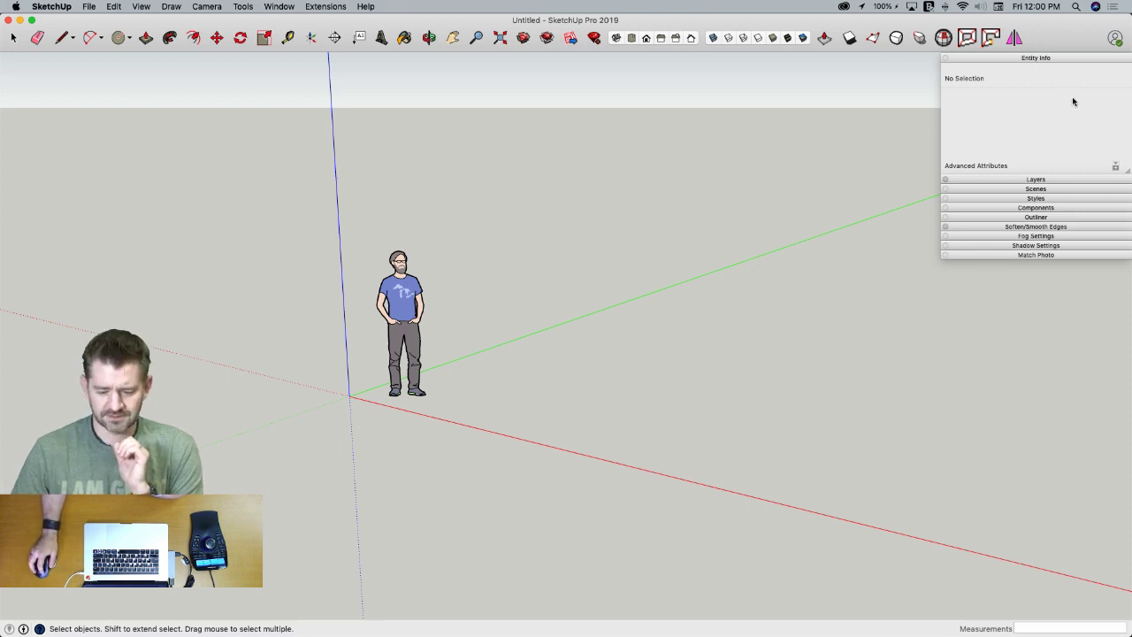
{"action": "left_click", "coordinate": [978, 6]}
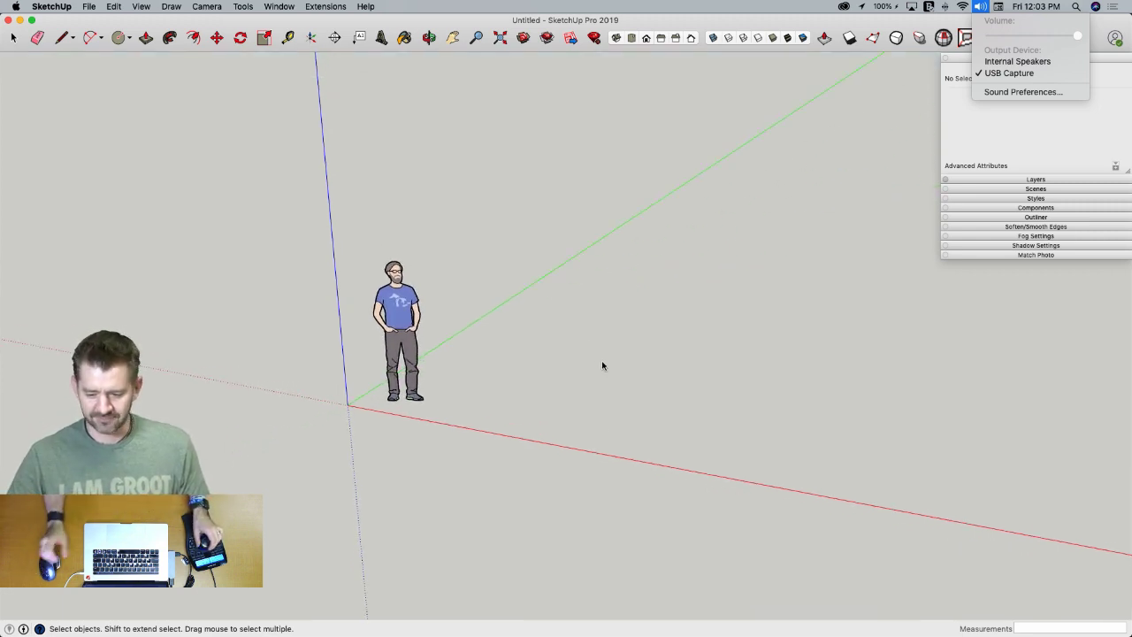
{"action": "left_click", "coordinate": [662, 265]}
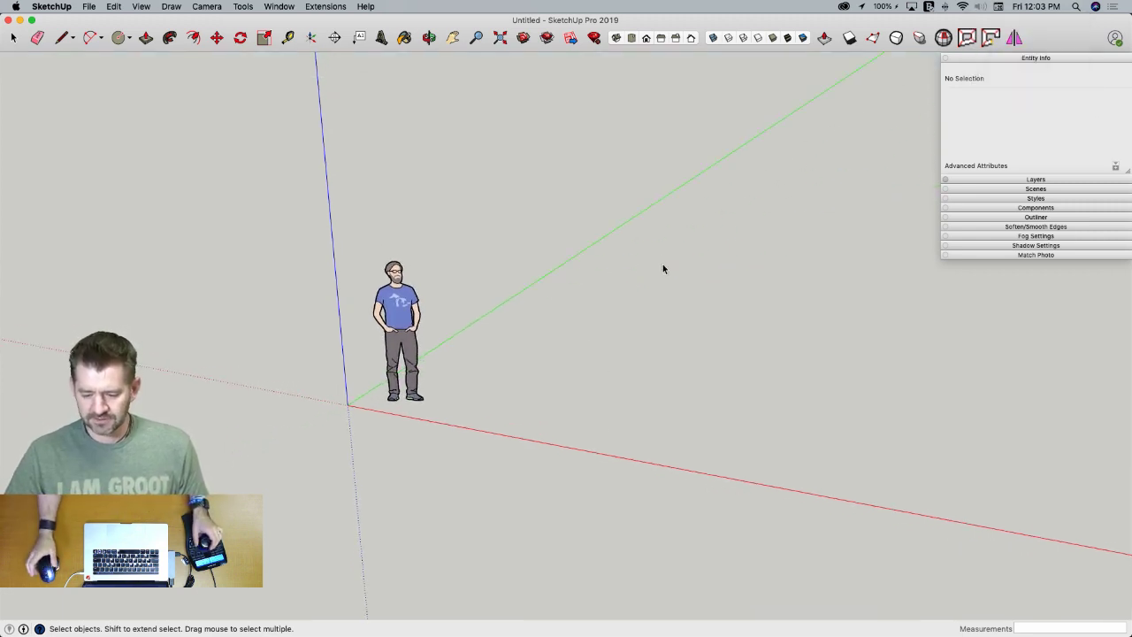
{"action": "middle_click_drag", "start_coordinate": [663, 269], "coordinate": [664, 273]}
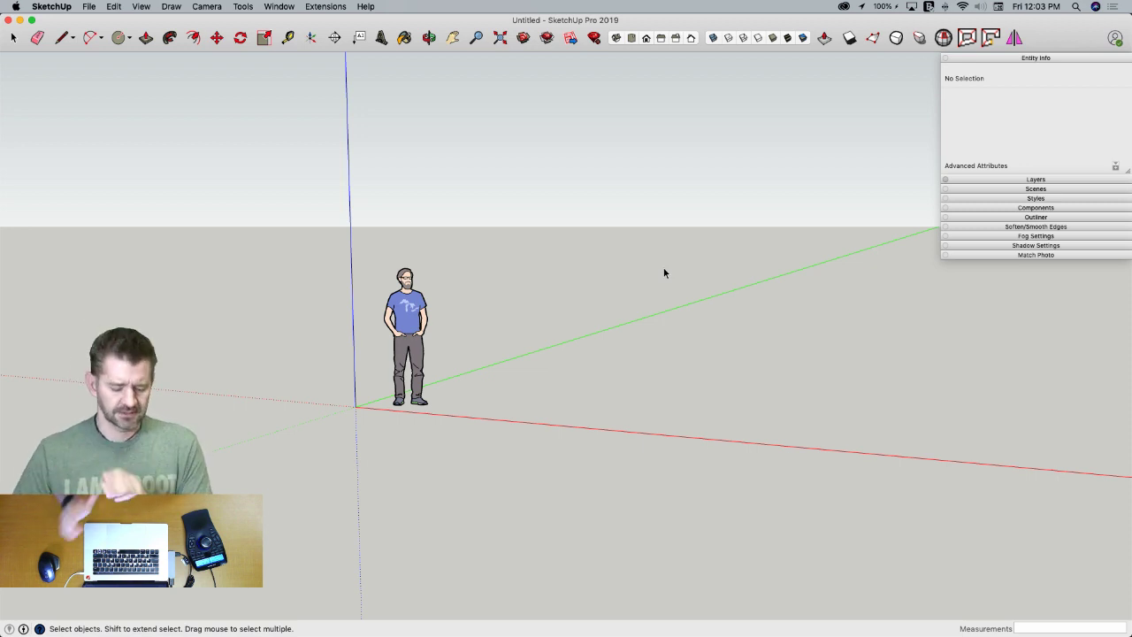
Switch to Chrome, view the forum topic Live Modeling the Empire State Building, and open the Mooring Mast drawing in the building plans image results
{"action": "key", "text": "super+Tab"}
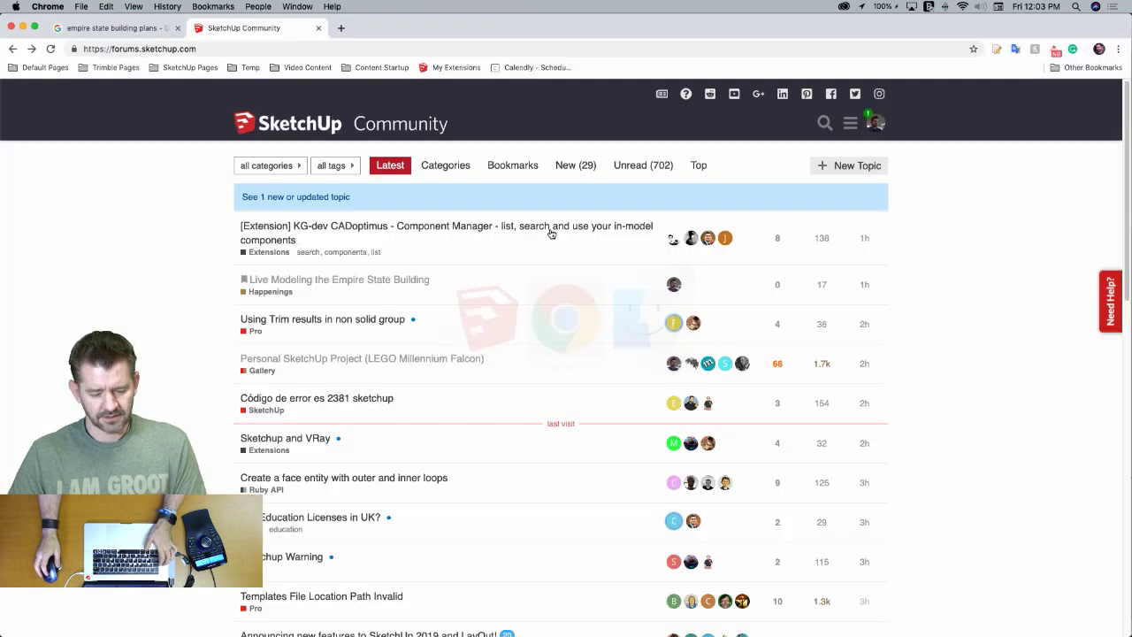
{"action": "left_click", "coordinate": [325, 288]}
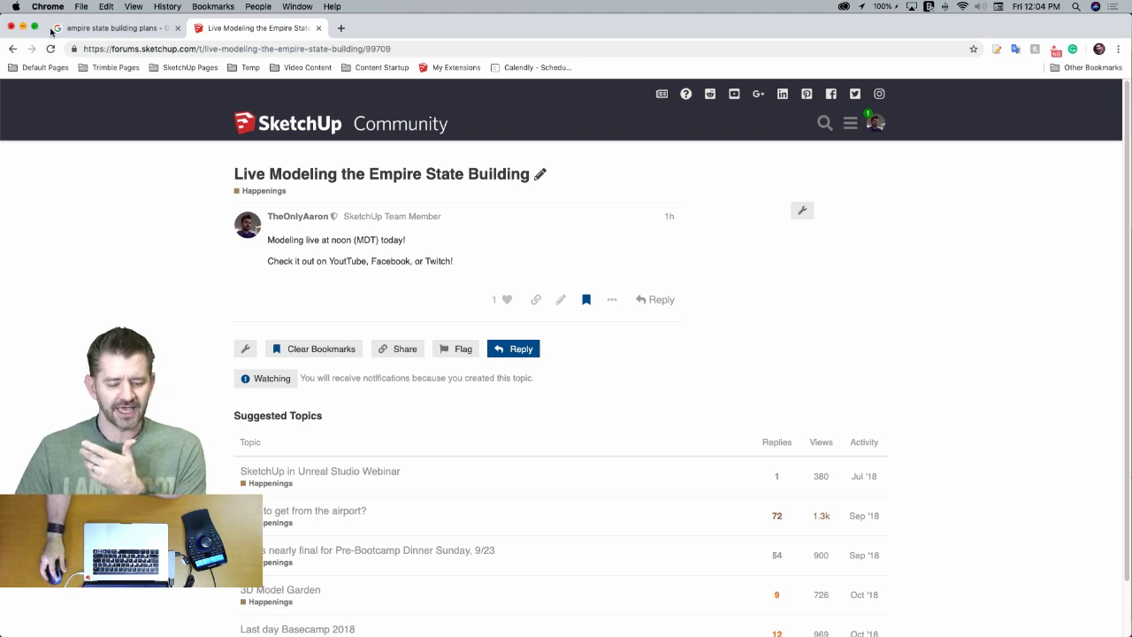
{"action": "left_click", "coordinate": [119, 33]}
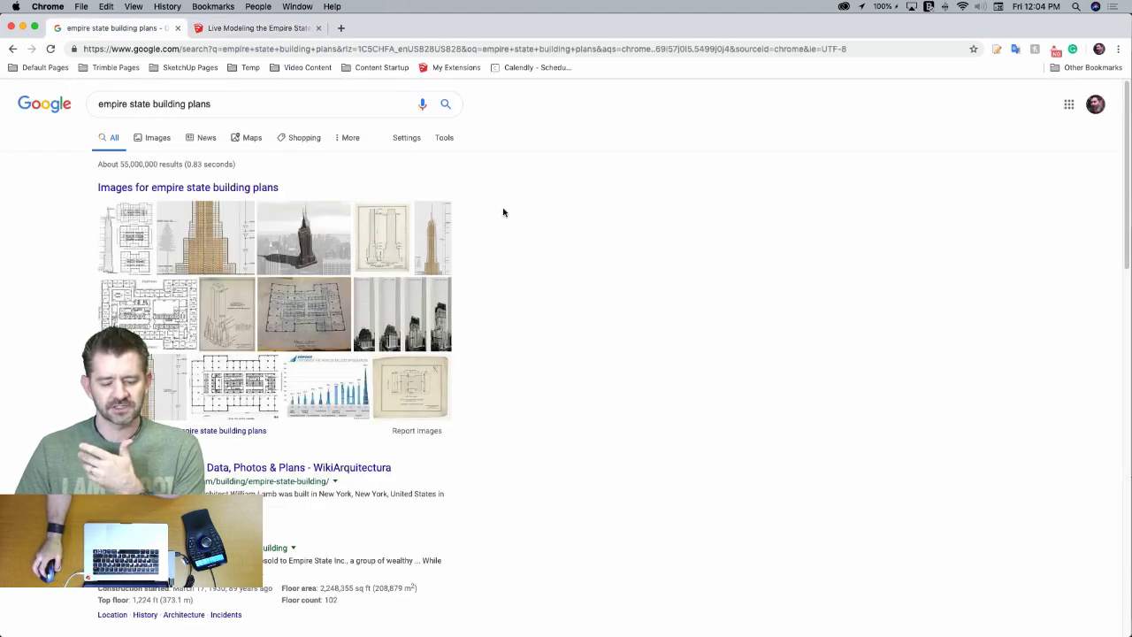
{"action": "left_click", "coordinate": [169, 140]}
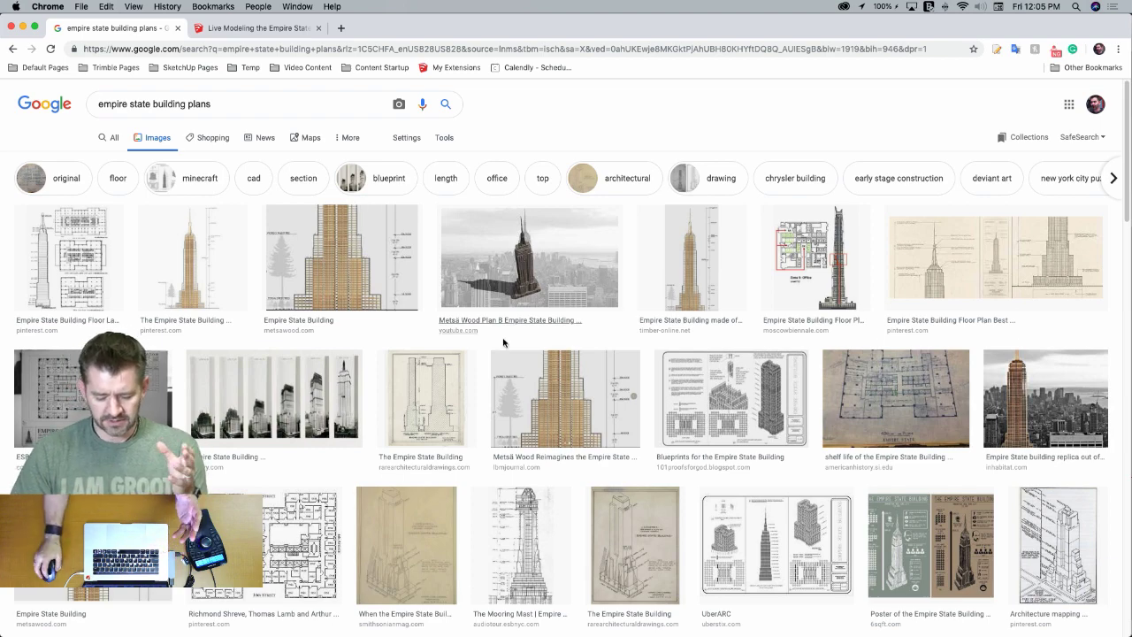
{"action": "left_click", "coordinate": [556, 518]}
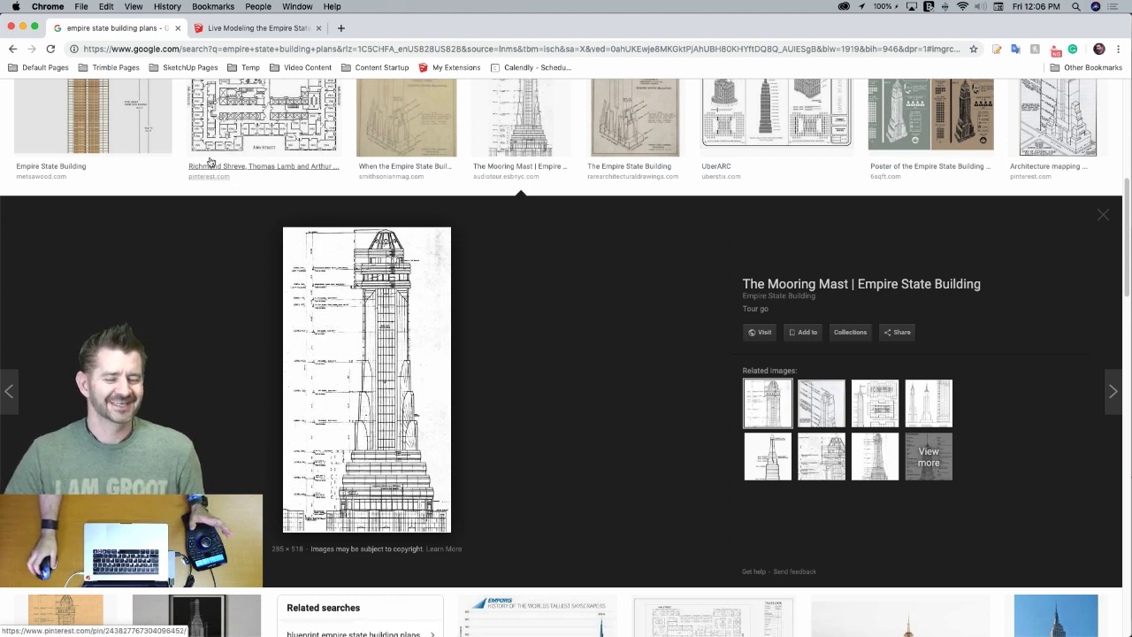
Open the Empire State Building folder on the desktop, view the ground floor plan in Floor1.jpg, and close the image
{"action": "left_click", "coordinate": [25, 27]}
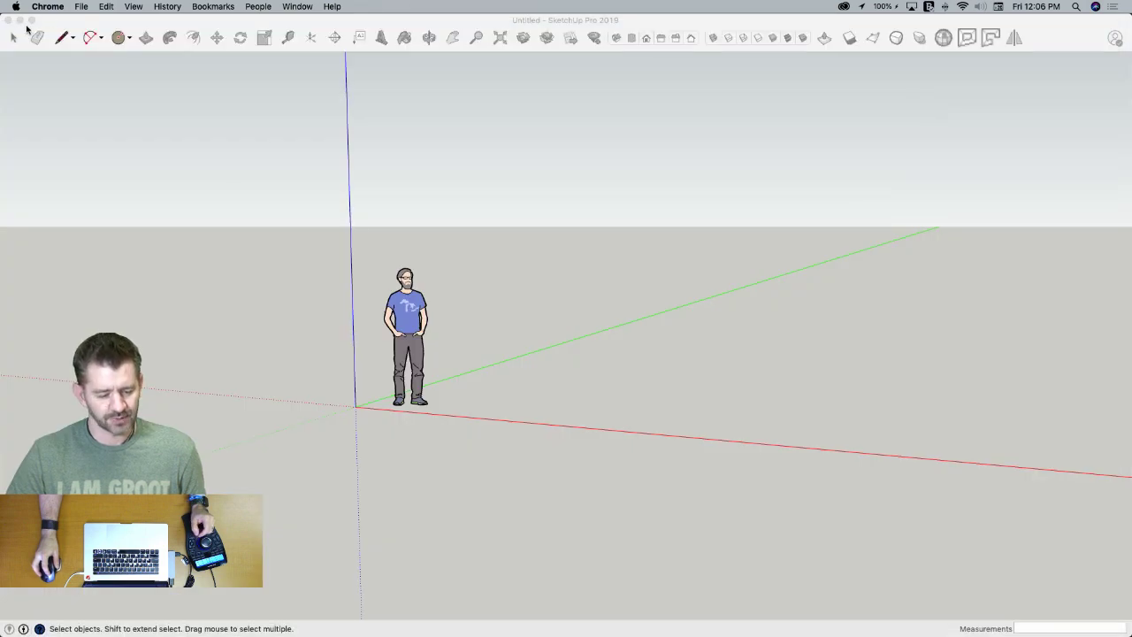
{"action": "left_click", "coordinate": [21, 25]}
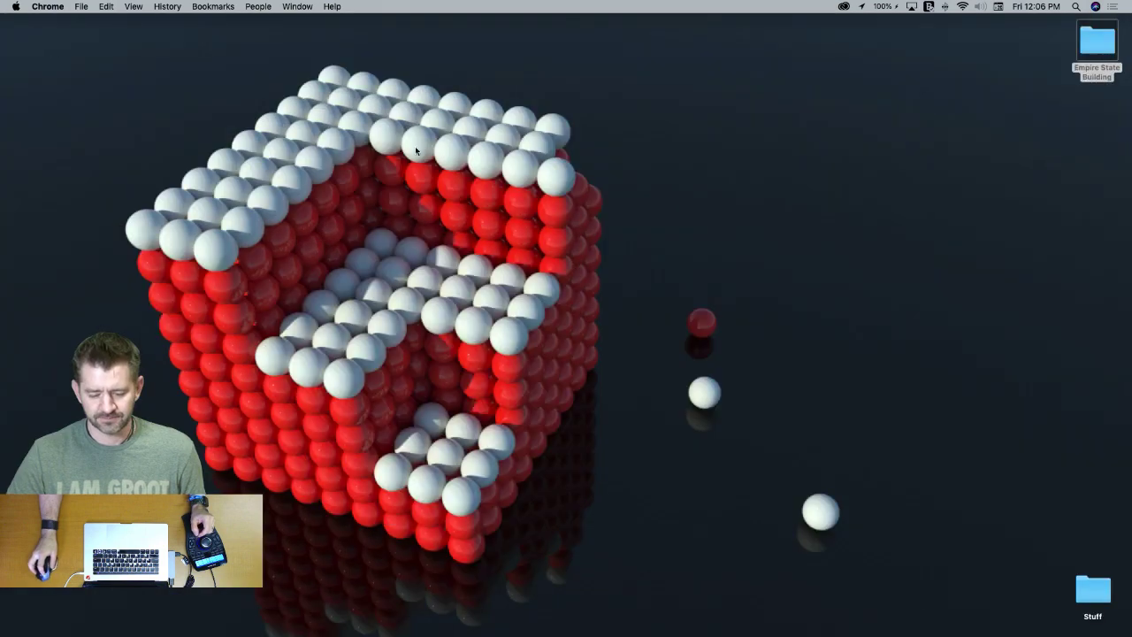
{"action": "double_click", "coordinate": [1101, 53]}
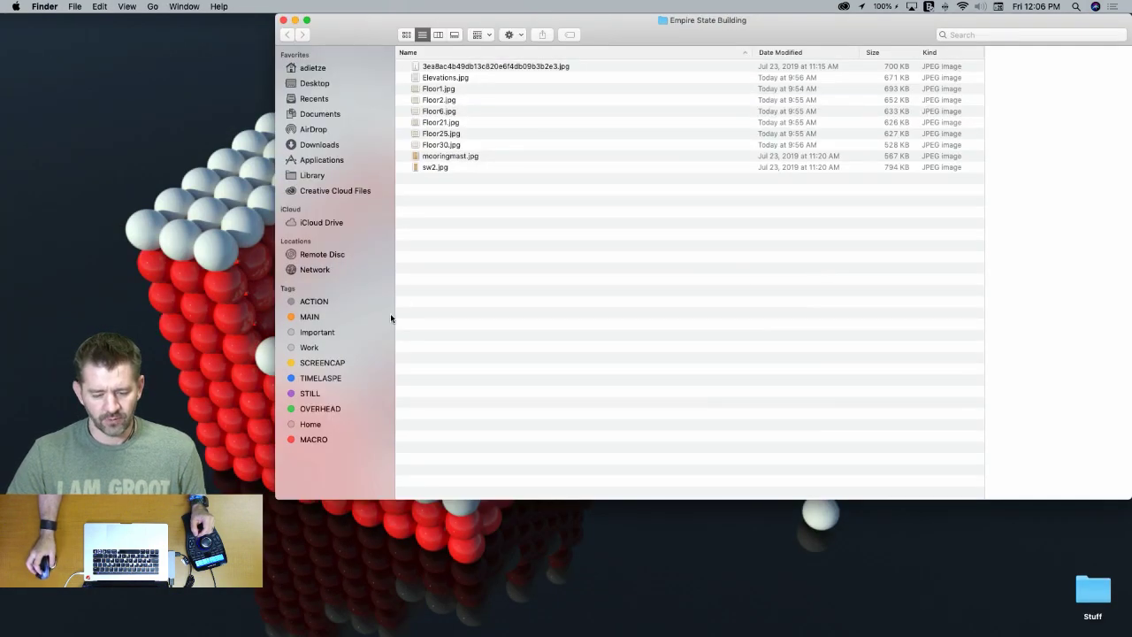
{"action": "double_click", "coordinate": [446, 92]}
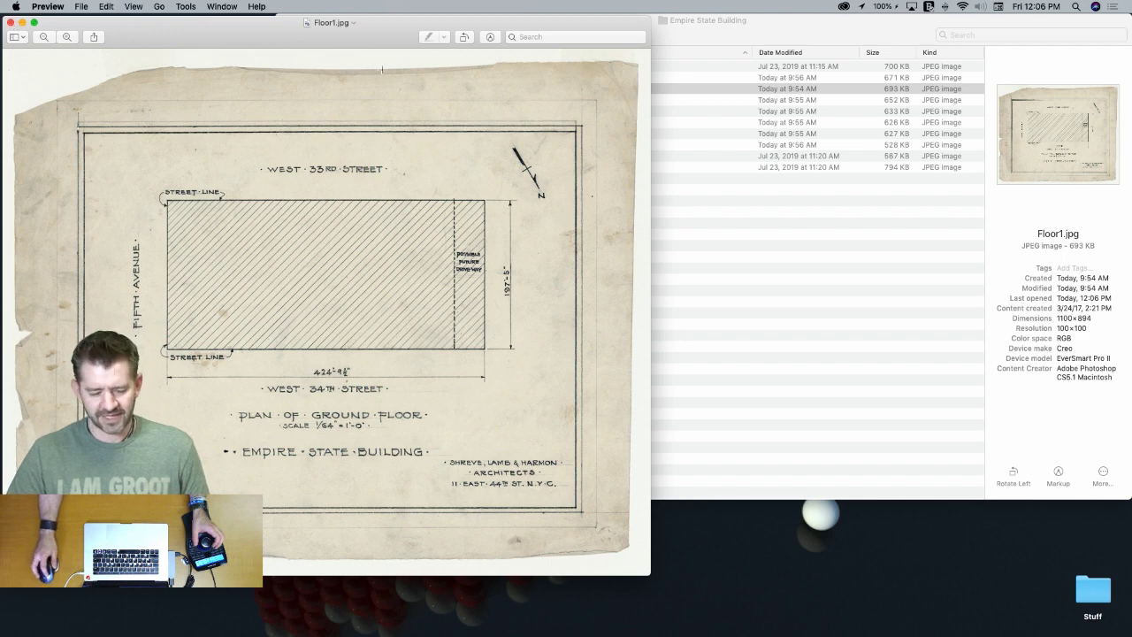
{"action": "left_click", "coordinate": [9, 22]}
{"action": "mouse_move", "coordinate": [7, 402]}
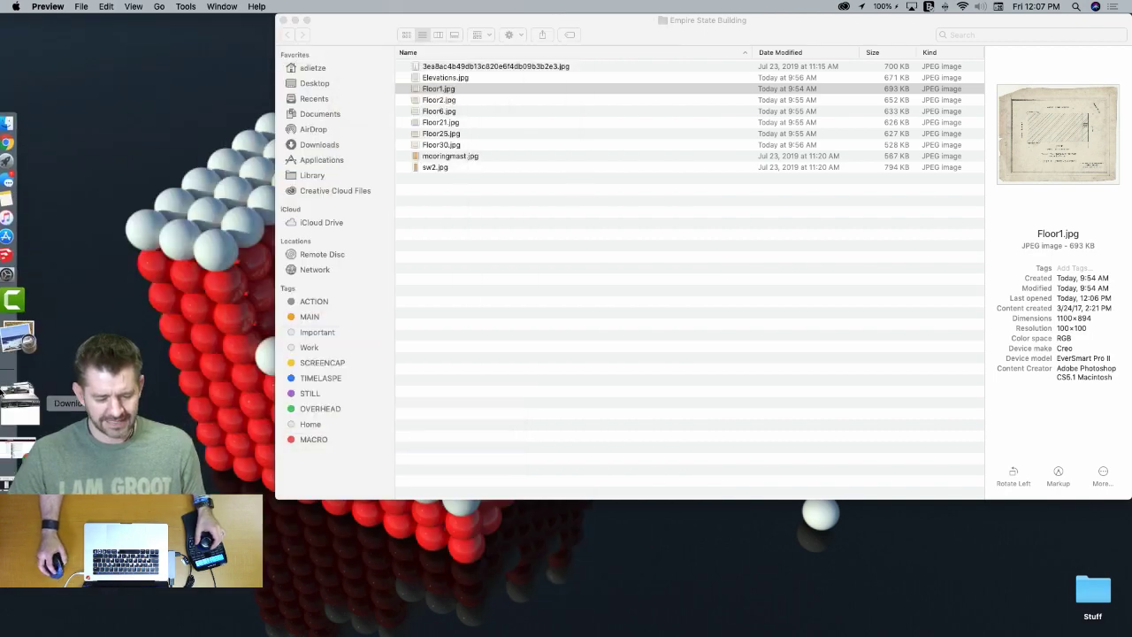
{"action": "left_click", "coordinate": [32, 310]}
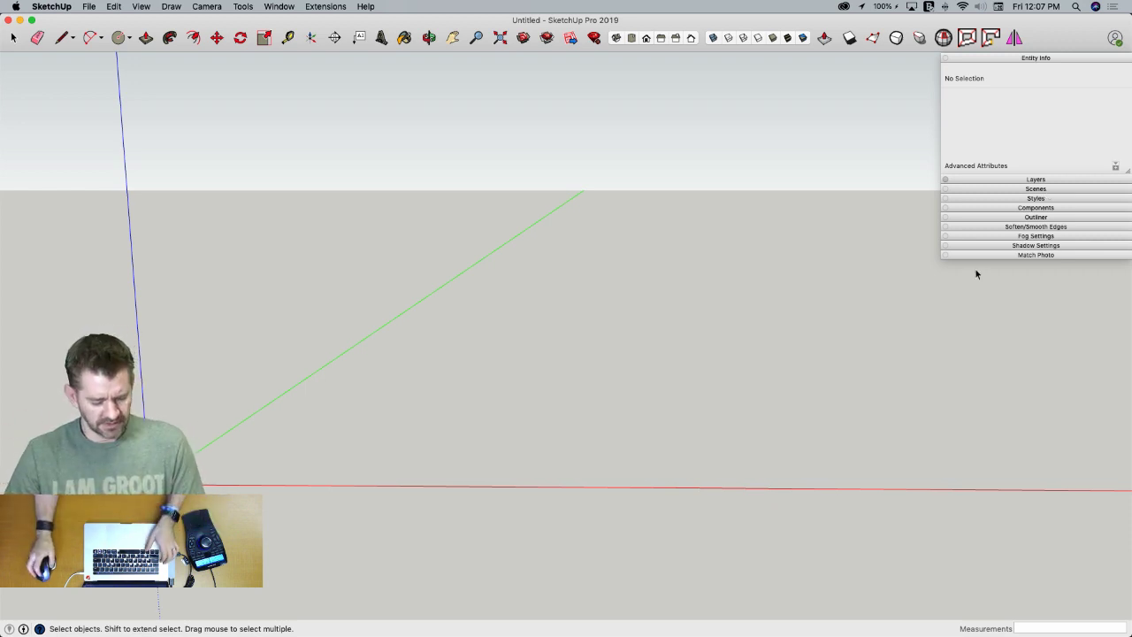
{"action": "key", "text": "super+Tab"}
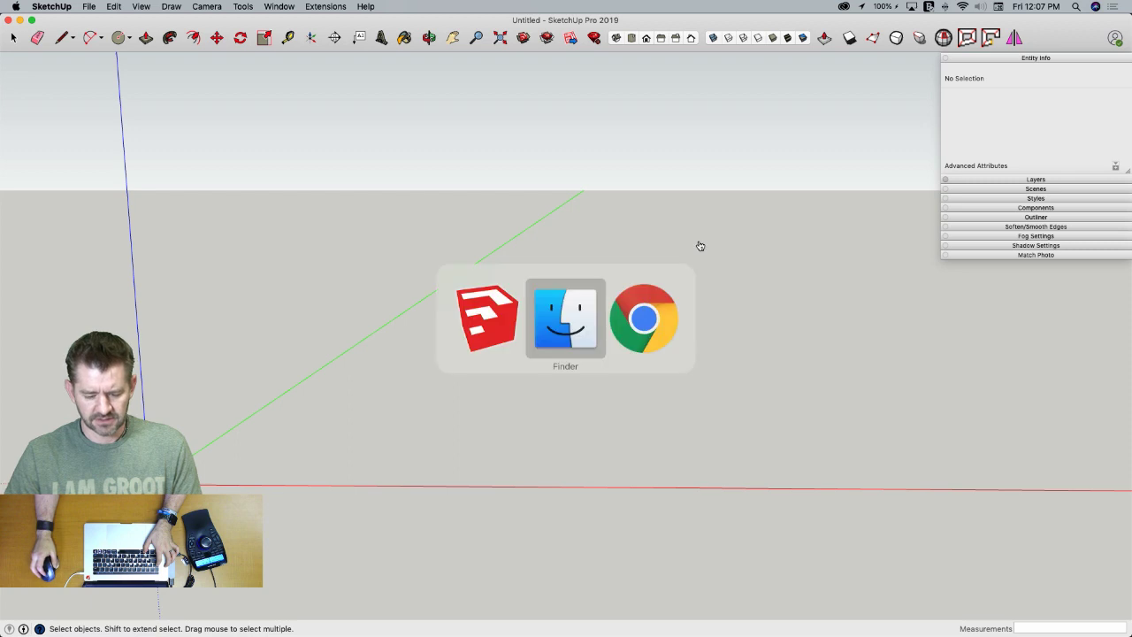
{"action": "key", "text": "super+Tab"}
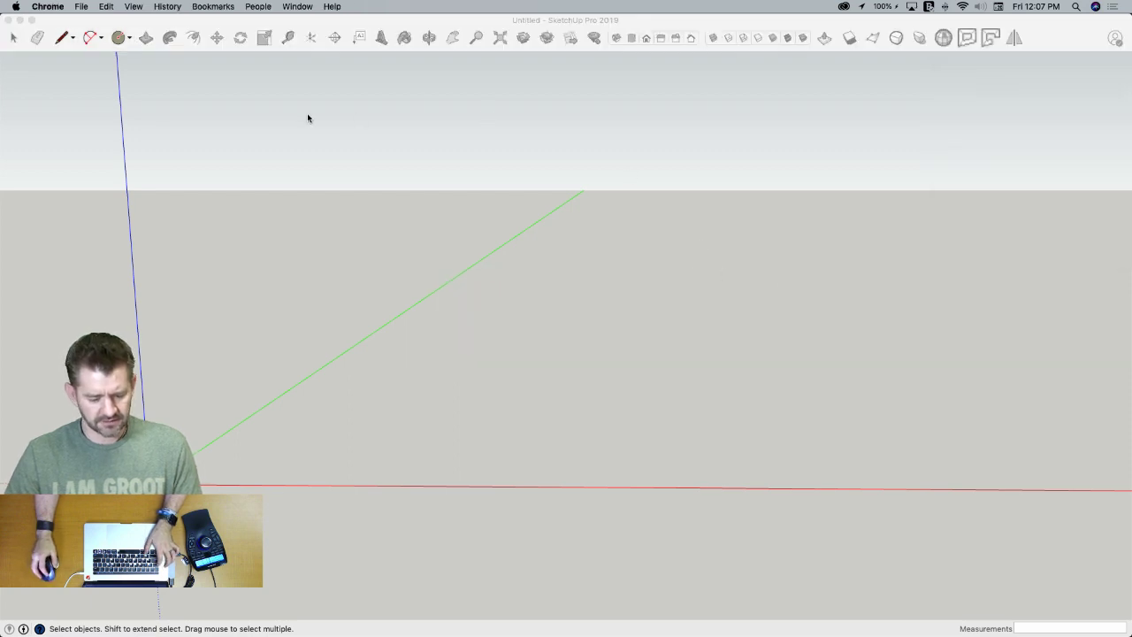
{"action": "key", "text": "super+Tab"}
{"action": "key", "text": "super+Tab"}
{"action": "key", "text": "super+Tab"}
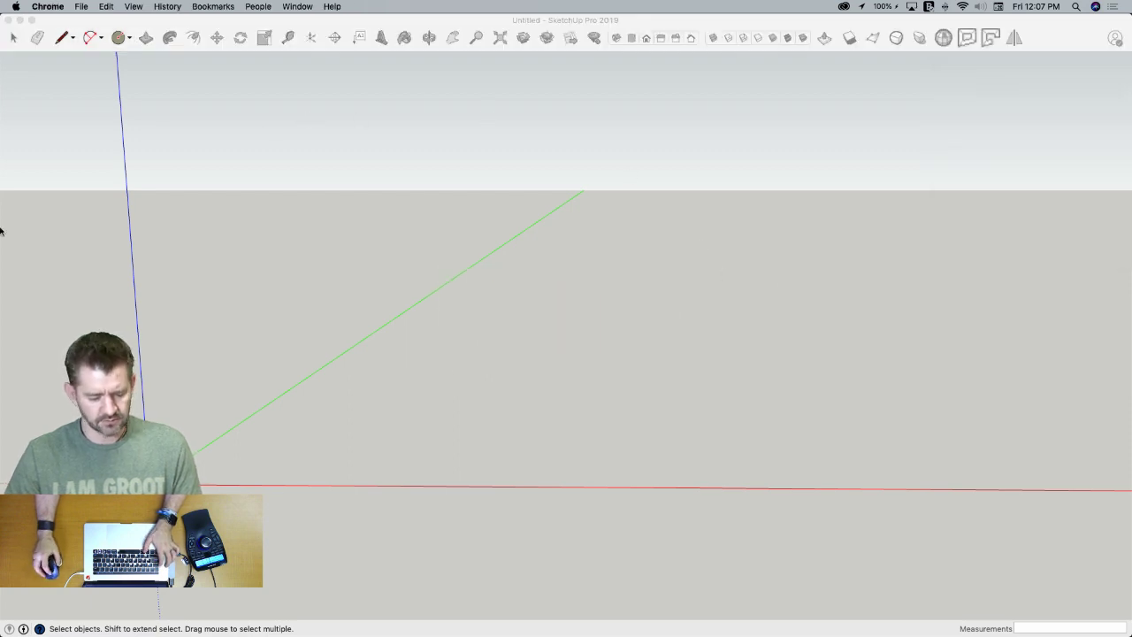
{"action": "mouse_move", "coordinate": [30, 240]}
{"action": "left_click", "coordinate": [22, 220]}
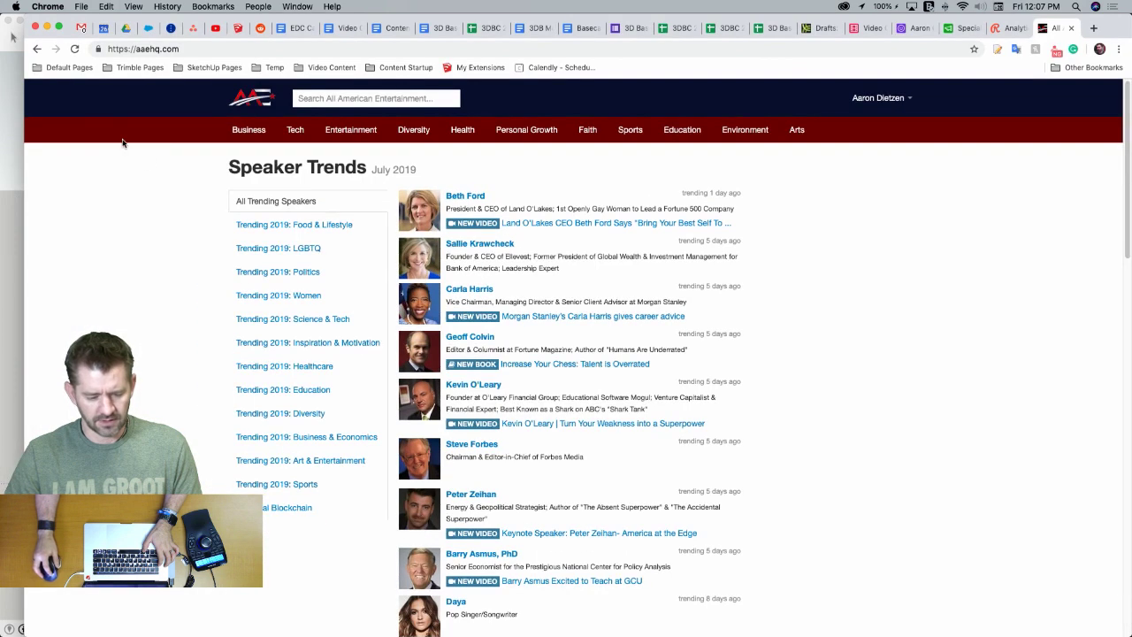
{"action": "left_click", "coordinate": [47, 28]}
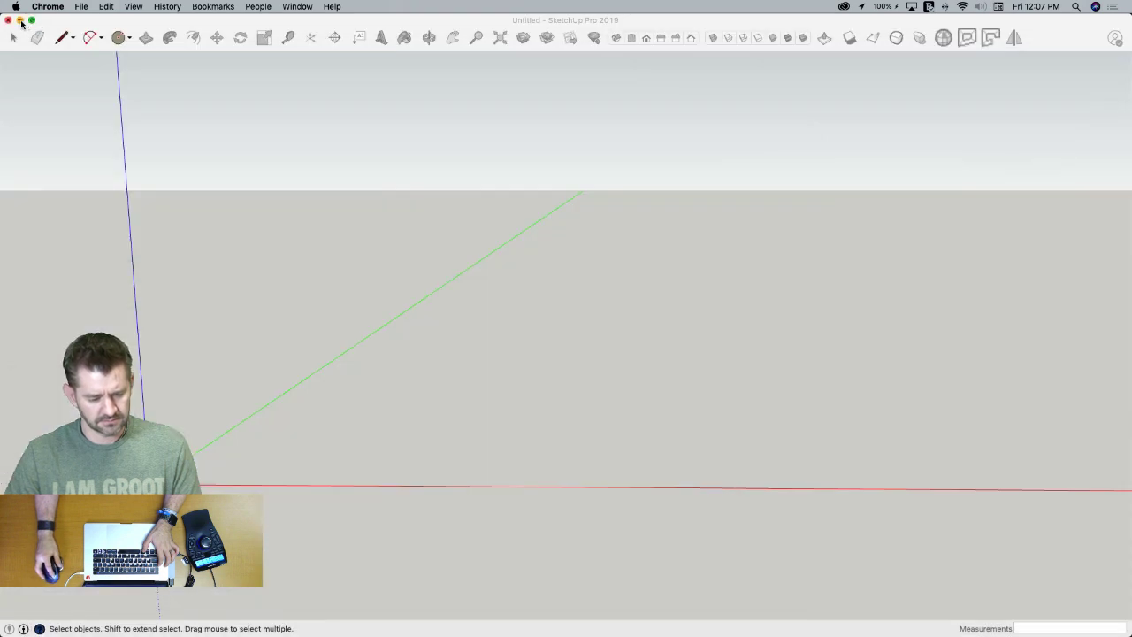
{"action": "left_click", "coordinate": [21, 20]}
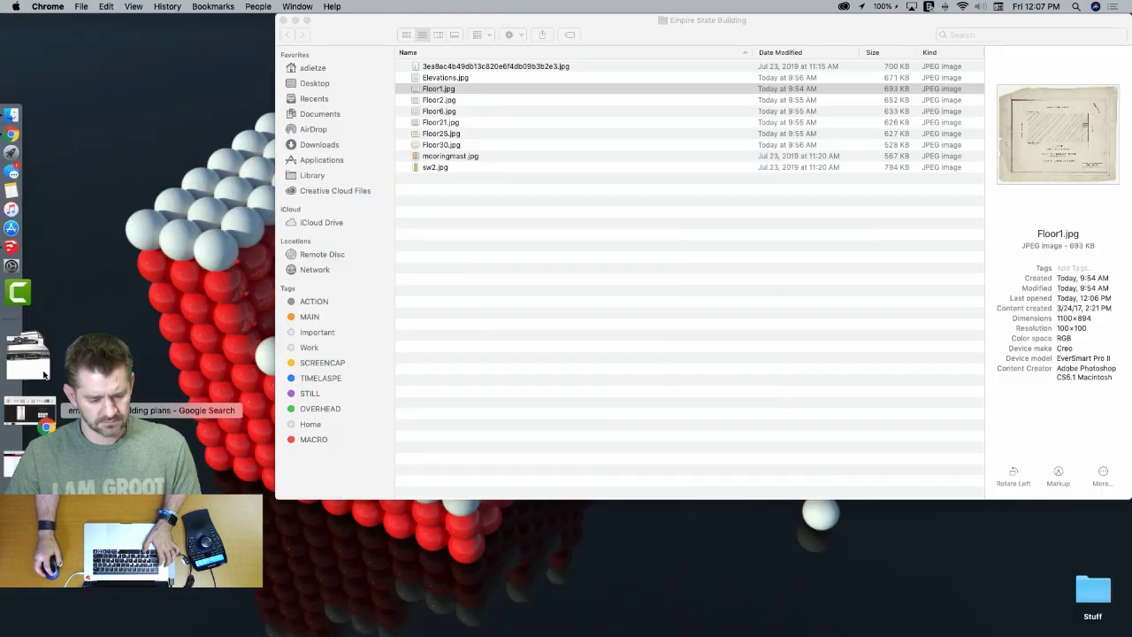
Switch to the Chrome window with the Live Modeling the Empire State Building topic and write a reply reading "Image files for the live model"
{"action": "right_click", "coordinate": [54, 212]}
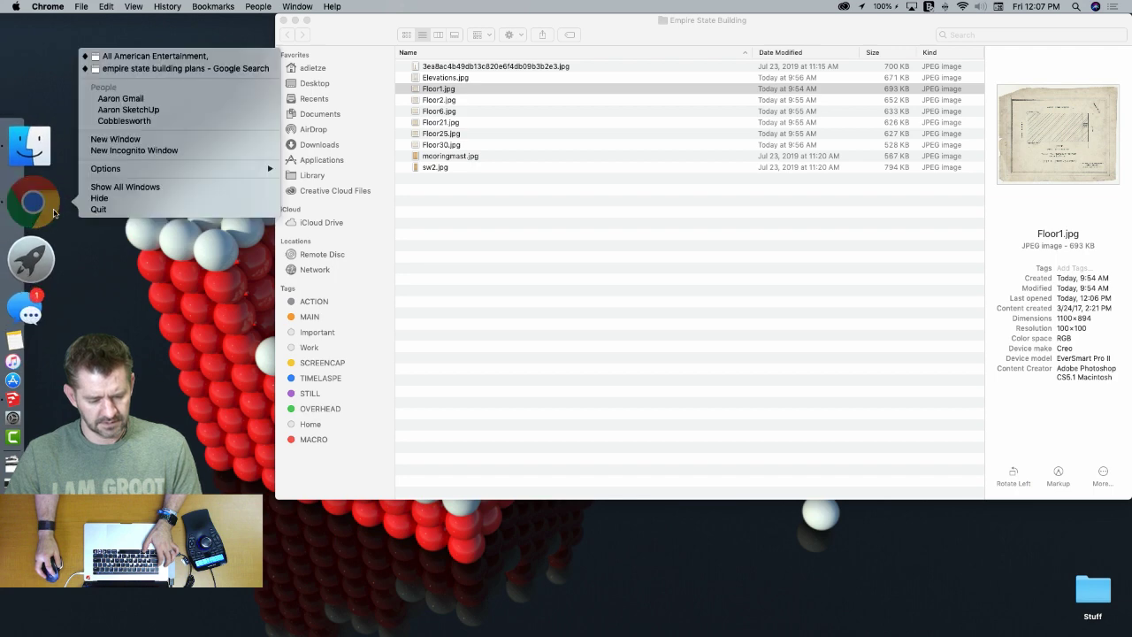
{"action": "left_click", "coordinate": [176, 68]}
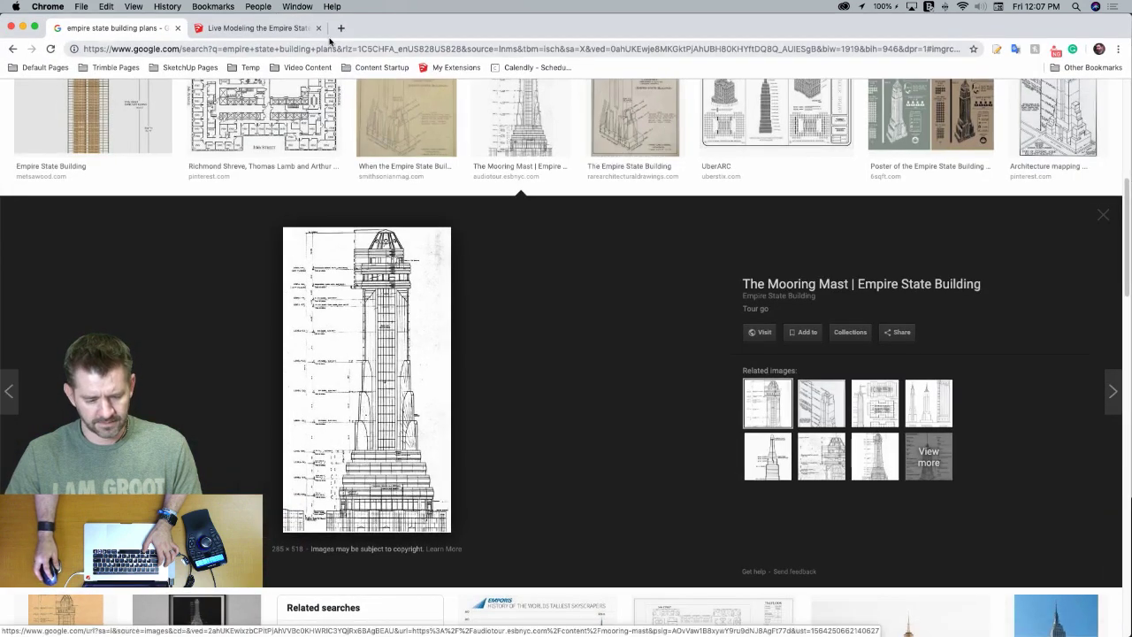
{"action": "left_click", "coordinate": [292, 27]}
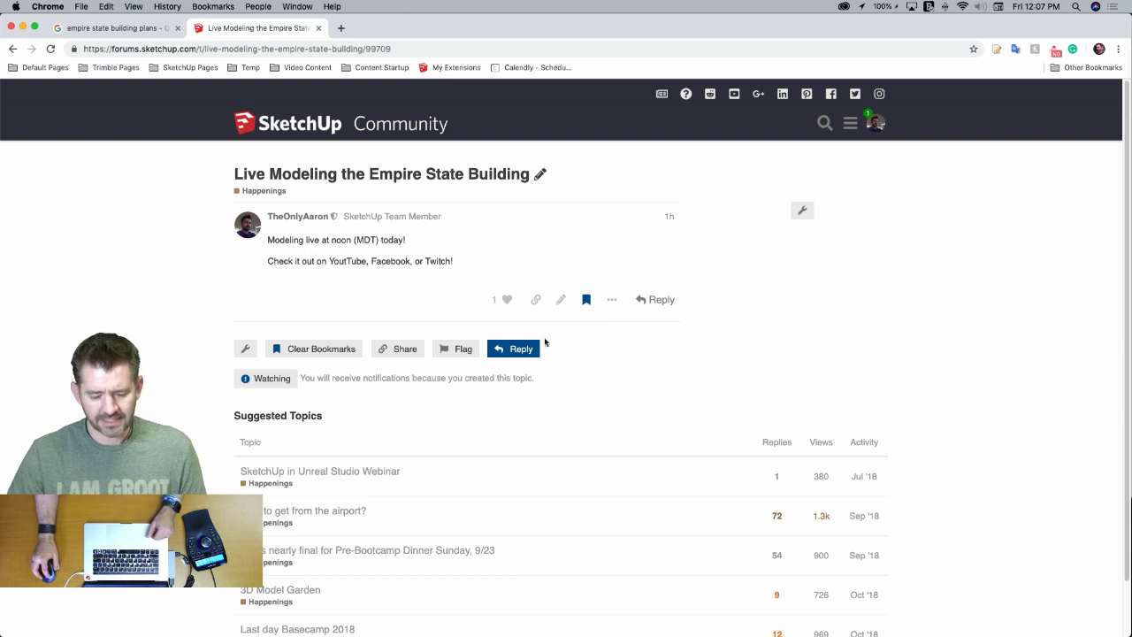
{"action": "left_click", "coordinate": [502, 352]}
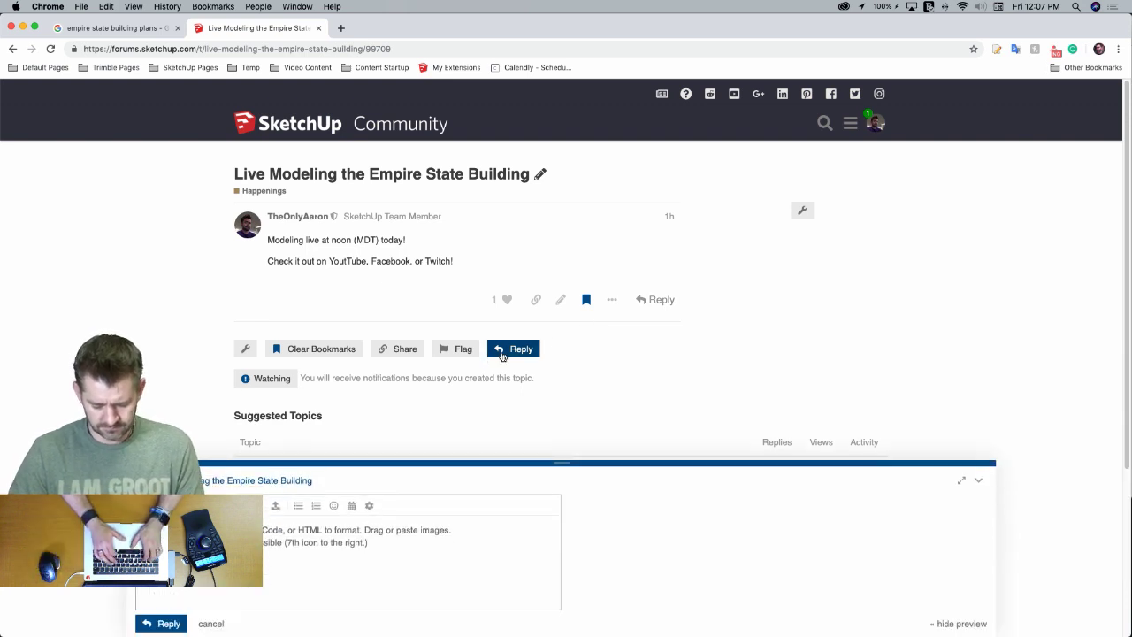
{"action": "type", "text": "Image files for"}
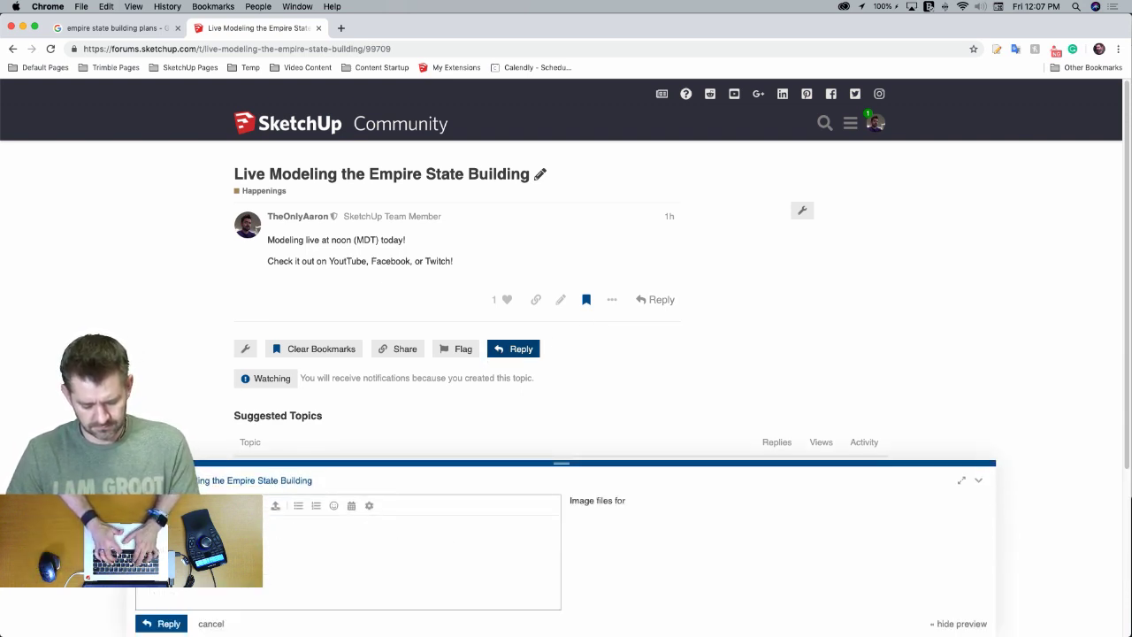
{"action": "type", "text": " the live model"}
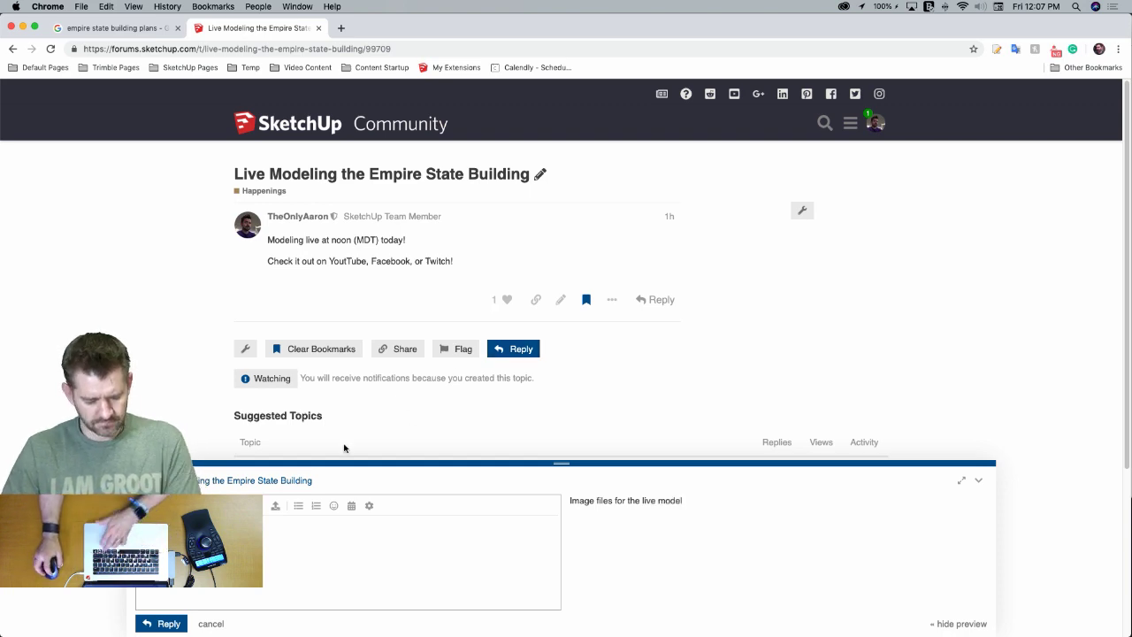
Upload all ten JPEG files from the desktop's Empire State Building folder into the reply
{"action": "left_click", "coordinate": [275, 504]}
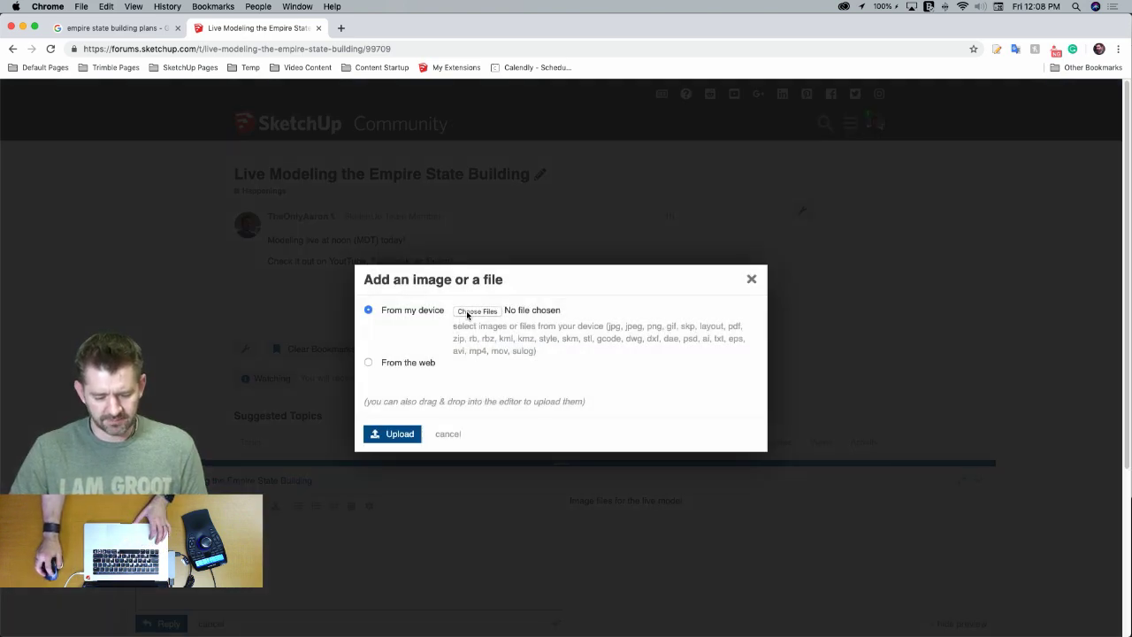
{"action": "left_click", "coordinate": [591, 310]}
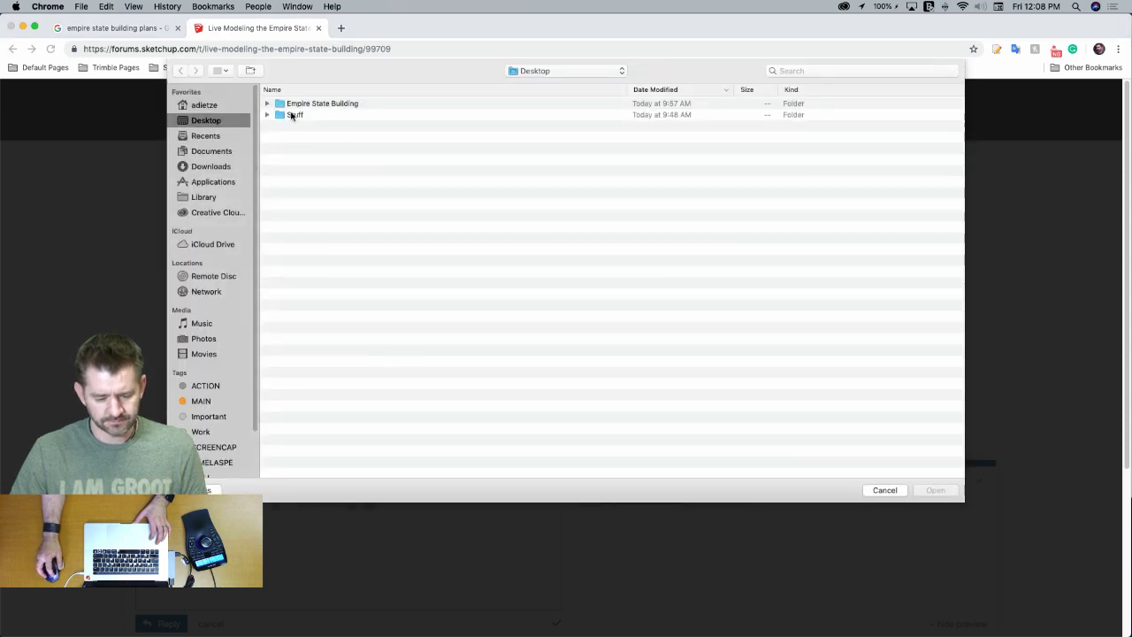
{"action": "left_click", "coordinate": [267, 104]}
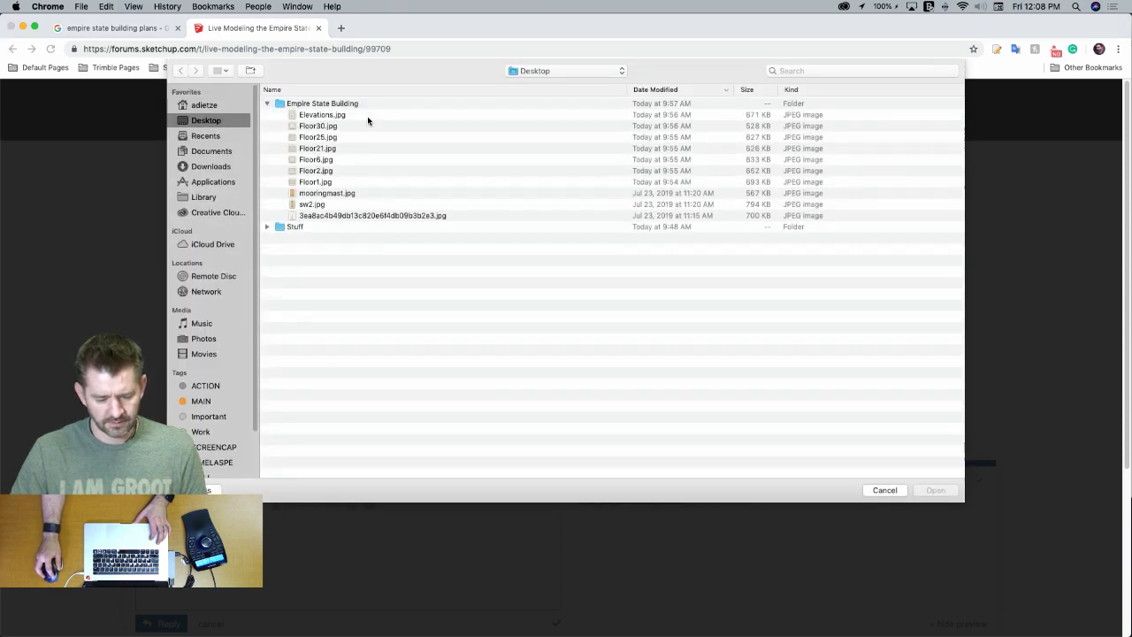
{"action": "left_click_drag", "start_coordinate": [368, 118], "coordinate": [330, 220]}
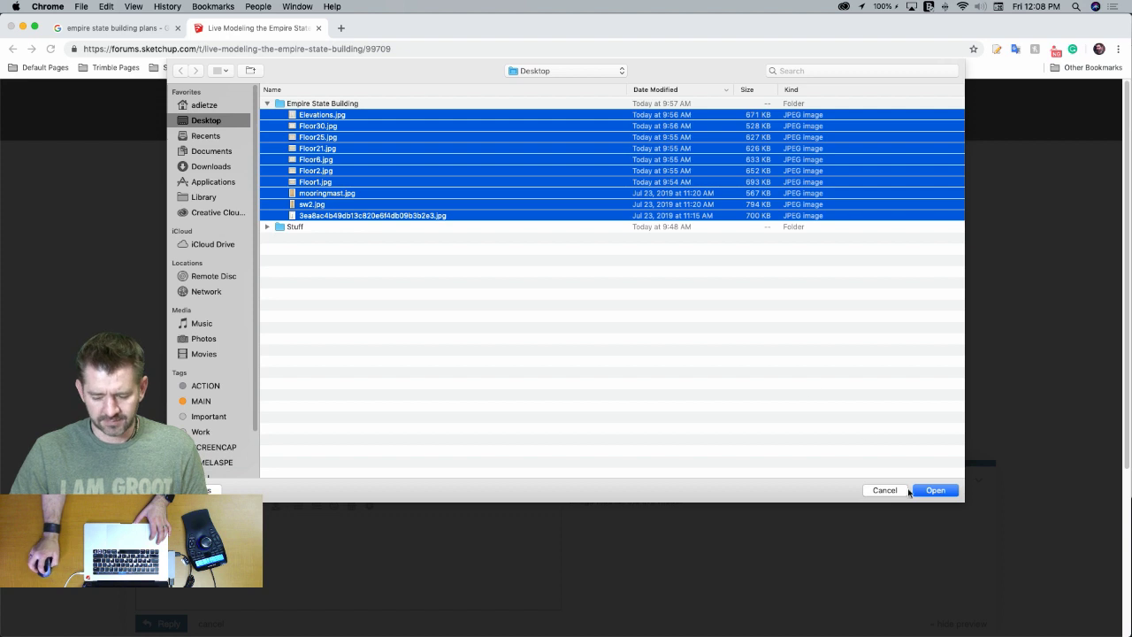
{"action": "left_click", "coordinate": [939, 491]}
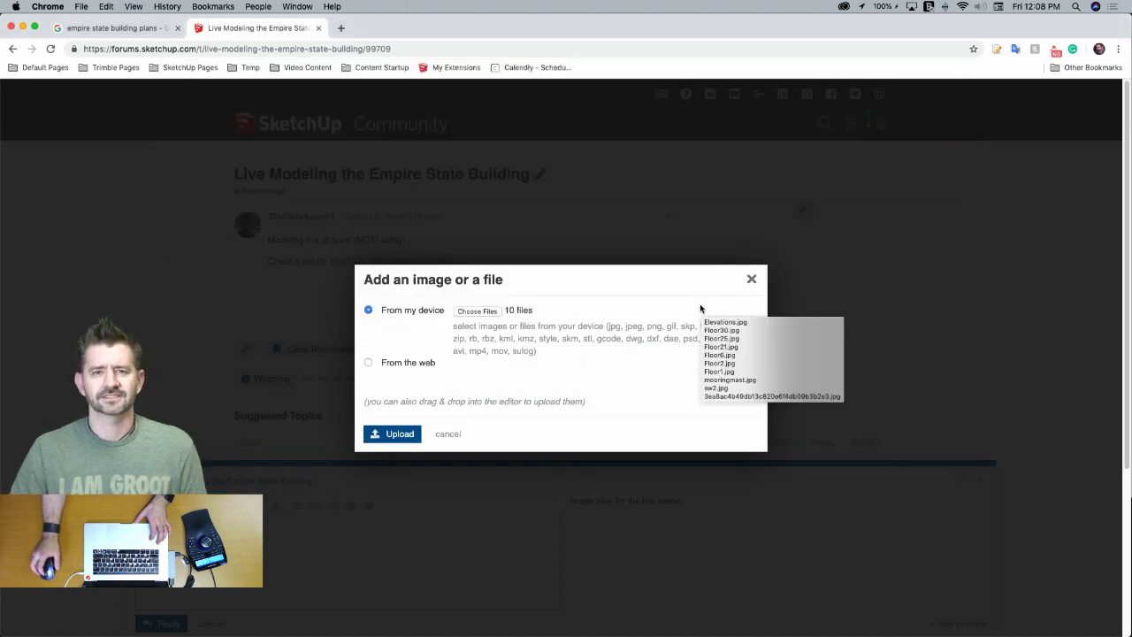
{"action": "left_click", "coordinate": [393, 433]}
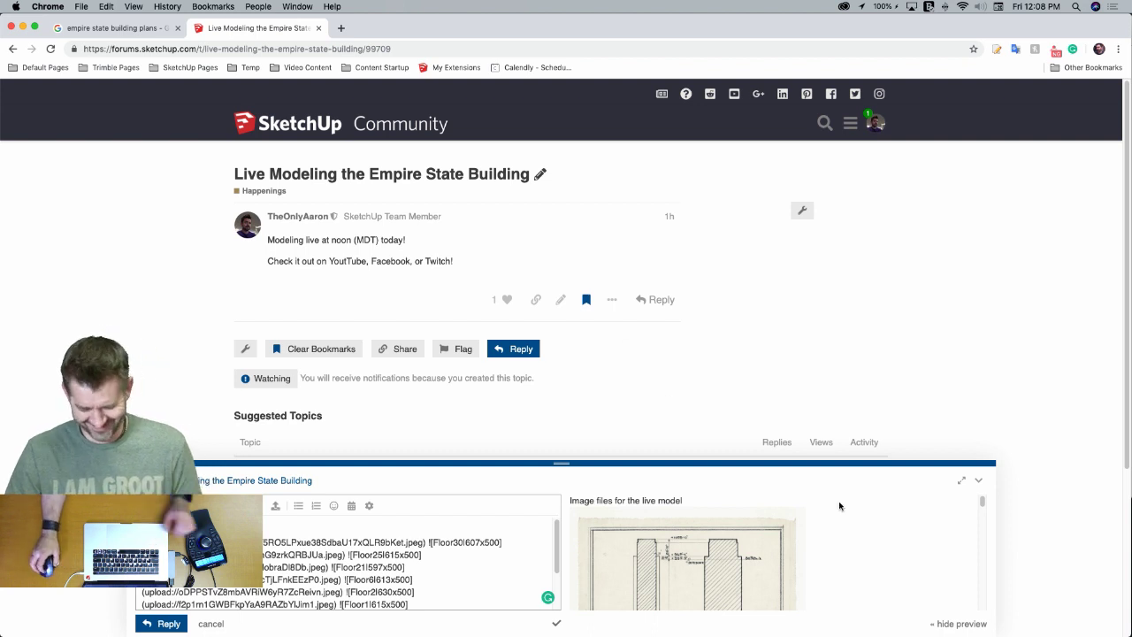
Check the uploaded drawings in the reply preview and post the reply to the topic
{"action": "scroll", "coordinate": [823, 506], "scroll_direction": "down", "scroll_amount": 5}
{"action": "scroll", "coordinate": [823, 506], "scroll_direction": "down", "scroll_amount": 10}
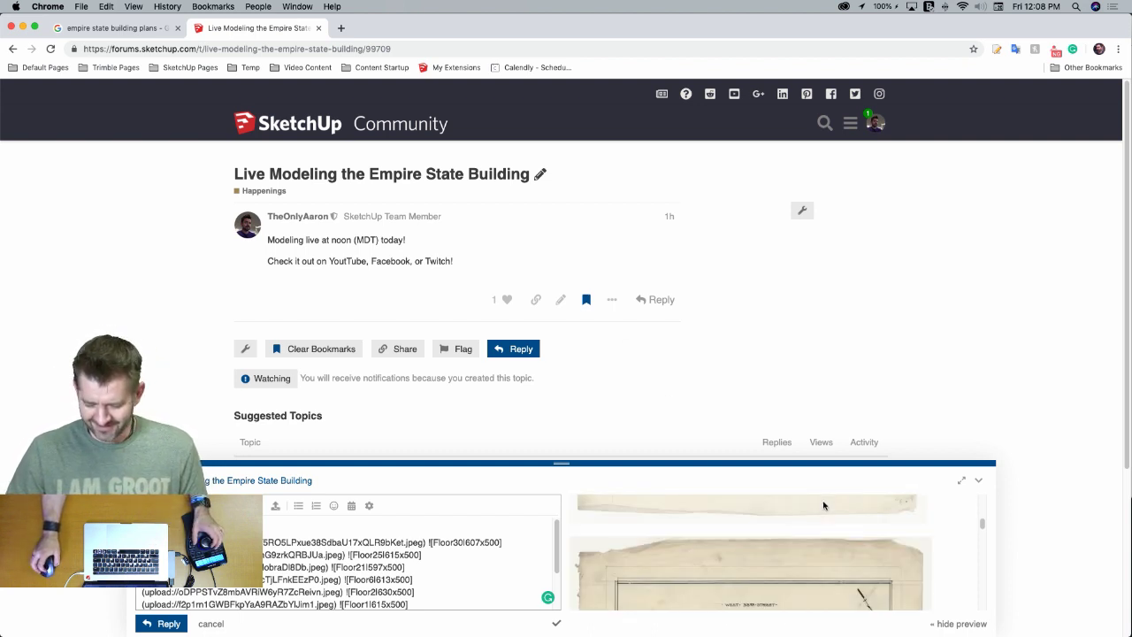
{"action": "scroll", "coordinate": [823, 506], "scroll_direction": "down", "scroll_amount": 10}
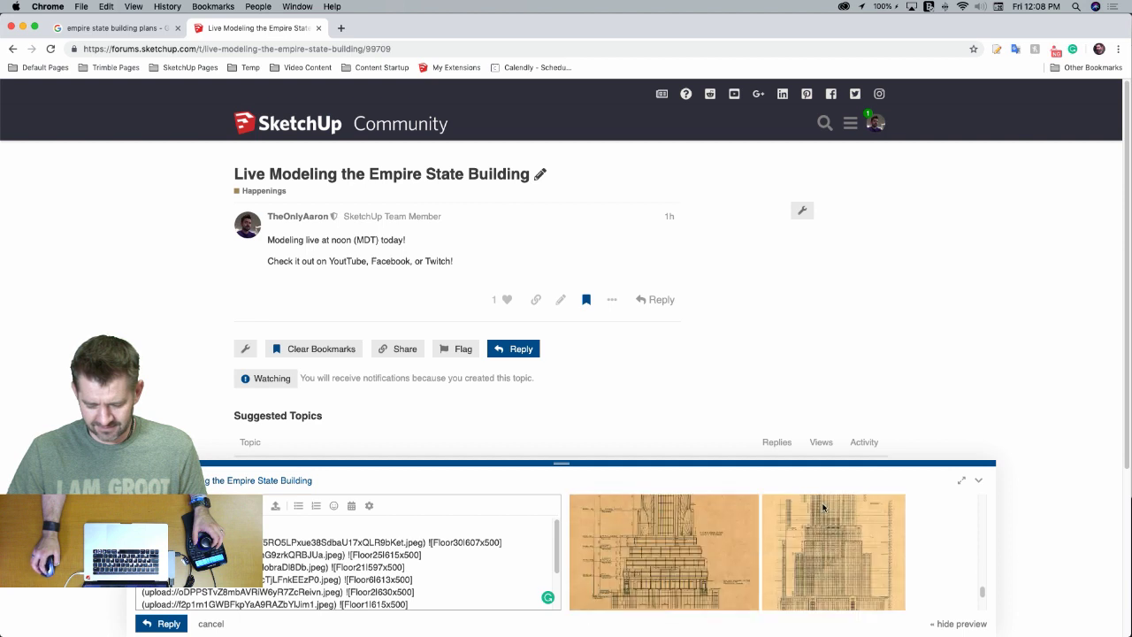
{"action": "left_click", "coordinate": [161, 624]}
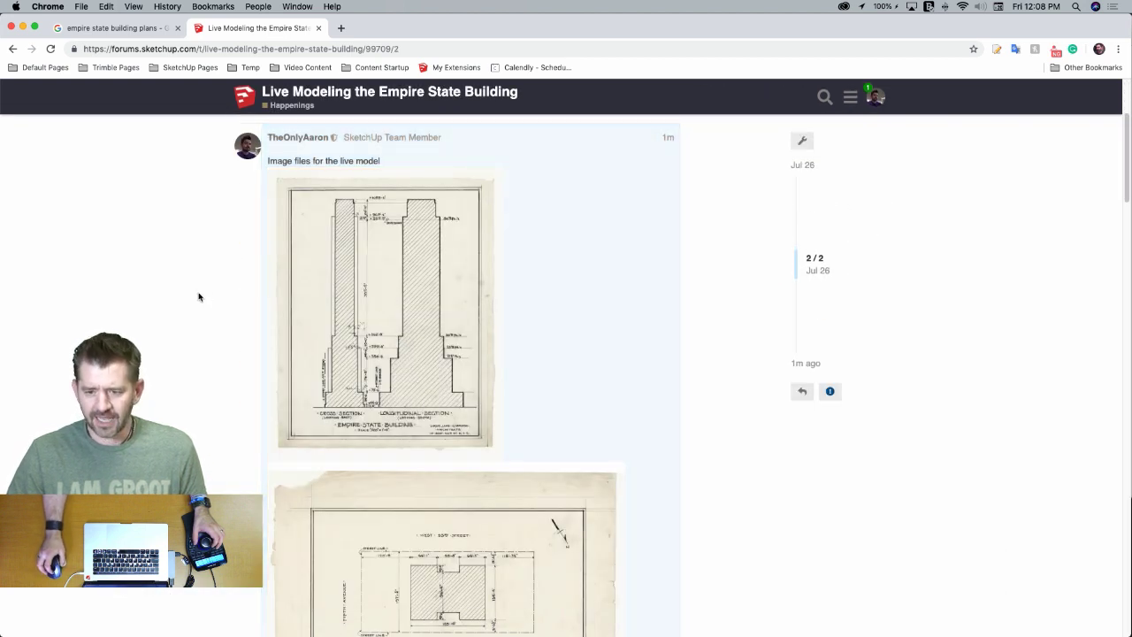
Review all the Empire State Building drawings in the posted reply, from the section drawing through the floor plans to the elevations
{"action": "scroll", "coordinate": [386, 302], "scroll_direction": "down", "scroll_amount": 10}
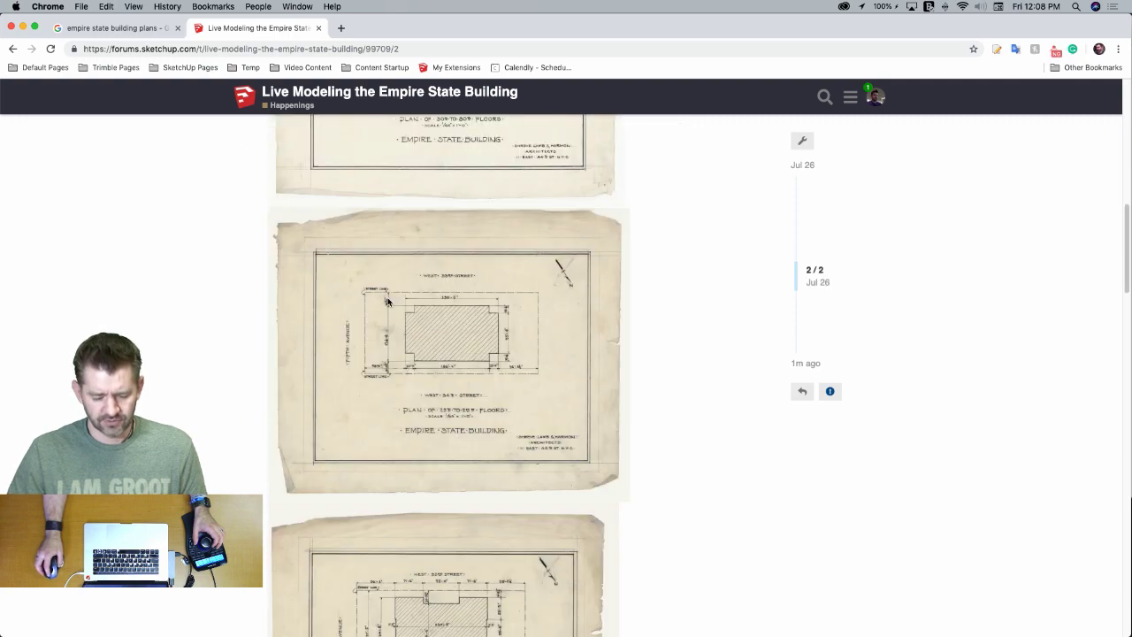
{"action": "scroll", "coordinate": [386, 302], "scroll_direction": "down", "scroll_amount": 10}
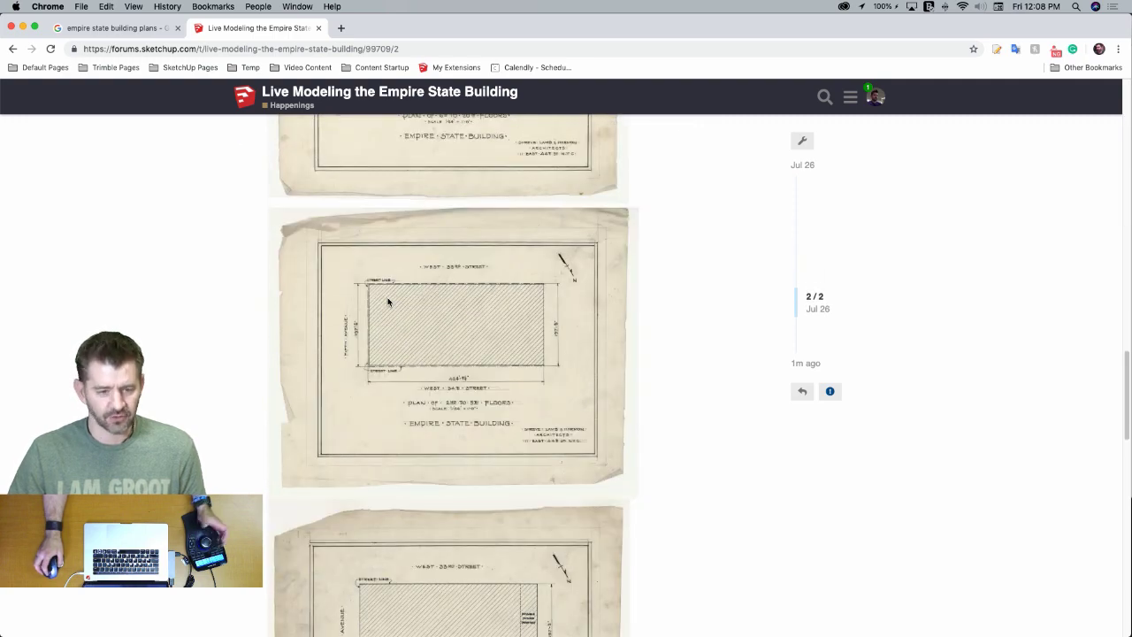
{"action": "scroll", "coordinate": [386, 302], "scroll_direction": "down", "scroll_amount": 15}
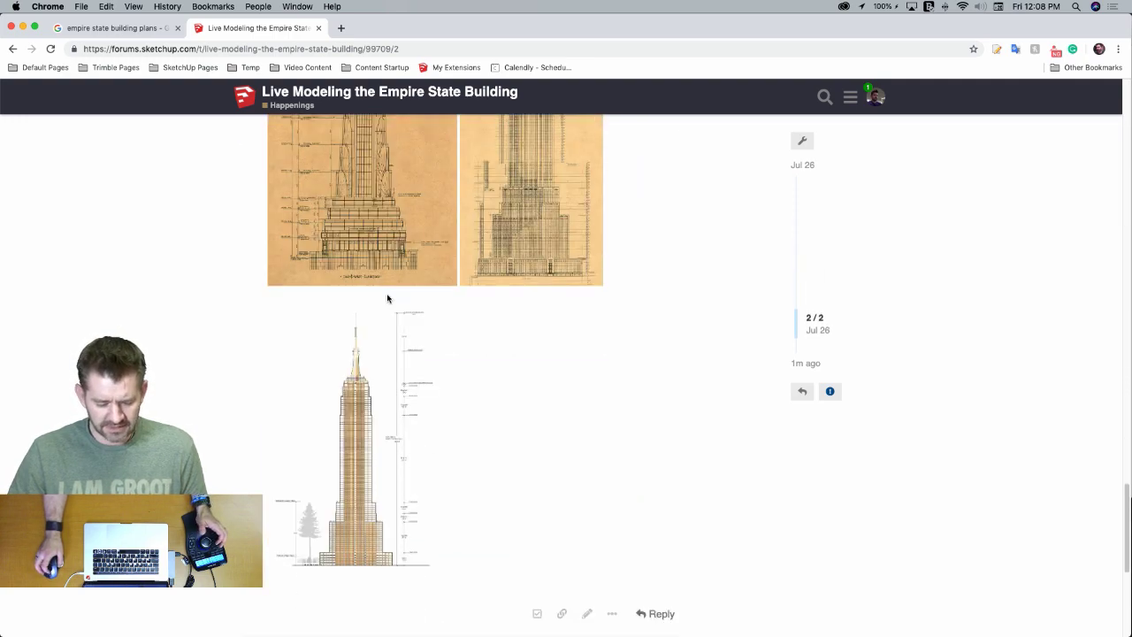
{"action": "scroll", "coordinate": [386, 297], "scroll_direction": "up", "scroll_amount": 3}
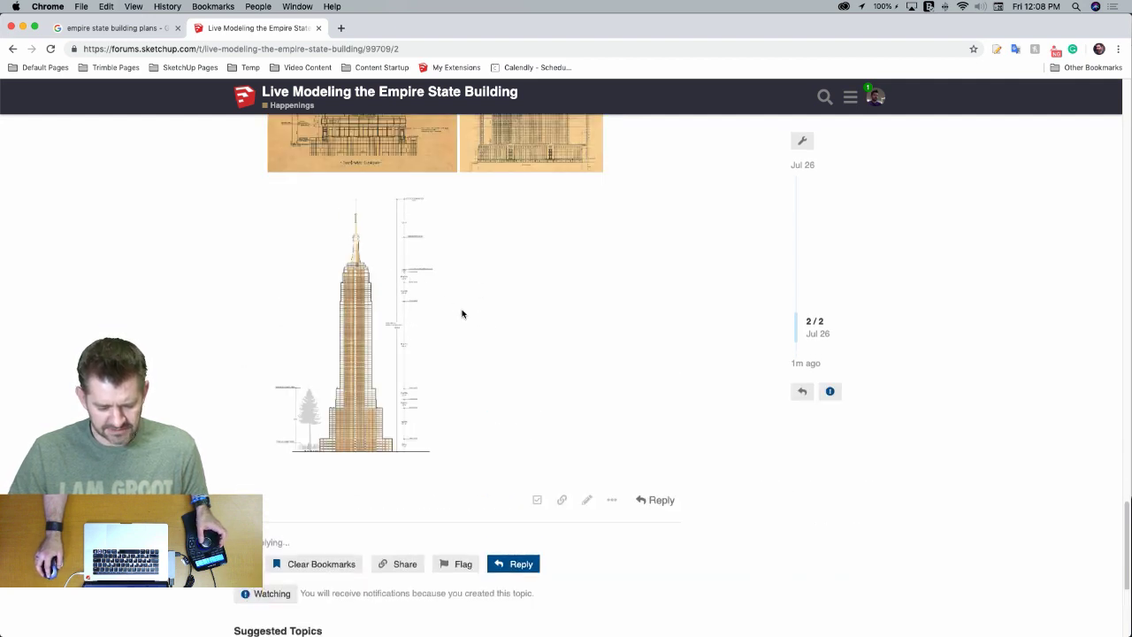
{"action": "scroll", "coordinate": [460, 314], "scroll_direction": "up", "scroll_amount": 3}
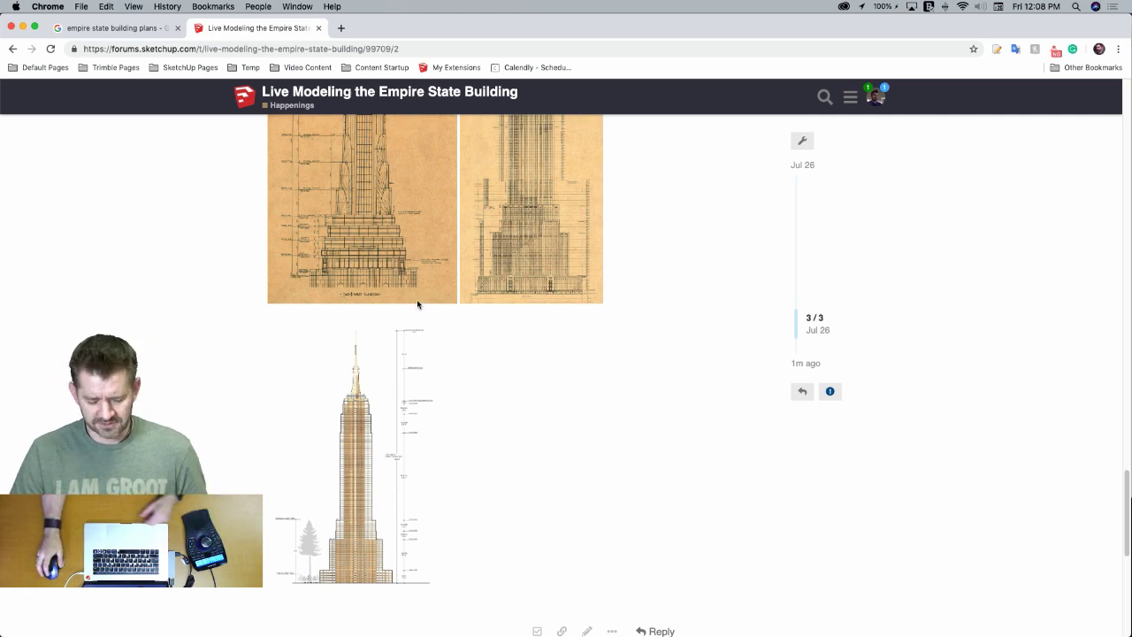
{"action": "scroll", "coordinate": [416, 357], "scroll_direction": "up", "scroll_amount": 10}
{"action": "scroll", "coordinate": [416, 358], "scroll_direction": "up", "scroll_amount": 10}
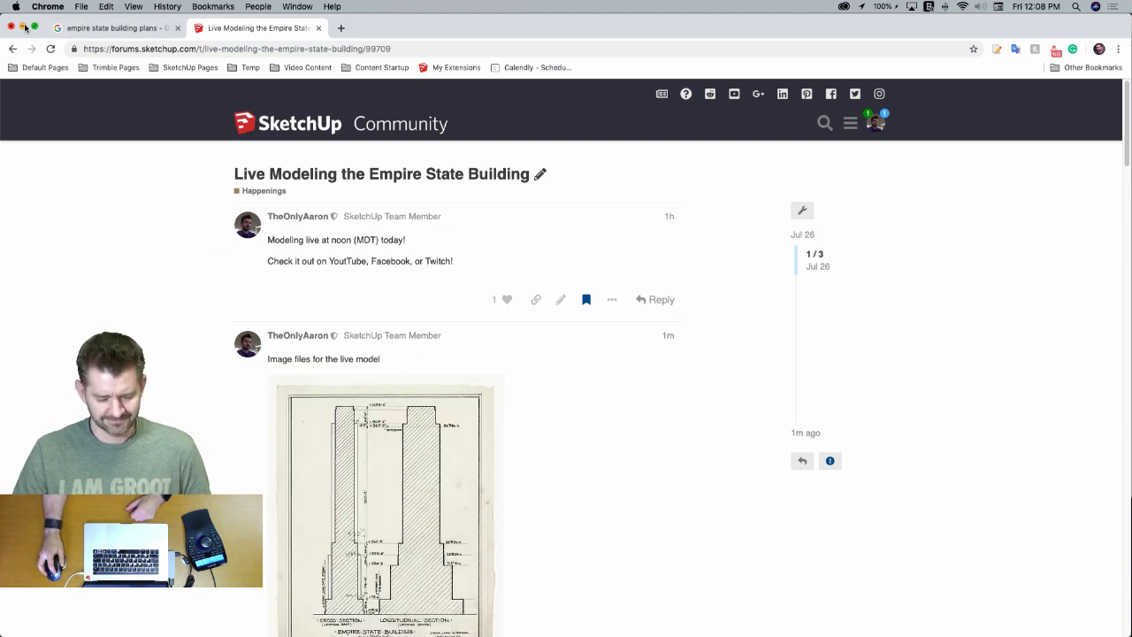
Minimize the Chrome window and switch to SketchUp with its empty untitled model
{"action": "left_click", "coordinate": [23, 28]}
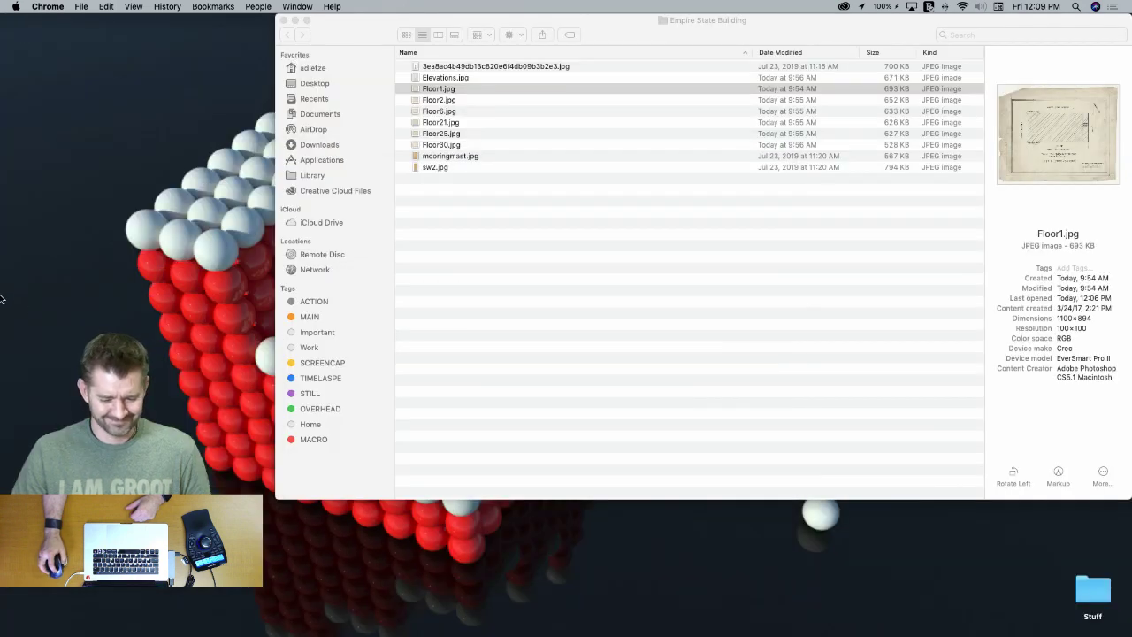
{"action": "mouse_move", "coordinate": [4, 300]}
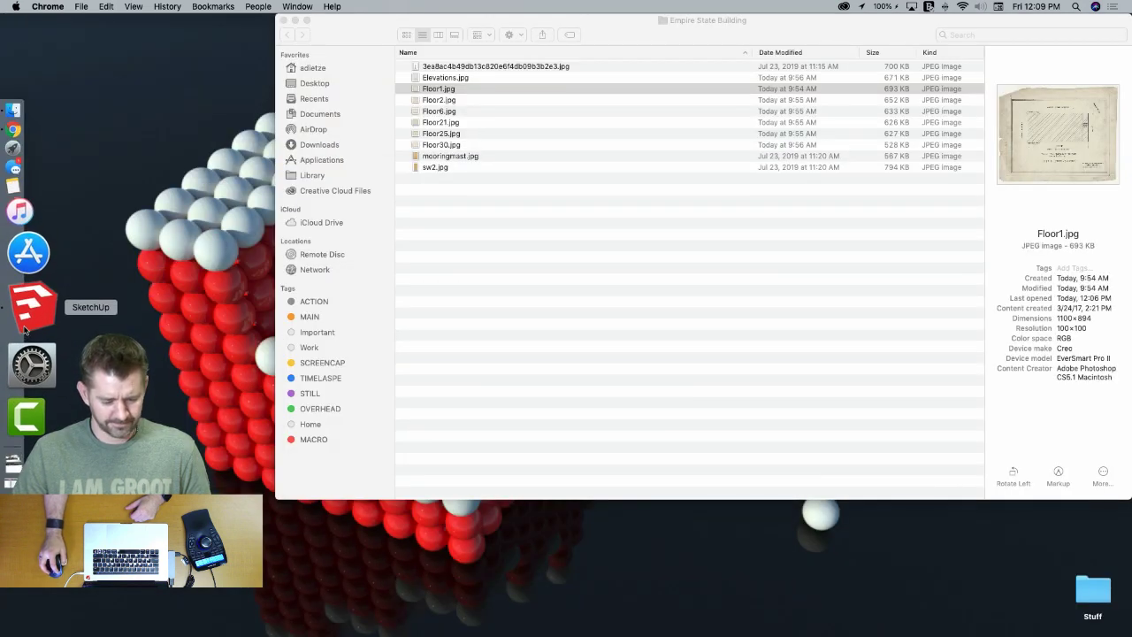
{"action": "left_click", "coordinate": [27, 328]}
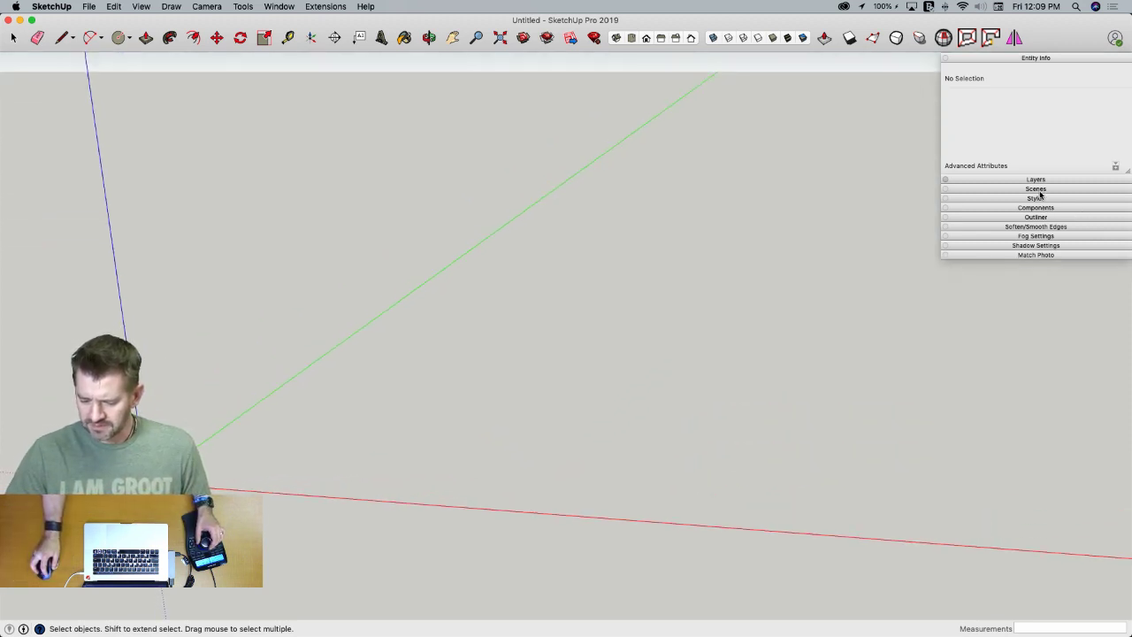
{"action": "left_click", "coordinate": [1035, 198]}
{"action": "left_click", "coordinate": [1039, 262]}
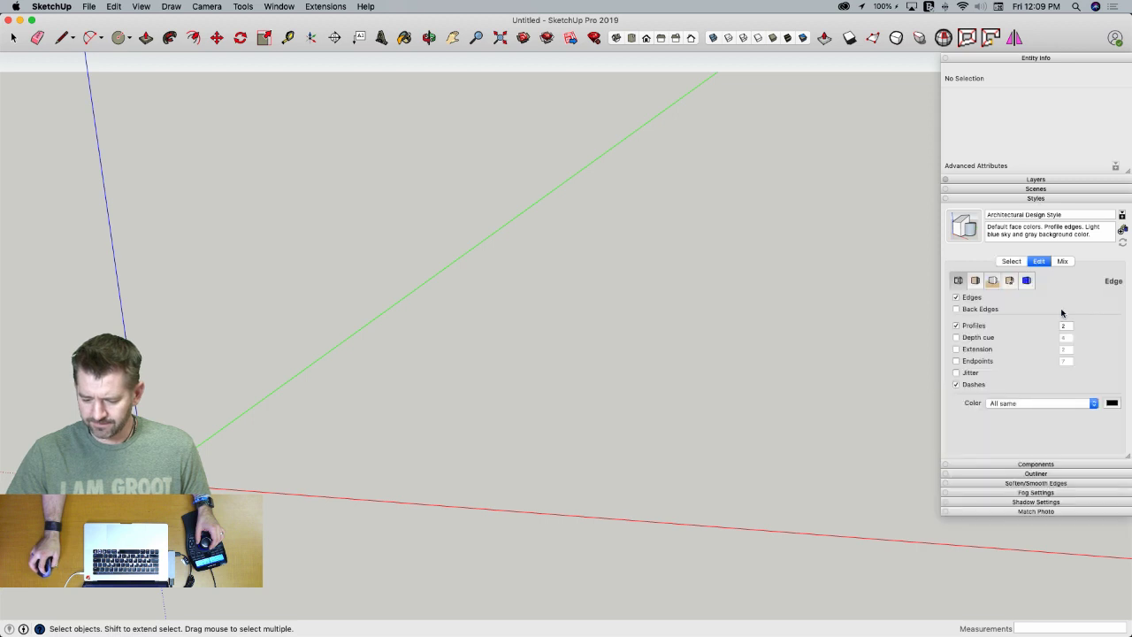
{"action": "left_click", "coordinate": [1026, 281]}
{"action": "left_click", "coordinate": [1010, 282]}
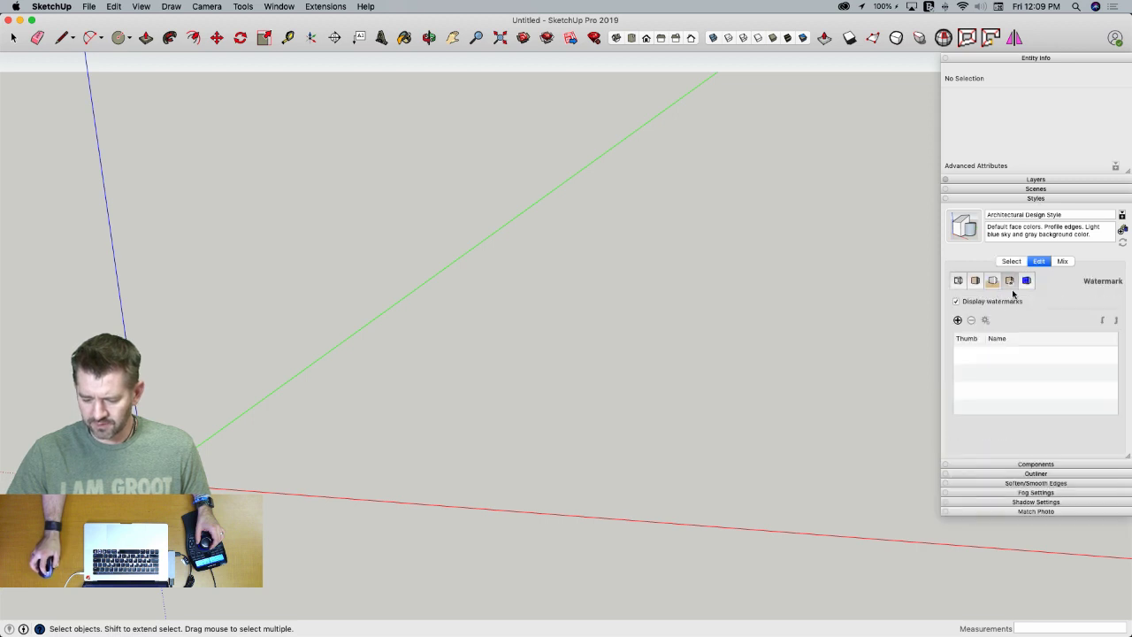
{"action": "left_click", "coordinate": [958, 320]}
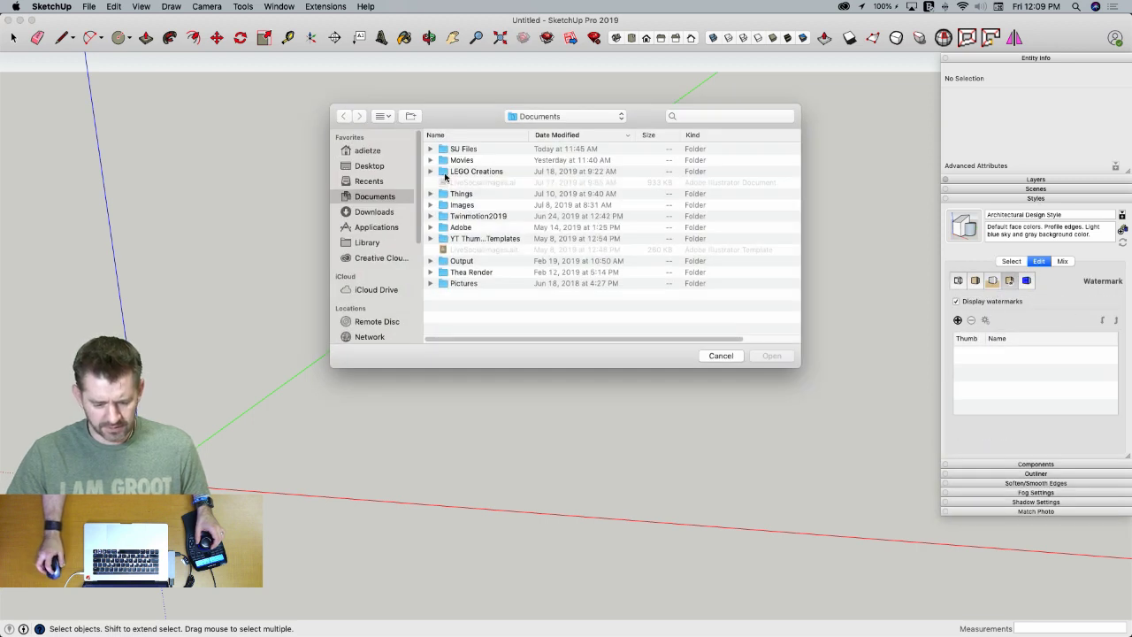
{"action": "left_click", "coordinate": [368, 167]}
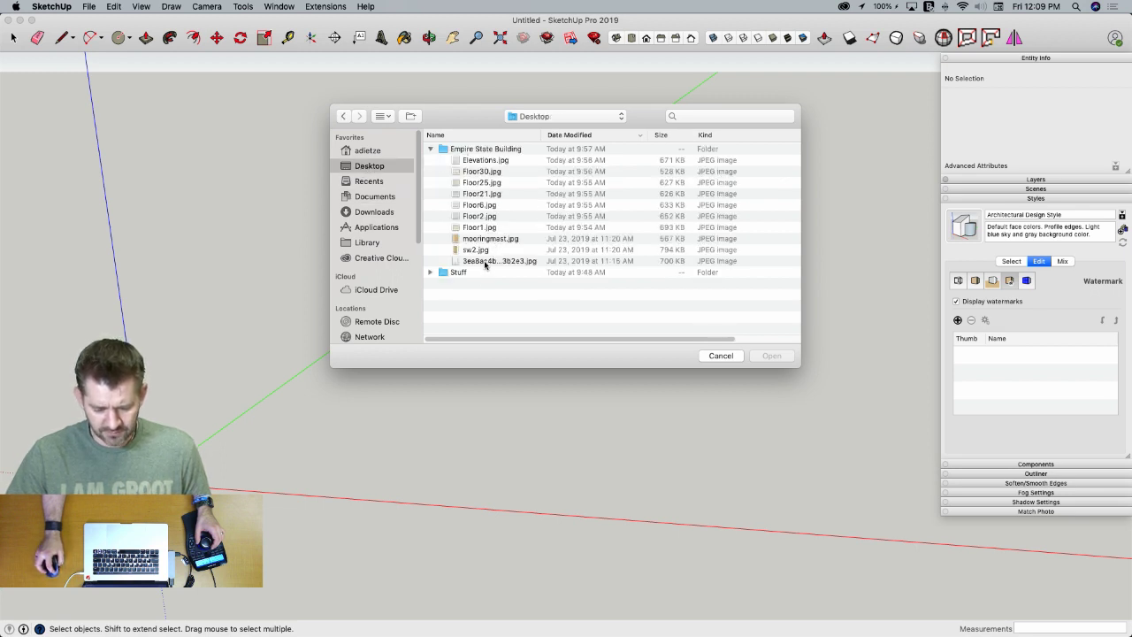
{"action": "left_click", "coordinate": [484, 262]}
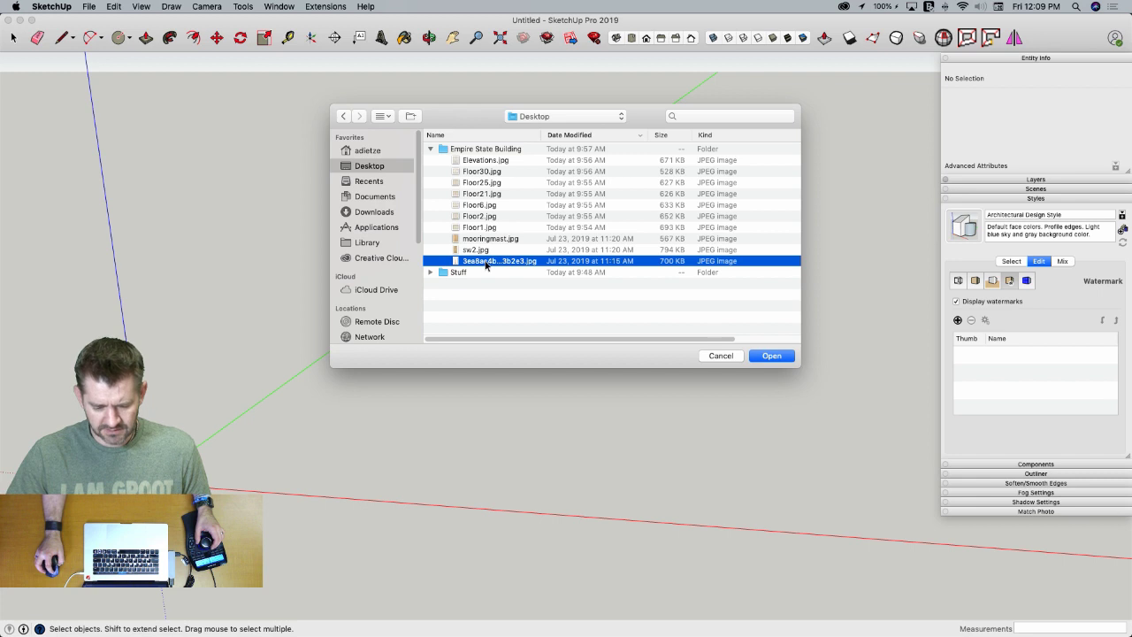
{"action": "left_click", "coordinate": [770, 355]}
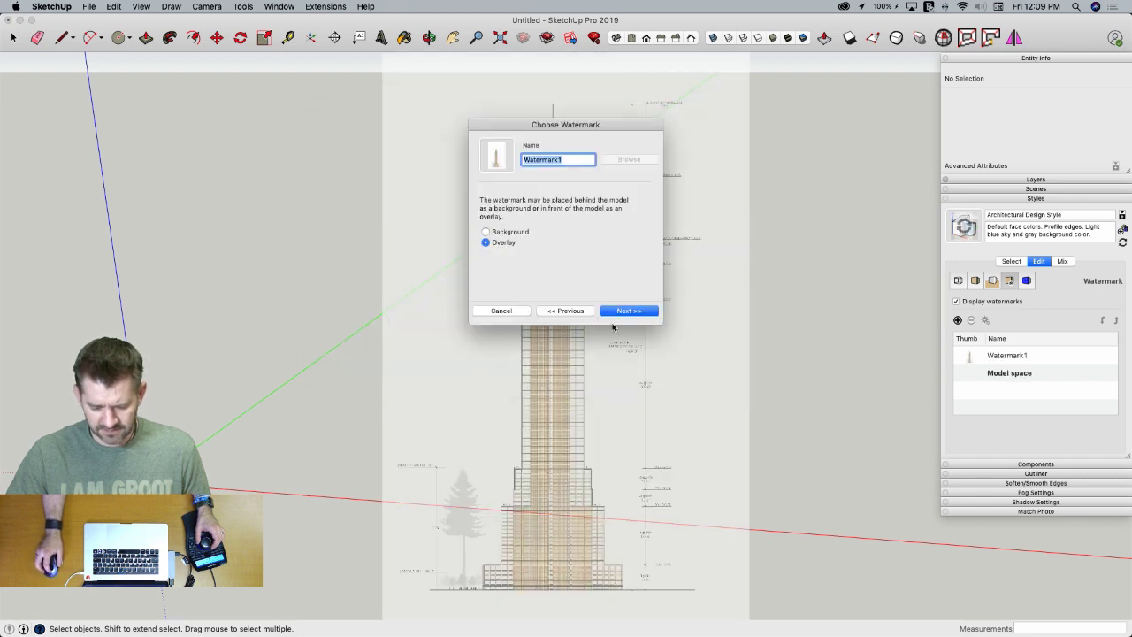
{"action": "left_click", "coordinate": [629, 313]}
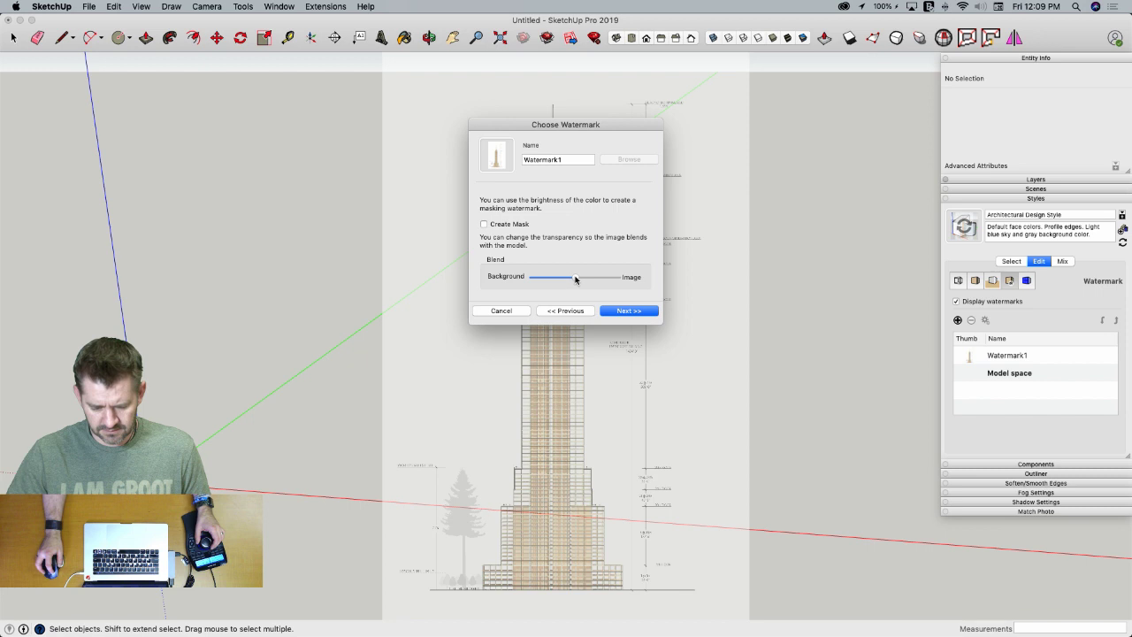
{"action": "left_click", "coordinate": [625, 279]}
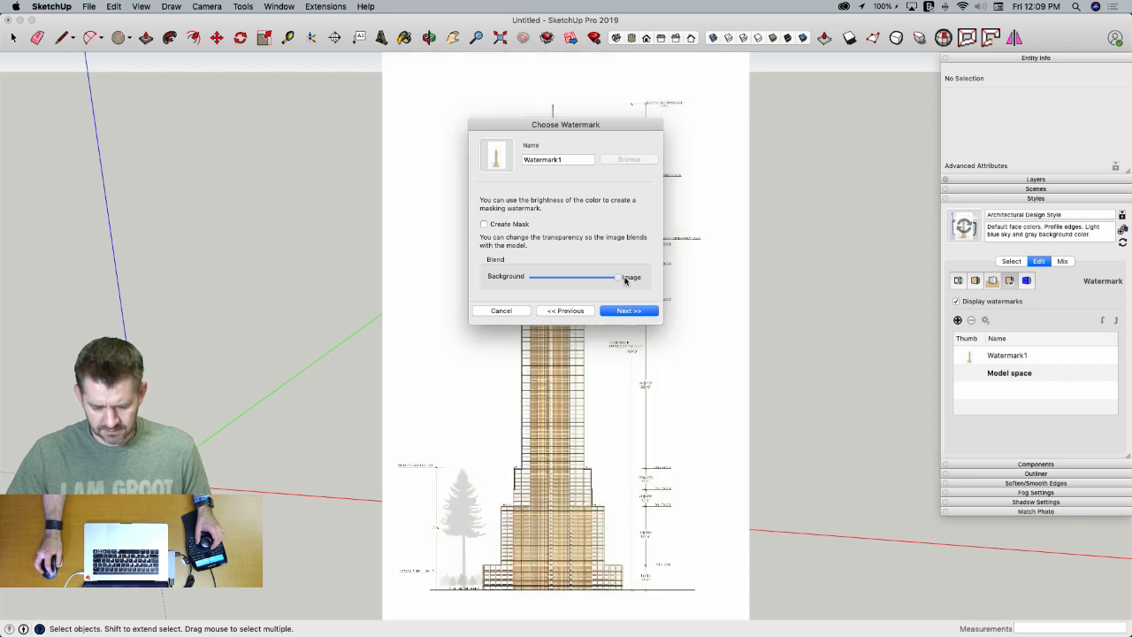
{"action": "left_click", "coordinate": [629, 313]}
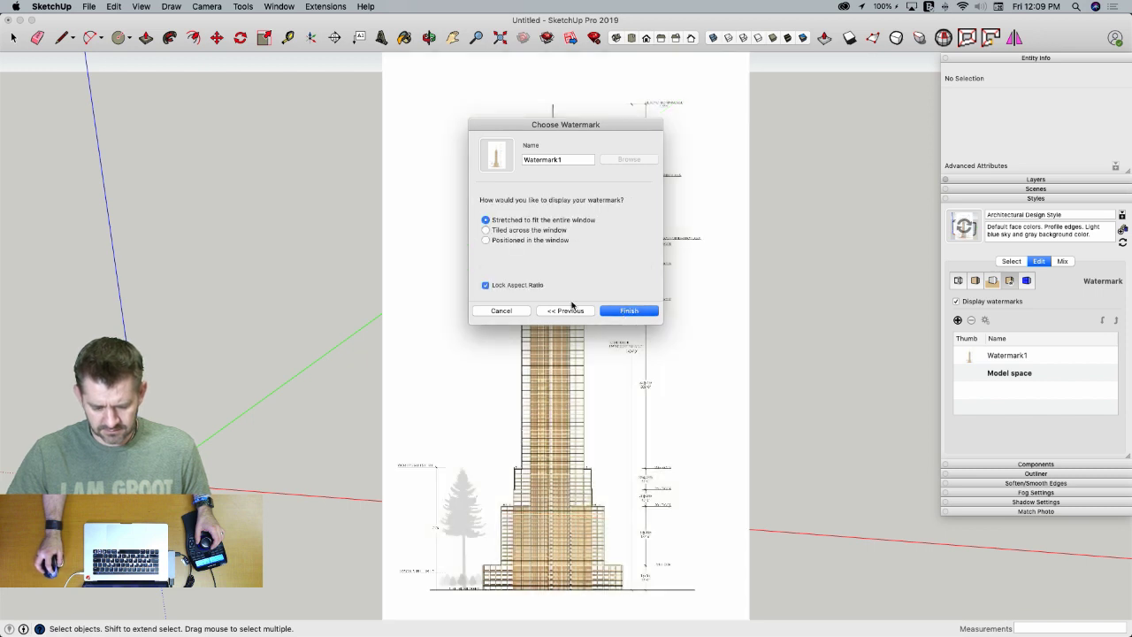
{"action": "left_click", "coordinate": [485, 240]}
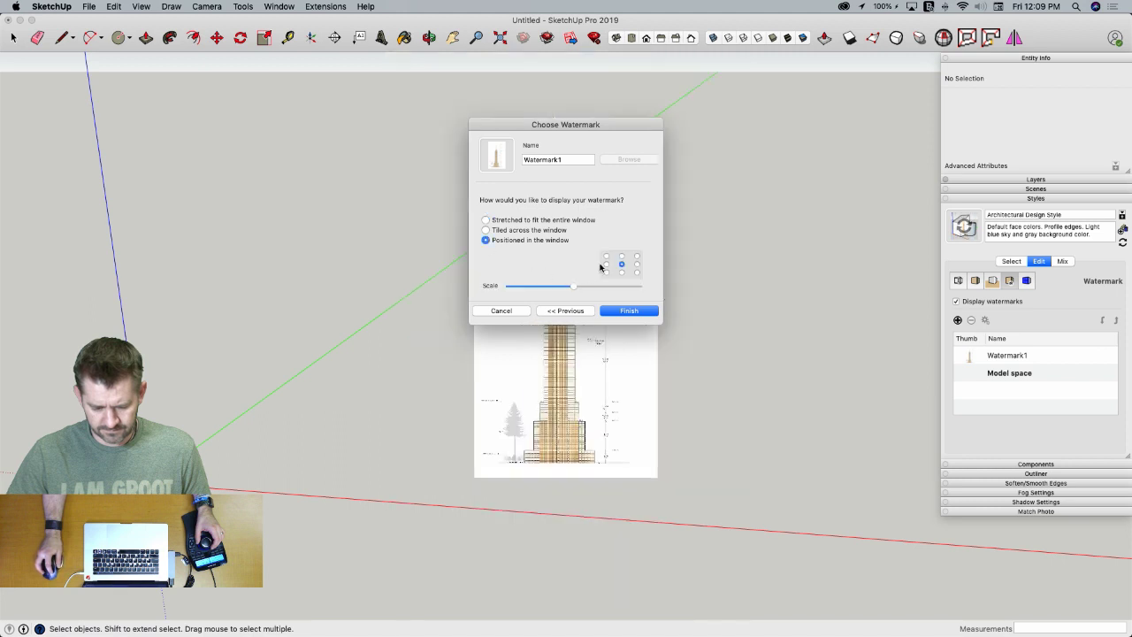
{"action": "left_click", "coordinate": [606, 264]}
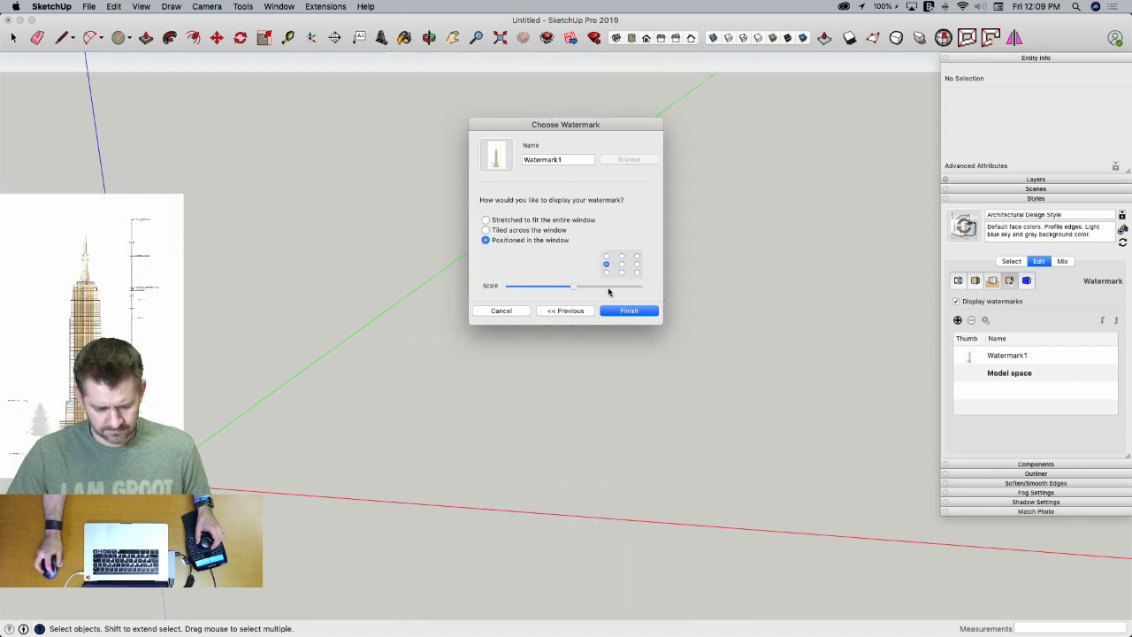
{"action": "left_click_drag", "start_coordinate": [608, 292], "coordinate": [665, 298]}
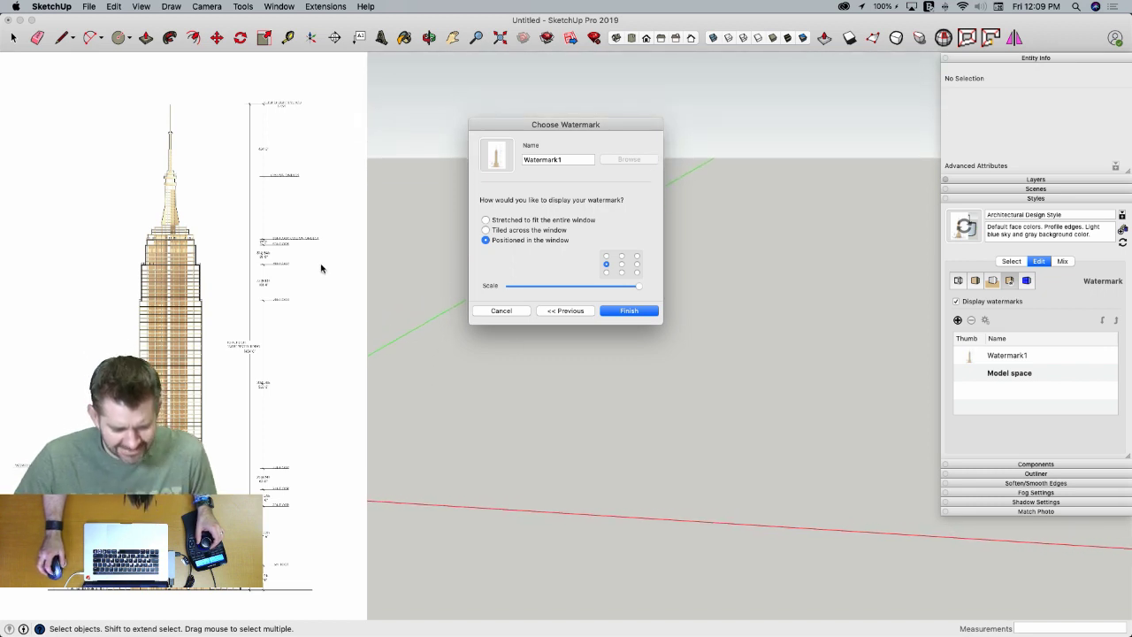
{"action": "left_click", "coordinate": [501, 310]}
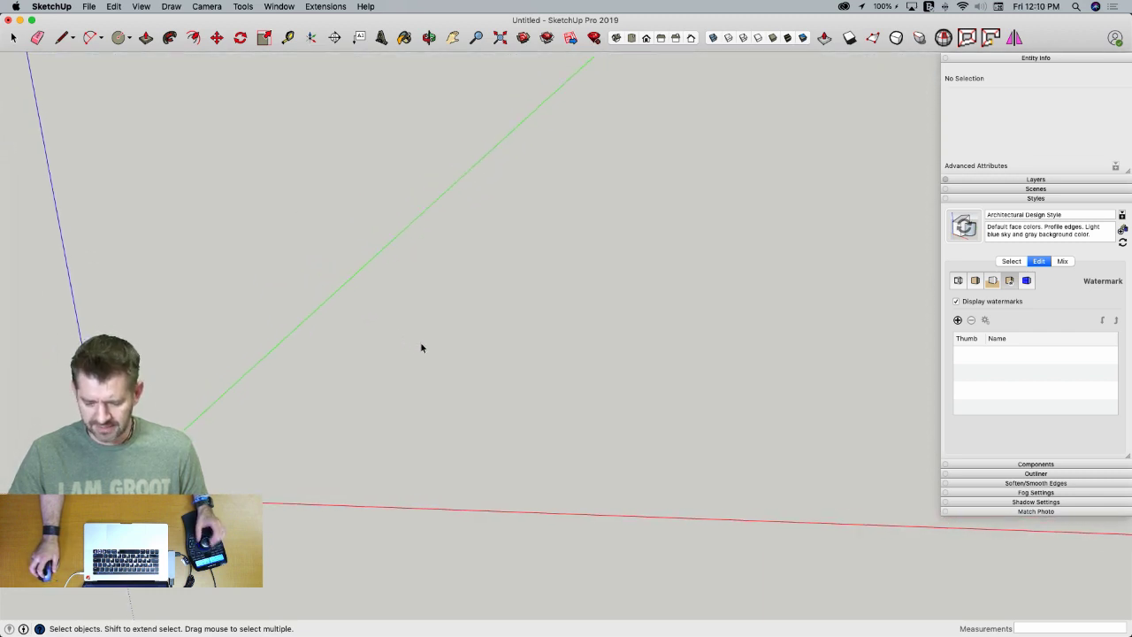
Import Floor1.jpg from the desktop's Empire State Building folder as an image and place it flat on the ground at the origin
{"action": "left_click", "coordinate": [91, 7]}
{"action": "left_click", "coordinate": [104, 199]}
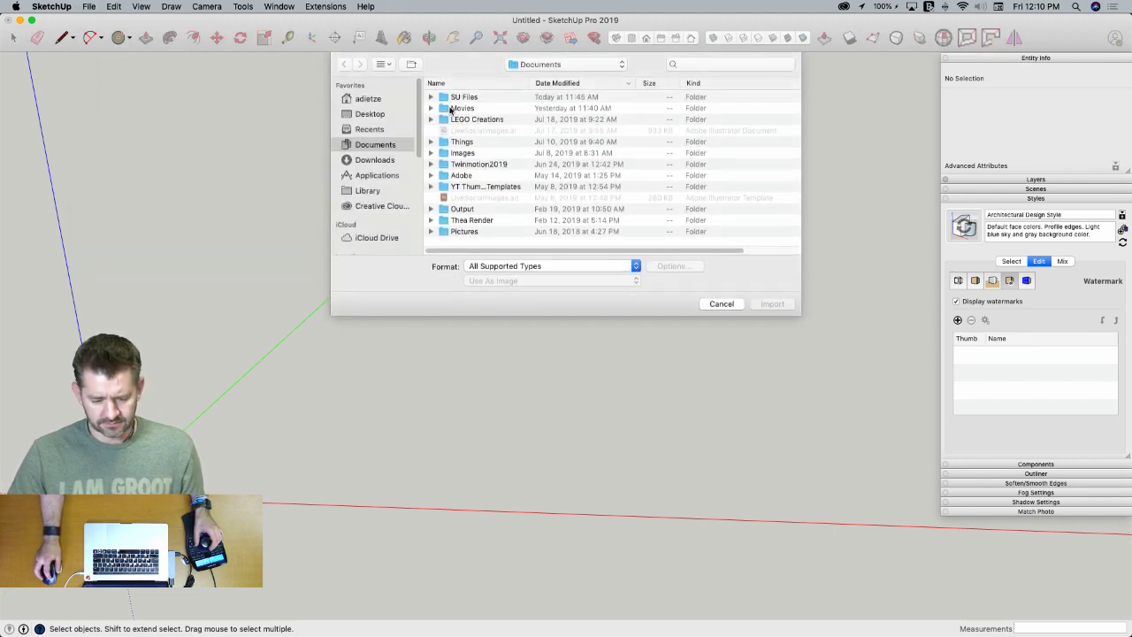
{"action": "left_click", "coordinate": [372, 114]}
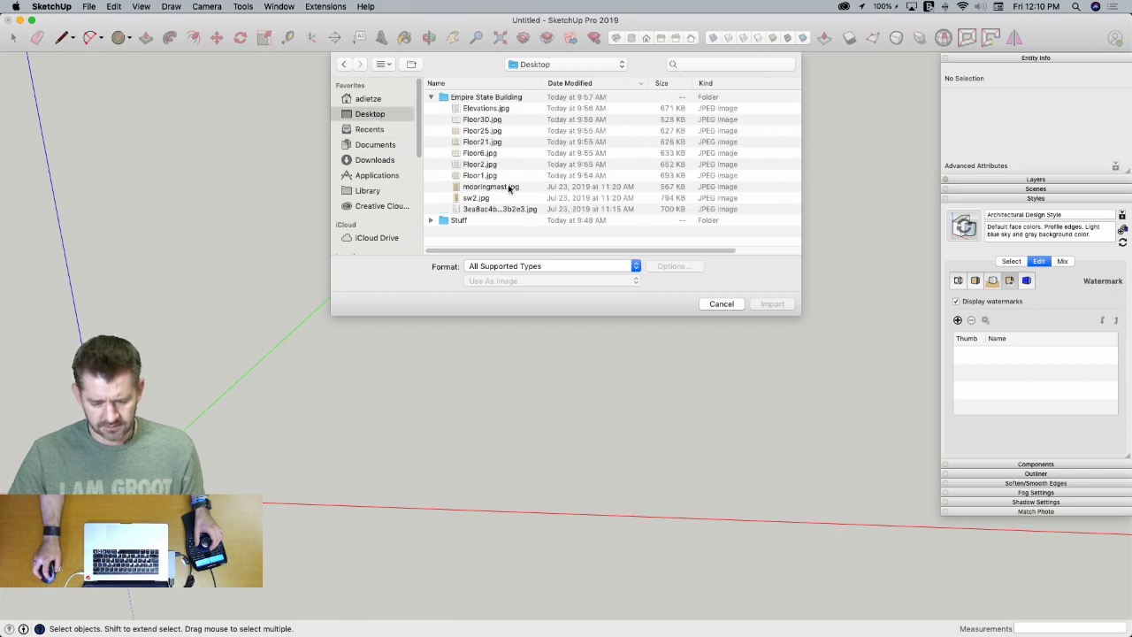
{"action": "left_click", "coordinate": [482, 176]}
{"action": "left_click", "coordinate": [777, 306]}
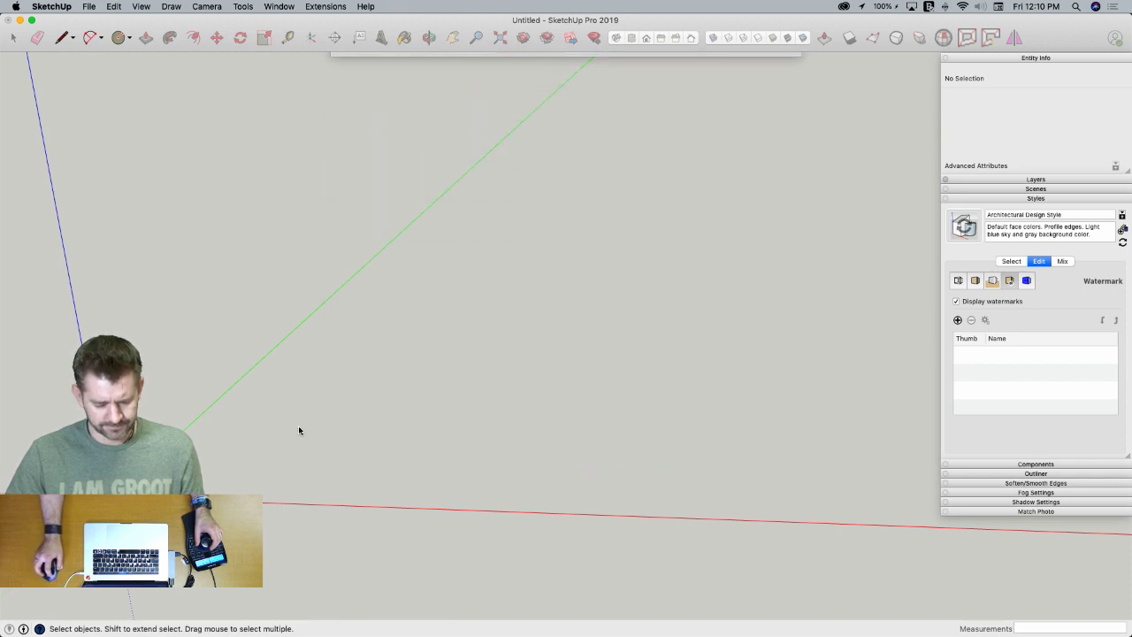
{"action": "double_click", "coordinate": [111, 497]}
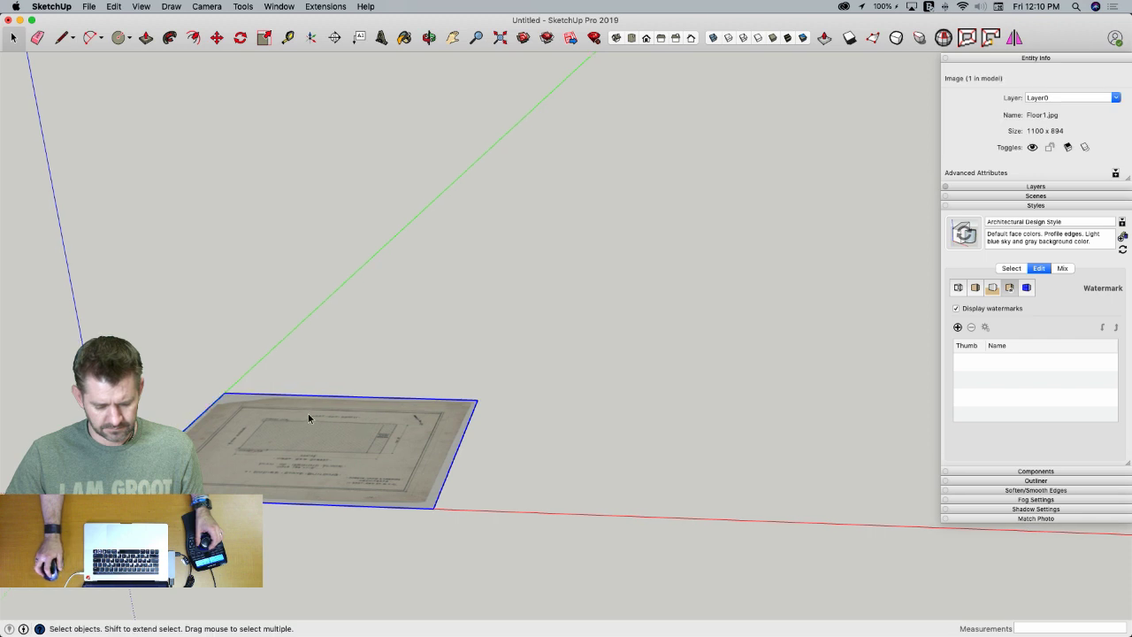
Move the floor plan image about 49' in the negative red direction, and the scale figure about 6' away from the origin
{"action": "key", "text": "m"}
{"action": "left_click", "coordinate": [475, 485]}
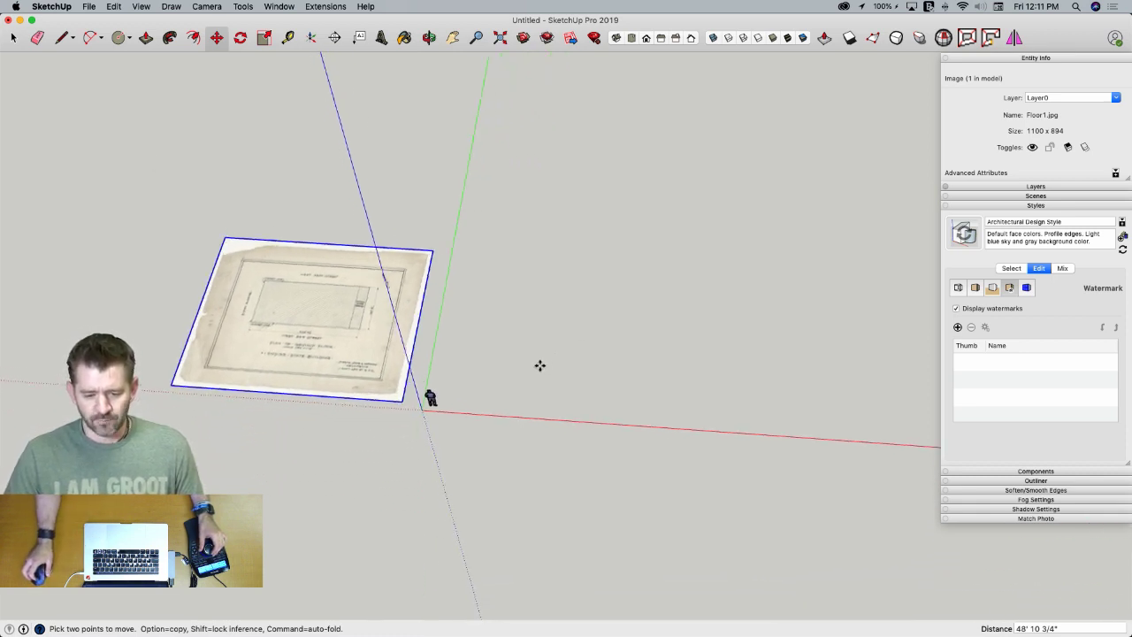
{"action": "key", "text": "space"}
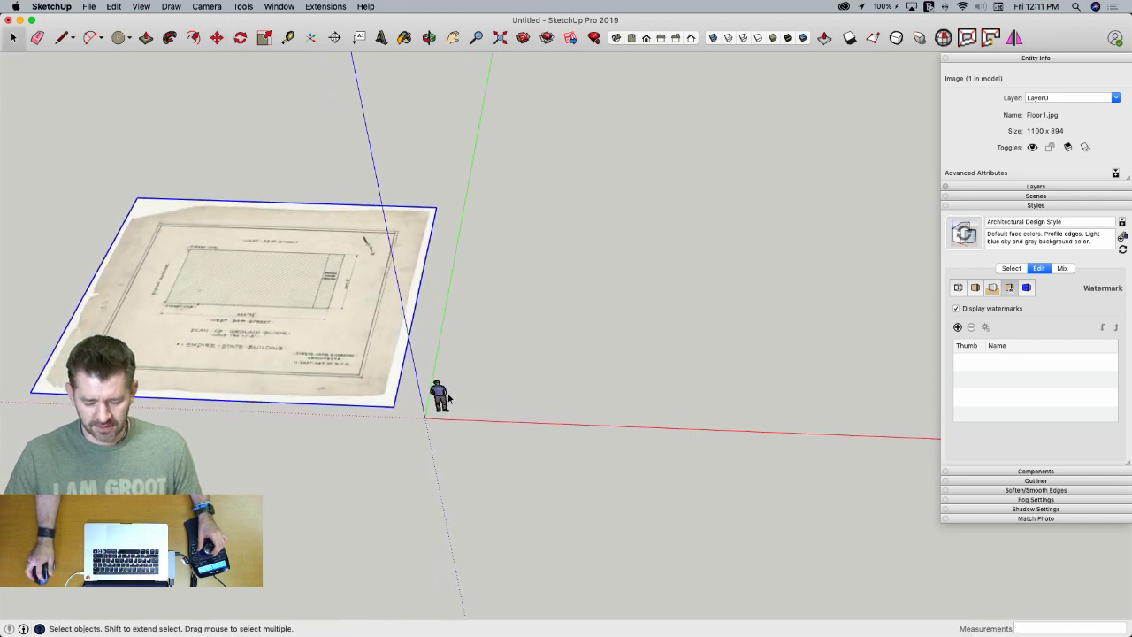
{"action": "left_click", "coordinate": [440, 398]}
{"action": "key", "text": "m"}
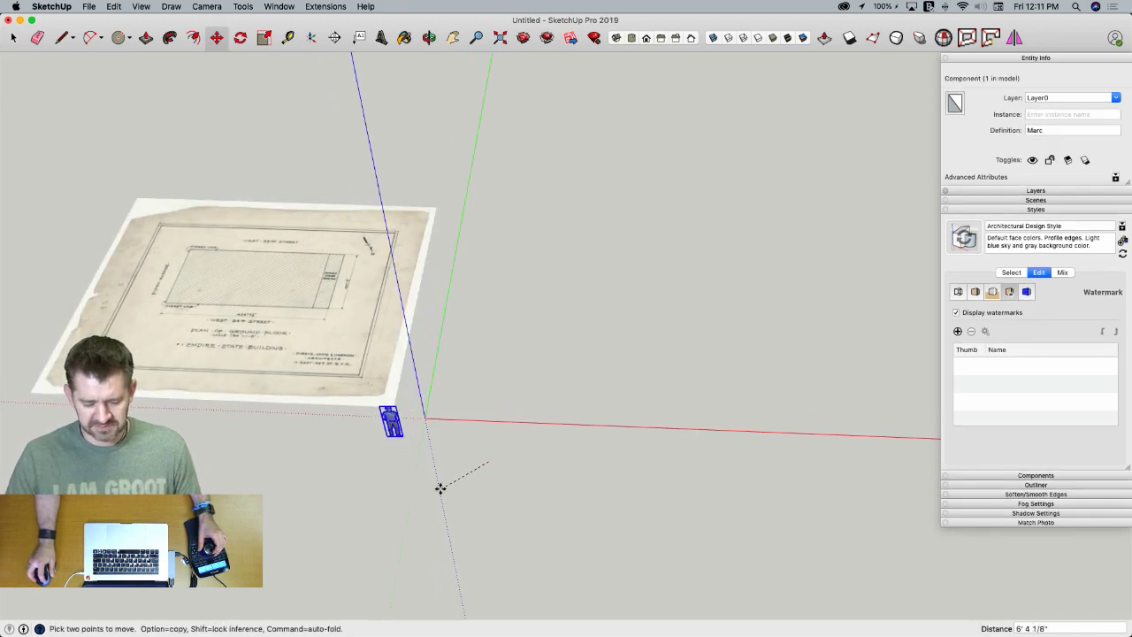
{"action": "left_click", "coordinate": [441, 488]}
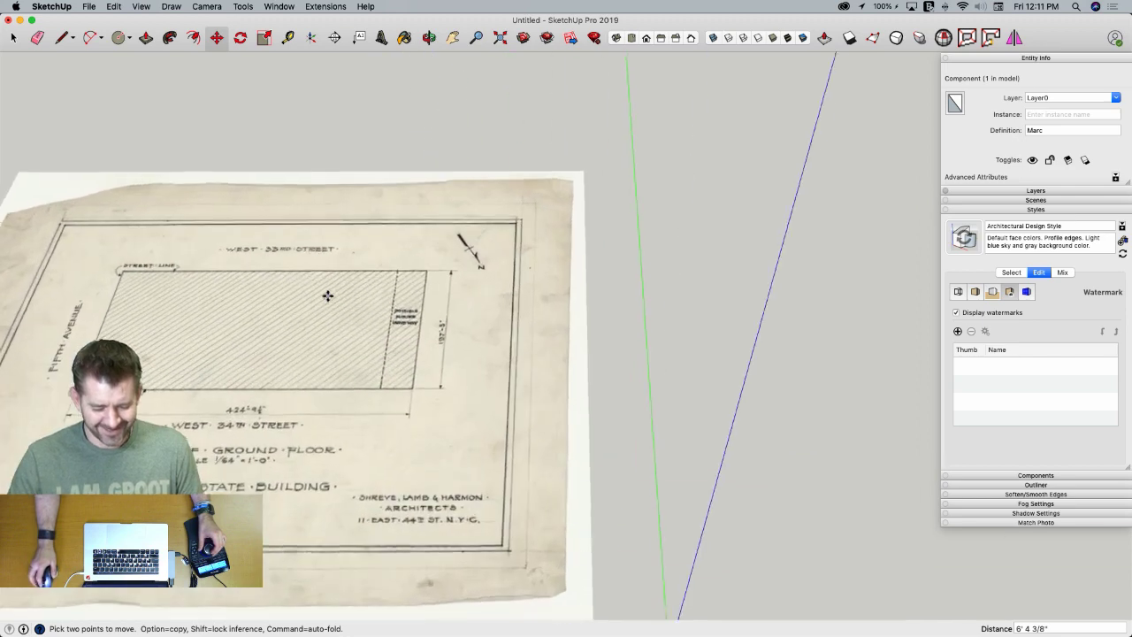
Draw the ground floor footprint as a rectangle from the origin, 424' 9.5" along the red axis by 197' 5" along the green axis
{"action": "key", "text": "r"}
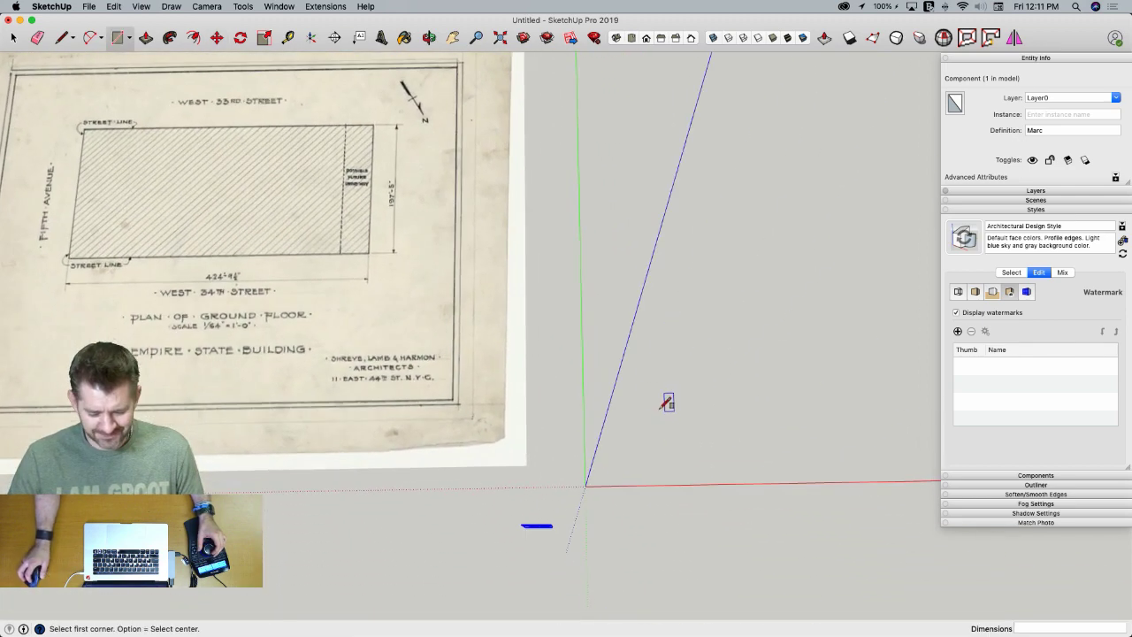
{"action": "left_click", "coordinate": [585, 485]}
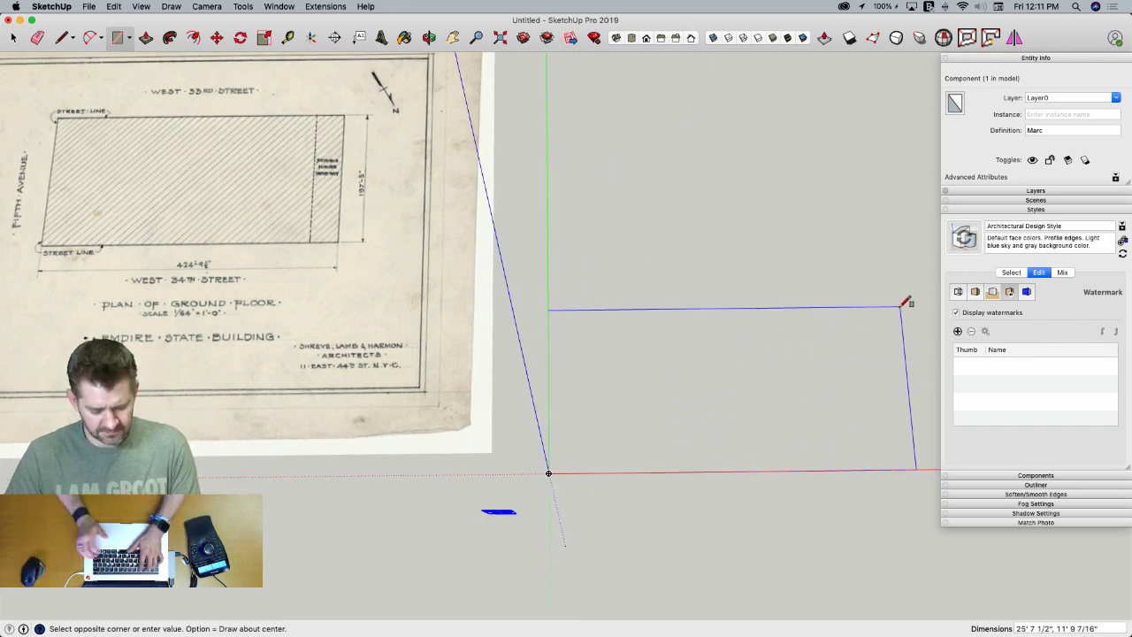
{"action": "type", "text": "424' 9.5, 197"}
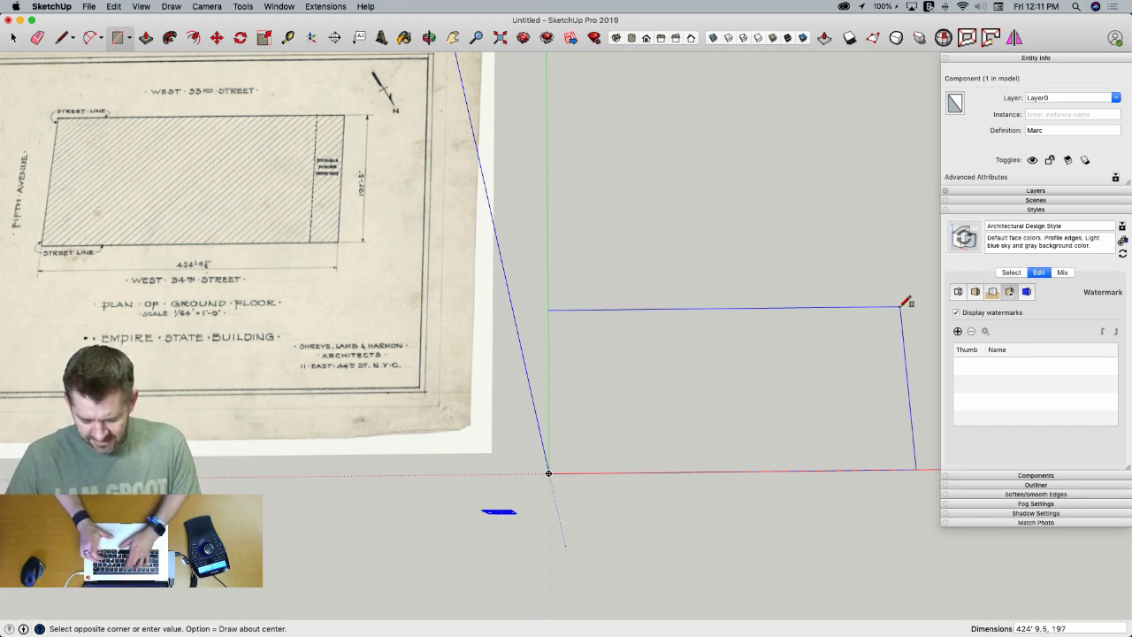
{"action": "type", "text": "5"}
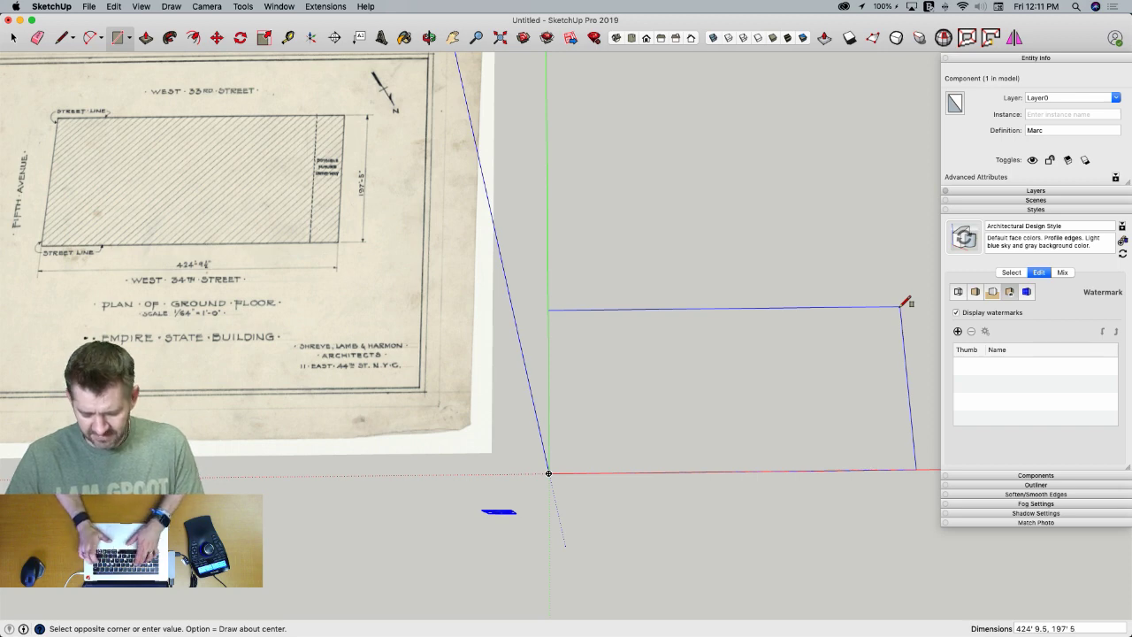
{"action": "key", "text": "Return"}
{"action": "scroll", "coordinate": [898, 306], "scroll_direction": "down", "scroll_amount": 10}
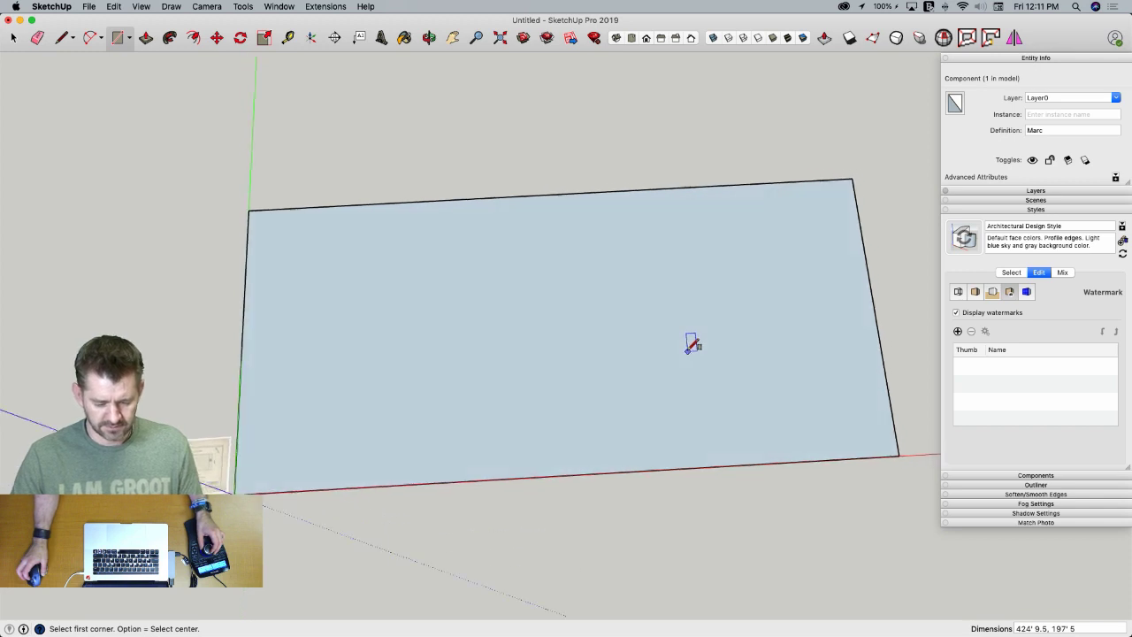
Import Floor2.jpg from the desktop's Empire State Building folder as an image and place it flat on the ground beside the ground floor plan
{"action": "key", "text": "space"}
{"action": "middle_click_drag", "start_coordinate": [772, 429], "coordinate": [864, 320]}
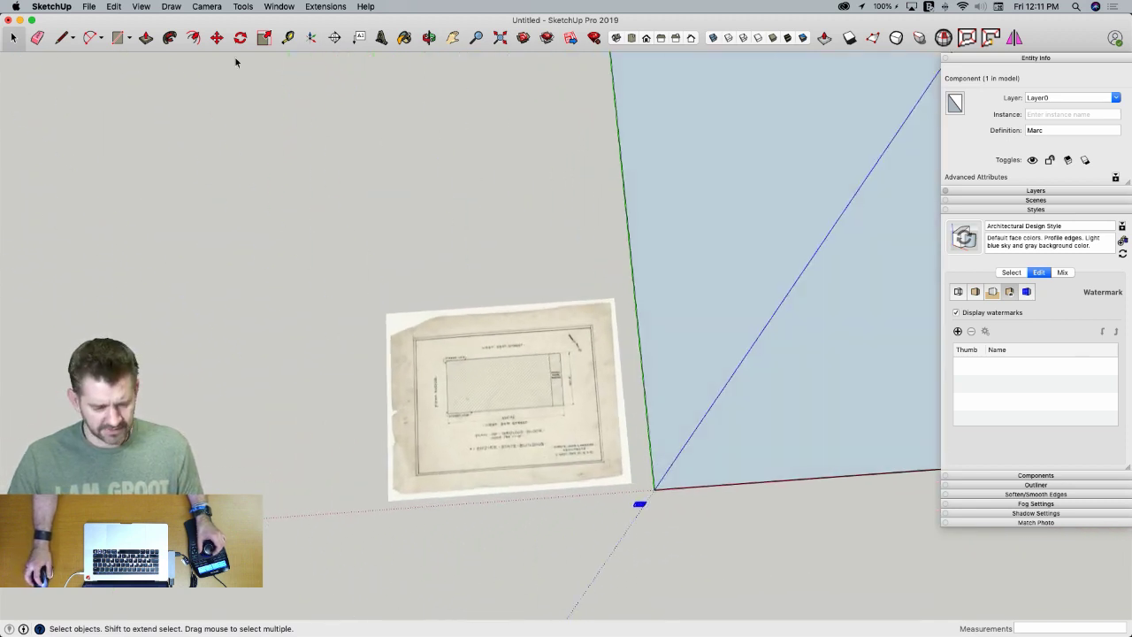
{"action": "left_click", "coordinate": [91, 6]}
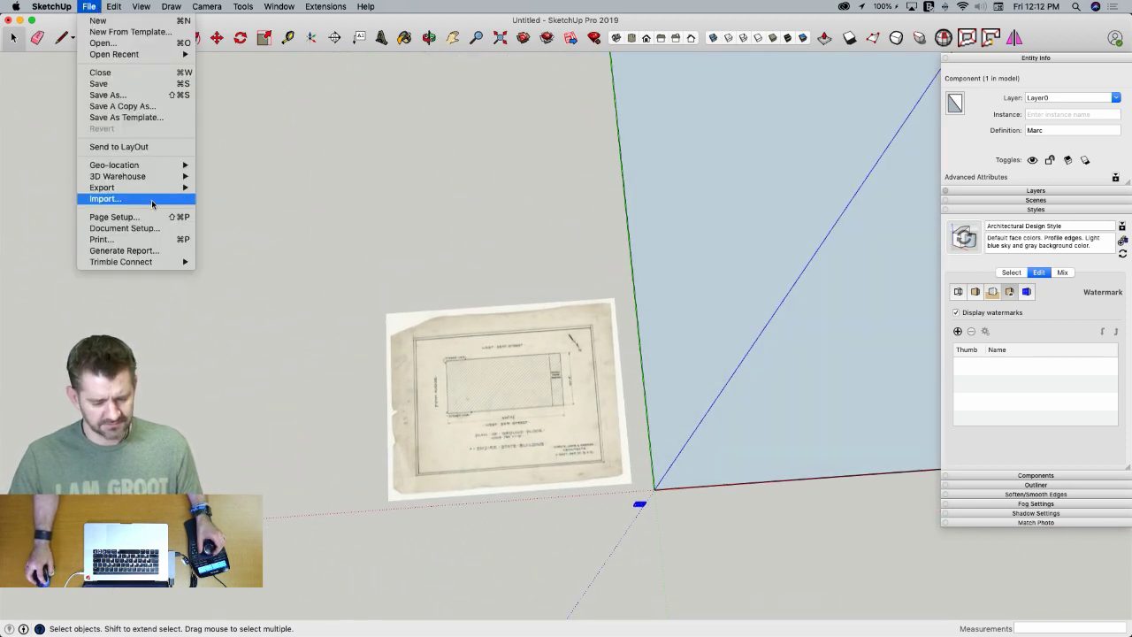
{"action": "left_click", "coordinate": [194, 202]}
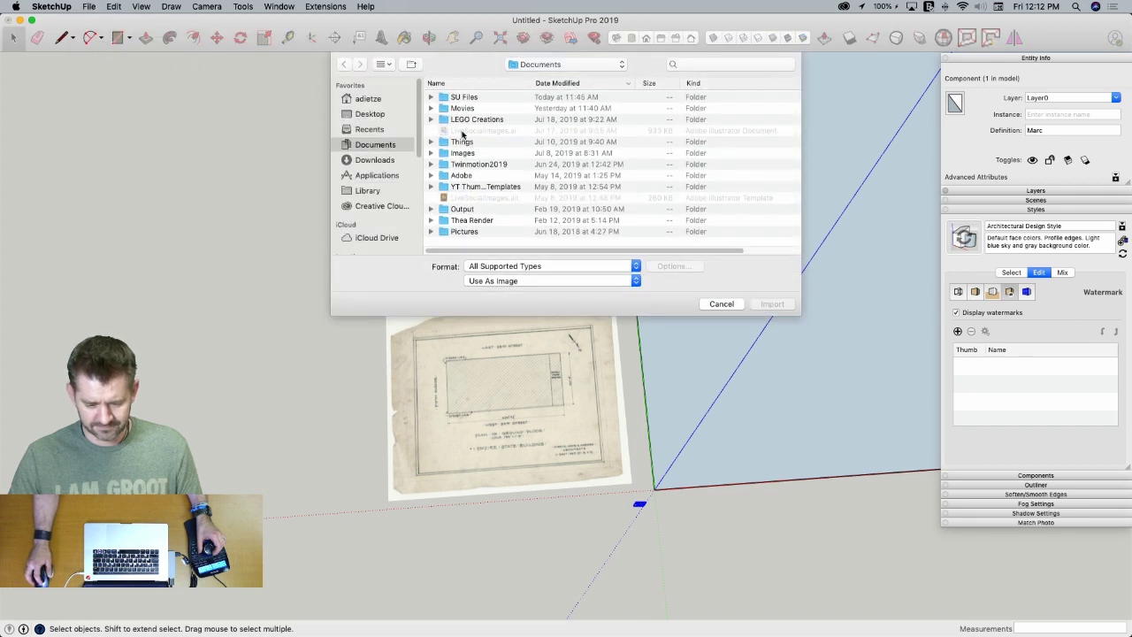
{"action": "left_click", "coordinate": [369, 114]}
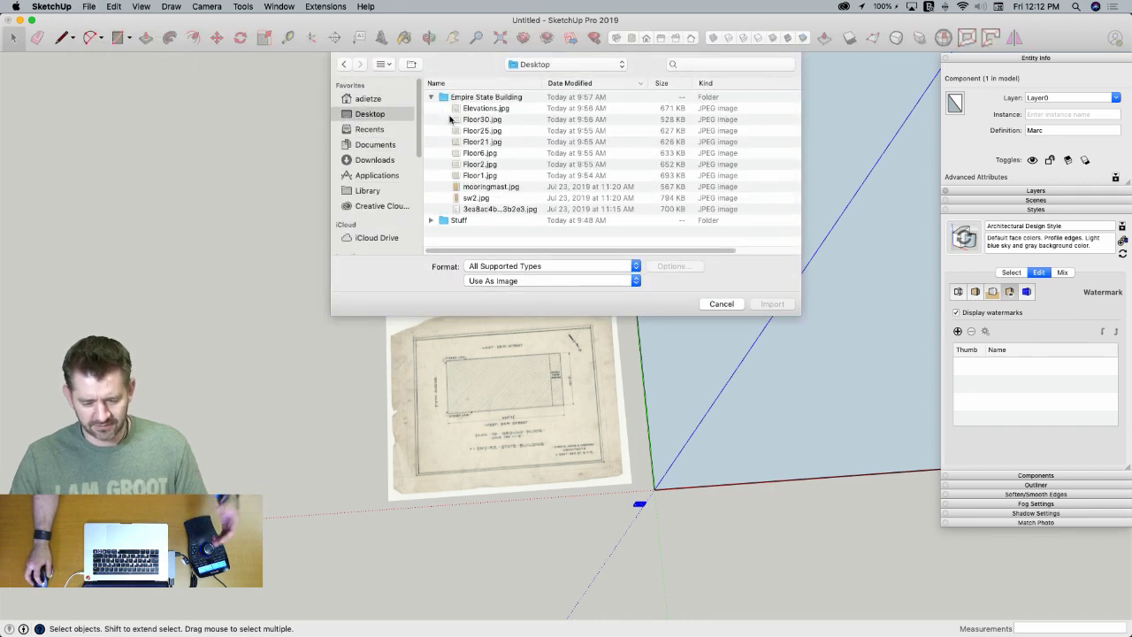
{"action": "double_click", "coordinate": [484, 167]}
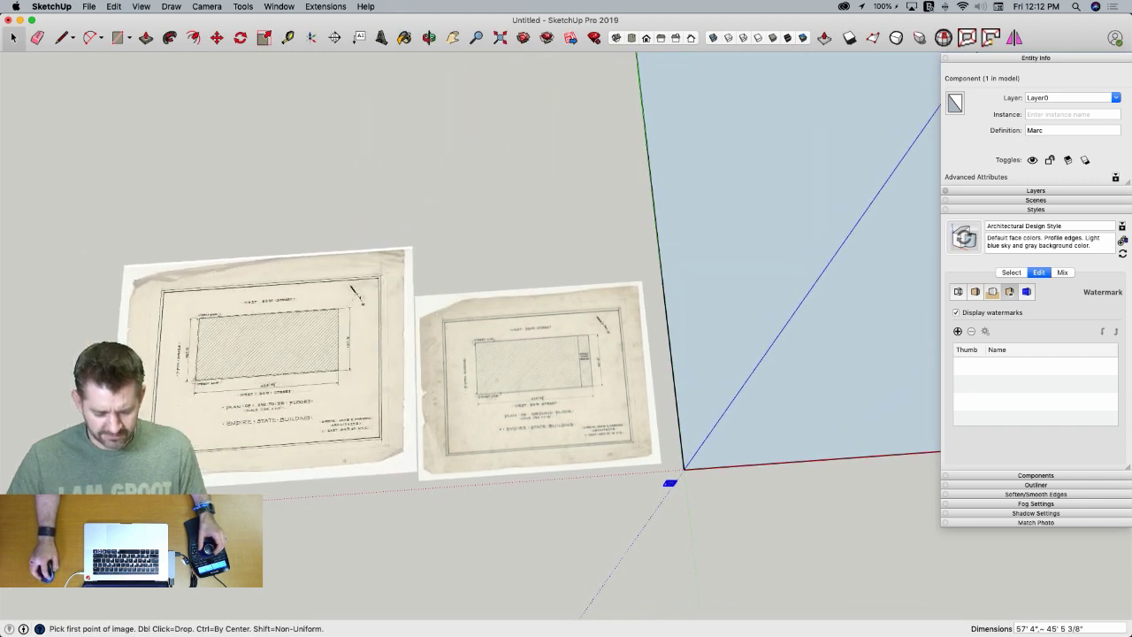
{"action": "left_click", "coordinate": [684, 469]}
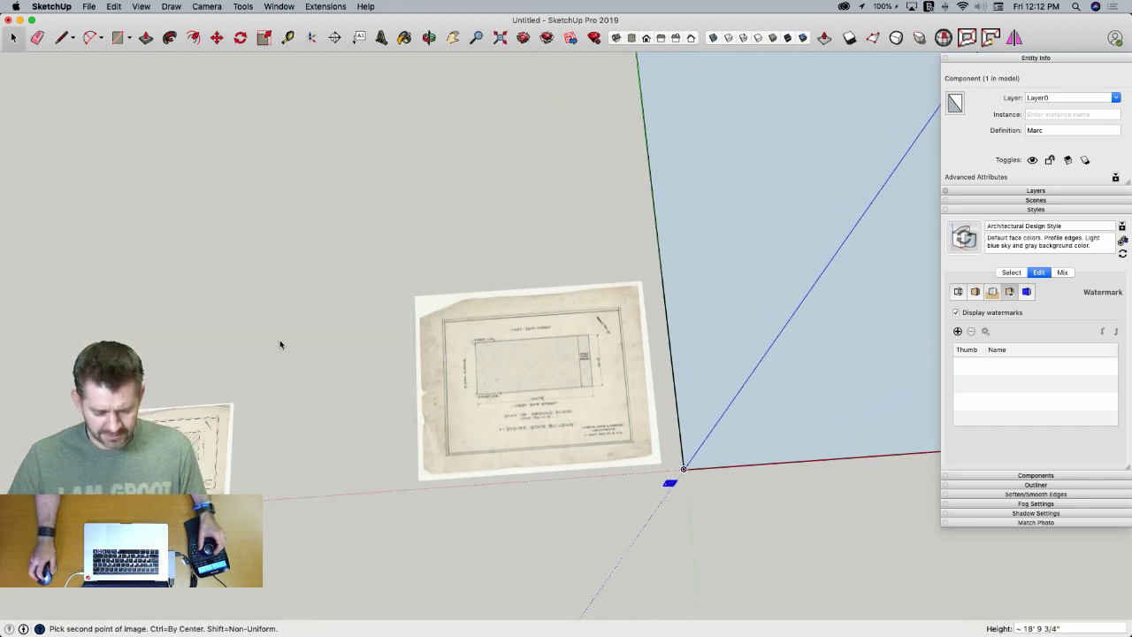
{"action": "left_click", "coordinate": [404, 270]}
Examine the dimensions on the 2nd to 5th floors plan and compare them with the ground floor plan
{"action": "scroll", "coordinate": [233, 416], "scroll_direction": "up", "scroll_amount": 10}
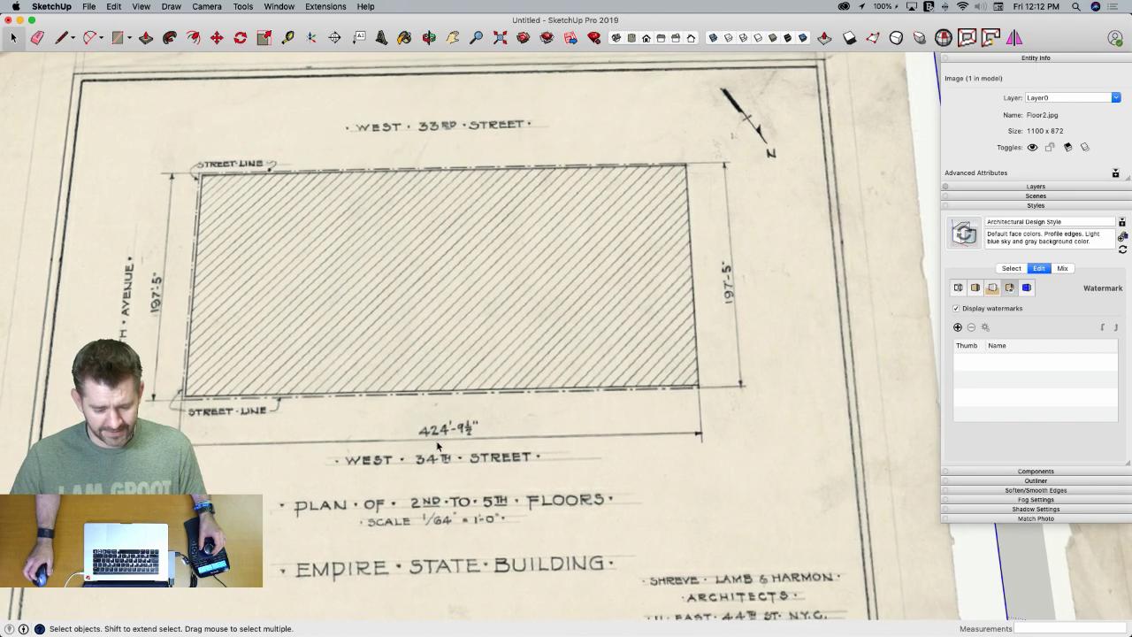
{"action": "scroll", "coordinate": [437, 447], "scroll_direction": "down", "scroll_amount": 5}
{"action": "scroll", "coordinate": [437, 446], "scroll_direction": "down", "scroll_amount": 2}
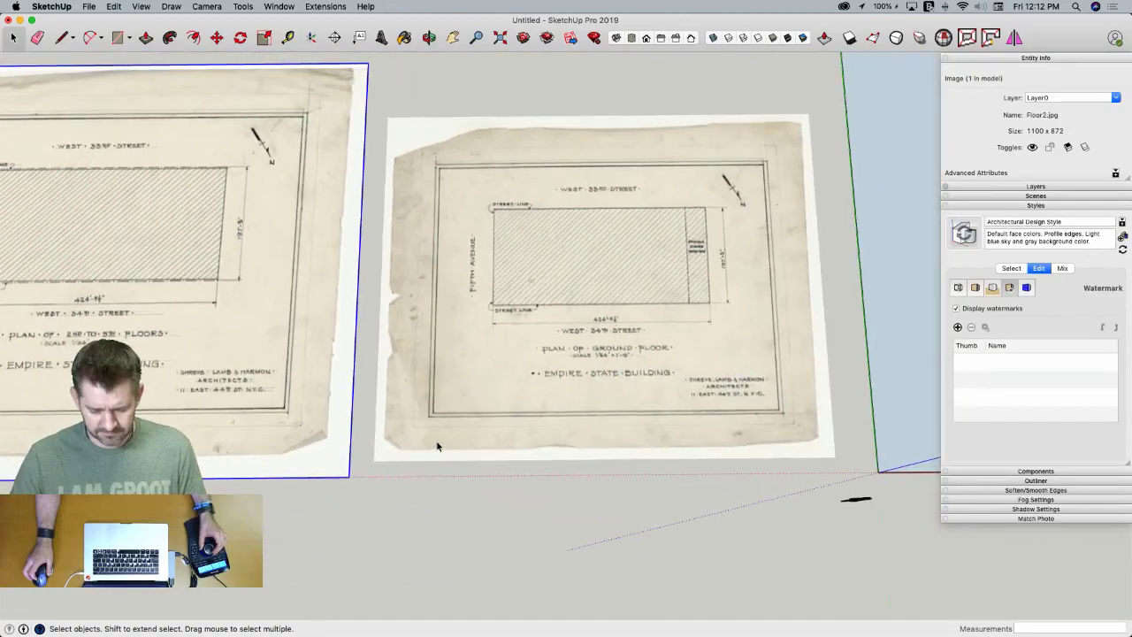
{"action": "scroll", "coordinate": [436, 447], "scroll_direction": "up", "scroll_amount": 5}
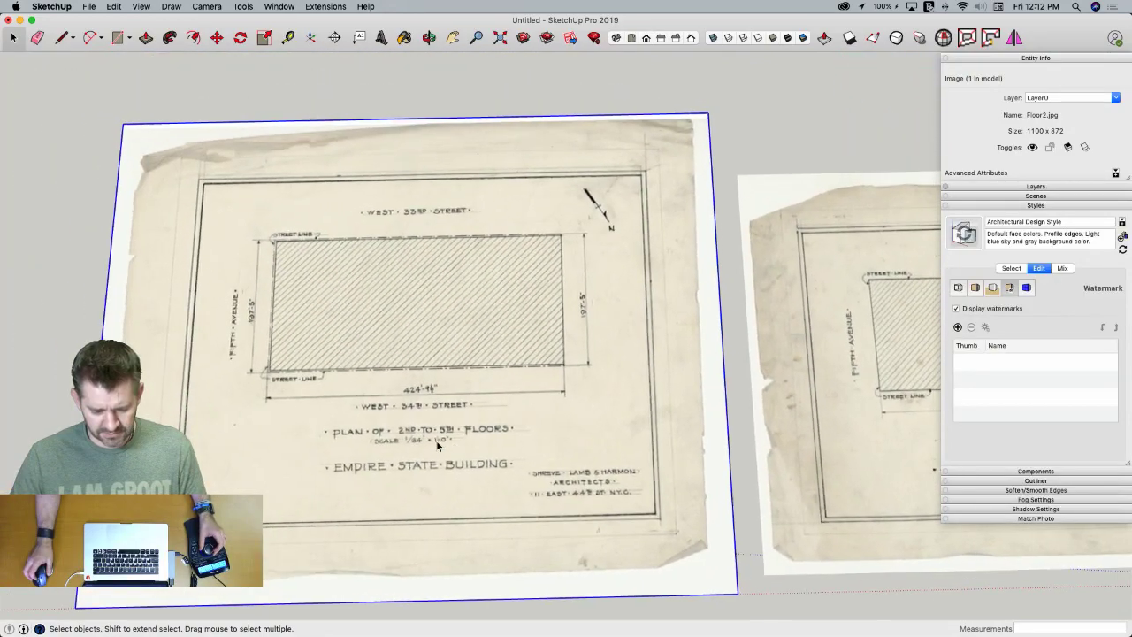
{"action": "scroll", "coordinate": [437, 447], "scroll_direction": "right", "scroll_amount": 5}
{"action": "scroll", "coordinate": [436, 446], "scroll_direction": "up", "scroll_amount": 6}
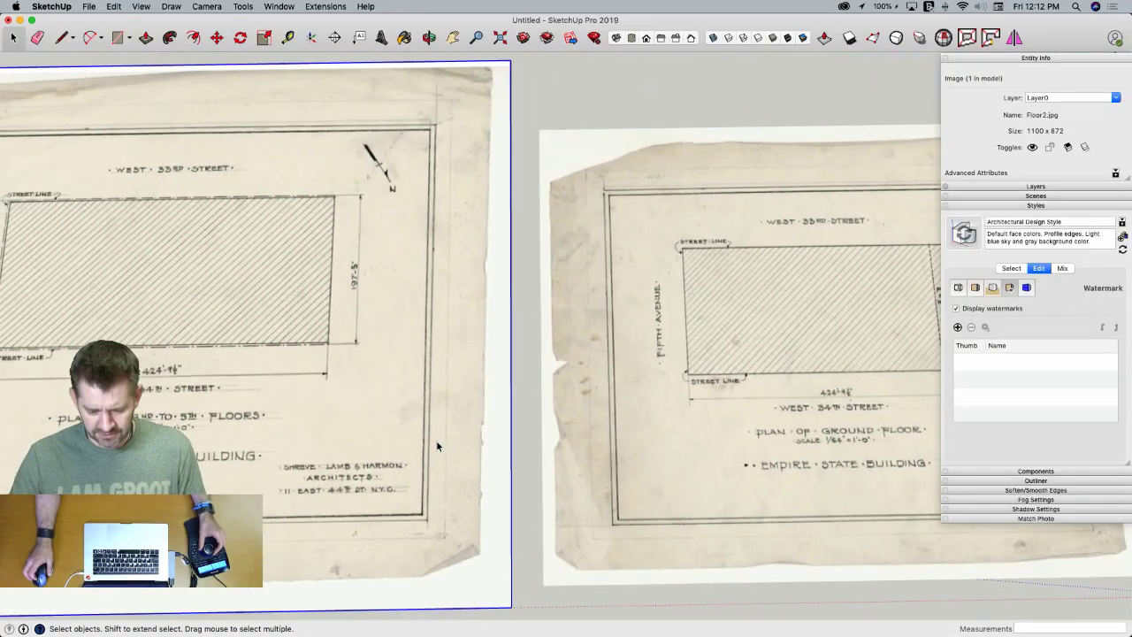
{"action": "scroll", "coordinate": [355, 425], "scroll_direction": "up", "scroll_amount": 2}
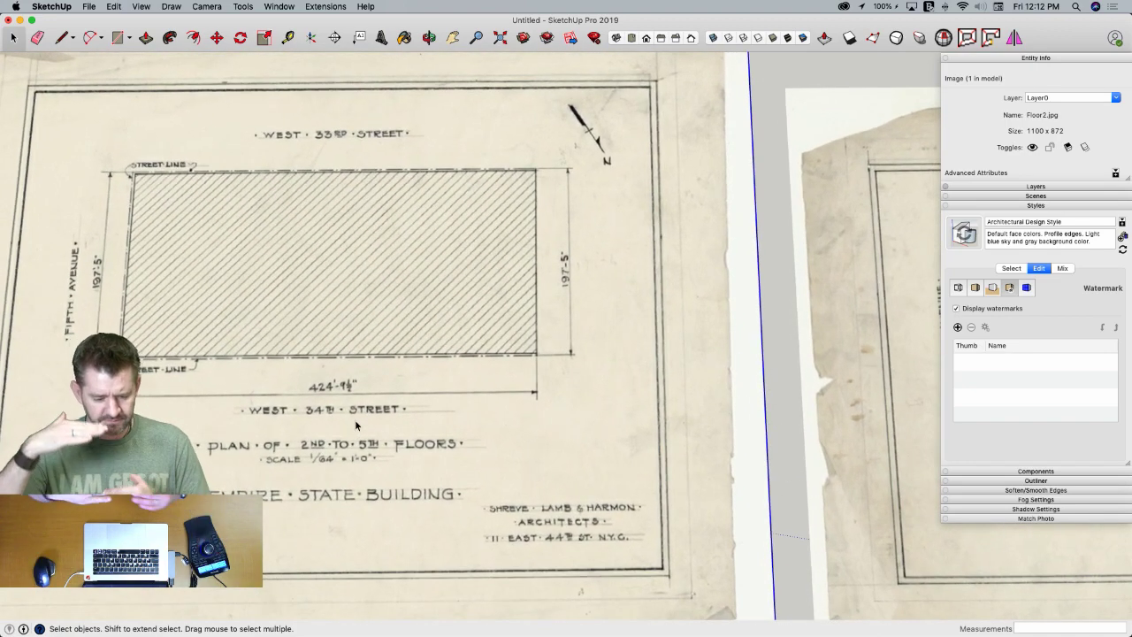
{"action": "scroll", "coordinate": [354, 419], "scroll_direction": "down", "scroll_amount": 4}
{"action": "scroll", "coordinate": [469, 432], "scroll_direction": "down", "scroll_amount": 4}
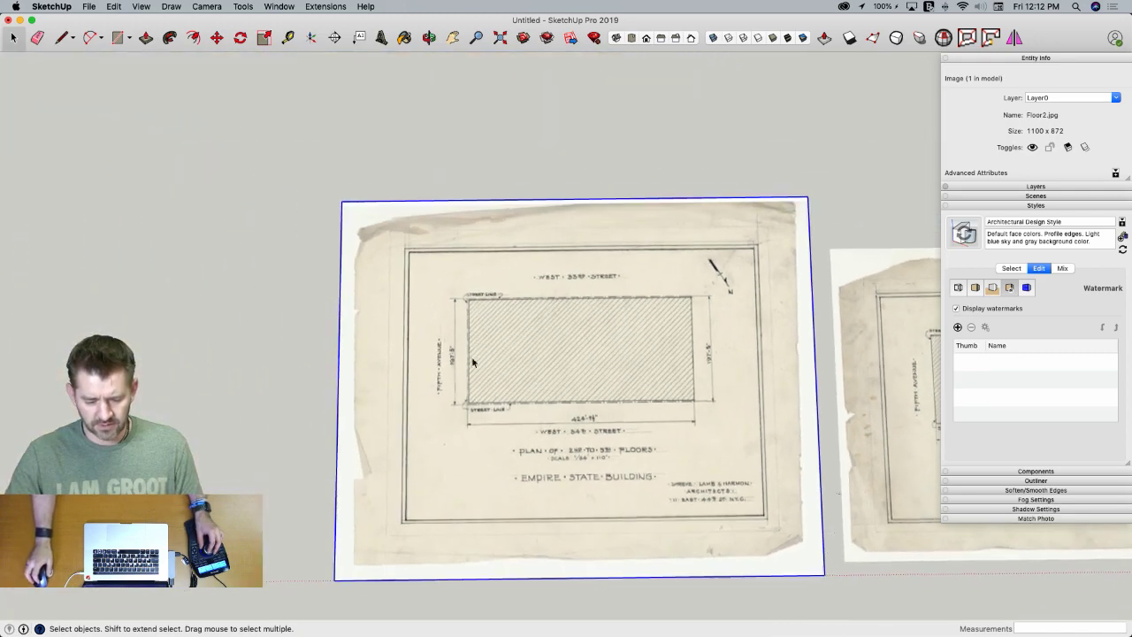
Switch to Finder and open the building elevation 3ea8ac4b49db13c820e6f4db09b3b2e3.jpg from the Empire State Building folder in Preview
{"action": "key", "text": "super+Tab"}
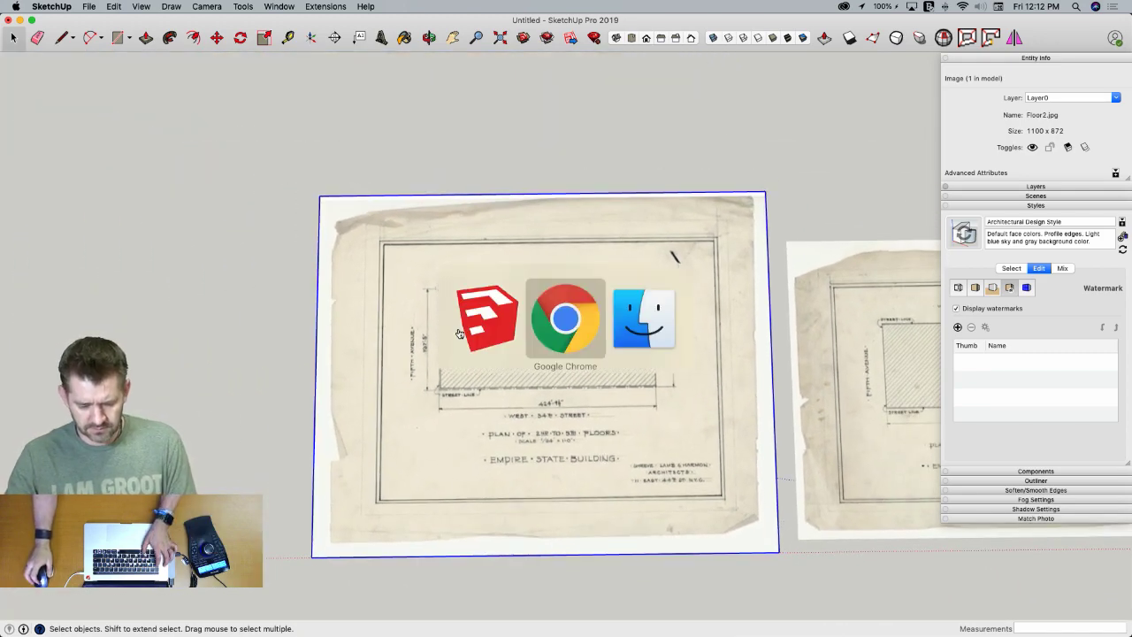
{"action": "key", "text": "super+shift+Tab"}
{"action": "key", "text": "super+Tab"}
{"action": "key", "text": "super+Tab"}
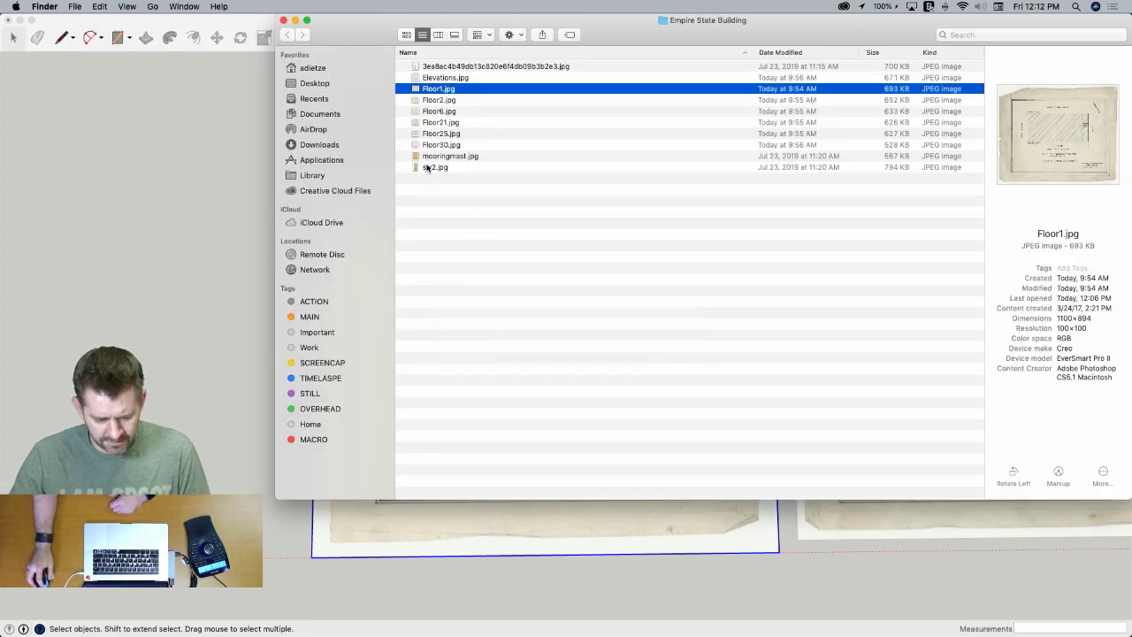
{"action": "double_click", "coordinate": [425, 67]}
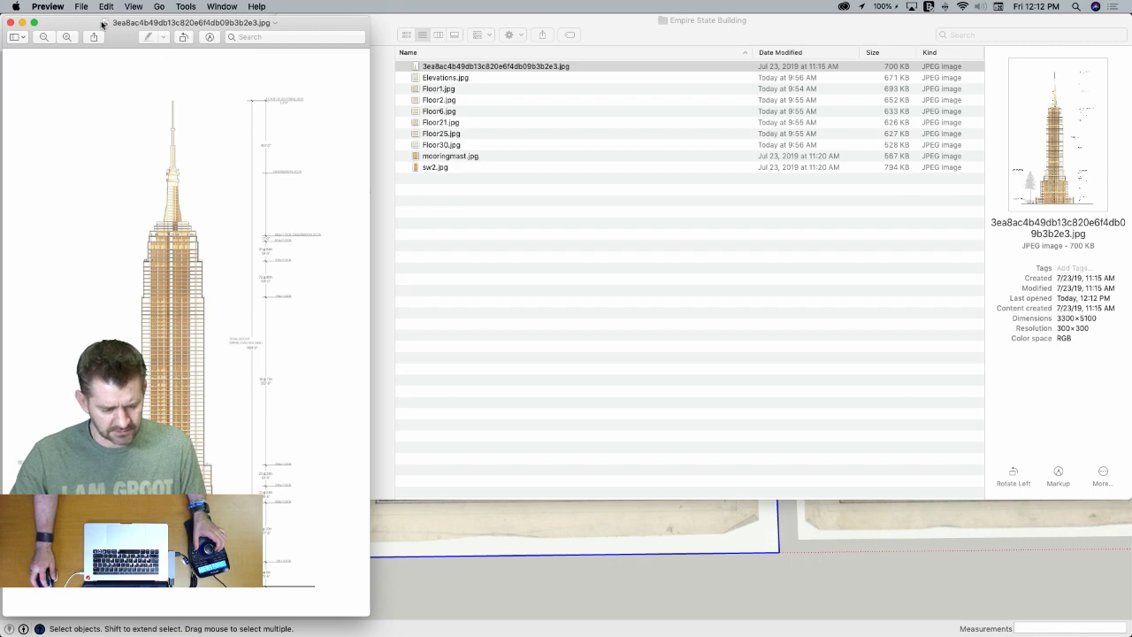
Examine the lower part of the elevation drawing for the setbacks and the height dimensions of the 1st to 24th floors
{"action": "left_click", "coordinate": [67, 37]}
{"action": "left_click", "coordinate": [66, 37]}
{"action": "left_click", "coordinate": [66, 37]}
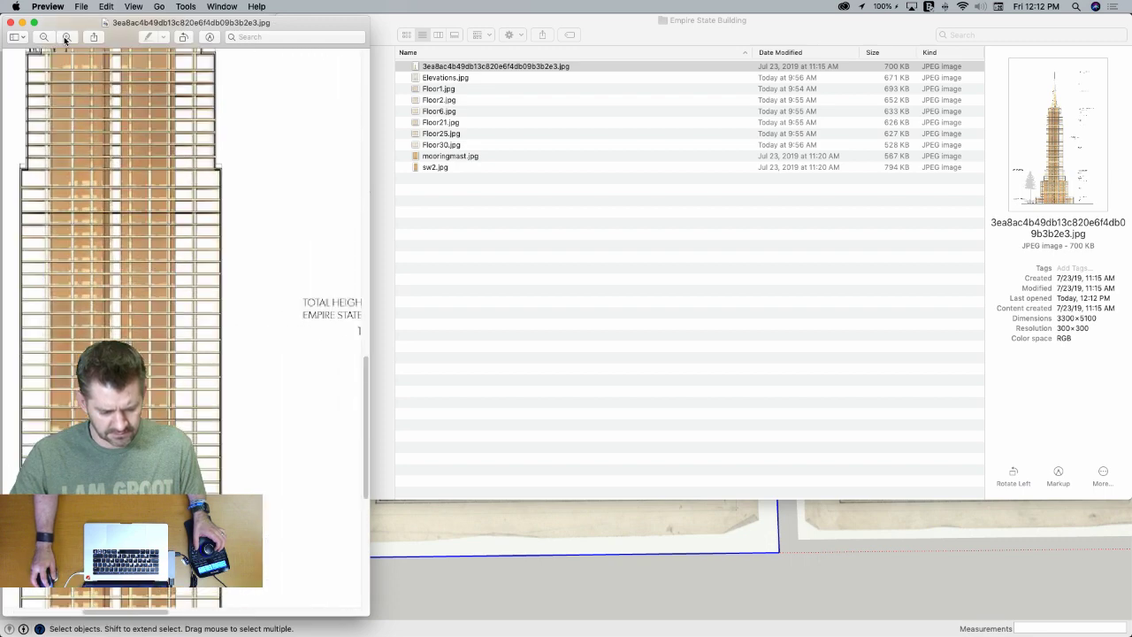
{"action": "scroll", "coordinate": [218, 363], "scroll_direction": "down", "scroll_amount": 10}
{"action": "scroll", "coordinate": [218, 363], "scroll_direction": "right", "scroll_amount": 5}
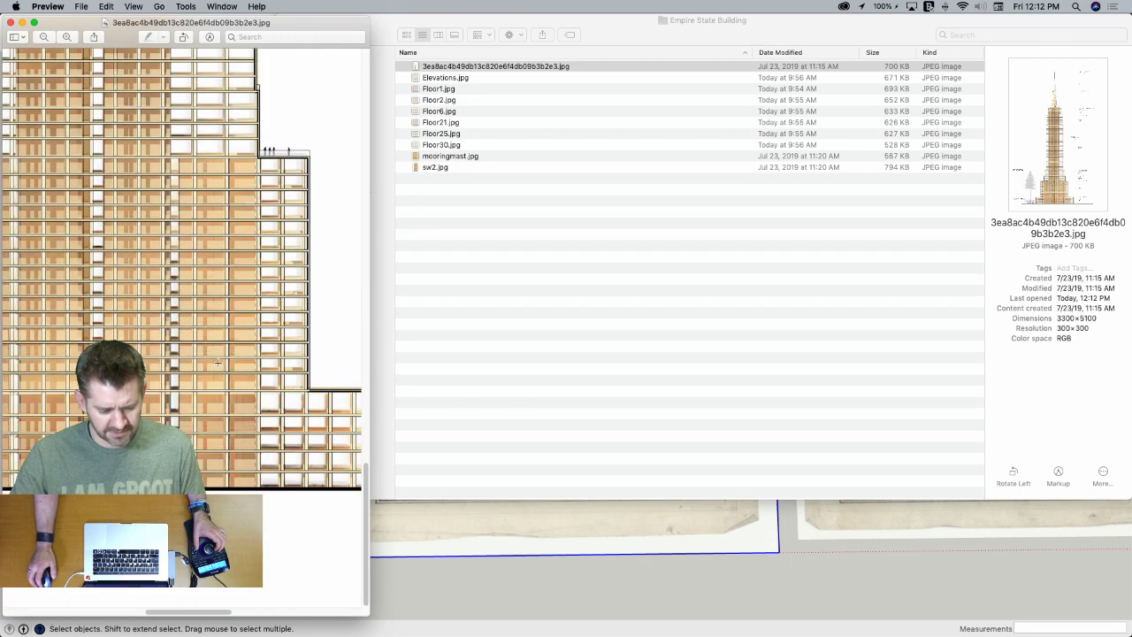
{"action": "scroll", "coordinate": [218, 362], "scroll_direction": "right", "scroll_amount": 8}
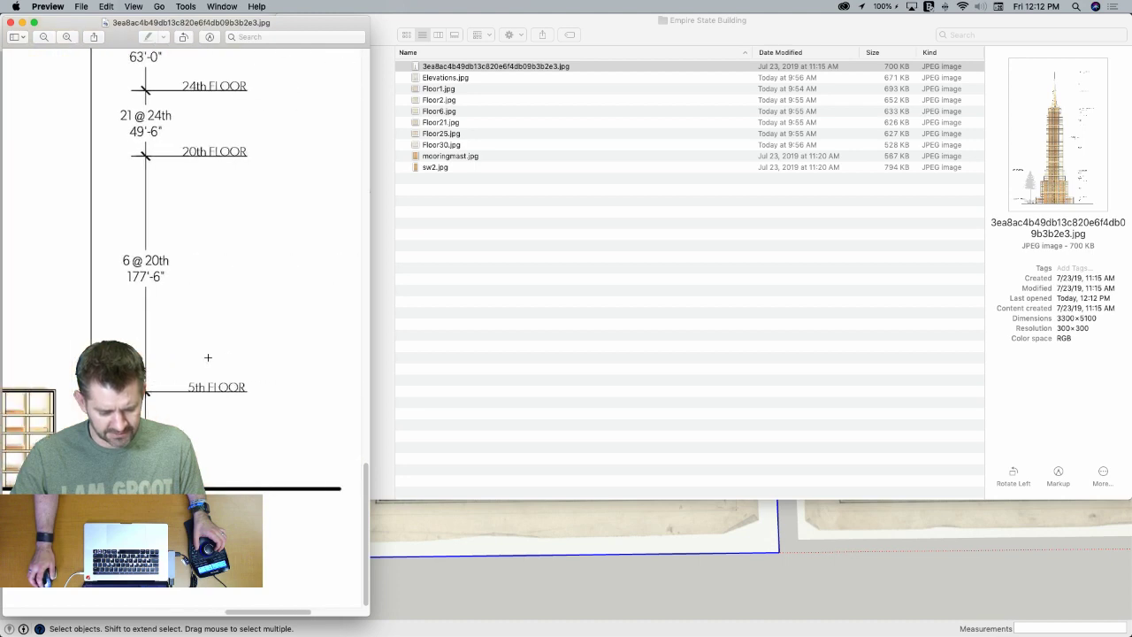
{"action": "scroll", "coordinate": [208, 357], "scroll_direction": "left", "scroll_amount": 5}
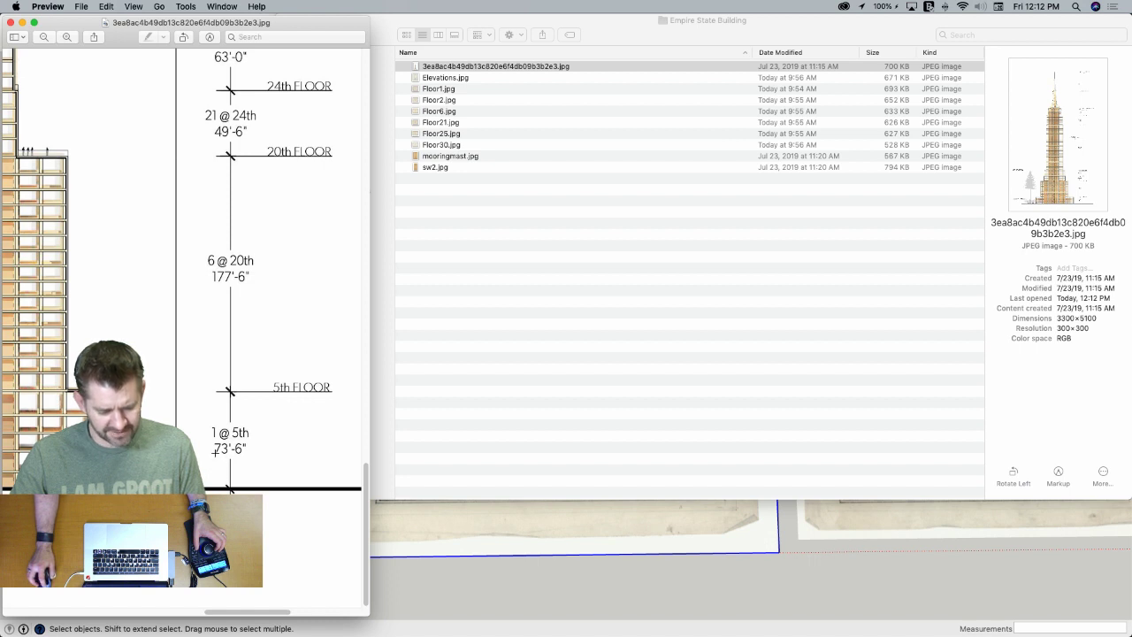
{"action": "scroll", "coordinate": [214, 451], "scroll_direction": "left", "scroll_amount": 5}
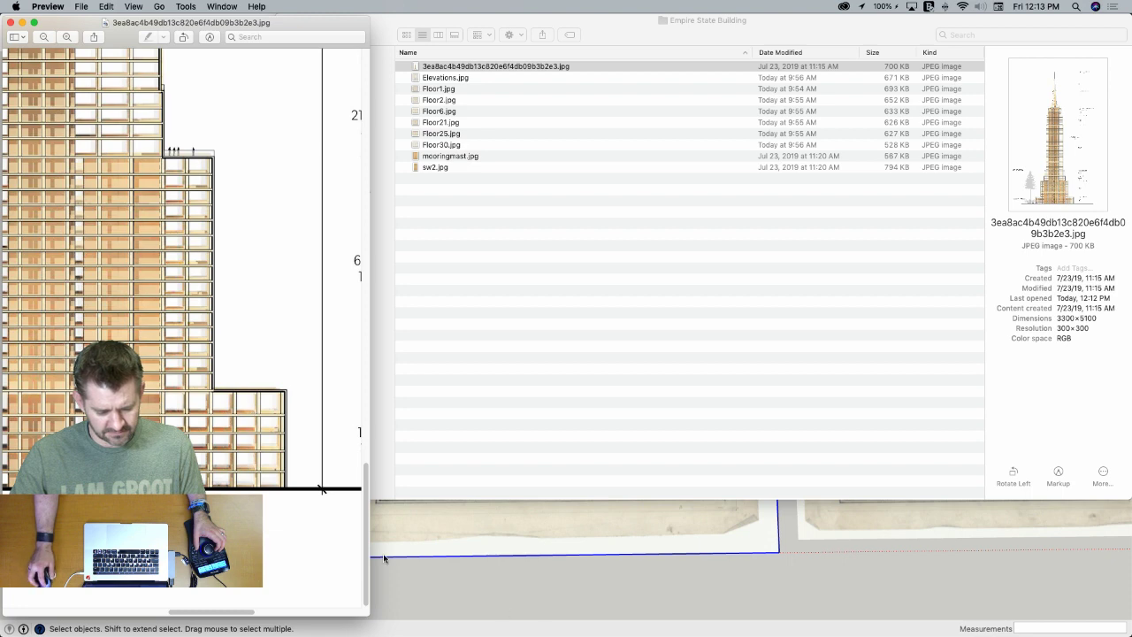
{"action": "scroll", "coordinate": [321, 488], "scroll_direction": "left", "scroll_amount": 15}
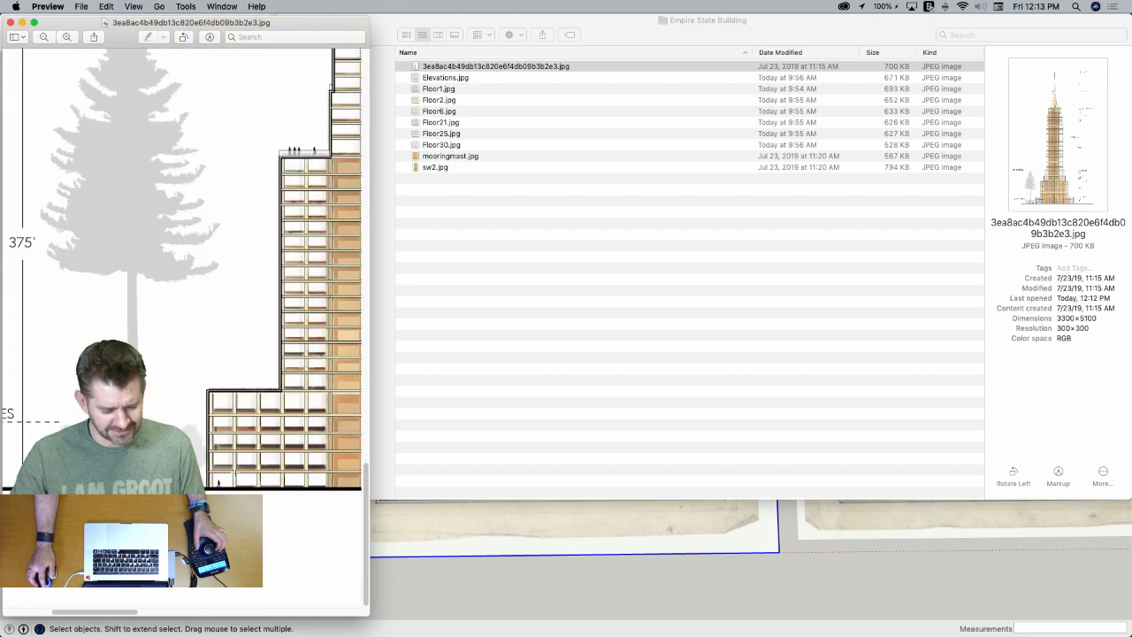
{"action": "scroll", "coordinate": [279, 403], "scroll_direction": "right", "scroll_amount": 20}
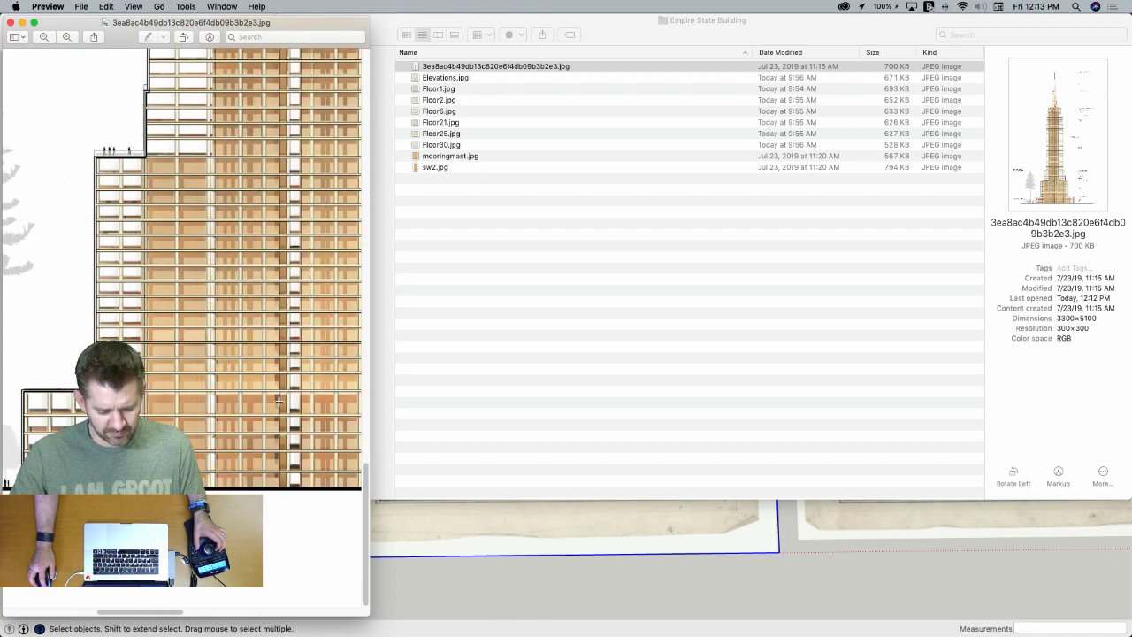
{"action": "scroll", "coordinate": [276, 402], "scroll_direction": "right", "scroll_amount": 6}
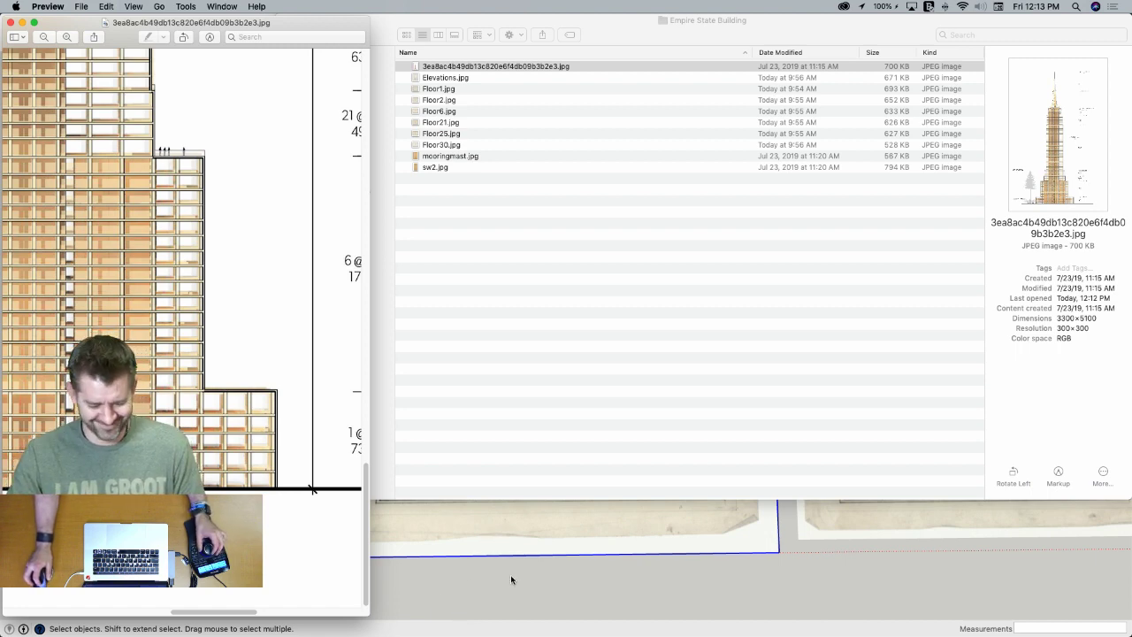
{"action": "scroll", "coordinate": [341, 463], "scroll_direction": "right", "scroll_amount": 5}
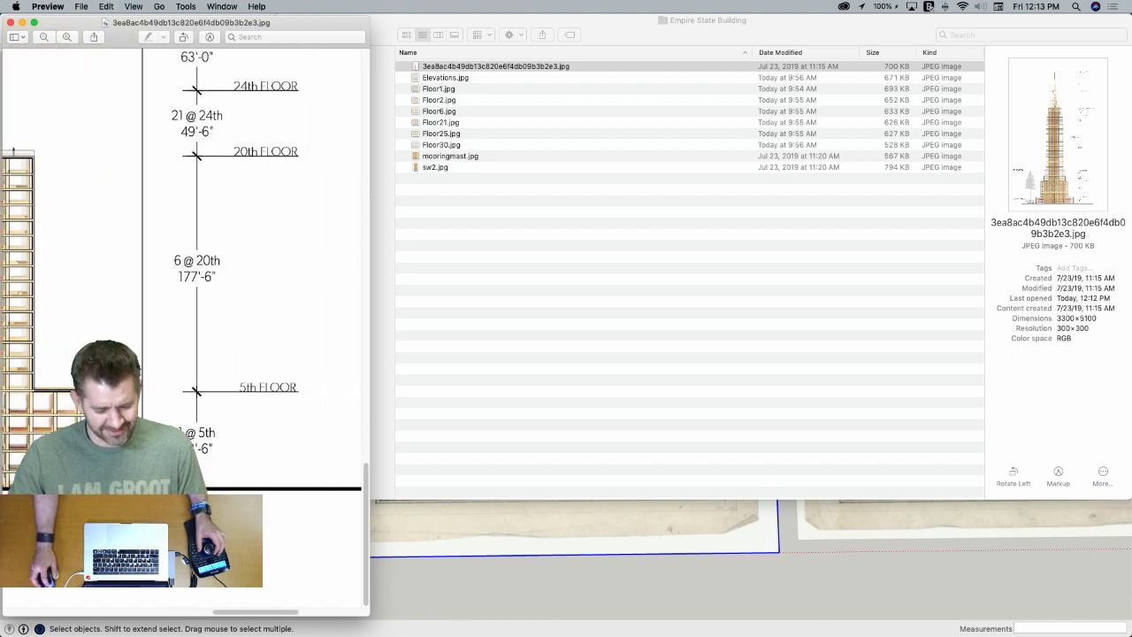
Switch back to SketchUp and extrude the ground floor footprint upward 73.5' with Push/Pull
{"action": "left_click", "coordinate": [476, 589]}
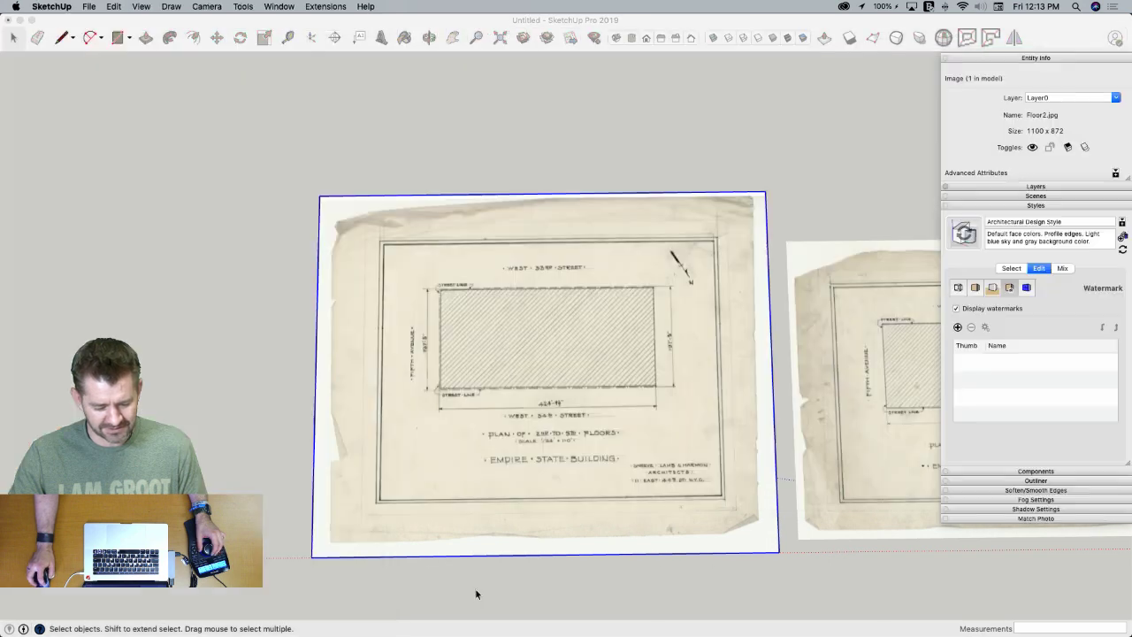
{"action": "key", "text": "p"}
{"action": "middle_click_drag", "start_coordinate": [534, 415], "coordinate": [516, 442]}
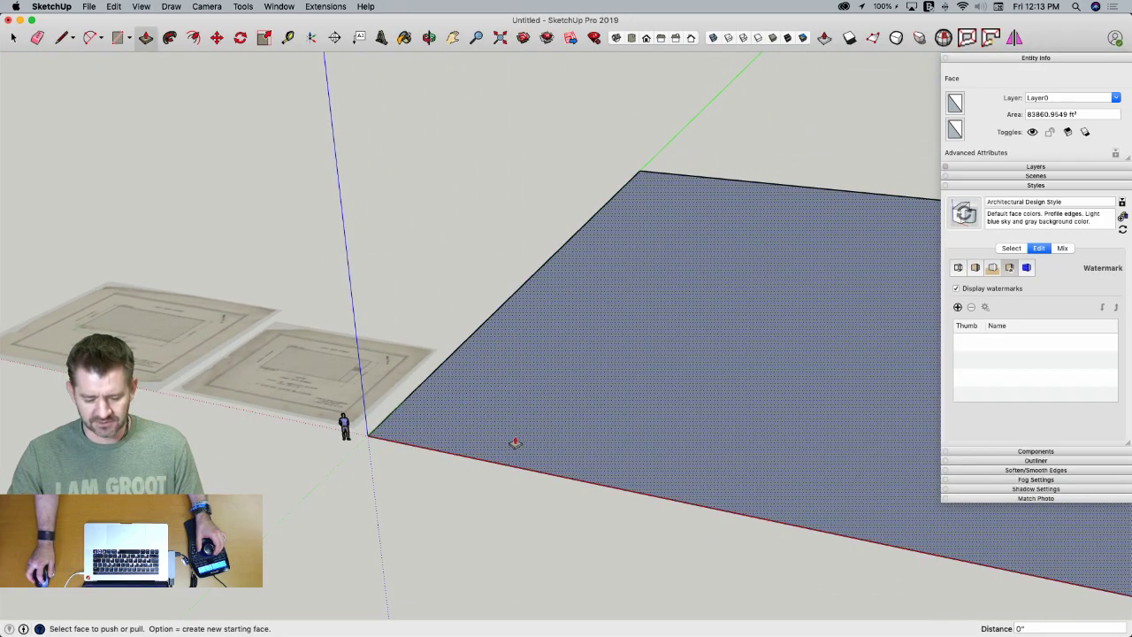
{"action": "left_click", "coordinate": [516, 442]}
{"action": "left_click", "coordinate": [493, 339]}
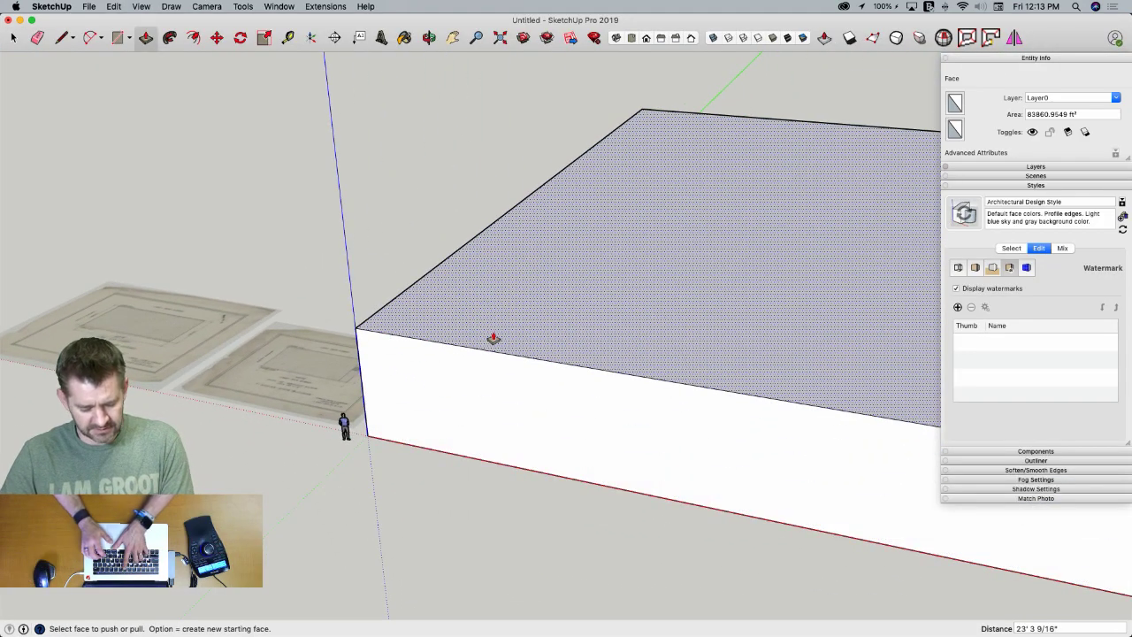
{"action": "type", "text": "73.6"}
{"action": "key", "text": "BackSpace"}
{"action": "key", "text": "BackSpace"}
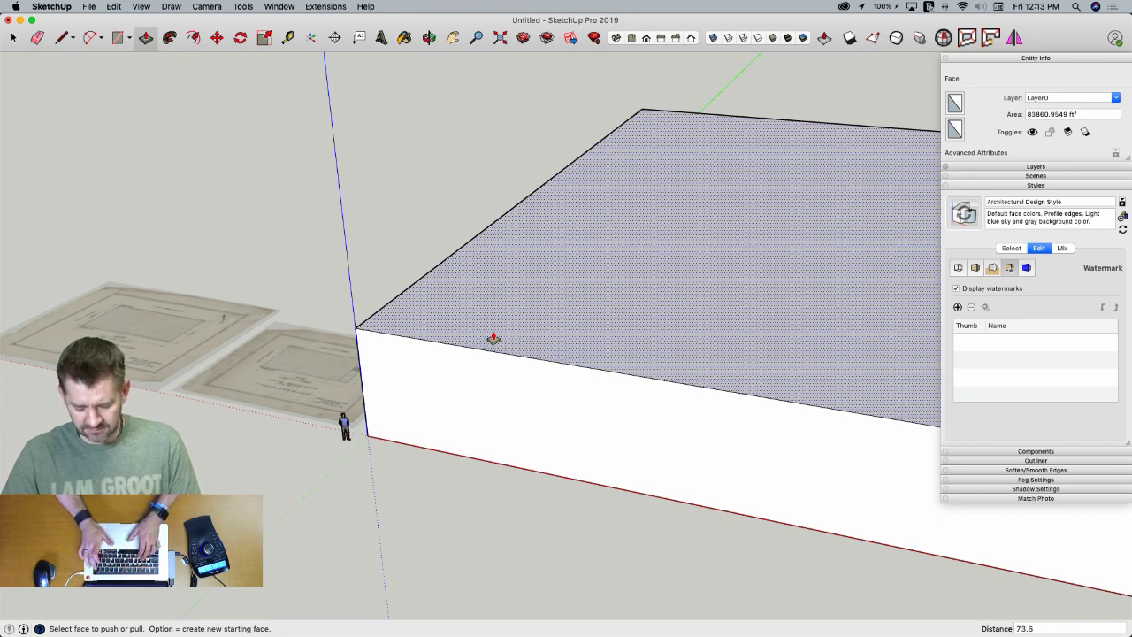
{"action": "type", "text": ".5'"}
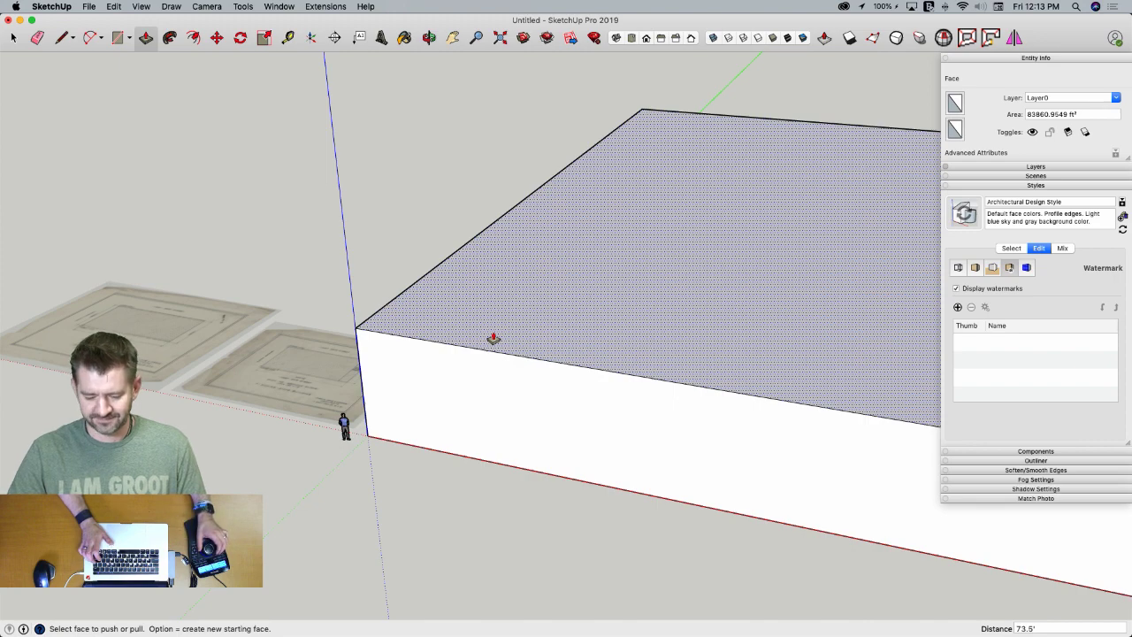
{"action": "key", "text": "Return"}
{"action": "scroll", "coordinate": [493, 336], "scroll_direction": "down", "scroll_amount": 5}
{"action": "key", "text": "space"}
{"action": "scroll", "coordinate": [424, 370], "scroll_direction": "down", "scroll_amount": 3}
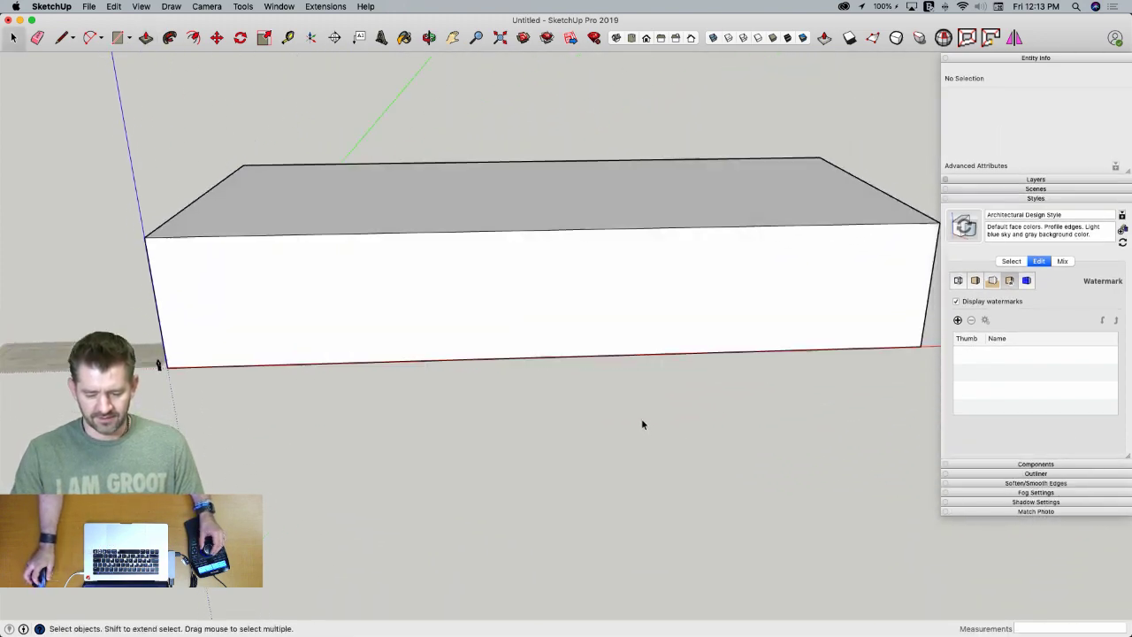
Select all faces and edges of the extruded base block and make them a group
{"action": "middle_click_drag", "start_coordinate": [641, 421], "coordinate": [579, 374]}
{"action": "left_click", "coordinate": [529, 354]}
{"action": "triple_click", "coordinate": [530, 354]}
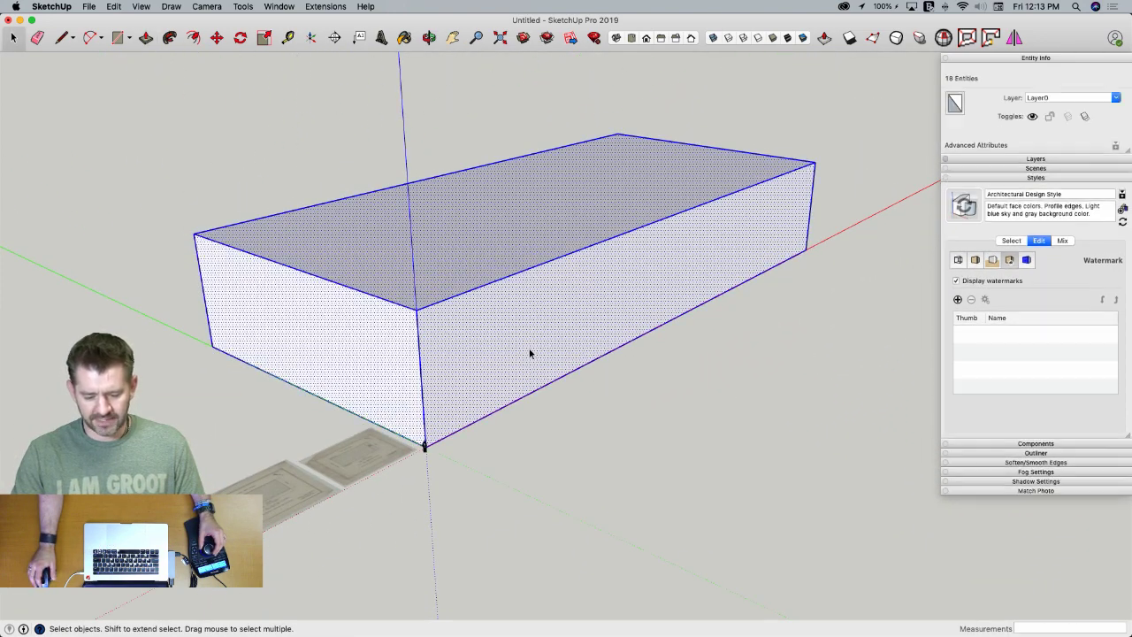
{"action": "right_click", "coordinate": [530, 353]}
{"action": "left_click", "coordinate": [566, 439]}
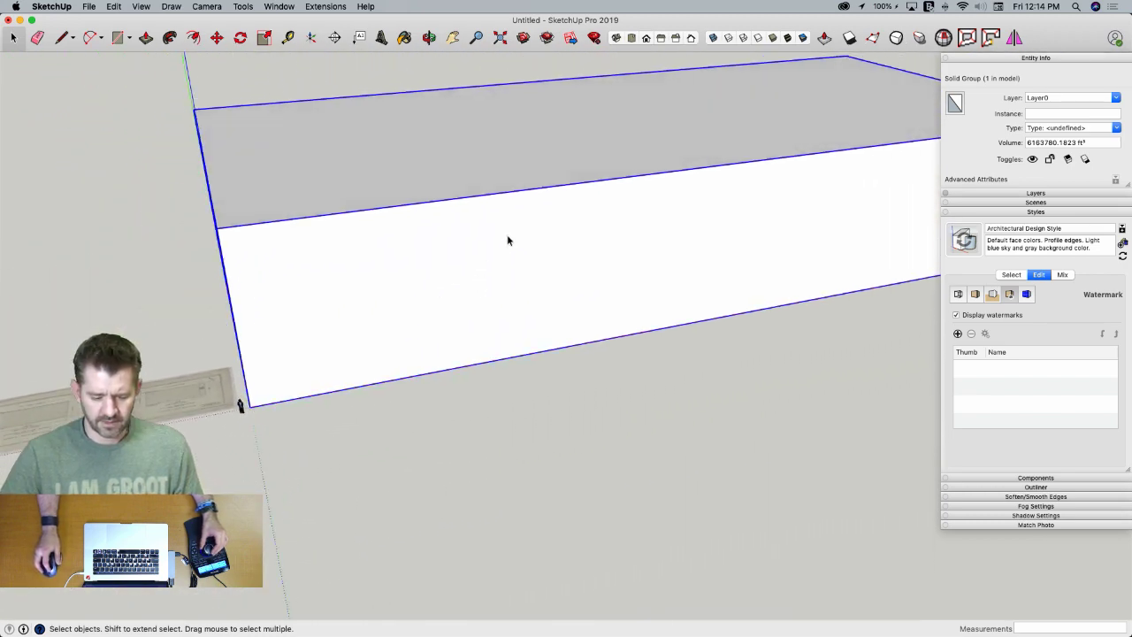
Open the base block group for editing and draw a line across its top face between the midpoints of the two long edges
{"action": "key", "text": "l"}
{"action": "key", "text": "space"}
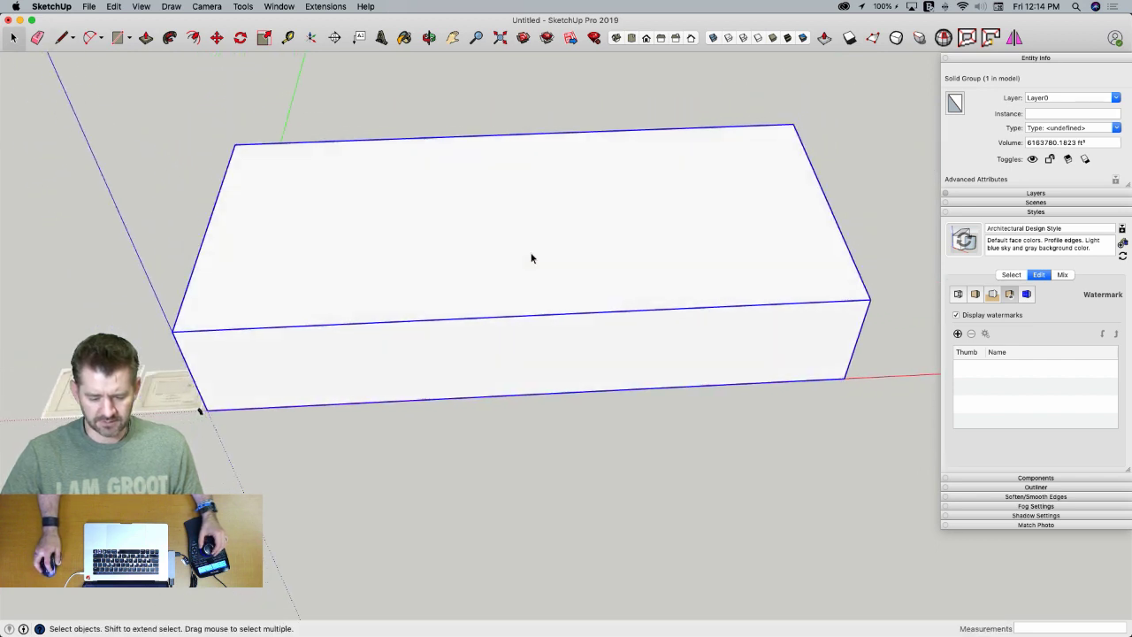
{"action": "double_click", "coordinate": [531, 255]}
{"action": "key", "text": "l"}
{"action": "left_click", "coordinate": [519, 134]}
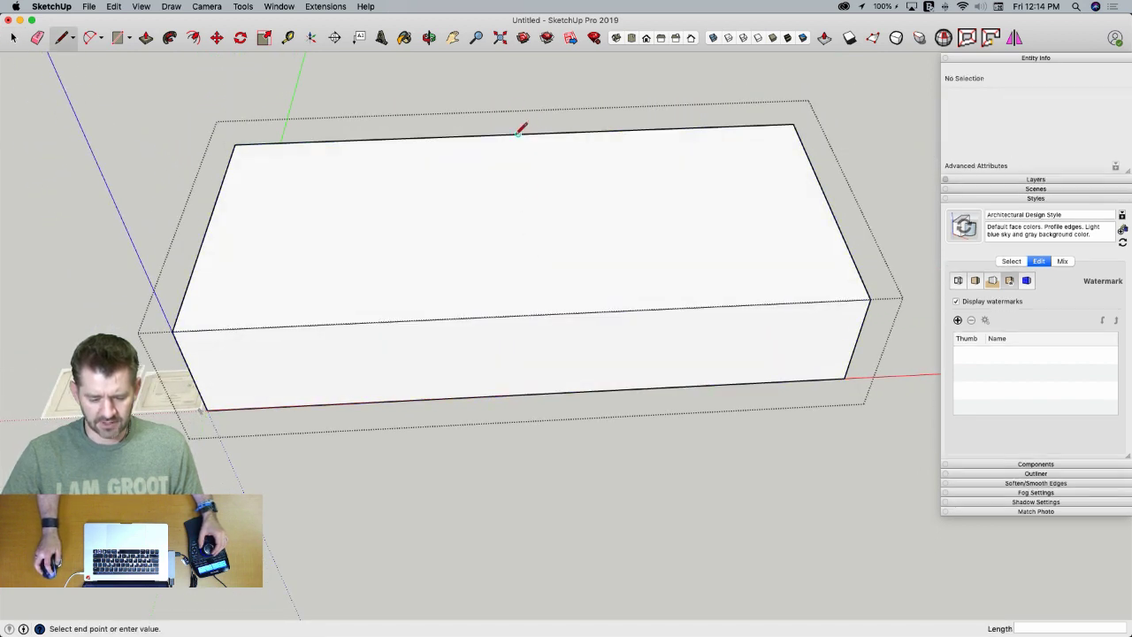
{"action": "left_click", "coordinate": [528, 314]}
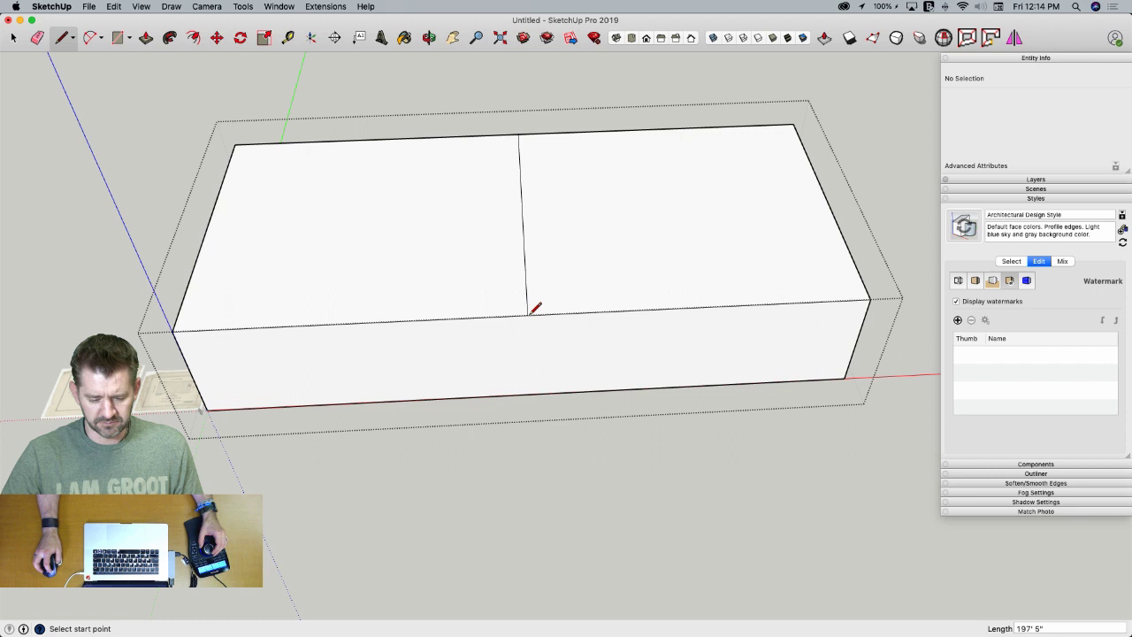
Draw a line across the base block's top face between the midpoints of its two short edges and leave the group
{"action": "left_click", "coordinate": [207, 227]}
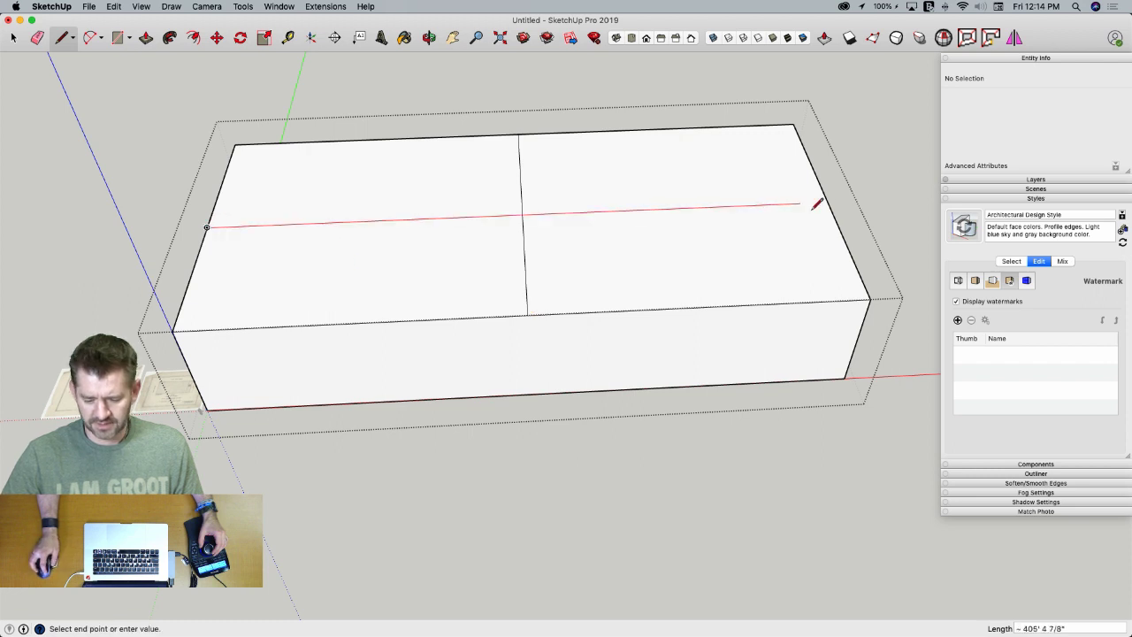
{"action": "left_click", "coordinate": [835, 195]}
{"action": "key", "text": "space"}
{"action": "middle_click_drag", "start_coordinate": [854, 185], "coordinate": [871, 248]}
{"action": "left_click", "coordinate": [863, 239]}
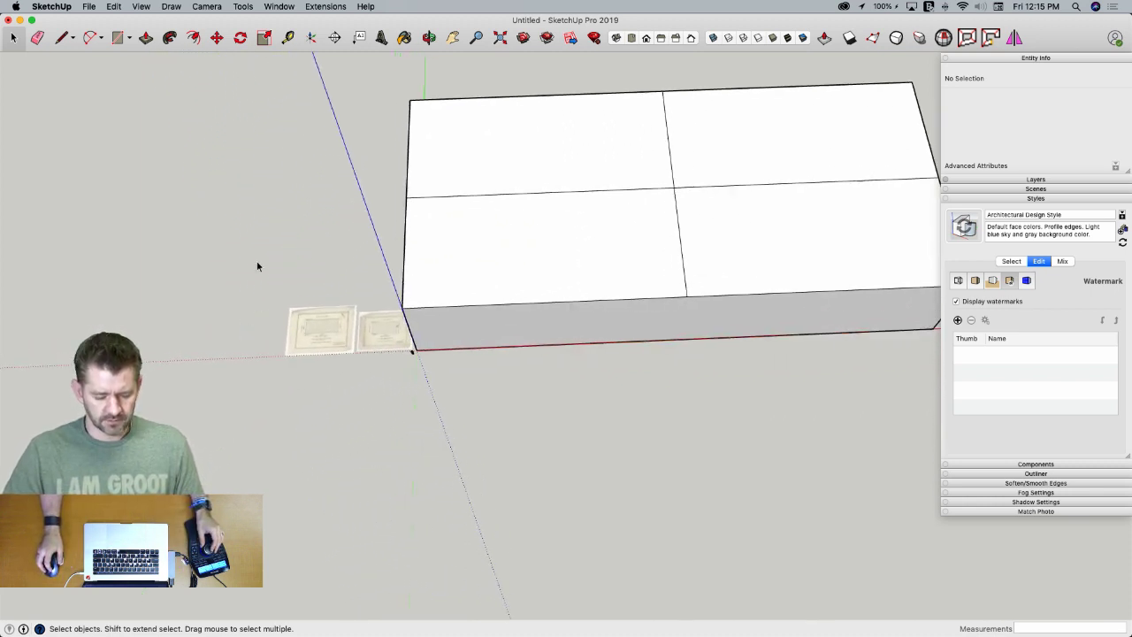
{"action": "scroll", "coordinate": [324, 376], "scroll_direction": "up", "scroll_amount": 5}
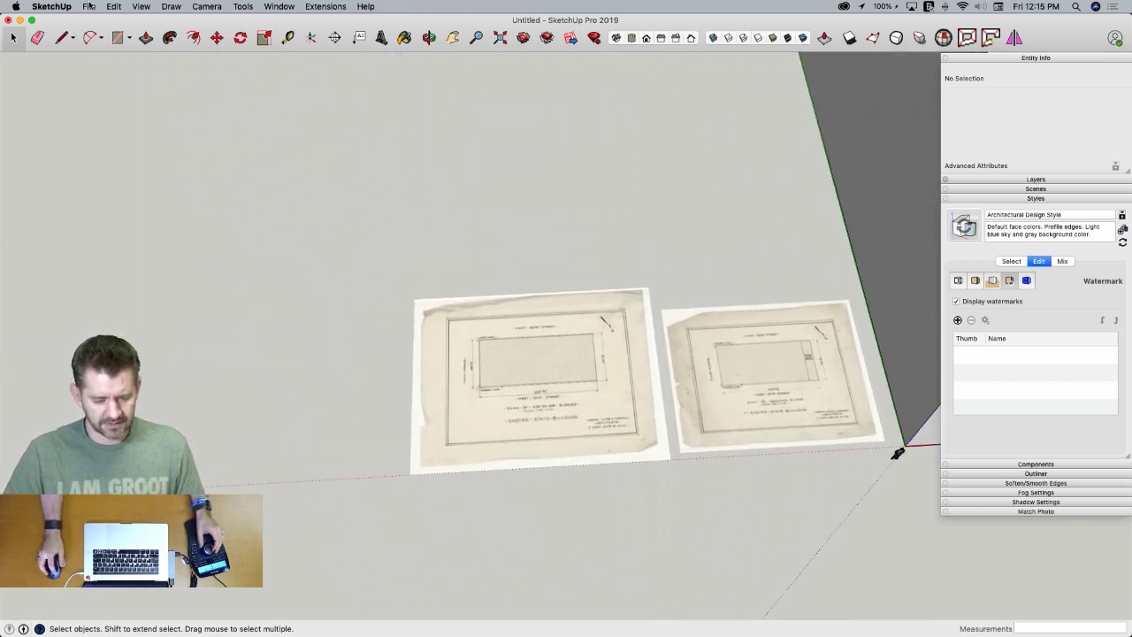
{"action": "left_click", "coordinate": [89, 6]}
{"action": "left_click", "coordinate": [155, 201]}
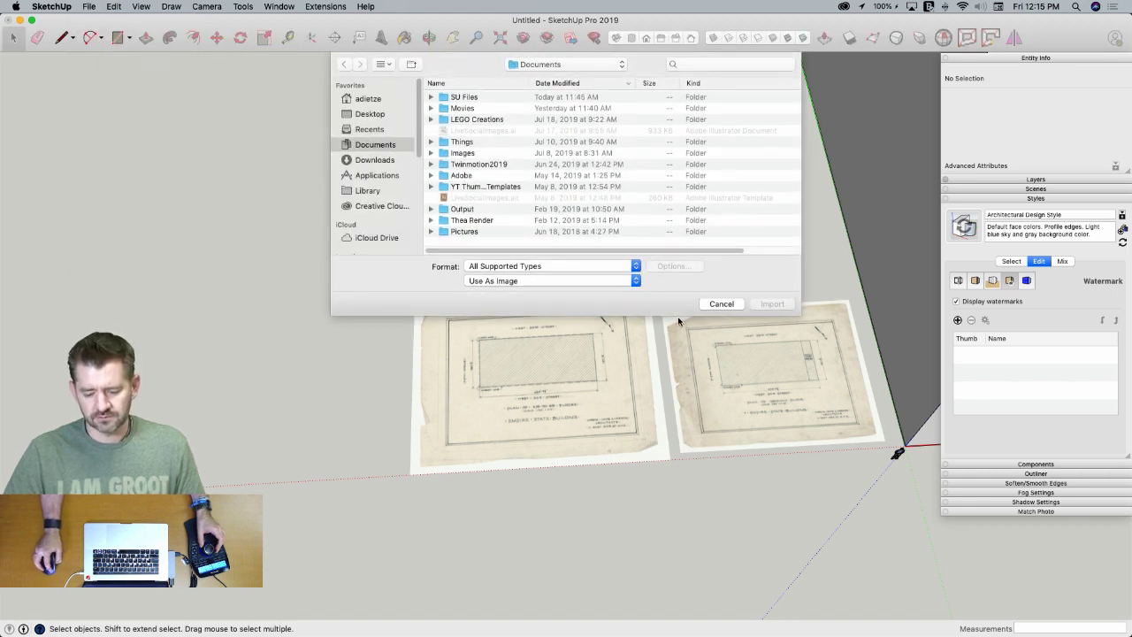
{"action": "left_click", "coordinate": [721, 304]}
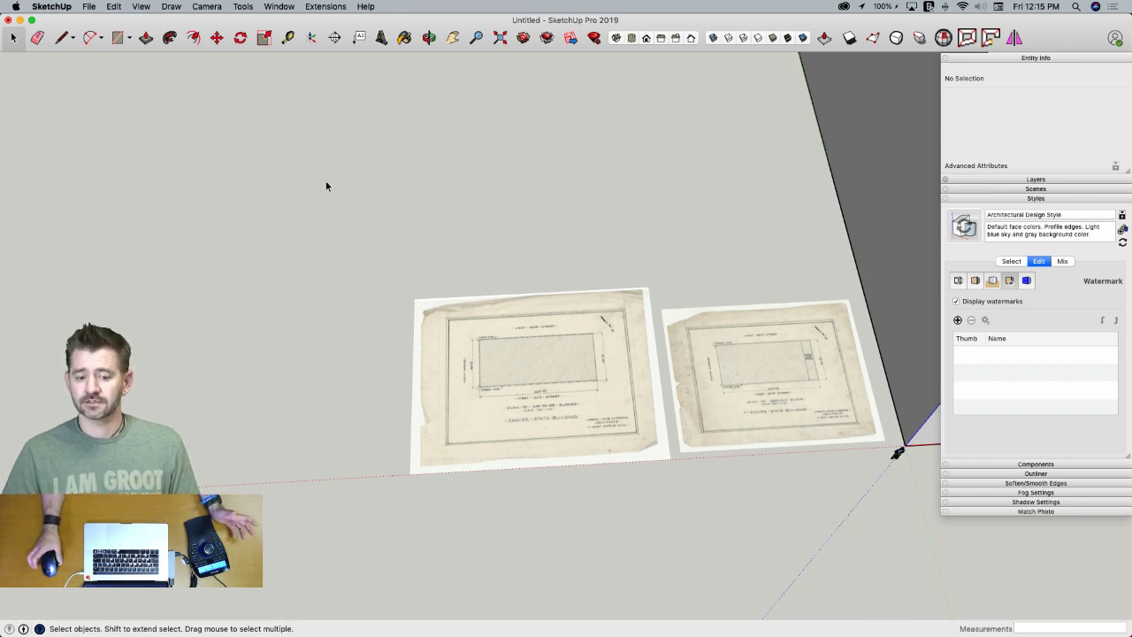
Save the model as "Empire State Building" in the Empire State Building folder on the Desktop
{"action": "left_click", "coordinate": [88, 7]}
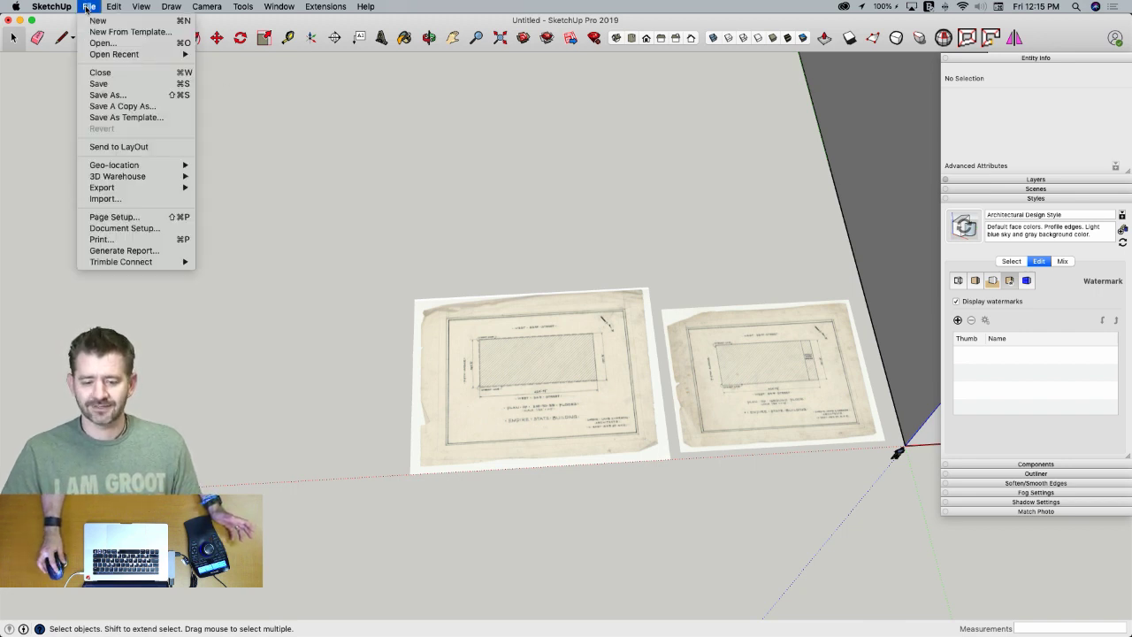
{"action": "left_click", "coordinate": [110, 85]}
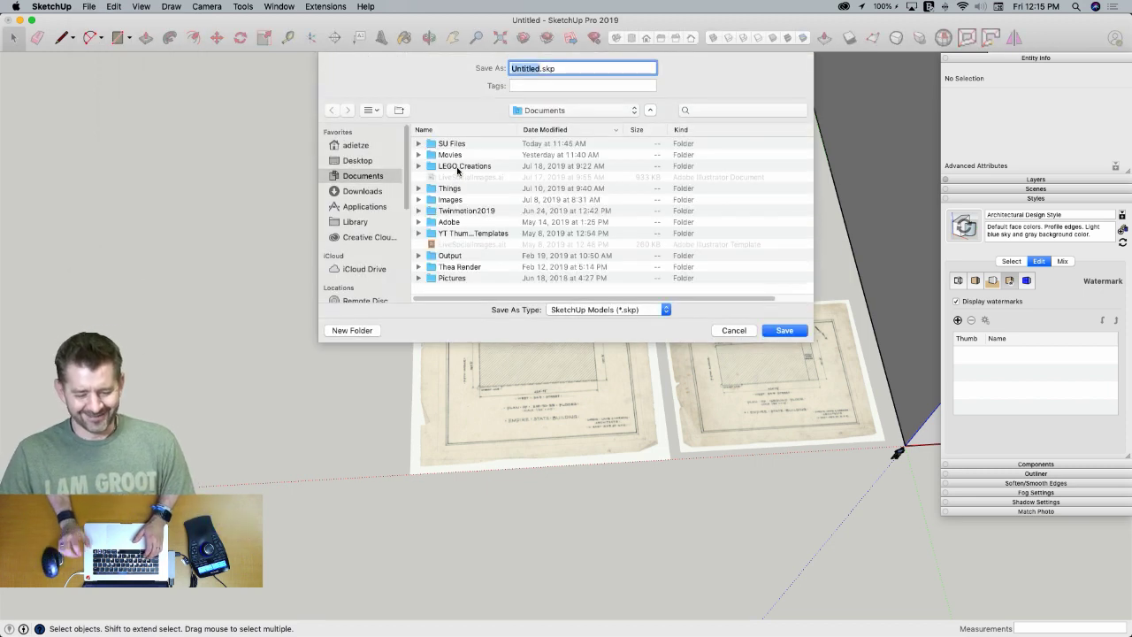
{"action": "left_click", "coordinate": [372, 161]}
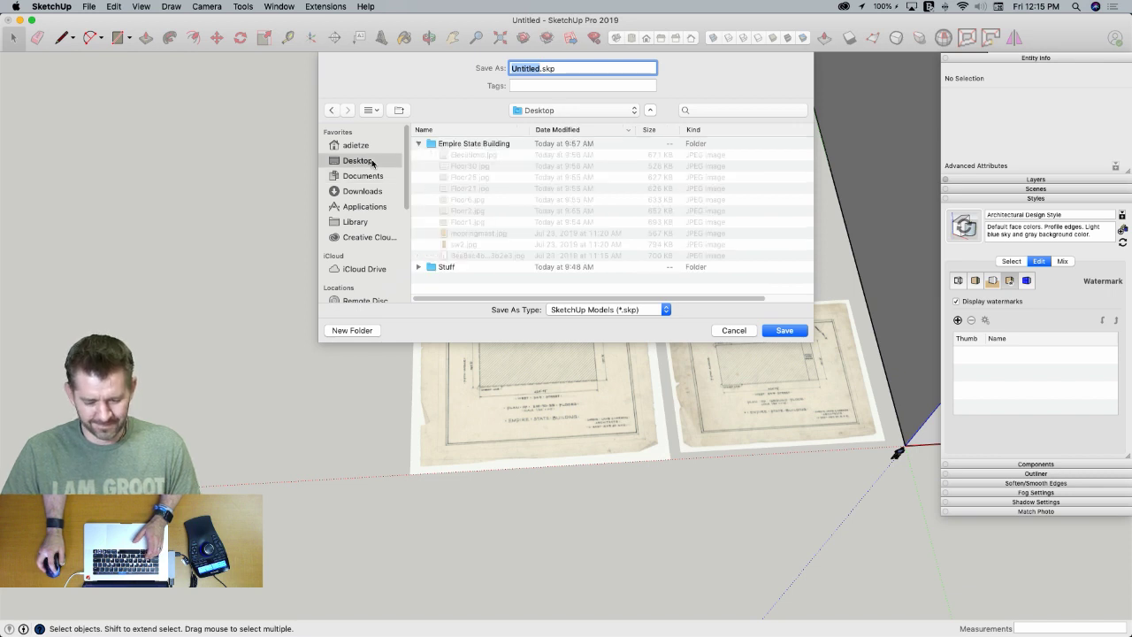
{"action": "left_click", "coordinate": [417, 145]}
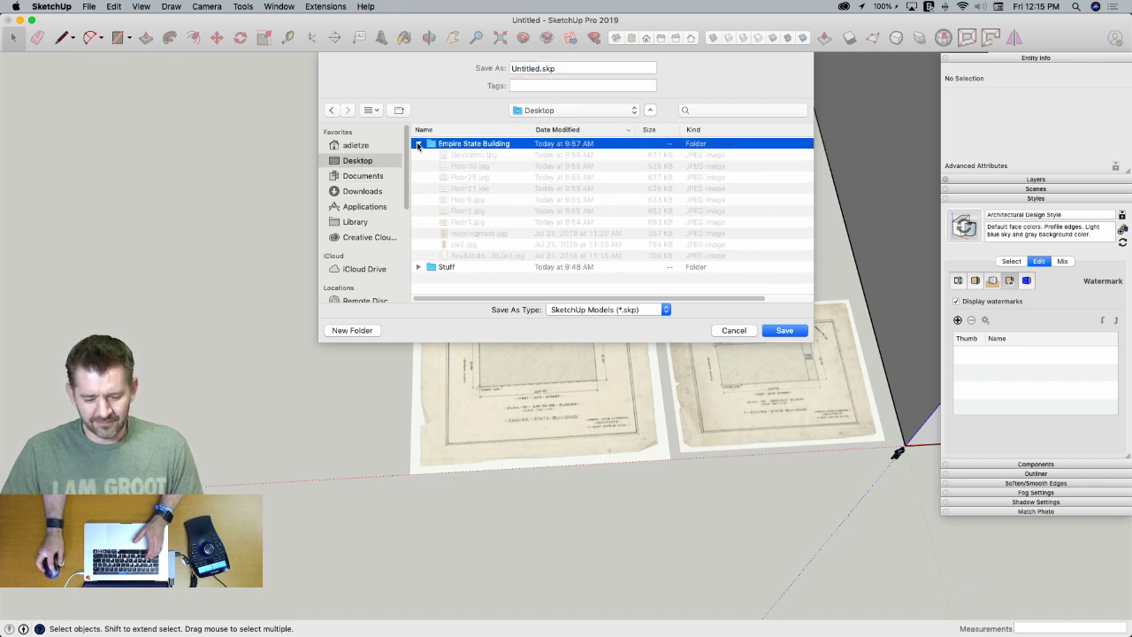
{"action": "left_click", "coordinate": [418, 144]}
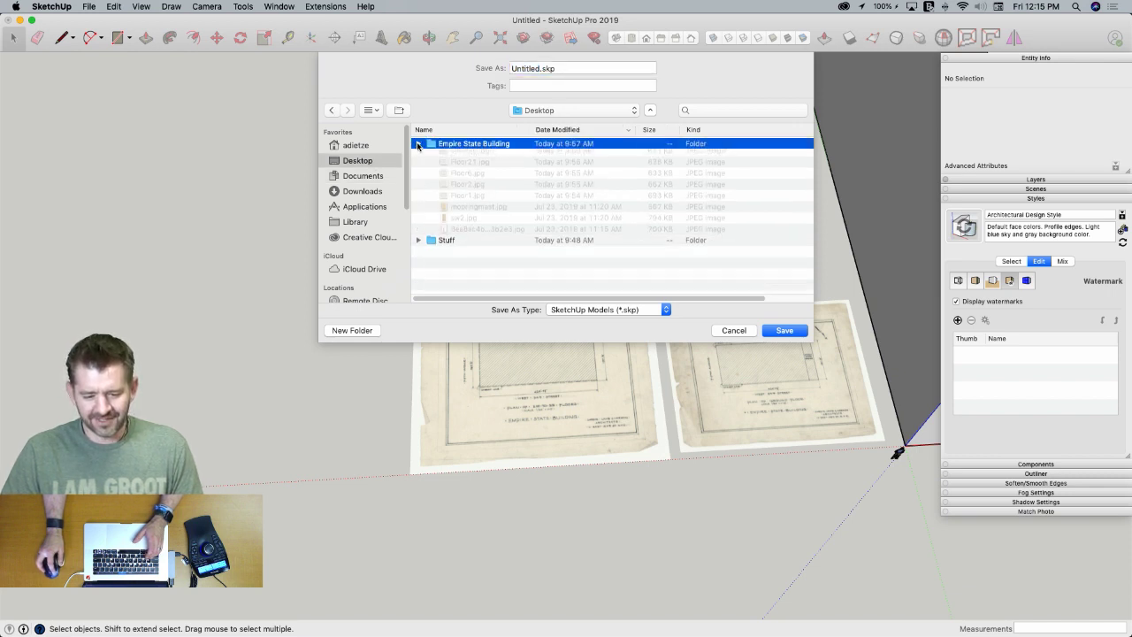
{"action": "double_click", "coordinate": [530, 68]}
{"action": "type", "text": "Emp"}
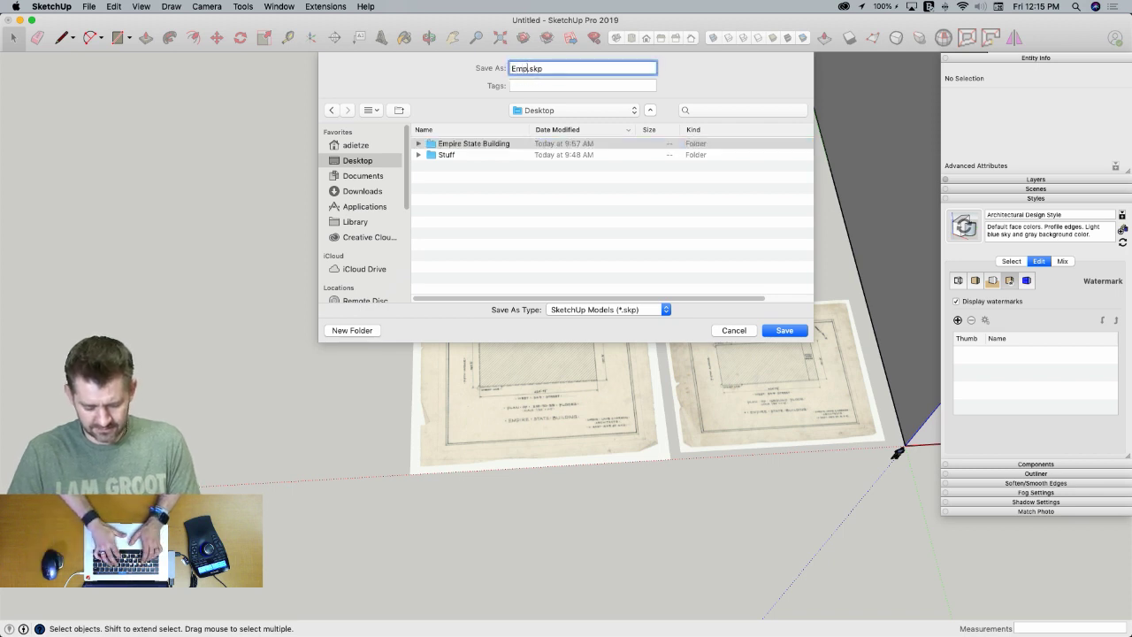
{"action": "type", "text": "ire State Bui"}
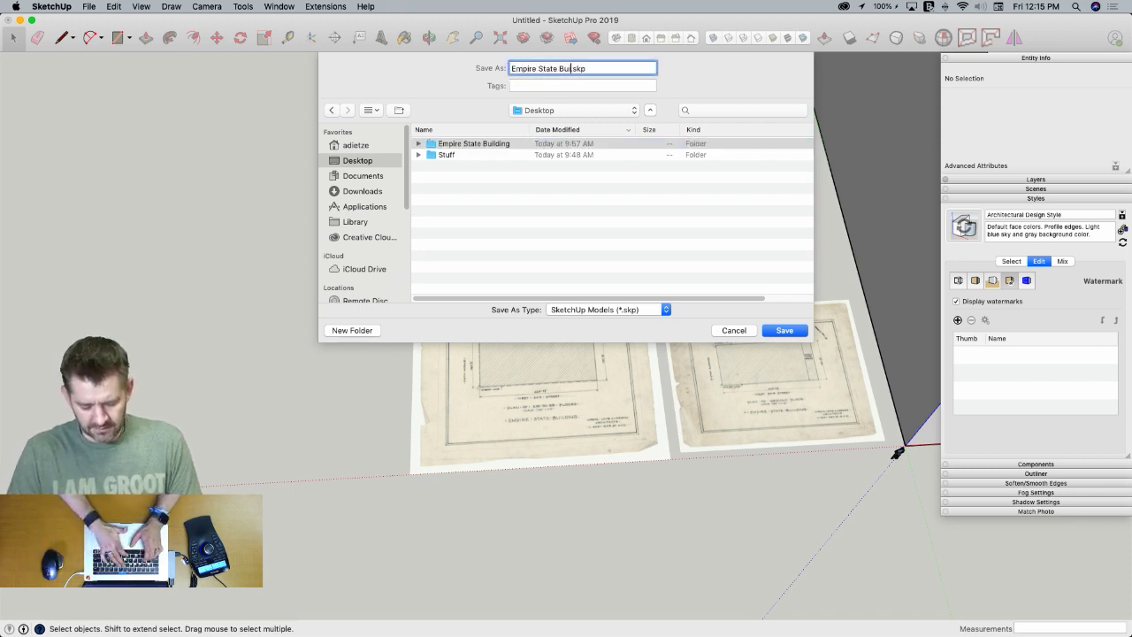
{"action": "type", "text": "lding"}
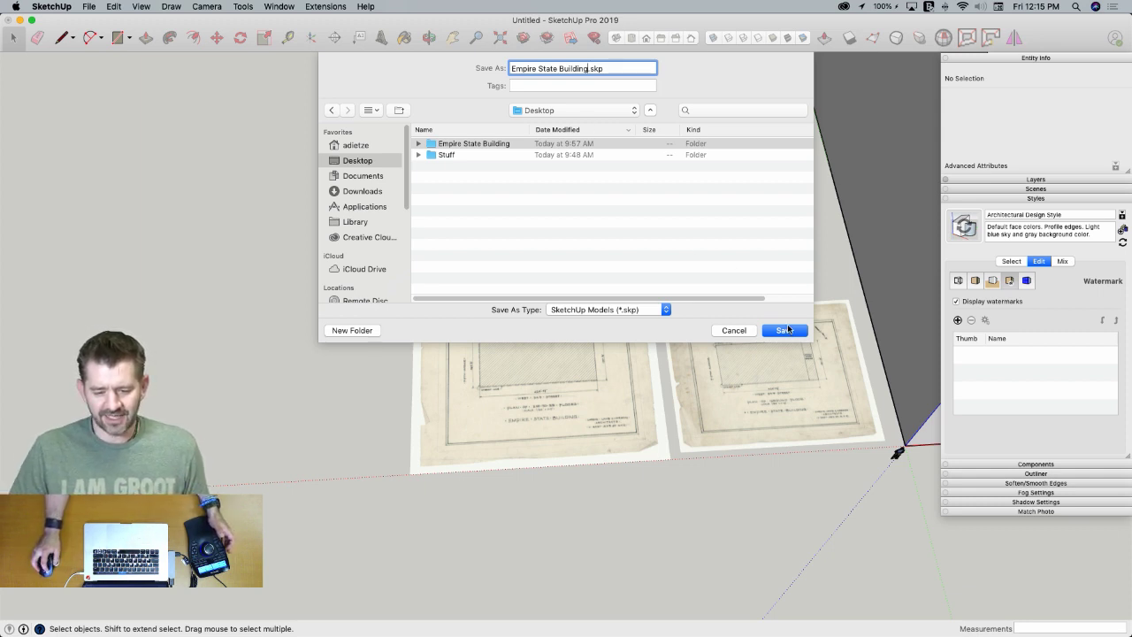
{"action": "left_click", "coordinate": [785, 330]}
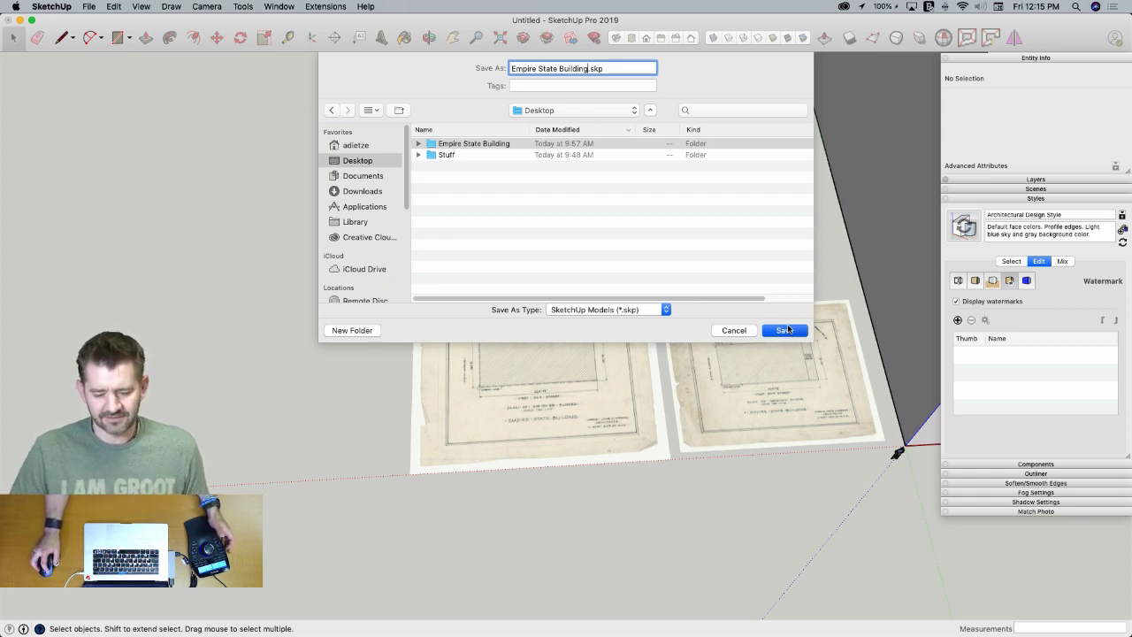
{"action": "left_click", "coordinate": [786, 331]}
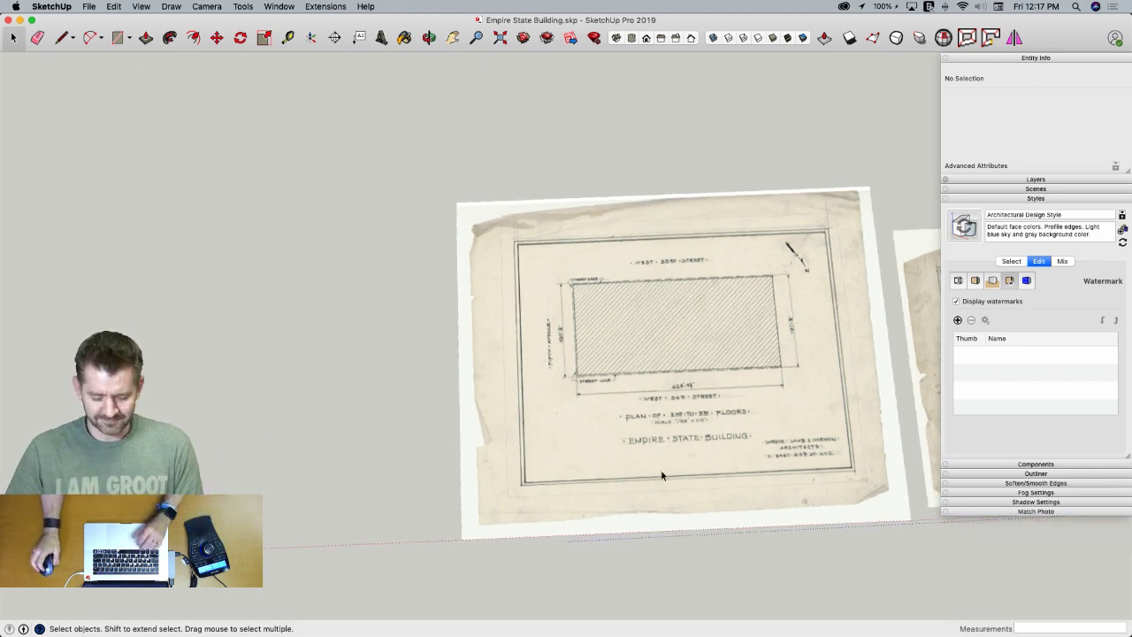
Import Floor6.jpg as an image and place it beside the 2nd-to-5th-floor plan at a similar size
{"action": "left_click", "coordinate": [89, 6]}
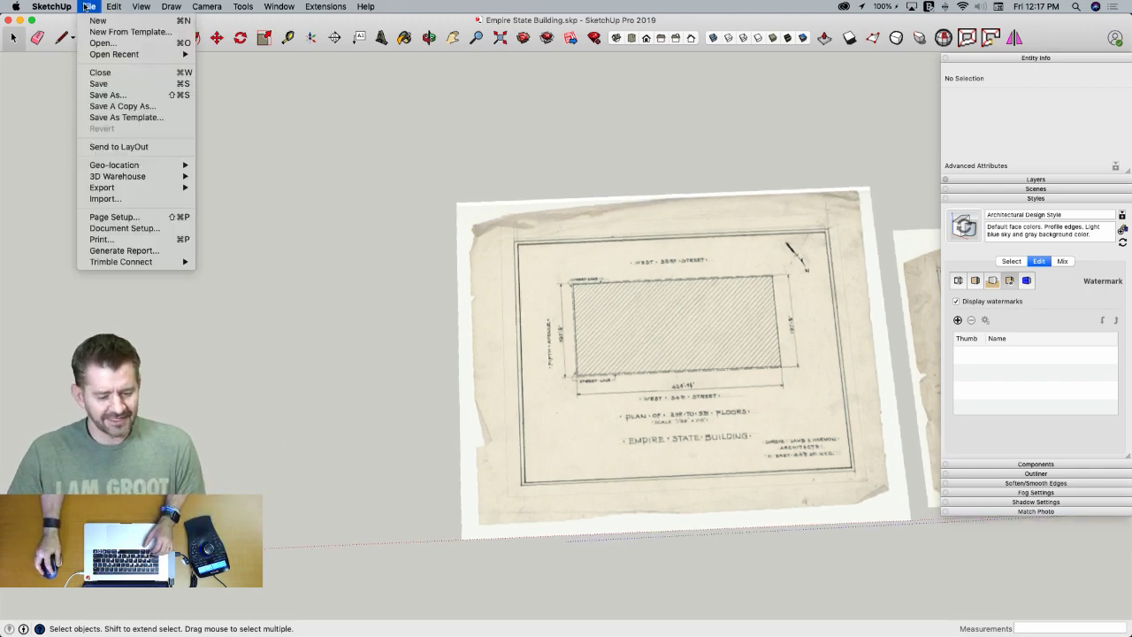
{"action": "left_click", "coordinate": [164, 198]}
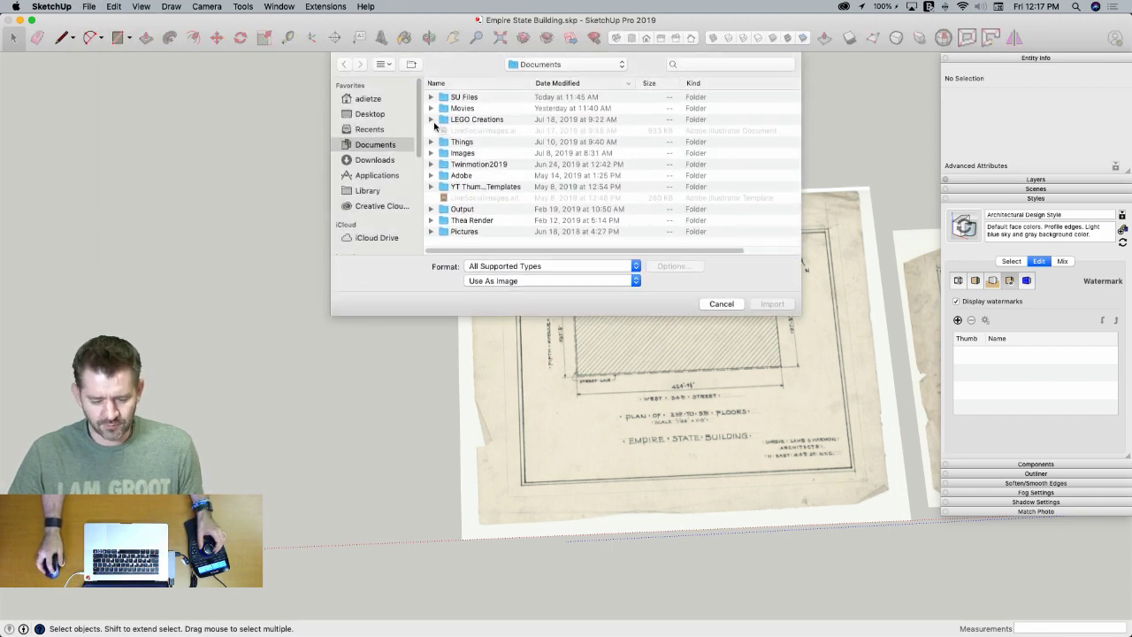
{"action": "left_click", "coordinate": [370, 113]}
{"action": "left_click", "coordinate": [432, 97]}
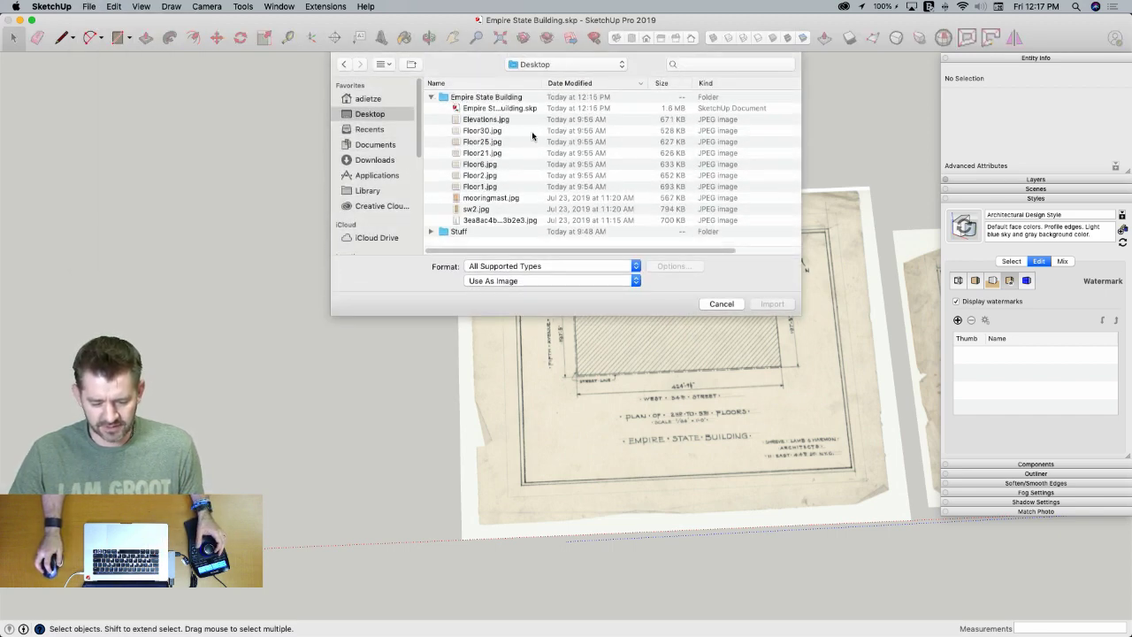
{"action": "double_click", "coordinate": [484, 166]}
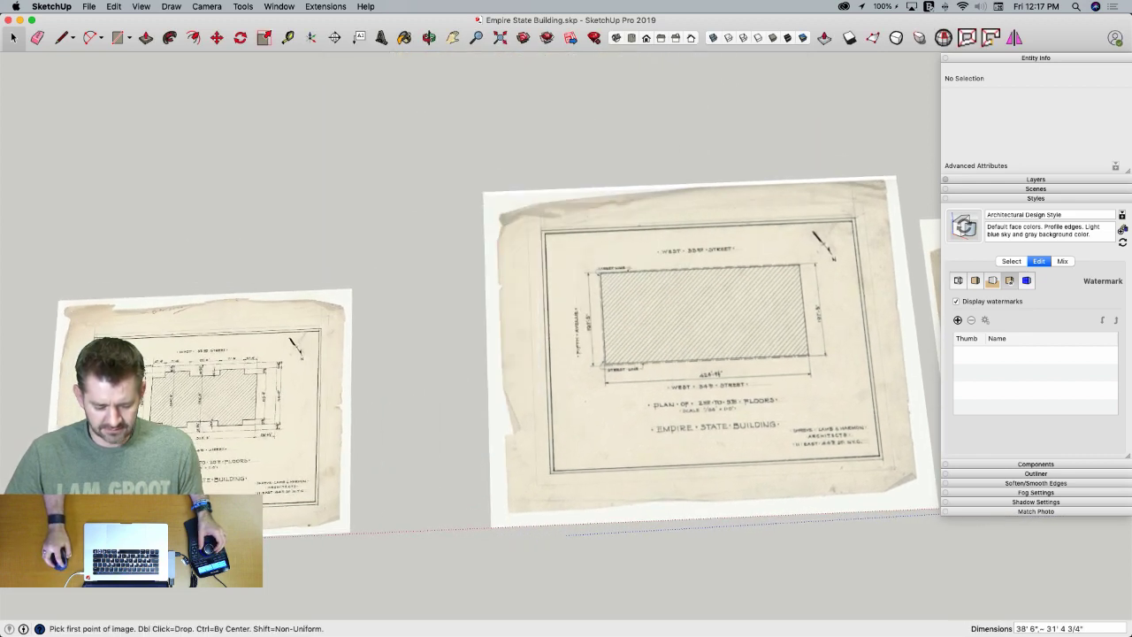
{"action": "left_click", "coordinate": [41, 544]}
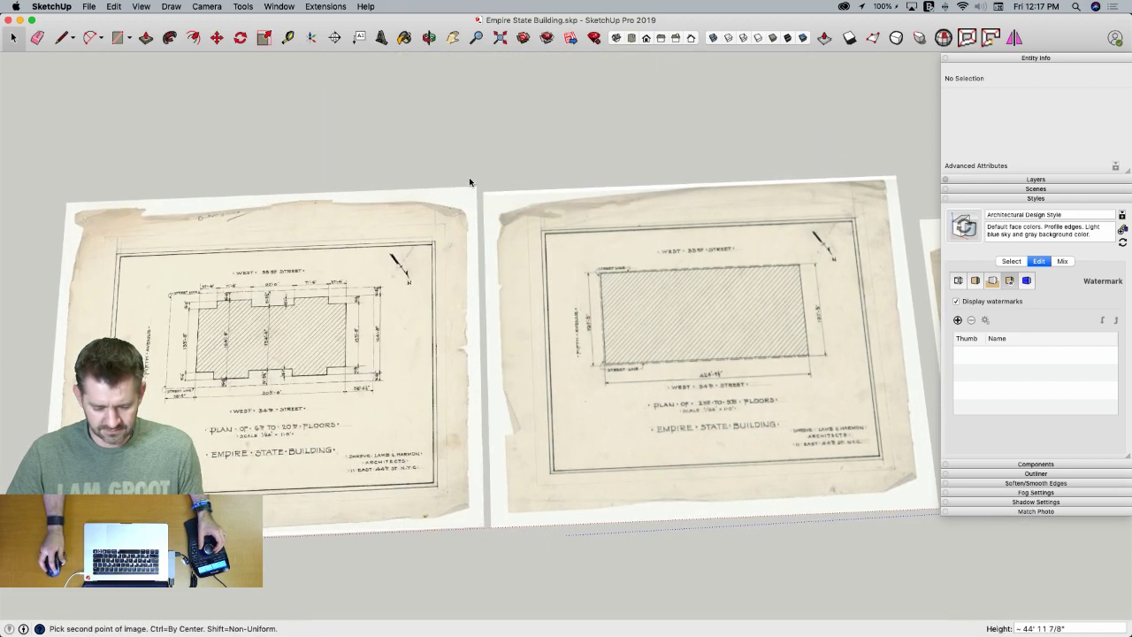
{"action": "left_click", "coordinate": [469, 169]}
Examine the 6th-to-20th-floor plan for its overall footprint, the notched outline and the setback dimensions from the street lines
{"action": "scroll", "coordinate": [419, 351], "scroll_direction": "up", "scroll_amount": 6}
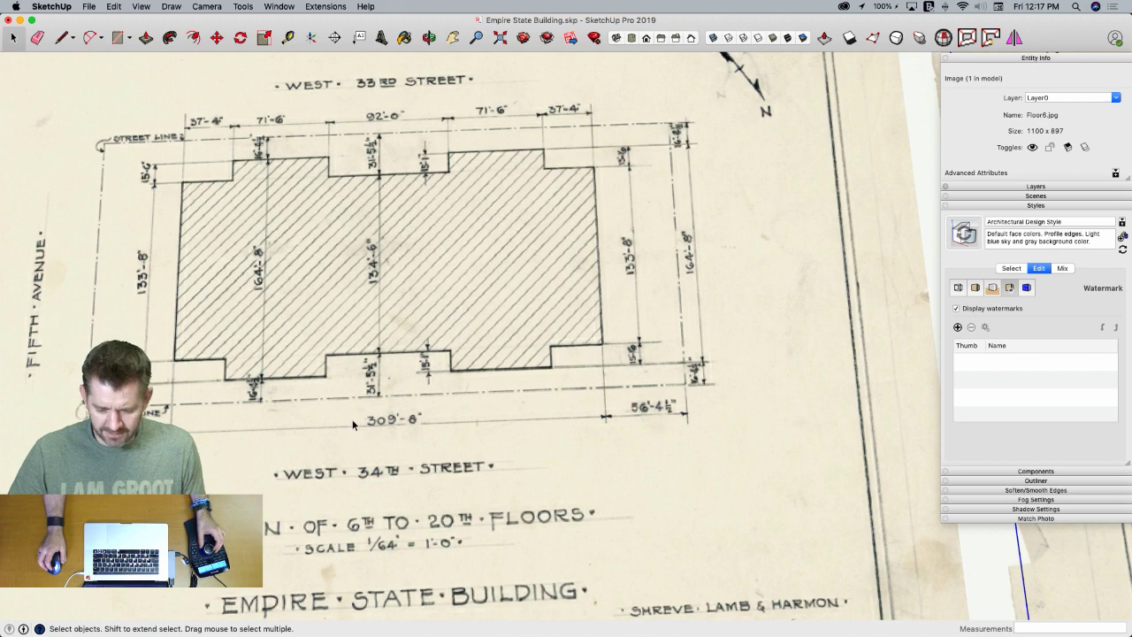
{"action": "scroll", "coordinate": [352, 421], "scroll_direction": "up", "scroll_amount": 1}
{"action": "scroll", "coordinate": [352, 420], "scroll_direction": "down", "scroll_amount": 1}
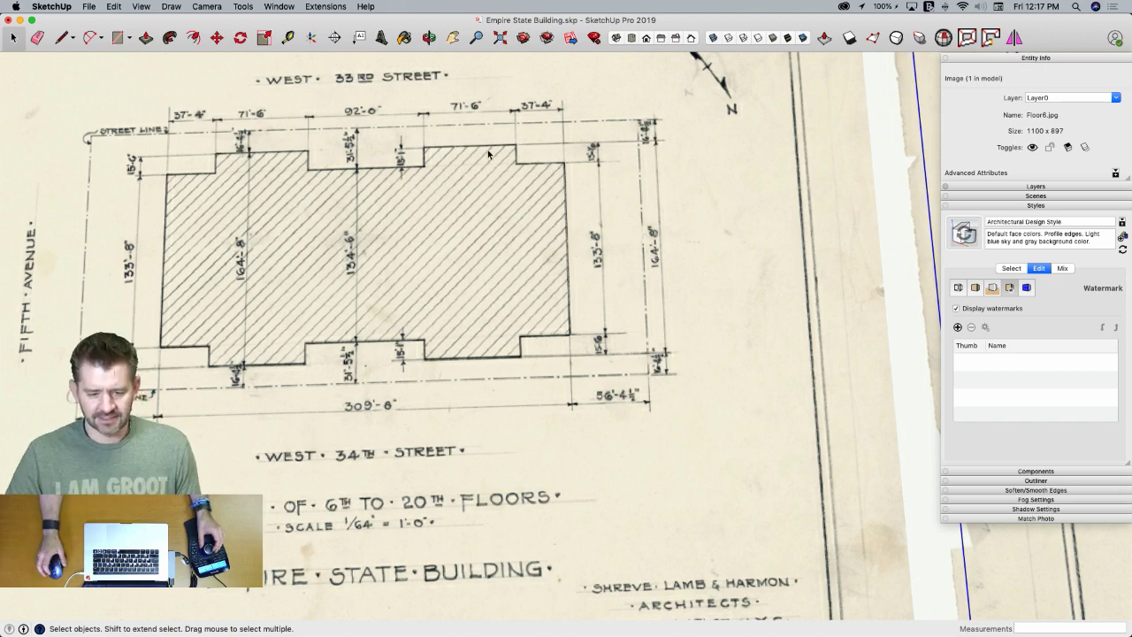
{"action": "scroll", "coordinate": [488, 155], "scroll_direction": "down", "scroll_amount": 5}
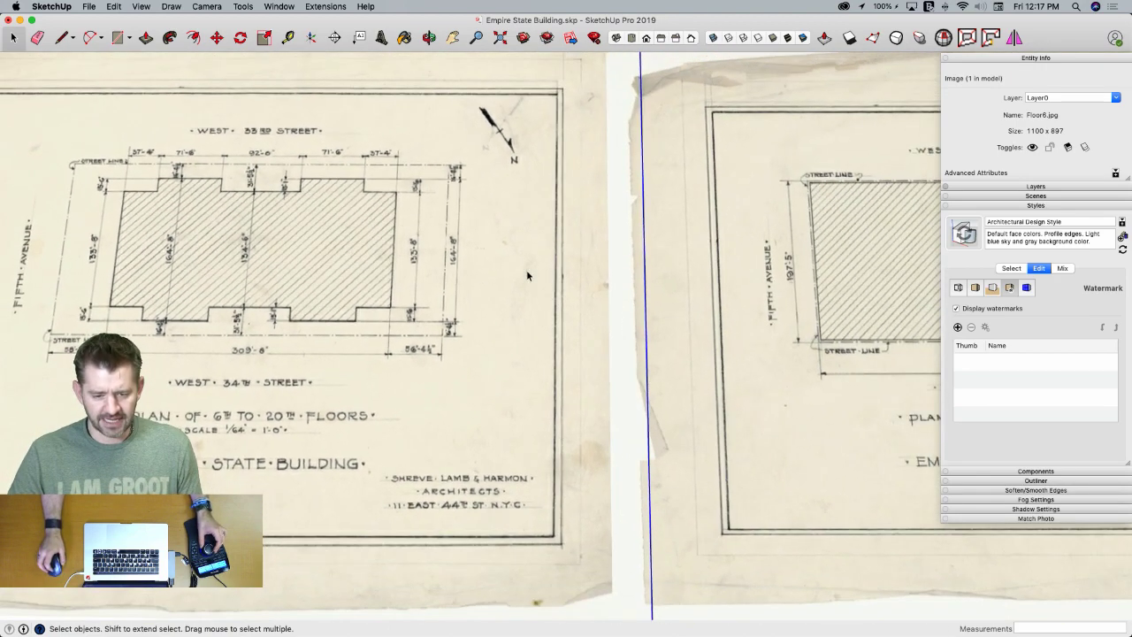
{"action": "scroll", "coordinate": [538, 272], "scroll_direction": "down", "scroll_amount": 5}
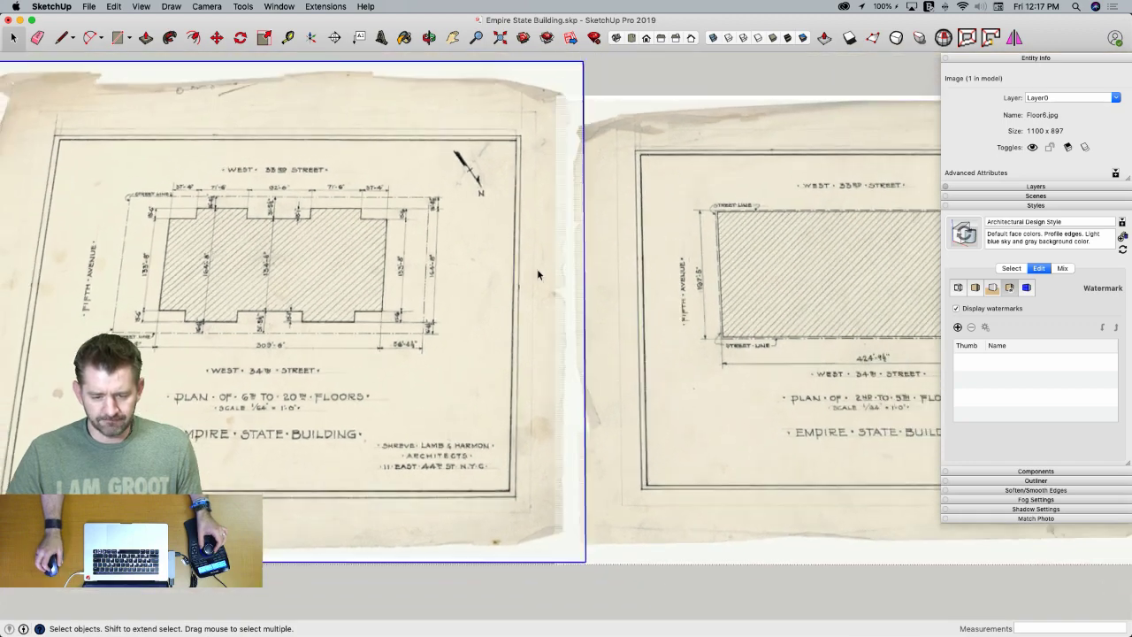
{"action": "scroll", "coordinate": [537, 274], "scroll_direction": "down", "scroll_amount": 1}
{"action": "scroll", "coordinate": [537, 274], "scroll_direction": "down", "scroll_amount": 8}
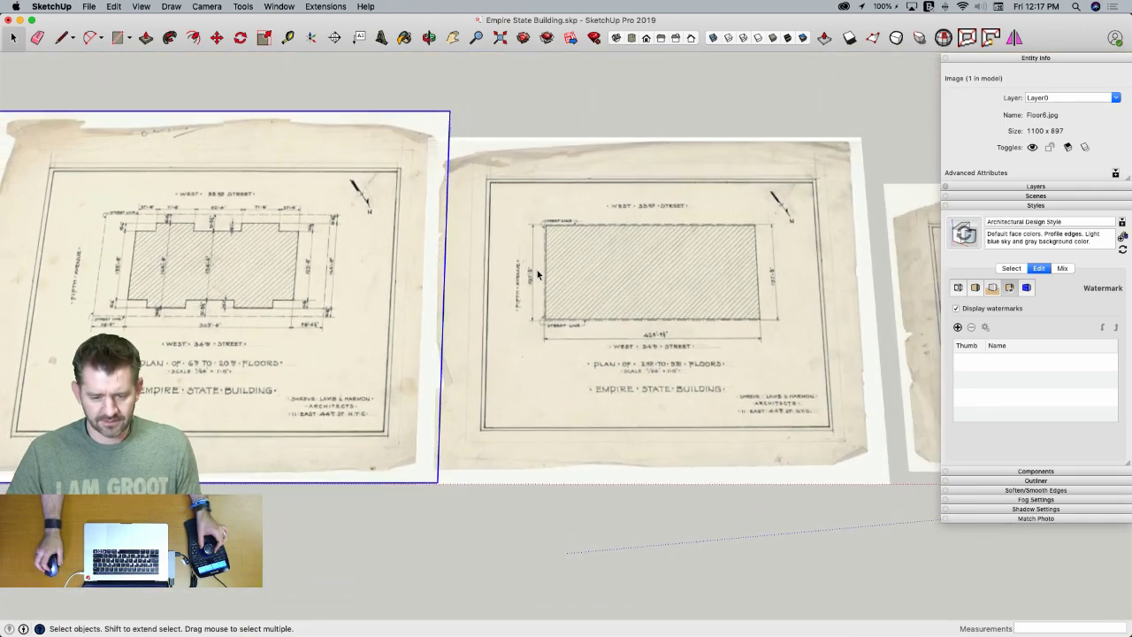
{"action": "scroll", "coordinate": [482, 262], "scroll_direction": "up", "scroll_amount": 10}
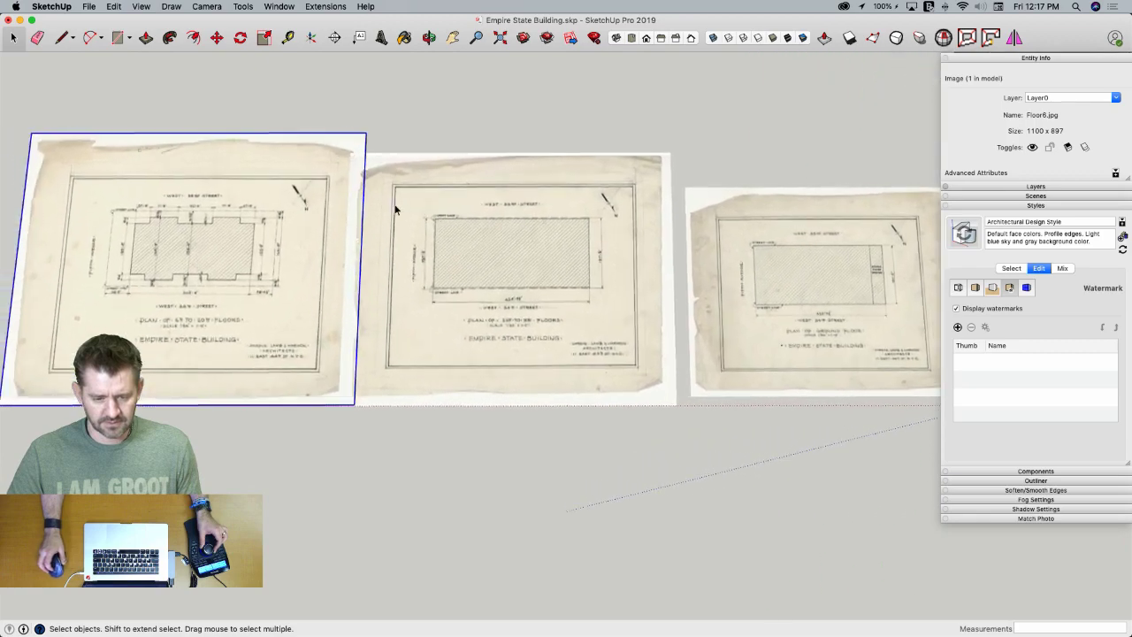
{"action": "scroll", "coordinate": [371, 270], "scroll_direction": "up", "scroll_amount": 1}
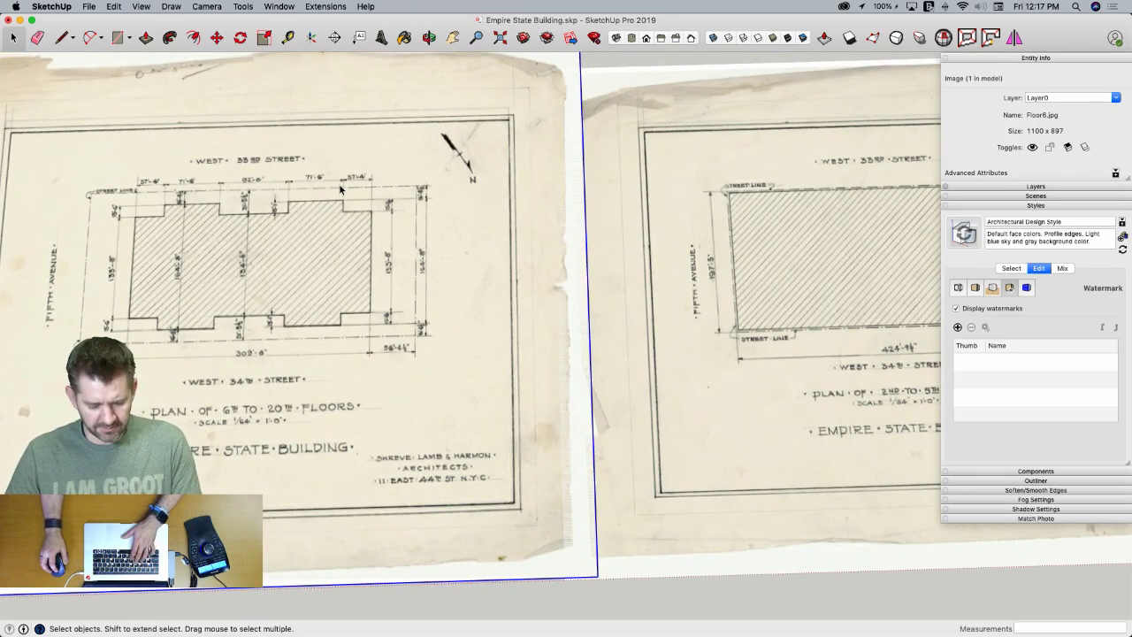
Draw a 309'8" by 164'8" rectangle on the base's top face, centred where the two midlines cross
{"action": "key", "text": "r"}
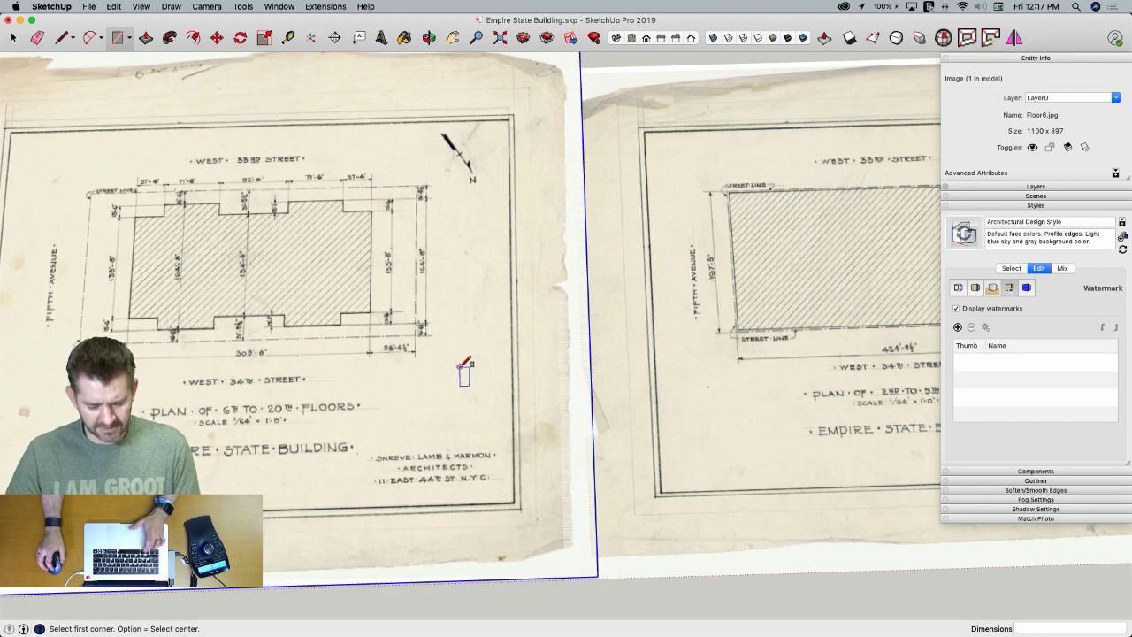
{"action": "key", "text": "alt"}
{"action": "scroll", "coordinate": [451, 349], "scroll_direction": "down", "scroll_amount": 1}
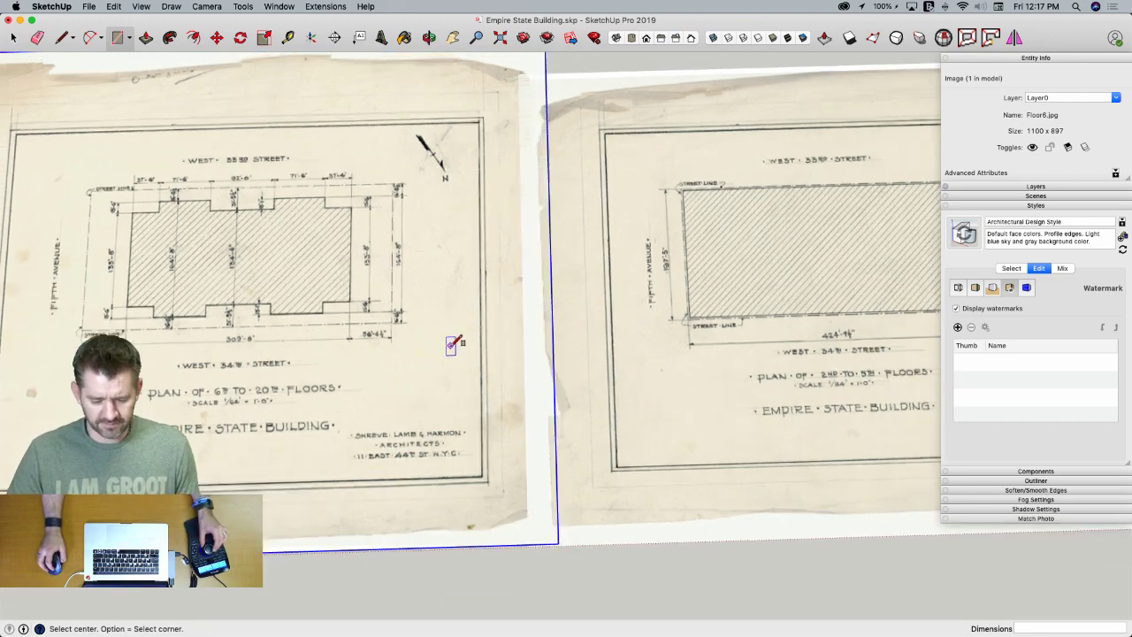
{"action": "scroll", "coordinate": [451, 345], "scroll_direction": "down", "scroll_amount": 10}
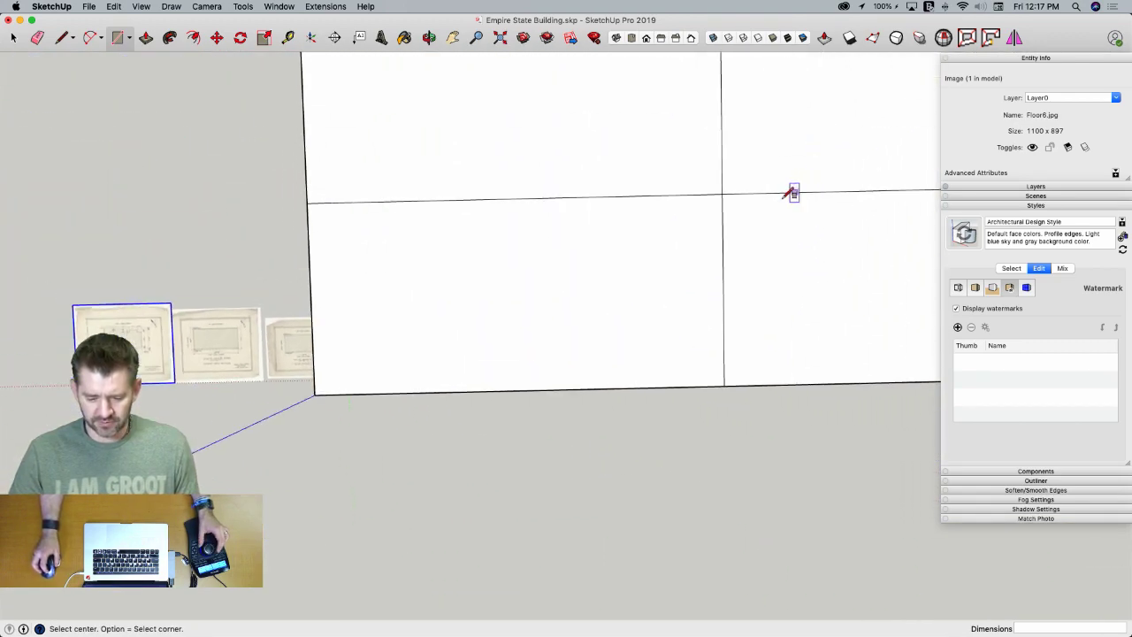
{"action": "left_click", "coordinate": [723, 193]}
{"action": "scroll", "coordinate": [849, 248], "scroll_direction": "down", "scroll_amount": 2}
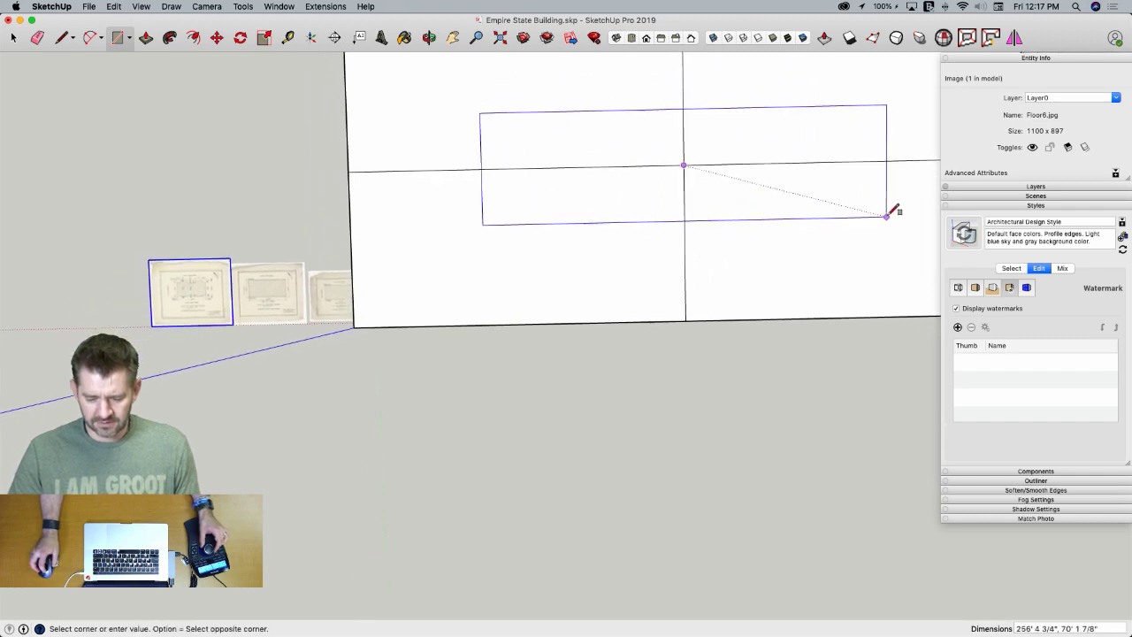
{"action": "scroll", "coordinate": [496, 208], "scroll_direction": "up", "scroll_amount": 3}
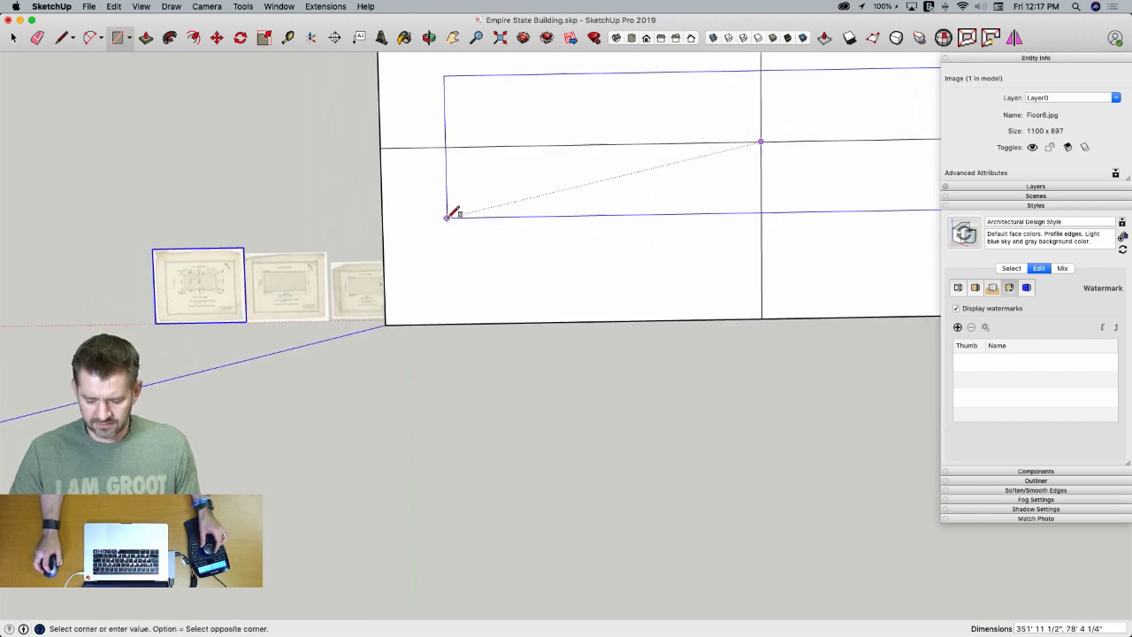
{"action": "scroll", "coordinate": [553, 196], "scroll_direction": "up", "scroll_amount": 5}
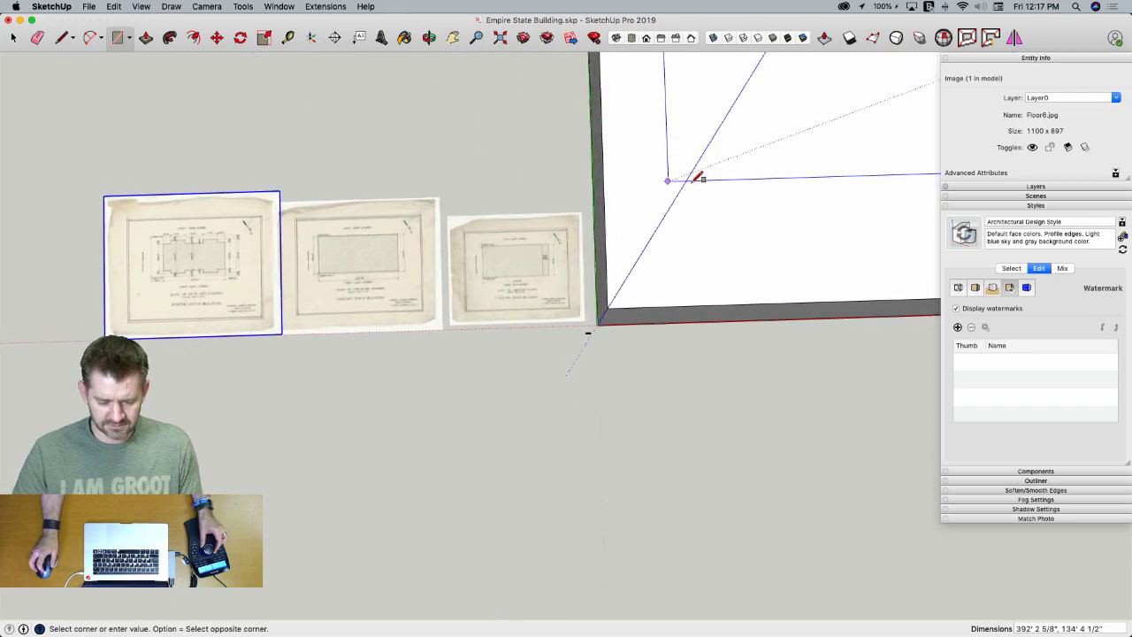
{"action": "scroll", "coordinate": [781, 182], "scroll_direction": "up", "scroll_amount": 6}
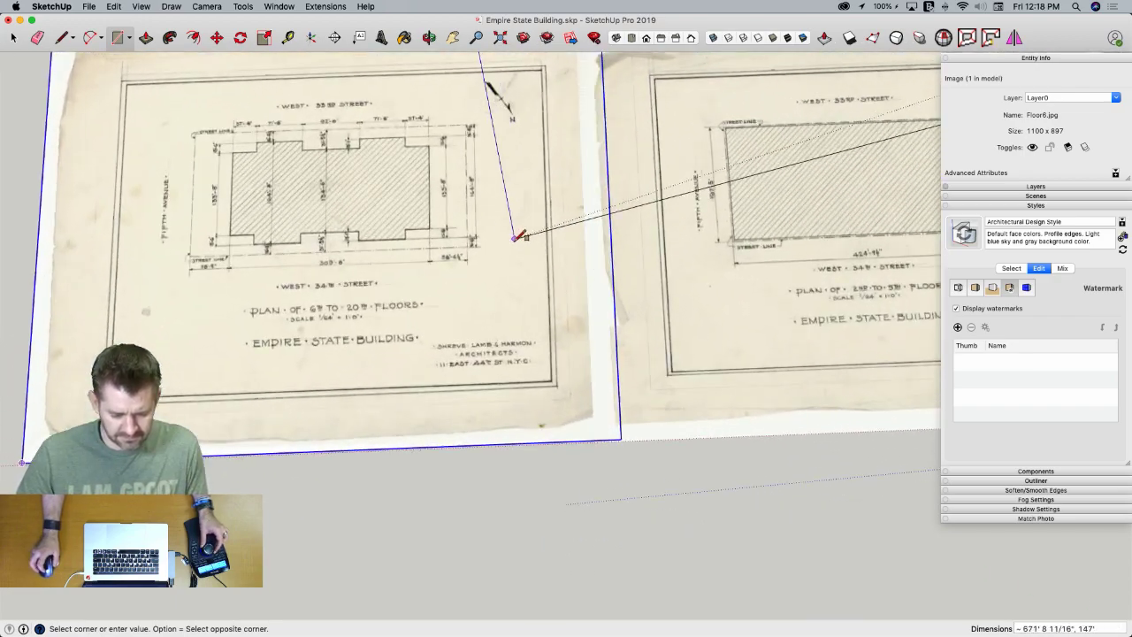
{"action": "scroll", "coordinate": [521, 242], "scroll_direction": "up", "scroll_amount": 1}
{"action": "scroll", "coordinate": [530, 231], "scroll_direction": "down", "scroll_amount": 4}
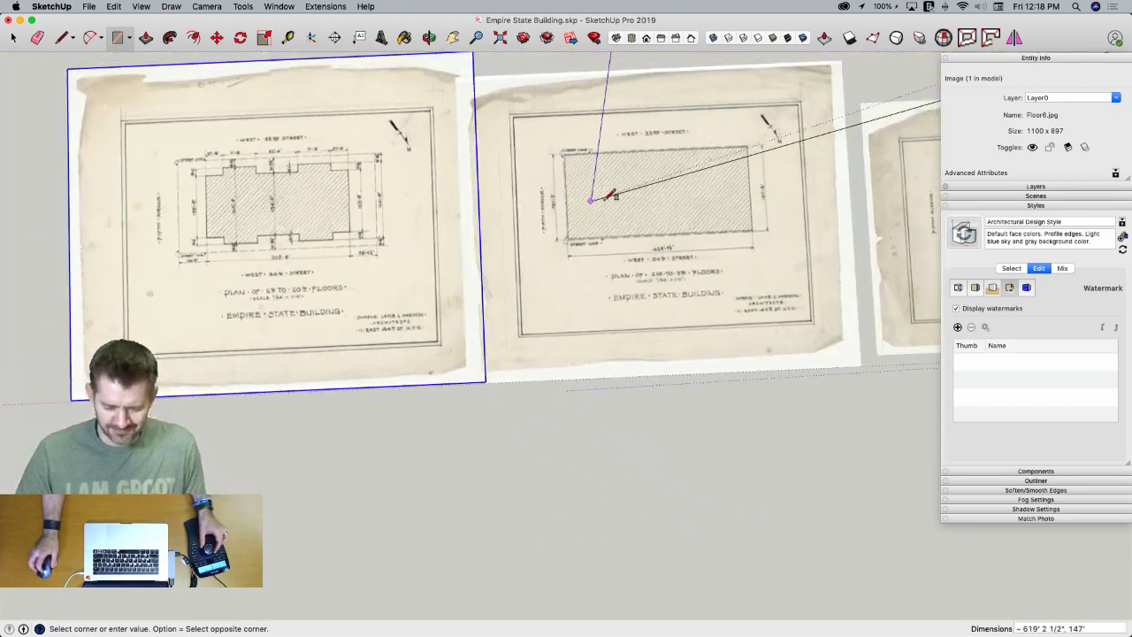
{"action": "scroll", "coordinate": [600, 203], "scroll_direction": "up", "scroll_amount": 1}
{"action": "scroll", "coordinate": [597, 204], "scroll_direction": "up", "scroll_amount": 4}
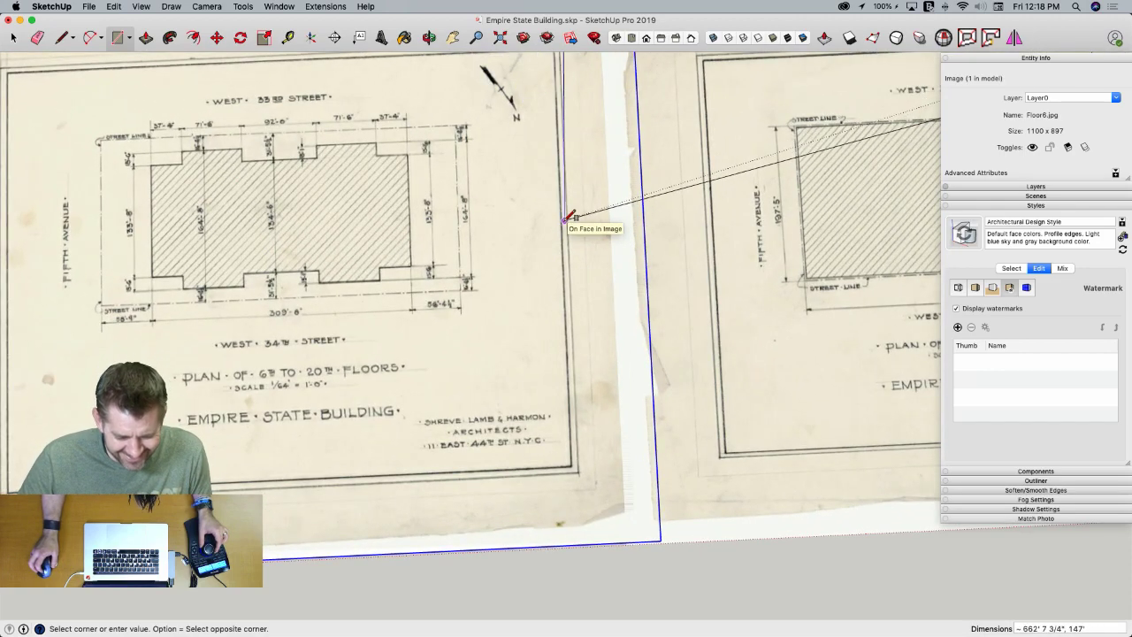
{"action": "scroll", "coordinate": [564, 218], "scroll_direction": "up", "scroll_amount": 4}
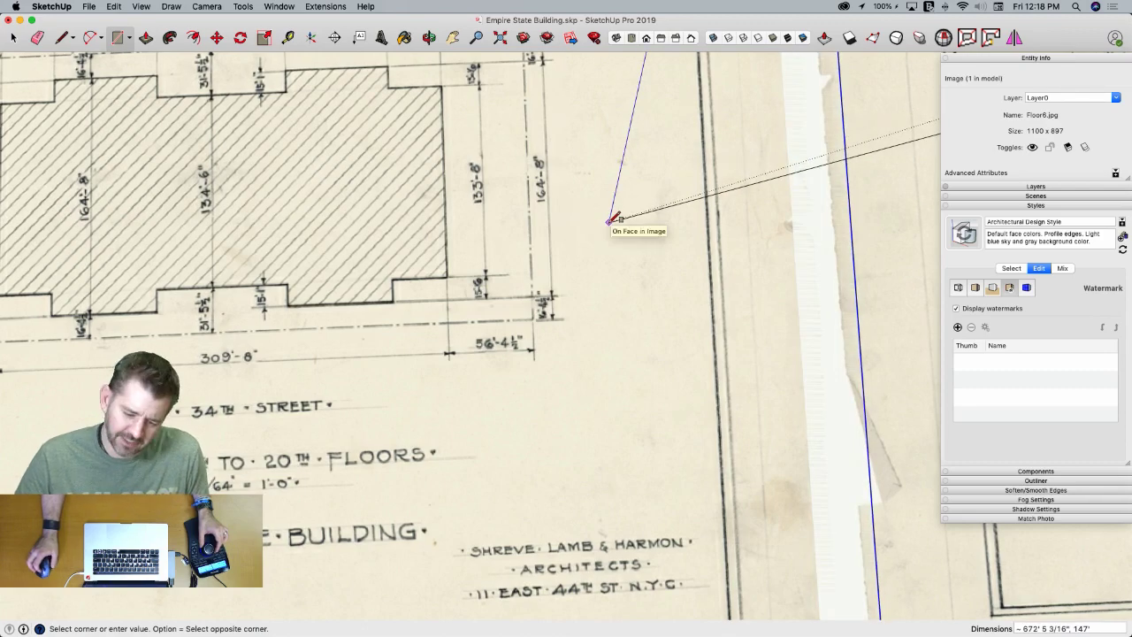
{"action": "scroll", "coordinate": [612, 219], "scroll_direction": "down", "scroll_amount": 5}
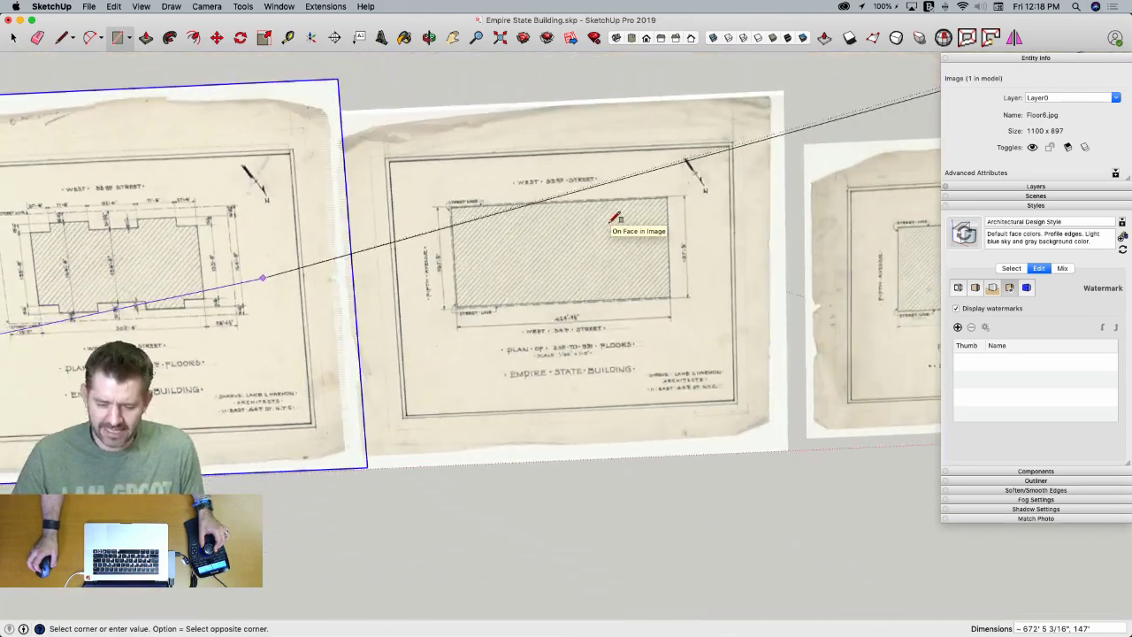
{"action": "scroll", "coordinate": [613, 222], "scroll_direction": "down", "scroll_amount": 10}
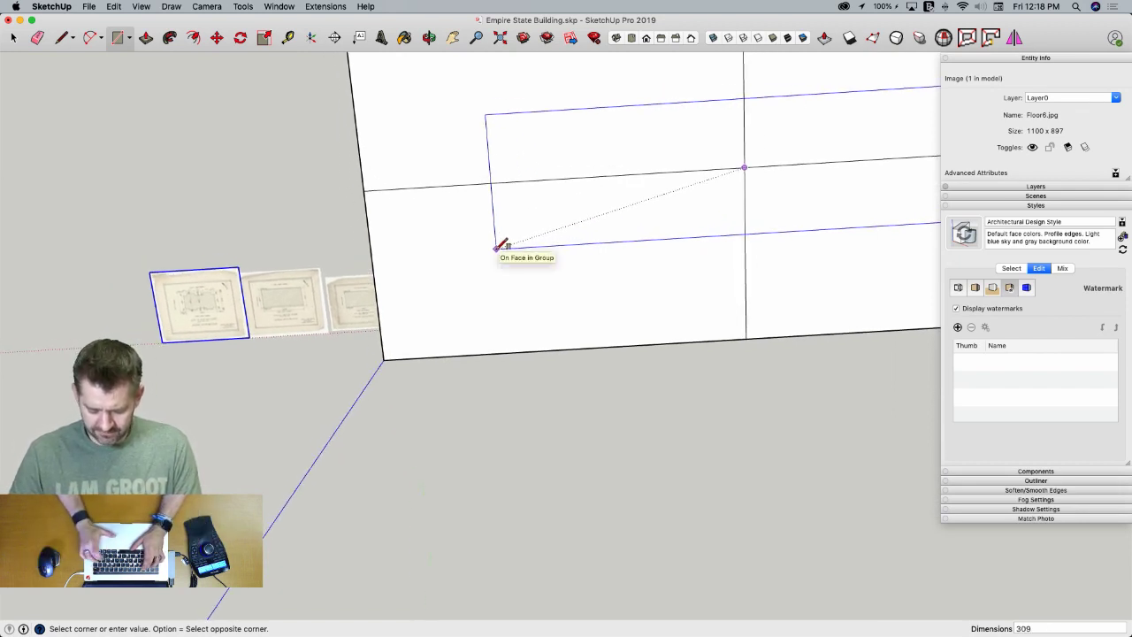
{"action": "type", "text": "8"}
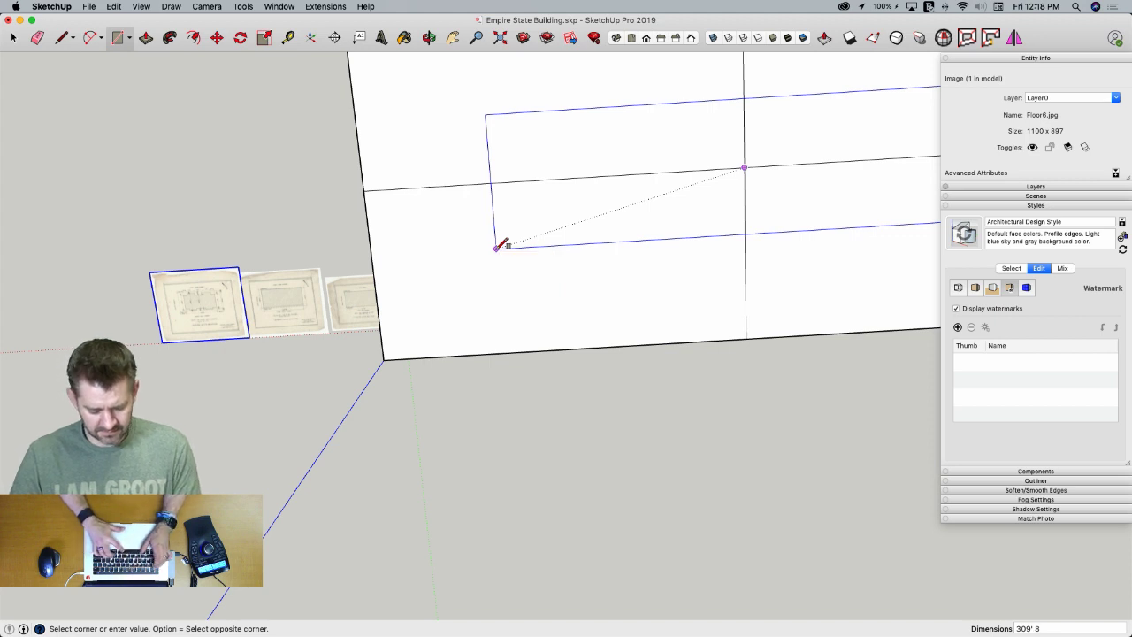
{"action": "type", "text": ",16"}
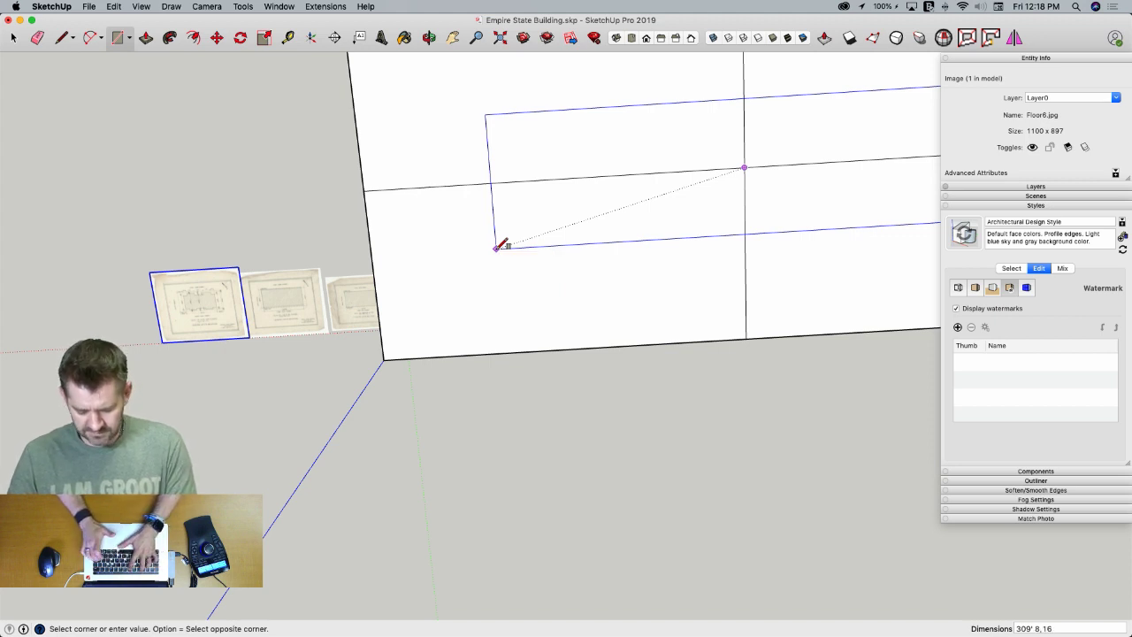
{"action": "type", "text": "4'8"}
{"action": "key", "text": "Return"}
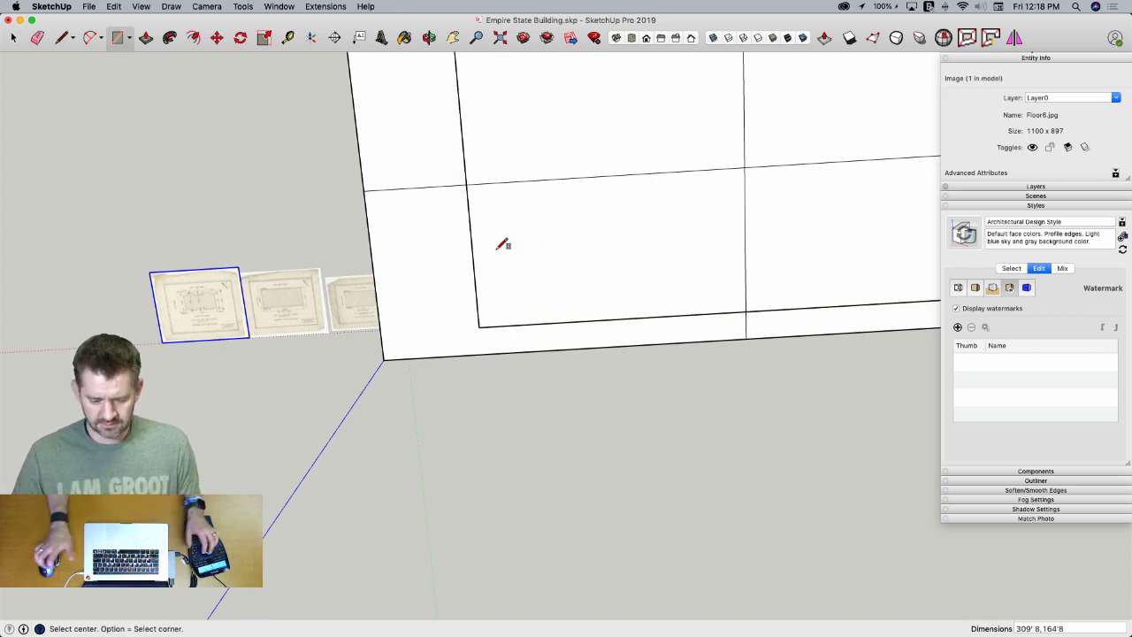
Scale the 6th-to-20th-floor plan image up uniformly by about 20.85 so its dimensions are readable beside the model
{"action": "scroll", "coordinate": [505, 242], "scroll_direction": "down", "scroll_amount": 5}
{"action": "key", "text": "e"}
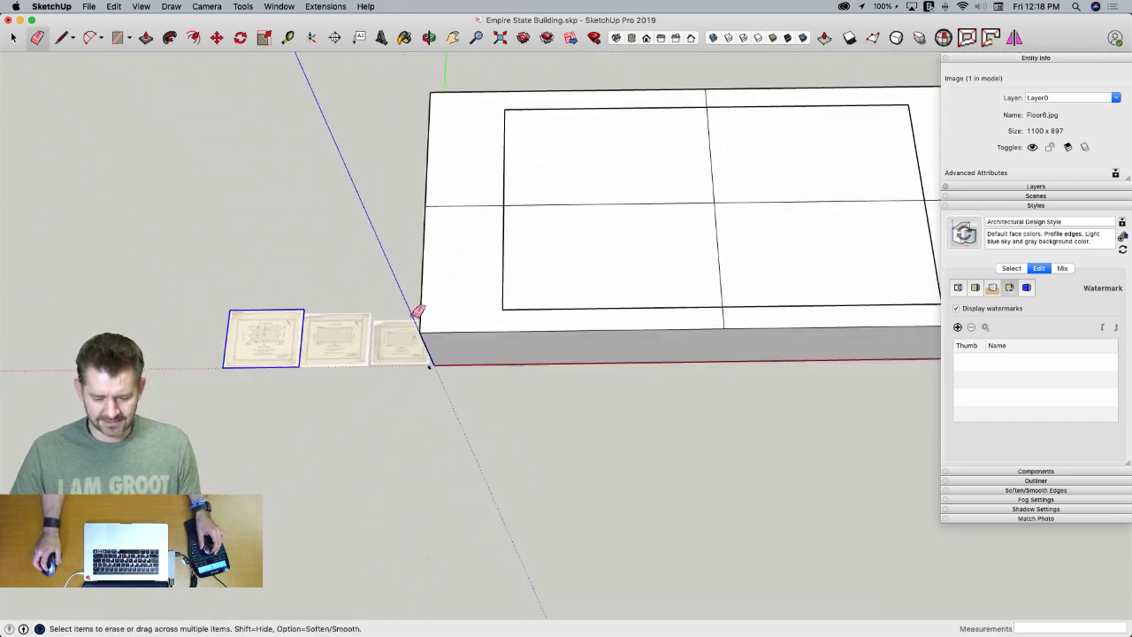
{"action": "key", "text": "space"}
{"action": "middle_click_drag", "start_coordinate": [411, 330], "coordinate": [463, 347]}
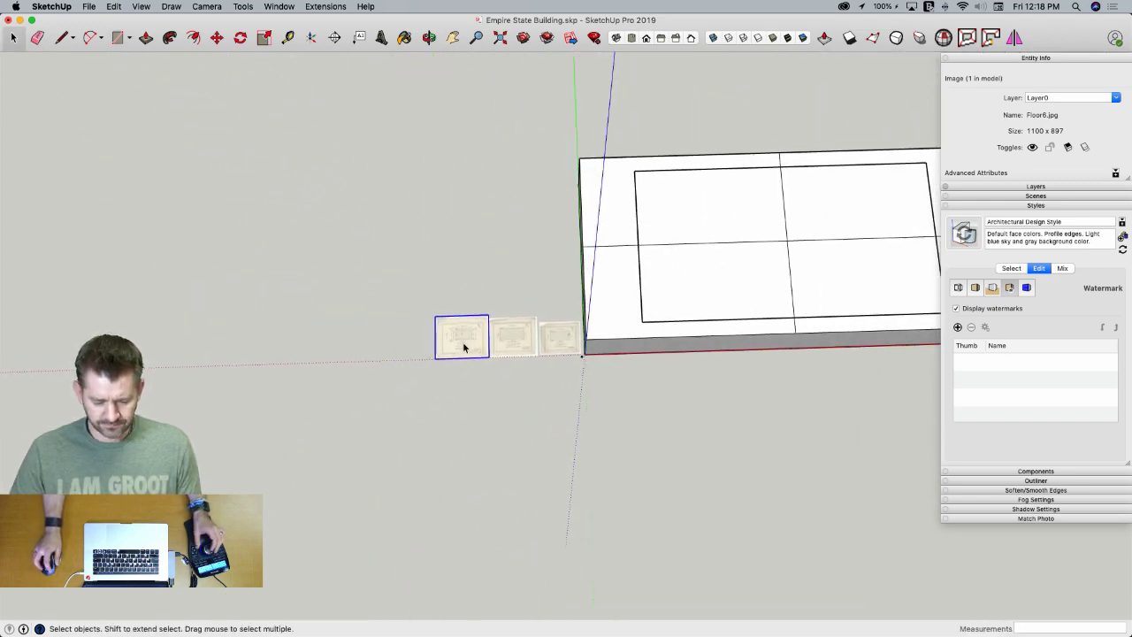
{"action": "key", "text": "s"}
{"action": "left_click_drag", "start_coordinate": [434, 314], "coordinate": [5, 53]}
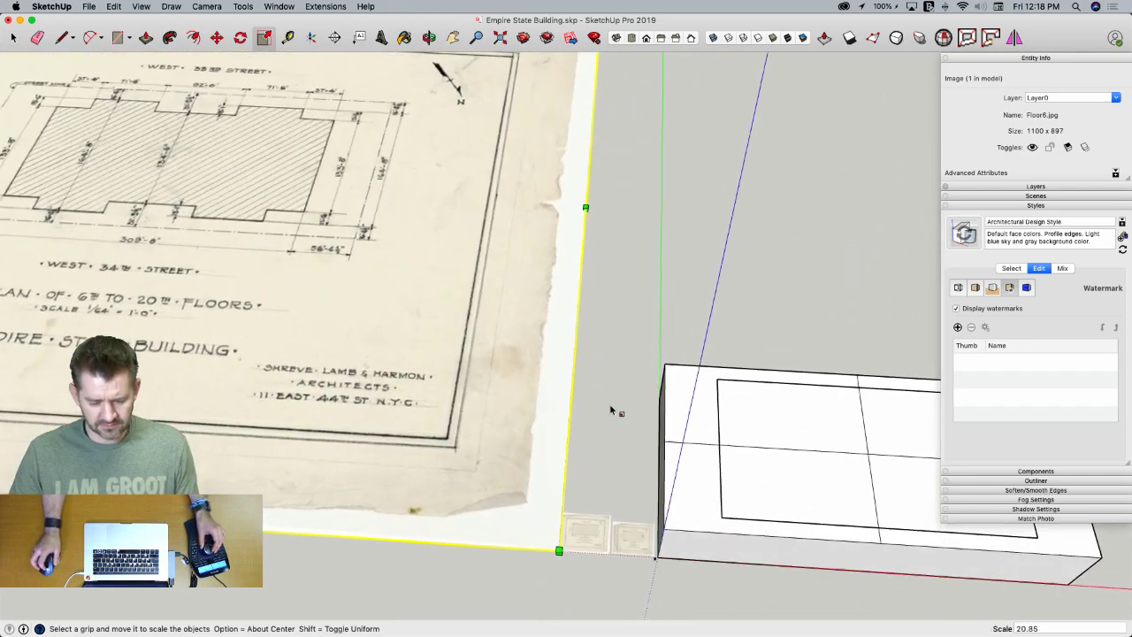
{"action": "middle_click_drag", "start_coordinate": [773, 472], "coordinate": [784, 454]}
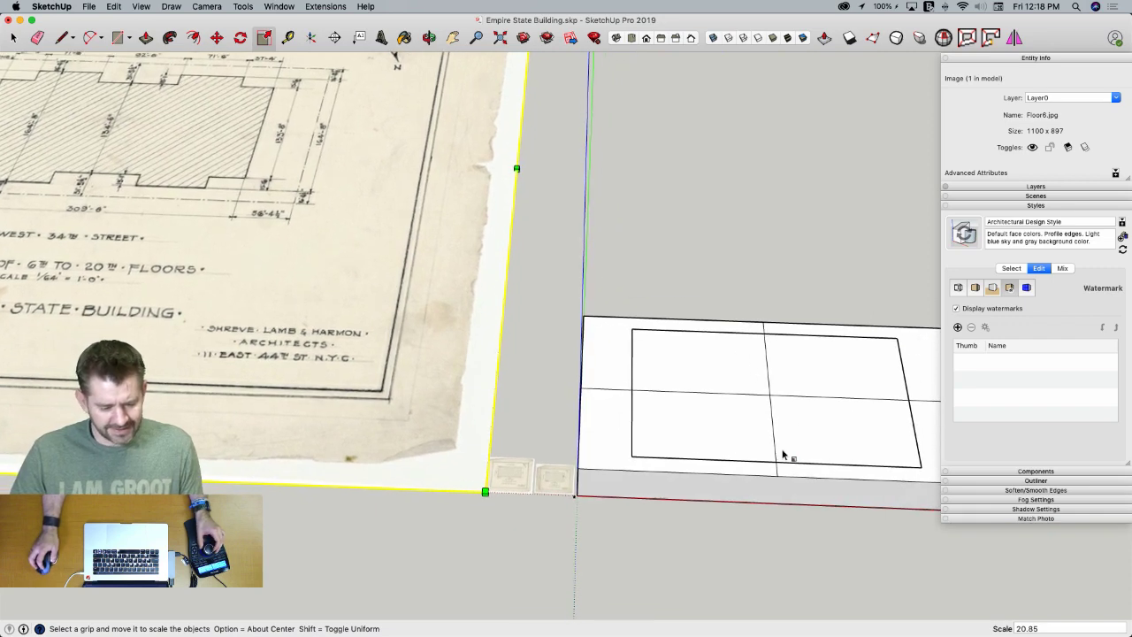
Draw a notch 15'6" deep and 37'4" long at the rectangle's far right corner and erase the leftover corner edges
{"action": "key", "text": "l"}
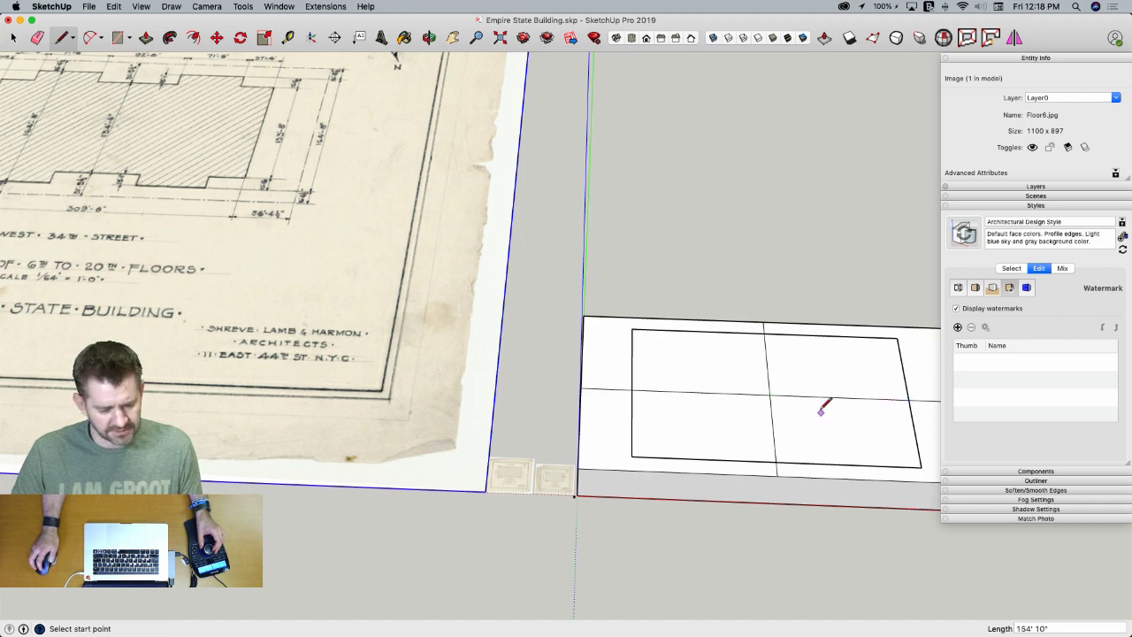
{"action": "scroll", "coordinate": [822, 406], "scroll_direction": "up", "scroll_amount": 5}
{"action": "scroll", "coordinate": [826, 411], "scroll_direction": "up", "scroll_amount": 1}
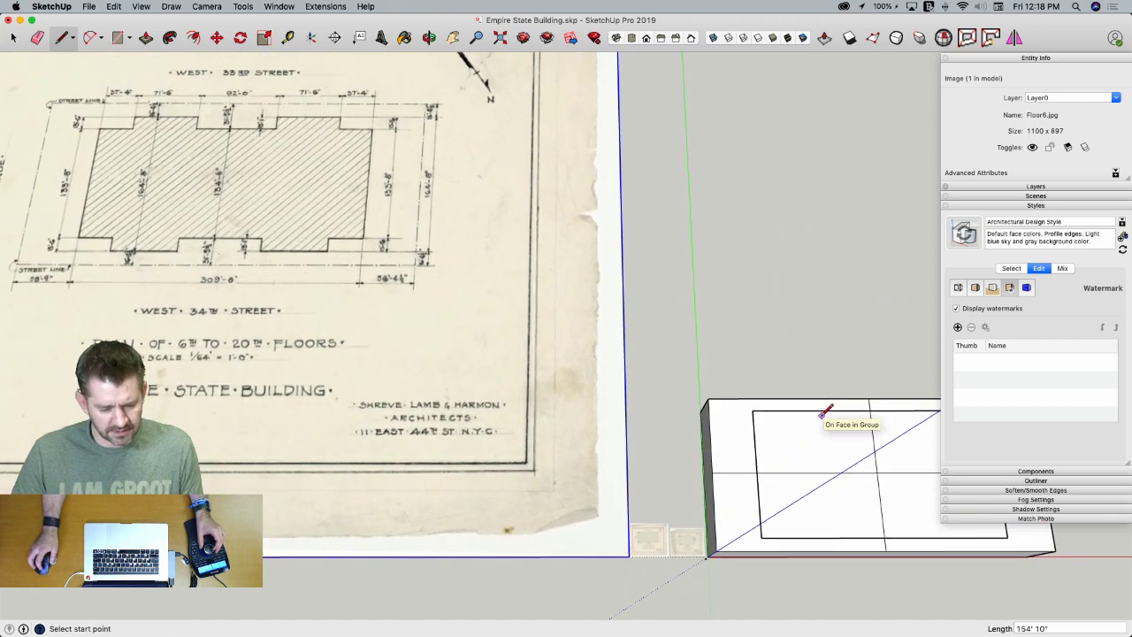
{"action": "scroll", "coordinate": [831, 418], "scroll_direction": "up", "scroll_amount": 3}
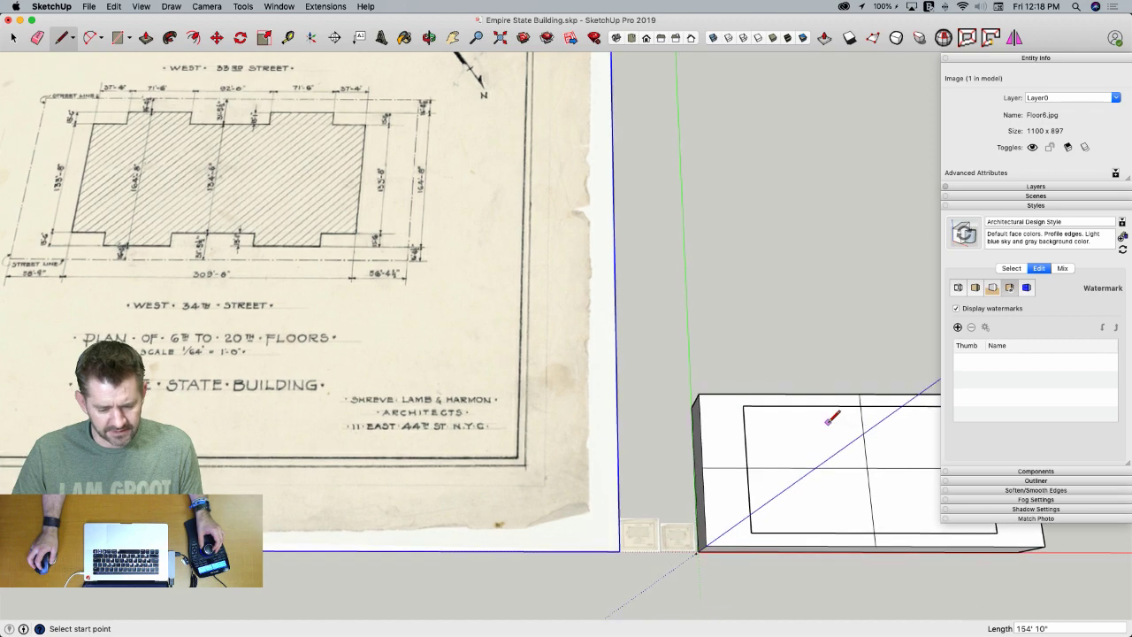
{"action": "scroll", "coordinate": [344, 311], "scroll_direction": "up", "scroll_amount": 5}
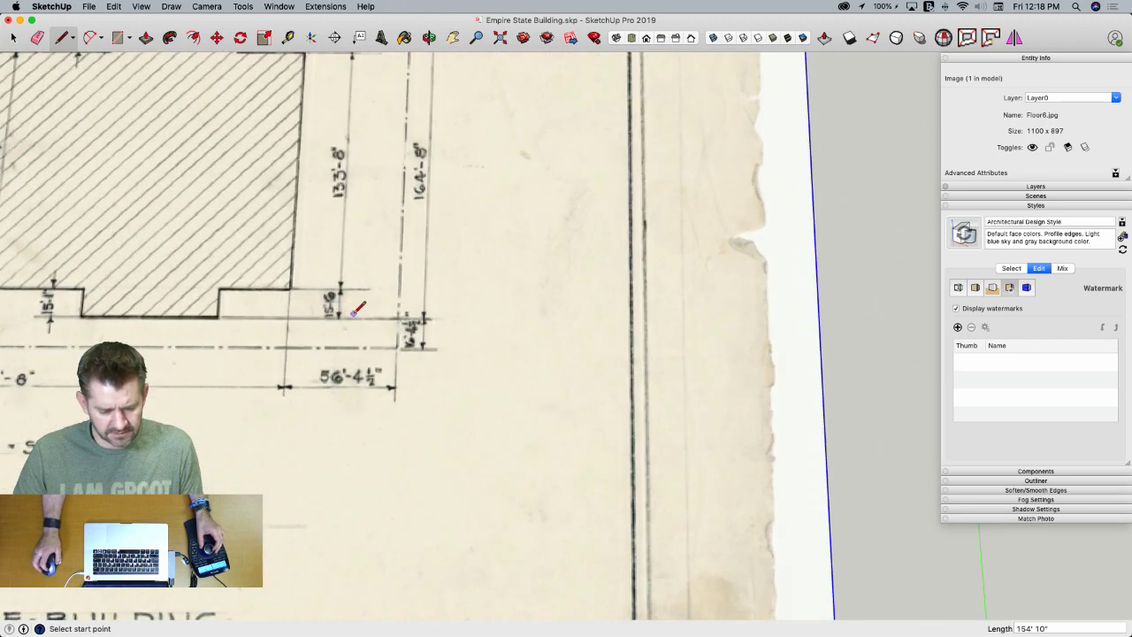
{"action": "scroll", "coordinate": [356, 313], "scroll_direction": "down", "scroll_amount": 5}
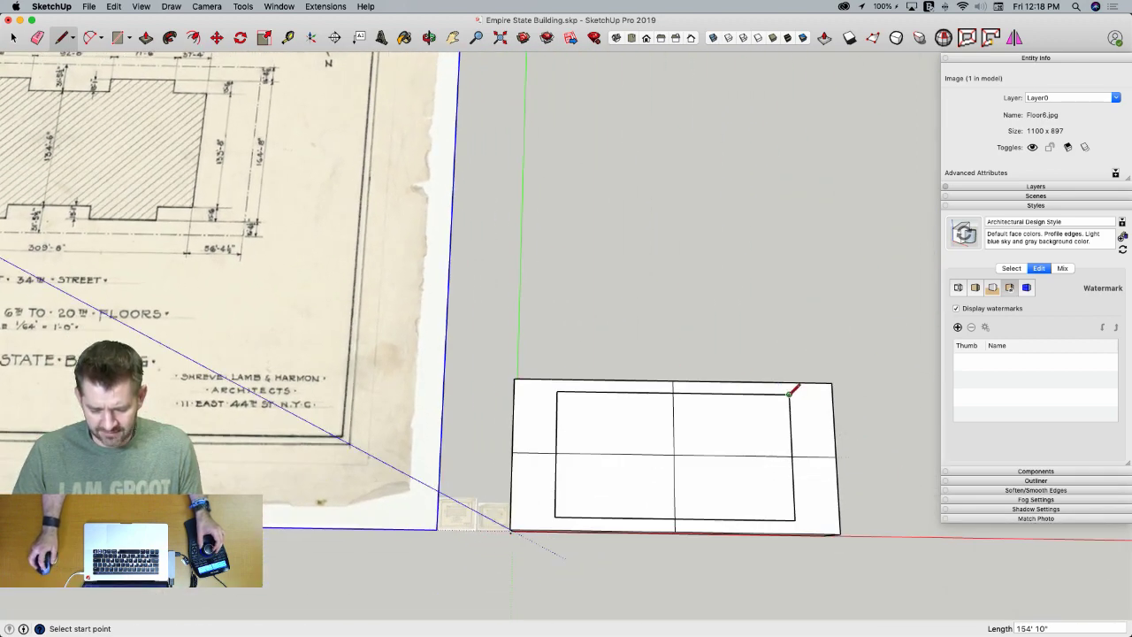
{"action": "type", "text": "15'"}
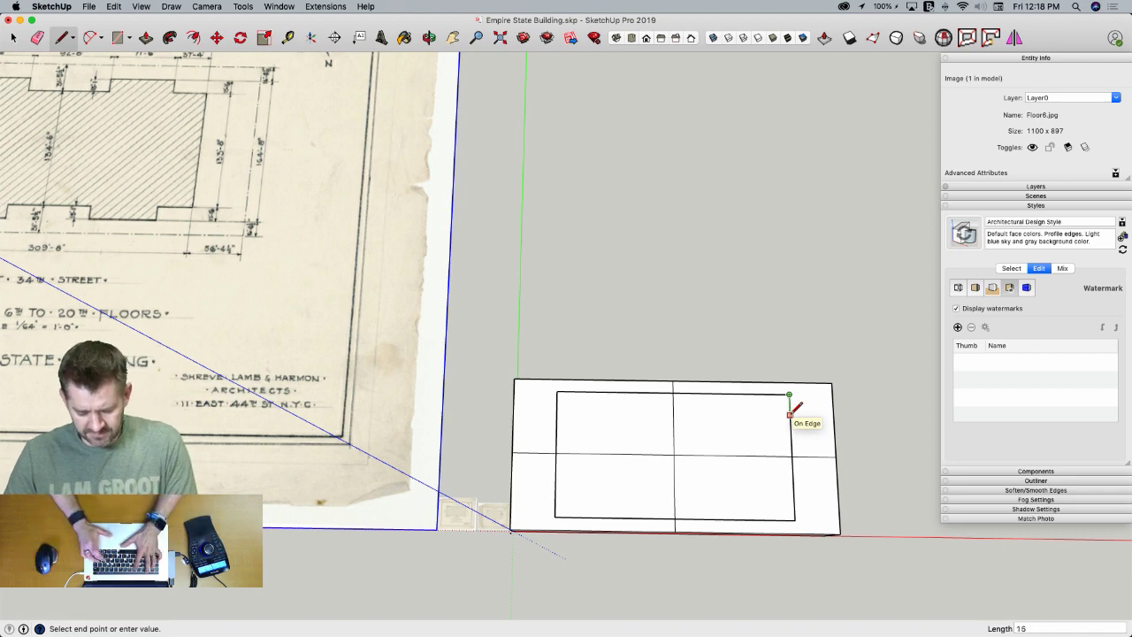
{"action": "type", "text": "6"}
{"action": "key", "text": "Return"}
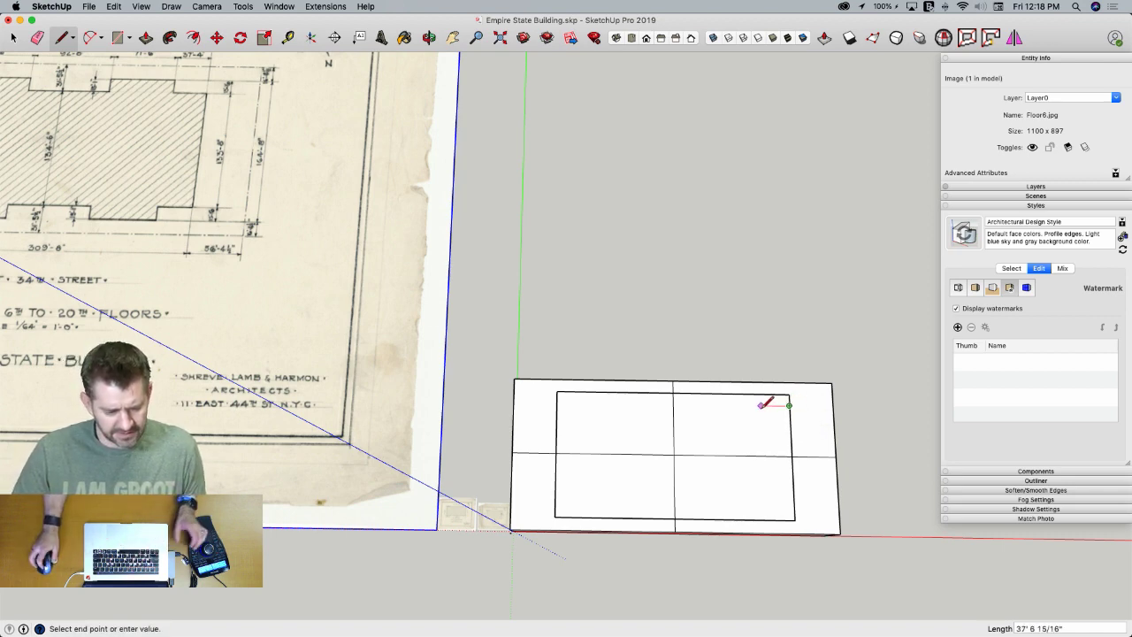
{"action": "type", "text": "37'4"}
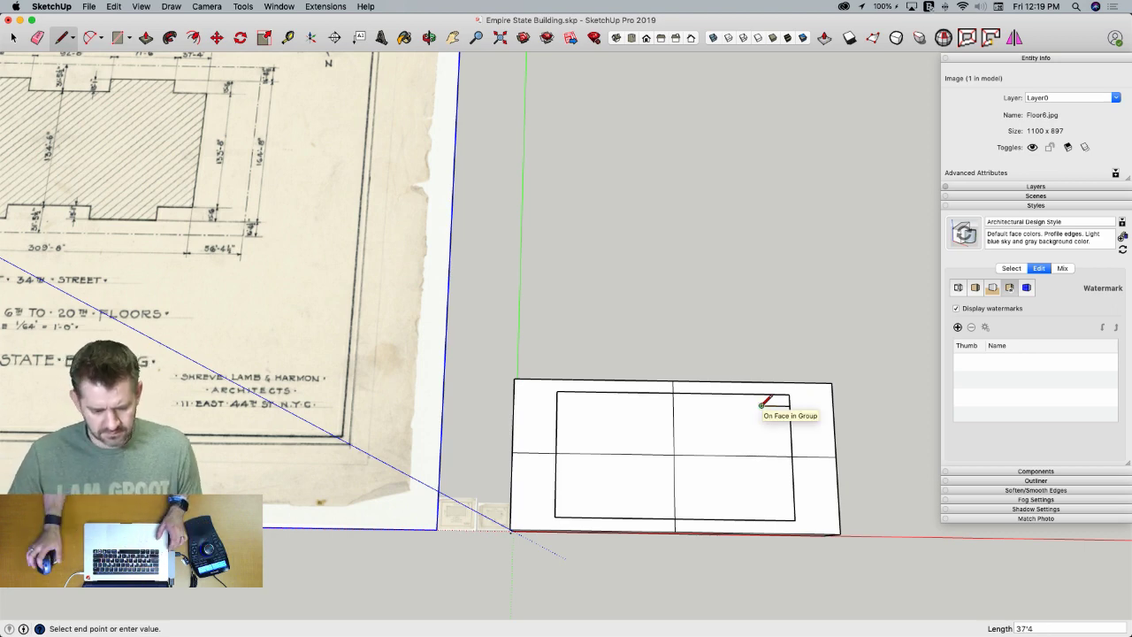
{"action": "key", "text": "Return"}
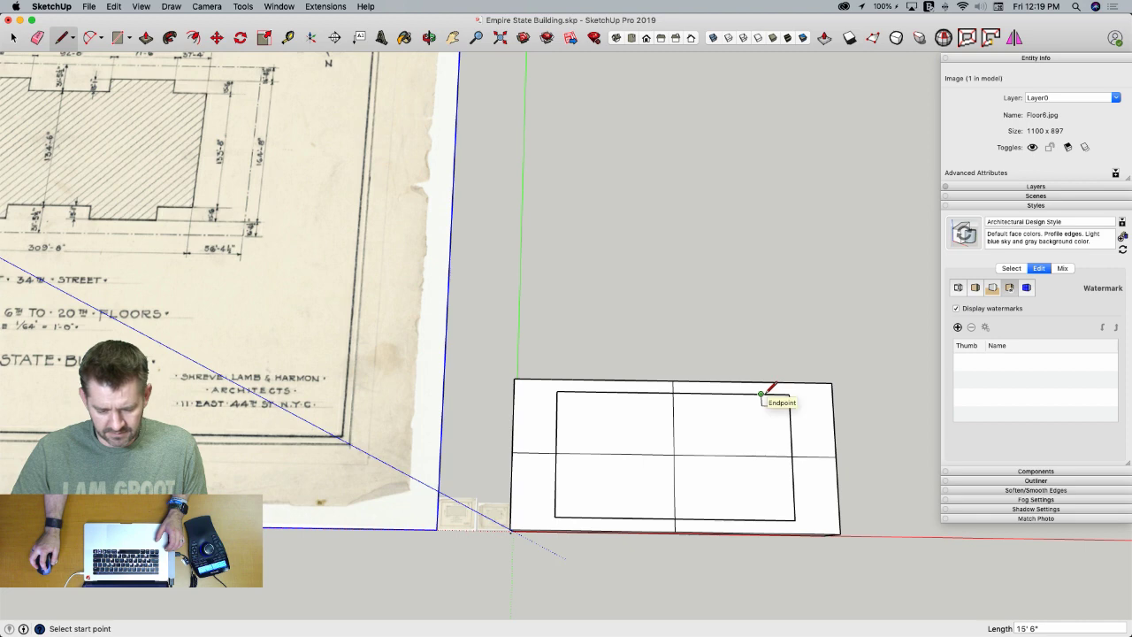
{"action": "key", "text": "e"}
{"action": "left_click", "coordinate": [782, 396]}
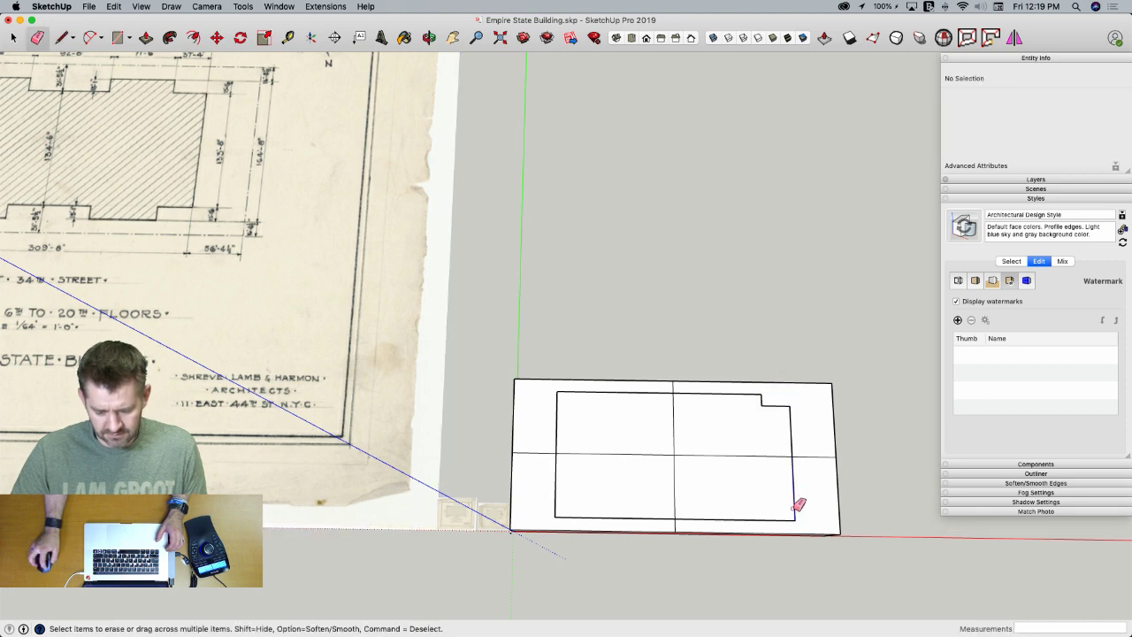
Erase the rectangle's remaining outline and the stray centre edge, keeping only the notched corner and its quarter's edges along the midline
{"action": "mouse_move", "coordinate": [799, 504]}
{"action": "left_mouse_down"}
{"action": "mouse_move", "coordinate": [796, 515]}
{"action": "mouse_move", "coordinate": [636, 497]}
{"action": "mouse_move", "coordinate": [560, 507]}
{"action": "mouse_move", "coordinate": [554, 430]}
{"action": "left_mouse_up"}
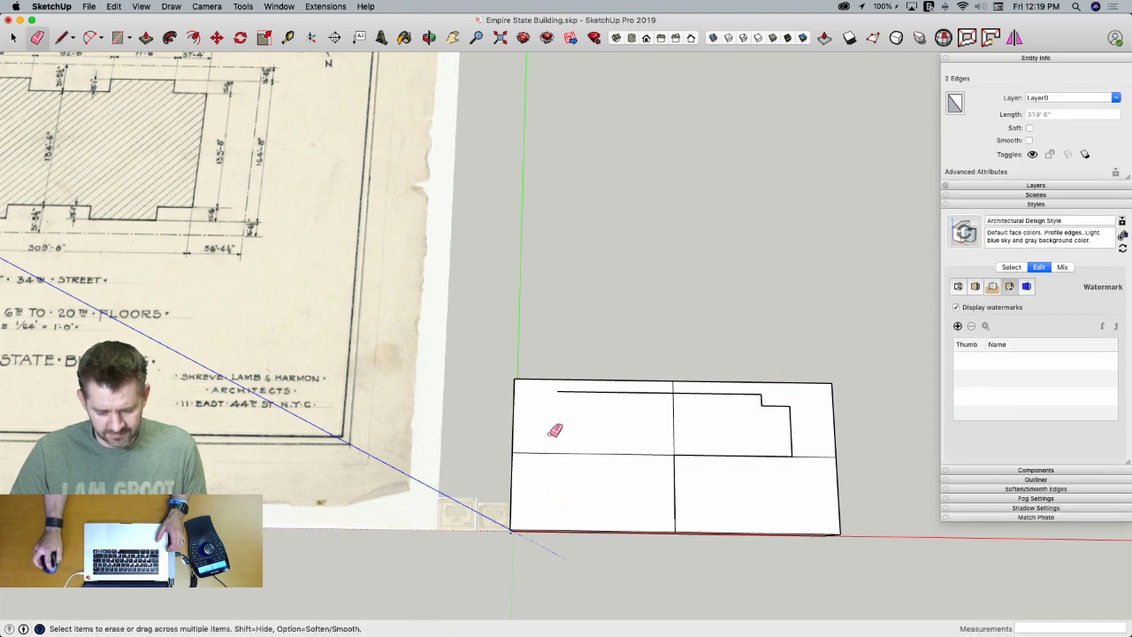
{"action": "left_click", "coordinate": [625, 390]}
{"action": "key", "text": "space"}
{"action": "left_click", "coordinate": [675, 478]}
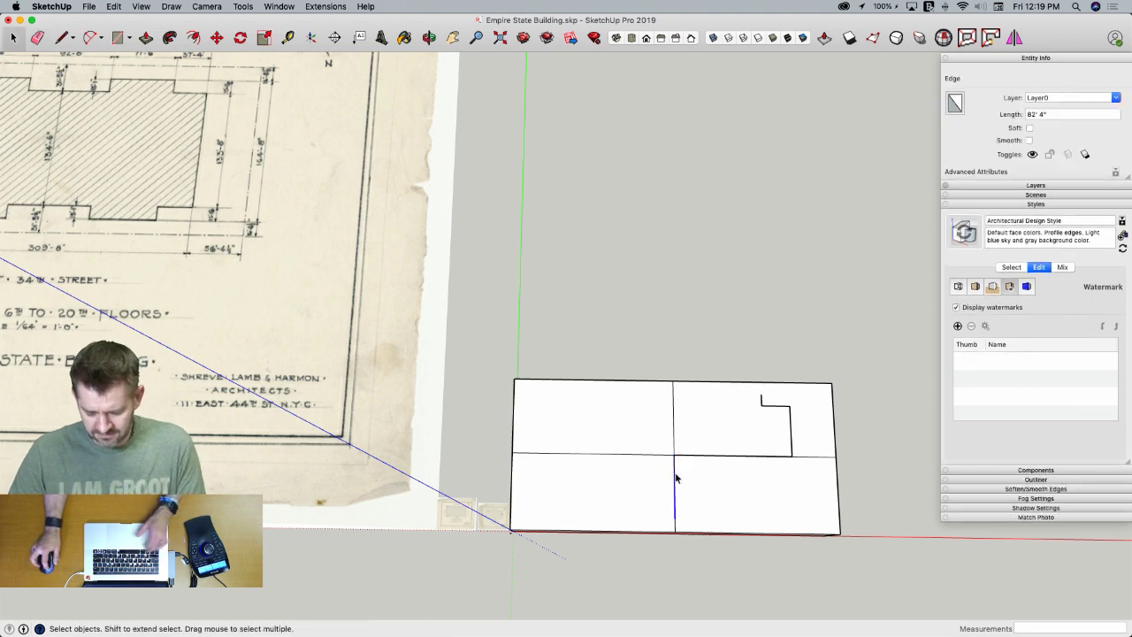
Continue the quarter outline from the notch with a 71'6" edge and a 15'1" inward step, closing it at the midlines
{"action": "key", "text": "l"}
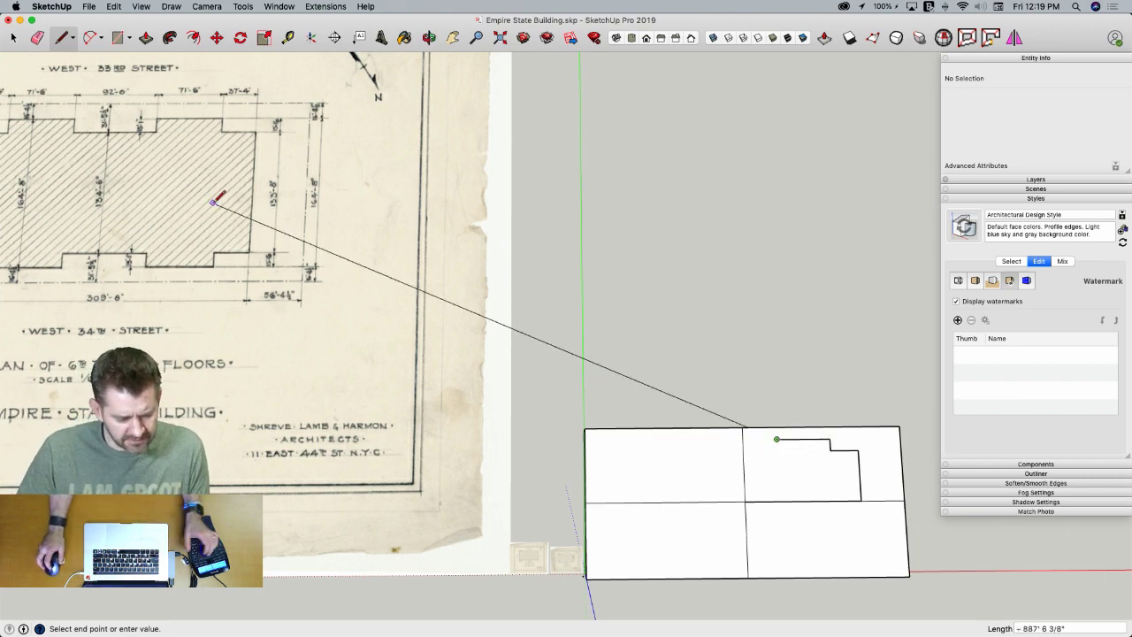
{"action": "scroll", "coordinate": [134, 128], "scroll_direction": "up", "scroll_amount": 3}
{"action": "scroll", "coordinate": [135, 111], "scroll_direction": "up", "scroll_amount": 2}
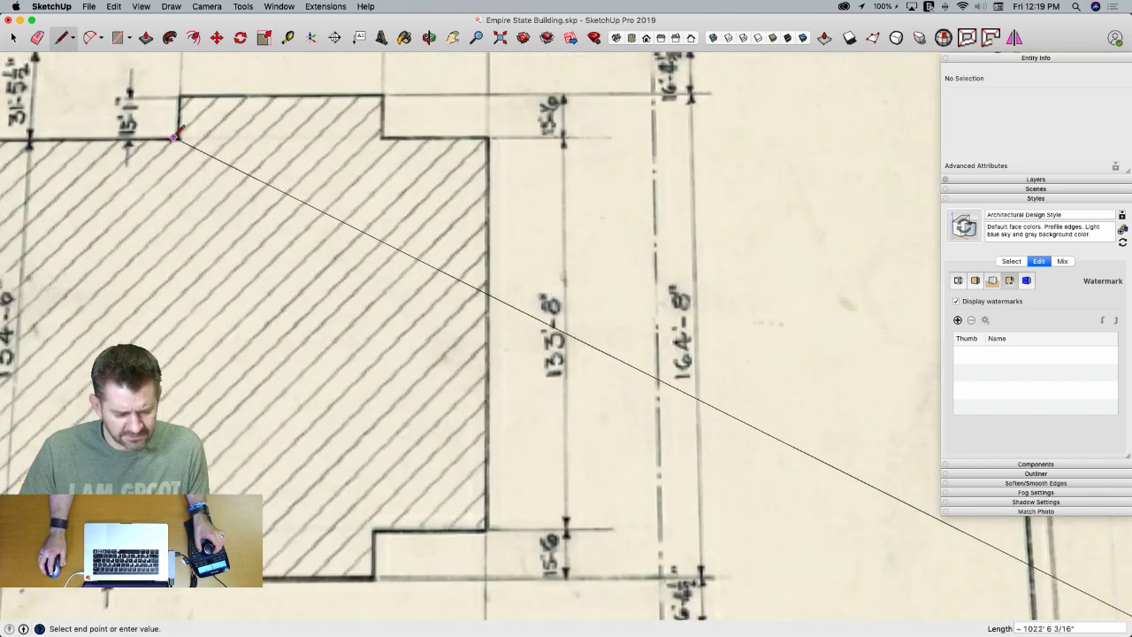
{"action": "scroll", "coordinate": [611, 472], "scroll_direction": "down", "scroll_amount": 5}
{"action": "scroll", "coordinate": [672, 448], "scroll_direction": "down", "scroll_amount": 3}
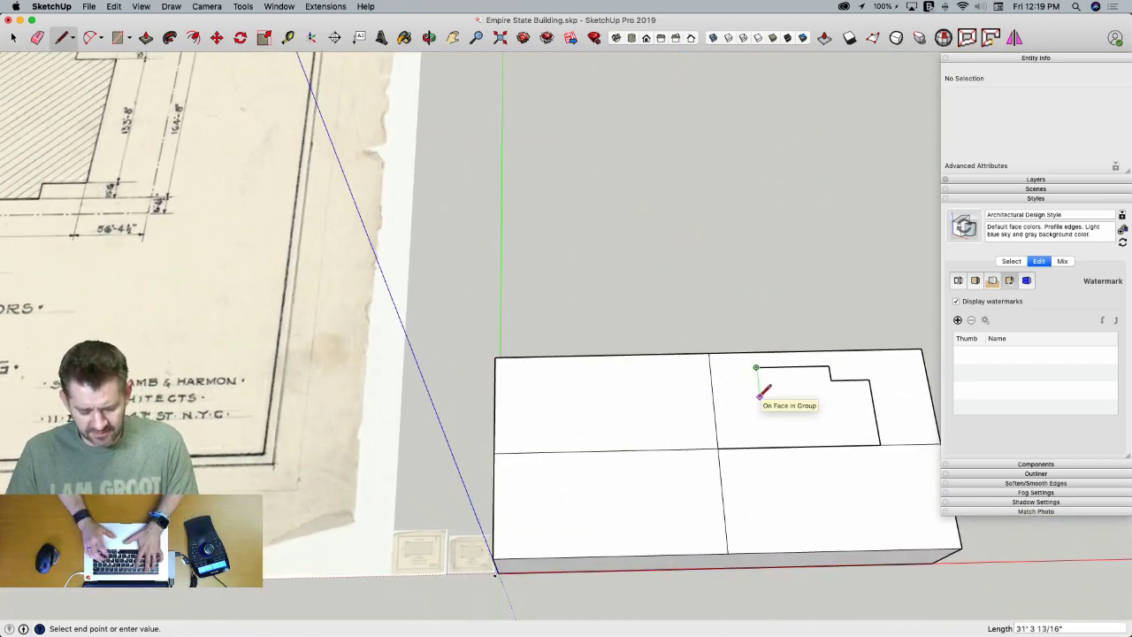
{"action": "left_click", "coordinate": [757, 381]}
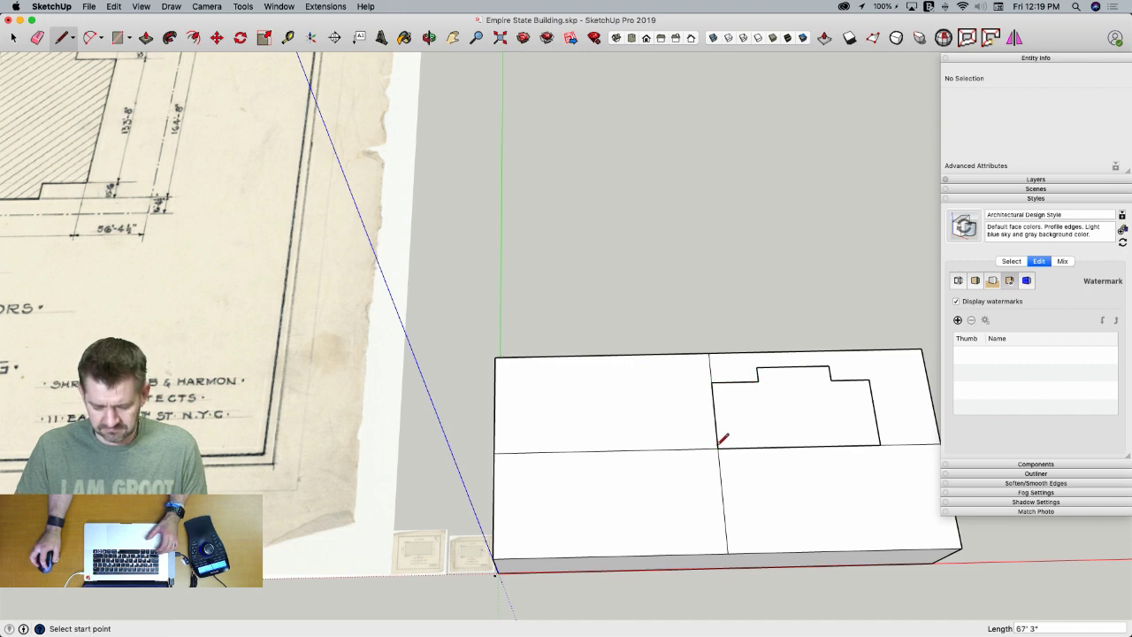
Rotate a copy of the quarter outline half a turn about the green axis at the centre point, mirroring it across the short midline
{"action": "key", "text": "space"}
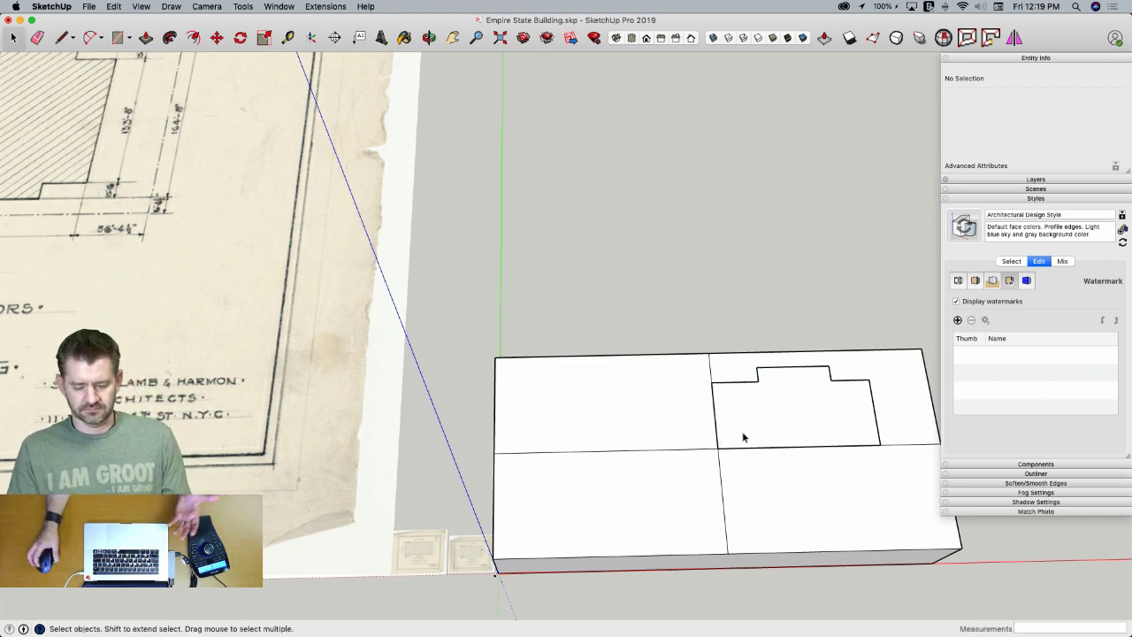
{"action": "scroll", "coordinate": [748, 426], "scroll_direction": "down", "scroll_amount": 1}
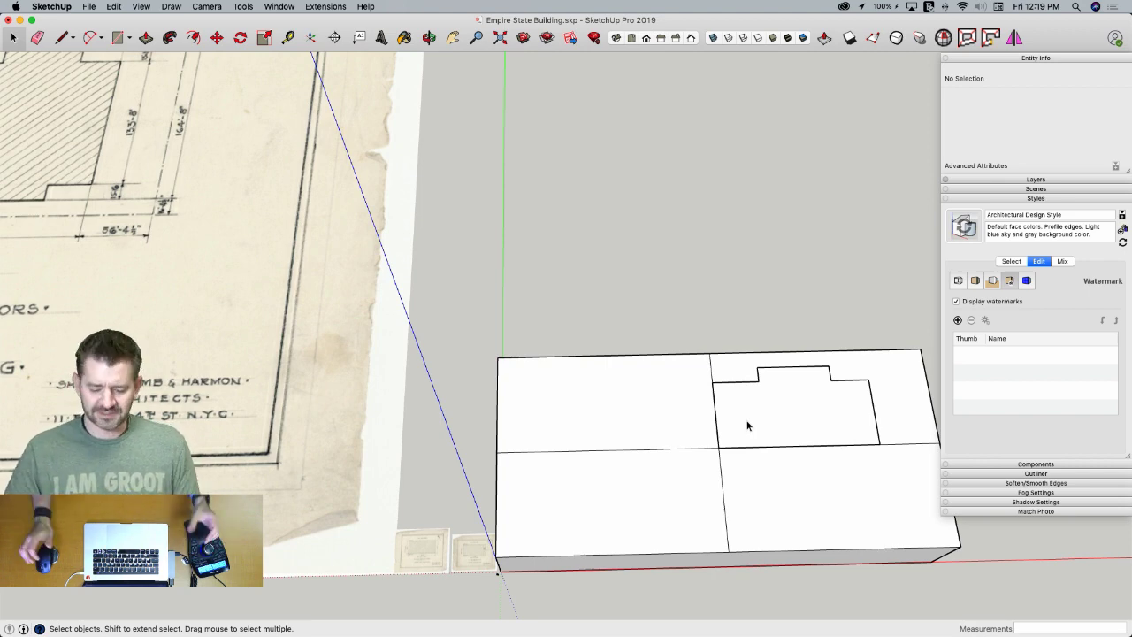
{"action": "middle_click_drag", "start_coordinate": [746, 425], "coordinate": [751, 397]}
{"action": "left_click", "coordinate": [763, 397]}
{"action": "key", "text": "q"}
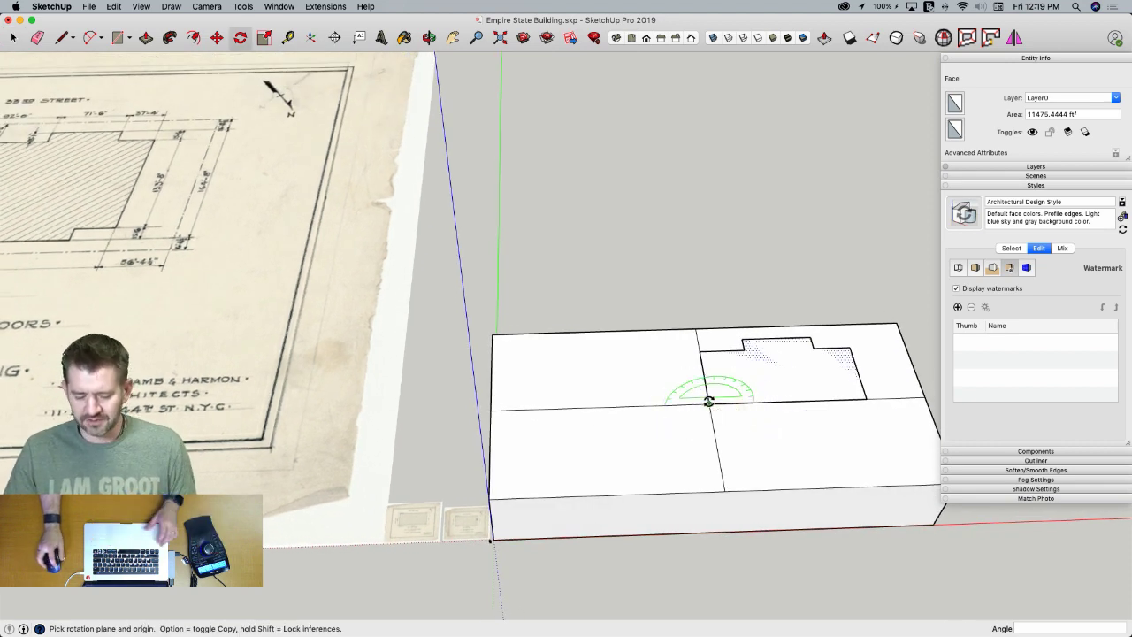
{"action": "left_click", "coordinate": [708, 402]}
{"action": "left_click", "coordinate": [787, 403]}
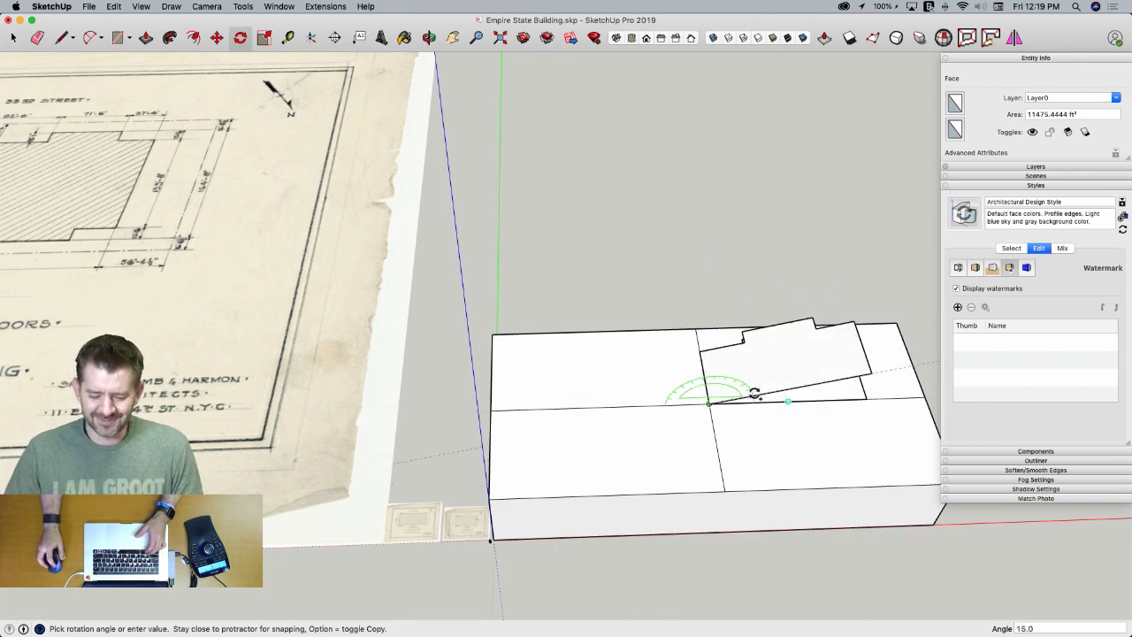
{"action": "left_click", "coordinate": [676, 399]}
{"action": "key", "text": "space"}
Delete the shared edge on the short midline so the two quarters form one half outline
{"action": "left_click", "coordinate": [700, 387]}
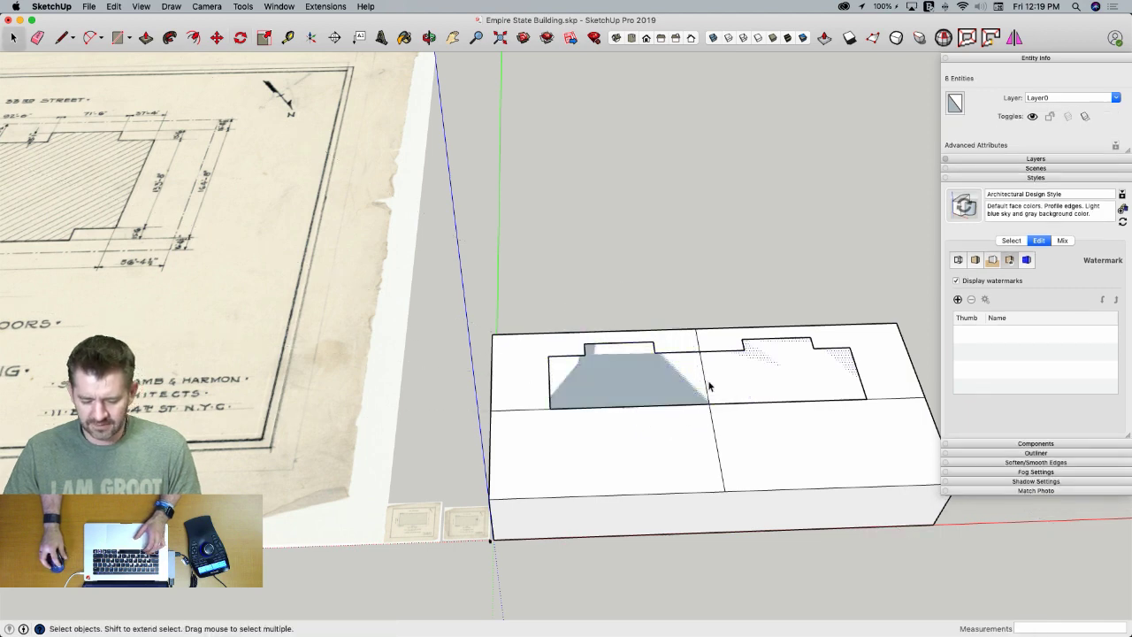
{"action": "left_click", "coordinate": [707, 388]}
{"action": "key", "text": "Delete"}
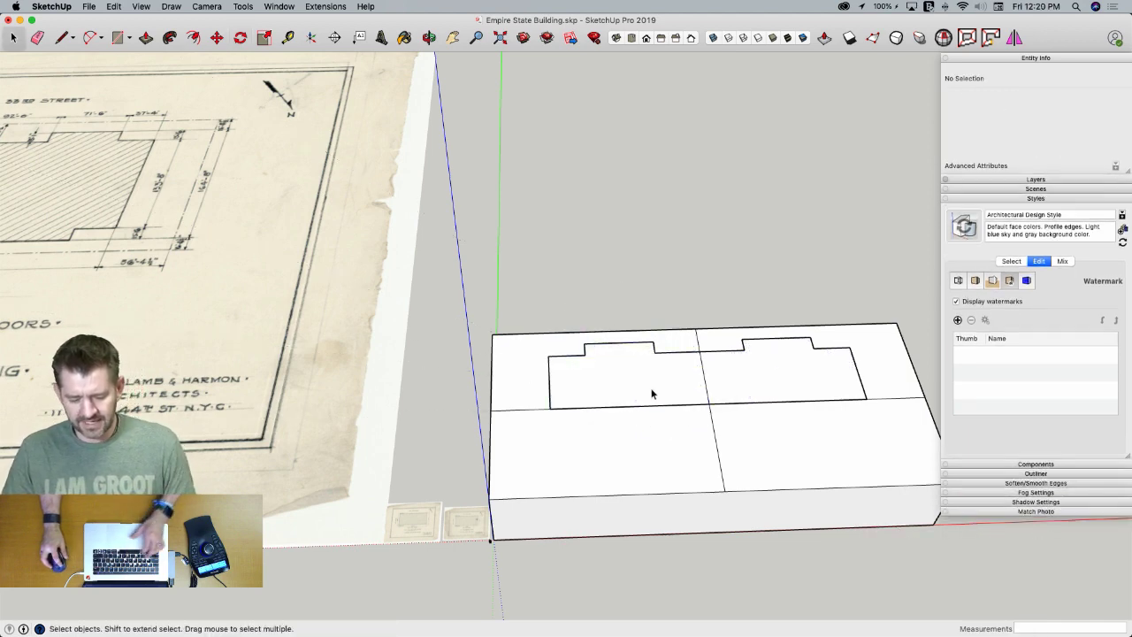
Rotate a copy of the half outline 180 degrees about its long midline edge to complete the notched footprint
{"action": "left_click", "coordinate": [651, 394]}
{"action": "key", "text": "q"}
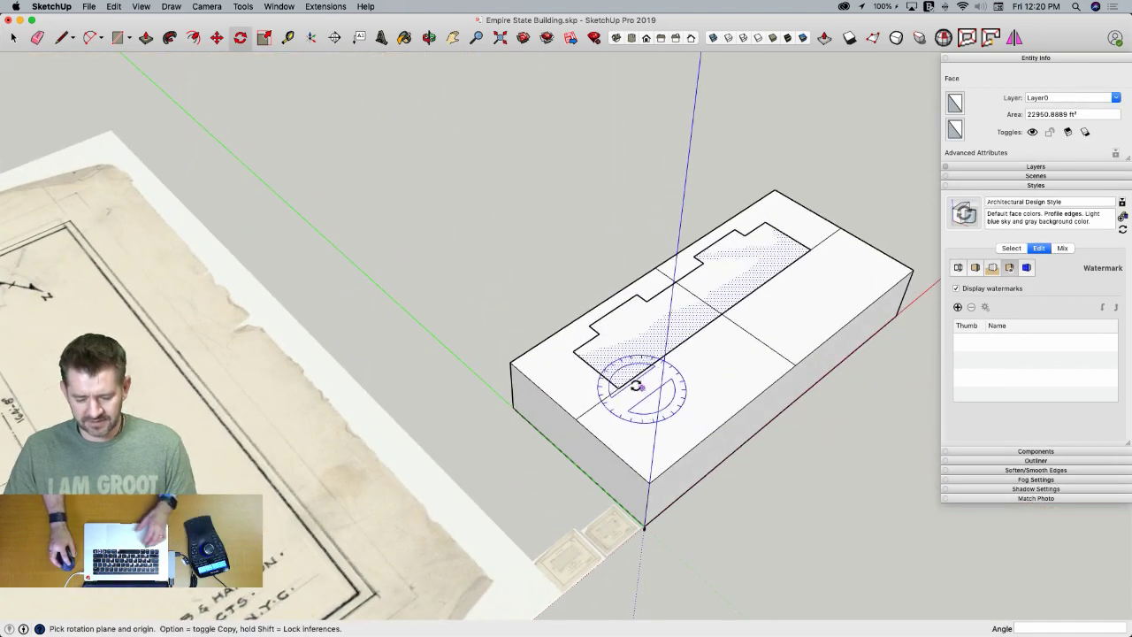
{"action": "left_click", "coordinate": [617, 386]}
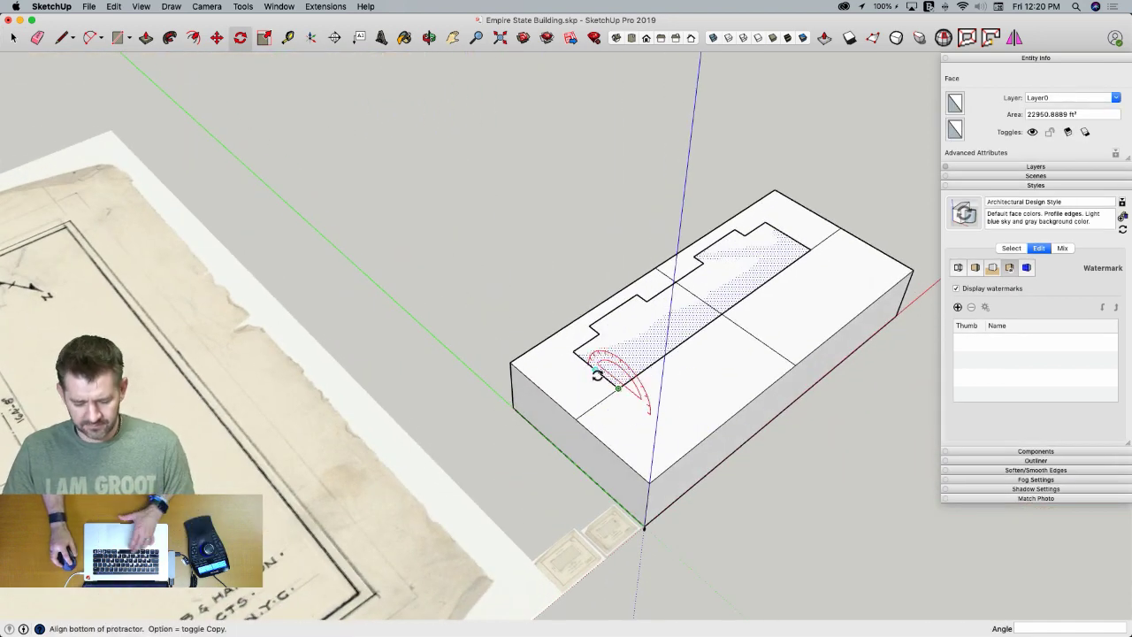
{"action": "left_click", "coordinate": [596, 372]}
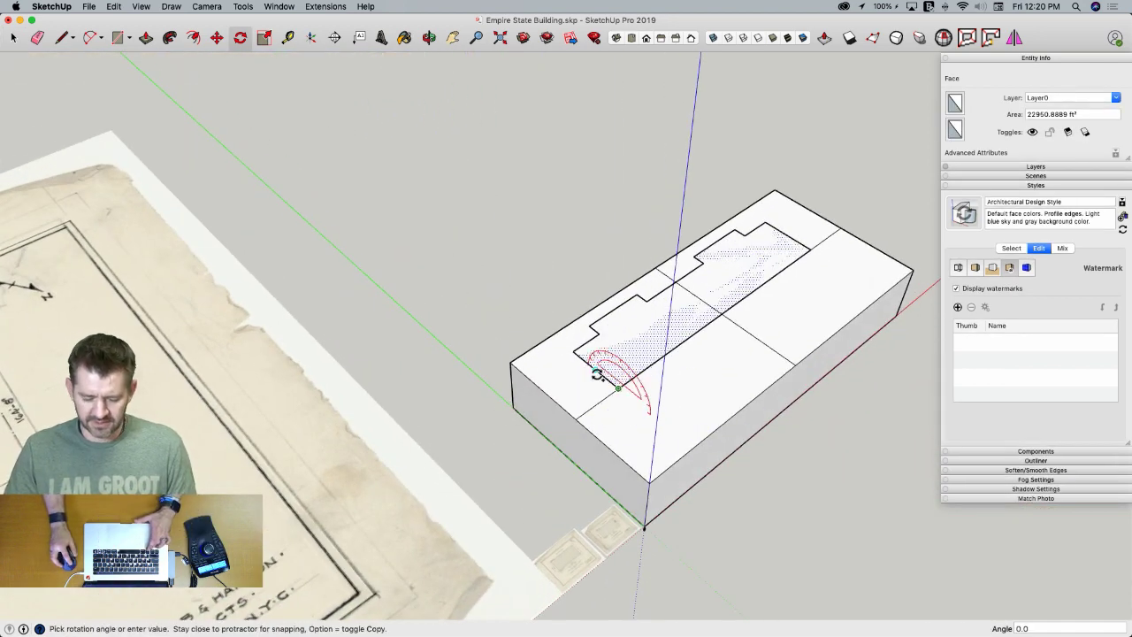
{"action": "left_click", "coordinate": [643, 405]}
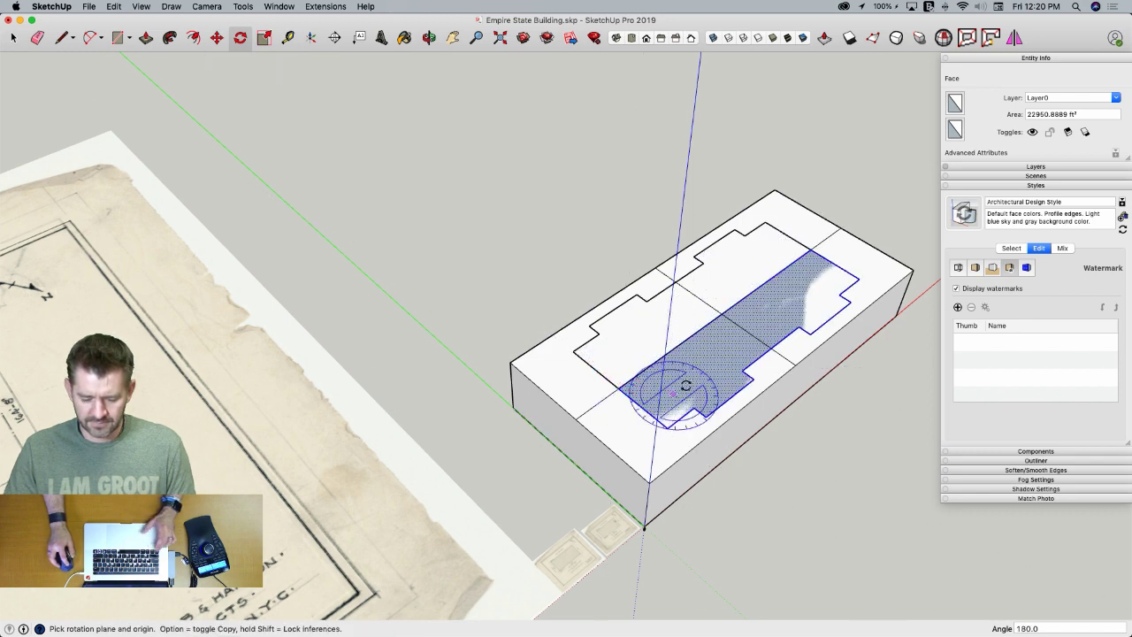
Try to erase the shared edge along the footprint's long midline and undo the erasure
{"action": "key", "text": "e"}
{"action": "middle_click_drag", "start_coordinate": [704, 355], "coordinate": [884, 415]}
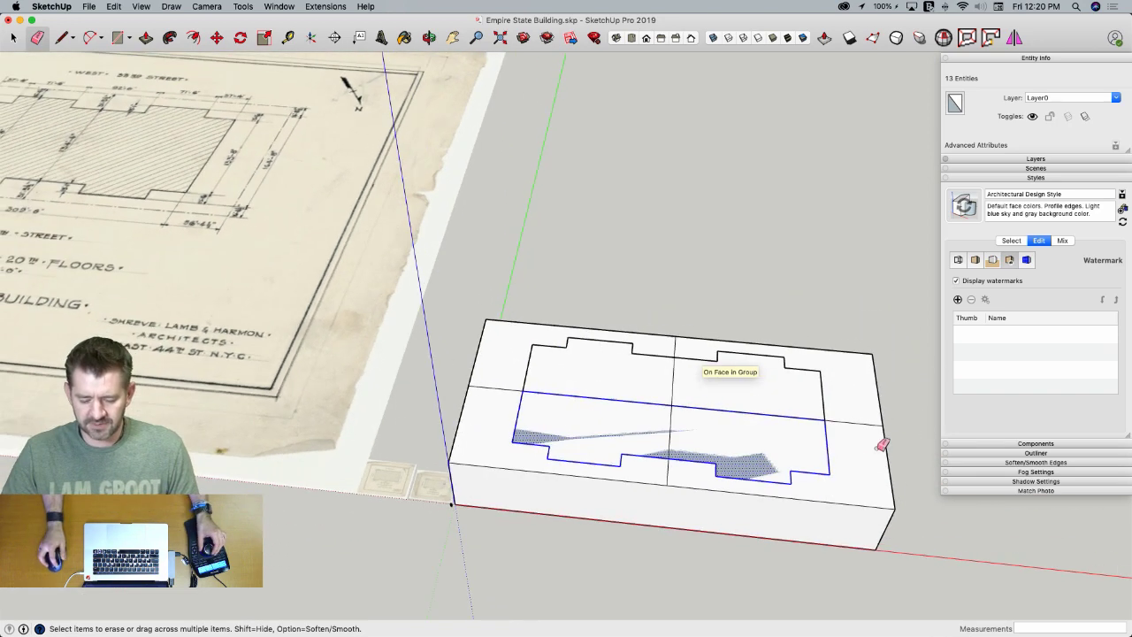
{"action": "key", "text": "space"}
{"action": "left_click", "coordinate": [854, 485]}
{"action": "key", "text": "g"}
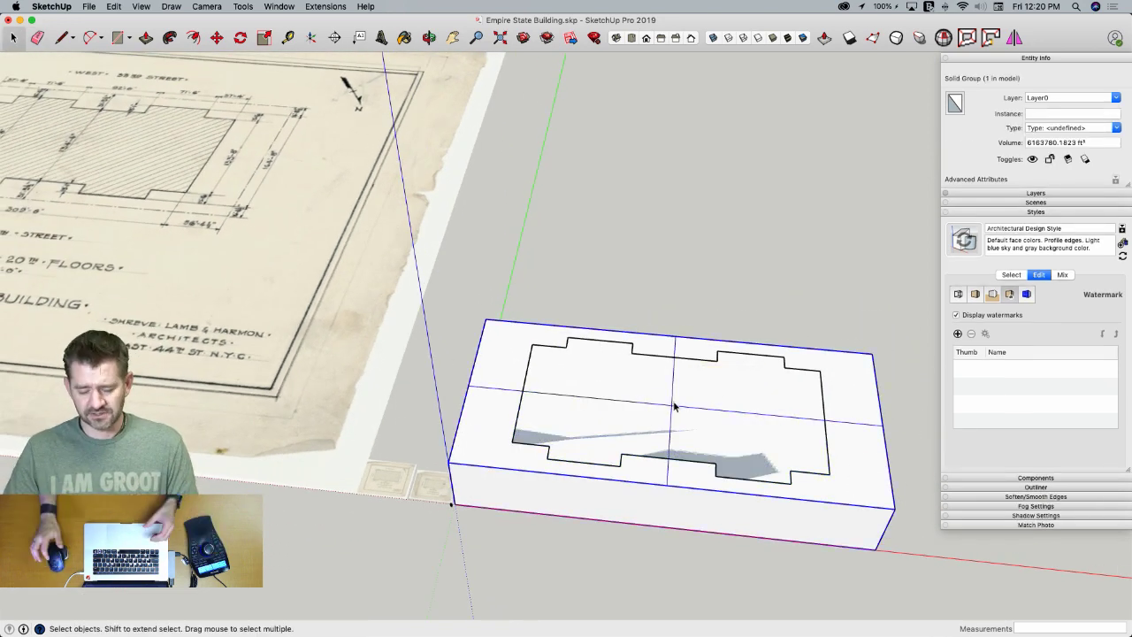
{"action": "key", "text": "e"}
{"action": "left_click_drag", "start_coordinate": [626, 392], "coordinate": [627, 402]}
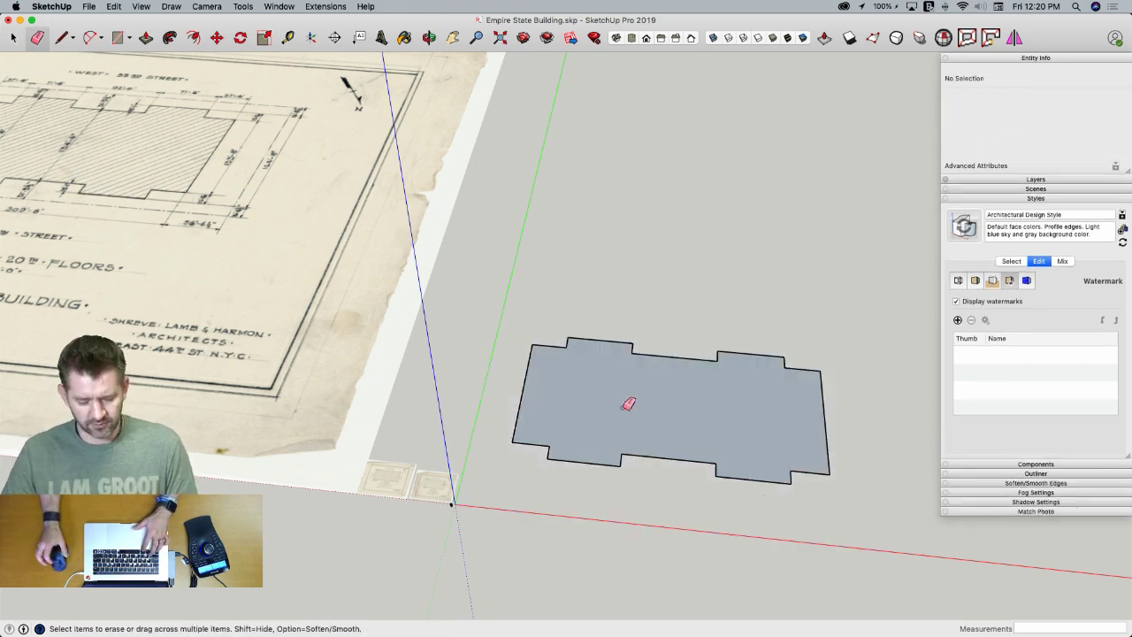
{"action": "key", "text": "super+z"}
Lock the base group and erase the shared long-midline edge between the footprint's two halves
{"action": "key", "text": "space"}
{"action": "left_click", "coordinate": [473, 442]}
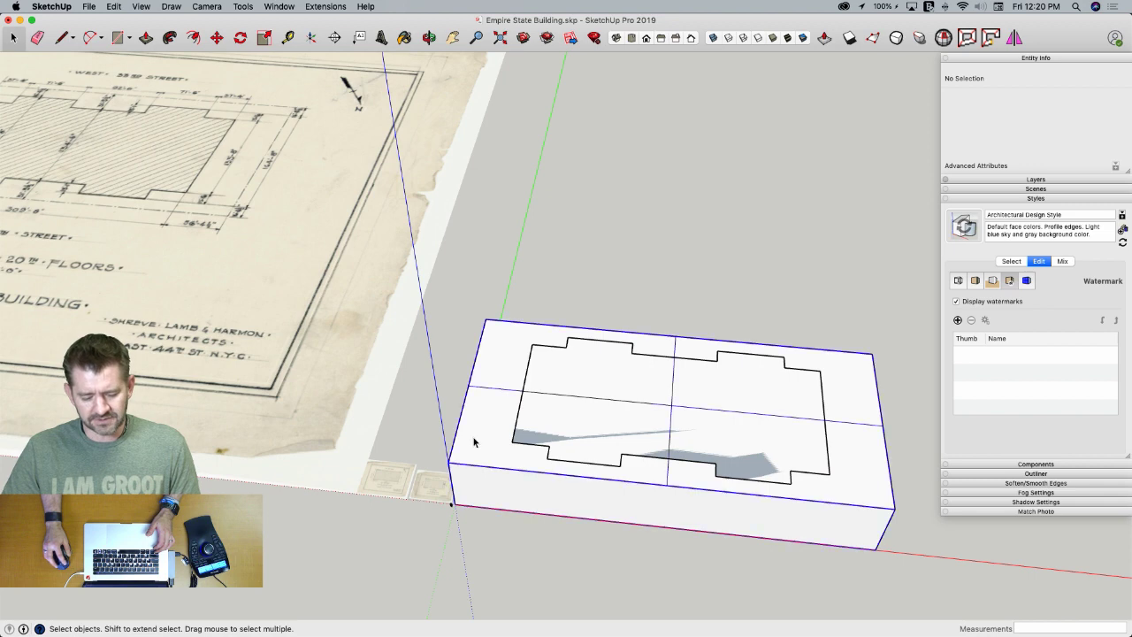
{"action": "right_click", "coordinate": [474, 442]}
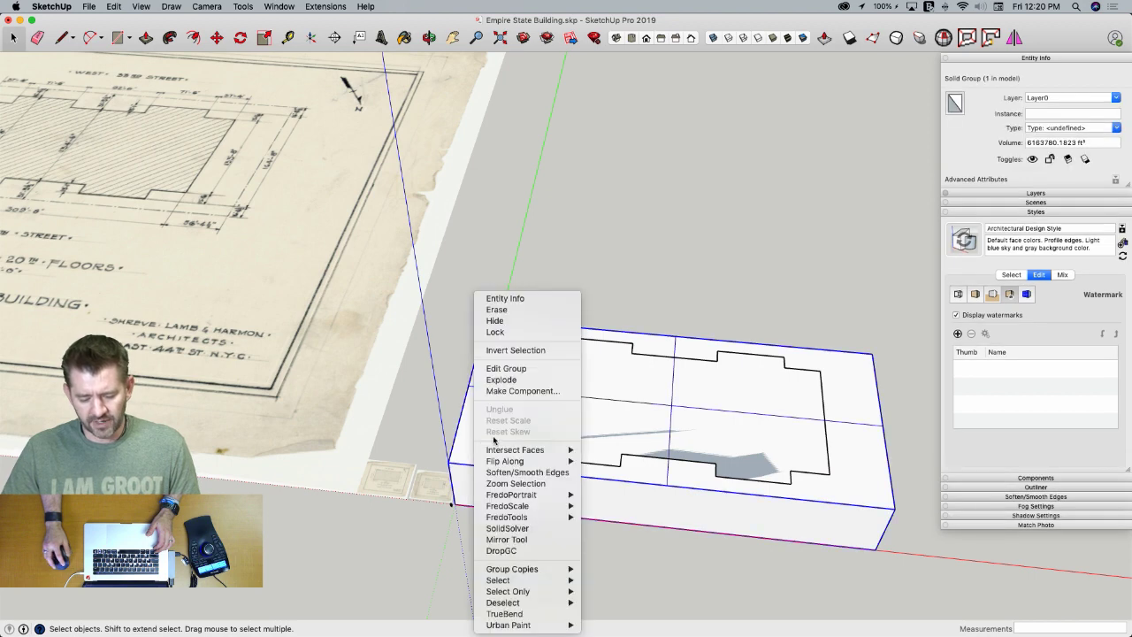
{"action": "left_click", "coordinate": [509, 333]}
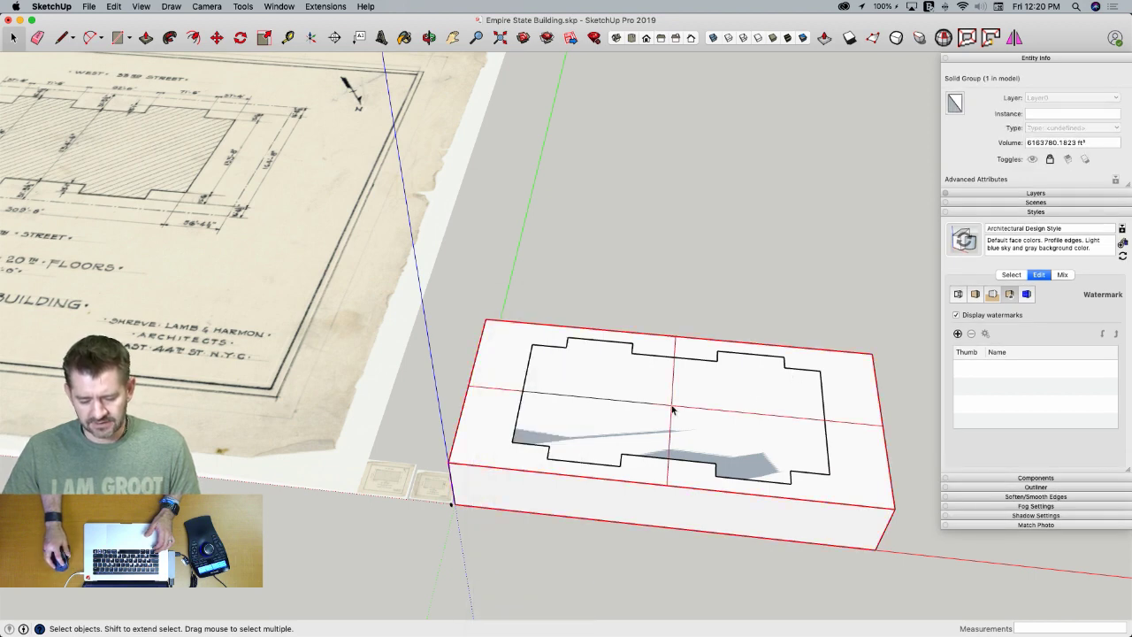
{"action": "key", "text": "e"}
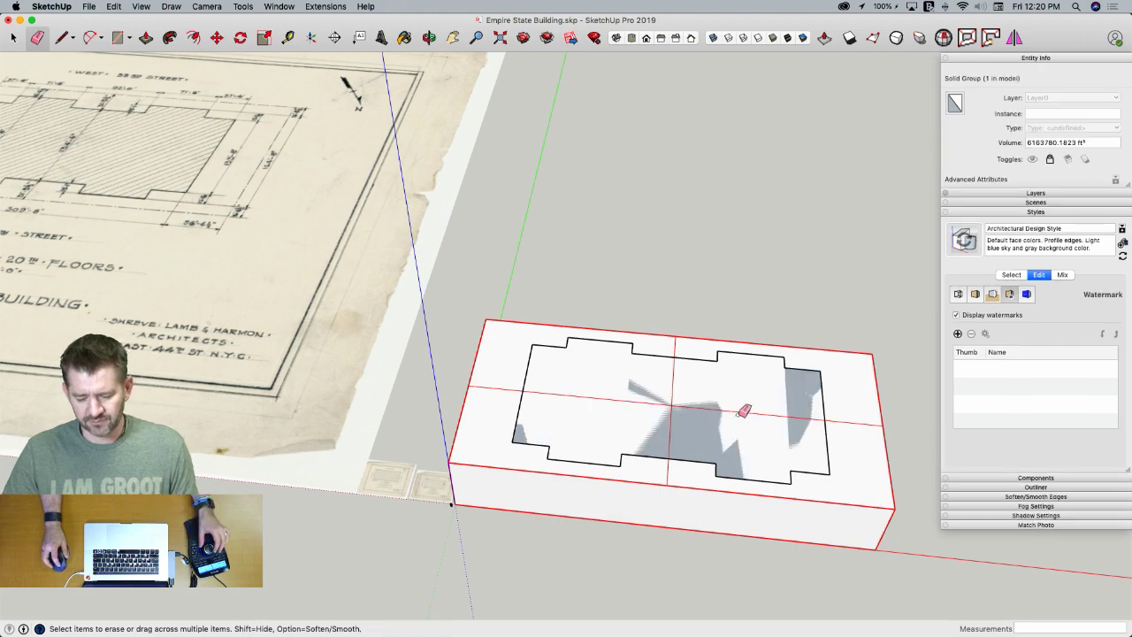
{"action": "key", "text": "space"}
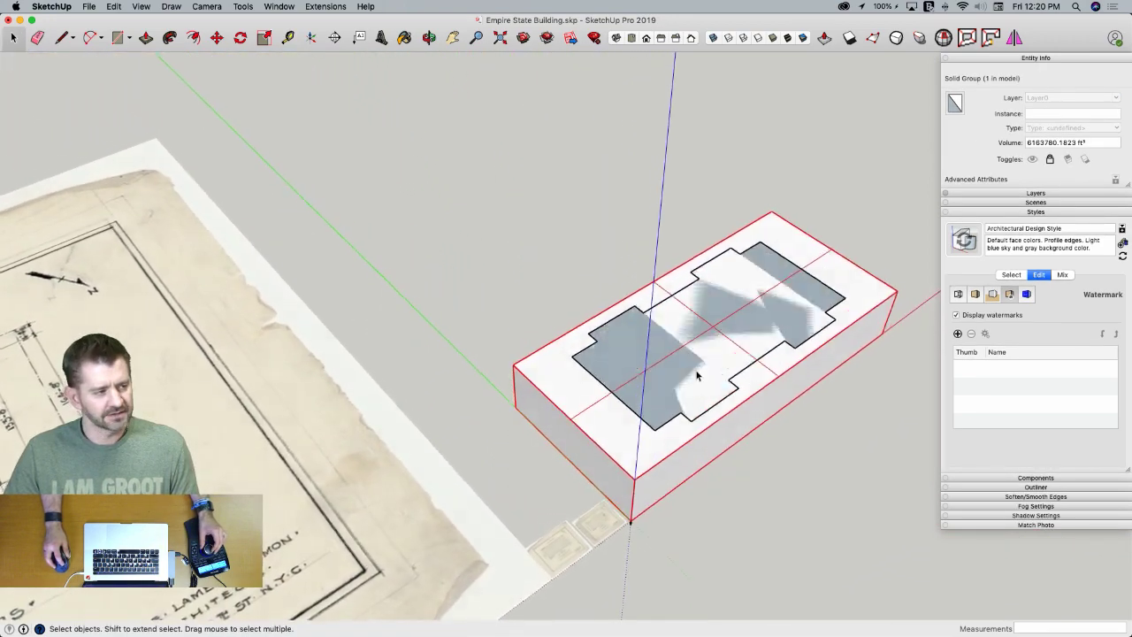
{"action": "middle_click_drag", "start_coordinate": [697, 376], "coordinate": [725, 372]}
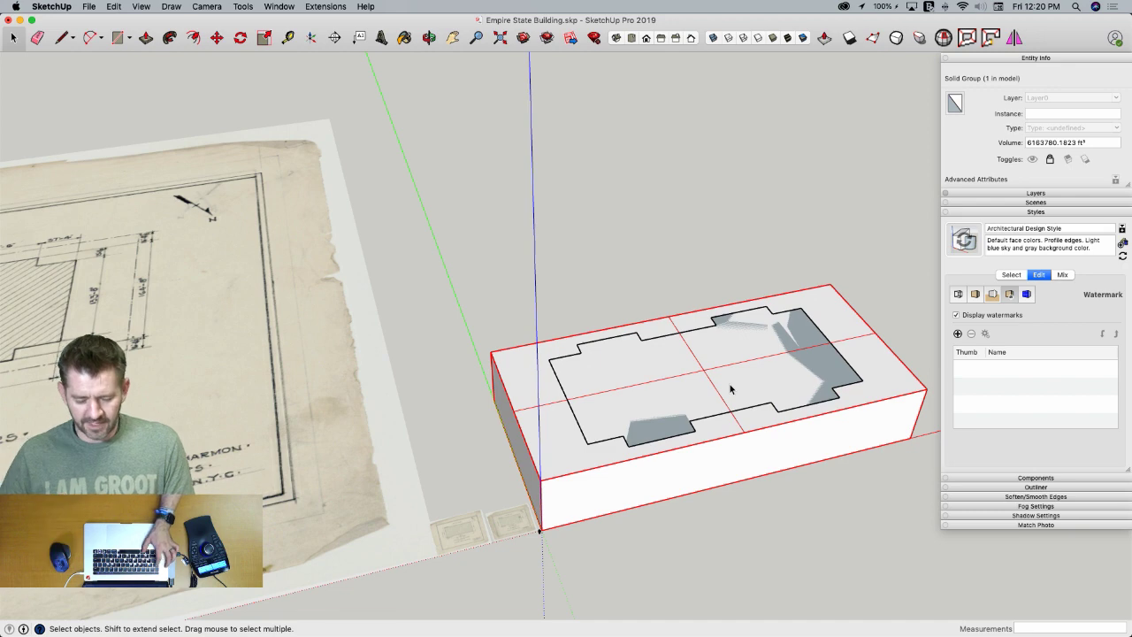
Read the 6th-to-20th-floor height in the elevation image in Preview and push/pull the notched footprint up 177'6" in SketchUp
{"action": "key", "text": "super+Tab"}
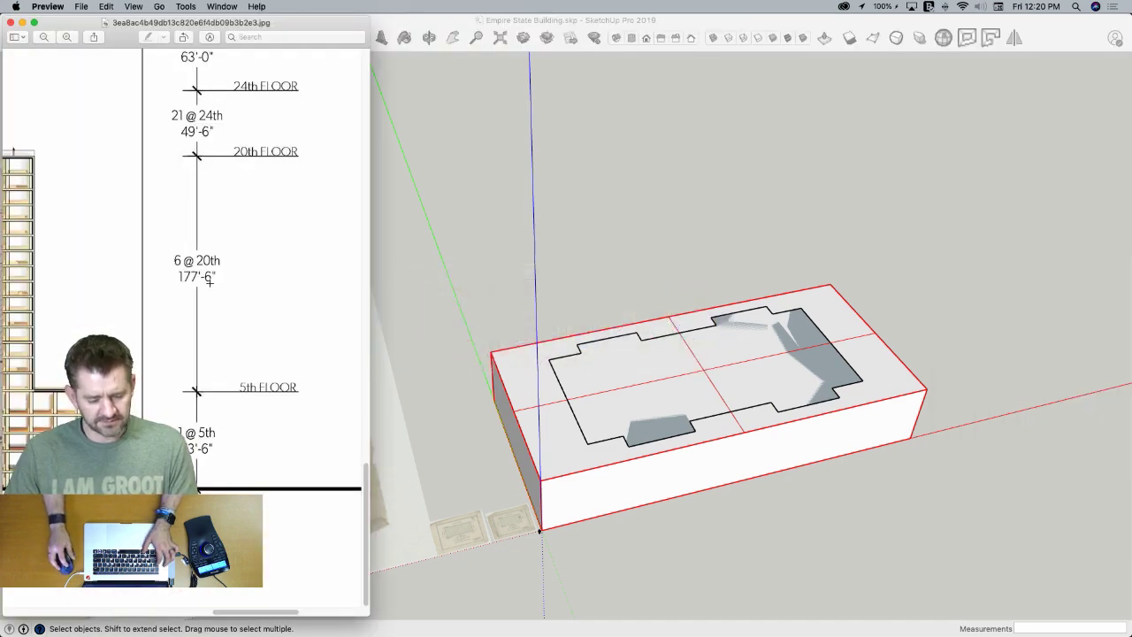
{"action": "left_click", "coordinate": [645, 432]}
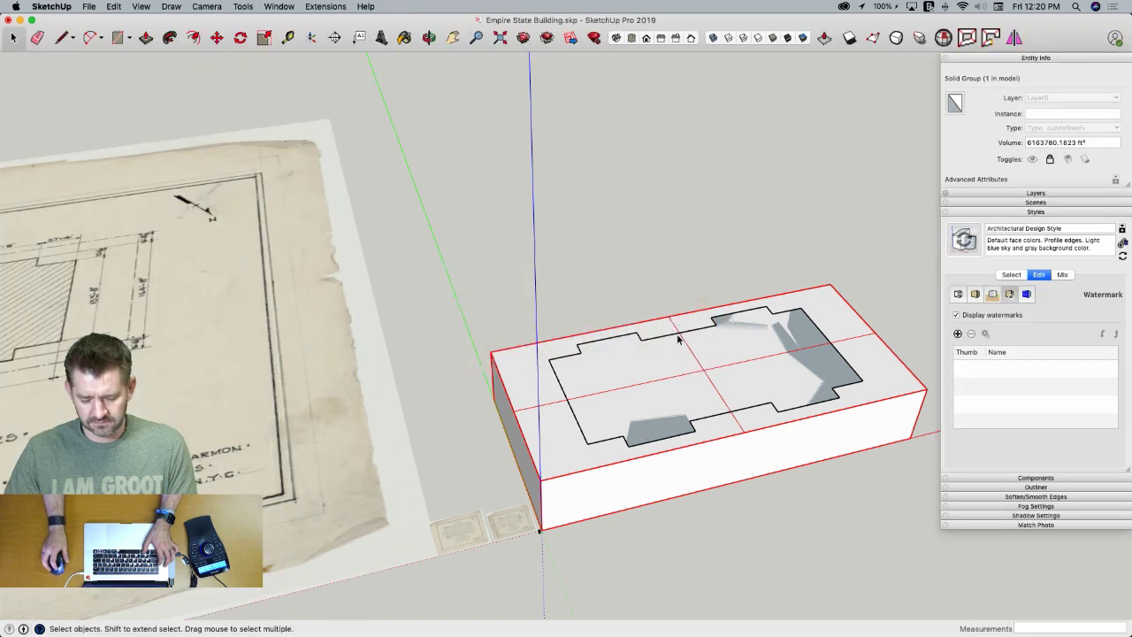
{"action": "key", "text": "p"}
{"action": "left_click_drag", "start_coordinate": [665, 374], "coordinate": [664, 305]}
{"action": "type", "text": "177"}
{"action": "key", "text": "Return"}
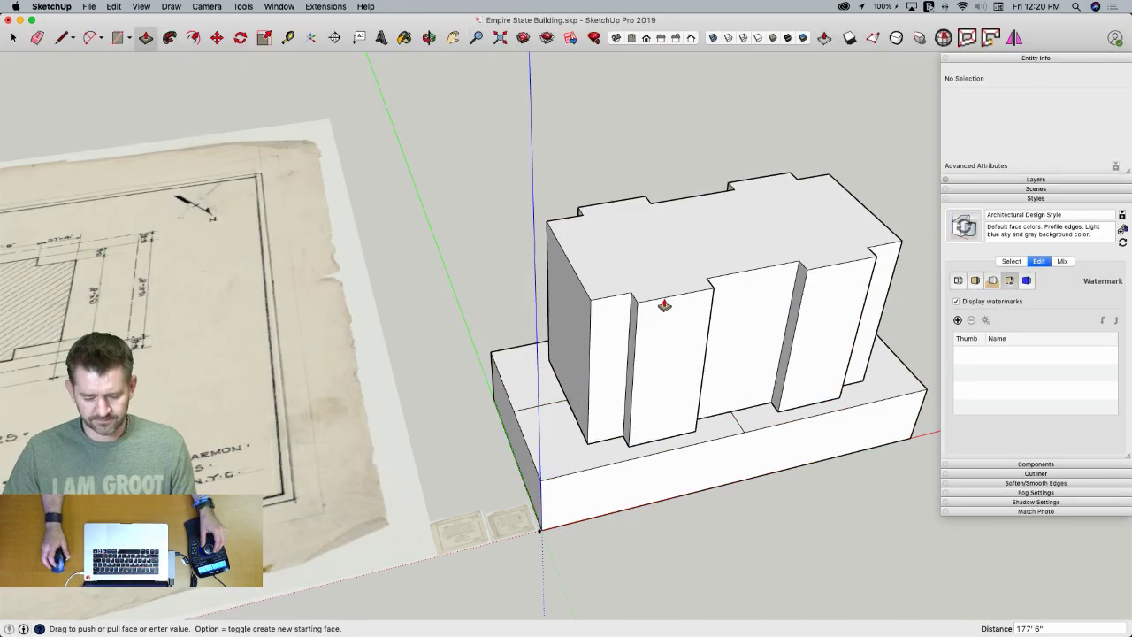
Draw two perpendicular centre lines across the extruded tower's top face, dividing it into quarters
{"action": "key", "text": "l"}
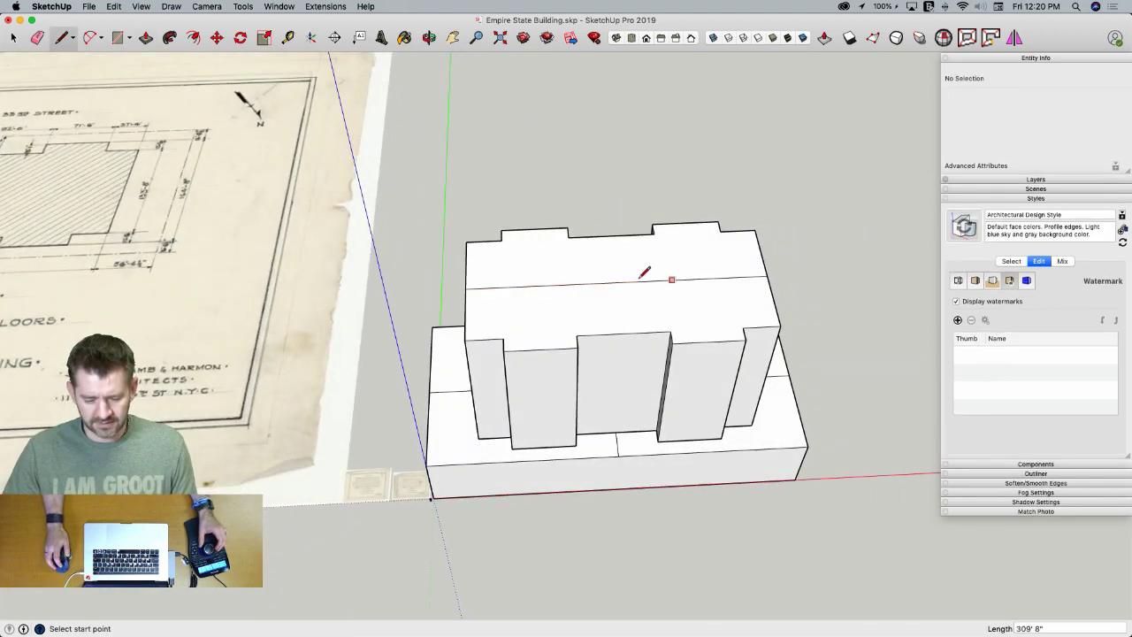
{"action": "left_click", "coordinate": [624, 332]}
{"action": "key", "text": "space"}
Select all connected geometry of the 6th-to-20th-floor tower, make it a group and lock it
{"action": "middle_click_drag", "start_coordinate": [626, 323], "coordinate": [661, 309]}
{"action": "triple_click", "coordinate": [662, 308]}
{"action": "right_click", "coordinate": [663, 304]}
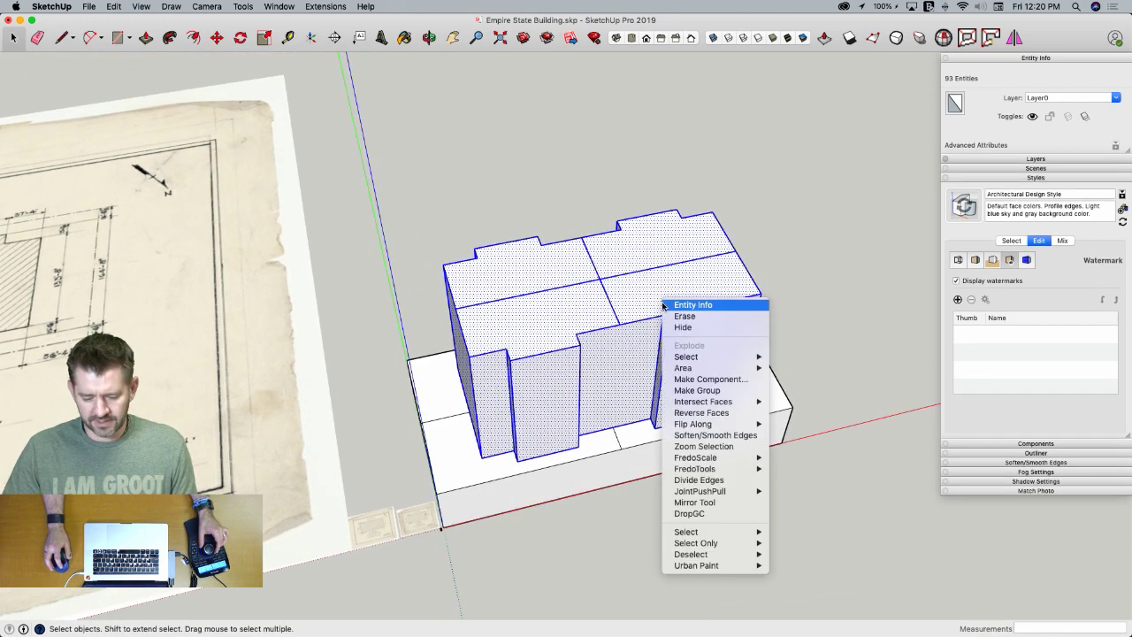
{"action": "left_click", "coordinate": [697, 390]}
{"action": "right_click", "coordinate": [579, 289]}
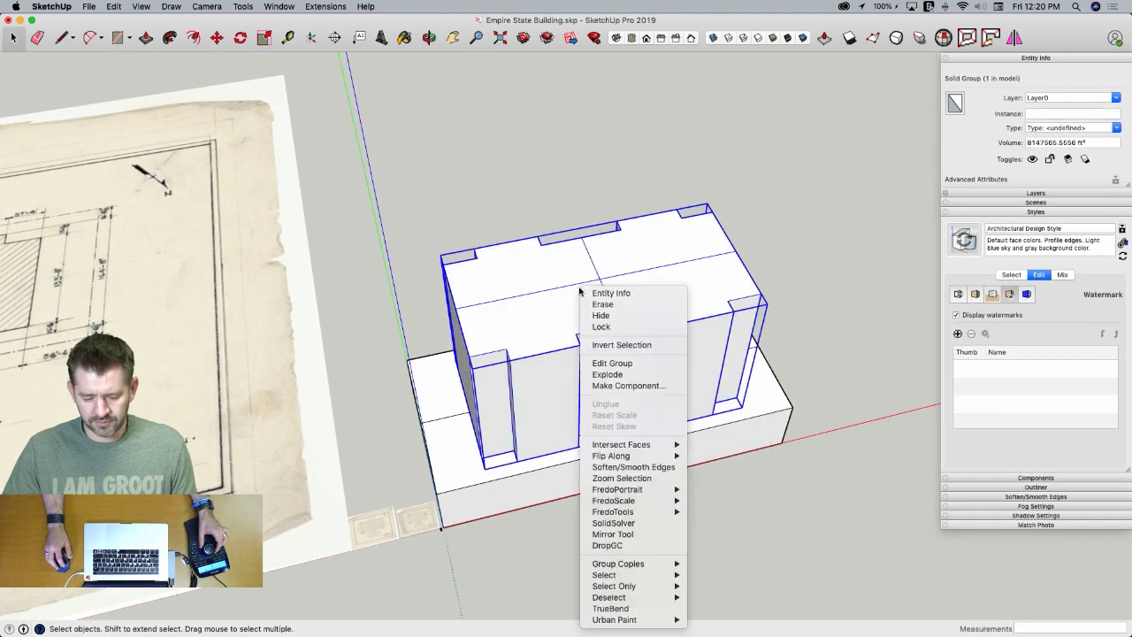
{"action": "left_click", "coordinate": [603, 326]}
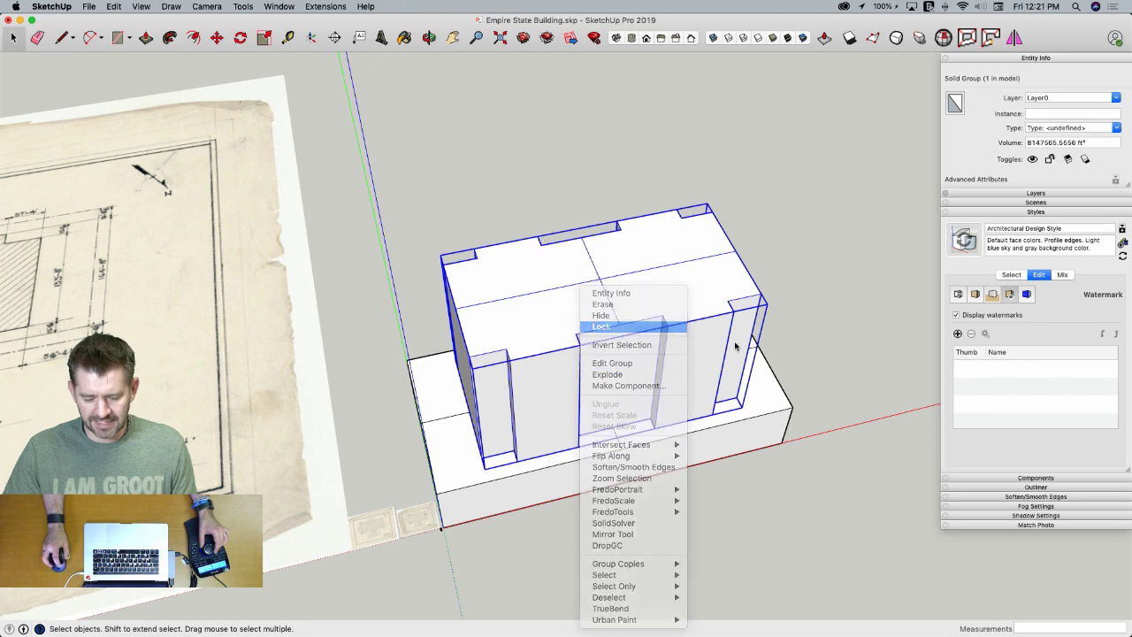
Scale the Floor6.jpg plan image back down uniformly to match the small plan images beside the base
{"action": "left_click", "coordinate": [608, 357]}
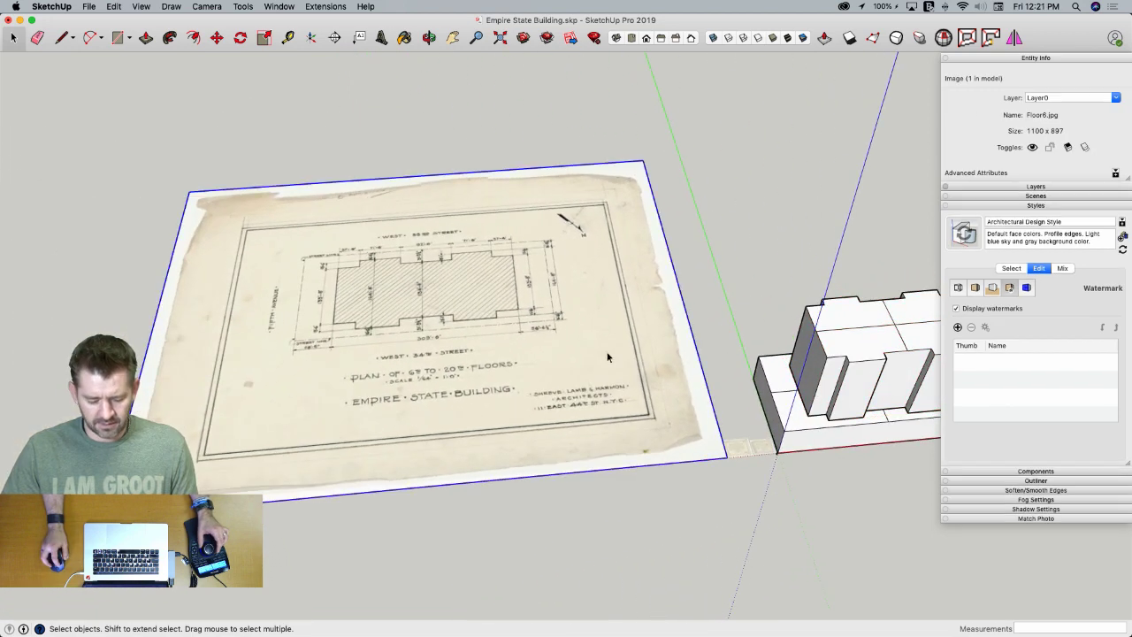
{"action": "key", "text": "s"}
{"action": "left_click_drag", "start_coordinate": [189, 190], "coordinate": [700, 444]}
{"action": "scroll", "coordinate": [697, 446], "scroll_direction": "up", "scroll_amount": 3}
{"action": "key", "text": "space"}
{"action": "scroll", "coordinate": [676, 434], "scroll_direction": "up", "scroll_amount": 10}
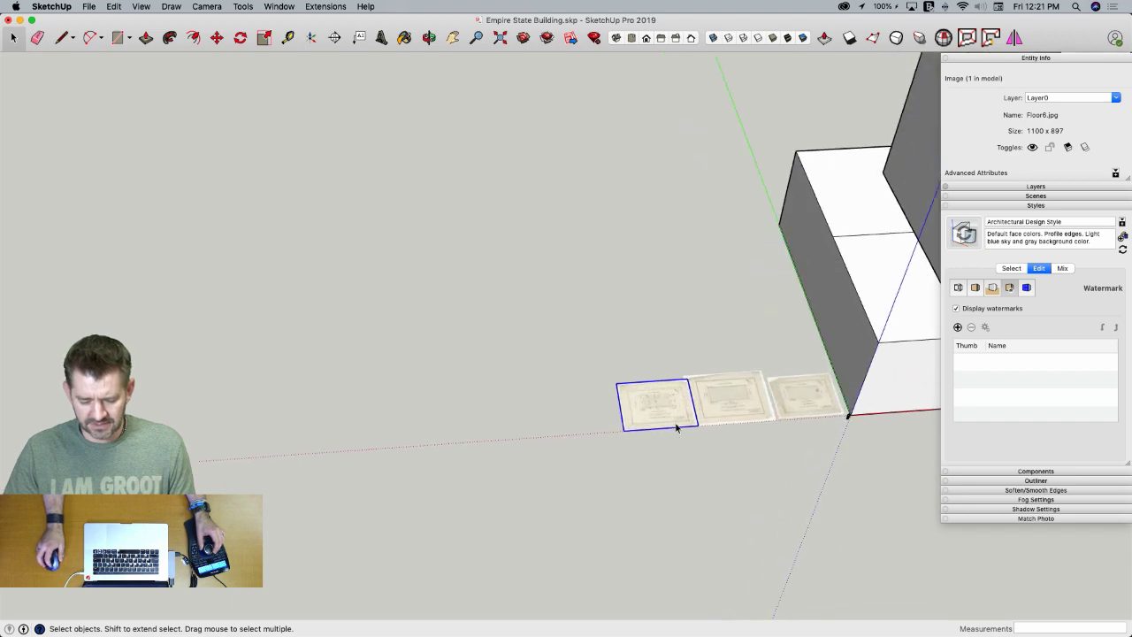
{"action": "scroll", "coordinate": [649, 97], "scroll_direction": "up", "scroll_amount": 5}
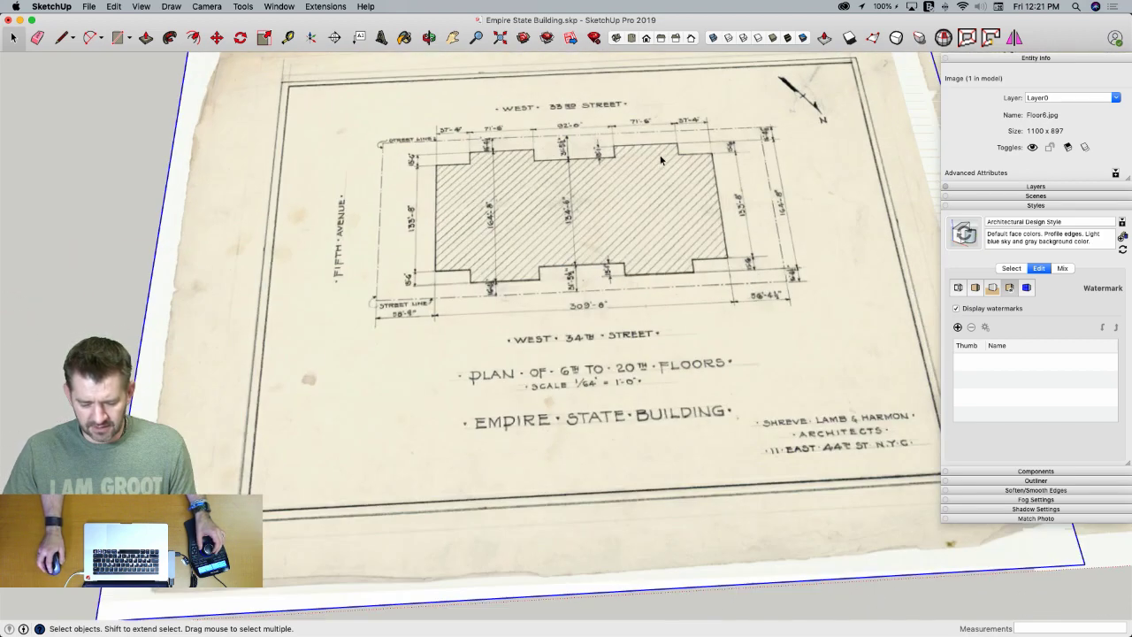
{"action": "scroll", "coordinate": [566, 222], "scroll_direction": "down", "scroll_amount": 5}
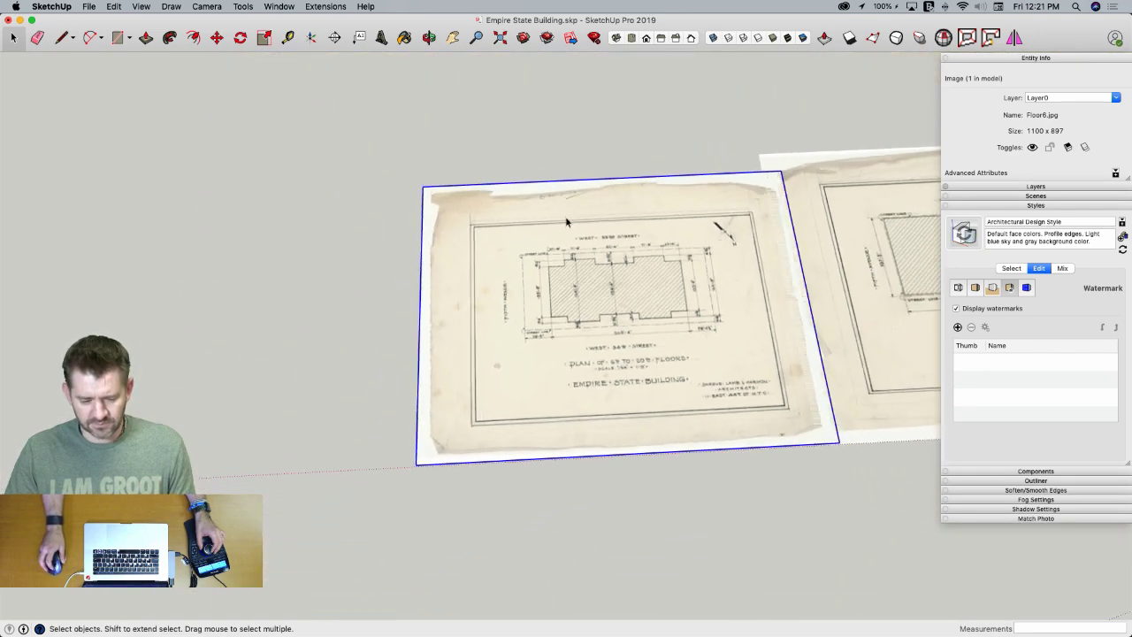
{"action": "scroll", "coordinate": [567, 222], "scroll_direction": "down", "scroll_amount": 2}
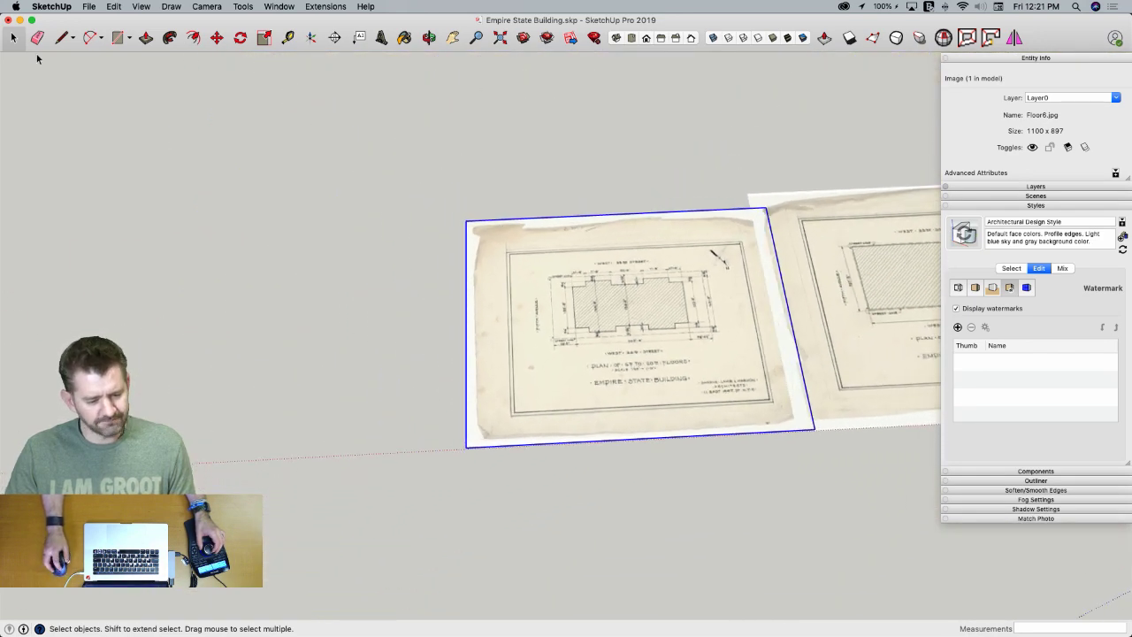
Import Floor21.jpg from the Desktop's Empire State Building folder as an image and place it beside the Floor6.jpg plan
{"action": "left_click", "coordinate": [89, 6]}
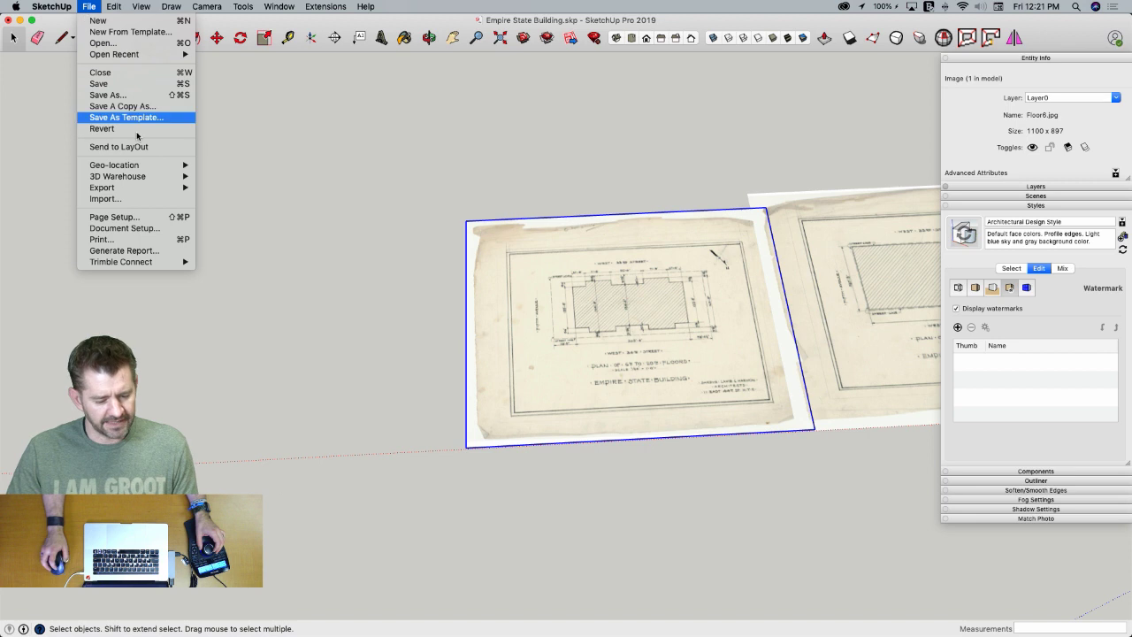
{"action": "left_click", "coordinate": [123, 199]}
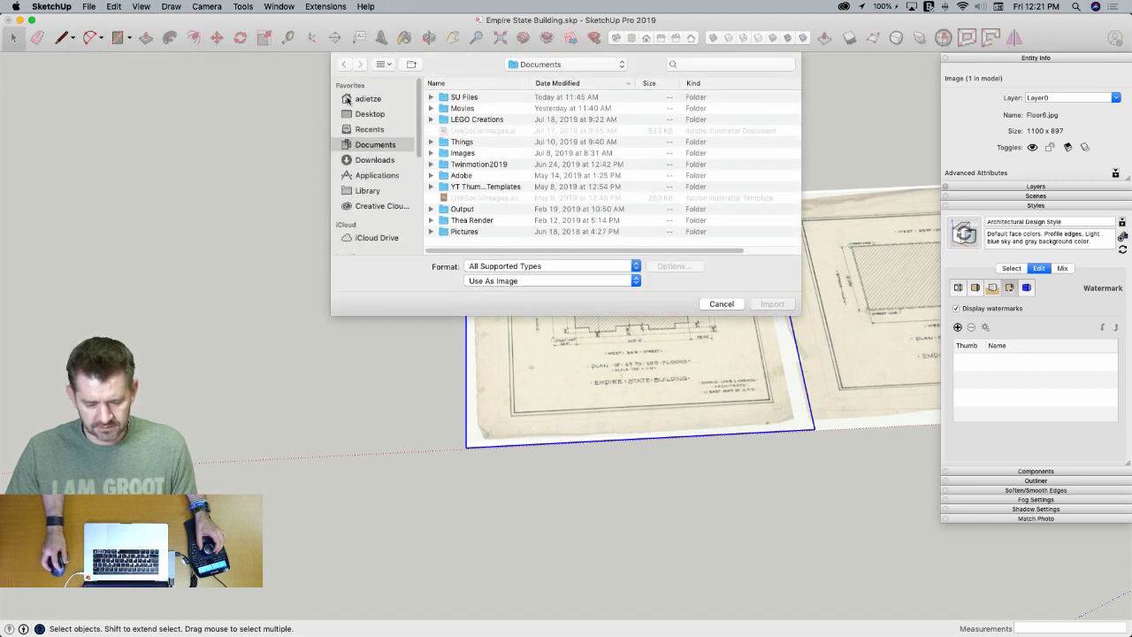
{"action": "left_click", "coordinate": [367, 115]}
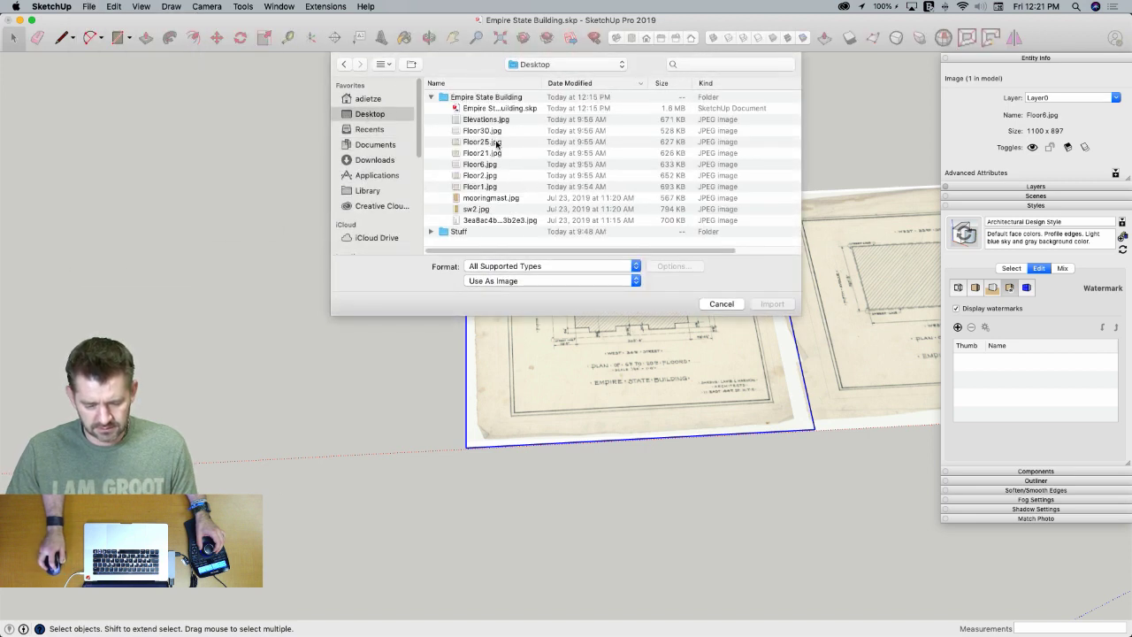
{"action": "left_click", "coordinate": [495, 154]}
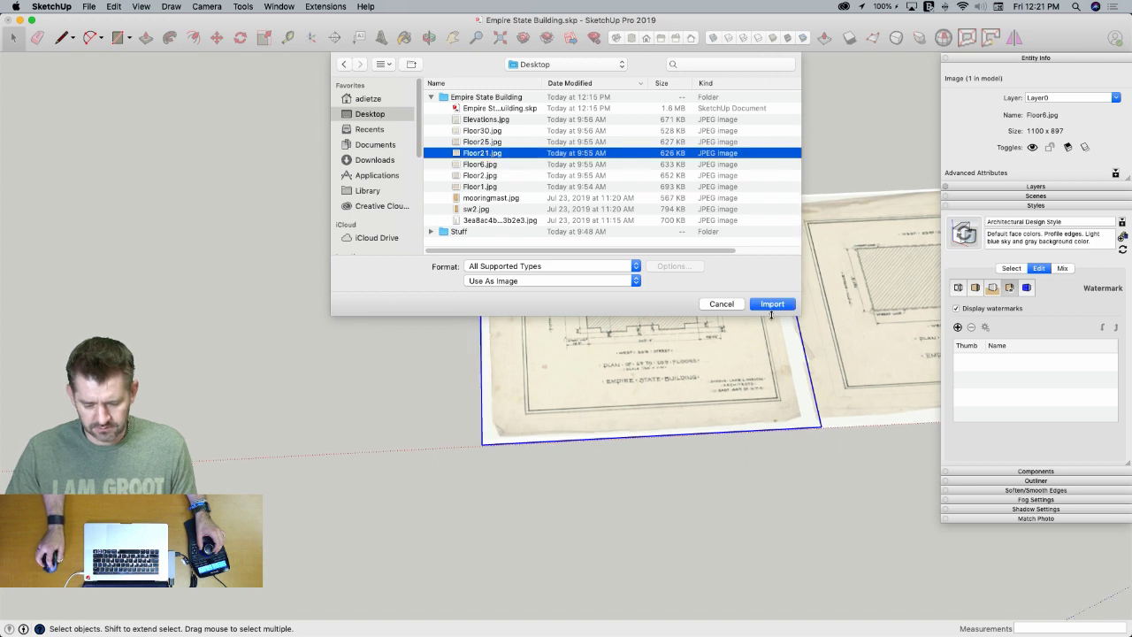
{"action": "left_click", "coordinate": [772, 304]}
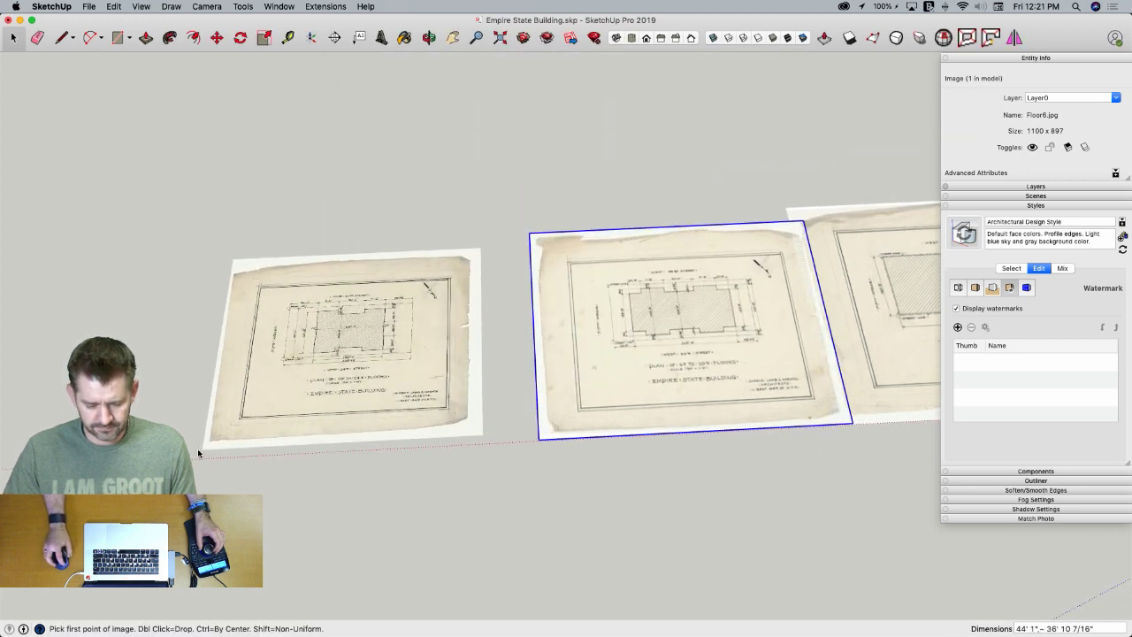
{"action": "double_click", "coordinate": [248, 455]}
Scale the Floor21.jpg plan image up uniformly by about 17.27 so its dimensions are readable behind the tower
{"action": "scroll", "coordinate": [384, 359], "scroll_direction": "up", "scroll_amount": 5}
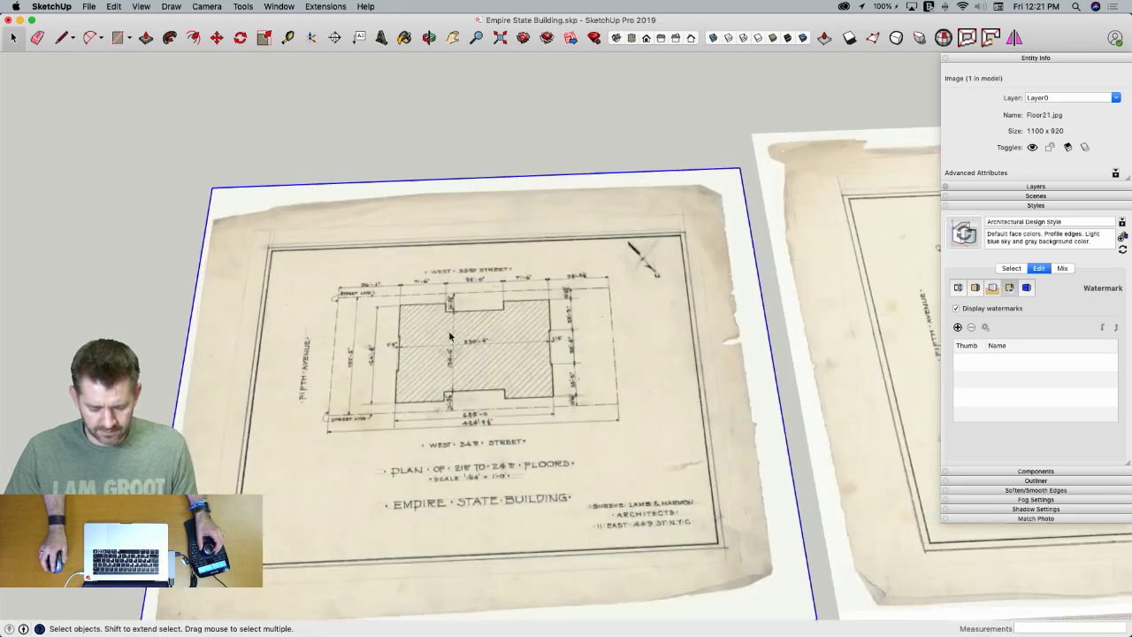
{"action": "scroll", "coordinate": [477, 338], "scroll_direction": "up", "scroll_amount": 2}
{"action": "scroll", "coordinate": [495, 380], "scroll_direction": "up", "scroll_amount": 2}
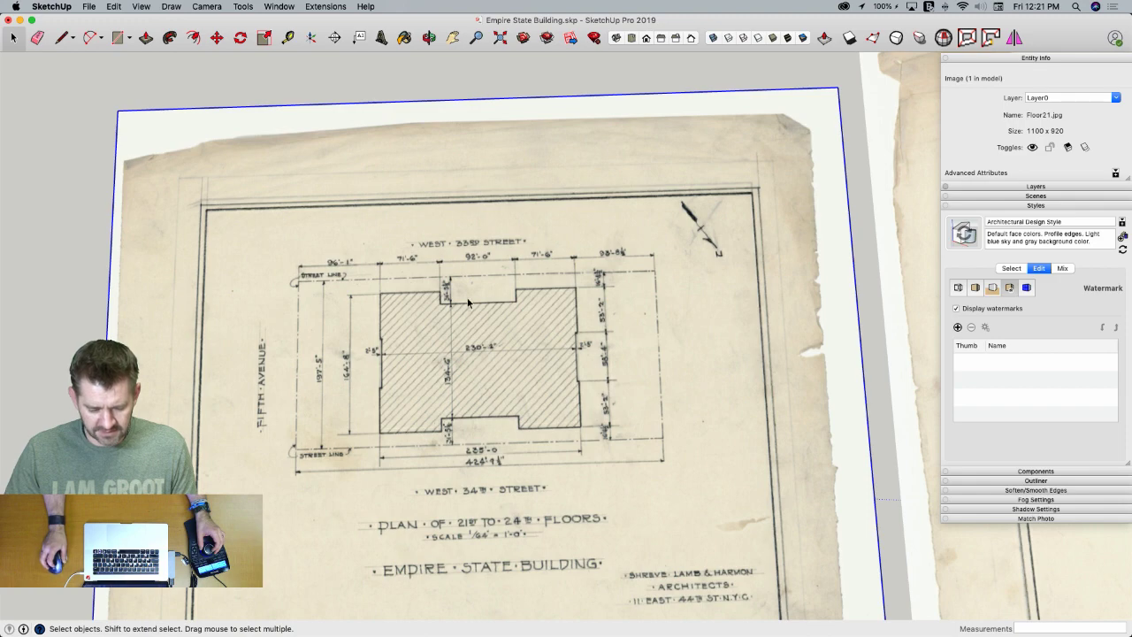
{"action": "scroll", "coordinate": [467, 302], "scroll_direction": "down", "scroll_amount": 10}
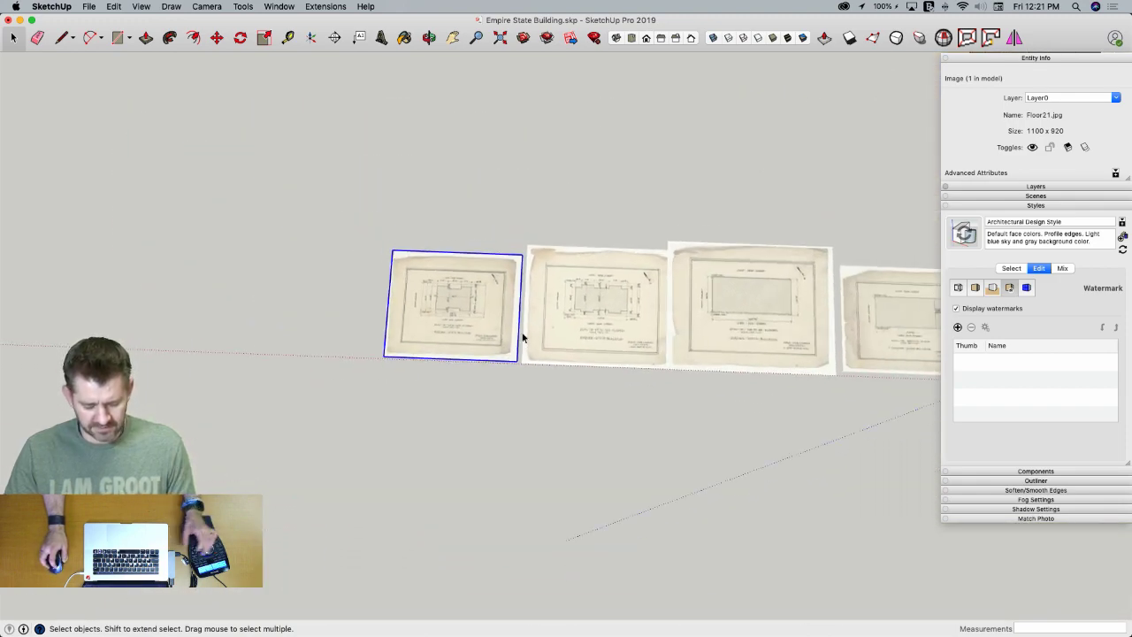
{"action": "key", "text": "s"}
{"action": "left_click_drag", "start_coordinate": [522, 252], "coordinate": [982, 65]}
{"action": "scroll", "coordinate": [902, 289], "scroll_direction": "up", "scroll_amount": 5}
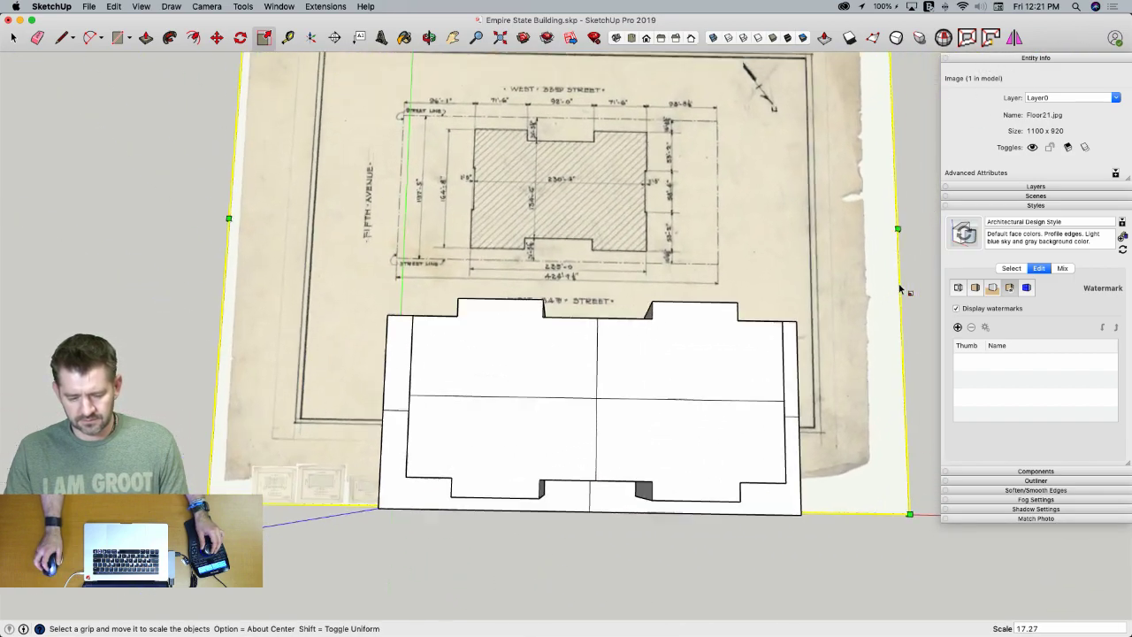
{"action": "scroll", "coordinate": [900, 289], "scroll_direction": "up", "scroll_amount": 5}
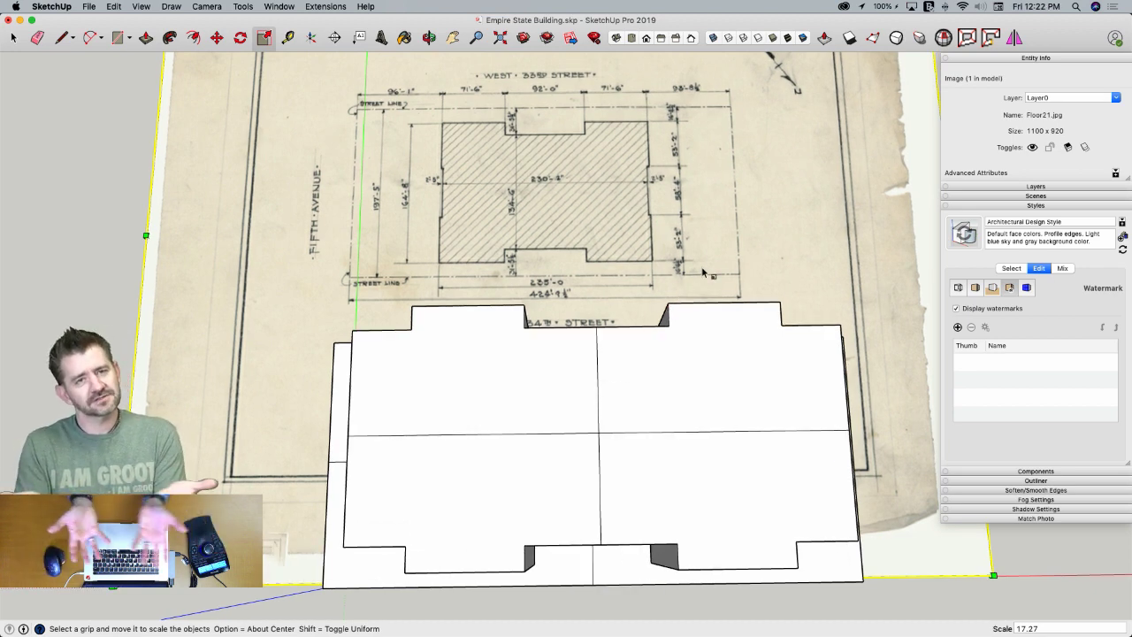
{"action": "middle_click_drag", "start_coordinate": [703, 272], "coordinate": [683, 210]}
{"action": "scroll", "coordinate": [684, 212], "scroll_direction": "up", "scroll_amount": 1}
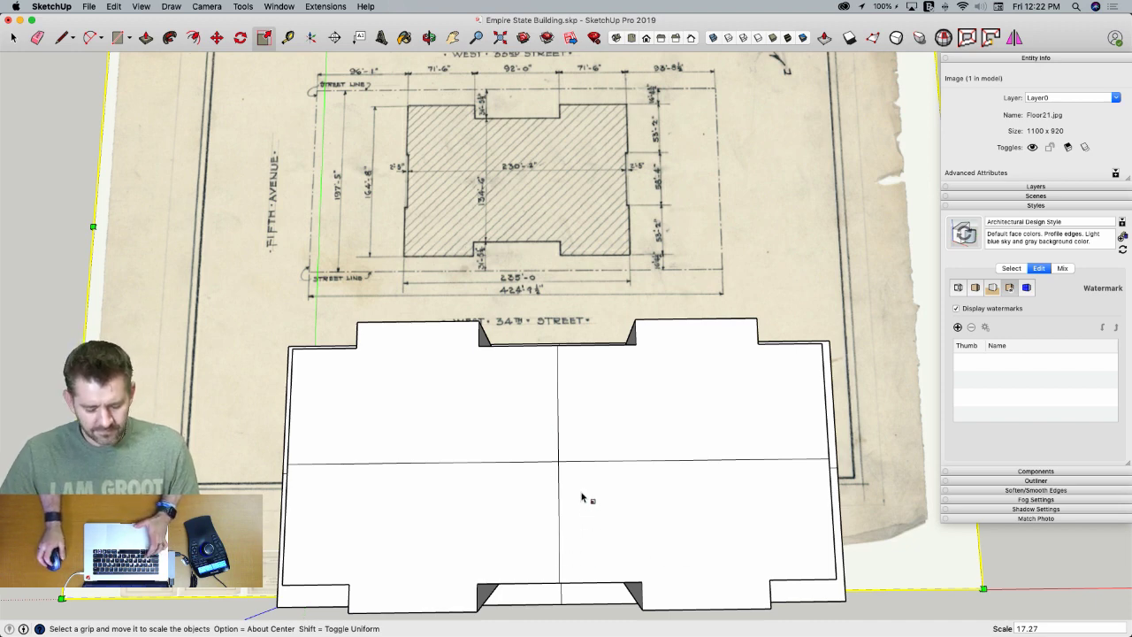
Try a centre-based rectangle of 424'9.5" by 164'8" on the tower's top face, then undo it
{"action": "key", "text": "r"}
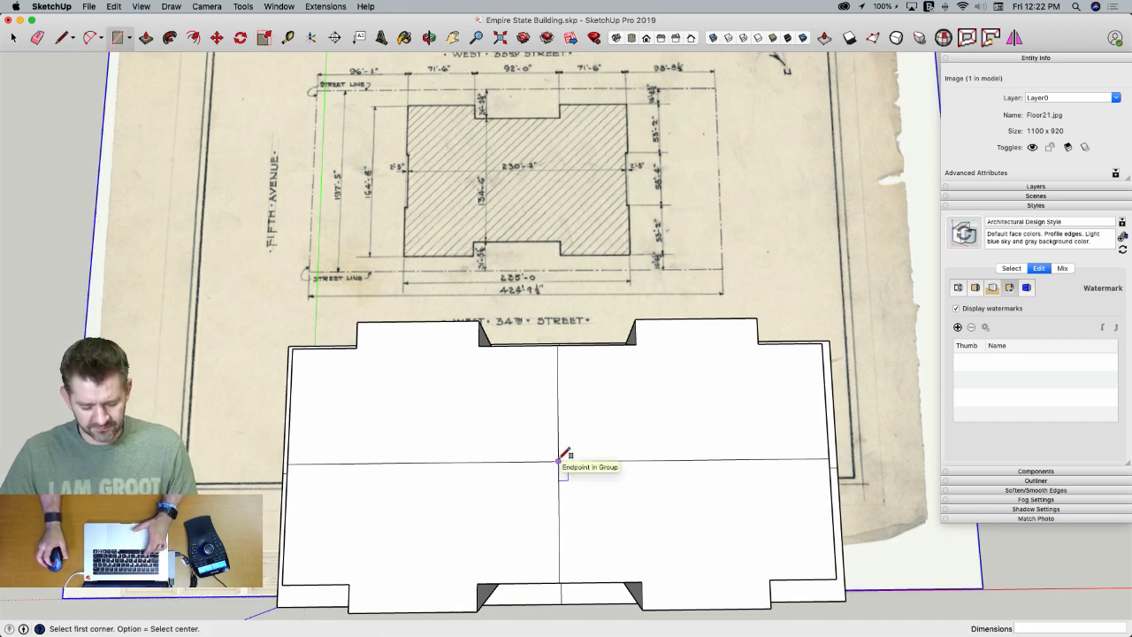
{"action": "key", "text": "alt"}
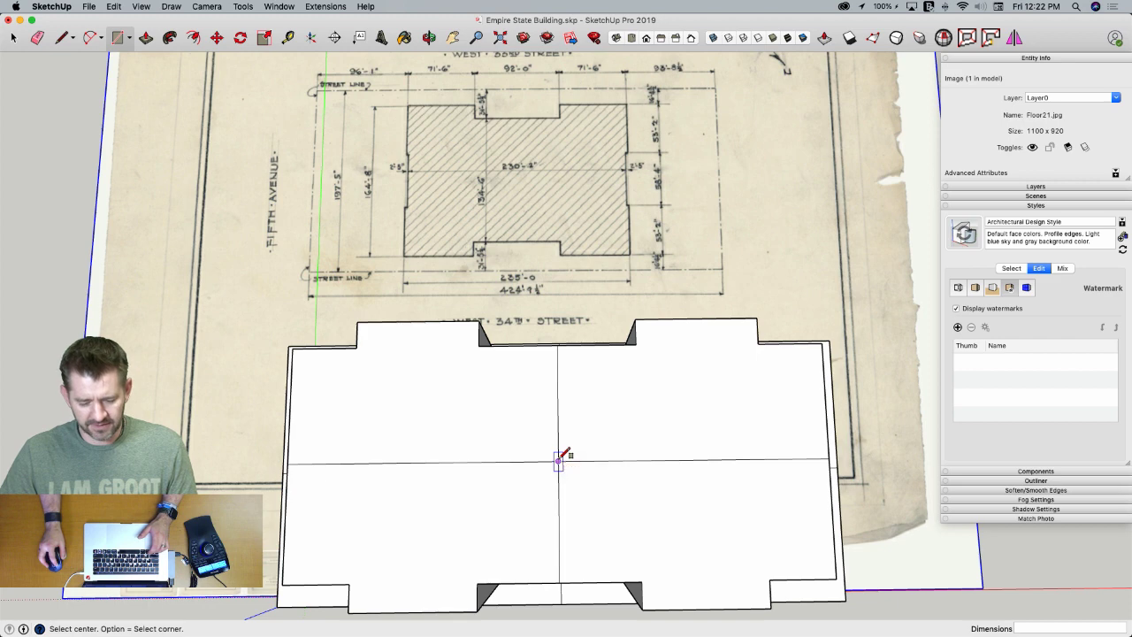
{"action": "left_click", "coordinate": [557, 460]}
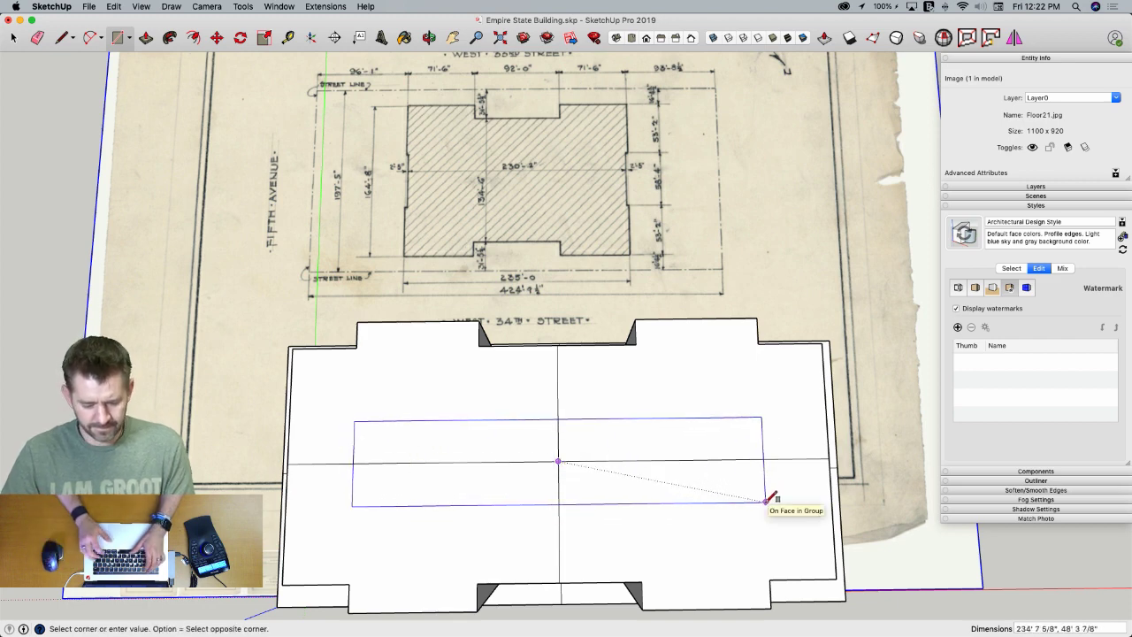
{"action": "type", "text": "424'9.5,1"}
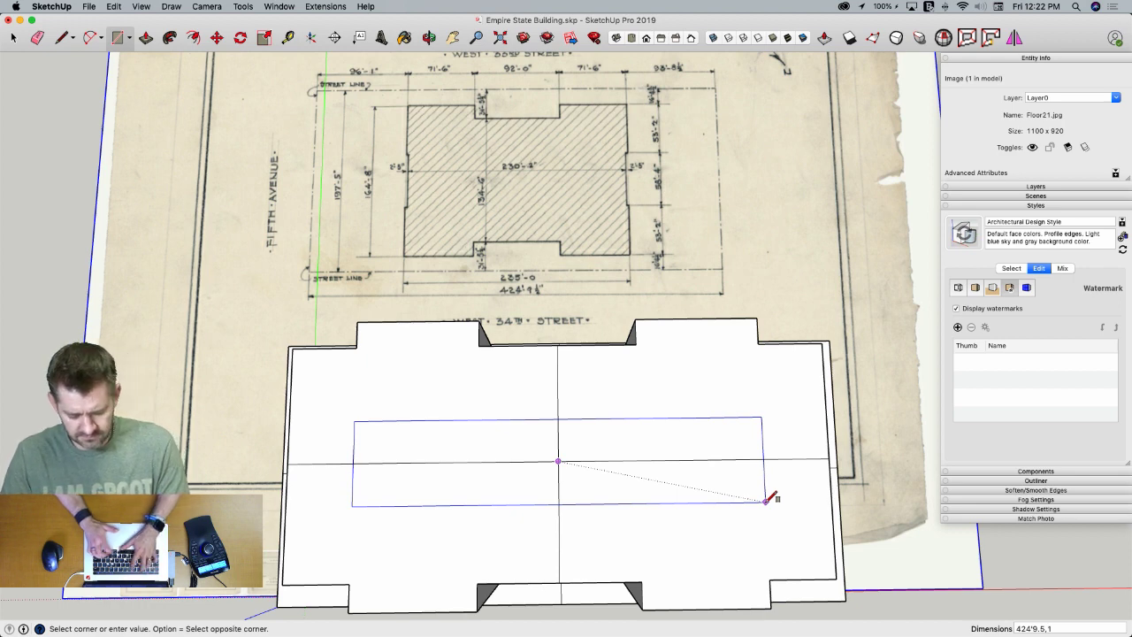
{"action": "type", "text": "8\""}
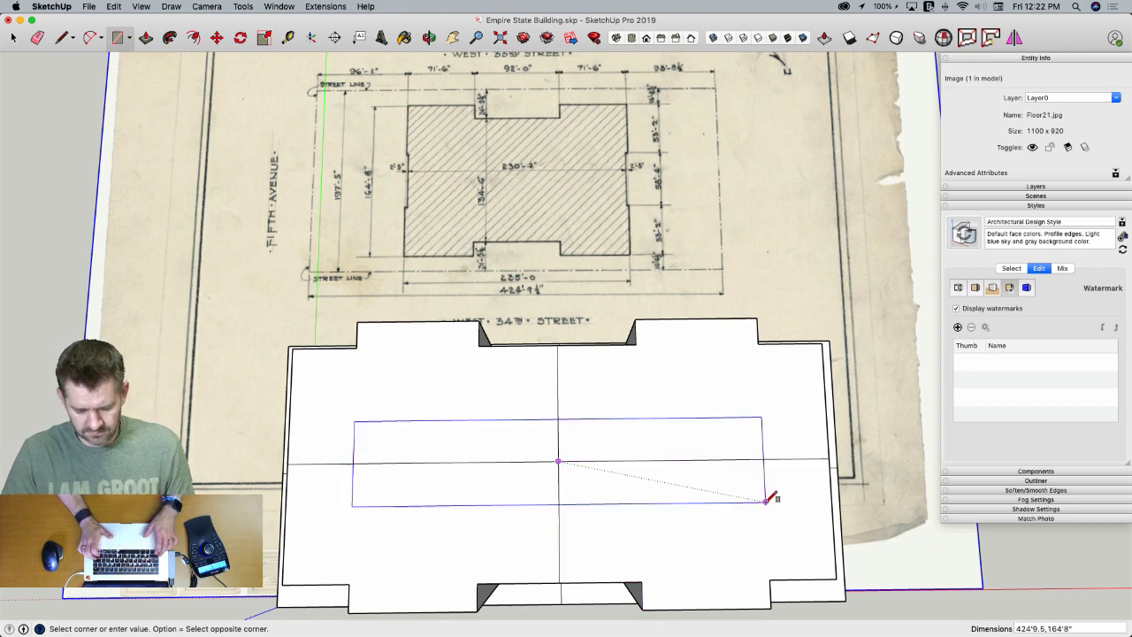
{"action": "key", "text": "Return"}
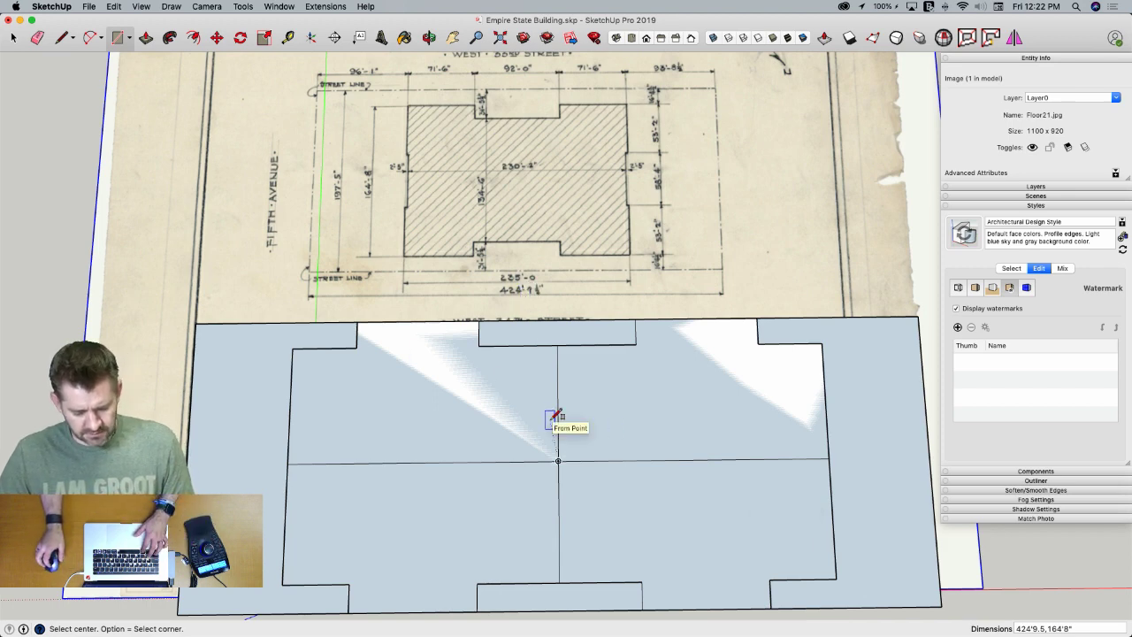
{"action": "key", "text": "super+z"}
Try a rectangle from the top face's centre with dimensions 235,164'8 and undo it
{"action": "left_click", "coordinate": [558, 459]}
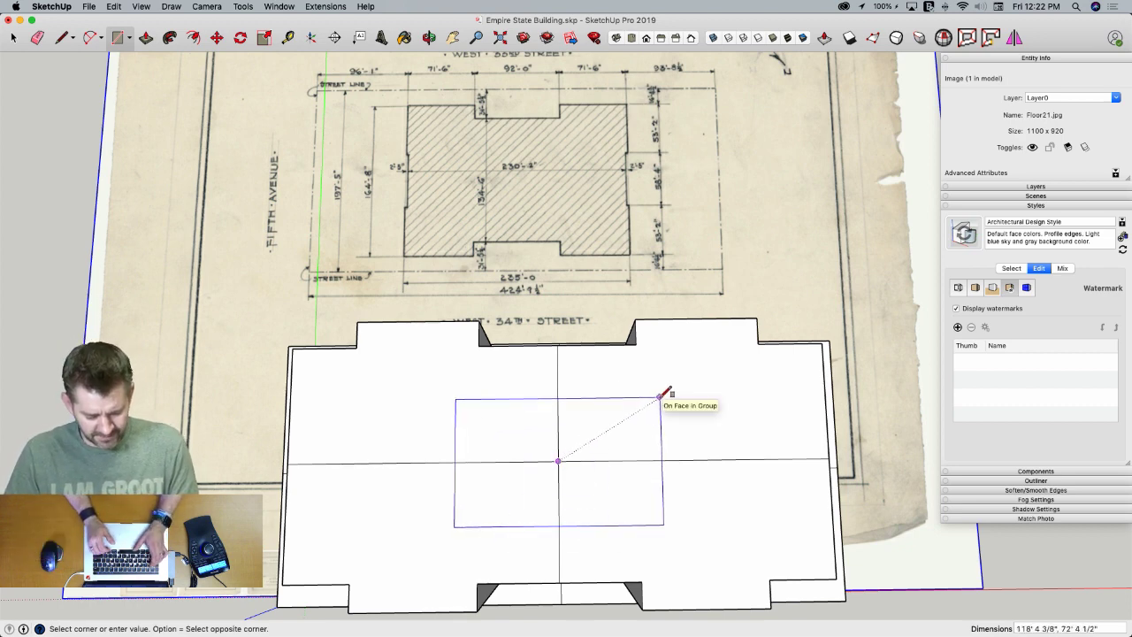
{"action": "type", "text": "235,164'8"}
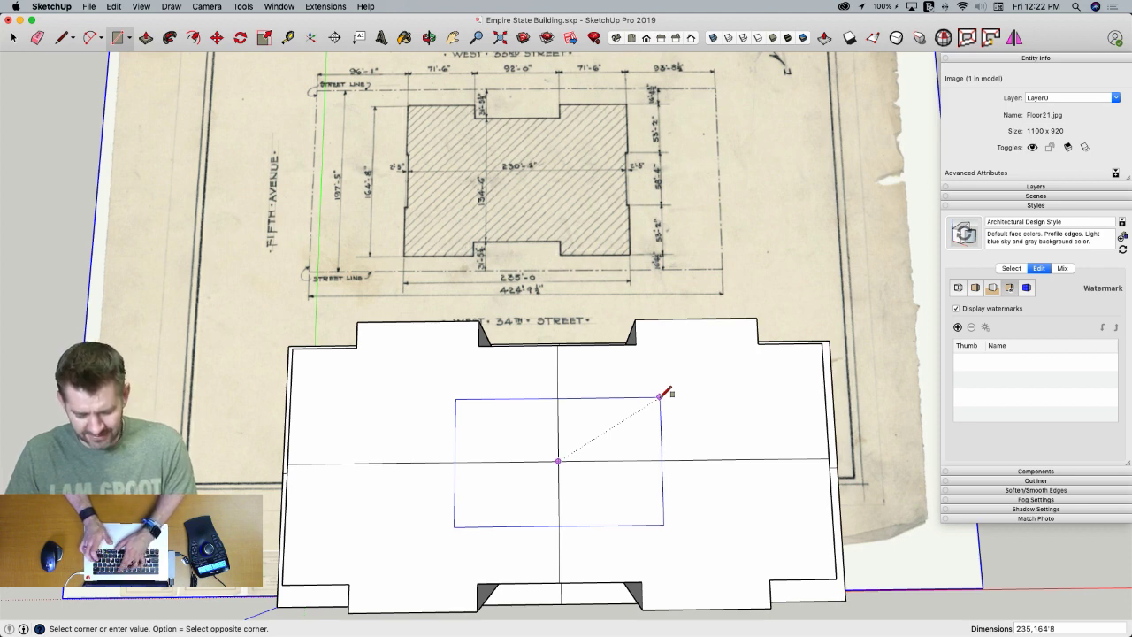
{"action": "key", "text": "Return"}
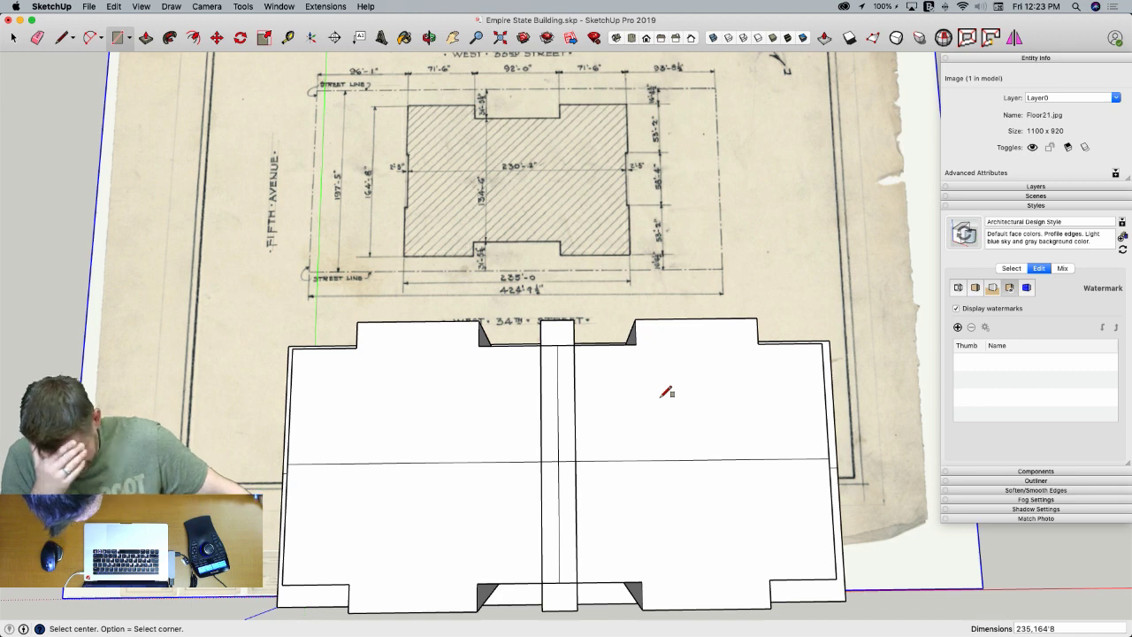
{"action": "key", "text": "super+z"}
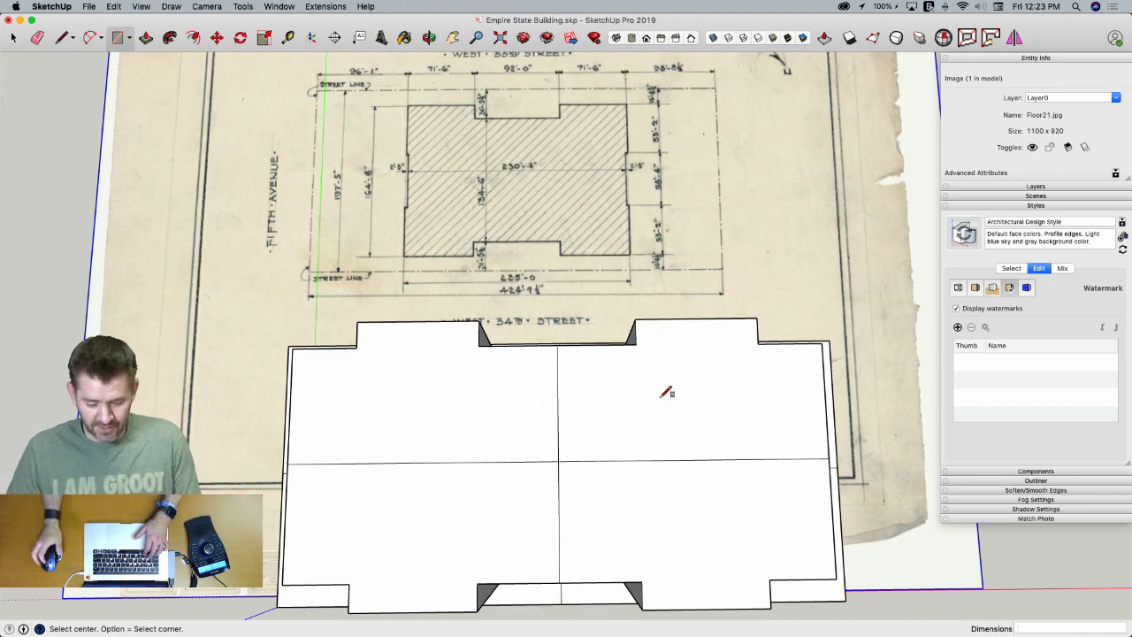
Draw a 235' by 164'8" rectangle centred on the crossing of the tower top's centre lines
{"action": "left_click", "coordinate": [558, 460]}
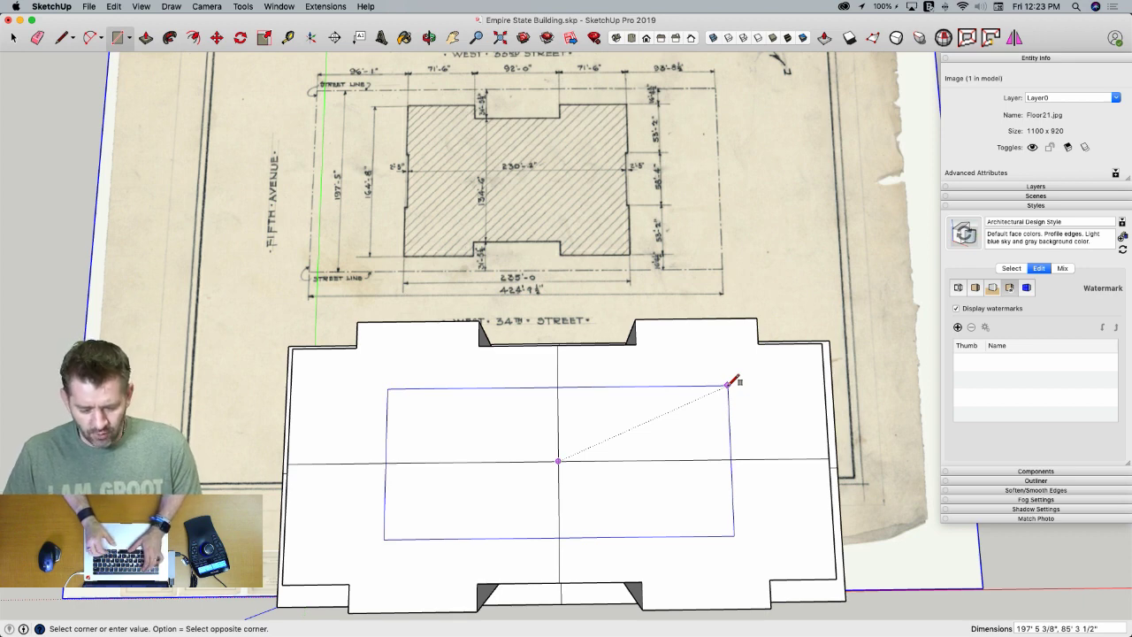
{"action": "type", "text": "235"}
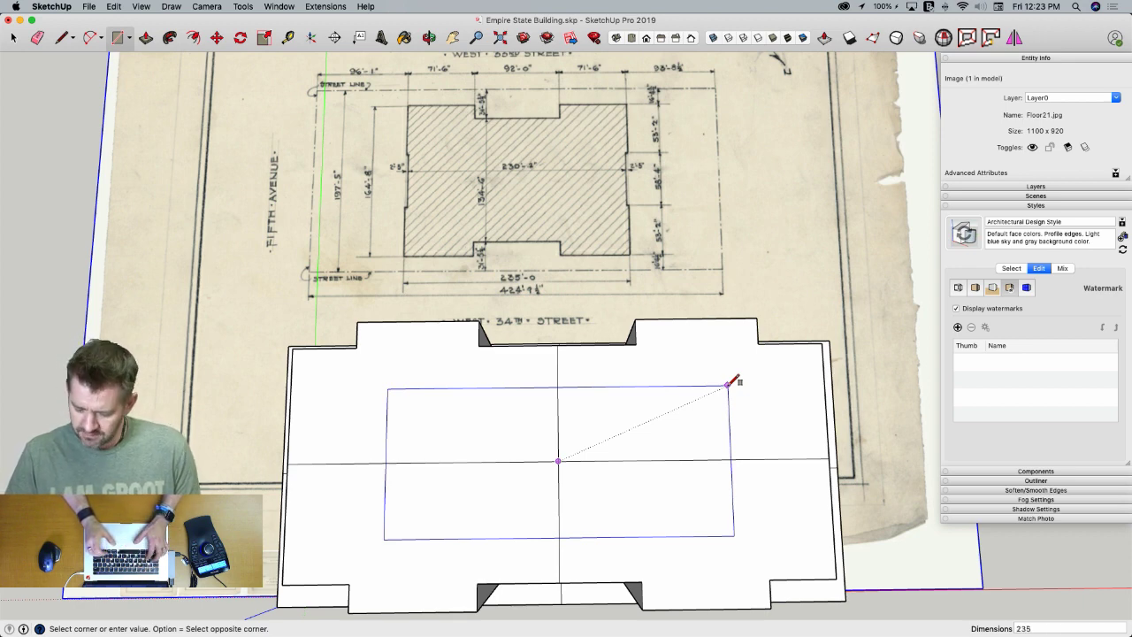
{"action": "type", "text": "'"}
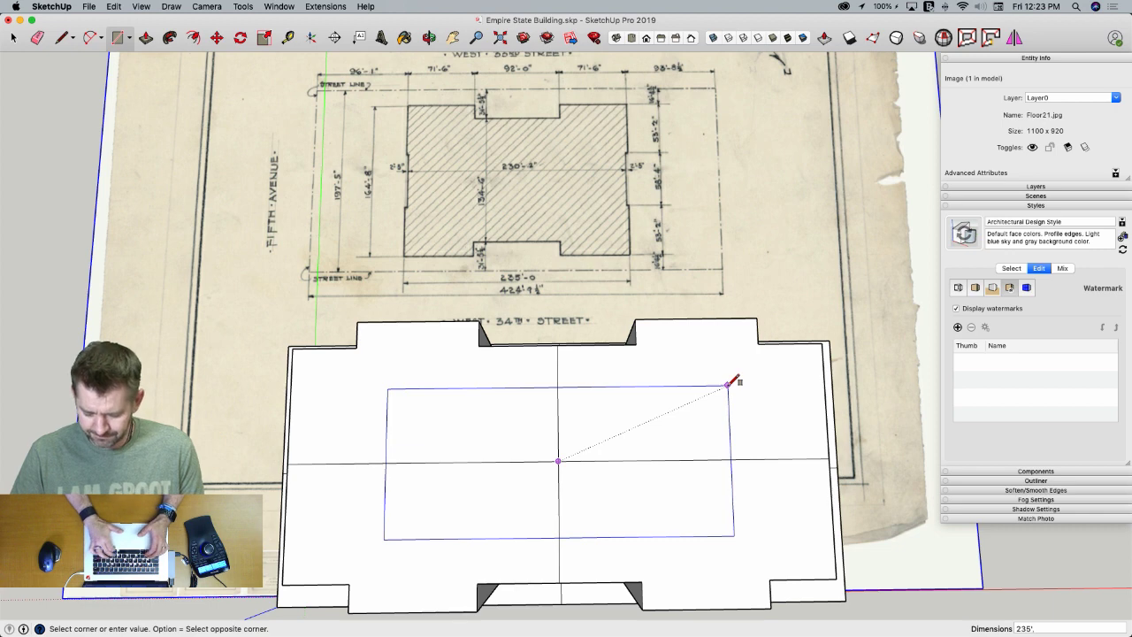
{"action": "type", "text": ","}
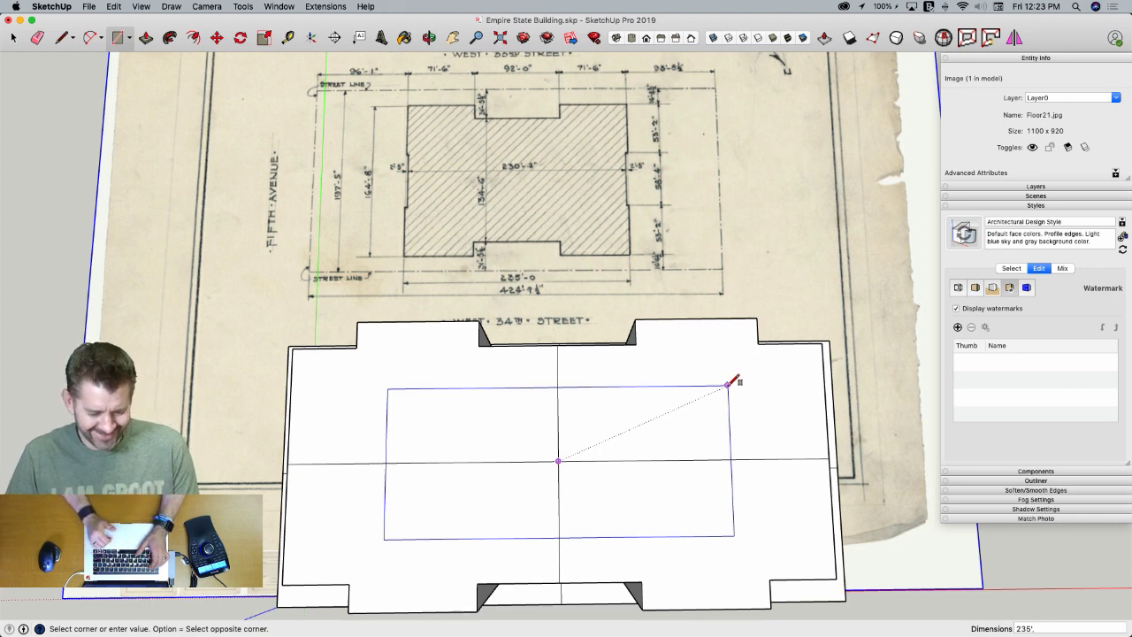
{"action": "type", "text": "16"}
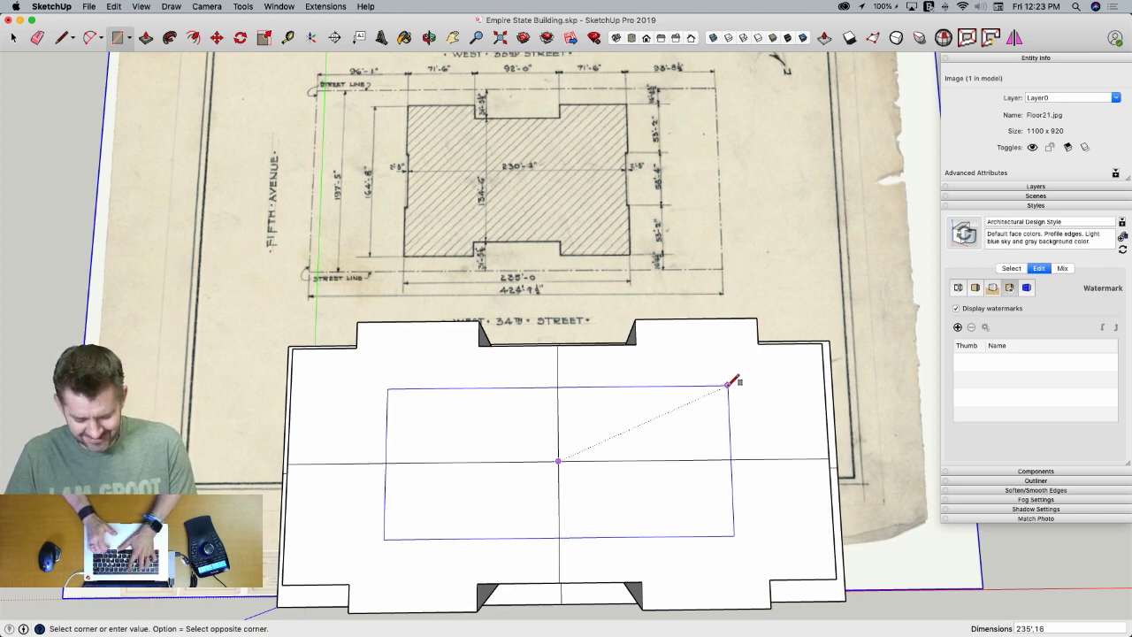
{"action": "type", "text": "4'8"}
{"action": "key", "text": "Return"}
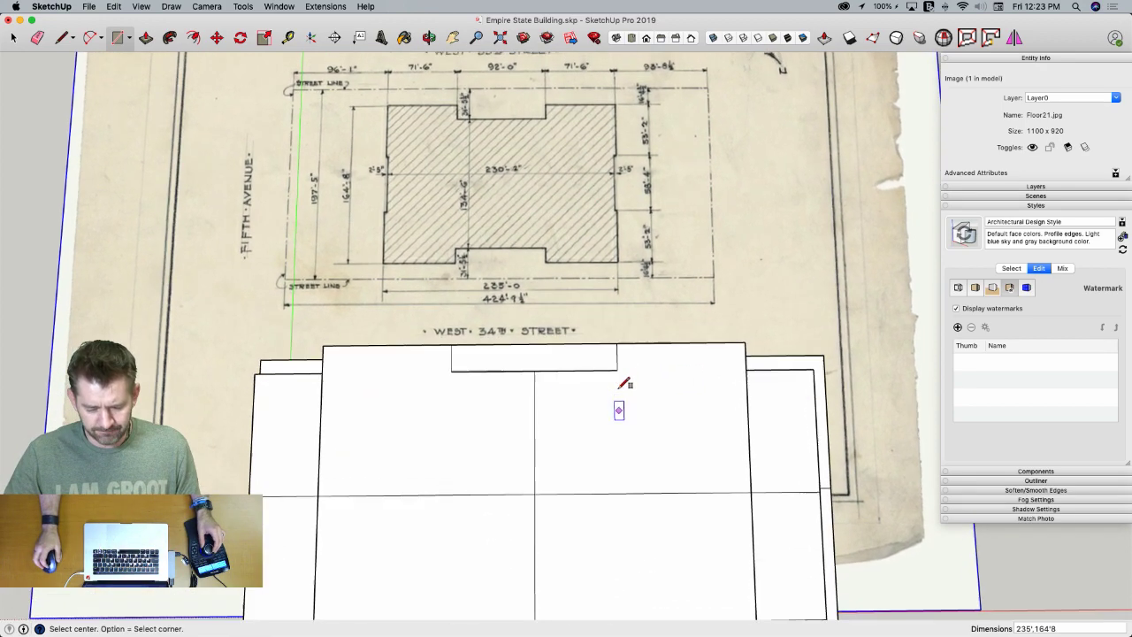
Draw lines from the rectangle's rear edge midpoint to its centre and on to the side edge, separating one quarter
{"action": "middle_click_drag", "start_coordinate": [550, 334], "coordinate": [535, 252]}
{"action": "key", "text": "l"}
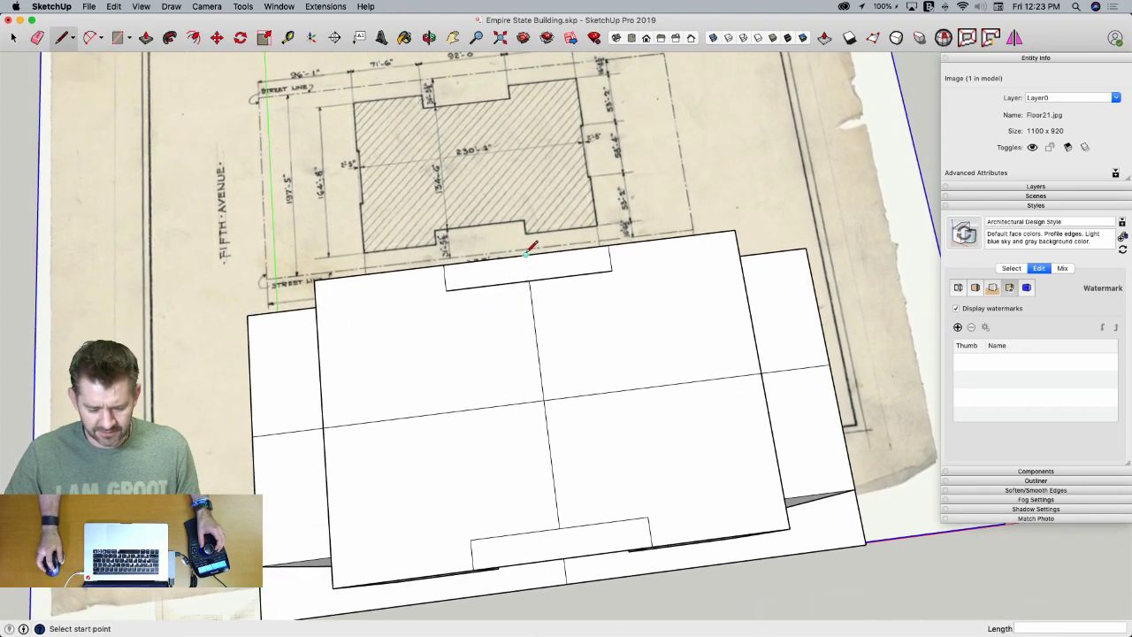
{"action": "left_click", "coordinate": [527, 255]}
{"action": "left_click", "coordinate": [543, 401]}
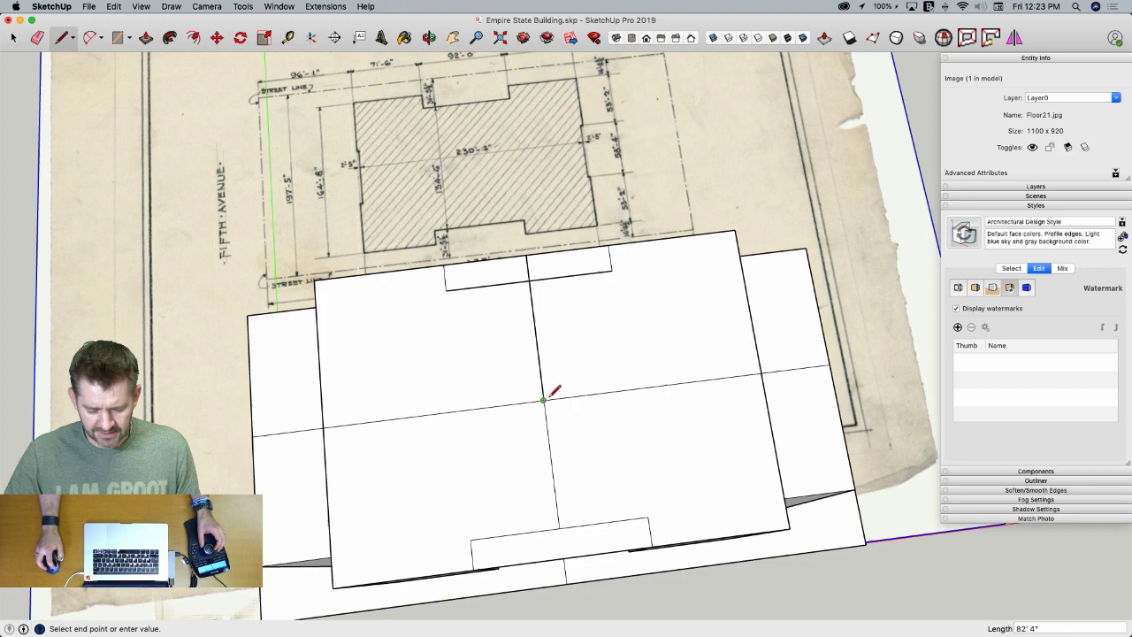
{"action": "left_click", "coordinate": [756, 372]}
Erase the rectangle's outer edges beyond the separated quarter, keeping only that quarter face, and clear the selection
{"action": "key", "text": "e"}
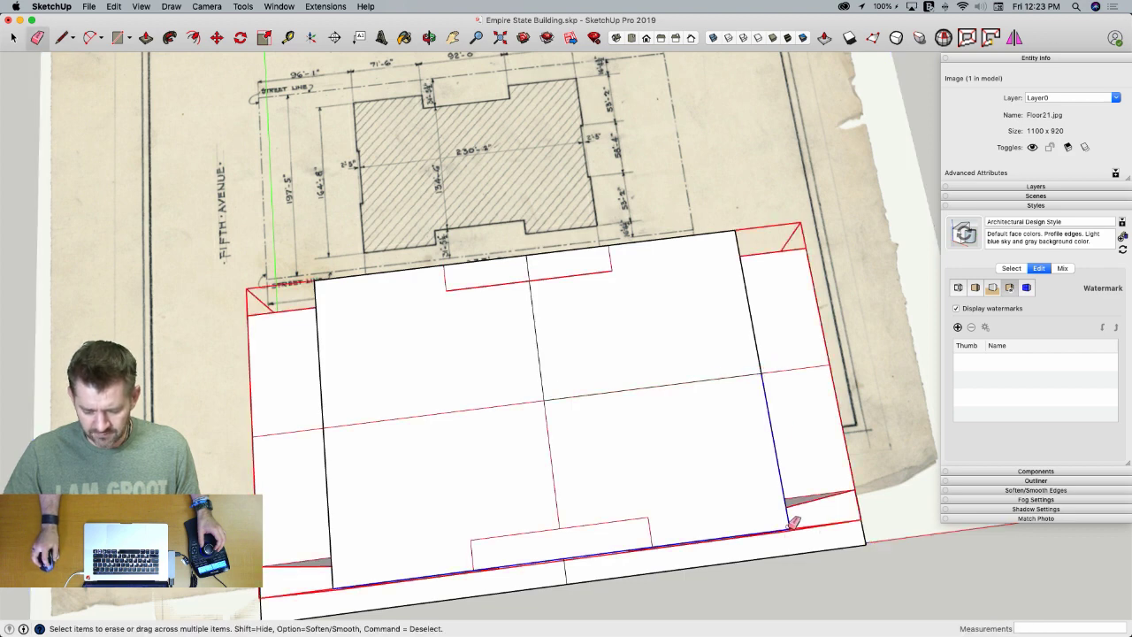
{"action": "left_click_drag", "start_coordinate": [789, 528], "coordinate": [766, 536]}
{"action": "left_click", "coordinate": [319, 350]}
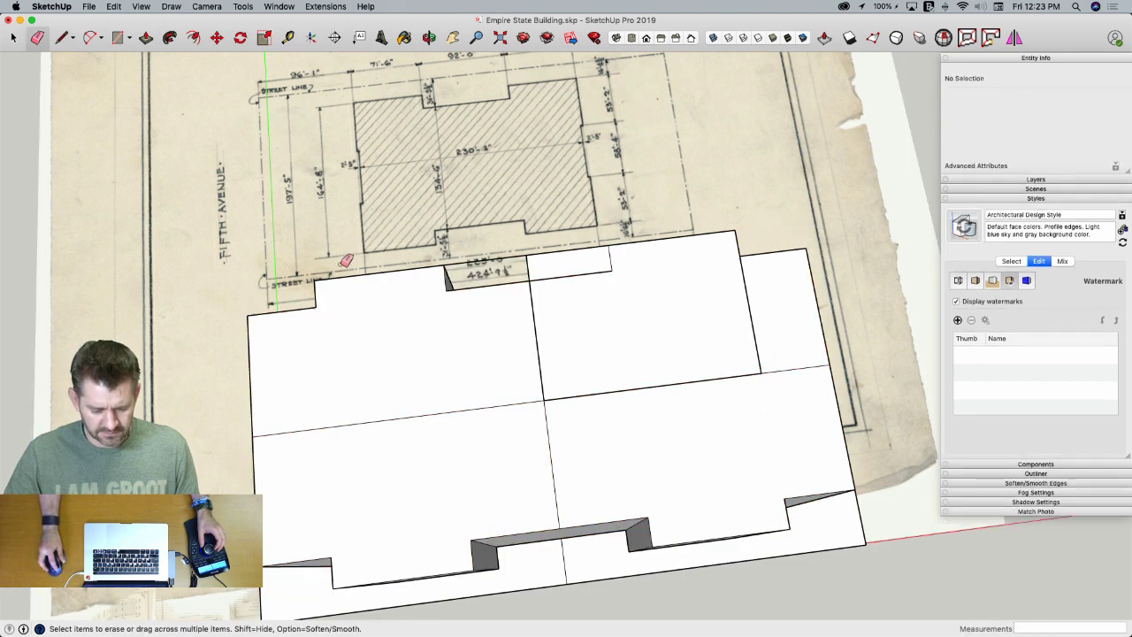
{"action": "left_click_drag", "start_coordinate": [346, 262], "coordinate": [351, 283]}
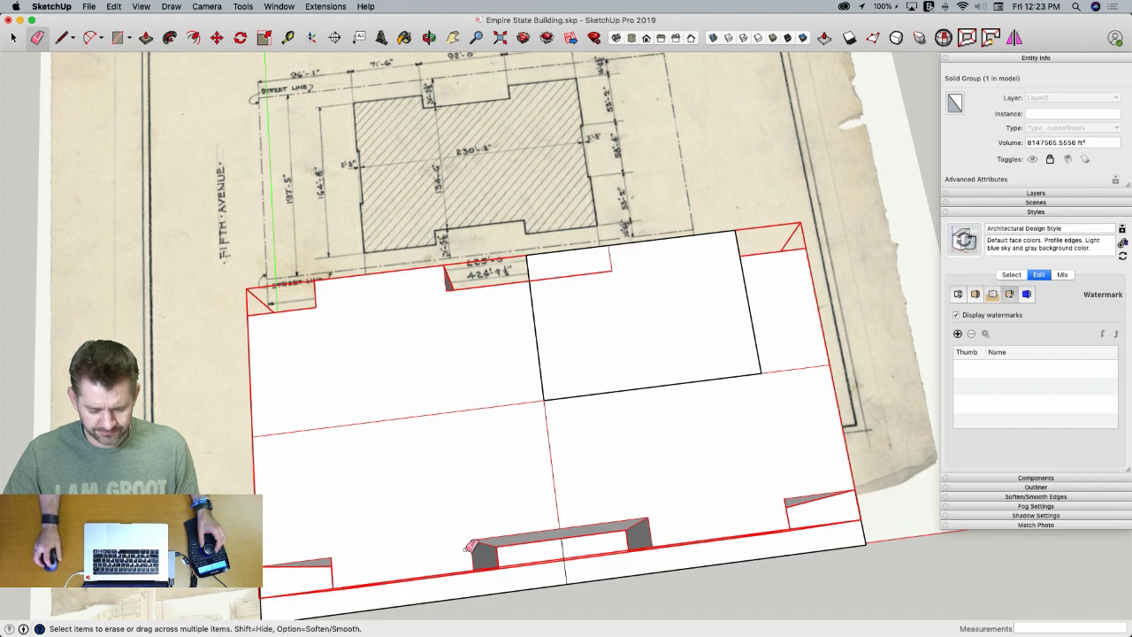
{"action": "key", "text": "space"}
{"action": "left_click", "coordinate": [749, 596]}
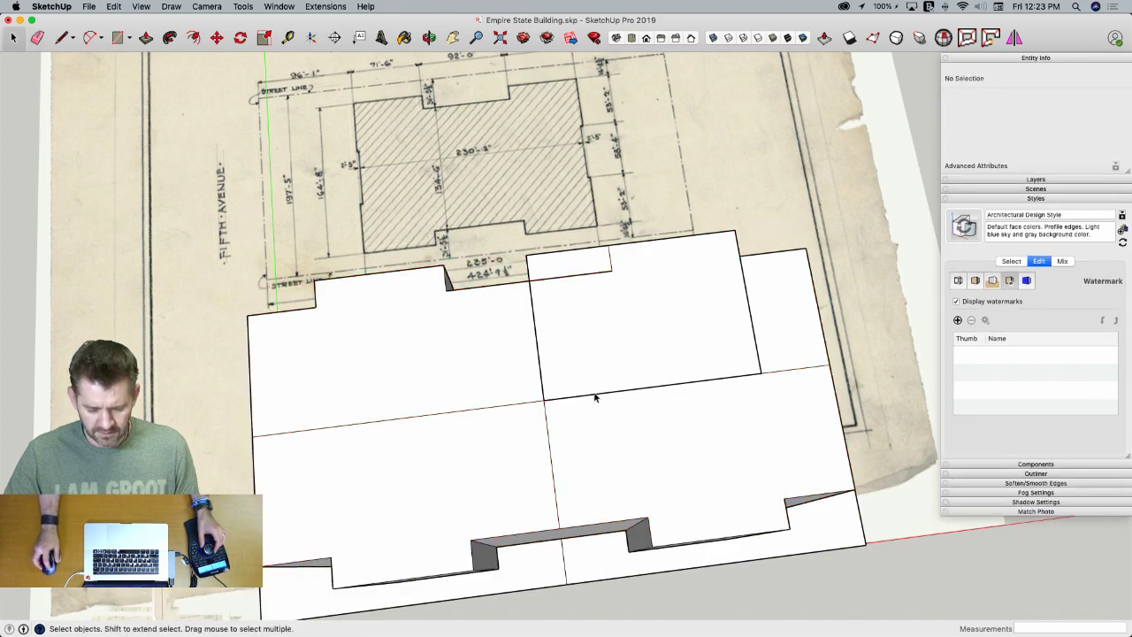
Draw a rectangle over the quarter face's inner rear corner, matching the lower block's recess, and erase its outer edges to form the notch
{"action": "middle_click_drag", "start_coordinate": [599, 342], "coordinate": [511, 315]}
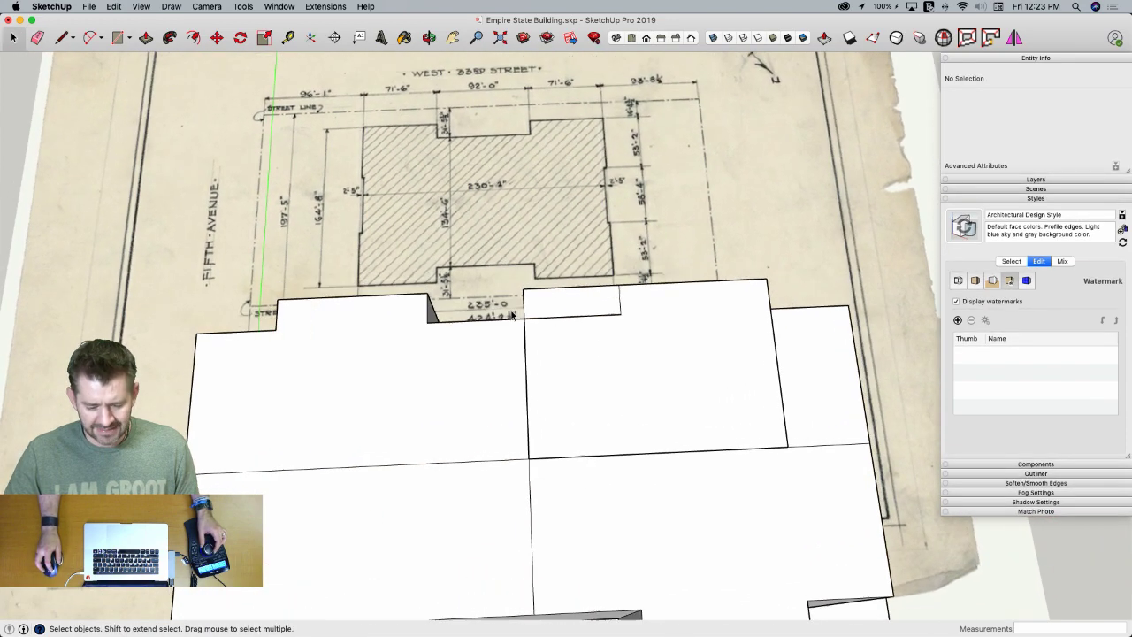
{"action": "key", "text": "l"}
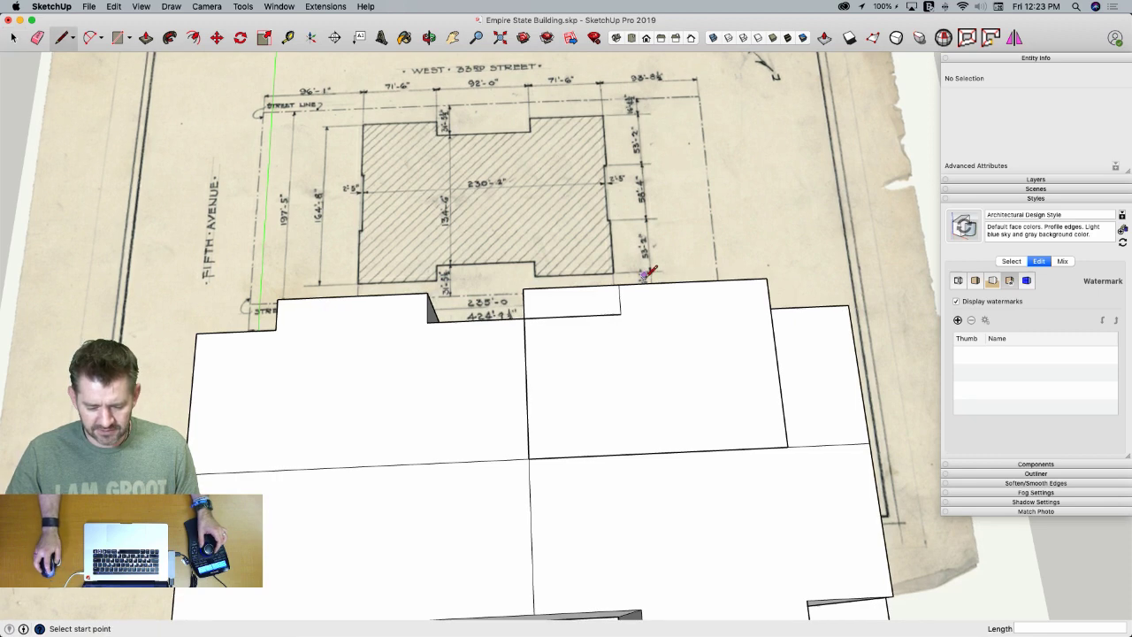
{"action": "left_click", "coordinate": [620, 313]}
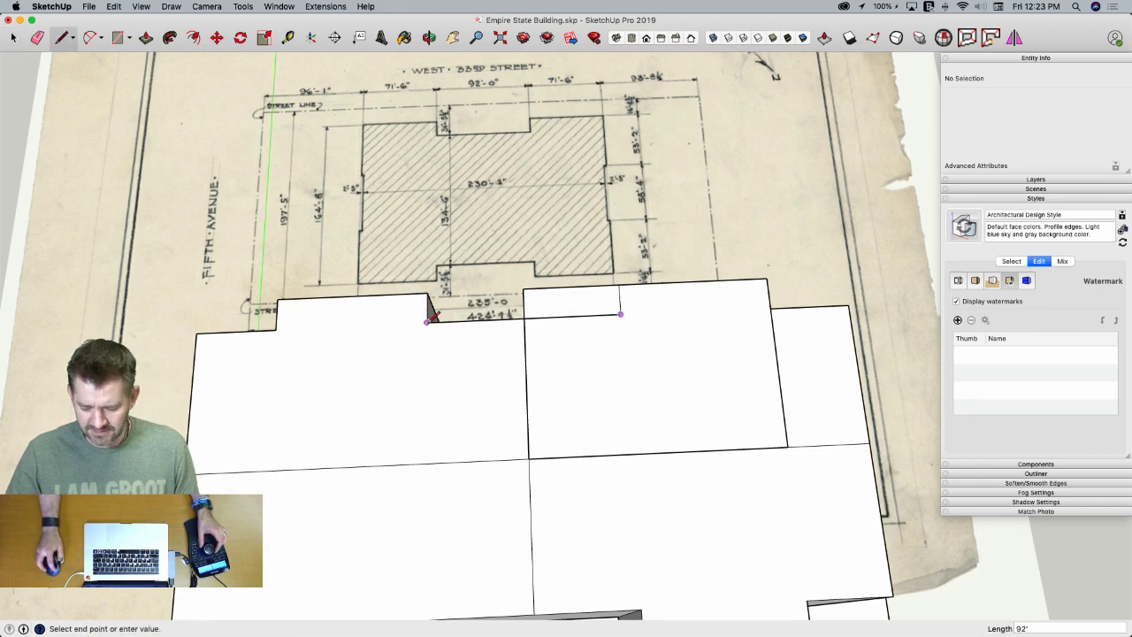
{"action": "key", "text": "r"}
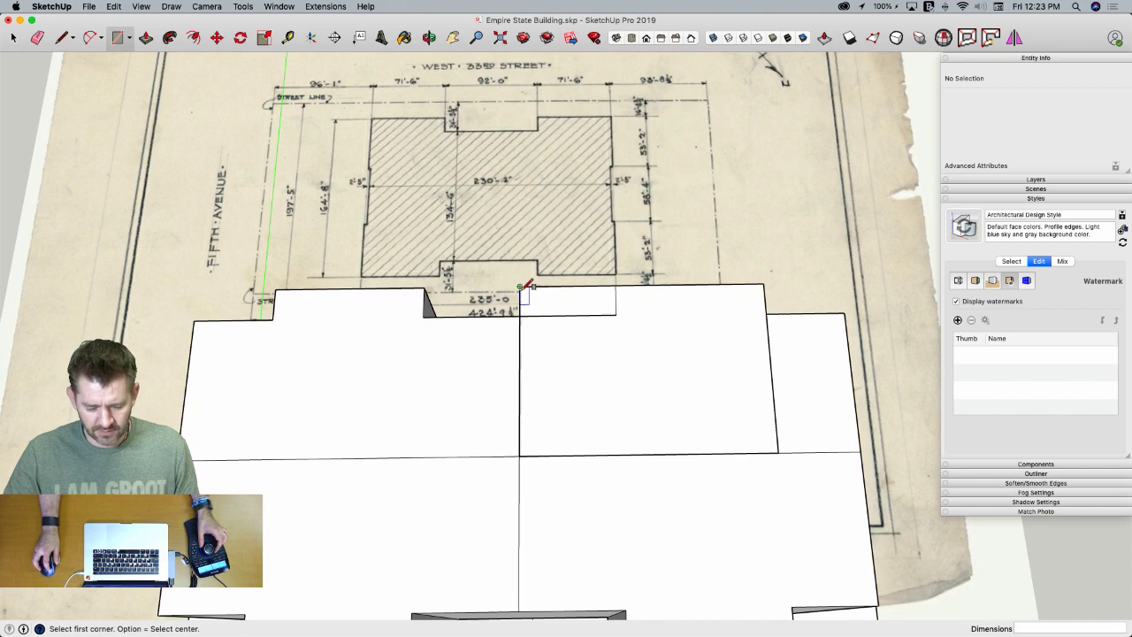
{"action": "left_click", "coordinate": [524, 288]}
{"action": "left_click", "coordinate": [615, 314]}
{"action": "key", "text": "e"}
{"action": "left_click_drag", "start_coordinate": [532, 285], "coordinate": [523, 295]}
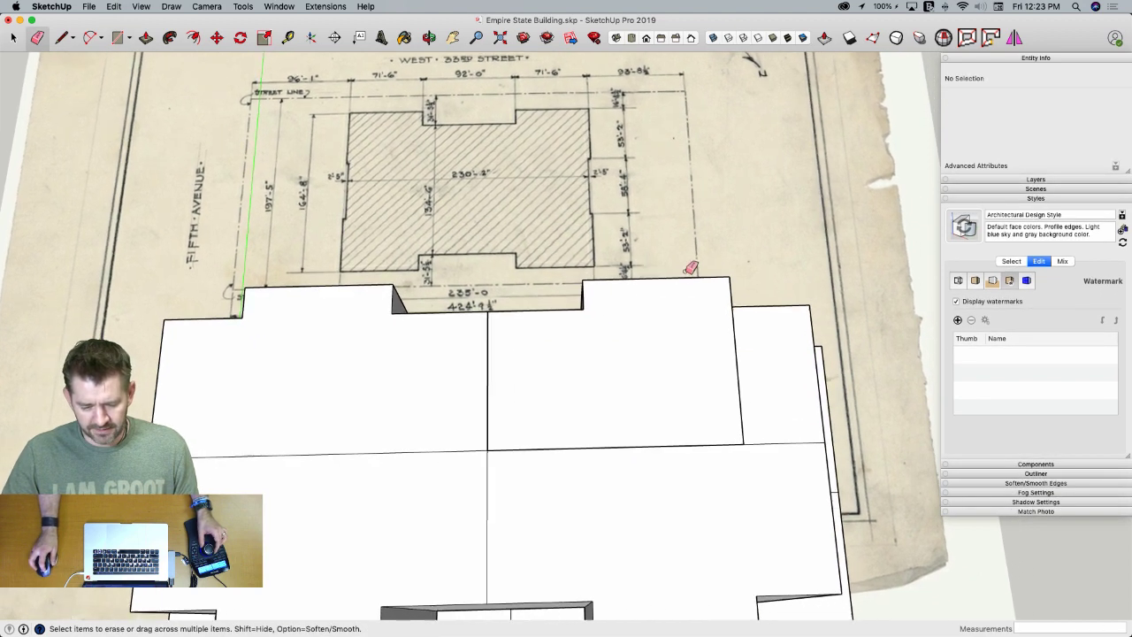
Trace the quarter's rear edge from the notch to the outer corner and mark off 53'2" along the side edge from that corner
{"action": "key", "text": "l"}
{"action": "left_click", "coordinate": [582, 282]}
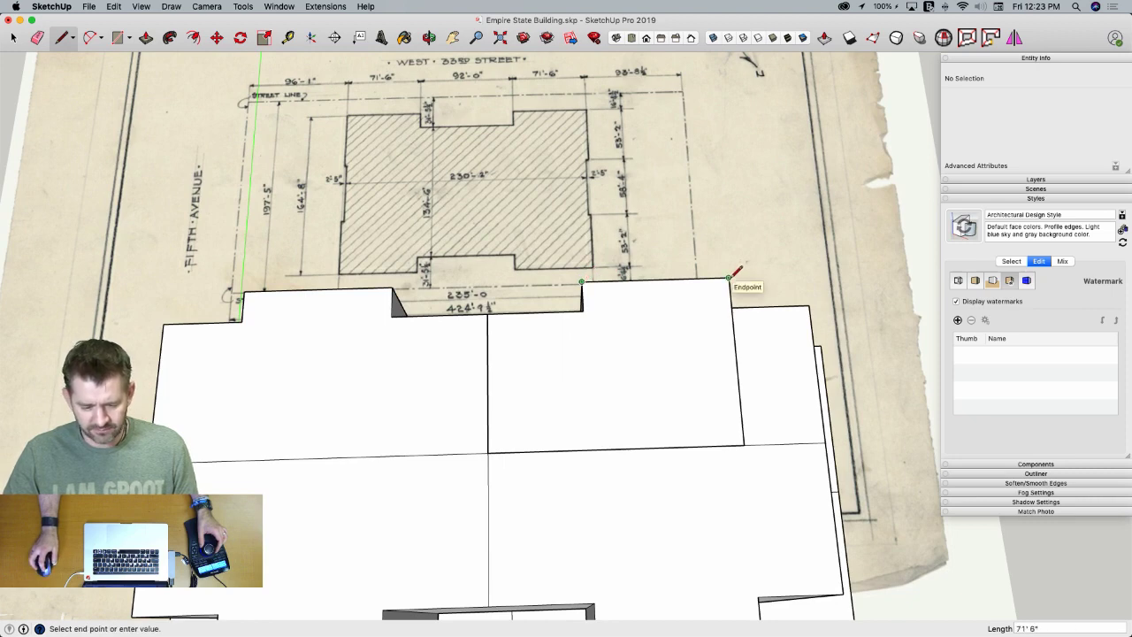
{"action": "left_click", "coordinate": [728, 277]}
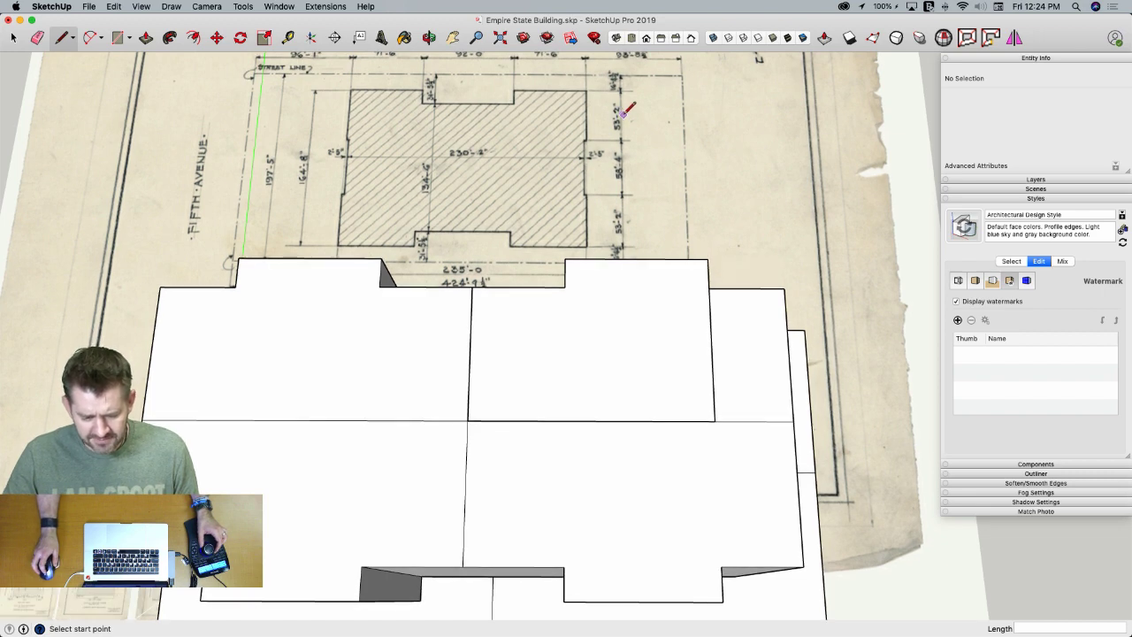
{"action": "left_click", "coordinate": [706, 260]}
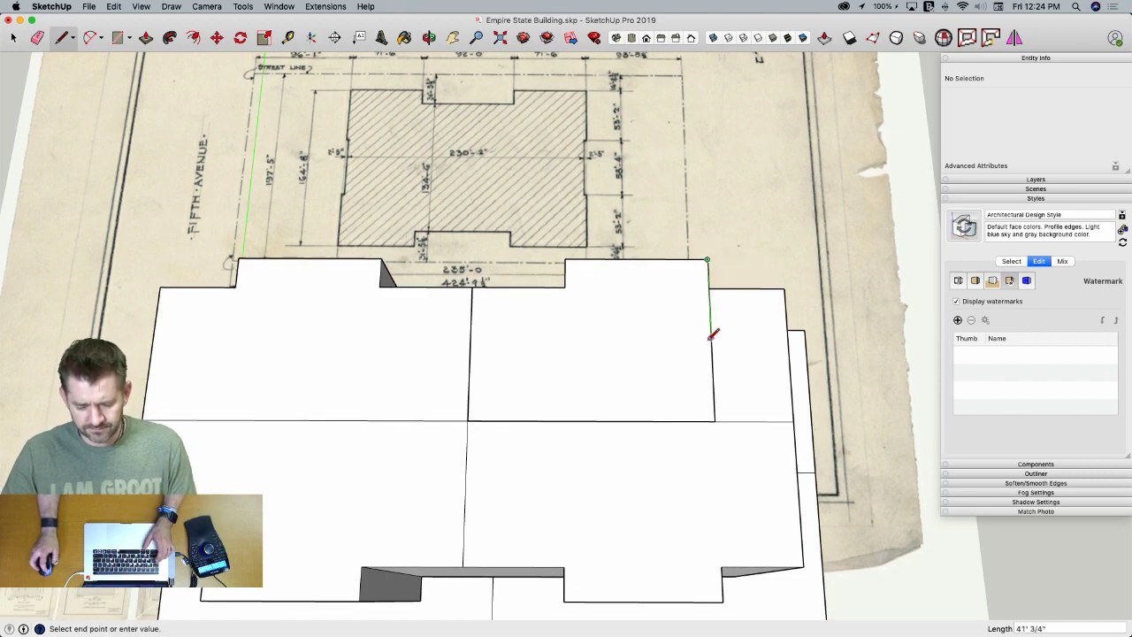
{"action": "type", "text": "53'"}
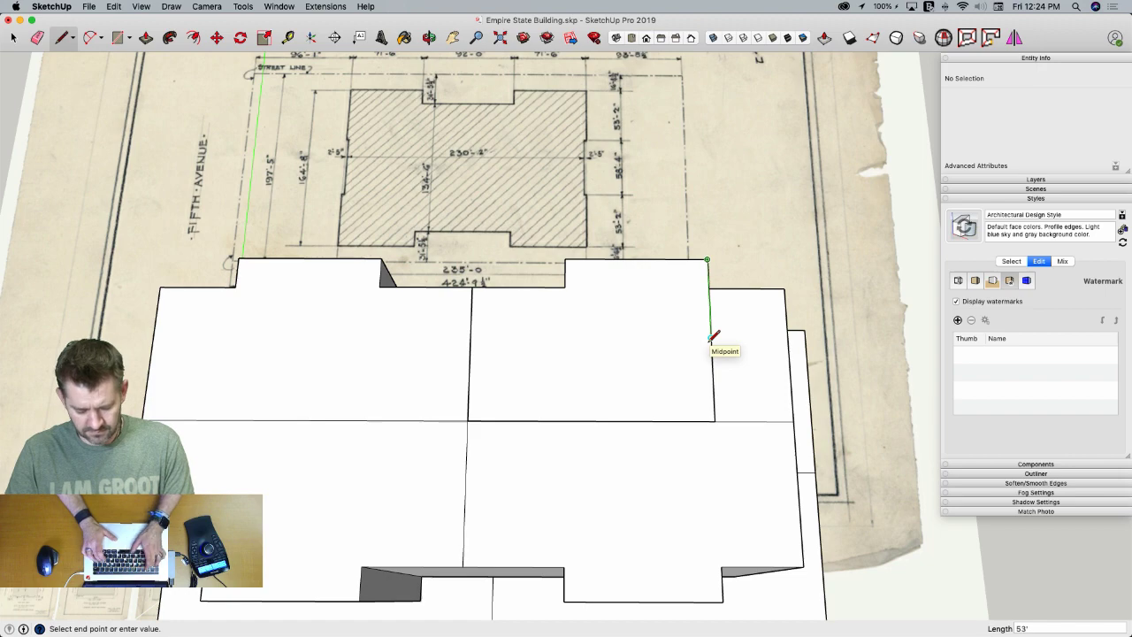
{"action": "type", "text": "2"}
{"action": "key", "text": "Return"}
From the 53'2" mark, draw the 2'5" inward offset and a line to the centre line, and erase the strip outside it
{"action": "scroll", "coordinate": [612, 203], "scroll_direction": "up", "scroll_amount": 2}
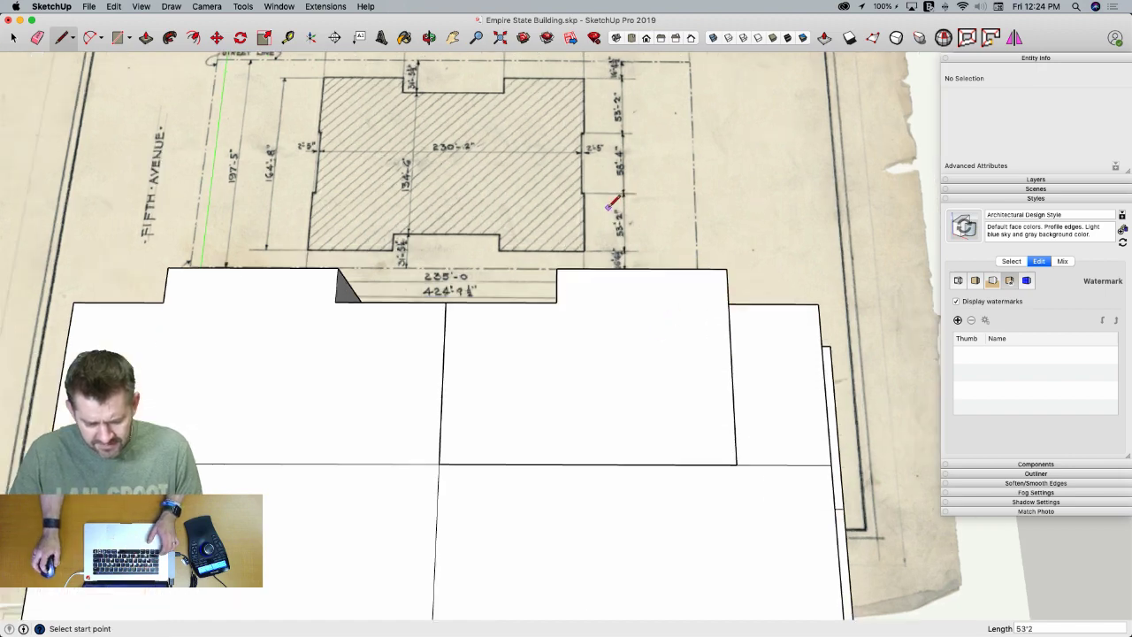
{"action": "scroll", "coordinate": [602, 146], "scroll_direction": "up", "scroll_amount": 2}
{"action": "scroll", "coordinate": [611, 146], "scroll_direction": "up", "scroll_amount": 2}
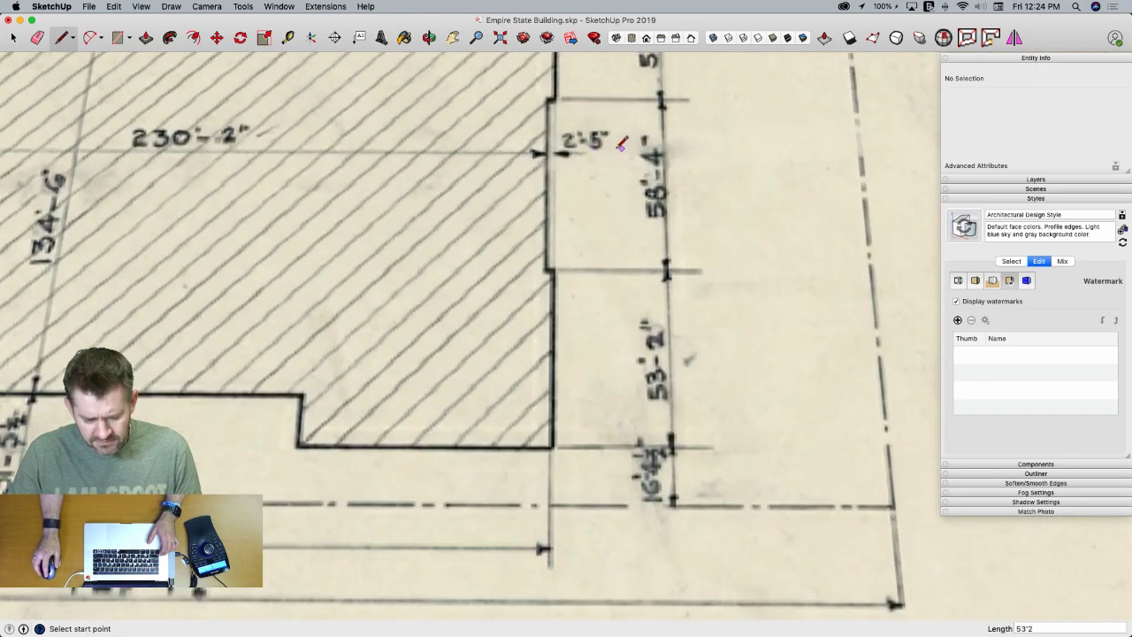
{"action": "scroll", "coordinate": [621, 145], "scroll_direction": "down", "scroll_amount": 10}
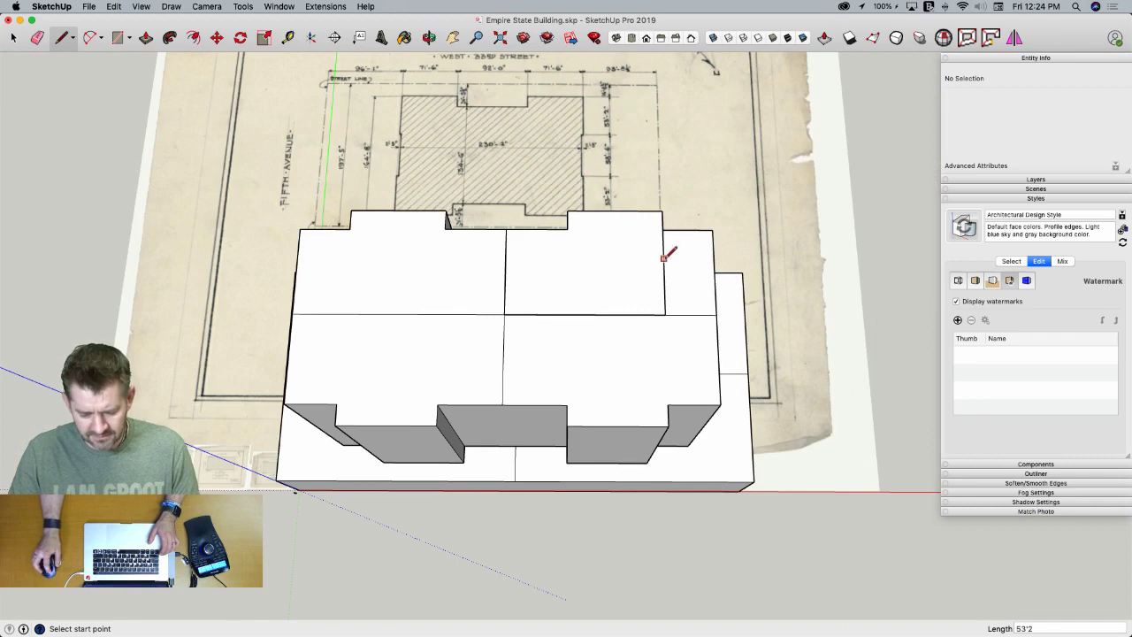
{"action": "left_click", "coordinate": [663, 276]}
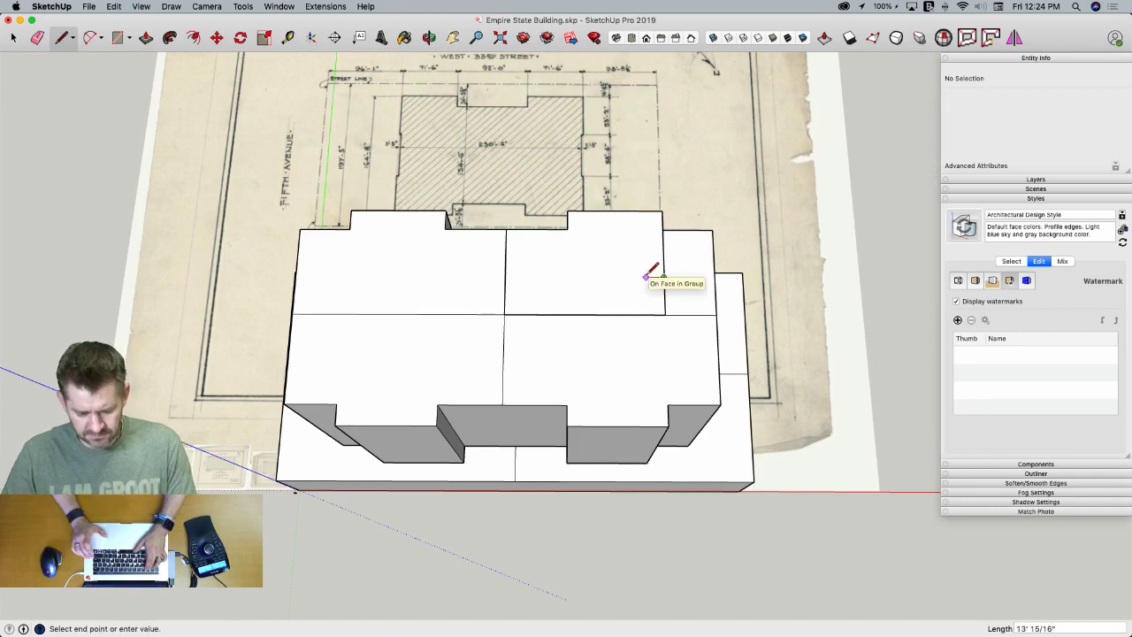
{"action": "scroll", "coordinate": [650, 277], "scroll_direction": "up", "scroll_amount": 4}
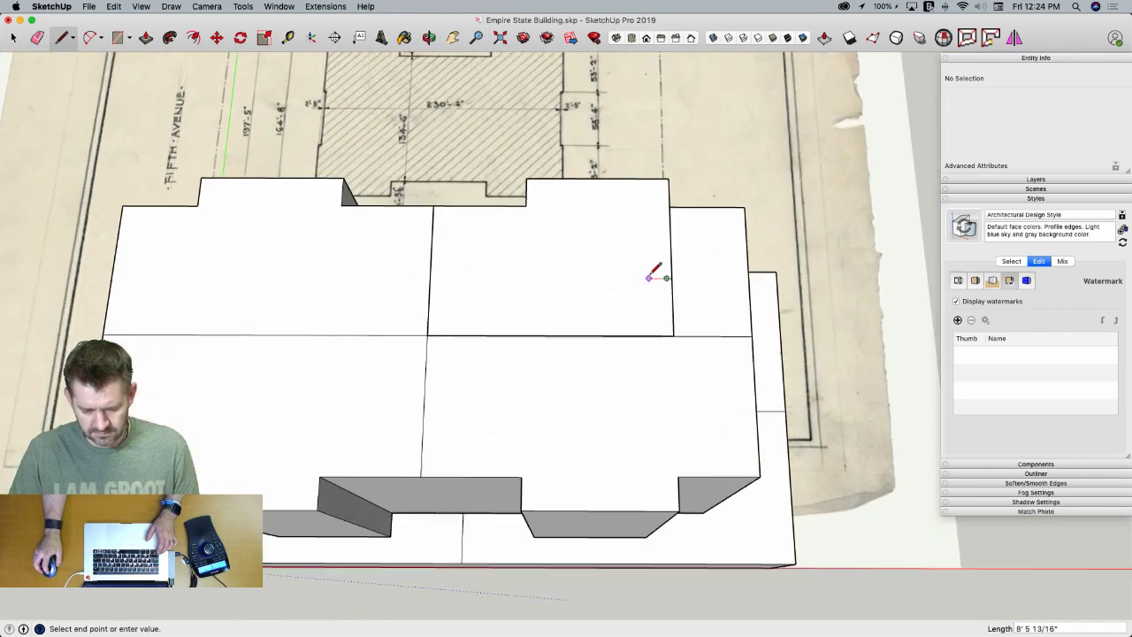
{"action": "key", "text": "space"}
{"action": "left_click", "coordinate": [679, 345]}
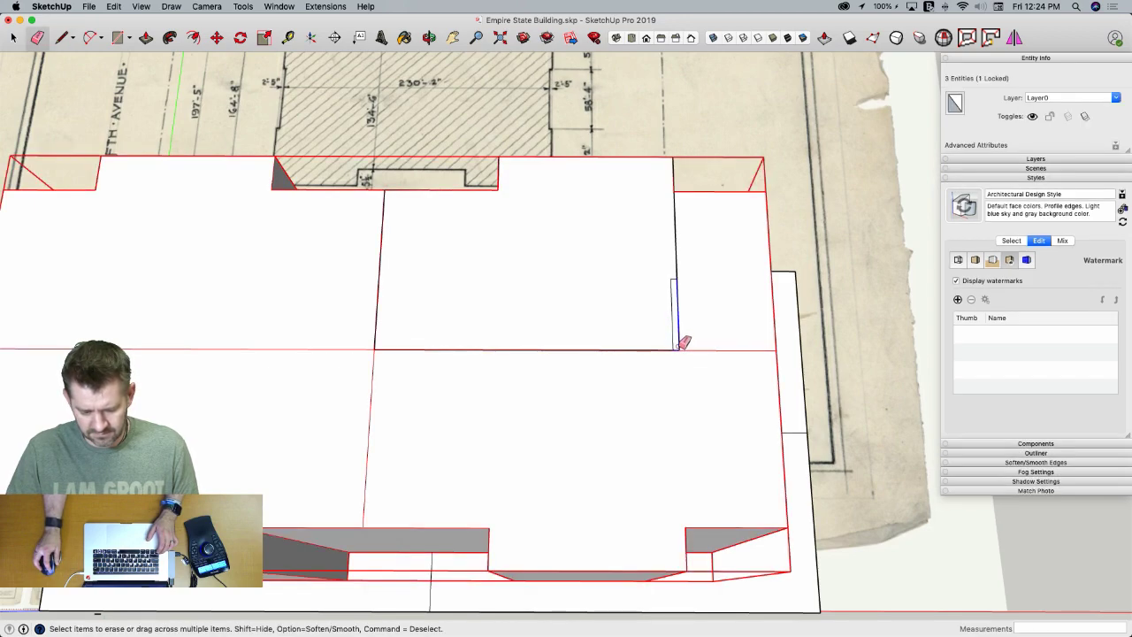
Rotate a copy of the quarter face 180° about the building's front-to-back centre line to form the opposite rear quarter
{"action": "double_click", "coordinate": [523, 313]}
{"action": "left_click", "coordinate": [522, 313]}
{"action": "scroll", "coordinate": [522, 313], "scroll_direction": "down", "scroll_amount": 4}
{"action": "key", "text": "q"}
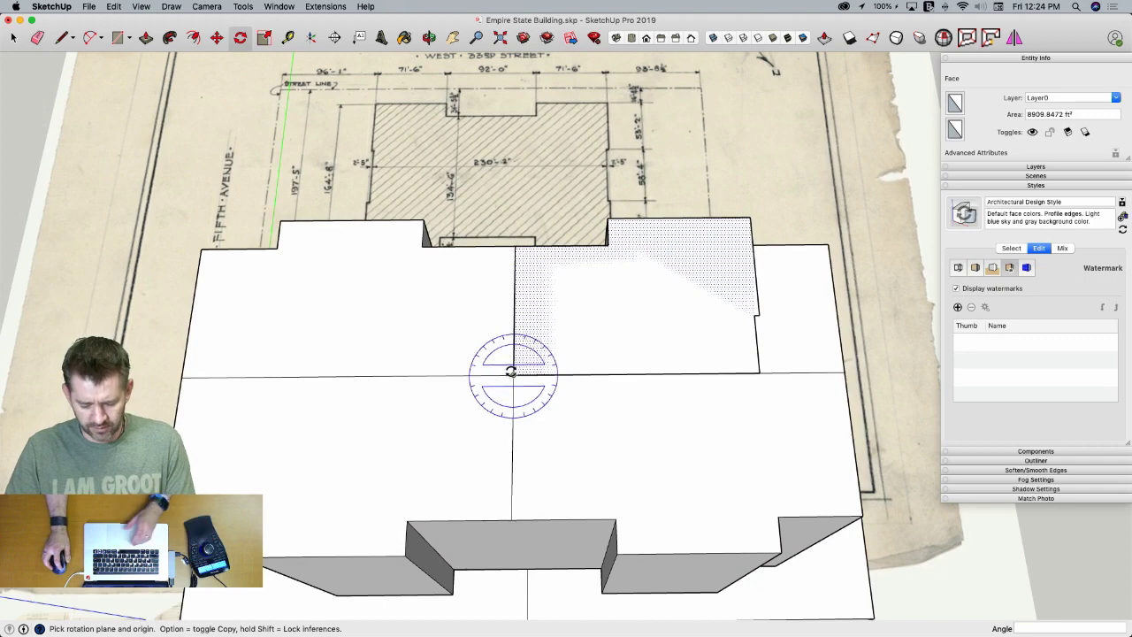
{"action": "left_click_drag", "start_coordinate": [512, 374], "coordinate": [555, 376]}
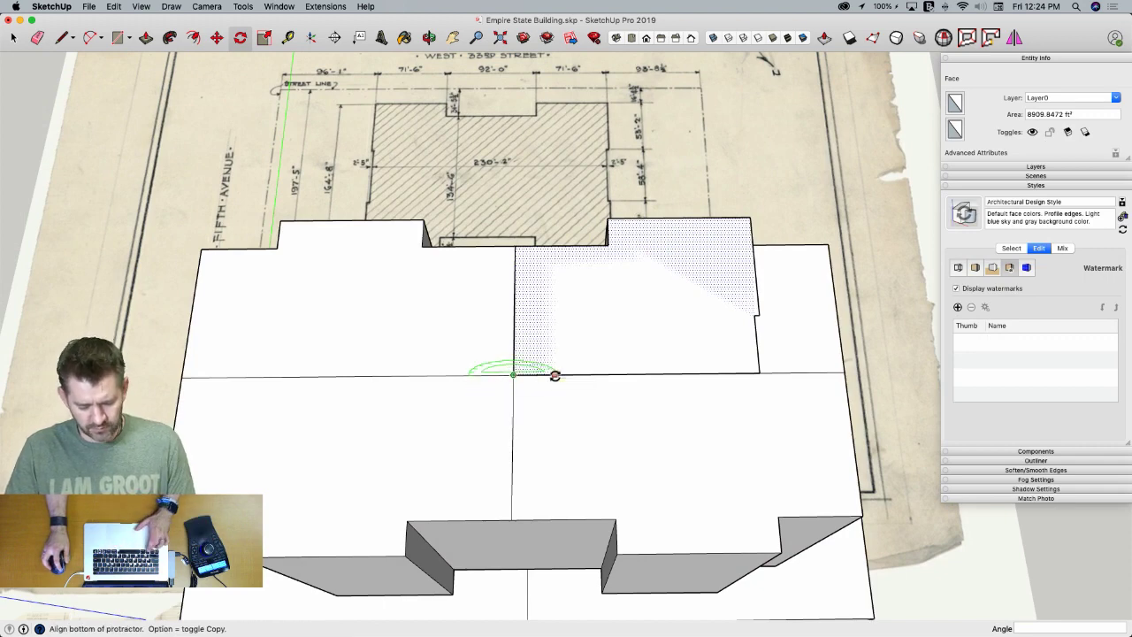
{"action": "left_click", "coordinate": [434, 373]}
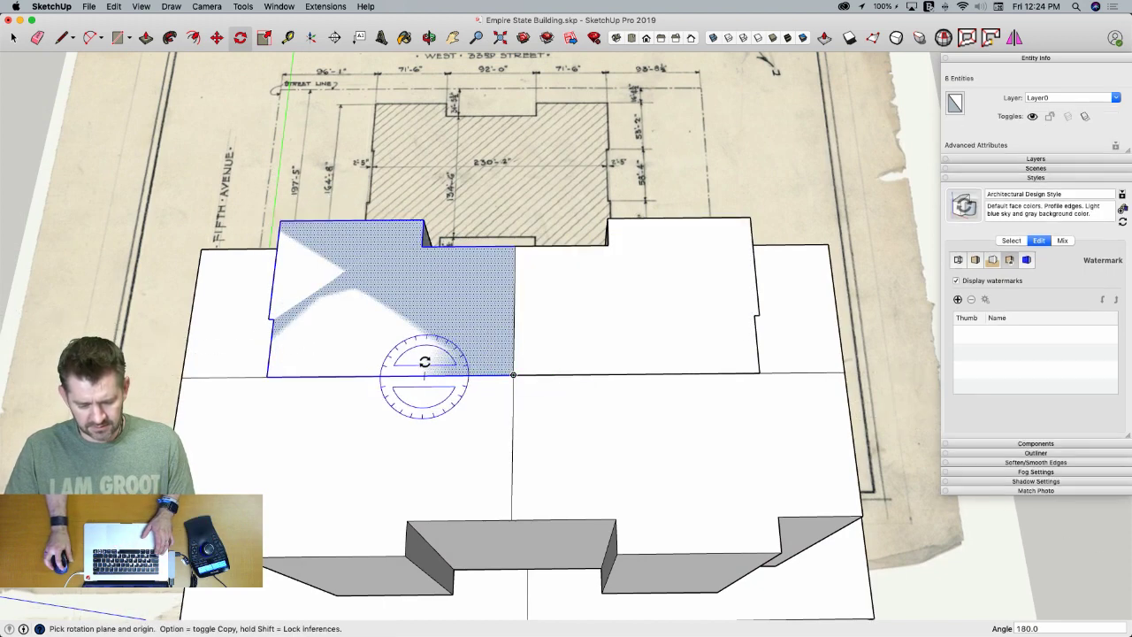
Select both rear quarter faces and rotate a copy 180° about the side-to-side centre line to form the front half
{"action": "key", "text": "space"}
{"action": "left_click", "coordinate": [596, 327], "text": "shift"}
{"action": "key", "text": "q"}
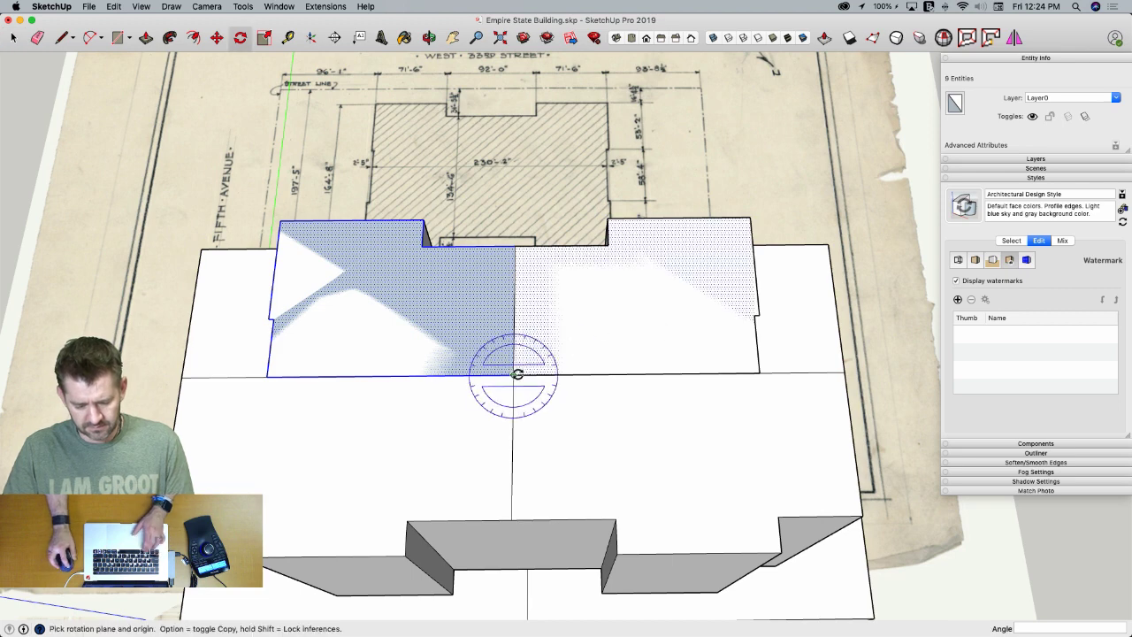
{"action": "left_click", "coordinate": [516, 374]}
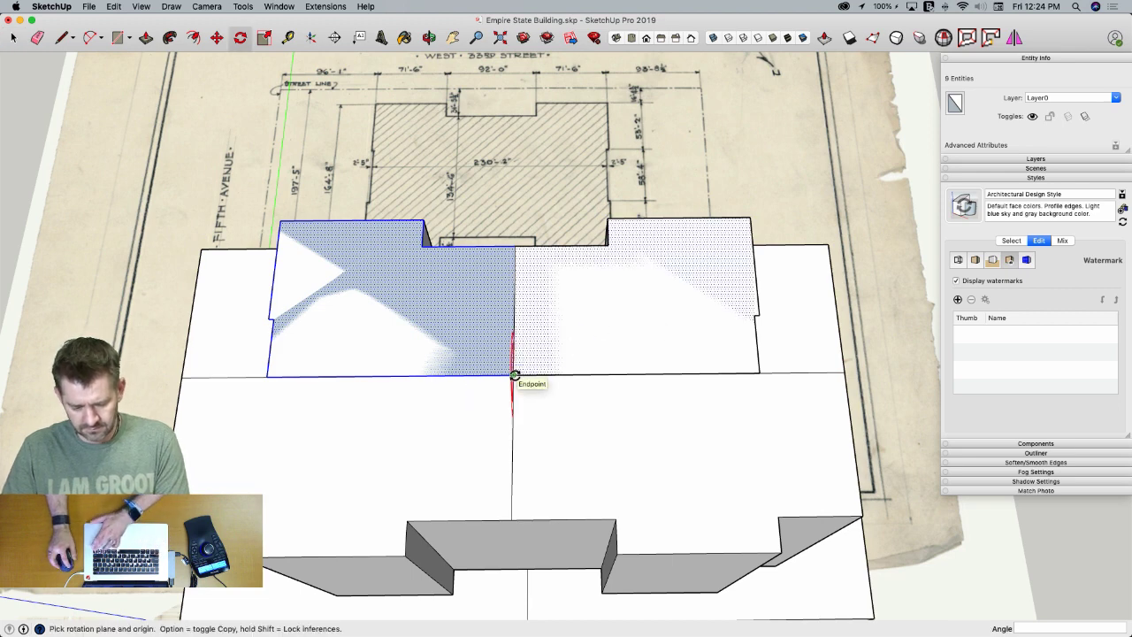
{"action": "left_click", "coordinate": [517, 291]}
{"action": "left_click", "coordinate": [520, 434]}
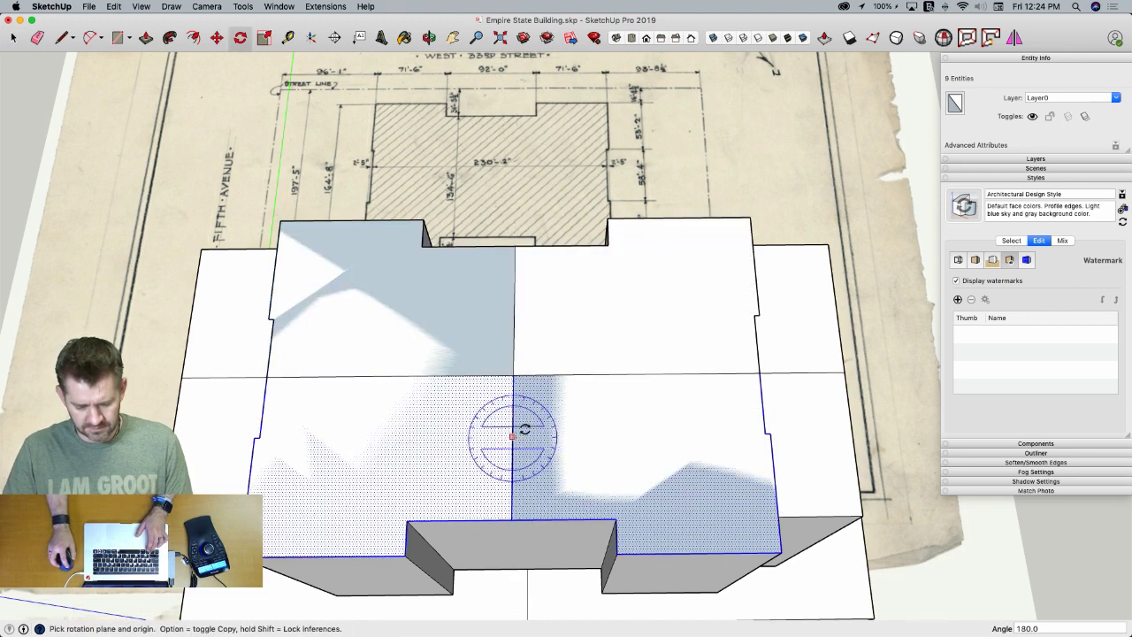
Erase the seam lines between the four quarters, merging them into a single footprint face
{"action": "key", "text": "e"}
{"action": "left_click", "coordinate": [516, 374]}
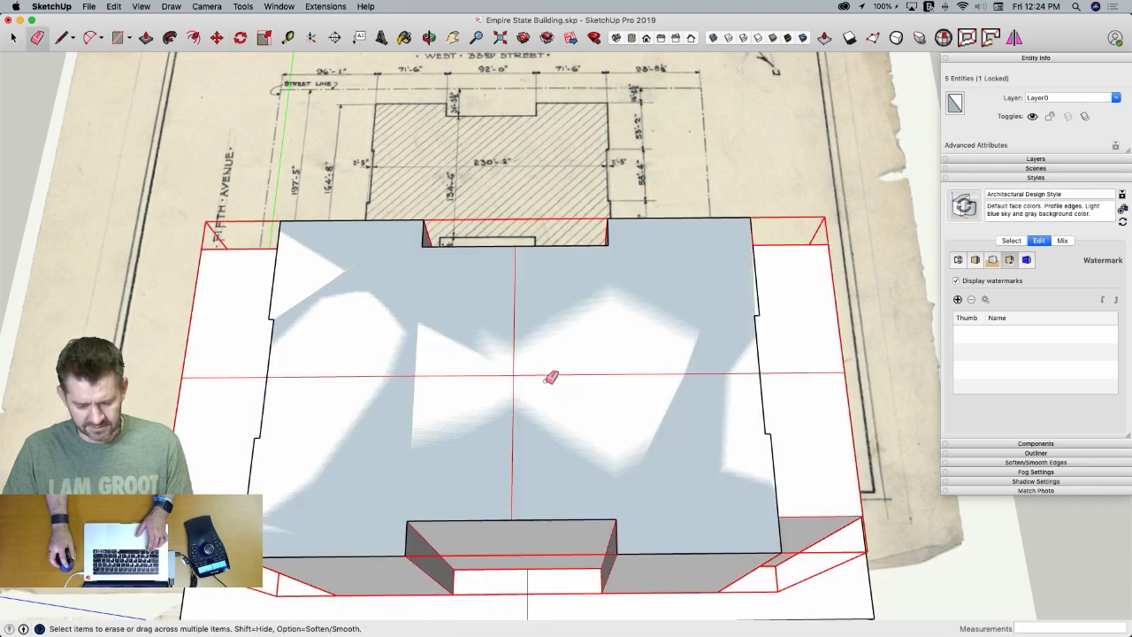
{"action": "key", "text": "space"}
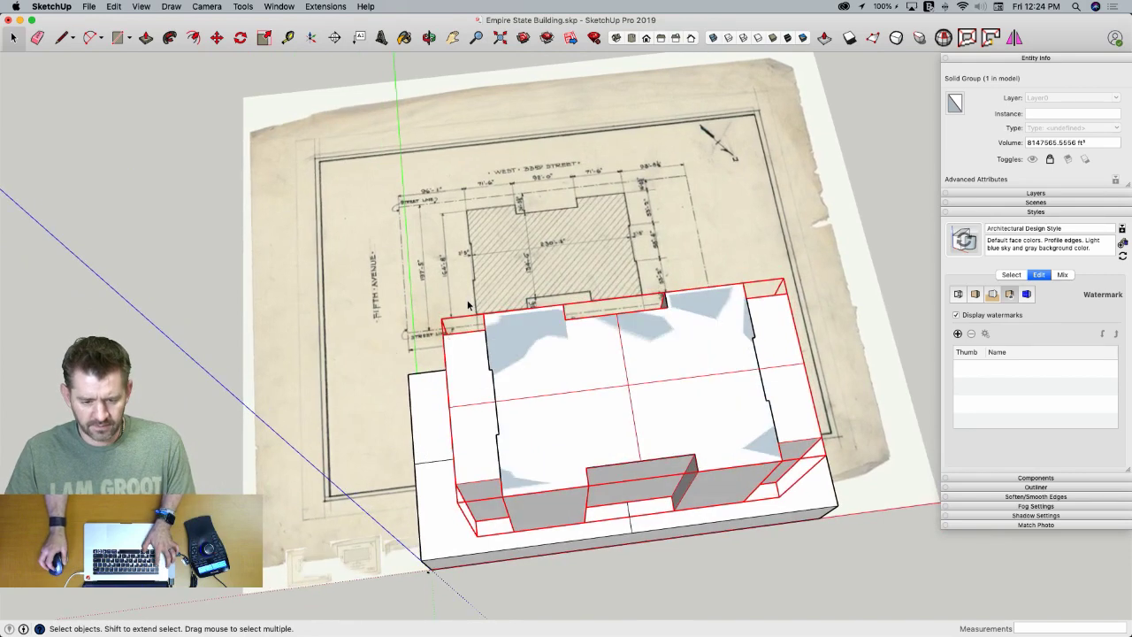
Switch to Preview to look up the 21st-to-24th-floor height in the elevation drawing, and return to SketchUp
{"action": "key", "text": "super+Tab"}
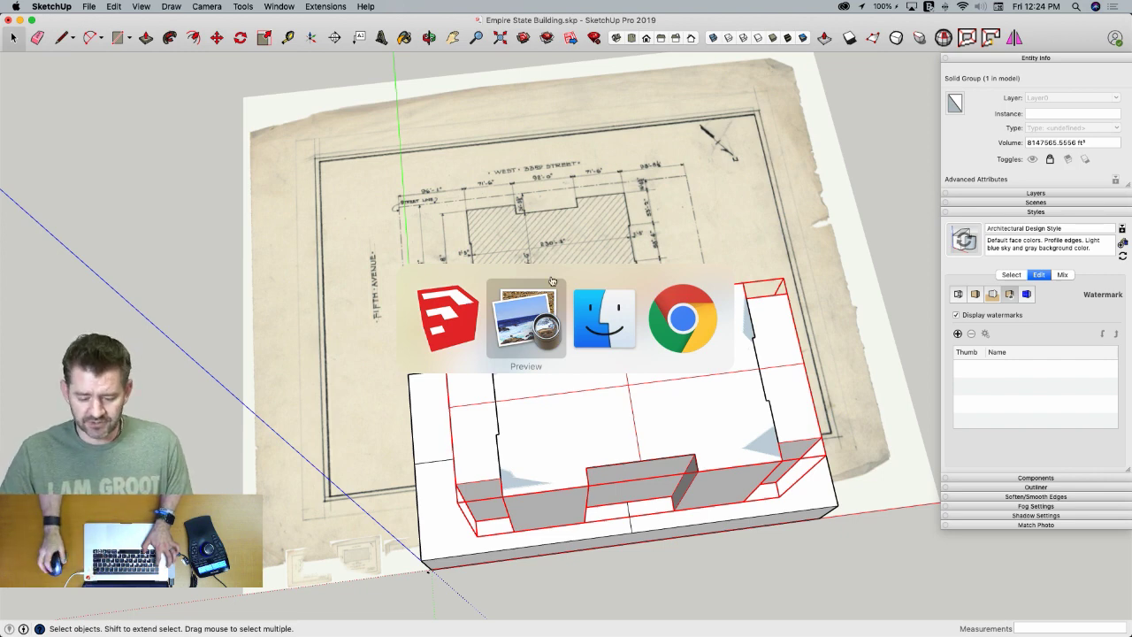
{"action": "key", "text": "super+Tab"}
{"action": "key", "text": "super+Tab"}
{"action": "left_click", "coordinate": [522, 322]}
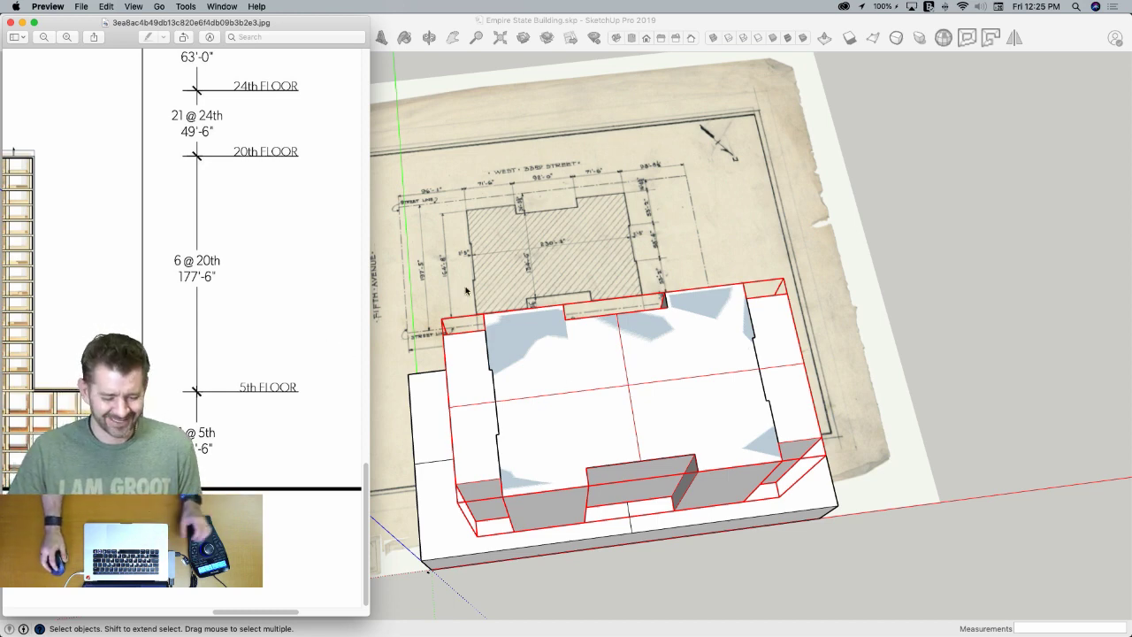
{"action": "left_click", "coordinate": [400, 24]}
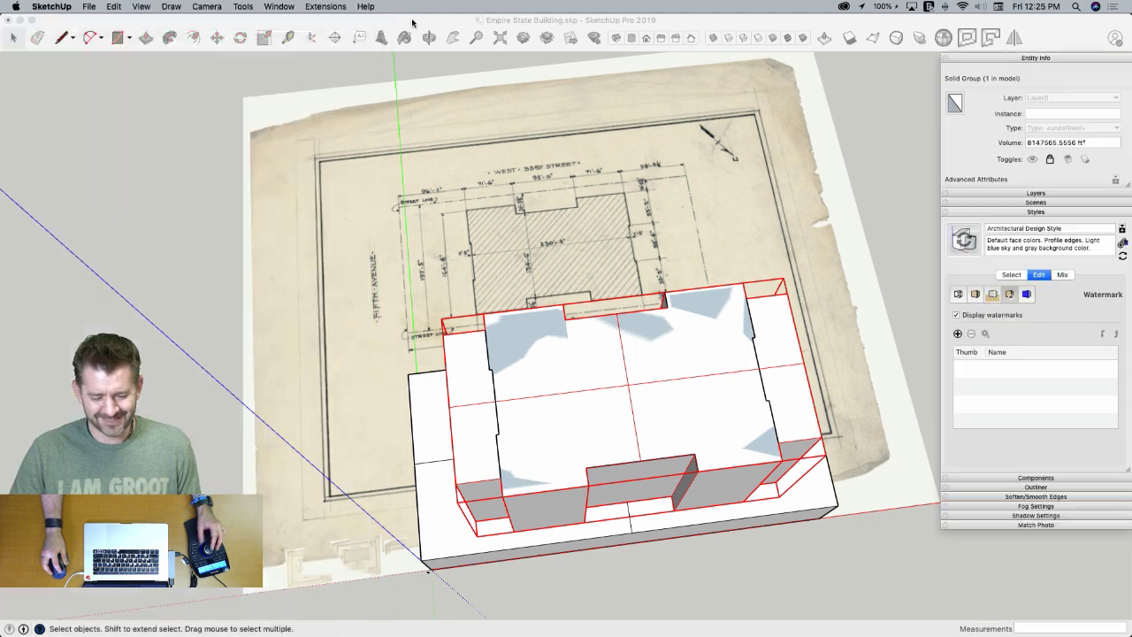
Push/Pull the merged footprint face up 49'6"
{"action": "key", "text": "p"}
{"action": "left_click", "coordinate": [675, 355]}
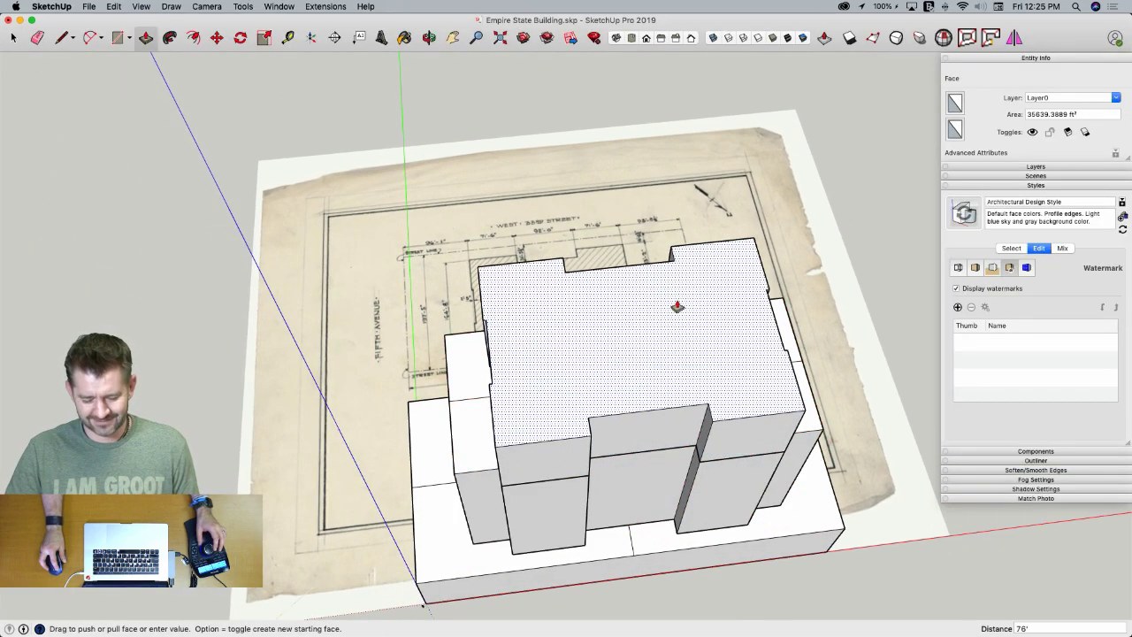
{"action": "left_click", "coordinate": [677, 307]}
{"action": "type", "text": "48"}
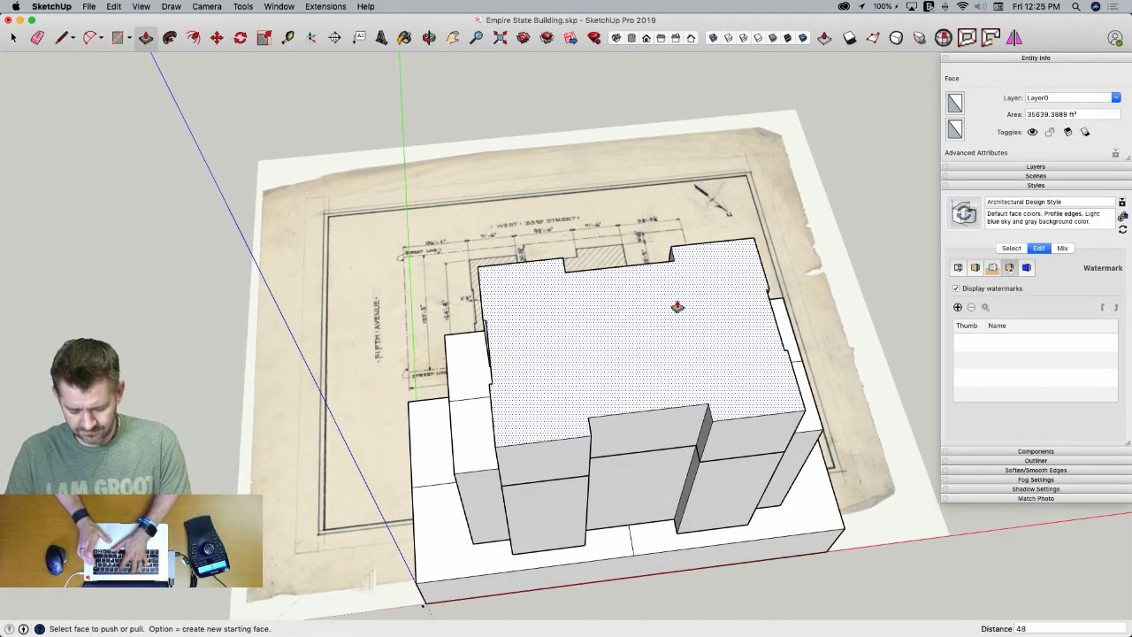
{"action": "key", "text": "BackSpace"}
{"action": "type", "text": "9'6\""}
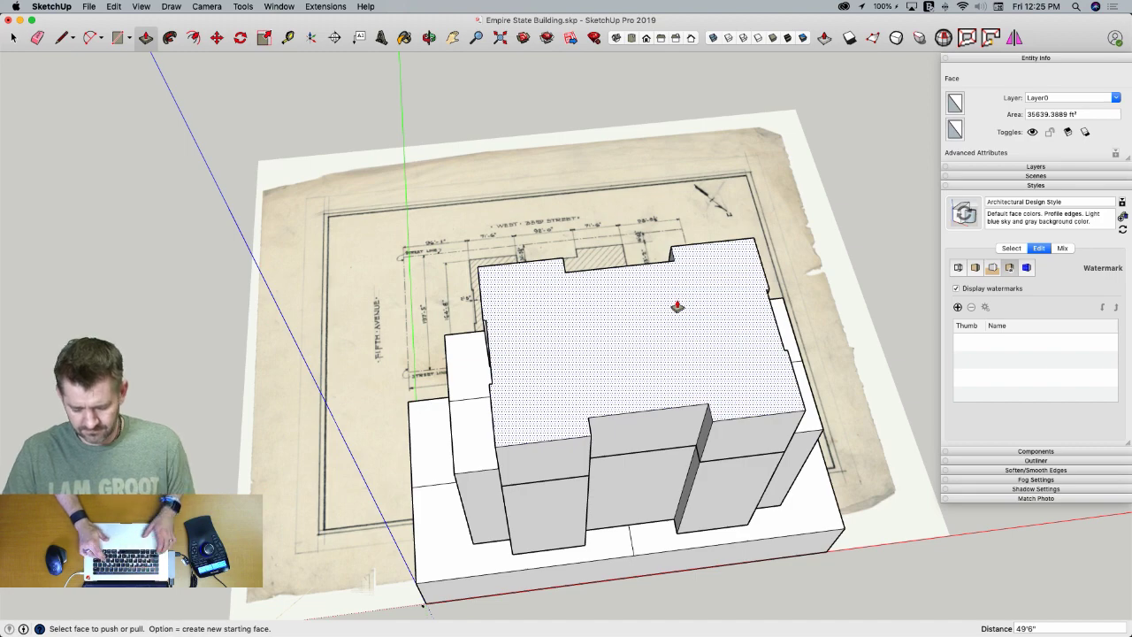
{"action": "key", "text": "Return"}
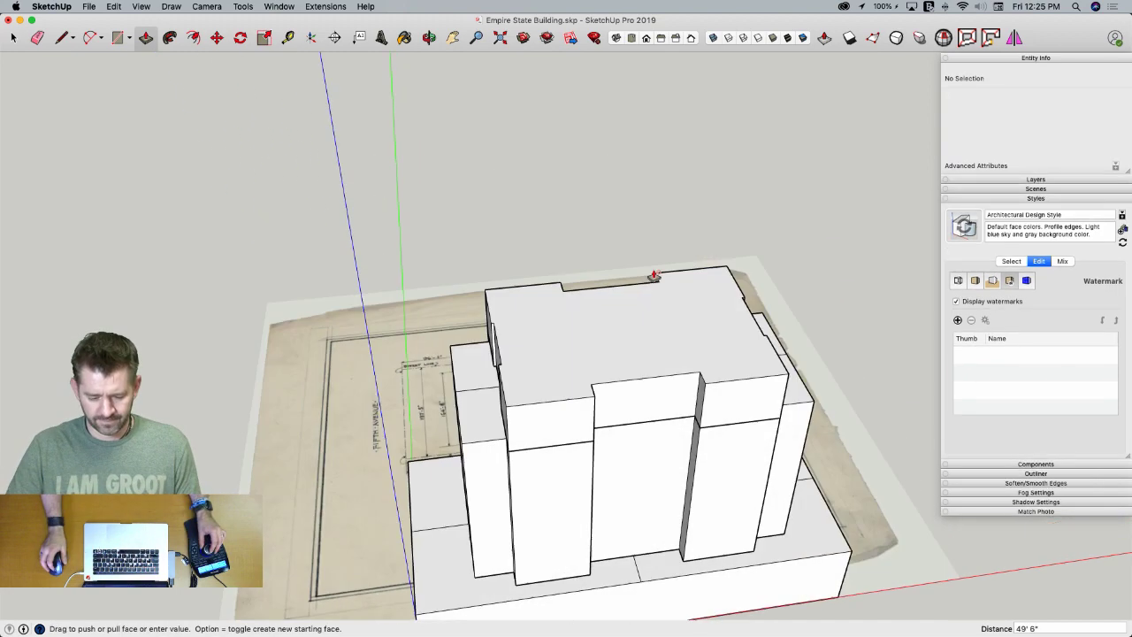
Draw two perpendicular centre lines across the top face of the new block, from edge midpoint to edge midpoint
{"action": "key", "text": "space"}
{"action": "middle_click_drag", "start_coordinate": [728, 374], "coordinate": [529, 342]}
{"action": "key", "text": "l"}
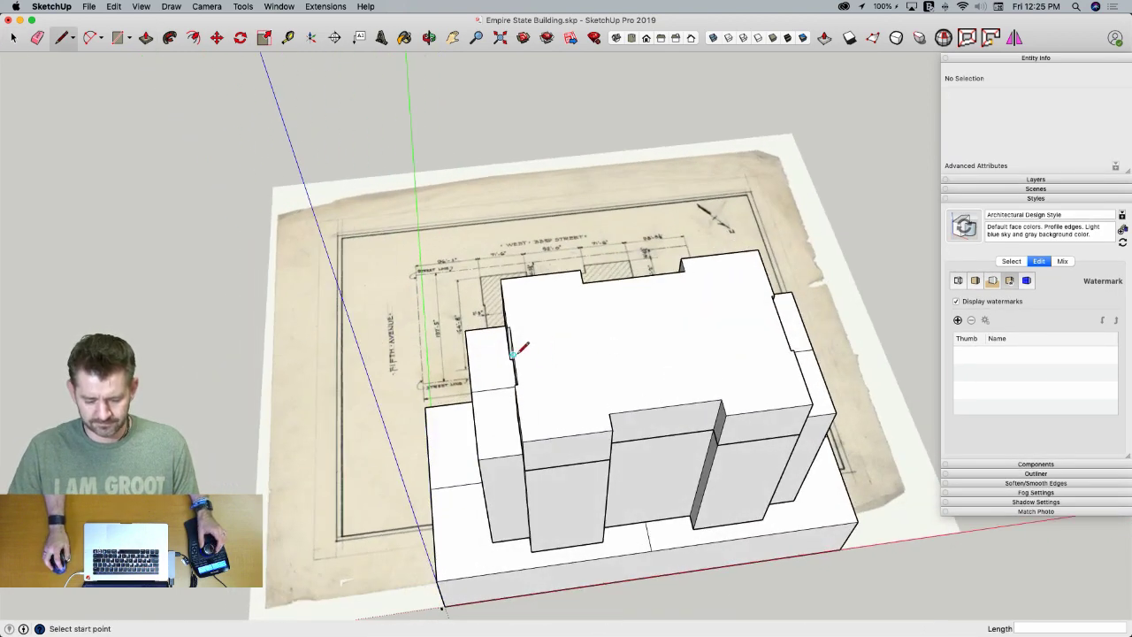
{"action": "left_click", "coordinate": [779, 324]}
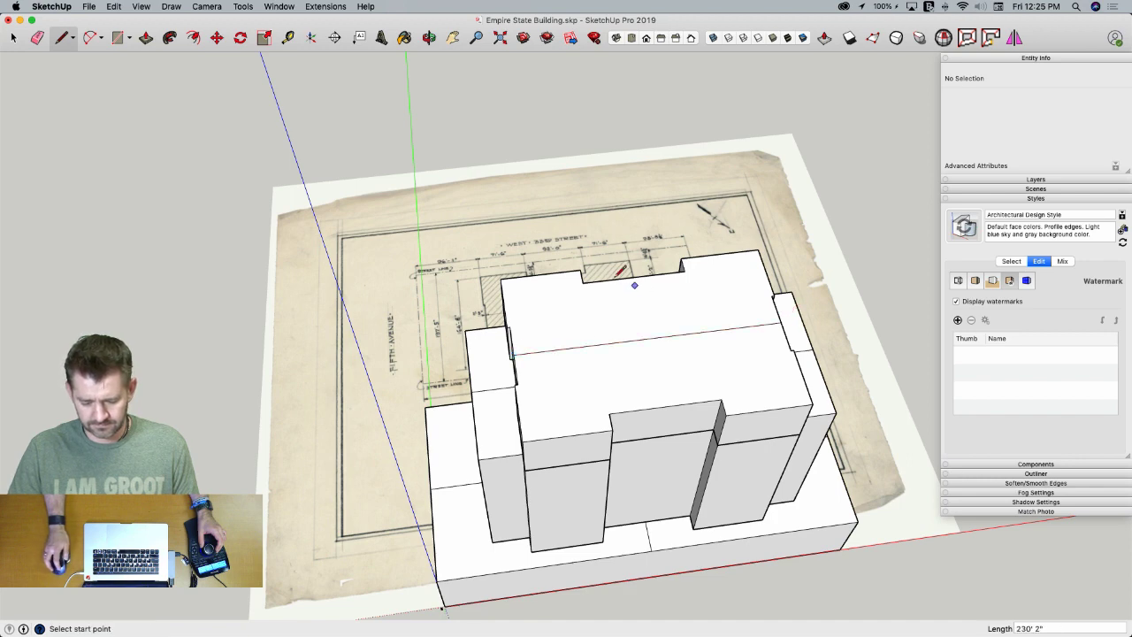
{"action": "left_click", "coordinate": [667, 406]}
Select the whole 21st-to-24th-floor block with its centre lines, make it a group and lock it
{"action": "key", "text": "space"}
{"action": "triple_click", "coordinate": [649, 397]}
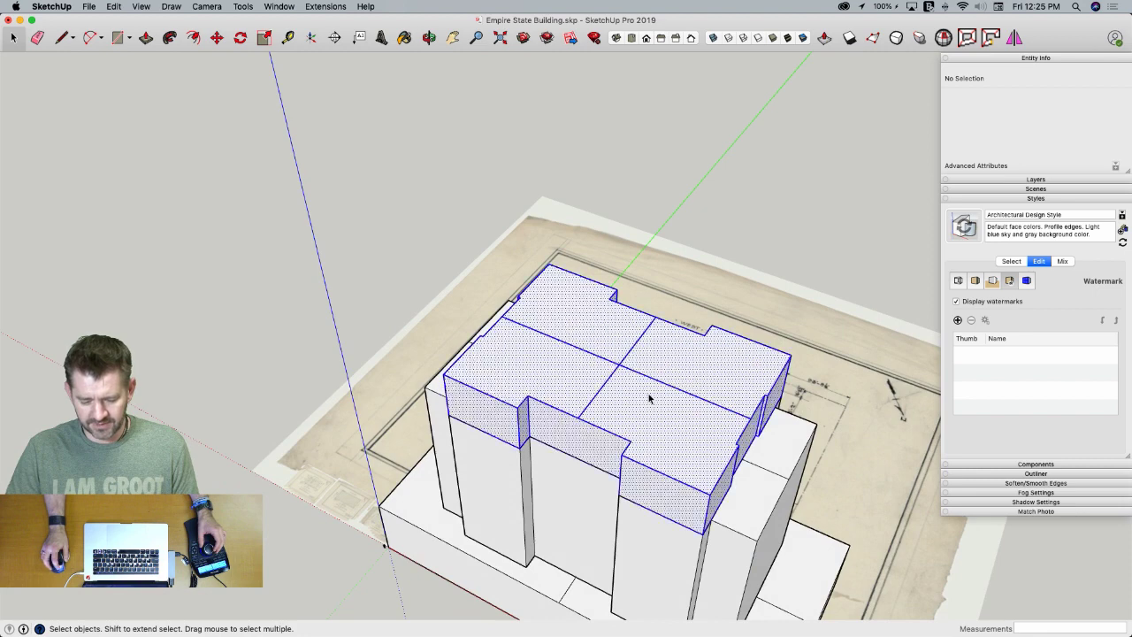
{"action": "right_click", "coordinate": [650, 398]}
{"action": "left_click", "coordinate": [672, 449]}
{"action": "right_click", "coordinate": [637, 407]}
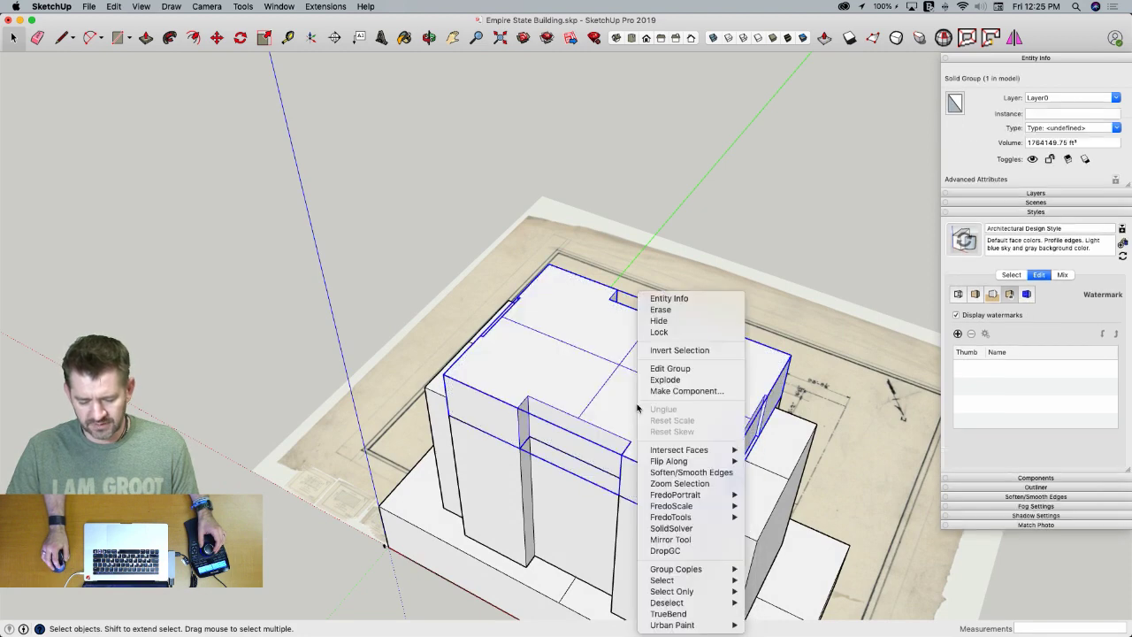
{"action": "left_click", "coordinate": [659, 332]}
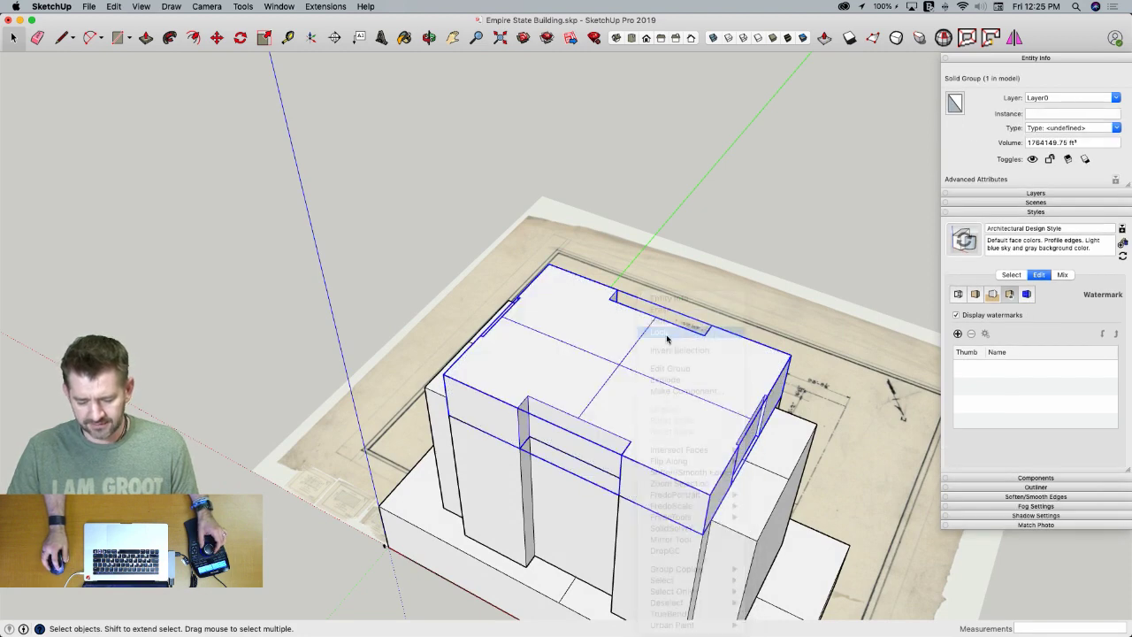
Scale the 21st-to-24th-floor plan image back down to sit beside the other small reference plans, and deselect it
{"action": "middle_click_drag", "start_coordinate": [659, 332], "coordinate": [699, 259]}
{"action": "left_click", "coordinate": [698, 258]}
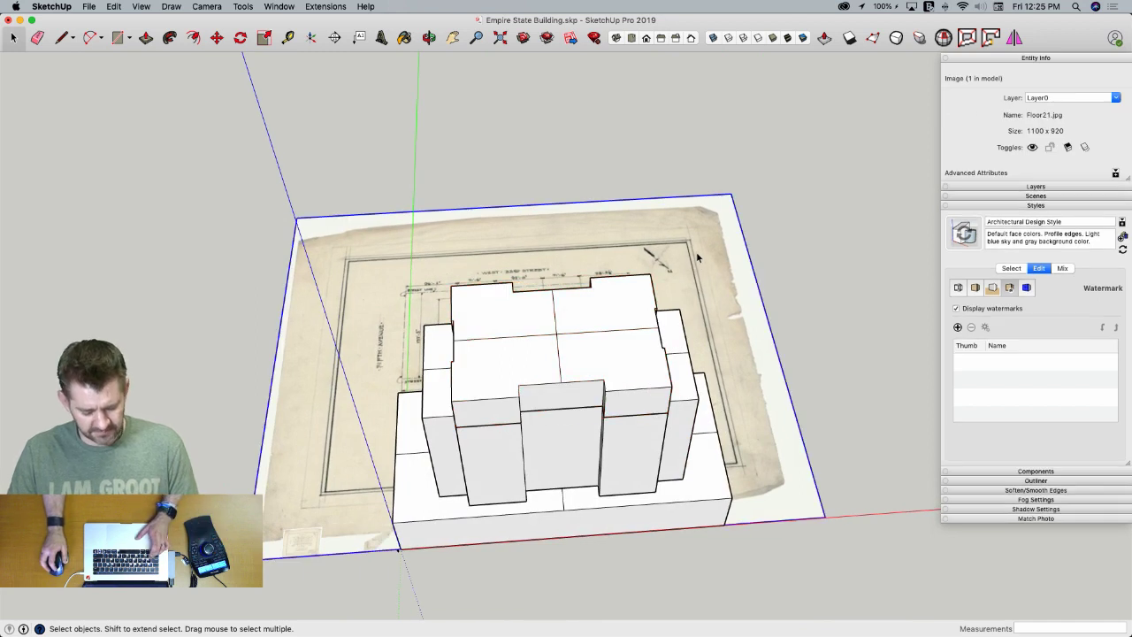
{"action": "key", "text": "s"}
{"action": "left_click_drag", "start_coordinate": [730, 196], "coordinate": [168, 616]}
{"action": "mouse_move", "coordinate": [285, 518]}
{"action": "left_mouse_down"}
{"action": "mouse_move", "coordinate": [302, 494]}
{"action": "mouse_move", "coordinate": [301, 515]}
{"action": "mouse_move", "coordinate": [277, 529]}
{"action": "left_mouse_up"}
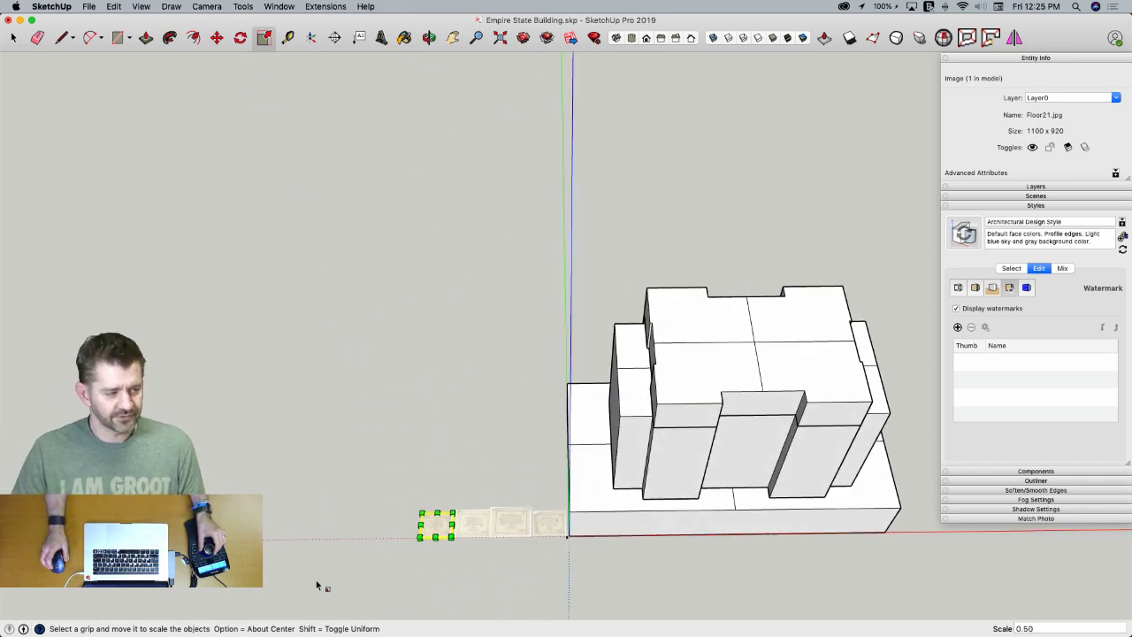
{"action": "scroll", "coordinate": [367, 576], "scroll_direction": "up", "scroll_amount": 15}
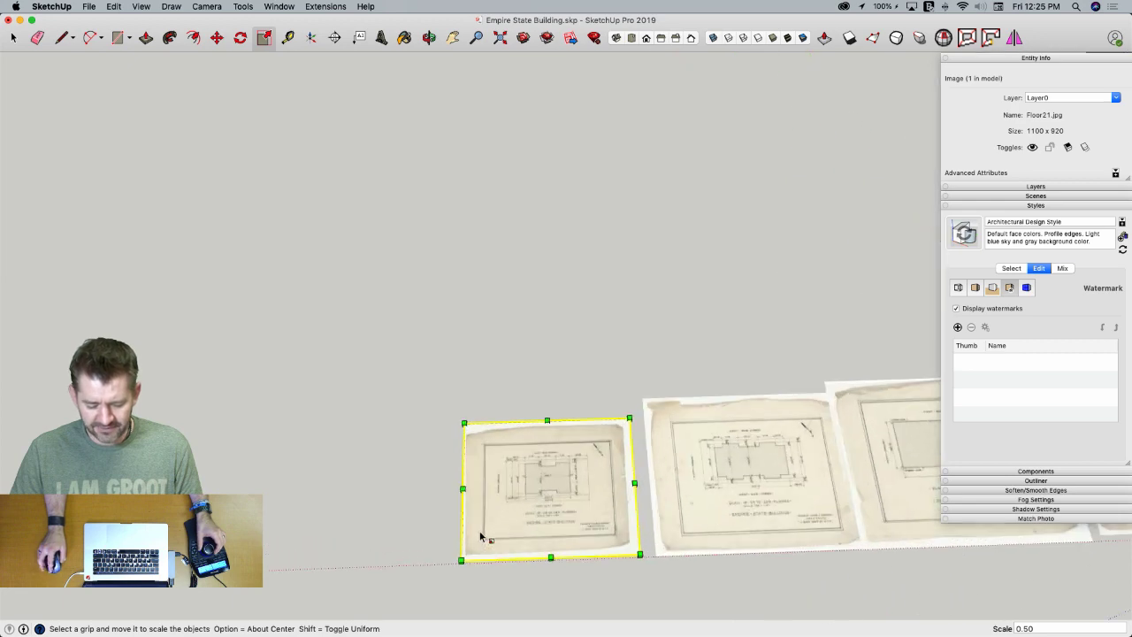
{"action": "scroll", "coordinate": [491, 526], "scroll_direction": "down", "scroll_amount": 10}
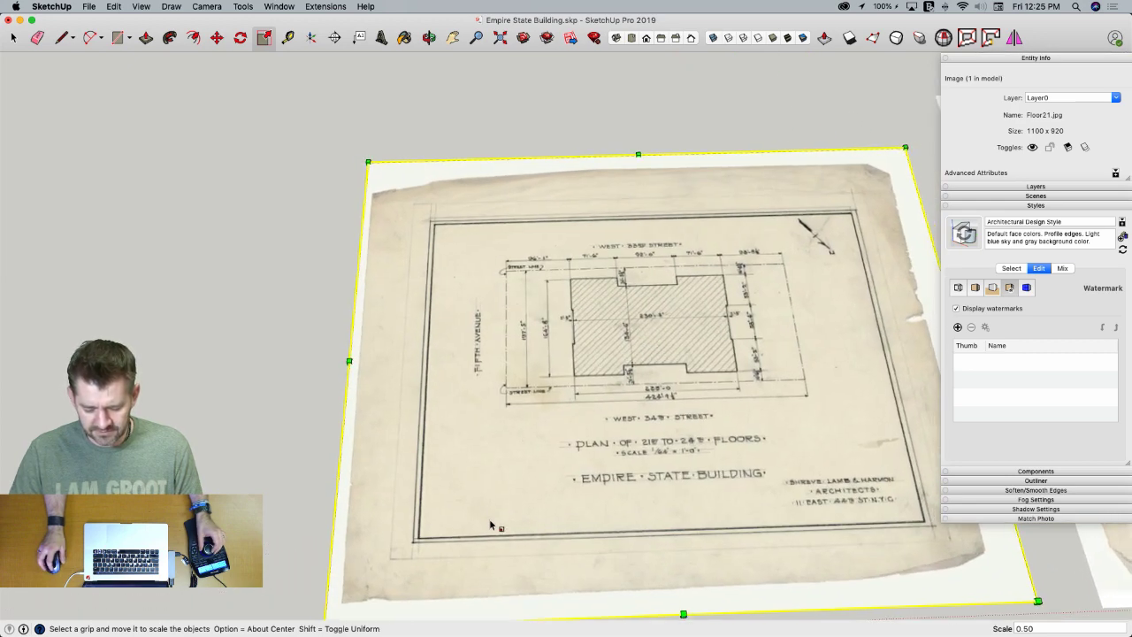
{"action": "key", "text": "space"}
{"action": "left_click", "coordinate": [381, 280]}
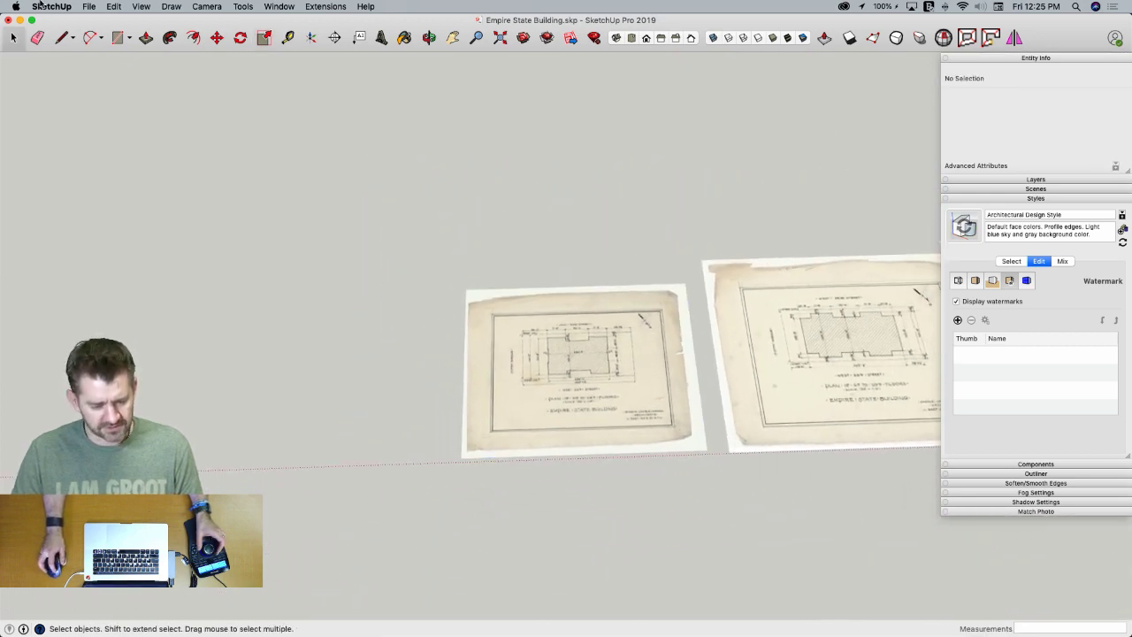
Import Floor25.jpg from the Desktop's Empire State Building folder as an image and place it beside the 21st-to-24th-floor plan
{"action": "left_click", "coordinate": [88, 7]}
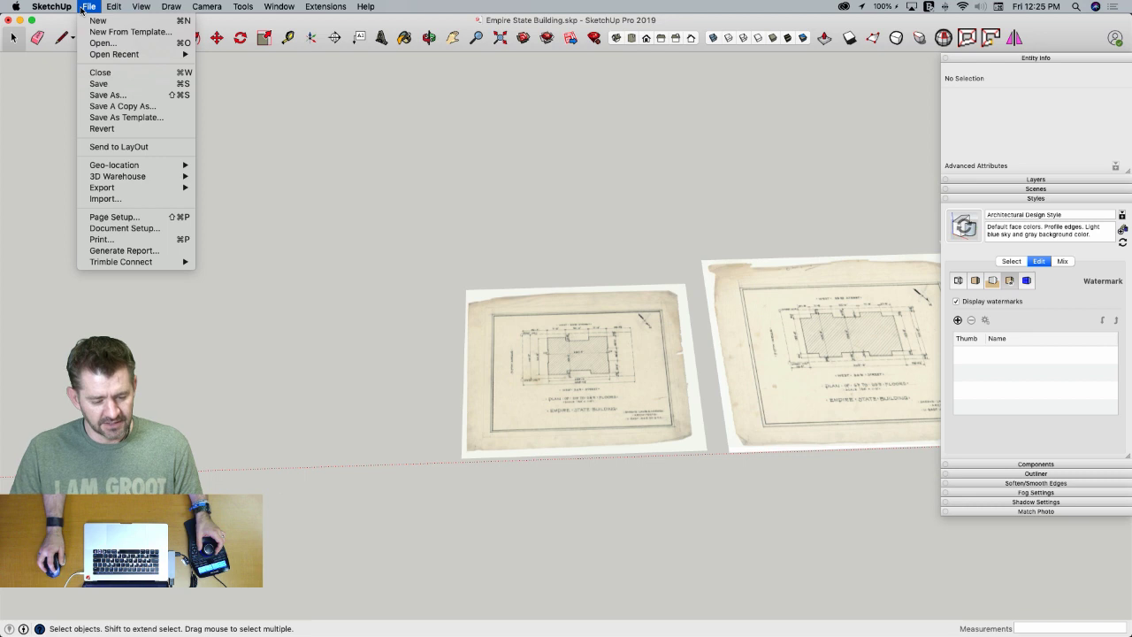
{"action": "left_click", "coordinate": [138, 200]}
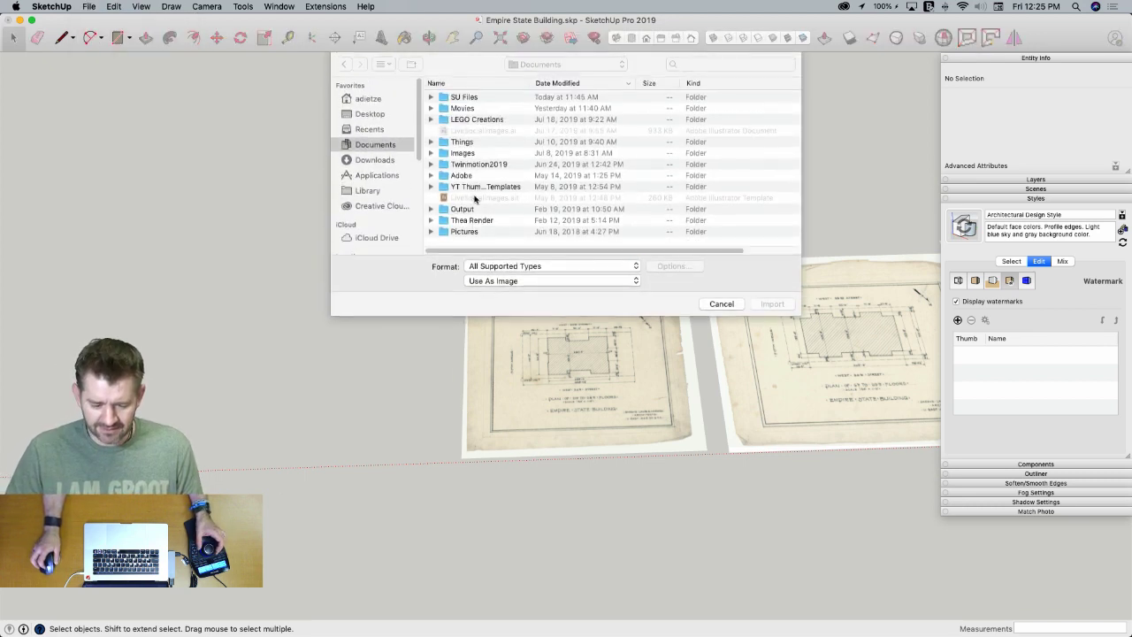
{"action": "left_click", "coordinate": [382, 122]}
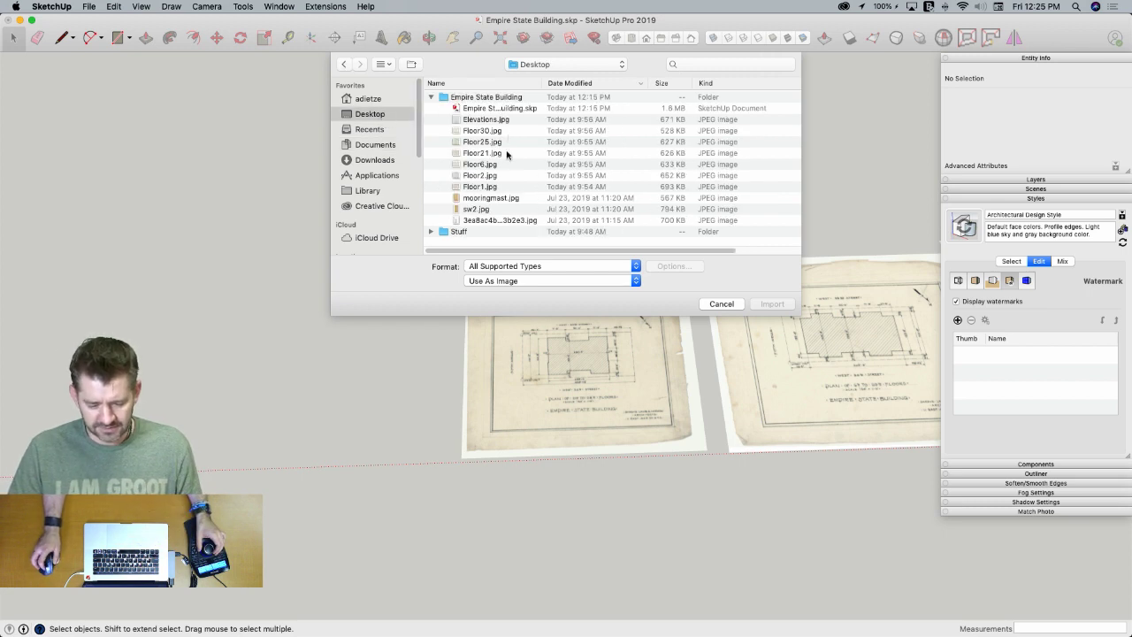
{"action": "left_click", "coordinate": [500, 143]}
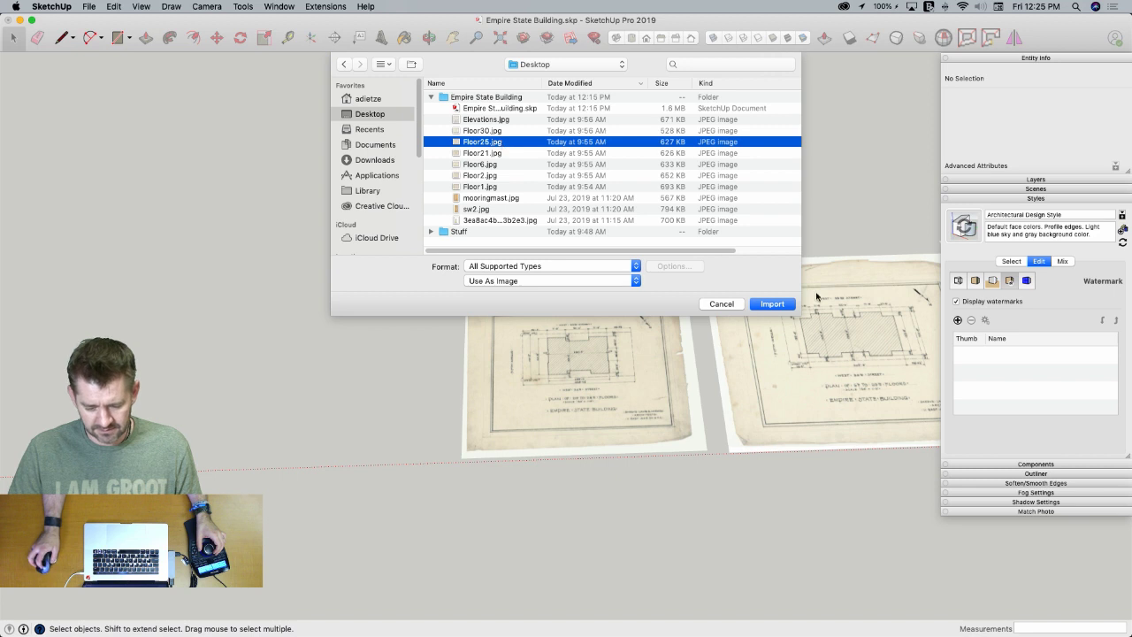
{"action": "left_click", "coordinate": [772, 304]}
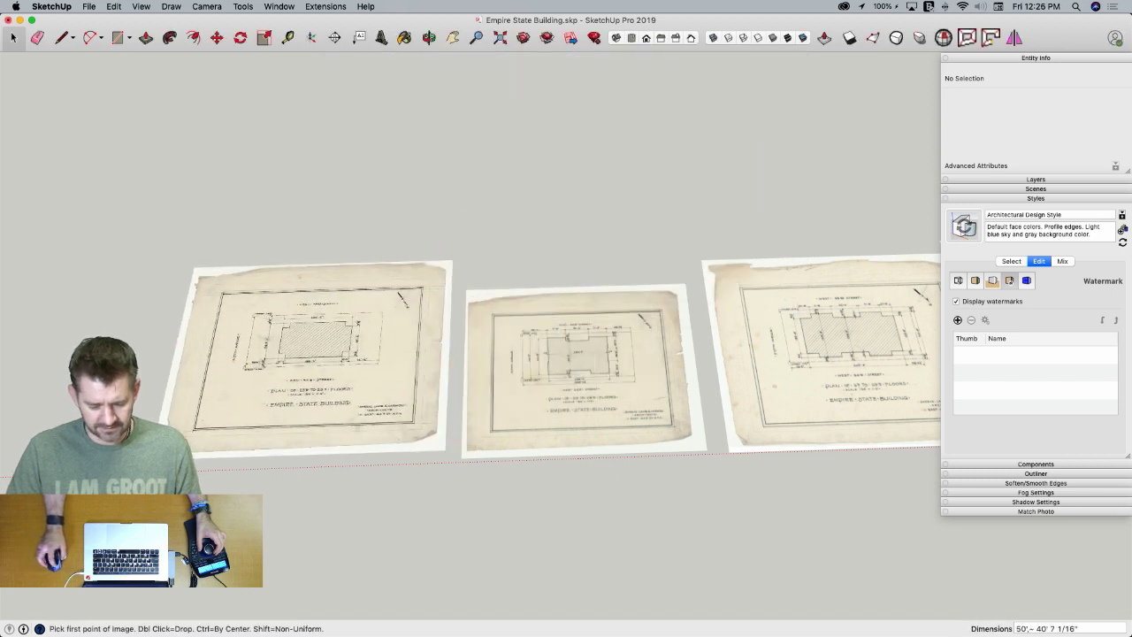
{"action": "left_click", "coordinate": [167, 457]}
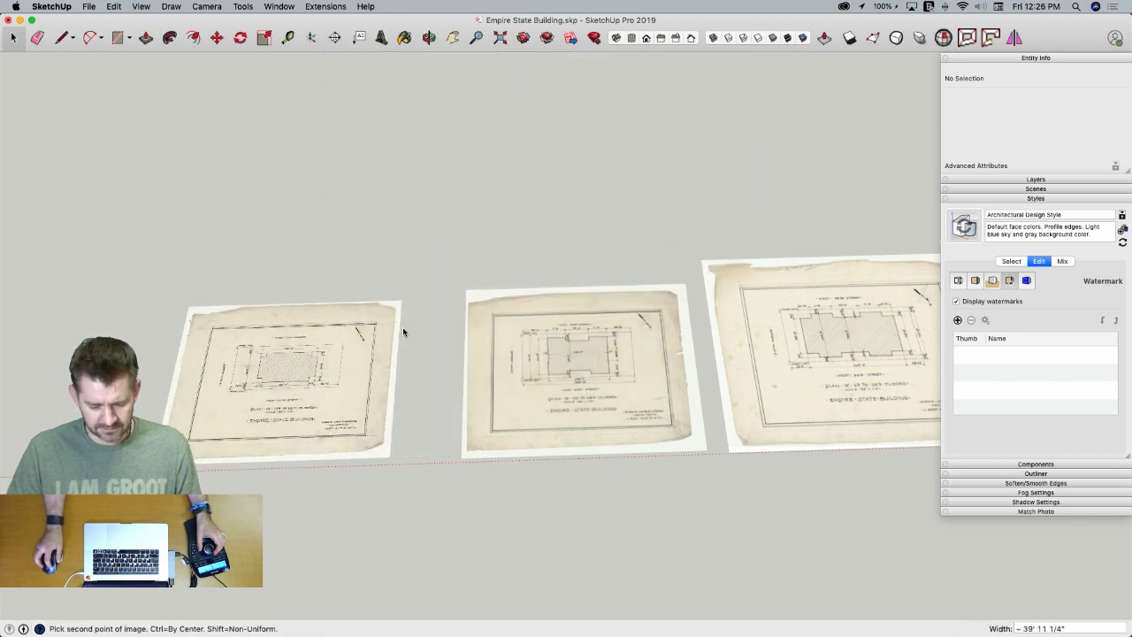
{"action": "left_click", "coordinate": [449, 271]}
Scale the imported 25th-to-29th-floor plan image up uniformly by a factor of 19
{"action": "scroll", "coordinate": [625, 396], "scroll_direction": "up", "scroll_amount": 3}
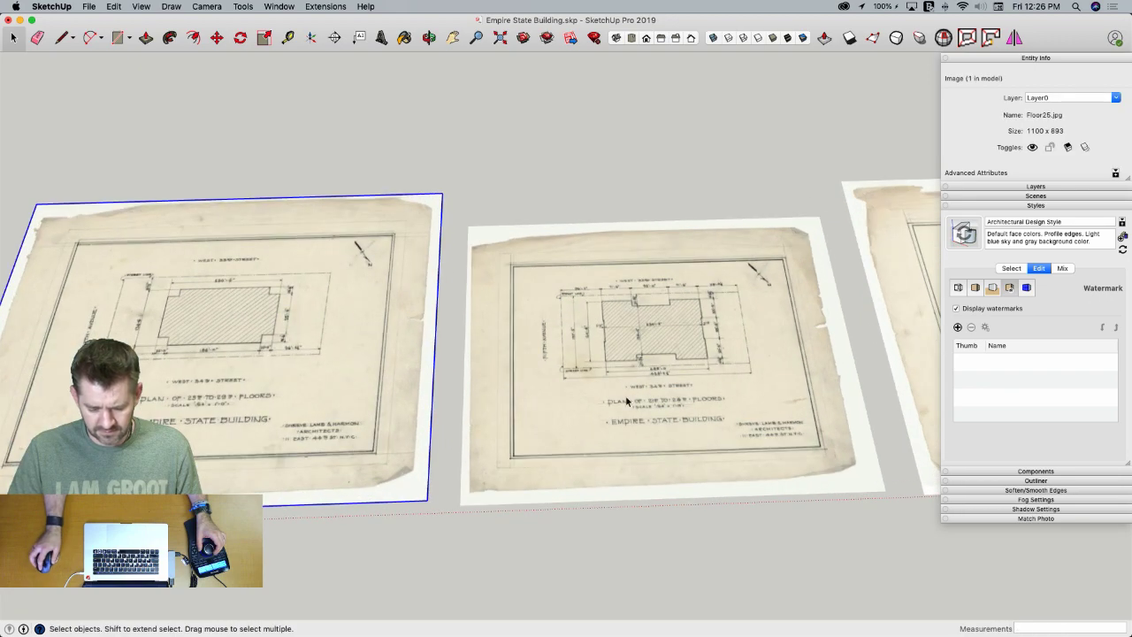
{"action": "scroll", "coordinate": [646, 426], "scroll_direction": "up", "scroll_amount": 2}
{"action": "scroll", "coordinate": [646, 425], "scroll_direction": "down", "scroll_amount": 3}
{"action": "scroll", "coordinate": [321, 391], "scroll_direction": "up", "scroll_amount": 4}
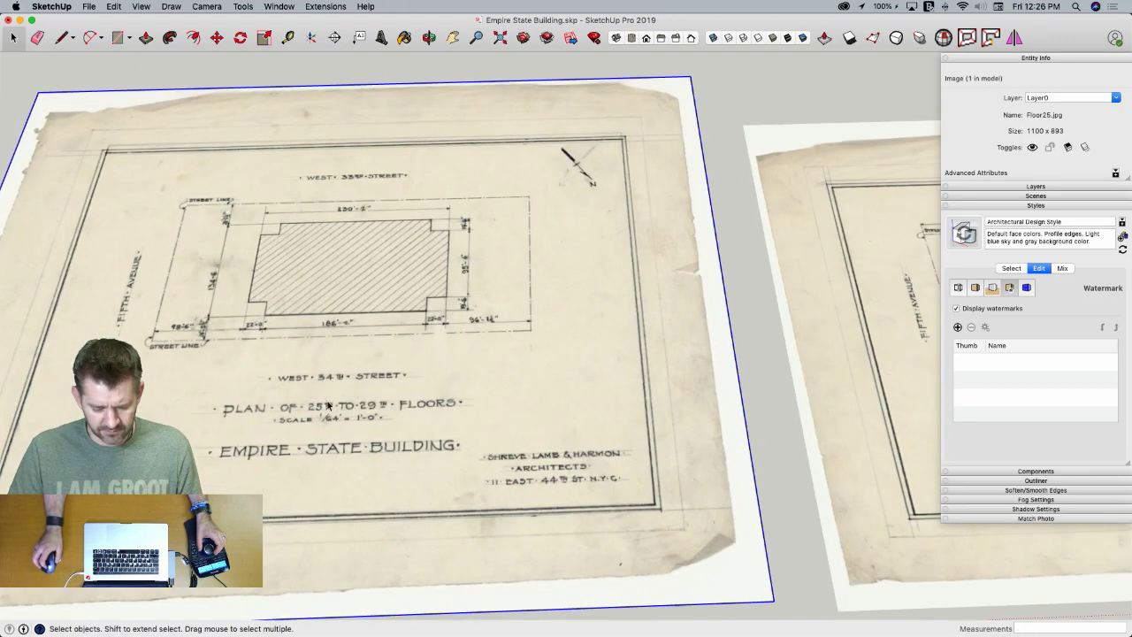
{"action": "scroll", "coordinate": [350, 420], "scroll_direction": "down", "scroll_amount": 3}
{"action": "scroll", "coordinate": [353, 411], "scroll_direction": "up", "scroll_amount": 5}
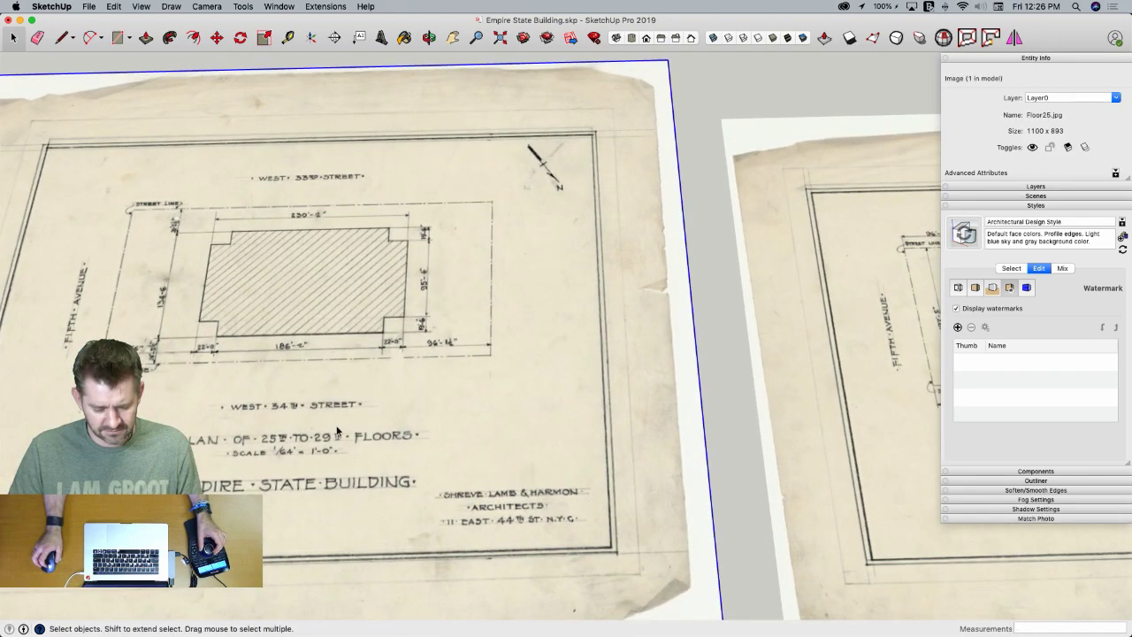
{"action": "scroll", "coordinate": [324, 454], "scroll_direction": "down", "scroll_amount": 5}
{"action": "key", "text": "s"}
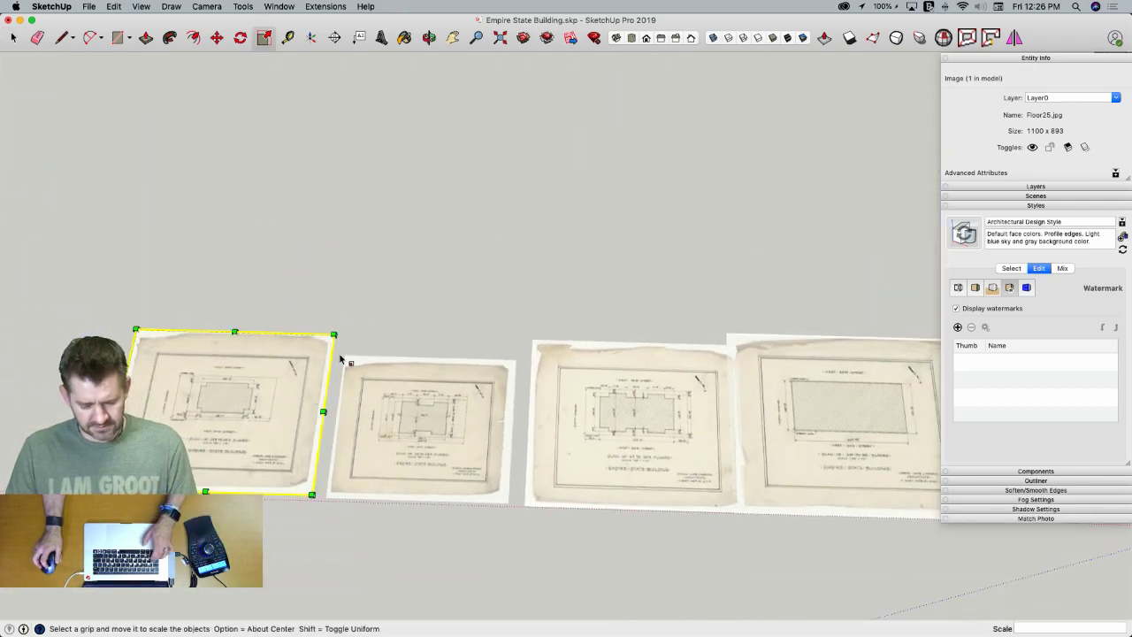
{"action": "left_click_drag", "start_coordinate": [333, 336], "coordinate": [656, 74]}
{"action": "scroll", "coordinate": [383, 387], "scroll_direction": "up", "scroll_amount": 5}
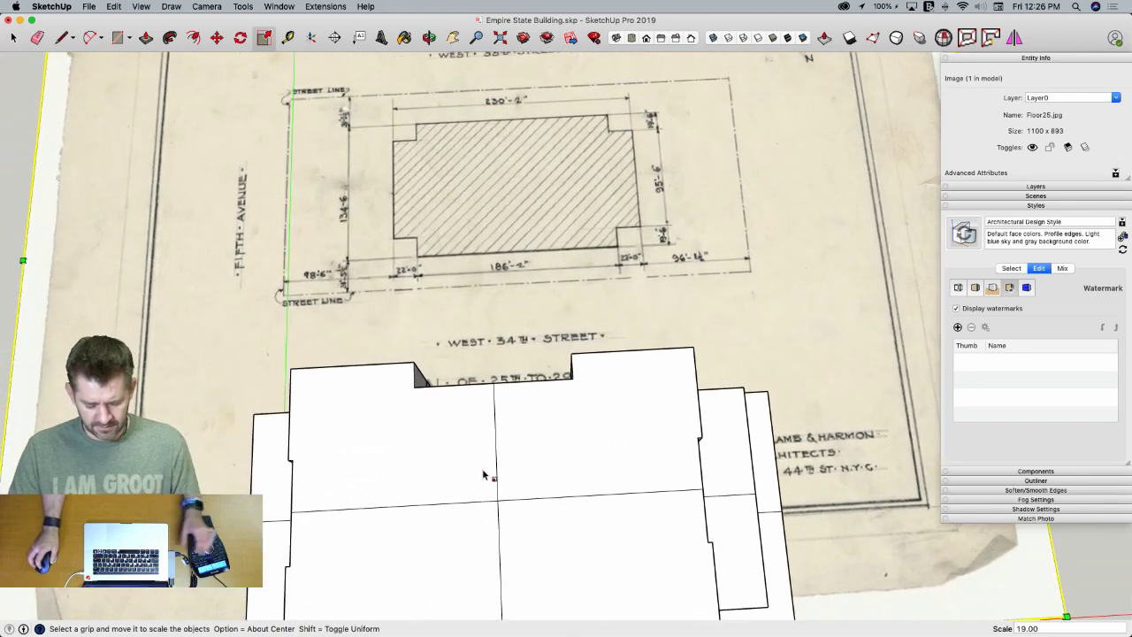
Draw a 230'2" by 134'6" rectangle centred on the crossing of the centre lines on the tower's top face
{"action": "key", "text": "r"}
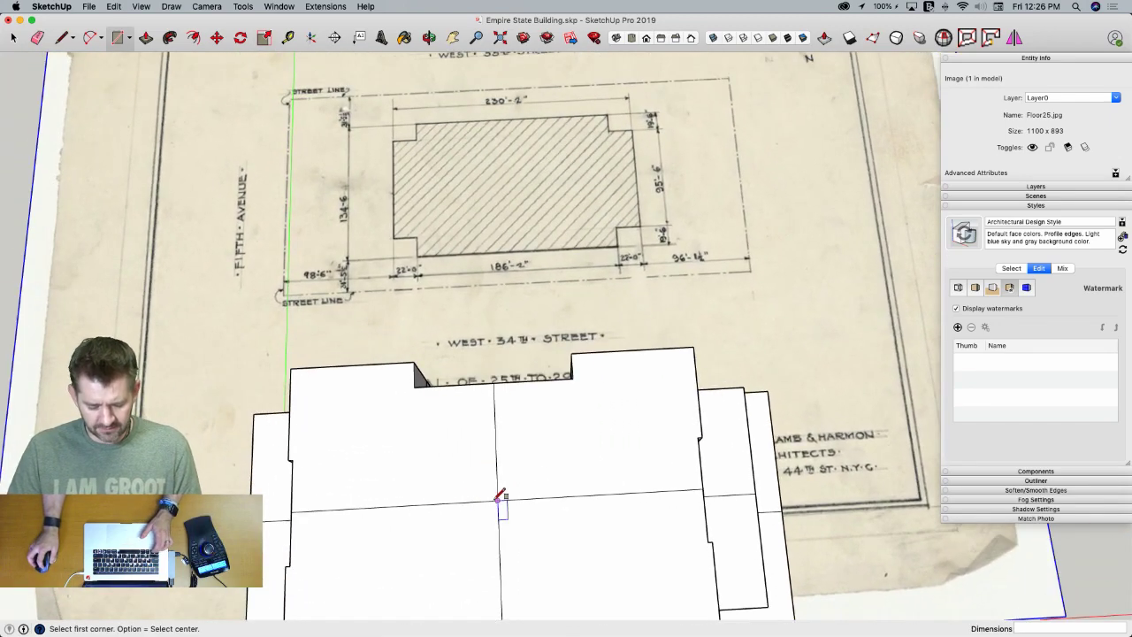
{"action": "left_click", "coordinate": [498, 500]}
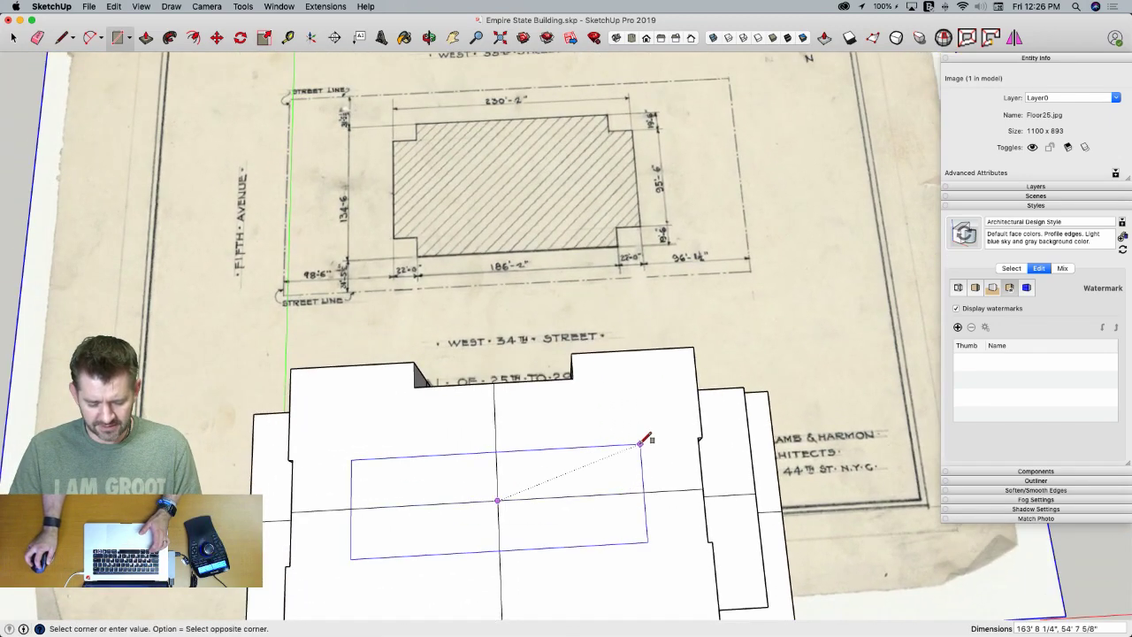
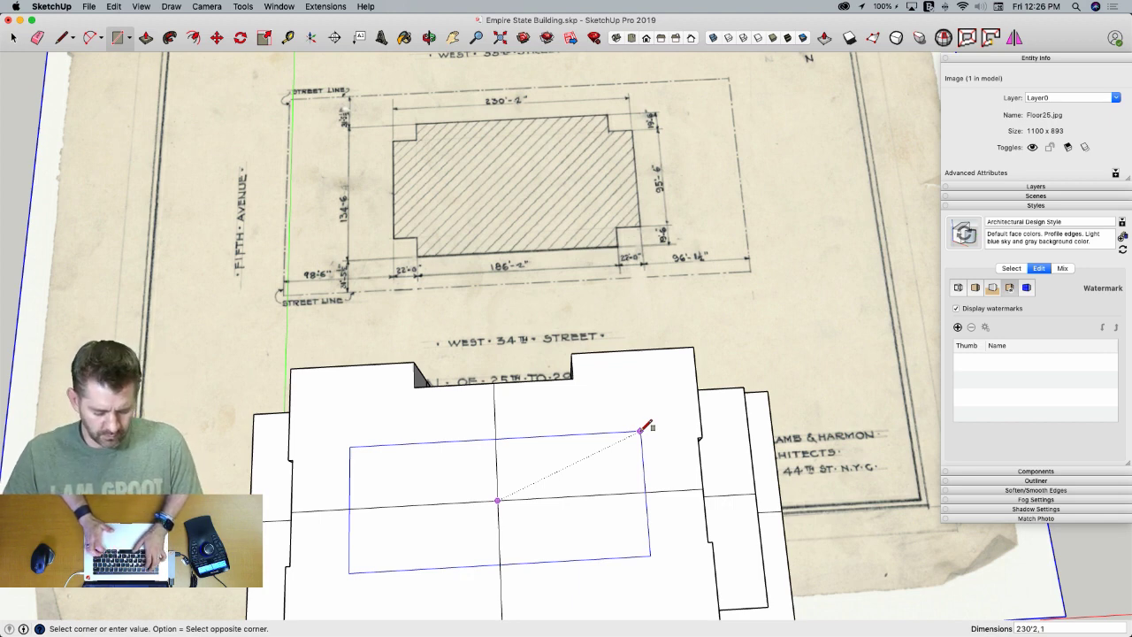
{"action": "type", "text": "'6"}
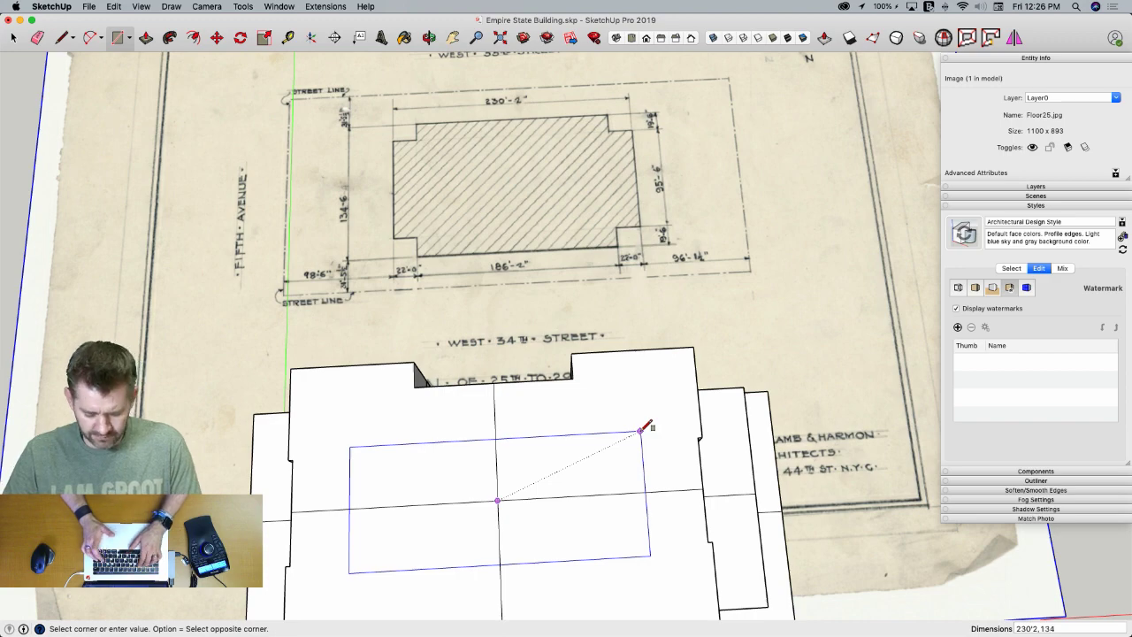
{"action": "key", "text": "Return"}
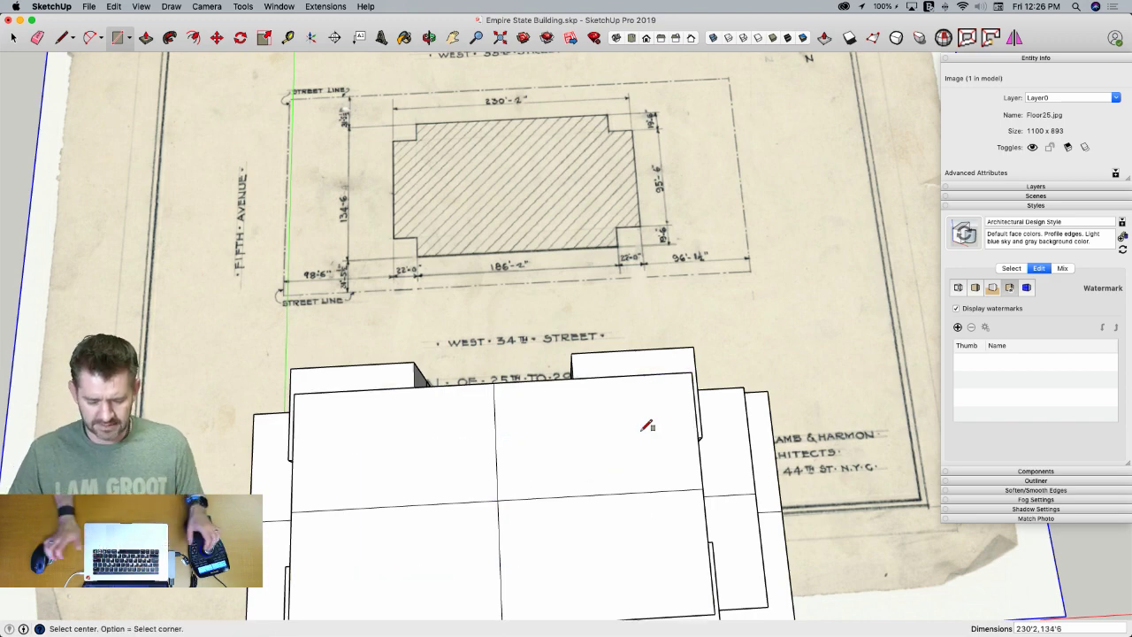
Draw lines from the rectangle's far edge midpoint to its centre and out to the side edge midpoint, outlining one quadrant
{"action": "mouse_move", "coordinate": [647, 424]}
{"action": "middle_mouse_down"}
{"action": "mouse_move", "coordinate": [619, 404]}
{"action": "mouse_move", "coordinate": [589, 303]}
{"action": "mouse_move", "coordinate": [401, 301]}
{"action": "middle_mouse_up"}
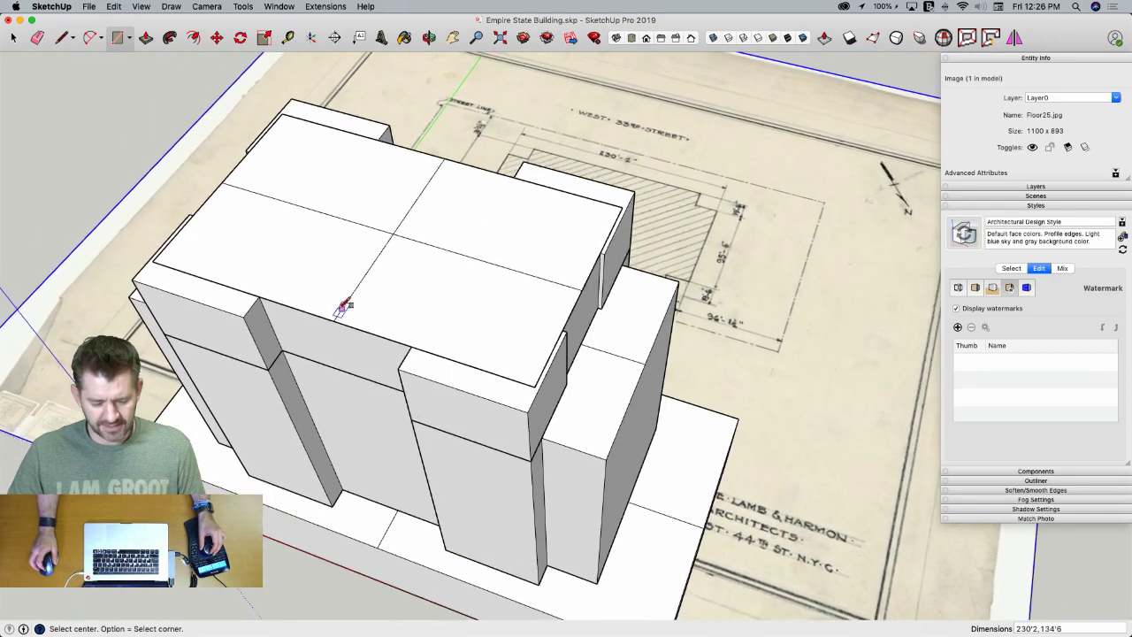
{"action": "mouse_move", "coordinate": [357, 348]}
{"action": "middle_mouse_down"}
{"action": "mouse_move", "coordinate": [642, 383]}
{"action": "mouse_move", "coordinate": [522, 331]}
{"action": "middle_mouse_up"}
{"action": "key", "text": "l"}
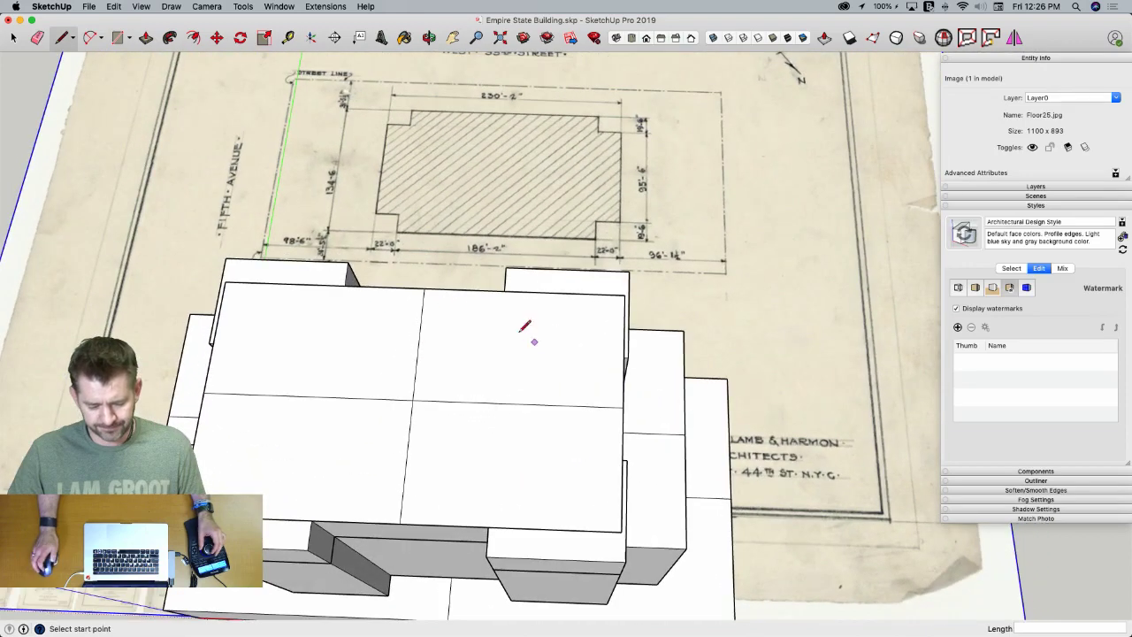
{"action": "left_click", "coordinate": [424, 288]}
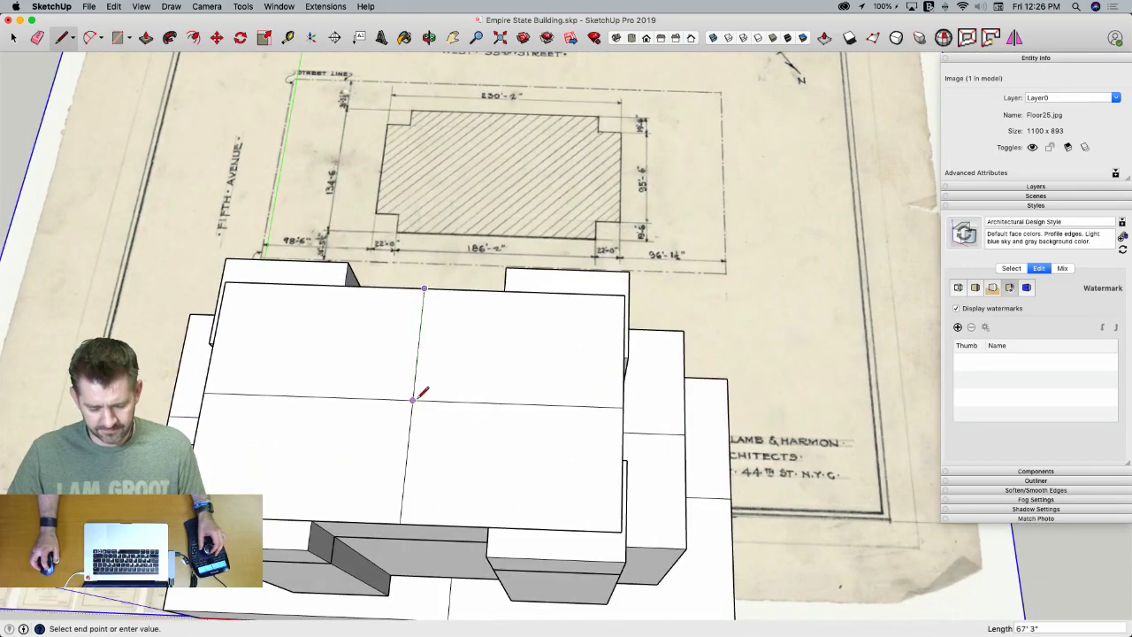
Erase the rectangle's edges outside the outlined quadrant, leaving only that quarter of the footprint
{"action": "key", "text": "e"}
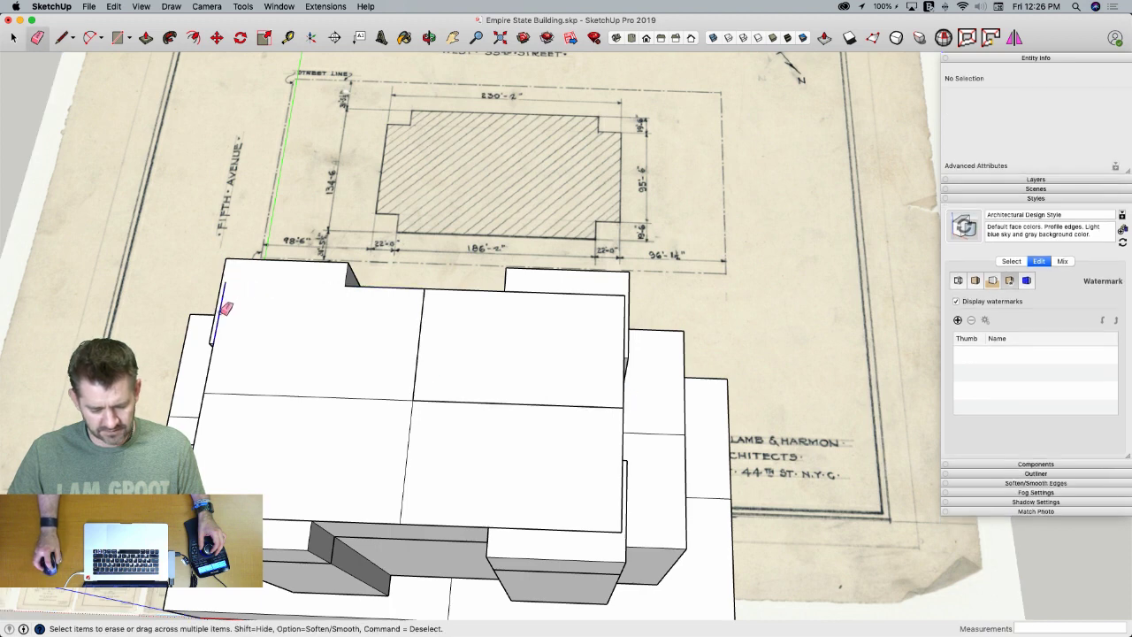
{"action": "left_click", "coordinate": [222, 303]}
{"action": "left_click", "coordinate": [482, 527]}
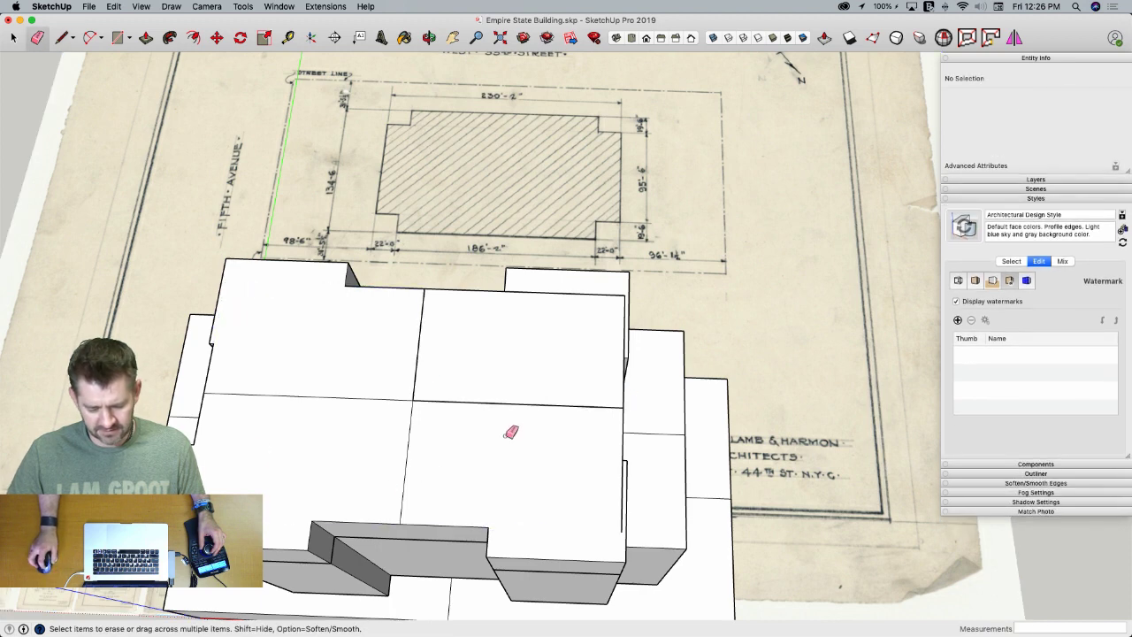
{"action": "left_click", "coordinate": [623, 524]}
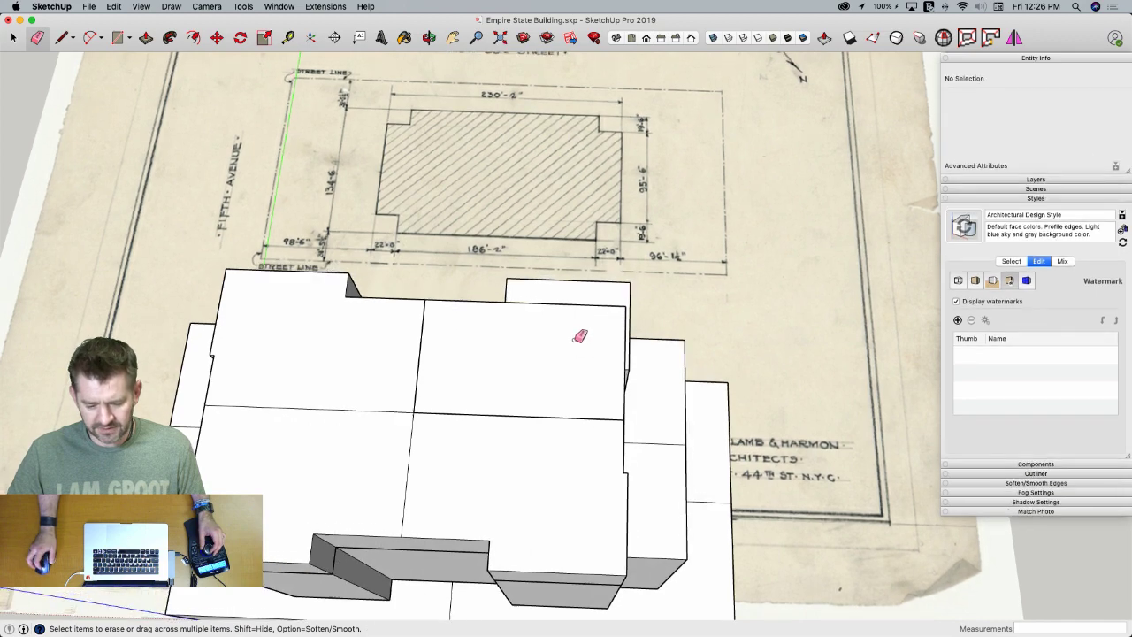
Draw a corner notch outline on the quadrant's outer corner, 22' along the long edge and 19'6" deep
{"action": "key", "text": "l"}
{"action": "middle_click_drag", "start_coordinate": [573, 350], "coordinate": [606, 398]}
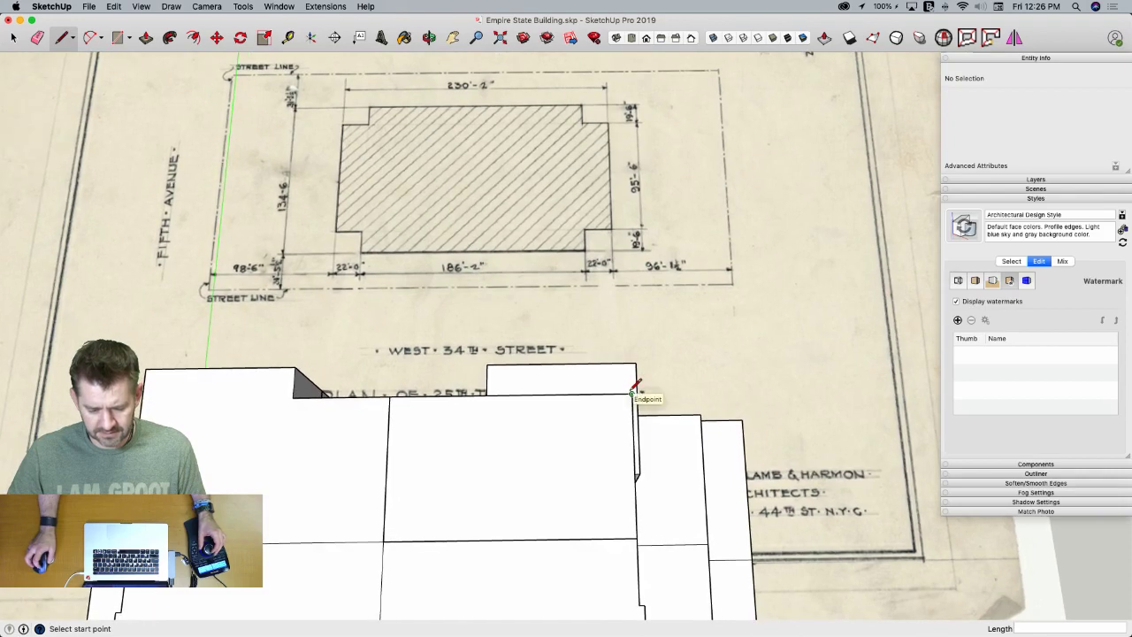
{"action": "middle_click_drag", "start_coordinate": [633, 386], "coordinate": [626, 358]}
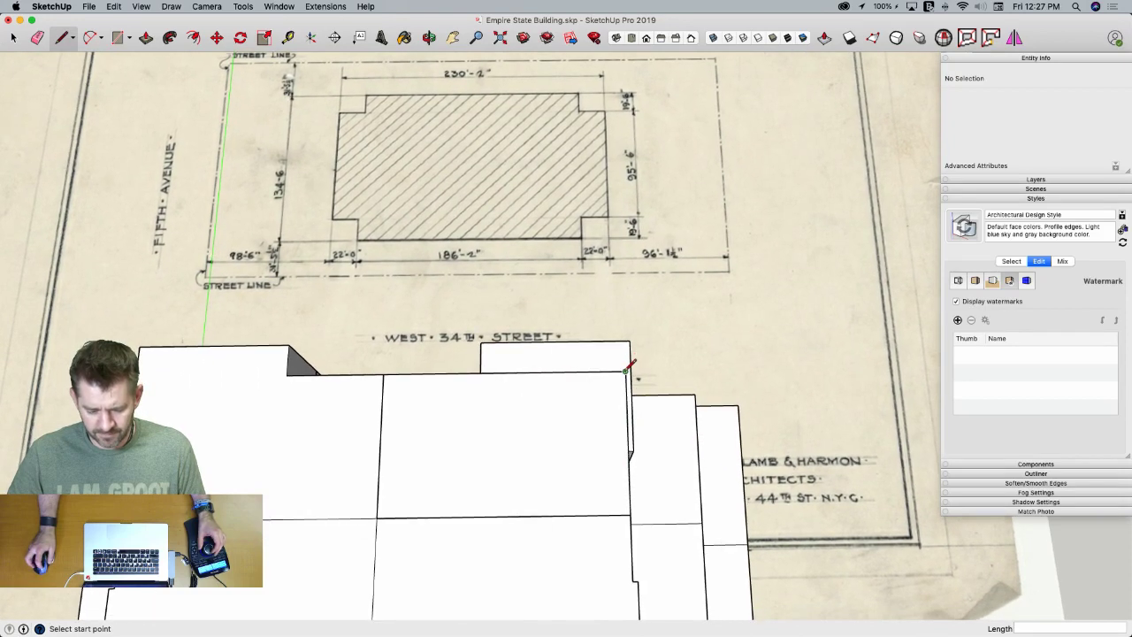
{"action": "left_click", "coordinate": [625, 371]}
{"action": "scroll", "coordinate": [608, 293], "scroll_direction": "up", "scroll_amount": 3}
{"action": "scroll", "coordinate": [621, 350], "scroll_direction": "down", "scroll_amount": 3}
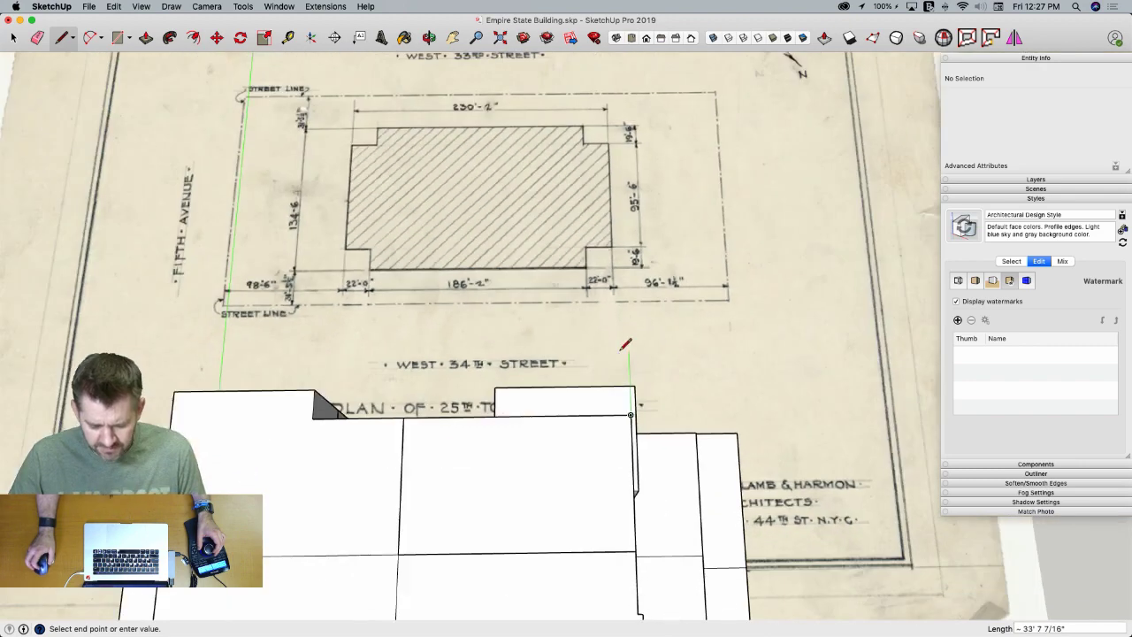
{"action": "type", "text": "22"}
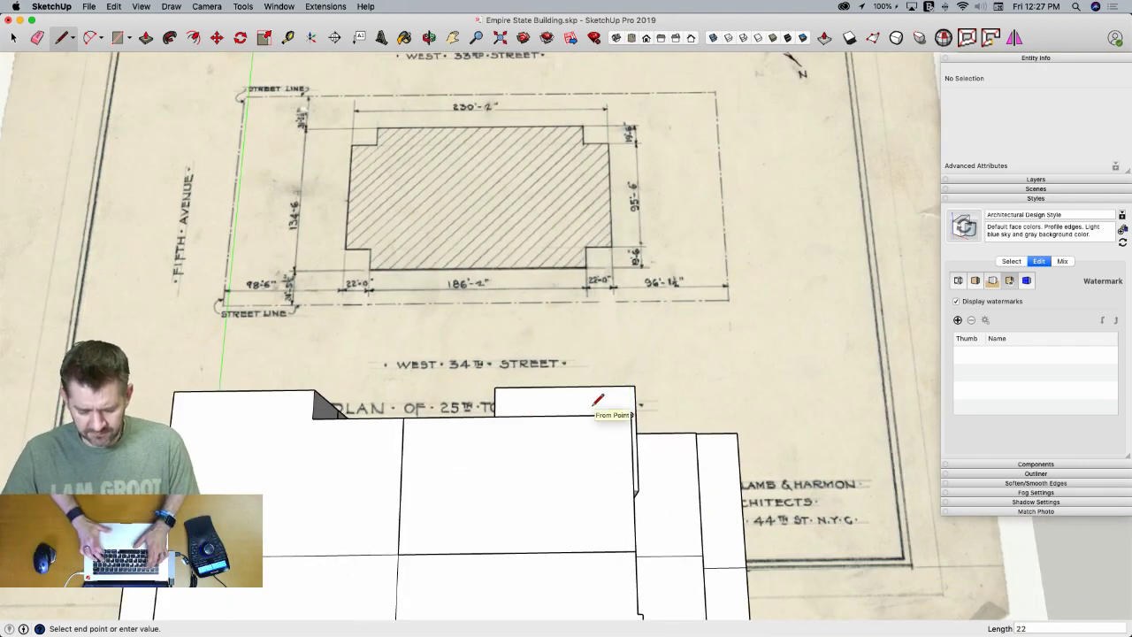
{"action": "key", "text": "Return"}
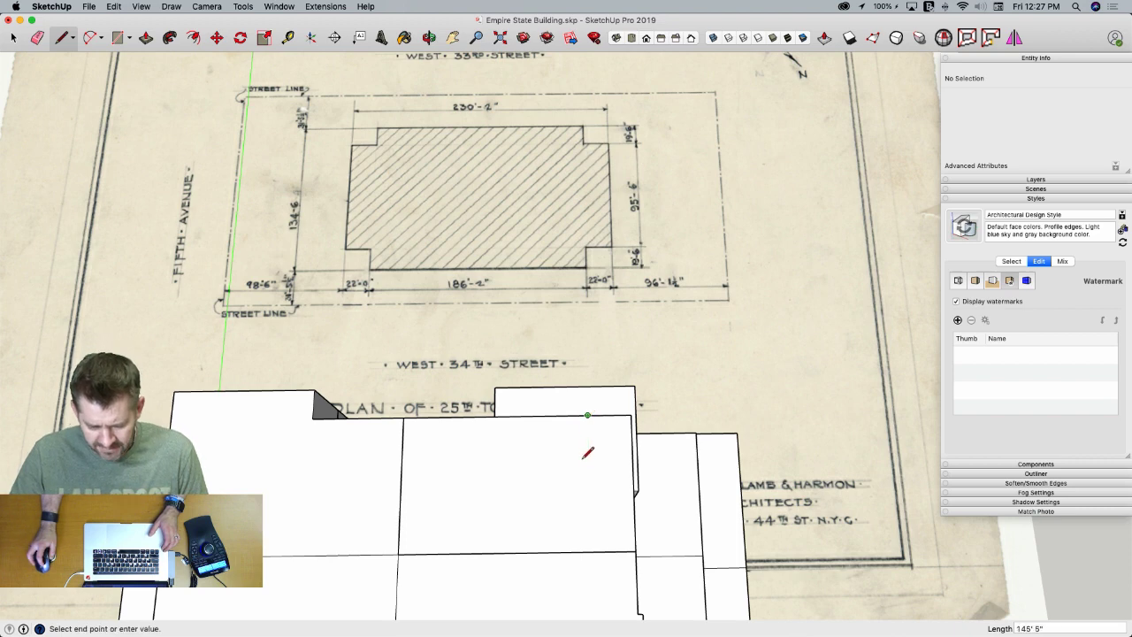
{"action": "type", "text": "19'6"}
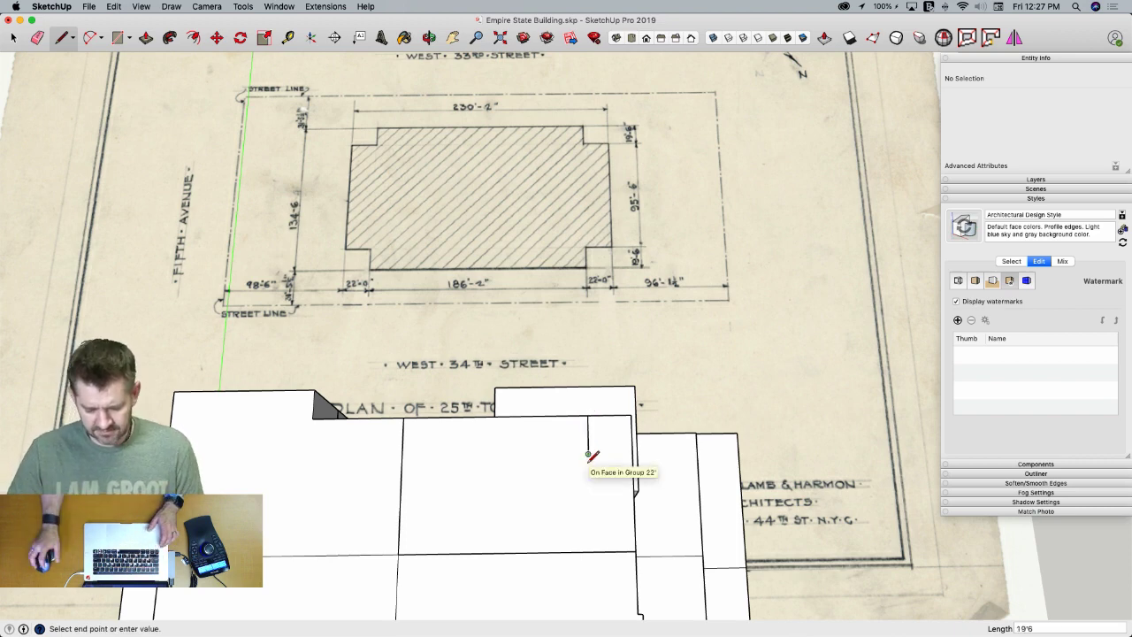
{"action": "key", "text": "Return"}
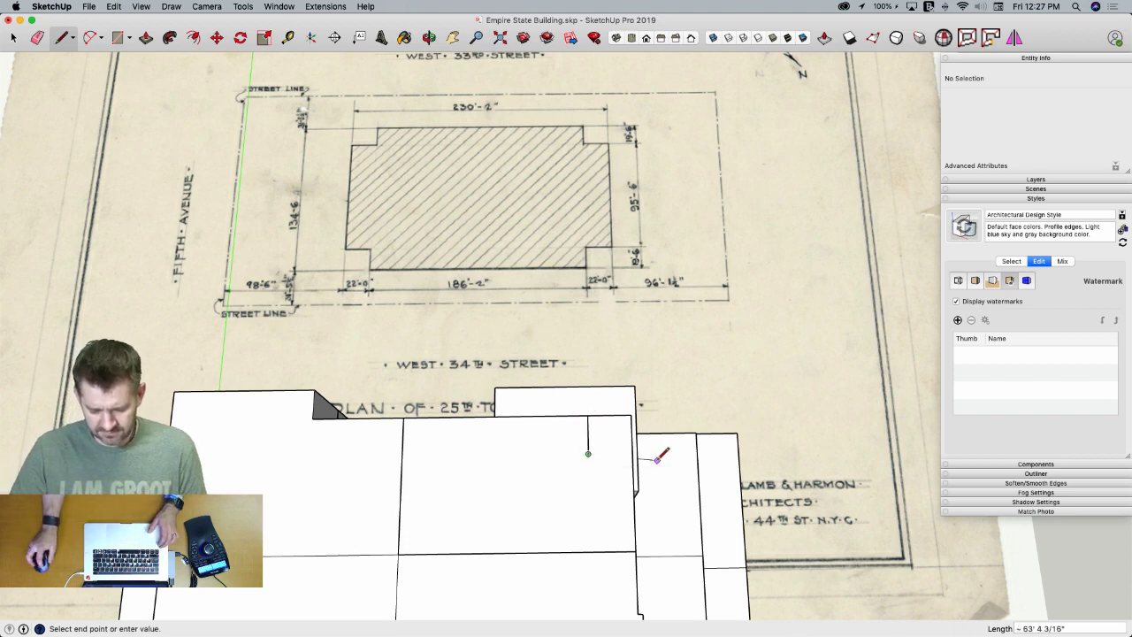
{"action": "left_click", "coordinate": [633, 451]}
Erase the quadrant's corner edges outside the notch outline
{"action": "key", "text": "e"}
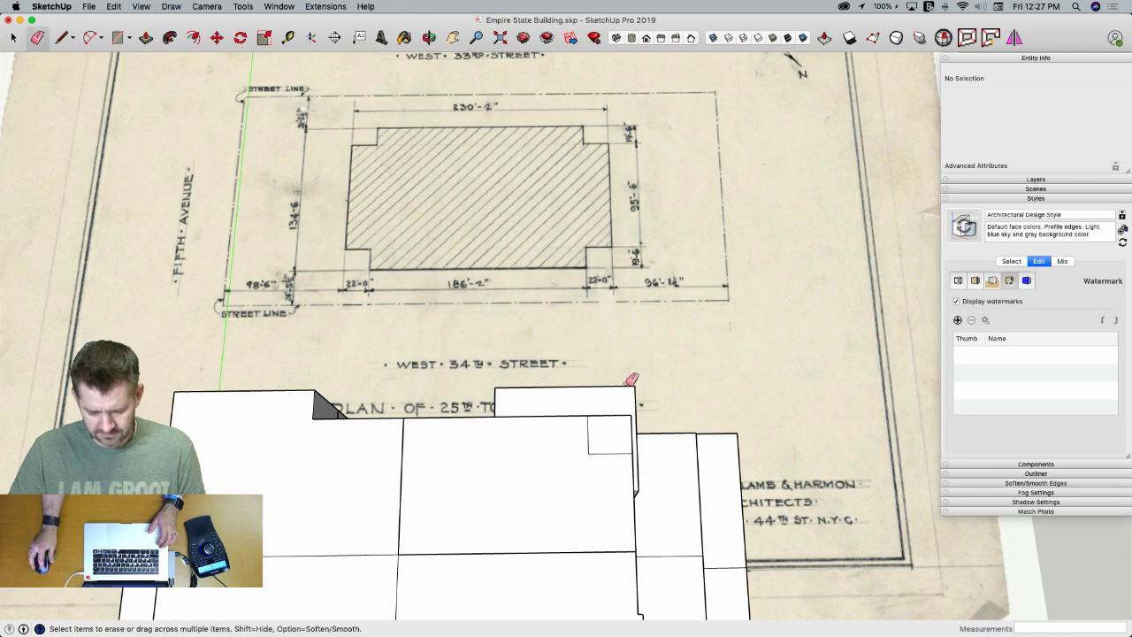
{"action": "left_click_drag", "start_coordinate": [629, 414], "coordinate": [629, 424]}
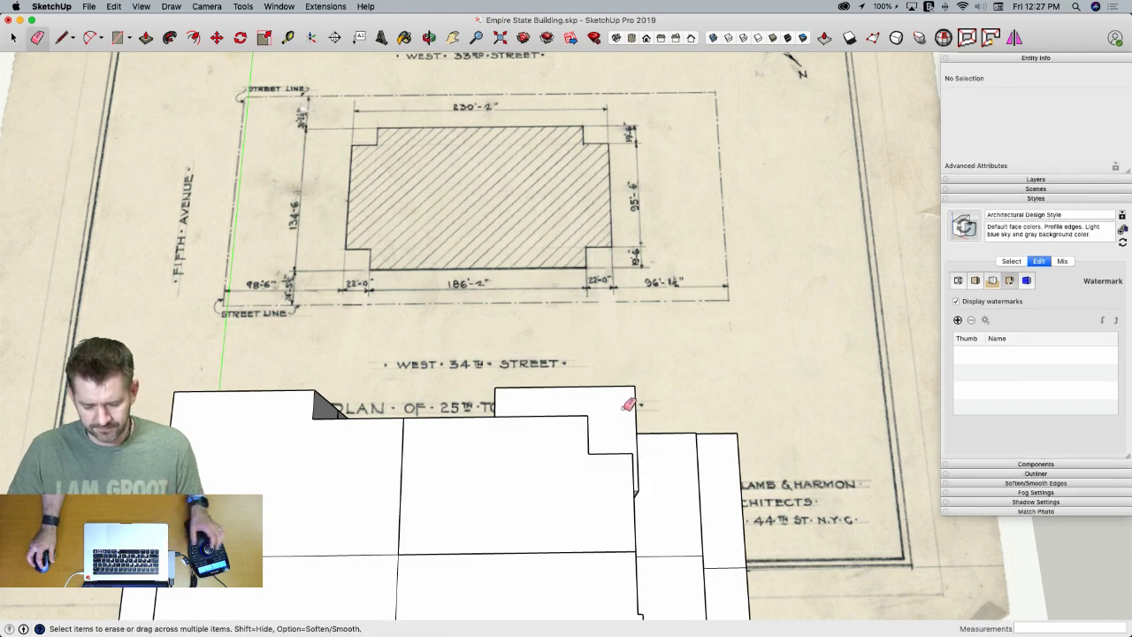
{"action": "key", "text": "space"}
Rotate a copy of the notched quadrant face 180° about the green axis through the tower's centre, forming half the footprint
{"action": "middle_click_drag", "start_coordinate": [483, 408], "coordinate": [538, 206]}
{"action": "left_click", "coordinate": [541, 230]}
{"action": "key", "text": "q"}
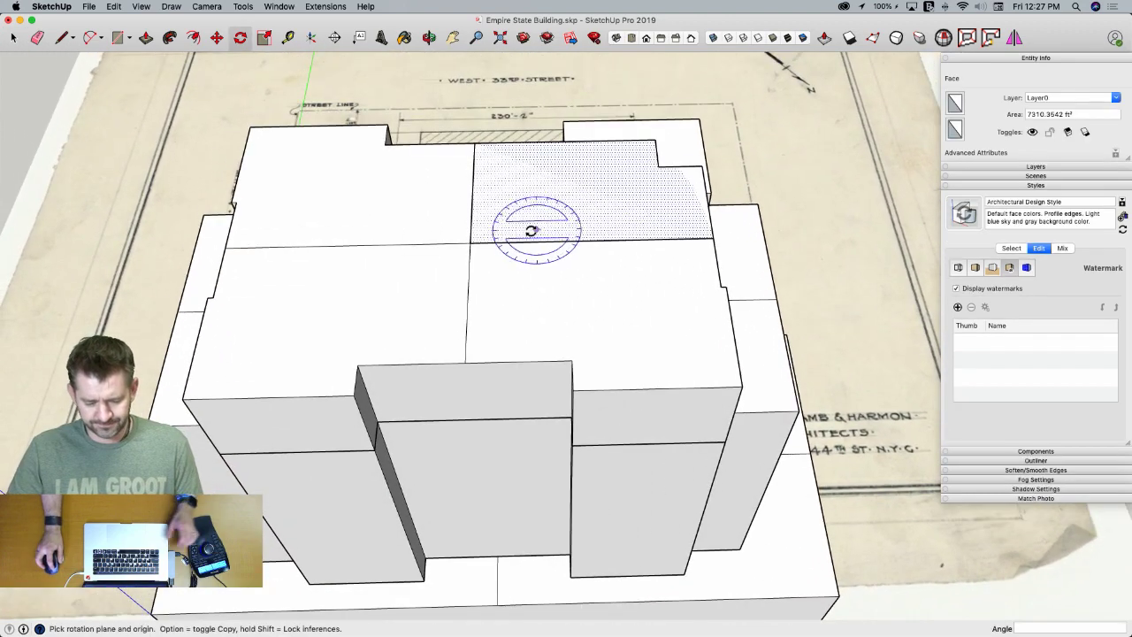
{"action": "left_click", "coordinate": [473, 242]}
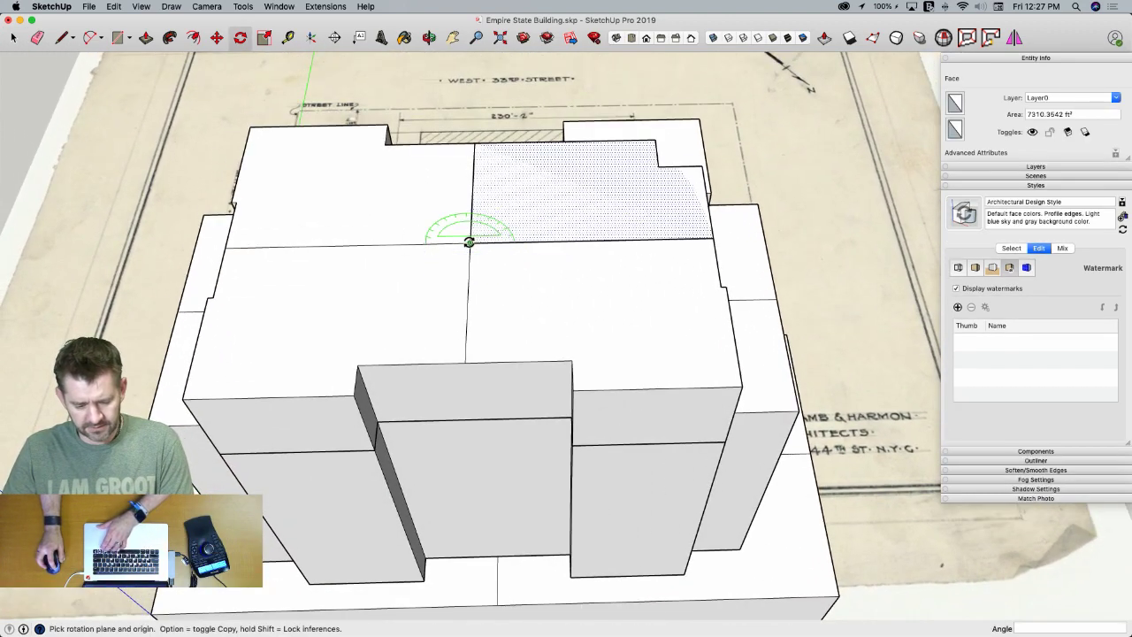
{"action": "left_click", "coordinate": [514, 241]}
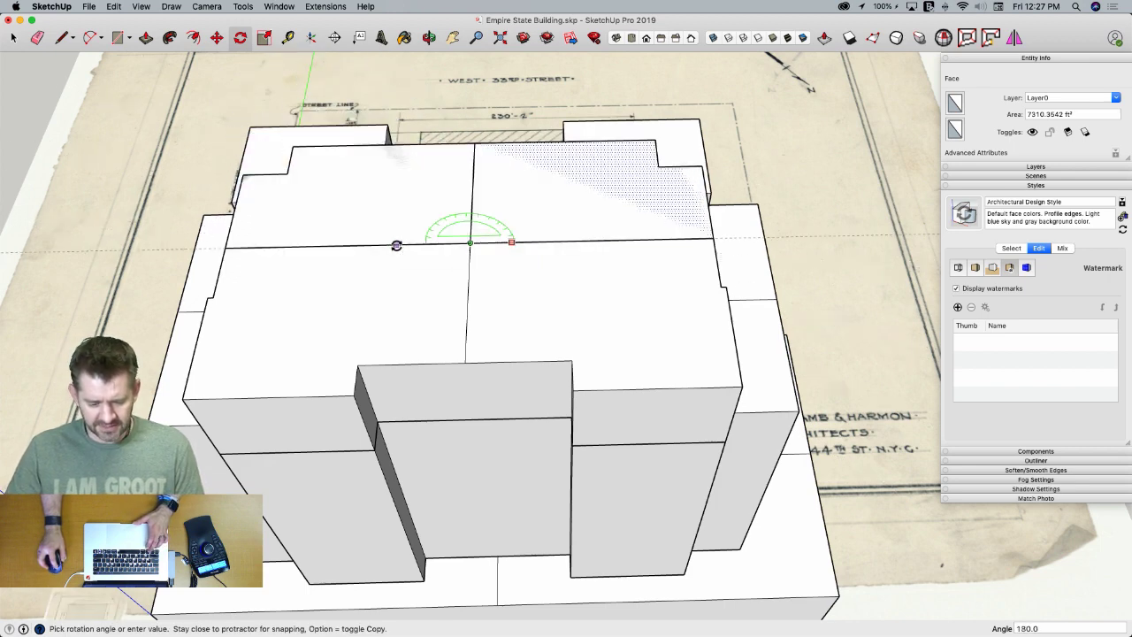
{"action": "left_click", "coordinate": [396, 245]}
{"action": "key", "text": "space"}
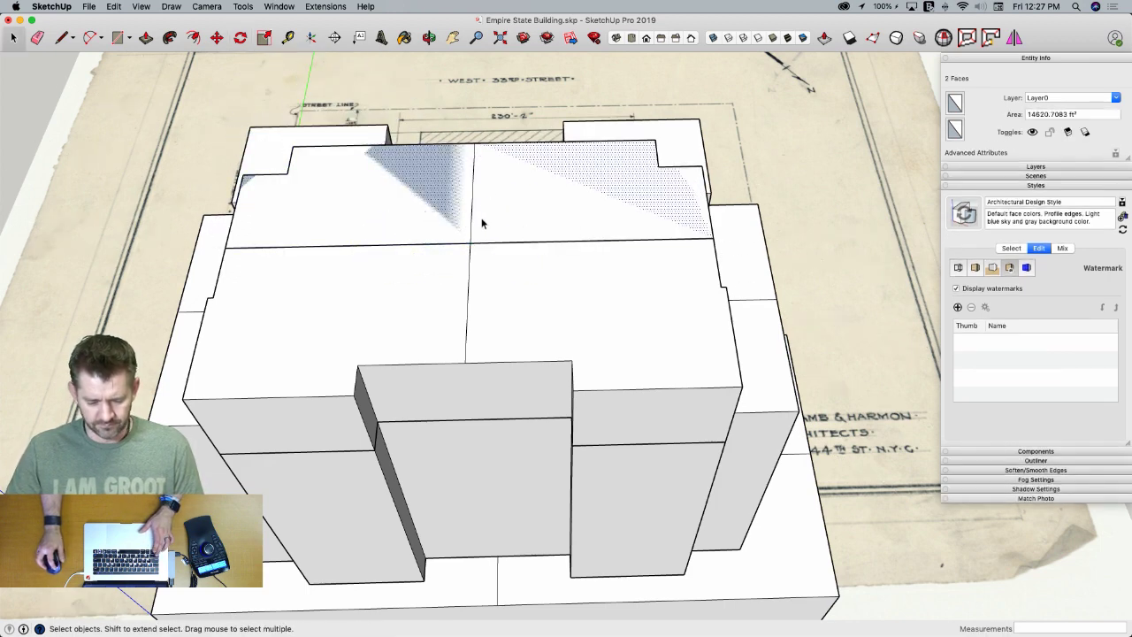
Rotate a copy of both quadrant faces 180° about the red axis through the centre and erase the seams between the quadrants
{"action": "key", "text": "q"}
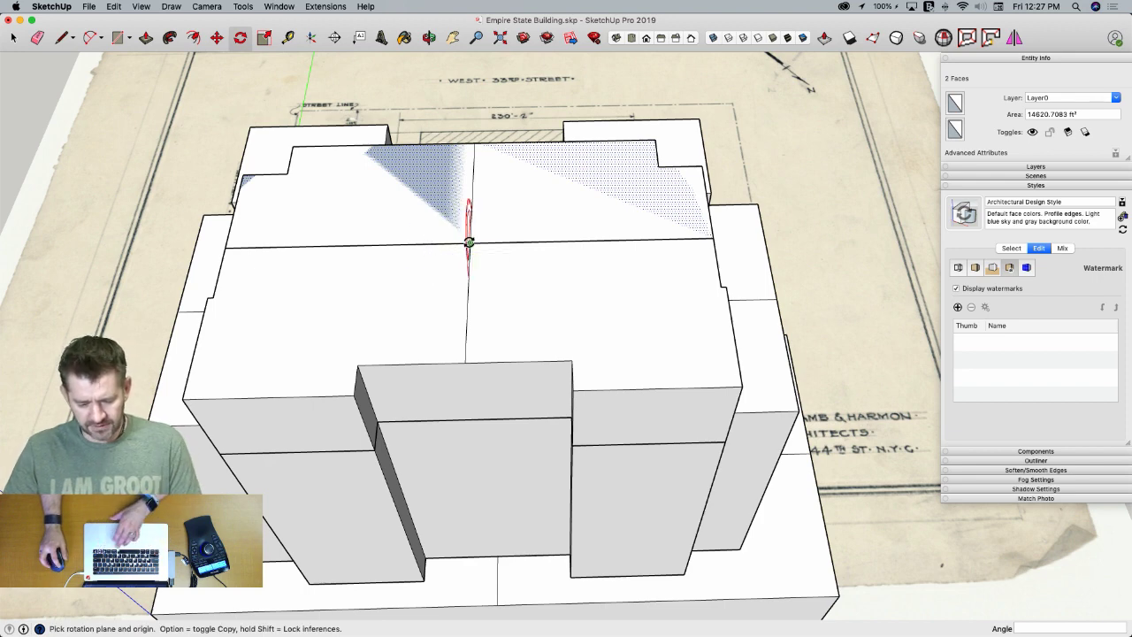
{"action": "left_click", "coordinate": [469, 241]}
{"action": "left_click", "coordinate": [472, 153]}
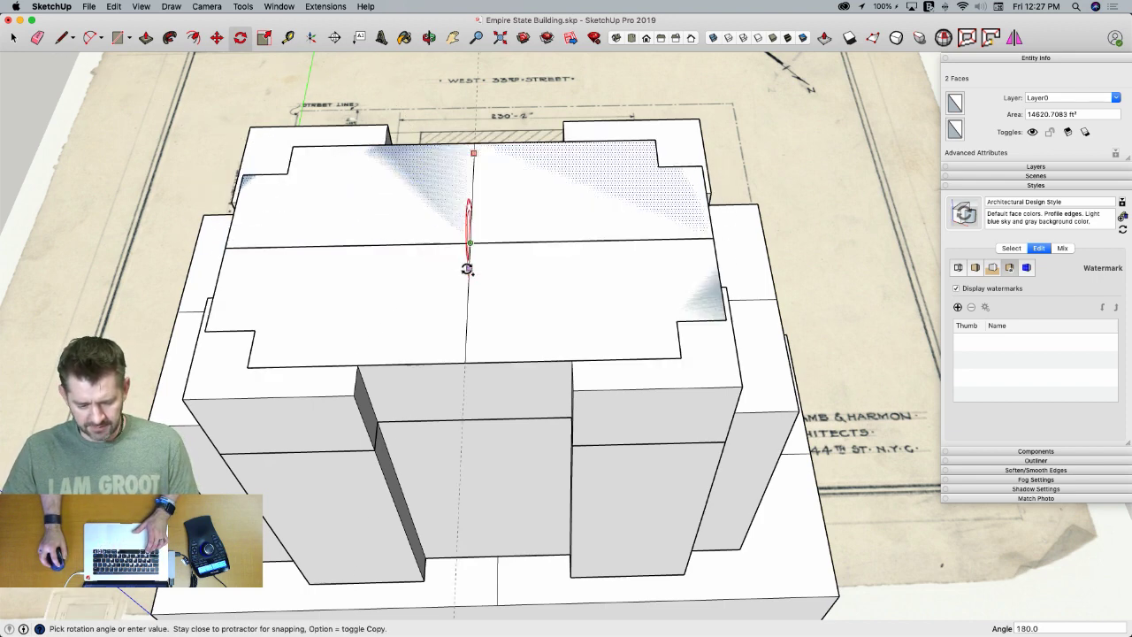
{"action": "left_click", "coordinate": [471, 303]}
{"action": "mouse_move", "coordinate": [485, 246]}
{"action": "left_mouse_down"}
{"action": "mouse_move", "coordinate": [469, 243]}
{"action": "mouse_move", "coordinate": [477, 249]}
{"action": "left_mouse_up"}
Check the 25th-to-29th-floor height on the elevation image in Preview, and extrude the notched footprint upward 63' in SketchUp
{"action": "middle_click_drag", "start_coordinate": [530, 240], "coordinate": [604, 298]}
{"action": "key", "text": "super+Tab"}
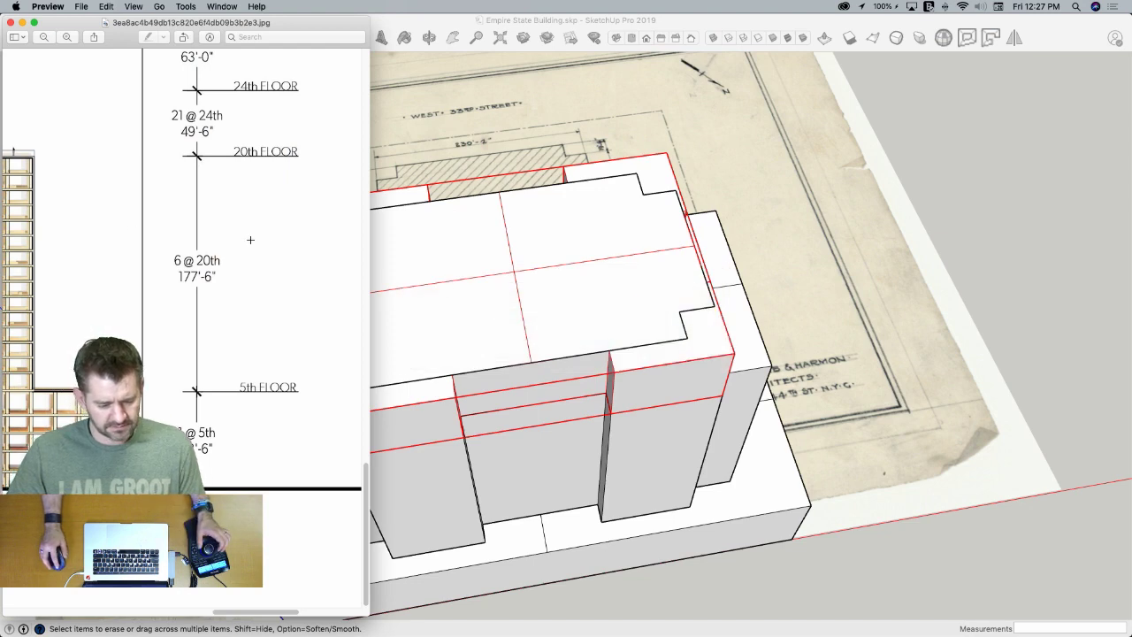
{"action": "scroll", "coordinate": [250, 240], "scroll_direction": "up", "scroll_amount": 1}
{"action": "scroll", "coordinate": [250, 240], "scroll_direction": "up", "scroll_amount": 3}
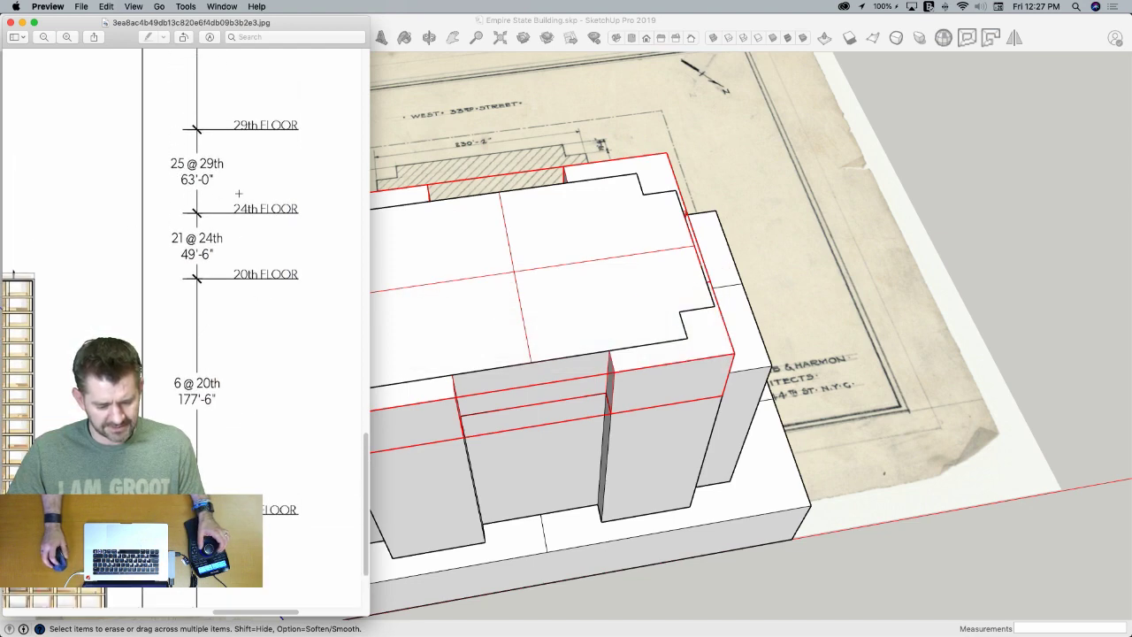
{"action": "left_click", "coordinate": [939, 211]}
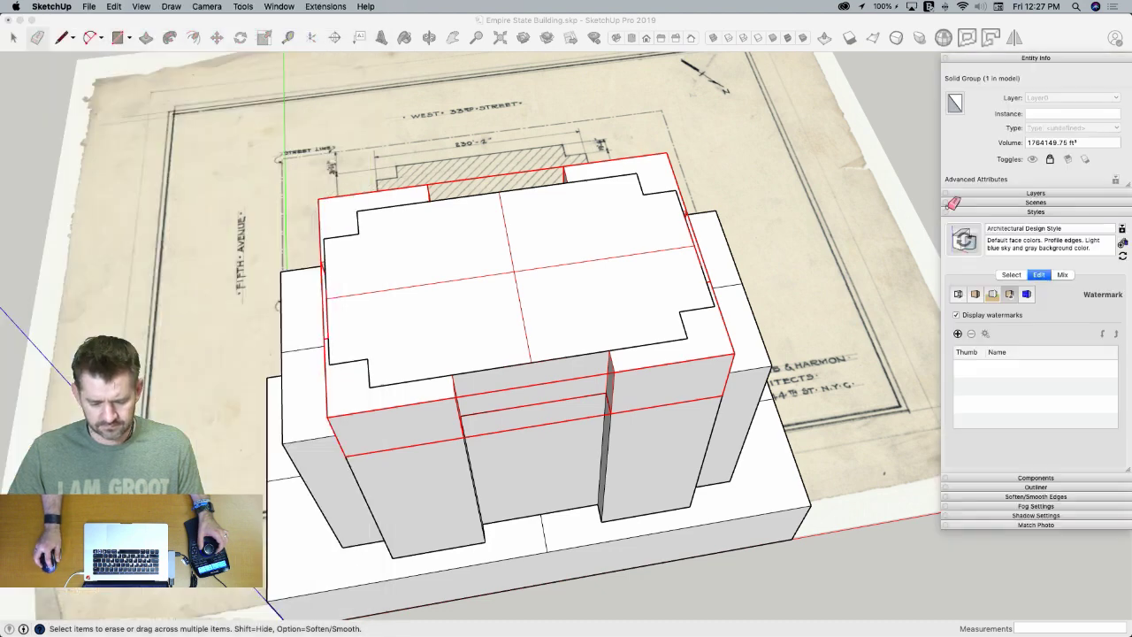
{"action": "key", "text": "p"}
{"action": "left_click", "coordinate": [536, 272]}
{"action": "type", "text": "6 13/16\""}
{"action": "key", "text": "Return"}
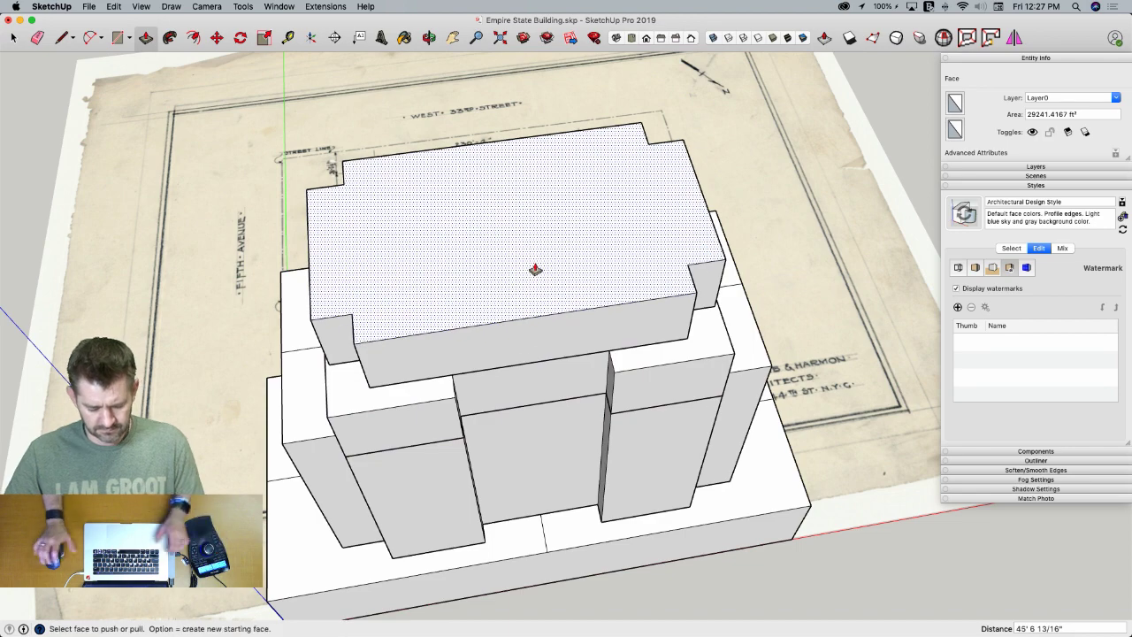
{"action": "type", "text": "0'"}
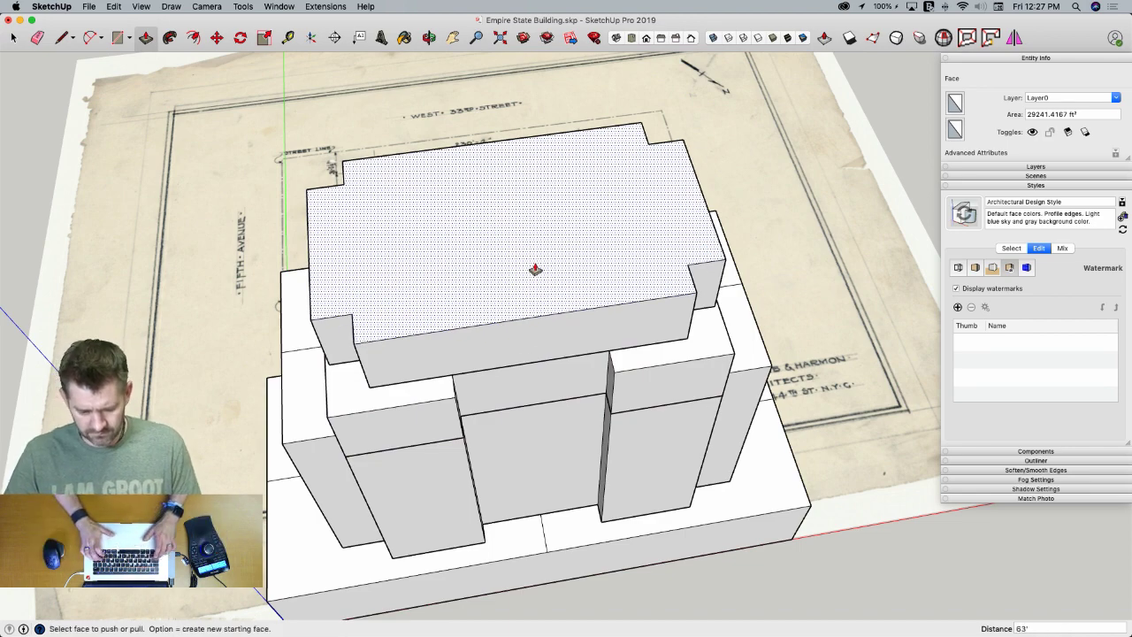
{"action": "key", "text": "Return"}
Draw two crossing centre lines on the new block's top face, joining the midpoints of its opposite outer edges
{"action": "key", "text": "space"}
{"action": "triple_click", "coordinate": [546, 315]}
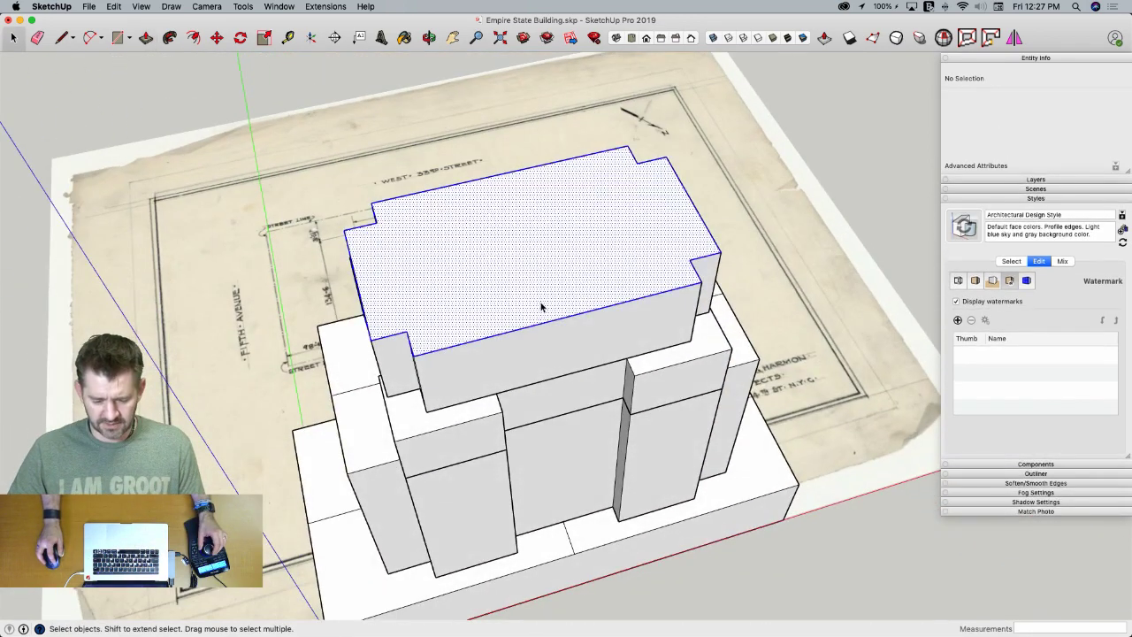
{"action": "key", "text": "l"}
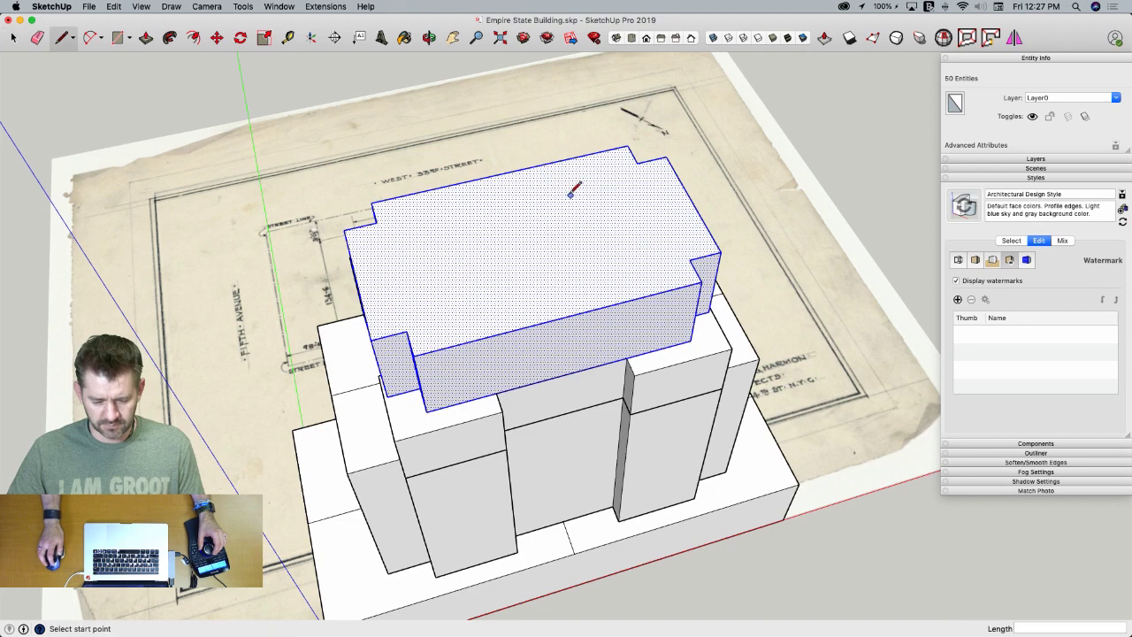
{"action": "left_click", "coordinate": [503, 174]}
{"action": "left_click", "coordinate": [562, 316]}
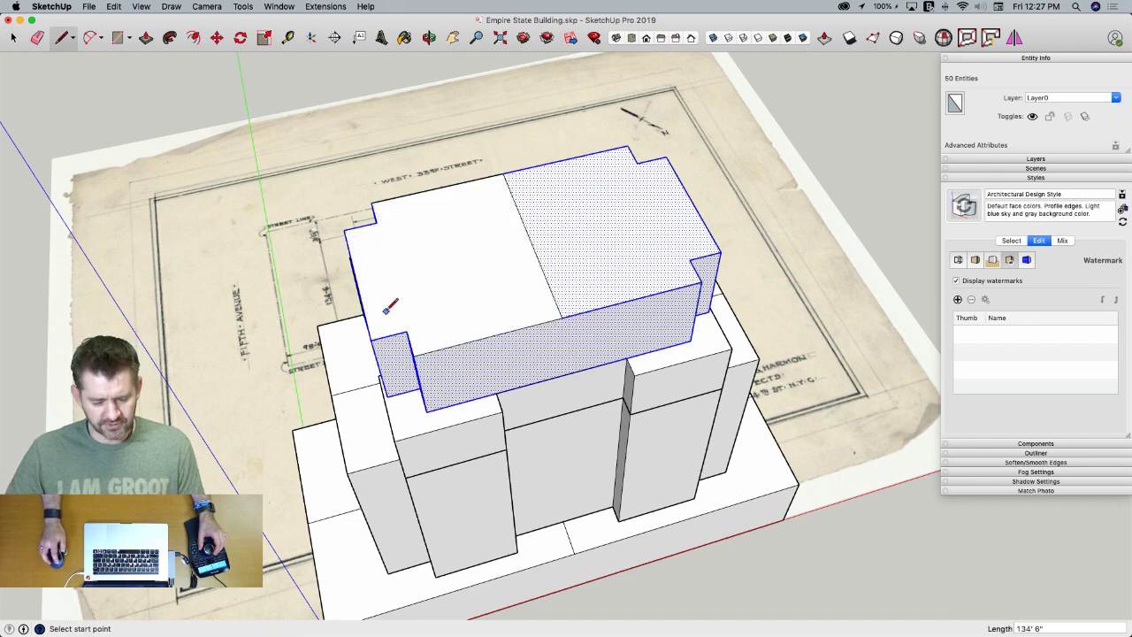
{"action": "left_click", "coordinate": [357, 282]}
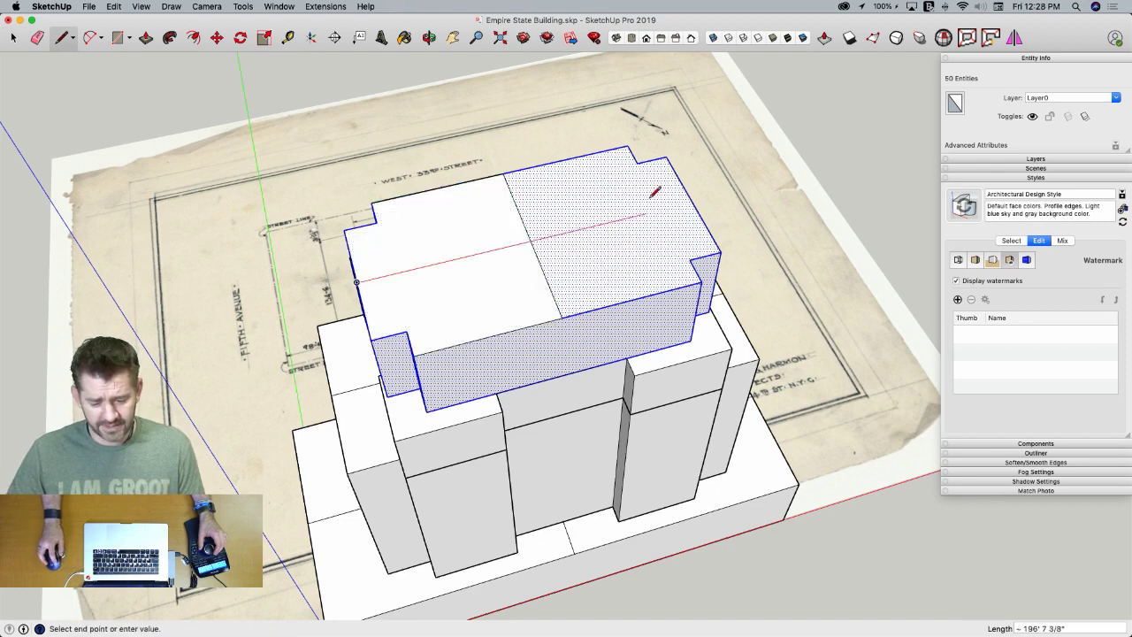
{"action": "left_click", "coordinate": [694, 202]}
{"action": "key", "text": "space"}
Make the whole 25th-to-29th-floor block a group and lock it
{"action": "triple_click", "coordinate": [617, 270]}
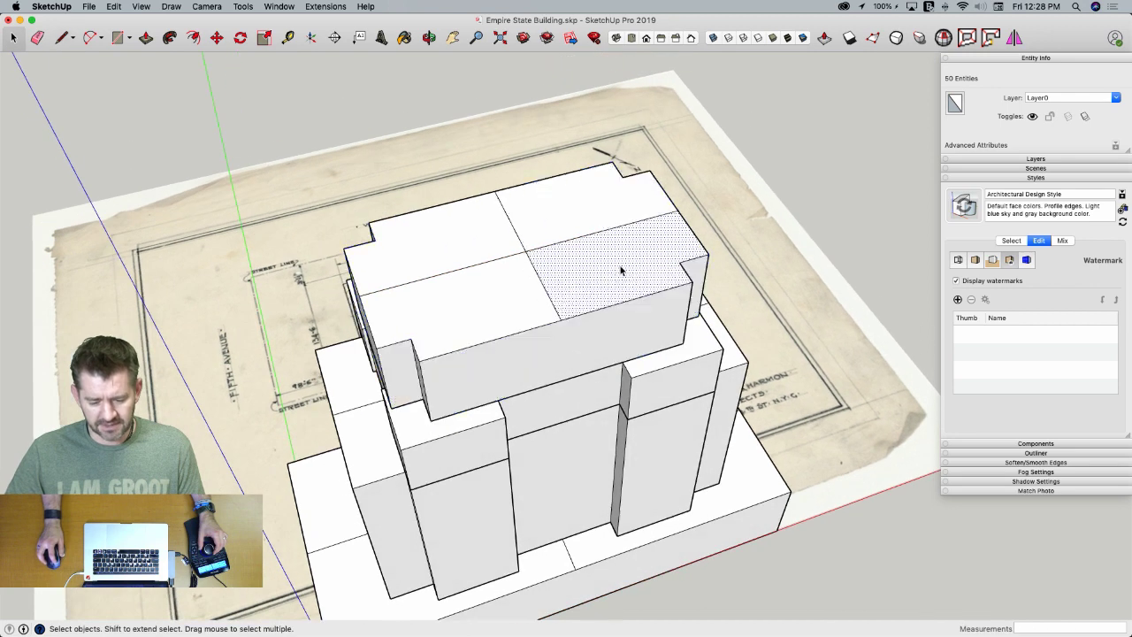
{"action": "right_click", "coordinate": [546, 271]}
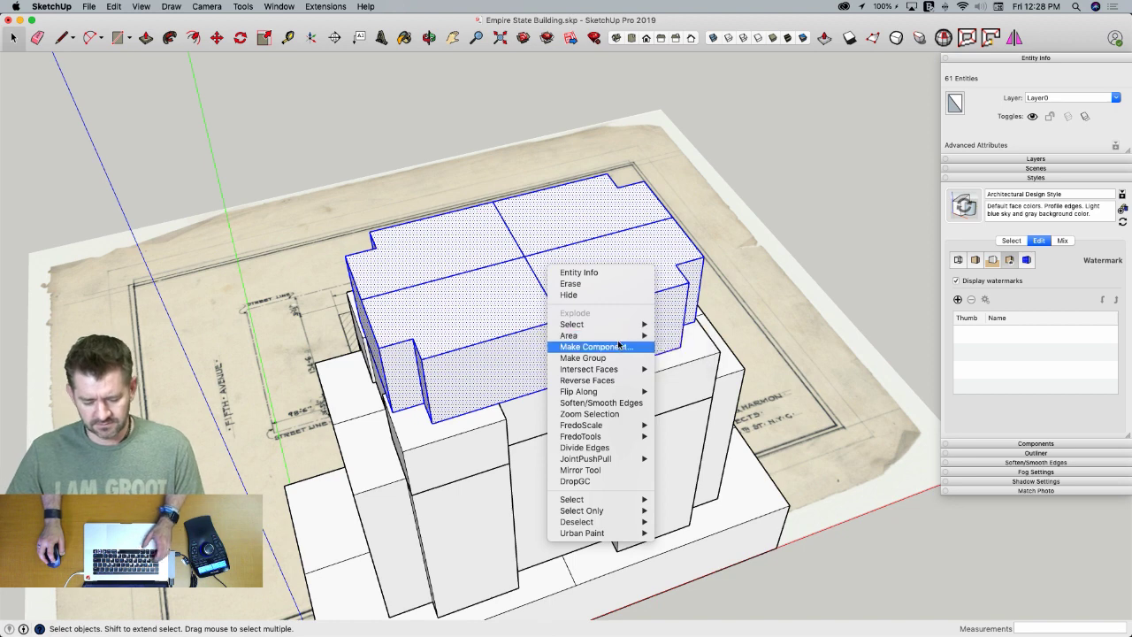
{"action": "mouse_move", "coordinate": [611, 337]}
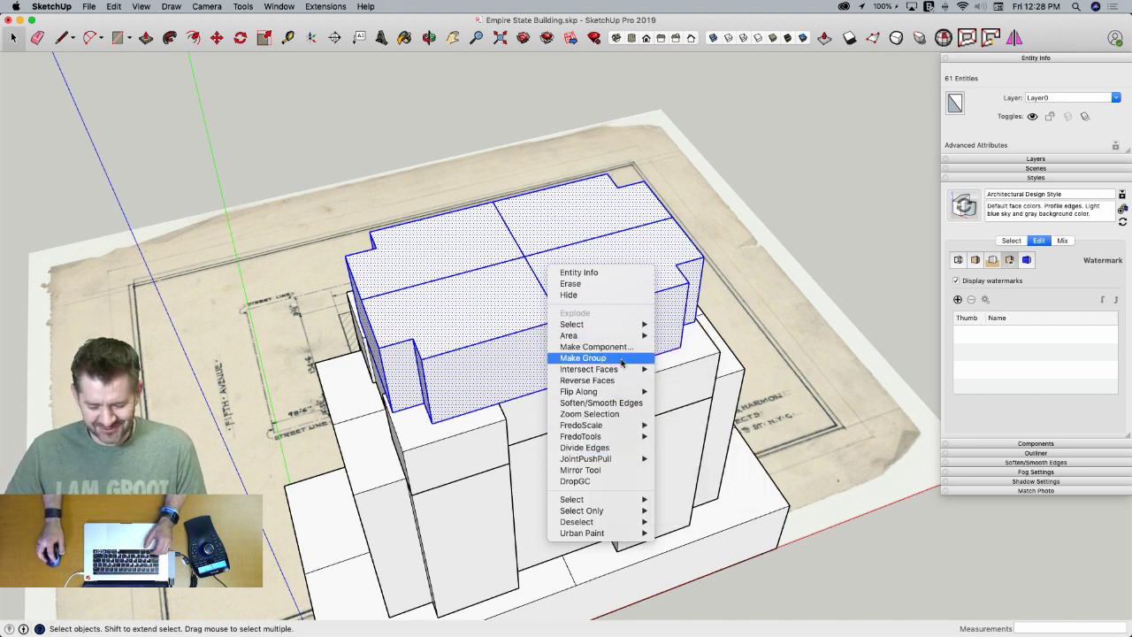
{"action": "left_click", "coordinate": [622, 362]}
{"action": "right_click", "coordinate": [496, 295]}
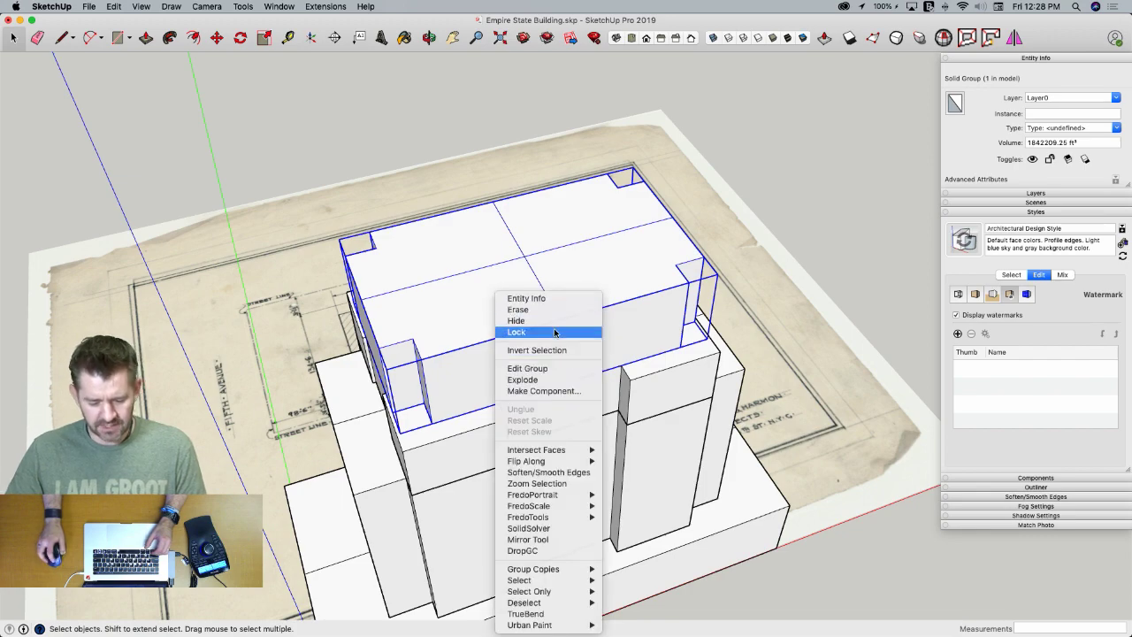
{"action": "left_click", "coordinate": [555, 331]}
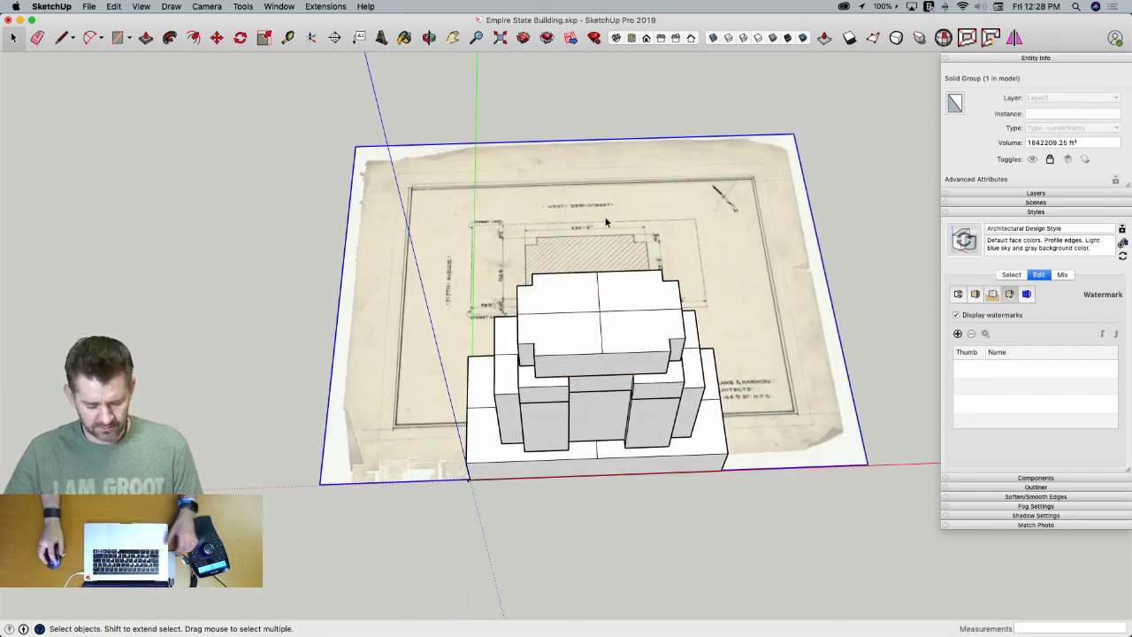
Scale the Floor25.jpg plan image down to a thumbnail in the row of earlier plan images
{"action": "key", "text": "s"}
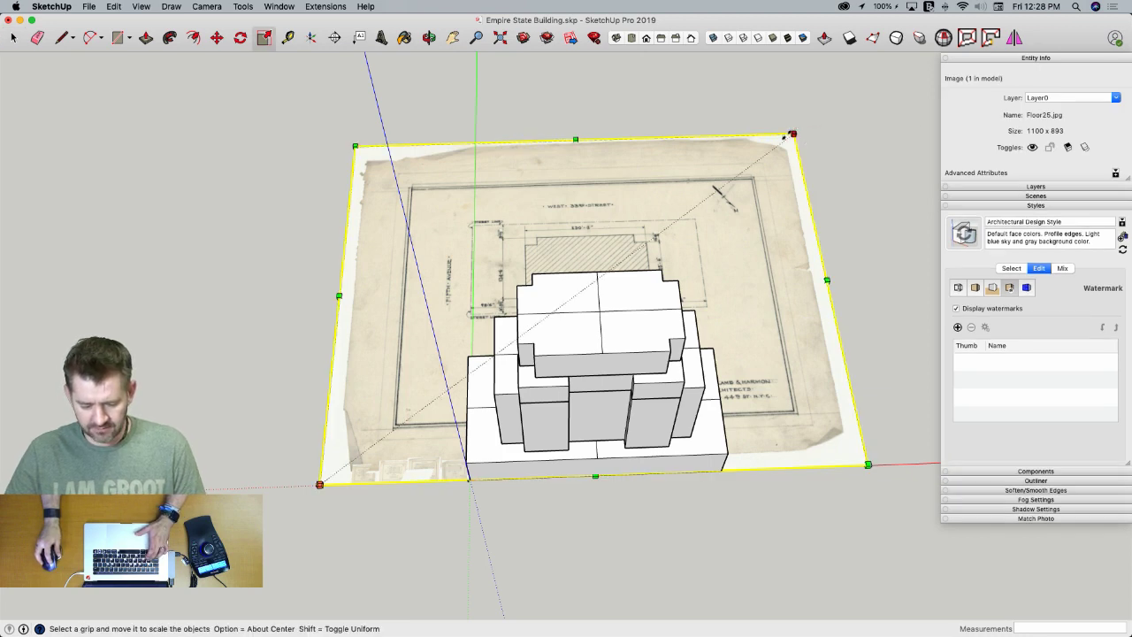
{"action": "left_click_drag", "start_coordinate": [791, 134], "coordinate": [351, 459]}
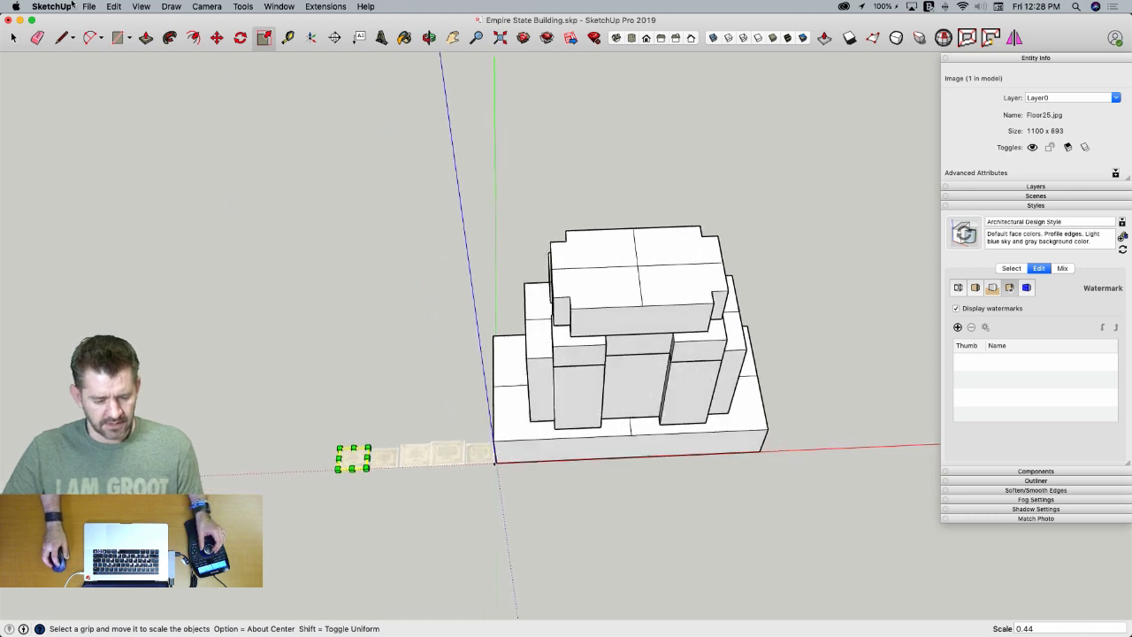
Import Floor30.jpg from the Empire State Building folder as an image and place it at the end of the plan thumbnail row
{"action": "left_click", "coordinate": [90, 7]}
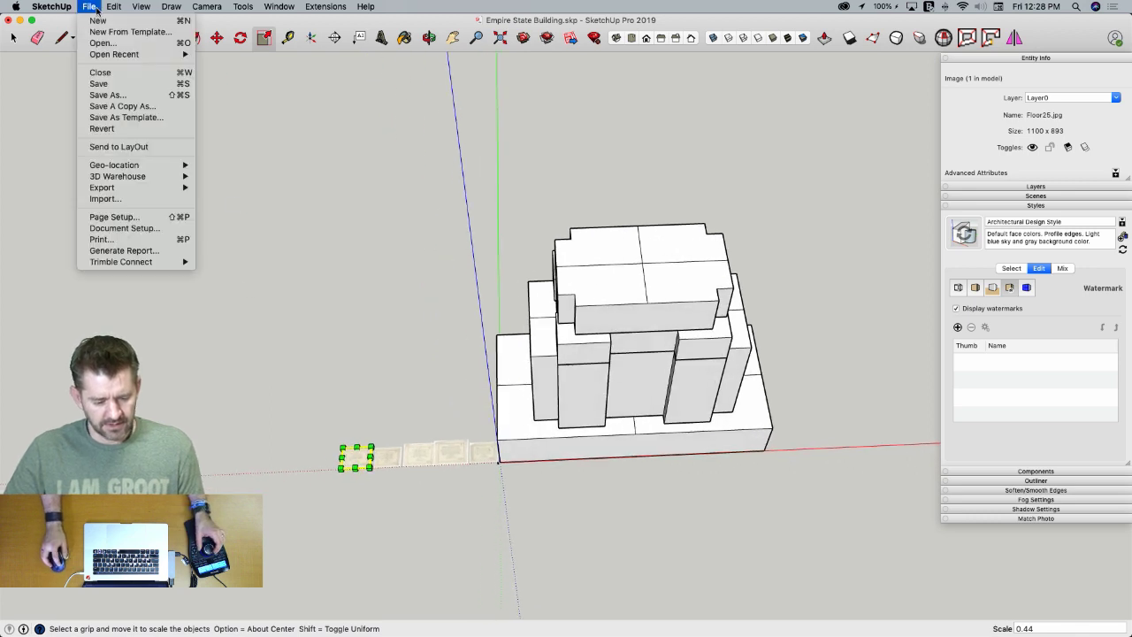
{"action": "left_click", "coordinate": [128, 200]}
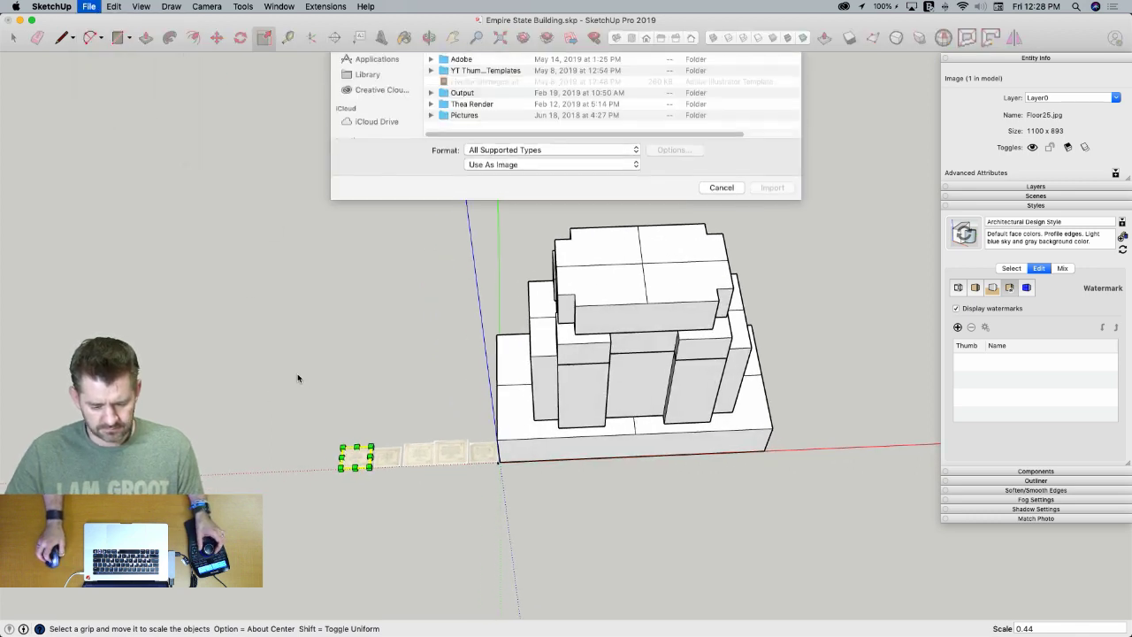
{"action": "left_click", "coordinate": [370, 114]}
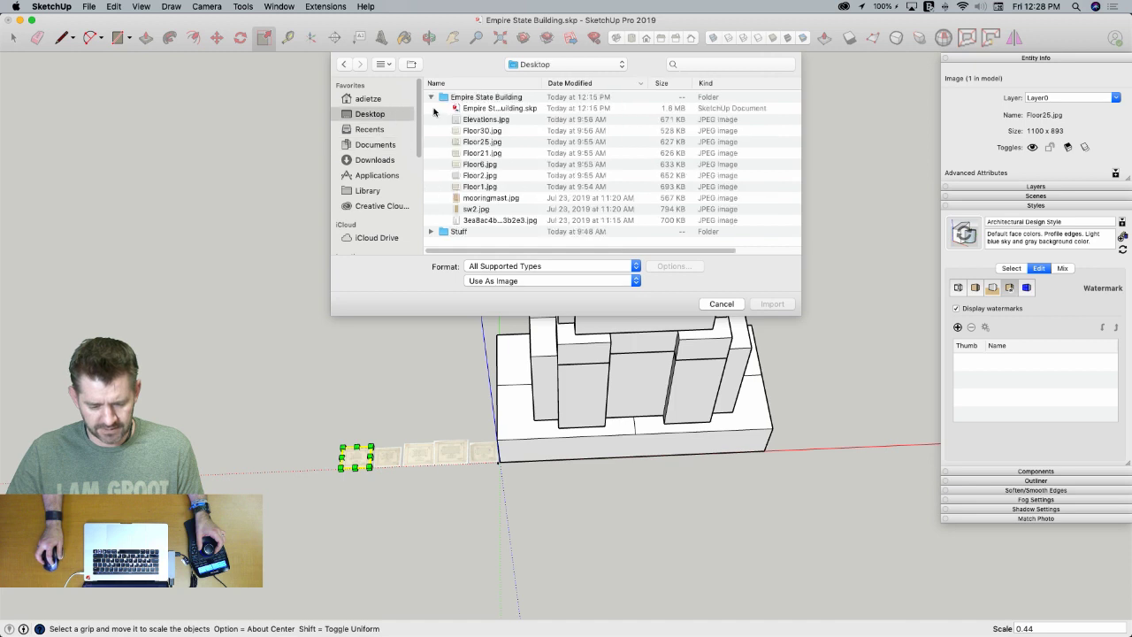
{"action": "left_click", "coordinate": [492, 132]}
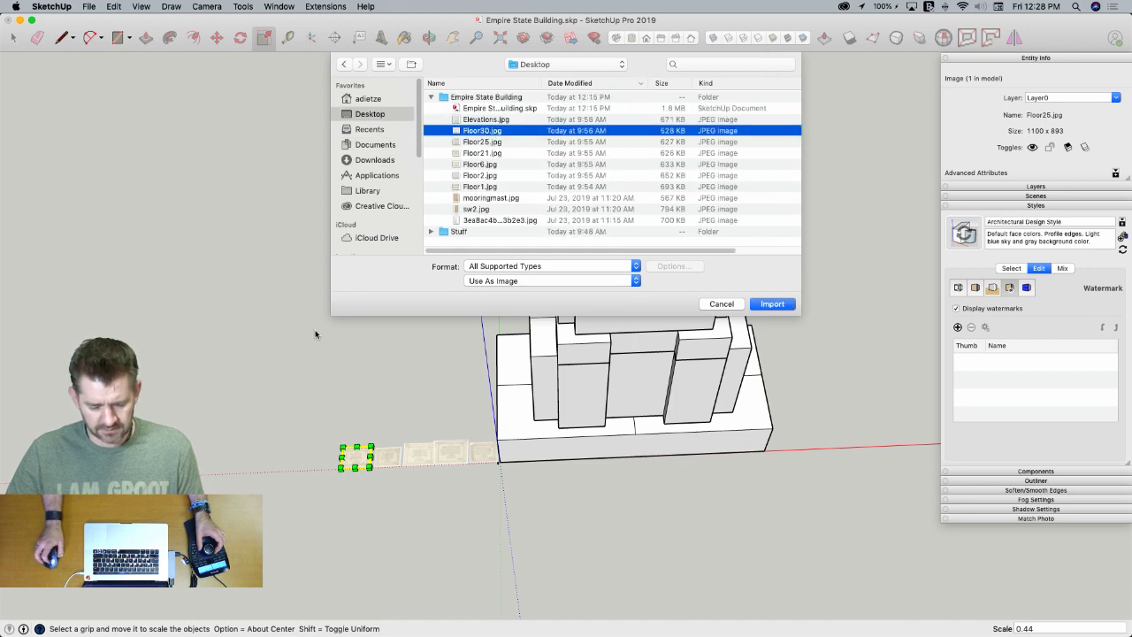
{"action": "left_click", "coordinate": [772, 304]}
{"action": "scroll", "coordinate": [342, 439], "scroll_direction": "up", "scroll_amount": 6}
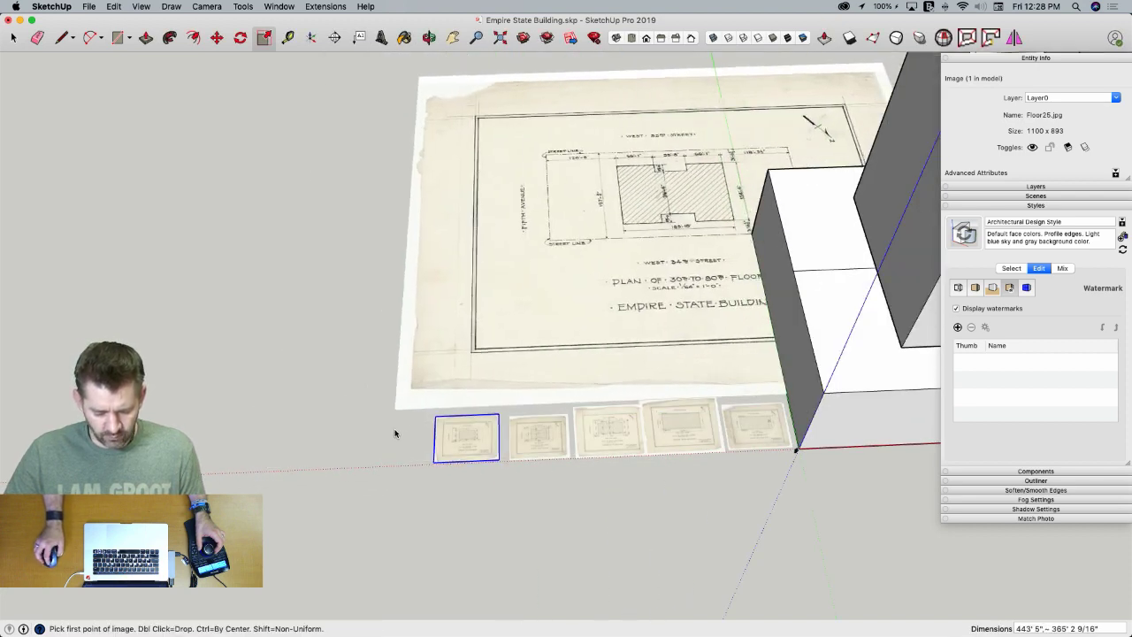
{"action": "scroll", "coordinate": [396, 433], "scroll_direction": "up", "scroll_amount": 8}
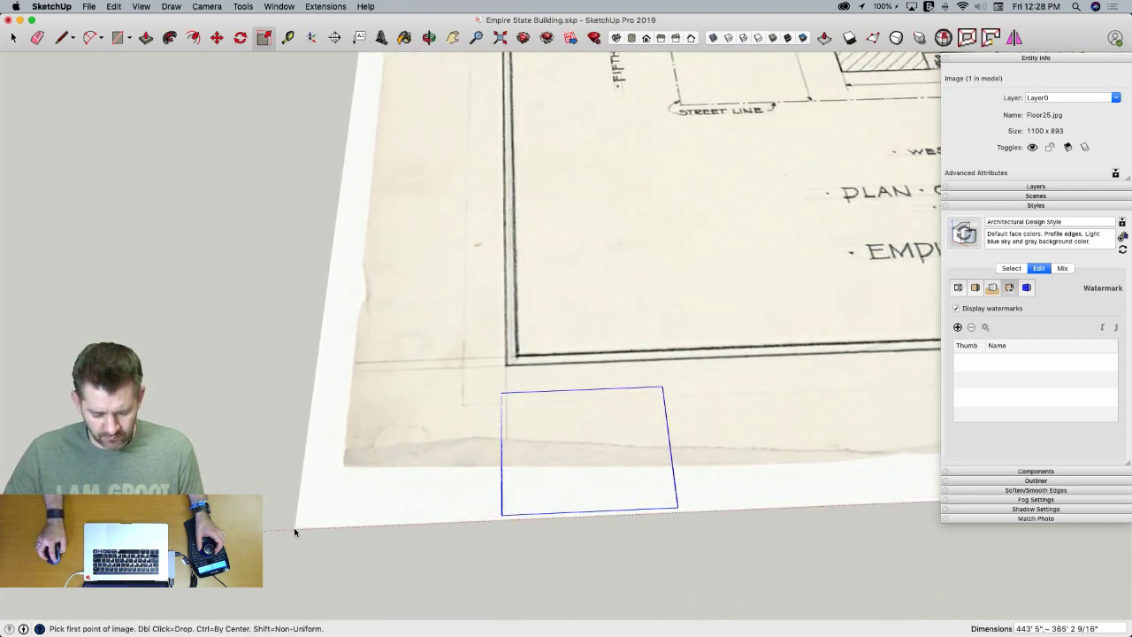
{"action": "scroll", "coordinate": [296, 531], "scroll_direction": "down", "scroll_amount": 10}
{"action": "left_click", "coordinate": [301, 525]}
{"action": "left_click", "coordinate": [498, 404]}
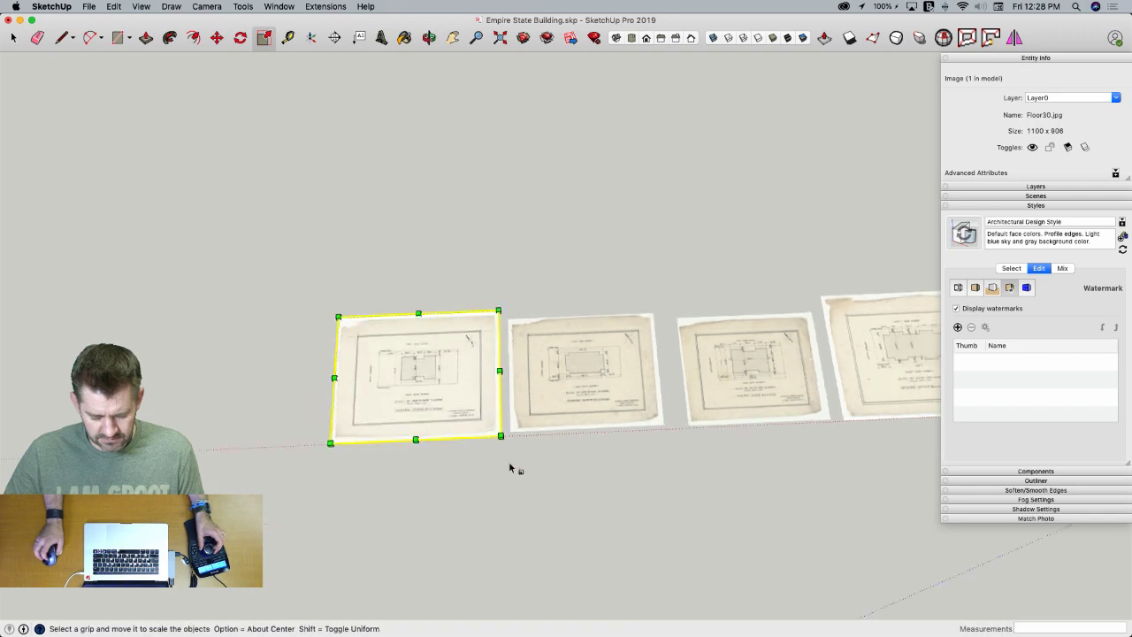
Scale the Floor30.jpg plan image up uniformly by about 19.58 so its street-line outline approximates the building base's width
{"action": "scroll", "coordinate": [473, 386], "scroll_direction": "up", "scroll_amount": 10}
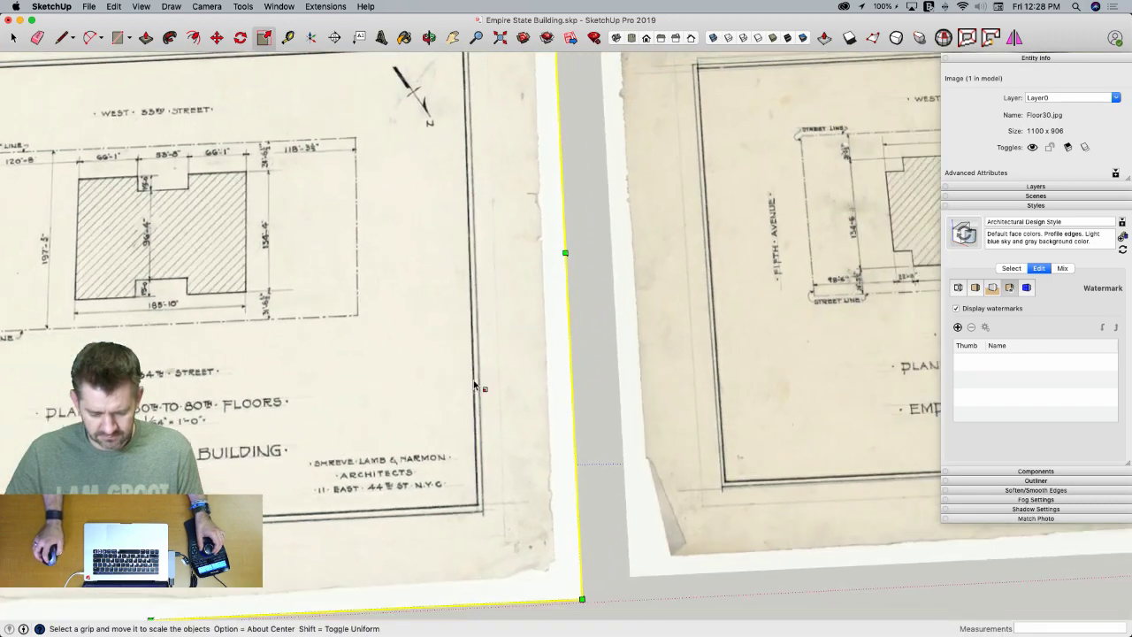
{"action": "scroll", "coordinate": [474, 386], "scroll_direction": "down", "scroll_amount": 2}
{"action": "scroll", "coordinate": [794, 357], "scroll_direction": "down", "scroll_amount": 3}
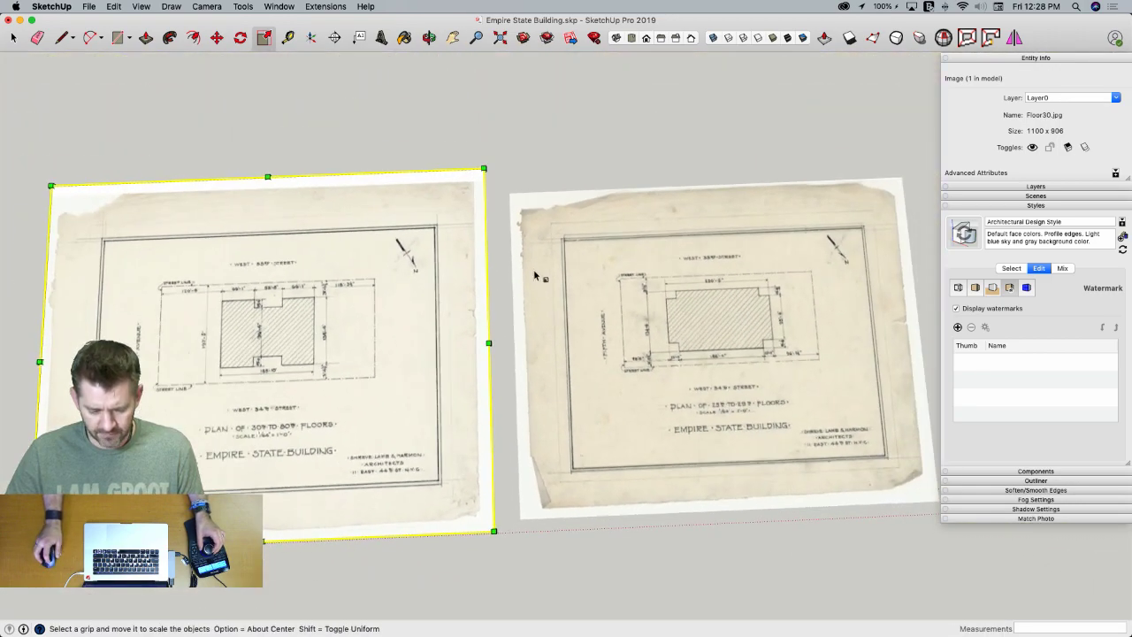
{"action": "left_click", "coordinate": [480, 171]}
{"action": "scroll", "coordinate": [494, 140], "scroll_direction": "down", "scroll_amount": 3}
{"action": "scroll", "coordinate": [495, 137], "scroll_direction": "down", "scroll_amount": 10}
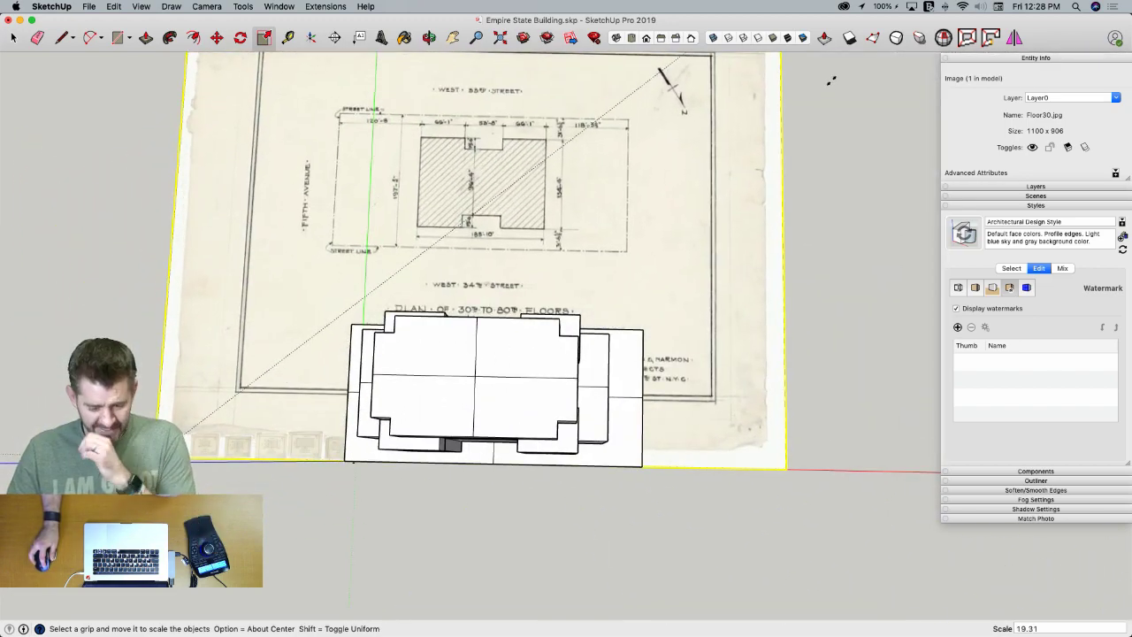
{"action": "left_click", "coordinate": [858, 99]}
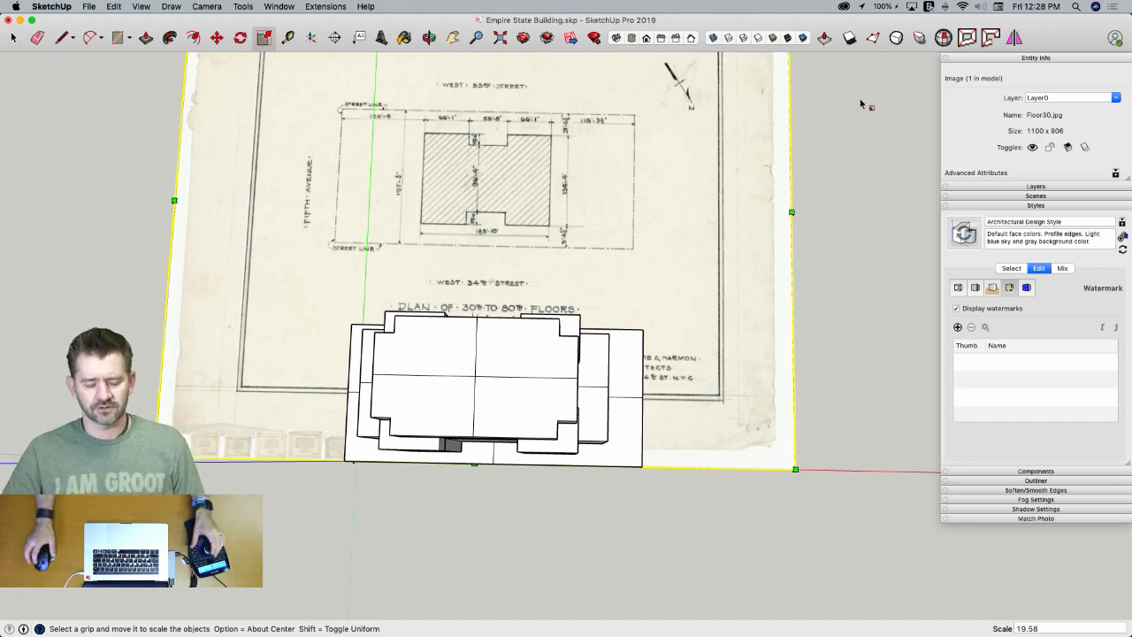
{"action": "middle_click_drag", "start_coordinate": [845, 124], "coordinate": [717, 303]}
{"action": "key", "text": "space"}
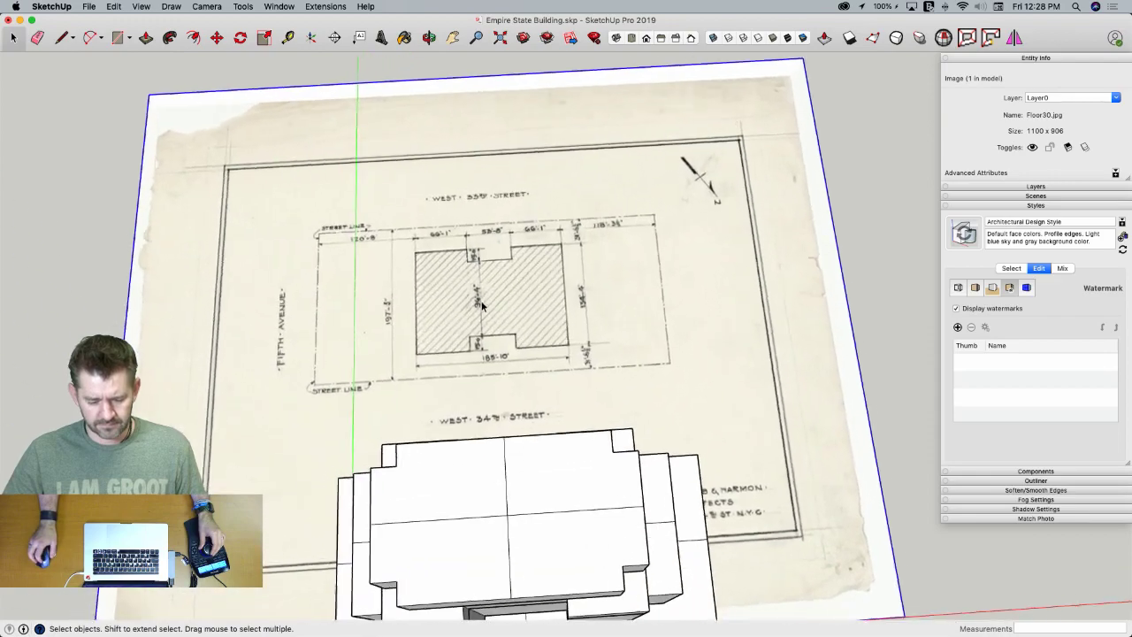
{"action": "middle_click_drag", "start_coordinate": [486, 248], "coordinate": [501, 341]}
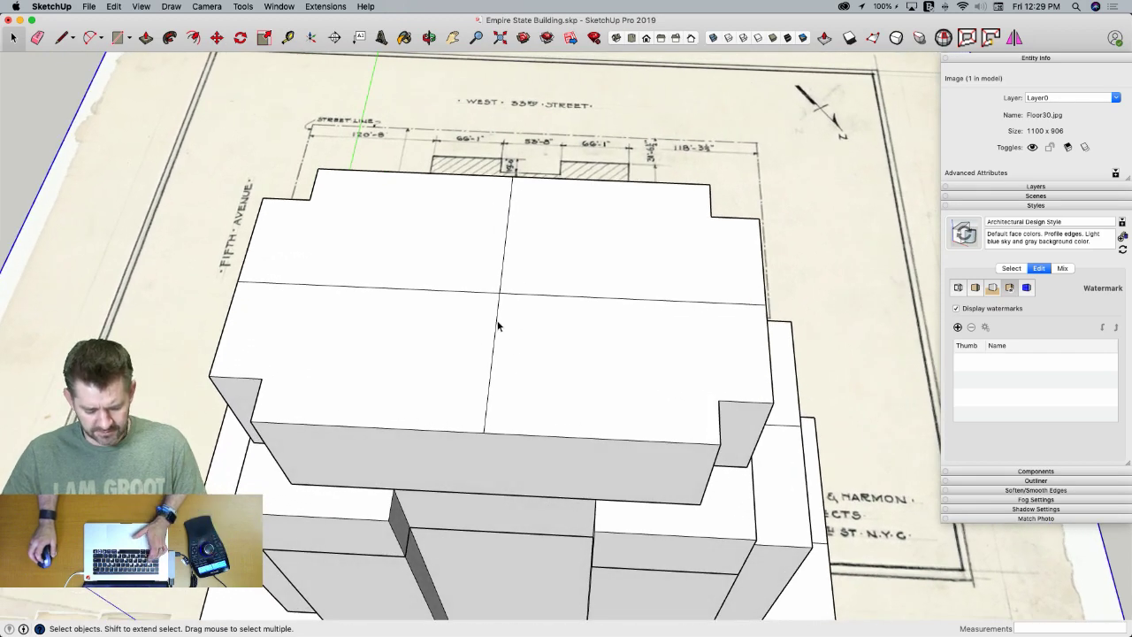
{"action": "key", "text": "r"}
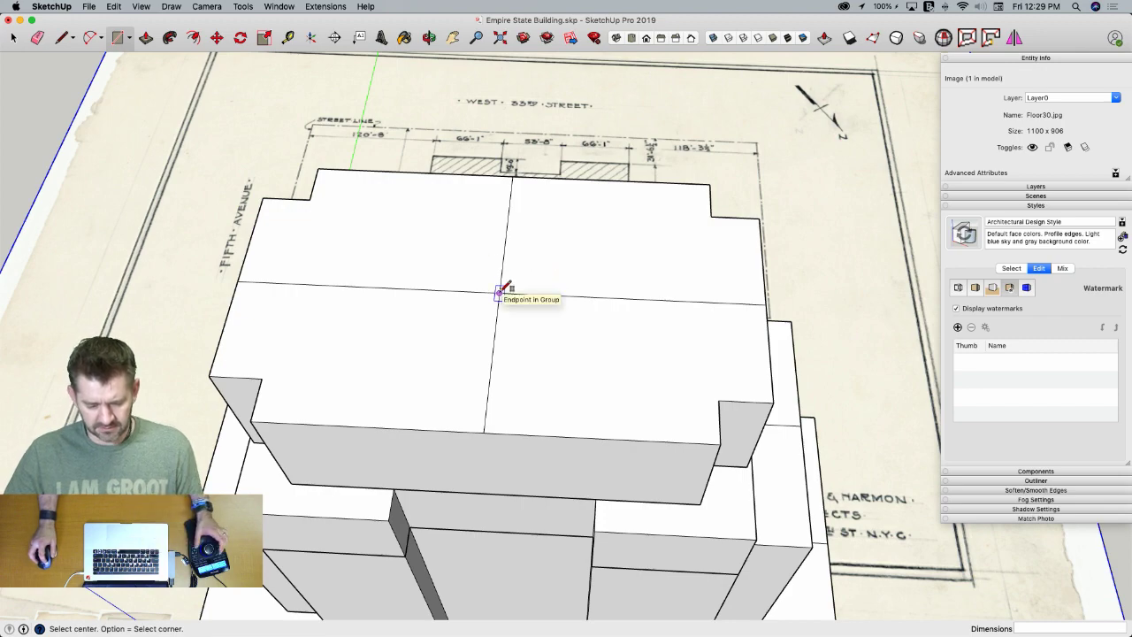
{"action": "left_click", "coordinate": [500, 283]}
{"action": "mouse_move", "coordinate": [659, 281]}
{"action": "middle_mouse_down"}
{"action": "mouse_move", "coordinate": [680, 305]}
{"action": "mouse_move", "coordinate": [663, 335]}
{"action": "middle_mouse_up"}
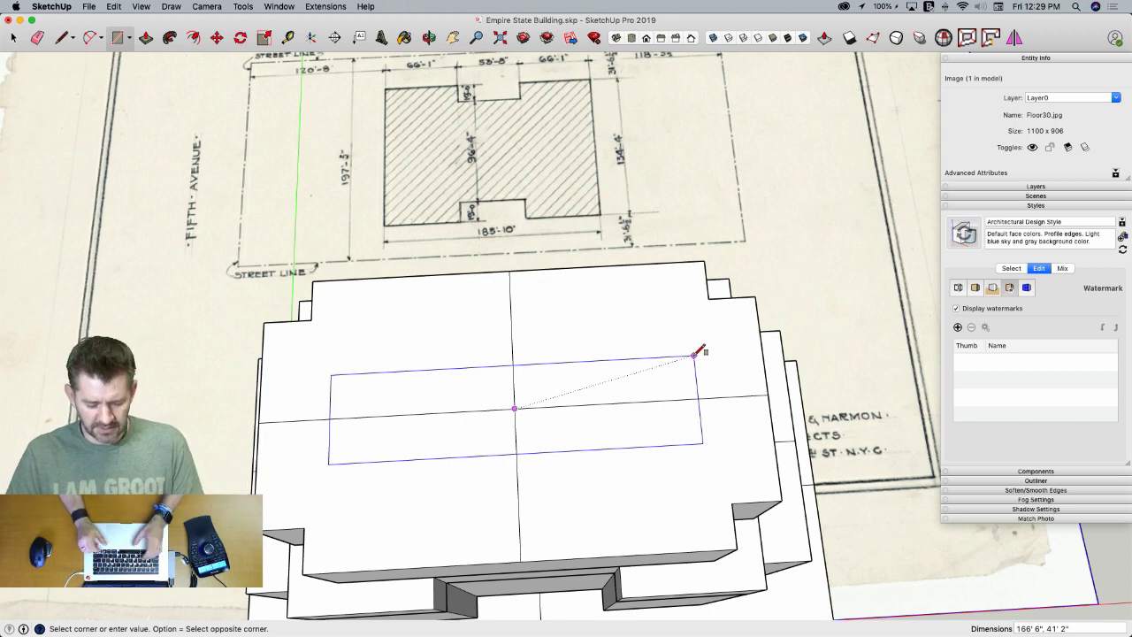
{"action": "key", "text": "c"}
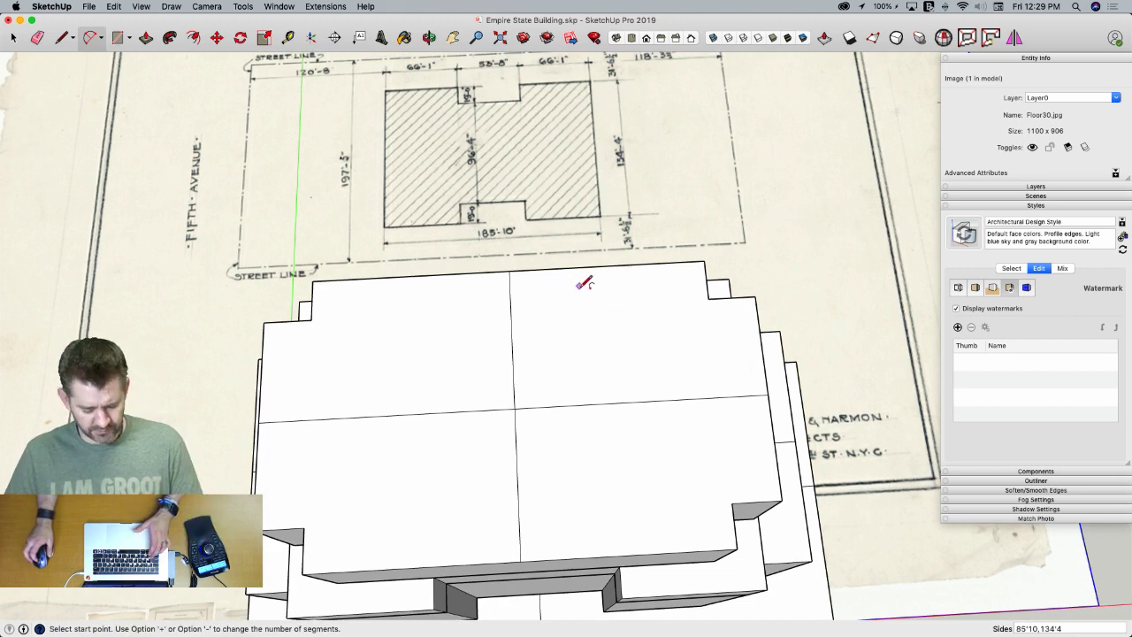
Draw a 185'10" by 134'4" rectangle centred on the crossing guide lines atop the 25th-to-29th-floor block
{"action": "key", "text": "r"}
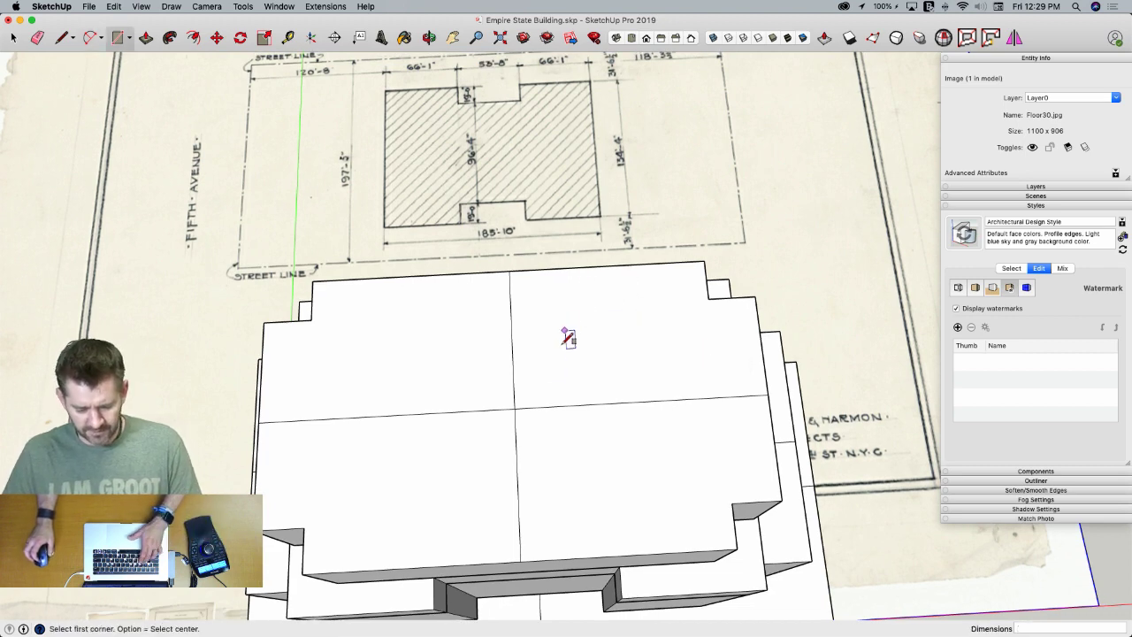
{"action": "left_click", "coordinate": [514, 407]}
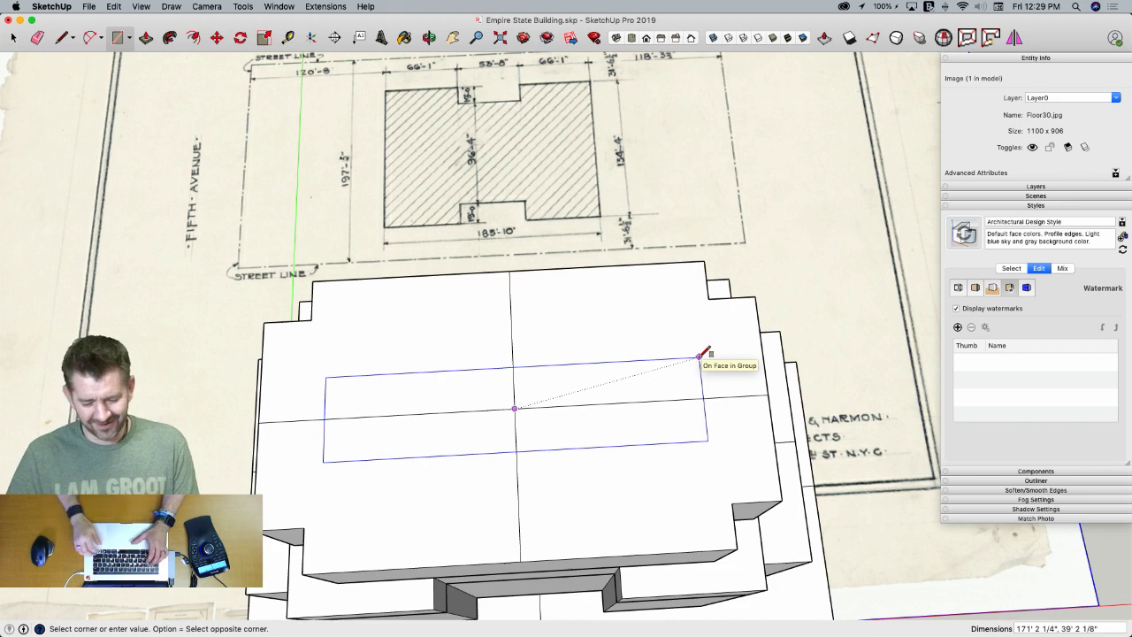
{"action": "type", "text": "18"}
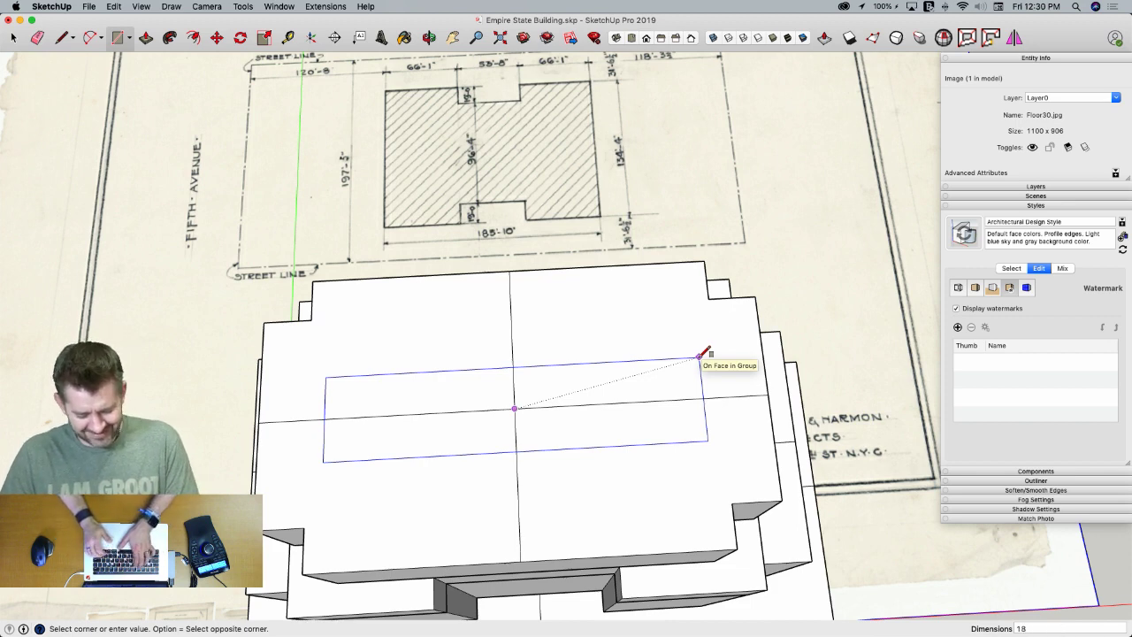
{"action": "type", "text": "5'10,134'4"}
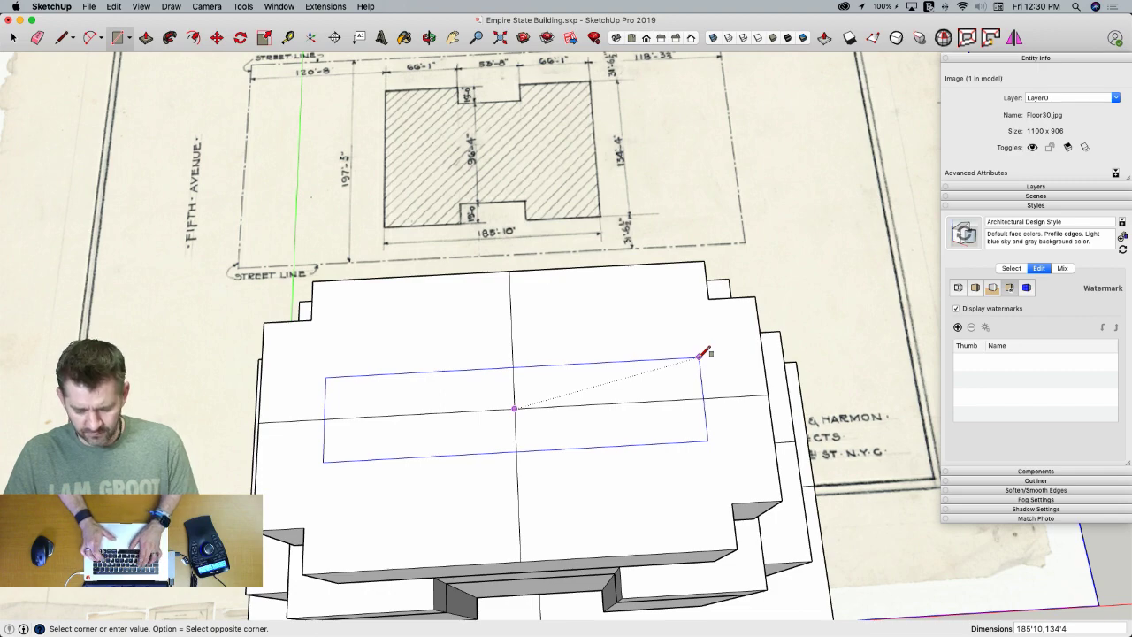
{"action": "key", "text": "Return"}
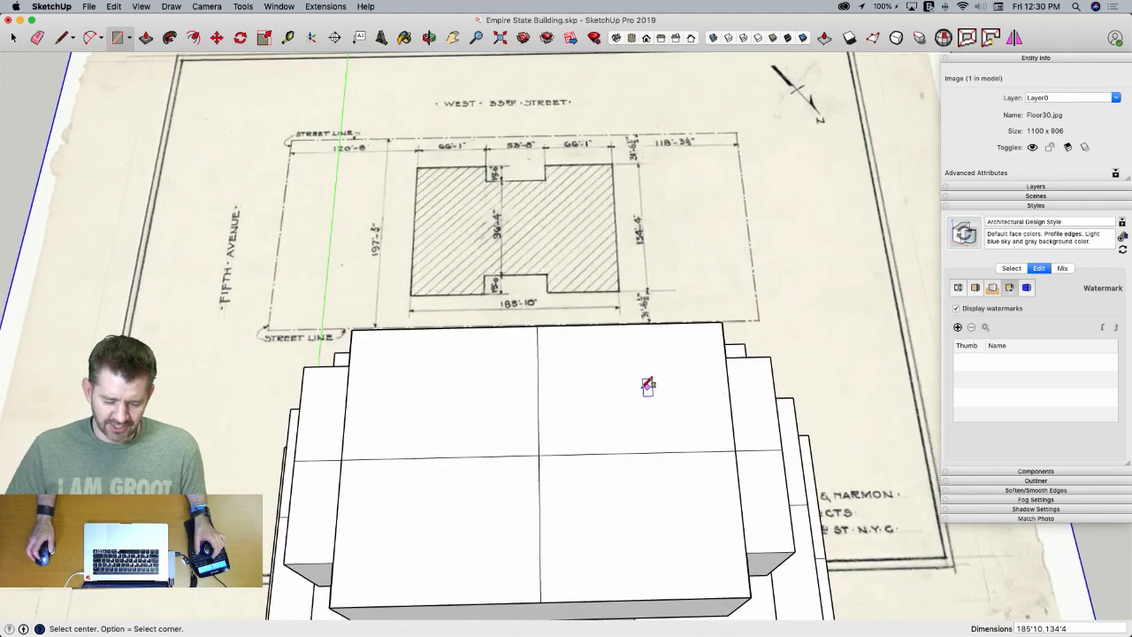
{"action": "key", "text": "space"}
Outline a notch on the new rectangle's rear long edge, starting 66'1" from the corner, 19' deep and 53'8" wide
{"action": "key", "text": "l"}
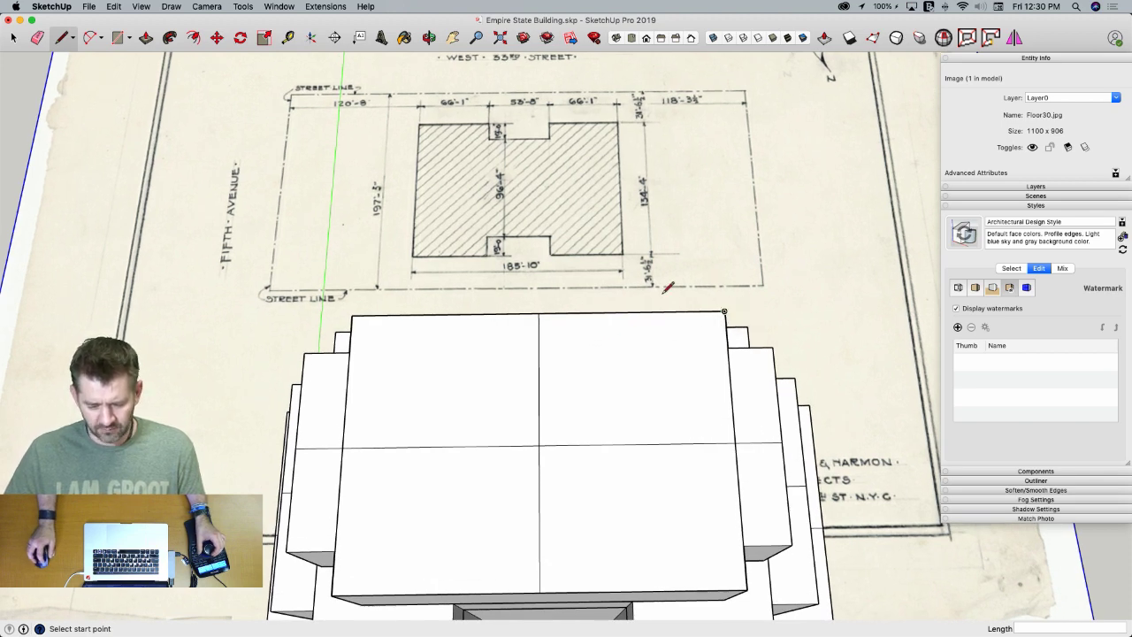
{"action": "left_click", "coordinate": [725, 310]}
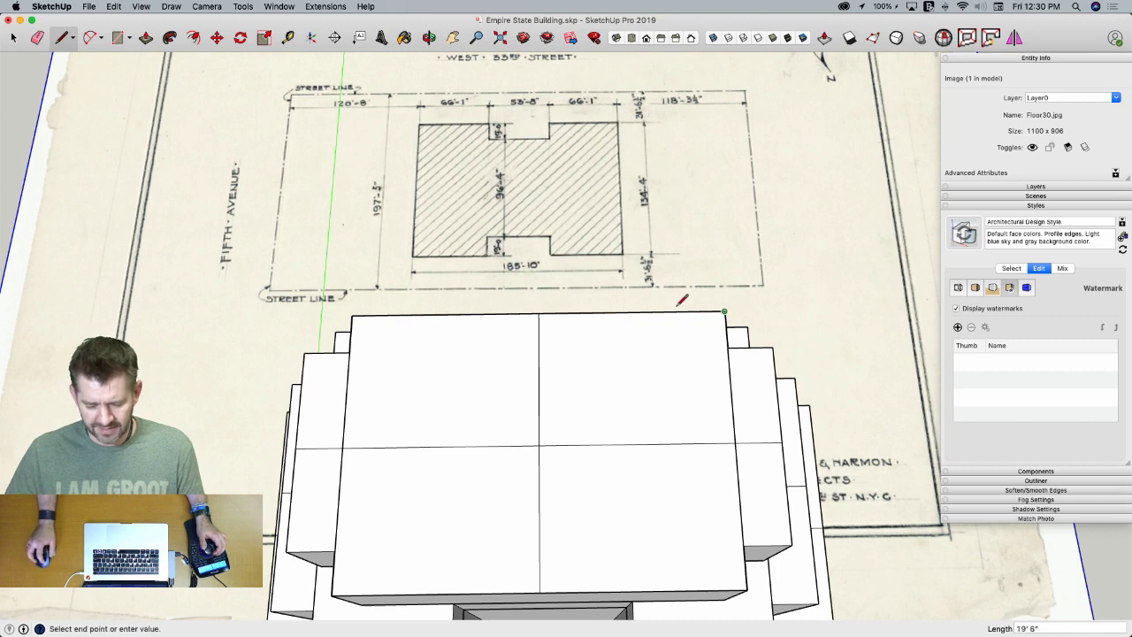
{"action": "type", "text": "66'1"}
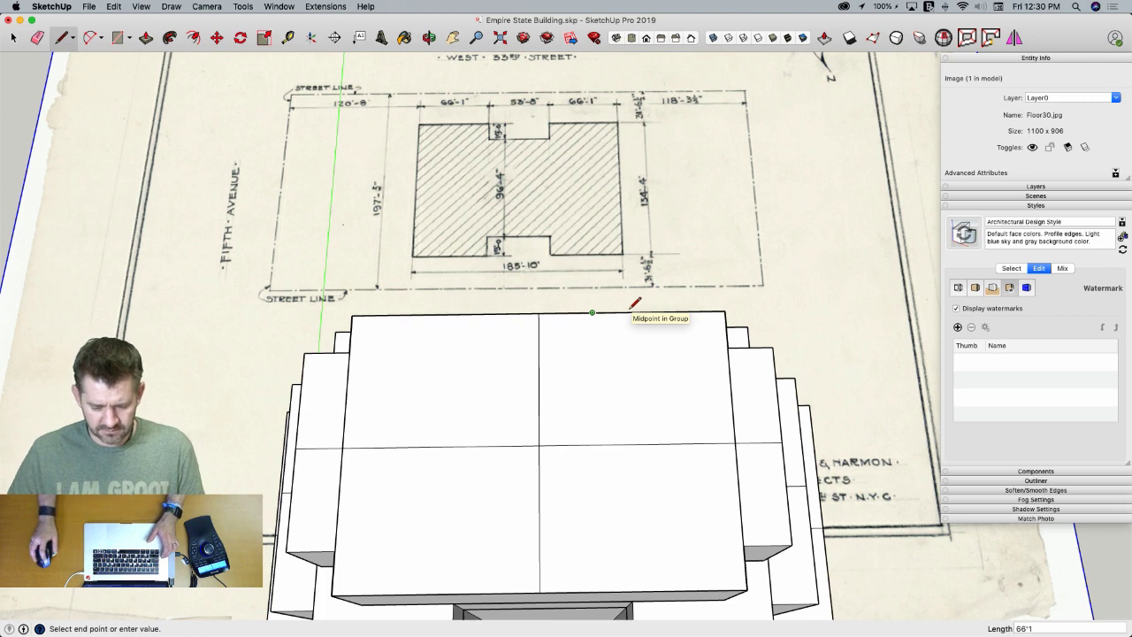
{"action": "key", "text": "Return"}
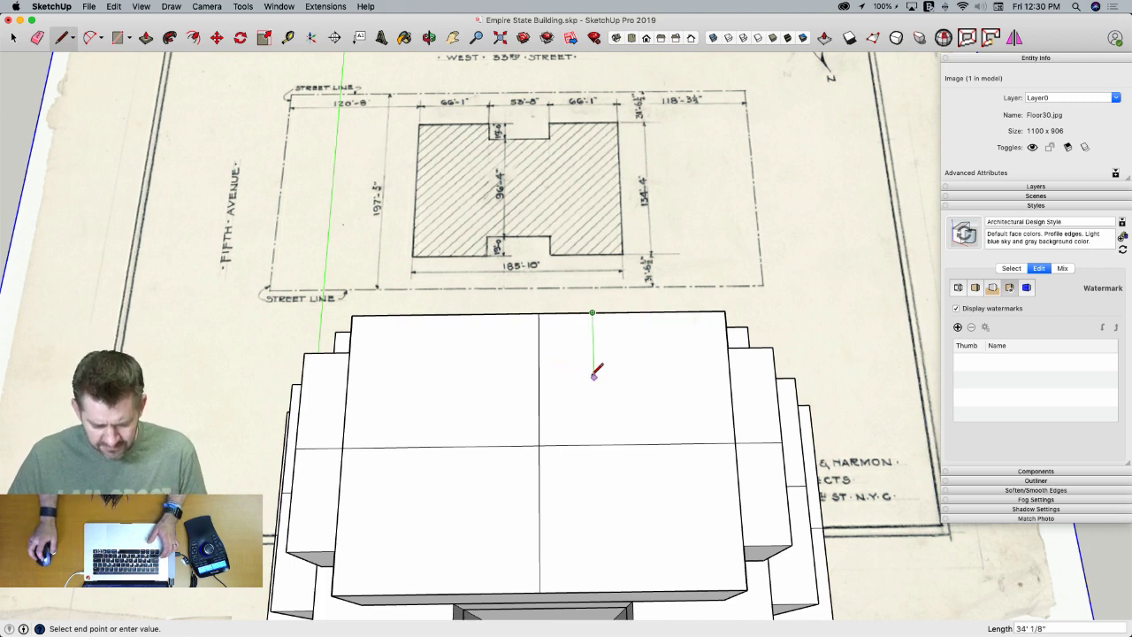
{"action": "type", "text": "19"}
{"action": "key", "text": "Return"}
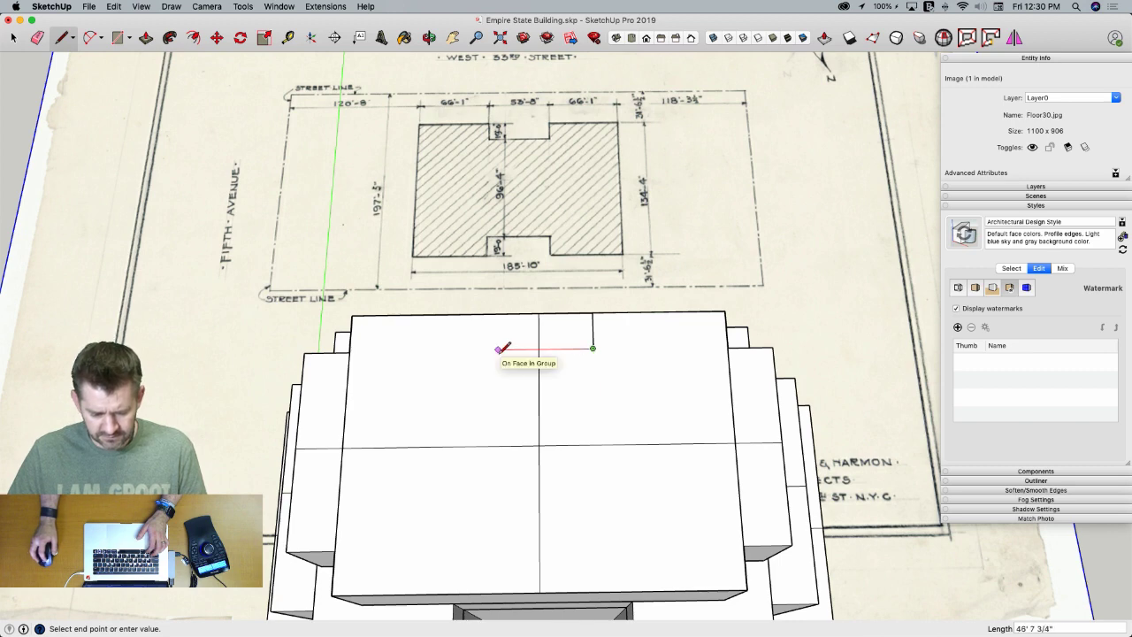
{"action": "type", "text": "53'8"}
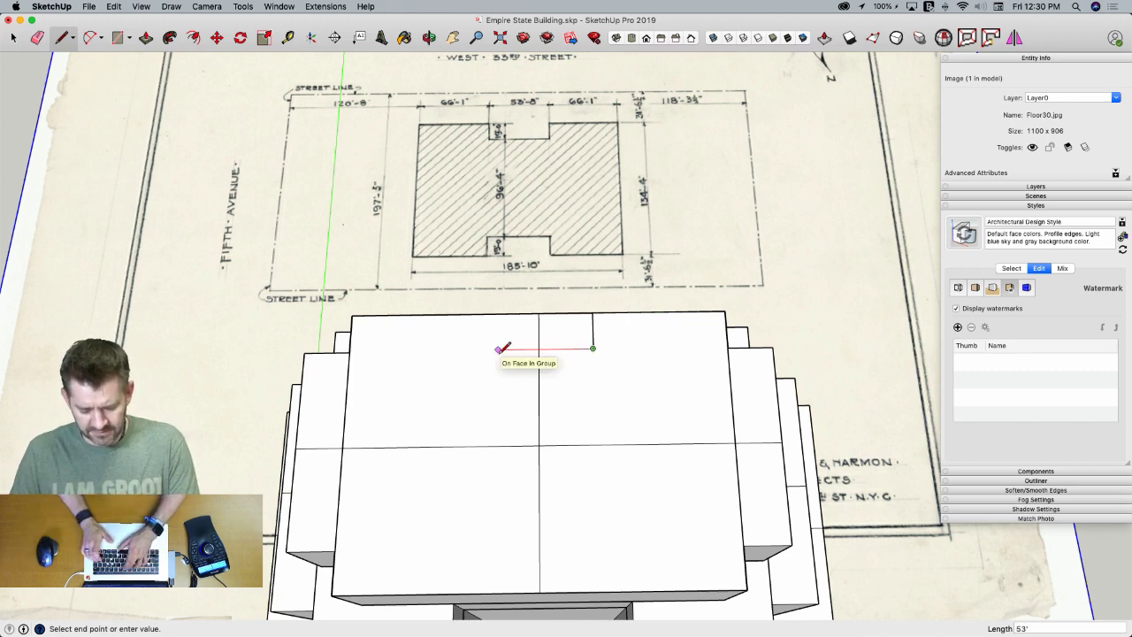
{"action": "key", "text": "Return"}
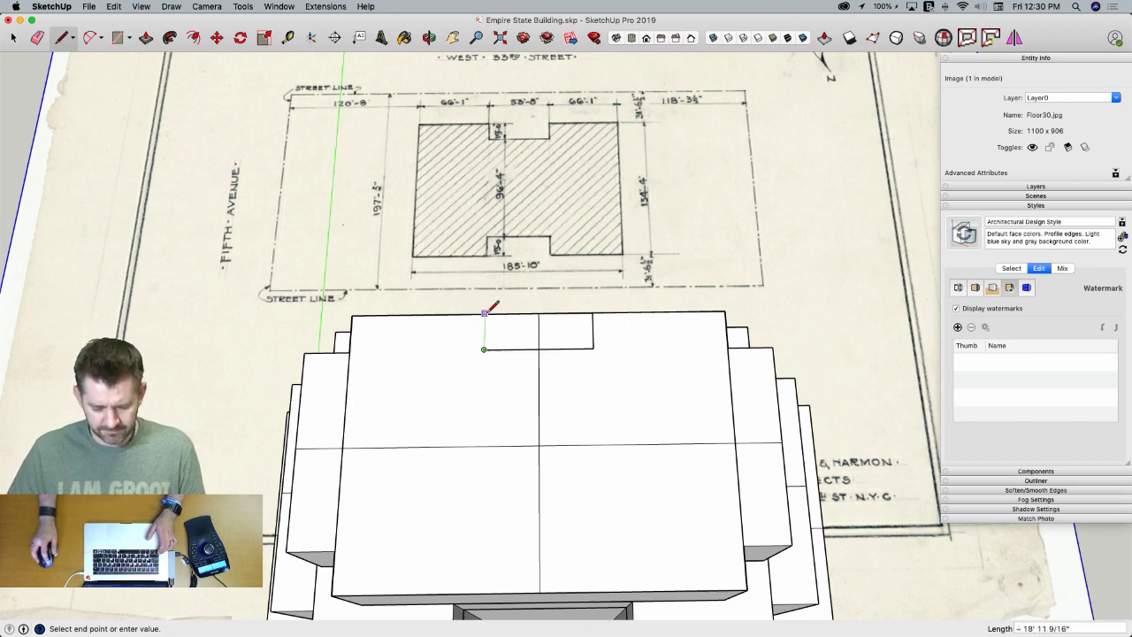
{"action": "left_click", "coordinate": [484, 313]}
Rotate a copy of the notch face 180 degrees about the roof's centre point onto the opposite long edge
{"action": "key", "text": "space"}
{"action": "left_click", "coordinate": [541, 341]}
{"action": "middle_click_drag", "start_coordinate": [541, 340], "coordinate": [567, 358]}
{"action": "key", "text": "q"}
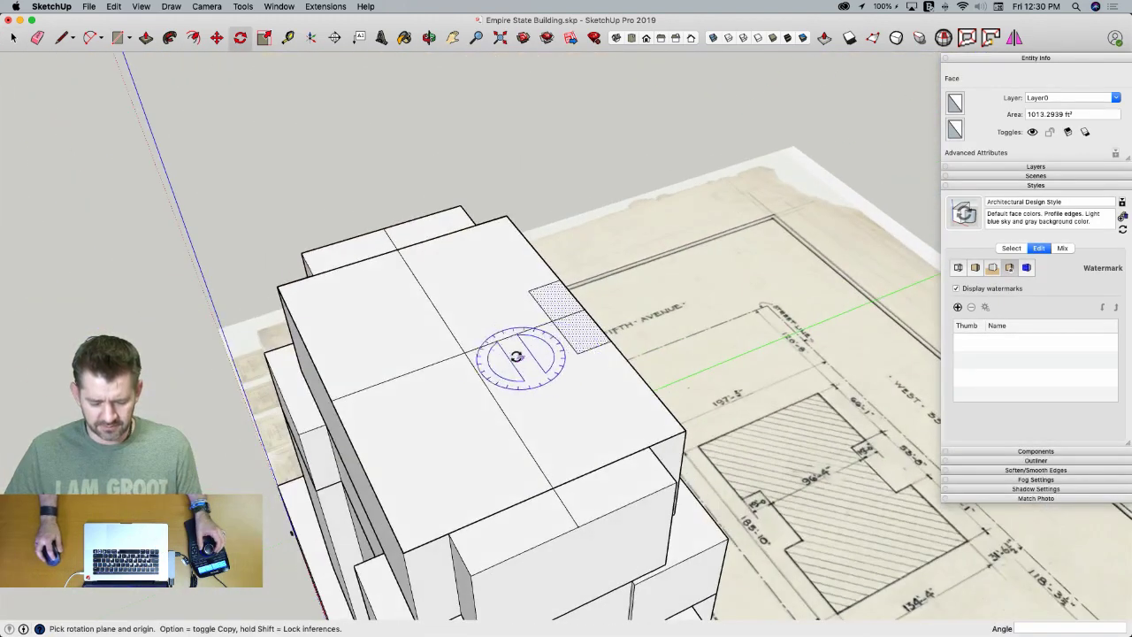
{"action": "left_click", "coordinate": [465, 353]}
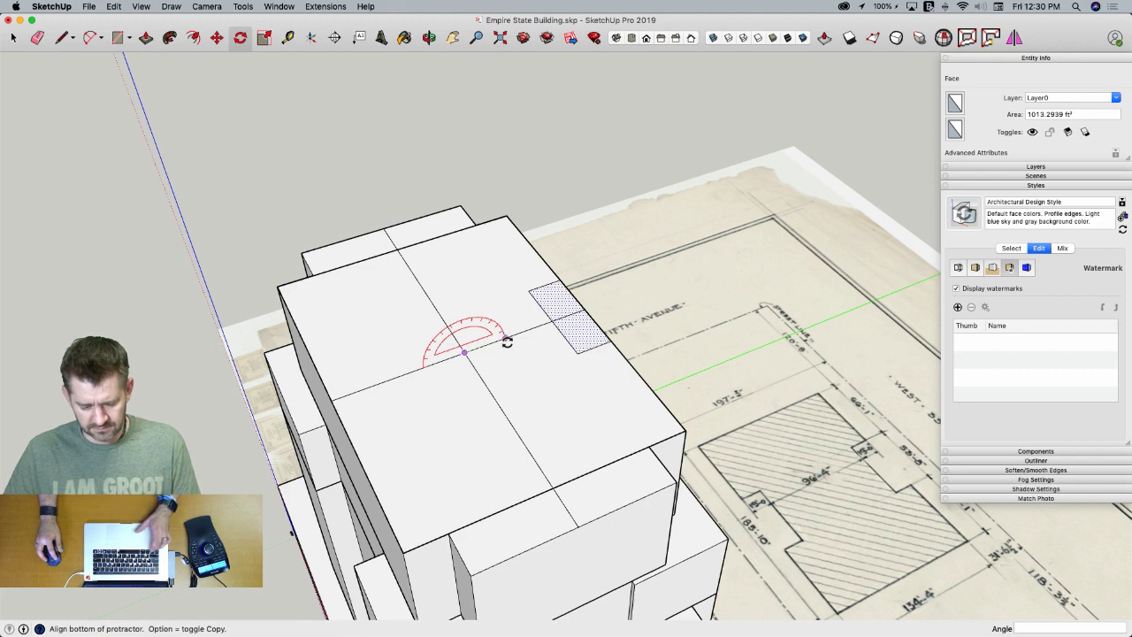
{"action": "left_click", "coordinate": [507, 342]}
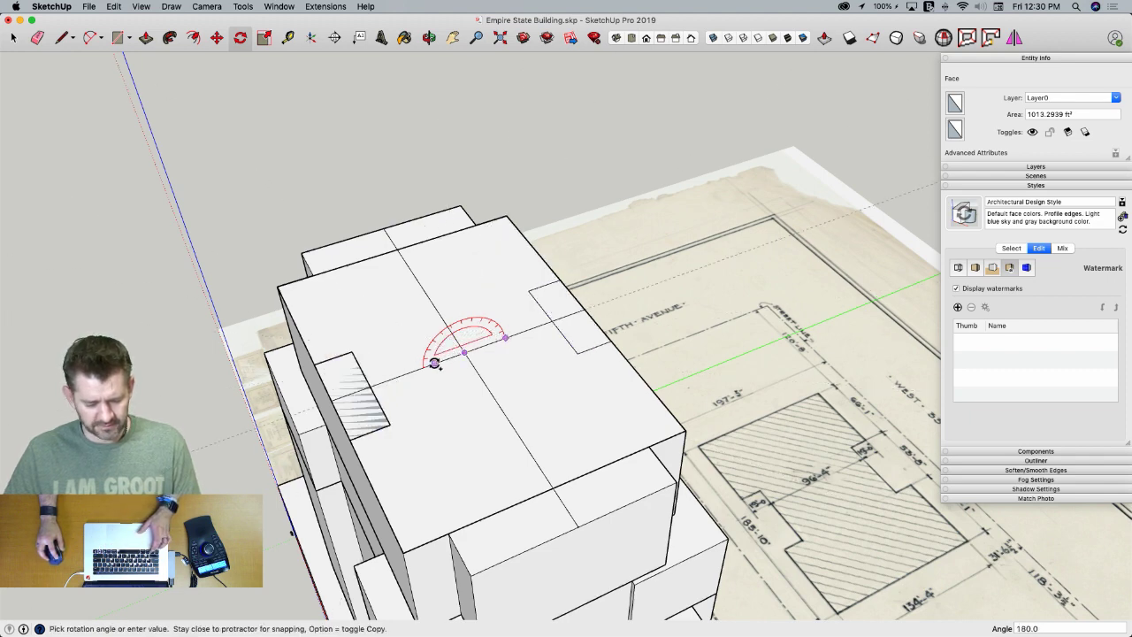
{"action": "left_click", "coordinate": [433, 360]}
Erase the outer edge segment closing off the copied notch
{"action": "key", "text": "e"}
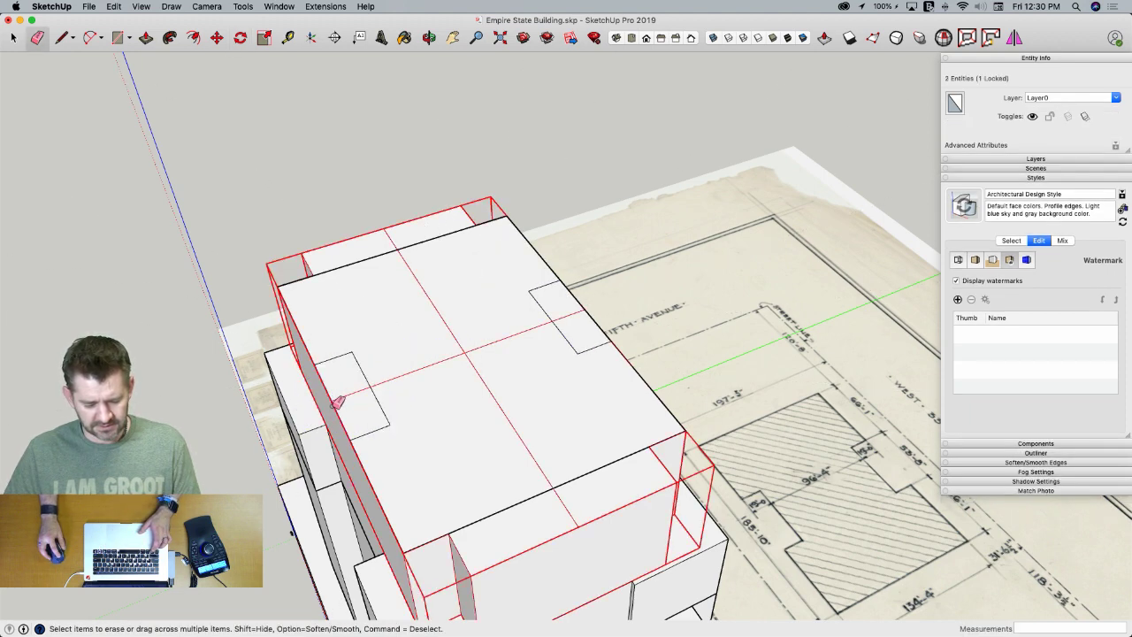
Erase the two edge segments closing the side notches of the top footprint, and select the resulting notched face
{"action": "left_click", "coordinate": [337, 402]}
{"action": "left_click", "coordinate": [581, 306]}
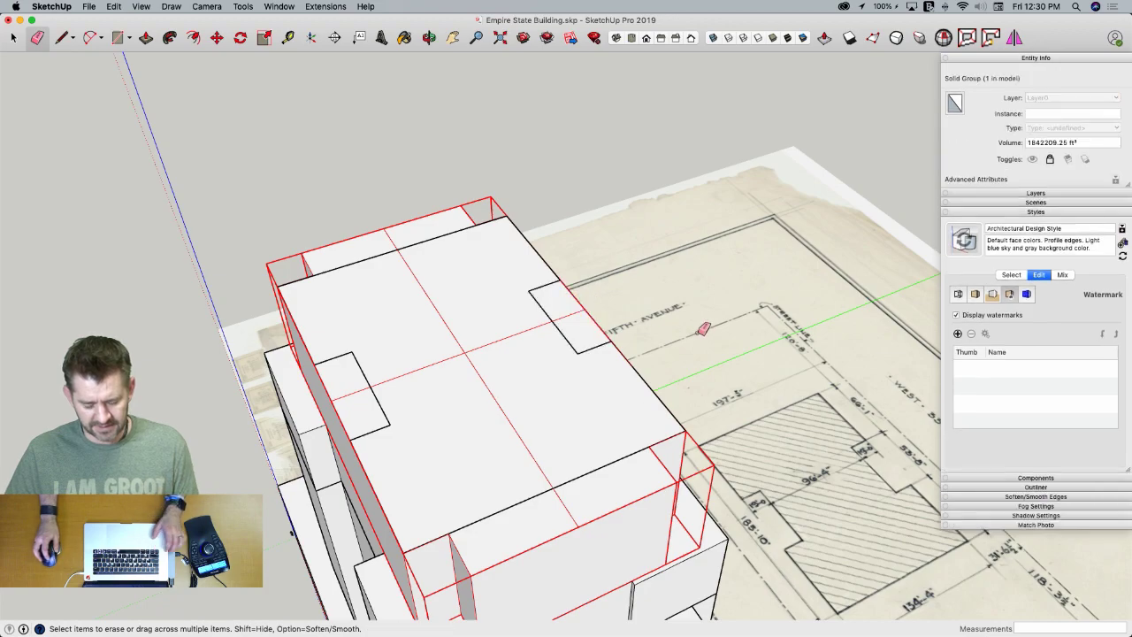
{"action": "key", "text": "space"}
{"action": "left_click", "coordinate": [548, 392]}
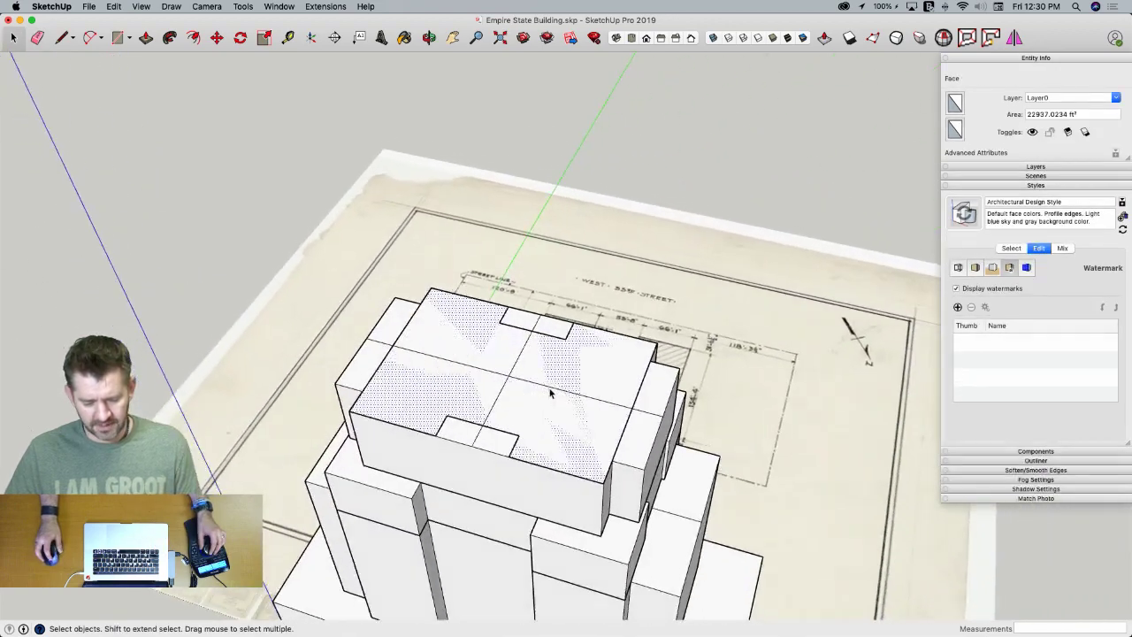
{"action": "middle_click_drag", "start_coordinate": [552, 394], "coordinate": [563, 395]}
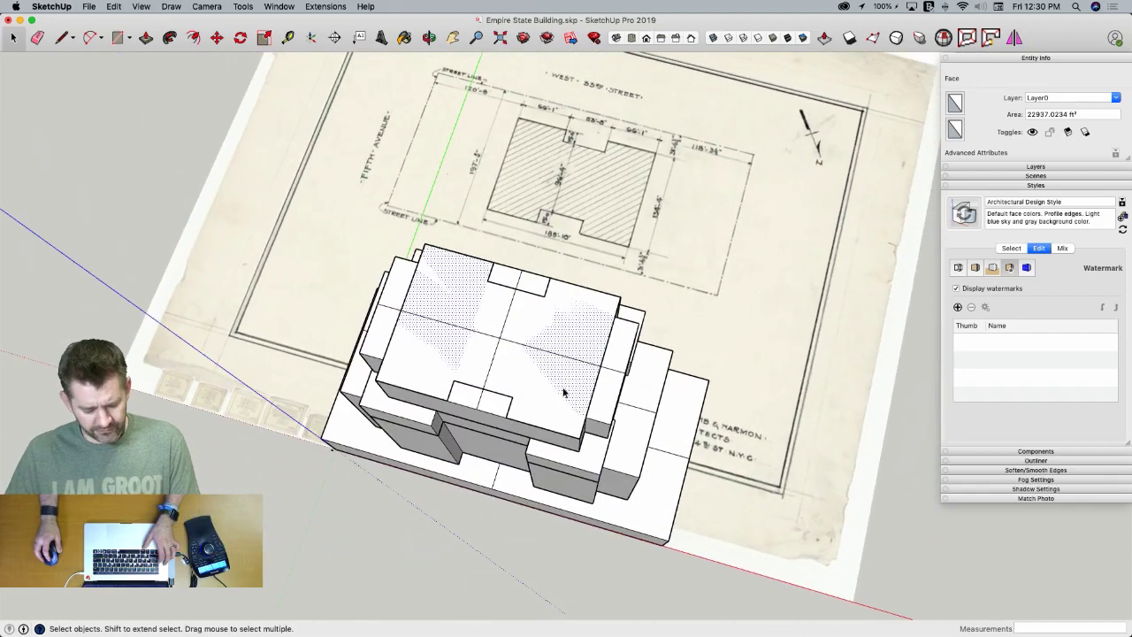
Switch to the elevation drawing in Preview and look up the height from the 30th to the 71st floor
{"action": "key", "text": "super+Tab"}
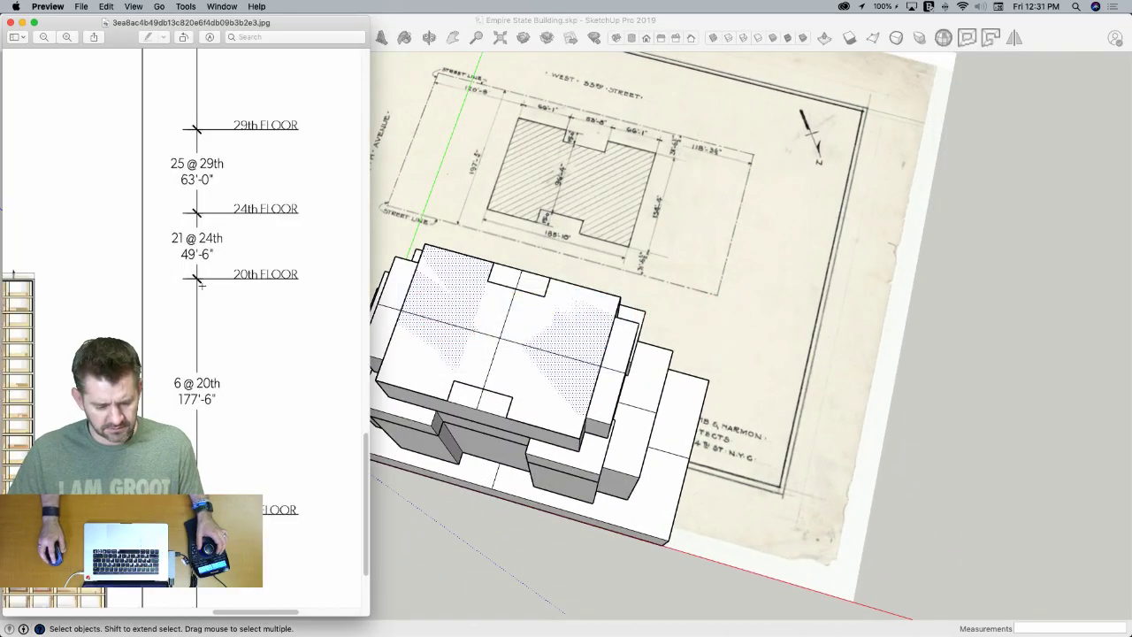
{"action": "scroll", "coordinate": [239, 315], "scroll_direction": "up", "scroll_amount": 10}
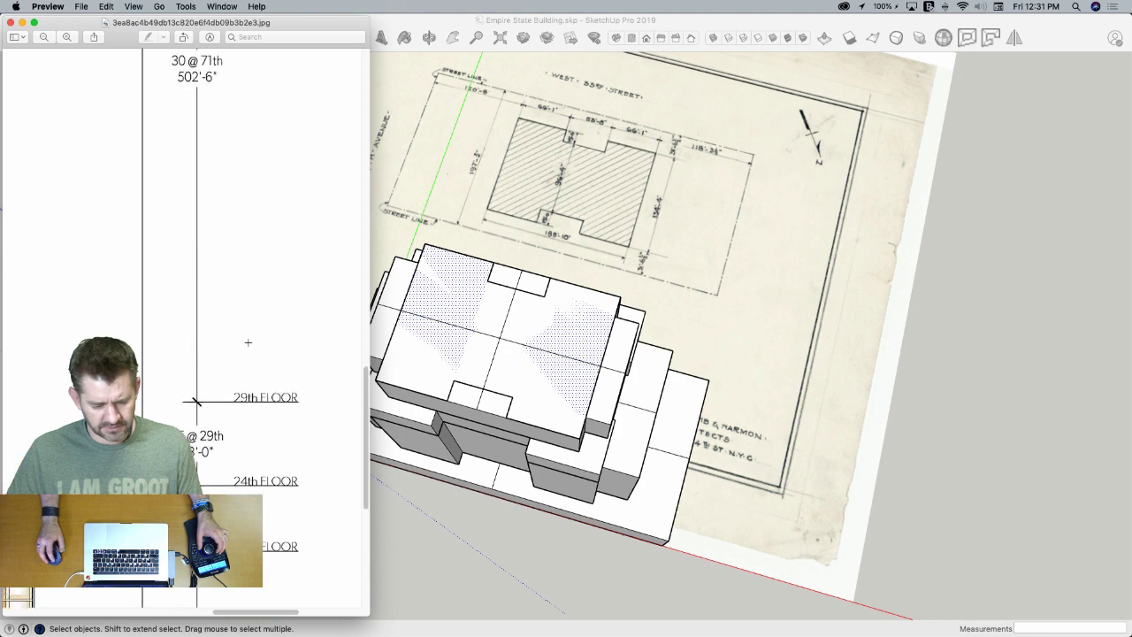
{"action": "scroll", "coordinate": [206, 136], "scroll_direction": "up", "scroll_amount": 1}
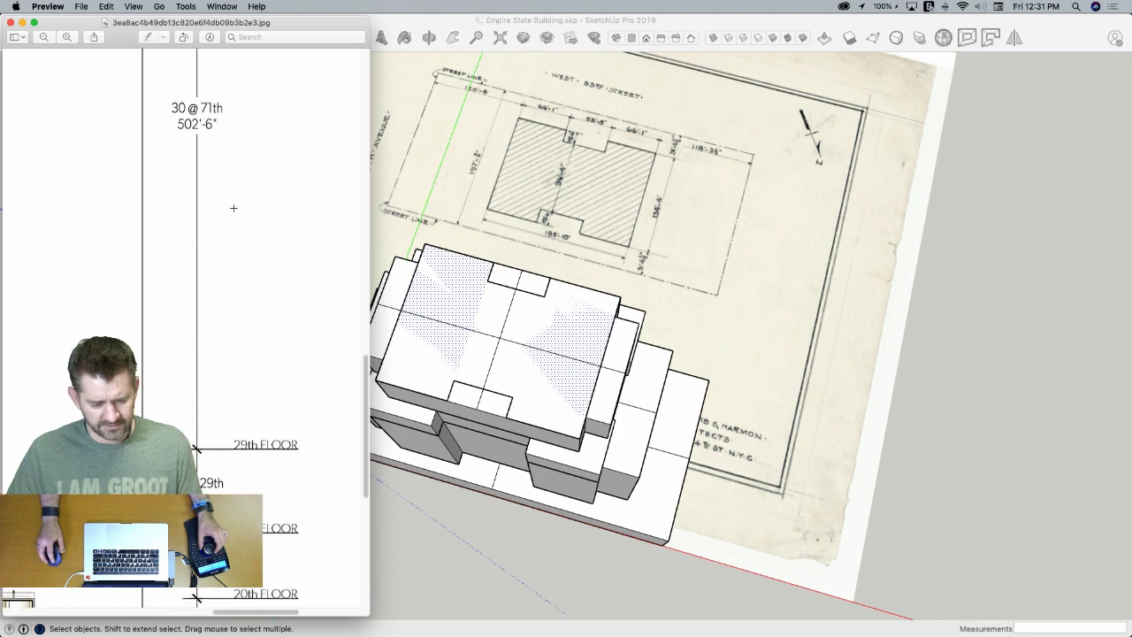
{"action": "scroll", "coordinate": [227, 222], "scroll_direction": "up", "scroll_amount": 10}
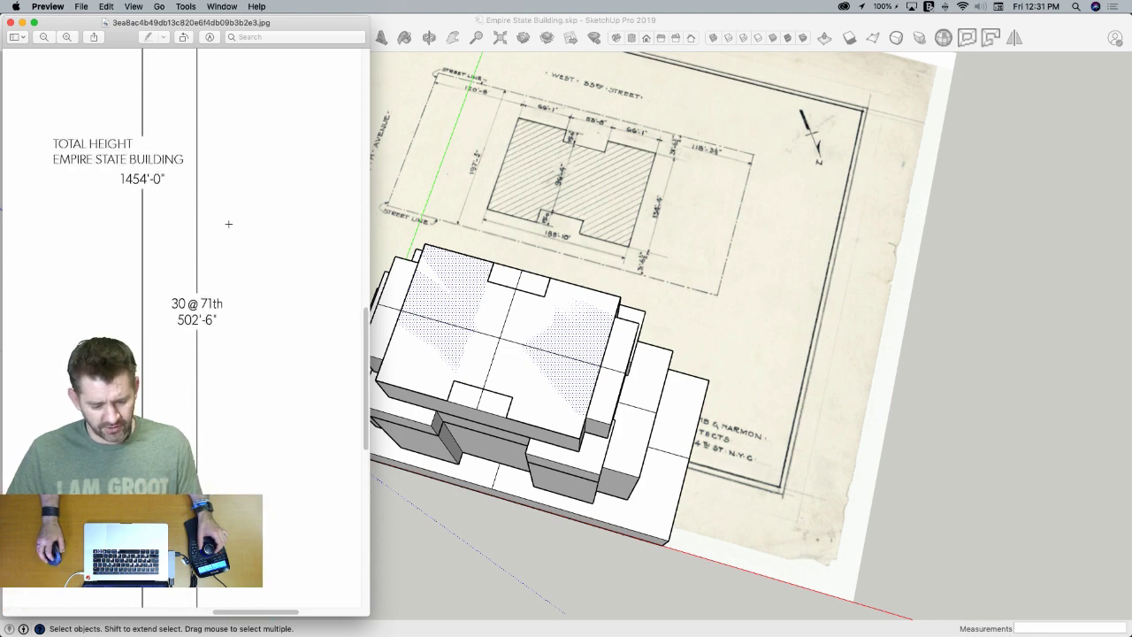
{"action": "scroll", "coordinate": [228, 223], "scroll_direction": "down", "scroll_amount": 7}
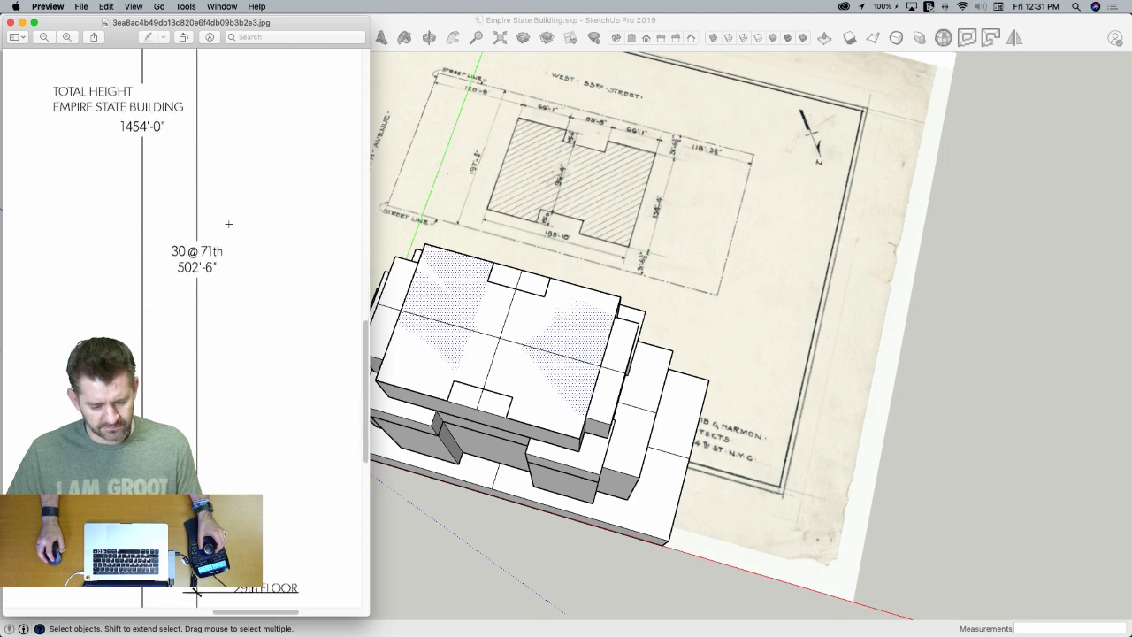
Switch back to SketchUp and Push/Pull the notched footprint face up 502' 6" to form the main tower shaft
{"action": "left_click", "coordinate": [469, 22]}
{"action": "key", "text": "p"}
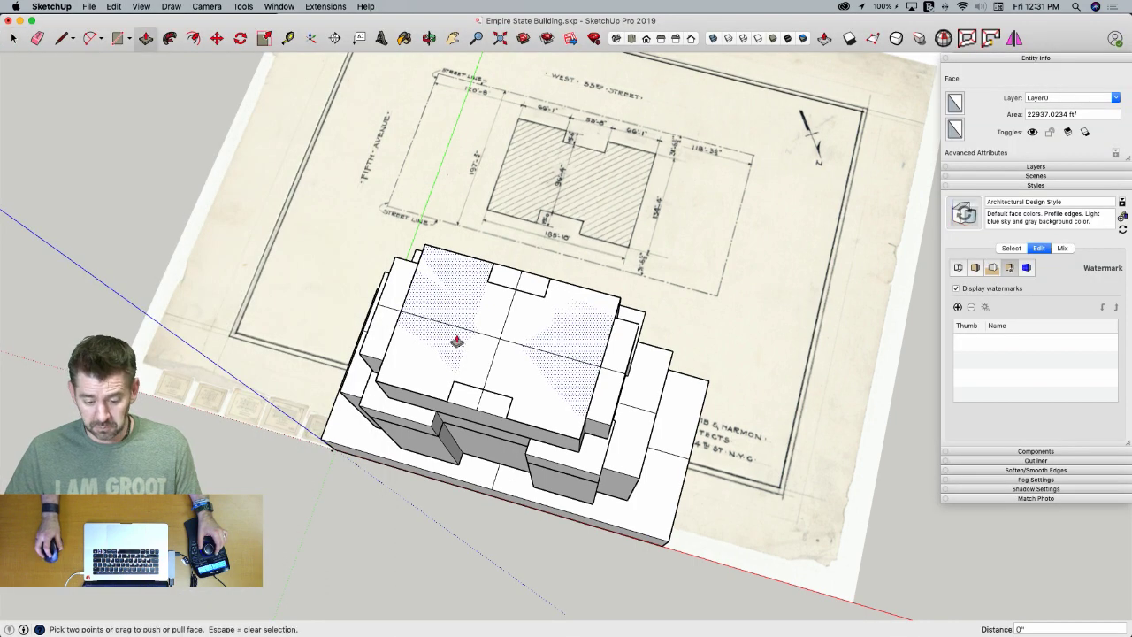
{"action": "left_click", "coordinate": [455, 343]}
{"action": "left_click_drag", "start_coordinate": [450, 332], "coordinate": [442, 305]}
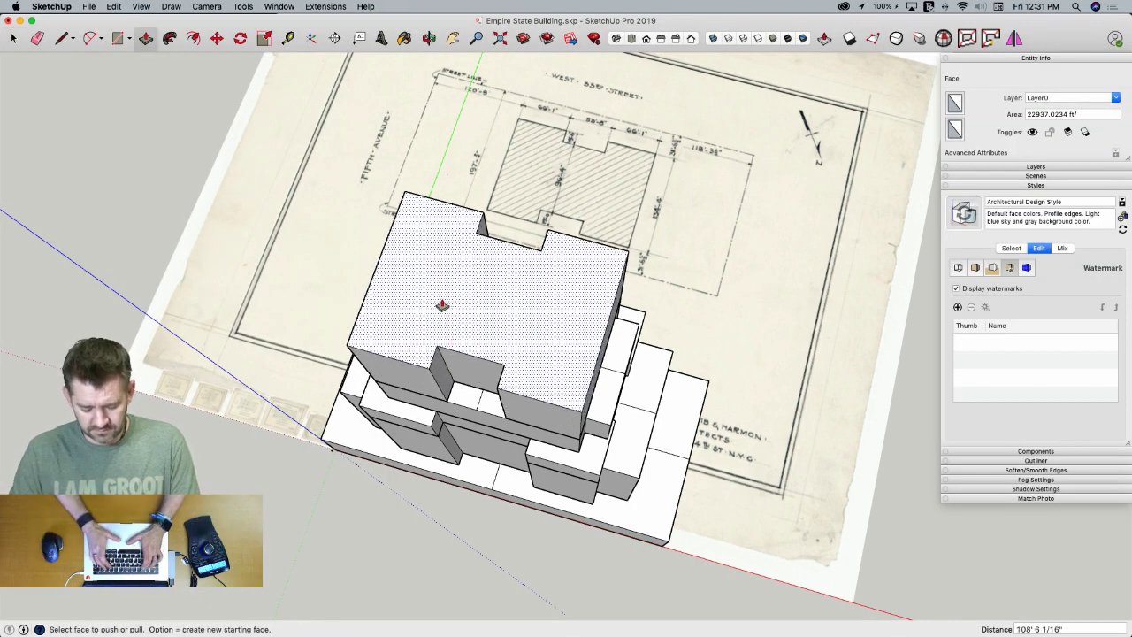
{"action": "type", "text": "502' "}
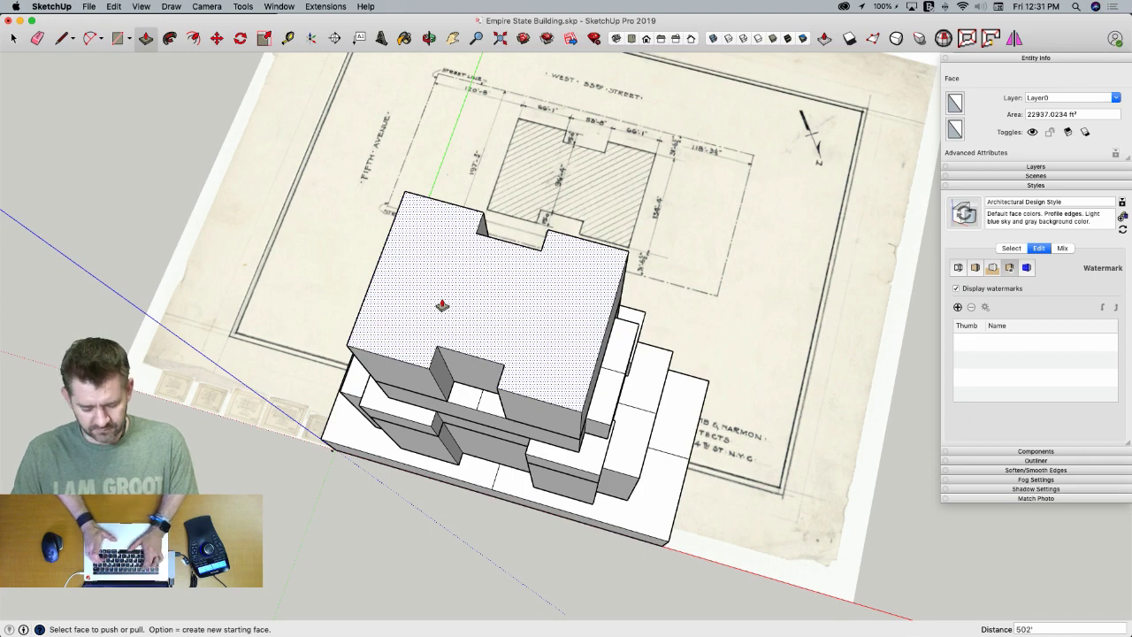
{"action": "type", "text": "6"}
{"action": "key", "text": "Return"}
{"action": "scroll", "coordinate": [442, 305], "scroll_direction": "down", "scroll_amount": 10}
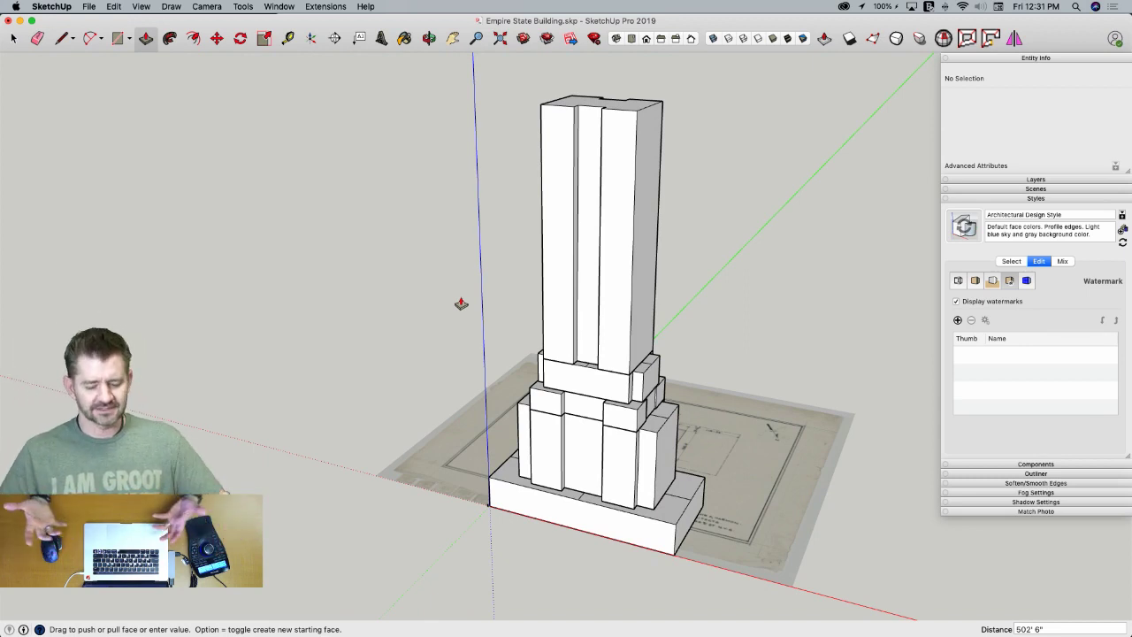
{"action": "middle_click_drag", "start_coordinate": [457, 84], "coordinate": [538, 153]}
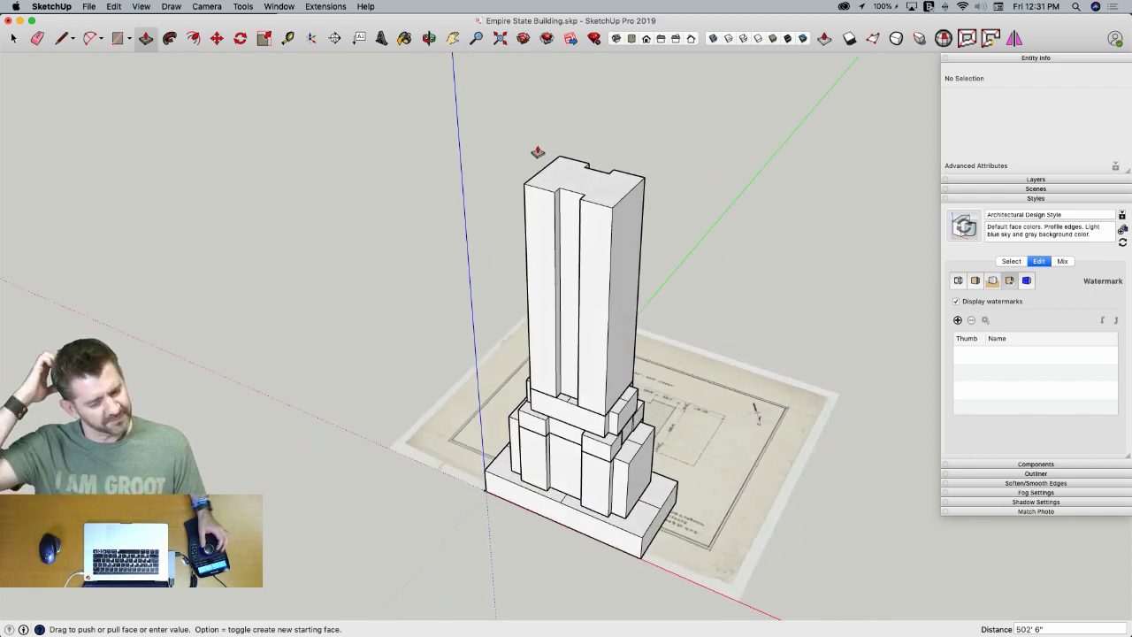
{"action": "key", "text": "super+3"}
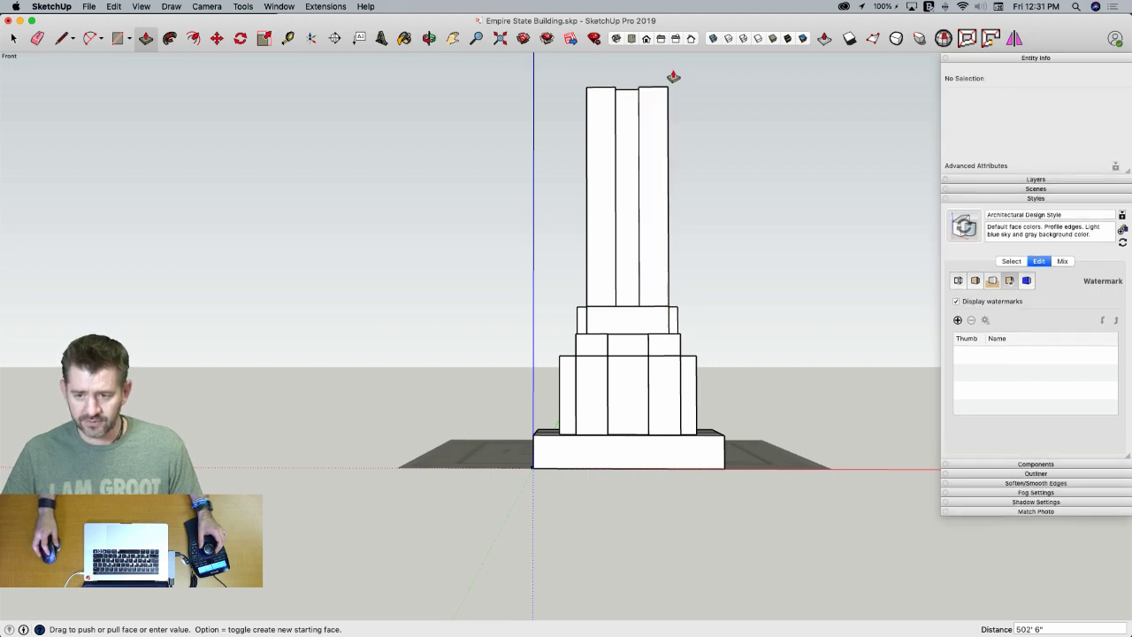
{"action": "middle_click_drag", "start_coordinate": [659, 76], "coordinate": [589, 168]}
{"action": "left_click", "coordinate": [592, 175]}
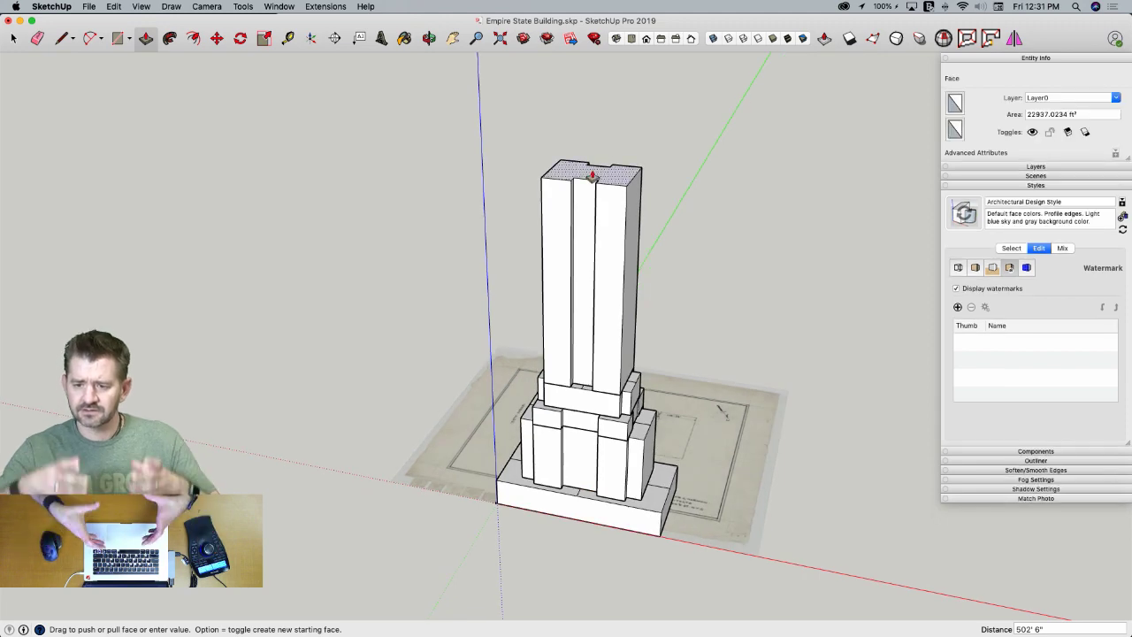
{"action": "middle_click_drag", "start_coordinate": [621, 144], "coordinate": [763, 232]}
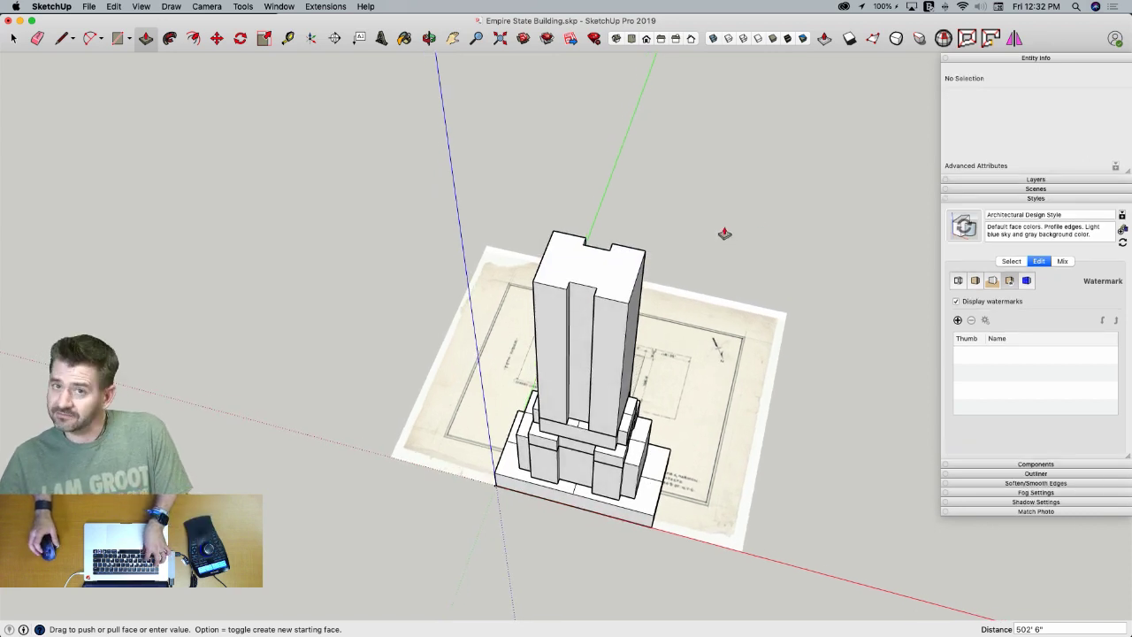
Draw two perpendicular centre lines across the tower's top face, joining the midpoints of its opposite edges
{"action": "key", "text": "l"}
{"action": "scroll", "coordinate": [609, 238], "scroll_direction": "up", "scroll_amount": 3}
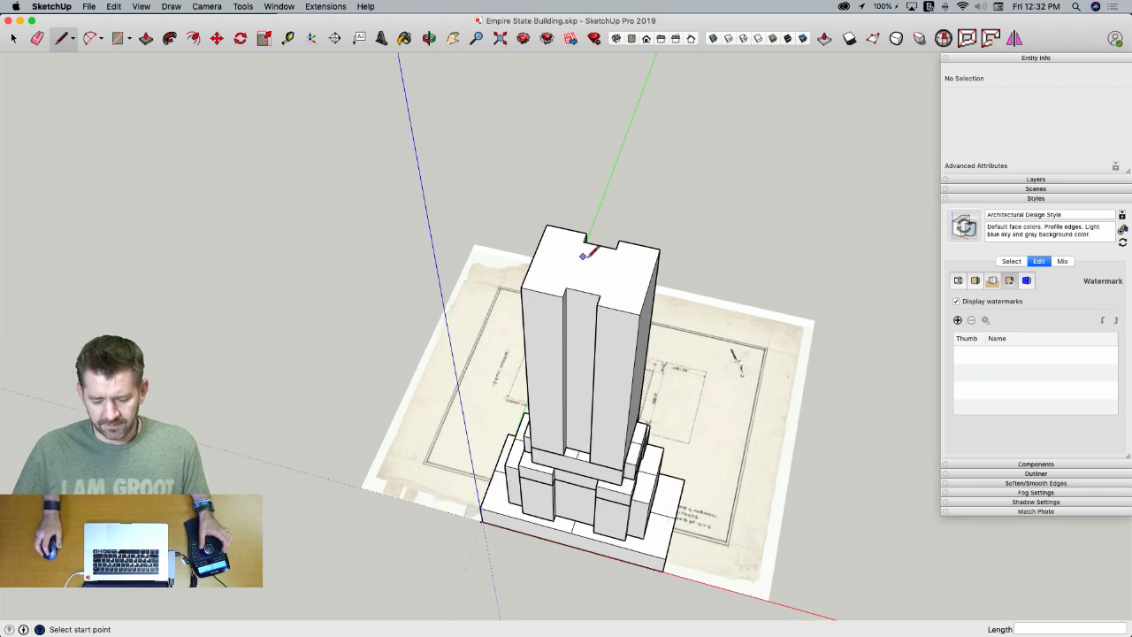
{"action": "left_click", "coordinate": [604, 239]}
{"action": "left_click", "coordinate": [583, 304]}
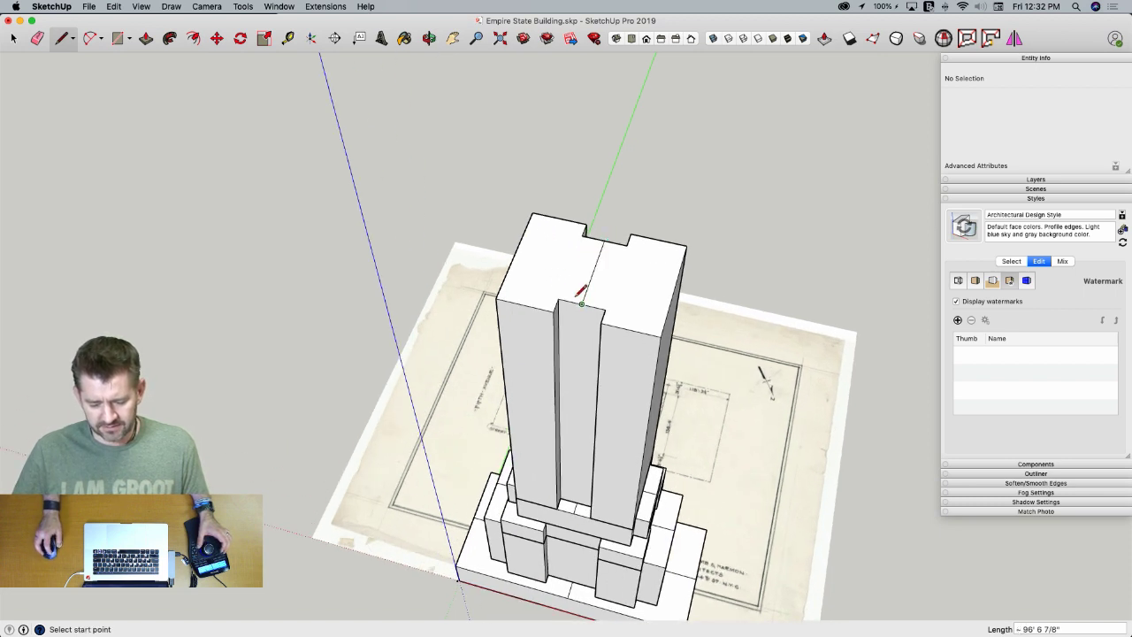
{"action": "left_click", "coordinate": [520, 252]}
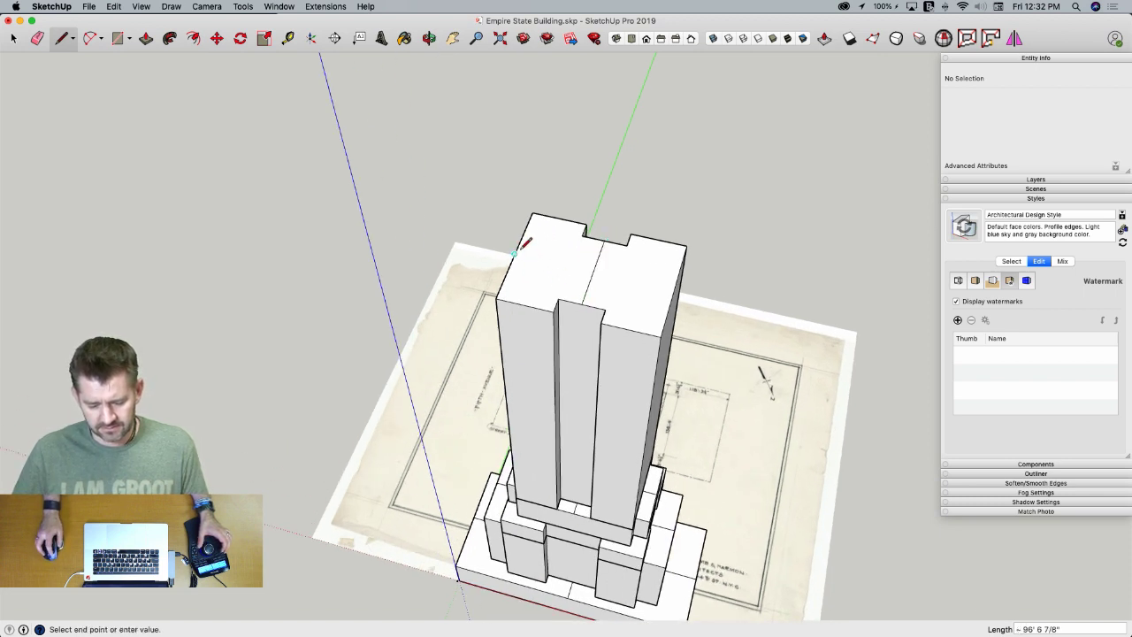
{"action": "left_click", "coordinate": [673, 286]}
Group all the connected geometry of the main tower shaft and lock the group
{"action": "key", "text": "space"}
{"action": "triple_click", "coordinate": [606, 296]}
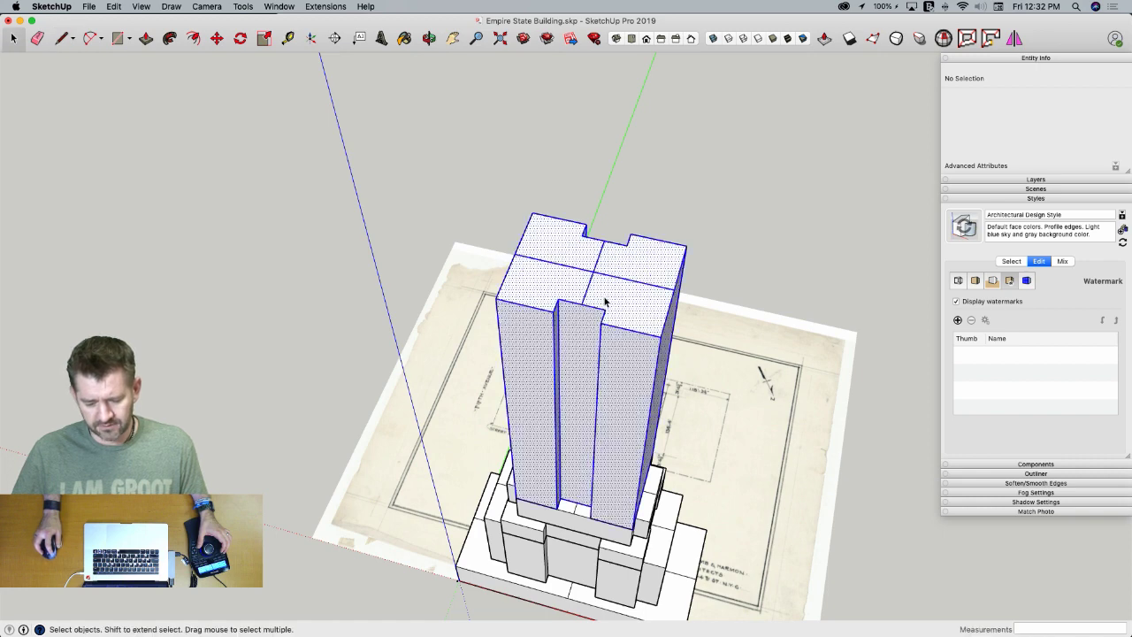
{"action": "right_click", "coordinate": [605, 296]}
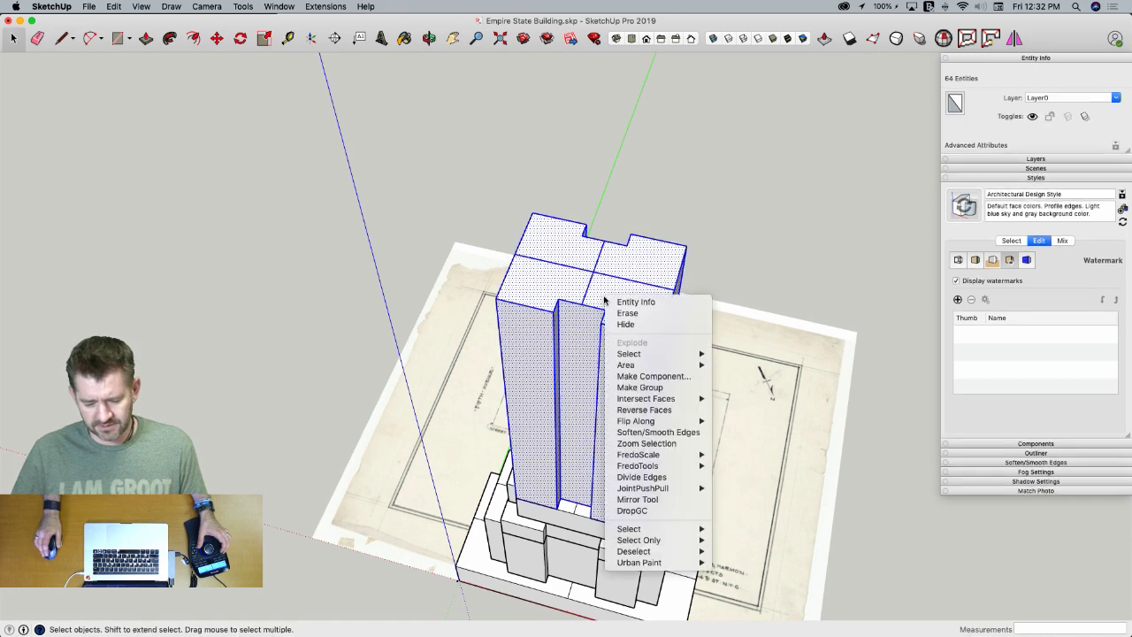
{"action": "left_click", "coordinate": [695, 387]}
{"action": "right_click", "coordinate": [558, 280]}
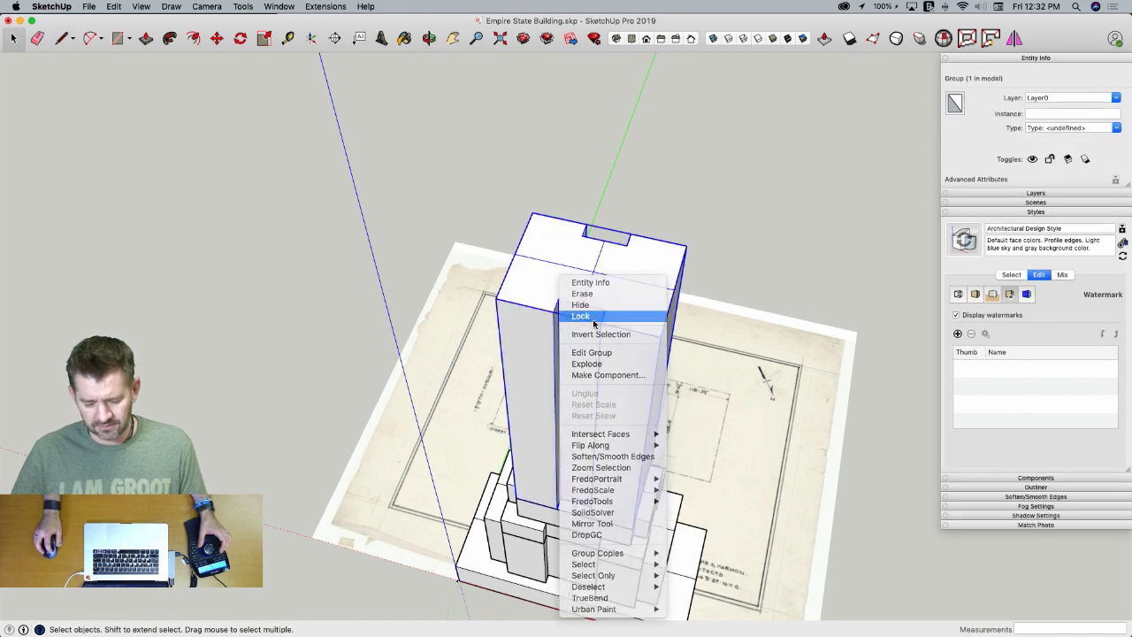
{"action": "left_click", "coordinate": [580, 316]}
Scale the Floor30.jpg plan image down by 0.11, then reduce it further to match the small plan images beside the building
{"action": "middle_click_drag", "start_coordinate": [591, 313], "coordinate": [682, 209]}
{"action": "left_click_drag", "start_coordinate": [711, 149], "coordinate": [558, 446]}
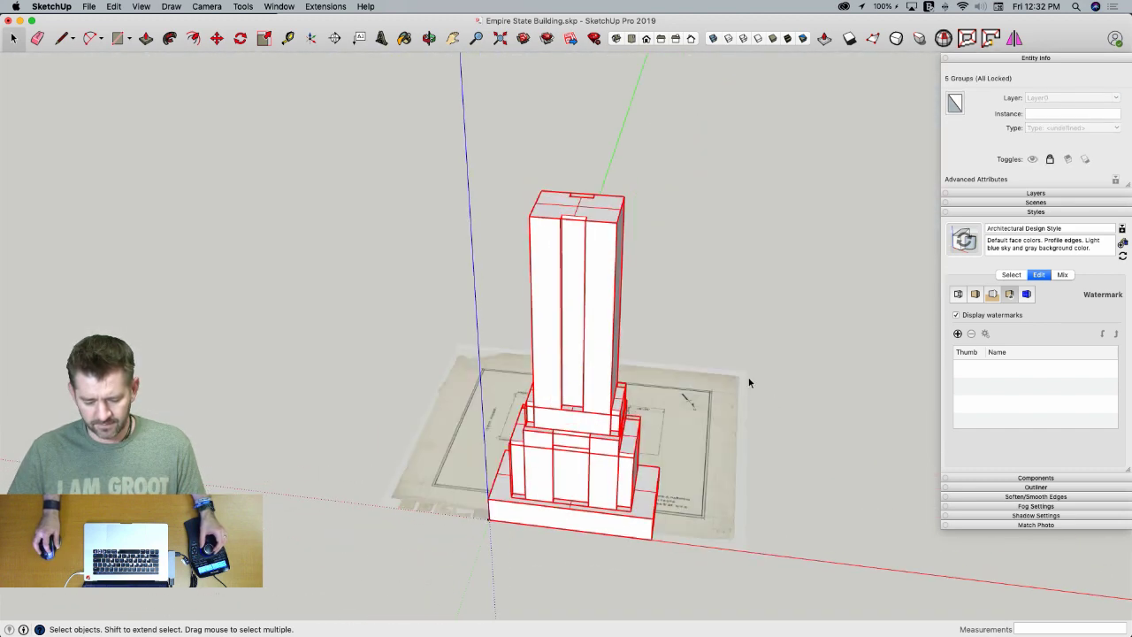
{"action": "left_click", "coordinate": [748, 380]}
{"action": "left_click", "coordinate": [702, 418]}
{"action": "key", "text": "s"}
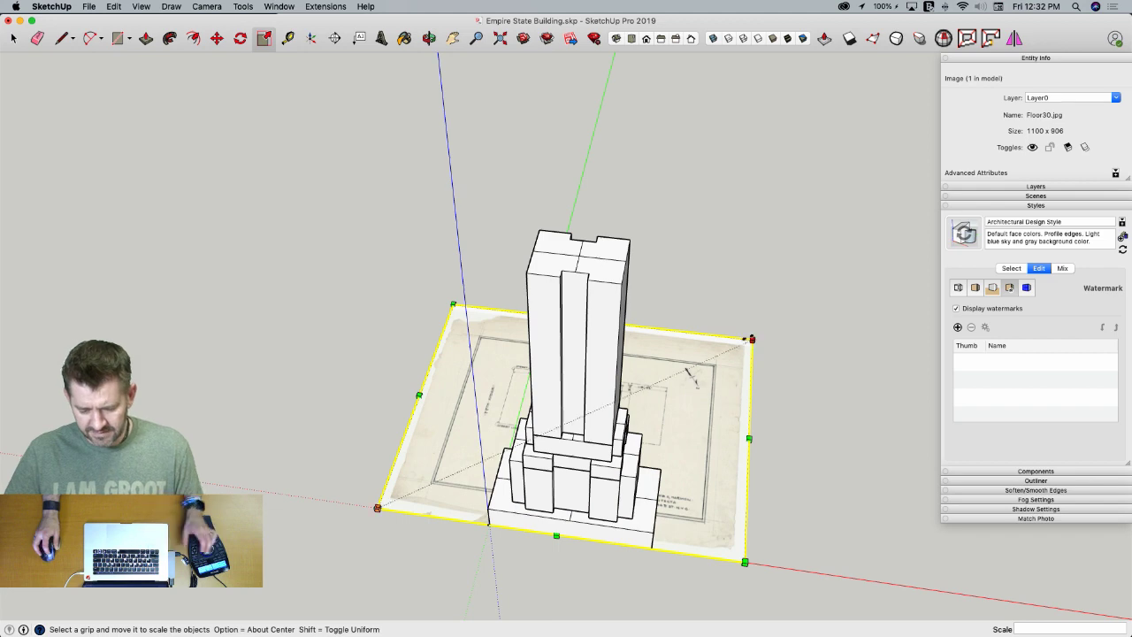
{"action": "left_click_drag", "start_coordinate": [748, 339], "coordinate": [398, 464]}
{"action": "scroll", "coordinate": [394, 500], "scroll_direction": "up", "scroll_amount": 8}
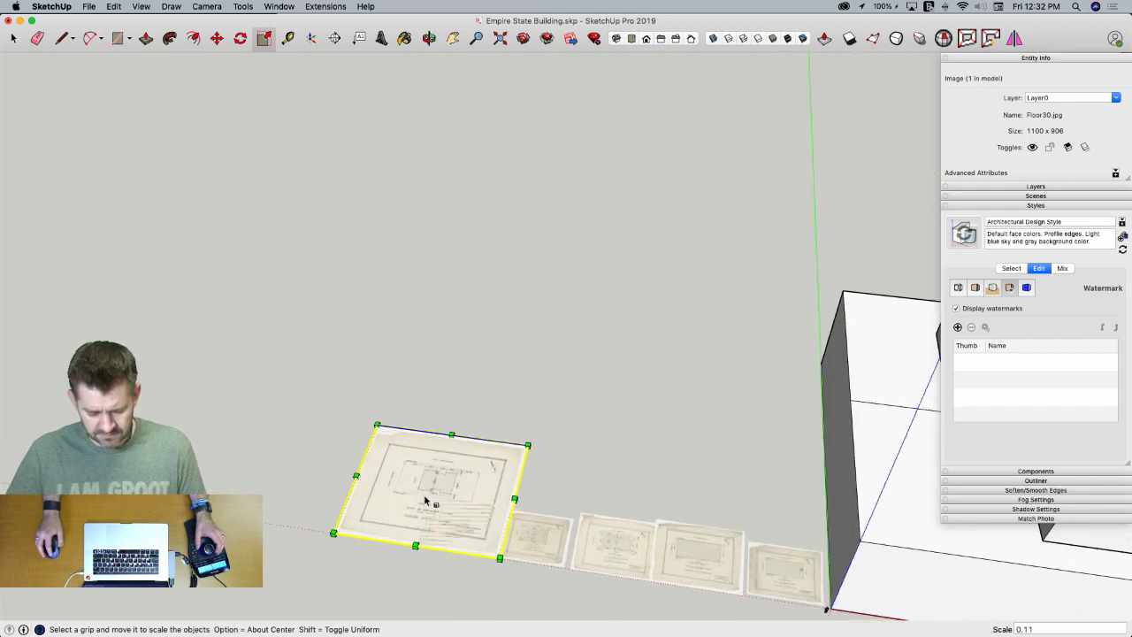
{"action": "left_click_drag", "start_coordinate": [529, 444], "coordinate": [421, 492]}
{"action": "key", "text": "space"}
{"action": "scroll", "coordinate": [518, 404], "scroll_direction": "down", "scroll_amount": 5}
{"action": "left_click", "coordinate": [518, 404]}
Examine the row of reduced plan images beside the origin and the overall massing of the tower
{"action": "scroll", "coordinate": [518, 404], "scroll_direction": "up", "scroll_amount": 5}
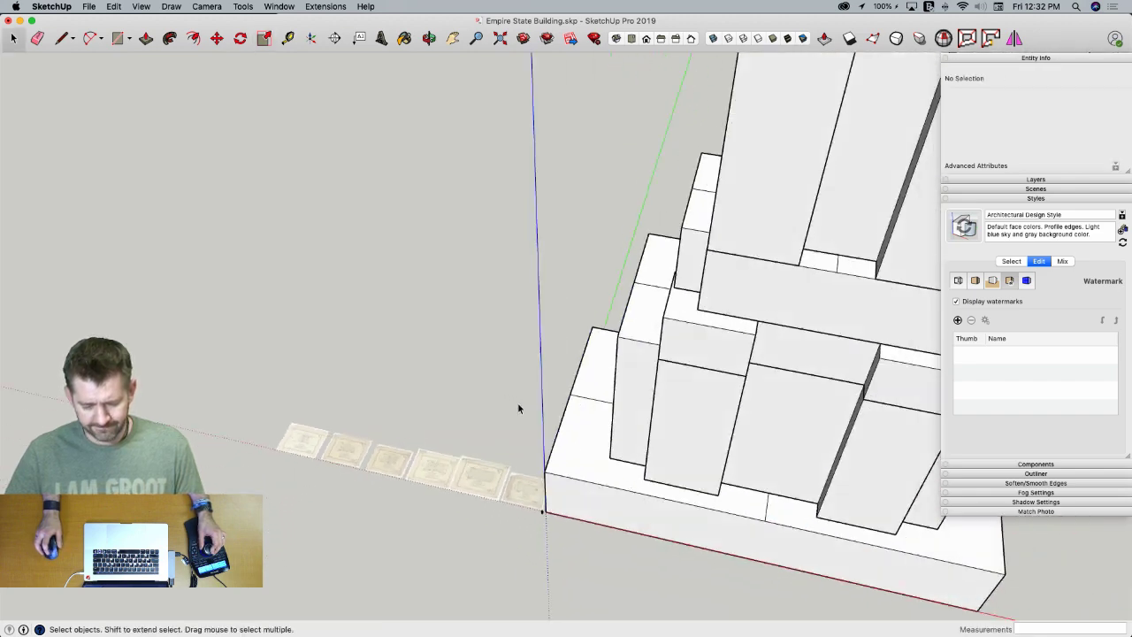
{"action": "scroll", "coordinate": [519, 405], "scroll_direction": "down", "scroll_amount": 3}
{"action": "scroll", "coordinate": [499, 491], "scroll_direction": "up", "scroll_amount": 4}
{"action": "scroll", "coordinate": [500, 491], "scroll_direction": "up", "scroll_amount": 8}
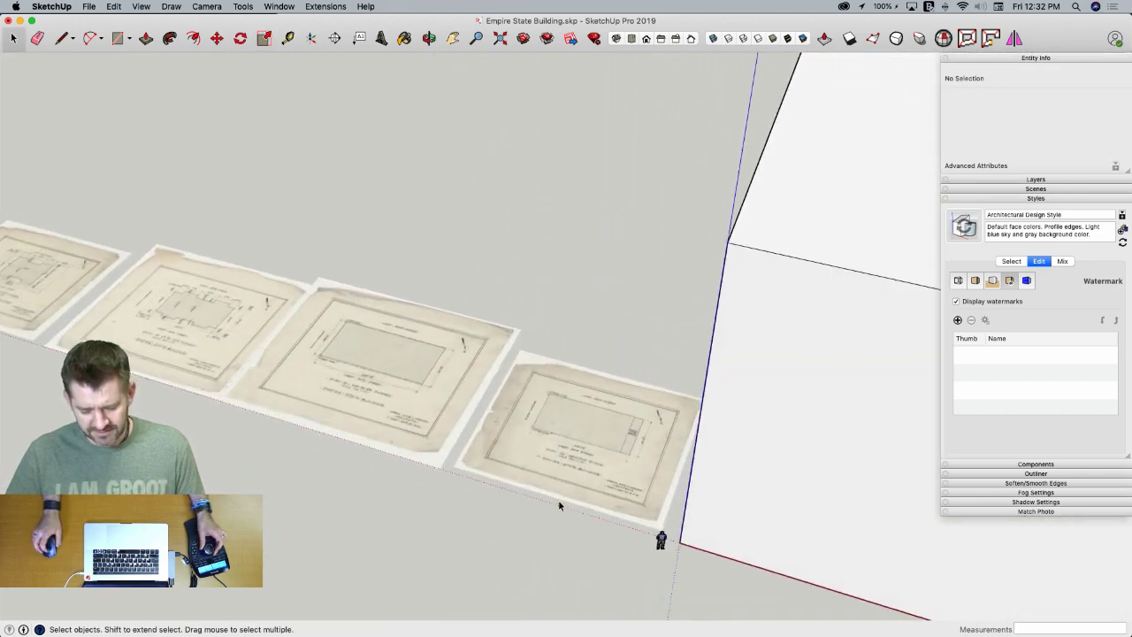
{"action": "scroll", "coordinate": [678, 412], "scroll_direction": "down", "scroll_amount": 3}
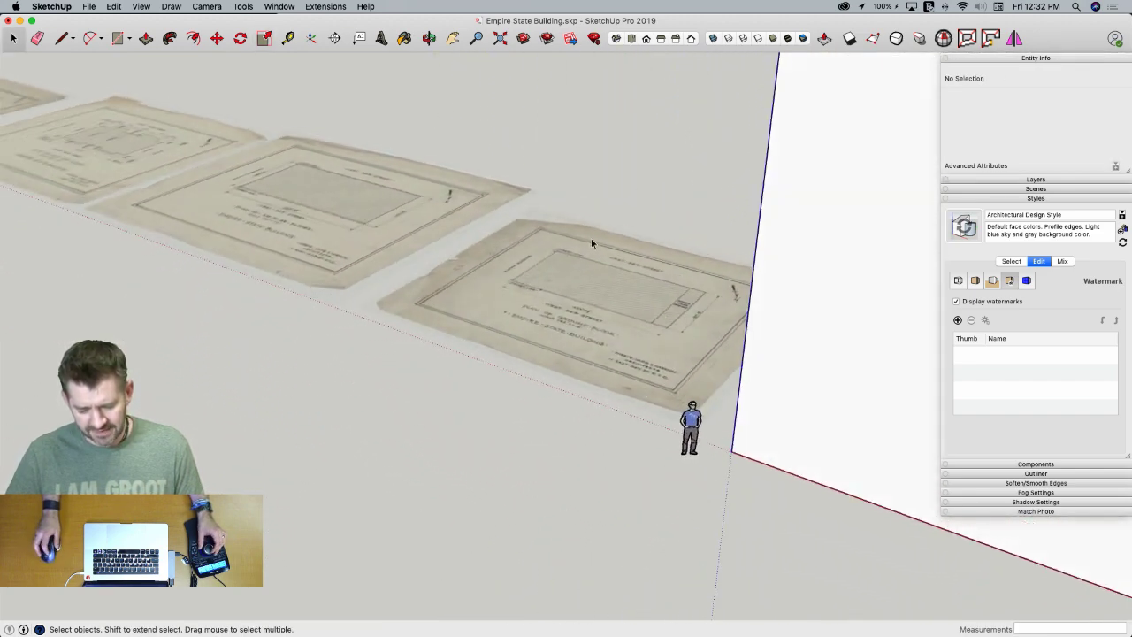
{"action": "scroll", "coordinate": [585, 362], "scroll_direction": "up", "scroll_amount": 3}
{"action": "scroll", "coordinate": [586, 362], "scroll_direction": "down", "scroll_amount": 2}
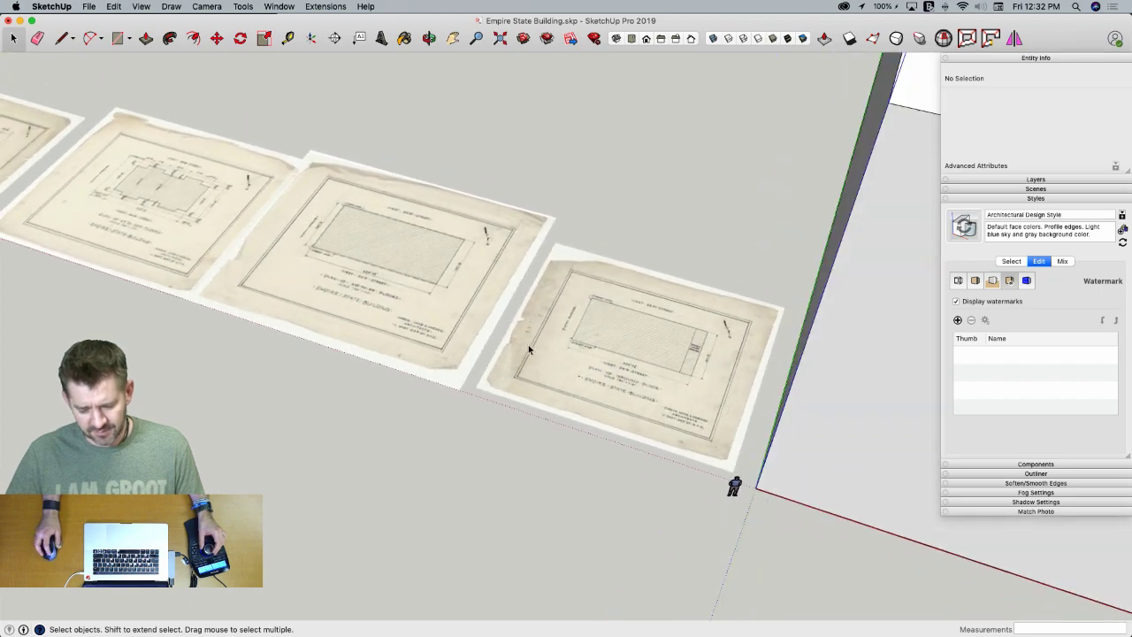
{"action": "scroll", "coordinate": [548, 398], "scroll_direction": "down", "scroll_amount": 8}
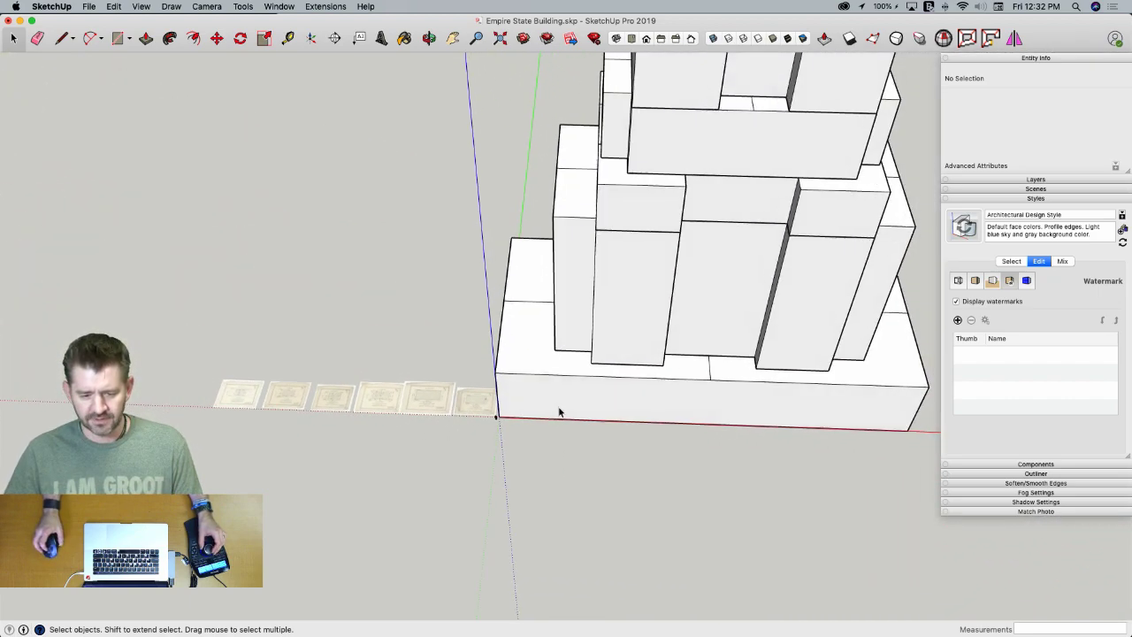
{"action": "scroll", "coordinate": [559, 411], "scroll_direction": "down", "scroll_amount": 10}
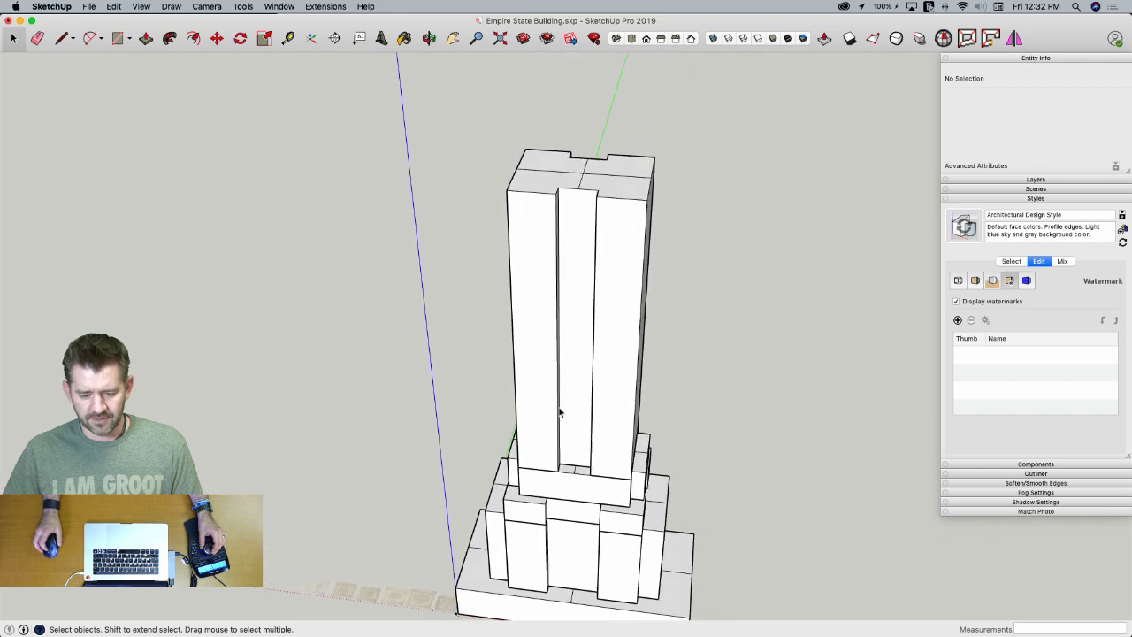
{"action": "scroll", "coordinate": [566, 409], "scroll_direction": "down", "scroll_amount": 5}
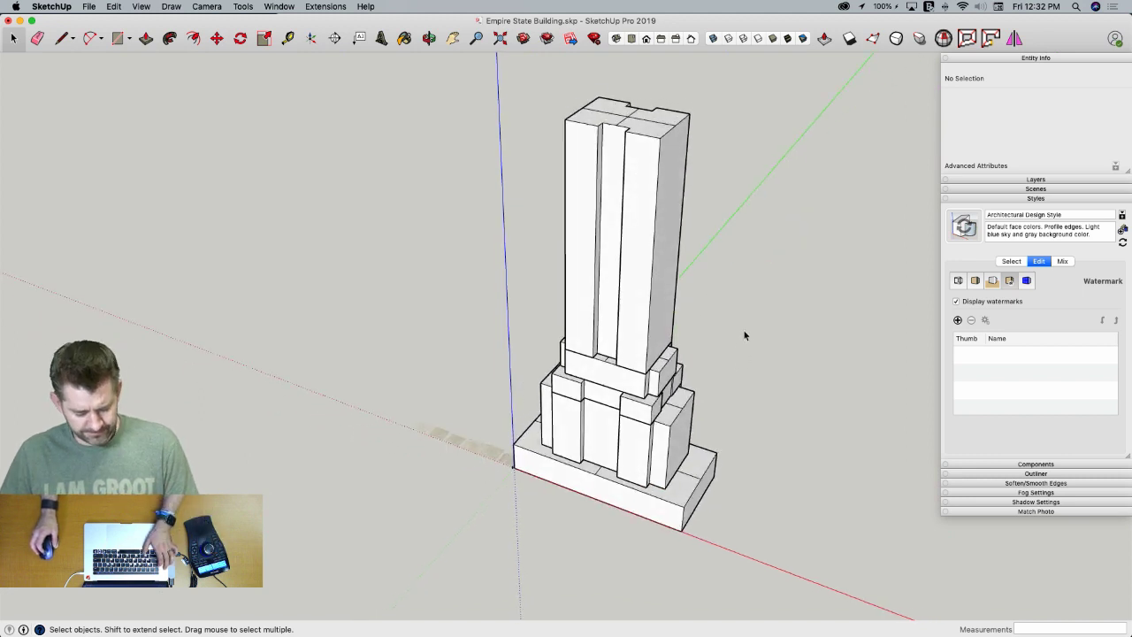
Switch to the elevation drawing in Preview and look up the floor heights above the 71st floor
{"action": "key", "text": "super+Tab"}
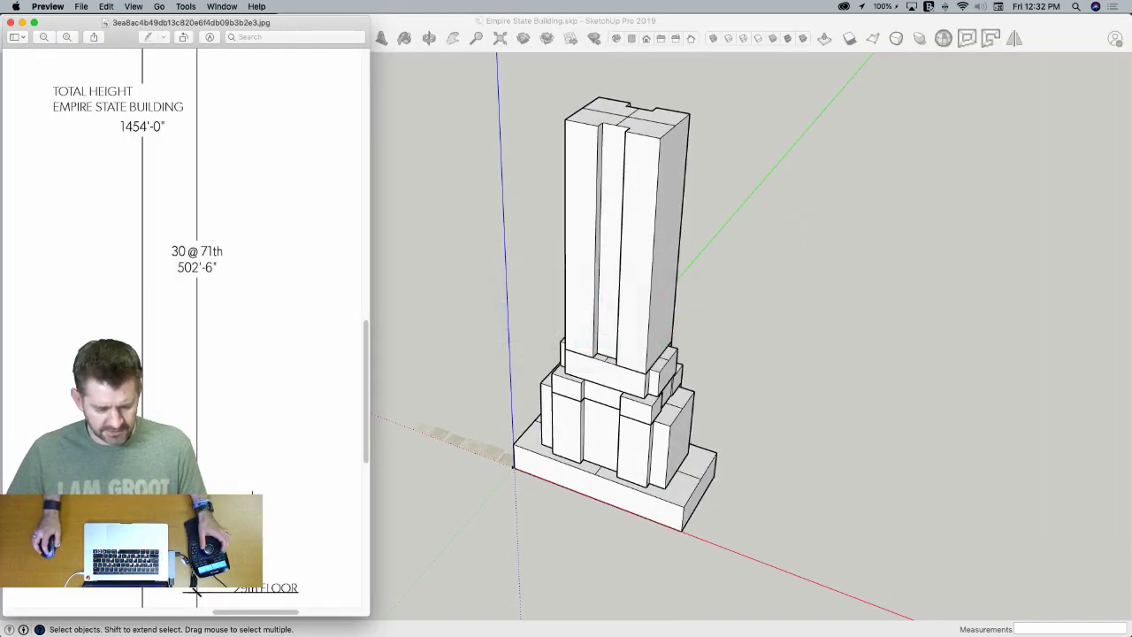
{"action": "left_click", "coordinate": [43, 37]}
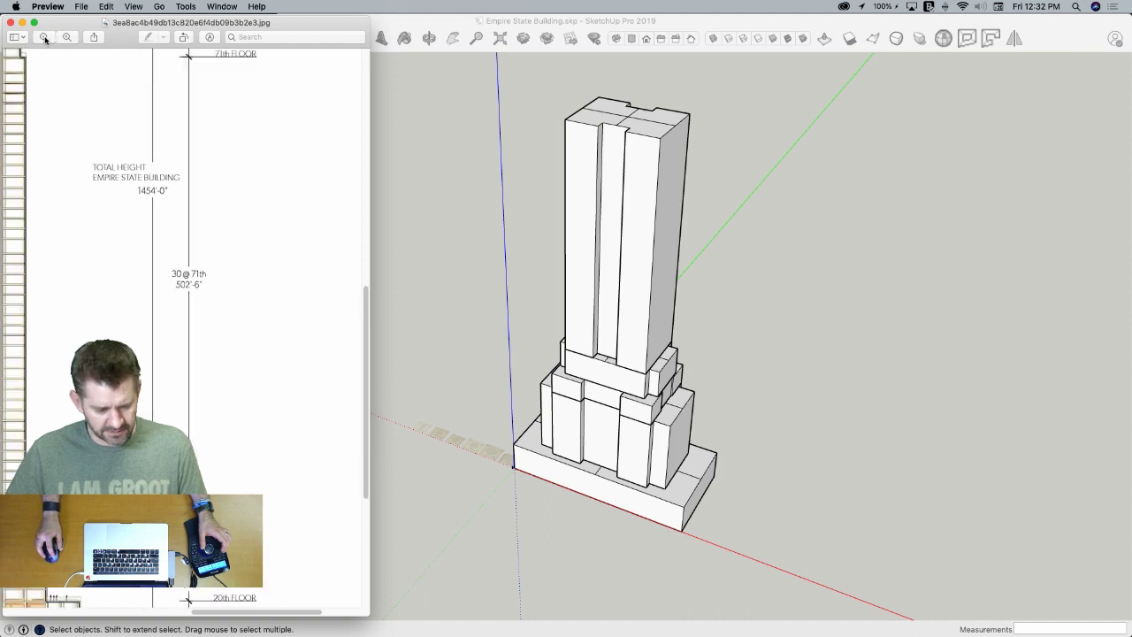
{"action": "left_click", "coordinate": [44, 37]}
{"action": "scroll", "coordinate": [336, 314], "scroll_direction": "up", "scroll_amount": 5}
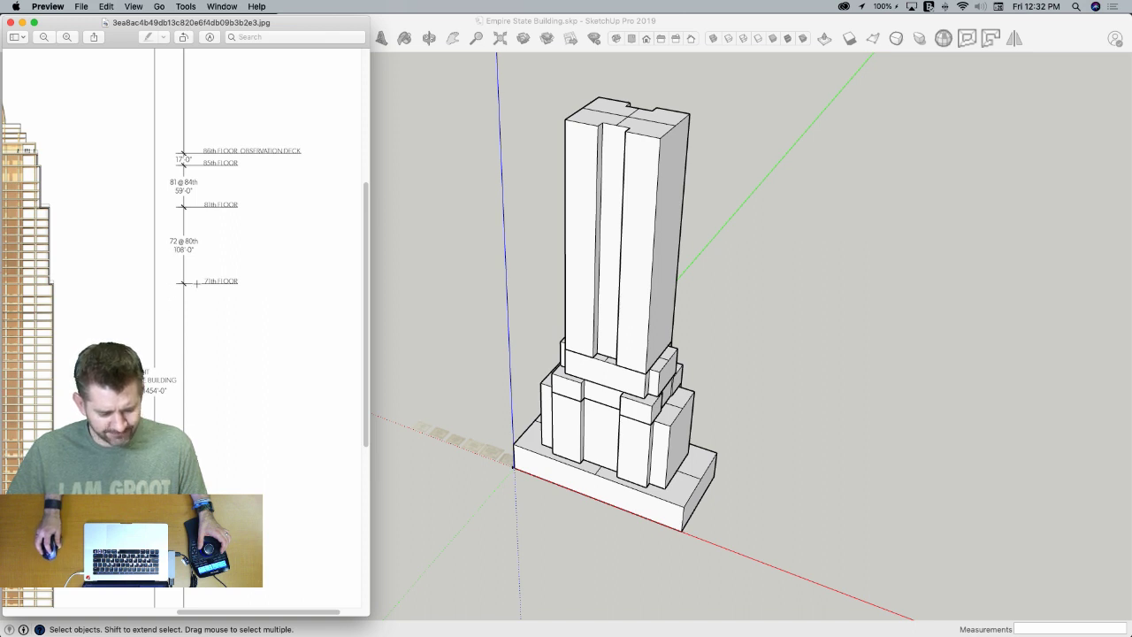
Examine the upper setbacks and floor heights from the 71st to the 86th floor in the elevation drawing
{"action": "scroll", "coordinate": [265, 354], "scroll_direction": "down", "scroll_amount": 5}
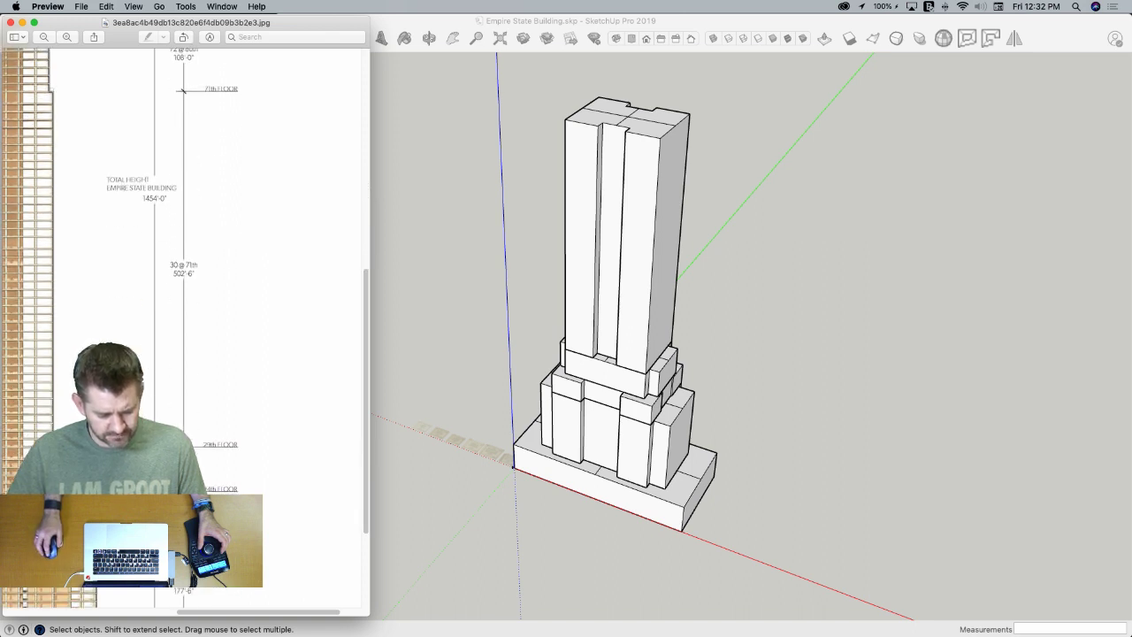
{"action": "scroll", "coordinate": [221, 442], "scroll_direction": "up", "scroll_amount": 4}
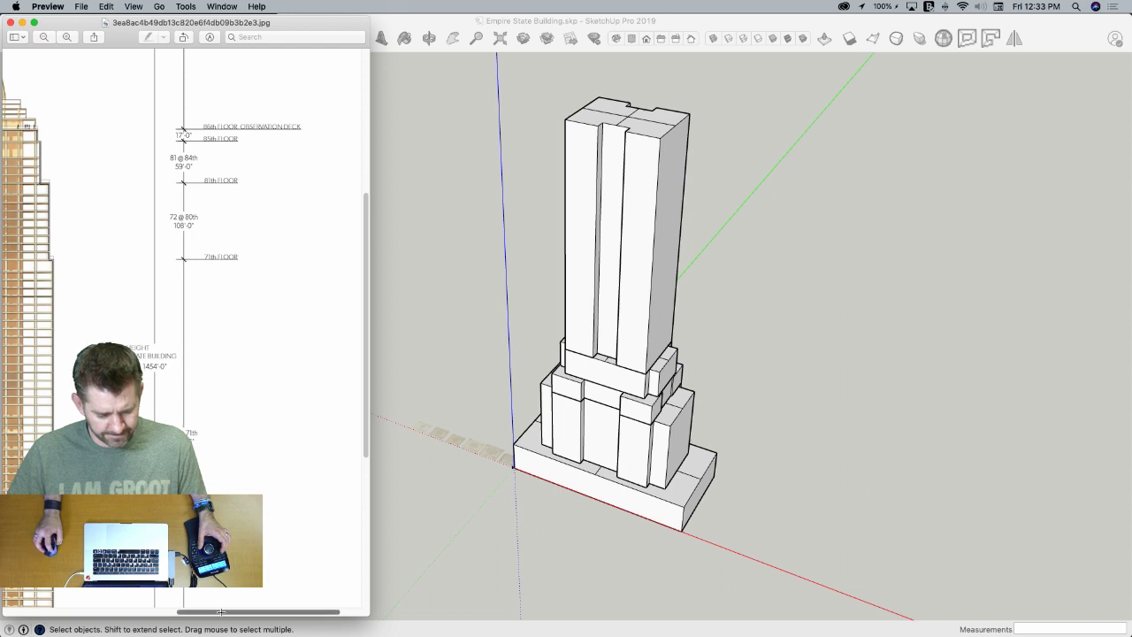
{"action": "left_click_drag", "start_coordinate": [221, 612], "coordinate": [139, 607]}
{"action": "scroll", "coordinate": [139, 601], "scroll_direction": "right", "scroll_amount": 4}
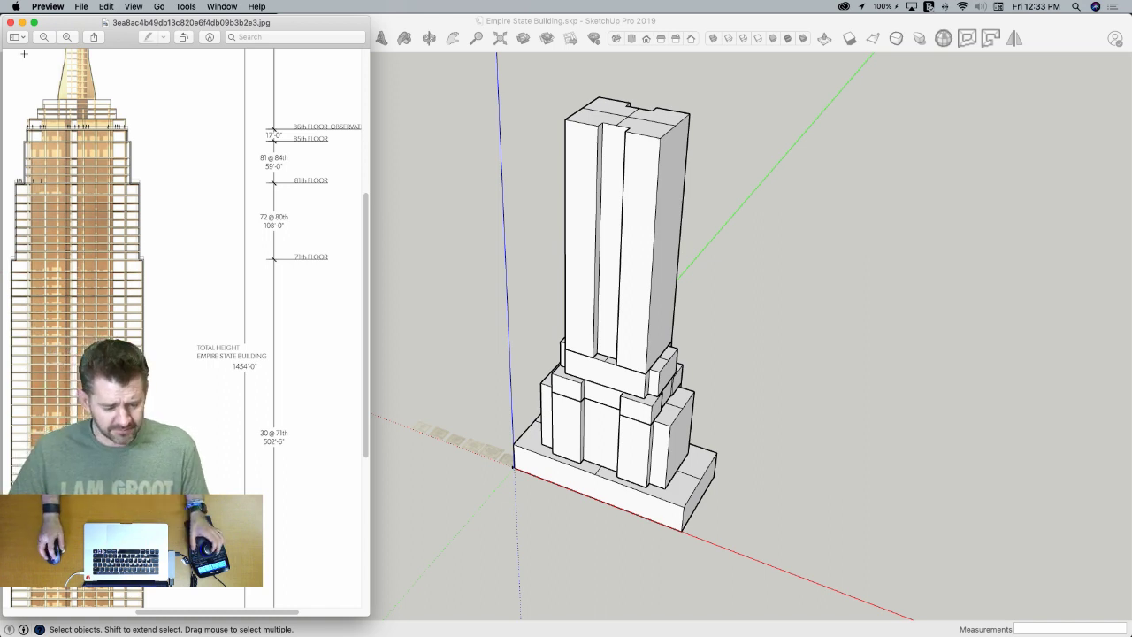
Open Elevations.jpg from the Empire State Building folder in Finder, check its section heights and close the image
{"action": "key", "text": "super+Tab"}
{"action": "key", "text": "super+Tab"}
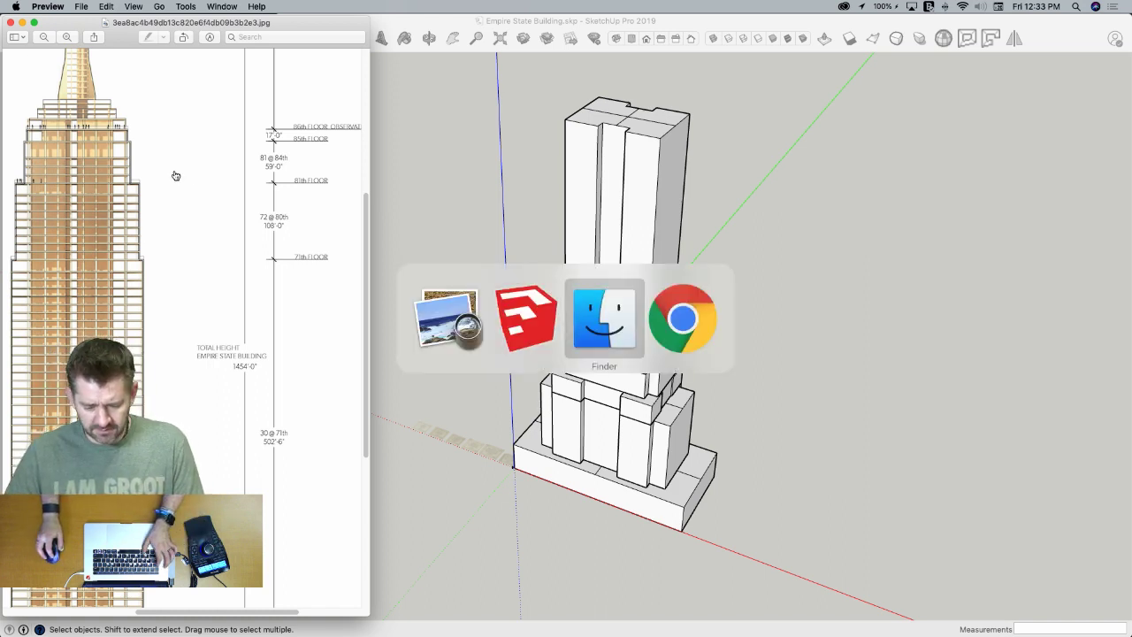
{"action": "left_click", "coordinate": [447, 78]}
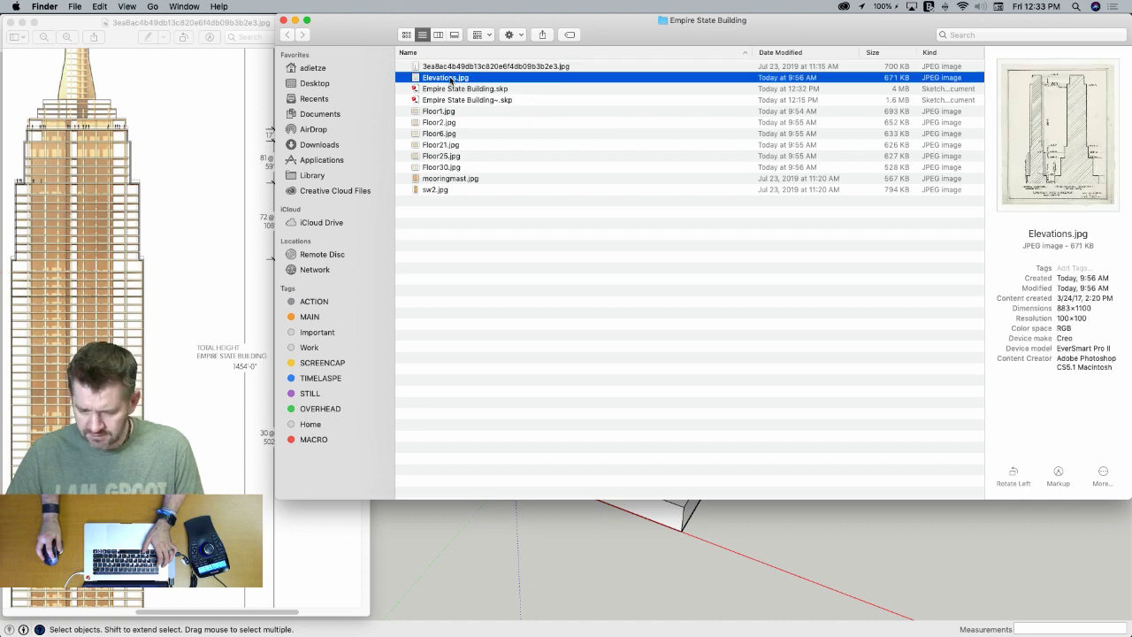
{"action": "double_click", "coordinate": [451, 78]}
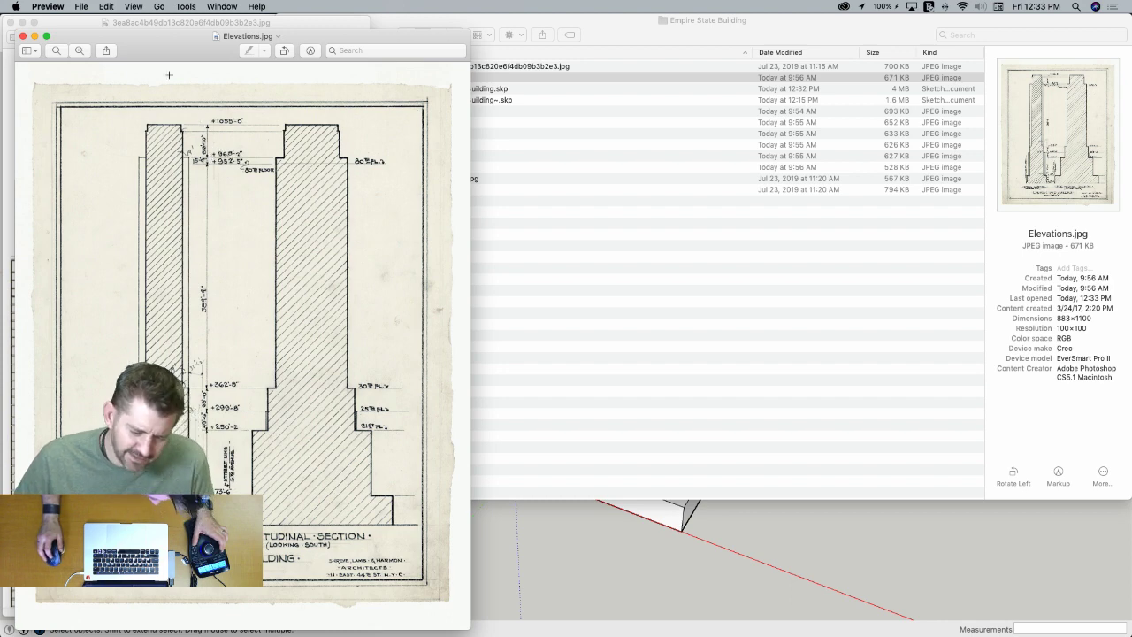
{"action": "left_click", "coordinate": [34, 38]}
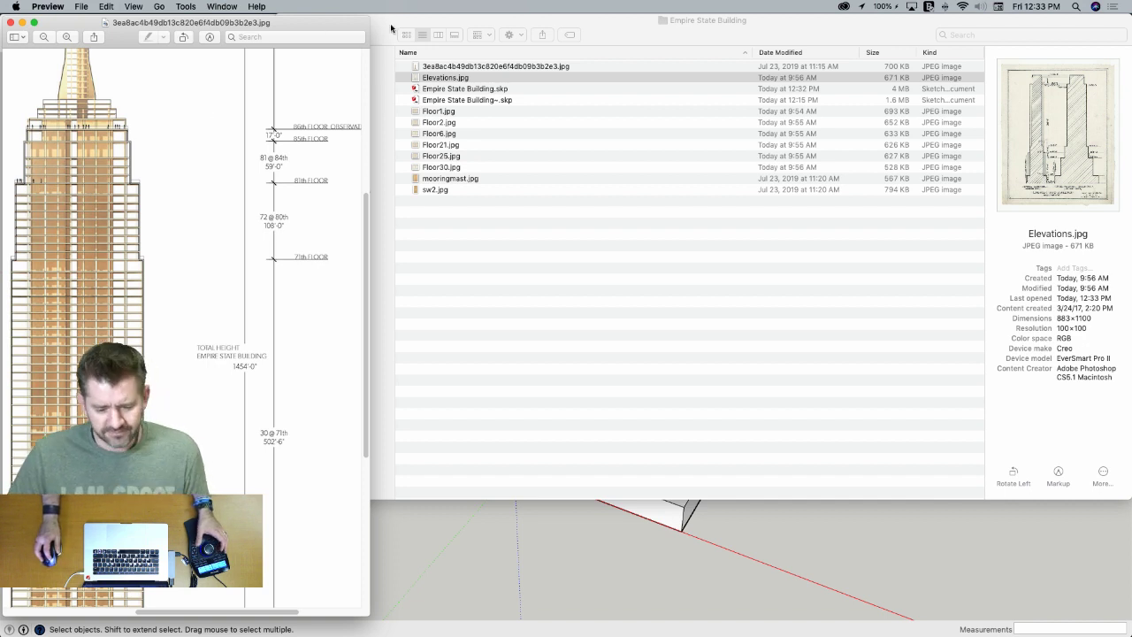
Open sw2.jpg from the Empire State Building folder and enlarge the facade drawing
{"action": "left_click", "coordinate": [431, 192]}
{"action": "left_click", "coordinate": [431, 192]}
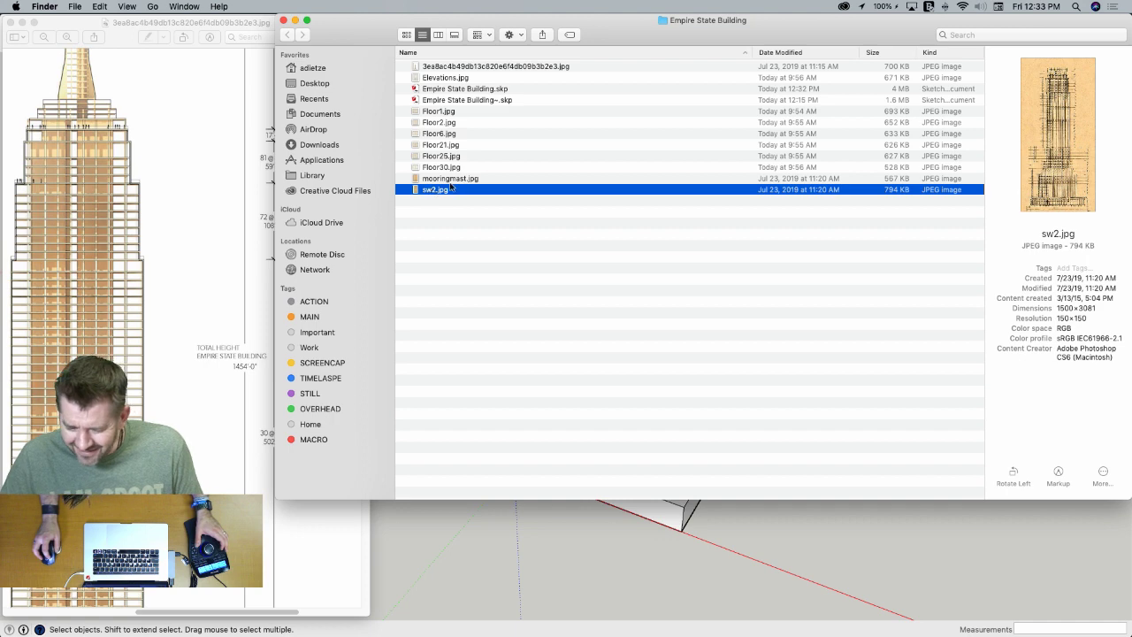
{"action": "double_click", "coordinate": [428, 193]}
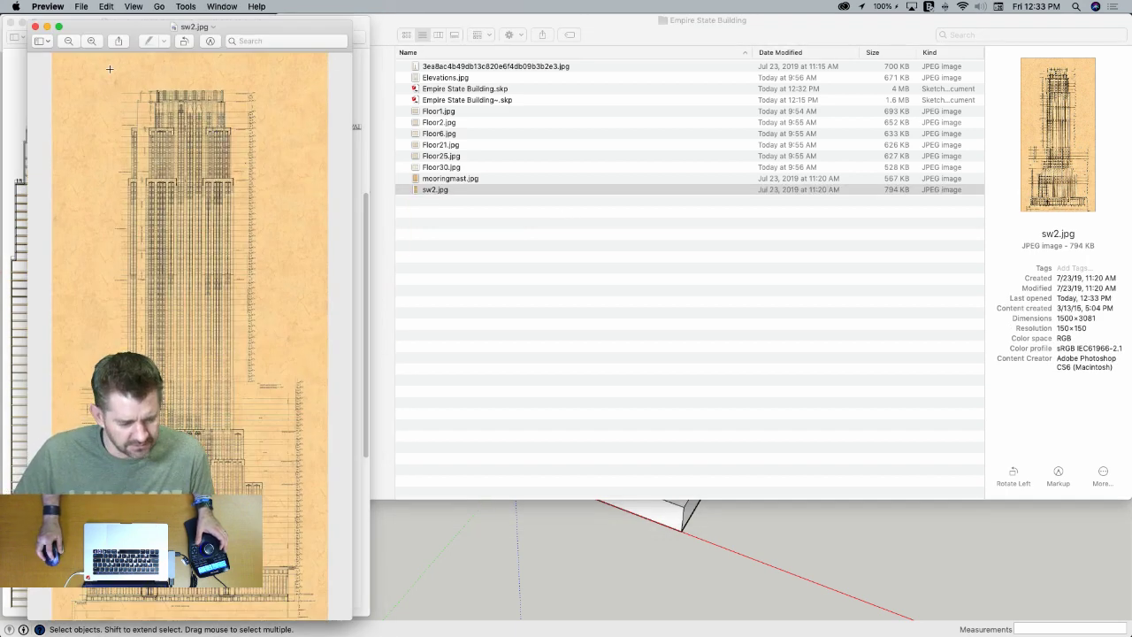
{"action": "left_click", "coordinate": [91, 42]}
{"action": "left_click", "coordinate": [91, 42]}
{"action": "left_click", "coordinate": [92, 42]}
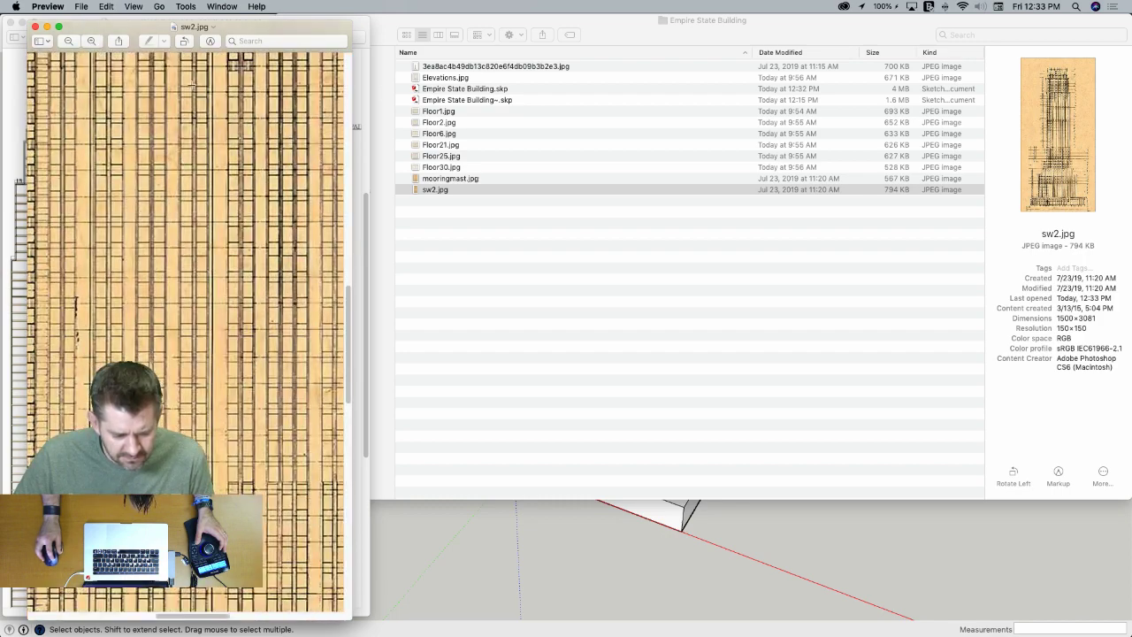
{"action": "left_click_drag", "start_coordinate": [342, 207], "coordinate": [234, 246]}
{"action": "left_click_drag", "start_coordinate": [260, 153], "coordinate": [156, 251]}
{"action": "left_click", "coordinate": [159, 66]}
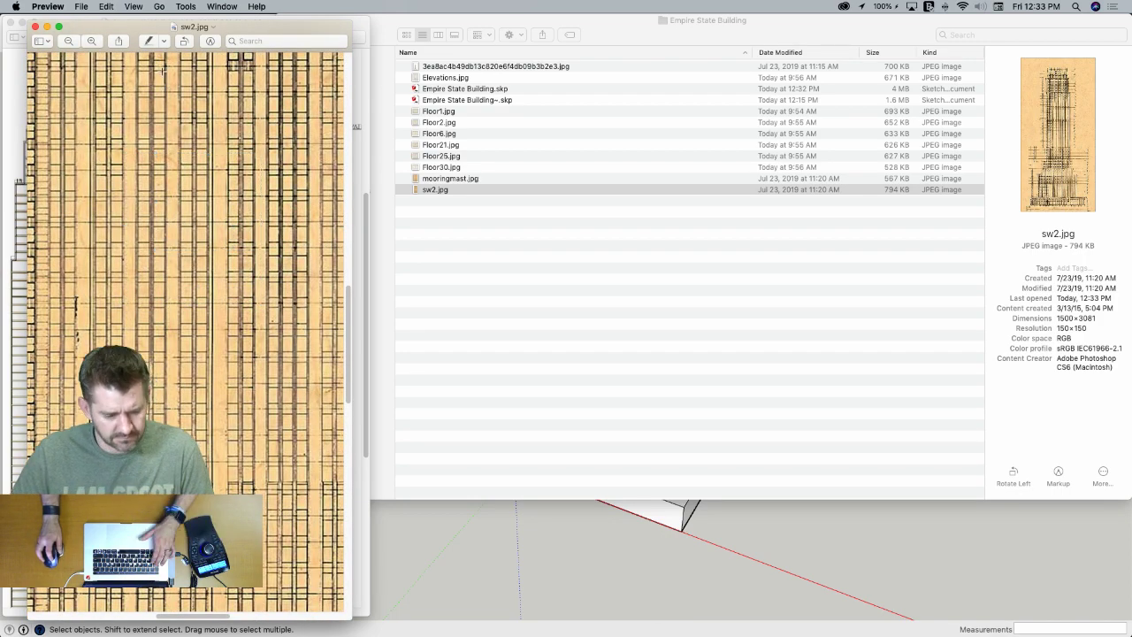
{"action": "left_click", "coordinate": [185, 6]}
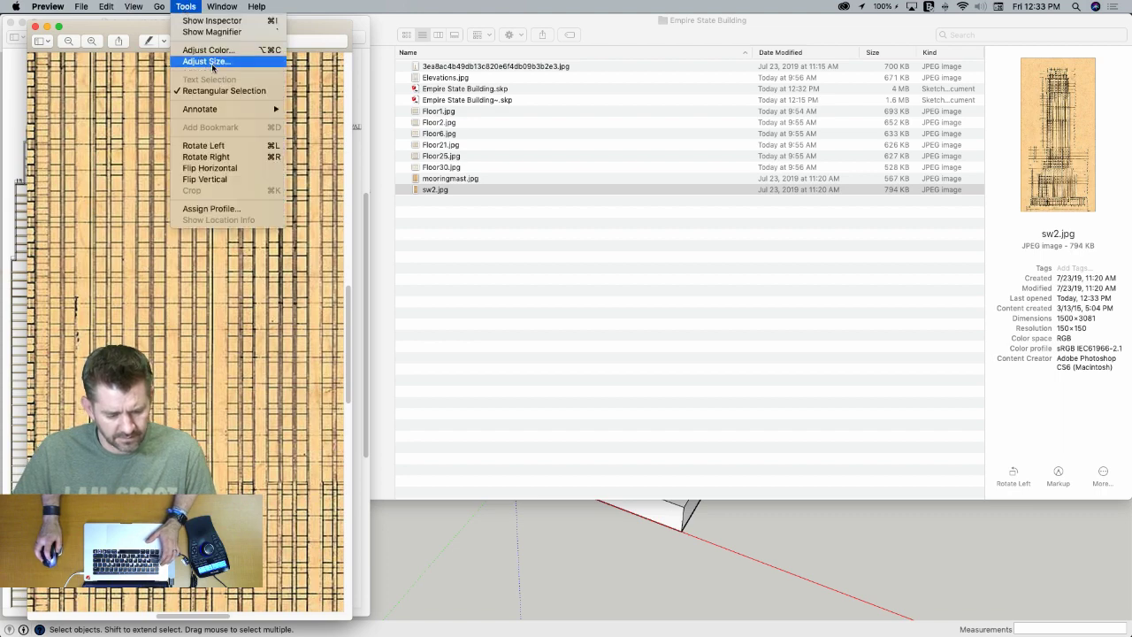
{"action": "left_click", "coordinate": [310, 108]}
Examine the top setbacks and floor level markings on both sides of the tower in the sw2.jpg drawing
{"action": "scroll", "coordinate": [276, 175], "scroll_direction": "up", "scroll_amount": 15}
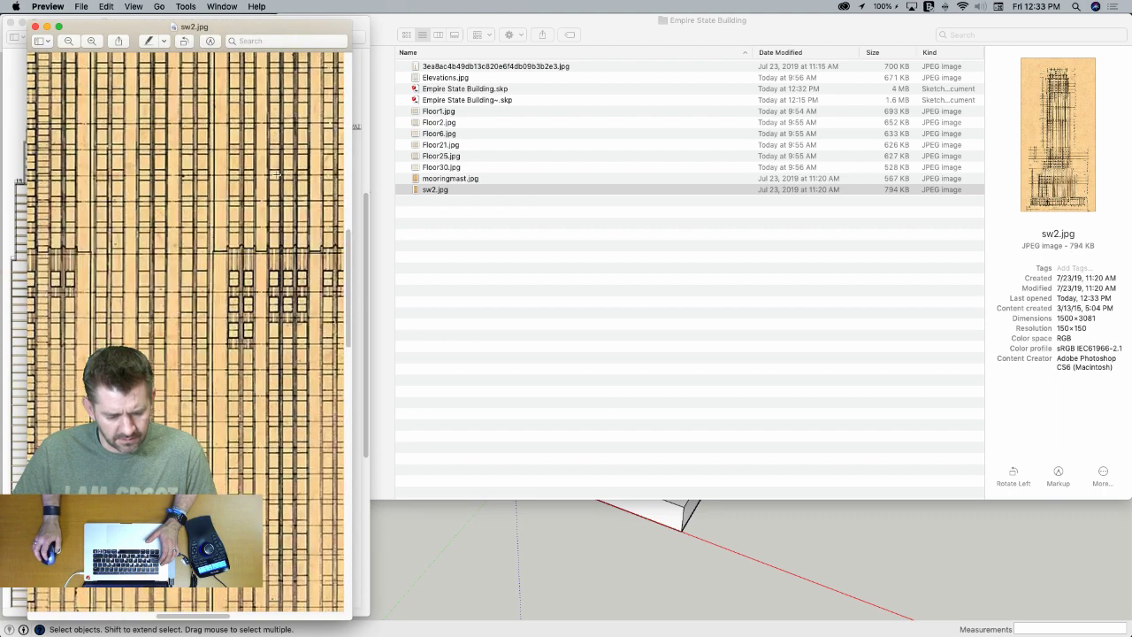
{"action": "scroll", "coordinate": [276, 175], "scroll_direction": "right", "scroll_amount": 5}
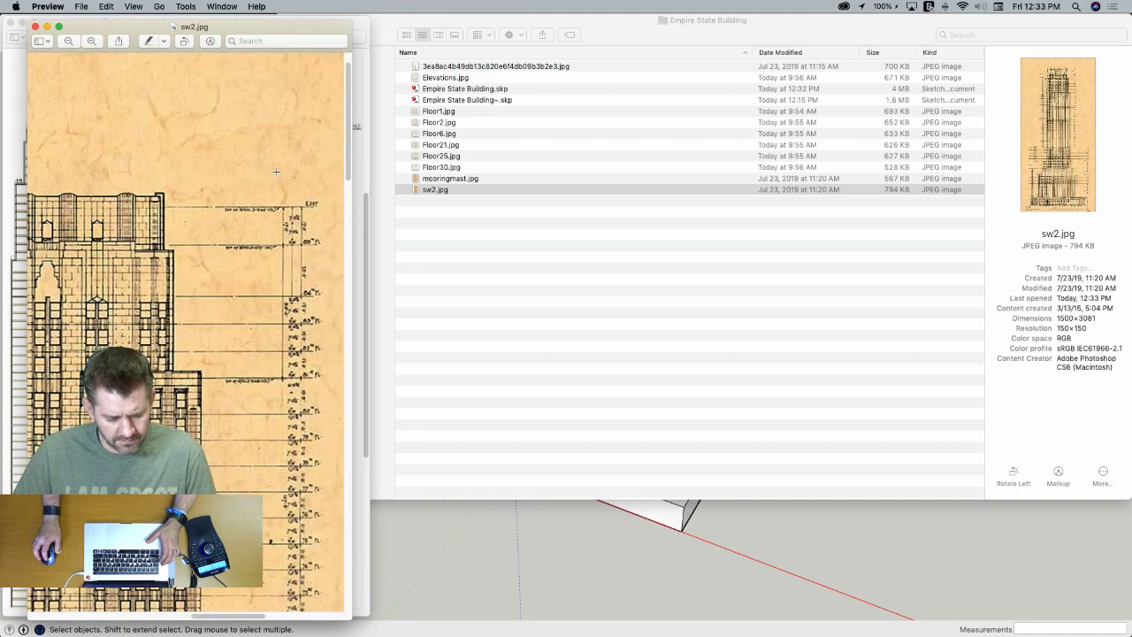
{"action": "scroll", "coordinate": [262, 291], "scroll_direction": "left", "scroll_amount": 5}
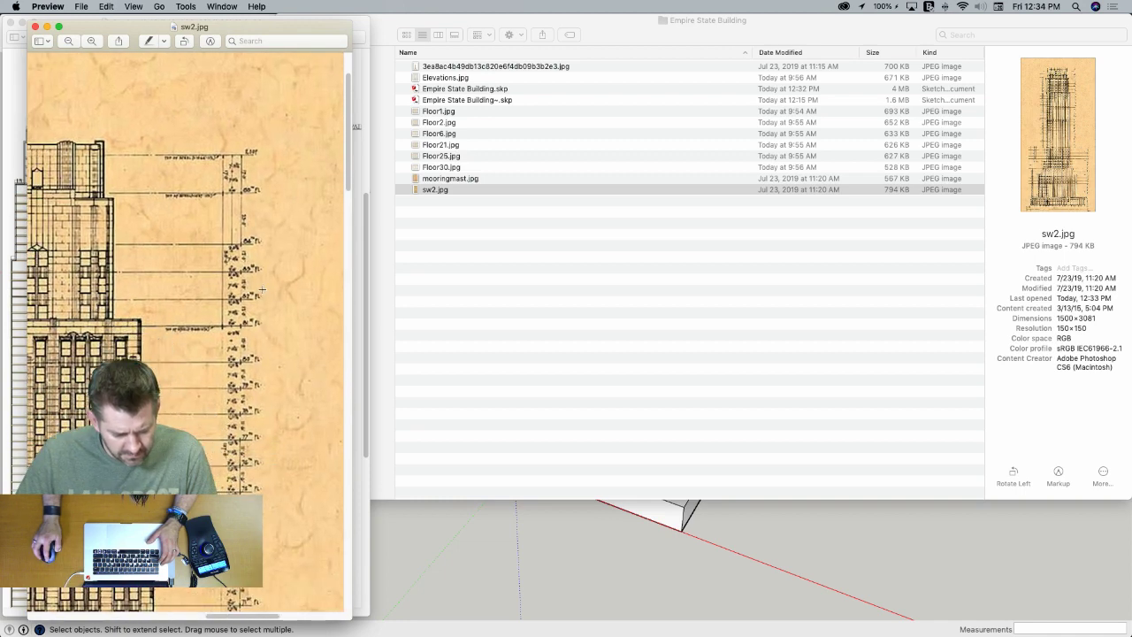
{"action": "scroll", "coordinate": [262, 288], "scroll_direction": "left", "scroll_amount": 5}
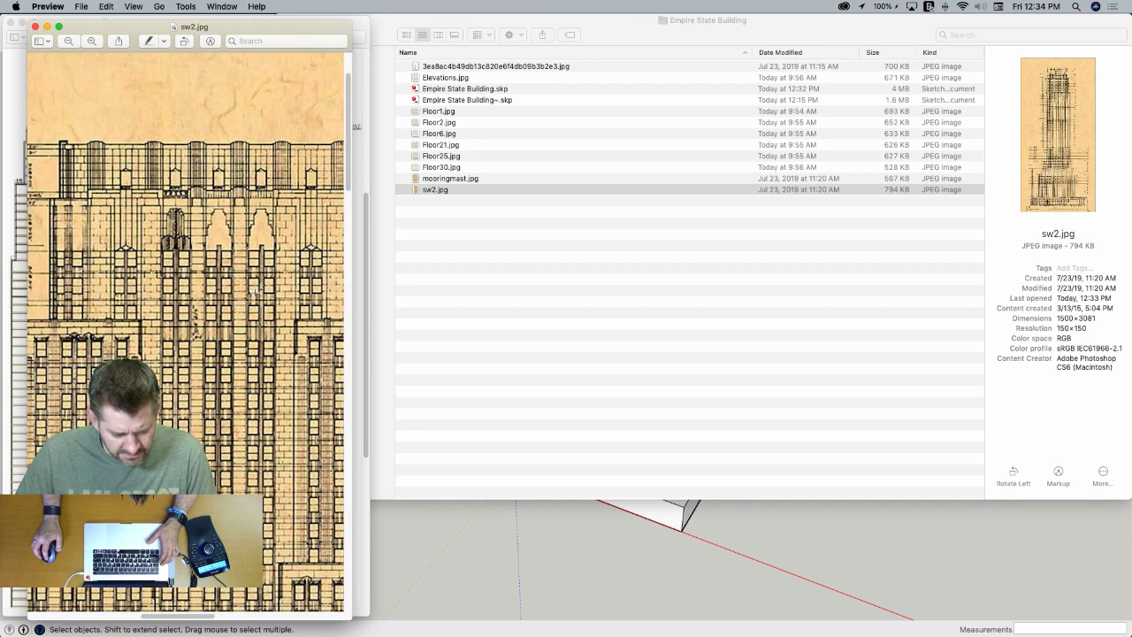
{"action": "scroll", "coordinate": [71, 301], "scroll_direction": "left", "scroll_amount": 5}
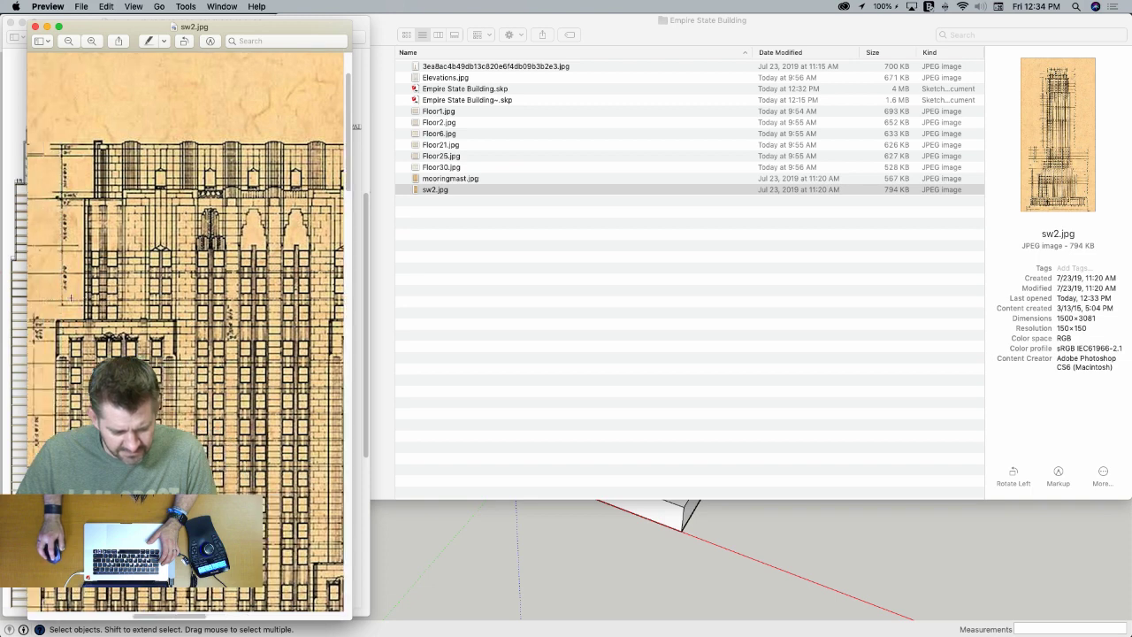
{"action": "scroll", "coordinate": [194, 203], "scroll_direction": "right", "scroll_amount": 5}
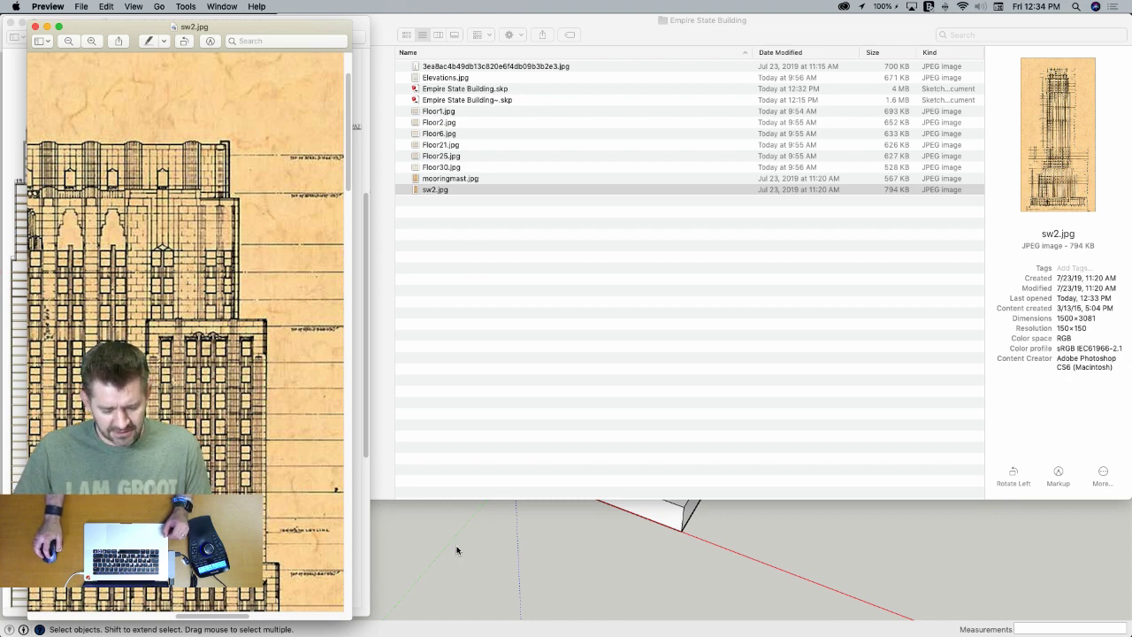
Switch to SketchUp and draw a roof rectangle about 92' 11" by 48' 3" from the recess edge's midpoint to the side edge's midpoint
{"action": "left_click", "coordinate": [367, 453]}
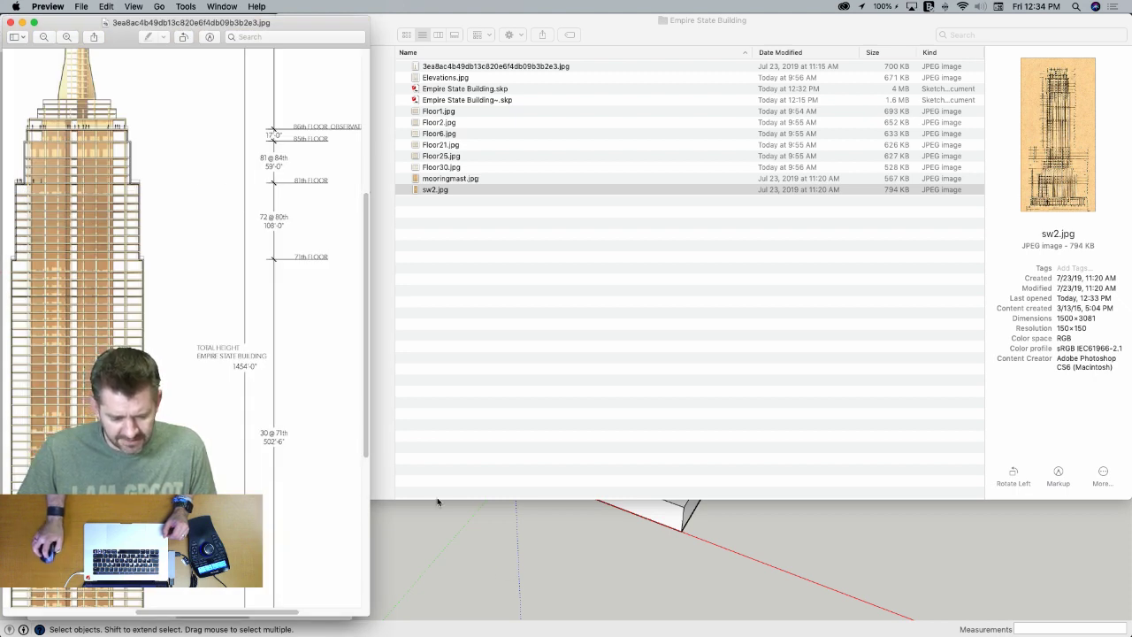
{"action": "left_click", "coordinate": [499, 517]}
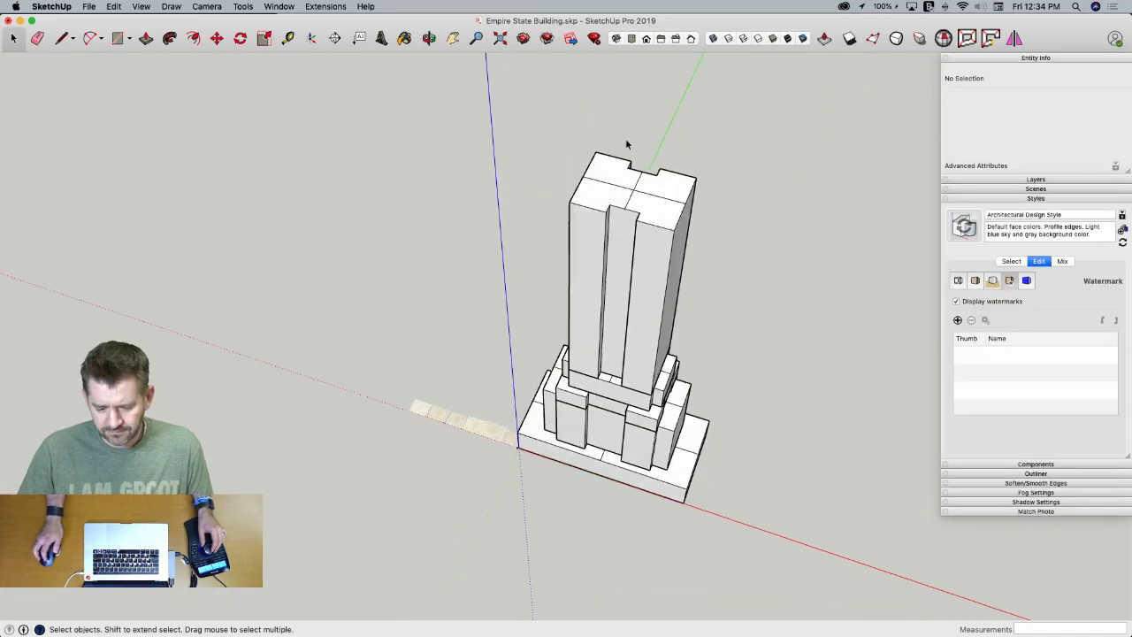
{"action": "key", "text": "l"}
{"action": "scroll", "coordinate": [606, 176], "scroll_direction": "up", "scroll_amount": 10}
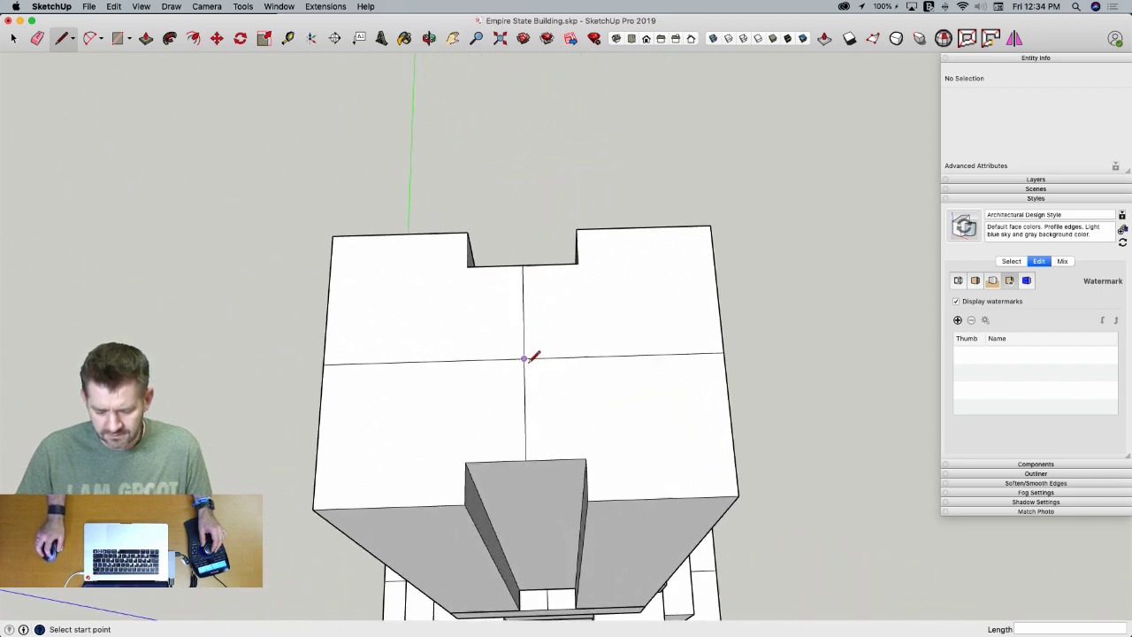
{"action": "key", "text": "r"}
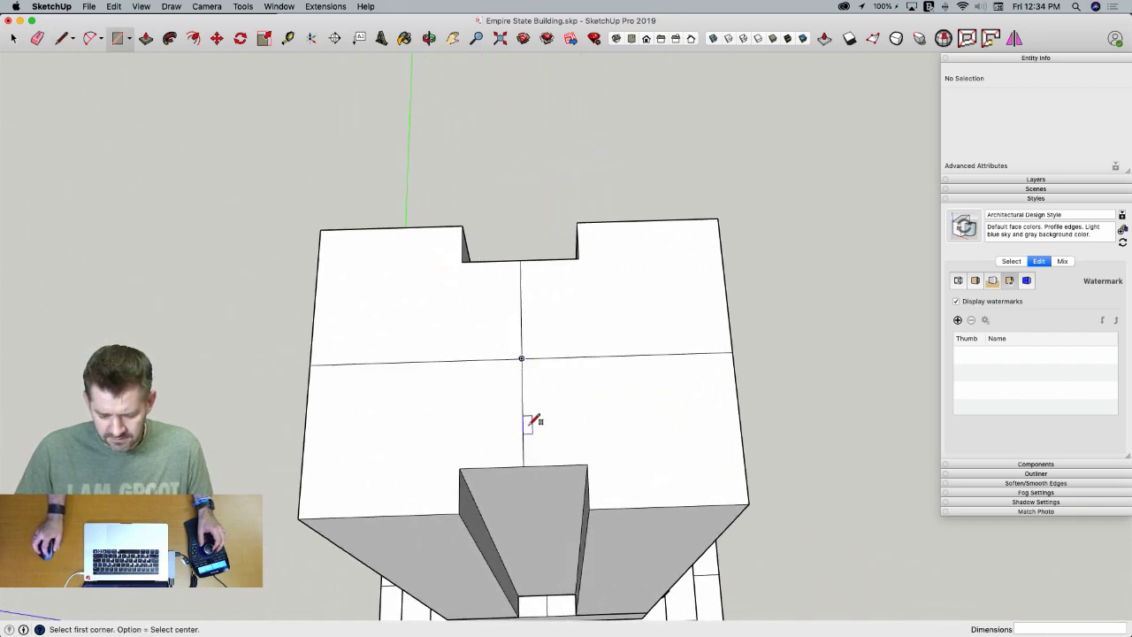
{"action": "left_click", "coordinate": [524, 466]}
{"action": "left_click", "coordinate": [732, 353]}
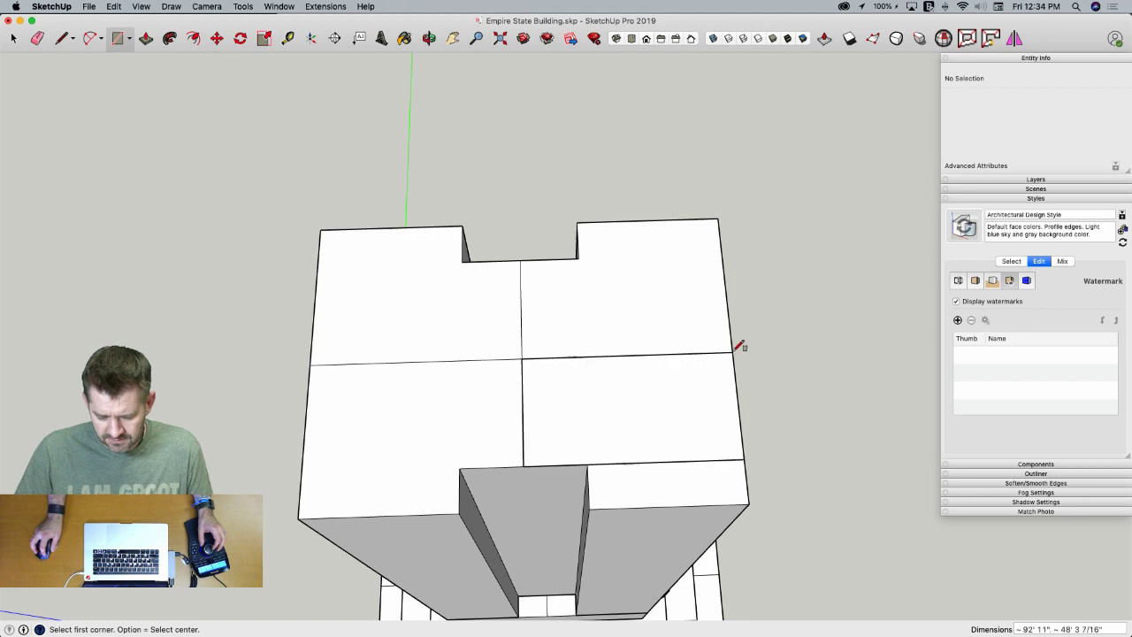
Draw a rectangle about 66' 1" by 18' 11" over the roof's projecting corner strip and rotate it a quarter turn inward about its inner outside corner
{"action": "left_click", "coordinate": [708, 438]}
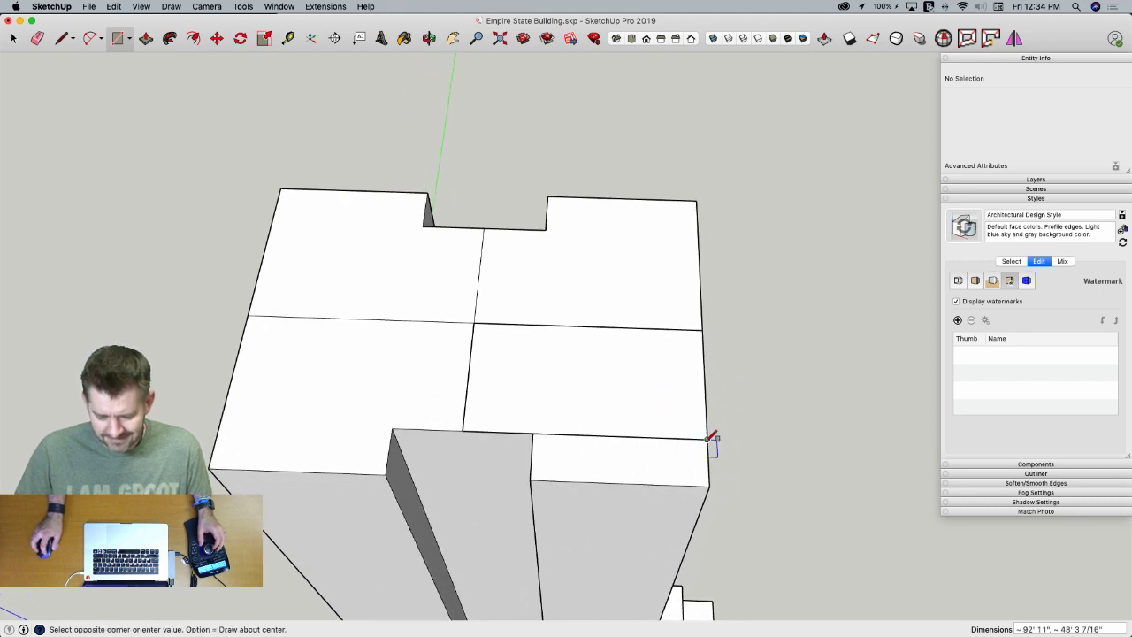
{"action": "left_click", "coordinate": [530, 479]}
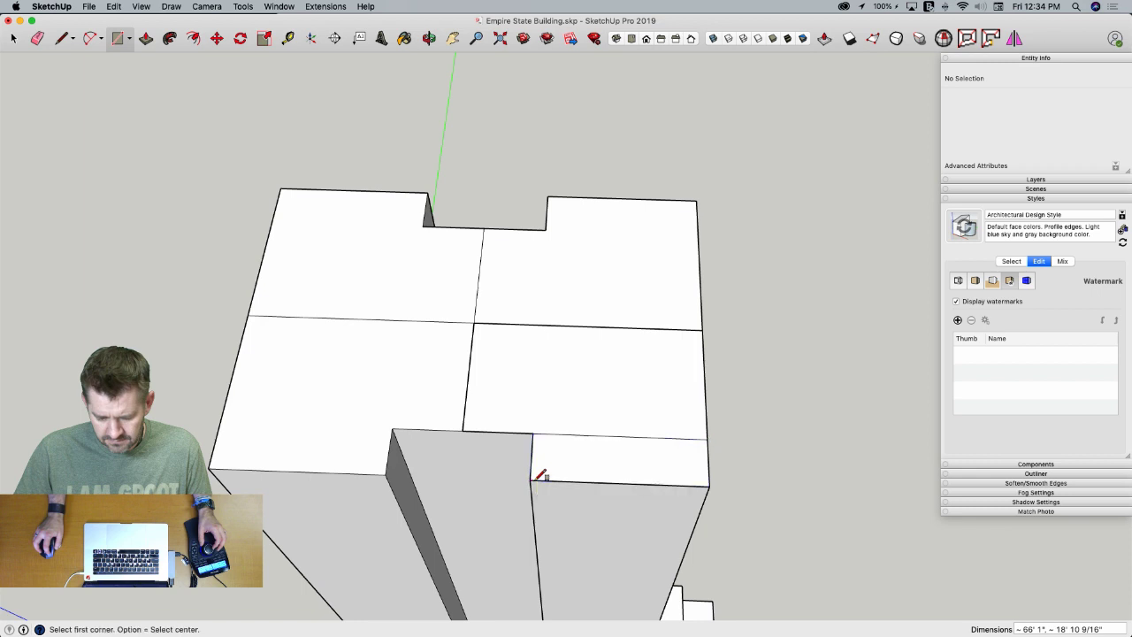
{"action": "key", "text": "space"}
{"action": "left_click", "coordinate": [670, 459]}
{"action": "key", "text": "q"}
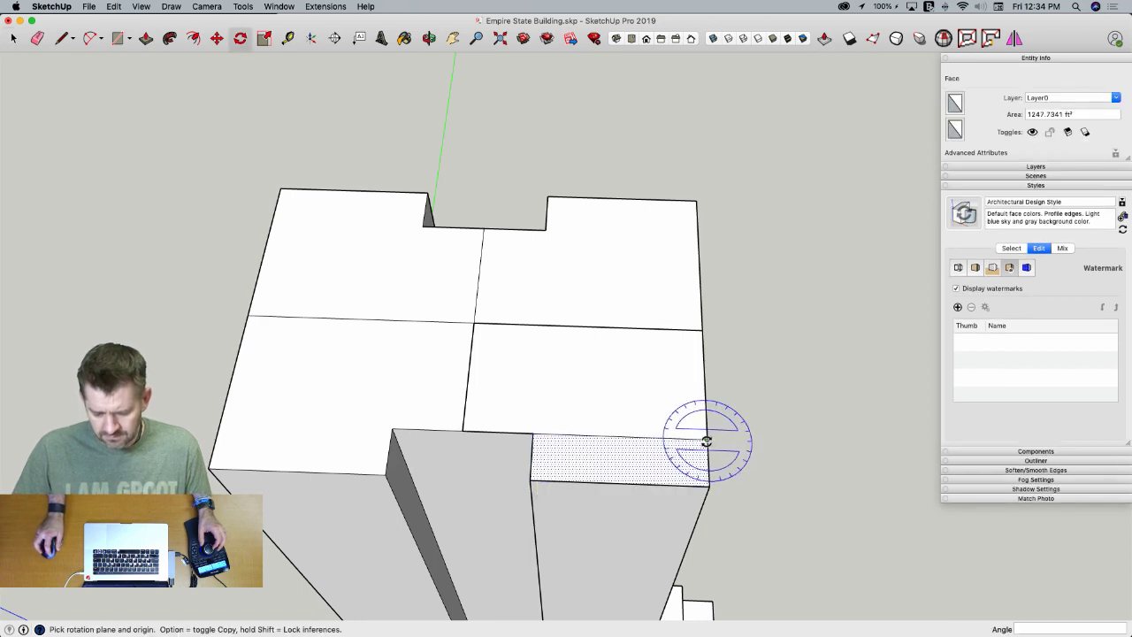
{"action": "left_click", "coordinate": [707, 439]}
{"action": "left_click", "coordinate": [665, 436]}
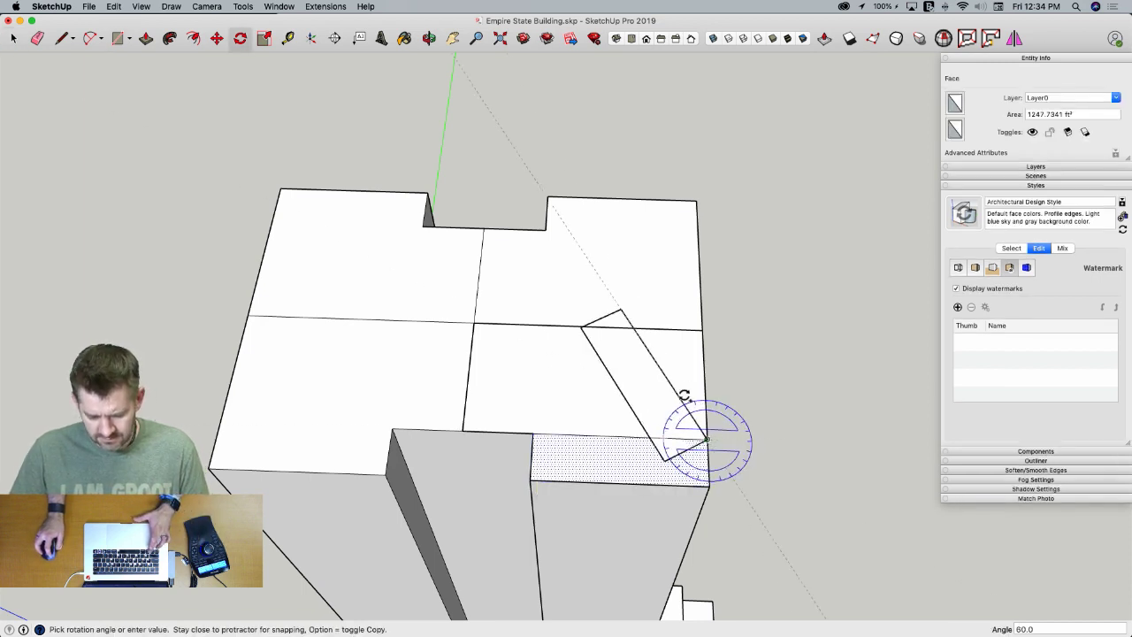
{"action": "left_click", "coordinate": [701, 367]}
Erase the surplus edges of the rotated and corner strips, leaving only the inset rectangle on one quarter of the roof
{"action": "key", "text": "e"}
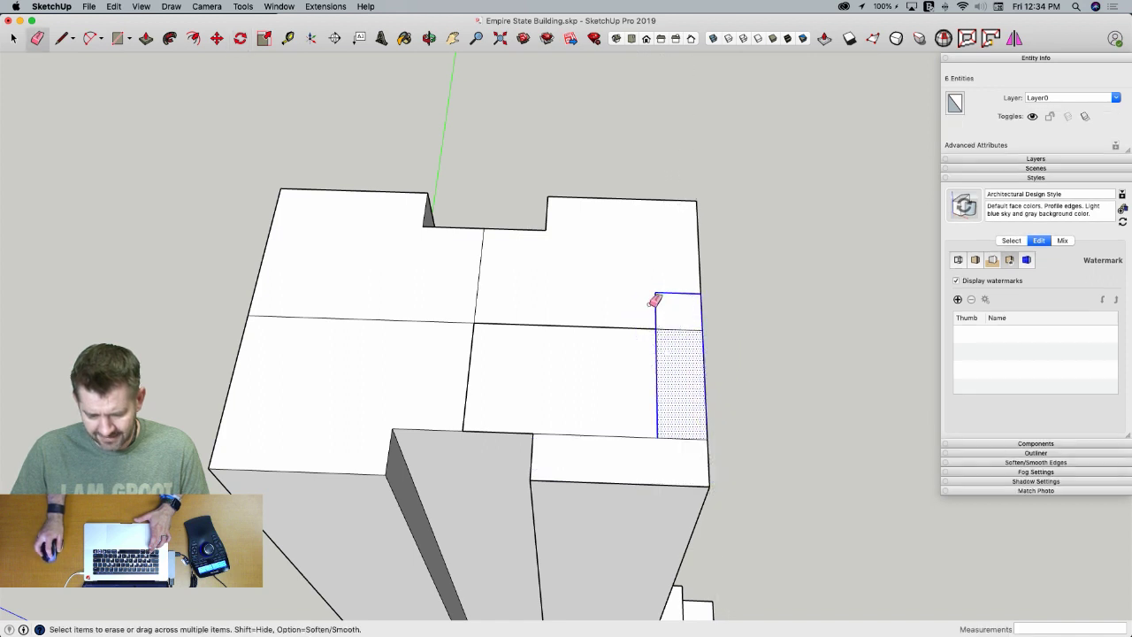
{"action": "mouse_move", "coordinate": [652, 298]}
{"action": "left_mouse_down"}
{"action": "mouse_move", "coordinate": [695, 302]}
{"action": "mouse_move", "coordinate": [706, 419]}
{"action": "left_mouse_up"}
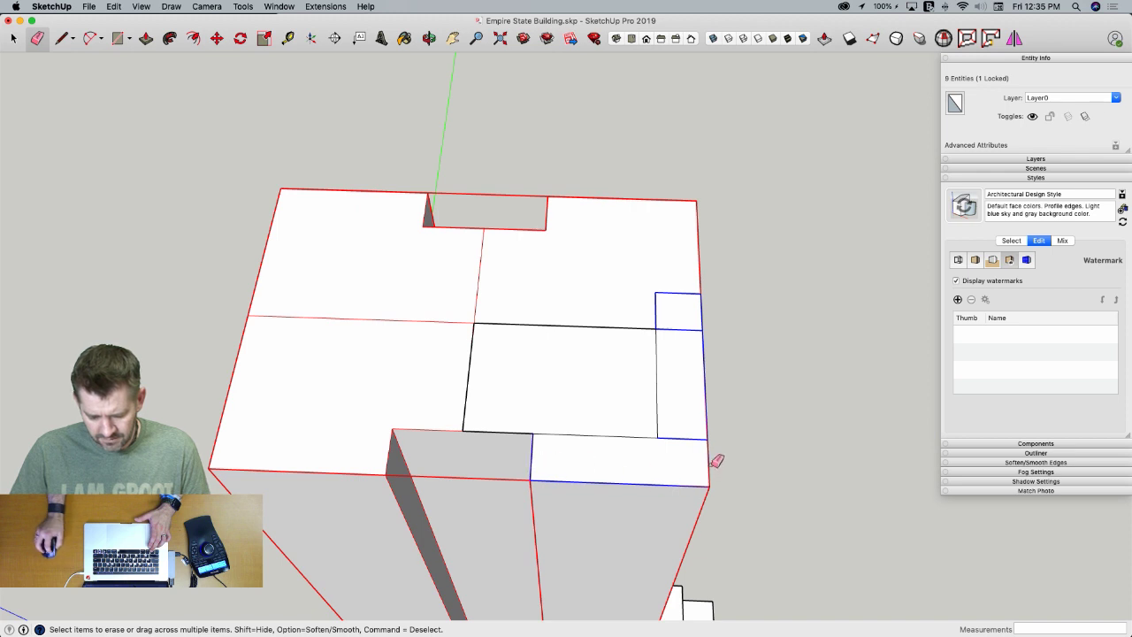
{"action": "left_click_drag", "start_coordinate": [716, 460], "coordinate": [721, 455]}
{"action": "key", "text": "space"}
Copy the inset quarter rectangle about 48' 3" across the roof's centre line and erase the edge between the two faces
{"action": "left_click", "coordinate": [604, 386]}
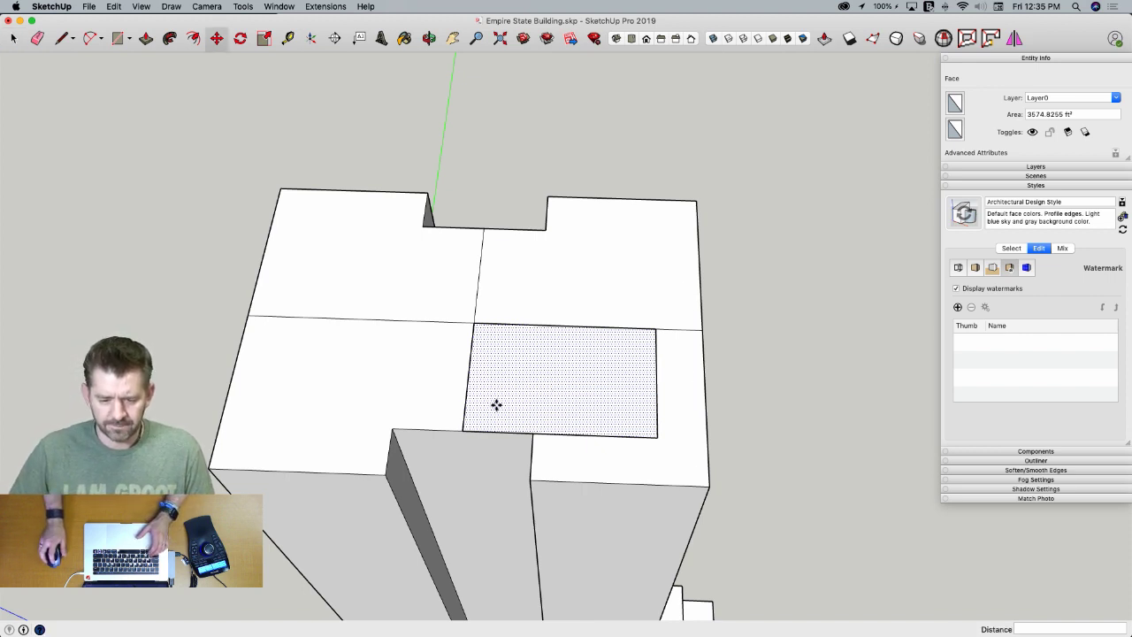
{"action": "key", "text": "m"}
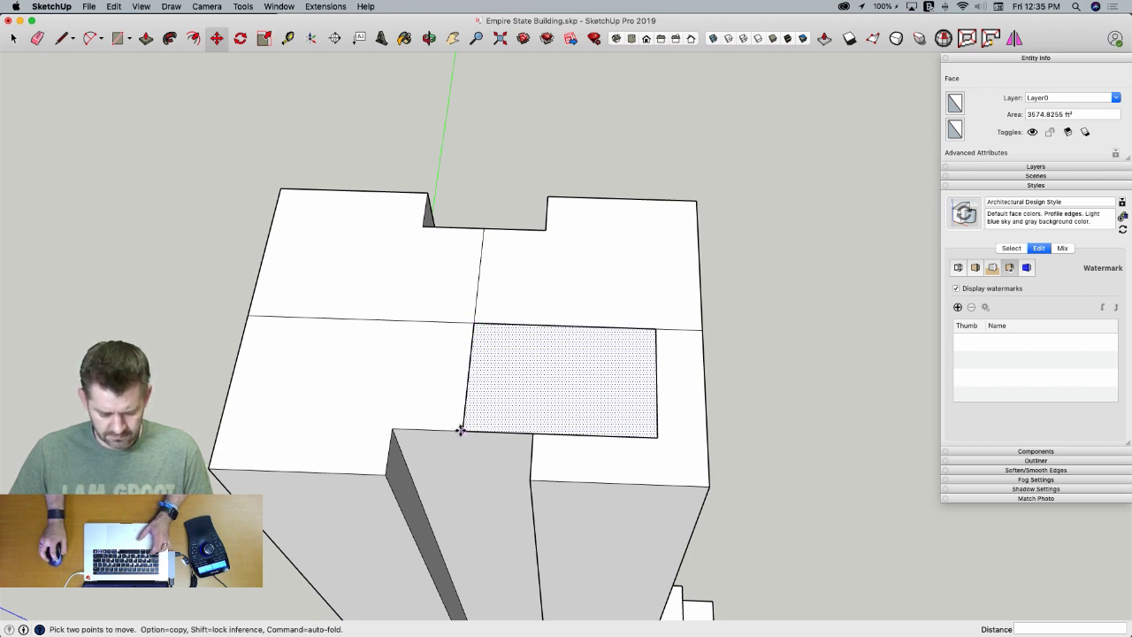
{"action": "left_click", "coordinate": [459, 430]}
{"action": "left_click", "coordinate": [474, 324]}
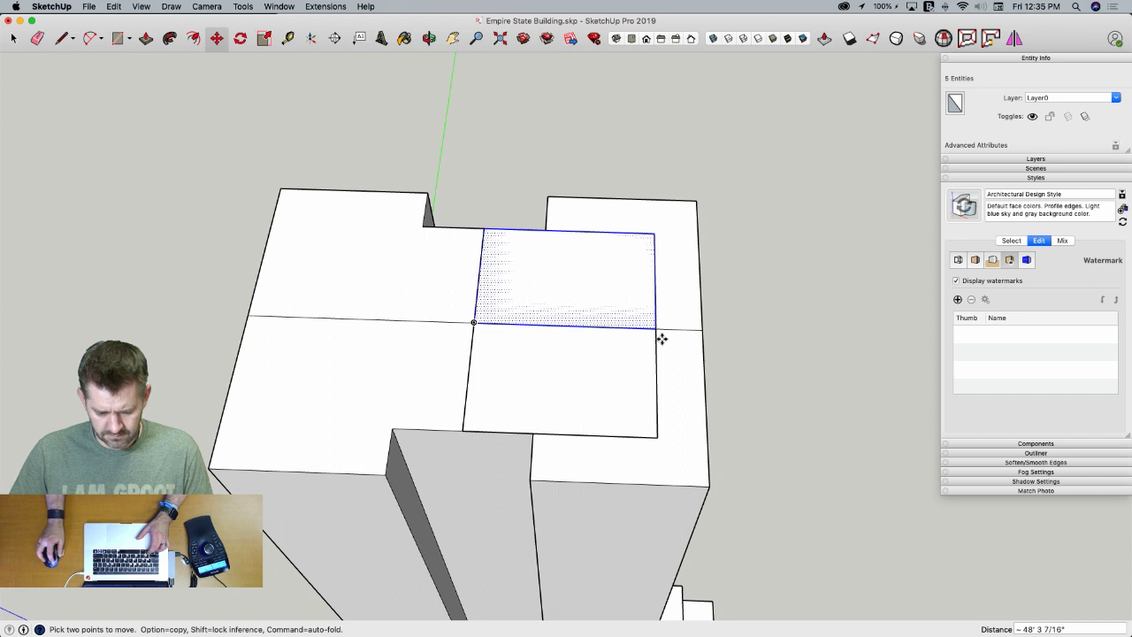
{"action": "key", "text": "space"}
{"action": "key", "text": "e"}
{"action": "left_click_drag", "start_coordinate": [610, 324], "coordinate": [604, 339]}
{"action": "key", "text": "space"}
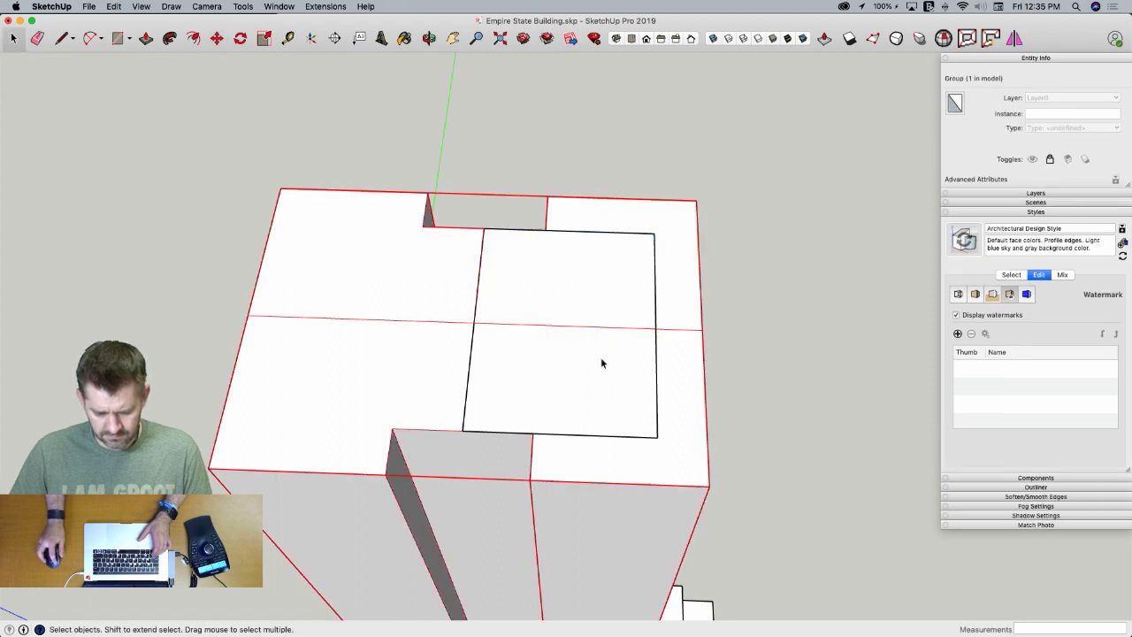
Copy the inset half rectangle onto the opposite half of the roof and erase the dividing edge to form one full rectangle
{"action": "double_click", "coordinate": [601, 362]}
{"action": "key", "text": "m"}
{"action": "left_click", "coordinate": [653, 437]}
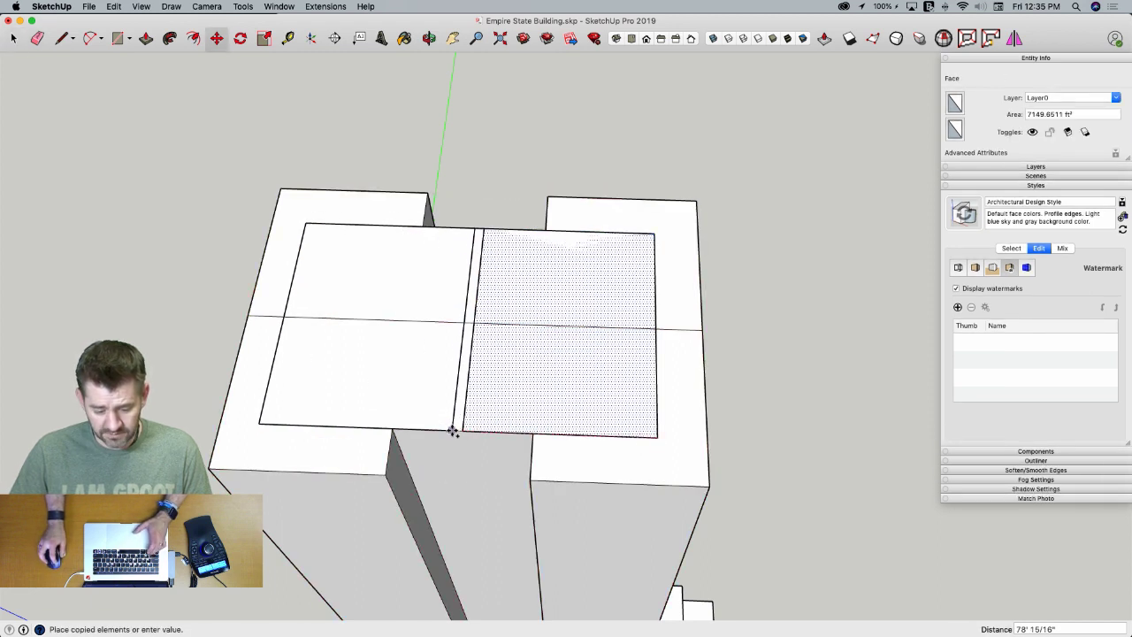
{"action": "left_click", "coordinate": [463, 432]}
{"action": "key", "text": "e"}
{"action": "key", "text": "Escape"}
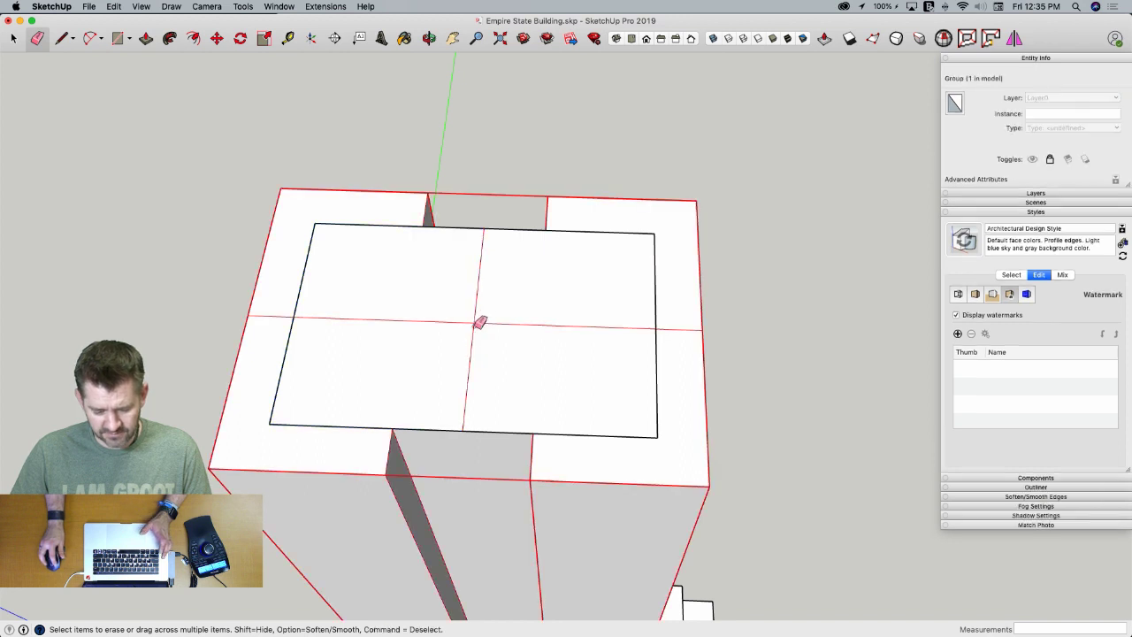
Check the elevation drawing's height for floors 72 to 80 and extrude the full inset roof rectangle upward 108'
{"action": "key", "text": "space"}
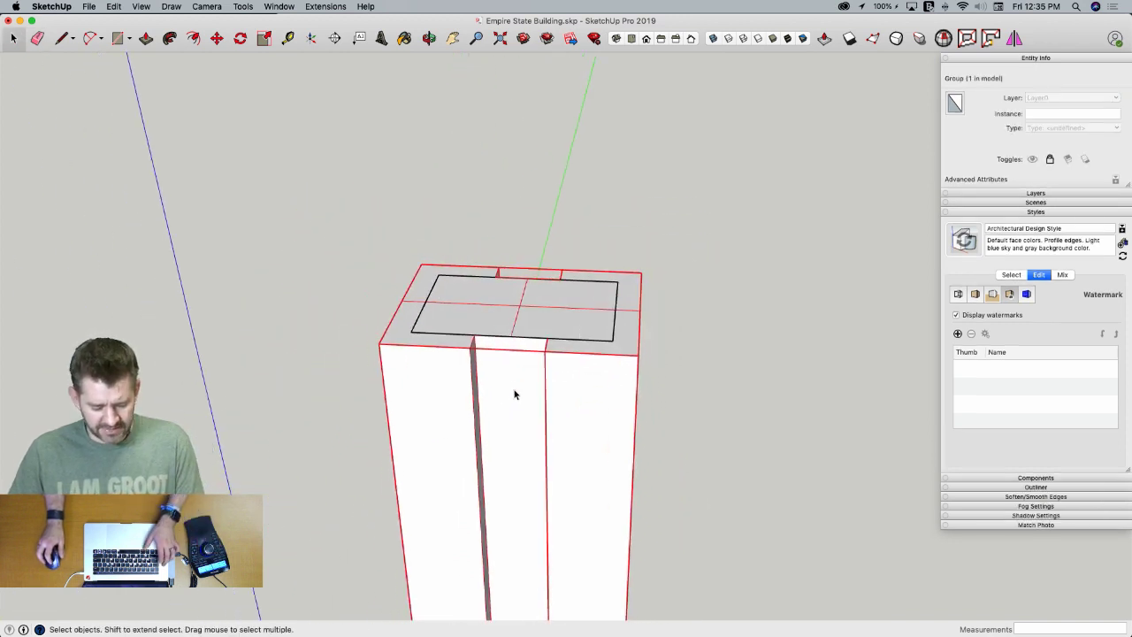
{"action": "key", "text": "super+Tab"}
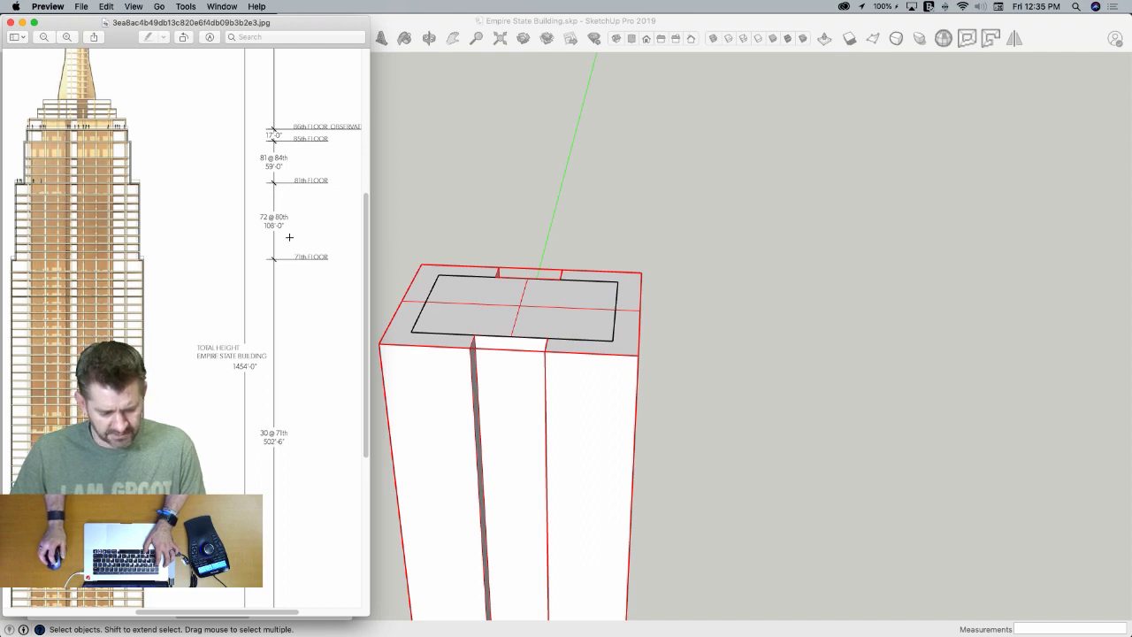
{"action": "key", "text": "super+Tab"}
{"action": "left_click", "coordinate": [482, 309]}
{"action": "key", "text": "p"}
{"action": "left_click_drag", "start_coordinate": [481, 310], "coordinate": [468, 221]}
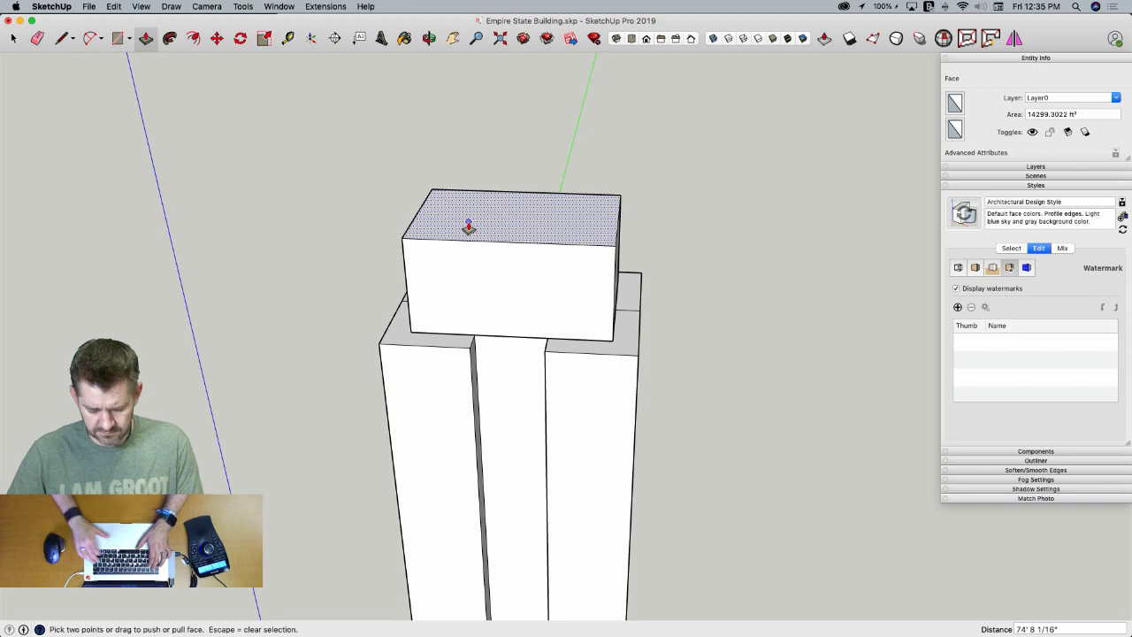
{"action": "type", "text": "108'"}
{"action": "key", "text": "Return"}
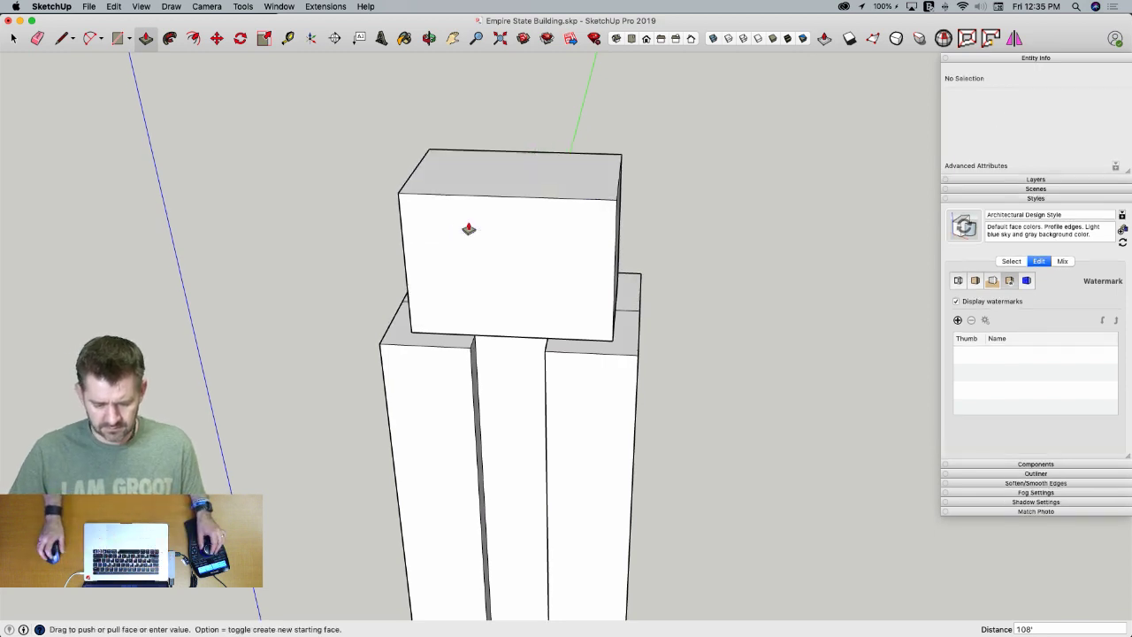
Trace the new block's outer vertical corner edge and draw two crossing centre lines between the edge midpoints of its top face
{"action": "scroll", "coordinate": [469, 229], "scroll_direction": "down", "scroll_amount": 3}
{"action": "key", "text": "l"}
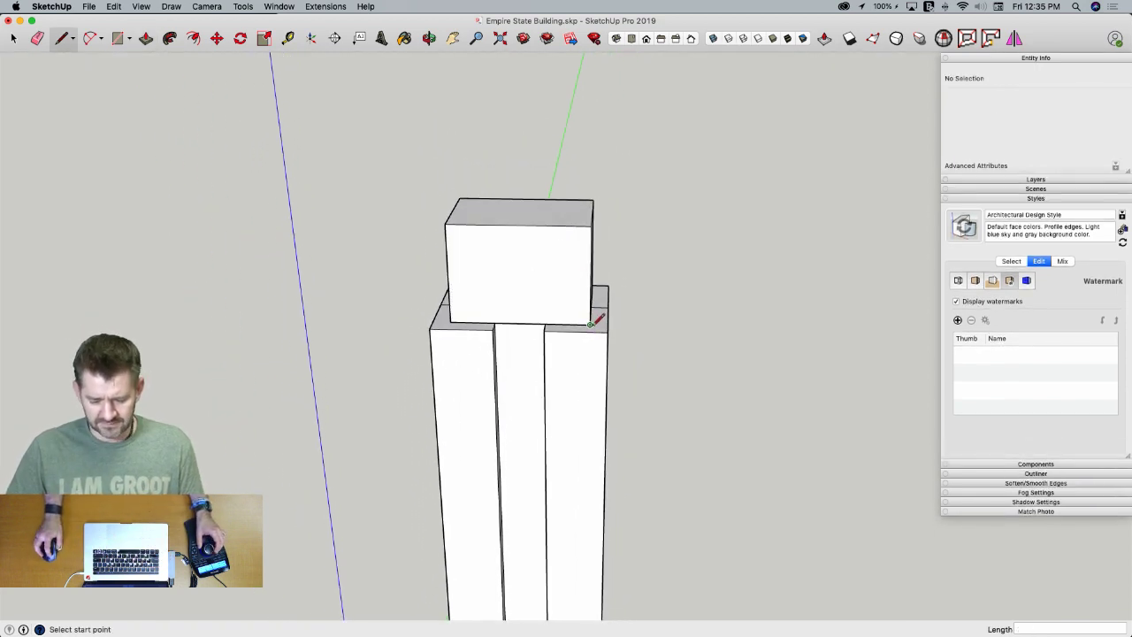
{"action": "left_click", "coordinate": [590, 324]}
{"action": "left_click", "coordinate": [592, 225]}
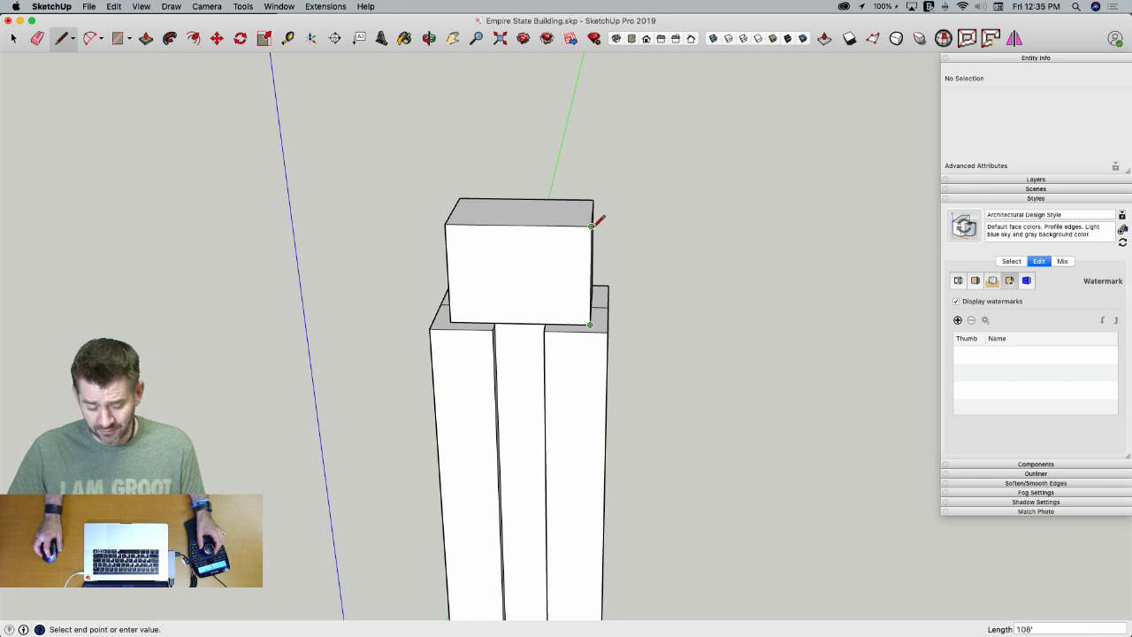
{"action": "middle_click_drag", "start_coordinate": [598, 215], "coordinate": [433, 237]}
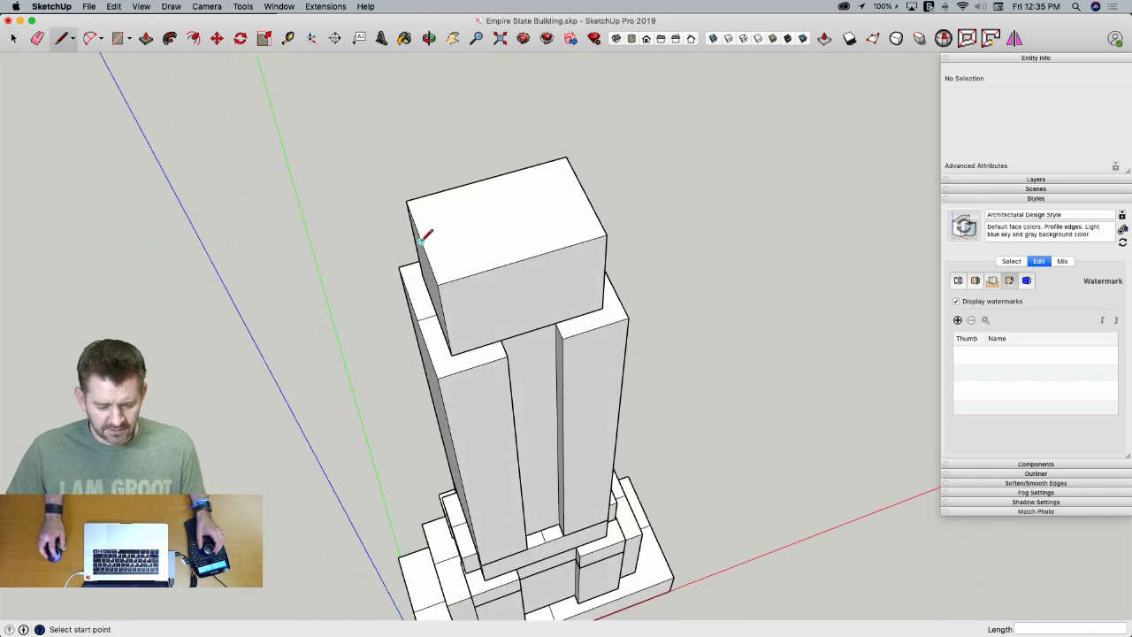
{"action": "left_click", "coordinate": [421, 240]}
{"action": "left_click", "coordinate": [585, 193]}
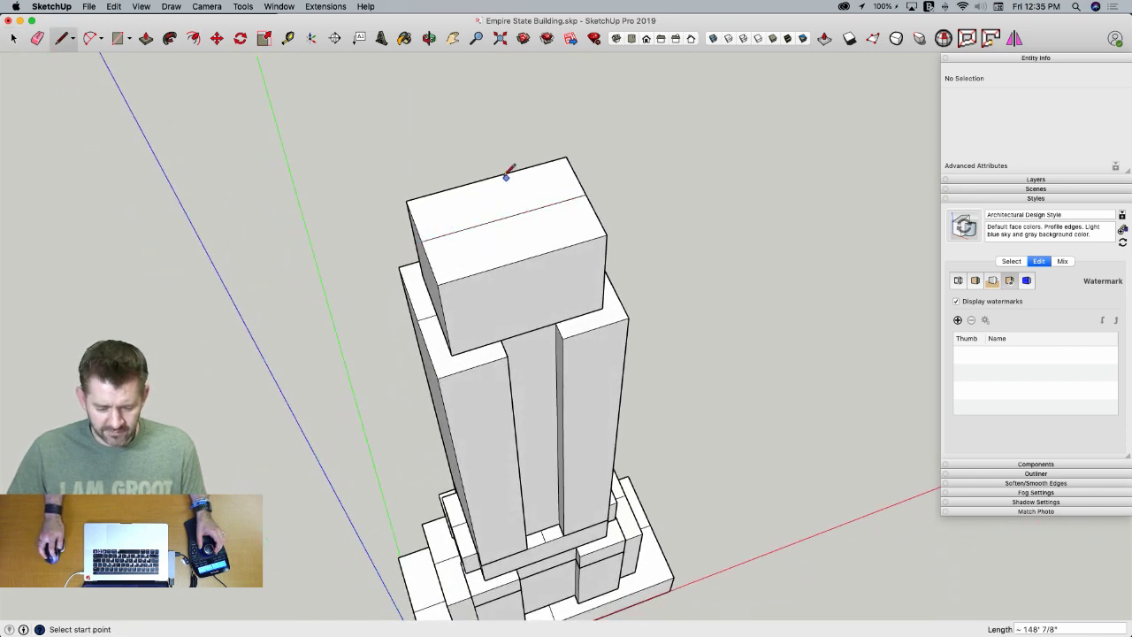
{"action": "left_click", "coordinate": [522, 254]}
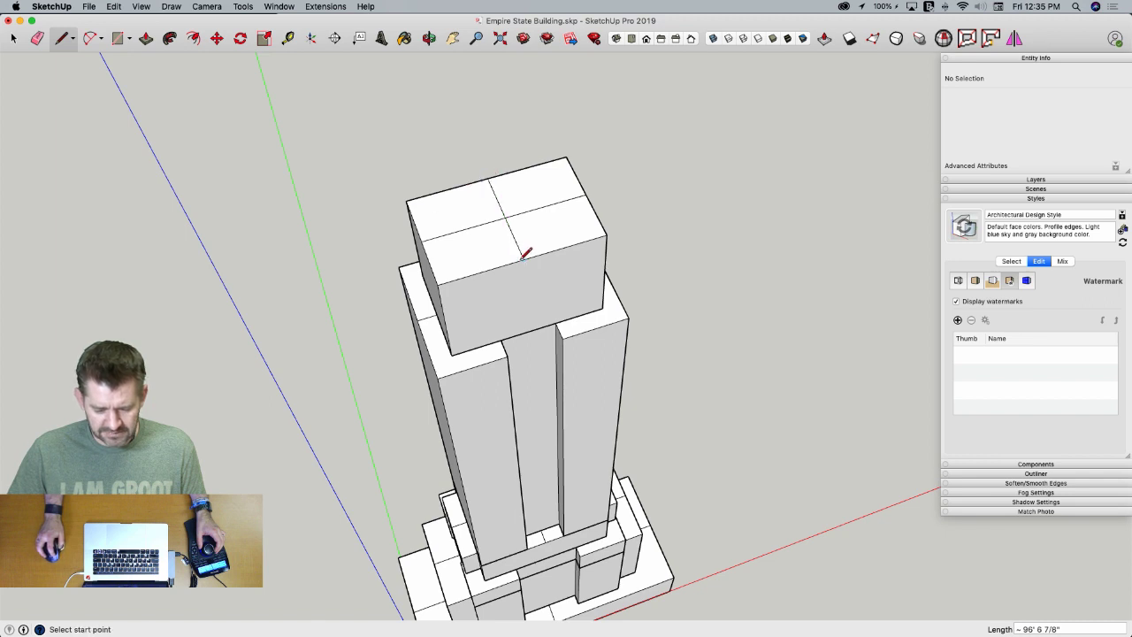
Group the entire new top block with its centre lines and lock the group
{"action": "middle_click_drag", "start_coordinate": [525, 248], "coordinate": [505, 253]}
{"action": "key", "text": "space"}
{"action": "triple_click", "coordinate": [503, 248]}
{"action": "right_click", "coordinate": [503, 248]}
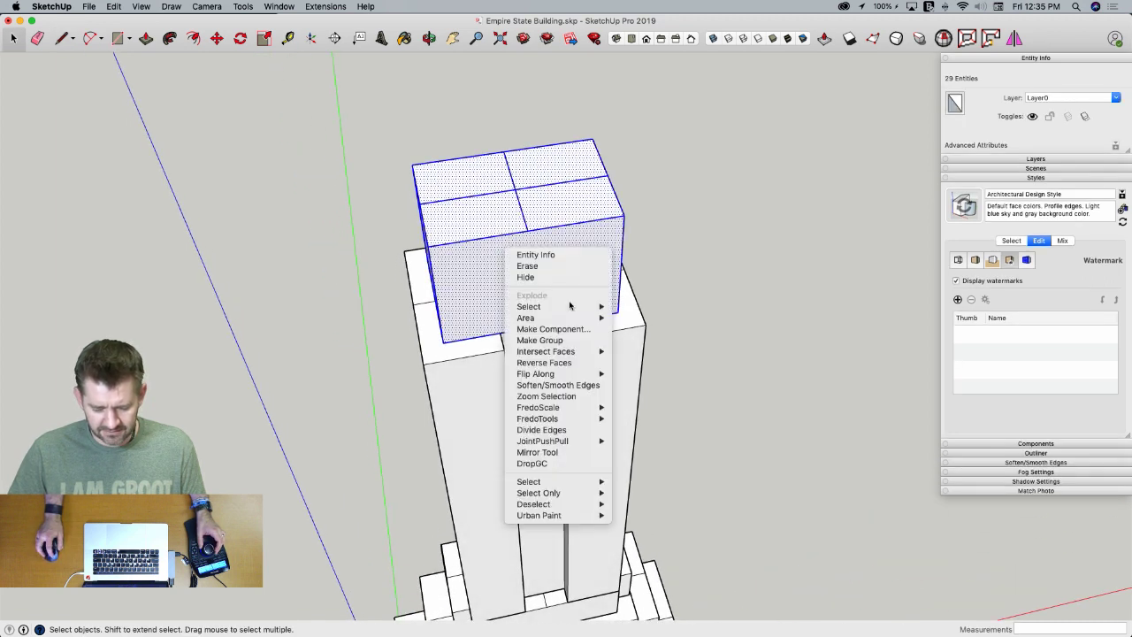
{"action": "left_click", "coordinate": [584, 332]}
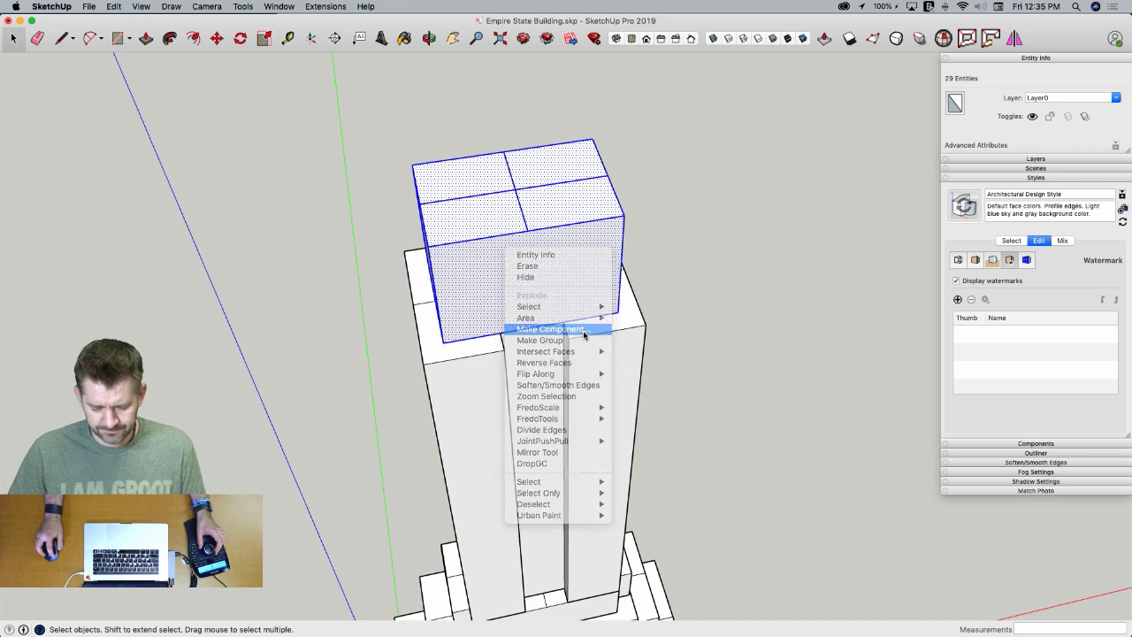
{"action": "left_click", "coordinate": [593, 318]}
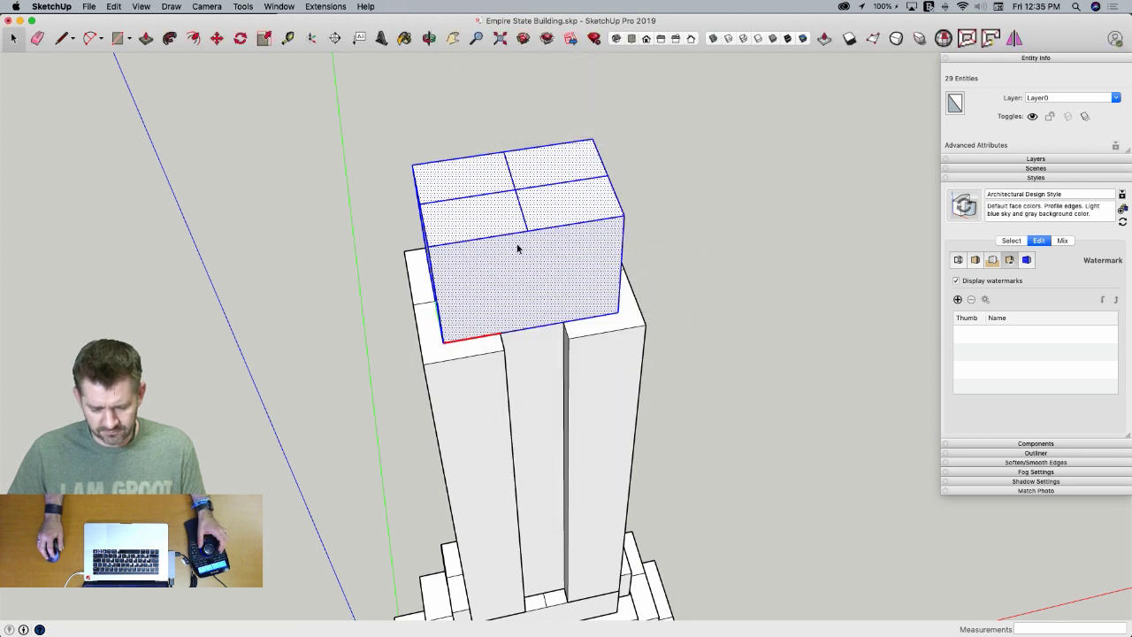
{"action": "right_click", "coordinate": [519, 245]}
{"action": "left_click", "coordinate": [549, 334]}
{"action": "right_click", "coordinate": [530, 242]}
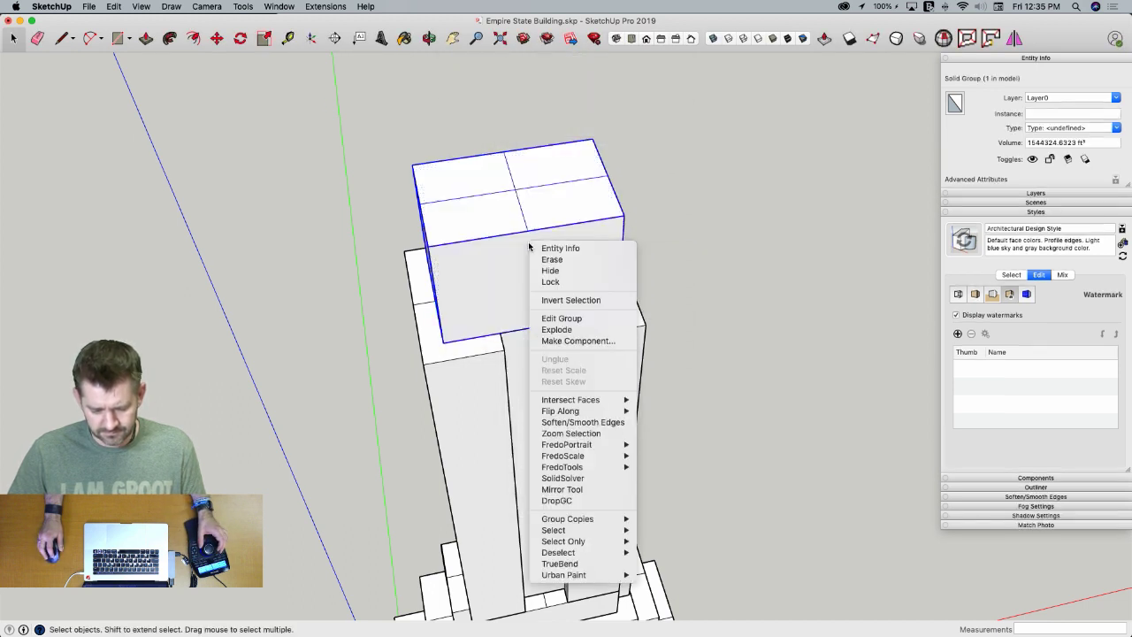
{"action": "left_click", "coordinate": [560, 283]}
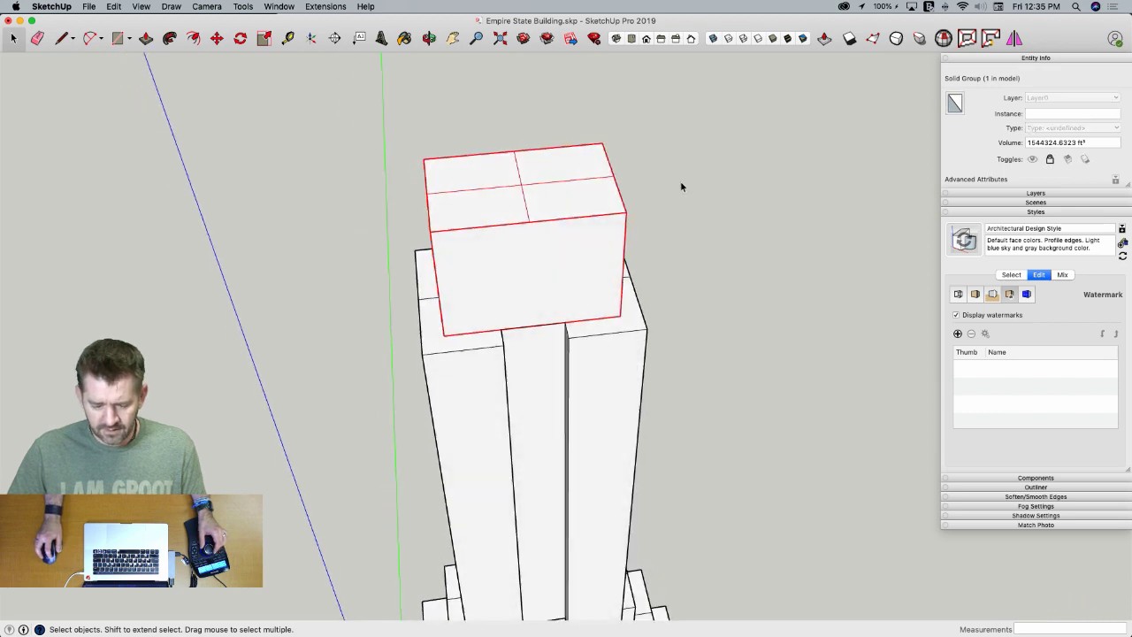
{"action": "left_click", "coordinate": [705, 136]}
{"action": "key", "text": "f"}
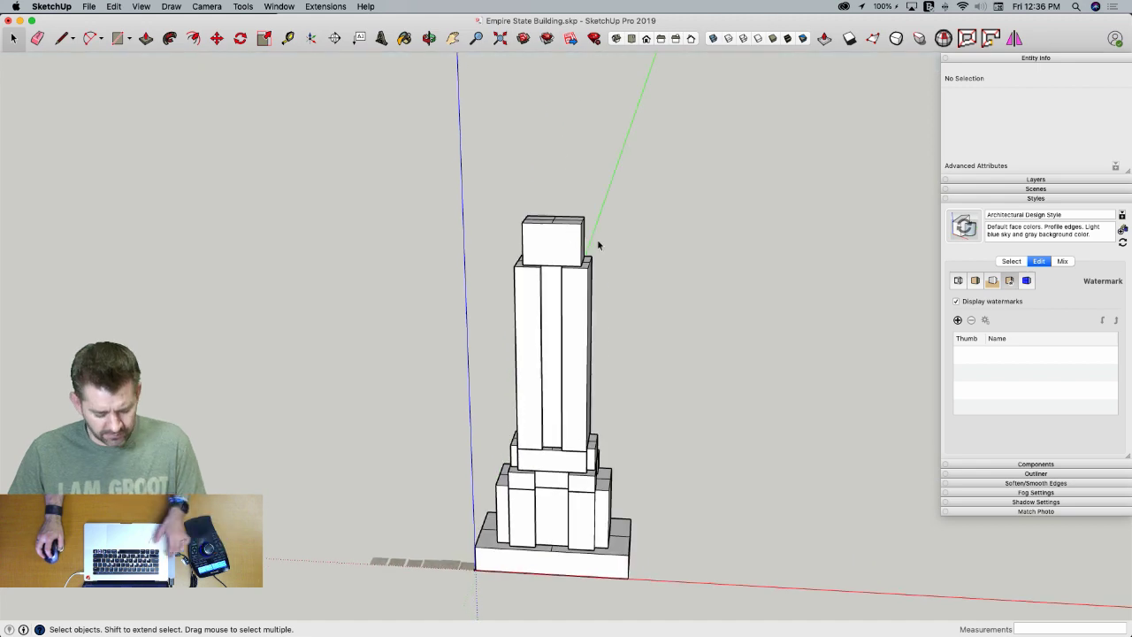
Open mooringmast.jpg beside the elevation drawing, compare the two references, and return to the SketchUp model
{"action": "key", "text": "super+Tab"}
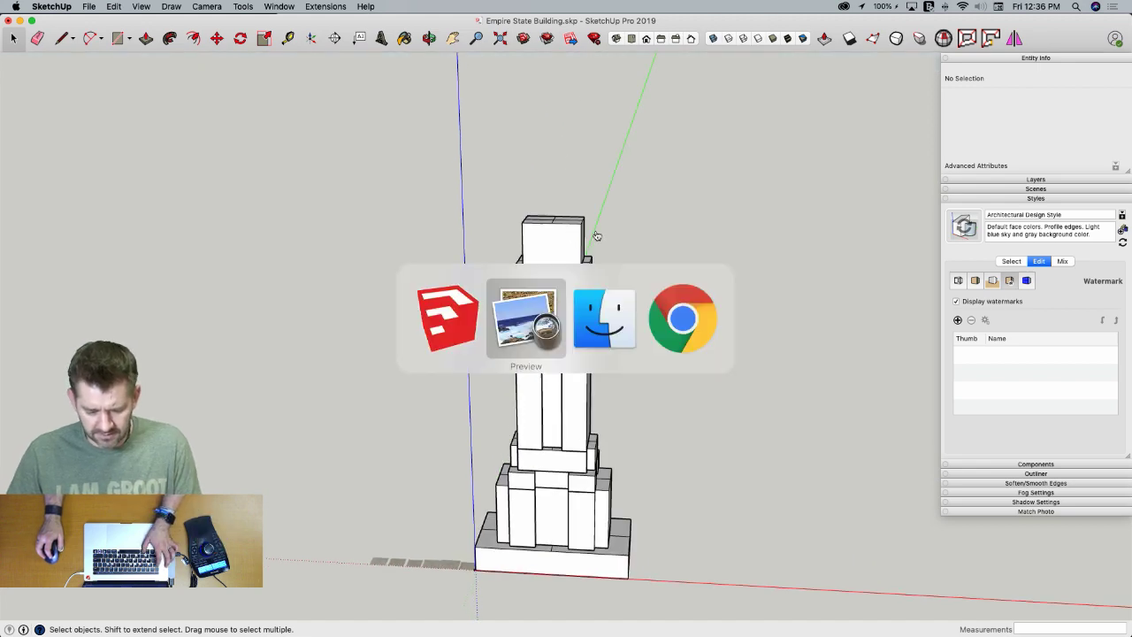
{"action": "key", "text": "super+Tab"}
{"action": "key", "text": "super+Tab"}
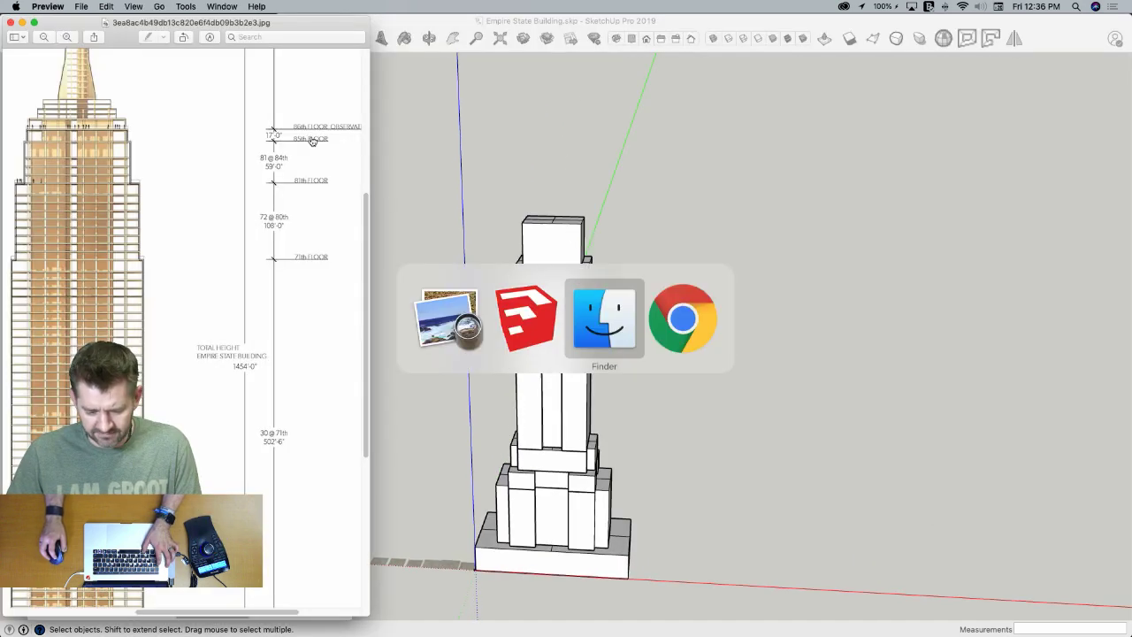
{"action": "double_click", "coordinate": [475, 179]}
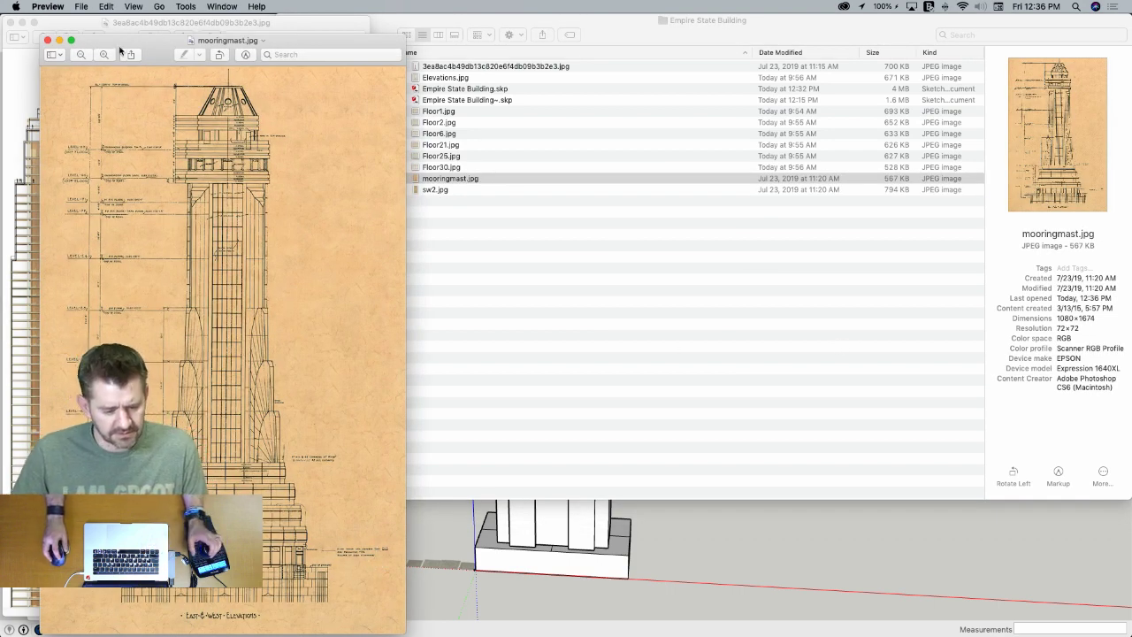
{"action": "left_click_drag", "start_coordinate": [132, 44], "coordinate": [464, 59]}
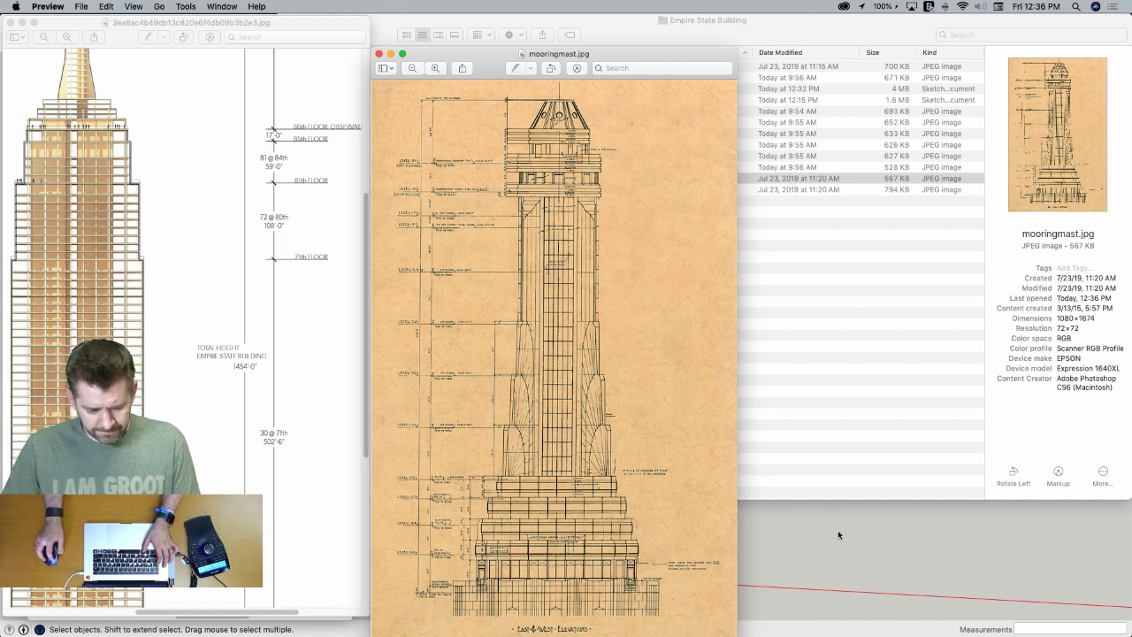
{"action": "left_click", "coordinate": [286, 371]}
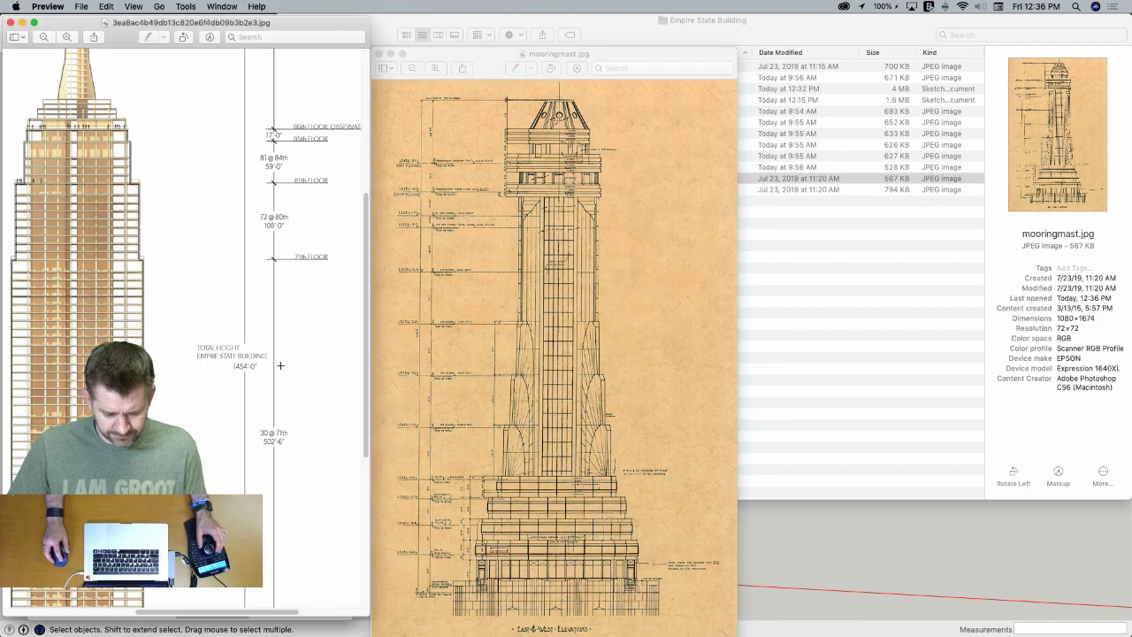
{"action": "left_click", "coordinate": [861, 565]}
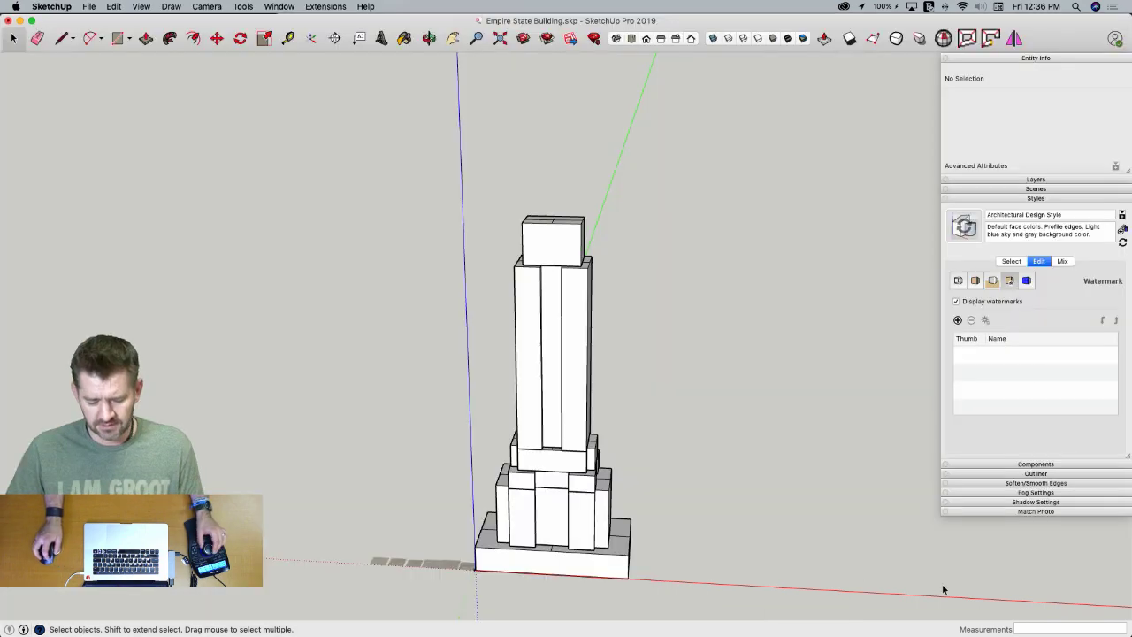
Import the elevation image 3ea8ac4b49db13c820e6f4db09b3b2e3.jpg from the Empire State Building folder and place it upright against the front of the tower's base
{"action": "left_click", "coordinate": [88, 7]}
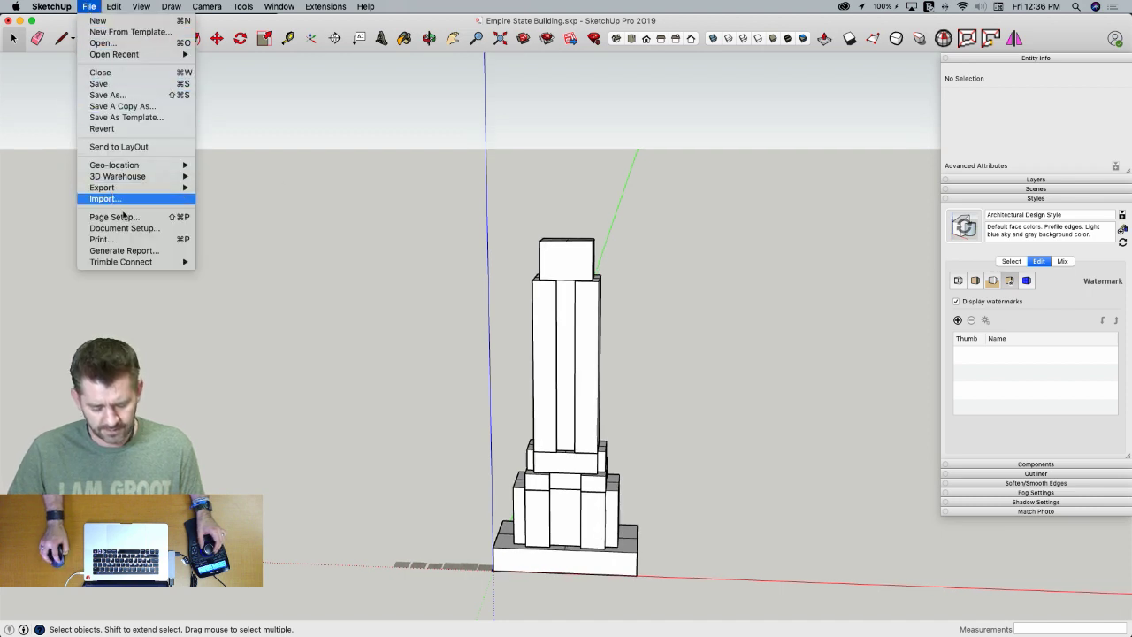
{"action": "left_click", "coordinate": [467, 465]}
{"action": "key", "text": "e"}
{"action": "mouse_move", "coordinate": [486, 464]}
{"action": "left_mouse_down"}
{"action": "mouse_move", "coordinate": [468, 487]}
{"action": "mouse_move", "coordinate": [379, 486]}
{"action": "left_mouse_up"}
{"action": "key", "text": "shift+z"}
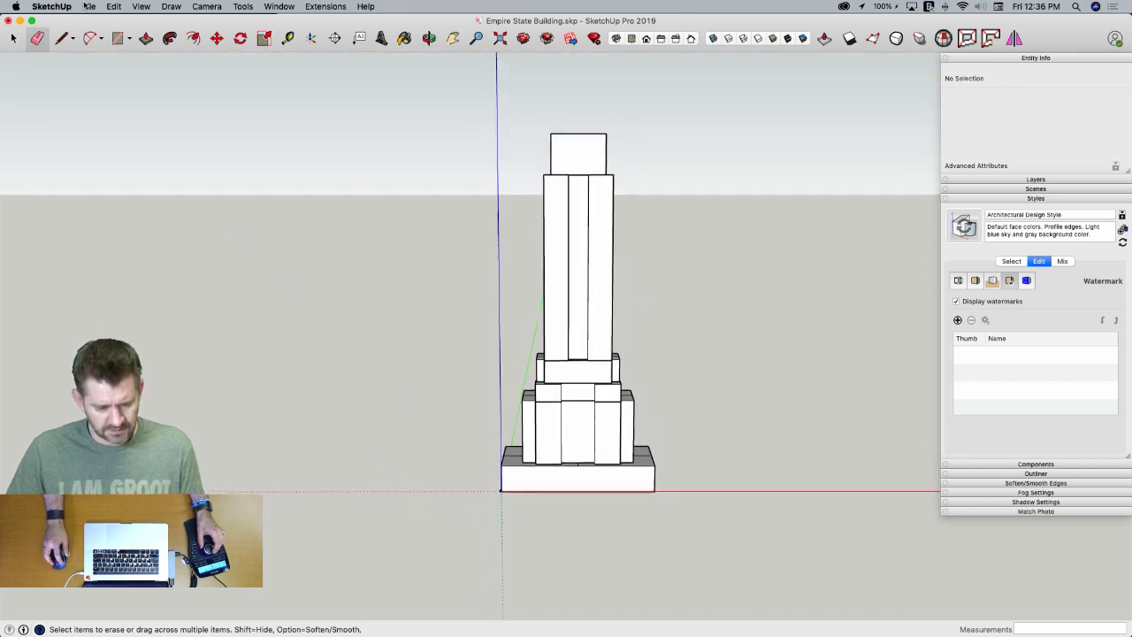
{"action": "left_click", "coordinate": [89, 7]}
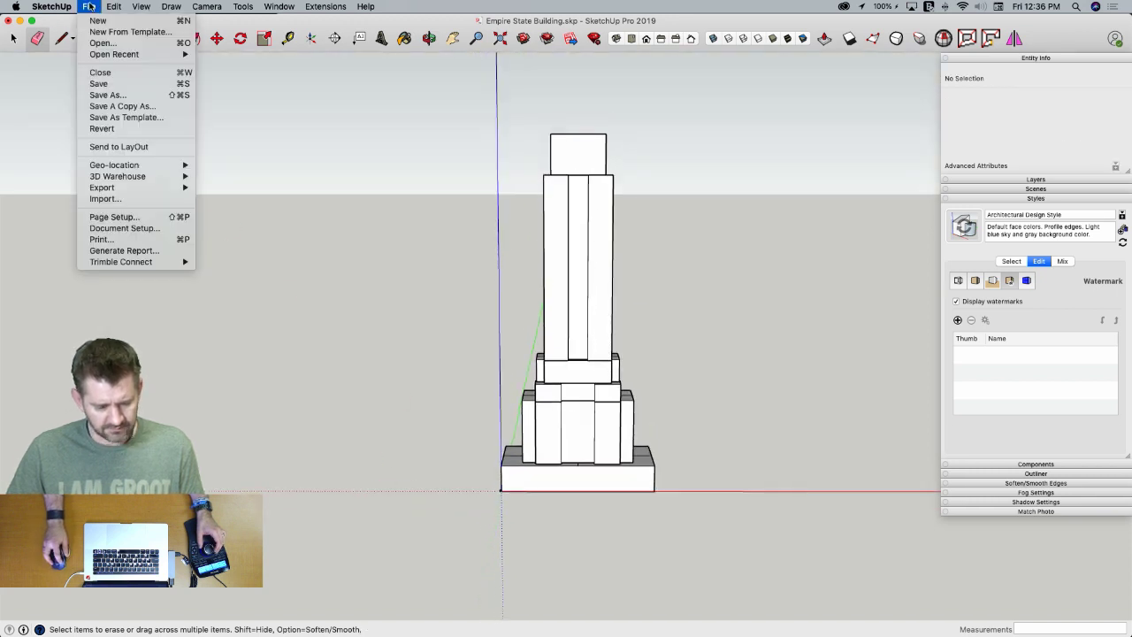
{"action": "left_click", "coordinate": [107, 198]}
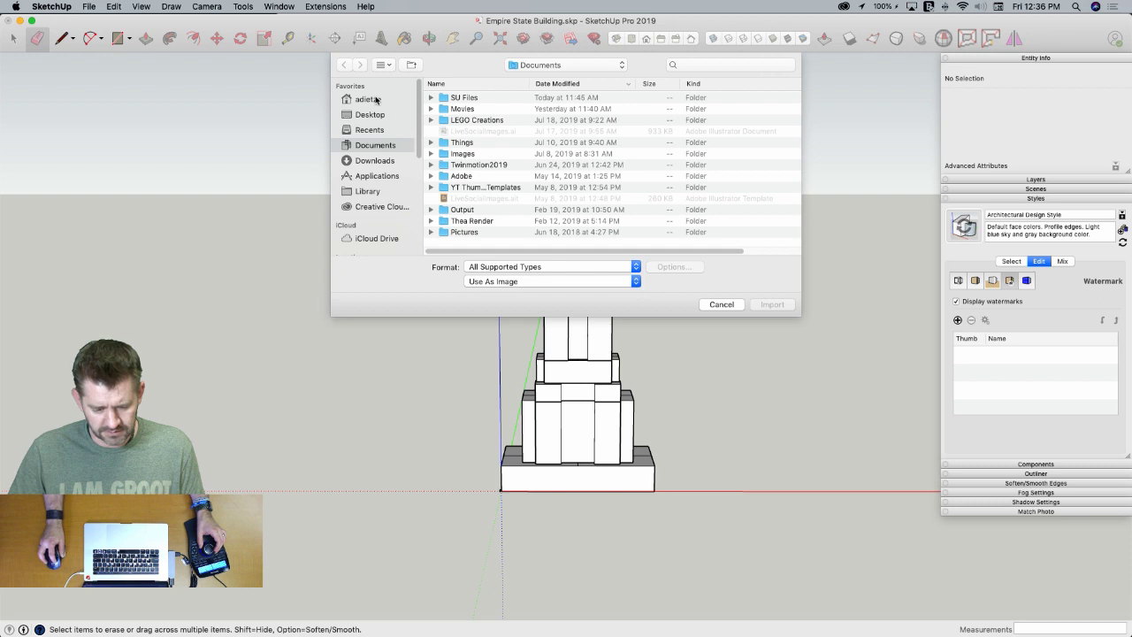
{"action": "left_click", "coordinate": [376, 100]}
{"action": "left_click", "coordinate": [369, 114]}
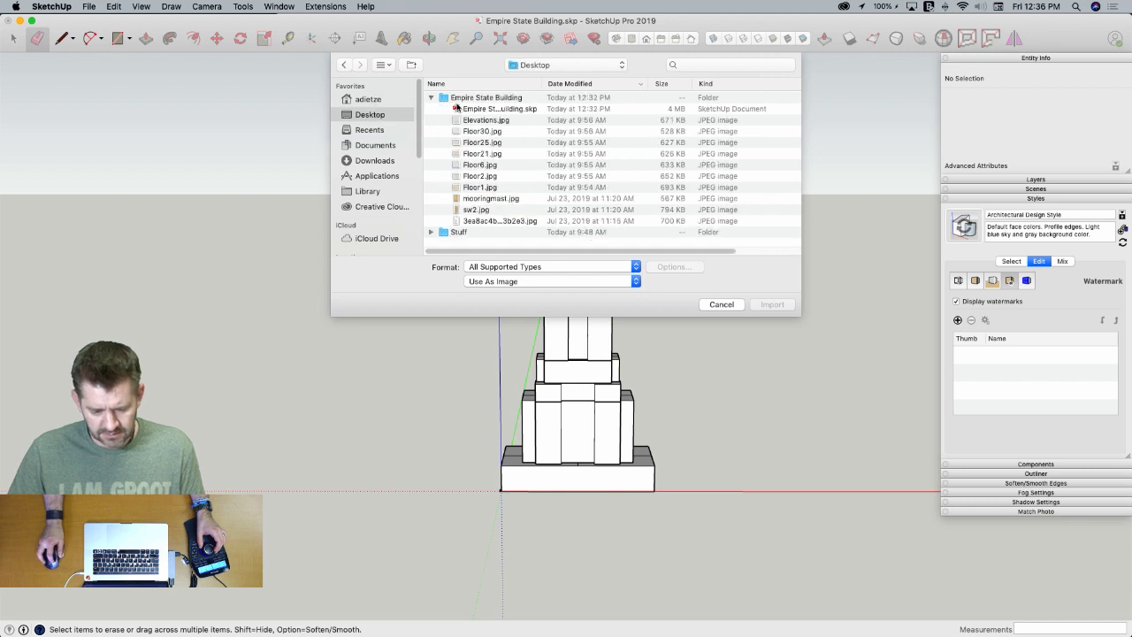
{"action": "left_click", "coordinate": [517, 220]}
{"action": "key", "text": "Return"}
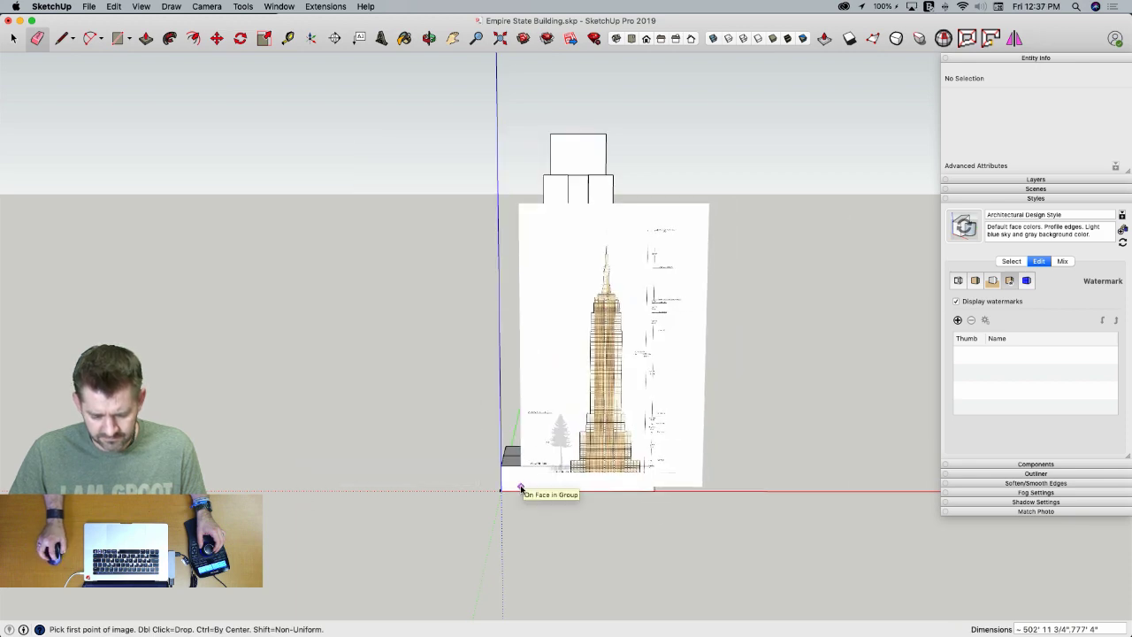
{"action": "double_click", "coordinate": [520, 489]}
Move the elevation image about 460' along the red axis so it stands clear beside the tower
{"action": "scroll", "coordinate": [661, 431], "scroll_direction": "up", "scroll_amount": 5}
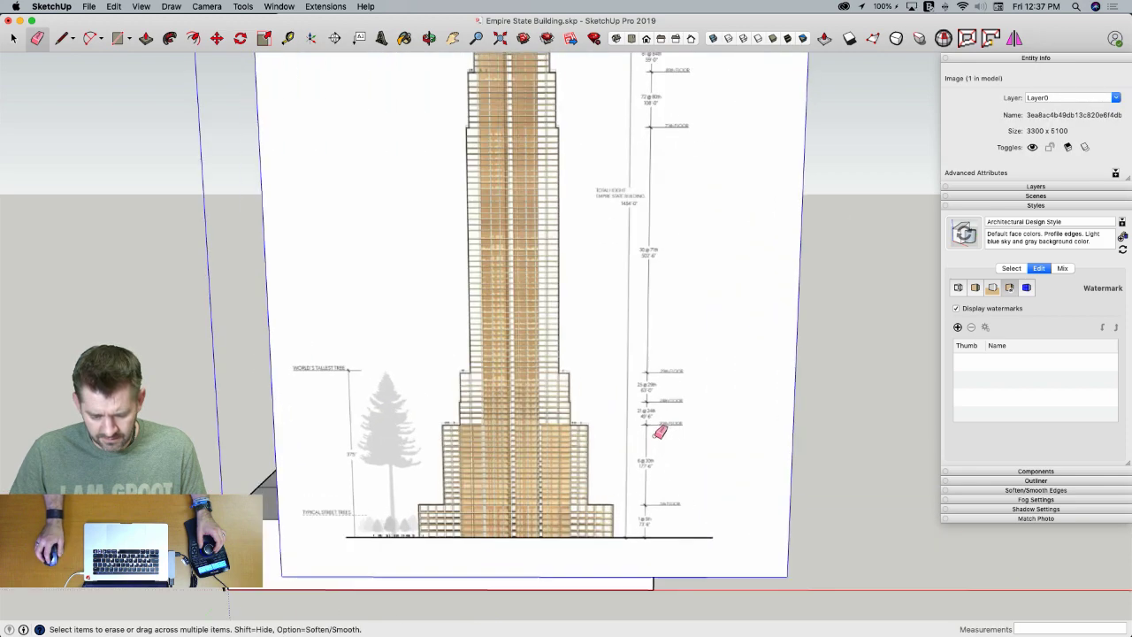
{"action": "scroll", "coordinate": [659, 434], "scroll_direction": "up", "scroll_amount": 4}
{"action": "key", "text": "space"}
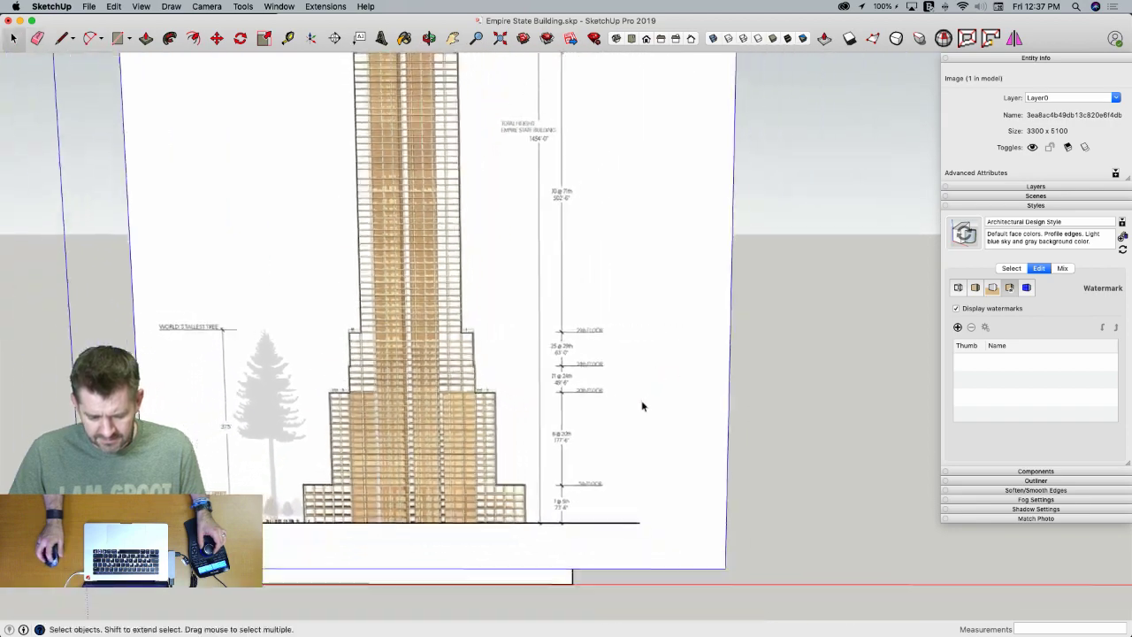
{"action": "scroll", "coordinate": [643, 406], "scroll_direction": "down", "scroll_amount": 3}
{"action": "key", "text": "super+t"}
{"action": "key", "text": "m"}
{"action": "left_click", "coordinate": [531, 462]}
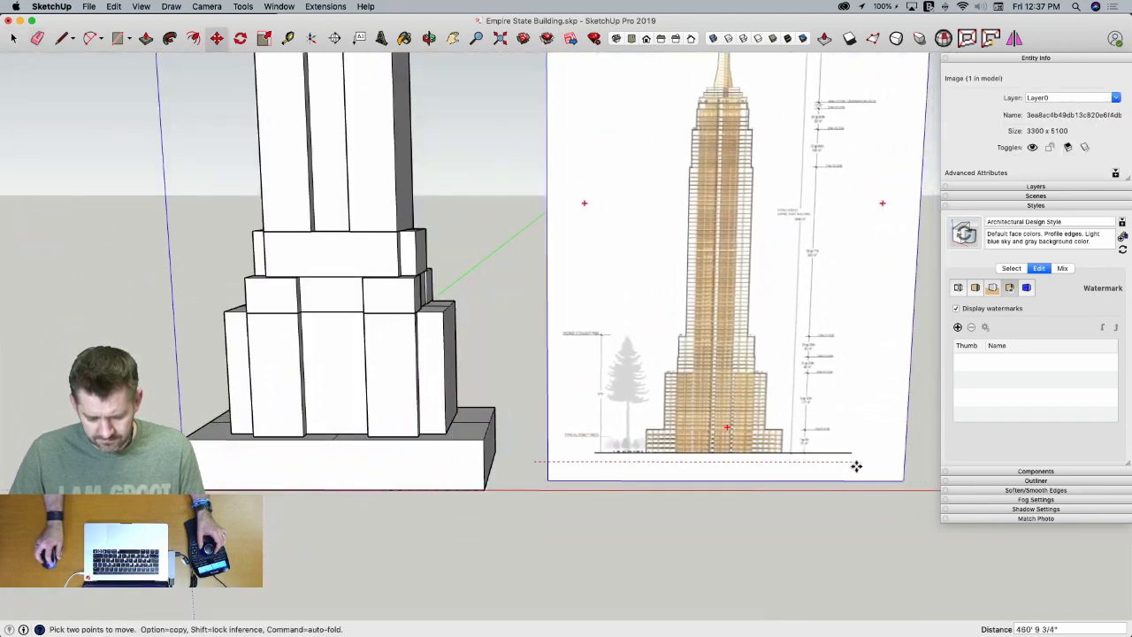
{"action": "left_click", "coordinate": [840, 469]}
Draw a reference line on the elevation image's dimension string from the 71st-floor tick down to the 29th-floor tick
{"action": "scroll", "coordinate": [715, 313], "scroll_direction": "up", "scroll_amount": 5}
{"action": "key", "text": "l"}
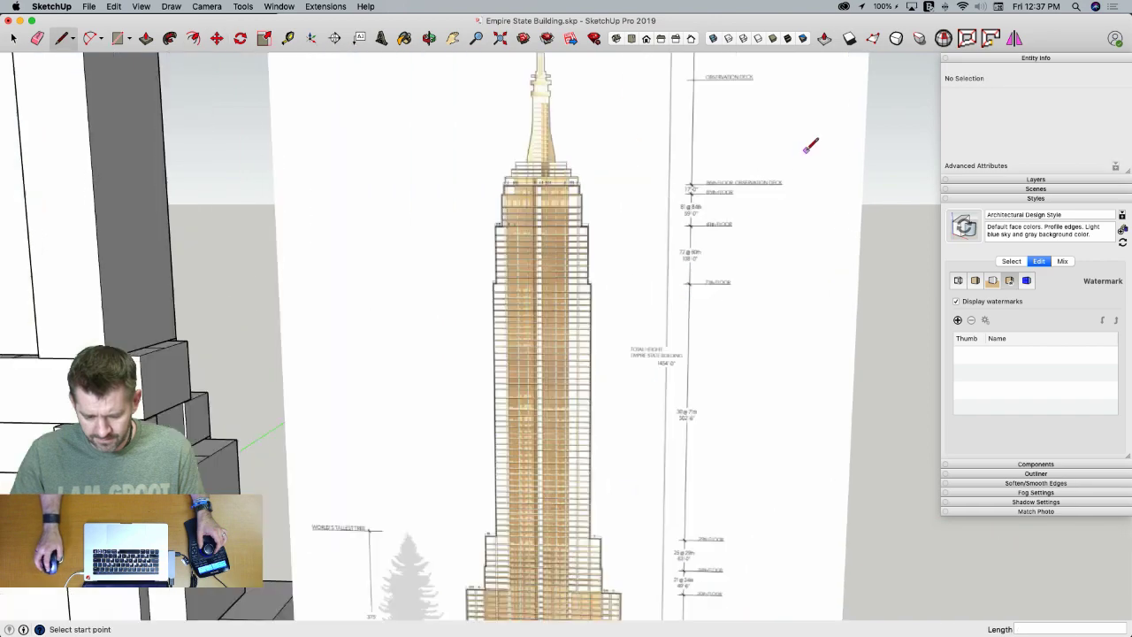
{"action": "scroll", "coordinate": [725, 227], "scroll_direction": "up", "scroll_amount": 8}
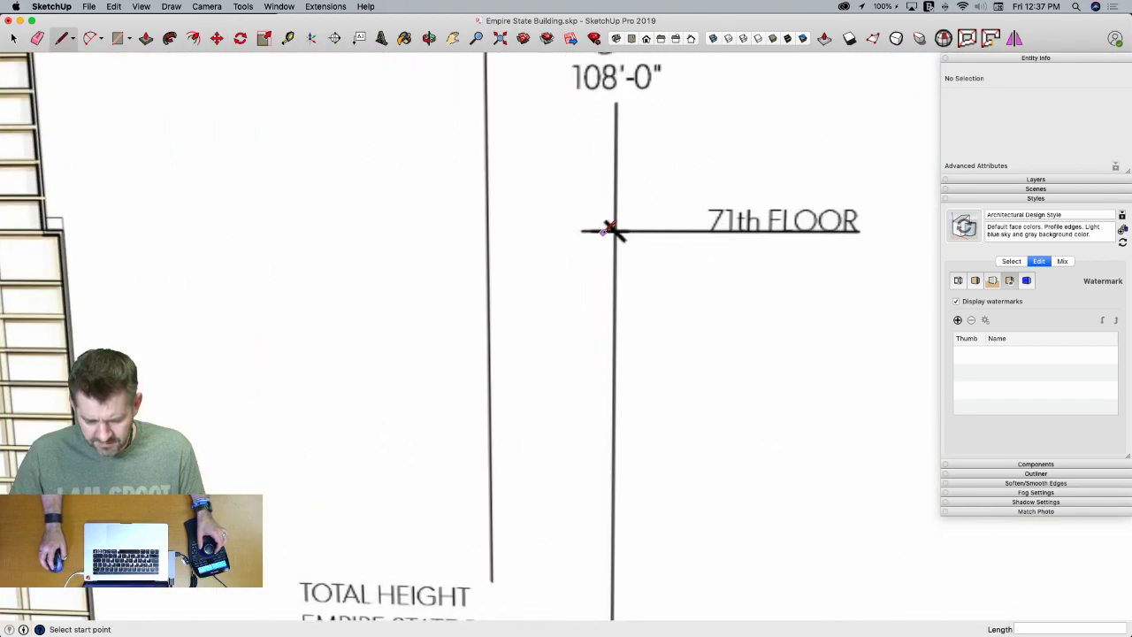
{"action": "scroll", "coordinate": [611, 228], "scroll_direction": "up", "scroll_amount": 4}
{"action": "left_click", "coordinate": [624, 218]}
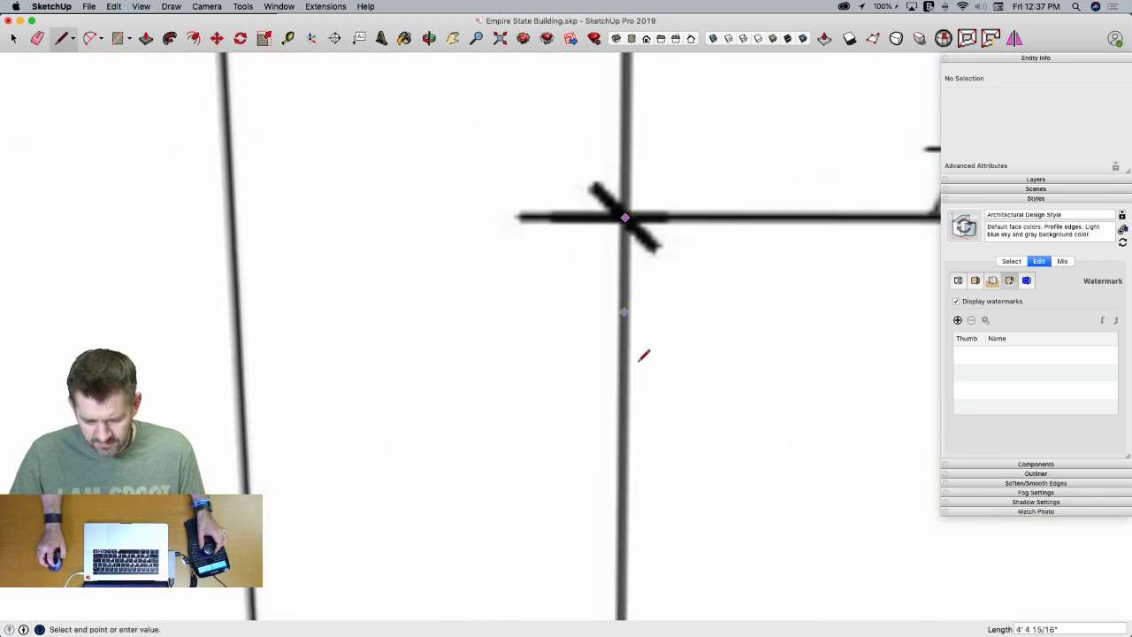
{"action": "scroll", "coordinate": [640, 357], "scroll_direction": "down", "scroll_amount": 10}
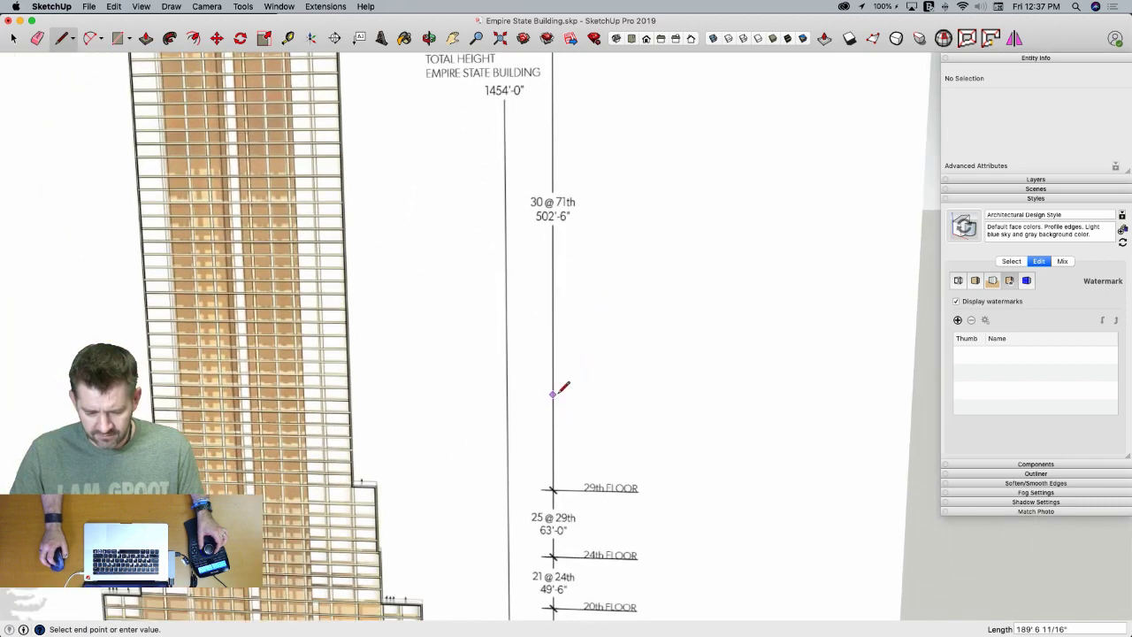
{"action": "scroll", "coordinate": [553, 492], "scroll_direction": "up", "scroll_amount": 7}
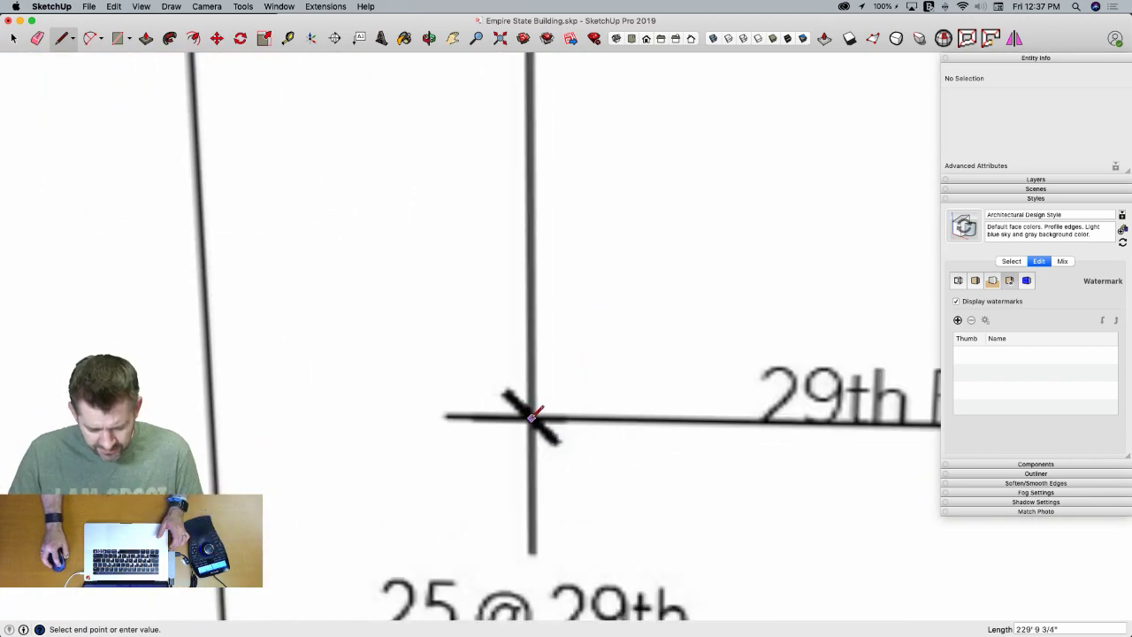
{"action": "left_click", "coordinate": [531, 416]}
{"action": "scroll", "coordinate": [594, 387], "scroll_direction": "down", "scroll_amount": 8}
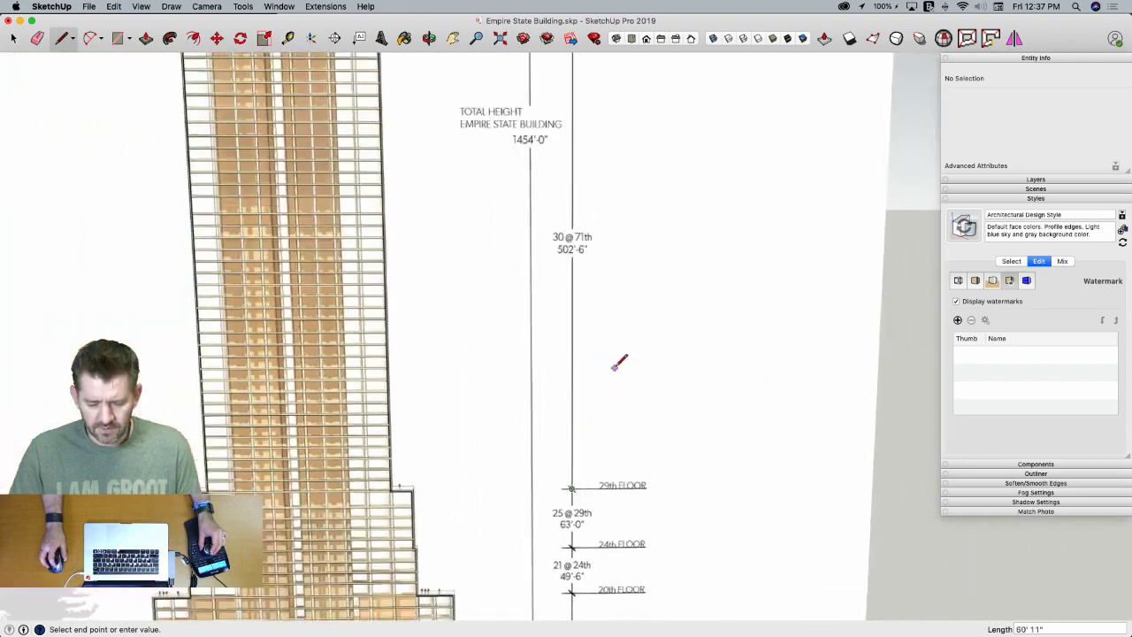
Group the elevation image together with the reference line drawn on its dimension string
{"action": "scroll", "coordinate": [636, 358], "scroll_direction": "down", "scroll_amount": 8}
{"action": "key", "text": "space"}
{"action": "left_click", "coordinate": [562, 324]}
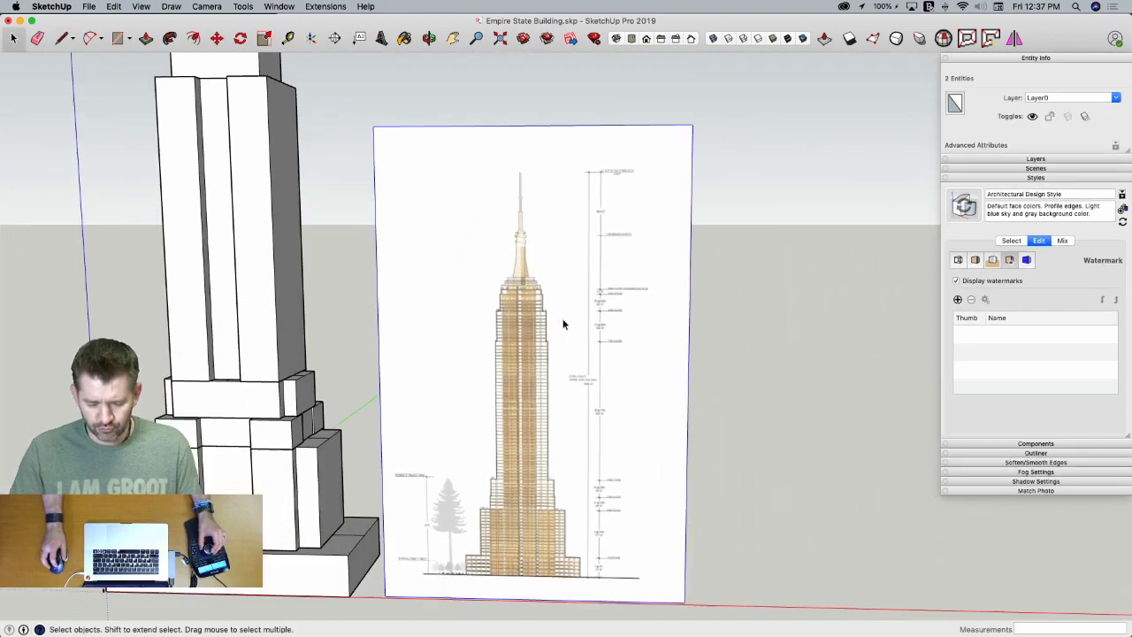
{"action": "middle_click_drag", "start_coordinate": [562, 320], "coordinate": [628, 377]}
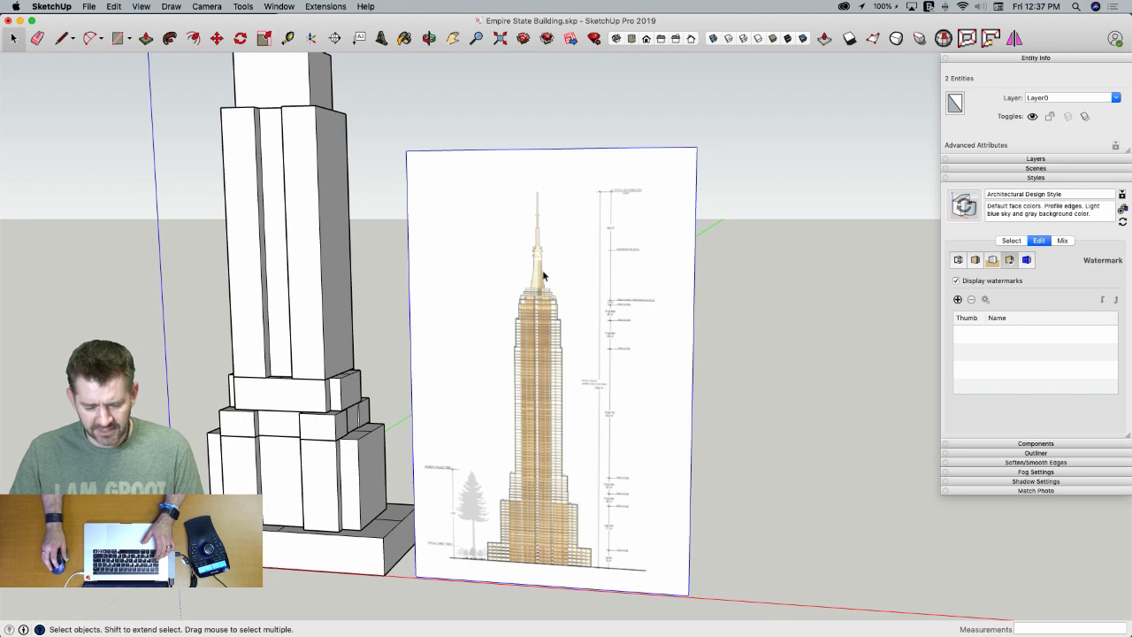
{"action": "right_click", "coordinate": [605, 384]}
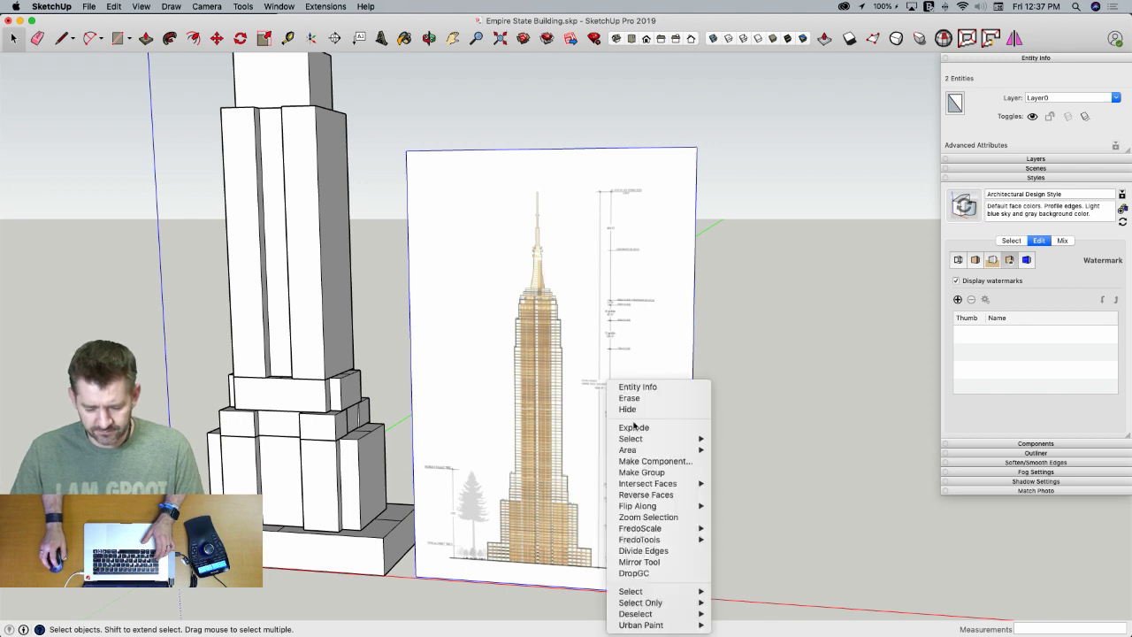
{"action": "left_click", "coordinate": [640, 468]}
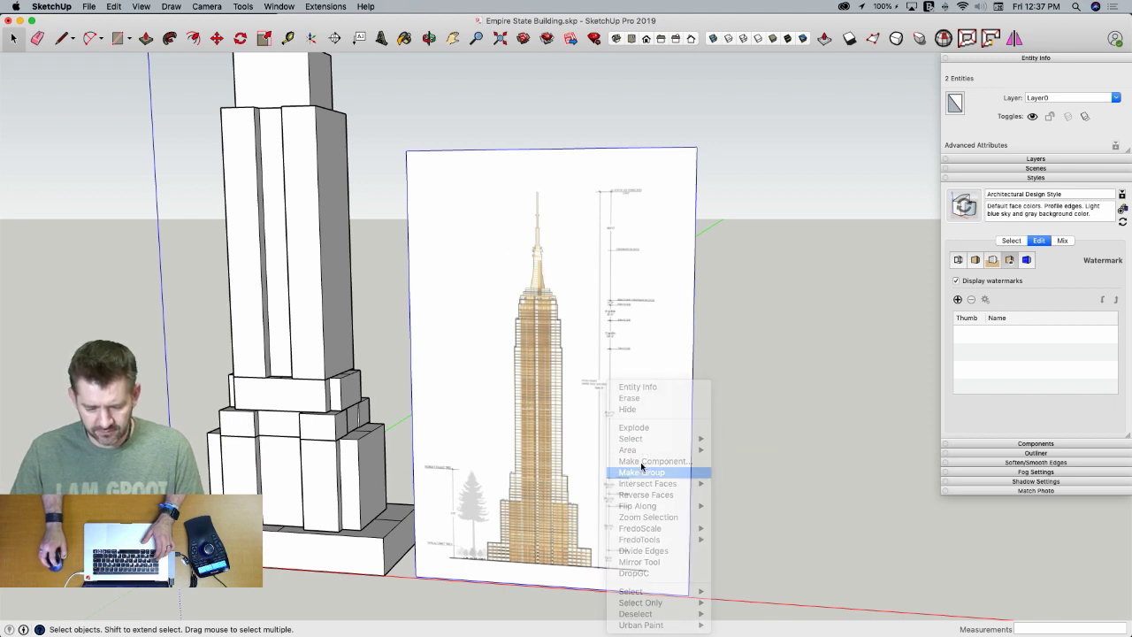
Inside the elevation group, measure the reference line between the 71st and 29th floors and resize the group so it equals 502'6"
{"action": "double_click", "coordinate": [556, 310]}
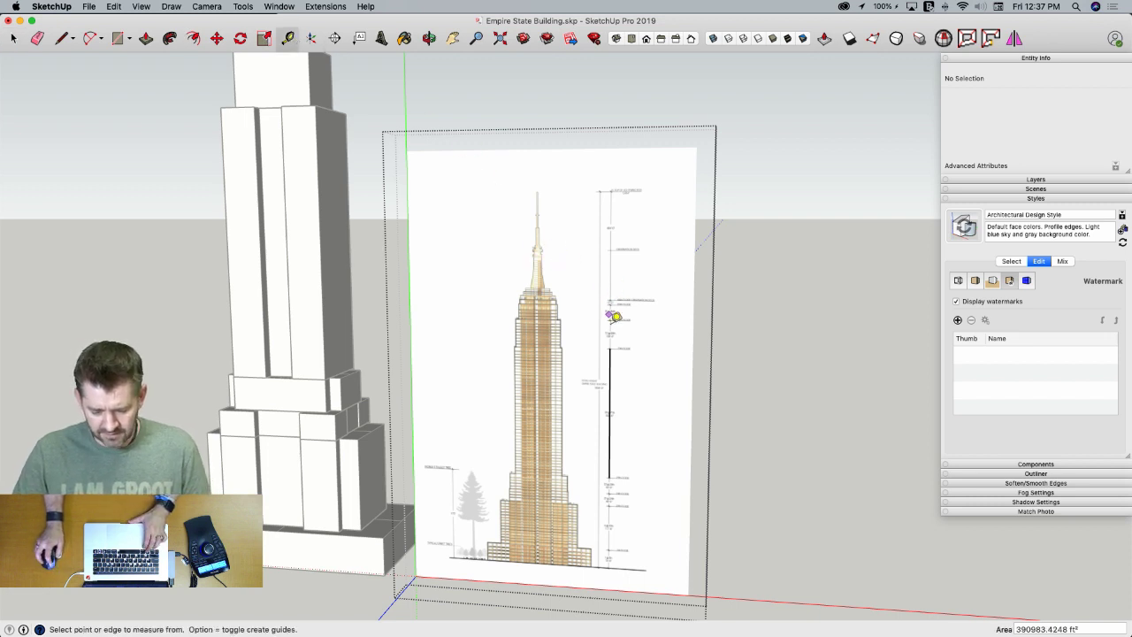
{"action": "left_click", "coordinate": [610, 347]}
{"action": "scroll", "coordinate": [622, 456], "scroll_direction": "up", "scroll_amount": 5}
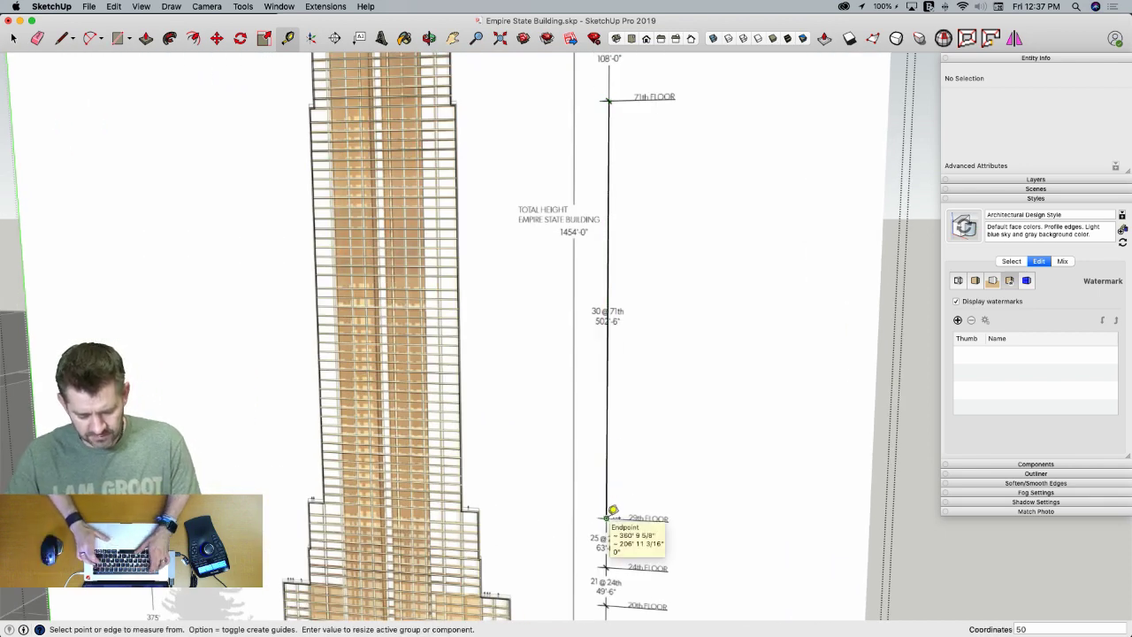
{"action": "type", "text": "6"}
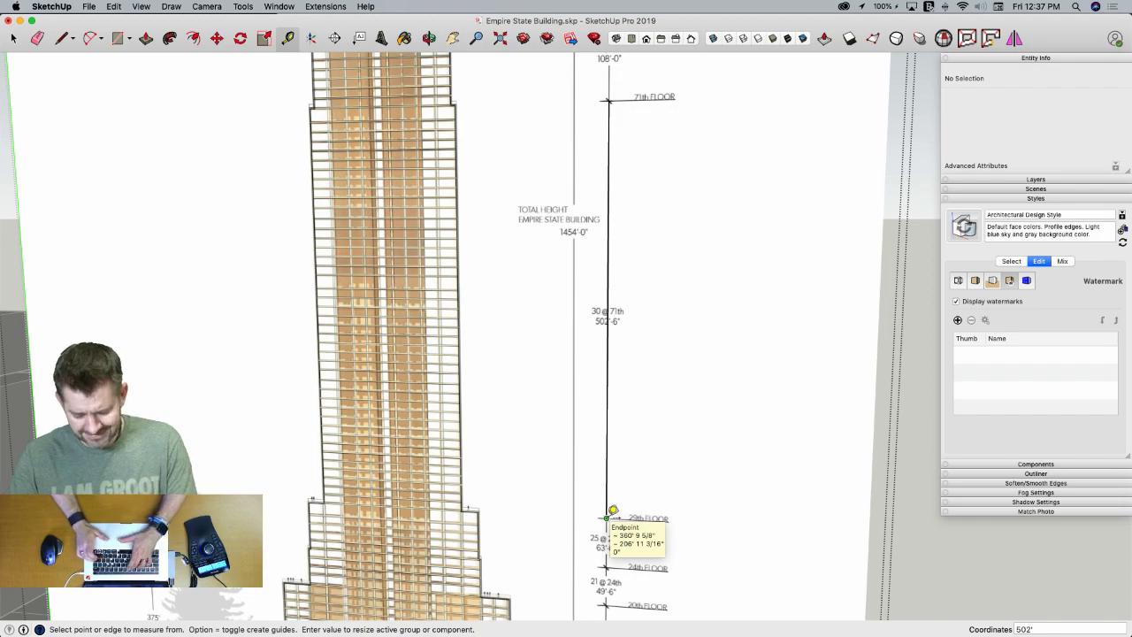
{"action": "key", "text": "Return"}
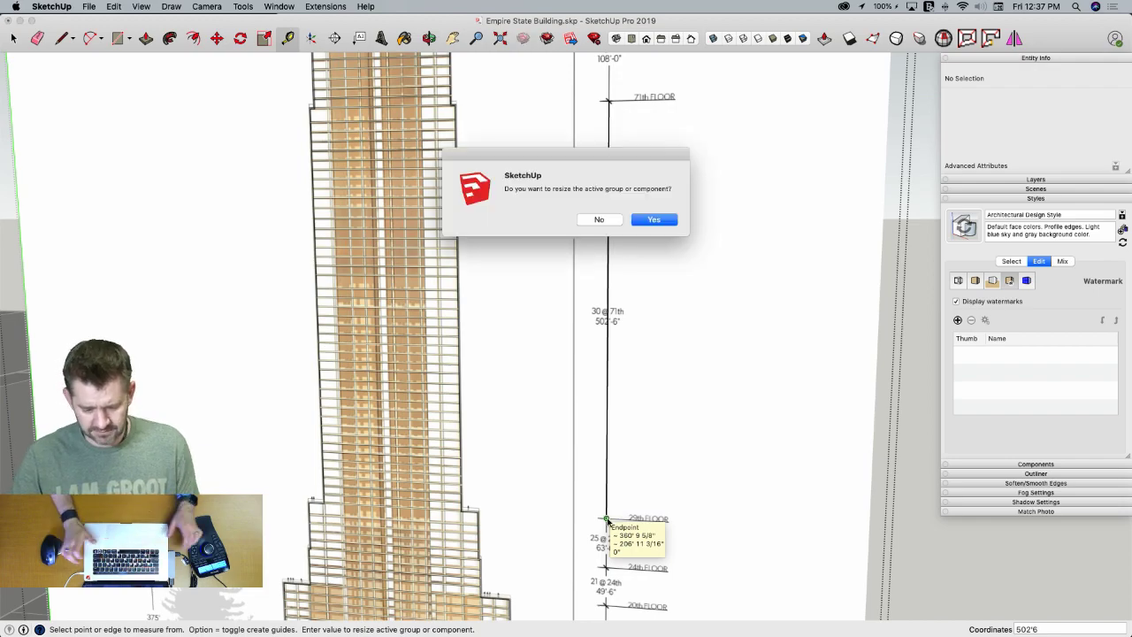
{"action": "left_click", "coordinate": [653, 221]}
{"action": "scroll", "coordinate": [689, 292], "scroll_direction": "down", "scroll_amount": 10}
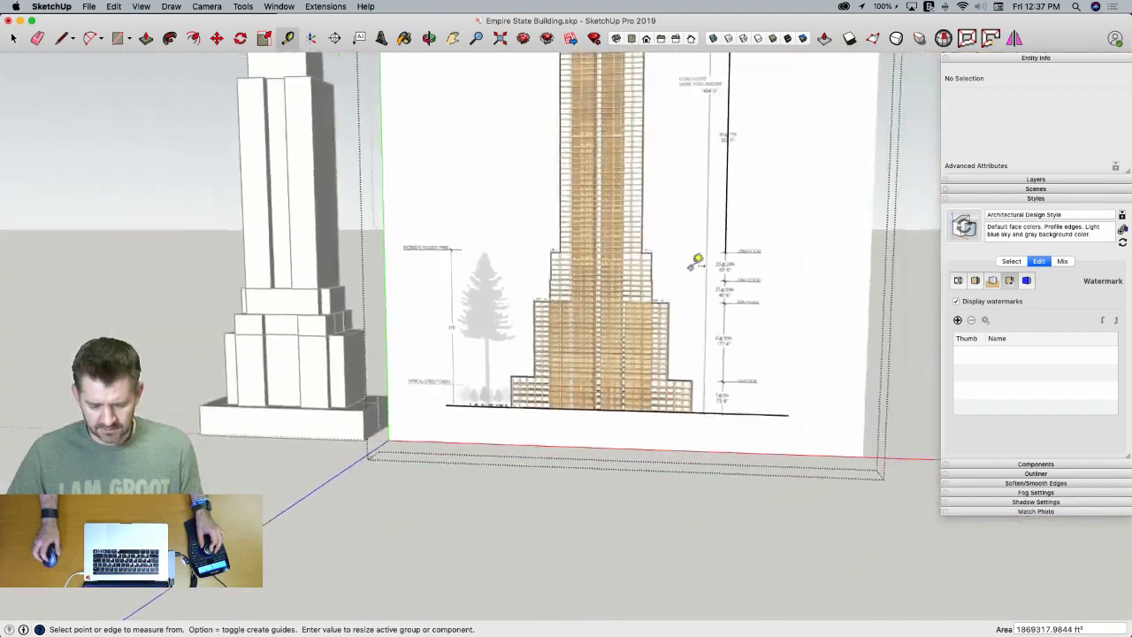
Measure the width of the facade setback at the 71st floor on the scaled elevation image
{"action": "key", "text": "space"}
{"action": "scroll", "coordinate": [570, 265], "scroll_direction": "up", "scroll_amount": 4}
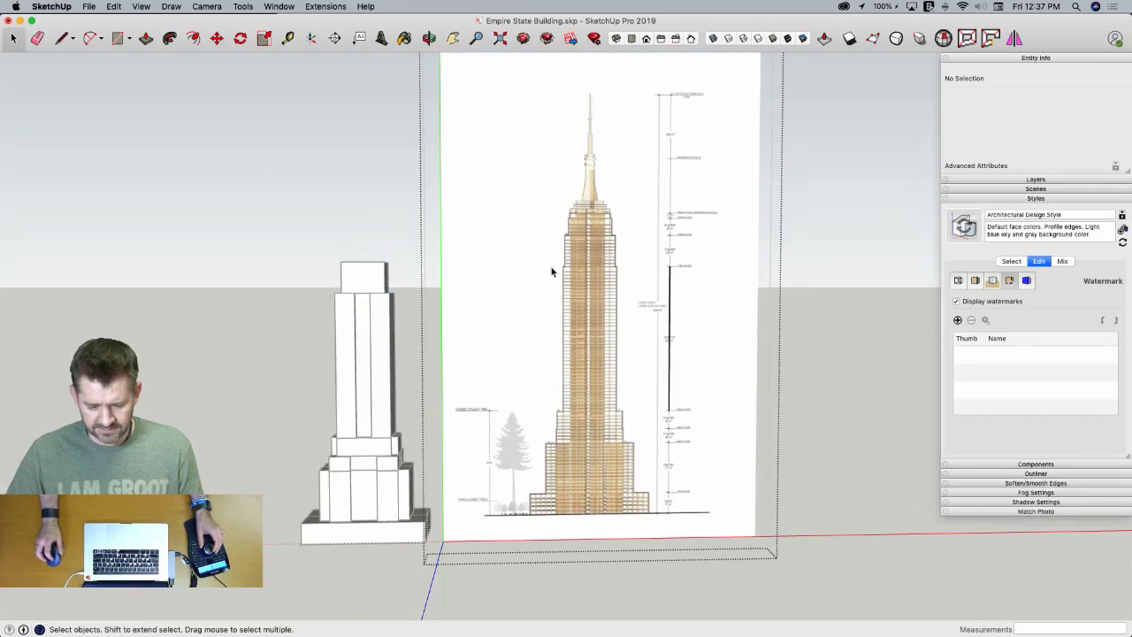
{"action": "scroll", "coordinate": [614, 268], "scroll_direction": "up", "scroll_amount": 8}
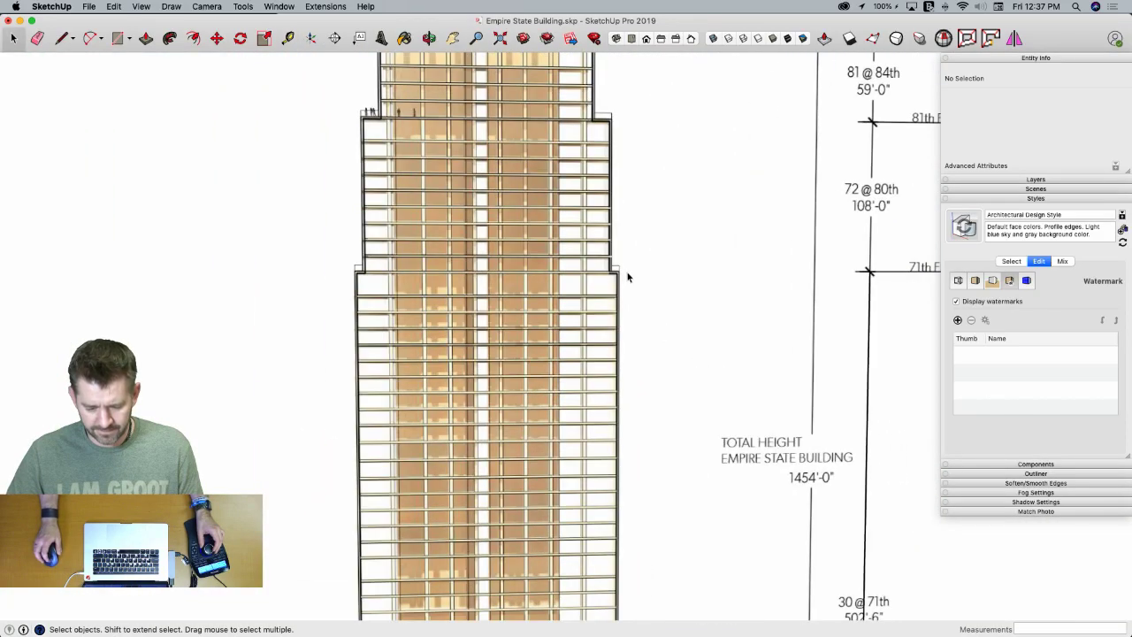
{"action": "key", "text": "l"}
{"action": "scroll", "coordinate": [613, 282], "scroll_direction": "up", "scroll_amount": 3}
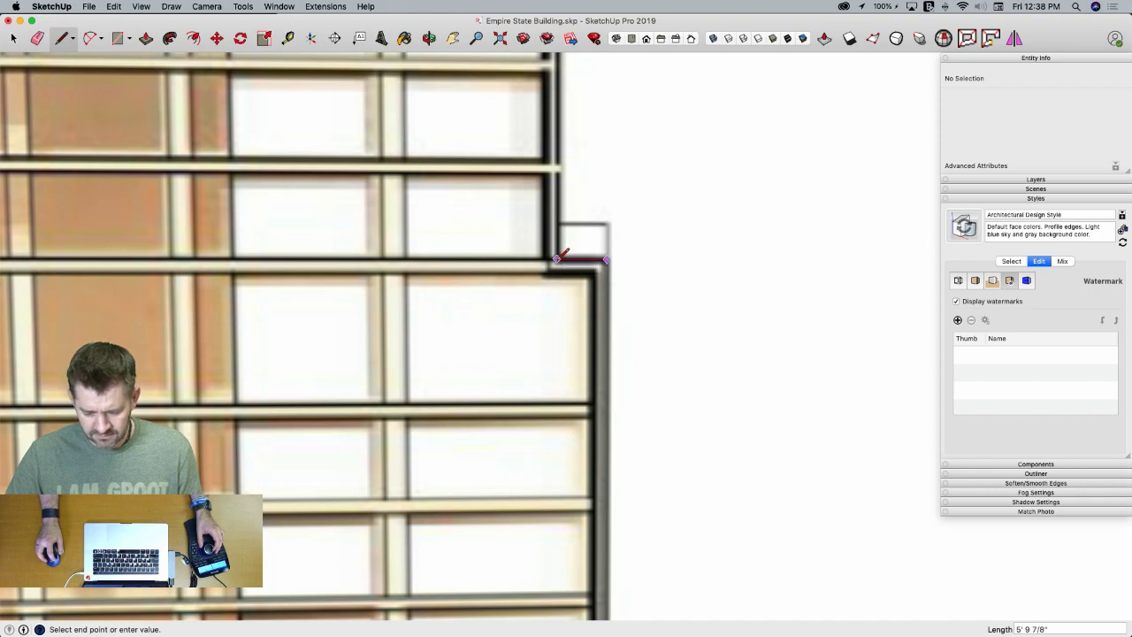
{"action": "scroll", "coordinate": [560, 254], "scroll_direction": "down", "scroll_amount": 12}
{"action": "key", "text": "space"}
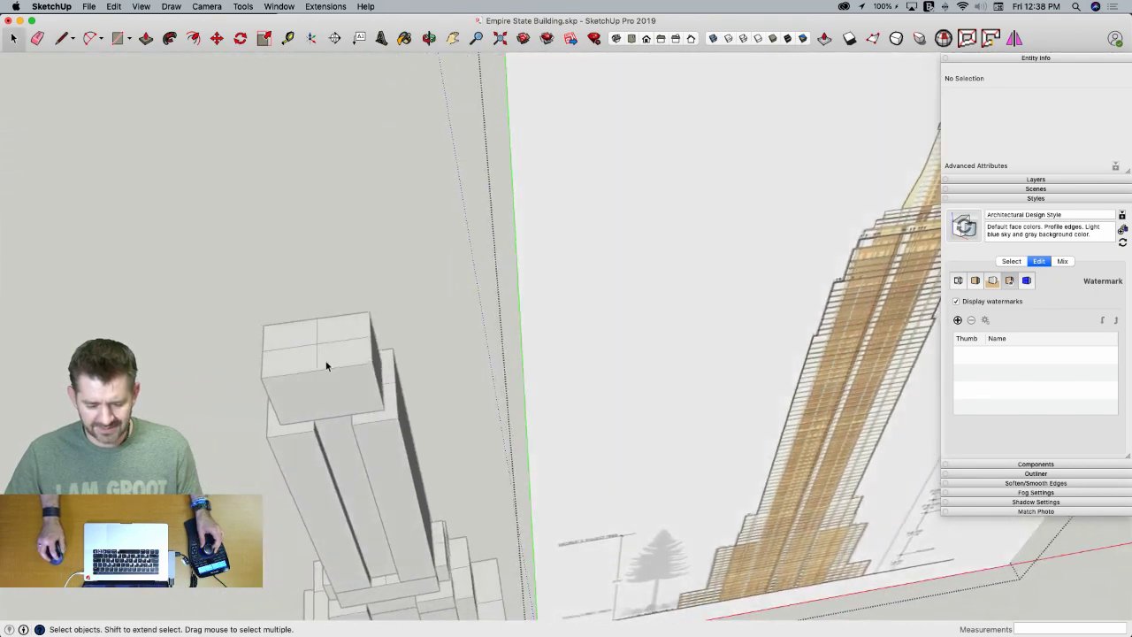
Trace the highest block's top with a rectangle and offset it inward, keeping only the inset rectangle
{"action": "left_click", "coordinate": [388, 367]}
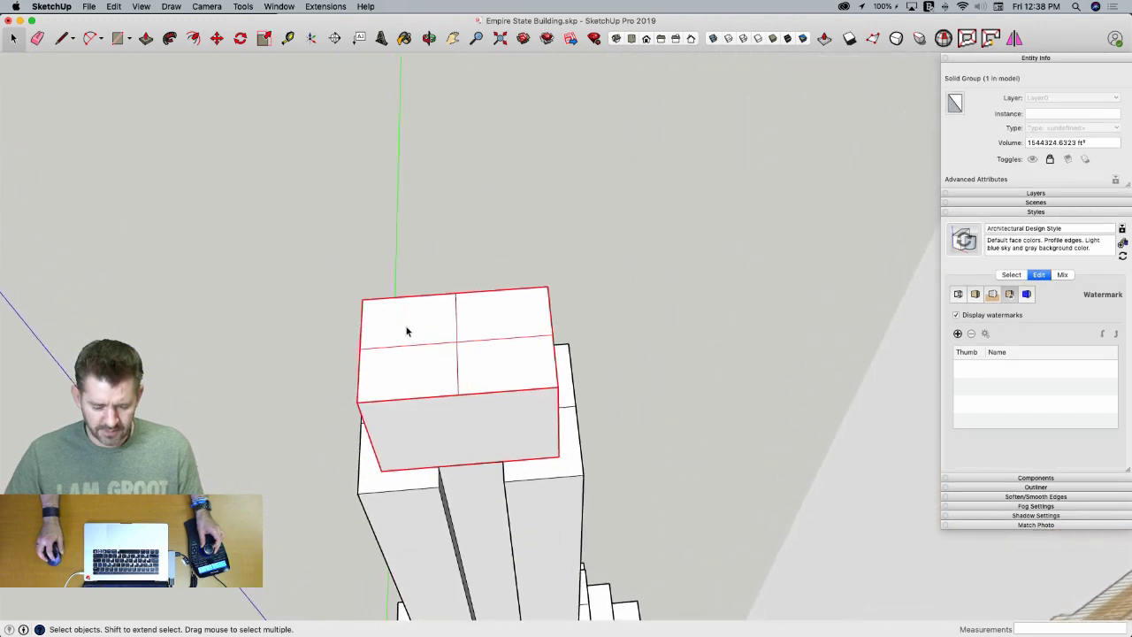
{"action": "key", "text": "r"}
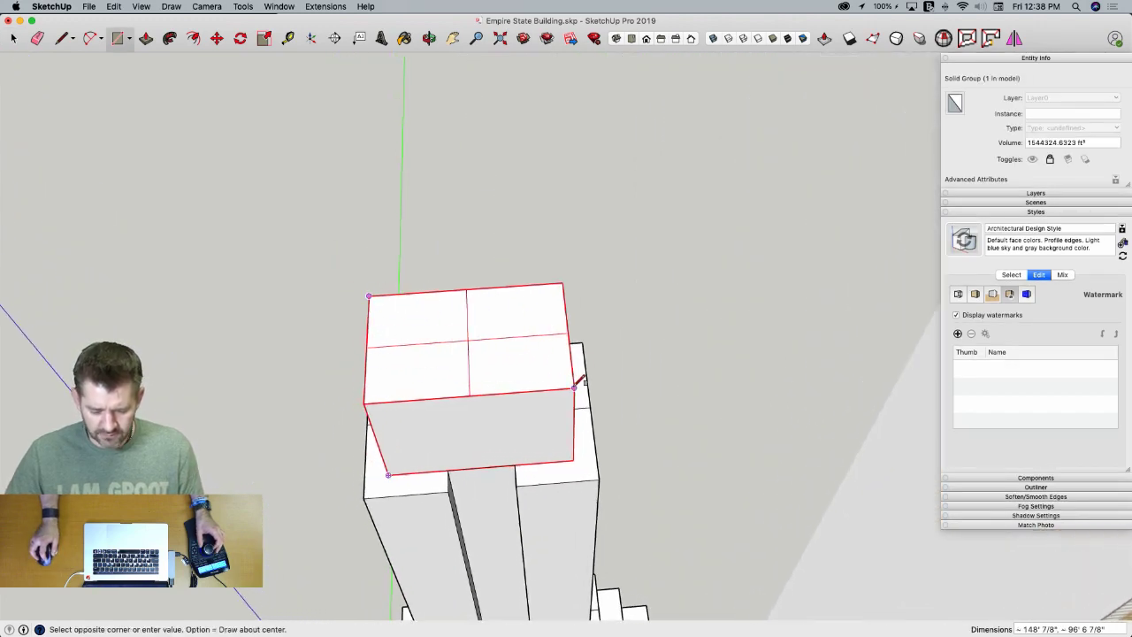
{"action": "left_click", "coordinate": [580, 380]}
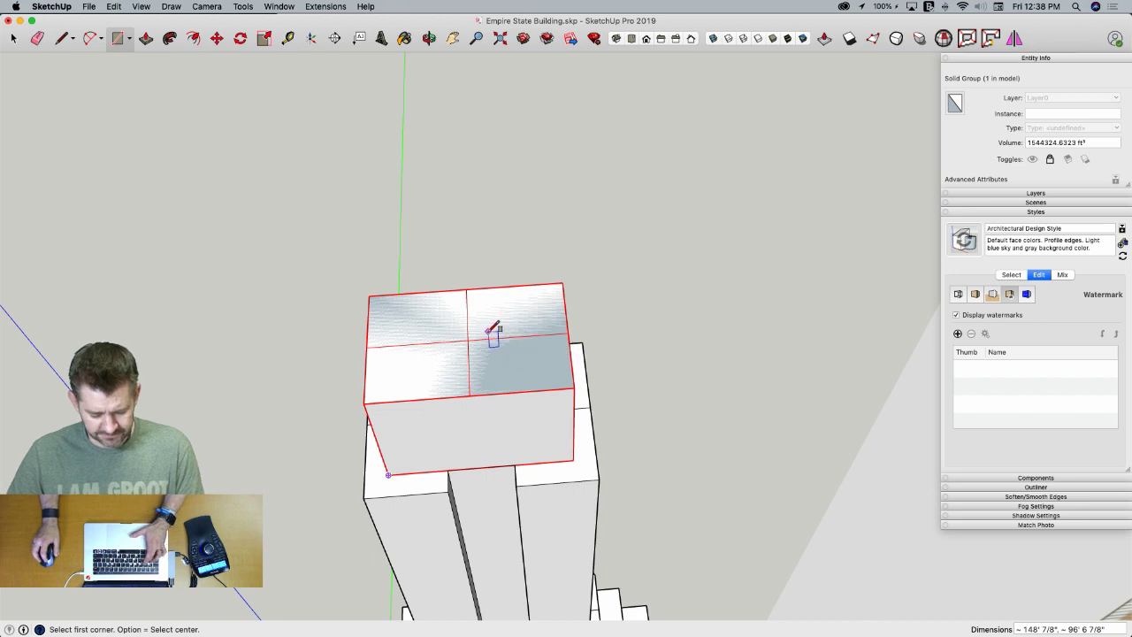
{"action": "key", "text": "f"}
{"action": "left_click", "coordinate": [382, 304]}
{"action": "left_click", "coordinate": [387, 308]}
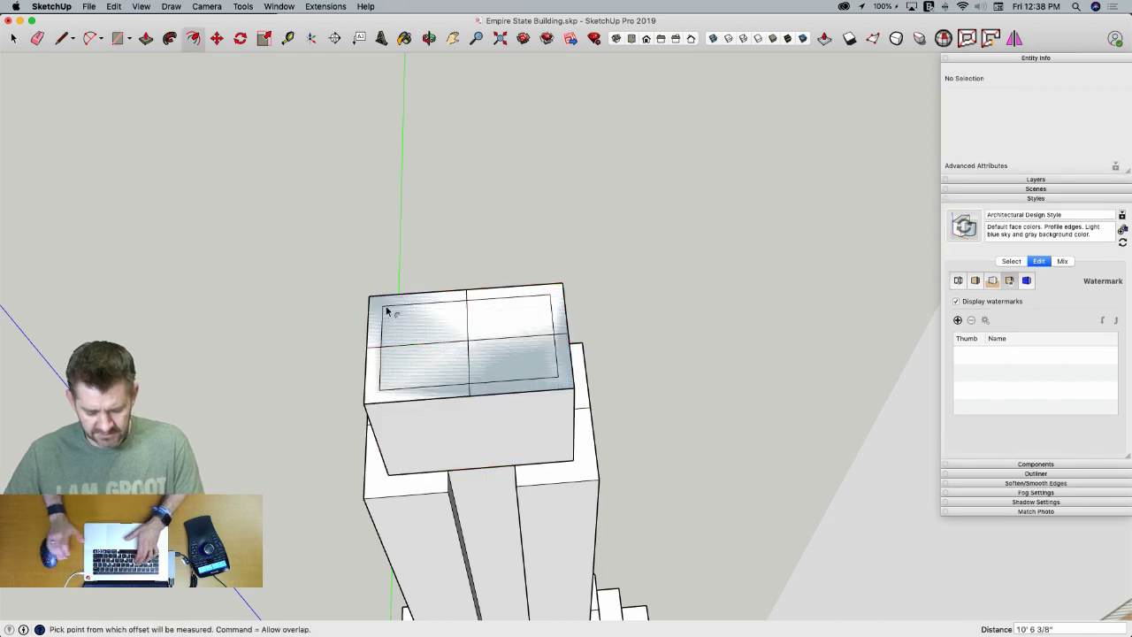
{"action": "key", "text": "e"}
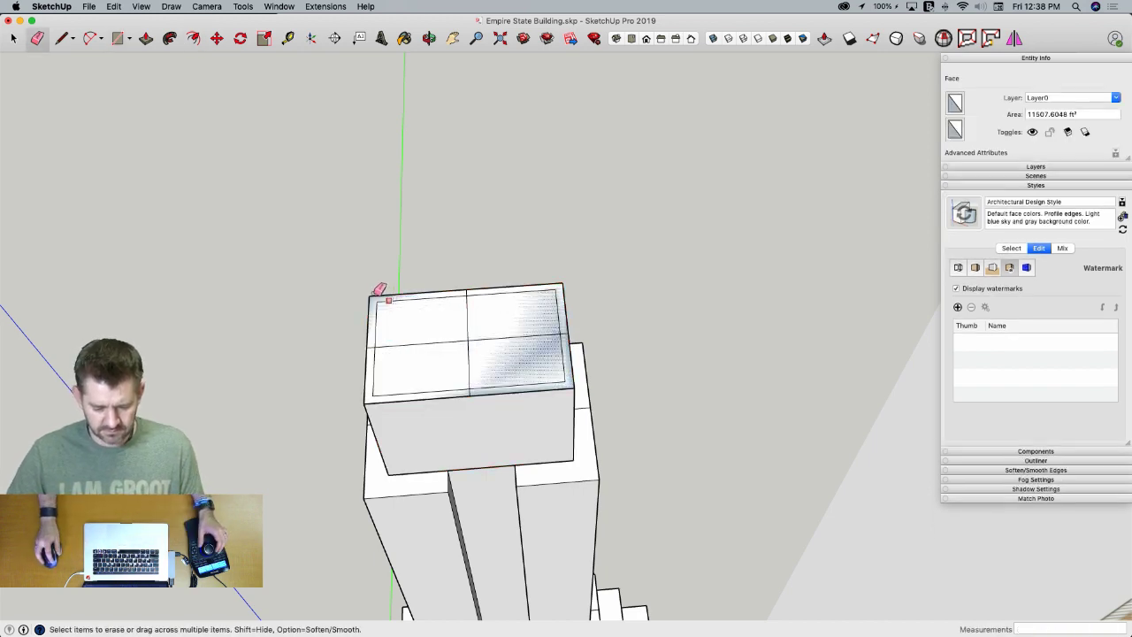
{"action": "left_click", "coordinate": [377, 296]}
Move the elevation group vertically about 90' so its ground line aligns with the base of the tower model
{"action": "mouse_move", "coordinate": [573, 391]}
{"action": "middle_mouse_down"}
{"action": "mouse_move", "coordinate": [639, 406]}
{"action": "mouse_move", "coordinate": [725, 327]}
{"action": "mouse_move", "coordinate": [729, 302]}
{"action": "mouse_move", "coordinate": [713, 371]}
{"action": "middle_mouse_up"}
{"action": "key", "text": "super+3"}
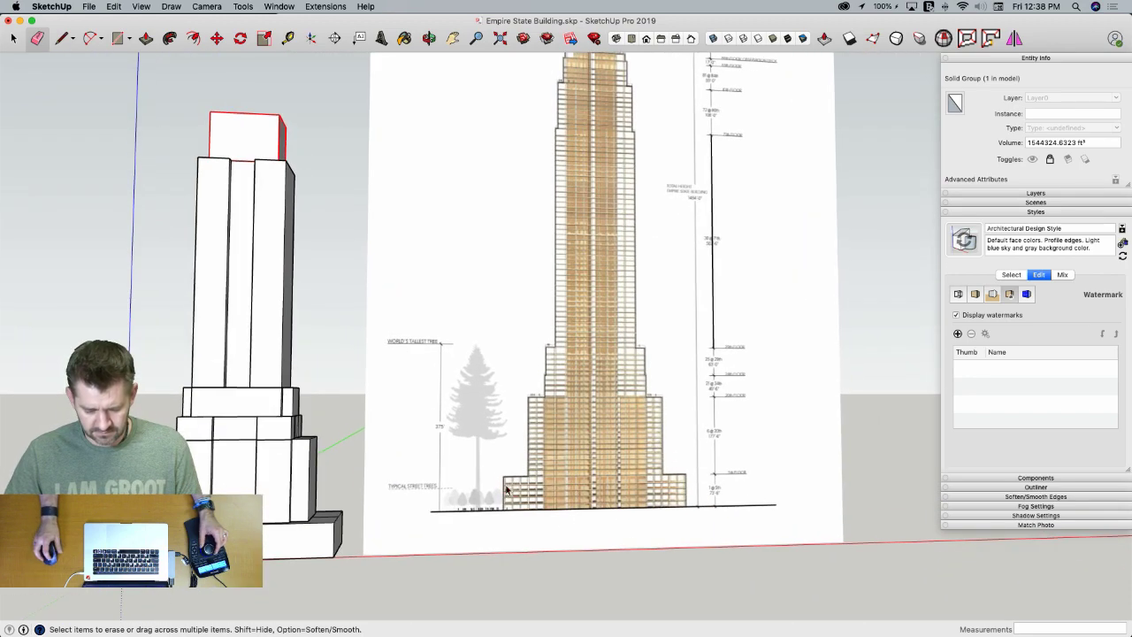
{"action": "key", "text": "space"}
{"action": "left_click", "coordinate": [502, 511]}
{"action": "key", "text": "m"}
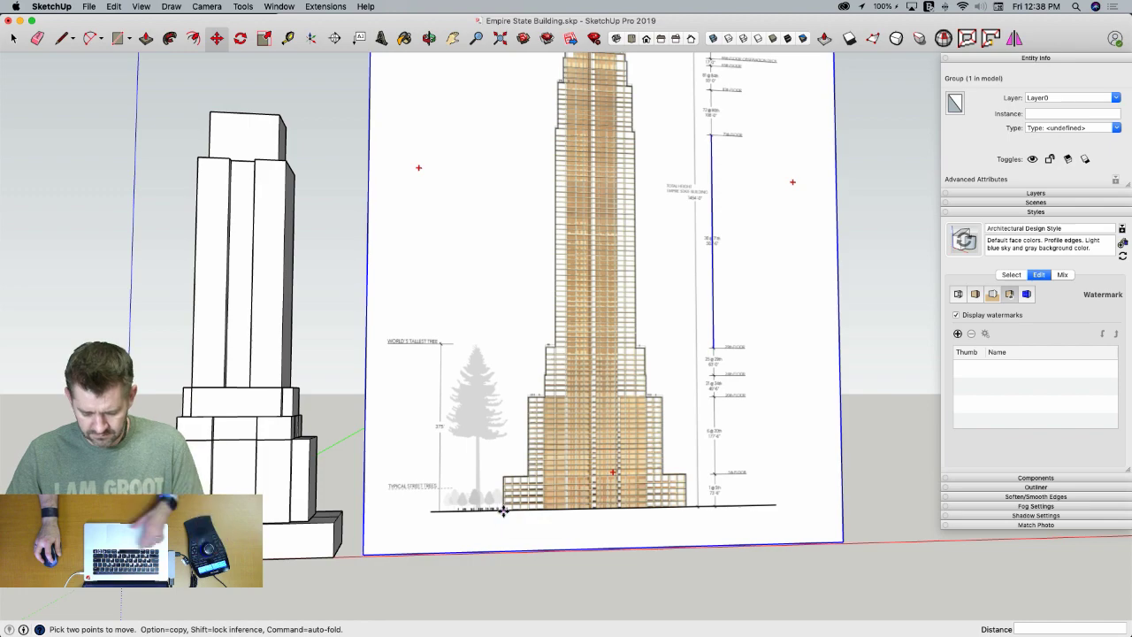
{"action": "left_click", "coordinate": [503, 511]}
{"action": "key", "text": "Up"}
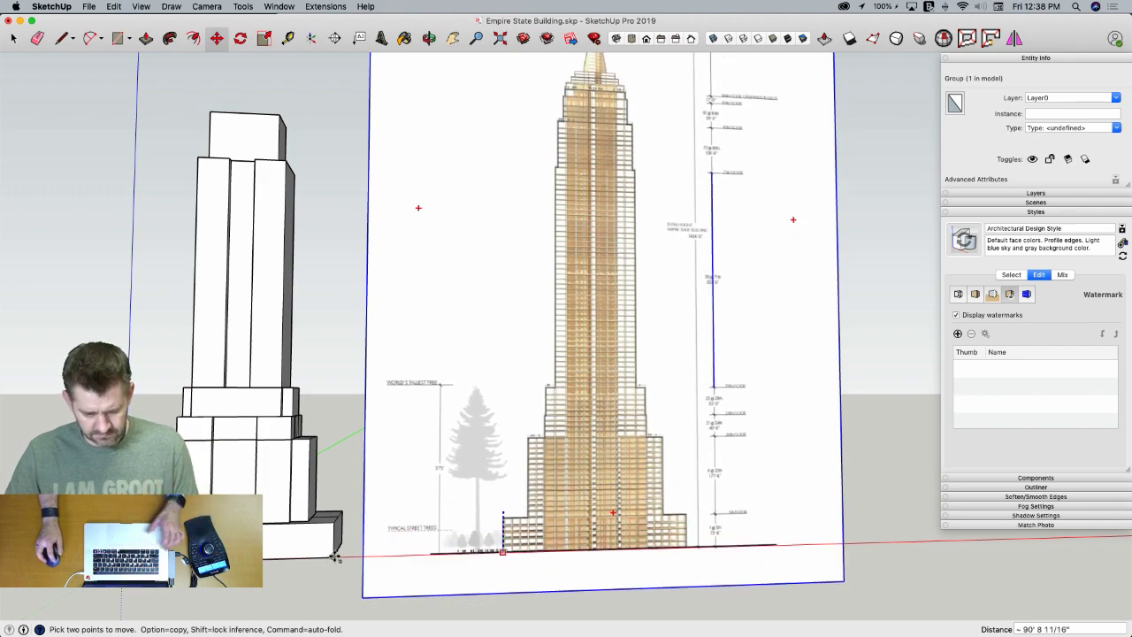
{"action": "left_click", "coordinate": [336, 557]}
Pull the inset rectangle on top of the highest block up 59' to form the 81st-to-84th-floor tier
{"action": "scroll", "coordinate": [589, 257], "scroll_direction": "up", "scroll_amount": 10}
{"action": "key", "text": "space"}
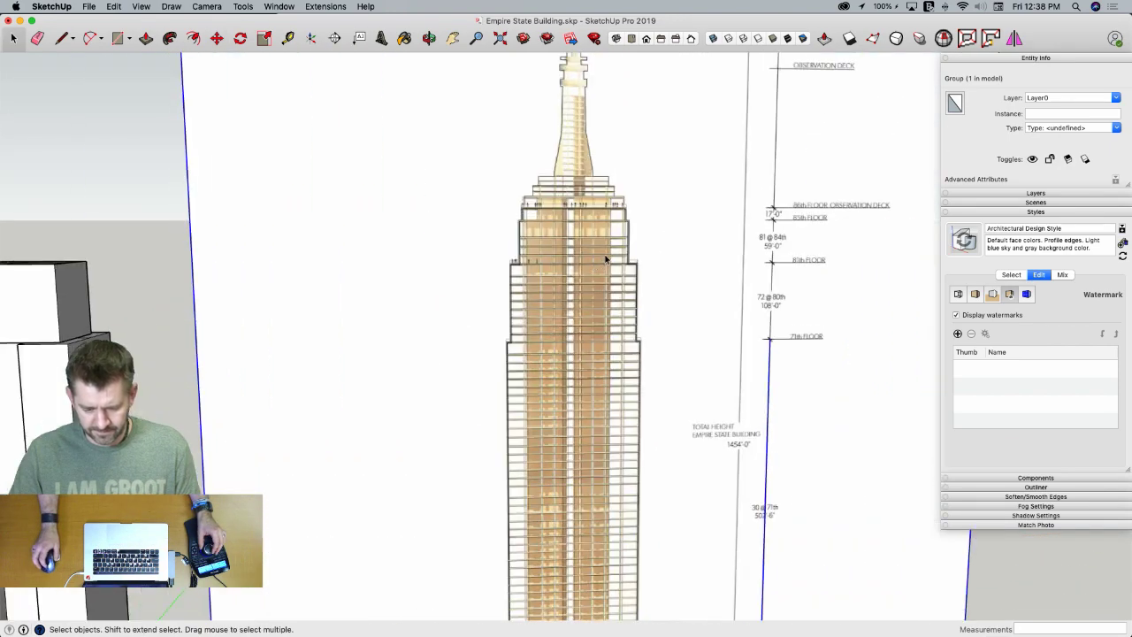
{"action": "key", "text": "p"}
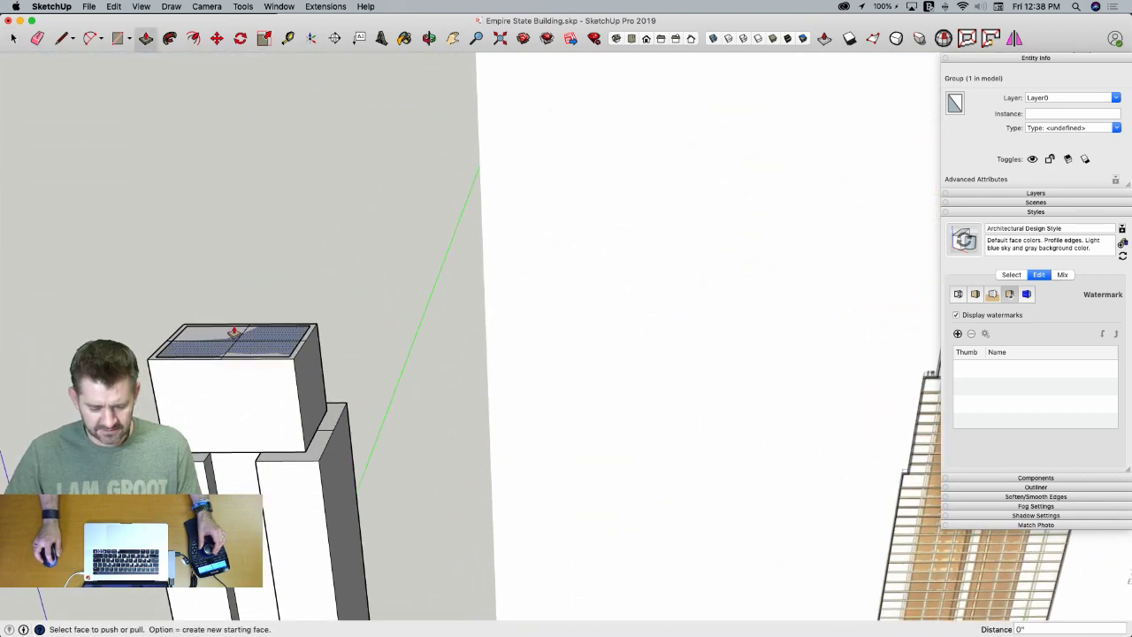
{"action": "left_click_drag", "start_coordinate": [253, 349], "coordinate": [236, 307]}
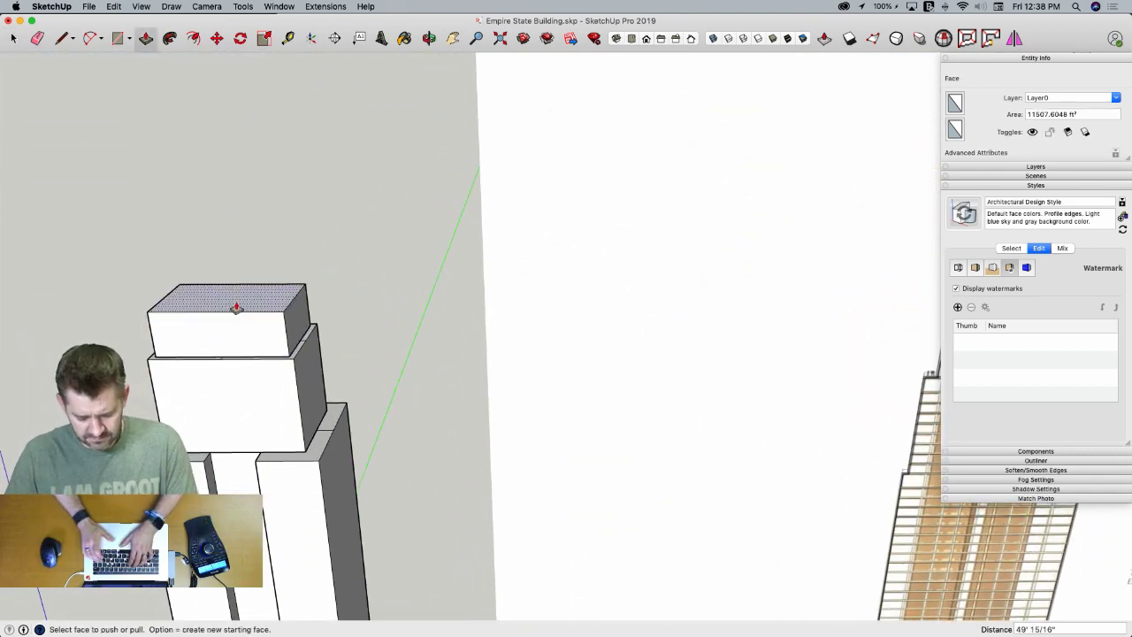
{"action": "type", "text": "59'"}
{"action": "key", "text": "Return"}
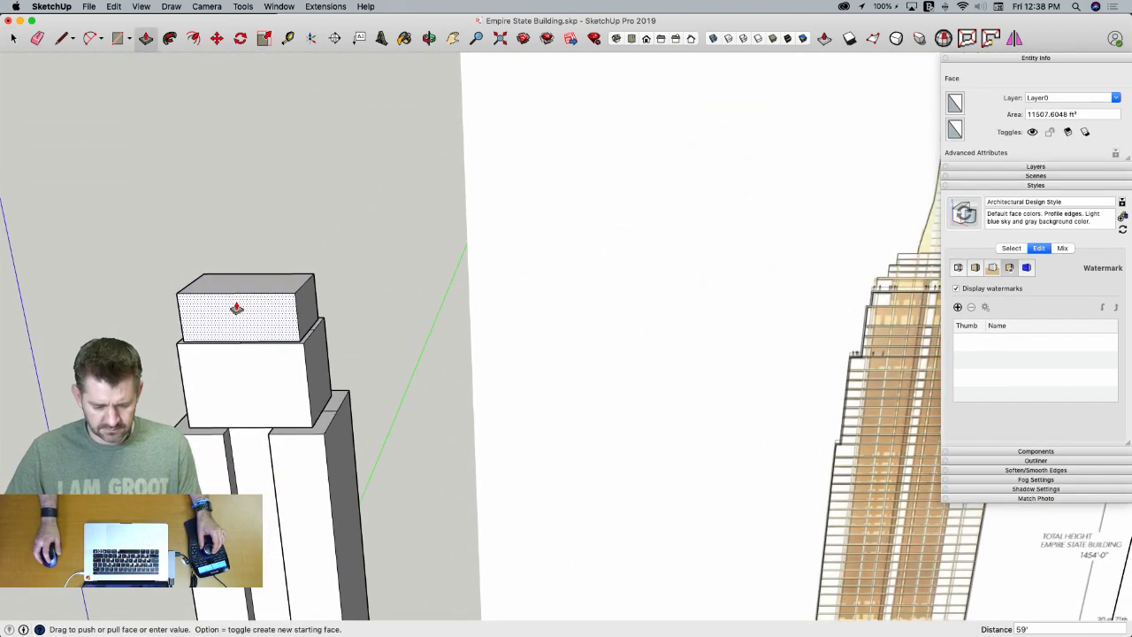
Select all the geometry of the new 59' top tier and make it a group
{"action": "key", "text": "space"}
{"action": "double_click", "coordinate": [246, 311]}
{"action": "triple_click", "coordinate": [245, 309]}
{"action": "right_click", "coordinate": [245, 310]}
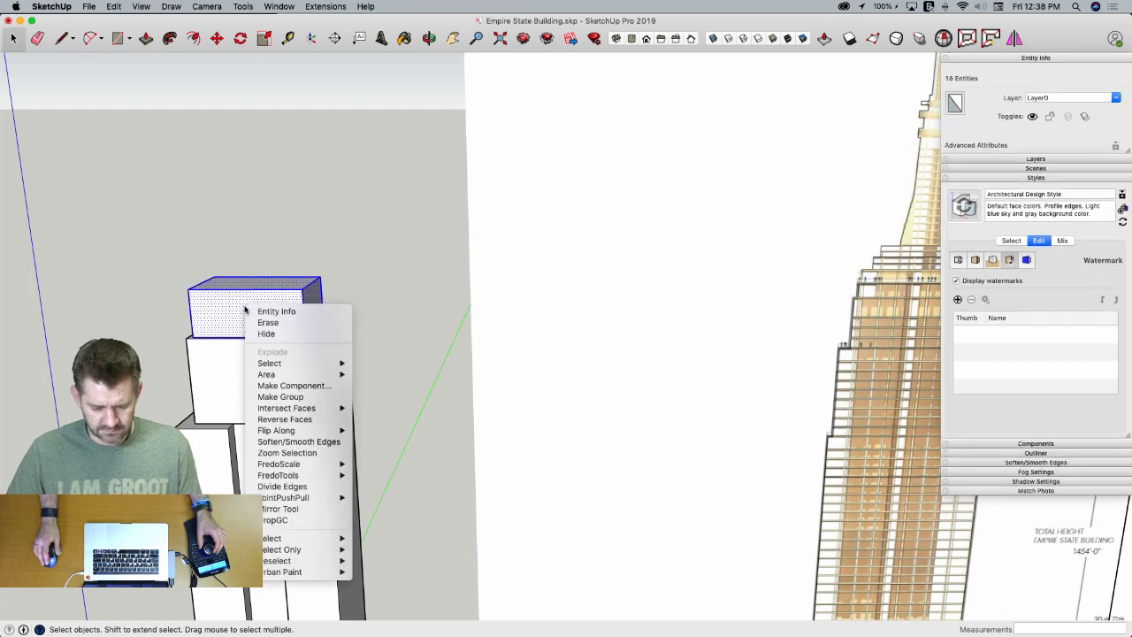
{"action": "left_click", "coordinate": [316, 396]}
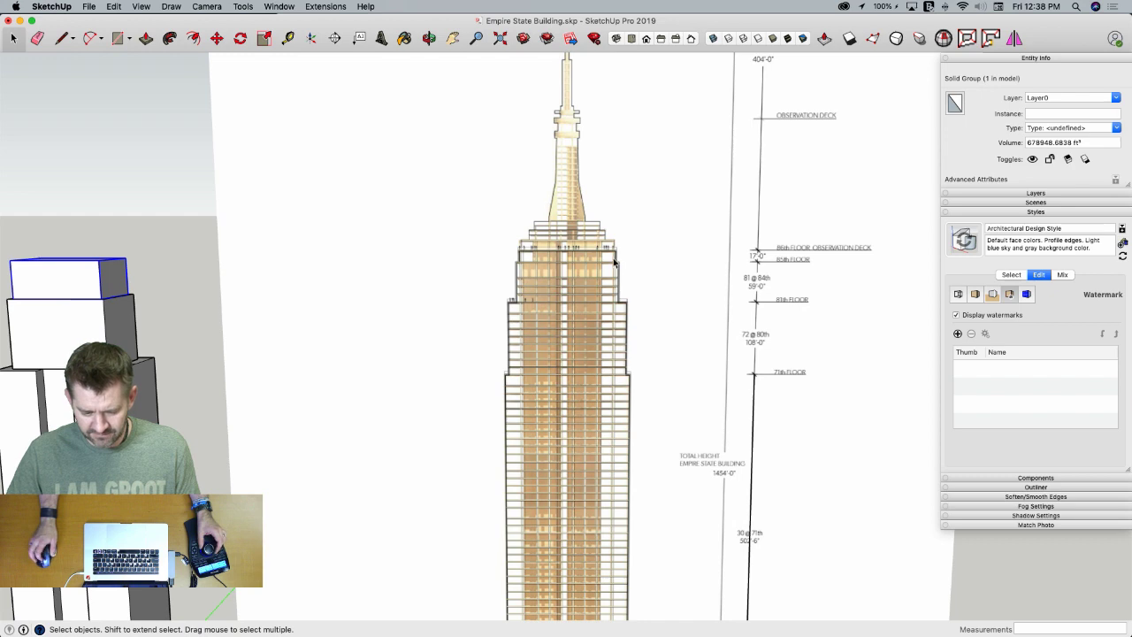
Measure the width of the small facade setback near the 85th floor on the elevation image
{"action": "scroll", "coordinate": [614, 262], "scroll_direction": "up", "scroll_amount": 10}
{"action": "key", "text": "l"}
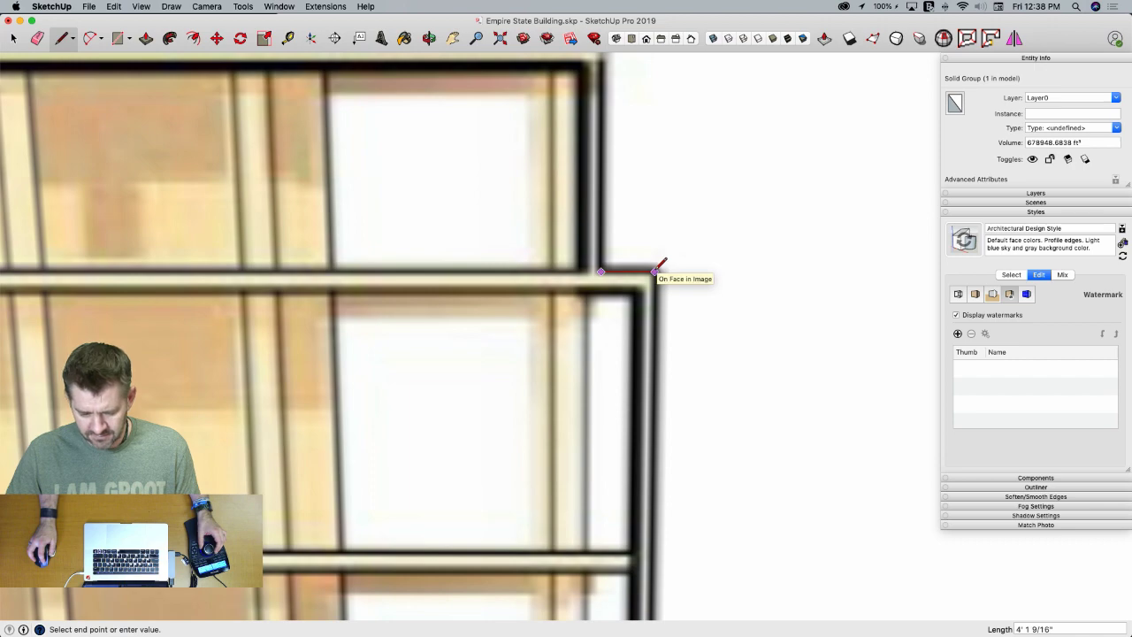
{"action": "scroll", "coordinate": [658, 267], "scroll_direction": "down", "scroll_amount": 10}
{"action": "key", "text": "e"}
{"action": "key", "text": "space"}
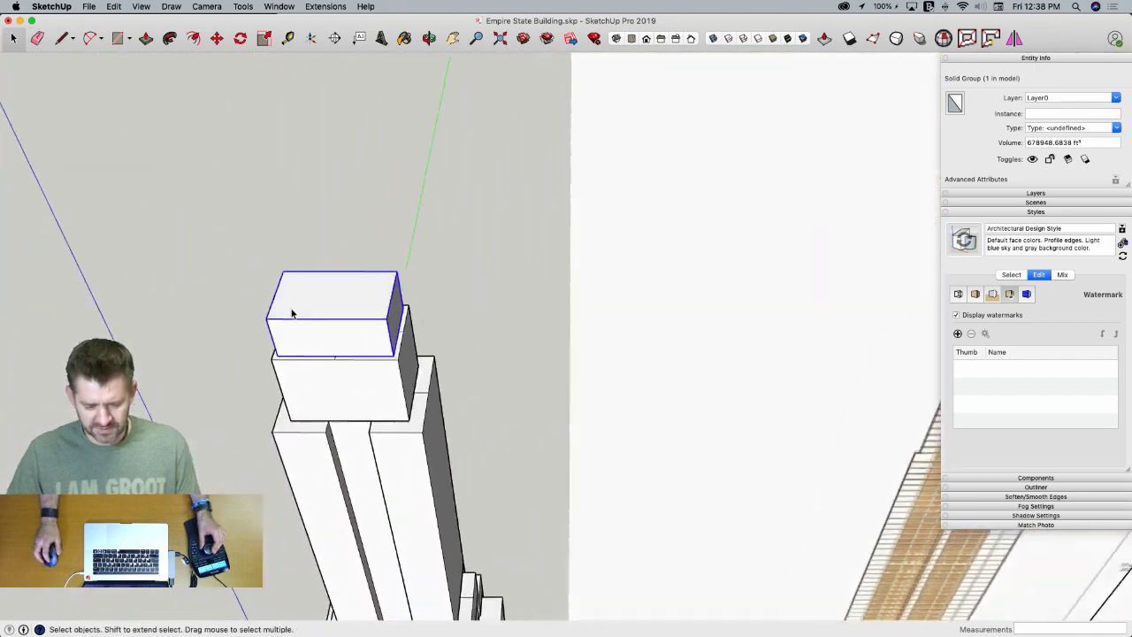
Draw a rectangle covering the top of the 59' tier and offset its outline 4' inward
{"action": "scroll", "coordinate": [354, 327], "scroll_direction": "up", "scroll_amount": 3}
{"action": "key", "text": "r"}
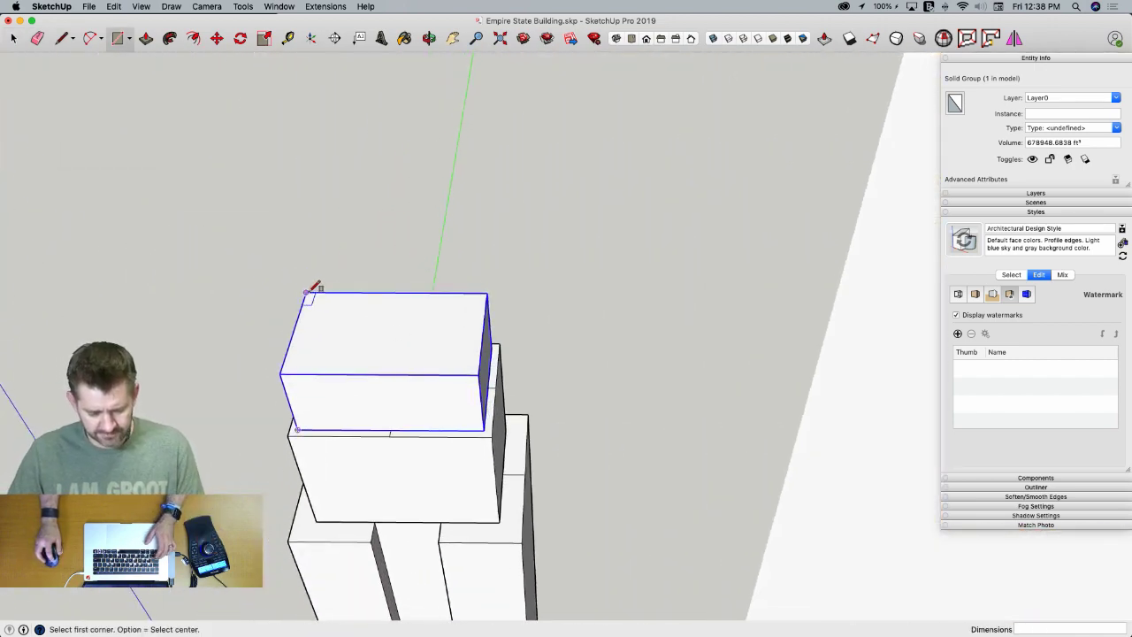
{"action": "left_click", "coordinate": [482, 373]}
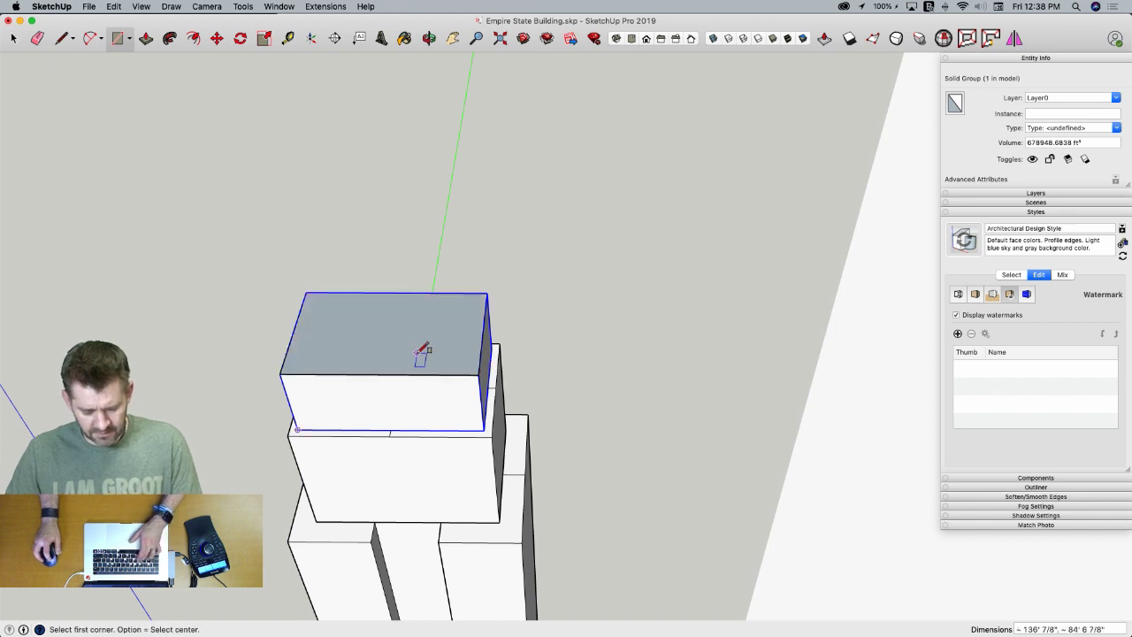
{"action": "key", "text": "f"}
{"action": "key", "text": "Escape"}
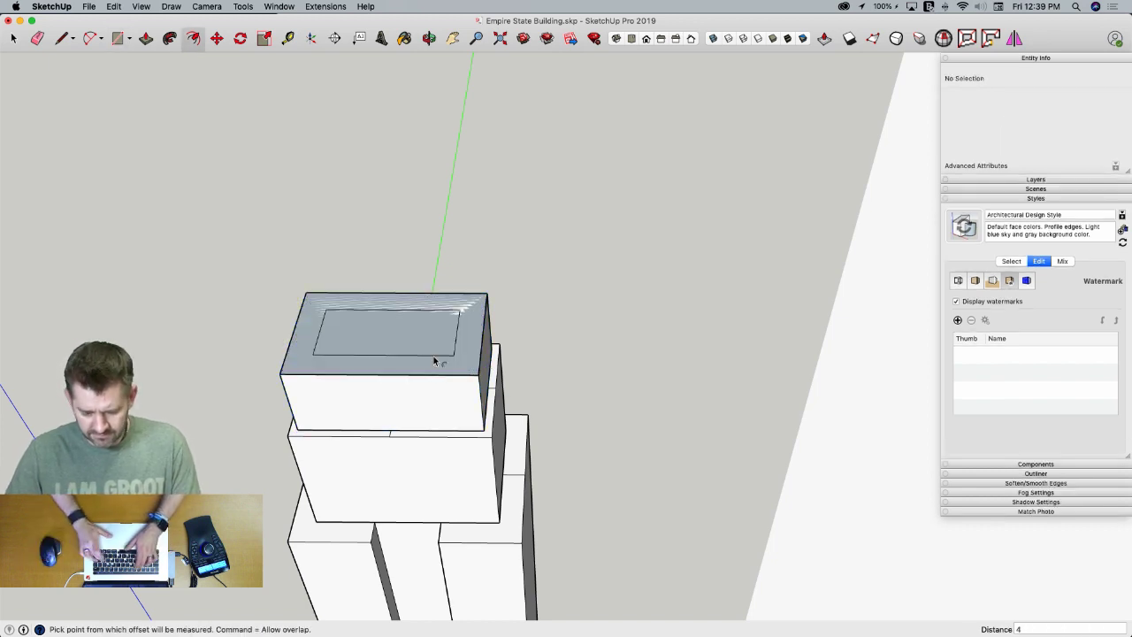
Lock the 59' tier group and erase the outer rectangle edges around the 4' inset on its top
{"action": "key", "text": "e"}
{"action": "scroll", "coordinate": [480, 375], "scroll_direction": "up", "scroll_amount": 3}
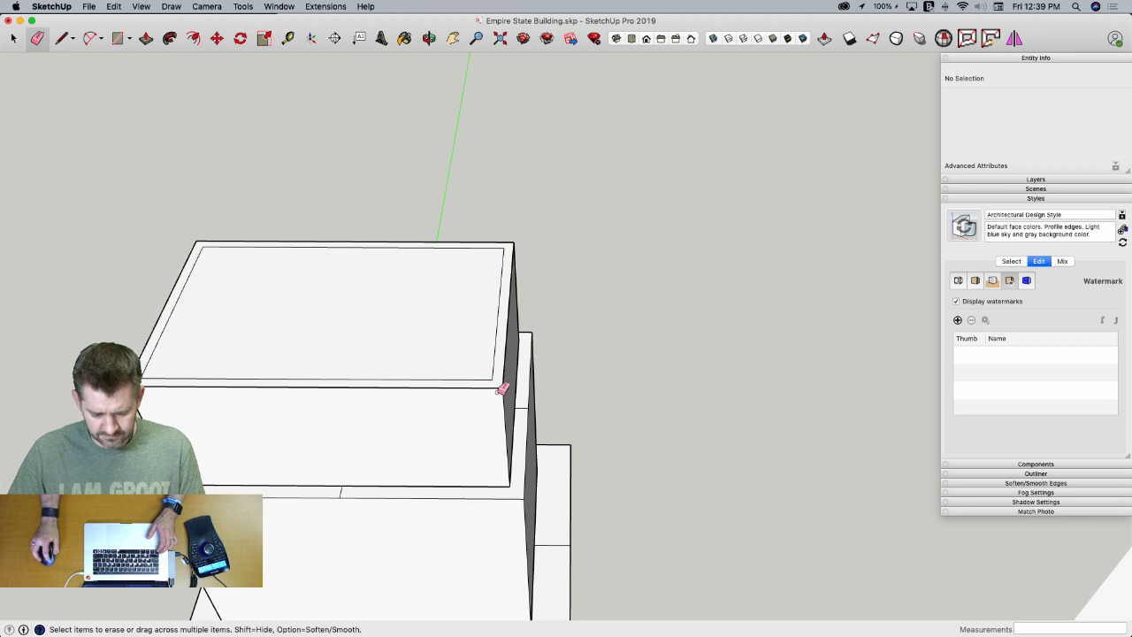
{"action": "left_click_drag", "start_coordinate": [501, 389], "coordinate": [510, 378]}
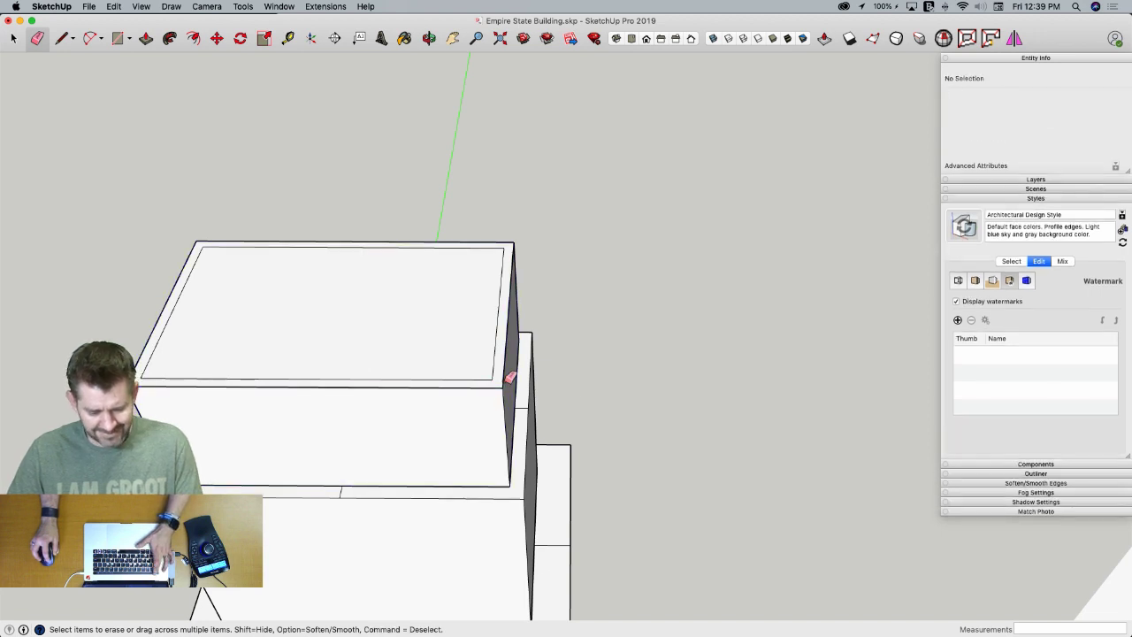
{"action": "key", "text": "space"}
{"action": "right_click", "coordinate": [455, 436]}
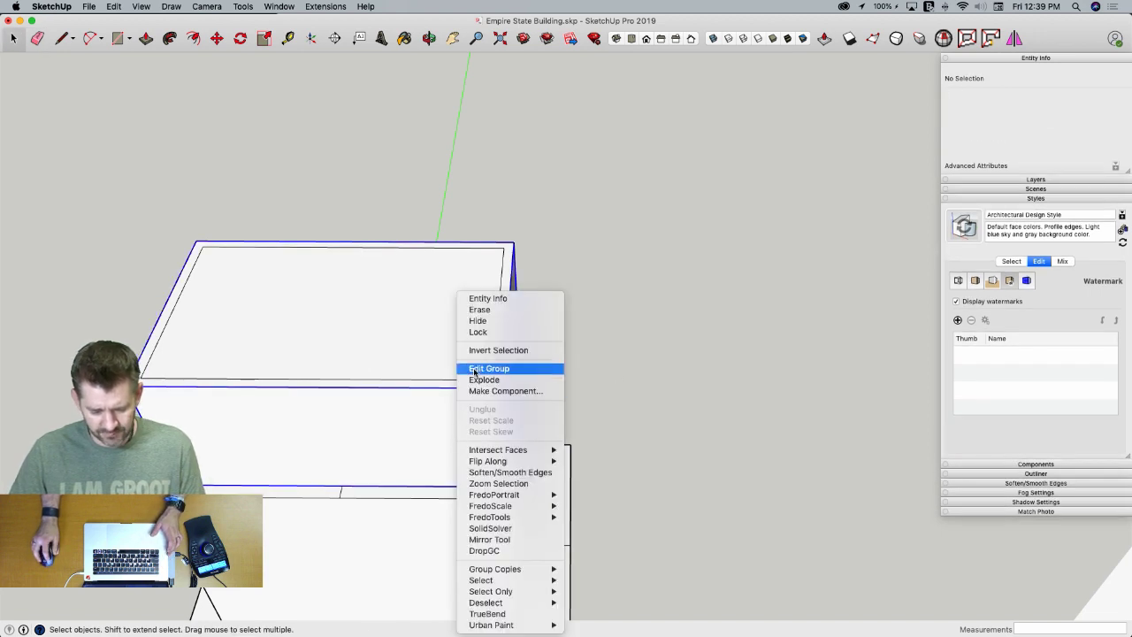
{"action": "left_click", "coordinate": [491, 333]}
{"action": "key", "text": "e"}
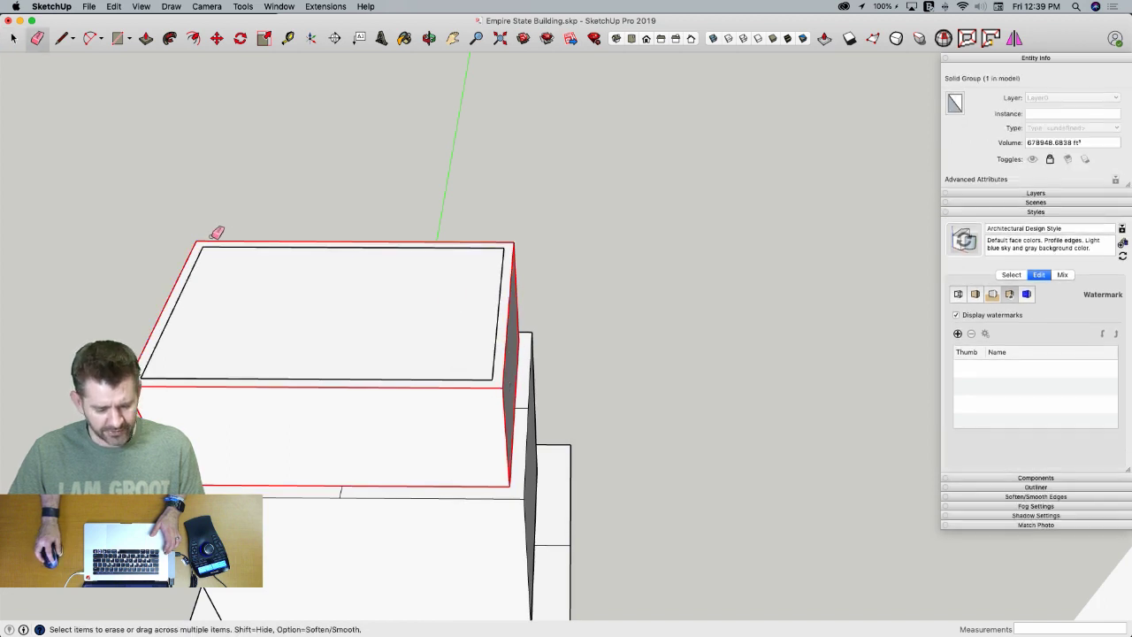
Pull the inset rectangle on top of the 59' tier up 17' to form the 85th-floor tier
{"action": "key", "text": "p"}
{"action": "left_click_drag", "start_coordinate": [238, 245], "coordinate": [226, 217]}
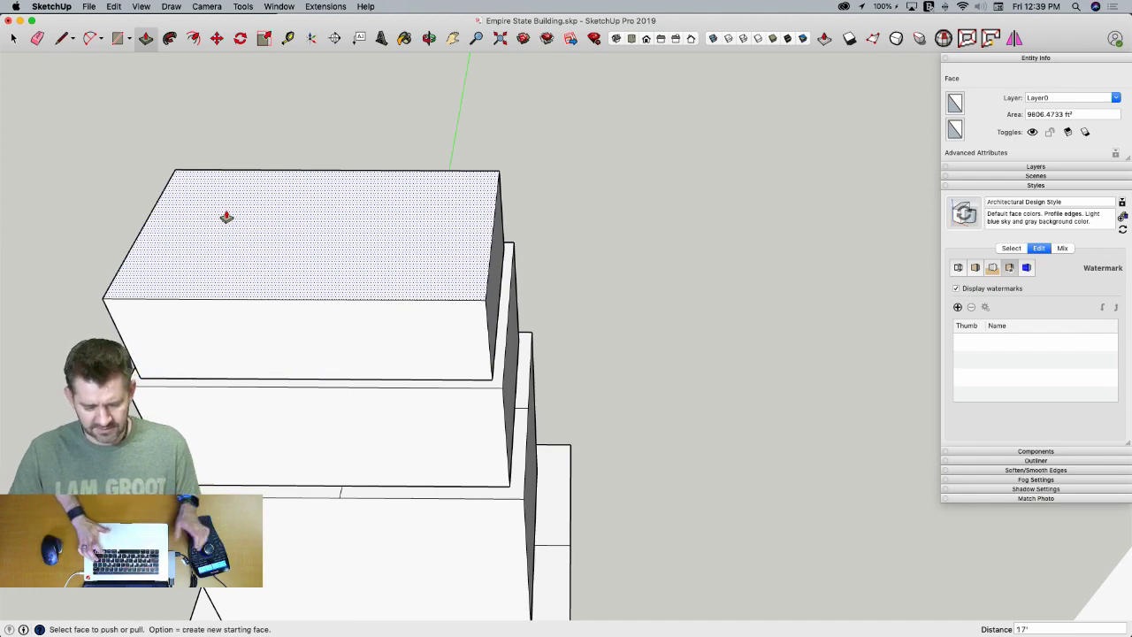
{"action": "key", "text": "Return"}
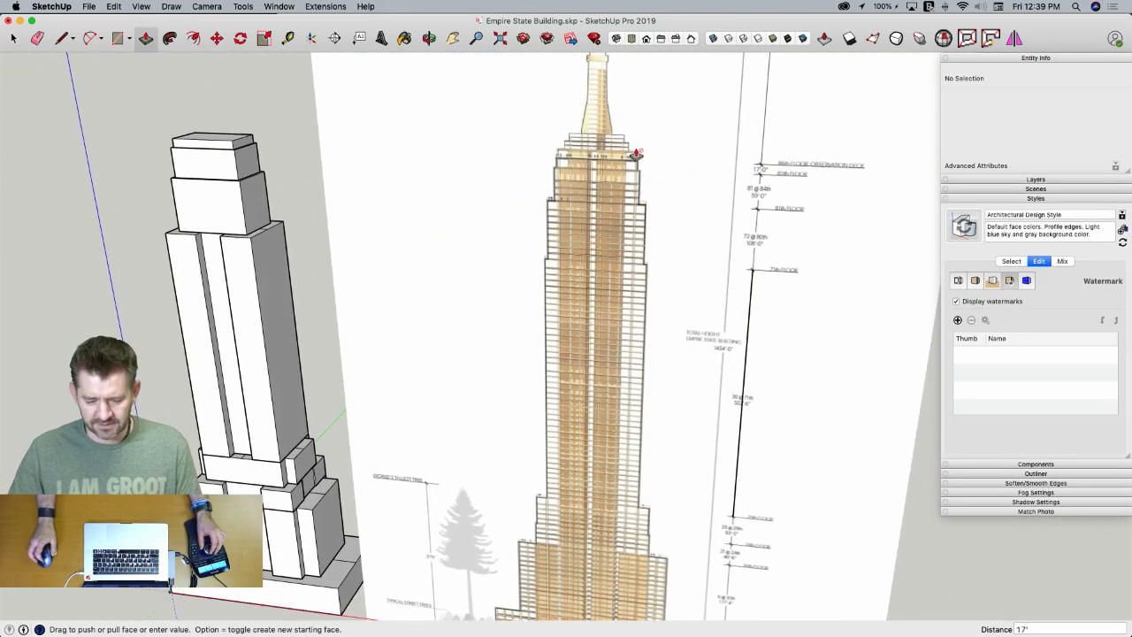
Examine the elevation above the 85th floor and measure the width of the small setback at the 86th-floor observation deck
{"action": "mouse_move", "coordinate": [636, 154]}
{"action": "middle_mouse_down"}
{"action": "mouse_move", "coordinate": [611, 151]}
{"action": "mouse_move", "coordinate": [730, 262]}
{"action": "mouse_move", "coordinate": [734, 291]}
{"action": "middle_mouse_up"}
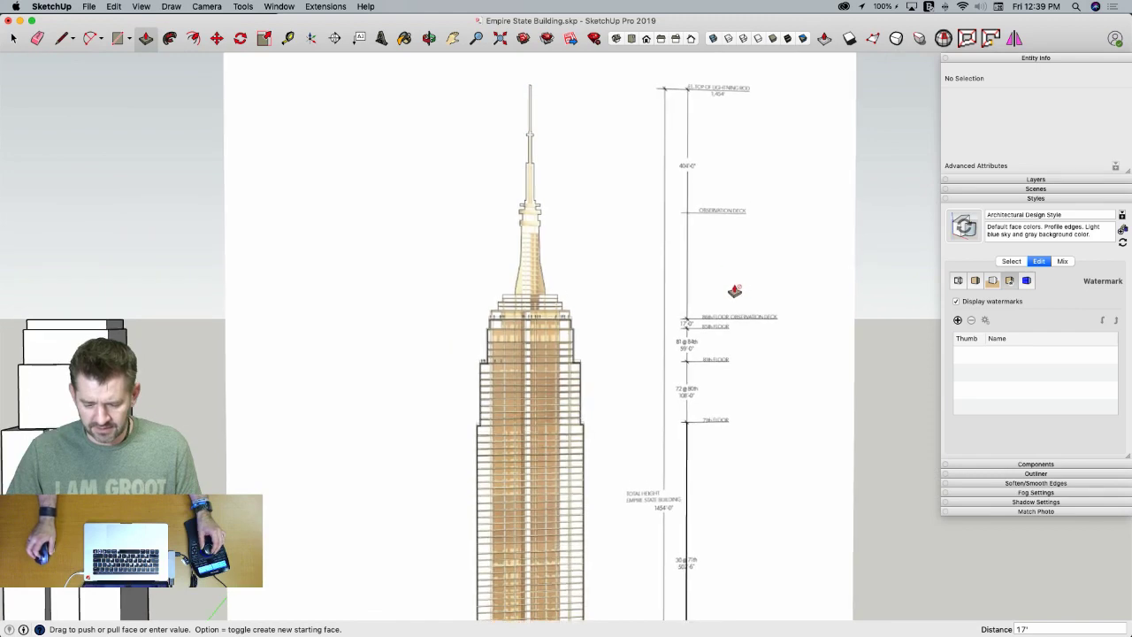
{"action": "scroll", "coordinate": [733, 291], "scroll_direction": "up", "scroll_amount": 5}
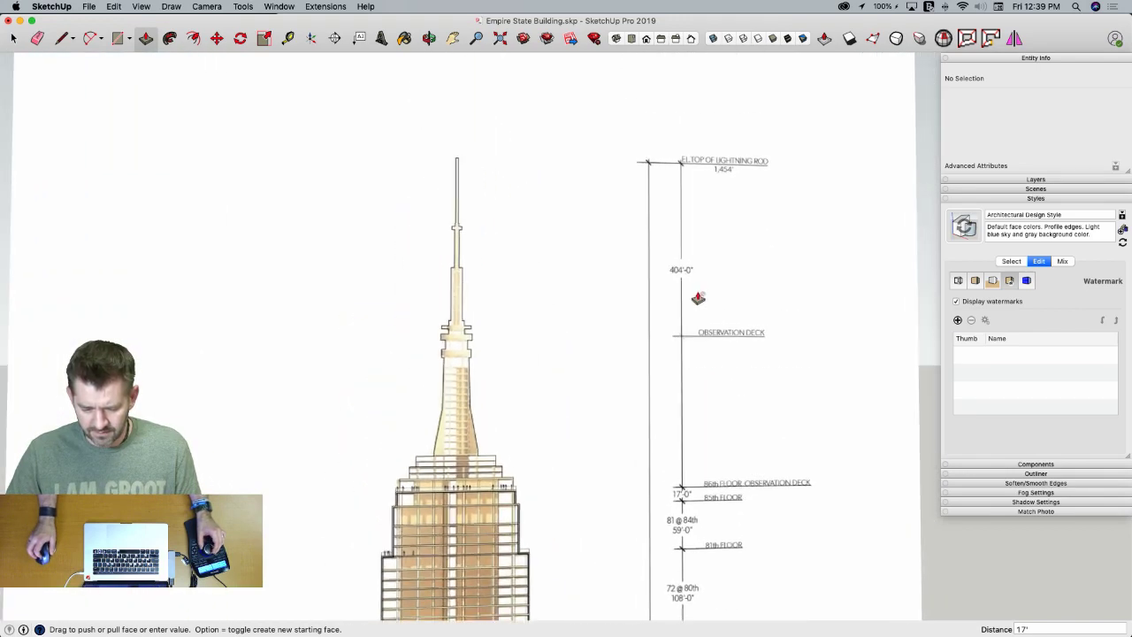
{"action": "scroll", "coordinate": [598, 425], "scroll_direction": "up", "scroll_amount": 3}
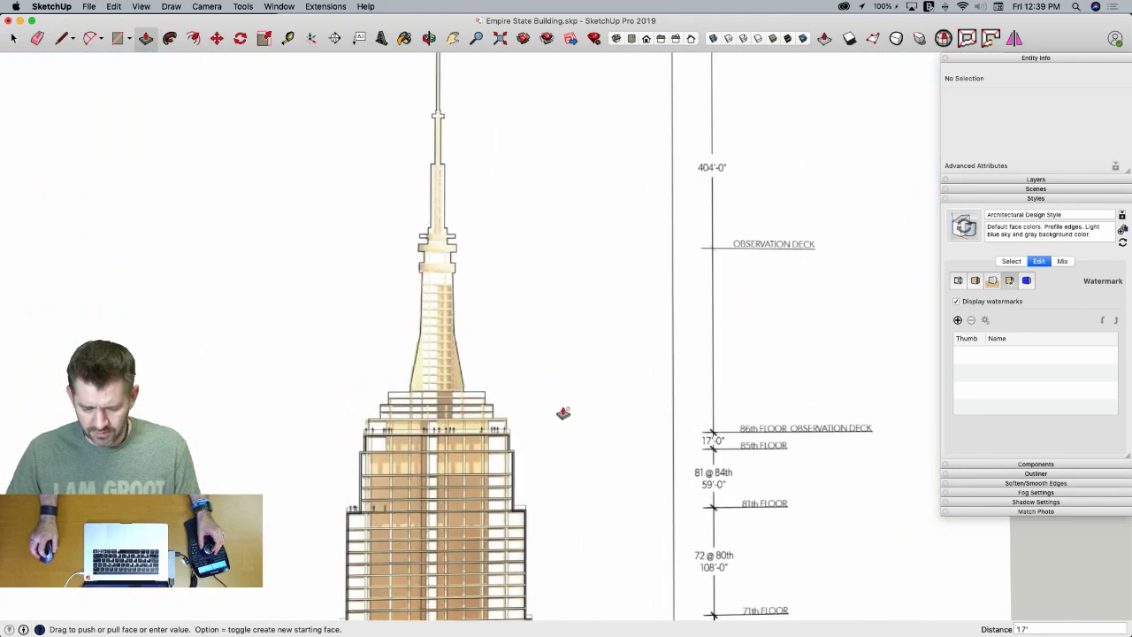
{"action": "scroll", "coordinate": [596, 487], "scroll_direction": "up", "scroll_amount": 1}
{"action": "scroll", "coordinate": [491, 465], "scroll_direction": "down", "scroll_amount": 6}
{"action": "key", "text": "space"}
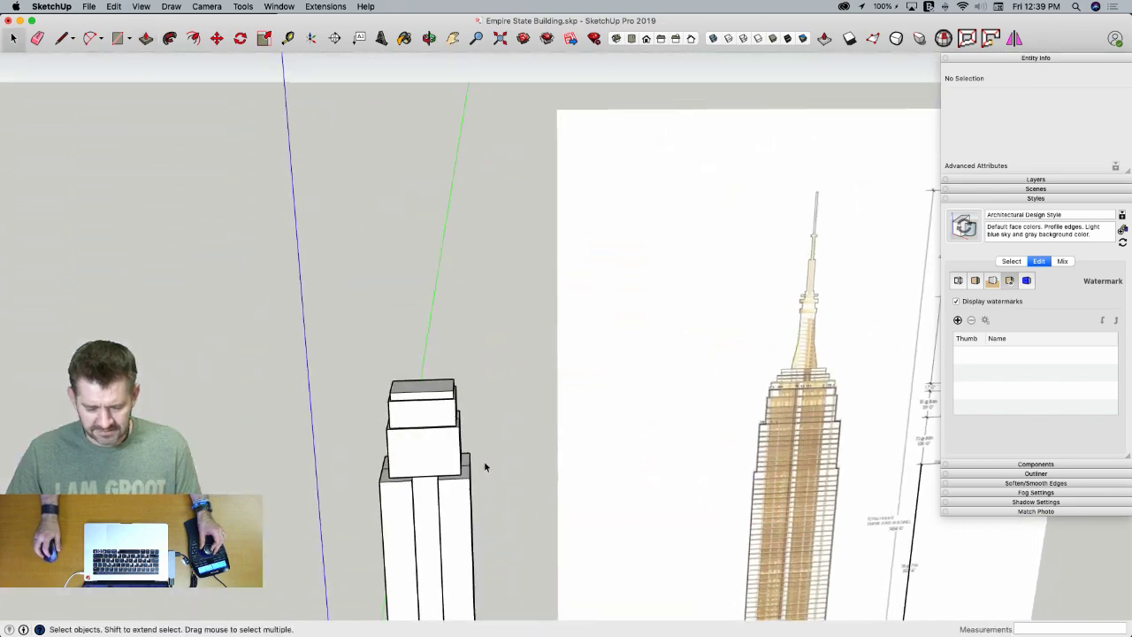
{"action": "scroll", "coordinate": [604, 346], "scroll_direction": "up", "scroll_amount": 8}
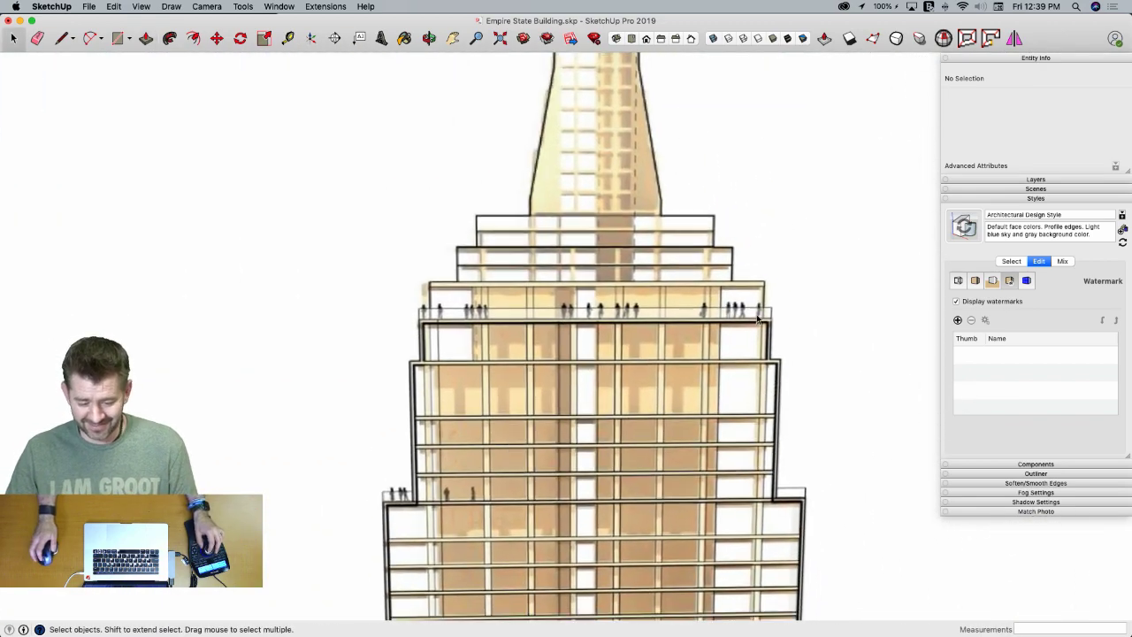
{"action": "scroll", "coordinate": [515, 264], "scroll_direction": "up", "scroll_amount": 5}
{"action": "scroll", "coordinate": [516, 264], "scroll_direction": "down", "scroll_amount": 5}
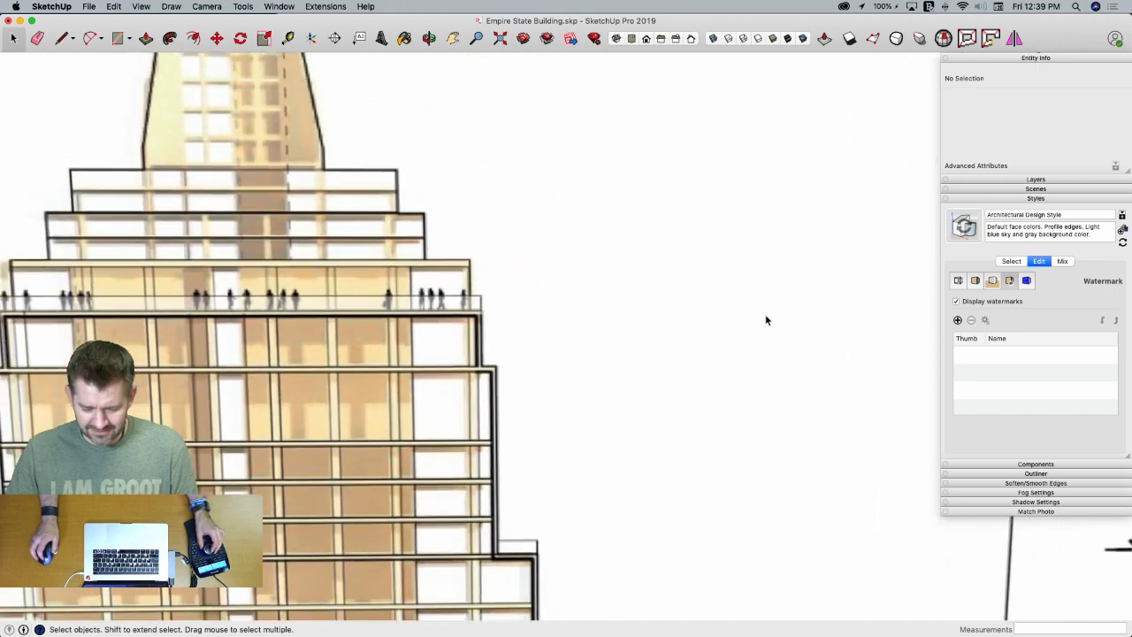
{"action": "scroll", "coordinate": [274, 340], "scroll_direction": "up", "scroll_amount": 3}
{"action": "key", "text": "l"}
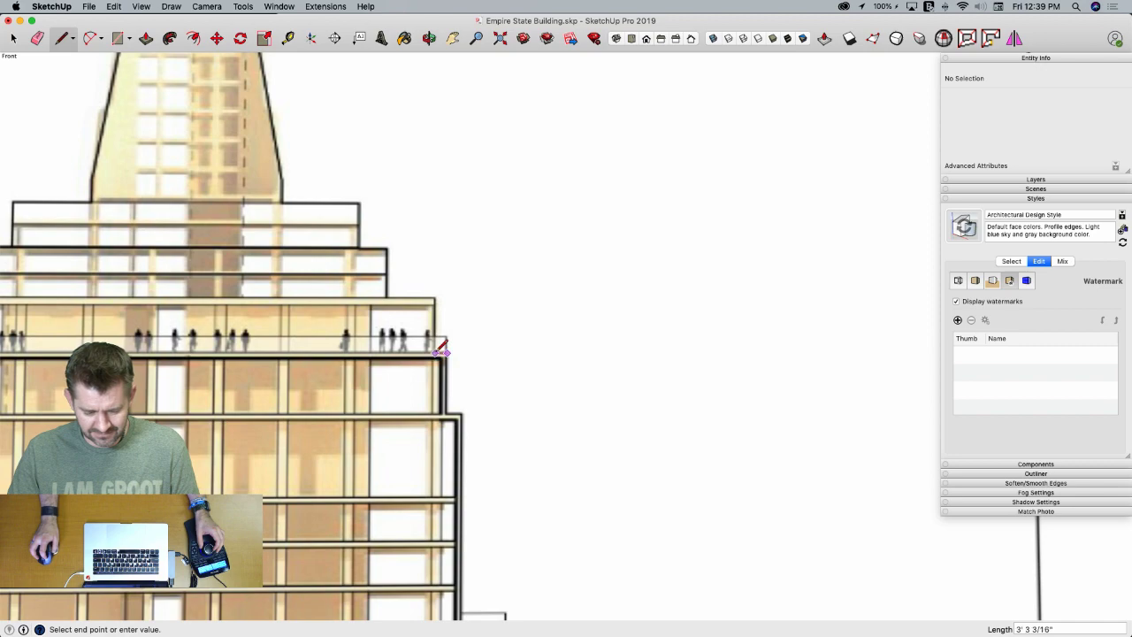
{"action": "key", "text": "space"}
Make all the geometry of the 17' tier a group and lock the group
{"action": "scroll", "coordinate": [386, 362], "scroll_direction": "down", "scroll_amount": 5}
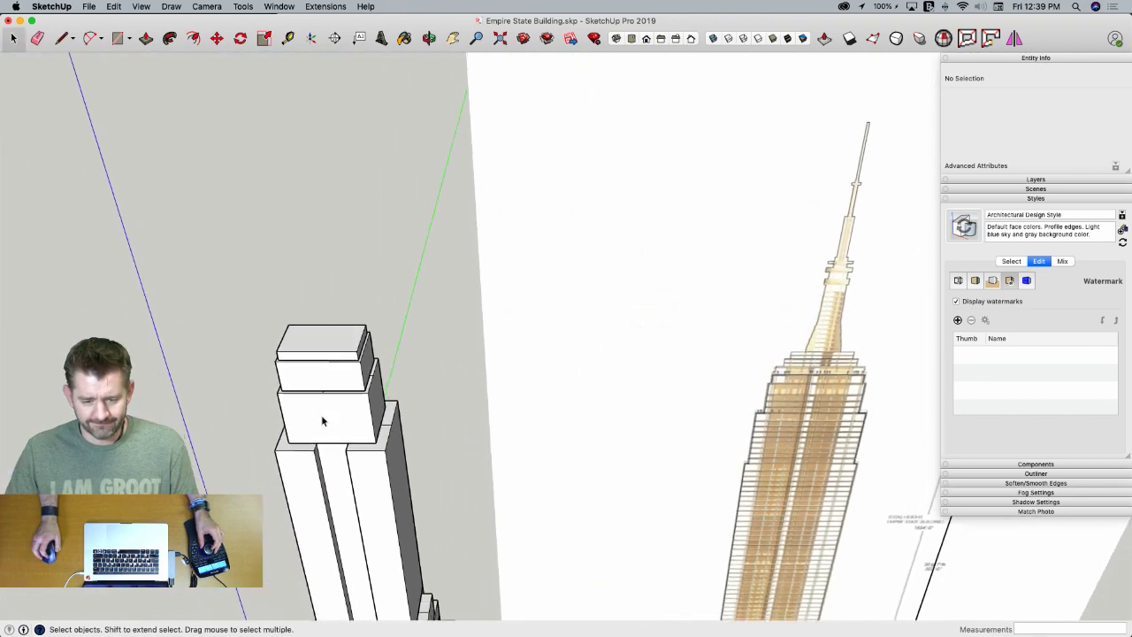
{"action": "scroll", "coordinate": [311, 383], "scroll_direction": "up", "scroll_amount": 2}
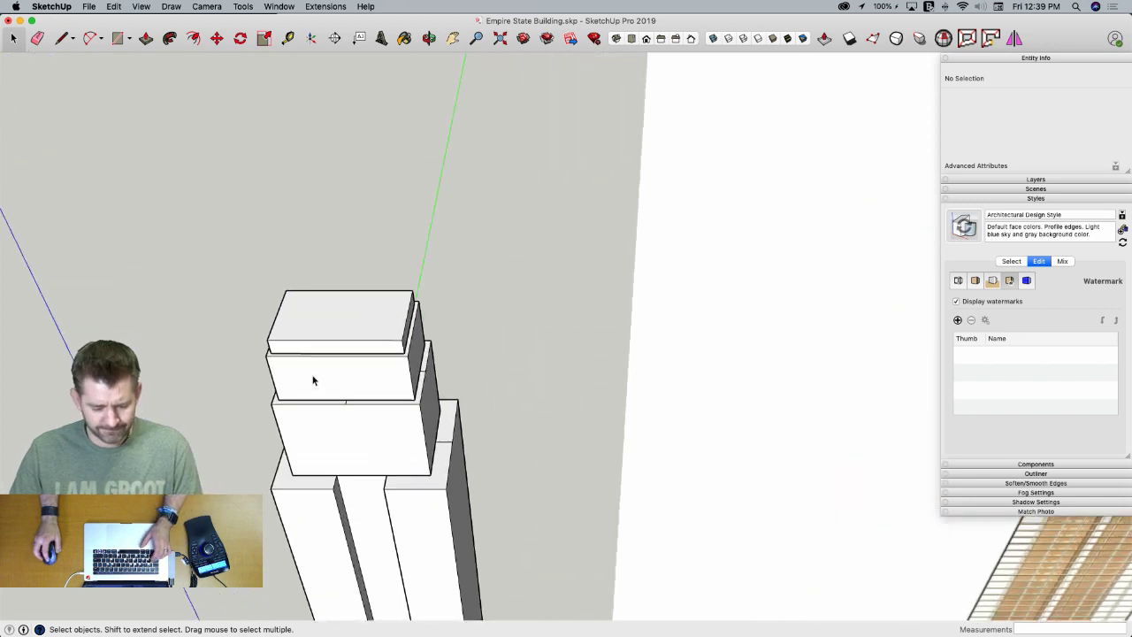
{"action": "triple_click", "coordinate": [321, 314]}
{"action": "right_click", "coordinate": [321, 314]}
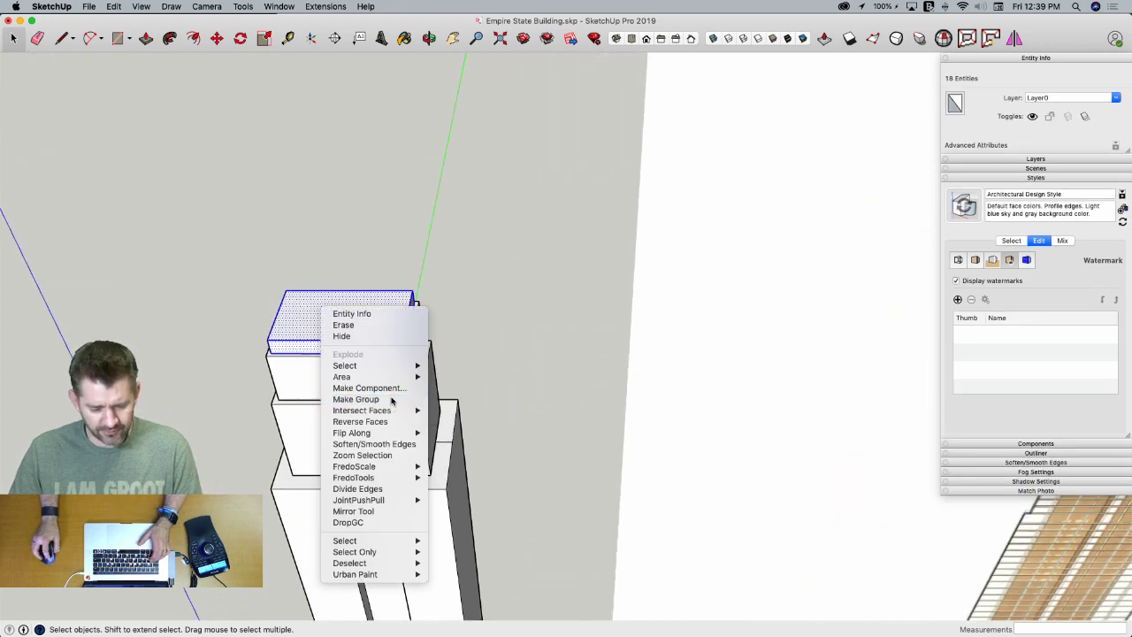
{"action": "left_click", "coordinate": [356, 399]}
{"action": "right_click", "coordinate": [331, 292]}
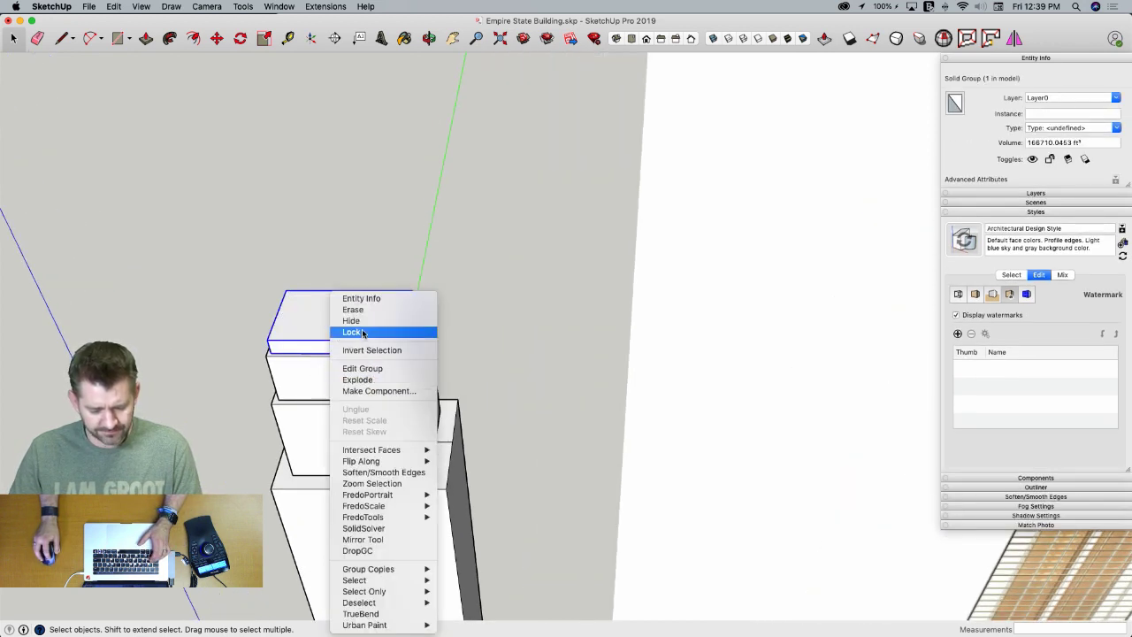
{"action": "left_click", "coordinate": [362, 333]}
Draw a rectangle covering the top of the locked 17' tier and offset its outline 4' inward
{"action": "scroll", "coordinate": [361, 331], "scroll_direction": "up", "scroll_amount": 2}
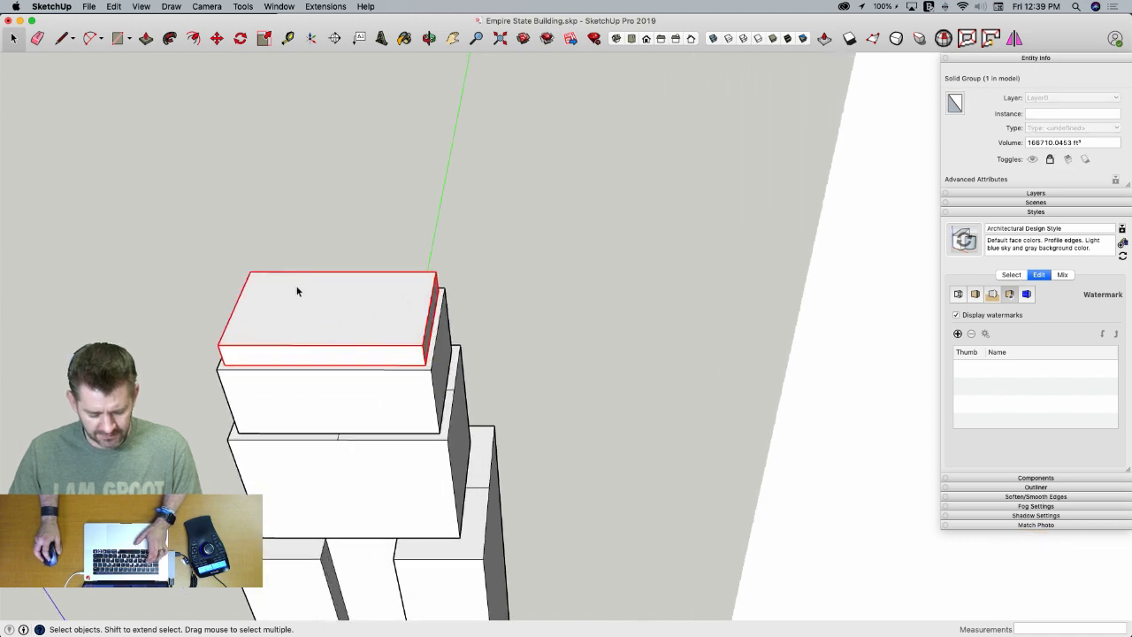
{"action": "key", "text": "r"}
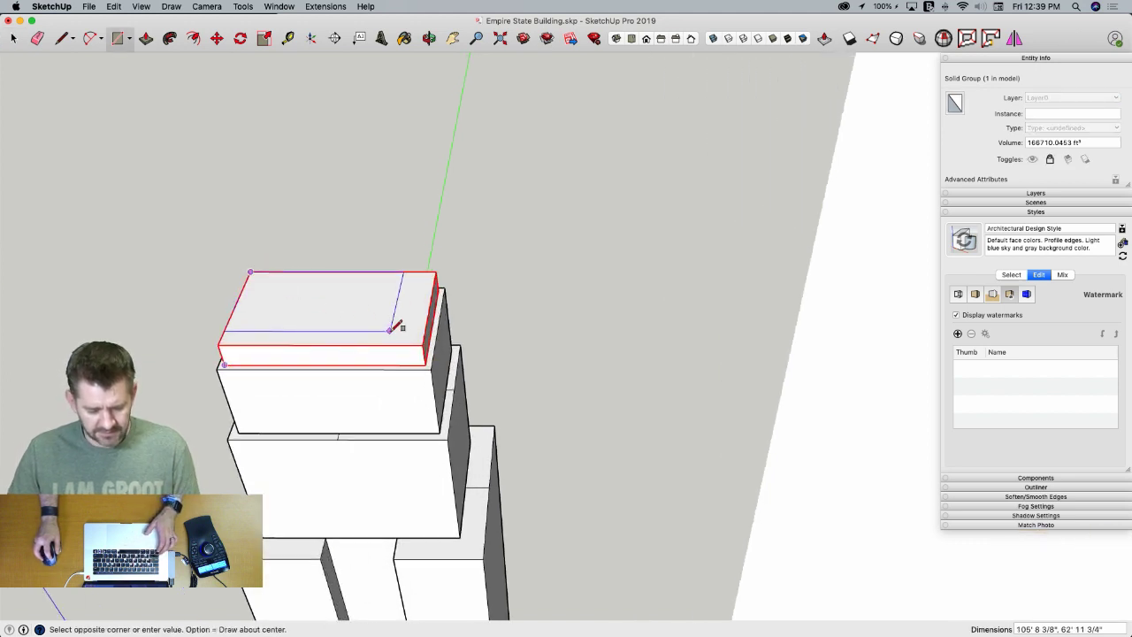
{"action": "left_click", "coordinate": [424, 344]}
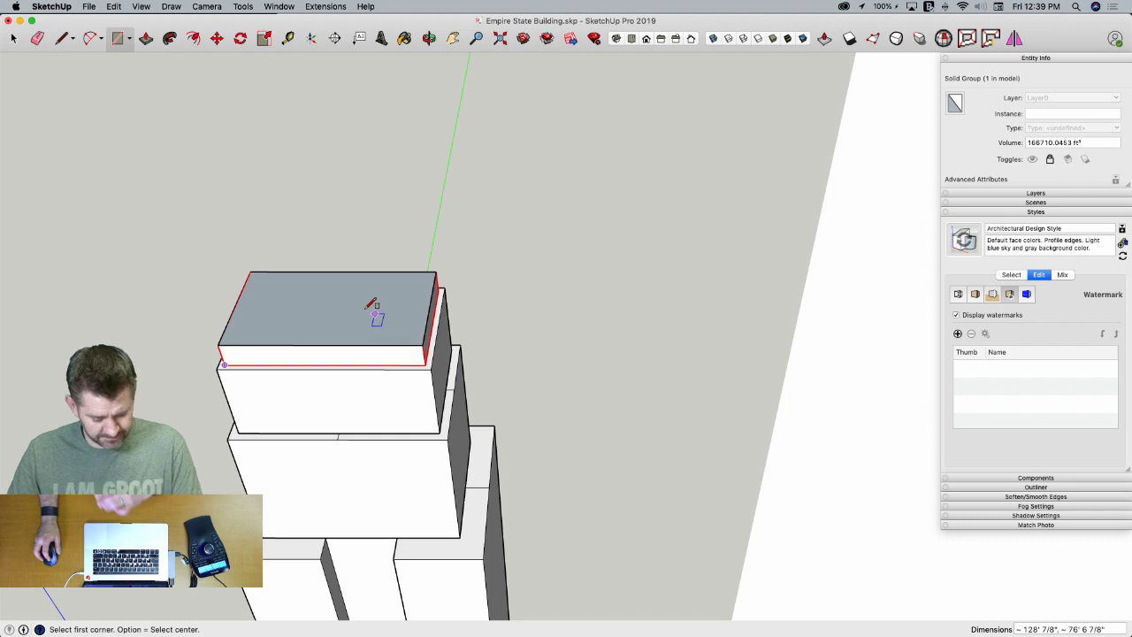
{"action": "key", "text": "f"}
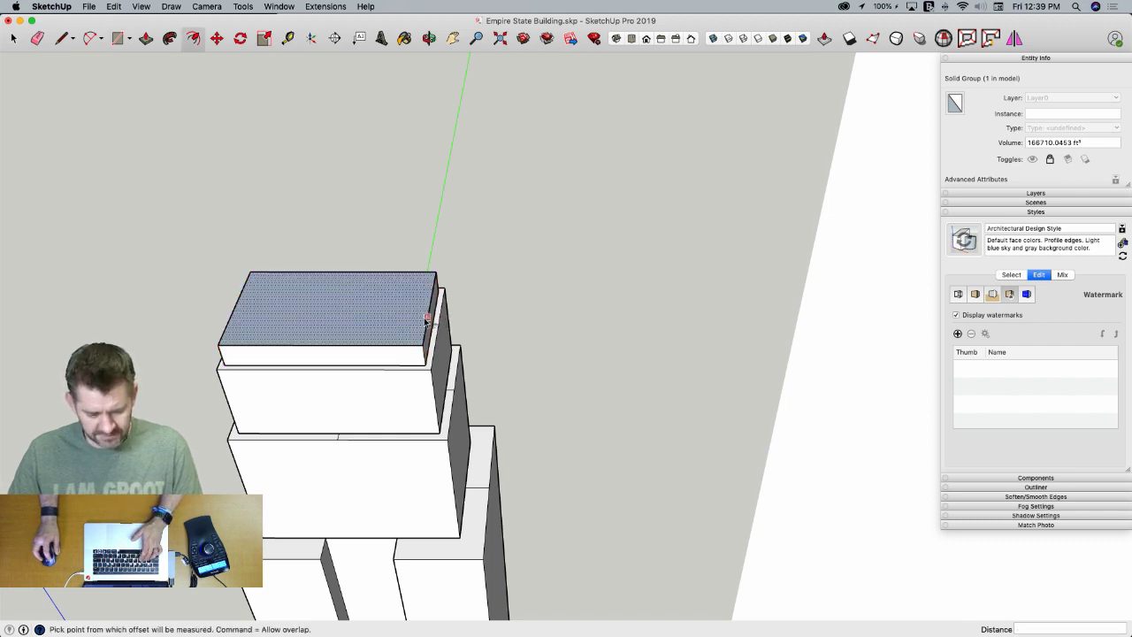
{"action": "left_click", "coordinate": [427, 318]}
{"action": "left_click", "coordinate": [408, 318]}
{"action": "key", "text": "Return"}
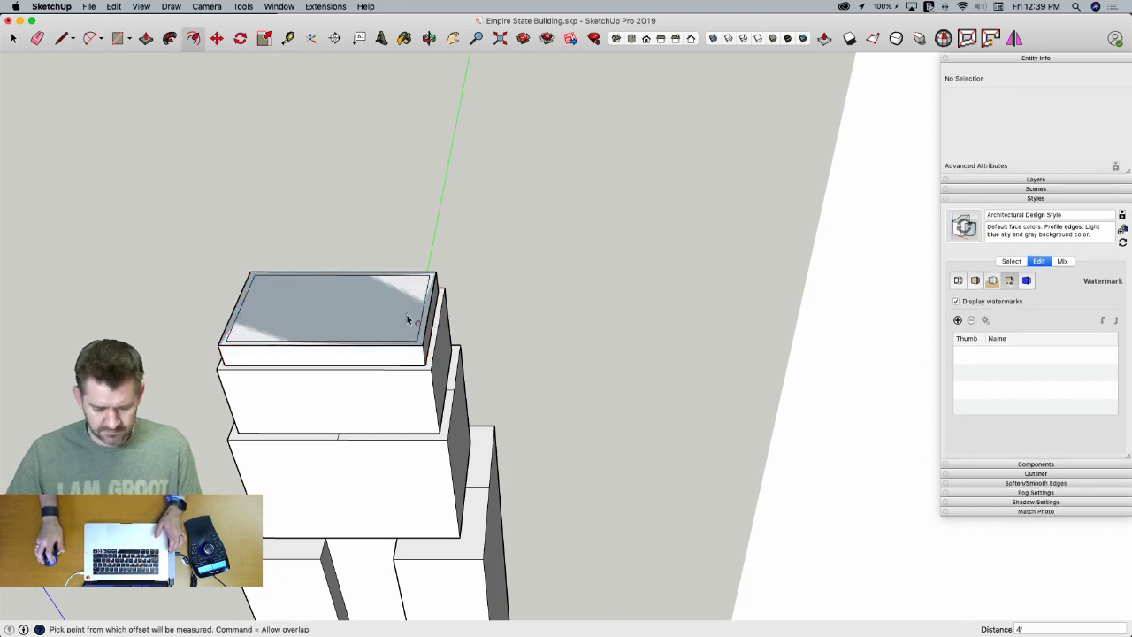
Erase the outer rectangle edges on the 17' tier, keeping only the inset rectangle
{"action": "key", "text": "e"}
{"action": "left_click_drag", "start_coordinate": [418, 339], "coordinate": [422, 344]}
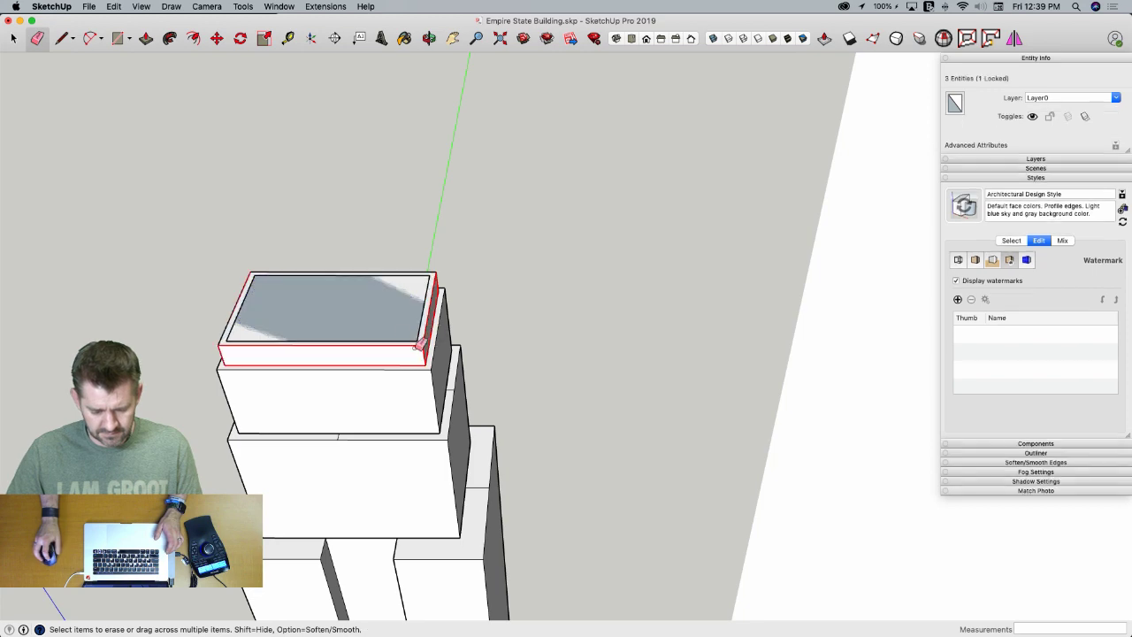
{"action": "left_click_drag", "start_coordinate": [250, 271], "coordinate": [253, 268]}
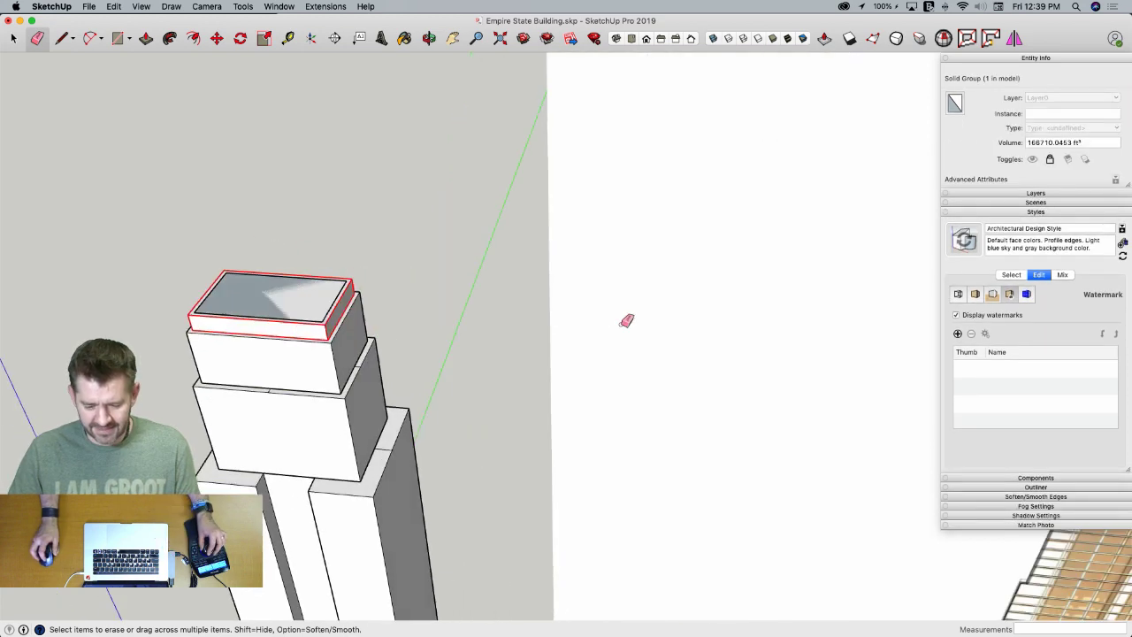
Check the spire height on the elevation and pull the inset rectangle on the 17' tier up 404'
{"action": "scroll", "coordinate": [619, 235], "scroll_direction": "up", "scroll_amount": 5}
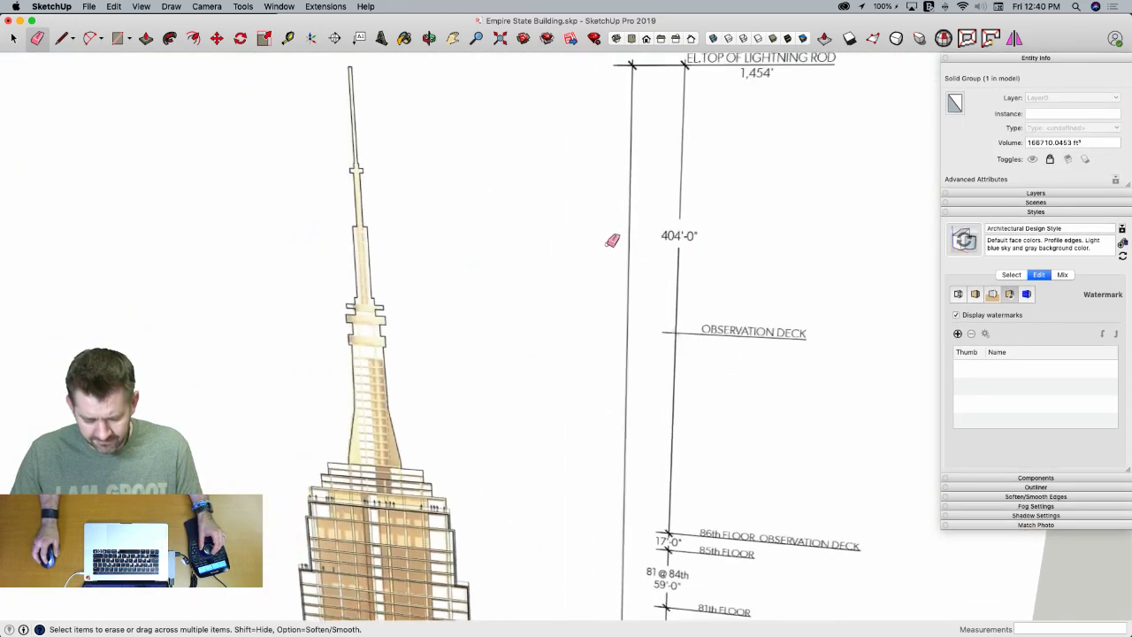
{"action": "middle_click_drag", "start_coordinate": [612, 242], "coordinate": [268, 404]}
{"action": "key", "text": "p"}
{"action": "left_click_drag", "start_coordinate": [261, 370], "coordinate": [230, 252]}
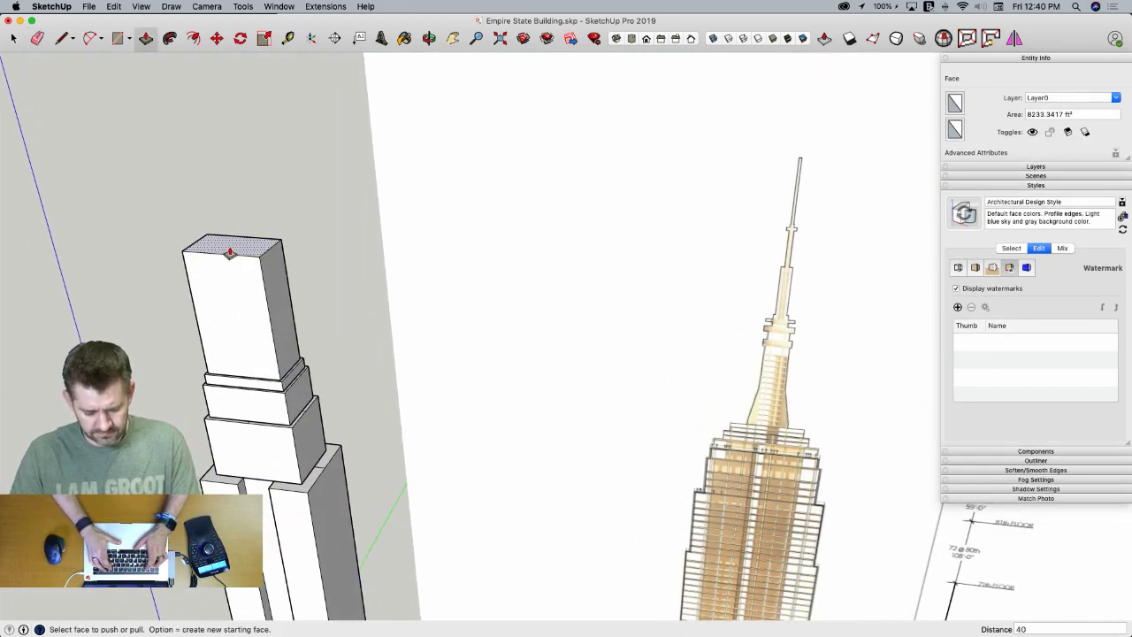
{"action": "type", "text": "404"}
{"action": "key", "text": "Return"}
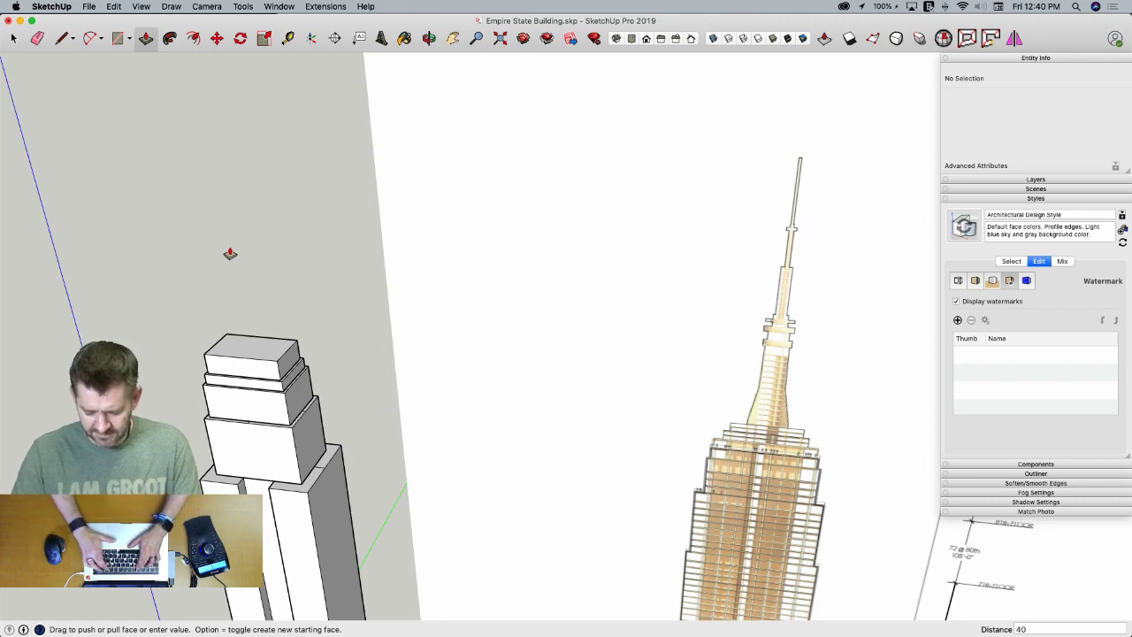
{"action": "type", "text": "'"}
{"action": "key", "text": "Return"}
Scale the 404' block's top face about its center to about 0.11 along red and shrink it along green into a tapered spire
{"action": "key", "text": "space"}
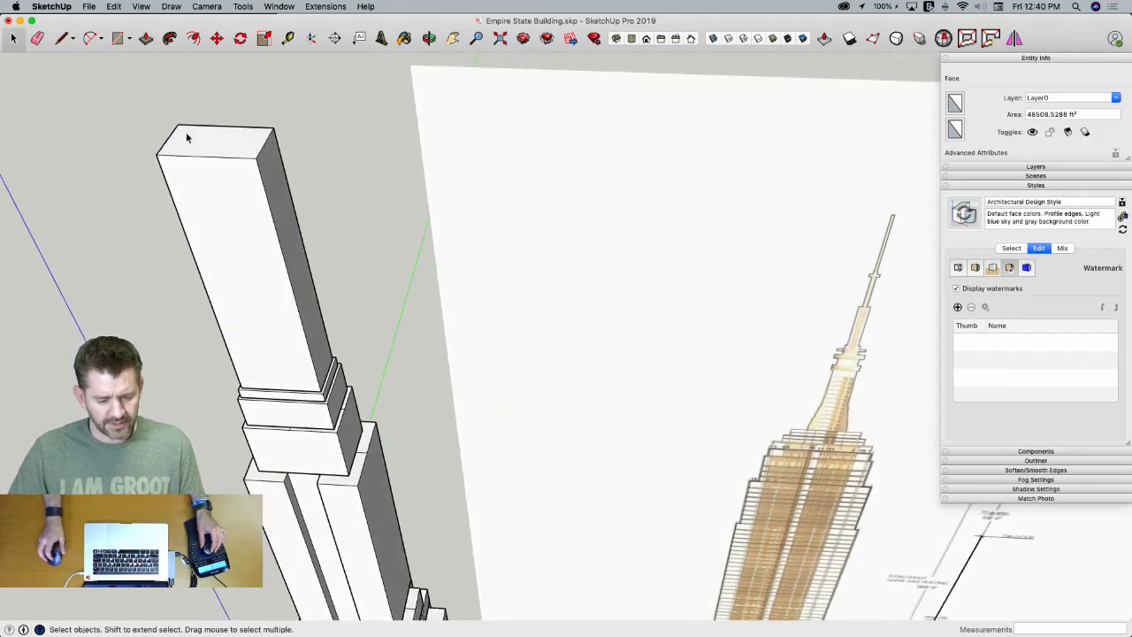
{"action": "left_click", "coordinate": [416, 230]}
{"action": "middle_click_drag", "start_coordinate": [417, 232], "coordinate": [434, 228]}
{"action": "left_click", "coordinate": [434, 228]}
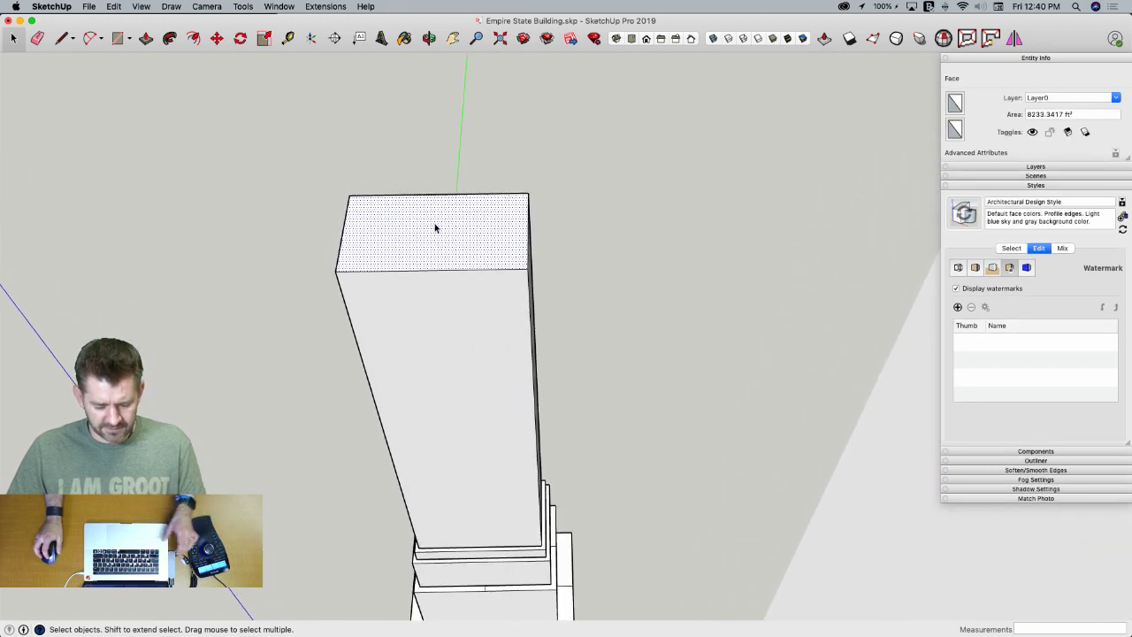
{"action": "key", "text": "s"}
{"action": "left_click_drag", "start_coordinate": [528, 231], "coordinate": [445, 231]}
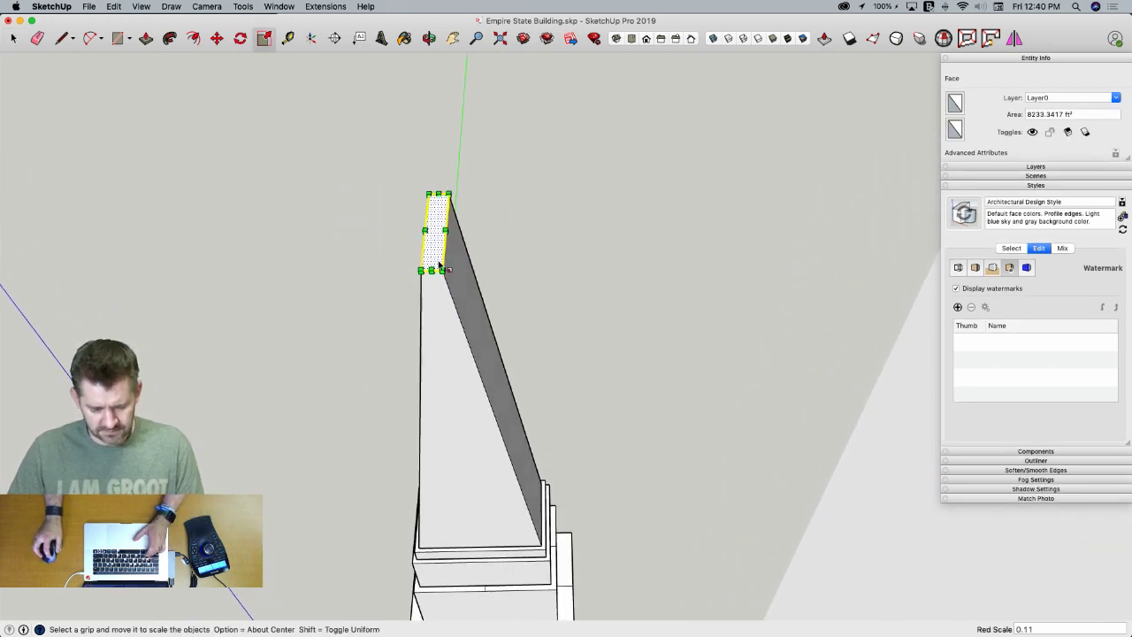
{"action": "left_click_drag", "start_coordinate": [432, 270], "coordinate": [435, 233]}
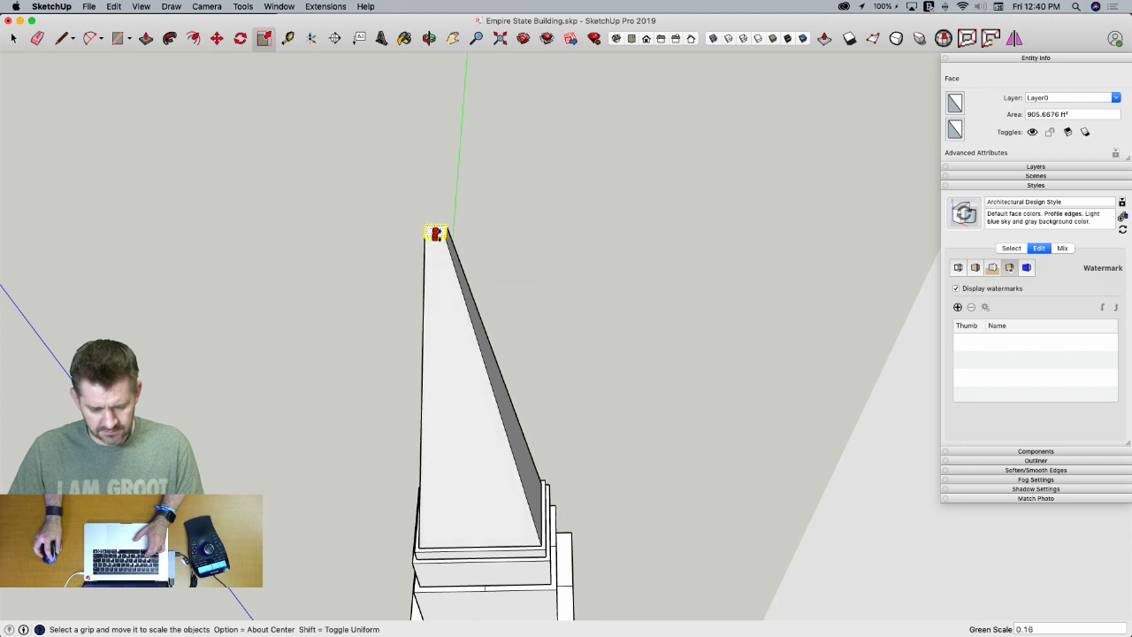
{"action": "key", "text": "space"}
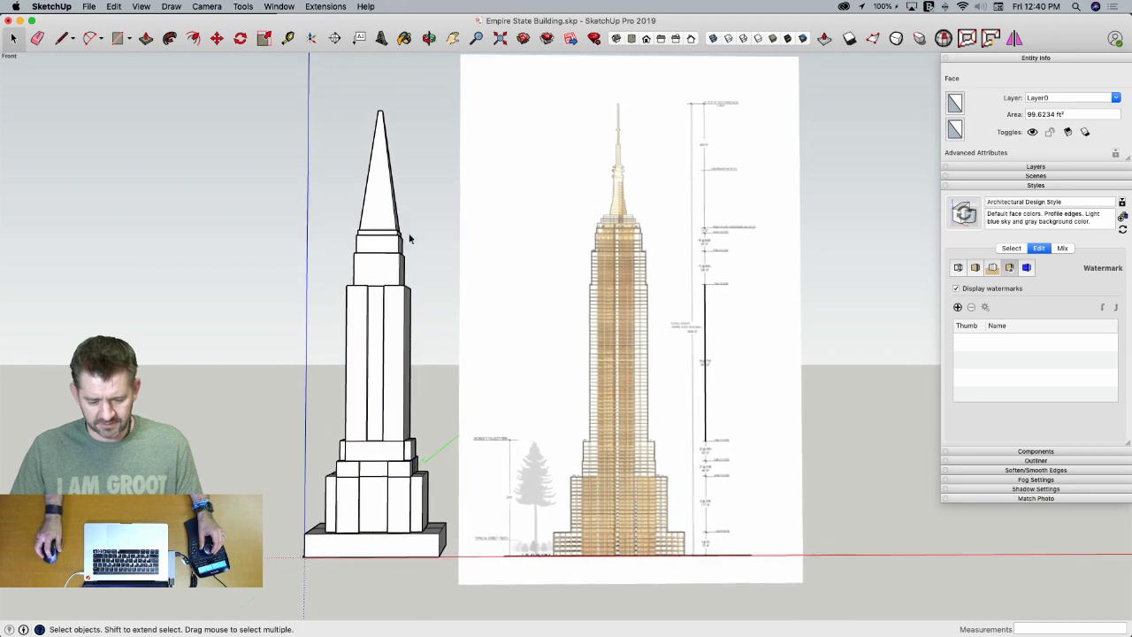
Select all of the tapered spire's geometry and make it a group
{"action": "scroll", "coordinate": [453, 207], "scroll_direction": "up", "scroll_amount": 1}
{"action": "scroll", "coordinate": [373, 231], "scroll_direction": "up", "scroll_amount": 5}
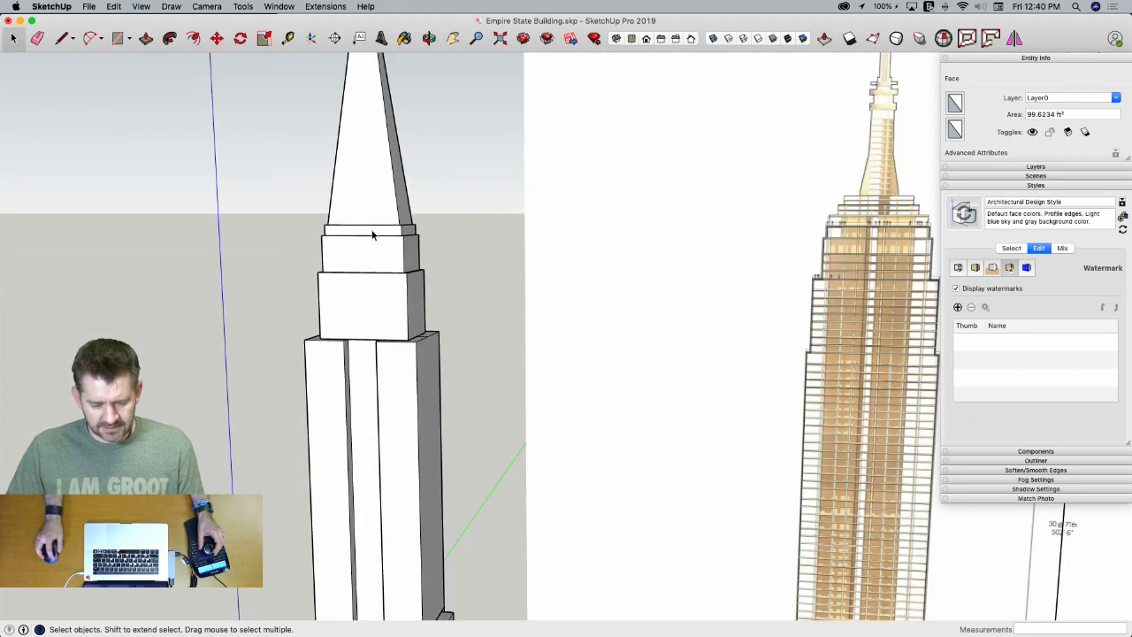
{"action": "left_click", "coordinate": [370, 136]}
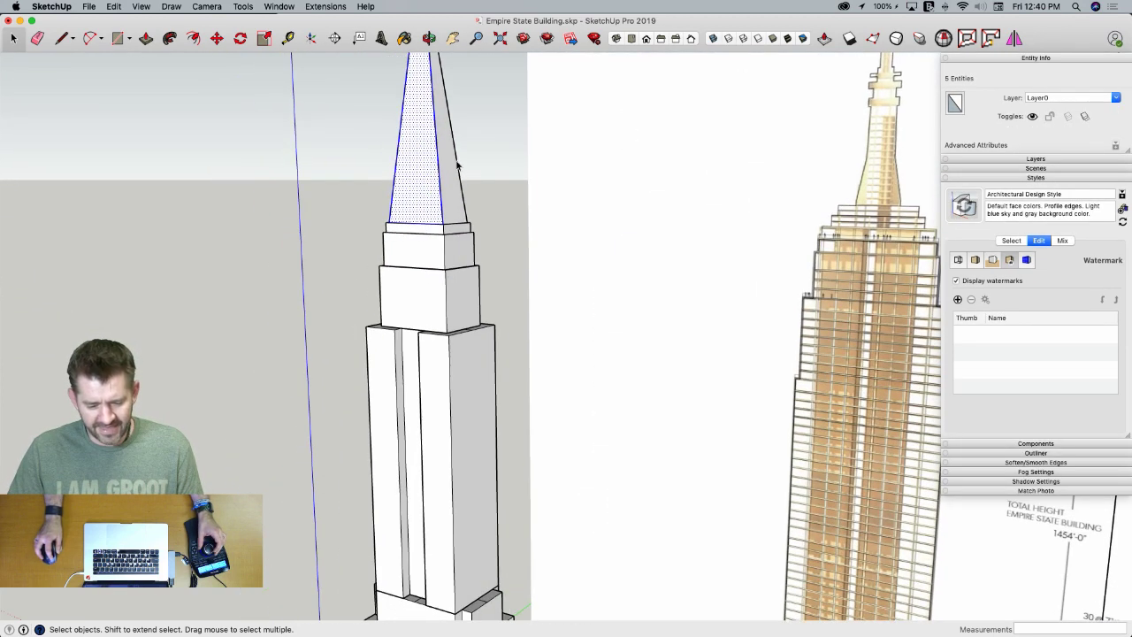
{"action": "right_click", "coordinate": [435, 165]}
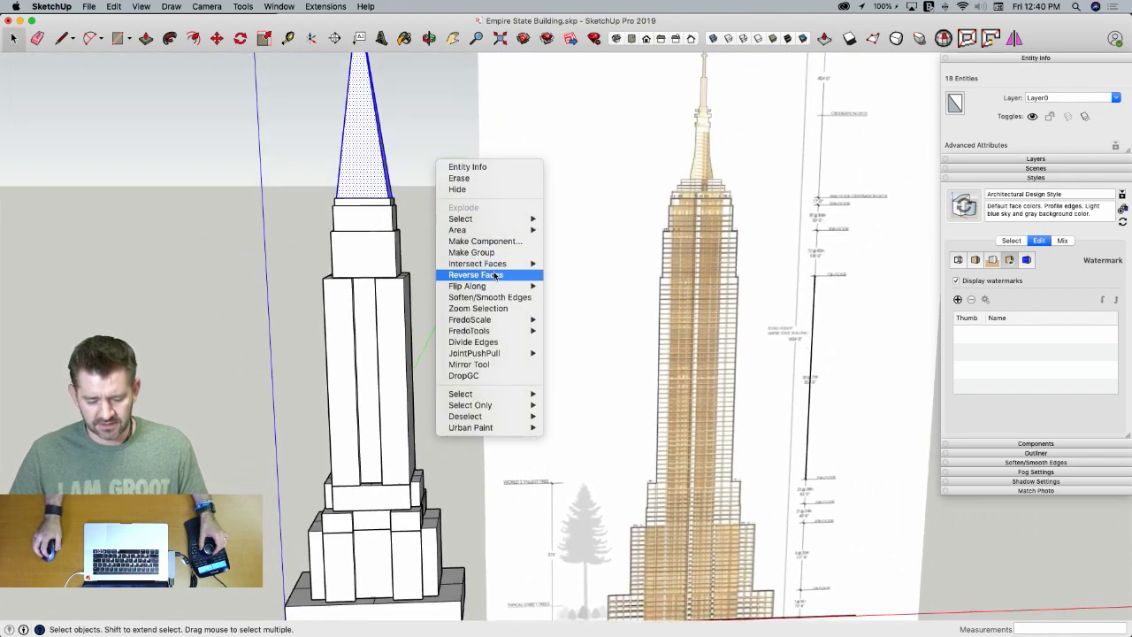
{"action": "mouse_move", "coordinate": [496, 267]}
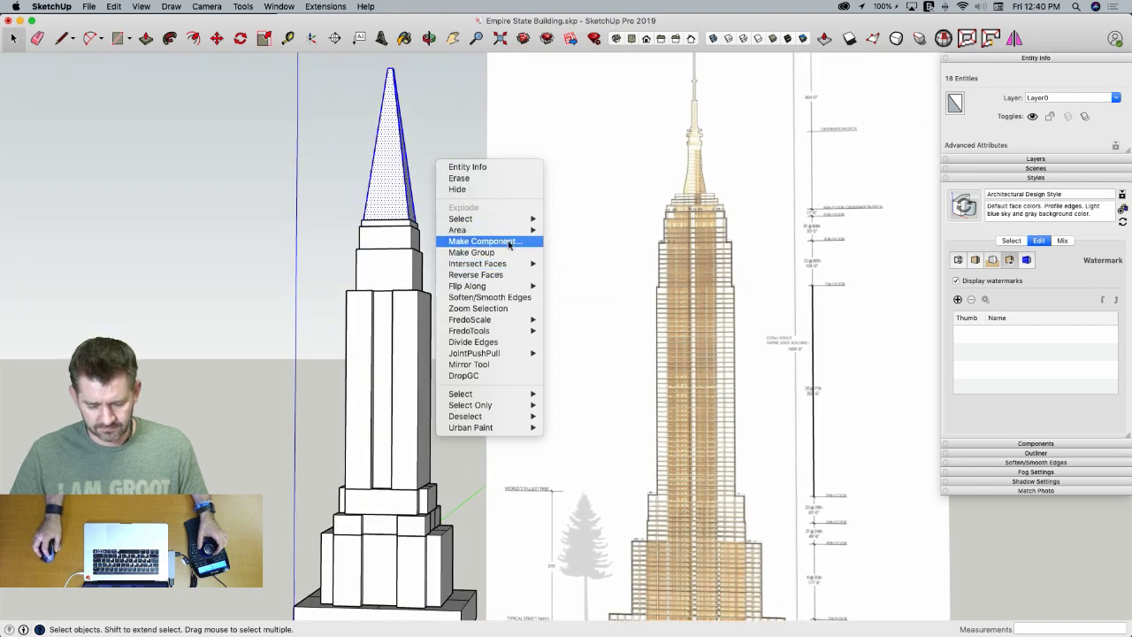
{"action": "left_click", "coordinate": [510, 253]}
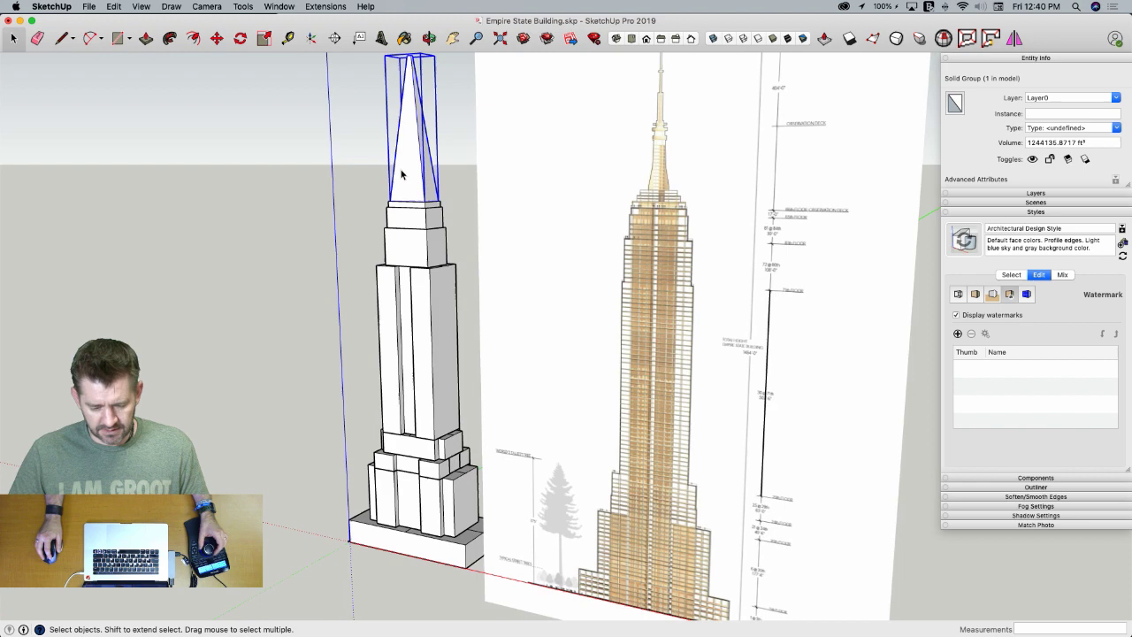
{"action": "right_click", "coordinate": [405, 170]}
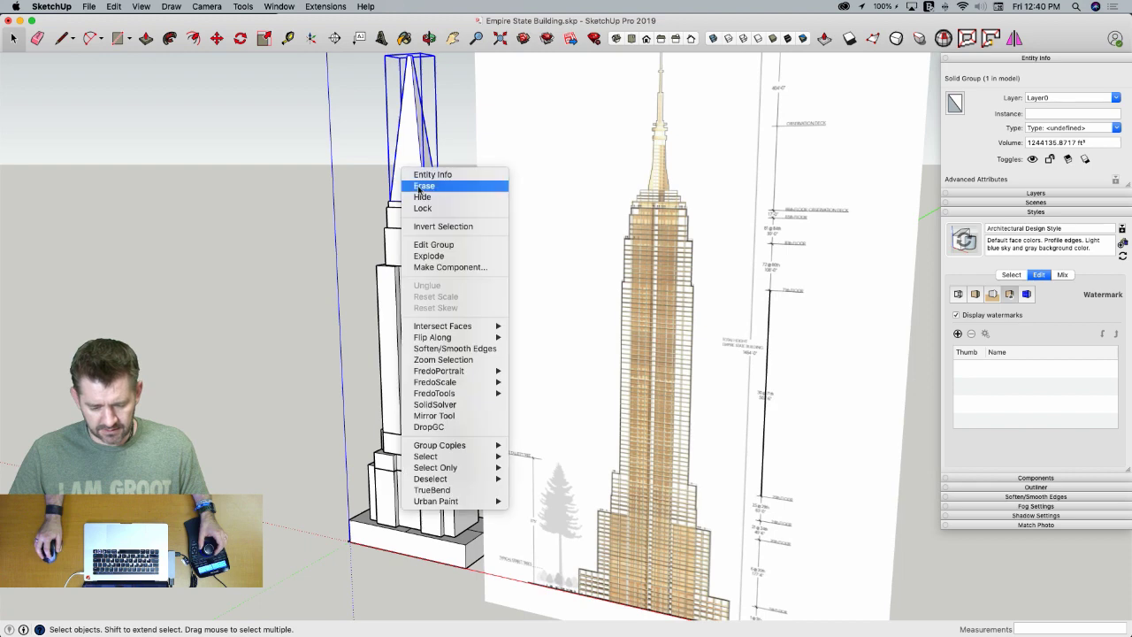
{"action": "left_click", "coordinate": [243, 288]}
{"action": "left_click", "coordinate": [243, 288]}
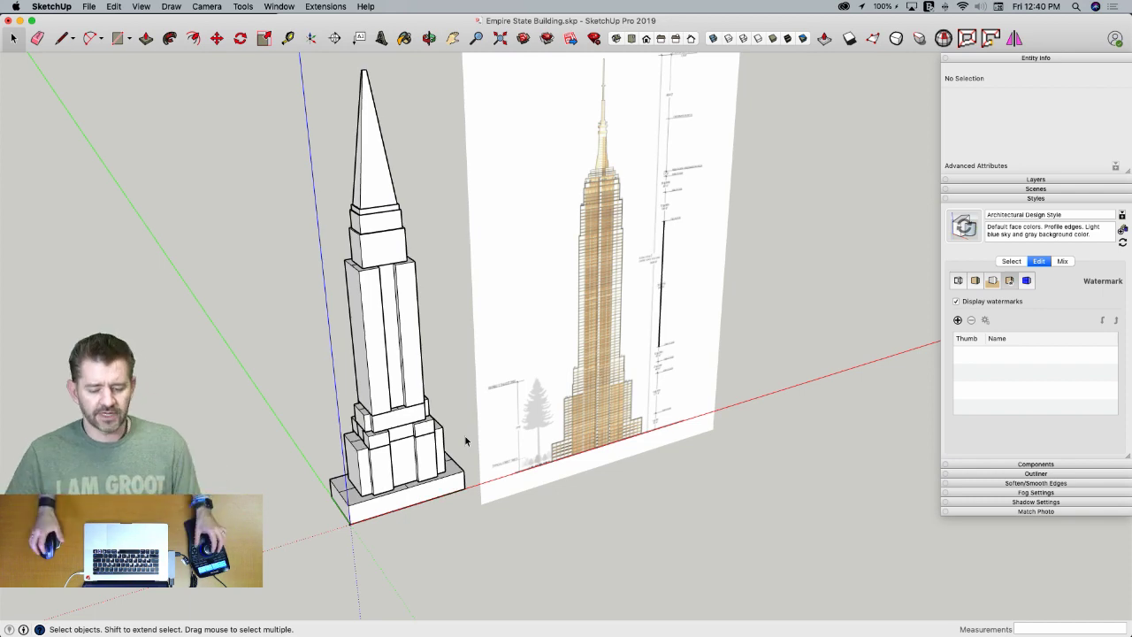
Move the elevation drawing about 1990' along the red axis to the opposite side of the tower
{"action": "middle_click_drag", "start_coordinate": [466, 439], "coordinate": [558, 405]}
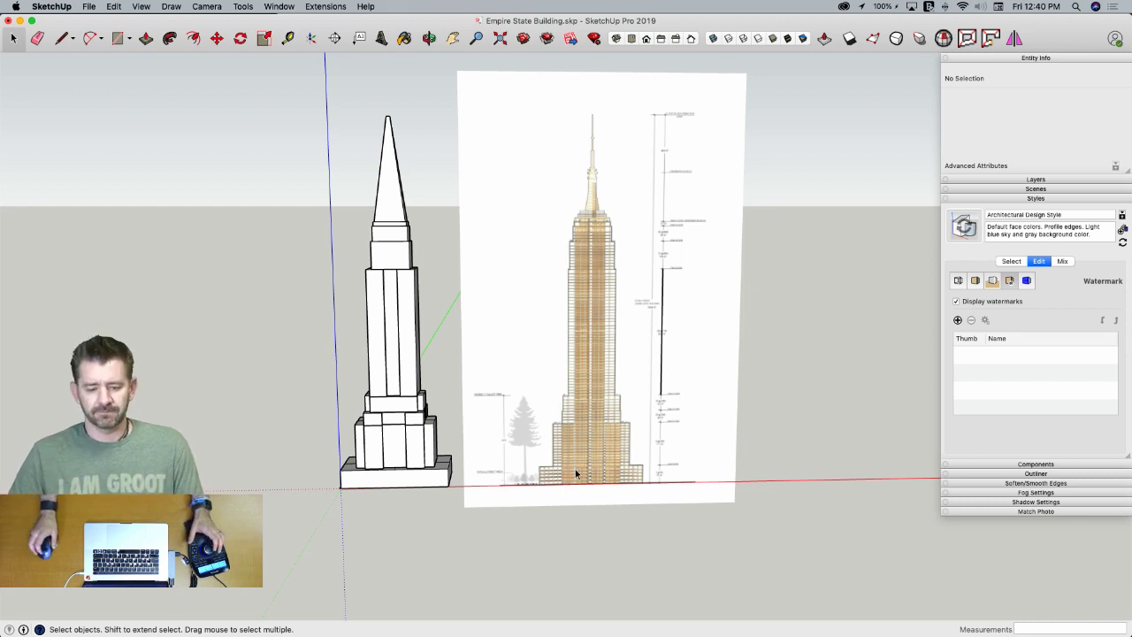
{"action": "middle_click_drag", "start_coordinate": [512, 389], "coordinate": [541, 428]}
{"action": "left_click", "coordinate": [564, 425]}
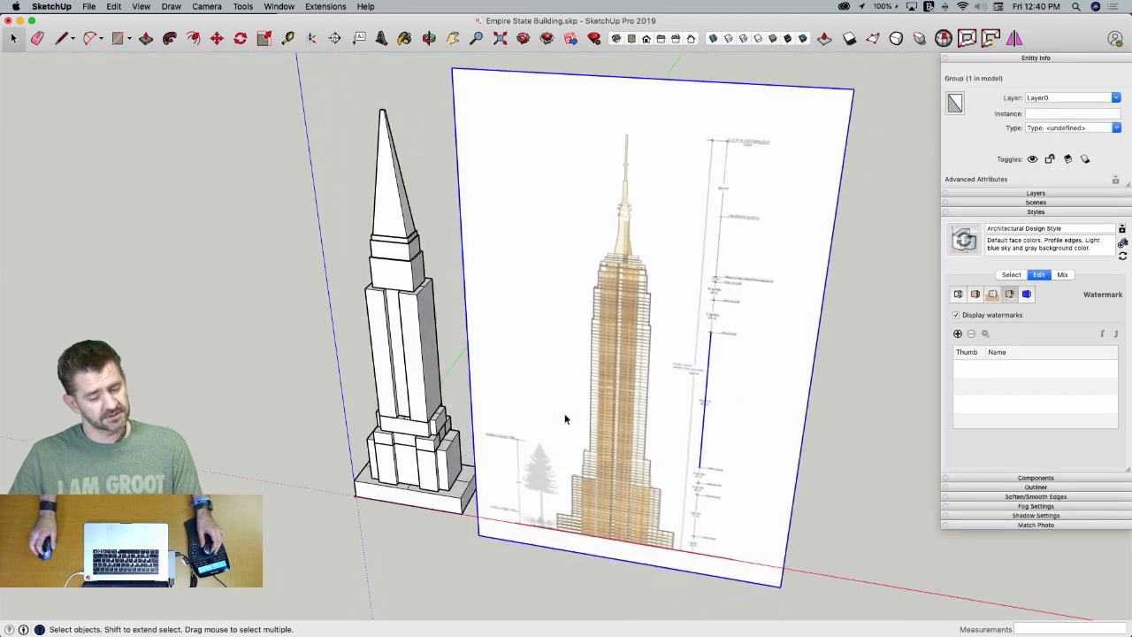
{"action": "key", "text": "m"}
{"action": "left_click", "coordinate": [859, 526]}
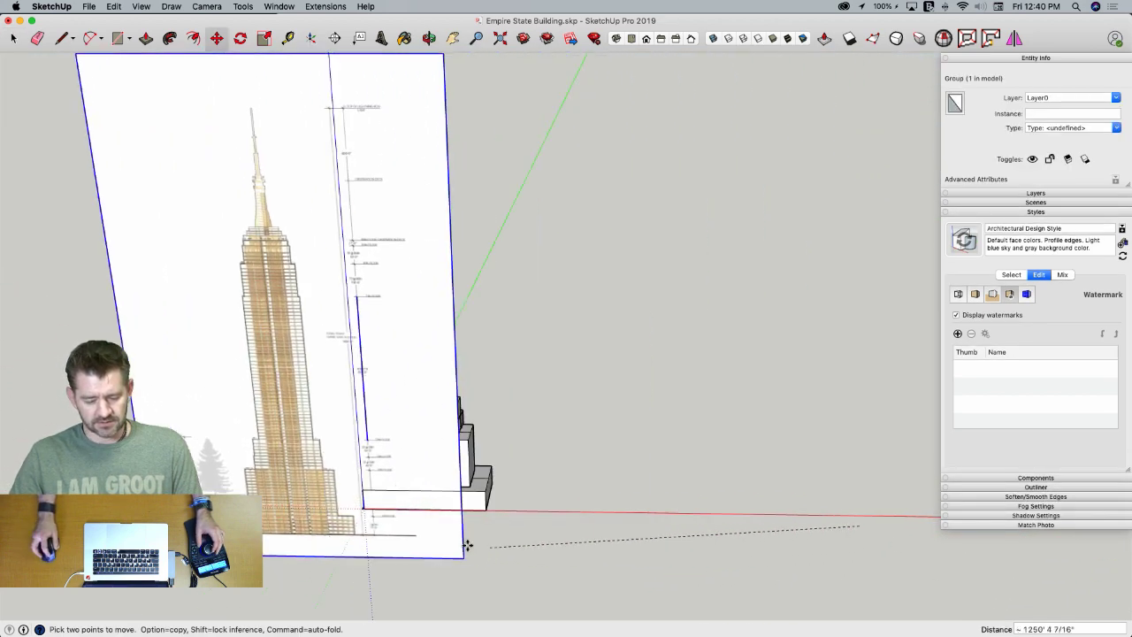
{"action": "left_click", "coordinate": [115, 482]}
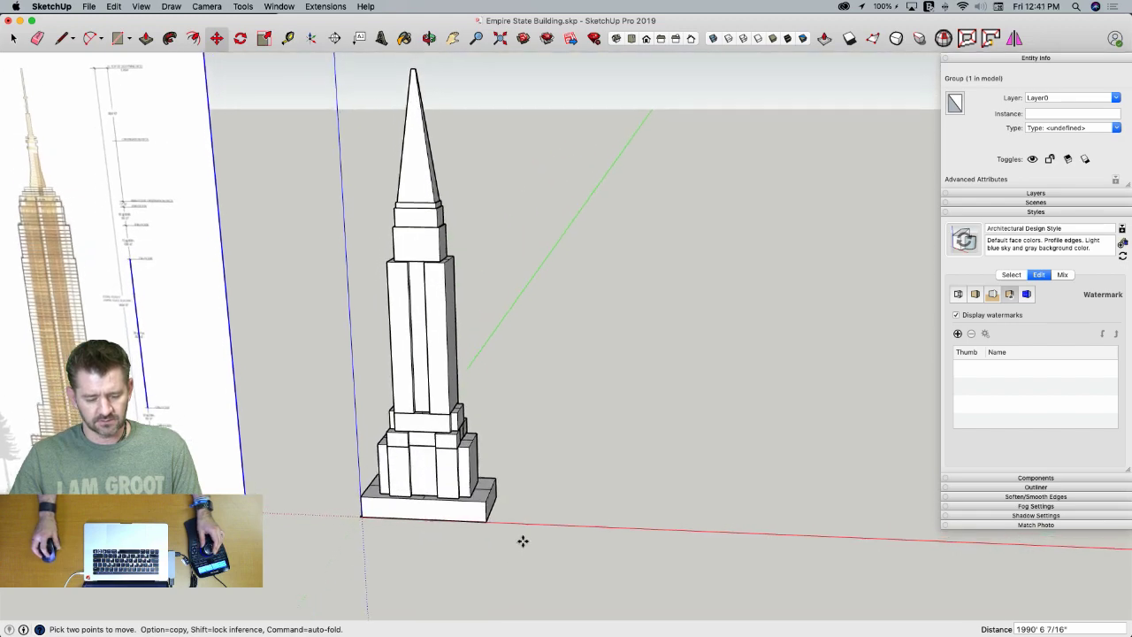
{"action": "key", "text": "space"}
Unlock the base tier group and open it for editing
{"action": "scroll", "coordinate": [517, 526], "scroll_direction": "up", "scroll_amount": 5}
{"action": "scroll", "coordinate": [515, 519], "scroll_direction": "up", "scroll_amount": 5}
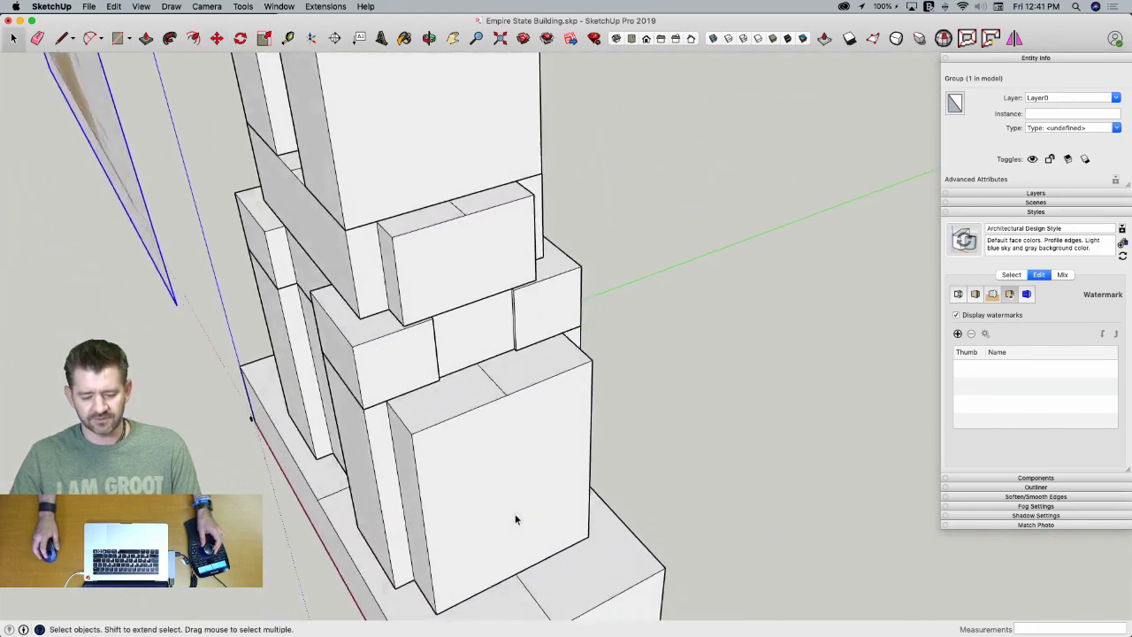
{"action": "scroll", "coordinate": [516, 519], "scroll_direction": "down", "scroll_amount": 10}
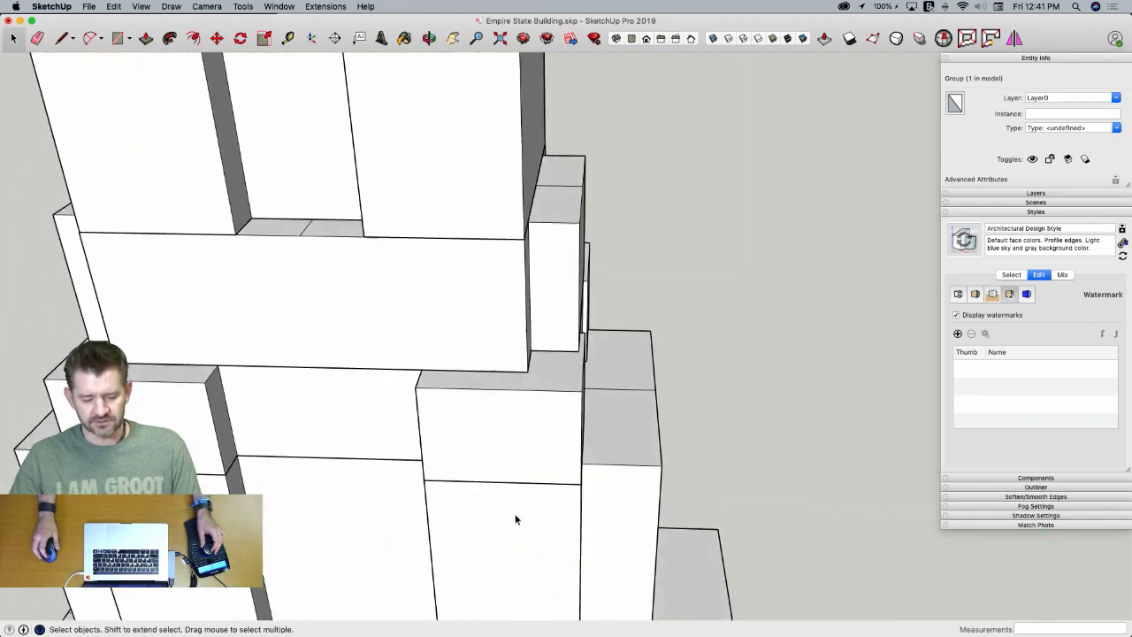
{"action": "scroll", "coordinate": [515, 519], "scroll_direction": "down", "scroll_amount": 5}
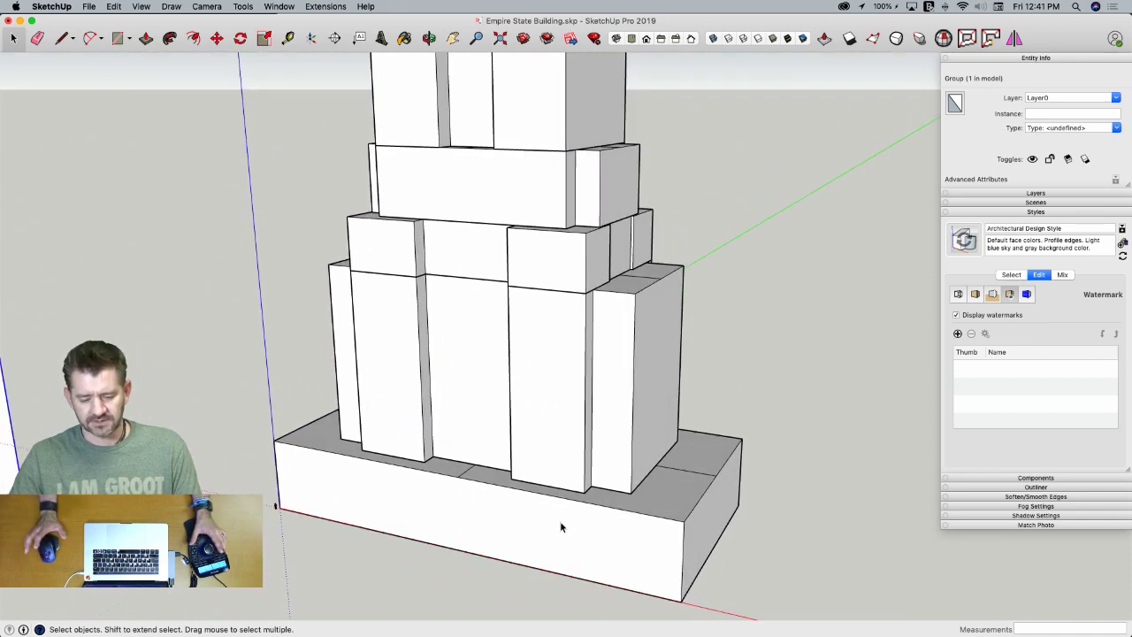
{"action": "scroll", "coordinate": [559, 521], "scroll_direction": "down", "scroll_amount": 2}
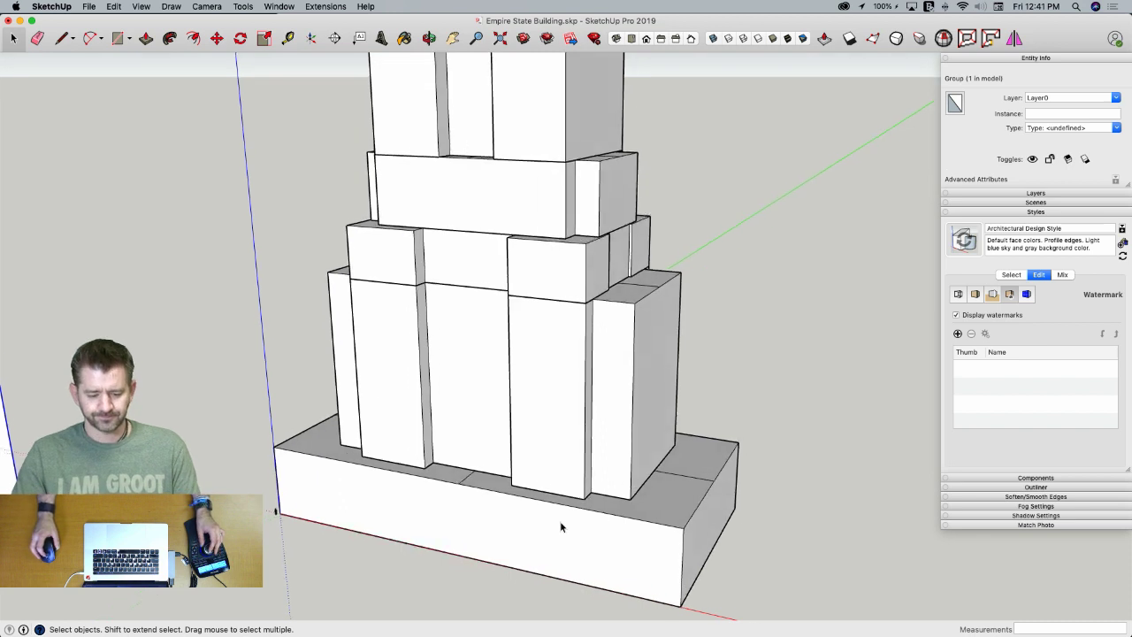
{"action": "scroll", "coordinate": [542, 529], "scroll_direction": "down", "scroll_amount": 1}
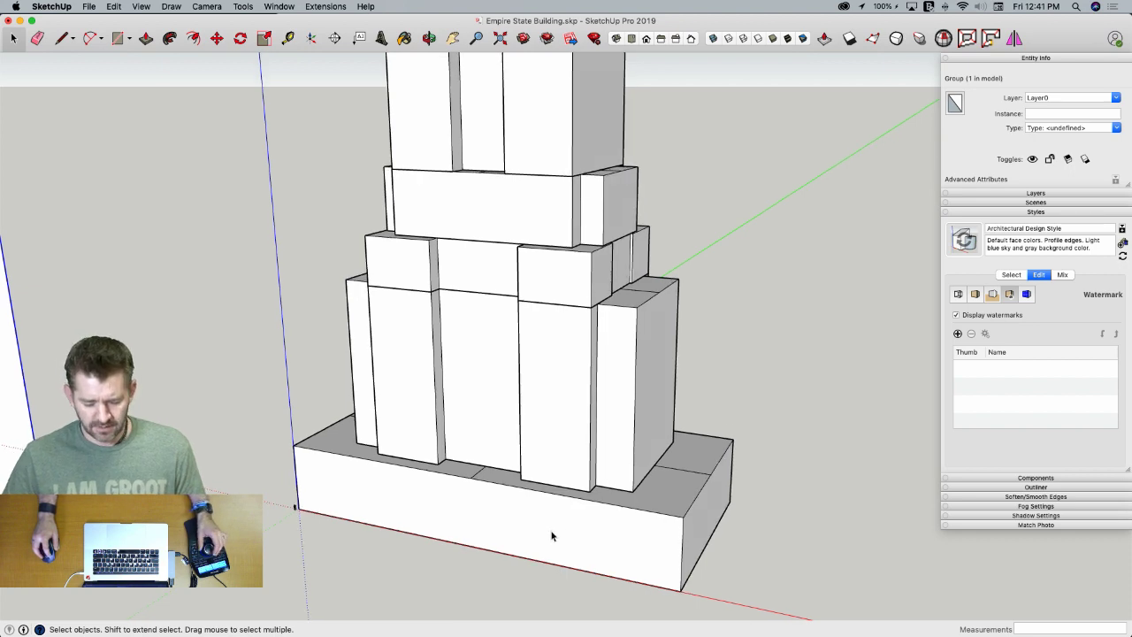
{"action": "left_click", "coordinate": [552, 535]}
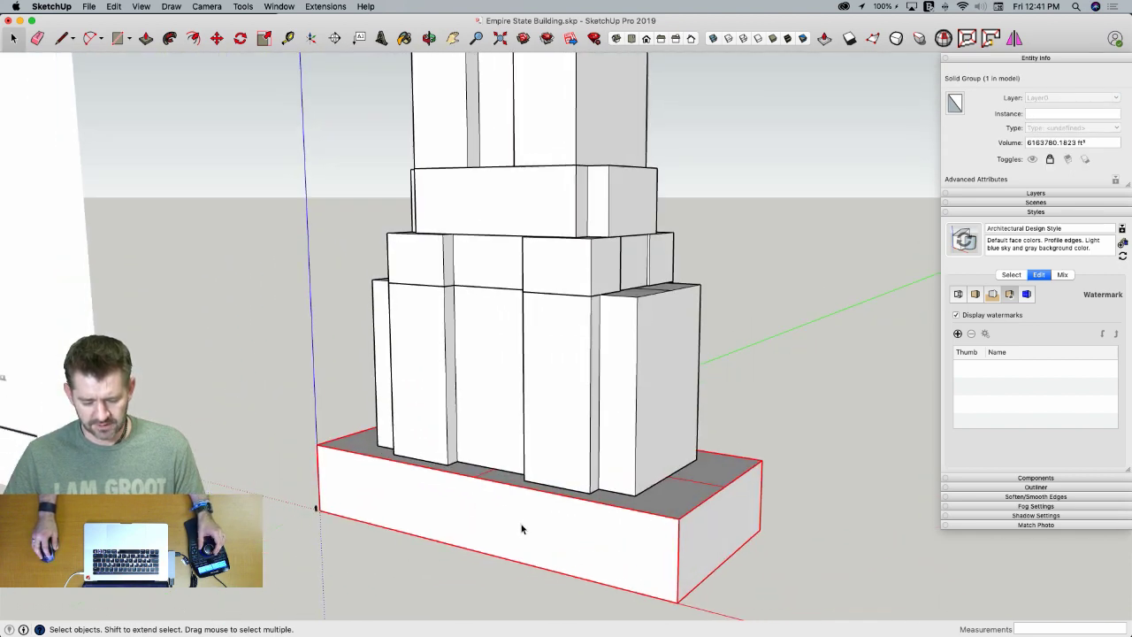
{"action": "right_click", "coordinate": [521, 526]}
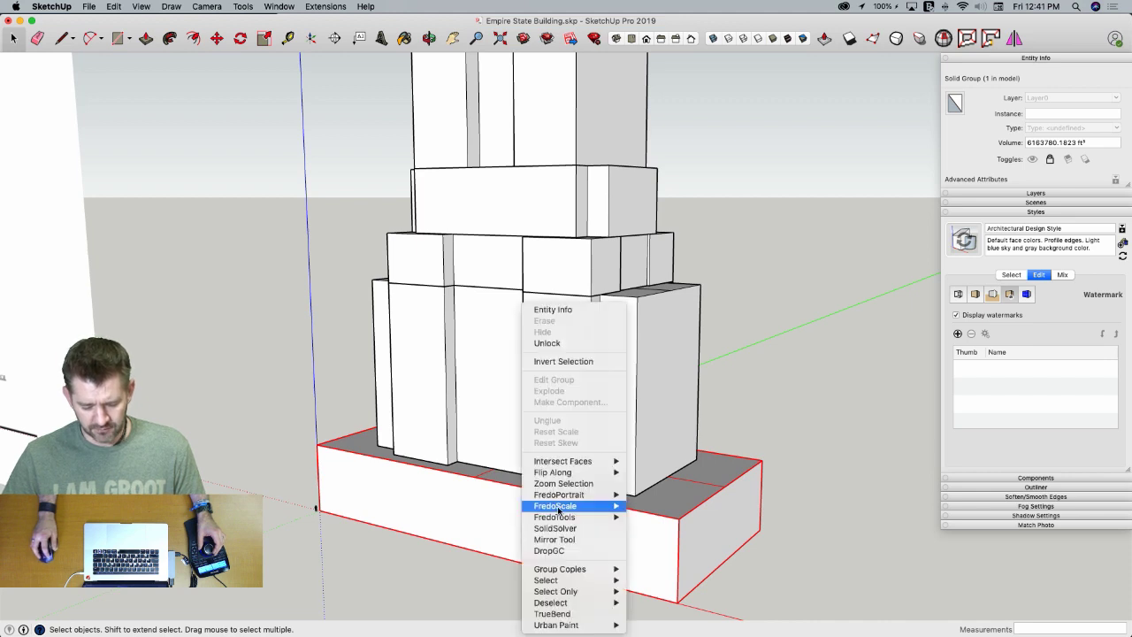
{"action": "left_click", "coordinate": [548, 342]}
{"action": "double_click", "coordinate": [501, 510]}
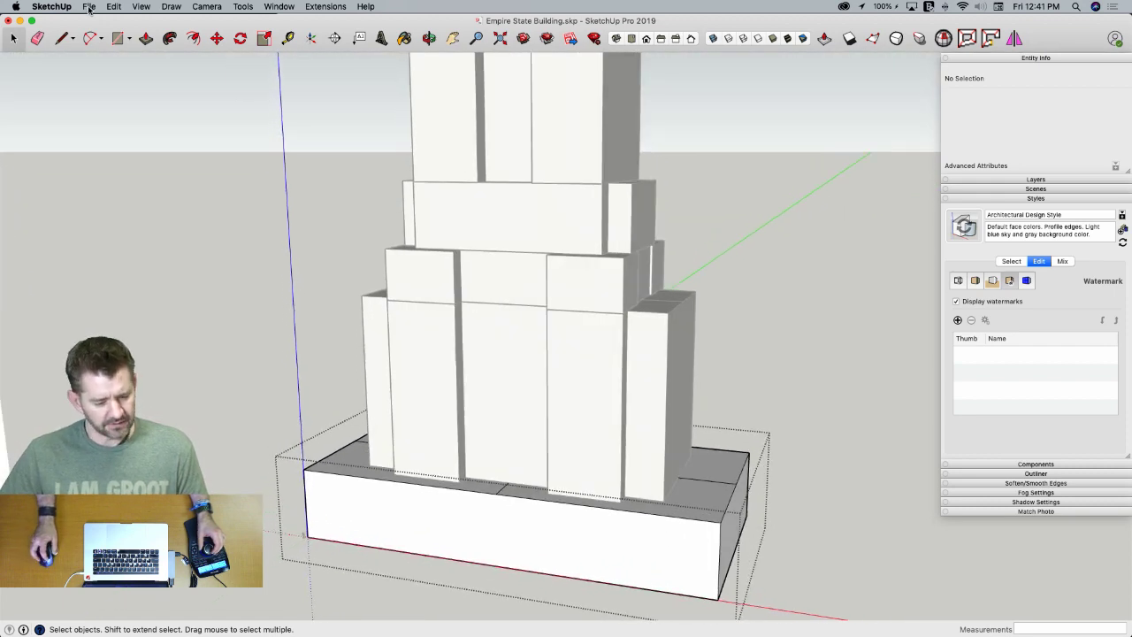
Hide the rest of the model during group editing and erase the leftover edges across the base's top face
{"action": "left_click", "coordinate": [89, 7]}
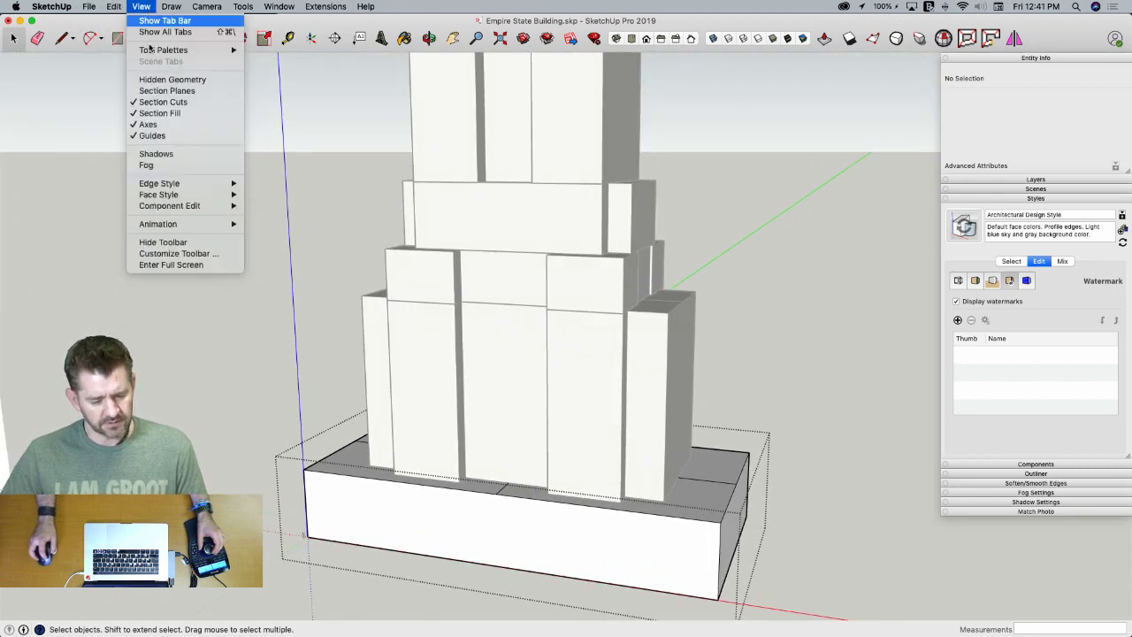
{"action": "mouse_move", "coordinate": [166, 208]}
{"action": "left_click", "coordinate": [287, 210]}
{"action": "mouse_move", "coordinate": [871, 521]}
{"action": "middle_mouse_down"}
{"action": "mouse_move", "coordinate": [706, 403]}
{"action": "mouse_move", "coordinate": [513, 381]}
{"action": "middle_mouse_up"}
{"action": "key", "text": "e"}
{"action": "left_click_drag", "start_coordinate": [527, 390], "coordinate": [531, 394]}
{"action": "mouse_move", "coordinate": [632, 416]}
{"action": "middle_mouse_down"}
{"action": "mouse_move", "coordinate": [884, 463]}
{"action": "mouse_move", "coordinate": [748, 483]}
{"action": "mouse_move", "coordinate": [622, 419]}
{"action": "middle_mouse_up"}
{"action": "key", "text": "space"}
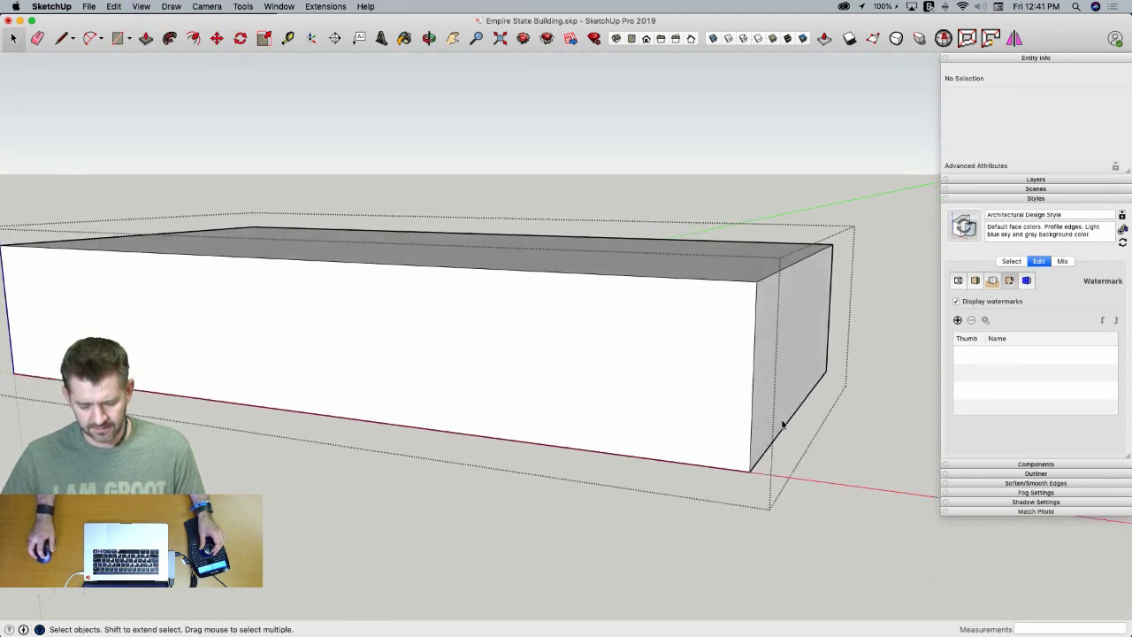
View the base beside the elevation drawing and reopen the base group for editing
{"action": "middle_click_drag", "start_coordinate": [750, 375], "coordinate": [634, 389]}
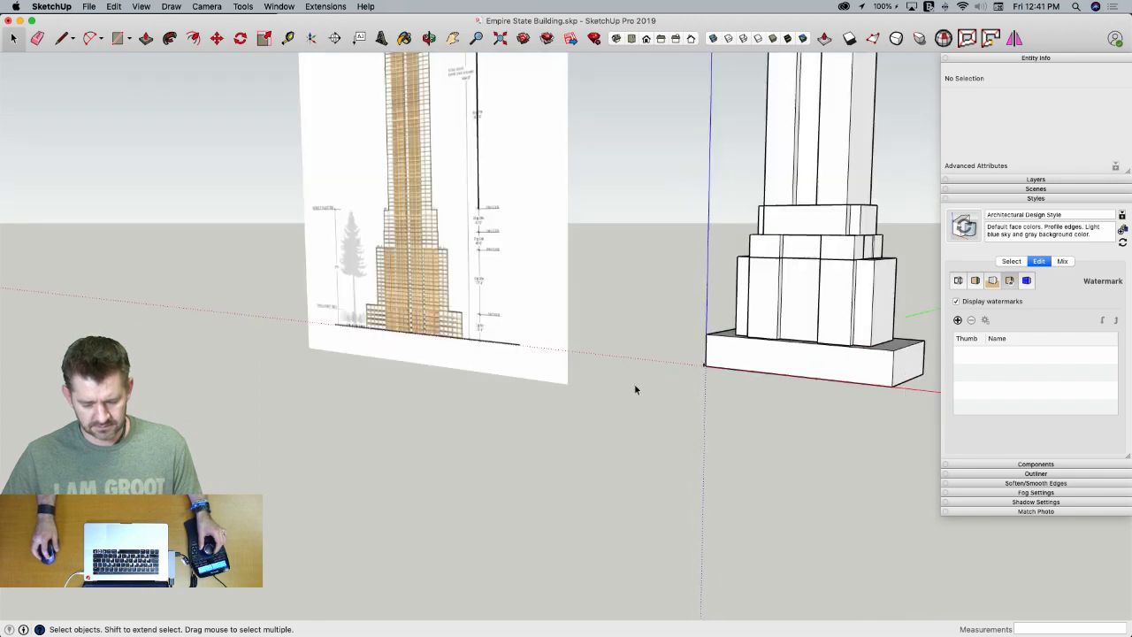
{"action": "scroll", "coordinate": [424, 315], "scroll_direction": "up", "scroll_amount": 5}
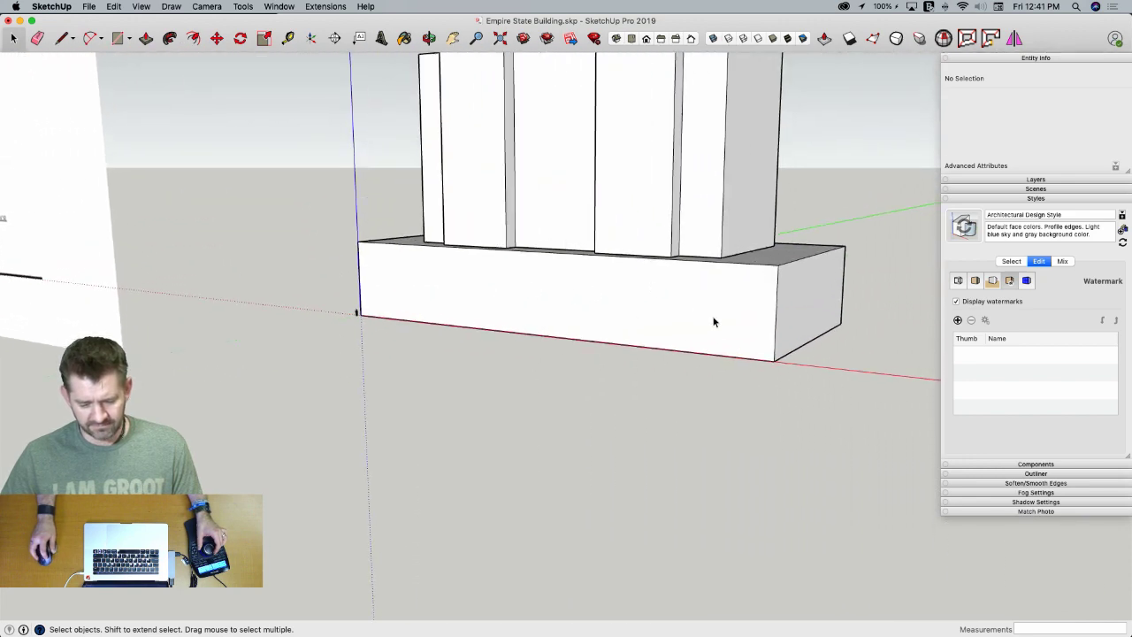
{"action": "left_click", "coordinate": [714, 322]}
{"action": "scroll", "coordinate": [737, 320], "scroll_direction": "up", "scroll_amount": 3}
{"action": "double_click", "coordinate": [729, 304]}
{"action": "scroll", "coordinate": [716, 283], "scroll_direction": "up", "scroll_amount": 2}
{"action": "key", "text": "l"}
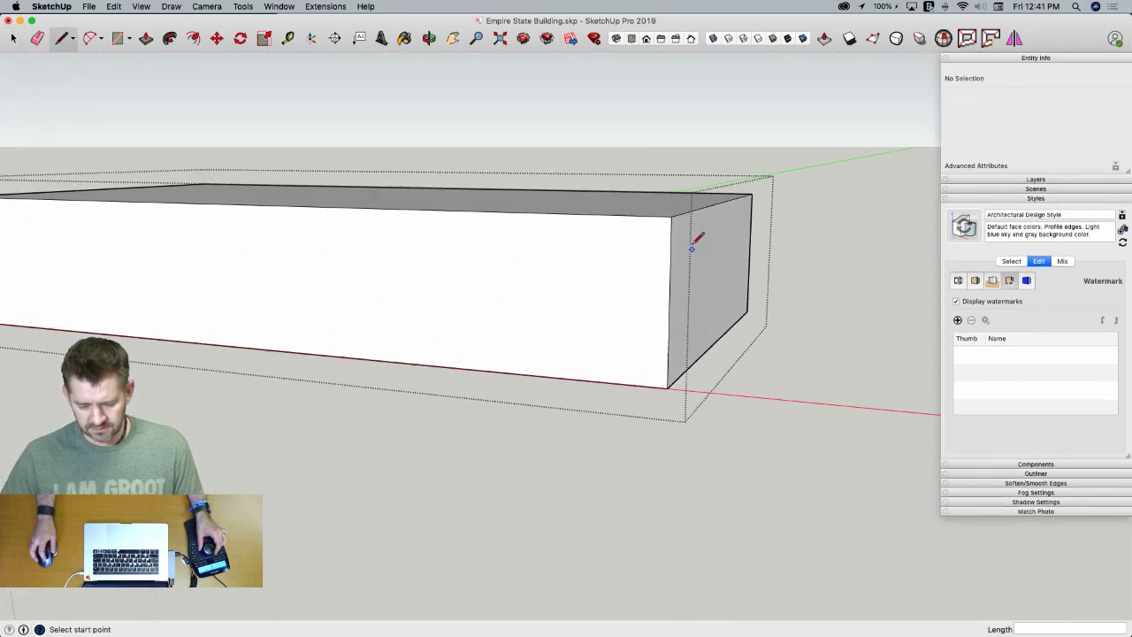
{"action": "key", "text": "space"}
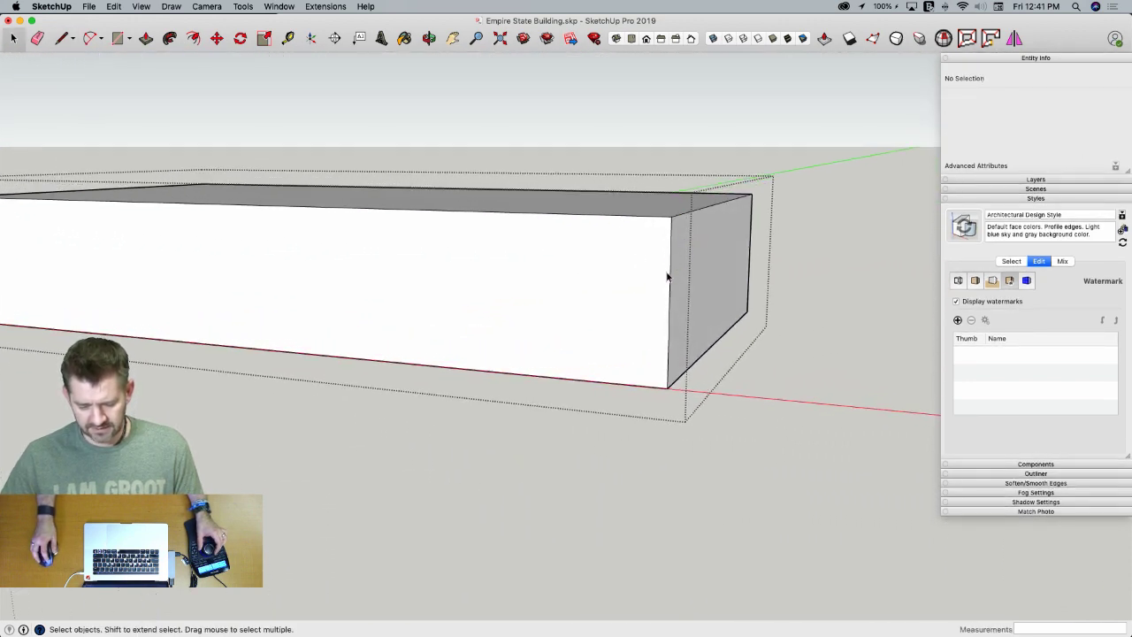
{"action": "right_click", "coordinate": [669, 278]}
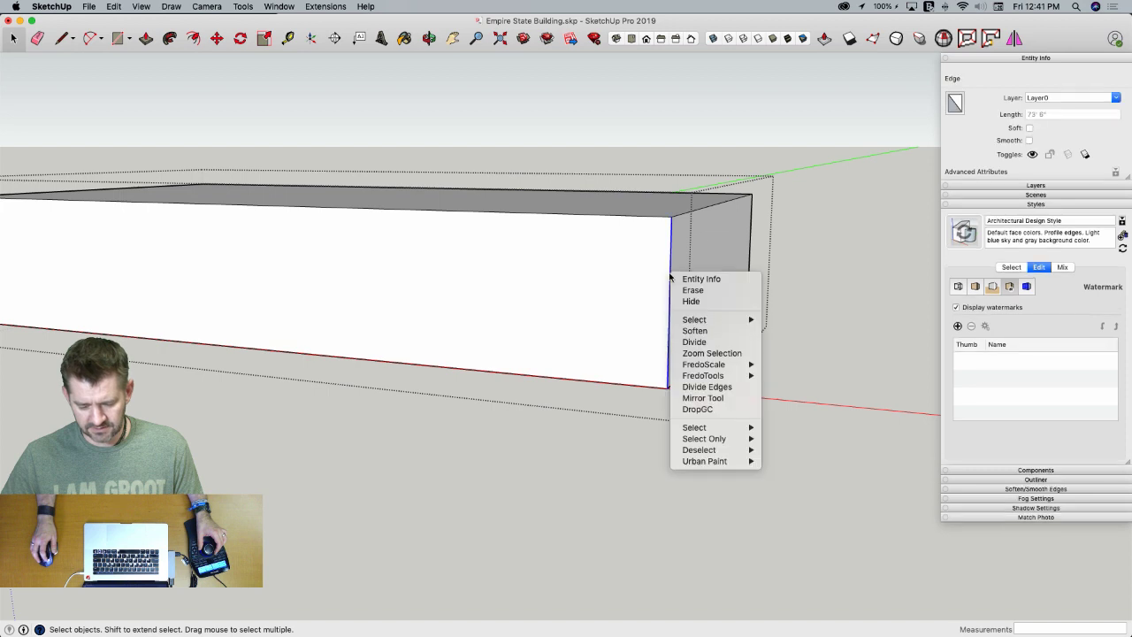
{"action": "left_click", "coordinate": [715, 386]}
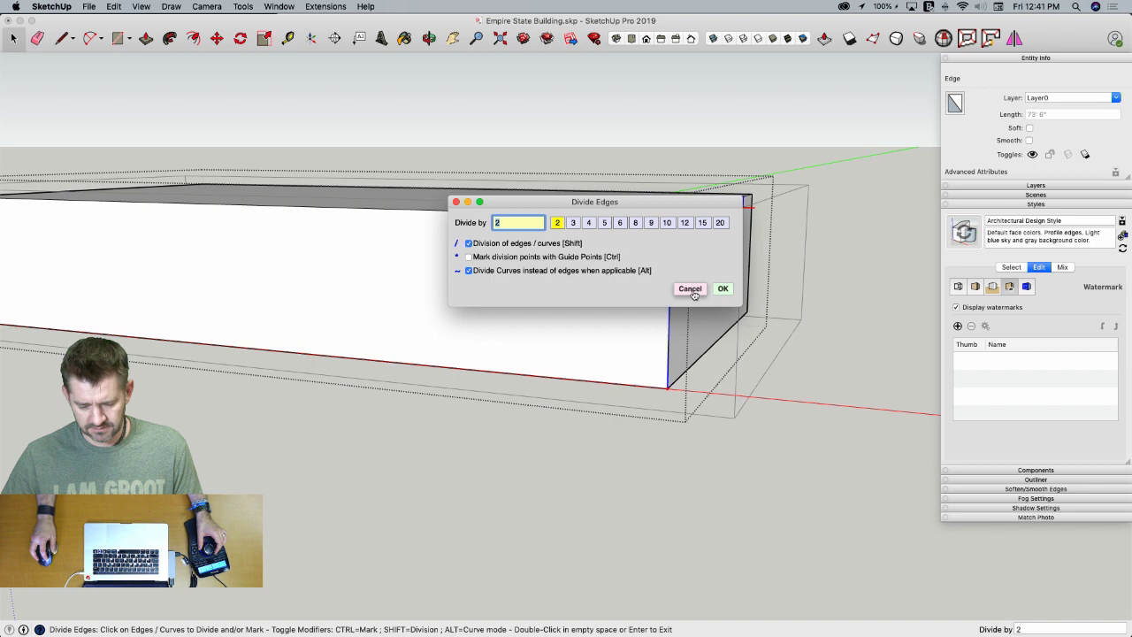
{"action": "left_click", "coordinate": [690, 290]}
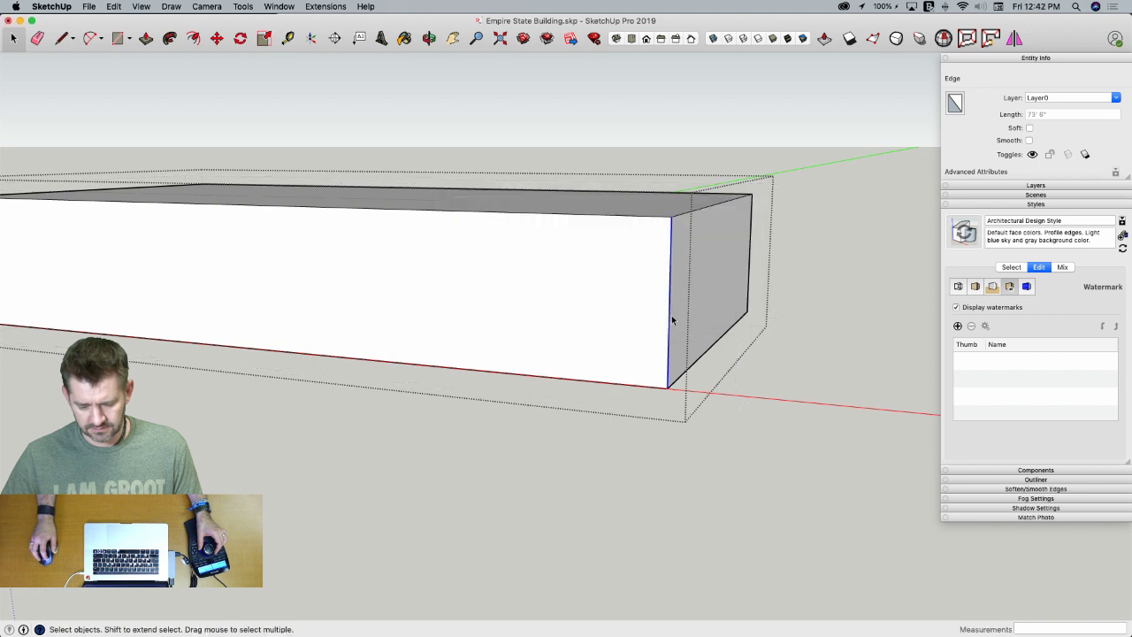
Divide the base's vertical front corner edge into 5 segments and draw short red-axis lines outward from the four division points
{"action": "right_click", "coordinate": [671, 318]}
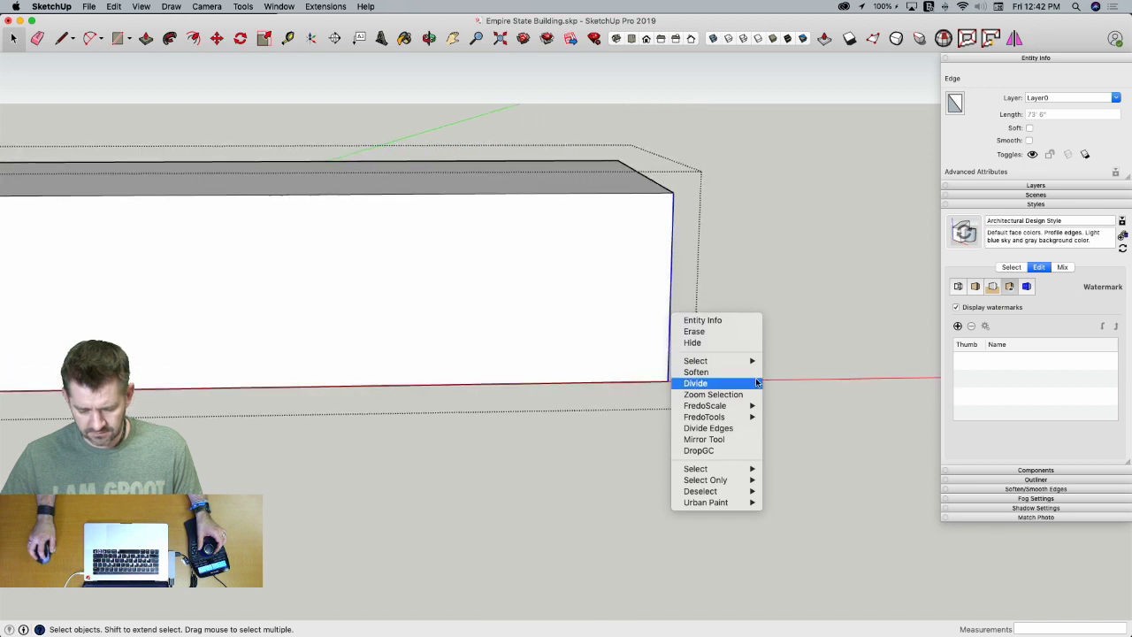
{"action": "left_click", "coordinate": [755, 383]}
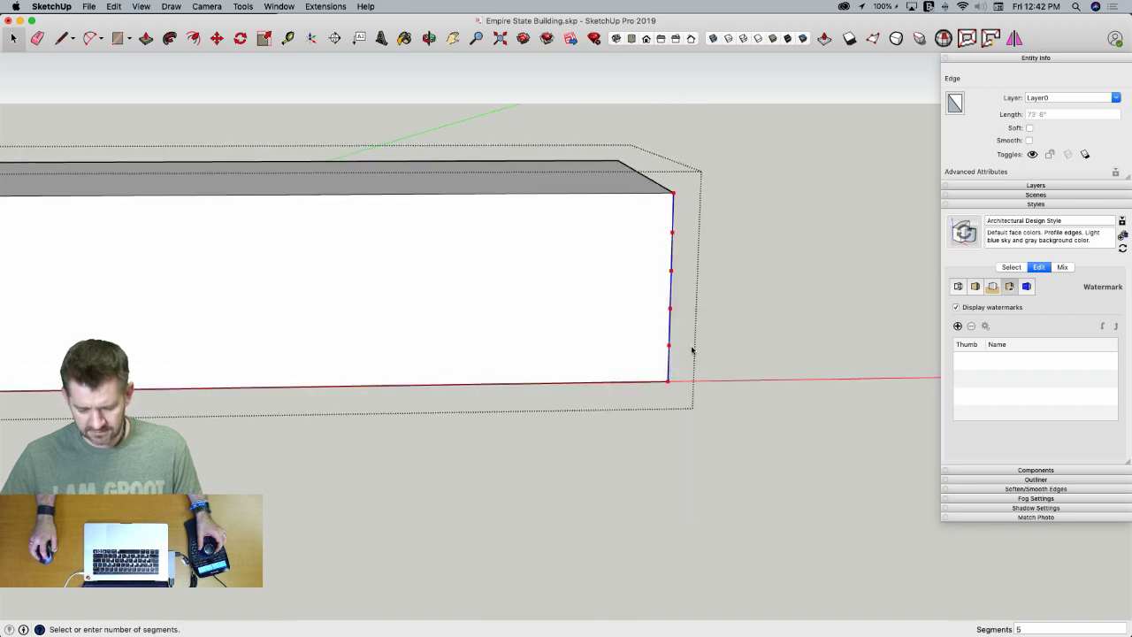
{"action": "key", "text": "l"}
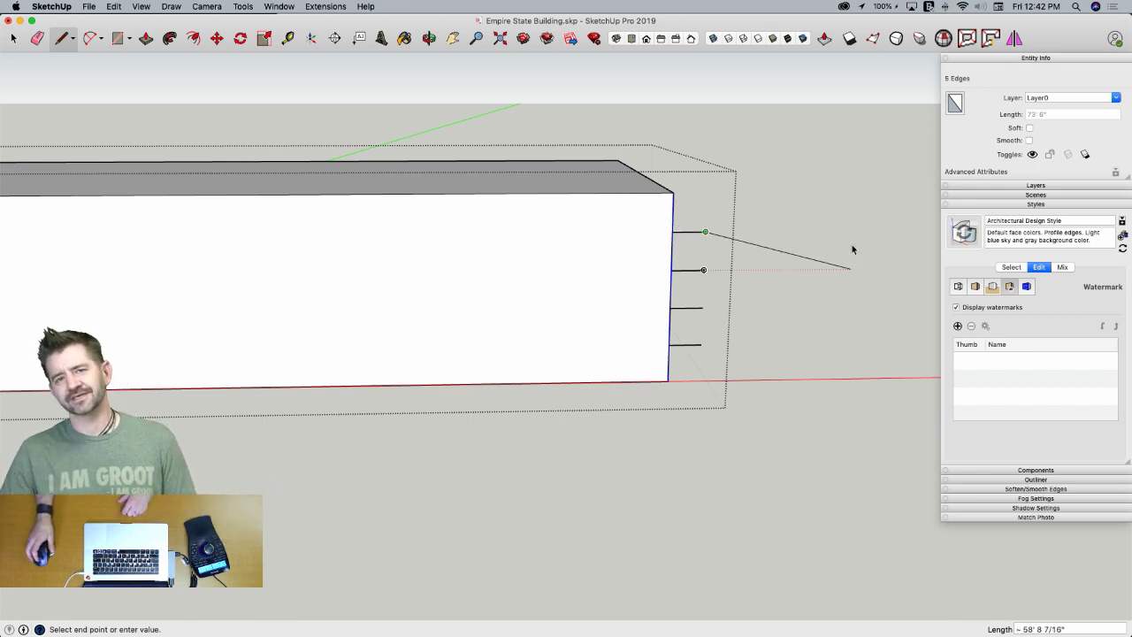
{"action": "key", "text": "space"}
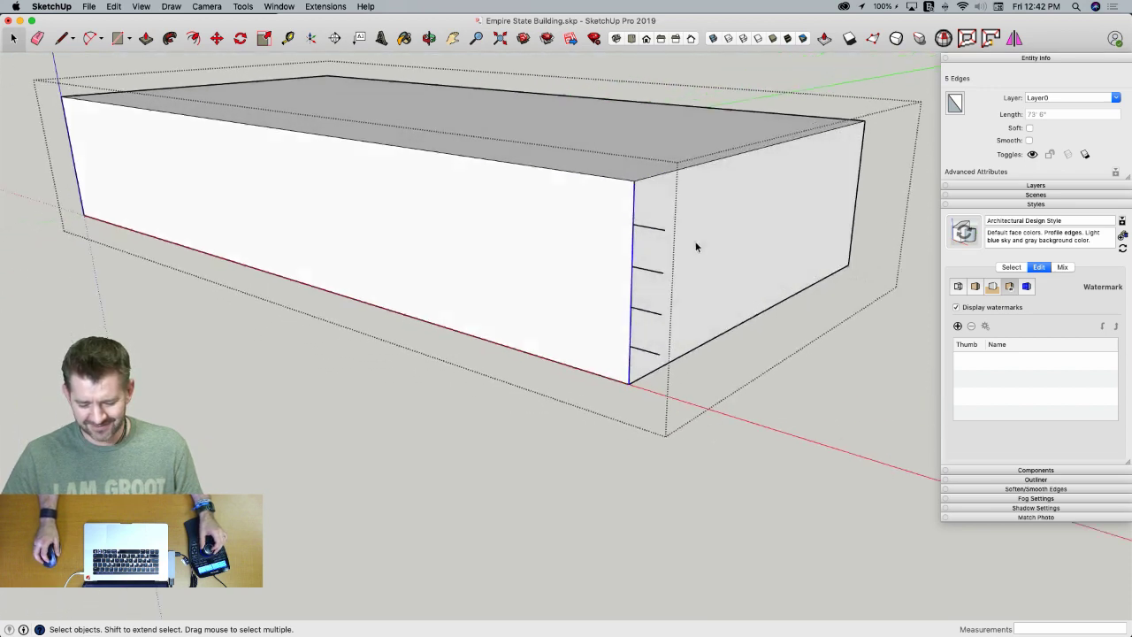
{"action": "middle_click_drag", "start_coordinate": [696, 247], "coordinate": [693, 155]}
{"action": "right_click", "coordinate": [687, 153]}
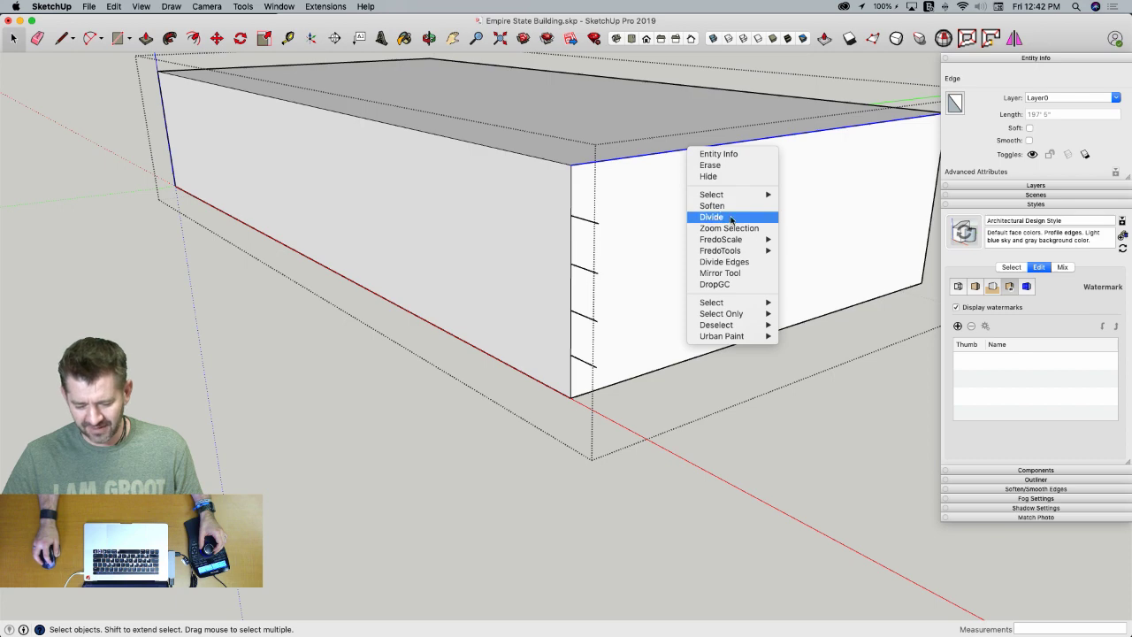
{"action": "left_click", "coordinate": [722, 262]}
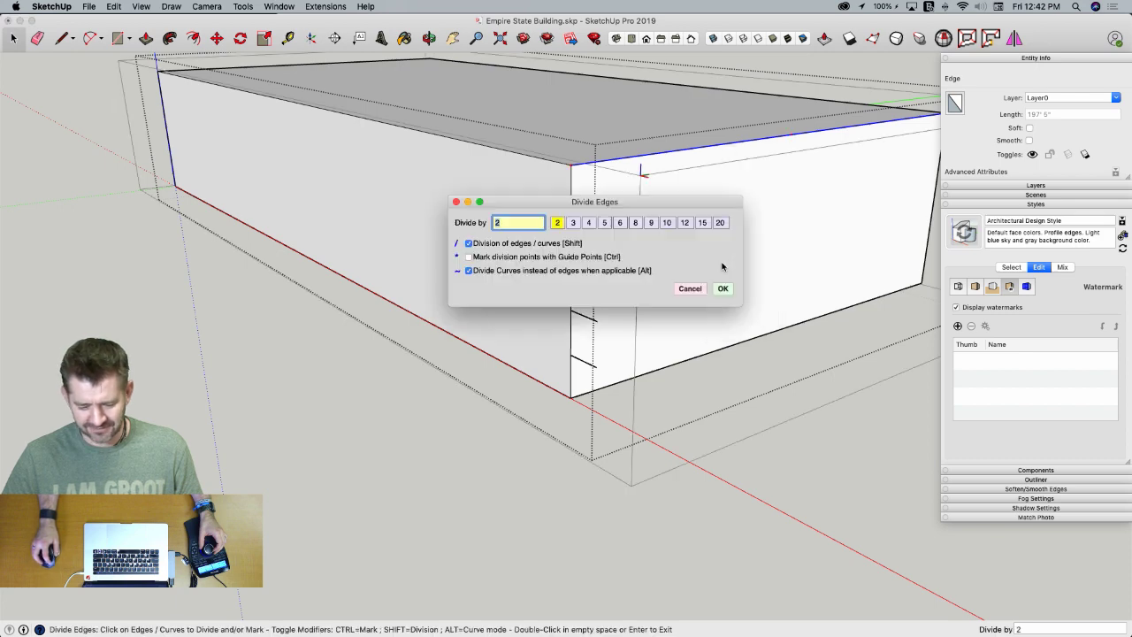
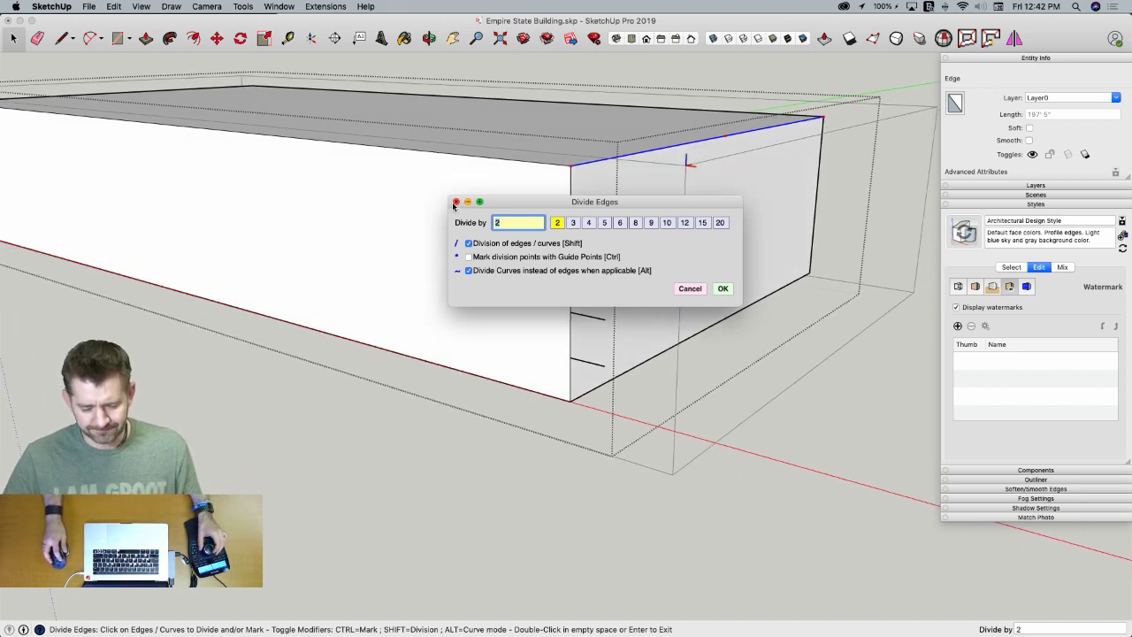
{"action": "left_click", "coordinate": [455, 202]}
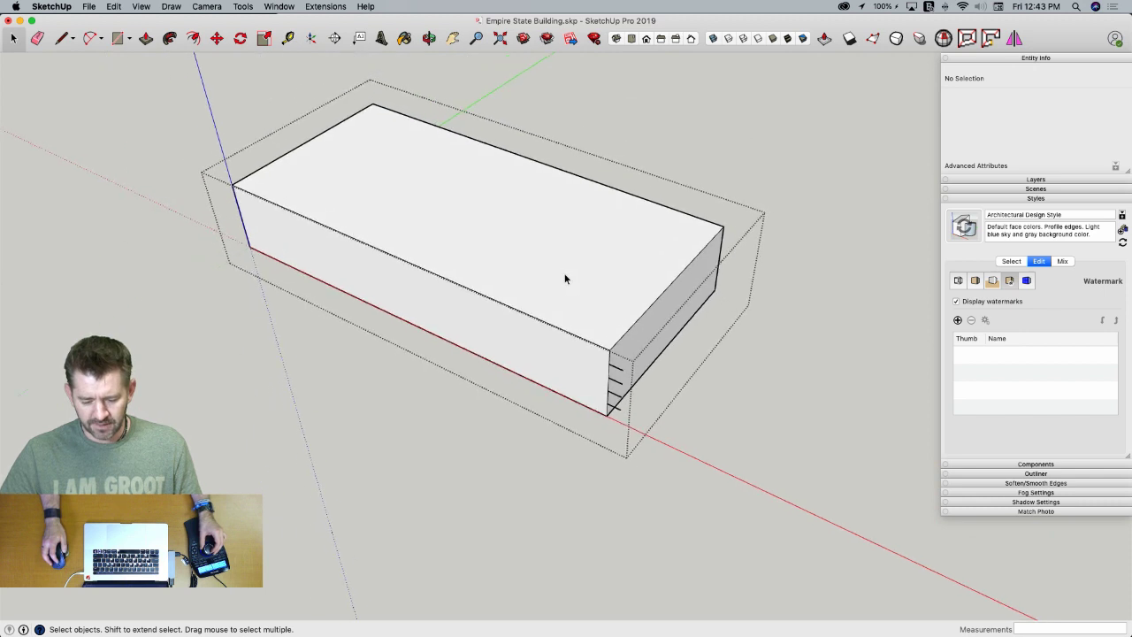
Draw two midpoint-to-midpoint lines quartering the base's top face and push three quarters down 73' 6", keeping the quarter with the floor marks
{"action": "key", "text": "l"}
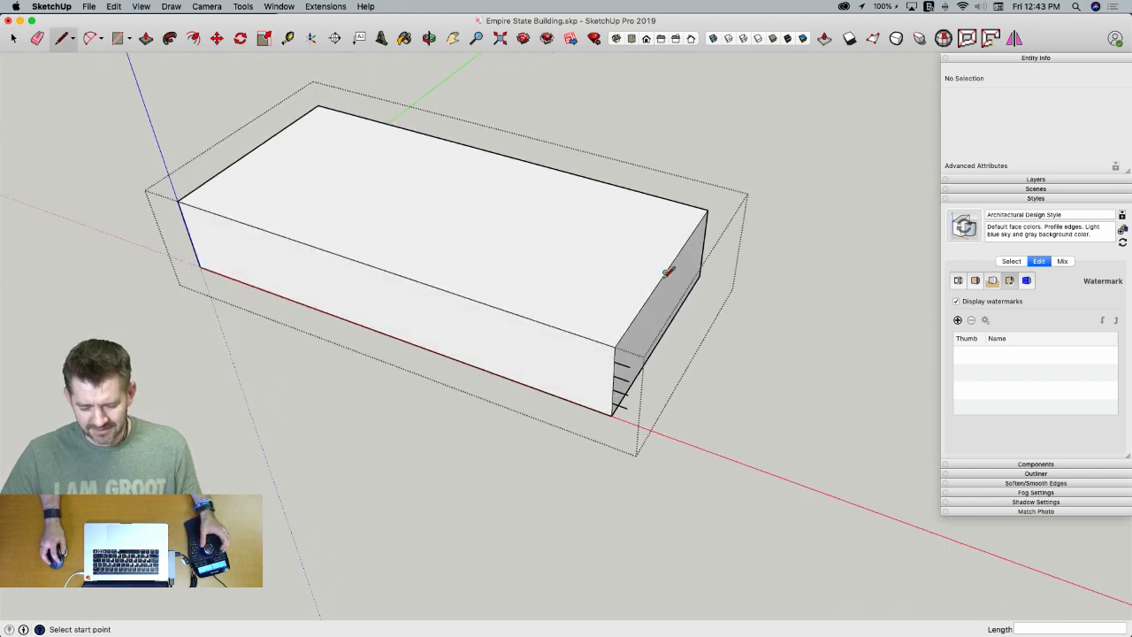
{"action": "left_click", "coordinate": [258, 144]}
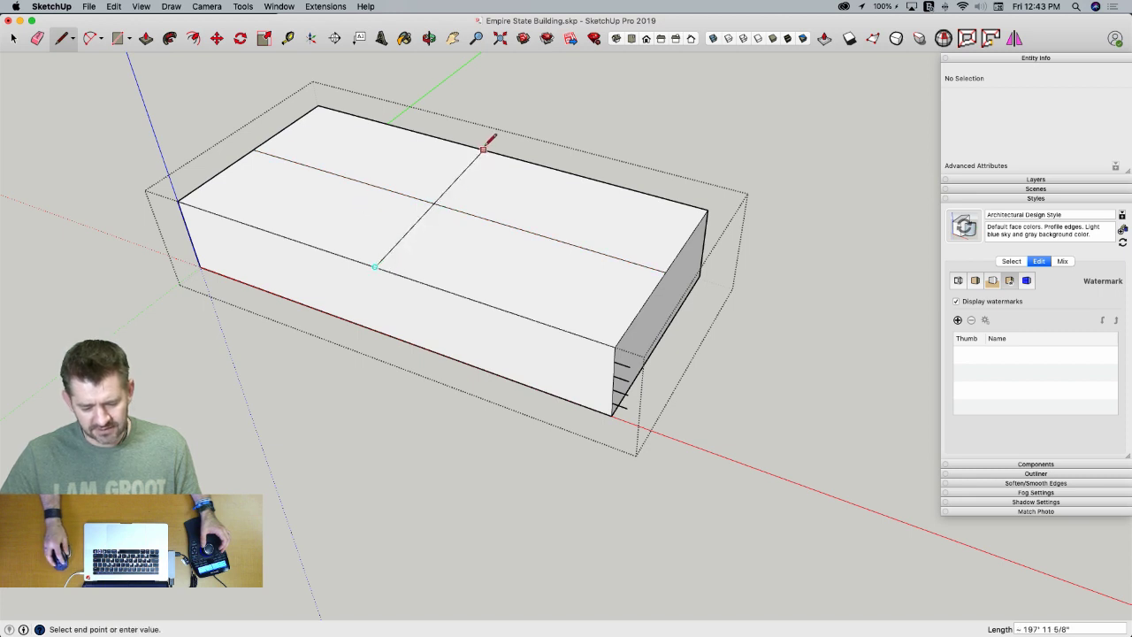
{"action": "key", "text": "p"}
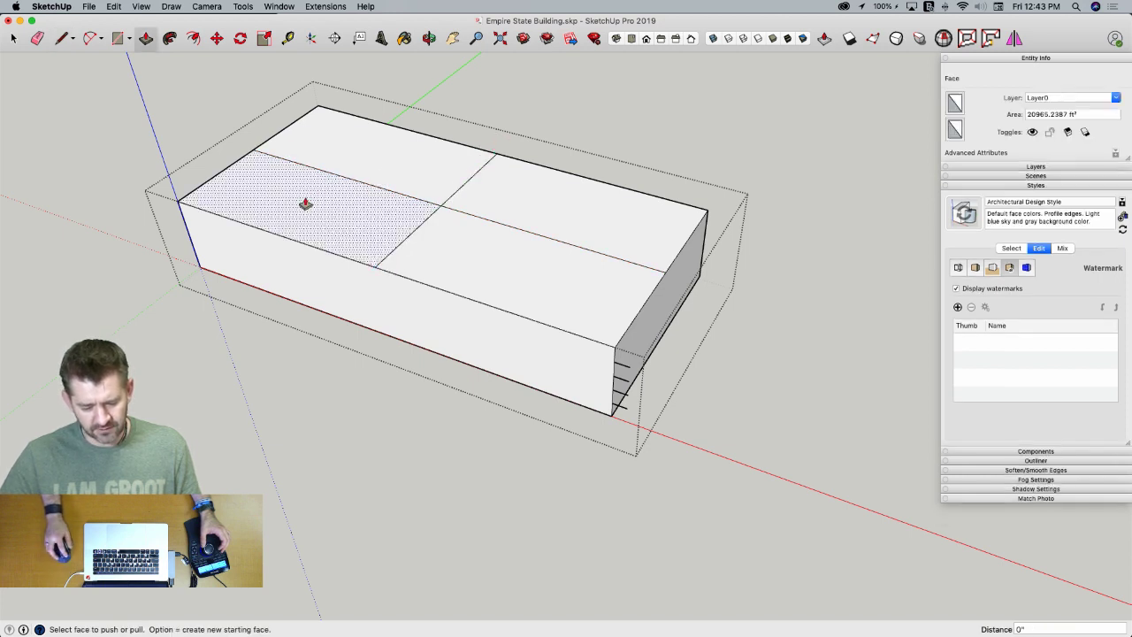
{"action": "left_click", "coordinate": [306, 205]}
{"action": "left_click", "coordinate": [291, 370]}
{"action": "left_click", "coordinate": [326, 133]}
{"action": "left_click", "coordinate": [331, 300]}
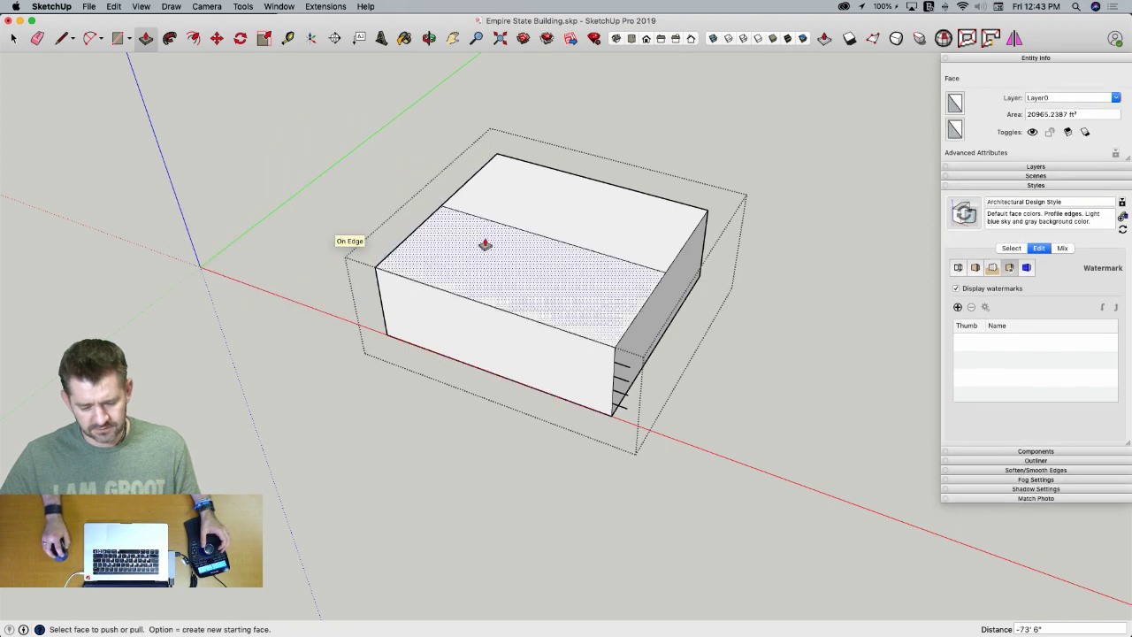
{"action": "left_click", "coordinate": [690, 231]}
{"action": "left_click", "coordinate": [710, 365]}
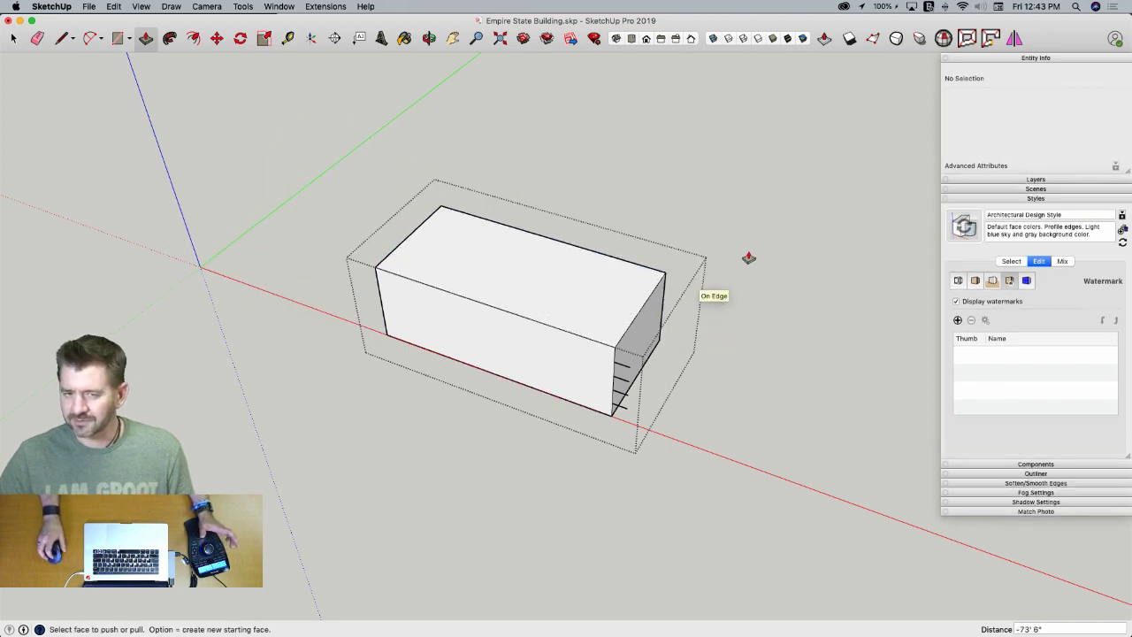
{"action": "key", "text": "space"}
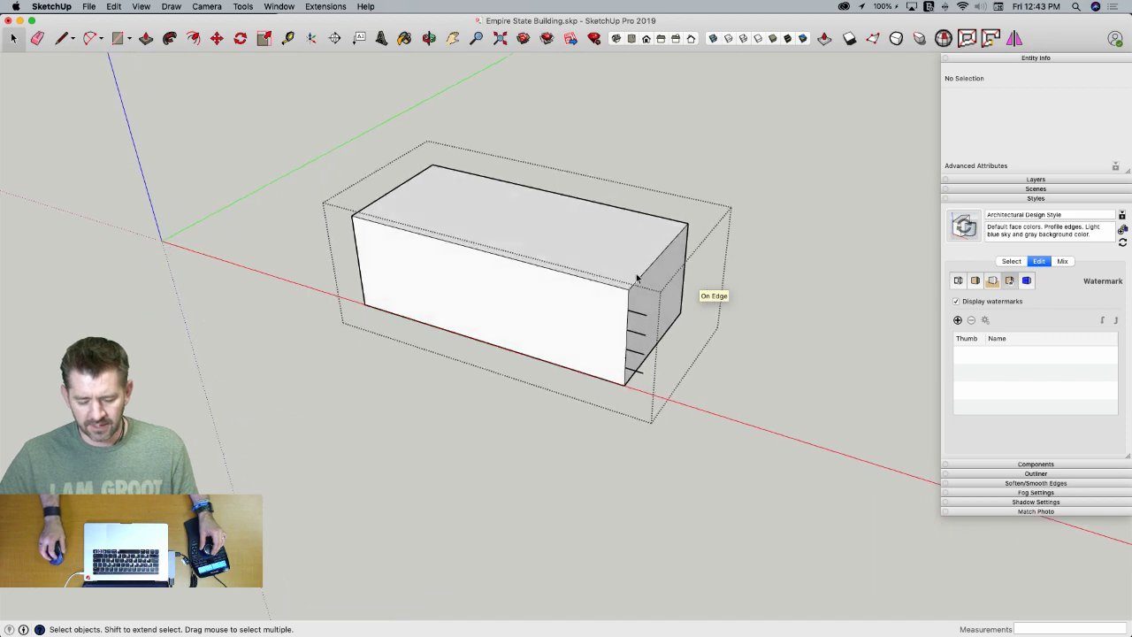
Draw a short line outward from the block's top front corner, and push the top face down to the lowest floor mark
{"action": "middle_click_drag", "start_coordinate": [520, 229], "coordinate": [626, 238]}
{"action": "key", "text": "l"}
{"action": "left_click", "coordinate": [627, 237]}
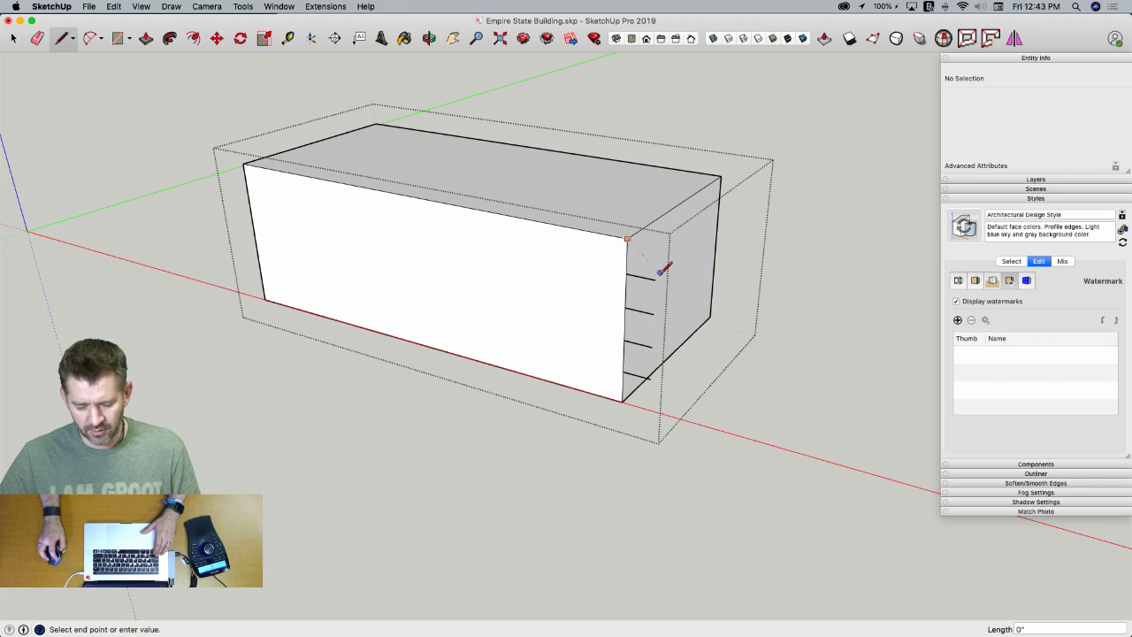
{"action": "key", "text": "p"}
{"action": "left_click_drag", "start_coordinate": [549, 200], "coordinate": [630, 376]}
{"action": "key", "text": "e"}
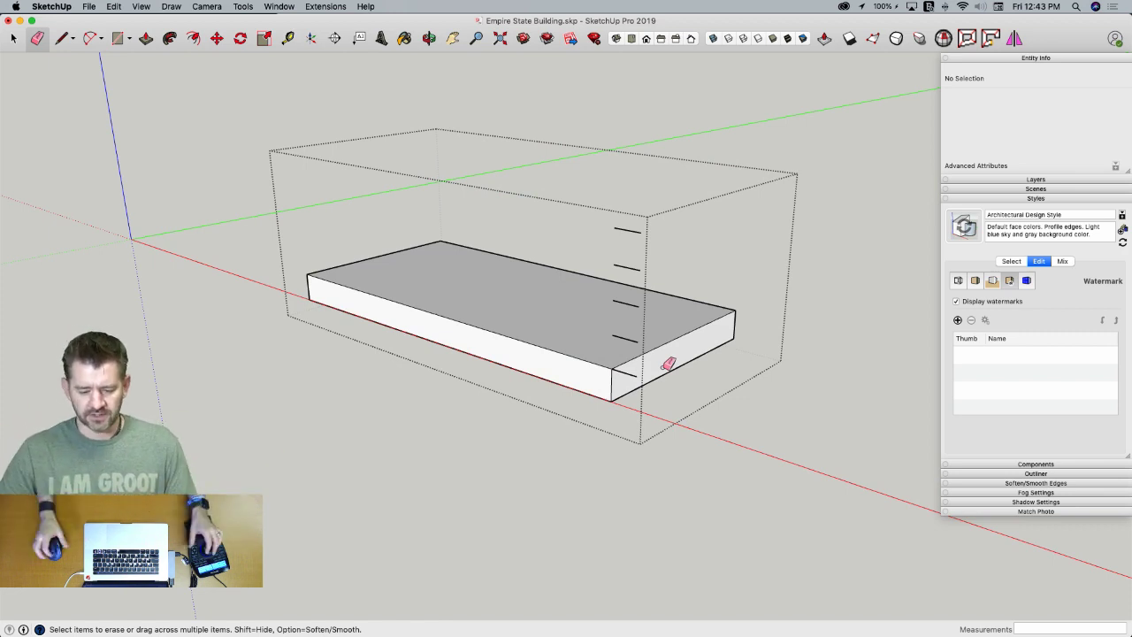
{"action": "key", "text": "space"}
{"action": "scroll", "coordinate": [654, 327], "scroll_direction": "up", "scroll_amount": 5}
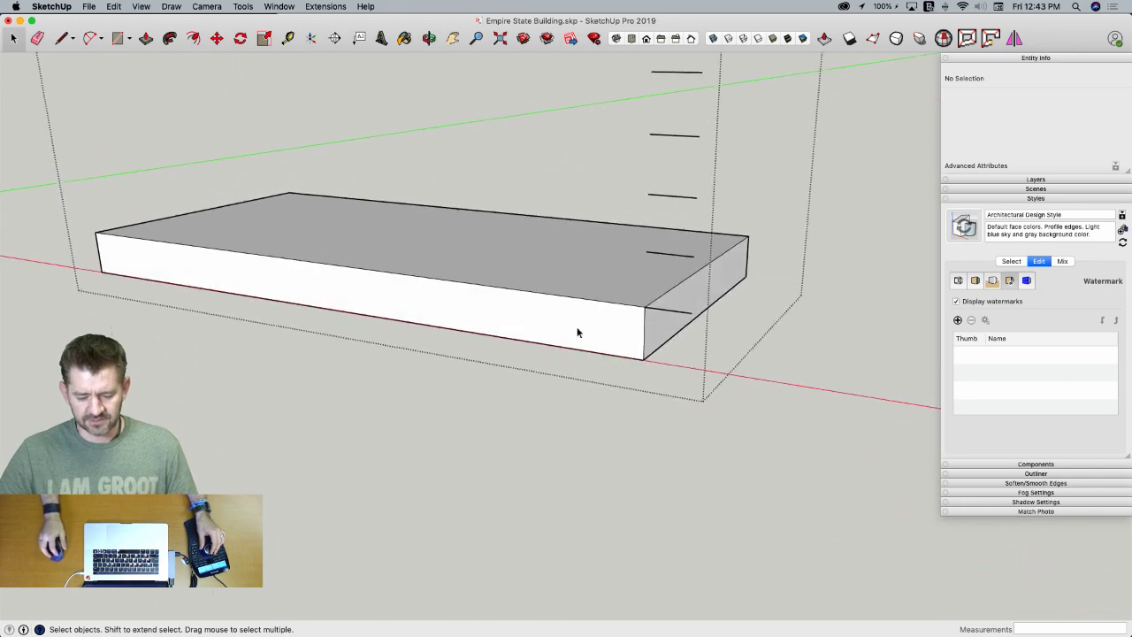
{"action": "middle_click_drag", "start_coordinate": [577, 333], "coordinate": [732, 295]}
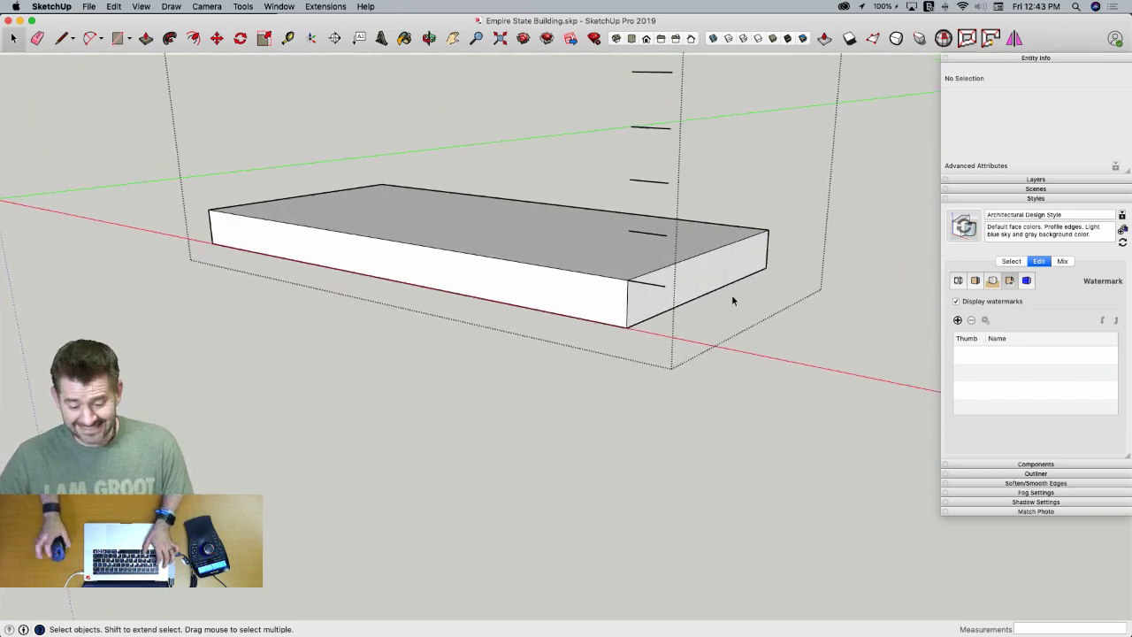
Switch to the Empire State Building folder in Finder, preview the reference images, and open sw2.jpg
{"action": "key", "text": "super+Tab"}
{"action": "key", "text": "super+Tab"}
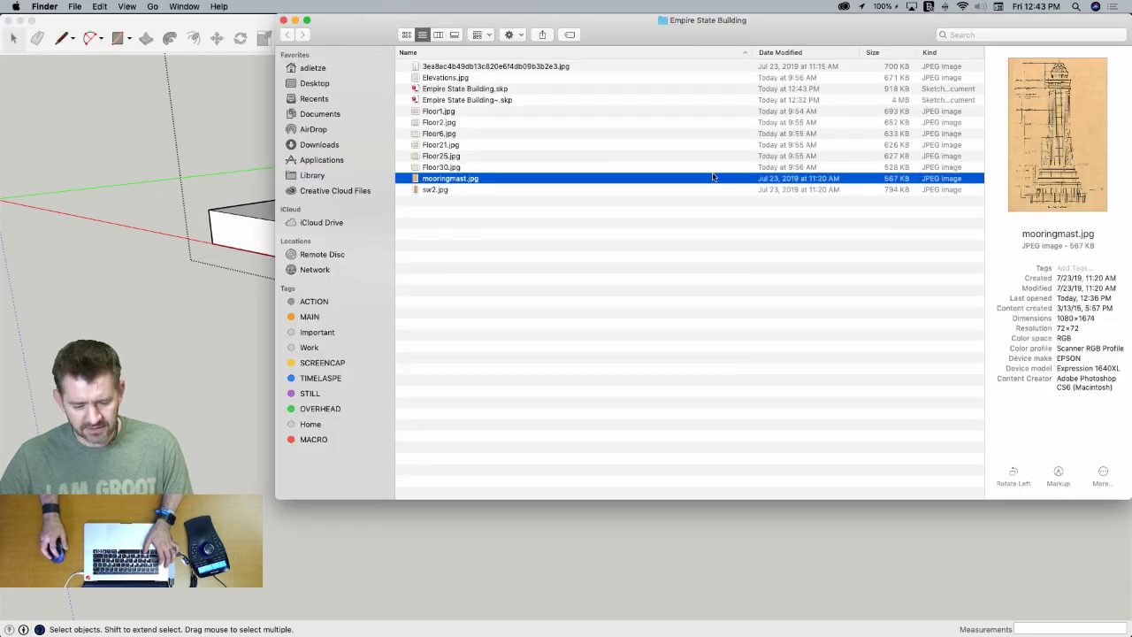
{"action": "left_click", "coordinate": [448, 190]}
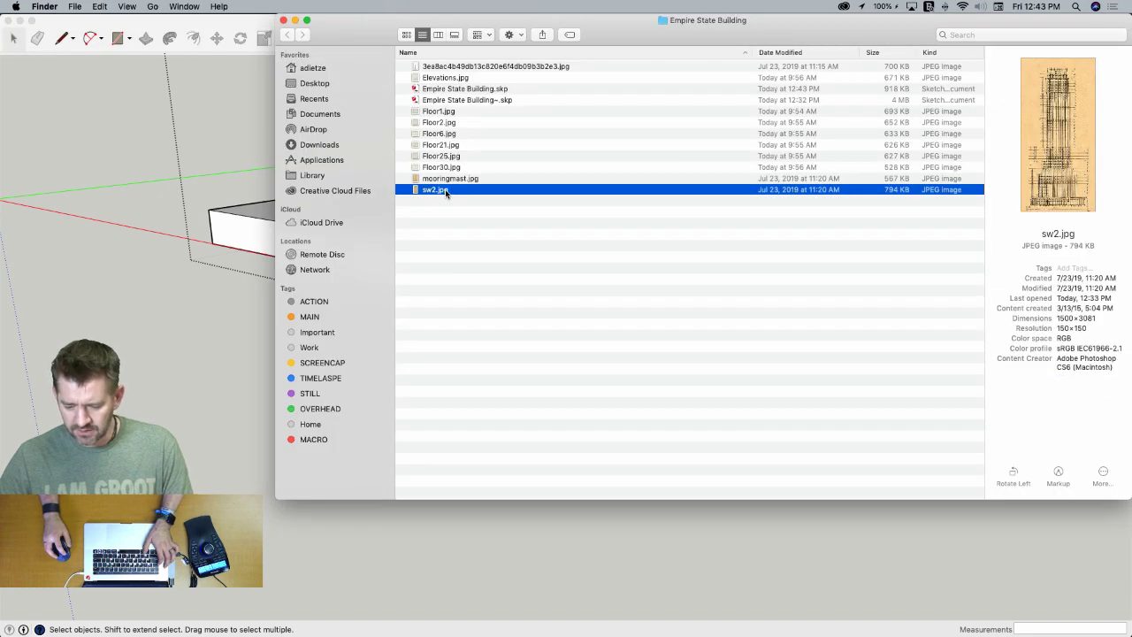
{"action": "left_click", "coordinate": [445, 76]}
{"action": "left_click", "coordinate": [446, 67]}
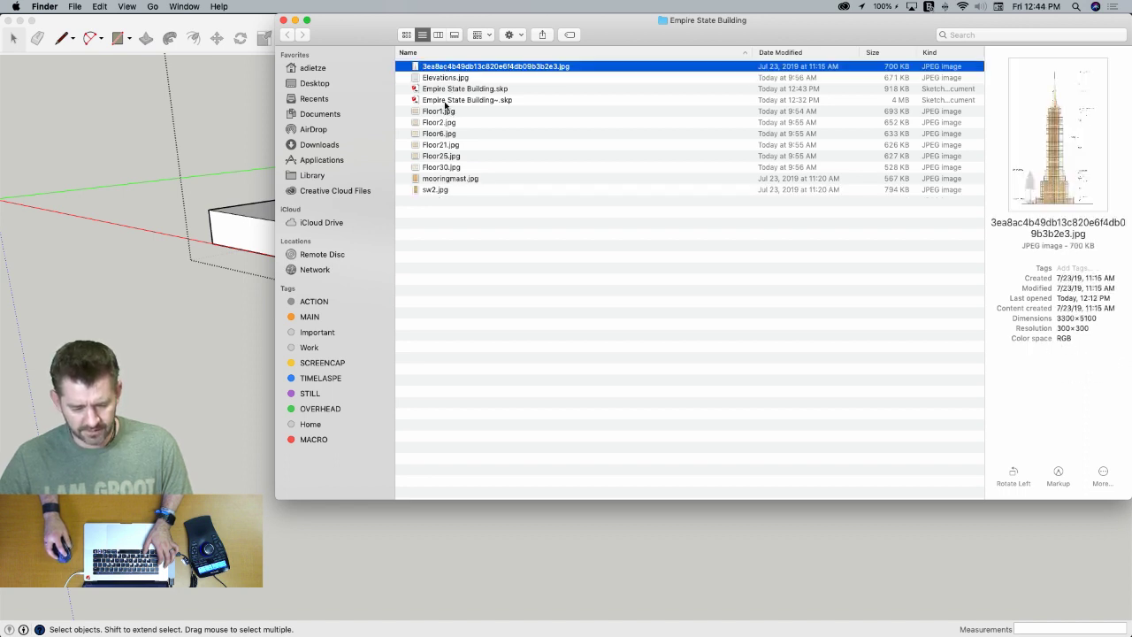
{"action": "left_click", "coordinate": [434, 191]}
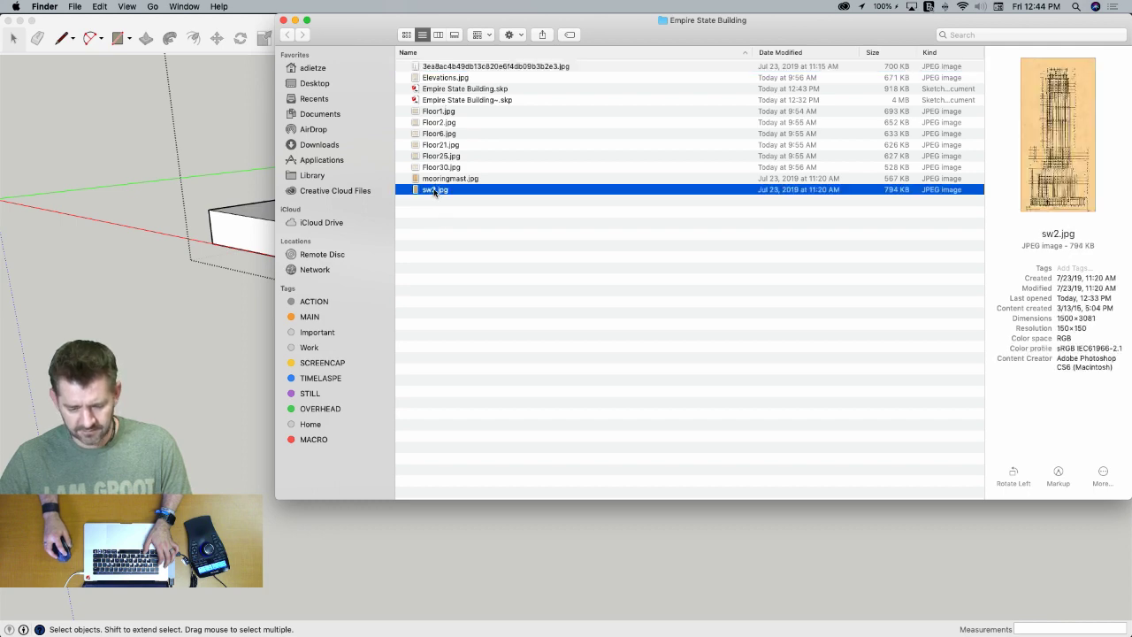
{"action": "double_click", "coordinate": [434, 191]}
Bring the base of the elevation into view and widen the drawing window to show the facade together with its floor labels
{"action": "scroll", "coordinate": [301, 305], "scroll_direction": "up", "scroll_amount": 5}
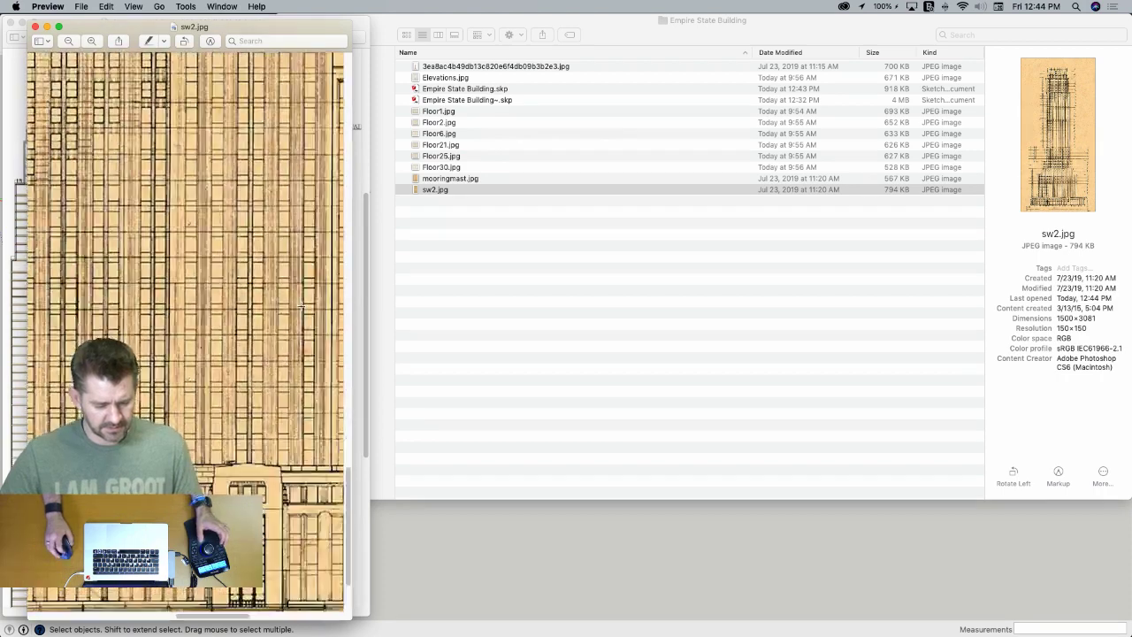
{"action": "scroll", "coordinate": [301, 306], "scroll_direction": "down", "scroll_amount": 3}
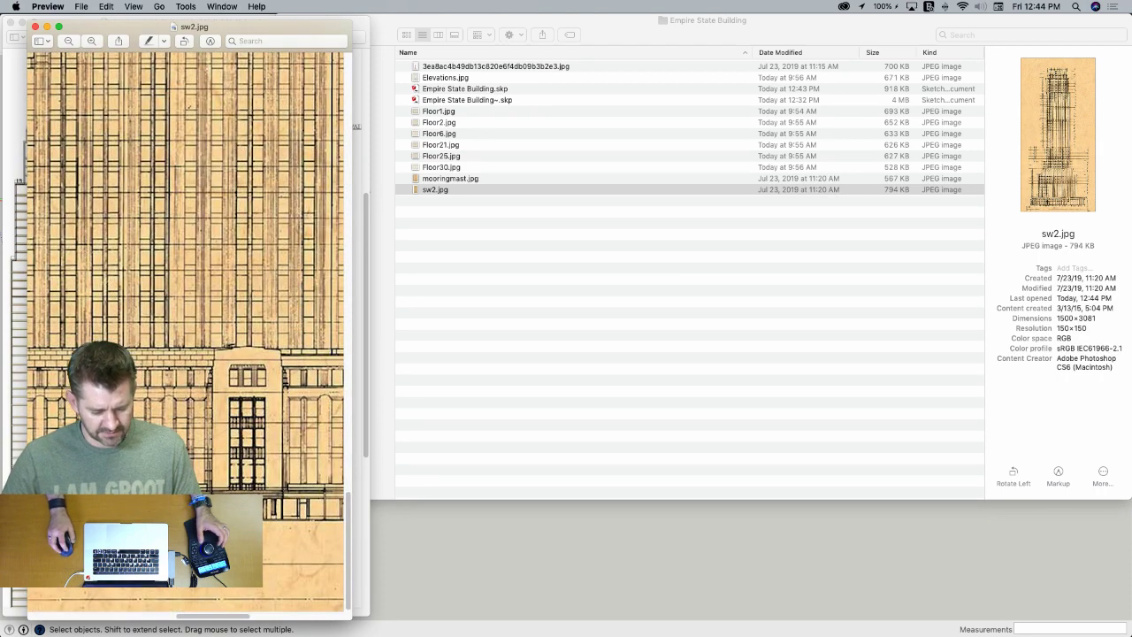
{"action": "left_click_drag", "start_coordinate": [193, 620], "coordinate": [247, 619]}
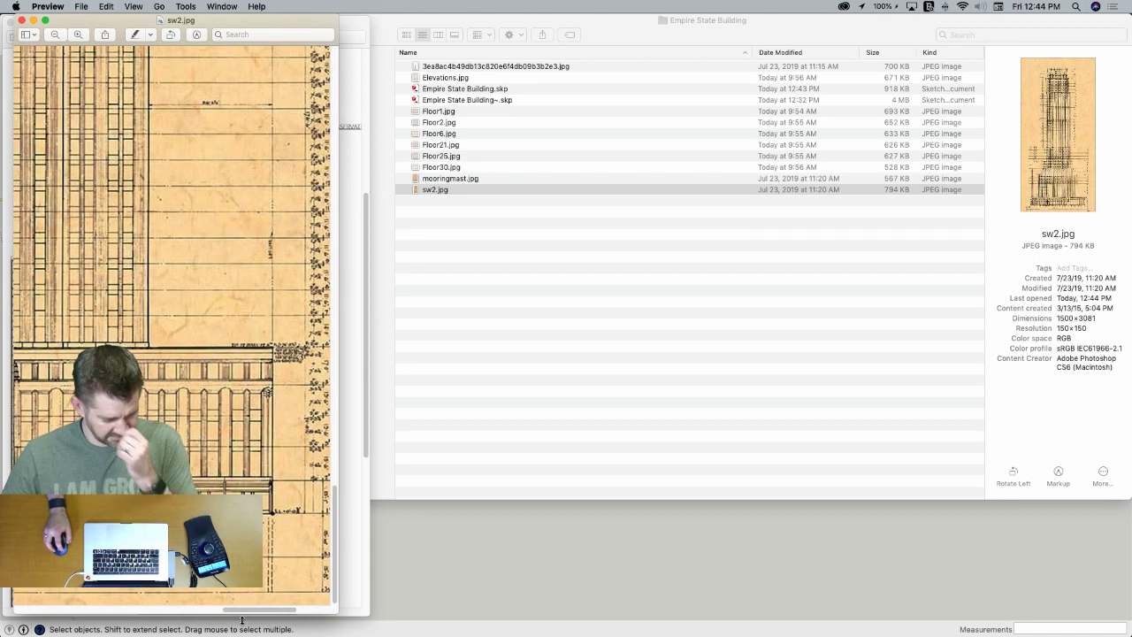
{"action": "mouse_move", "coordinate": [239, 609]}
{"action": "left_mouse_down"}
{"action": "mouse_move", "coordinate": [201, 609]}
{"action": "mouse_move", "coordinate": [225, 609]}
{"action": "left_mouse_up"}
{"action": "left_click_drag", "start_coordinate": [333, 615], "coordinate": [811, 634]}
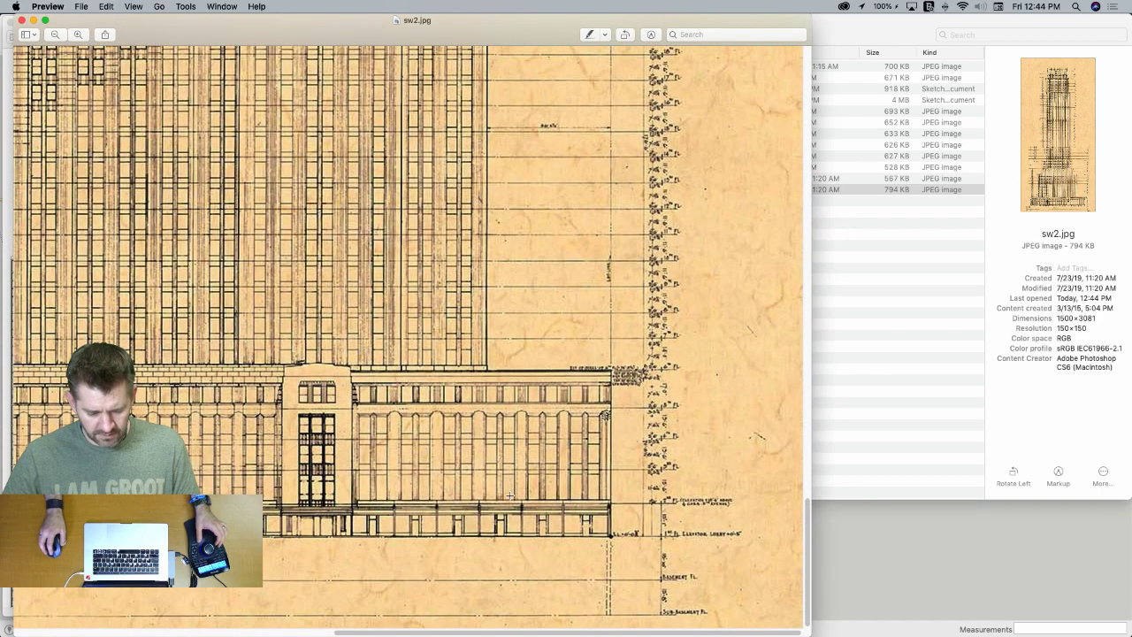
Examine the 34th Street elevation's base facade, including its window bays, entrances and floor-level labels
{"action": "scroll", "coordinate": [500, 474], "scroll_direction": "up", "scroll_amount": 10}
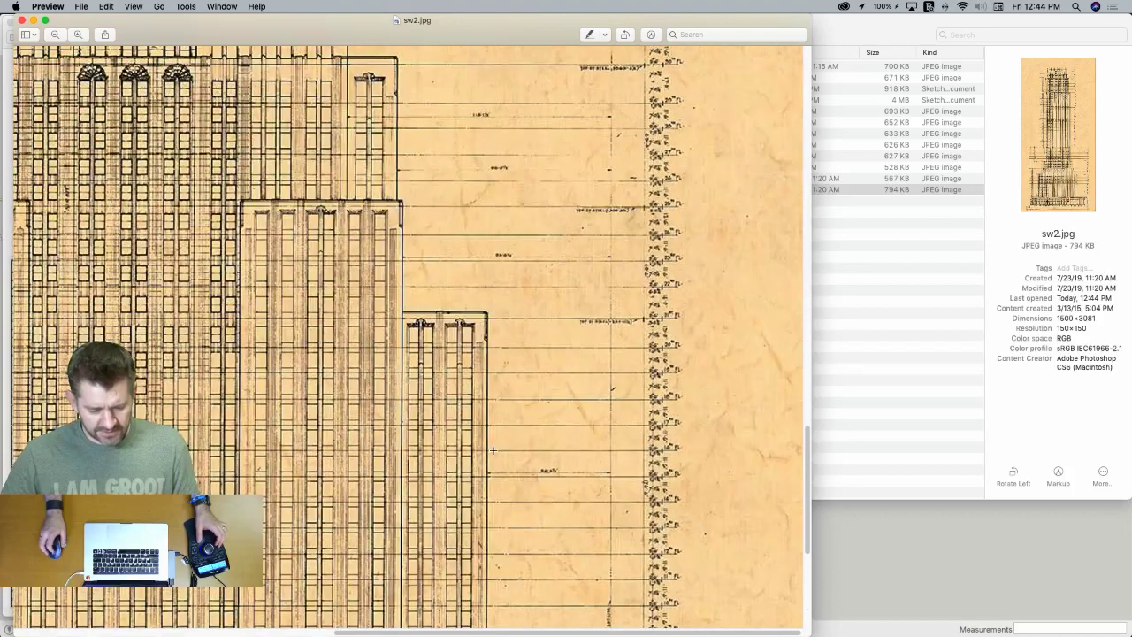
{"action": "scroll", "coordinate": [492, 450], "scroll_direction": "down", "scroll_amount": 15}
{"action": "scroll", "coordinate": [295, 430], "scroll_direction": "left", "scroll_amount": 5}
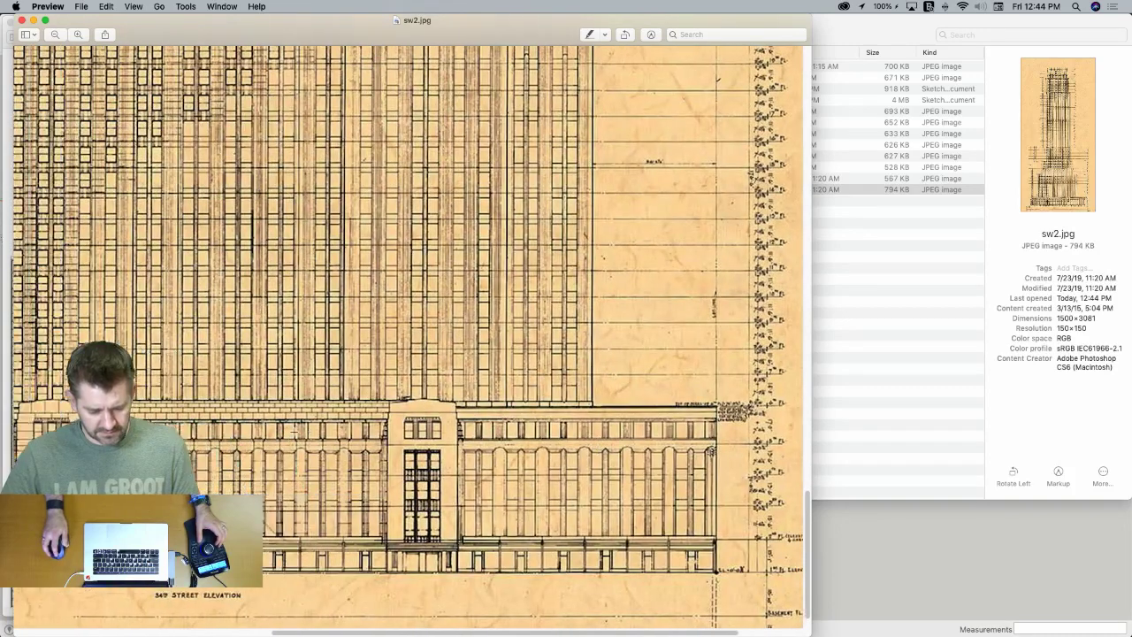
{"action": "scroll", "coordinate": [294, 430], "scroll_direction": "left", "scroll_amount": 5}
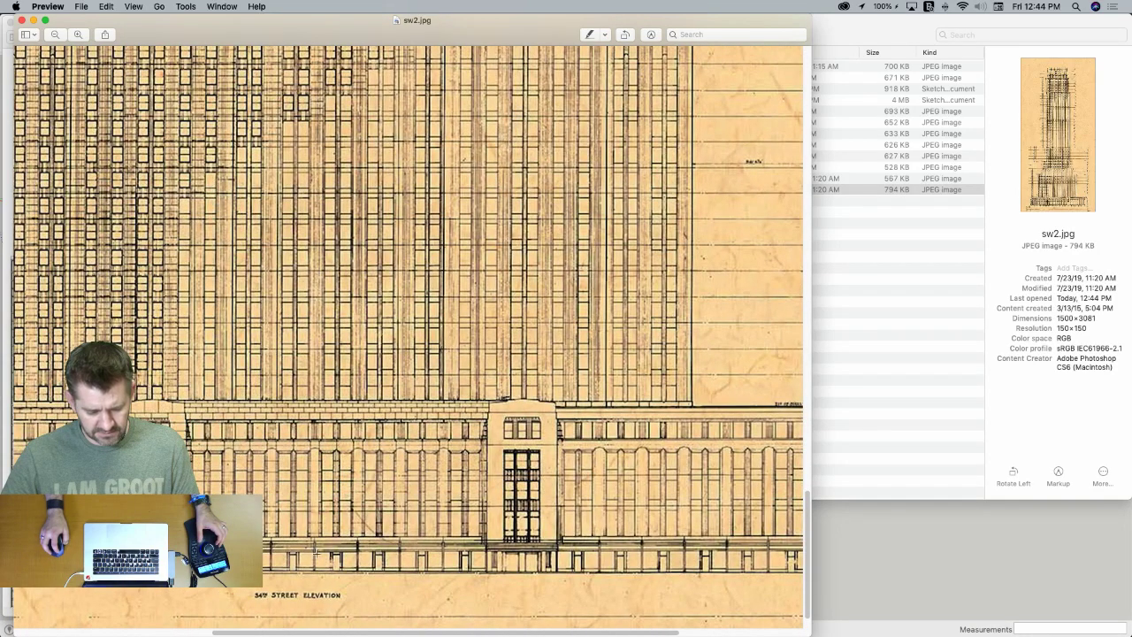
{"action": "scroll", "coordinate": [314, 570], "scroll_direction": "up", "scroll_amount": 2}
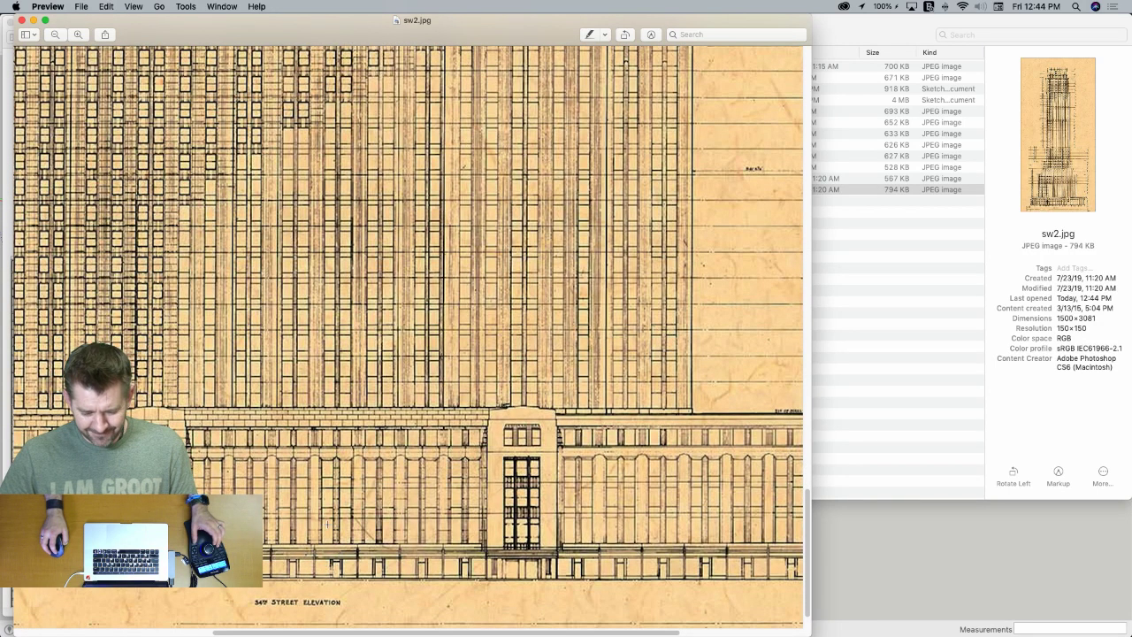
{"action": "scroll", "coordinate": [319, 506], "scroll_direction": "down", "scroll_amount": 3}
{"action": "scroll", "coordinate": [314, 500], "scroll_direction": "right", "scroll_amount": 5}
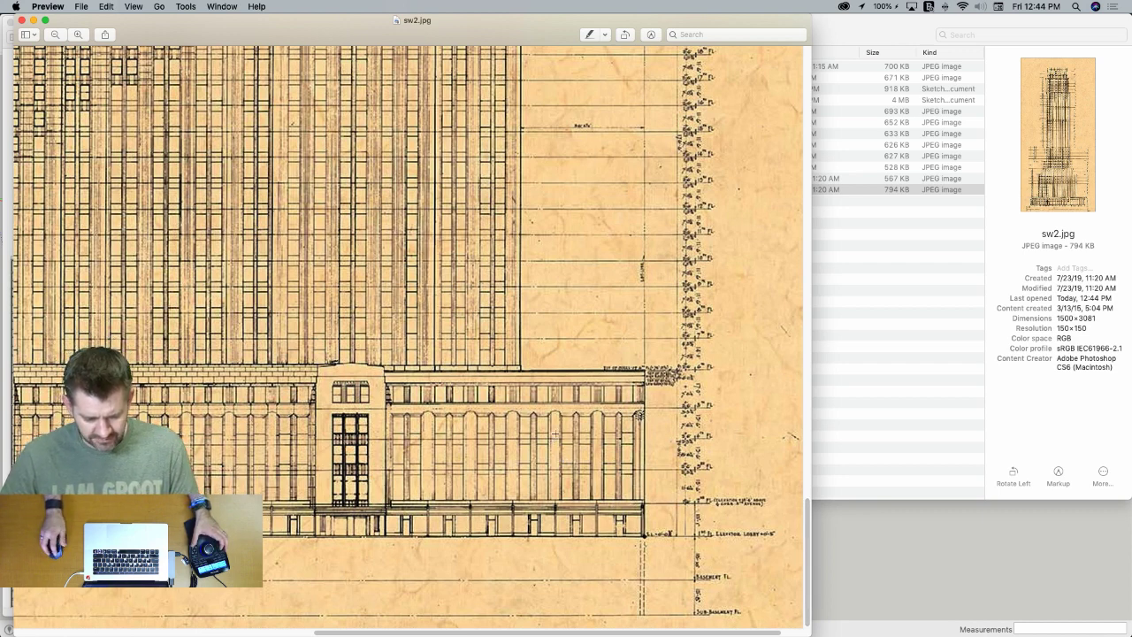
{"action": "scroll", "coordinate": [553, 433], "scroll_direction": "left", "scroll_amount": 5}
{"action": "scroll", "coordinate": [555, 429], "scroll_direction": "right", "scroll_amount": 4}
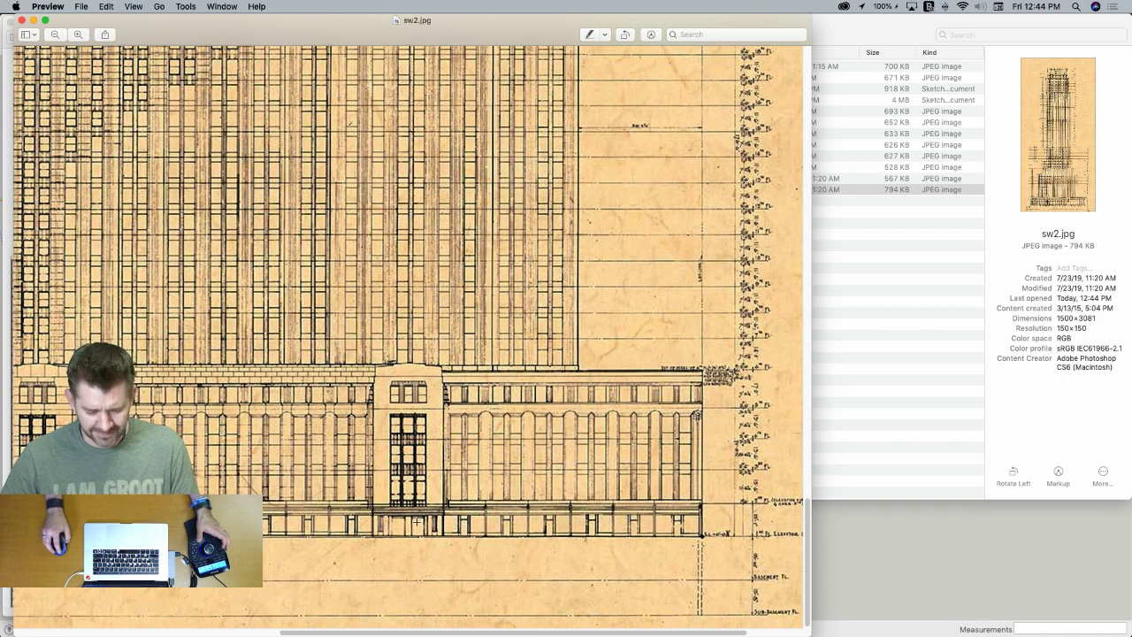
{"action": "scroll", "coordinate": [366, 506], "scroll_direction": "left", "scroll_amount": 3}
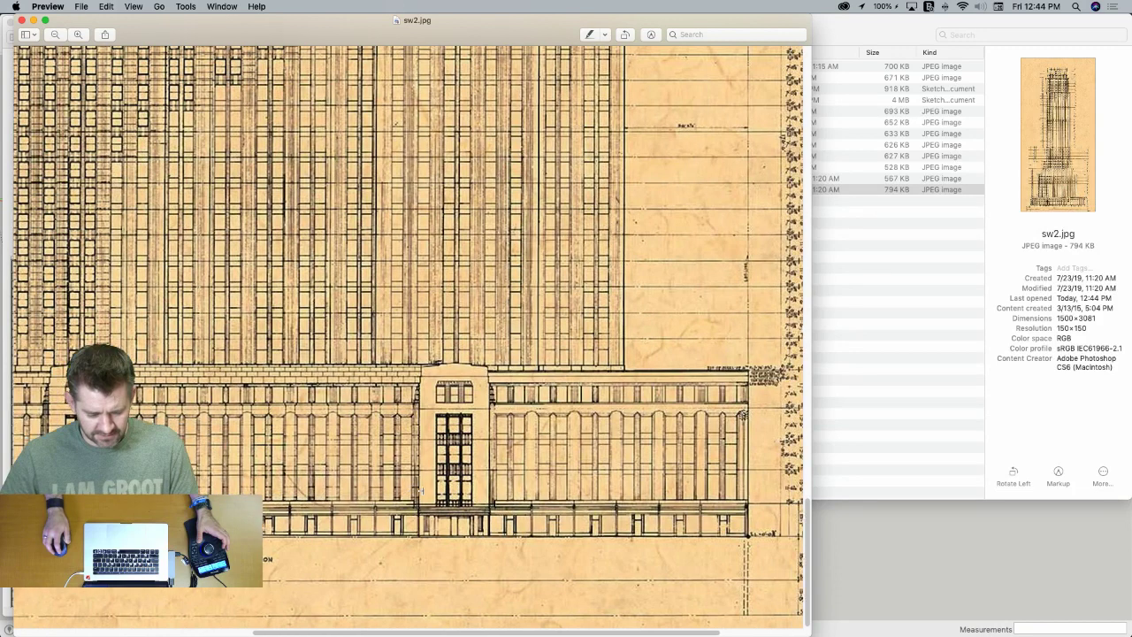
{"action": "scroll", "coordinate": [423, 489], "scroll_direction": "left", "scroll_amount": 4}
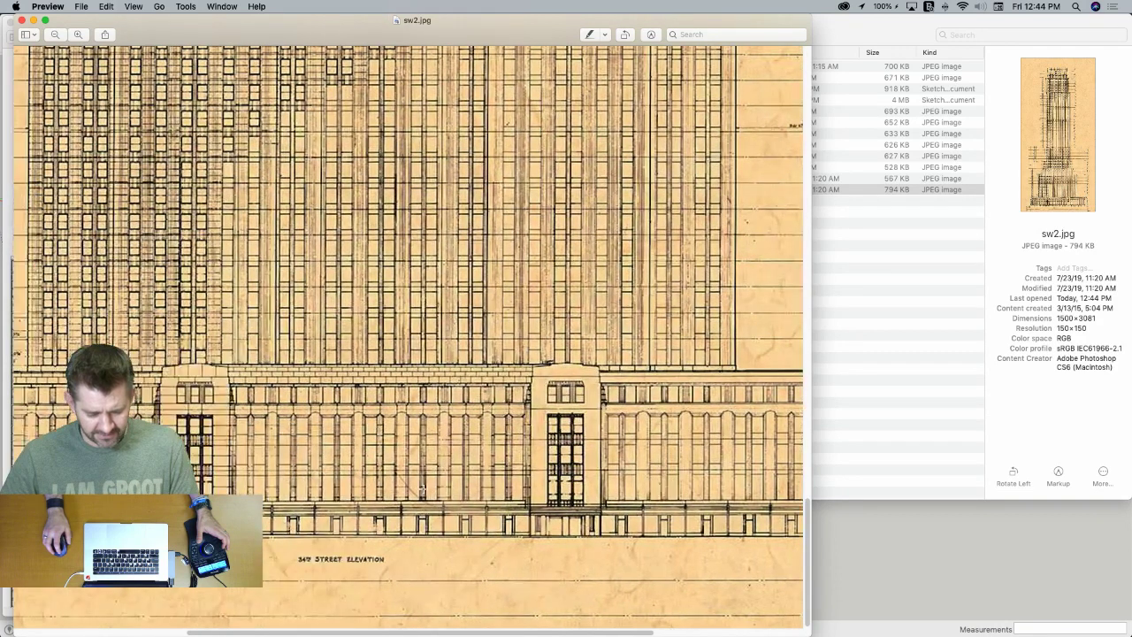
Expand the drawing window, zoom out to see the full base width, and narrow the window around the elevation's lower right portion
{"action": "double_click", "coordinate": [814, 574]}
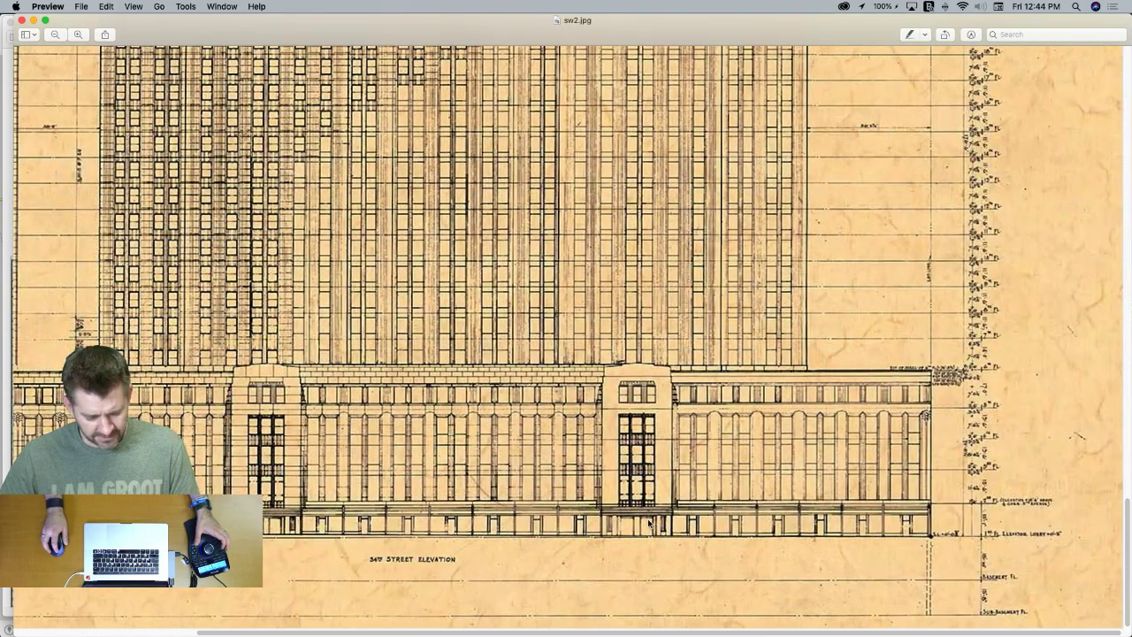
{"action": "left_click", "coordinate": [55, 35]}
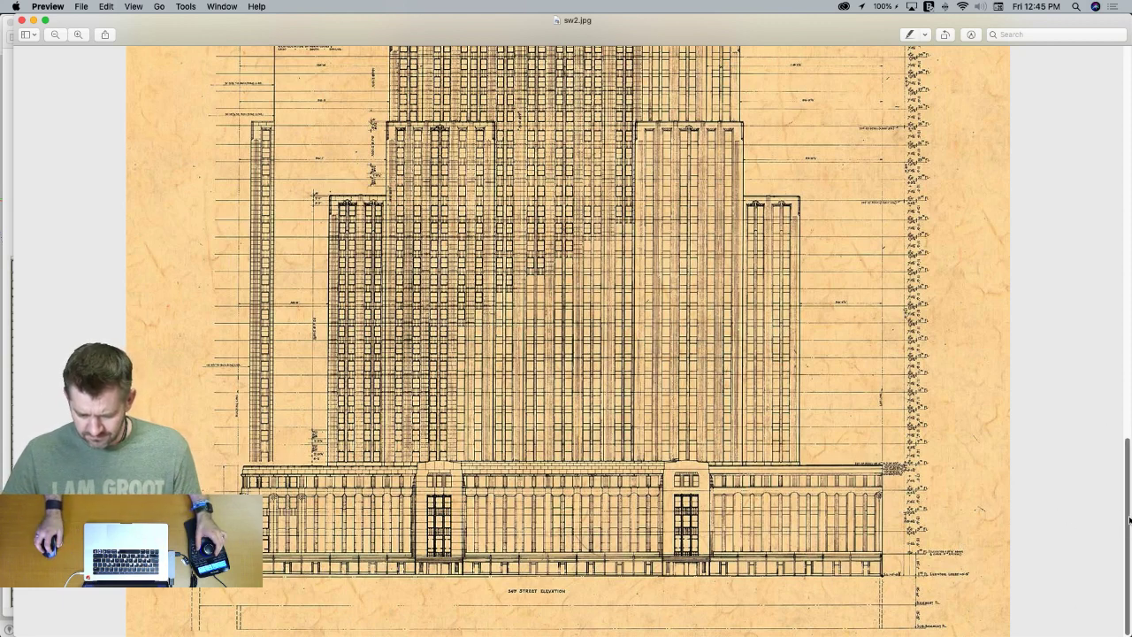
{"action": "left_click_drag", "start_coordinate": [1128, 516], "coordinate": [516, 457]}
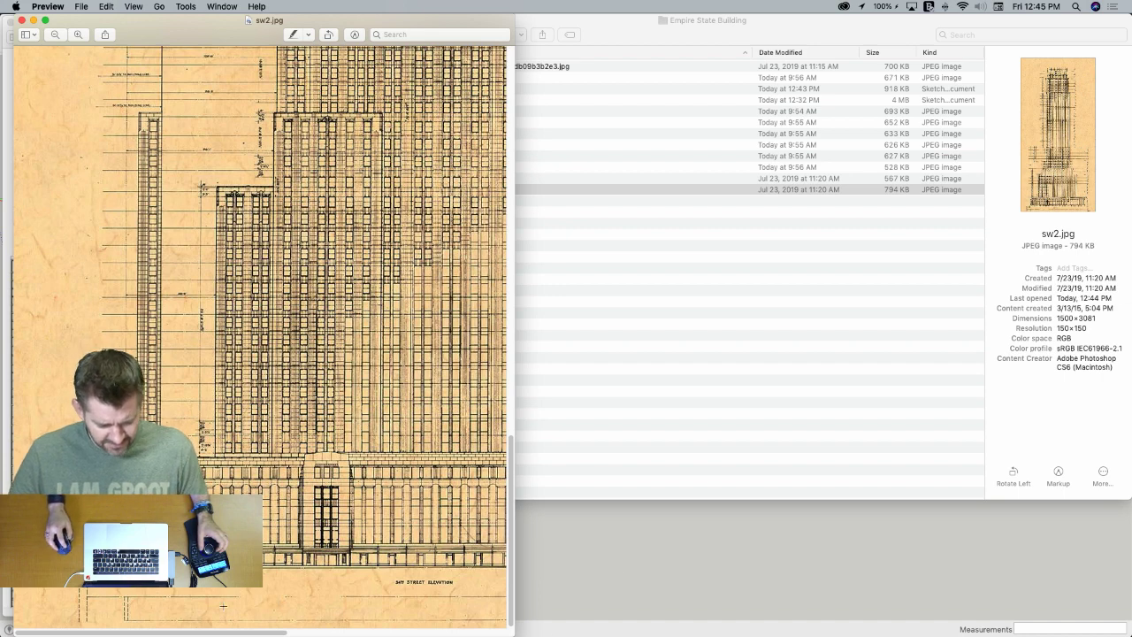
{"action": "scroll", "coordinate": [223, 607], "scroll_direction": "right", "scroll_amount": 10}
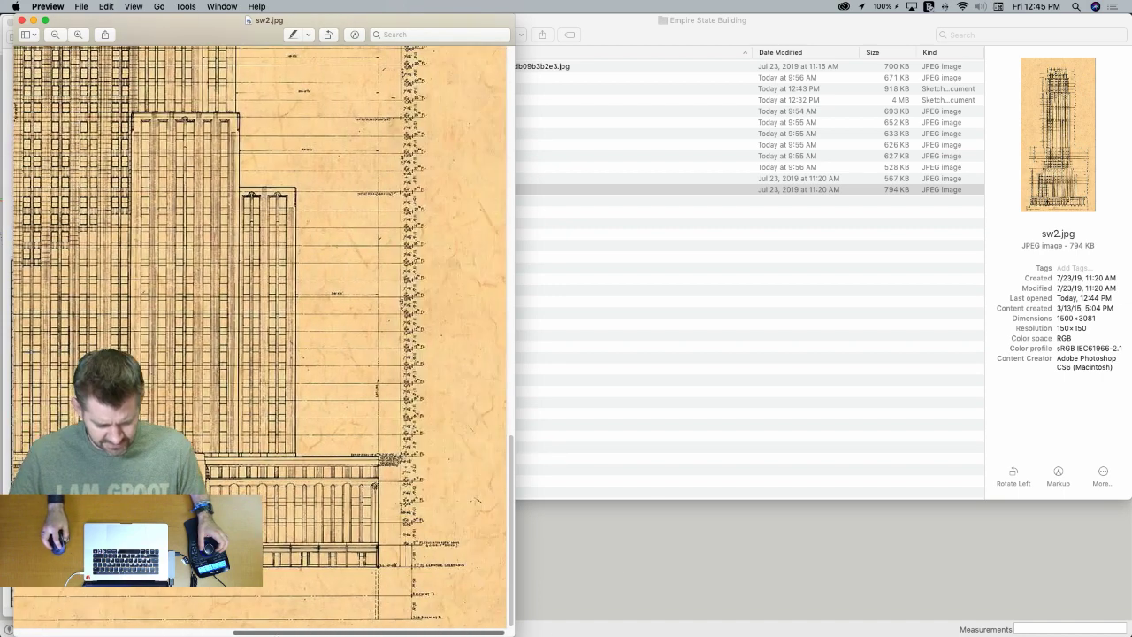
{"action": "scroll", "coordinate": [260, 336], "scroll_direction": "left", "scroll_amount": 3}
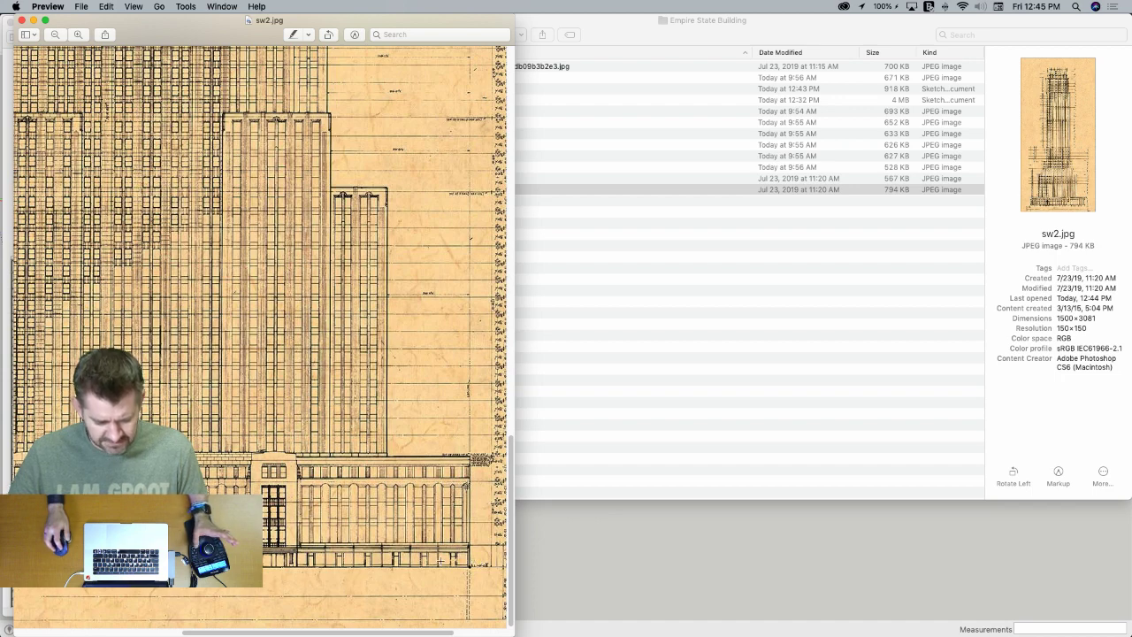
Bring the base facade's outer end and floor labels into view in the elevation, and switch back to SketchUp
{"action": "scroll", "coordinate": [440, 560], "scroll_direction": "right", "scroll_amount": 5}
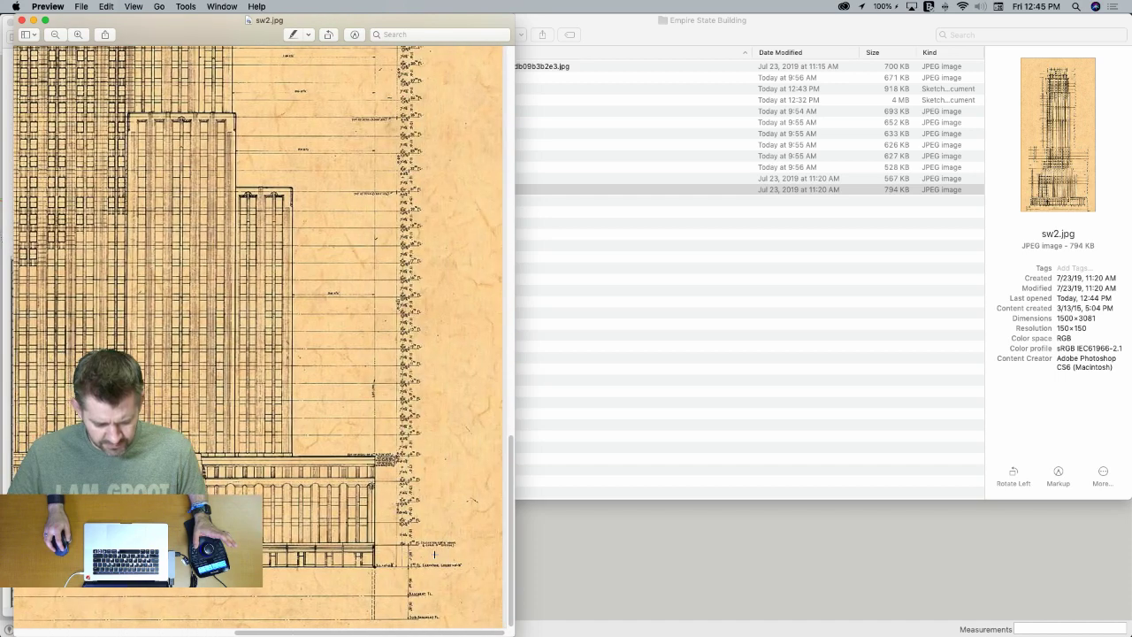
{"action": "scroll", "coordinate": [434, 554], "scroll_direction": "left", "scroll_amount": 3}
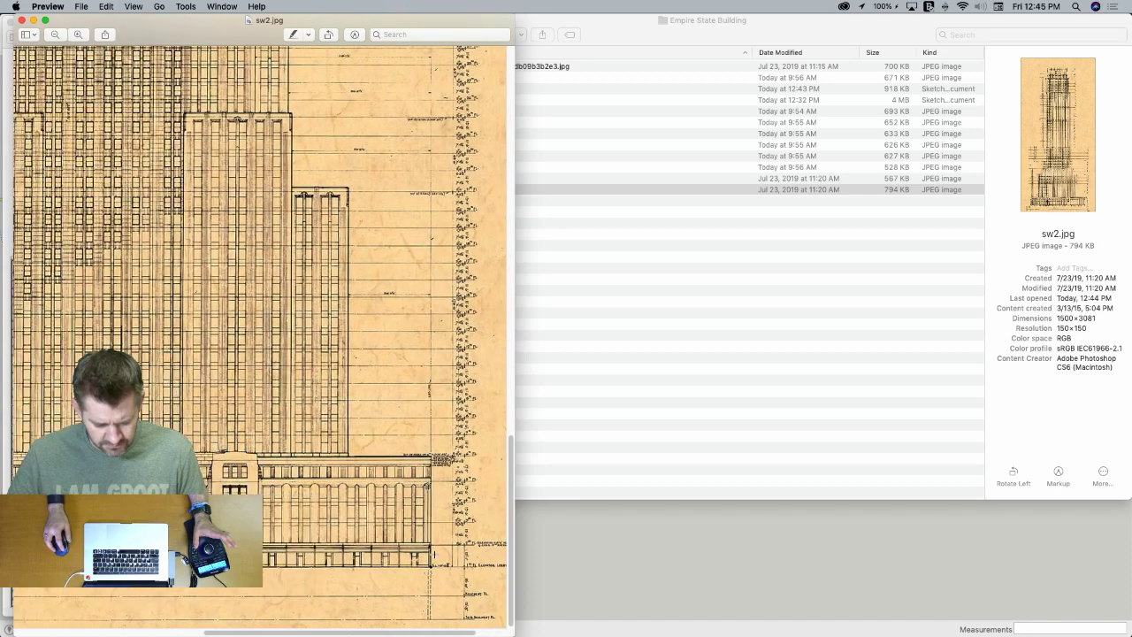
{"action": "left_click", "coordinate": [591, 569]}
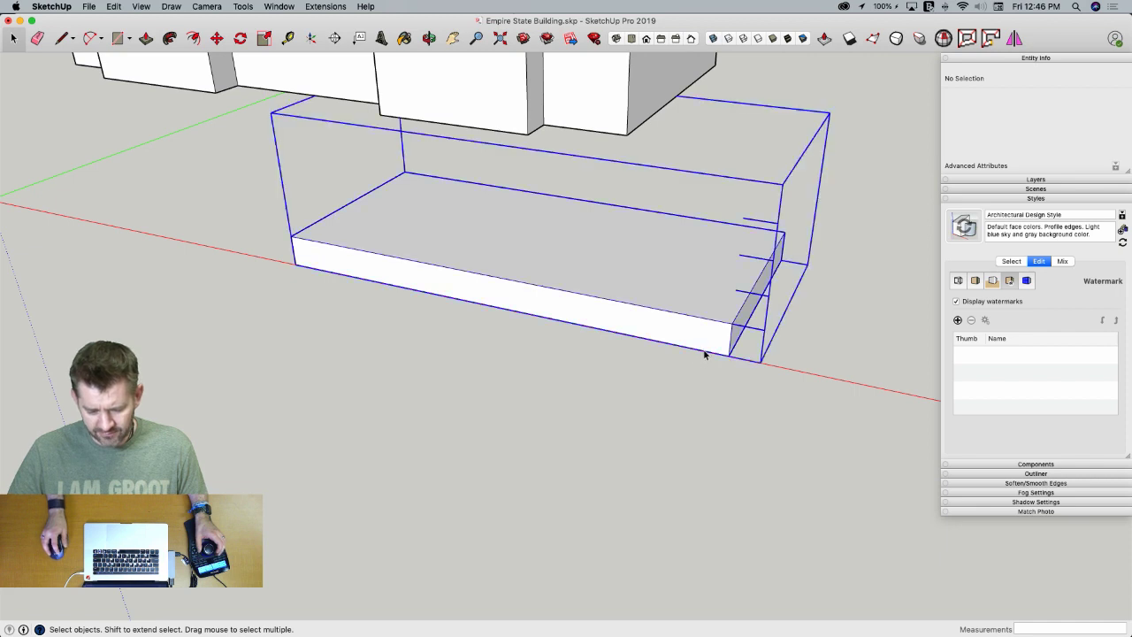
Open the base group for editing and divide the long front face's bottom edge into 10 equal segments
{"action": "double_click", "coordinate": [702, 355]}
{"action": "triple_click", "coordinate": [704, 354]}
{"action": "left_click", "coordinate": [705, 354]}
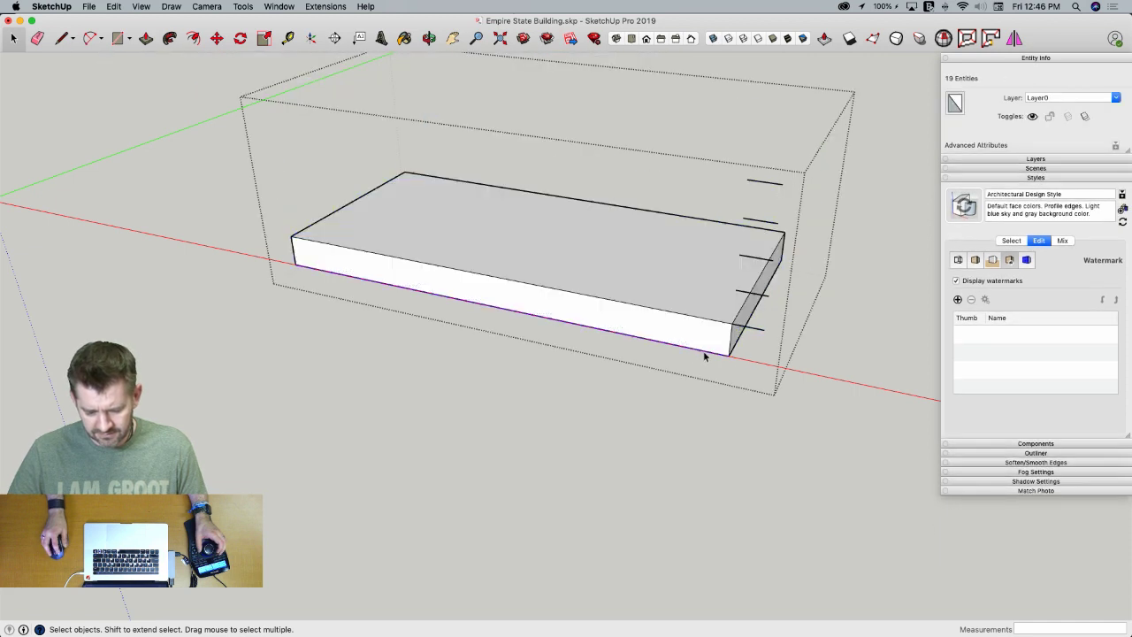
{"action": "right_click", "coordinate": [705, 354]}
{"action": "mouse_move", "coordinate": [754, 454]}
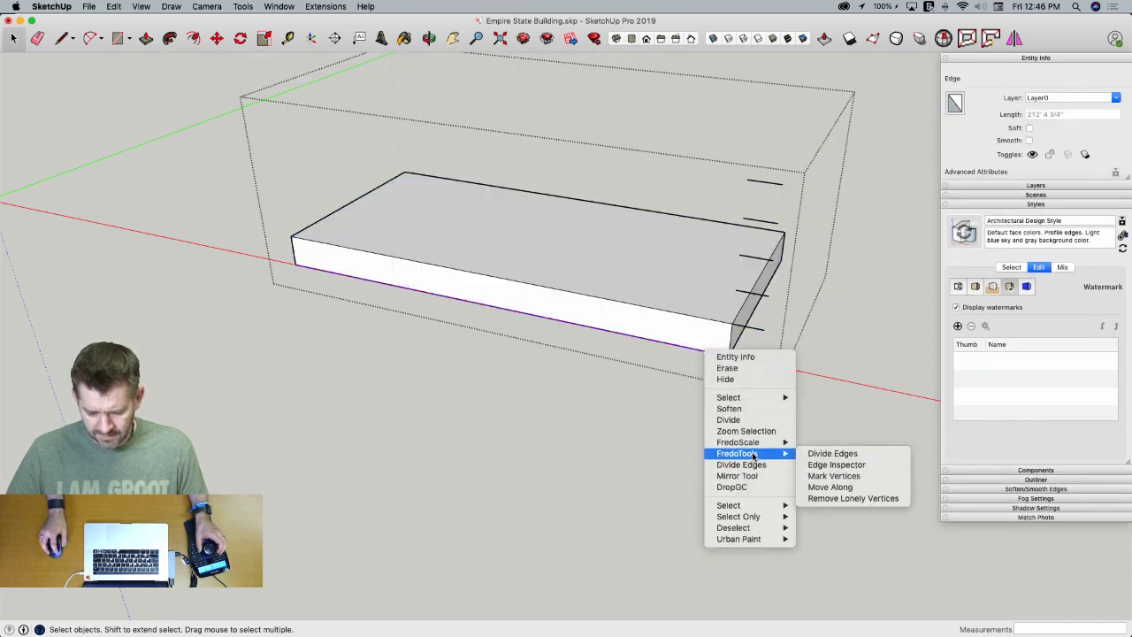
{"action": "left_click", "coordinate": [752, 419]}
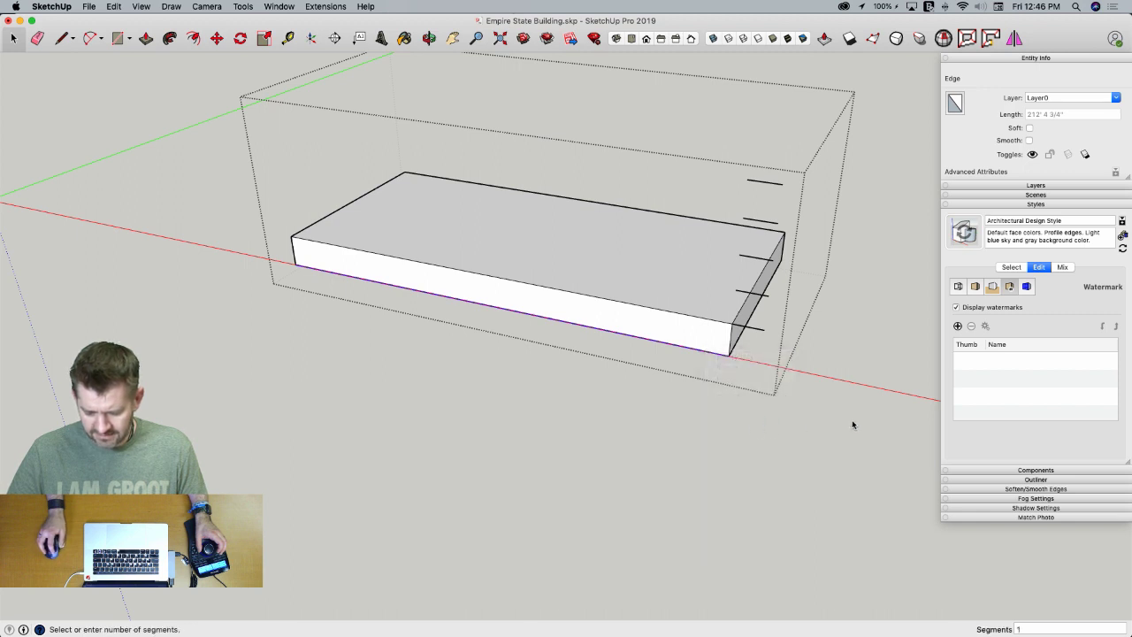
{"action": "left_click", "coordinate": [660, 422]}
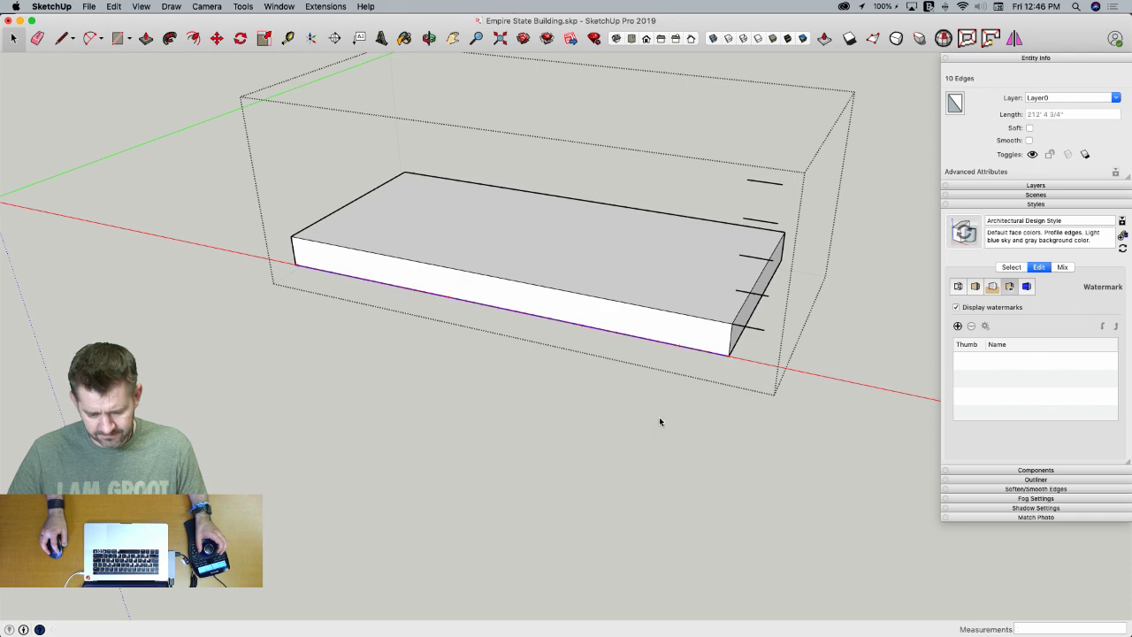
Draw a vertical line from the division point nearest the outer corner up to the top edge, marking off one facade bay
{"action": "key", "text": "l"}
{"action": "left_click", "coordinate": [678, 344]}
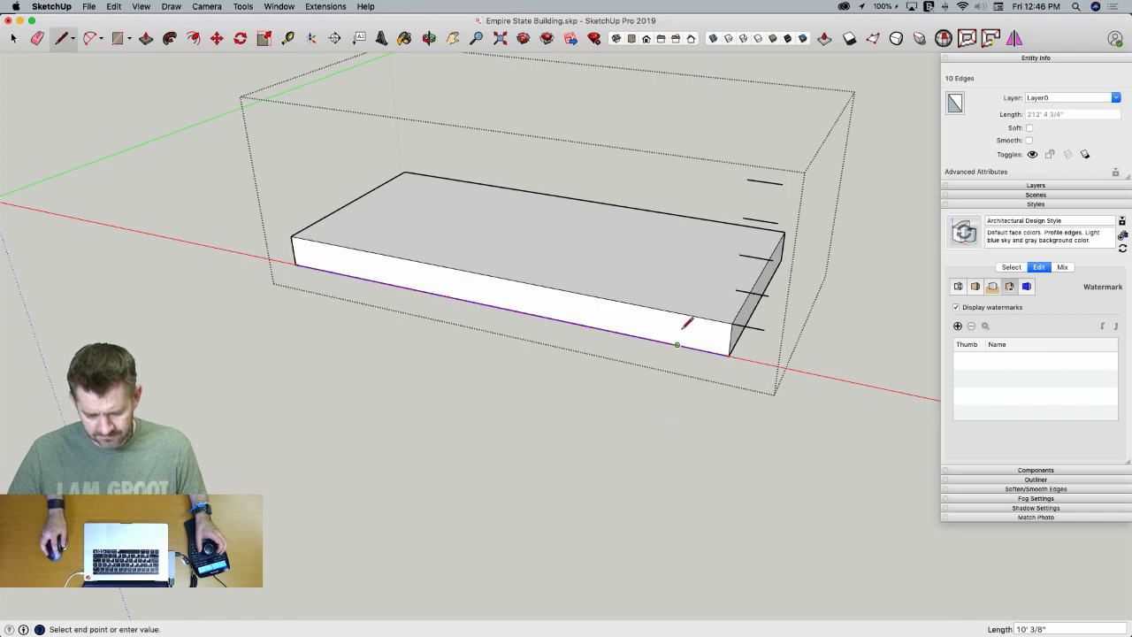
{"action": "left_click", "coordinate": [679, 313]}
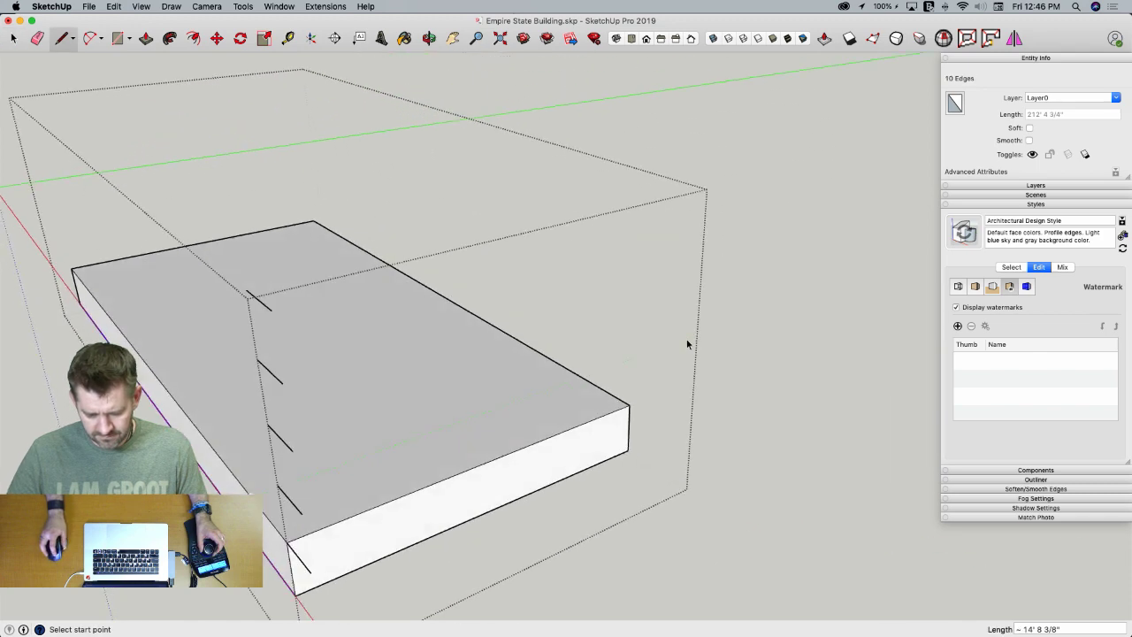
Rotate a copy of the corner bay's face about the base's outer corner onto the adjoining short side
{"action": "key", "text": "space"}
{"action": "left_click", "coordinate": [607, 452]}
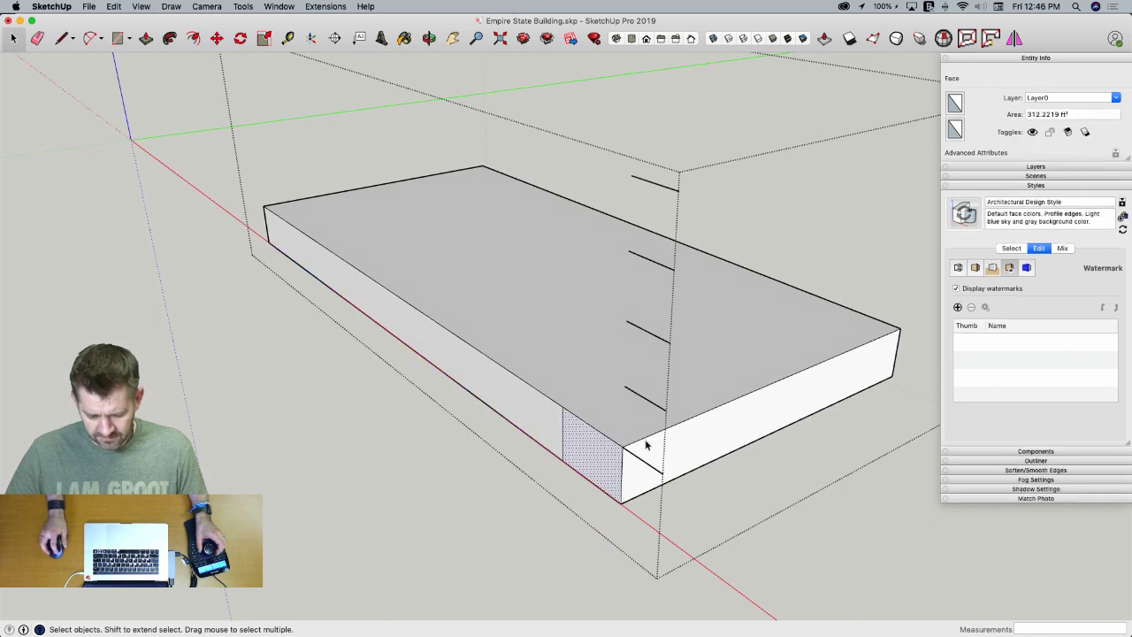
{"action": "key", "text": "q"}
{"action": "left_click", "coordinate": [622, 448]}
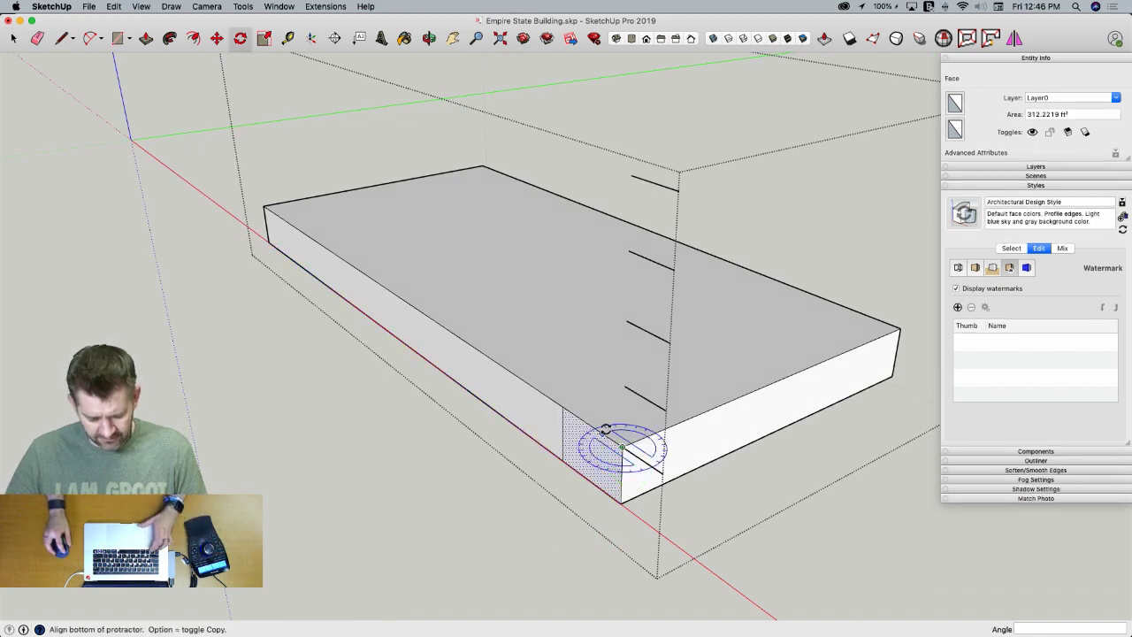
{"action": "left_click", "coordinate": [591, 433]}
{"action": "left_click", "coordinate": [669, 433]}
{"action": "key", "text": "space"}
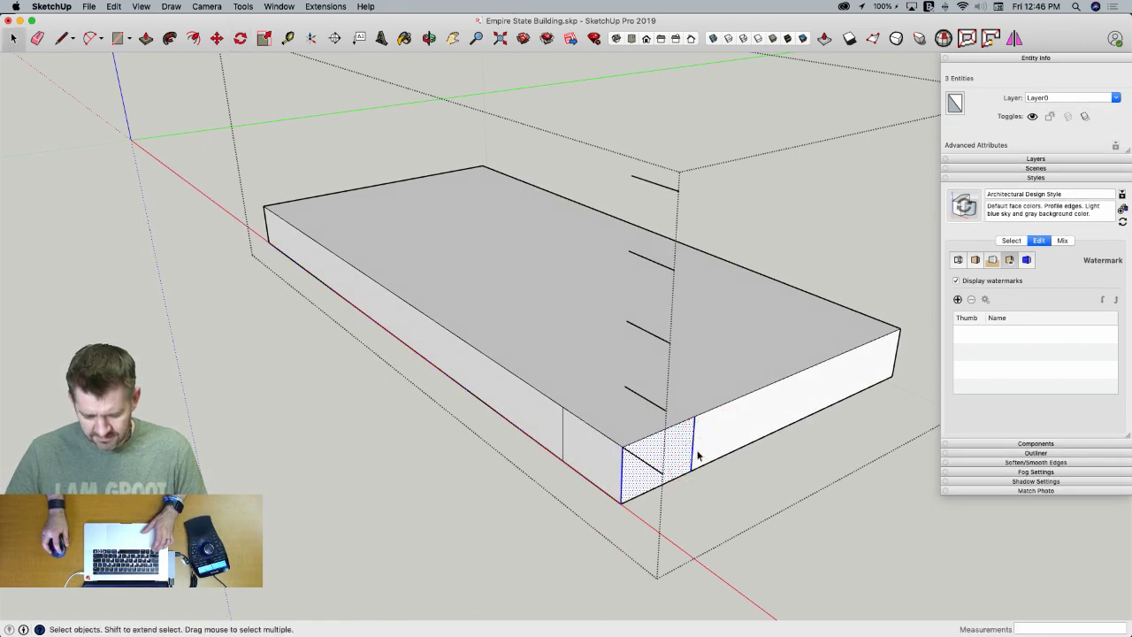
Try to array the rotated bay x5 end to end along the short side, and undo the copies and the rotated bay
{"action": "key", "text": "m"}
{"action": "left_click", "coordinate": [623, 503]}
{"action": "key", "text": "alt"}
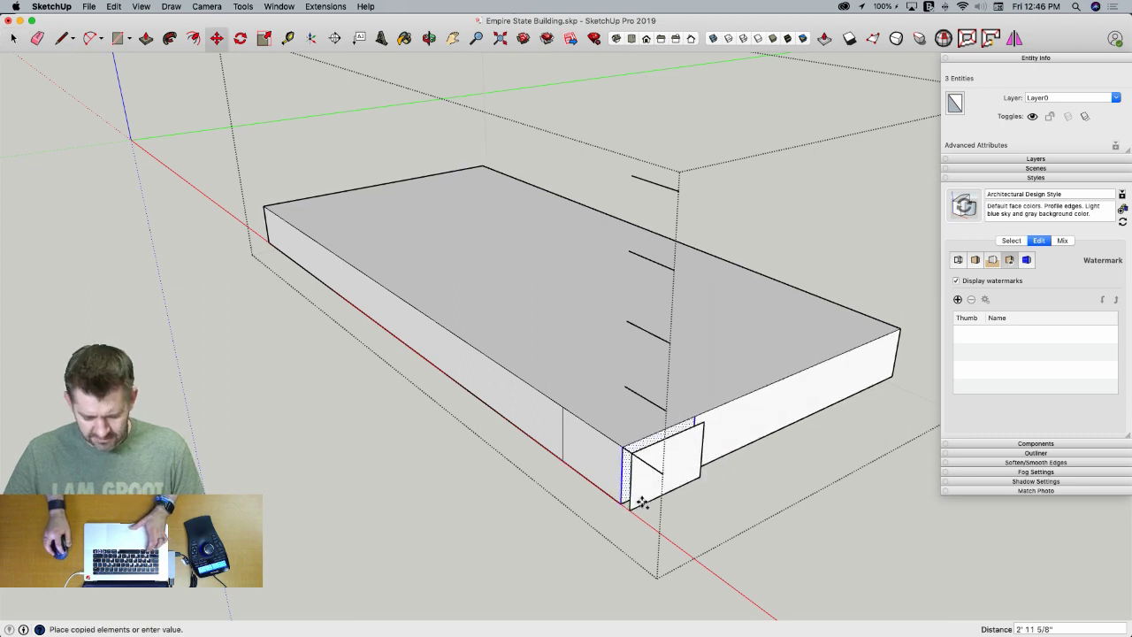
{"action": "left_click", "coordinate": [690, 475]}
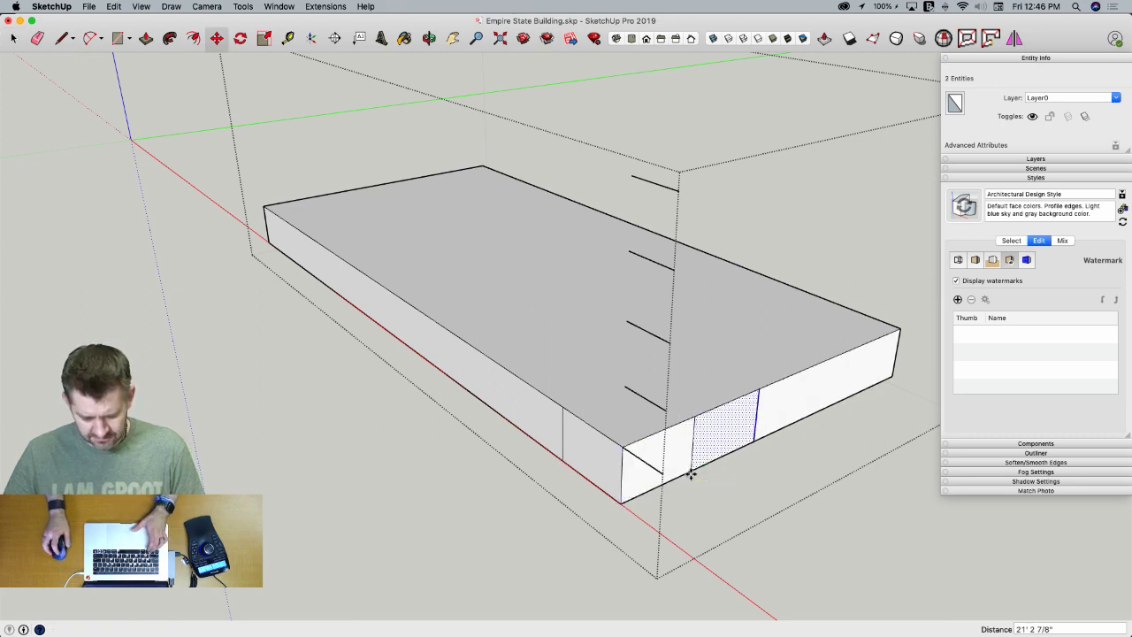
{"action": "type", "text": "x5"}
{"action": "key", "text": "Return"}
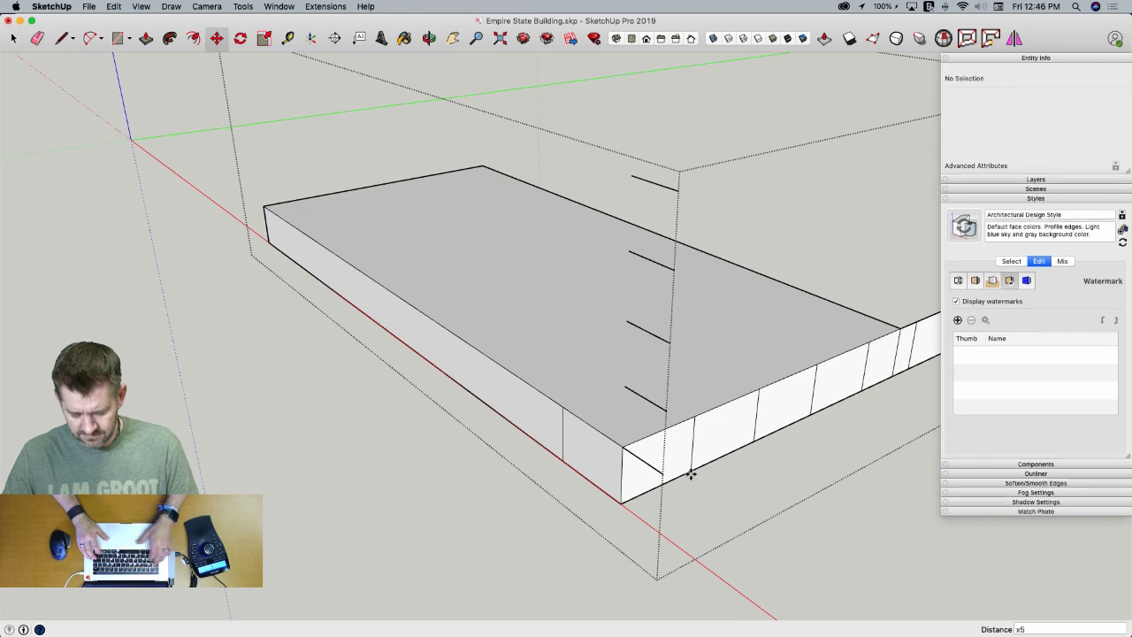
{"action": "key", "text": "e"}
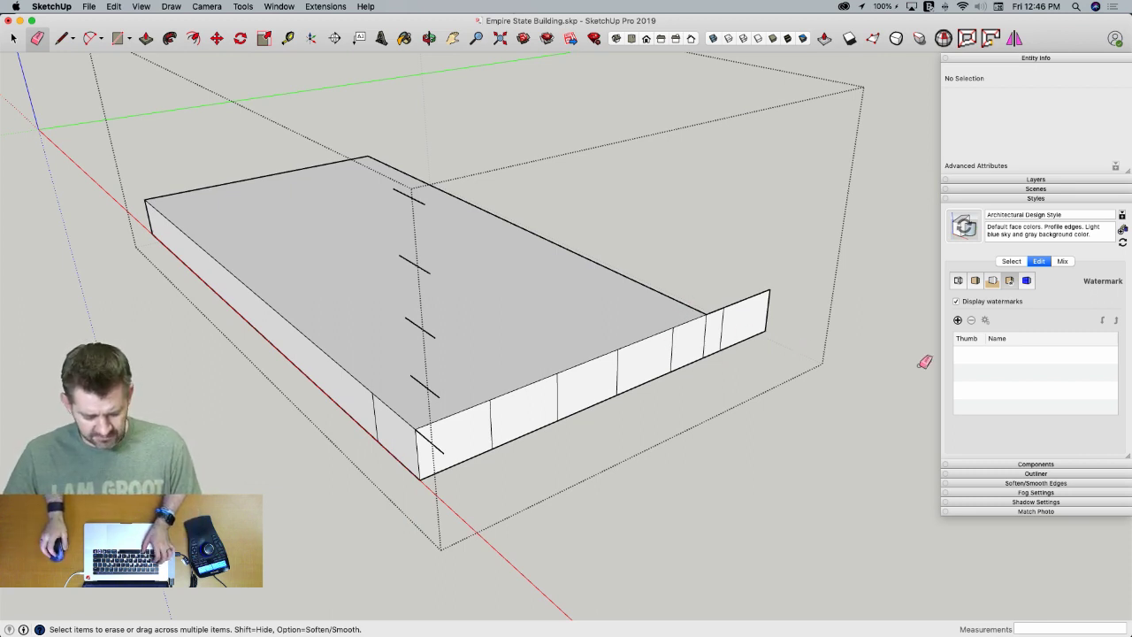
{"action": "key", "text": "super+z"}
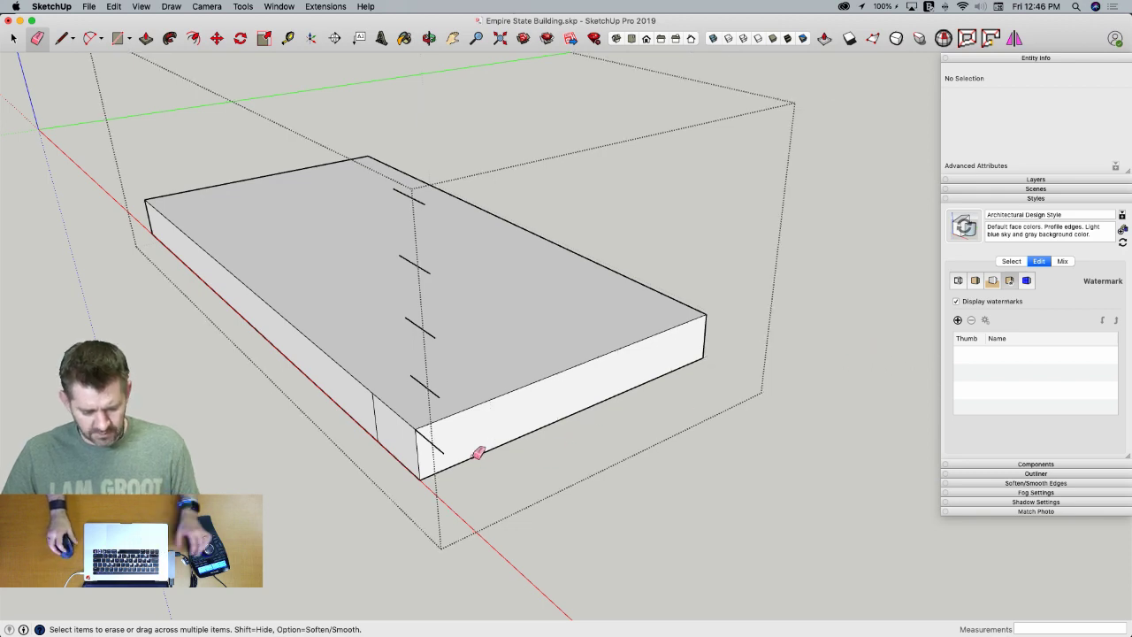
Select the corner bay's face on the long side and compare it with the sw2.jpg elevation before returning to SketchUp
{"action": "key", "text": "space"}
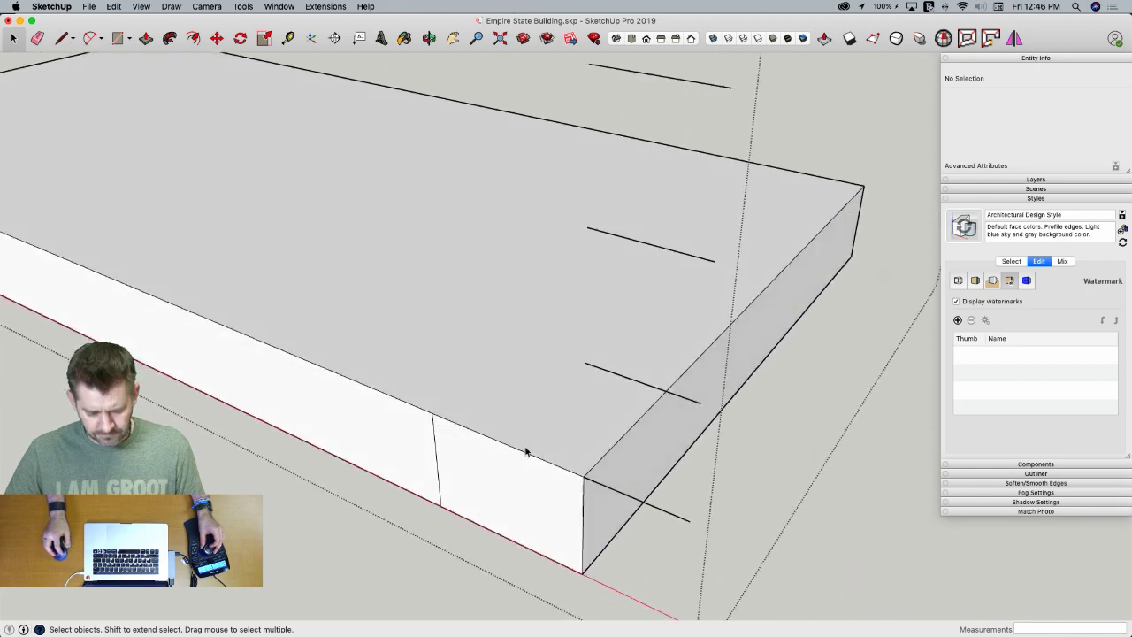
{"action": "double_click", "coordinate": [505, 460]}
{"action": "key", "text": "l"}
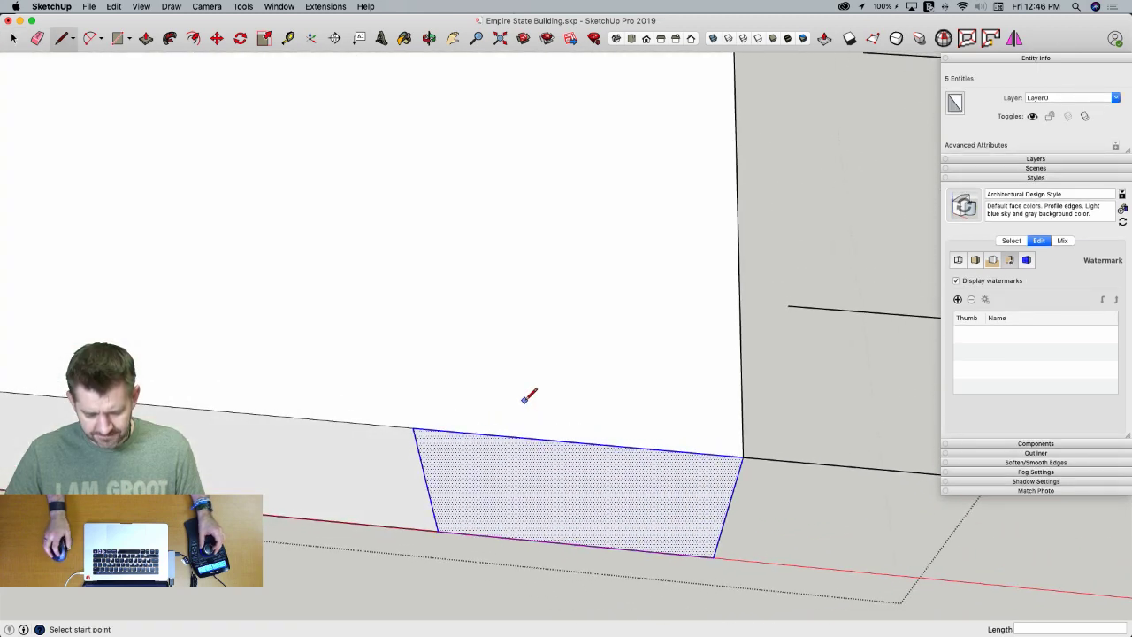
{"action": "key", "text": "super+Tab"}
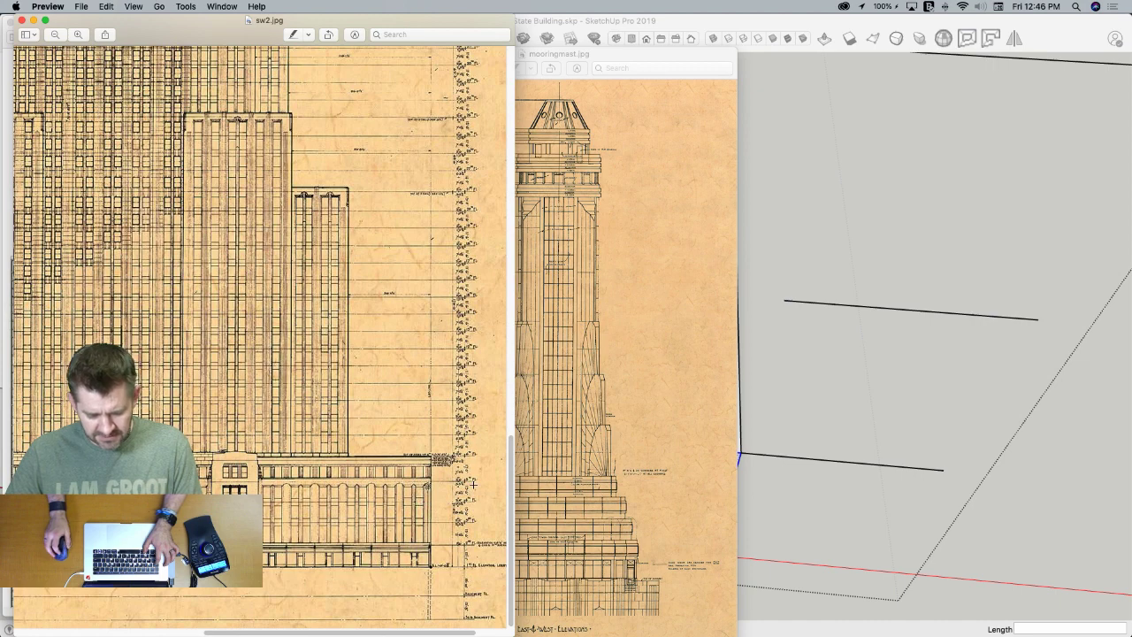
{"action": "key", "text": "super+Tab"}
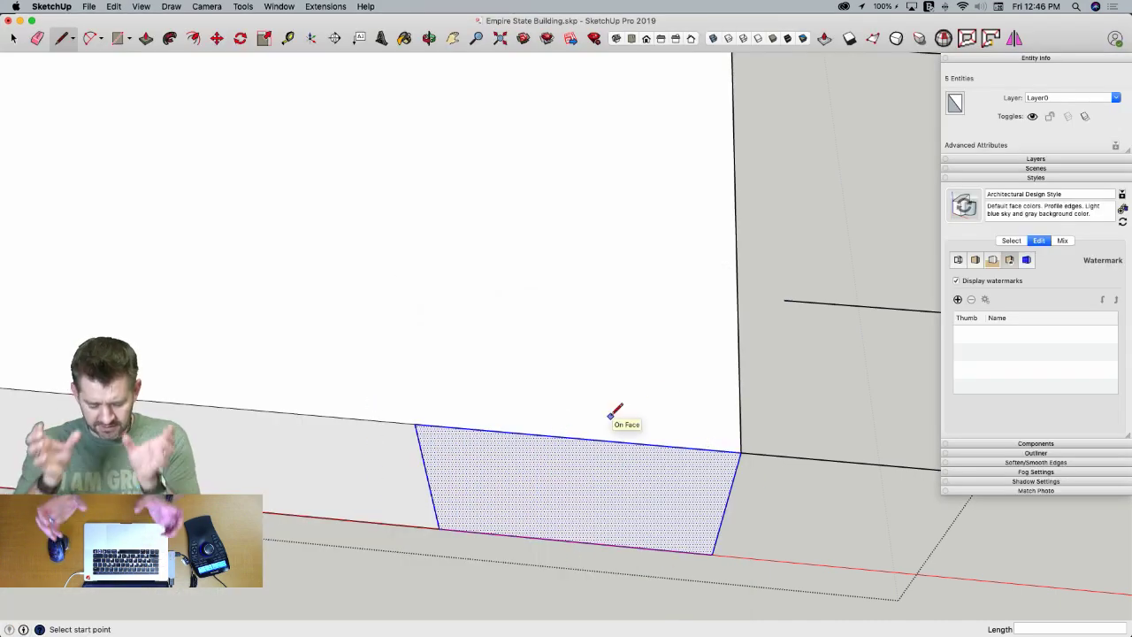
Draw a 3' line along the top edge from the bay's inner corner and a 1' line from its end into the top face
{"action": "left_click", "coordinate": [415, 424]}
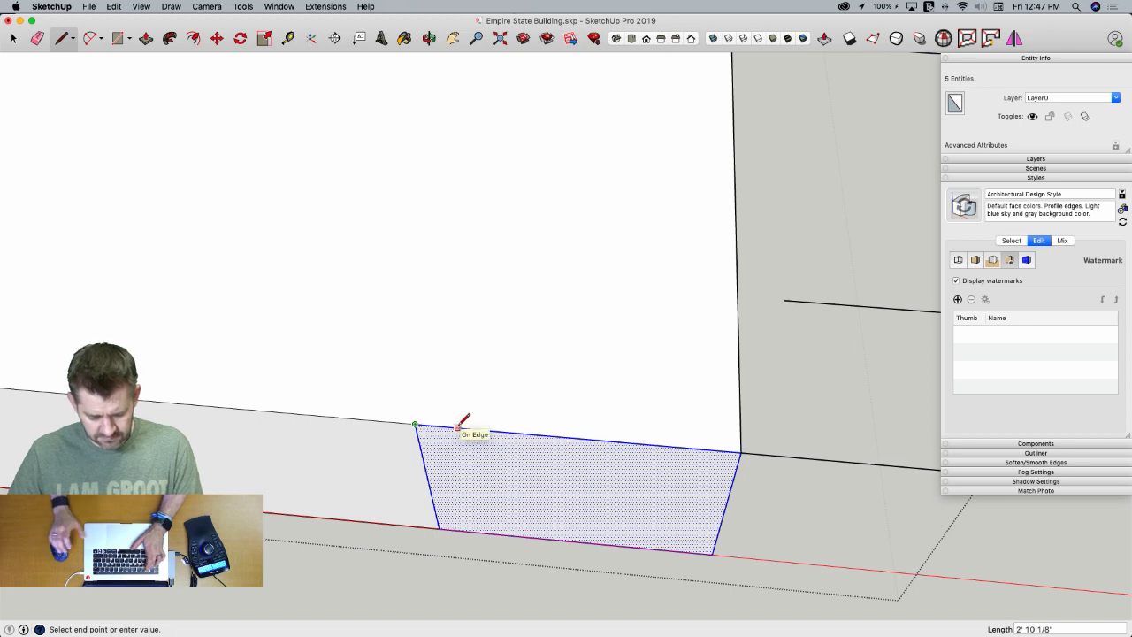
{"action": "key", "text": "Return"}
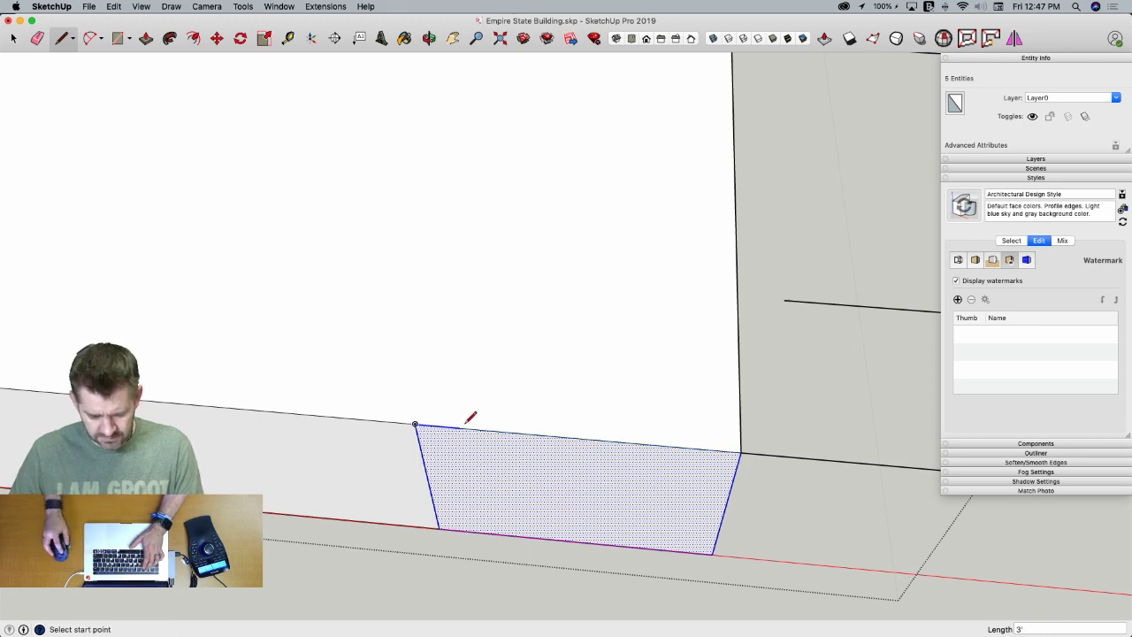
{"action": "left_click", "coordinate": [460, 427]}
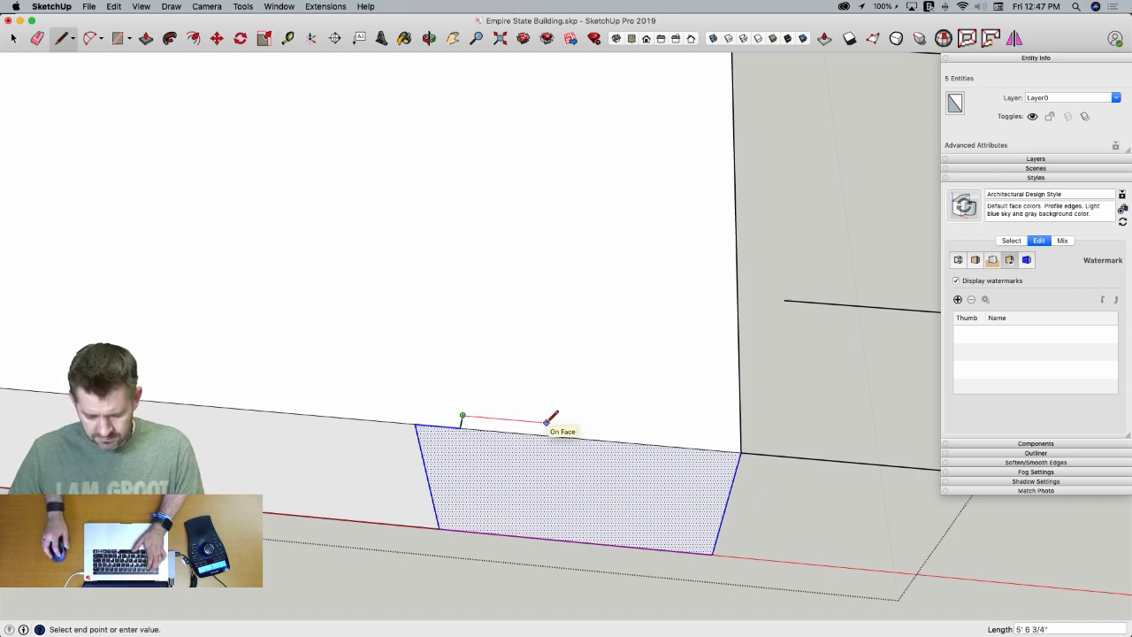
{"action": "key", "text": "Escape"}
Draw a 3' line along the top edge from the bay's outer corner and a 1' line from its end into the top face
{"action": "left_click", "coordinate": [741, 452]}
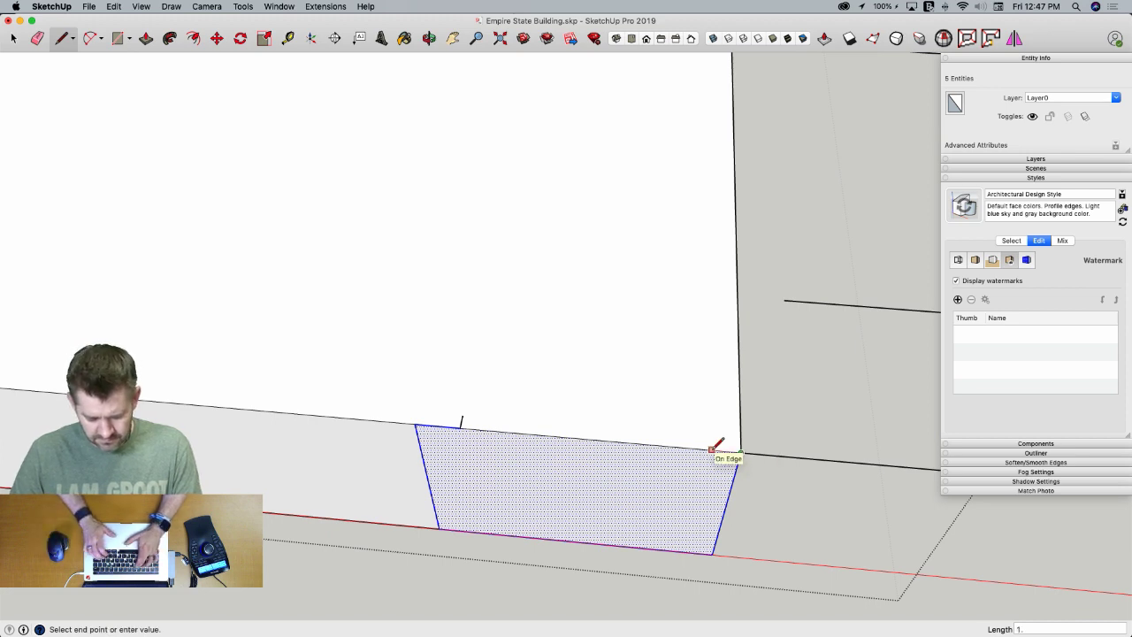
{"action": "left_click", "coordinate": [712, 449]}
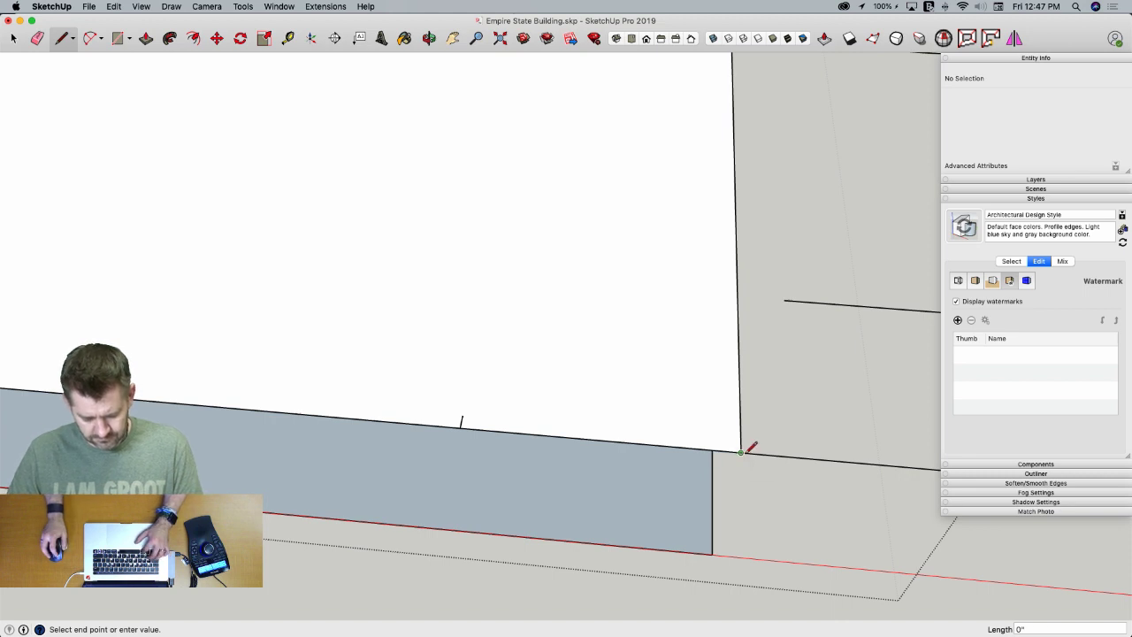
{"action": "left_click", "coordinate": [743, 452]}
{"action": "left_click", "coordinate": [742, 451]}
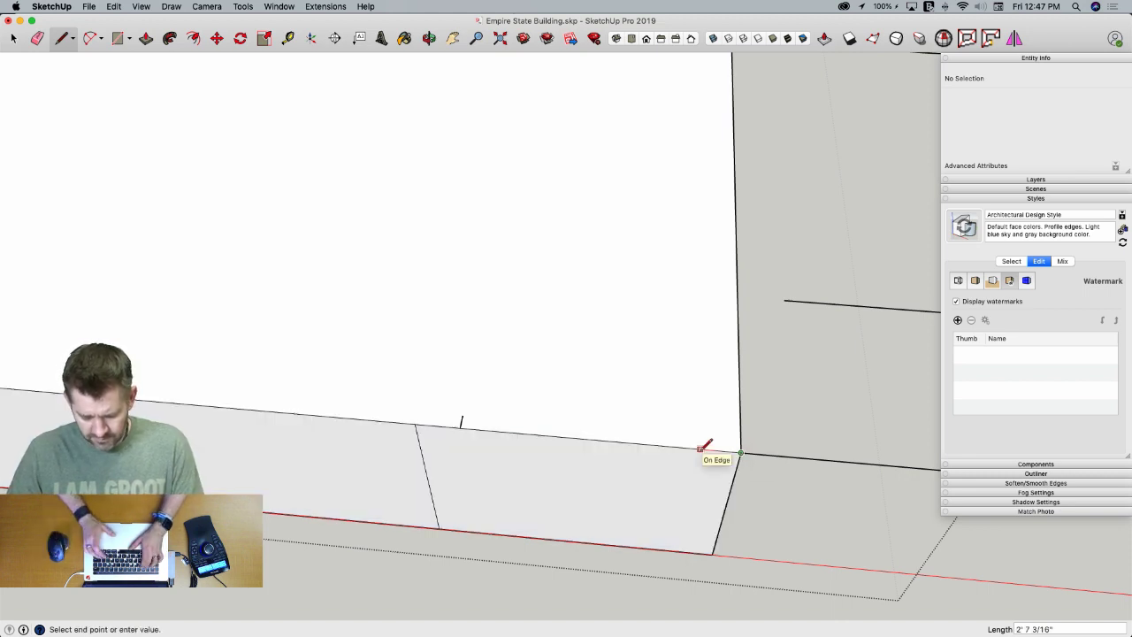
{"action": "type", "text": "3'"}
{"action": "key", "text": "Return"}
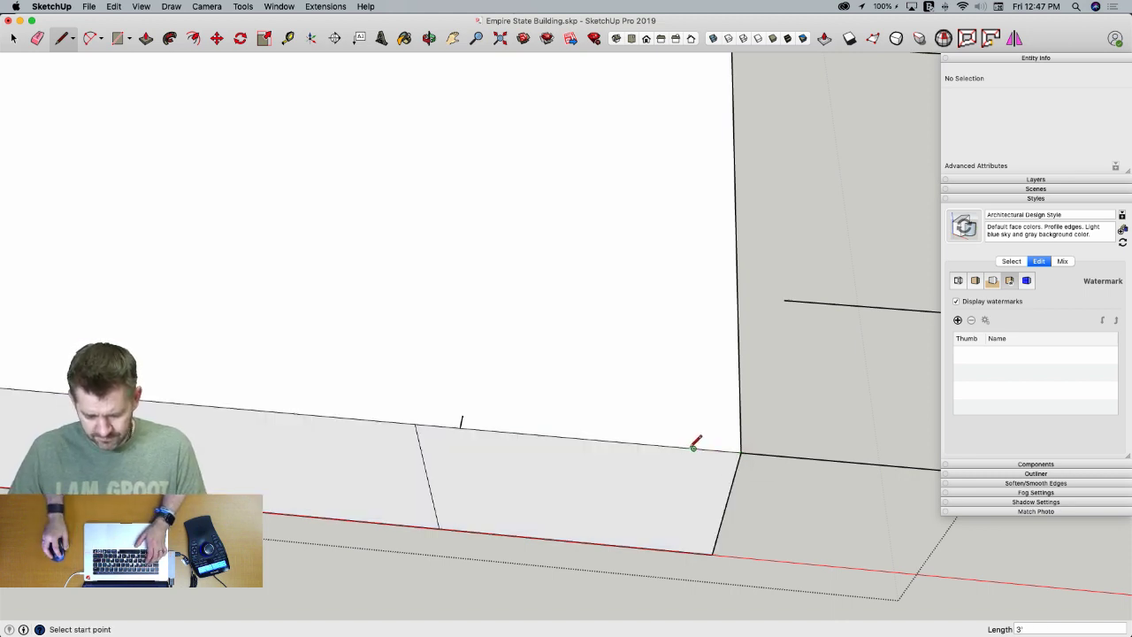
{"action": "left_click", "coordinate": [693, 448]}
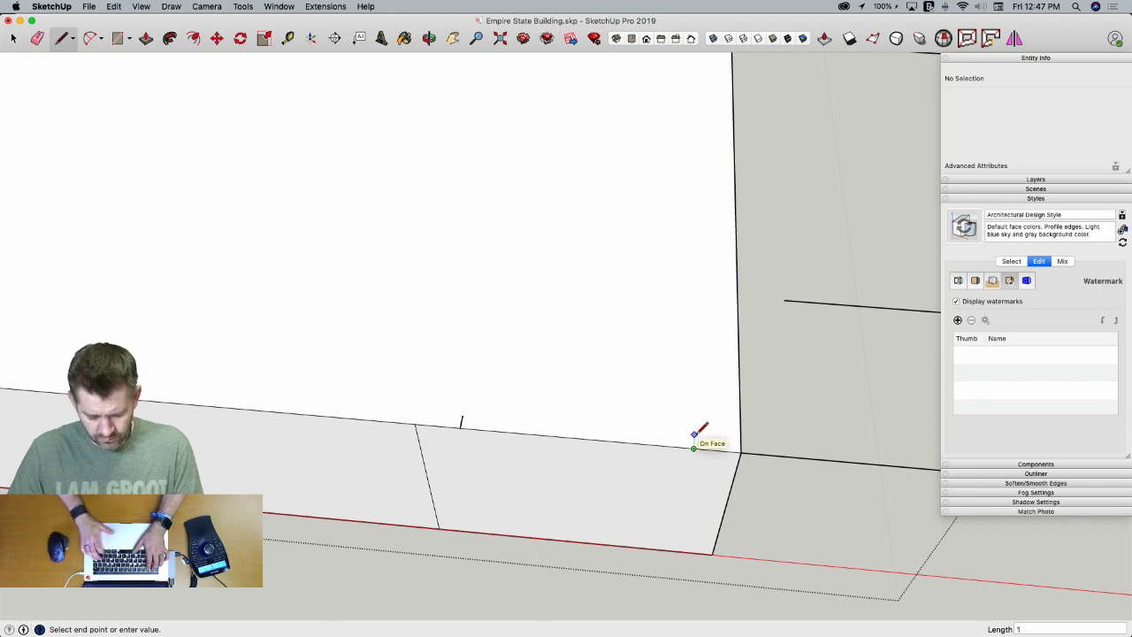
{"action": "key", "text": "Return"}
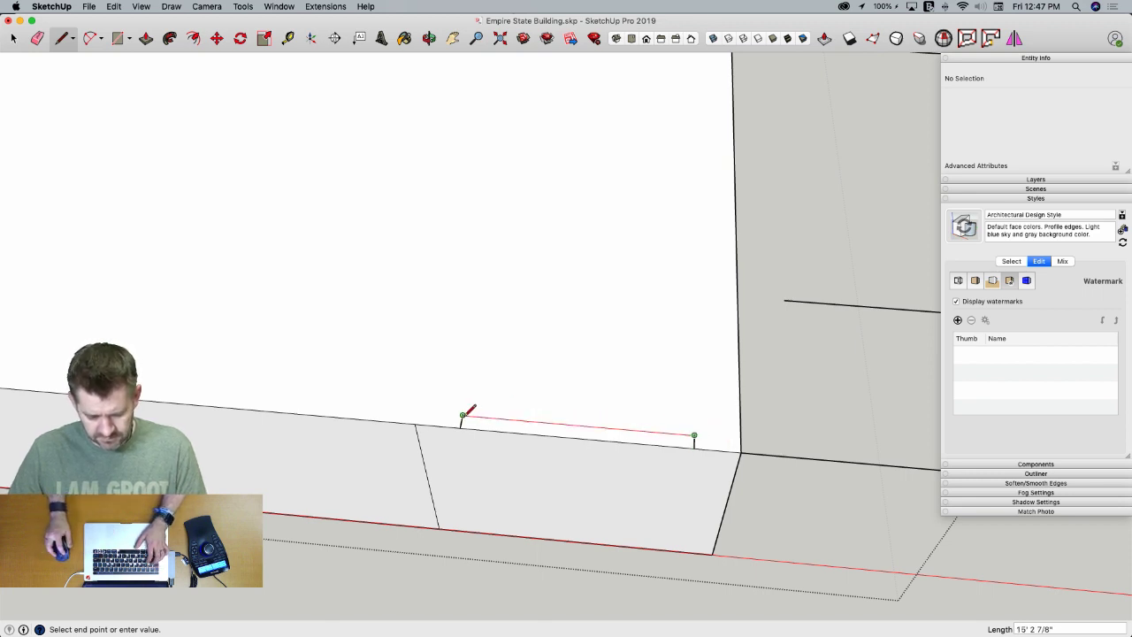
Join the two inward lines and clear 1' on each side of the strip's midpoint, leaving two separate recess outlines
{"action": "left_click", "coordinate": [461, 416]}
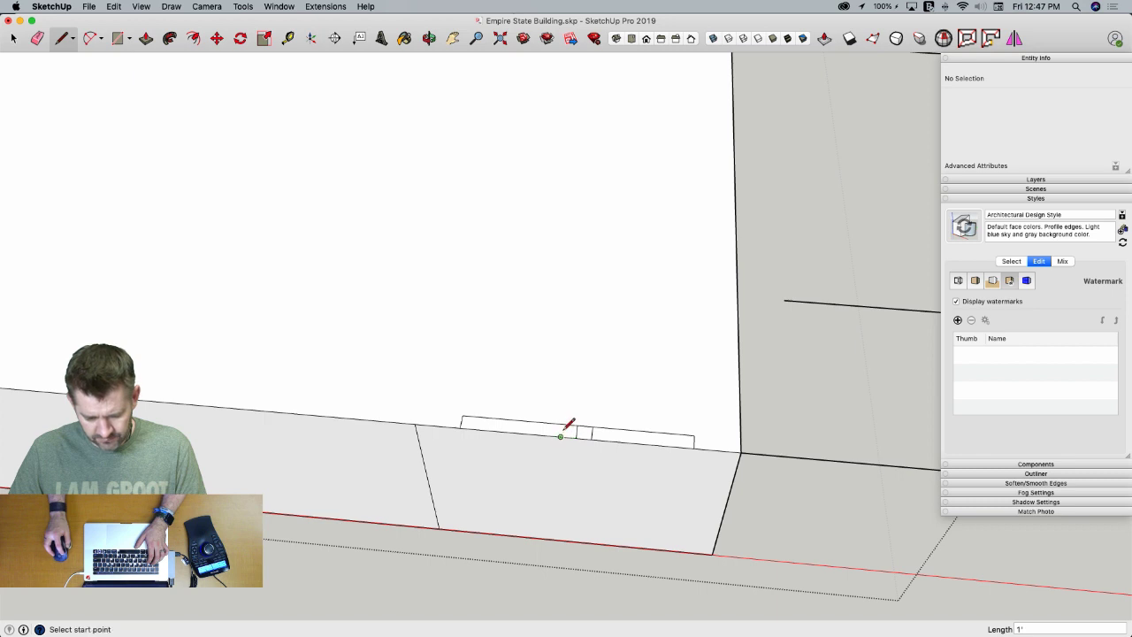
{"action": "key", "text": "e"}
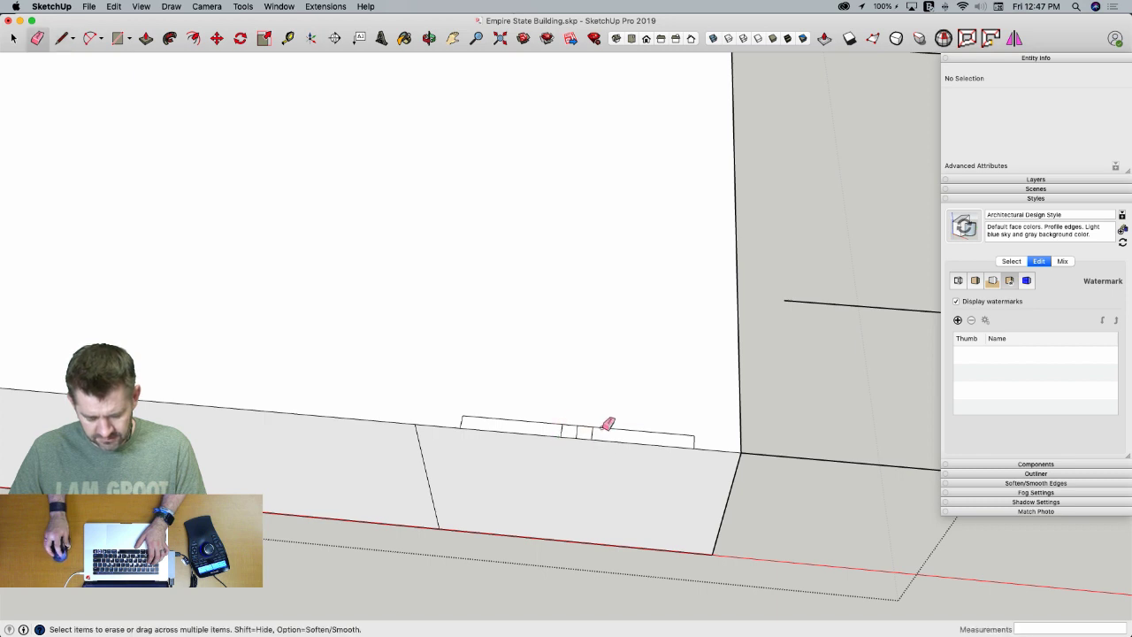
{"action": "left_click_drag", "start_coordinate": [583, 423], "coordinate": [580, 426]}
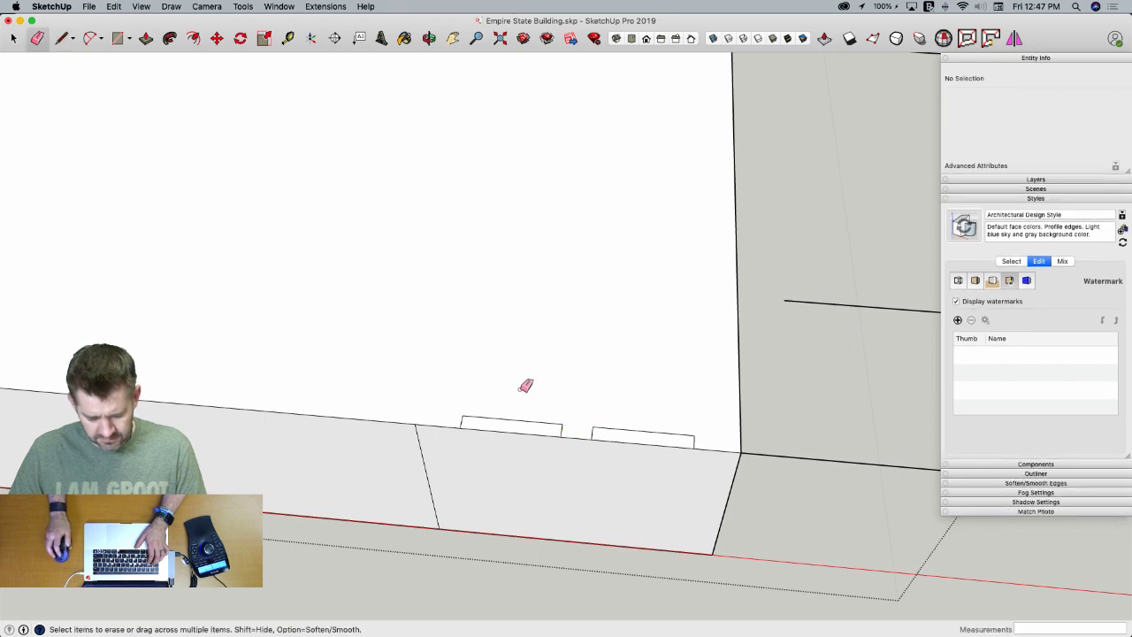
Outline a 2' deep strip behind the two recesses across the corner bay and push both recess shapes down through the floor's full height
{"action": "key", "text": "l"}
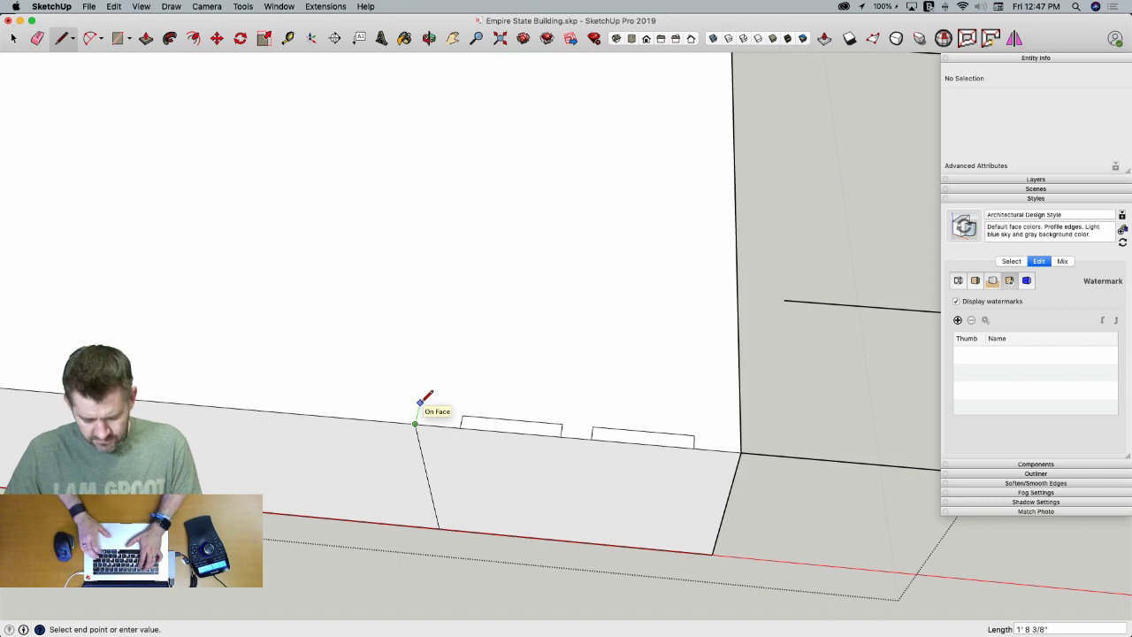
{"action": "left_click", "coordinate": [421, 400]}
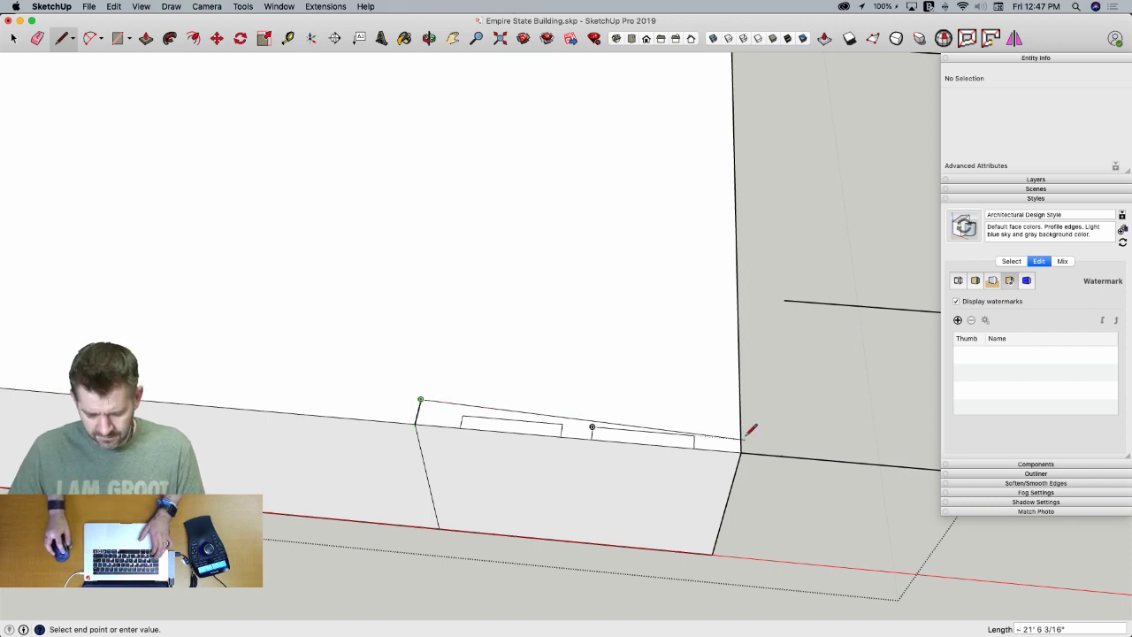
{"action": "key", "text": "p"}
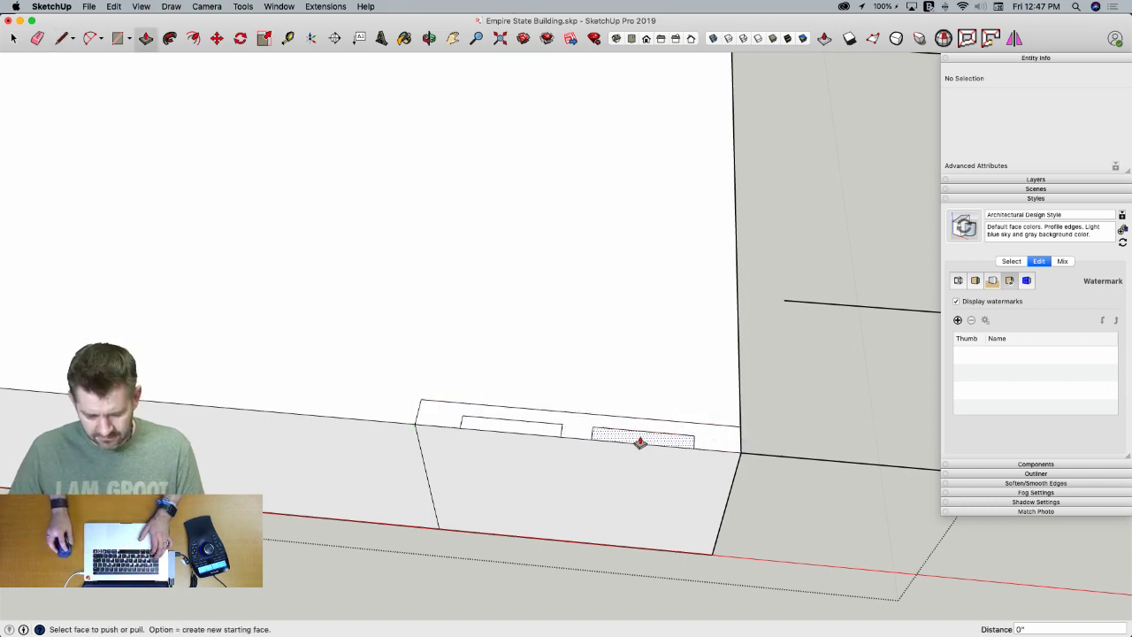
{"action": "left_click_drag", "start_coordinate": [640, 441], "coordinate": [606, 617]}
{"action": "left_click_drag", "start_coordinate": [491, 394], "coordinate": [560, 538]}
{"action": "key", "text": "space"}
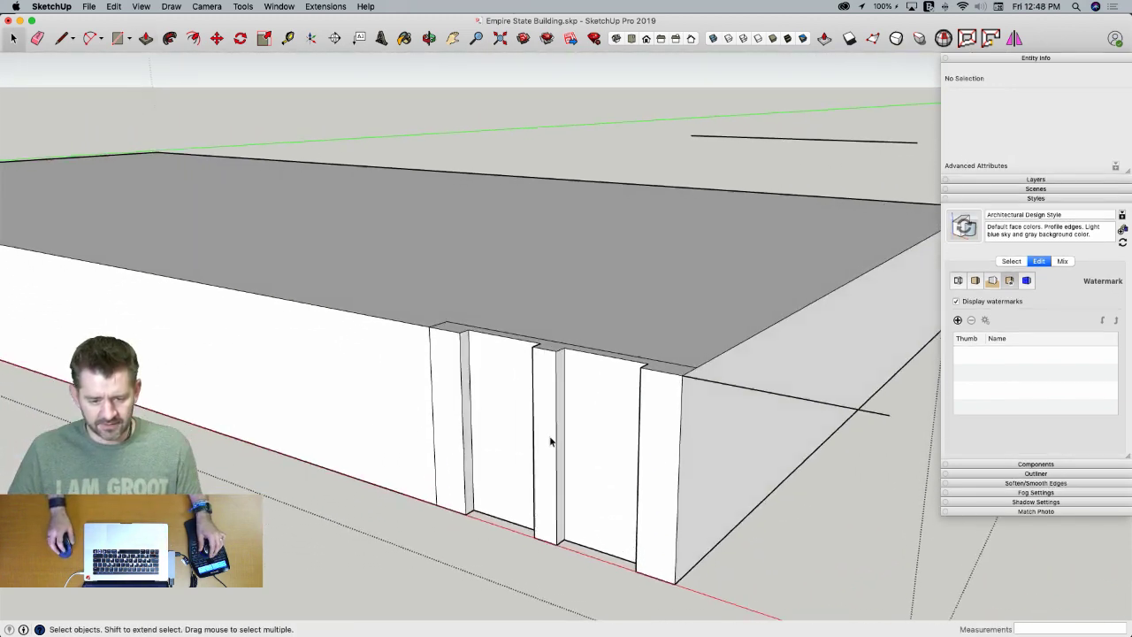
Draw the remaining boundary lines around the corner bay's strip on the end face, underside and inner side to separate it from the block
{"action": "middle_click_drag", "start_coordinate": [550, 440], "coordinate": [485, 384]}
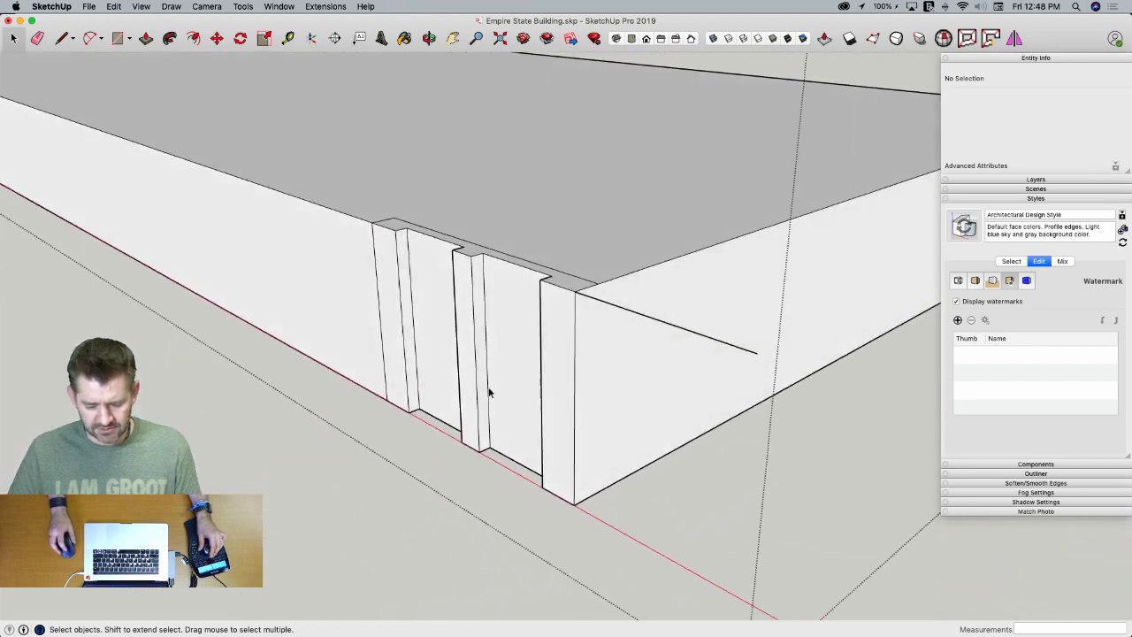
{"action": "key", "text": "l"}
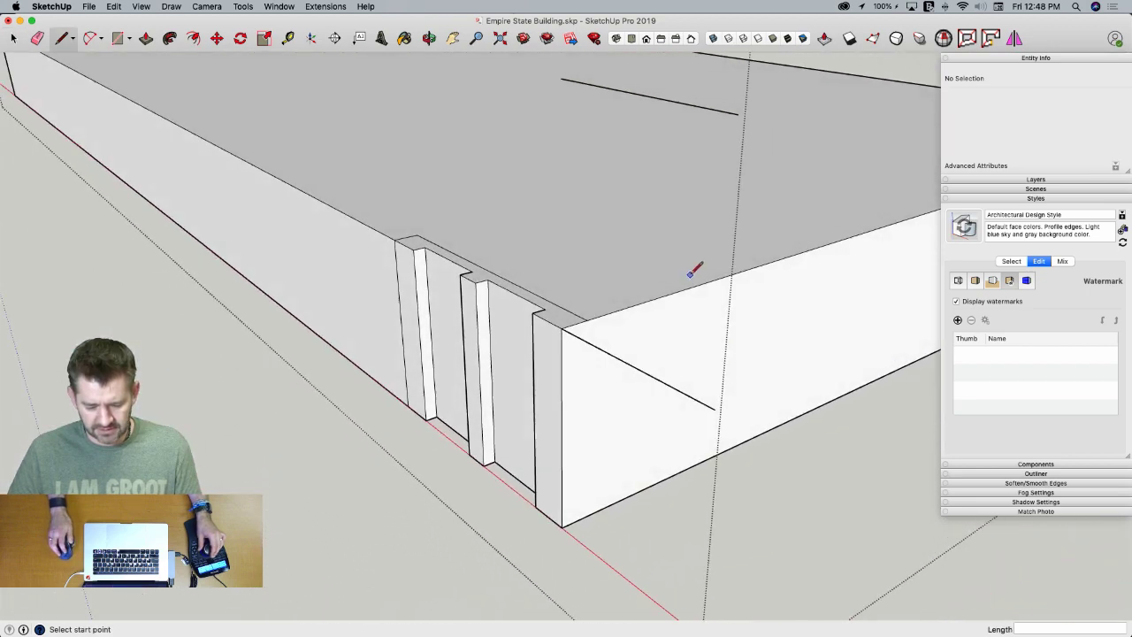
{"action": "left_click", "coordinate": [584, 515]}
{"action": "middle_click_drag", "start_coordinate": [583, 516], "coordinate": [579, 455]}
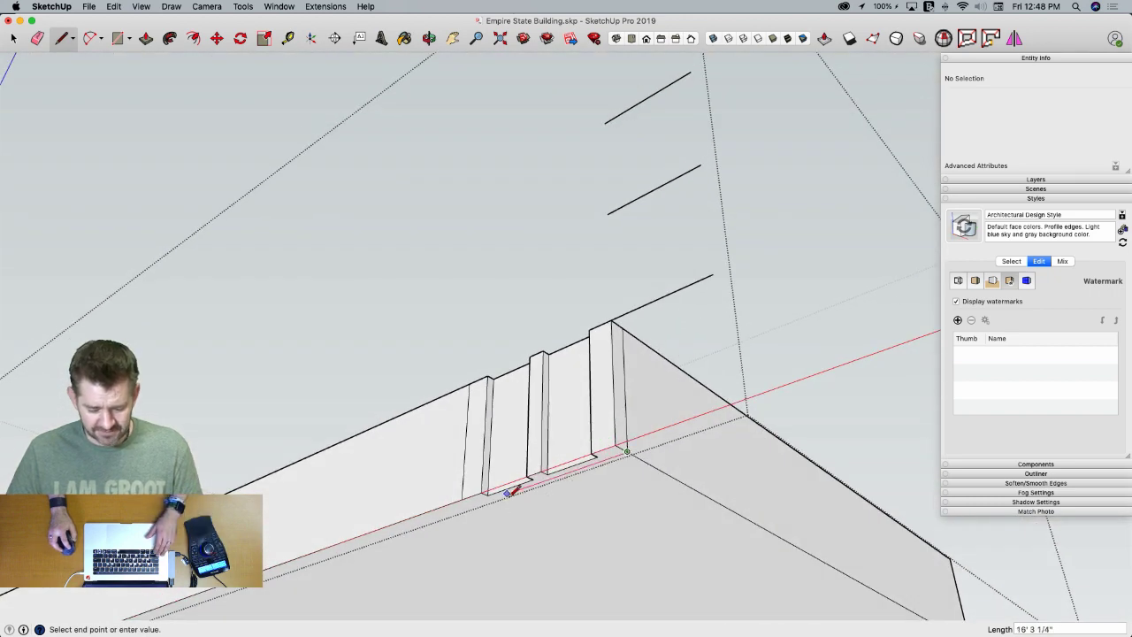
{"action": "left_click", "coordinate": [474, 504]}
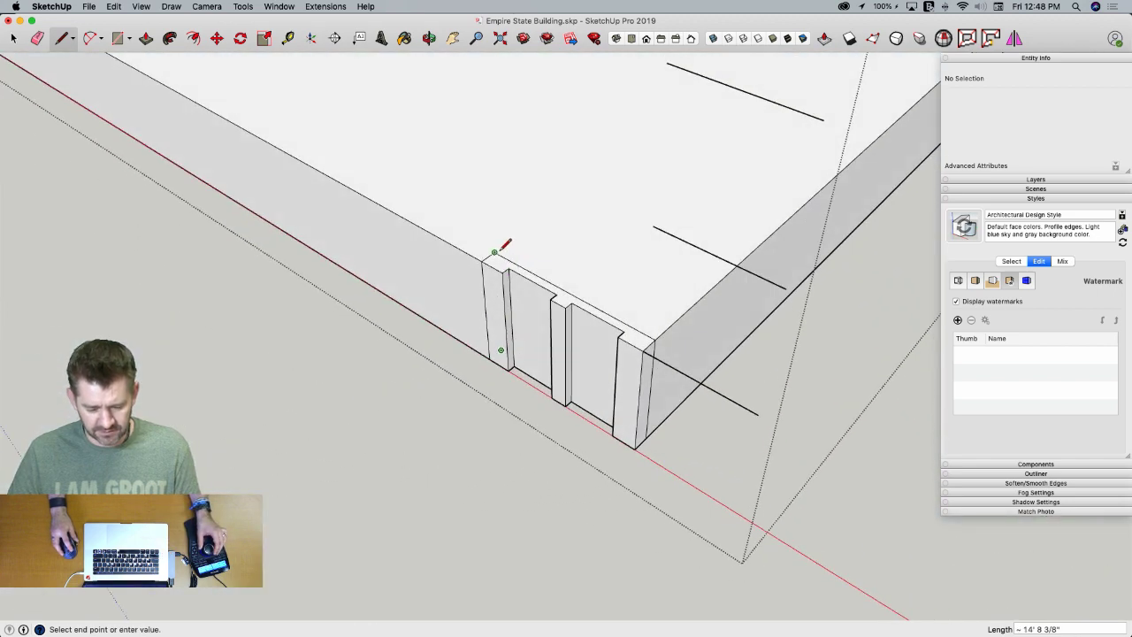
{"action": "left_click", "coordinate": [497, 251]}
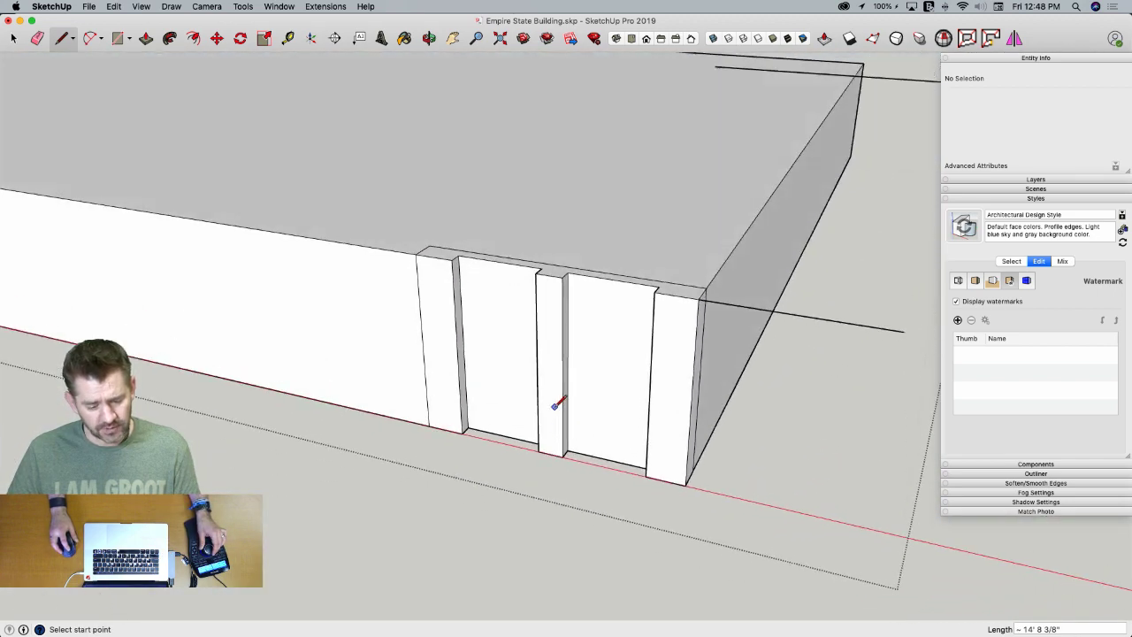
Check the sw2.jpg elevation and, back in SketchUp, draw lines across the inner recess 24" below its top and 36" above its base
{"action": "key", "text": "super+Tab"}
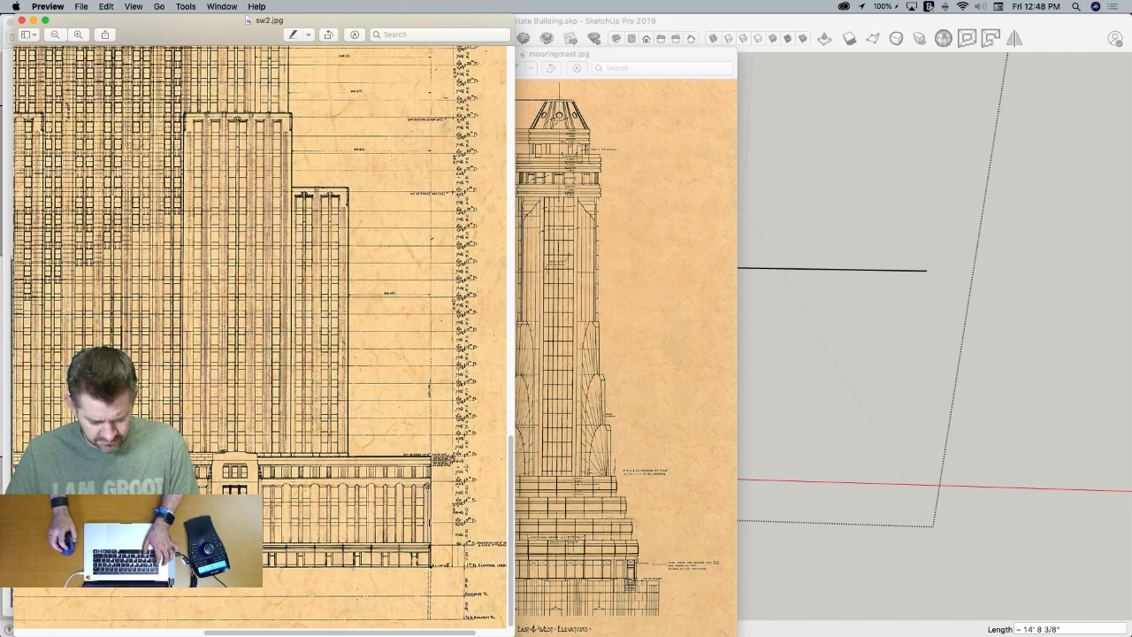
{"action": "key", "text": "super+Tab"}
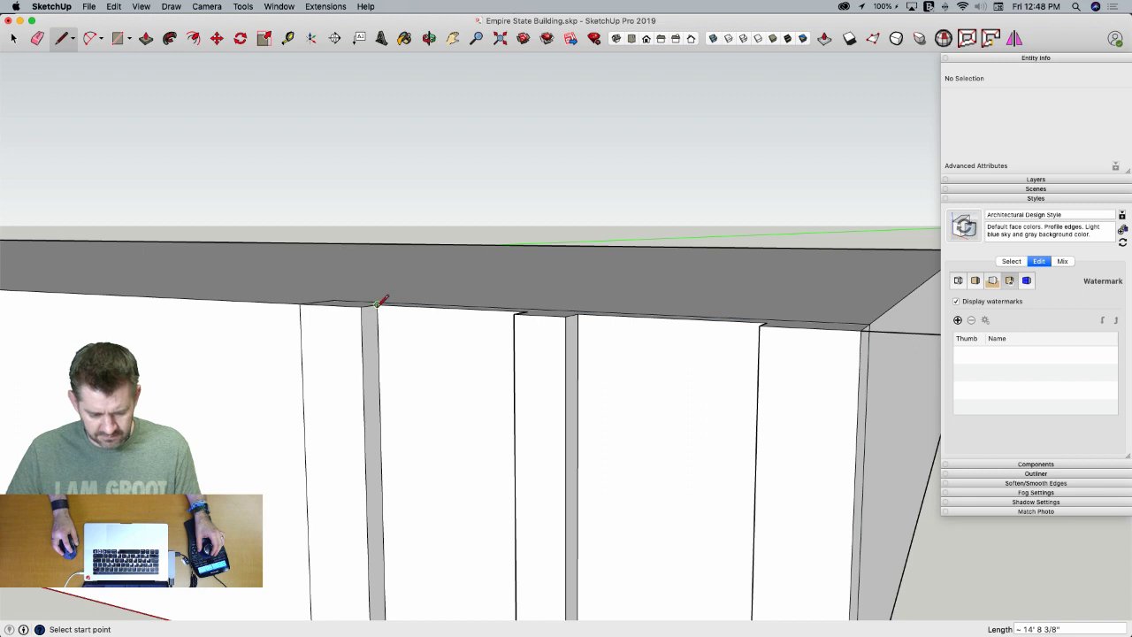
{"action": "type", "text": "24"}
{"action": "key", "text": "Return"}
{"action": "left_click", "coordinate": [378, 354]}
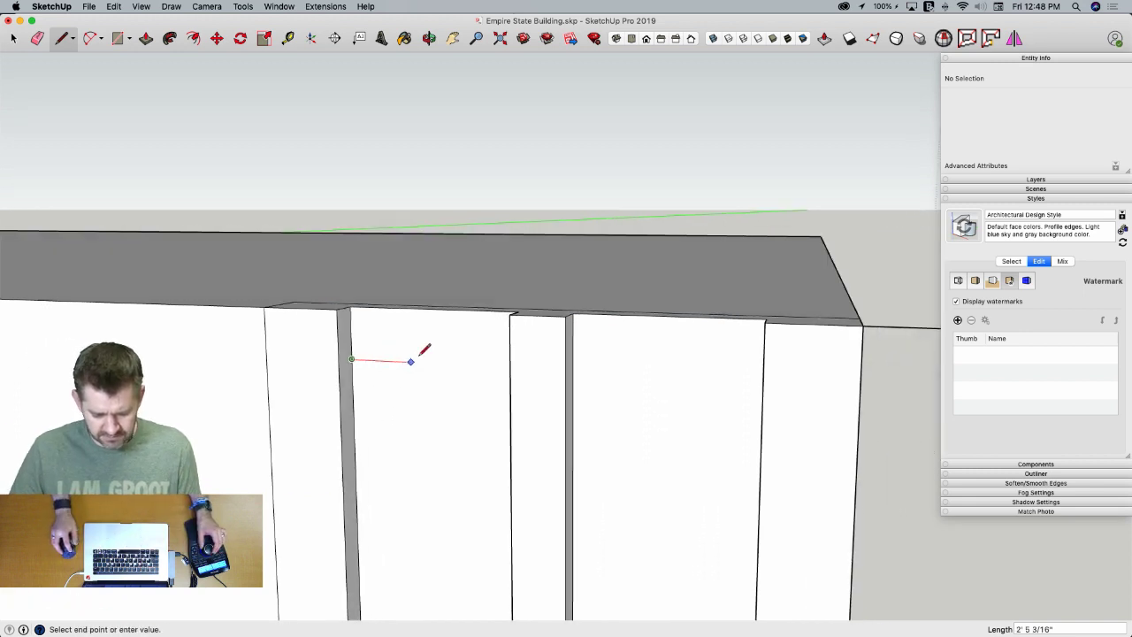
{"action": "middle_click_drag", "start_coordinate": [412, 362], "coordinate": [480, 358]}
{"action": "left_click", "coordinate": [530, 371]}
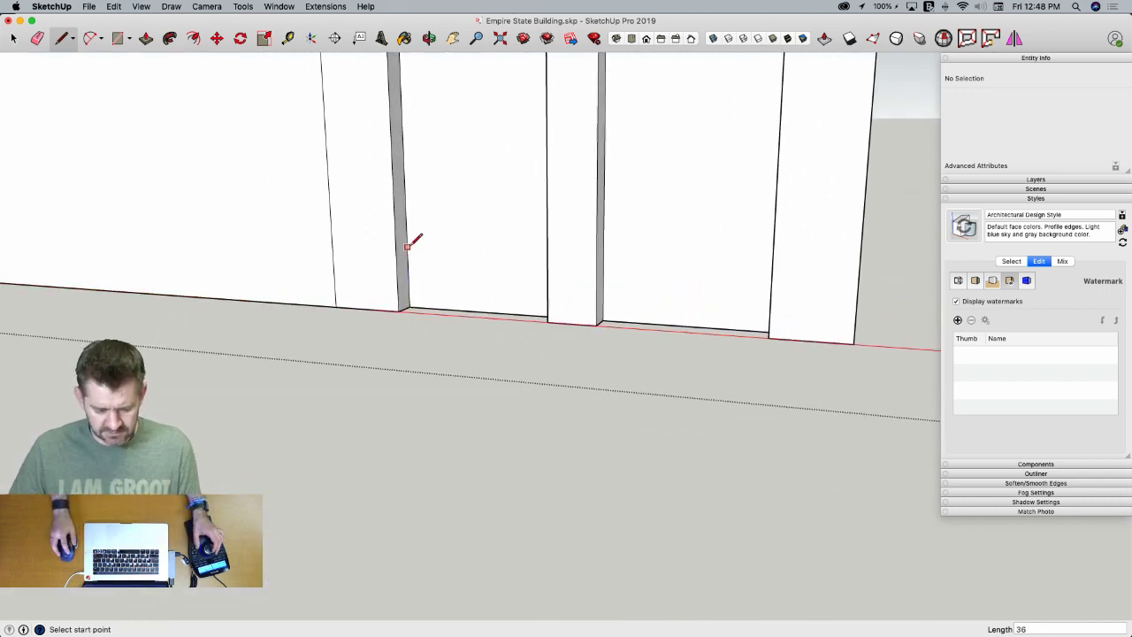
{"action": "middle_click_drag", "start_coordinate": [407, 235], "coordinate": [563, 259]}
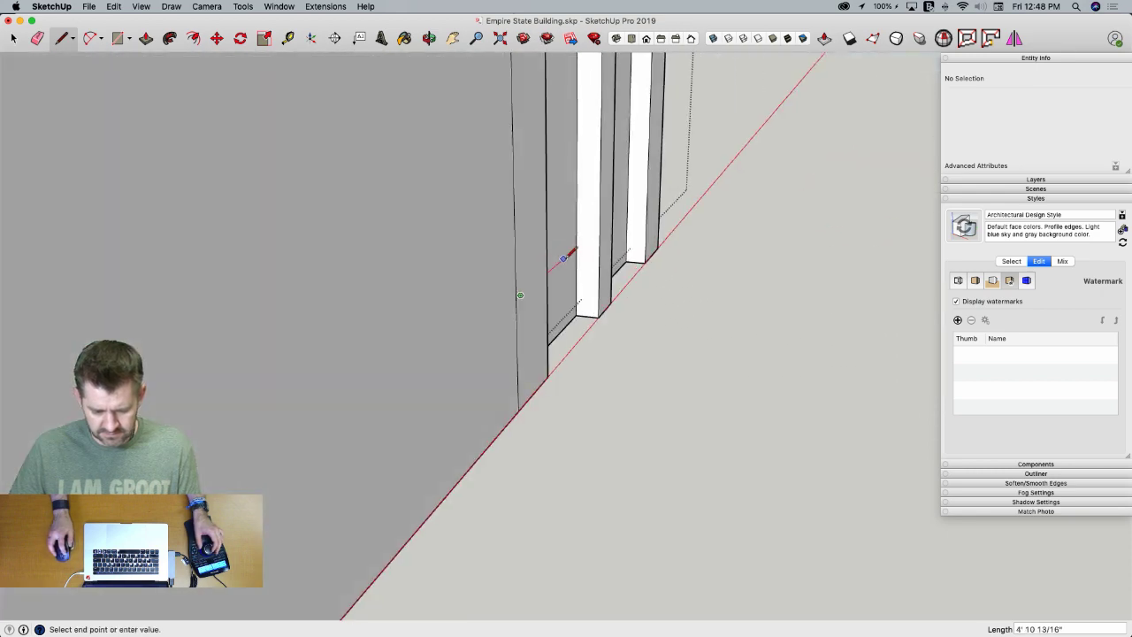
{"action": "key", "text": "space"}
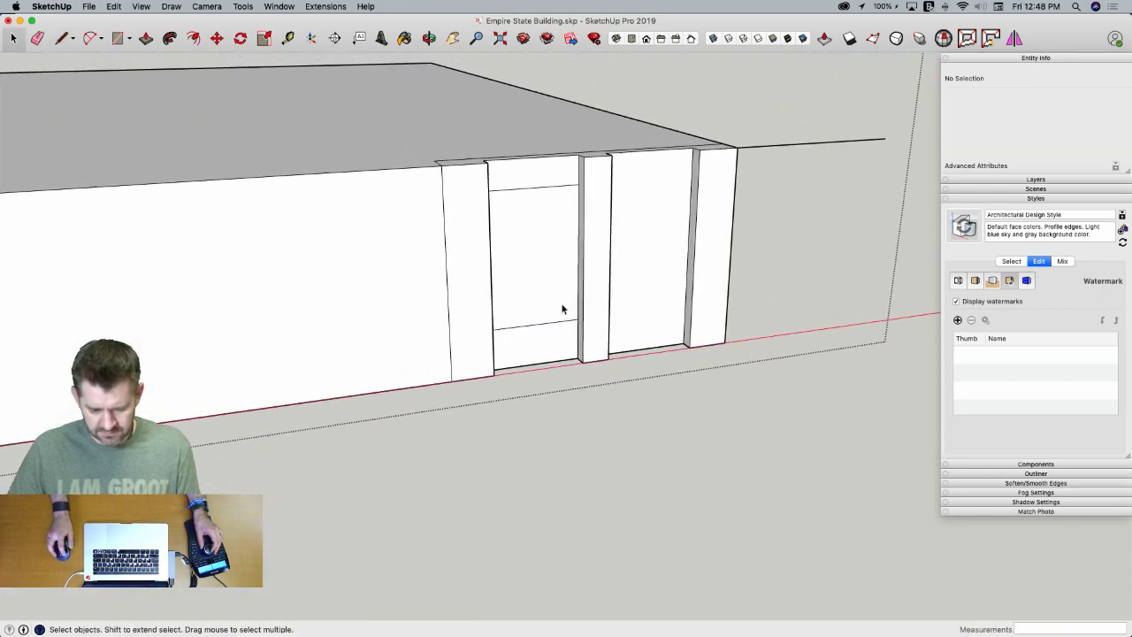
Copy the window face between the two lines from the inner recess into the matching position in the outer recess
{"action": "left_click", "coordinate": [532, 286]}
{"action": "key", "text": "m"}
{"action": "middle_click_drag", "start_coordinate": [532, 285], "coordinate": [487, 215]}
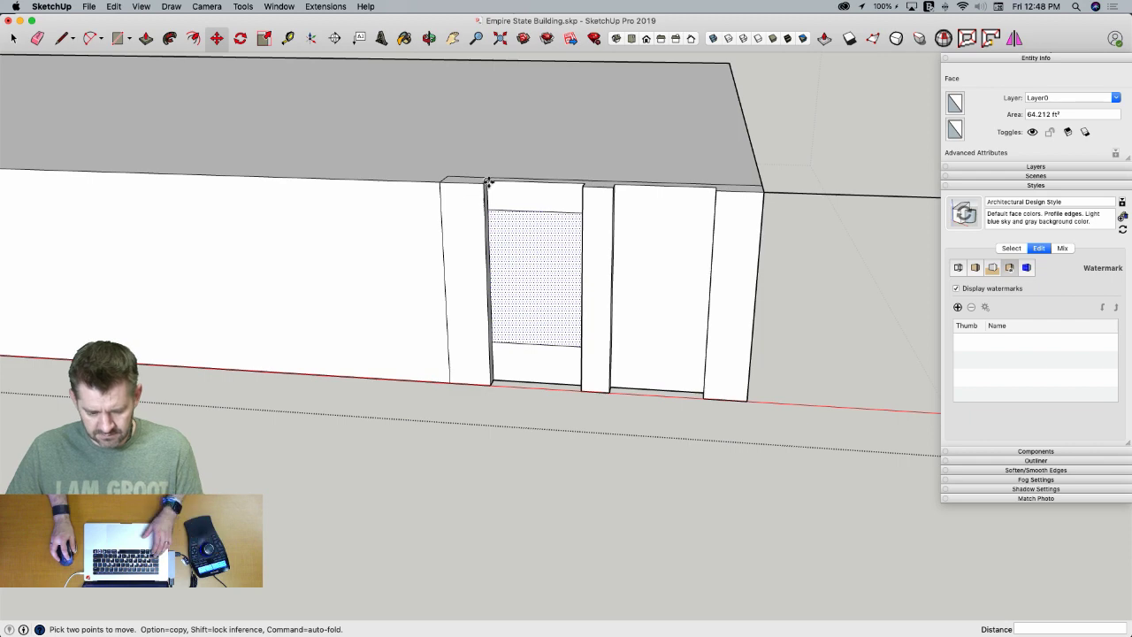
{"action": "left_click", "coordinate": [489, 181]}
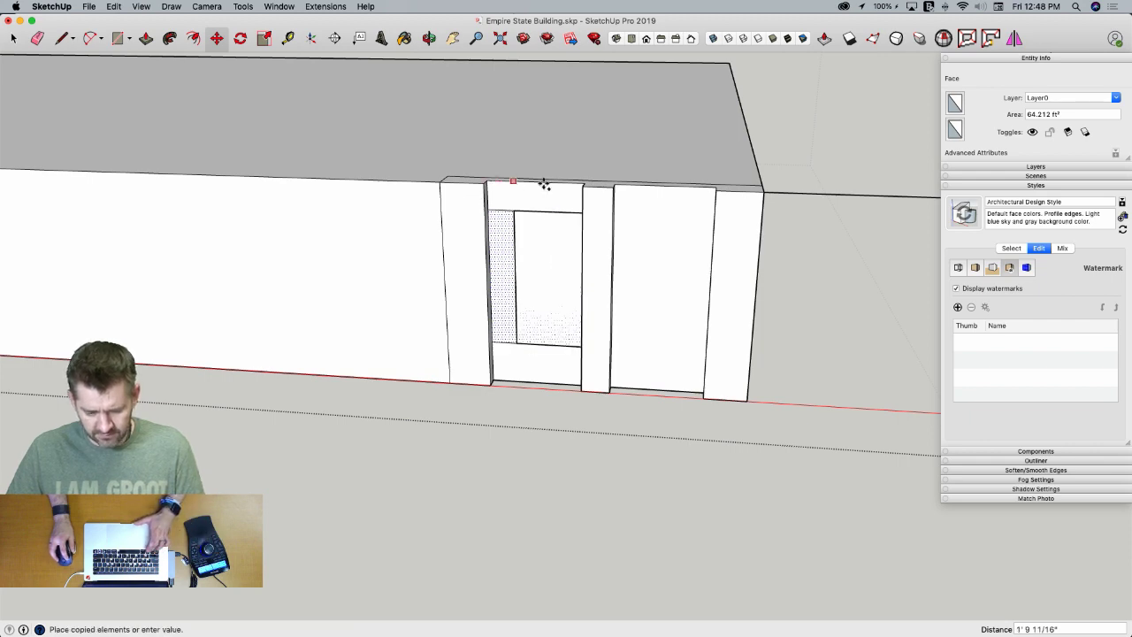
{"action": "left_click", "coordinate": [614, 188]}
Push both window faces of the corner bay inward by 6"
{"action": "key", "text": "p"}
{"action": "middle_click_drag", "start_coordinate": [487, 265], "coordinate": [507, 281]}
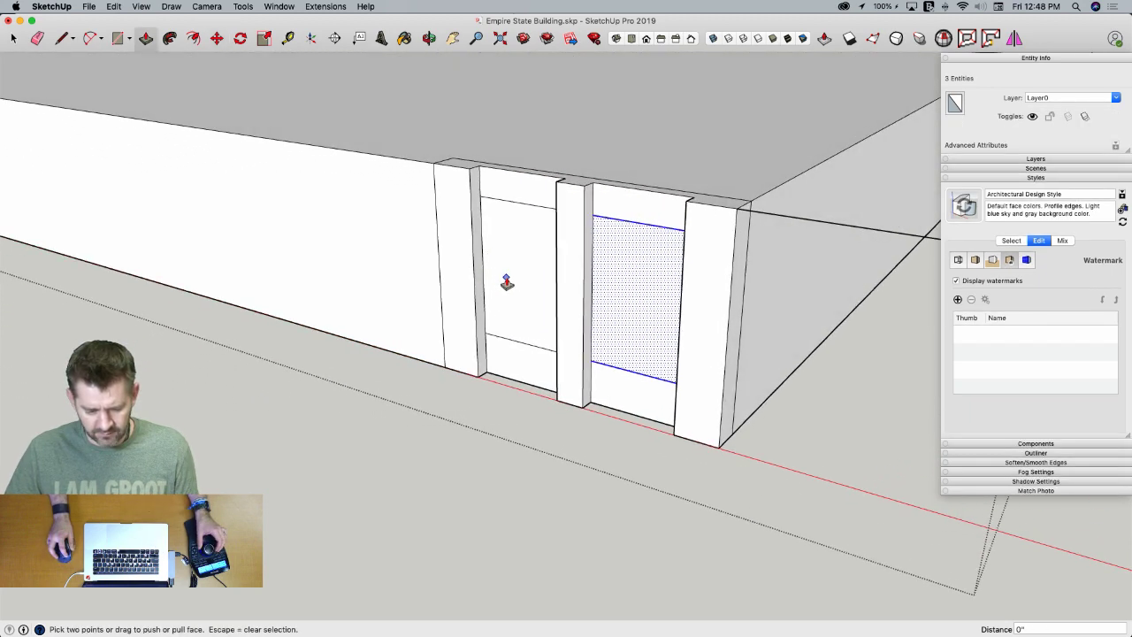
{"action": "left_click", "coordinate": [631, 305]}
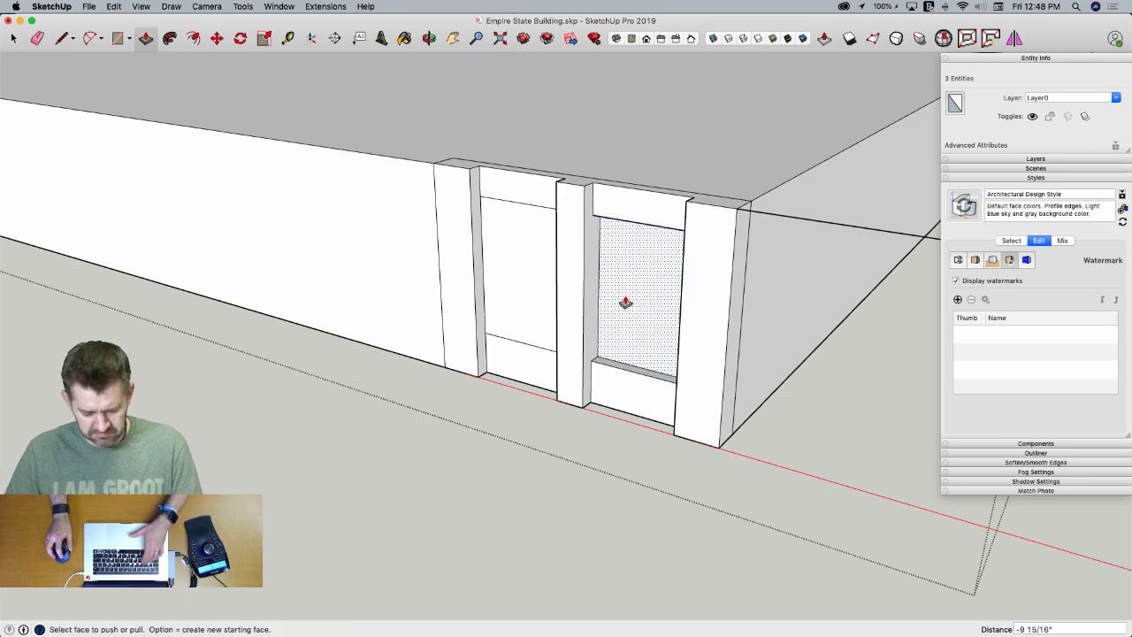
{"action": "type", "text": "6"}
{"action": "key", "text": "Return"}
{"action": "double_click", "coordinate": [536, 270]}
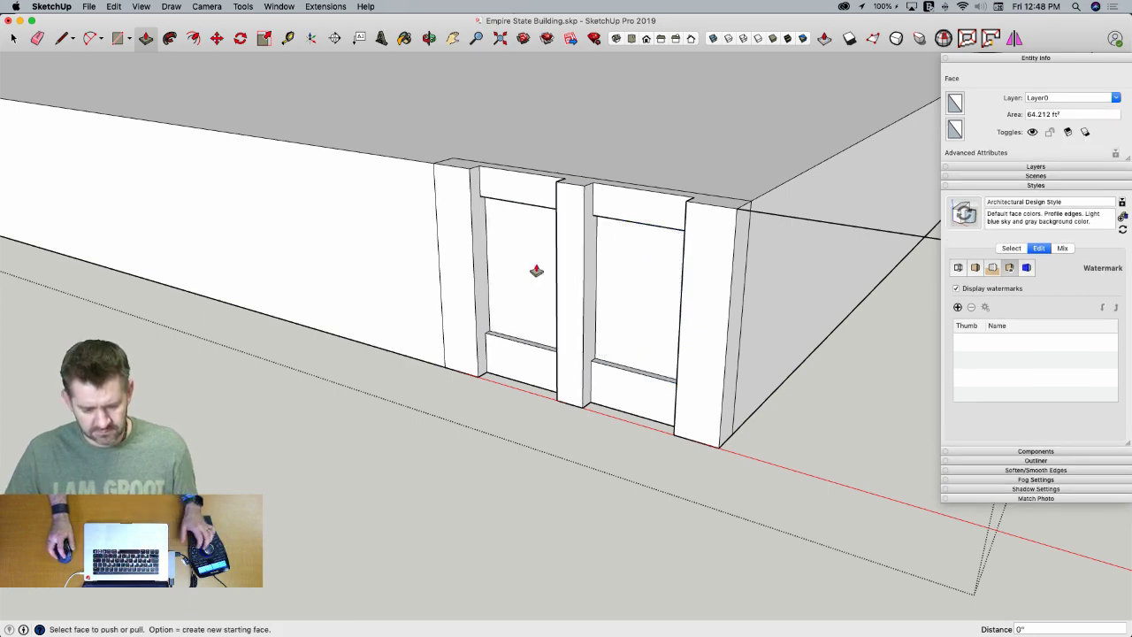
Select the whole corner bay strip and make it a component named "Front Elevation Window"
{"action": "key", "text": "space"}
{"action": "middle_click_drag", "start_coordinate": [528, 312], "coordinate": [404, 159]}
{"action": "left_click_drag", "start_coordinate": [447, 156], "coordinate": [682, 396]}
{"action": "middle_click_drag", "start_coordinate": [682, 396], "coordinate": [629, 315]}
{"action": "right_click", "coordinate": [630, 314]}
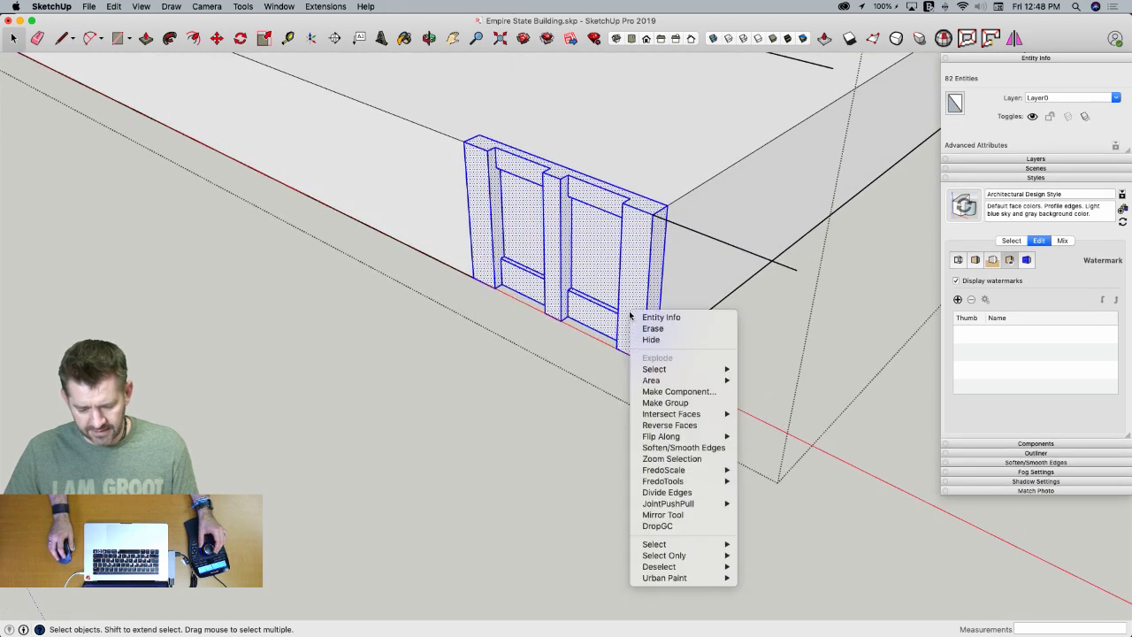
{"action": "left_click", "coordinate": [677, 392]}
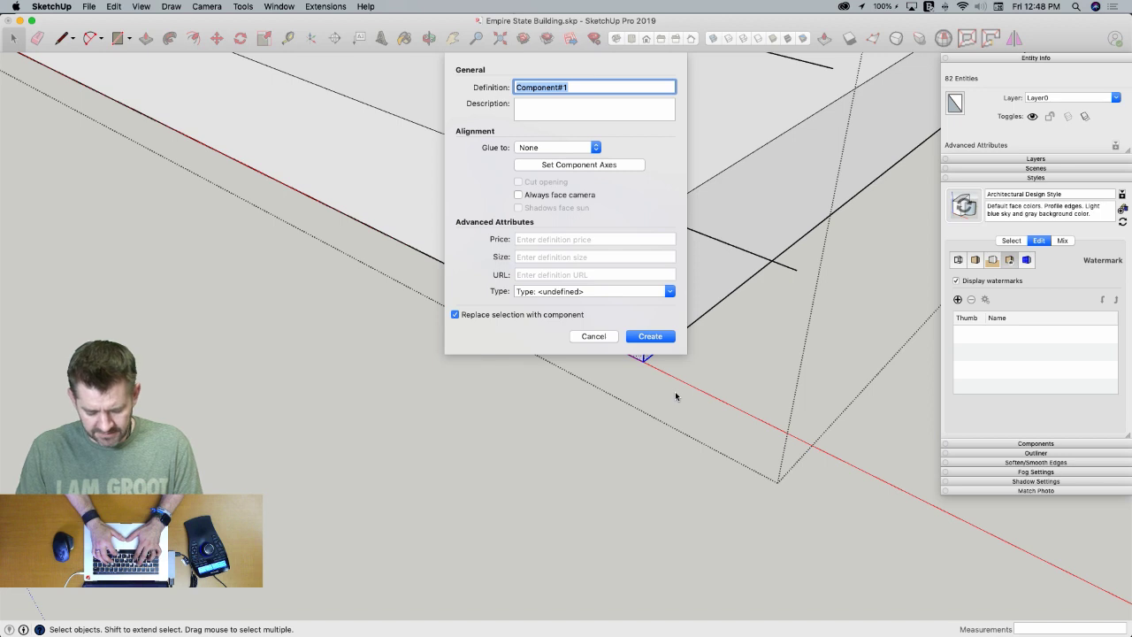
{"action": "type", "text": "Front Elevation WIndow"}
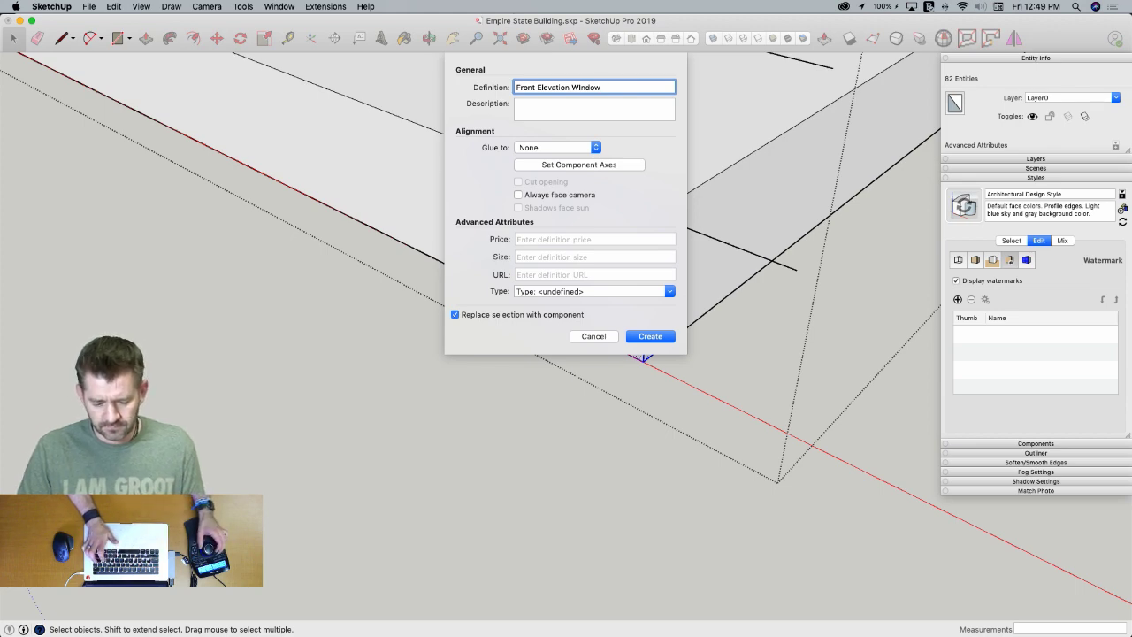
{"action": "key", "text": "Return"}
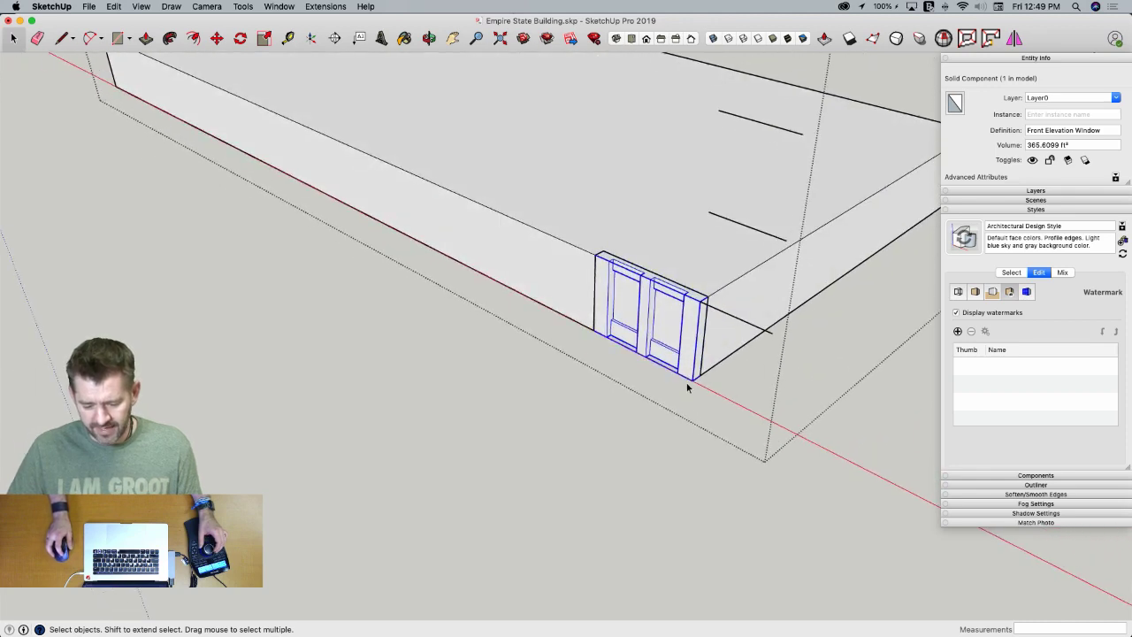
Copy the window component one bay width along the long facade and repeat it as an x9 array
{"action": "key", "text": "m"}
{"action": "left_click", "coordinate": [694, 378]}
{"action": "key", "text": "alt"}
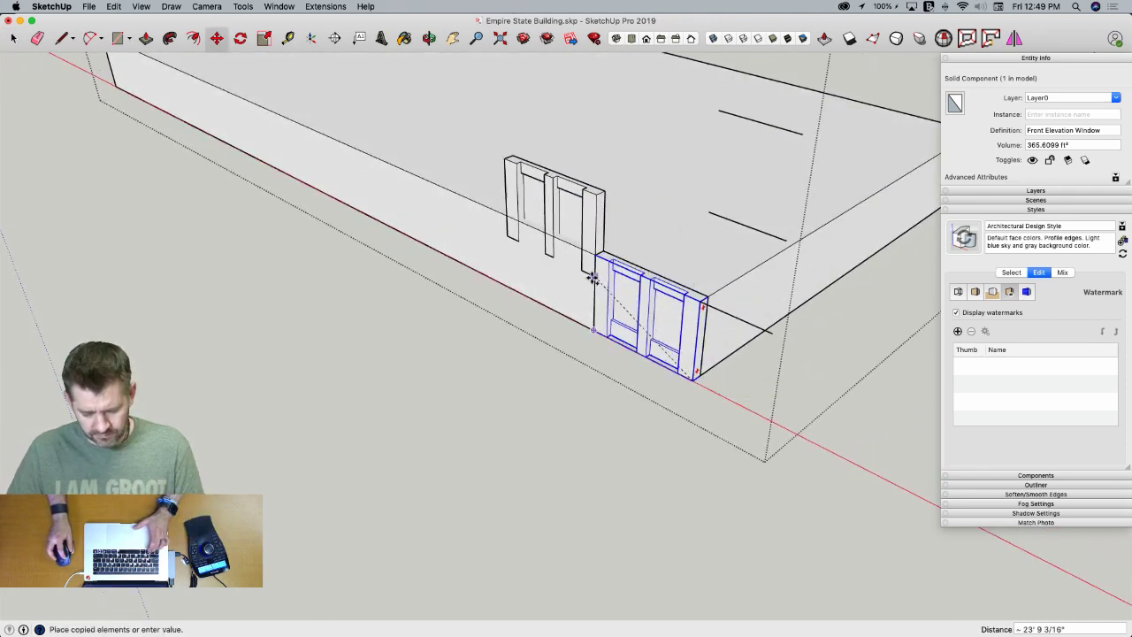
{"action": "left_click", "coordinate": [594, 329]}
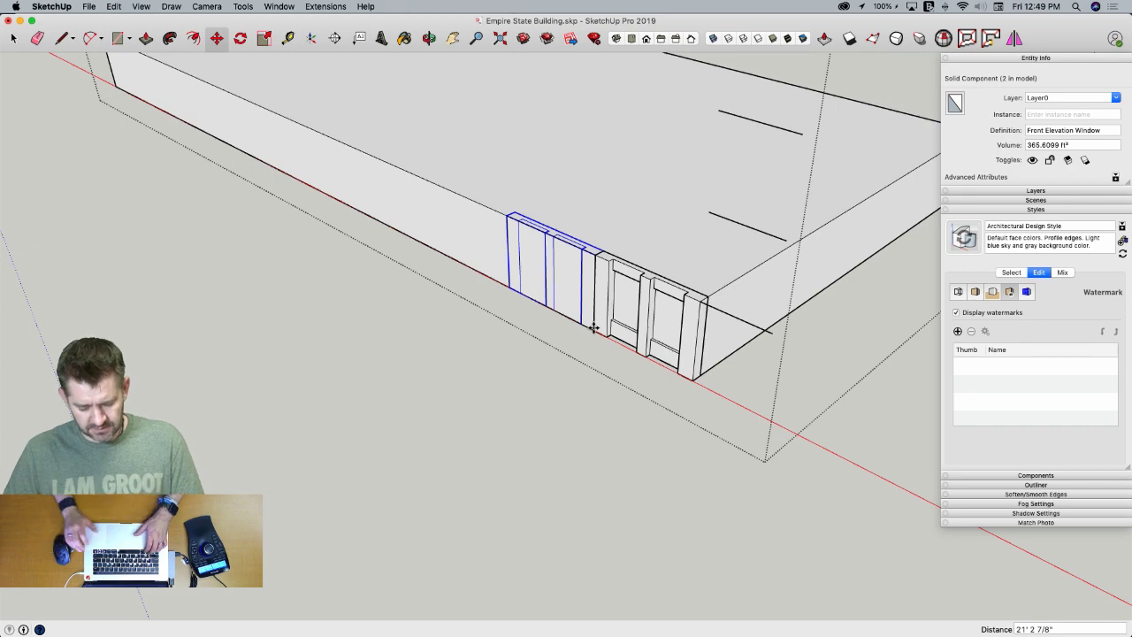
{"action": "type", "text": "x9"}
{"action": "key", "text": "Return"}
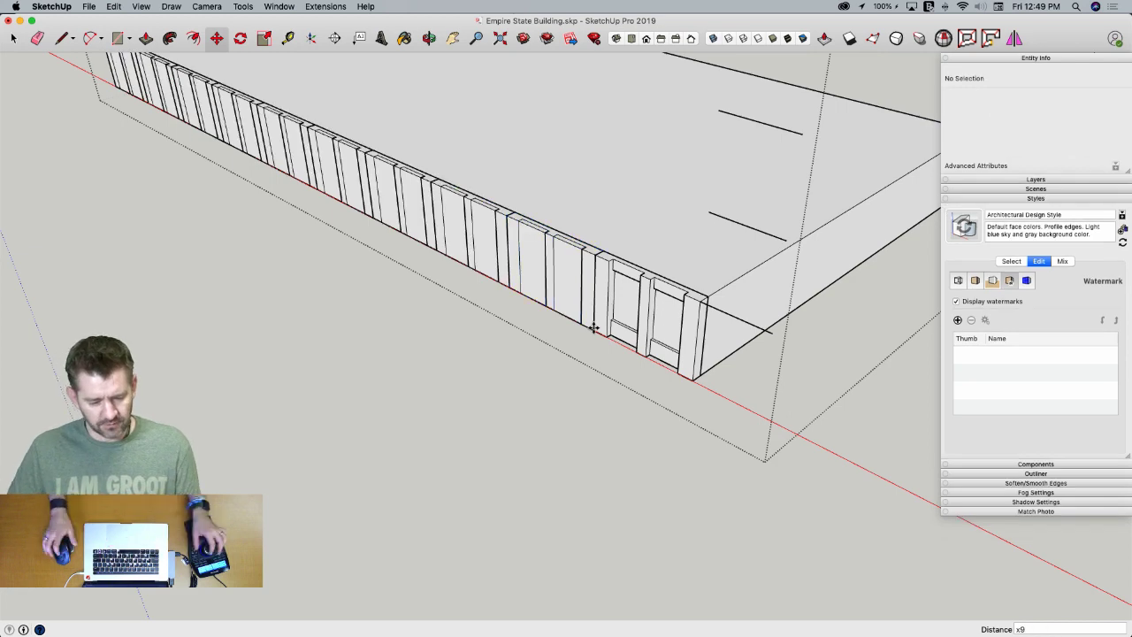
Push the block's long front face back 2' behind the row of window components
{"action": "key", "text": "space"}
{"action": "middle_click_drag", "start_coordinate": [635, 383], "coordinate": [584, 345]}
{"action": "key", "text": "p"}
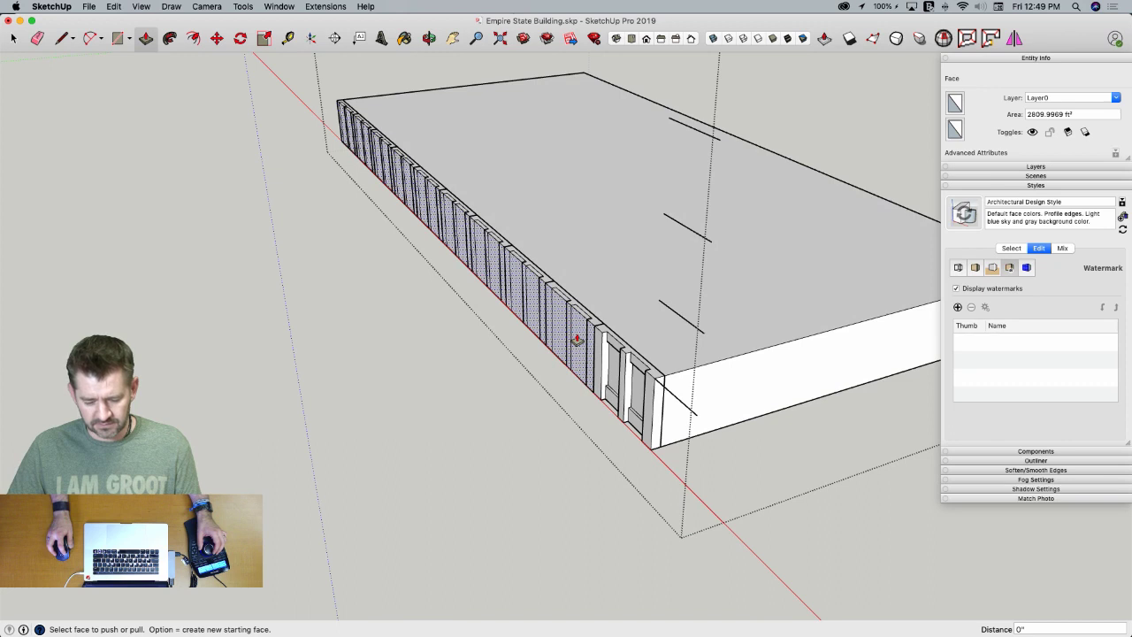
{"action": "left_click", "coordinate": [577, 338]}
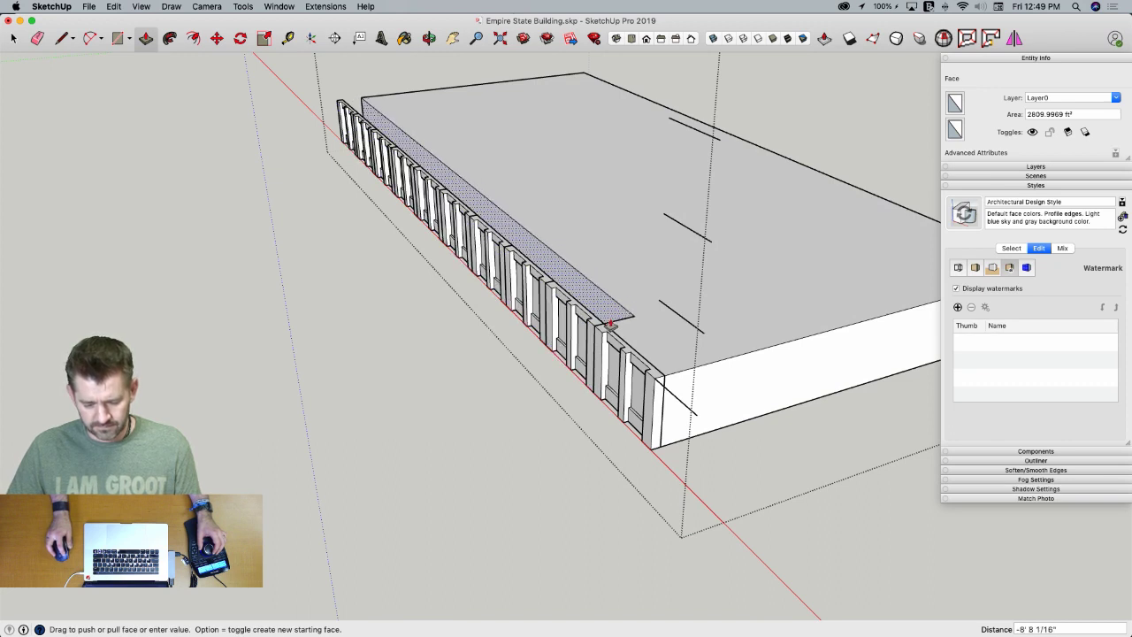
{"action": "left_click", "coordinate": [560, 289]}
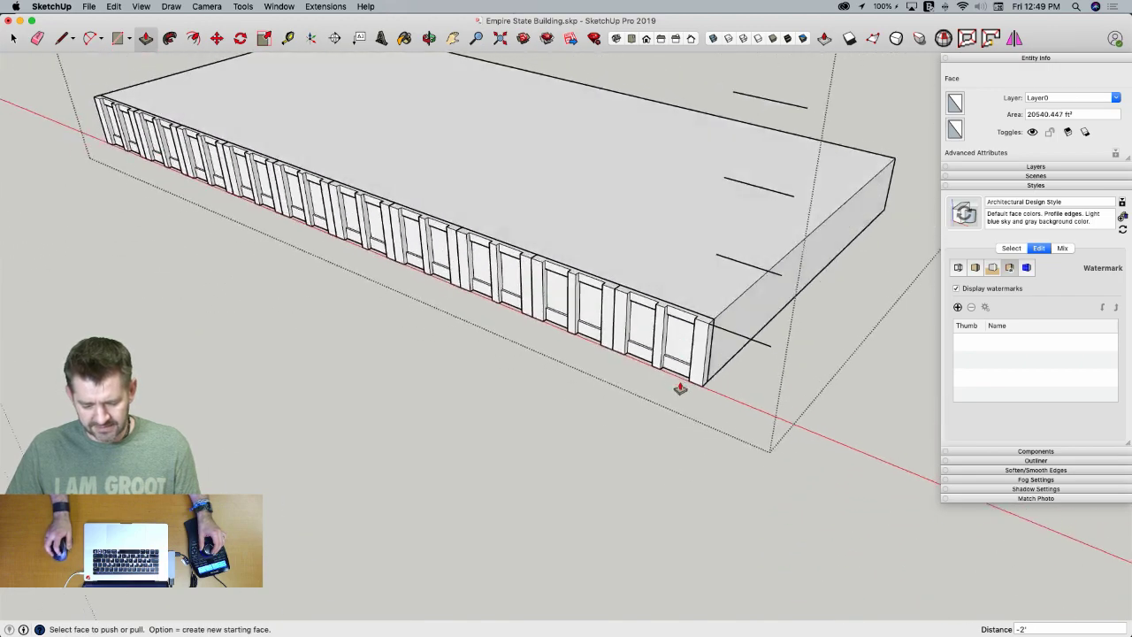
{"action": "scroll", "coordinate": [699, 353], "scroll_direction": "down", "scroll_amount": 5}
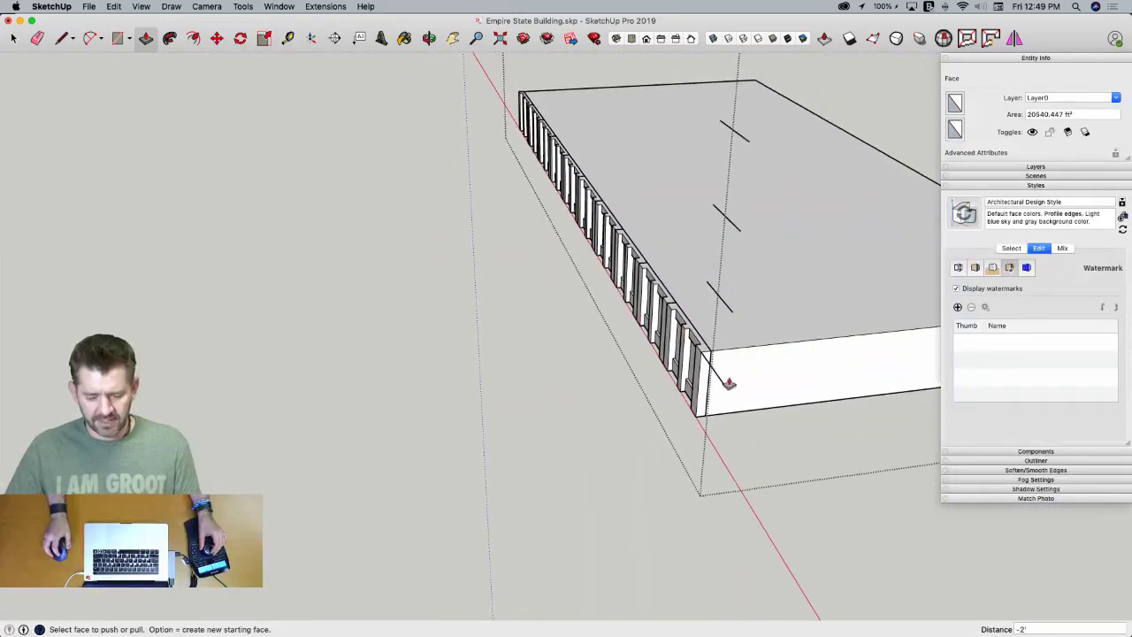
{"action": "key", "text": "space"}
Copy the end window component one bay width, 21' 2 7/8", past the block's corner along the long facade
{"action": "scroll", "coordinate": [639, 423], "scroll_direction": "up", "scroll_amount": 3}
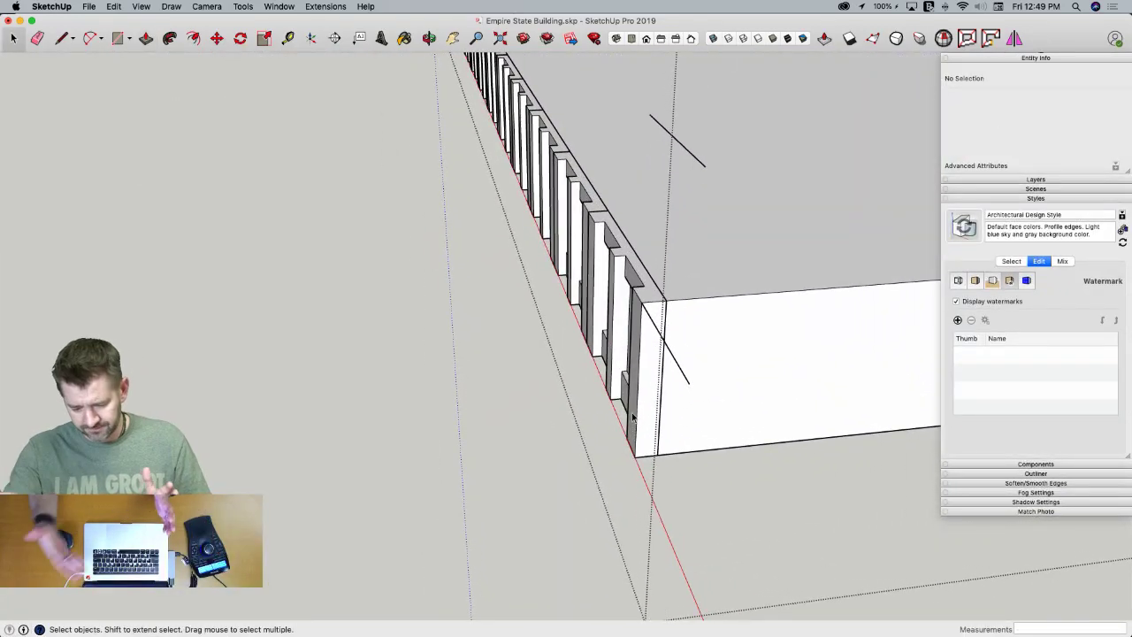
{"action": "key", "text": "e"}
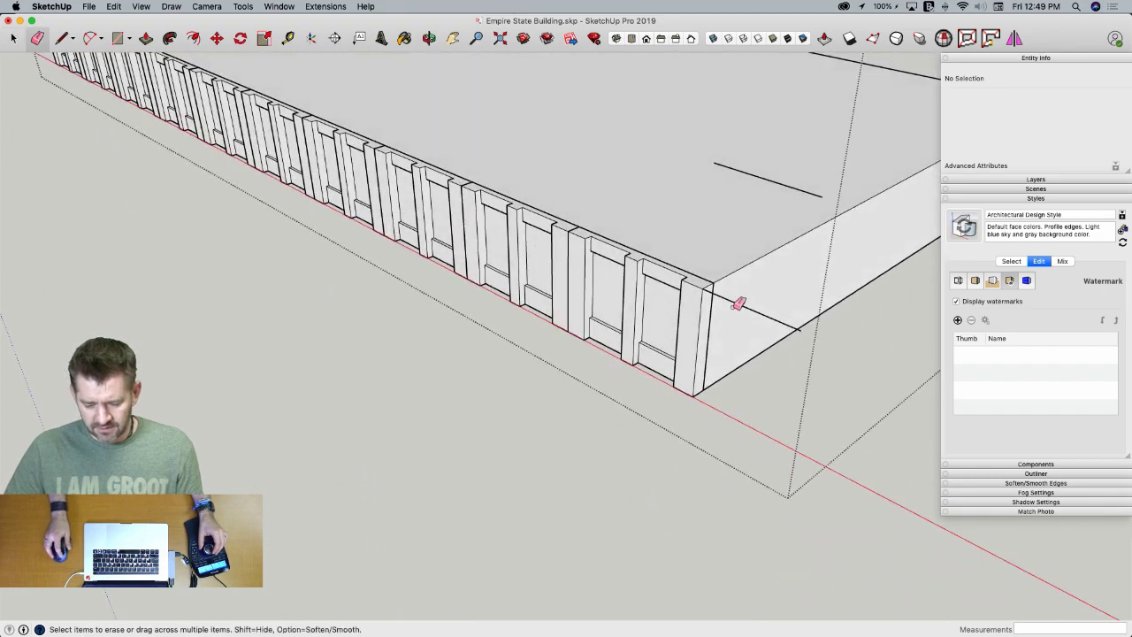
{"action": "mouse_move", "coordinate": [738, 303]}
{"action": "middle_mouse_down"}
{"action": "mouse_move", "coordinate": [720, 321]}
{"action": "mouse_move", "coordinate": [605, 319]}
{"action": "mouse_move", "coordinate": [610, 260]}
{"action": "middle_mouse_up"}
{"action": "key", "text": "space"}
{"action": "left_click", "coordinate": [599, 301]}
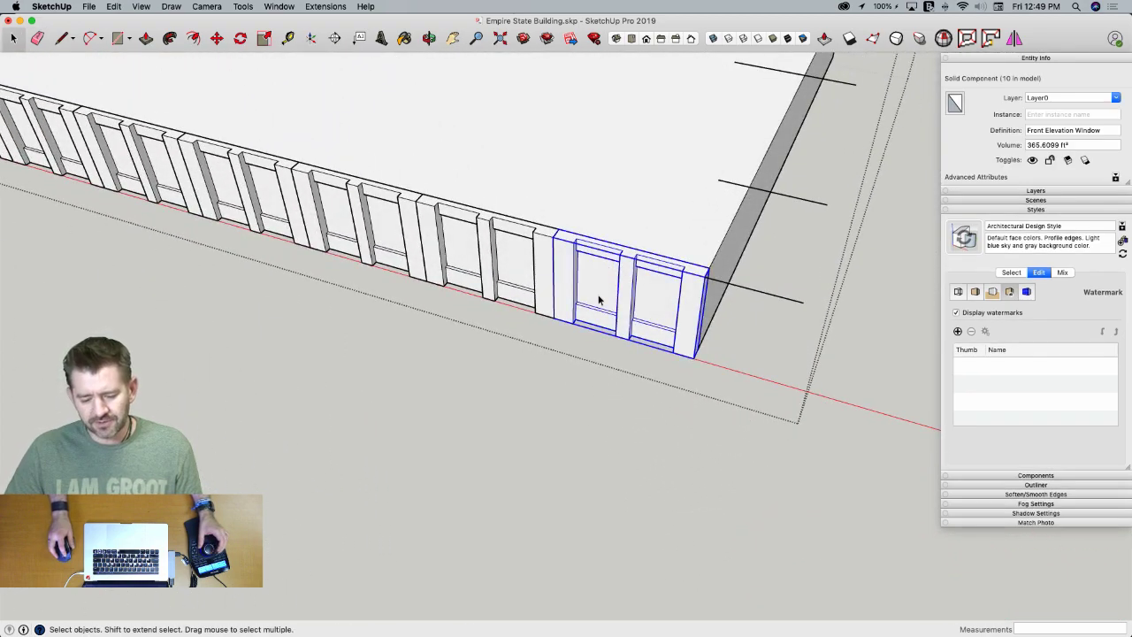
{"action": "key", "text": "m"}
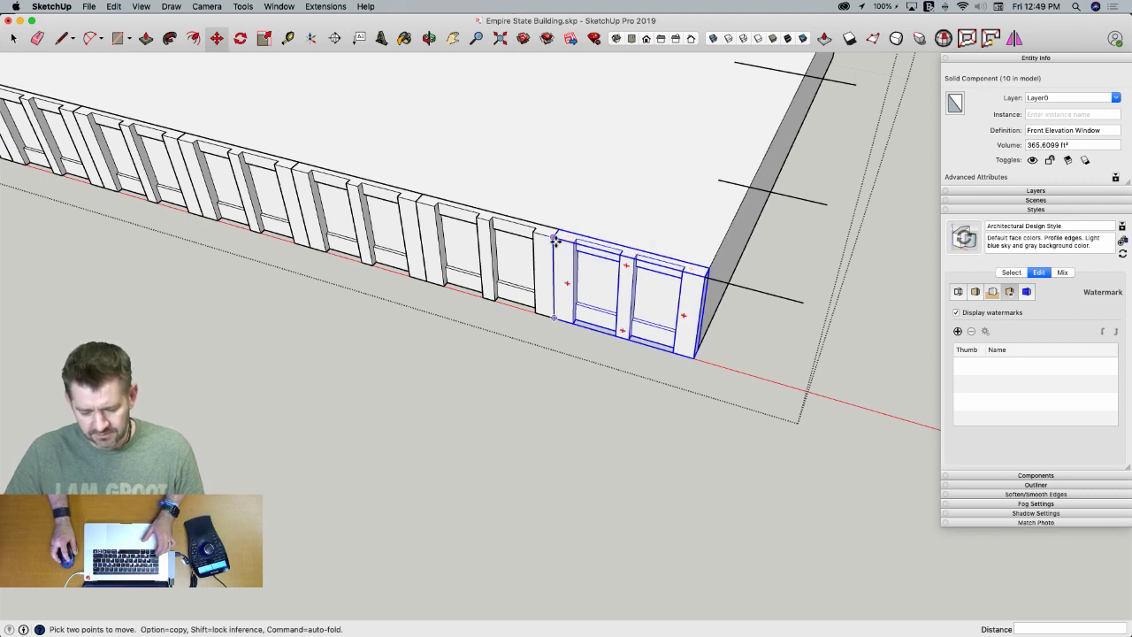
{"action": "left_click", "coordinate": [559, 234]}
{"action": "key", "text": "alt"}
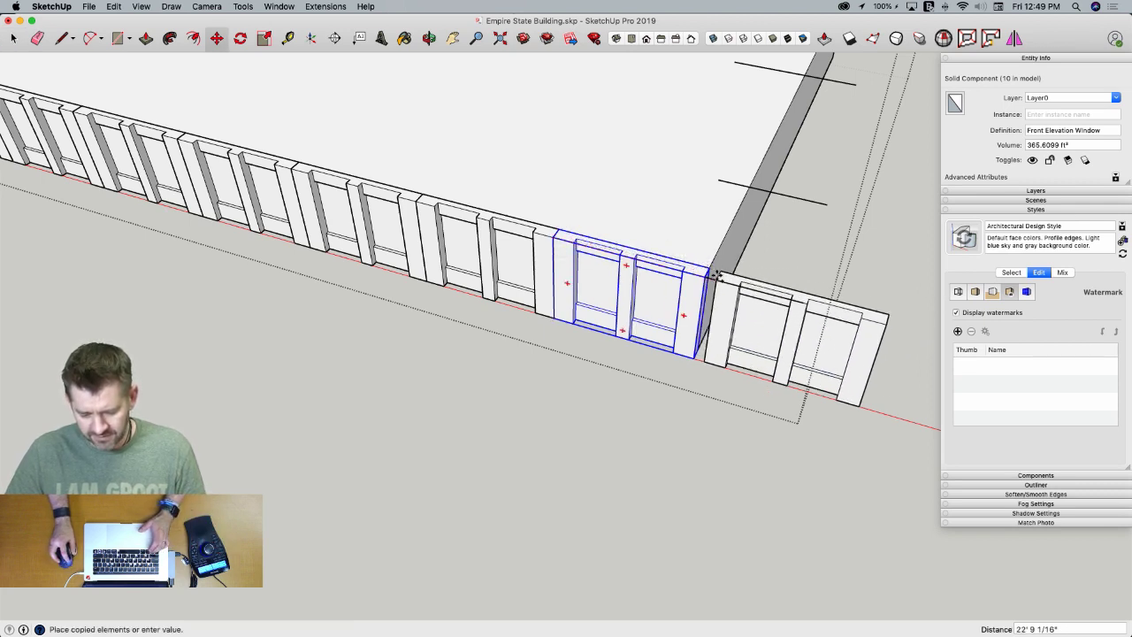
{"action": "left_click", "coordinate": [720, 275]}
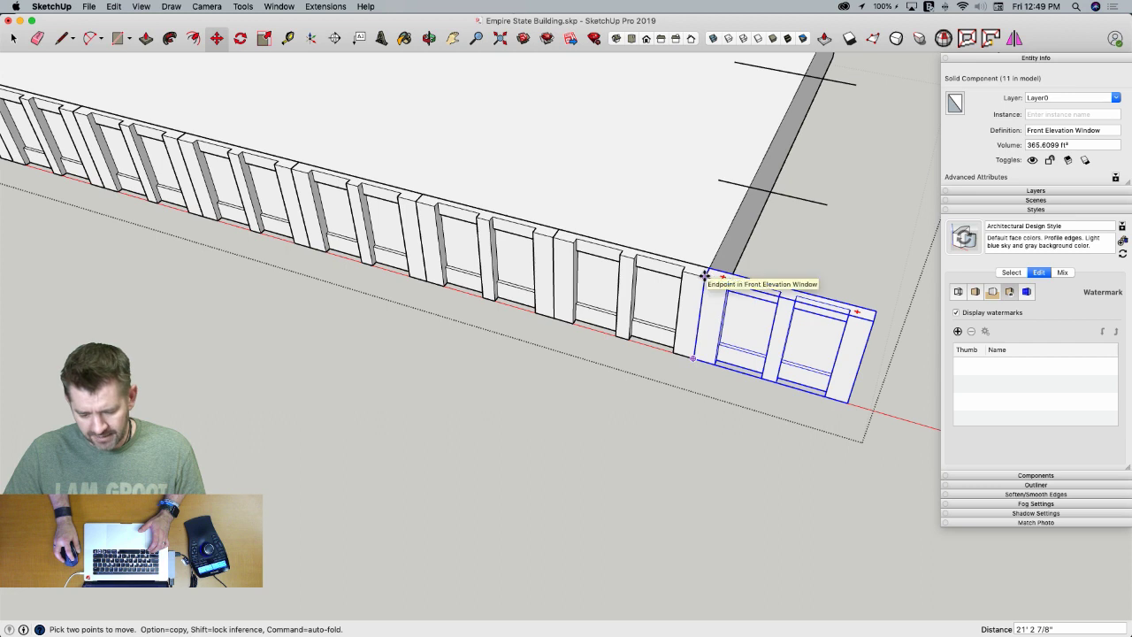
{"action": "left_click", "coordinate": [707, 275]}
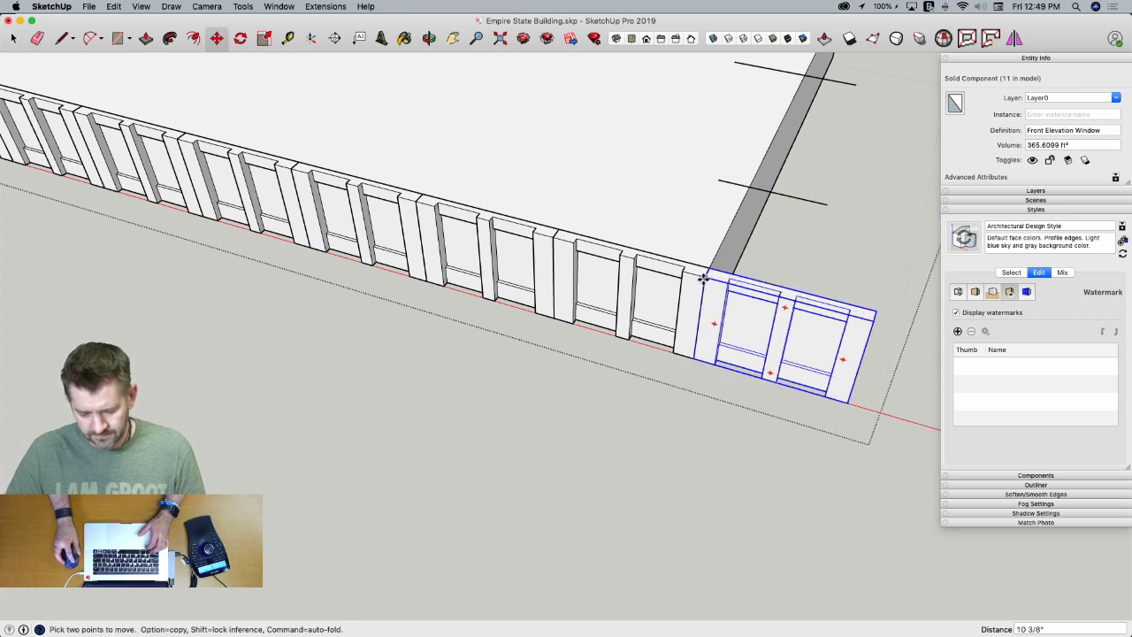
Rotate the copied window component 90° about the corner so it lies along the block's short side
{"action": "key", "text": "q"}
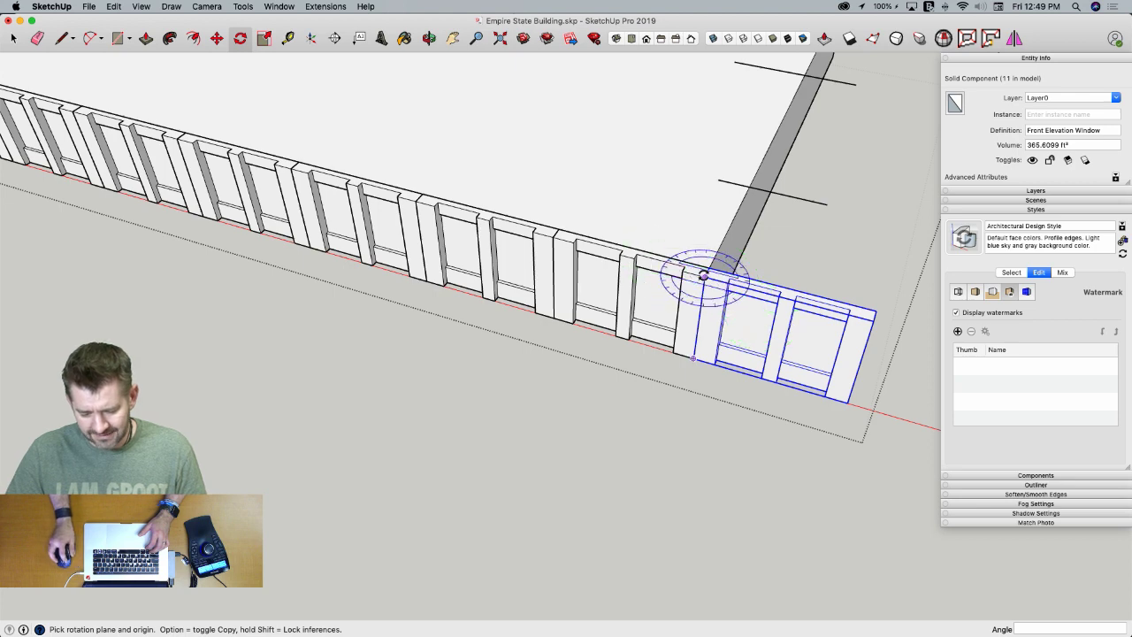
{"action": "left_click", "coordinate": [717, 281]}
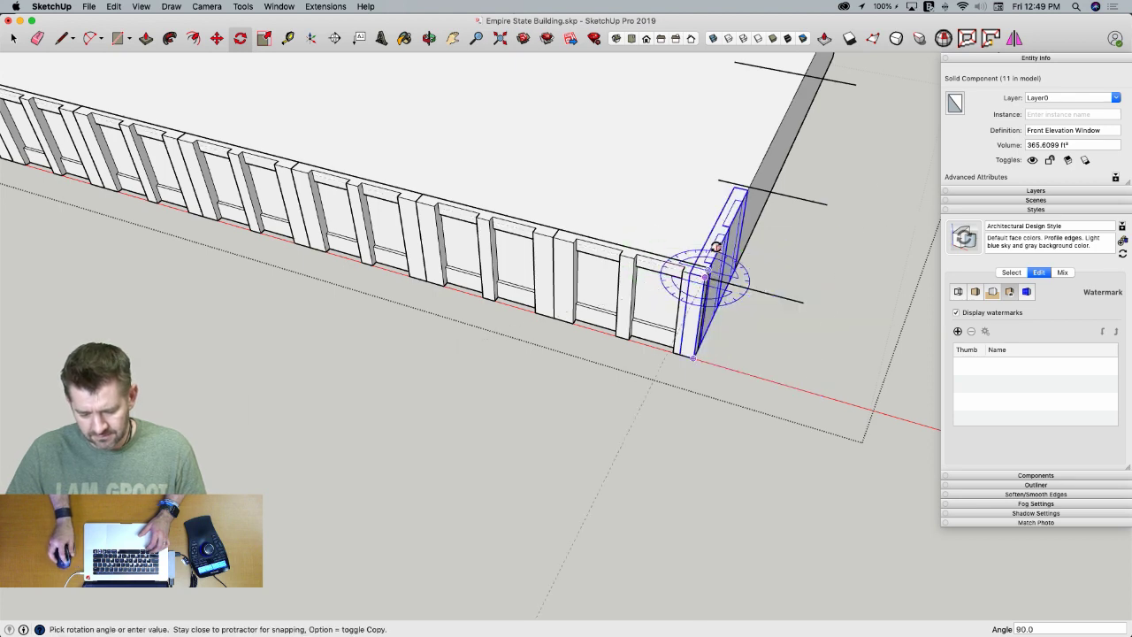
{"action": "left_click", "coordinate": [716, 246]}
{"action": "key", "text": "space"}
Copy the rotated window component one bay width, 21' 2 7/8", along the short side and repeat it as an x5 array
{"action": "key", "text": "l"}
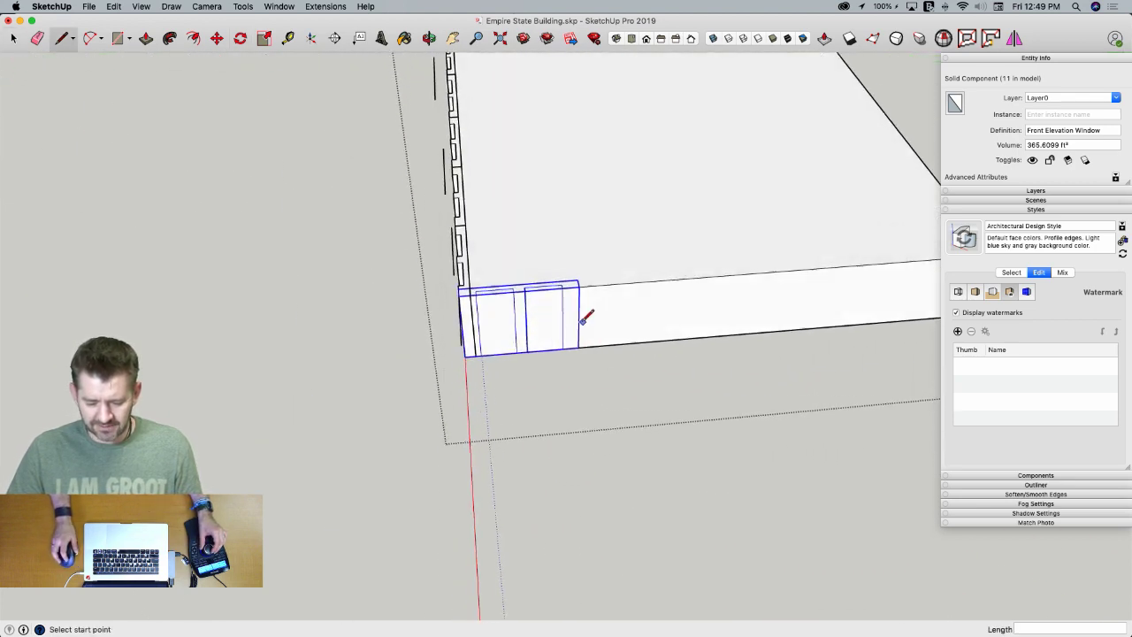
{"action": "key", "text": "m"}
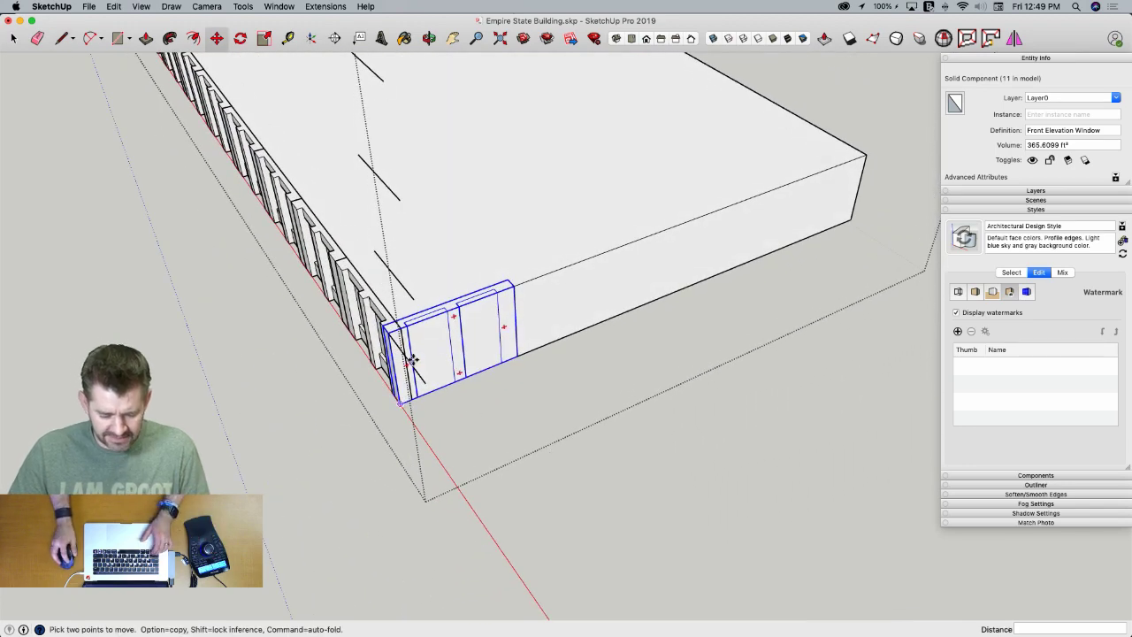
{"action": "left_click", "coordinate": [392, 338]}
{"action": "key", "text": "alt"}
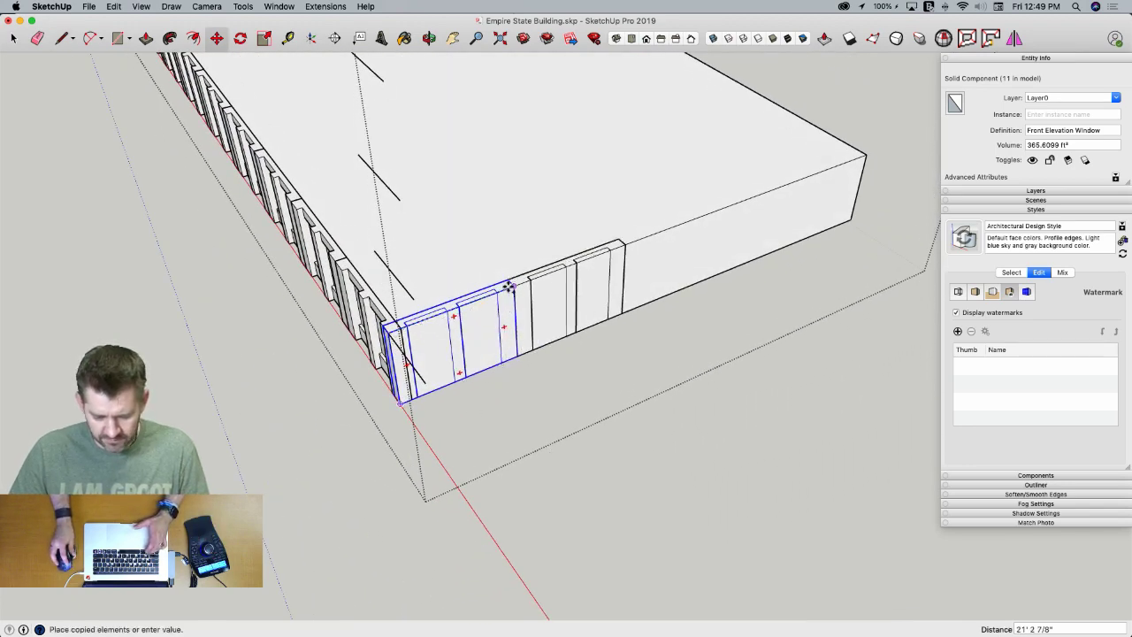
{"action": "left_click", "coordinate": [576, 301]}
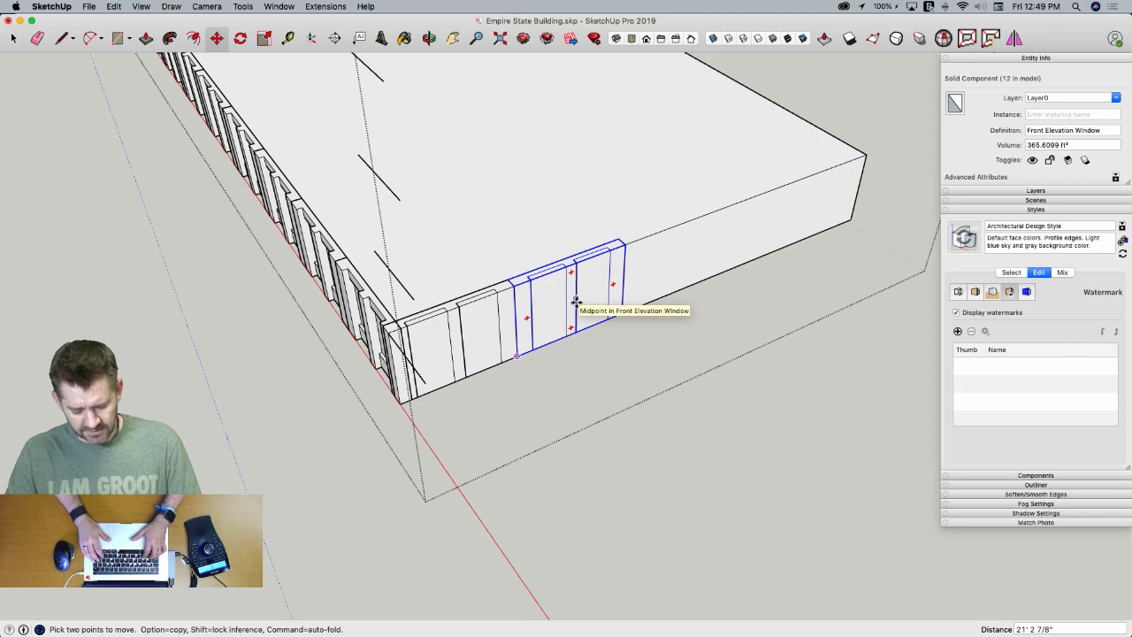
{"action": "type", "text": "x5"}
{"action": "key", "text": "Return"}
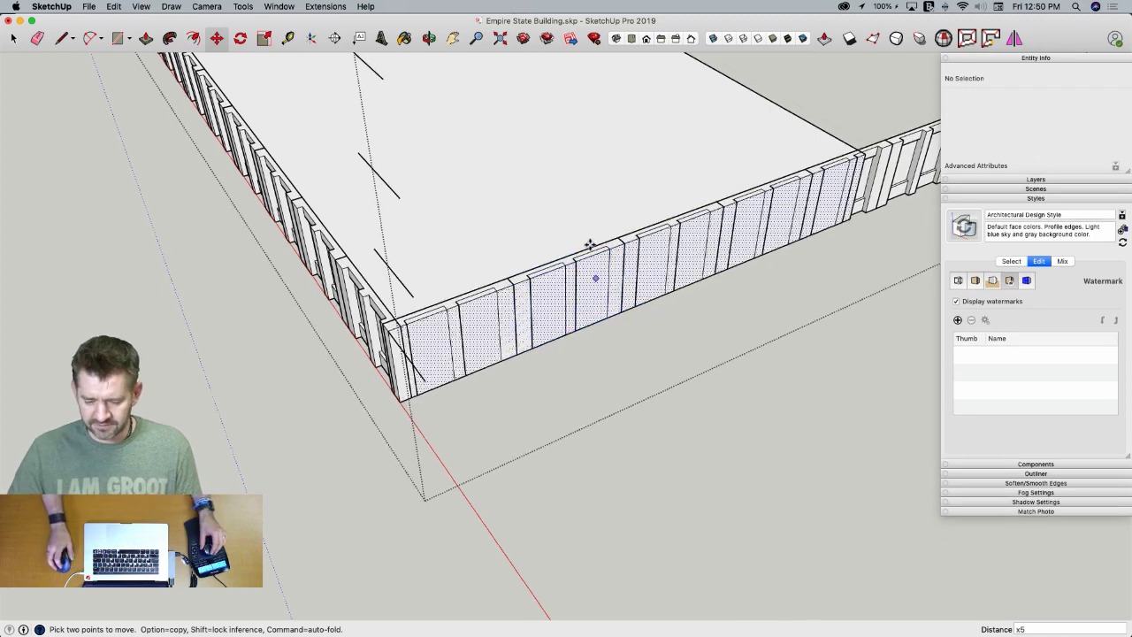
Check the short side against the elevation drawing in Preview, and erase the surplus last bay beyond the far corner in SketchUp
{"action": "key", "text": "space"}
{"action": "left_click", "coordinate": [748, 225]}
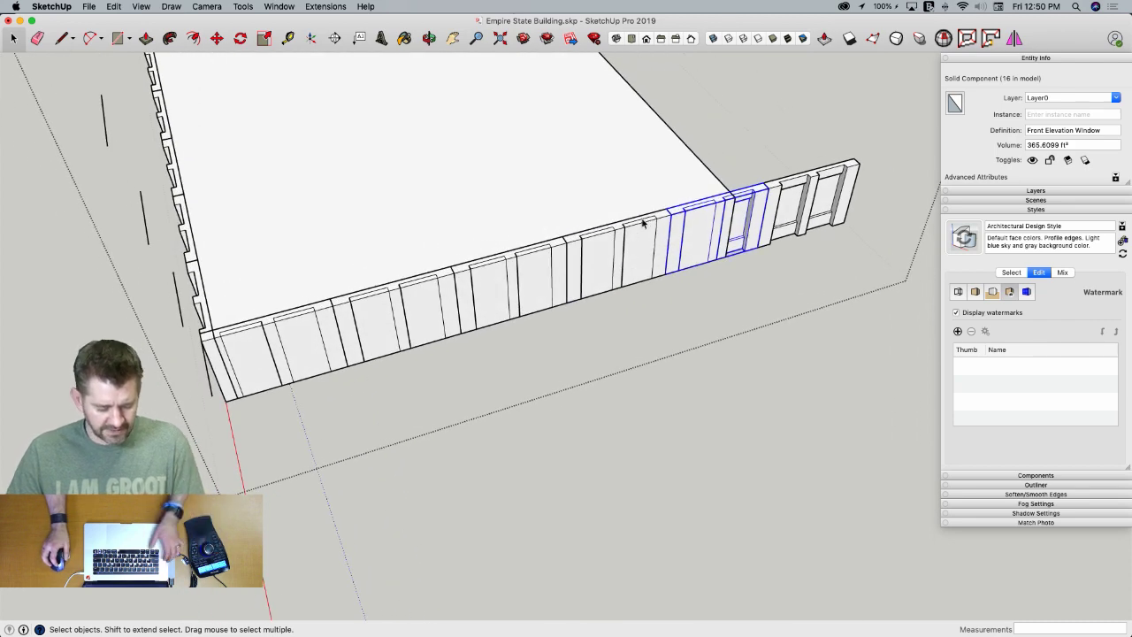
{"action": "key", "text": "super+Tab"}
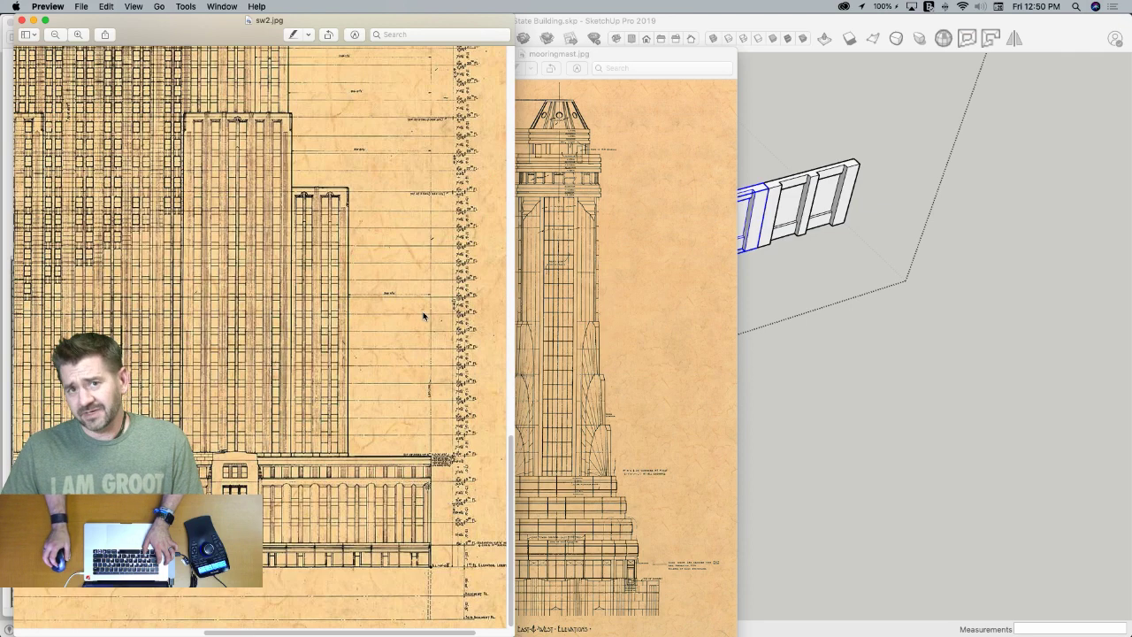
{"action": "key", "text": "super+Tab"}
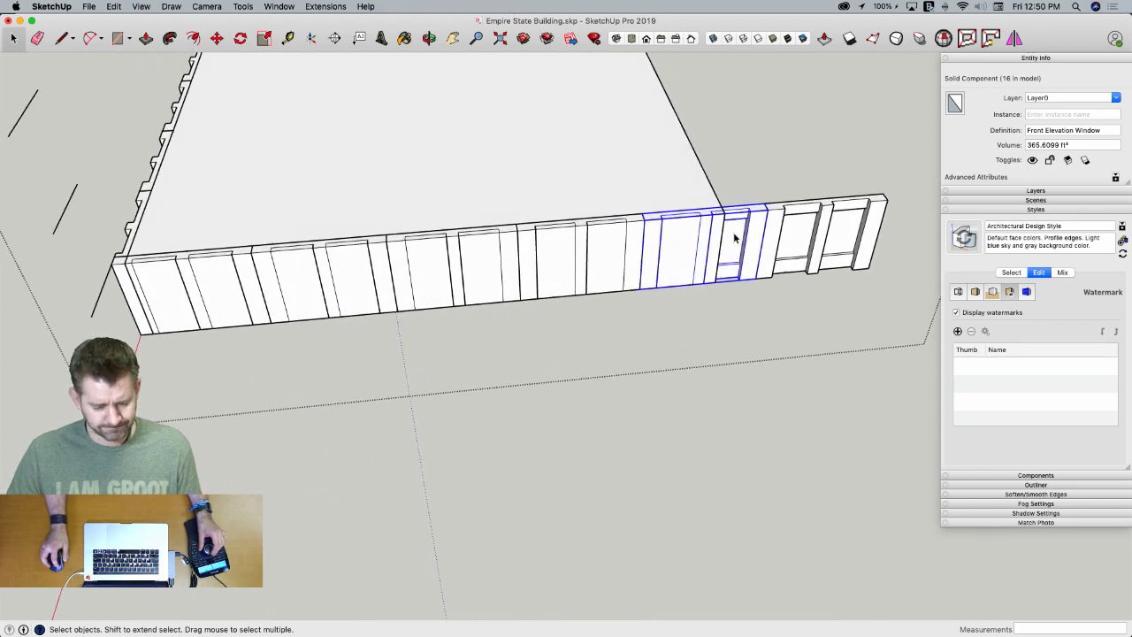
{"action": "middle_click_drag", "start_coordinate": [677, 233], "coordinate": [520, 273]}
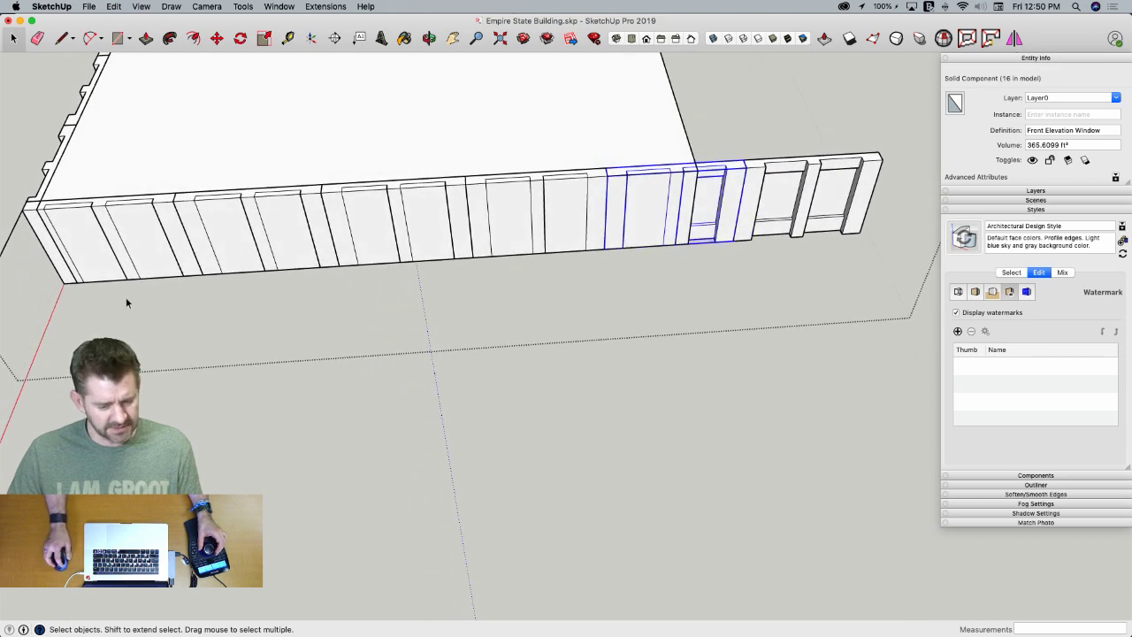
{"action": "key", "text": "e"}
{"action": "left_click", "coordinate": [790, 164]}
{"action": "key", "text": "space"}
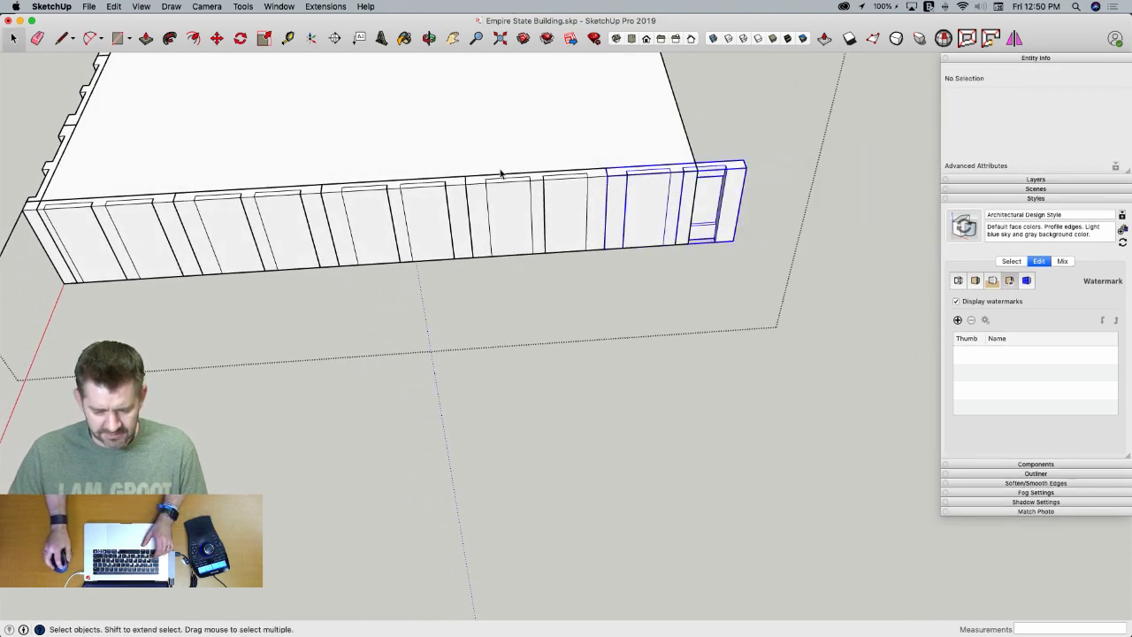
Push the block's short end face back 2' behind the row of window components
{"action": "left_click", "coordinate": [540, 177], "text": "shift"}
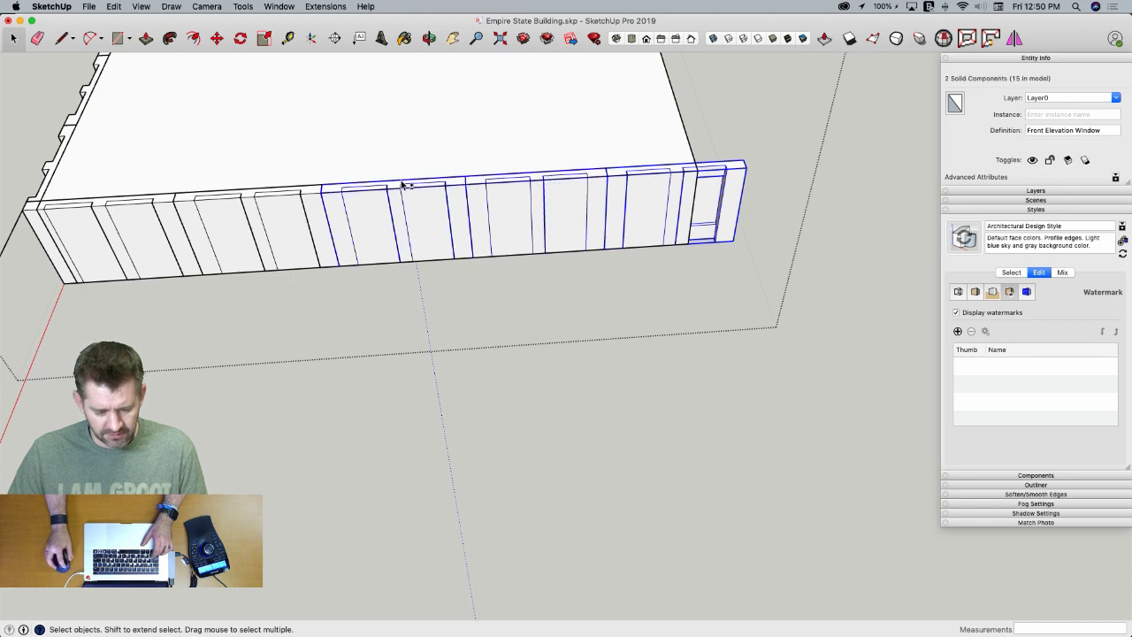
{"action": "key", "text": "p"}
{"action": "left_click", "coordinate": [416, 190]}
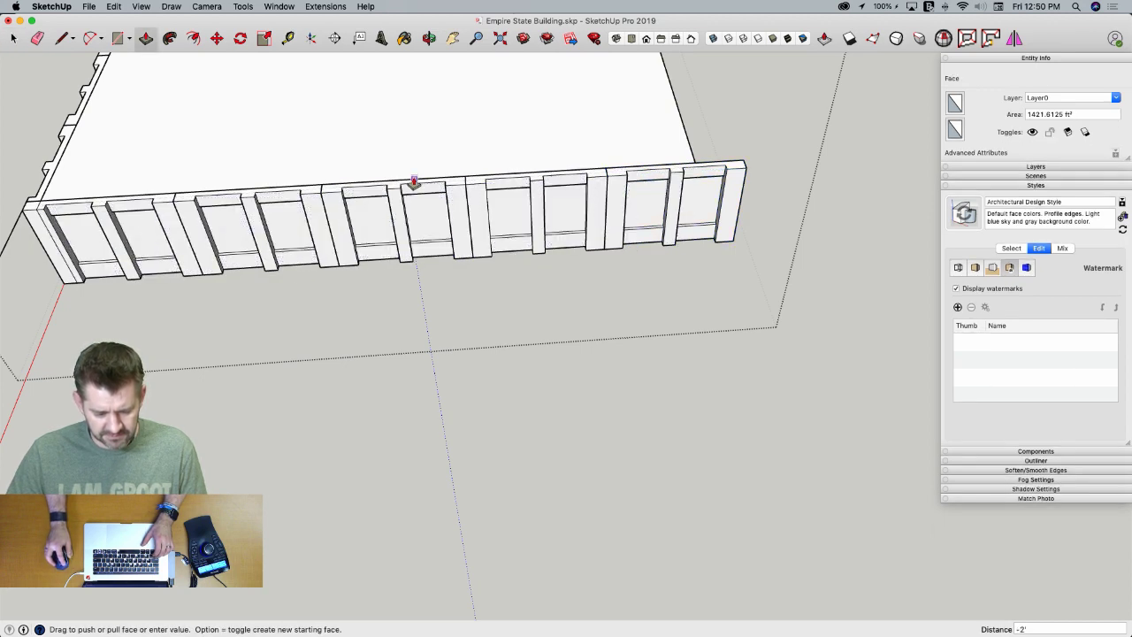
{"action": "left_click", "coordinate": [415, 182]}
{"action": "key", "text": "space"}
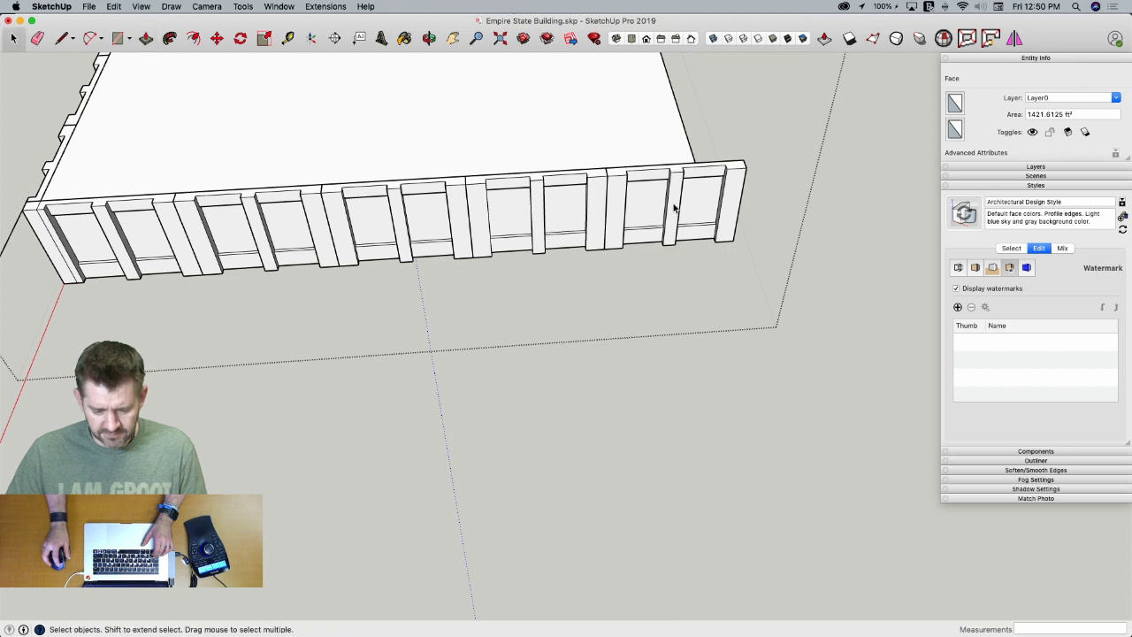
Select the five window components on the short side and move them 2' along the facade, clear of the front row
{"action": "left_click", "coordinate": [677, 208]}
{"action": "left_click_drag", "start_coordinate": [617, 212], "coordinate": [305, 227]}
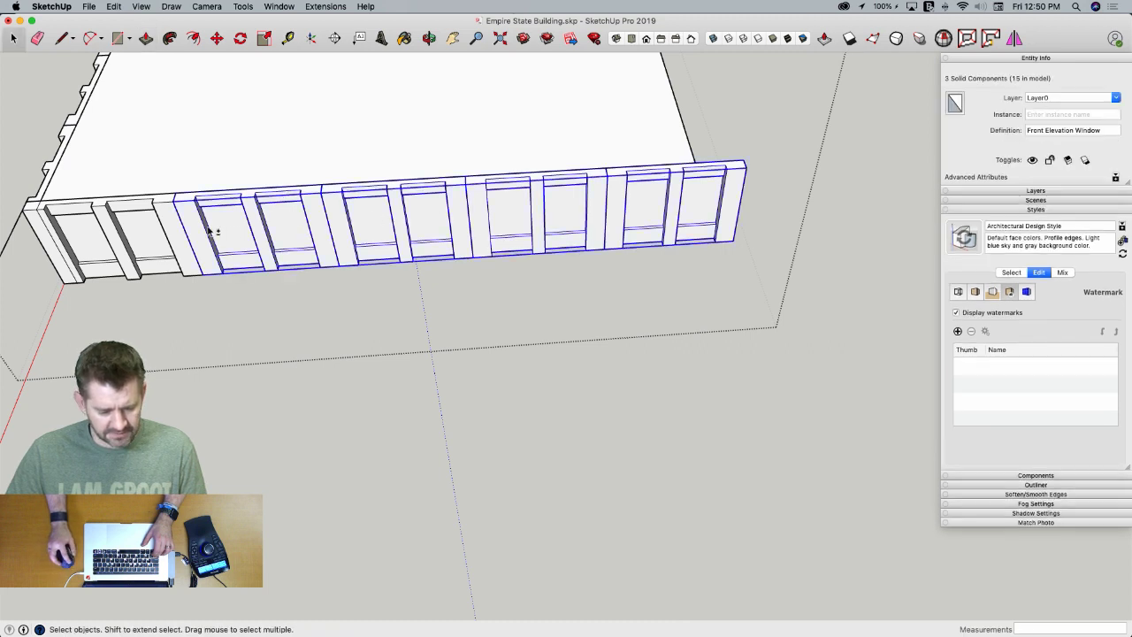
{"action": "key", "text": "m"}
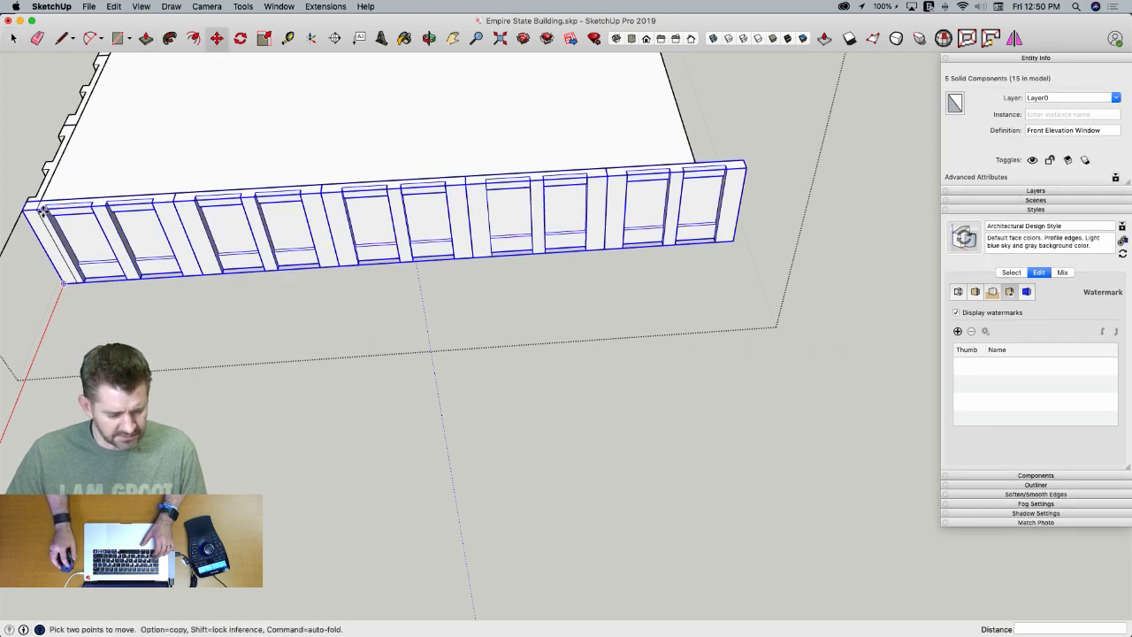
{"action": "left_click", "coordinate": [26, 210]}
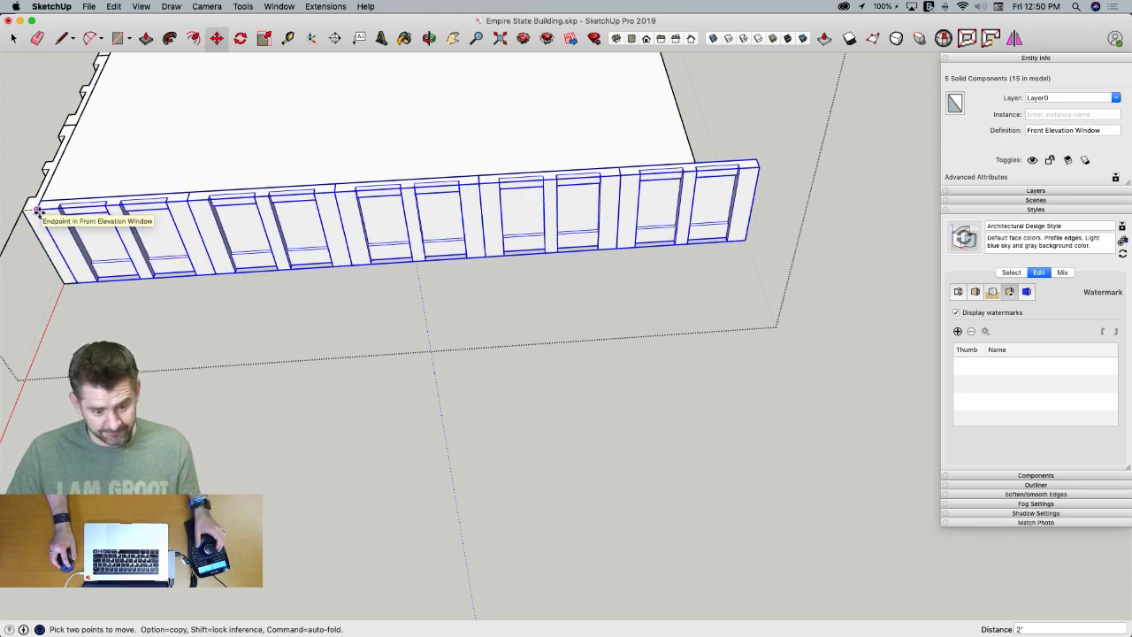
{"action": "left_click", "coordinate": [39, 212]}
Shift the five-bay row so the midpoint of the last bay's middle pilaster meets the block's far corner
{"action": "scroll", "coordinate": [468, 328], "scroll_direction": "up", "scroll_amount": 8}
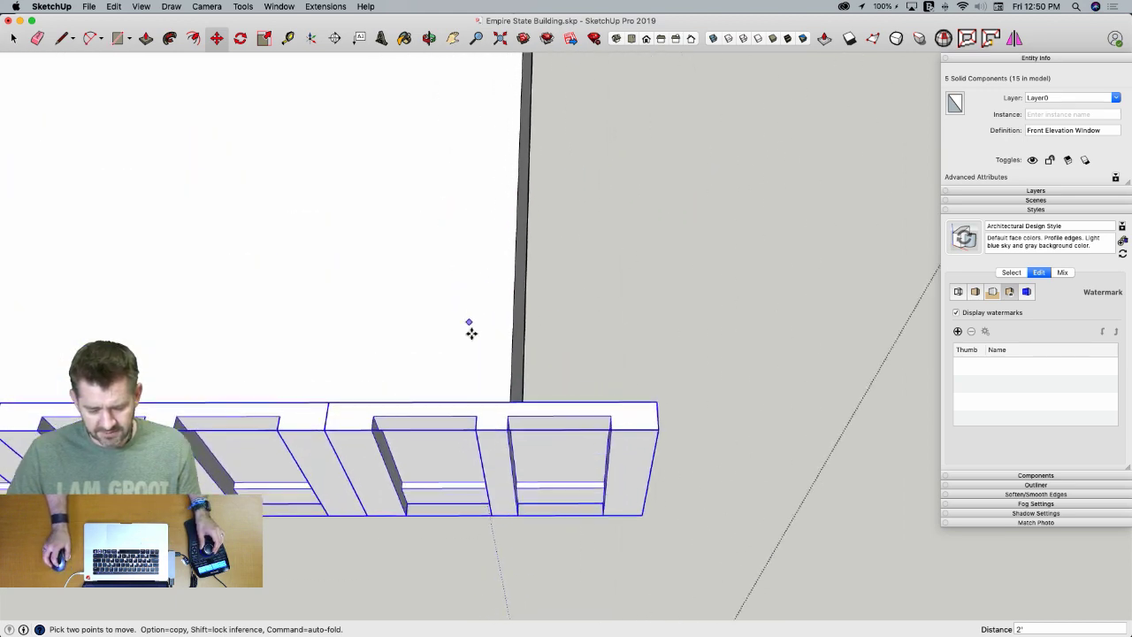
{"action": "left_click", "coordinate": [485, 422]}
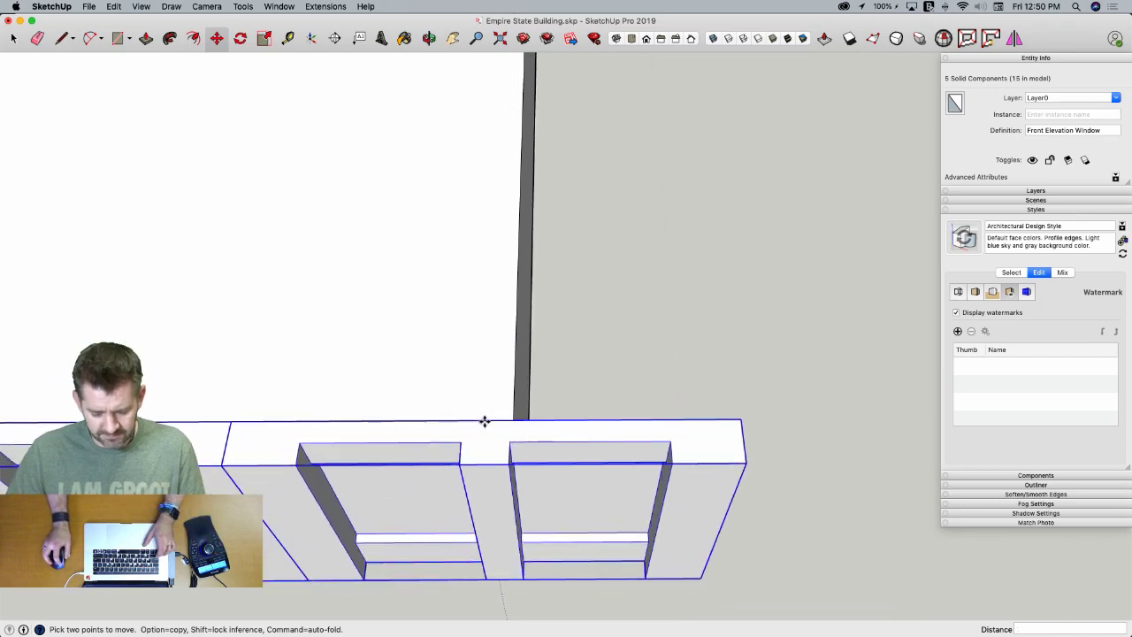
{"action": "left_click", "coordinate": [513, 416]}
{"action": "key", "text": "space"}
Make the short side's first bay at the front corner unique and rename its definition "Front Elevation Window Corner"
{"action": "scroll", "coordinate": [578, 384], "scroll_direction": "down", "scroll_amount": 10}
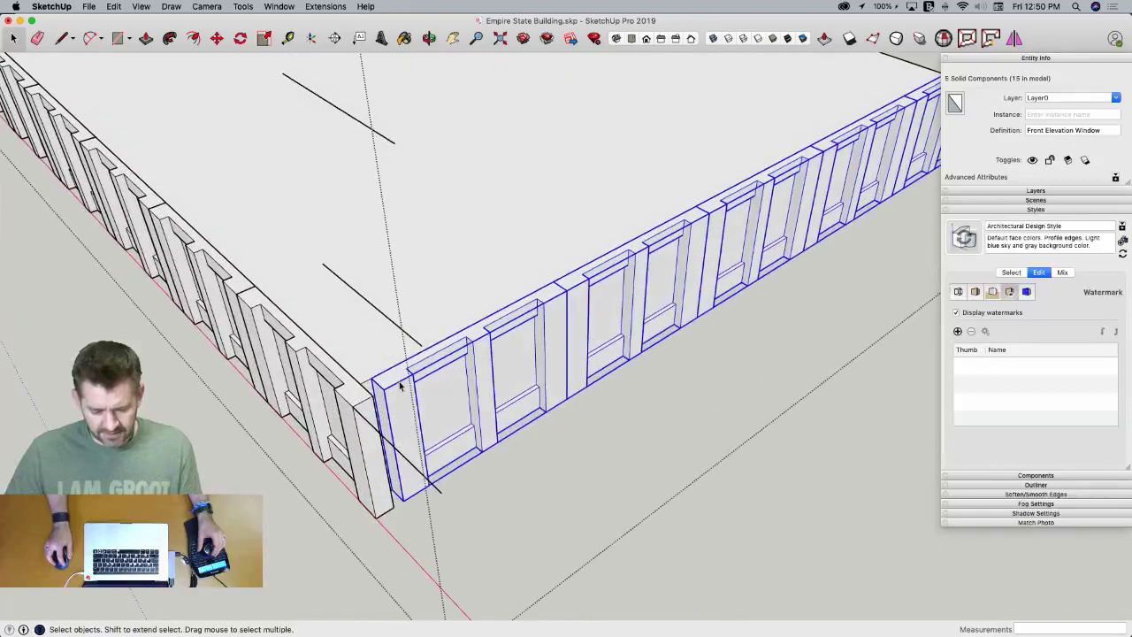
{"action": "left_click", "coordinate": [403, 408]}
{"action": "right_click", "coordinate": [403, 405]}
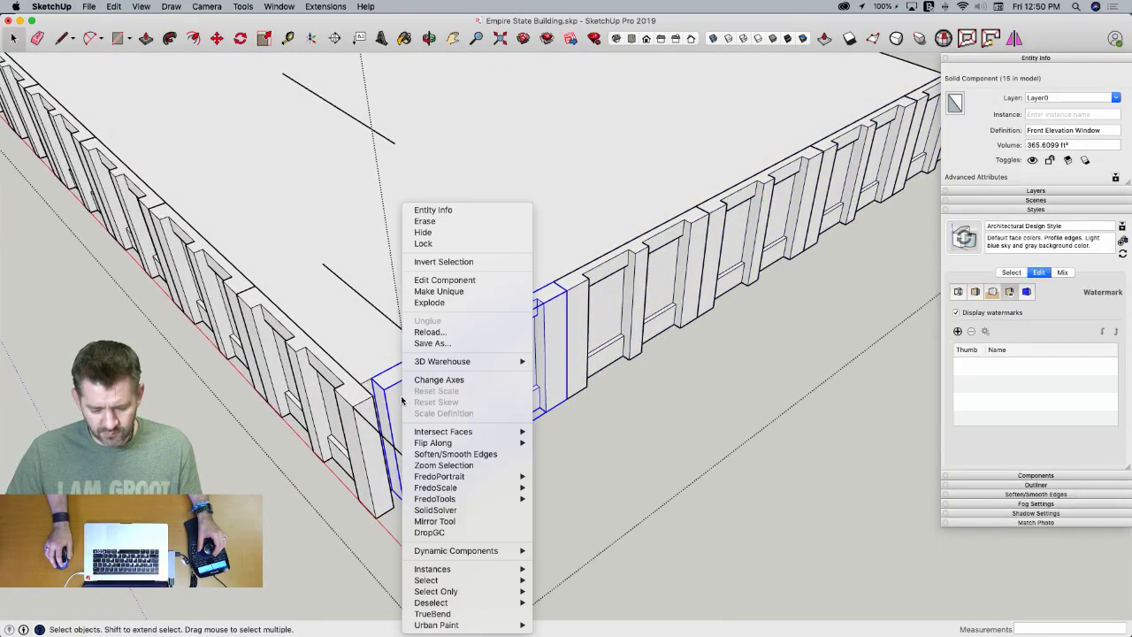
{"action": "left_click", "coordinate": [457, 292]}
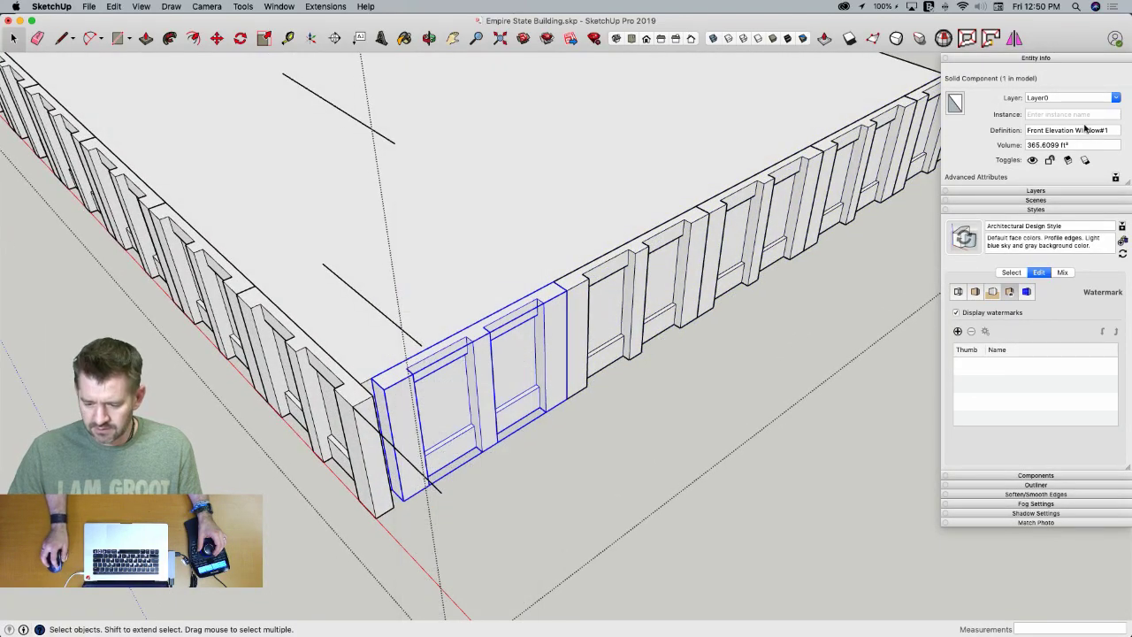
{"action": "left_click_drag", "start_coordinate": [1103, 130], "coordinate": [1112, 130]}
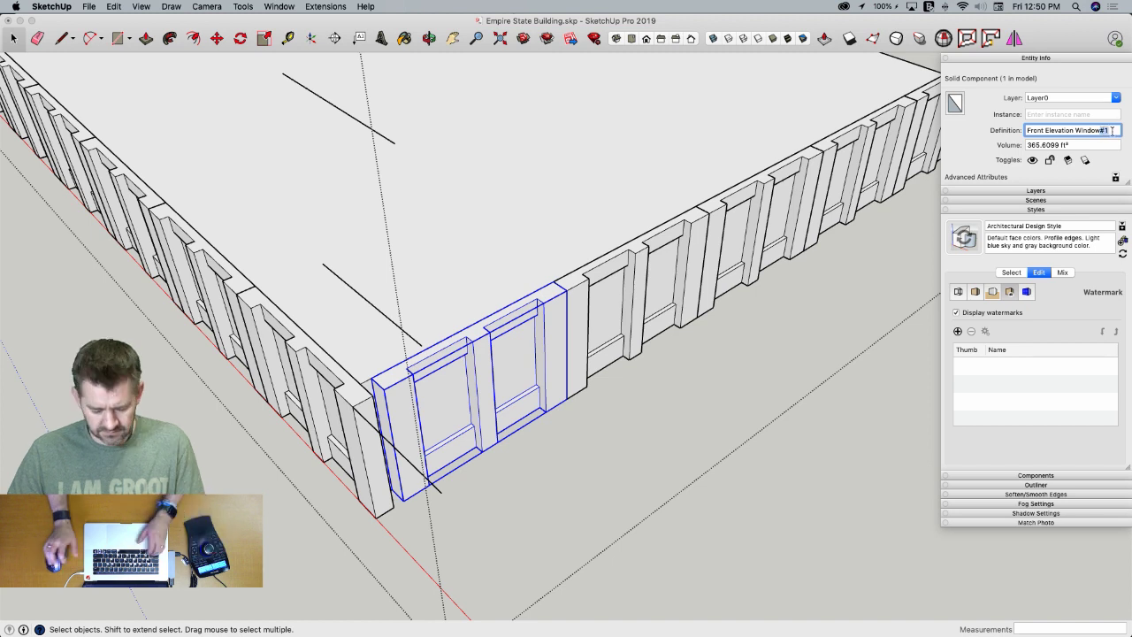
{"action": "type", "text": "er"}
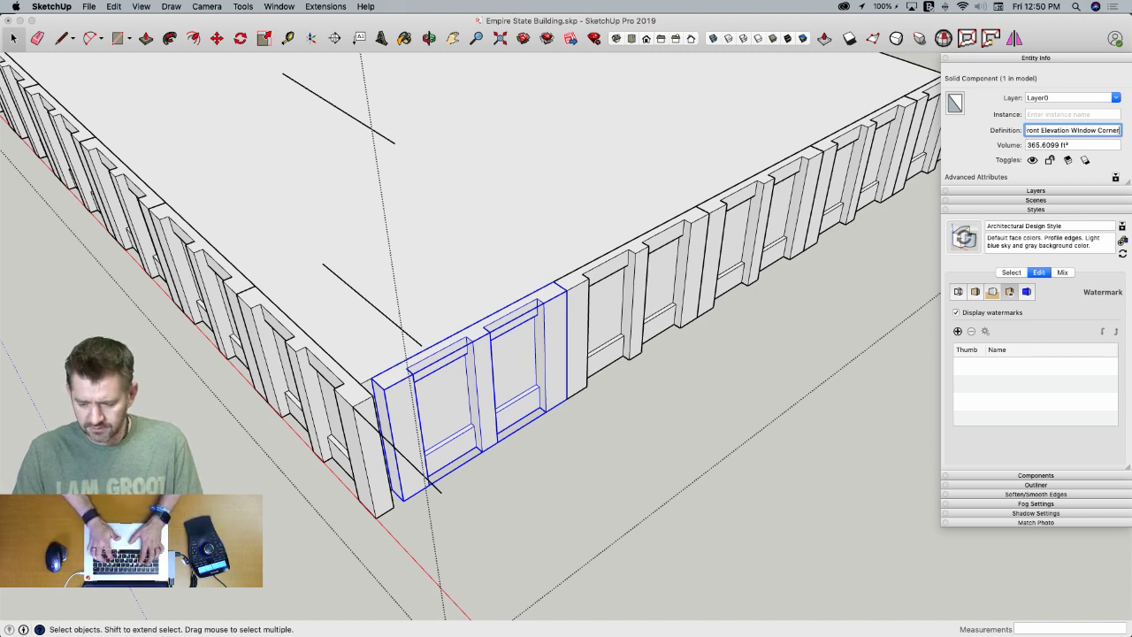
{"action": "key", "text": "Return"}
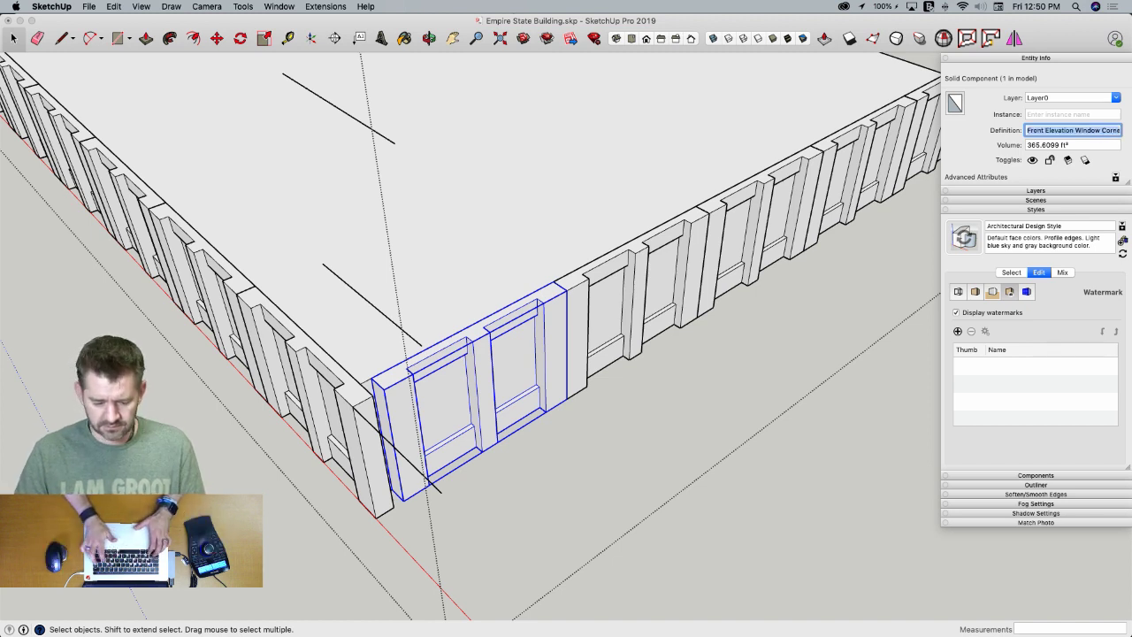
Extend the end face of the short side's corner bay with Push/Pull to close against the front row's last pilaster
{"action": "double_click", "coordinate": [393, 398]}
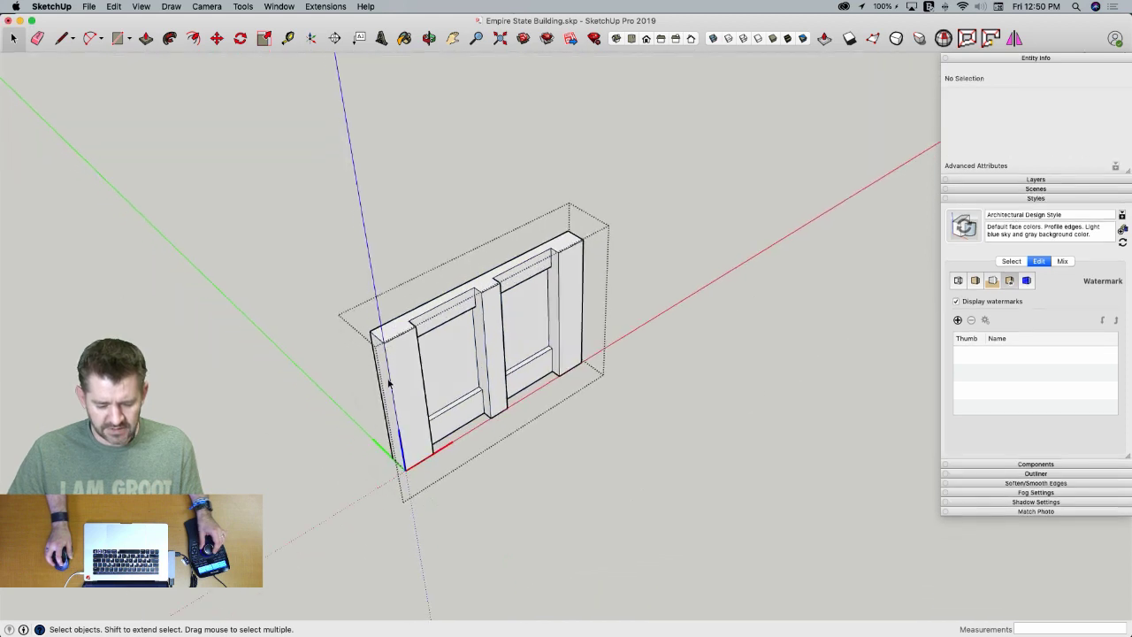
{"action": "key", "text": "p"}
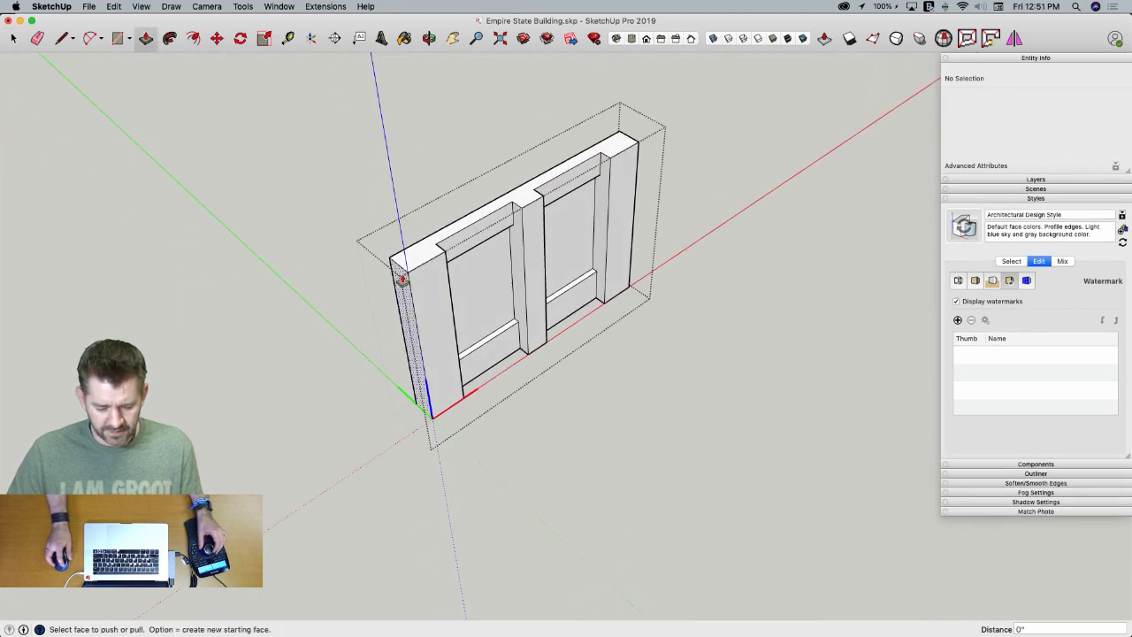
{"action": "left_click", "coordinate": [402, 278]}
{"action": "key", "text": "b"}
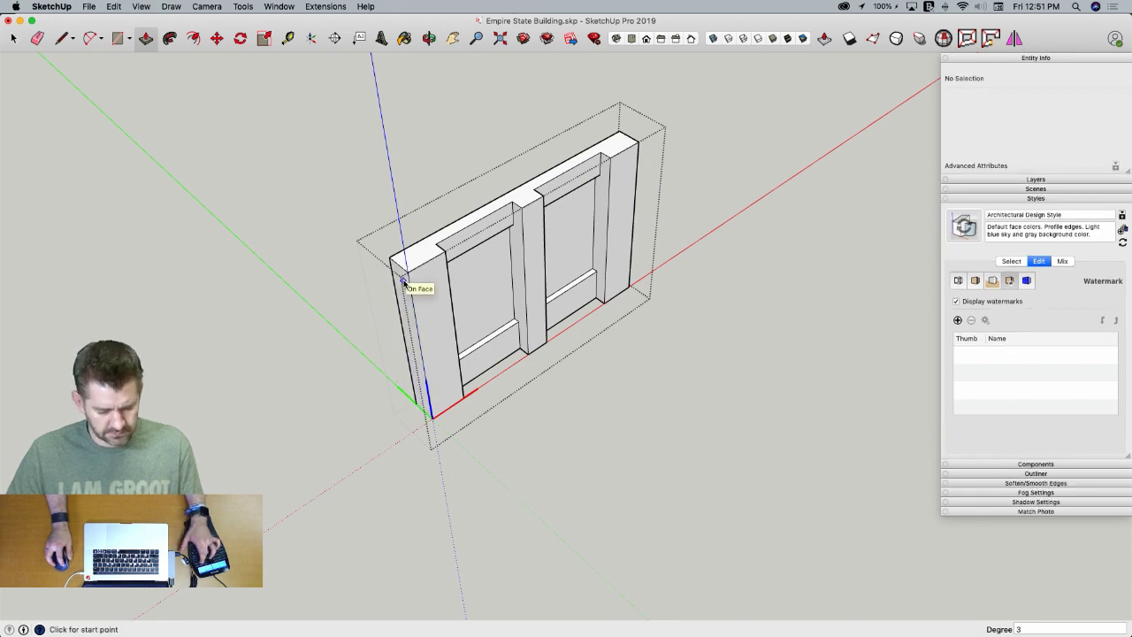
{"action": "key", "text": "h"}
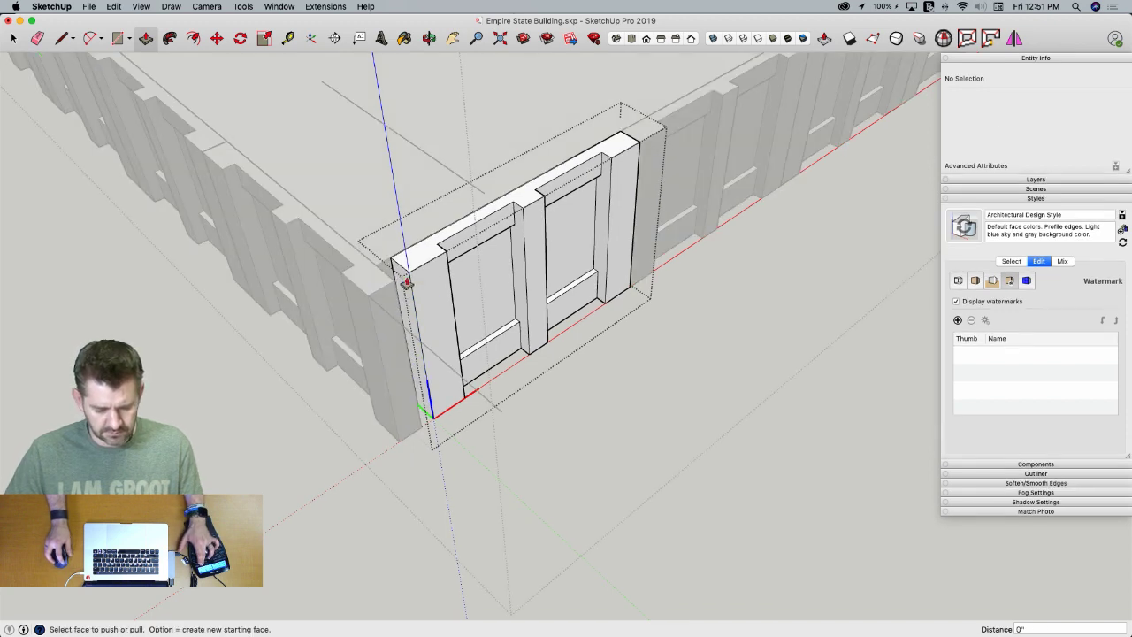
{"action": "left_click", "coordinate": [399, 281]}
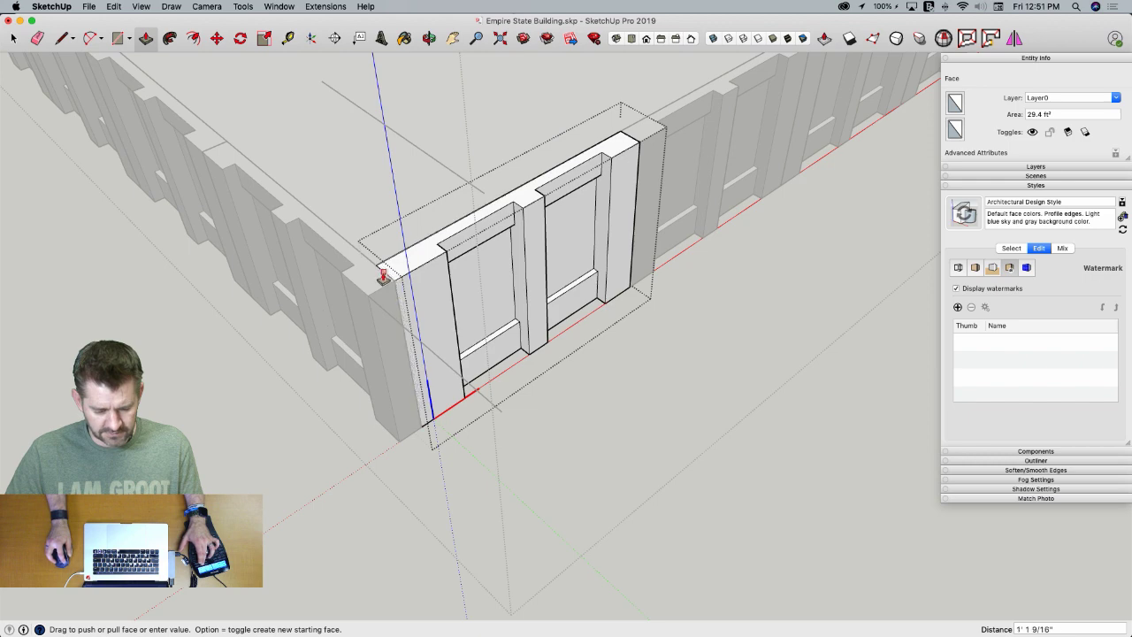
{"action": "left_click", "coordinate": [381, 273]}
{"action": "key", "text": "space"}
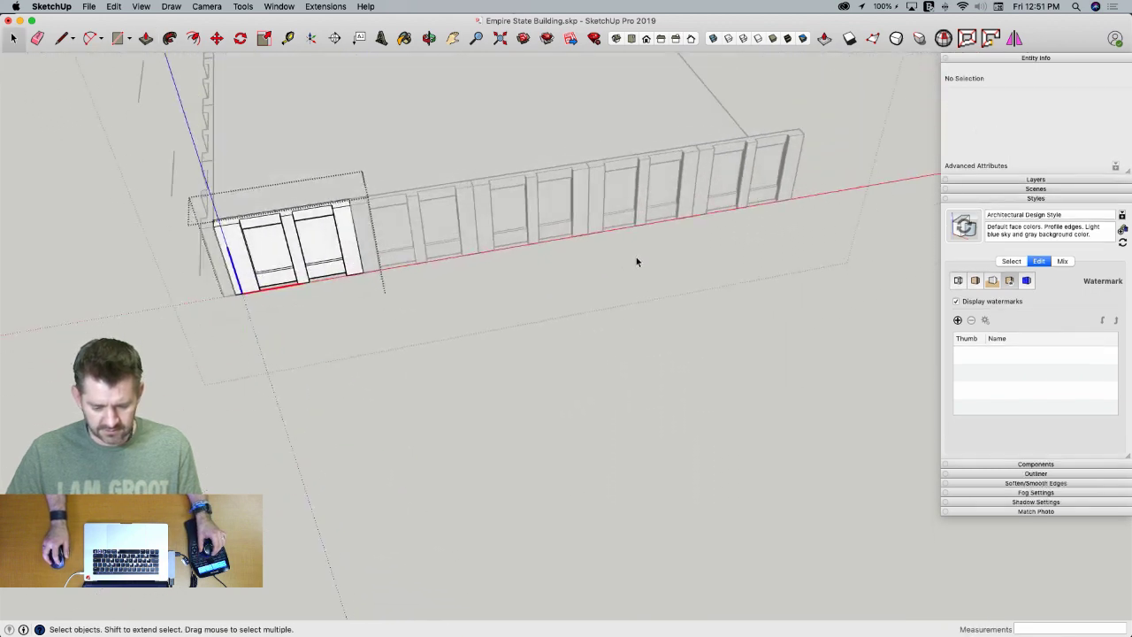
{"action": "left_click", "coordinate": [641, 251]}
{"action": "double_click", "coordinate": [634, 253]}
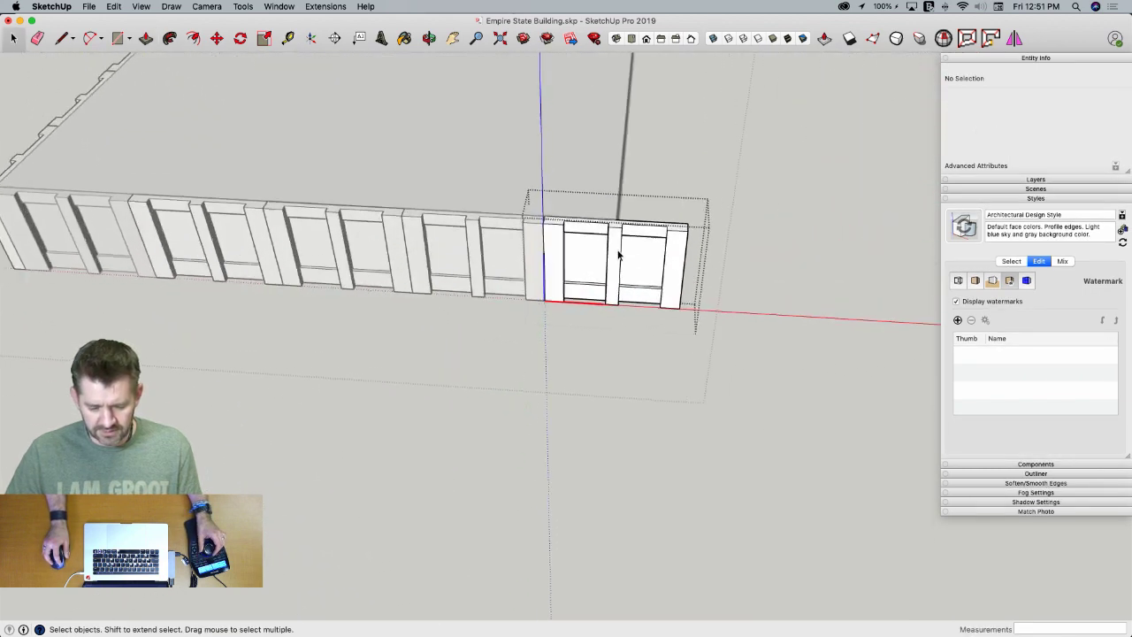
{"action": "right_click", "coordinate": [520, 361]}
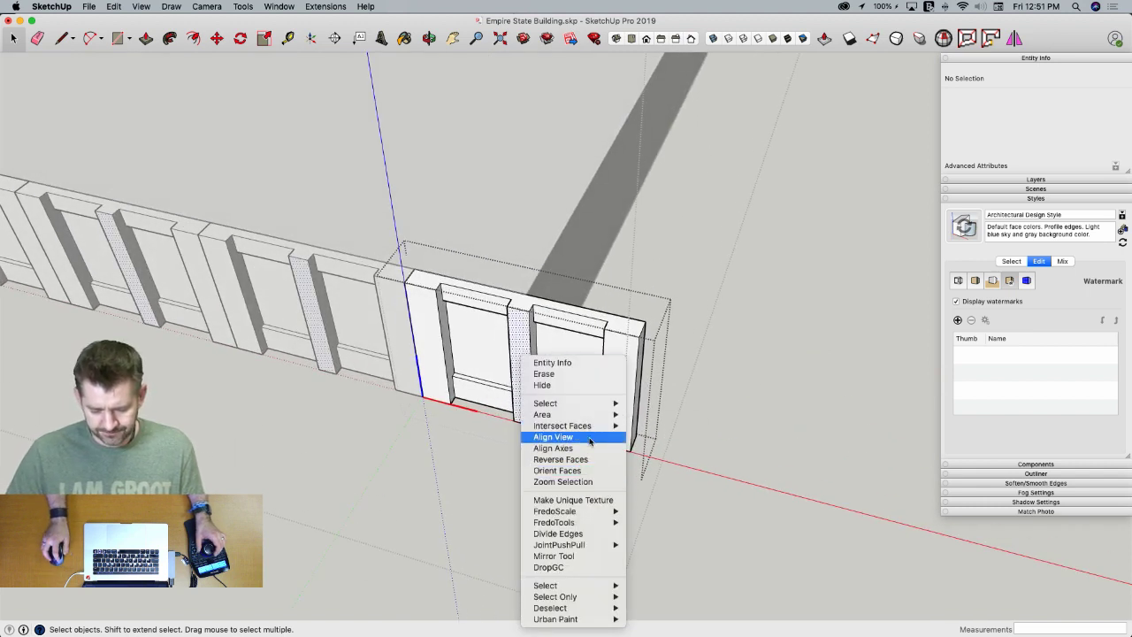
{"action": "left_click", "coordinate": [738, 414]}
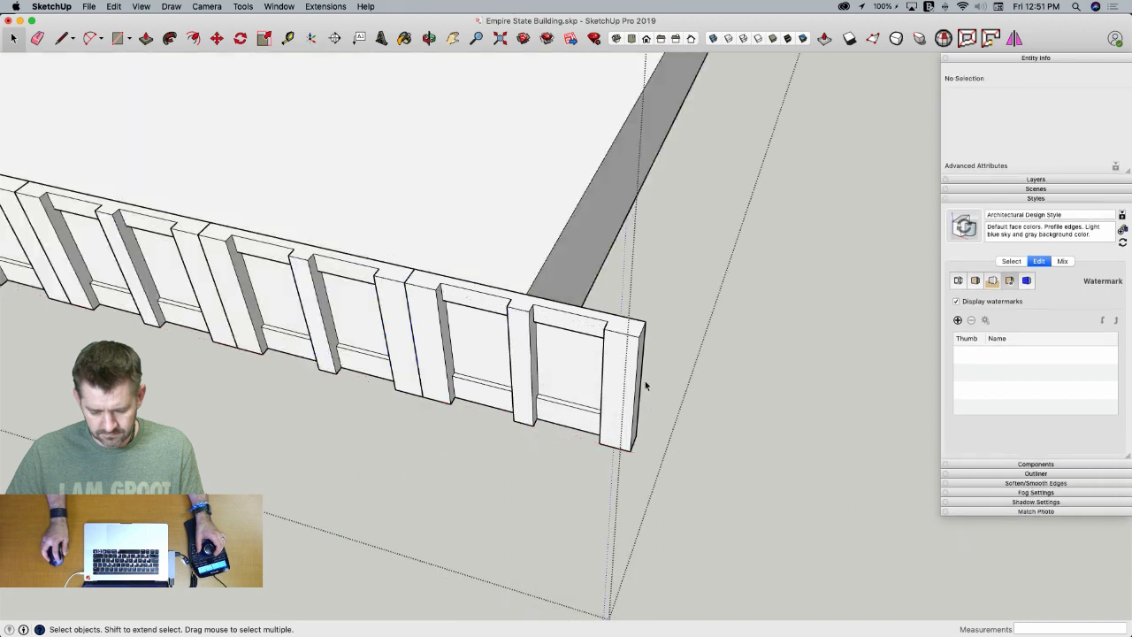
Make the short side's far-end bay unique and rename its definition "Front Elevation Window Half"
{"action": "left_click", "coordinate": [641, 382]}
{"action": "right_click", "coordinate": [639, 382]}
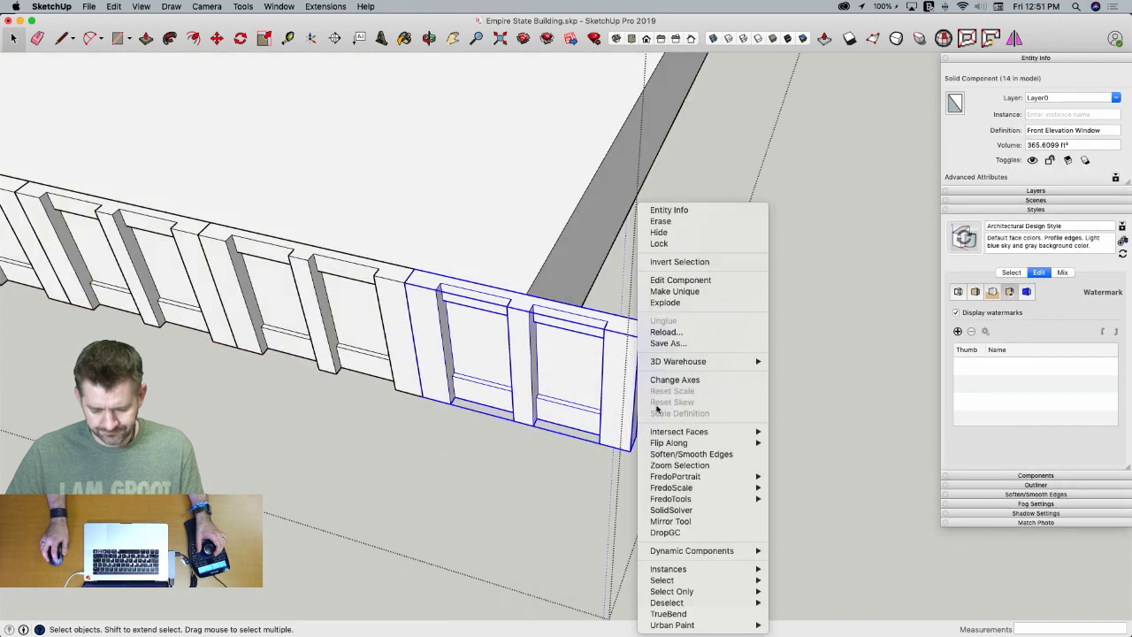
{"action": "left_click", "coordinate": [683, 291]}
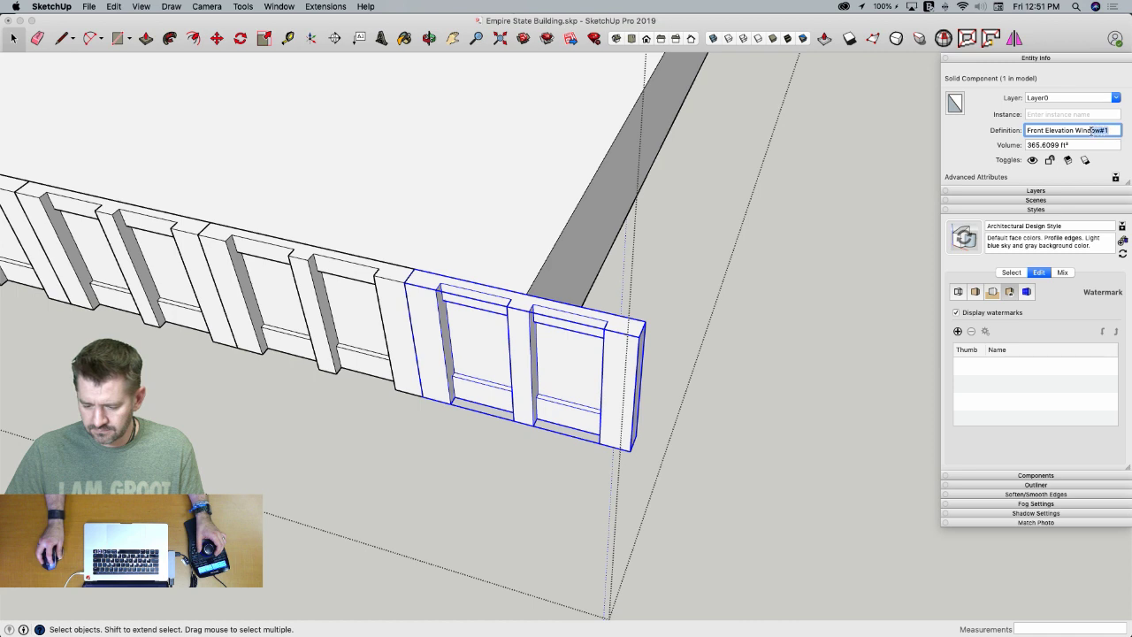
{"action": "type", "text": "Ha"}
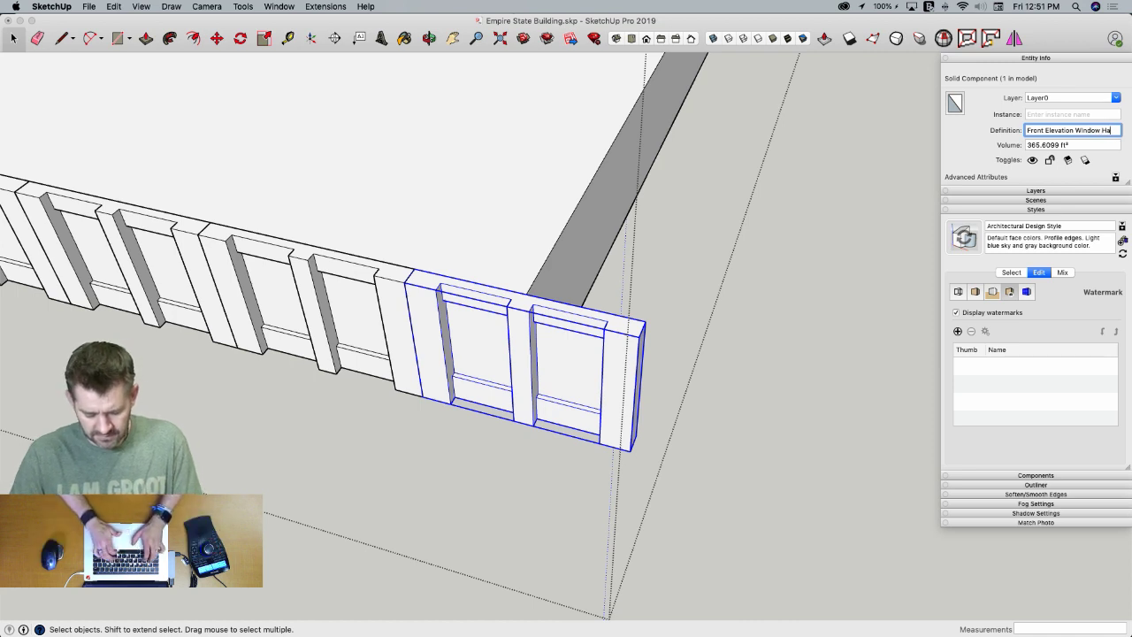
{"action": "type", "text": "lf"}
{"action": "key", "text": "Return"}
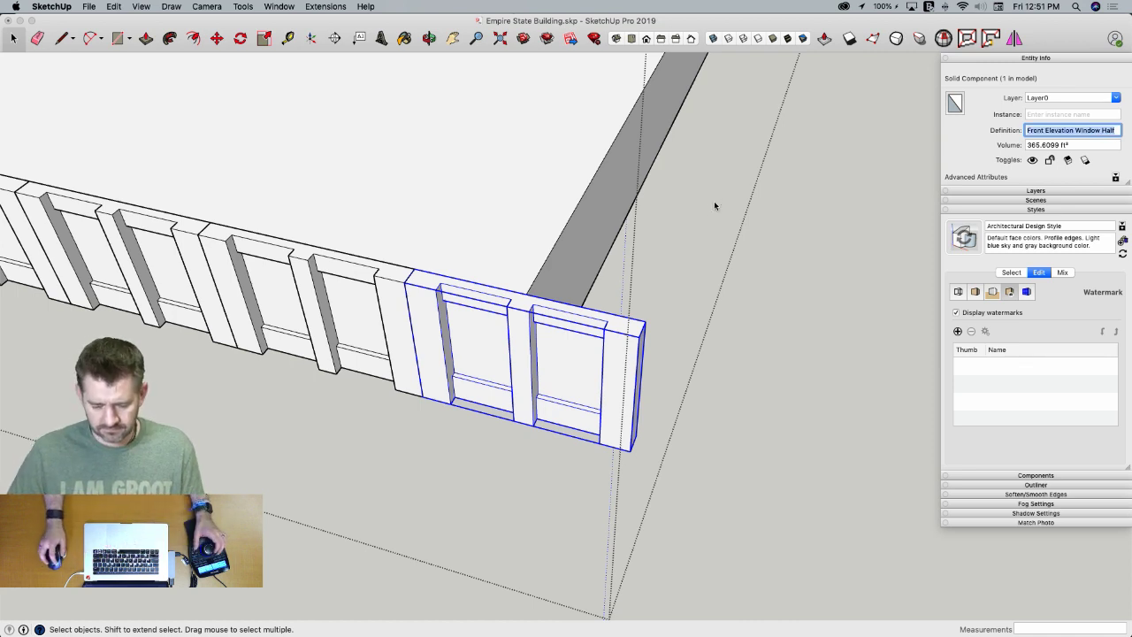
Split the half bay's top face at the middle pilaster's midpoint and push the outer half down through its full height
{"action": "left_click", "coordinate": [710, 210]}
{"action": "double_click", "coordinate": [515, 311]}
{"action": "key", "text": "l"}
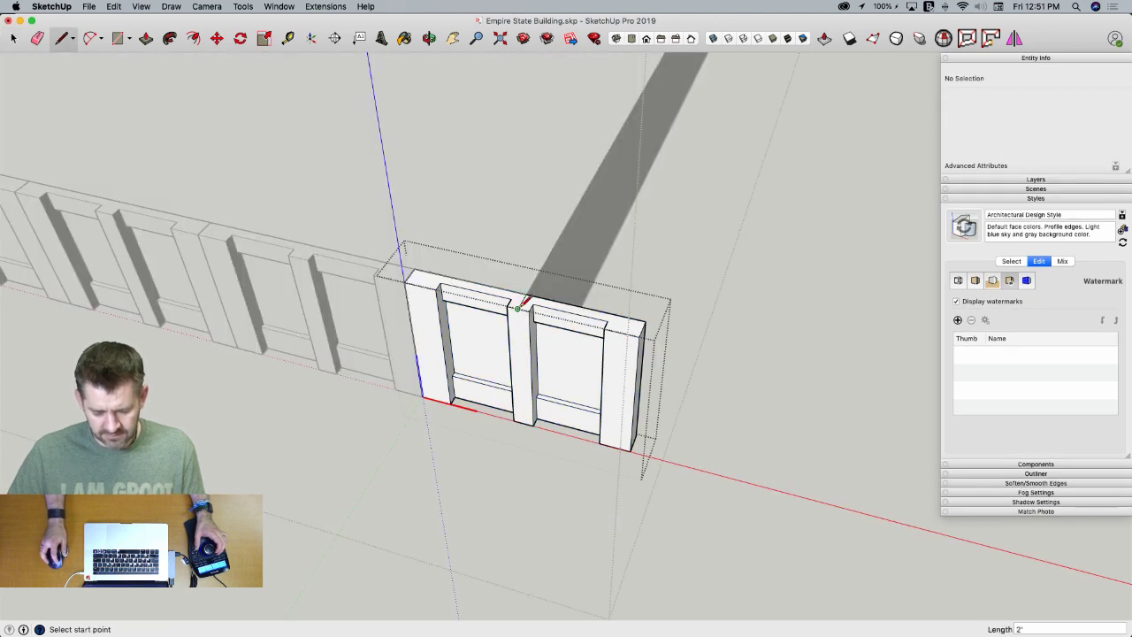
{"action": "key", "text": "p"}
{"action": "left_click", "coordinate": [531, 303]}
{"action": "left_click", "coordinate": [549, 482]}
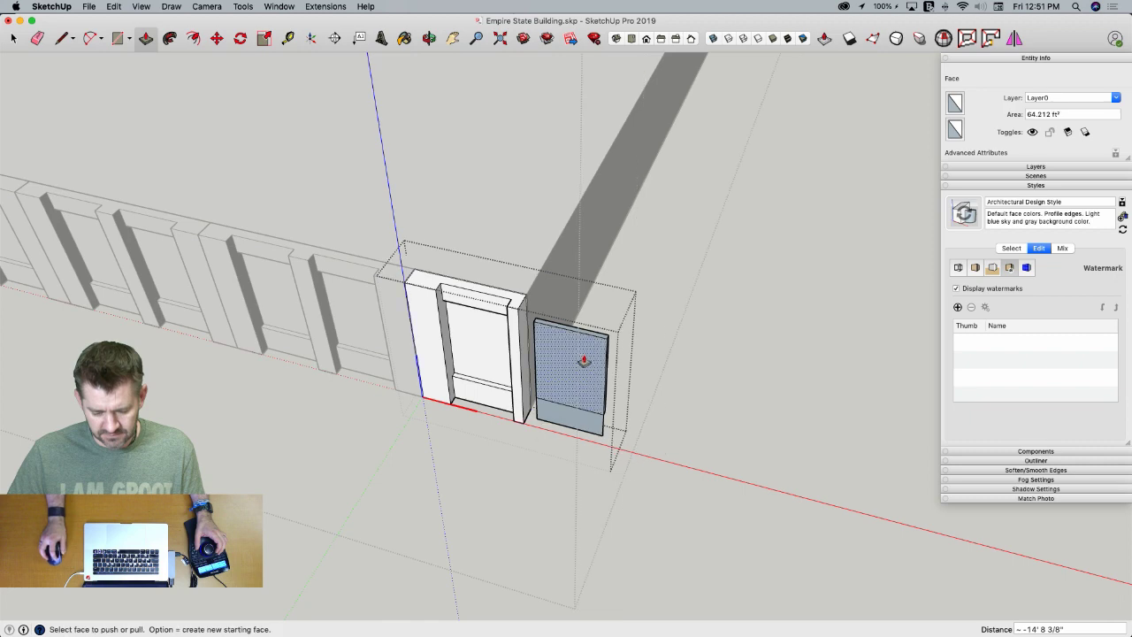
Delete the leftover outer window panel from the half bay so it ends at the cut middle pilaster
{"action": "key", "text": "space"}
{"action": "key", "text": "Delete"}
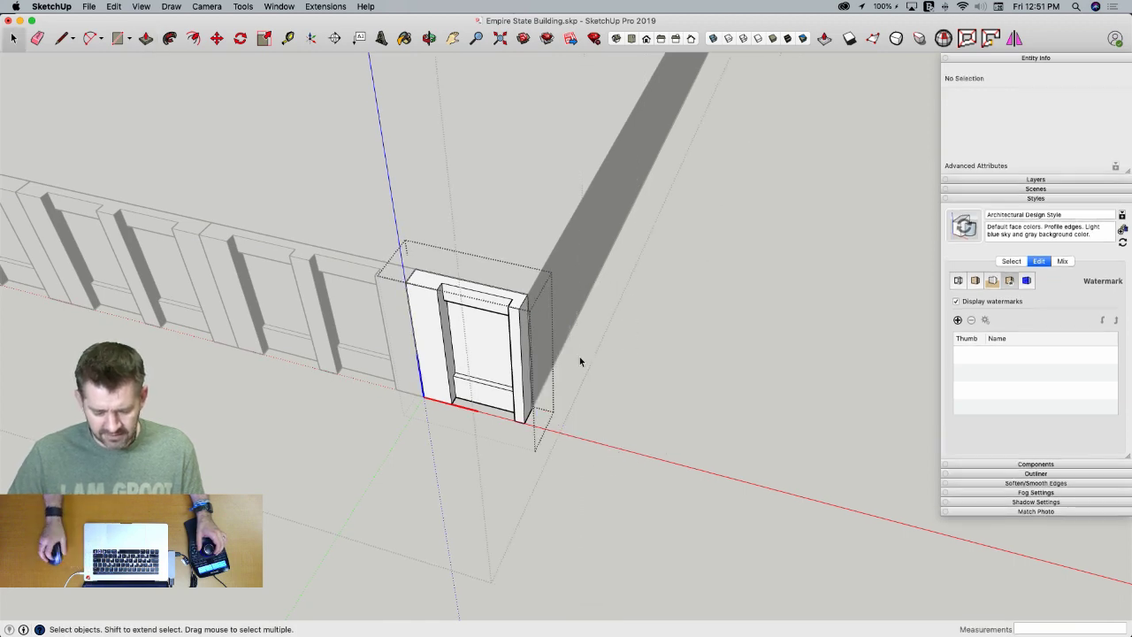
{"action": "scroll", "coordinate": [579, 357], "scroll_direction": "up", "scroll_amount": 4}
{"action": "key", "text": "e"}
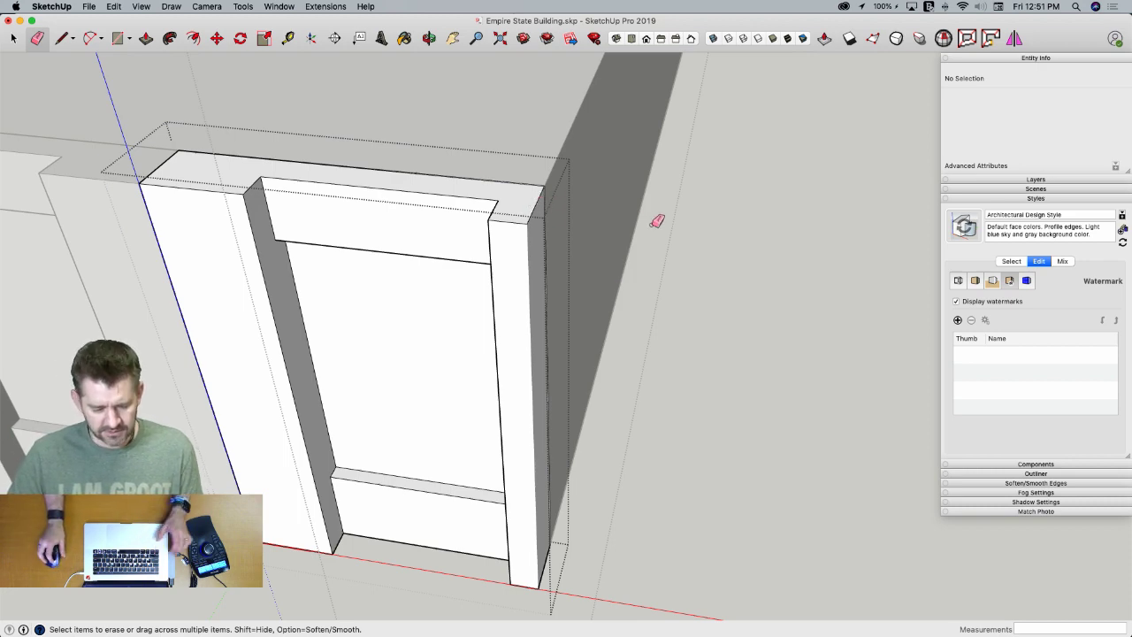
{"action": "key", "text": "space"}
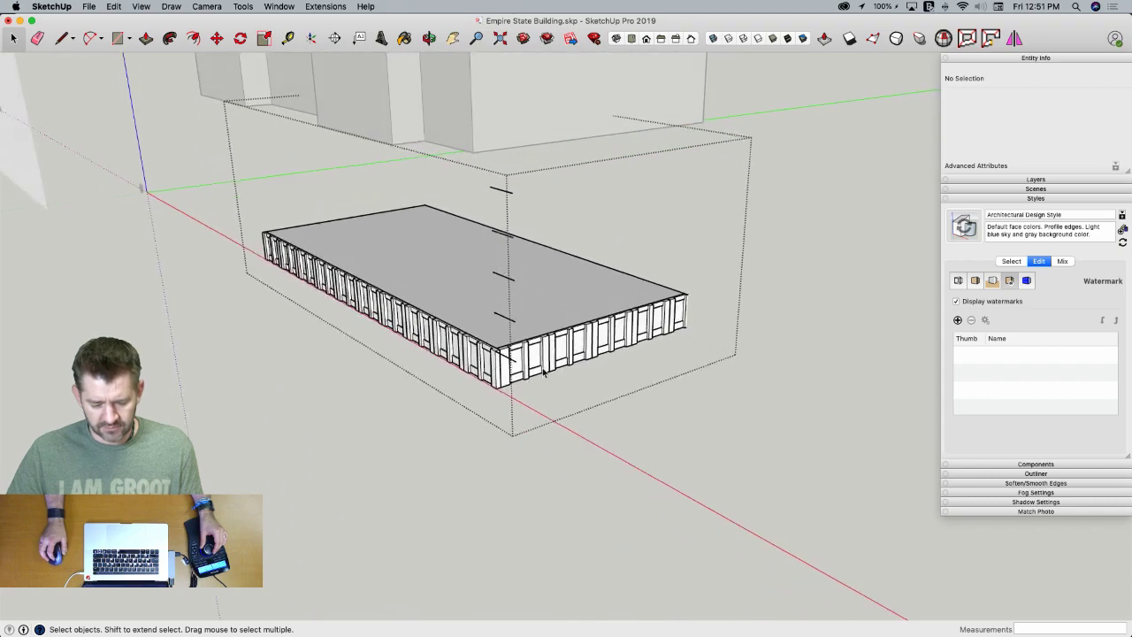
Delete the solid base block behind the window rows, leaving only the bay components
{"action": "middle_click_drag", "start_coordinate": [604, 351], "coordinate": [631, 371]}
{"action": "left_click", "coordinate": [628, 344]}
{"action": "triple_click", "coordinate": [629, 344]}
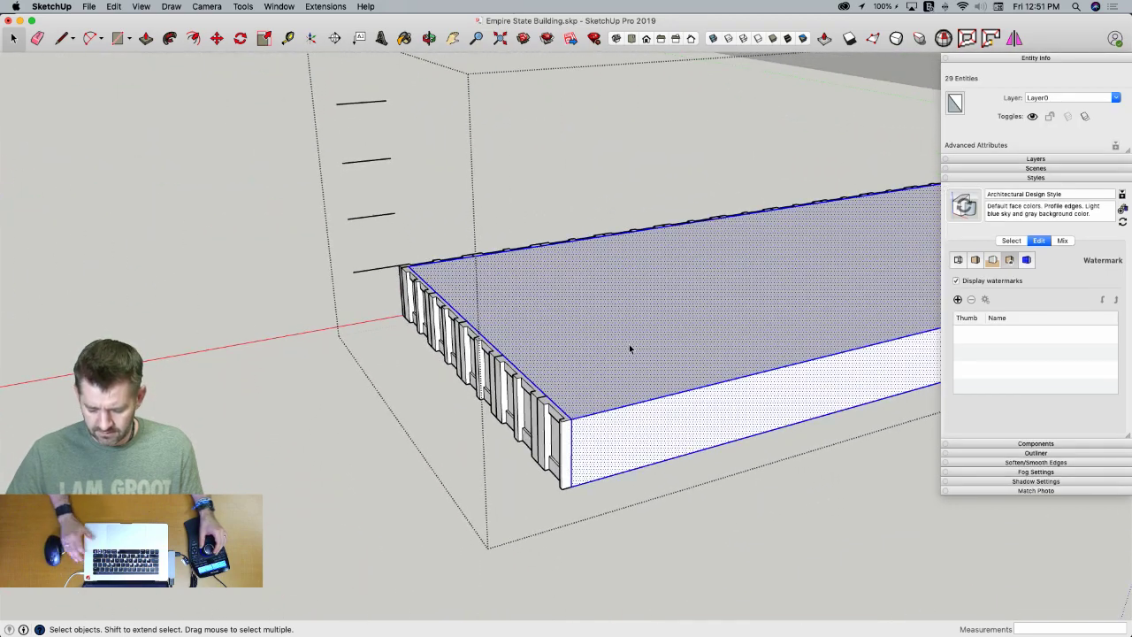
{"action": "key", "text": "Delete"}
Select all the window-bay components along both the long and short facades
{"action": "middle_click_drag", "start_coordinate": [629, 344], "coordinate": [798, 327]}
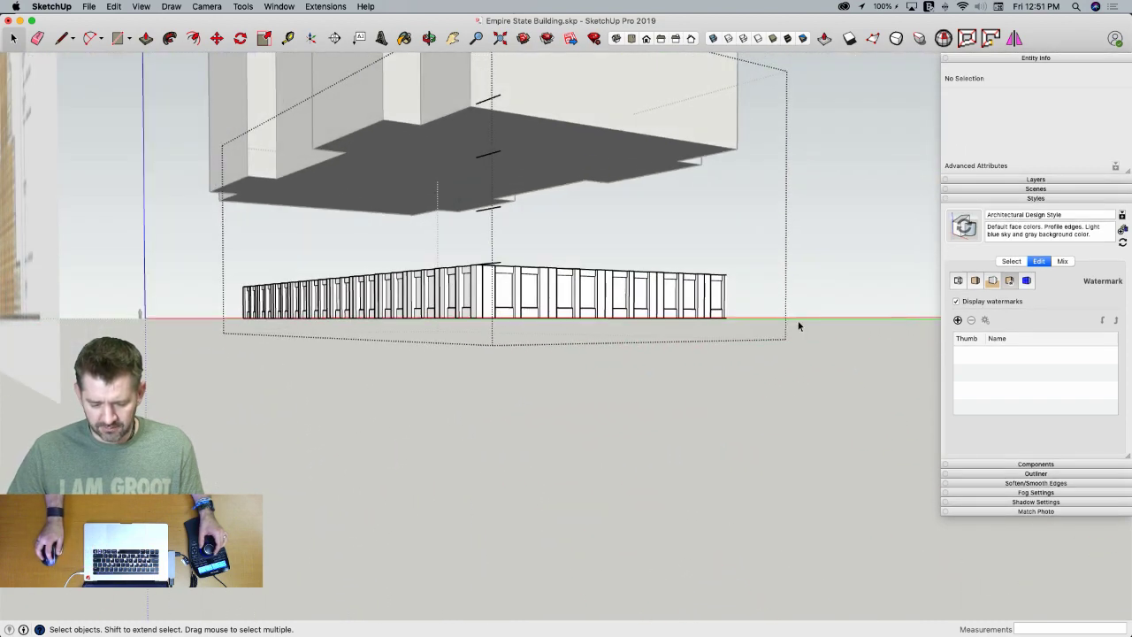
{"action": "left_click_drag", "start_coordinate": [262, 358], "coordinate": [209, 355]}
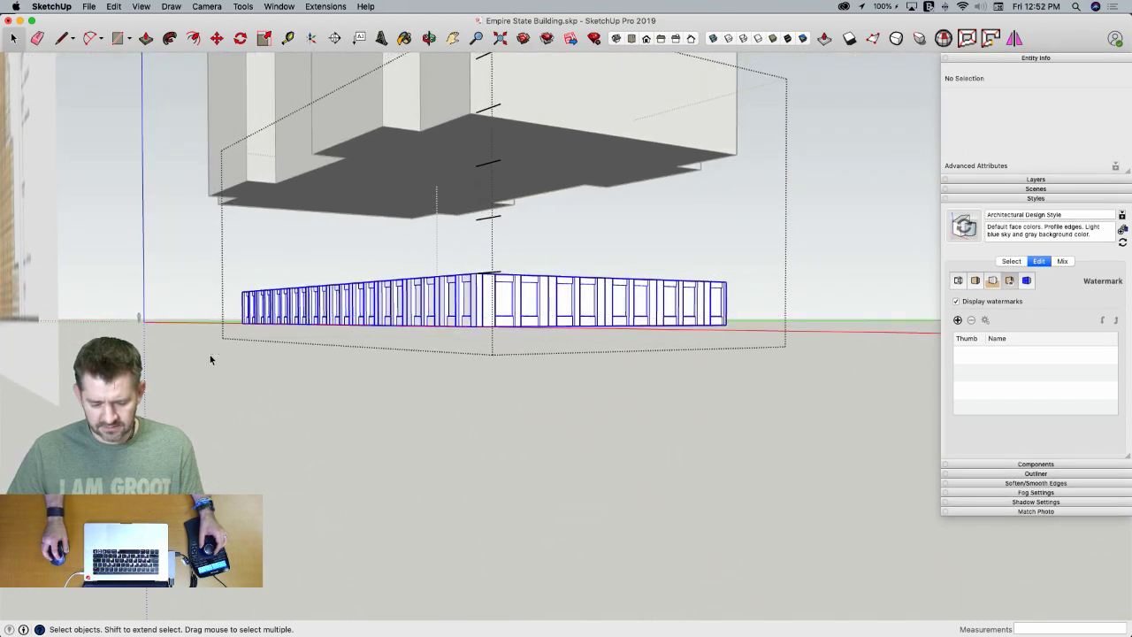
{"action": "middle_click_drag", "start_coordinate": [493, 386], "coordinate": [545, 307]}
{"action": "right_click", "coordinate": [546, 306]}
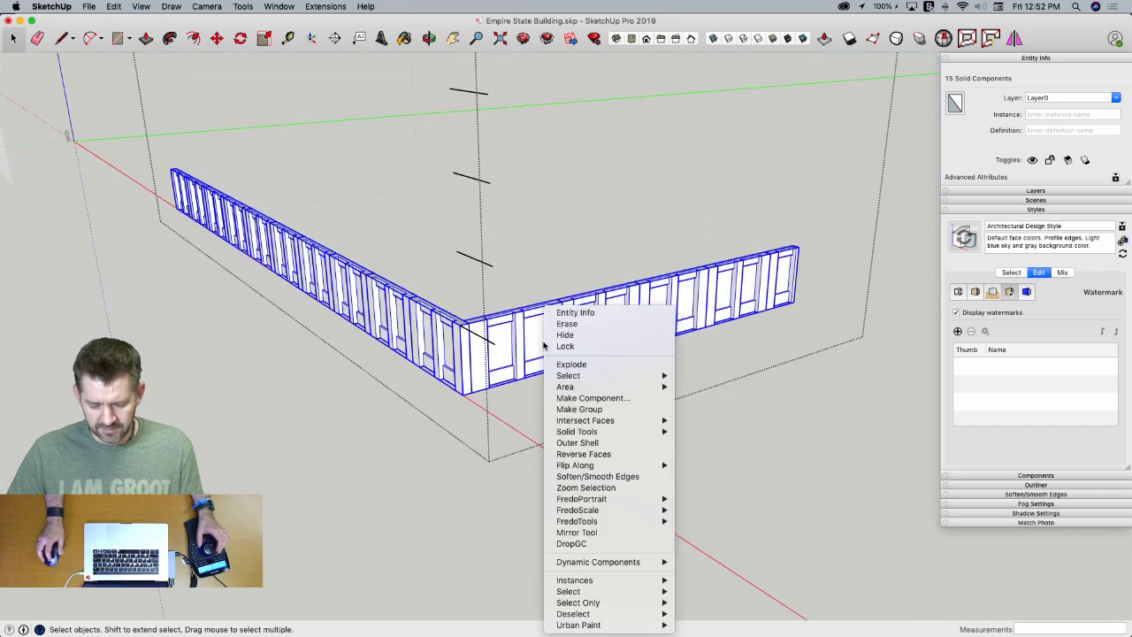
Make a component named "Floor 001 Quarter" from the selected wall panels
{"action": "left_click", "coordinate": [609, 398]}
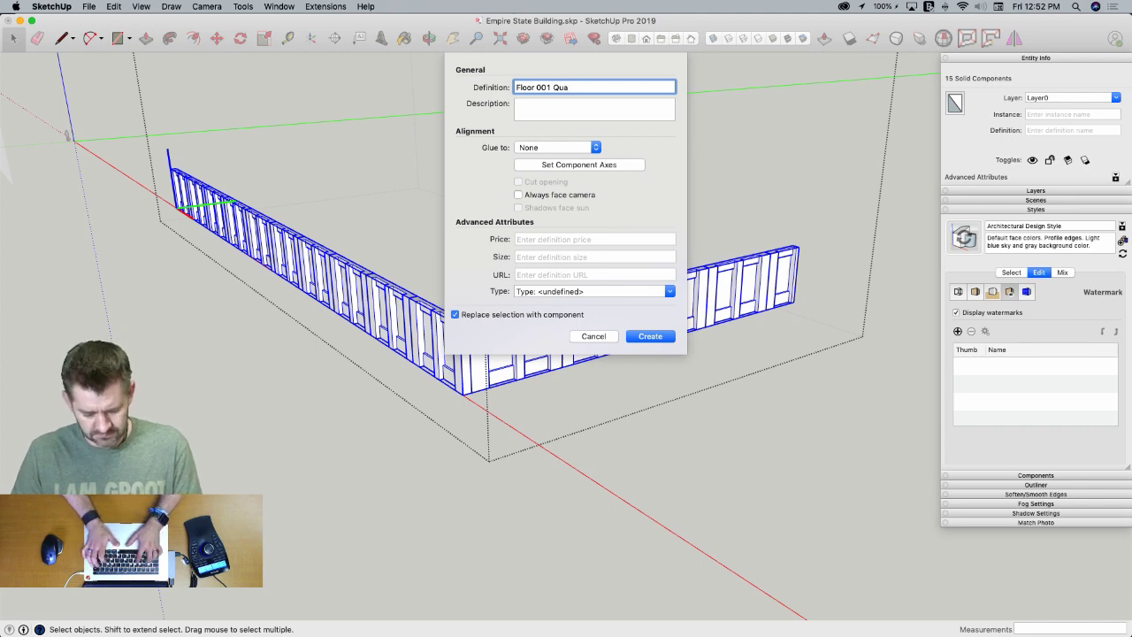
{"action": "key", "text": "Return"}
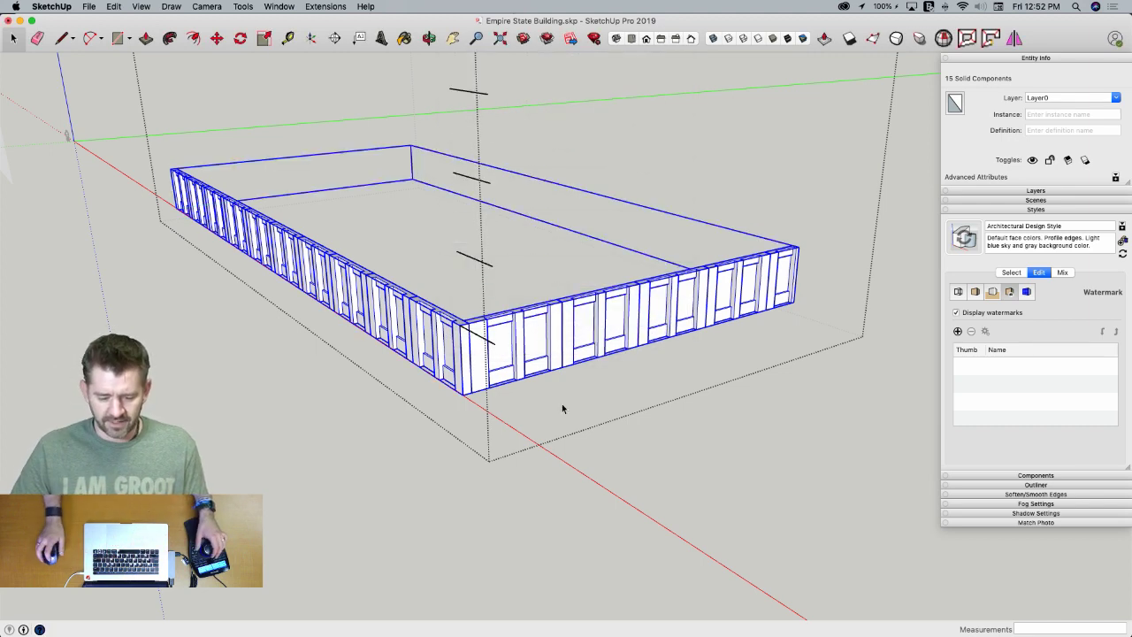
Copy the floor quarter straight up about 14' 8 3/8" onto its own top corner and repeat the copy x4
{"action": "scroll", "coordinate": [483, 416], "scroll_direction": "up", "scroll_amount": 3}
{"action": "key", "text": "m"}
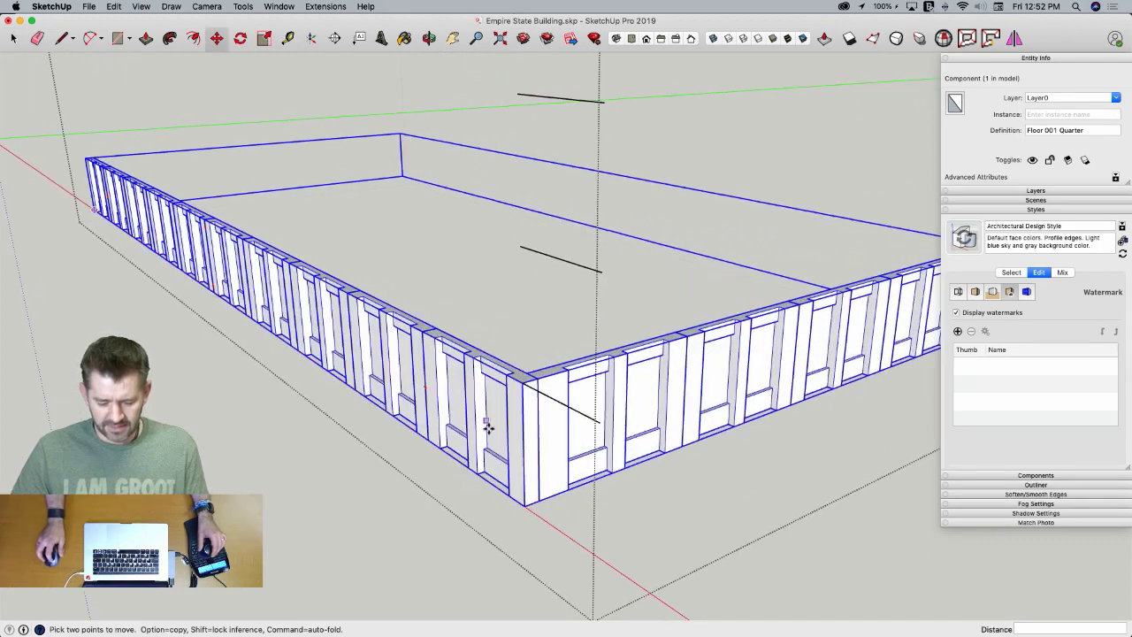
{"action": "left_click", "coordinate": [528, 505]}
{"action": "key", "text": "alt"}
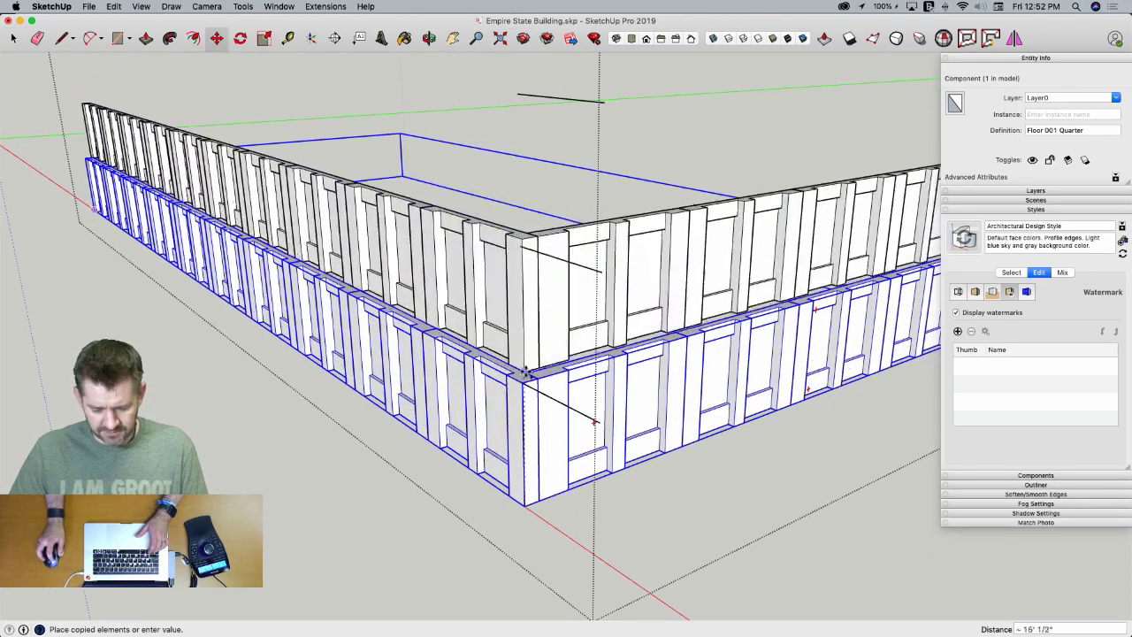
{"action": "left_click", "coordinate": [522, 381]}
{"action": "scroll", "coordinate": [445, 525], "scroll_direction": "down", "scroll_amount": 6}
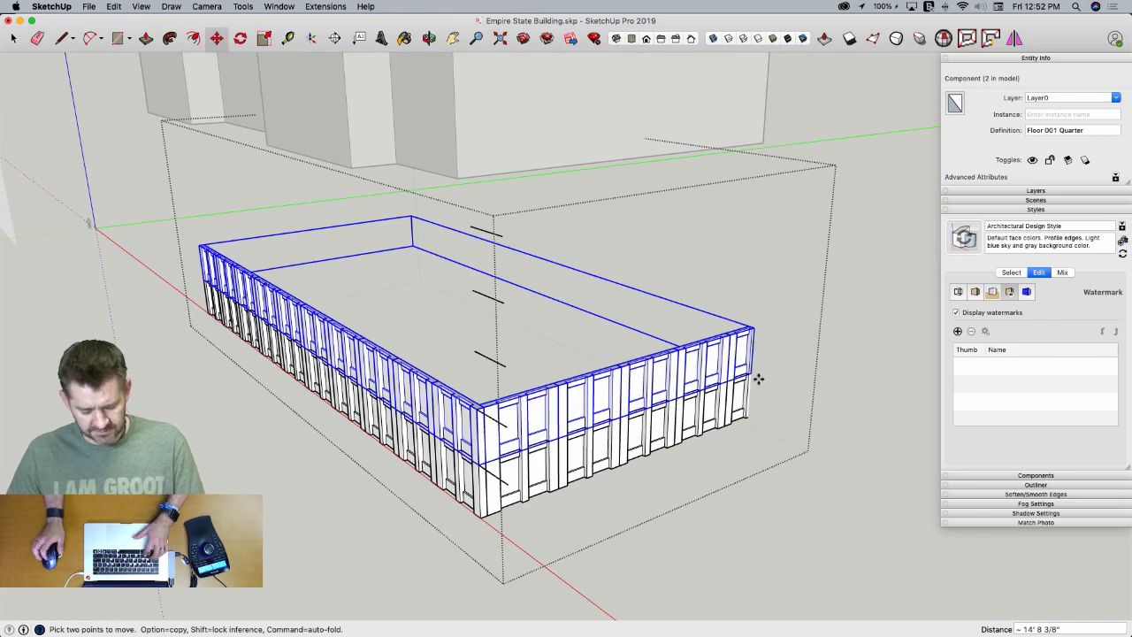
{"action": "key", "text": "Return"}
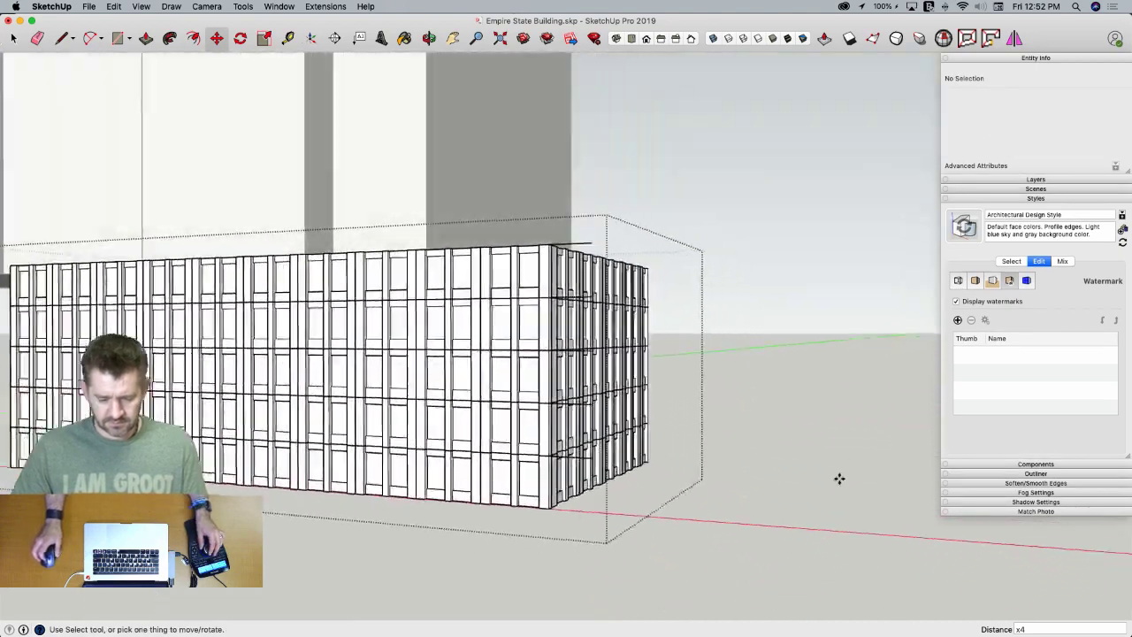
Erase the floor-height marker lines sticking out at the corner of the stacked floors
{"action": "middle_click_drag", "start_coordinate": [839, 479], "coordinate": [710, 392]}
{"action": "key", "text": "e"}
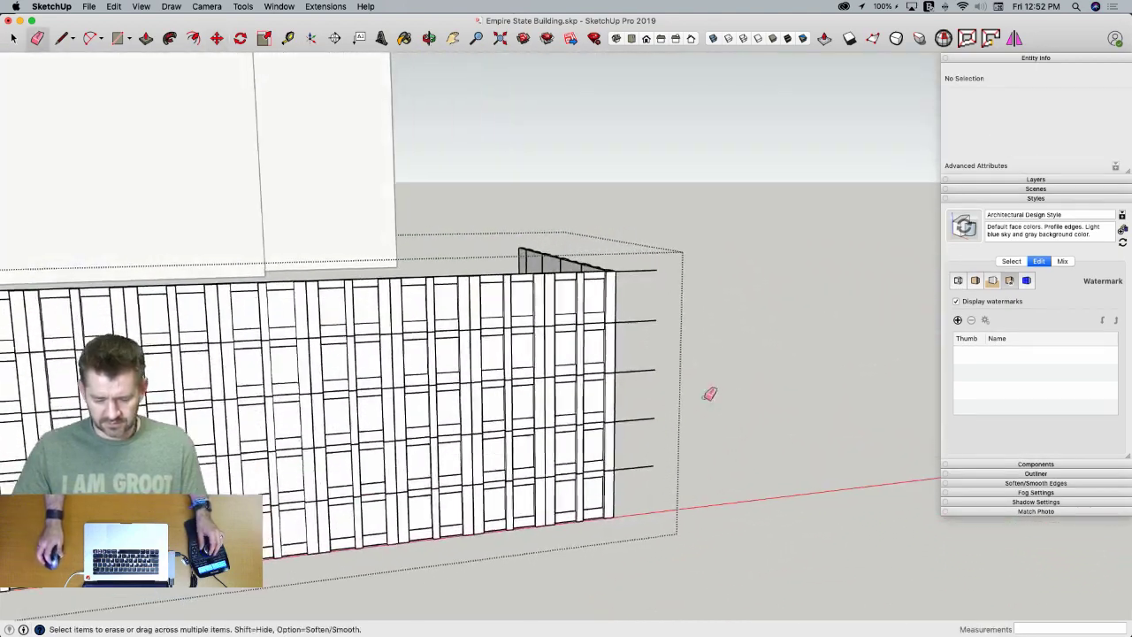
{"action": "left_click_drag", "start_coordinate": [636, 430], "coordinate": [640, 476]}
{"action": "key", "text": "space"}
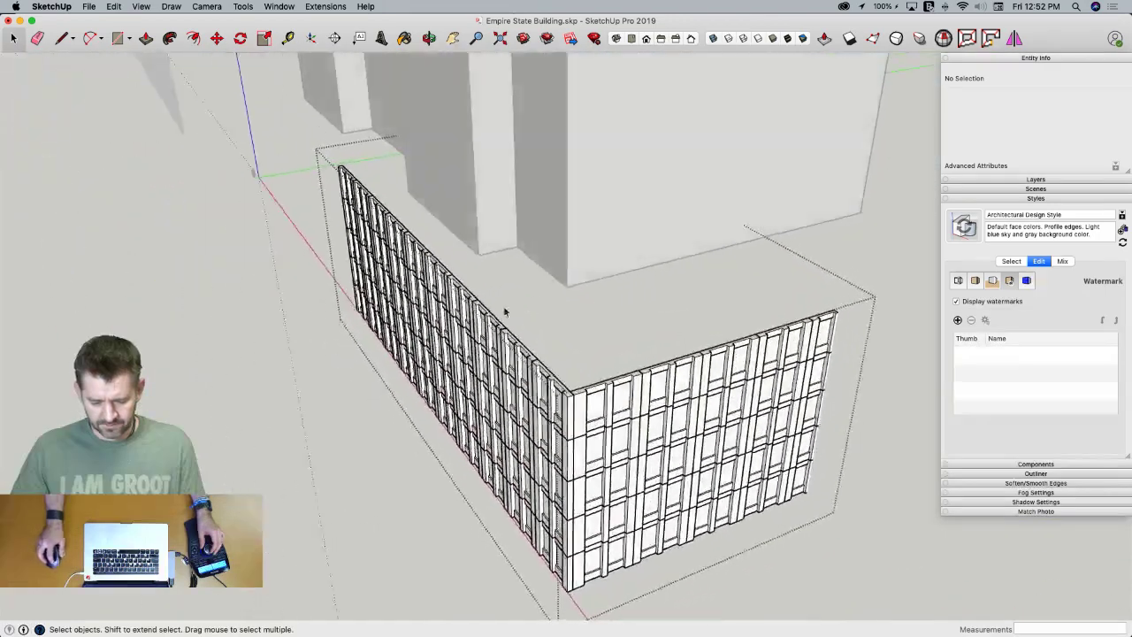
Draw a roof rectangle about 210' 4 3/4" by 96' 8 1/2" between opposite inner corners of the top floor
{"action": "key", "text": "r"}
{"action": "scroll", "coordinate": [435, 189], "scroll_direction": "up", "scroll_amount": 1}
{"action": "key", "text": "r"}
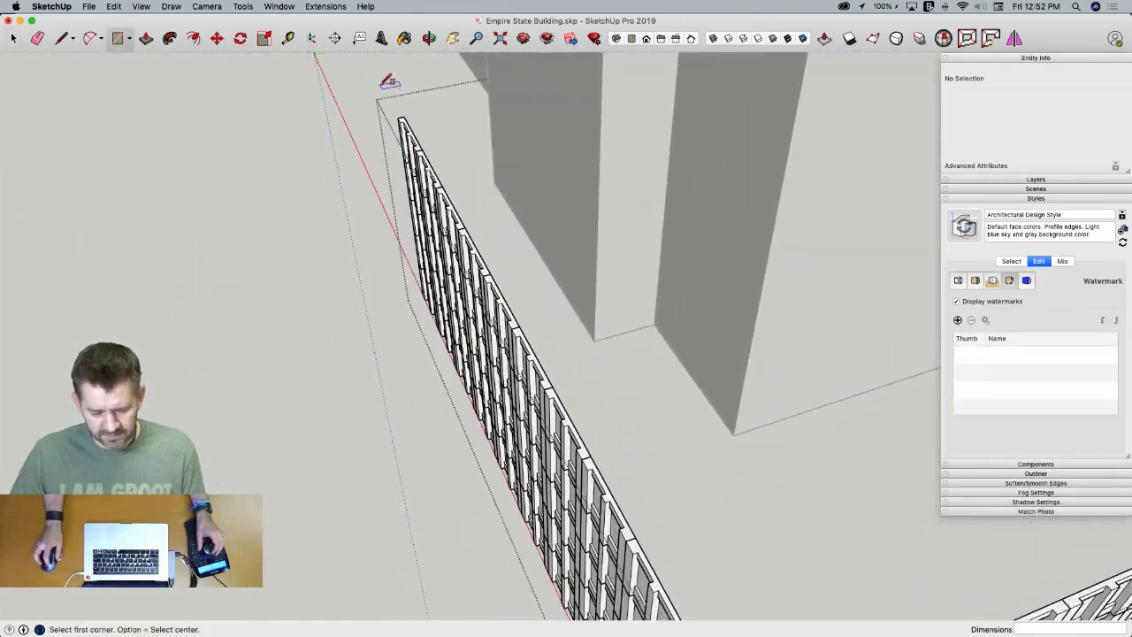
{"action": "middle_click_drag", "start_coordinate": [410, 112], "coordinate": [554, 243]}
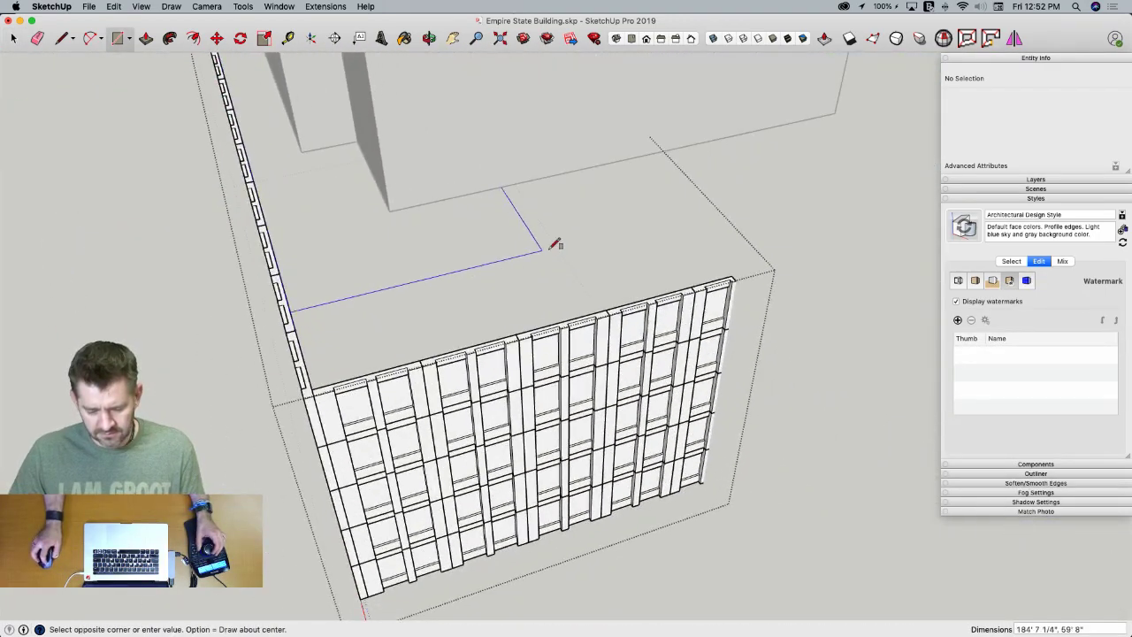
{"action": "left_click", "coordinate": [732, 276]}
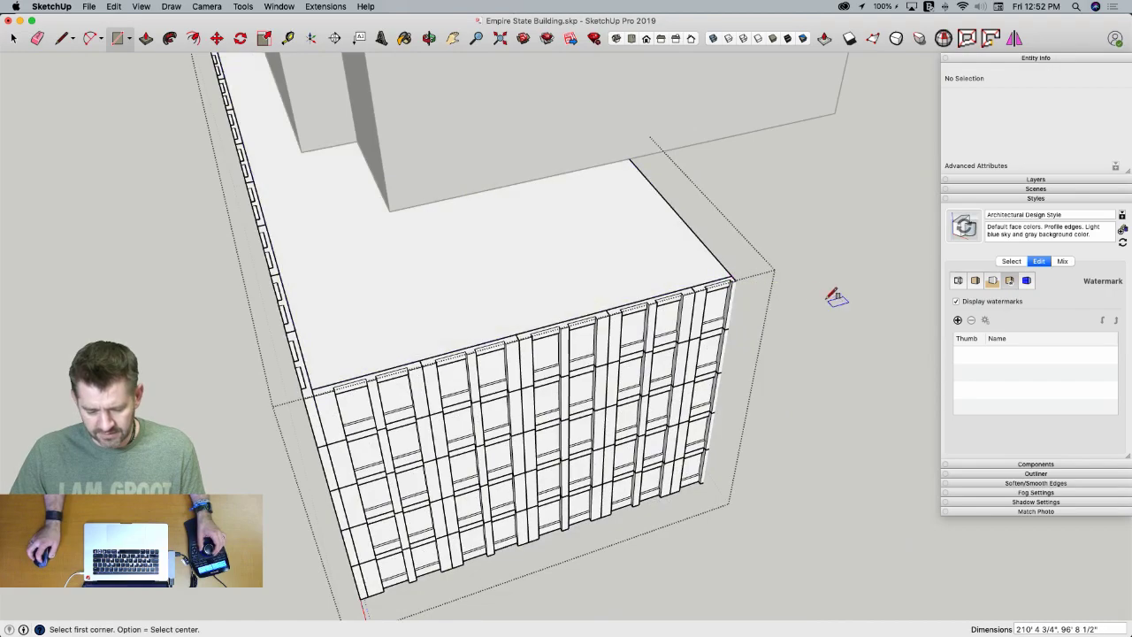
Select the roof face together with all five stacked floors and start making a component from them
{"action": "key", "text": "space"}
{"action": "middle_click_drag", "start_coordinate": [834, 295], "coordinate": [364, 198]}
{"action": "left_click", "coordinate": [556, 326]}
{"action": "left_click_drag", "start_coordinate": [518, 429], "coordinate": [841, 575]}
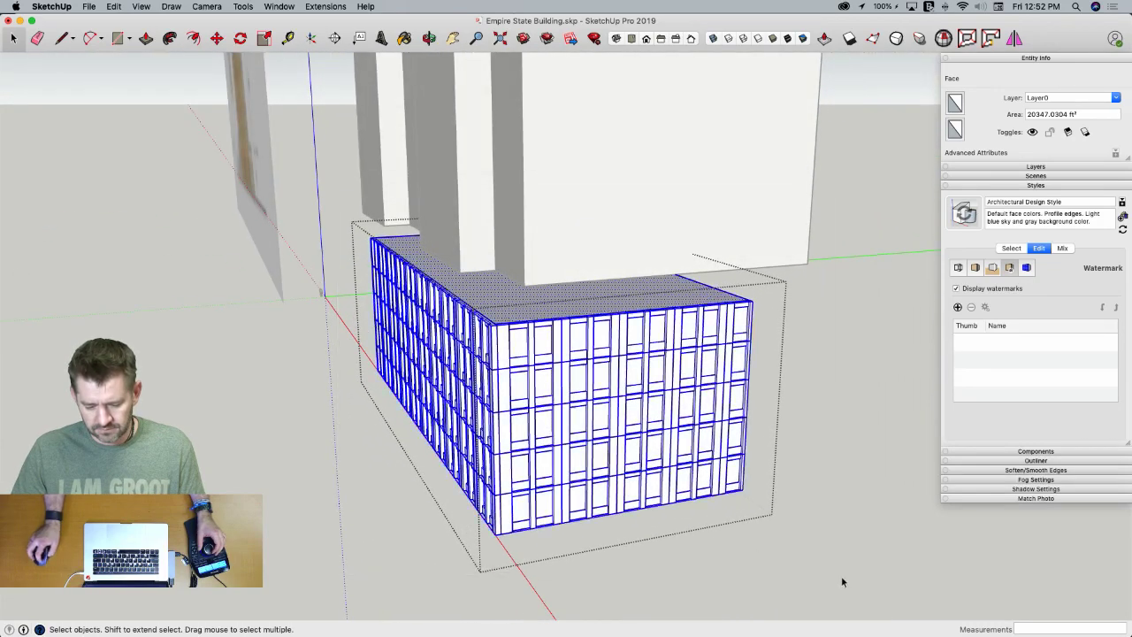
{"action": "right_click", "coordinate": [624, 442]}
{"action": "left_click", "coordinate": [651, 408]}
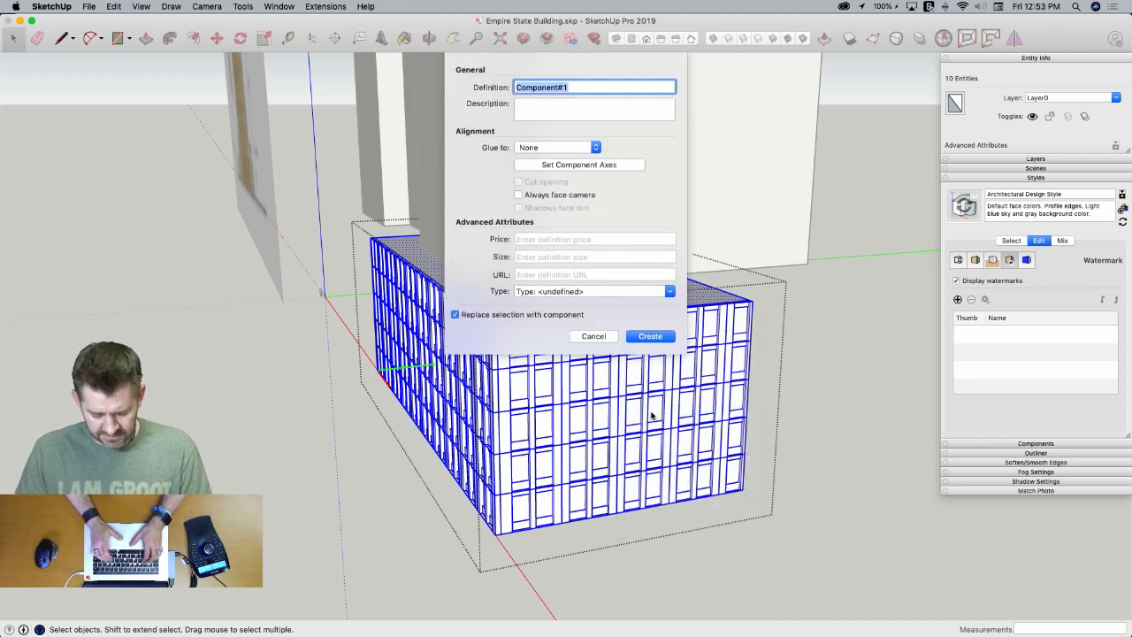
{"action": "type", "text": "First "}
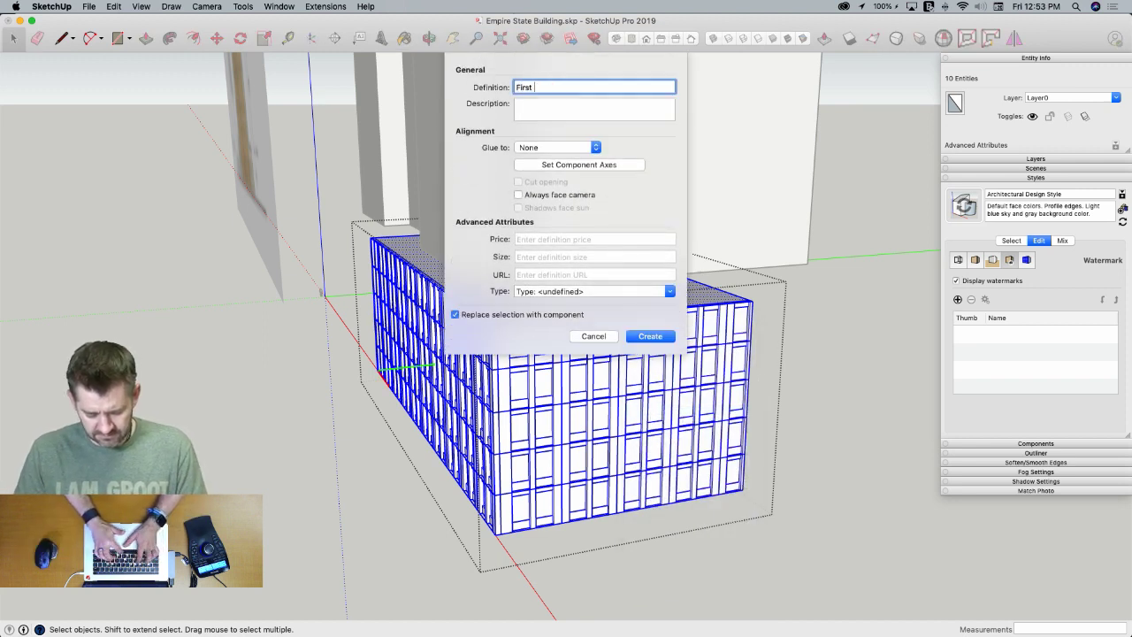
{"action": "type", "text": "Floors"}
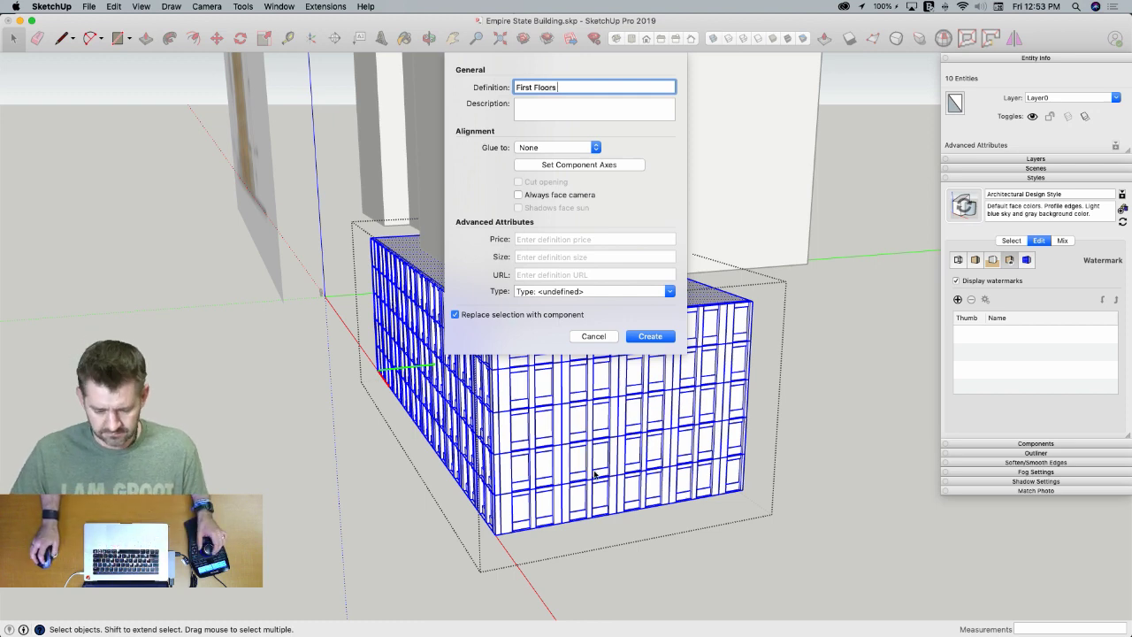
{"action": "left_click", "coordinate": [645, 336]}
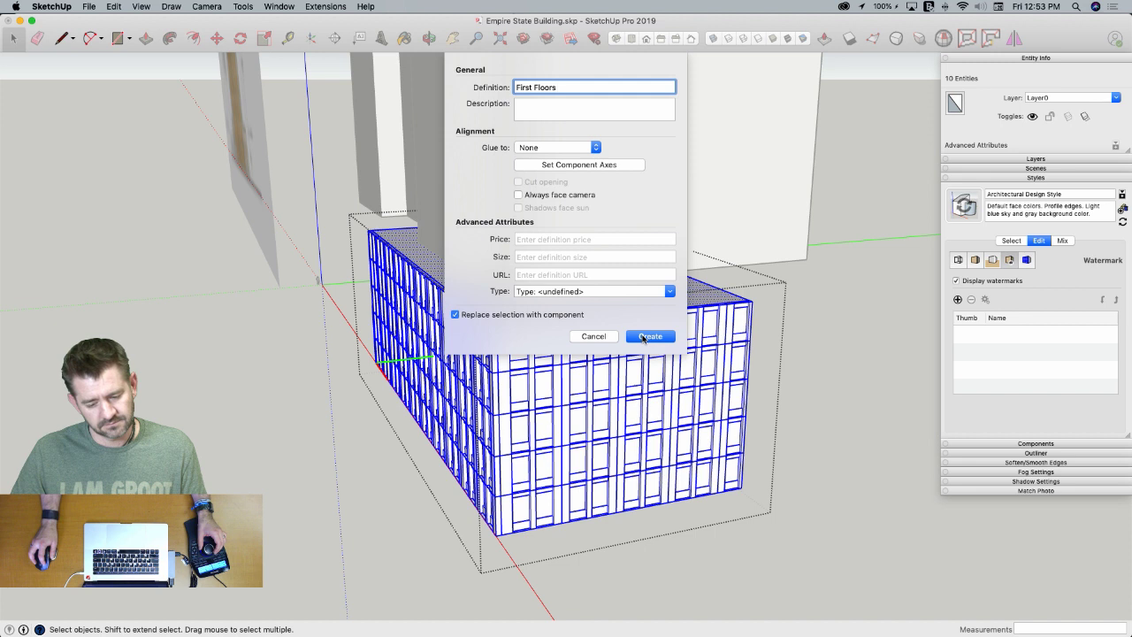
{"action": "key", "text": "BackSpace"}
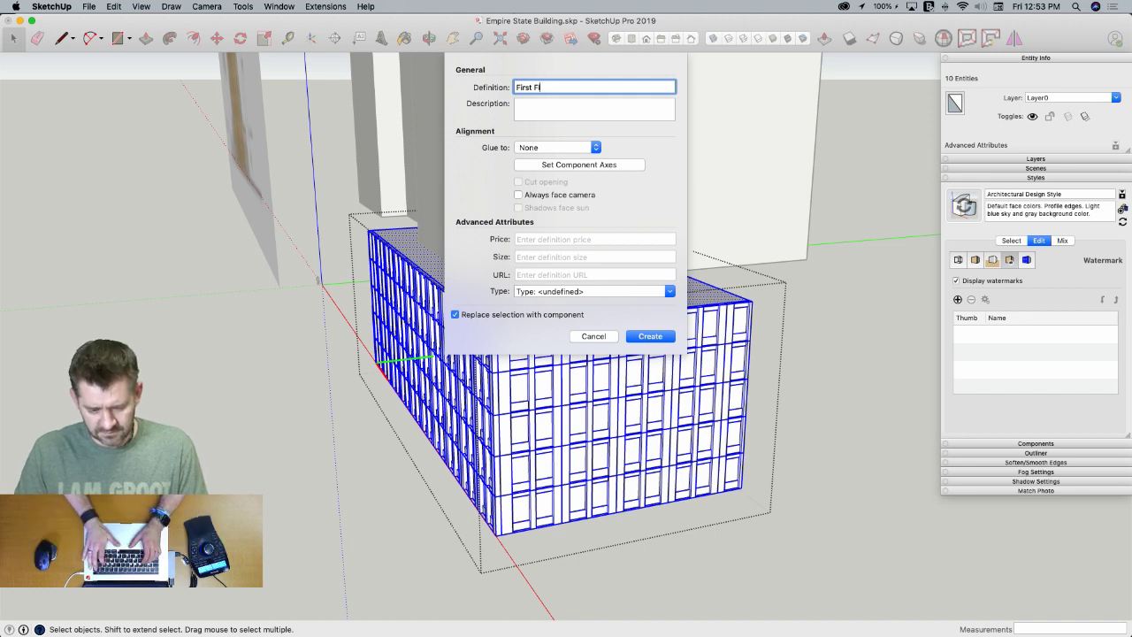
{"action": "key", "text": "BackSpace"}
{"action": "key", "text": "BackSpace"}
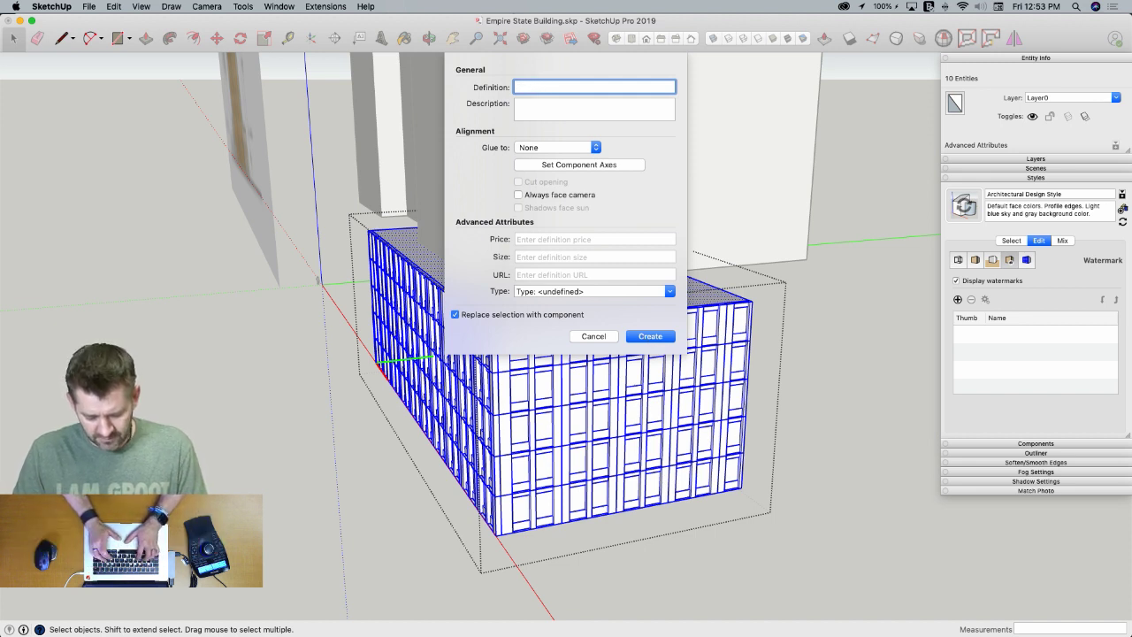
Name the new component "Floors 1 - 5", create it and clear the selection
{"action": "type", "text": "Floors"}
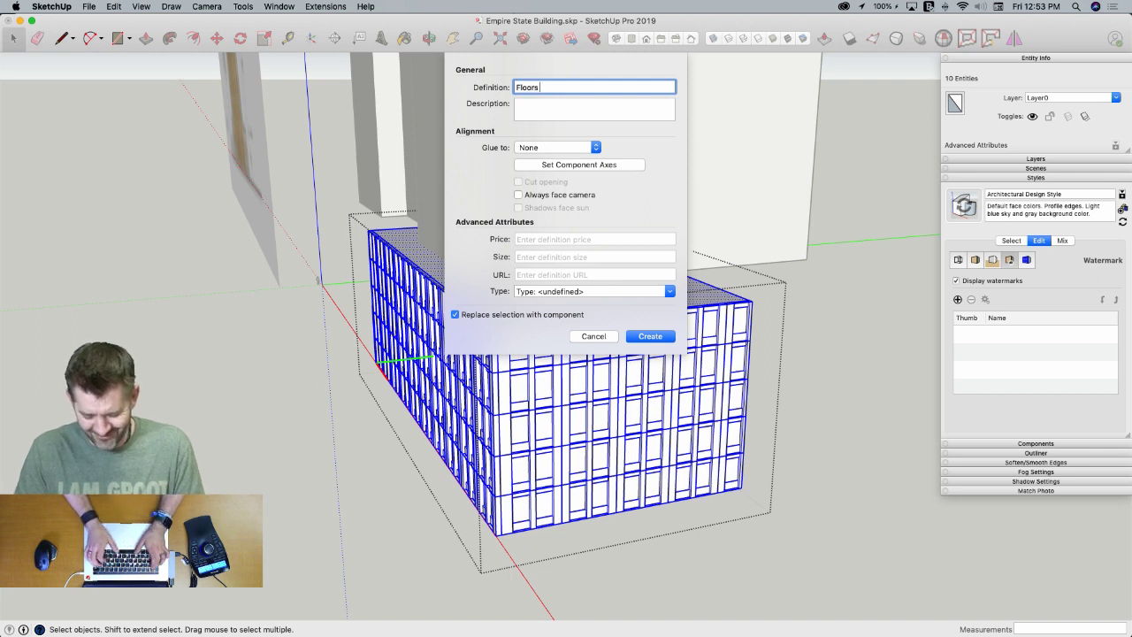
{"action": "type", "text": " 1 - 5"}
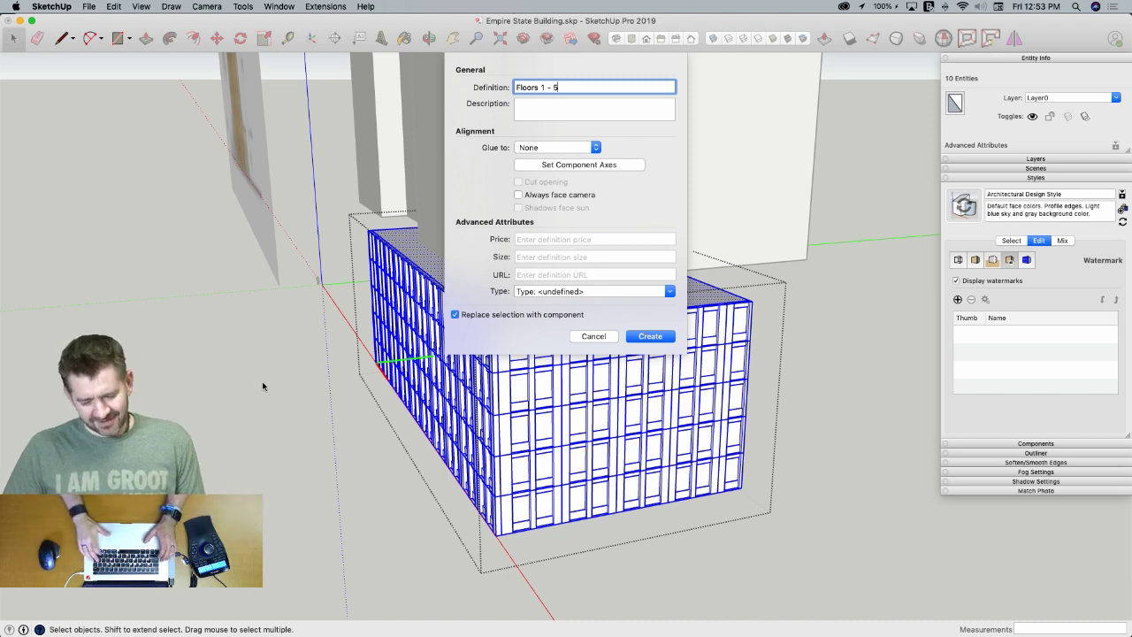
{"action": "key", "text": "Return"}
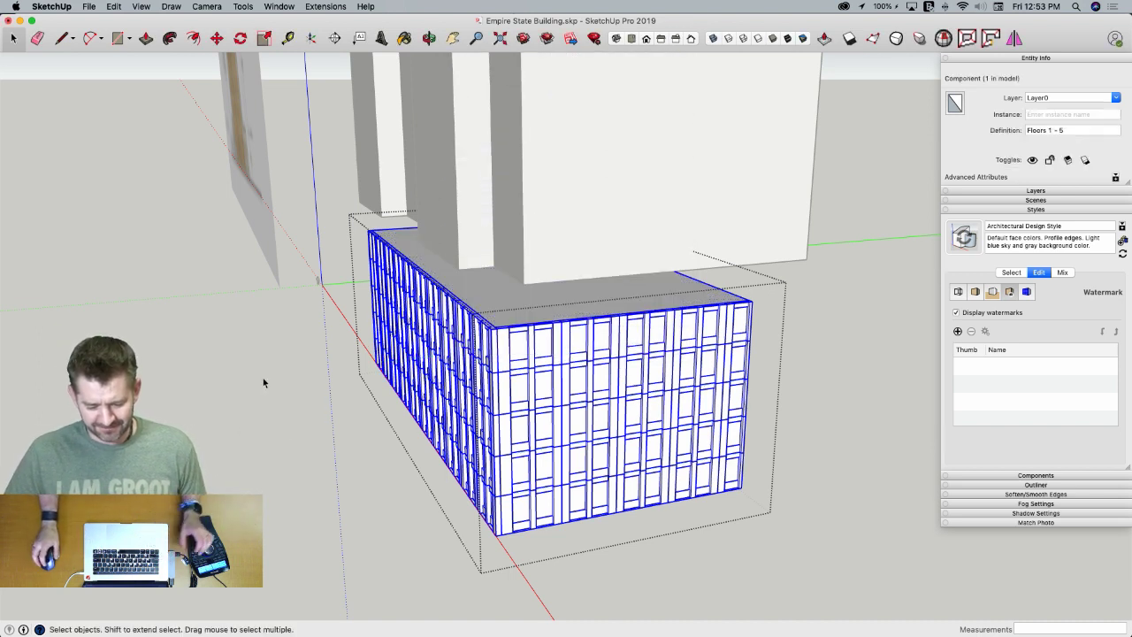
{"action": "left_click", "coordinate": [822, 492]}
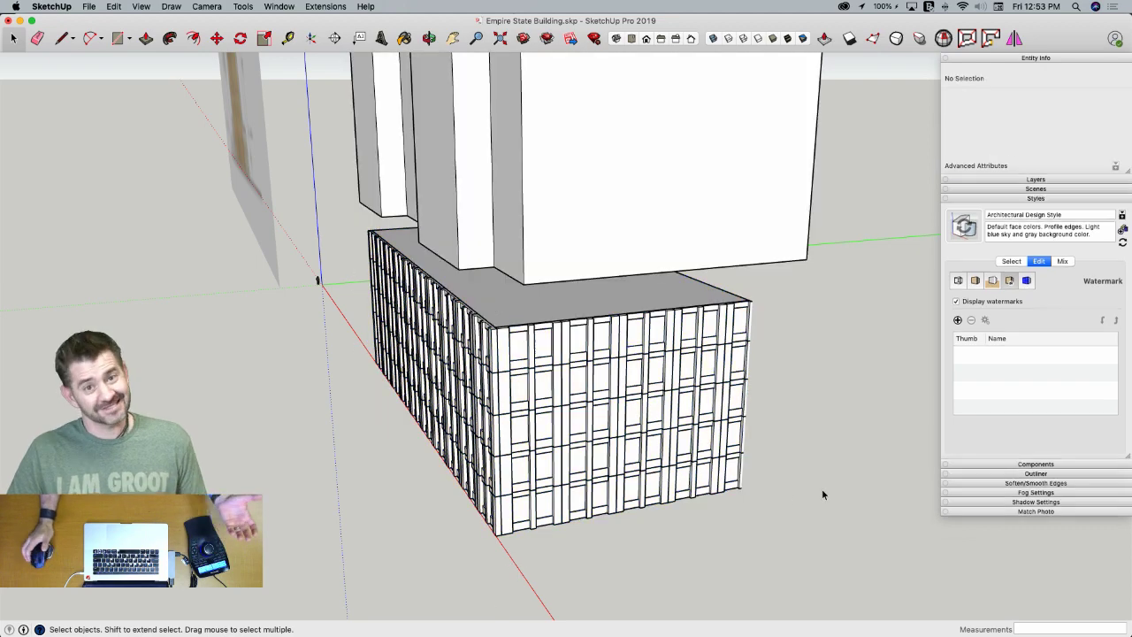
Copy the group containing the five floors about 374' 8 1/4" along the green axis
{"action": "left_click", "coordinate": [636, 448]}
{"action": "left_click", "coordinate": [637, 451]}
{"action": "middle_click_drag", "start_coordinate": [636, 451], "coordinate": [656, 496]}
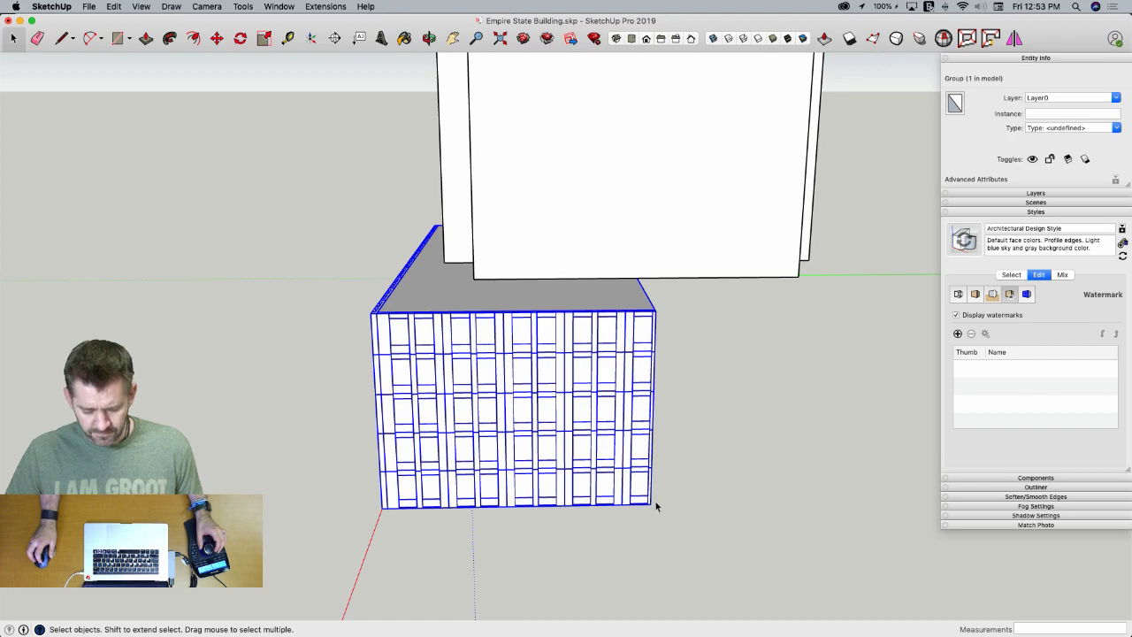
{"action": "key", "text": "m"}
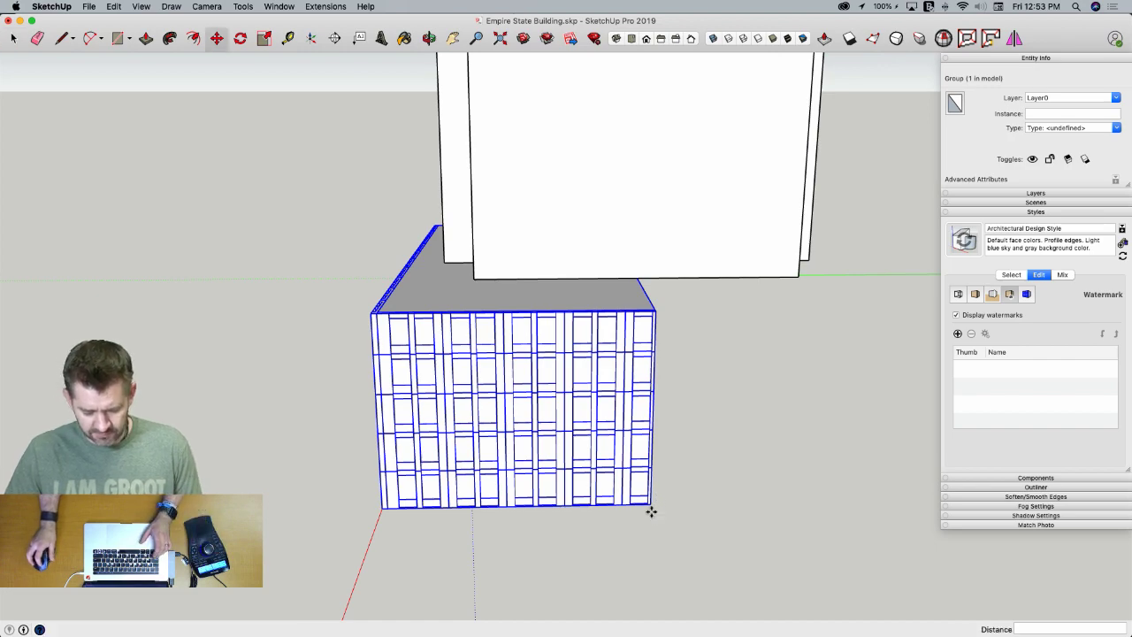
{"action": "key", "text": "alt"}
{"action": "left_click", "coordinate": [581, 533]}
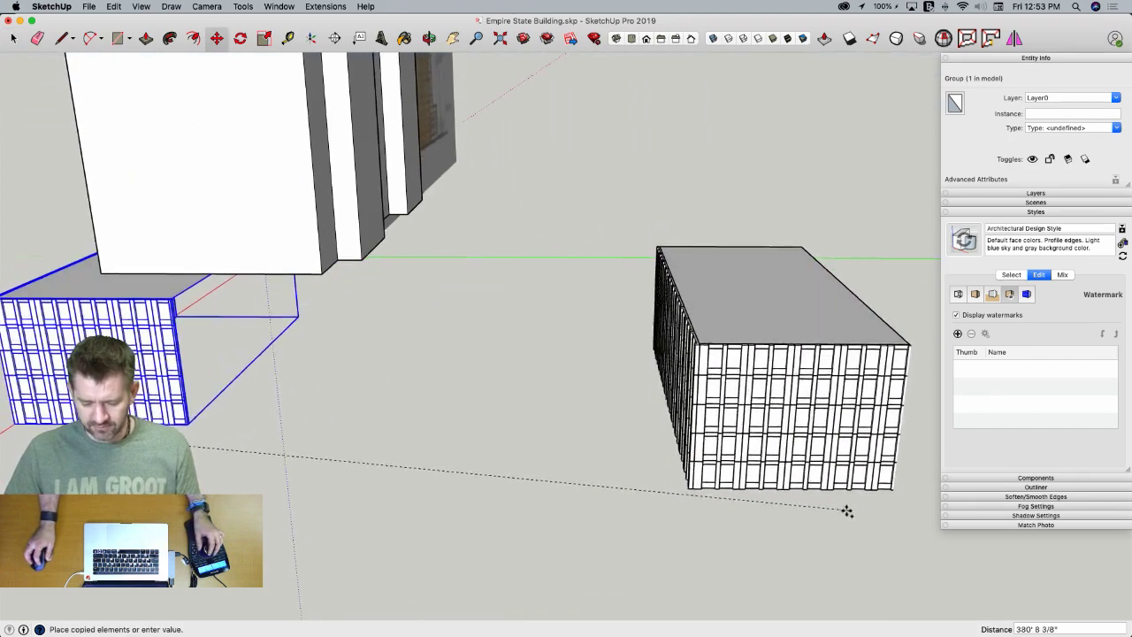
{"action": "left_click", "coordinate": [835, 508]}
Flip the copied floors group along the group's green axis
{"action": "right_click", "coordinate": [748, 414]}
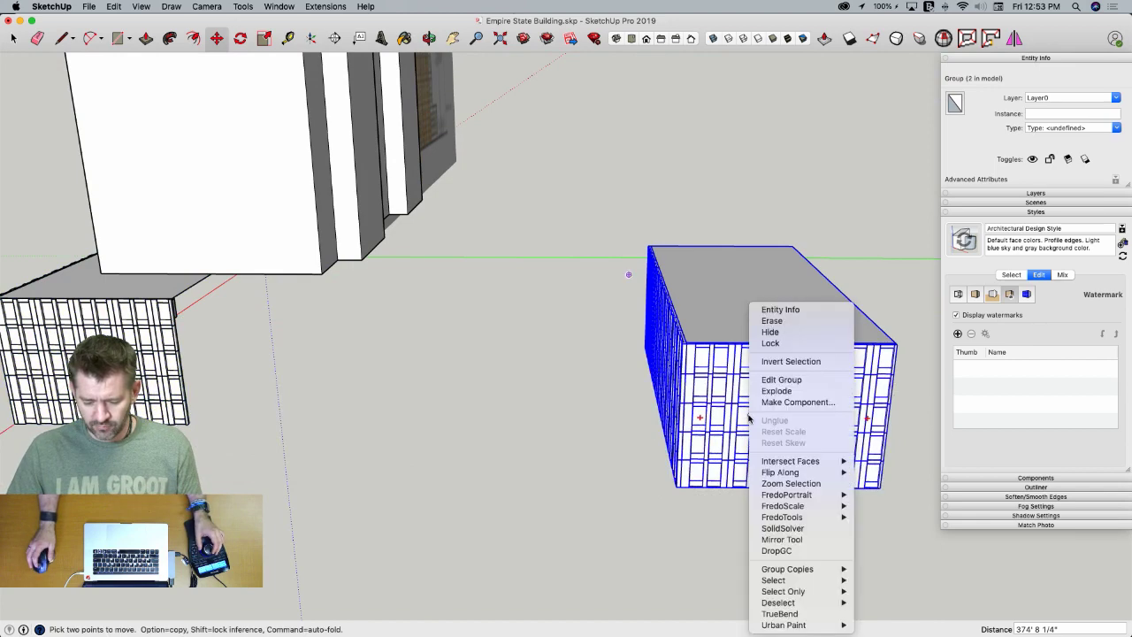
{"action": "mouse_move", "coordinate": [776, 472]}
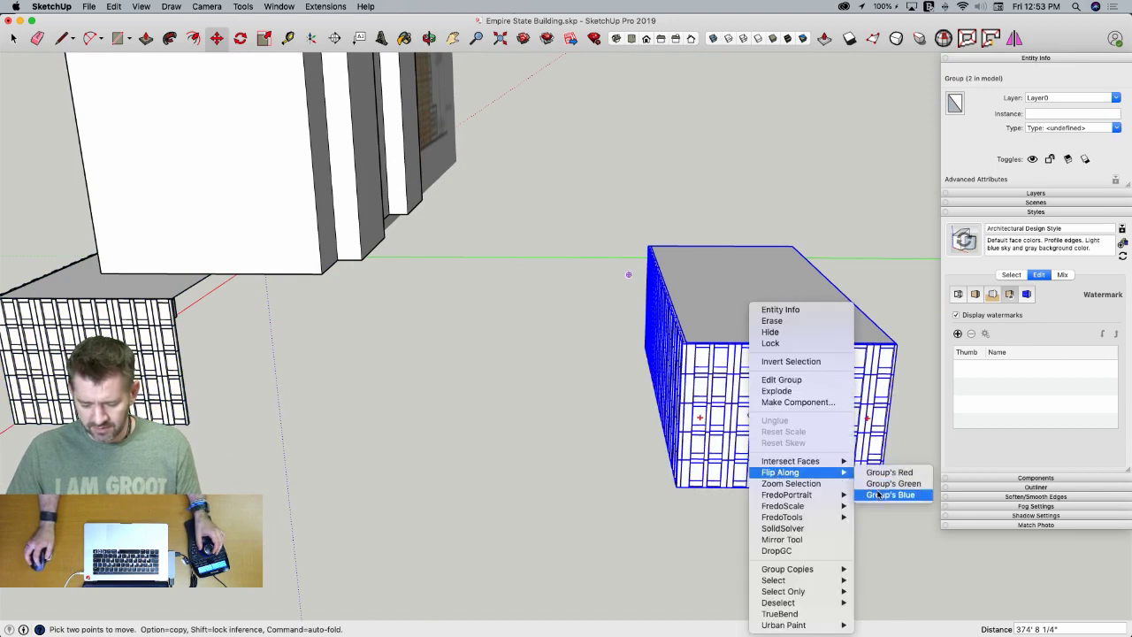
{"action": "left_click", "coordinate": [880, 484]}
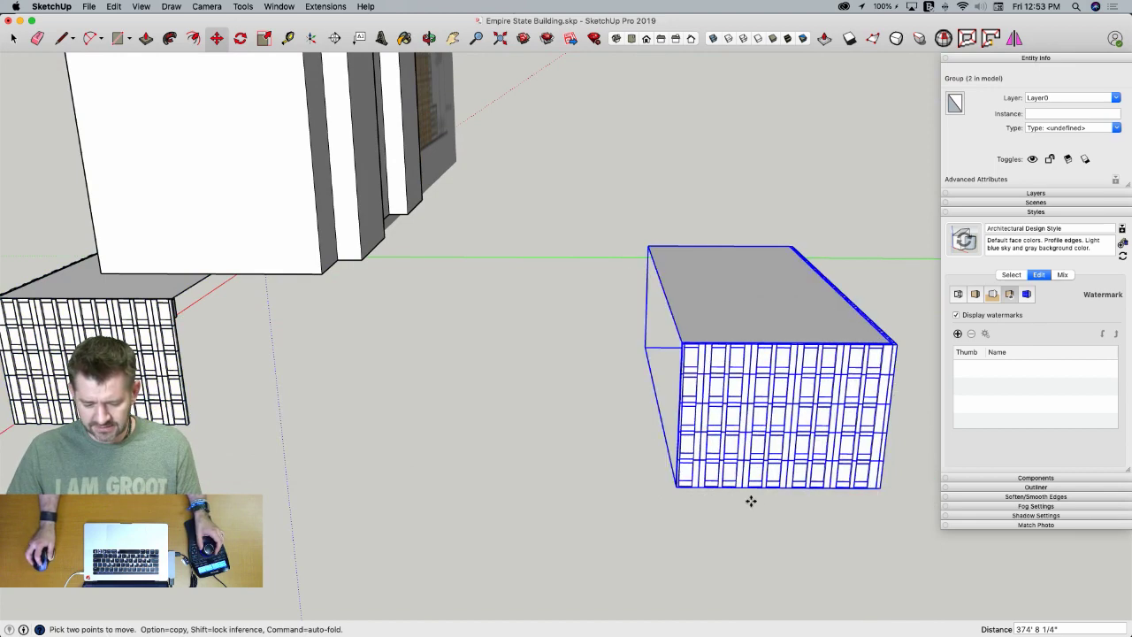
Move the flipped group by its top inner corner so it meets the original group at the matching corner
{"action": "scroll", "coordinate": [627, 277], "scroll_direction": "up", "scroll_amount": 10}
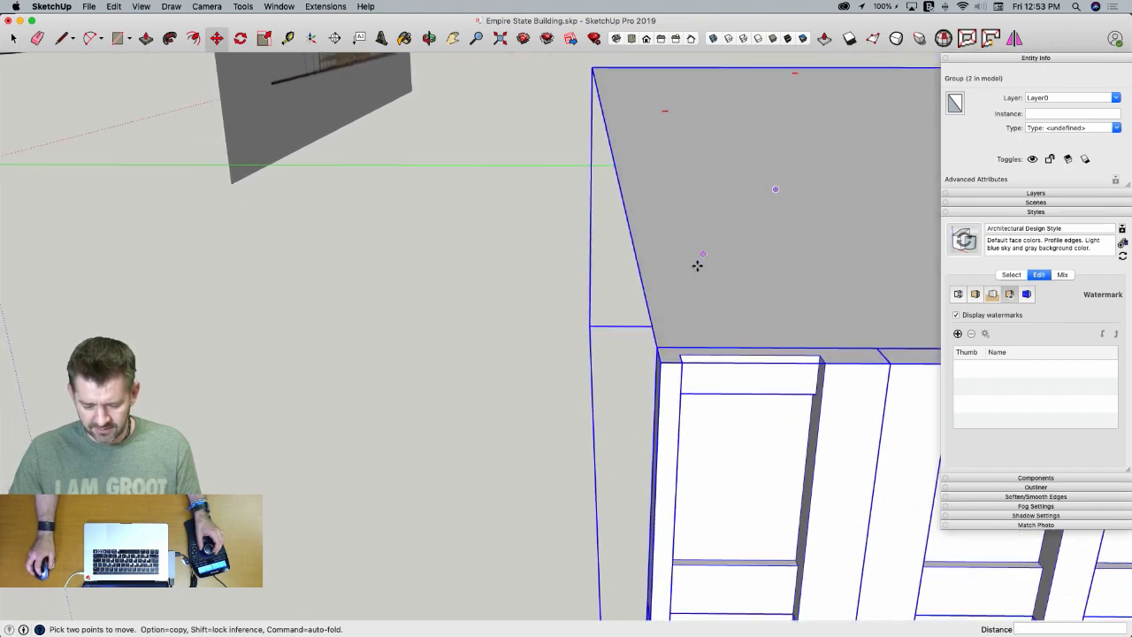
{"action": "left_click", "coordinate": [666, 365]}
{"action": "scroll", "coordinate": [666, 365], "scroll_direction": "down", "scroll_amount": 8}
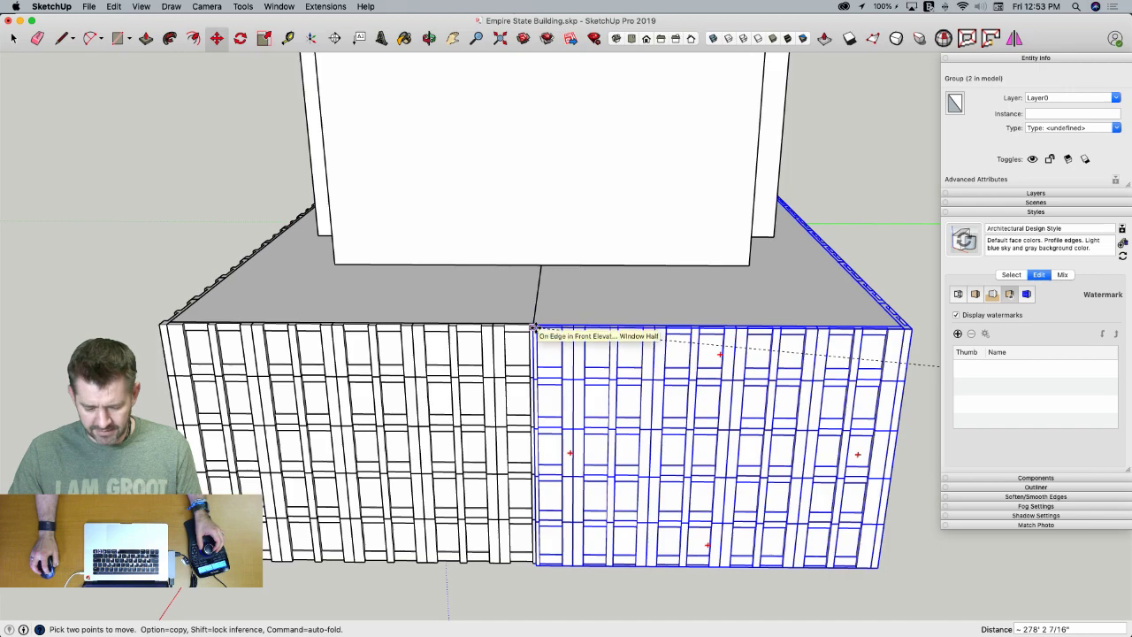
{"action": "scroll", "coordinate": [535, 327], "scroll_direction": "up", "scroll_amount": 5}
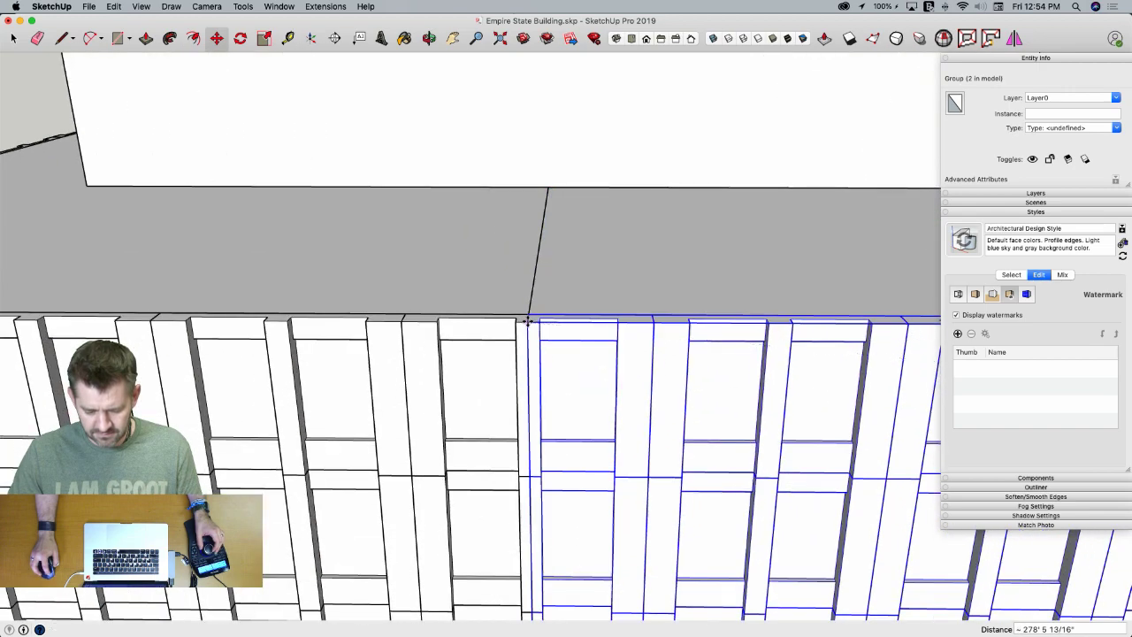
{"action": "left_click", "coordinate": [528, 320]}
{"action": "scroll", "coordinate": [528, 320], "scroll_direction": "down", "scroll_amount": 6}
Select both joined groups and copy them about 463' 8 1/2" along the red axis to the tower's other side
{"action": "key", "text": "space"}
{"action": "left_click_drag", "start_coordinate": [507, 476], "coordinate": [504, 478]}
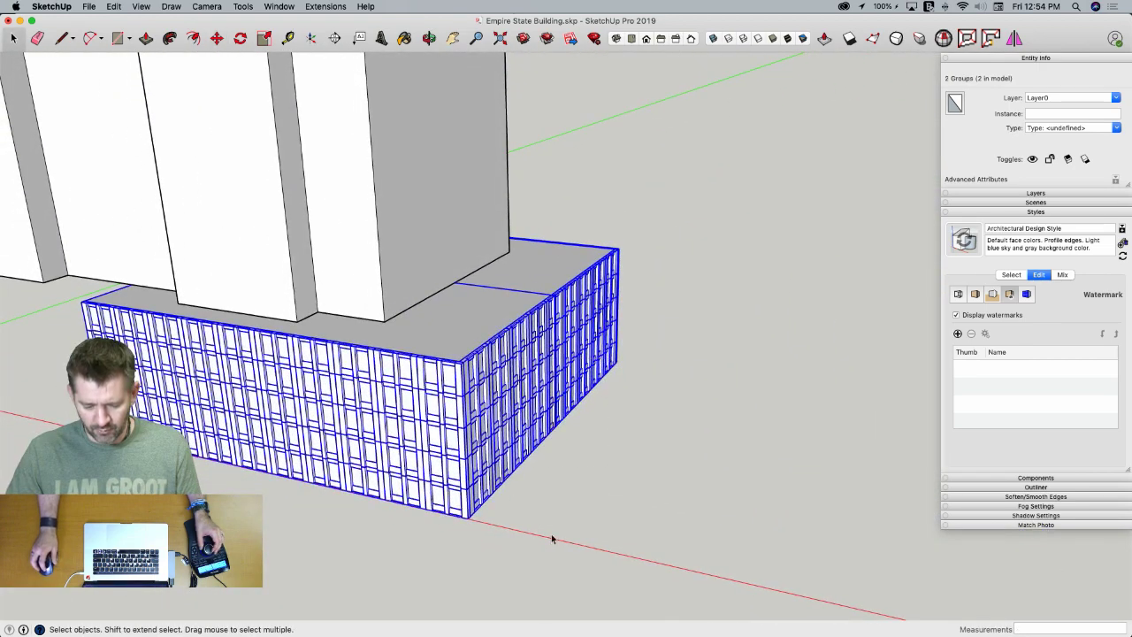
{"action": "key", "text": "m"}
{"action": "left_click", "coordinate": [650, 573]}
{"action": "key", "text": "alt"}
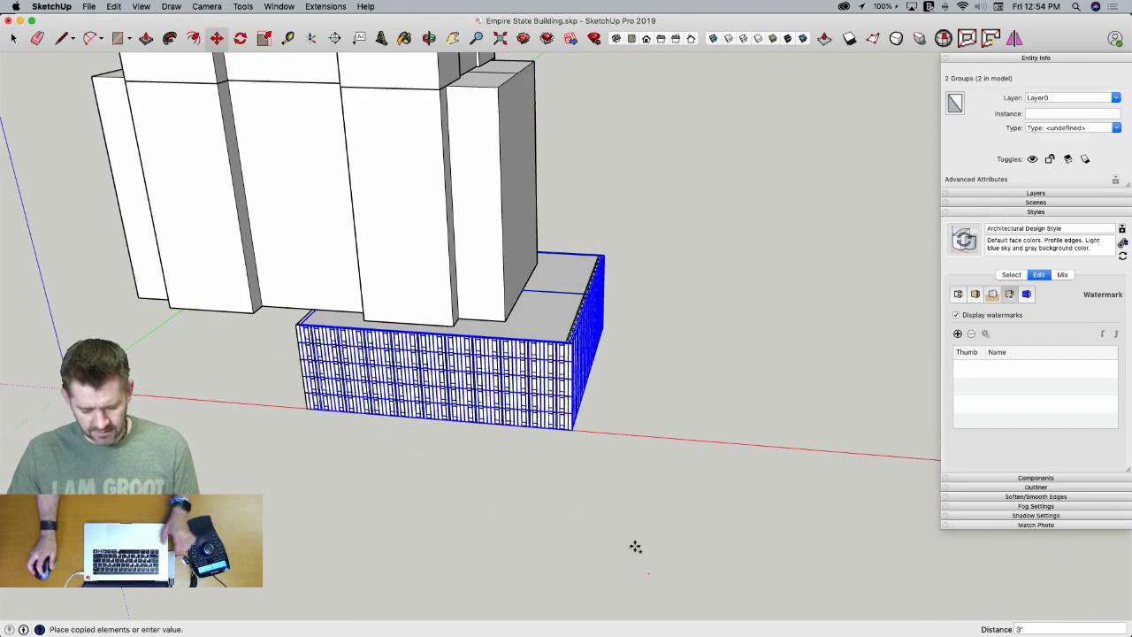
{"action": "left_click", "coordinate": [400, 563]}
Flip the copied pair of floor groups along their red axis
{"action": "middle_click_drag", "start_coordinate": [399, 562], "coordinate": [332, 382]}
{"action": "right_click", "coordinate": [331, 382]}
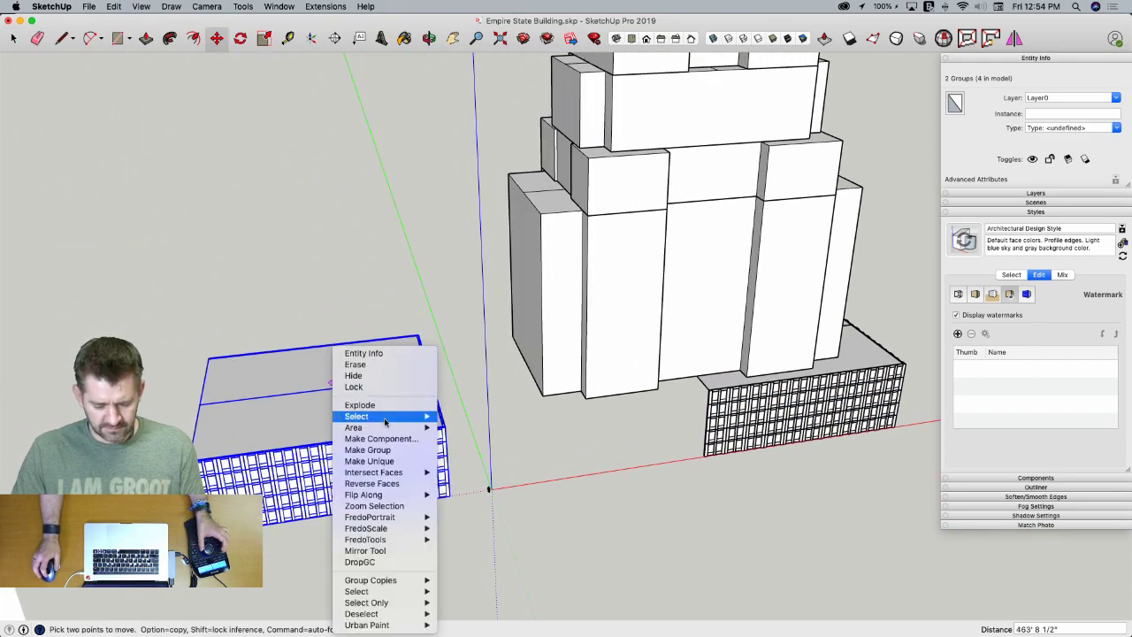
{"action": "mouse_move", "coordinate": [387, 421]}
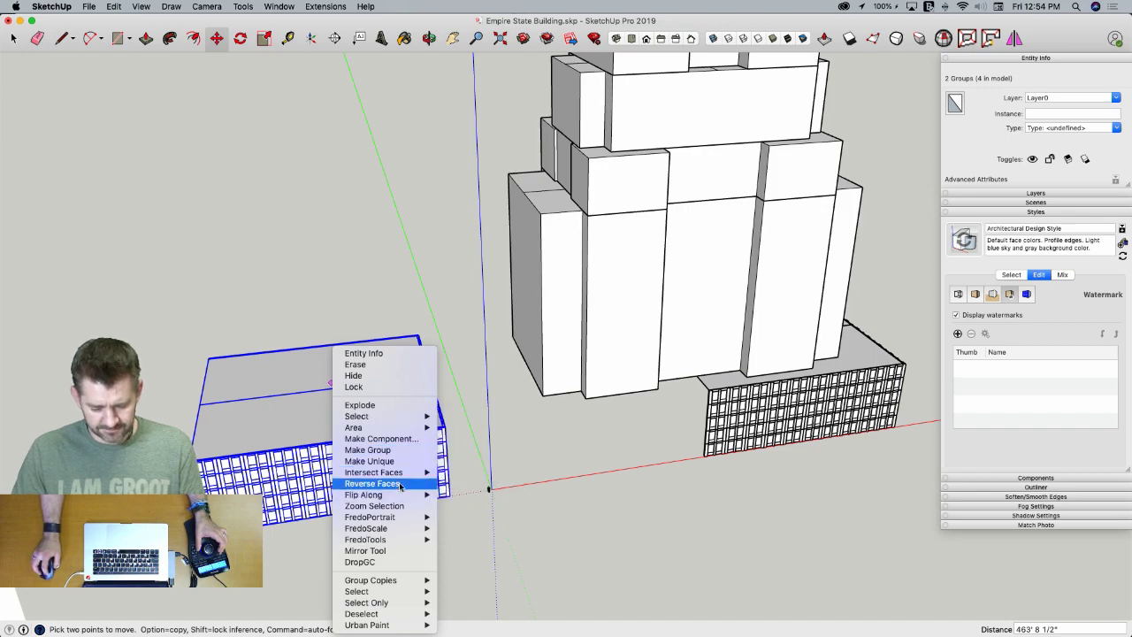
{"action": "mouse_move", "coordinate": [398, 496]}
{"action": "left_click", "coordinate": [469, 500]}
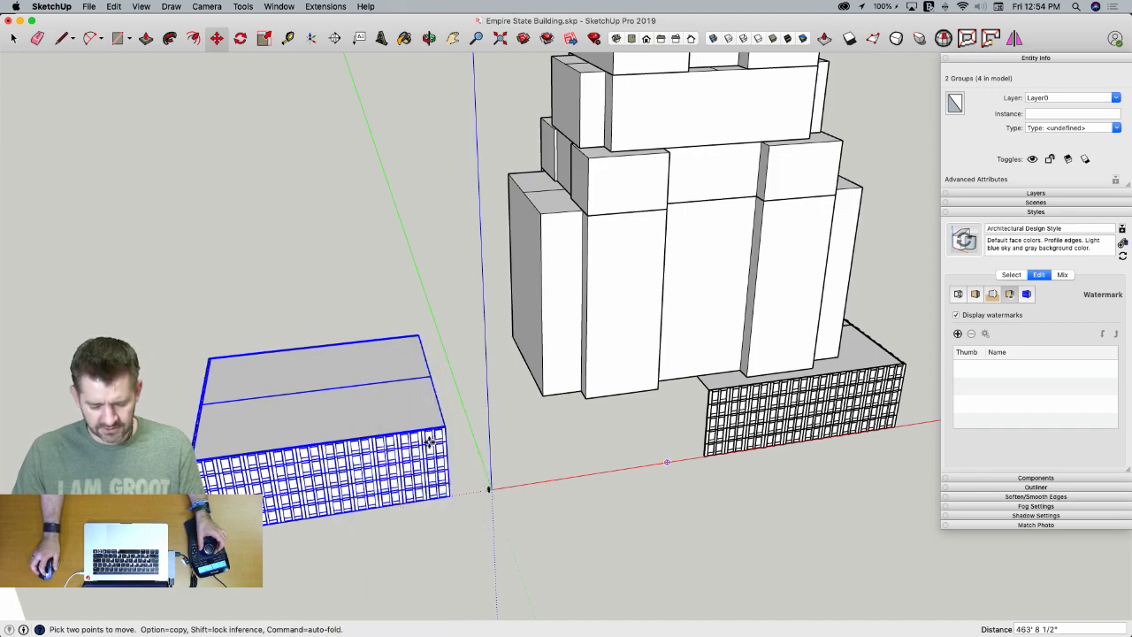
Move the flipped pair by its top front corner to meet the matching corner of the original groups, then clear the selection
{"action": "scroll", "coordinate": [478, 491], "scroll_direction": "up", "scroll_amount": 5}
{"action": "scroll", "coordinate": [575, 339], "scroll_direction": "up", "scroll_amount": 5}
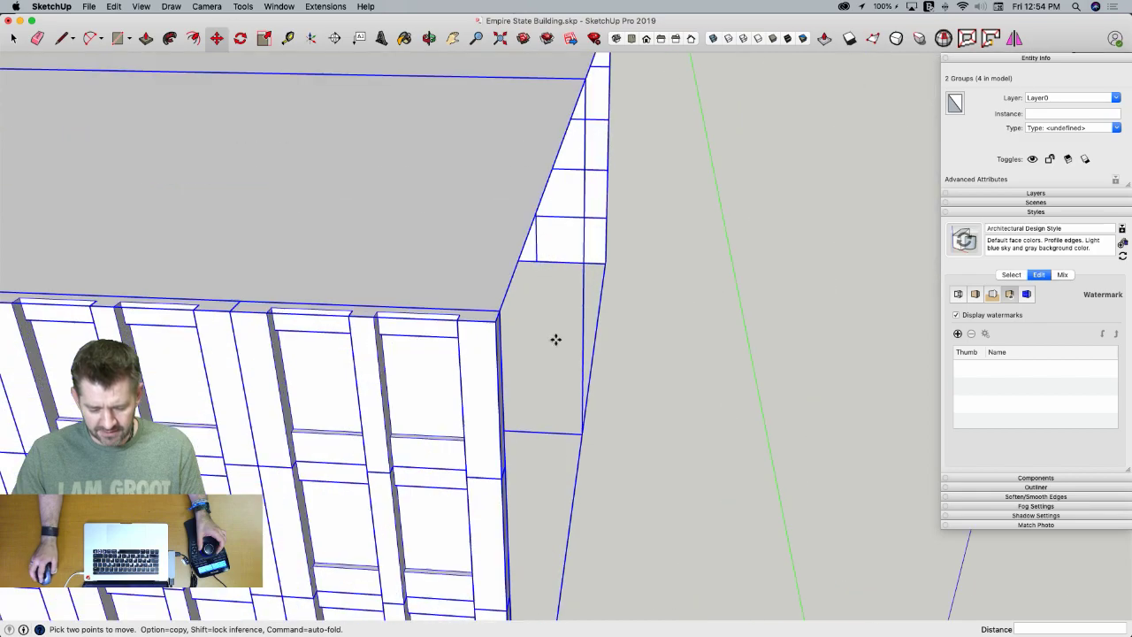
{"action": "left_click", "coordinate": [499, 325]}
{"action": "scroll", "coordinate": [536, 316], "scroll_direction": "down", "scroll_amount": 6}
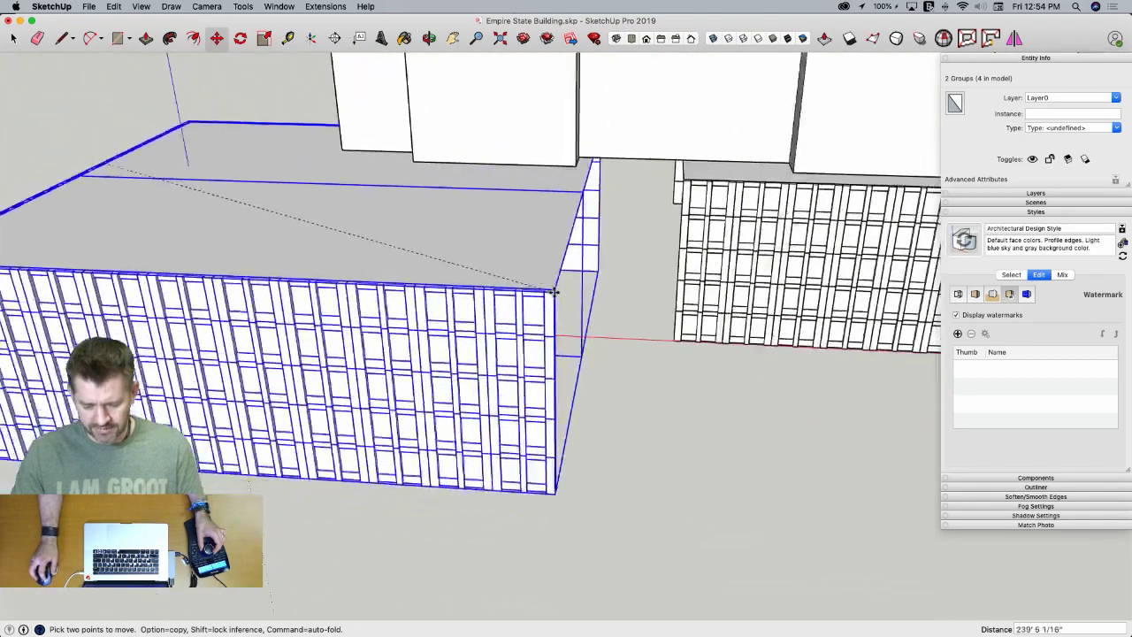
{"action": "left_click", "coordinate": [621, 195]}
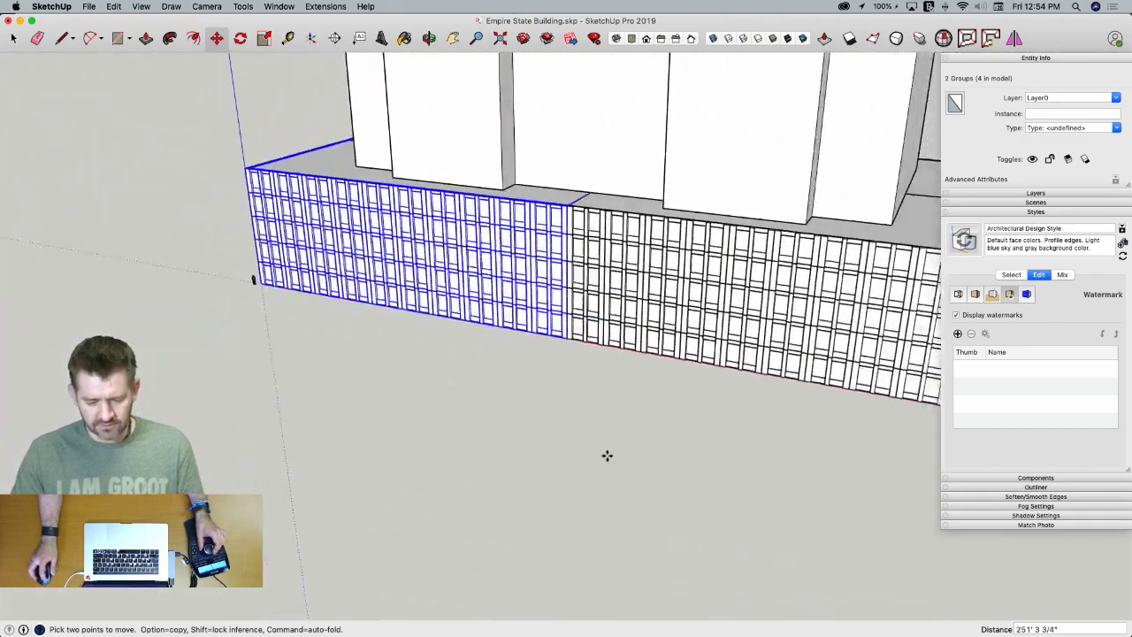
{"action": "left_click", "coordinate": [607, 455]}
{"action": "left_click", "coordinate": [607, 454]}
{"action": "key", "text": "space"}
{"action": "left_click", "coordinate": [605, 454]}
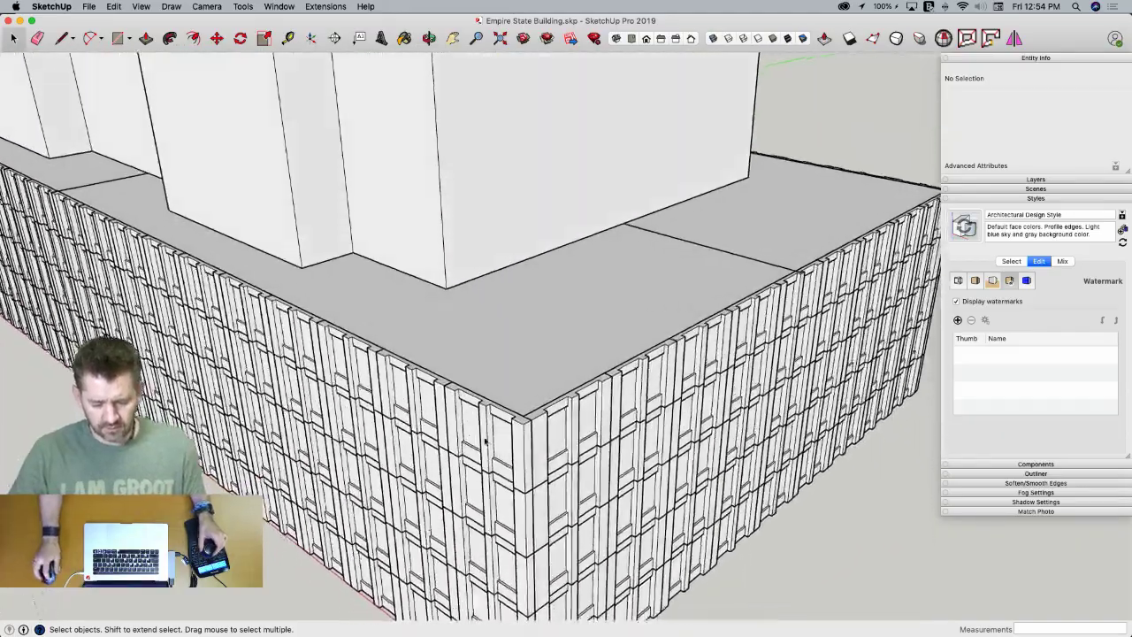
Open the nested window component at the base's top front corner for editing and hide the bottom edges of its lower panels
{"action": "double_click", "coordinate": [499, 433]}
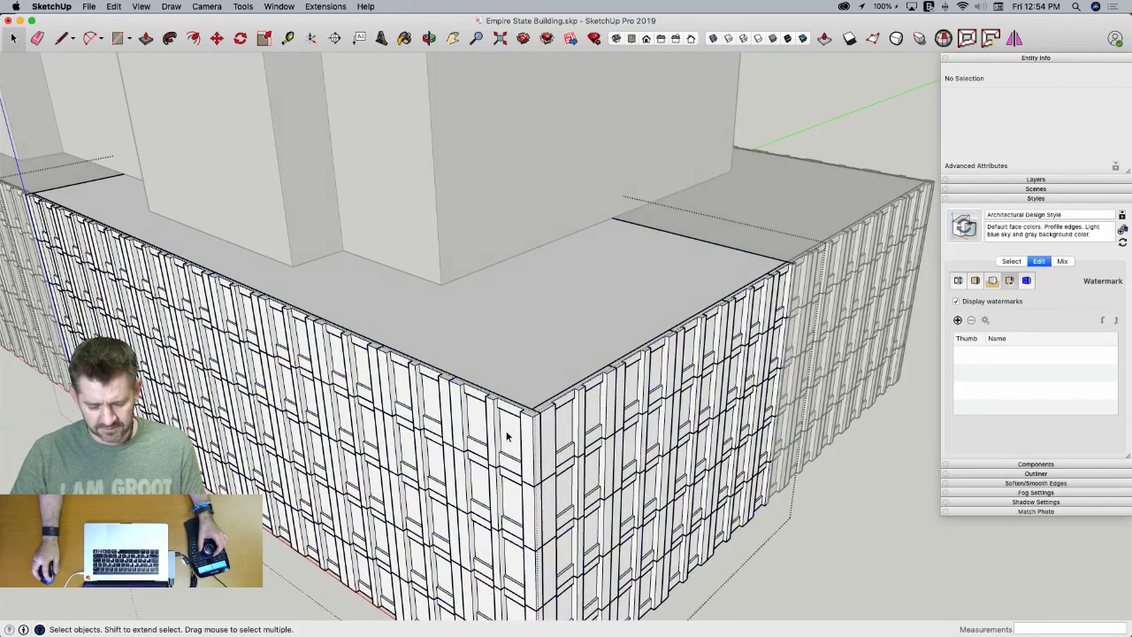
{"action": "double_click", "coordinate": [508, 435]}
{"action": "double_click", "coordinate": [509, 435]}
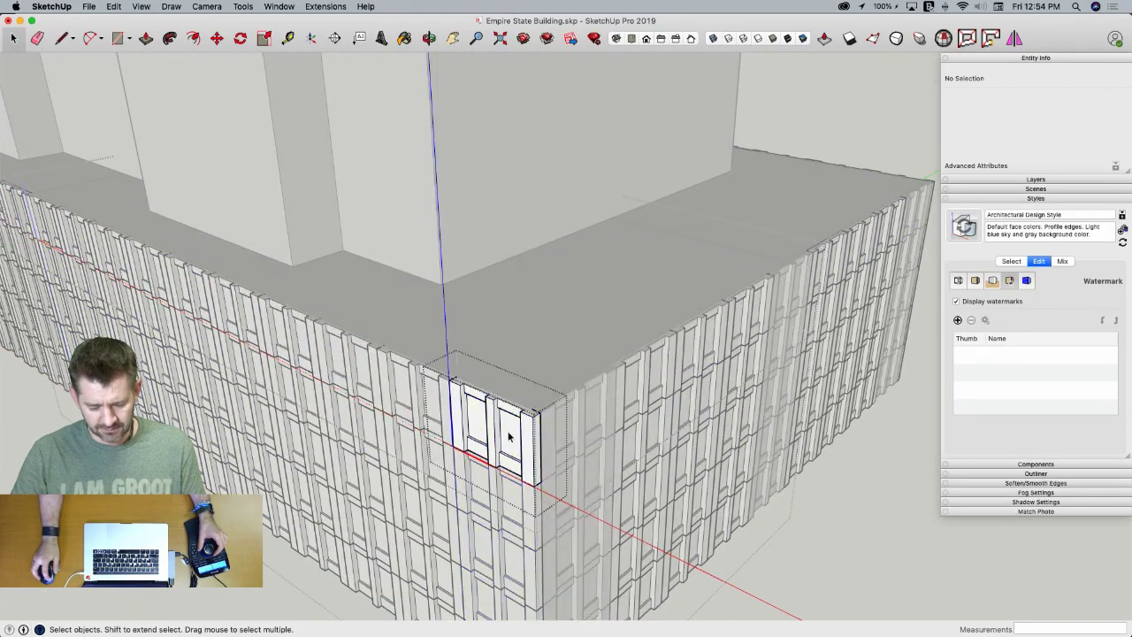
{"action": "scroll", "coordinate": [504, 398], "scroll_direction": "up", "scroll_amount": 5}
{"action": "key", "text": "e"}
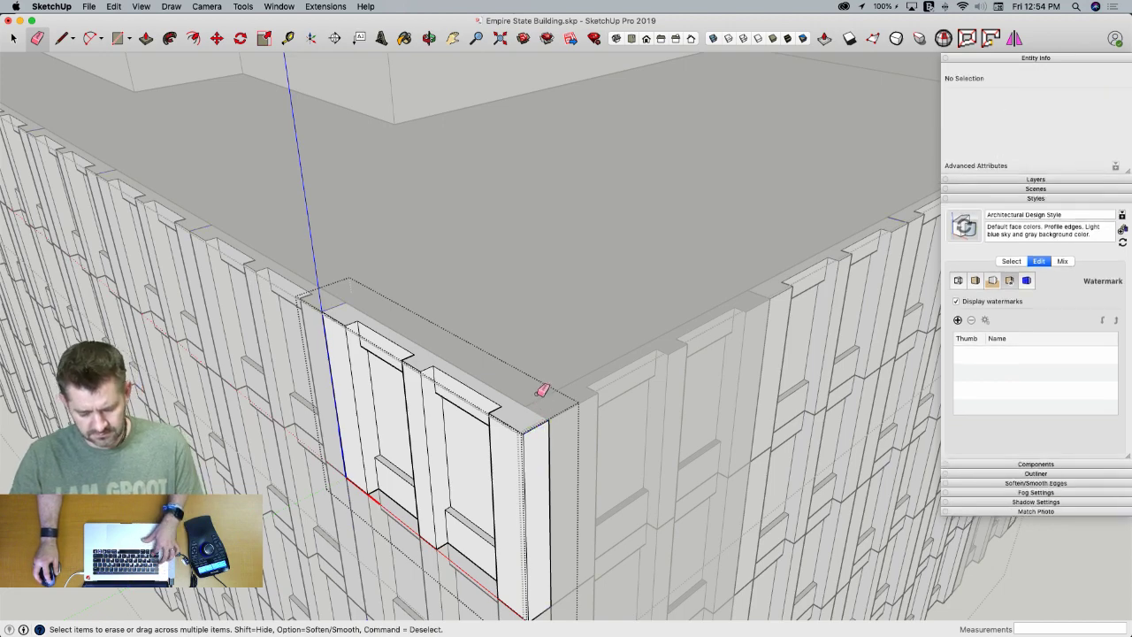
{"action": "middle_click_drag", "start_coordinate": [484, 475], "coordinate": [587, 400]}
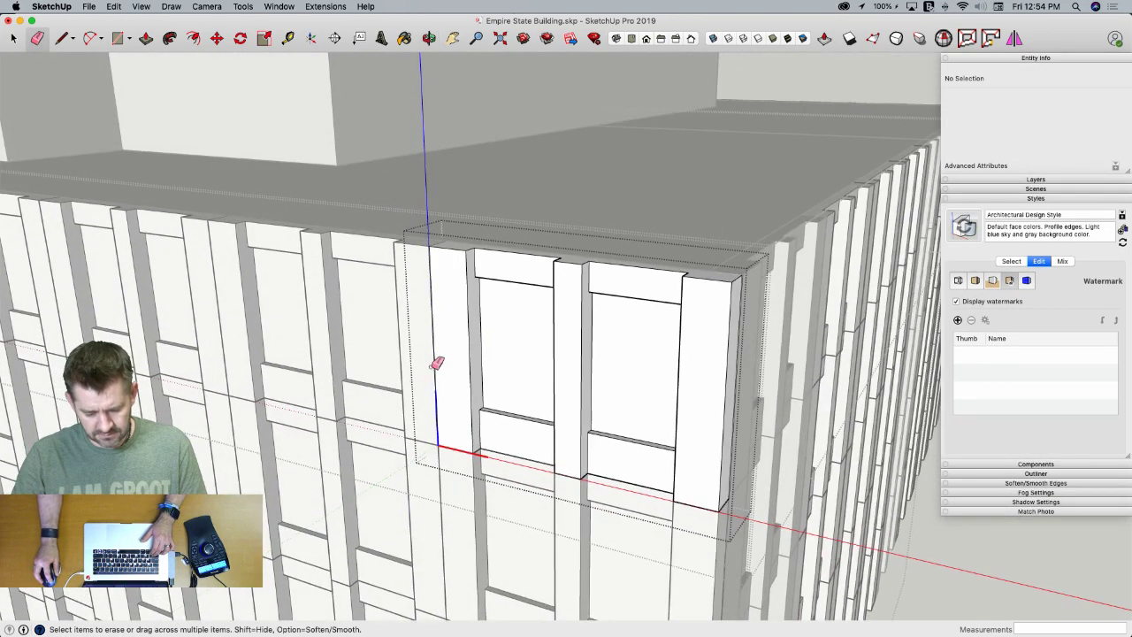
{"action": "scroll", "coordinate": [485, 454], "scroll_direction": "up", "scroll_amount": 3}
{"action": "left_click", "coordinate": [473, 447]}
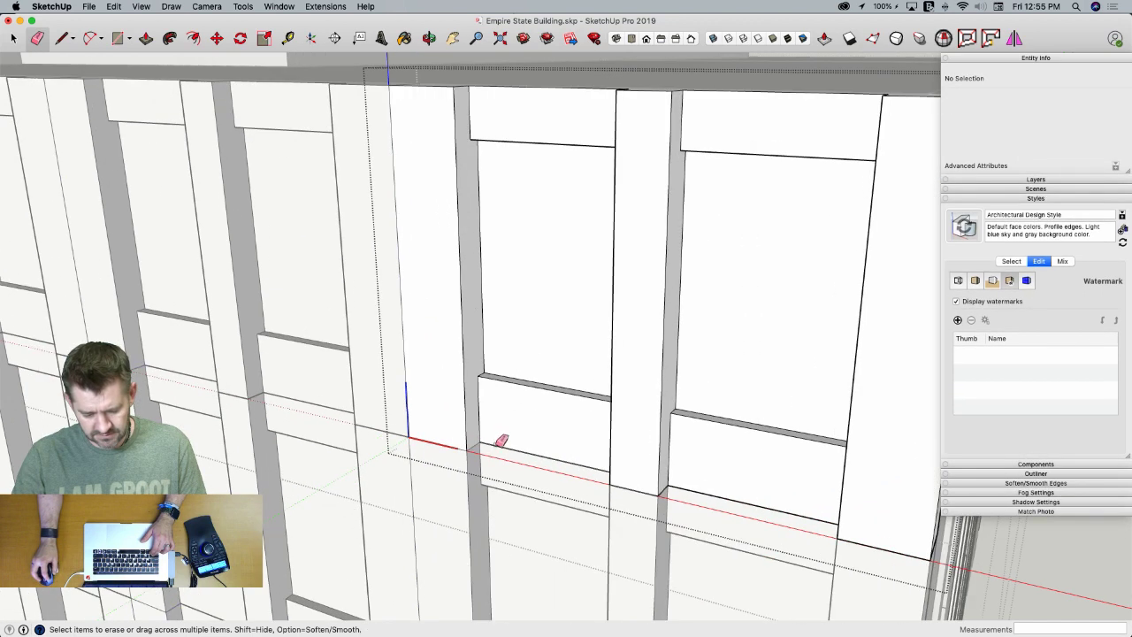
{"action": "left_click", "coordinate": [494, 445]}
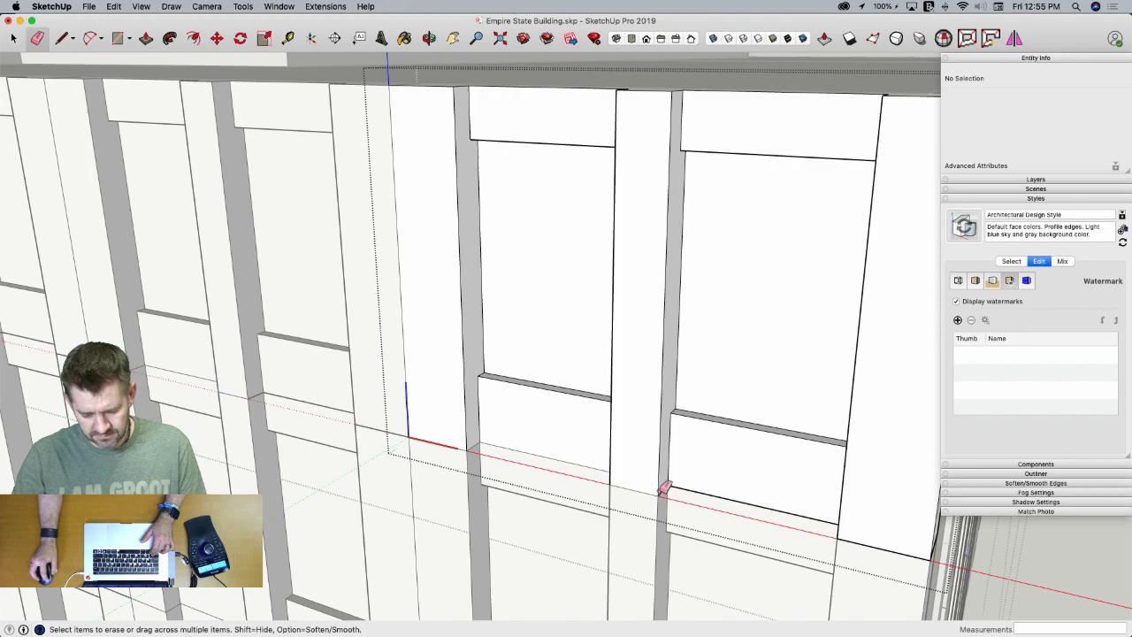
Hide the window component's remaining seam edges along its bottom and sides, then close the nested components
{"action": "mouse_move", "coordinate": [690, 490]}
{"action": "middle_mouse_down"}
{"action": "mouse_move", "coordinate": [589, 483]}
{"action": "mouse_move", "coordinate": [876, 481]}
{"action": "middle_mouse_up"}
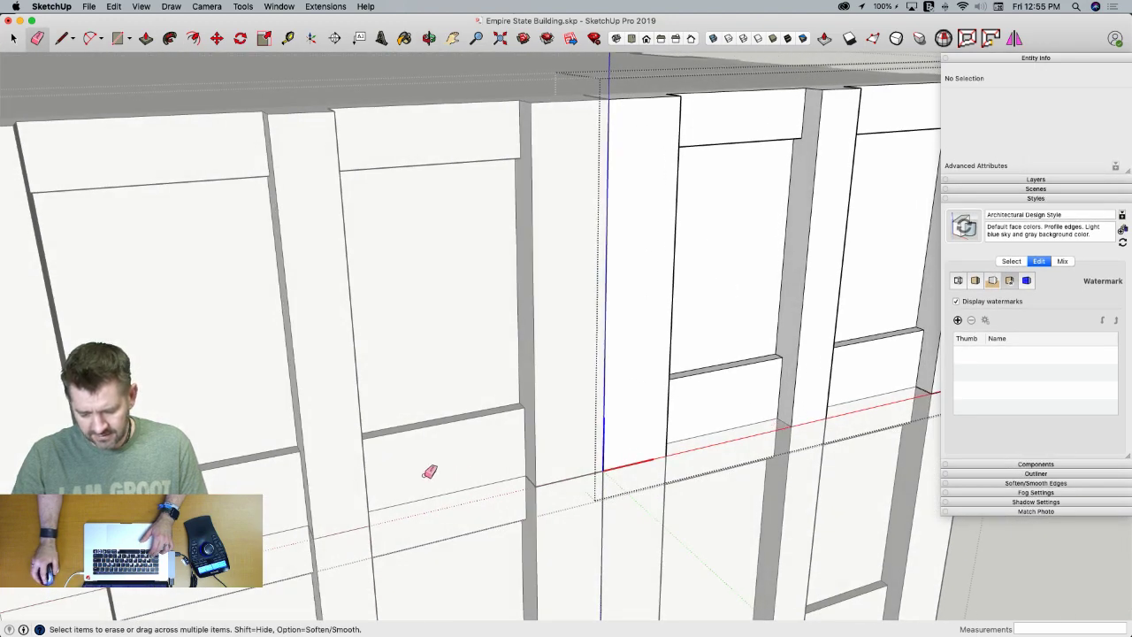
{"action": "scroll", "coordinate": [431, 470], "scroll_direction": "down", "scroll_amount": 4}
{"action": "scroll", "coordinate": [830, 407], "scroll_direction": "up", "scroll_amount": 3}
{"action": "scroll", "coordinate": [678, 408], "scroll_direction": "down", "scroll_amount": 3}
{"action": "scroll", "coordinate": [608, 411], "scroll_direction": "up", "scroll_amount": 3}
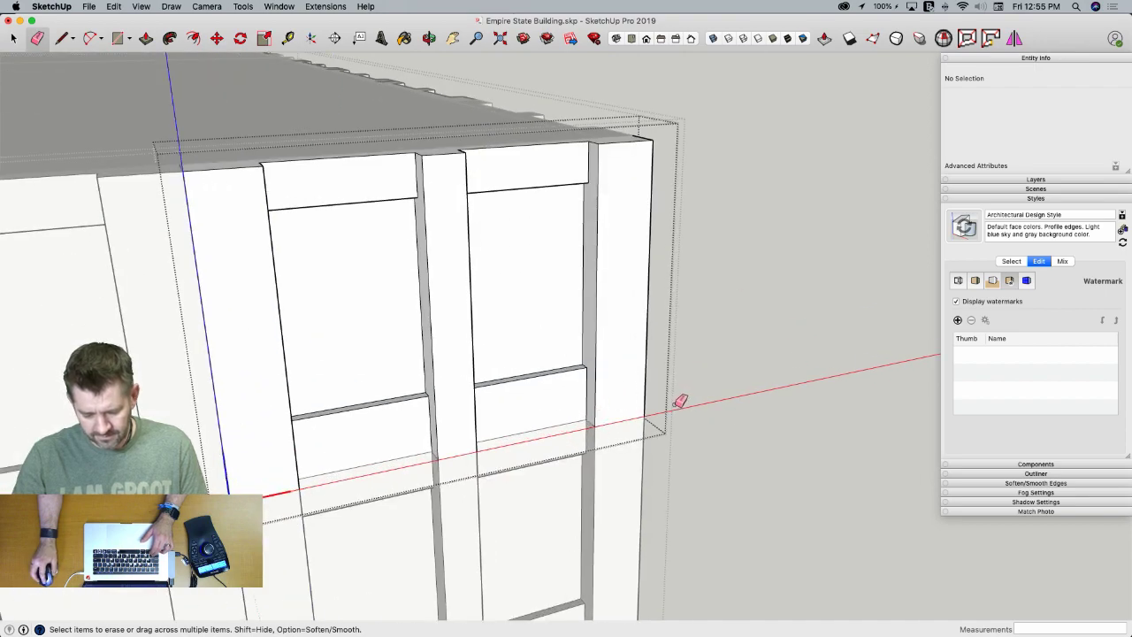
{"action": "mouse_move", "coordinate": [680, 400]}
{"action": "middle_mouse_down"}
{"action": "mouse_move", "coordinate": [296, 399]}
{"action": "mouse_move", "coordinate": [185, 382]}
{"action": "middle_mouse_up"}
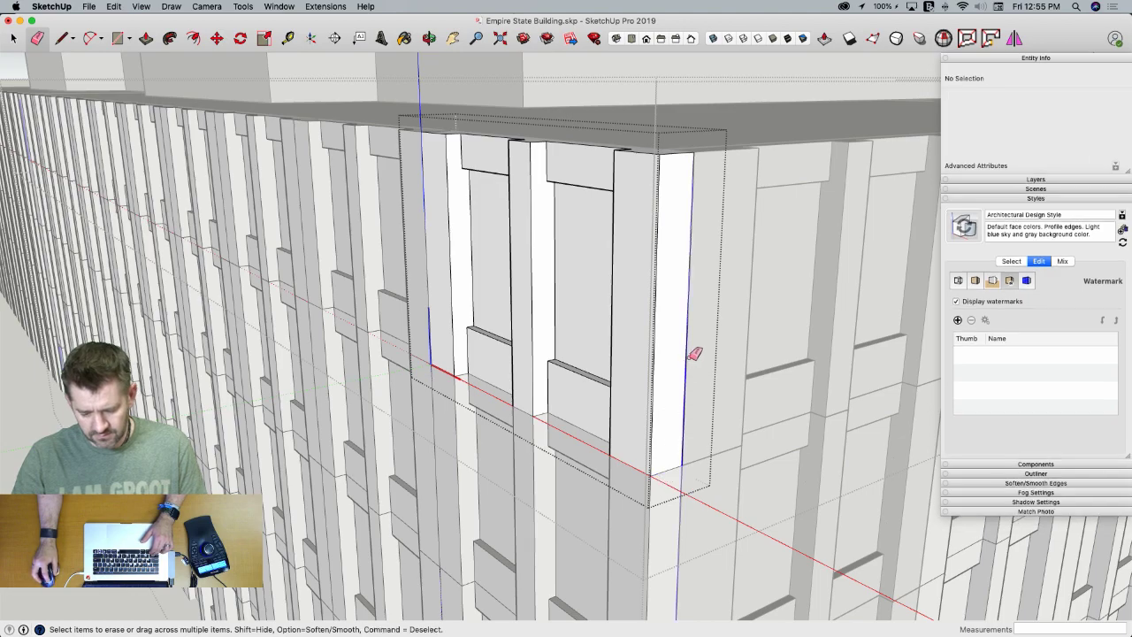
{"action": "mouse_move", "coordinate": [536, 399]}
{"action": "middle_mouse_down"}
{"action": "mouse_move", "coordinate": [592, 475]}
{"action": "mouse_move", "coordinate": [619, 480]}
{"action": "mouse_move", "coordinate": [624, 470]}
{"action": "mouse_move", "coordinate": [699, 533]}
{"action": "mouse_move", "coordinate": [700, 501]}
{"action": "middle_mouse_up"}
{"action": "key", "text": "space"}
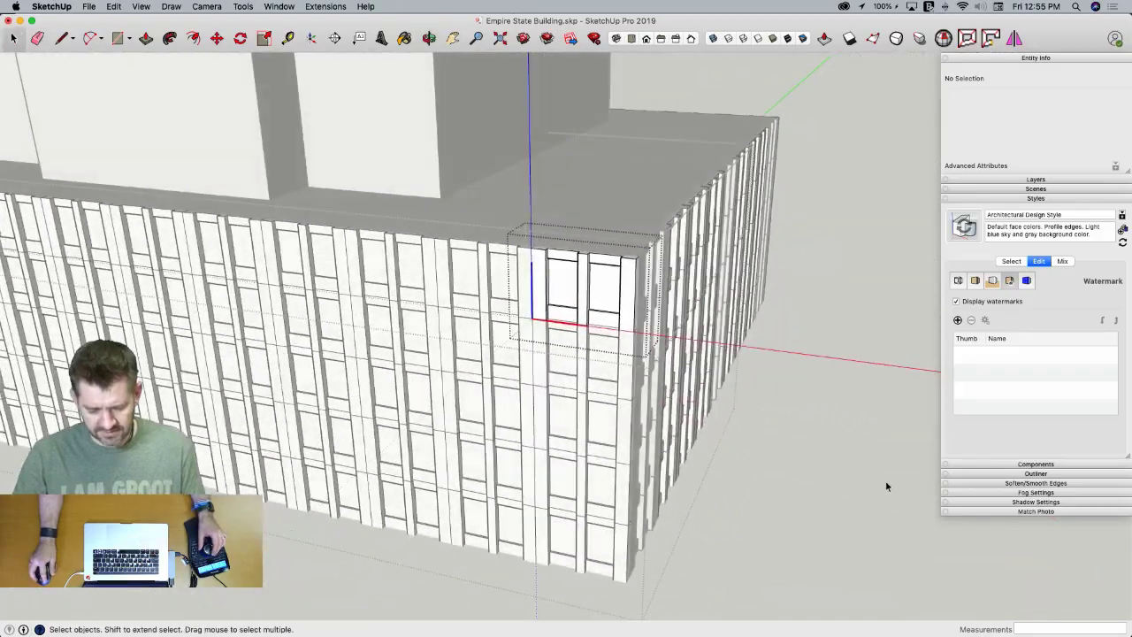
{"action": "left_click", "coordinate": [885, 482]}
{"action": "left_click", "coordinate": [849, 441]}
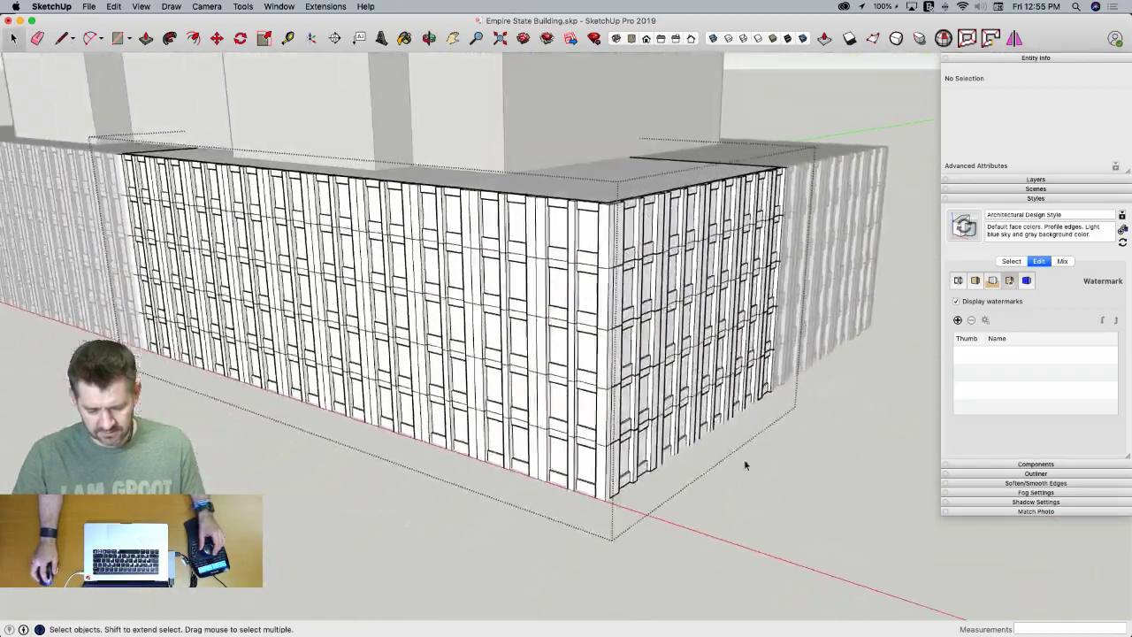
Open the front quarter of the base down to its roof, hide the two roof edges where the quarters meet, and close it
{"action": "middle_click_drag", "start_coordinate": [744, 462], "coordinate": [569, 360]}
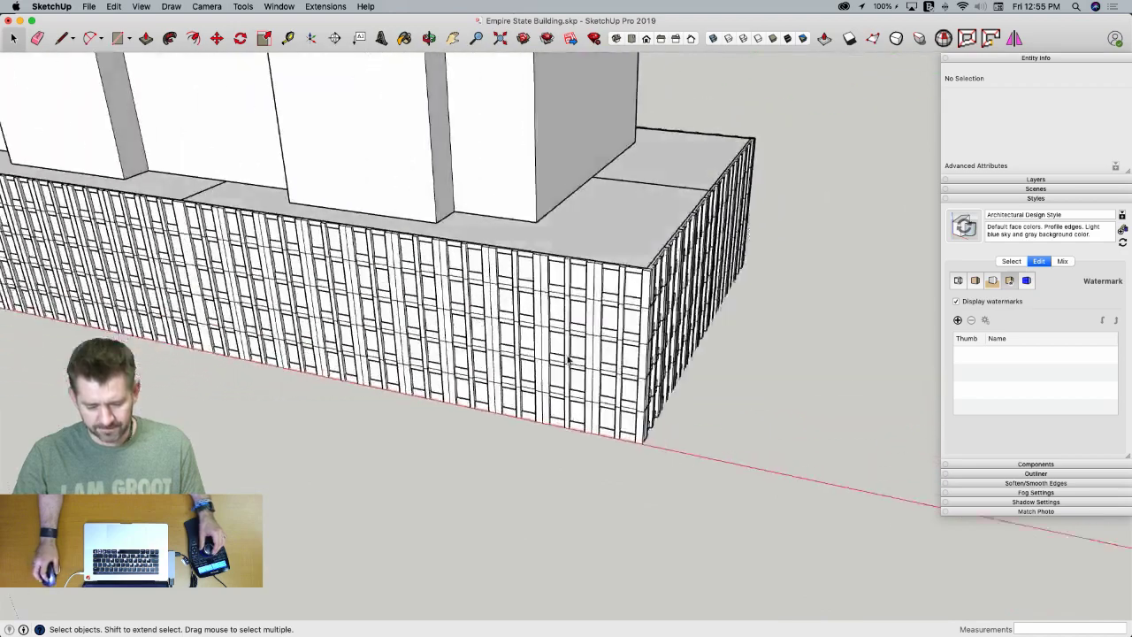
{"action": "double_click", "coordinate": [358, 275]}
{"action": "key", "text": "e"}
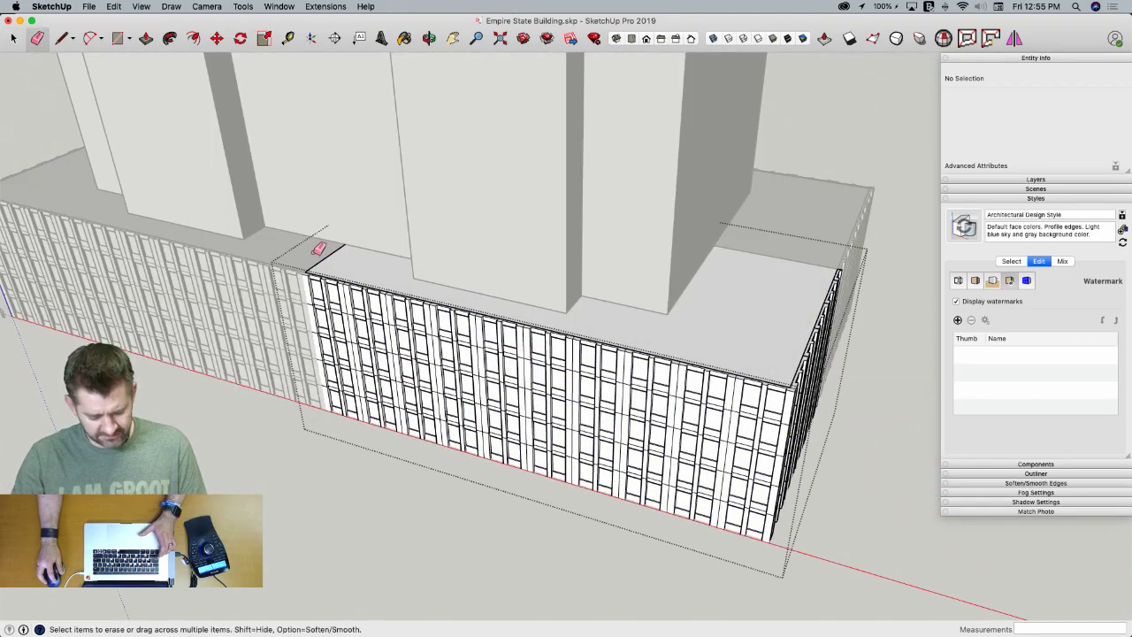
{"action": "key", "text": "space"}
{"action": "double_click", "coordinate": [380, 281]}
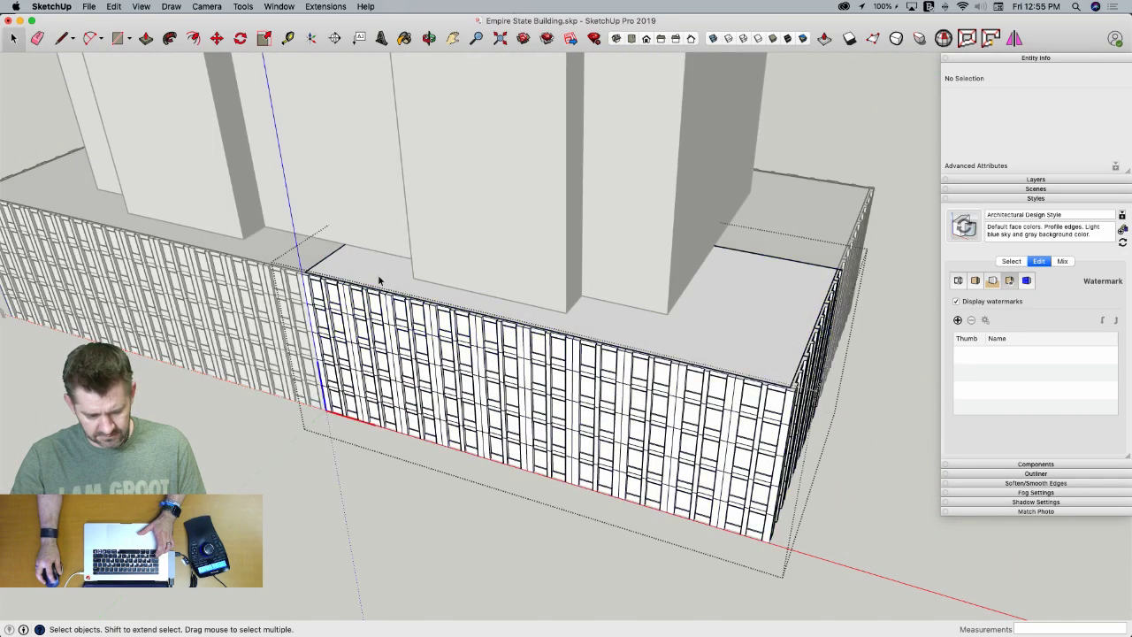
{"action": "key", "text": "e"}
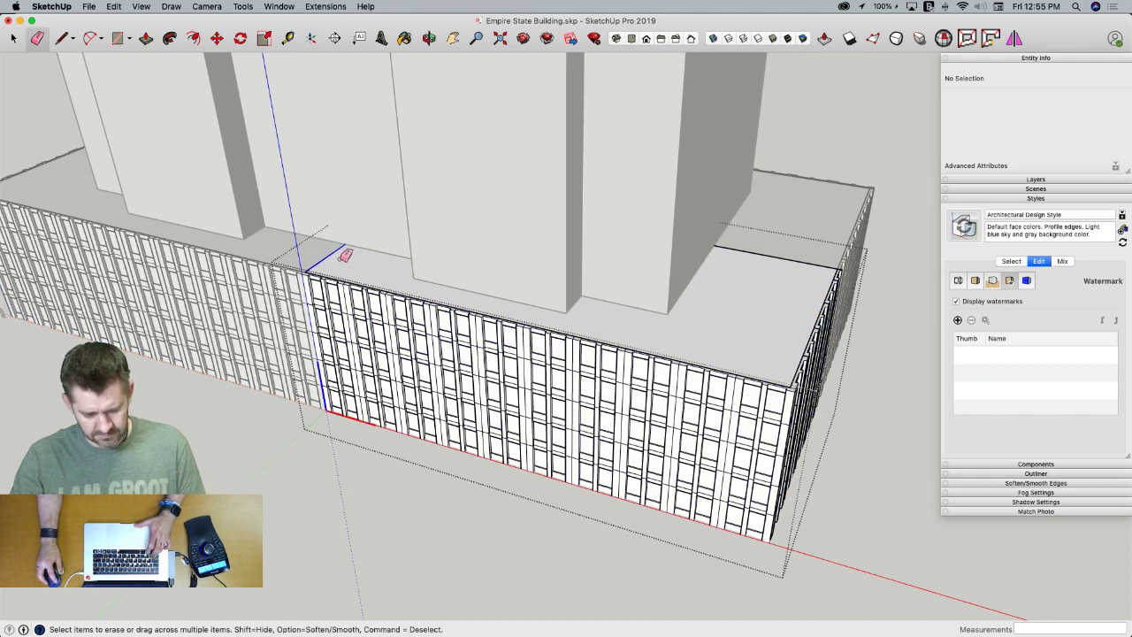
{"action": "left_click", "coordinate": [795, 258]}
{"action": "key", "text": "space"}
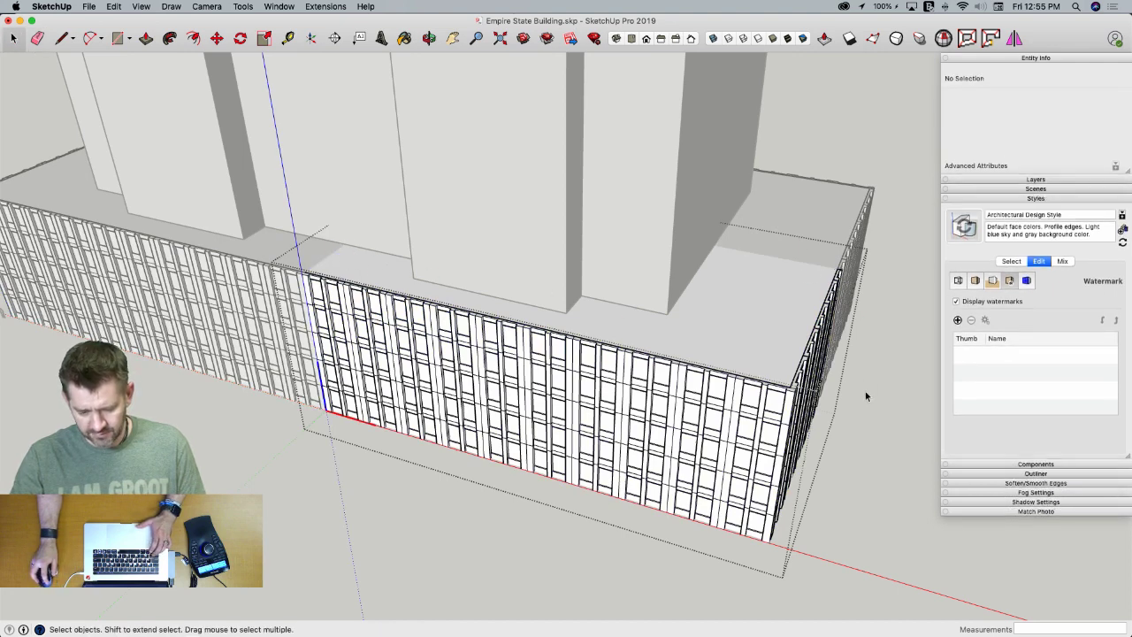
{"action": "left_click", "coordinate": [863, 391]}
{"action": "left_click", "coordinate": [920, 409]}
{"action": "middle_click_drag", "start_coordinate": [869, 422], "coordinate": [850, 482]}
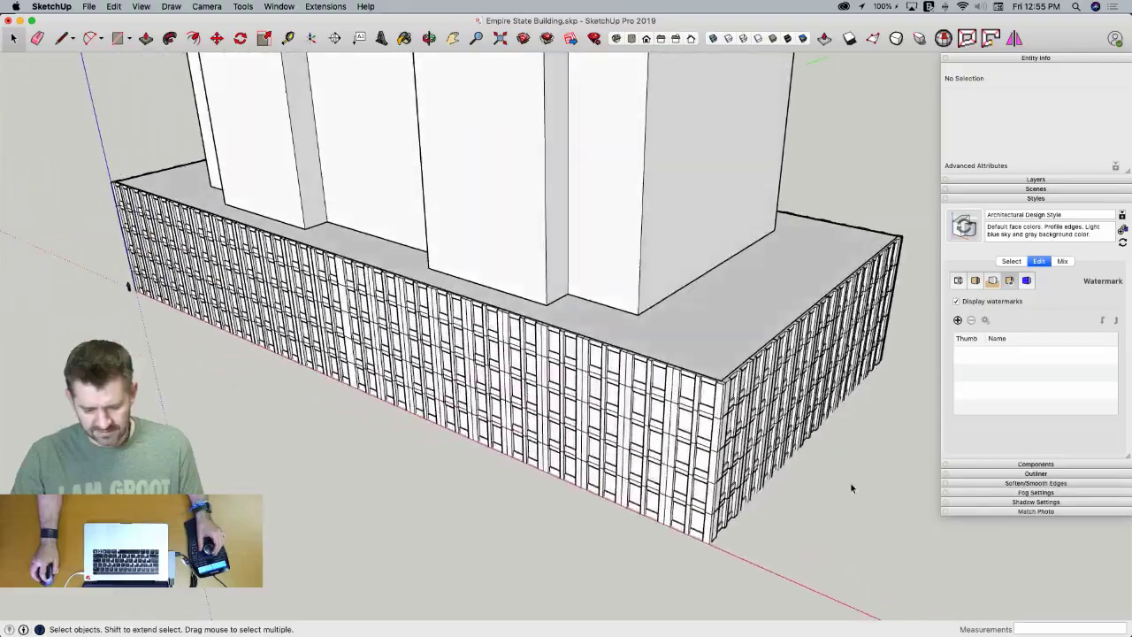
Open the nested window component at the base's top corner for editing and hide the top edges of its corner pier
{"action": "scroll", "coordinate": [760, 394], "scroll_direction": "up", "scroll_amount": 6}
{"action": "middle_click_drag", "start_coordinate": [706, 391], "coordinate": [681, 379]}
{"action": "scroll", "coordinate": [663, 356], "scroll_direction": "up", "scroll_amount": 3}
{"action": "scroll", "coordinate": [664, 356], "scroll_direction": "up", "scroll_amount": 3}
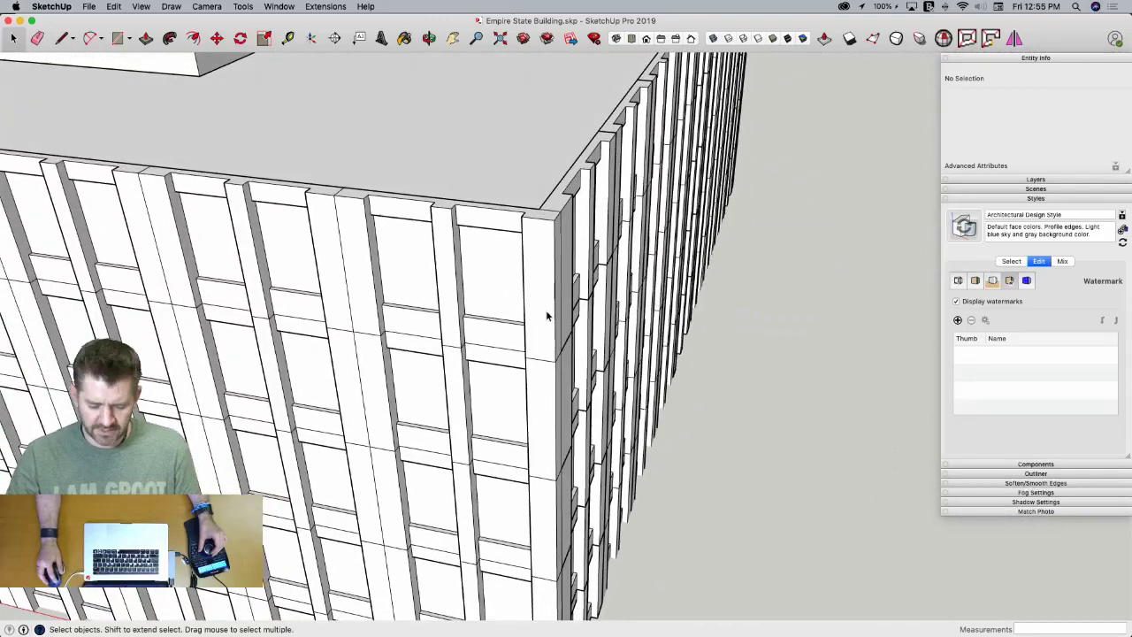
{"action": "left_click", "coordinate": [546, 313]}
{"action": "double_click", "coordinate": [545, 316]}
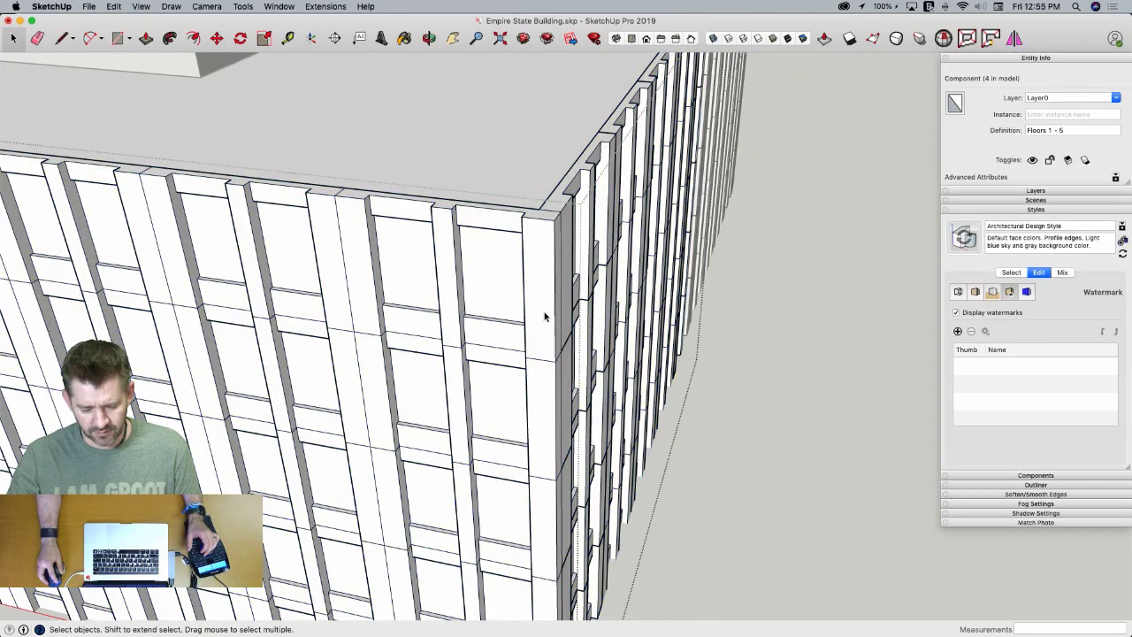
{"action": "double_click", "coordinate": [543, 323]}
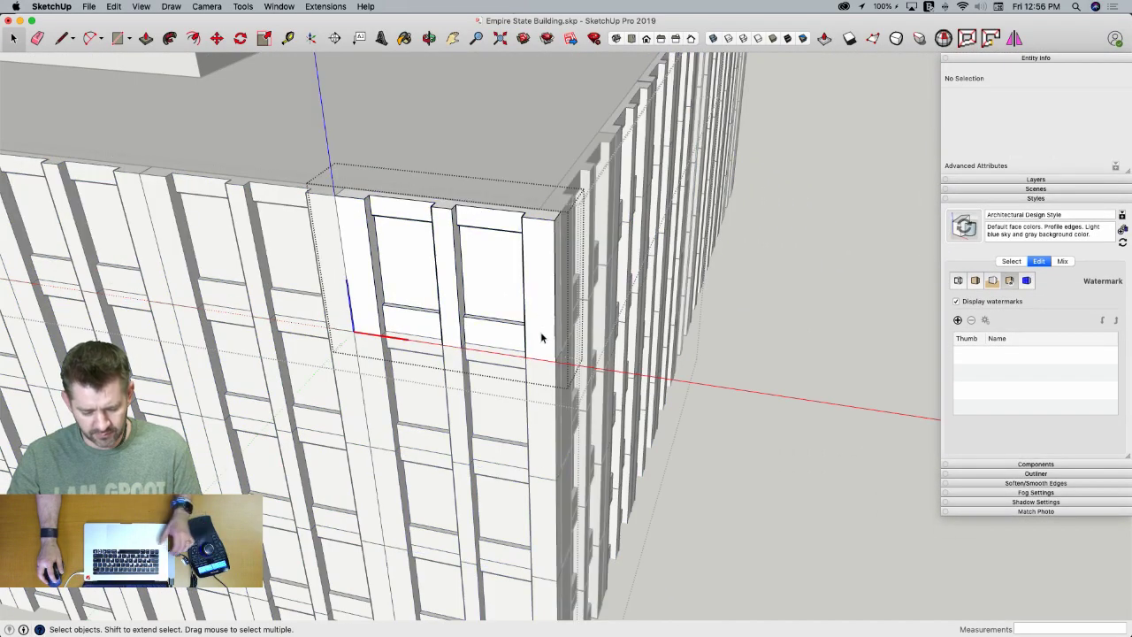
{"action": "key", "text": "e"}
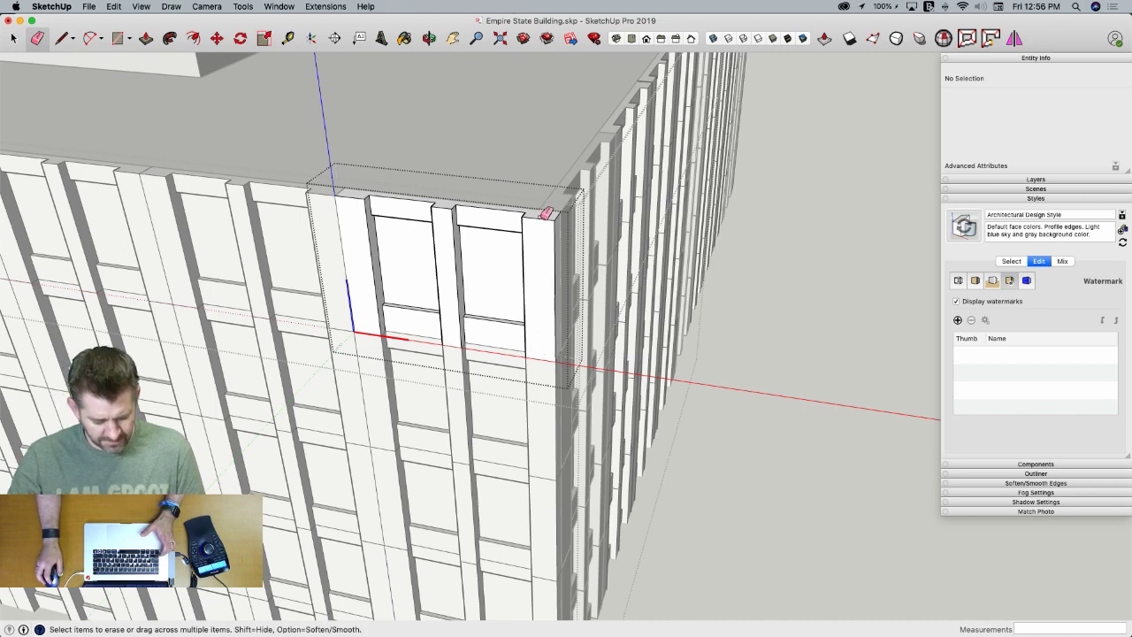
{"action": "scroll", "coordinate": [547, 213], "scroll_direction": "up", "scroll_amount": 2}
{"action": "scroll", "coordinate": [542, 216], "scroll_direction": "up", "scroll_amount": 5}
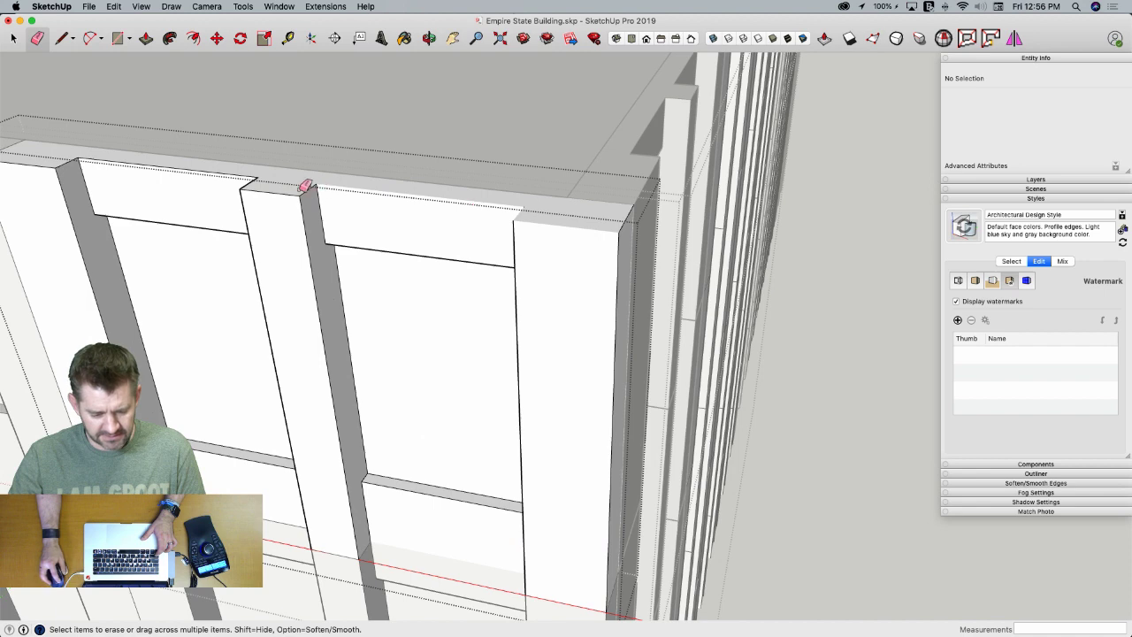
Hide the top edges of the window component's middle pier and inner side pier, then leave the component
{"action": "left_click", "coordinate": [307, 192]}
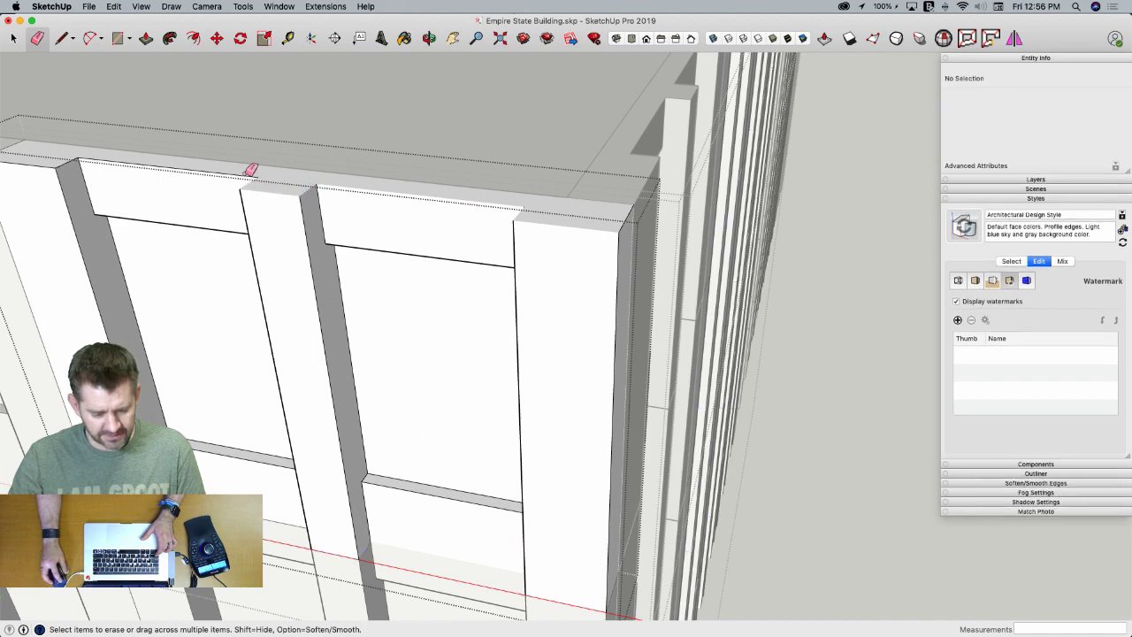
{"action": "scroll", "coordinate": [254, 175], "scroll_direction": "down", "scroll_amount": 3}
{"action": "scroll", "coordinate": [323, 197], "scroll_direction": "up", "scroll_amount": 3}
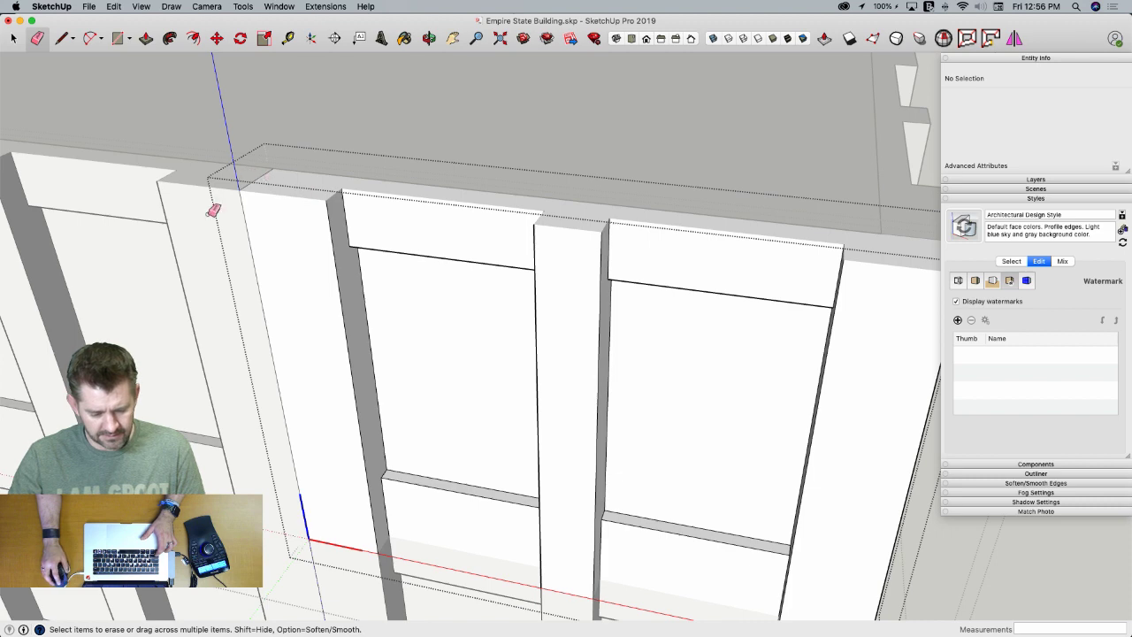
{"action": "scroll", "coordinate": [209, 214], "scroll_direction": "down", "scroll_amount": 3}
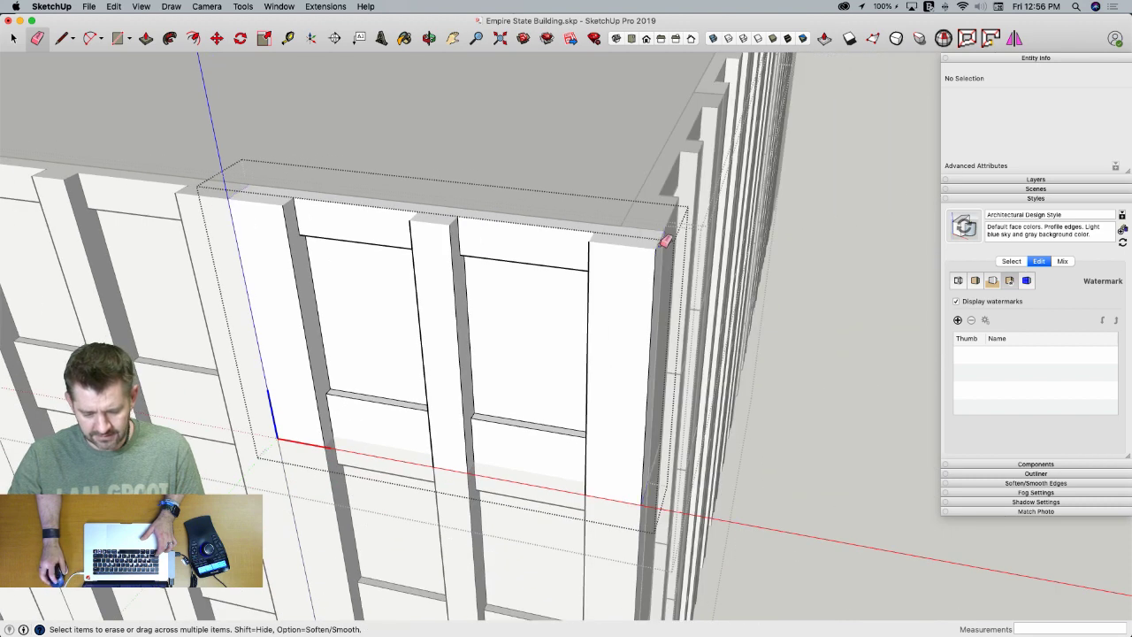
{"action": "key", "text": "space"}
{"action": "left_click", "coordinate": [869, 392]}
{"action": "left_click", "coordinate": [836, 379]}
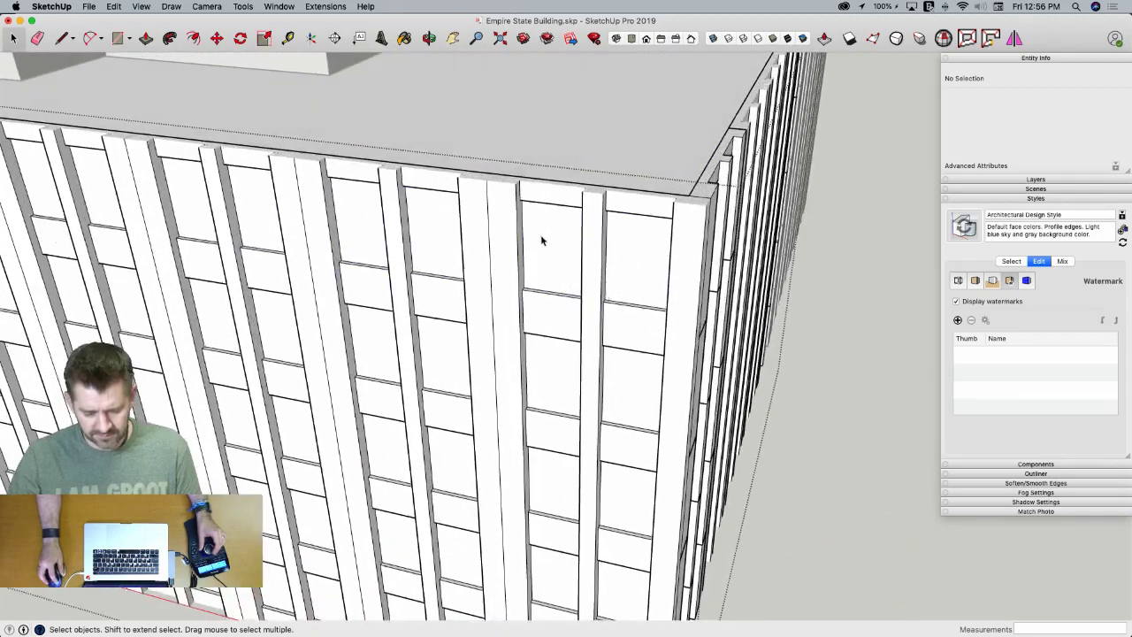
Reopen the top corner window component and hide the vertical edge at the outer corner of its end pier
{"action": "double_click", "coordinate": [543, 237]}
{"action": "left_click", "coordinate": [543, 236]}
{"action": "double_click", "coordinate": [521, 235]}
{"action": "key", "text": "e"}
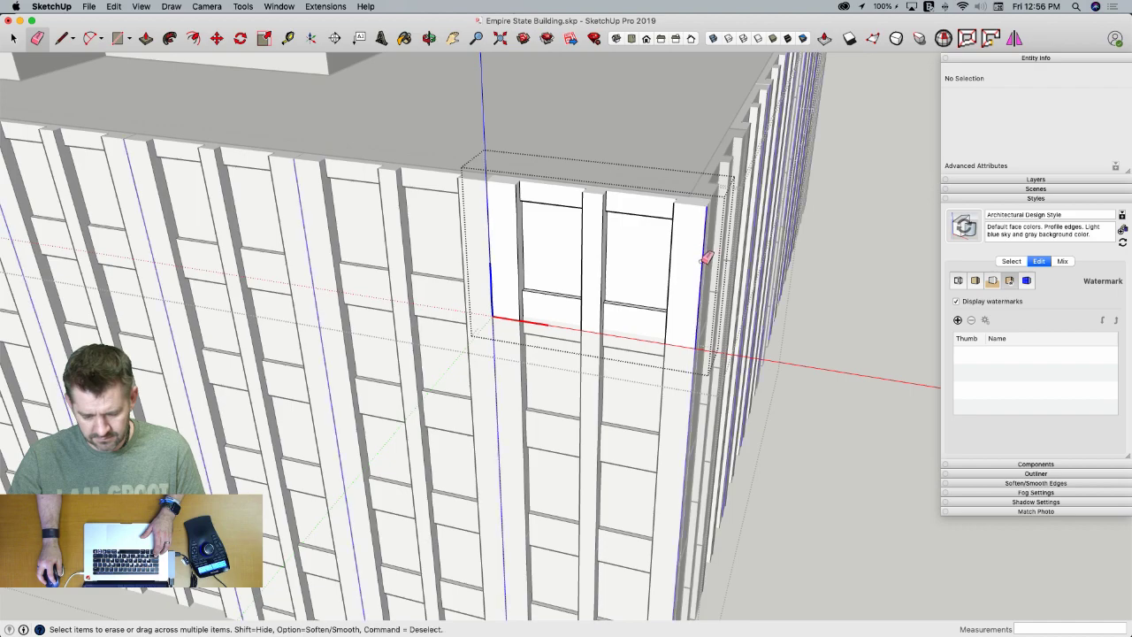
{"action": "key", "text": "space"}
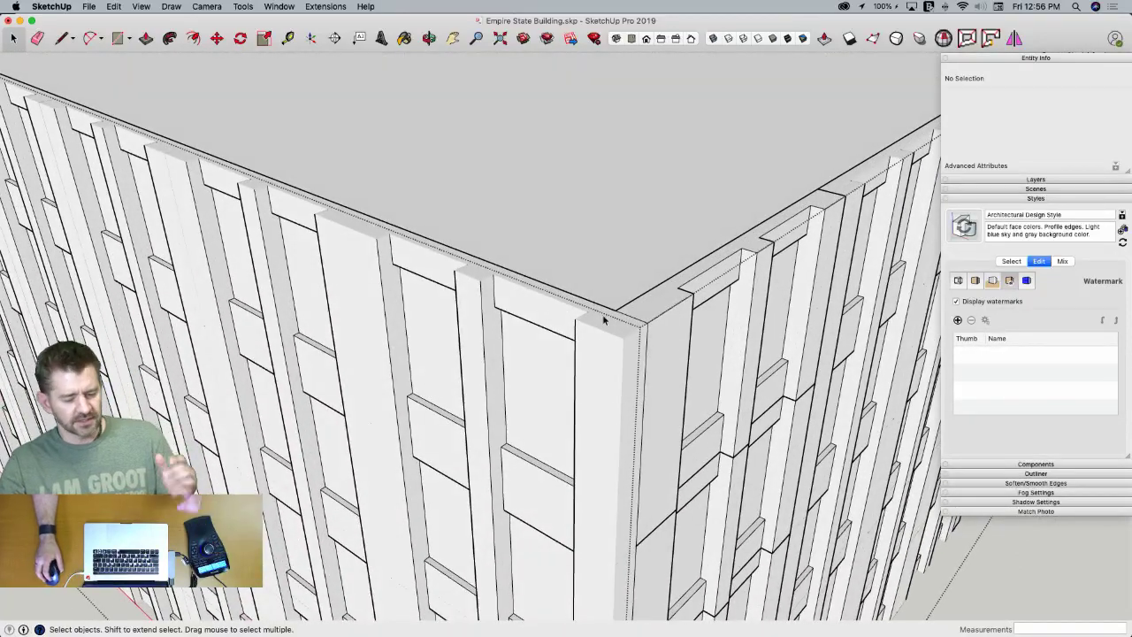
Move the roof face's long front edge 2' outward over the top of the front wall
{"action": "double_click", "coordinate": [605, 203]}
{"action": "double_click", "coordinate": [604, 206]}
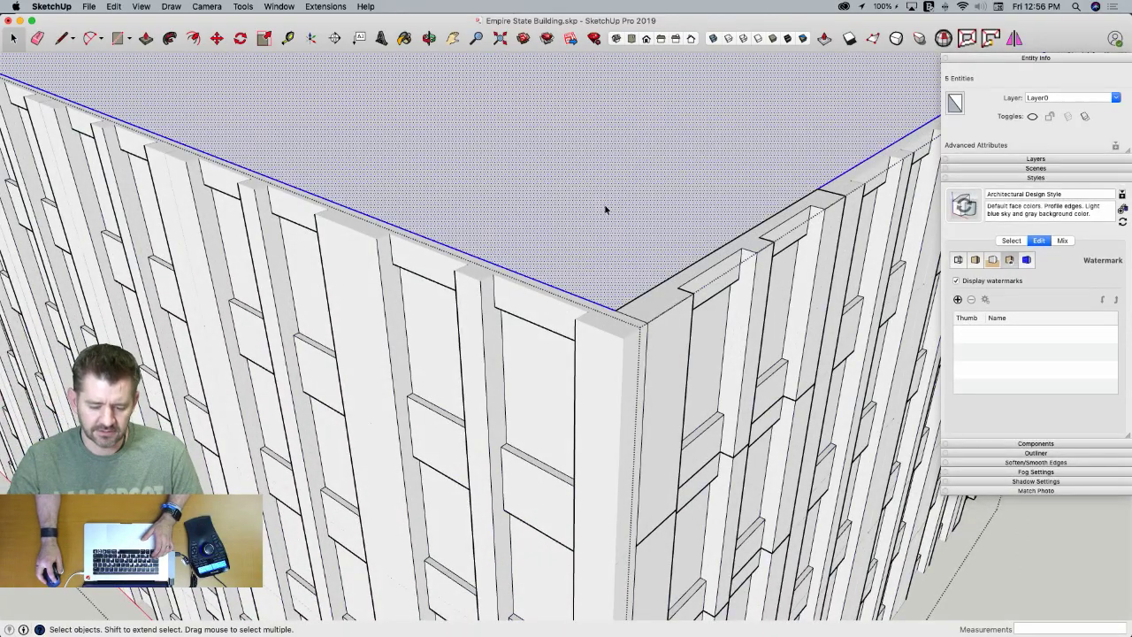
{"action": "left_click", "coordinate": [609, 257]}
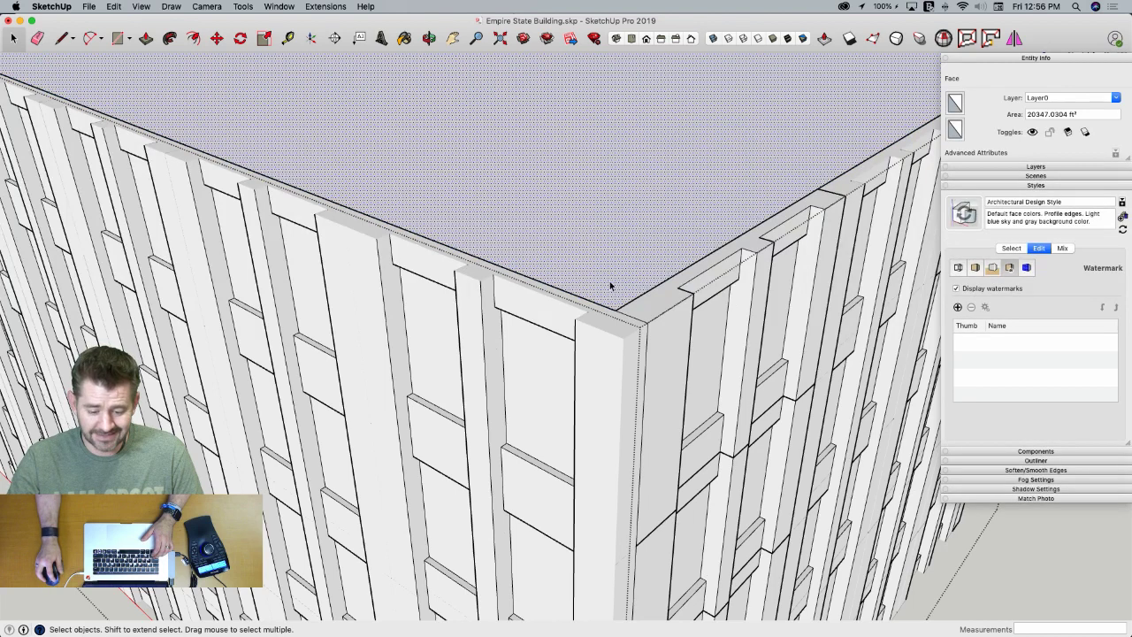
{"action": "left_click", "coordinate": [605, 306]}
{"action": "key", "text": "m"}
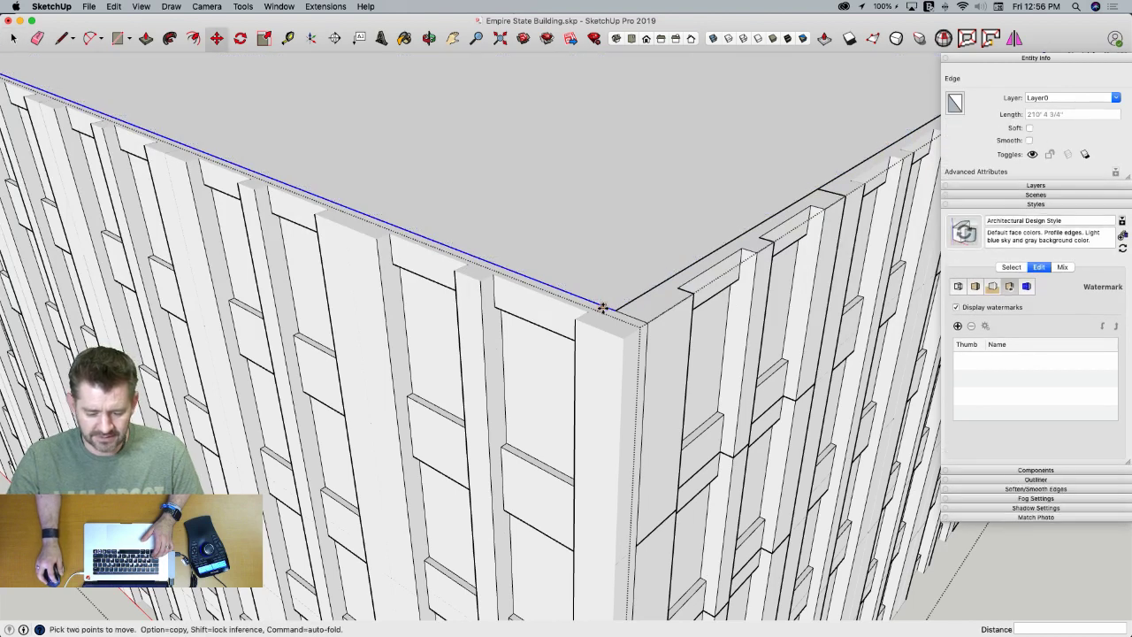
{"action": "left_click", "coordinate": [603, 308]}
{"action": "type", "text": "2'"}
{"action": "key", "text": "Return"}
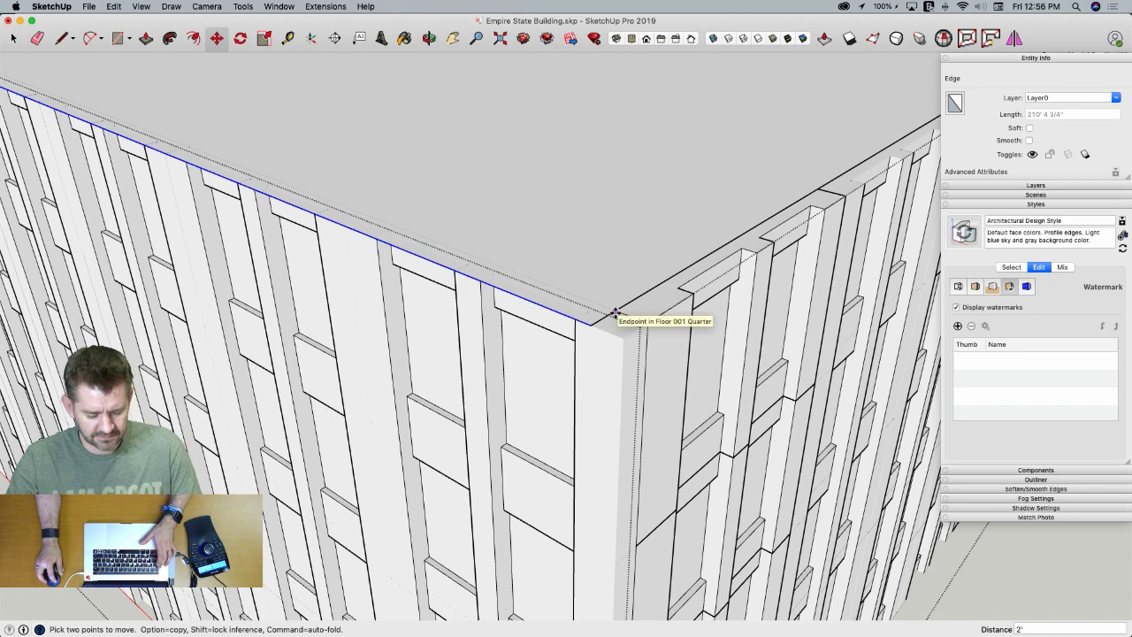
{"action": "key", "text": "Escape"}
{"action": "key", "text": "space"}
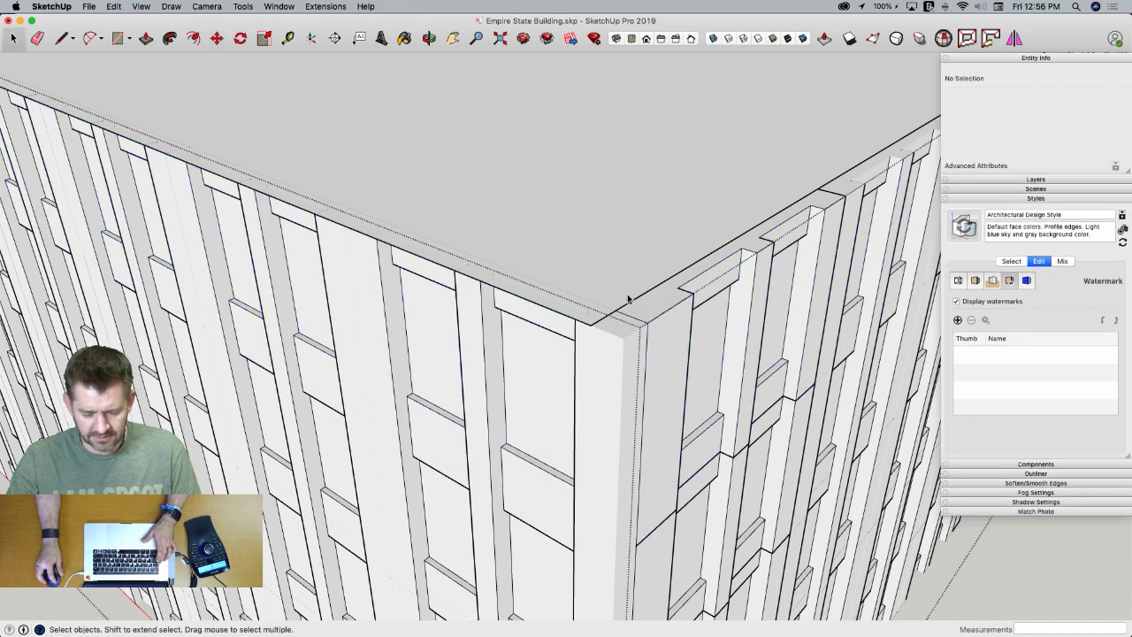
Move the roof face's side edge 2' outward over the top of the side wall
{"action": "left_click", "coordinate": [630, 302]}
{"action": "left_click", "coordinate": [632, 303]}
{"action": "key", "text": "m"}
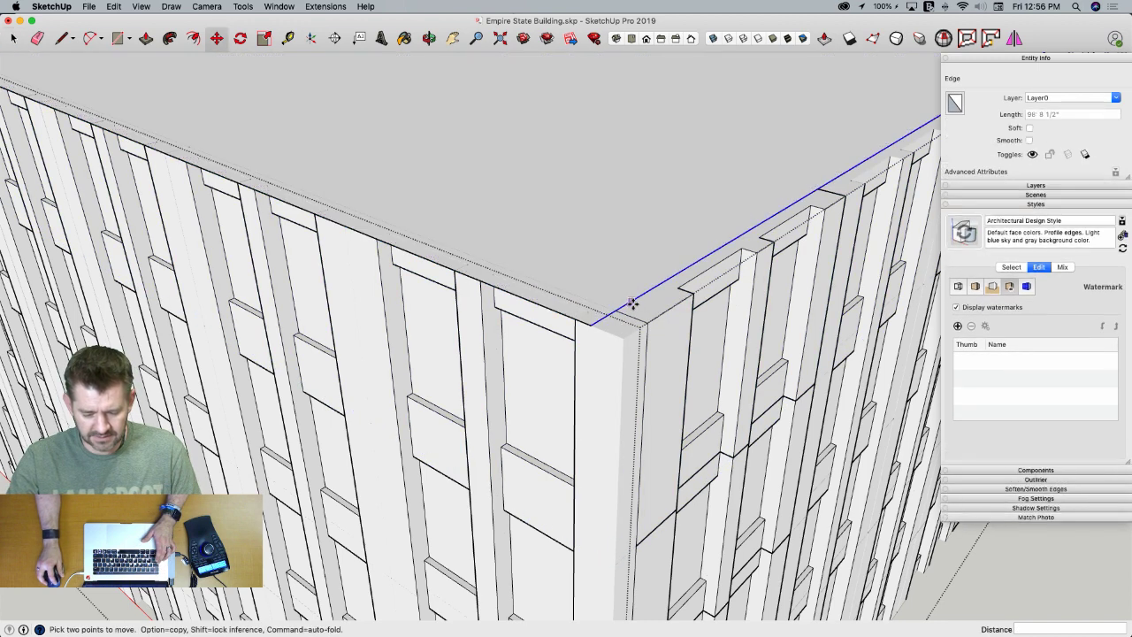
{"action": "left_click", "coordinate": [633, 303]}
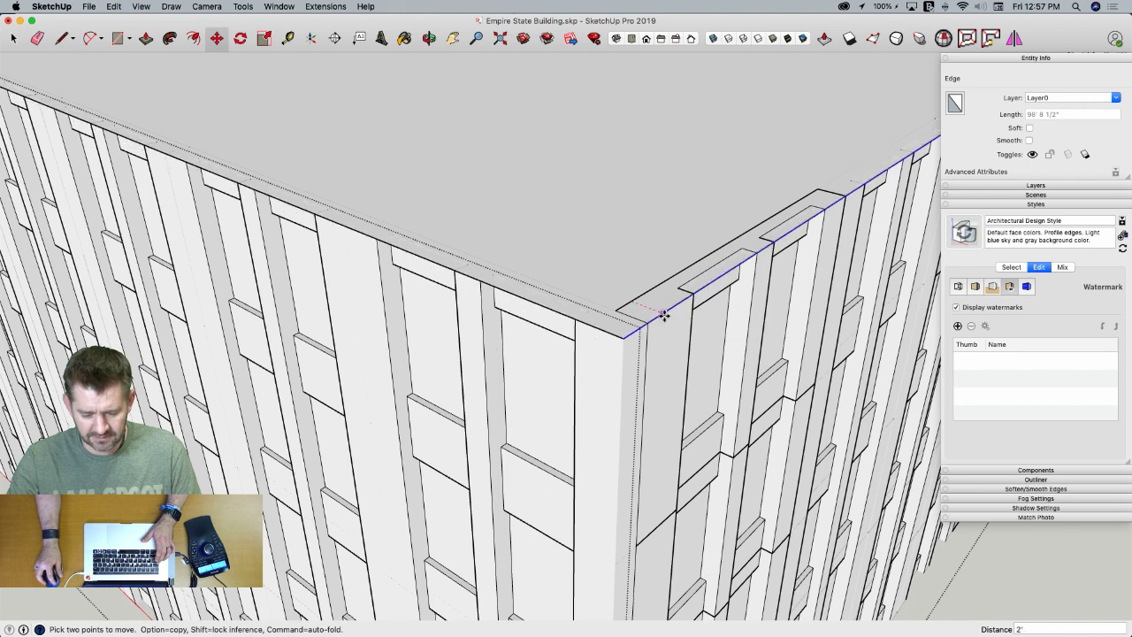
{"action": "key", "text": "space"}
Try to intersect the enlarged roof face with the model
{"action": "right_click", "coordinate": [590, 270]}
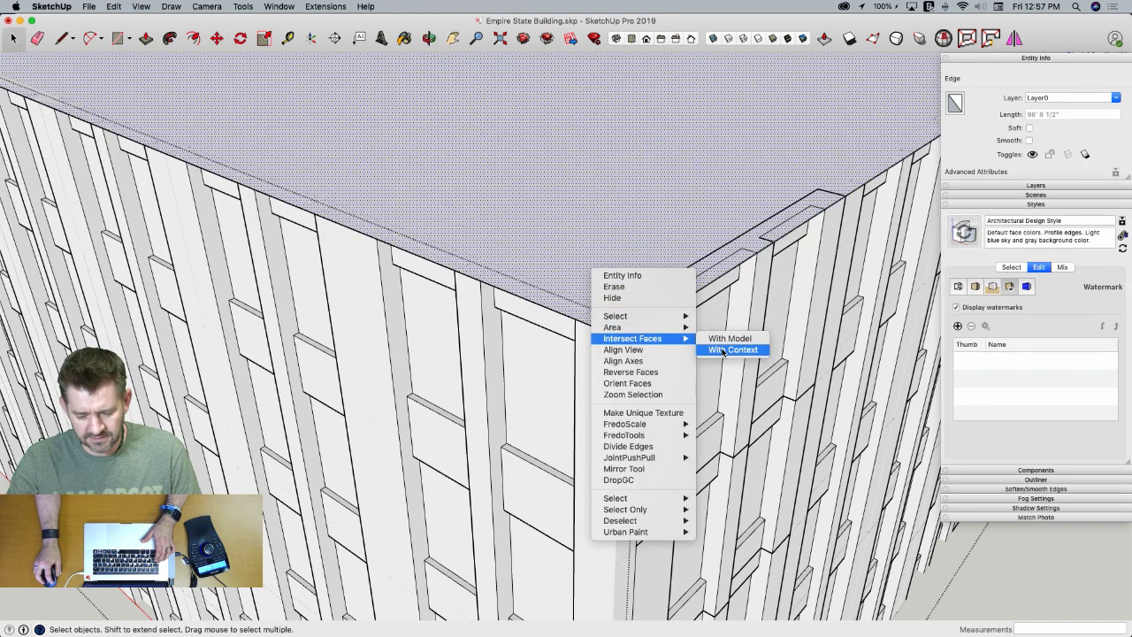
{"action": "left_click", "coordinate": [722, 340]}
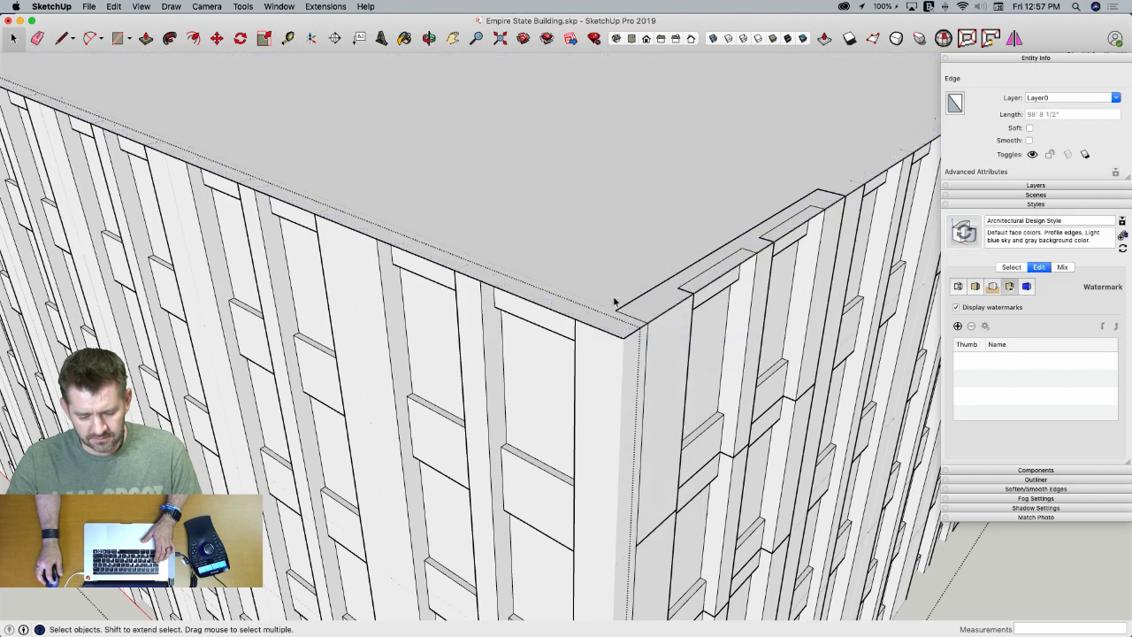
{"action": "key", "text": "e"}
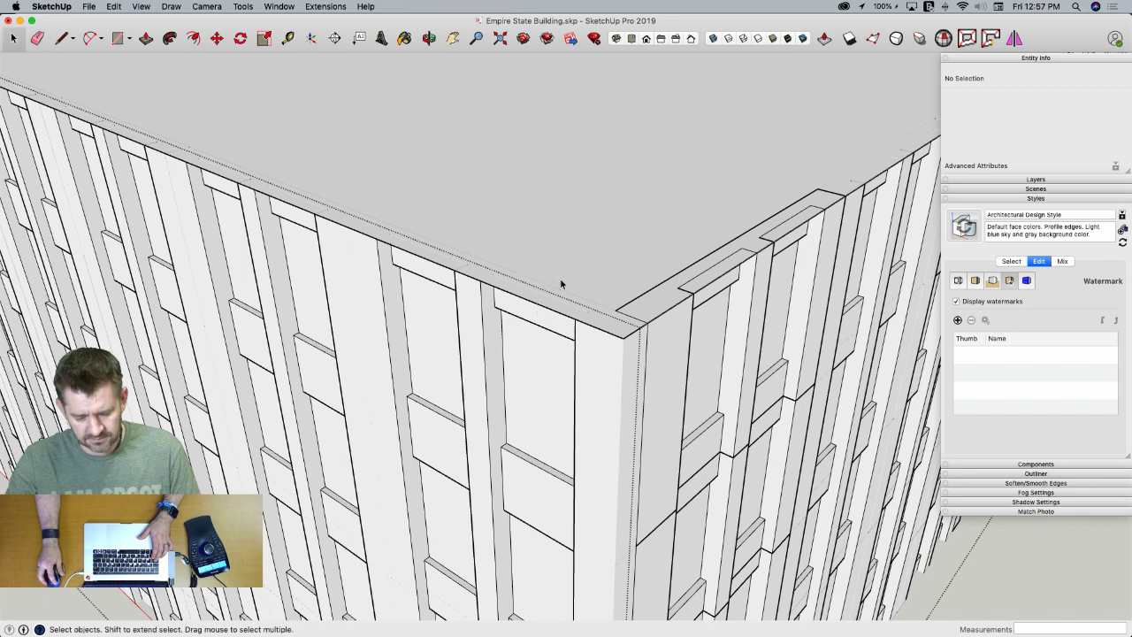
Lower the roof face and its edges 4 5/8" below the wall tops and intersect them with the model
{"action": "double_click", "coordinate": [561, 283]}
{"action": "key", "text": "m"}
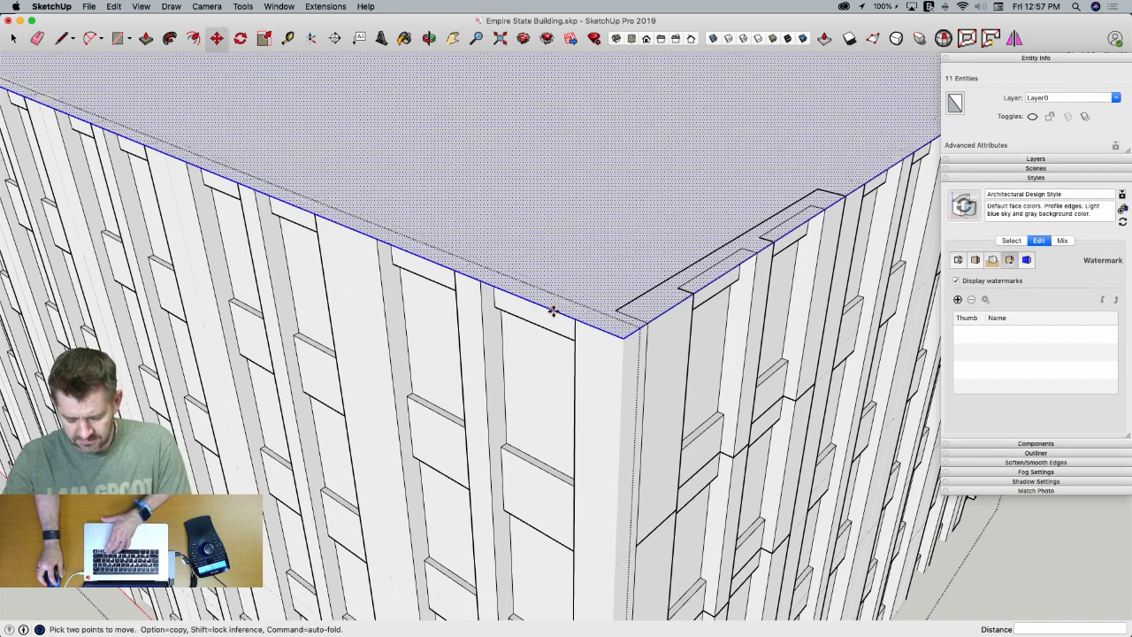
{"action": "left_click", "coordinate": [553, 310]}
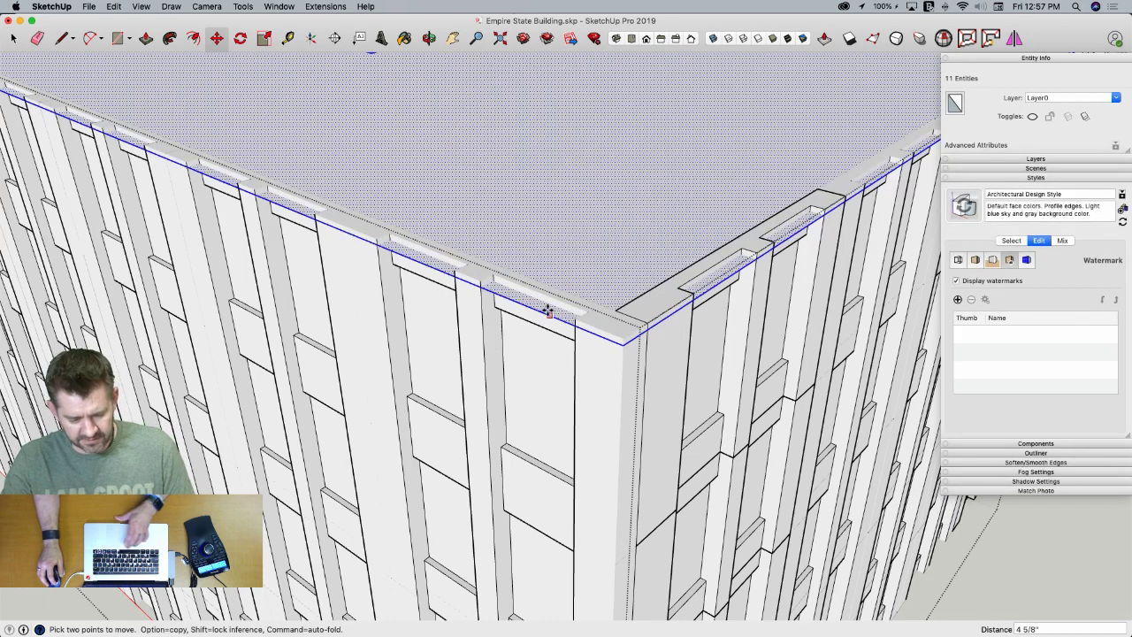
{"action": "key", "text": "space"}
{"action": "right_click", "coordinate": [546, 306]}
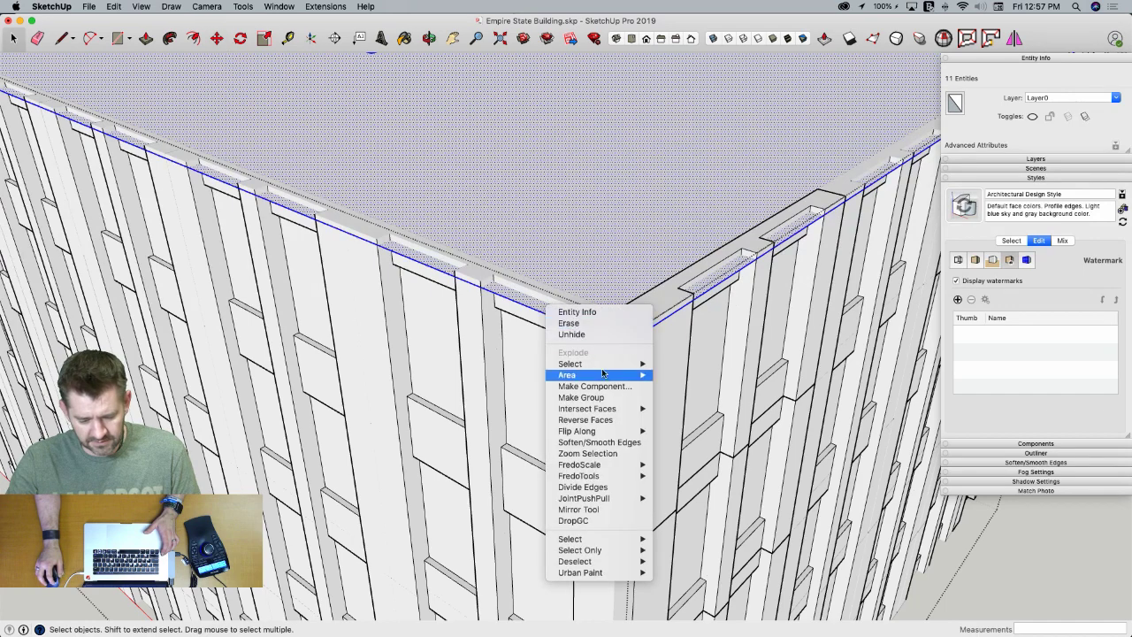
{"action": "mouse_move", "coordinate": [604, 378]}
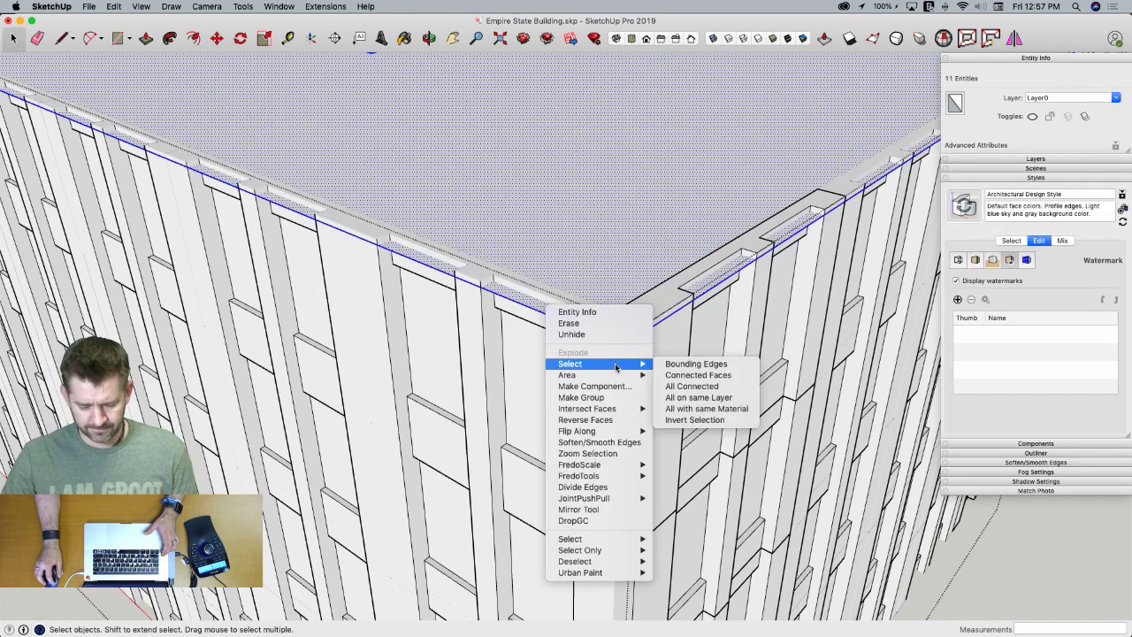
{"action": "mouse_move", "coordinate": [652, 410]}
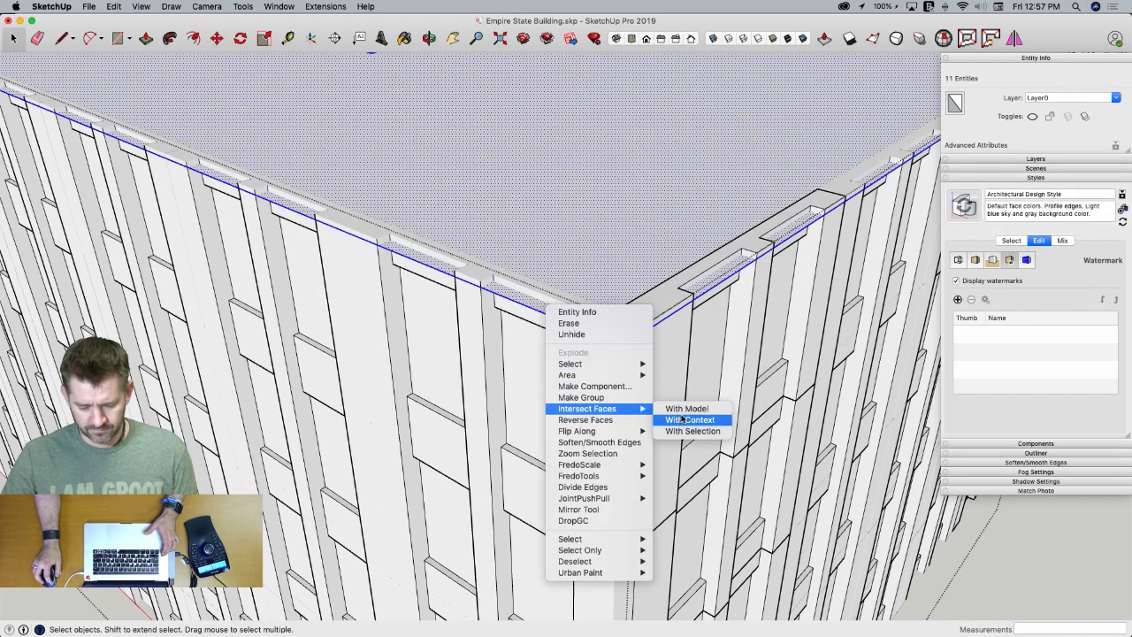
{"action": "left_click", "coordinate": [686, 409]}
Erase the roof's overhanging outer edges along the front wall, including those across the window recesses
{"action": "key", "text": "e"}
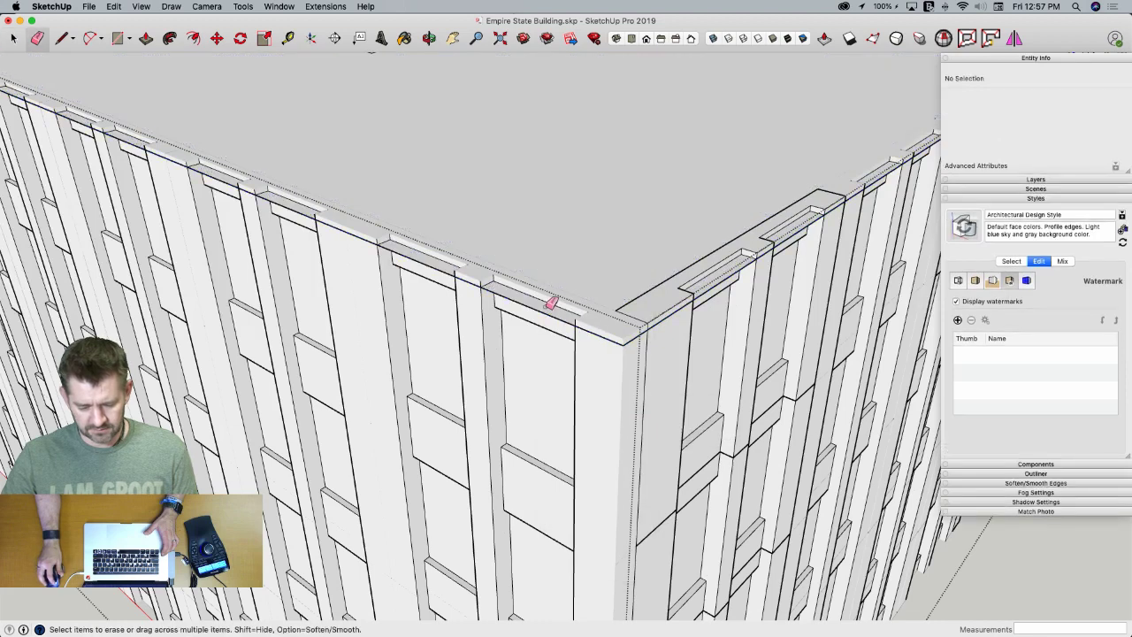
{"action": "left_click", "coordinate": [547, 308]}
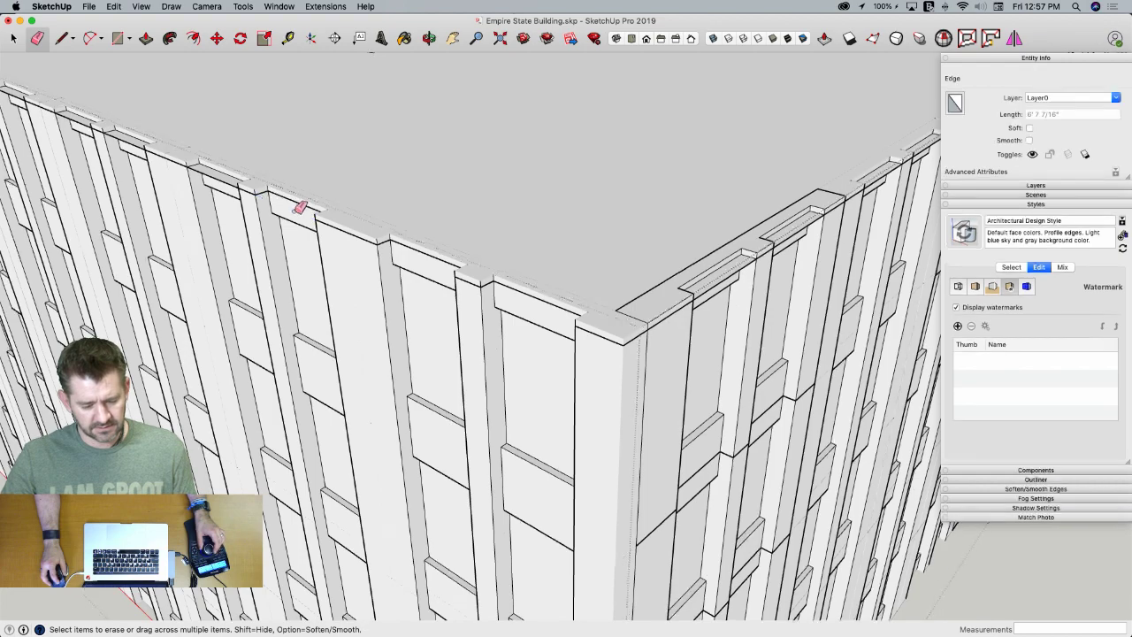
{"action": "mouse_move", "coordinate": [300, 207]}
{"action": "middle_mouse_down"}
{"action": "mouse_move", "coordinate": [642, 319]}
{"action": "mouse_move", "coordinate": [547, 341]}
{"action": "middle_mouse_up"}
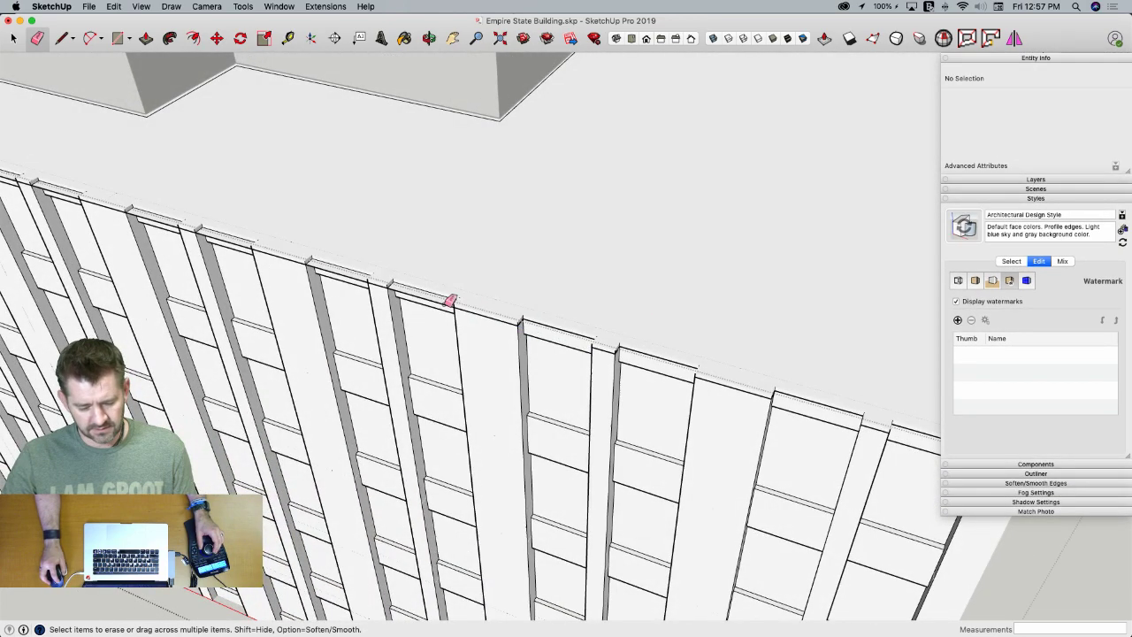
{"action": "mouse_move", "coordinate": [356, 273]}
{"action": "middle_mouse_down"}
{"action": "mouse_move", "coordinate": [342, 260]}
{"action": "mouse_move", "coordinate": [546, 340]}
{"action": "middle_mouse_up"}
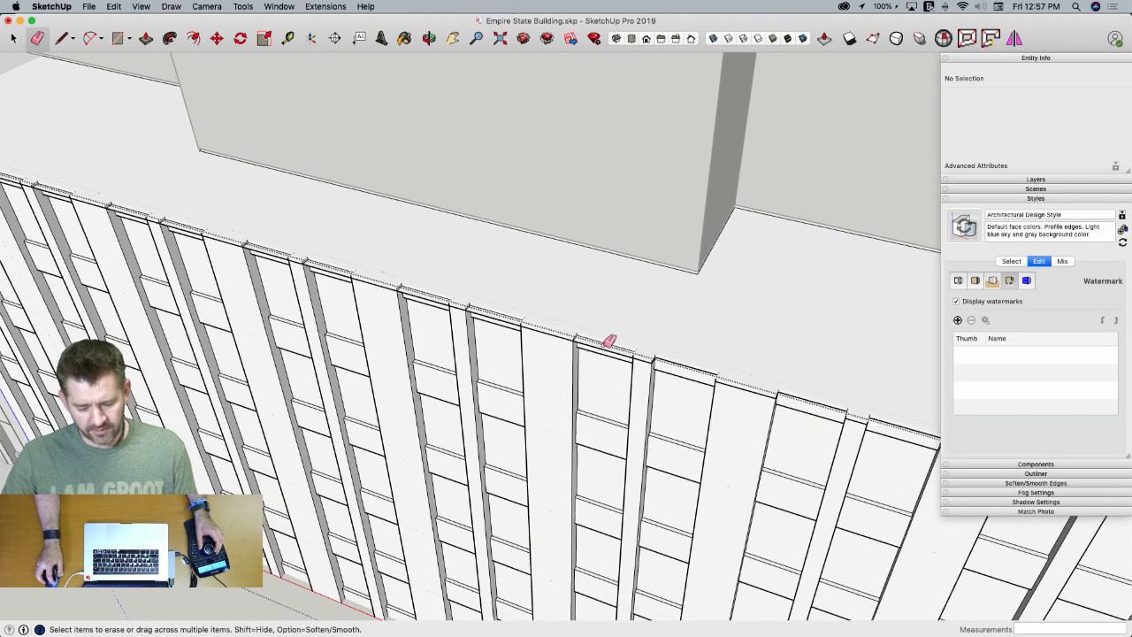
{"action": "middle_click_drag", "start_coordinate": [506, 316], "coordinate": [650, 343]}
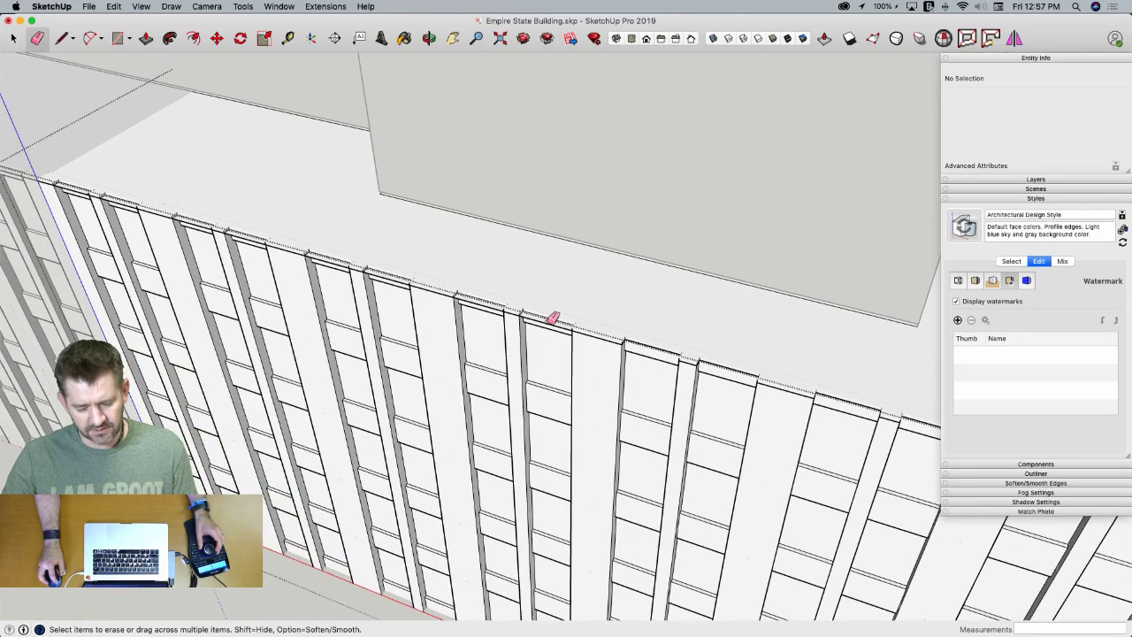
{"action": "mouse_move", "coordinate": [494, 302]}
{"action": "middle_mouse_down"}
{"action": "mouse_move", "coordinate": [536, 298]}
{"action": "mouse_move", "coordinate": [657, 334]}
{"action": "middle_mouse_up"}
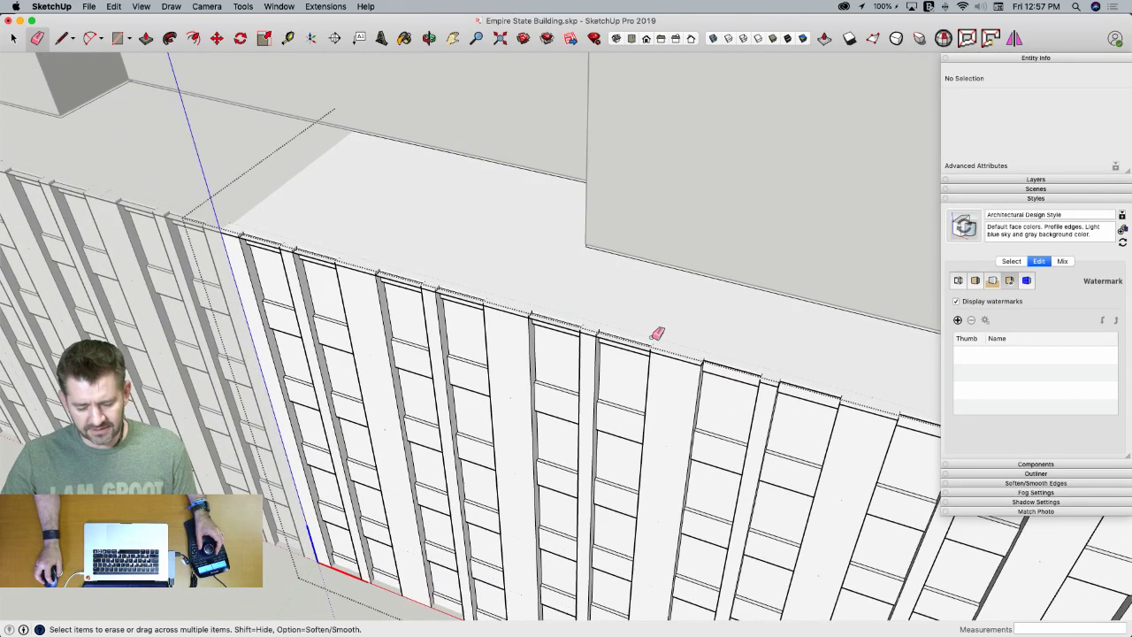
{"action": "scroll", "coordinate": [575, 324], "scroll_direction": "up", "scroll_amount": 4}
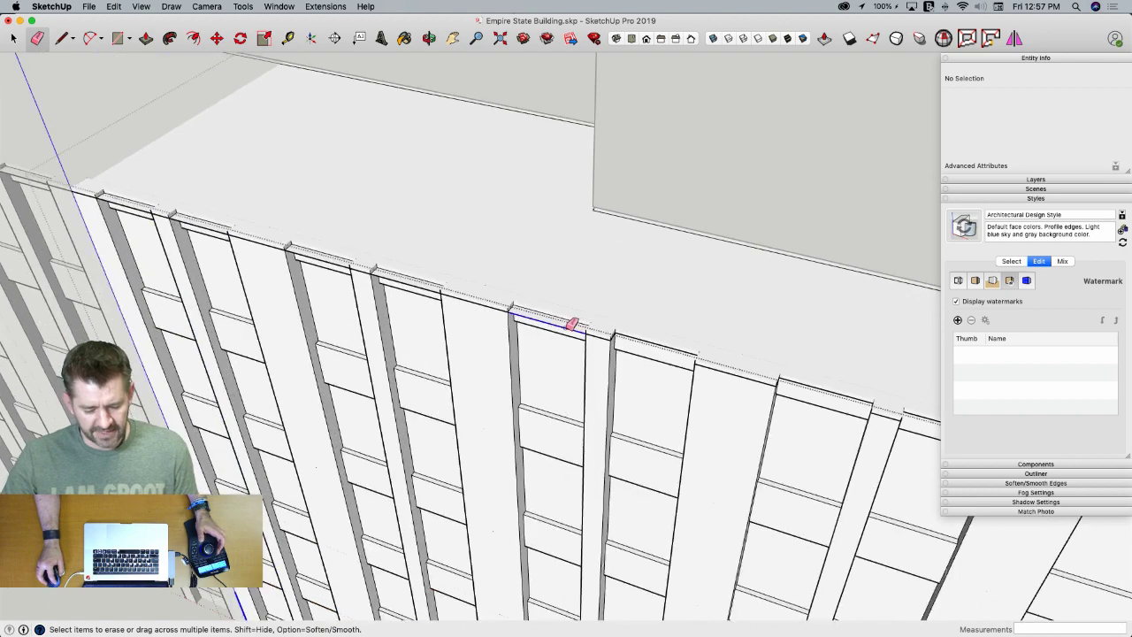
{"action": "middle_click_drag", "start_coordinate": [416, 281], "coordinate": [523, 277]}
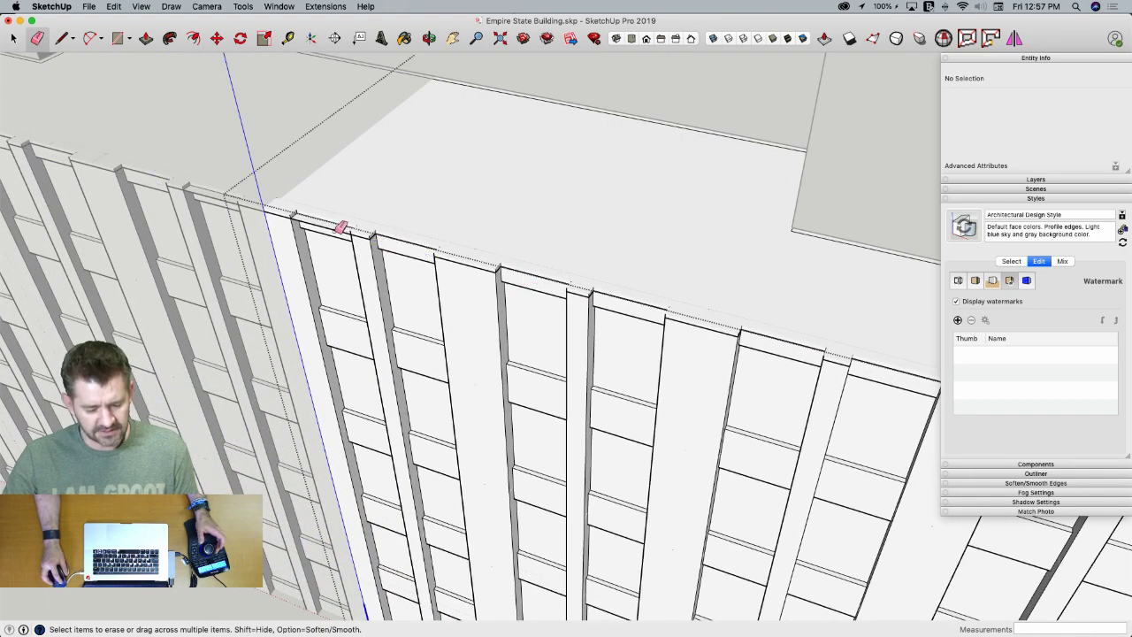
Erase the roof's overhanging outer edges along the side wall up to the adjoining quarter
{"action": "scroll", "coordinate": [343, 223], "scroll_direction": "down", "scroll_amount": 4}
{"action": "middle_click_drag", "start_coordinate": [344, 222], "coordinate": [469, 260]}
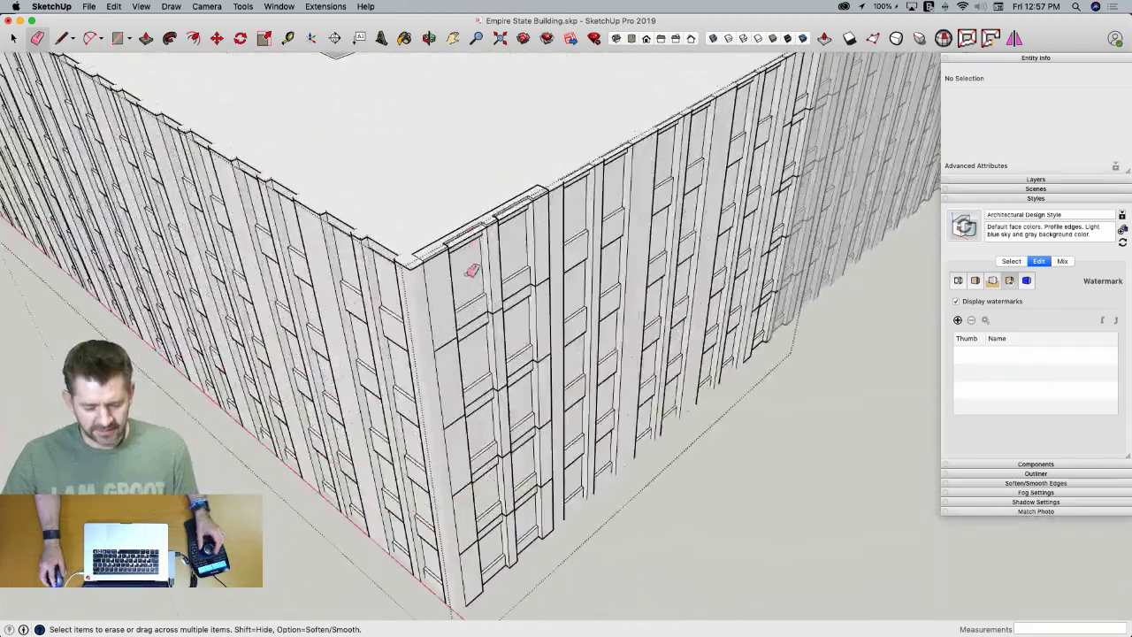
{"action": "scroll", "coordinate": [471, 237], "scroll_direction": "up", "scroll_amount": 3}
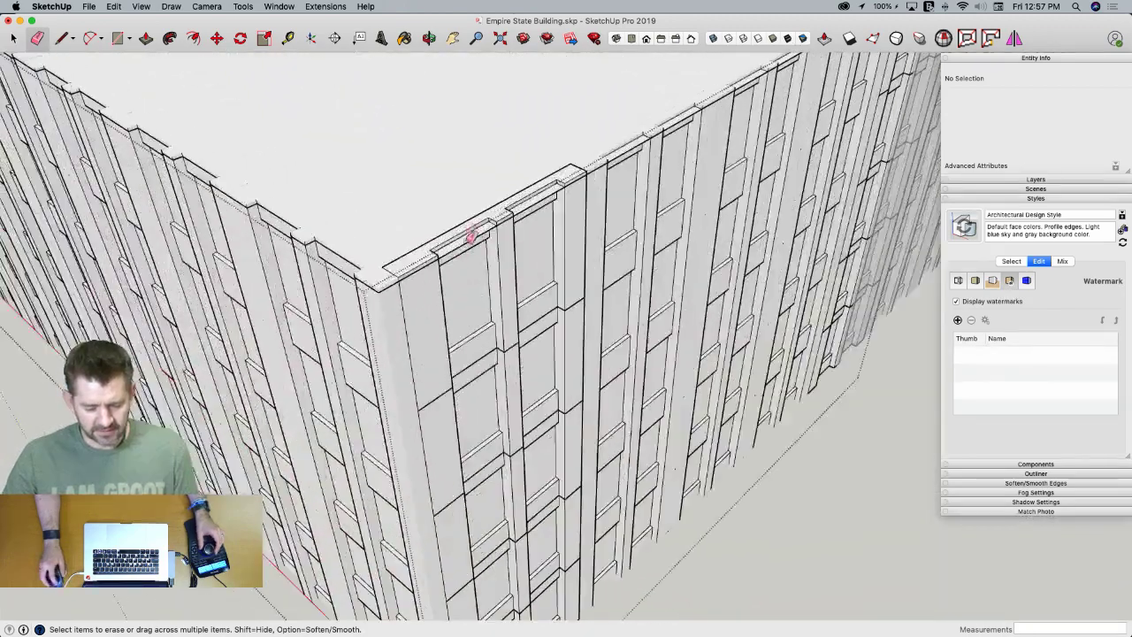
{"action": "left_click", "coordinate": [533, 203]}
{"action": "scroll", "coordinate": [533, 198], "scroll_direction": "up", "scroll_amount": 4}
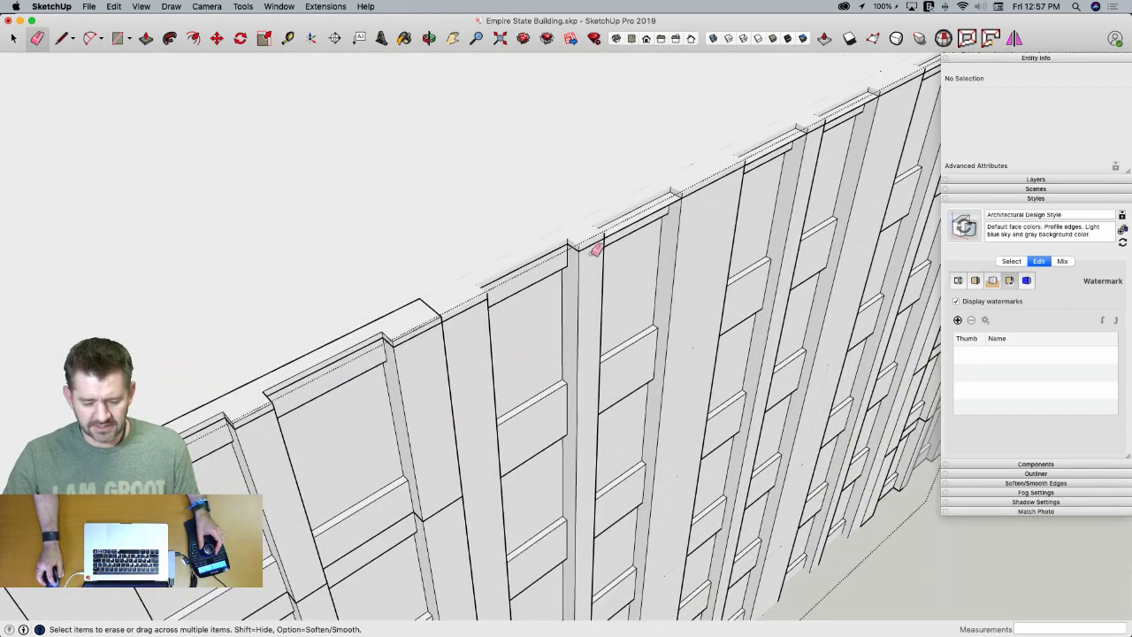
{"action": "left_click", "coordinate": [636, 220]}
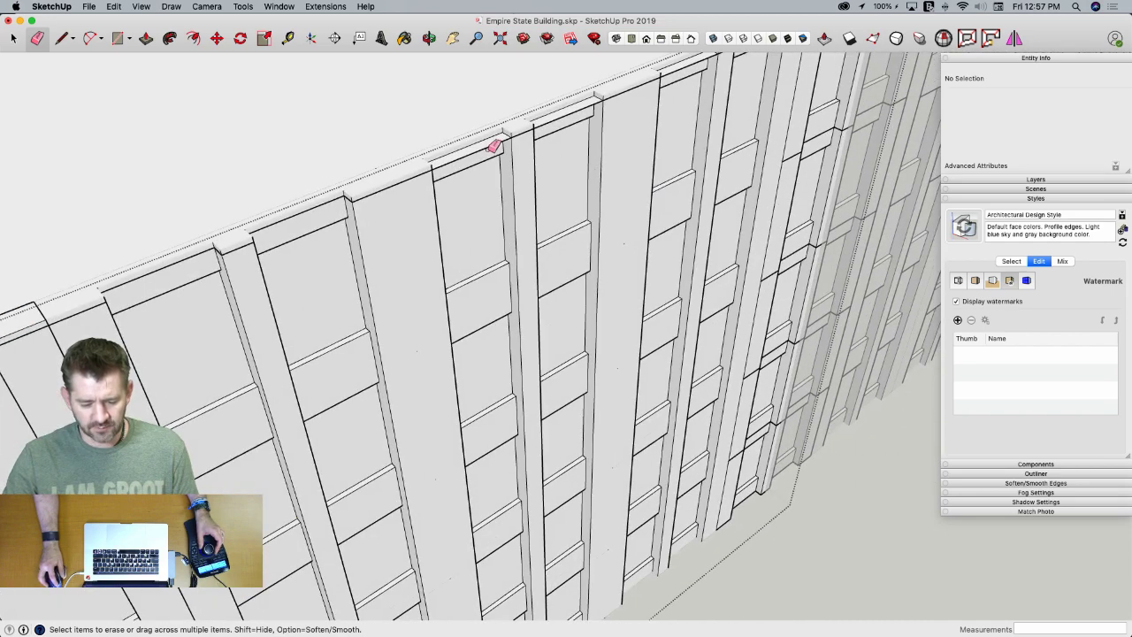
{"action": "middle_click_drag", "start_coordinate": [493, 144], "coordinate": [537, 228]}
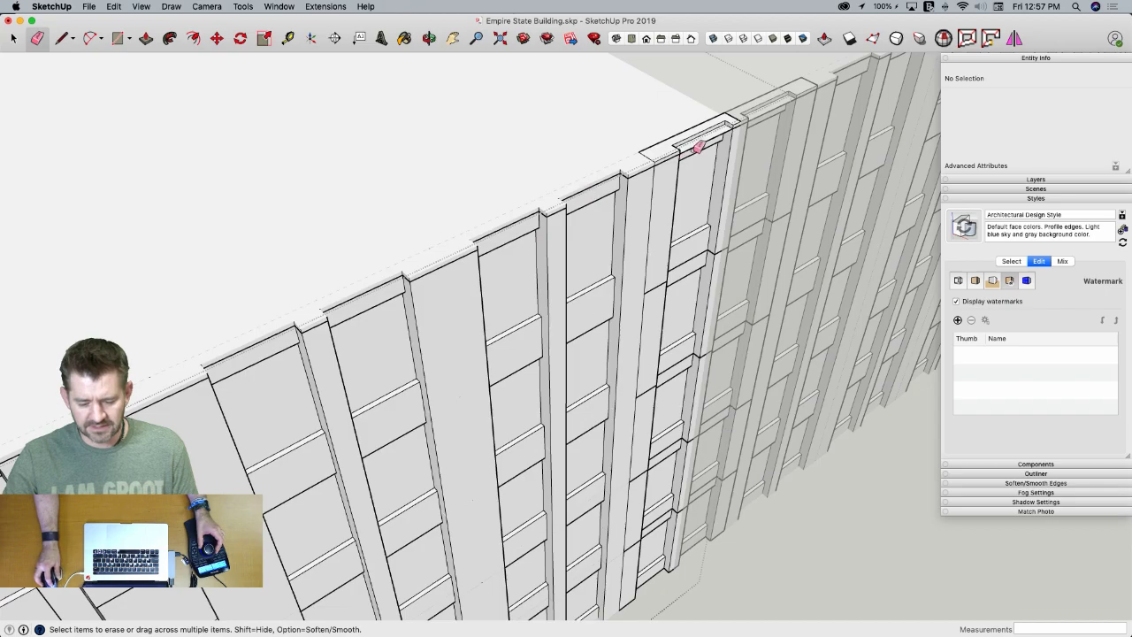
Select the trimmed roof with all its connected edges and raise it 4 5/8" to align with the wall tops
{"action": "key", "text": "space"}
{"action": "left_click", "coordinate": [546, 227]}
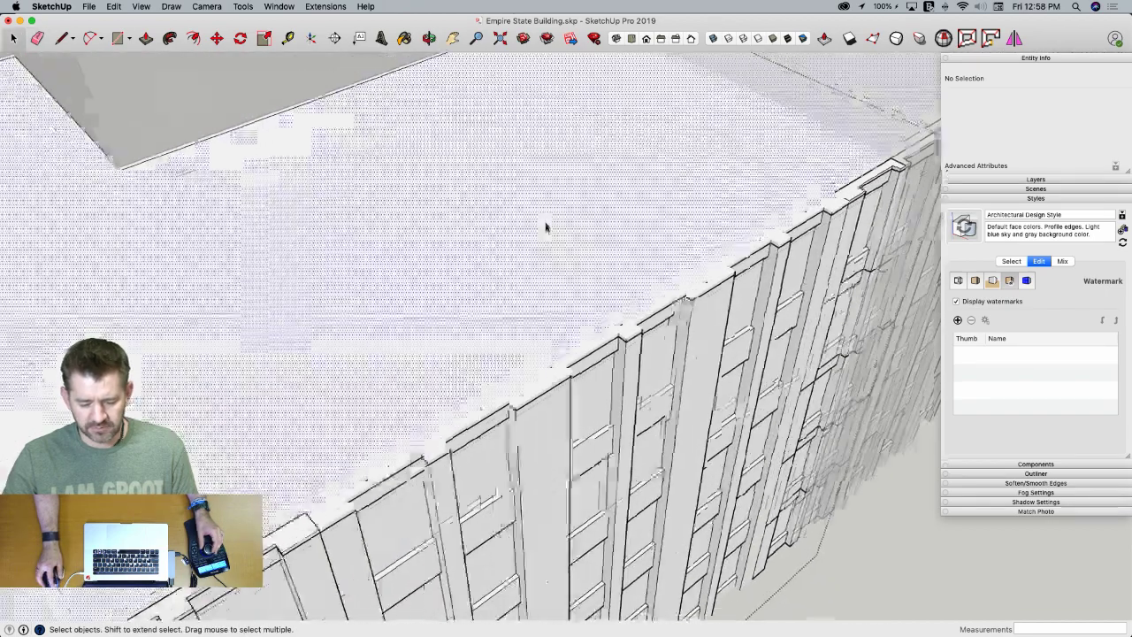
{"action": "triple_click", "coordinate": [478, 404]}
{"action": "scroll", "coordinate": [457, 448], "scroll_direction": "up", "scroll_amount": 6}
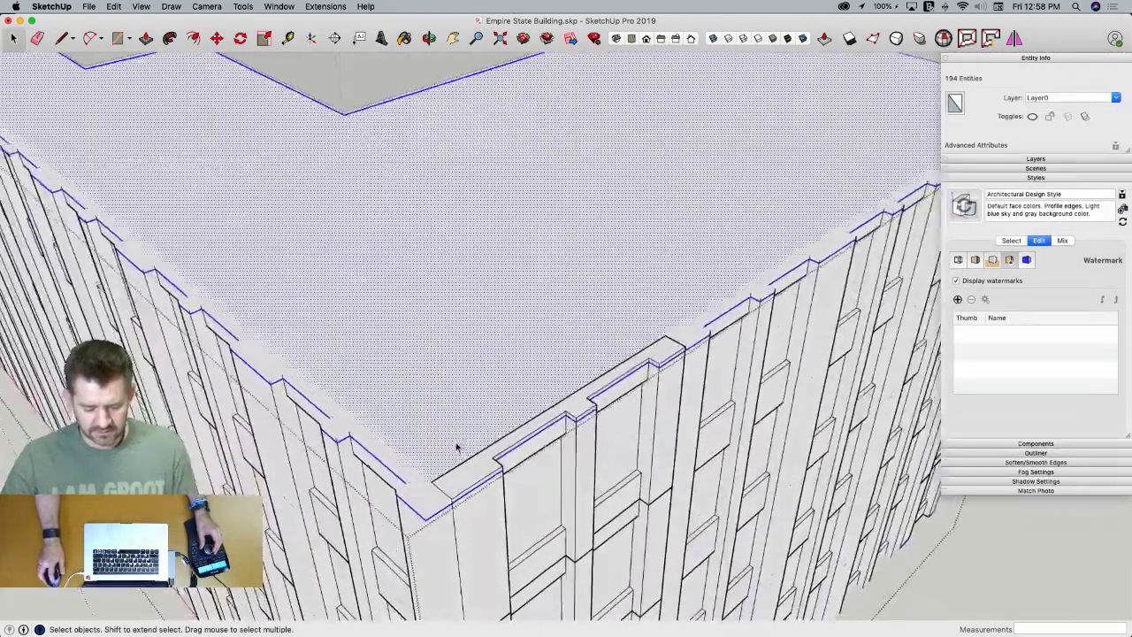
{"action": "key", "text": "m"}
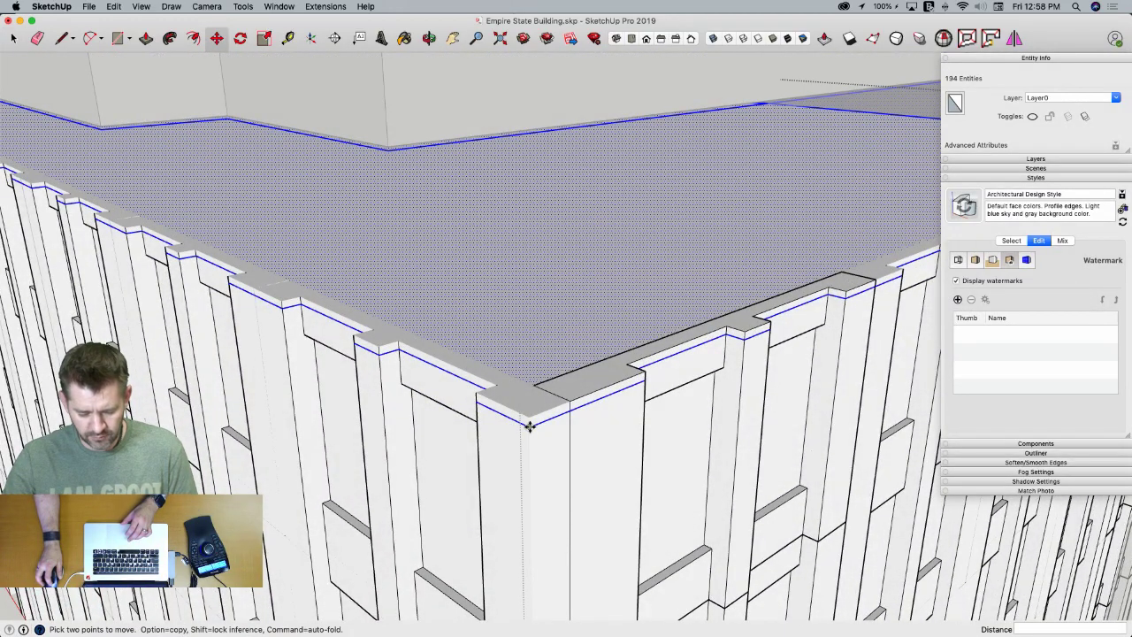
{"action": "left_click", "coordinate": [570, 399]}
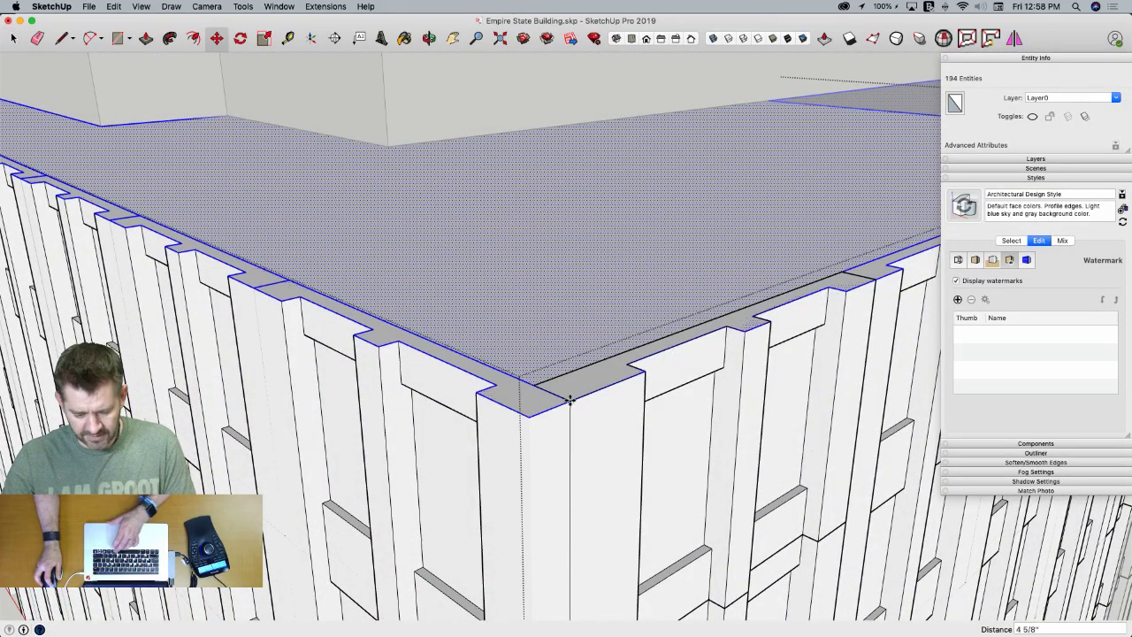
{"action": "scroll", "coordinate": [528, 481], "scroll_direction": "up", "scroll_amount": 8}
{"action": "key", "text": "space"}
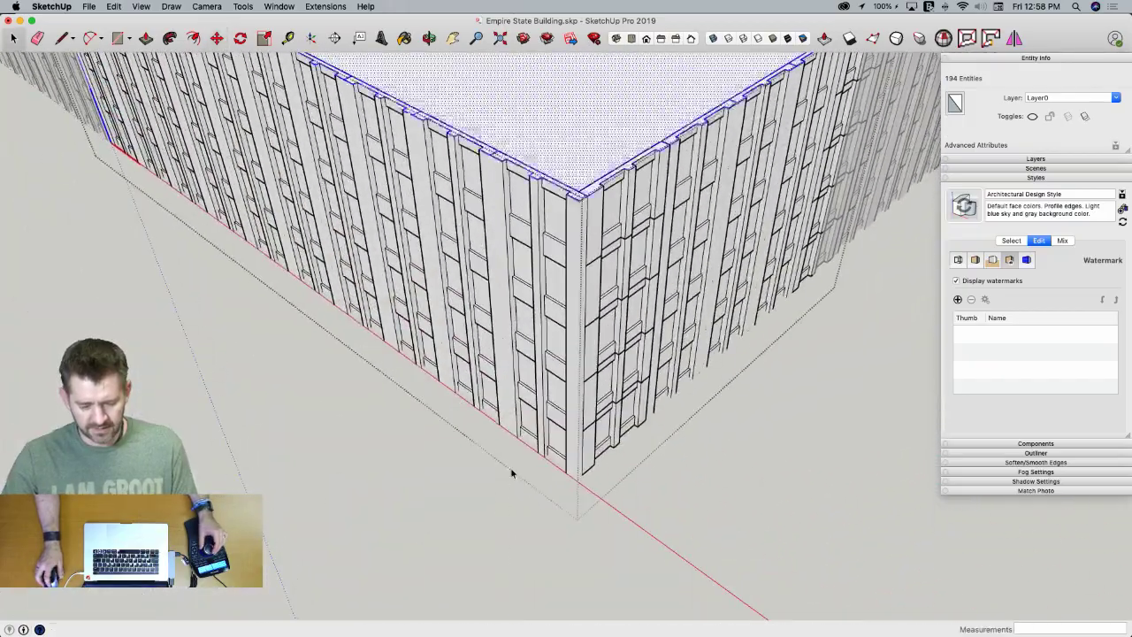
Select the roof face with all its bounding edges and run CleanUp³'s Merge Faces on the selection
{"action": "left_click", "coordinate": [513, 248]}
{"action": "scroll", "coordinate": [525, 261], "scroll_direction": "up", "scroll_amount": 2}
{"action": "key", "text": "e"}
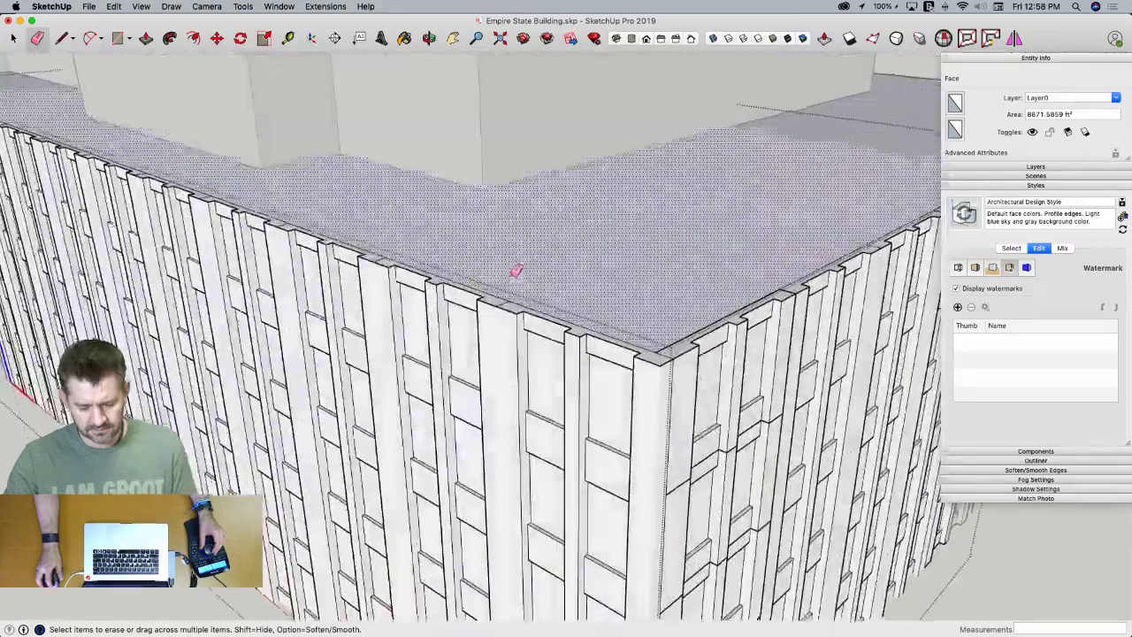
{"action": "key", "text": "space"}
{"action": "double_click", "coordinate": [525, 294]}
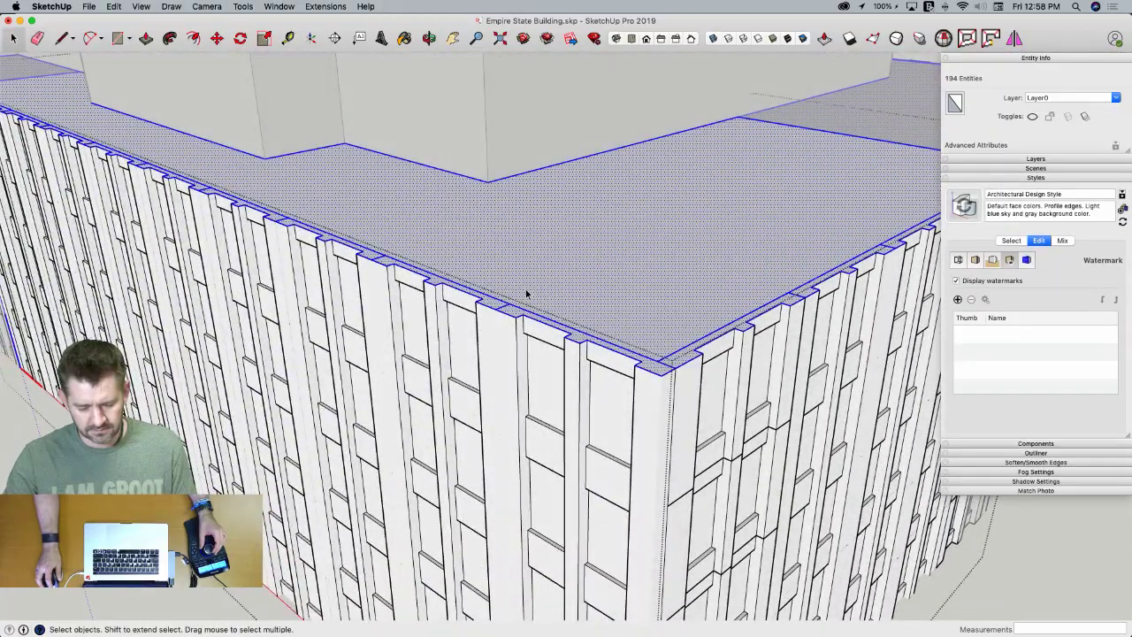
{"action": "scroll", "coordinate": [523, 296], "scroll_direction": "down", "scroll_amount": 4}
{"action": "scroll", "coordinate": [559, 322], "scroll_direction": "up", "scroll_amount": 5}
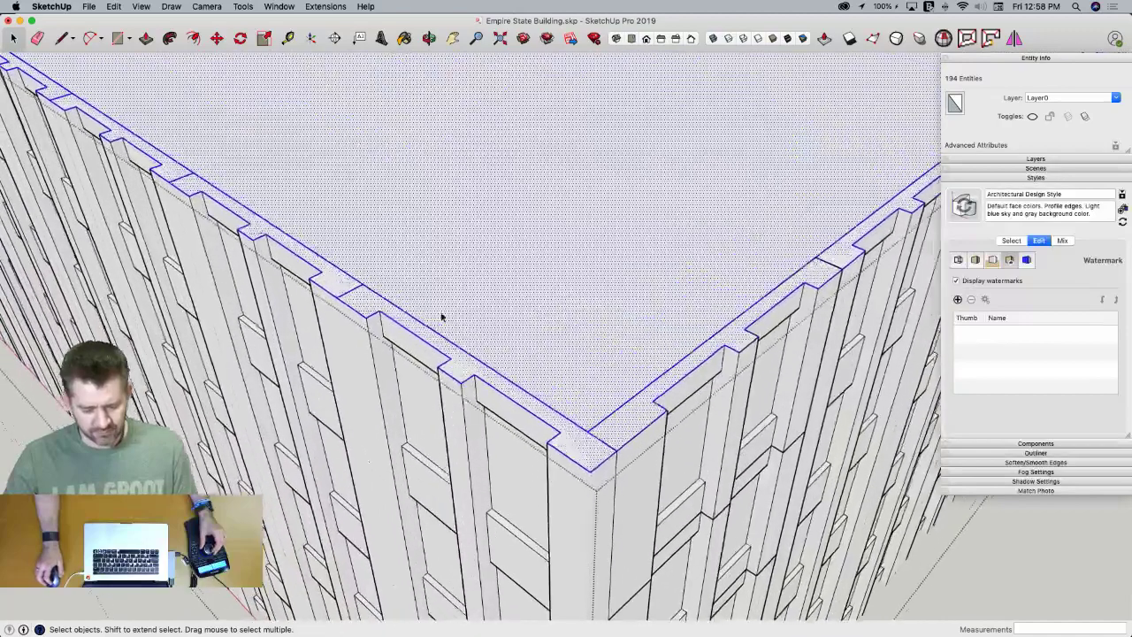
{"action": "middle_click_drag", "start_coordinate": [442, 317], "coordinate": [339, 286]}
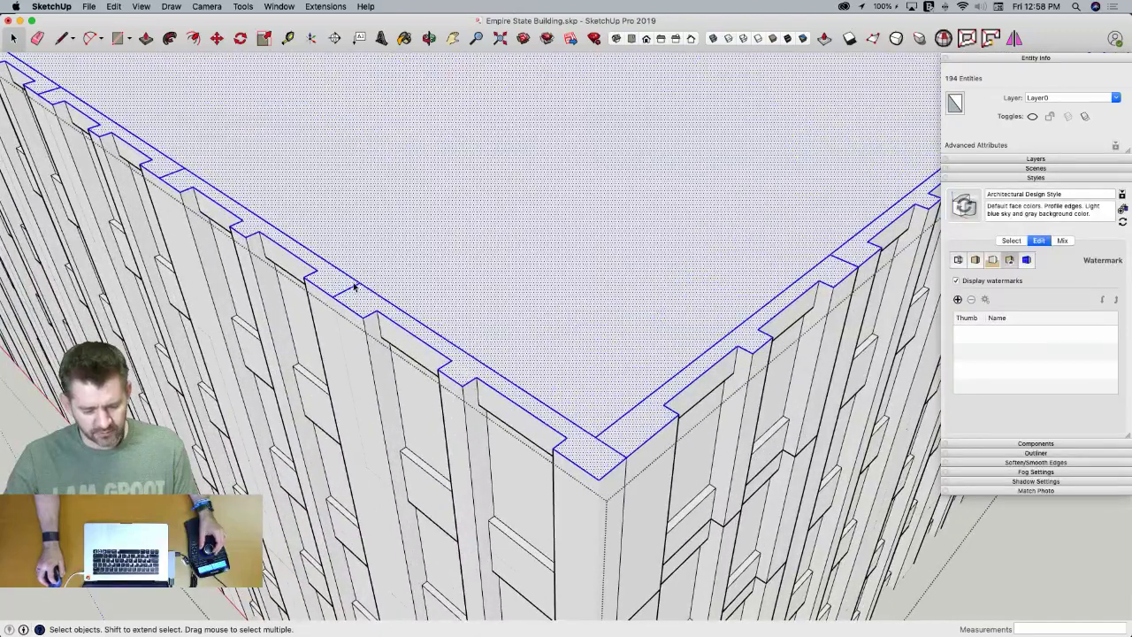
{"action": "scroll", "coordinate": [518, 321], "scroll_direction": "down", "scroll_amount": 4}
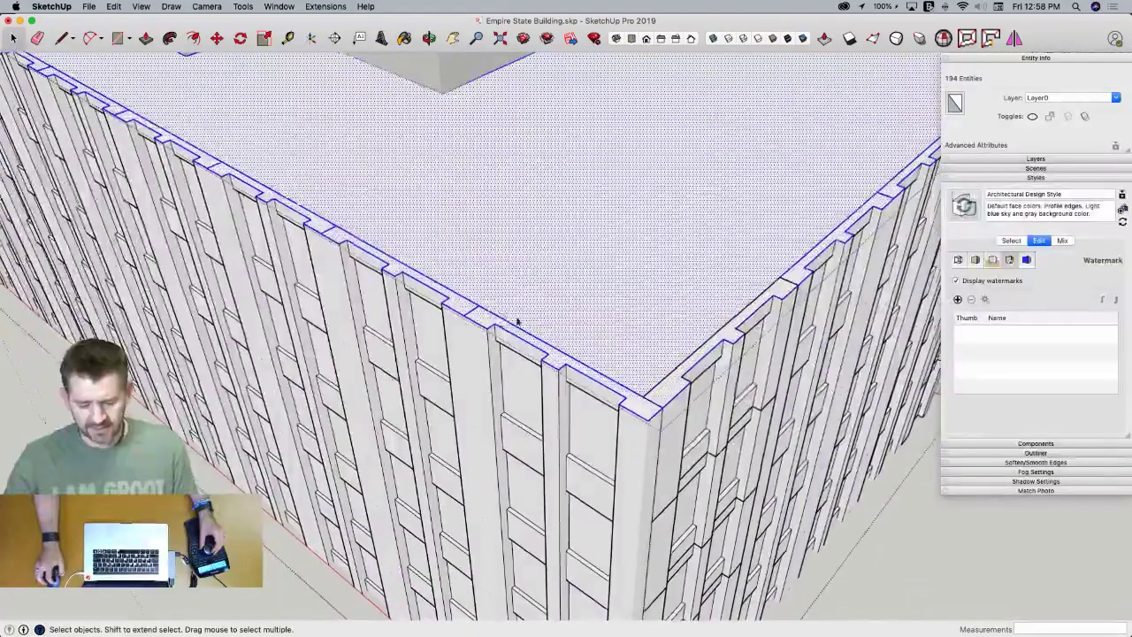
{"action": "left_click", "coordinate": [320, 7]}
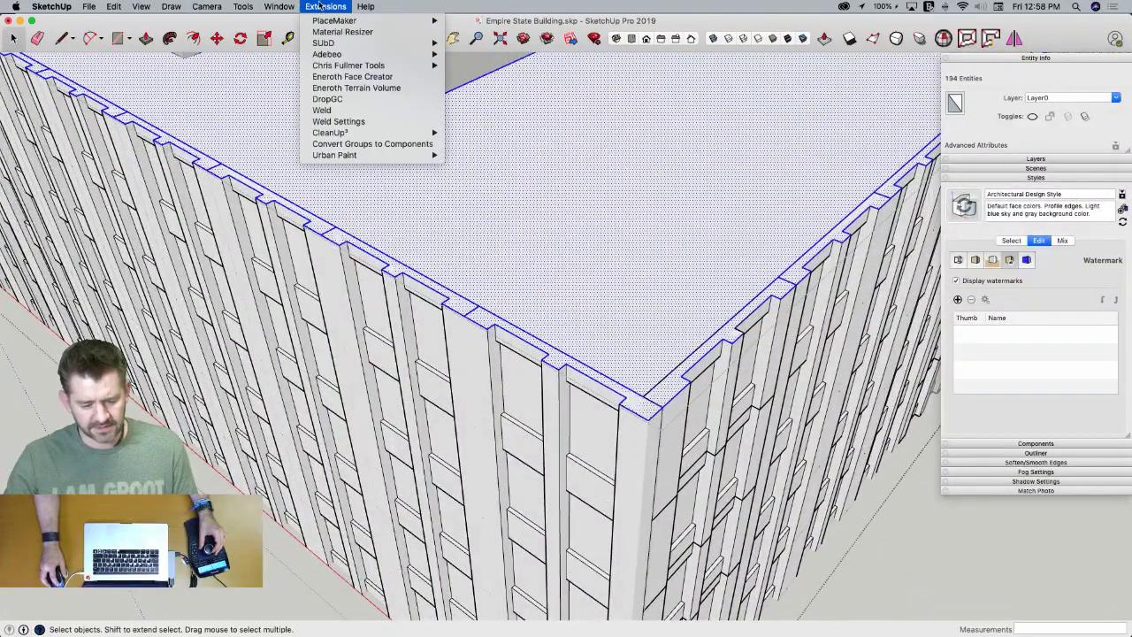
{"action": "mouse_move", "coordinate": [362, 136]}
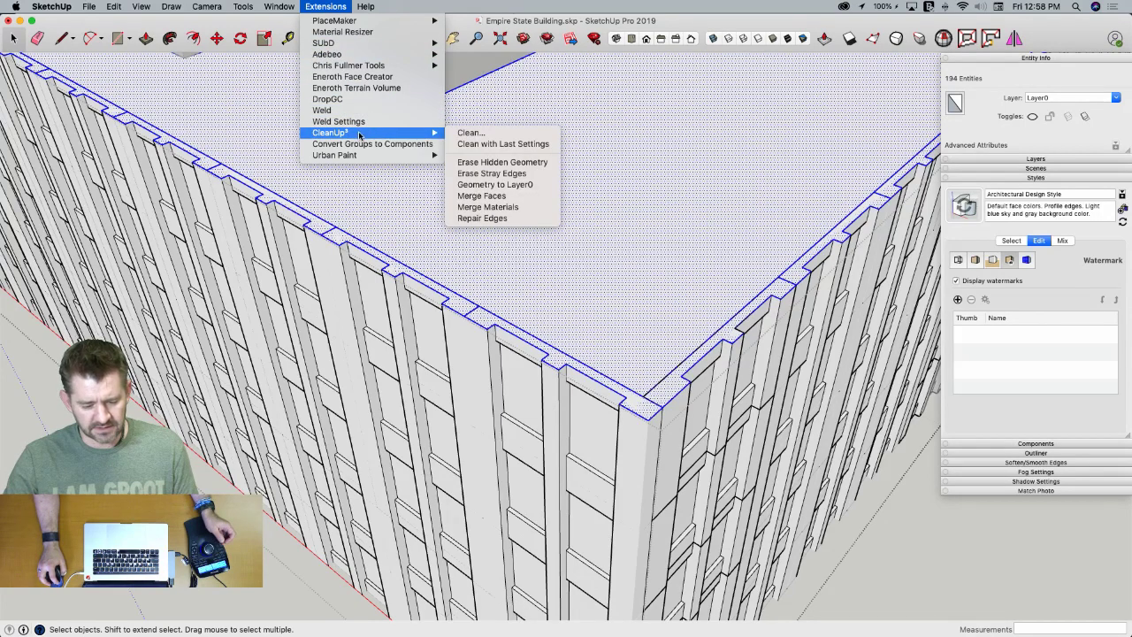
{"action": "left_click", "coordinate": [501, 198]}
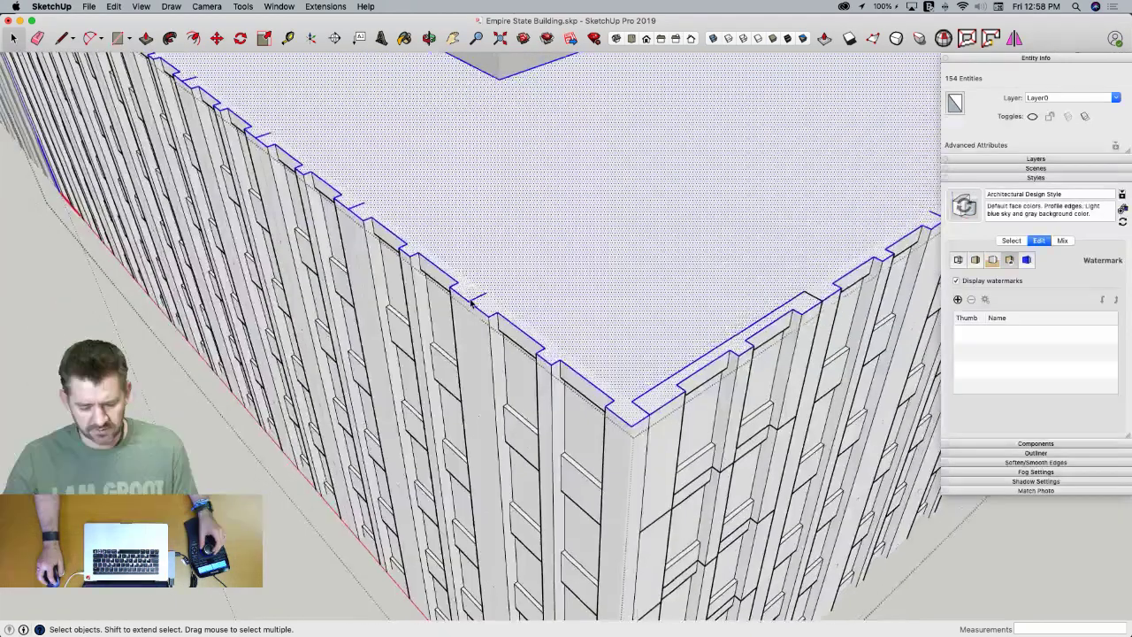
Reselect the roof with its edges and run CleanUp³ again for the short stray edges left along its outline
{"action": "left_click", "coordinate": [476, 299]}
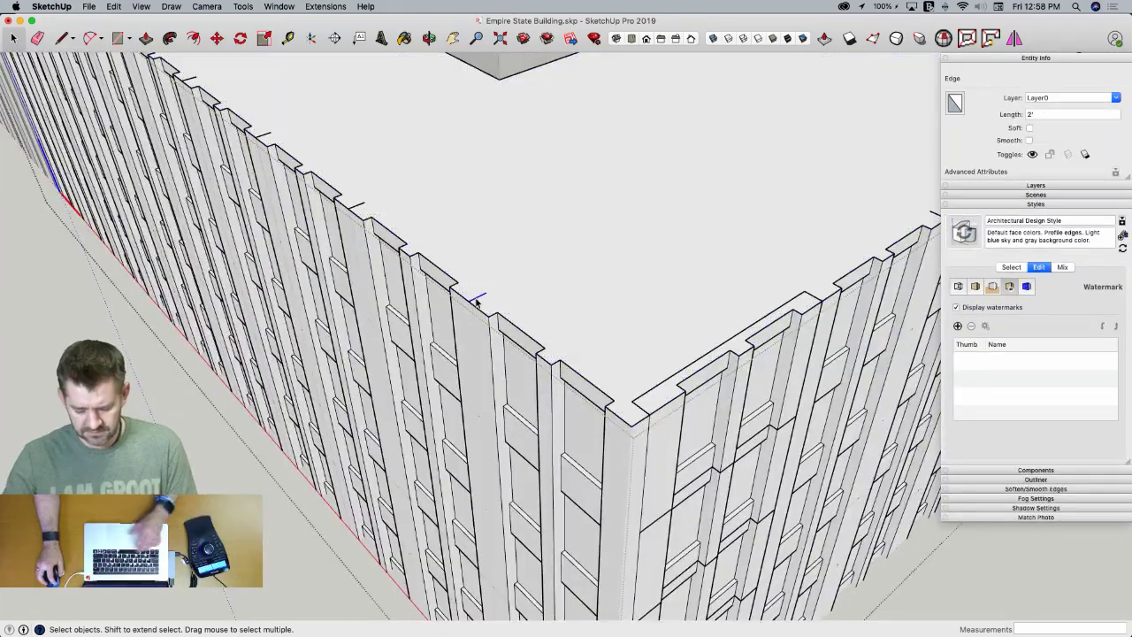
{"action": "left_click", "coordinate": [325, 6]}
{"action": "left_click", "coordinate": [696, 269]}
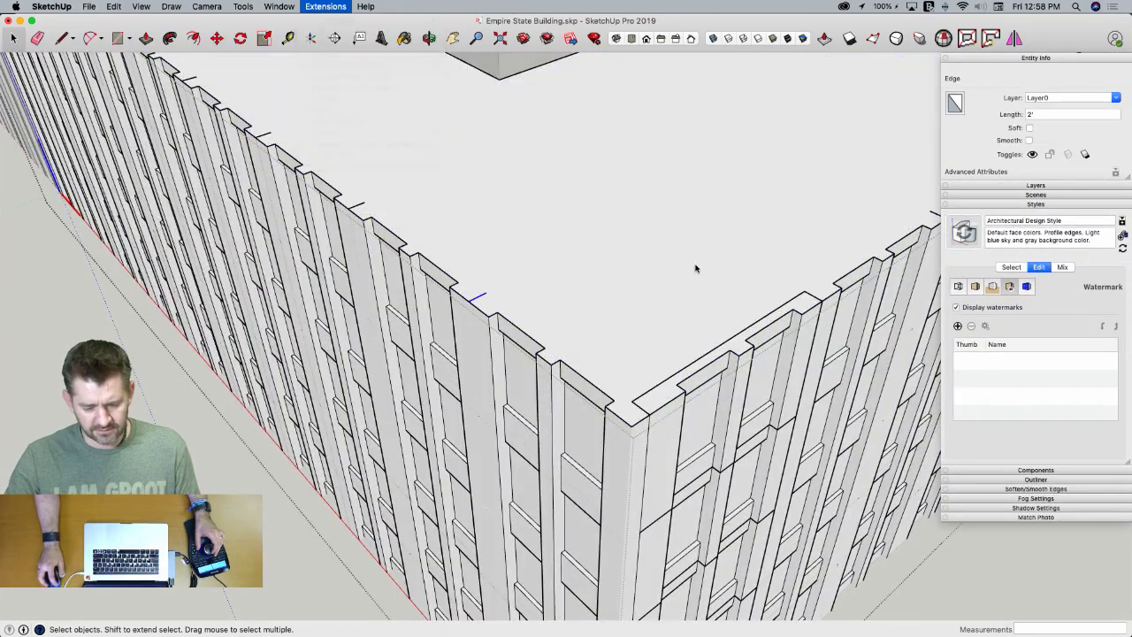
{"action": "double_click", "coordinate": [695, 268]}
{"action": "left_click", "coordinate": [326, 7]}
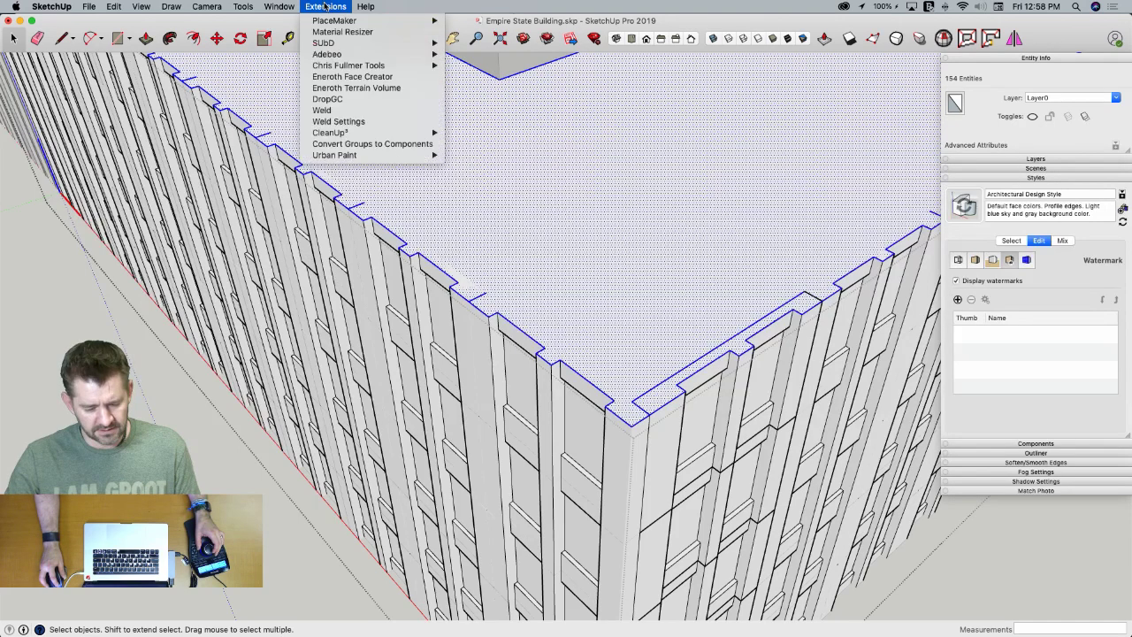
{"action": "mouse_move", "coordinate": [351, 132]}
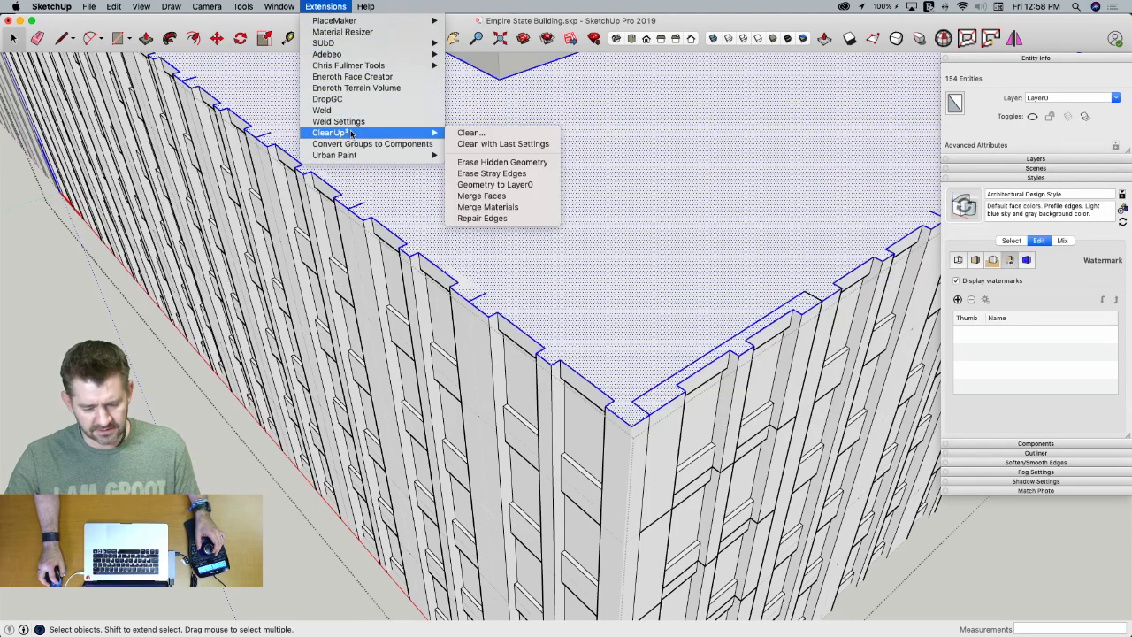
{"action": "left_click", "coordinate": [495, 184]}
Deselect the roof and open the corner walls' nested groups down to the level of the individual window components
{"action": "middle_click_drag", "start_coordinate": [469, 285], "coordinate": [585, 224]}
{"action": "left_click", "coordinate": [797, 358]}
{"action": "triple_click", "coordinate": [583, 224]}
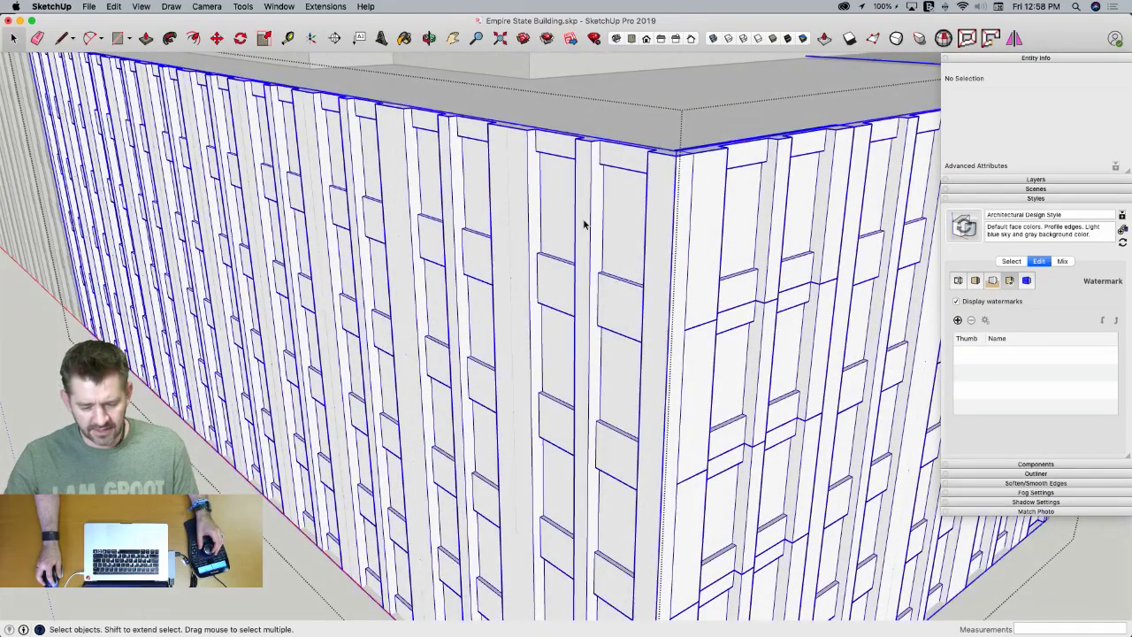
{"action": "double_click", "coordinate": [584, 224]}
{"action": "double_click", "coordinate": [584, 225]}
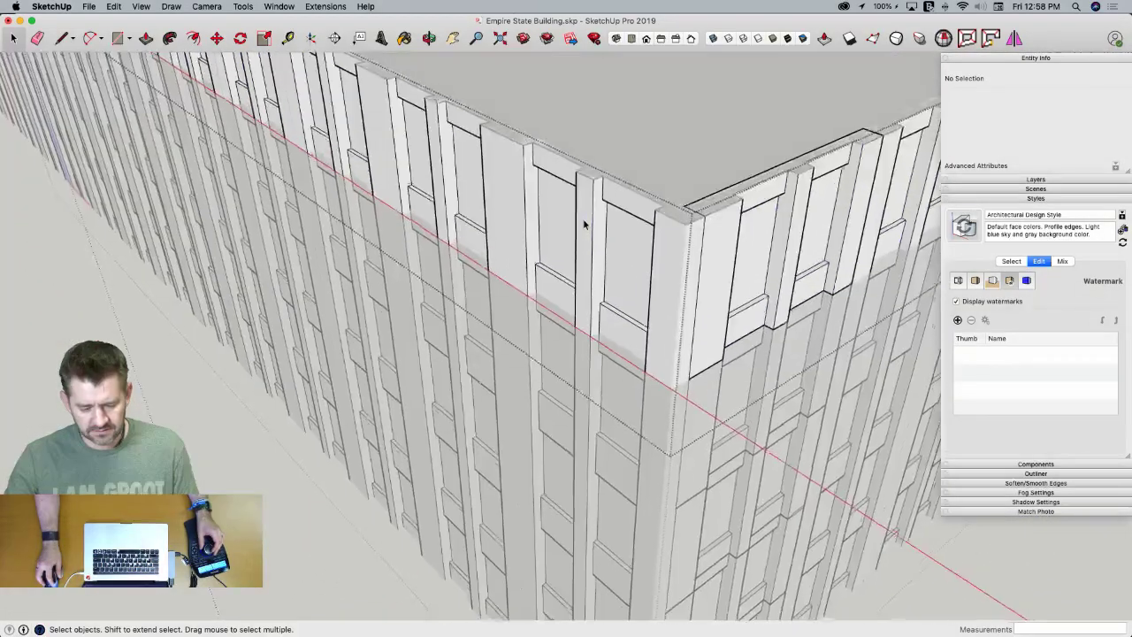
{"action": "mouse_move", "coordinate": [584, 222]}
{"action": "middle_mouse_down"}
{"action": "mouse_move", "coordinate": [542, 209]}
{"action": "mouse_move", "coordinate": [524, 179]}
{"action": "middle_mouse_up"}
{"action": "key", "text": "e"}
{"action": "left_click", "coordinate": [512, 177]}
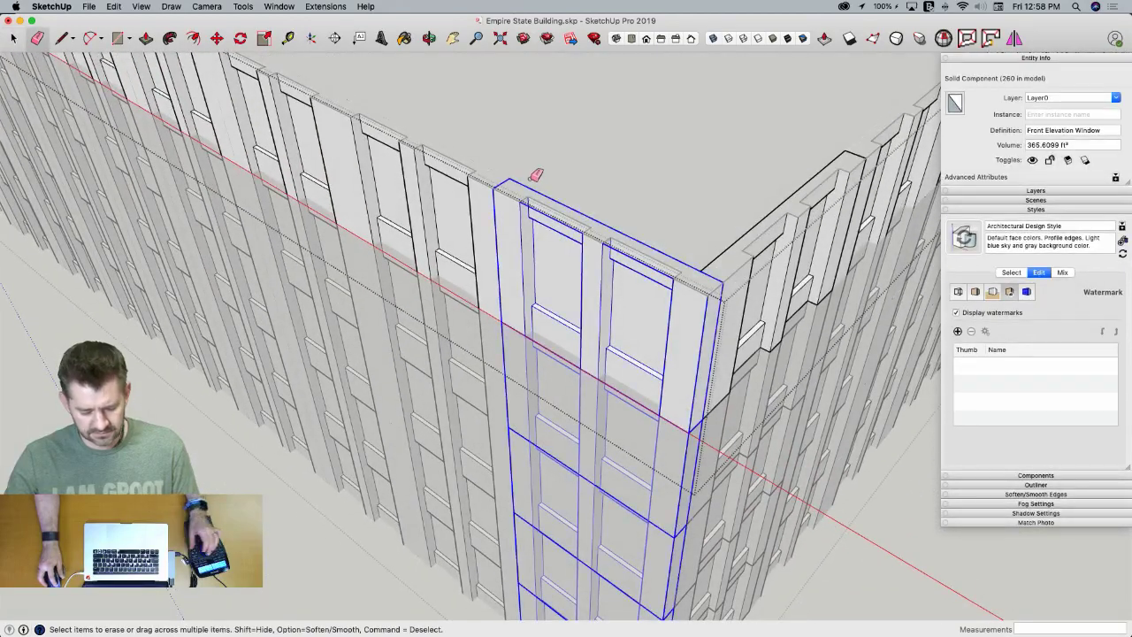
{"action": "key", "text": "Escape"}
{"action": "key", "text": "space"}
{"action": "triple_click", "coordinate": [505, 211]}
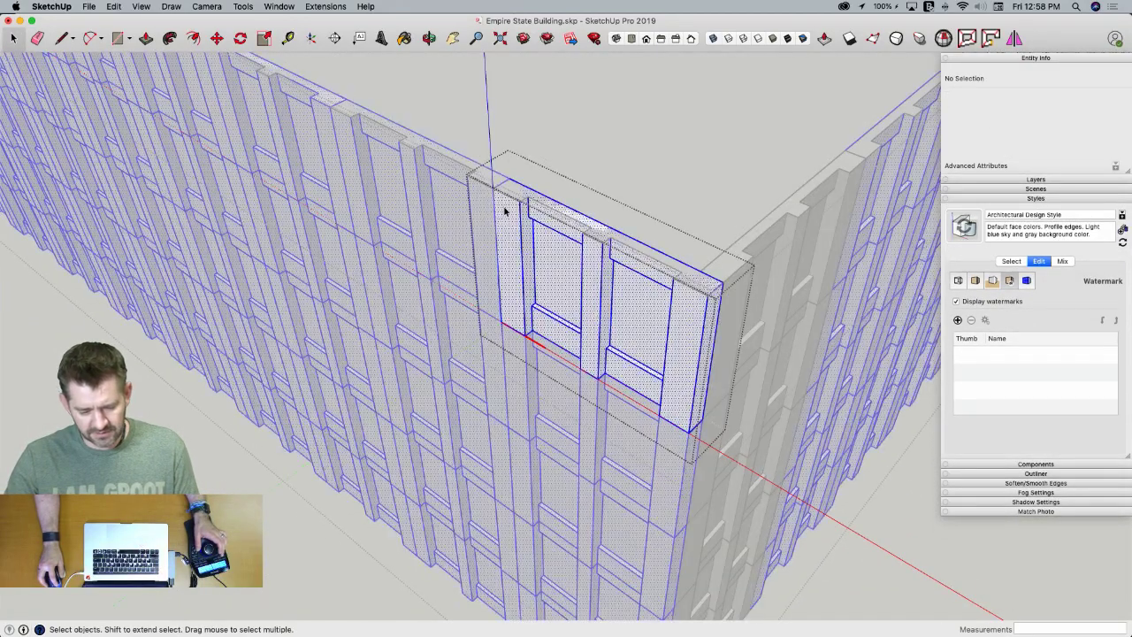
{"action": "double_click", "coordinate": [505, 209]}
{"action": "left_click", "coordinate": [532, 174]}
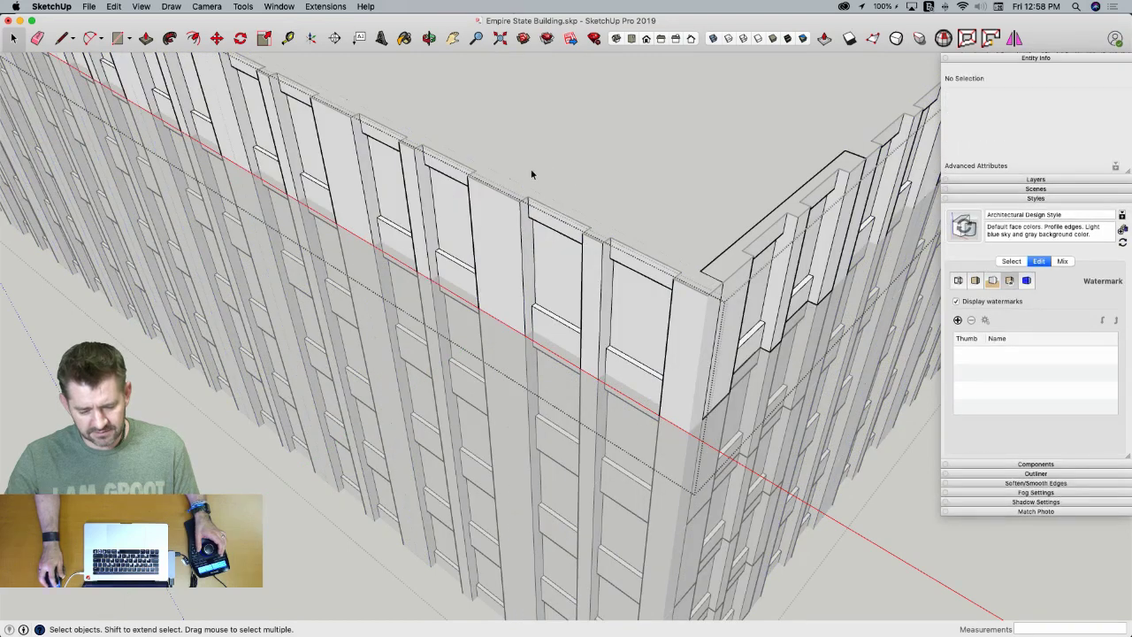
{"action": "double_click", "coordinate": [543, 254]}
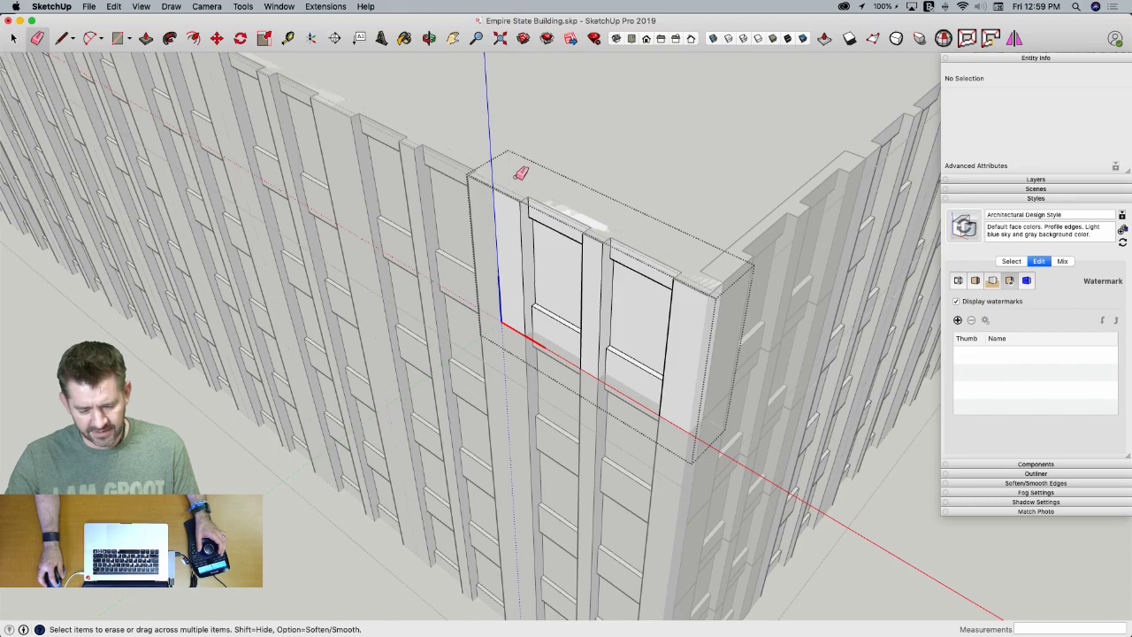
{"action": "scroll", "coordinate": [576, 180], "scroll_direction": "down", "scroll_amount": 5}
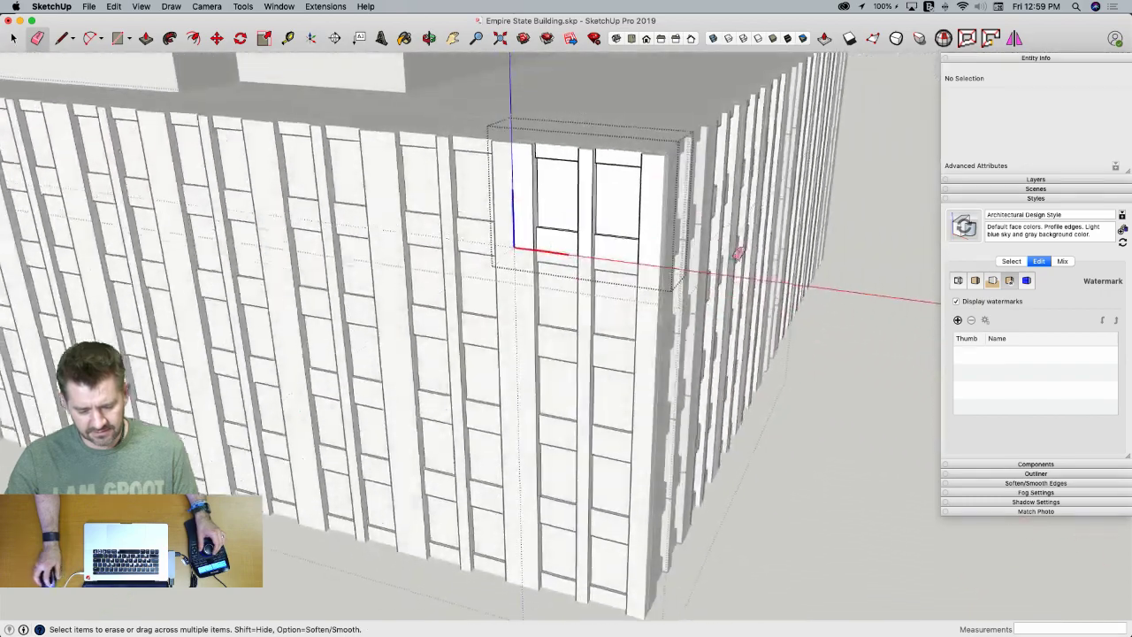
{"action": "key", "text": "space"}
{"action": "left_click", "coordinate": [808, 488]}
Open the side wall's top-floor corner window component for editing and hide the rear and end edges along its top
{"action": "scroll", "coordinate": [812, 478], "scroll_direction": "up", "scroll_amount": 5}
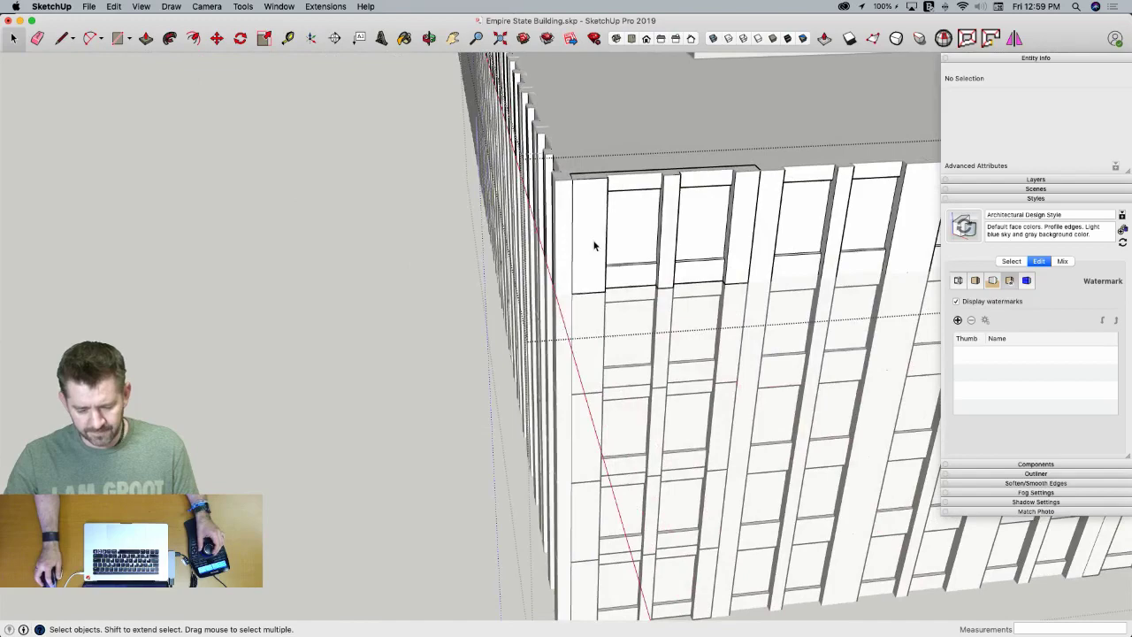
{"action": "left_click", "coordinate": [593, 245]}
{"action": "double_click", "coordinate": [594, 243]}
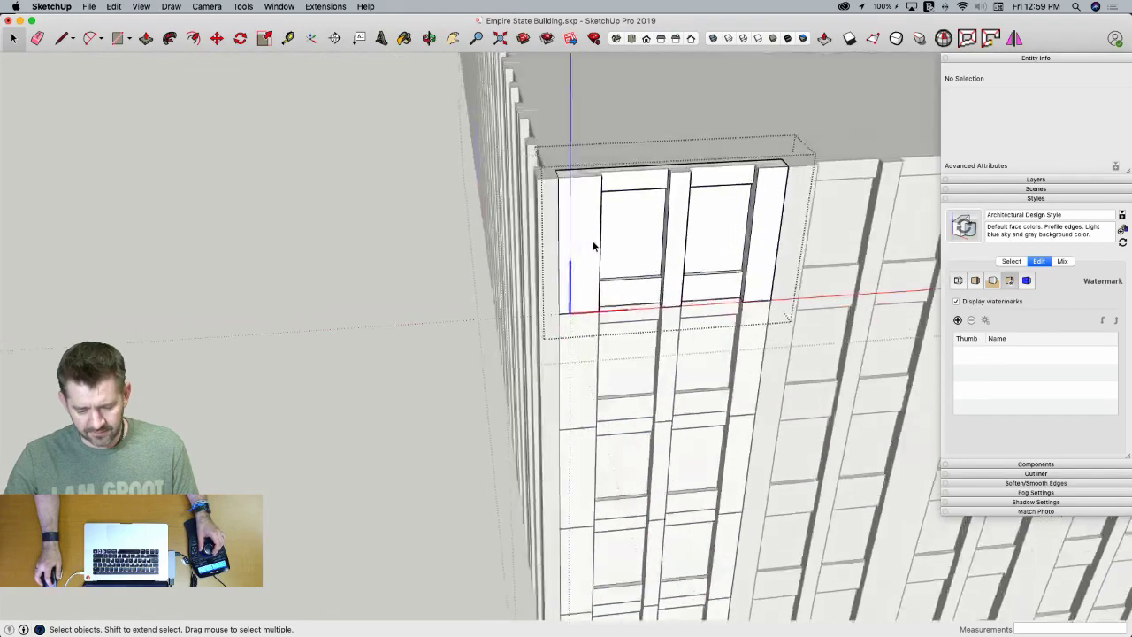
{"action": "key", "text": "e"}
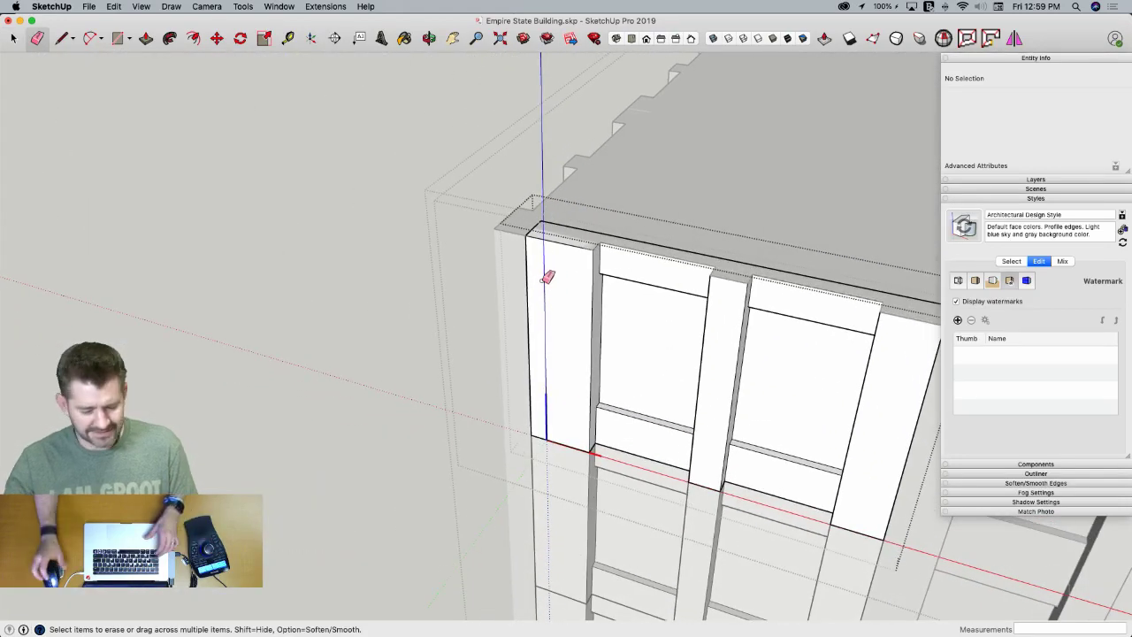
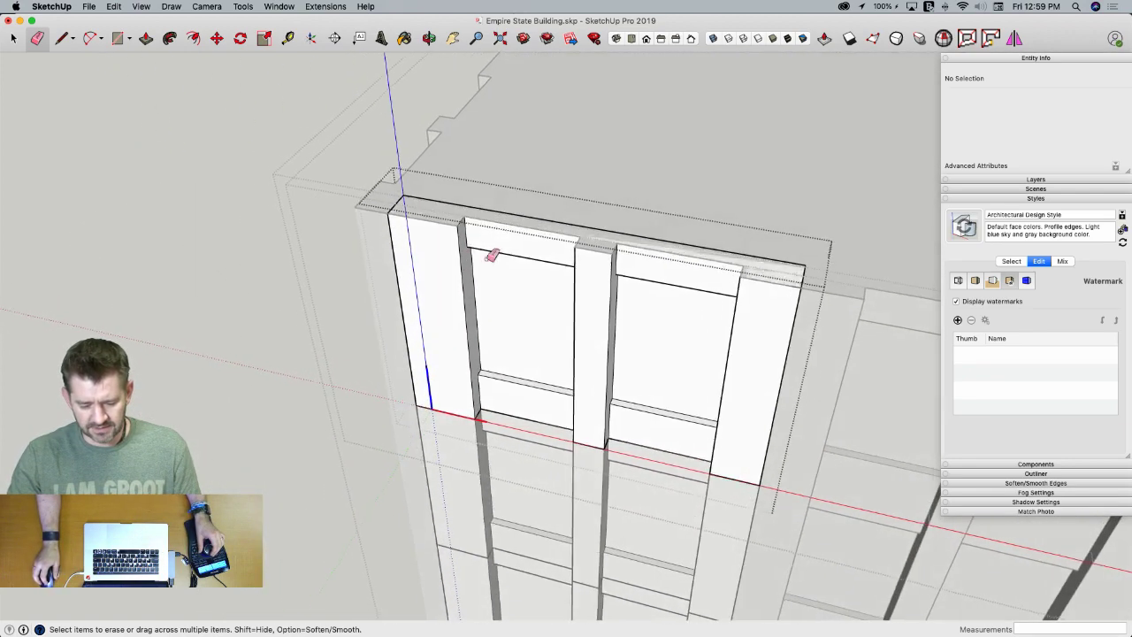
{"action": "left_click", "coordinate": [410, 194]}
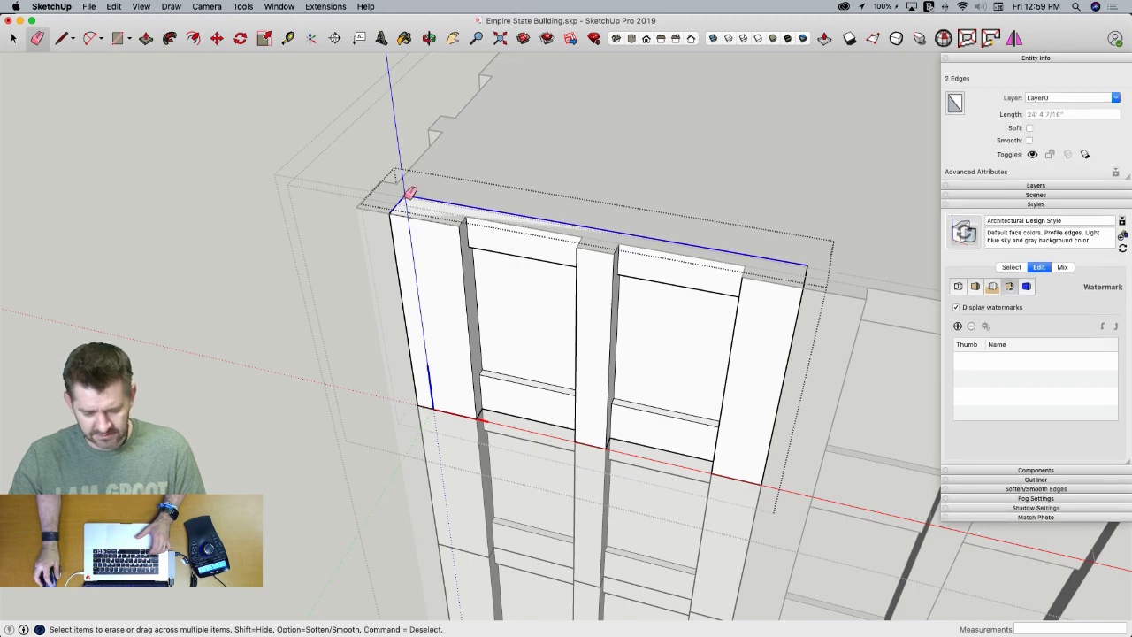
{"action": "left_click_drag", "start_coordinate": [411, 195], "coordinate": [752, 237]}
{"action": "left_click", "coordinate": [812, 259]}
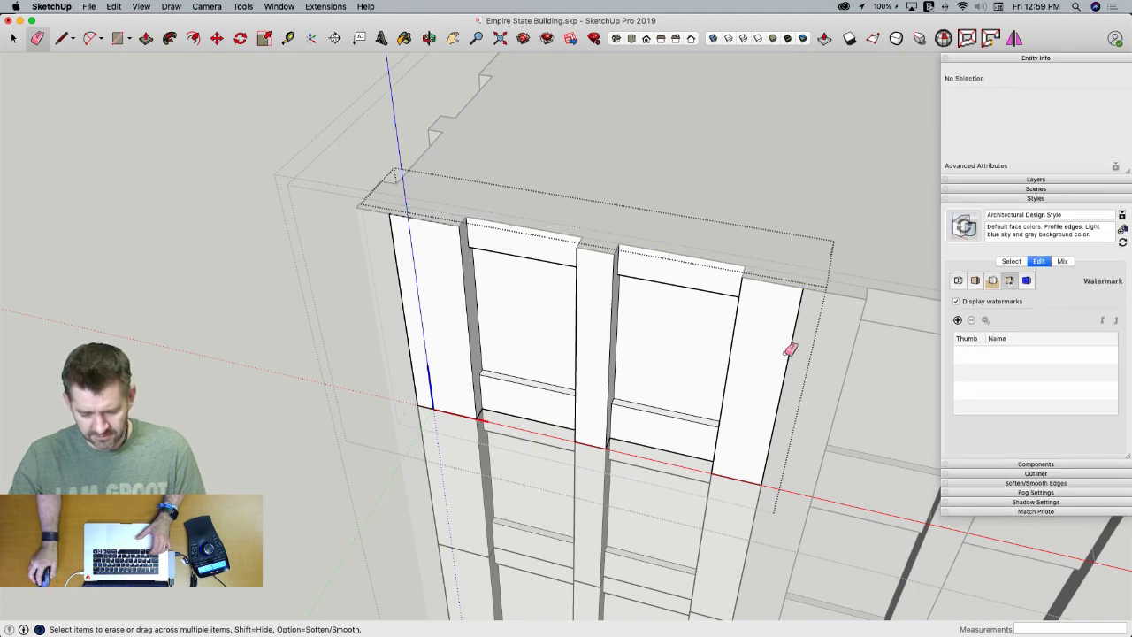
Hide the window component's outer vertical edge away from the building corner and its floor-line edges beneath the pillars, windows and recesses
{"action": "mouse_move", "coordinate": [790, 346]}
{"action": "middle_mouse_down"}
{"action": "mouse_move", "coordinate": [758, 328]}
{"action": "mouse_move", "coordinate": [770, 360]}
{"action": "middle_mouse_up"}
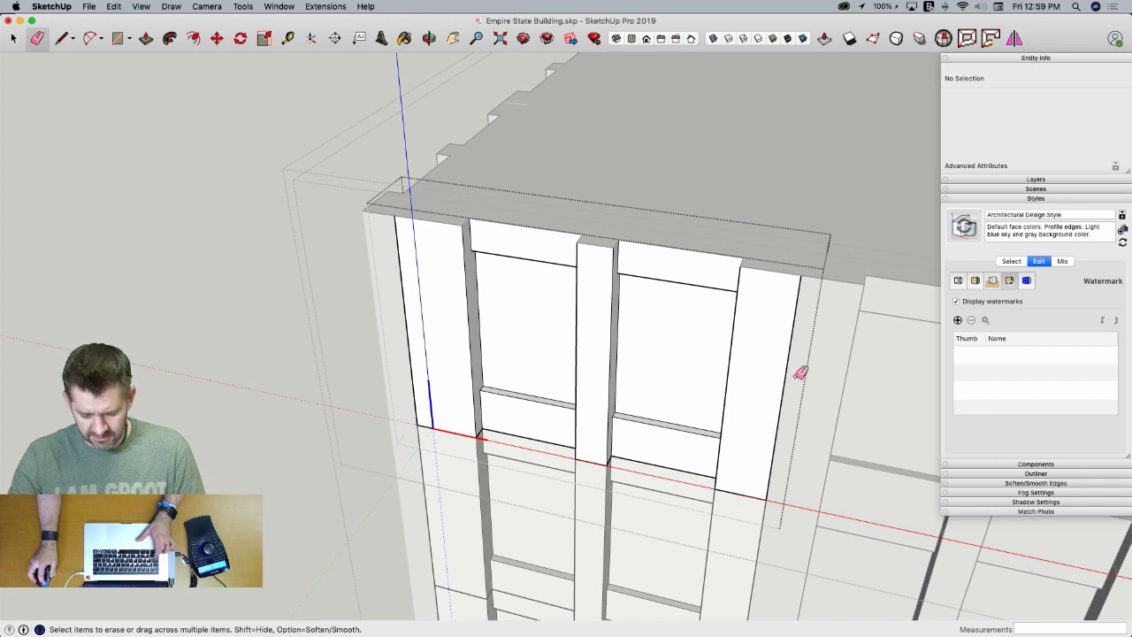
{"action": "left_click", "coordinate": [789, 365]}
{"action": "left_click", "coordinate": [745, 492]}
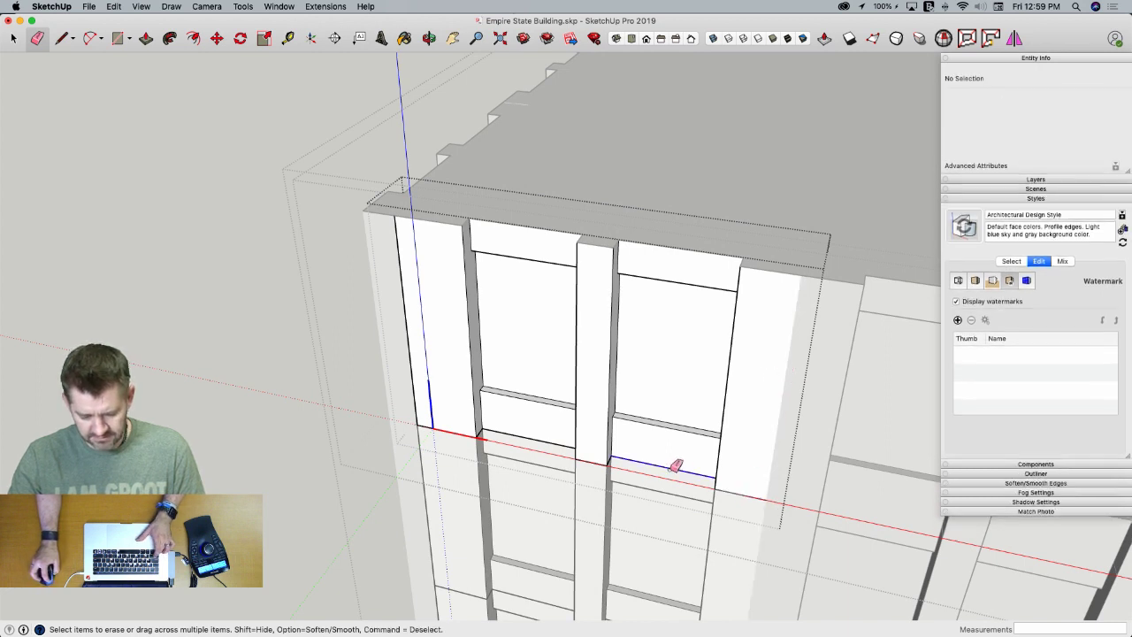
{"action": "scroll", "coordinate": [456, 430], "scroll_direction": "up", "scroll_amount": 5}
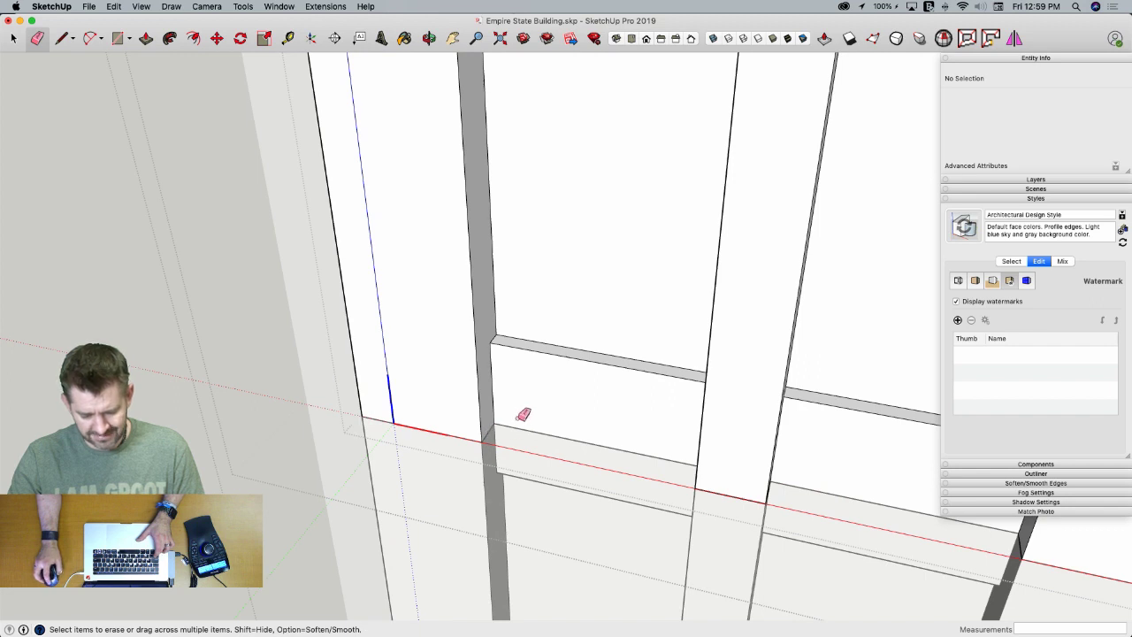
{"action": "scroll", "coordinate": [521, 441], "scroll_direction": "down", "scroll_amount": 3}
{"action": "left_click_drag", "start_coordinate": [527, 178], "coordinate": [629, 404]}
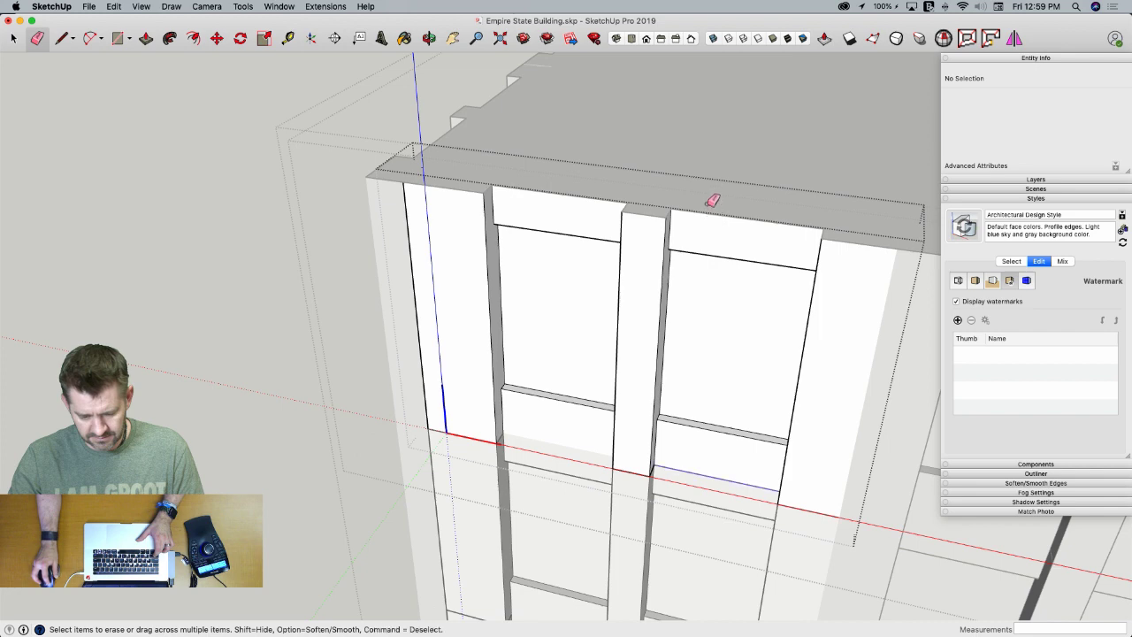
{"action": "middle_click_drag", "start_coordinate": [739, 326], "coordinate": [617, 309]}
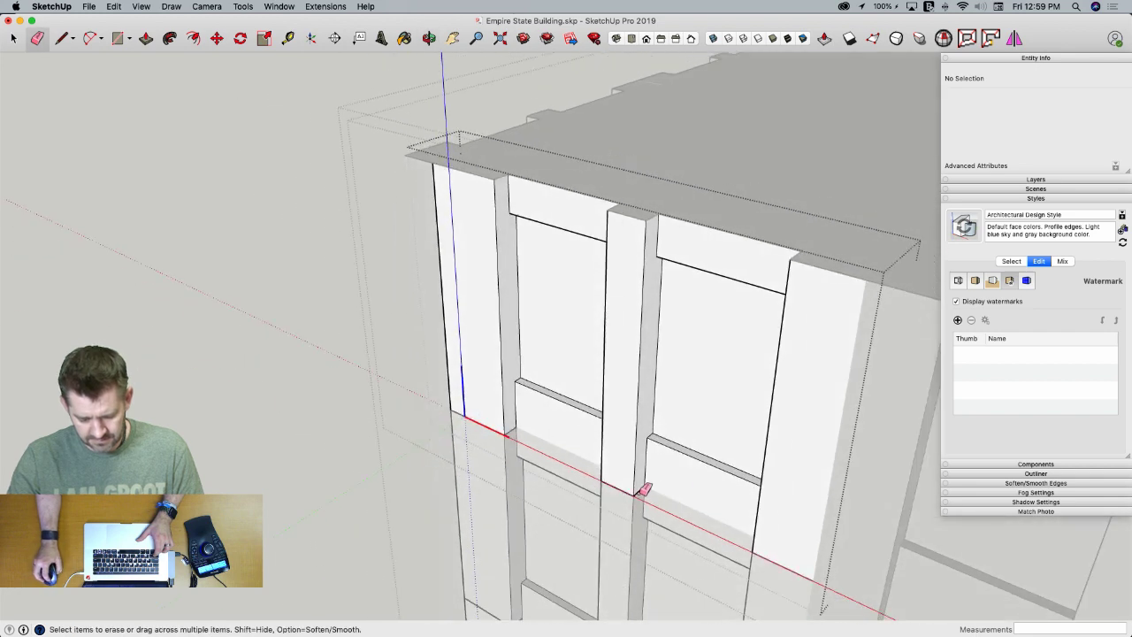
{"action": "left_click", "coordinate": [652, 219]}
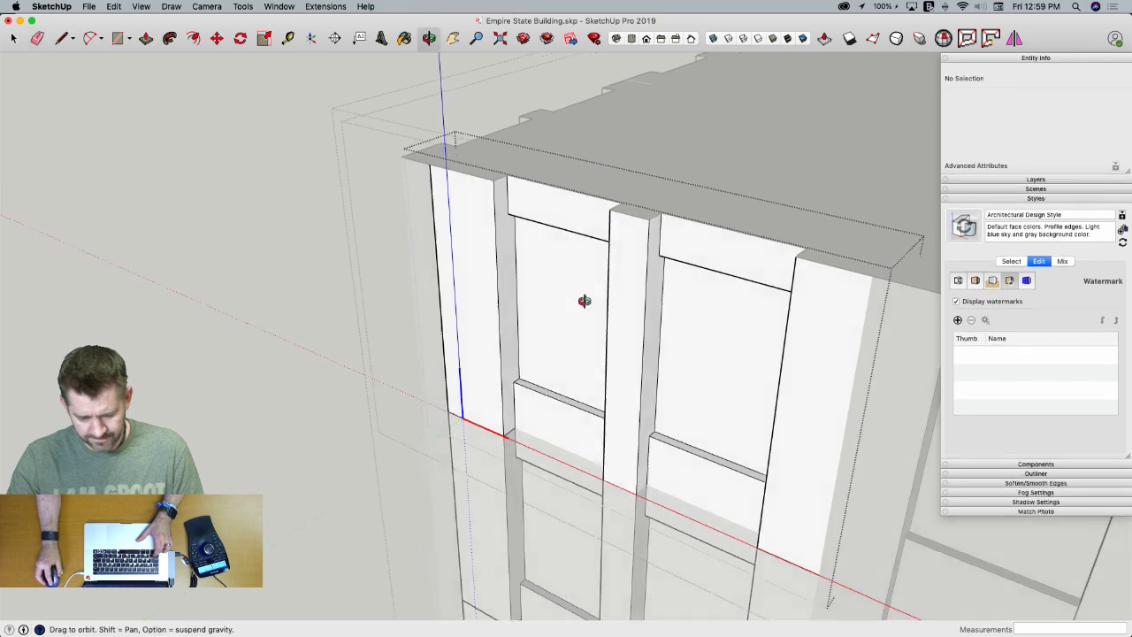
Hide the window component's vertical edge at the building corner and sweep away the small edges at both ends of its top
{"action": "middle_click_drag", "start_coordinate": [584, 301], "coordinate": [1128, 248]}
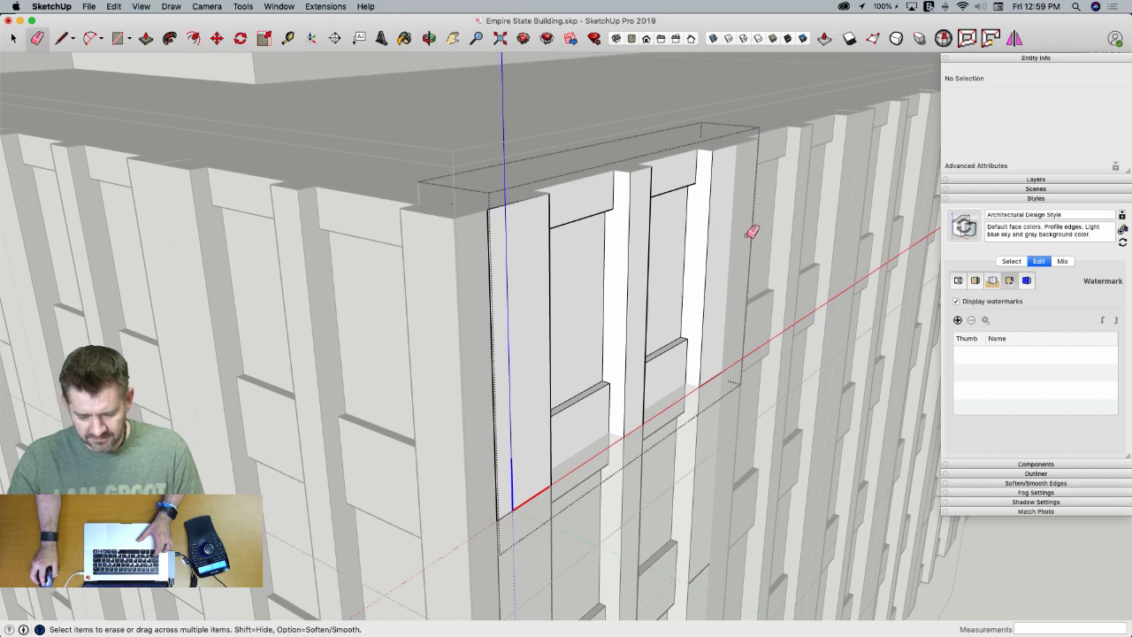
{"action": "middle_click_drag", "start_coordinate": [751, 232], "coordinate": [574, 231]}
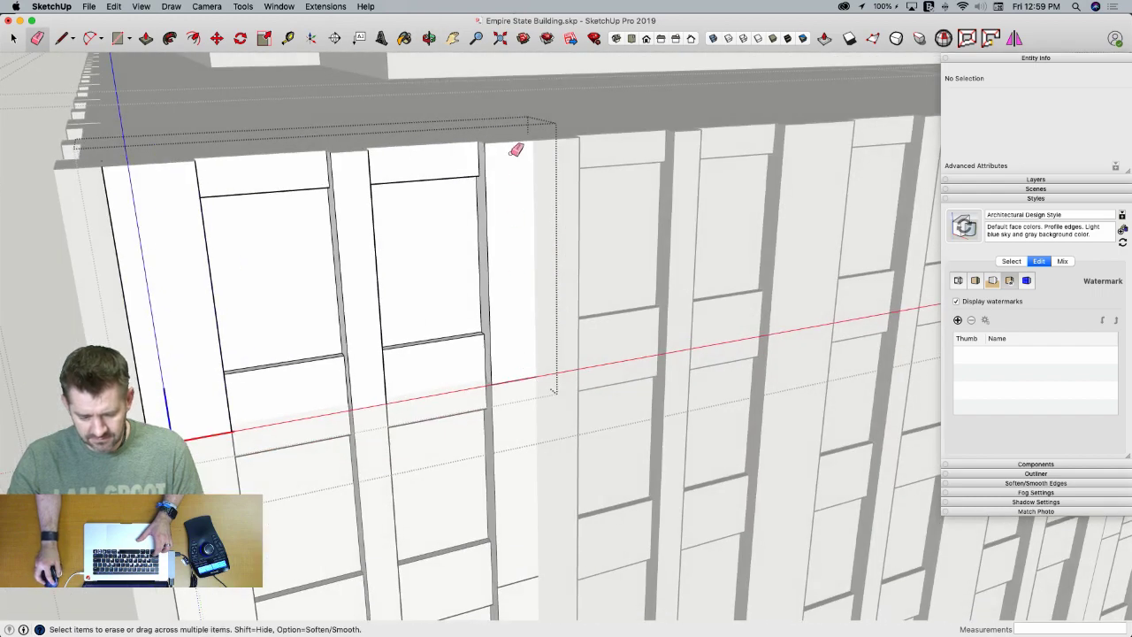
{"action": "left_click_drag", "start_coordinate": [510, 155], "coordinate": [501, 134]}
{"action": "key", "text": "space"}
{"action": "key", "text": "e"}
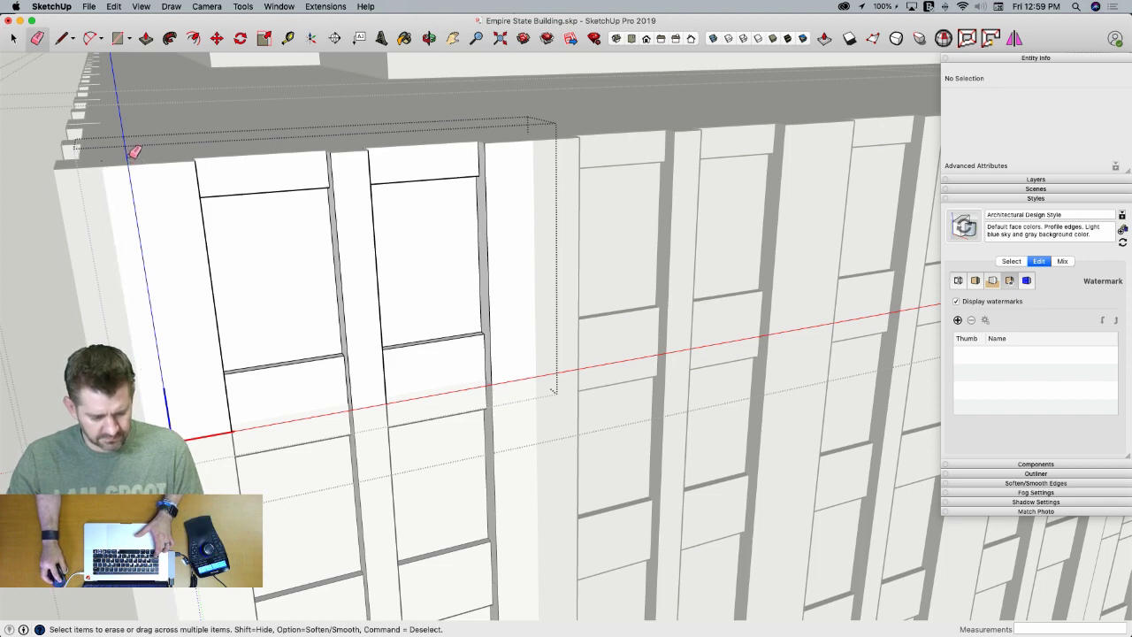
{"action": "left_click_drag", "start_coordinate": [101, 160], "coordinate": [115, 150]}
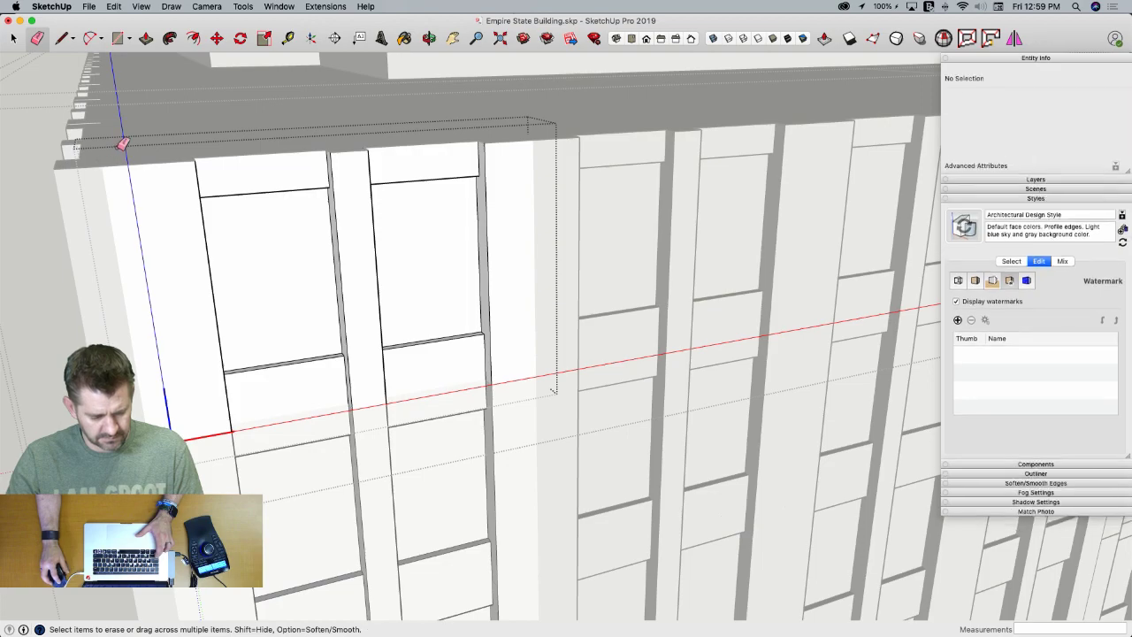
Close the corner window component and open the top-floor narrow window component at the side wall's middle seam for editing
{"action": "key", "text": "space"}
{"action": "left_click", "coordinate": [39, 369]}
{"action": "scroll", "coordinate": [40, 360], "scroll_direction": "down", "scroll_amount": 10}
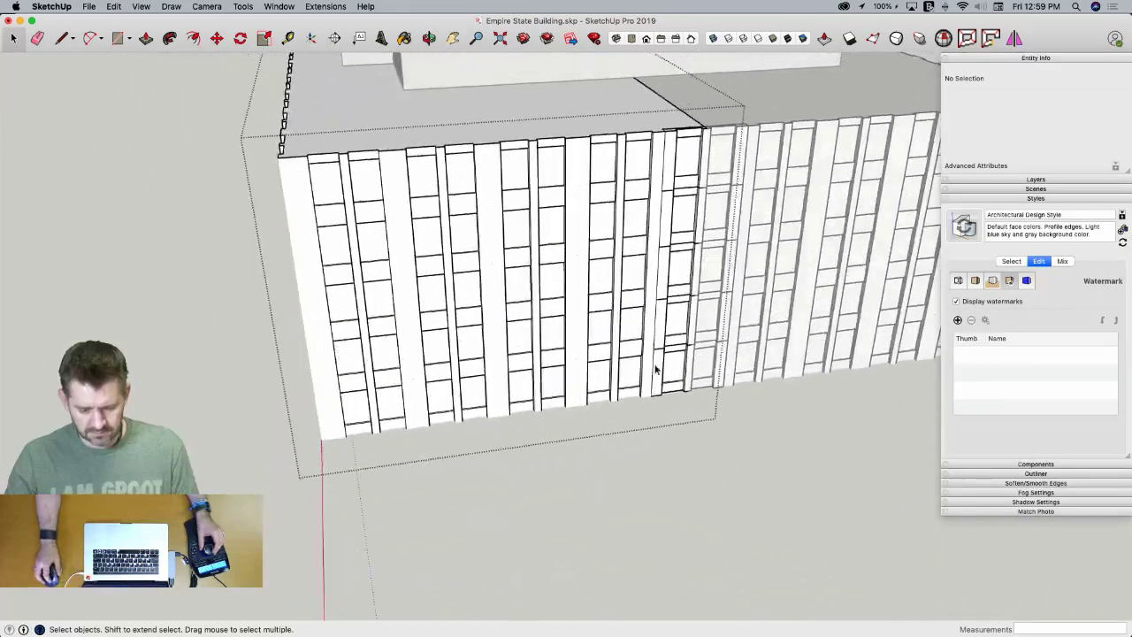
{"action": "middle_click_drag", "start_coordinate": [656, 369], "coordinate": [662, 232]}
{"action": "scroll", "coordinate": [642, 228], "scroll_direction": "up", "scroll_amount": 5}
{"action": "double_click", "coordinate": [644, 222]}
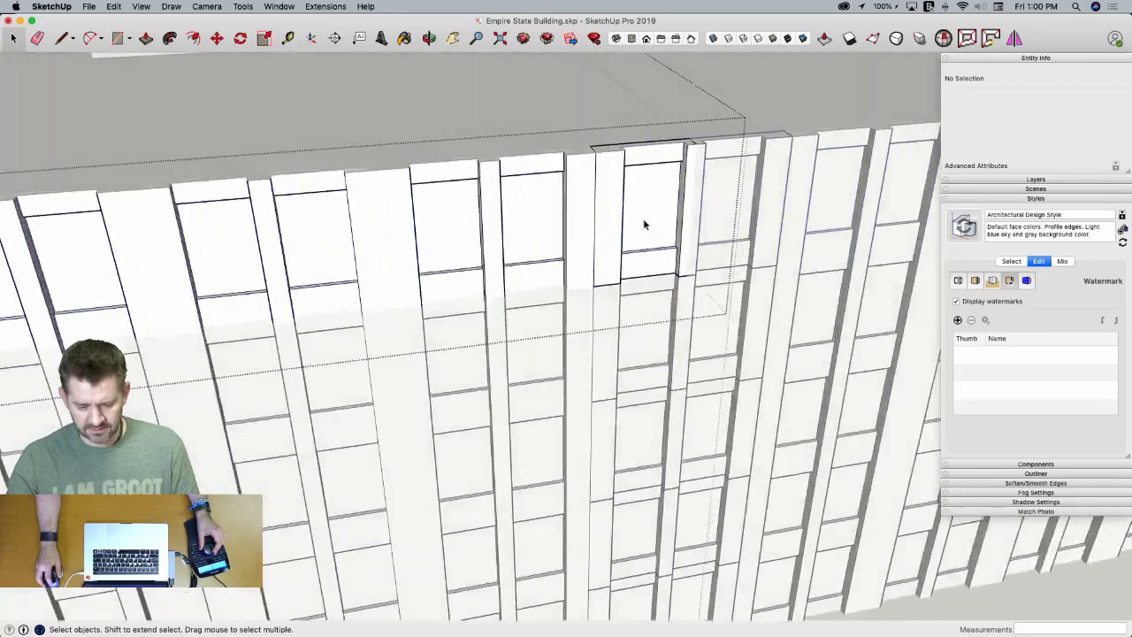
{"action": "key", "text": "e"}
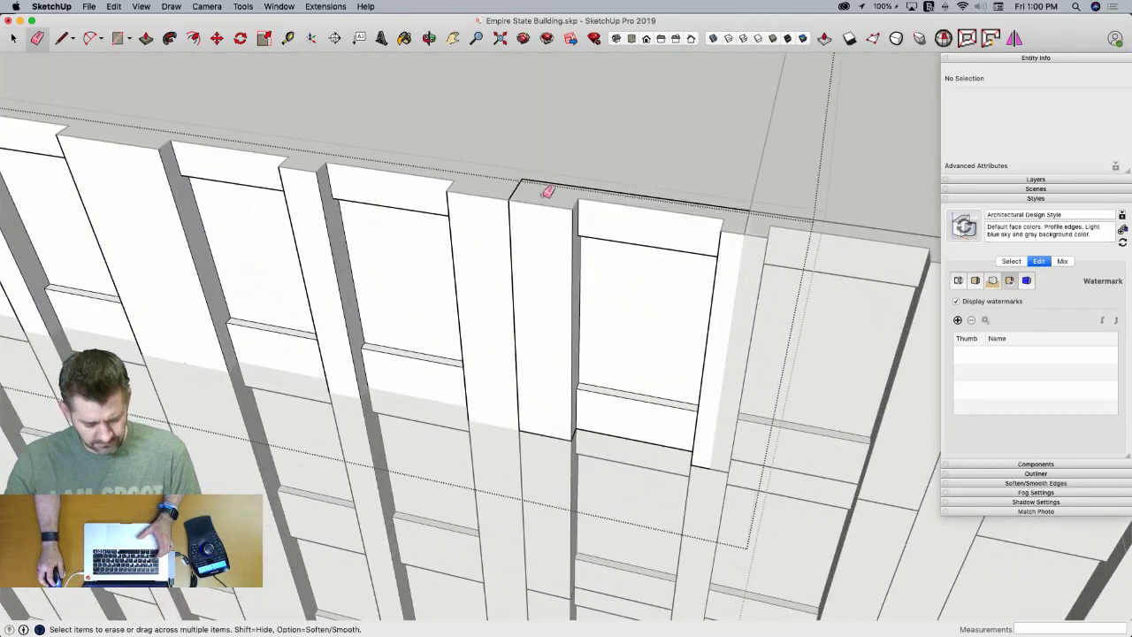
{"action": "left_click_drag", "start_coordinate": [521, 178], "coordinate": [545, 162]}
{"action": "key", "text": "Escape"}
{"action": "key", "text": "space"}
{"action": "double_click", "coordinate": [581, 234]}
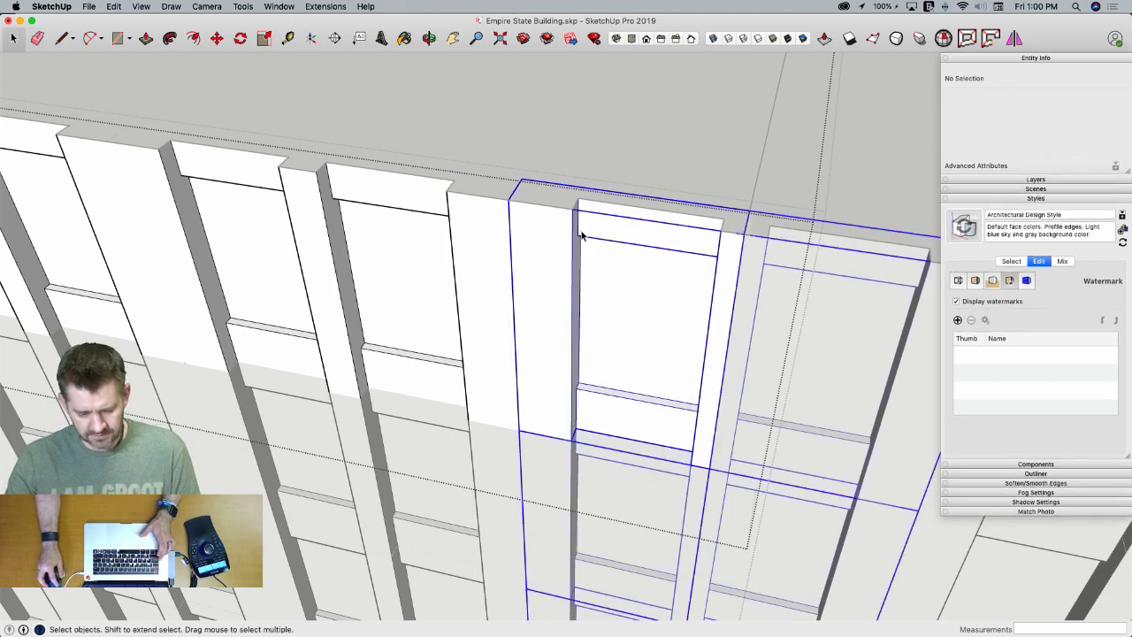
Hide the narrow window component's rear top edges, its outer vertical edge and the floor-line edges beneath its window recess
{"action": "key", "text": "e"}
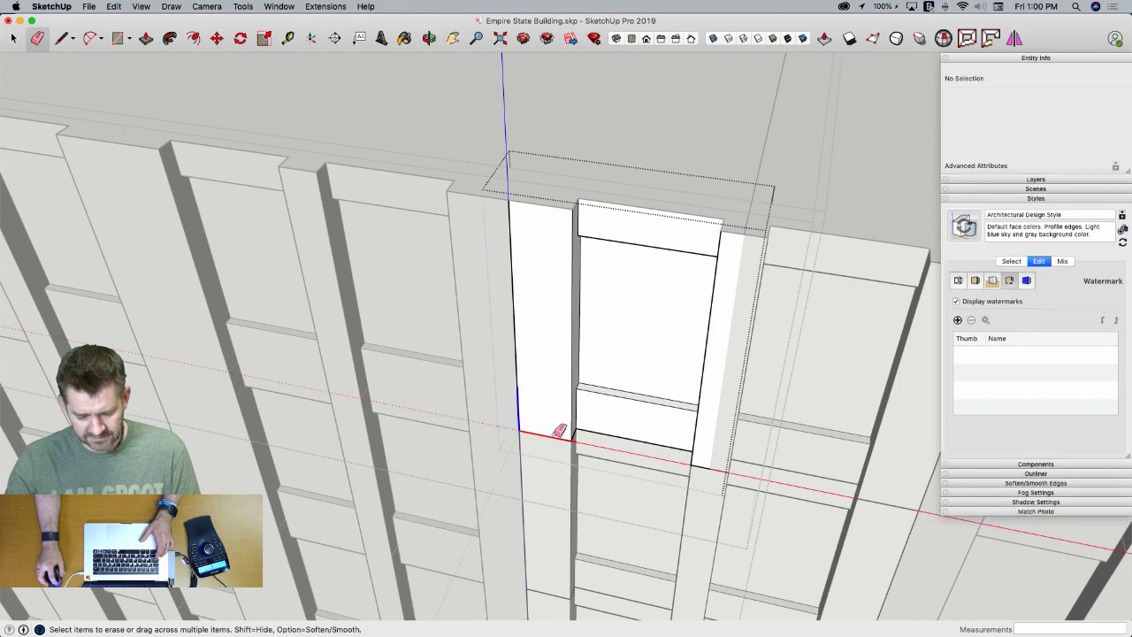
{"action": "left_click", "coordinate": [520, 336]}
{"action": "middle_click_drag", "start_coordinate": [630, 441], "coordinate": [462, 372]}
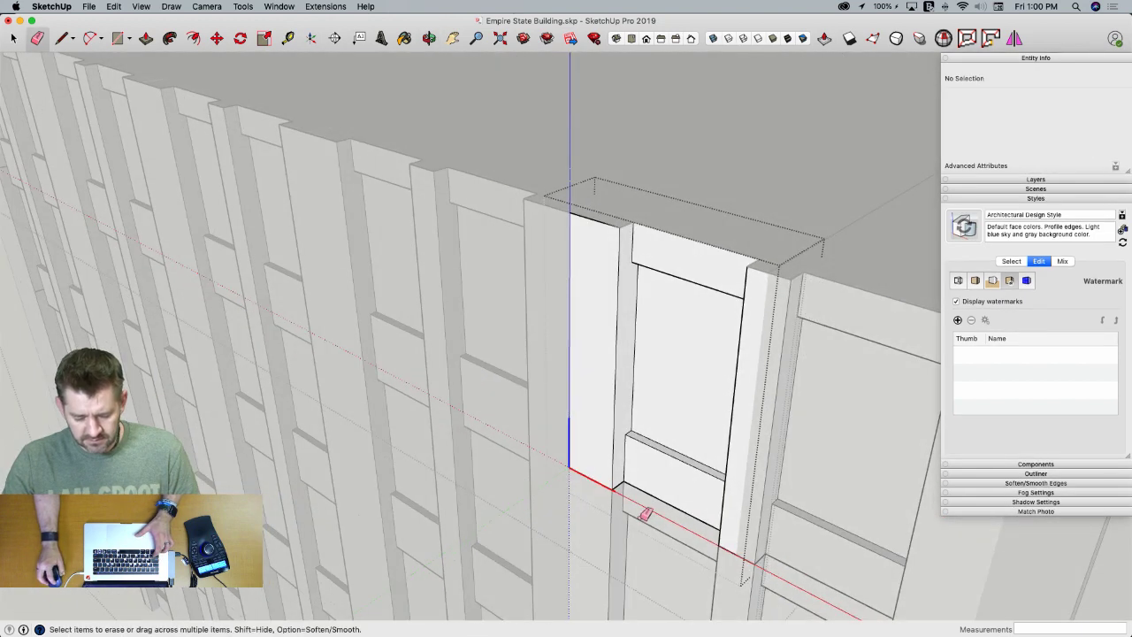
{"action": "left_click_drag", "start_coordinate": [645, 489], "coordinate": [633, 486]}
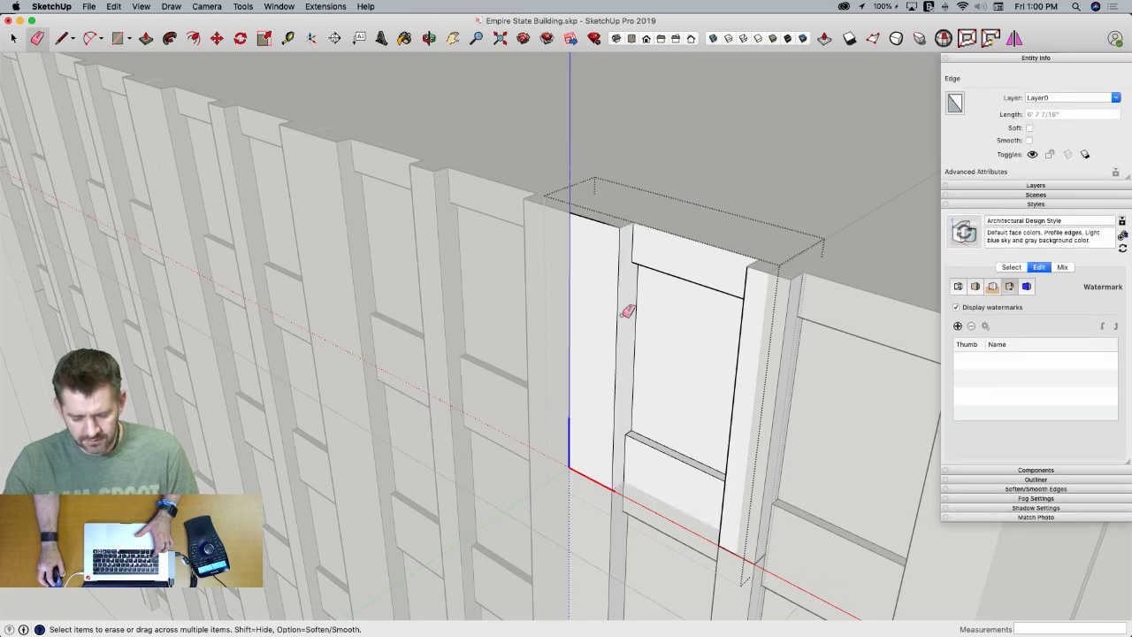
Hide the small edge along the top of the narrow window component's pillar at the wall's middle seam
{"action": "middle_click_drag", "start_coordinate": [626, 311], "coordinate": [469, 310]}
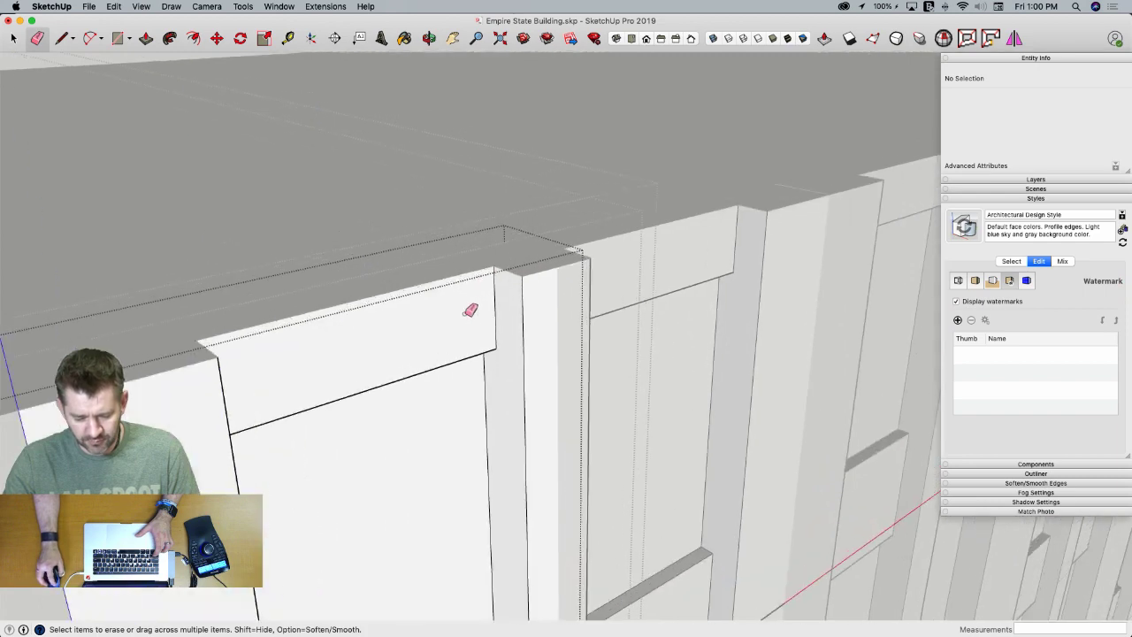
{"action": "mouse_move", "coordinate": [517, 266]}
{"action": "left_mouse_down"}
{"action": "mouse_move", "coordinate": [509, 276]}
{"action": "mouse_move", "coordinate": [538, 280]}
{"action": "left_mouse_up"}
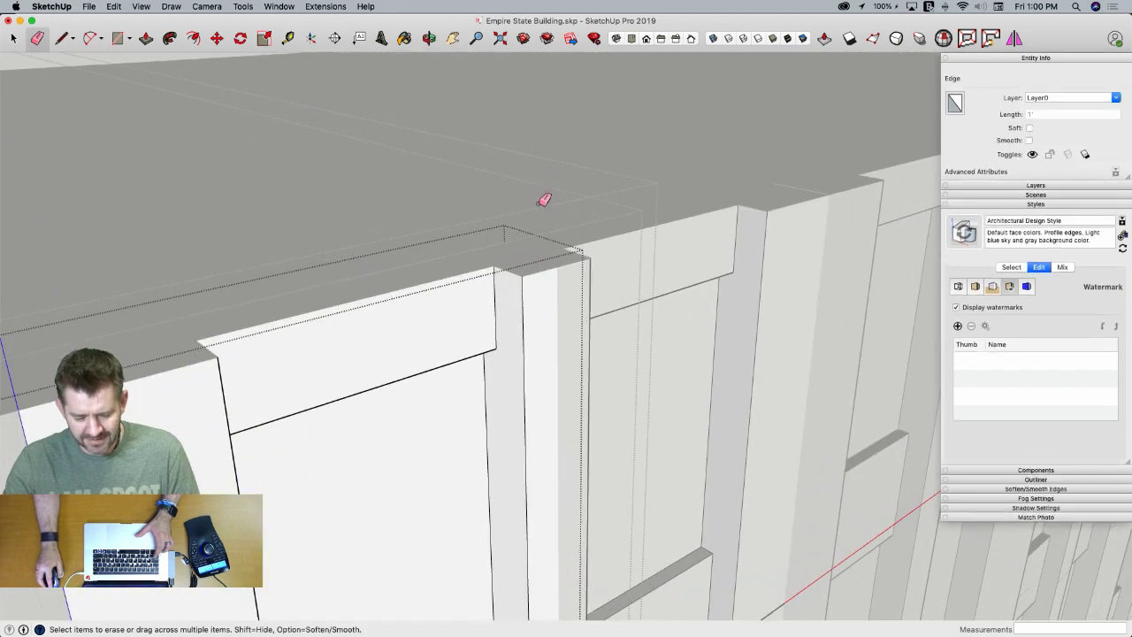
{"action": "scroll", "coordinate": [541, 201], "scroll_direction": "down", "scroll_amount": 4}
{"action": "scroll", "coordinate": [537, 537], "scroll_direction": "up", "scroll_amount": 3}
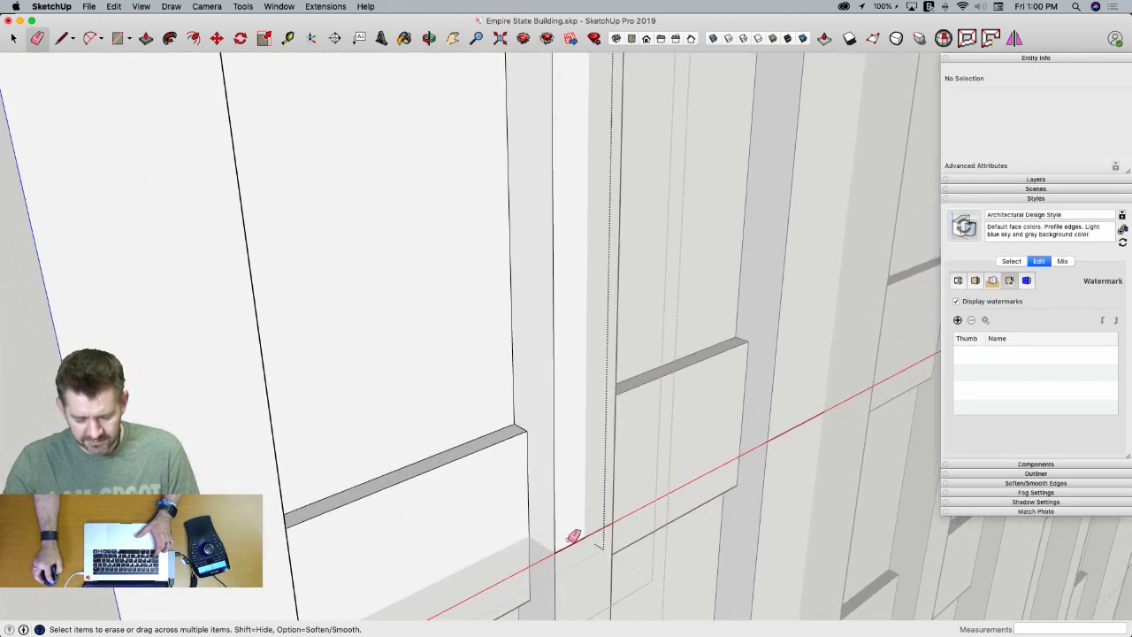
{"action": "key", "text": "space"}
Reopen the narrow window component, hide the leftover top and floor-line edges on its wide pillar, and leave the component
{"action": "scroll", "coordinate": [637, 495], "scroll_direction": "down", "scroll_amount": 10}
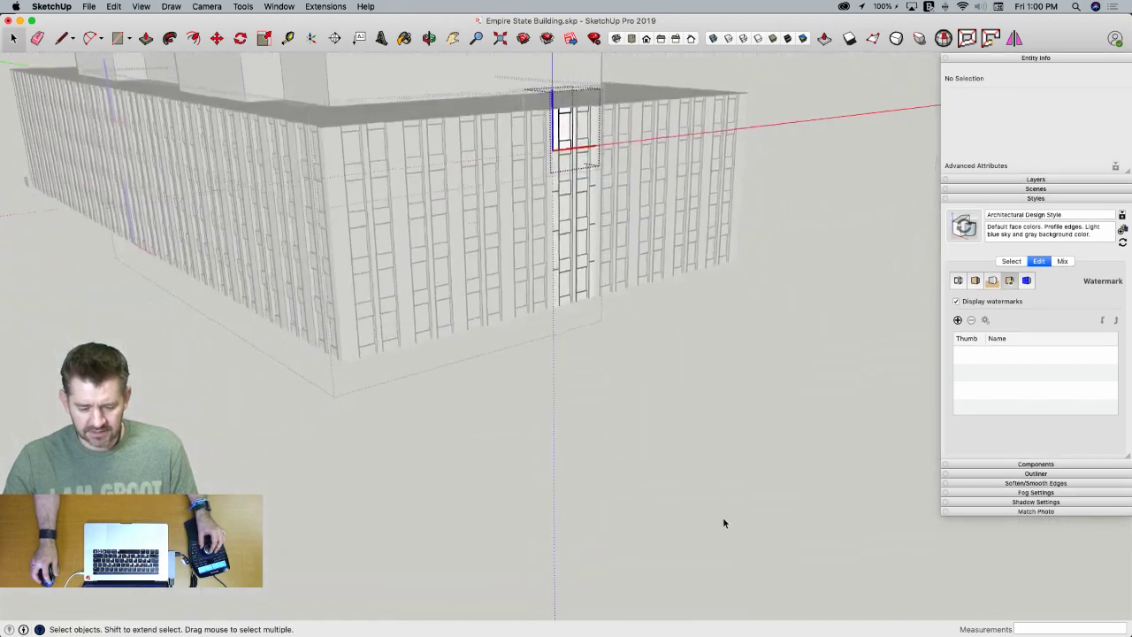
{"action": "left_click", "coordinate": [681, 423]}
{"action": "scroll", "coordinate": [541, 228], "scroll_direction": "up", "scroll_amount": 8}
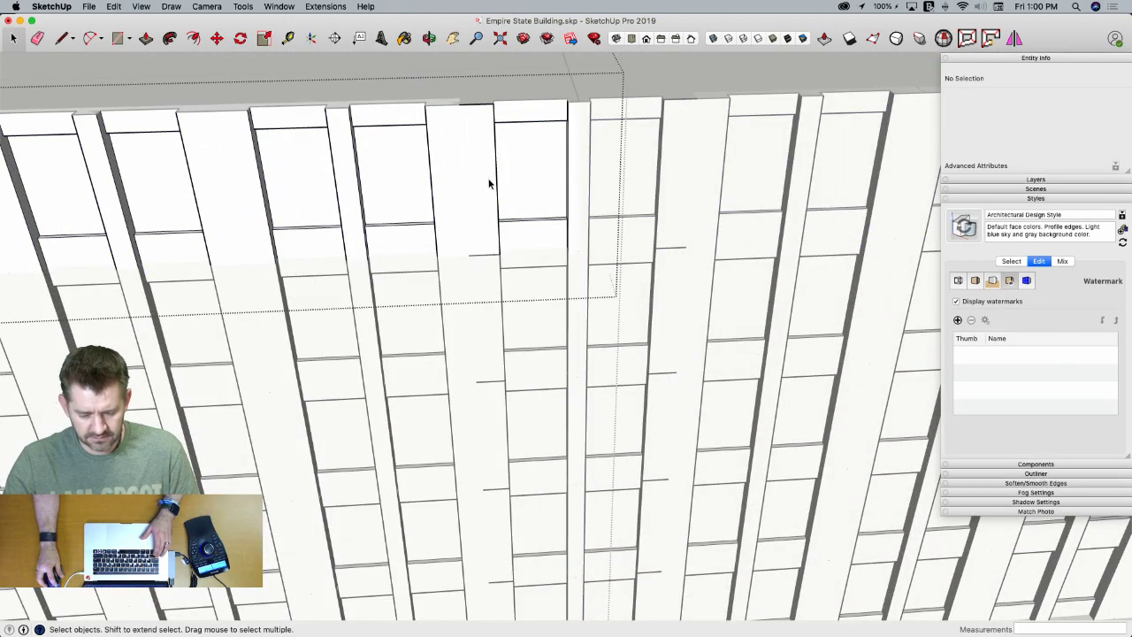
{"action": "double_click", "coordinate": [489, 183]}
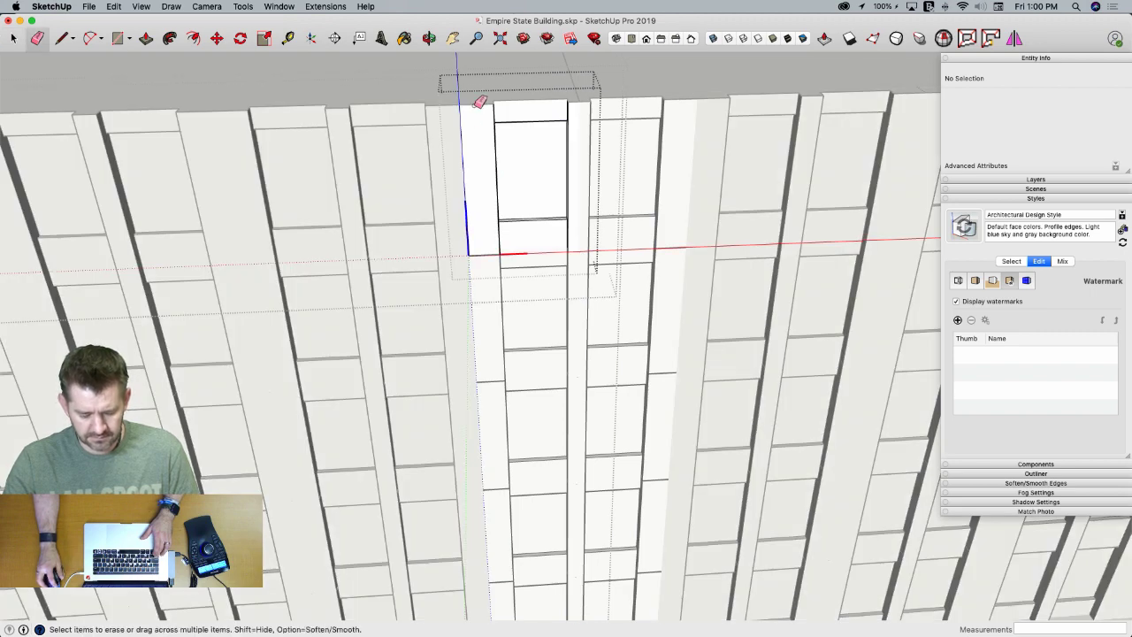
{"action": "key", "text": "space"}
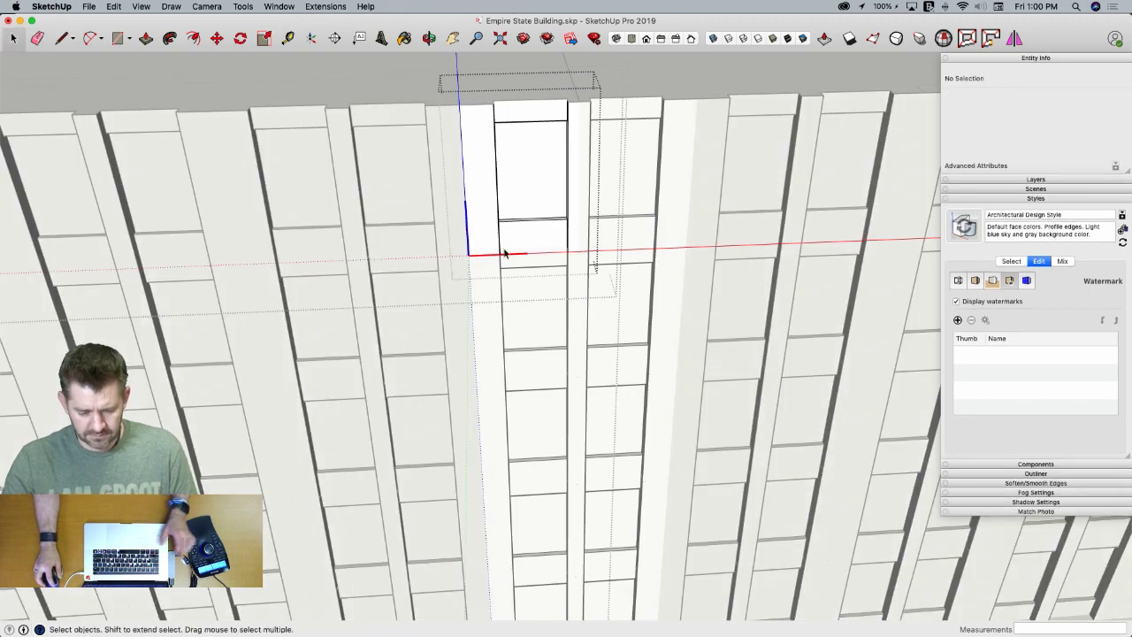
{"action": "scroll", "coordinate": [573, 345], "scroll_direction": "down", "scroll_amount": 3}
{"action": "left_click", "coordinate": [641, 461]}
{"action": "left_click", "coordinate": [640, 462]}
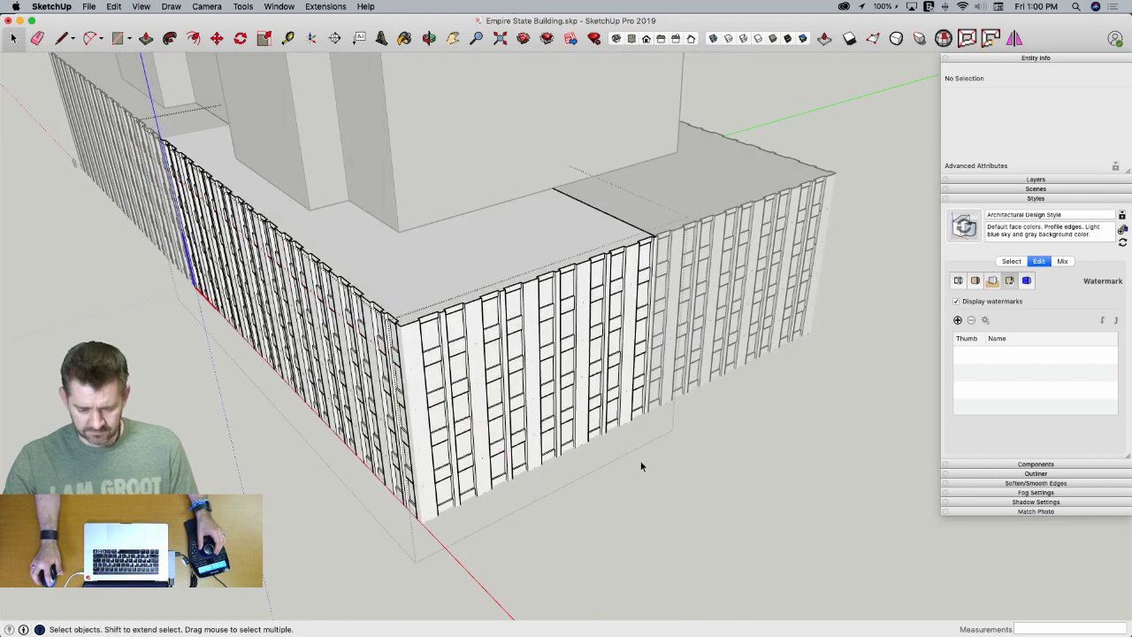
Close the remaining nested groups and open the corner quarter group of the lower floors for editing
{"action": "left_click", "coordinate": [697, 452]}
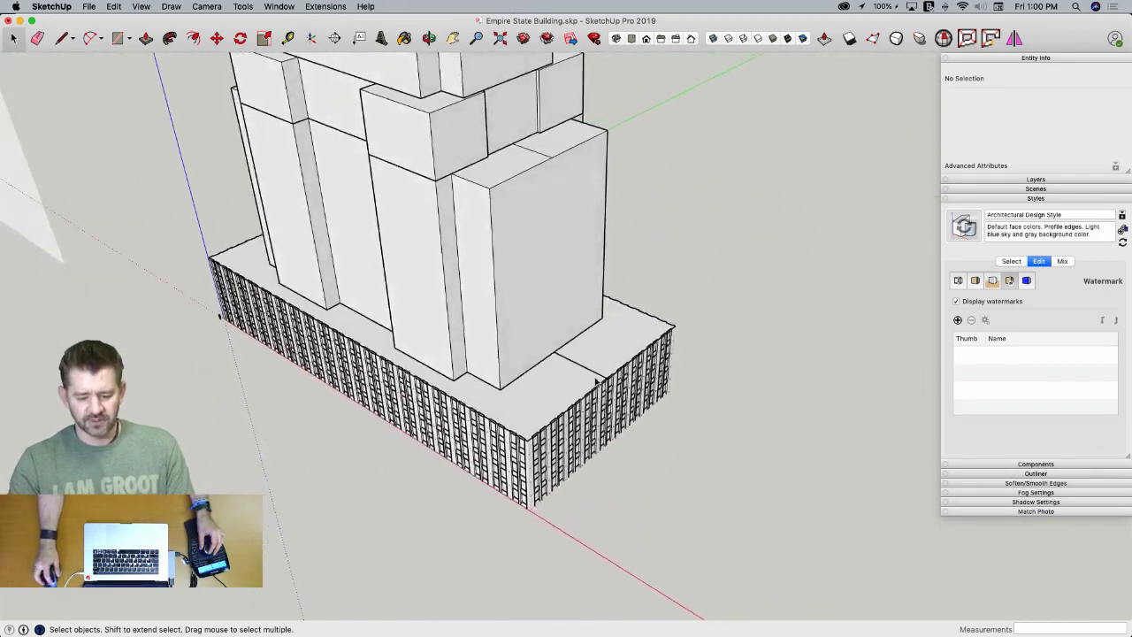
{"action": "left_click", "coordinate": [581, 391]}
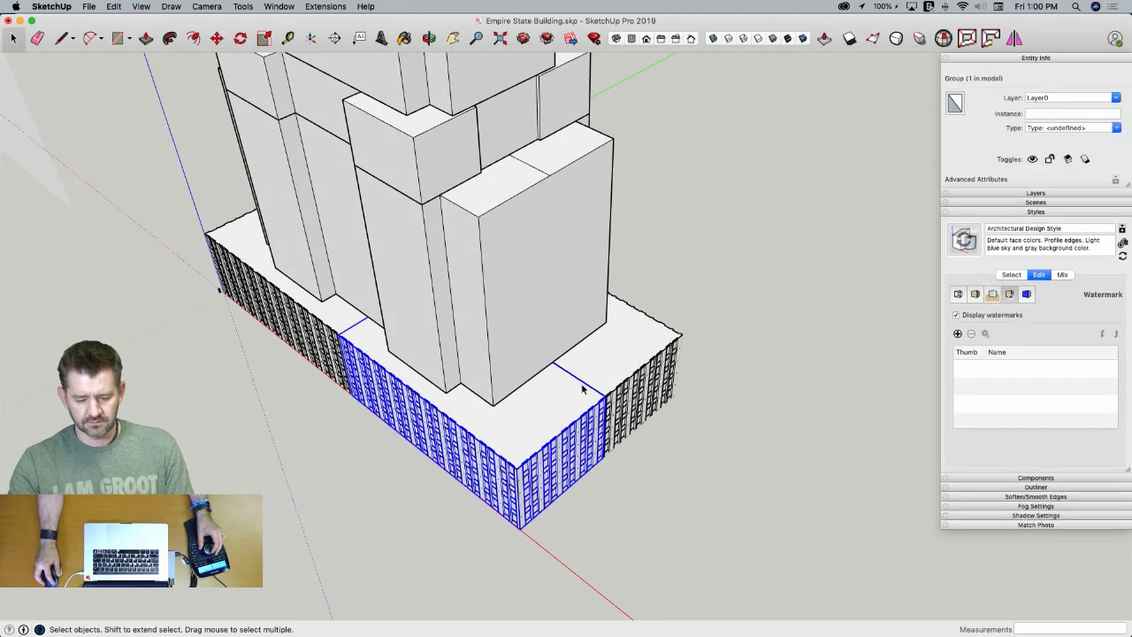
{"action": "double_click", "coordinate": [573, 398]}
{"action": "key", "text": "e"}
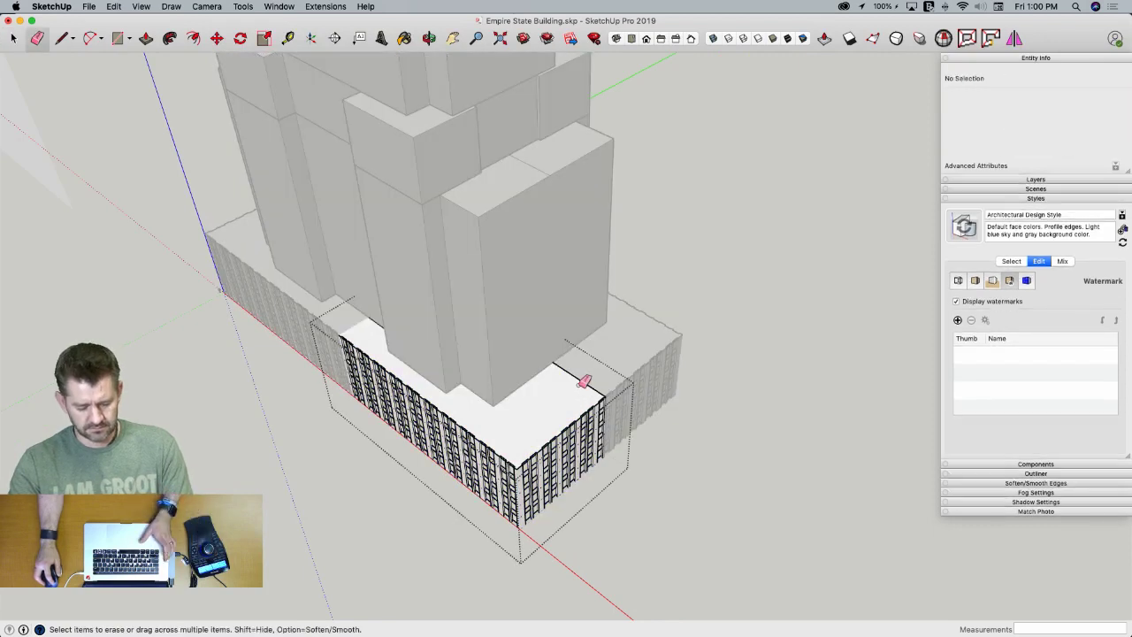
{"action": "left_click_drag", "start_coordinate": [581, 382], "coordinate": [597, 375]}
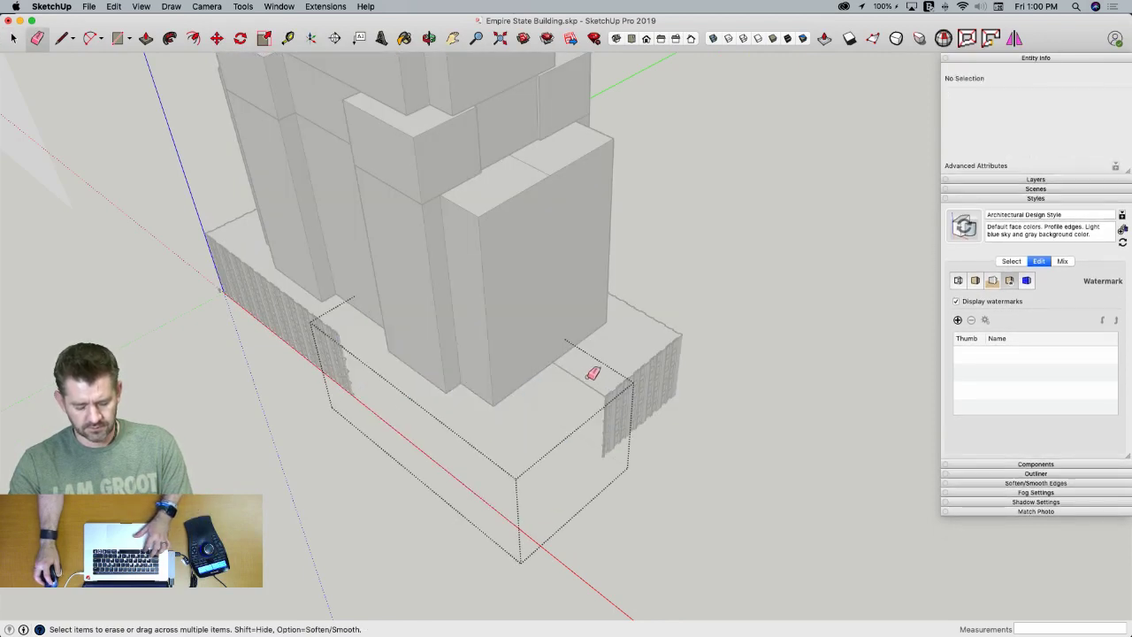
{"action": "key", "text": "super+z"}
Open the quarter's nested roof geometry, hide the roof's seam edge where the quarters meet on the short side, and leave the group
{"action": "key", "text": "space"}
{"action": "double_click", "coordinate": [555, 396]}
{"action": "double_click", "coordinate": [557, 395]}
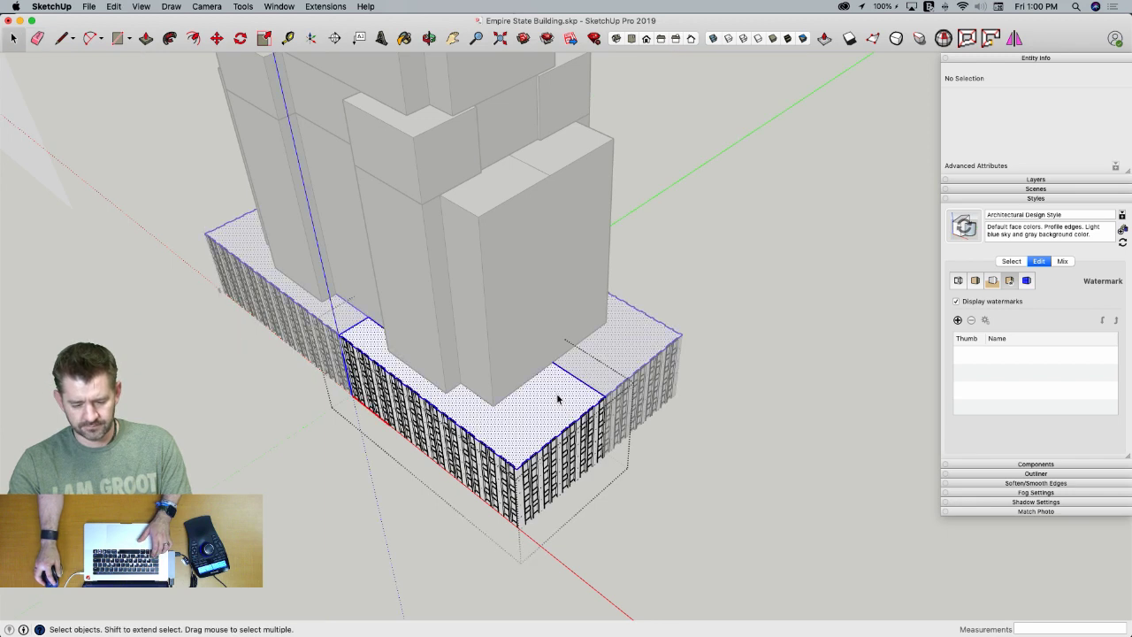
{"action": "key", "text": "e"}
{"action": "left_click_drag", "start_coordinate": [564, 380], "coordinate": [584, 370]}
{"action": "key", "text": "space"}
{"action": "left_click", "coordinate": [751, 484]}
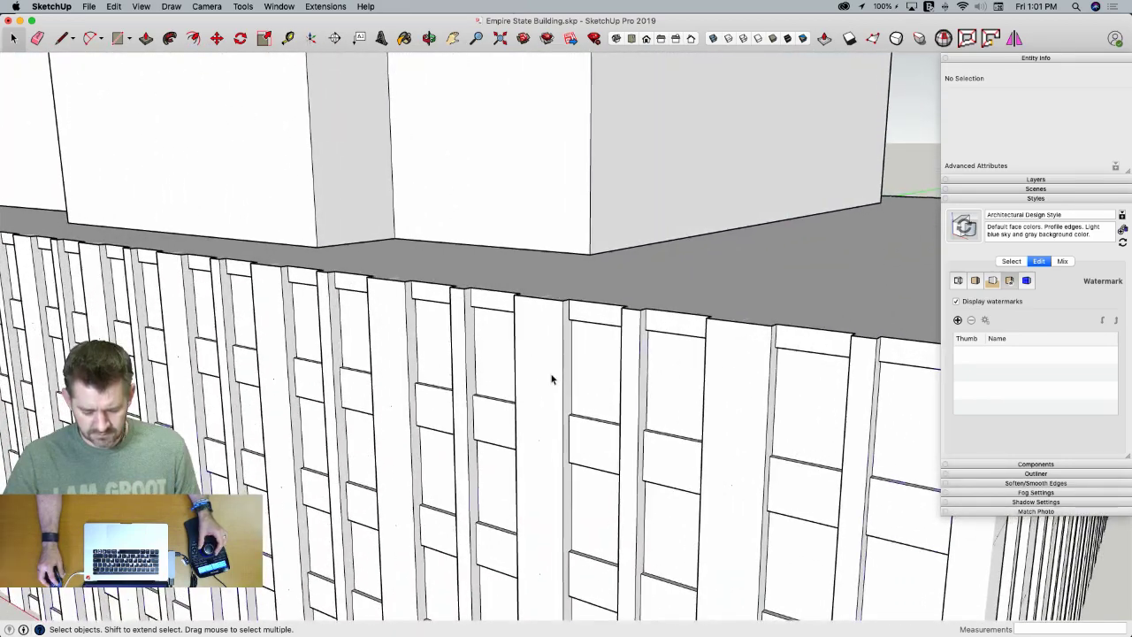
Open a top-floor front elevation window component, hide the leftover floor-line edges on its outer pillars, and close the nested groups
{"action": "double_click", "coordinate": [552, 423]}
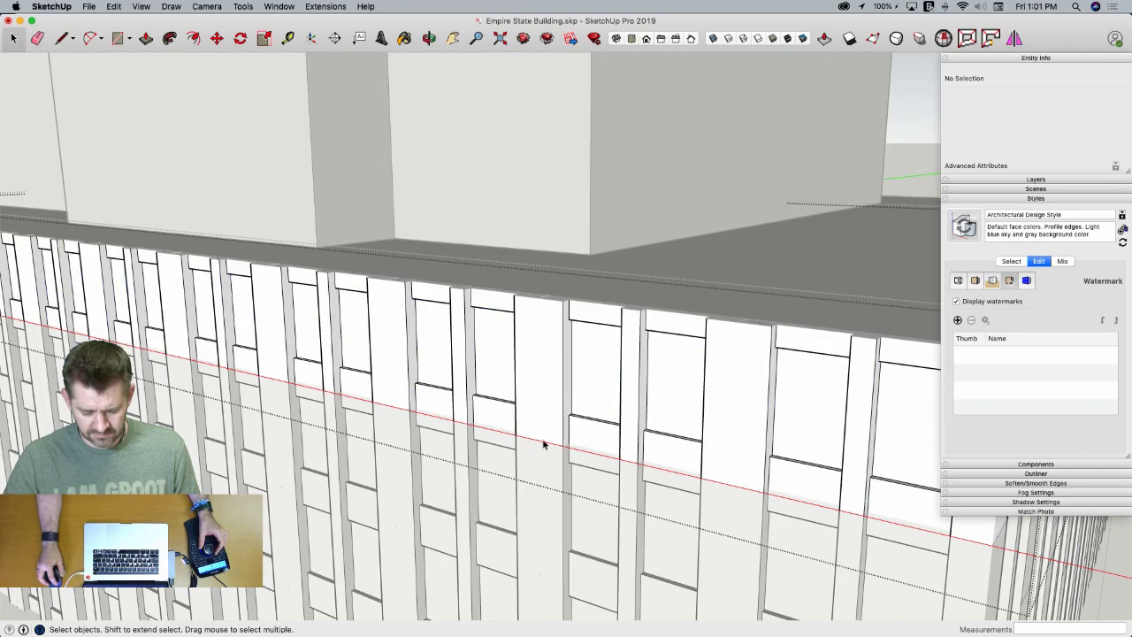
{"action": "key", "text": "e"}
{"action": "left_click", "coordinate": [537, 440]}
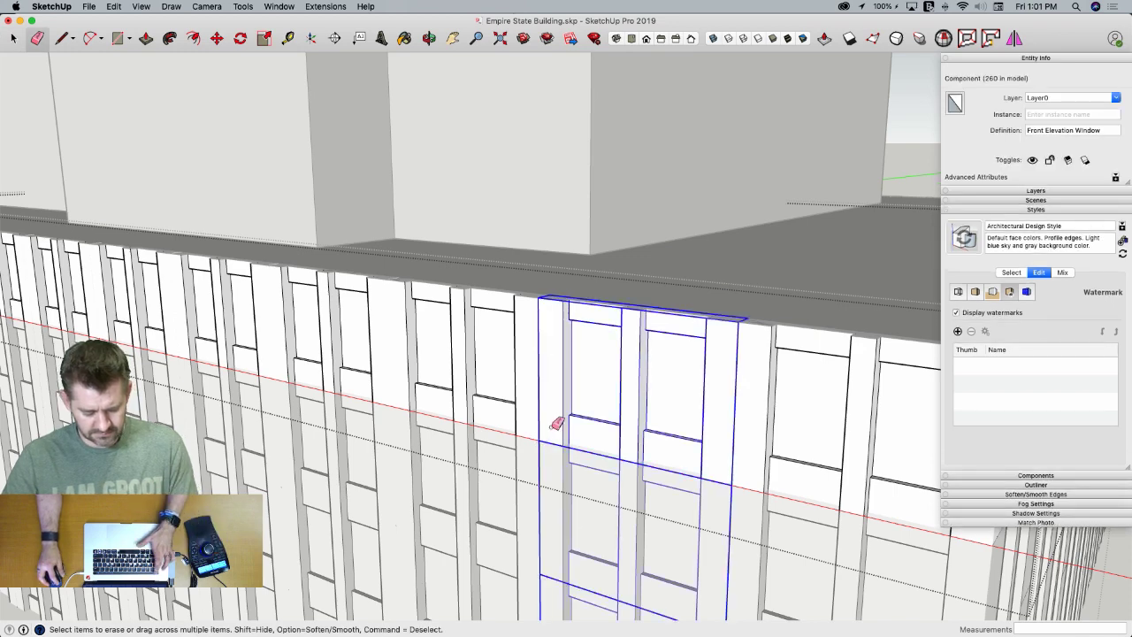
{"action": "key", "text": "space"}
{"action": "double_click", "coordinate": [550, 436]}
{"action": "key", "text": "e"}
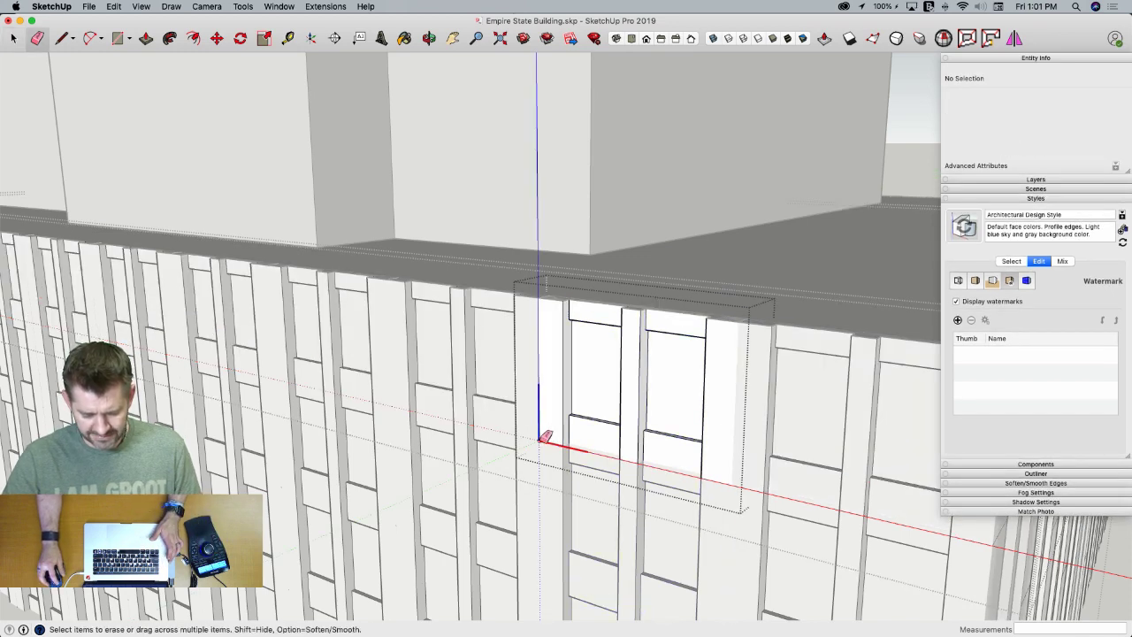
{"action": "key", "text": "space"}
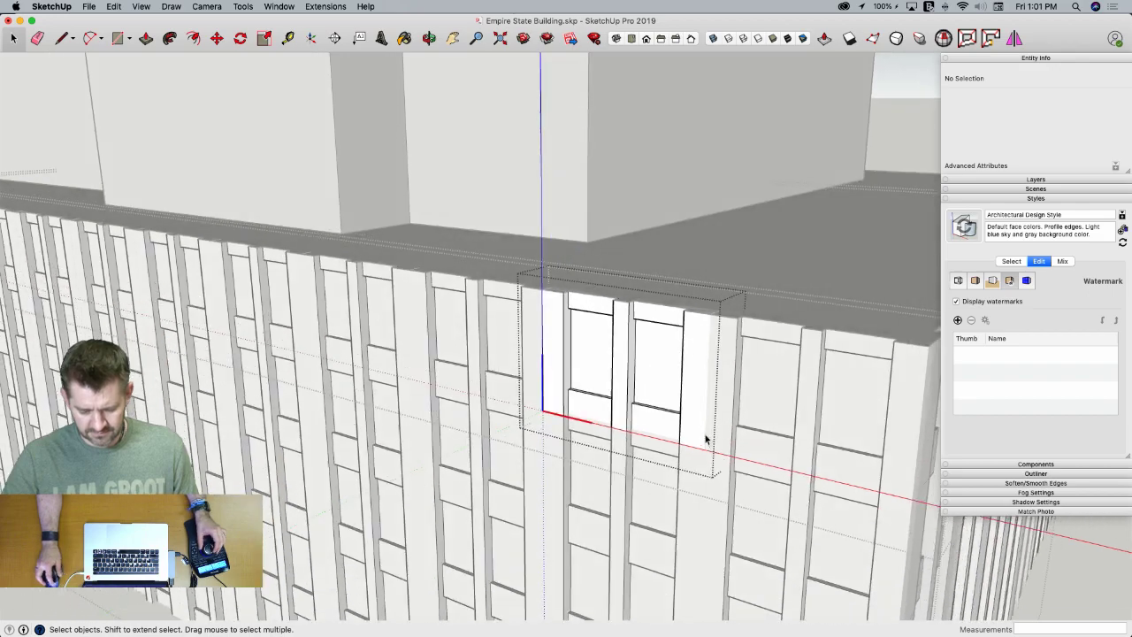
{"action": "key", "text": "space"}
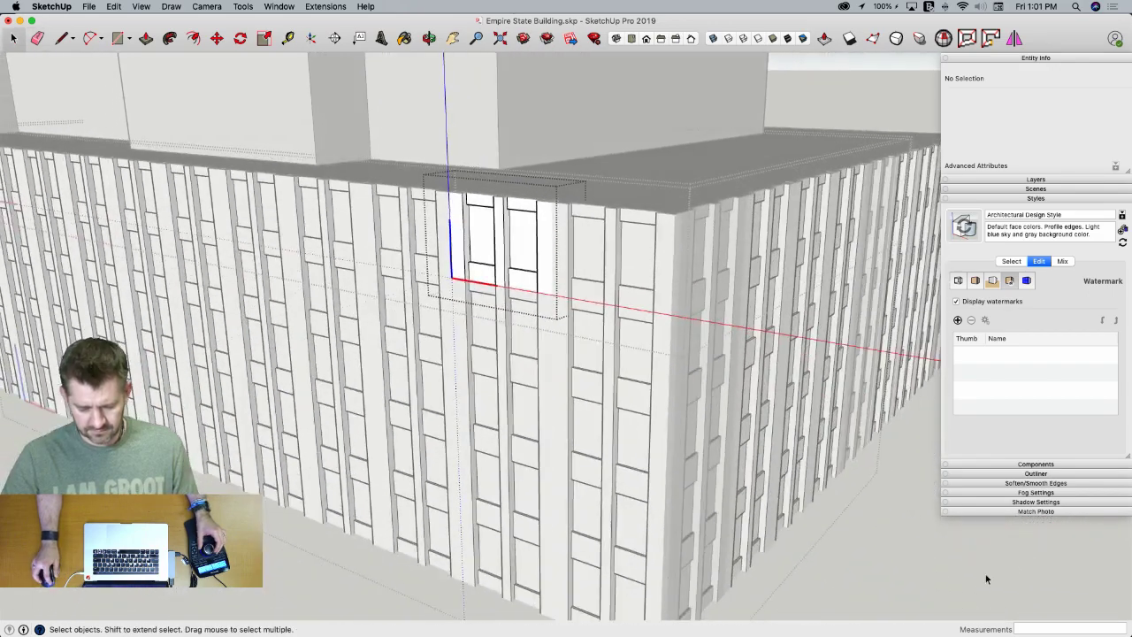
{"action": "left_click", "coordinate": [967, 583]}
{"action": "left_click", "coordinate": [964, 584]}
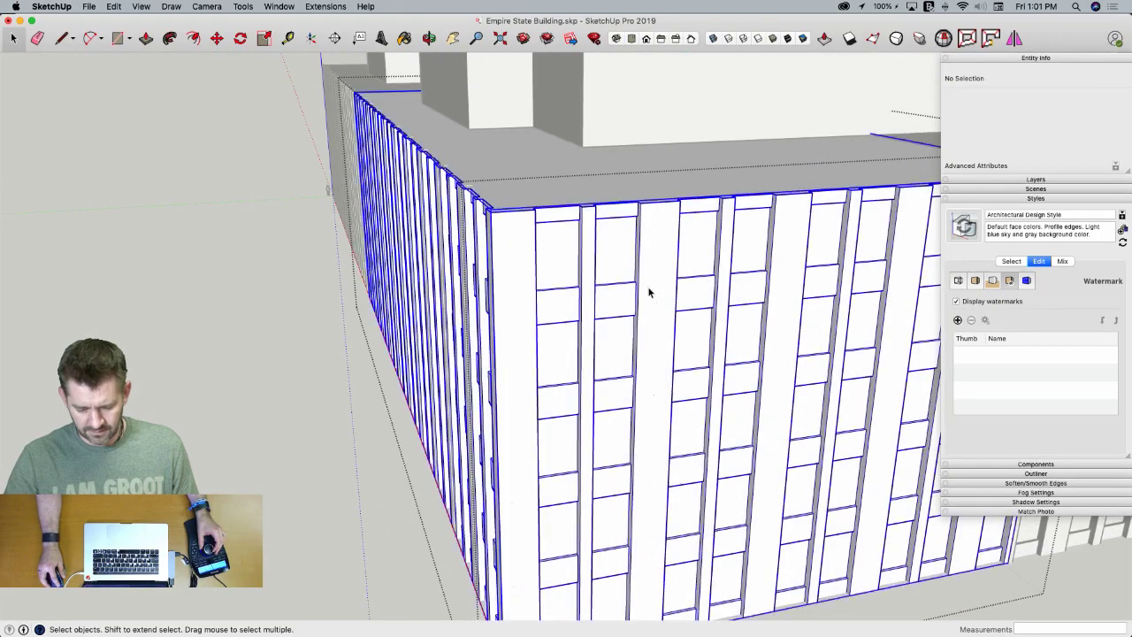
Open the side wall's top-floor corner window component, clean up the leftover small edges on its outer pillars, and close it
{"action": "key", "text": "e"}
{"action": "key", "text": "space"}
{"action": "double_click", "coordinate": [646, 298]}
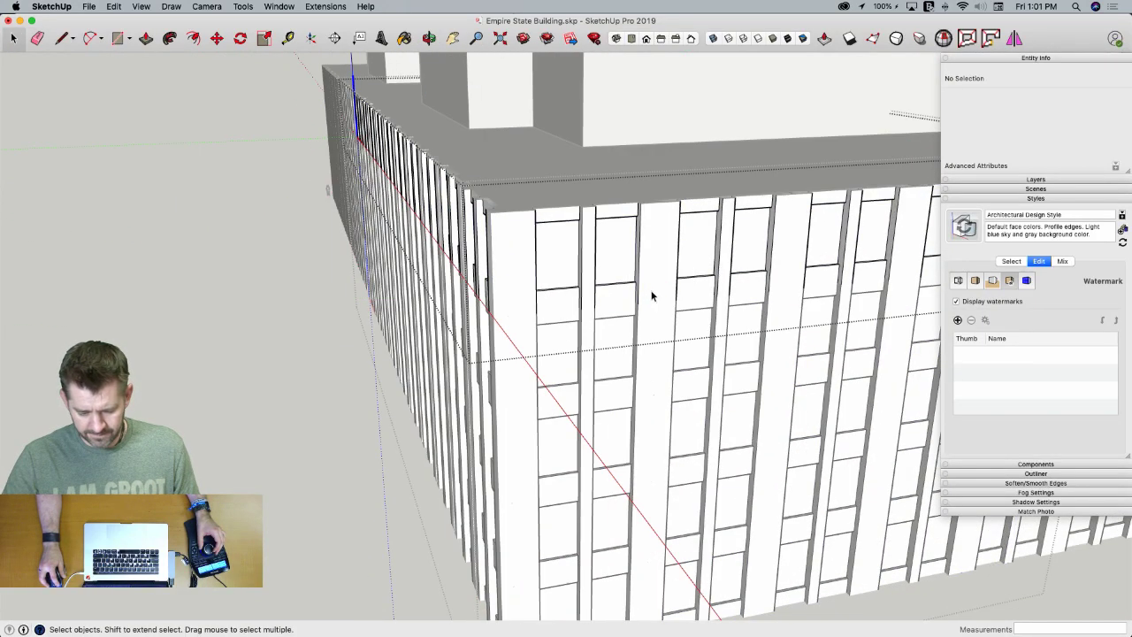
{"action": "double_click", "coordinate": [651, 296]}
{"action": "left_click", "coordinate": [660, 301]}
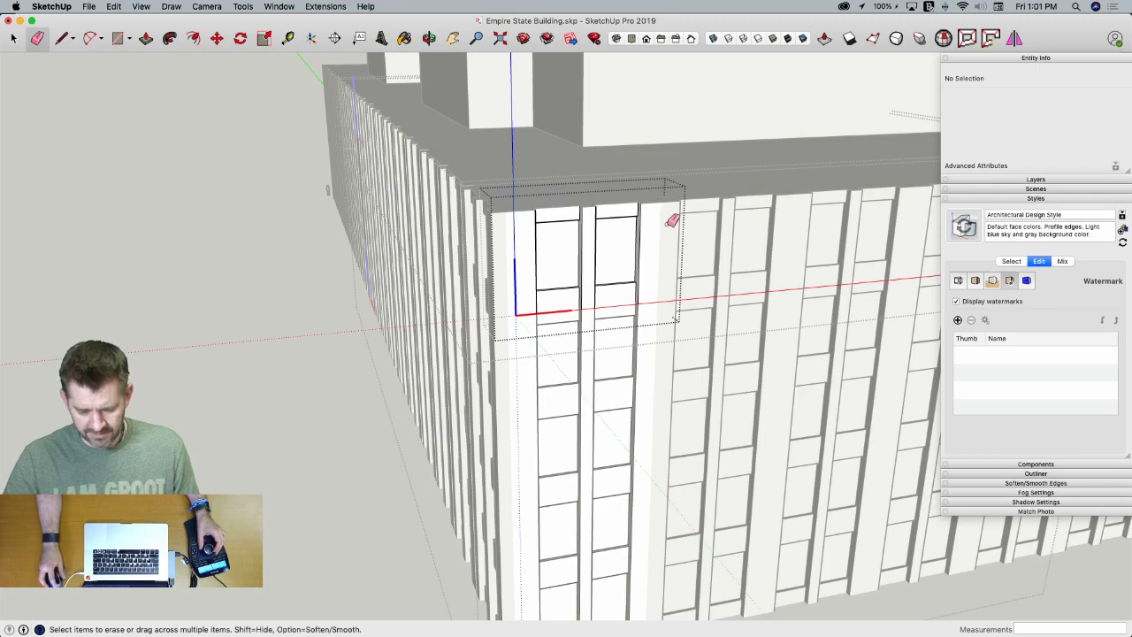
{"action": "key", "text": "space"}
{"action": "left_click", "coordinate": [789, 557]}
{"action": "left_click", "coordinate": [790, 557]}
{"action": "left_click", "coordinate": [789, 557]}
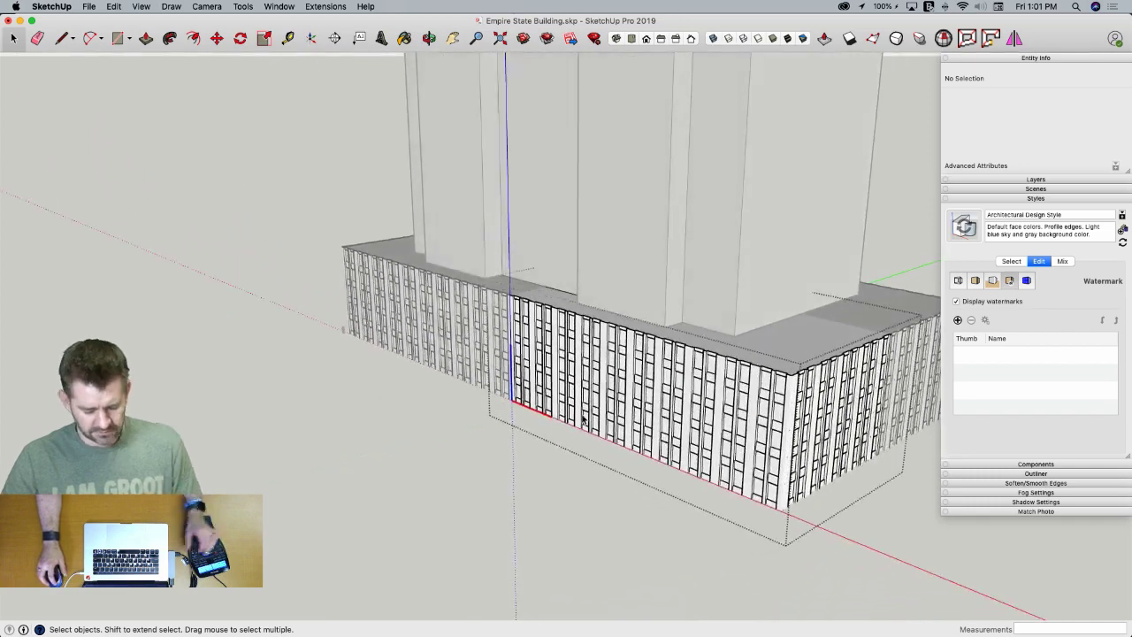
Switch to Preview to examine the facade elevation drawing, and return to SketchUp to compare the top floor's corner windows
{"action": "key", "text": "super+Tab"}
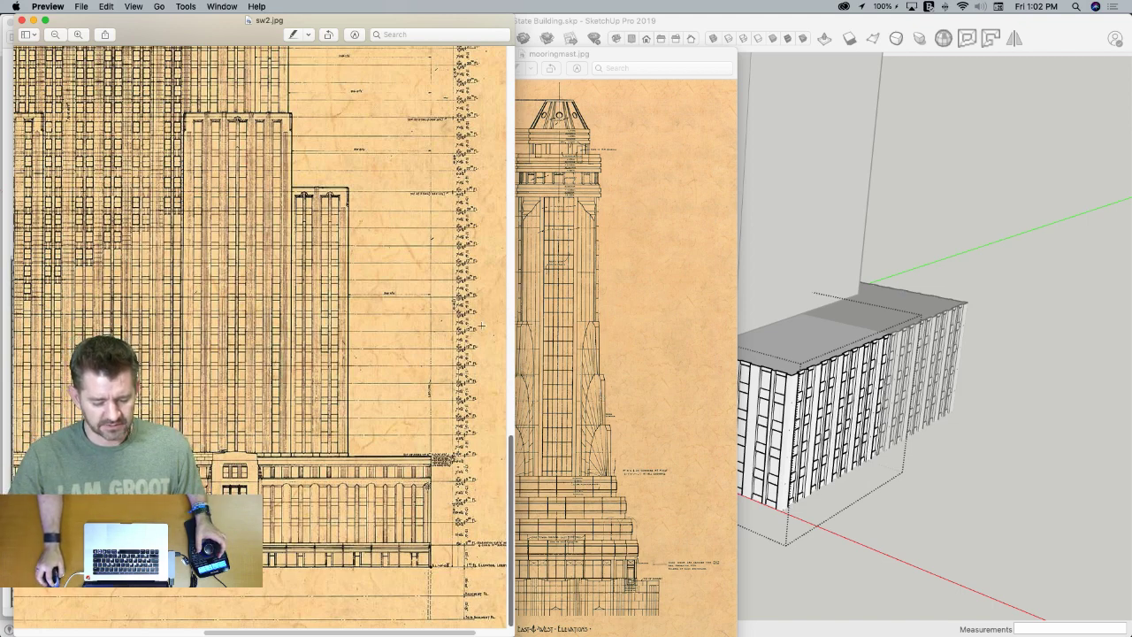
{"action": "double_click", "coordinate": [786, 392]}
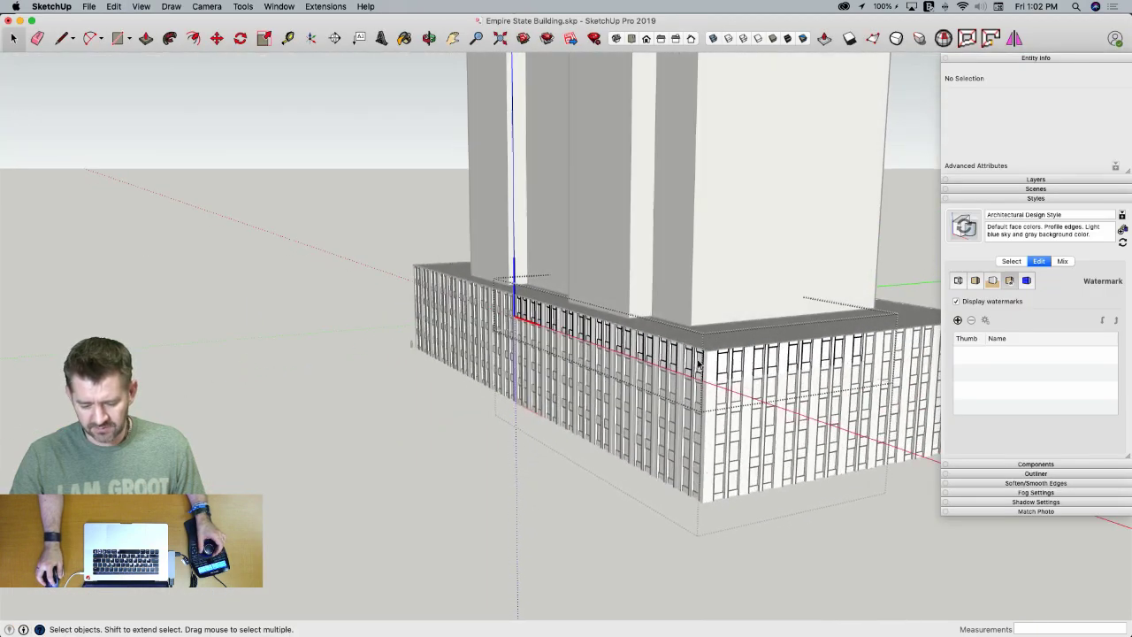
{"action": "left_click", "coordinate": [698, 364]}
{"action": "middle_click_drag", "start_coordinate": [698, 364], "coordinate": [621, 354]}
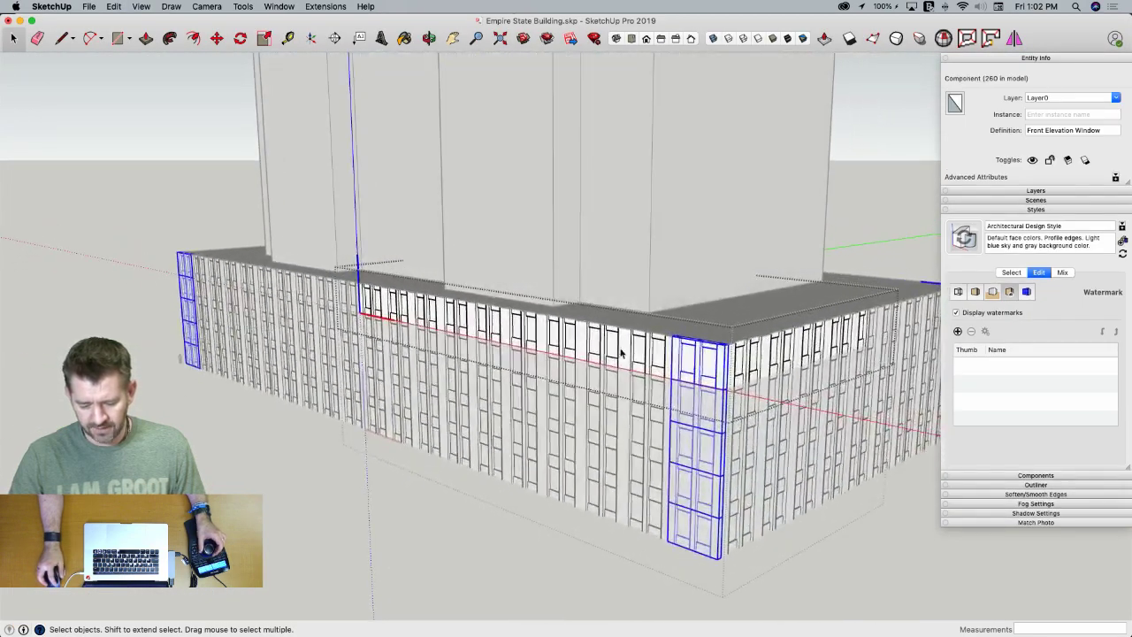
{"action": "left_click", "coordinate": [621, 353]}
{"action": "left_click", "coordinate": [833, 546]}
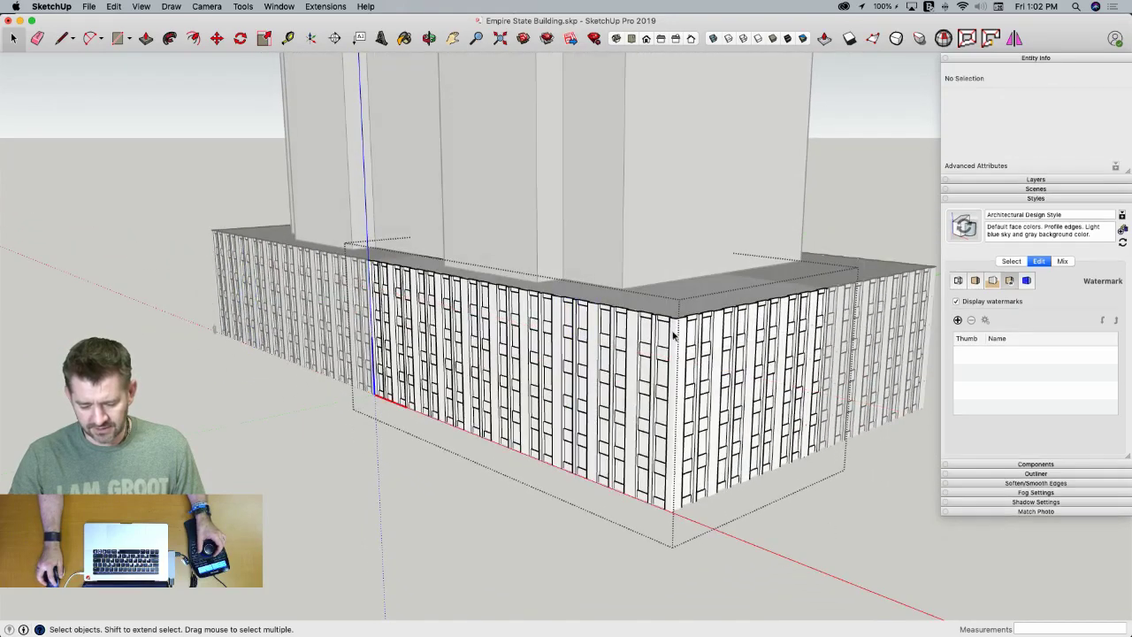
Select the top floor's Floor 001 Quarter component in the open quarter, dismiss its options, and leave the quarter group
{"action": "left_click", "coordinate": [667, 327]}
{"action": "right_click", "coordinate": [664, 329]}
{"action": "left_click", "coordinate": [670, 333]}
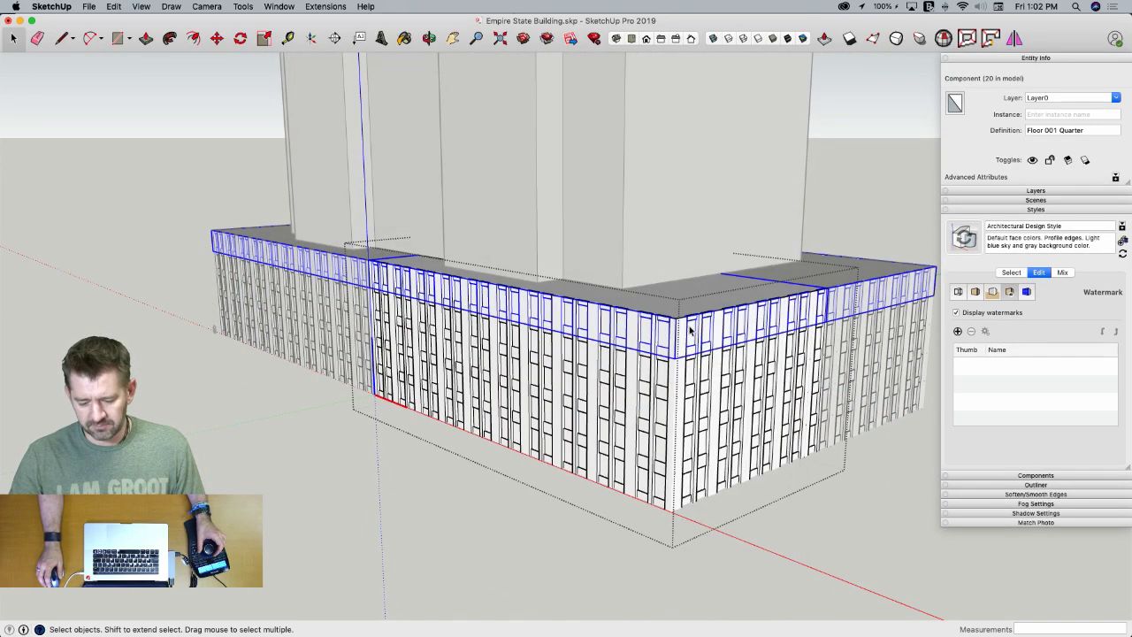
{"action": "right_click", "coordinate": [690, 329]}
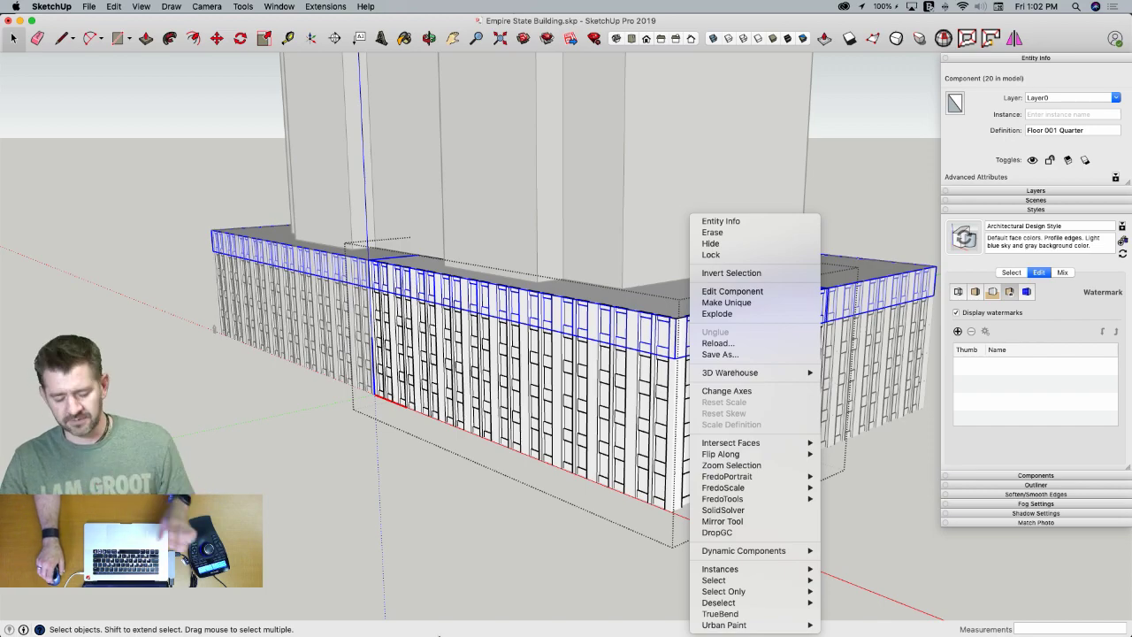
{"action": "left_click", "coordinate": [391, 558]}
{"action": "left_click", "coordinate": [392, 558]}
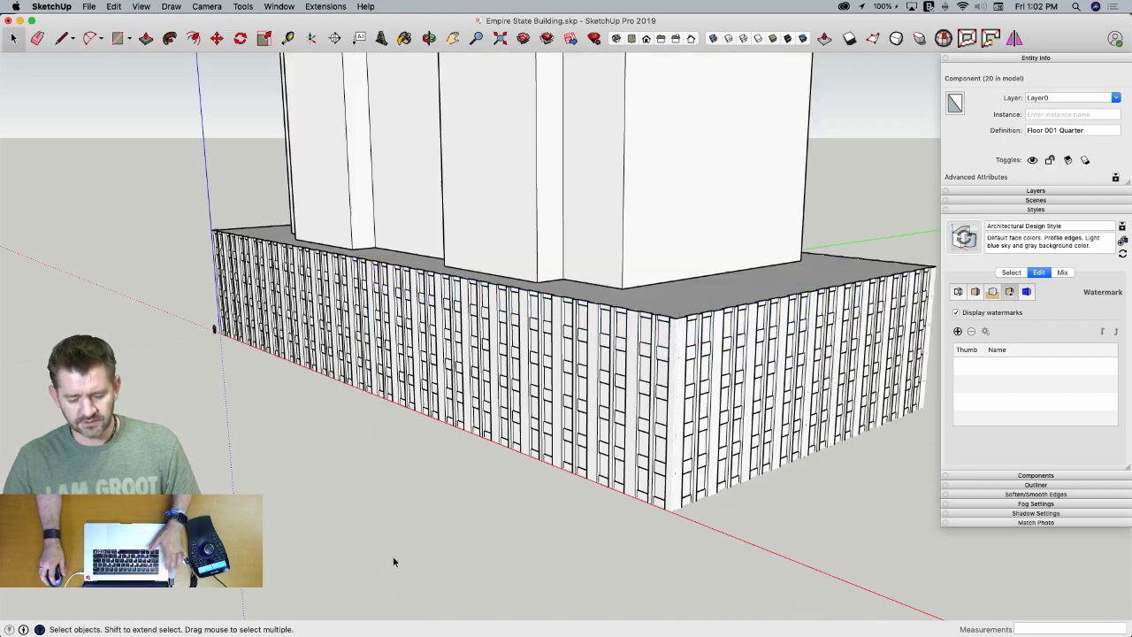
Select all four mirrored quarters of the lower five floors and combine them into one group
{"action": "middle_click_drag", "start_coordinate": [401, 516], "coordinate": [598, 477]}
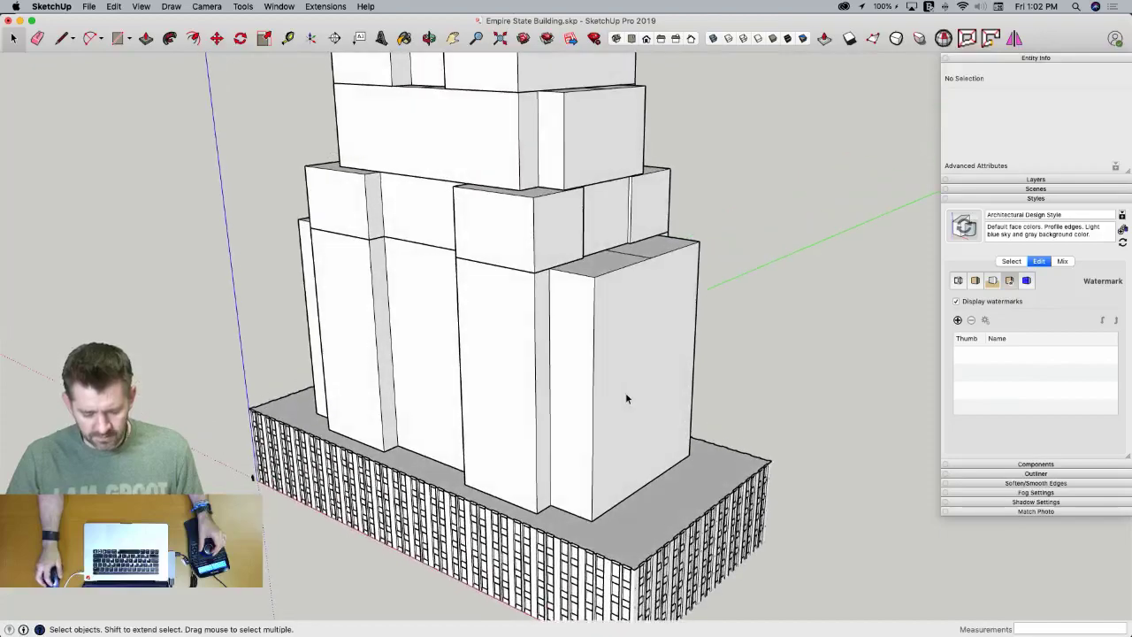
{"action": "left_click", "coordinate": [624, 397]}
{"action": "left_click", "coordinate": [630, 518]}
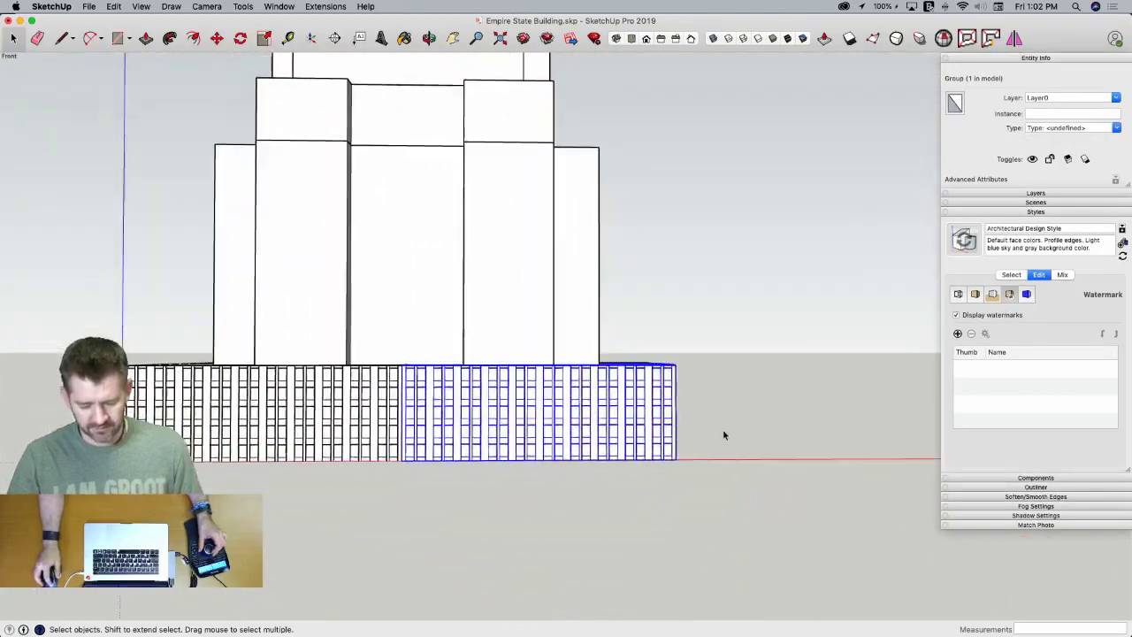
{"action": "left_click_drag", "start_coordinate": [748, 414], "coordinate": [264, 408]}
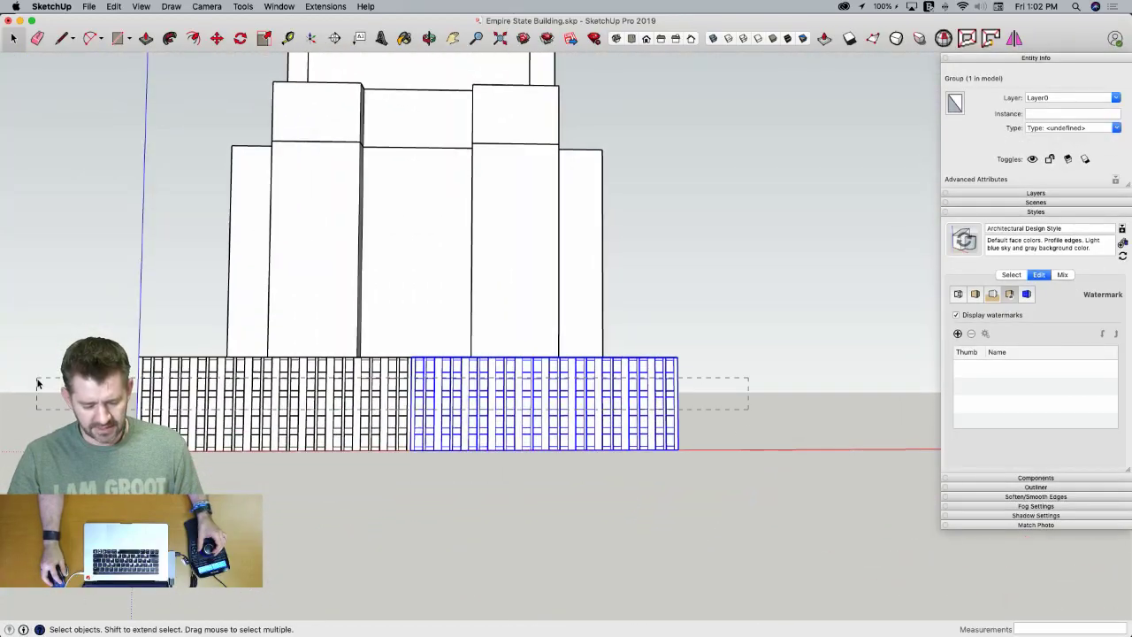
{"action": "middle_click_drag", "start_coordinate": [221, 406], "coordinate": [487, 434]}
{"action": "right_click", "coordinate": [492, 434]}
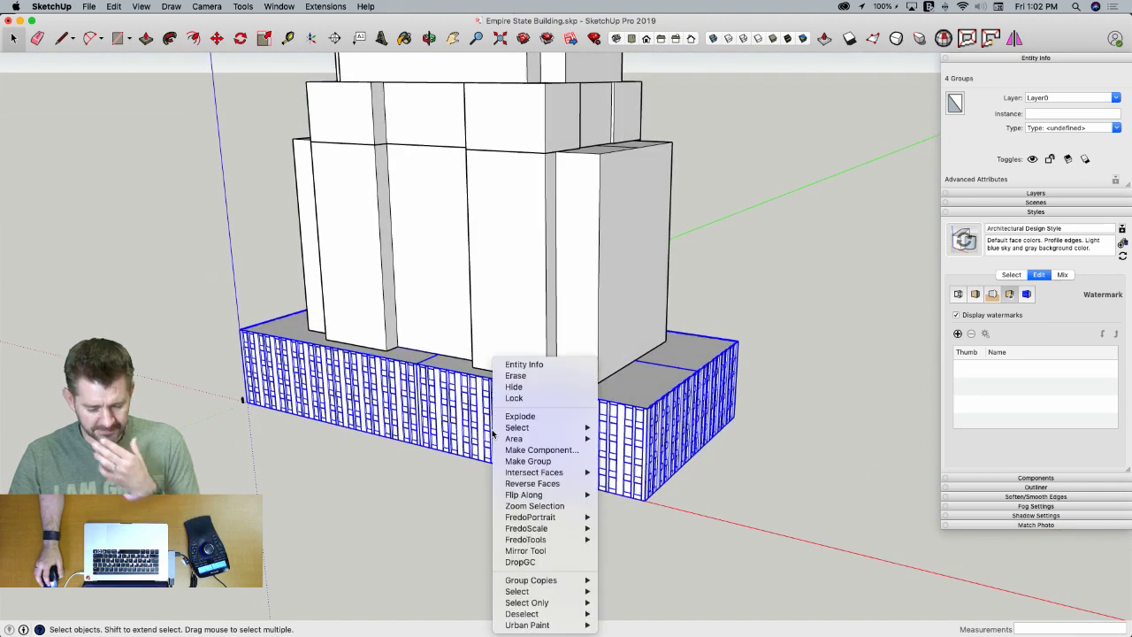
{"action": "left_click", "coordinate": [535, 462]}
{"action": "left_click", "coordinate": [790, 441]}
{"action": "left_click", "coordinate": [573, 446]}
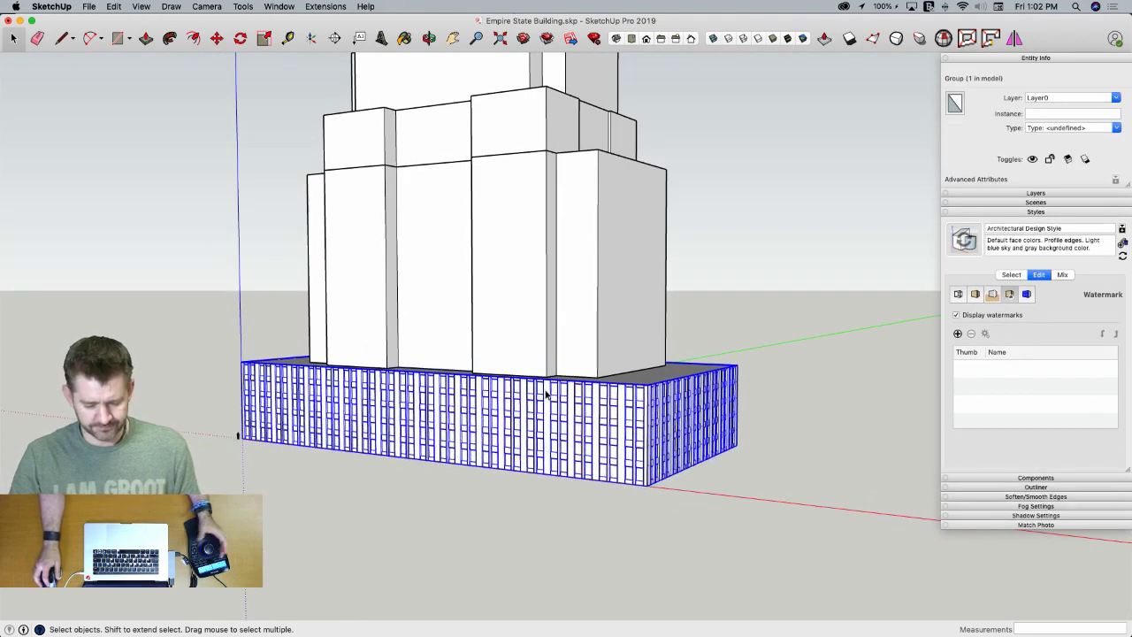
Unlock the tower mass directly above the lower five floors, open it for editing, and hide the rest of the model
{"action": "left_click", "coordinate": [542, 354]}
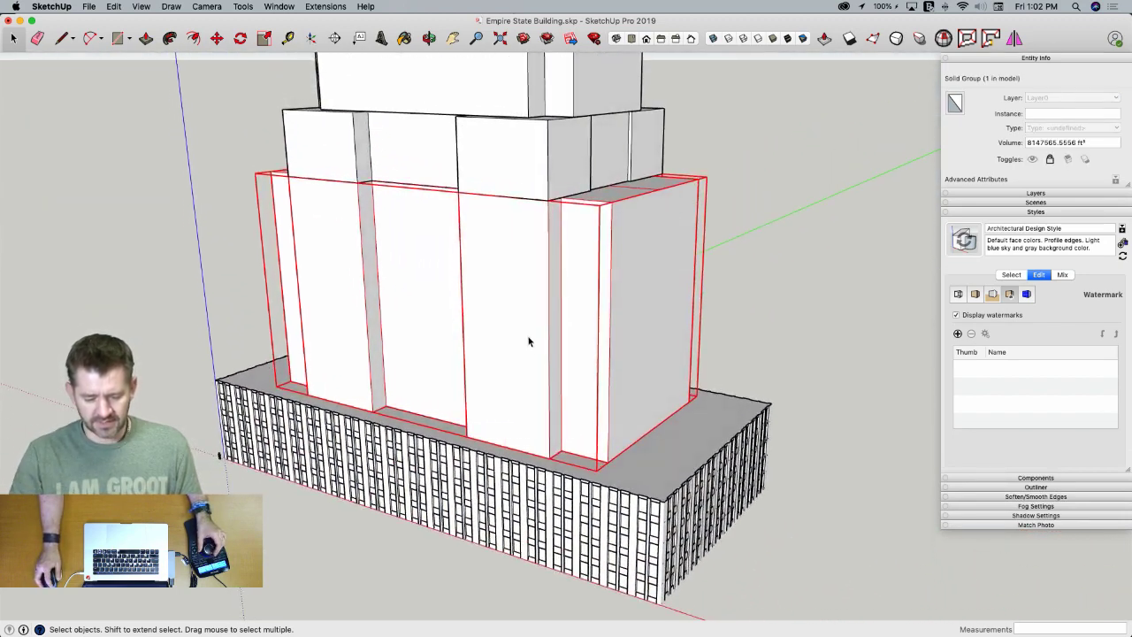
{"action": "right_click", "coordinate": [529, 342]}
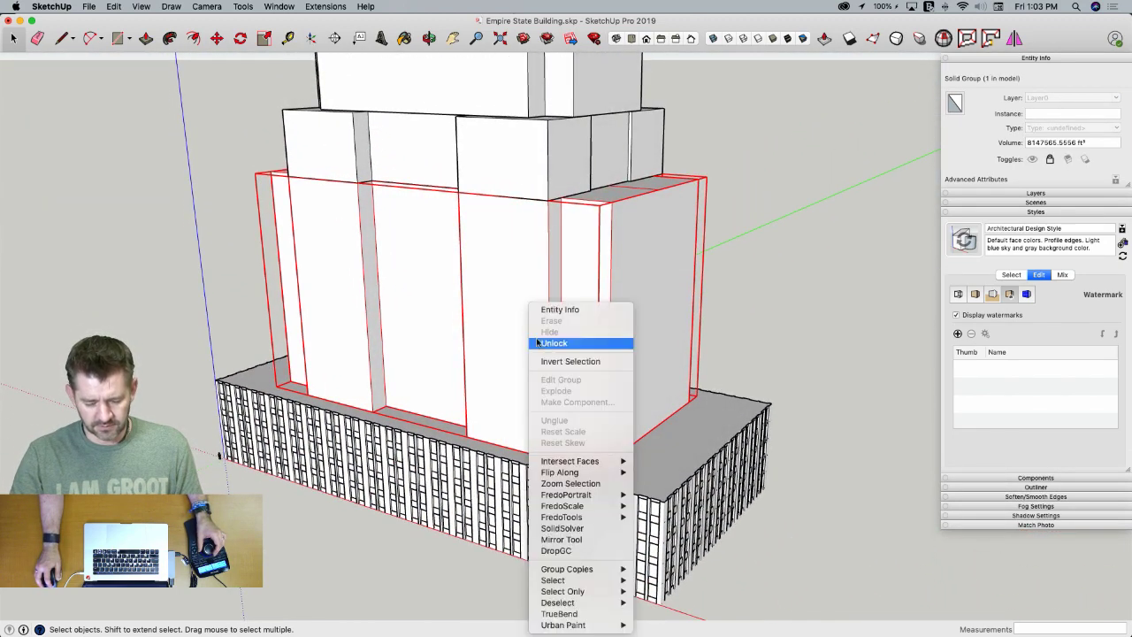
{"action": "left_click", "coordinate": [554, 343]}
{"action": "double_click", "coordinate": [500, 271]}
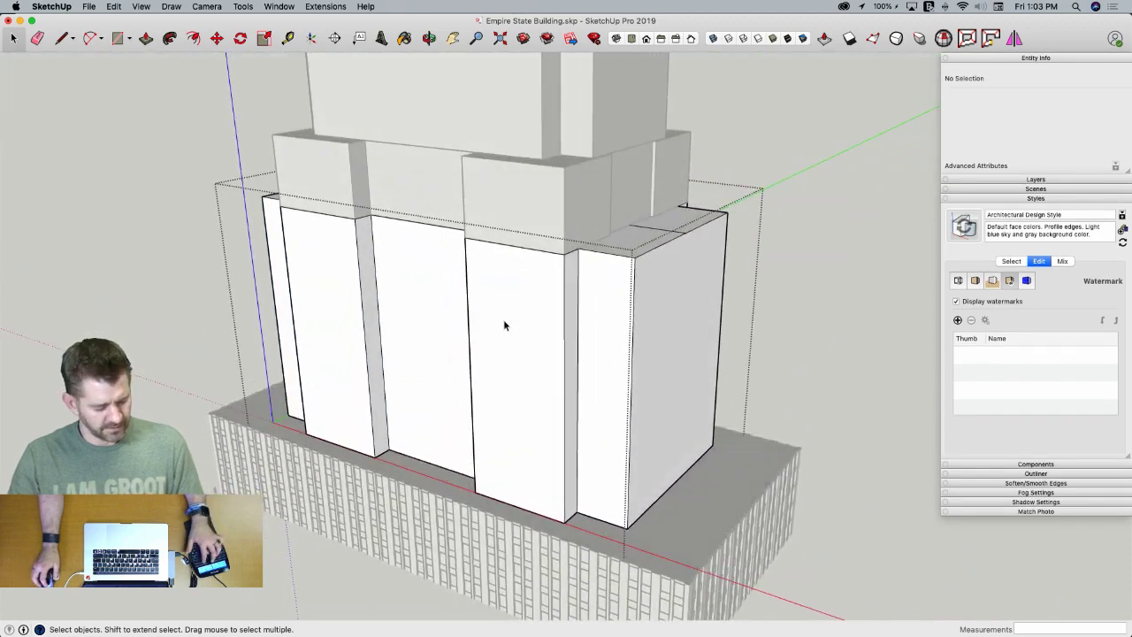
{"action": "key", "text": "h"}
{"action": "scroll", "coordinate": [494, 219], "scroll_direction": "up", "scroll_amount": 6}
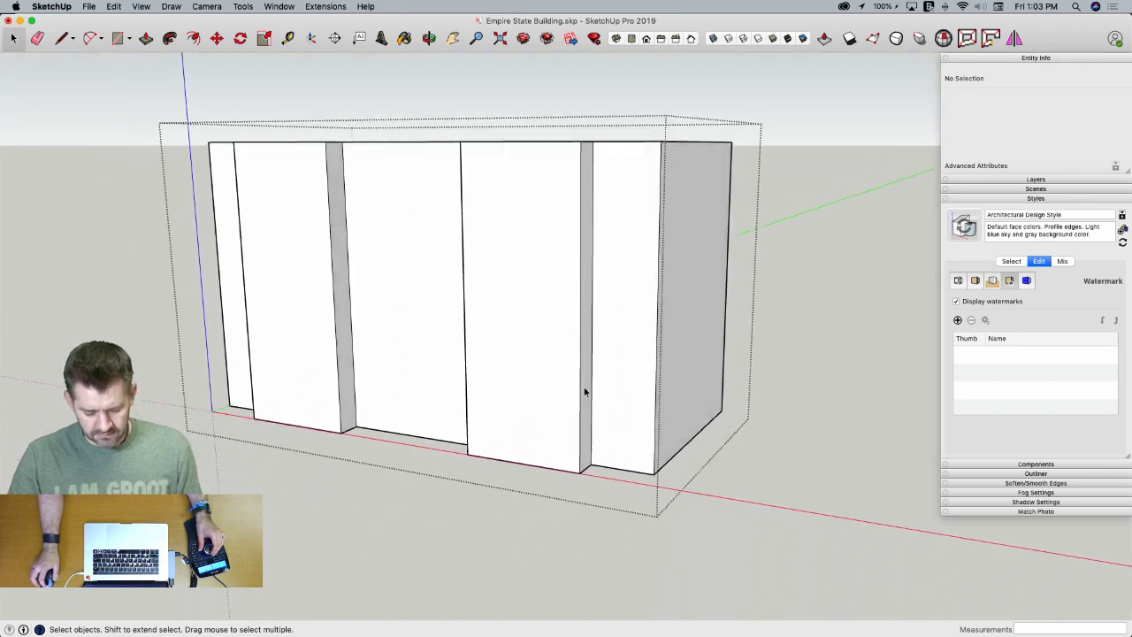
Switch to Preview, close mooringmast.jpg, and look up the height of floors 6 to 20 in the dimensioned tower elevation
{"action": "key", "text": "super+Tab"}
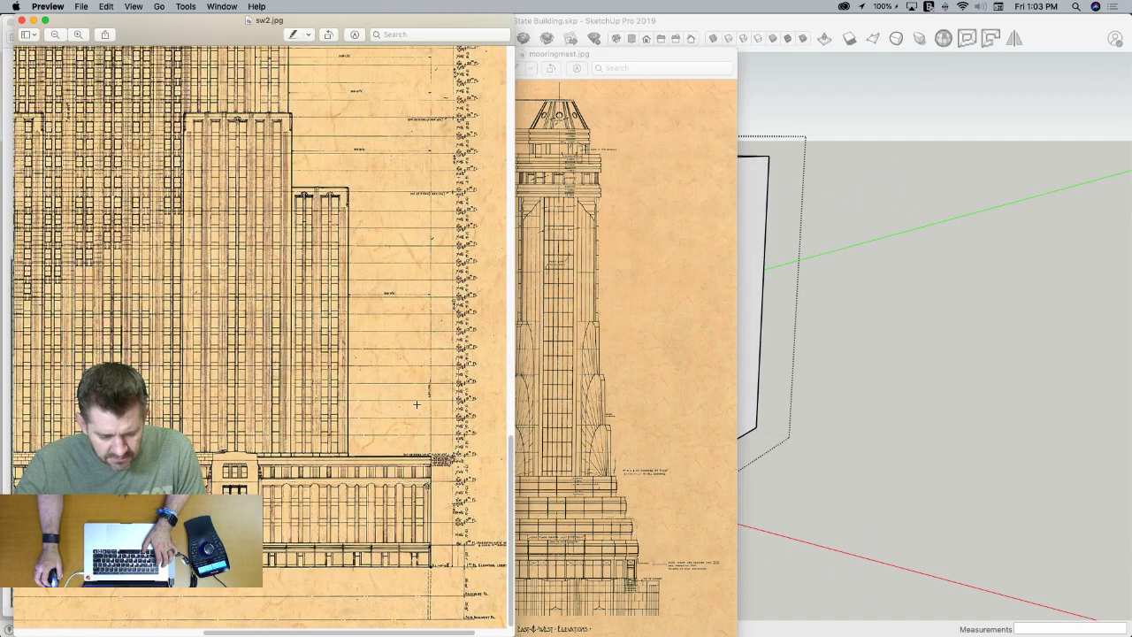
{"action": "key", "text": "super+Tab"}
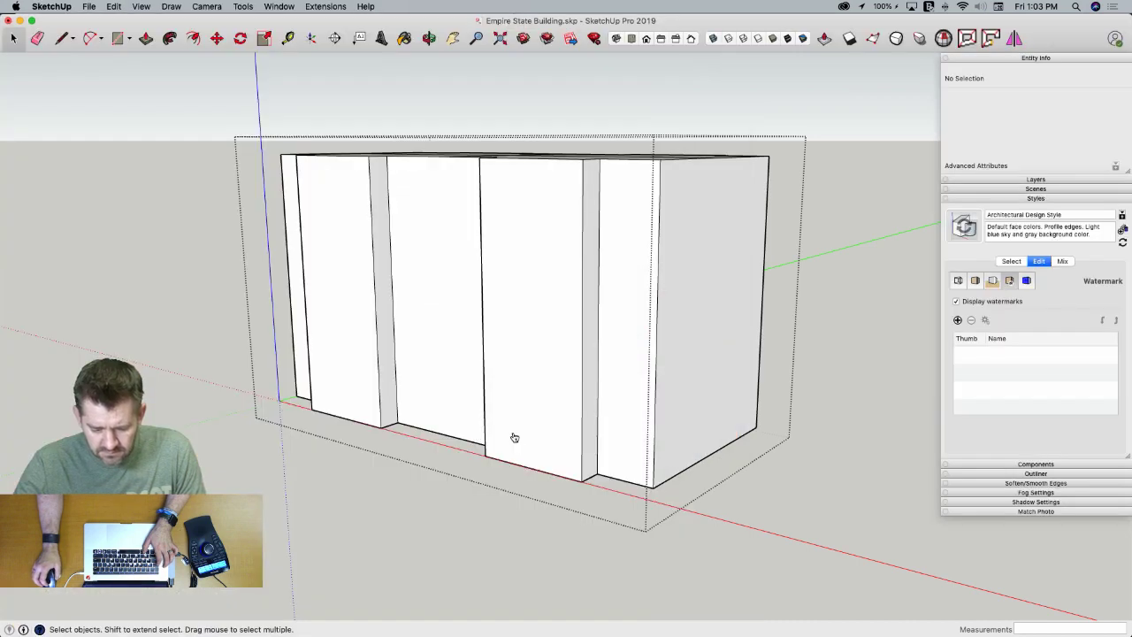
{"action": "key", "text": "super+Tab"}
{"action": "left_click", "coordinate": [619, 261]}
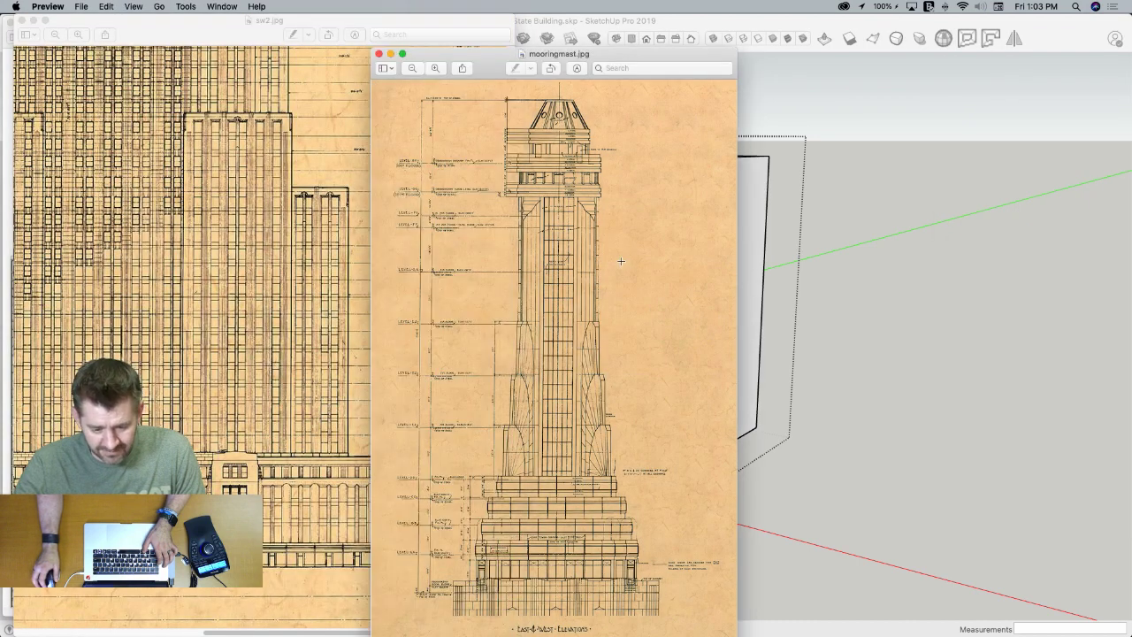
{"action": "left_click", "coordinate": [381, 55]}
{"action": "left_click", "coordinate": [220, 6]}
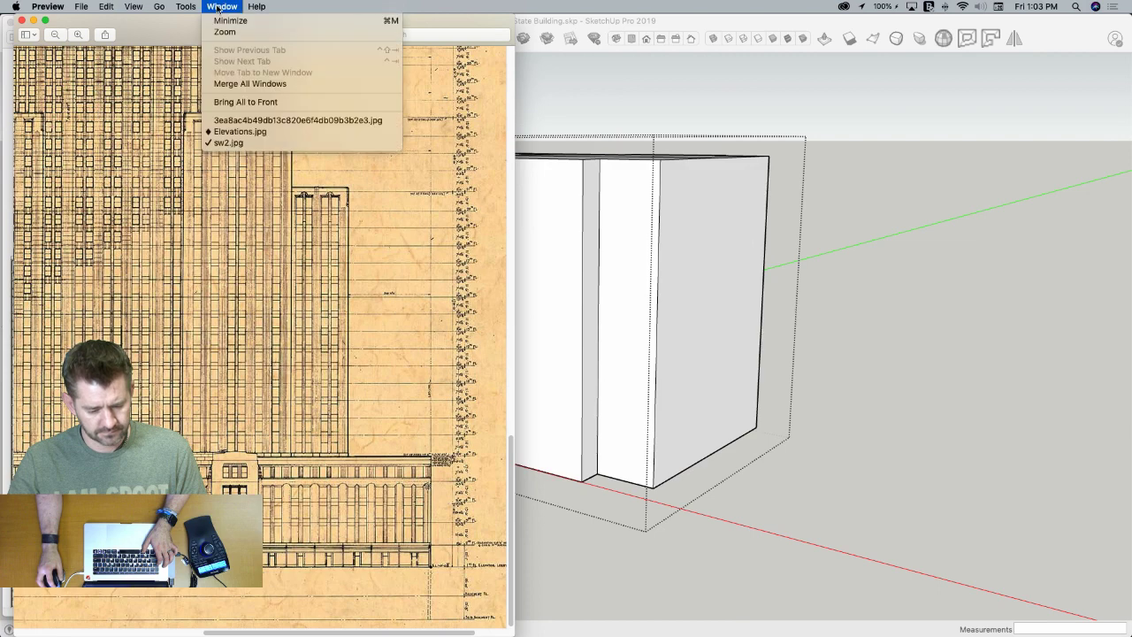
{"action": "left_click", "coordinate": [248, 120]}
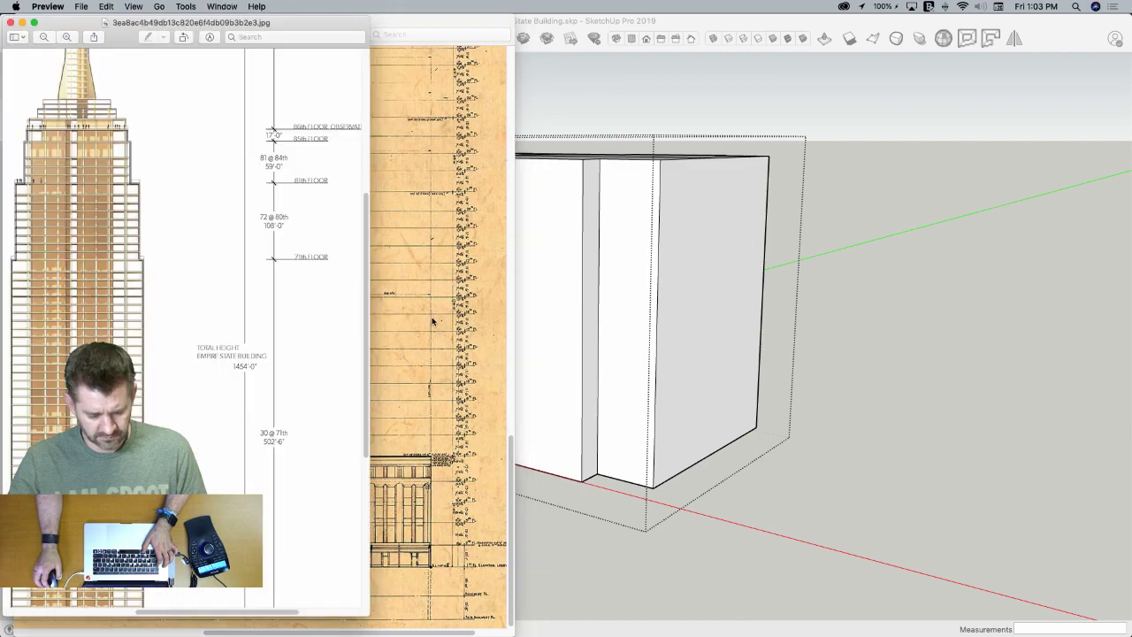
{"action": "scroll", "coordinate": [286, 408], "scroll_direction": "down", "scroll_amount": 5}
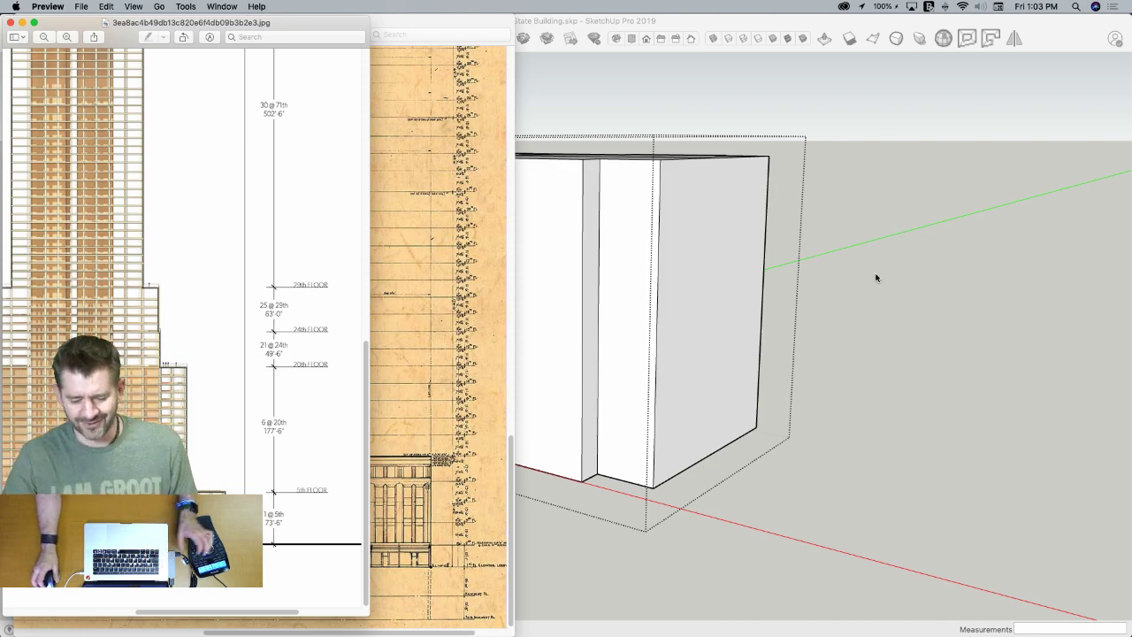
Return to SketchUp and divide the mass's vertical outer front corner edge into 15 equal segments
{"action": "left_click", "coordinate": [845, 319]}
{"action": "double_click", "coordinate": [633, 311]}
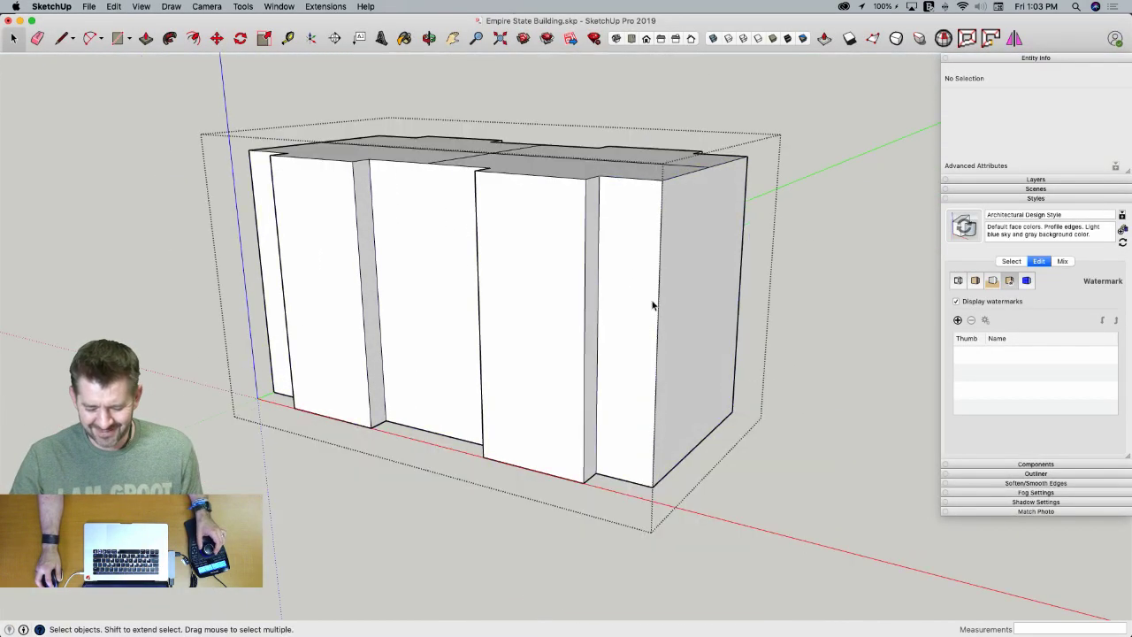
{"action": "right_click", "coordinate": [659, 305]}
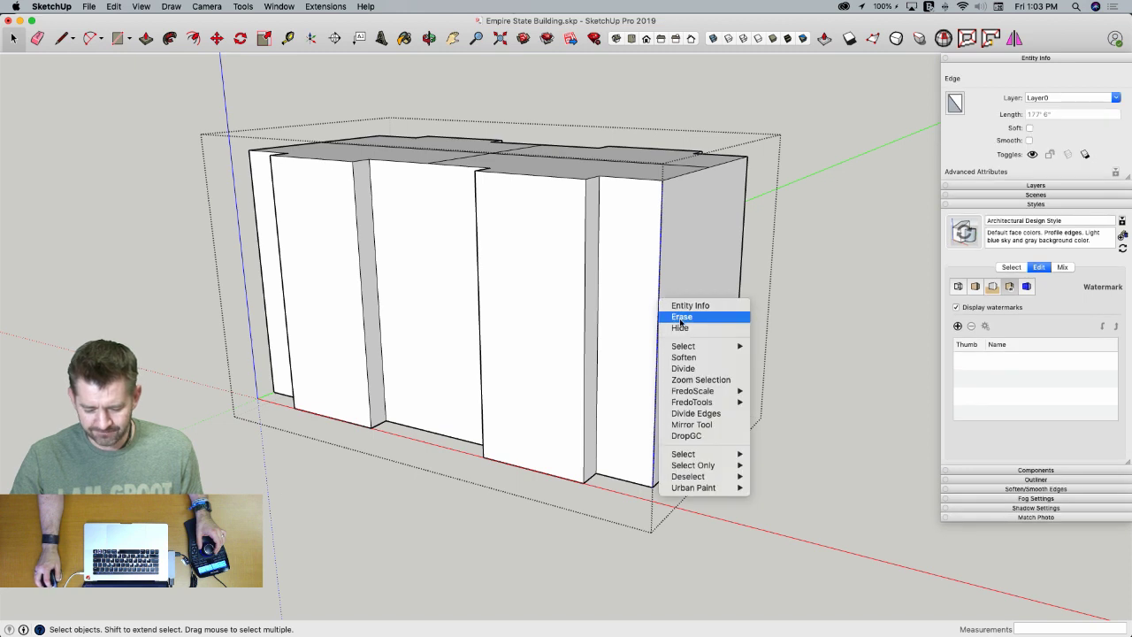
{"action": "left_click", "coordinate": [713, 369]}
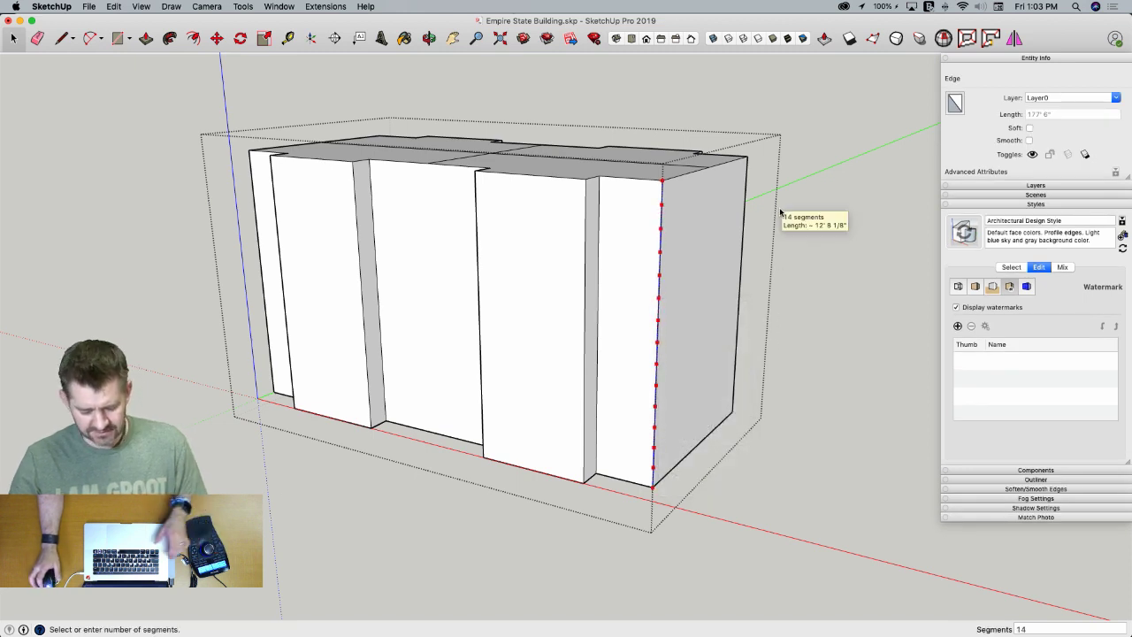
{"action": "type", "text": "15"}
{"action": "key", "text": "Return"}
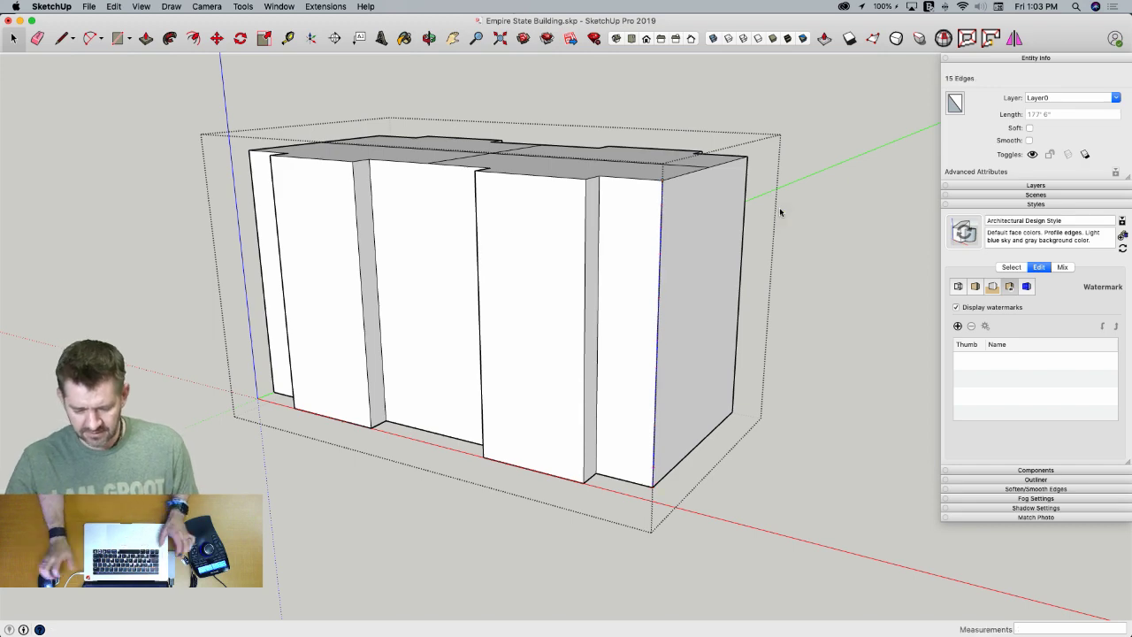
Draw a short marker line outward from the lowest division point of the divided corner edge
{"action": "key", "text": "l"}
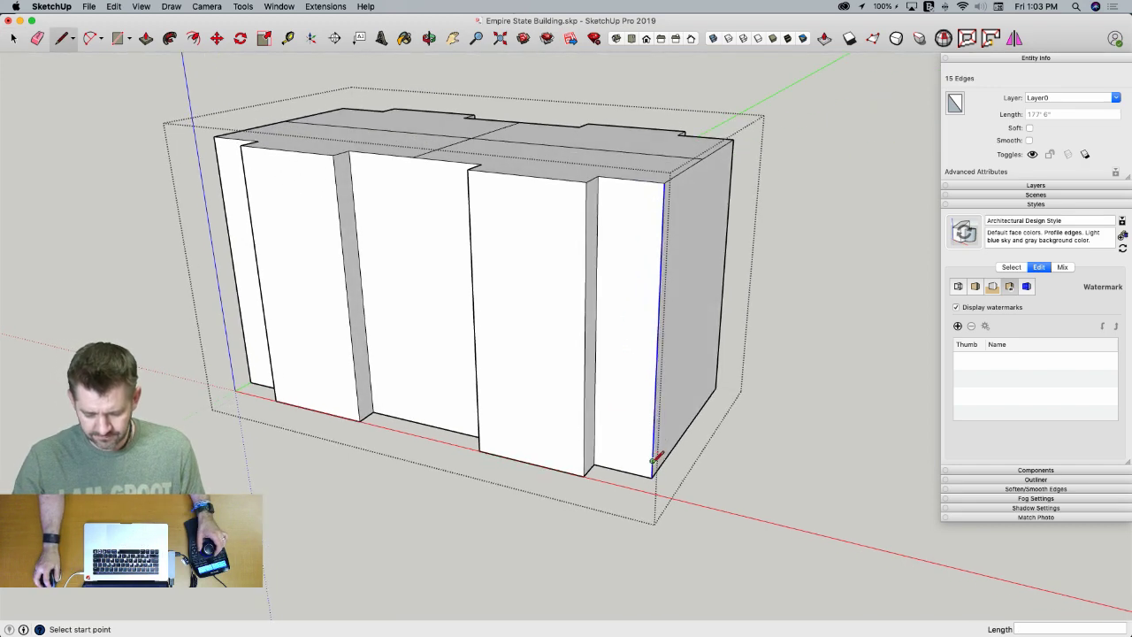
{"action": "key", "text": "space"}
{"action": "scroll", "coordinate": [667, 473], "scroll_direction": "up", "scroll_amount": 6}
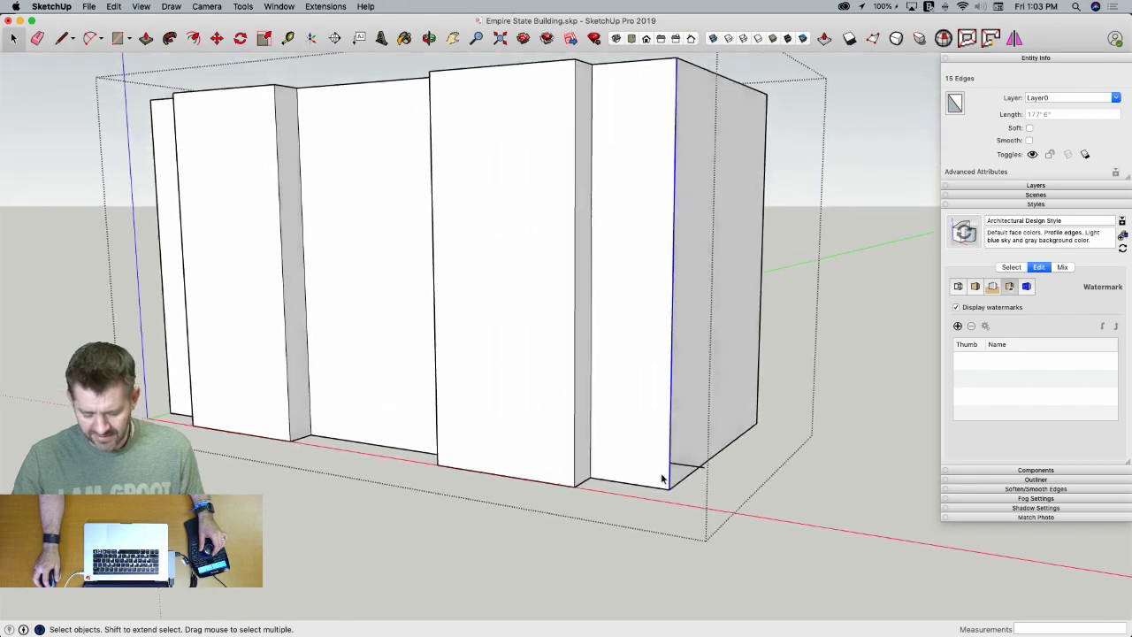
{"action": "scroll", "coordinate": [668, 489], "scroll_direction": "up", "scroll_amount": 2}
{"action": "scroll", "coordinate": [669, 494], "scroll_direction": "down", "scroll_amount": 8}
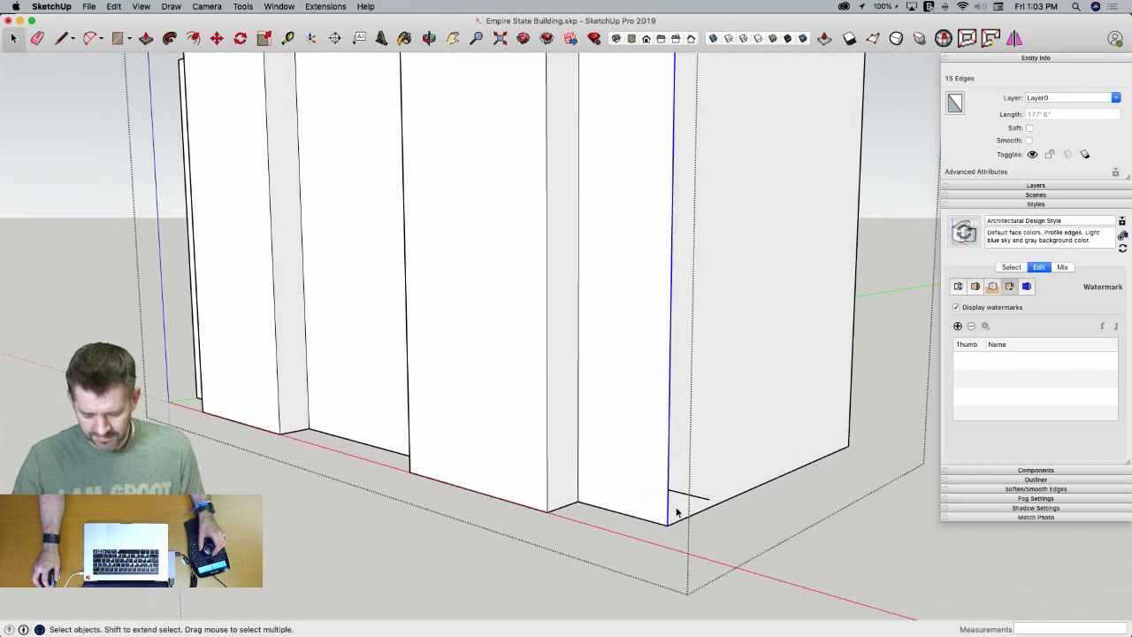
{"action": "scroll", "coordinate": [683, 456], "scroll_direction": "down", "scroll_amount": 3}
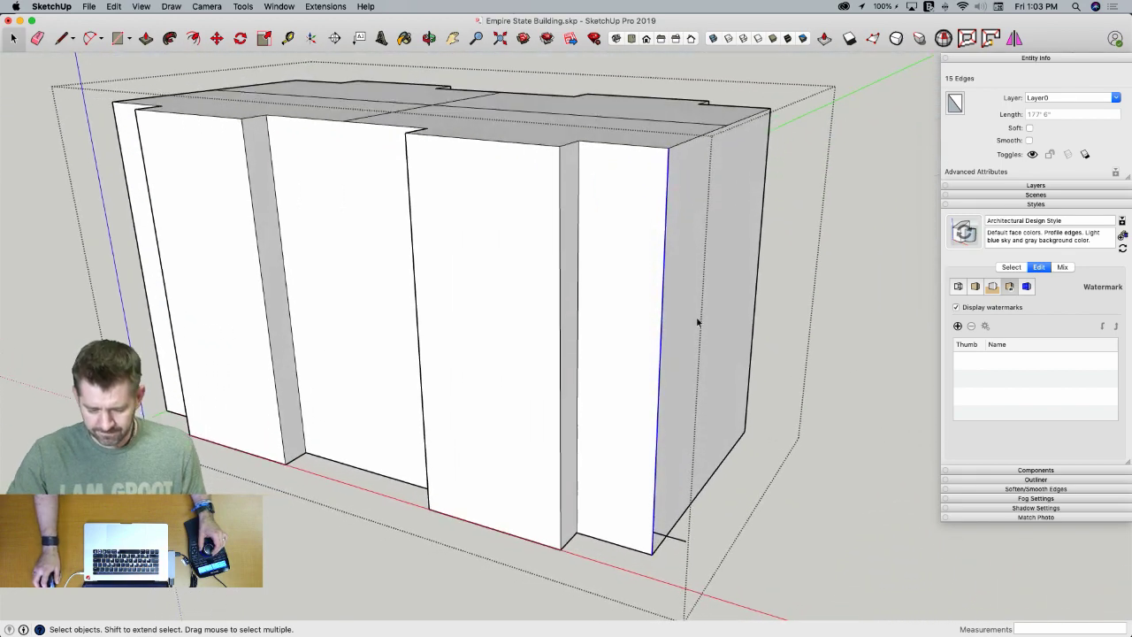
Push the top face of the quarter at the divided corner down to the lowest division point, leaving one floor
{"action": "key", "text": "p"}
{"action": "left_click", "coordinate": [661, 135]}
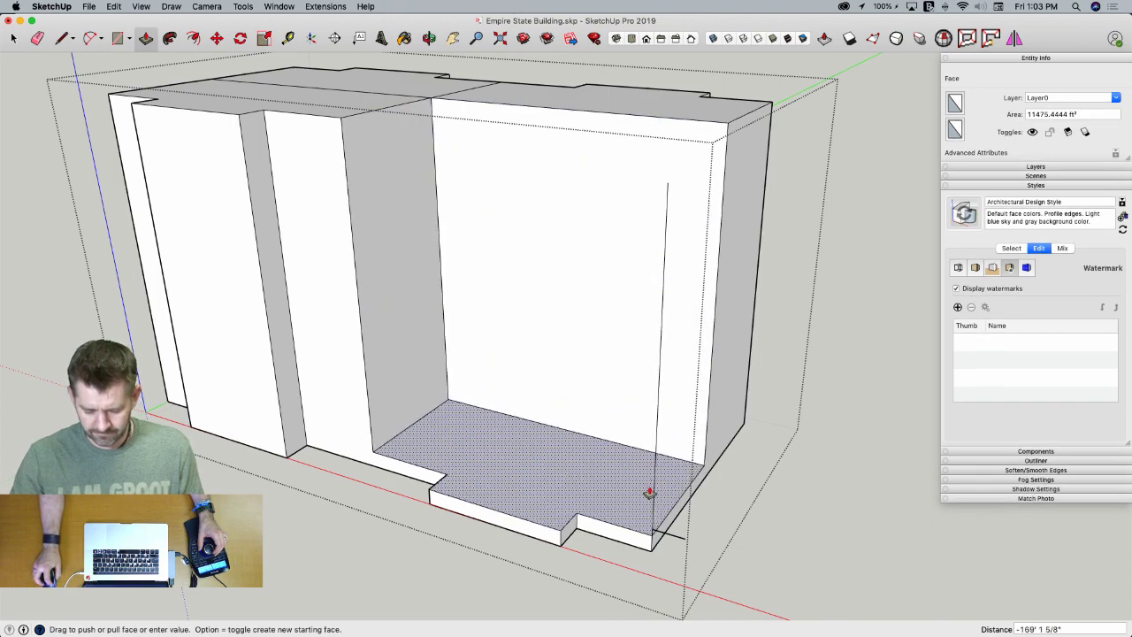
{"action": "left_click", "coordinate": [652, 536]}
Push the top faces of the other three quarters down to the base to remove them, keeping only the single-floor quarter
{"action": "key", "text": "e"}
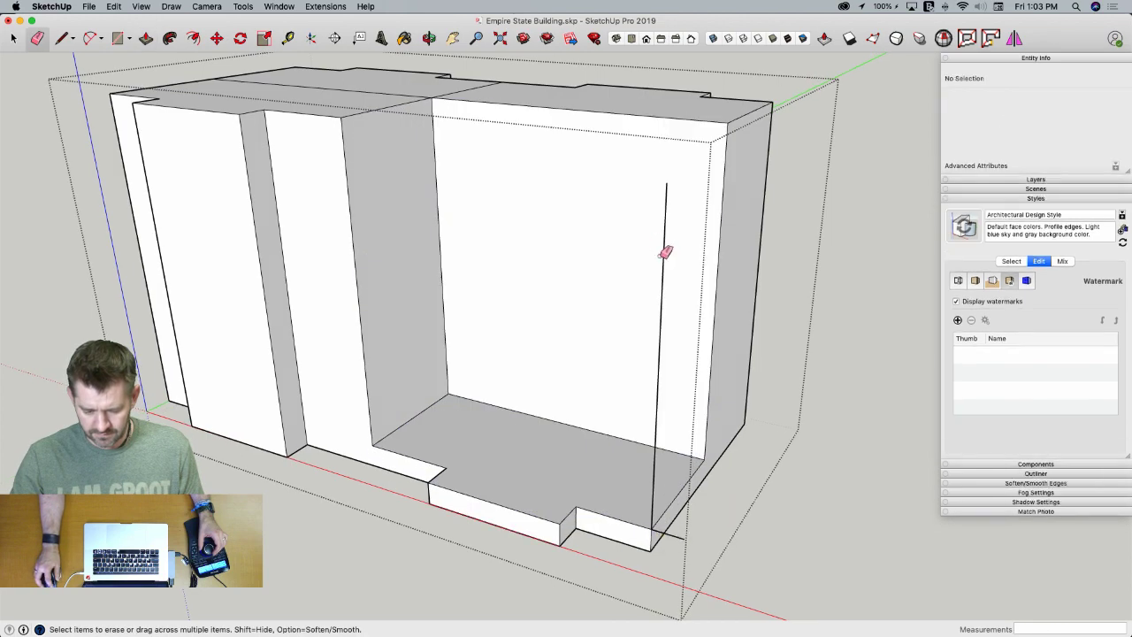
{"action": "mouse_move", "coordinate": [661, 255]}
{"action": "middle_mouse_down"}
{"action": "mouse_move", "coordinate": [670, 382]}
{"action": "mouse_move", "coordinate": [677, 227]}
{"action": "mouse_move", "coordinate": [431, 145]}
{"action": "middle_mouse_up"}
{"action": "key", "text": "p"}
{"action": "left_click", "coordinate": [417, 199]}
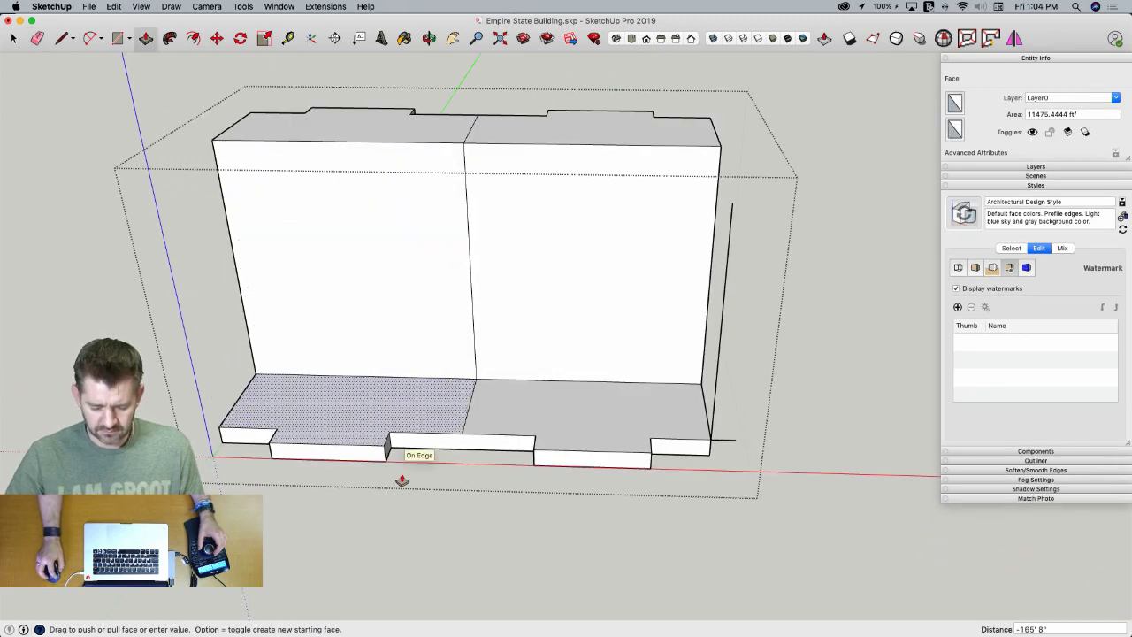
{"action": "key", "text": "Escape"}
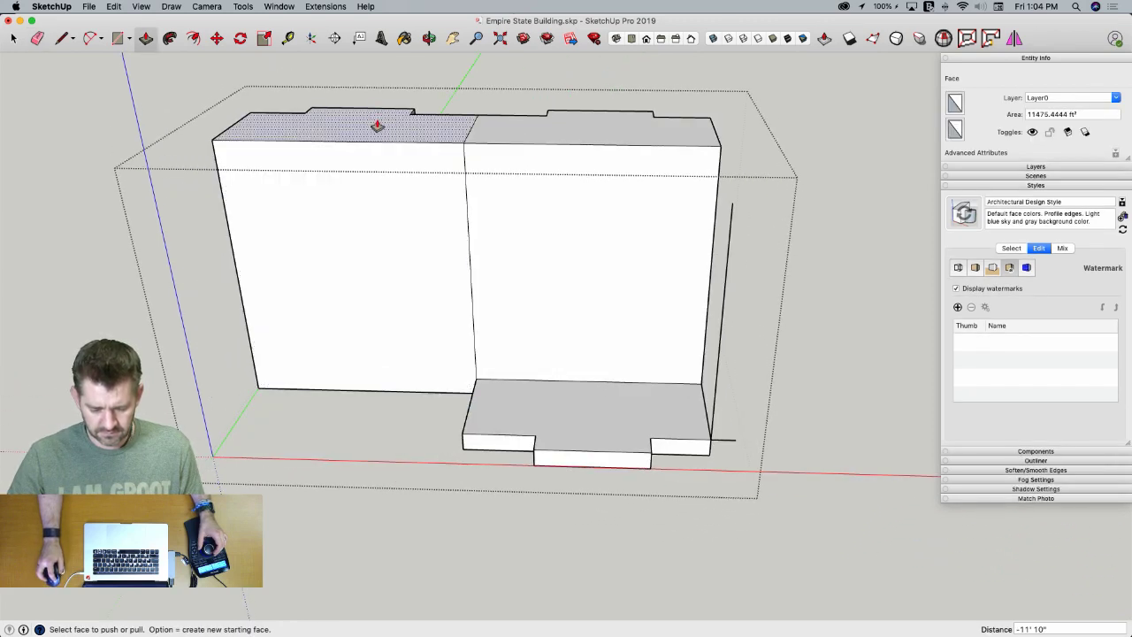
{"action": "left_click", "coordinate": [379, 123]}
{"action": "left_click", "coordinate": [384, 437]}
{"action": "left_click", "coordinate": [504, 138]}
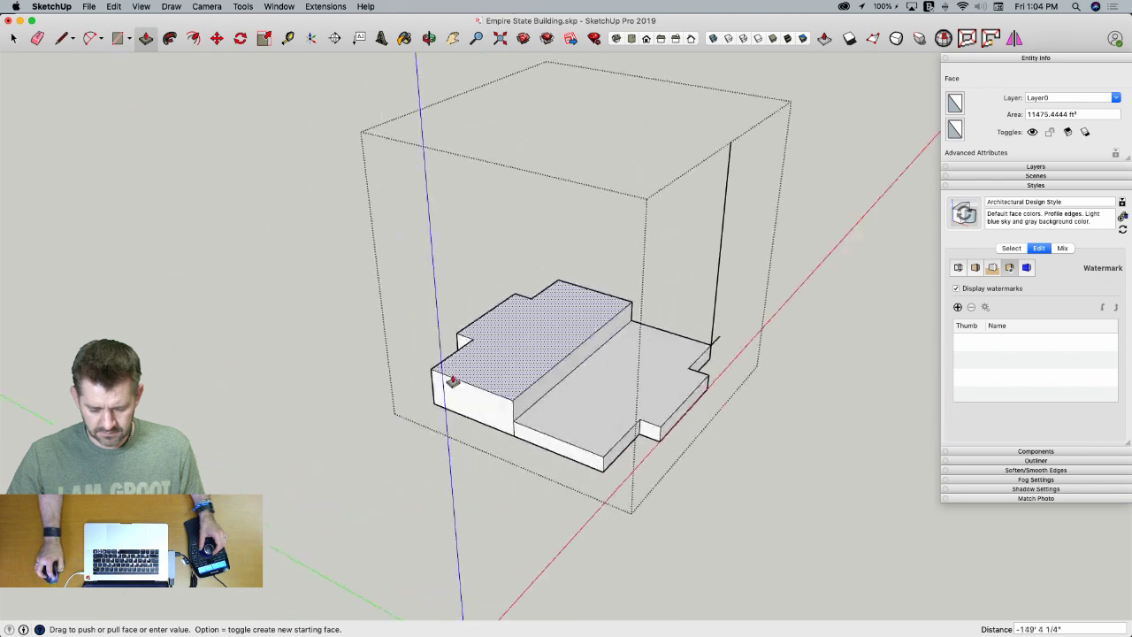
{"action": "left_click", "coordinate": [462, 464]}
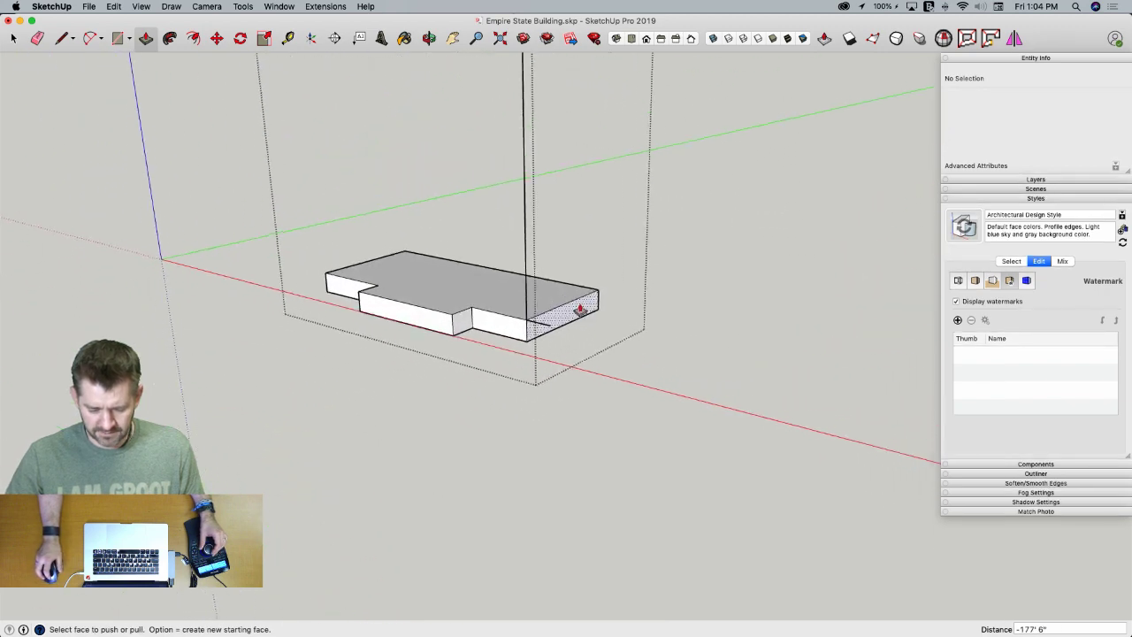
Erase the single-floor quarter's inner edges and its top and bottom faces, keeping only the outer facade wall faces
{"action": "key", "text": "e"}
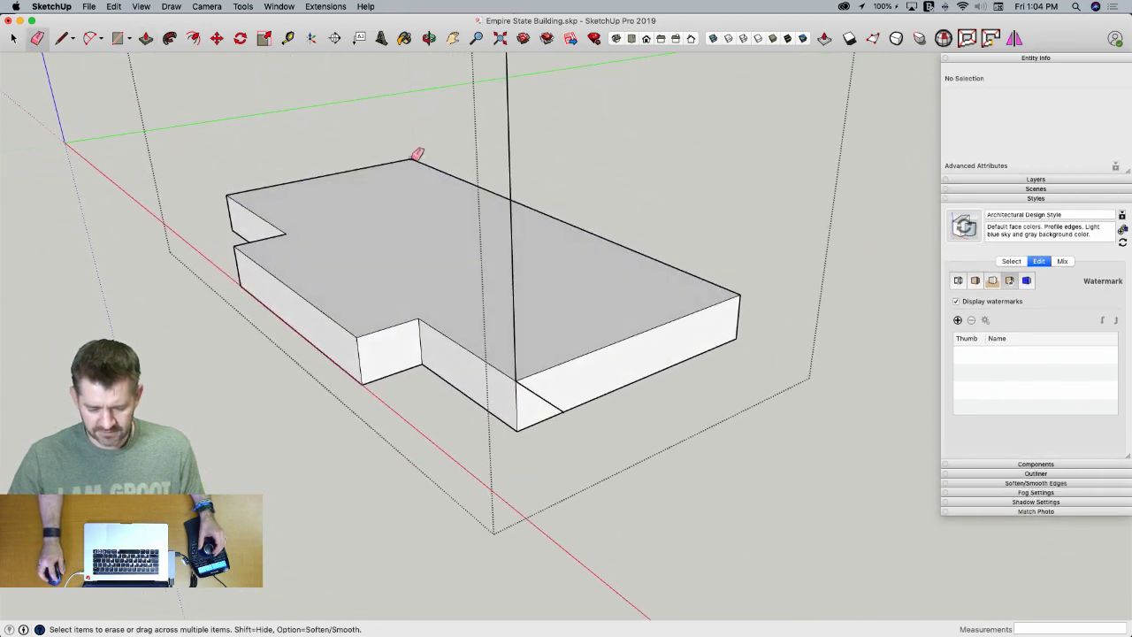
{"action": "left_click_drag", "start_coordinate": [400, 162], "coordinate": [404, 158]}
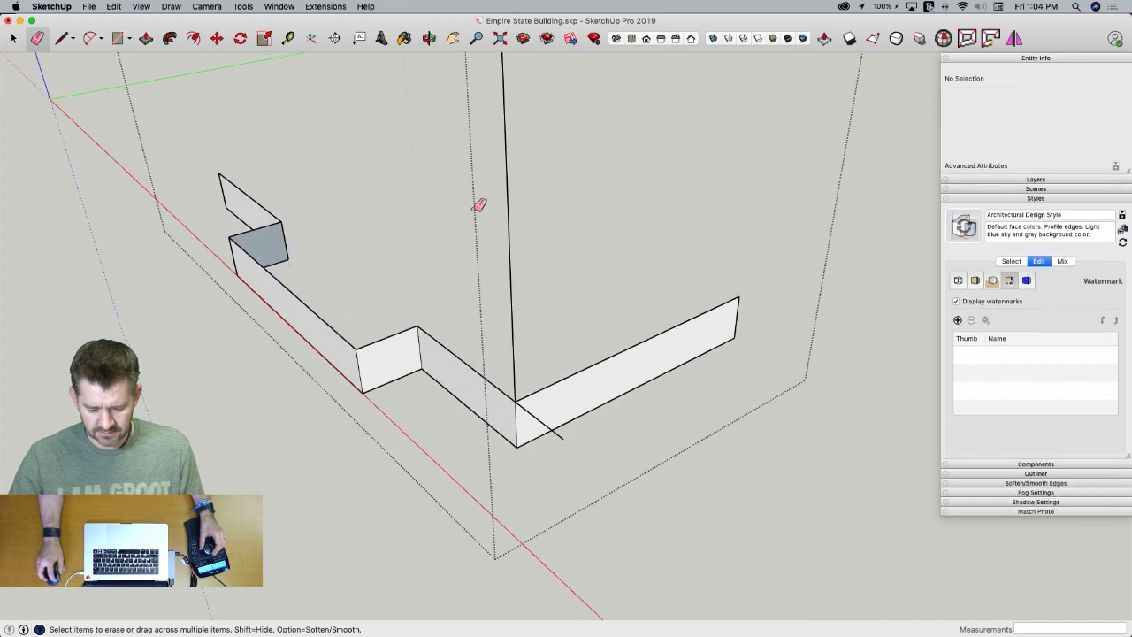
{"action": "middle_click_drag", "start_coordinate": [576, 376], "coordinate": [568, 375]}
{"action": "scroll", "coordinate": [568, 376], "scroll_direction": "down", "scroll_amount": 5}
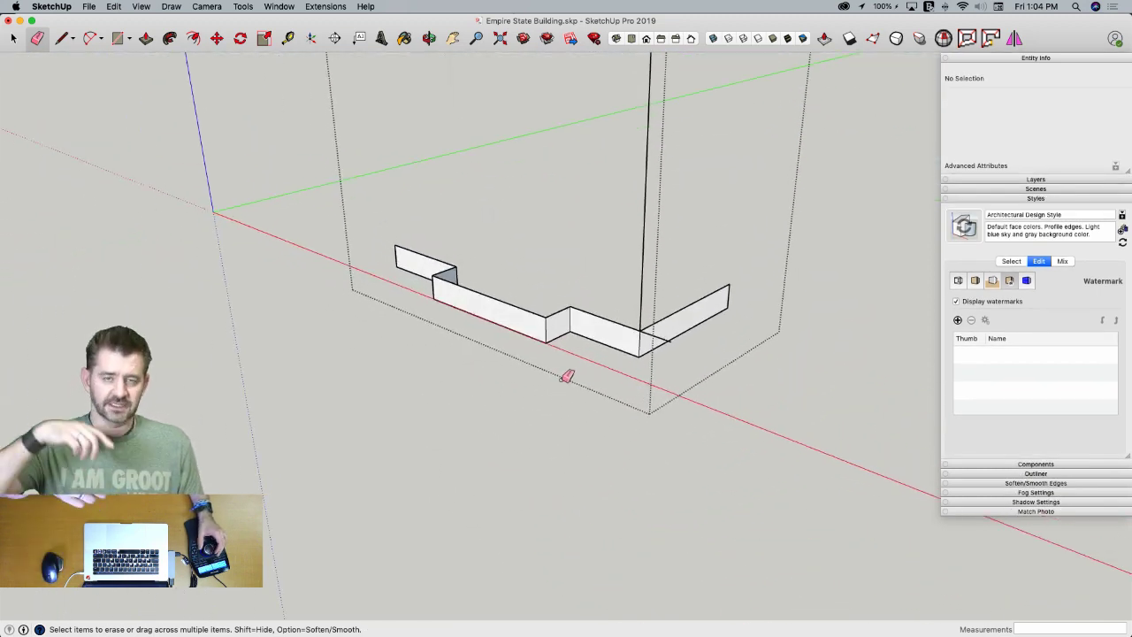
Place an in-model Front Elevation Window component in front of the single-floor facade quarter
{"action": "middle_click_drag", "start_coordinate": [568, 376], "coordinate": [579, 374]}
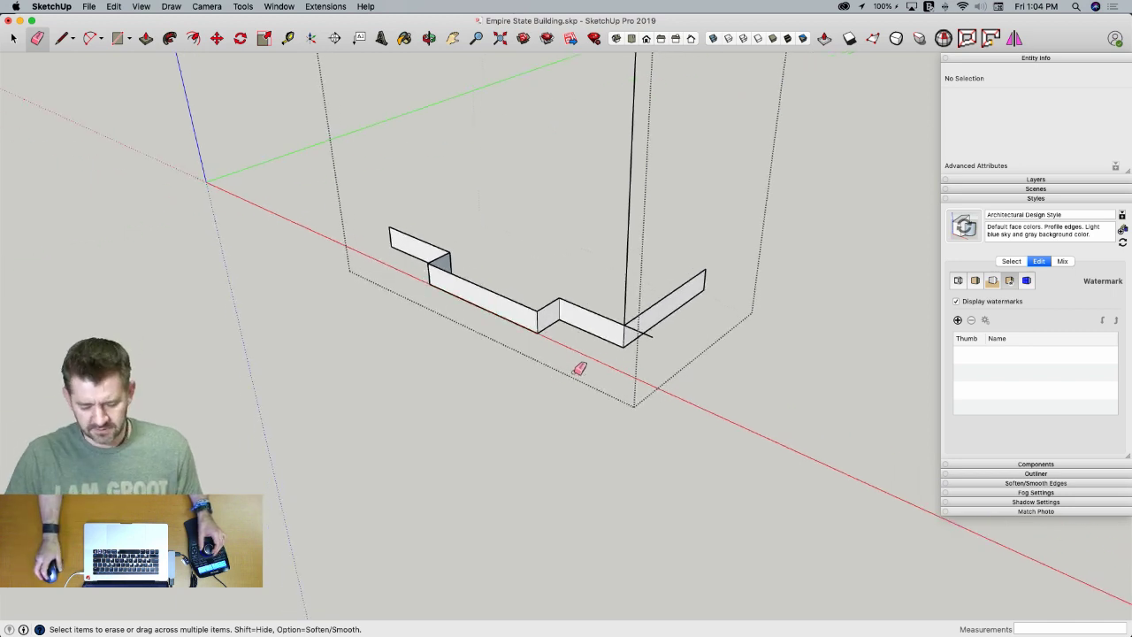
{"action": "key", "text": "space"}
{"action": "scroll", "coordinate": [584, 367], "scroll_direction": "up", "scroll_amount": 6}
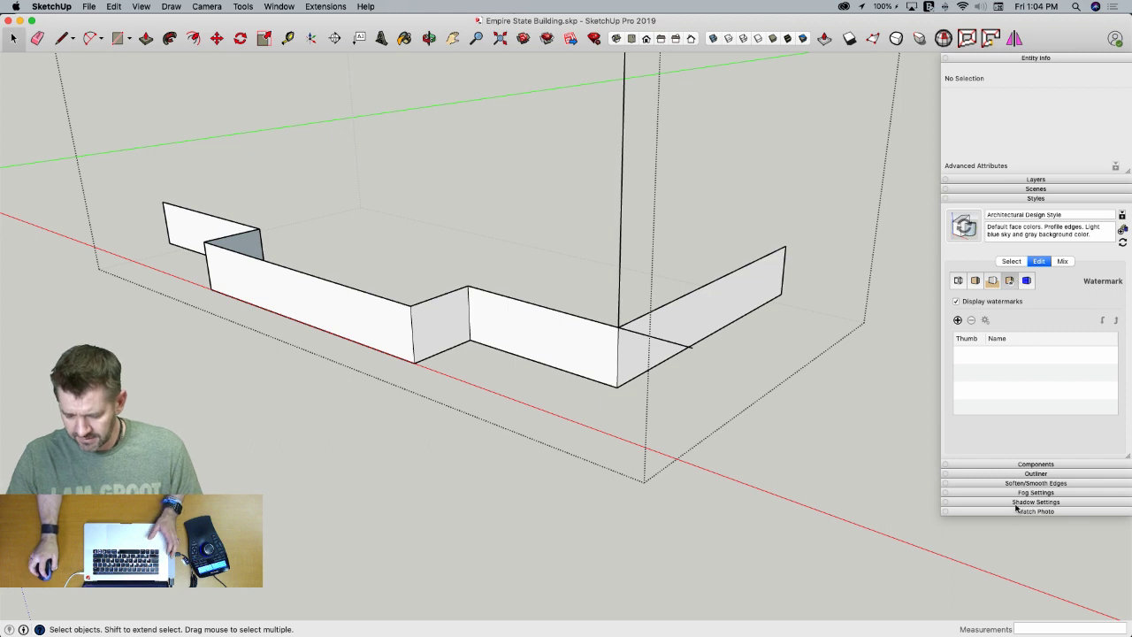
{"action": "left_click", "coordinate": [1033, 198]}
{"action": "left_click", "coordinate": [1035, 208]}
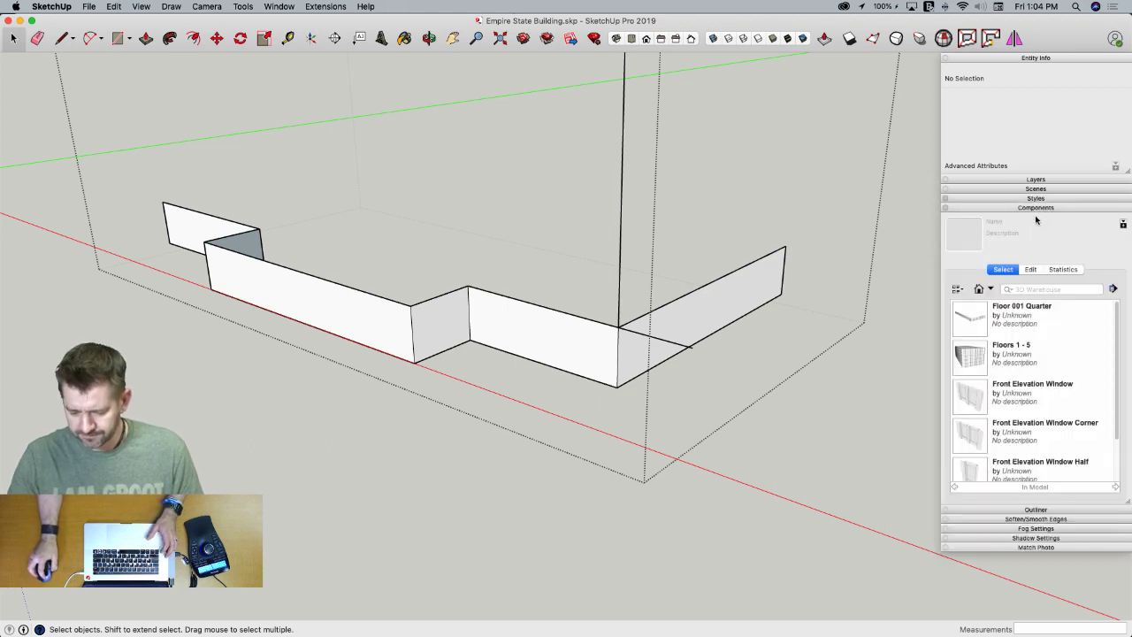
{"action": "left_click", "coordinate": [1031, 386]}
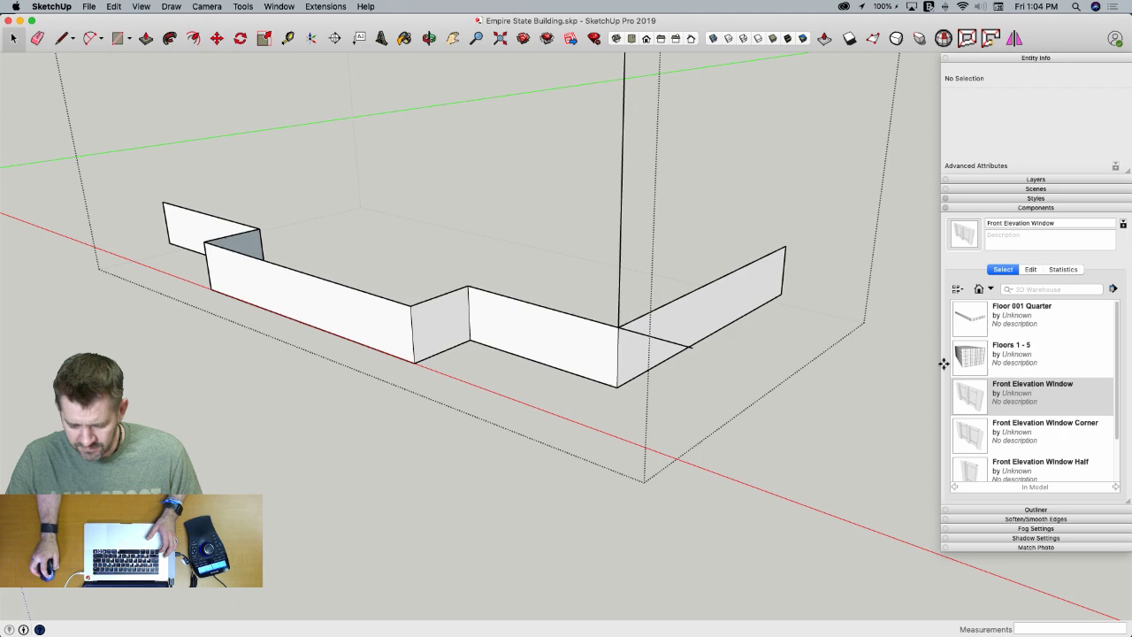
{"action": "left_click", "coordinate": [459, 441]}
Move the window component so its upper front outer corner snaps to the top of the facade's outer wall corner
{"action": "scroll", "coordinate": [548, 397], "scroll_direction": "up", "scroll_amount": 3}
{"action": "middle_click_drag", "start_coordinate": [548, 397], "coordinate": [574, 415]}
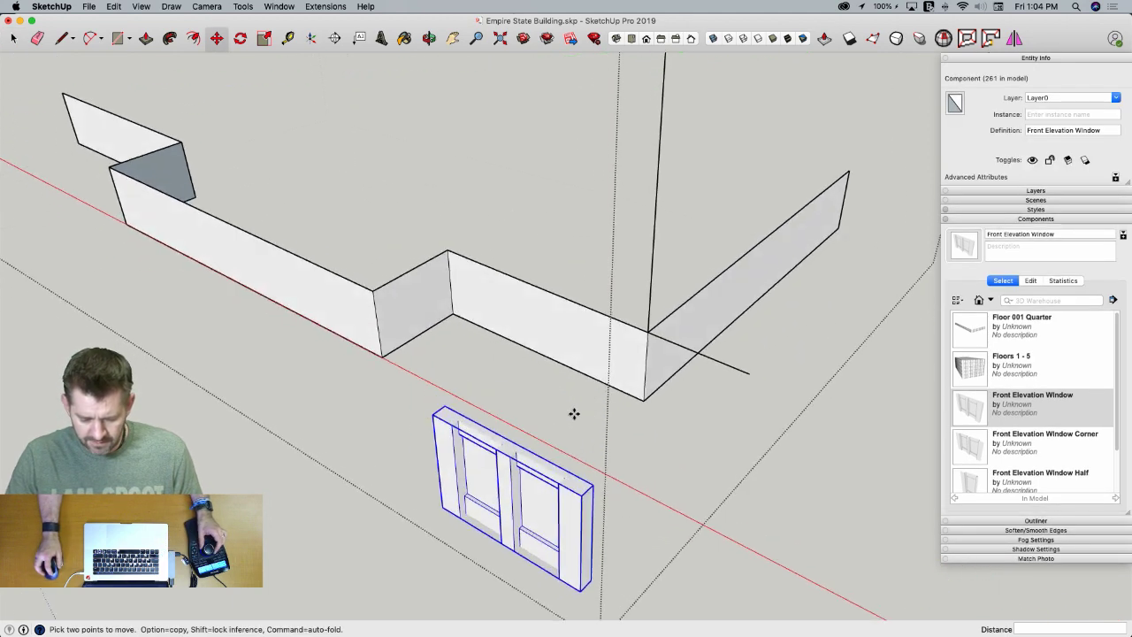
{"action": "left_click", "coordinate": [581, 496]}
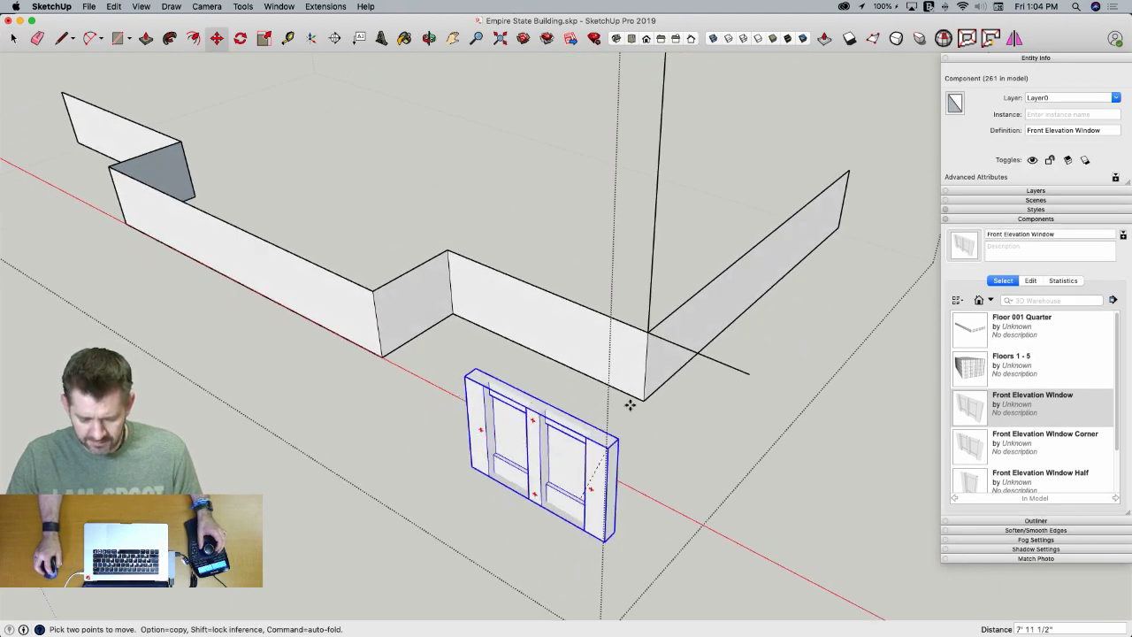
{"action": "scroll", "coordinate": [672, 345], "scroll_direction": "up", "scroll_amount": 5}
{"action": "scroll", "coordinate": [676, 347], "scroll_direction": "up", "scroll_amount": 10}
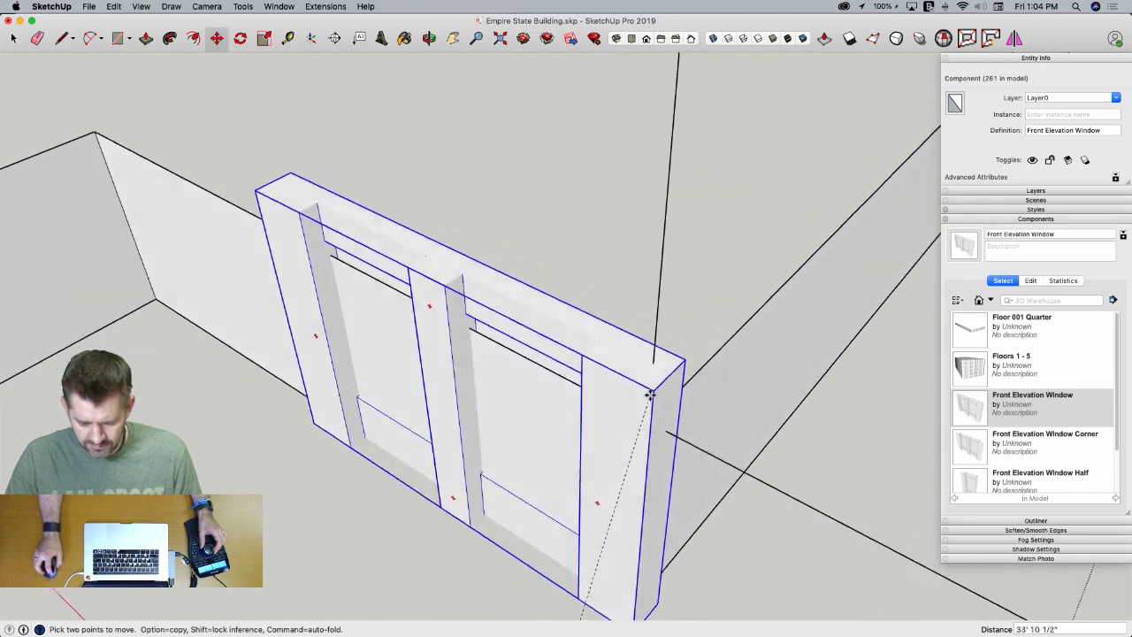
{"action": "scroll", "coordinate": [650, 261], "scroll_direction": "down", "scroll_amount": 5}
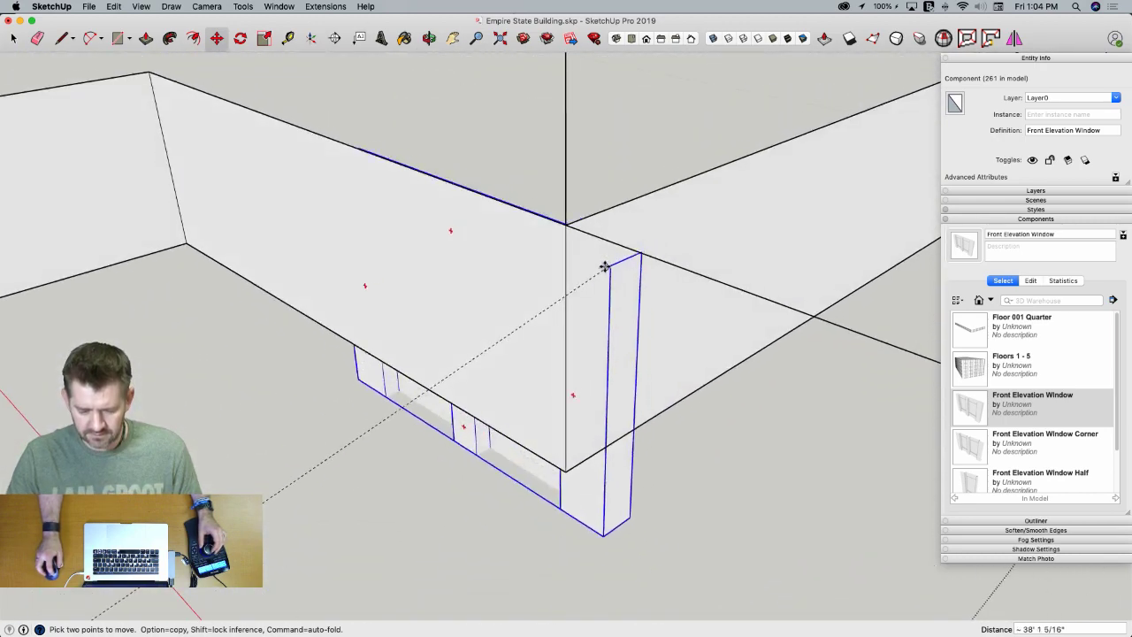
{"action": "left_click", "coordinate": [566, 225]}
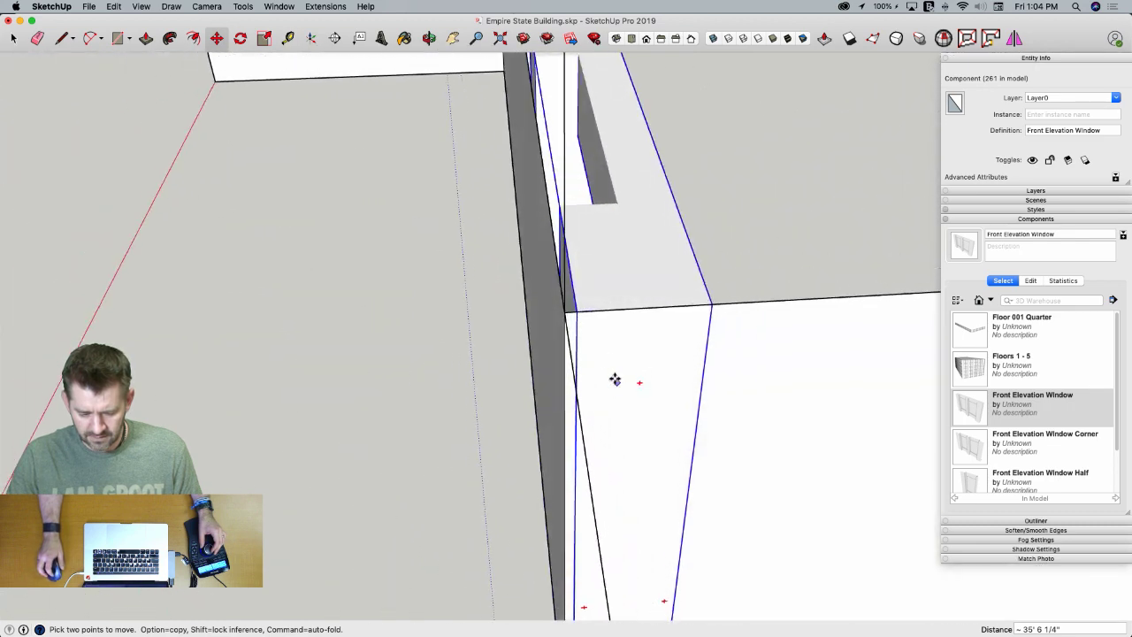
{"action": "left_click", "coordinate": [577, 319]}
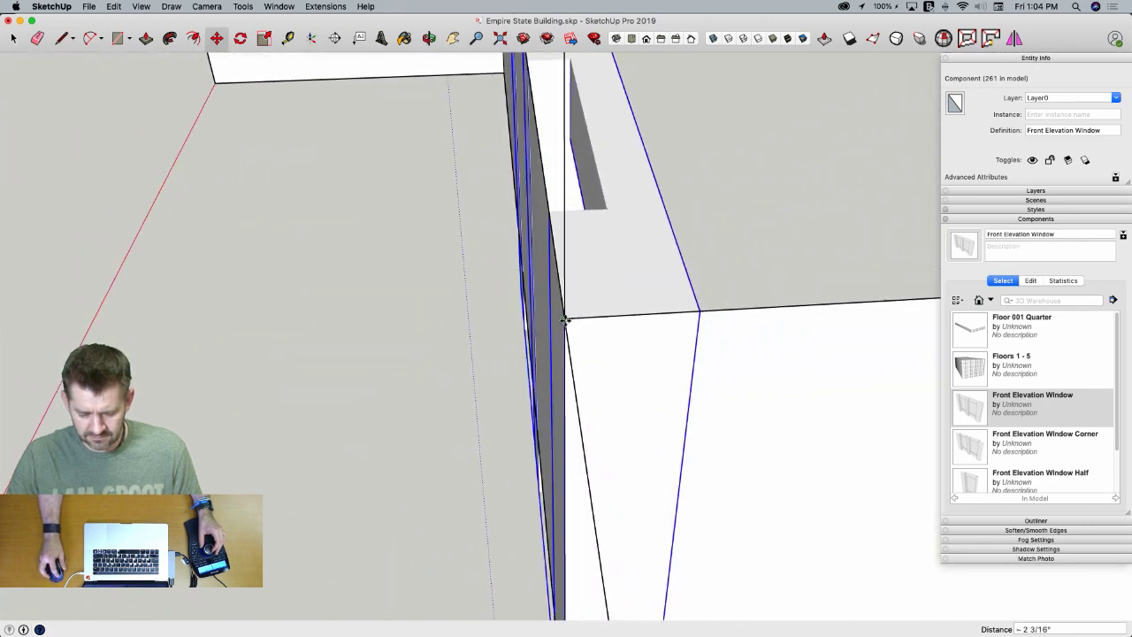
{"action": "left_click", "coordinate": [565, 319]}
{"action": "key", "text": "space"}
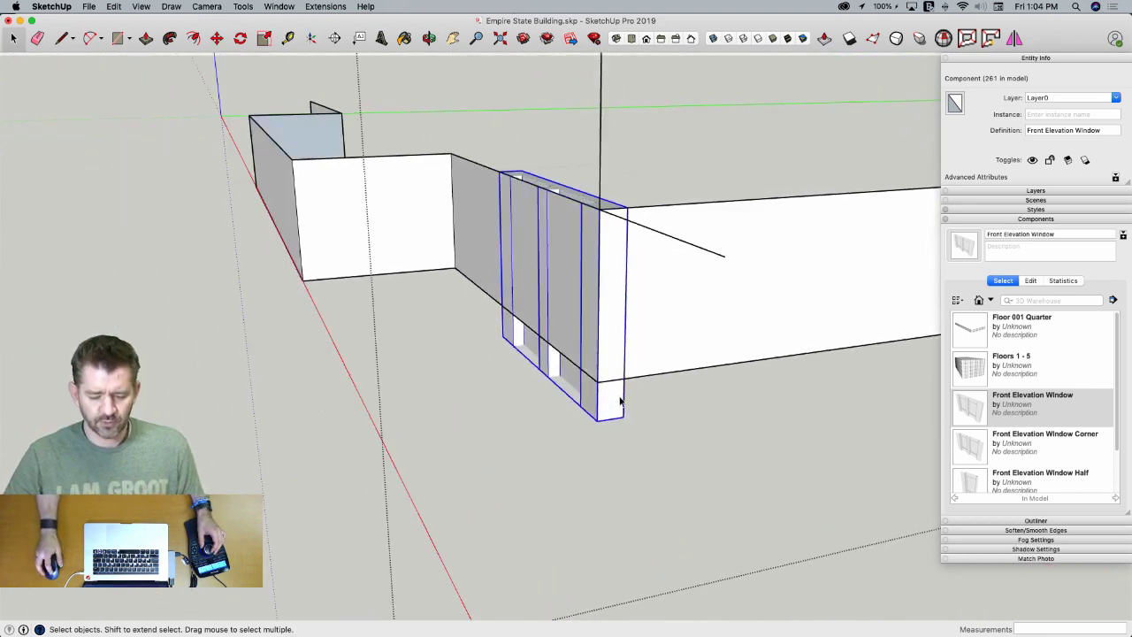
{"action": "middle_click_drag", "start_coordinate": [606, 439], "coordinate": [621, 475]}
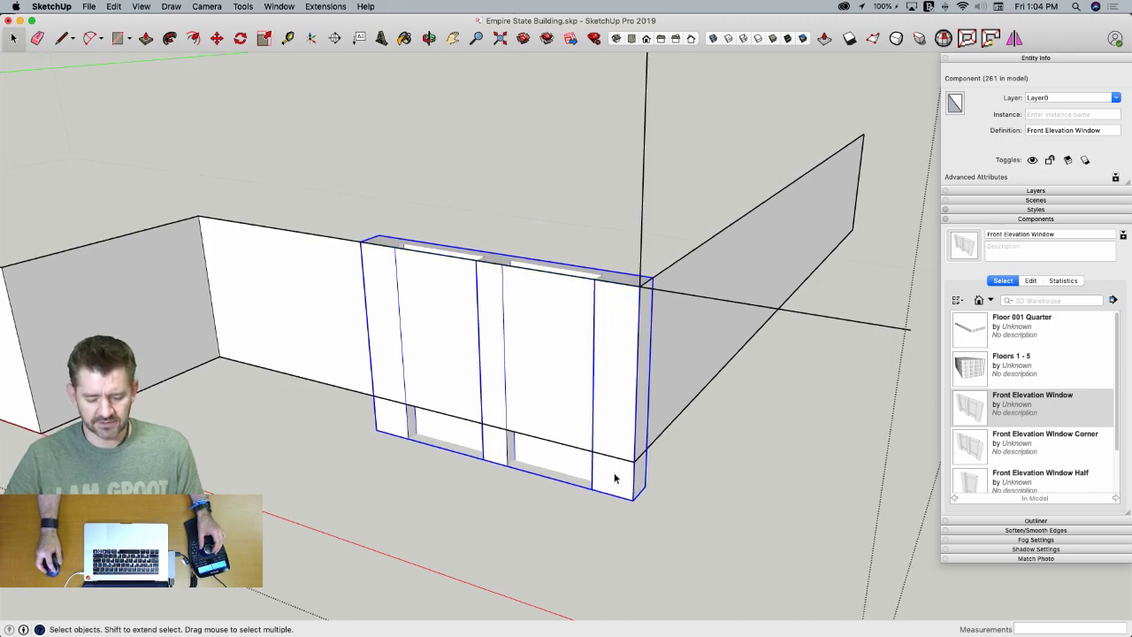
{"action": "double_click", "coordinate": [614, 478]}
{"action": "middle_click_drag", "start_coordinate": [514, 405], "coordinate": [369, 363]}
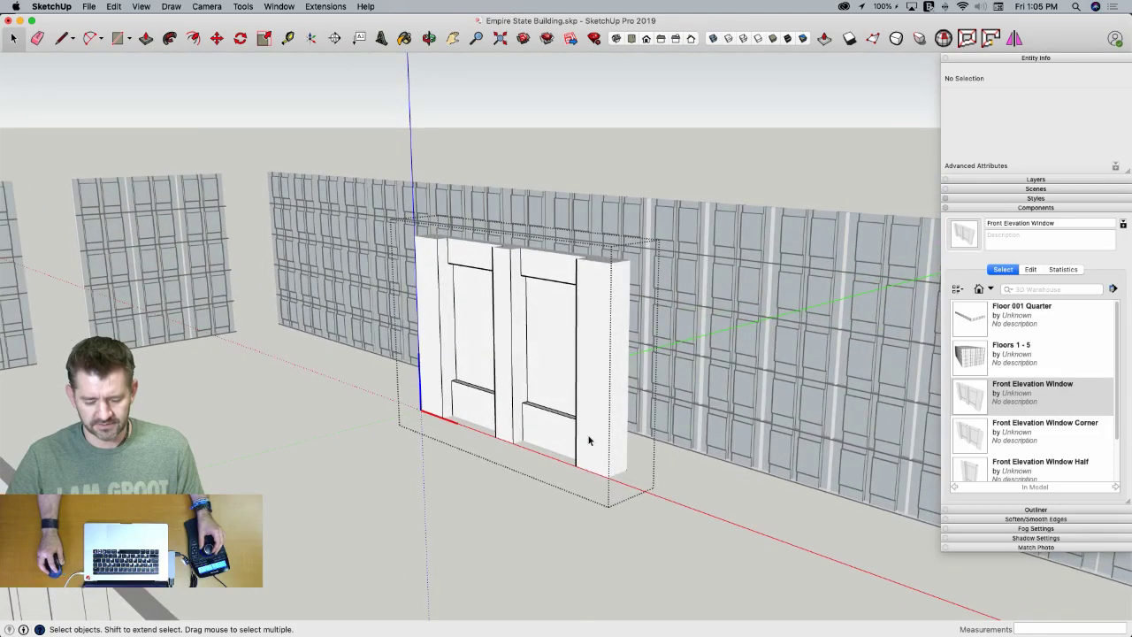
{"action": "left_click_drag", "start_coordinate": [670, 528], "coordinate": [655, 525]}
{"action": "key", "text": "m"}
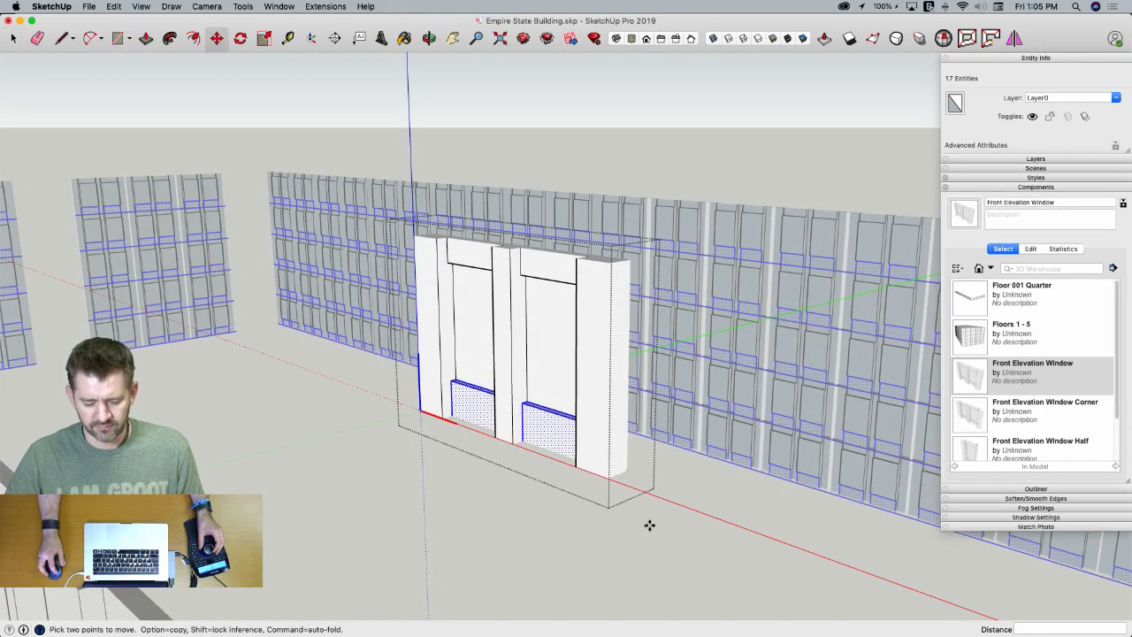
{"action": "left_click", "coordinate": [649, 525]}
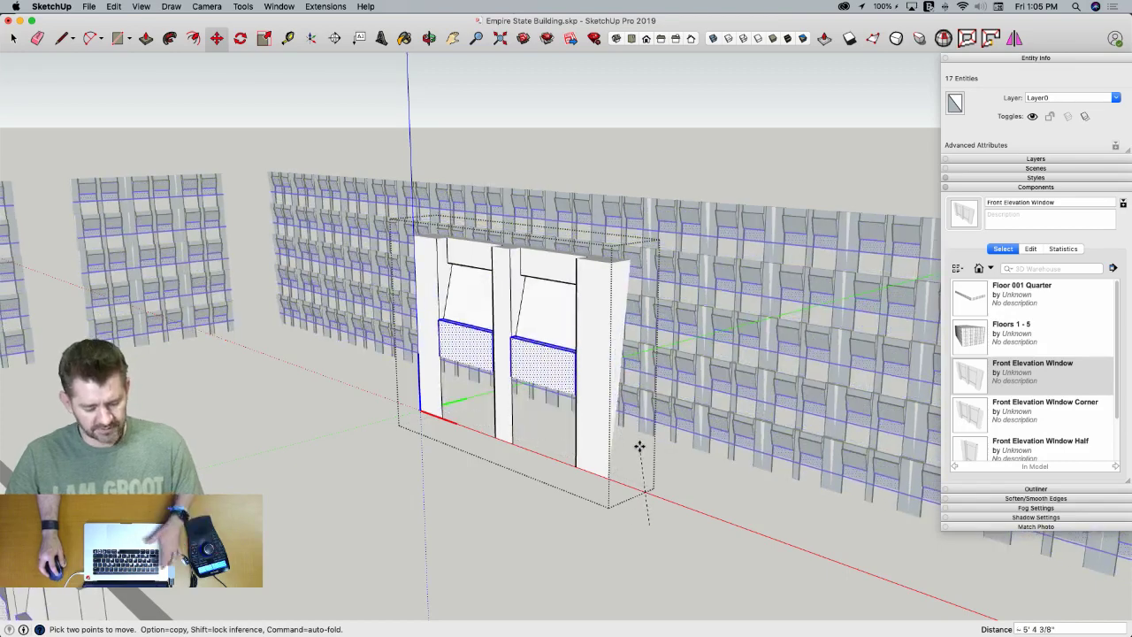
{"action": "key", "text": "Escape"}
{"action": "key", "text": "space"}
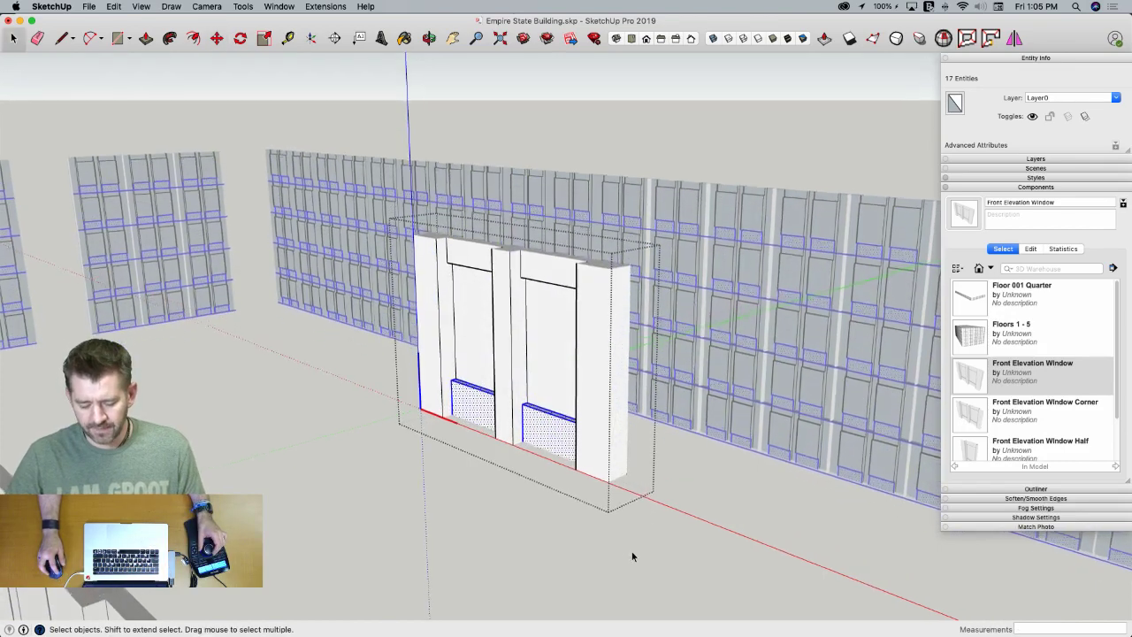
{"action": "left_click", "coordinate": [631, 551]}
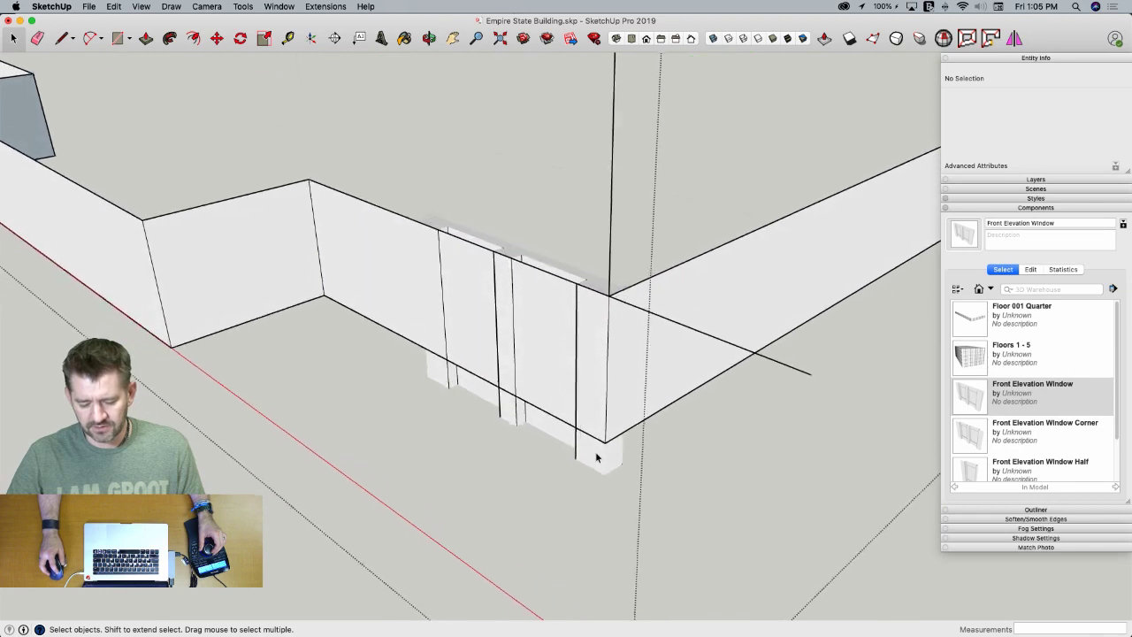
Scale the window component's height to about 0.80 from below so its base meets the wall's lower edge
{"action": "left_click", "coordinate": [597, 460]}
{"action": "right_click", "coordinate": [597, 460]}
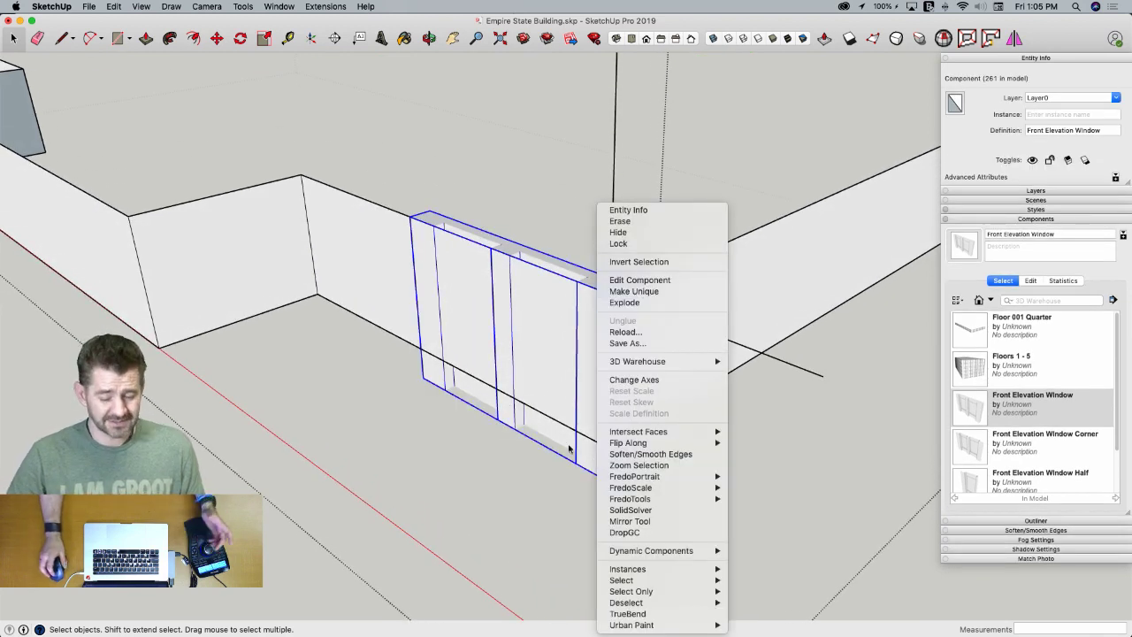
{"action": "left_click", "coordinate": [437, 413]}
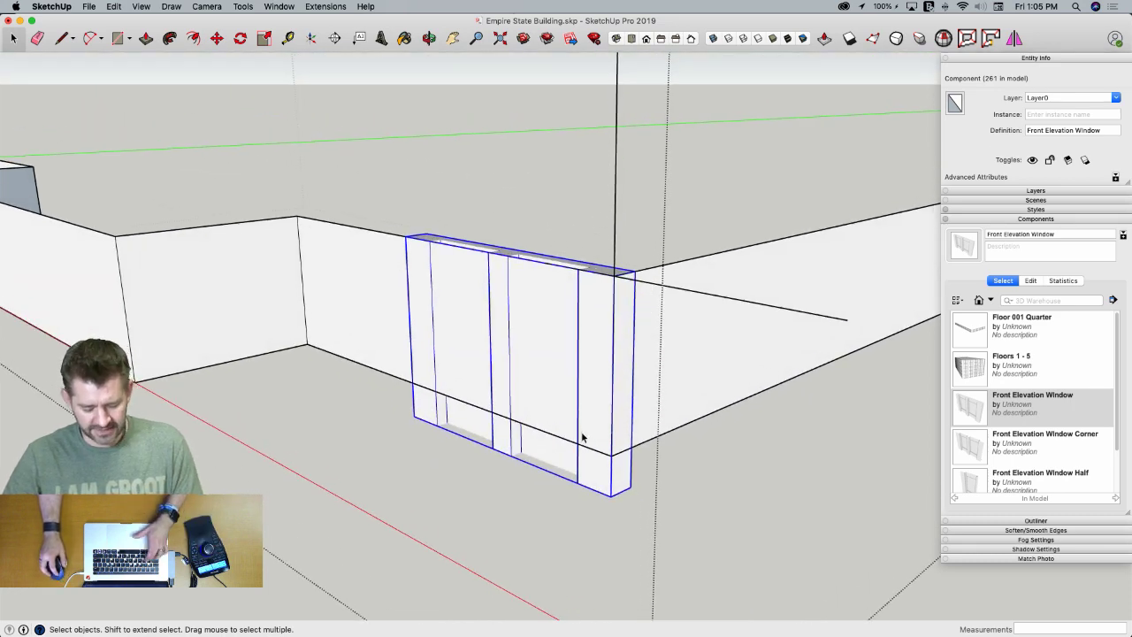
{"action": "key", "text": "s"}
{"action": "left_click_drag", "start_coordinate": [511, 449], "coordinate": [525, 431]}
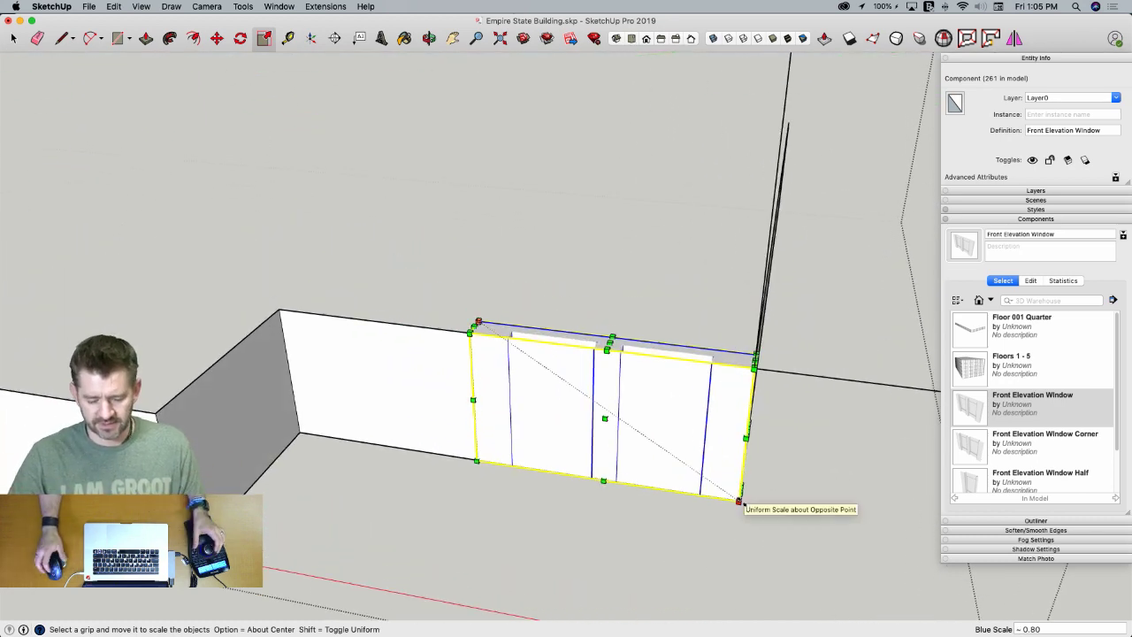
{"action": "key", "text": "space"}
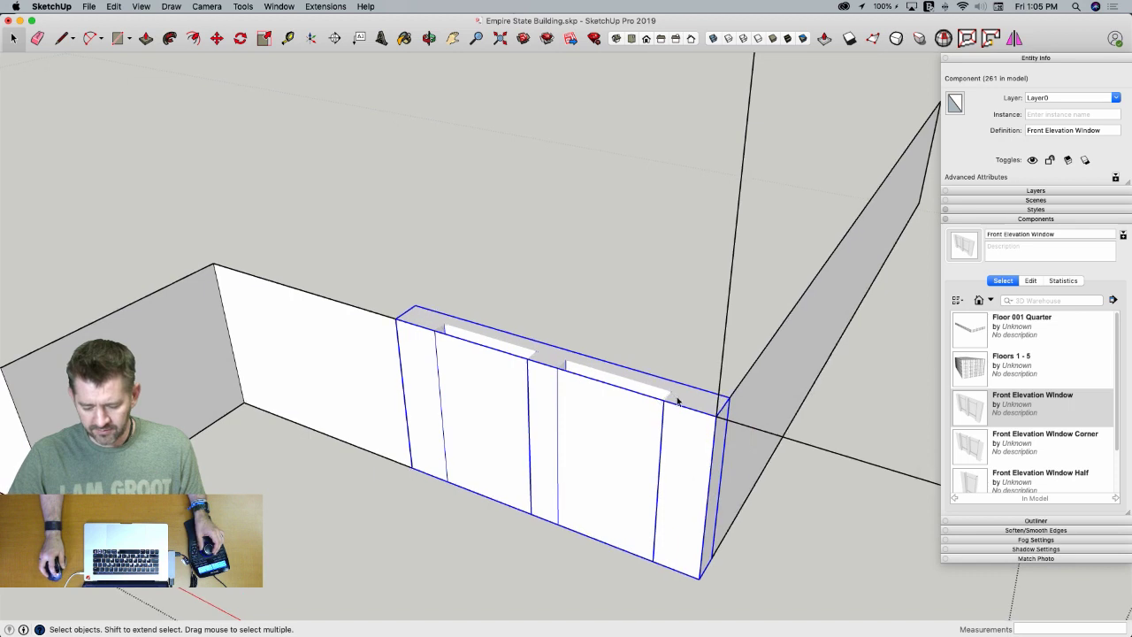
{"action": "key", "text": "m"}
{"action": "left_click", "coordinate": [725, 455]}
{"action": "key", "text": "alt"}
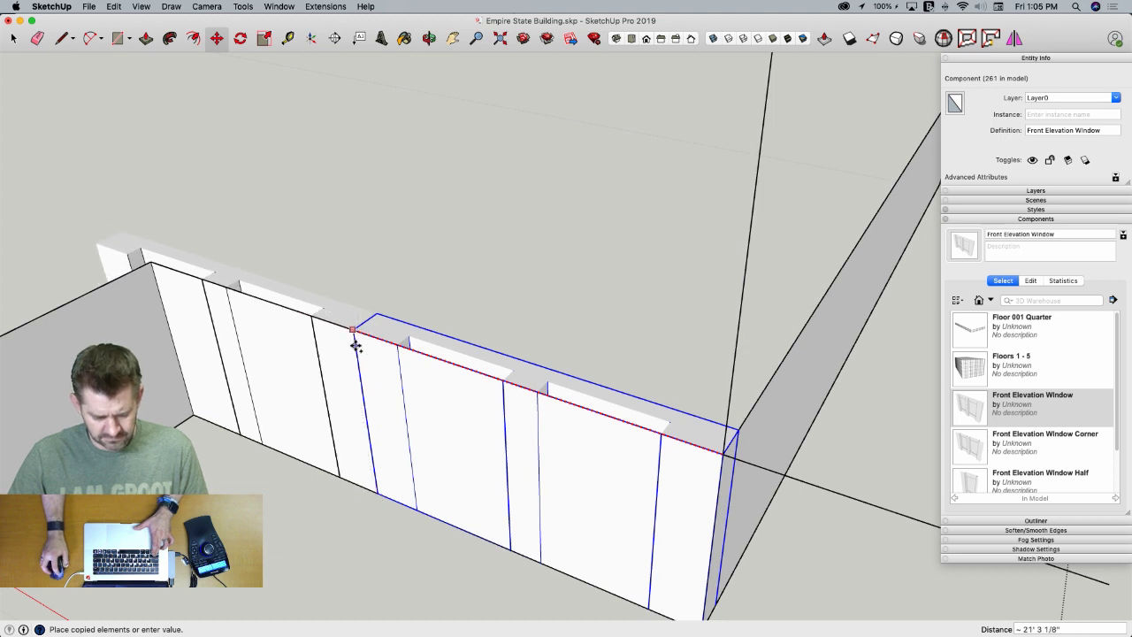
{"action": "scroll", "coordinate": [345, 334], "scroll_direction": "up", "scroll_amount": 3}
{"action": "scroll", "coordinate": [345, 334], "scroll_direction": "up", "scroll_amount": 2}
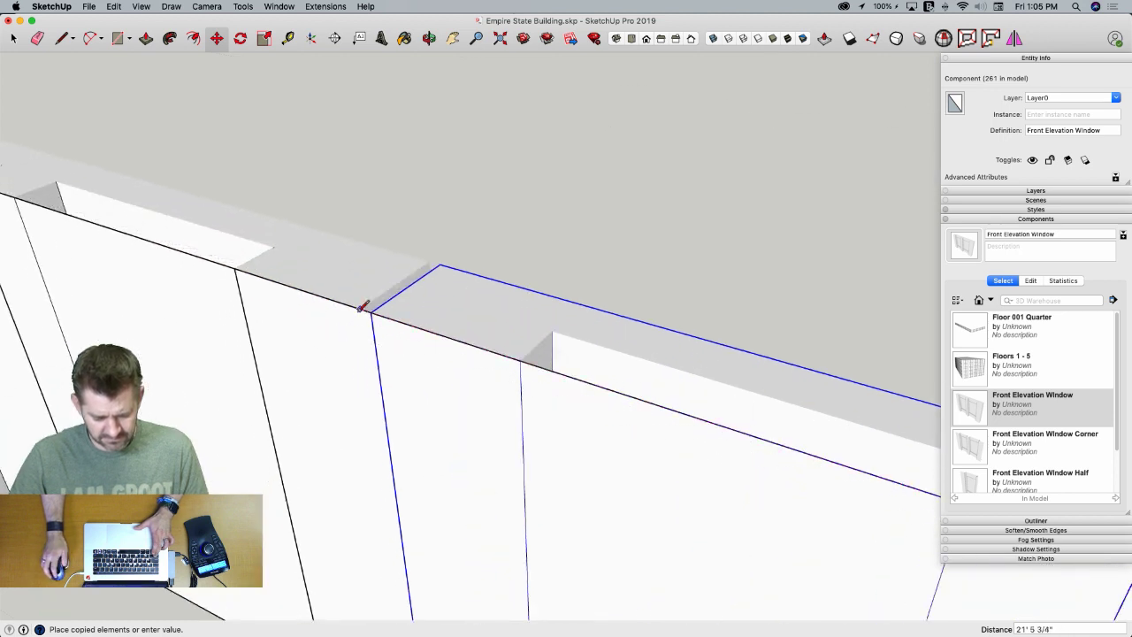
{"action": "key", "text": "l"}
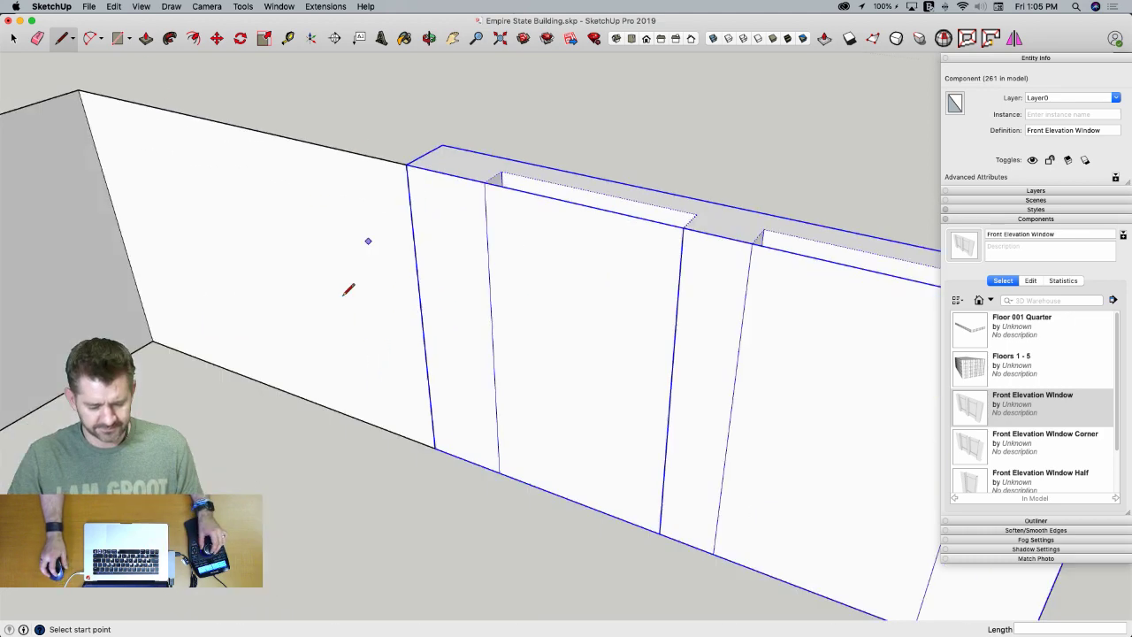
Copy the window component 21' 2 7/8" along the wall so the copy sits flush against the original
{"action": "key", "text": "m"}
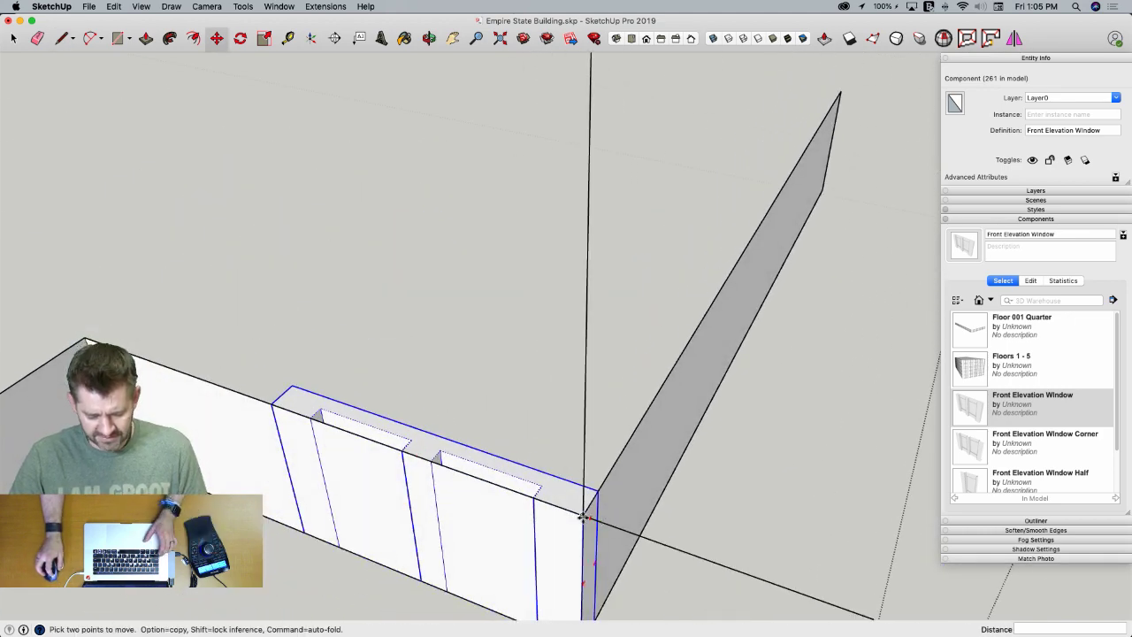
{"action": "left_click", "coordinate": [583, 515]}
{"action": "key", "text": "alt"}
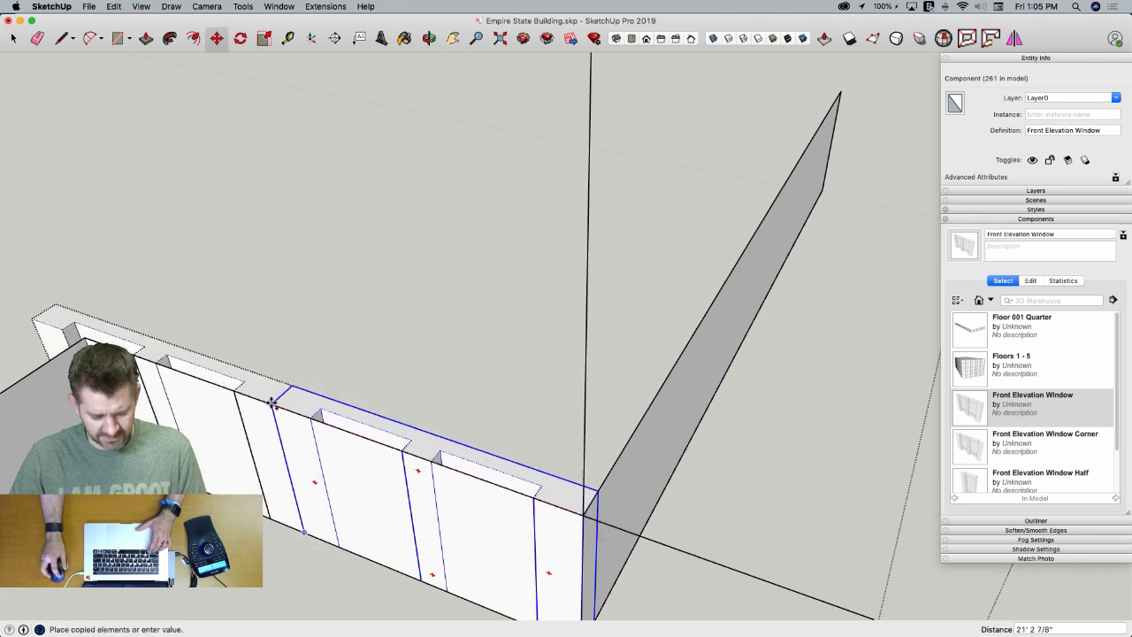
{"action": "left_click", "coordinate": [273, 405]}
{"action": "key", "text": "space"}
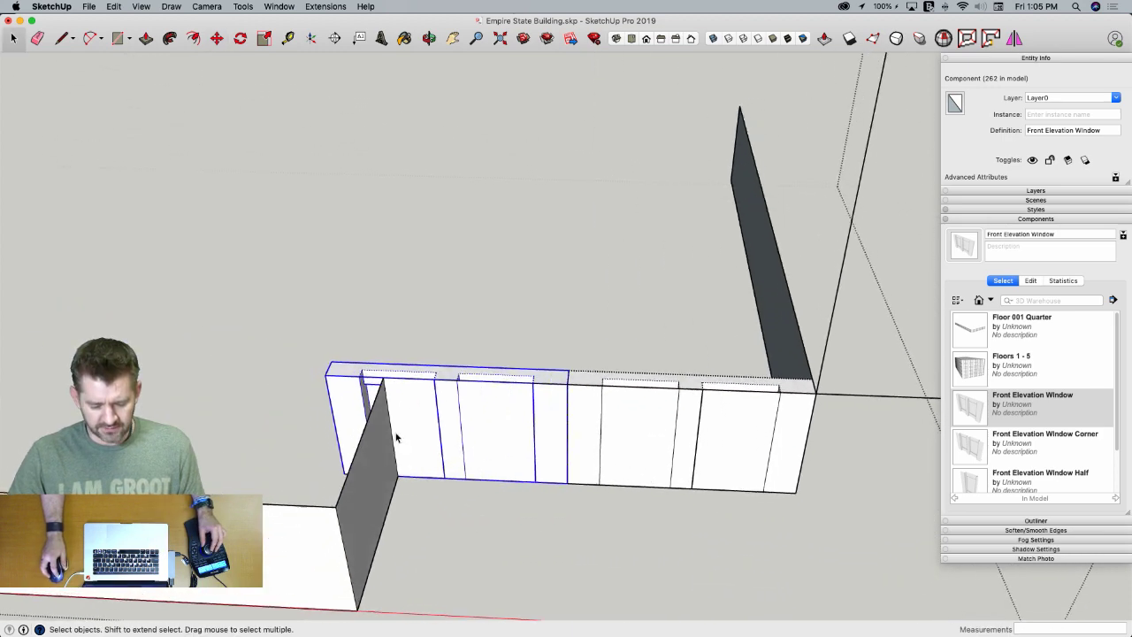
Check the sw2.jpg elevation in Preview, return to SketchUp and scale both windows together to about 0.88 along red, ending at the inner wall corner
{"action": "middle_click_drag", "start_coordinate": [344, 387], "coordinate": [324, 356]}
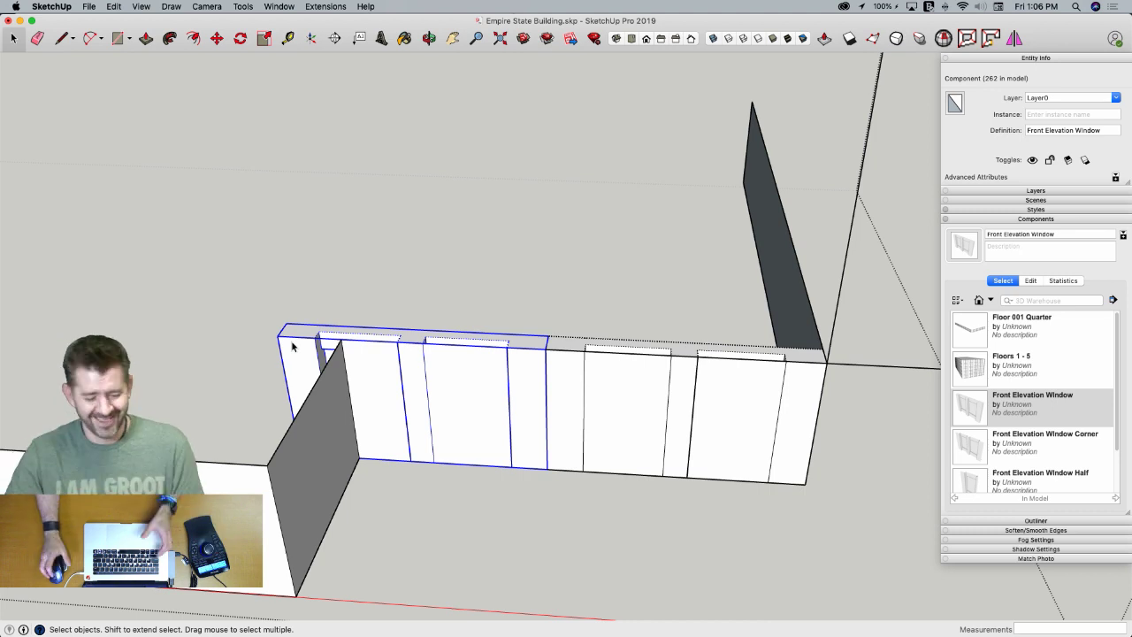
{"action": "scroll", "coordinate": [260, 323], "scroll_direction": "down", "scroll_amount": 2}
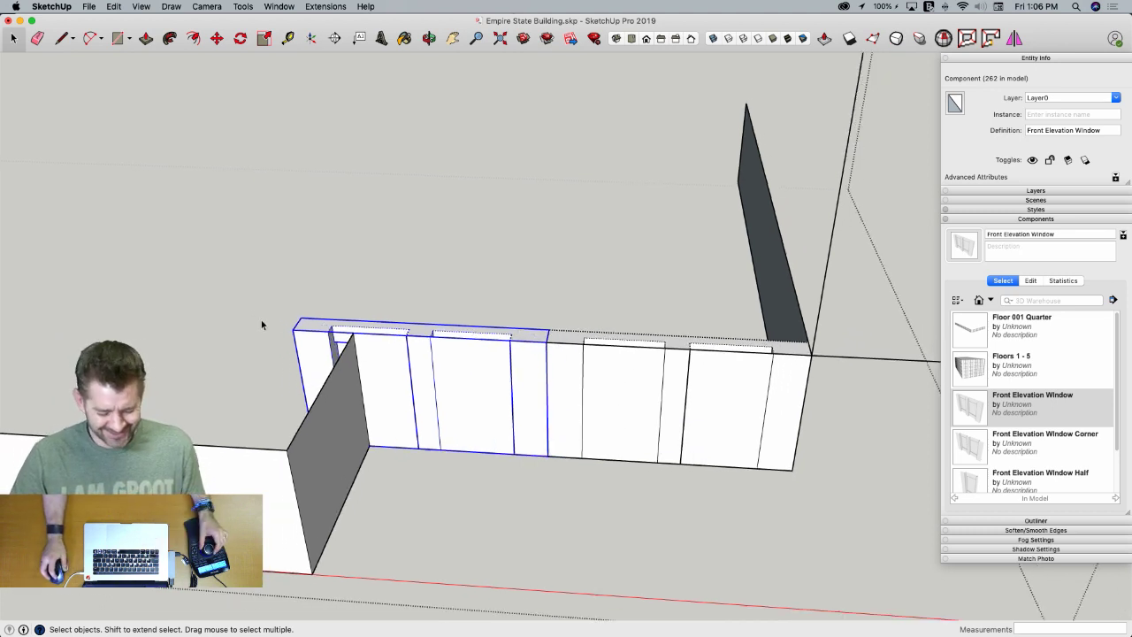
{"action": "key", "text": "super+Tab"}
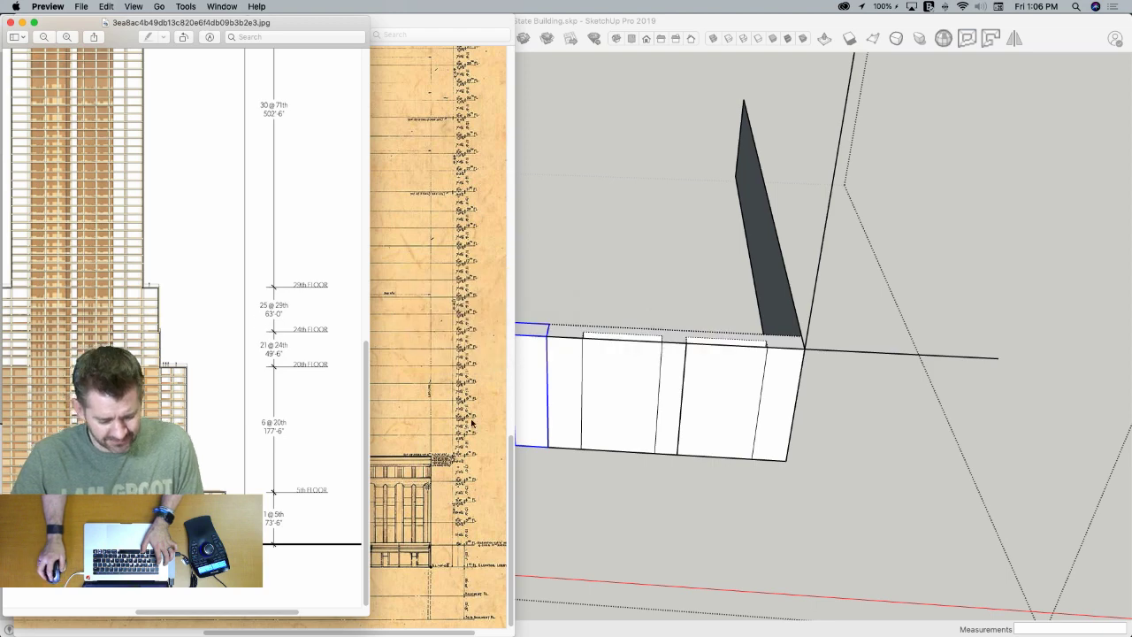
{"action": "left_click", "coordinate": [491, 403]}
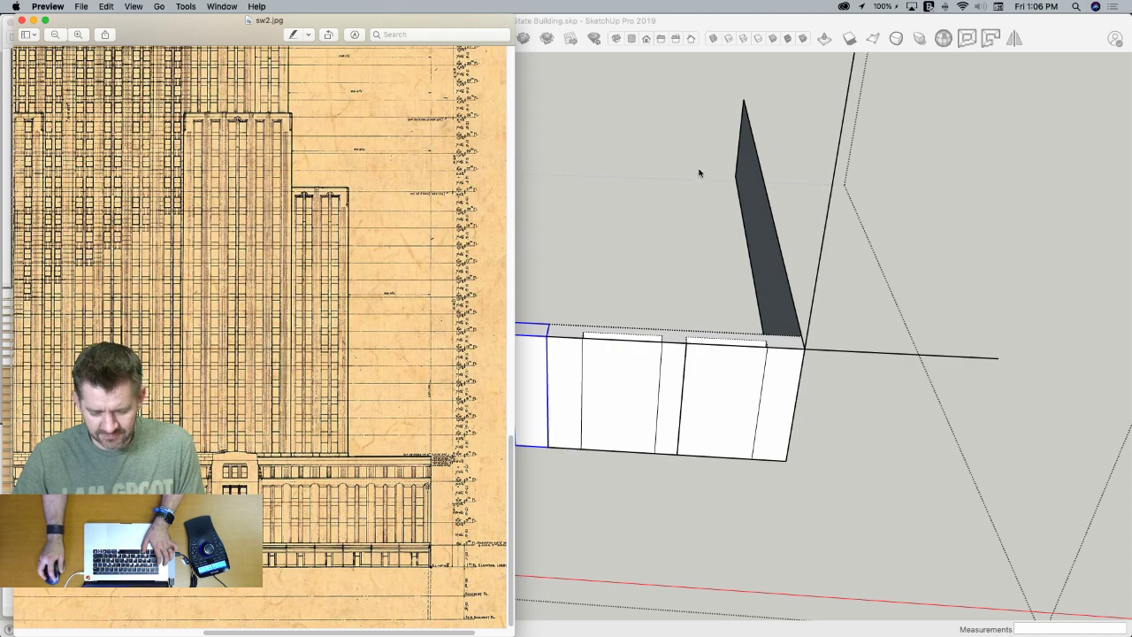
{"action": "left_click", "coordinate": [637, 176]}
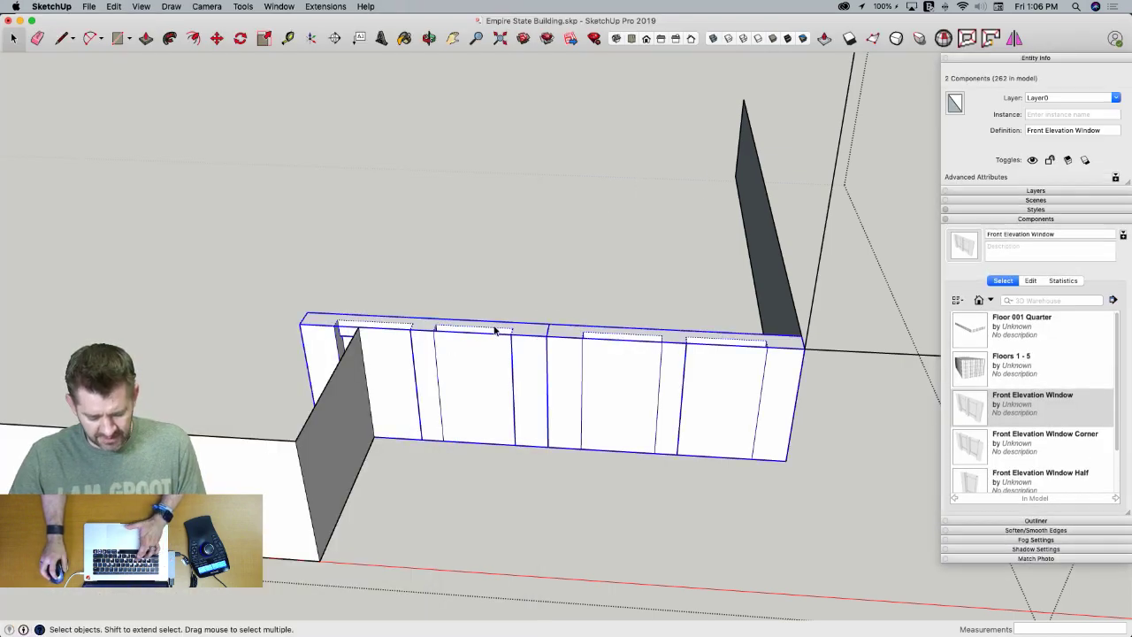
{"action": "key", "text": "s"}
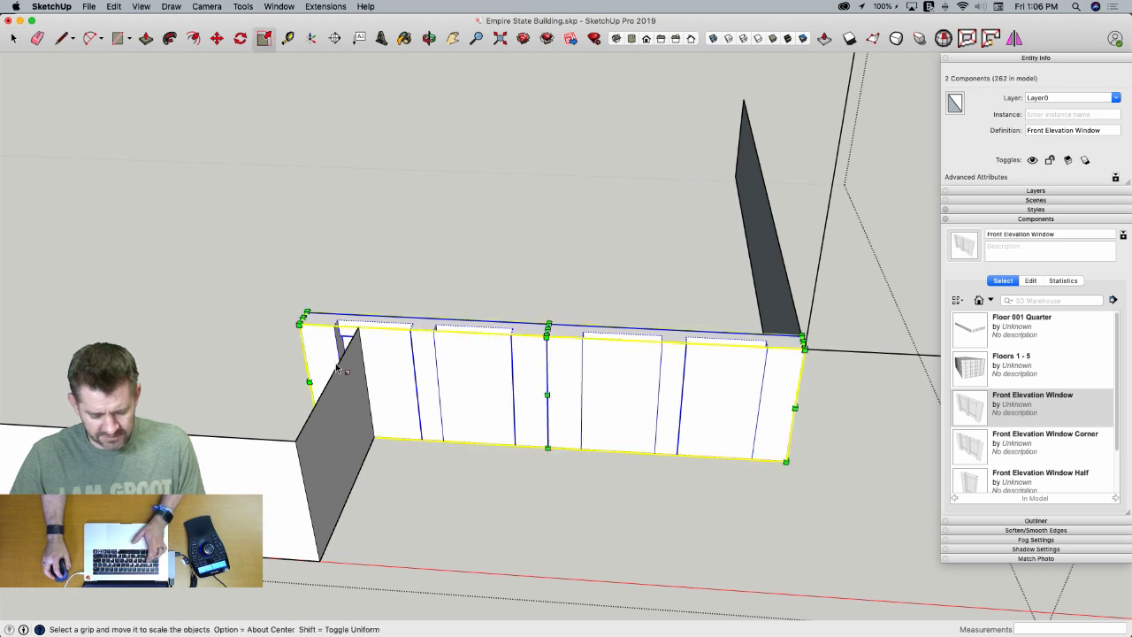
{"action": "left_click_drag", "start_coordinate": [311, 387], "coordinate": [359, 329]}
{"action": "key", "text": "Escape"}
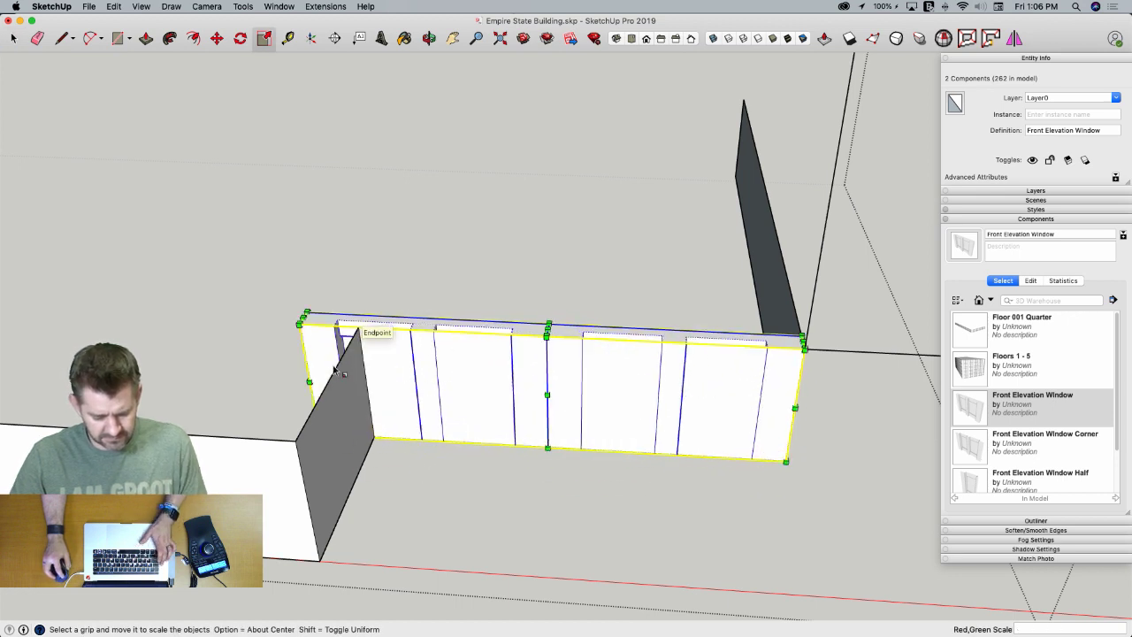
{"action": "left_click_drag", "start_coordinate": [312, 375], "coordinate": [360, 326]}
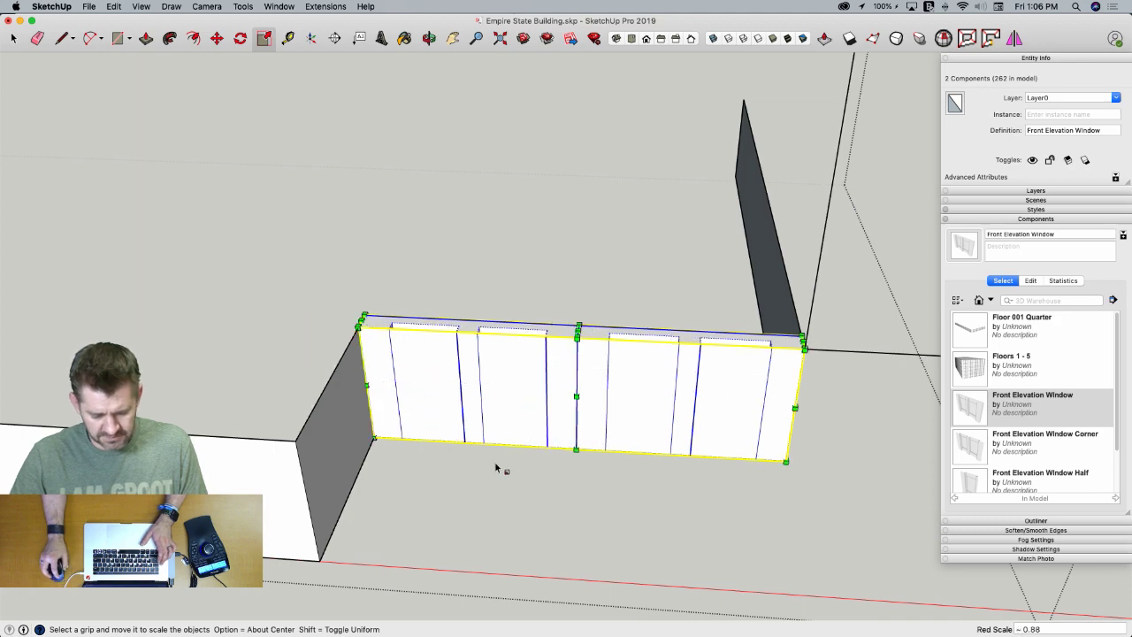
Copy the recessed wall's inner window so the copy's top corner snaps to the back corner where the return wall begins
{"action": "key", "text": "space"}
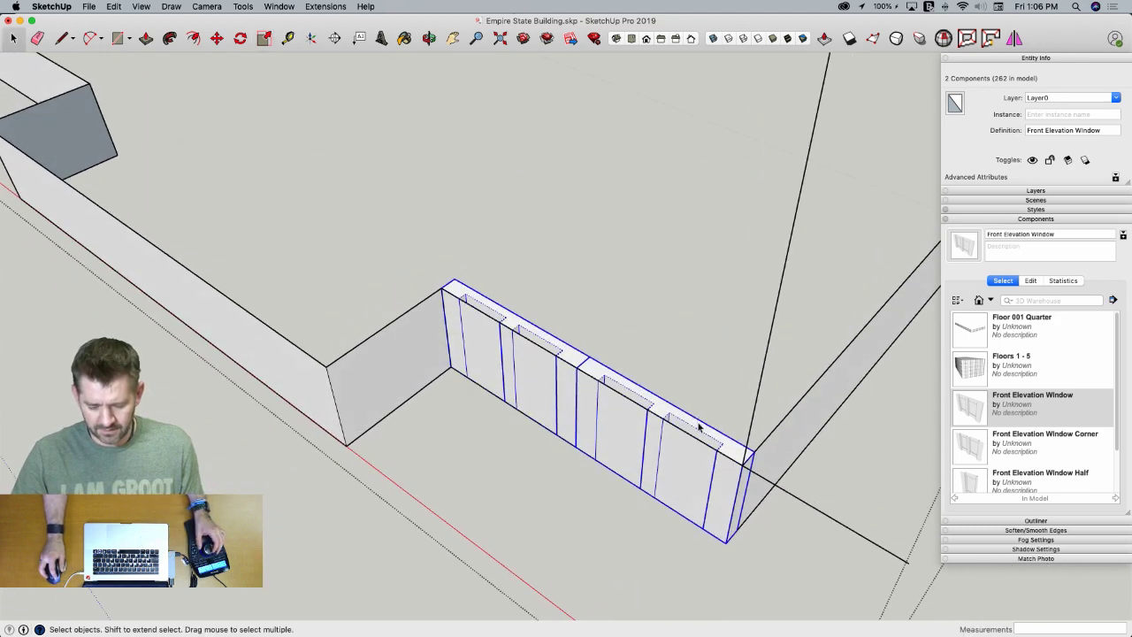
{"action": "left_click", "coordinate": [699, 427]}
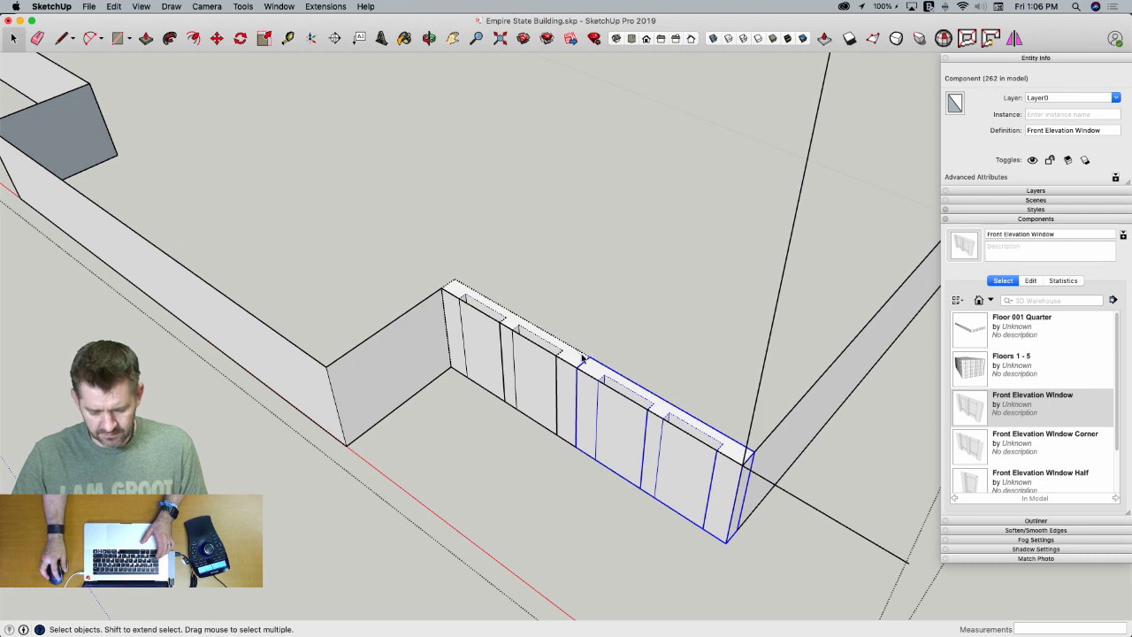
{"action": "key", "text": "m"}
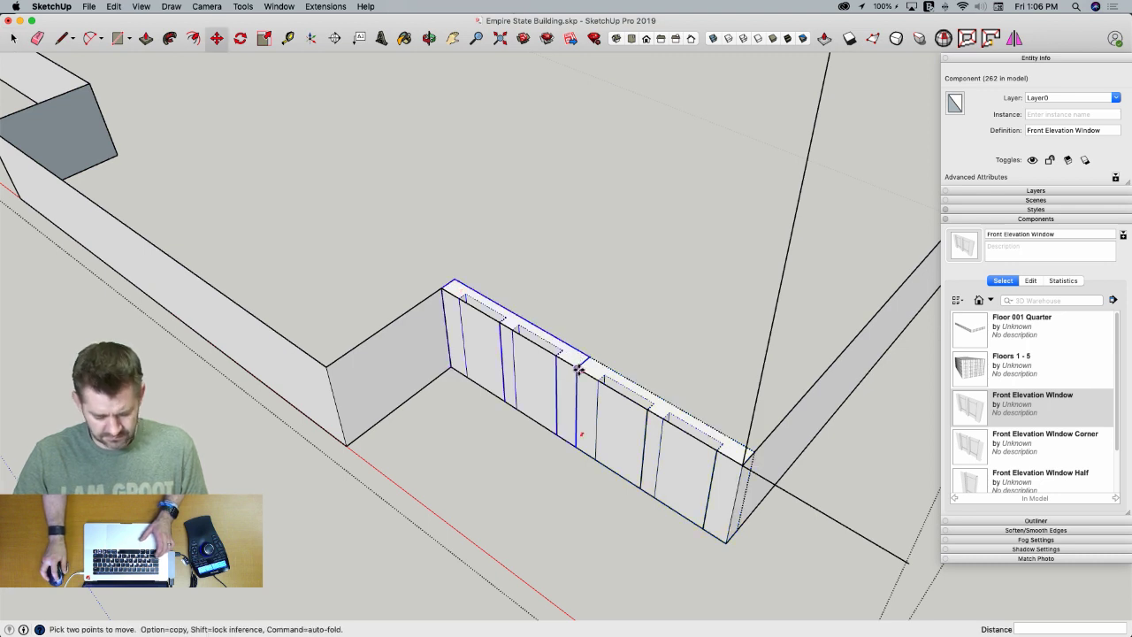
{"action": "left_click", "coordinate": [578, 370]}
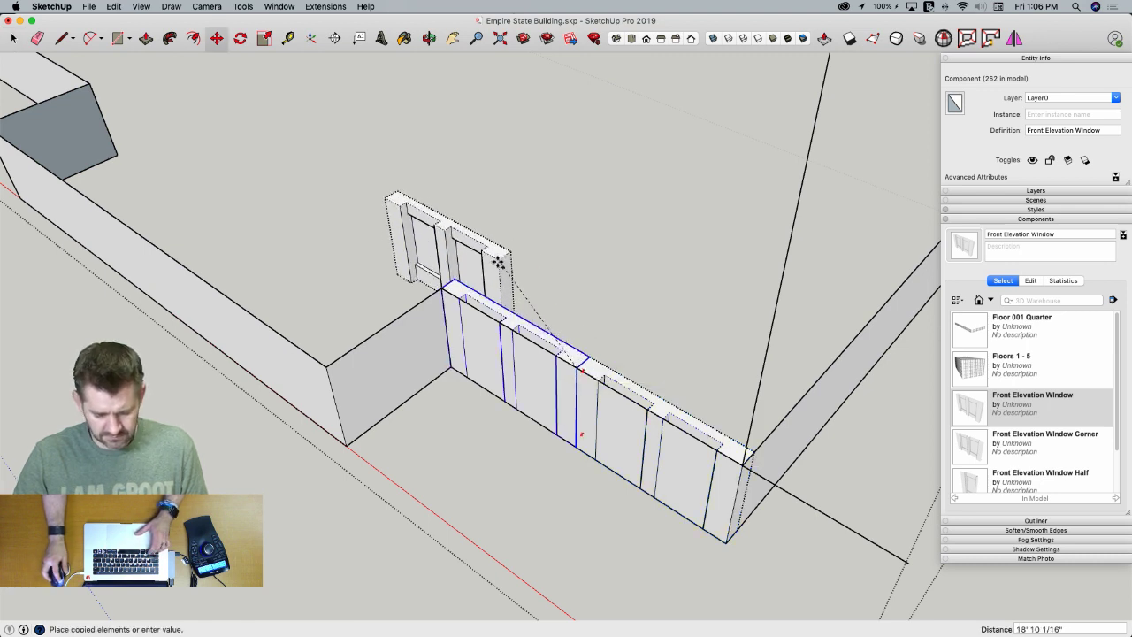
{"action": "left_click", "coordinate": [456, 281]}
Rotate the copied window 90° about the inner corner so it lies along the short return wall
{"action": "key", "text": "q"}
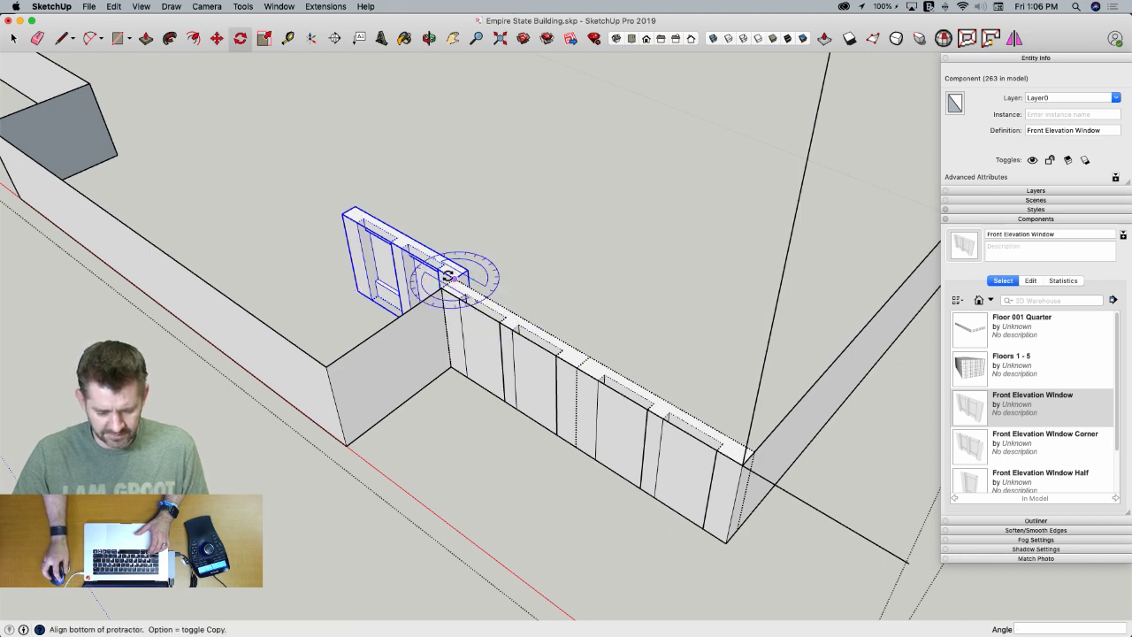
{"action": "left_click", "coordinate": [449, 277]}
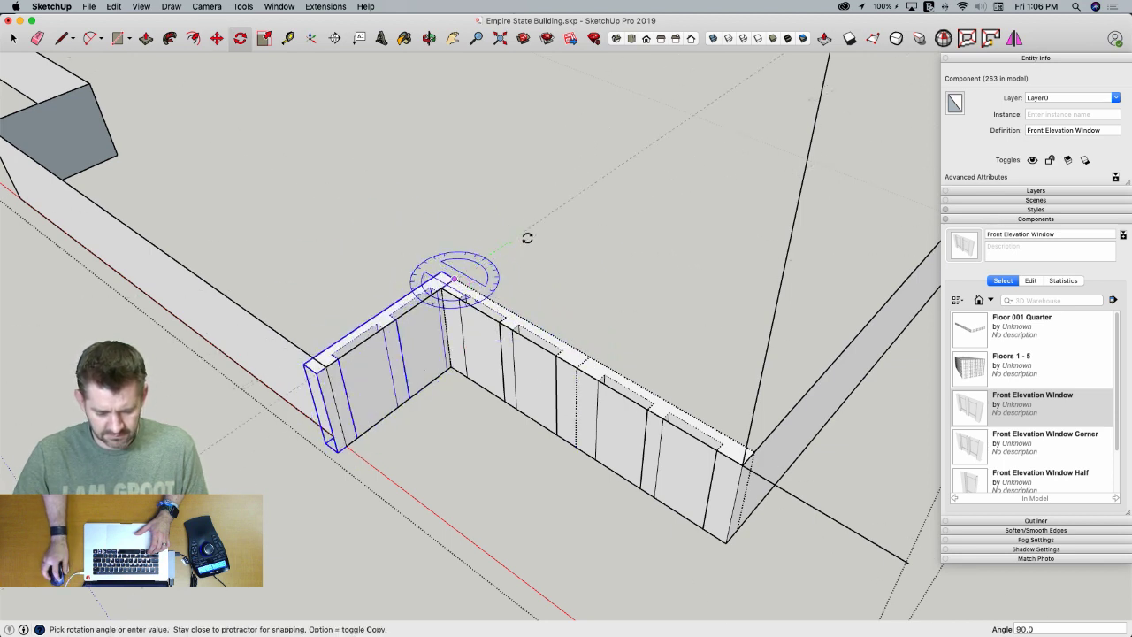
{"action": "left_click", "coordinate": [526, 234]}
{"action": "key", "text": "space"}
Scale the return-wall window along its length so it ends at the front wall's outer corner
{"action": "scroll", "coordinate": [296, 451], "scroll_direction": "up", "scroll_amount": 5}
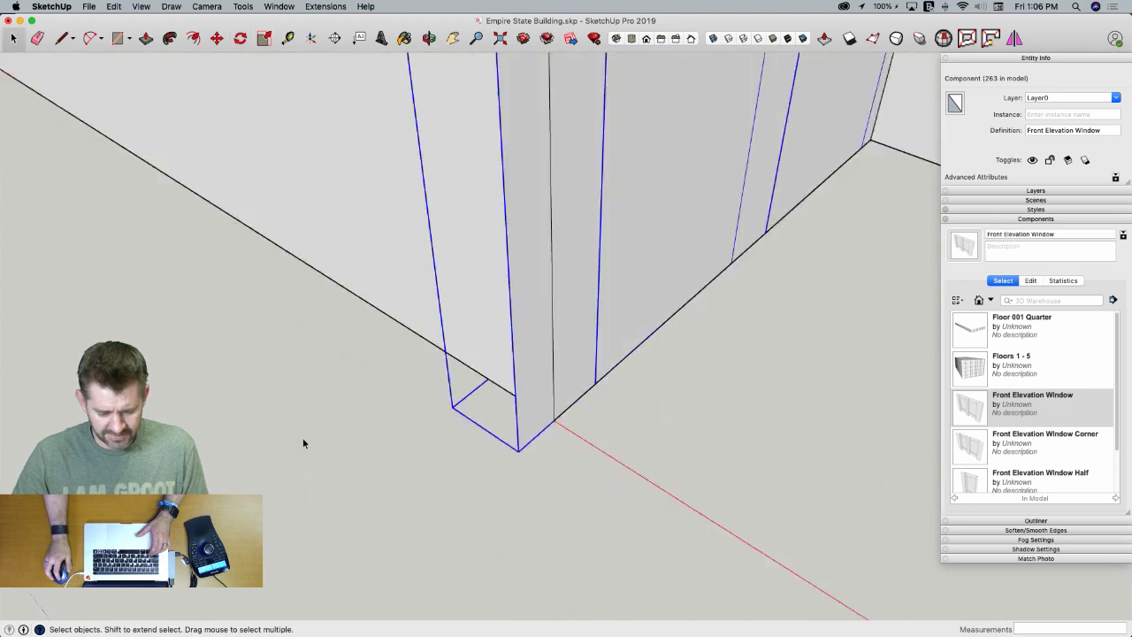
{"action": "key", "text": "s"}
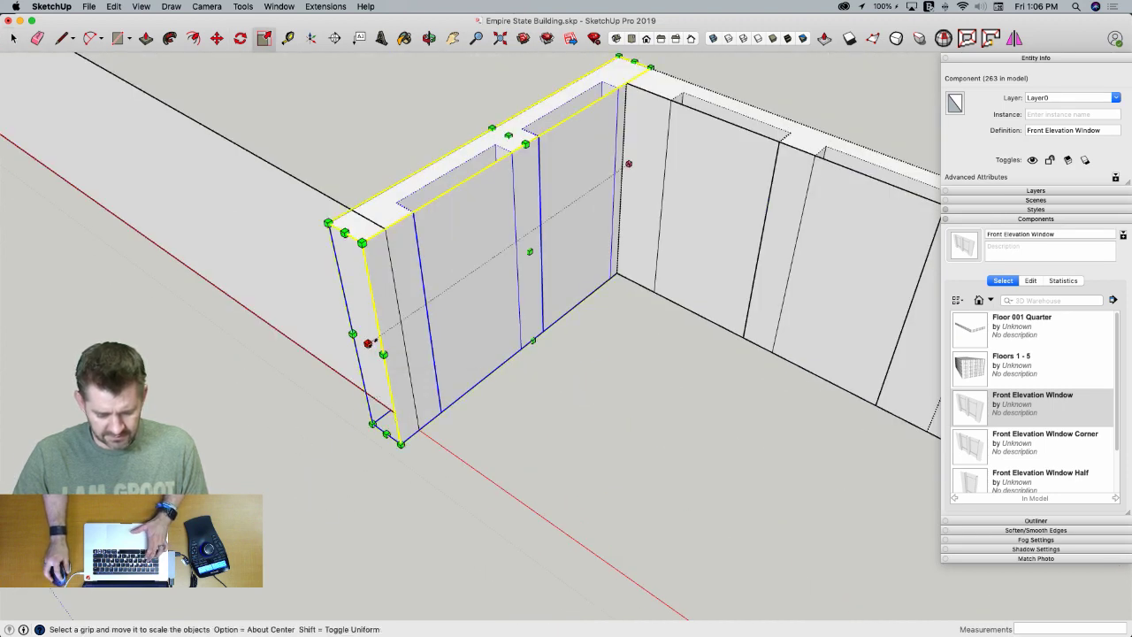
{"action": "left_click", "coordinate": [370, 342]}
{"action": "left_click", "coordinate": [387, 270]}
{"action": "key", "text": "space"}
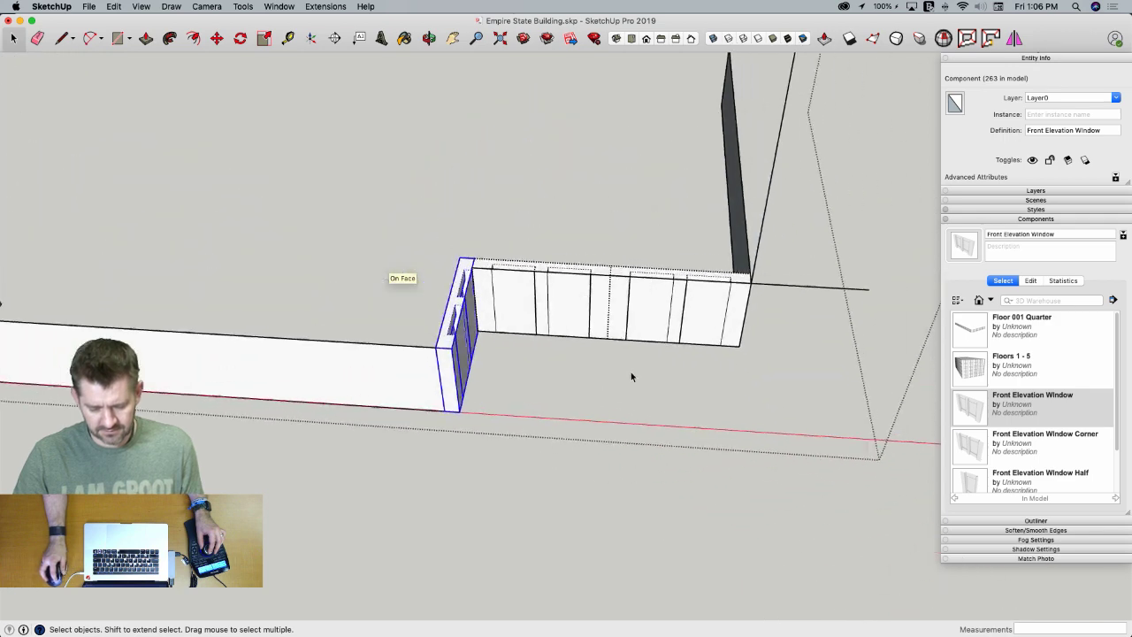
Copy the recessed wall's outer window about 40' 6 1/16" so its upper front corner meets the projecting front wall's outer corner
{"action": "left_click", "coordinate": [686, 332]}
{"action": "key", "text": "m"}
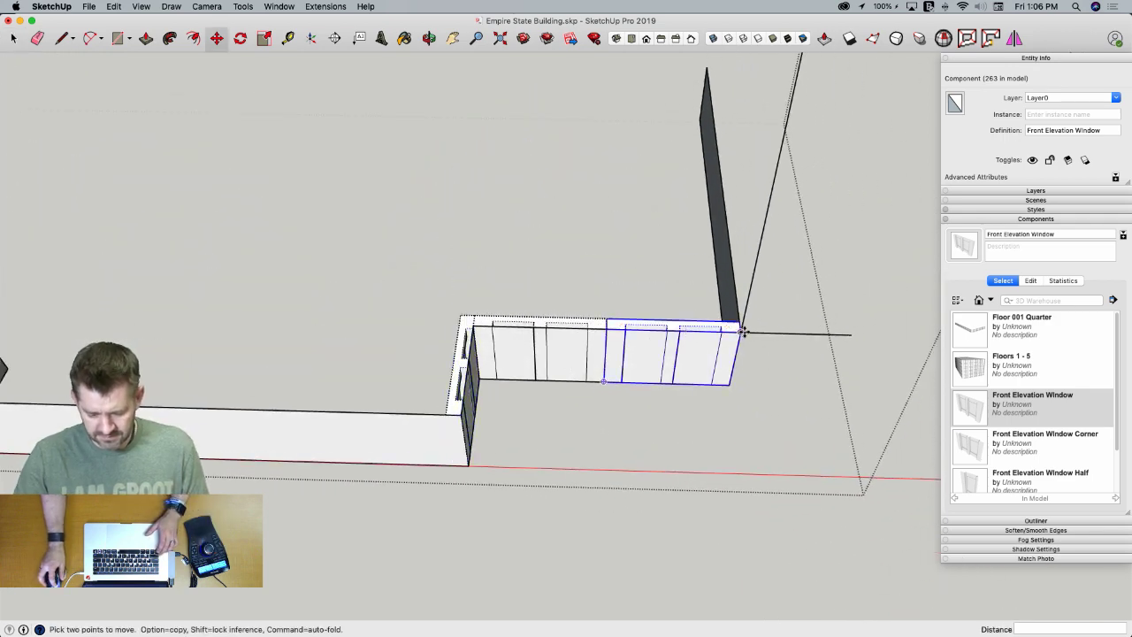
{"action": "left_click", "coordinate": [742, 332]}
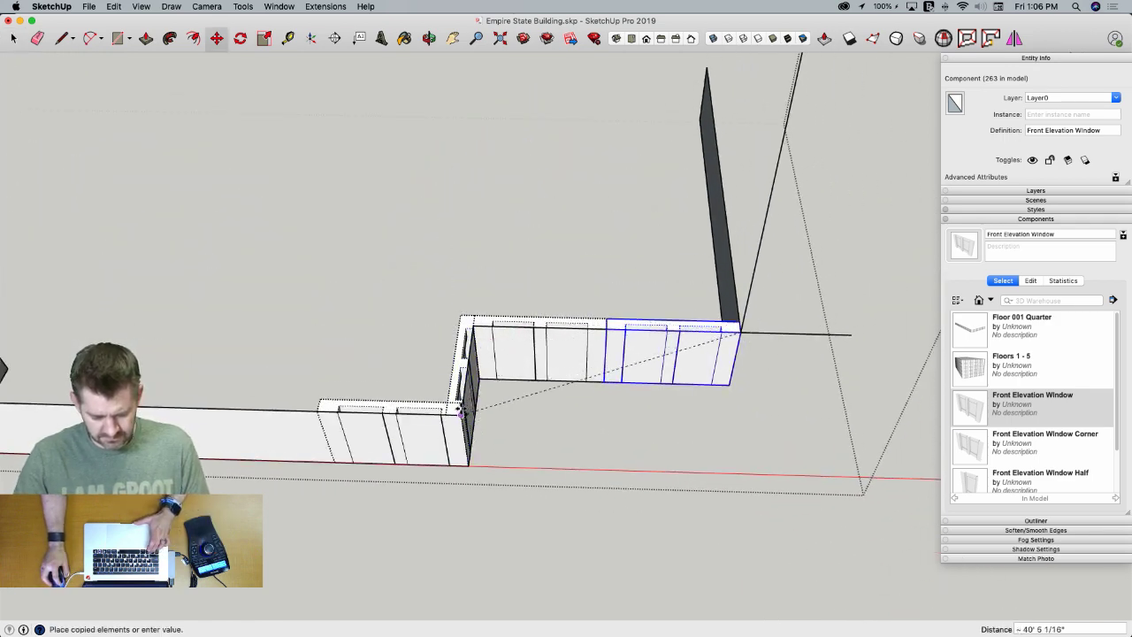
{"action": "left_click", "coordinate": [461, 416]}
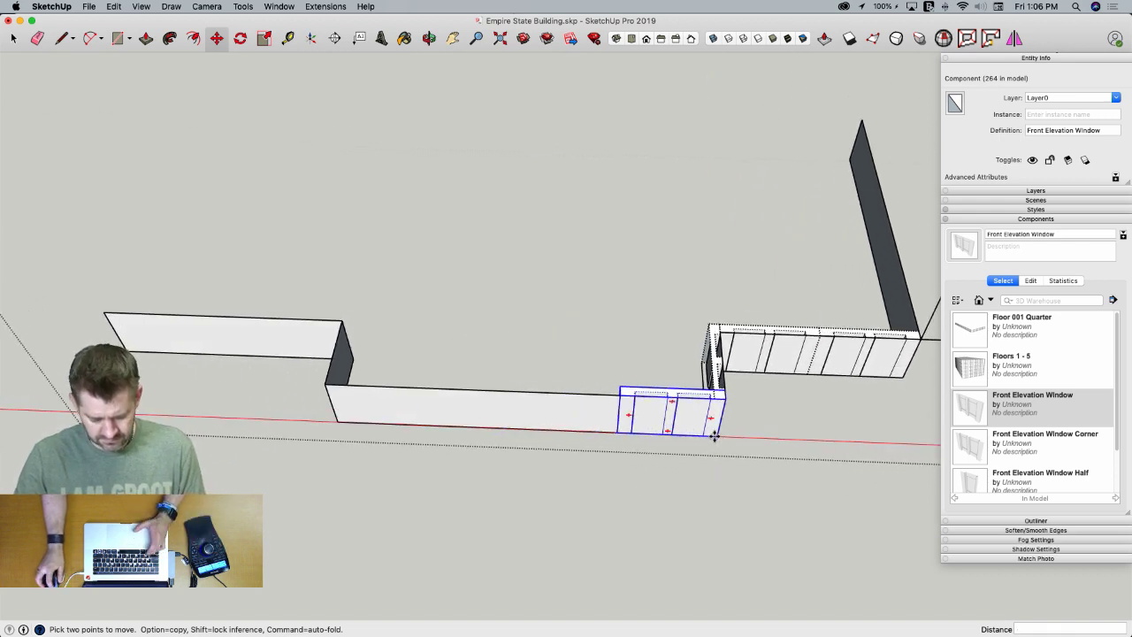
Array the front-wall window with three copies spaced 18' 8" along the wall
{"action": "left_click", "coordinate": [715, 435]}
{"action": "key", "text": "alt"}
{"action": "left_click", "coordinate": [619, 432]}
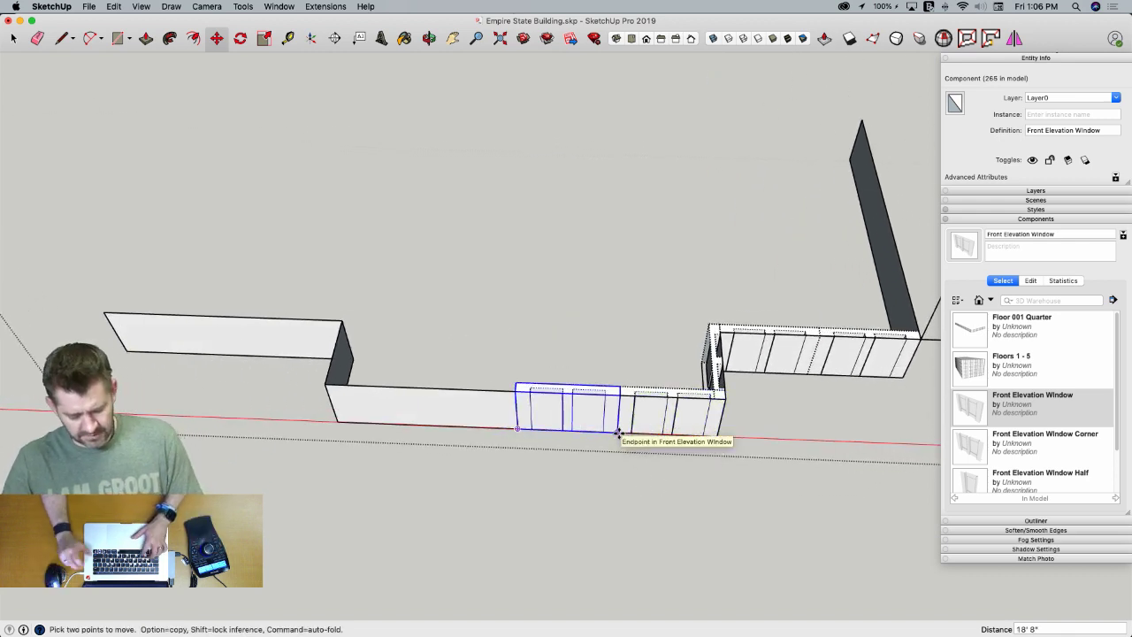
{"action": "type", "text": "3x"}
{"action": "key", "text": "Return"}
{"action": "key", "text": "space"}
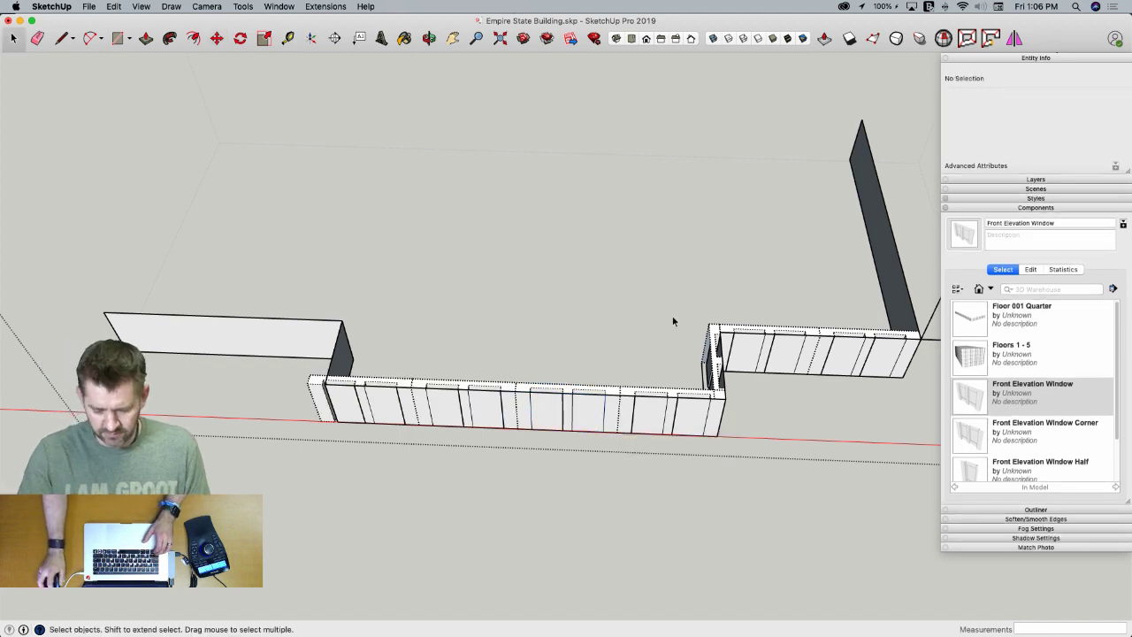
Scale the four front-wall windows together to about 0.96 along red so they end at the wall's far corner
{"action": "left_click", "coordinate": [604, 392]}
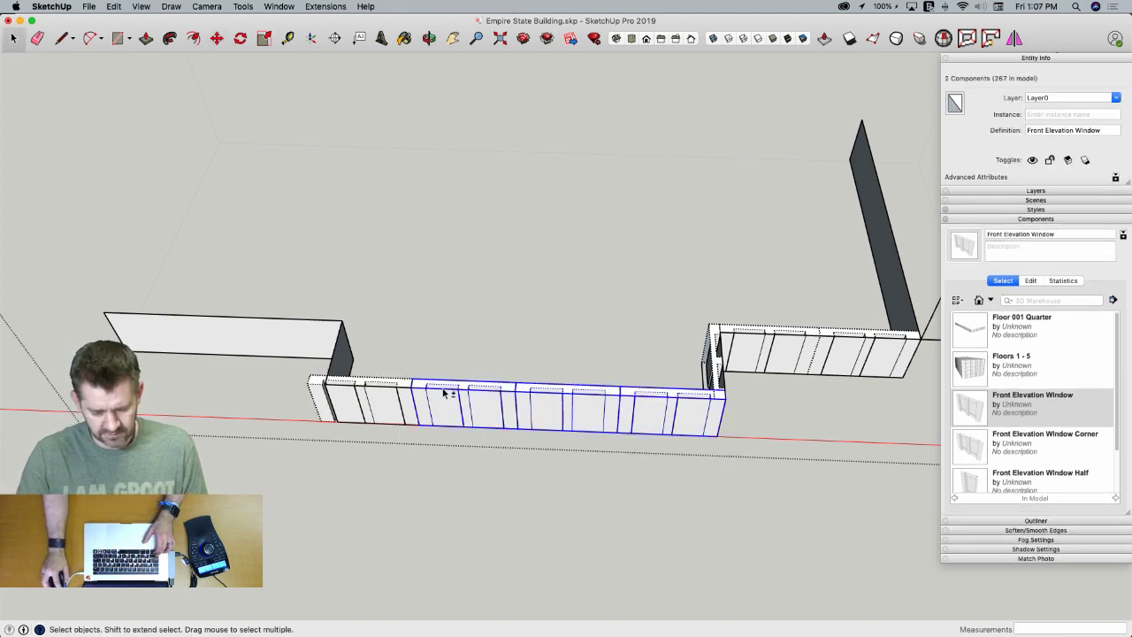
{"action": "scroll", "coordinate": [349, 403], "scroll_direction": "up", "scroll_amount": 3}
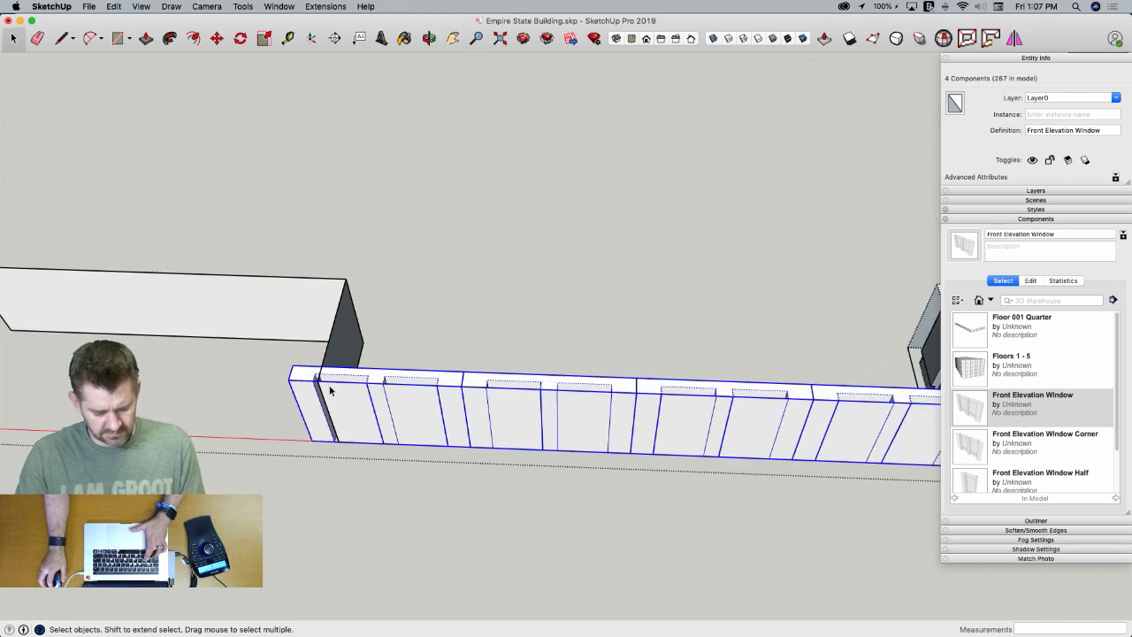
{"action": "key", "text": "s"}
{"action": "left_click_drag", "start_coordinate": [303, 405], "coordinate": [330, 405]}
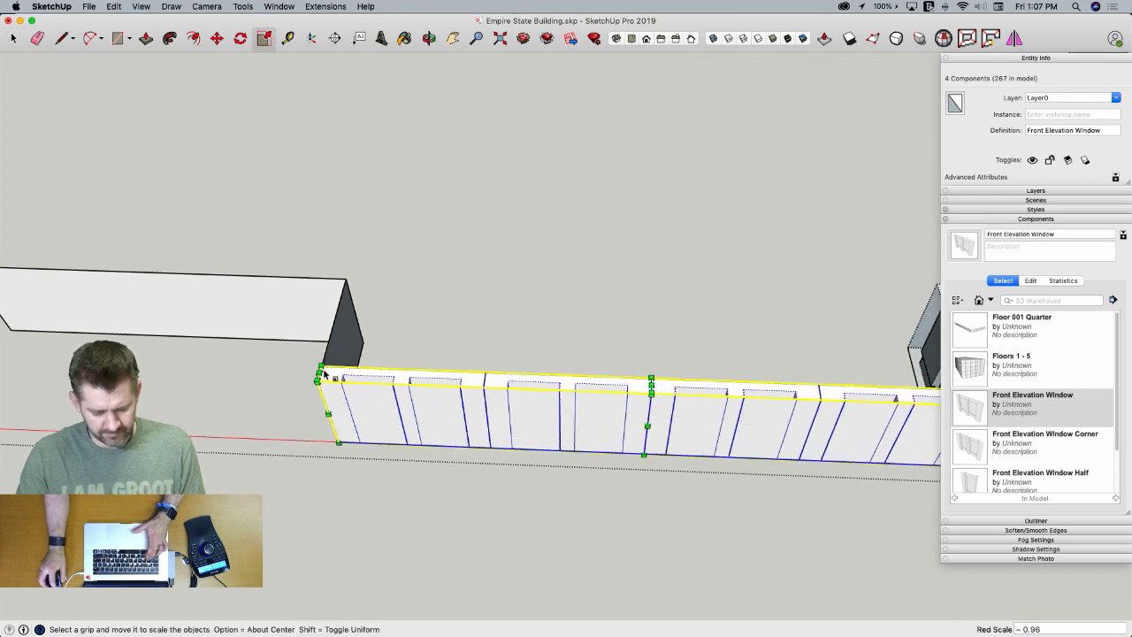
{"action": "key", "text": "space"}
Copy the return-wall window 43' 11 3/4" into the open area behind the front wall and rotate the copy to face the opposite direction
{"action": "scroll", "coordinate": [645, 397], "scroll_direction": "down", "scroll_amount": 3}
{"action": "left_click", "coordinate": [661, 355]}
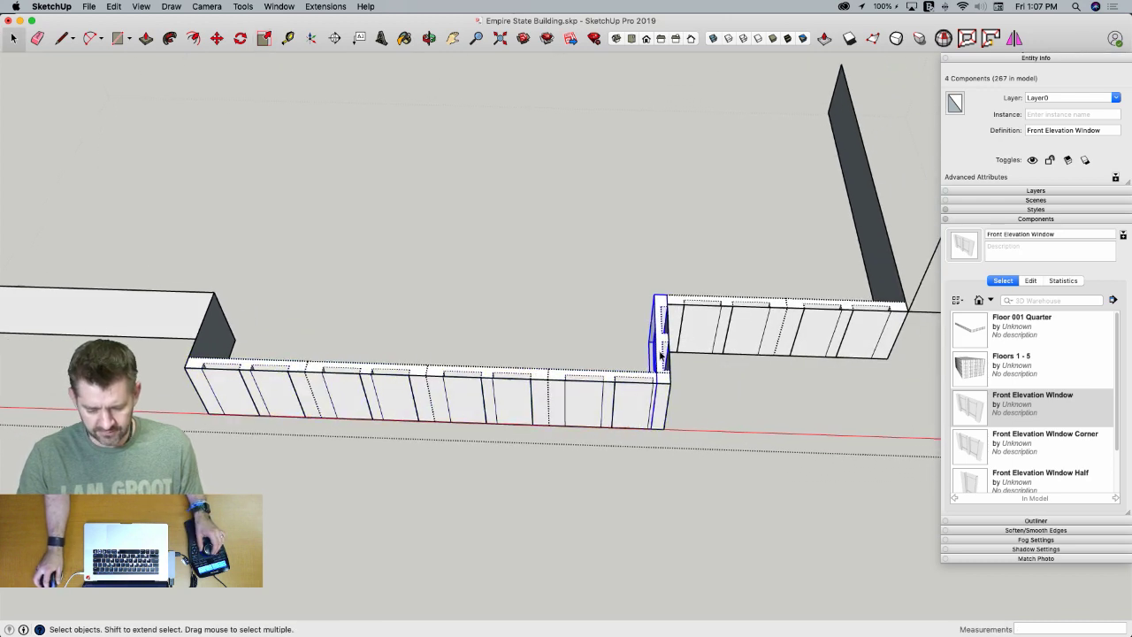
{"action": "key", "text": "m"}
{"action": "left_click", "coordinate": [735, 417]}
{"action": "key", "text": "alt"}
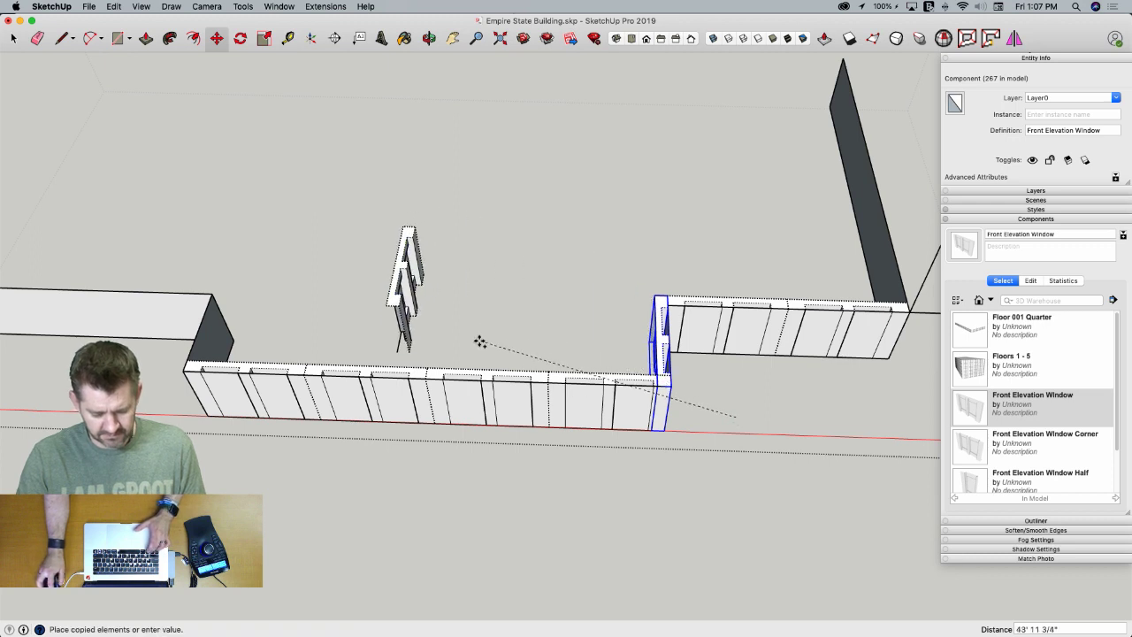
{"action": "left_click", "coordinate": [480, 341]}
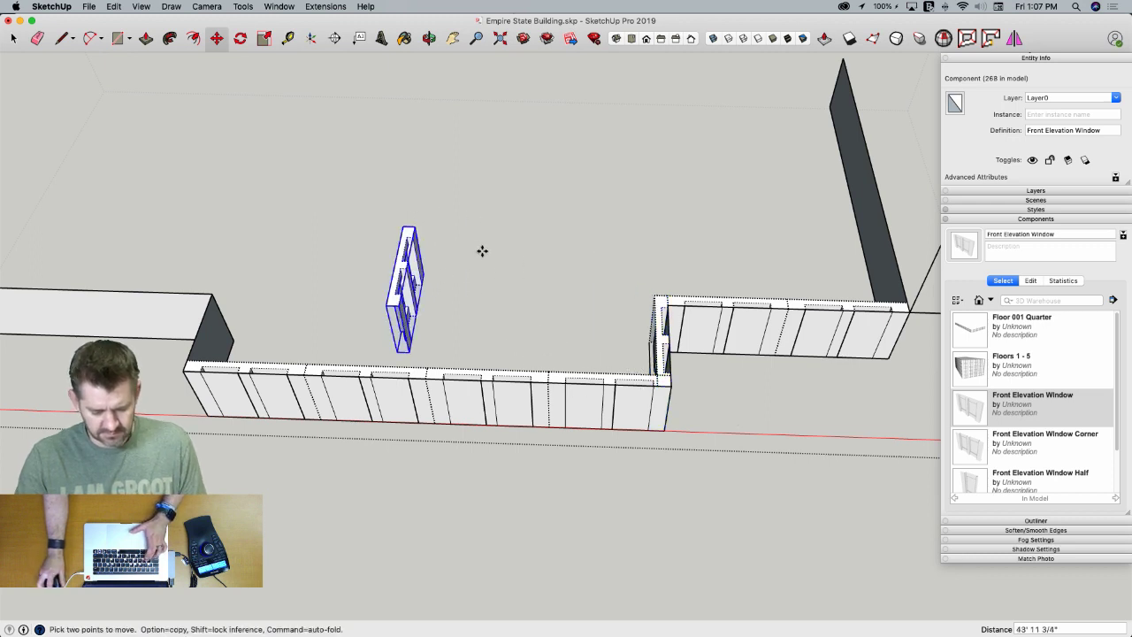
{"action": "key", "text": "q"}
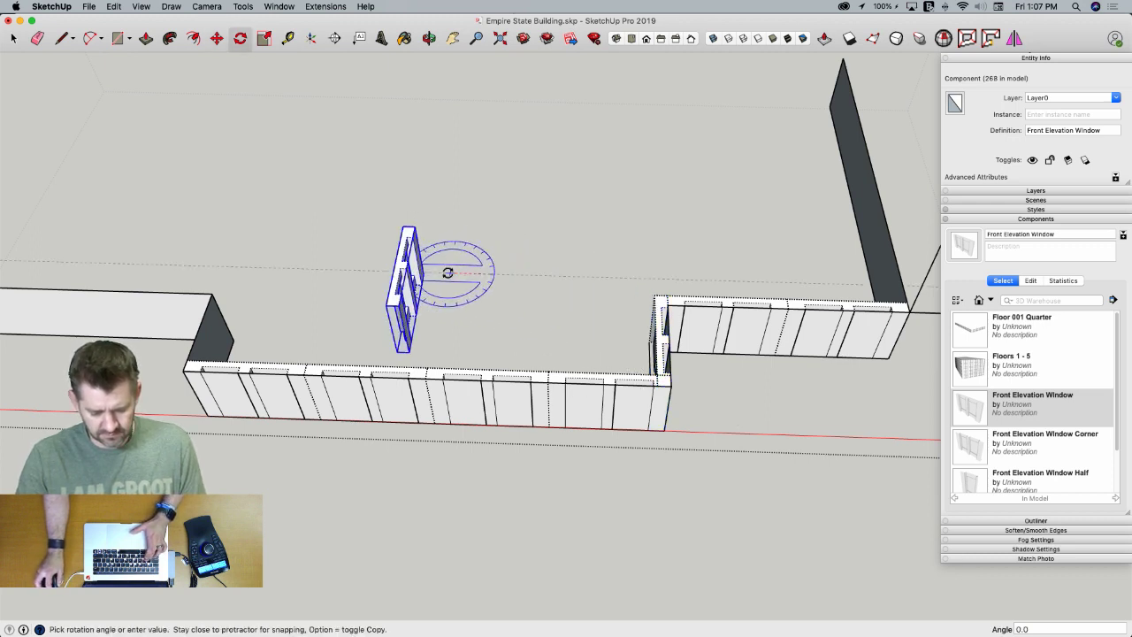
{"action": "left_click", "coordinate": [383, 270]}
Move the rotated window 50' 9 5/16" onto the opposite return wall, aligned with the end of the front-wall windows
{"action": "key", "text": "m"}
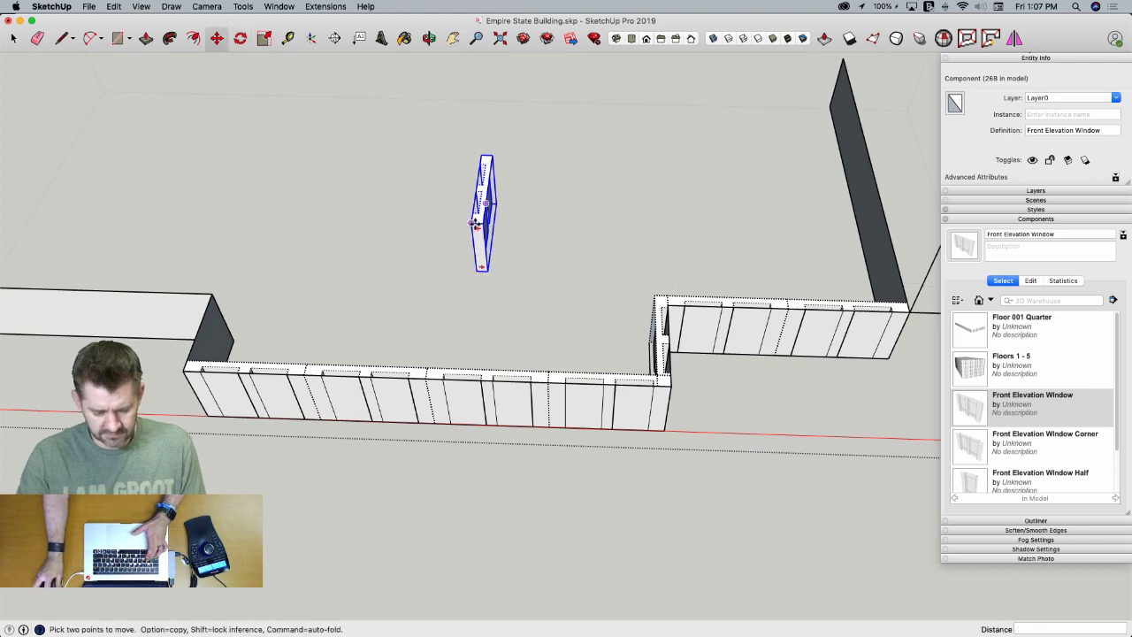
{"action": "left_click", "coordinate": [476, 225]}
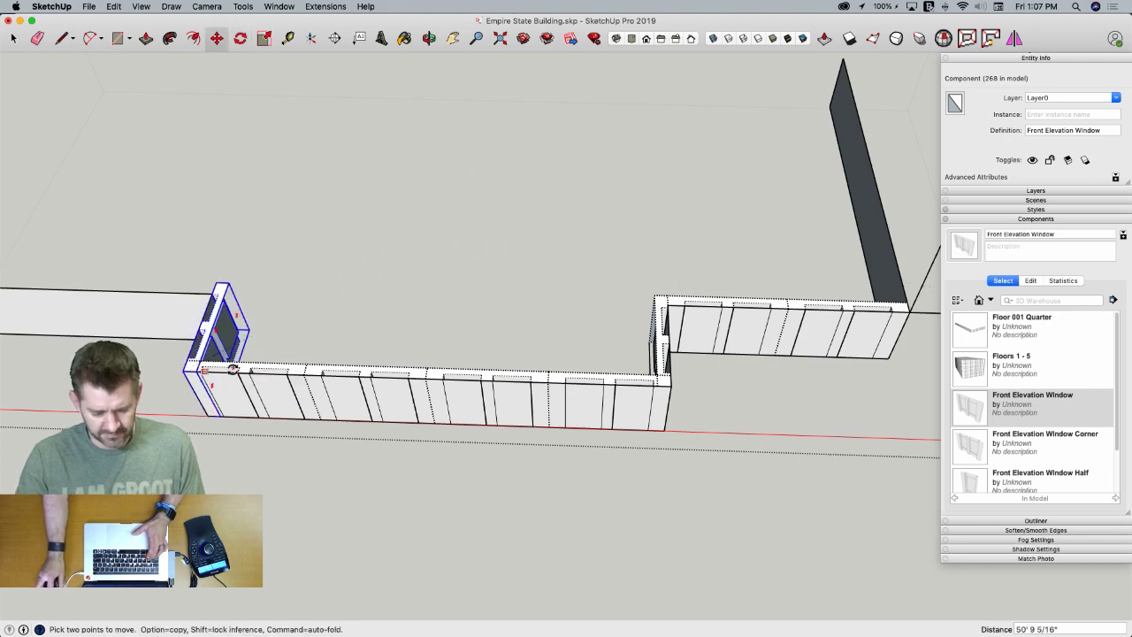
{"action": "left_click", "coordinate": [233, 369]}
{"action": "key", "text": "space"}
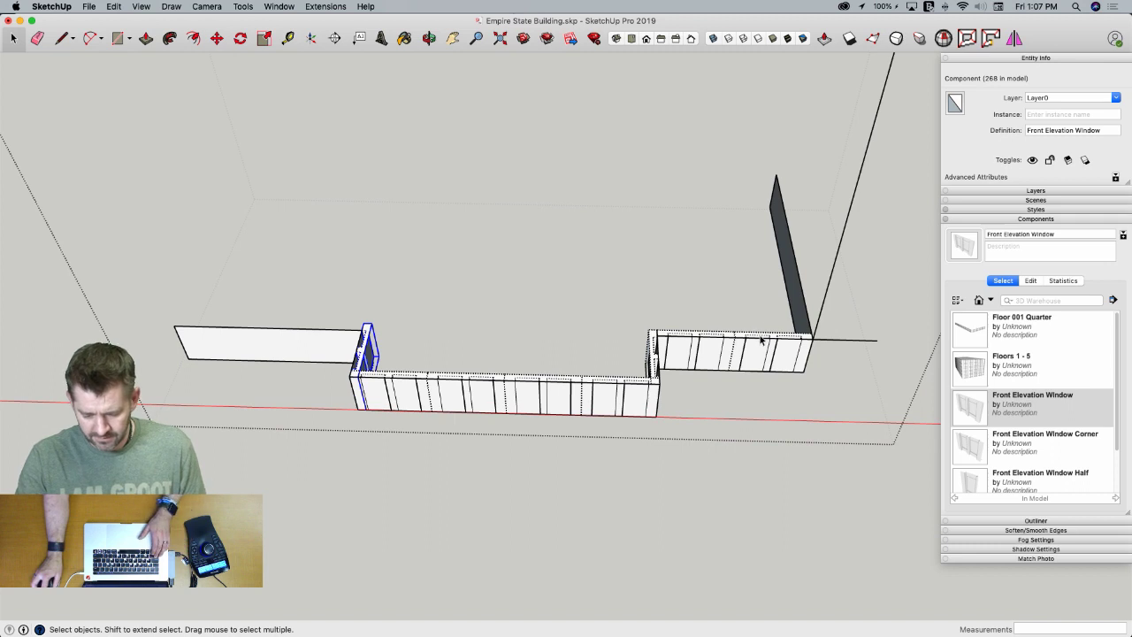
Copy the two recessed-wall windows together about 108' 10" onto the opposite recessed wall, starting at its inner corner
{"action": "key", "text": "m"}
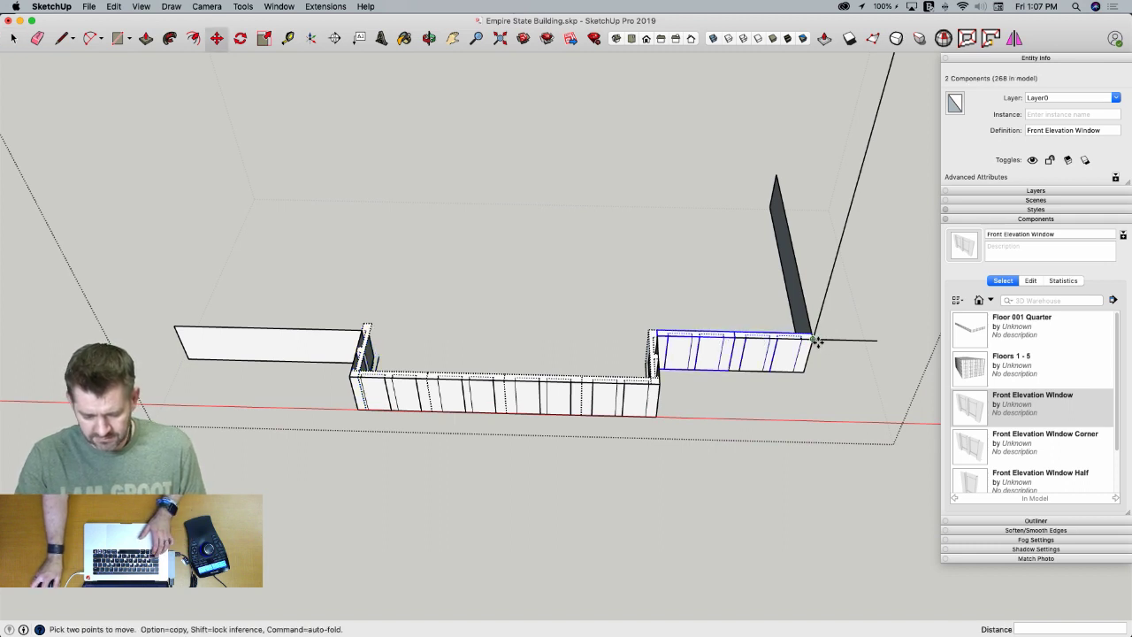
{"action": "left_click", "coordinate": [818, 341]}
{"action": "key", "text": "alt"}
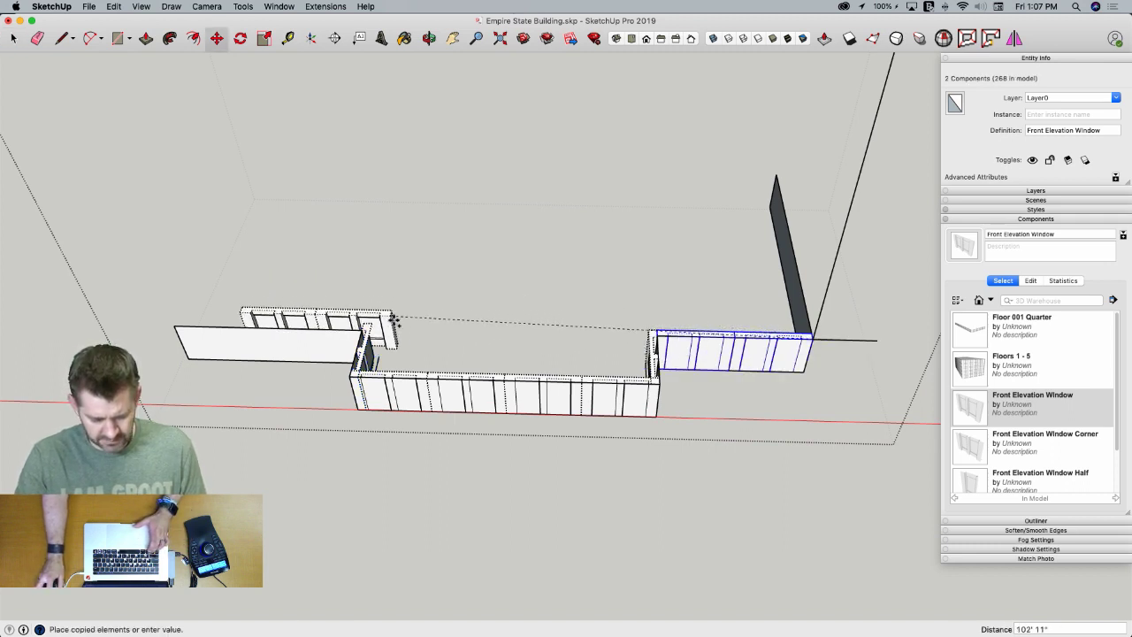
{"action": "left_click", "coordinate": [363, 329]}
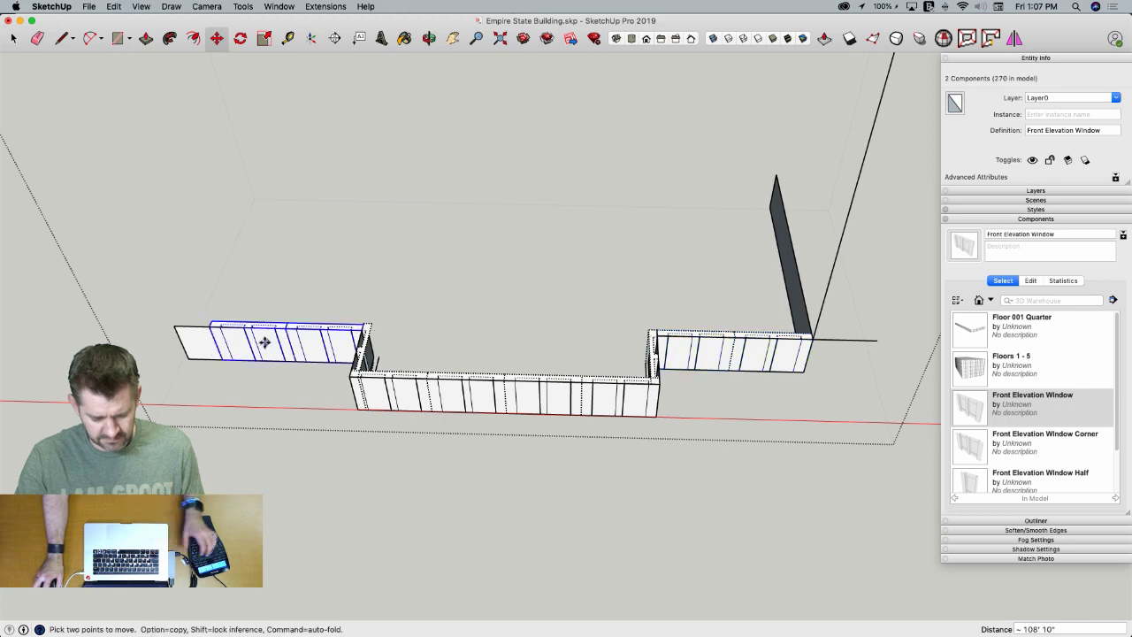
{"action": "key", "text": "space"}
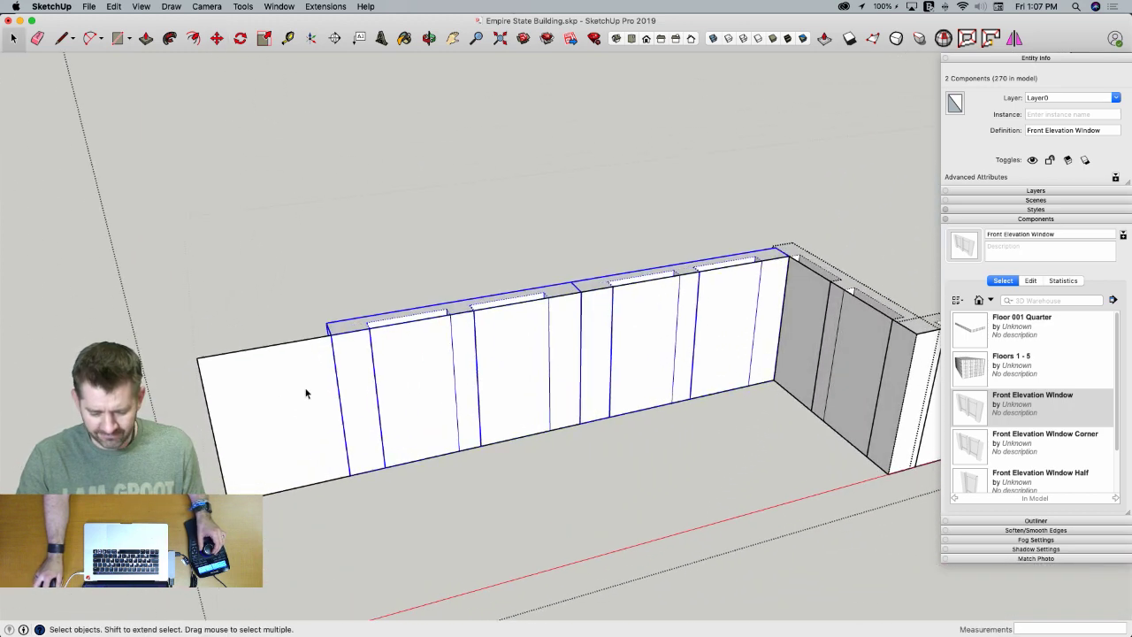
Insert the Front Elevation Window Half component beside the bare wall end and flip it sideways
{"action": "left_click", "coordinate": [1019, 476]}
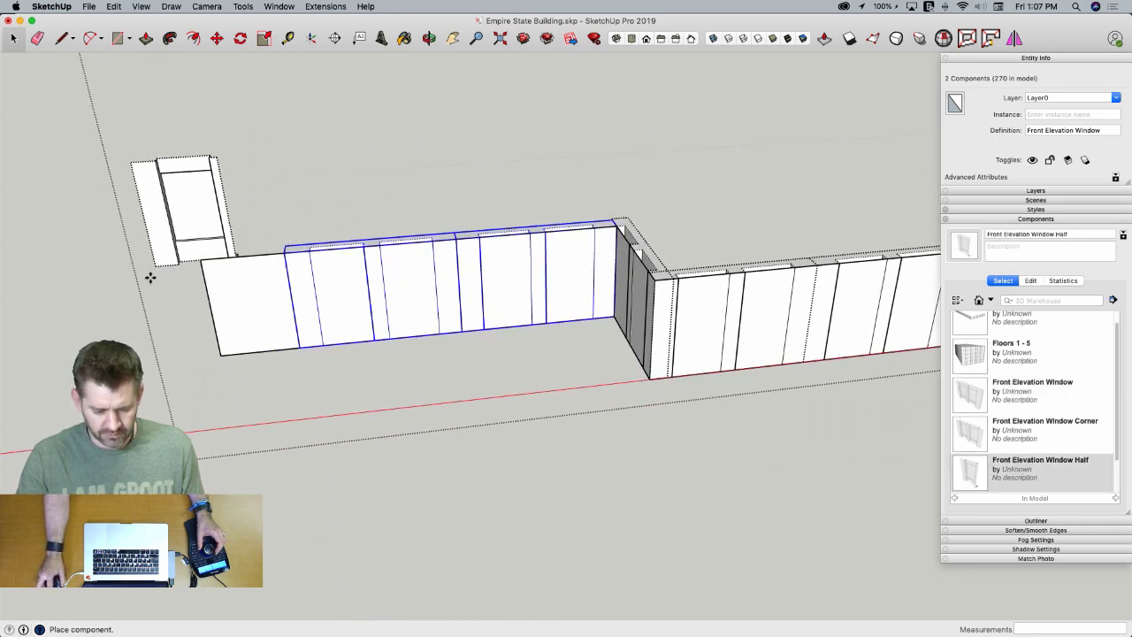
{"action": "left_click", "coordinate": [278, 407]}
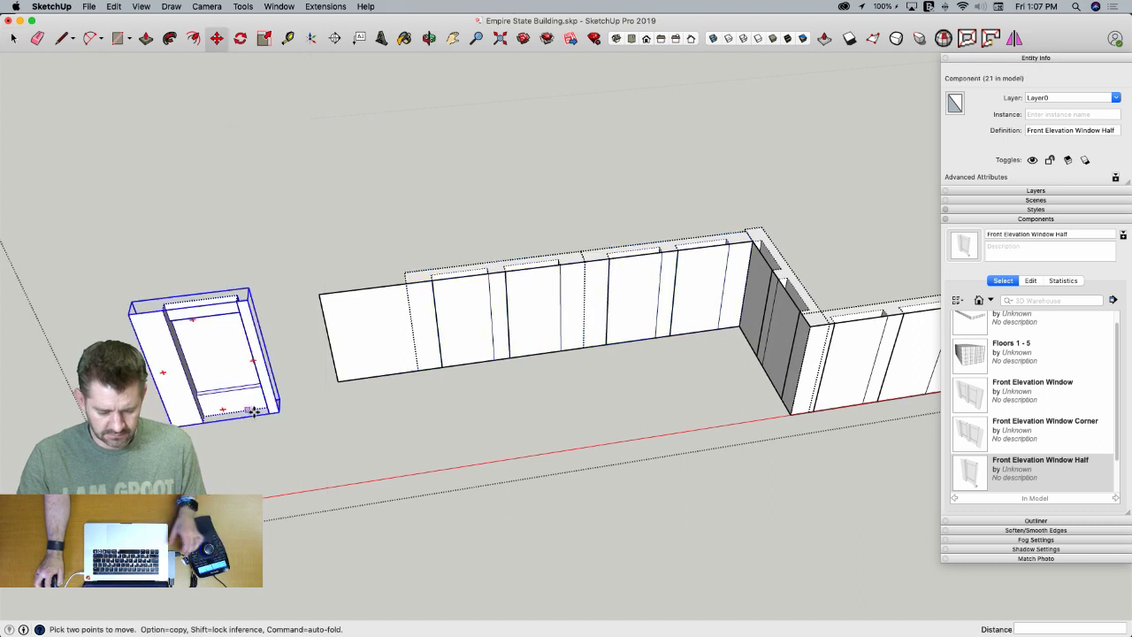
{"action": "right_click", "coordinate": [232, 353]}
{"action": "mouse_move", "coordinate": [339, 488]}
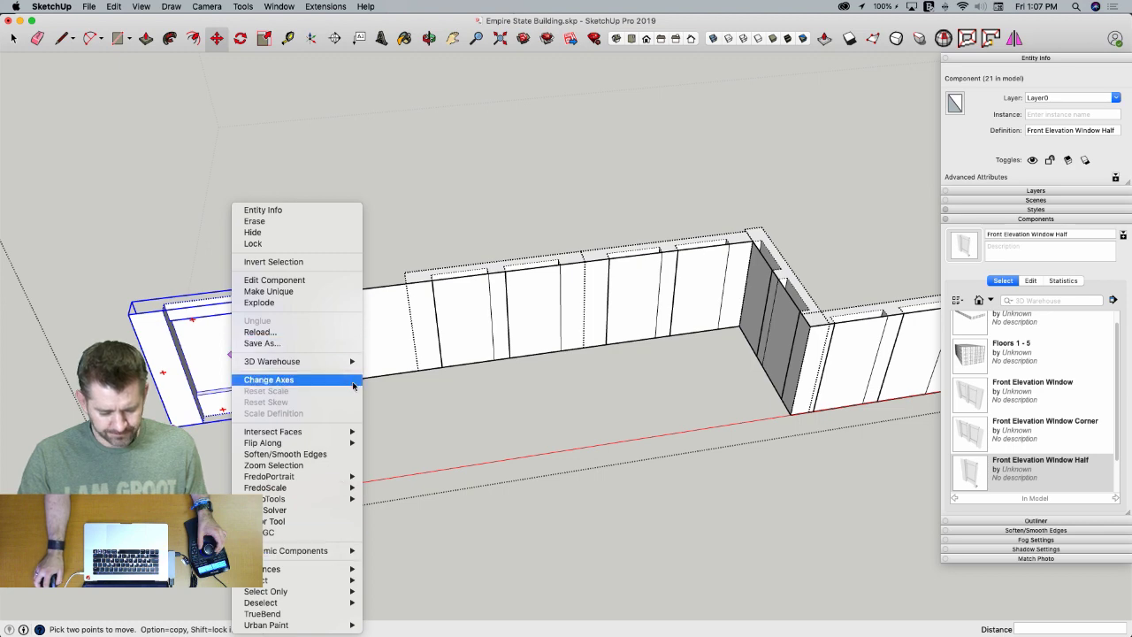
{"action": "mouse_move", "coordinate": [350, 443]}
{"action": "left_click", "coordinate": [397, 444]}
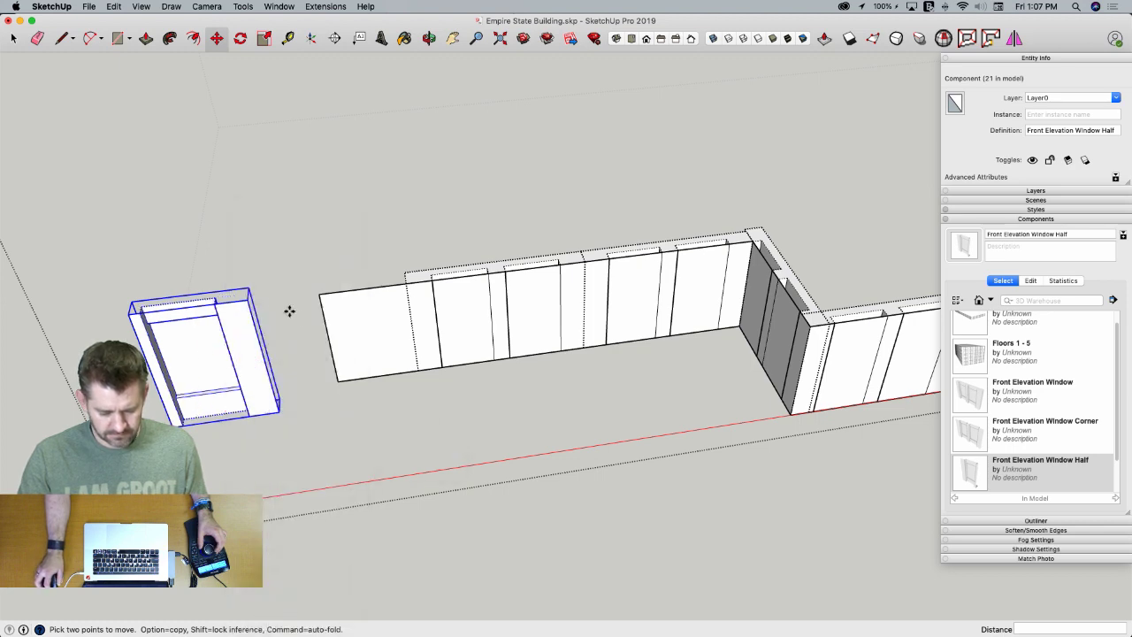
Move the half window so its upper front corner snaps to the end of the adjacent full window
{"action": "left_click", "coordinate": [237, 314]}
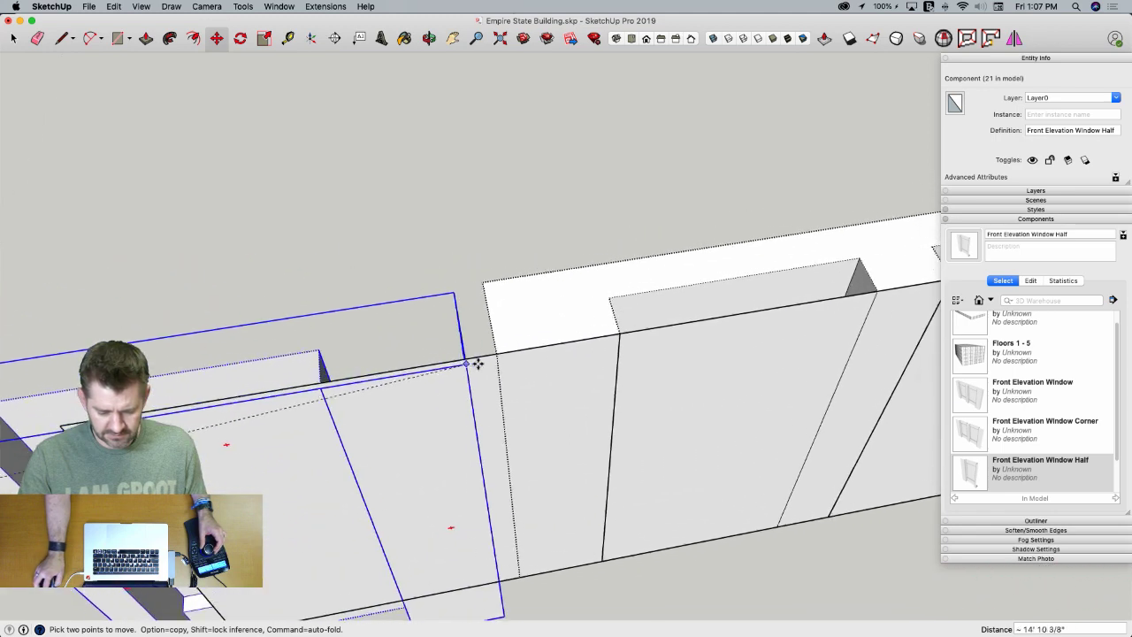
{"action": "left_click", "coordinate": [493, 355]}
{"action": "left_click", "coordinate": [365, 421]}
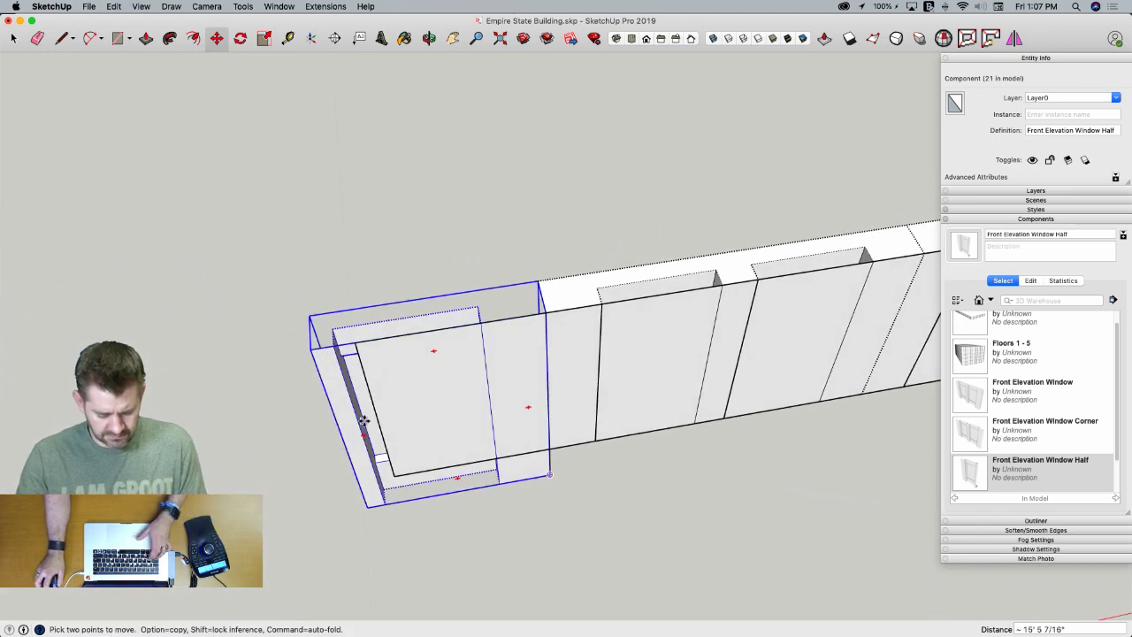
Scale the half window along the red axis to about 0.82 so its outer side meets the bare wall's end
{"action": "key", "text": "s"}
{"action": "left_click", "coordinate": [345, 435]}
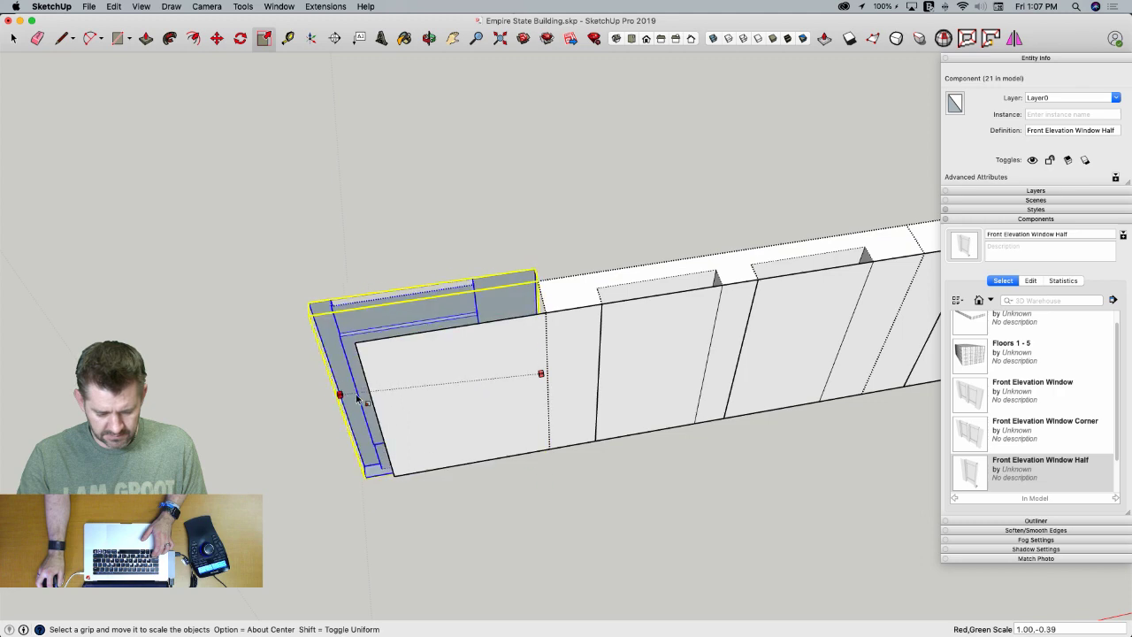
{"action": "key", "text": "Escape"}
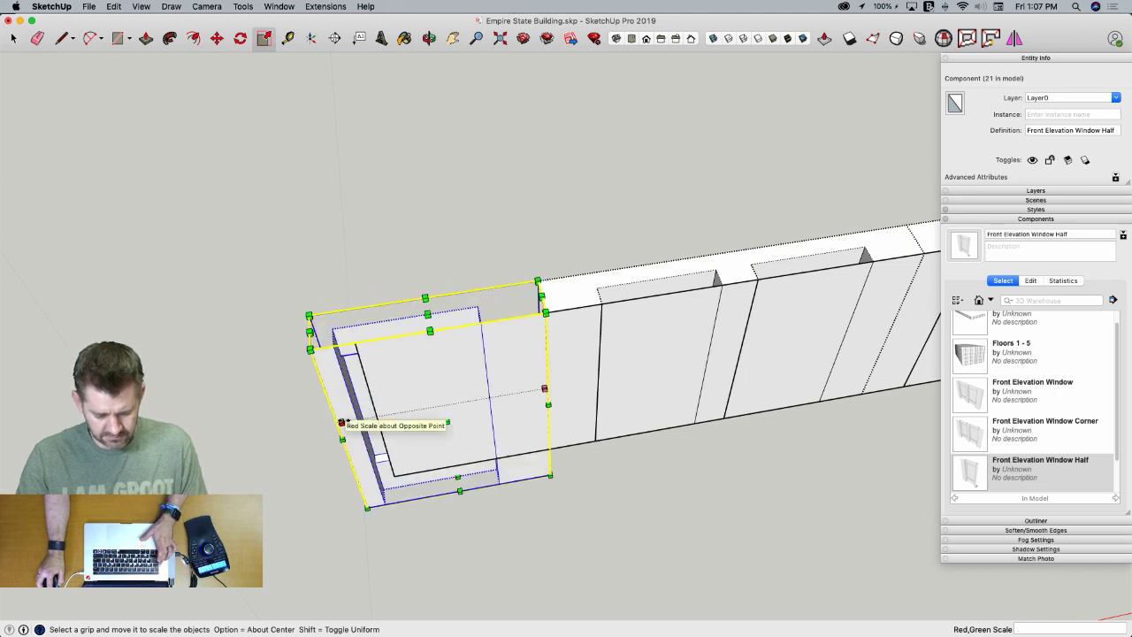
{"action": "left_click_drag", "start_coordinate": [341, 424], "coordinate": [370, 393]}
{"action": "left_click", "coordinate": [355, 343]}
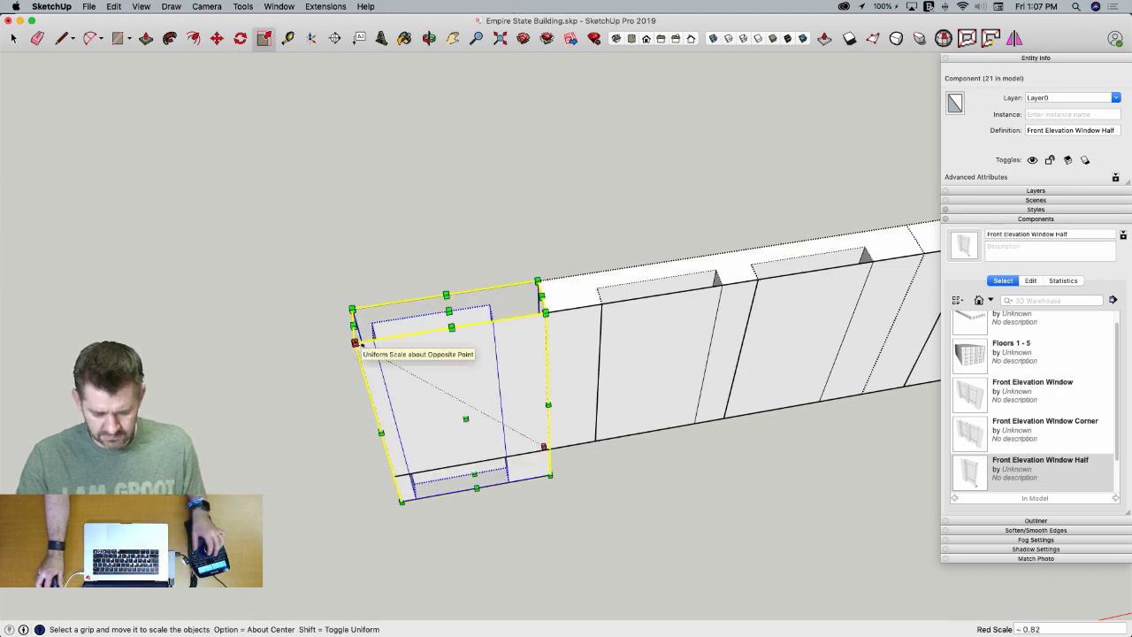
Scale the half window's height so its lower edge lines up with the bottom edge of the wall
{"action": "scroll", "coordinate": [408, 403], "scroll_direction": "up", "scroll_amount": 5}
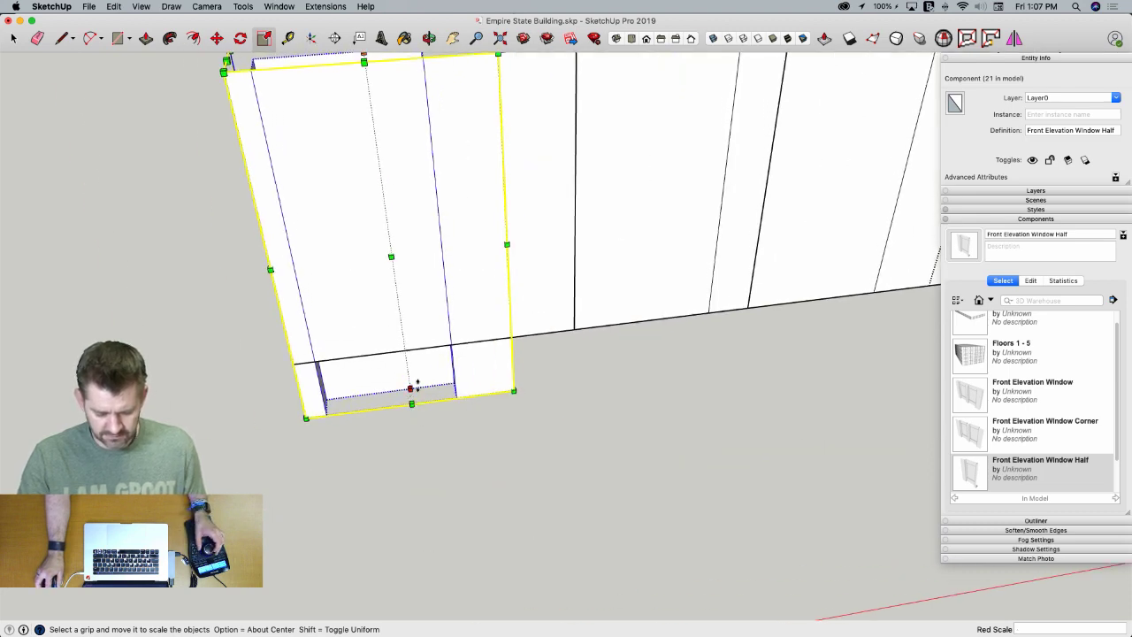
{"action": "left_click", "coordinate": [411, 388]}
{"action": "left_click", "coordinate": [497, 337]}
{"action": "key", "text": "space"}
{"action": "left_click", "coordinate": [478, 431]}
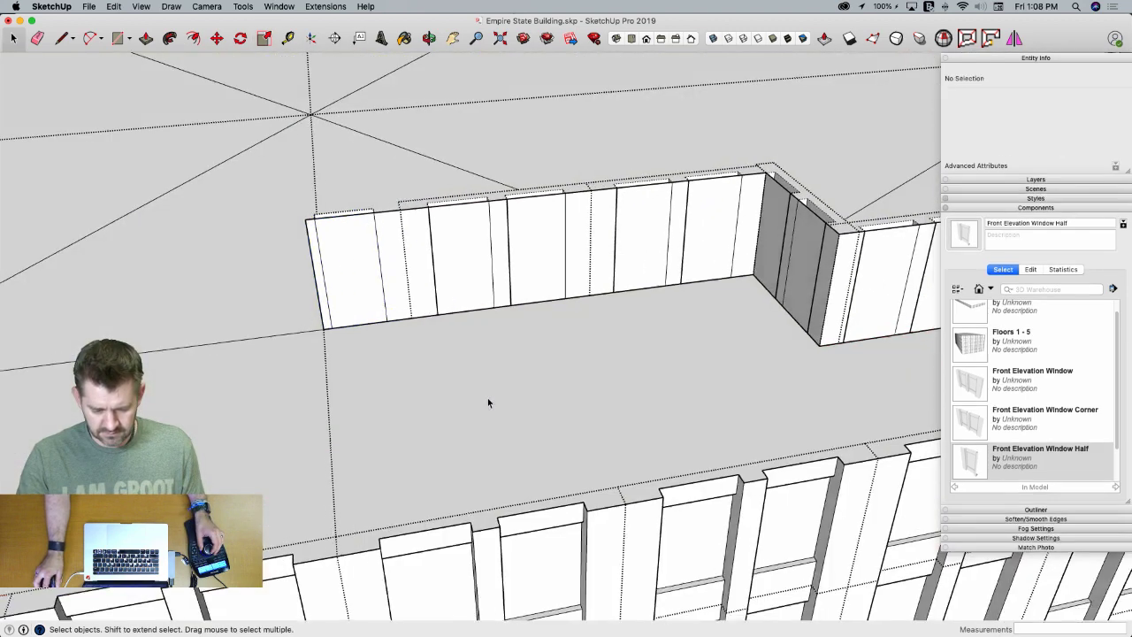
{"action": "middle_click_drag", "start_coordinate": [487, 402], "coordinate": [354, 318]}
{"action": "double_click", "coordinate": [350, 319]}
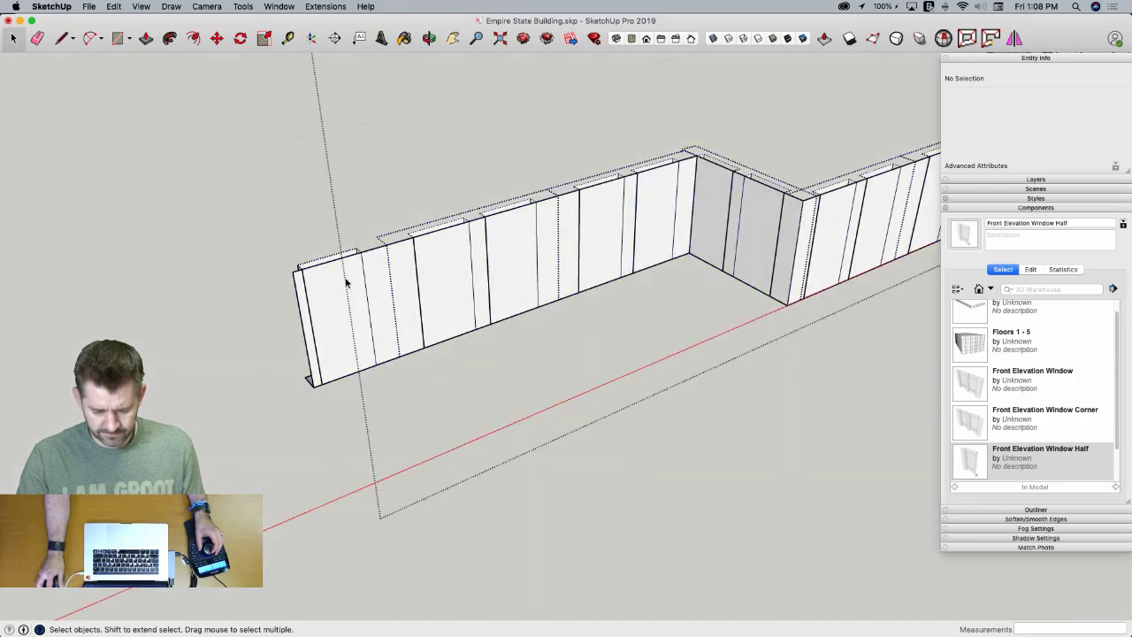
{"action": "triple_click", "coordinate": [345, 281]}
{"action": "scroll", "coordinate": [343, 281], "scroll_direction": "down", "scroll_amount": 4}
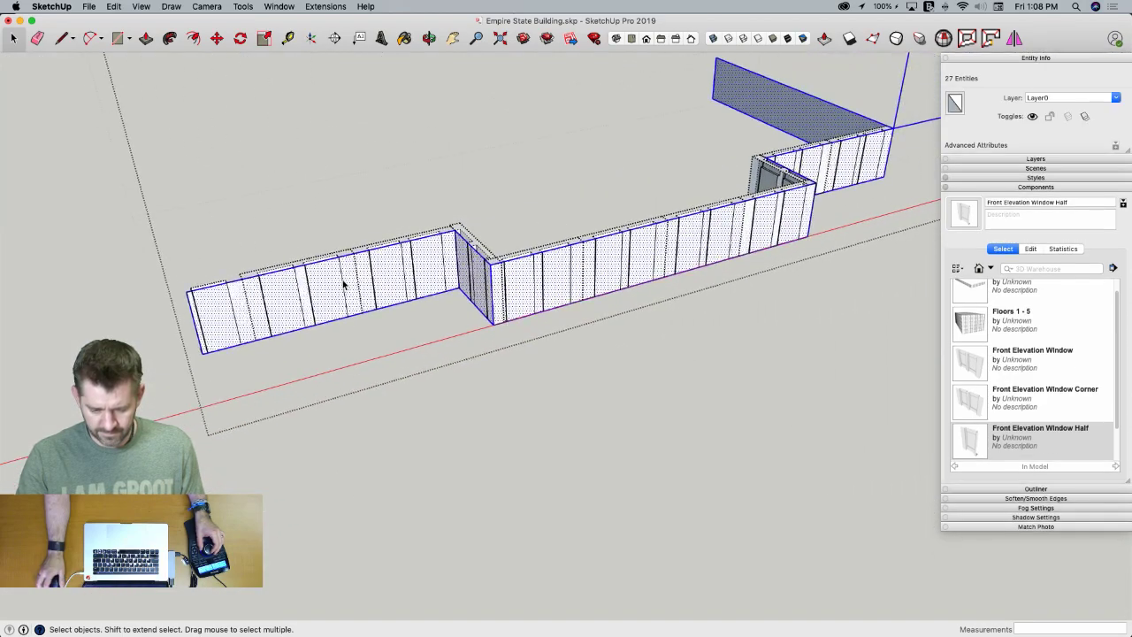
{"action": "left_click", "coordinate": [705, 356]}
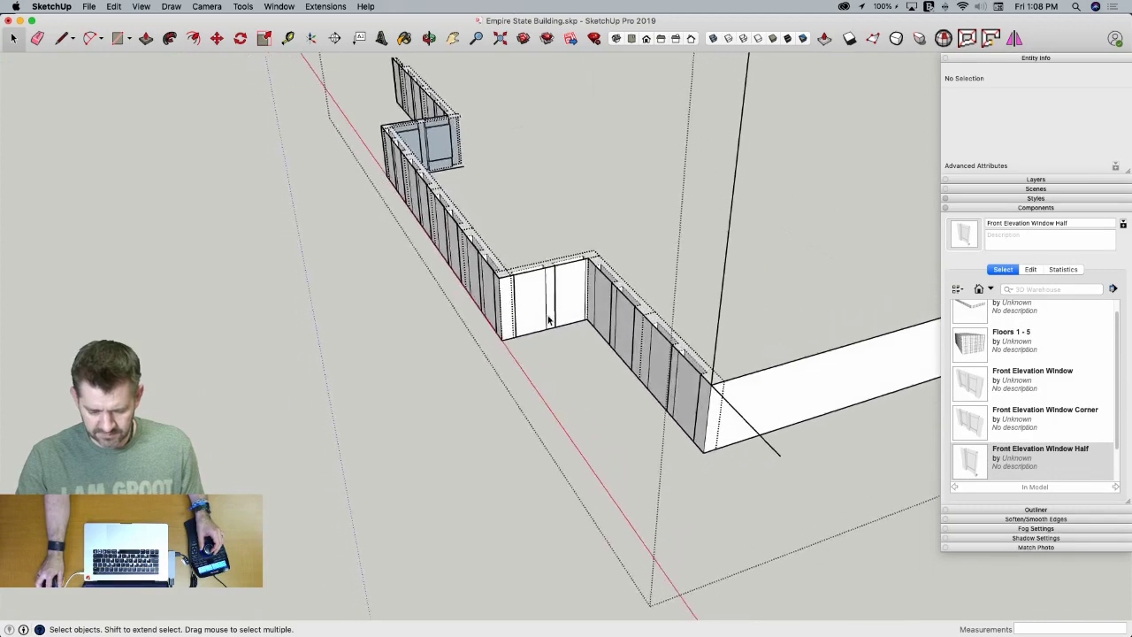
Copy the return-wall window by its upper corner onto the start of the long bare side wall
{"action": "middle_click_drag", "start_coordinate": [549, 320], "coordinate": [551, 379]}
{"action": "left_click", "coordinate": [535, 379]}
{"action": "key", "text": "m"}
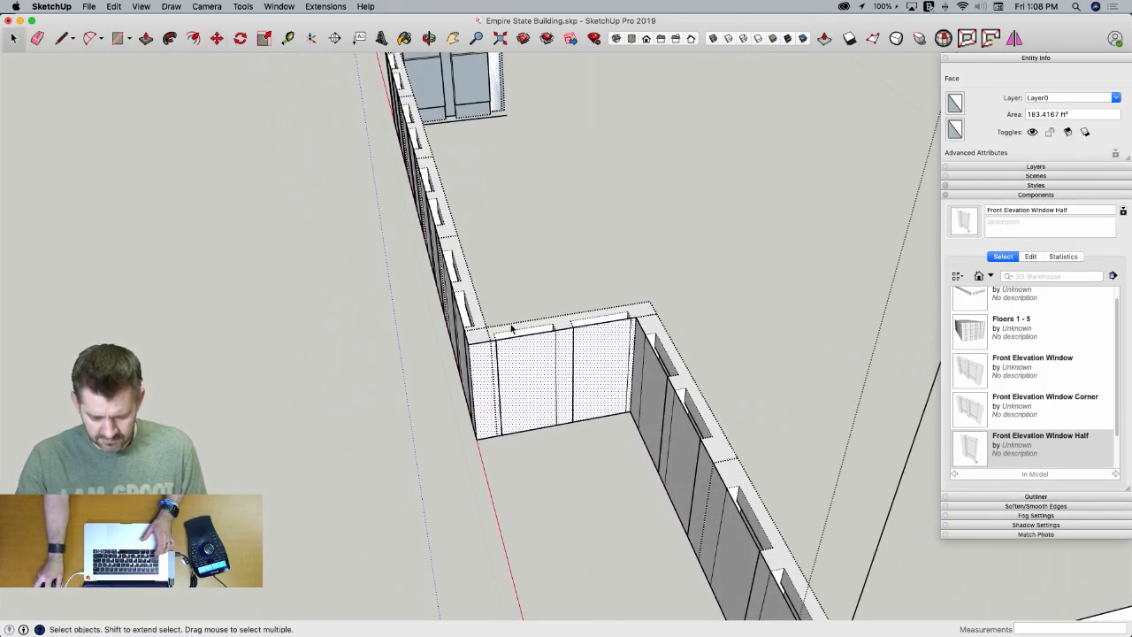
{"action": "key", "text": "m"}
{"action": "left_click", "coordinate": [473, 342]}
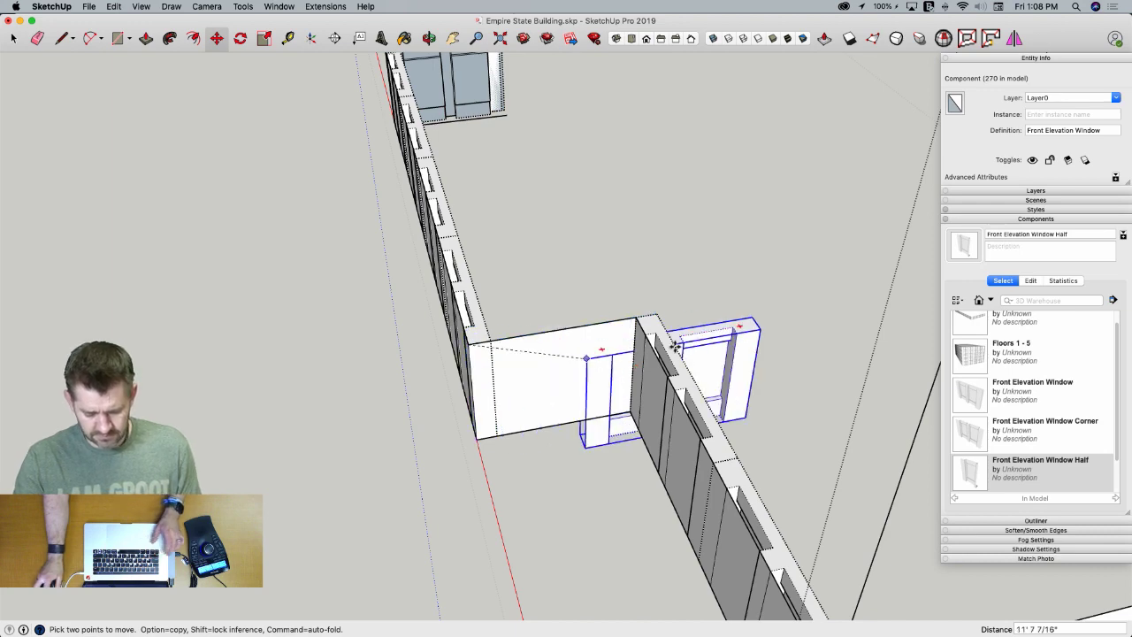
{"action": "key", "text": "alt"}
{"action": "scroll", "coordinate": [796, 345], "scroll_direction": "up", "scroll_amount": 5}
{"action": "scroll", "coordinate": [752, 340], "scroll_direction": "down", "scroll_amount": 4}
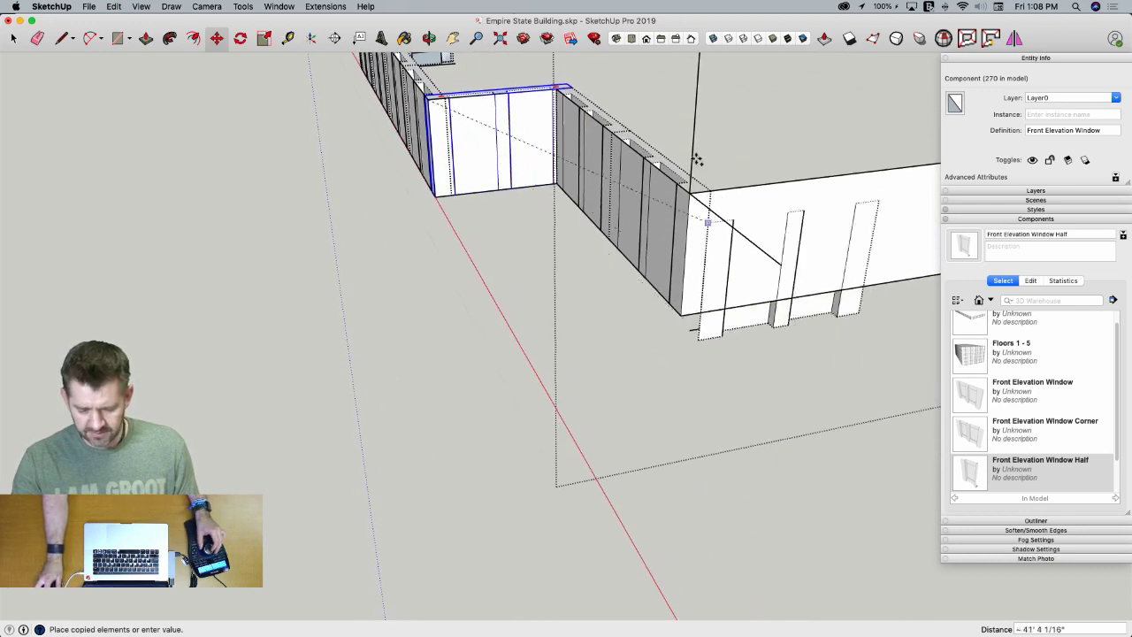
{"action": "left_click", "coordinate": [687, 223]}
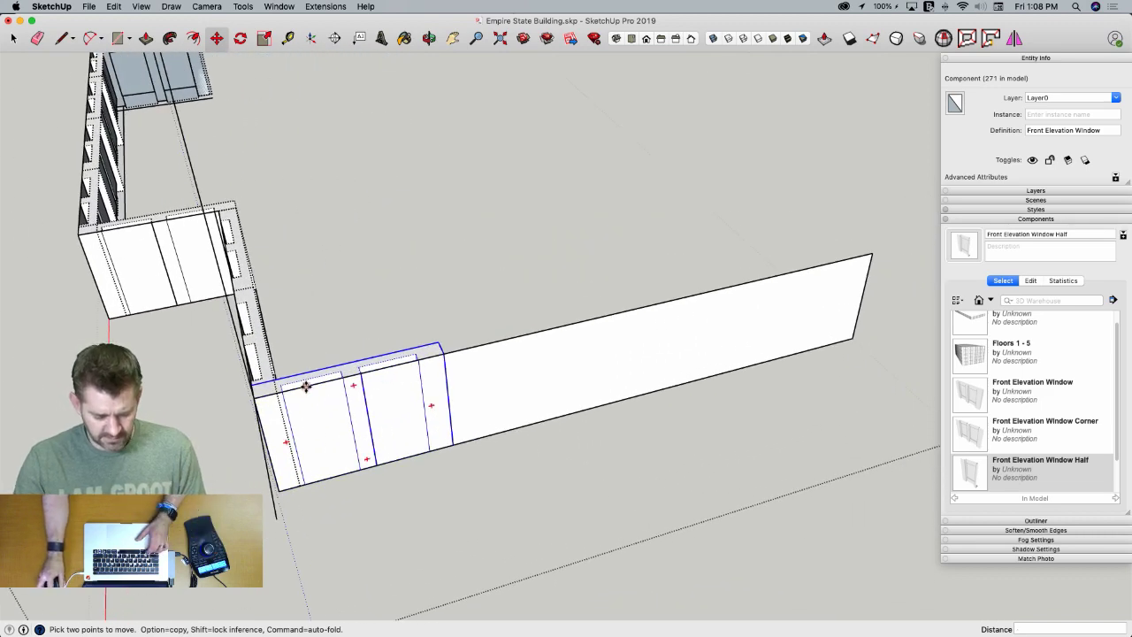
Copy the side-wall window 17' 6" along the wall and repeat it as an x3 array
{"action": "left_click", "coordinate": [254, 398]}
{"action": "key", "text": "alt"}
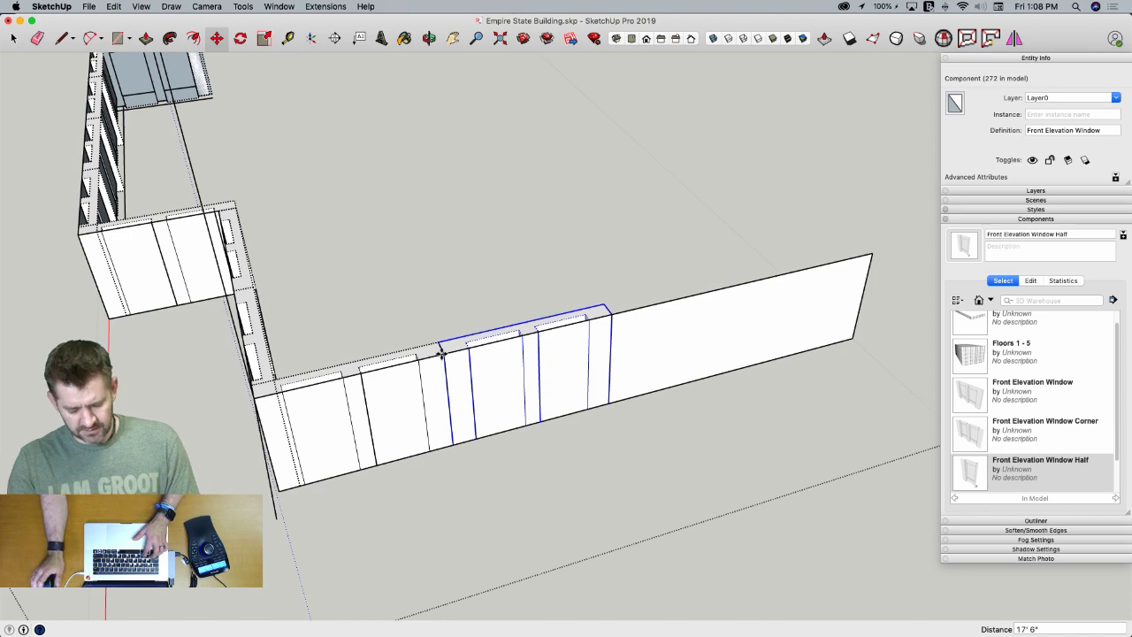
{"action": "key", "text": "Return"}
{"action": "key", "text": "shift+super+a"}
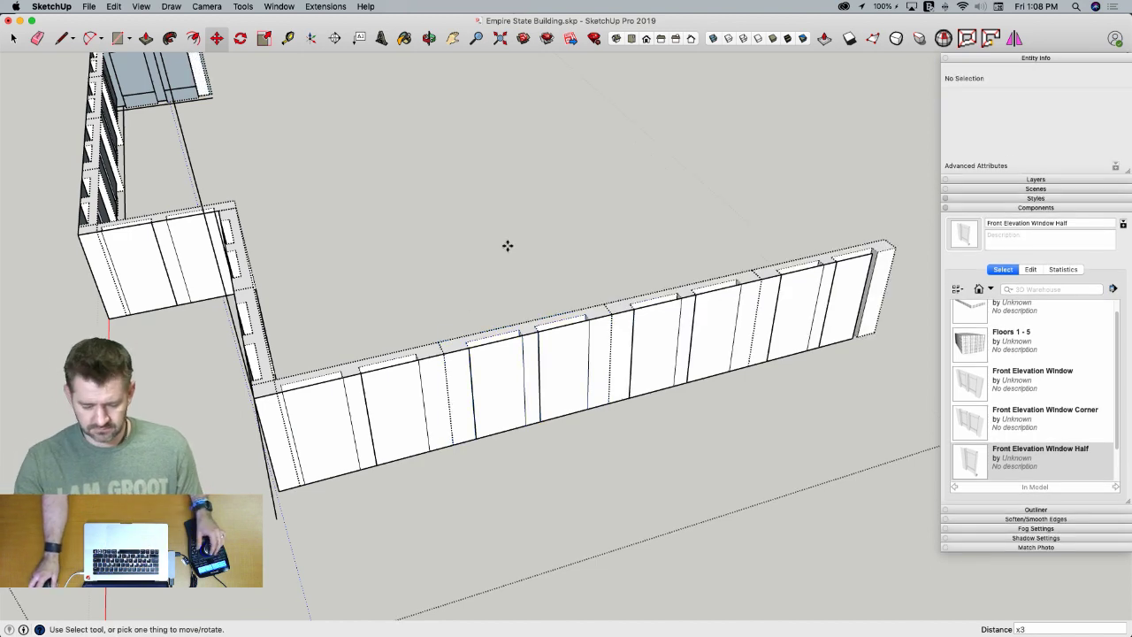
Scale the four side-wall windows together along the green axis so the row ends at the wall's end
{"action": "key", "text": "space"}
{"action": "left_click", "coordinate": [339, 354]}
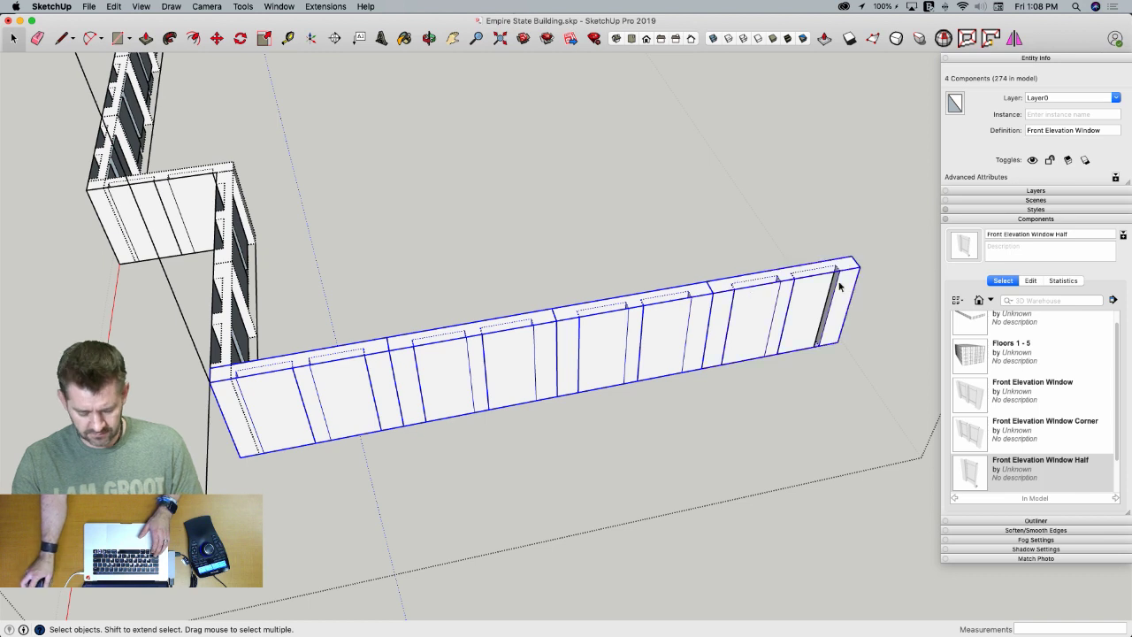
{"action": "key", "text": "s"}
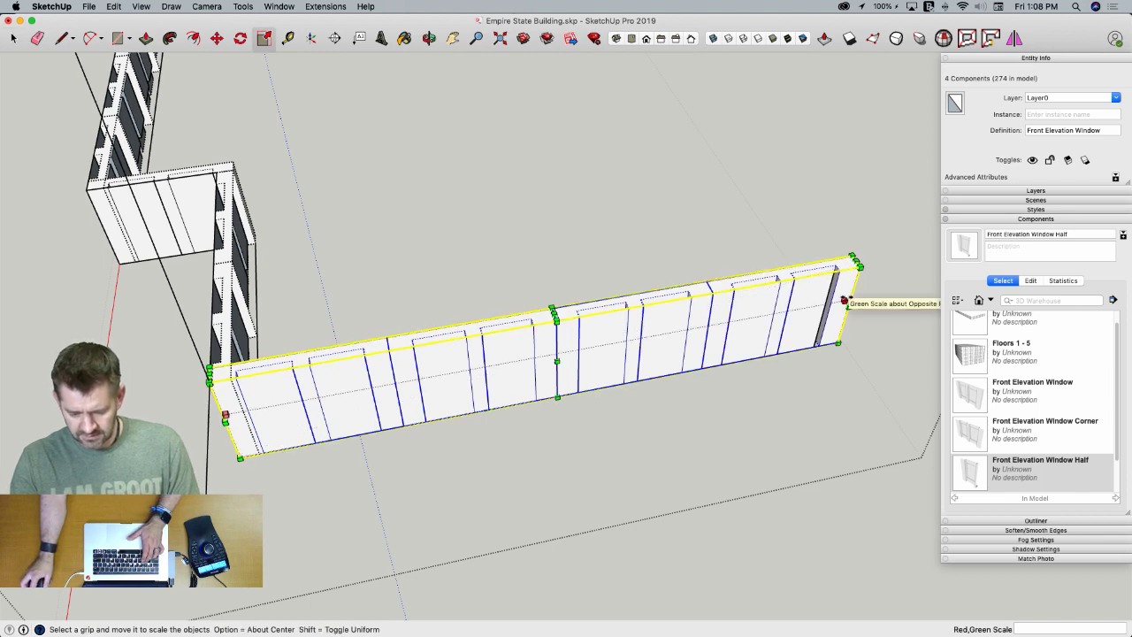
{"action": "key", "text": "space"}
{"action": "left_click", "coordinate": [779, 397]}
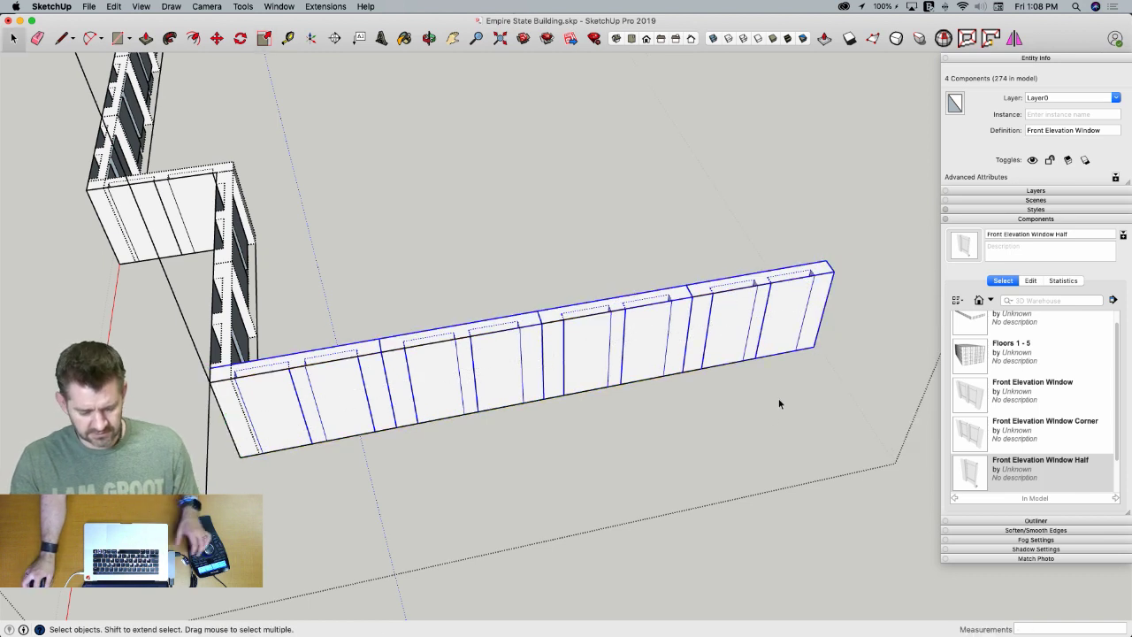
Select the connected flat wall faces and edges behind the windows and delete them
{"action": "middle_click_drag", "start_coordinate": [770, 412], "coordinate": [509, 431]}
{"action": "triple_click", "coordinate": [524, 428]}
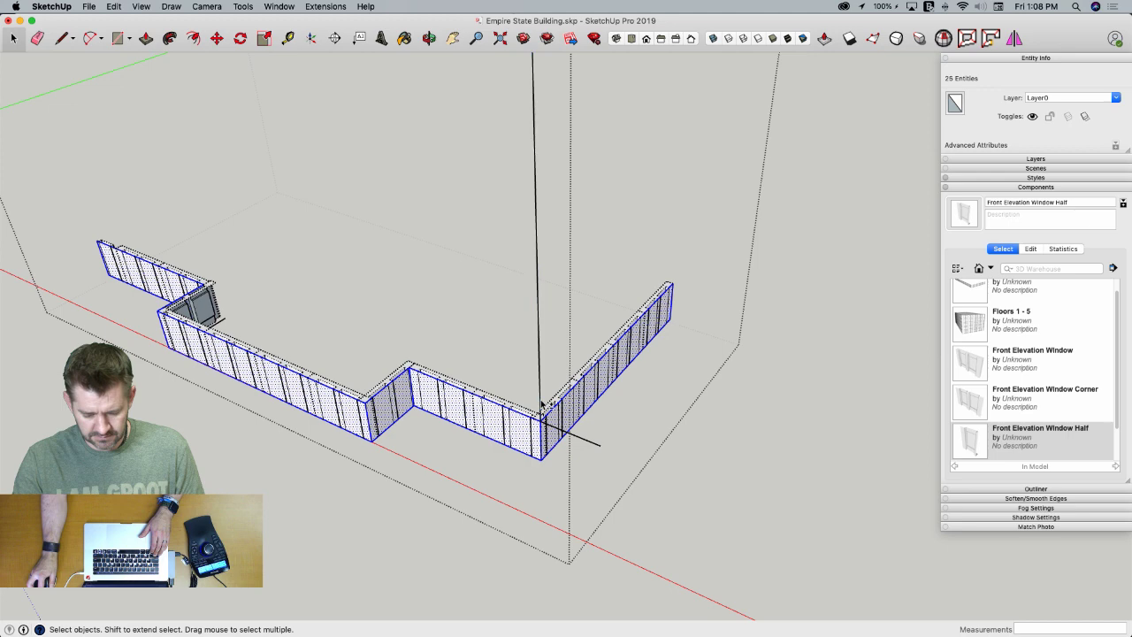
{"action": "left_click", "coordinate": [623, 433]}
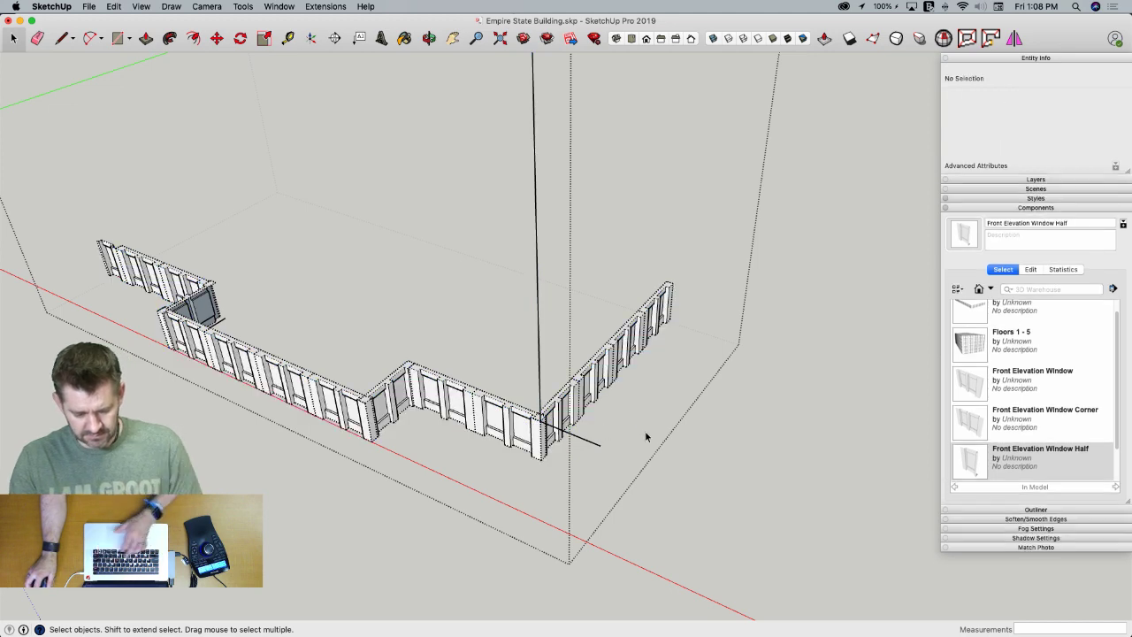
Make all the floor's window components, excluding the stray line, into one component named Floor 6 Quarter
{"action": "middle_click_drag", "start_coordinate": [642, 432], "coordinate": [689, 431]}
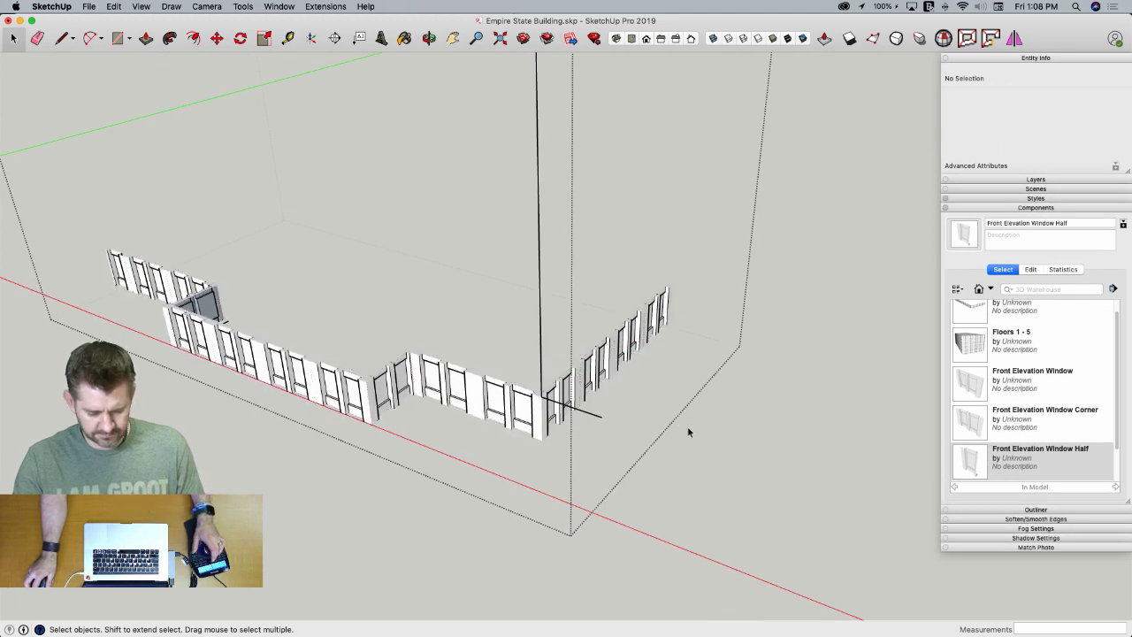
{"action": "middle_click_drag", "start_coordinate": [561, 471], "coordinate": [384, 305]}
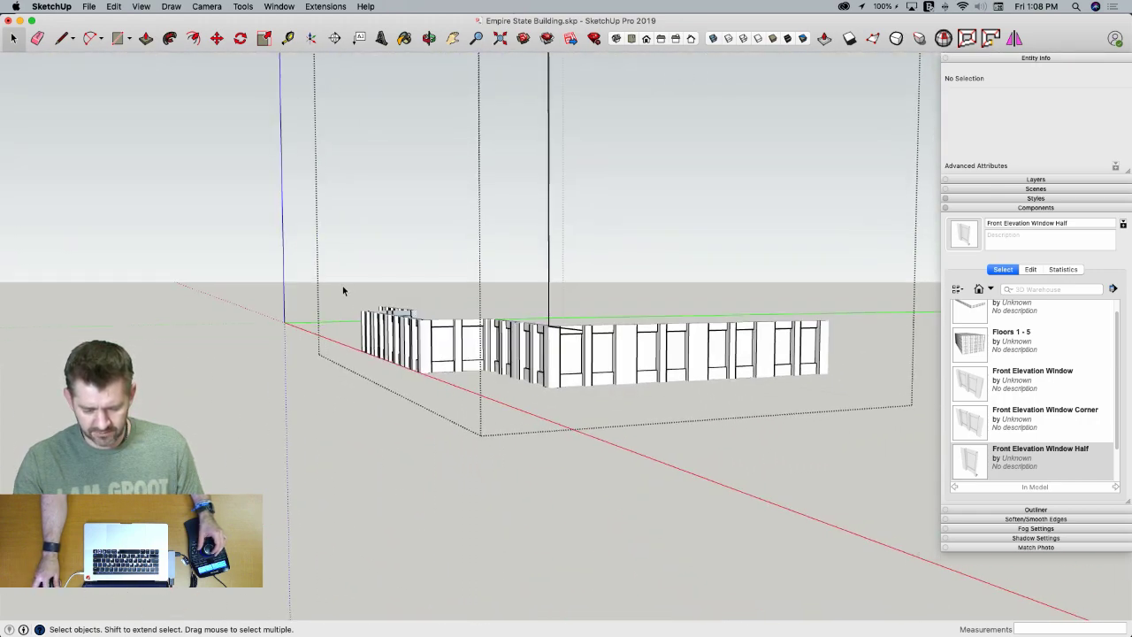
{"action": "left_click_drag", "start_coordinate": [342, 286], "coordinate": [863, 428]}
{"action": "scroll", "coordinate": [541, 328], "scroll_direction": "up", "scroll_amount": 2}
{"action": "scroll", "coordinate": [541, 327], "scroll_direction": "up", "scroll_amount": 1}
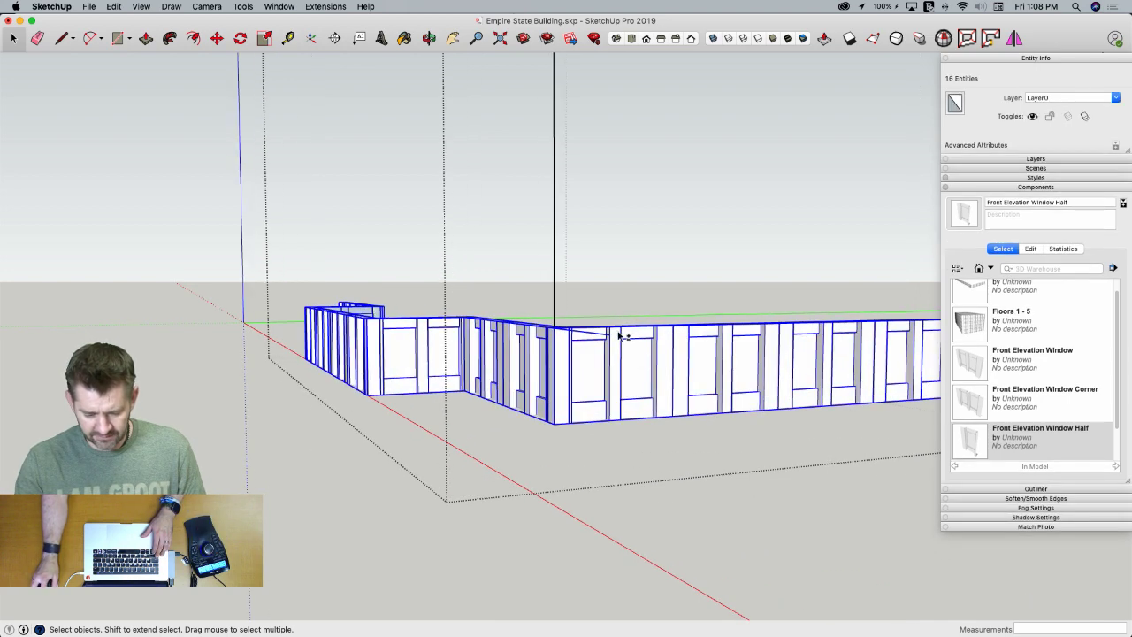
{"action": "left_click", "coordinate": [604, 337], "text": "shift"}
{"action": "middle_click_drag", "start_coordinate": [577, 362], "coordinate": [558, 363]}
{"action": "right_click", "coordinate": [558, 362]}
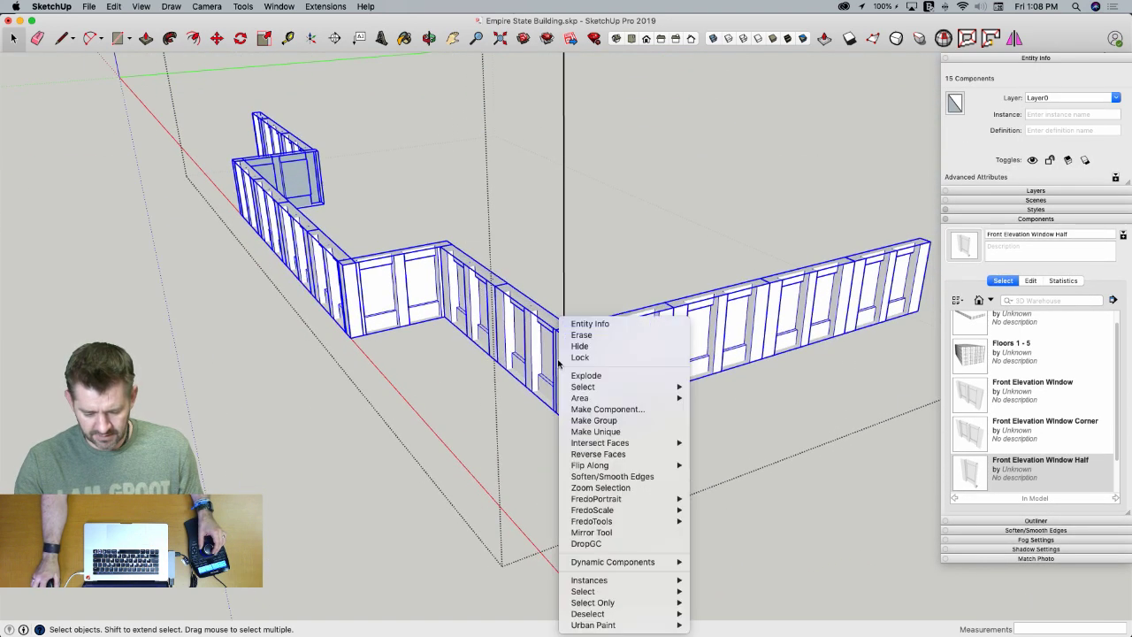
{"action": "left_click", "coordinate": [621, 411]}
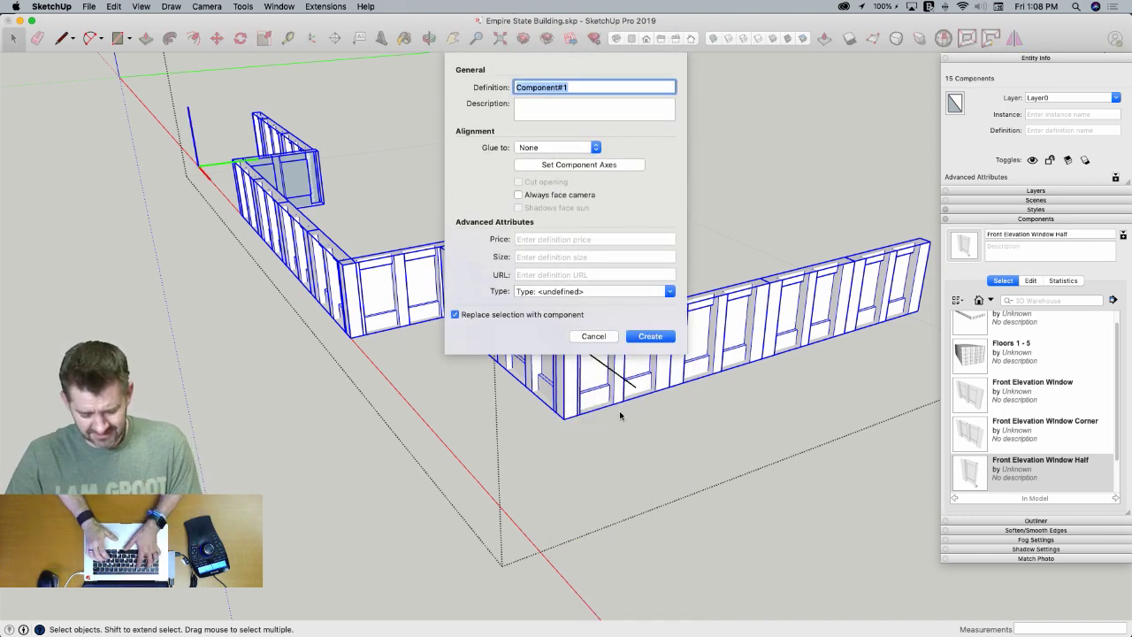
{"action": "type", "text": "Floor 6 Quarter"}
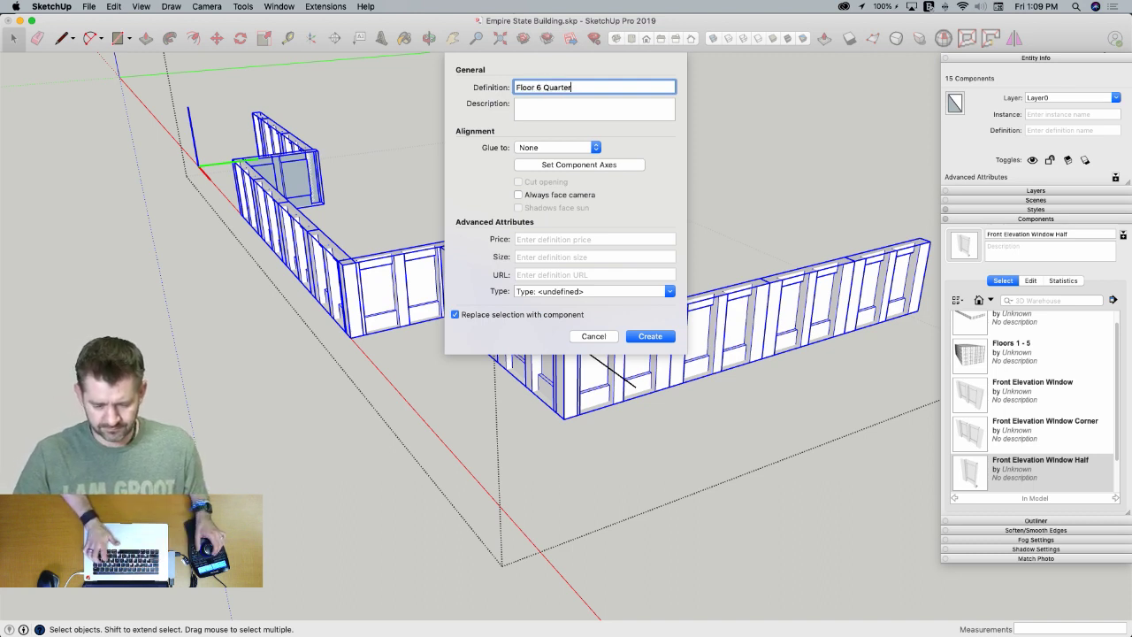
{"action": "key", "text": "Return"}
Copy Floor 6 Quarter 11' 10" straight up from its base corner and repeat it as an x14 array
{"action": "scroll", "coordinate": [566, 407], "scroll_direction": "up", "scroll_amount": 5}
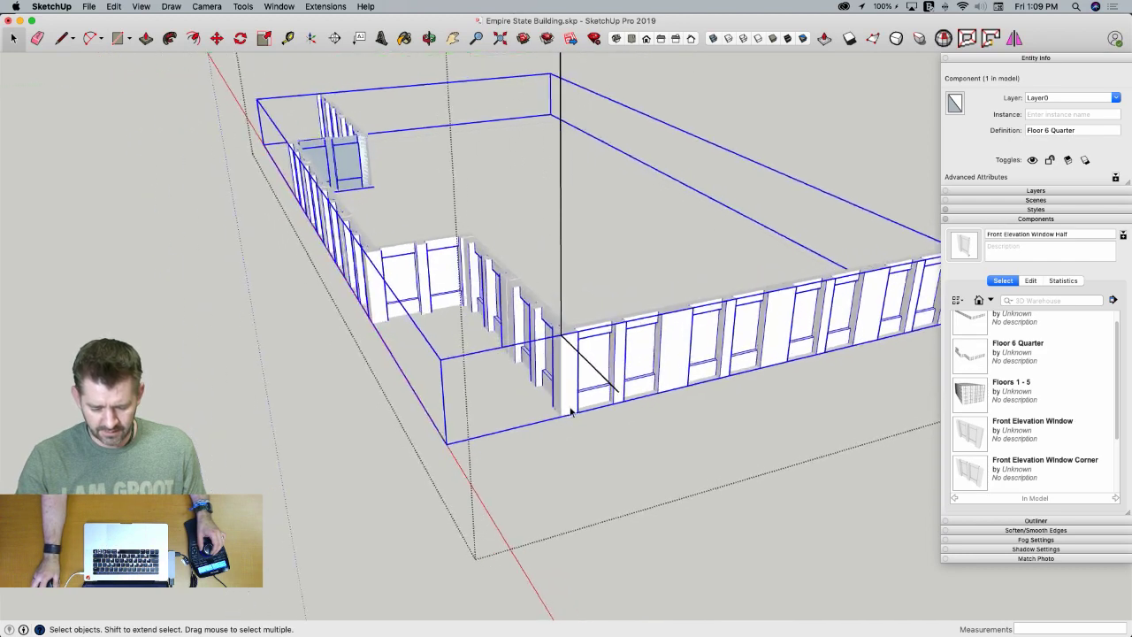
{"action": "scroll", "coordinate": [570, 412], "scroll_direction": "down", "scroll_amount": 5}
{"action": "middle_click_drag", "start_coordinate": [577, 409], "coordinate": [578, 542]}
{"action": "scroll", "coordinate": [576, 541], "scroll_direction": "up", "scroll_amount": 2}
{"action": "key", "text": "m"}
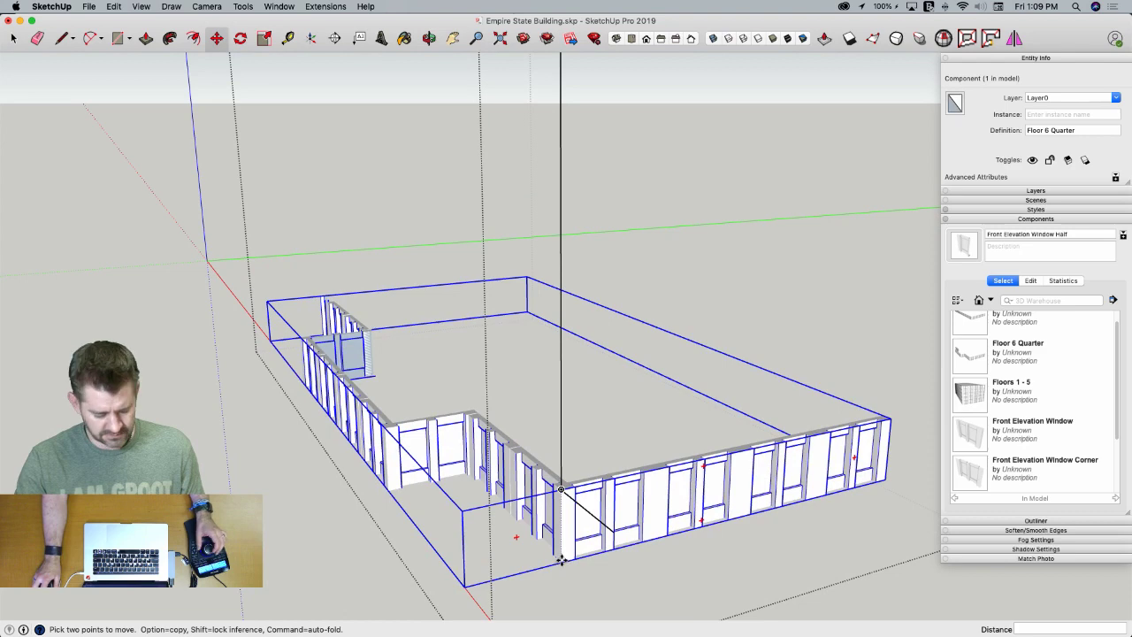
{"action": "left_click", "coordinate": [561, 558]}
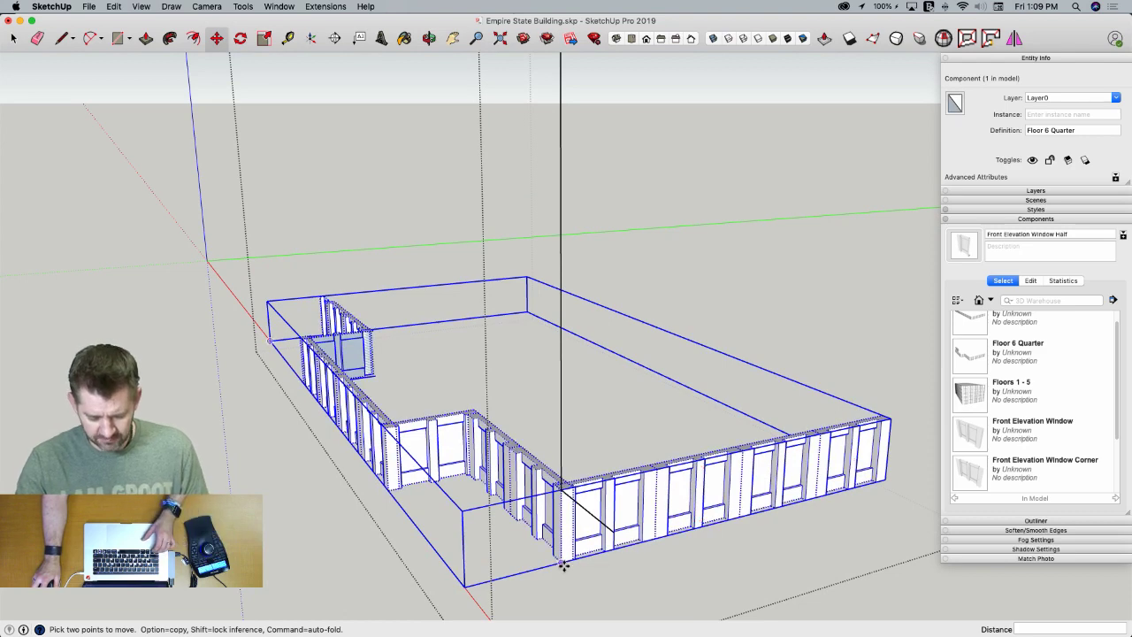
{"action": "key", "text": "alt"}
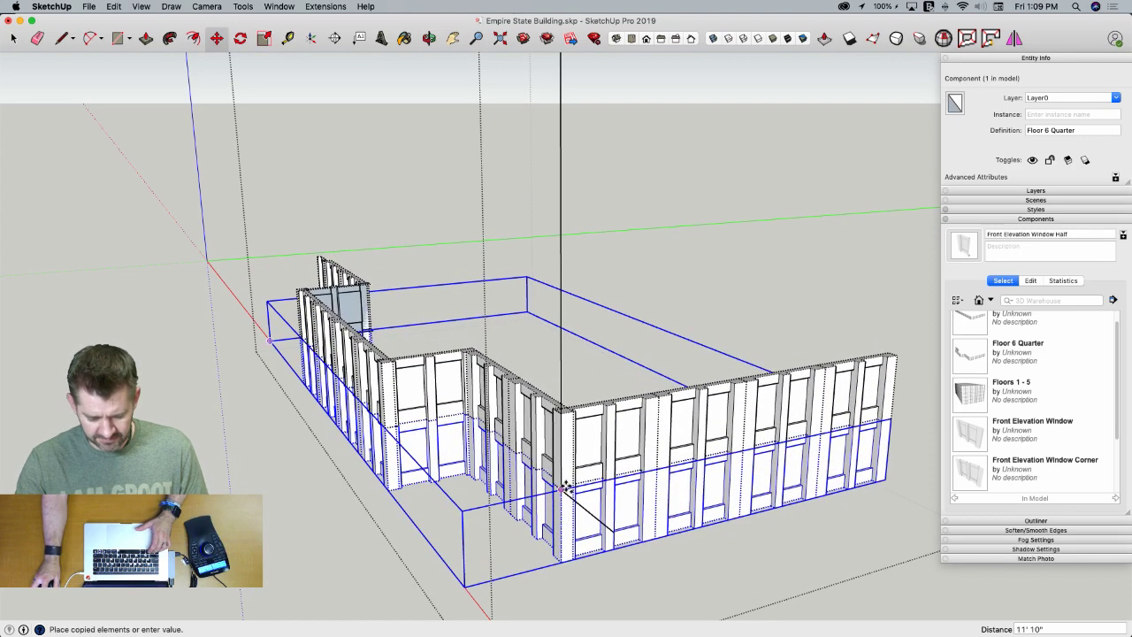
{"action": "left_click", "coordinate": [562, 487]}
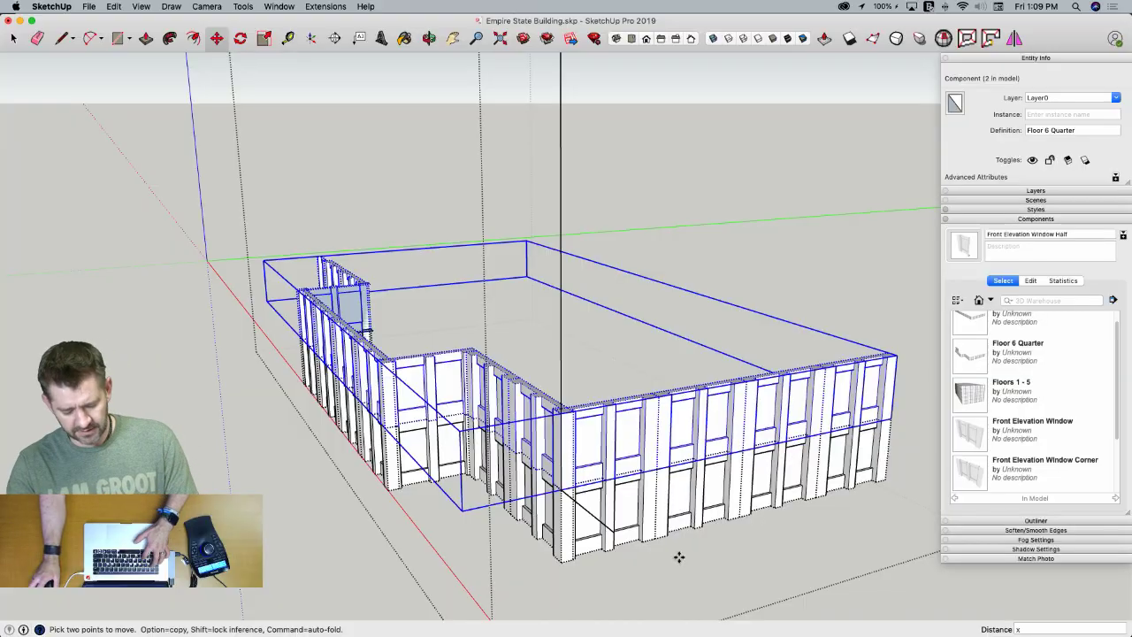
{"action": "key", "text": "Return"}
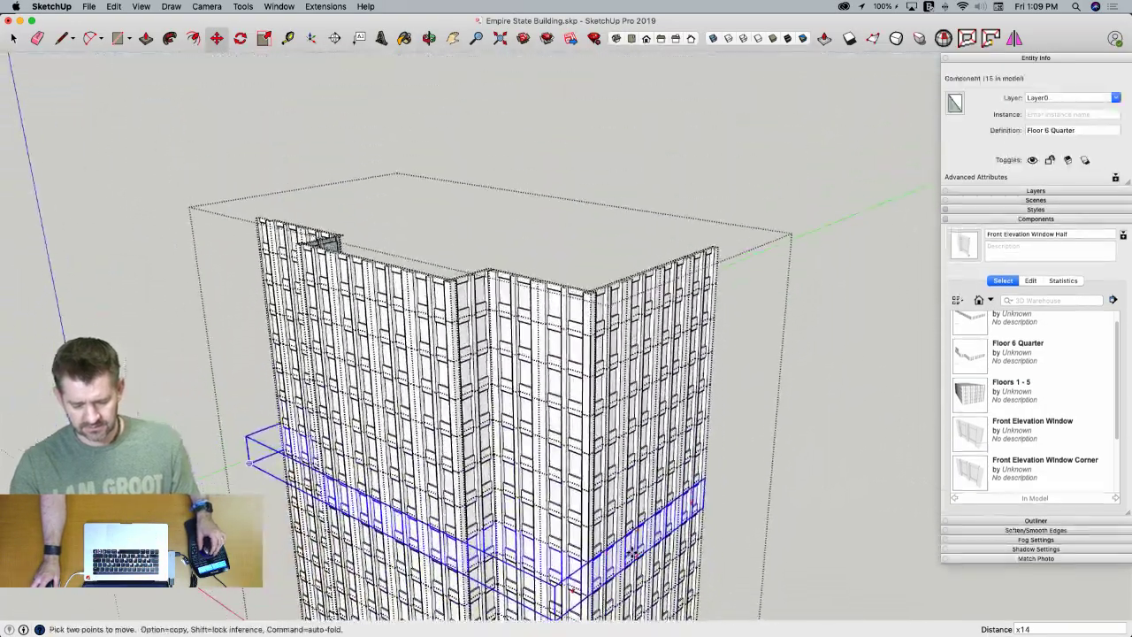
{"action": "key", "text": "space"}
{"action": "key", "text": "Escape"}
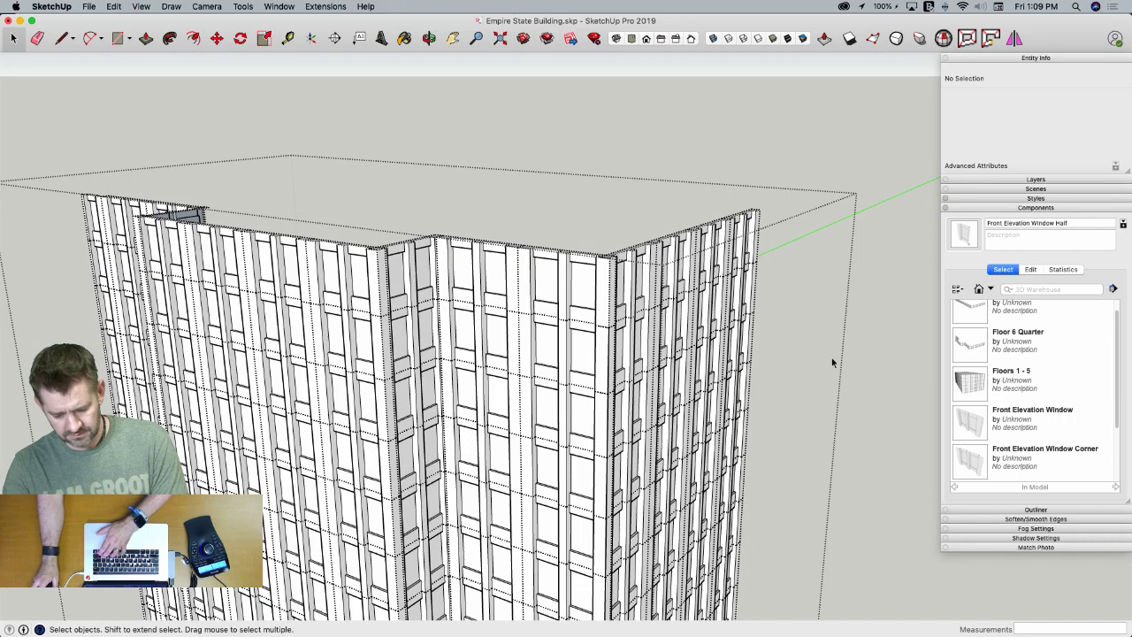
{"action": "left_click", "coordinate": [611, 301]}
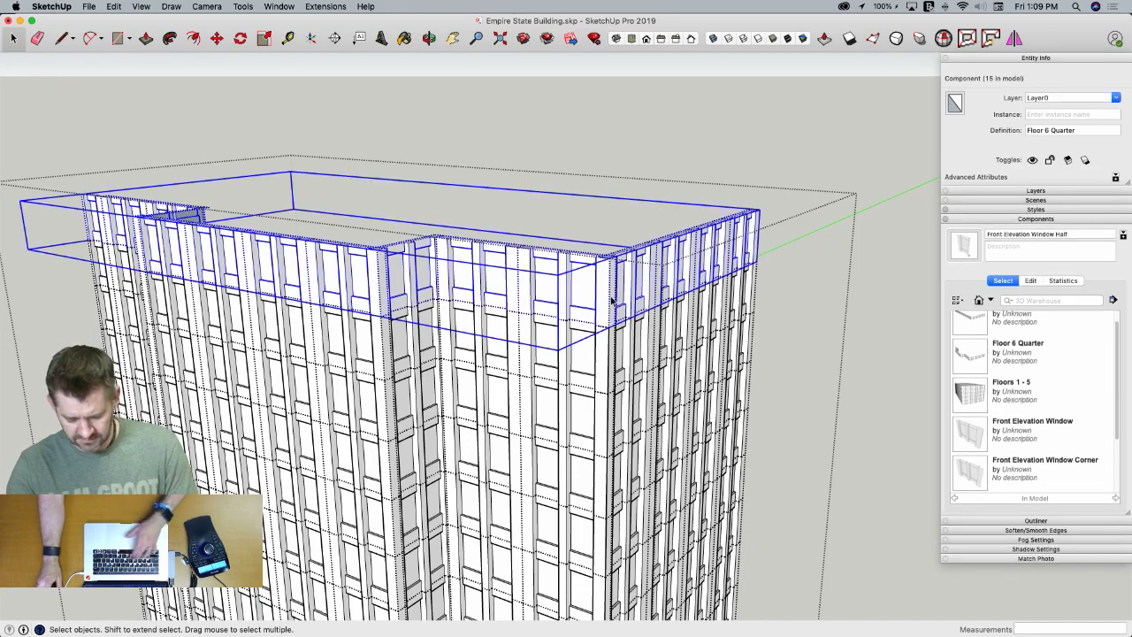
{"action": "key", "text": "Delete"}
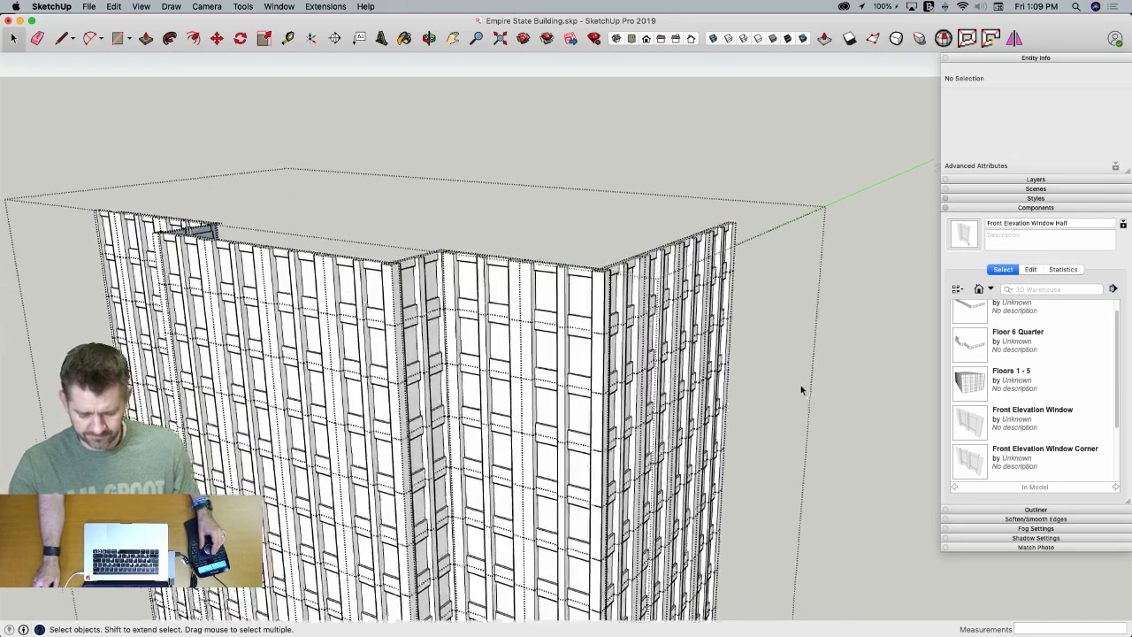
Erase the stray line near the front corner and turn off the display of hidden geometry
{"action": "key", "text": "e"}
{"action": "left_click_drag", "start_coordinate": [613, 485], "coordinate": [676, 483]}
{"action": "key", "text": "alt+h"}
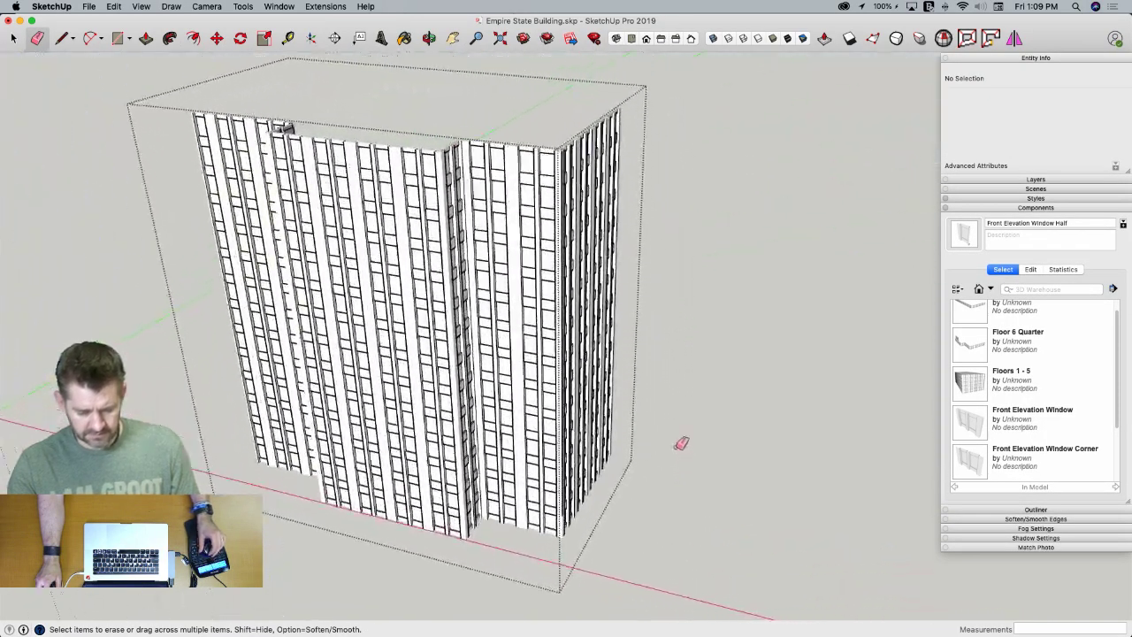
Leave the facade component and undo the last changes back to the stray line near the front corner
{"action": "key", "text": "space"}
{"action": "left_click", "coordinate": [776, 505]}
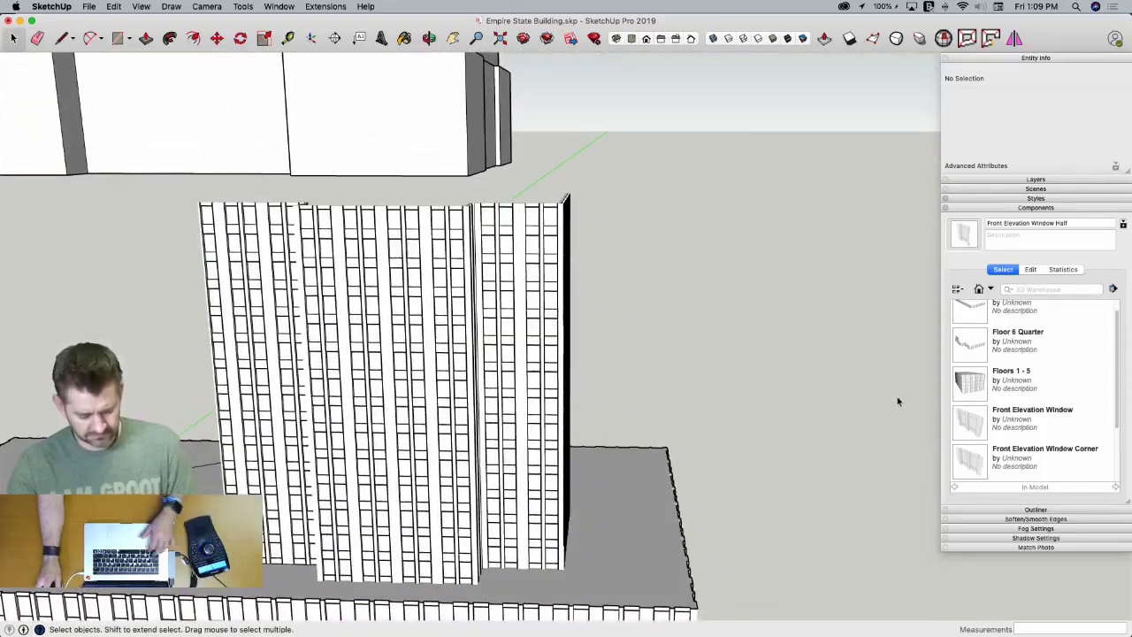
{"action": "key", "text": "super+z"}
{"action": "key", "text": "super+z"}
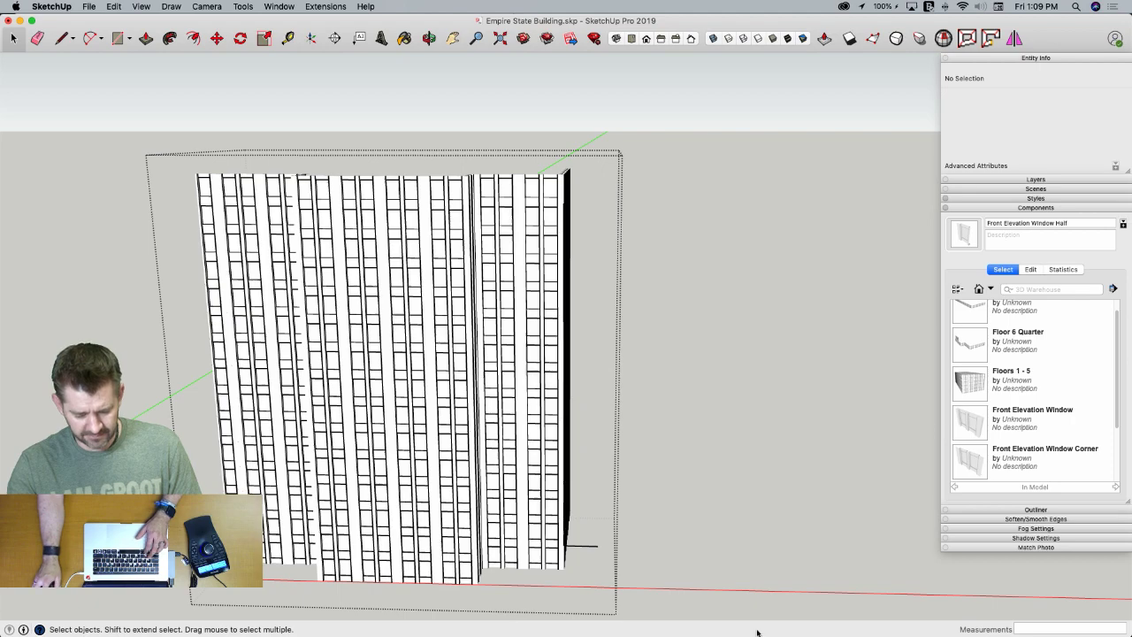
Delete the full-height vertical edge at the facade's front corner and leave the component
{"action": "middle_click_drag", "start_coordinate": [627, 534], "coordinate": [556, 548]}
{"action": "scroll", "coordinate": [549, 511], "scroll_direction": "up", "scroll_amount": 5}
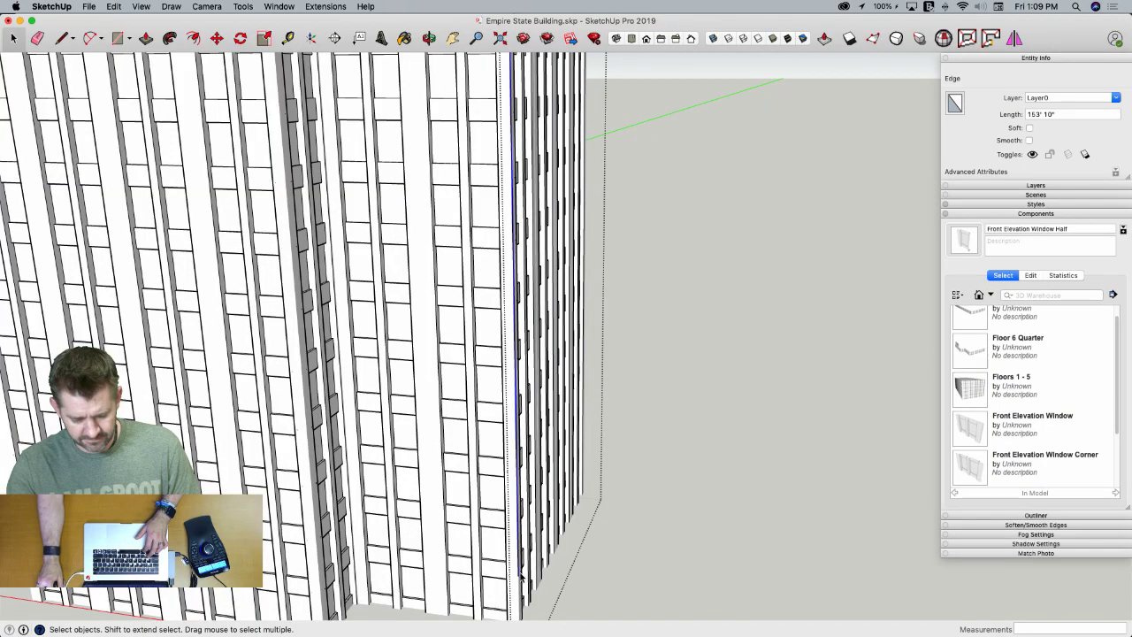
{"action": "key", "text": "Delete"}
{"action": "left_click", "coordinate": [640, 559]}
{"action": "scroll", "coordinate": [642, 561], "scroll_direction": "down", "scroll_amount": 8}
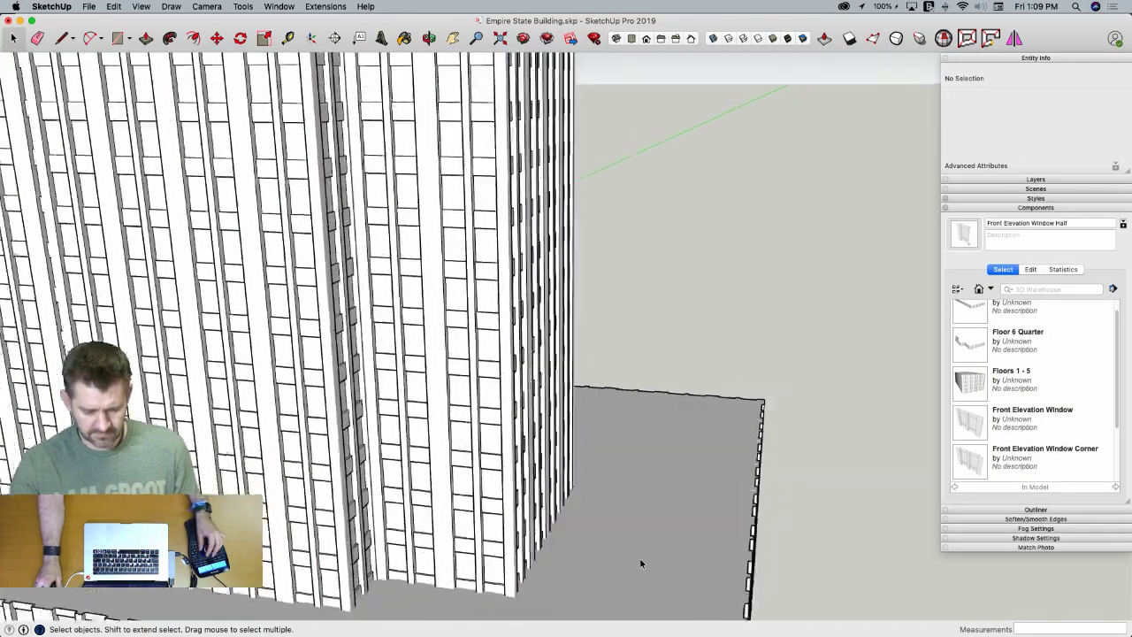
Open the stacked facade component and draw a rectangle over its top as a roof face, about 153' along one side
{"action": "middle_click_drag", "start_coordinate": [410, 323], "coordinate": [431, 256]}
{"action": "middle_click_drag", "start_coordinate": [372, 157], "coordinate": [447, 189]}
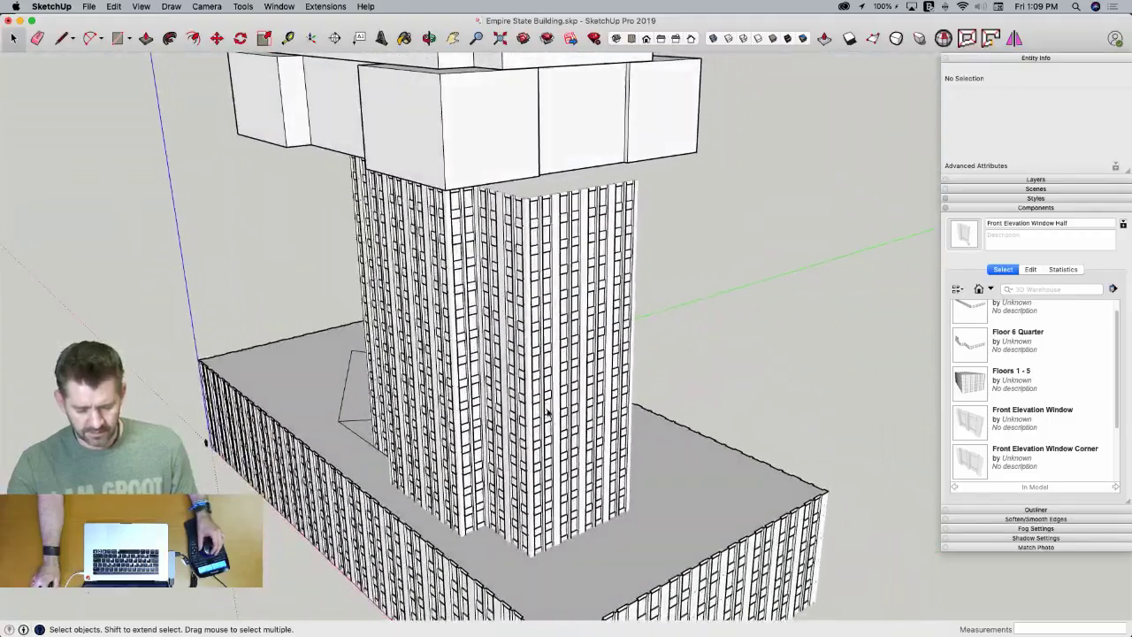
{"action": "left_click", "coordinate": [545, 406]}
{"action": "middle_click_drag", "start_coordinate": [544, 407], "coordinate": [603, 367]}
{"action": "double_click", "coordinate": [604, 367]}
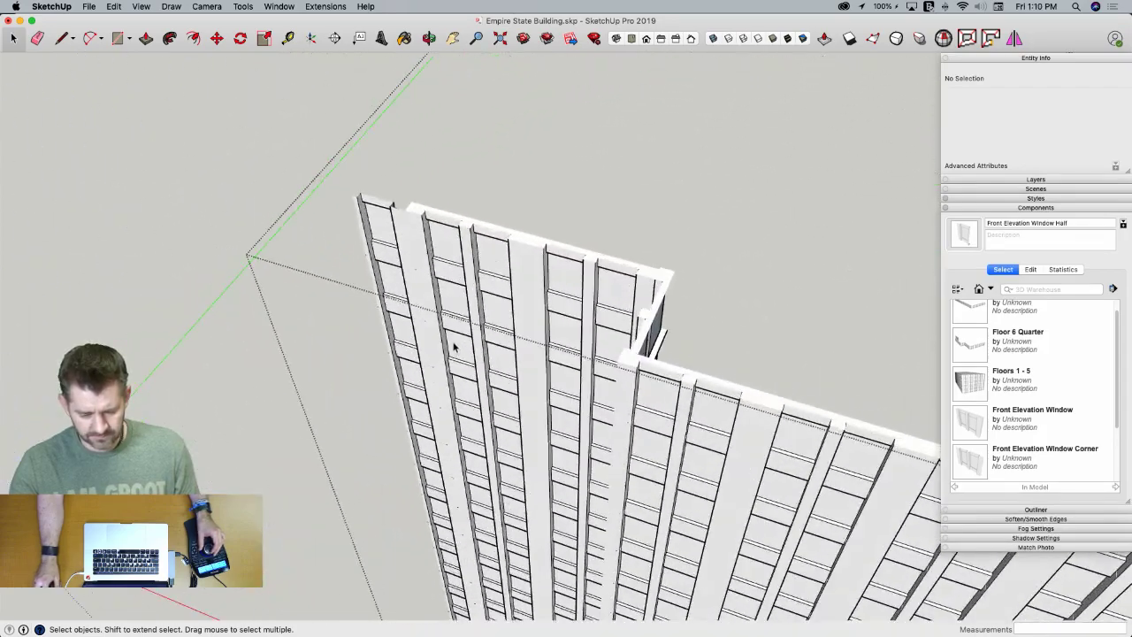
{"action": "key", "text": "r"}
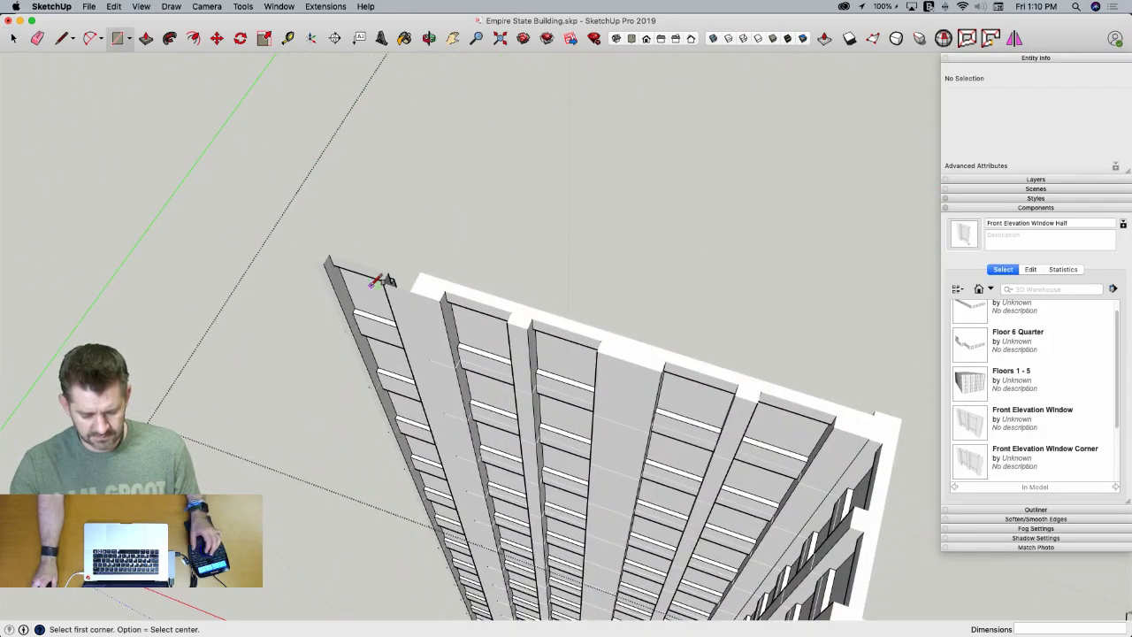
{"action": "left_click", "coordinate": [324, 263]}
{"action": "middle_click_drag", "start_coordinate": [551, 260], "coordinate": [691, 418]}
{"action": "left_click", "coordinate": [708, 482]}
{"action": "middle_click_drag", "start_coordinate": [708, 482], "coordinate": [646, 369]}
{"action": "key", "text": "m"}
{"action": "left_click", "coordinate": [647, 475]}
{"action": "scroll", "coordinate": [646, 369], "scroll_direction": "up", "scroll_amount": 6}
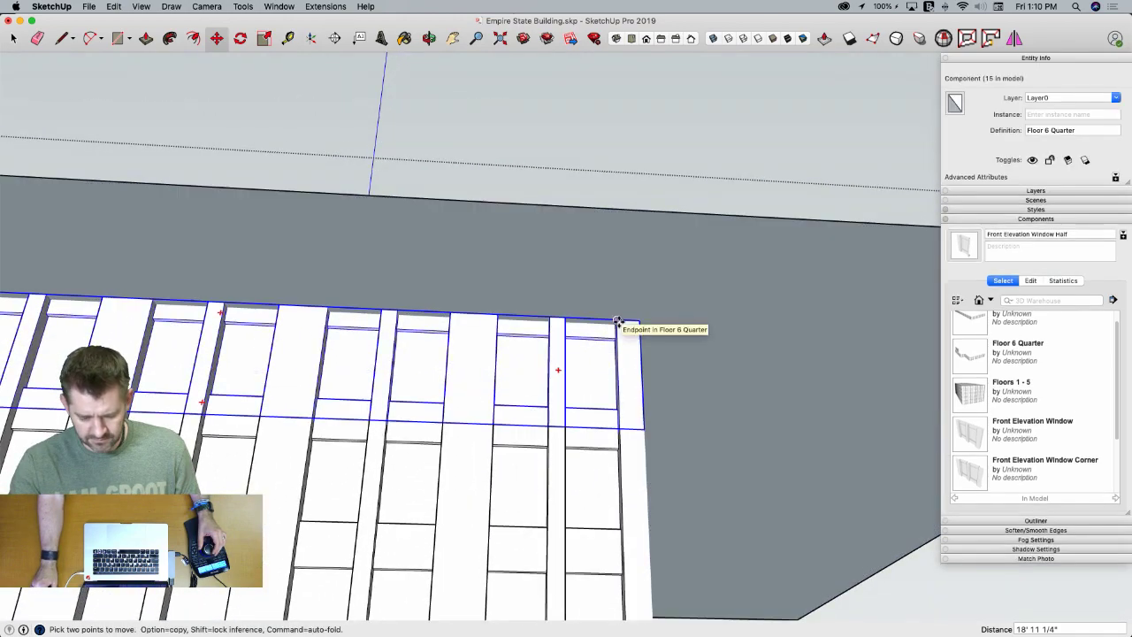
{"action": "key", "text": "space"}
Move the roof face with its edges straight down about 10 15/16", below the top of the facade
{"action": "left_click", "coordinate": [619, 305]}
{"action": "key", "text": "m"}
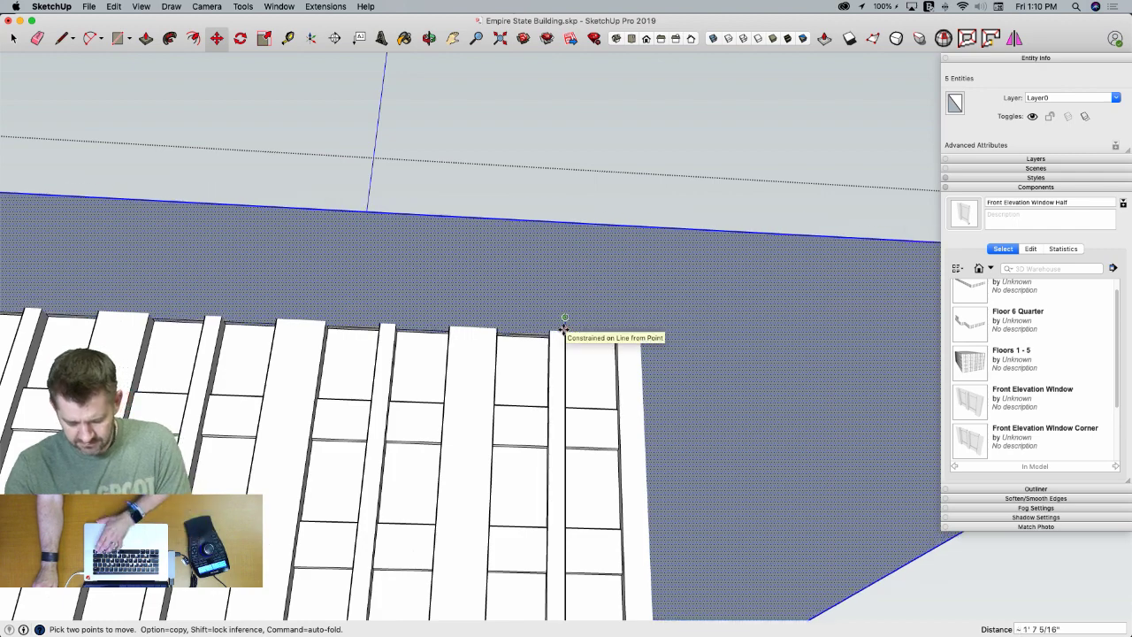
{"action": "scroll", "coordinate": [564, 322], "scroll_direction": "up", "scroll_amount": 2}
{"action": "scroll", "coordinate": [564, 322], "scroll_direction": "up", "scroll_amount": 2}
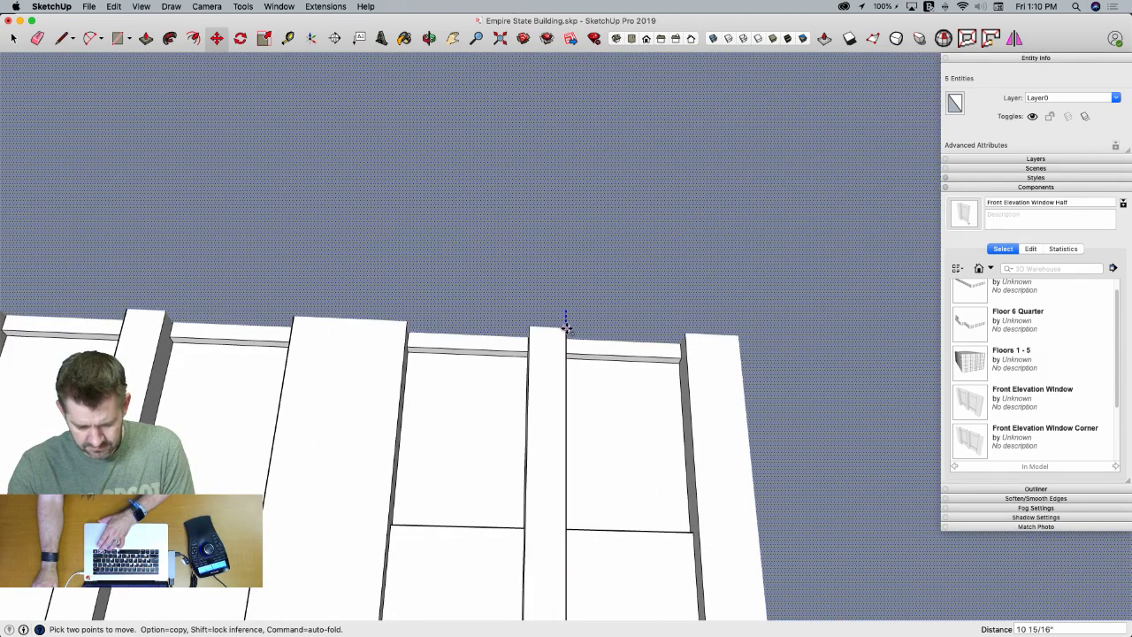
{"action": "key", "text": "space"}
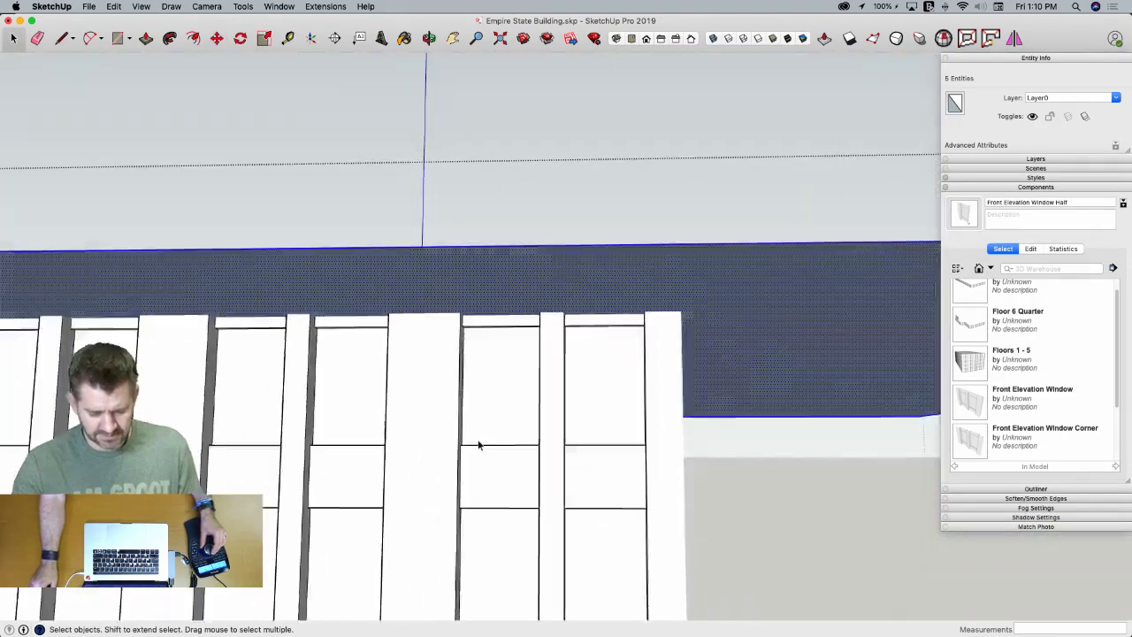
Draw a line across the roof face from the inner end of one facade side to beyond the opposite edge
{"action": "key", "text": "l"}
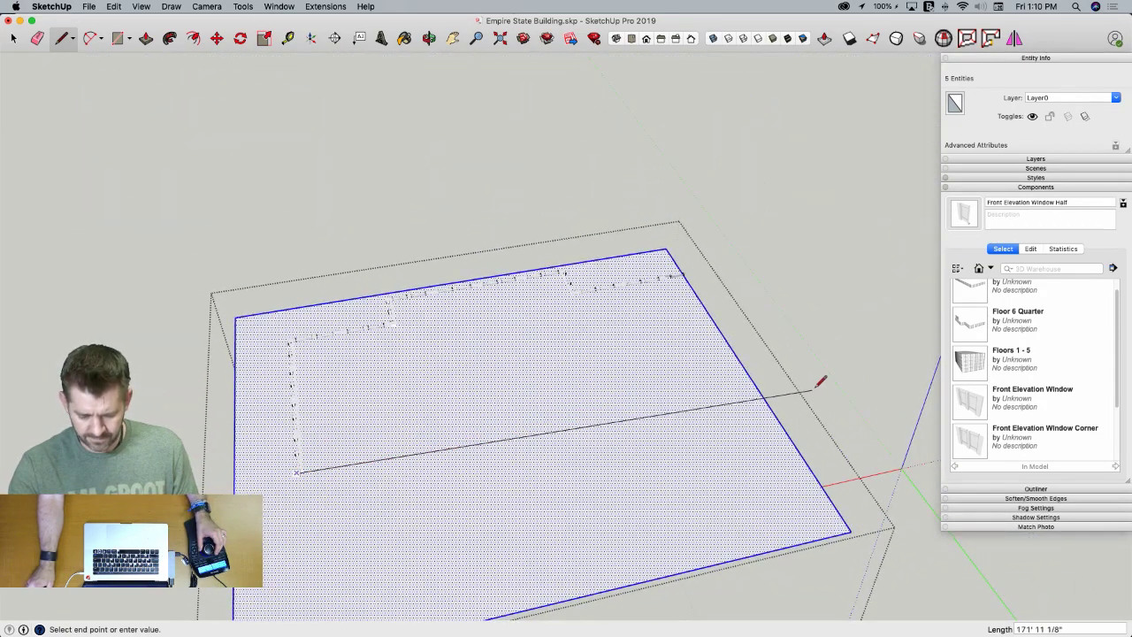
{"action": "left_click", "coordinate": [828, 365]}
{"action": "key", "text": "e"}
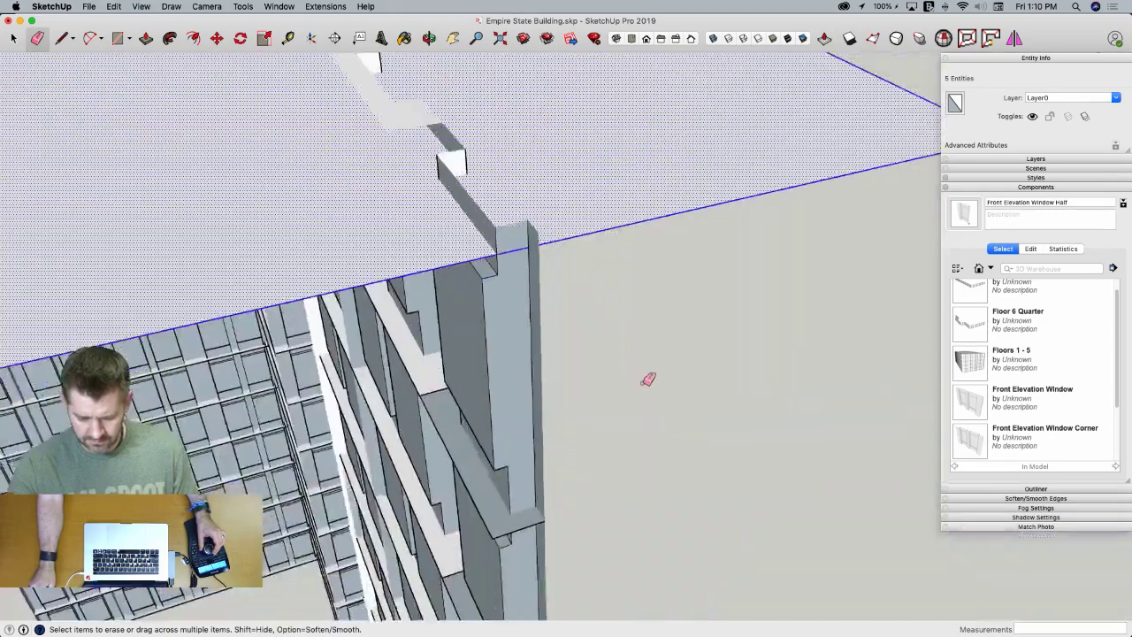
{"action": "key", "text": "space"}
Move the roof face's edge outward so it extends past the adjacent end of the facade
{"action": "middle_click_drag", "start_coordinate": [580, 353], "coordinate": [598, 406]}
{"action": "left_click", "coordinate": [598, 404]}
{"action": "key", "text": "m"}
{"action": "left_click", "coordinate": [597, 401]}
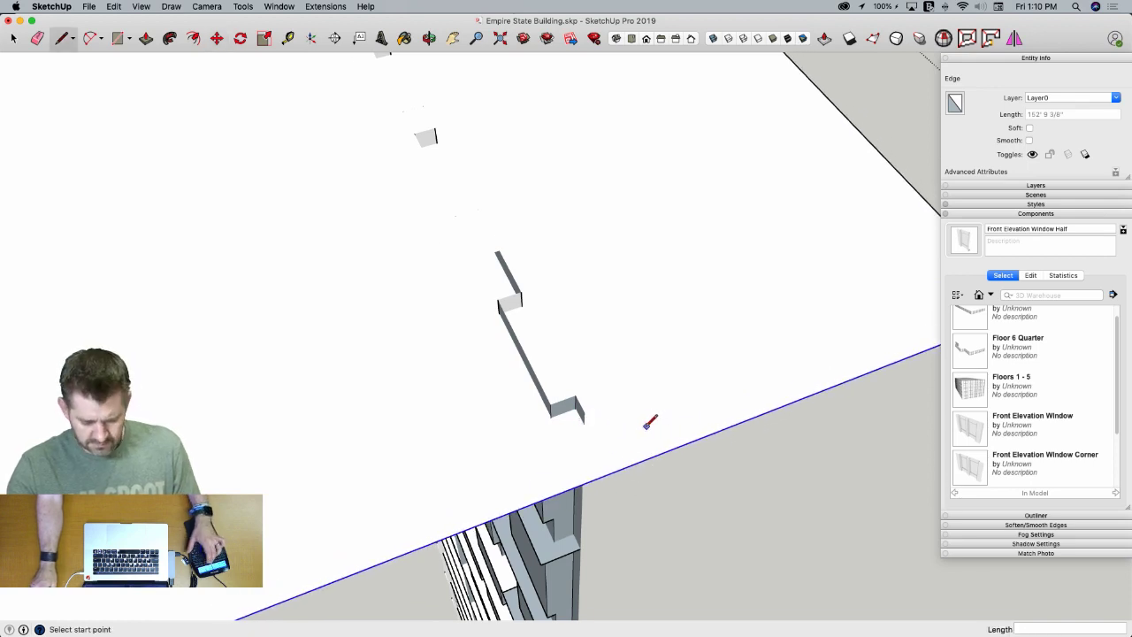
Draw a line along the green axis from the facade's other end, about 73' 2 3/8" long, crossing the first line
{"action": "left_click", "coordinate": [584, 423]}
{"action": "middle_click_drag", "start_coordinate": [515, 417], "coordinate": [451, 418]}
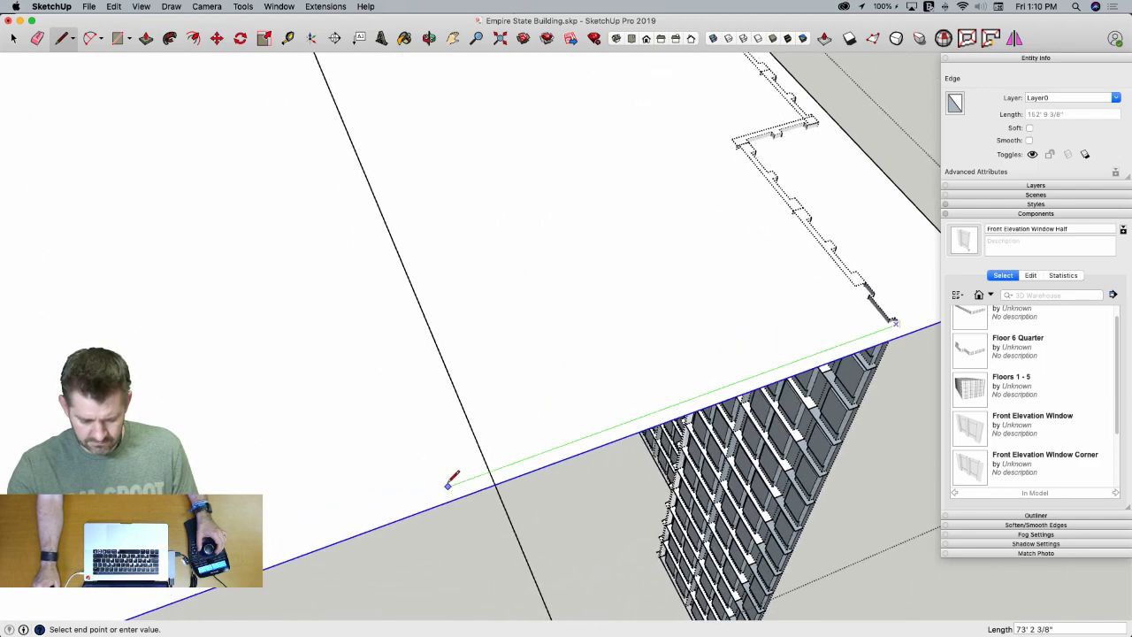
{"action": "left_click", "coordinate": [447, 485]}
{"action": "scroll", "coordinate": [448, 484], "scroll_direction": "down", "scroll_amount": 3}
Intersect the roof face with the model to cut the facade outline into it
{"action": "key", "text": "space"}
{"action": "left_click", "coordinate": [563, 366]}
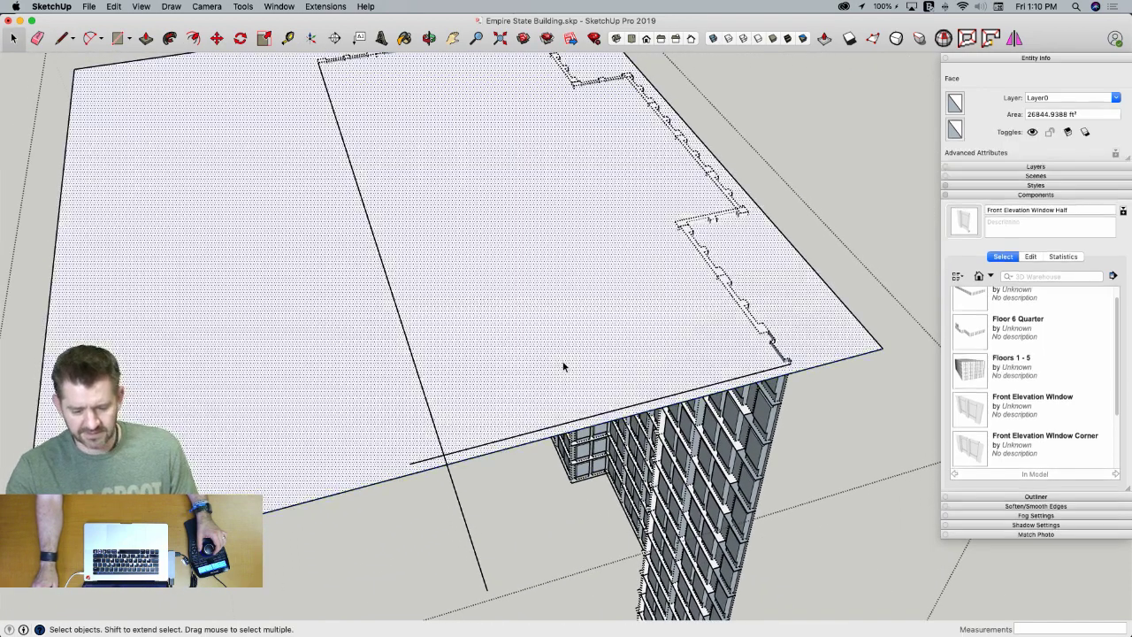
{"action": "right_click", "coordinate": [564, 362]}
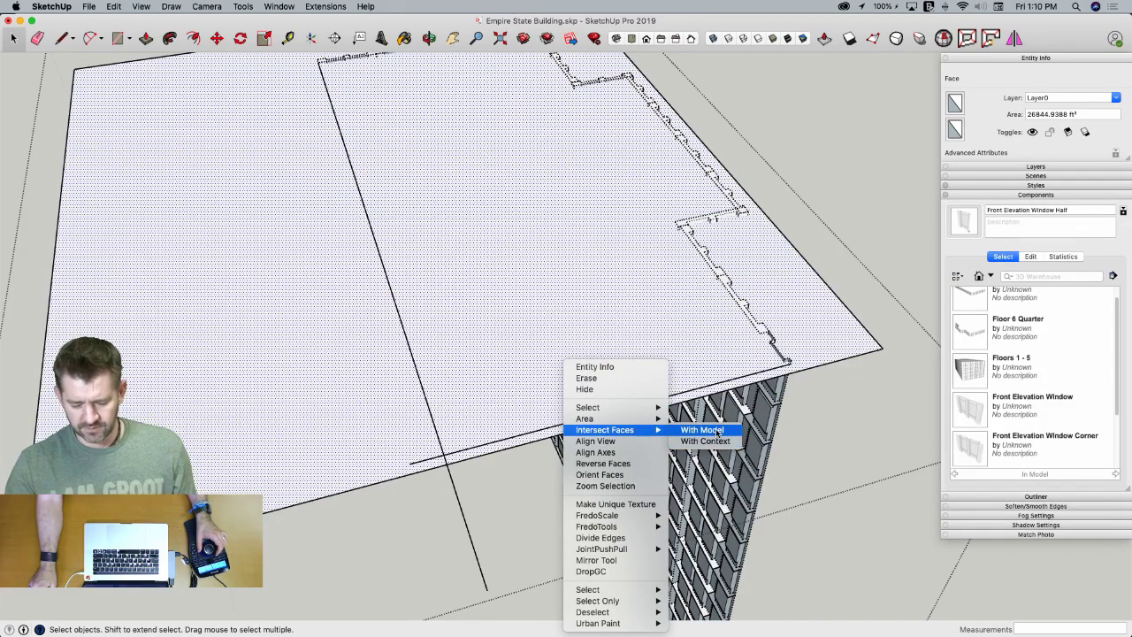
{"action": "left_click", "coordinate": [702, 430]}
{"action": "middle_click_drag", "start_coordinate": [650, 274], "coordinate": [274, 361]}
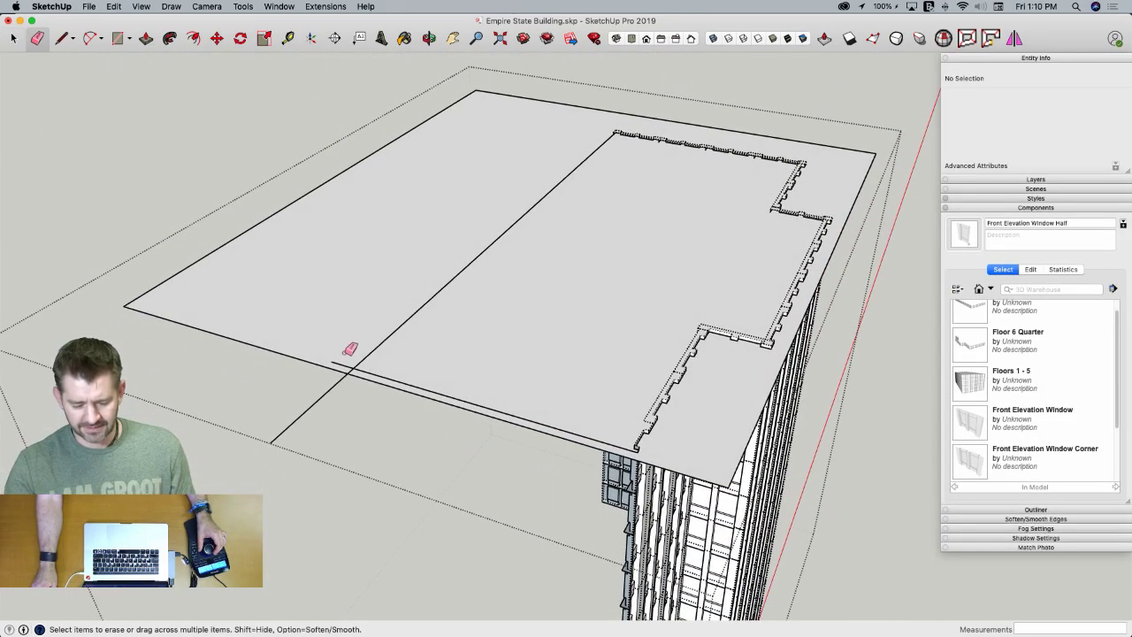
Try to erase the roof's outer edge and line end near the crossing lines, and undo each attempt
{"action": "left_click_drag", "start_coordinate": [351, 367], "coordinate": [353, 374]}
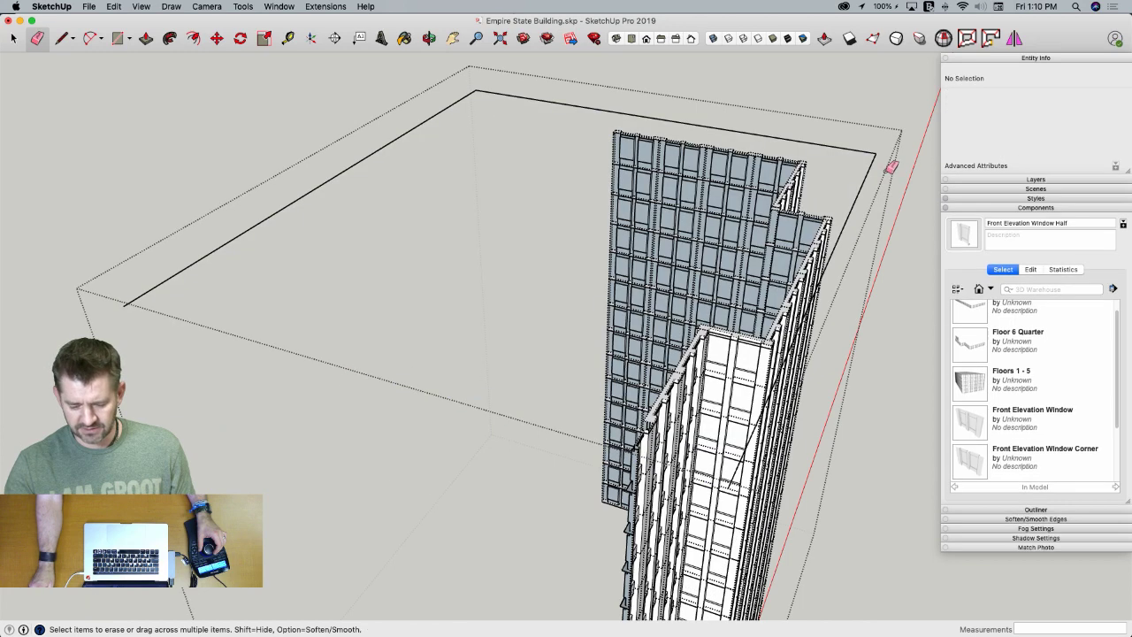
{"action": "key", "text": "super+z"}
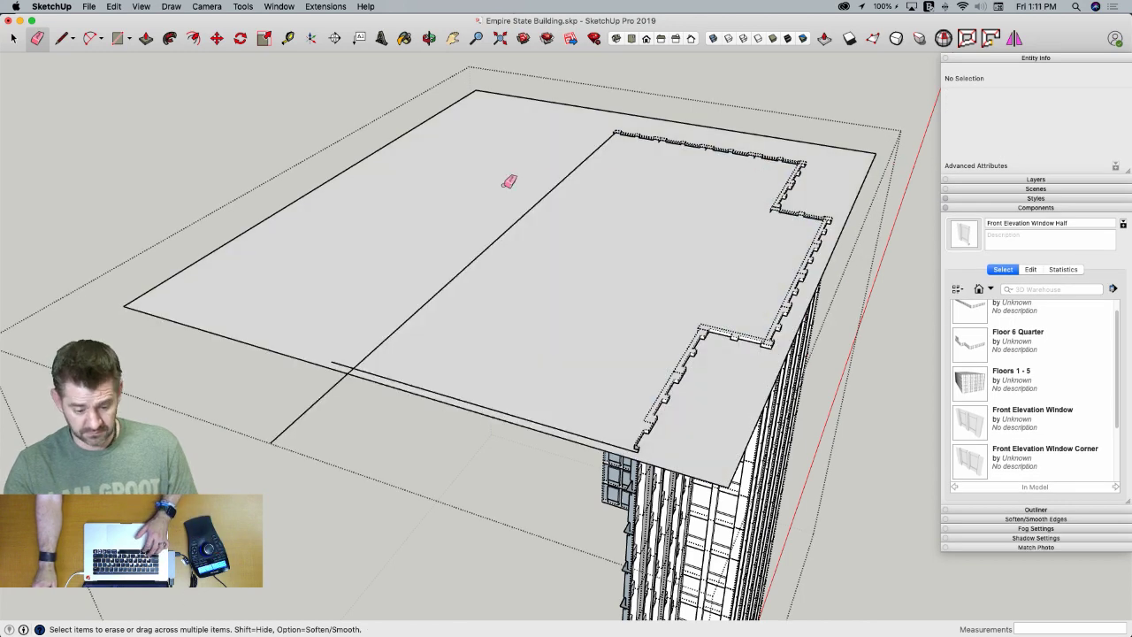
{"action": "left_click", "coordinate": [323, 364]}
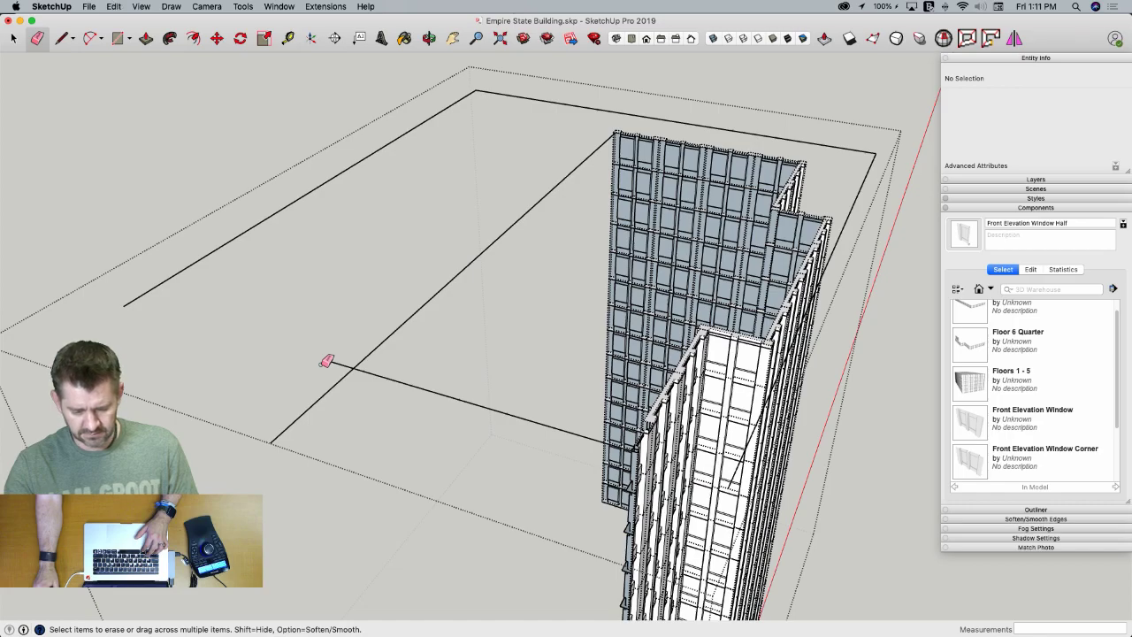
{"action": "key", "text": "super+z"}
Erase the two crossing lines drawn over the roof face, keeping the outer rectangle
{"action": "key", "text": "space"}
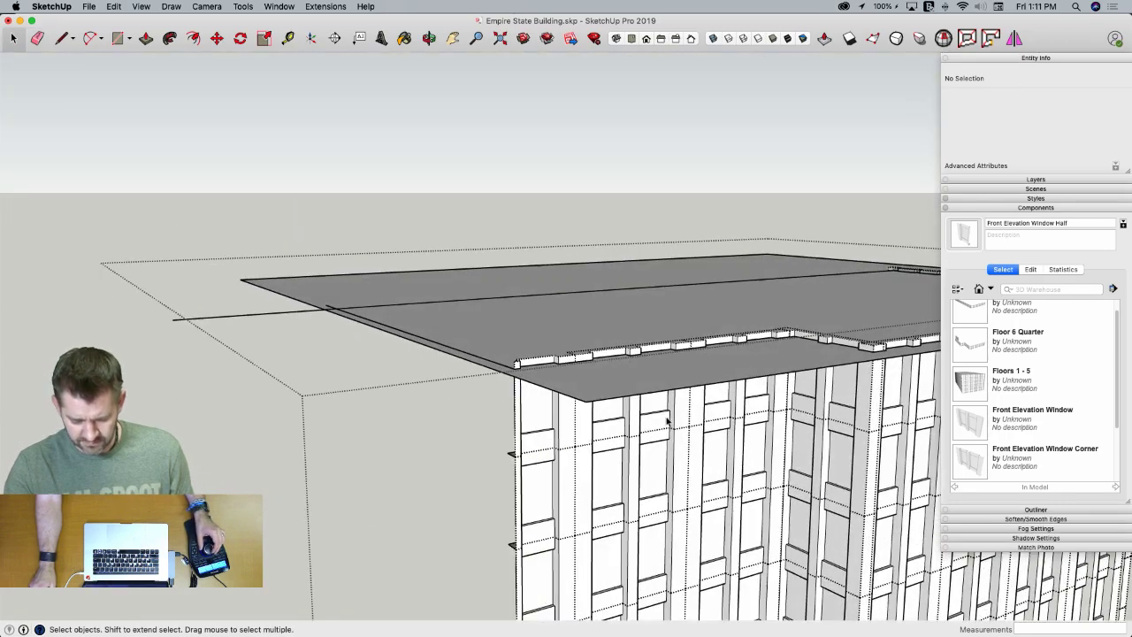
{"action": "scroll", "coordinate": [668, 422], "scroll_direction": "up", "scroll_amount": 10}
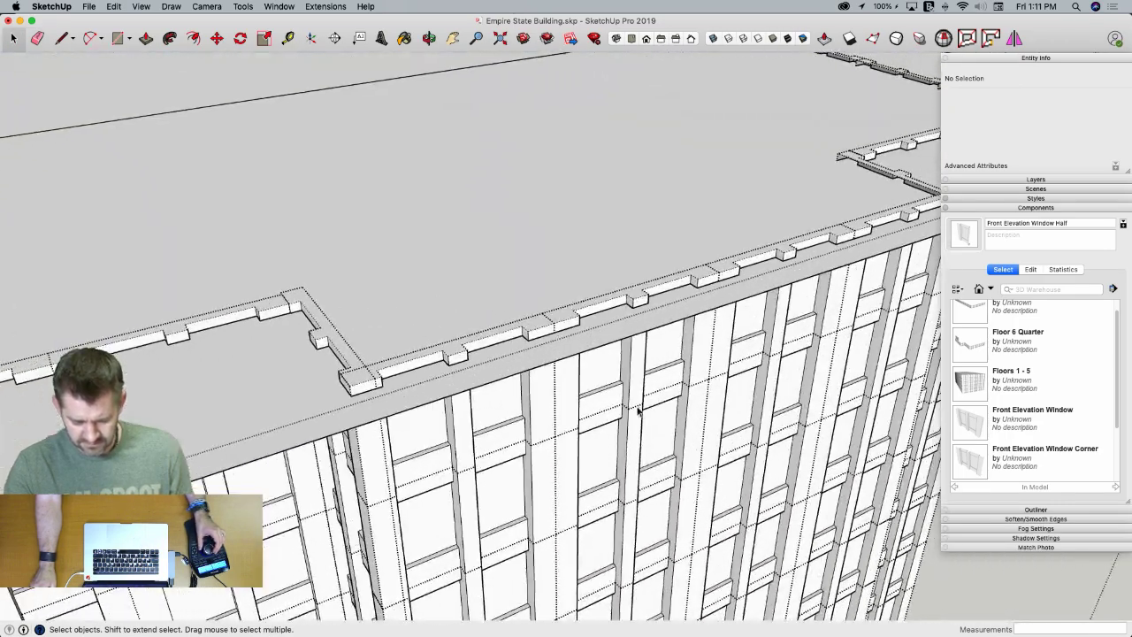
{"action": "scroll", "coordinate": [637, 410], "scroll_direction": "down", "scroll_amount": 5}
{"action": "scroll", "coordinate": [631, 408], "scroll_direction": "down", "scroll_amount": 5}
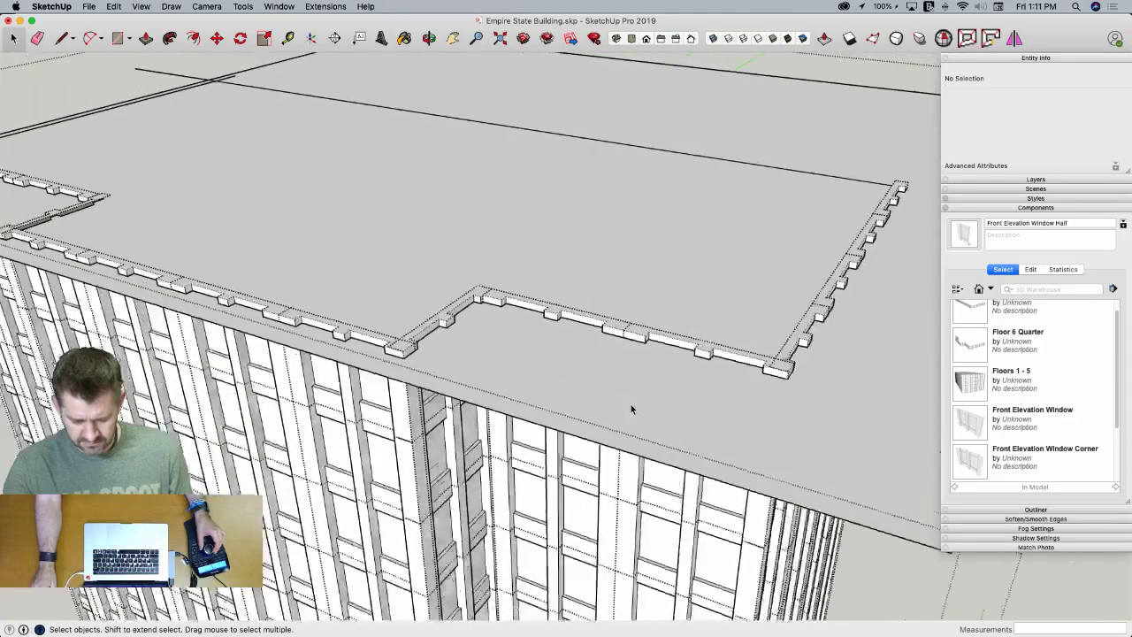
{"action": "scroll", "coordinate": [630, 409], "scroll_direction": "up", "scroll_amount": 4}
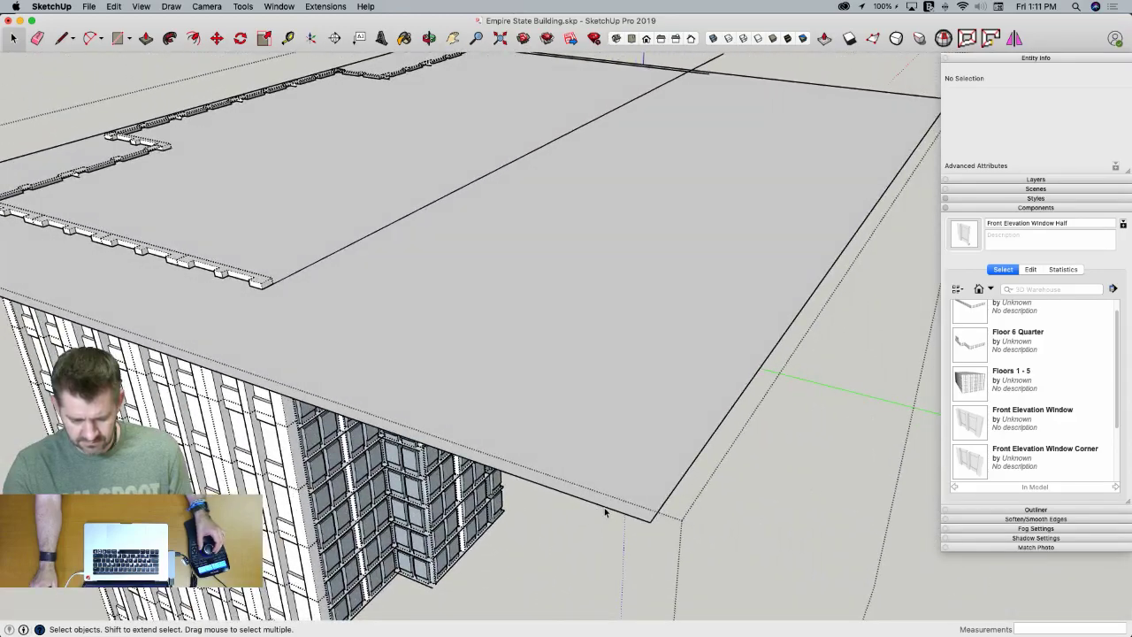
{"action": "key", "text": "e"}
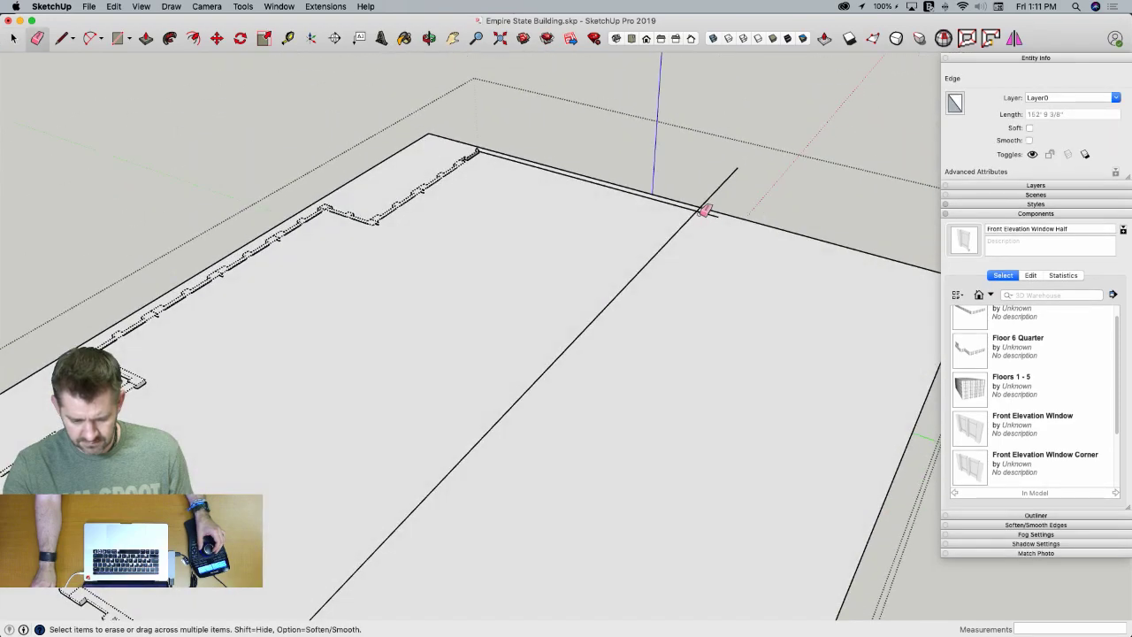
{"action": "left_click", "coordinate": [707, 210]}
{"action": "mouse_move", "coordinate": [698, 212]}
{"action": "middle_mouse_down"}
{"action": "mouse_move", "coordinate": [690, 220]}
{"action": "mouse_move", "coordinate": [741, 237]}
{"action": "mouse_move", "coordinate": [629, 345]}
{"action": "mouse_move", "coordinate": [658, 325]}
{"action": "middle_mouse_up"}
{"action": "key", "text": "l"}
{"action": "key", "text": "e"}
{"action": "left_click", "coordinate": [635, 345]}
{"action": "key", "text": "l"}
Draw a line from the facade's end corner across the roof face to its far side edge
{"action": "scroll", "coordinate": [893, 345], "scroll_direction": "up", "scroll_amount": 4}
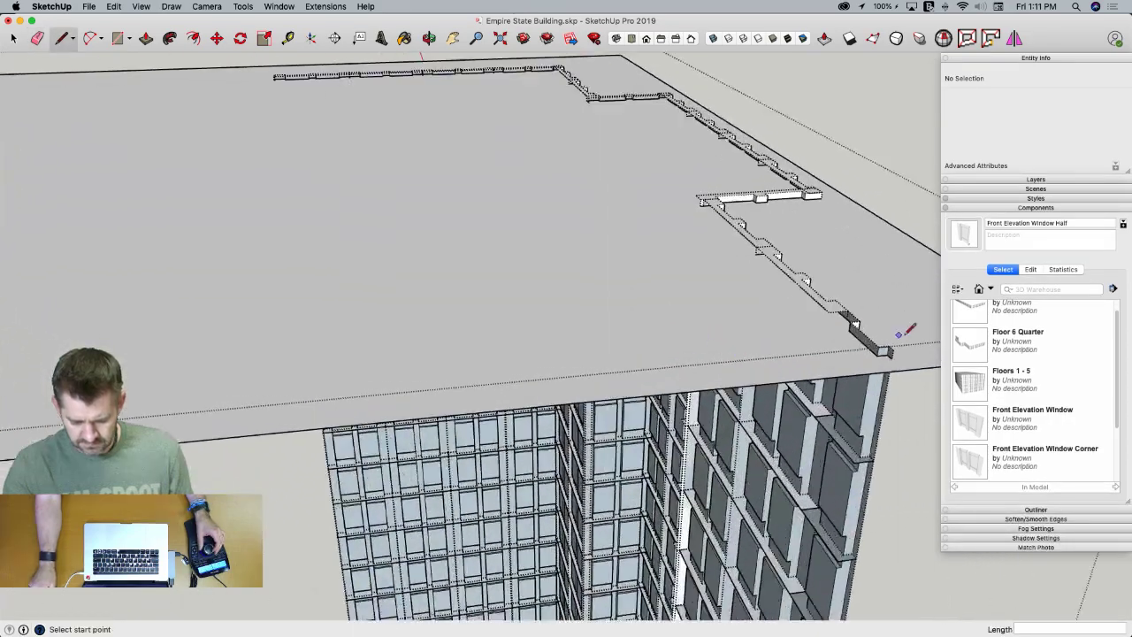
{"action": "scroll", "coordinate": [884, 365], "scroll_direction": "down", "scroll_amount": 5}
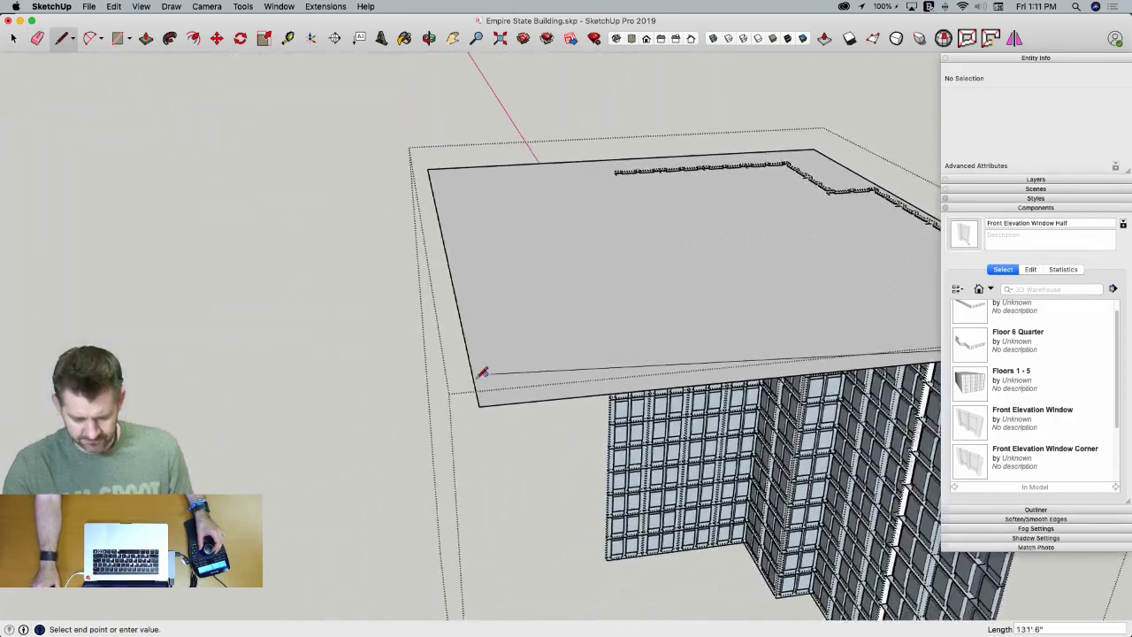
{"action": "left_click", "coordinate": [478, 398]}
Draw a line about 152' 10" long from the facade's other inner end to the line near the roof's edge
{"action": "scroll", "coordinate": [602, 193], "scroll_direction": "up", "scroll_amount": 8}
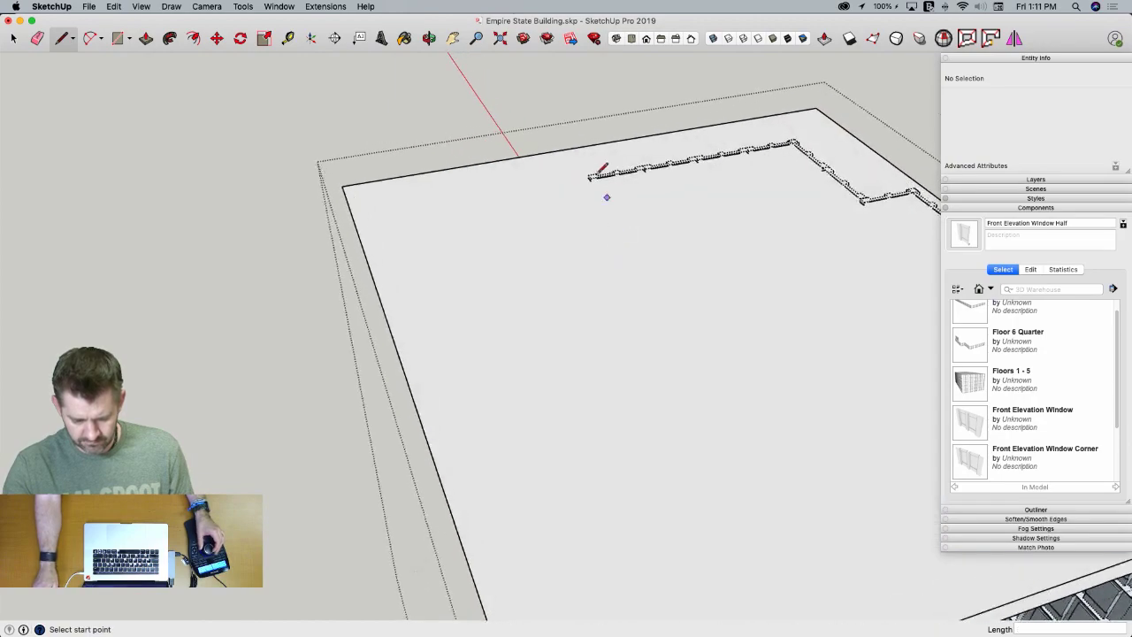
{"action": "left_click", "coordinate": [576, 177]}
{"action": "scroll", "coordinate": [607, 240], "scroll_direction": "down", "scroll_amount": 6}
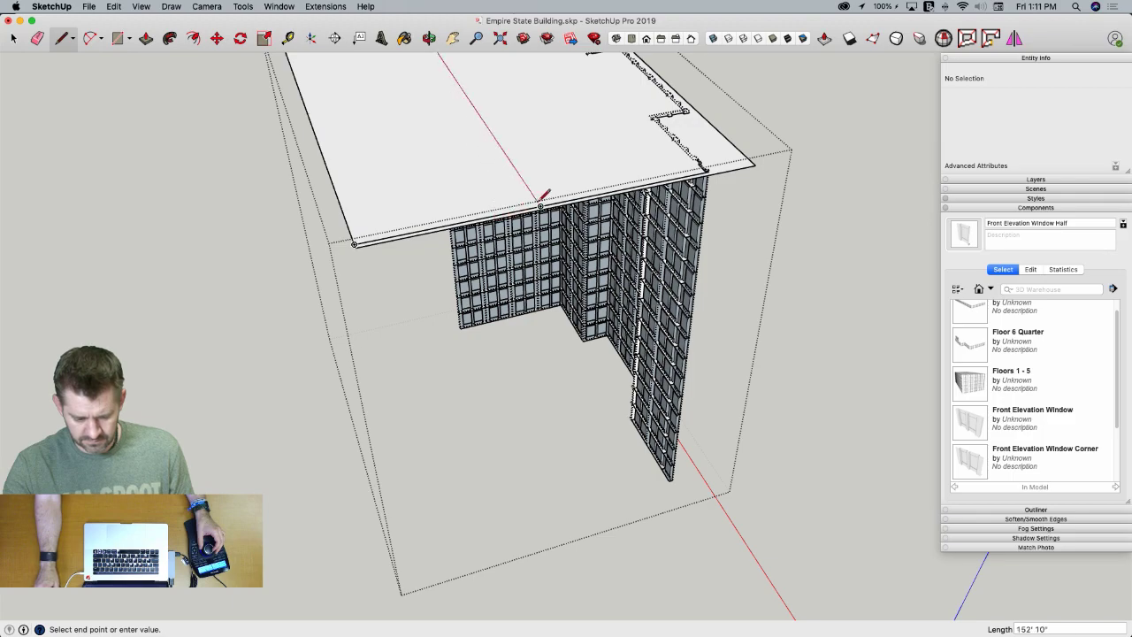
{"action": "left_click", "coordinate": [539, 204]}
{"action": "key", "text": "e"}
Draw a line about 66' 7 1/8" long on the green axis from the dividing line to the roof's outer side edge
{"action": "scroll", "coordinate": [521, 234], "scroll_direction": "up", "scroll_amount": 6}
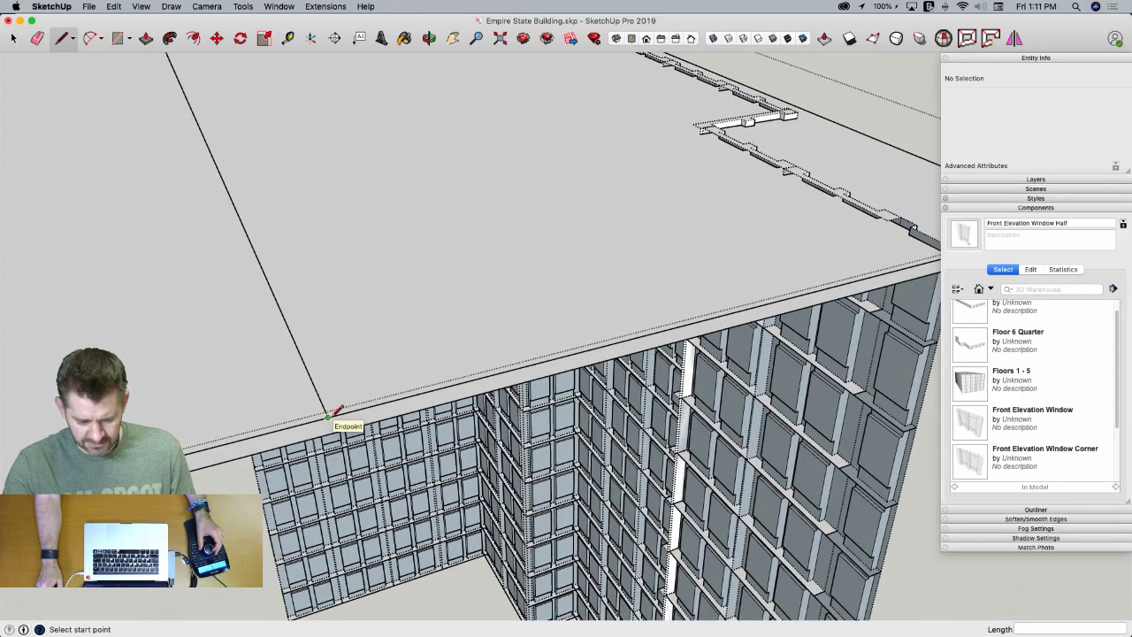
{"action": "middle_click_drag", "start_coordinate": [327, 415], "coordinate": [395, 245]}
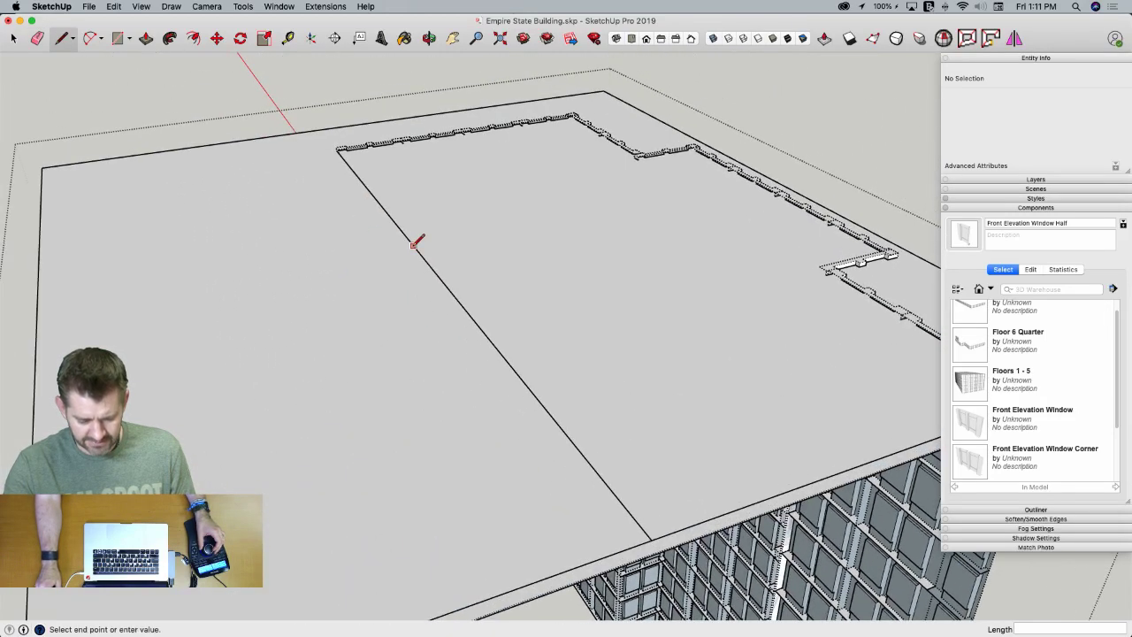
{"action": "left_click", "coordinate": [416, 243]}
{"action": "scroll", "coordinate": [392, 240], "scroll_direction": "down", "scroll_amount": 5}
{"action": "scroll", "coordinate": [356, 295], "scroll_direction": "up", "scroll_amount": 2}
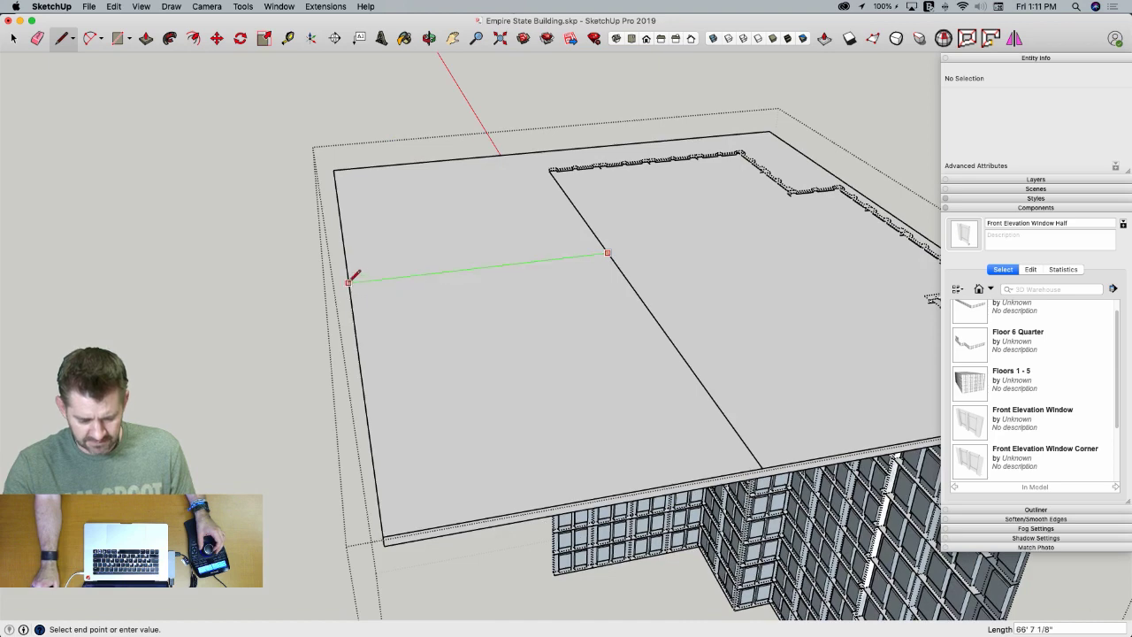
{"action": "left_click", "coordinate": [349, 282]}
Erase the surplus roof edges outside the facade outline, including the leftover loose line beside the roof
{"action": "key", "text": "space"}
{"action": "middle_click_drag", "start_coordinate": [366, 278], "coordinate": [327, 137]}
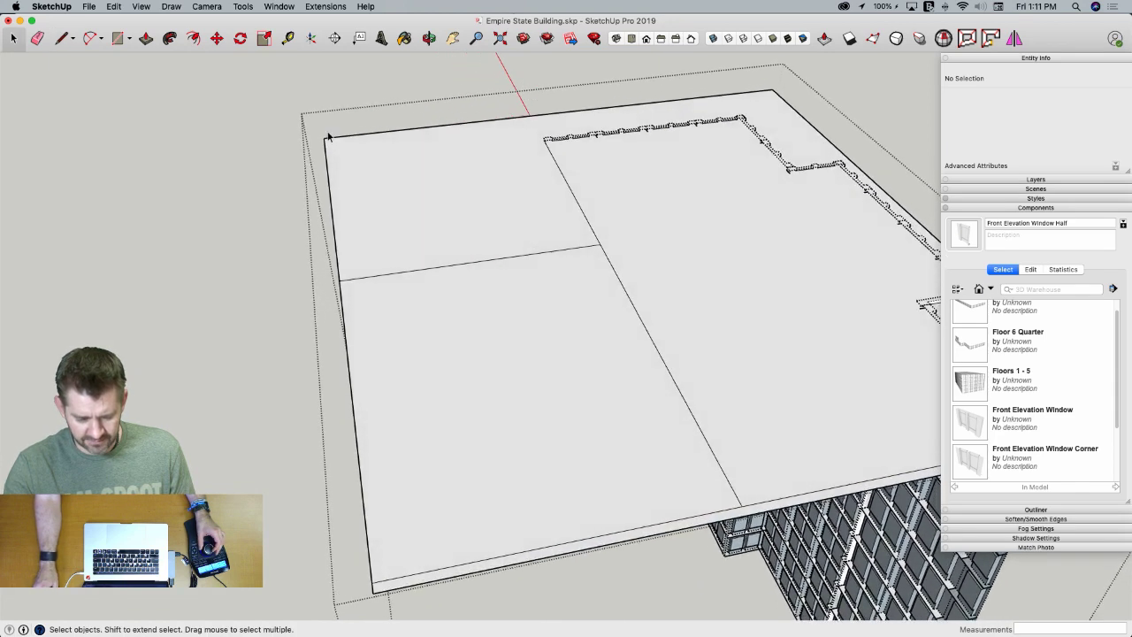
{"action": "left_click_drag", "start_coordinate": [326, 141], "coordinate": [324, 144]}
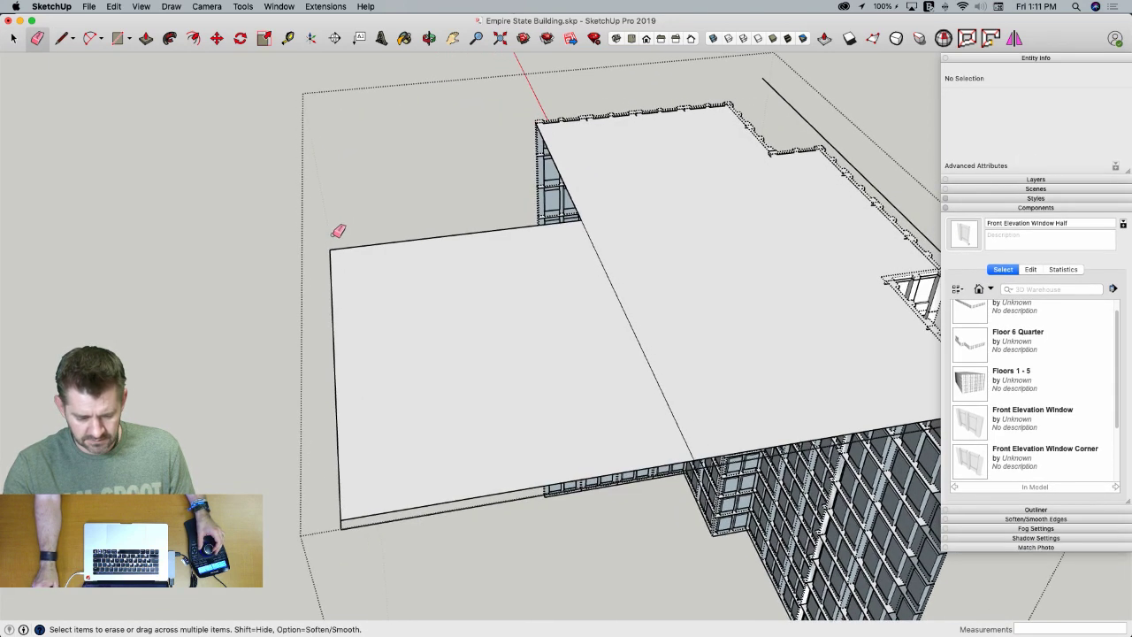
{"action": "left_click_drag", "start_coordinate": [333, 237], "coordinate": [328, 276]}
{"action": "mouse_move", "coordinate": [343, 486]}
{"action": "left_mouse_down"}
{"action": "mouse_move", "coordinate": [340, 524]}
{"action": "mouse_move", "coordinate": [358, 522]}
{"action": "left_mouse_up"}
{"action": "mouse_move", "coordinate": [357, 522]}
{"action": "middle_mouse_down"}
{"action": "mouse_move", "coordinate": [522, 232]}
{"action": "mouse_move", "coordinate": [586, 384]}
{"action": "mouse_move", "coordinate": [695, 315]}
{"action": "mouse_move", "coordinate": [782, 332]}
{"action": "middle_mouse_up"}
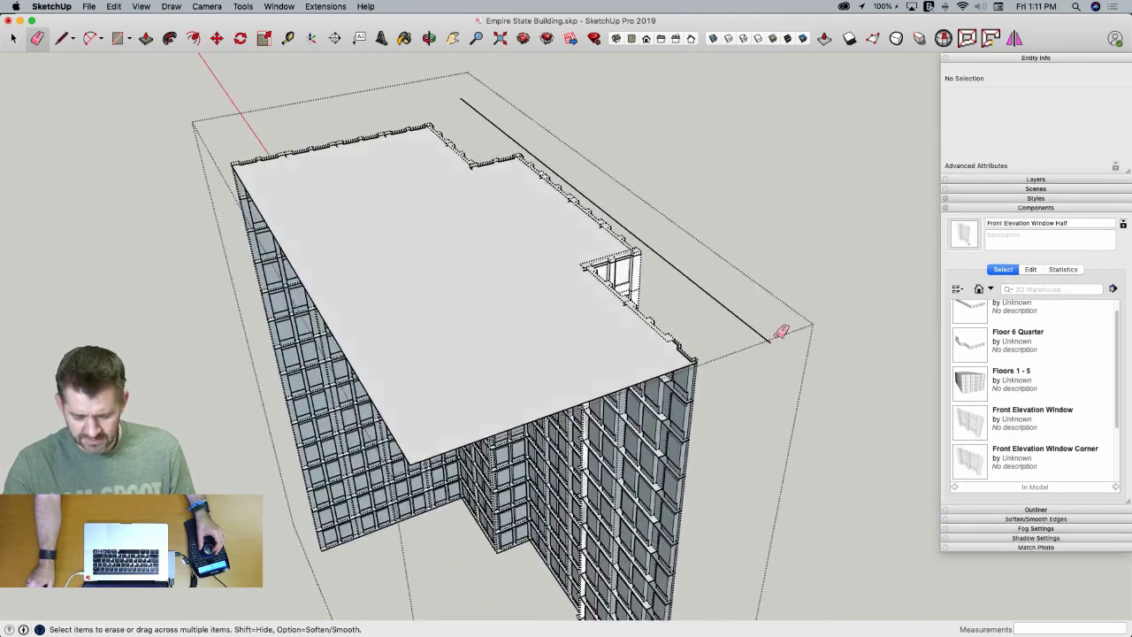
{"action": "left_click_drag", "start_coordinate": [781, 332], "coordinate": [771, 337]}
Move the trimmed roof face with its bounding edges straight up to the facade's top corner
{"action": "key", "text": "space"}
{"action": "scroll", "coordinate": [588, 329], "scroll_direction": "up", "scroll_amount": 2}
{"action": "double_click", "coordinate": [568, 338]}
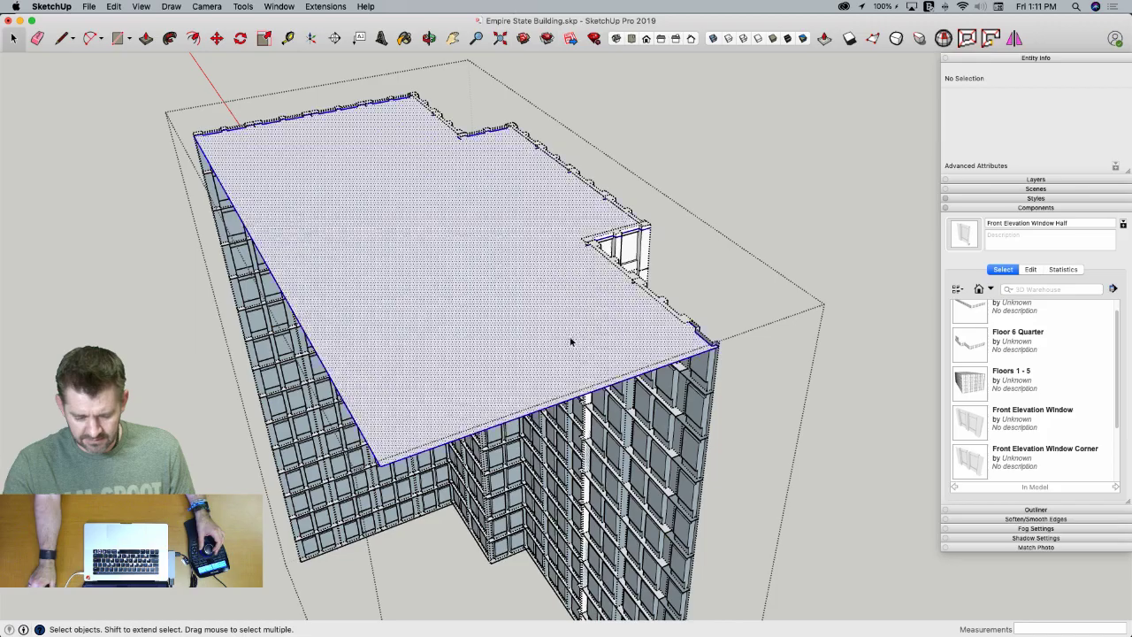
{"action": "scroll", "coordinate": [727, 359], "scroll_direction": "up", "scroll_amount": 6}
{"action": "key", "text": "m"}
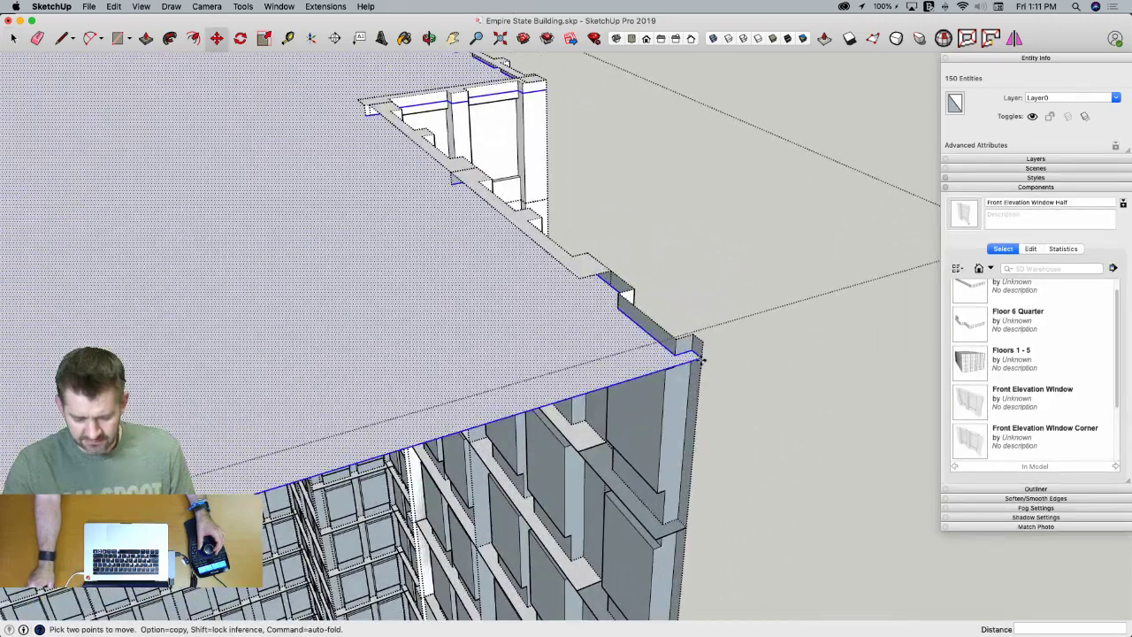
{"action": "left_click", "coordinate": [701, 359]}
{"action": "left_click", "coordinate": [701, 342]}
{"action": "key", "text": "space"}
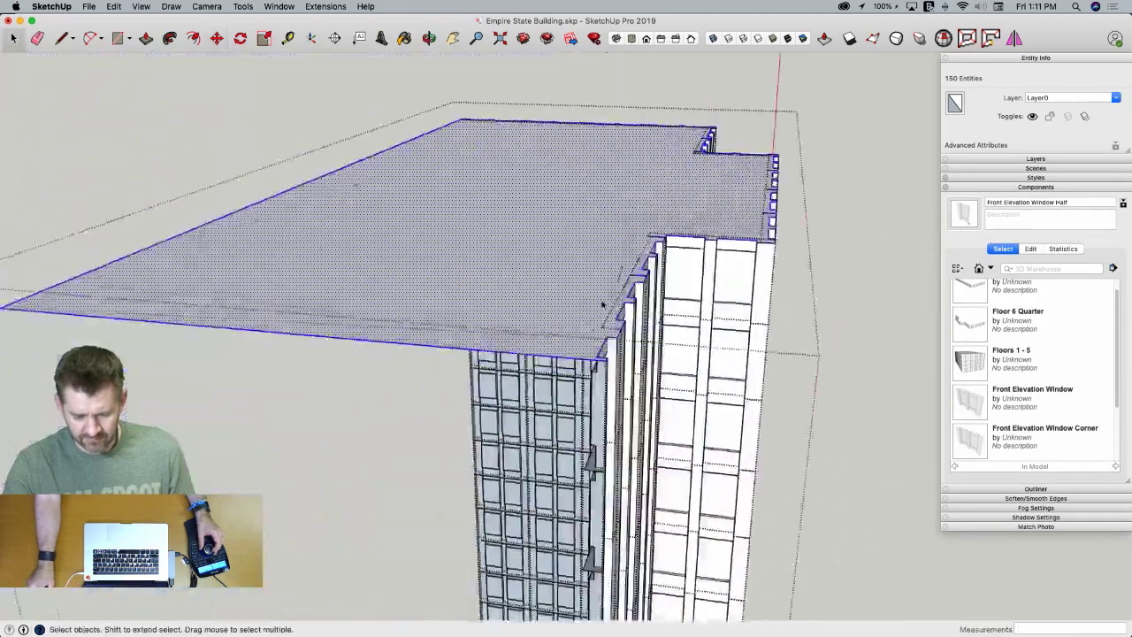
Run CleanUp's Merge Faces and Erase Stray Edges on the roof geometry
{"action": "middle_click_drag", "start_coordinate": [389, 297], "coordinate": [401, 333]}
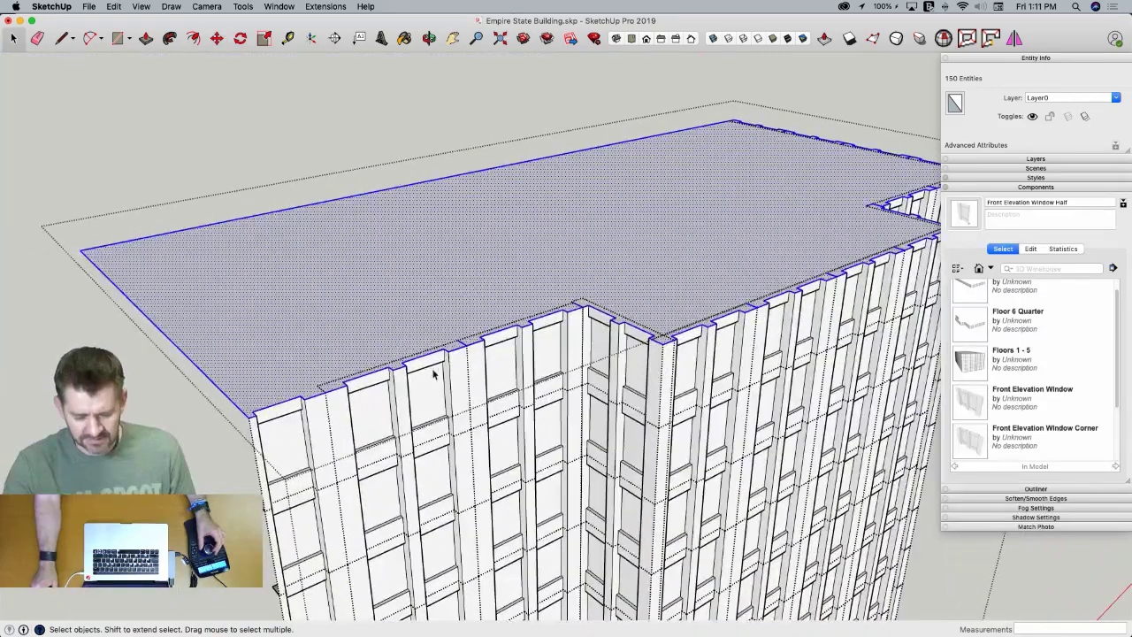
{"action": "middle_click_drag", "start_coordinate": [492, 357], "coordinate": [609, 327]}
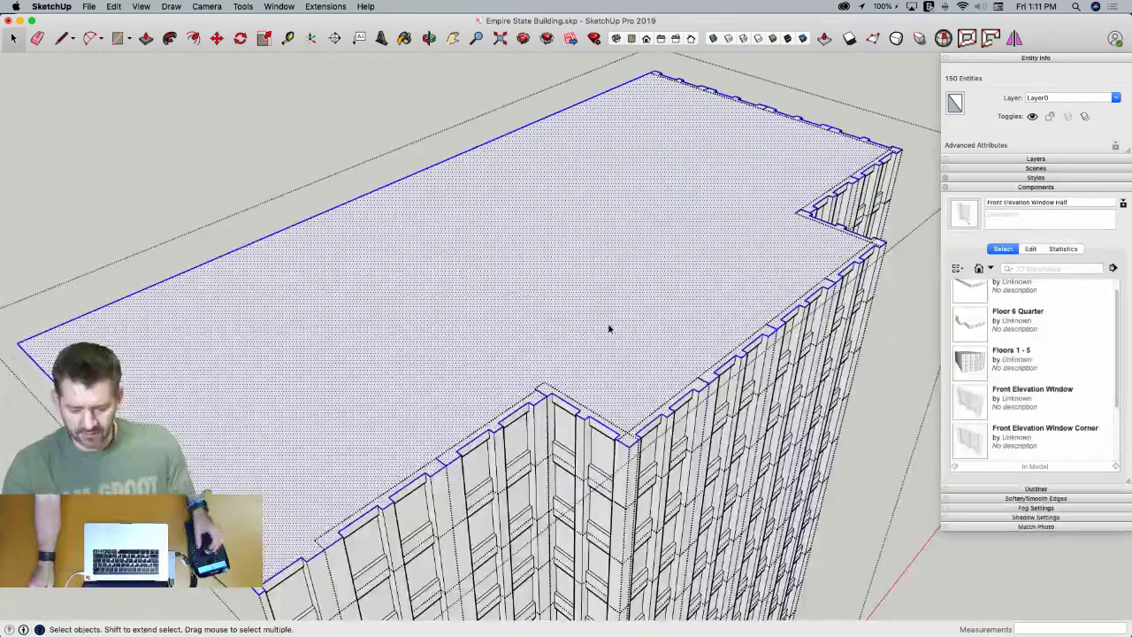
{"action": "left_click", "coordinate": [327, 7]}
{"action": "mouse_move", "coordinate": [343, 134]}
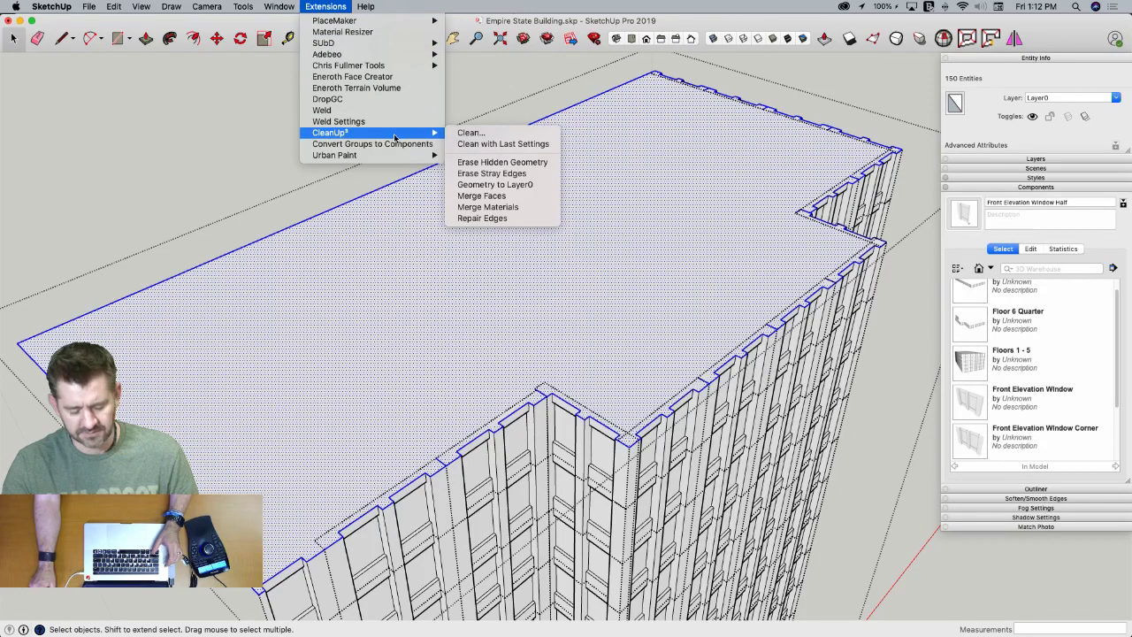
{"action": "left_click", "coordinate": [493, 198]}
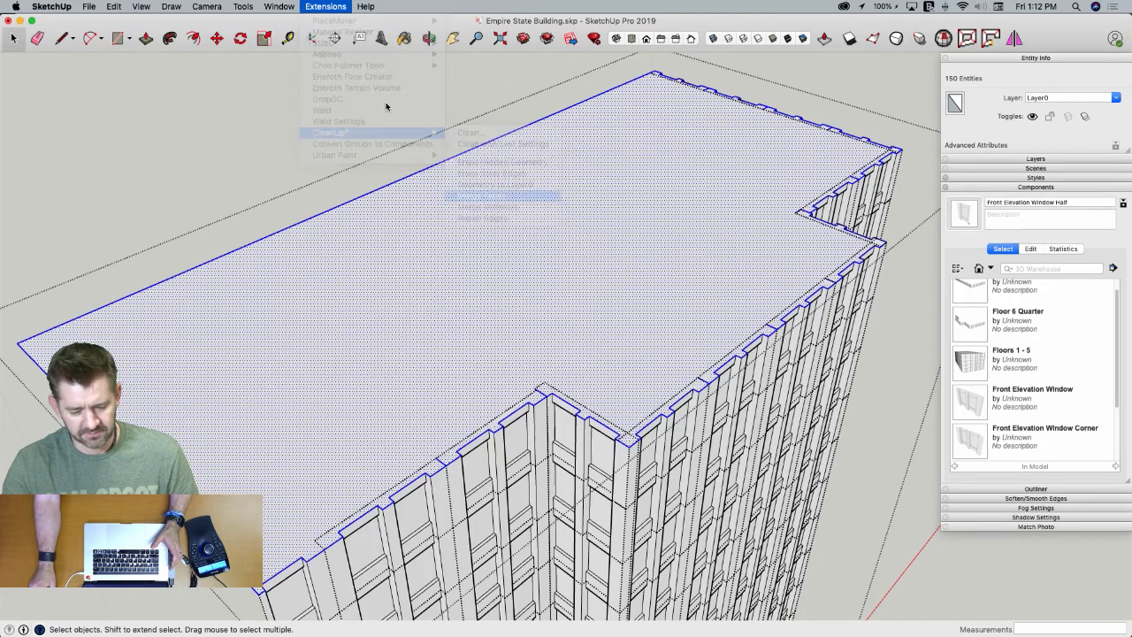
{"action": "left_click", "coordinate": [328, 7]}
{"action": "mouse_move", "coordinate": [367, 137]}
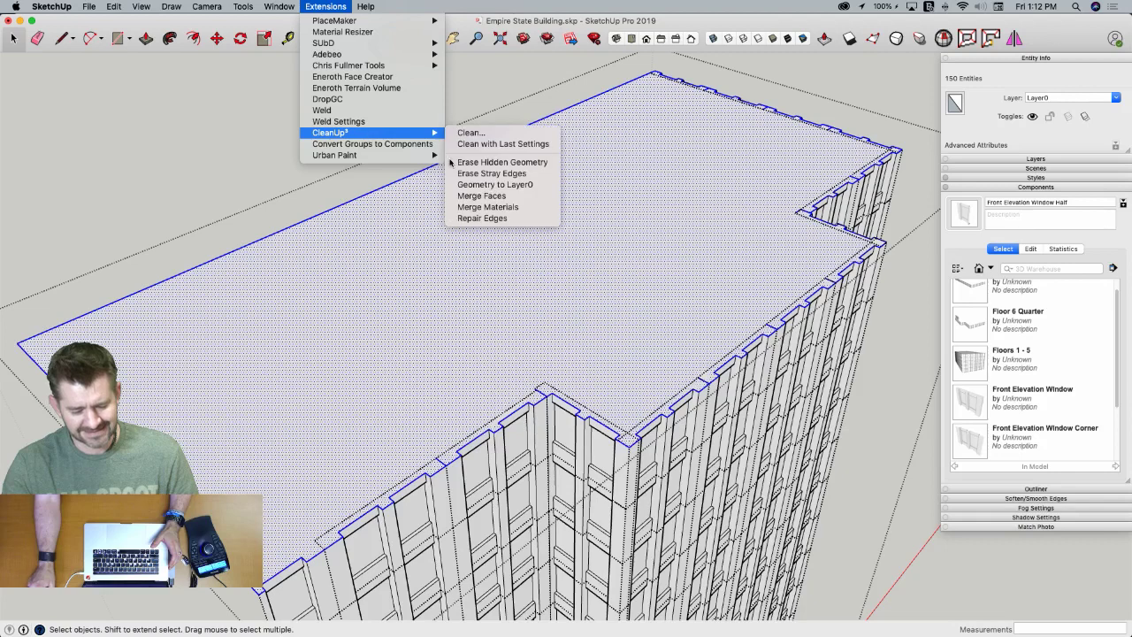
{"action": "left_click", "coordinate": [477, 176]}
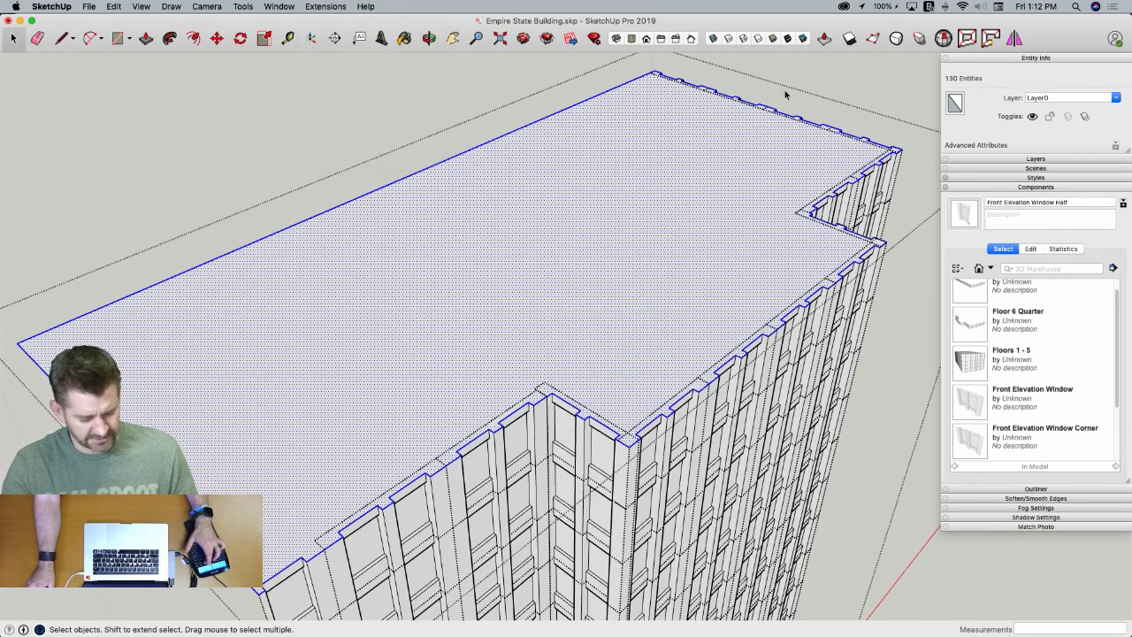
Leave the component's editing context and select the floors 6 to 20 tower quarter
{"action": "scroll", "coordinate": [831, 99], "scroll_direction": "up", "scroll_amount": 5}
{"action": "left_click", "coordinate": [871, 103]}
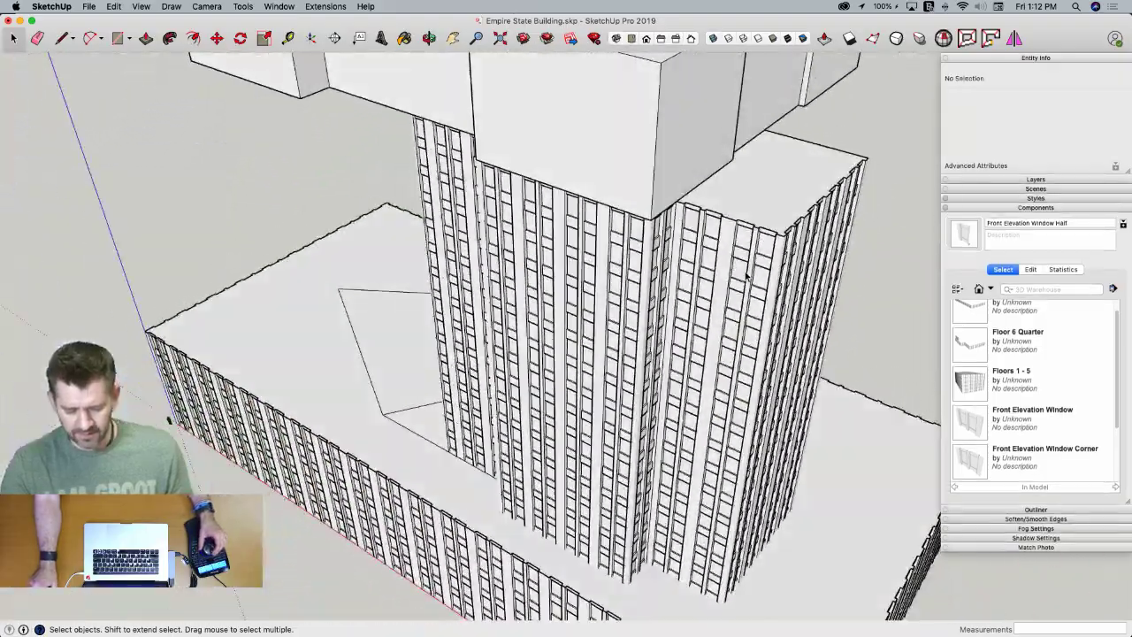
{"action": "left_click", "coordinate": [745, 276]}
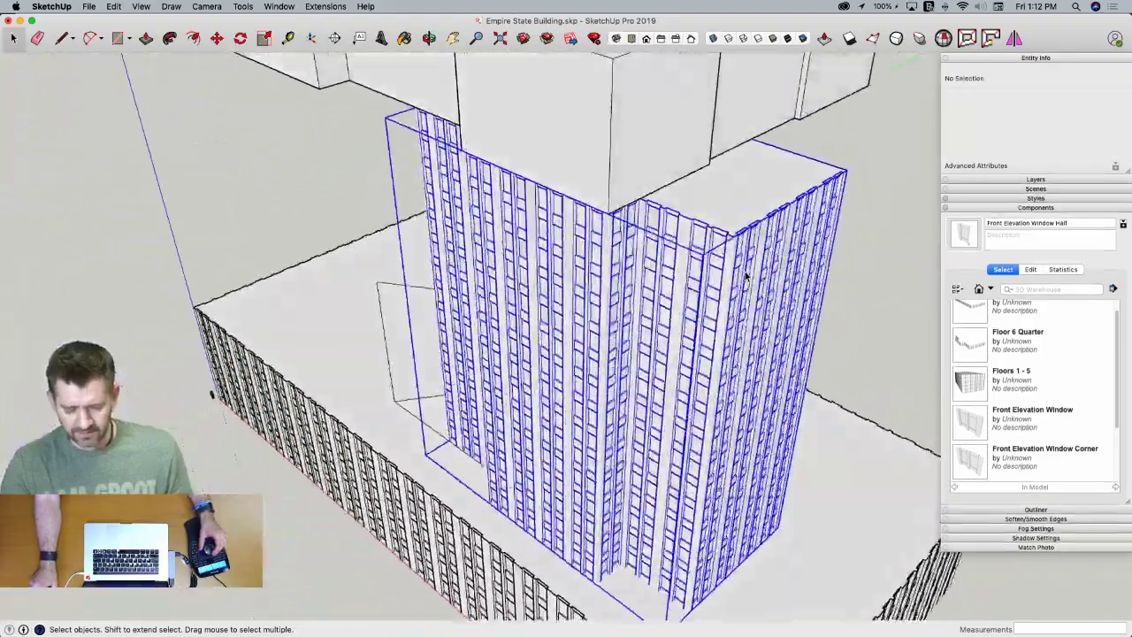
Open the lower block's group and the nested front quarter component for editing
{"action": "key", "text": "m"}
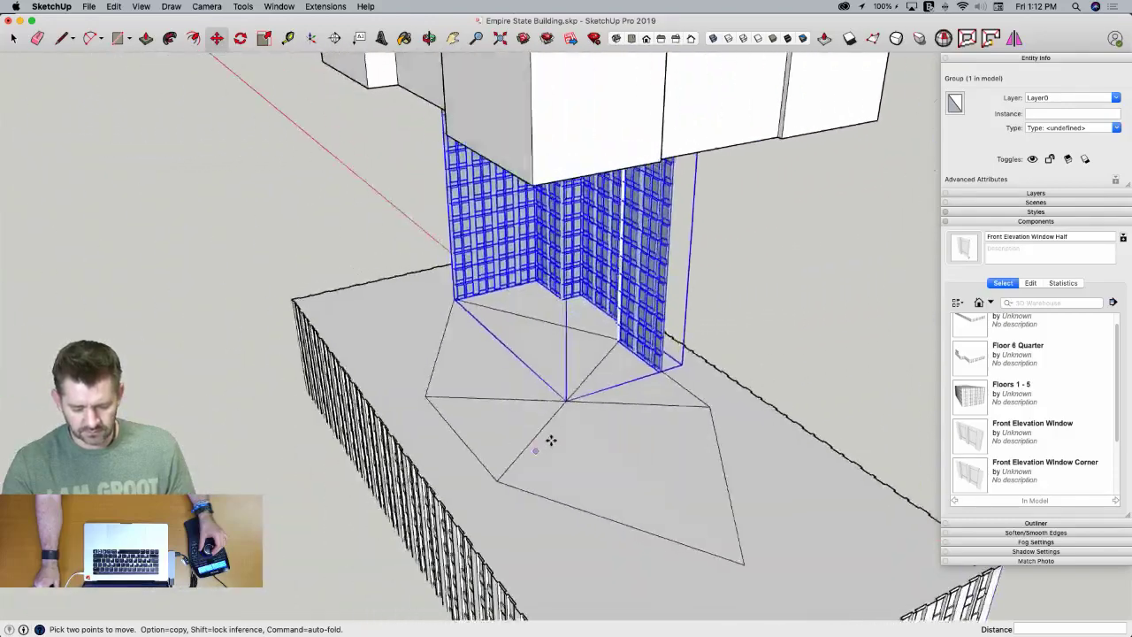
{"action": "middle_click_drag", "start_coordinate": [550, 440], "coordinate": [635, 456]}
{"action": "key", "text": "space"}
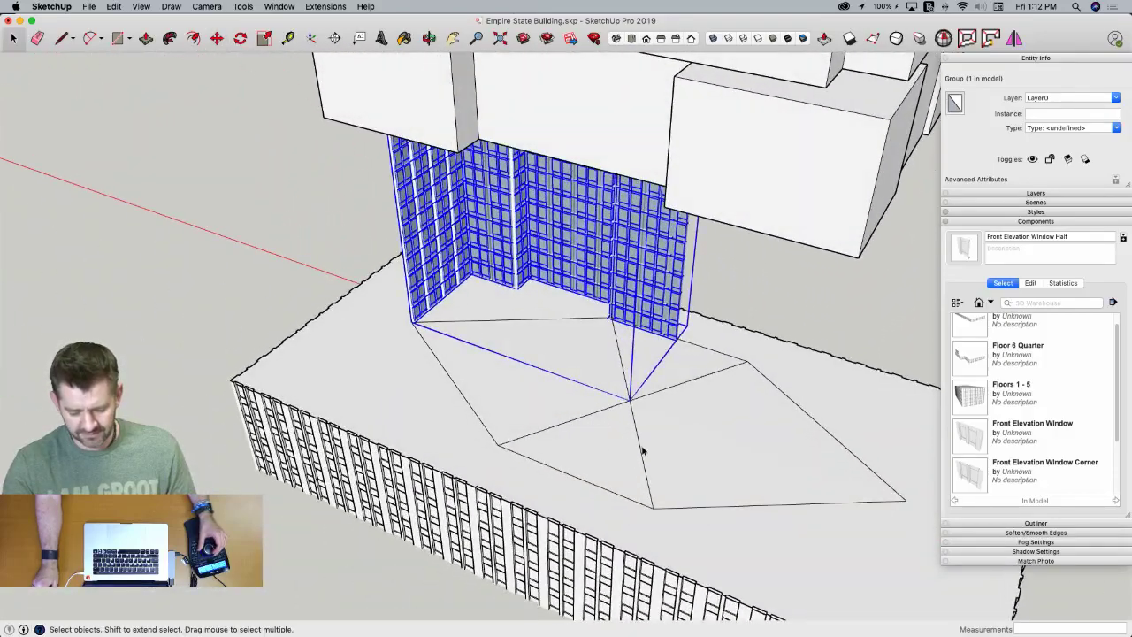
{"action": "double_click", "coordinate": [642, 449]}
{"action": "key", "text": "e"}
{"action": "mouse_move", "coordinate": [632, 411]}
{"action": "left_mouse_down"}
{"action": "mouse_move", "coordinate": [630, 400]}
{"action": "mouse_move", "coordinate": [661, 442]}
{"action": "mouse_move", "coordinate": [649, 503]}
{"action": "mouse_move", "coordinate": [656, 492]}
{"action": "left_mouse_up"}
{"action": "key", "text": "Escape"}
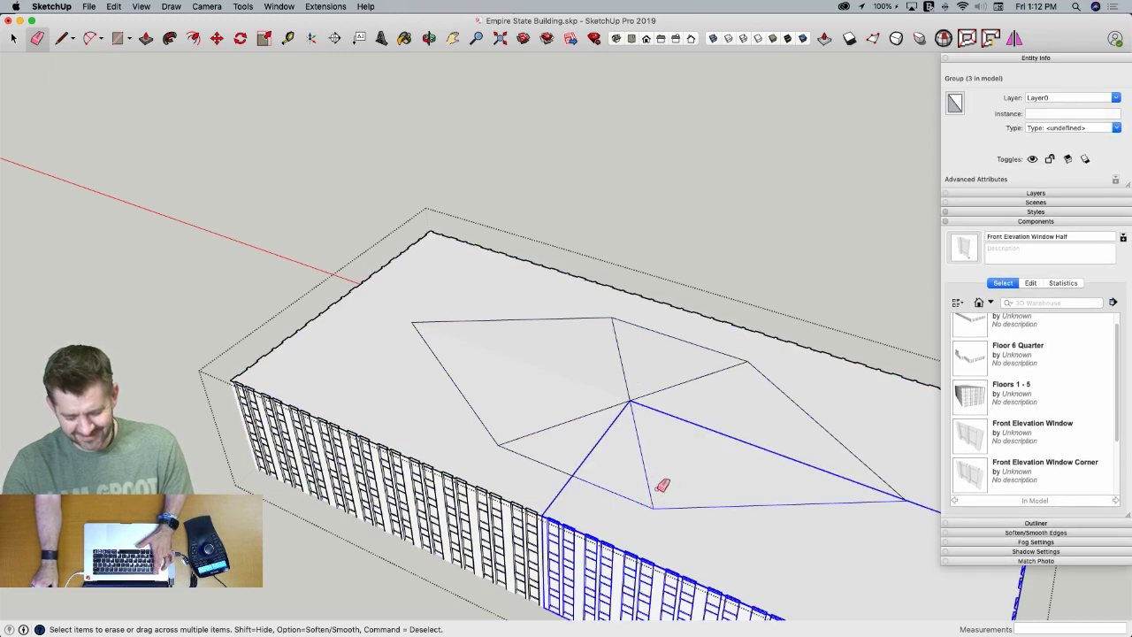
{"action": "key", "text": "space"}
{"action": "double_click", "coordinate": [670, 469]}
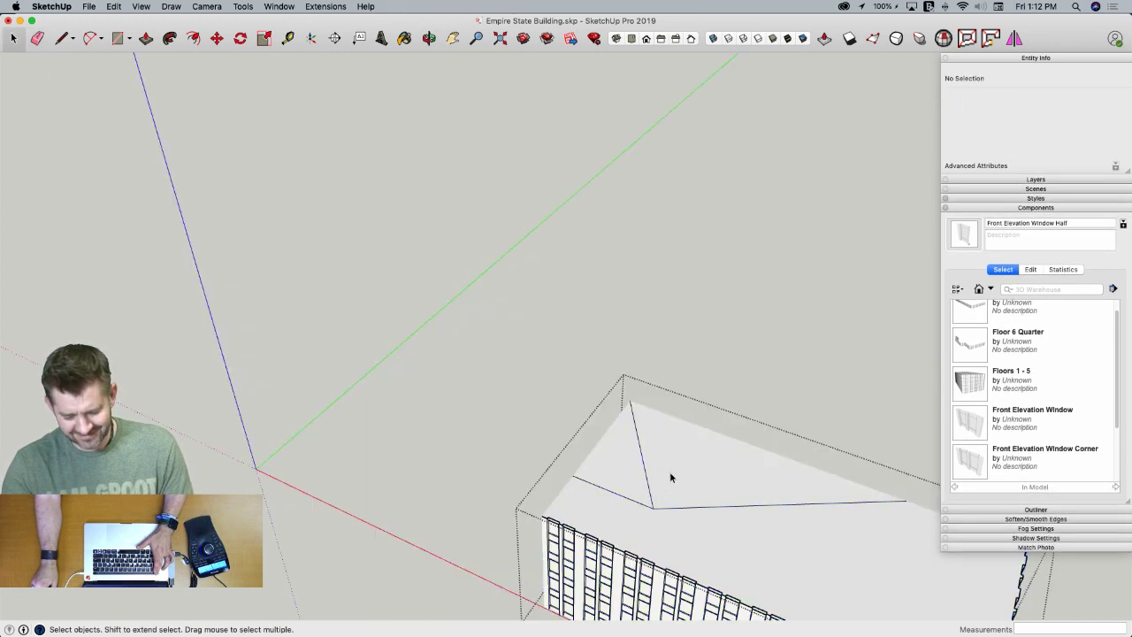
Try to erase the stray roof lines at their shared corner in the open quarter component
{"action": "key", "text": "e"}
{"action": "left_click_drag", "start_coordinate": [661, 497], "coordinate": [656, 507]}
{"action": "key", "text": "super+shift+a"}
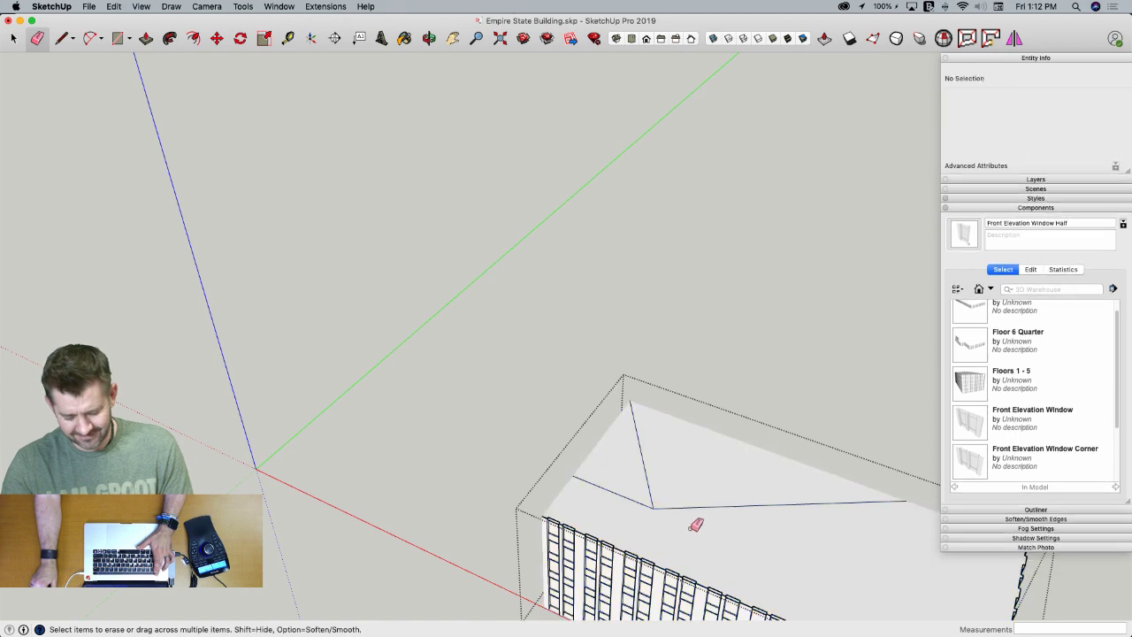
{"action": "middle_click_drag", "start_coordinate": [697, 525], "coordinate": [771, 452]}
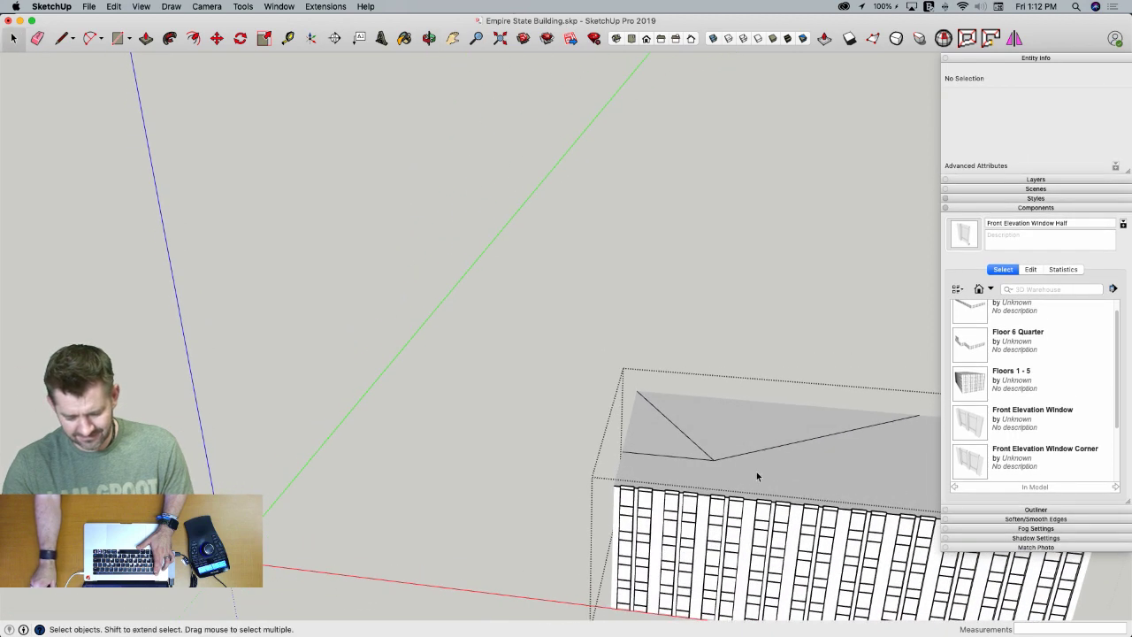
{"action": "key", "text": "super+a"}
{"action": "key", "text": "e"}
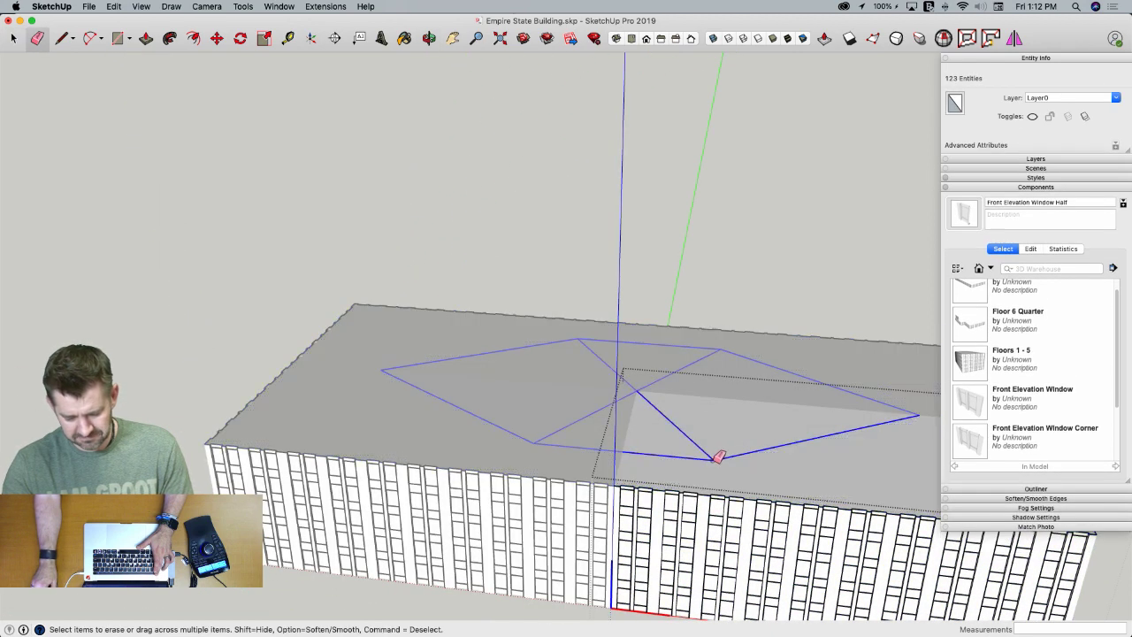
{"action": "left_click", "coordinate": [714, 461]}
{"action": "key", "text": "space"}
{"action": "key", "text": "super+z"}
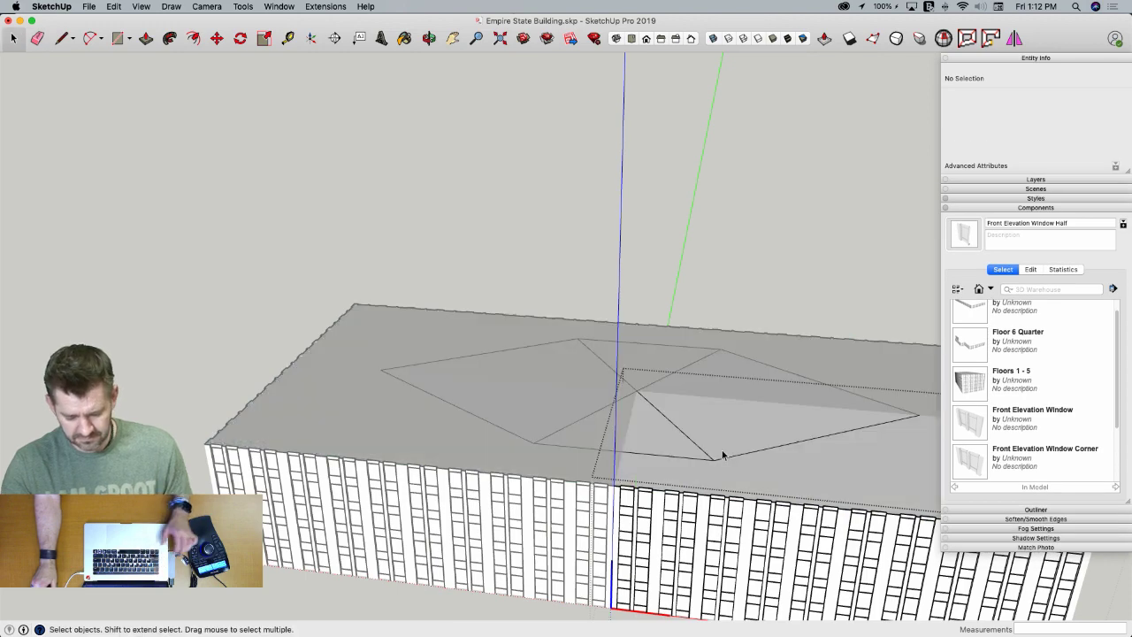
Try to erase the outer slanted line running to the roof quarter's boundary
{"action": "scroll", "coordinate": [721, 454], "scroll_direction": "up", "scroll_amount": 10}
{"action": "key", "text": "e"}
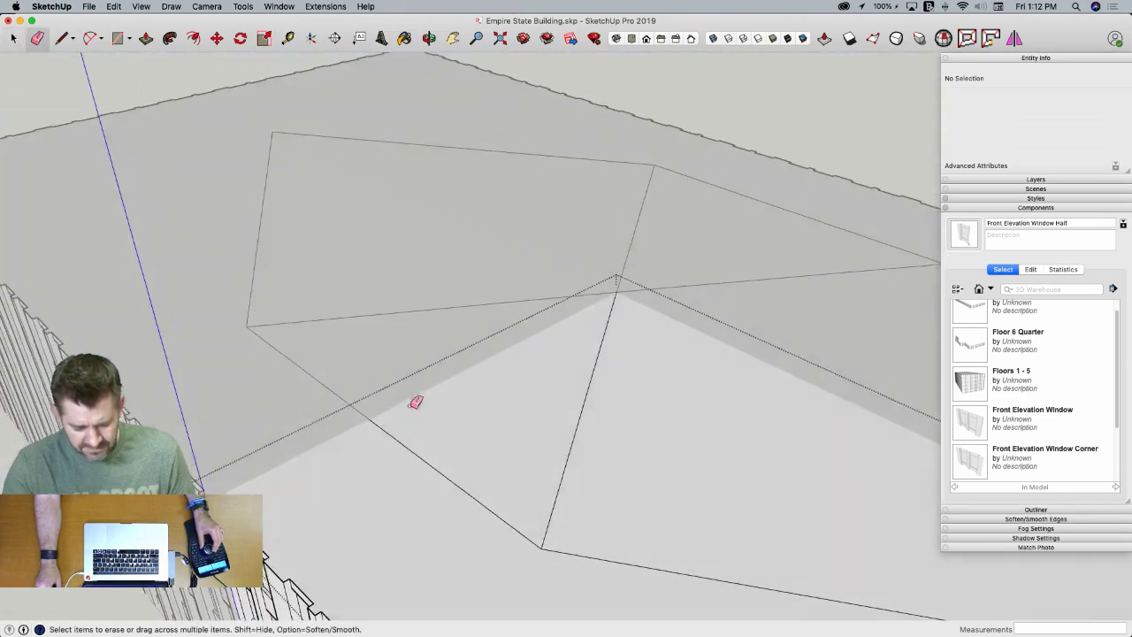
{"action": "left_click_drag", "start_coordinate": [415, 403], "coordinate": [413, 435]}
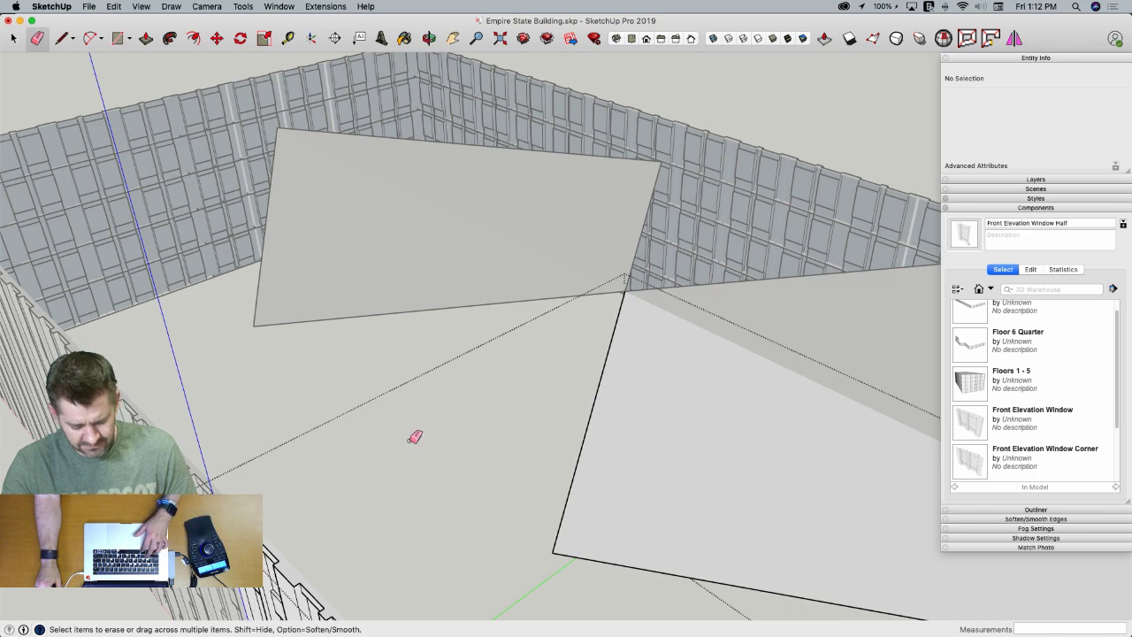
{"action": "key", "text": "super+z"}
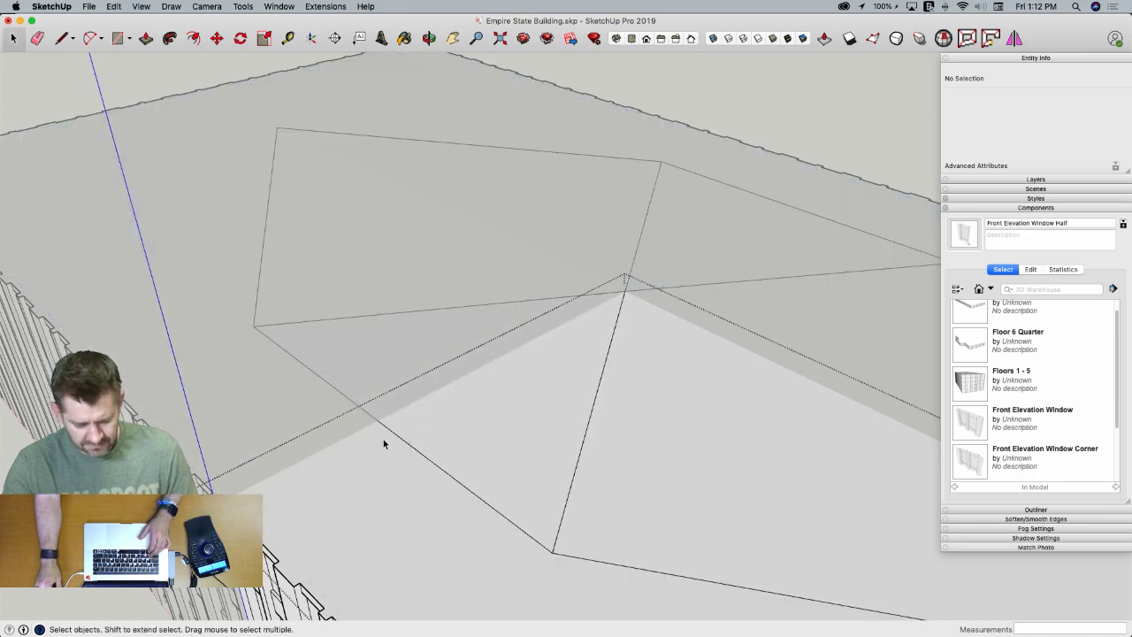
Erase the inner diagonal roof line and move the short outer edge along the green axis to the facade's top corner, closing the roof
{"action": "key", "text": "e"}
{"action": "left_click_drag", "start_coordinate": [673, 352], "coordinate": [646, 374]}
{"action": "mouse_move", "coordinate": [647, 374]}
{"action": "middle_mouse_down"}
{"action": "mouse_move", "coordinate": [650, 384]}
{"action": "mouse_move", "coordinate": [596, 392]}
{"action": "mouse_move", "coordinate": [548, 380]}
{"action": "mouse_move", "coordinate": [362, 387]}
{"action": "mouse_move", "coordinate": [335, 434]}
{"action": "middle_mouse_up"}
{"action": "key", "text": "m"}
{"action": "left_click", "coordinate": [329, 449]}
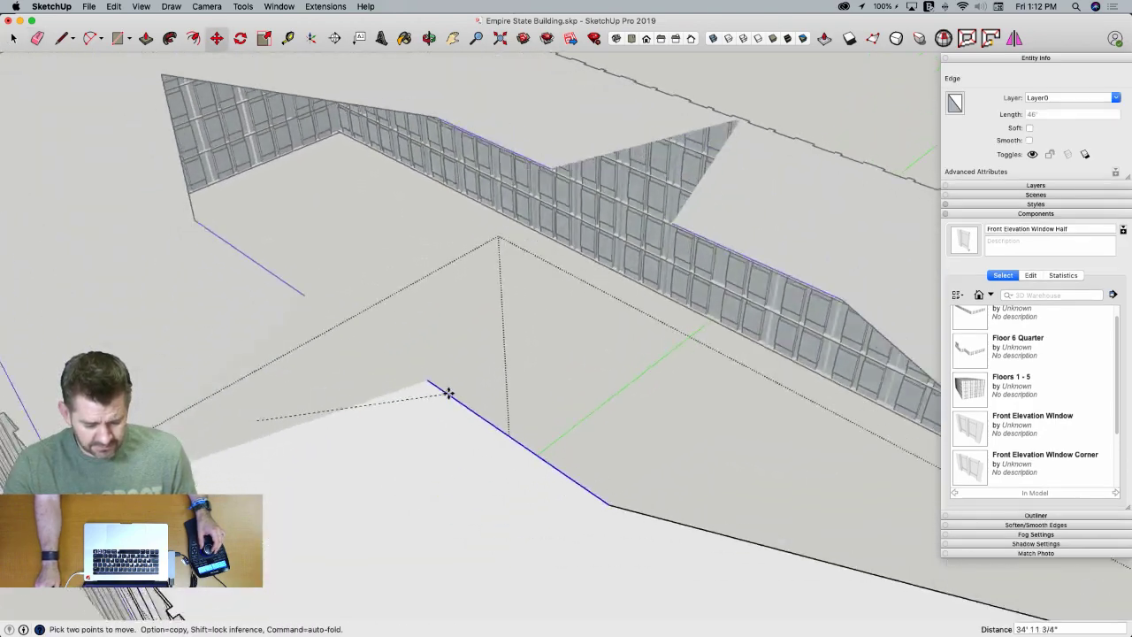
{"action": "key", "text": "Right"}
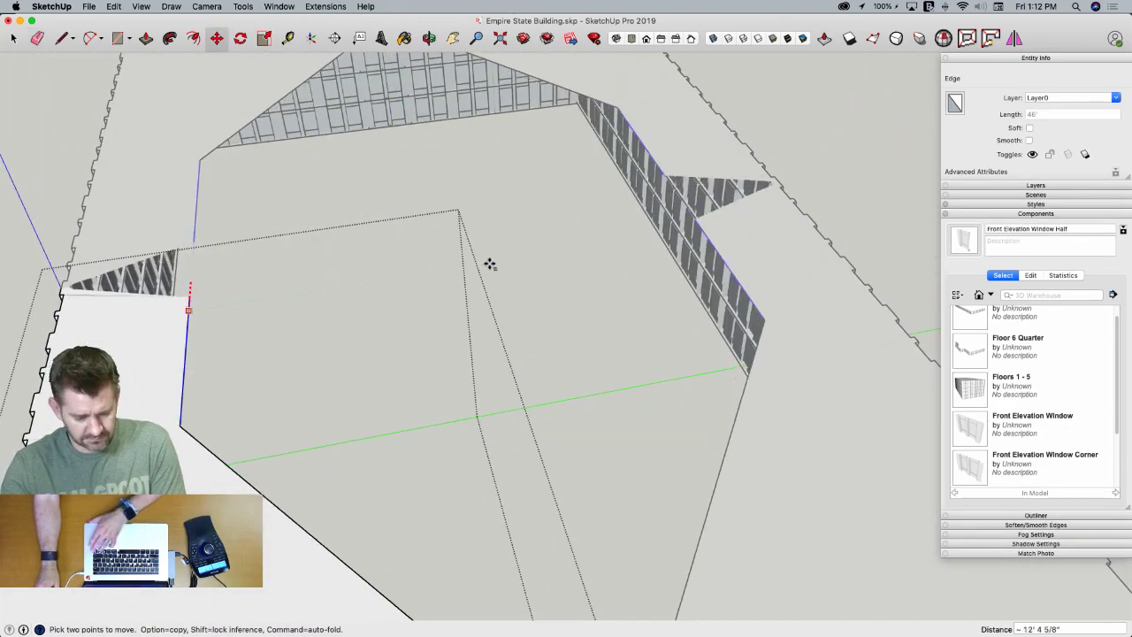
{"action": "key", "text": "Left"}
{"action": "middle_click_drag", "start_coordinate": [457, 281], "coordinate": [511, 495]}
{"action": "scroll", "coordinate": [527, 507], "scroll_direction": "up", "scroll_amount": 3}
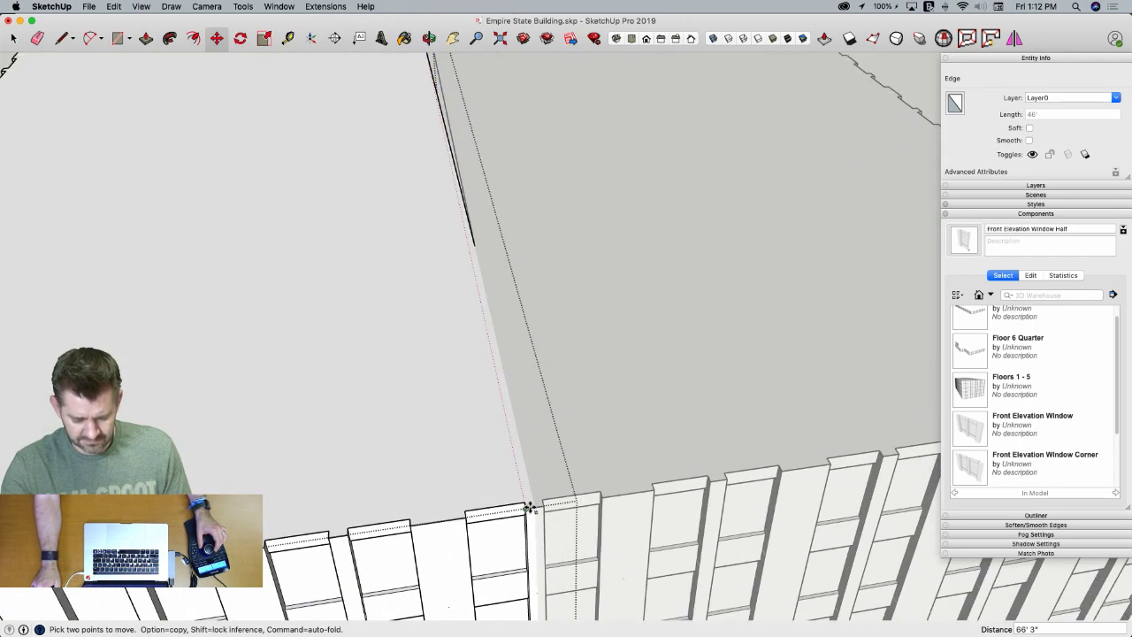
{"action": "left_click", "coordinate": [534, 506]}
Erase the leftover edge along the roof quarter's boundary and close the component and group
{"action": "key", "text": "space"}
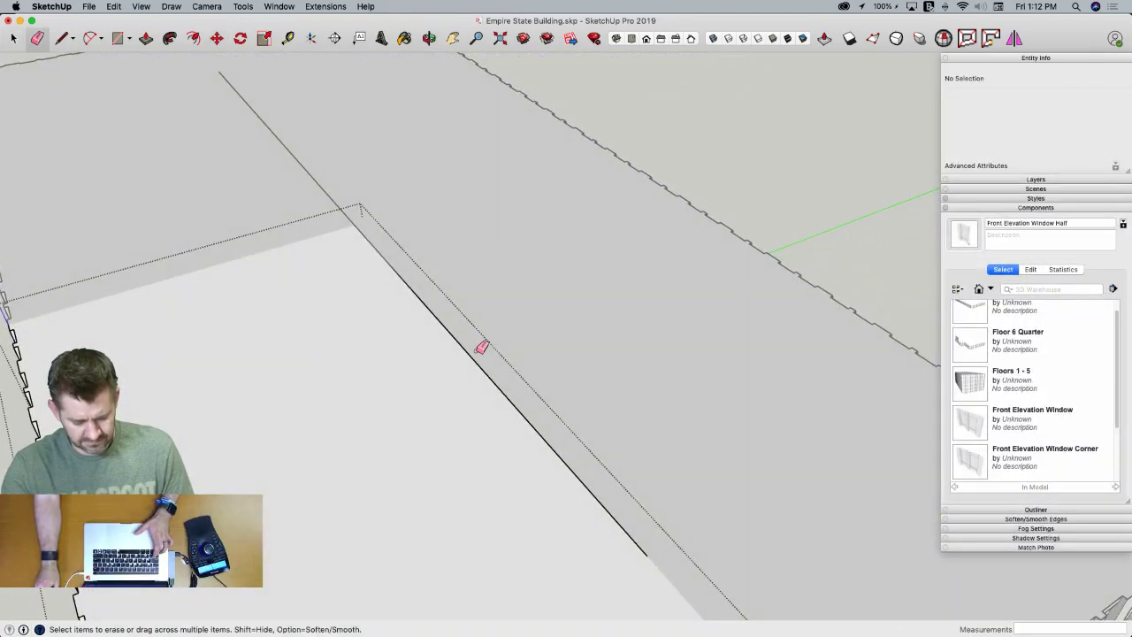
{"action": "left_click_drag", "start_coordinate": [473, 358], "coordinate": [459, 358]}
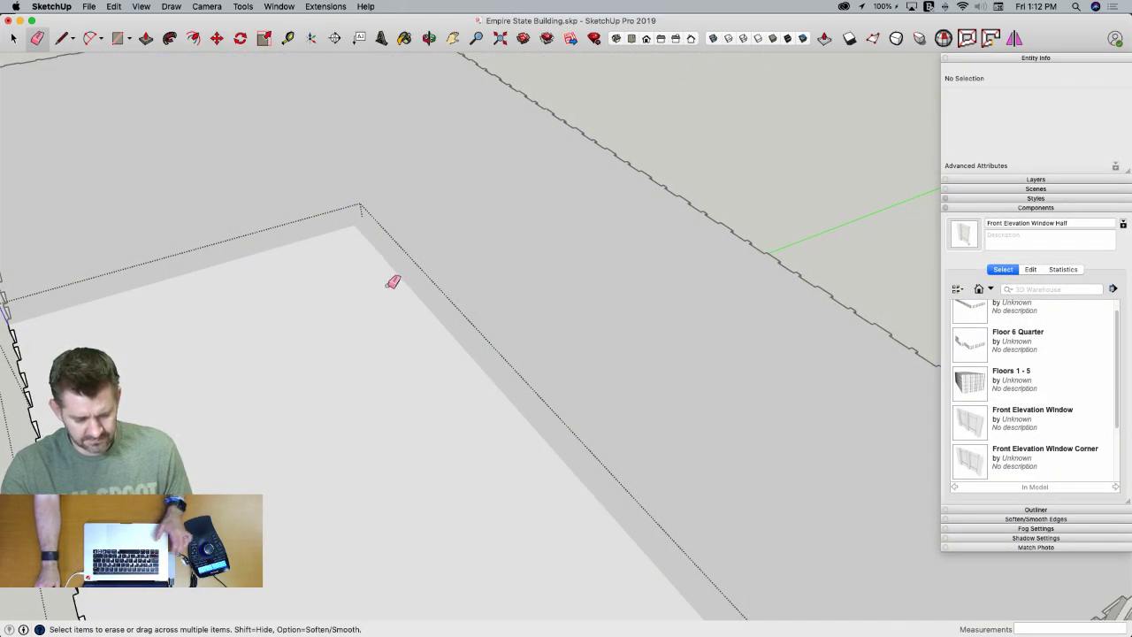
{"action": "key", "text": "space"}
{"action": "left_click", "coordinate": [286, 499]}
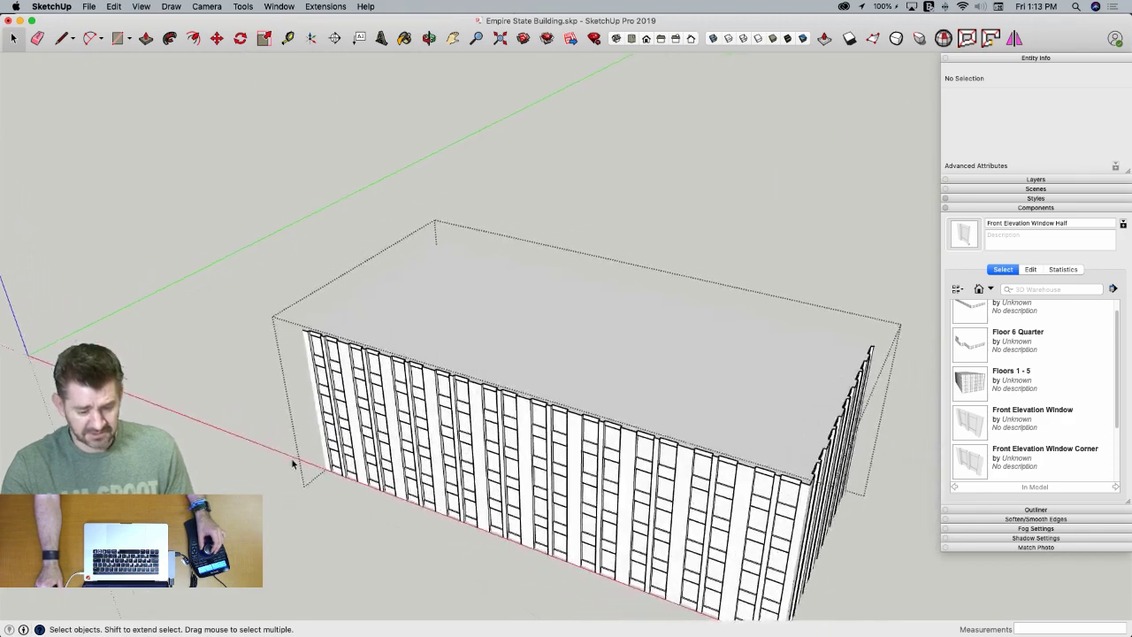
{"action": "left_click", "coordinate": [387, 569]}
{"action": "left_click", "coordinate": [387, 568]}
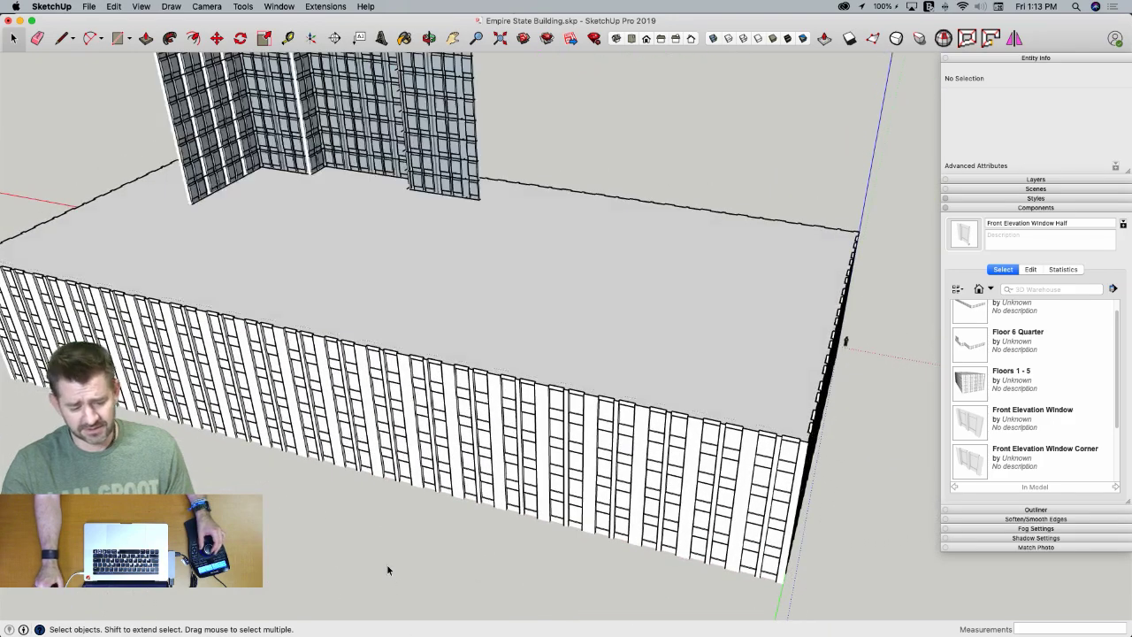
Copy the half-tower window group about 261' 7" to the open space beside the building
{"action": "left_click", "coordinate": [527, 227]}
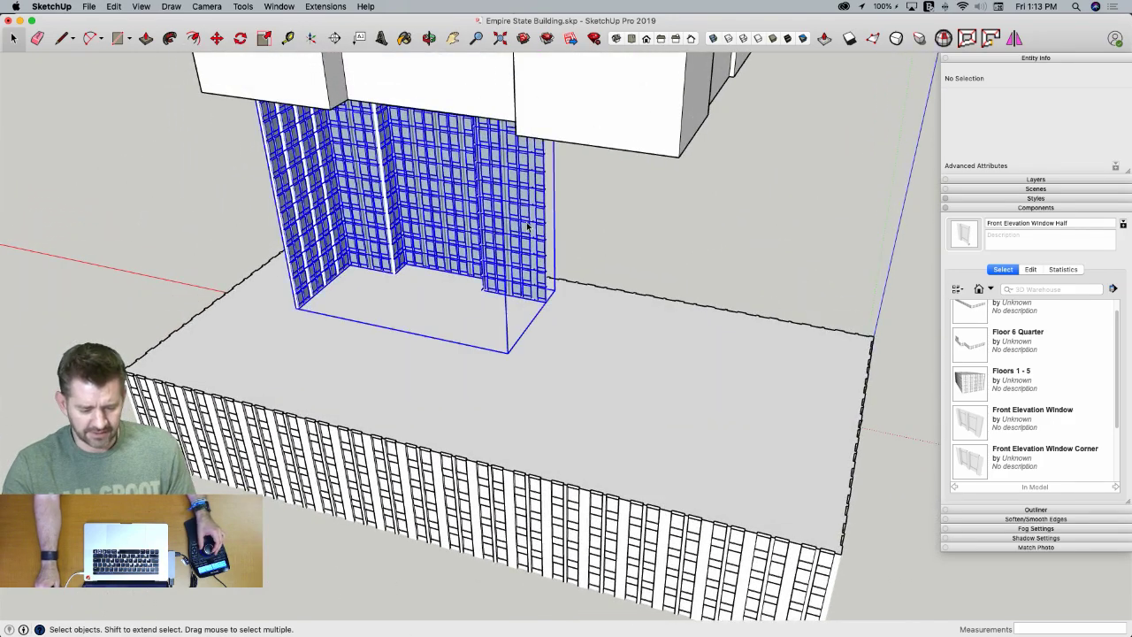
{"action": "key", "text": "m"}
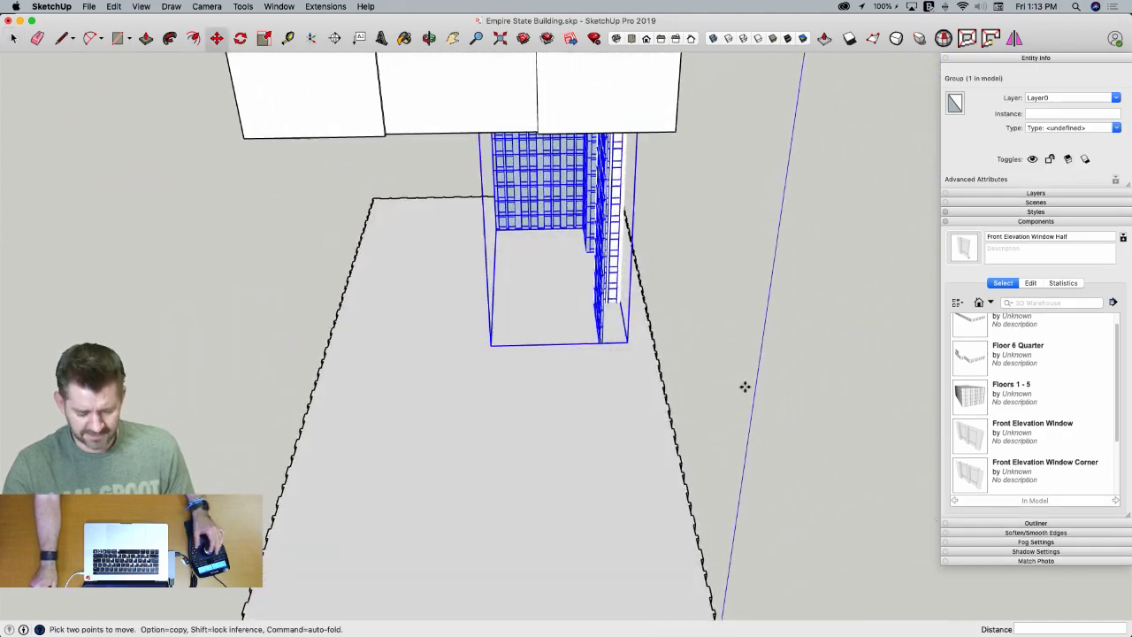
{"action": "left_click", "coordinate": [826, 408]}
{"action": "key", "text": "alt"}
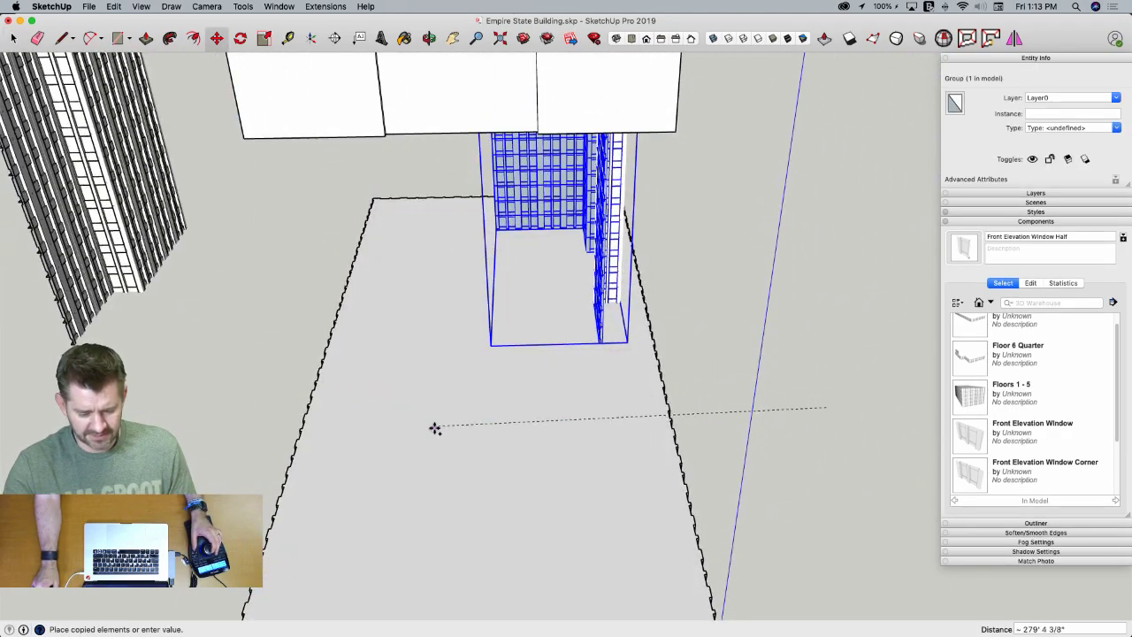
{"action": "left_click", "coordinate": [437, 420]}
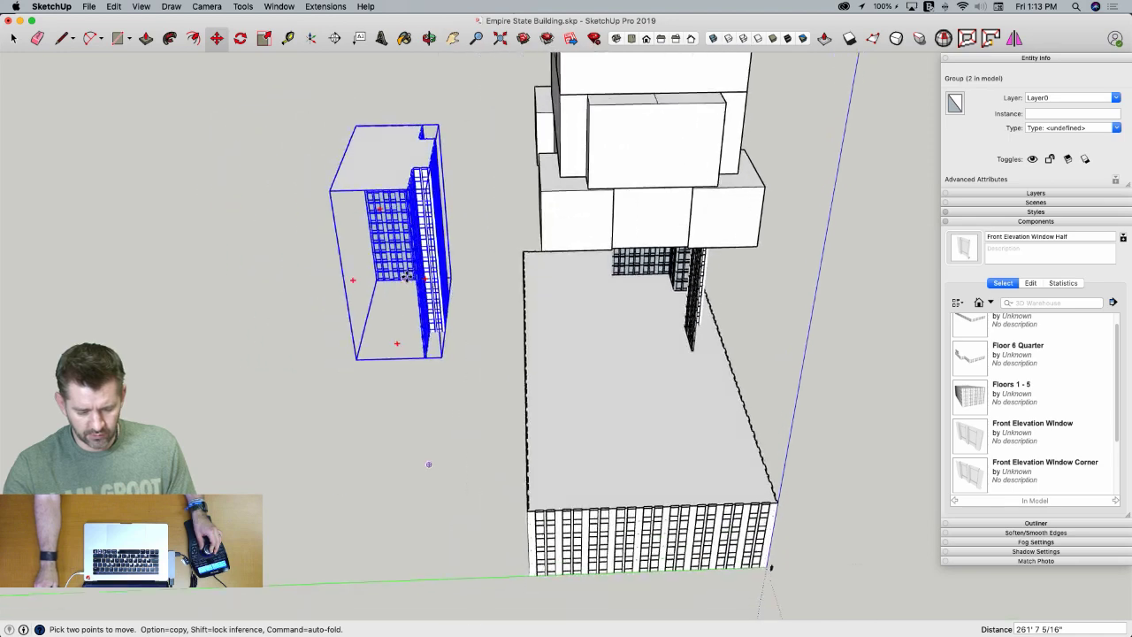
{"action": "key", "text": "Escape"}
{"action": "key", "text": "space"}
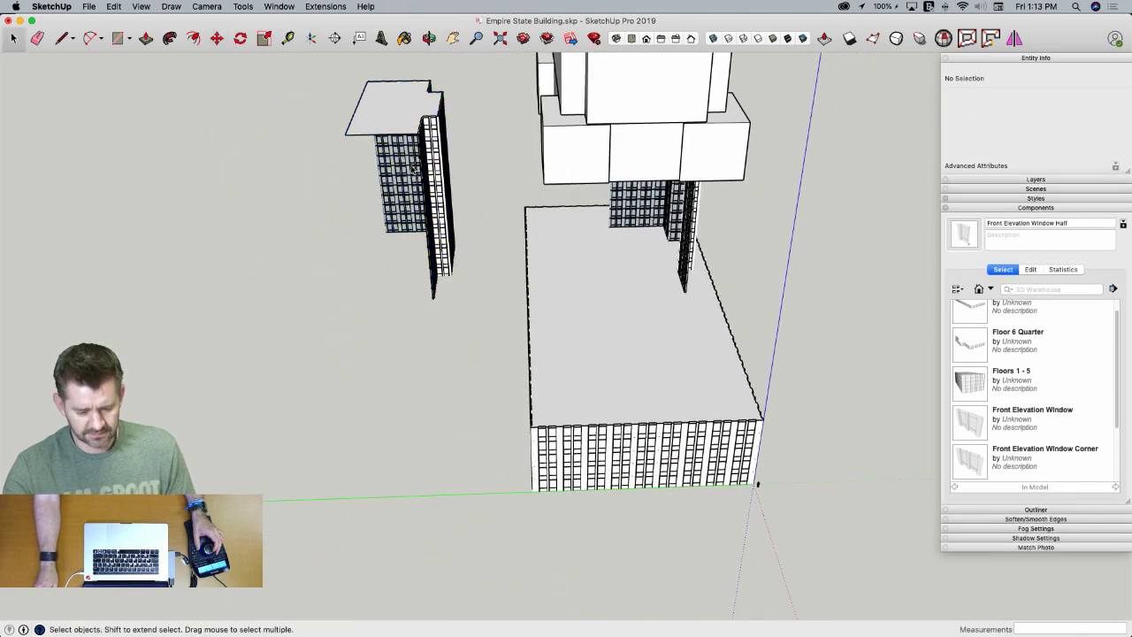
Flip the copied half-tower group along the group's green axis
{"action": "right_click", "coordinate": [412, 168]}
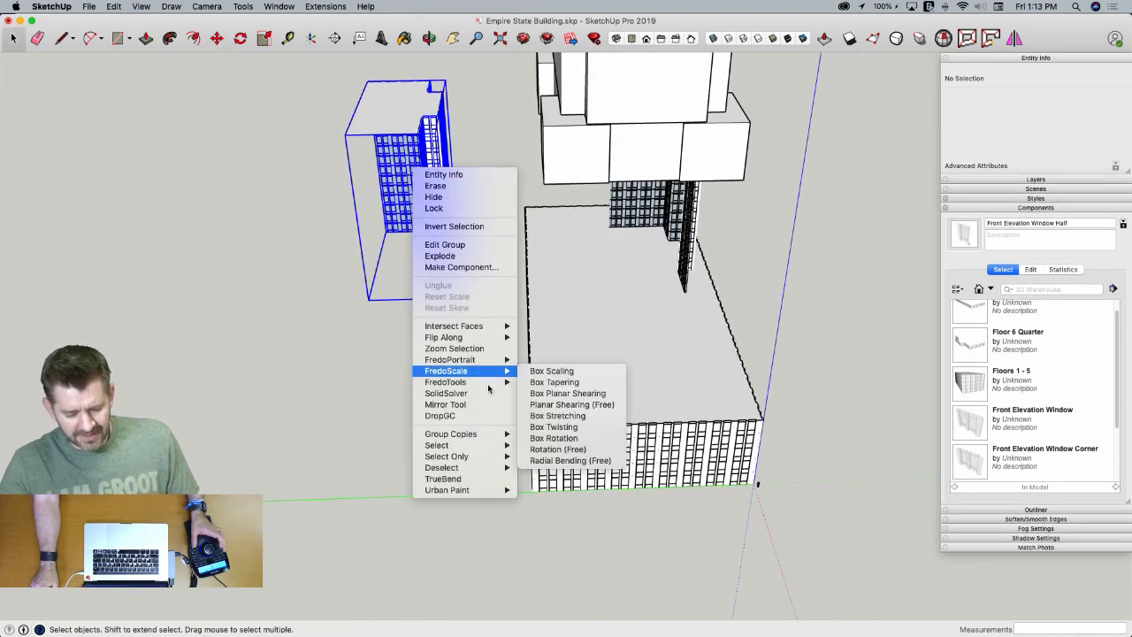
{"action": "mouse_move", "coordinate": [488, 339]}
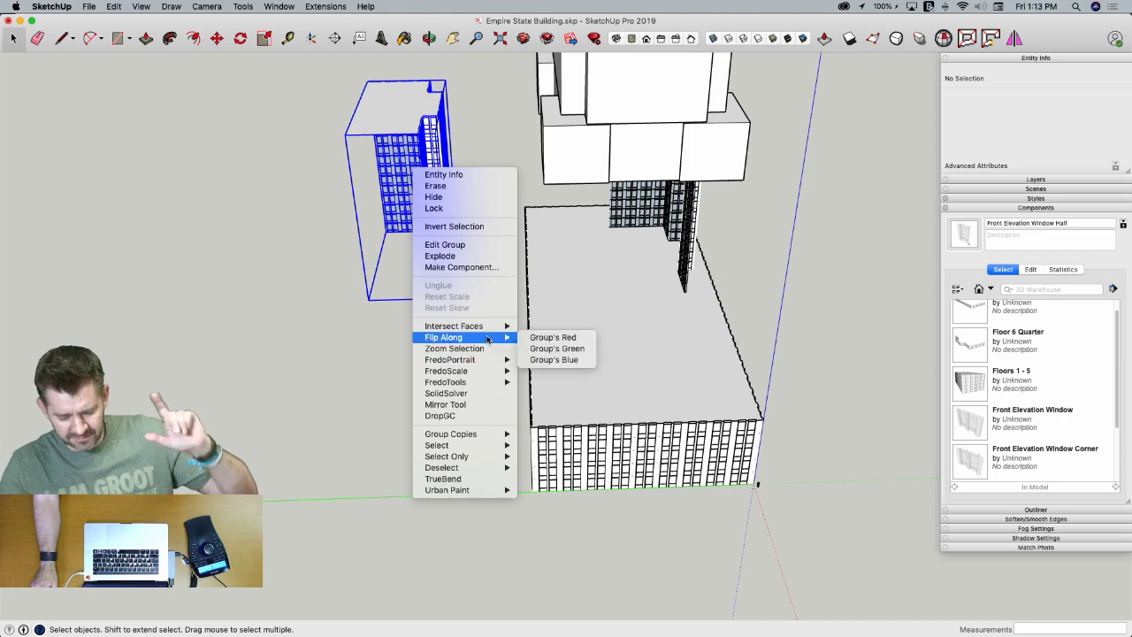
{"action": "left_click", "coordinate": [556, 351]}
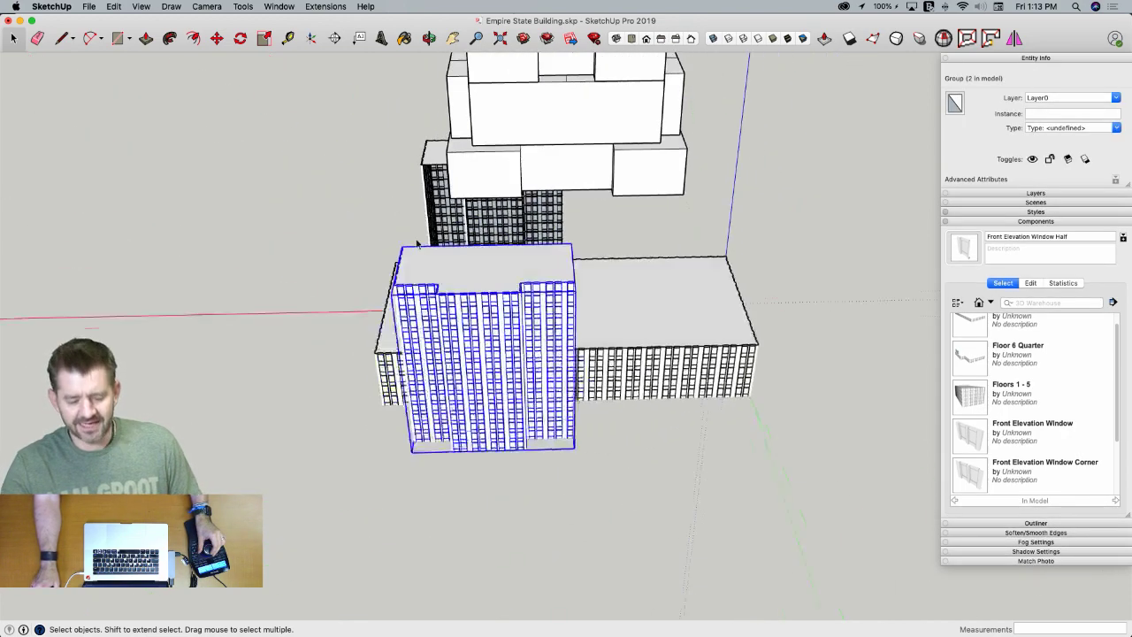
Move the flipped half-tower by its top roof corner to meet the matching corner of the original half
{"action": "scroll", "coordinate": [416, 244], "scroll_direction": "up", "scroll_amount": 10}
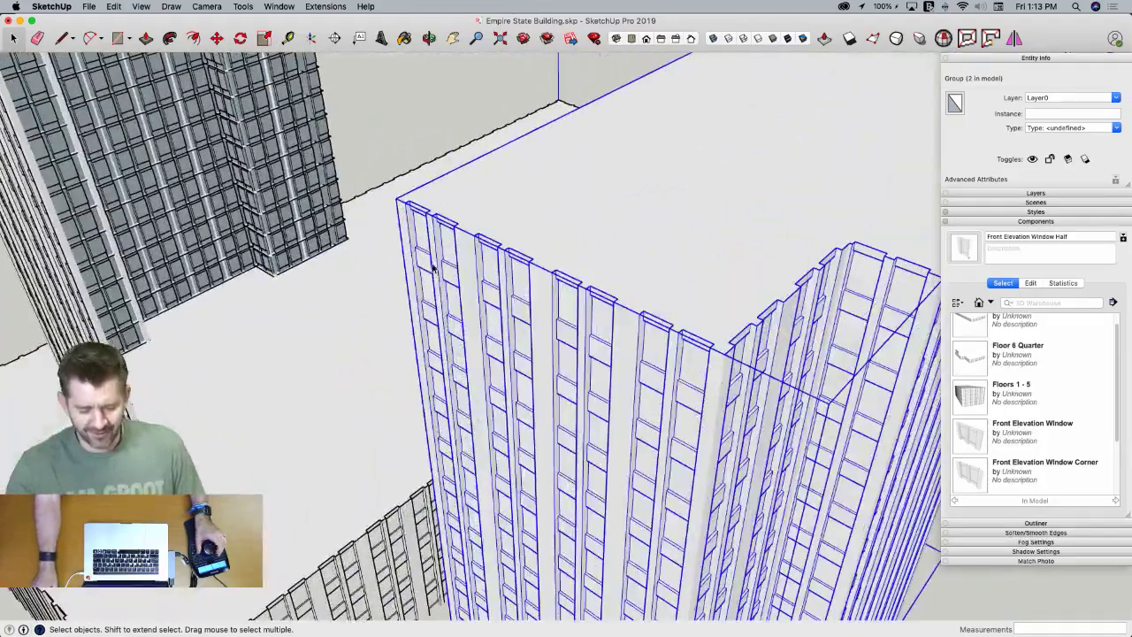
{"action": "scroll", "coordinate": [433, 270], "scroll_direction": "up", "scroll_amount": 5}
{"action": "key", "text": "m"}
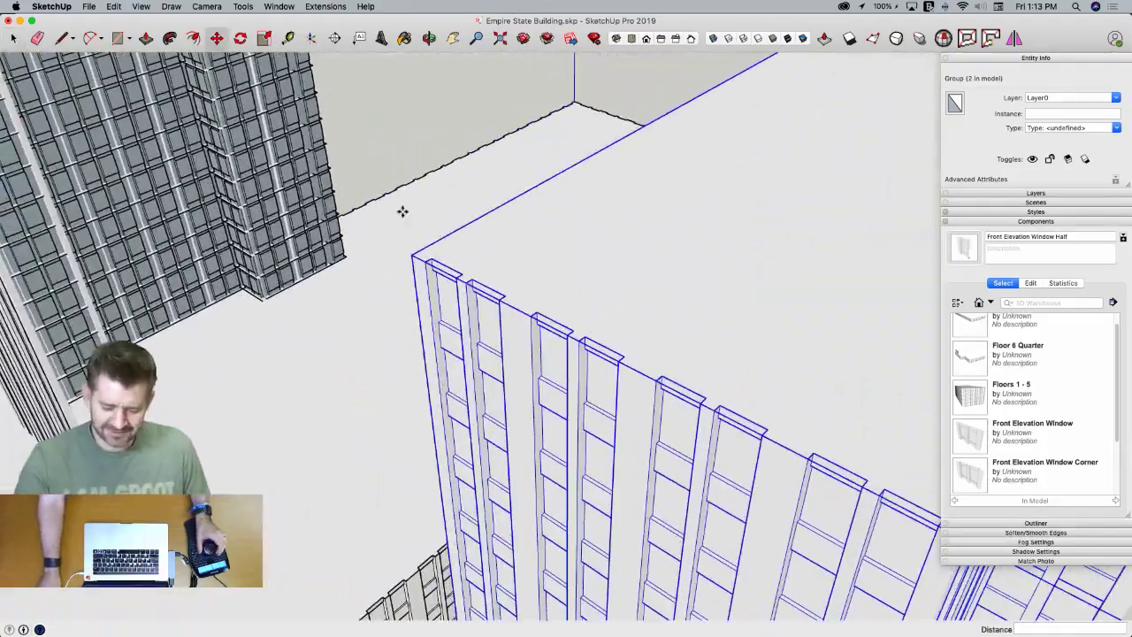
{"action": "left_click", "coordinate": [413, 257]}
{"action": "scroll", "coordinate": [413, 256], "scroll_direction": "down", "scroll_amount": 10}
{"action": "scroll", "coordinate": [402, 253], "scroll_direction": "up", "scroll_amount": 8}
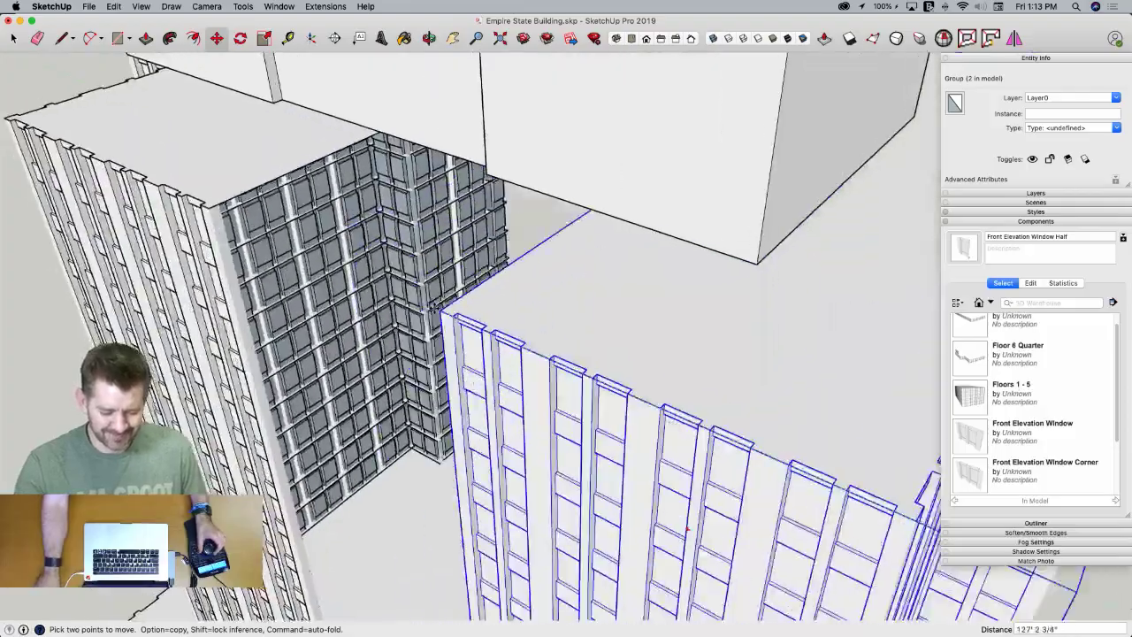
{"action": "scroll", "coordinate": [416, 297], "scroll_direction": "down", "scroll_amount": 5}
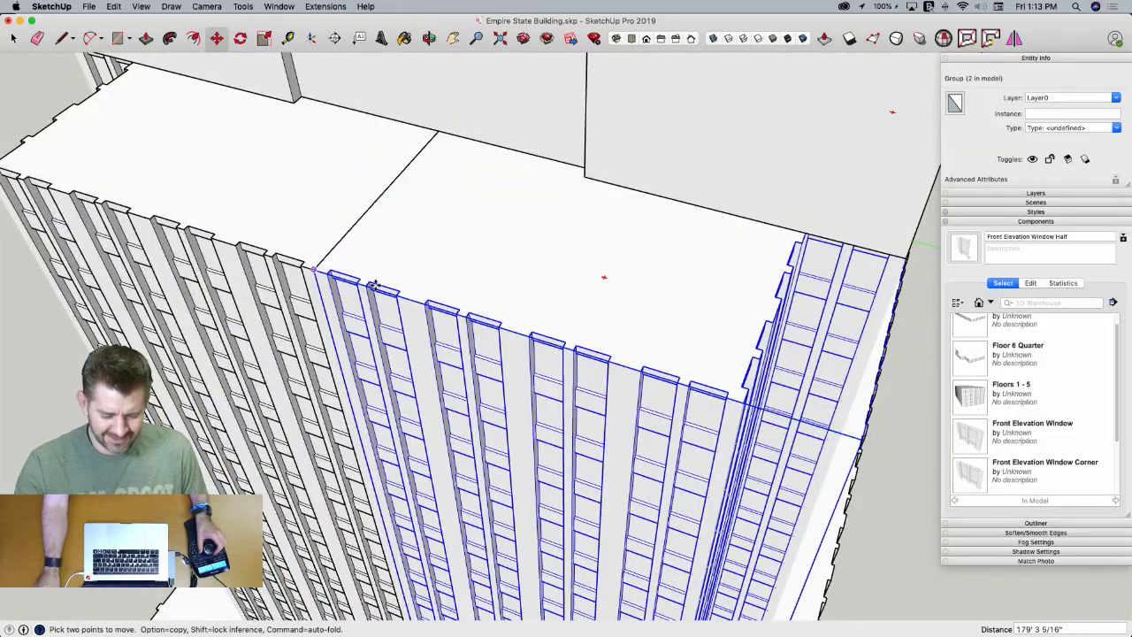
{"action": "left_click", "coordinate": [374, 285]}
{"action": "scroll", "coordinate": [374, 285], "scroll_direction": "down", "scroll_amount": 6}
Select both half-tower groups and copy them about 425' to the empty ground past the end of the lower block
{"action": "key", "text": "space"}
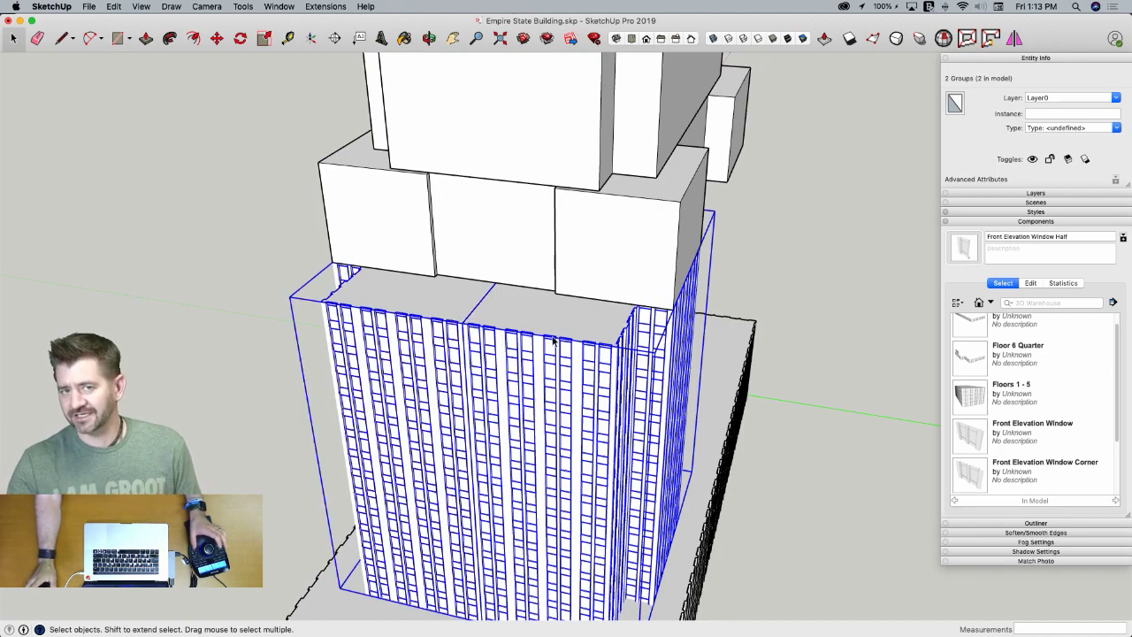
{"action": "middle_click_drag", "start_coordinate": [554, 341], "coordinate": [677, 428]}
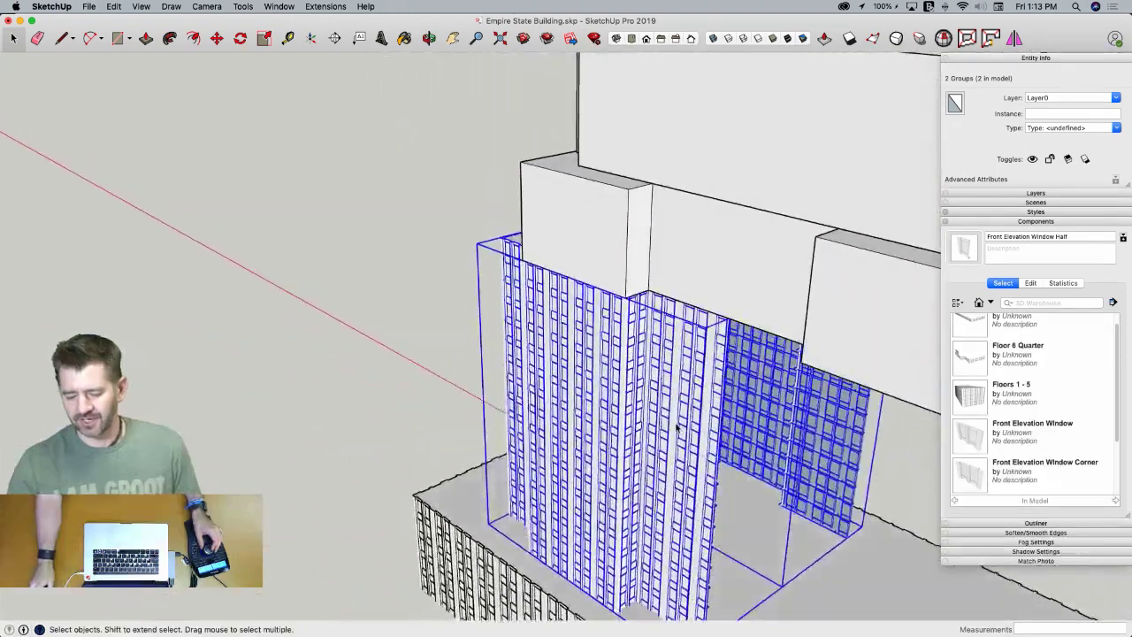
{"action": "key", "text": "m"}
{"action": "left_click", "coordinate": [585, 524]}
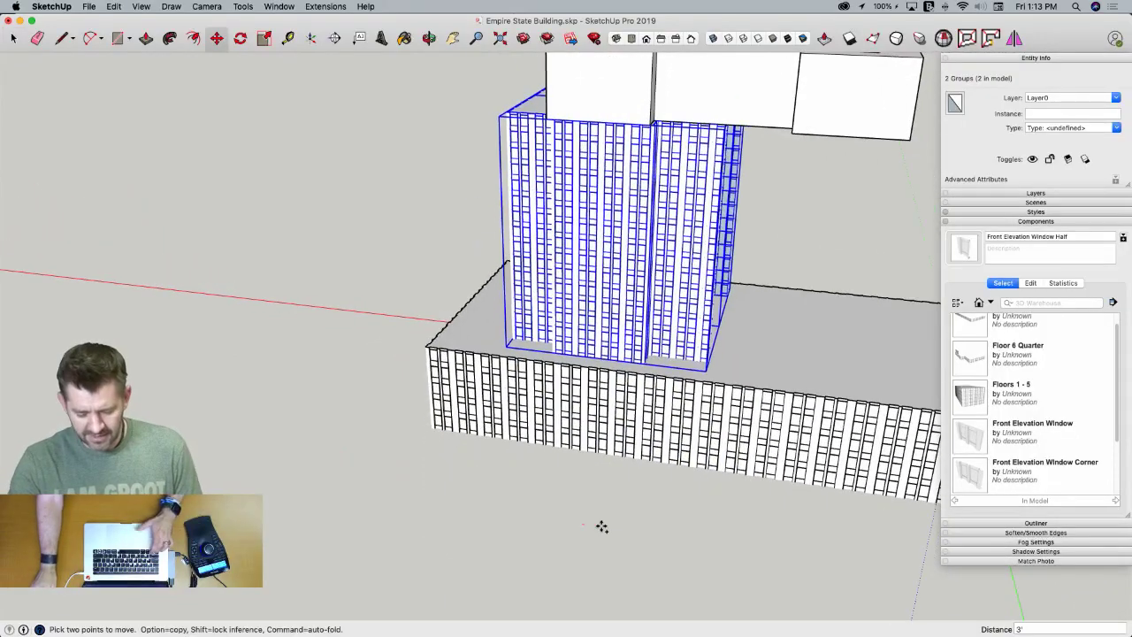
{"action": "key", "text": "alt"}
{"action": "left_click", "coordinate": [601, 527]}
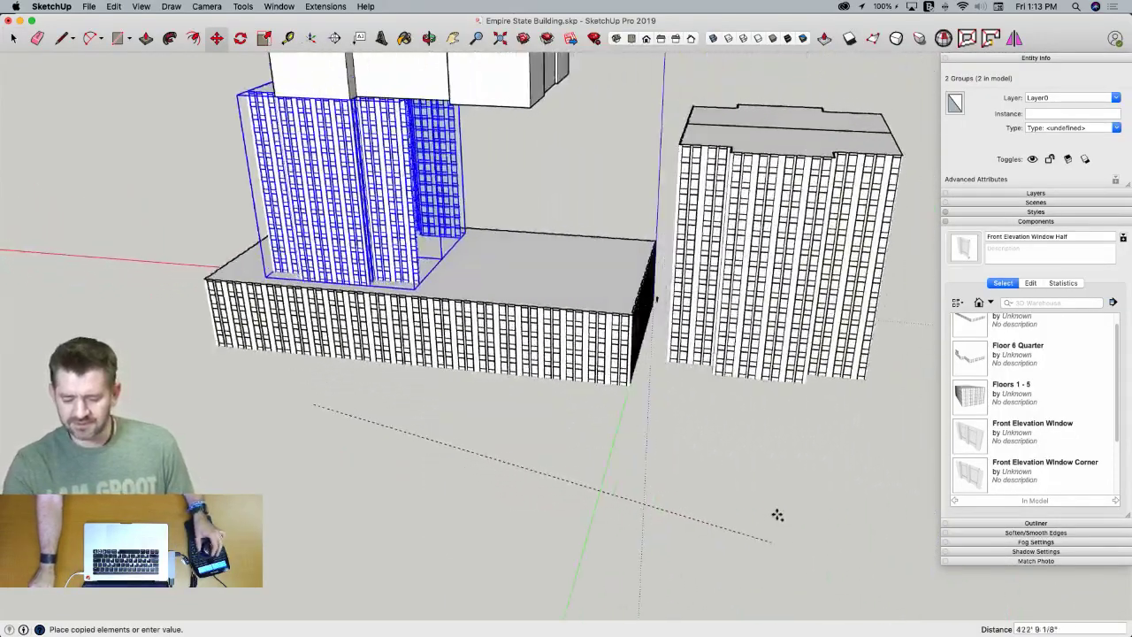
{"action": "left_click", "coordinate": [776, 515]}
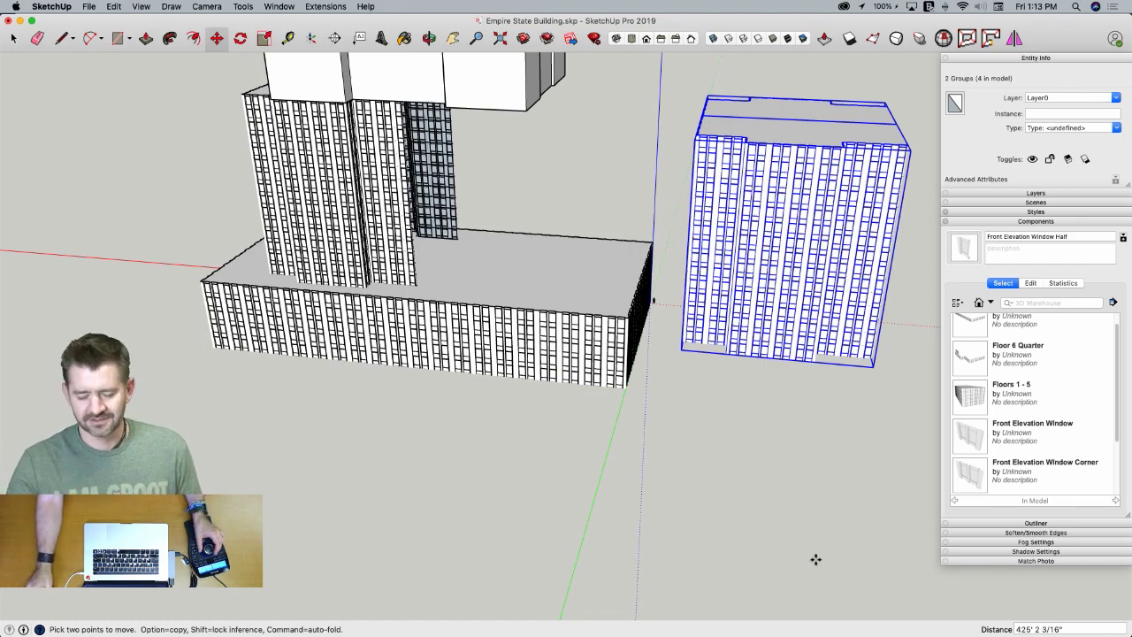
Flip the two copied half-tower groups together along the red direction
{"action": "middle_click_drag", "start_coordinate": [816, 559], "coordinate": [757, 108]}
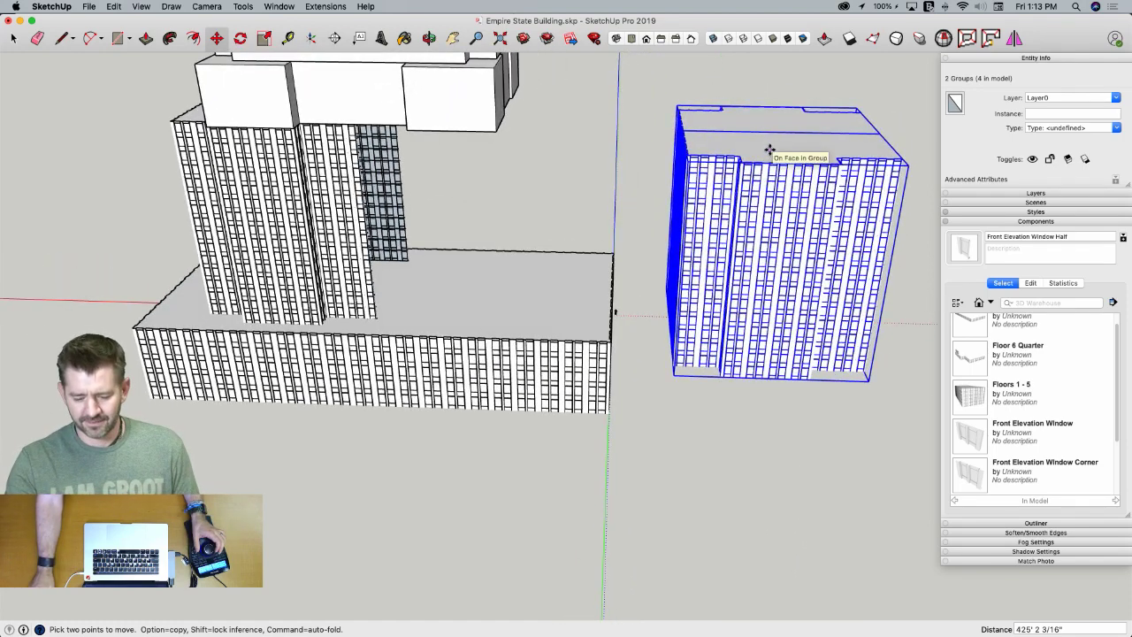
{"action": "right_click", "coordinate": [770, 151]}
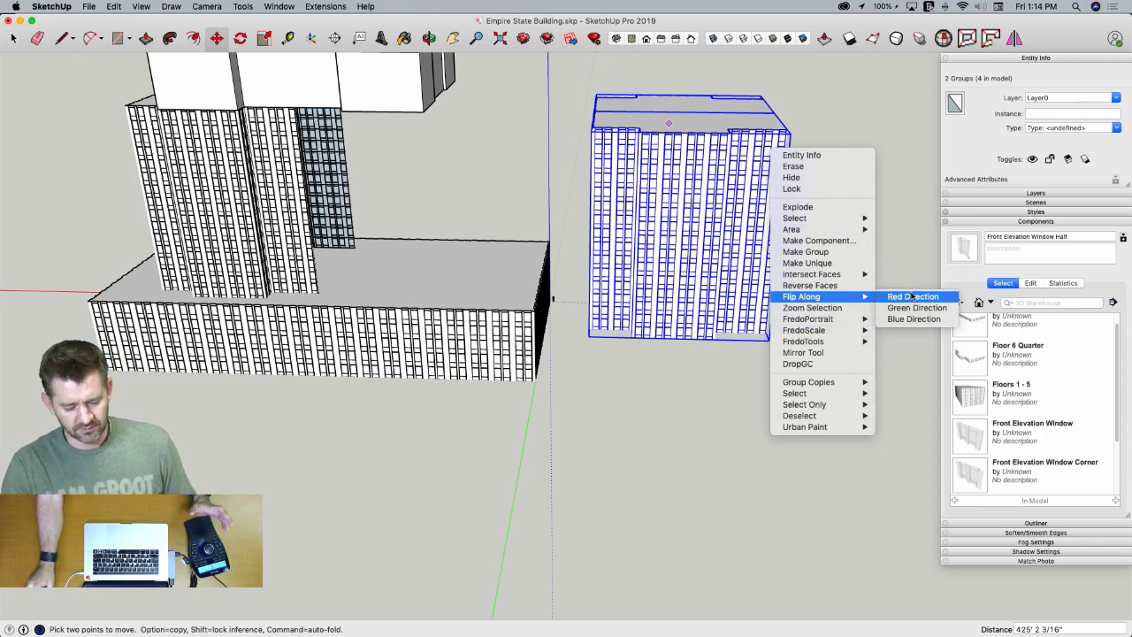
{"action": "left_click", "coordinate": [911, 296]}
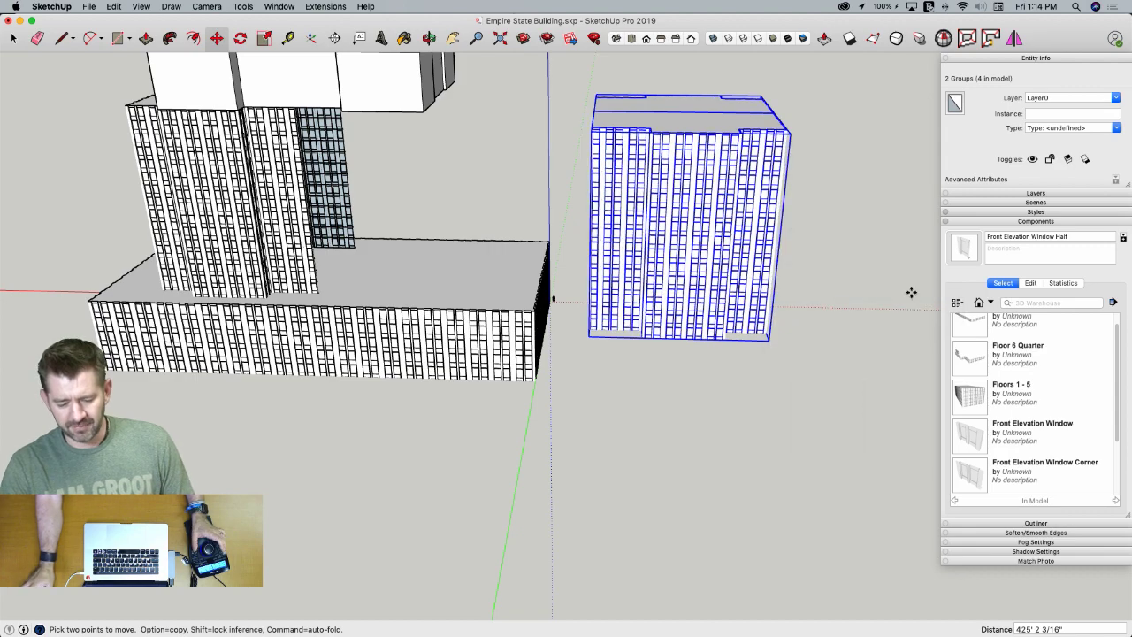
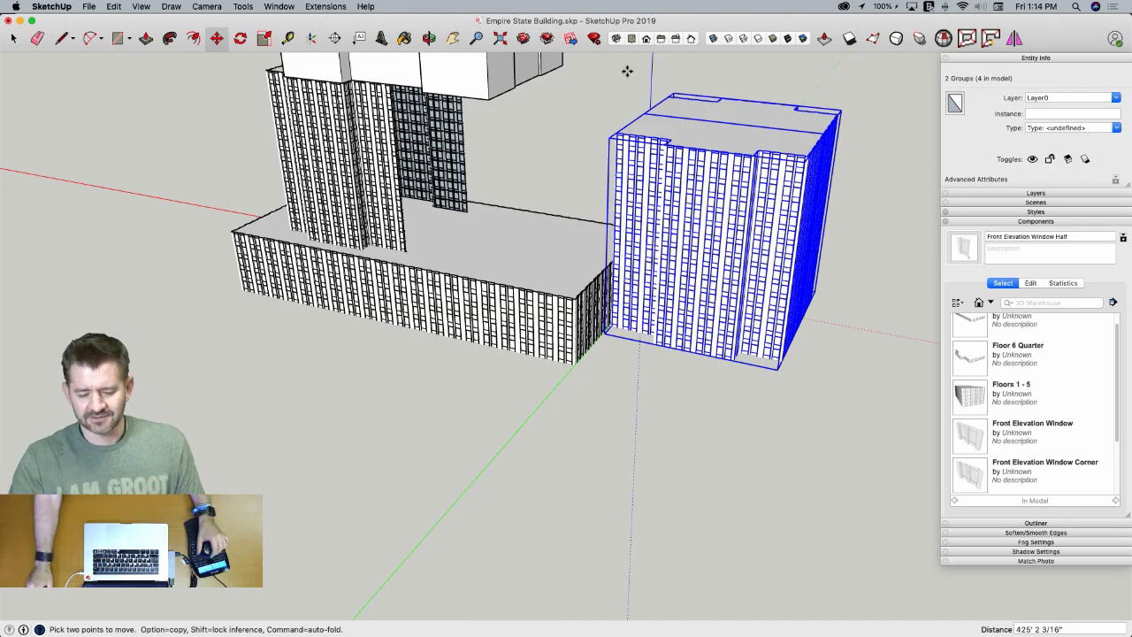
Move the flipped pair of groups by its roof corner to meet the matching roof corner of the tower's original half, and clear the selection
{"action": "scroll", "coordinate": [627, 71], "scroll_direction": "up", "scroll_amount": 6}
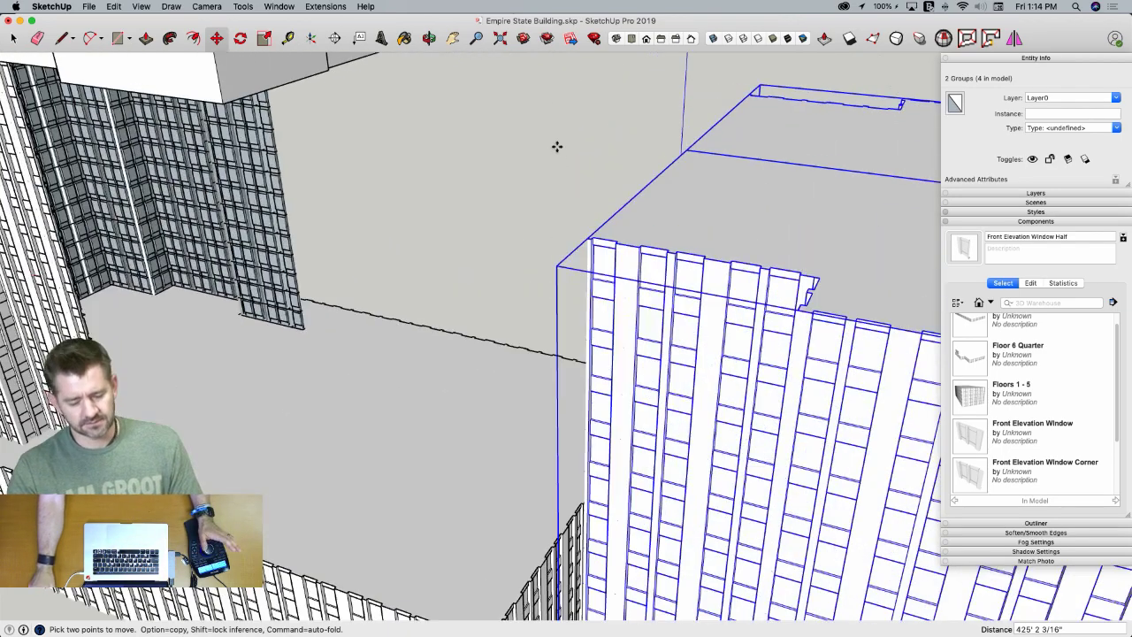
{"action": "scroll", "coordinate": [589, 234], "scroll_direction": "up", "scroll_amount": 3}
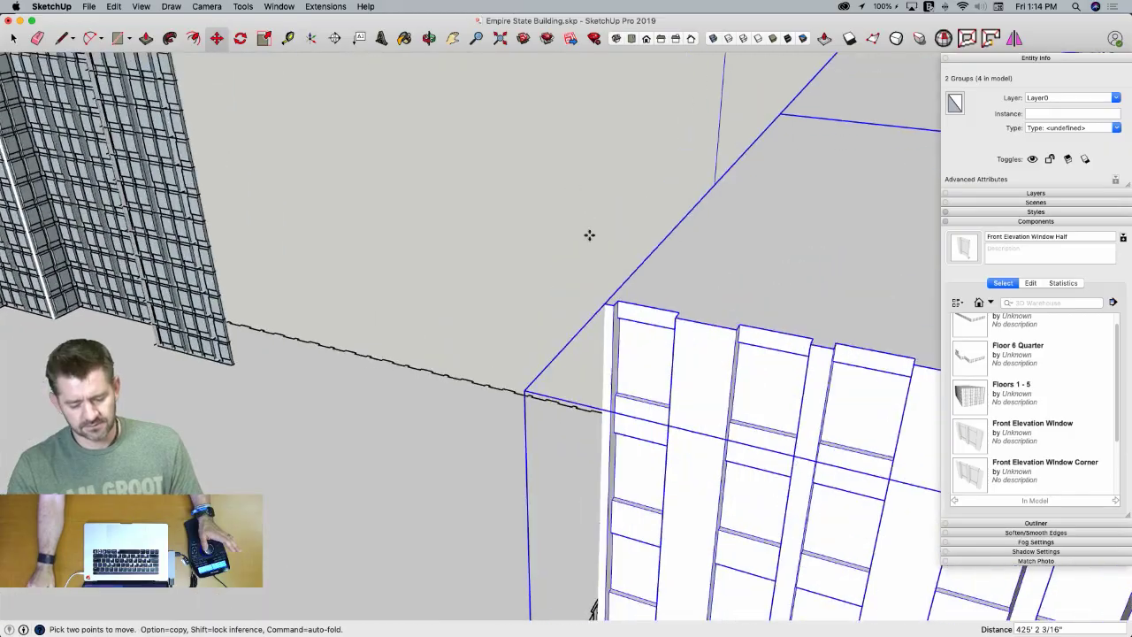
{"action": "left_click", "coordinate": [606, 301]}
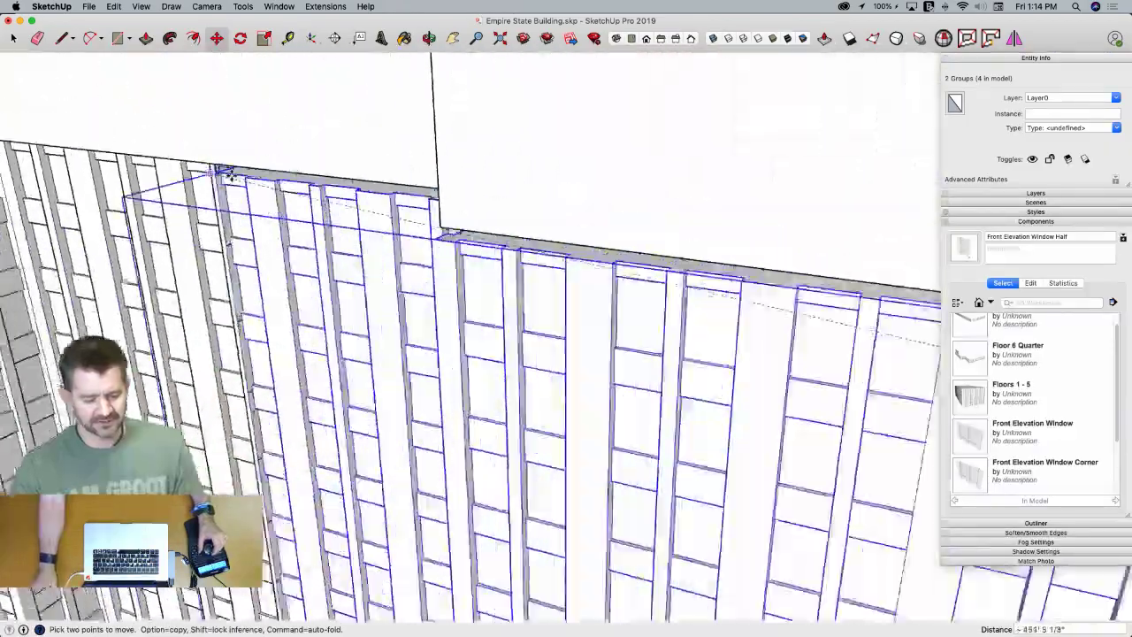
{"action": "scroll", "coordinate": [234, 177], "scroll_direction": "up", "scroll_amount": 5}
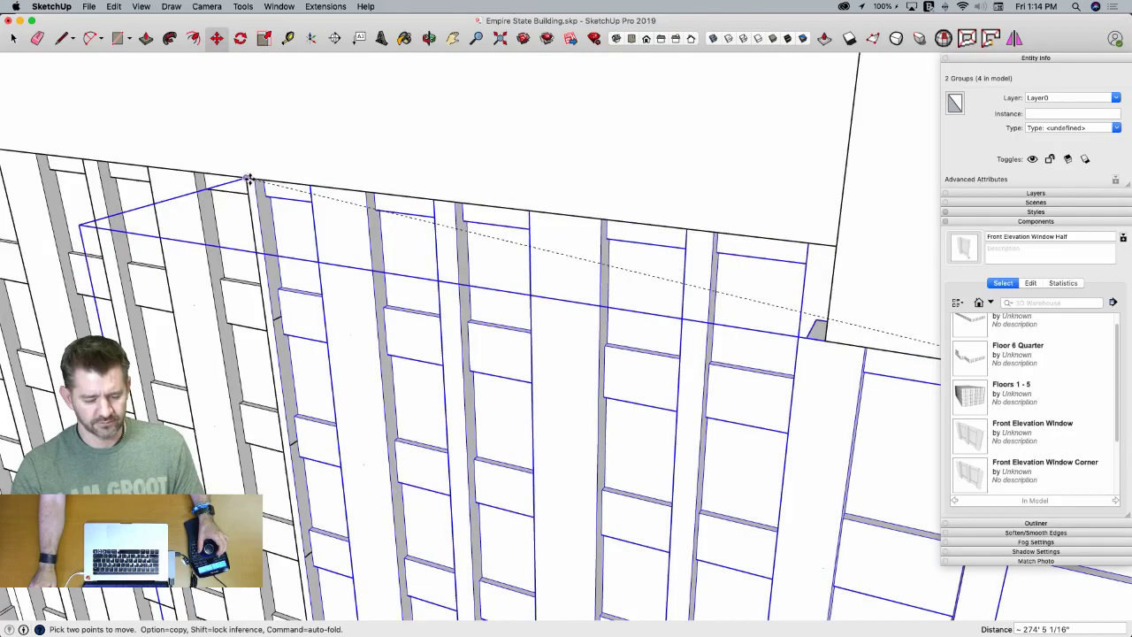
{"action": "scroll", "coordinate": [250, 179], "scroll_direction": "up", "scroll_amount": 5}
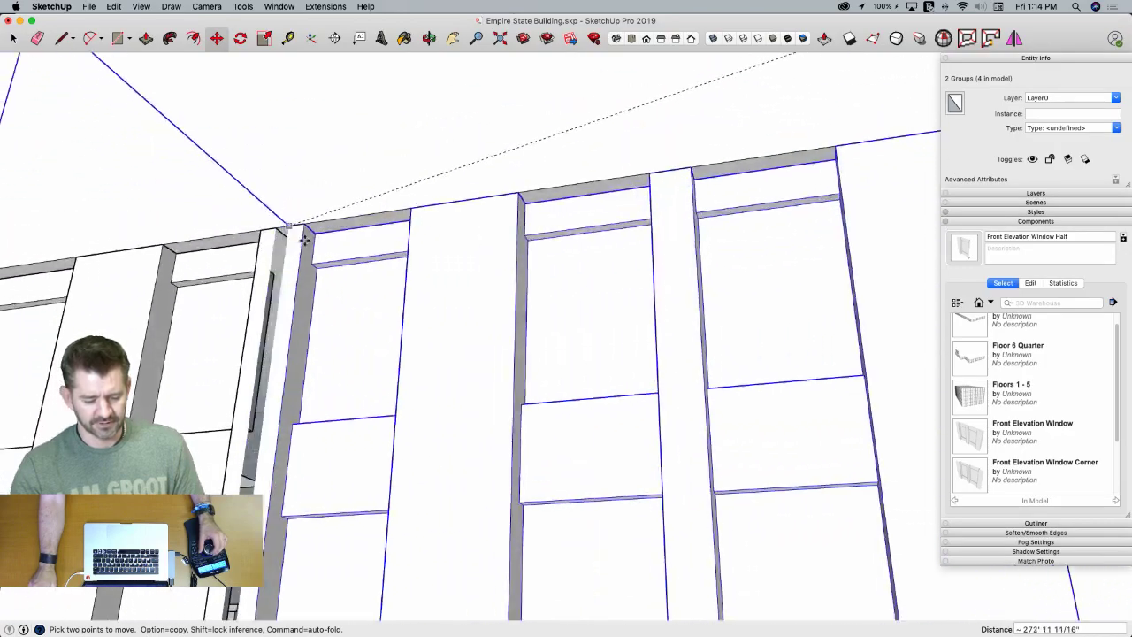
{"action": "scroll", "coordinate": [344, 133], "scroll_direction": "down", "scroll_amount": 10}
{"action": "key", "text": "space"}
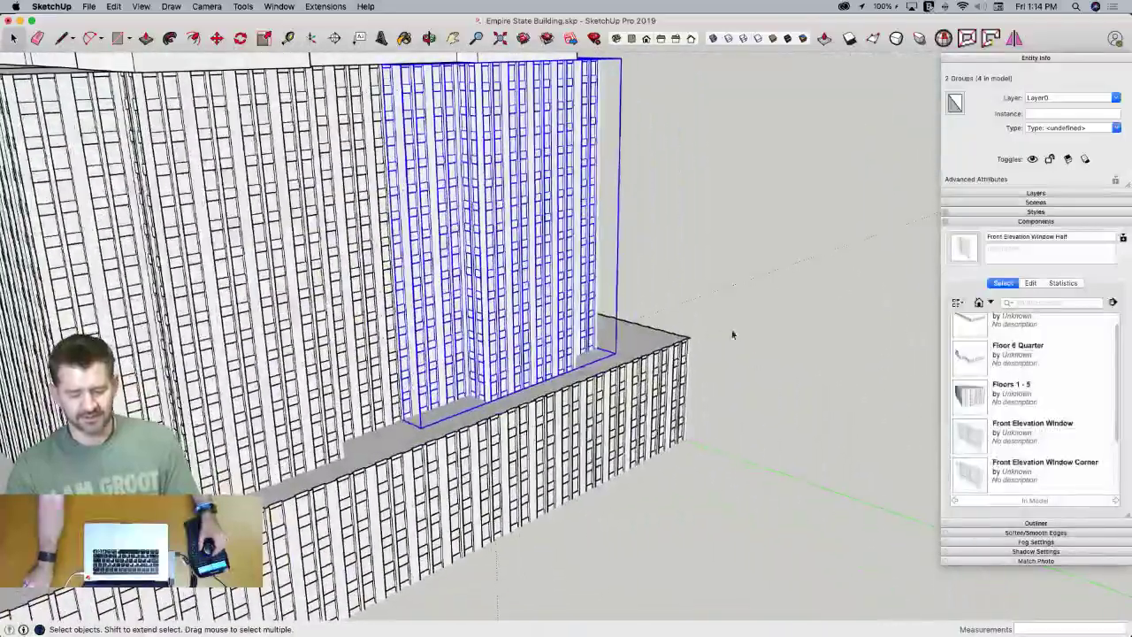
{"action": "left_click", "coordinate": [739, 332]}
{"action": "left_click", "coordinate": [739, 331]}
Erase the straight roof seam edge inside one of the half-tower groups
{"action": "scroll", "coordinate": [739, 331], "scroll_direction": "up", "scroll_amount": 2}
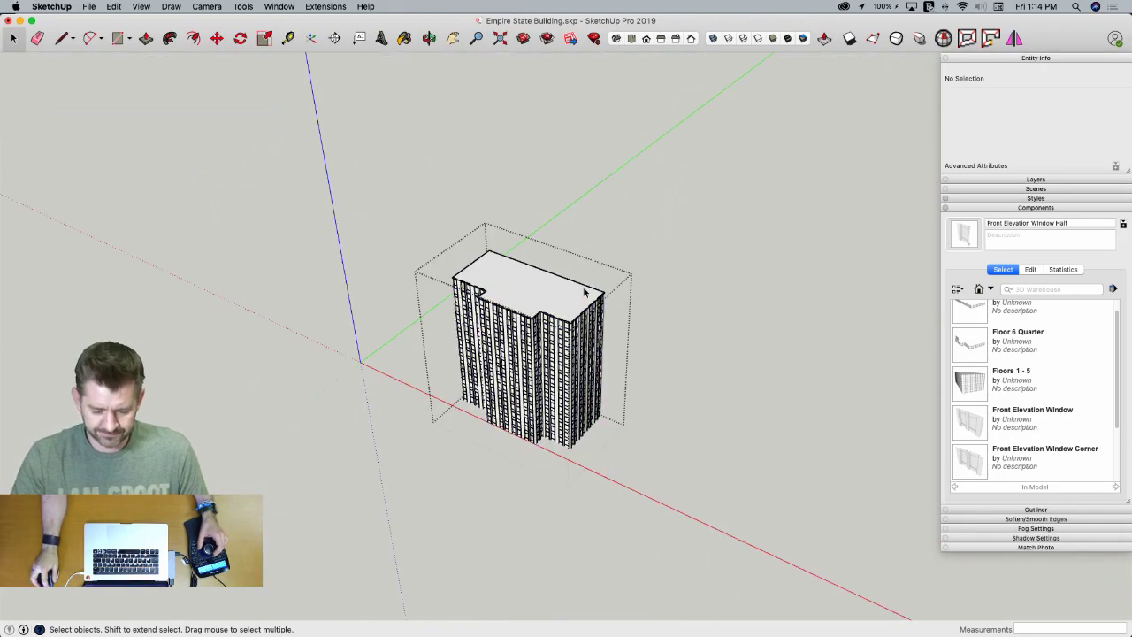
{"action": "key", "text": "e"}
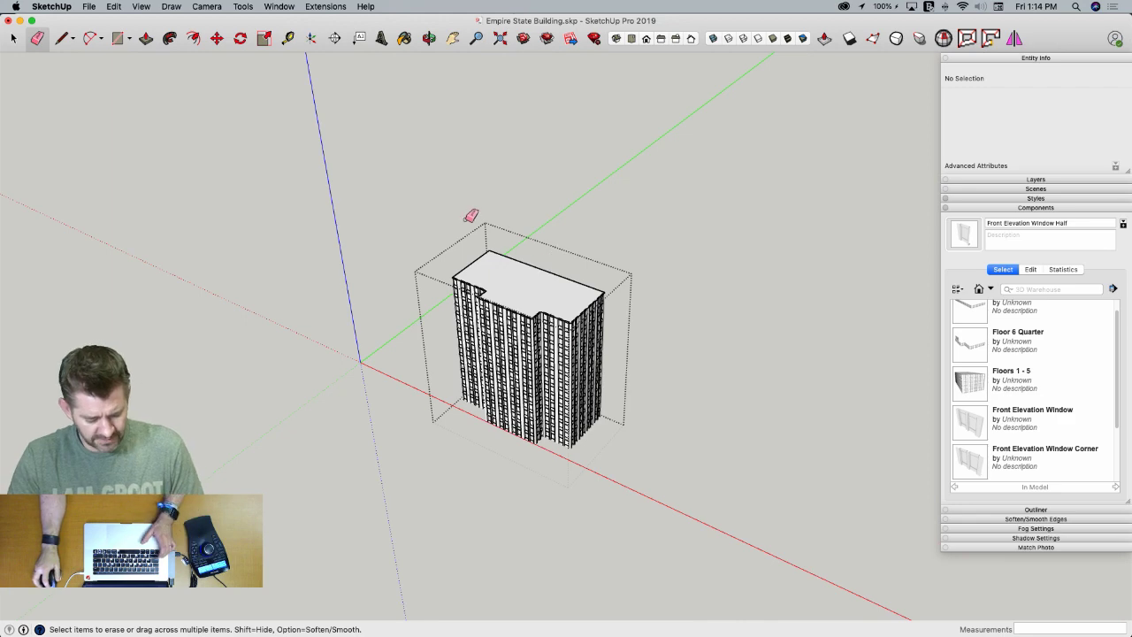
{"action": "left_click_drag", "start_coordinate": [510, 253], "coordinate": [527, 242]}
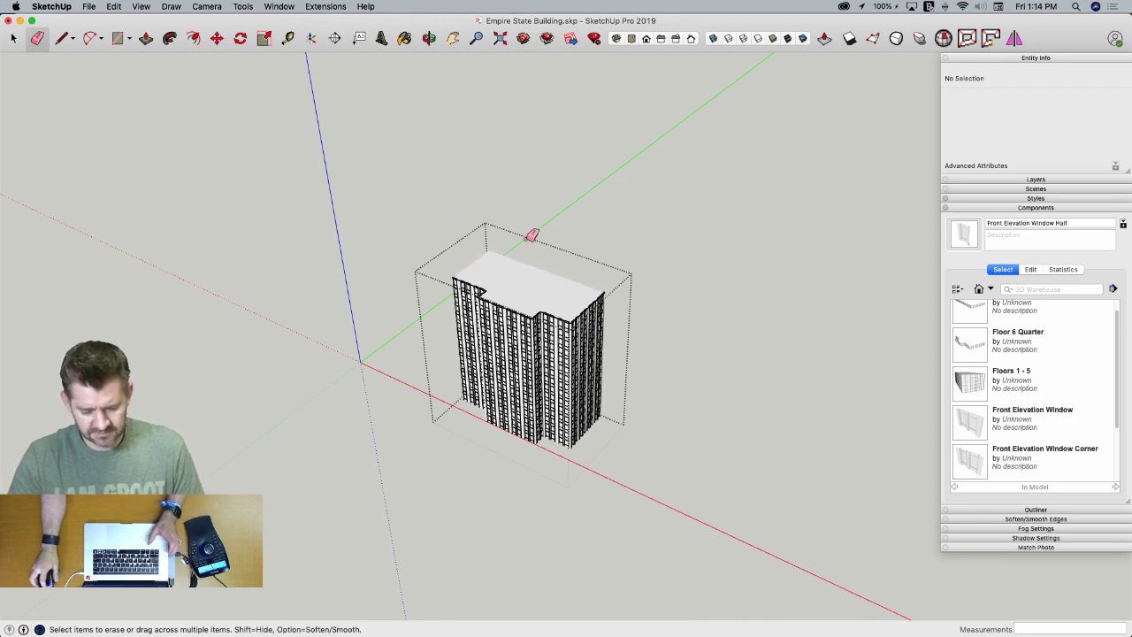
{"action": "key", "text": "space"}
Try to erase the matching roof seam edge inside the adjoining half-tower group
{"action": "left_click", "coordinate": [772, 364]}
{"action": "mouse_move", "coordinate": [556, 299]}
{"action": "middle_mouse_down"}
{"action": "mouse_move", "coordinate": [607, 289]}
{"action": "mouse_move", "coordinate": [535, 234]}
{"action": "middle_mouse_up"}
{"action": "left_click", "coordinate": [607, 289]}
{"action": "double_click", "coordinate": [607, 288]}
{"action": "key", "text": "e"}
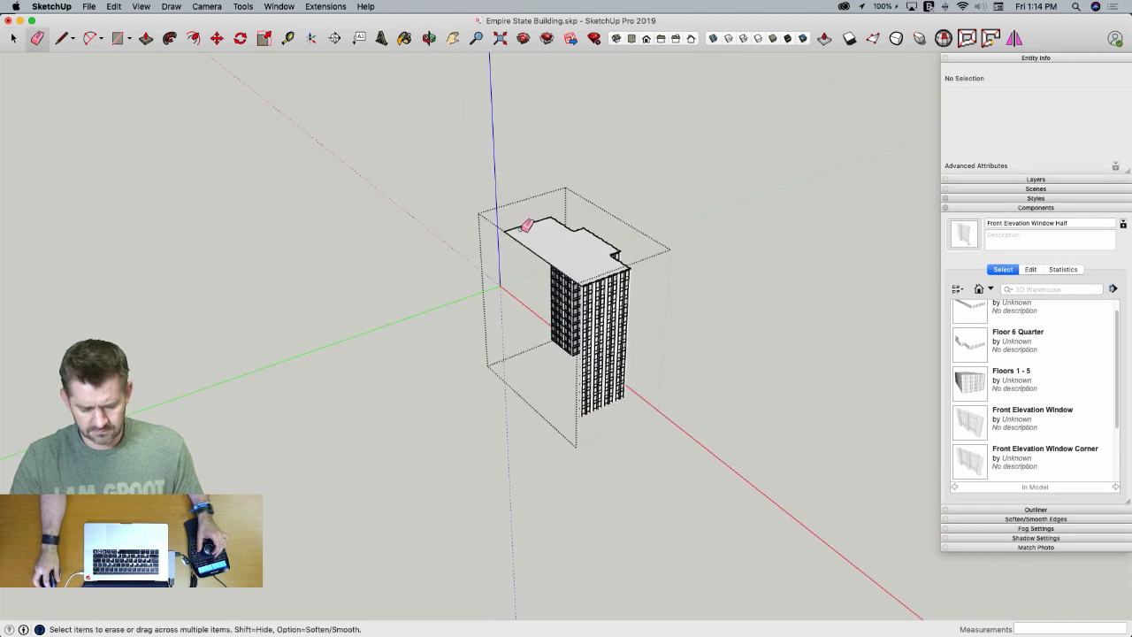
{"action": "key", "text": "space"}
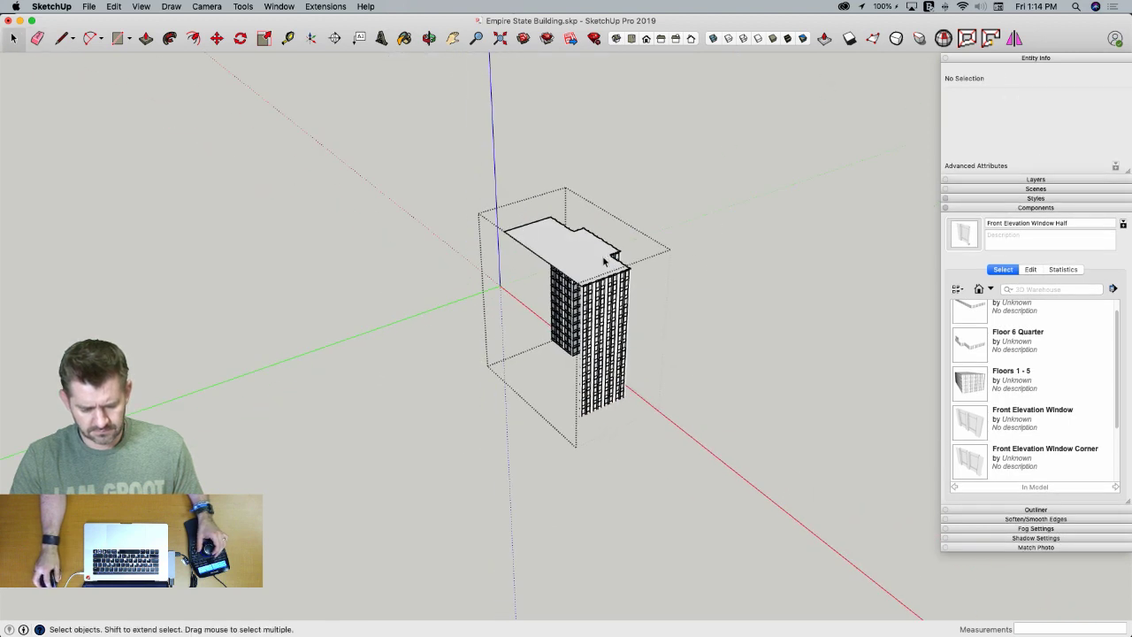
{"action": "left_click", "coordinate": [731, 231]}
{"action": "left_click", "coordinate": [598, 282]}
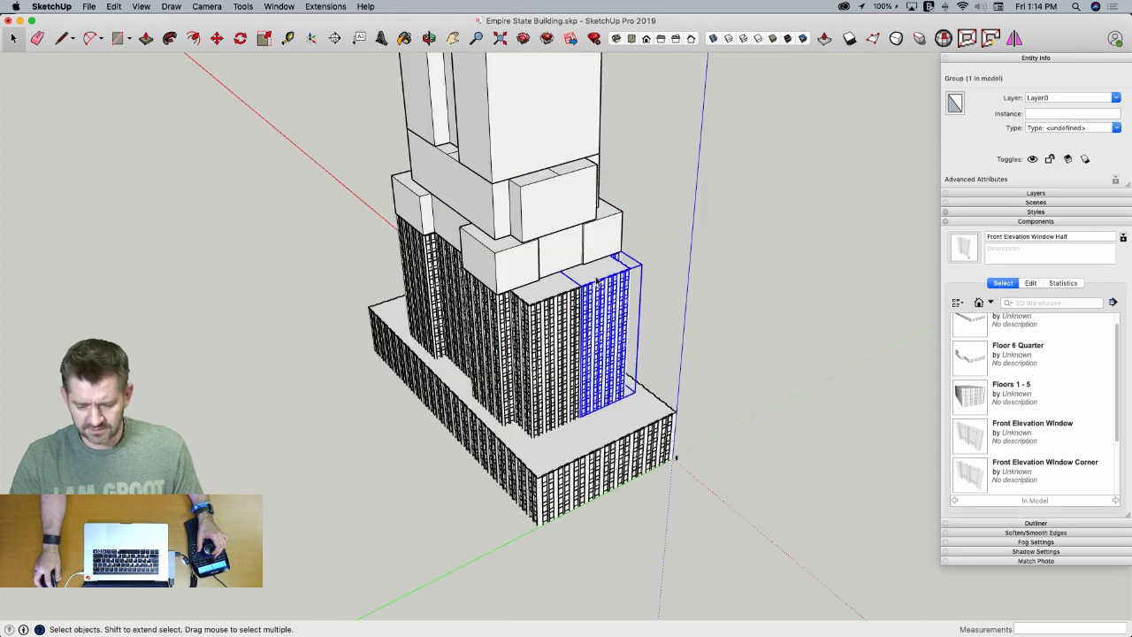
Undo the seam erasing, moves, flips and copies back to the single original half-tower window group
{"action": "key", "text": "super+x"}
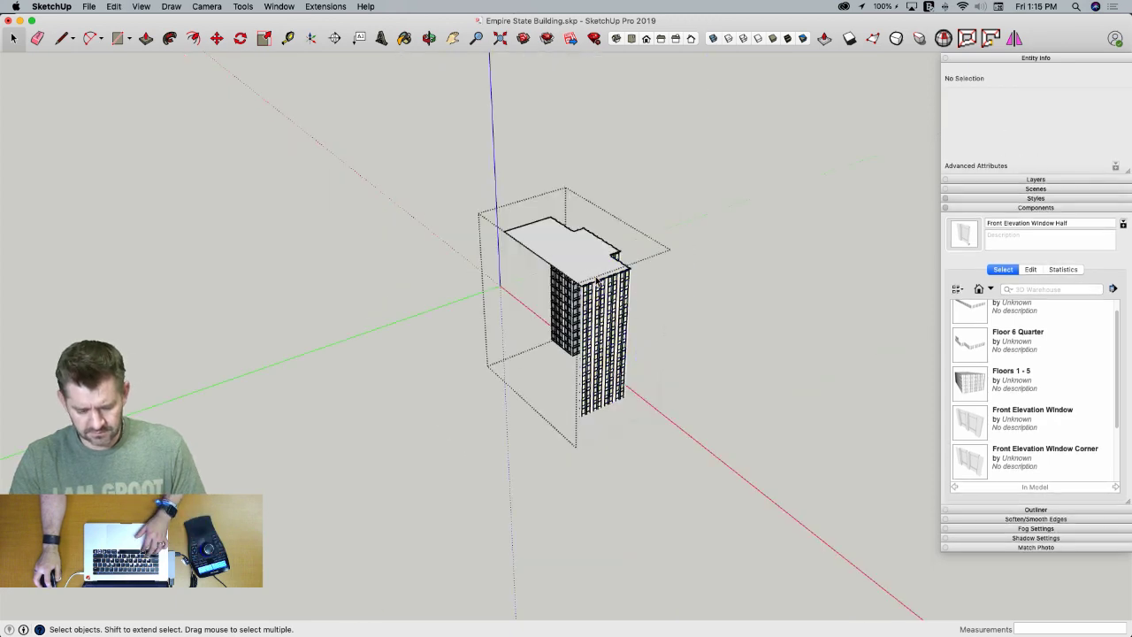
{"action": "double_click", "coordinate": [598, 281]}
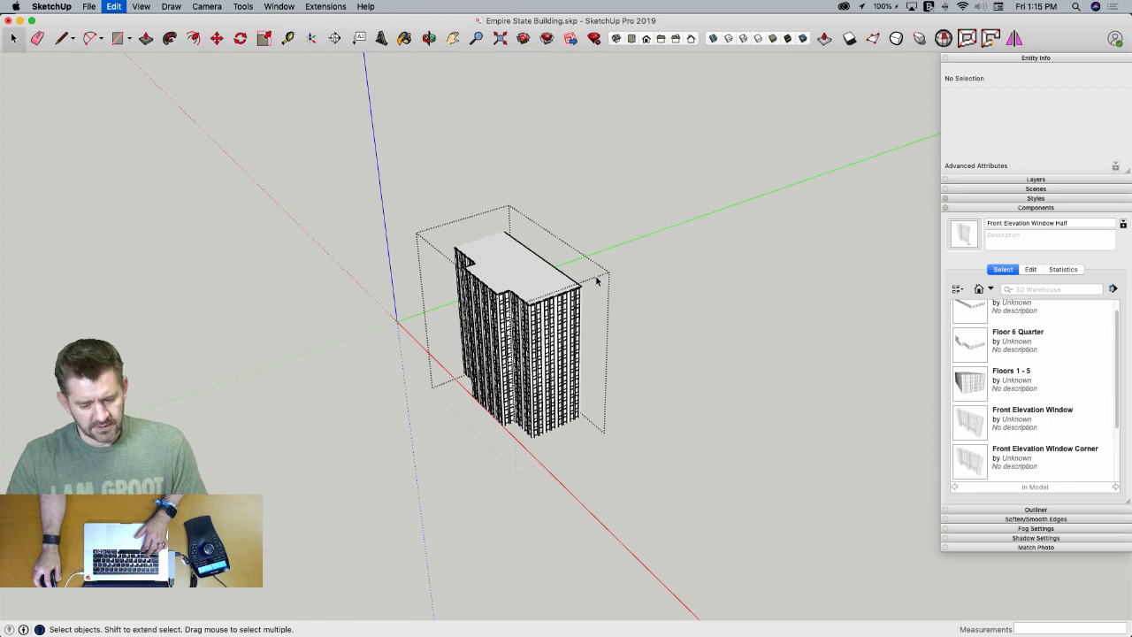
{"action": "key", "text": "super+z"}
{"action": "key", "text": "super+z"}
{"action": "key", "text": "super+z"}
{"action": "key", "text": "super+z"}
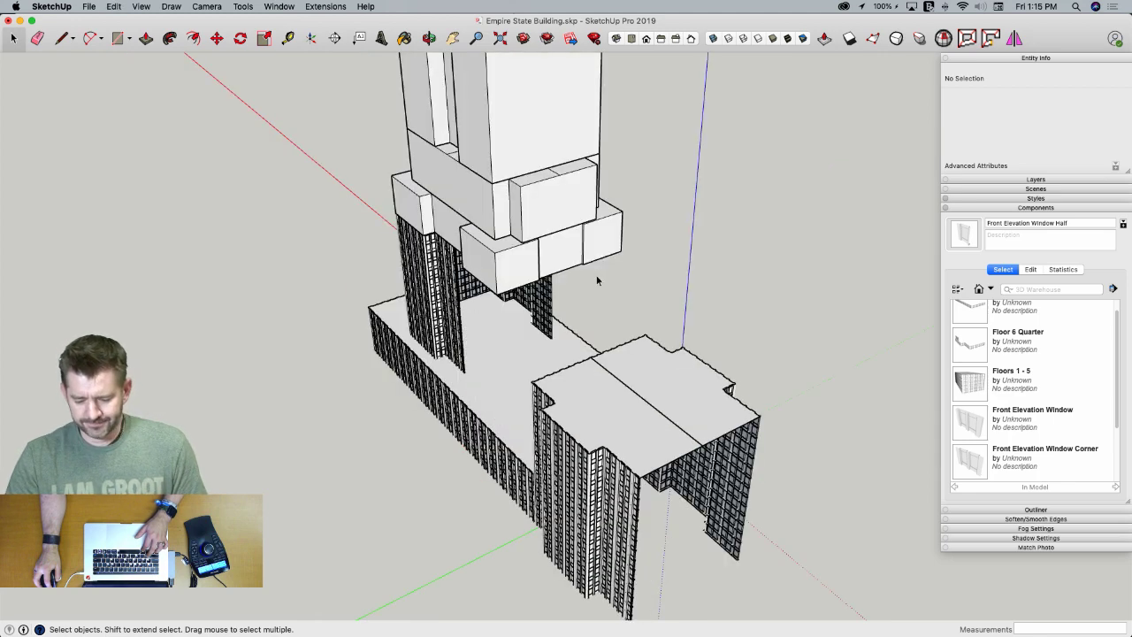
{"action": "key", "text": "super+z"}
{"action": "key", "text": "super+z"}
{"action": "key", "text": "super+z"}
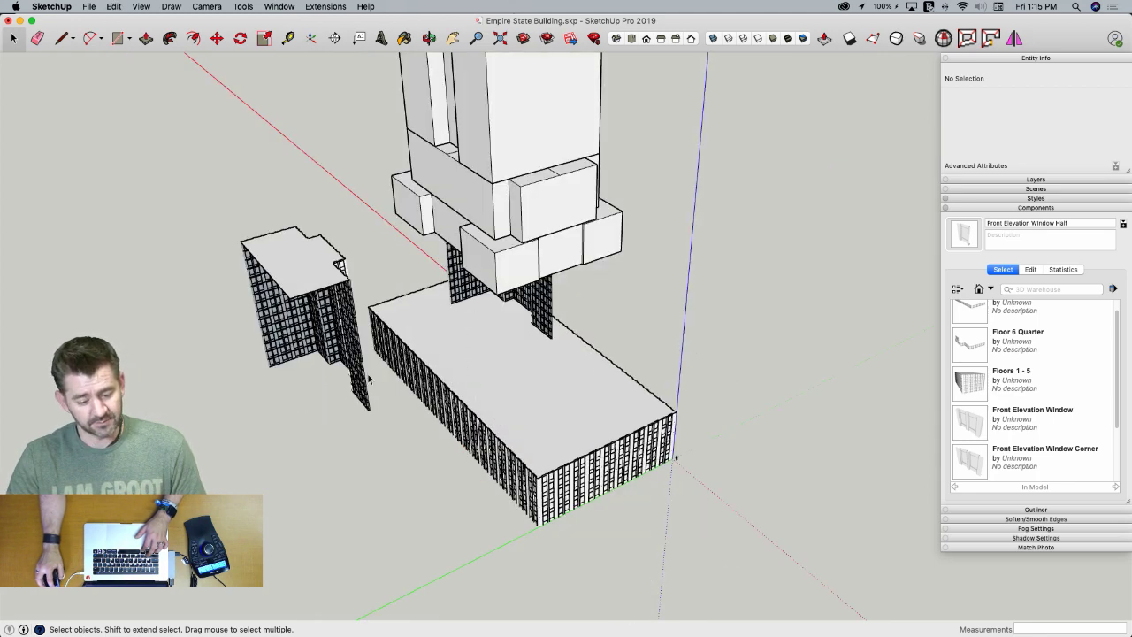
Convert the remaining original window group into a component named Floors 6 - 20 Quarter
{"action": "left_click", "coordinate": [460, 291]}
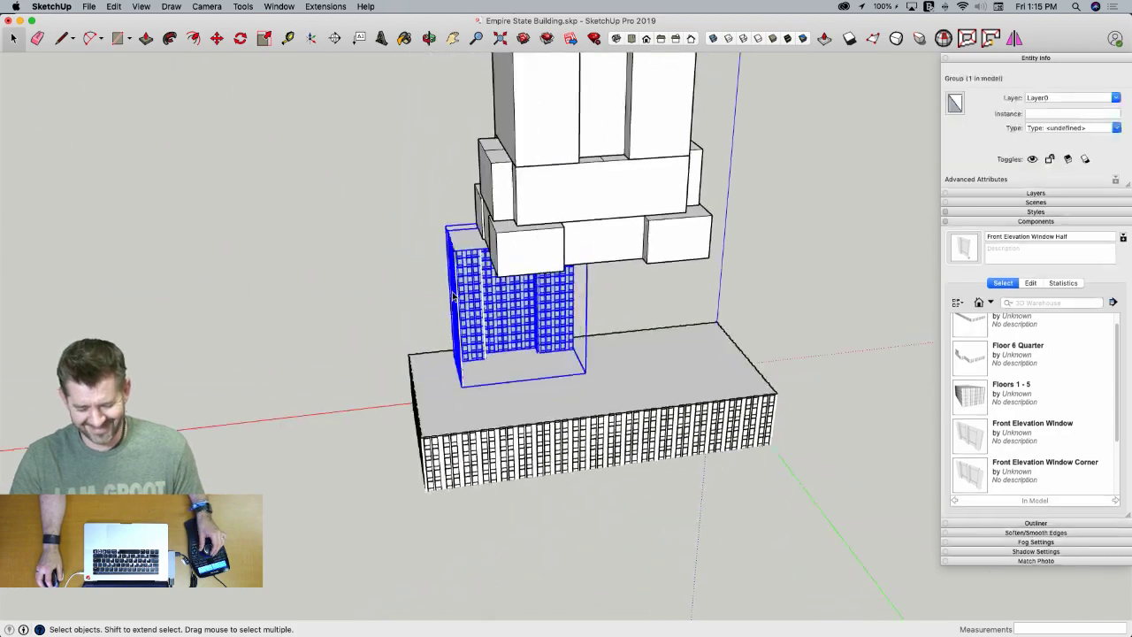
{"action": "middle_click_drag", "start_coordinate": [589, 320], "coordinate": [611, 302]}
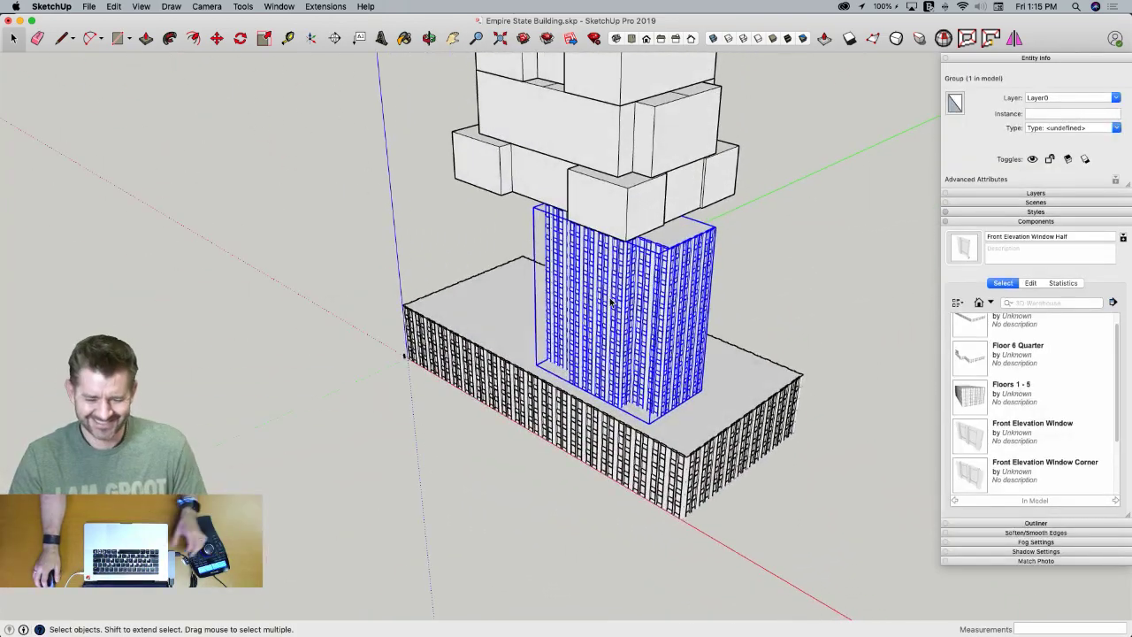
{"action": "right_click", "coordinate": [611, 303]}
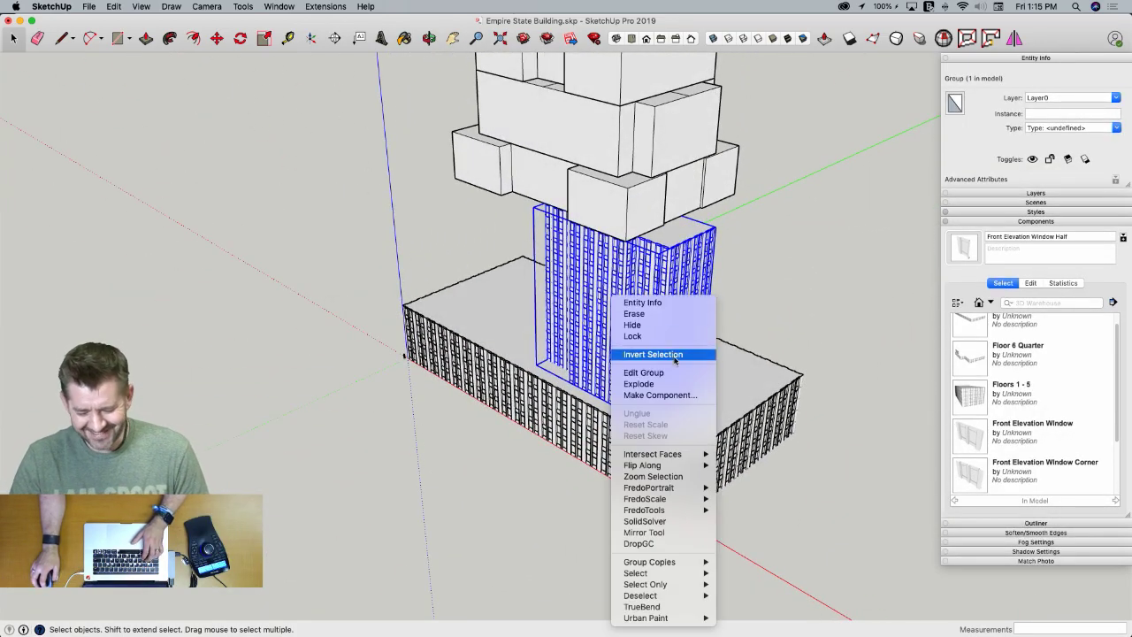
{"action": "left_click", "coordinate": [674, 395]}
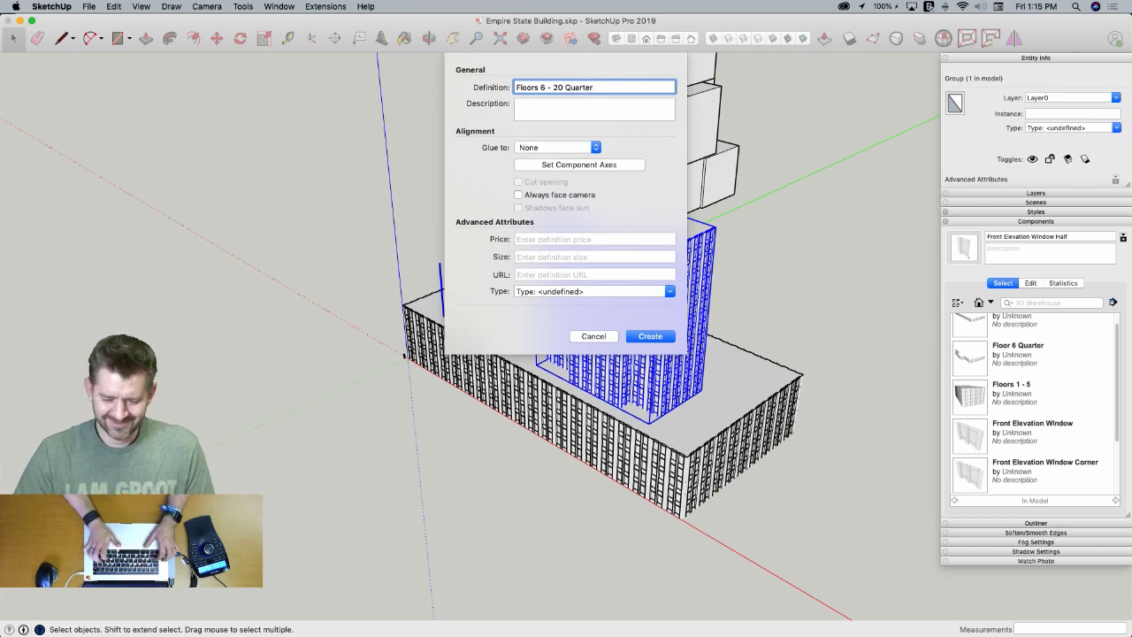
{"action": "key", "text": "Return"}
Copy the Floors 6 - 20 Quarter component about 271' 7" to the open space beside the building
{"action": "scroll", "coordinate": [687, 231], "scroll_direction": "up", "scroll_amount": 3}
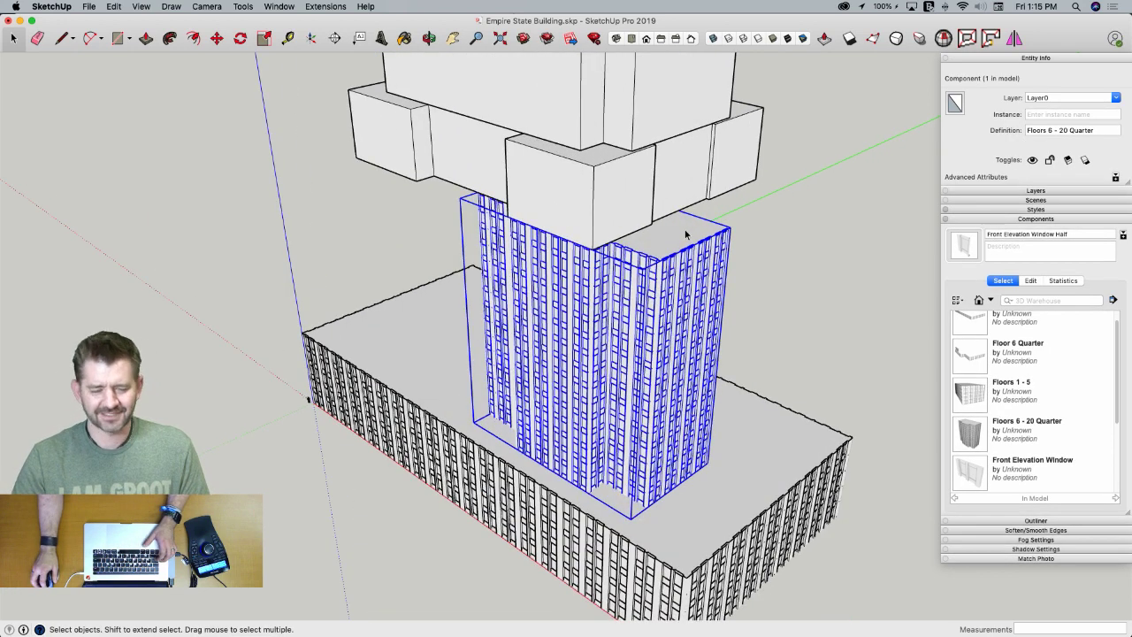
{"action": "key", "text": "m"}
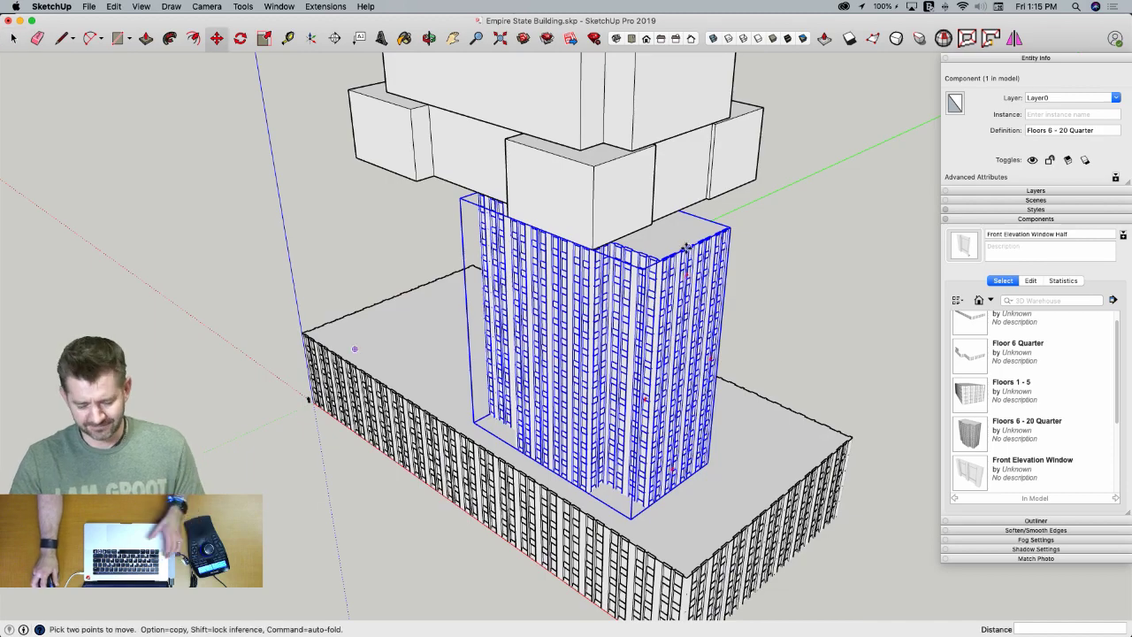
{"action": "left_click", "coordinate": [694, 506]}
{"action": "key", "text": "alt"}
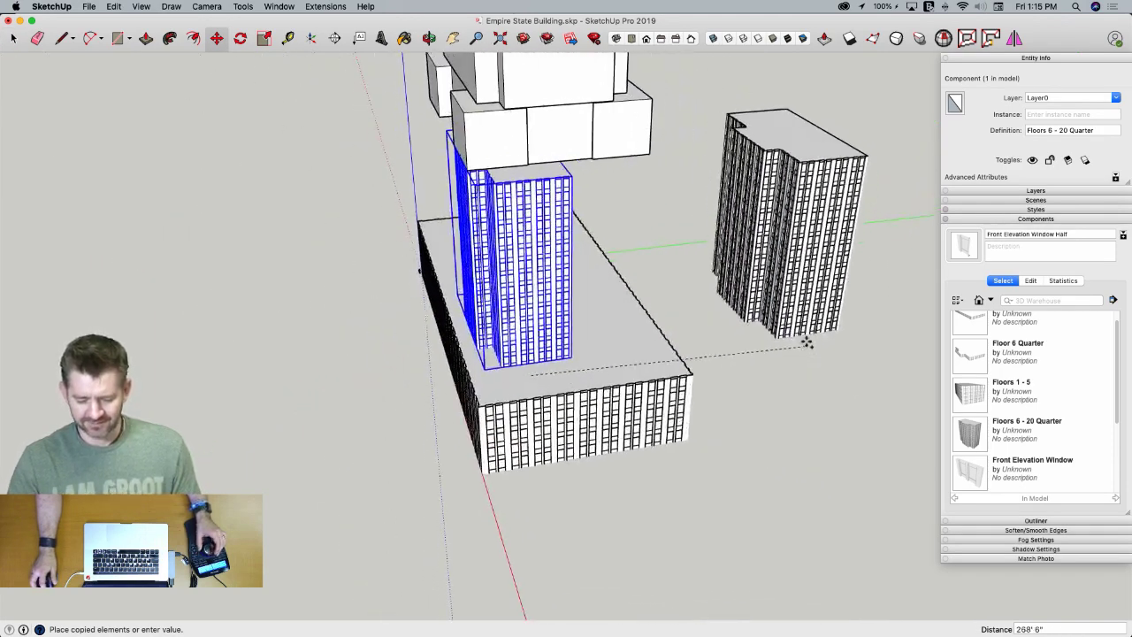
{"action": "left_click", "coordinate": [802, 333]}
Flip the copied Floors 6 - 20 Quarter component along the component's green axis
{"action": "right_click", "coordinate": [788, 214]}
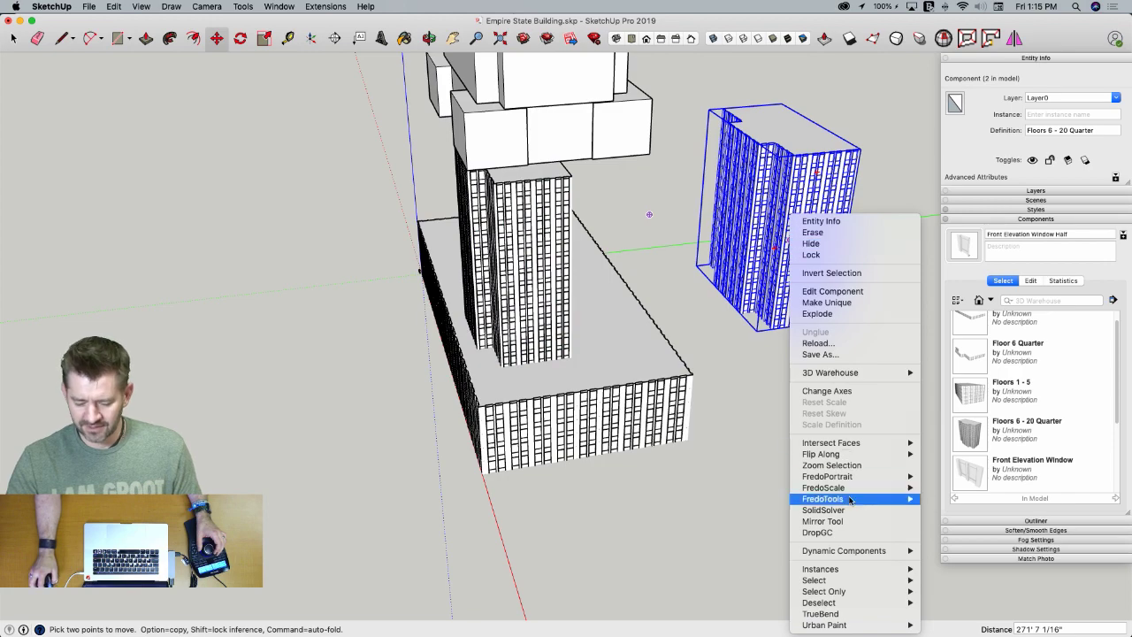
{"action": "mouse_move", "coordinate": [843, 456]}
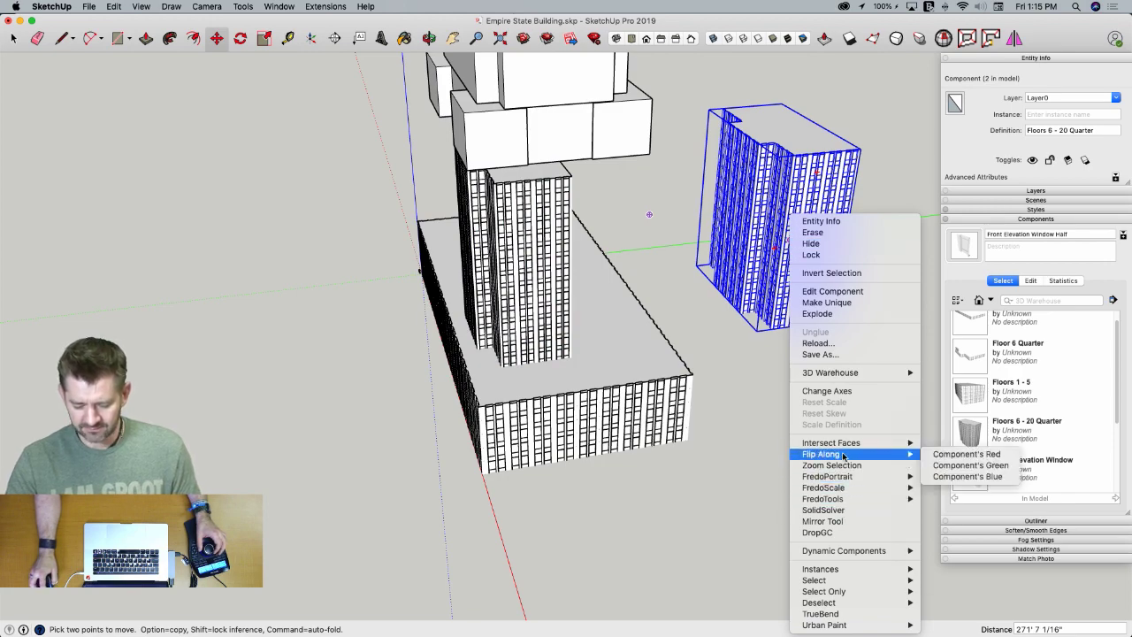
{"action": "left_click", "coordinate": [945, 465]}
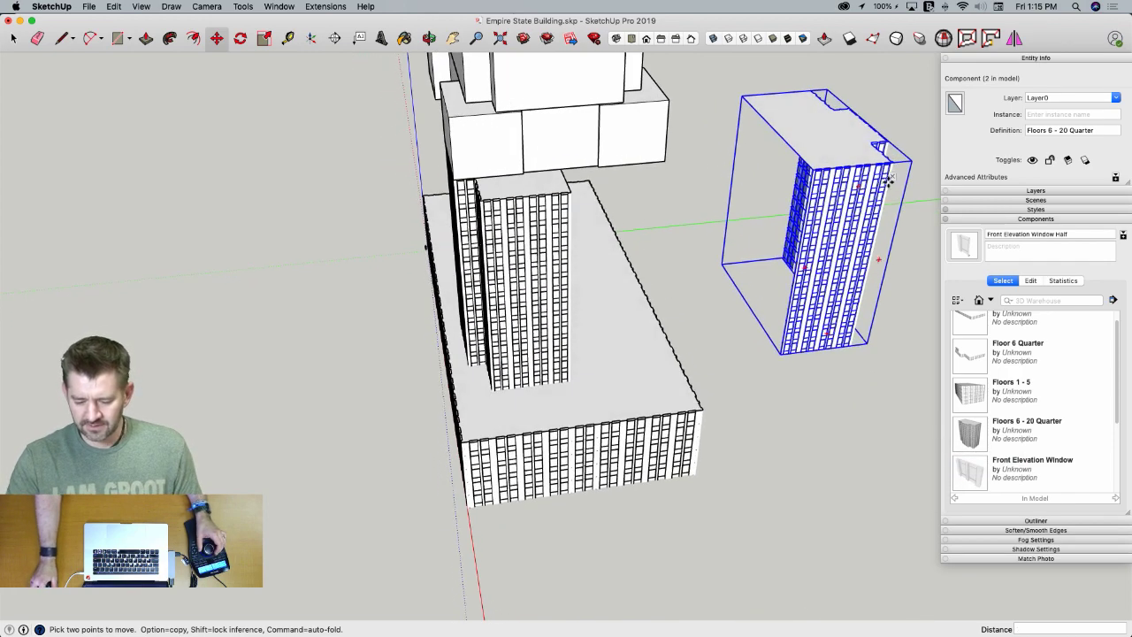
Move the flipped quarter component by its top roof corner to meet the matching corner of the original quarter
{"action": "scroll", "coordinate": [679, 174], "scroll_direction": "up", "scroll_amount": 8}
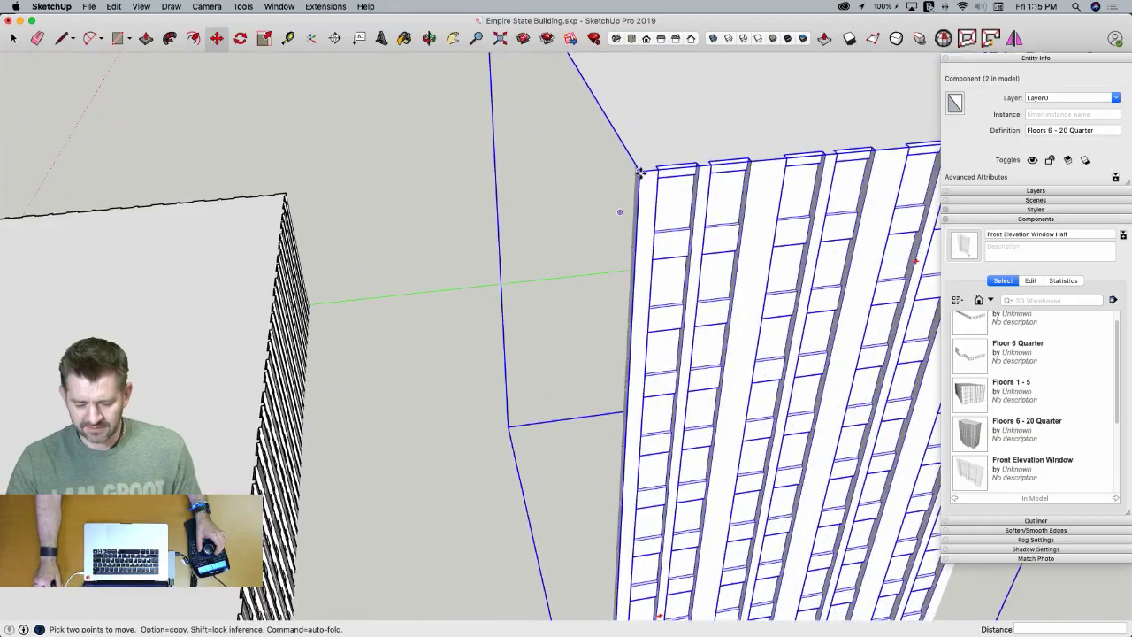
{"action": "left_click", "coordinate": [639, 173]}
{"action": "scroll", "coordinate": [650, 173], "scroll_direction": "down", "scroll_amount": 6}
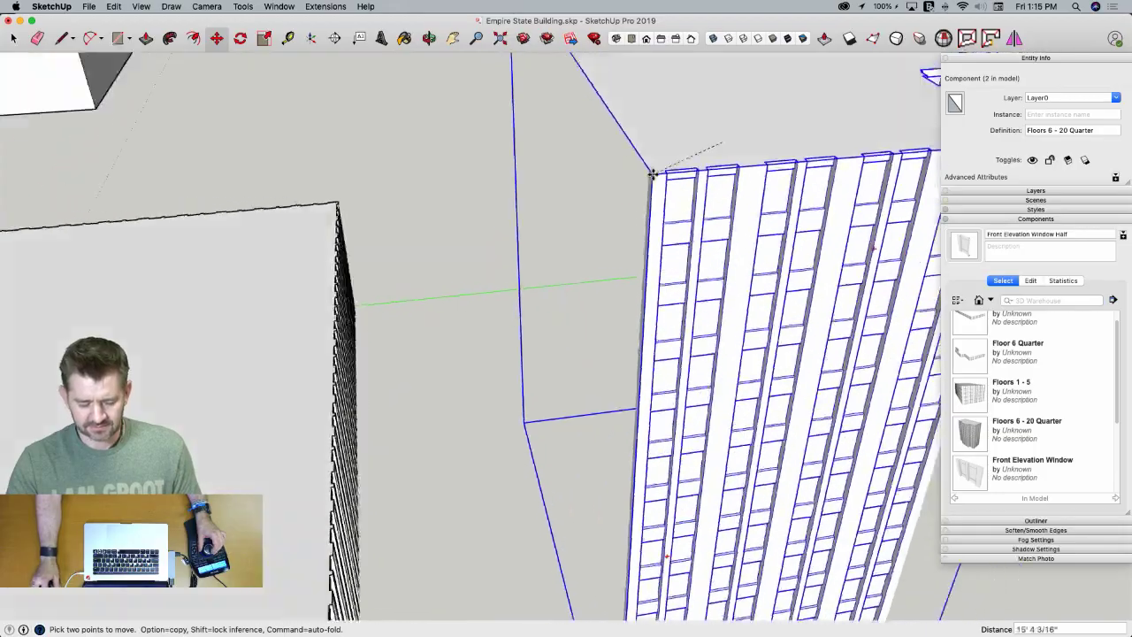
{"action": "scroll", "coordinate": [394, 249], "scroll_direction": "up", "scroll_amount": 4}
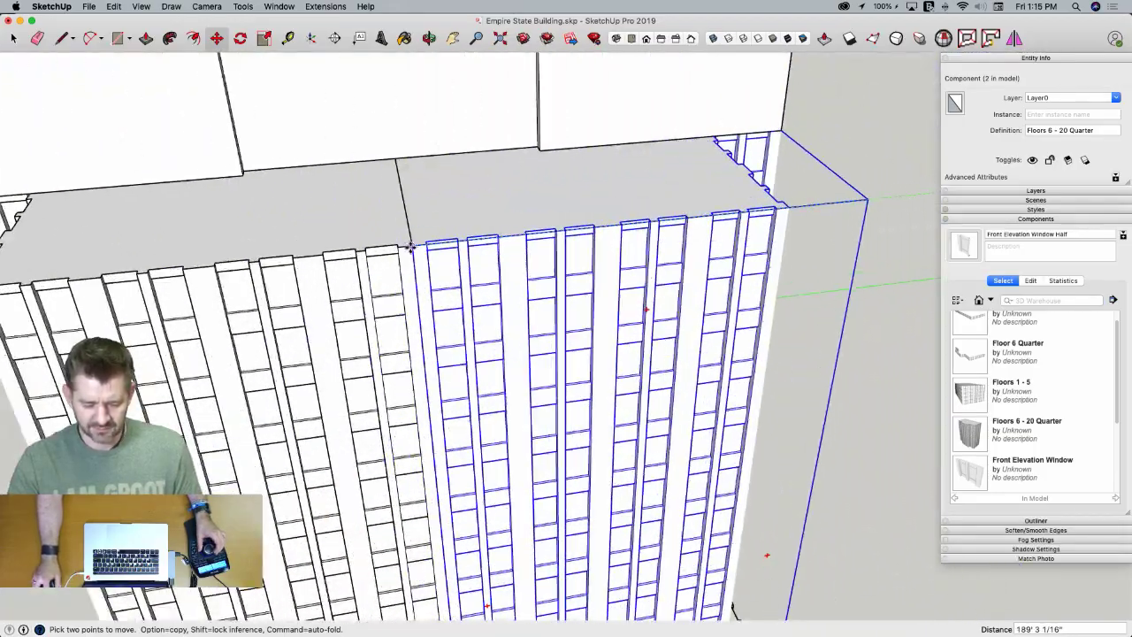
{"action": "left_click", "coordinate": [413, 247]}
{"action": "scroll", "coordinate": [425, 244], "scroll_direction": "down", "scroll_amount": 8}
Select both Floors 6 - 20 Quarter components together
{"action": "key", "text": "space"}
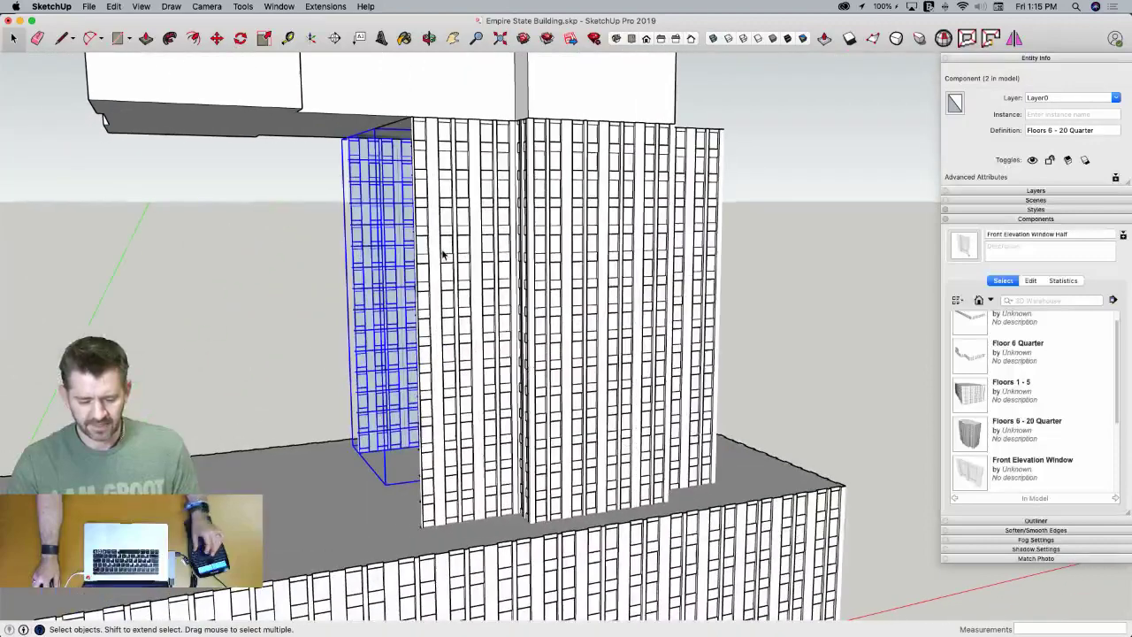
{"action": "left_click", "coordinate": [439, 254]}
{"action": "left_click", "coordinate": [377, 248], "text": "shift"}
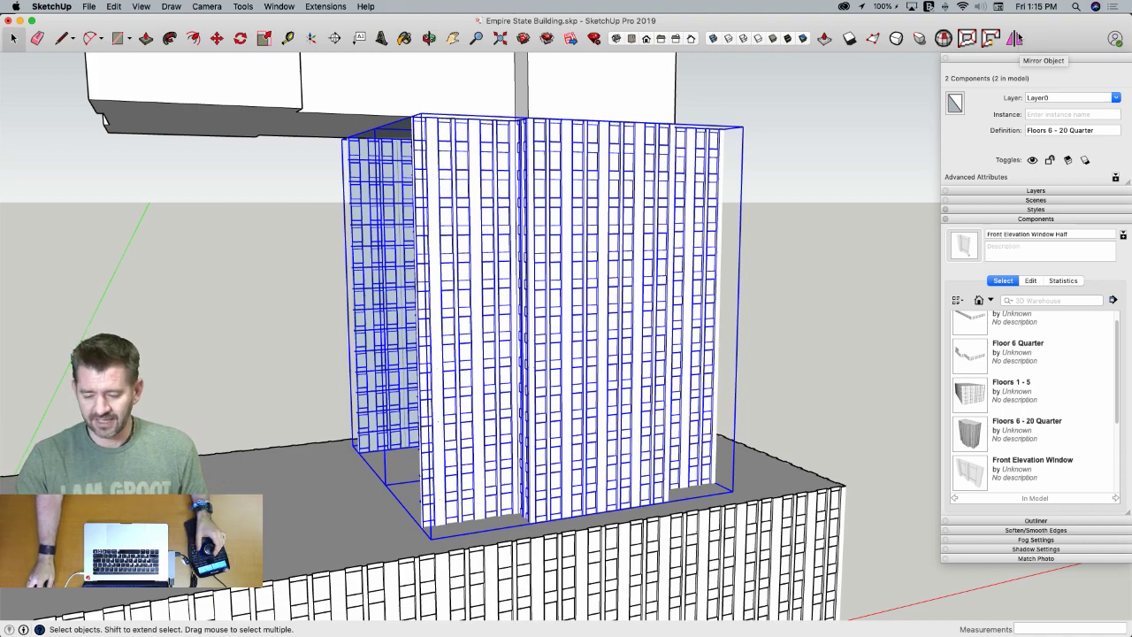
{"action": "left_click", "coordinate": [1012, 39]}
{"action": "scroll", "coordinate": [428, 216], "scroll_direction": "up", "scroll_amount": 10}
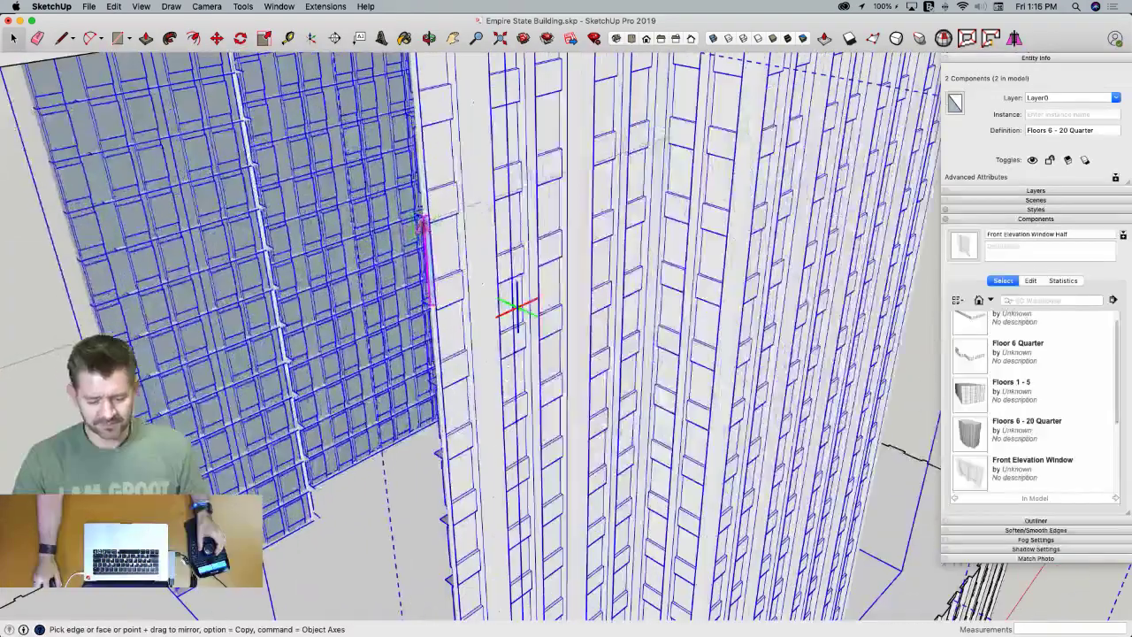
{"action": "scroll", "coordinate": [427, 216], "scroll_direction": "up", "scroll_amount": 10}
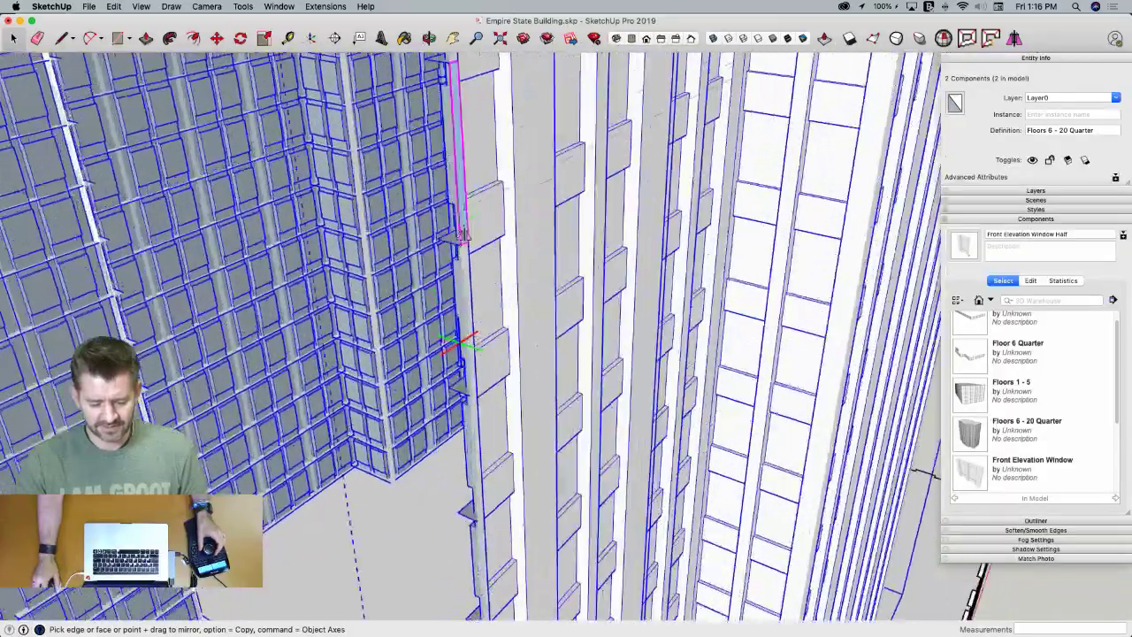
{"action": "scroll", "coordinate": [493, 234], "scroll_direction": "up", "scroll_amount": 15}
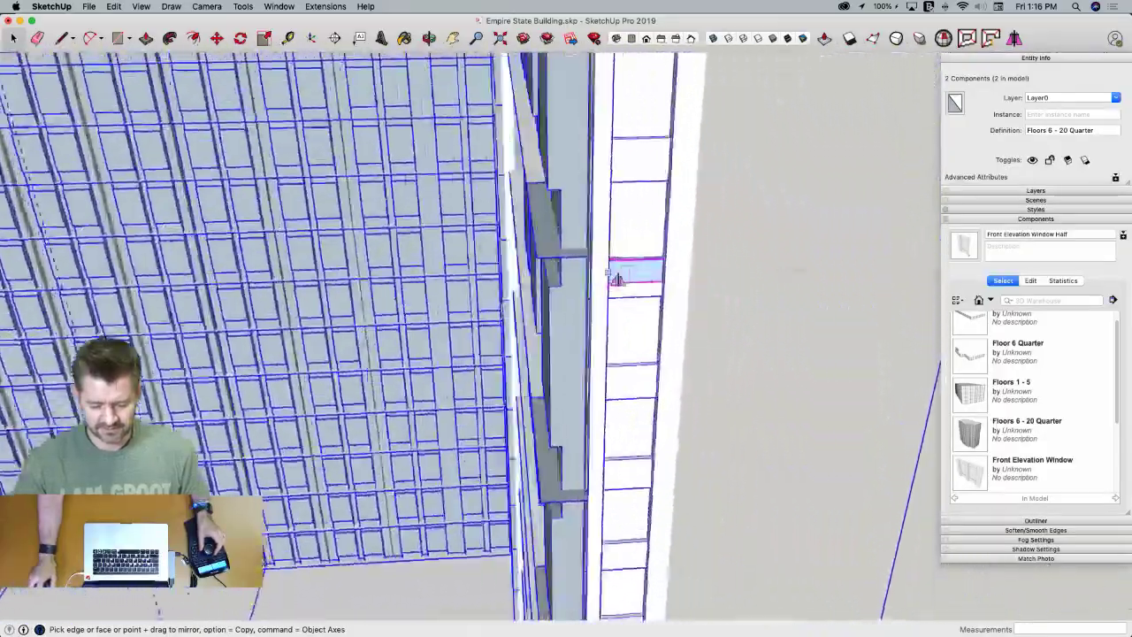
{"action": "scroll", "coordinate": [643, 285], "scroll_direction": "up", "scroll_amount": 15}
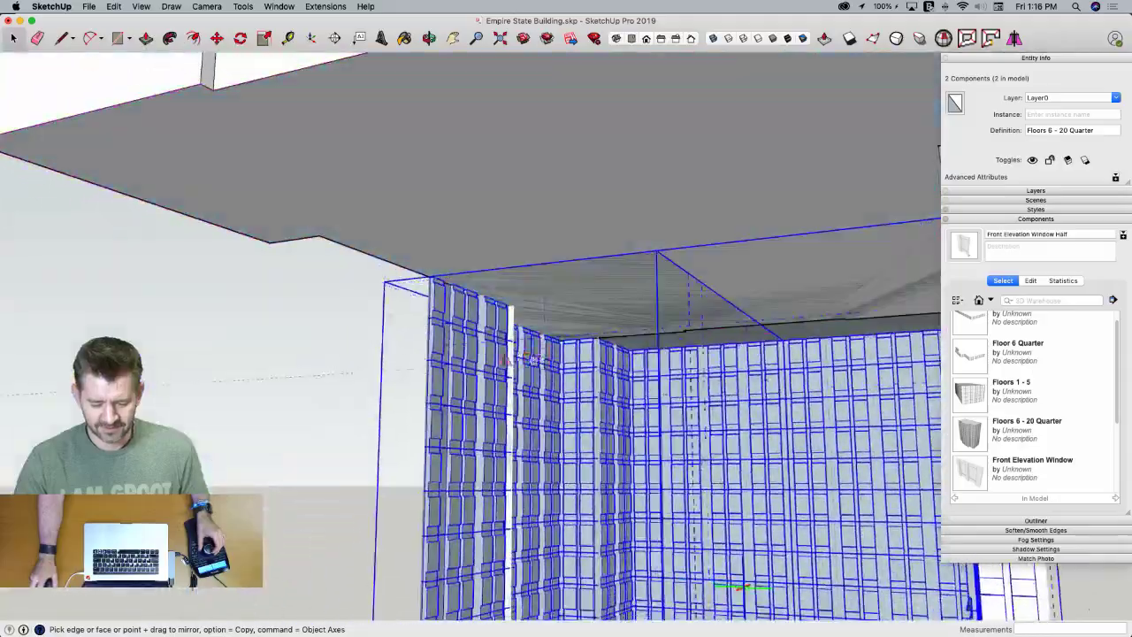
{"action": "scroll", "coordinate": [354, 380], "scroll_direction": "down", "scroll_amount": 15}
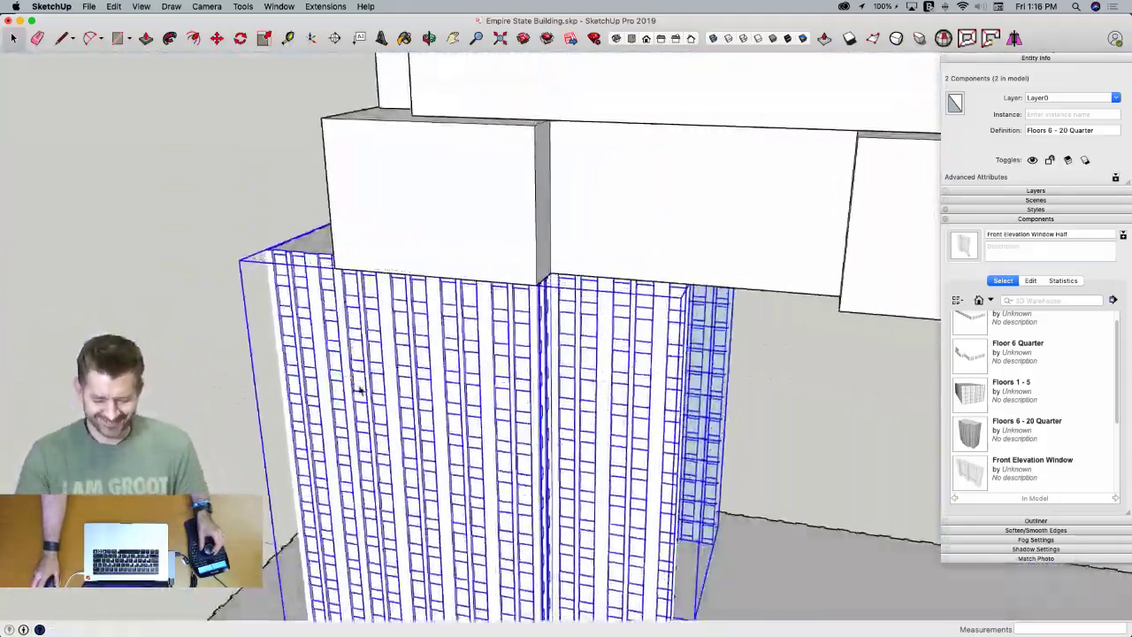
Draw a guide line outward from the quarter's open wall end and a vertical reference triangle about 21' 8" high at its outer end
{"action": "middle_click_drag", "start_coordinate": [598, 422], "coordinate": [538, 527]}
{"action": "scroll", "coordinate": [539, 527], "scroll_direction": "down", "scroll_amount": 10}
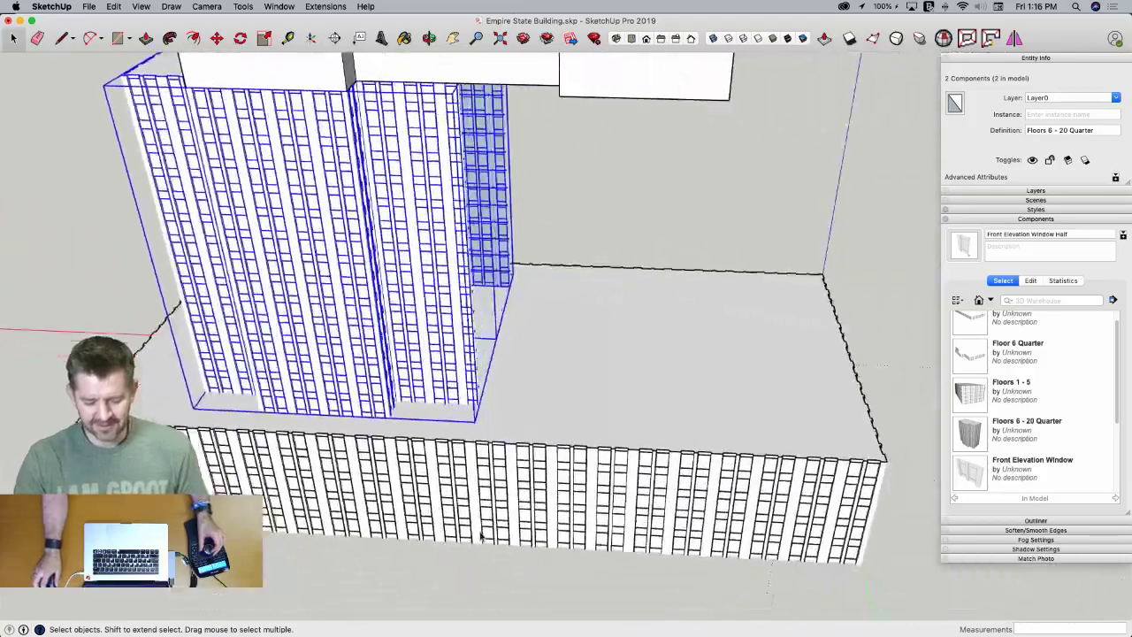
{"action": "scroll", "coordinate": [455, 505], "scroll_direction": "down", "scroll_amount": 3}
{"action": "scroll", "coordinate": [488, 404], "scroll_direction": "up", "scroll_amount": 12}
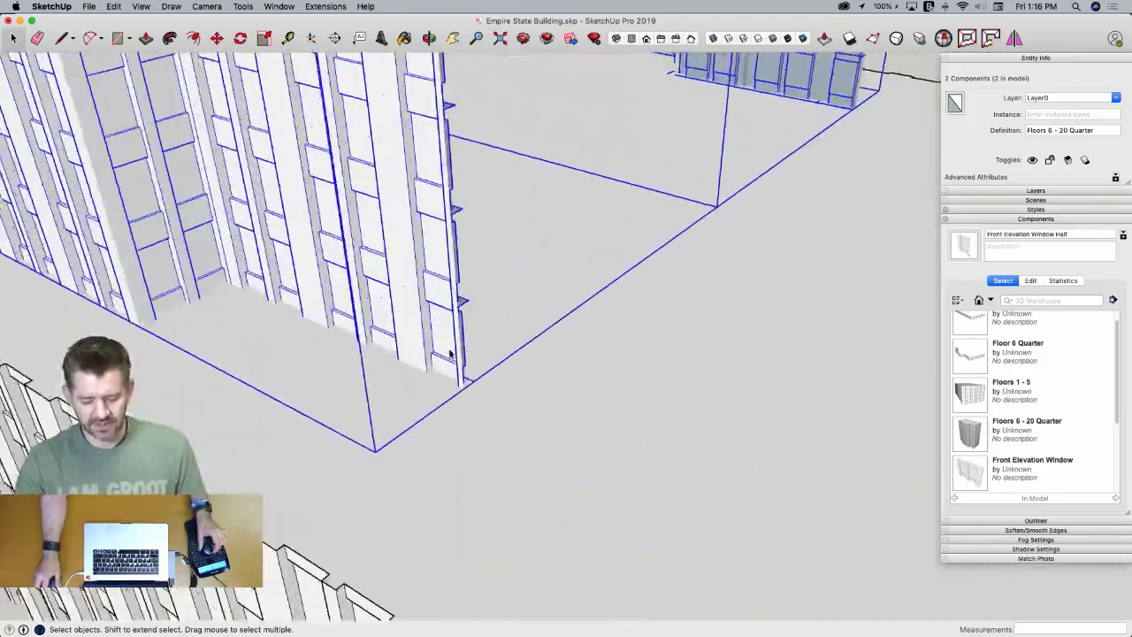
{"action": "key", "text": "l"}
{"action": "middle_click_drag", "start_coordinate": [449, 354], "coordinate": [400, 327]}
{"action": "left_click", "coordinate": [400, 363]}
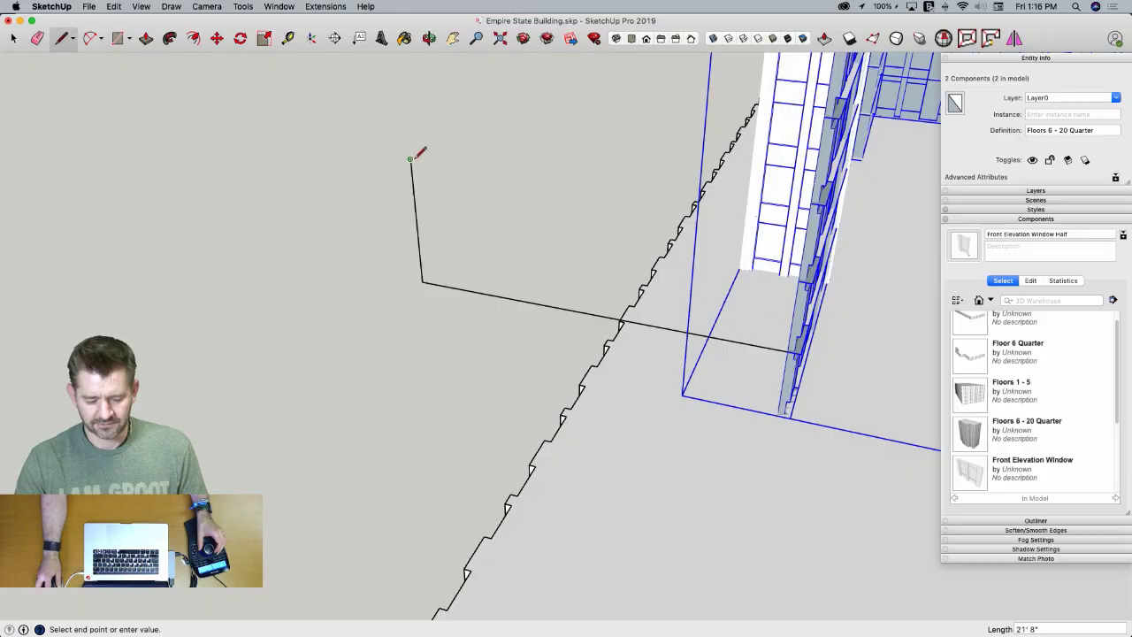
{"action": "key", "text": "space"}
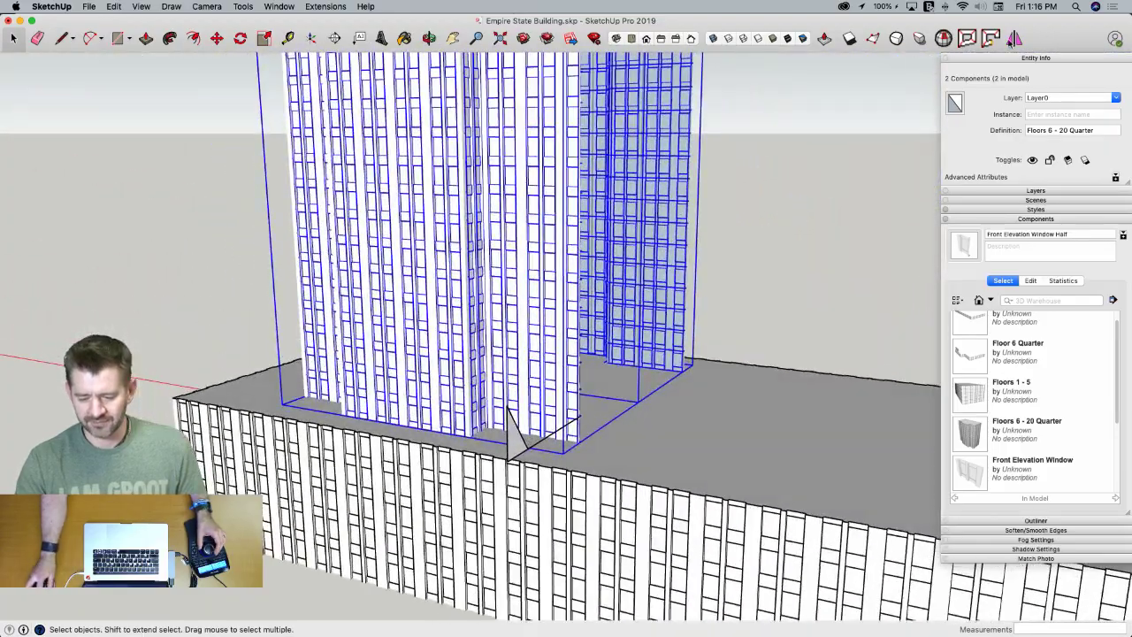
Mirror a copy of the two selected quarter components across the reference triangle's face
{"action": "left_click", "coordinate": [1012, 40]}
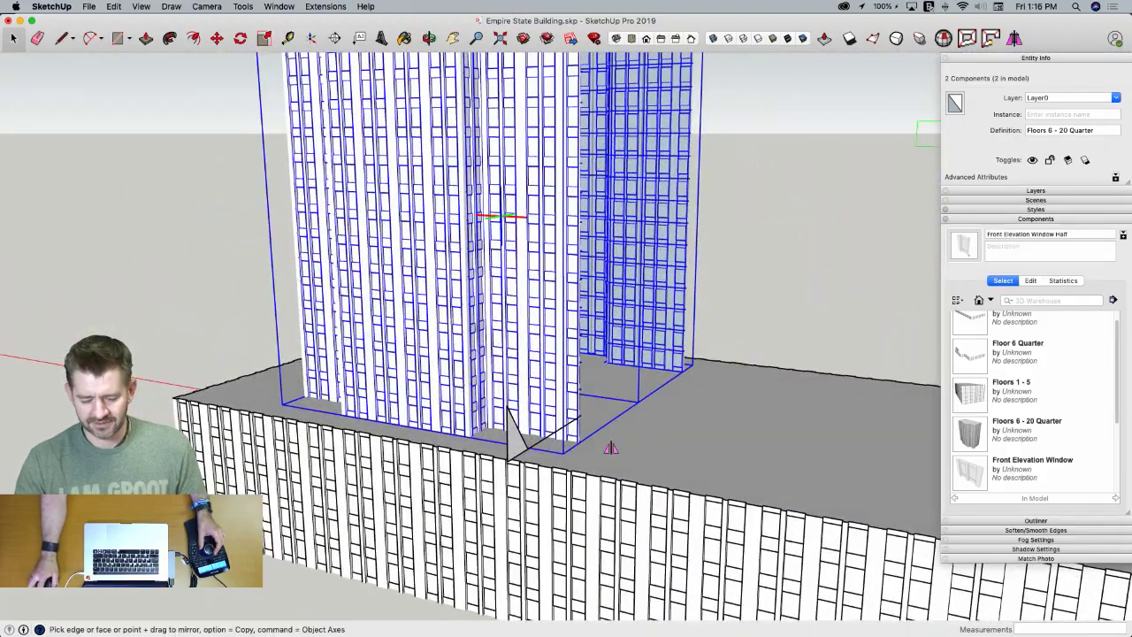
{"action": "mouse_move", "coordinate": [501, 447]}
{"action": "middle_mouse_down"}
{"action": "mouse_move", "coordinate": [487, 441]}
{"action": "mouse_move", "coordinate": [486, 456]}
{"action": "middle_mouse_up"}
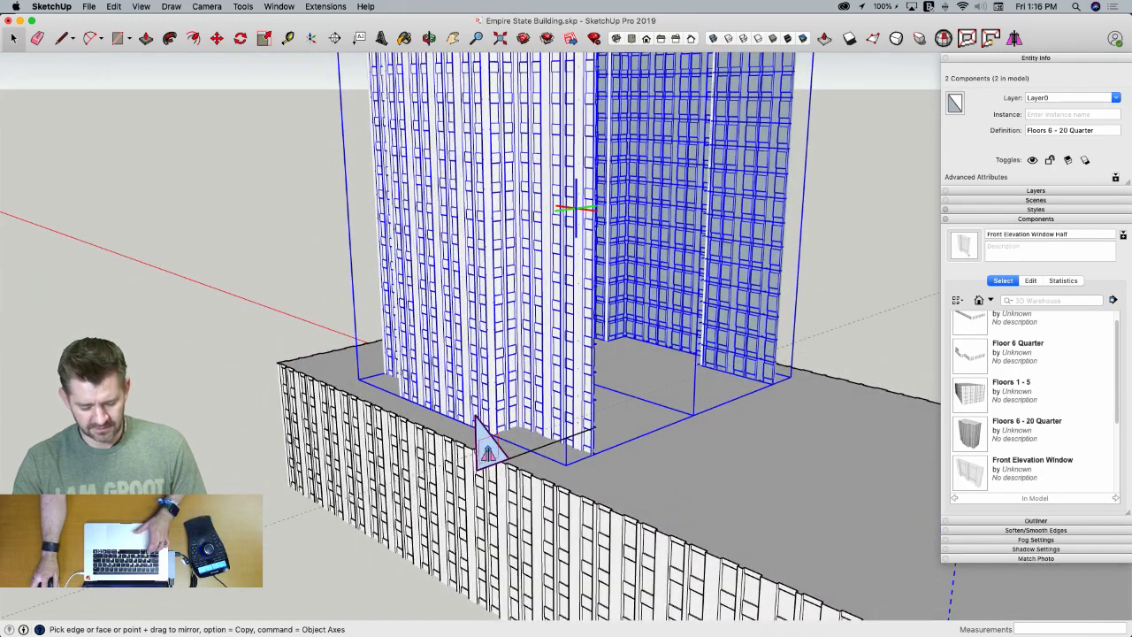
{"action": "left_click", "coordinate": [488, 451]}
Erase the reference triangle and its guide line beside the building
{"action": "key", "text": "e"}
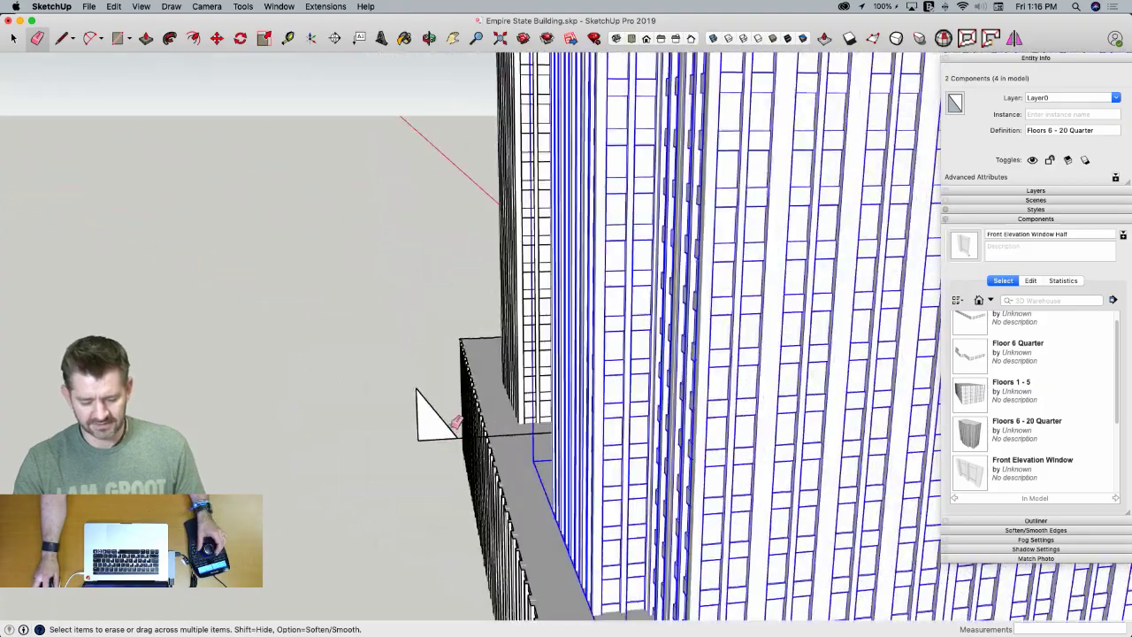
{"action": "left_click_drag", "start_coordinate": [455, 422], "coordinate": [422, 428]}
{"action": "left_click", "coordinate": [508, 431]}
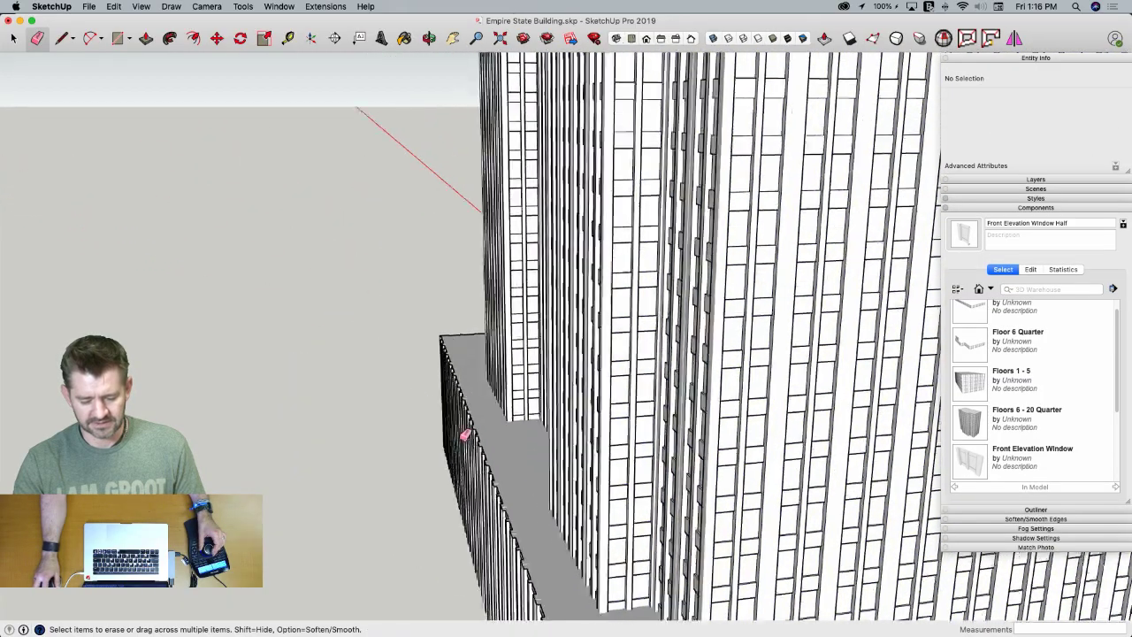
{"action": "key", "text": "space"}
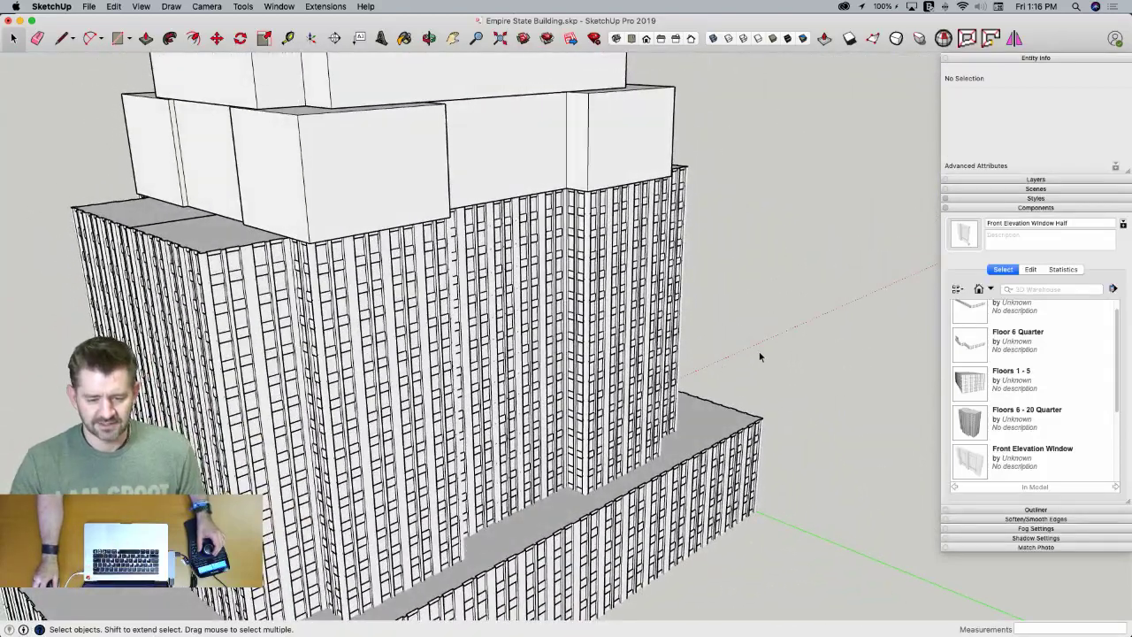
Hide the two inner seam edges of the roof inside the Floors 6 - 20 Quarter component
{"action": "middle_click_drag", "start_coordinate": [774, 327], "coordinate": [774, 313]}
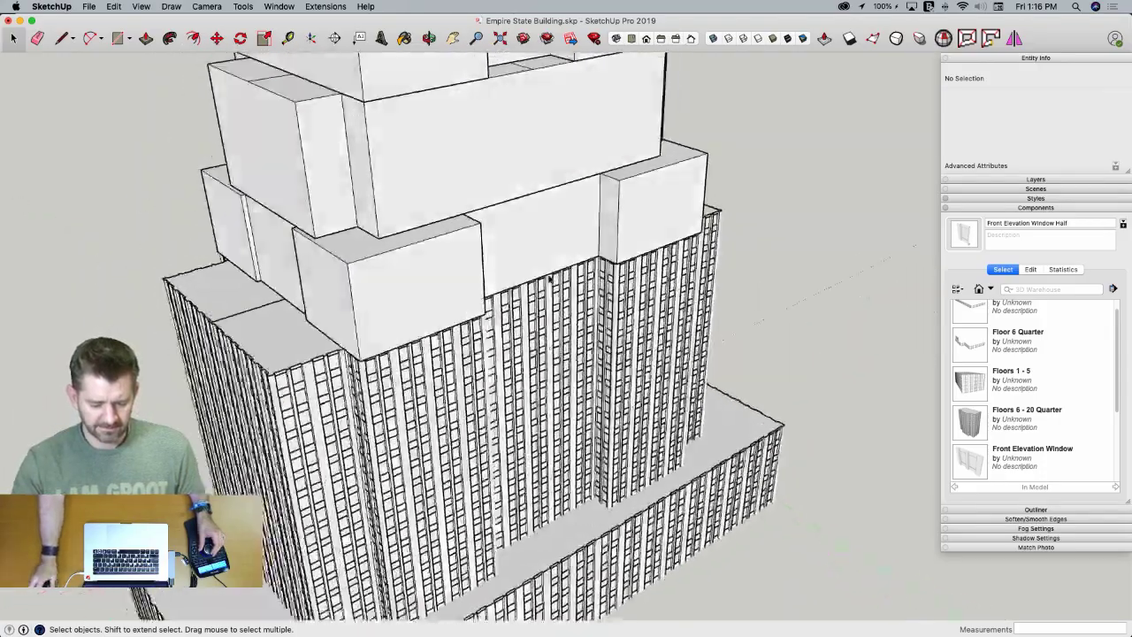
{"action": "middle_click_drag", "start_coordinate": [548, 279], "coordinate": [436, 415]}
{"action": "double_click", "coordinate": [436, 414]}
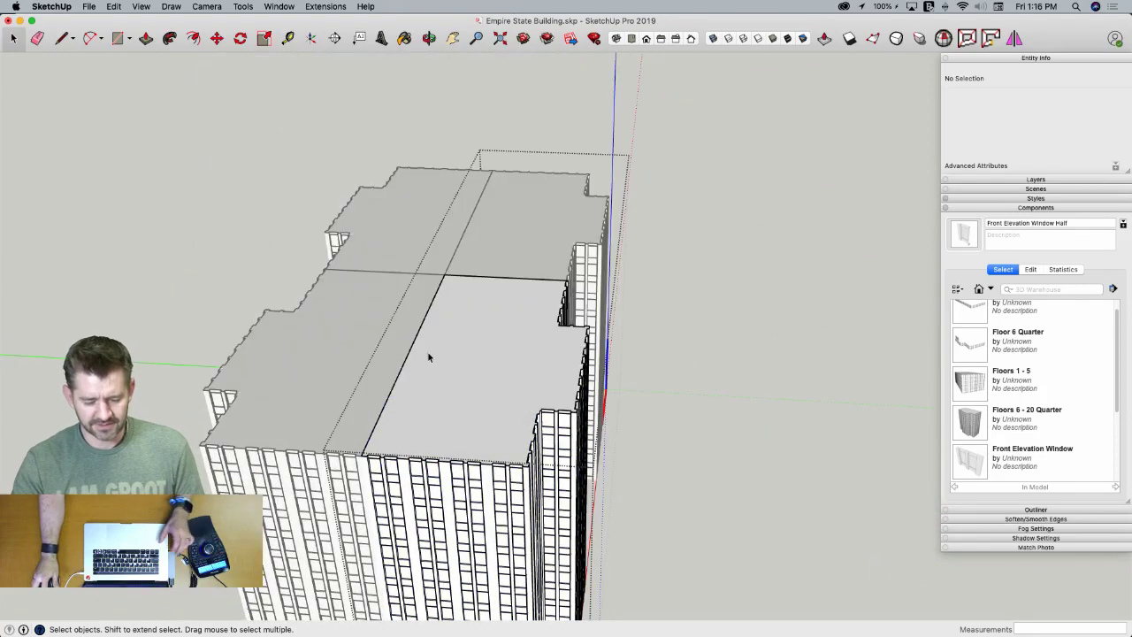
{"action": "left_click", "coordinate": [404, 366]}
{"action": "key", "text": "e"}
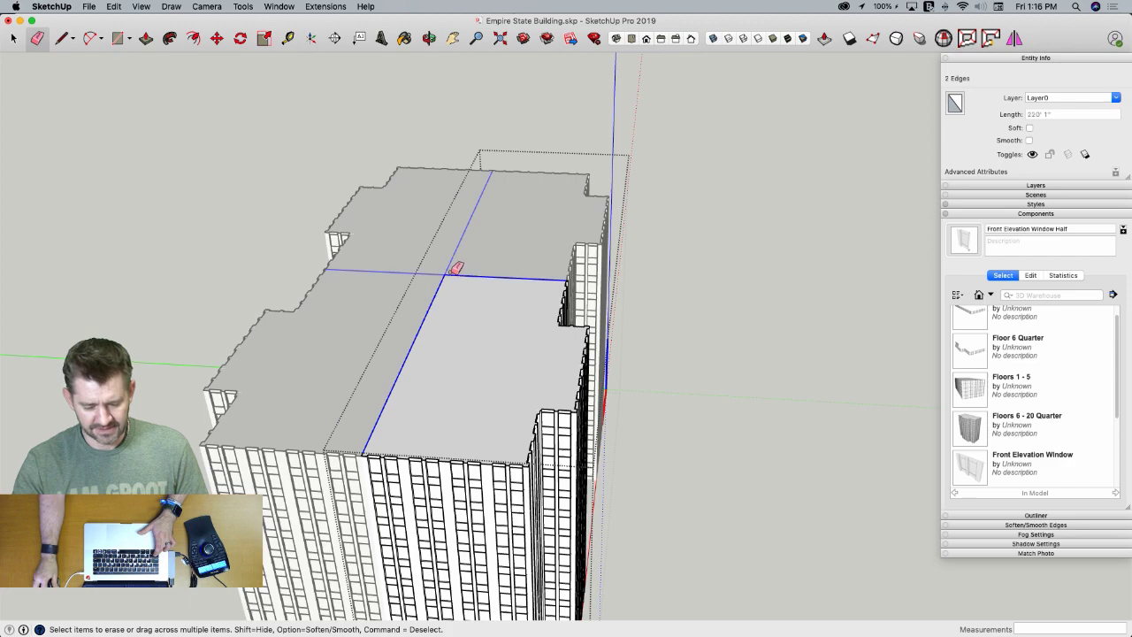
{"action": "left_click_drag", "start_coordinate": [451, 272], "coordinate": [458, 282]}
{"action": "key", "text": "space"}
{"action": "left_click", "coordinate": [719, 412]}
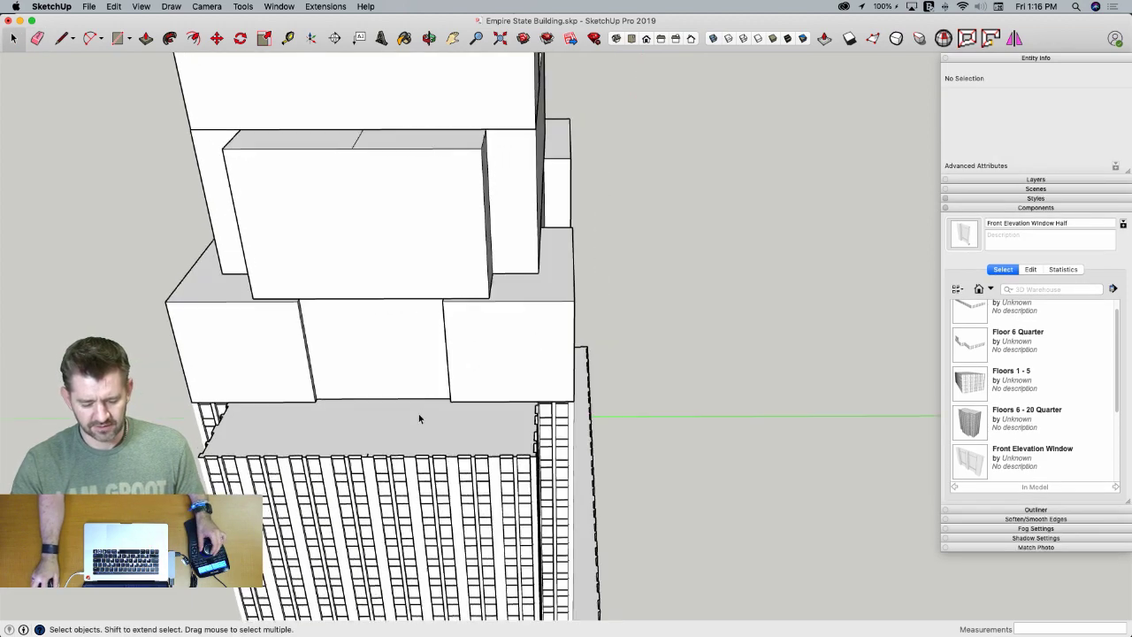
Hide the leftover 2" seam edge at the roof's outer border inside the Floors 6 - 20 Quarter component, keeping the roof face
{"action": "scroll", "coordinate": [427, 430], "scroll_direction": "up", "scroll_amount": 8}
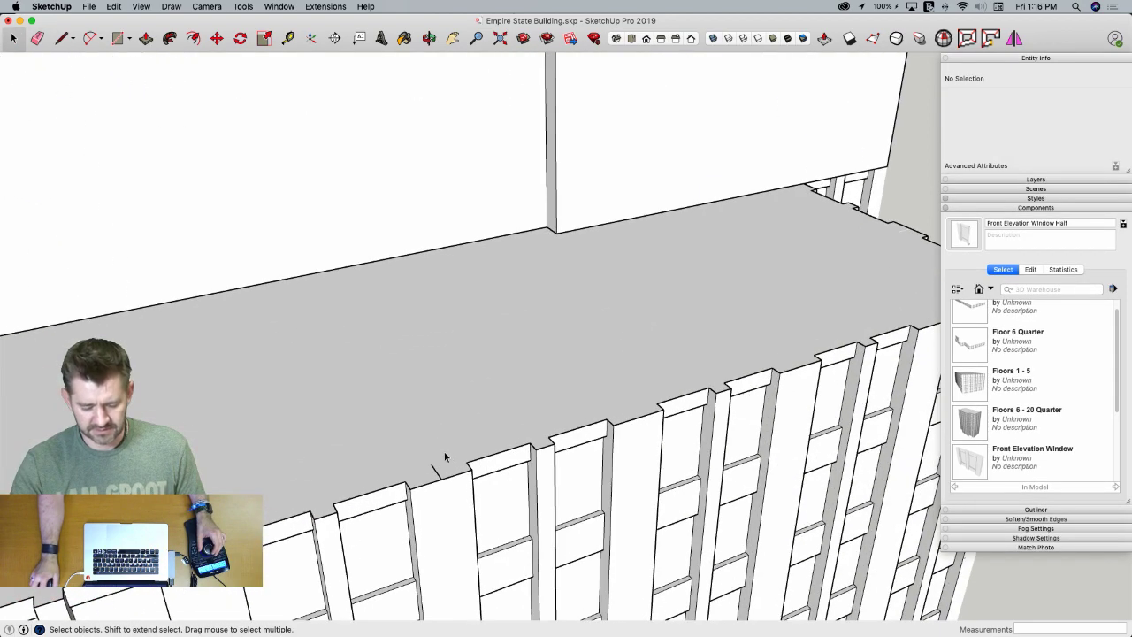
{"action": "double_click", "coordinate": [447, 470]}
{"action": "key", "text": "e"}
{"action": "left_click", "coordinate": [437, 469]}
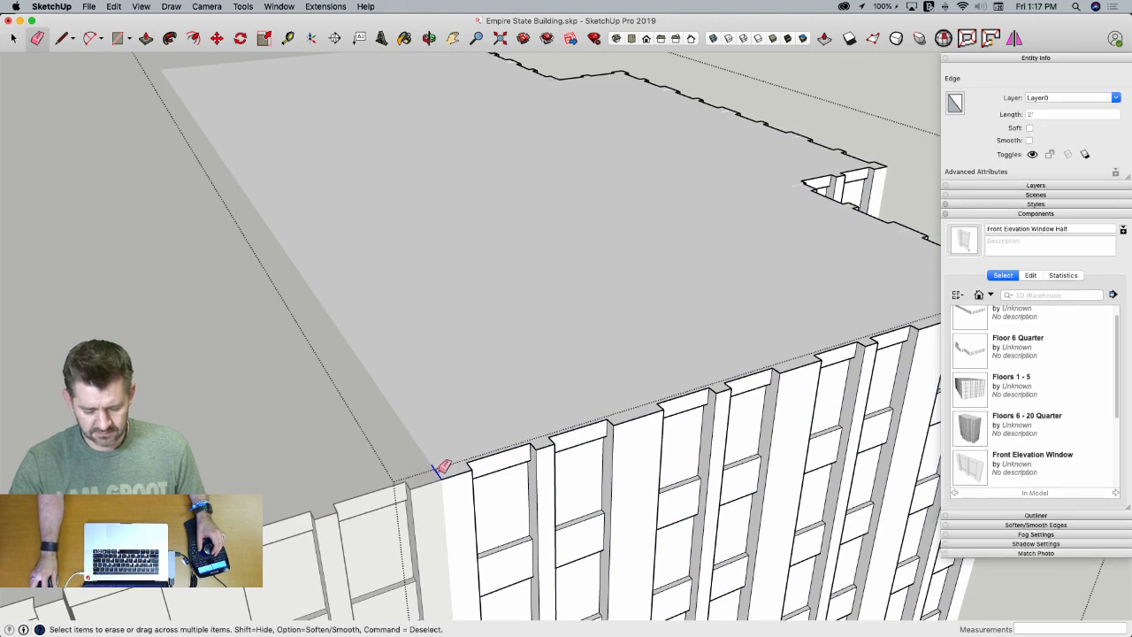
{"action": "left_click", "coordinate": [442, 466]}
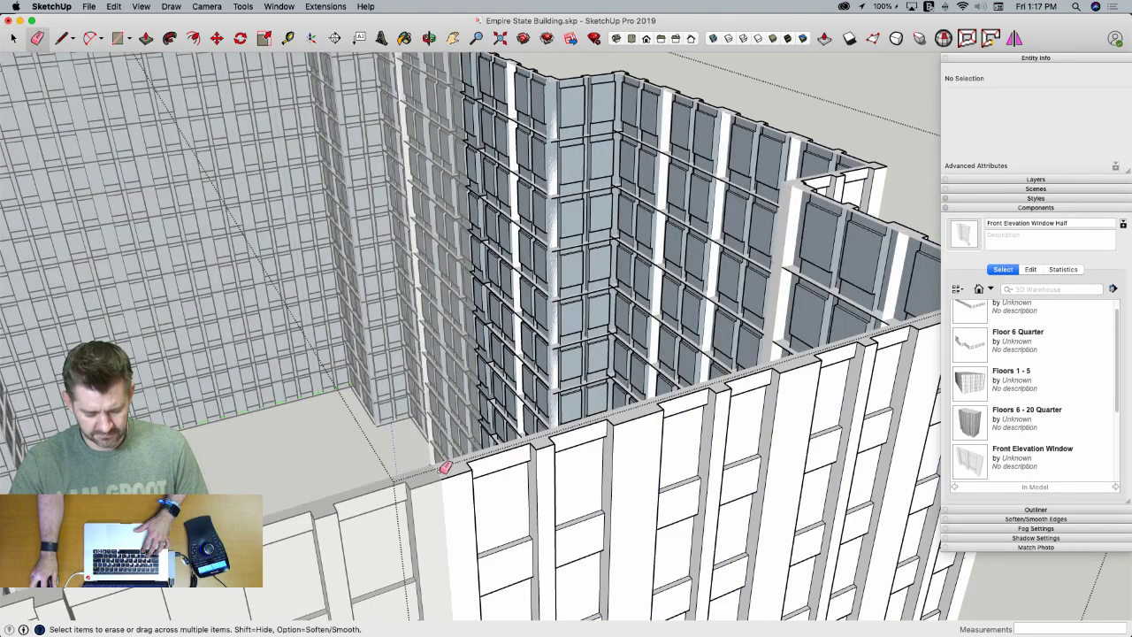
{"action": "key", "text": "super+z"}
{"action": "left_click", "coordinate": [438, 472], "text": "shift"}
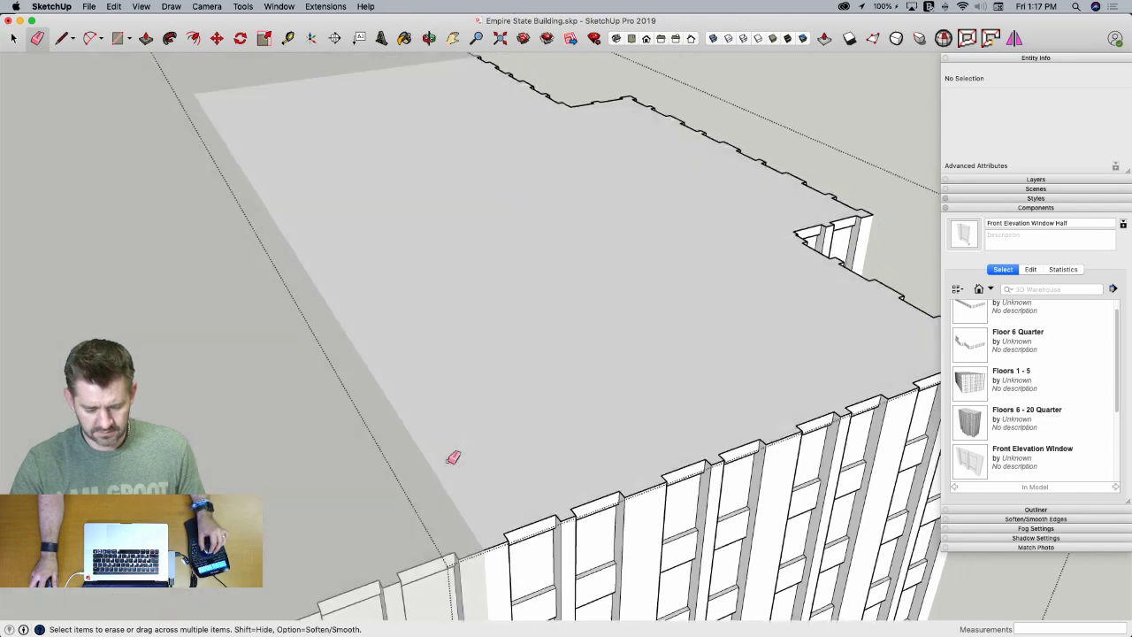
{"action": "key", "text": "space"}
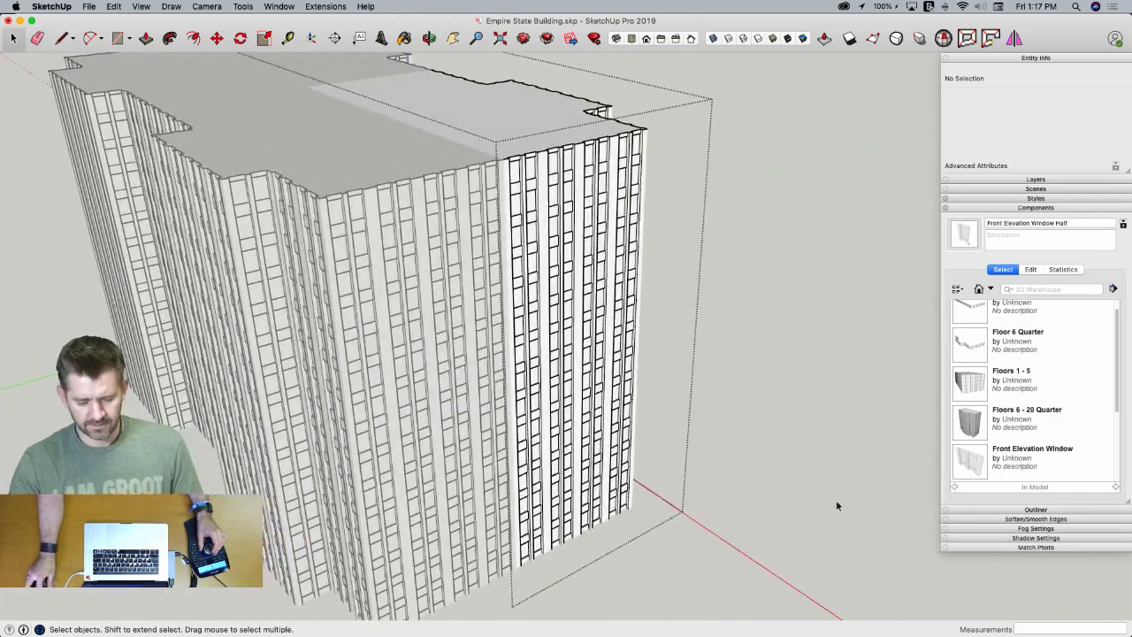
{"action": "left_click", "coordinate": [836, 503]}
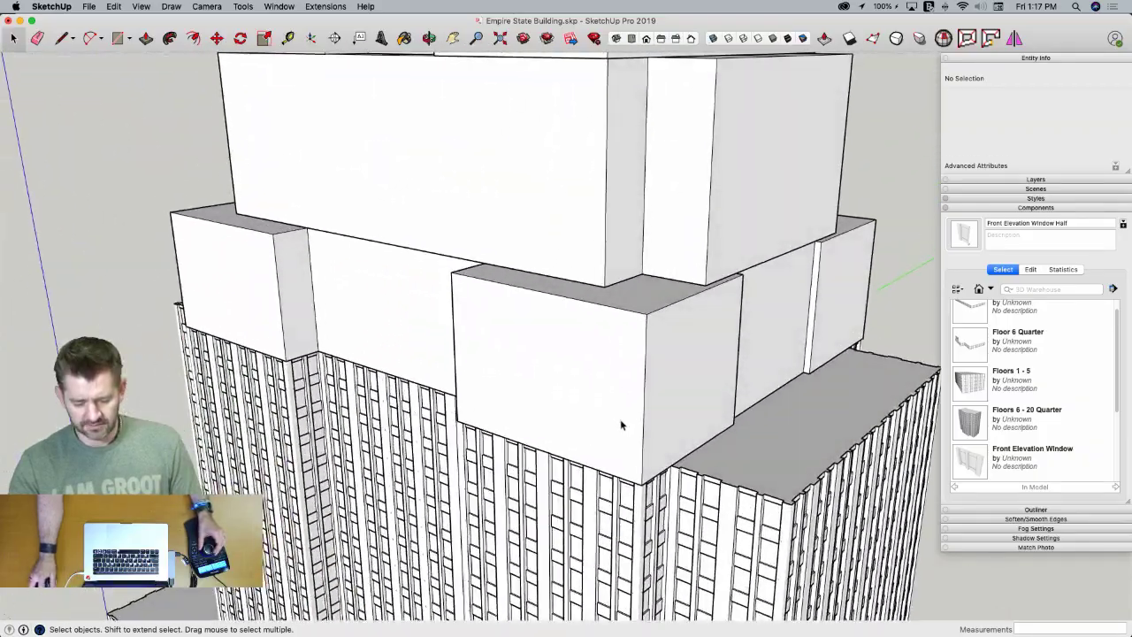
Unlock the solid massing group directly above the floors 6 - 20 section
{"action": "left_click", "coordinate": [621, 426]}
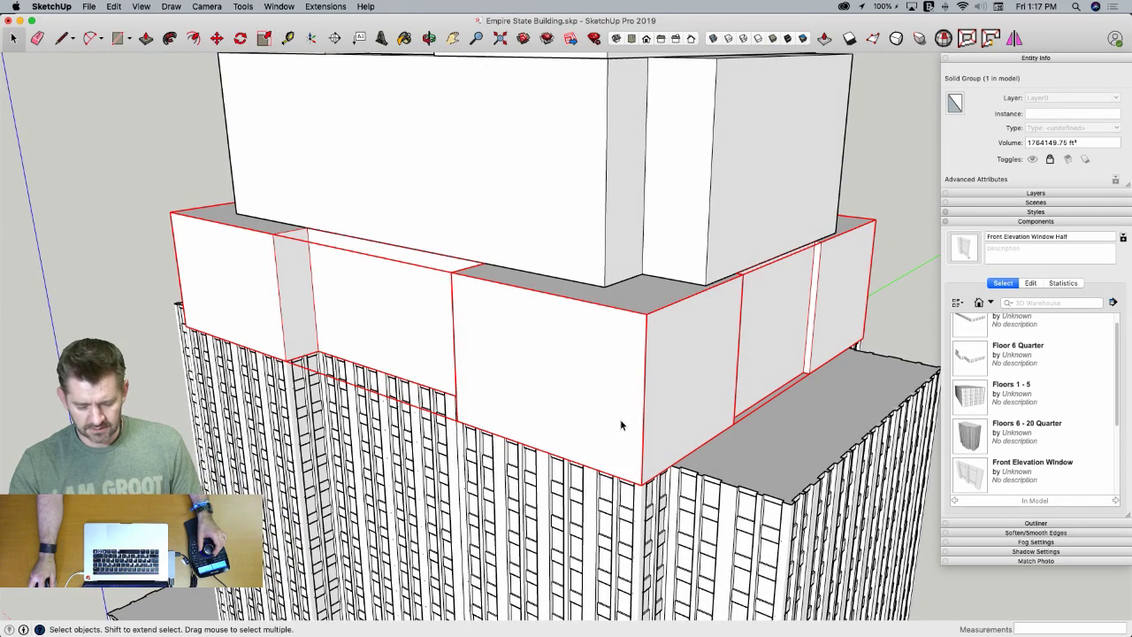
{"action": "right_click", "coordinate": [620, 425]}
{"action": "left_click", "coordinate": [650, 345]}
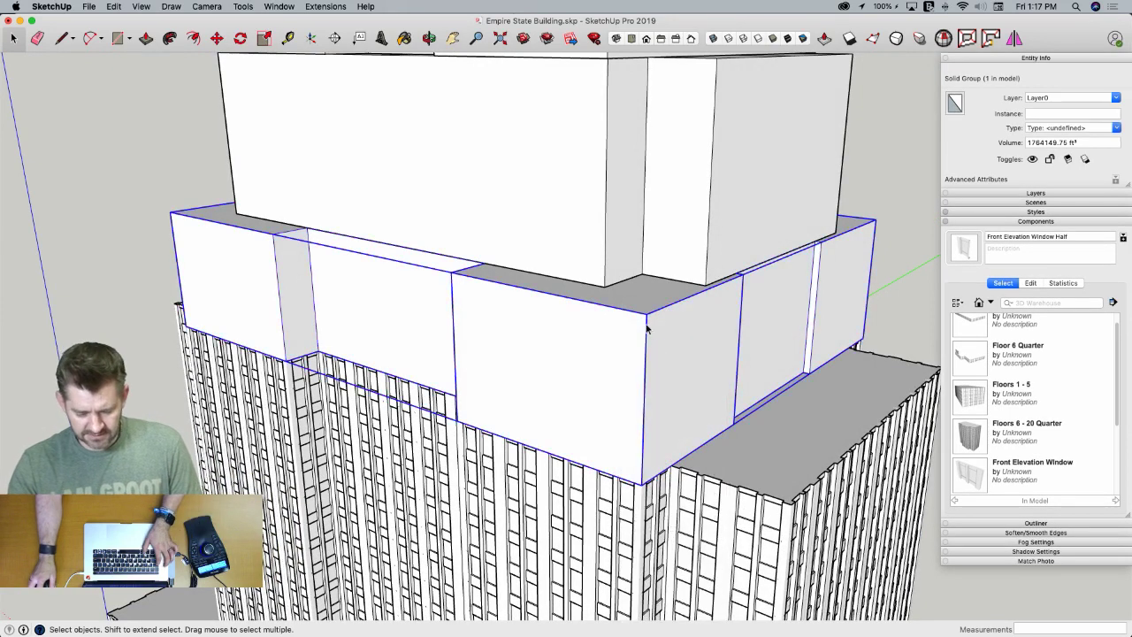
Switch to Preview to check the elevation drawings for the floors above the 20th, and return to the massing group in SketchUp
{"action": "key", "text": "super+Tab"}
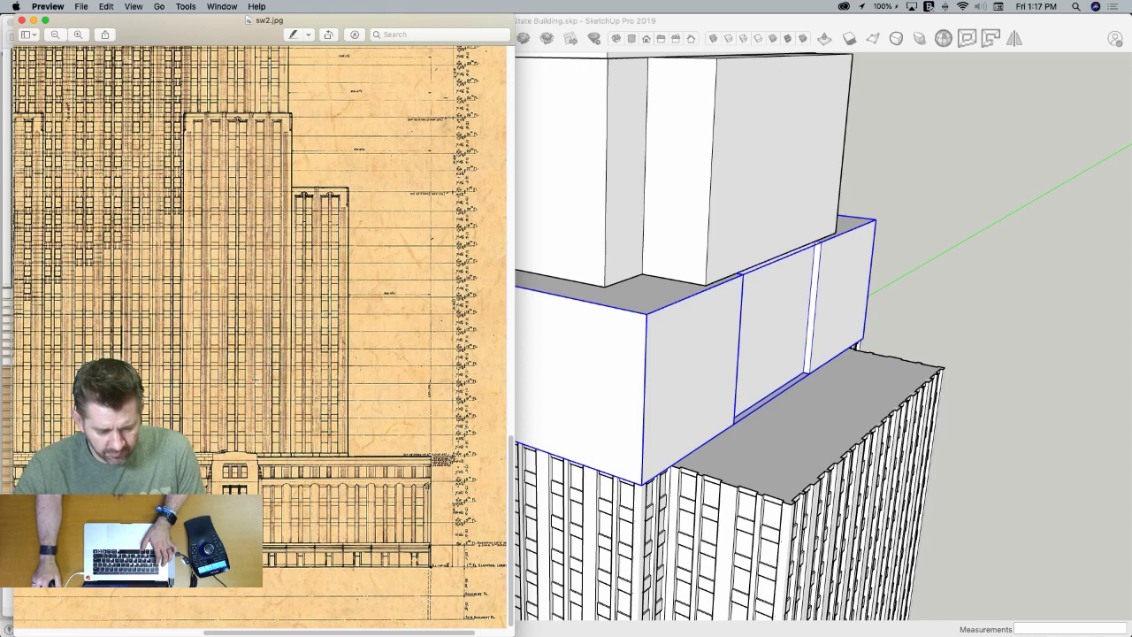
{"action": "key", "text": "super+Tab"}
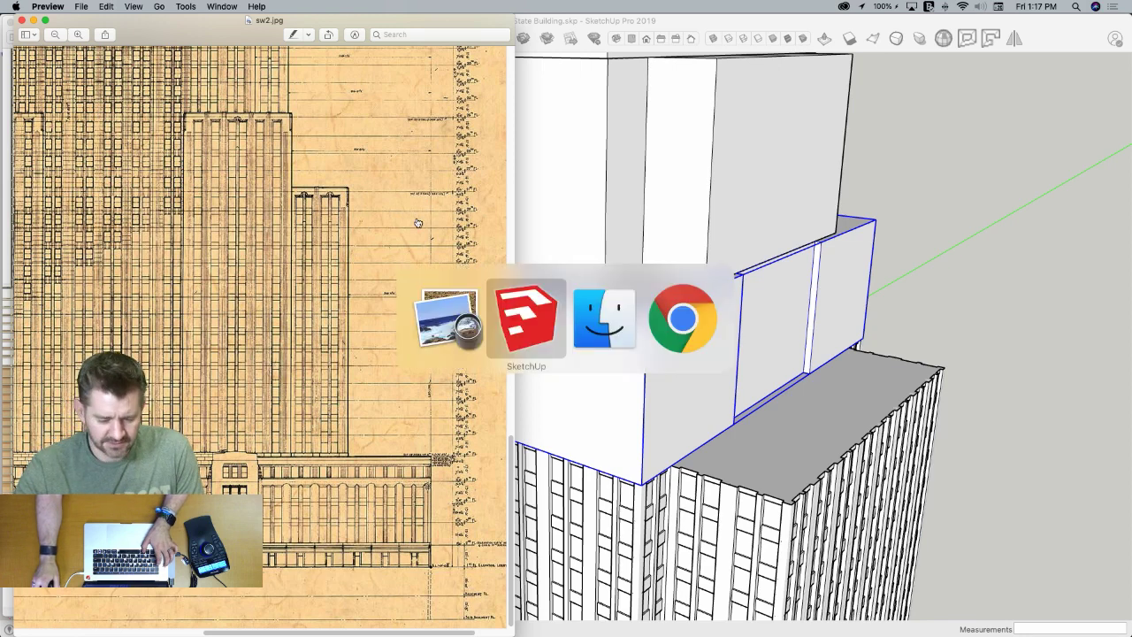
{"action": "key", "text": "super+Tab"}
{"action": "key", "text": "super+Tab"}
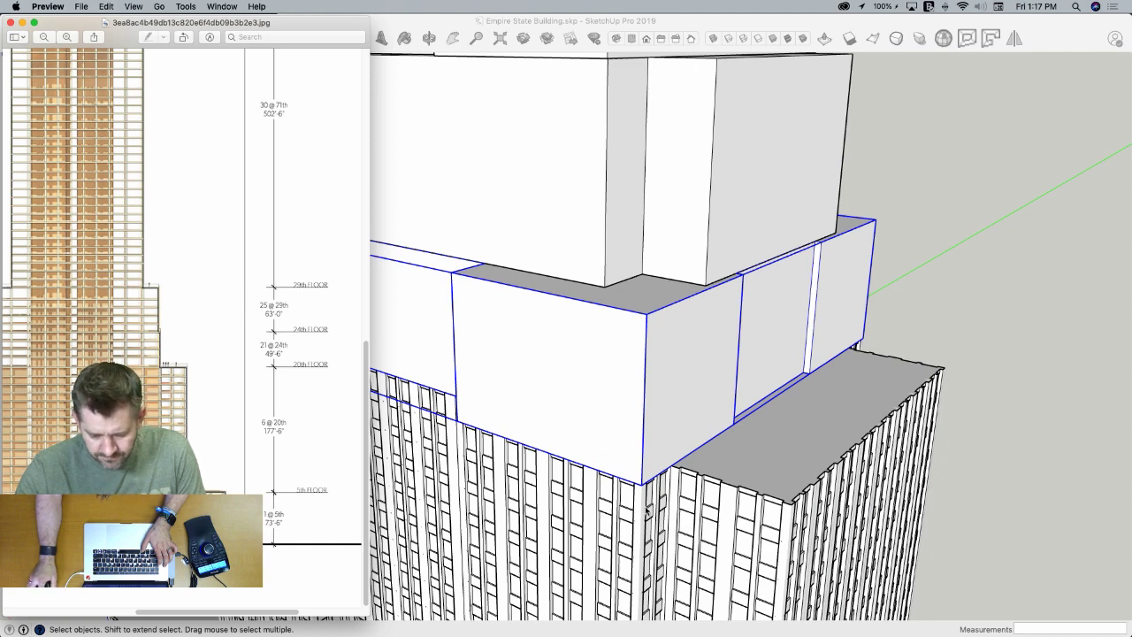
{"action": "left_click", "coordinate": [639, 419]}
{"action": "right_click", "coordinate": [642, 419]}
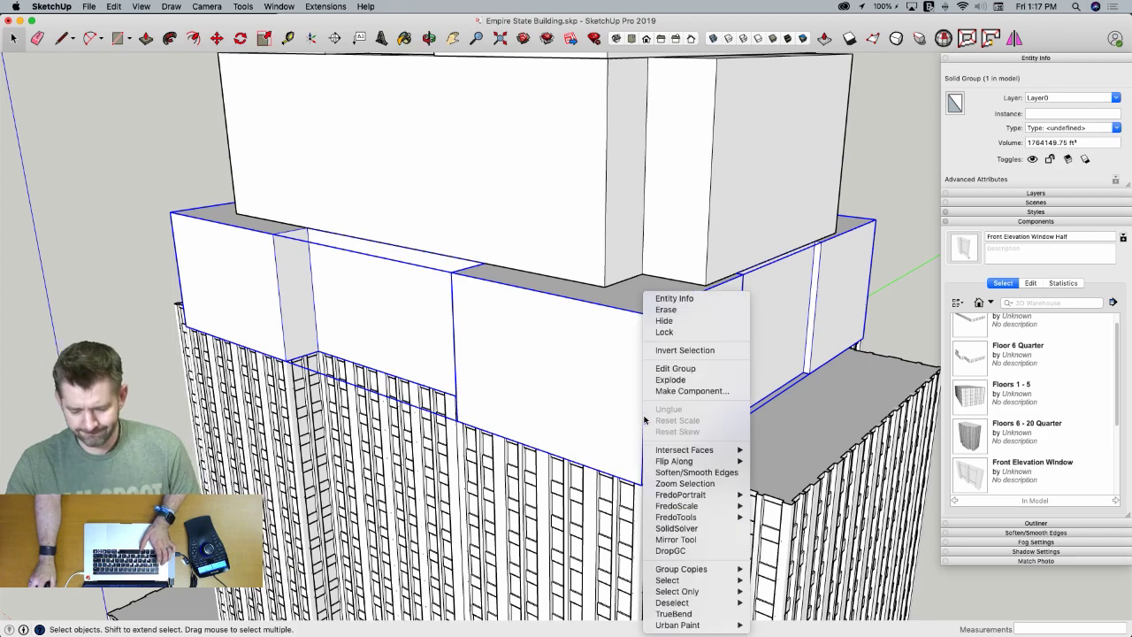
{"action": "left_click", "coordinate": [556, 384]}
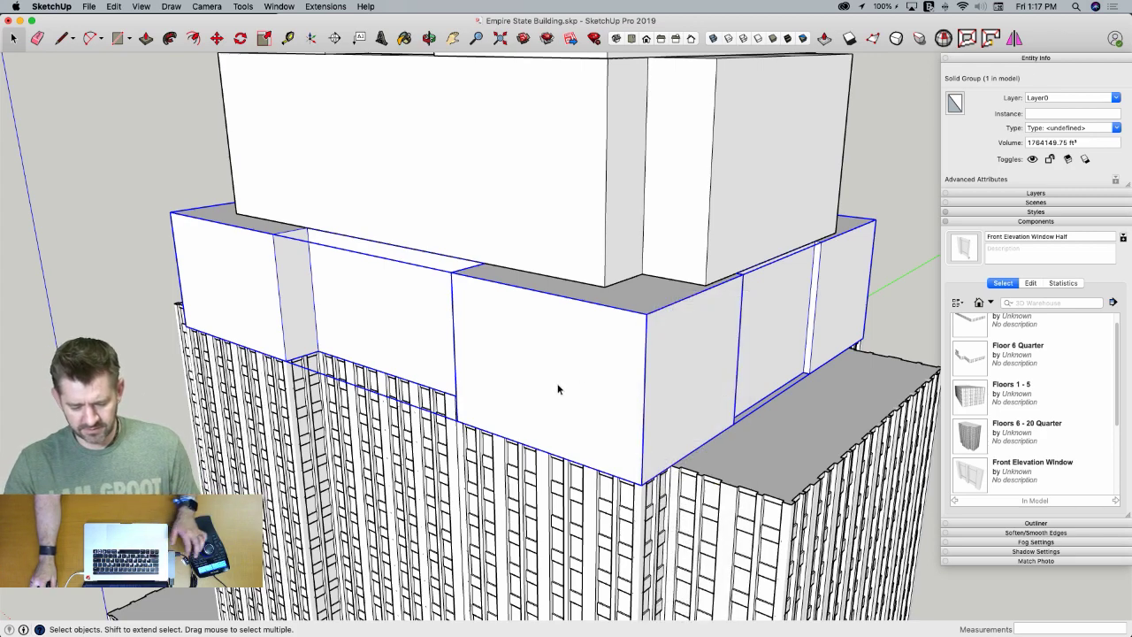
Open the massing group above floor 20 and push three roof quarters down 49' 6", leaving a single quarter block
{"action": "double_click", "coordinate": [557, 386]}
{"action": "key", "text": "p"}
{"action": "left_click", "coordinate": [263, 213]}
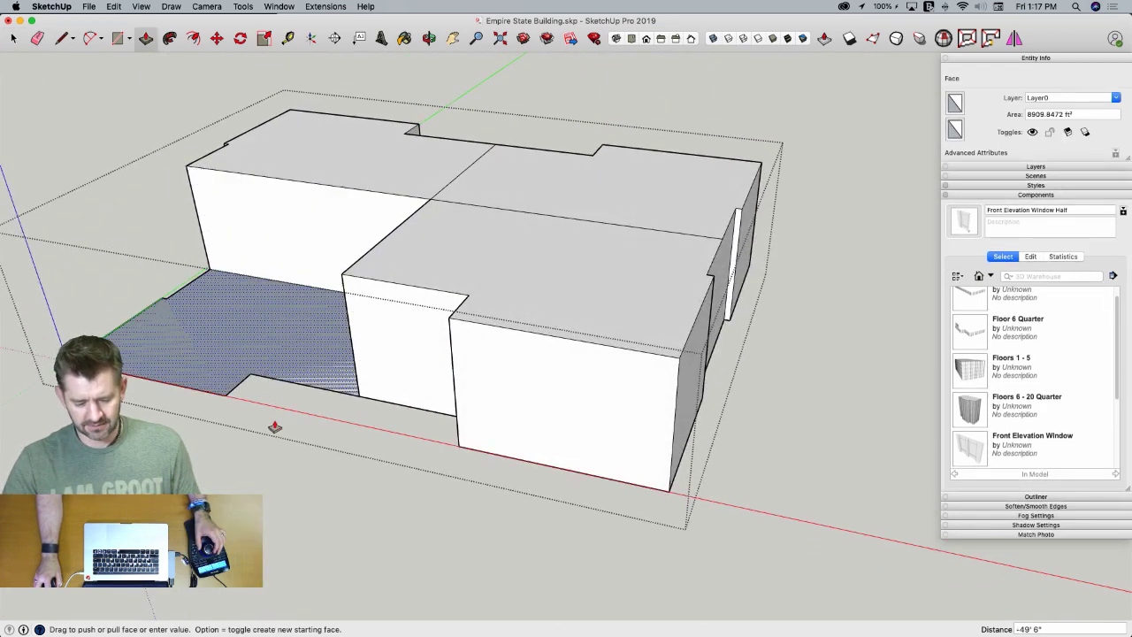
{"action": "left_click", "coordinate": [275, 427]}
{"action": "left_click_drag", "start_coordinate": [286, 102], "coordinate": [283, 384]}
{"action": "left_click_drag", "start_coordinate": [677, 203], "coordinate": [725, 380]}
Try to erase the quarter block's roof and inner cut walls, and undo the erasure
{"action": "key", "text": "e"}
{"action": "left_click_drag", "start_coordinate": [306, 298], "coordinate": [318, 374]}
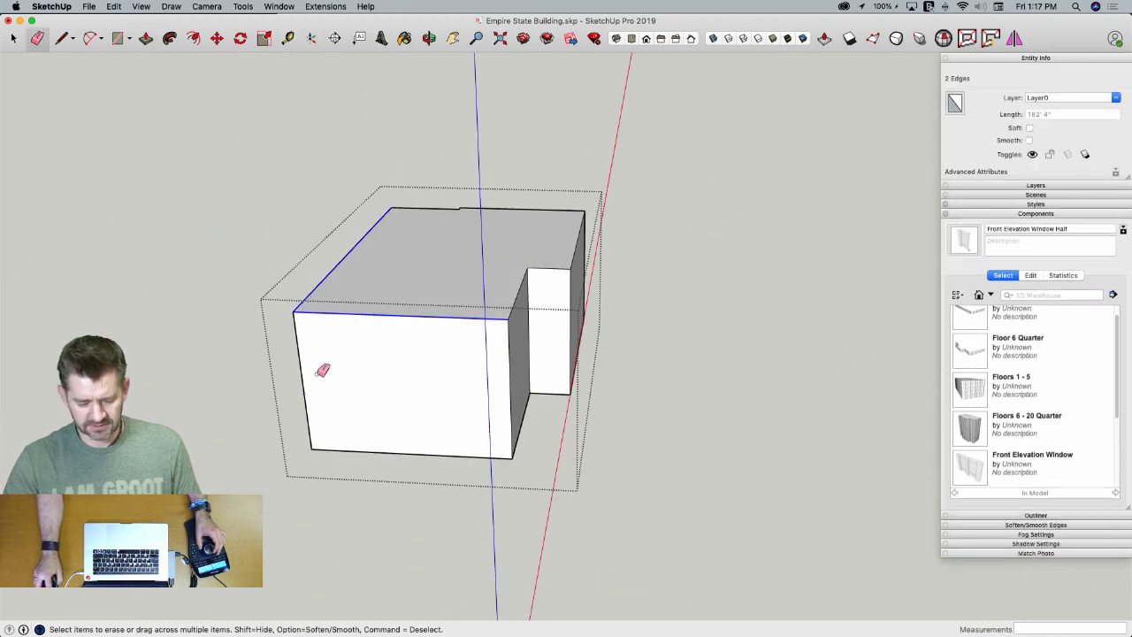
{"action": "left_click_drag", "start_coordinate": [316, 413], "coordinate": [351, 404]}
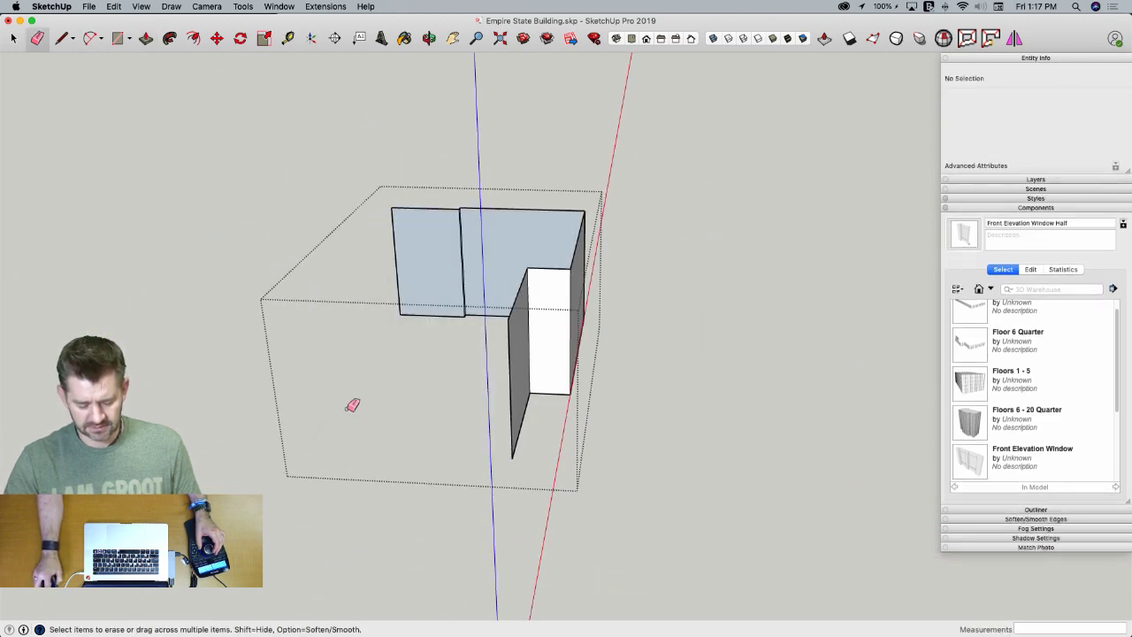
{"action": "middle_click_drag", "start_coordinate": [351, 404], "coordinate": [350, 349]}
{"action": "key", "text": "super+z"}
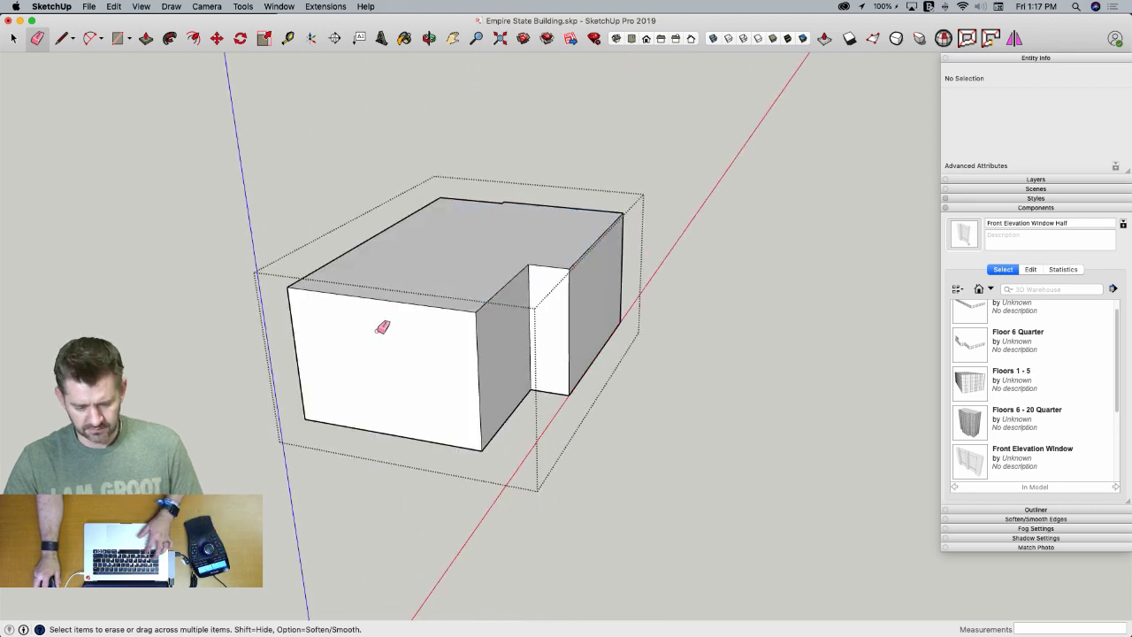
Check the floor heights above the 20th in Preview and divide the block's outer vertical corner edge into 5 segments in SketchUp
{"action": "key", "text": "l"}
{"action": "middle_click_drag", "start_coordinate": [555, 232], "coordinate": [789, 328]}
{"action": "scroll", "coordinate": [782, 318], "scroll_direction": "up", "scroll_amount": 5}
{"action": "key", "text": "space"}
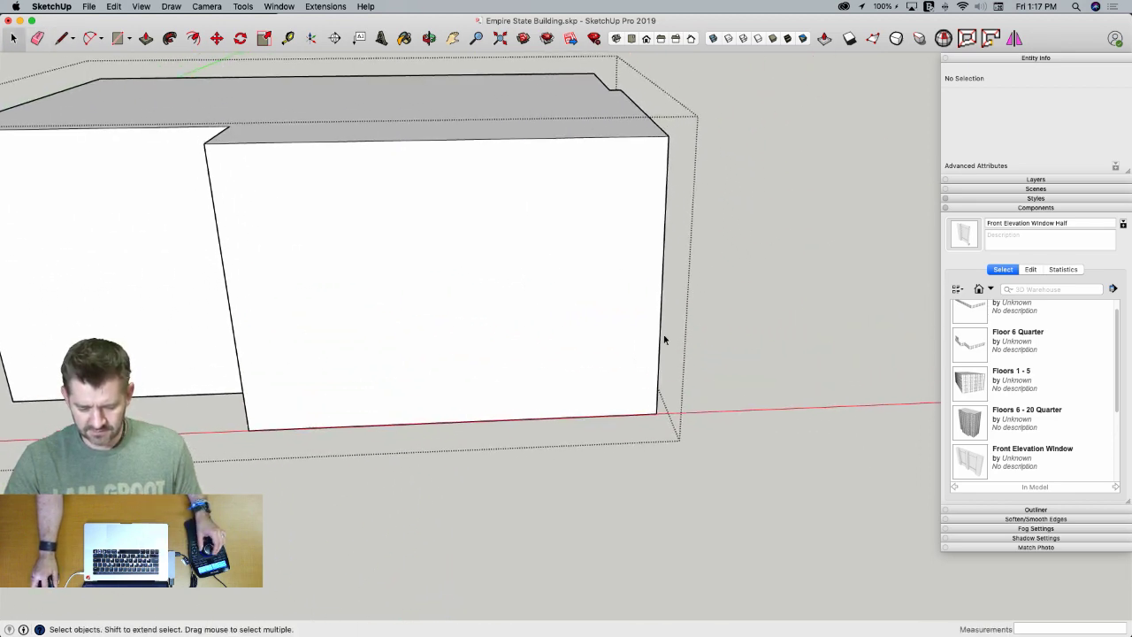
{"action": "left_click", "coordinate": [662, 343]}
{"action": "key", "text": "super+Tab"}
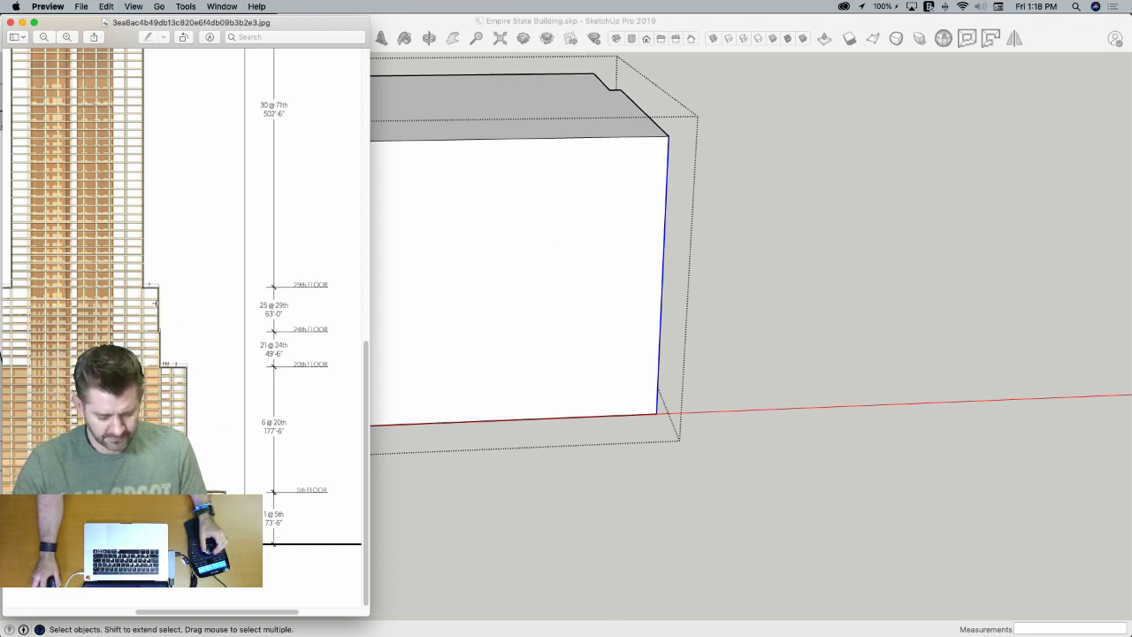
{"action": "left_click", "coordinate": [539, 16]}
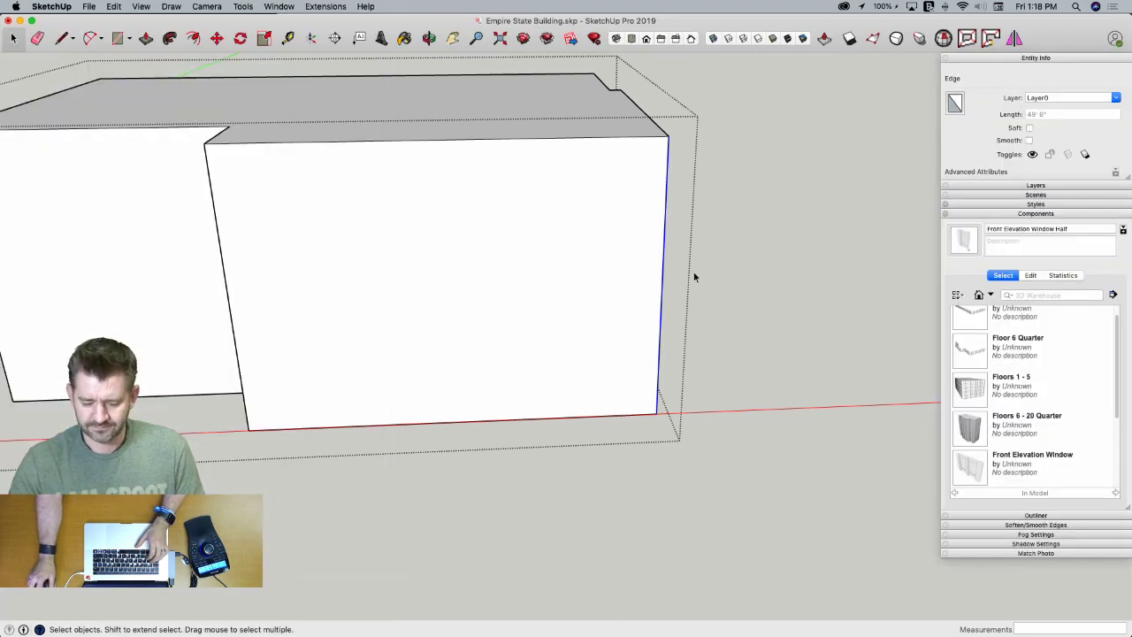
{"action": "right_click", "coordinate": [661, 293]}
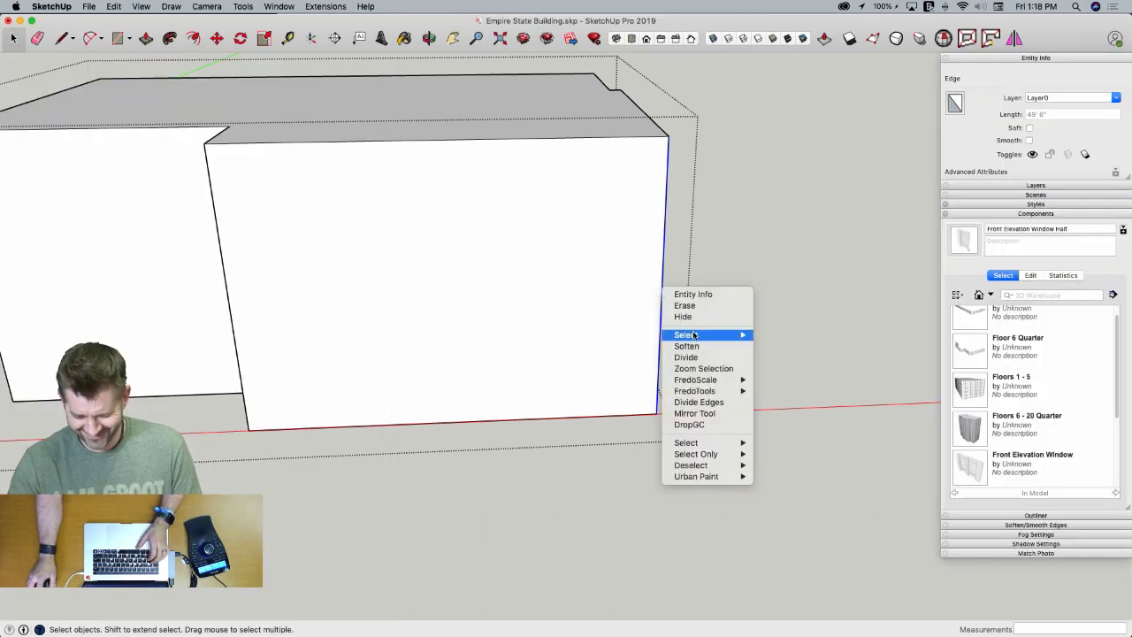
{"action": "key", "text": "Escape"}
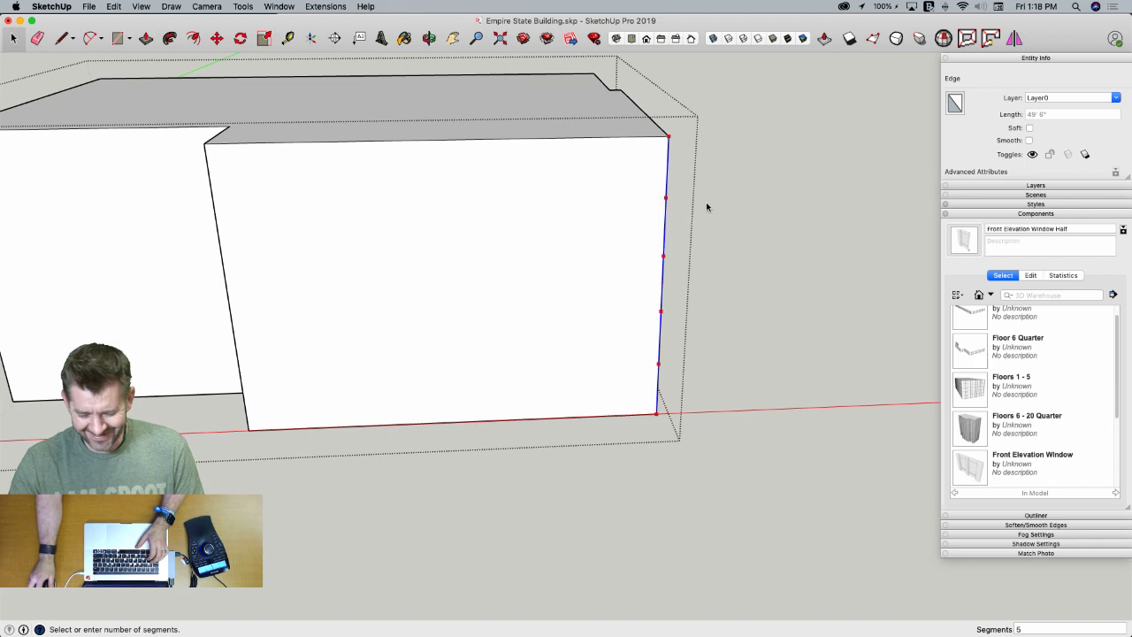
{"action": "key", "text": "Return"}
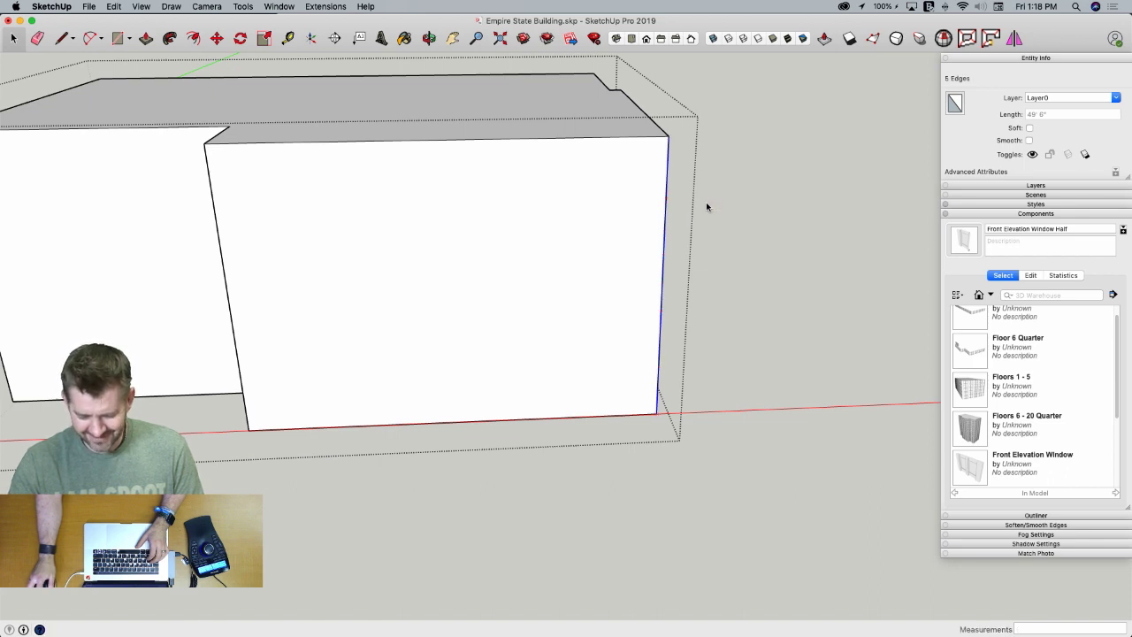
Draw a guide line outward from the lowest division point and push the block's roof down to that height
{"action": "key", "text": "l"}
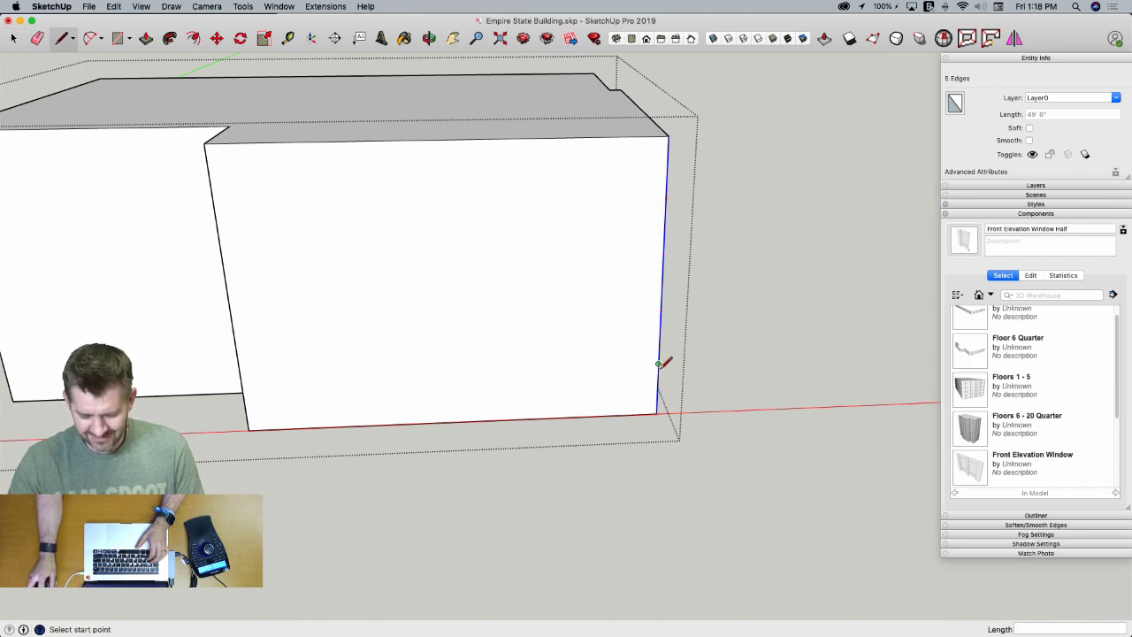
{"action": "left_click", "coordinate": [714, 361]}
{"action": "key", "text": "space"}
{"action": "key", "text": "p"}
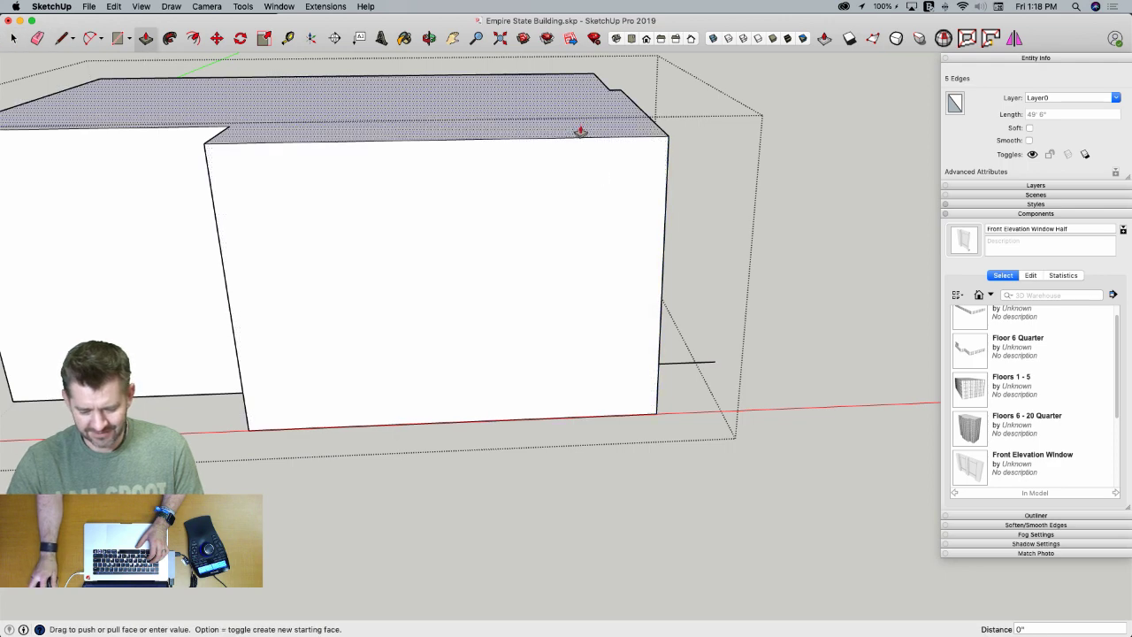
{"action": "left_click", "coordinate": [581, 131]}
{"action": "left_click", "coordinate": [707, 360]}
Erase the guide line and leftover vertical edges, plus the roof and inner cut walls, keeping only the exterior wall faces
{"action": "key", "text": "e"}
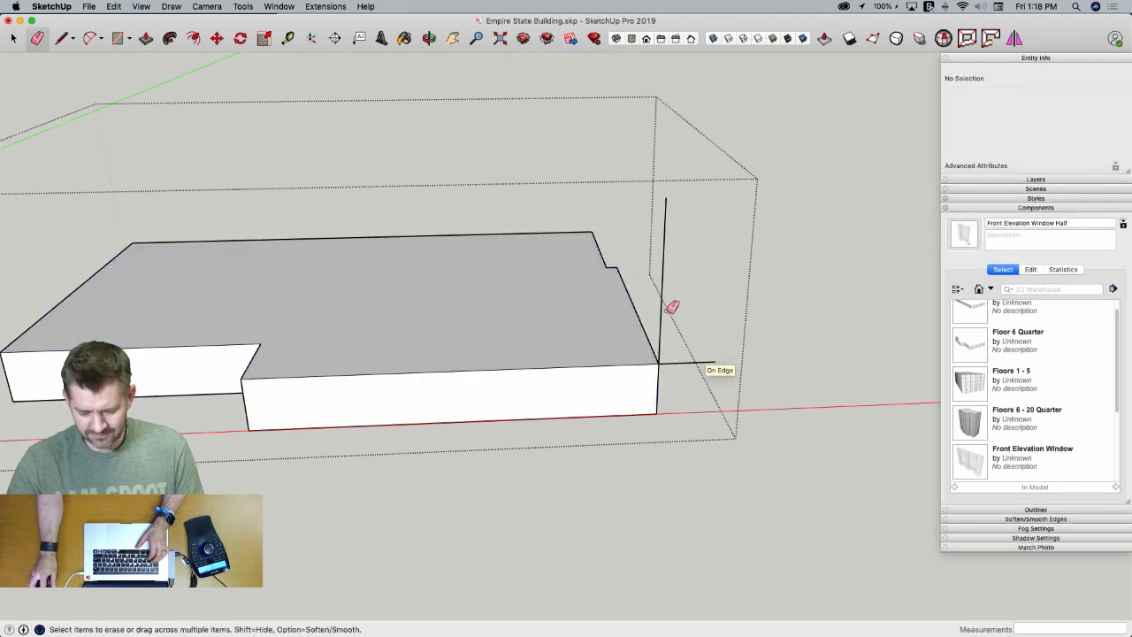
{"action": "left_click_drag", "start_coordinate": [668, 334], "coordinate": [688, 370]}
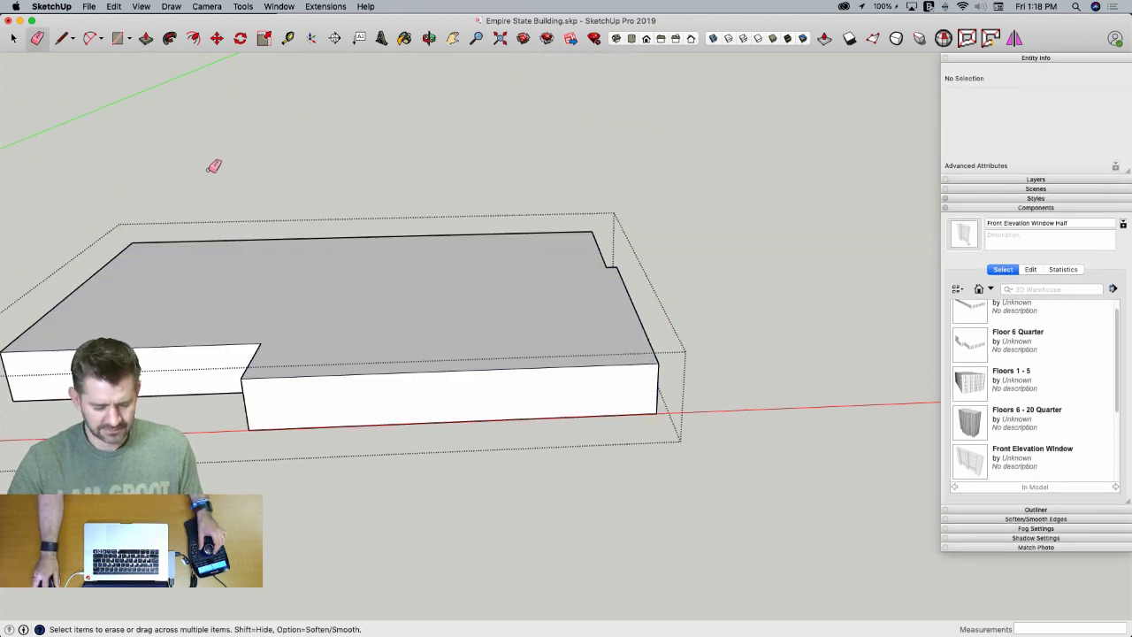
{"action": "left_click_drag", "start_coordinate": [207, 200], "coordinate": [225, 229]}
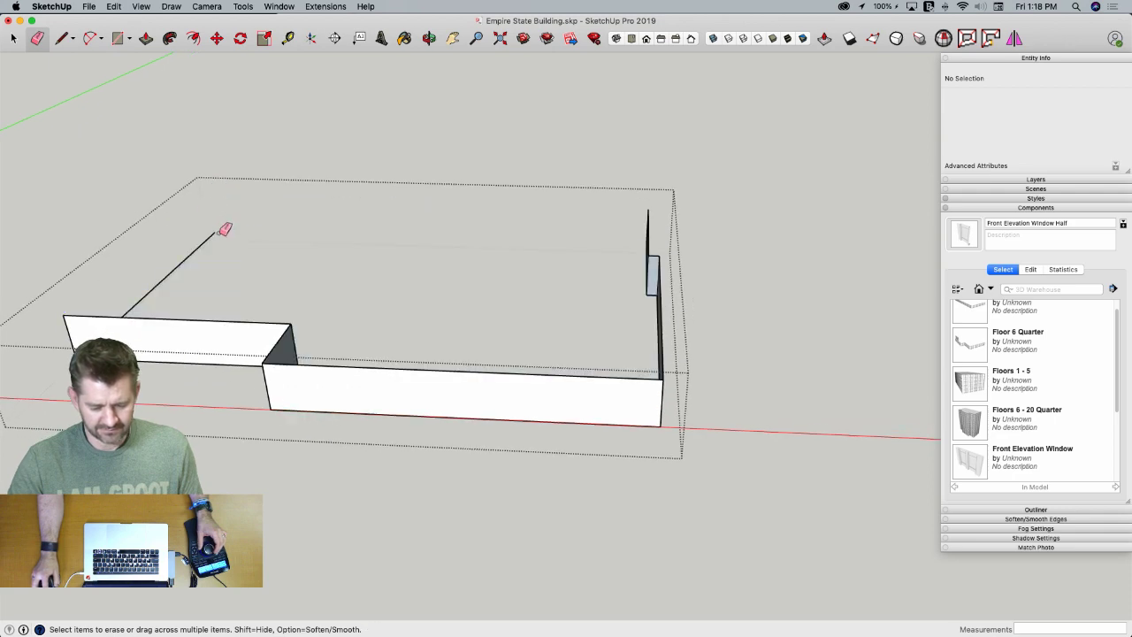
{"action": "key", "text": "space"}
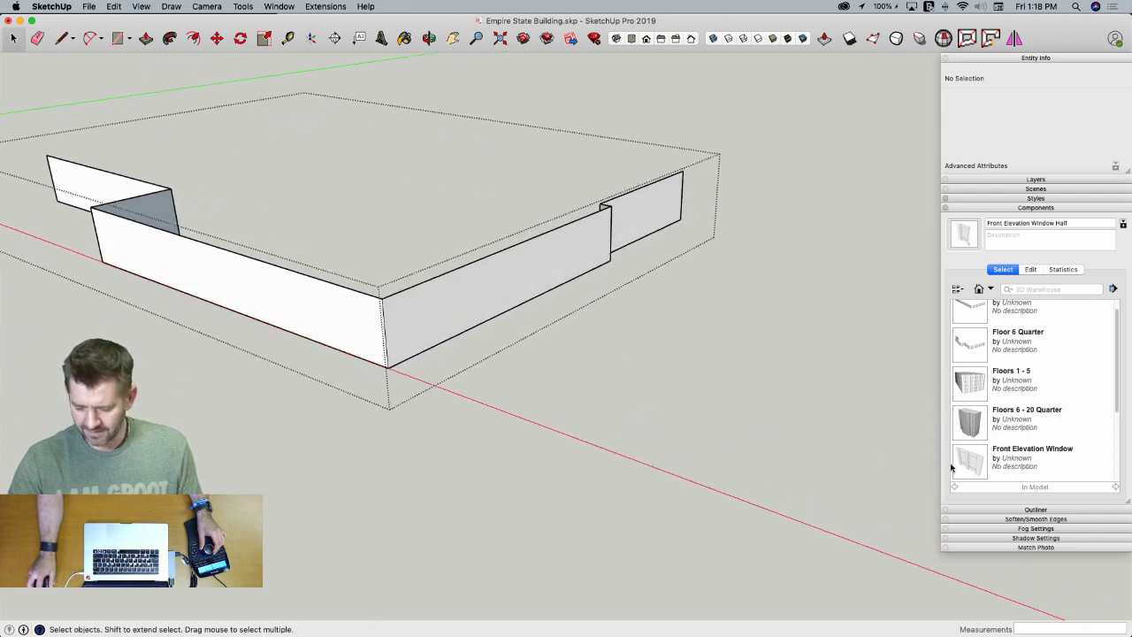
Place a Front Elevation Window component and align its top corner with the front wall's outer top corner
{"action": "left_click", "coordinate": [993, 479]}
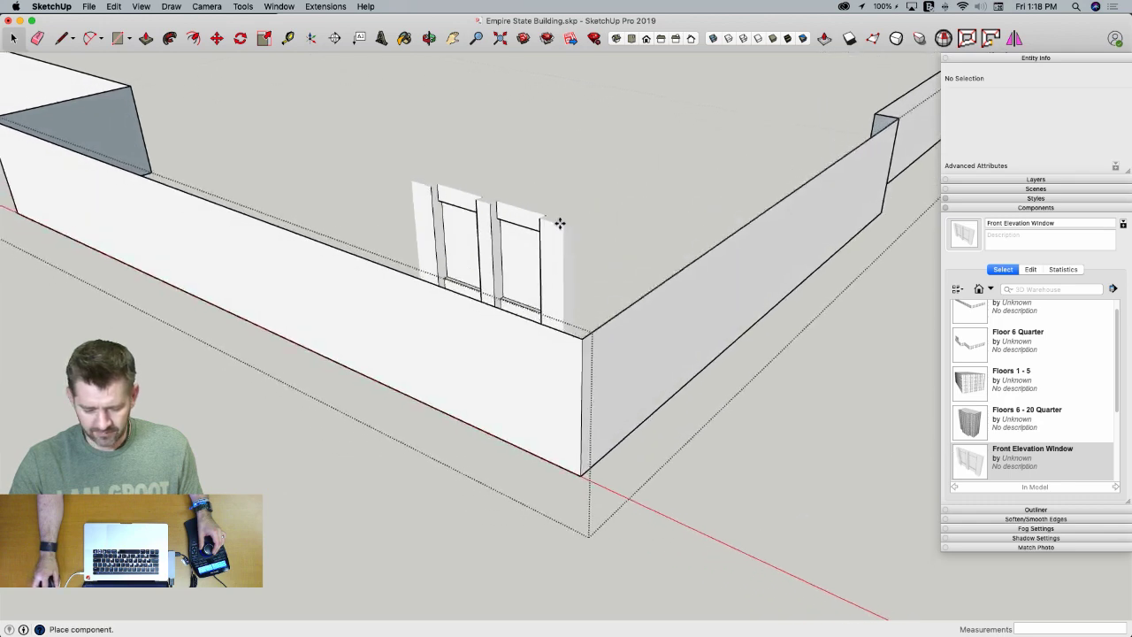
{"action": "left_click", "coordinate": [533, 203]}
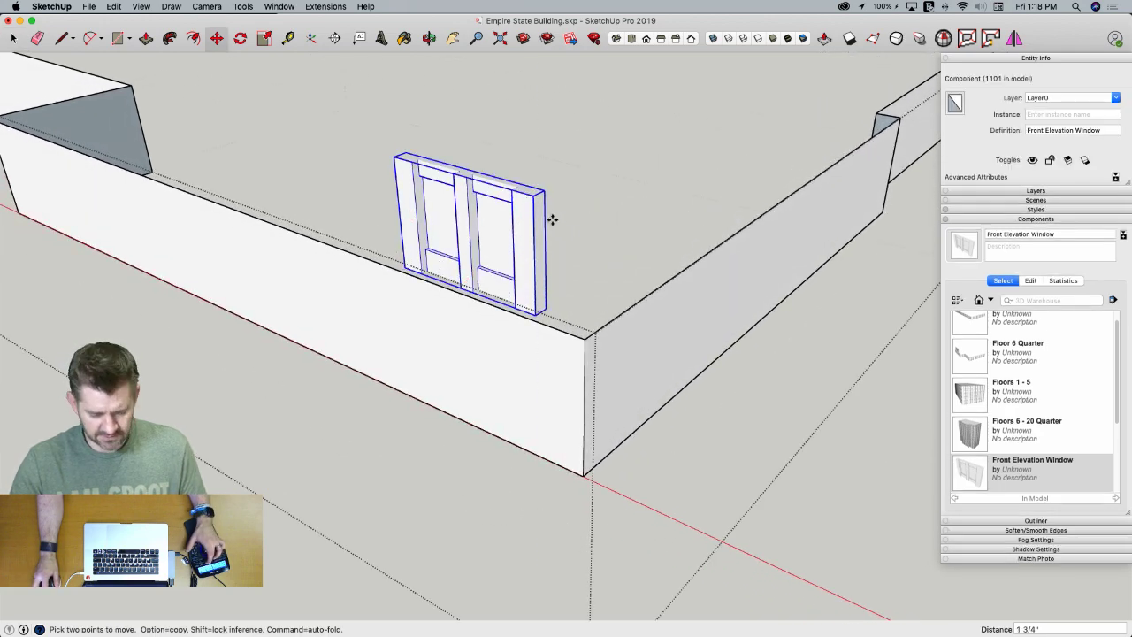
{"action": "left_click", "coordinate": [587, 339]}
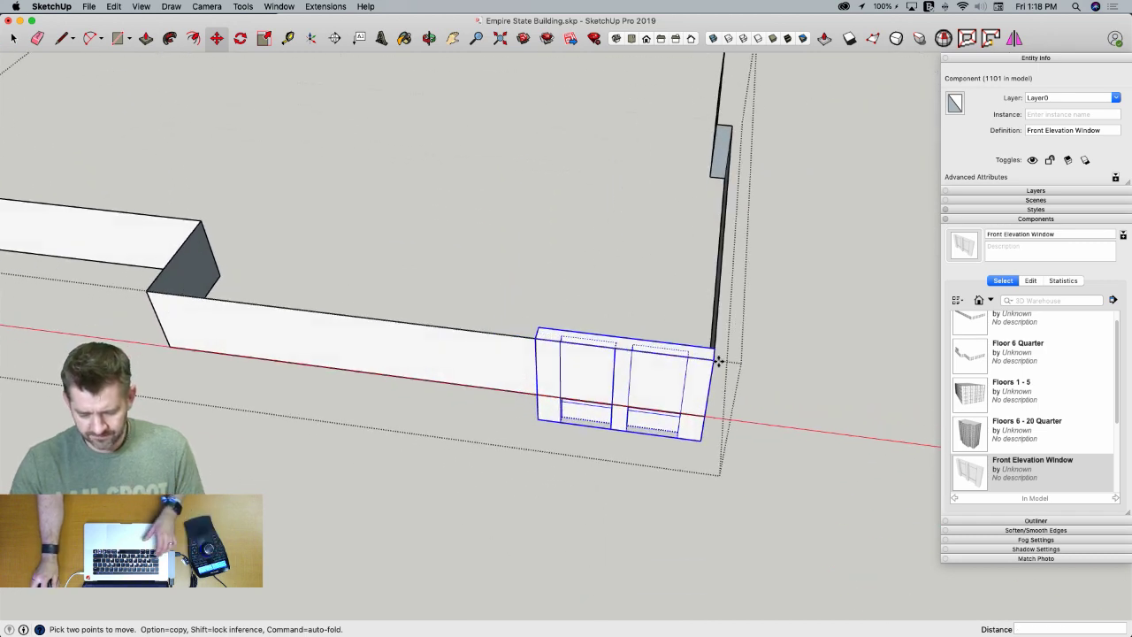
Copy the corner window side by side along the front wall, using an x3 array
{"action": "key", "text": "alt"}
{"action": "left_click", "coordinate": [715, 359]}
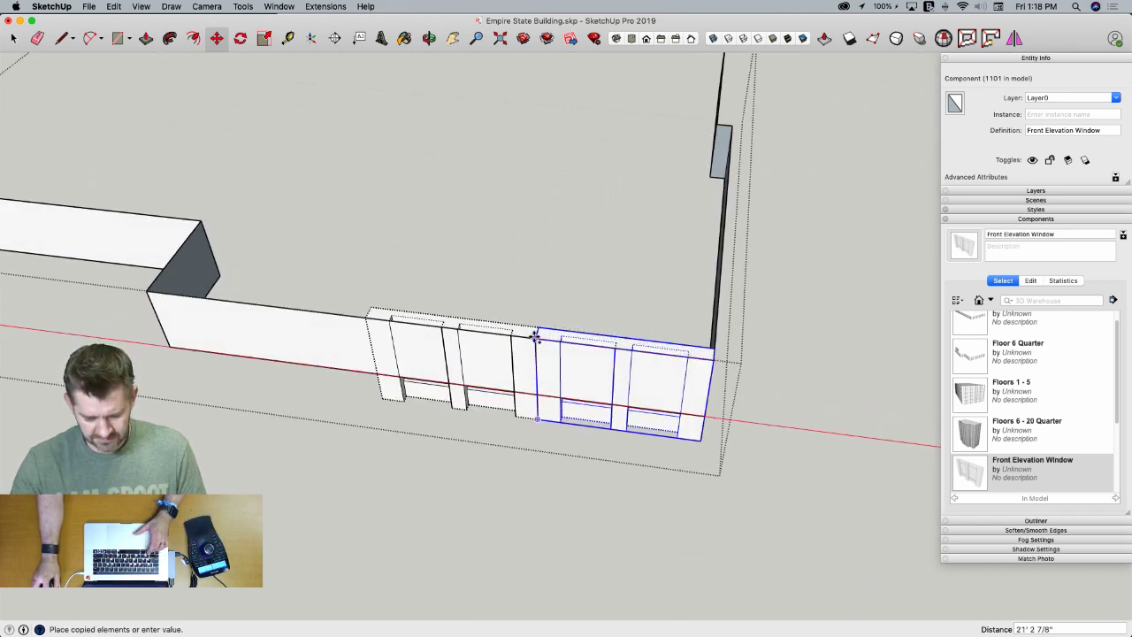
{"action": "left_click", "coordinate": [535, 337]}
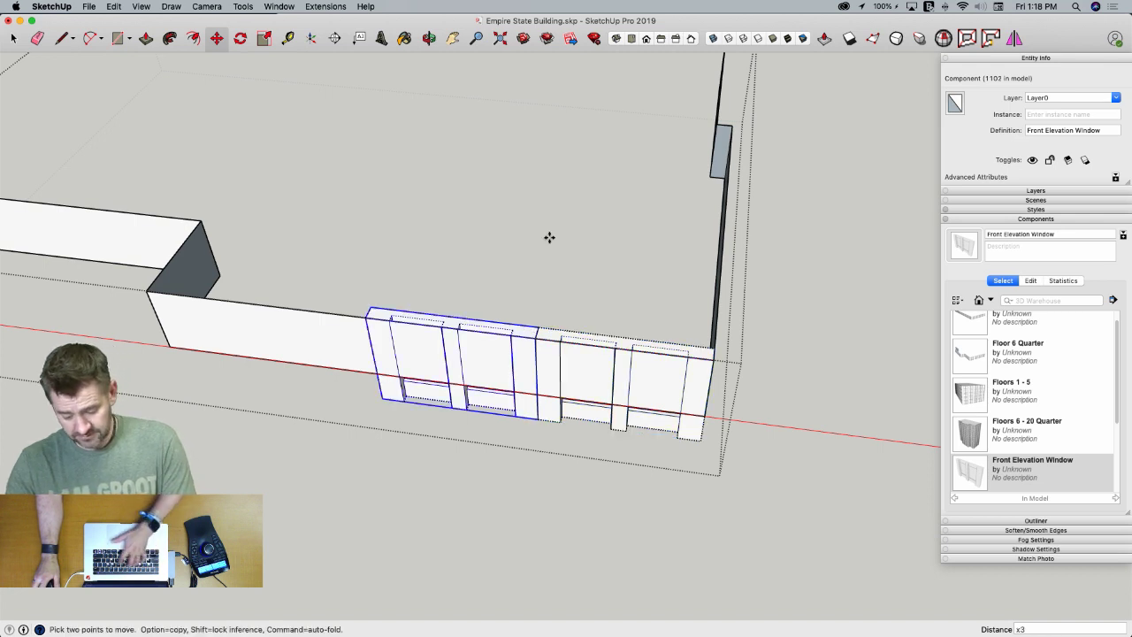
{"action": "type", "text": "x3"}
{"action": "key", "text": "Return"}
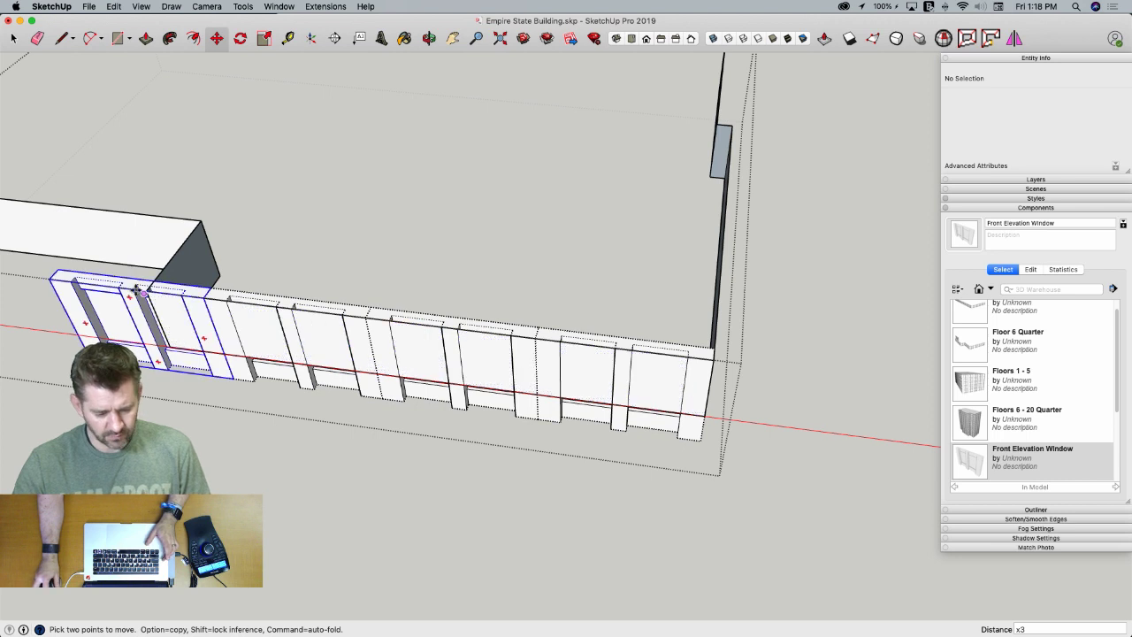
Delete the last window copy that overhangs the end of the front wall
{"action": "key", "text": "space"}
{"action": "left_click", "coordinate": [129, 295]}
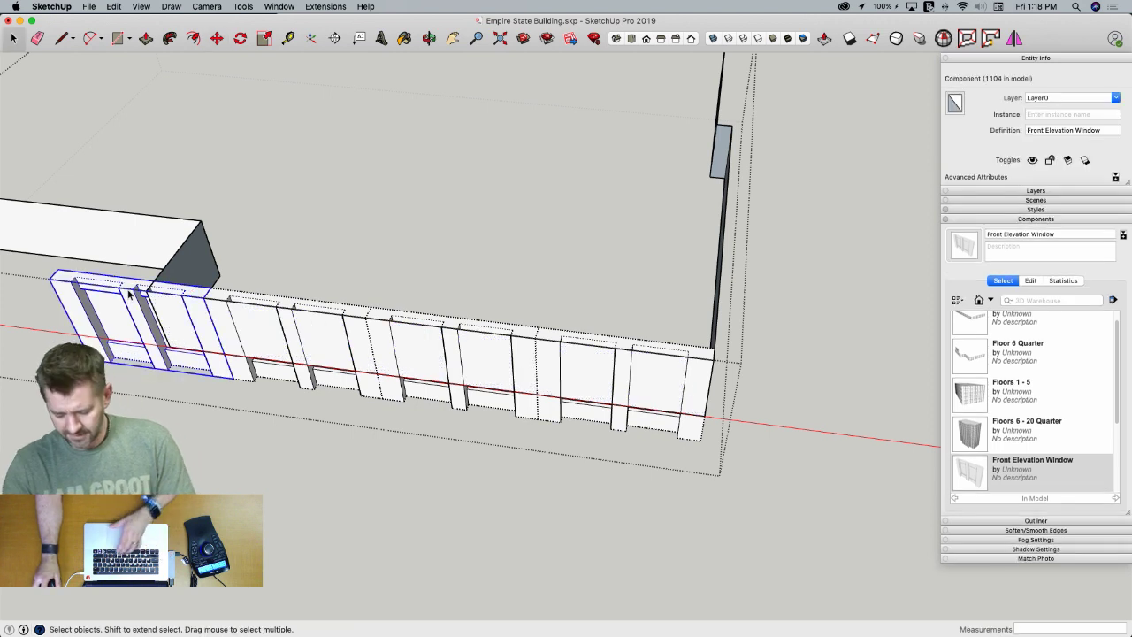
{"action": "key", "text": "Delete"}
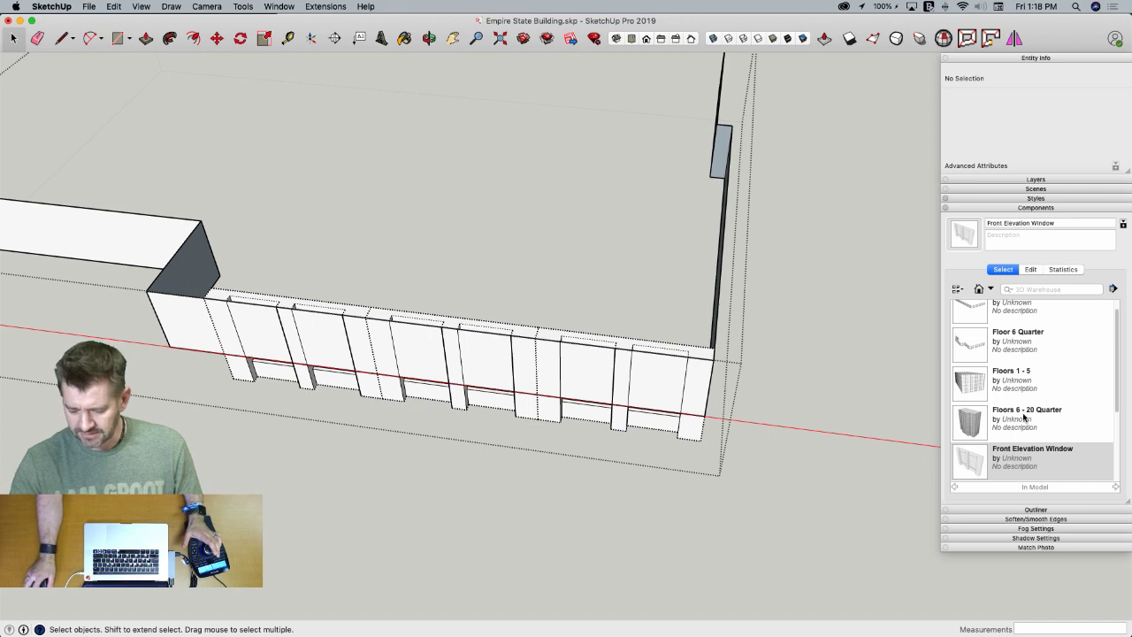
Place a Front Elevation Window Half component, mirror it along the red axis, and move it against the end of the window row
{"action": "scroll", "coordinate": [1010, 375], "scroll_direction": "down", "scroll_amount": 3}
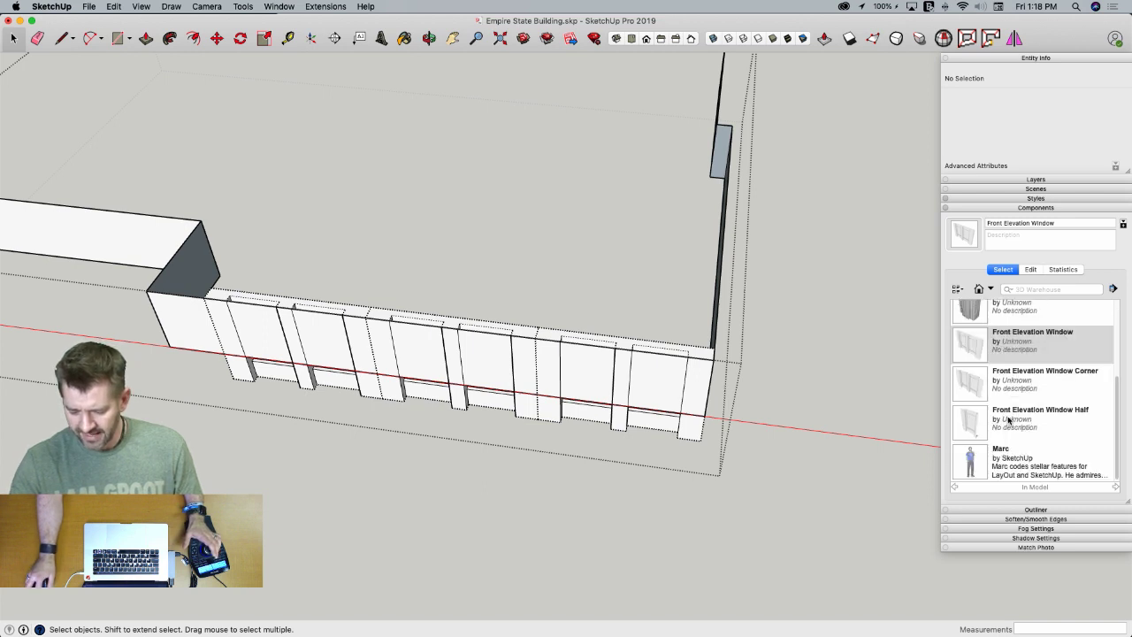
{"action": "left_click", "coordinate": [1008, 421]}
{"action": "left_click", "coordinate": [142, 415]}
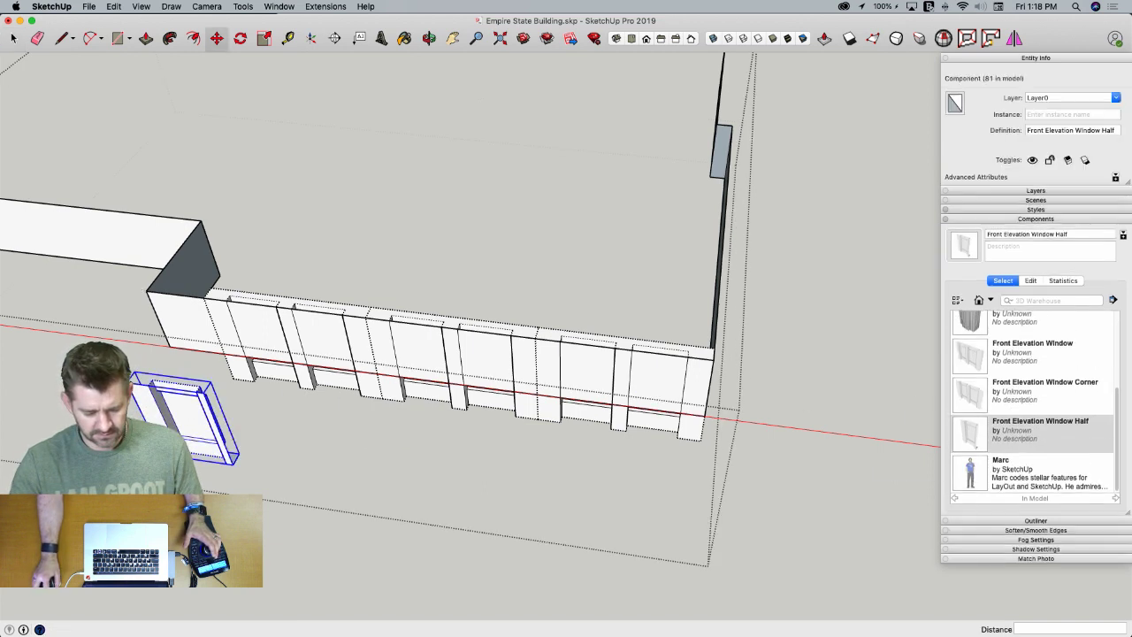
{"action": "key", "text": "m"}
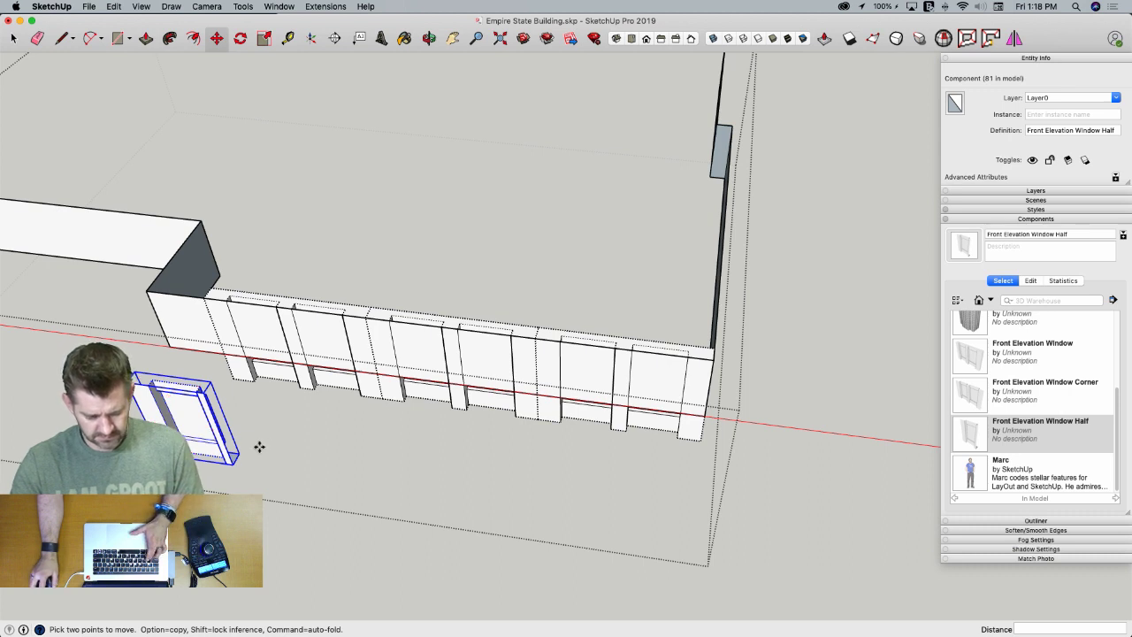
{"action": "key", "text": "s"}
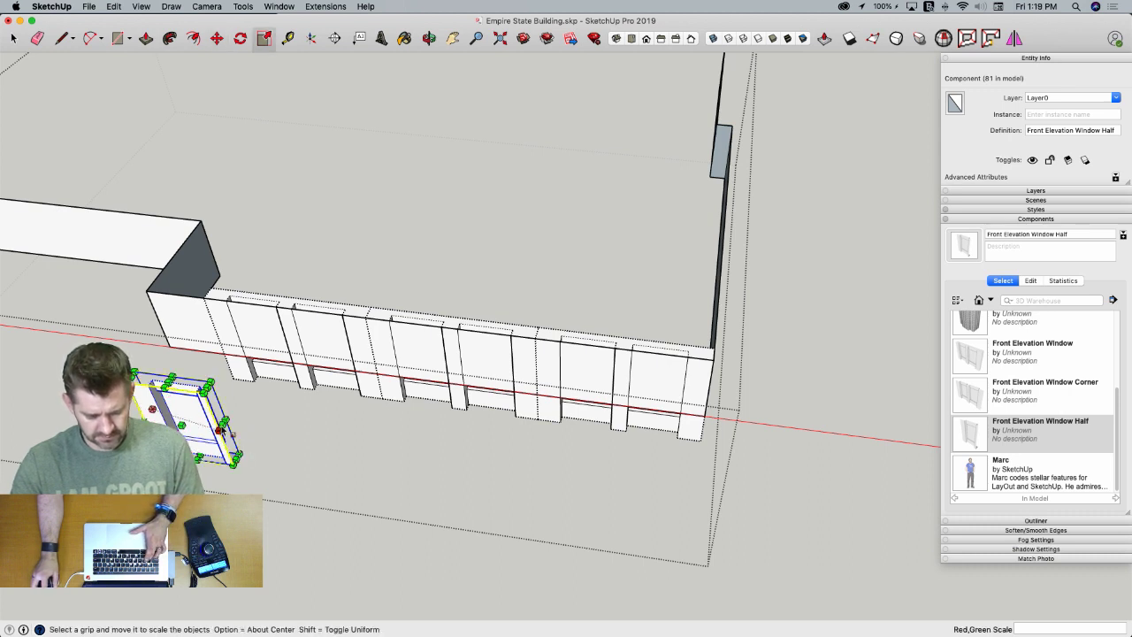
{"action": "left_click_drag", "start_coordinate": [223, 430], "coordinate": [148, 414]}
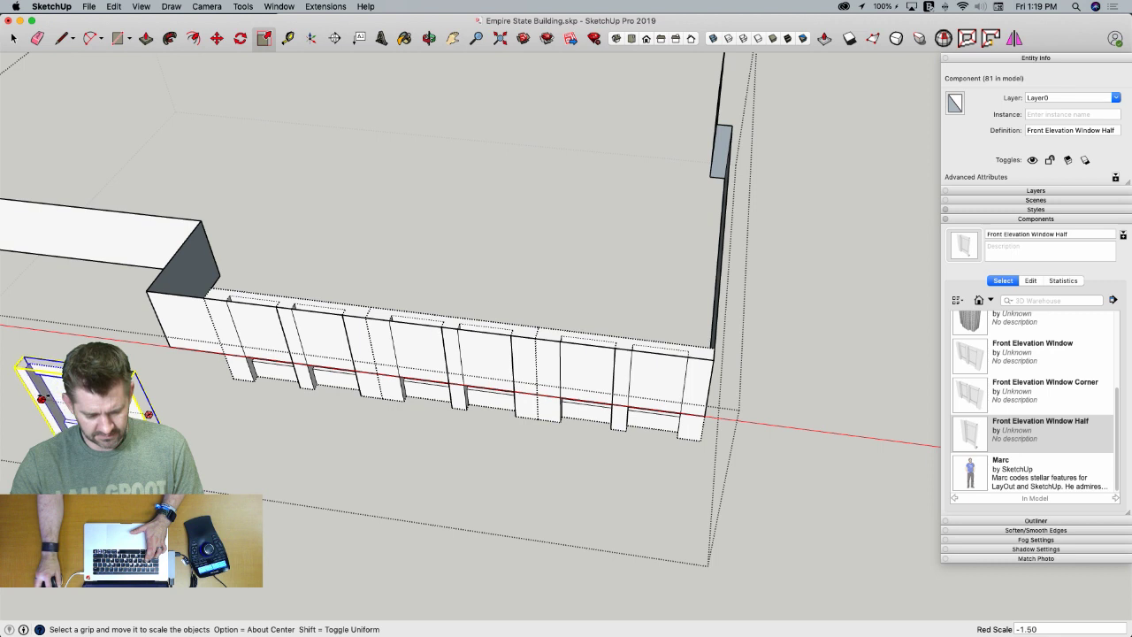
{"action": "key", "text": "m"}
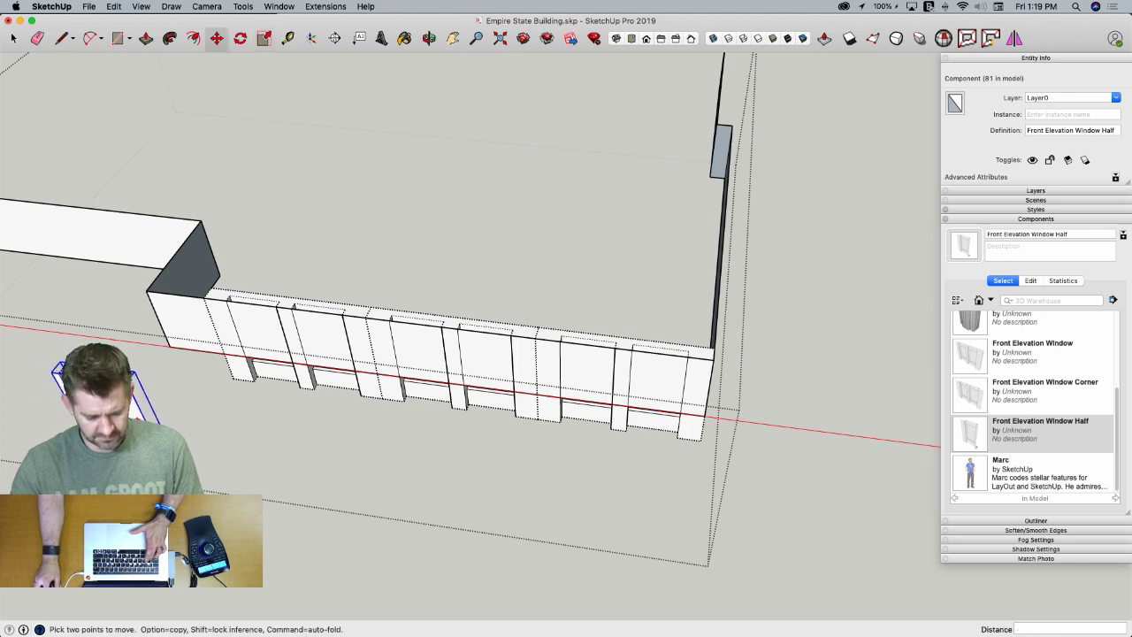
{"action": "left_click", "coordinate": [205, 300]}
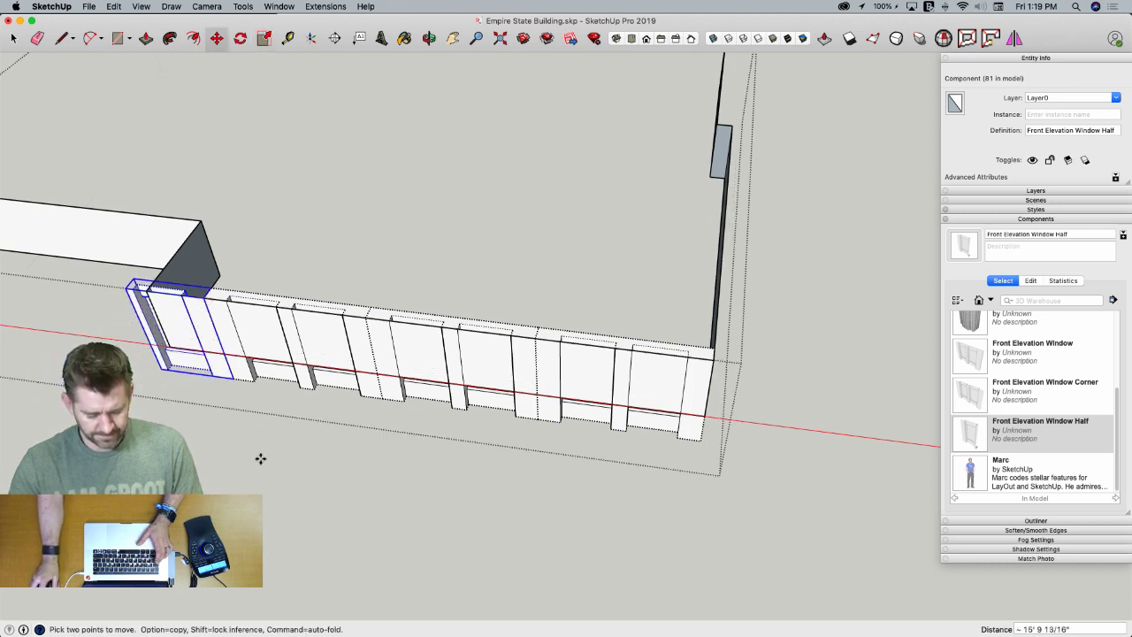
Scale the three full windows and the half window together along the red axis to about 0.96 to match the front wall's length
{"action": "key", "text": "space"}
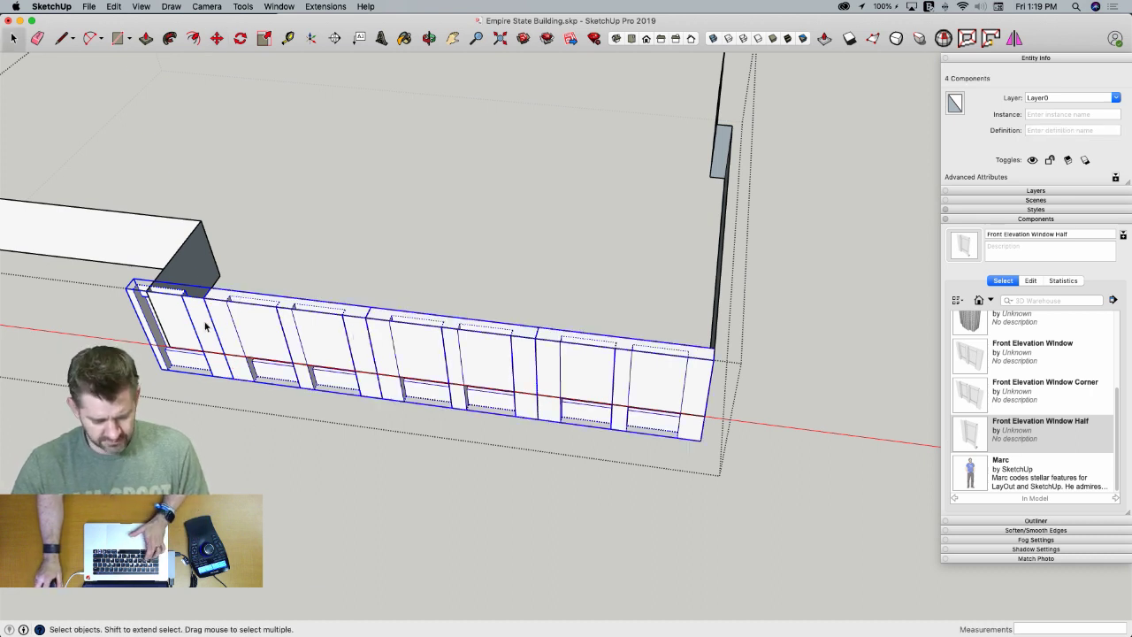
{"action": "key", "text": "s"}
{"action": "left_click_drag", "start_coordinate": [147, 328], "coordinate": [168, 328]}
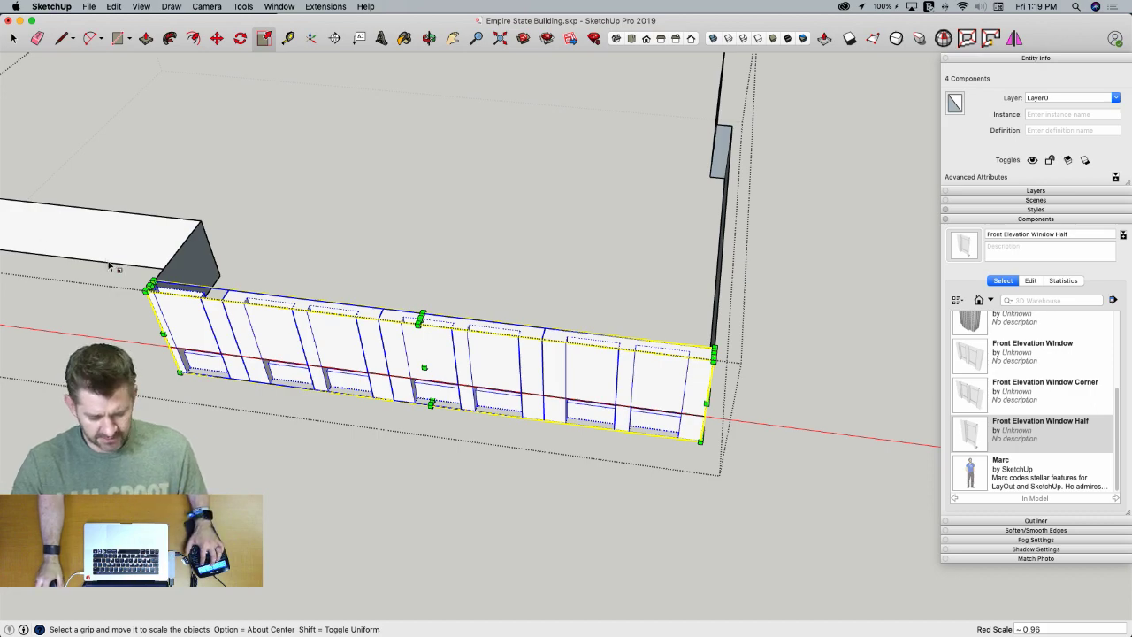
Undo the row scaling, the half window's placement and mirroring, and the deletion of the overhanging window
{"action": "middle_click_drag", "start_coordinate": [108, 265], "coordinate": [534, 369]}
{"action": "scroll", "coordinate": [636, 408], "scroll_direction": "up", "scroll_amount": 8}
{"action": "key", "text": "super+z"}
{"action": "key", "text": "super+z"}
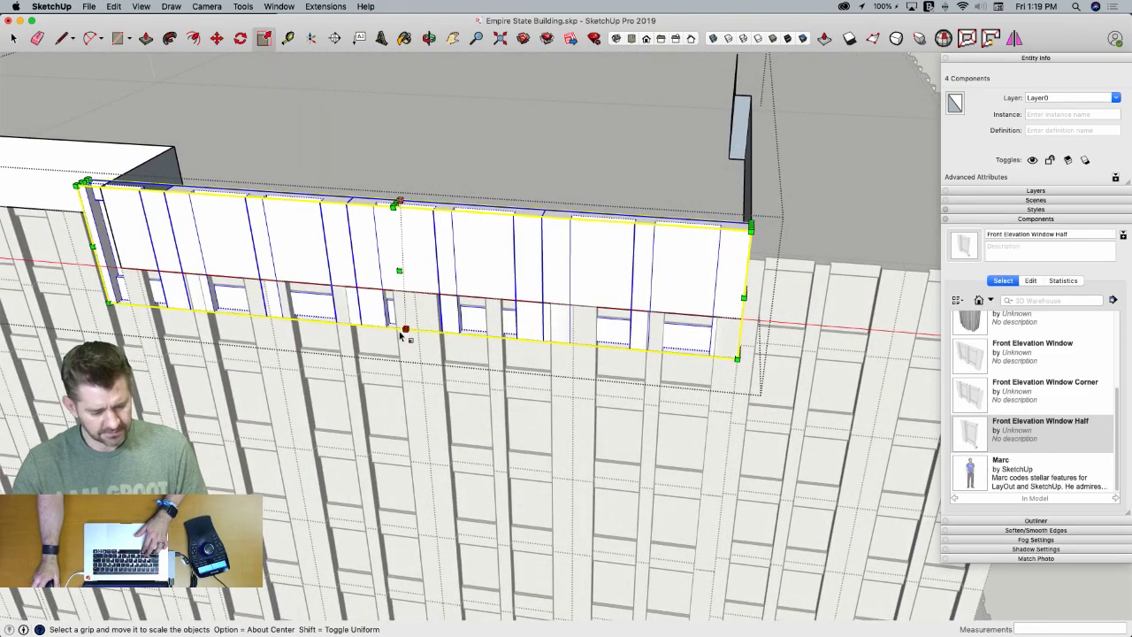
{"action": "key", "text": "super+z"}
{"action": "key", "text": "super+z"}
{"action": "key", "text": "super+z"}
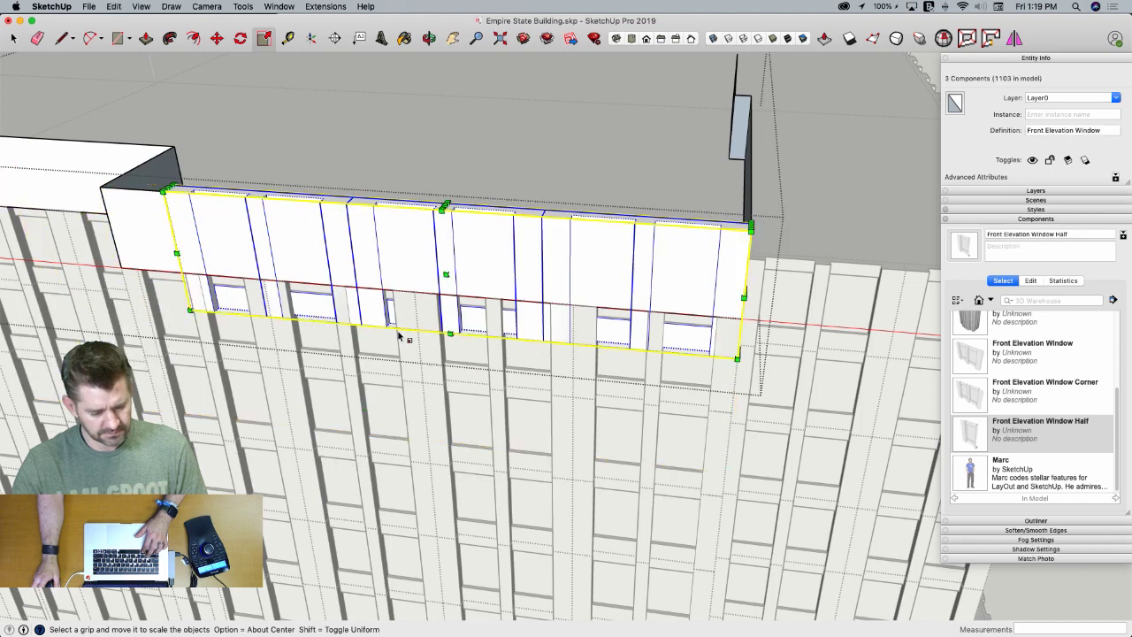
{"action": "key", "text": "space"}
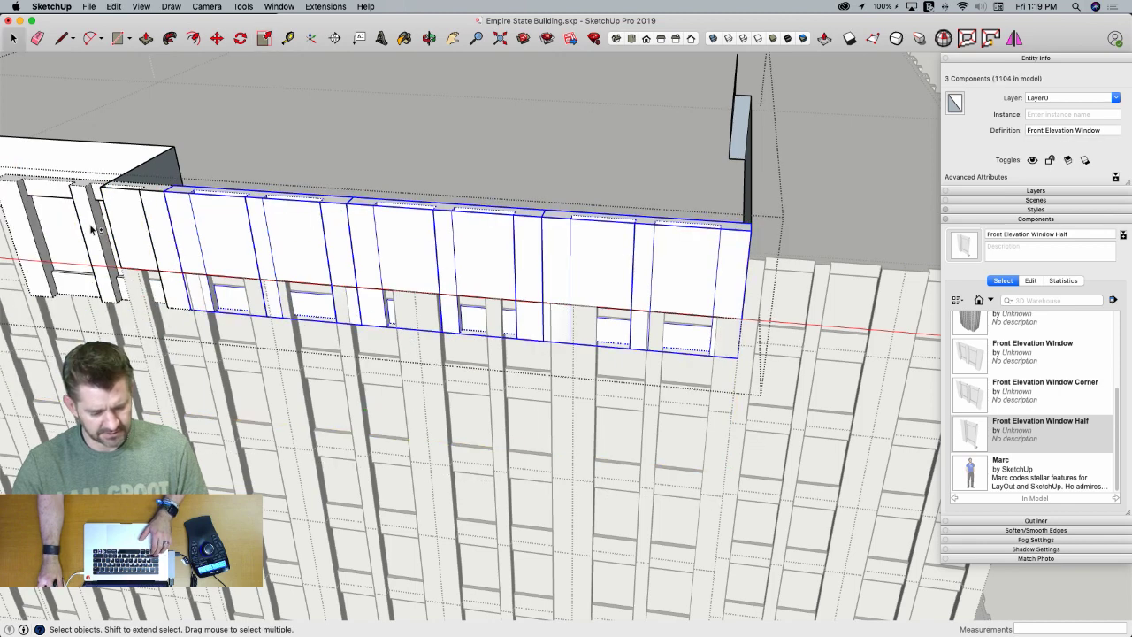
Scale the four front-wall window components to about 0.84 along the red axis and about 0.67 along the blue axis to match the wall
{"action": "key", "text": "s"}
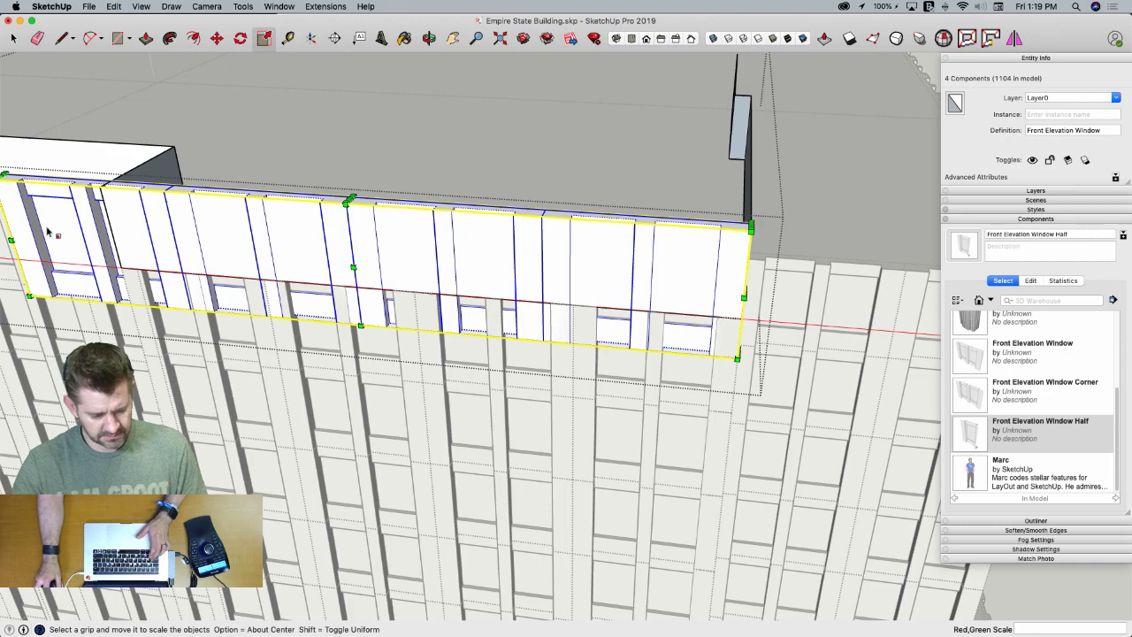
{"action": "left_click_drag", "start_coordinate": [23, 232], "coordinate": [122, 244]}
{"action": "left_click", "coordinate": [100, 187]}
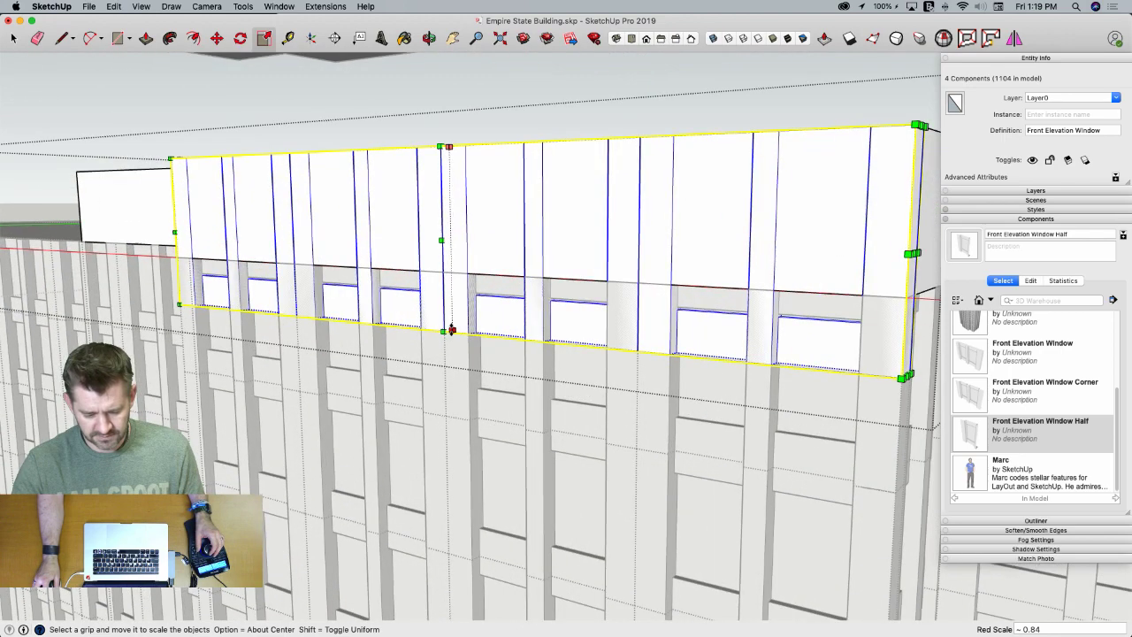
{"action": "left_click_drag", "start_coordinate": [448, 325], "coordinate": [486, 273]}
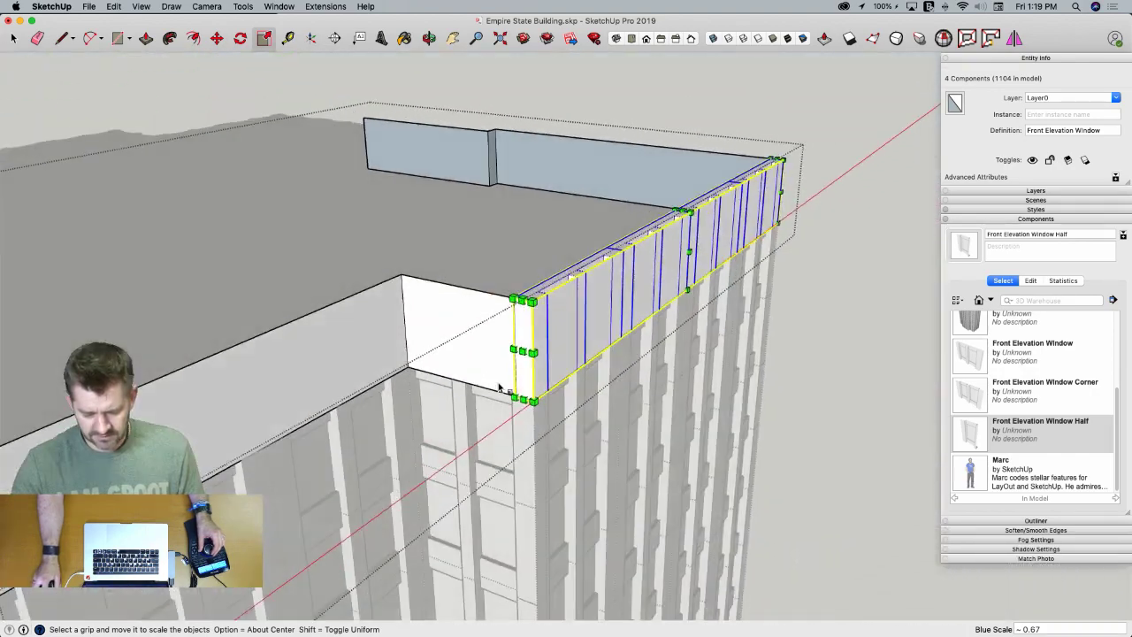
{"action": "key", "text": "space"}
Copy the end window past the inner corner of the front wall and rotate the copy 90° onto the short return wall
{"action": "left_click", "coordinate": [549, 290]}
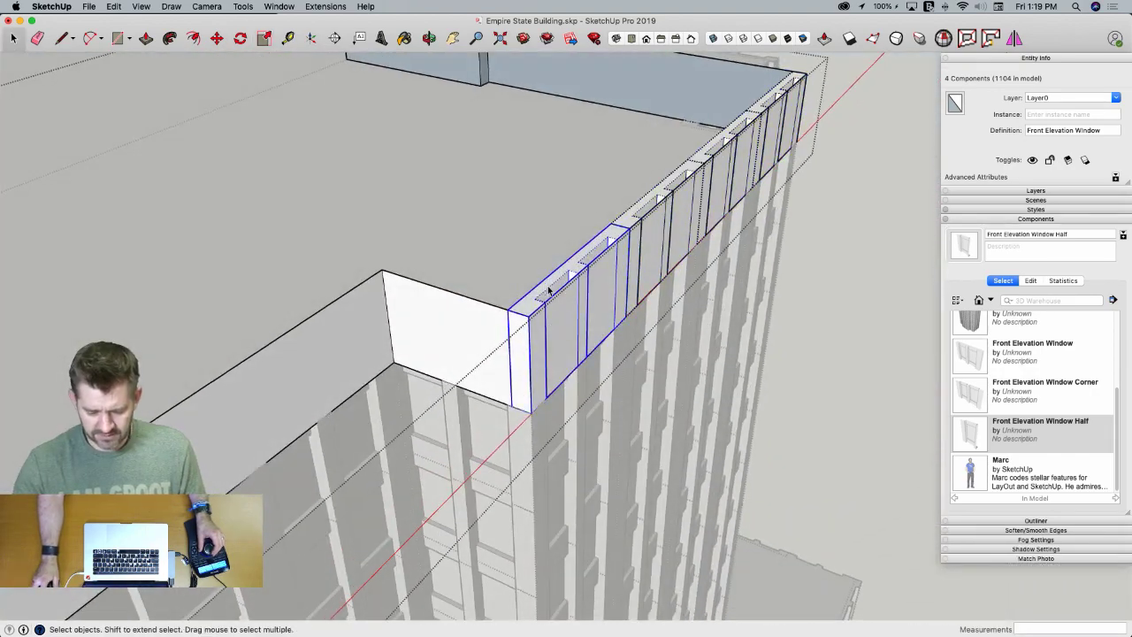
{"action": "middle_click_drag", "start_coordinate": [599, 340], "coordinate": [654, 376]}
{"action": "key", "text": "m"}
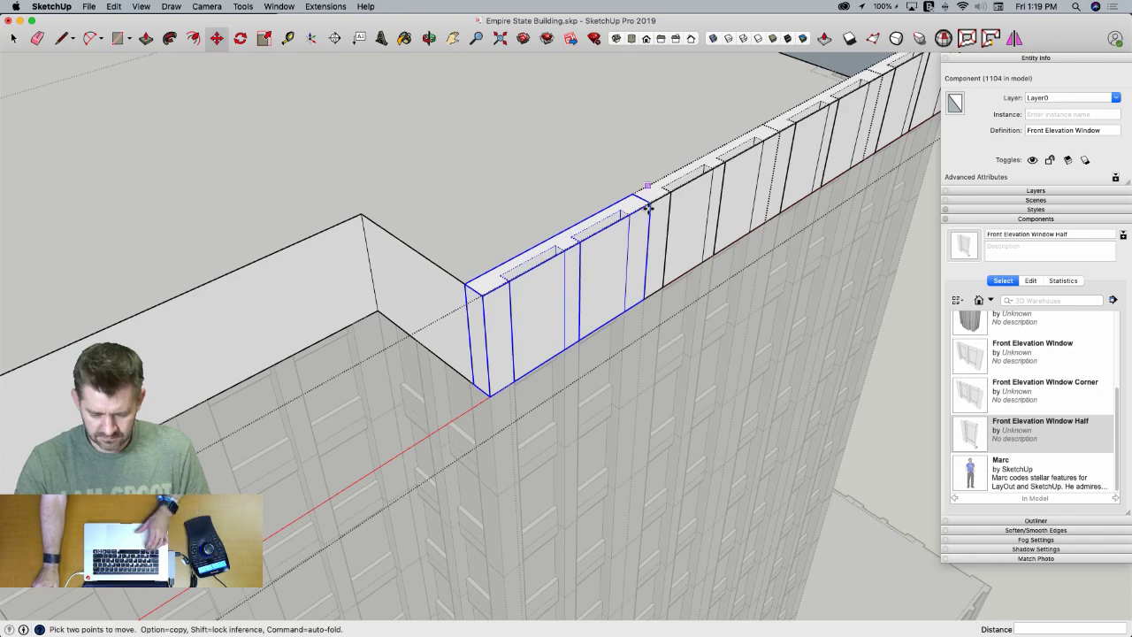
{"action": "left_click", "coordinate": [648, 205]}
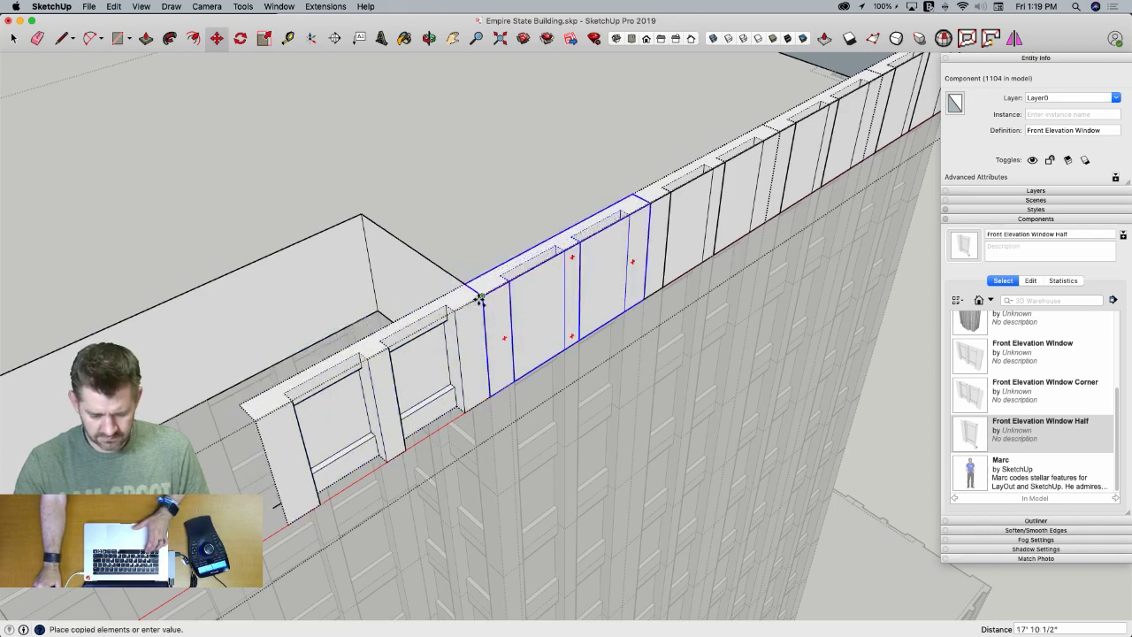
{"action": "left_click", "coordinate": [484, 292]}
{"action": "key", "text": "q"}
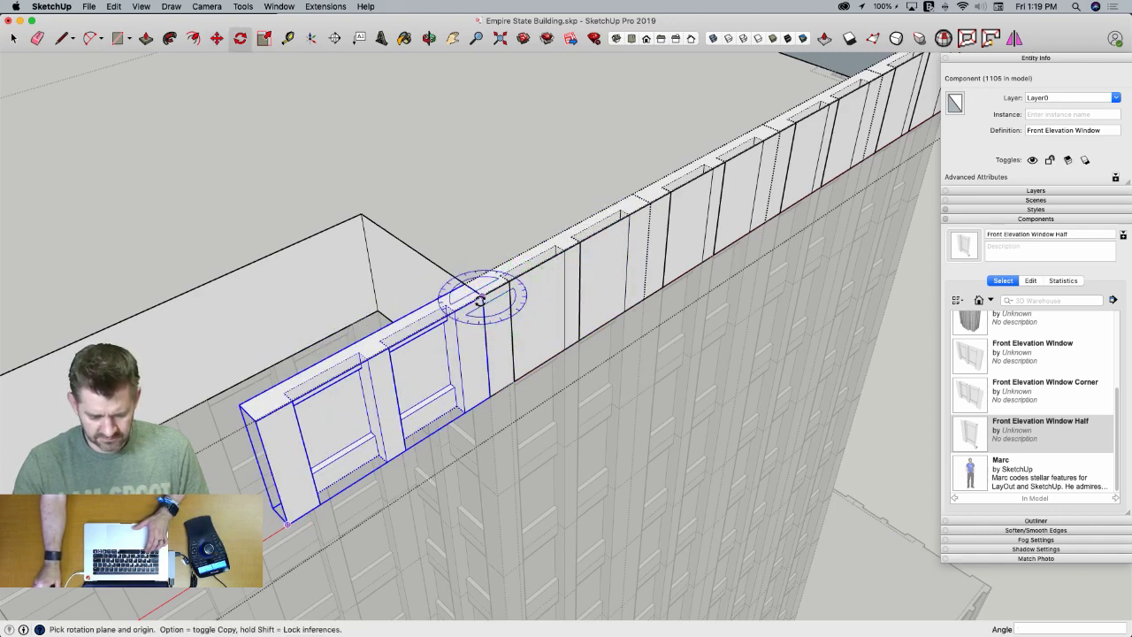
{"action": "left_click", "coordinate": [461, 306]}
{"action": "left_click", "coordinate": [459, 281]}
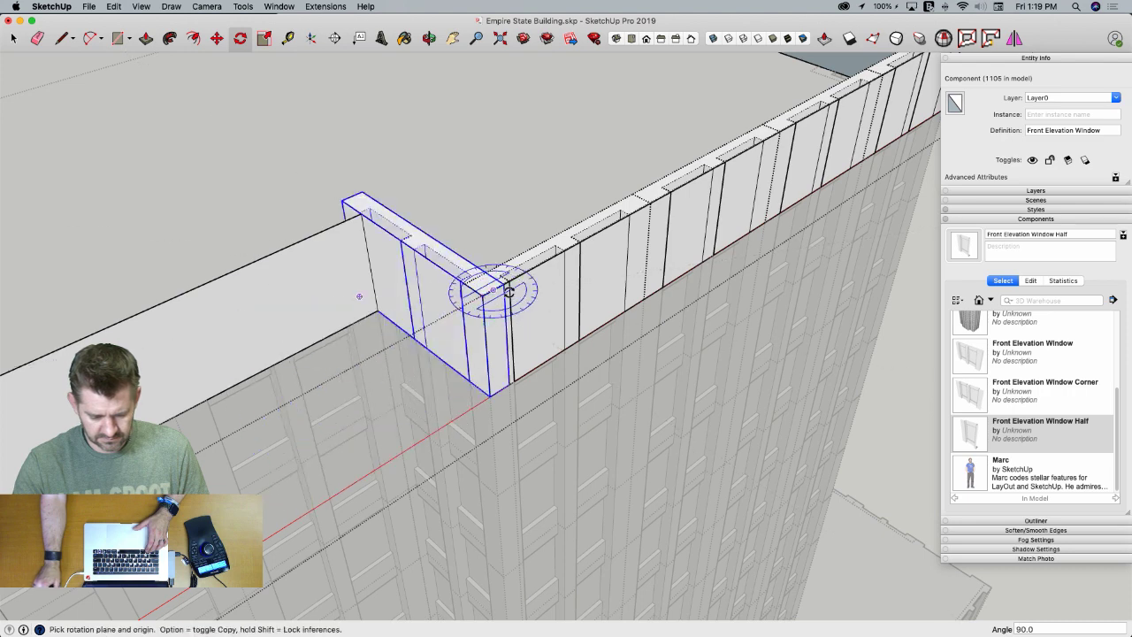
{"action": "key", "text": "space"}
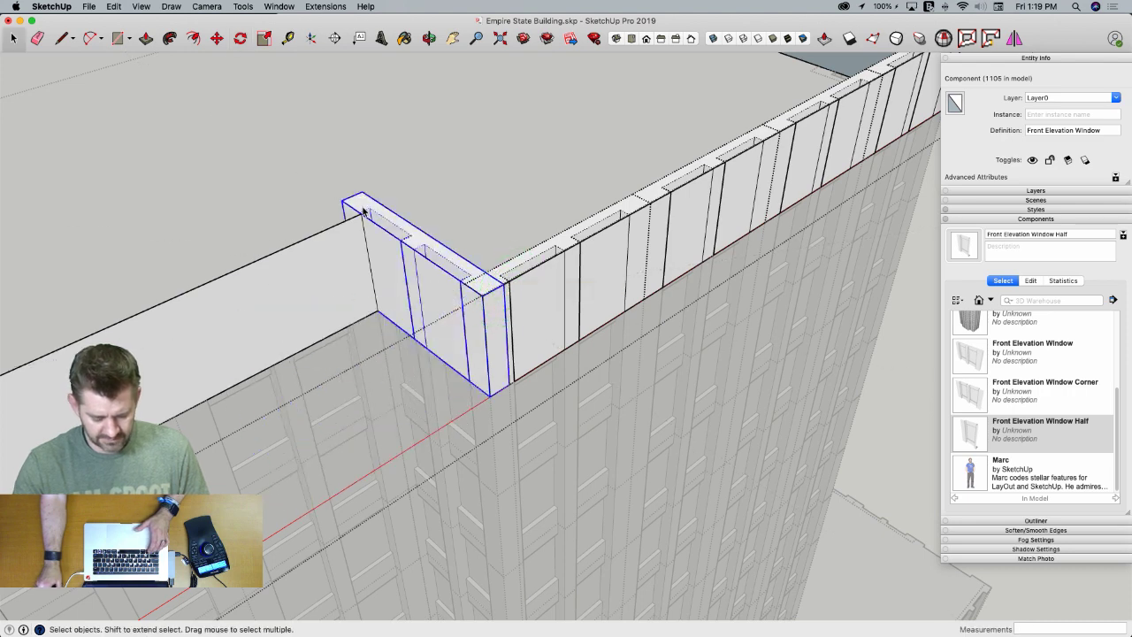
Try scaling the rotated window copy to the return wall's length, undo the scaling, and delete the copy
{"action": "key", "text": "s"}
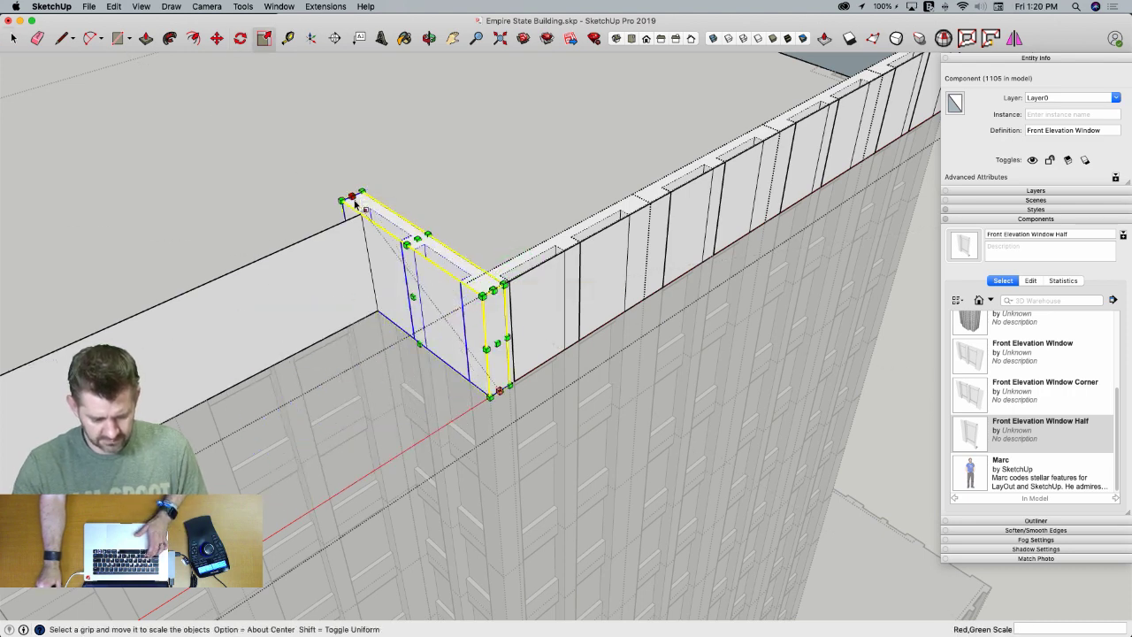
{"action": "left_click_drag", "start_coordinate": [352, 197], "coordinate": [359, 219]}
{"action": "left_click", "coordinate": [358, 218]}
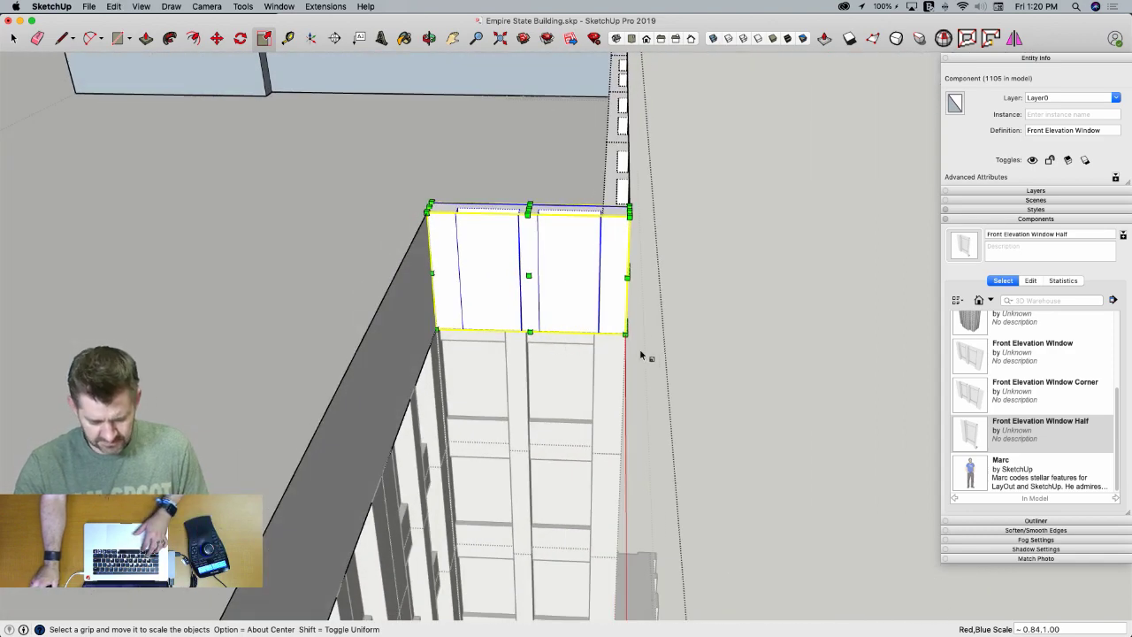
{"action": "key", "text": "super+z"}
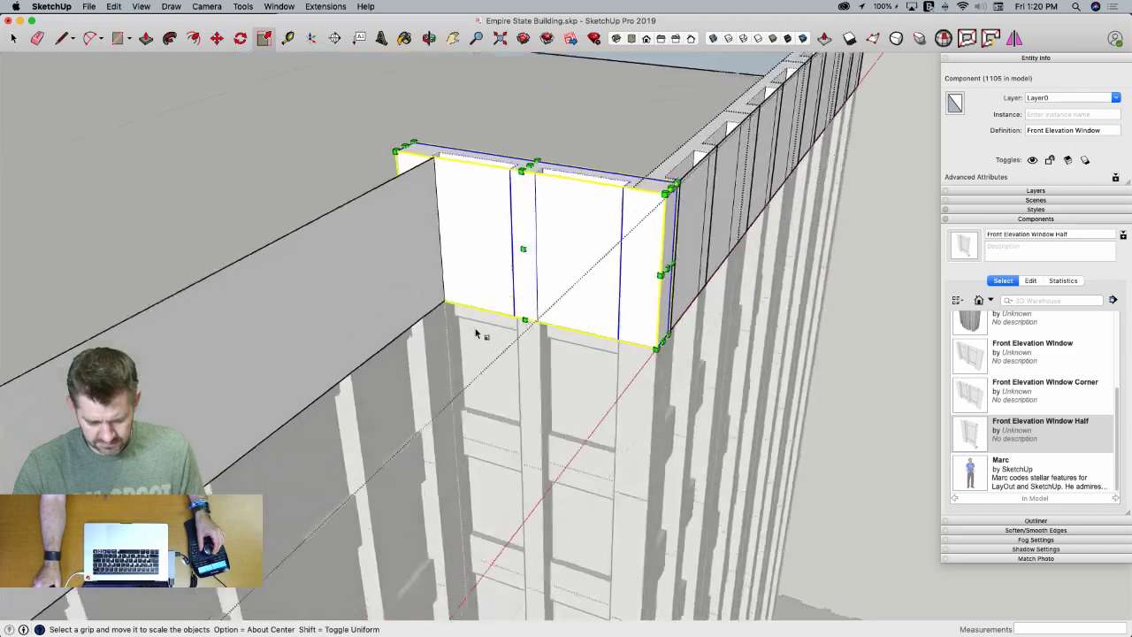
{"action": "middle_click_drag", "start_coordinate": [475, 329], "coordinate": [657, 281]}
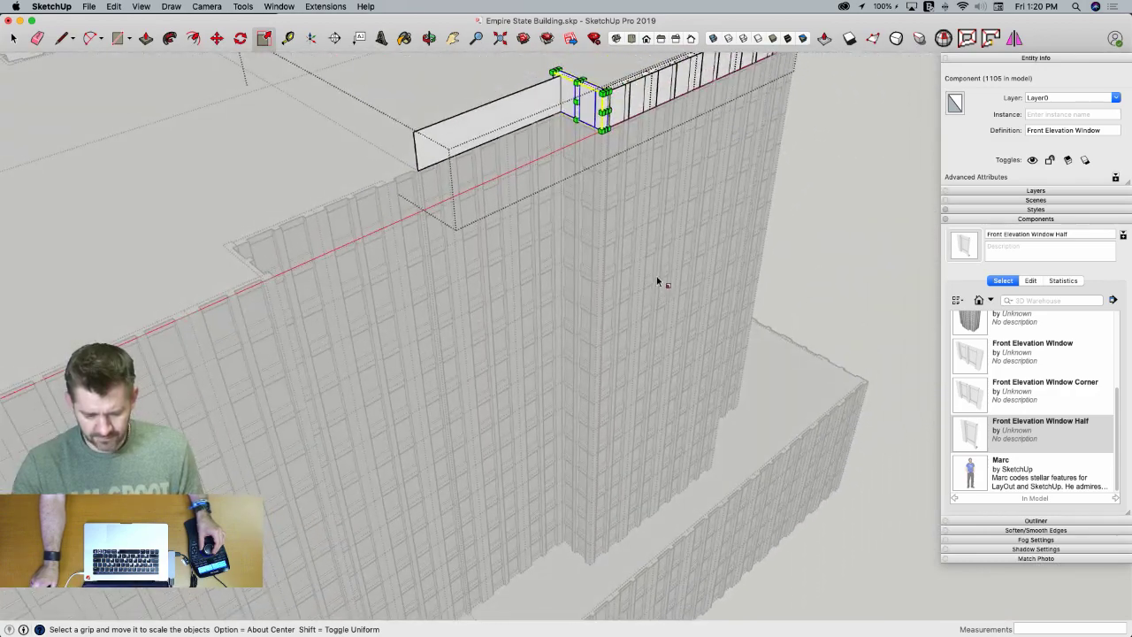
{"action": "key", "text": "space"}
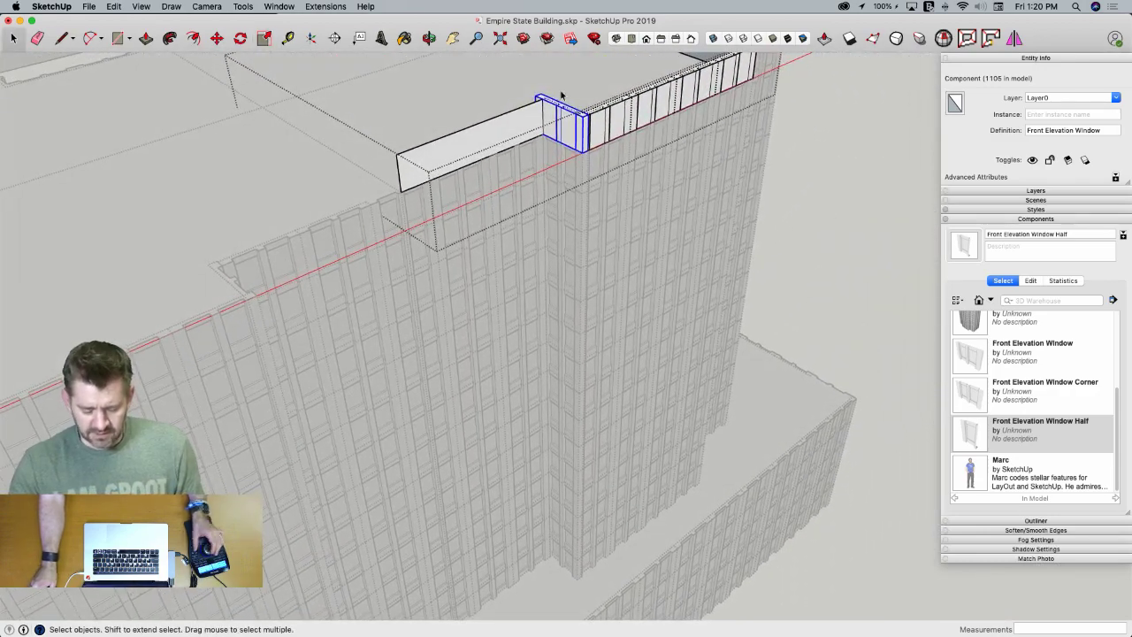
Copy the four window components on the return wall and recessed front wall from the top floor component directly below the tier
{"action": "left_click", "coordinate": [893, 198]}
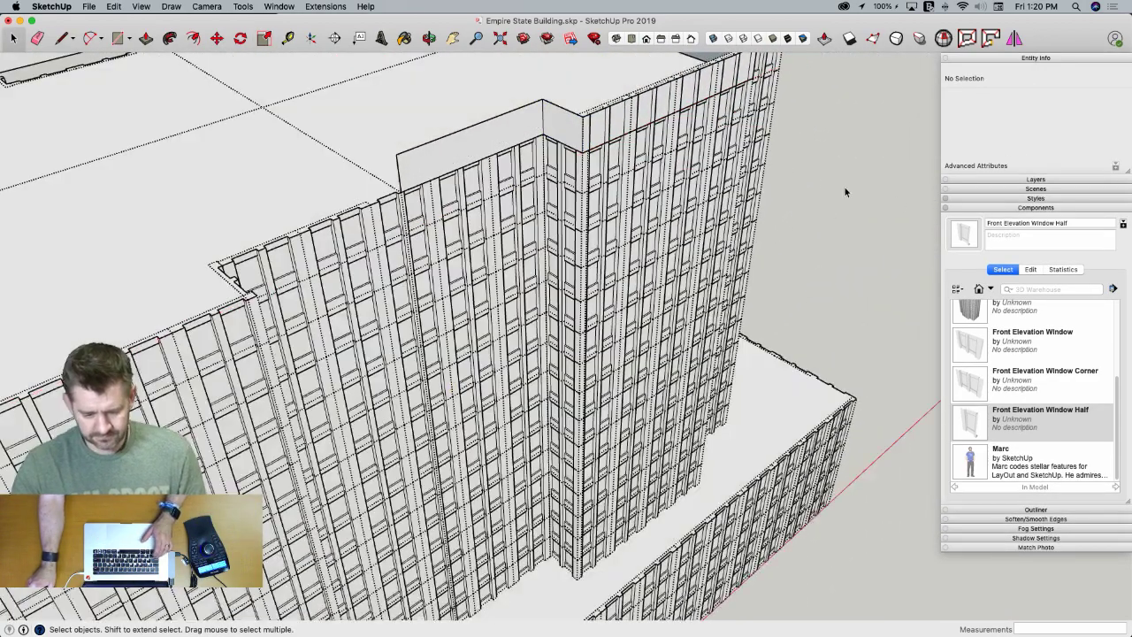
{"action": "double_click", "coordinate": [576, 157]}
{"action": "double_click", "coordinate": [571, 163]}
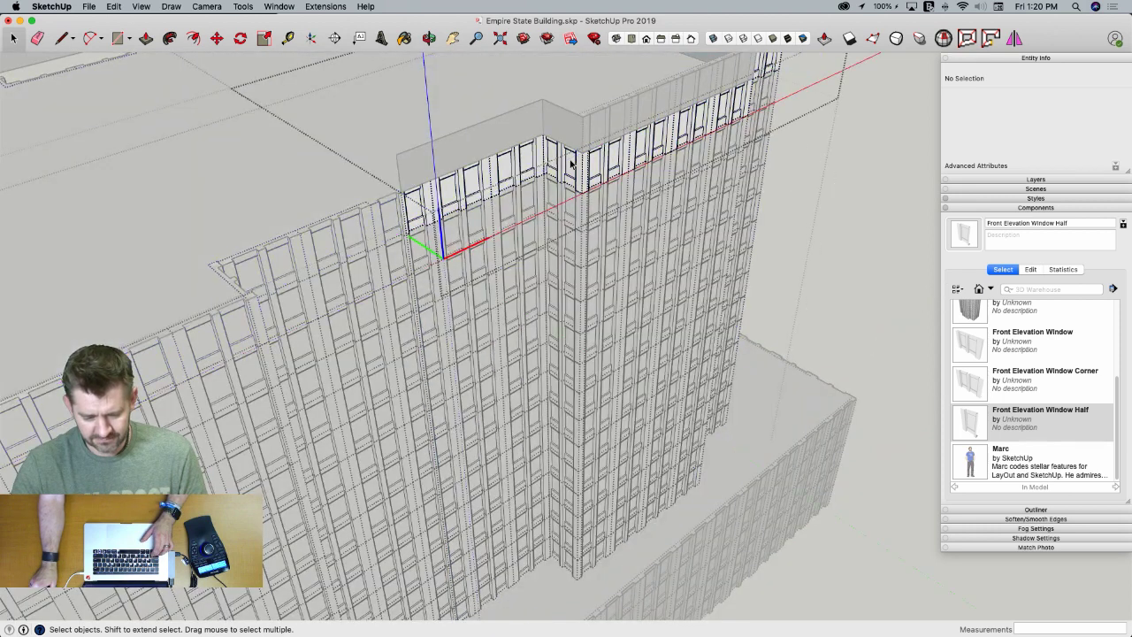
{"action": "left_click", "coordinate": [571, 164]}
{"action": "double_click", "coordinate": [571, 164]}
{"action": "left_click", "coordinate": [571, 163]}
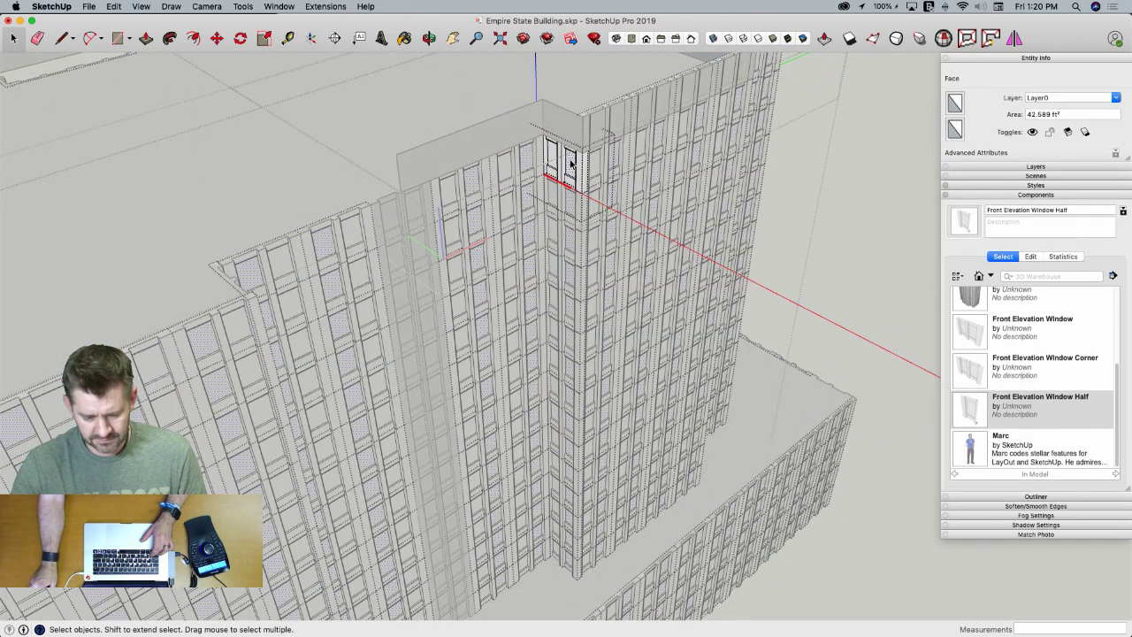
{"action": "left_click", "coordinate": [566, 173]}
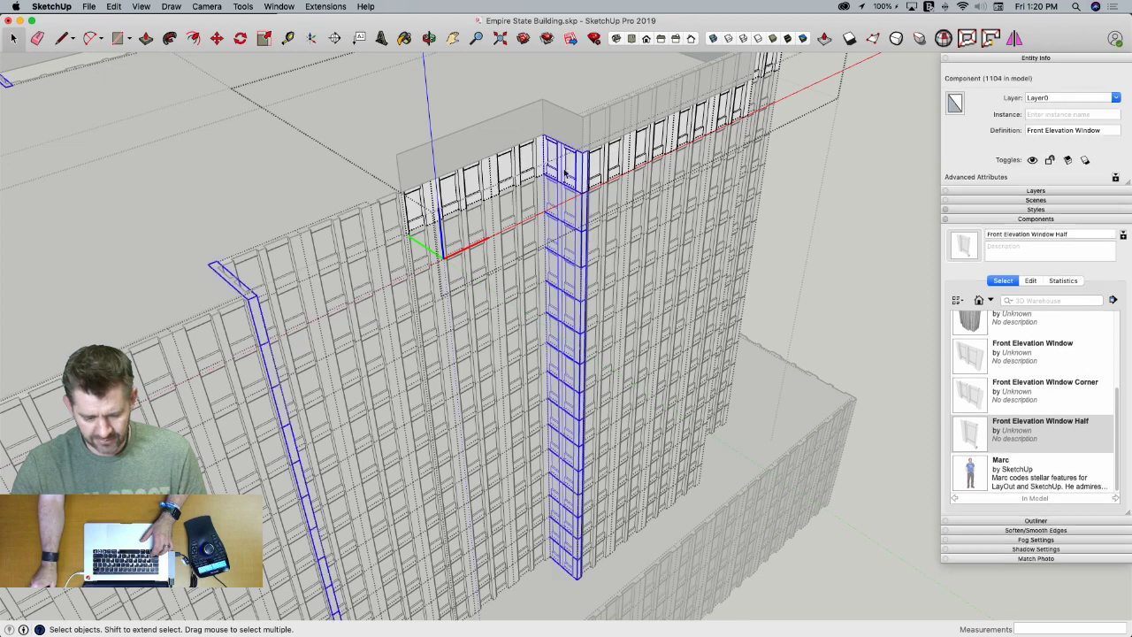
{"action": "left_click", "coordinate": [530, 165], "text": "shift"}
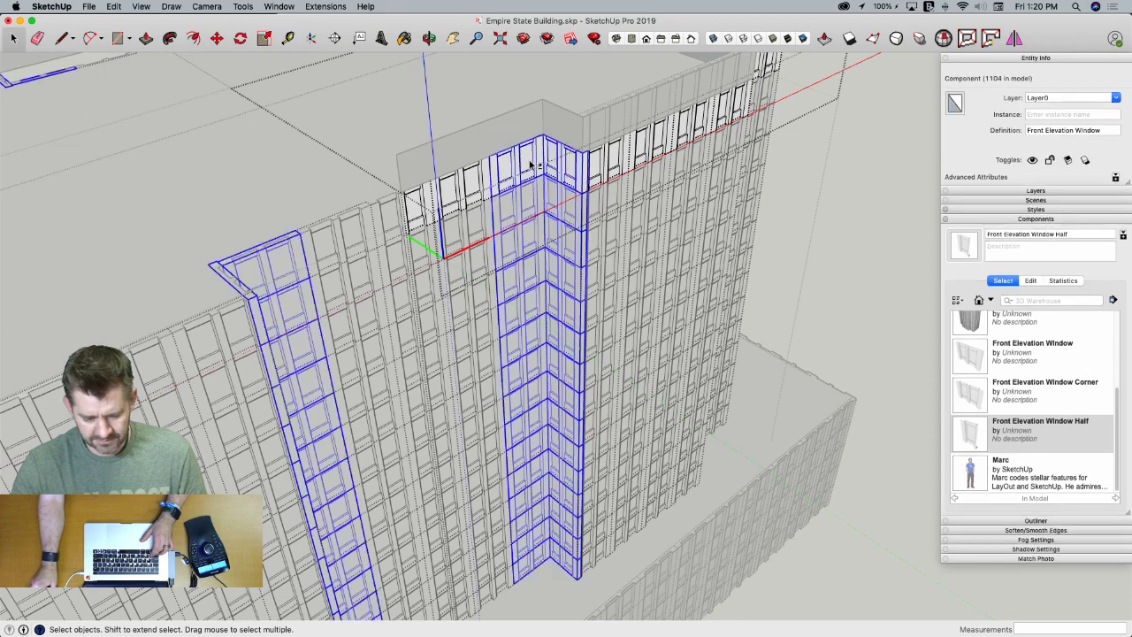
{"action": "left_click", "coordinate": [477, 181], "text": "shift"}
{"action": "left_click", "coordinate": [420, 205], "text": "shift"}
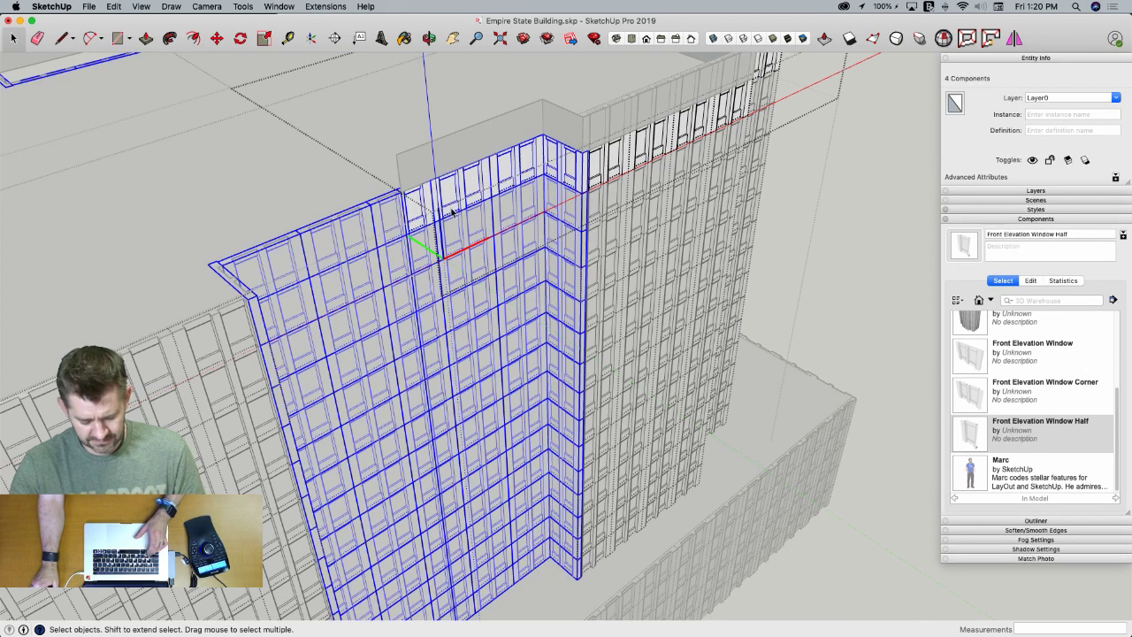
{"action": "key", "text": "super+c"}
Reopen the tier above floor 20 for editing and paste the four copied window components beside the building
{"action": "left_click", "coordinate": [871, 244]}
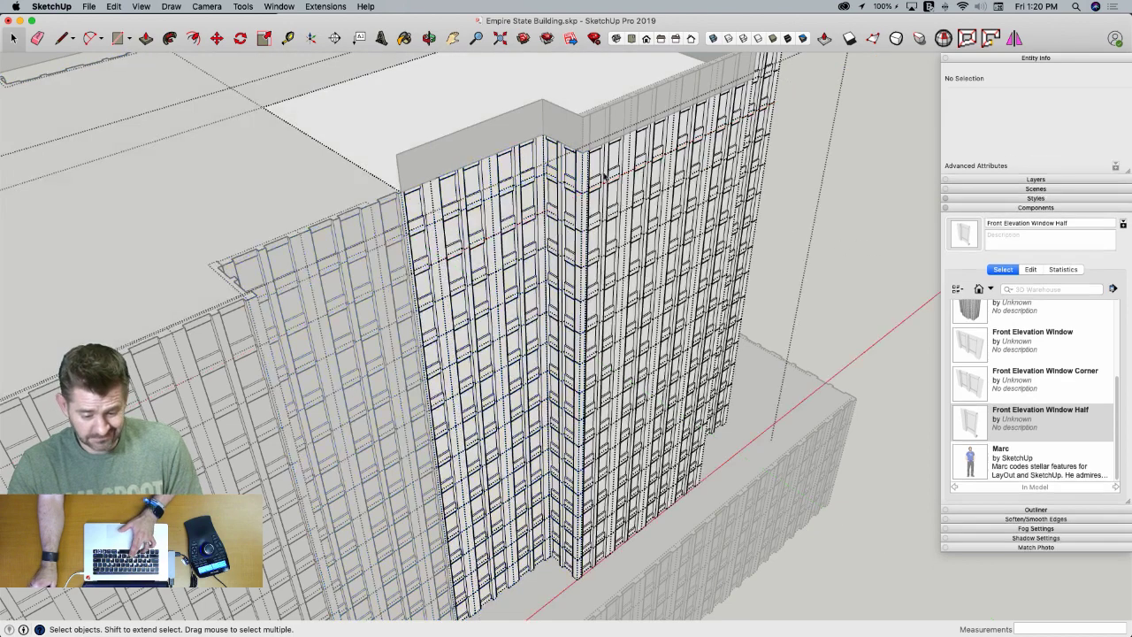
{"action": "double_click", "coordinate": [550, 122]}
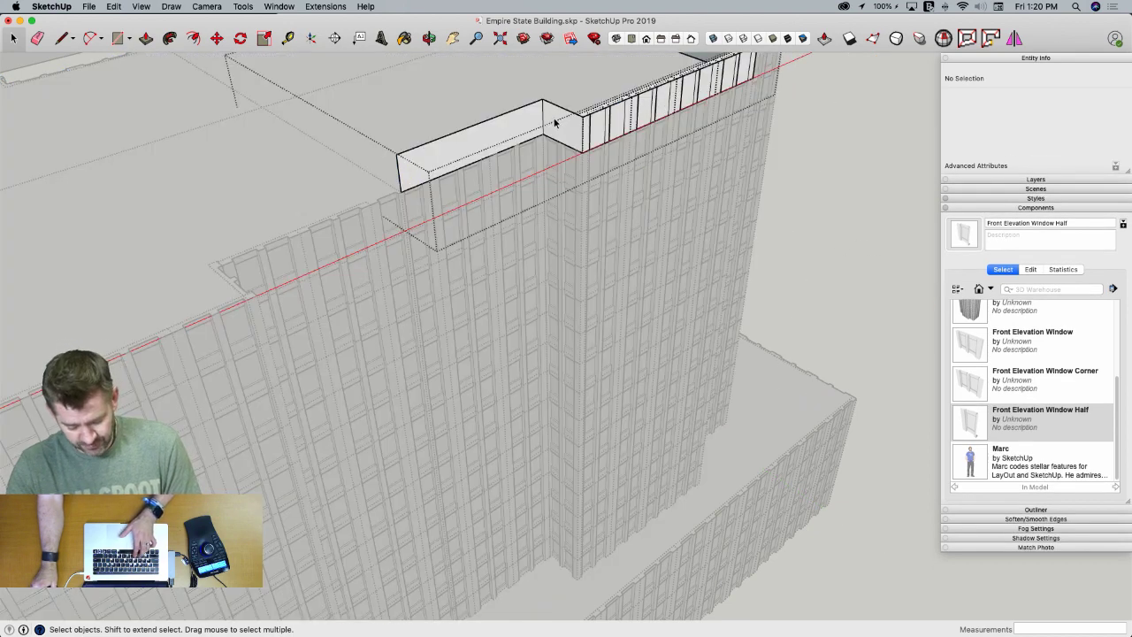
{"action": "key", "text": "super+v"}
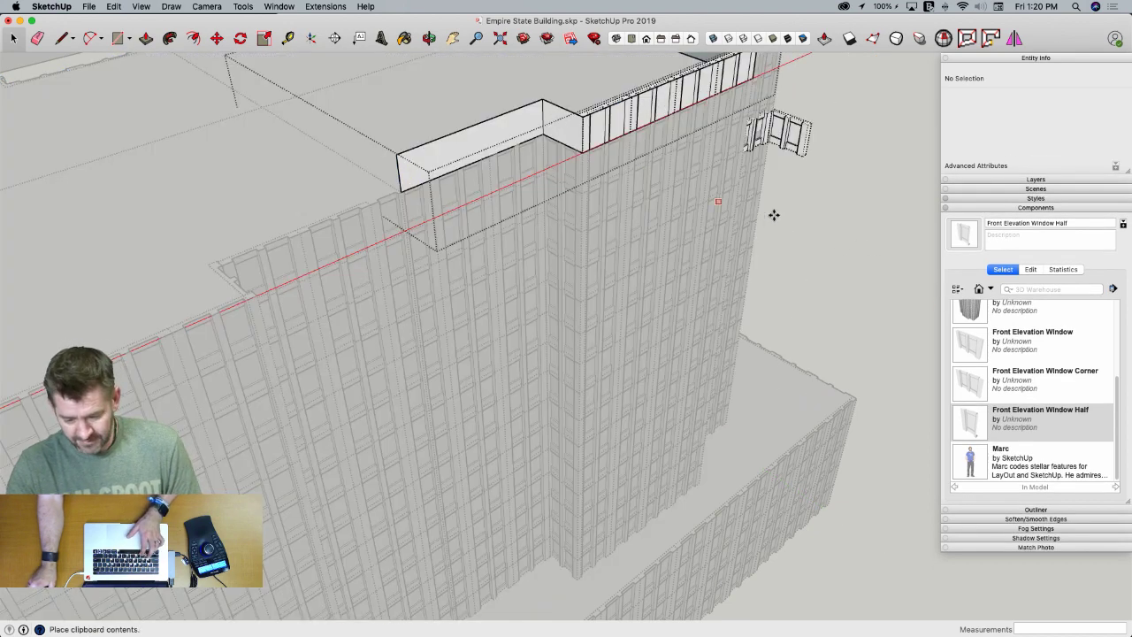
{"action": "left_click", "coordinate": [775, 337]}
Move the pasted windows by their upper outer corner onto the top outer corner of the tier's recessed front wall
{"action": "scroll", "coordinate": [707, 301], "scroll_direction": "up", "scroll_amount": 6}
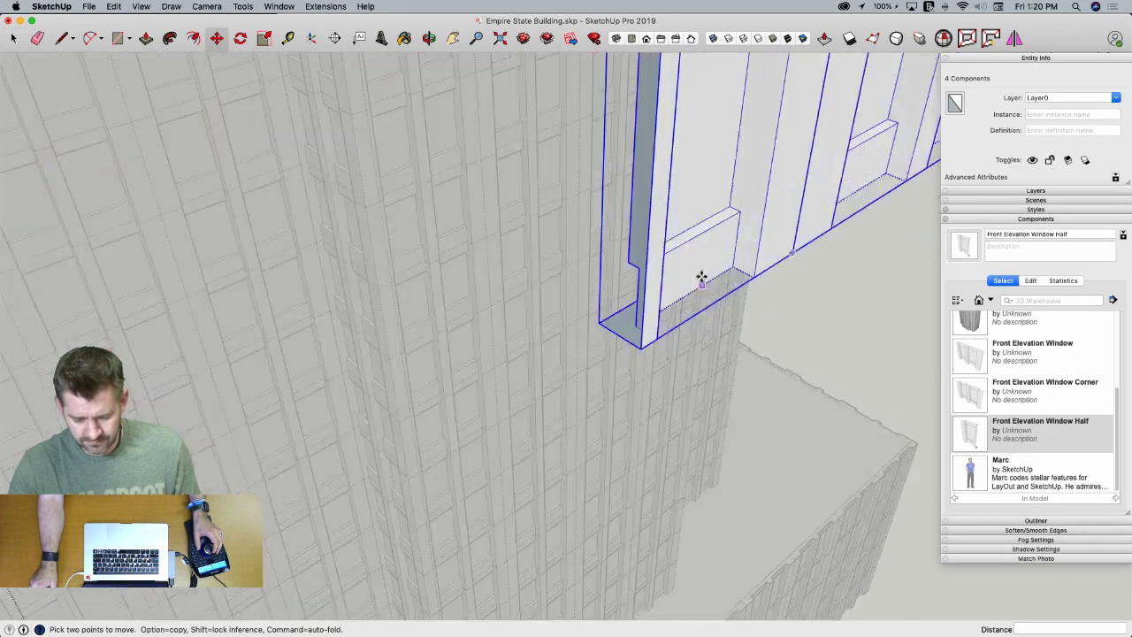
{"action": "middle_click_drag", "start_coordinate": [688, 273], "coordinate": [685, 361]}
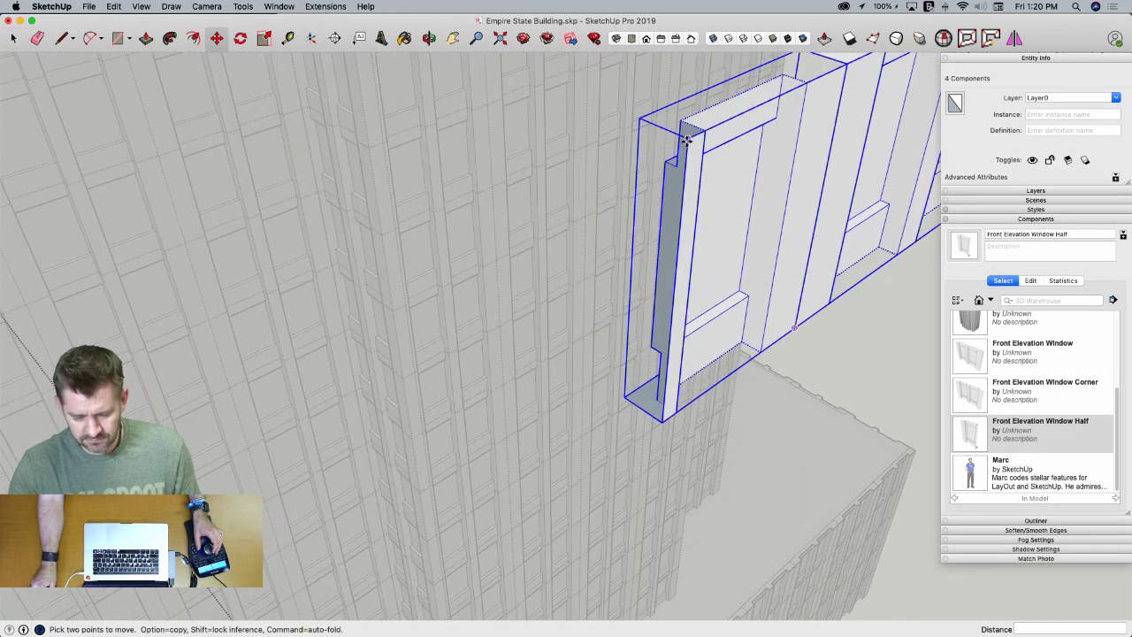
{"action": "left_click", "coordinate": [686, 140]}
{"action": "scroll", "coordinate": [660, 139], "scroll_direction": "down", "scroll_amount": 8}
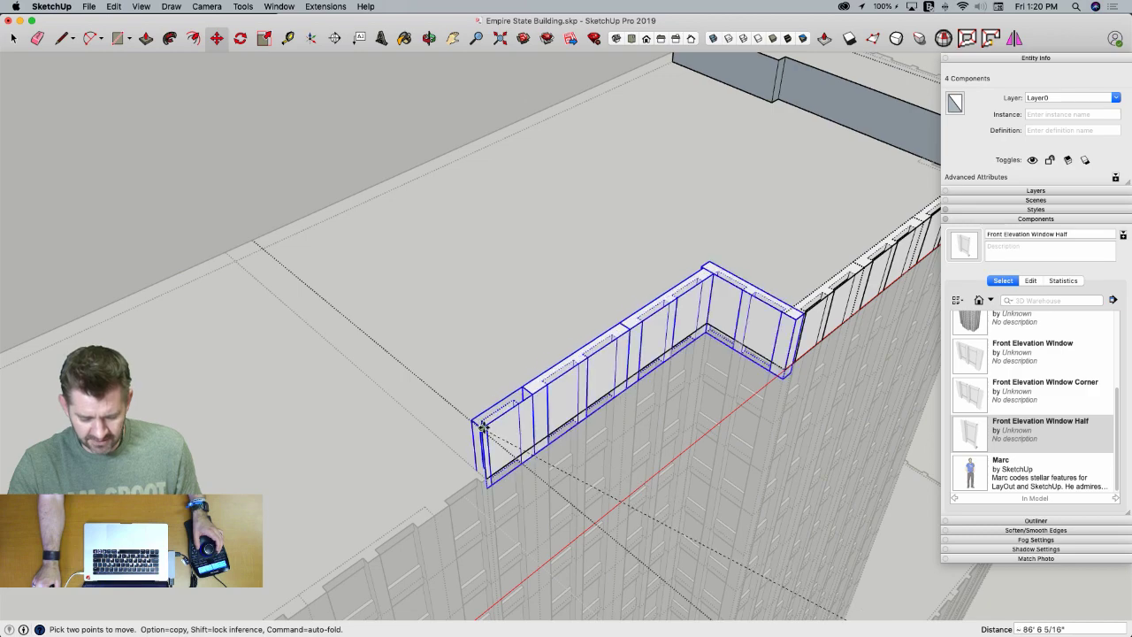
{"action": "left_click", "coordinate": [483, 426]}
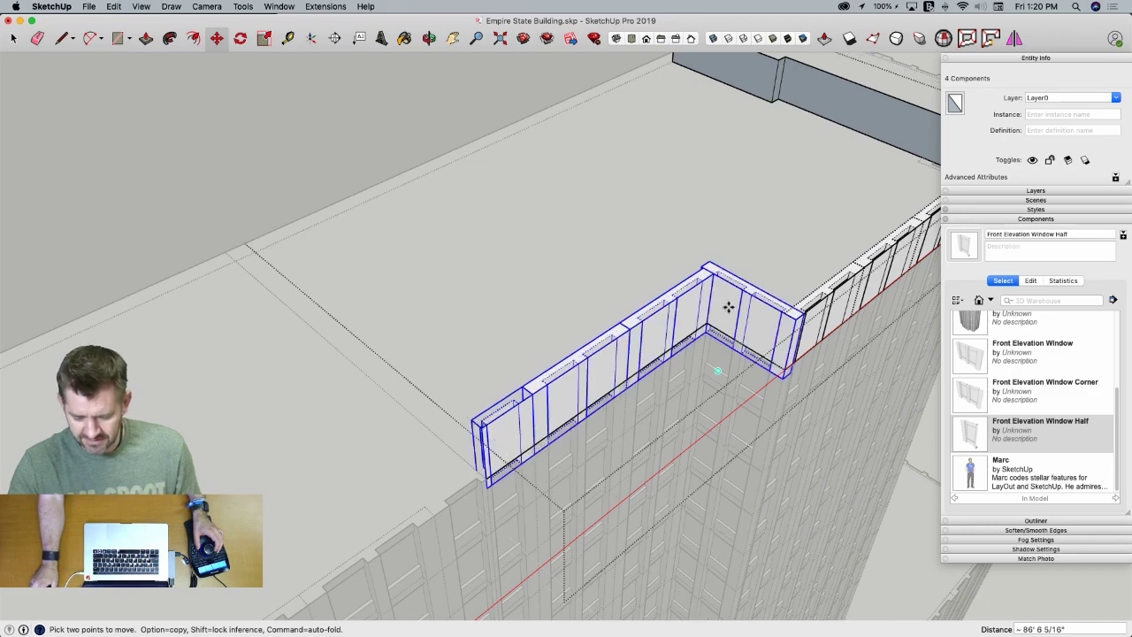
{"action": "key", "text": "space"}
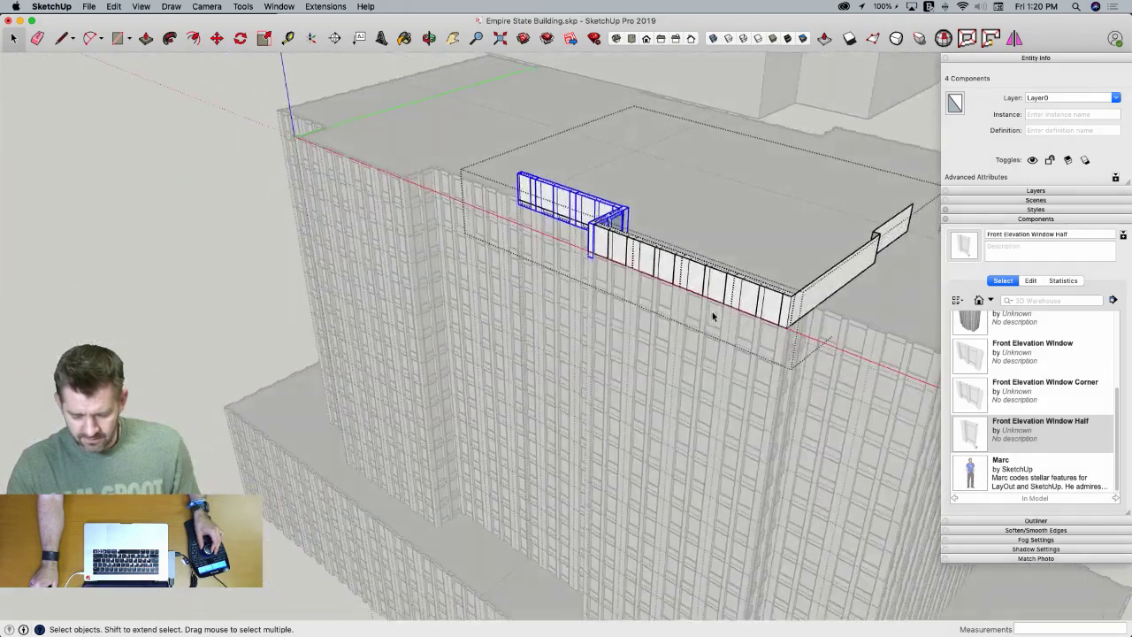
Copy the side-elevation window nearest the front corner from the Floor 6 Quarter component below the tier
{"action": "middle_click_drag", "start_coordinate": [802, 326], "coordinate": [680, 352]}
{"action": "key", "text": "Escape"}
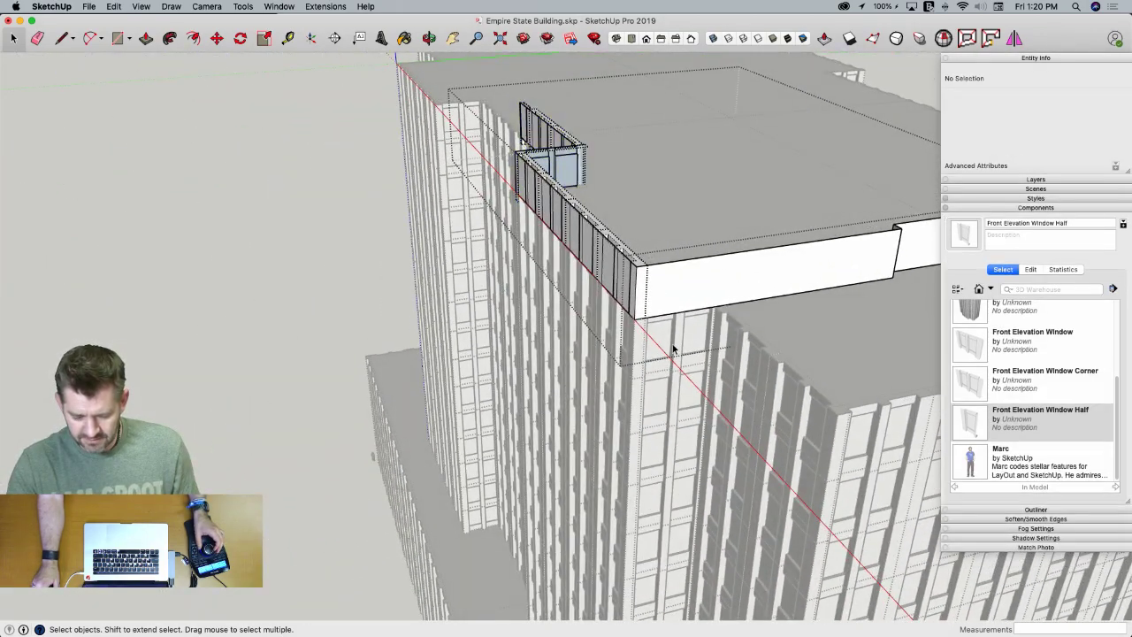
{"action": "left_click", "coordinate": [674, 351]}
{"action": "double_click", "coordinate": [674, 349]}
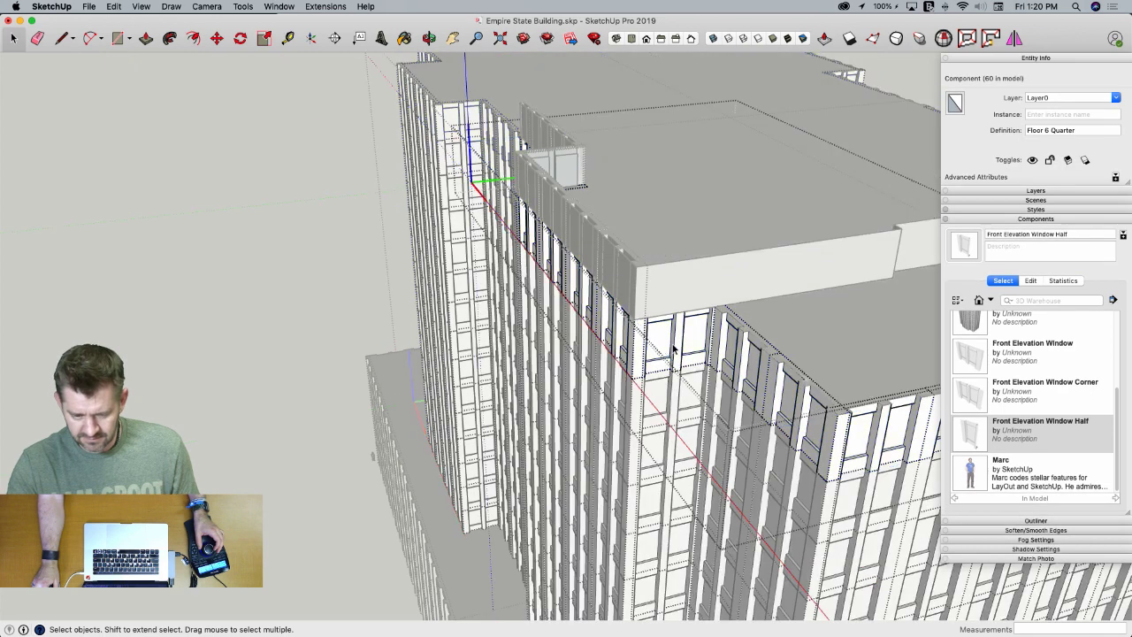
{"action": "left_click", "coordinate": [674, 342]}
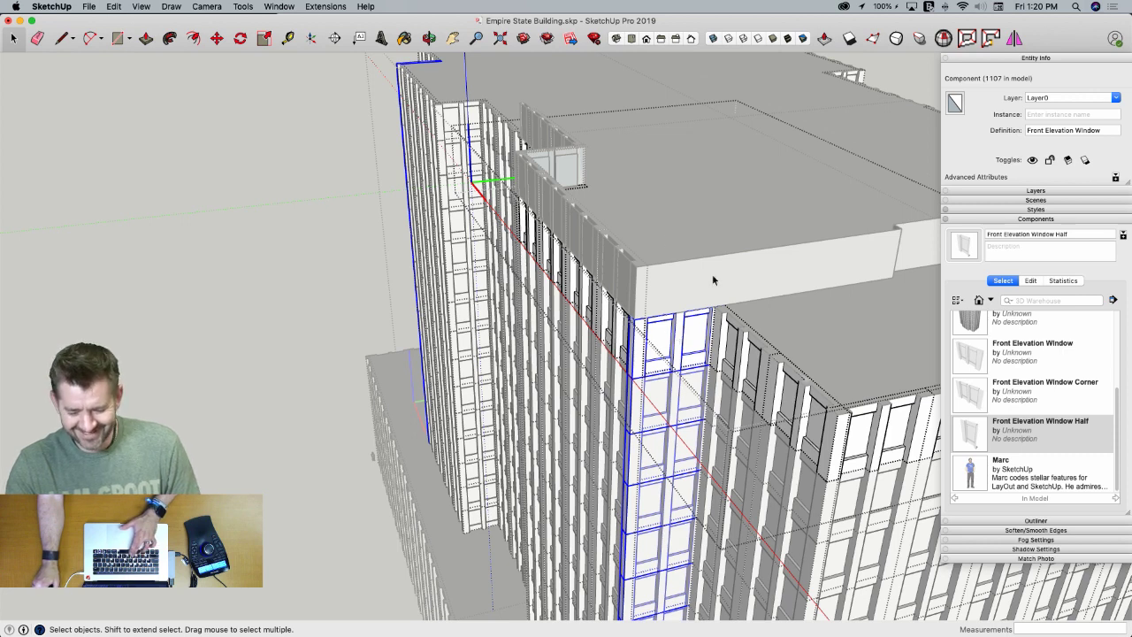
{"action": "key", "text": "Escape"}
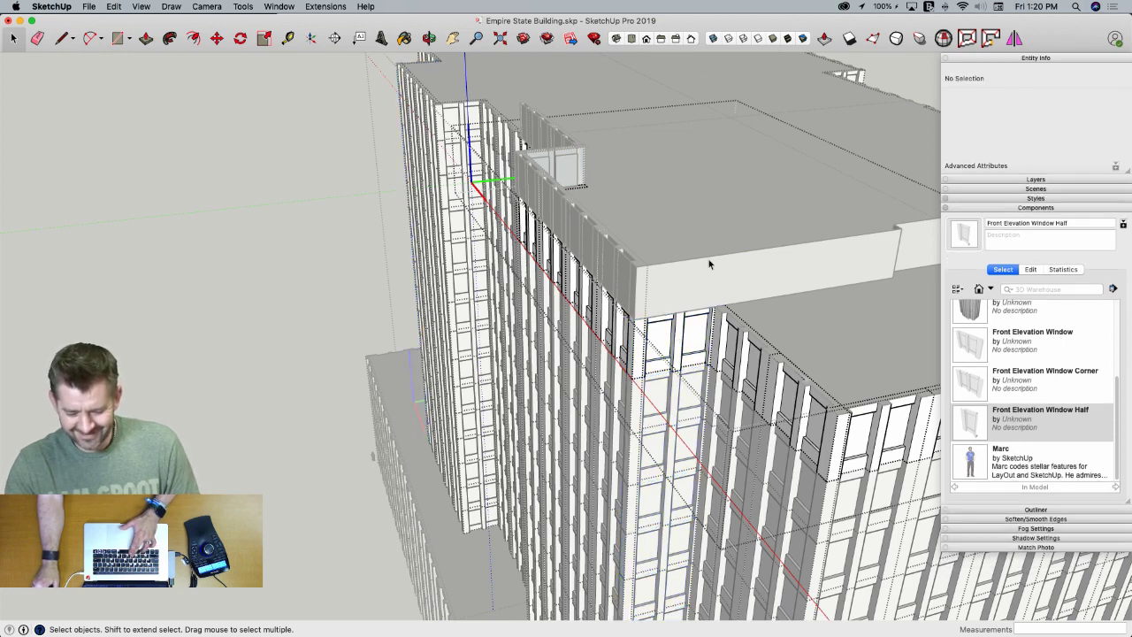
Reopen the tier above floor 20, paste the copied window, and move it by its upper corner onto the side wall's top front corner
{"action": "left_click", "coordinate": [52, 193]}
{"action": "double_click", "coordinate": [743, 285]}
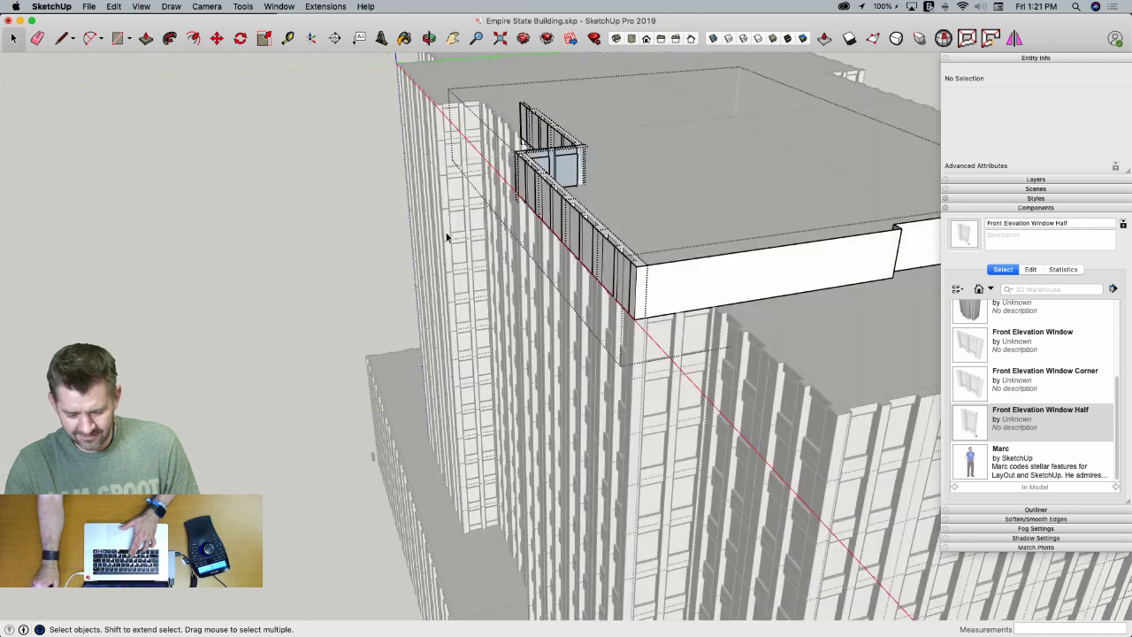
{"action": "key", "text": "super+v"}
{"action": "left_click", "coordinate": [290, 270]}
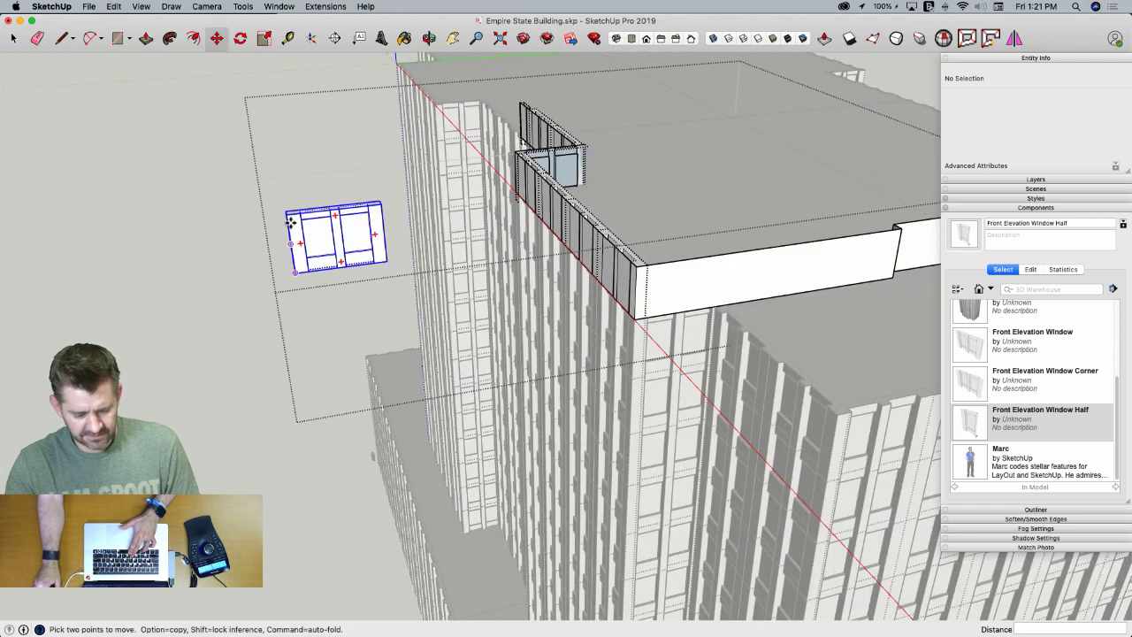
{"action": "left_click", "coordinate": [288, 215]}
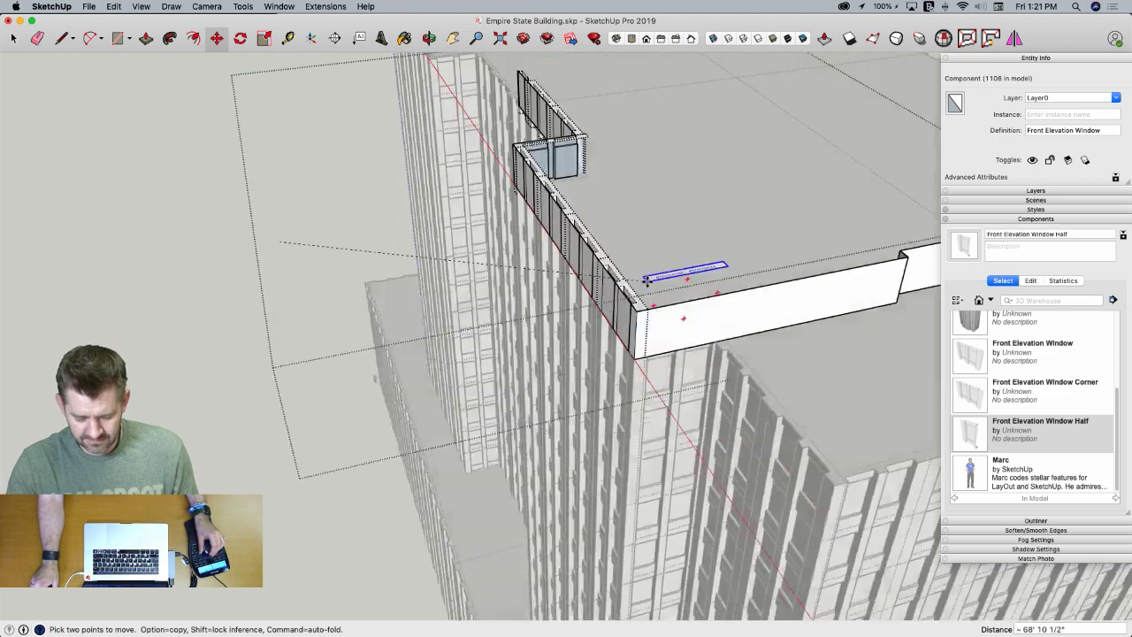
{"action": "middle_click_drag", "start_coordinate": [645, 279], "coordinate": [639, 362]}
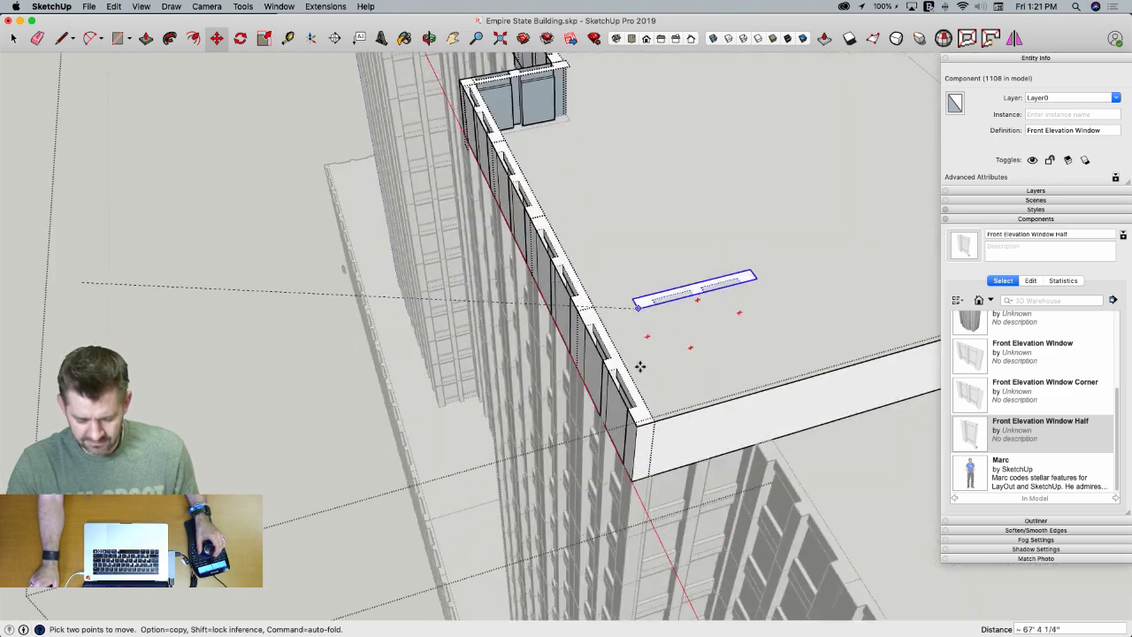
{"action": "left_click", "coordinate": [639, 423]}
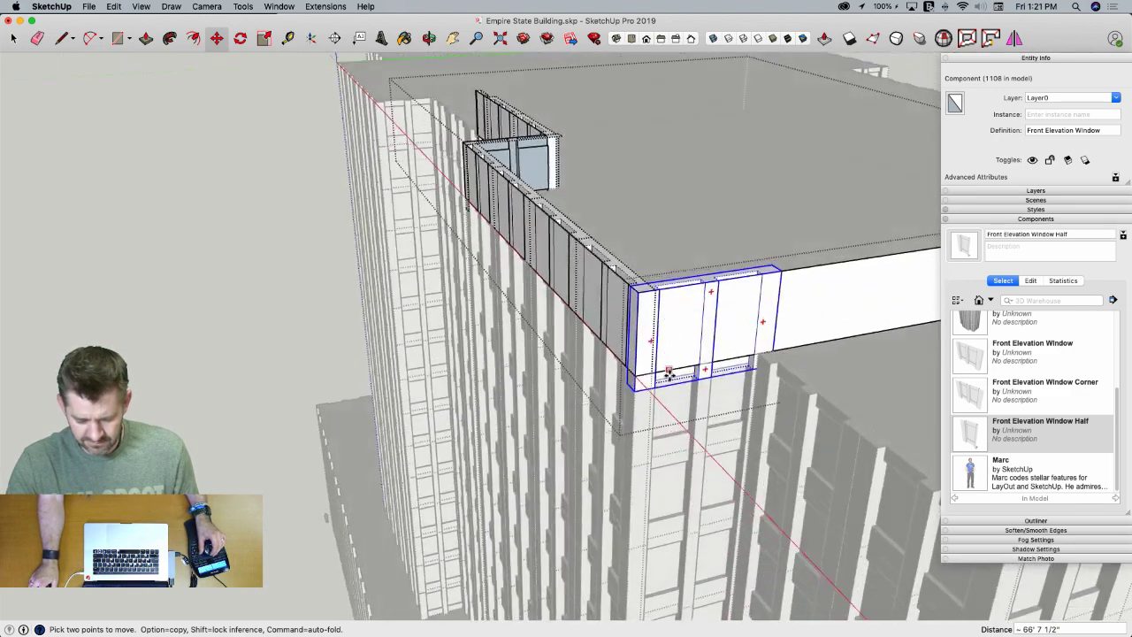
Scale the pasted side window vertically so its lower edge meets the bottom edge of the tier wall
{"action": "key", "text": "s"}
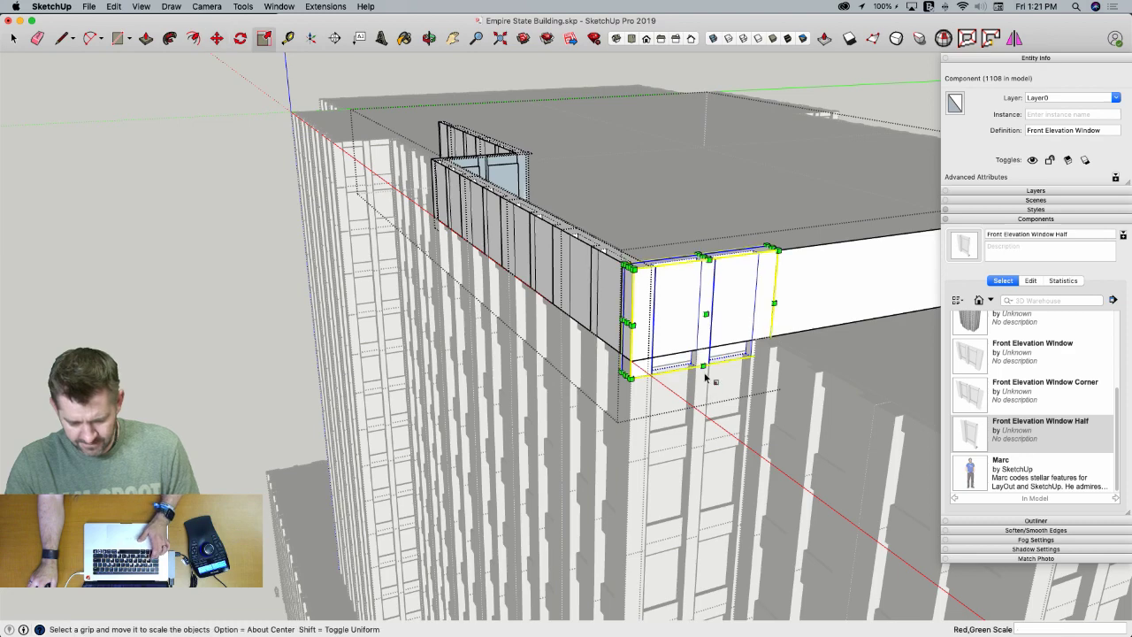
{"action": "mouse_move", "coordinate": [701, 365]}
{"action": "left_mouse_down"}
{"action": "mouse_move", "coordinate": [684, 352]}
{"action": "mouse_move", "coordinate": [695, 361]}
{"action": "left_mouse_up"}
{"action": "key", "text": "space"}
Array the side window along the outer side wall as two adjoining copies with x2, using its width as the spacing
{"action": "middle_click_drag", "start_coordinate": [694, 361], "coordinate": [449, 328]}
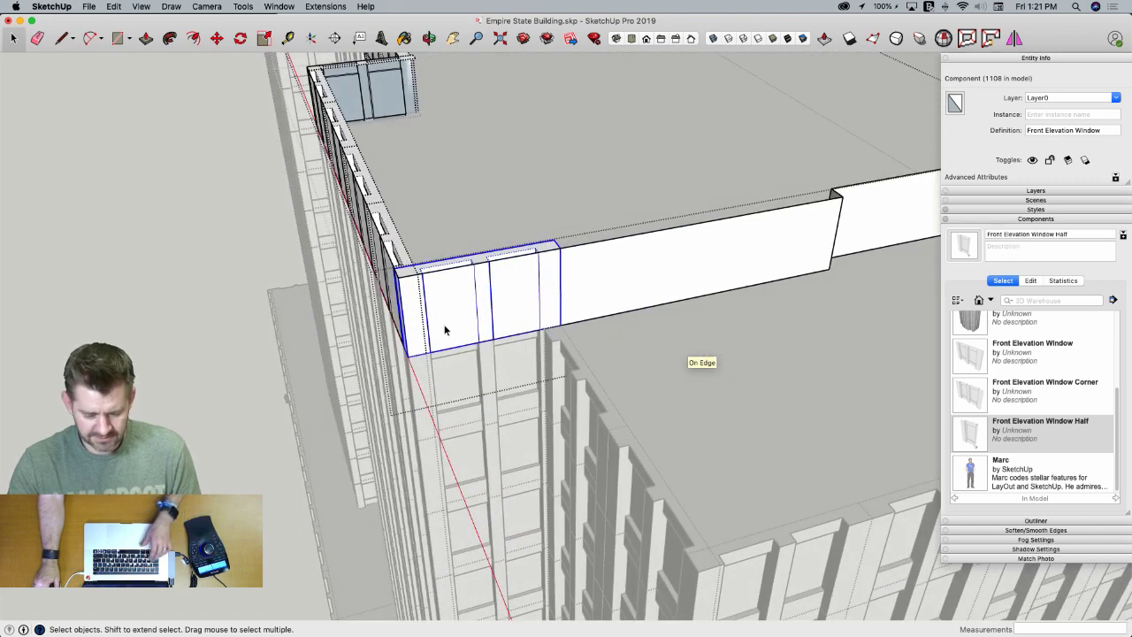
{"action": "key", "text": "m"}
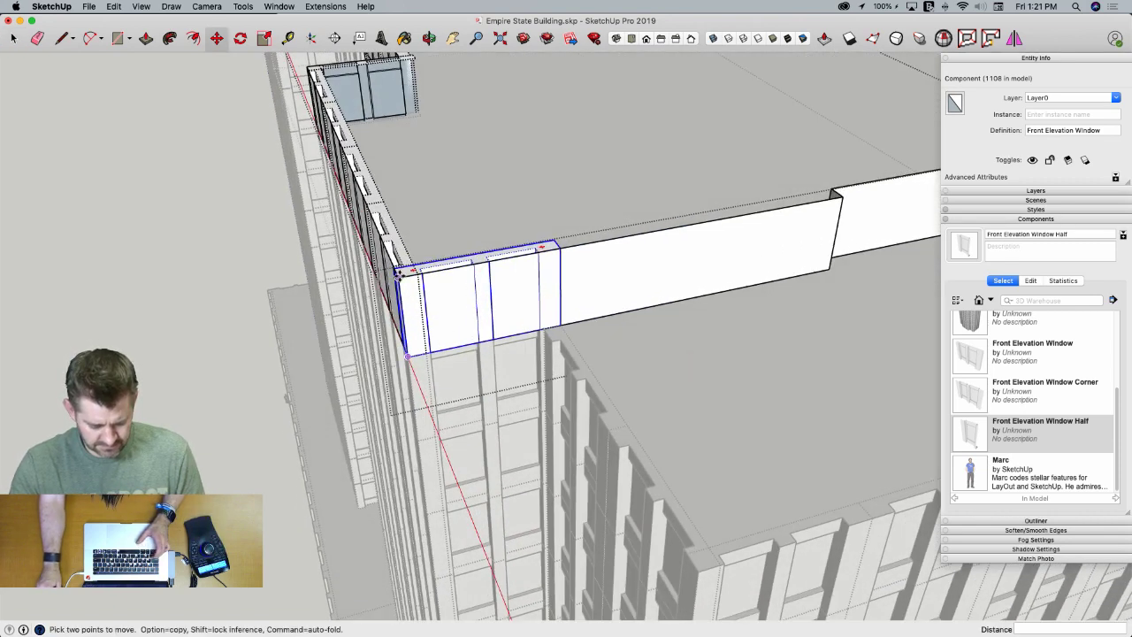
{"action": "left_click", "coordinate": [558, 249]}
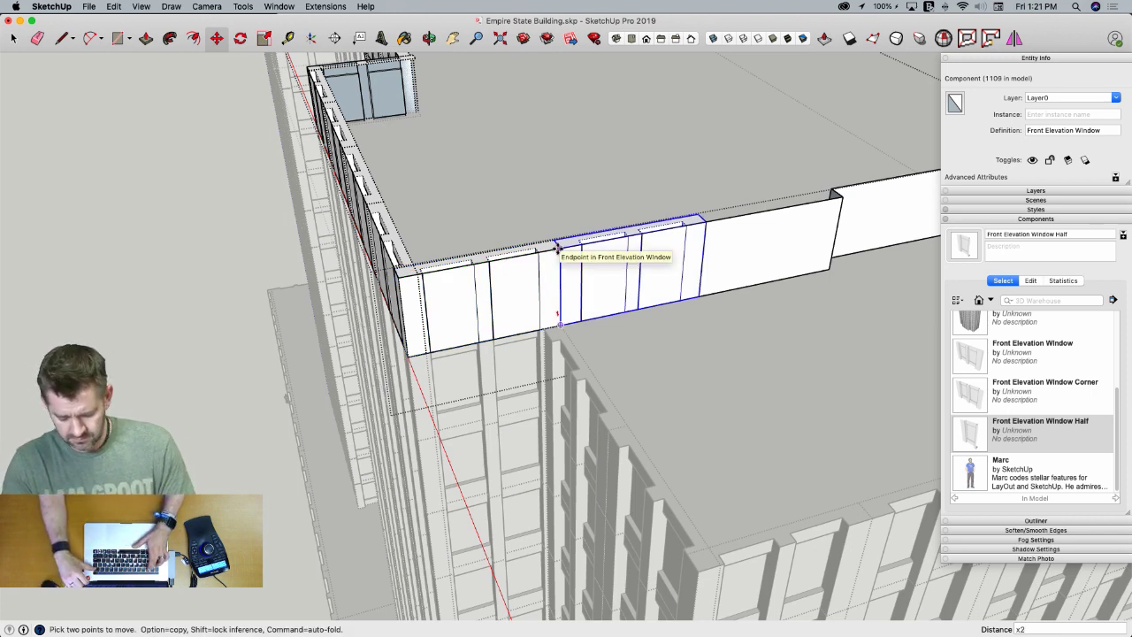
{"action": "key", "text": "Return"}
{"action": "key", "text": "space"}
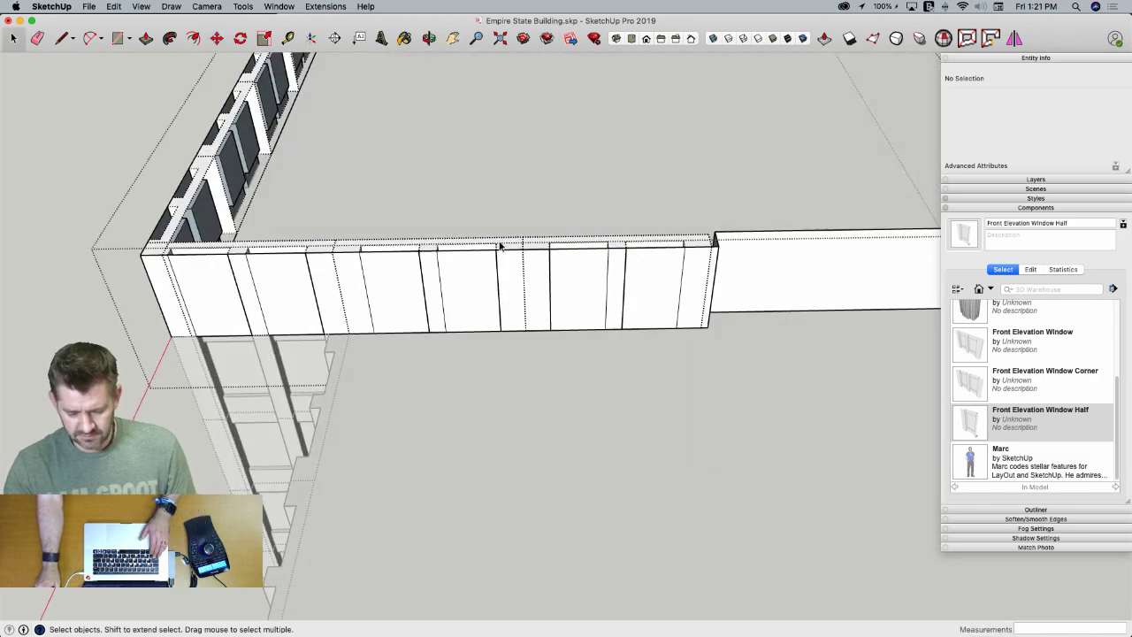
{"action": "middle_click_drag", "start_coordinate": [734, 279], "coordinate": [655, 281]}
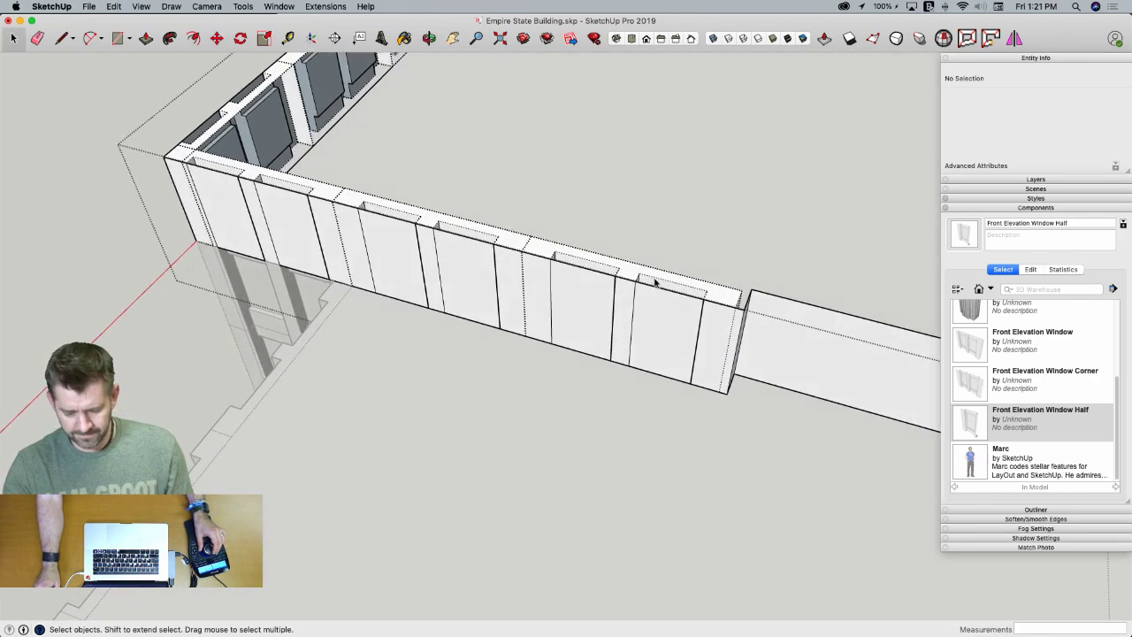
{"action": "left_click", "coordinate": [721, 298]}
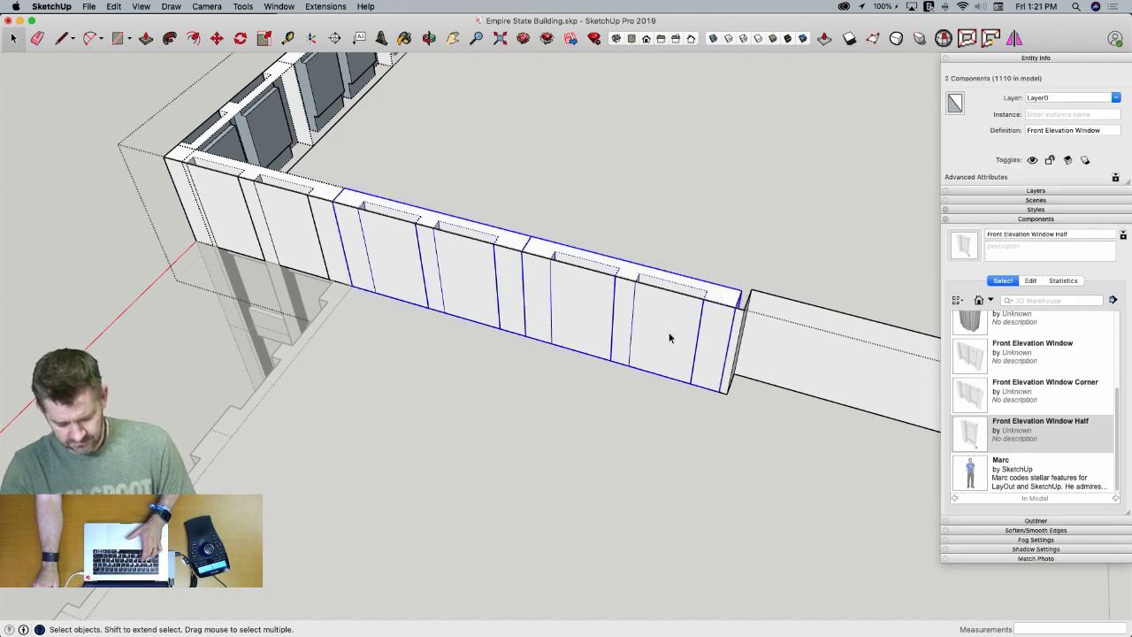
{"action": "middle_click_drag", "start_coordinate": [660, 319], "coordinate": [306, 244]}
{"action": "left_click", "coordinate": [298, 197]}
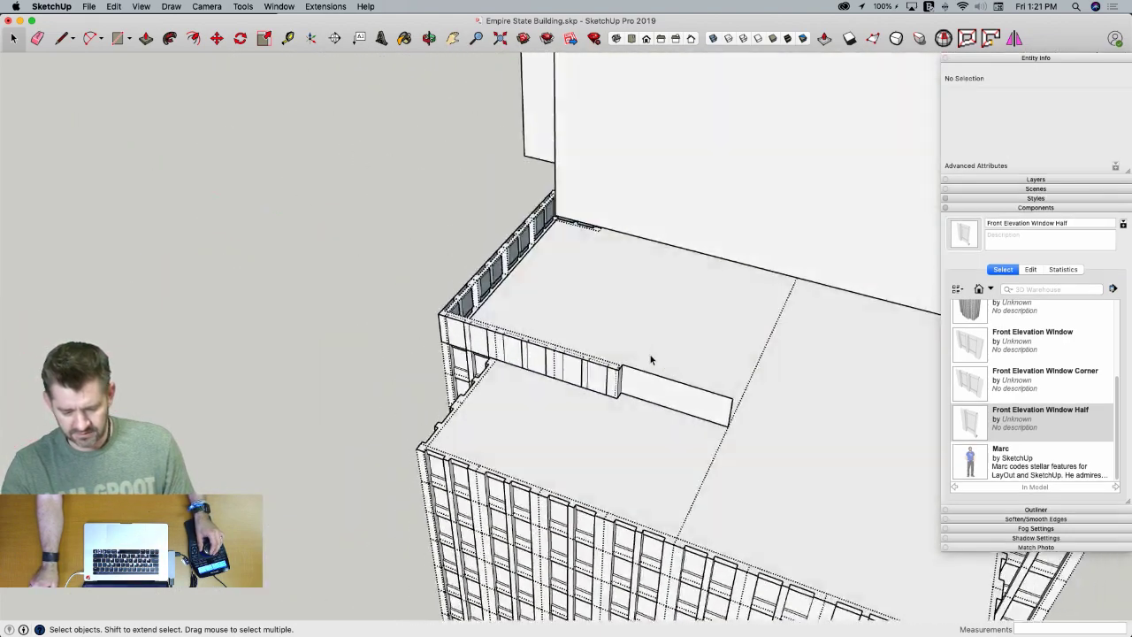
{"action": "middle_click_drag", "start_coordinate": [651, 359], "coordinate": [621, 411]}
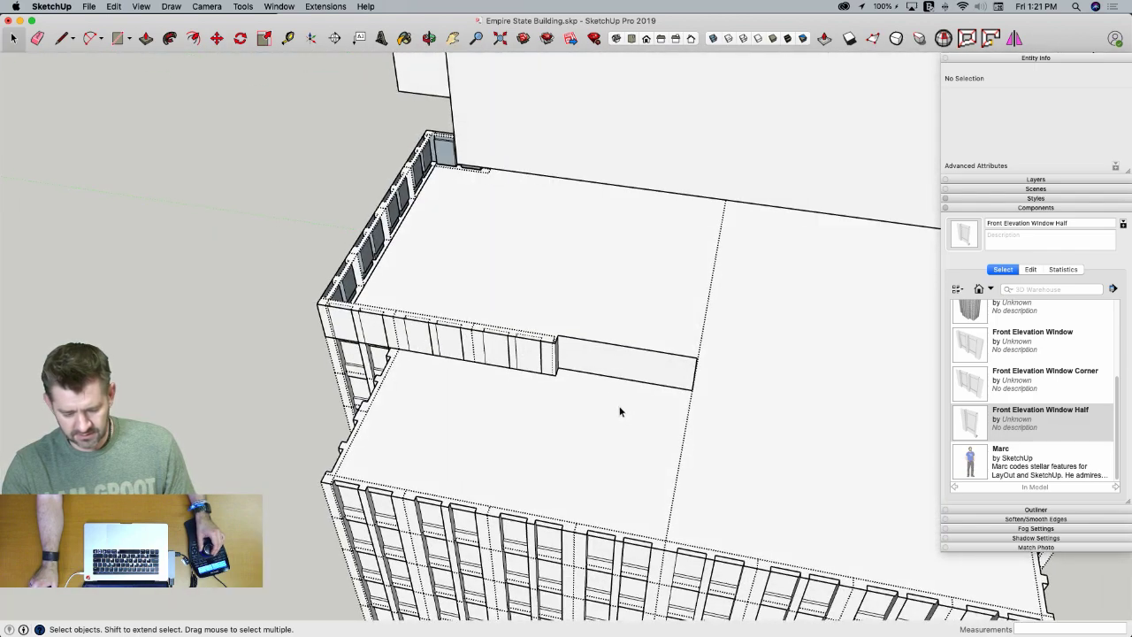
{"action": "scroll", "coordinate": [451, 346], "scroll_direction": "up", "scroll_amount": 2}
{"action": "middle_click_drag", "start_coordinate": [449, 348], "coordinate": [622, 369]}
{"action": "double_click", "coordinate": [644, 358]}
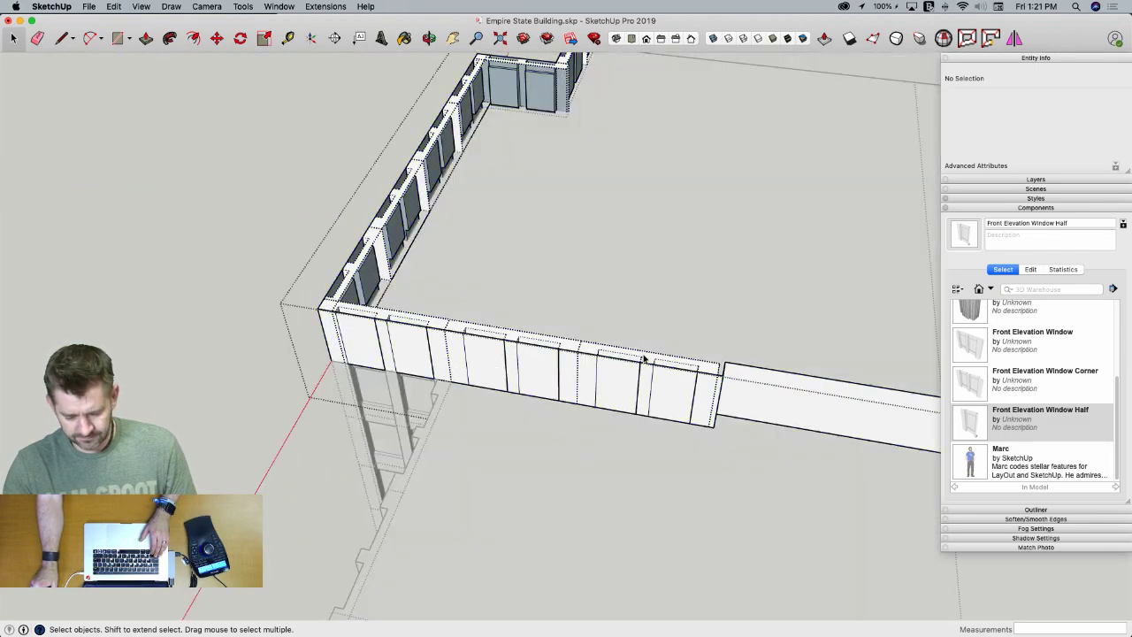
Copy the three side-wall windows onto the recessed side wall, starting at its top corner next to the step in the wall
{"action": "left_click", "coordinate": [389, 319], "text": "shift"}
{"action": "key", "text": "m"}
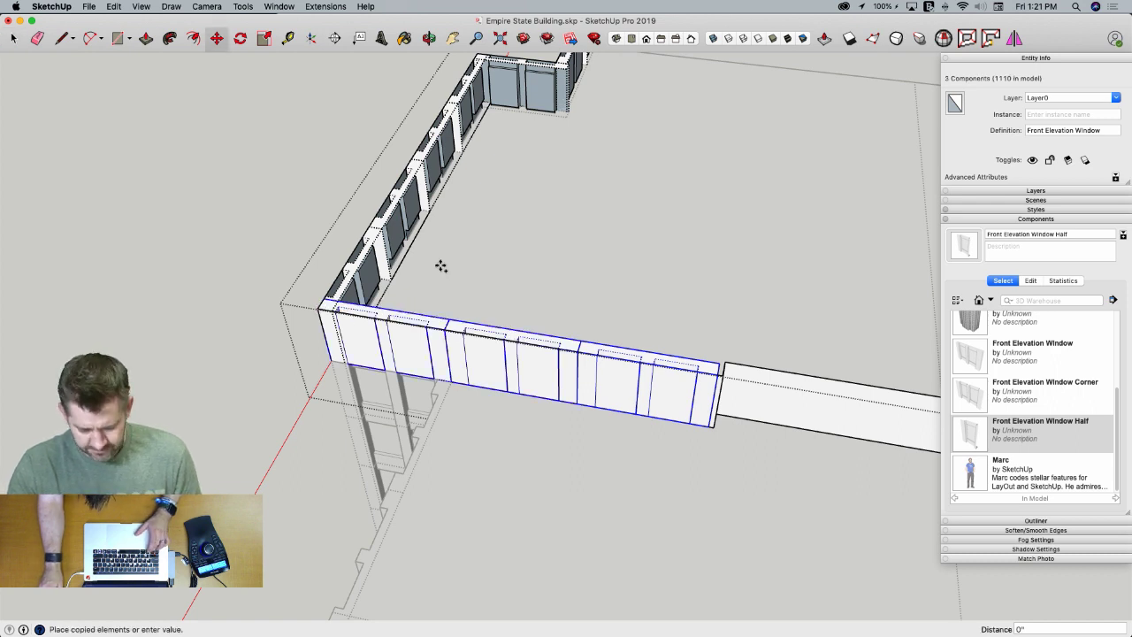
{"action": "left_click", "coordinate": [725, 353]}
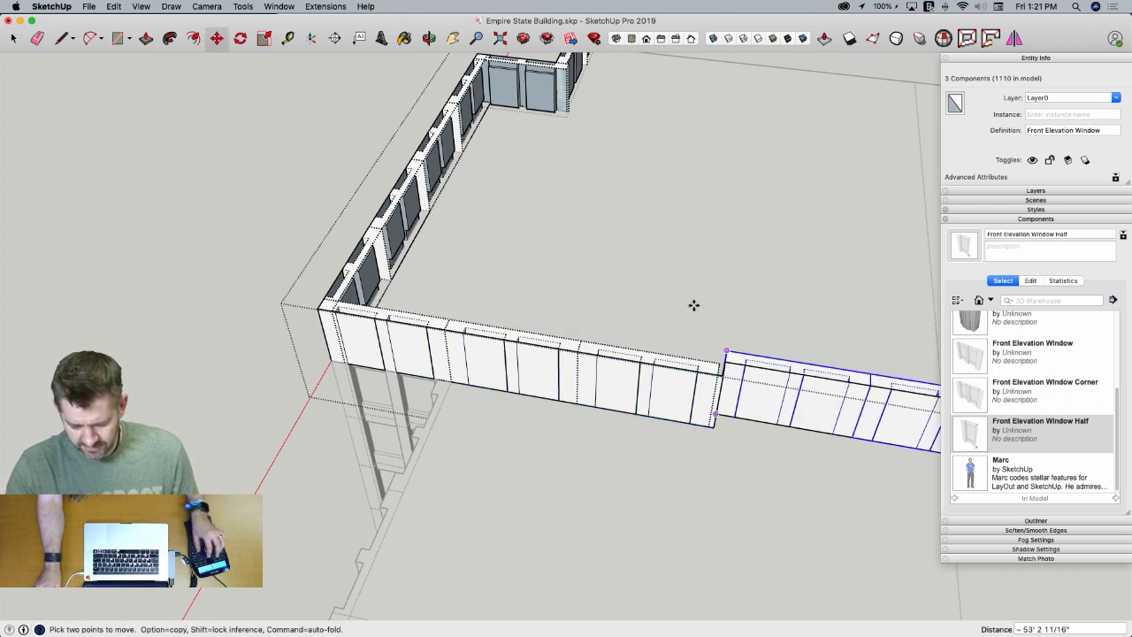
{"action": "key", "text": "space"}
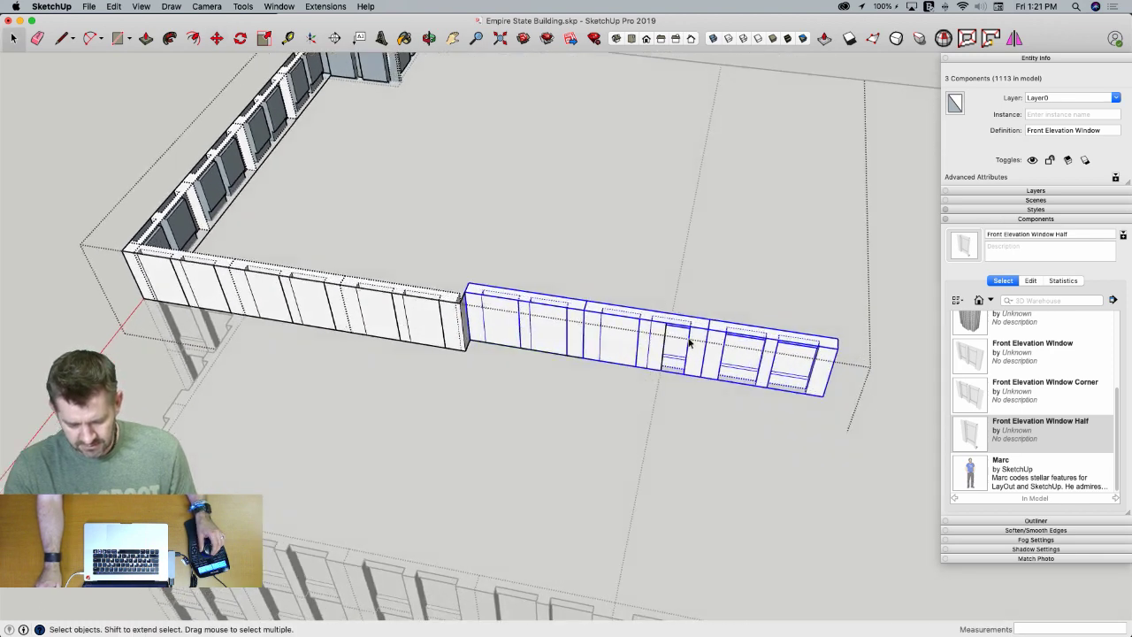
Delete the second and third copied windows on the recessed side wall, keeping only the one next to the step
{"action": "left_click", "coordinate": [675, 334]}
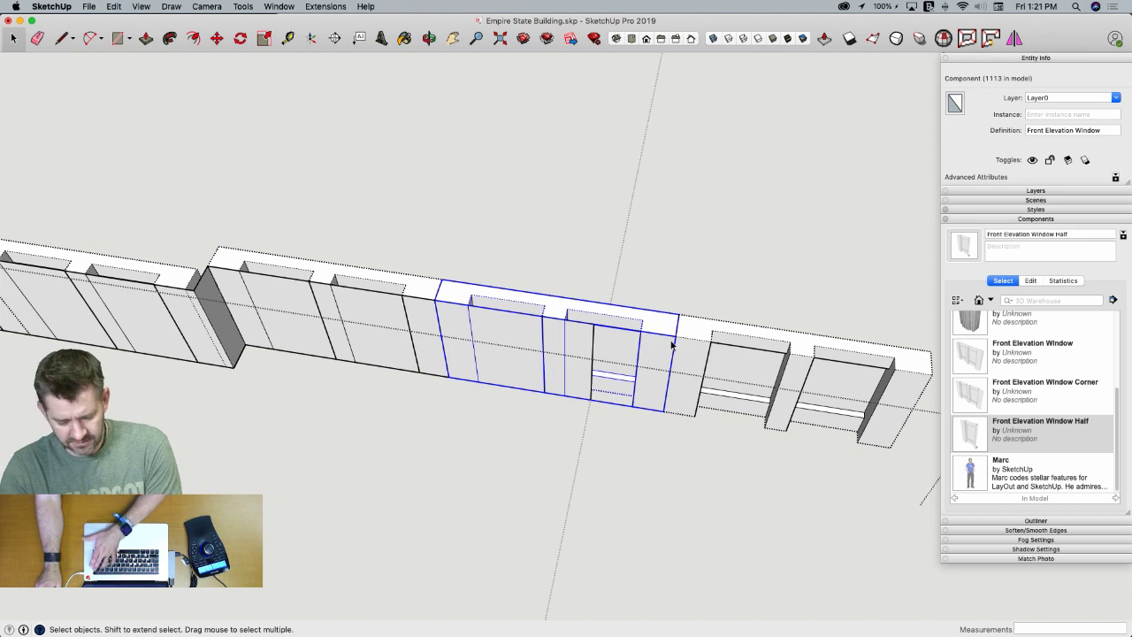
{"action": "left_click", "coordinate": [715, 345]}
{"action": "key", "text": "Delete"}
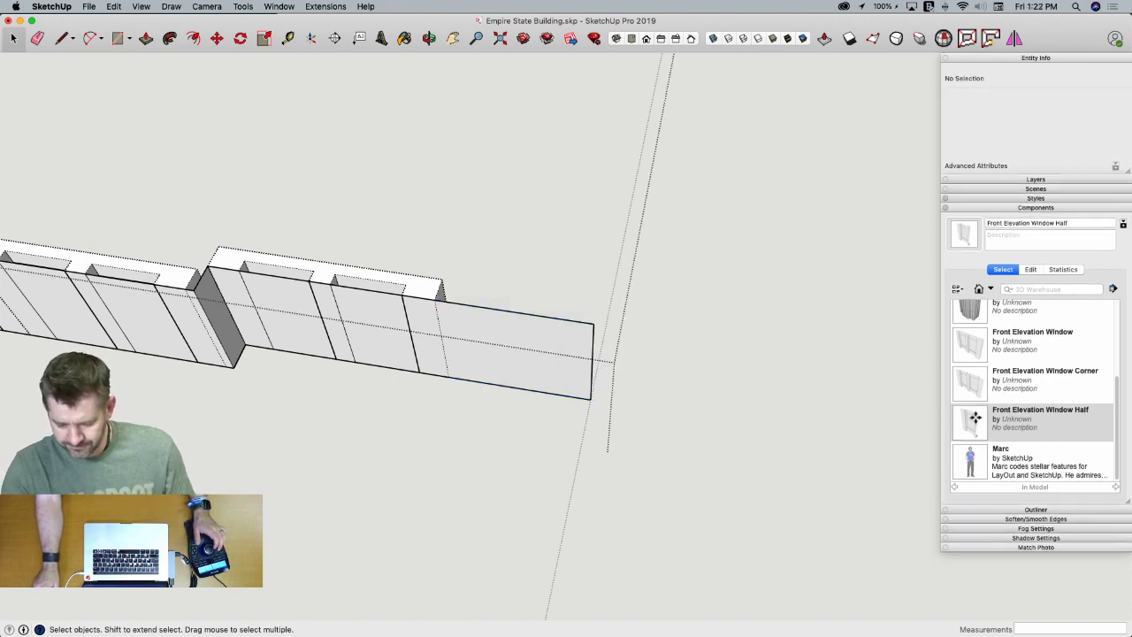
Insert a Front Elevation Window Half component at the remaining window's upper end corner and rotate it in line with the recessed wall
{"action": "left_click", "coordinate": [433, 300]}
{"action": "key", "text": "q"}
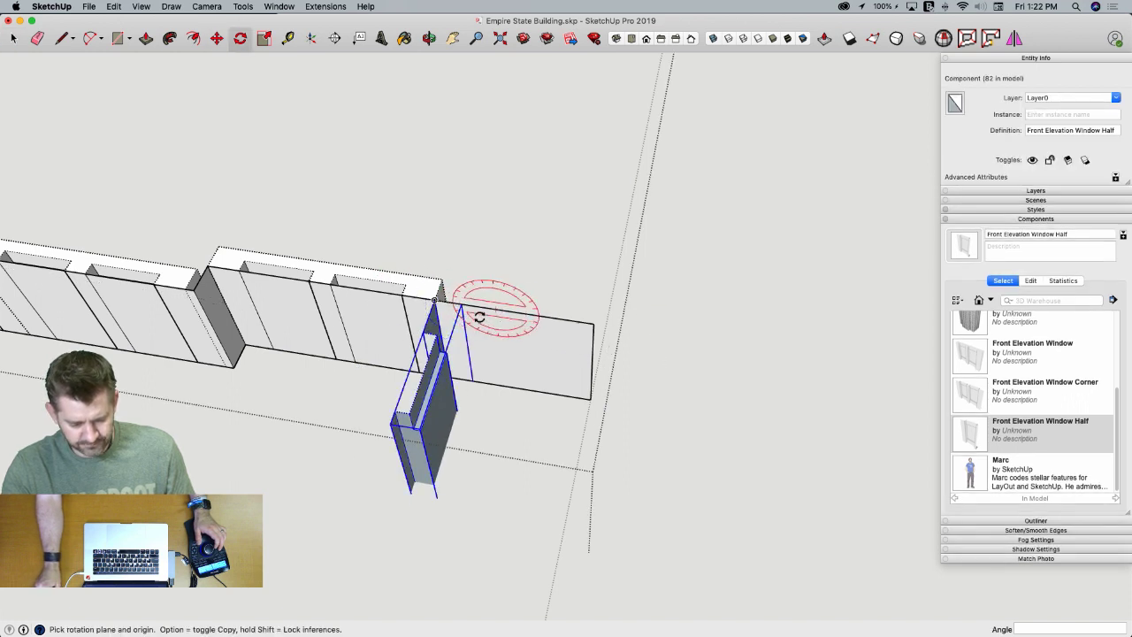
{"action": "left_click", "coordinate": [422, 332]}
{"action": "left_click", "coordinate": [473, 303]}
{"action": "key", "text": "space"}
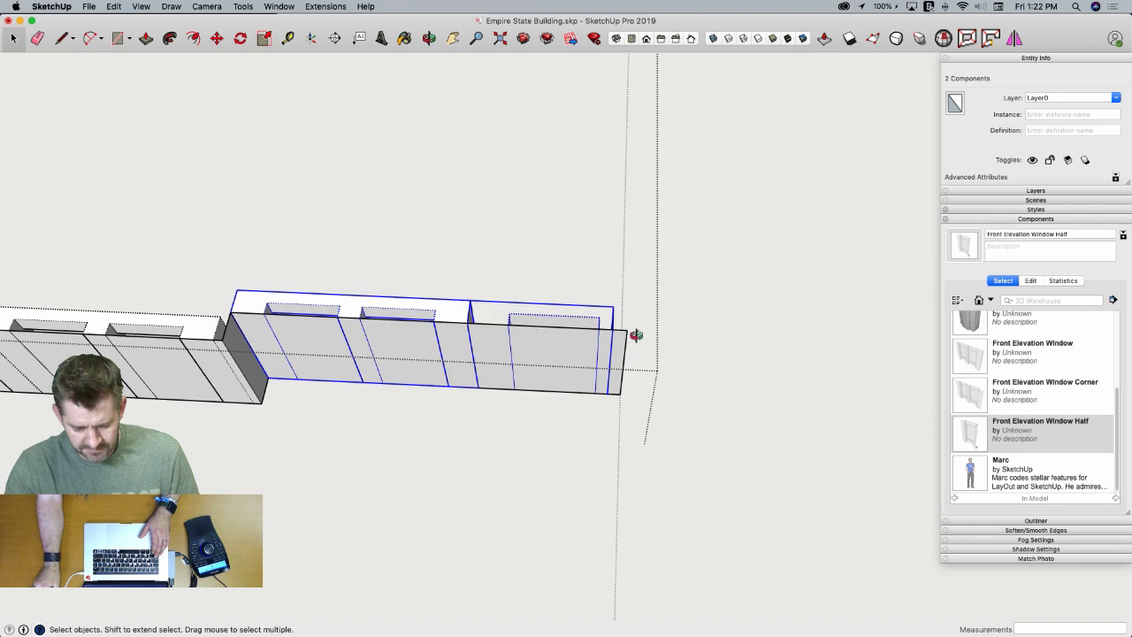
Scale the recessed wall's window and half window together along the green axis by about 1.04 to reach the wall's end
{"action": "middle_click_drag", "start_coordinate": [636, 335], "coordinate": [366, 278]}
{"action": "key", "text": "s"}
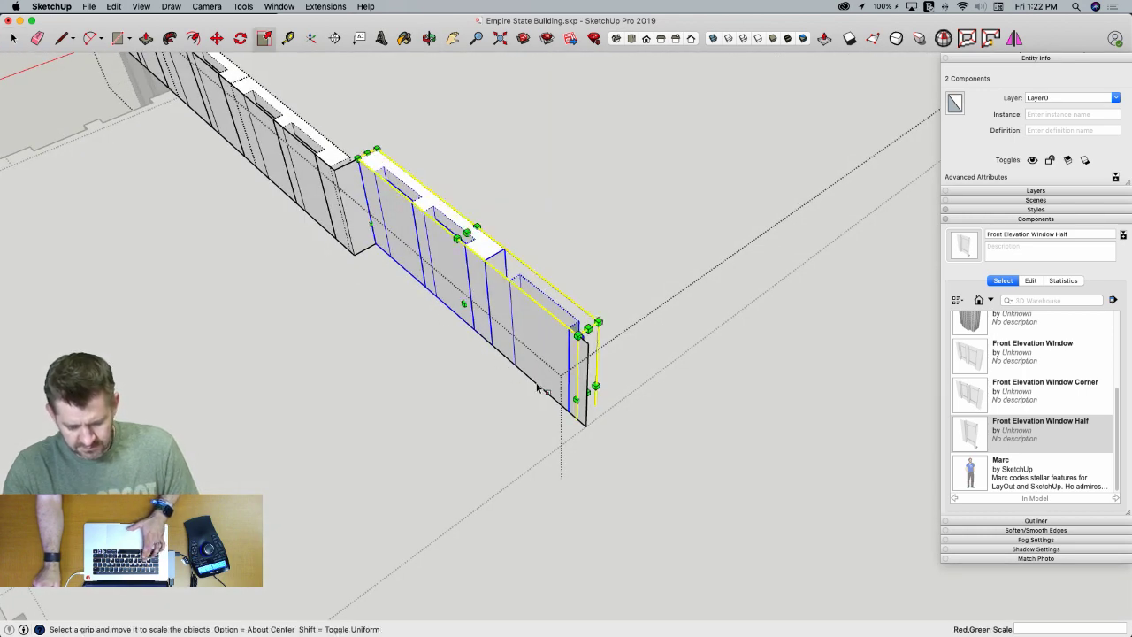
{"action": "left_click", "coordinate": [584, 390]}
{"action": "left_click", "coordinate": [588, 343]}
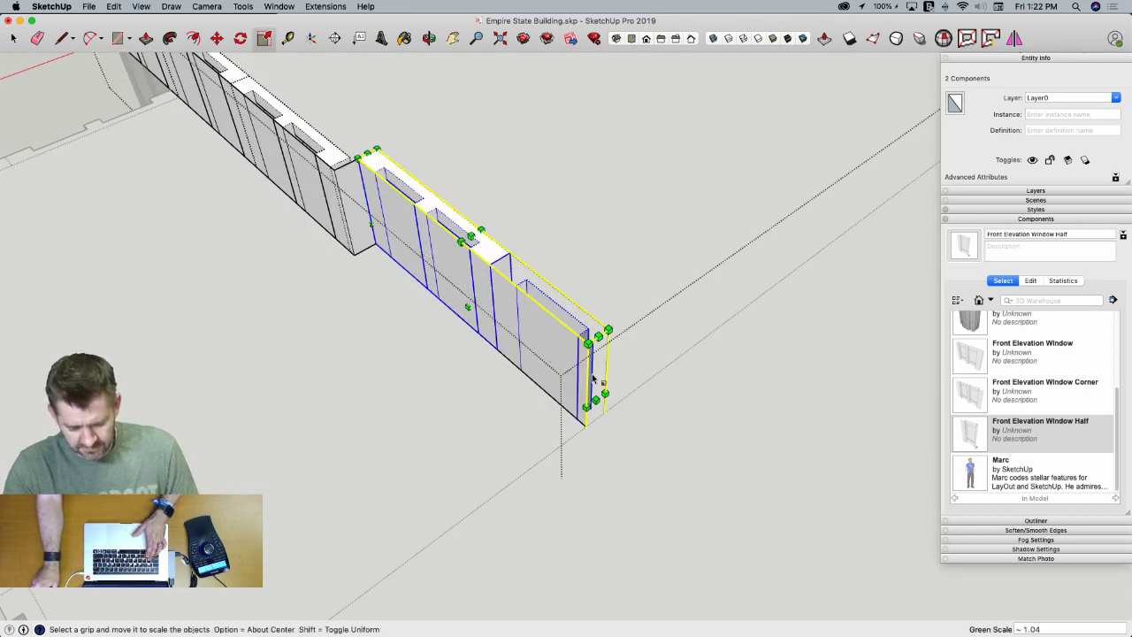
{"action": "key", "text": "space"}
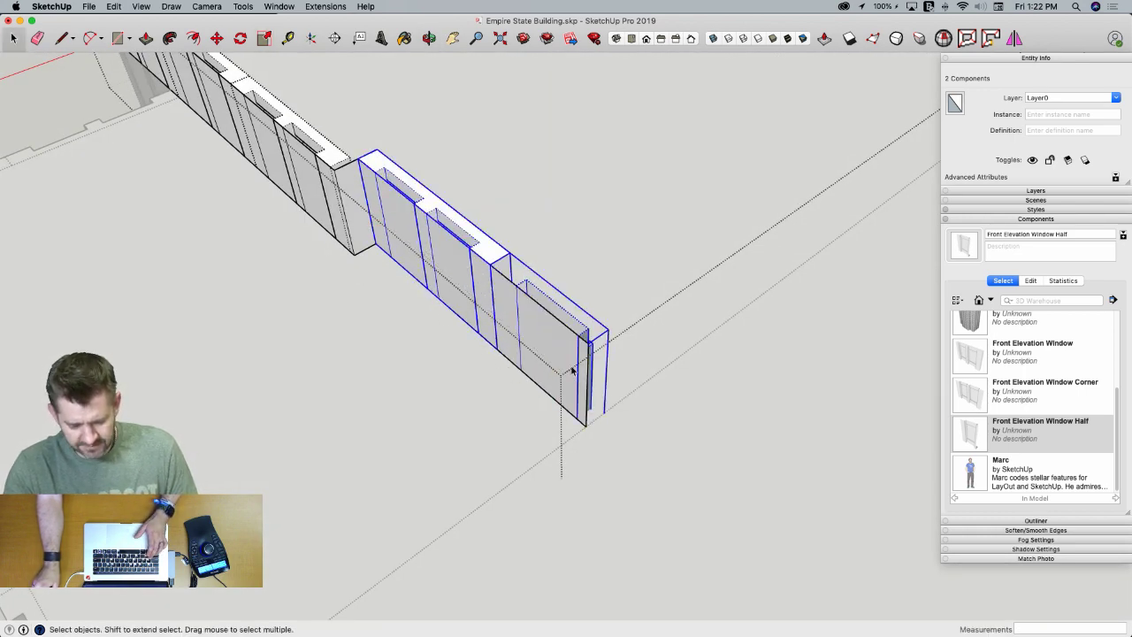
Scale the half window vertically by about 0.67 along the blue axis to match the height of the tier wall
{"action": "left_click", "coordinate": [566, 321]}
{"action": "scroll", "coordinate": [566, 321], "scroll_direction": "down", "scroll_amount": 5}
{"action": "scroll", "coordinate": [566, 386], "scroll_direction": "up", "scroll_amount": 15}
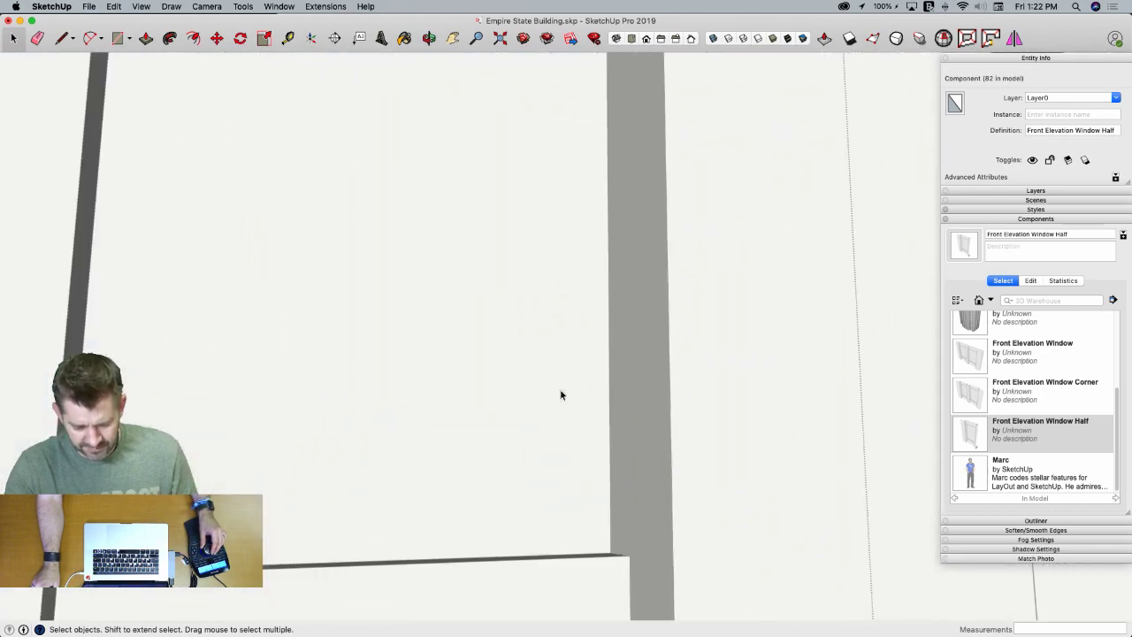
{"action": "scroll", "coordinate": [561, 395], "scroll_direction": "down", "scroll_amount": 8}
{"action": "key", "text": "s"}
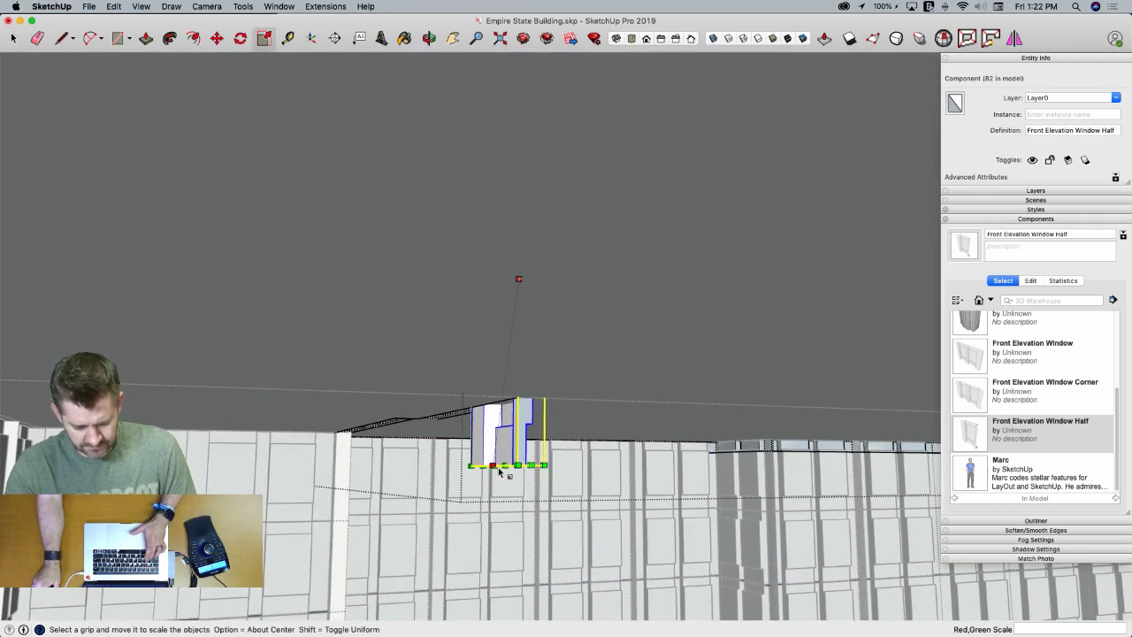
{"action": "left_click_drag", "start_coordinate": [503, 467], "coordinate": [505, 402]}
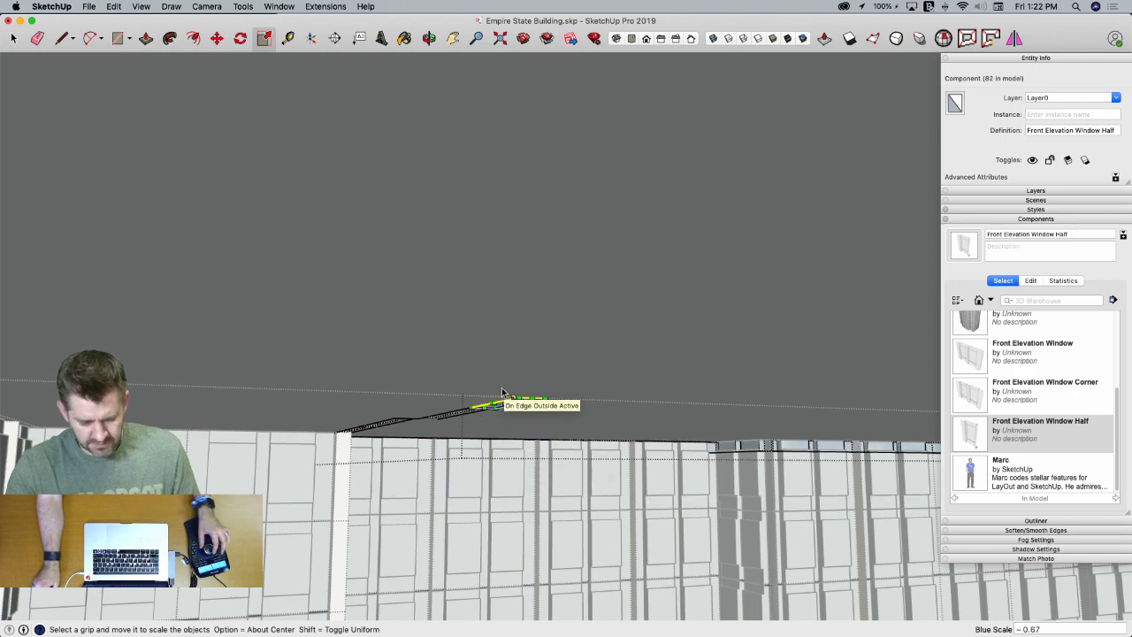
{"action": "left_click", "coordinate": [503, 396]}
{"action": "key", "text": "space"}
Scale the two outer side-wall windows nearest the step along the green axis by about 1.02 to meet the recessed wall's corner
{"action": "scroll", "coordinate": [511, 341], "scroll_direction": "up", "scroll_amount": 10}
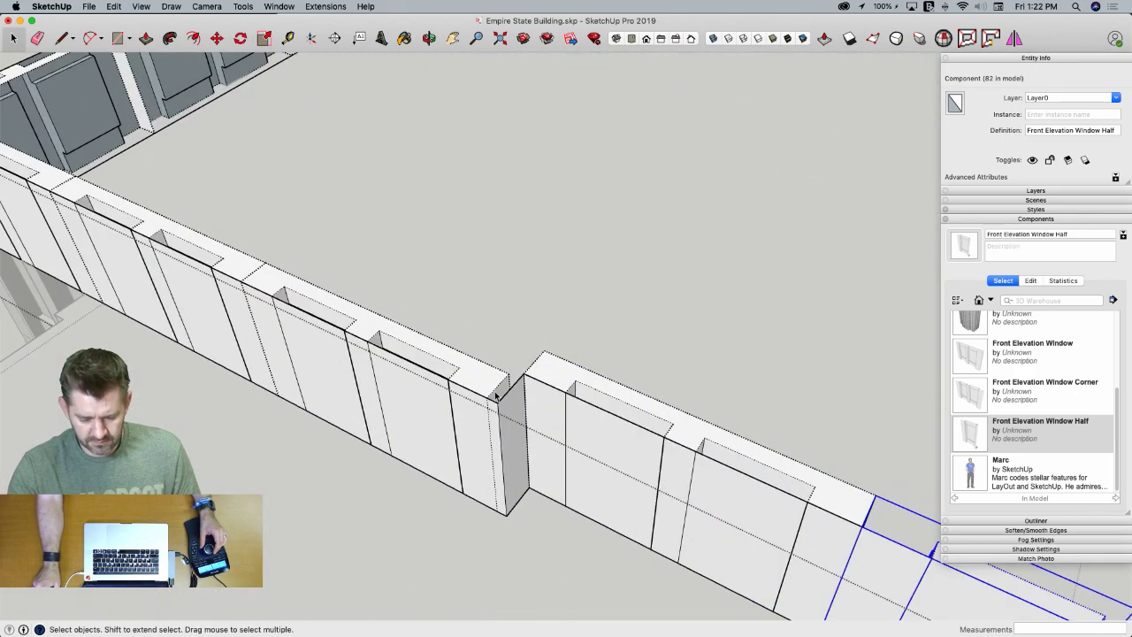
{"action": "mouse_move", "coordinate": [425, 399]}
{"action": "middle_mouse_down"}
{"action": "mouse_move", "coordinate": [421, 424]}
{"action": "mouse_move", "coordinate": [470, 418]}
{"action": "middle_mouse_up"}
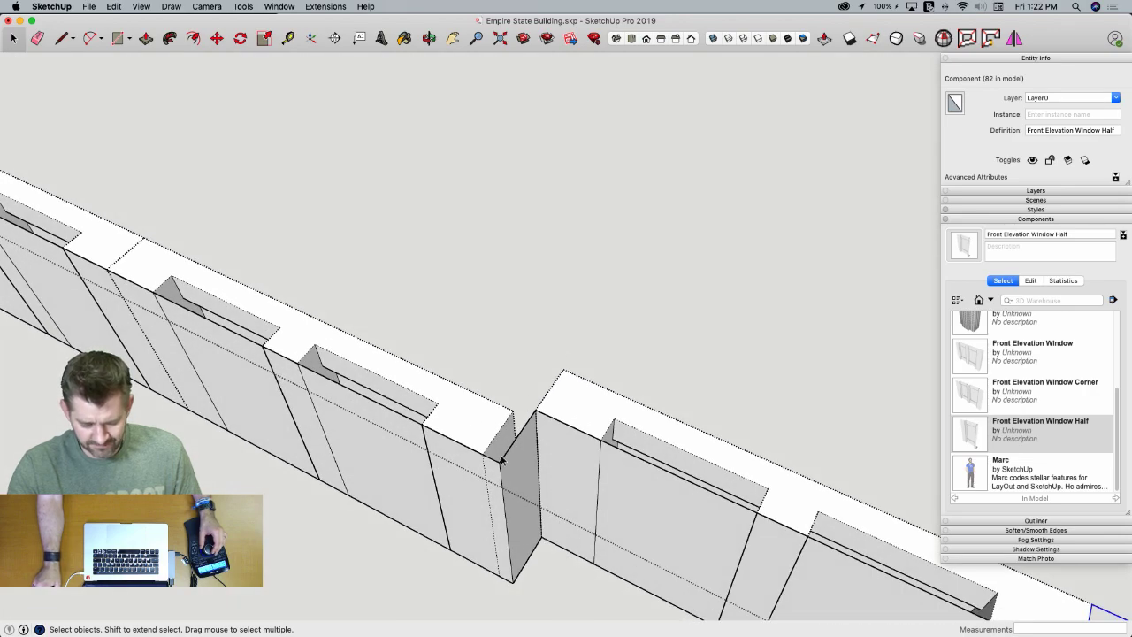
{"action": "scroll", "coordinate": [507, 425], "scroll_direction": "down", "scroll_amount": 8}
{"action": "mouse_move", "coordinate": [498, 397]}
{"action": "middle_mouse_down"}
{"action": "mouse_move", "coordinate": [513, 386]}
{"action": "mouse_move", "coordinate": [692, 421]}
{"action": "middle_mouse_up"}
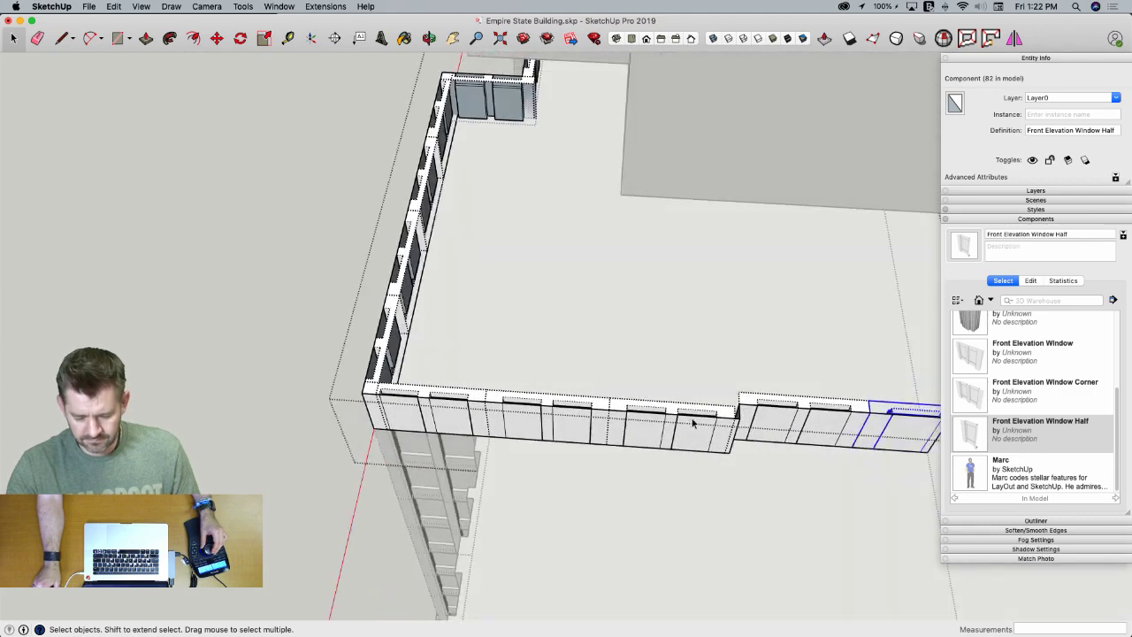
{"action": "scroll", "coordinate": [692, 422], "scroll_direction": "up", "scroll_amount": 4}
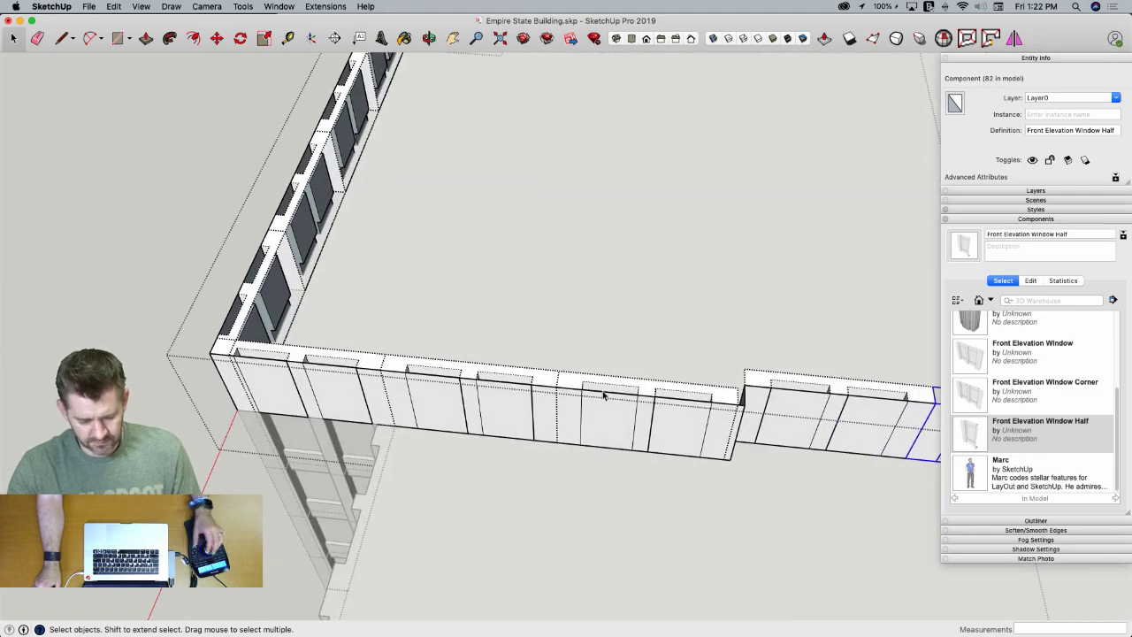
{"action": "left_click", "coordinate": [548, 382], "text": "shift"}
{"action": "key", "text": "s"}
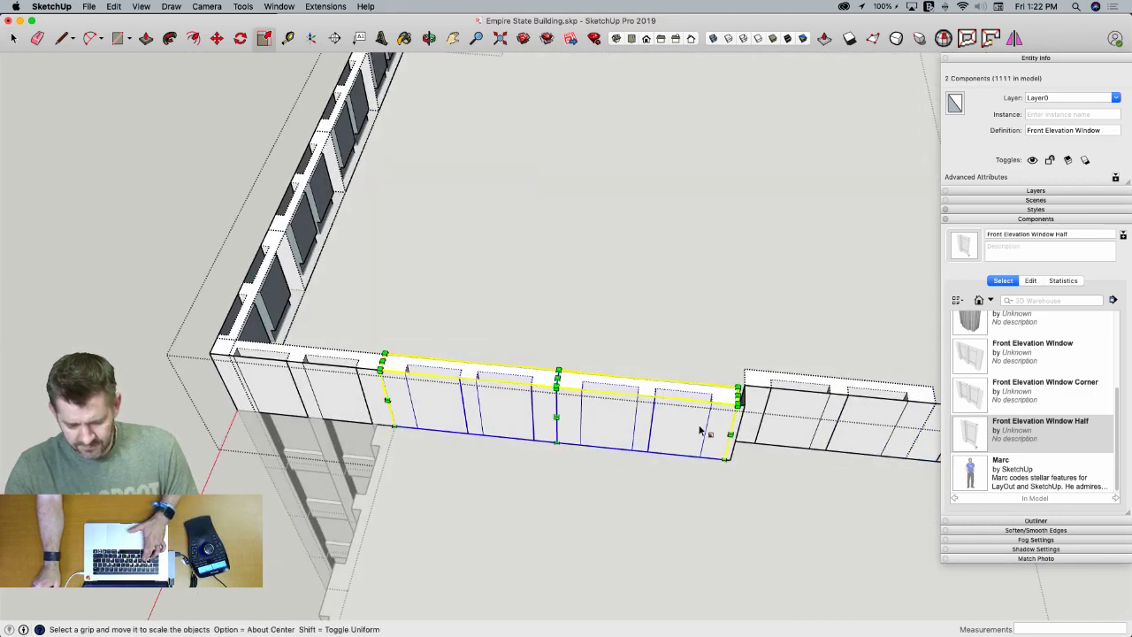
{"action": "left_click_drag", "start_coordinate": [731, 423], "coordinate": [744, 405]}
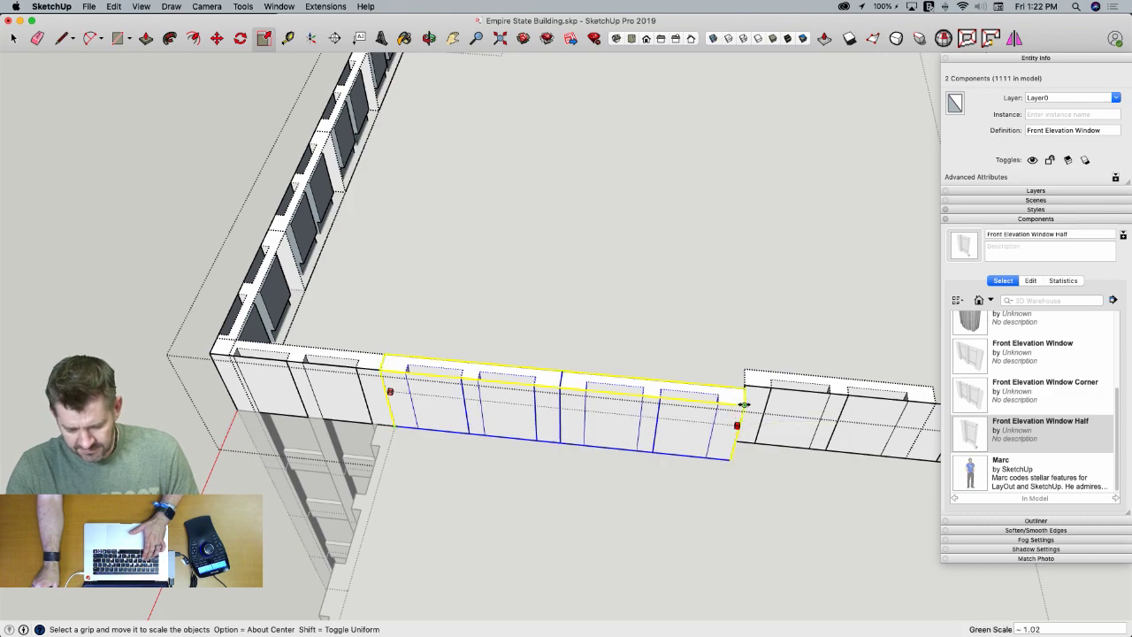
{"action": "left_click", "coordinate": [744, 406]}
{"action": "key", "text": "space"}
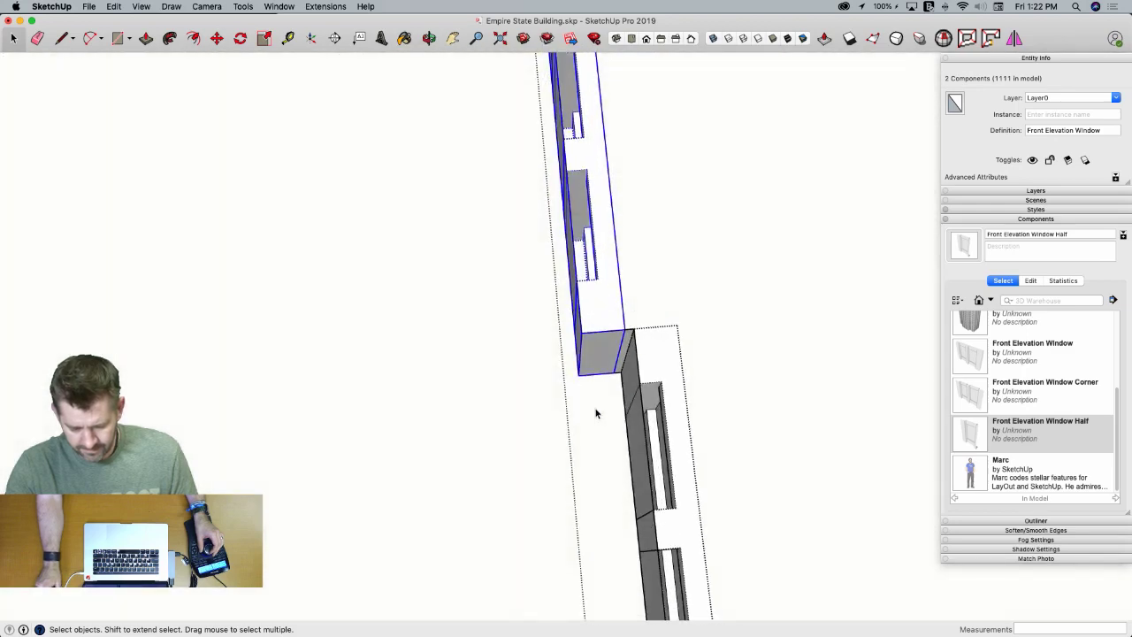
Remove the plain wall faces covering the windows inside the quarter tier group, keep the window components, and leave the group
{"action": "middle_click_drag", "start_coordinate": [595, 413], "coordinate": [494, 446]}
{"action": "key", "text": "r"}
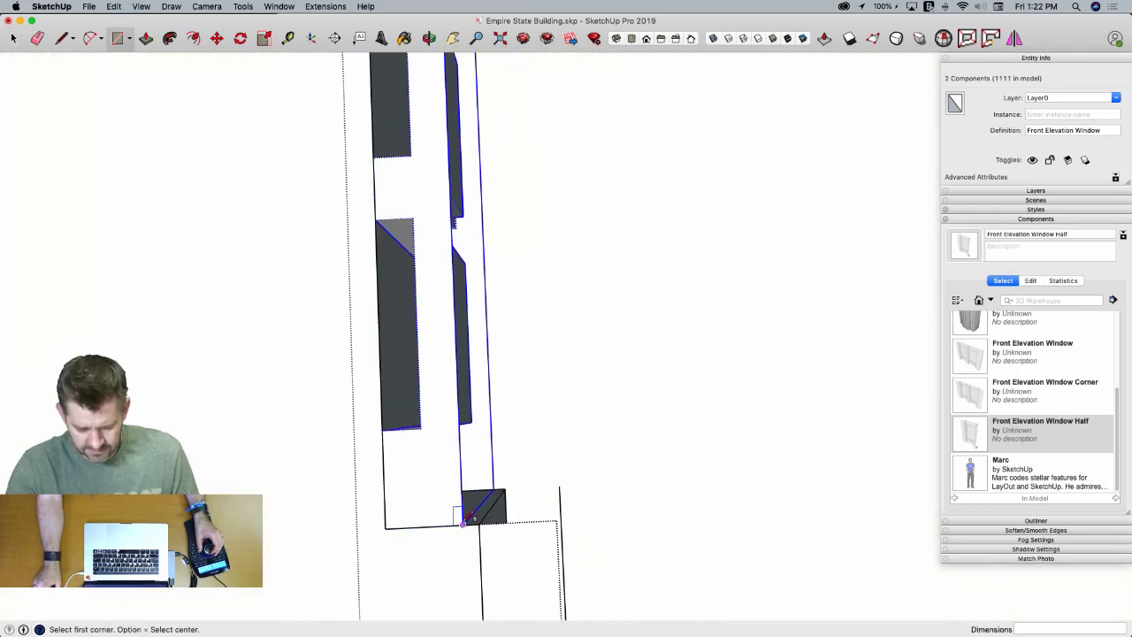
{"action": "middle_click_drag", "start_coordinate": [513, 483], "coordinate": [640, 354]}
{"action": "key", "text": "space"}
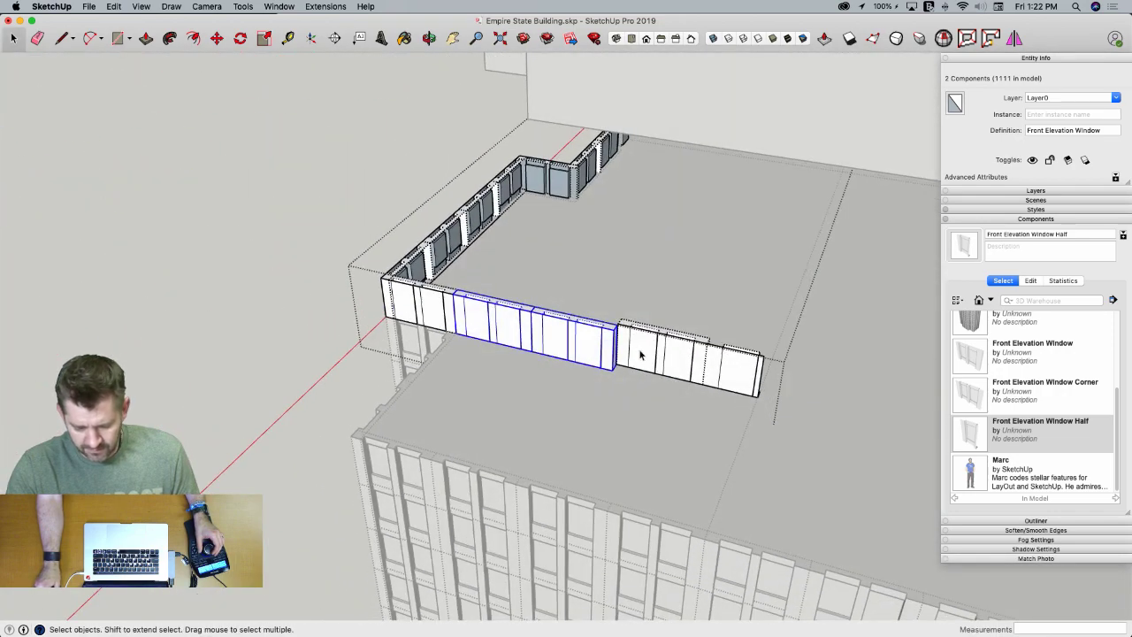
{"action": "left_click", "coordinate": [637, 370]}
{"action": "key", "text": "super+a"}
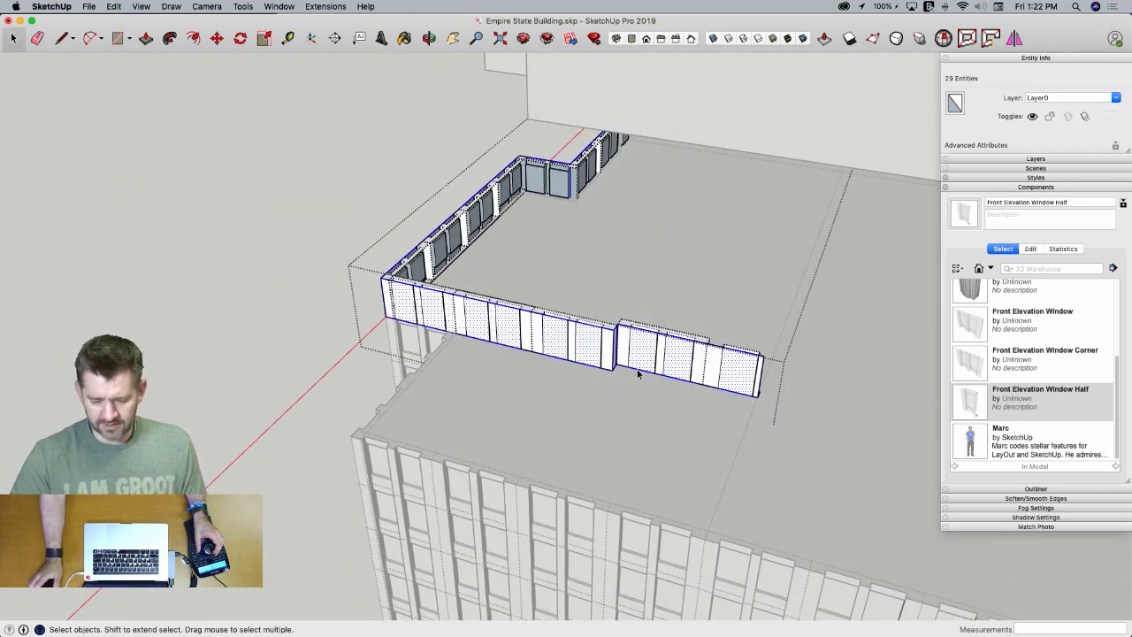
{"action": "key", "text": "shift+x"}
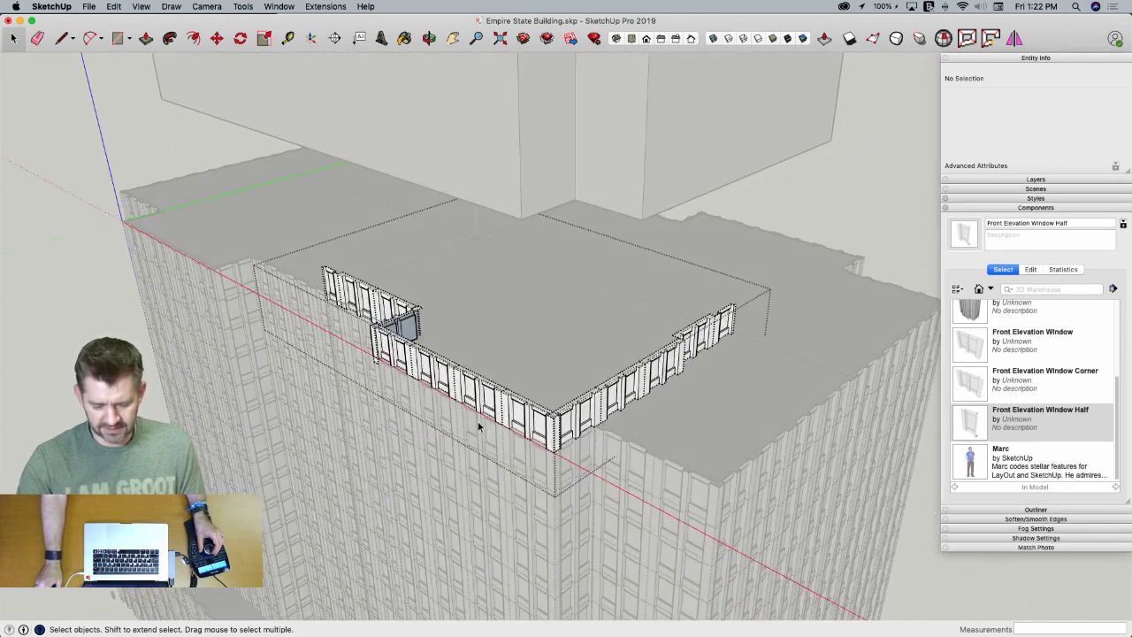
{"action": "middle_click_drag", "start_coordinate": [478, 421], "coordinate": [827, 249]}
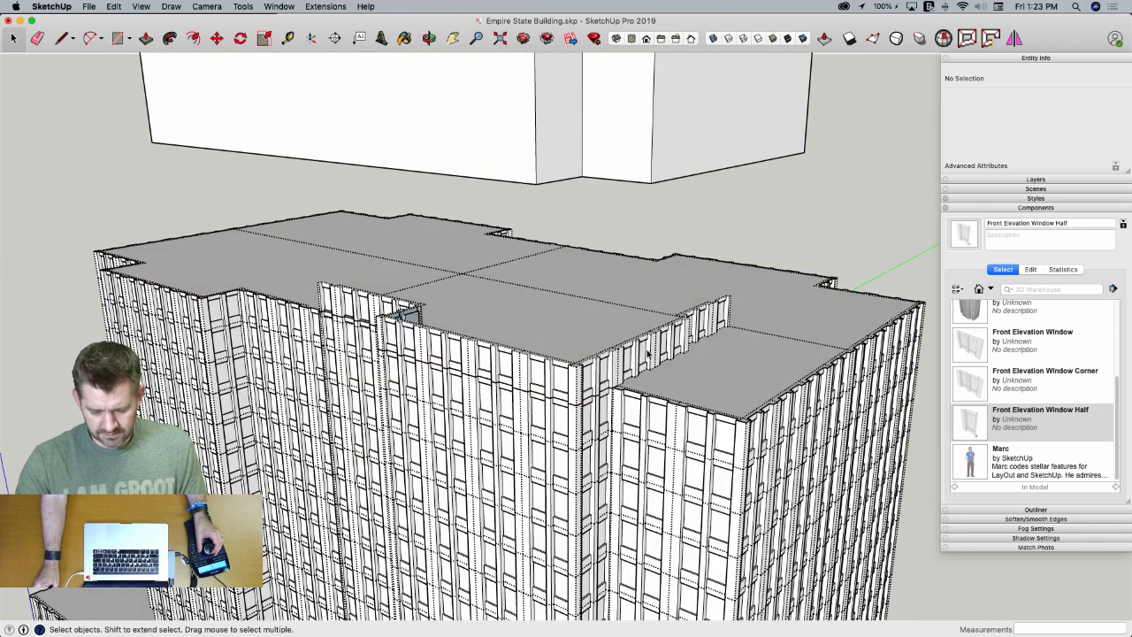
Convert the clad quarter tier group into a component named Floor 25 Quarter
{"action": "left_click", "coordinate": [644, 352]}
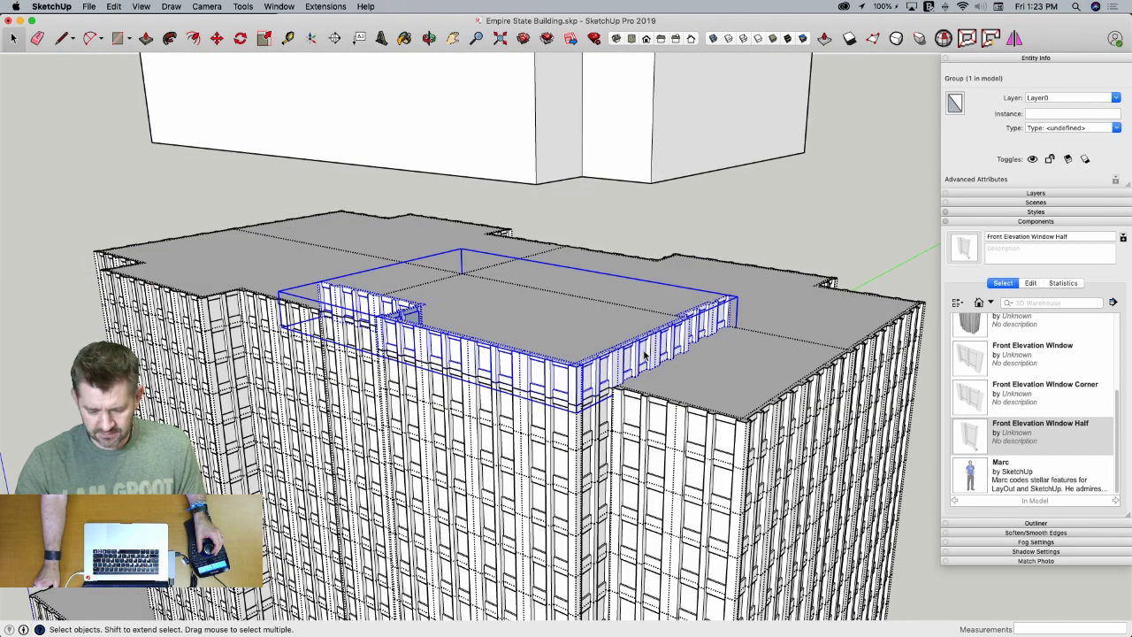
{"action": "right_click", "coordinate": [645, 353]}
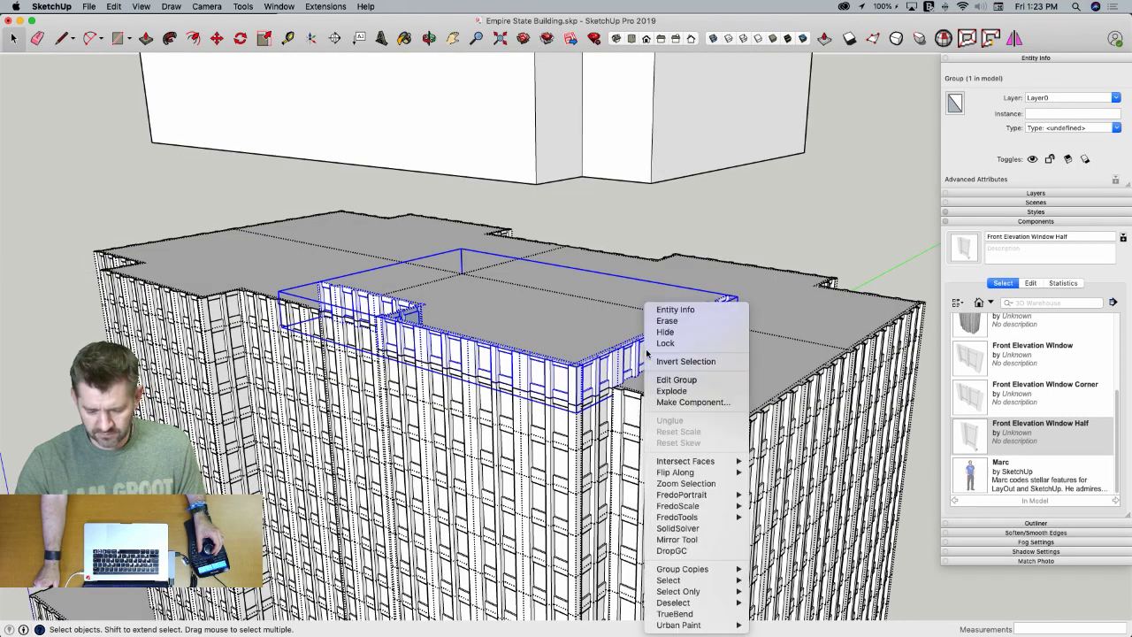
{"action": "left_click", "coordinate": [683, 401]}
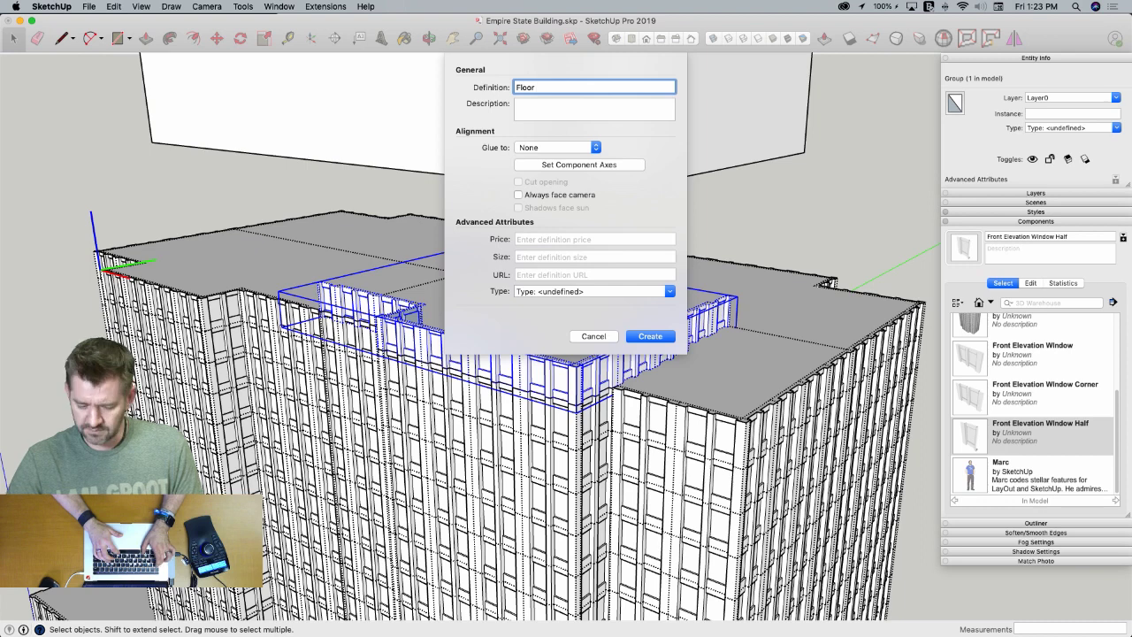
{"action": "key", "text": "super+Tab"}
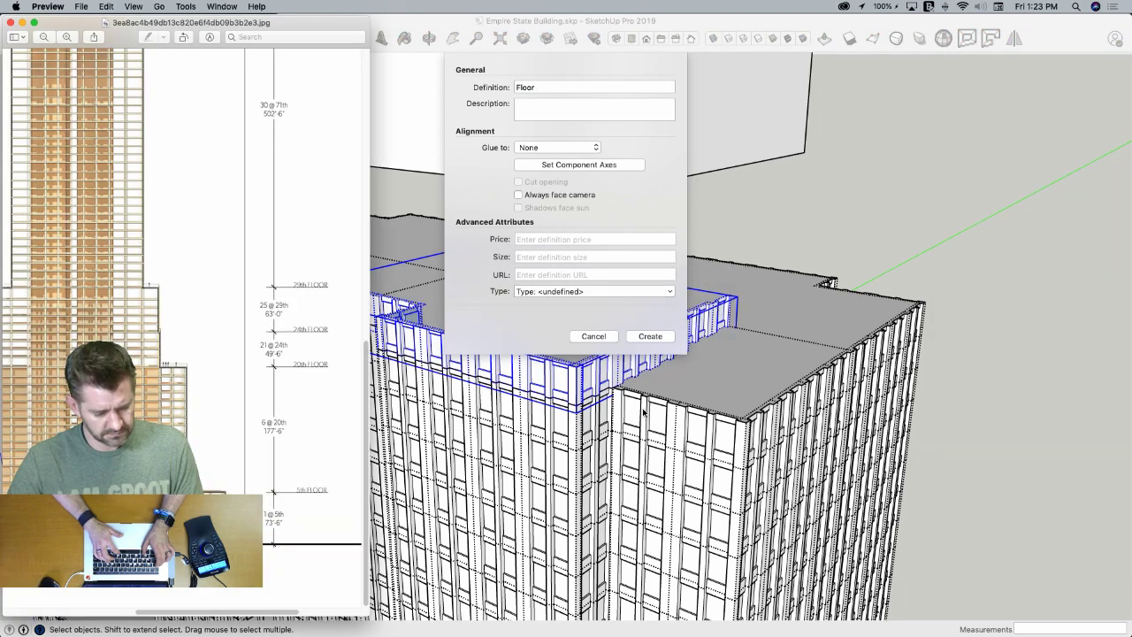
{"action": "key", "text": "super+Tab"}
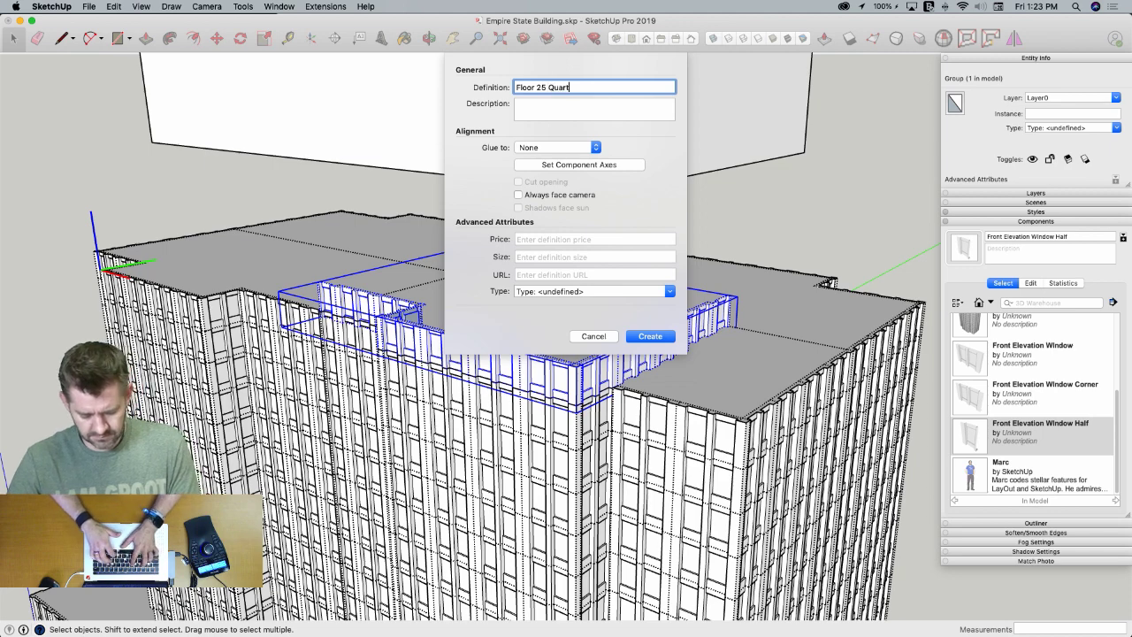
{"action": "key", "text": "Return"}
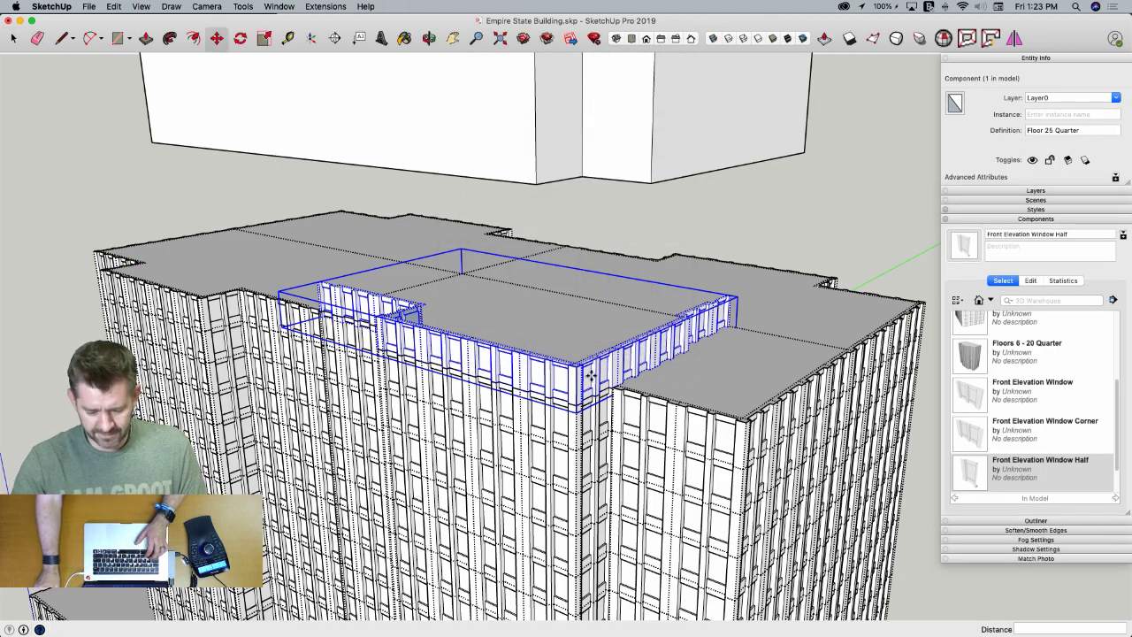
Copy the quarter floor component straight up by its own height, about 9' 10 13/16", and multiply it into four stacked copies
{"action": "key", "text": "m"}
{"action": "scroll", "coordinate": [578, 402], "scroll_direction": "up", "scroll_amount": 3}
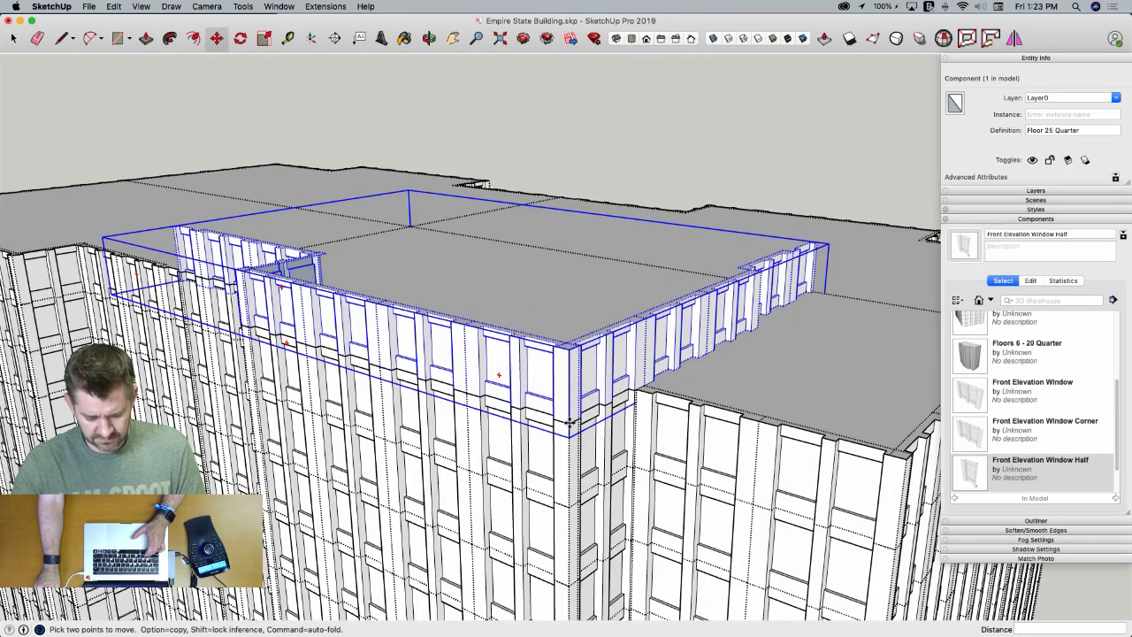
{"action": "left_click", "coordinate": [570, 422]}
{"action": "key", "text": "alt"}
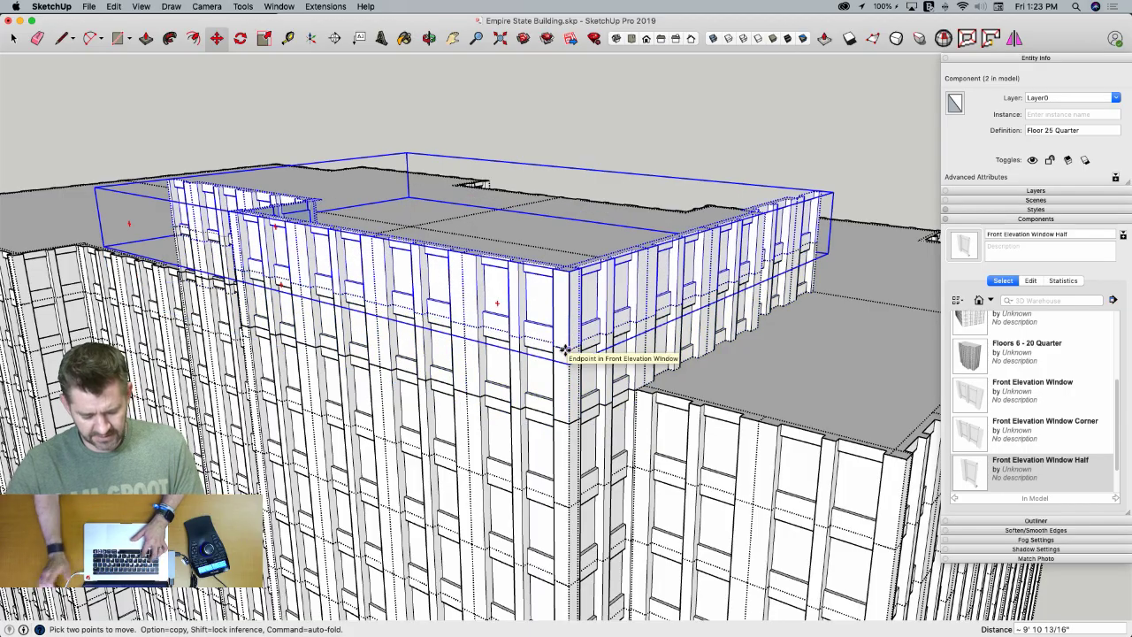
{"action": "left_click", "coordinate": [564, 350]}
{"action": "type", "text": "x4"}
{"action": "key", "text": "Return"}
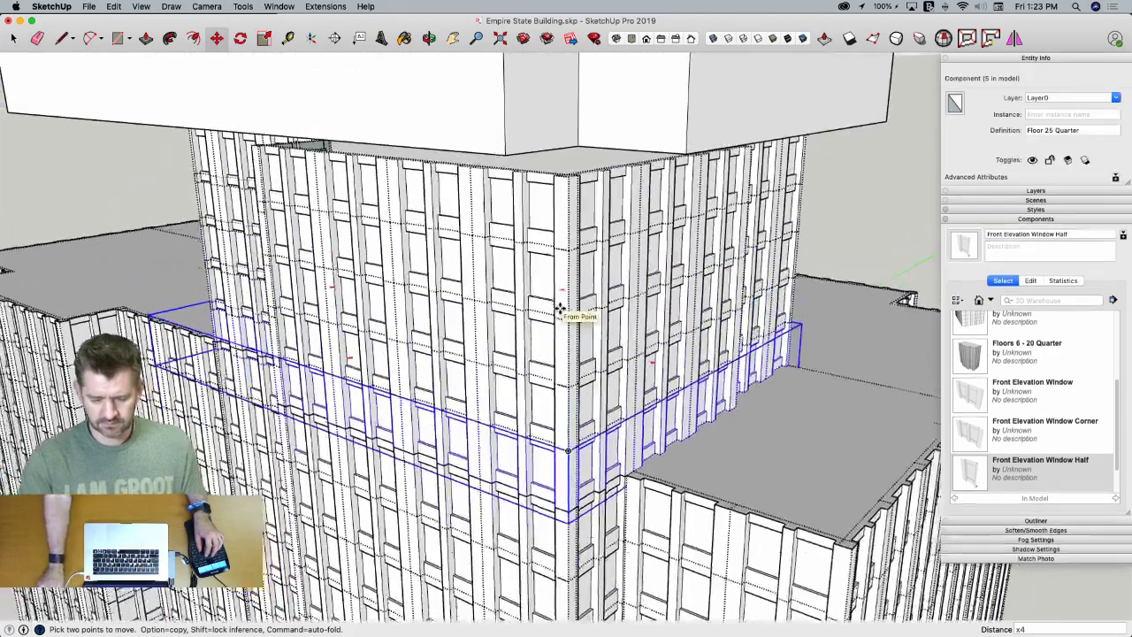
{"action": "key", "text": "space"}
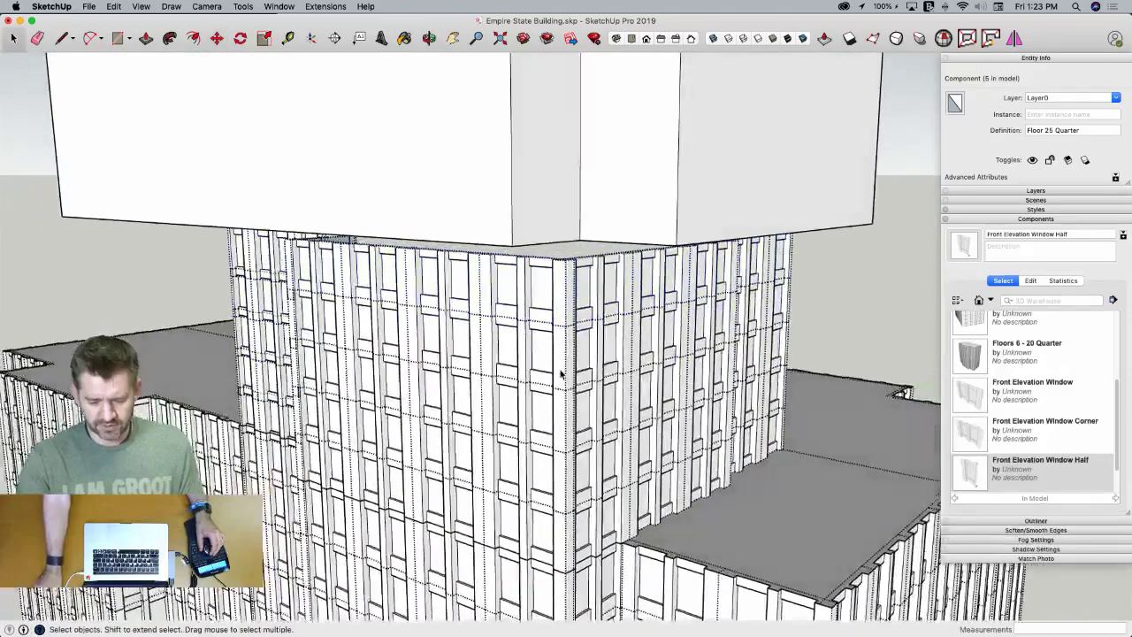
Draw an oversized horizontal roof face around the tower level with the top quarter floor's corner, and erase the stray edge crossing it
{"action": "key", "text": "shift+super+a"}
{"action": "left_click", "coordinate": [555, 308]}
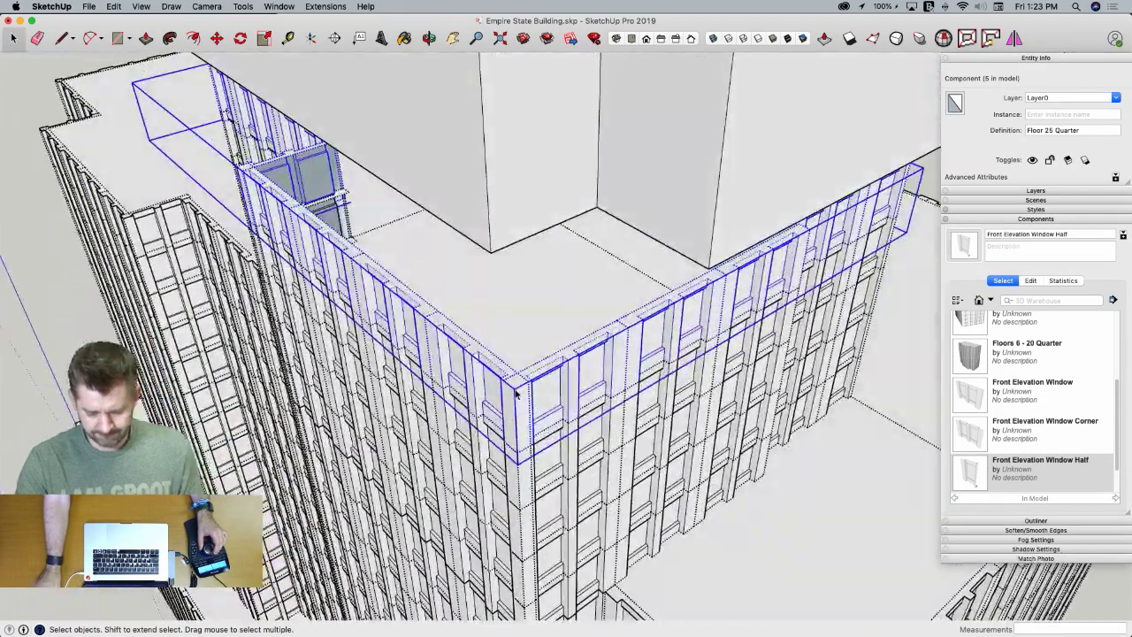
{"action": "key", "text": "l"}
{"action": "left_click", "coordinate": [516, 389]}
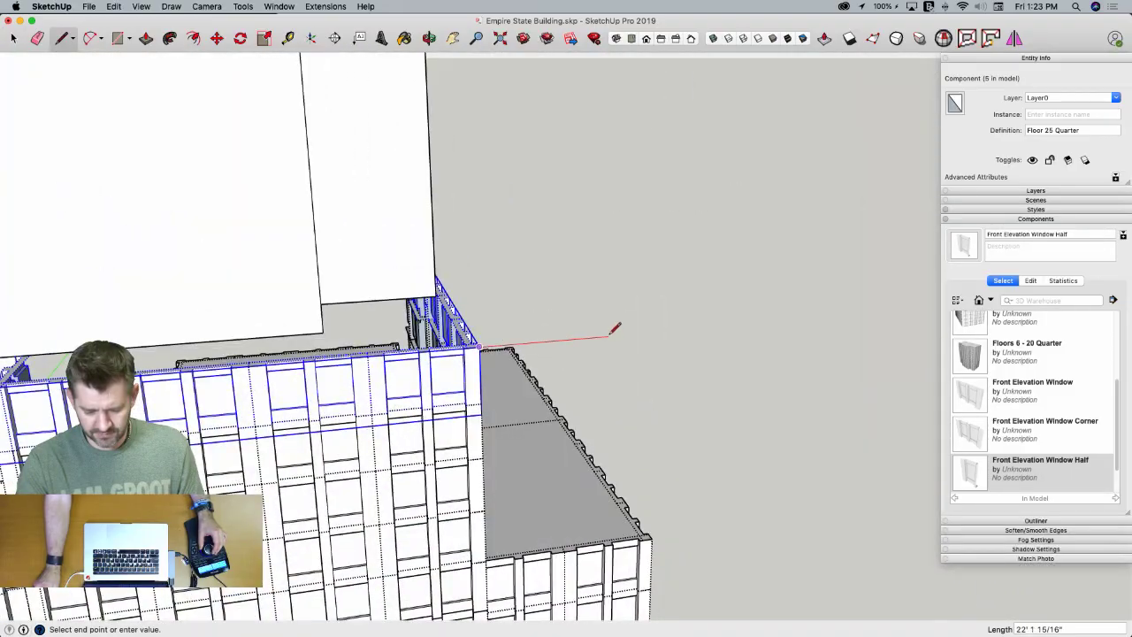
{"action": "left_click", "coordinate": [610, 336]}
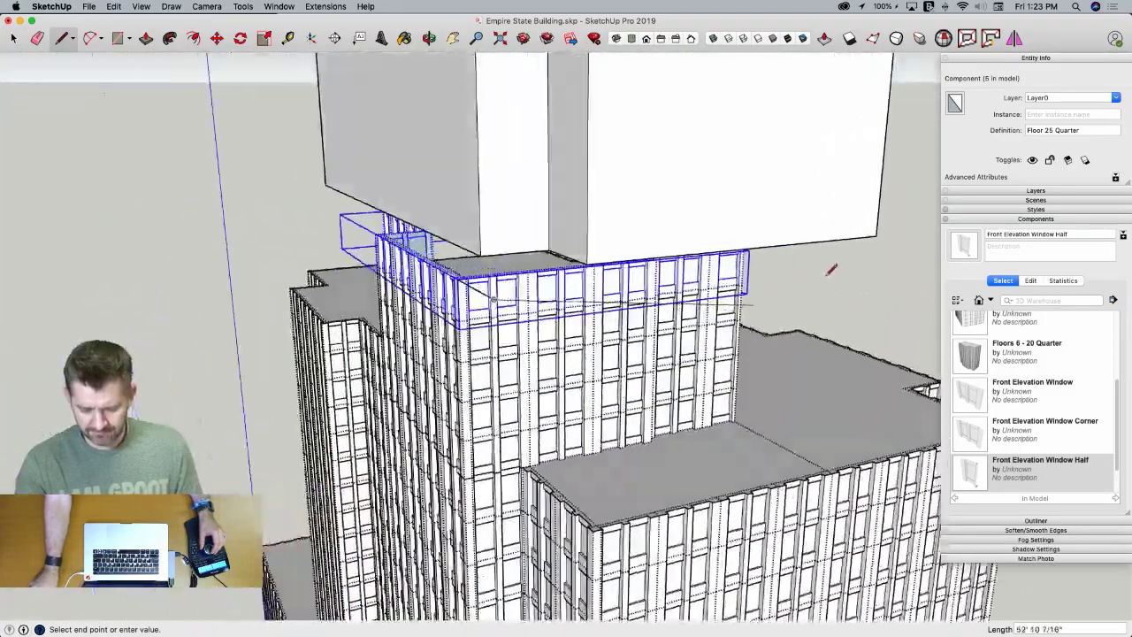
{"action": "middle_click_drag", "start_coordinate": [831, 270], "coordinate": [866, 165]}
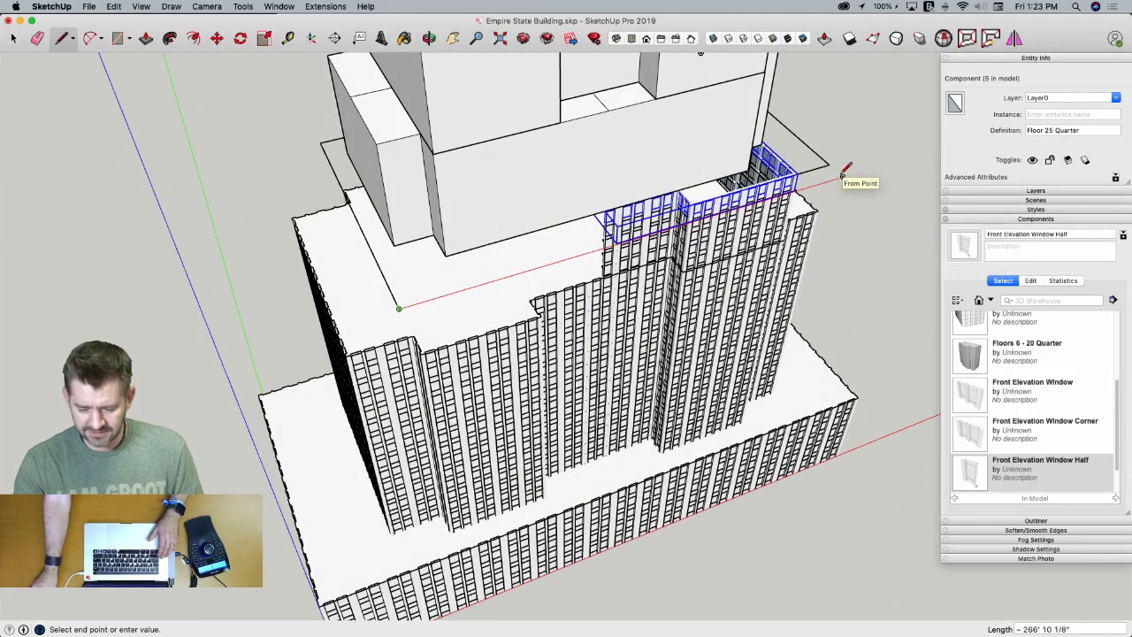
{"action": "left_click", "coordinate": [842, 176]}
{"action": "left_click", "coordinate": [828, 165]}
{"action": "key", "text": "e"}
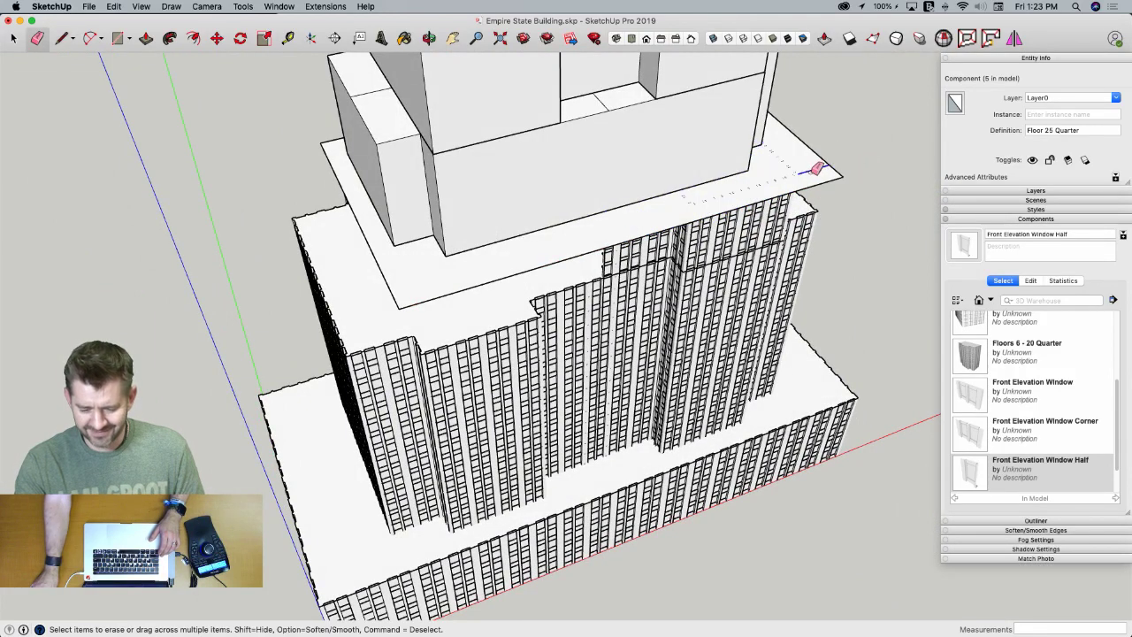
{"action": "left_click_drag", "start_coordinate": [812, 172], "coordinate": [811, 168]}
{"action": "key", "text": "space"}
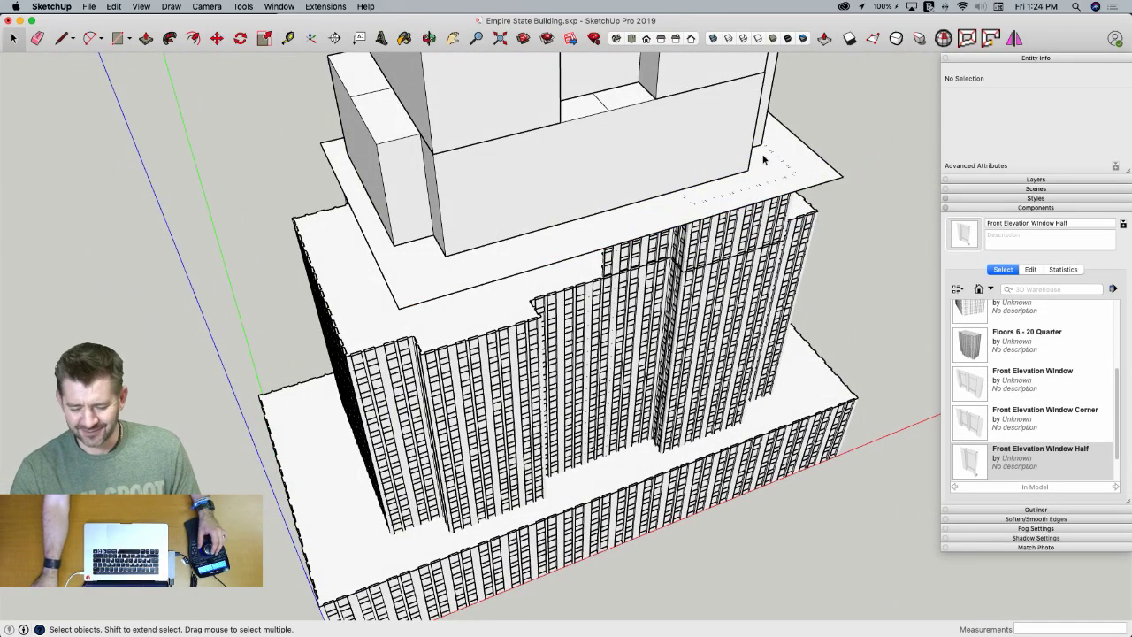
Move the whole roof face down about 8 inches so it cuts through the tops of the window components
{"action": "scroll", "coordinate": [770, 222], "scroll_direction": "up", "scroll_amount": 5}
{"action": "double_click", "coordinate": [770, 222]}
{"action": "scroll", "coordinate": [738, 217], "scroll_direction": "up", "scroll_amount": 5}
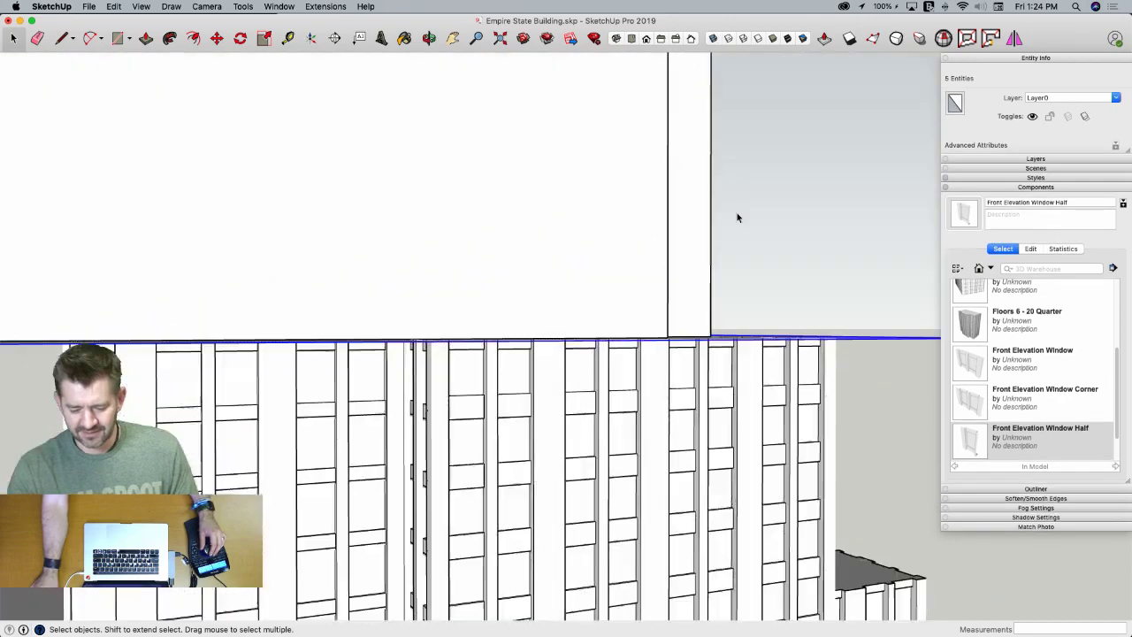
{"action": "middle_click_drag", "start_coordinate": [738, 218], "coordinate": [707, 420]}
{"action": "key", "text": "m"}
{"action": "scroll", "coordinate": [633, 408], "scroll_direction": "up", "scroll_amount": 8}
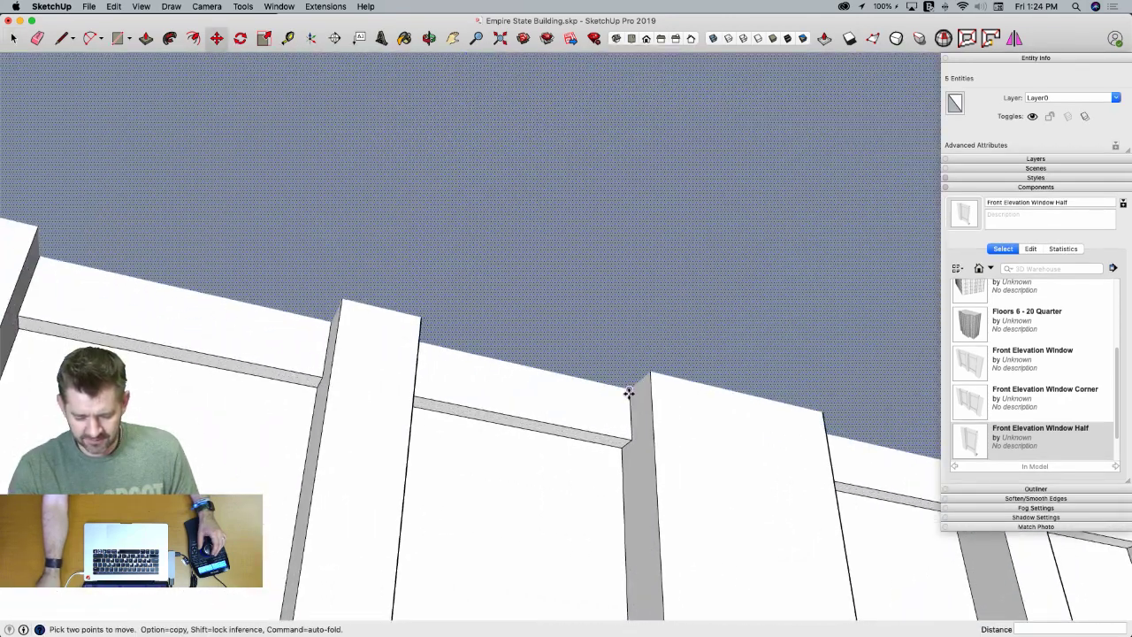
{"action": "scroll", "coordinate": [627, 392], "scroll_direction": "down", "scroll_amount": 10}
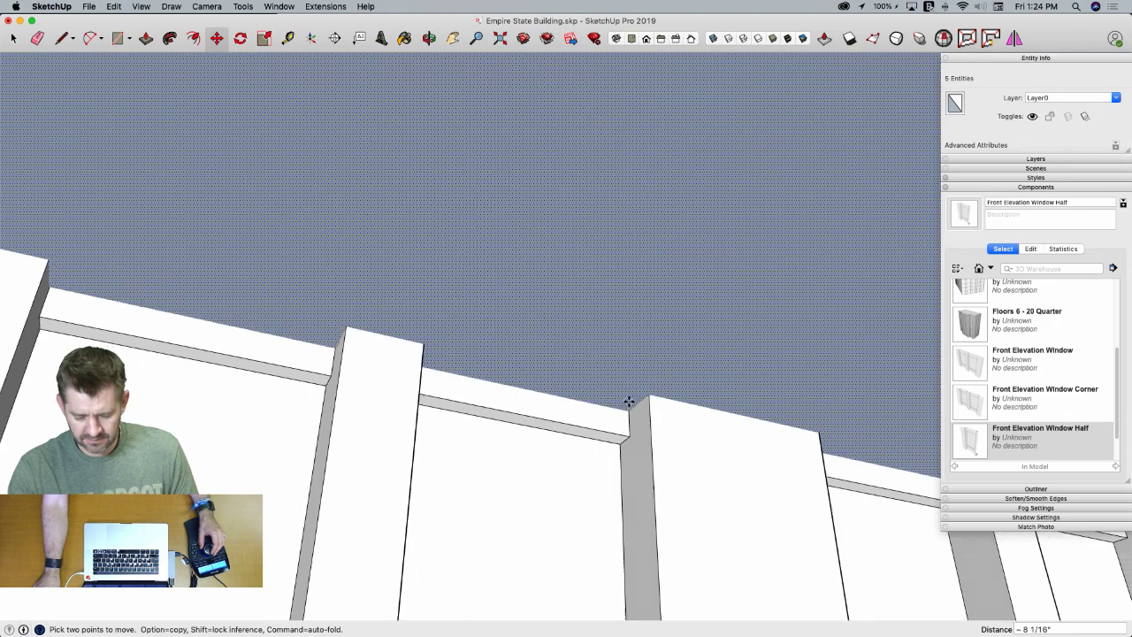
{"action": "key", "text": "space"}
Intersect the roof face with the model to imprint the window wall outline on it
{"action": "middle_click_drag", "start_coordinate": [617, 395], "coordinate": [612, 374]}
{"action": "right_click", "coordinate": [613, 375]}
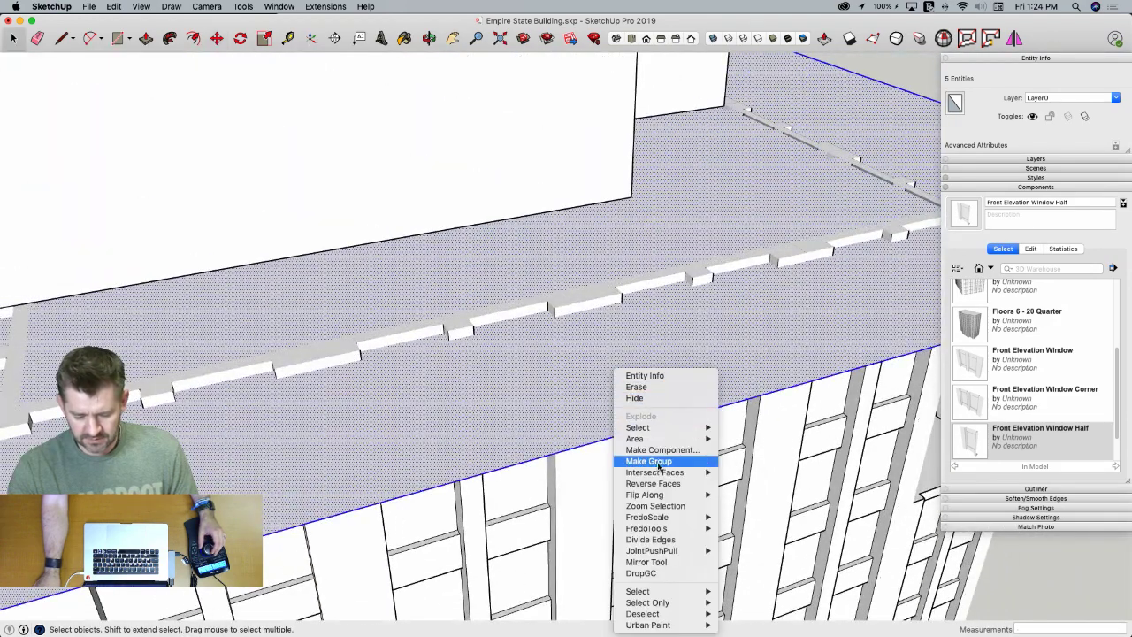
{"action": "mouse_move", "coordinate": [662, 476]}
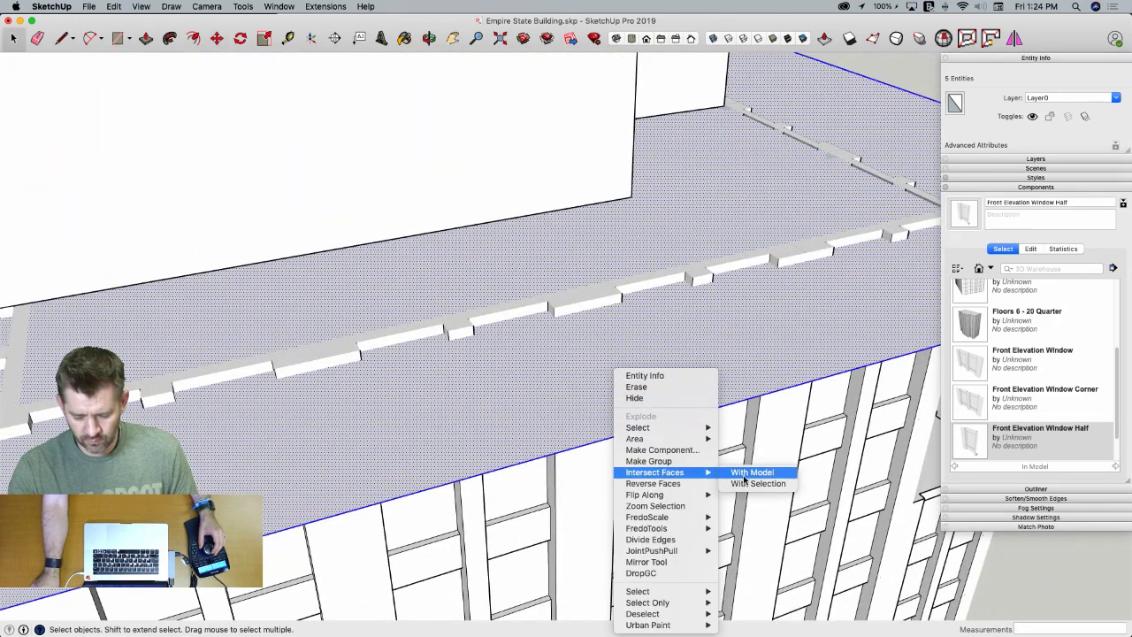
{"action": "left_click", "coordinate": [743, 475]}
Draw a line along the green axis from one end of the imprinted wall outline to beyond the roof face's far edge
{"action": "key", "text": "l"}
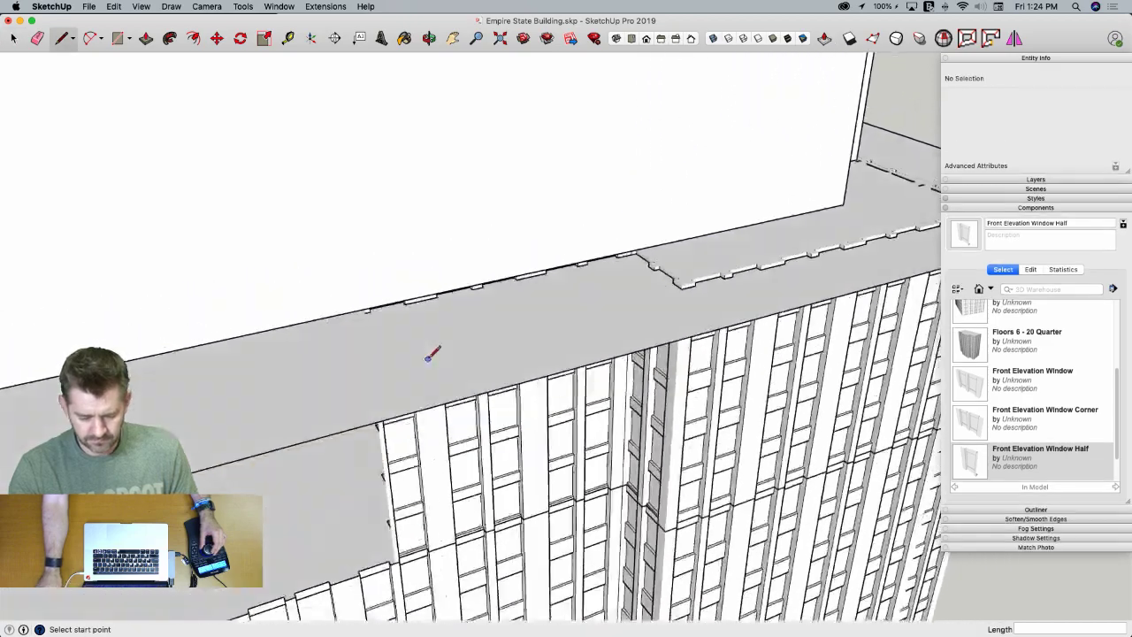
{"action": "middle_click_drag", "start_coordinate": [431, 355], "coordinate": [542, 311]}
{"action": "scroll", "coordinate": [559, 314], "scroll_direction": "up", "scroll_amount": 3}
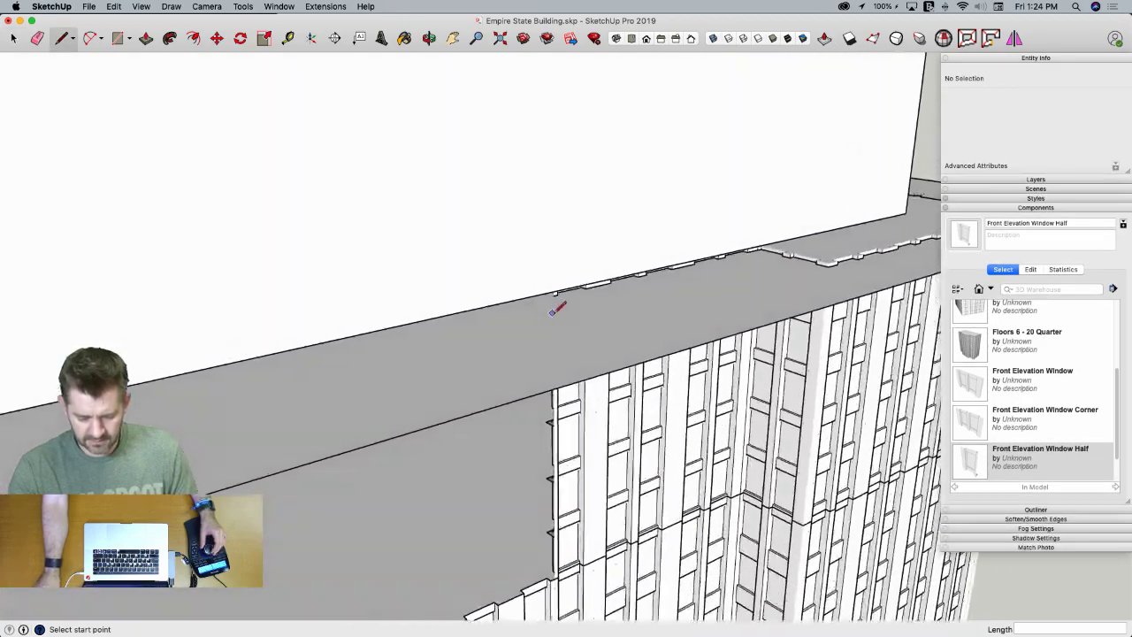
{"action": "left_click", "coordinate": [552, 287]}
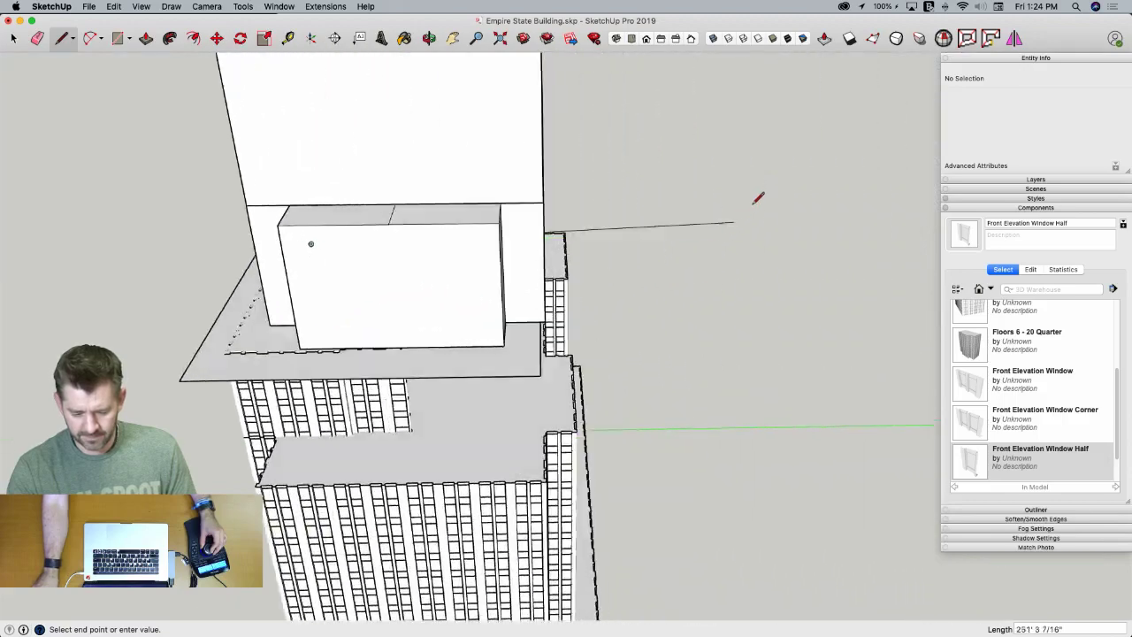
{"action": "middle_click_drag", "start_coordinate": [758, 198], "coordinate": [756, 227]}
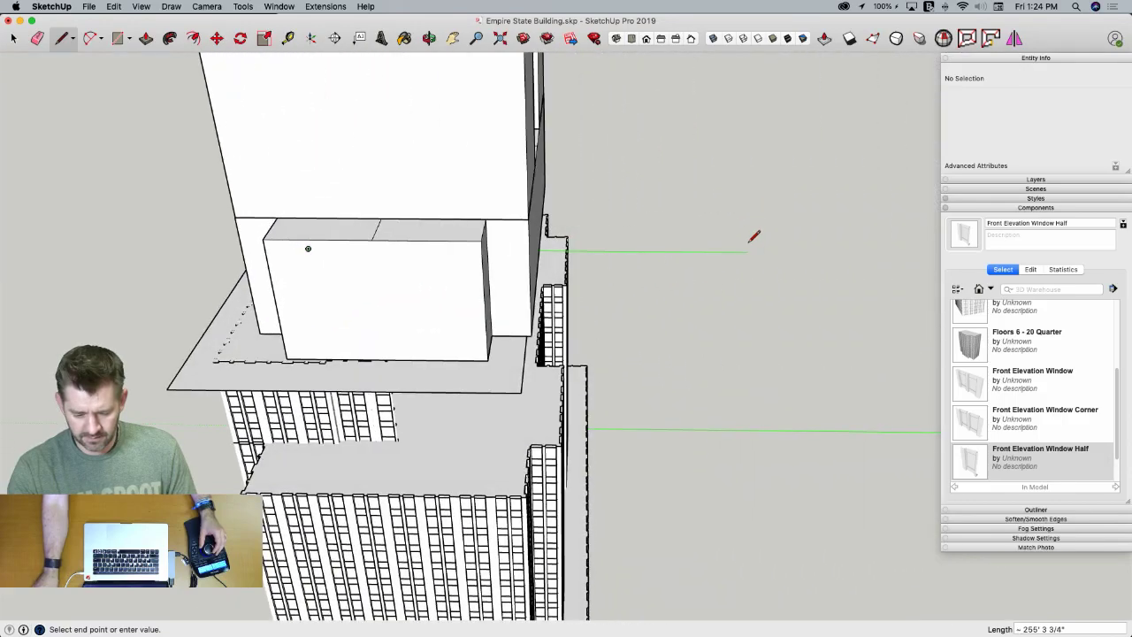
{"action": "left_click", "coordinate": [717, 235]}
{"action": "key", "text": "Escape"}
Draw a line along the red axis from the other end of the imprinted wall outline past the opposite edge of the roof face
{"action": "scroll", "coordinate": [429, 318], "scroll_direction": "up", "scroll_amount": 10}
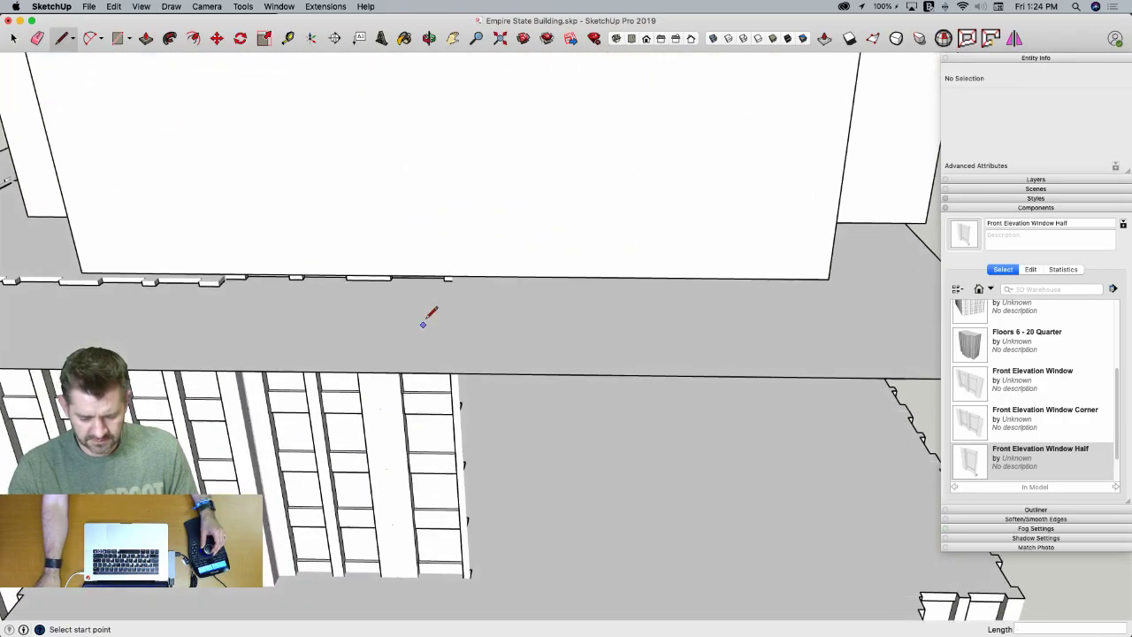
{"action": "scroll", "coordinate": [465, 279], "scroll_direction": "up", "scroll_amount": 3}
{"action": "scroll", "coordinate": [454, 280], "scroll_direction": "down", "scroll_amount": 10}
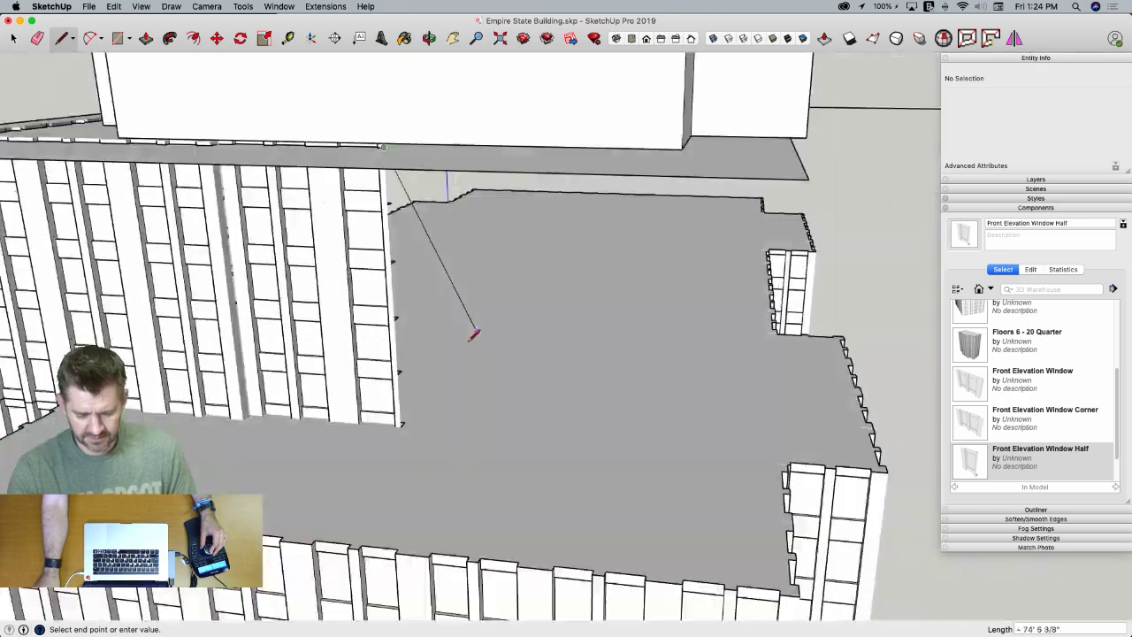
{"action": "middle_click_drag", "start_coordinate": [472, 333], "coordinate": [858, 290]}
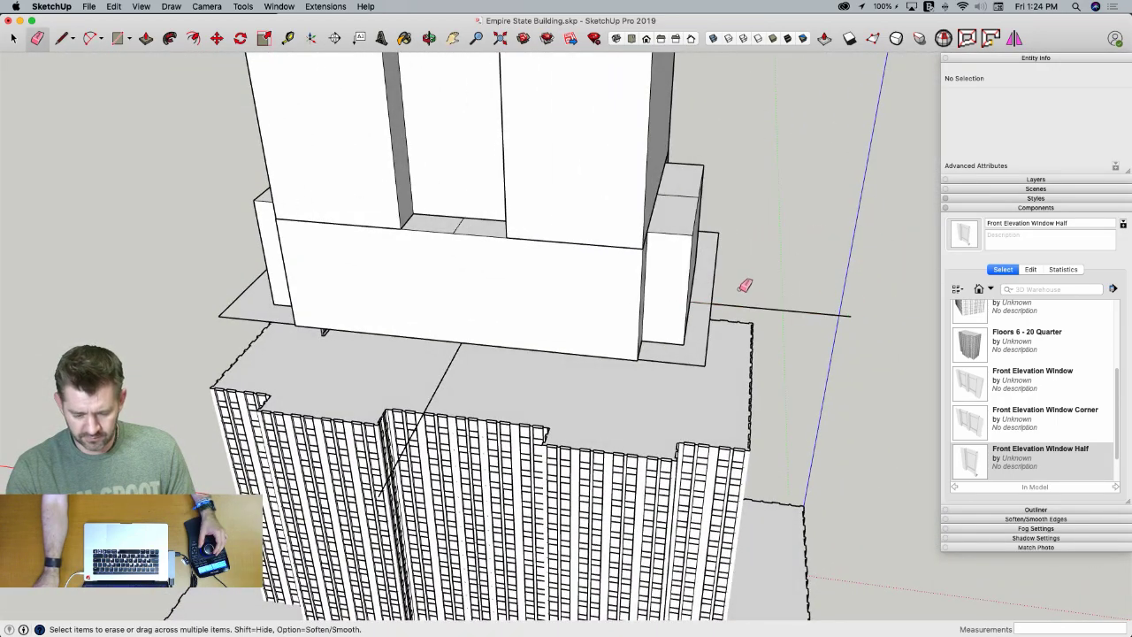
Erase the line overhangs beyond the roof face and the adjoining outer edge segments outside the imprinted wall outline
{"action": "left_click", "coordinate": [717, 307]}
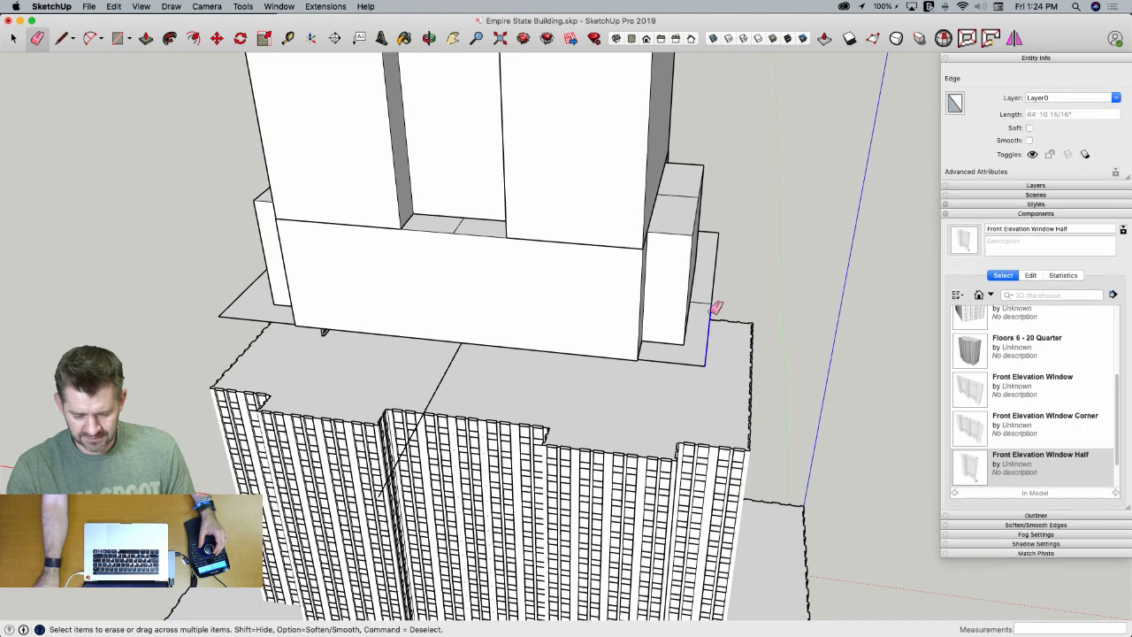
{"action": "left_click", "coordinate": [460, 353]}
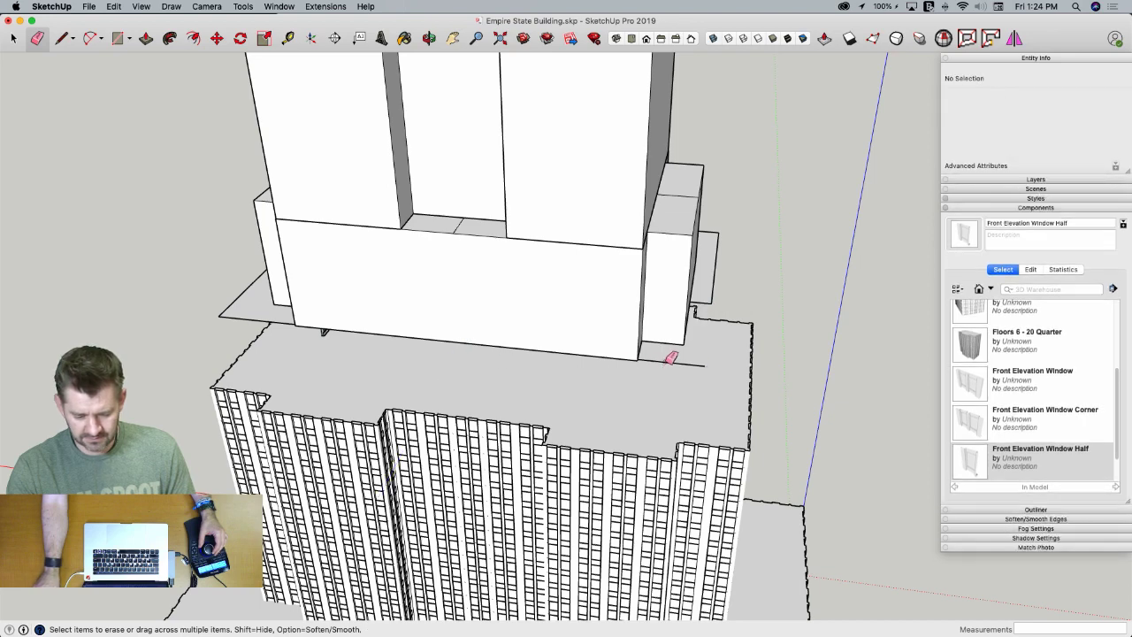
{"action": "left_click", "coordinate": [228, 319]}
{"action": "mouse_move", "coordinate": [227, 318]}
{"action": "middle_mouse_down"}
{"action": "mouse_move", "coordinate": [306, 303]}
{"action": "mouse_move", "coordinate": [275, 344]}
{"action": "mouse_move", "coordinate": [349, 415]}
{"action": "mouse_move", "coordinate": [480, 362]}
{"action": "middle_mouse_up"}
{"action": "scroll", "coordinate": [326, 451], "scroll_direction": "up", "scroll_amount": 5}
{"action": "mouse_move", "coordinate": [326, 452]}
{"action": "middle_mouse_down"}
{"action": "mouse_move", "coordinate": [381, 424]}
{"action": "mouse_move", "coordinate": [518, 480]}
{"action": "mouse_move", "coordinate": [508, 468]}
{"action": "mouse_move", "coordinate": [420, 497]}
{"action": "mouse_move", "coordinate": [531, 501]}
{"action": "mouse_move", "coordinate": [538, 465]}
{"action": "middle_mouse_up"}
{"action": "scroll", "coordinate": [494, 466], "scroll_direction": "up", "scroll_amount": 3}
{"action": "key", "text": "space"}
{"action": "left_click", "coordinate": [547, 480]}
{"action": "left_click", "coordinate": [547, 480]}
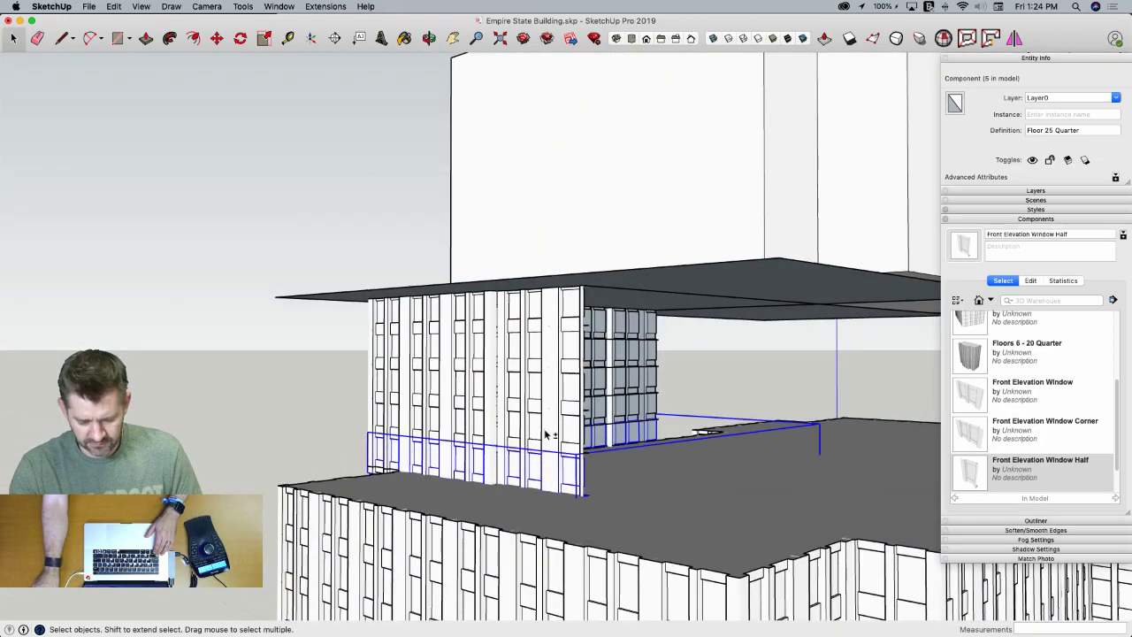
{"action": "left_click", "coordinate": [543, 411], "text": "shift"}
{"action": "left_click", "coordinate": [537, 388], "text": "shift"}
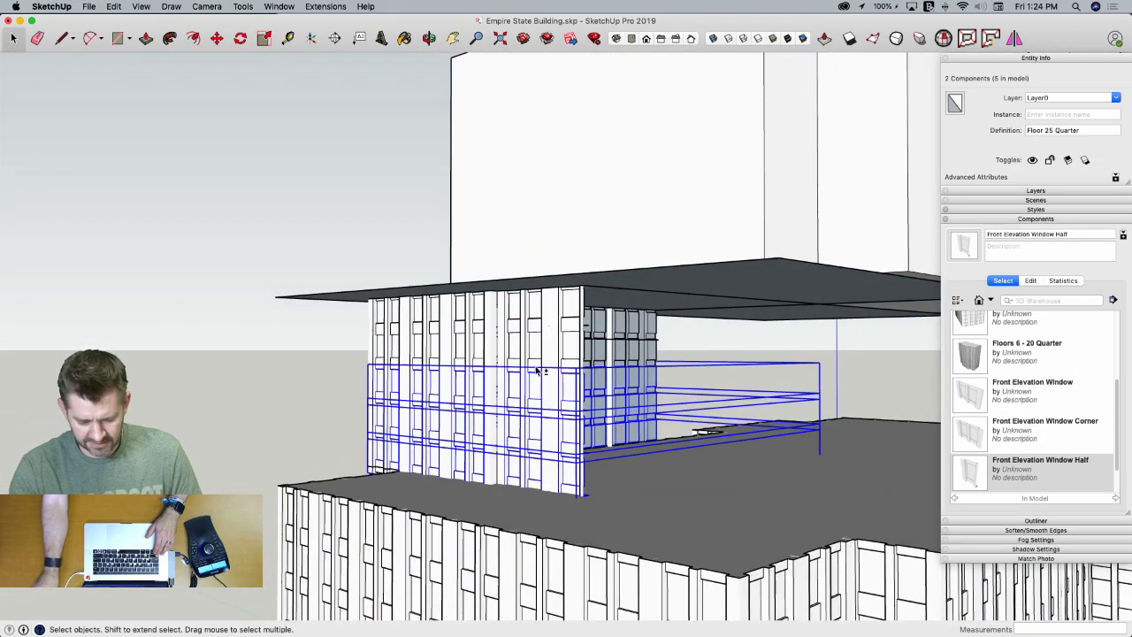
{"action": "left_click", "coordinate": [534, 290], "text": "shift"}
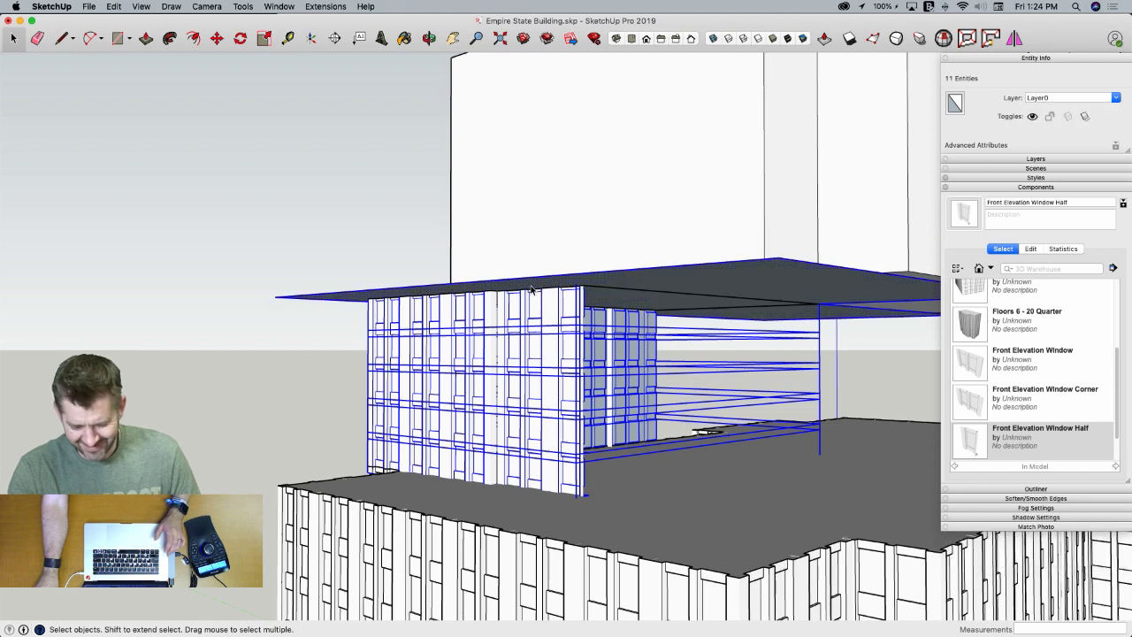
{"action": "right_click", "coordinate": [532, 290]}
{"action": "left_click", "coordinate": [342, 297]}
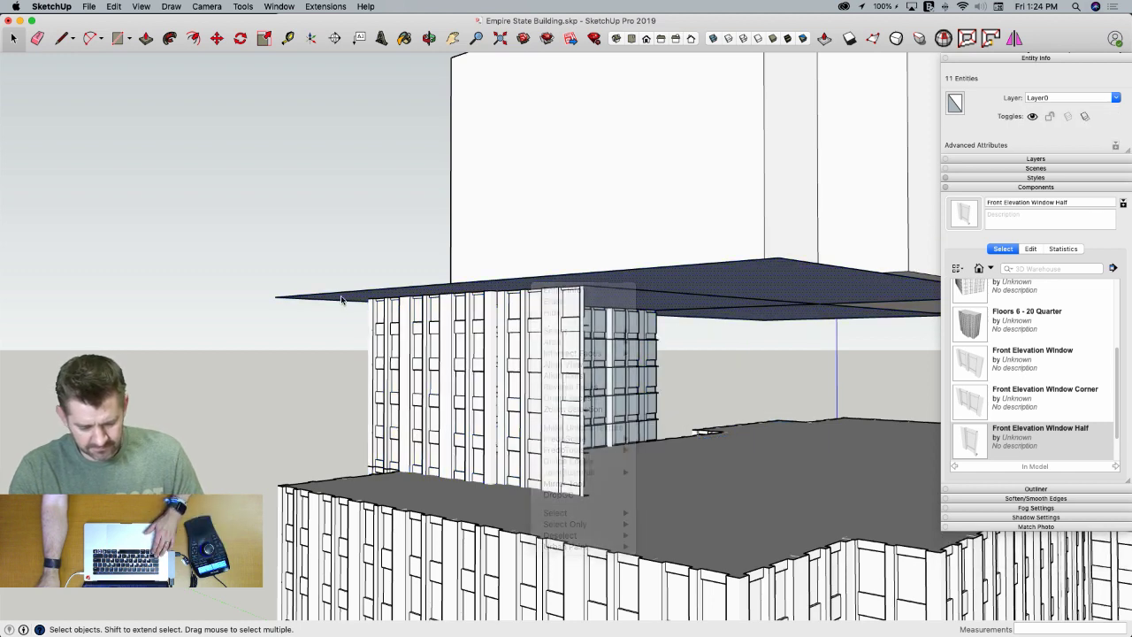
{"action": "triple_click", "coordinate": [343, 296]}
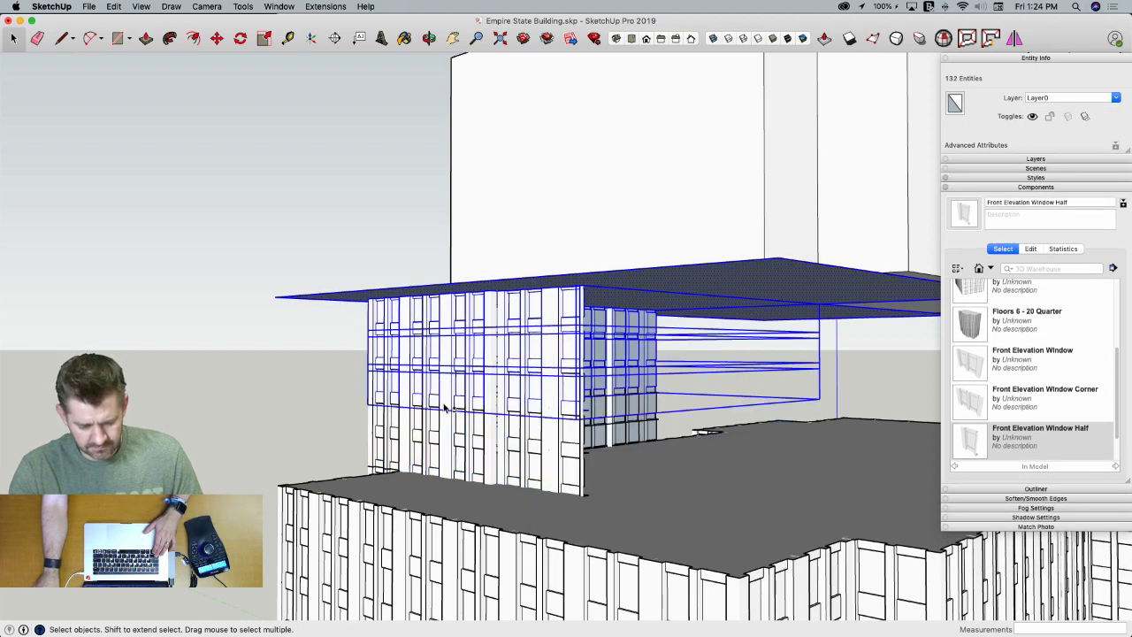
{"action": "left_click", "coordinate": [452, 442], "text": "shift"}
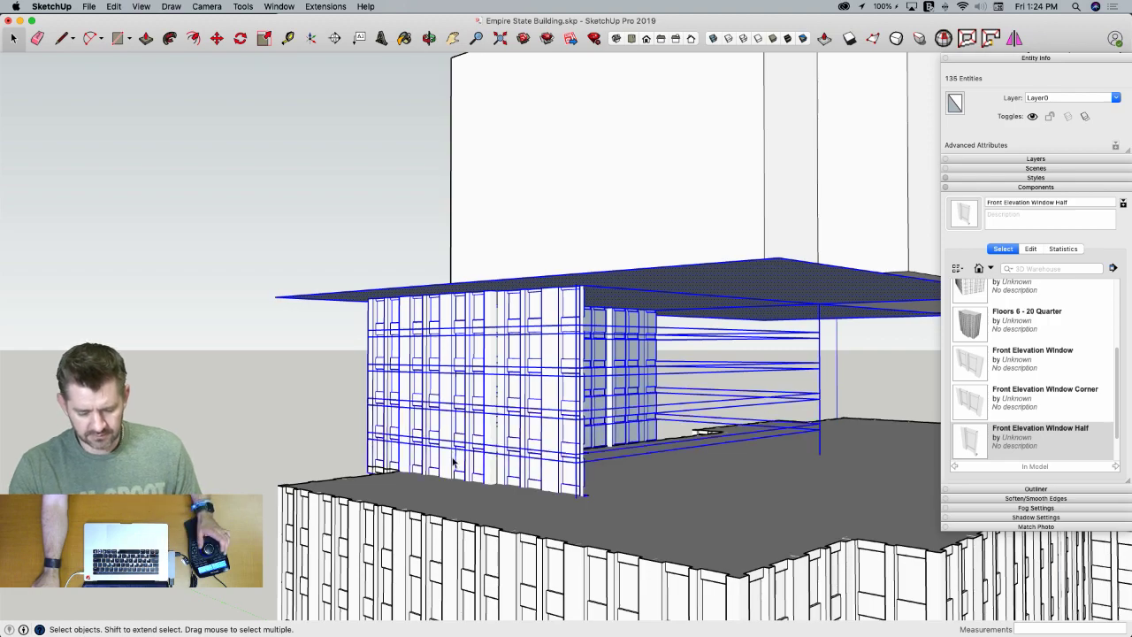
{"action": "right_click", "coordinate": [453, 462]}
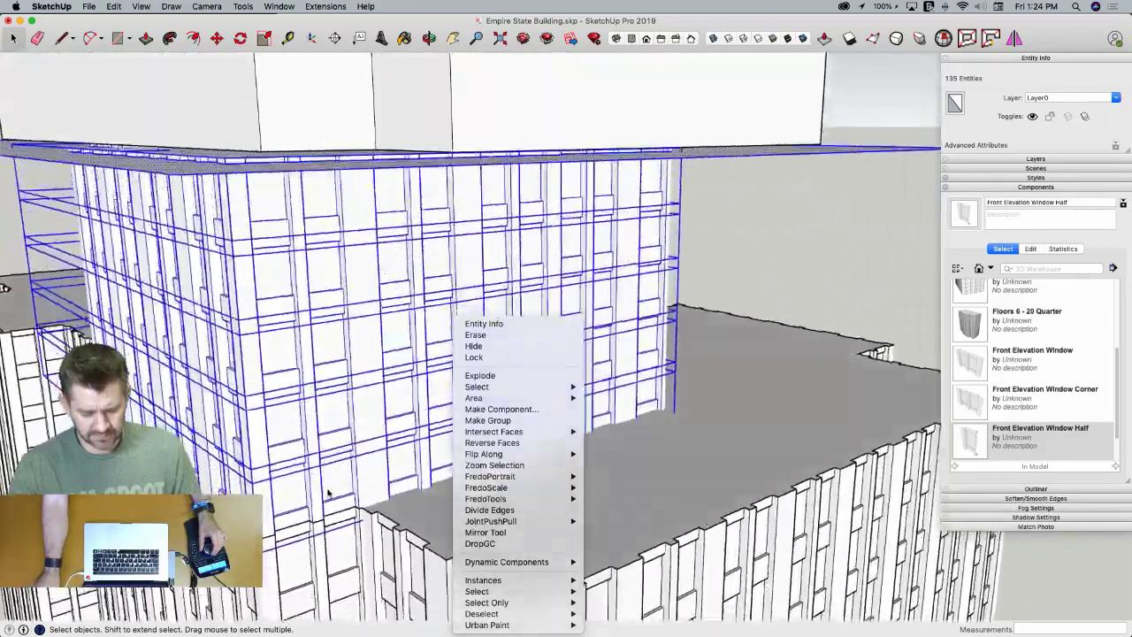
{"action": "middle_click_drag", "start_coordinate": [328, 493], "coordinate": [357, 450]}
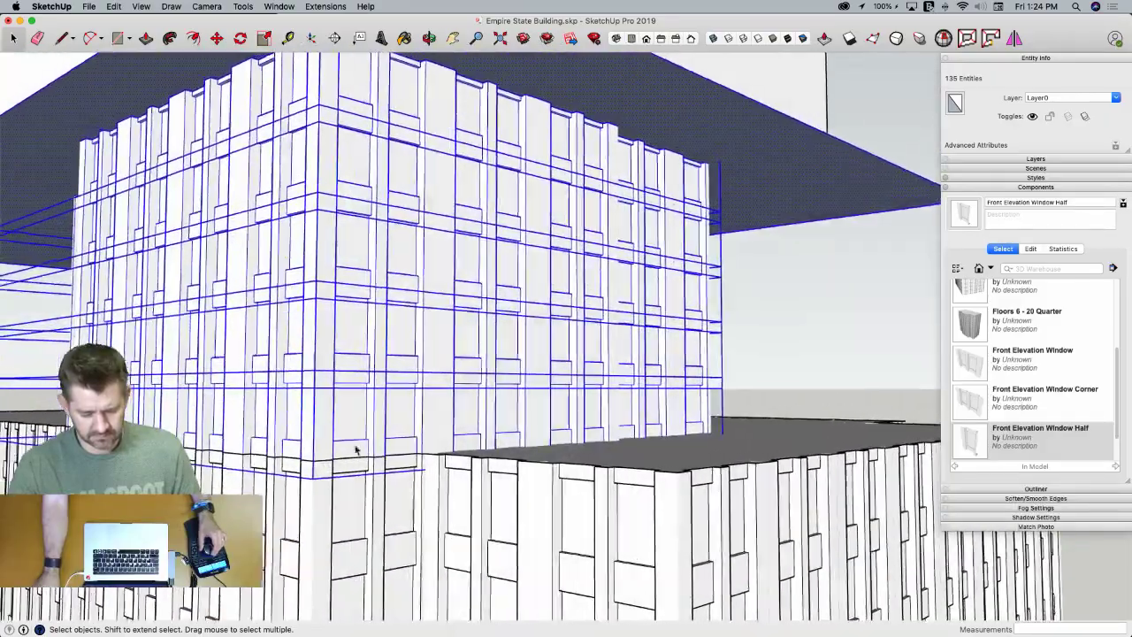
Inside the Floor 25 Quarter component, scale the projecting bay's window components along the blue axis so their bottoms align with the adjacent wall
{"action": "double_click", "coordinate": [358, 445]}
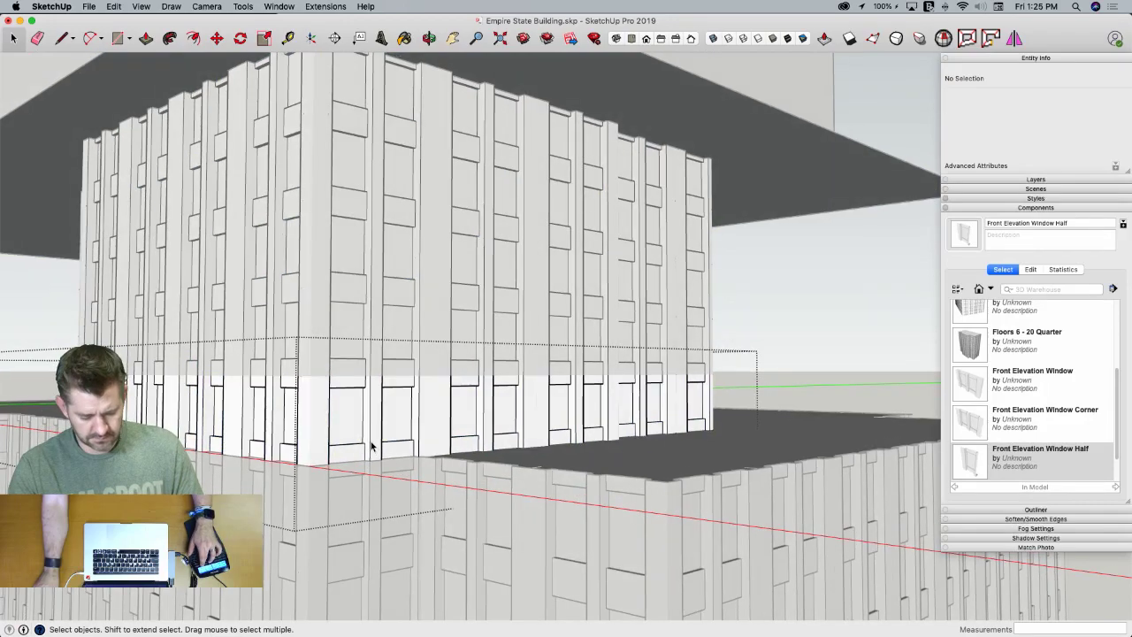
{"action": "key", "text": "i"}
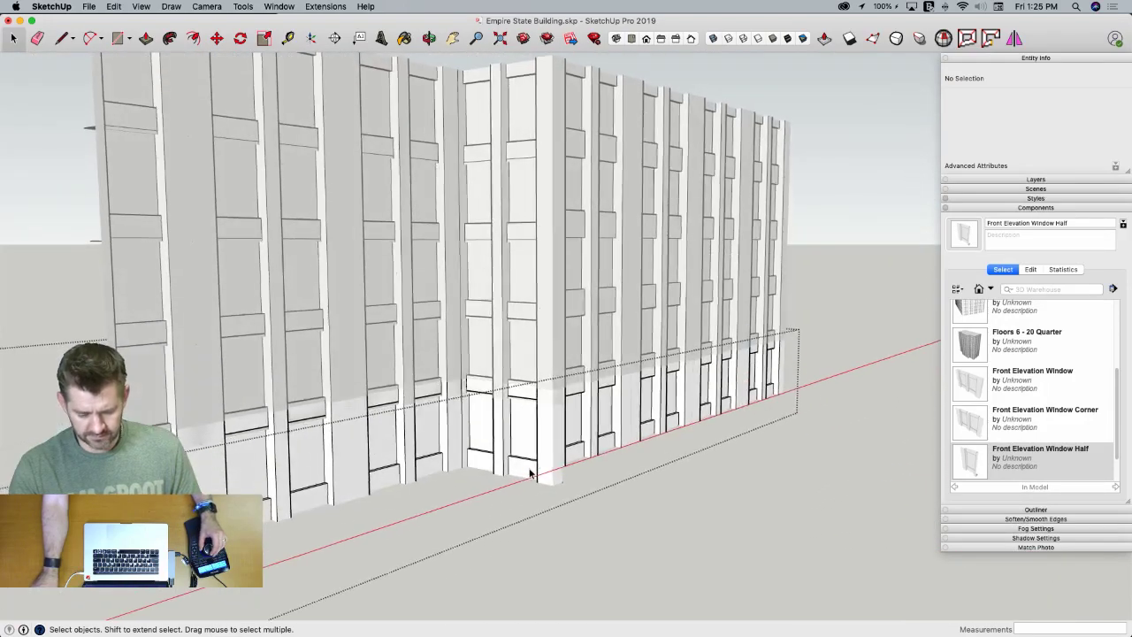
{"action": "middle_click_drag", "start_coordinate": [530, 473], "coordinate": [536, 480]}
{"action": "left_click", "coordinate": [536, 480]}
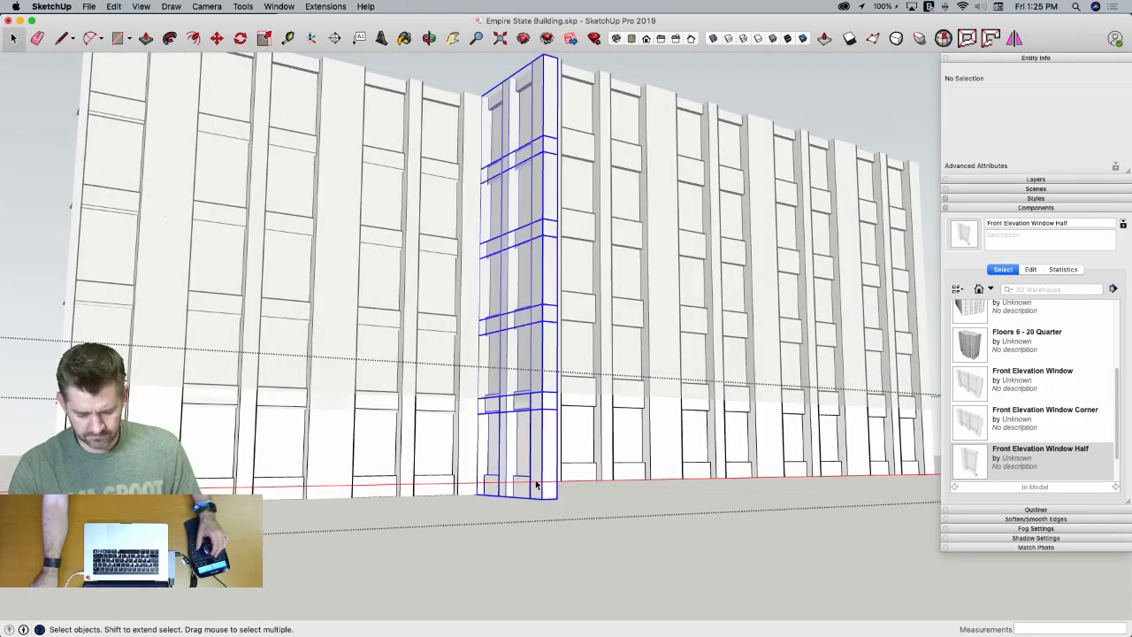
{"action": "left_click", "coordinate": [430, 485], "text": "shift"}
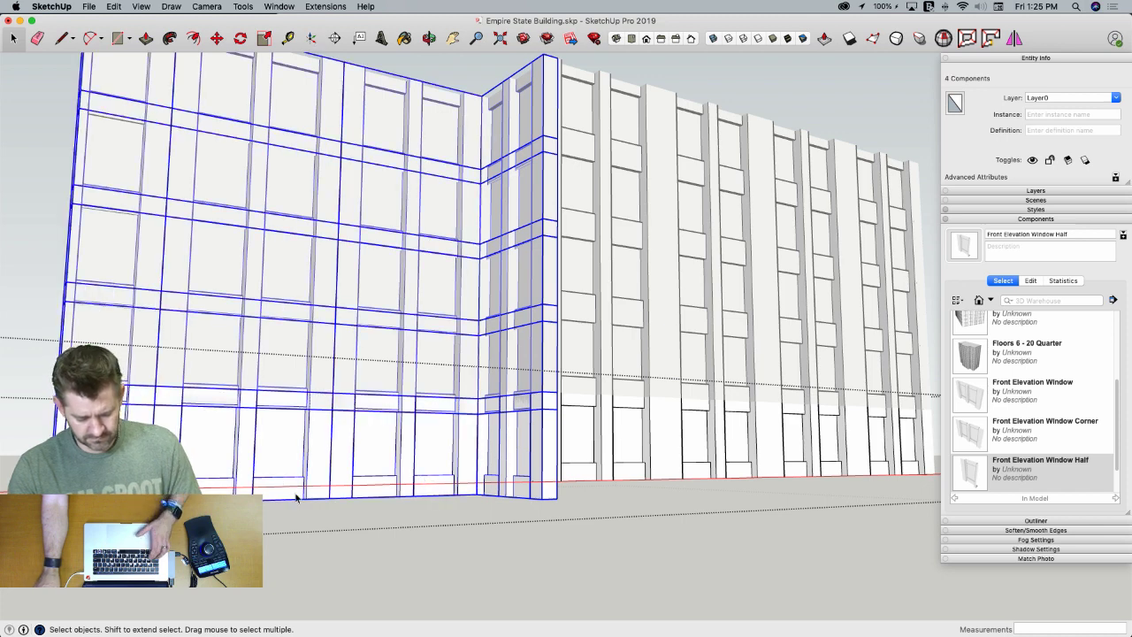
{"action": "key", "text": "s"}
{"action": "left_click_drag", "start_coordinate": [317, 503], "coordinate": [598, 482]}
{"action": "left_click", "coordinate": [603, 480]}
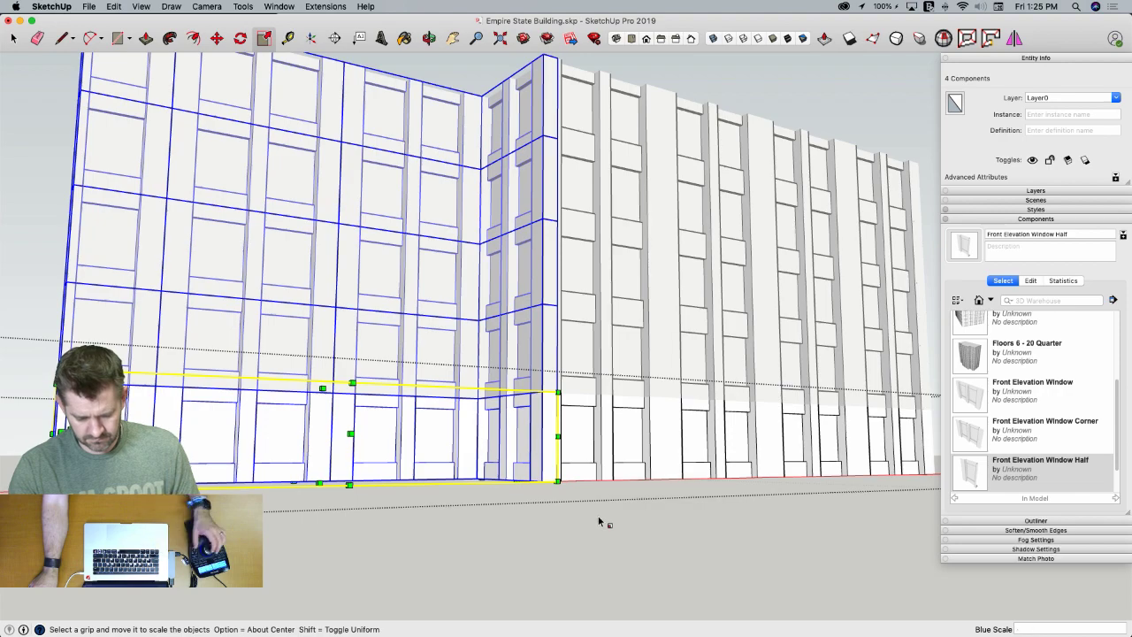
{"action": "key", "text": "space"}
{"action": "left_click", "coordinate": [535, 526]}
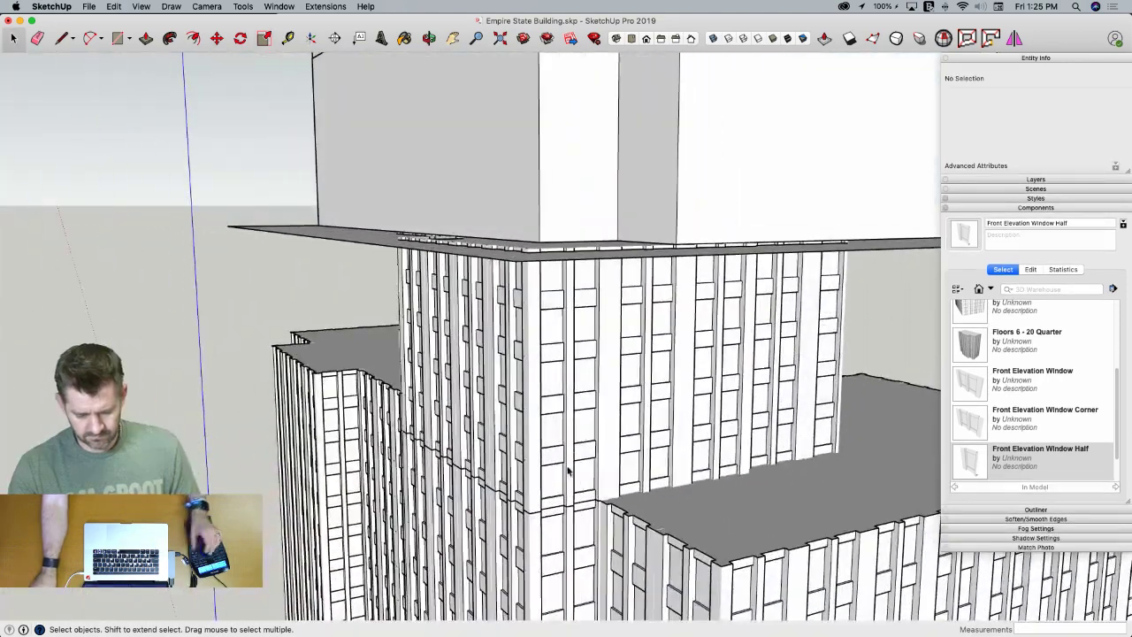
Combine the five Floor 25 Quarter components and the whole roof face into one component named Floors 25 - 29 Quarter
{"action": "left_click", "coordinate": [563, 470]}
{"action": "left_click", "coordinate": [563, 475]}
{"action": "middle_click_drag", "start_coordinate": [440, 248], "coordinate": [364, 241]}
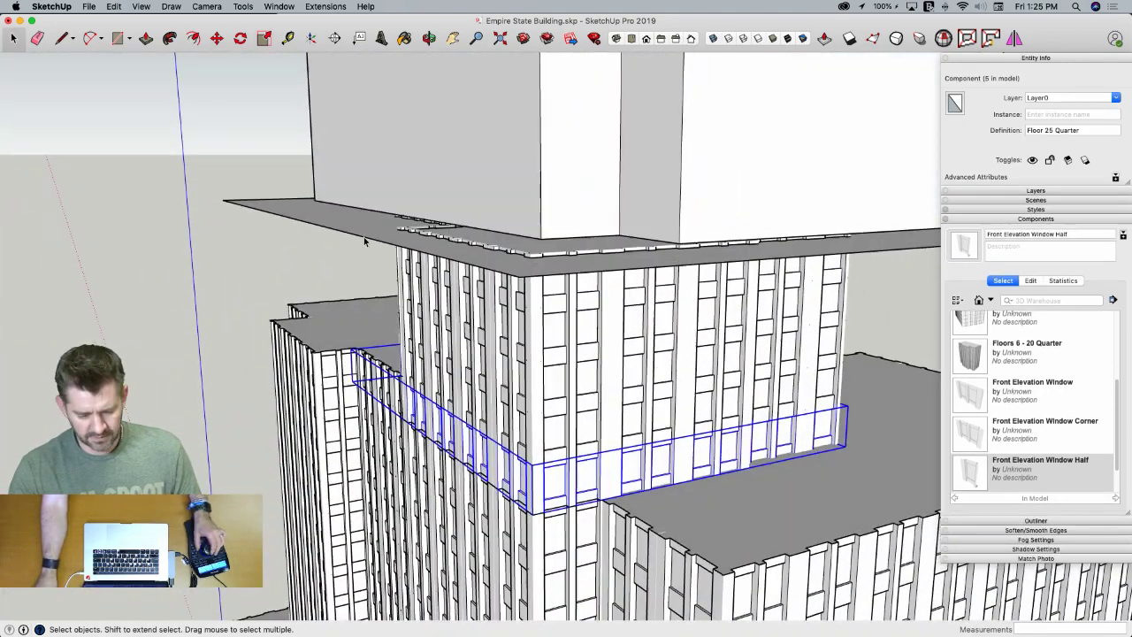
{"action": "triple_click", "coordinate": [374, 241]}
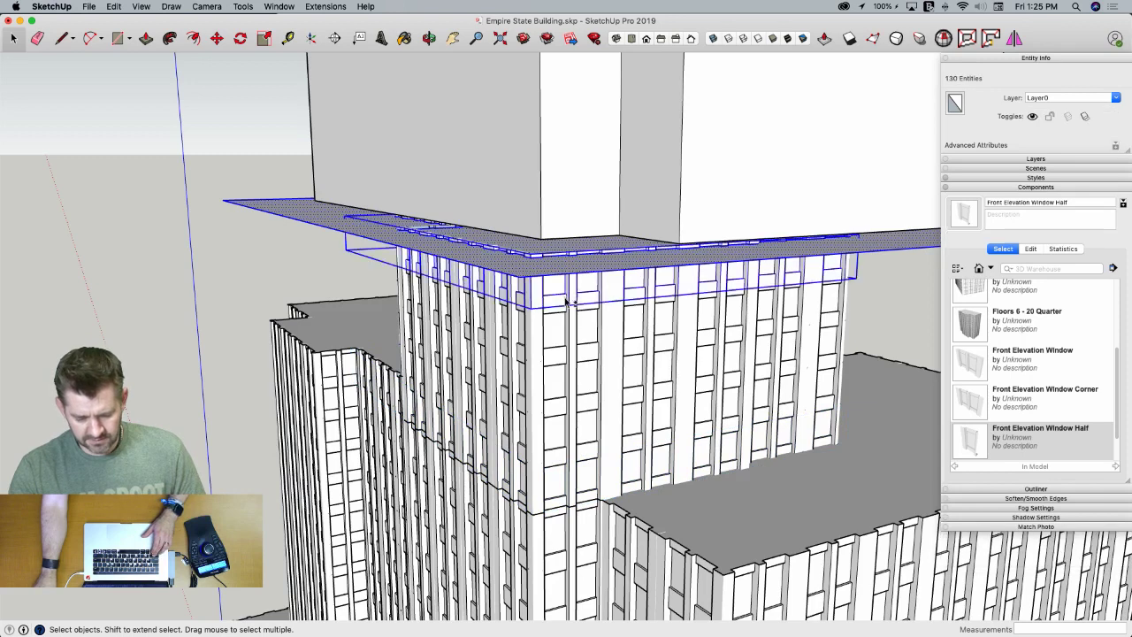
{"action": "right_click", "coordinate": [561, 484]}
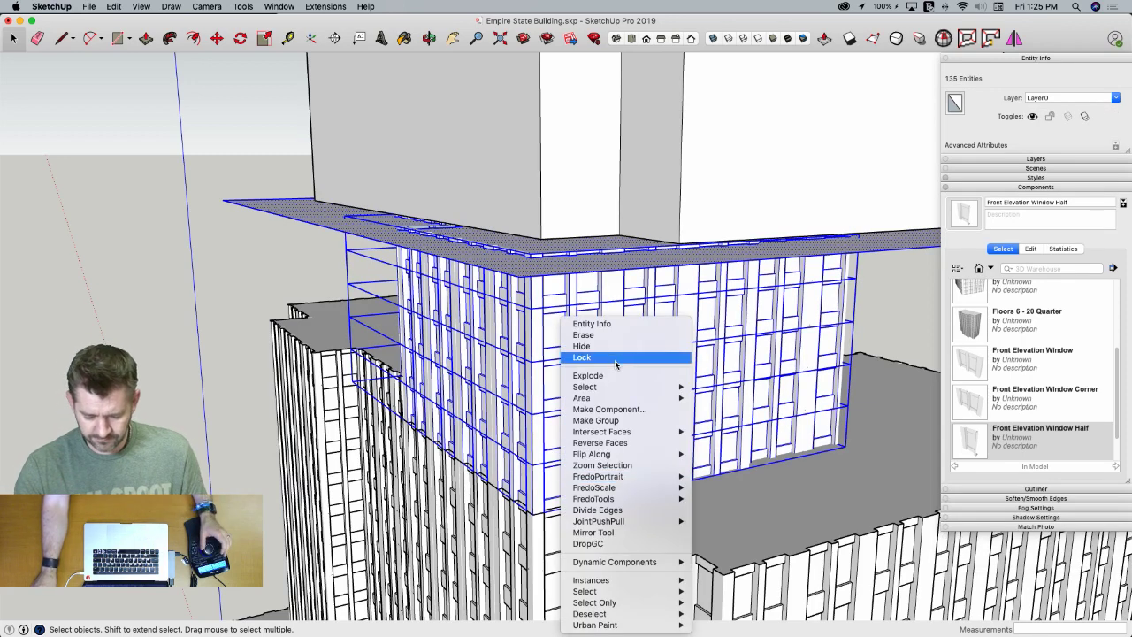
{"action": "left_click", "coordinate": [647, 413]}
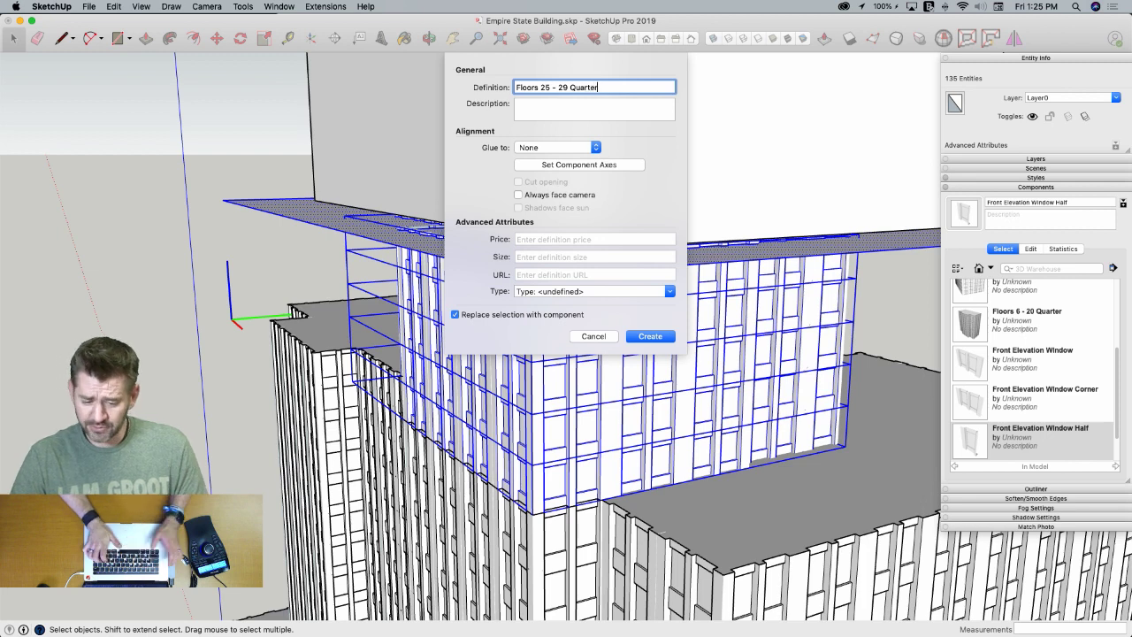
{"action": "key", "text": "Return"}
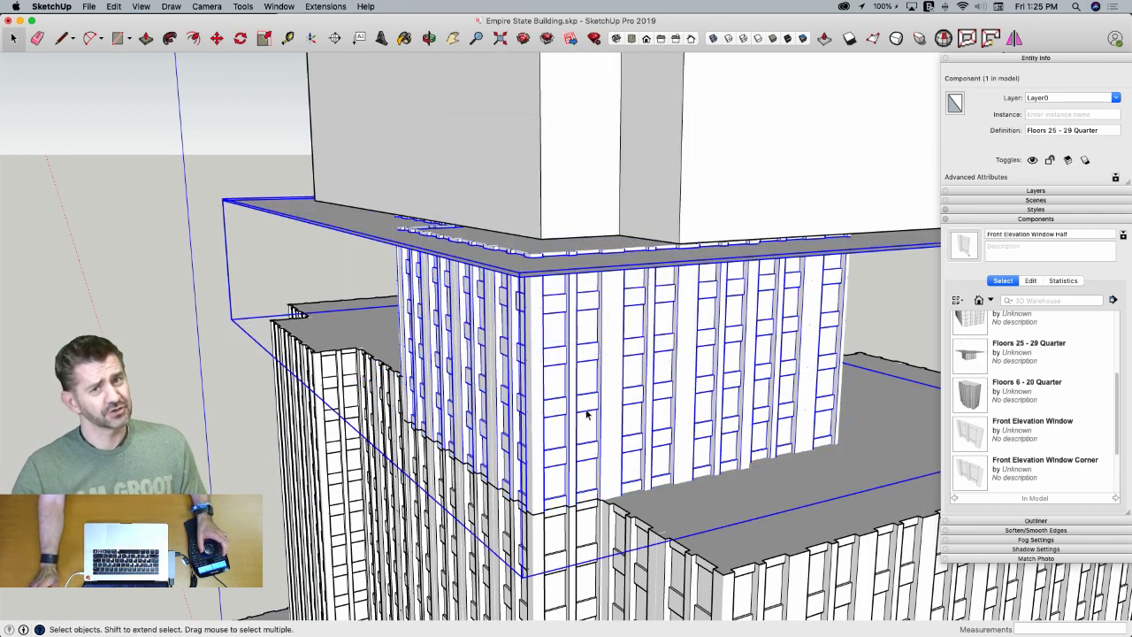
Open the Floors 25 - 29 Quarter component and draw a 64' 10 15/16" green-axis line from the red-axis line to the roof's far edge
{"action": "middle_click_drag", "start_coordinate": [586, 414], "coordinate": [470, 439]}
{"action": "double_click", "coordinate": [566, 435]}
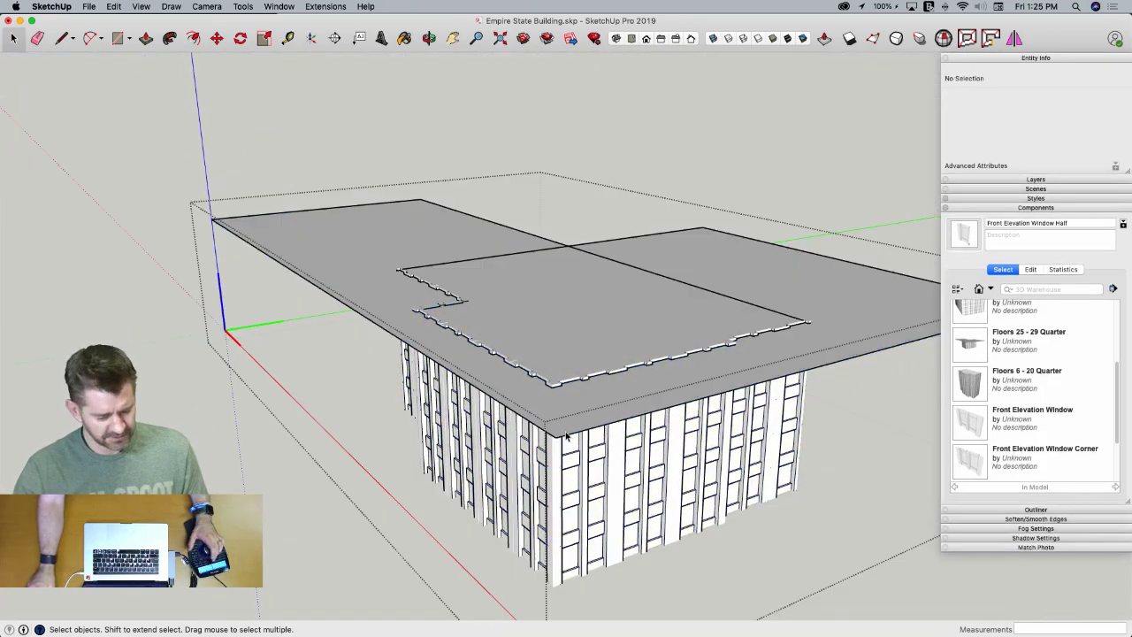
{"action": "middle_click_drag", "start_coordinate": [566, 435], "coordinate": [413, 383]}
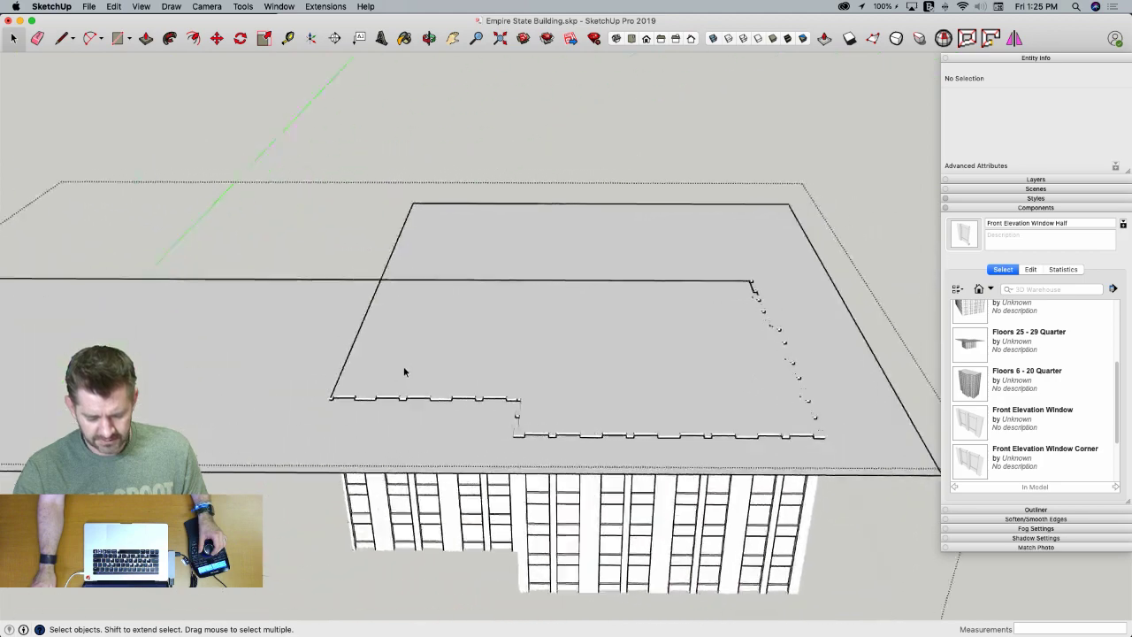
{"action": "key", "text": "l"}
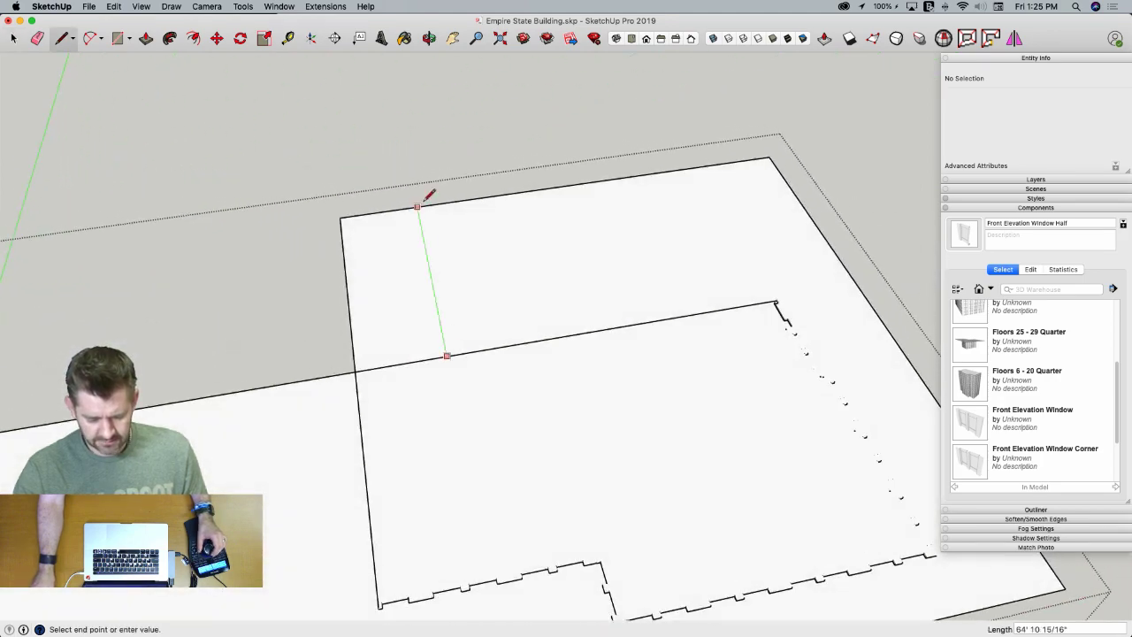
{"action": "scroll", "coordinate": [422, 205], "scroll_direction": "down", "scroll_amount": 6}
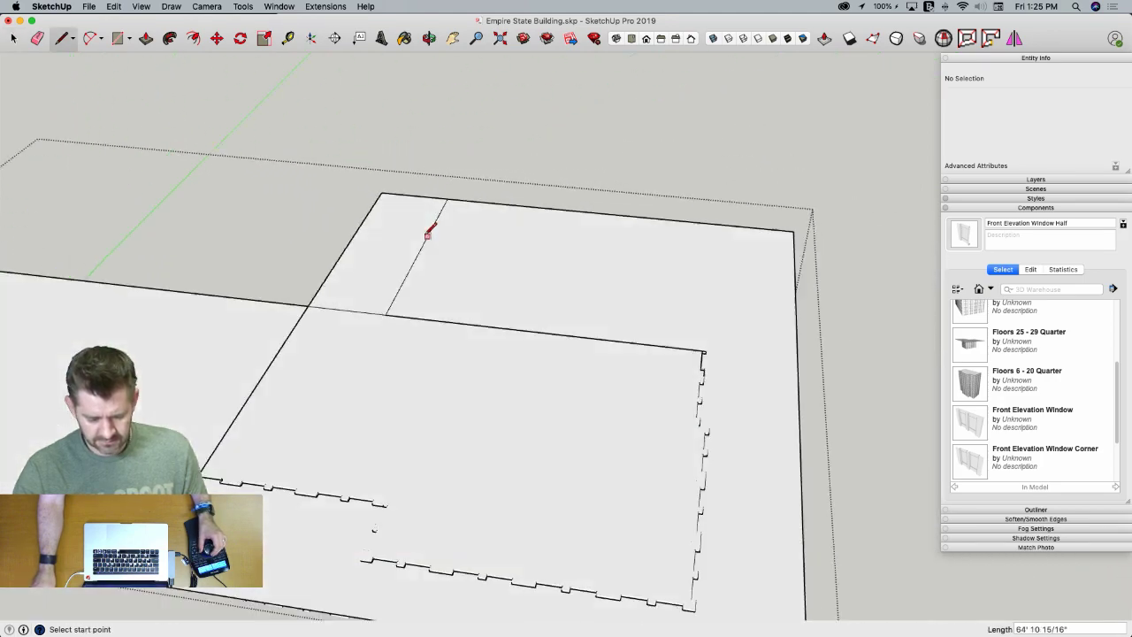
Draw a line along the green axis from the end of the wall outline on the red-axis line to the roof face's outer edge
{"action": "scroll", "coordinate": [518, 354], "scroll_direction": "up", "scroll_amount": 7}
{"action": "scroll", "coordinate": [504, 369], "scroll_direction": "down", "scroll_amount": 5}
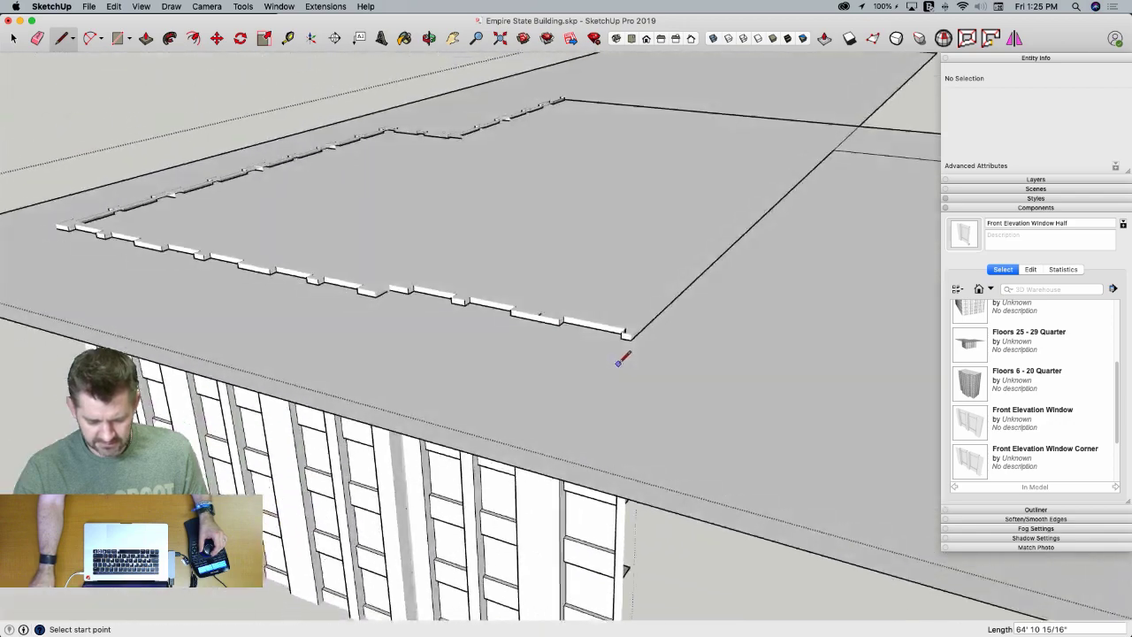
{"action": "scroll", "coordinate": [628, 352], "scroll_direction": "up", "scroll_amount": 6}
{"action": "left_click", "coordinate": [644, 324]}
{"action": "scroll", "coordinate": [644, 329], "scroll_direction": "down", "scroll_amount": 6}
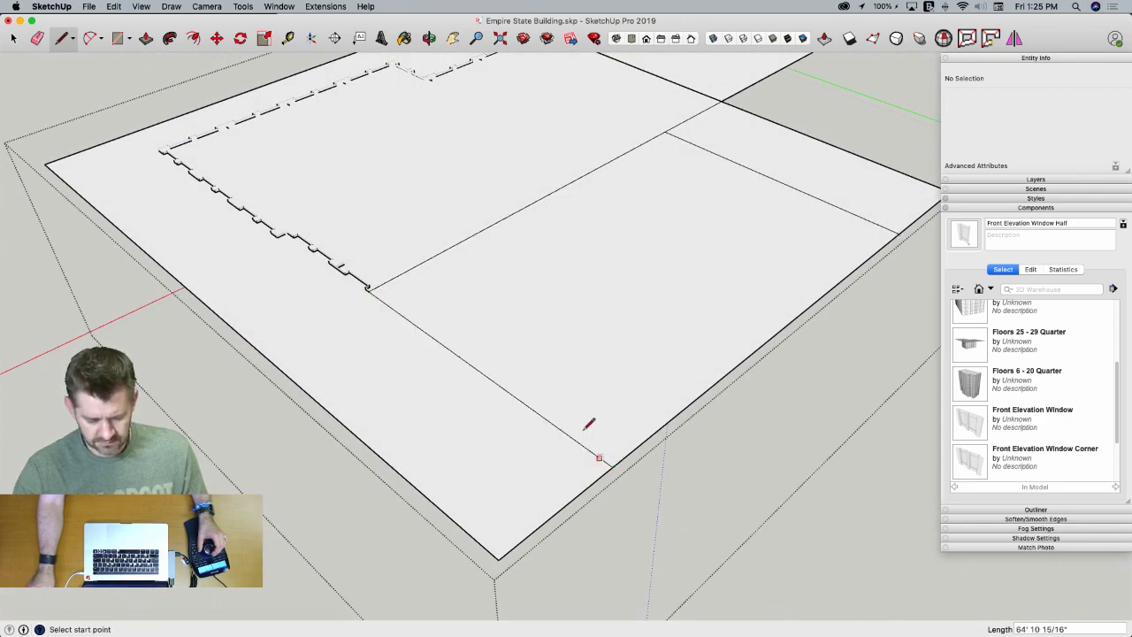
Draw a line about 28' 5" along the green axis from the wall outline's other end to the nearby roof edge
{"action": "middle_click_drag", "start_coordinate": [584, 430], "coordinate": [366, 324]}
{"action": "scroll", "coordinate": [366, 324], "scroll_direction": "up", "scroll_amount": 4}
{"action": "middle_click_drag", "start_coordinate": [673, 628], "coordinate": [667, 449]}
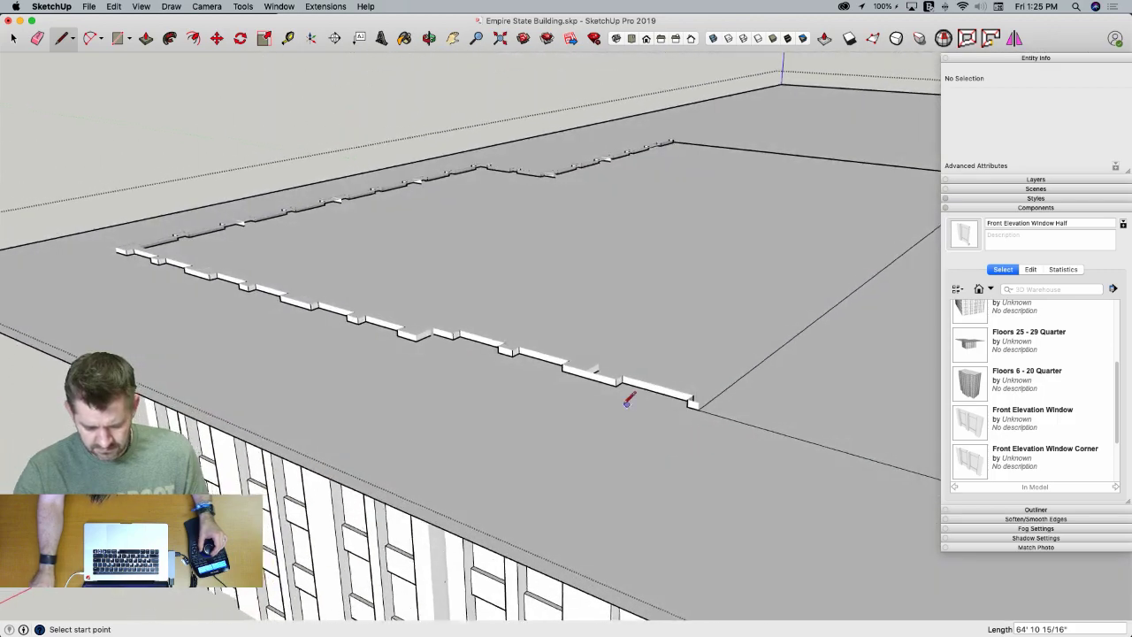
{"action": "mouse_move", "coordinate": [626, 404]}
{"action": "middle_mouse_down"}
{"action": "mouse_move", "coordinate": [581, 393]}
{"action": "mouse_move", "coordinate": [576, 457]}
{"action": "mouse_move", "coordinate": [384, 457]}
{"action": "mouse_move", "coordinate": [381, 500]}
{"action": "mouse_move", "coordinate": [374, 477]}
{"action": "mouse_move", "coordinate": [394, 493]}
{"action": "mouse_move", "coordinate": [416, 488]}
{"action": "mouse_move", "coordinate": [518, 404]}
{"action": "mouse_move", "coordinate": [347, 501]}
{"action": "mouse_move", "coordinate": [534, 459]}
{"action": "middle_mouse_up"}
{"action": "left_click", "coordinate": [352, 457]}
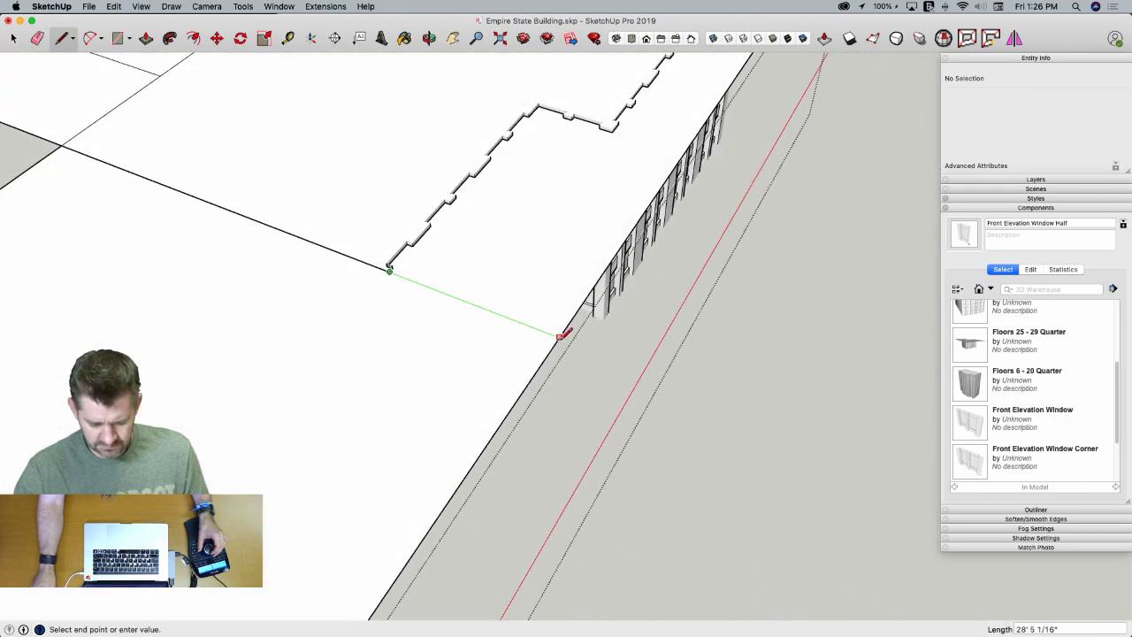
Erase the surplus roof edges beyond the two wall outline ends, including the outer border and the extra green-axis divider
{"action": "key", "text": "e"}
{"action": "left_click_drag", "start_coordinate": [352, 266], "coordinate": [351, 393]}
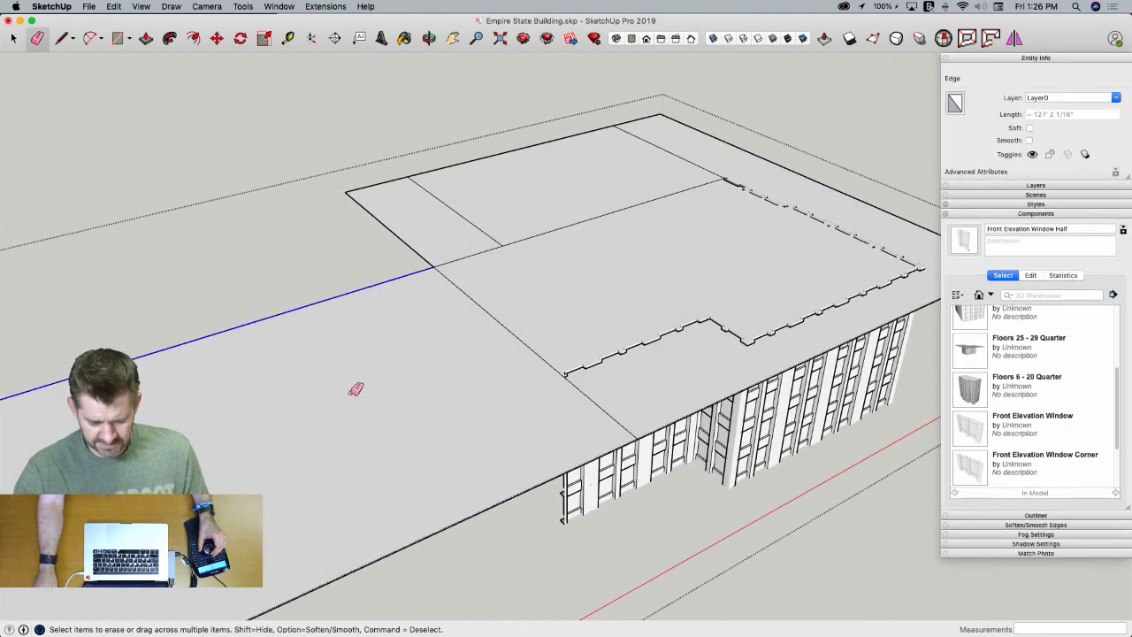
{"action": "left_click_drag", "start_coordinate": [403, 549], "coordinate": [406, 561]}
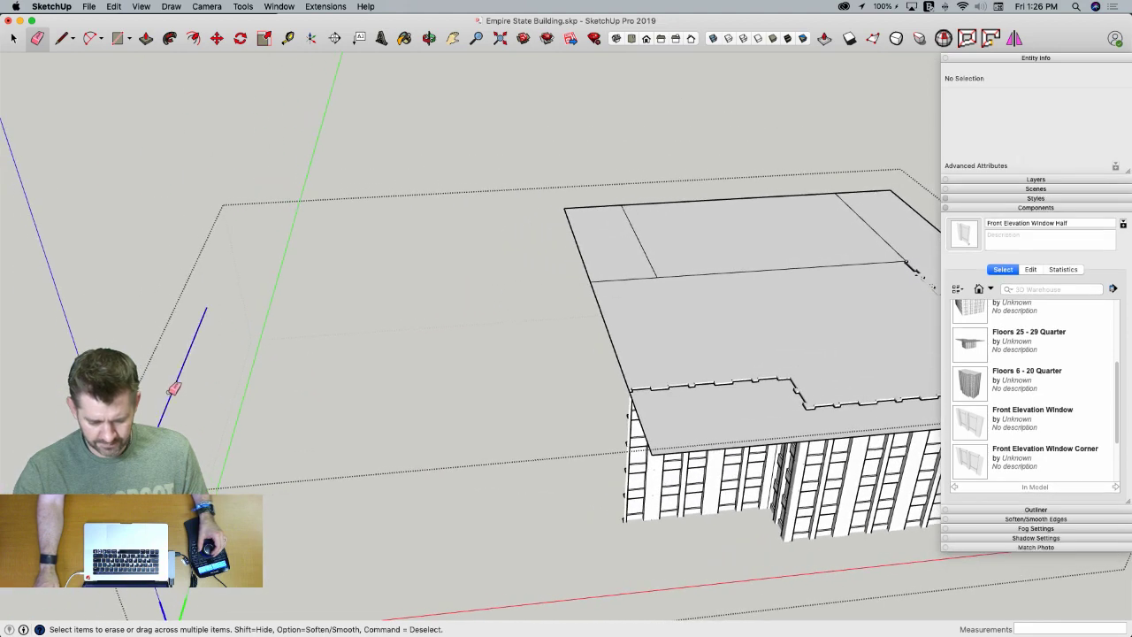
{"action": "middle_click_drag", "start_coordinate": [175, 389], "coordinate": [682, 179]}
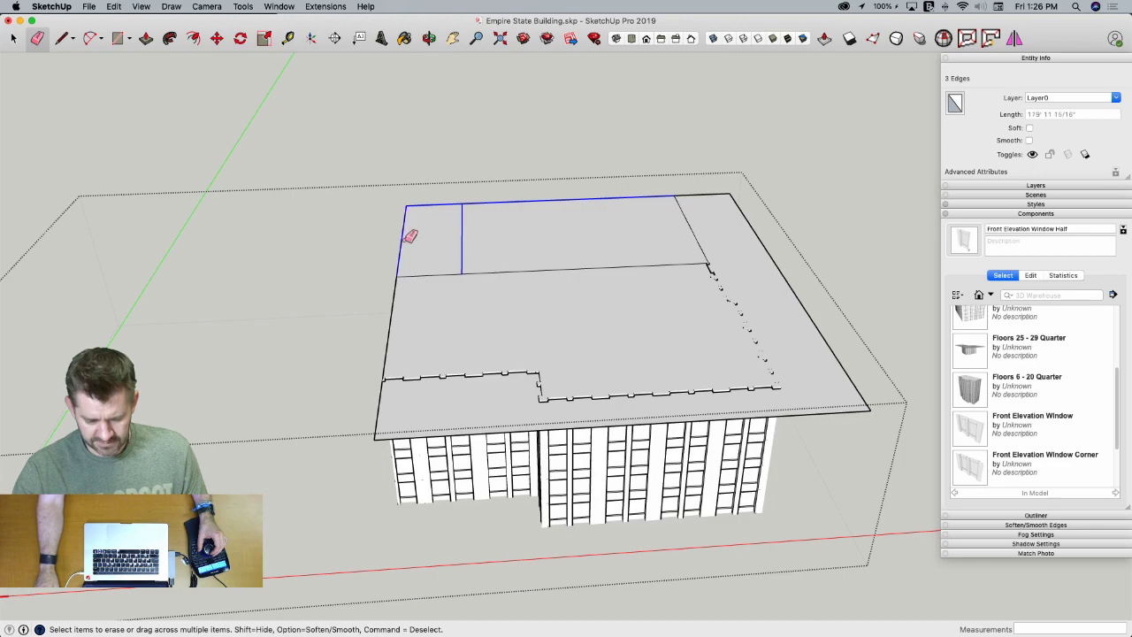
Draw a diagonal line about 25' 1" long from the wall outline's outer corner to the roof edge near its corner
{"action": "mouse_move", "coordinate": [489, 256]}
{"action": "middle_mouse_down"}
{"action": "mouse_move", "coordinate": [753, 328]}
{"action": "mouse_move", "coordinate": [682, 366]}
{"action": "mouse_move", "coordinate": [704, 344]}
{"action": "middle_mouse_up"}
{"action": "key", "text": "l"}
{"action": "scroll", "coordinate": [678, 367], "scroll_direction": "up", "scroll_amount": 5}
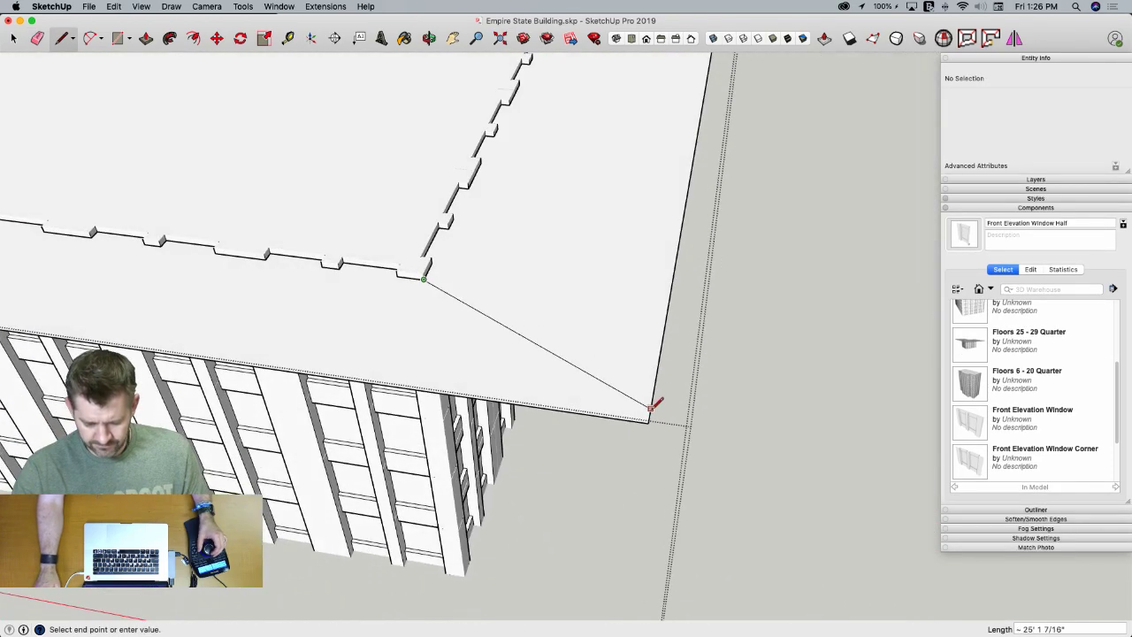
{"action": "middle_click_drag", "start_coordinate": [651, 414], "coordinate": [681, 338]}
Draw a short line closing the gap in the imprinted wall outline beside the projecting window pier
{"action": "scroll", "coordinate": [681, 338], "scroll_direction": "up", "scroll_amount": 3}
{"action": "middle_click_drag", "start_coordinate": [642, 295], "coordinate": [414, 345]}
{"action": "scroll", "coordinate": [473, 279], "scroll_direction": "up", "scroll_amount": 5}
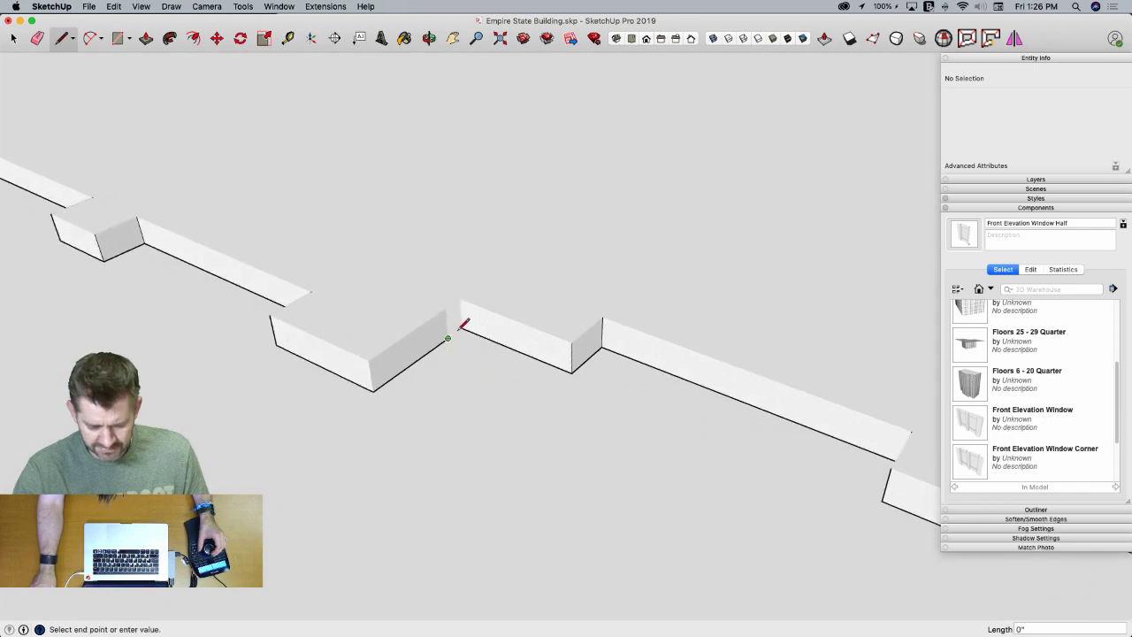
{"action": "key", "text": "space"}
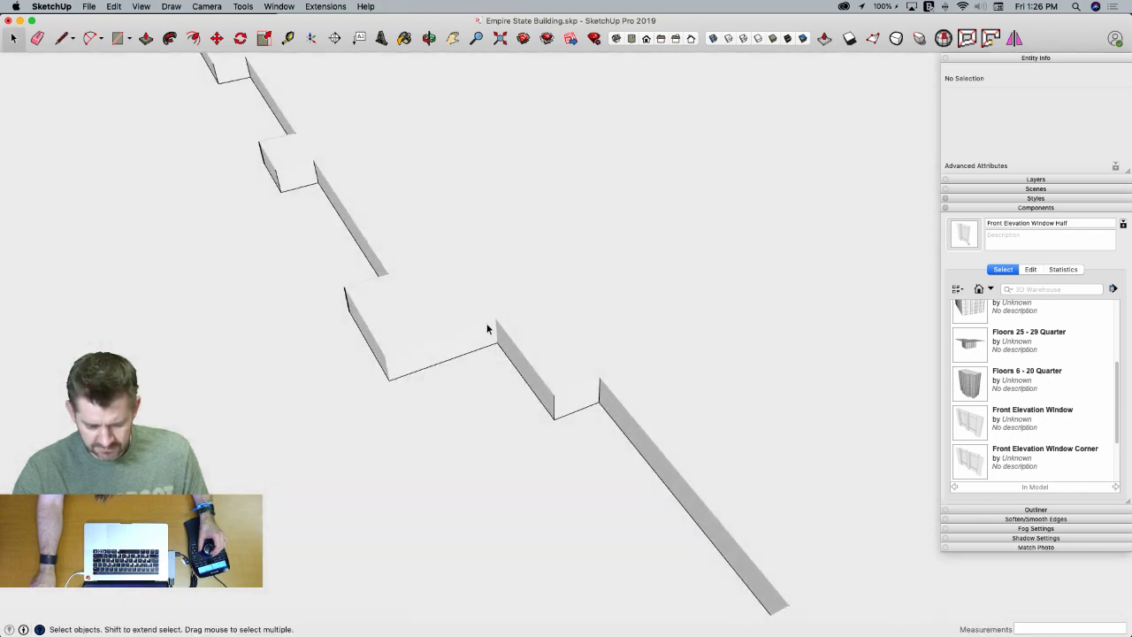
Erase the surplus roof edges outside the imprinted window-wall outline on both outer sides of the quarter
{"action": "left_click", "coordinate": [486, 326]}
{"action": "scroll", "coordinate": [485, 334], "scroll_direction": "down", "scroll_amount": 5}
{"action": "left_click", "coordinate": [482, 400]}
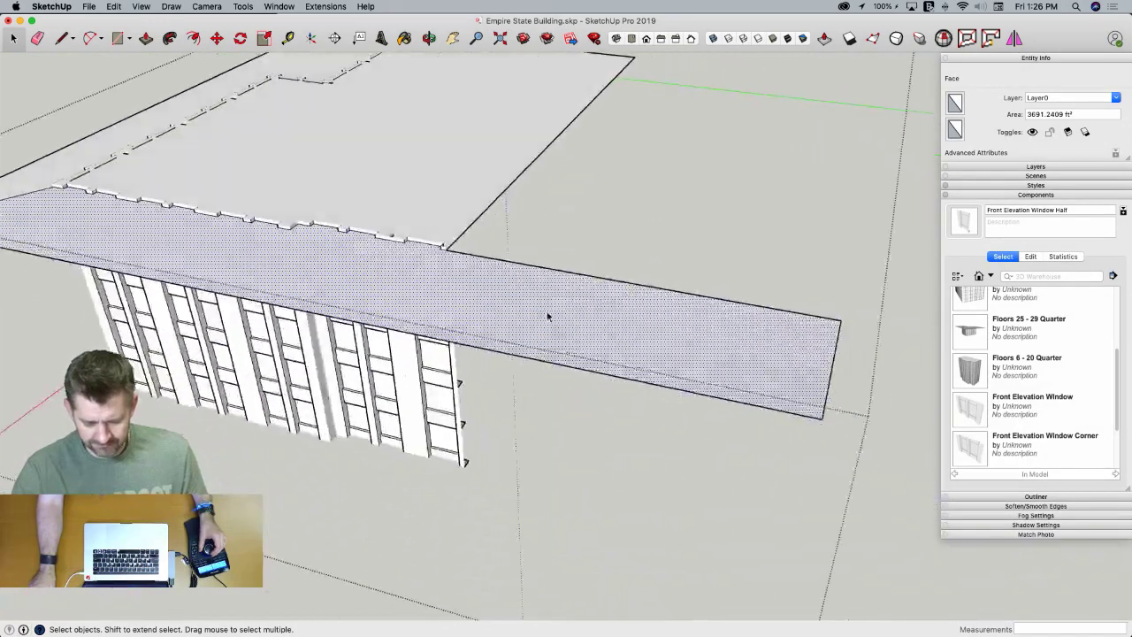
{"action": "key", "text": "e"}
{"action": "mouse_move", "coordinate": [692, 267]}
{"action": "left_mouse_down"}
{"action": "mouse_move", "coordinate": [714, 276]}
{"action": "mouse_move", "coordinate": [679, 348]}
{"action": "left_mouse_up"}
{"action": "middle_click_drag", "start_coordinate": [113, 337], "coordinate": [273, 385]}
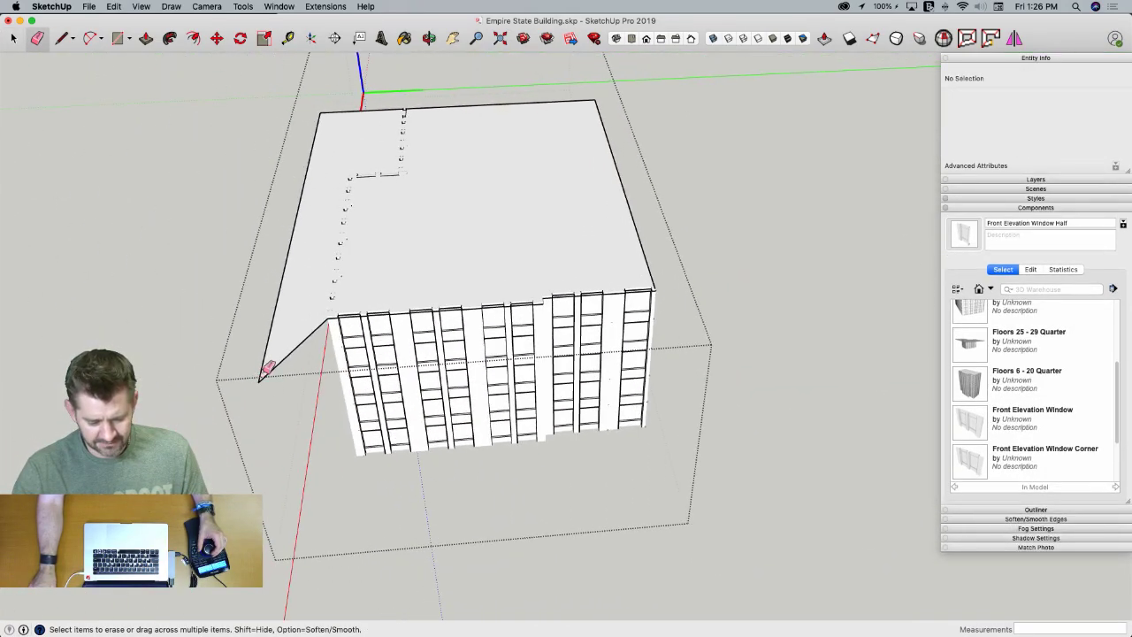
{"action": "left_click_drag", "start_coordinate": [262, 376], "coordinate": [271, 231]}
{"action": "left_click_drag", "start_coordinate": [325, 114], "coordinate": [355, 110]}
{"action": "key", "text": "space"}
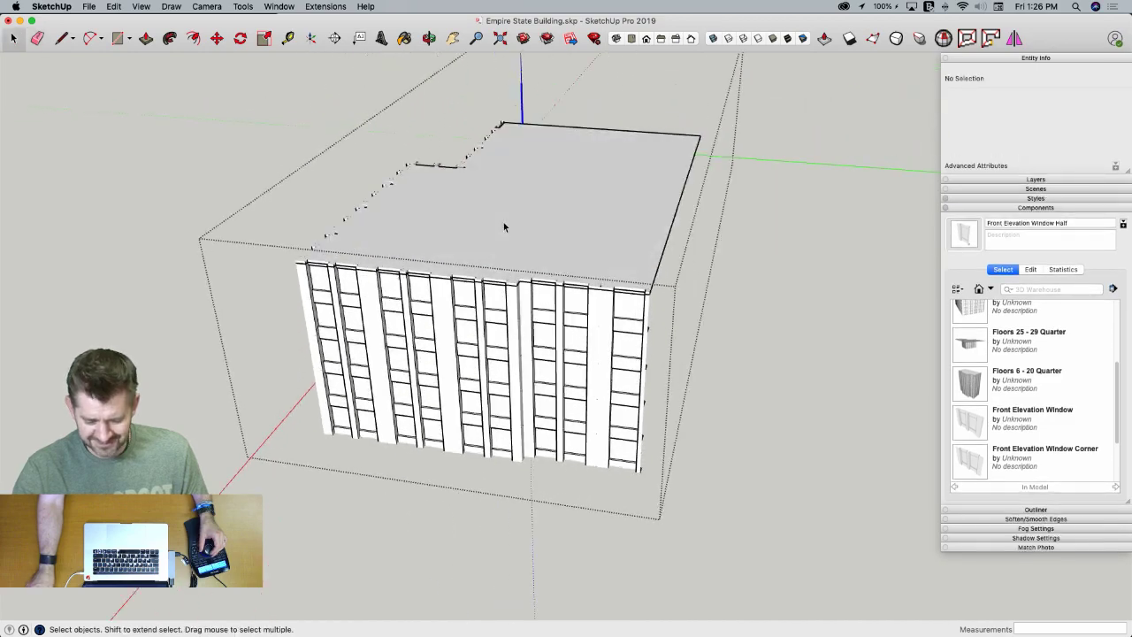
Raise the trimmed roof face and its edges about 8 1/16" to the top corner of the window walls
{"action": "middle_click_drag", "start_coordinate": [503, 227], "coordinate": [564, 235]}
{"action": "double_click", "coordinate": [564, 235]}
{"action": "scroll", "coordinate": [579, 372], "scroll_direction": "up", "scroll_amount": 5}
{"action": "key", "text": "m"}
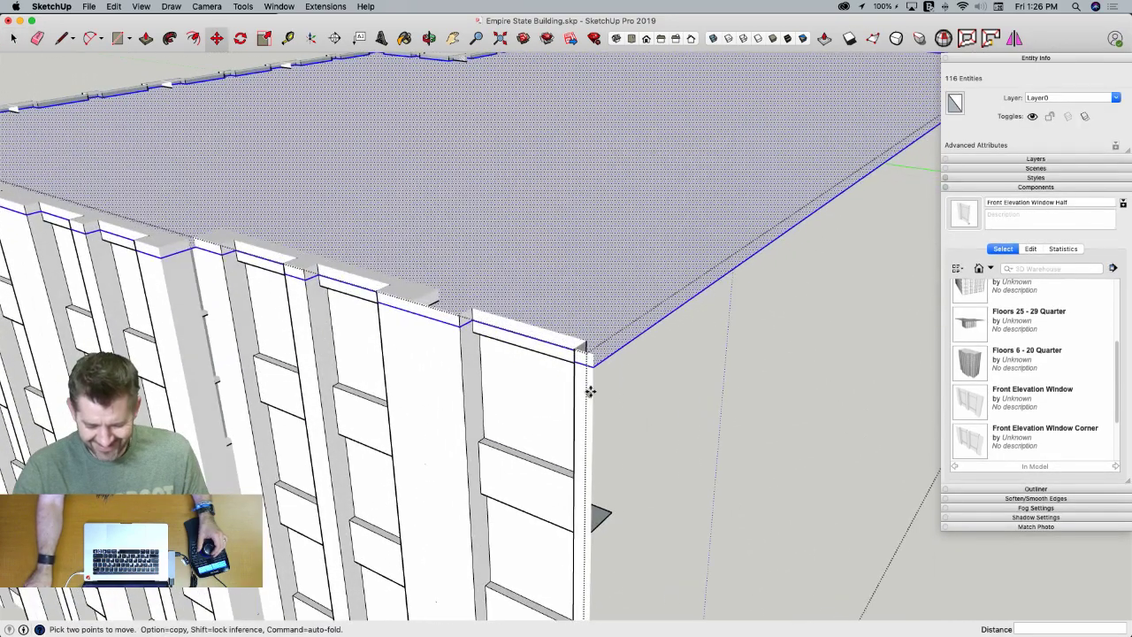
{"action": "left_click", "coordinate": [596, 367]}
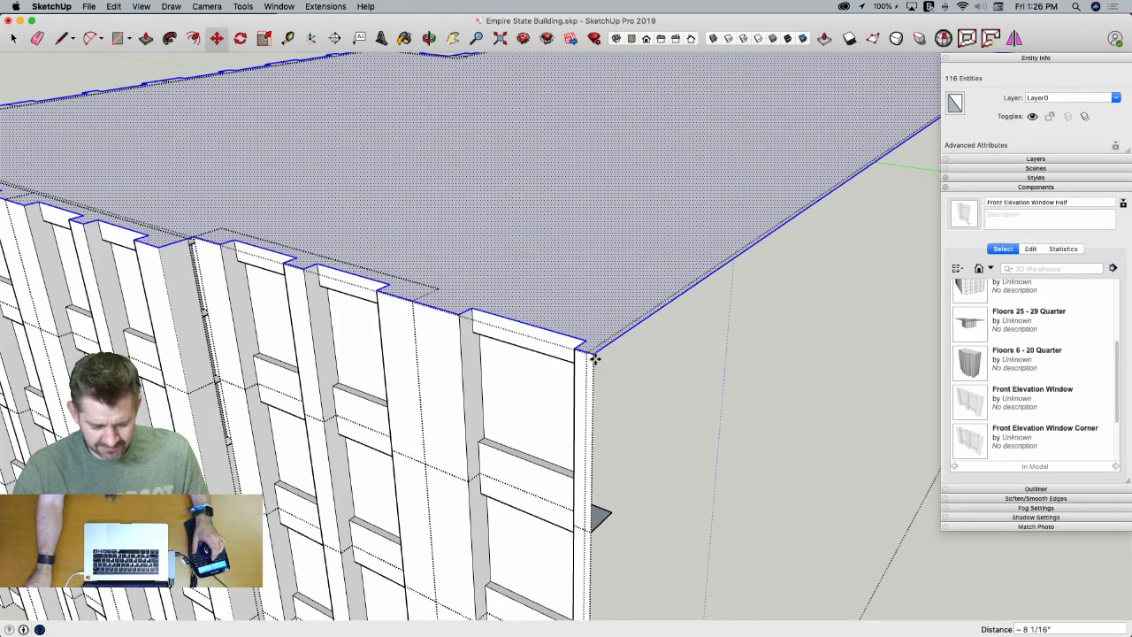
{"action": "key", "text": "space"}
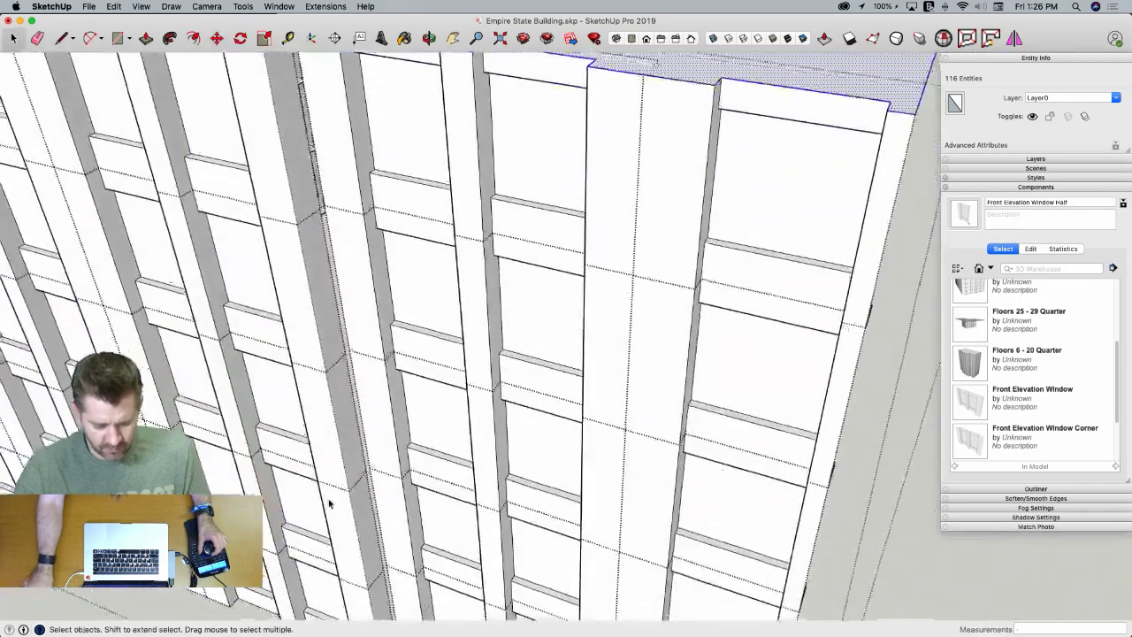
Open the lowest floor component beside the narrow gap at the recessed wall corner for editing
{"action": "middle_click_drag", "start_coordinate": [367, 513], "coordinate": [399, 520]}
{"action": "scroll", "coordinate": [399, 520], "scroll_direction": "down", "scroll_amount": 5}
{"action": "left_click", "coordinate": [326, 590]}
{"action": "scroll", "coordinate": [293, 510], "scroll_direction": "up", "scroll_amount": 5}
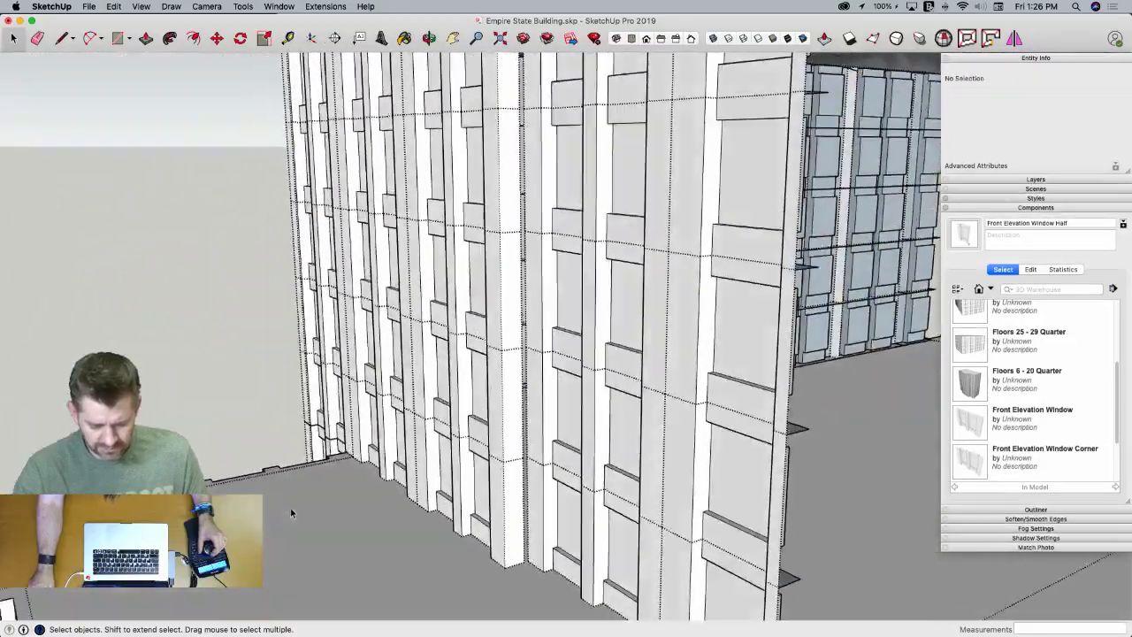
{"action": "scroll", "coordinate": [293, 515], "scroll_direction": "up", "scroll_amount": 2}
{"action": "scroll", "coordinate": [543, 525], "scroll_direction": "up", "scroll_amount": 3}
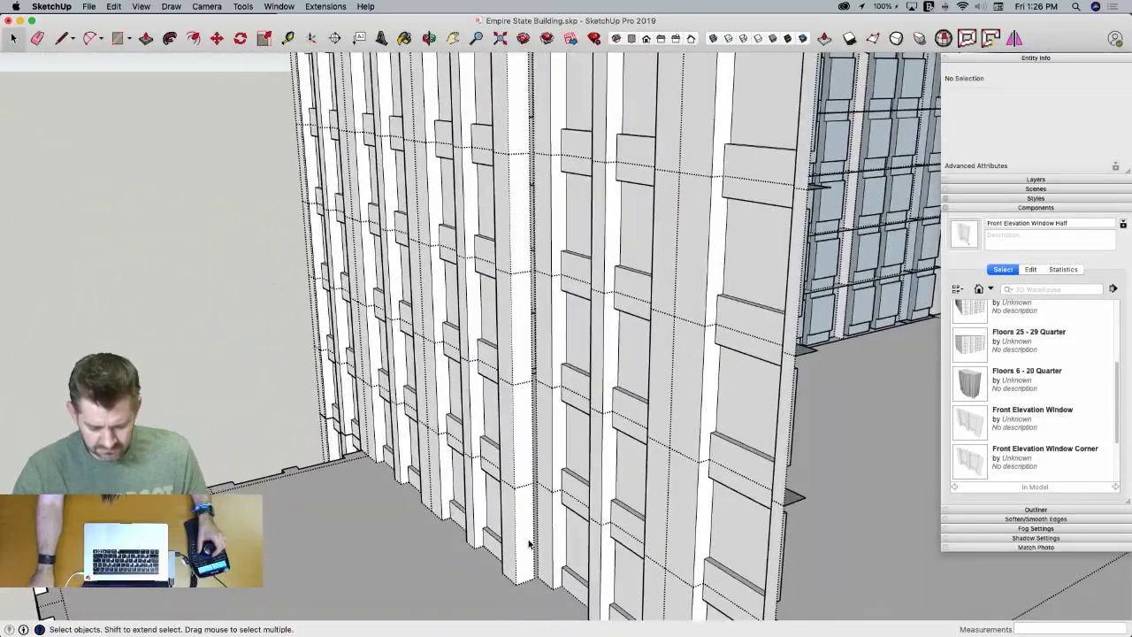
{"action": "left_click", "coordinate": [529, 544]}
{"action": "middle_click_drag", "start_coordinate": [529, 543], "coordinate": [522, 506]}
{"action": "double_click", "coordinate": [523, 506]}
{"action": "scroll", "coordinate": [521, 505], "scroll_direction": "up", "scroll_amount": 3}
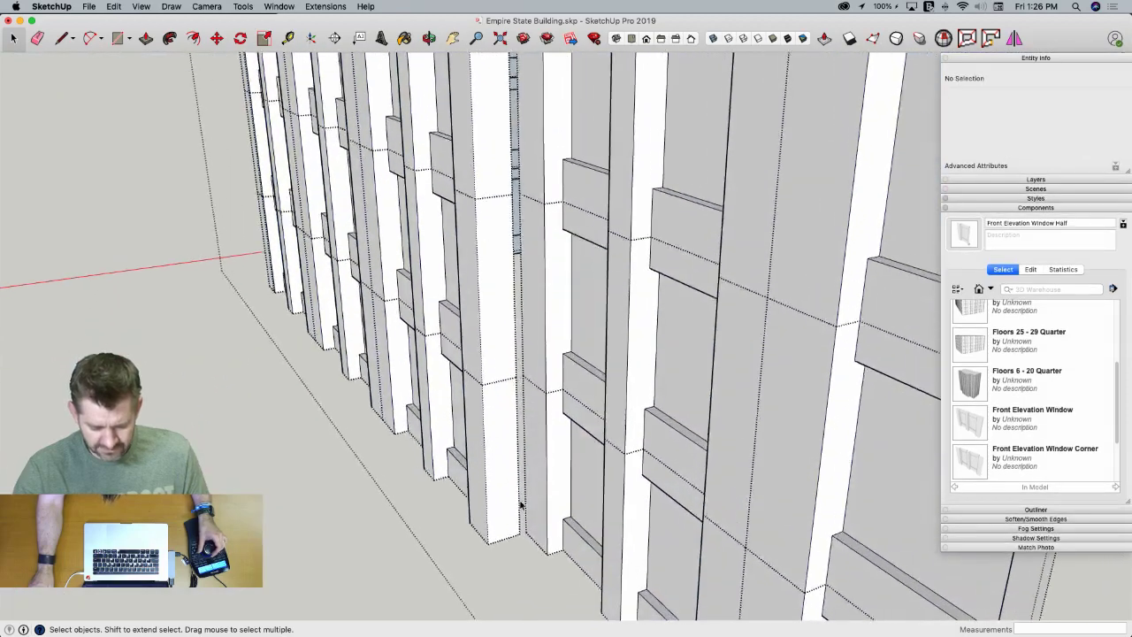
{"action": "double_click", "coordinate": [505, 498]}
Fill the corner gap between the two window components with a 5" by about 9' 10 13/16" rectangle and reverse its face
{"action": "left_click", "coordinate": [493, 425]}
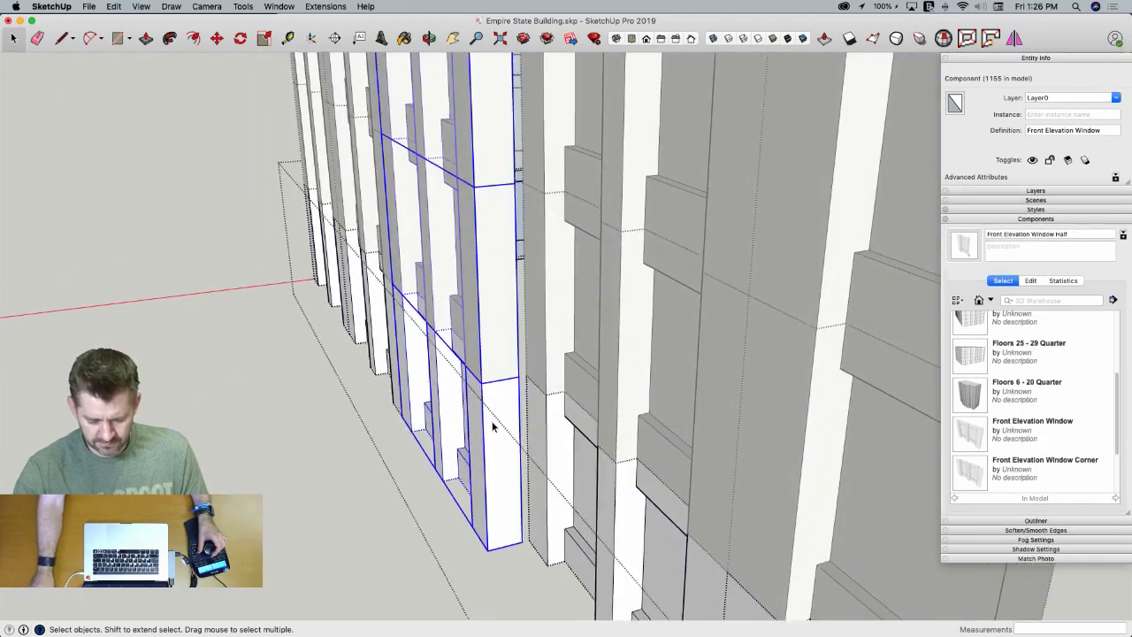
{"action": "left_click", "coordinate": [566, 430]}
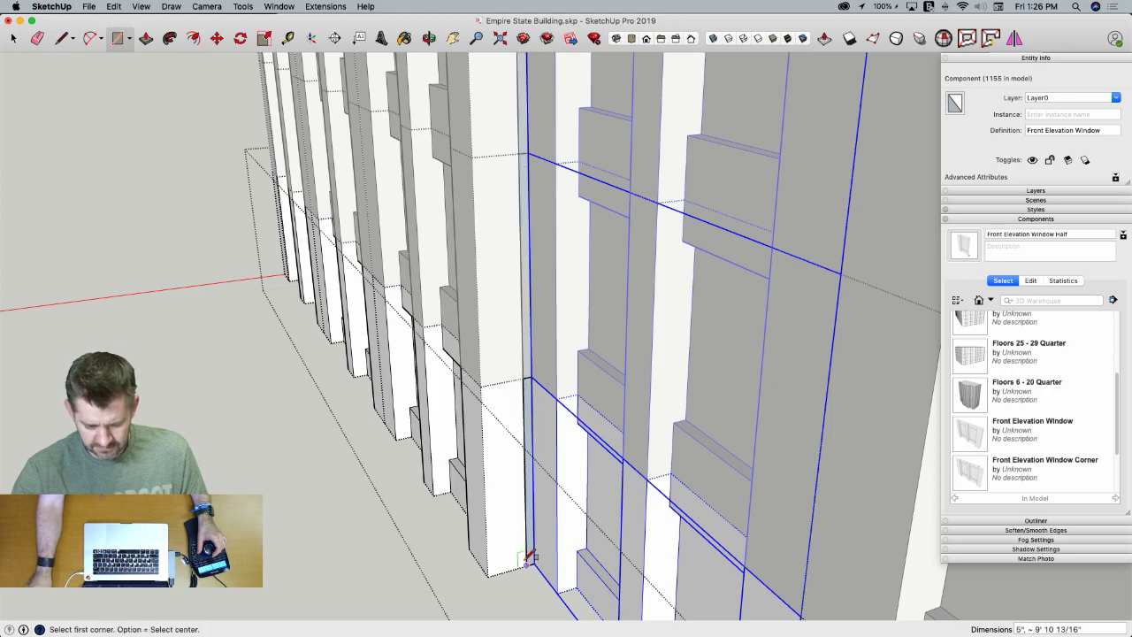
{"action": "key", "text": "space"}
{"action": "right_click", "coordinate": [518, 518]}
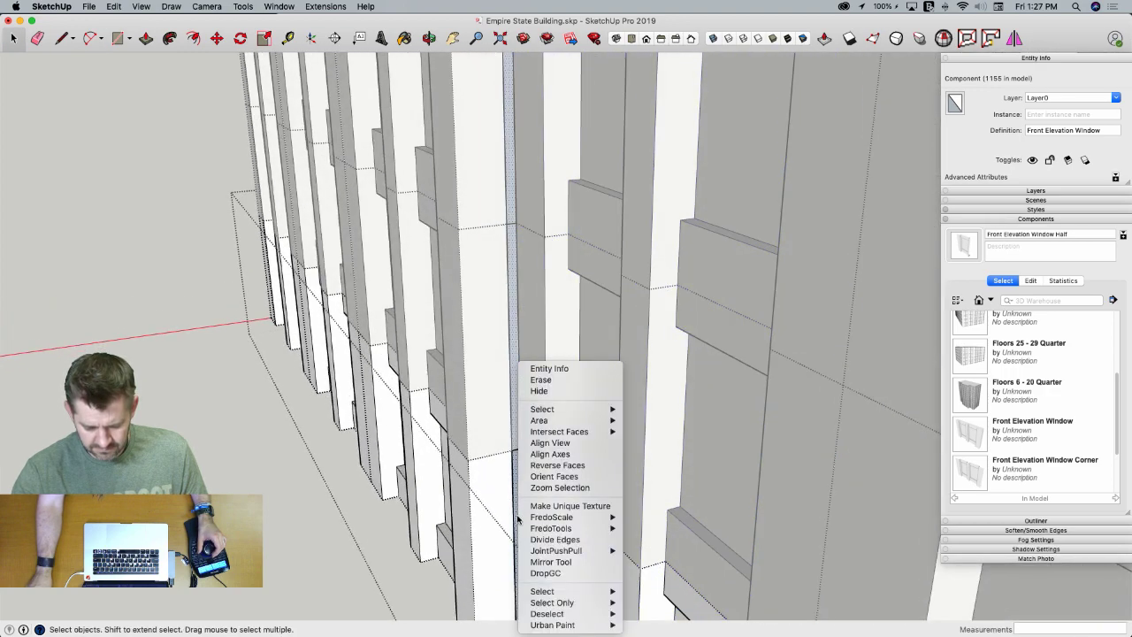
{"action": "left_click", "coordinate": [557, 464]}
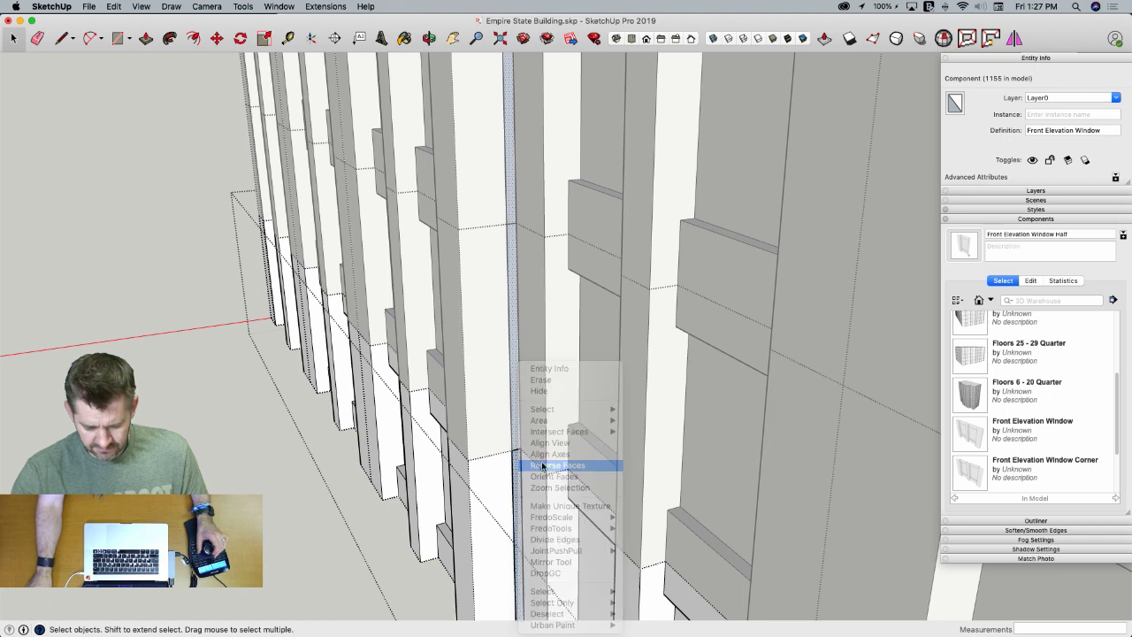
{"action": "key", "text": "e"}
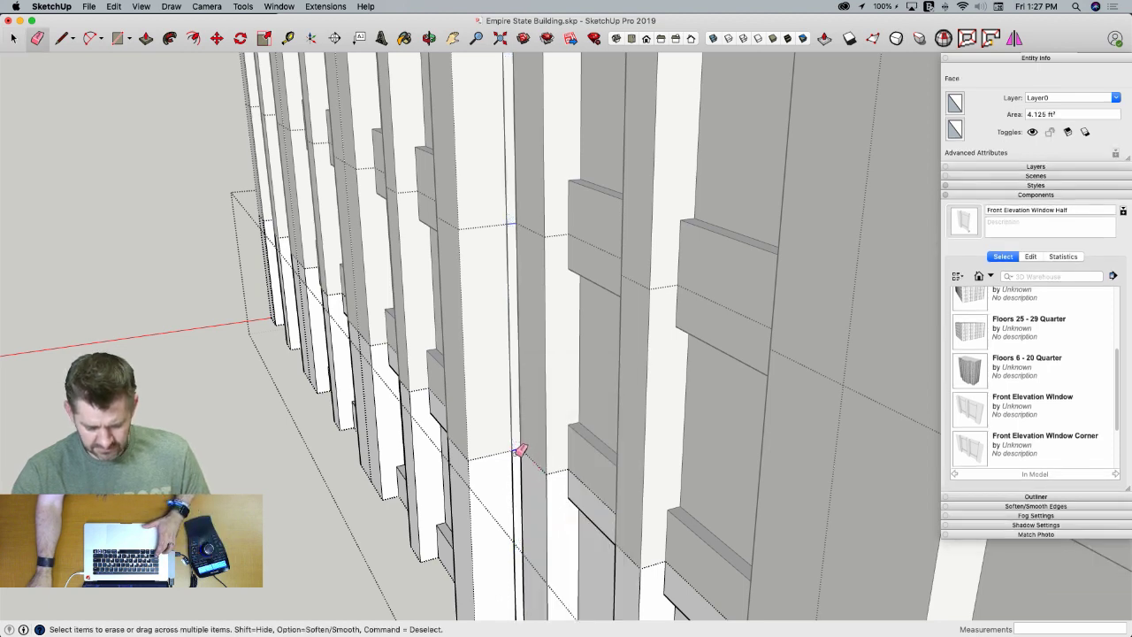
{"action": "key", "text": "super+z"}
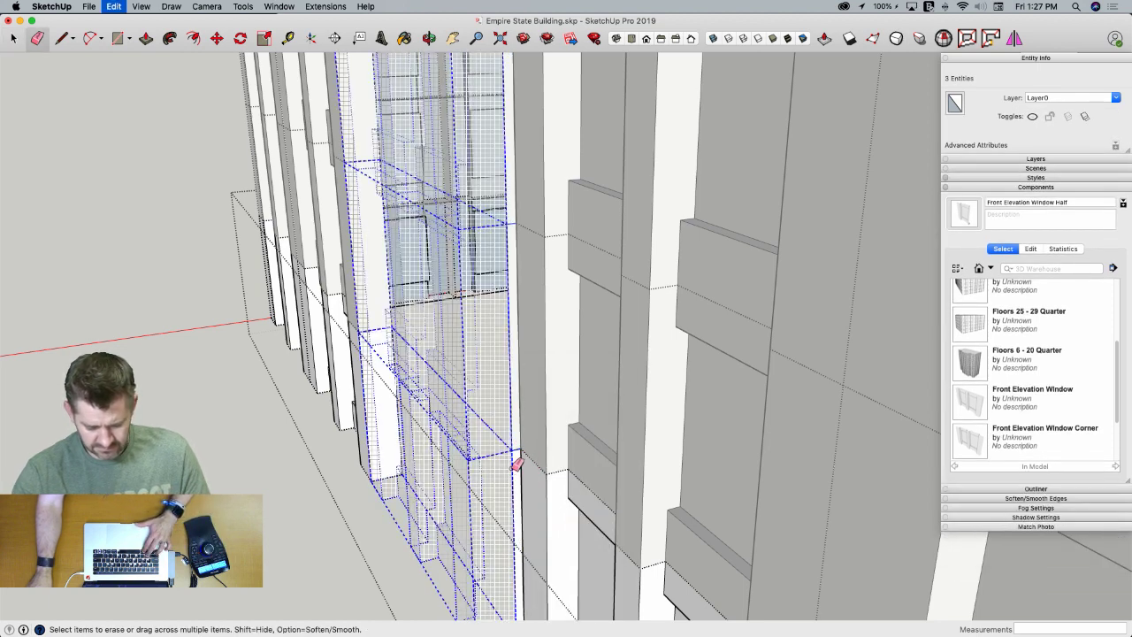
{"action": "key", "text": "super+shift+z"}
Hide one vertical edge and the top and bottom edges of the corner filler face, and exit the open components
{"action": "left_click", "coordinate": [518, 452]}
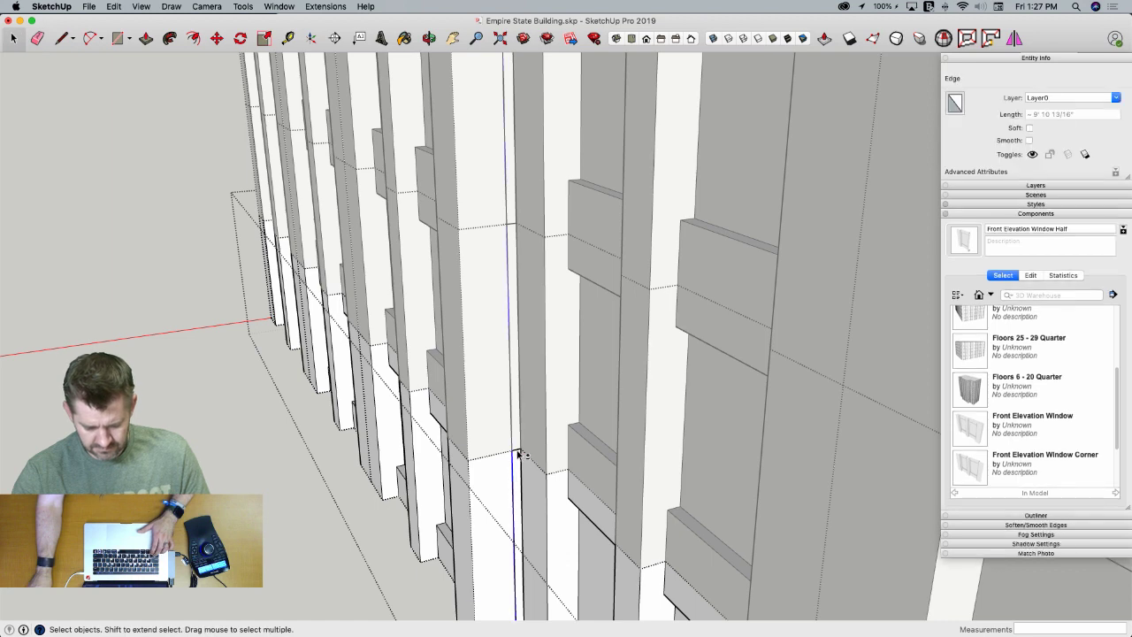
{"action": "scroll", "coordinate": [543, 257], "scroll_direction": "down", "scroll_amount": 5}
{"action": "scroll", "coordinate": [550, 337], "scroll_direction": "up", "scroll_amount": 4}
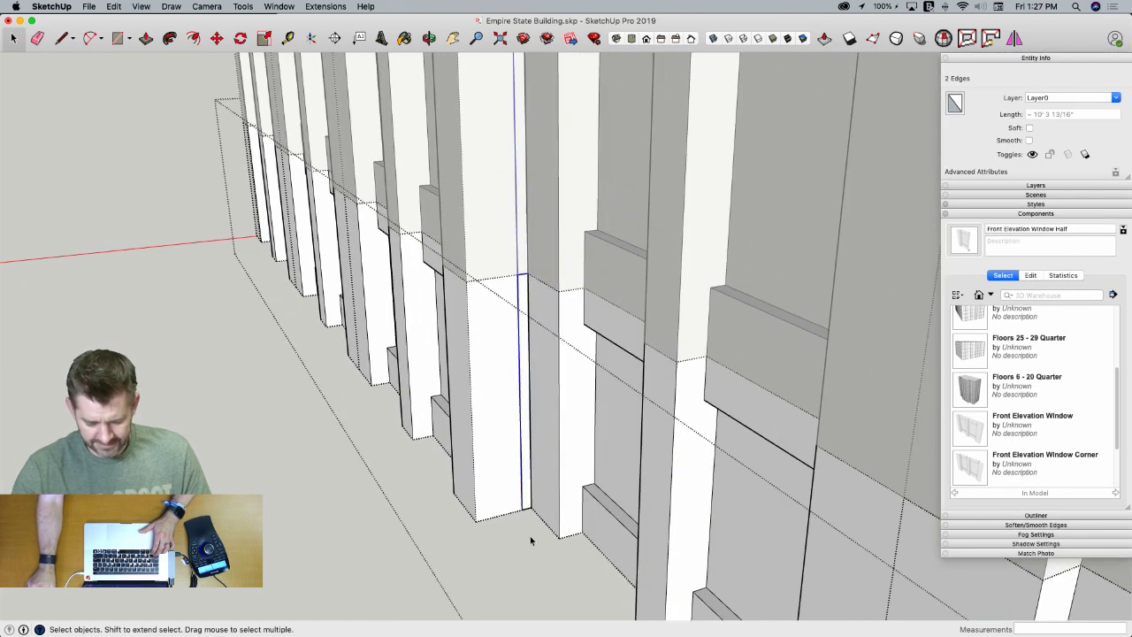
{"action": "left_click", "coordinate": [528, 510], "text": "shift"}
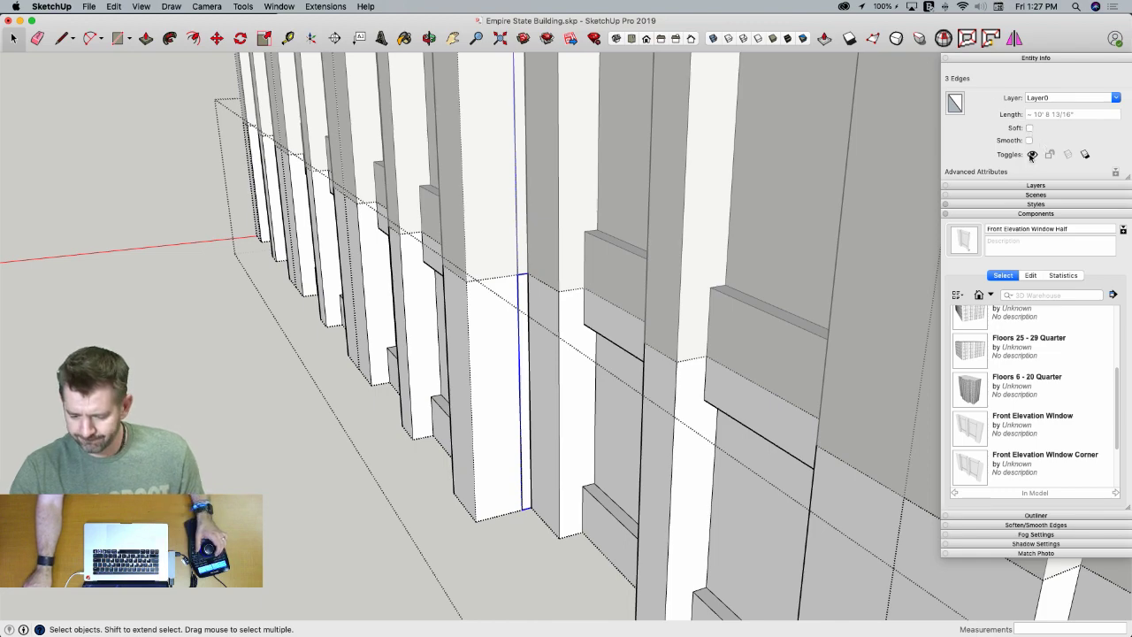
{"action": "left_click", "coordinate": [229, 174]}
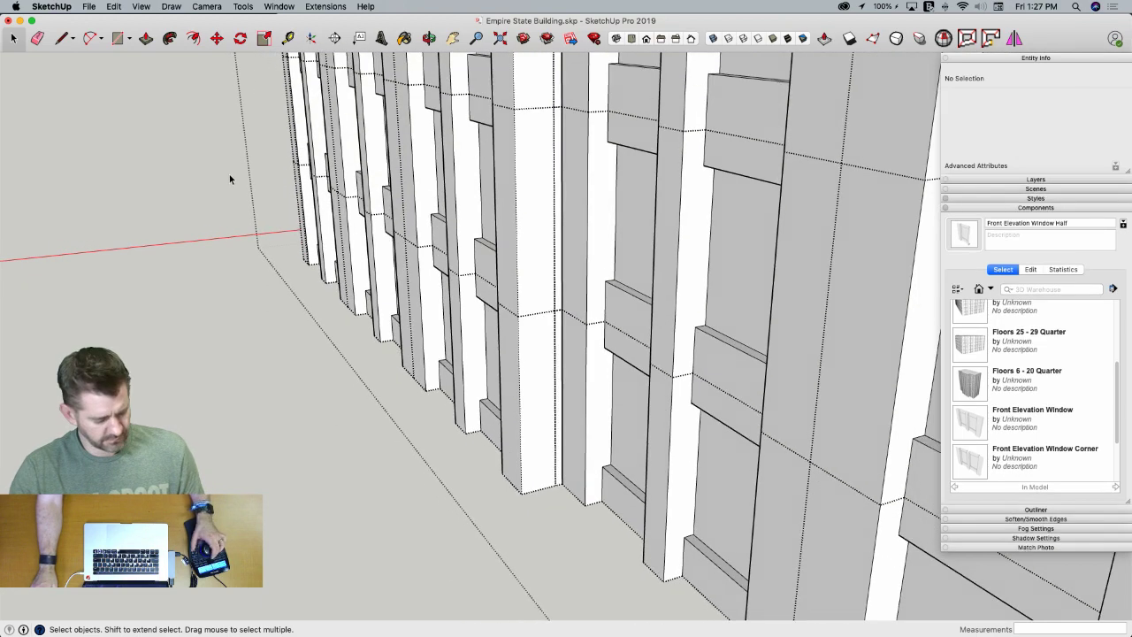
{"action": "left_click", "coordinate": [230, 174]}
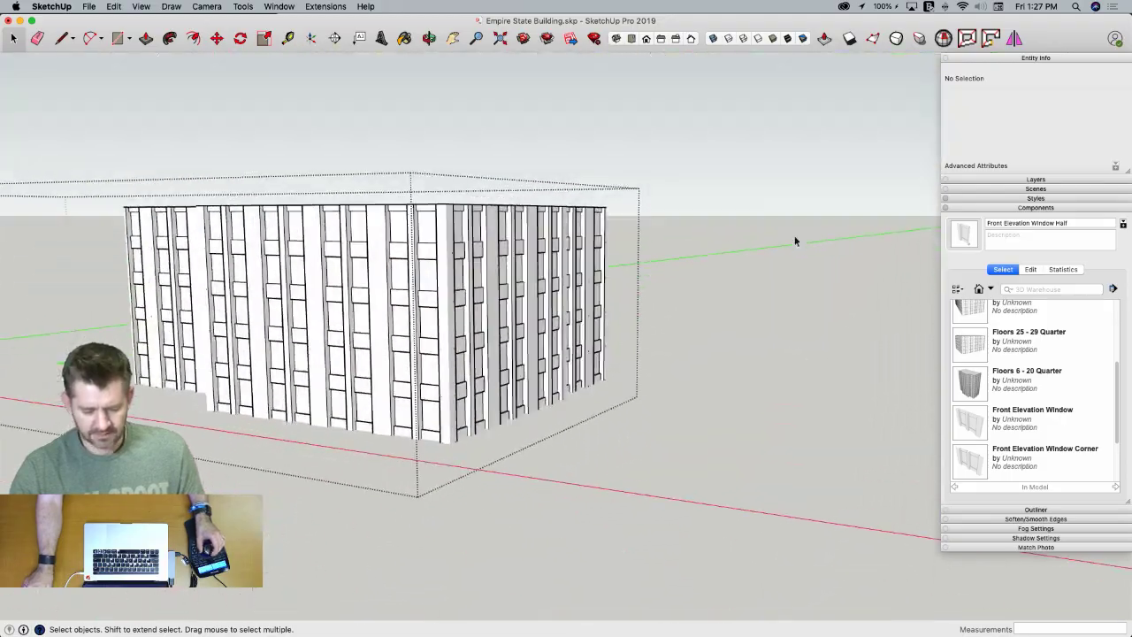
{"action": "left_click", "coordinate": [795, 238]}
Copy the Floors 25 - 29 Quarter component about 121' 10" along the green axis to the tower's other side
{"action": "middle_click_drag", "start_coordinate": [795, 240], "coordinate": [523, 345]}
{"action": "scroll", "coordinate": [520, 343], "scroll_direction": "up", "scroll_amount": 3}
{"action": "left_click", "coordinate": [519, 366]}
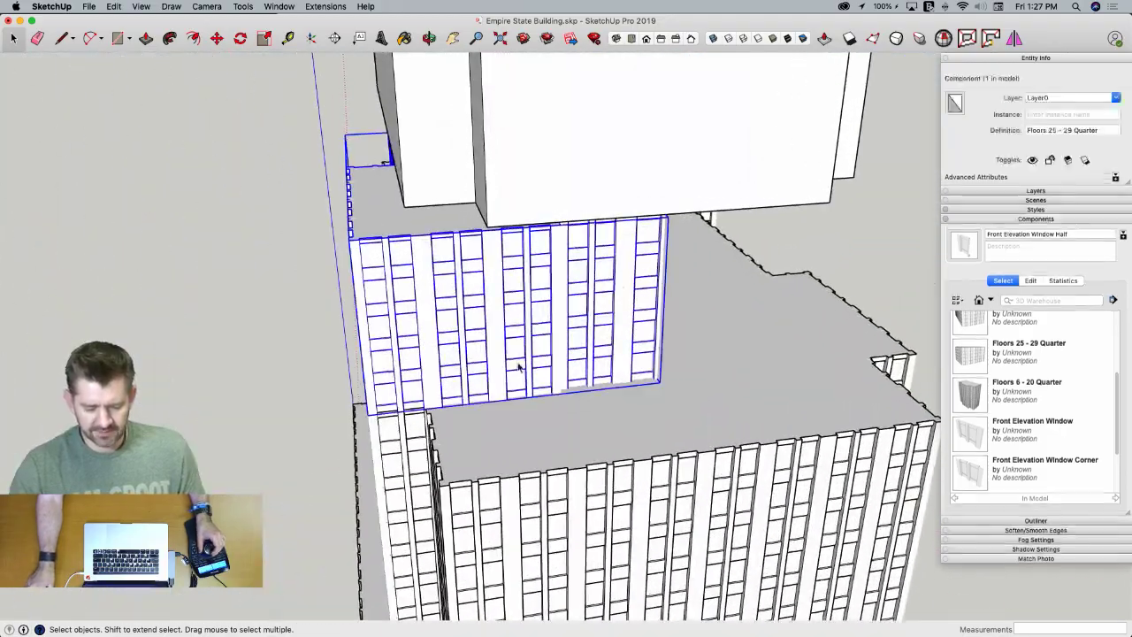
{"action": "key", "text": "m"}
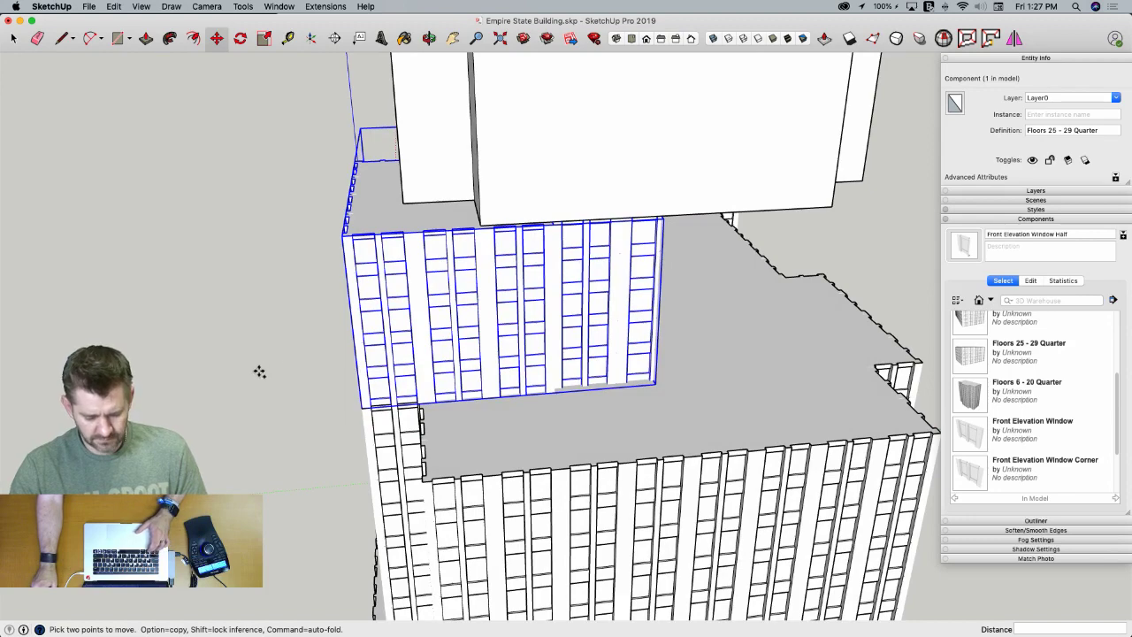
{"action": "key", "text": "alt"}
{"action": "left_click", "coordinate": [136, 368]}
{"action": "scroll", "coordinate": [404, 346], "scroll_direction": "down", "scroll_amount": 4}
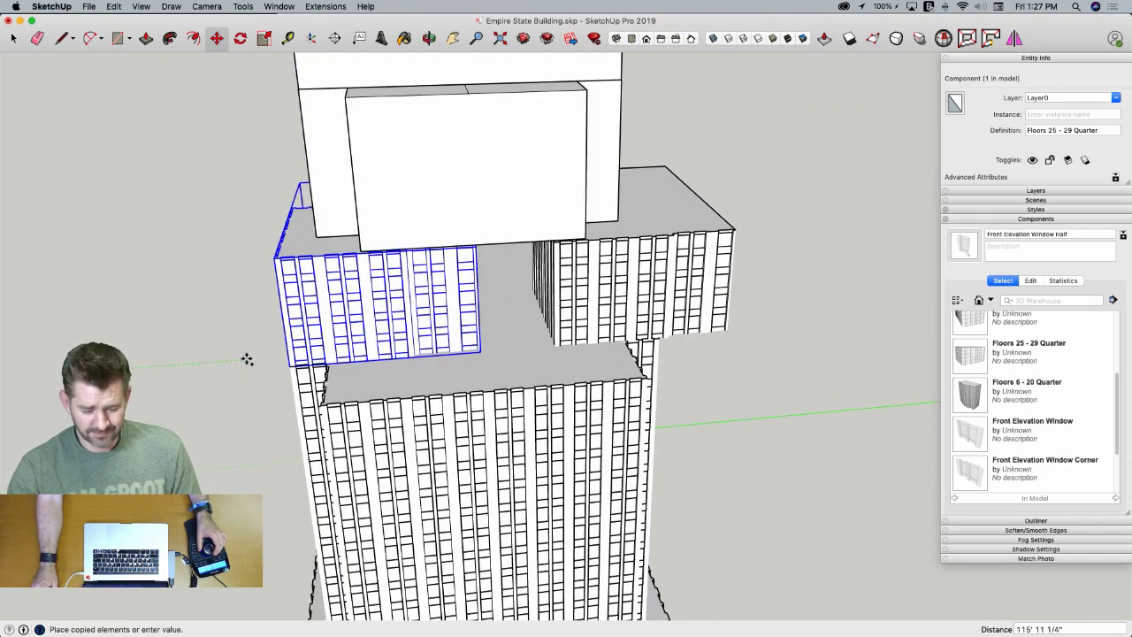
Flip the copied Floors 25 - 29 Quarter along the green direction
{"action": "middle_click_drag", "start_coordinate": [650, 320], "coordinate": [621, 187]}
{"action": "right_click", "coordinate": [621, 186]}
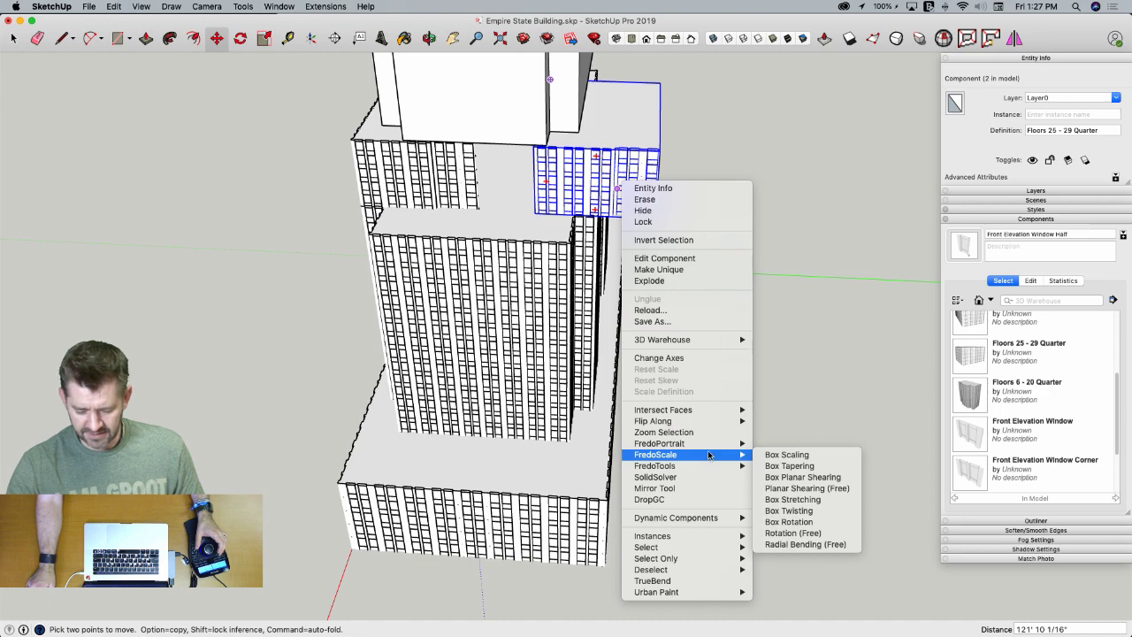
{"action": "mouse_move", "coordinate": [712, 422]}
{"action": "left_click", "coordinate": [823, 432]}
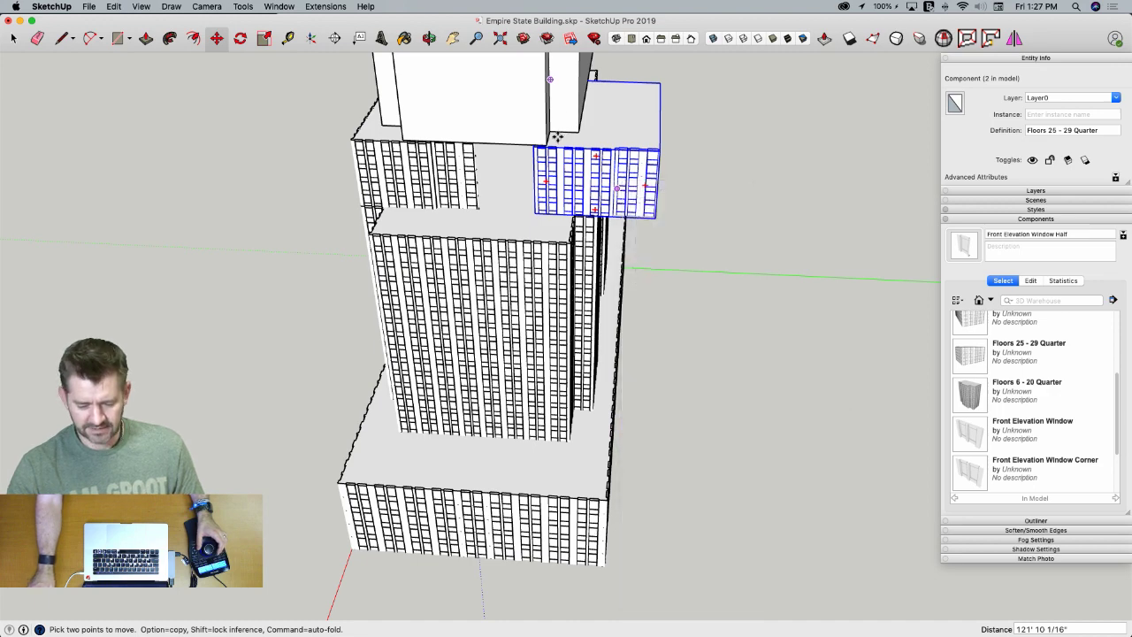
Move the flipped quarter about 39' 6" by its bottom wall corner to meet the original quarter's end
{"action": "scroll", "coordinate": [531, 319], "scroll_direction": "up", "scroll_amount": 10}
{"action": "scroll", "coordinate": [531, 318], "scroll_direction": "up", "scroll_amount": 3}
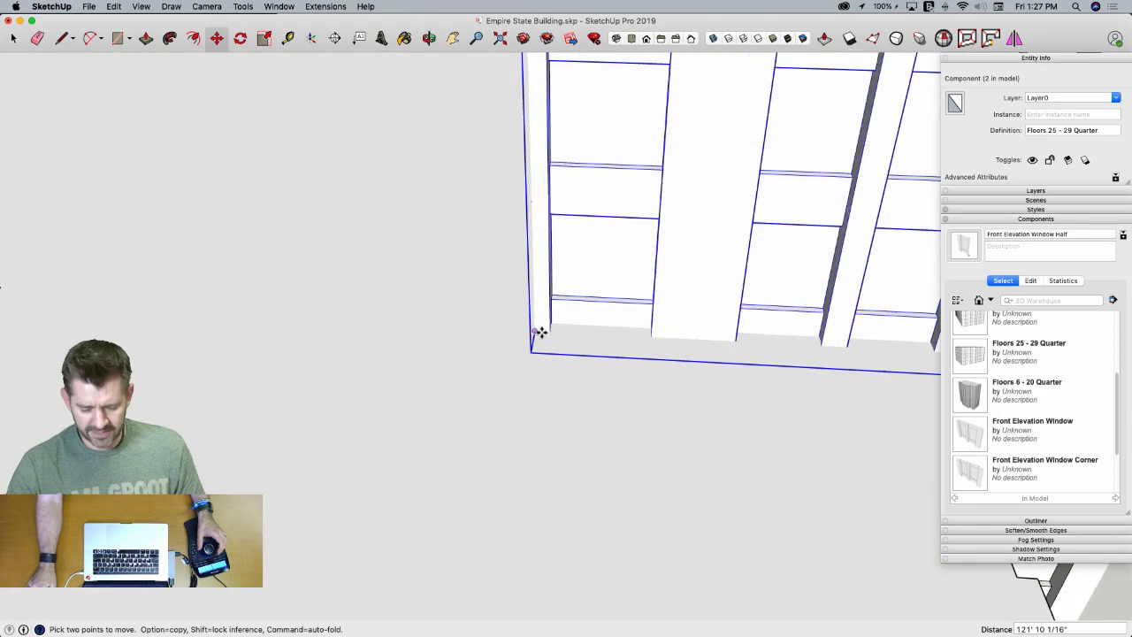
{"action": "left_click", "coordinate": [535, 331]}
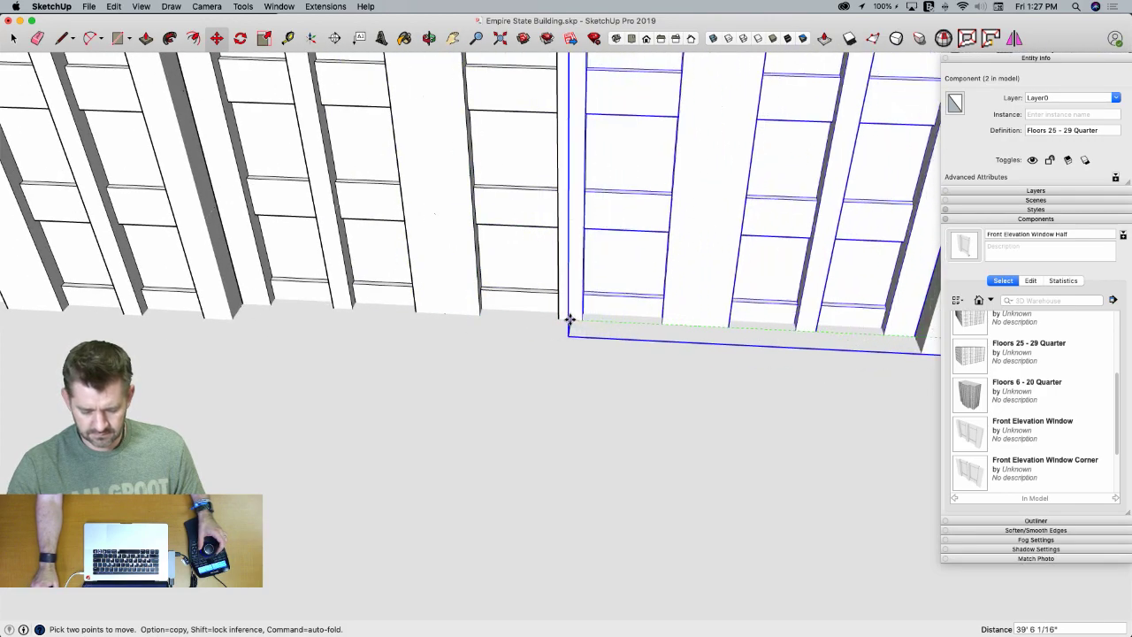
{"action": "left_click", "coordinate": [570, 321]}
{"action": "key", "text": "space"}
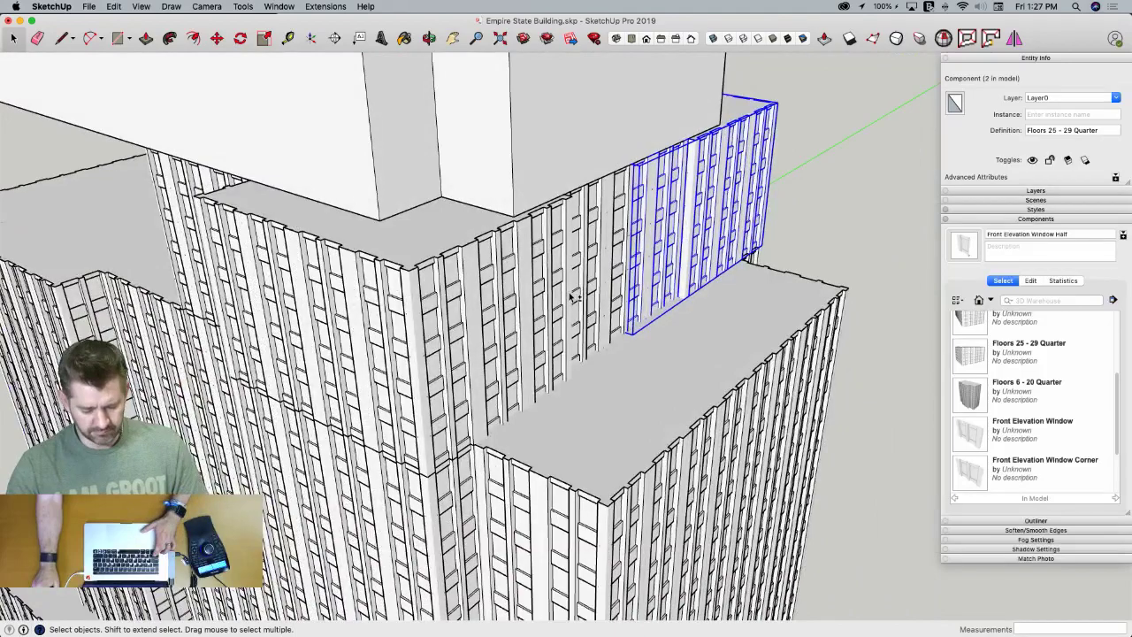
Copy both Floors 25 - 29 quarters together about 283' across the tower to the open space beside it
{"action": "left_click", "coordinate": [569, 295], "text": "shift"}
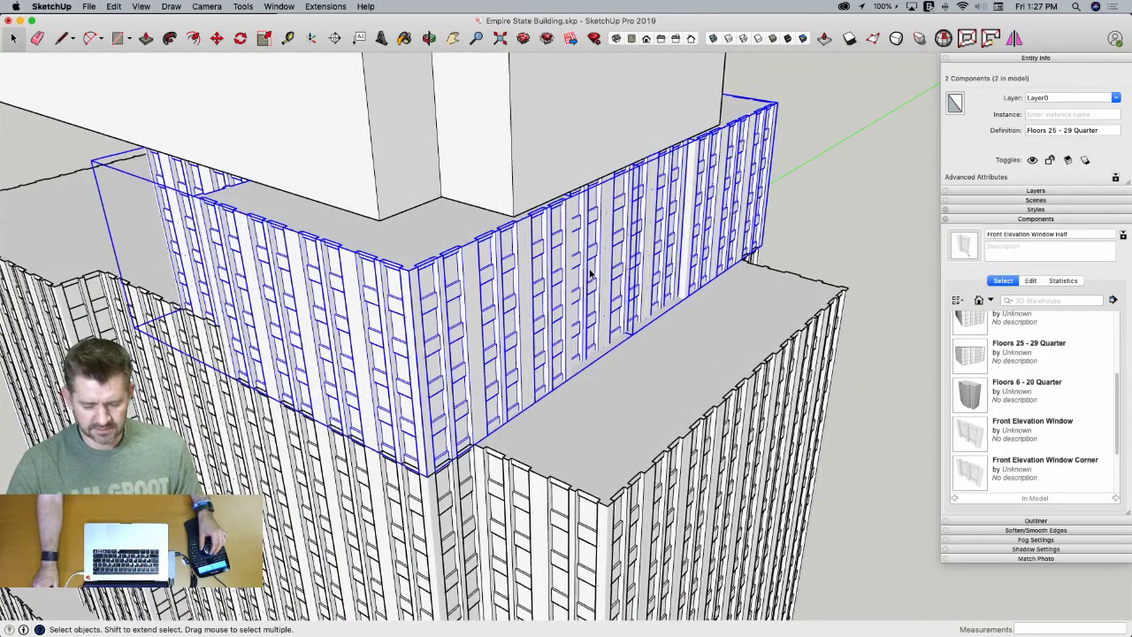
{"action": "key", "text": "m"}
{"action": "middle_click_drag", "start_coordinate": [431, 298], "coordinate": [469, 304]}
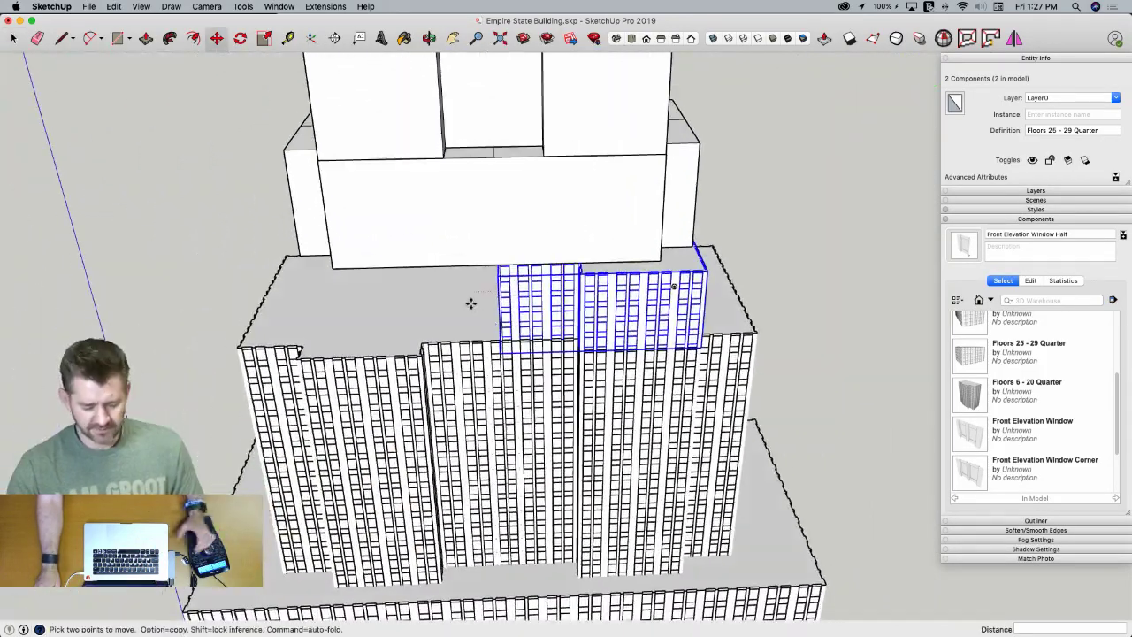
{"action": "left_click", "coordinate": [468, 304]}
{"action": "key", "text": "alt"}
{"action": "middle_click_drag", "start_coordinate": [380, 295], "coordinate": [156, 315]}
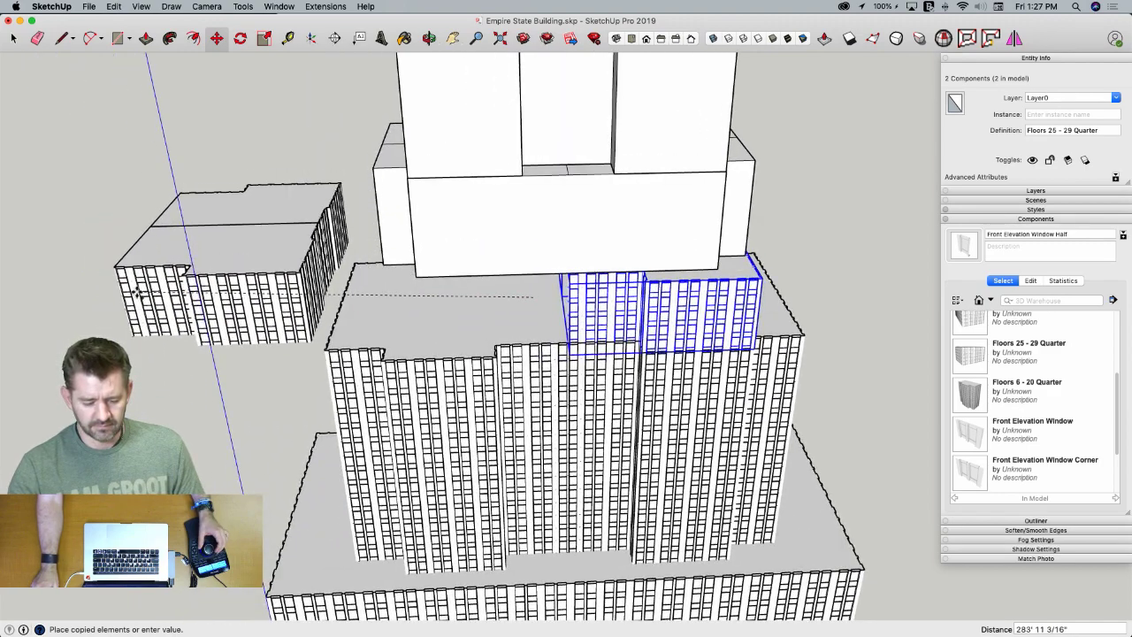
{"action": "left_click", "coordinate": [124, 309]}
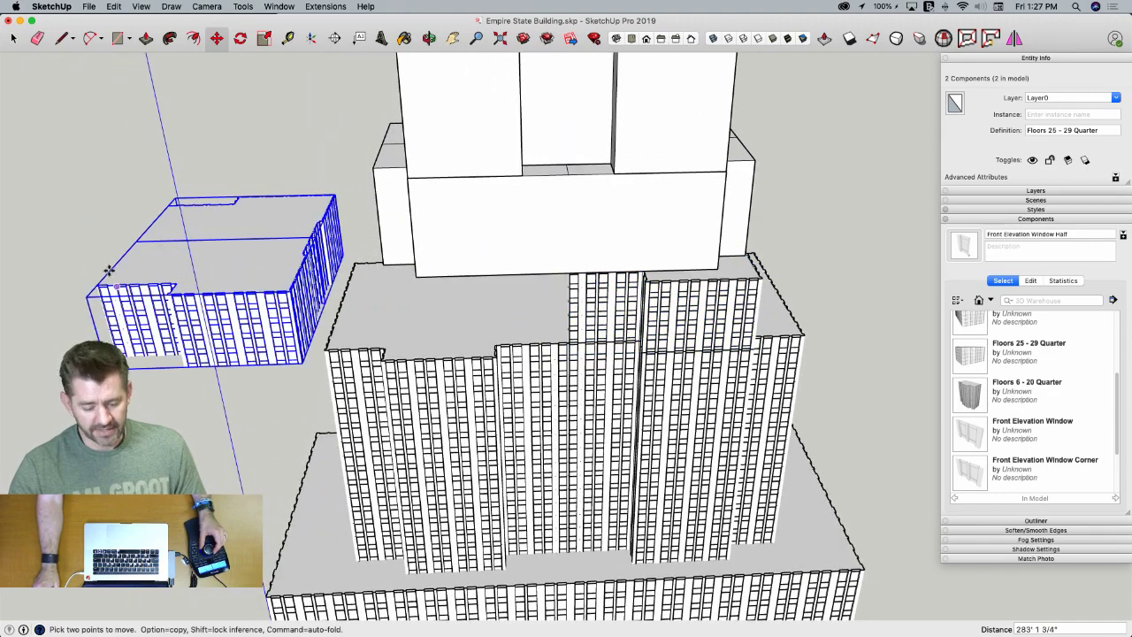
Flip the copied pair of quarters along the red direction
{"action": "middle_click_drag", "start_coordinate": [107, 267], "coordinate": [188, 264]}
{"action": "right_click", "coordinate": [187, 268]}
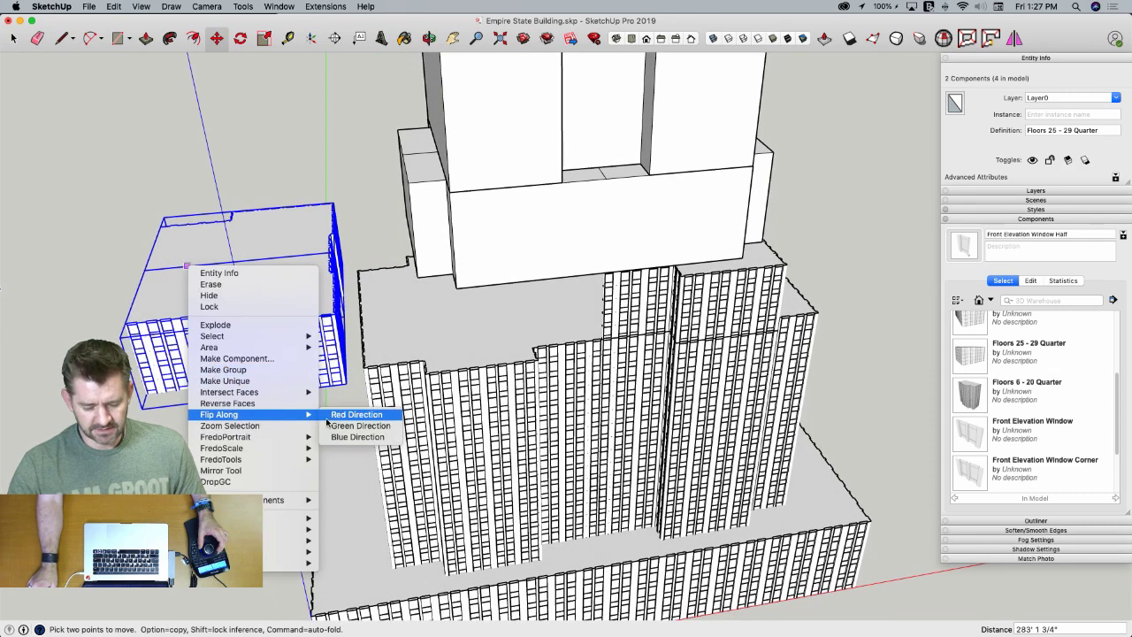
{"action": "left_click", "coordinate": [331, 426]}
Move the flipped pair of Floors 25 - 29 quarters about 165' 8" by its lower wall corner to join the original pair on the tower
{"action": "scroll", "coordinate": [204, 358], "scroll_direction": "up", "scroll_amount": 10}
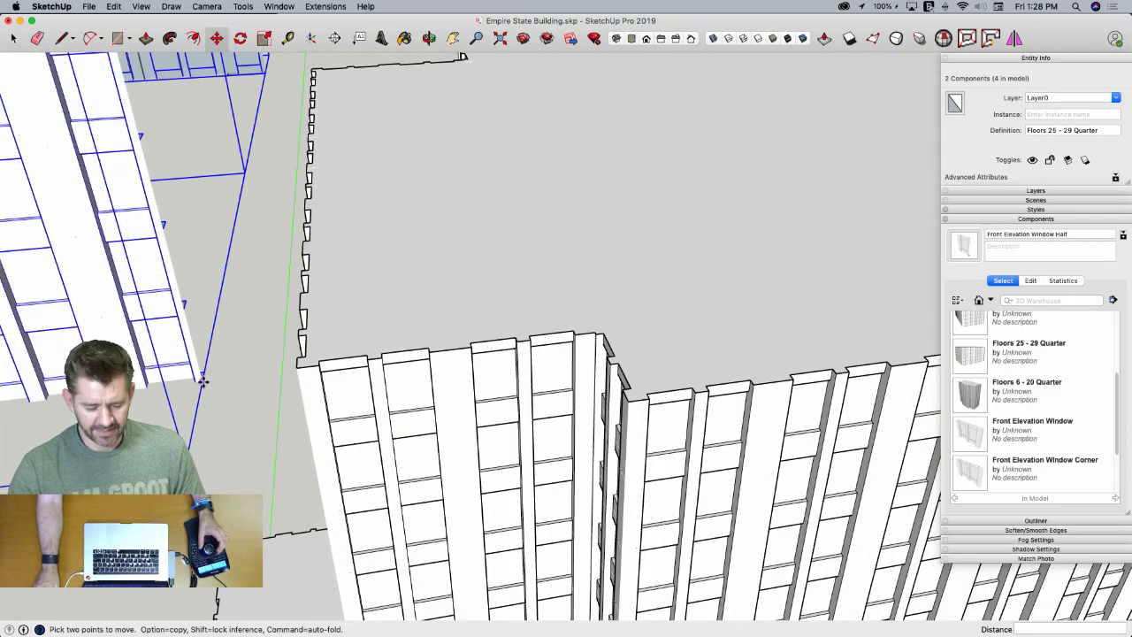
{"action": "left_click", "coordinate": [204, 382]}
{"action": "scroll", "coordinate": [218, 381], "scroll_direction": "down", "scroll_amount": 5}
{"action": "scroll", "coordinate": [690, 372], "scroll_direction": "up", "scroll_amount": 4}
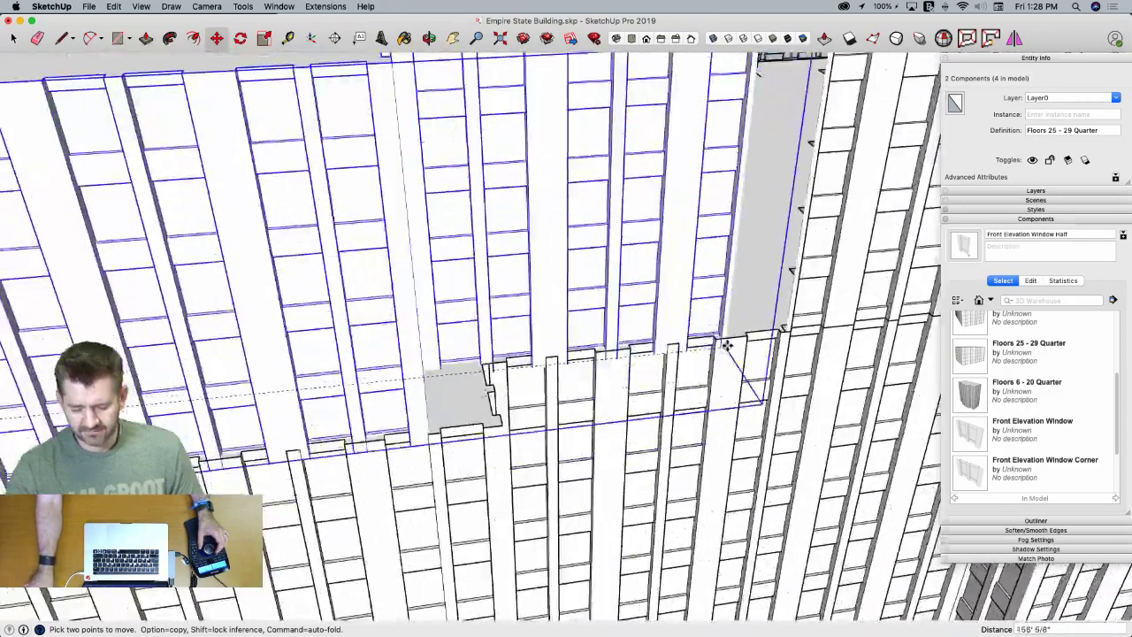
{"action": "middle_click_drag", "start_coordinate": [725, 345], "coordinate": [803, 323]}
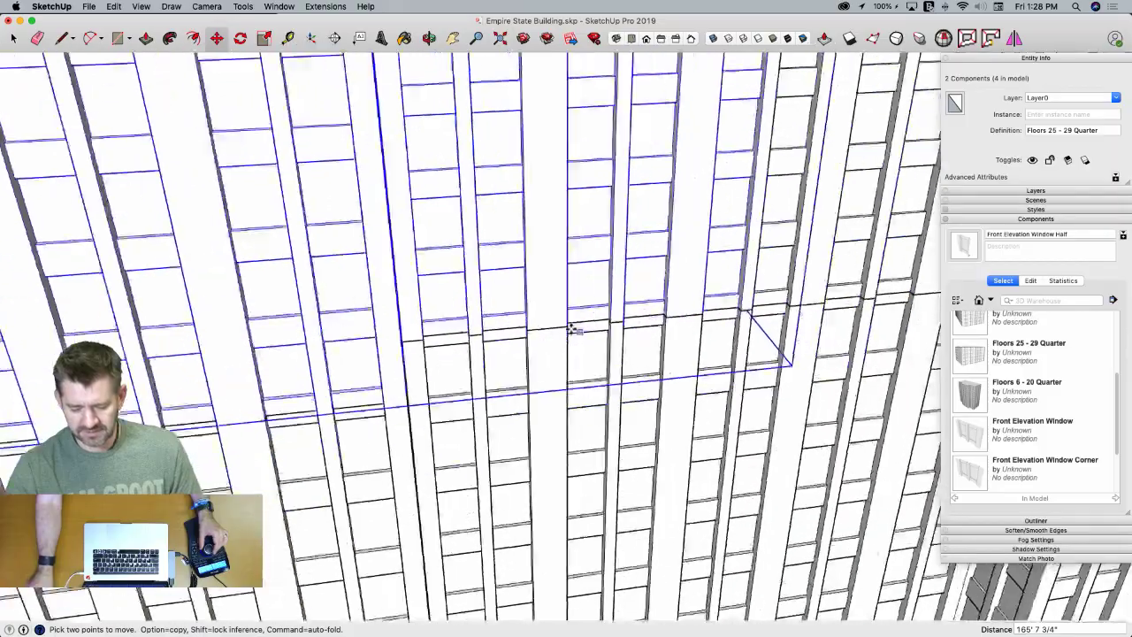
{"action": "left_click", "coordinate": [570, 329]}
{"action": "key", "text": "space"}
{"action": "scroll", "coordinate": [574, 336], "scroll_direction": "down", "scroll_amount": 10}
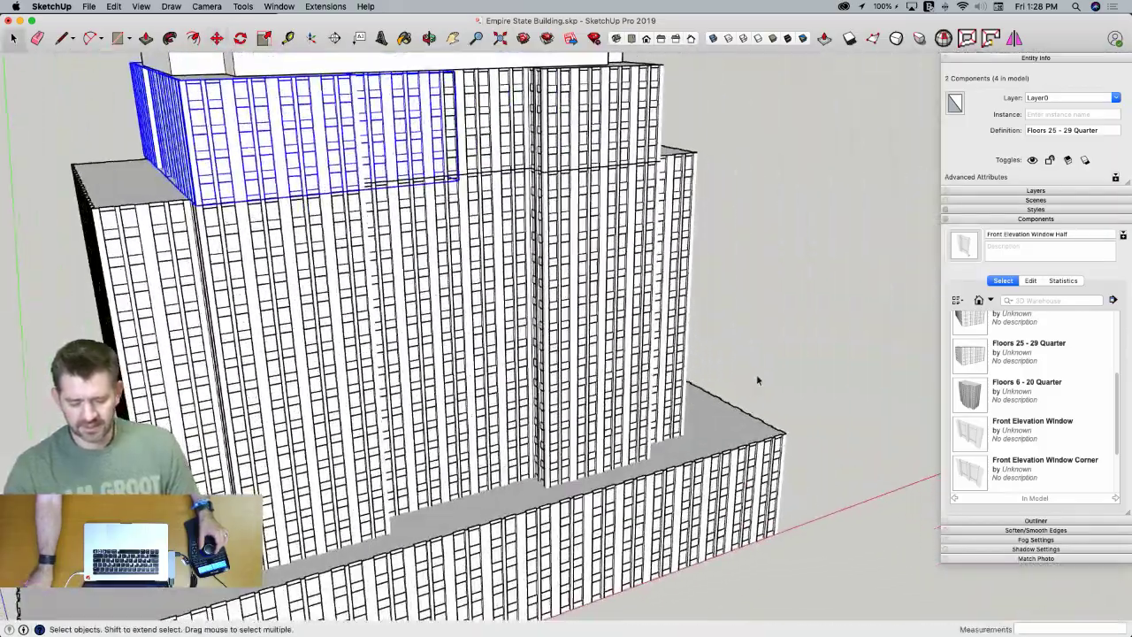
{"action": "left_click", "coordinate": [756, 376]}
{"action": "middle_click_drag", "start_coordinate": [756, 373], "coordinate": [560, 250]}
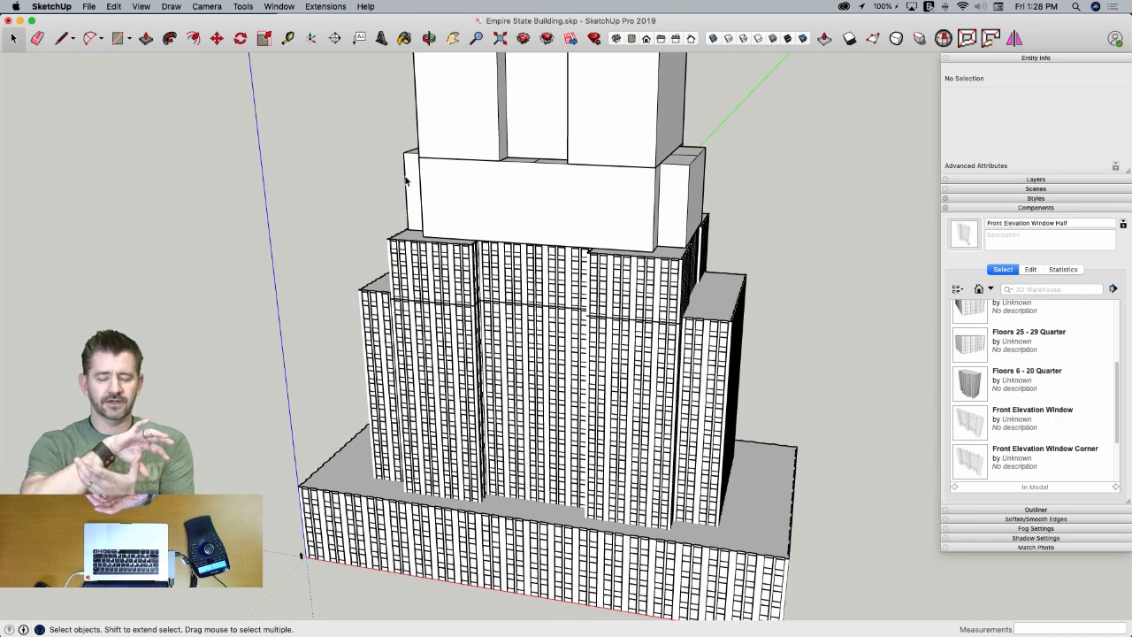
Inspect the assembled floors and the block above, and compare their levels with the floor heights on the reference elevation in Preview
{"action": "middle_click_drag", "start_coordinate": [393, 174], "coordinate": [554, 305]}
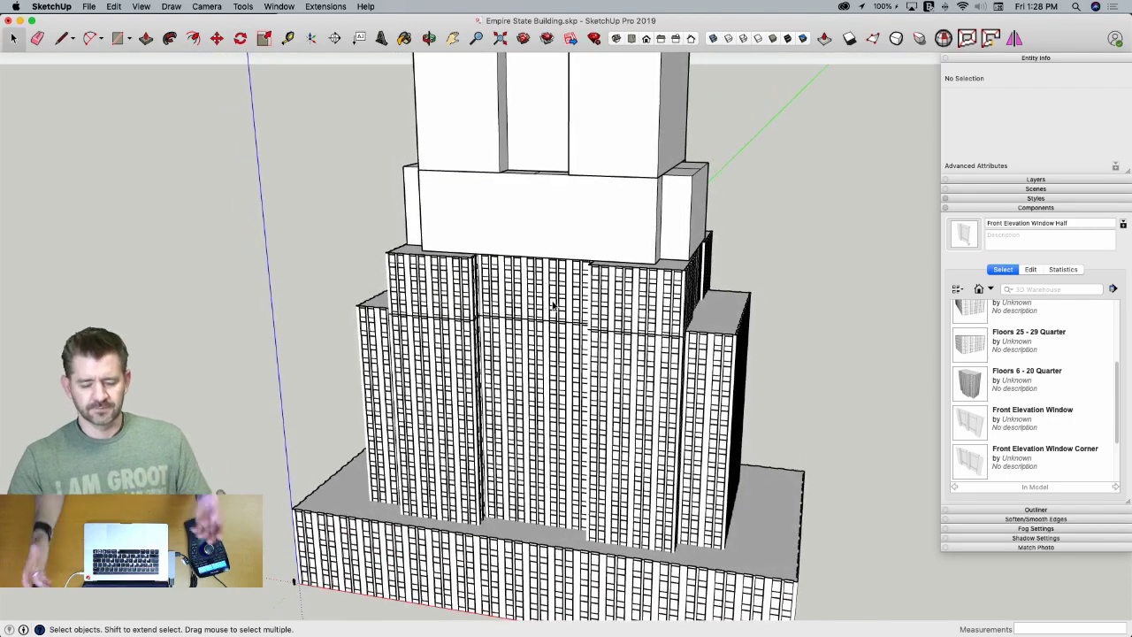
{"action": "scroll", "coordinate": [517, 298], "scroll_direction": "up", "scroll_amount": 5}
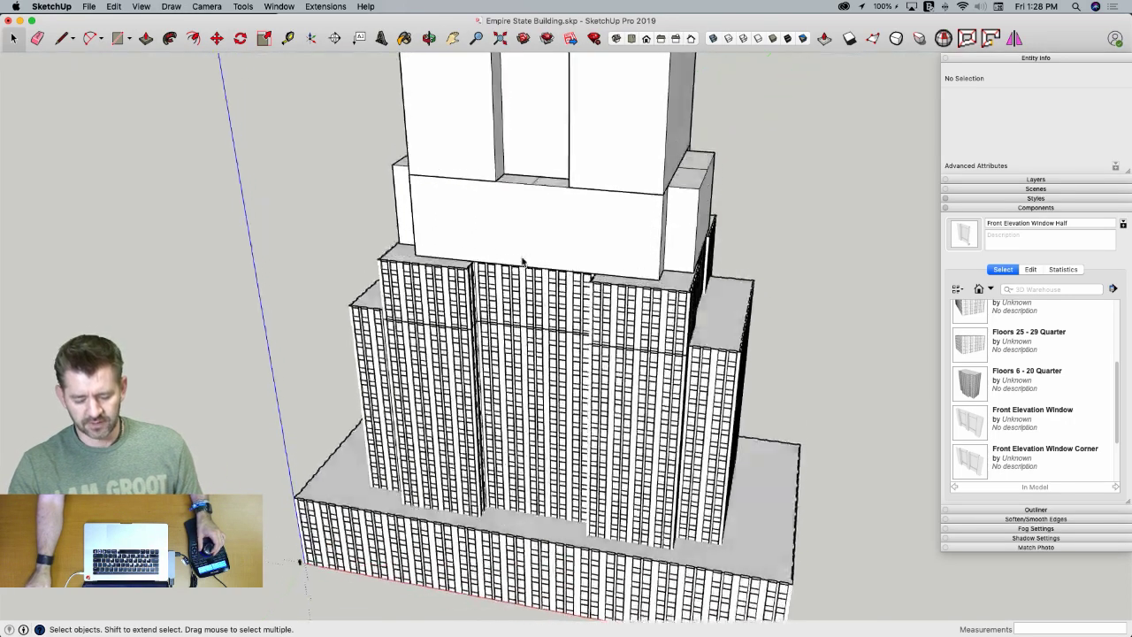
{"action": "scroll", "coordinate": [519, 290], "scroll_direction": "up", "scroll_amount": 3}
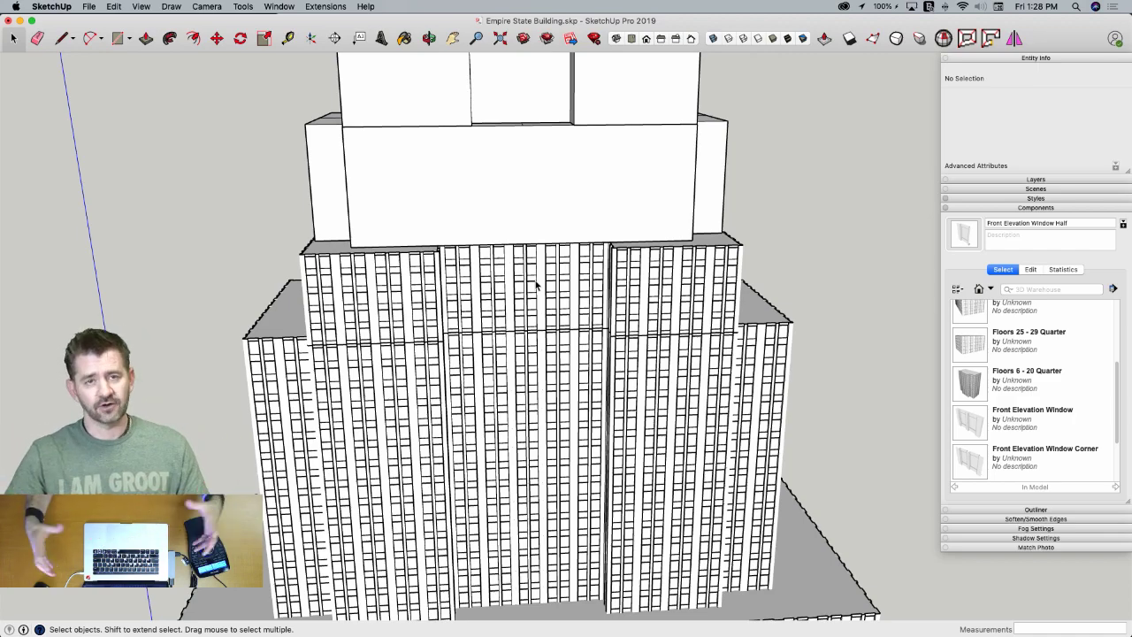
{"action": "middle_click_drag", "start_coordinate": [535, 283], "coordinate": [626, 350]}
{"action": "left_click", "coordinate": [520, 262]}
{"action": "middle_click_drag", "start_coordinate": [520, 262], "coordinate": [550, 291]}
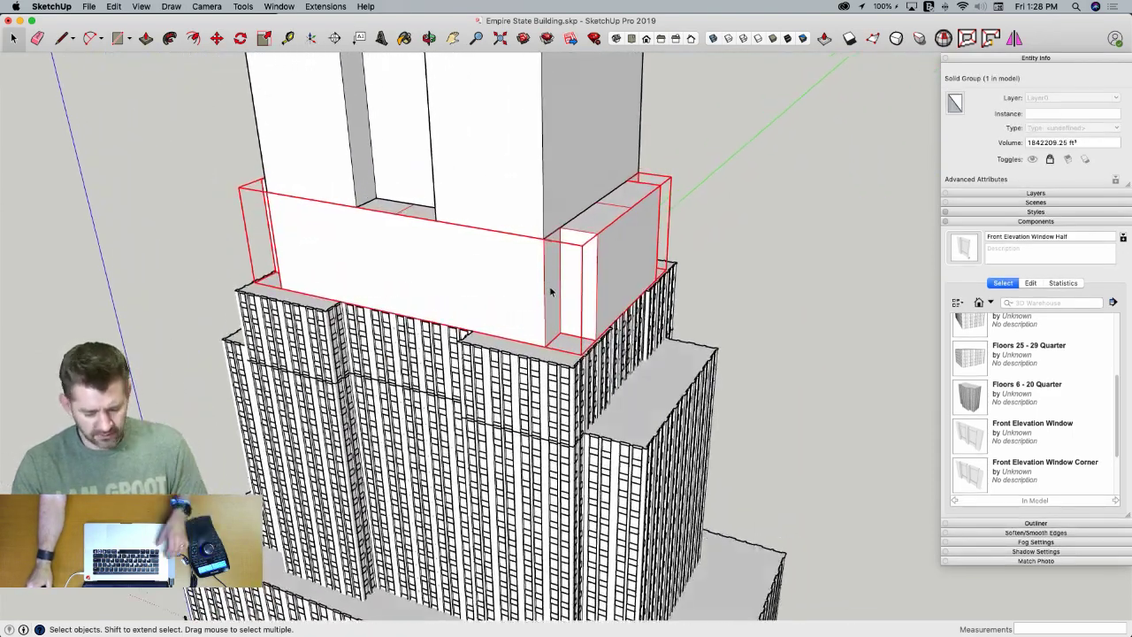
{"action": "key", "text": "super+Tab"}
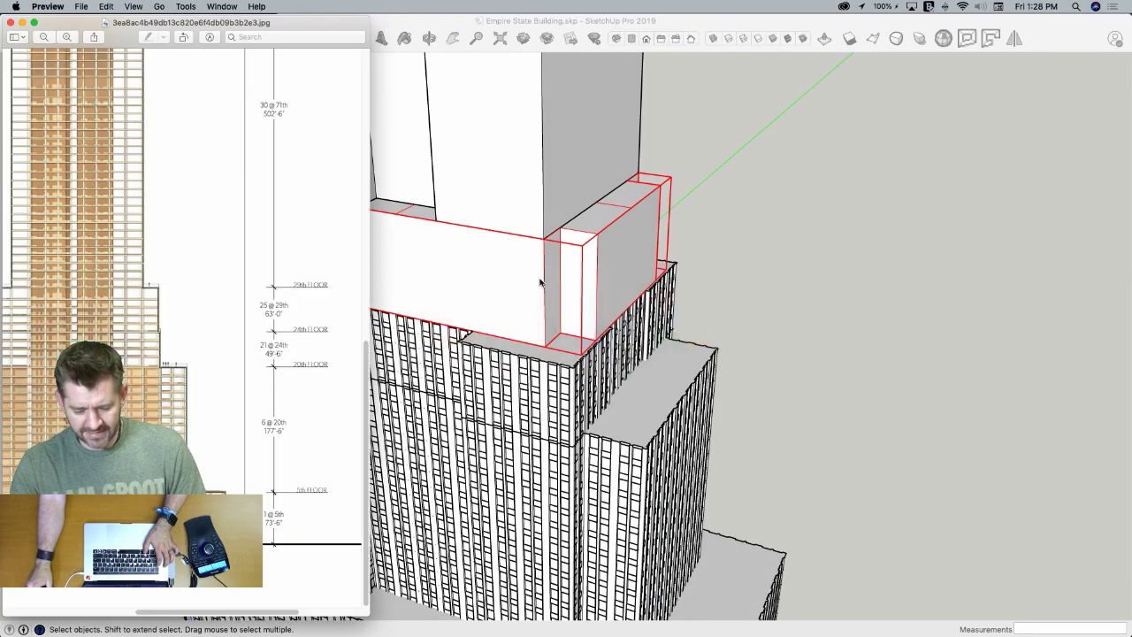
{"action": "key", "text": "super+Tab"}
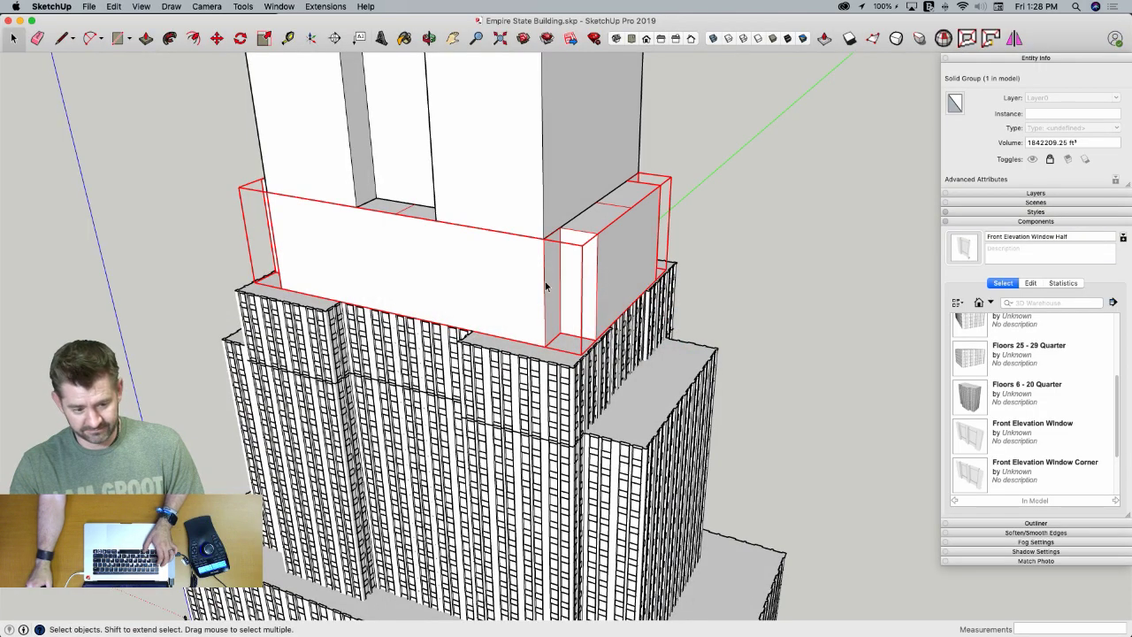
{"action": "key", "text": "super+Tab"}
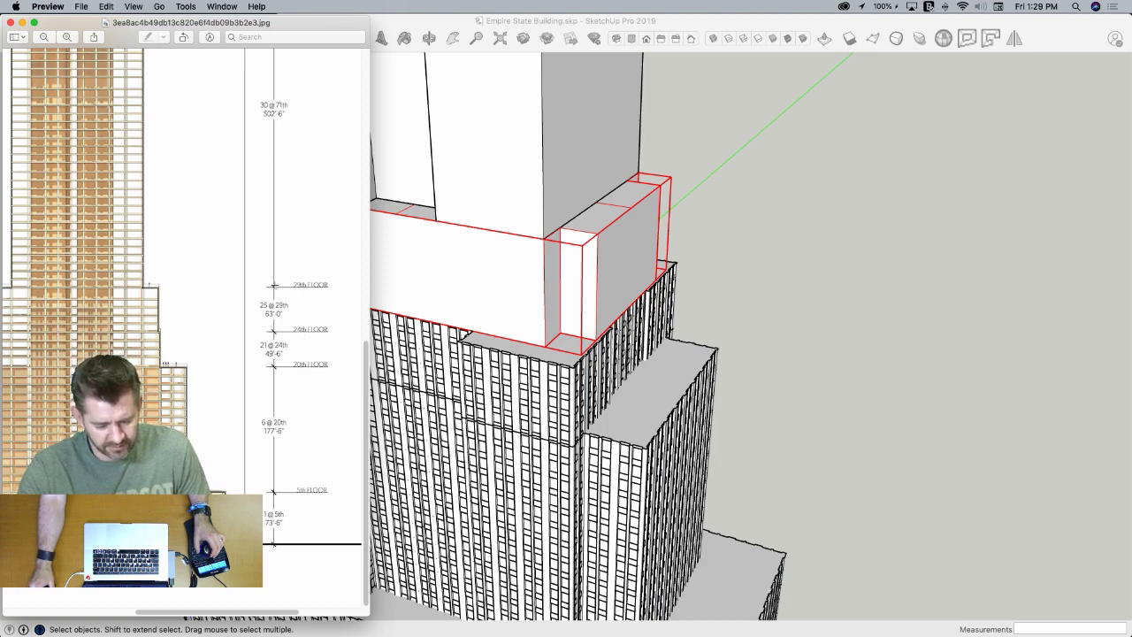
{"action": "left_click", "coordinate": [879, 311]}
{"action": "left_click", "coordinate": [879, 309]}
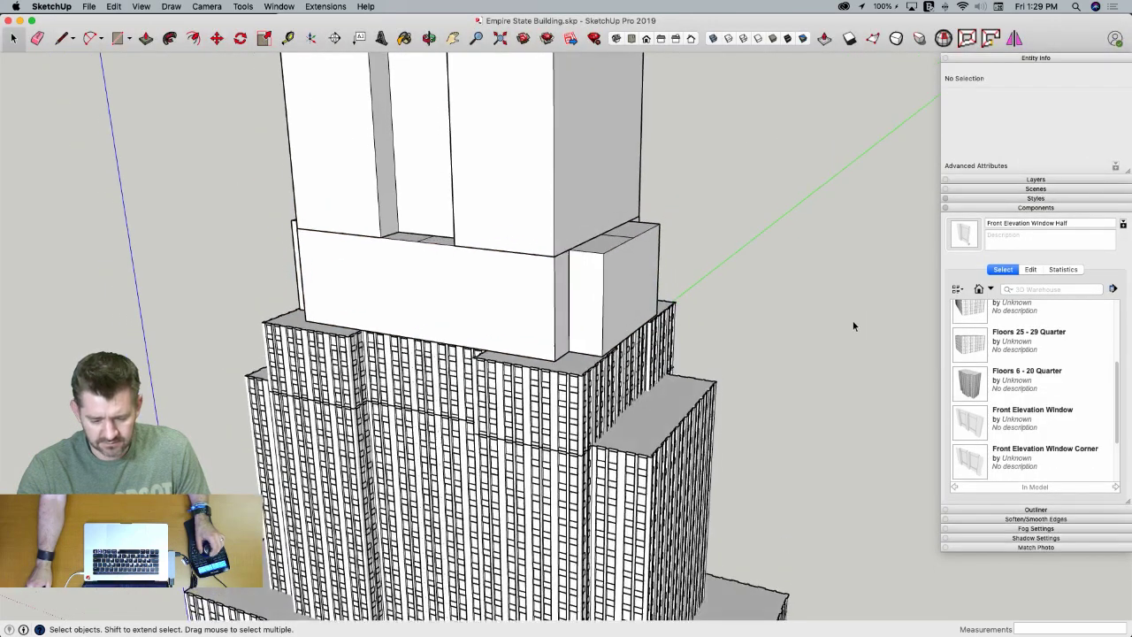
{"action": "scroll", "coordinate": [850, 322], "scroll_direction": "down", "scroll_amount": 6}
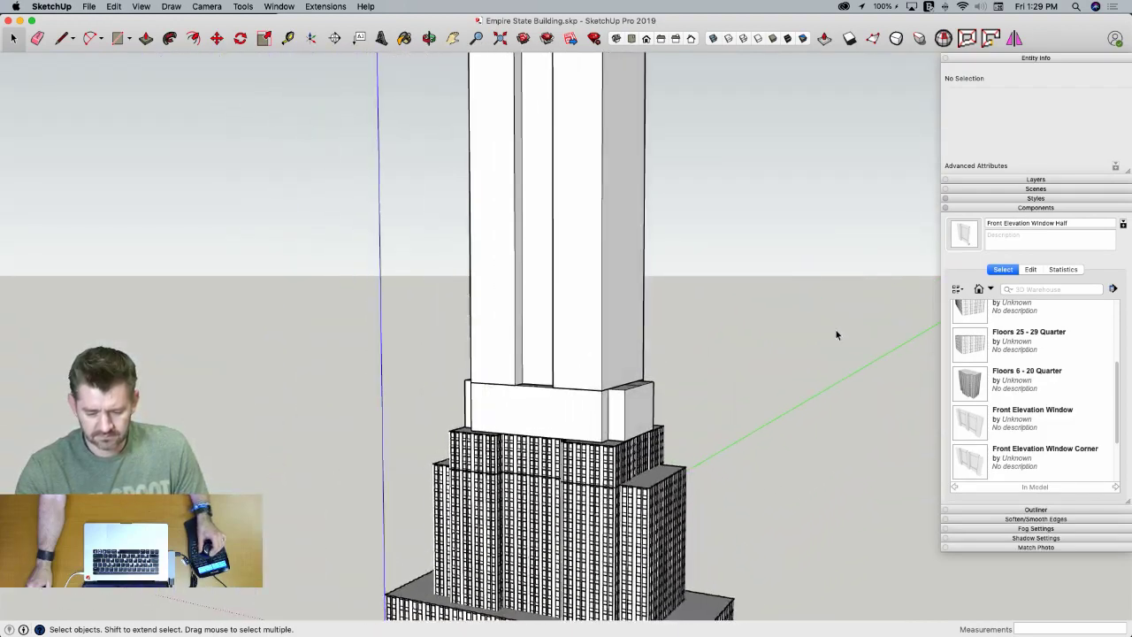
{"action": "scroll", "coordinate": [834, 330], "scroll_direction": "down", "scroll_amount": 3}
{"action": "scroll", "coordinate": [834, 328], "scroll_direction": "up", "scroll_amount": 2}
{"action": "scroll", "coordinate": [767, 427], "scroll_direction": "up", "scroll_amount": 5}
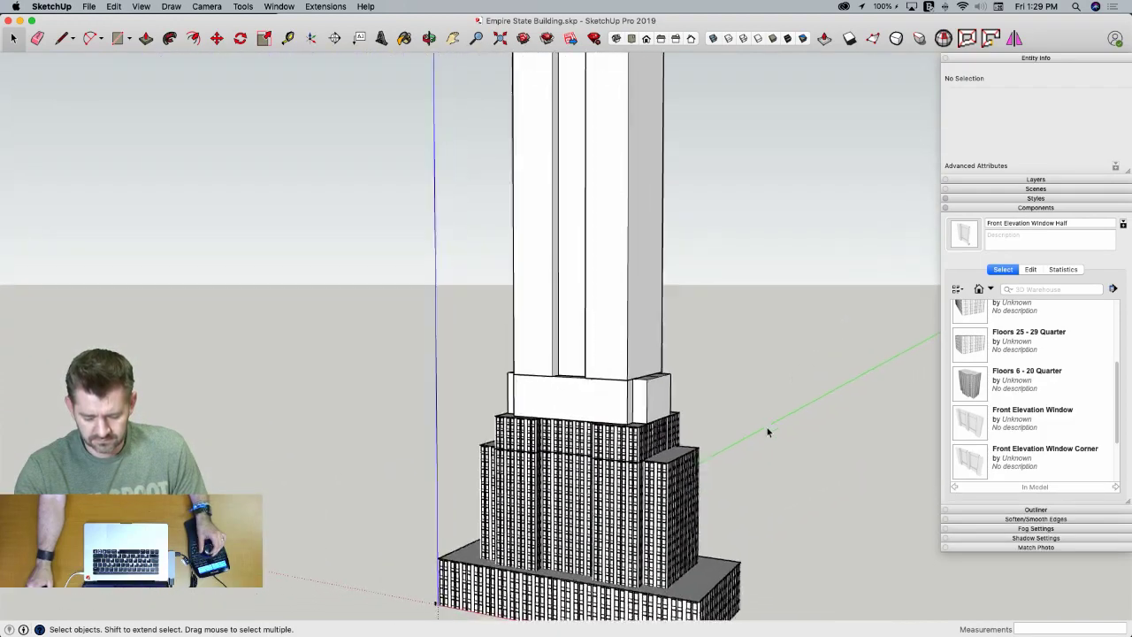
{"action": "scroll", "coordinate": [710, 451], "scroll_direction": "up", "scroll_amount": 2}
{"action": "key", "text": "super+Tab"}
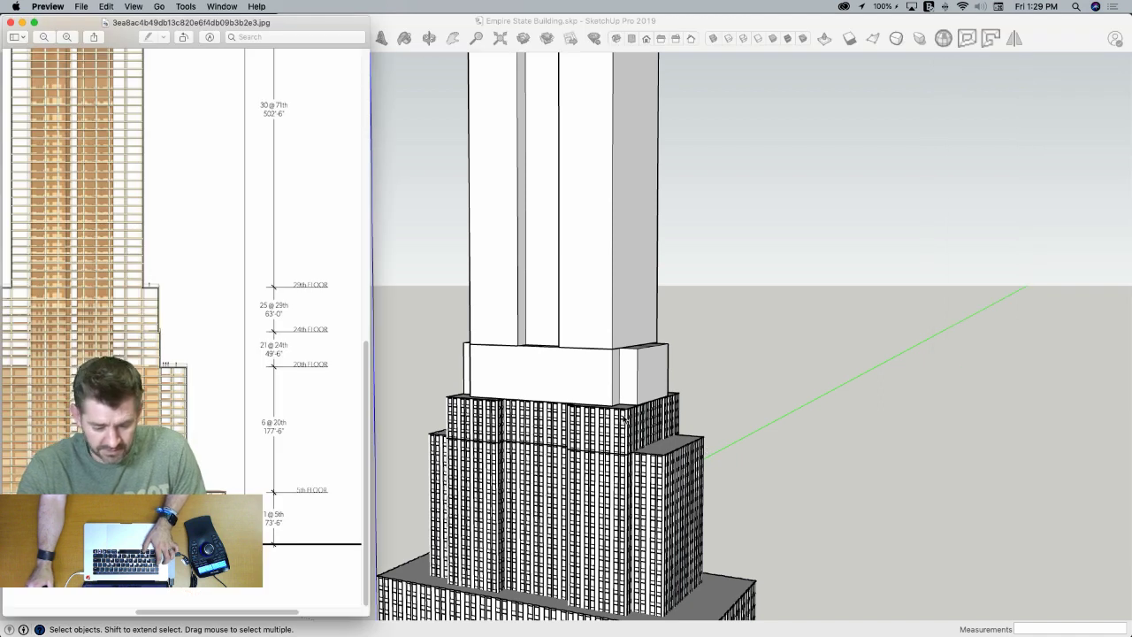
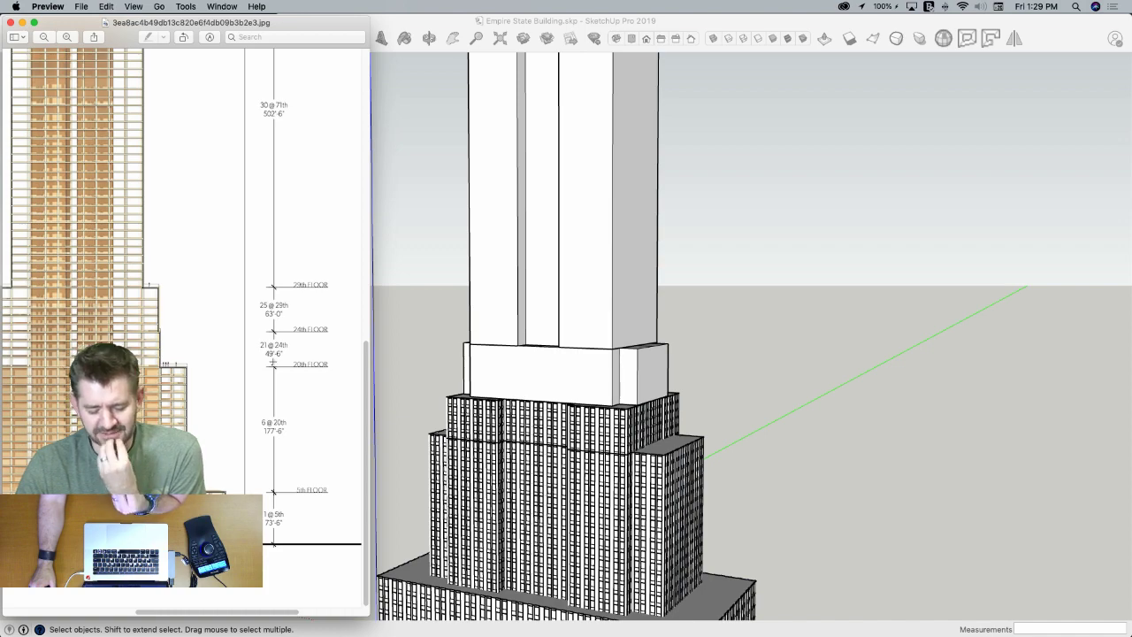
{"action": "scroll", "coordinate": [557, 439], "scroll_direction": "down", "scroll_amount": 2}
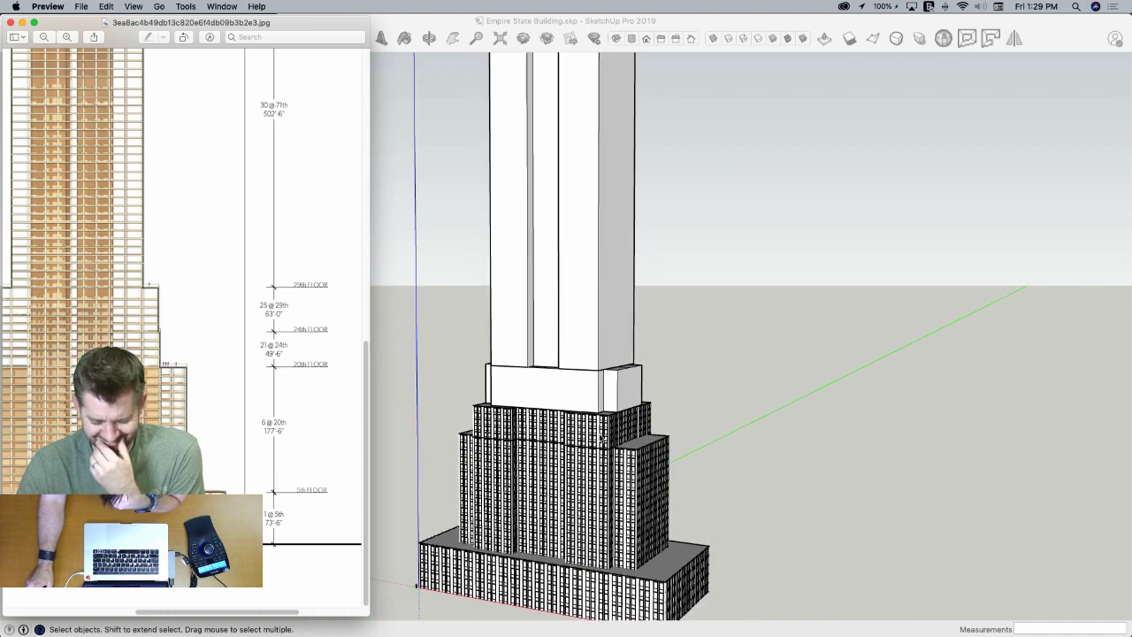
{"action": "scroll", "coordinate": [584, 451], "scroll_direction": "up", "scroll_amount": 5}
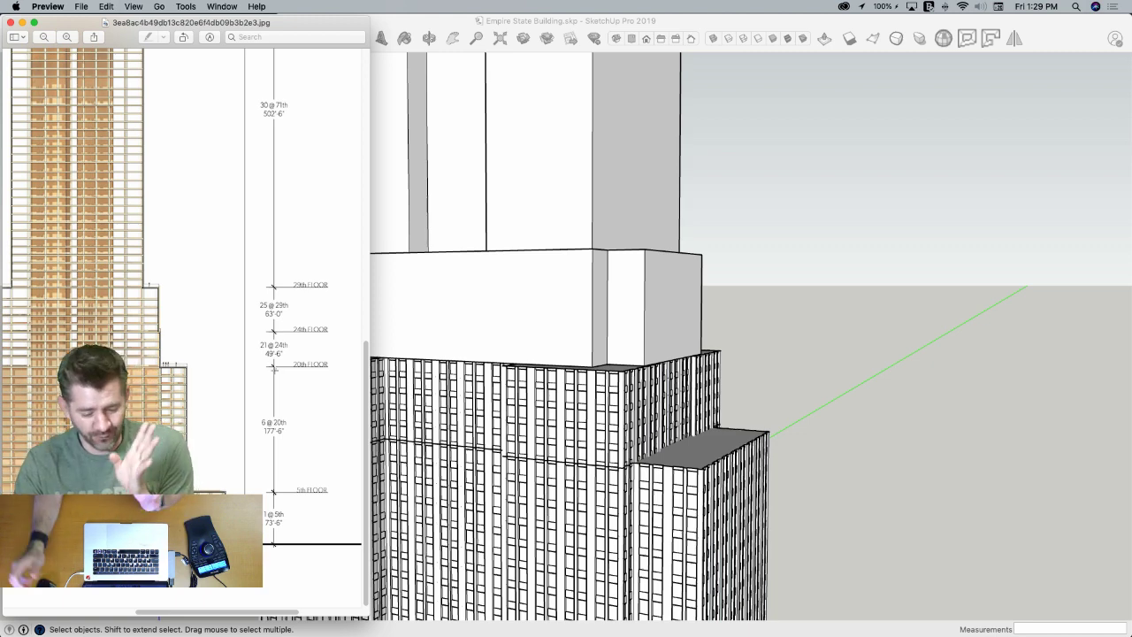
Open the Floors 25 - 29 Quarter in SketchUp for editing and draw a short reference line outward from its bottom wall corner
{"action": "left_click", "coordinate": [639, 423]}
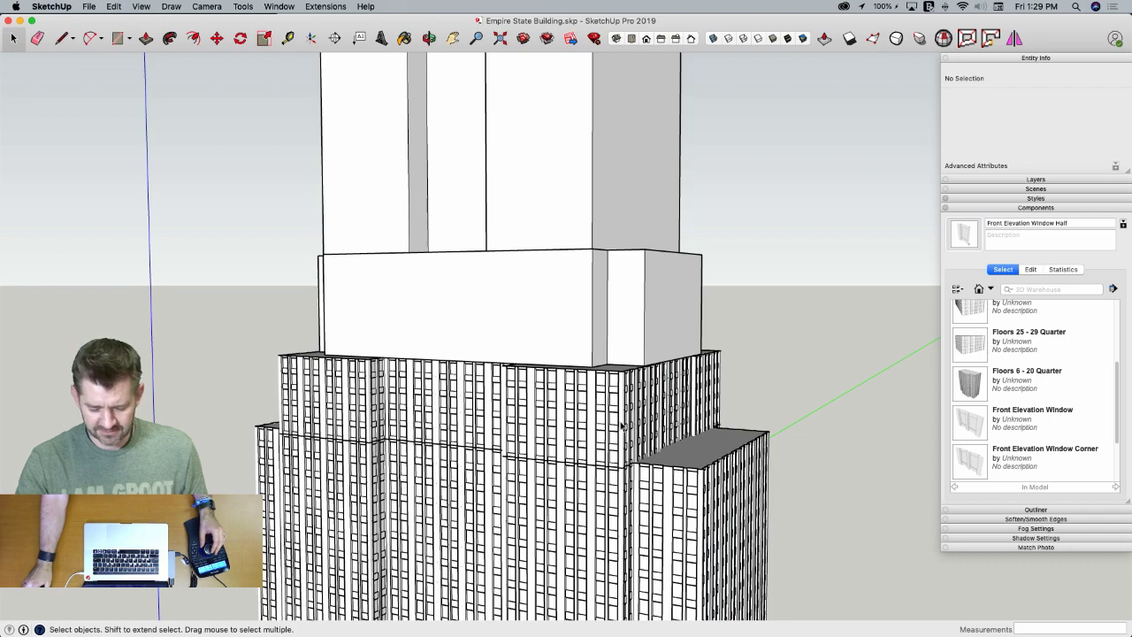
{"action": "double_click", "coordinate": [597, 431]}
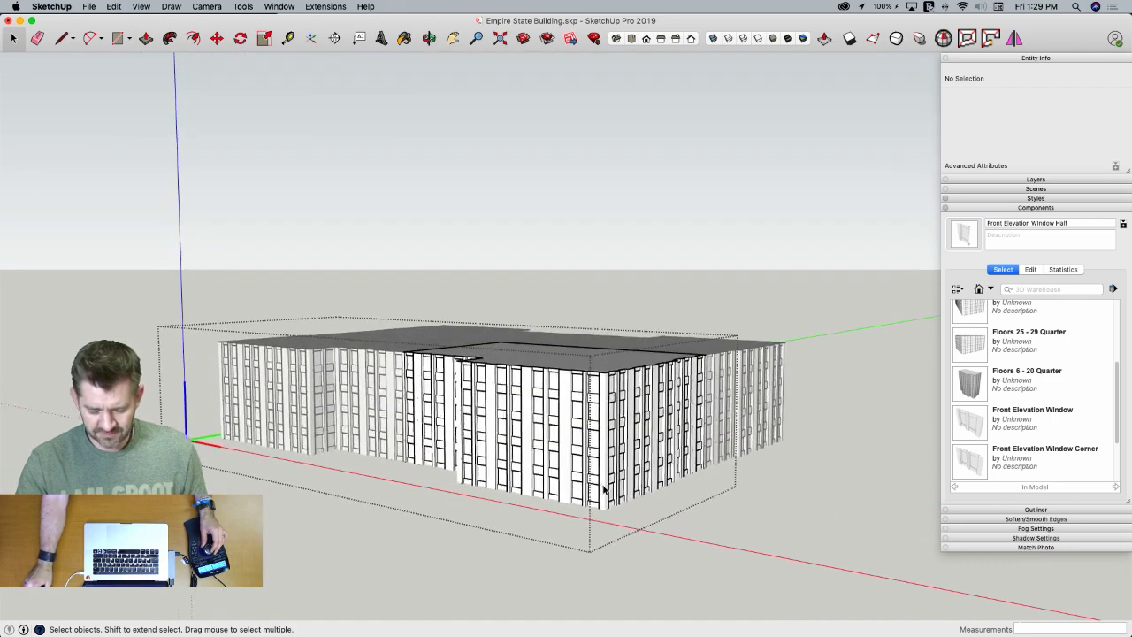
{"action": "key", "text": "l"}
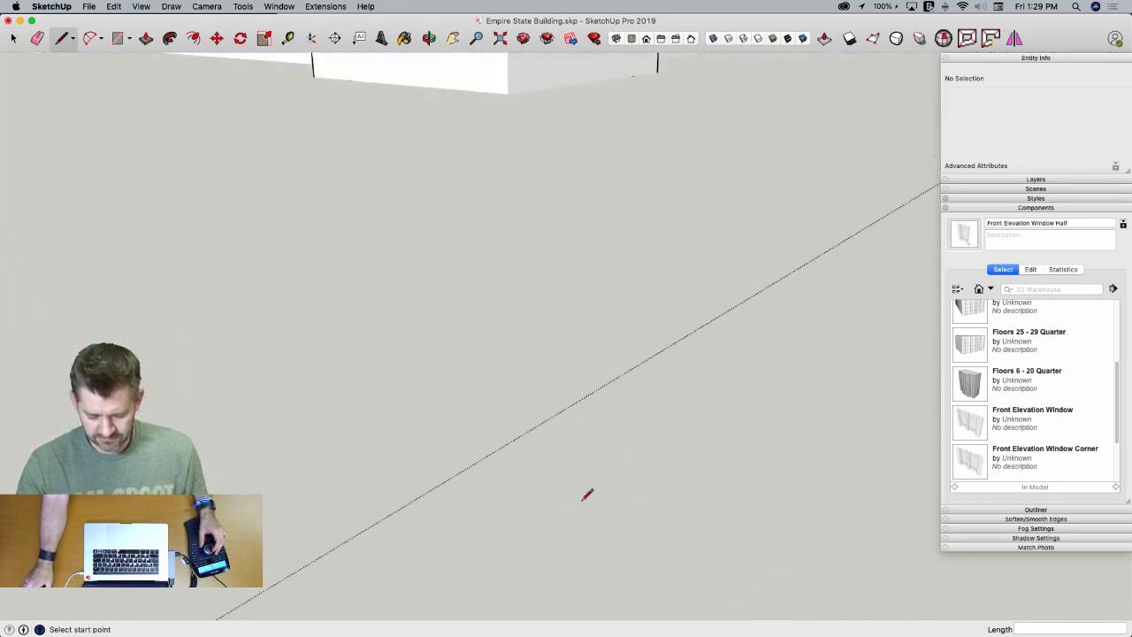
{"action": "left_click", "coordinate": [622, 342]}
{"action": "scroll", "coordinate": [733, 374], "scroll_direction": "down", "scroll_amount": 3}
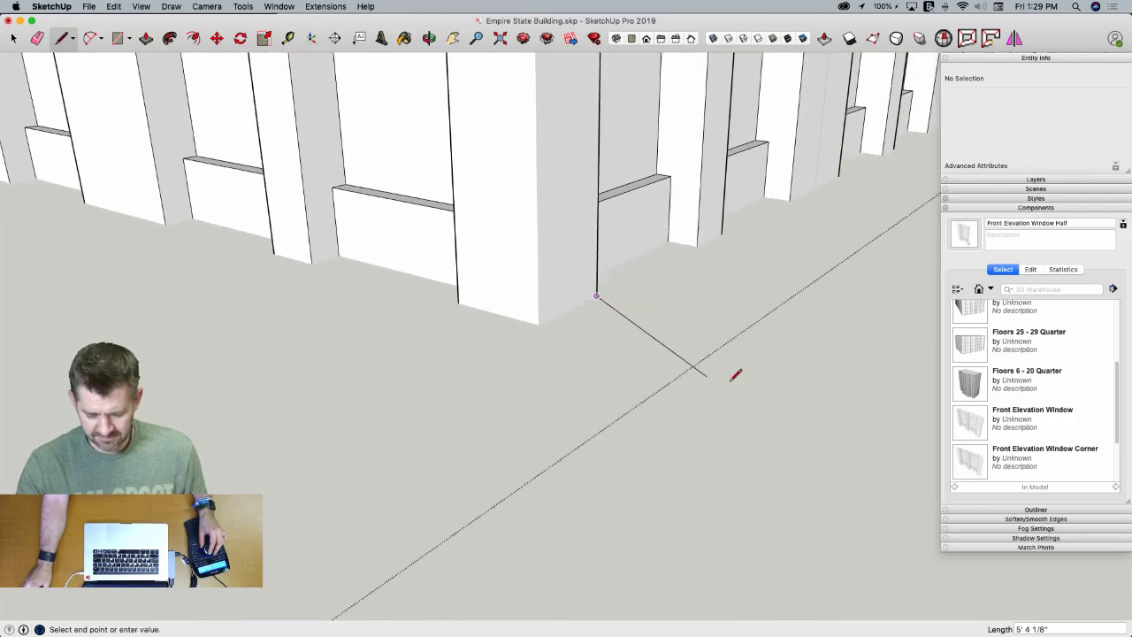
{"action": "scroll", "coordinate": [693, 392], "scroll_direction": "up", "scroll_amount": 2}
{"action": "left_click", "coordinate": [680, 387]}
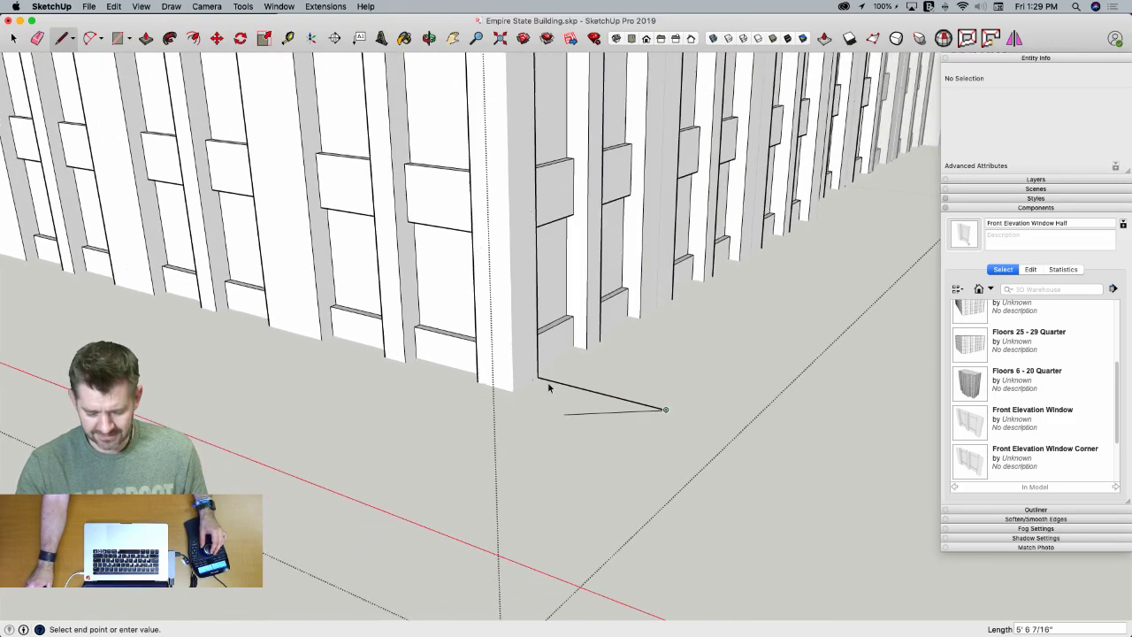
Delete the lowest floor from the quarter component, keeping the reference line
{"action": "key", "text": "space"}
{"action": "left_click", "coordinate": [526, 387]}
{"action": "key", "text": "Delete"}
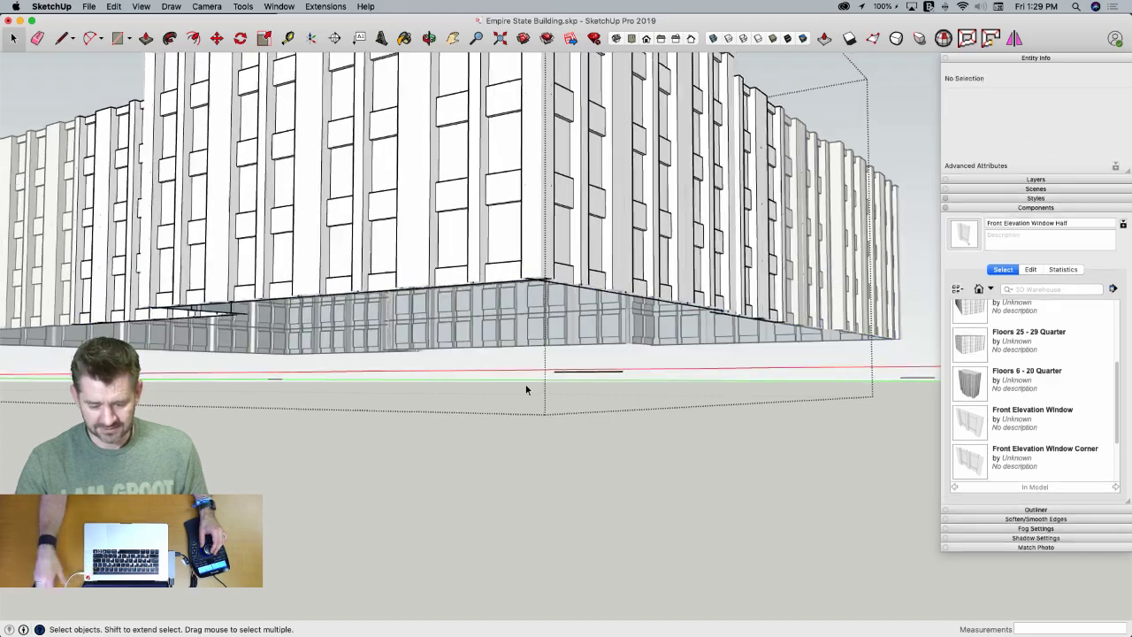
{"action": "left_click", "coordinate": [559, 421]}
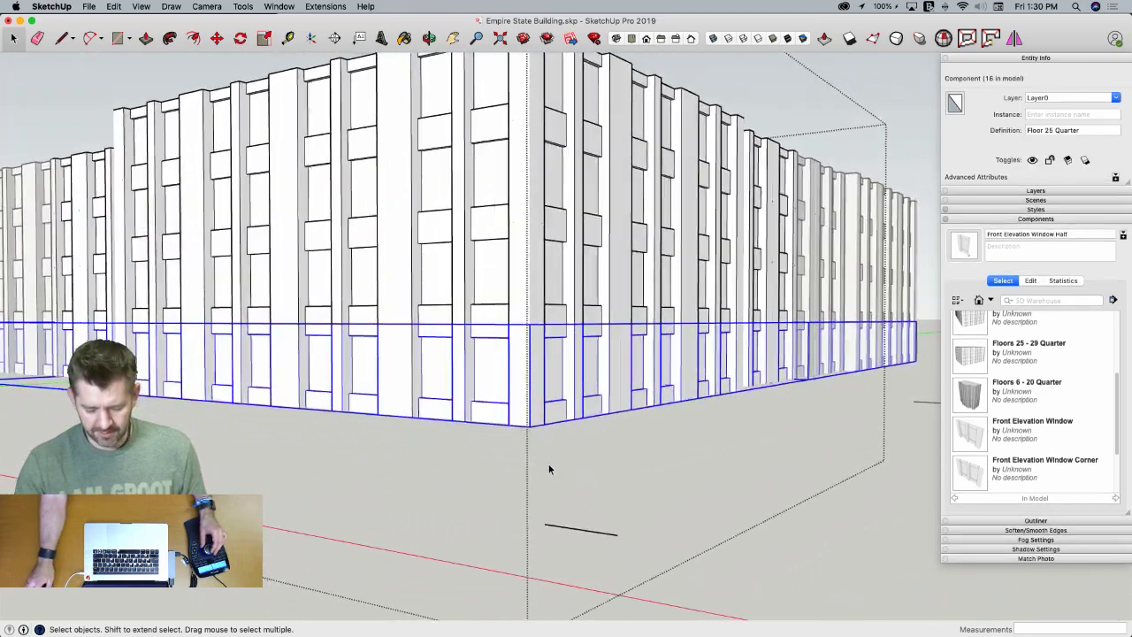
Draw a 49' 6" vertical guide edge from the reference line's outer end up to the height of the wall's top corner
{"action": "key", "text": "l"}
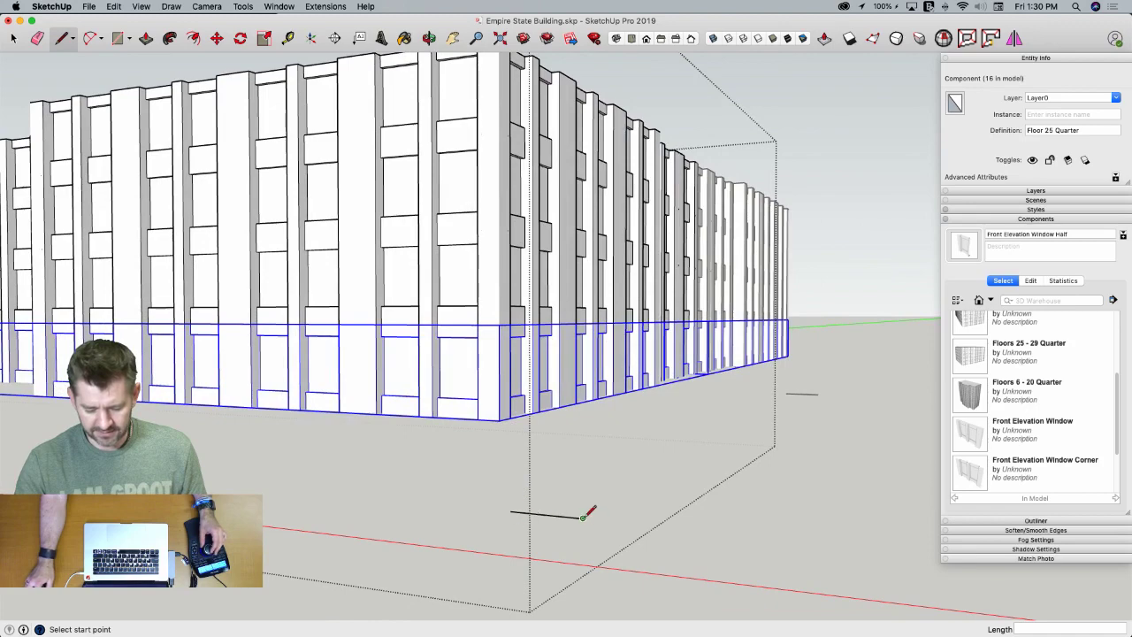
{"action": "left_click", "coordinate": [624, 469]}
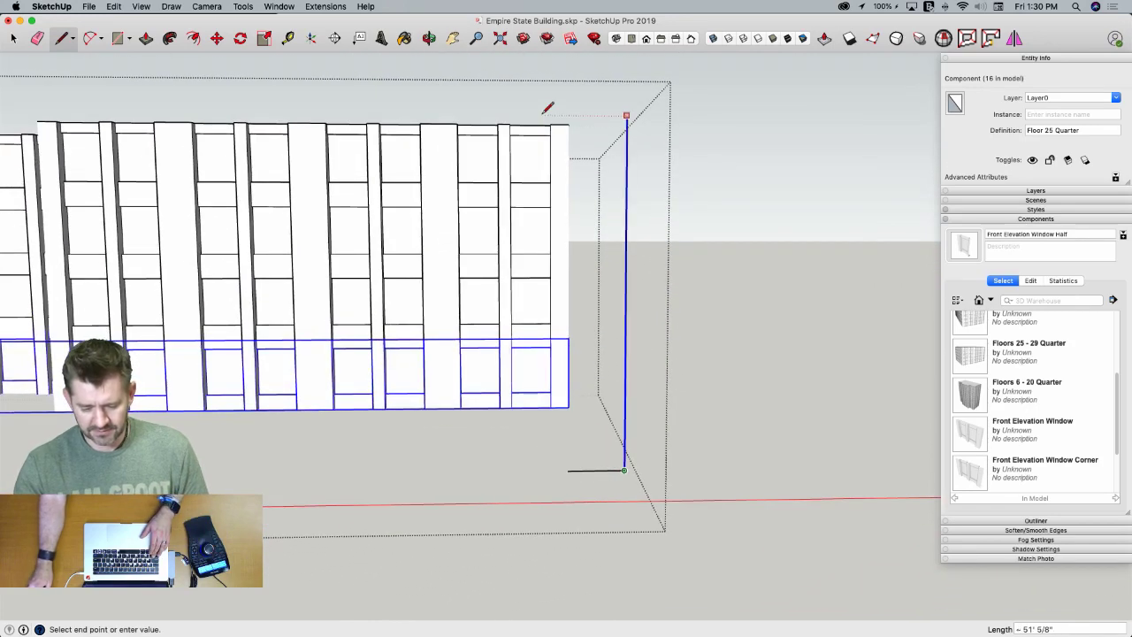
{"action": "left_click", "coordinate": [568, 123]}
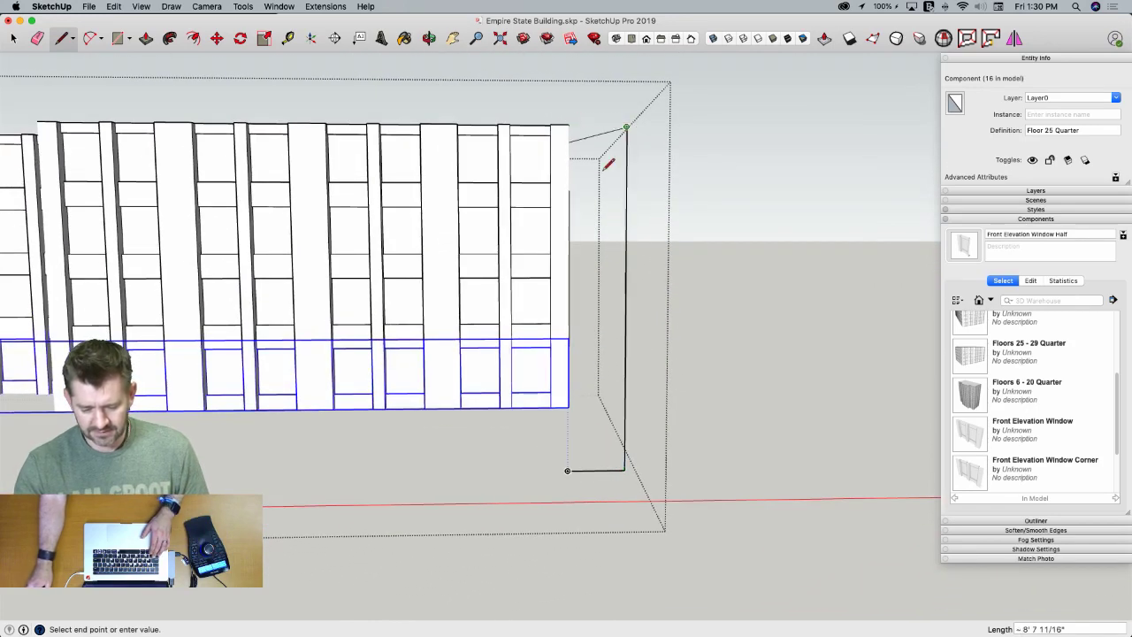
Divide the vertical guide edge into equal segments, one for each remaining floor
{"action": "key", "text": "space"}
{"action": "left_click", "coordinate": [627, 267]}
{"action": "right_click", "coordinate": [627, 267]}
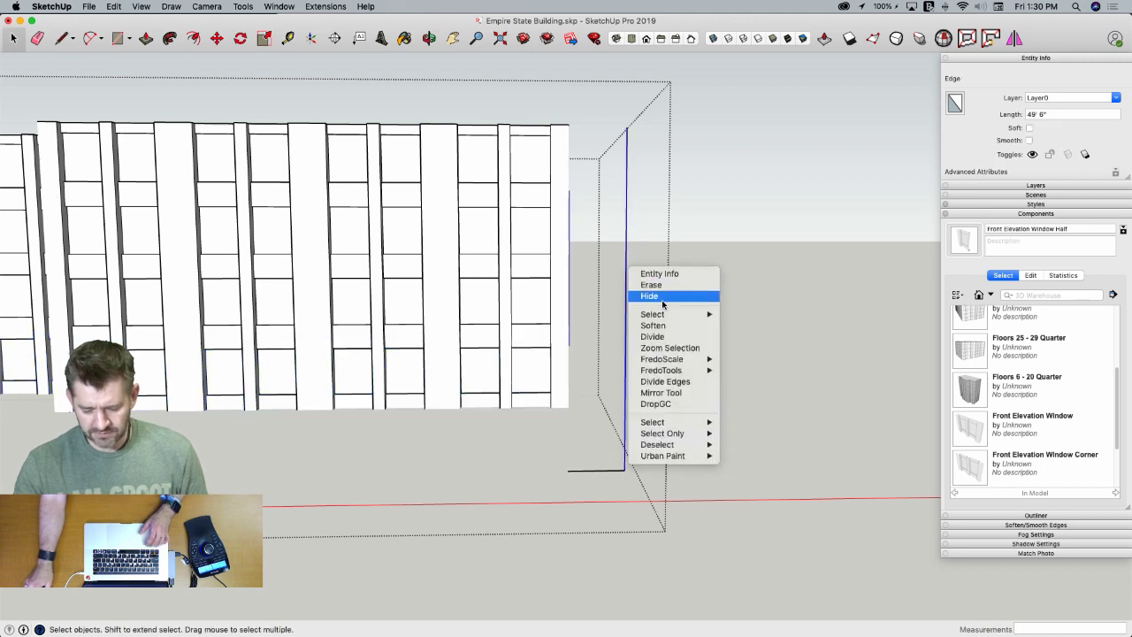
{"action": "left_click", "coordinate": [672, 335]}
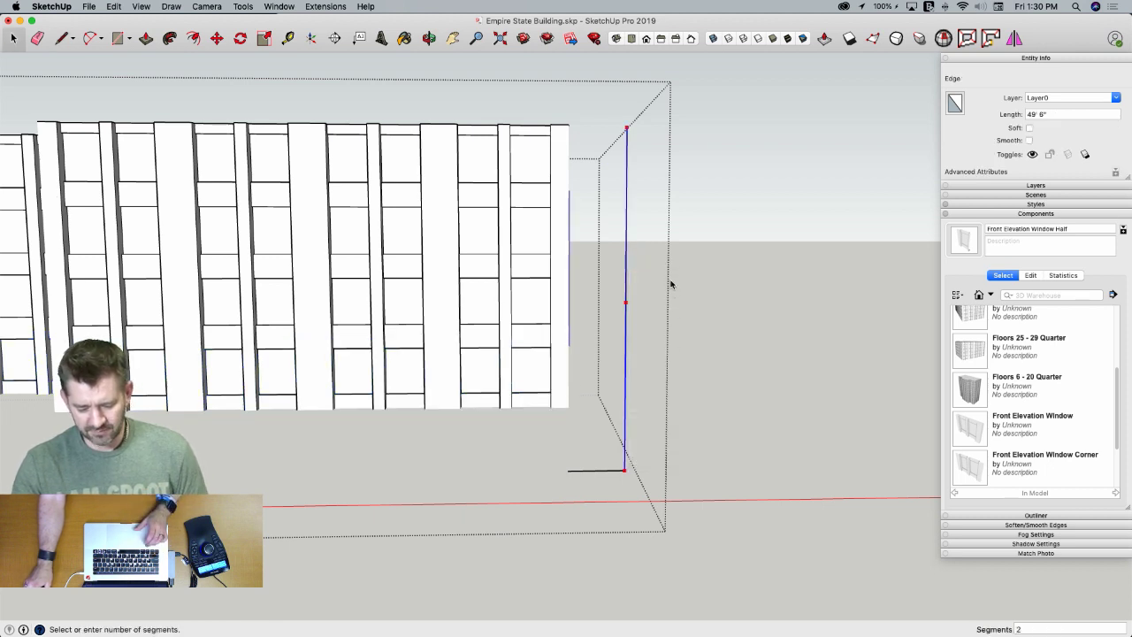
{"action": "left_click", "coordinate": [658, 227]}
Move the lower three floors straight down so their top corner is level with the vertical guide edge's first division point
{"action": "left_click", "coordinate": [544, 226]}
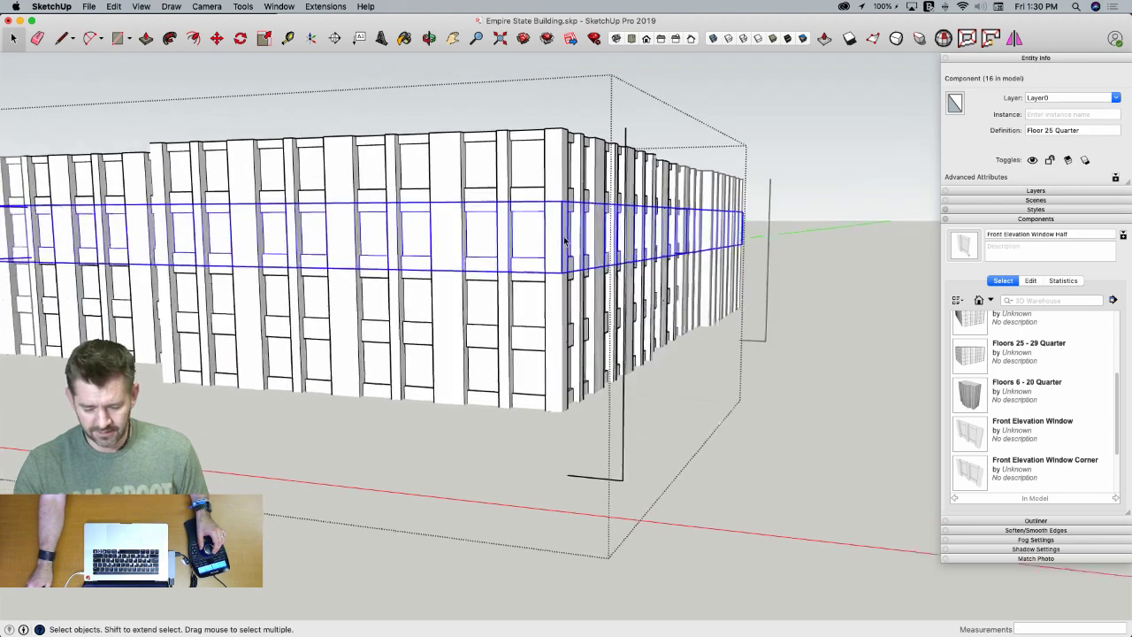
{"action": "left_click", "coordinate": [547, 312], "text": "shift"}
{"action": "left_click", "coordinate": [560, 390], "text": "shift"}
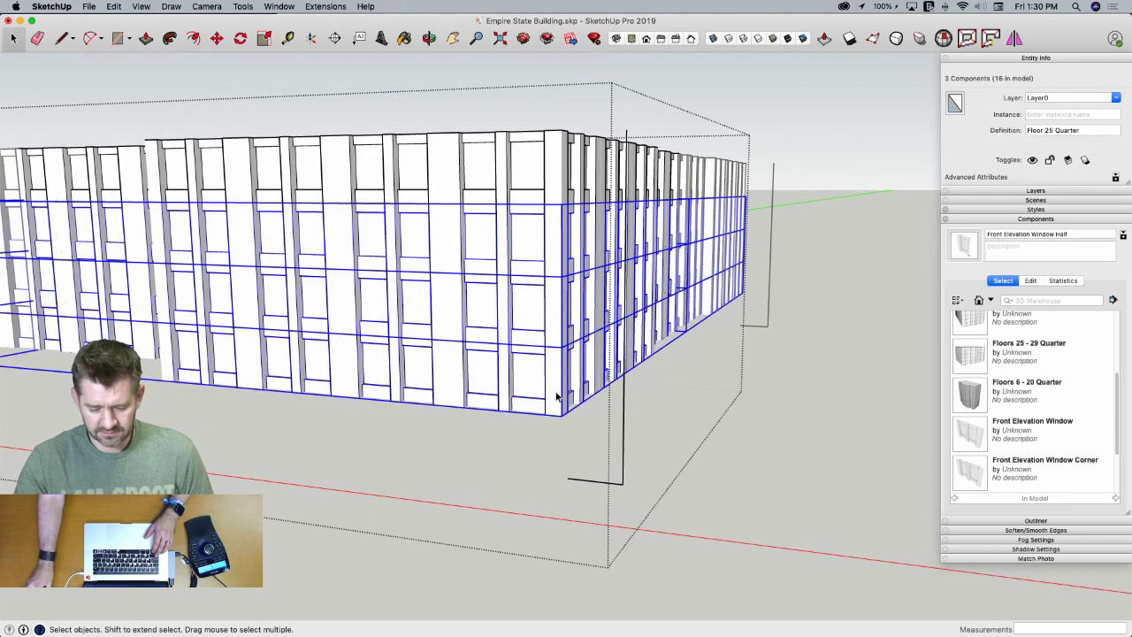
{"action": "key", "text": "m"}
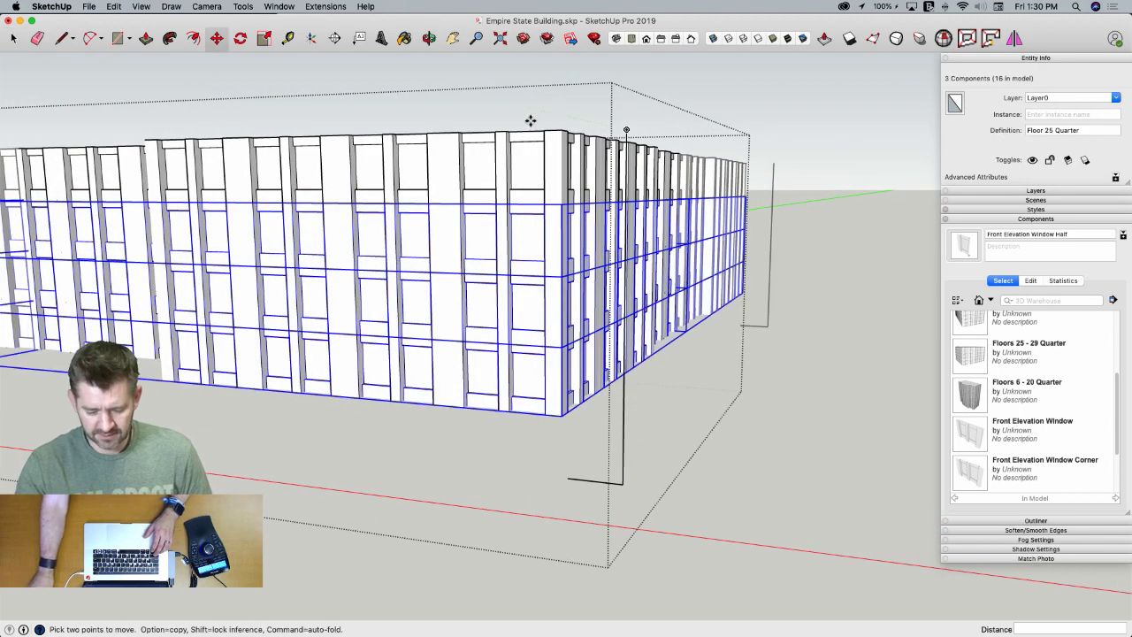
{"action": "left_click", "coordinate": [569, 204]}
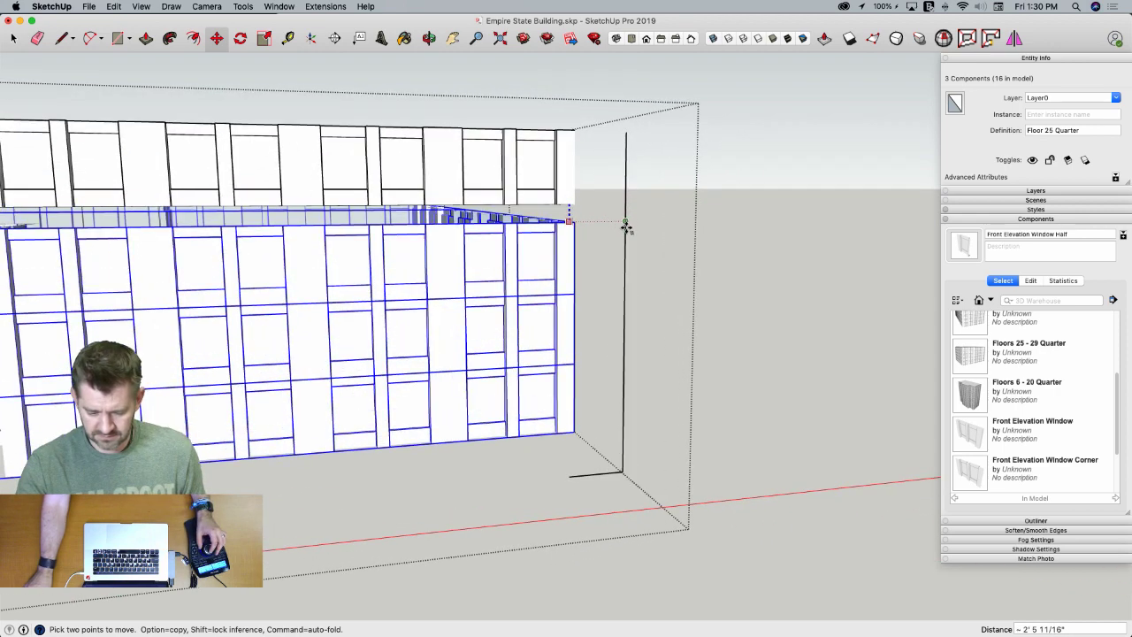
{"action": "key", "text": "space"}
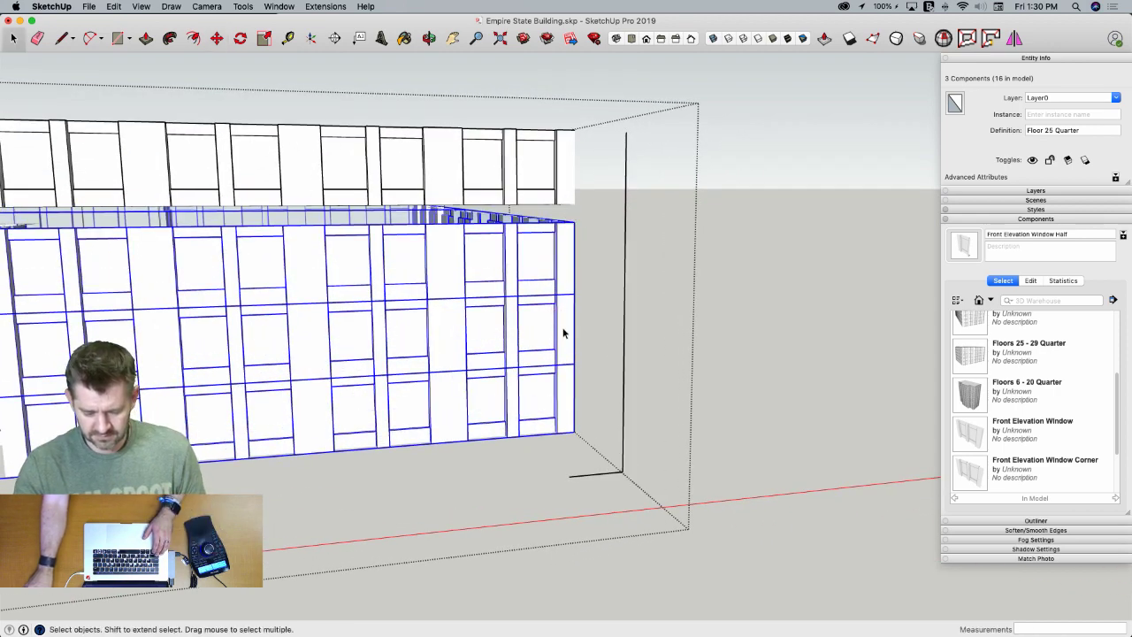
Keep only the bottom two floors selected and move them down level with the guide edge's second division point
{"action": "left_click", "coordinate": [556, 280], "text": "shift"}
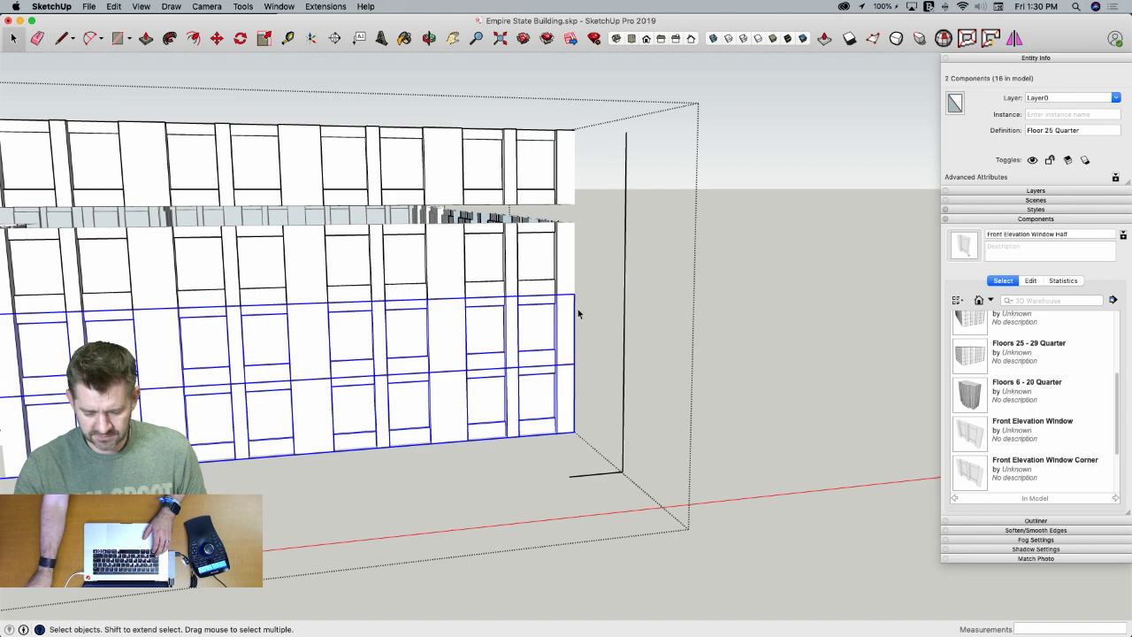
{"action": "key", "text": "m"}
{"action": "left_click", "coordinate": [555, 298]}
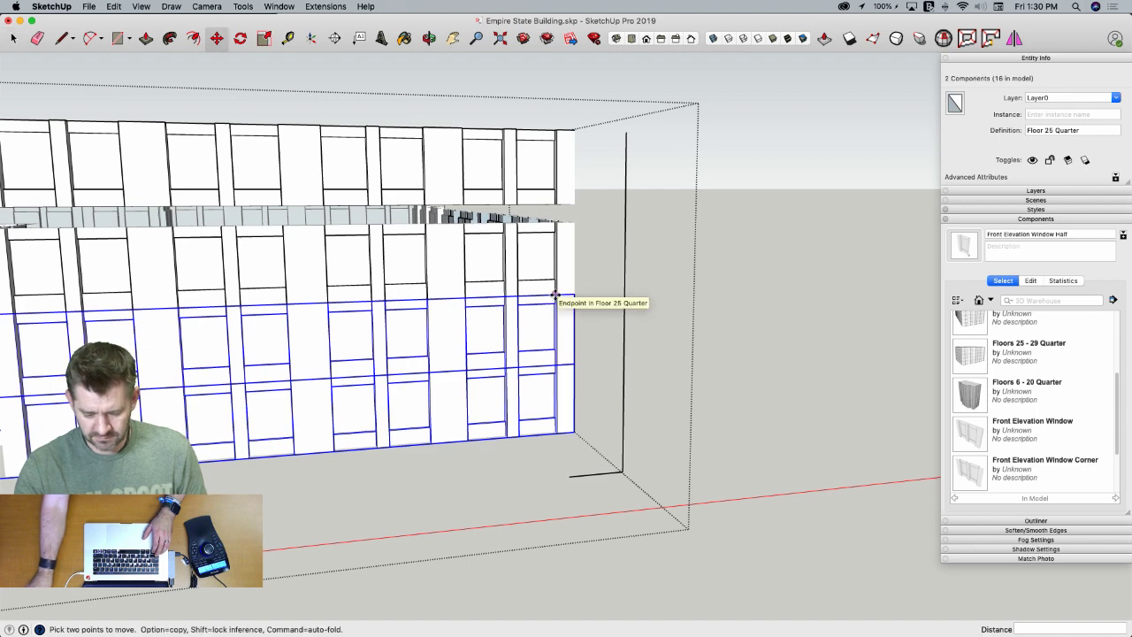
{"action": "left_click", "coordinate": [627, 310]}
{"action": "key", "text": "space"}
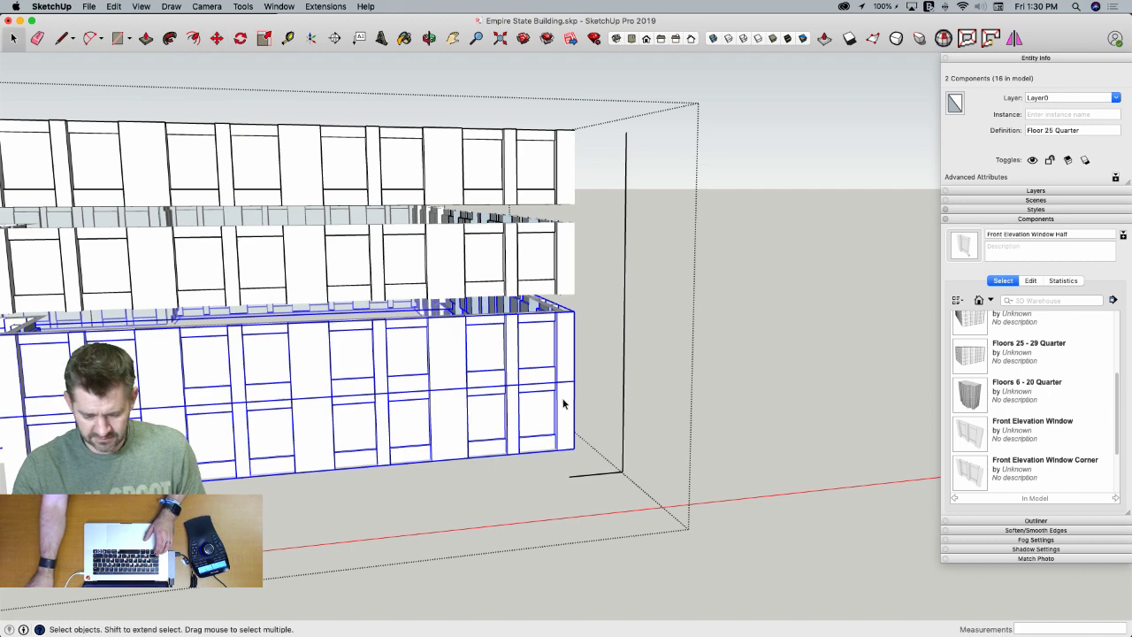
Move the lowest floor down so its top corner is level with the guide edge's third division point
{"action": "left_click", "coordinate": [562, 403]}
{"action": "key", "text": "m"}
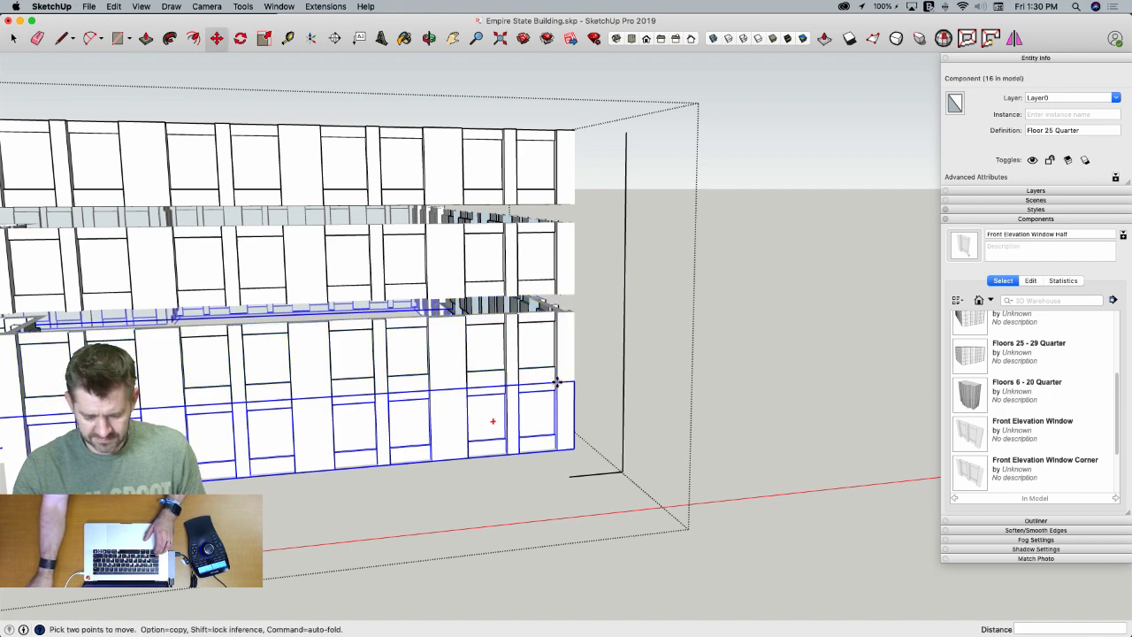
{"action": "left_click", "coordinate": [557, 383]}
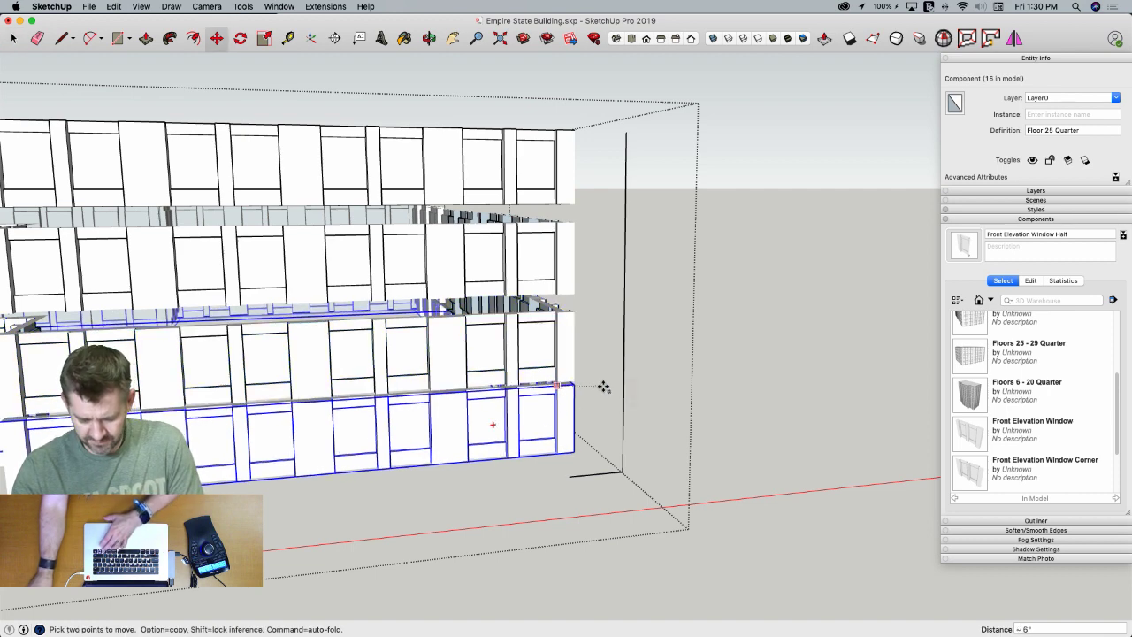
{"action": "left_click", "coordinate": [622, 395]}
{"action": "key", "text": "space"}
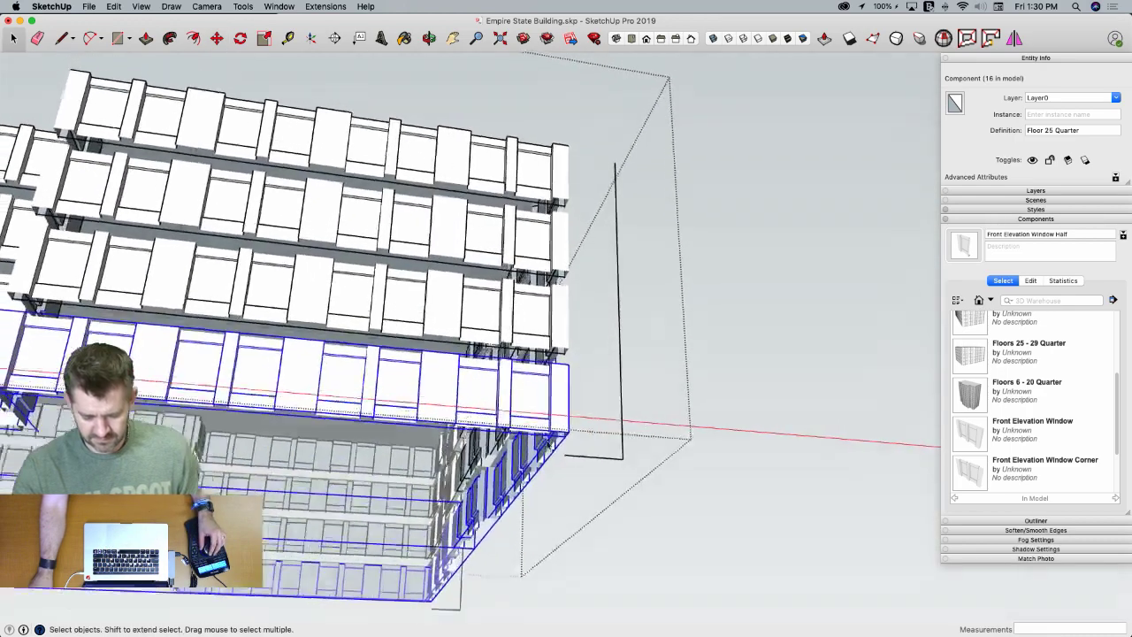
{"action": "mouse_move", "coordinate": [549, 446]}
{"action": "middle_mouse_down"}
{"action": "mouse_move", "coordinate": [547, 460]}
{"action": "mouse_move", "coordinate": [545, 442]}
{"action": "middle_mouse_up"}
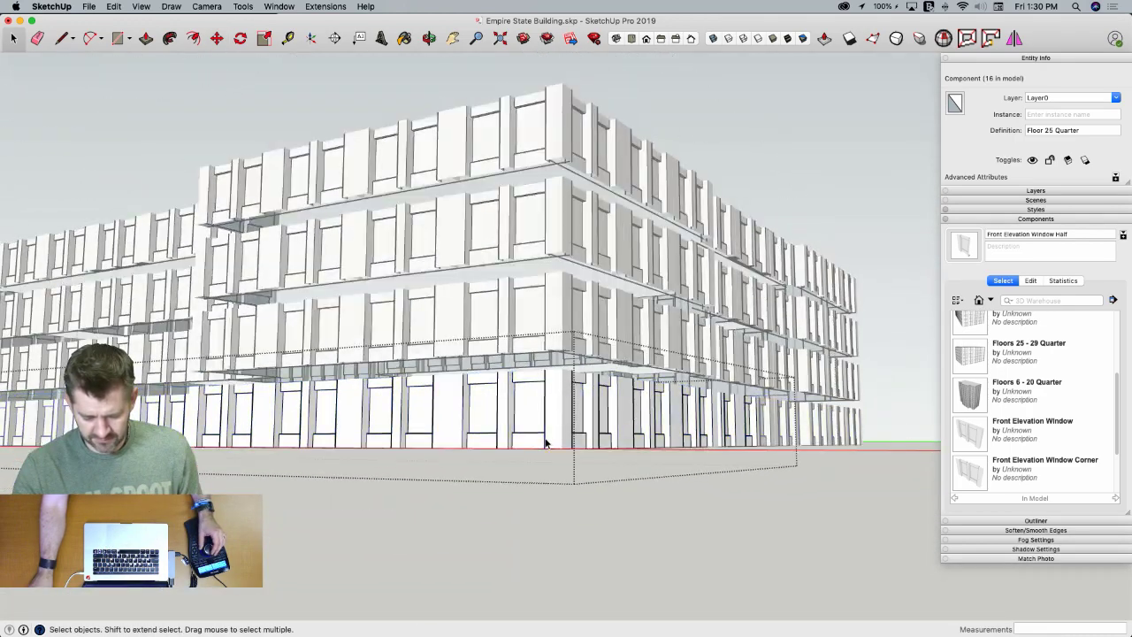
{"action": "left_click", "coordinate": [543, 442]}
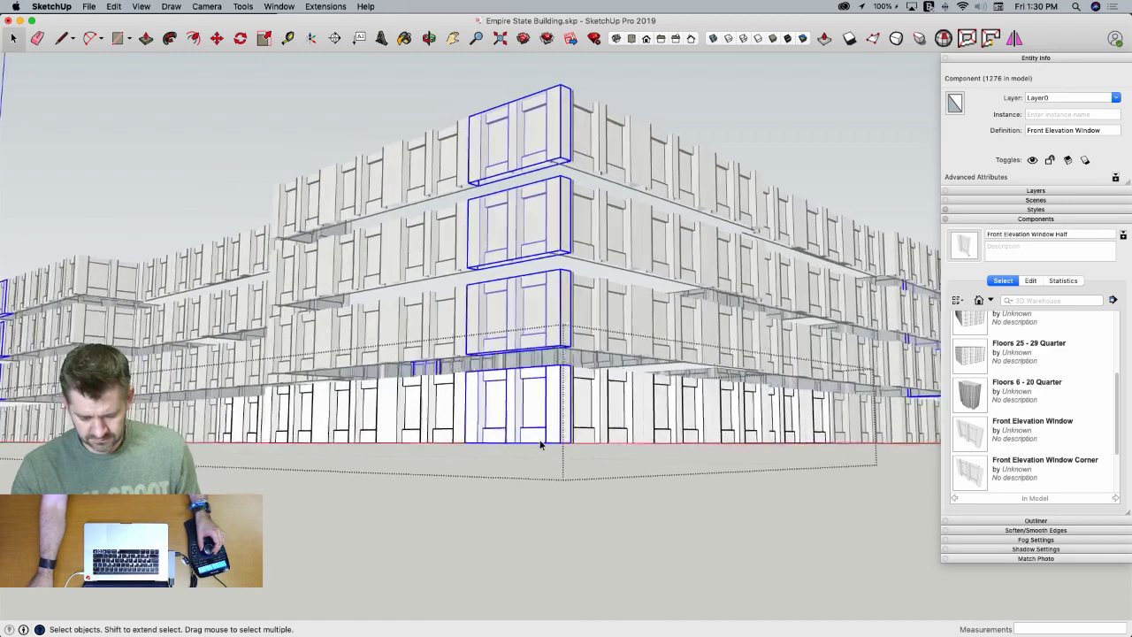
{"action": "middle_click_drag", "start_coordinate": [542, 420], "coordinate": [425, 388]}
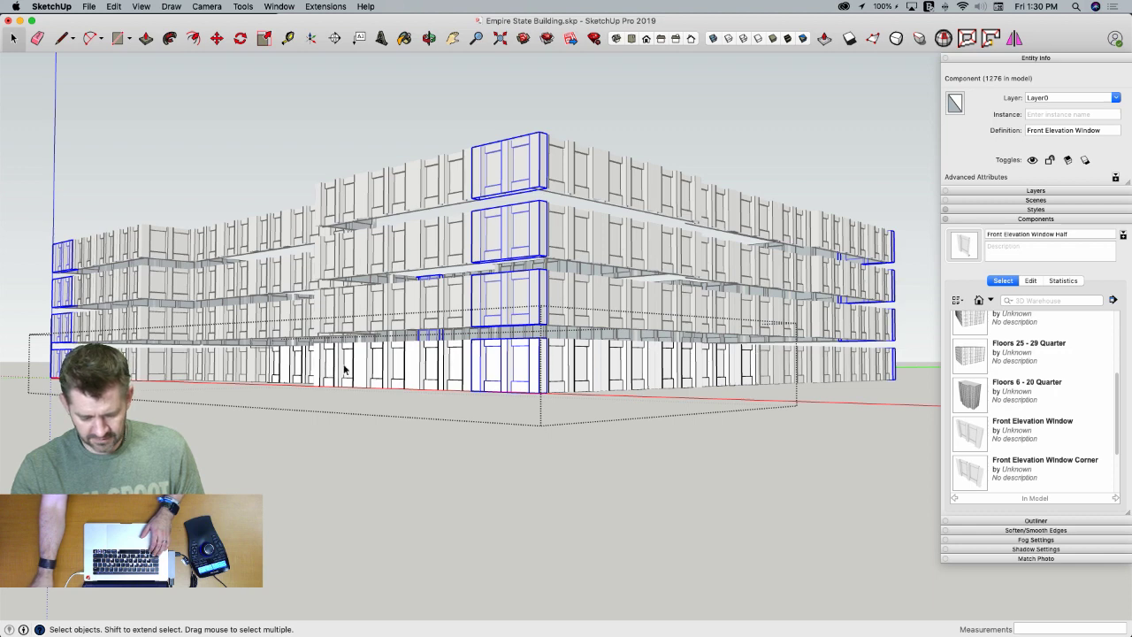
{"action": "left_click_drag", "start_coordinate": [250, 338], "coordinate": [783, 404]}
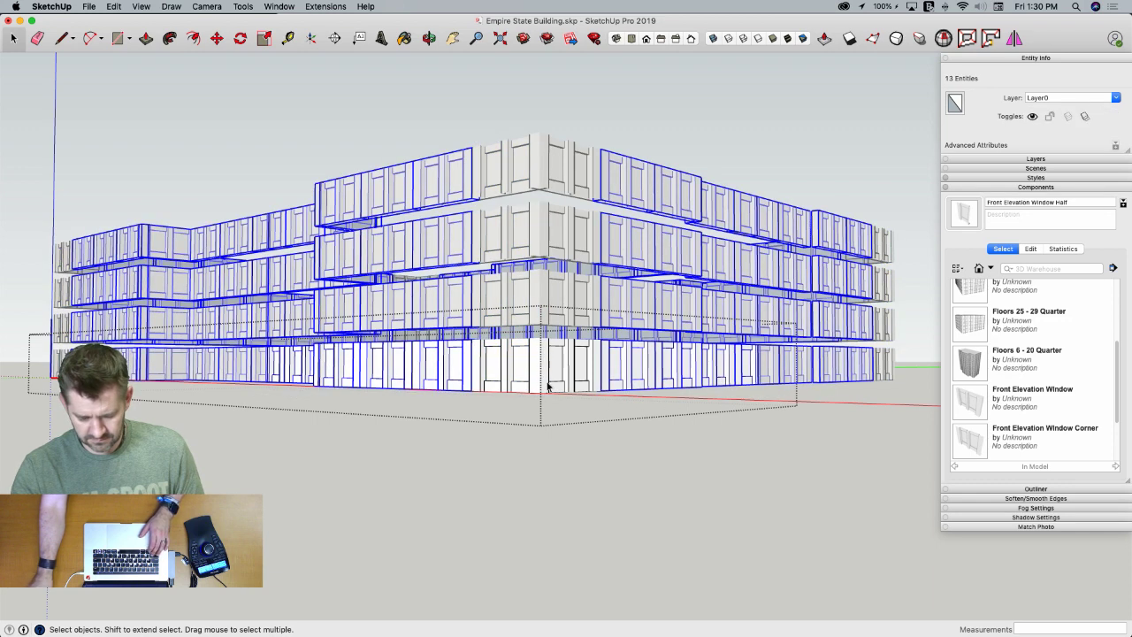
{"action": "left_click", "coordinate": [504, 378], "text": "shift"}
{"action": "left_click", "coordinate": [579, 381], "text": "shift"}
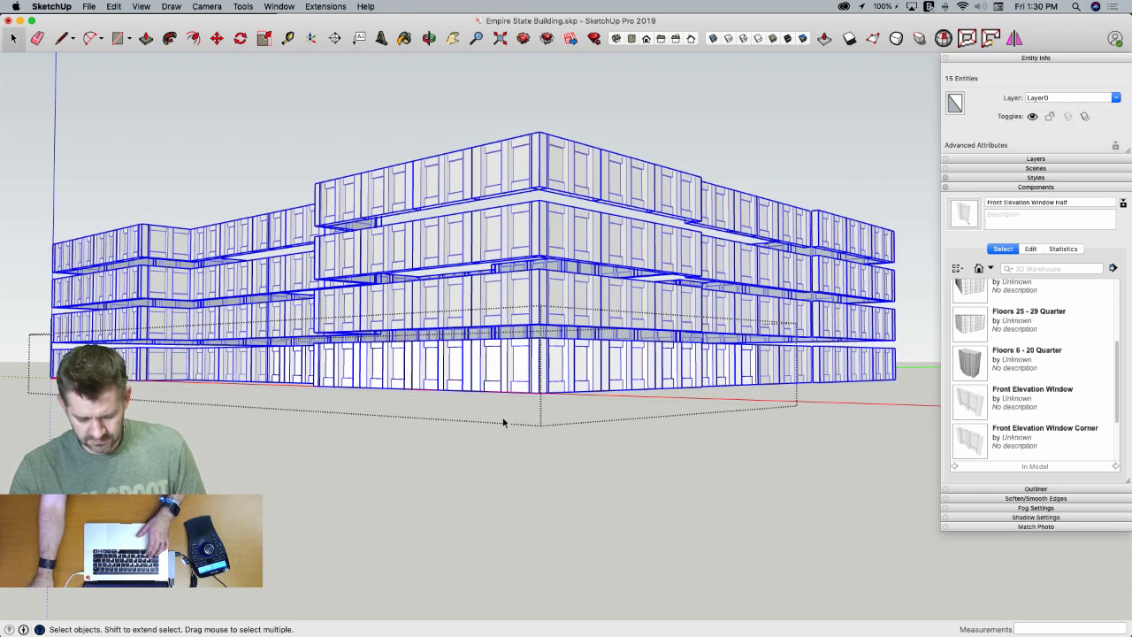
{"action": "middle_click_drag", "start_coordinate": [504, 423], "coordinate": [627, 483]}
{"action": "key", "text": "s"}
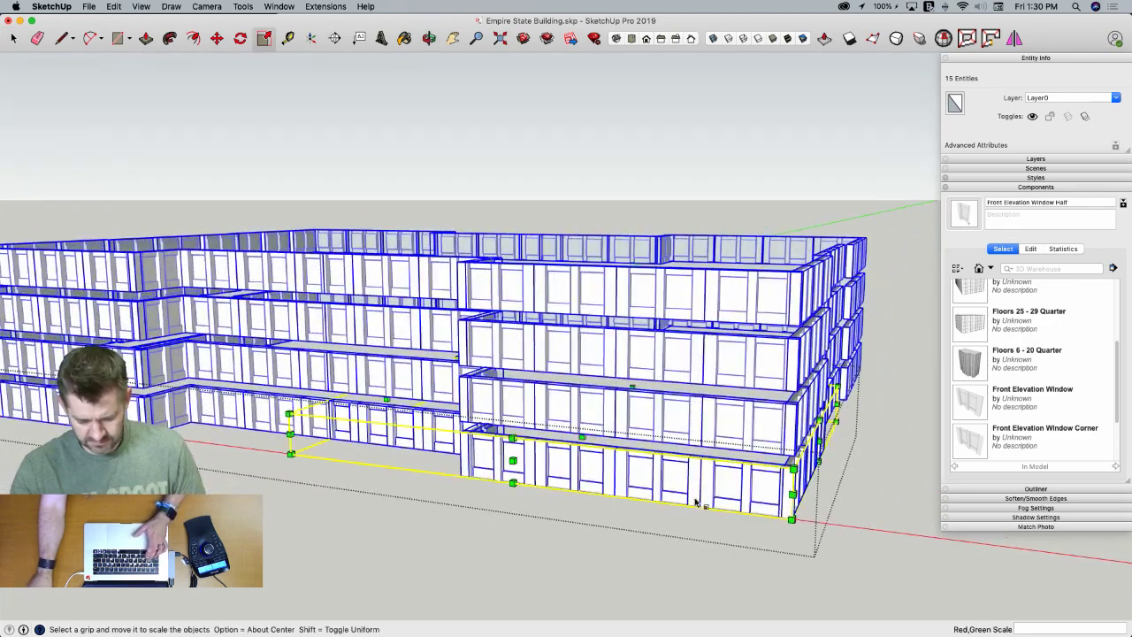
{"action": "middle_click_drag", "start_coordinate": [802, 521], "coordinate": [604, 529]}
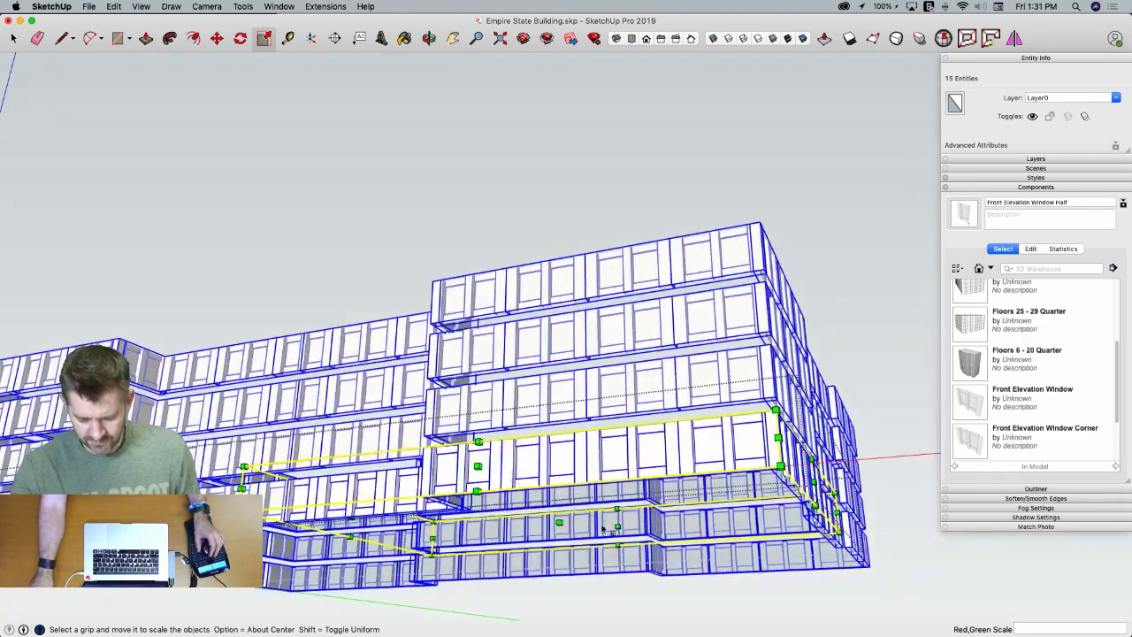
{"action": "key", "text": "Escape"}
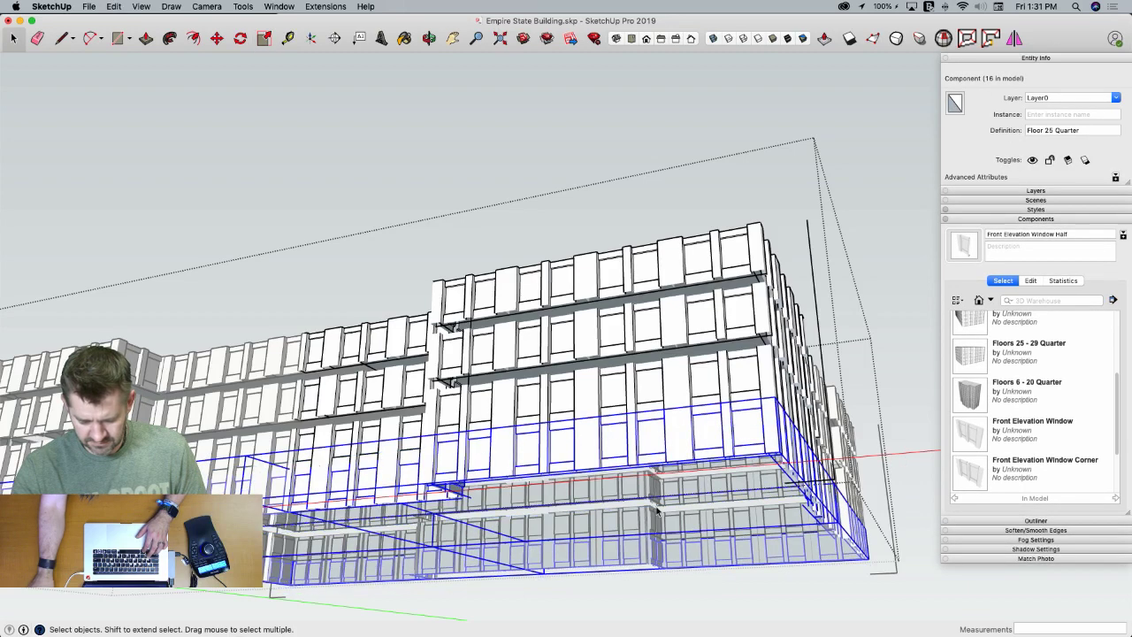
Redo the lowest floor's move down to its division point on the guide edge
{"action": "left_click", "coordinate": [118, 7]}
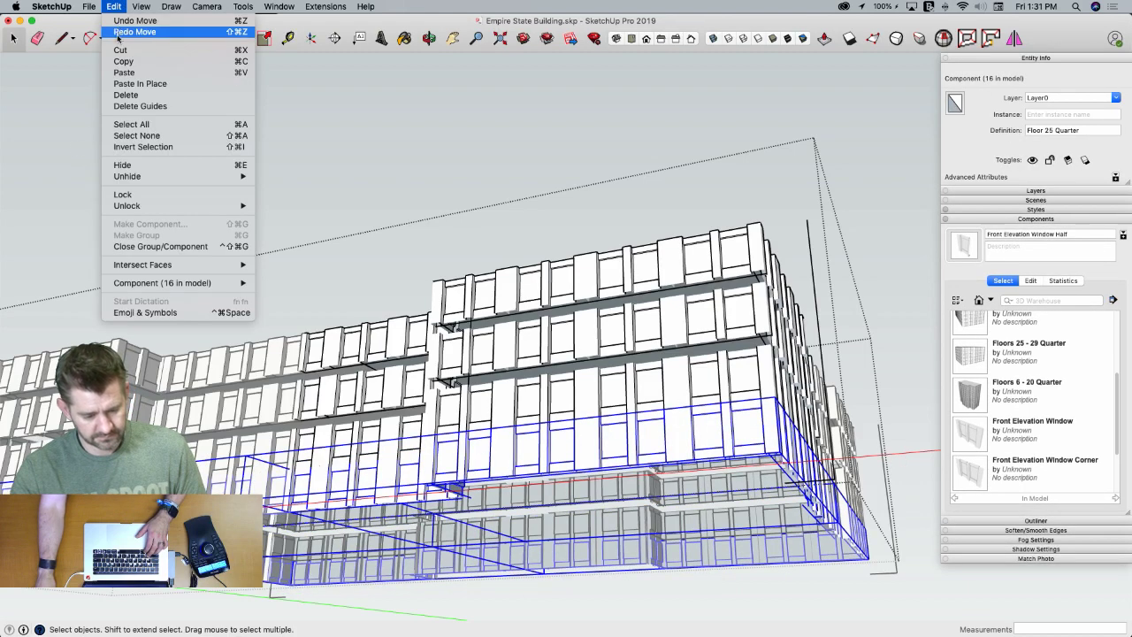
Redo the floor move and scale the lowest Floor 25 Quarter downward by 1.25 along the blue axis to the guide line's end
{"action": "left_click", "coordinate": [118, 7]}
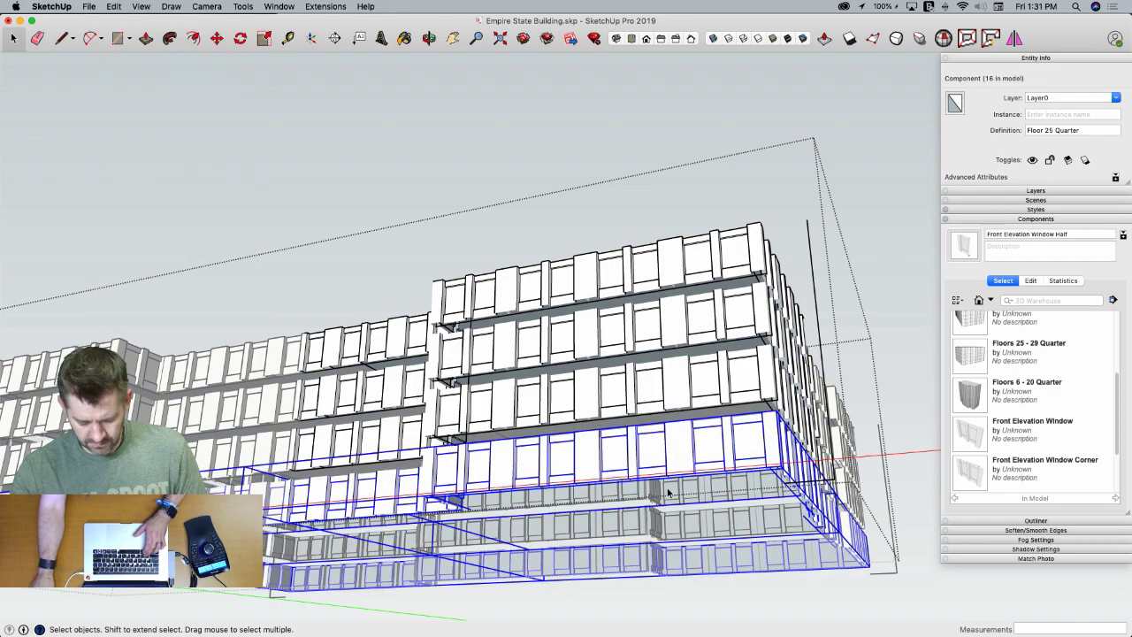
{"action": "key", "text": "s"}
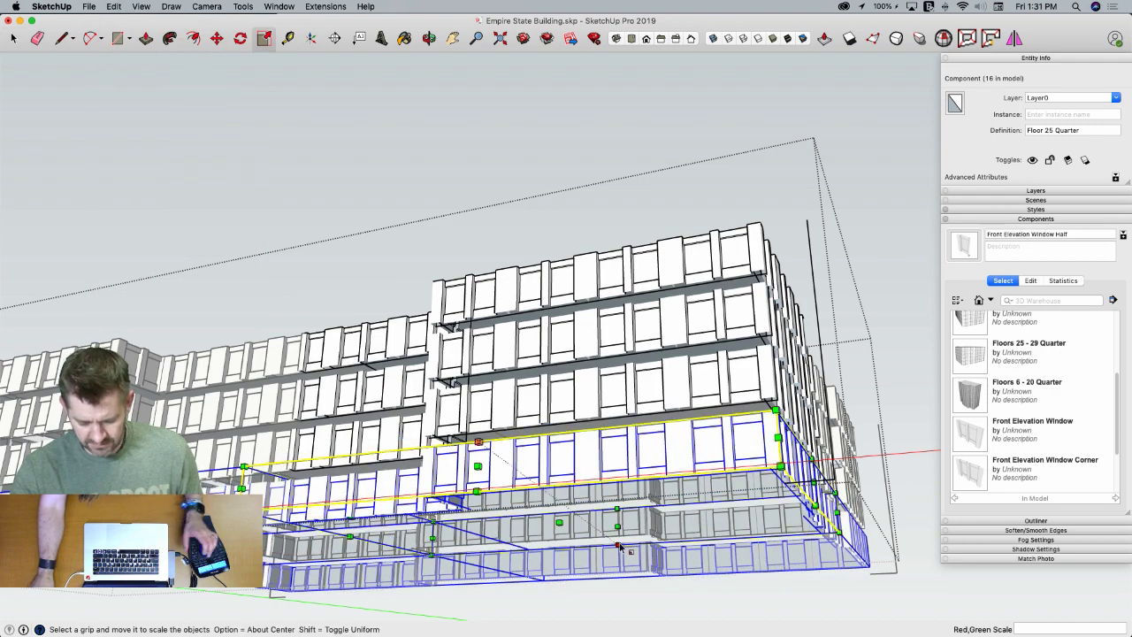
{"action": "left_click", "coordinate": [559, 522]}
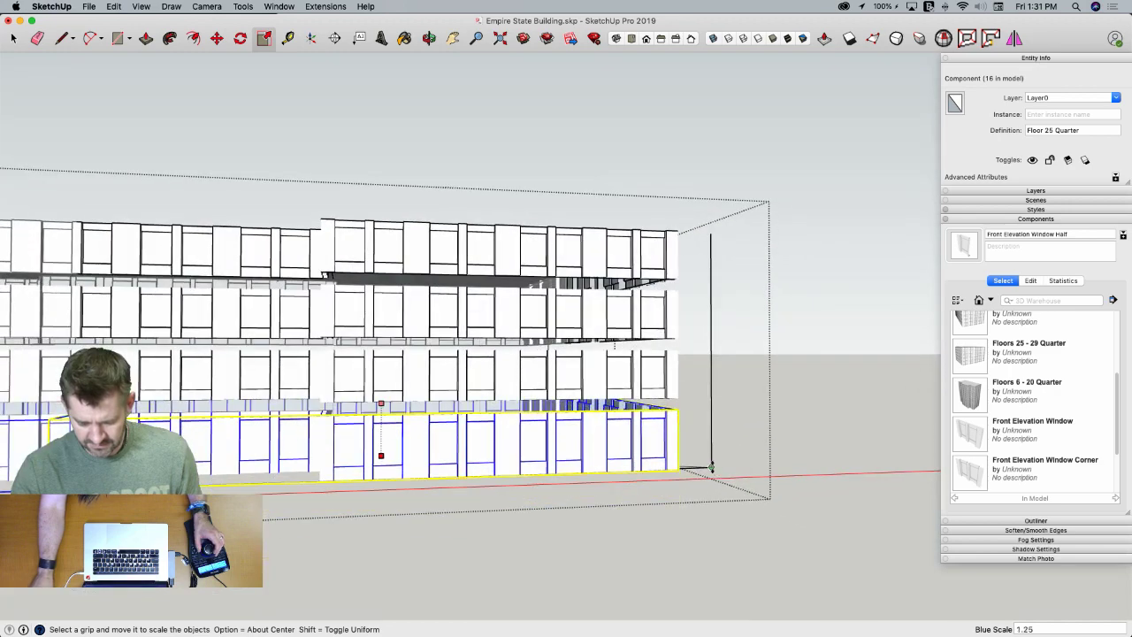
{"action": "left_click", "coordinate": [617, 383]}
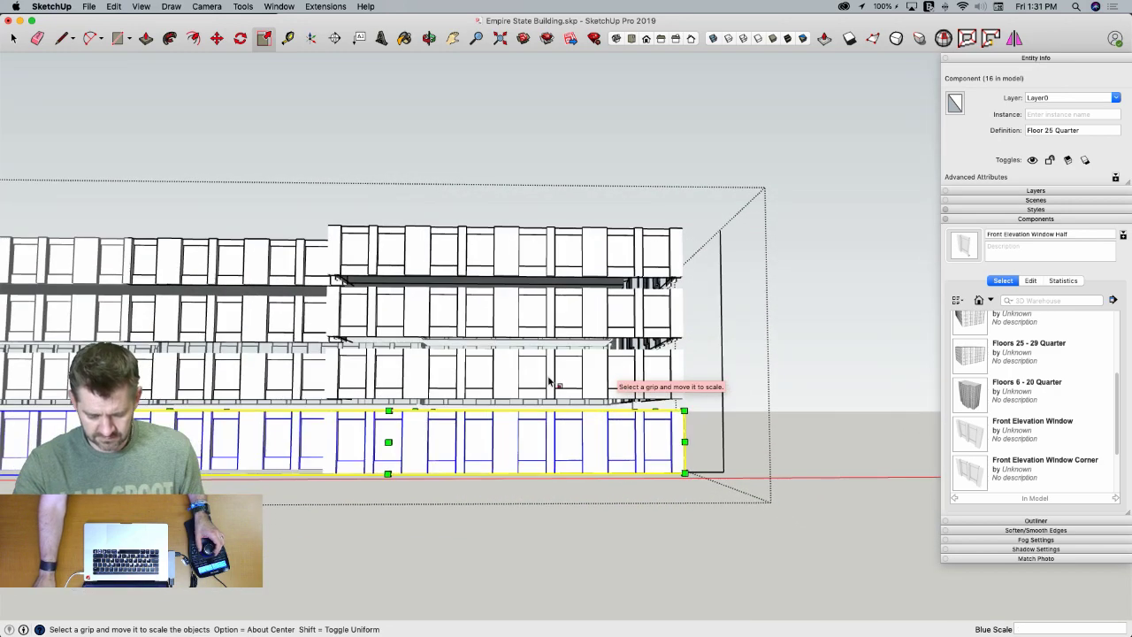
Stretch the second floor from the bottom downward along the blue axis until it meets the floor below
{"action": "key", "text": "space"}
{"action": "key", "text": "s"}
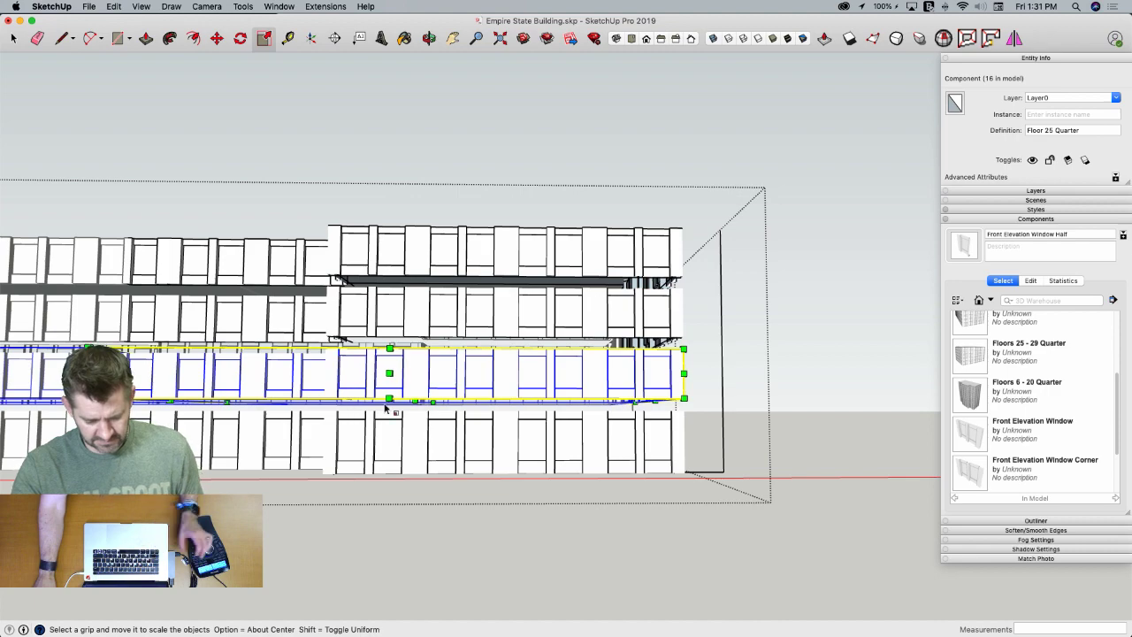
{"action": "left_click_drag", "start_coordinate": [415, 400], "coordinate": [722, 407]}
{"action": "key", "text": "space"}
Scale the third floor from the bottom downward by 1.25 along the blue axis to the matching guide division
{"action": "left_click", "coordinate": [587, 356]}
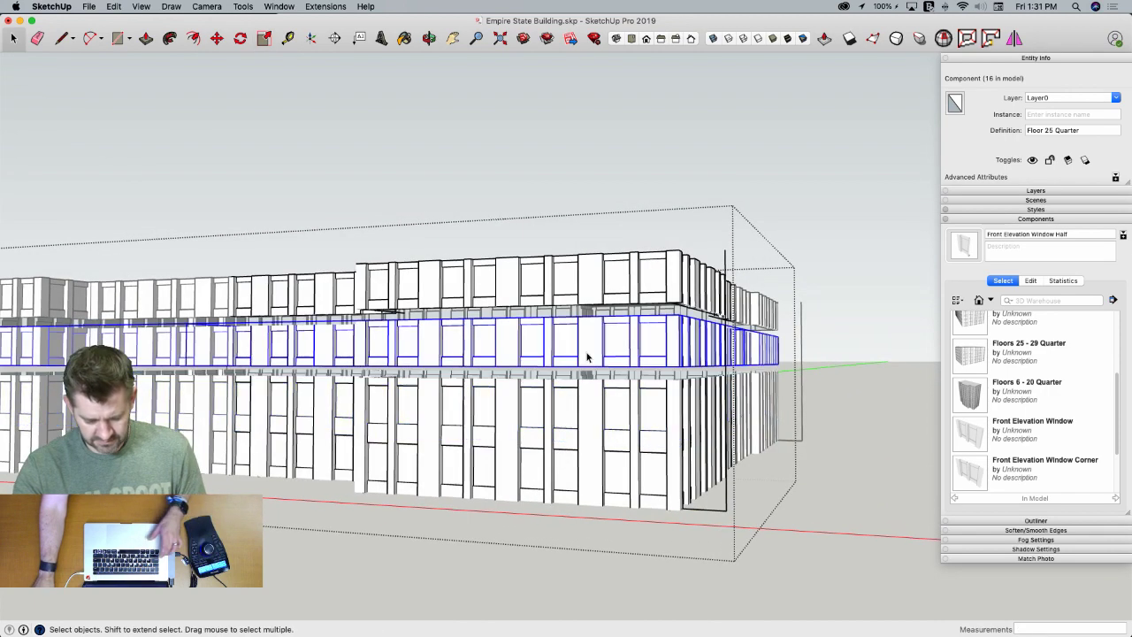
{"action": "key", "text": "s"}
{"action": "middle_click_drag", "start_coordinate": [536, 377], "coordinate": [473, 375]}
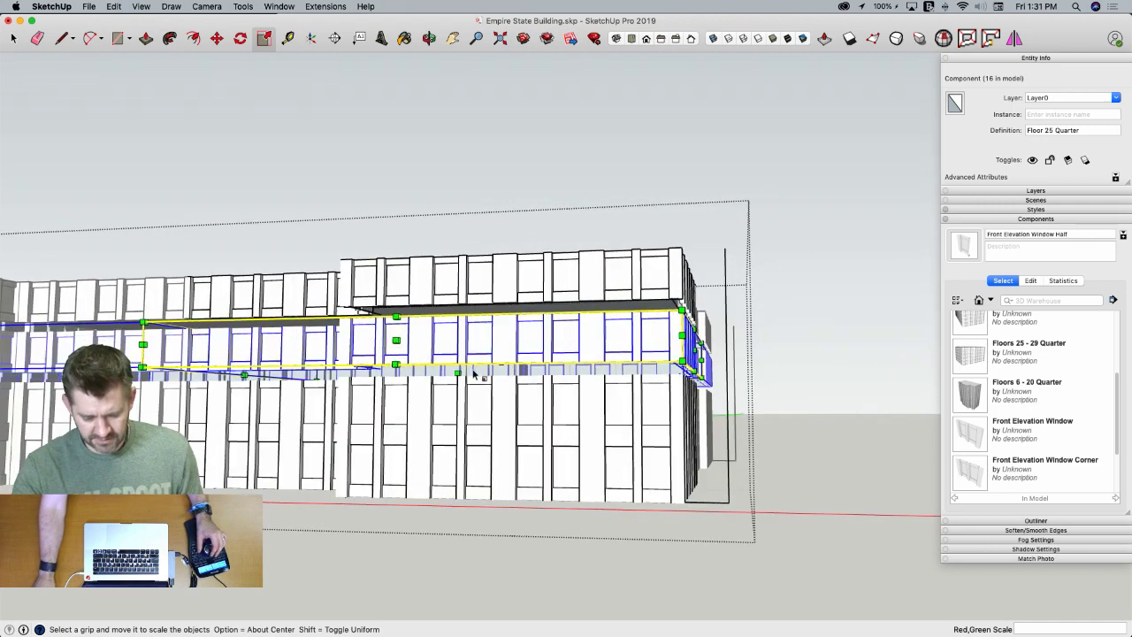
{"action": "left_click", "coordinate": [458, 373]}
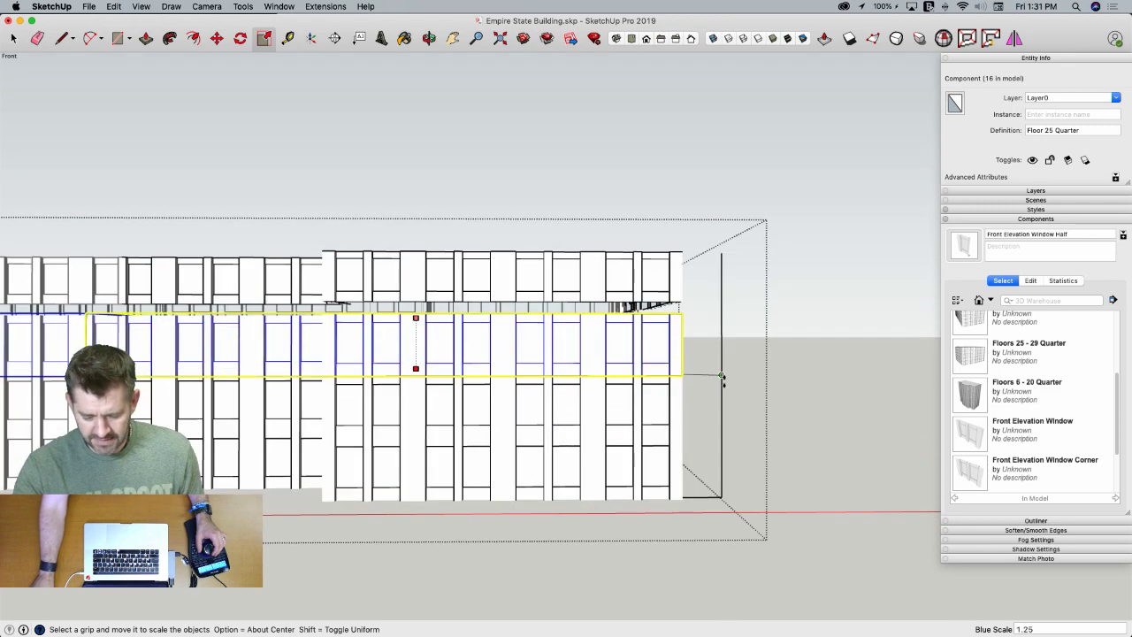
{"action": "left_click", "coordinate": [722, 375]}
{"action": "key", "text": "space"}
Scale the top floor downward by 1.25 along the blue axis to close the gap above the third floor
{"action": "left_click", "coordinate": [593, 297]}
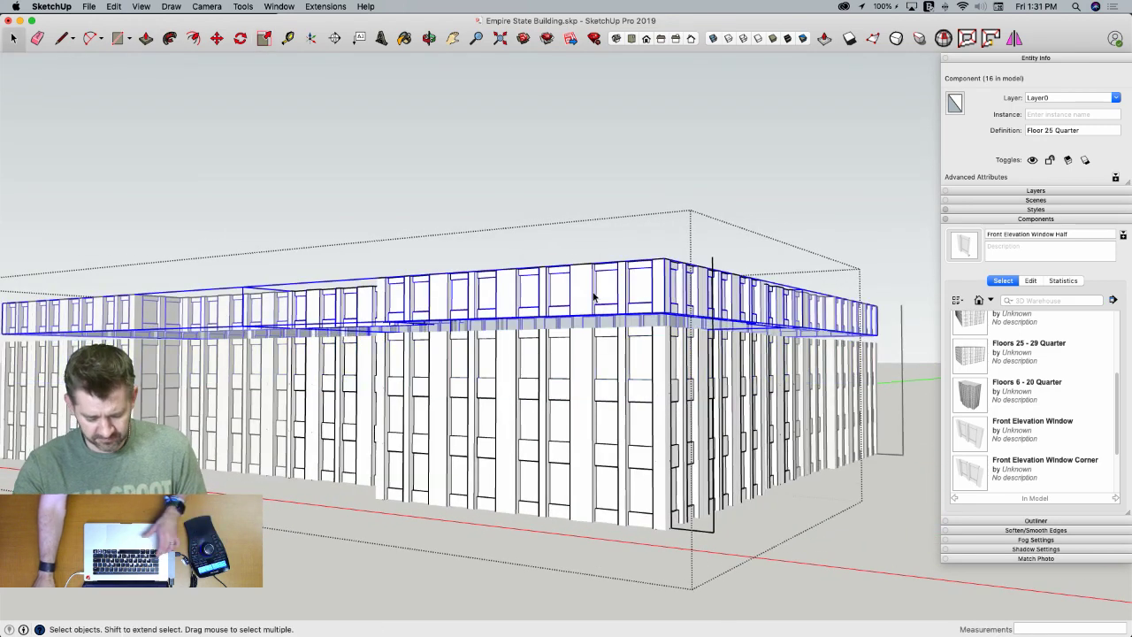
{"action": "key", "text": "s"}
{"action": "left_click", "coordinate": [527, 328]}
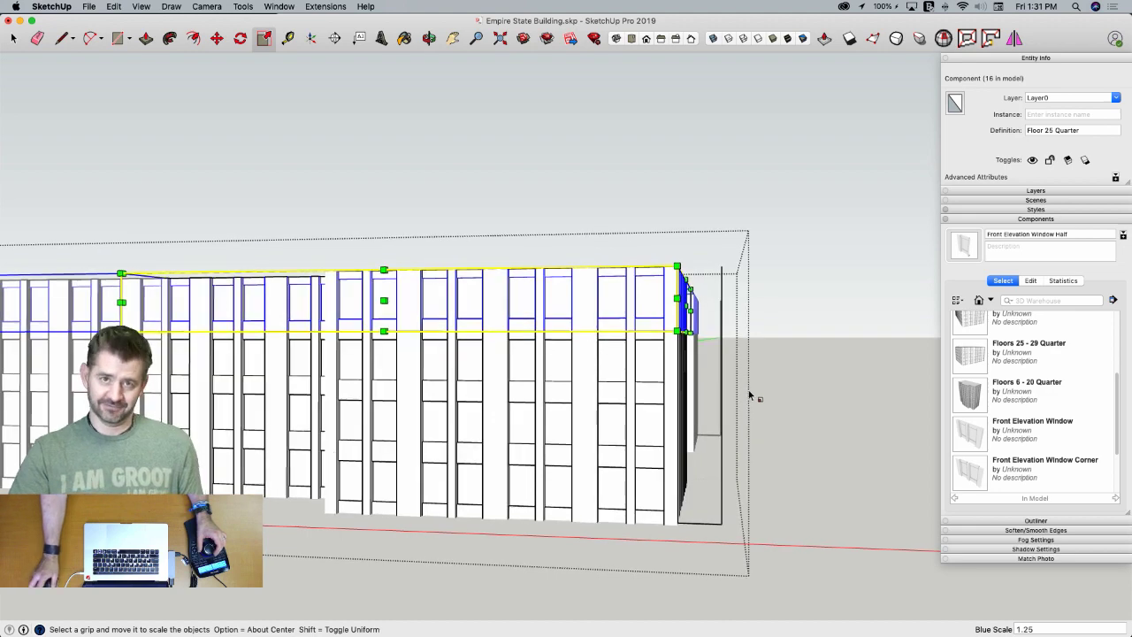
{"action": "left_click", "coordinate": [795, 291]}
{"action": "key", "text": "space"}
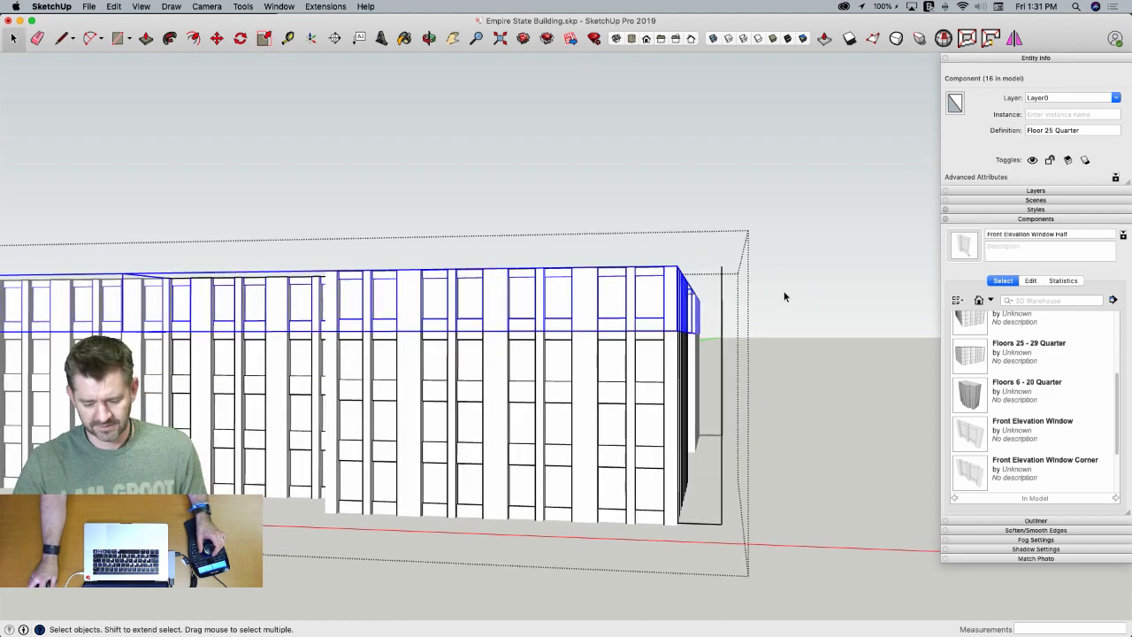
Erase the vertical guide line and its short base segment beside the stacked floors, and close the component
{"action": "left_click", "coordinate": [776, 297]}
{"action": "double_click", "coordinate": [720, 443]}
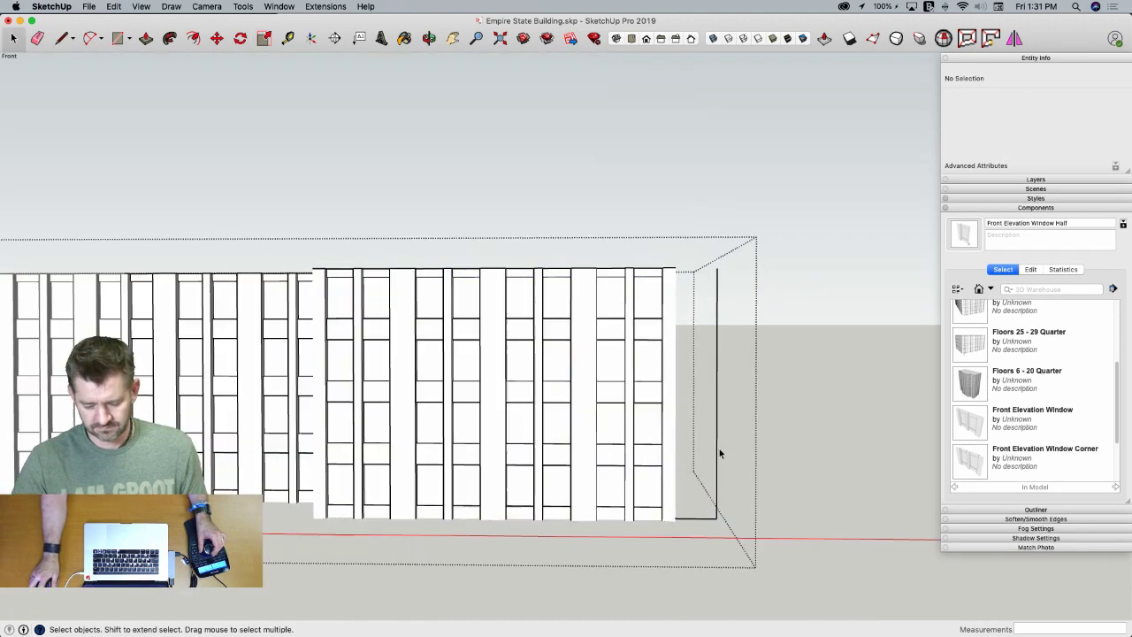
{"action": "key", "text": "e"}
{"action": "left_click_drag", "start_coordinate": [710, 486], "coordinate": [699, 410]}
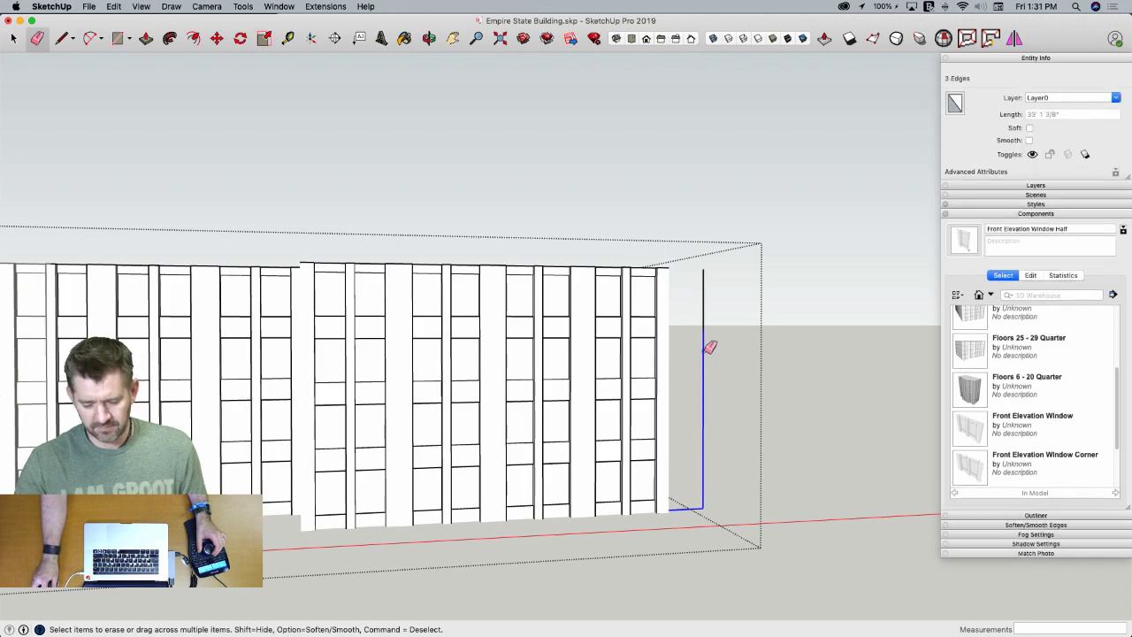
{"action": "left_click_drag", "start_coordinate": [705, 282], "coordinate": [706, 269]}
{"action": "key", "text": "space"}
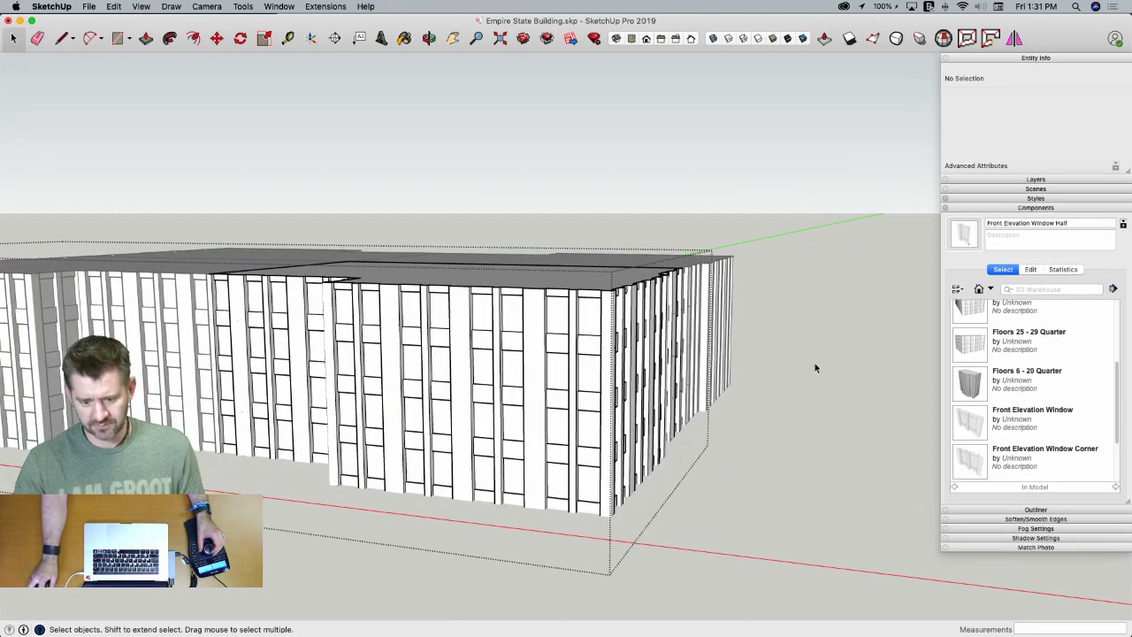
{"action": "left_click", "coordinate": [816, 364]}
Select the locked massing block above the modelled floors and consult the floor heights on the reference elevation in Preview
{"action": "scroll", "coordinate": [814, 368], "scroll_direction": "down", "scroll_amount": 2}
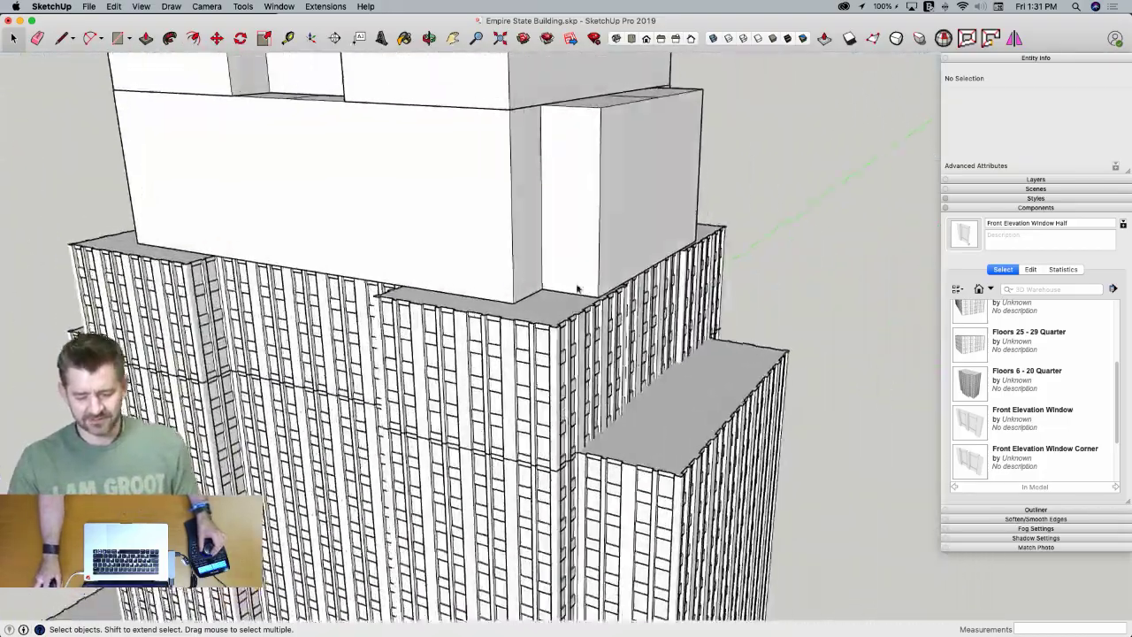
{"action": "scroll", "coordinate": [576, 288], "scroll_direction": "up", "scroll_amount": 3}
{"action": "left_click", "coordinate": [596, 247]}
{"action": "scroll", "coordinate": [597, 253], "scroll_direction": "up", "scroll_amount": 2}
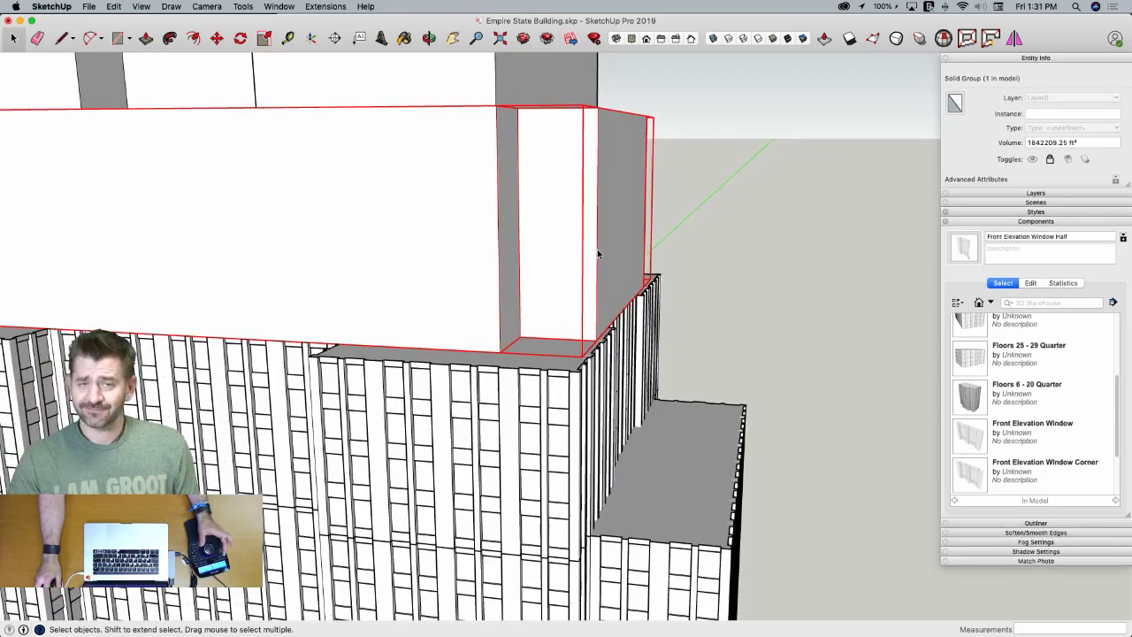
{"action": "key", "text": "super+Tab"}
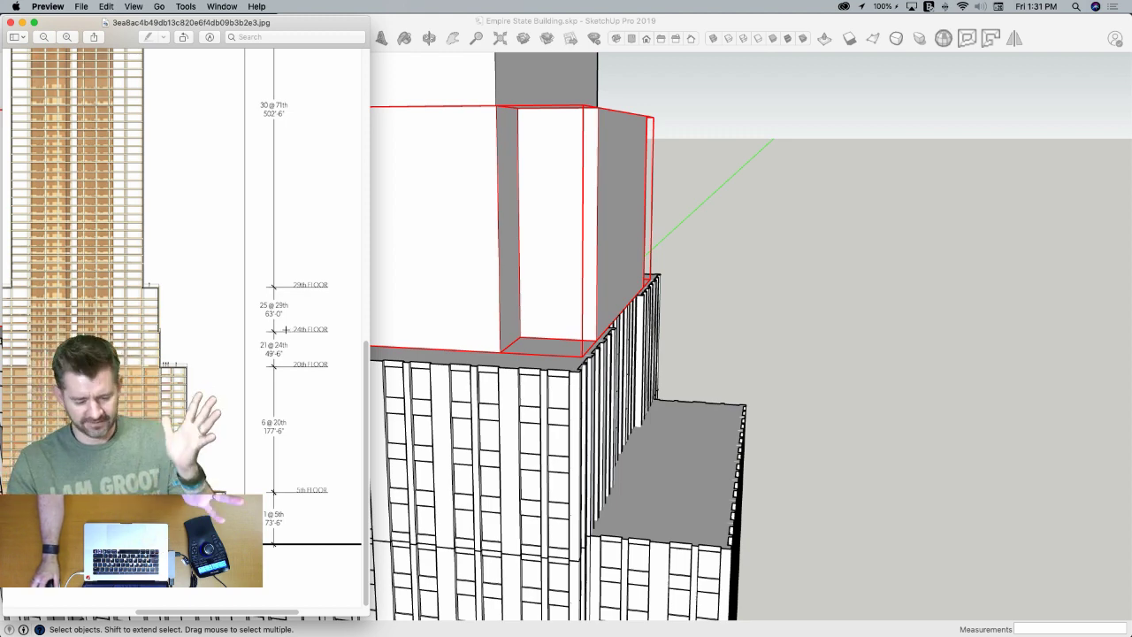
{"action": "key", "text": "super+Tab"}
Unlock the massing block above the modelled floors and open it for editing
{"action": "scroll", "coordinate": [576, 253], "scroll_direction": "up", "scroll_amount": 5}
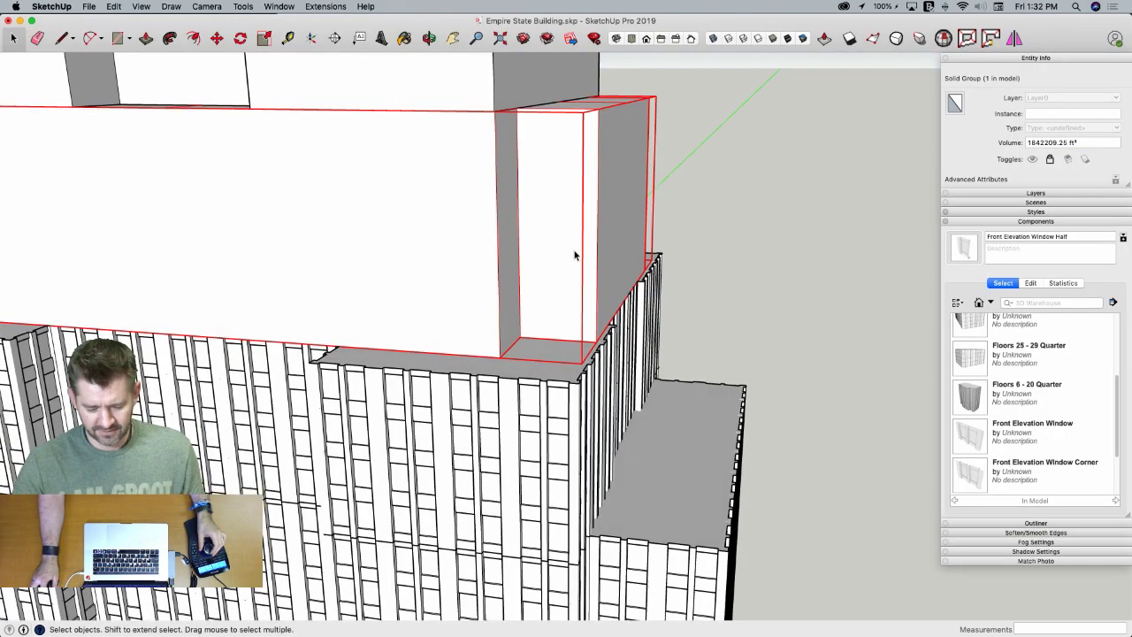
{"action": "middle_click_drag", "start_coordinate": [574, 255], "coordinate": [453, 309]}
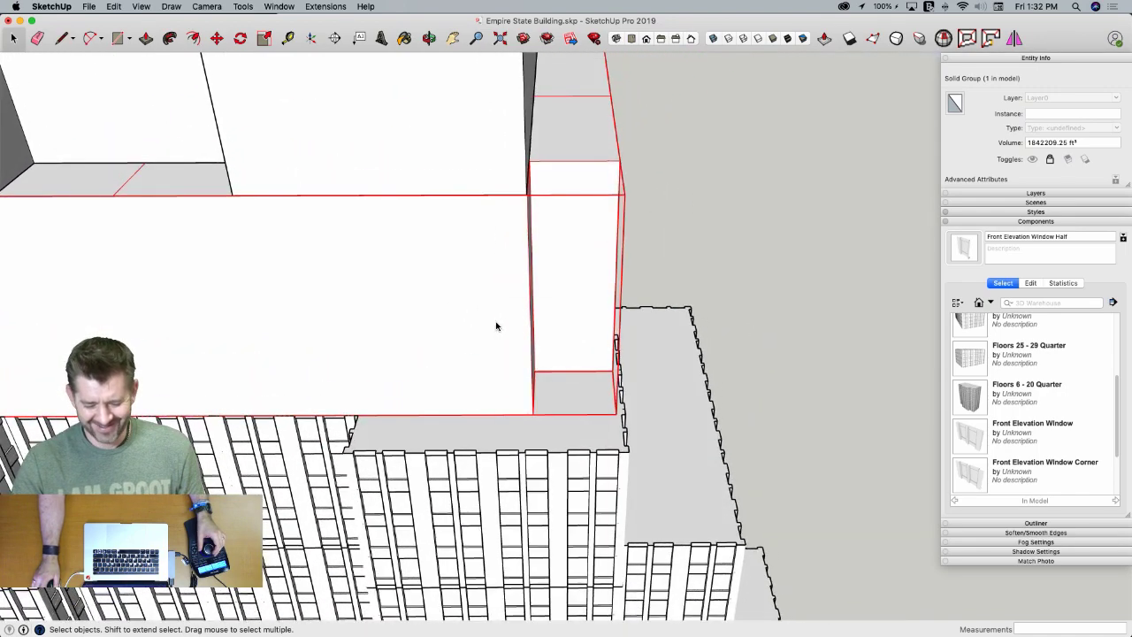
{"action": "right_click", "coordinate": [495, 326]}
{"action": "left_click", "coordinate": [530, 344]}
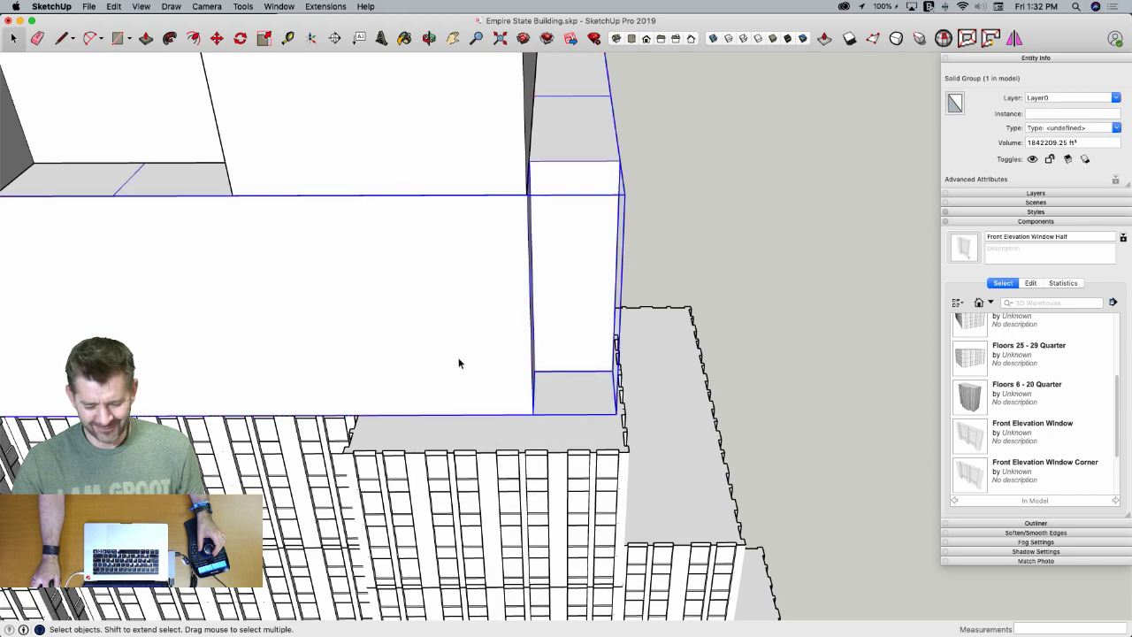
{"action": "double_click", "coordinate": [513, 345]}
Divide the vertical edge at the block's front notch corner into 5 equal segments
{"action": "middle_click_drag", "start_coordinate": [527, 341], "coordinate": [500, 321]}
{"action": "left_click", "coordinate": [500, 321]}
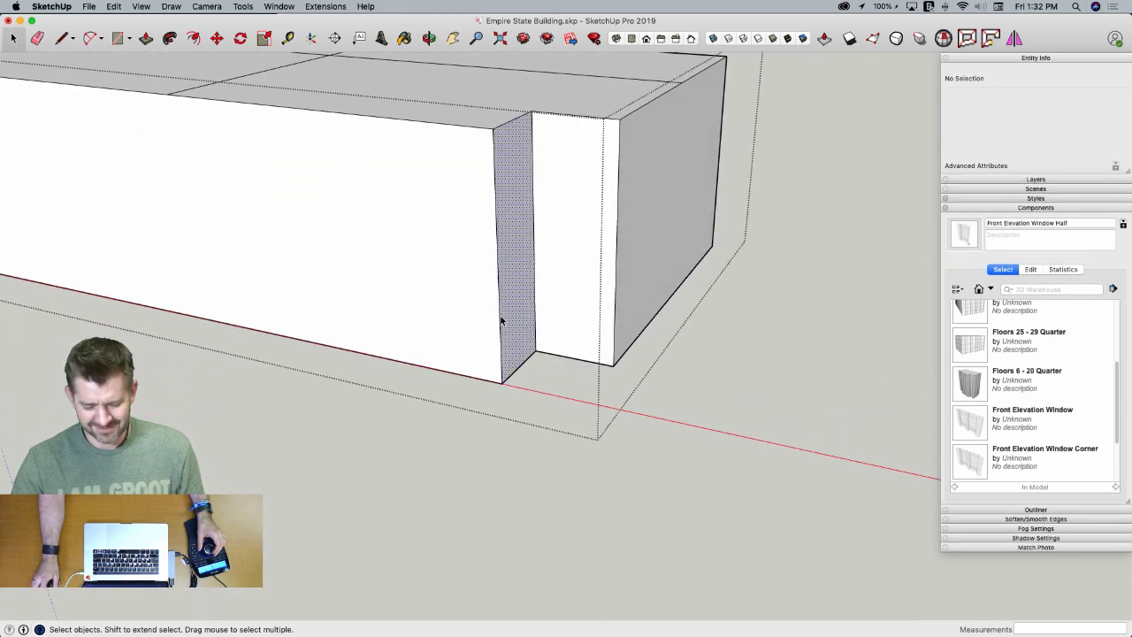
{"action": "right_click", "coordinate": [500, 321]}
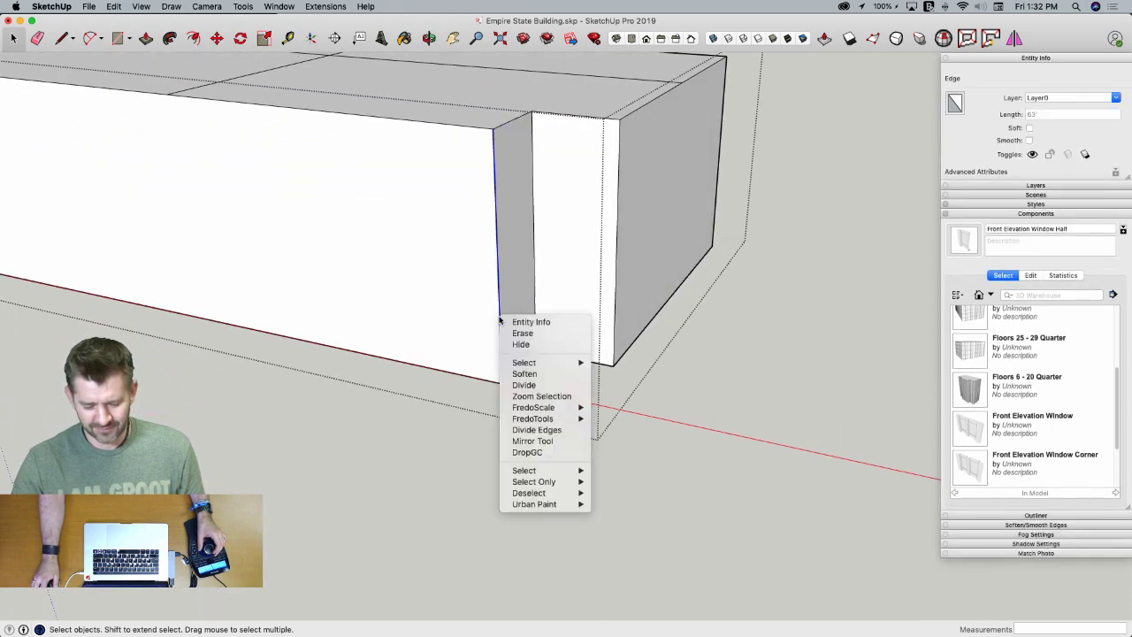
{"action": "left_click", "coordinate": [540, 384]}
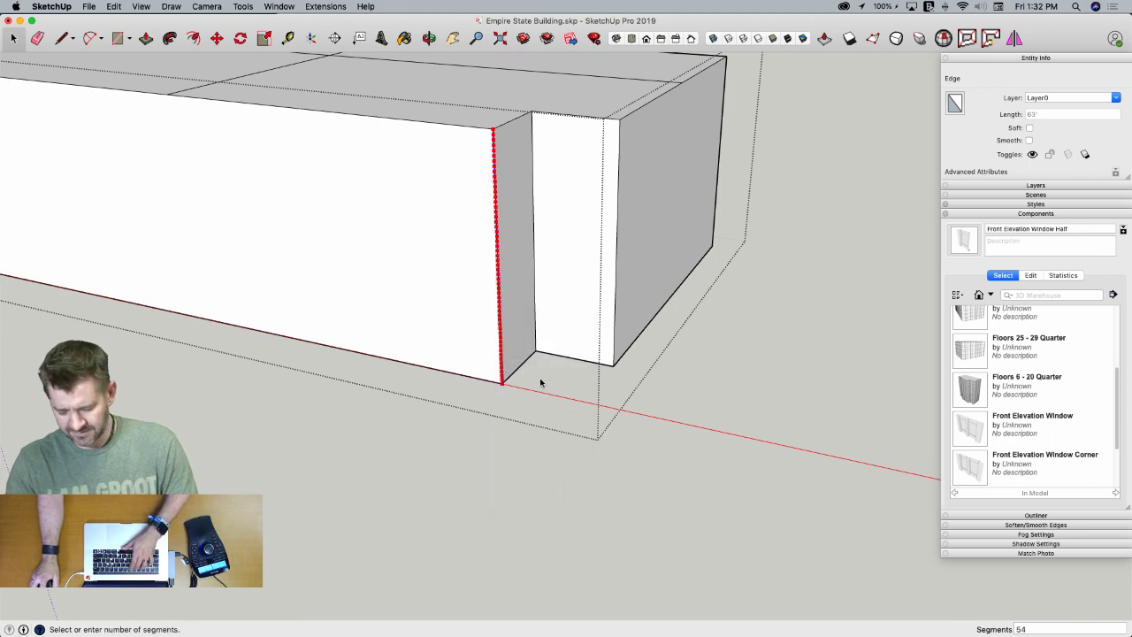
{"action": "type", "text": "5"}
{"action": "key", "text": "Return"}
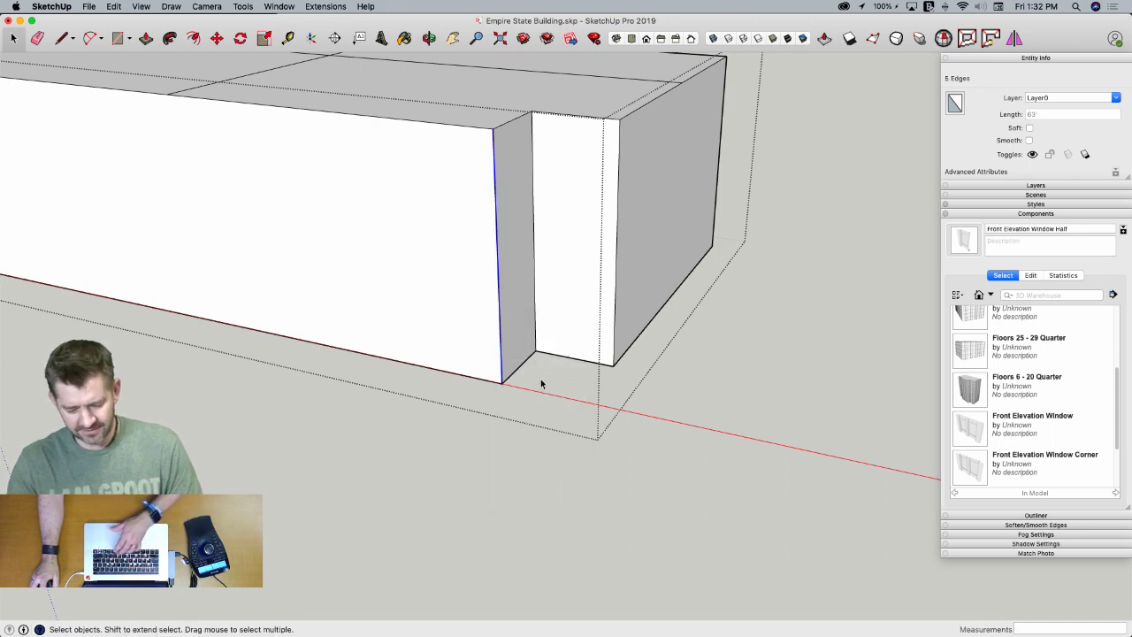
Draw a horizontal line along the red axis from the edge's lowest division point out past the block's corner
{"action": "key", "text": "l"}
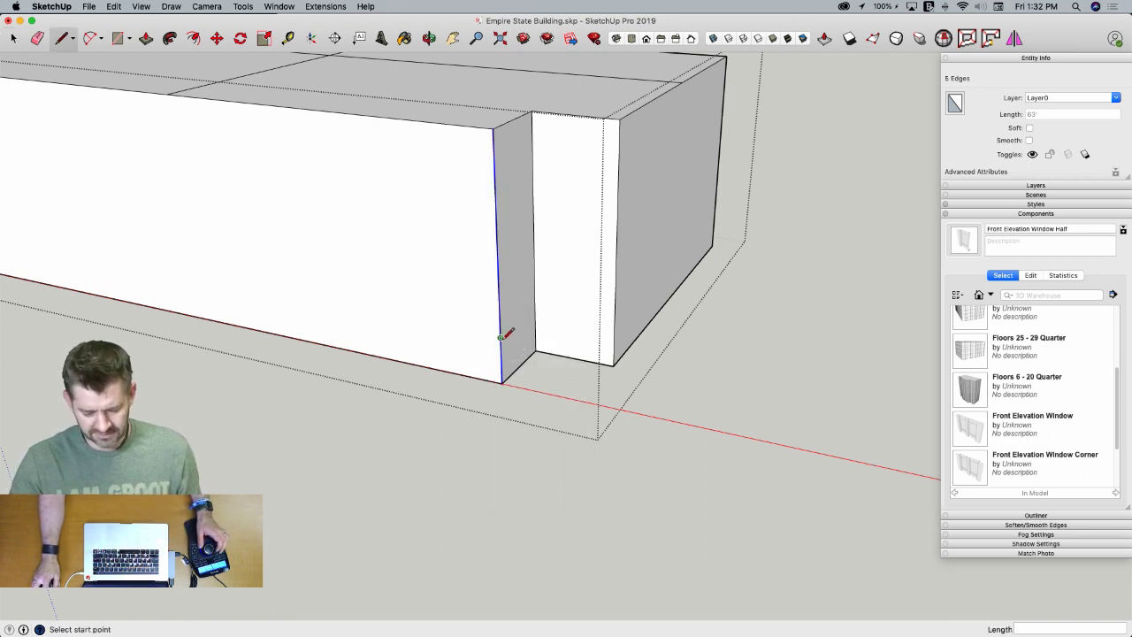
{"action": "middle_click_drag", "start_coordinate": [500, 337], "coordinate": [510, 322]}
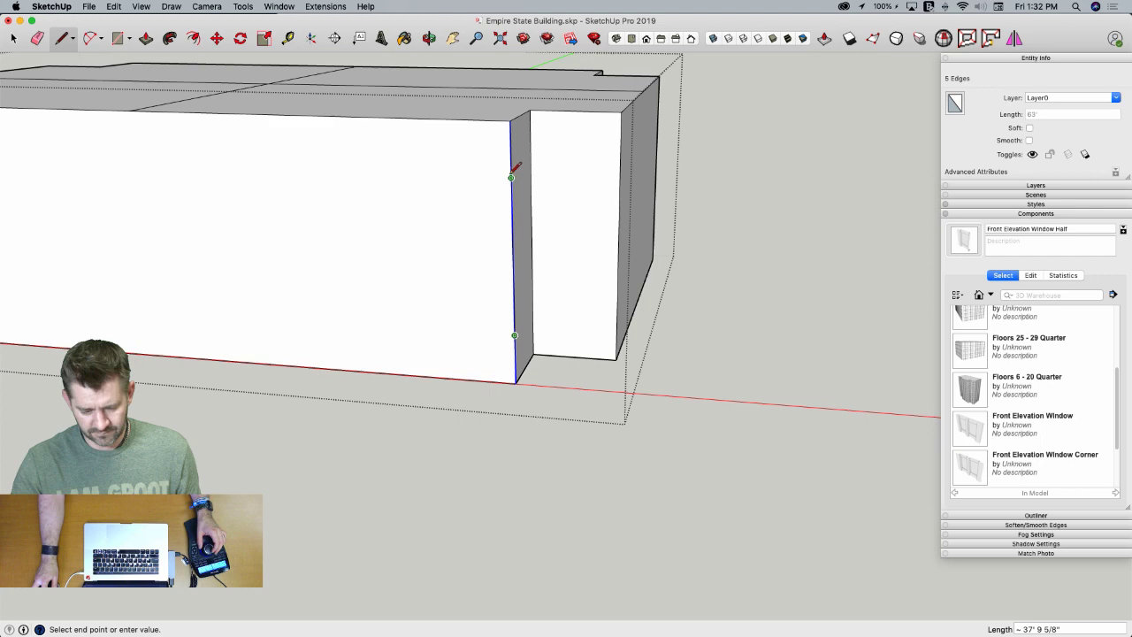
{"action": "key", "text": "Escape"}
{"action": "middle_click_drag", "start_coordinate": [542, 283], "coordinate": [535, 347]}
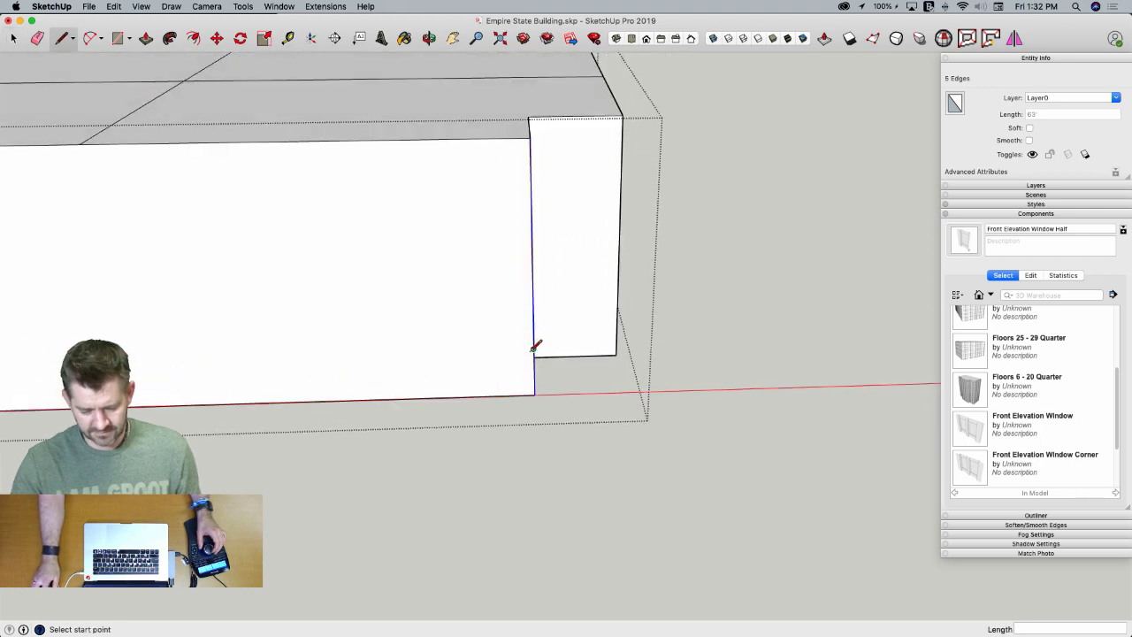
{"action": "left_click", "coordinate": [670, 340]}
{"action": "key", "text": "space"}
Push the top face of the notched front quarter down to the height of the newly drawn line
{"action": "middle_click_drag", "start_coordinate": [668, 338], "coordinate": [575, 312]}
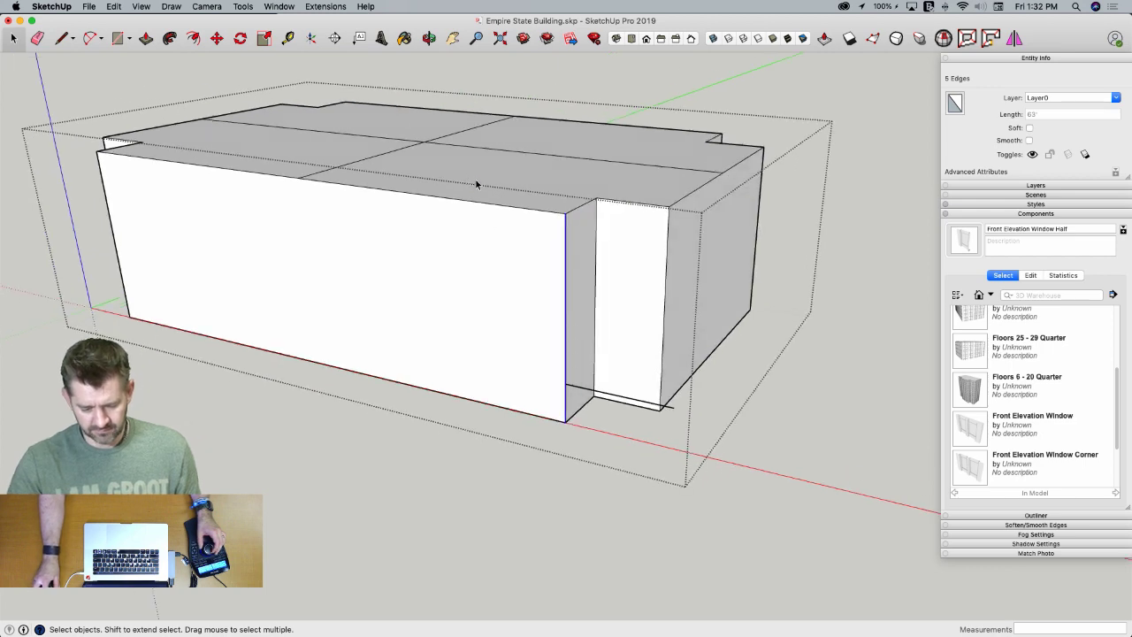
{"action": "key", "text": "p"}
{"action": "left_click", "coordinate": [475, 183]}
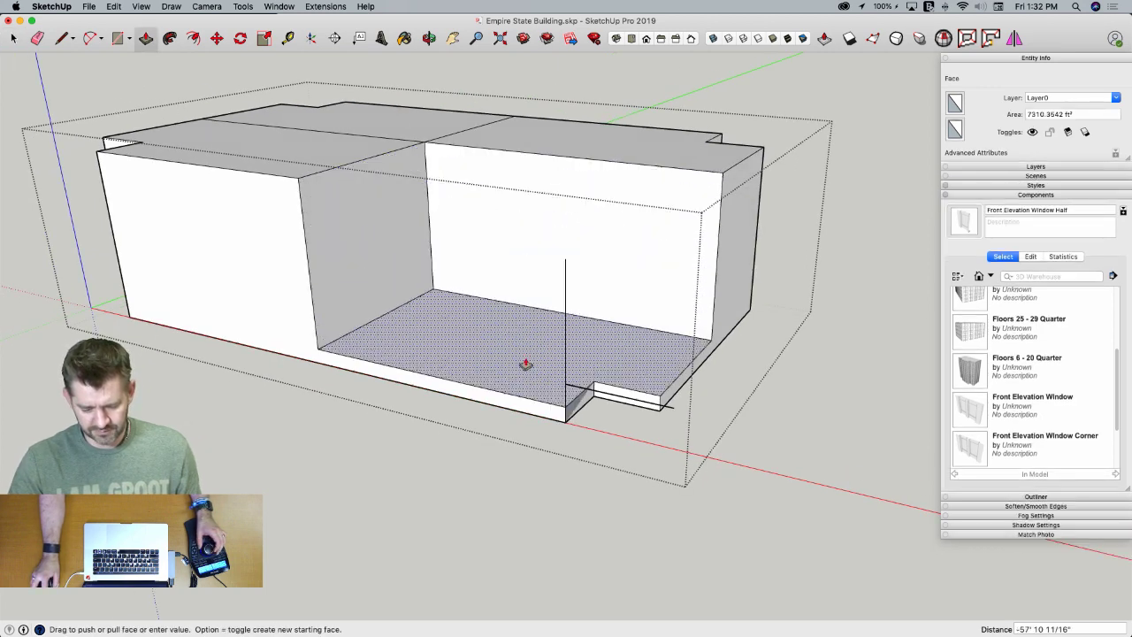
{"action": "left_click", "coordinate": [573, 394]}
Push the remaining three quarters of the block down to the base to remove them
{"action": "left_click", "coordinate": [311, 126]}
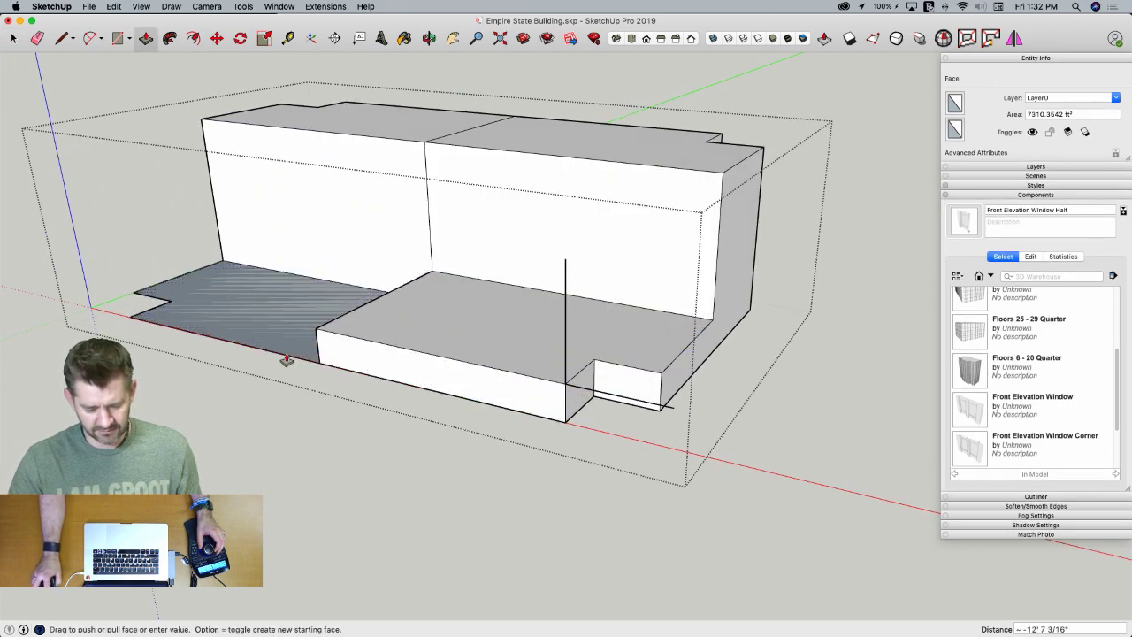
{"action": "key", "text": "Escape"}
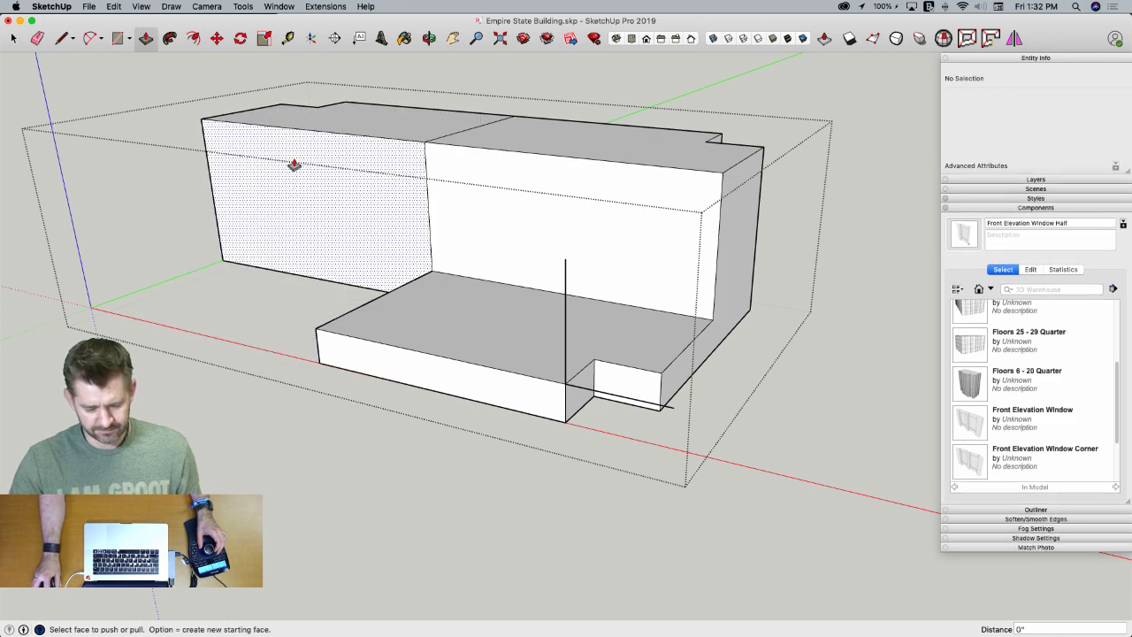
{"action": "left_click", "coordinate": [294, 165]}
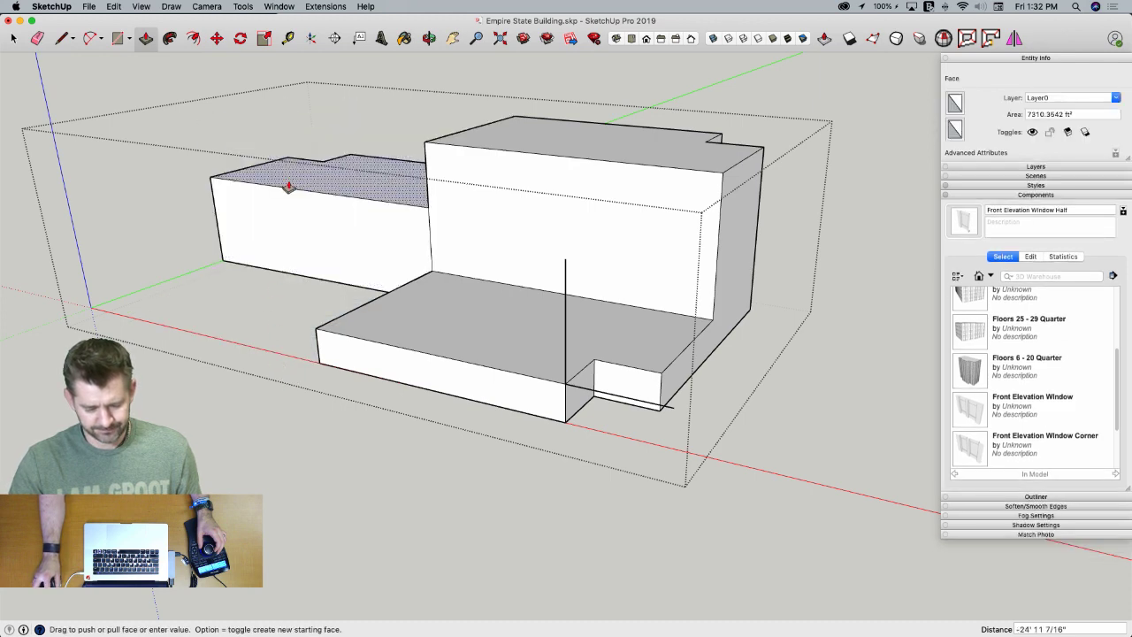
{"action": "left_click", "coordinate": [715, 195]}
Erase the leftover vertical edge and the horizontal reference line at the notch of the one-floor block
{"action": "key", "text": "e"}
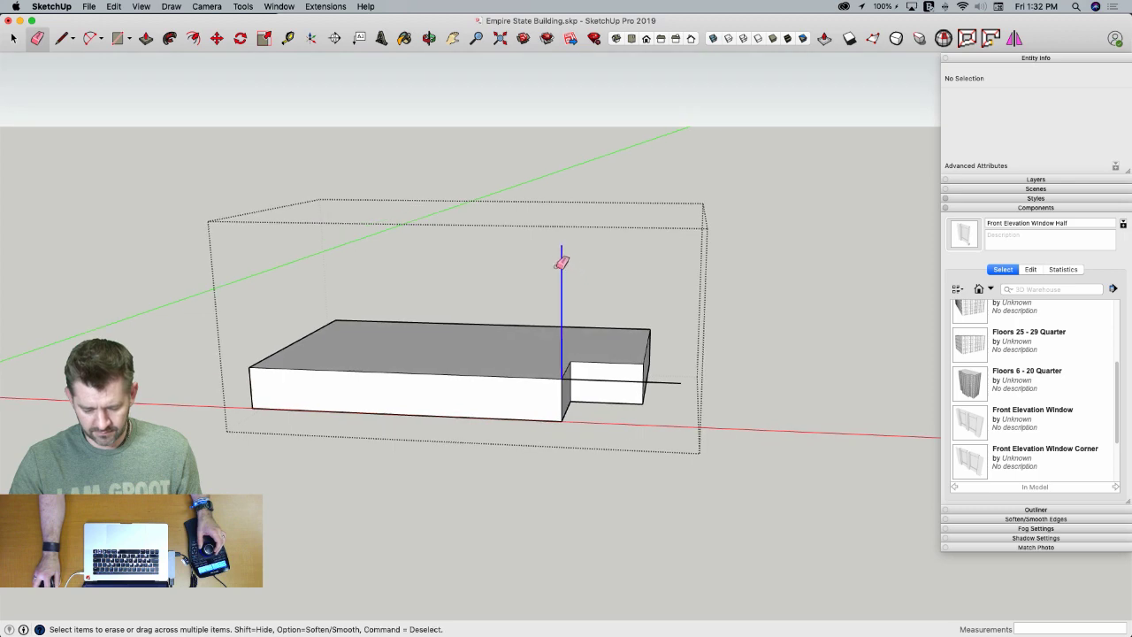
{"action": "left_click", "coordinate": [562, 265]}
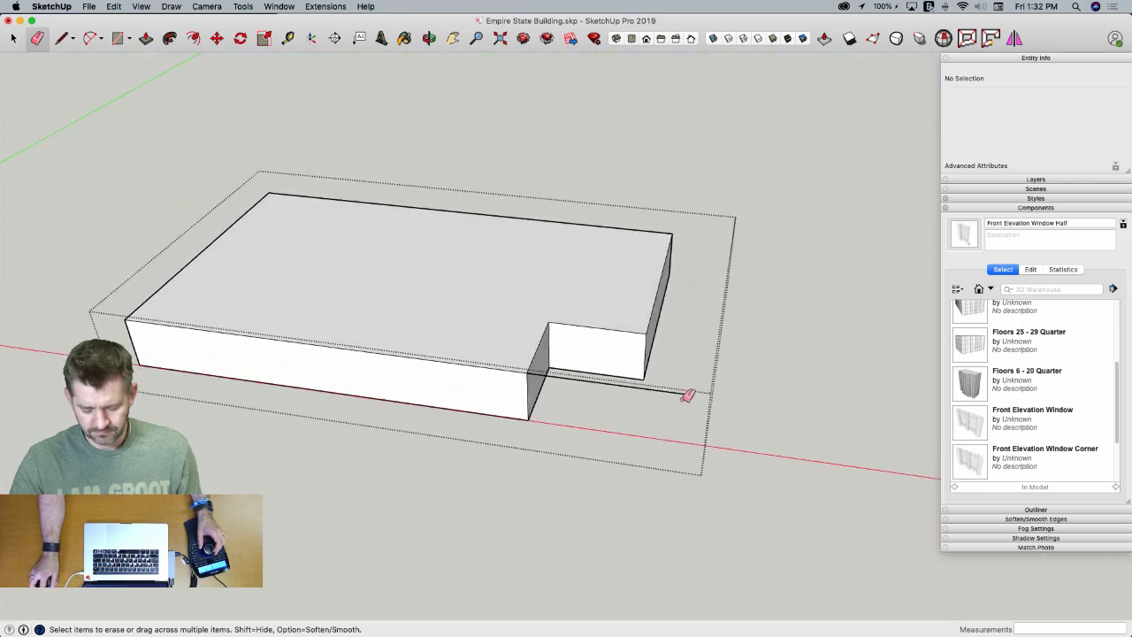
{"action": "left_click", "coordinate": [680, 389]}
{"action": "key", "text": "space"}
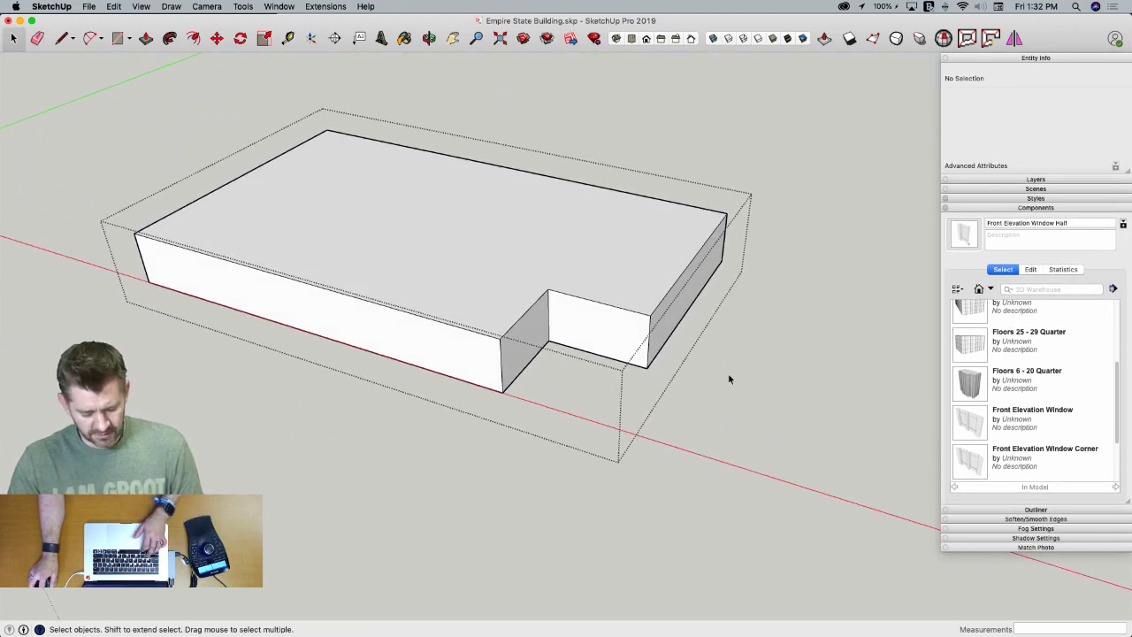
Close the one-floor block and open the top floor's quarter inside the Floors 25 - 29 Quarter component for editing
{"action": "left_click", "coordinate": [728, 375]}
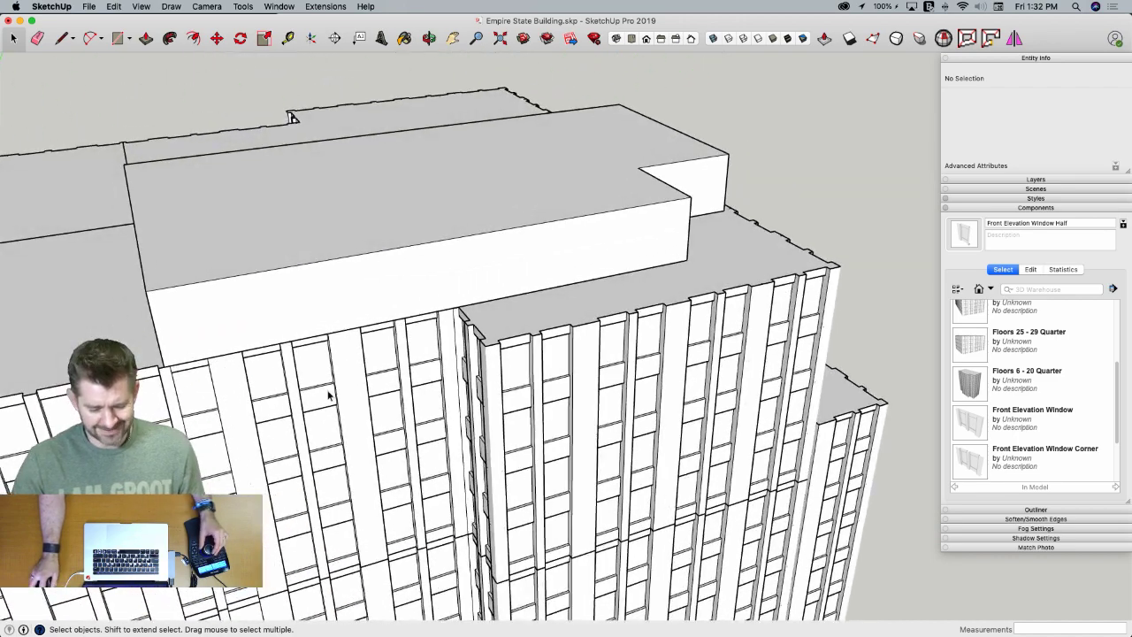
{"action": "left_click", "coordinate": [328, 395]}
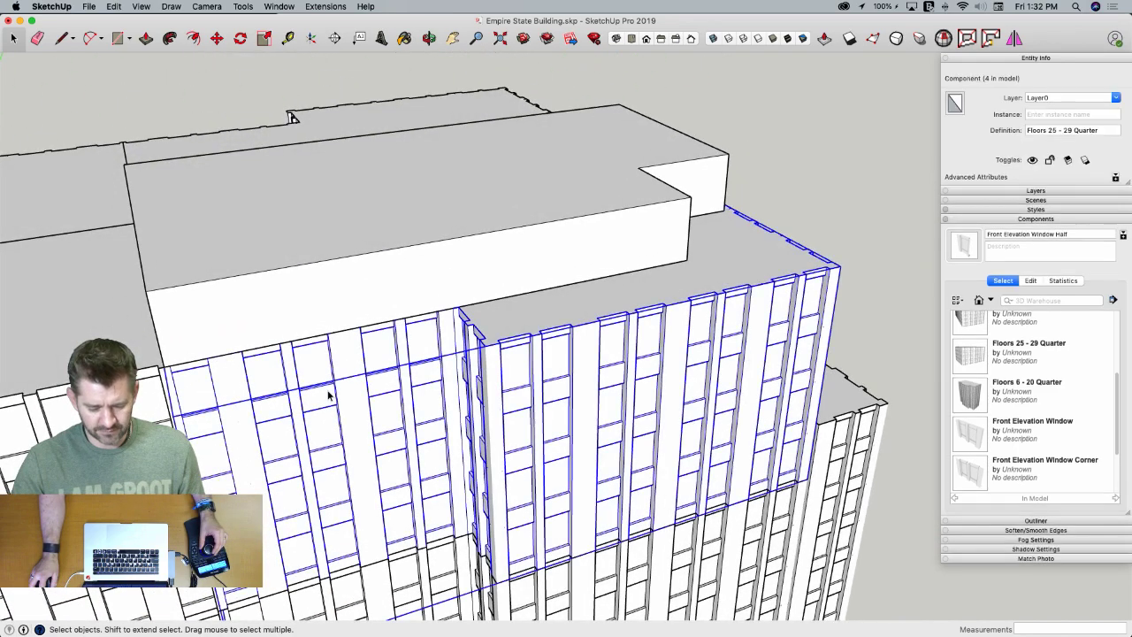
{"action": "double_click", "coordinate": [328, 395]}
{"action": "left_click", "coordinate": [203, 389]}
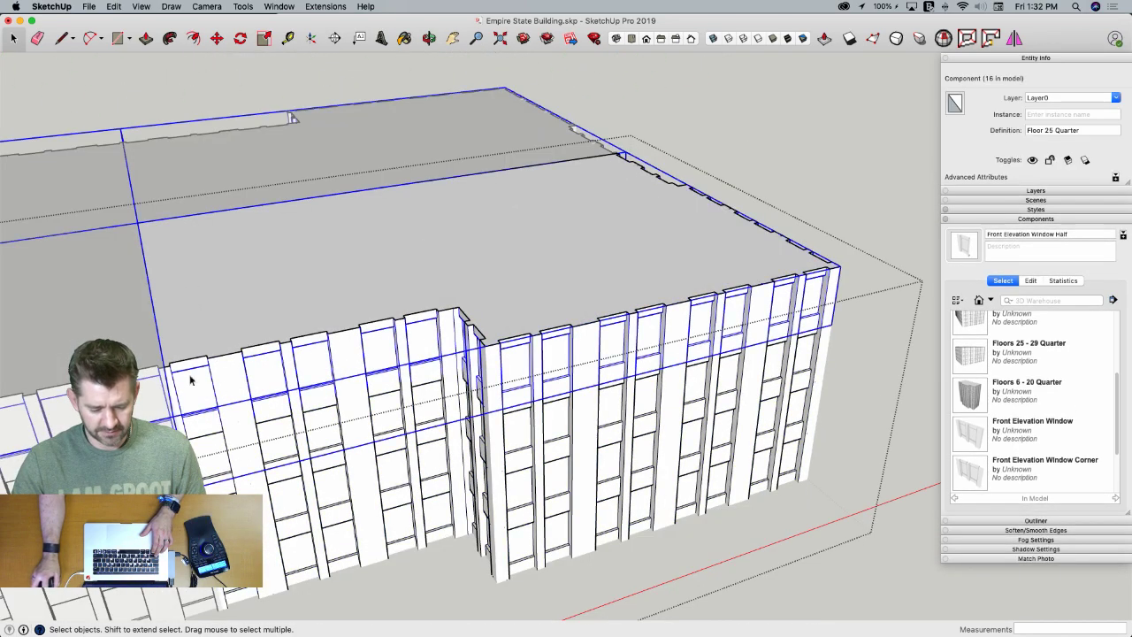
{"action": "double_click", "coordinate": [196, 385]}
Copy three front window components and two side window components from the top floor's quarter, starting at the half windows
{"action": "left_click", "coordinate": [207, 385]}
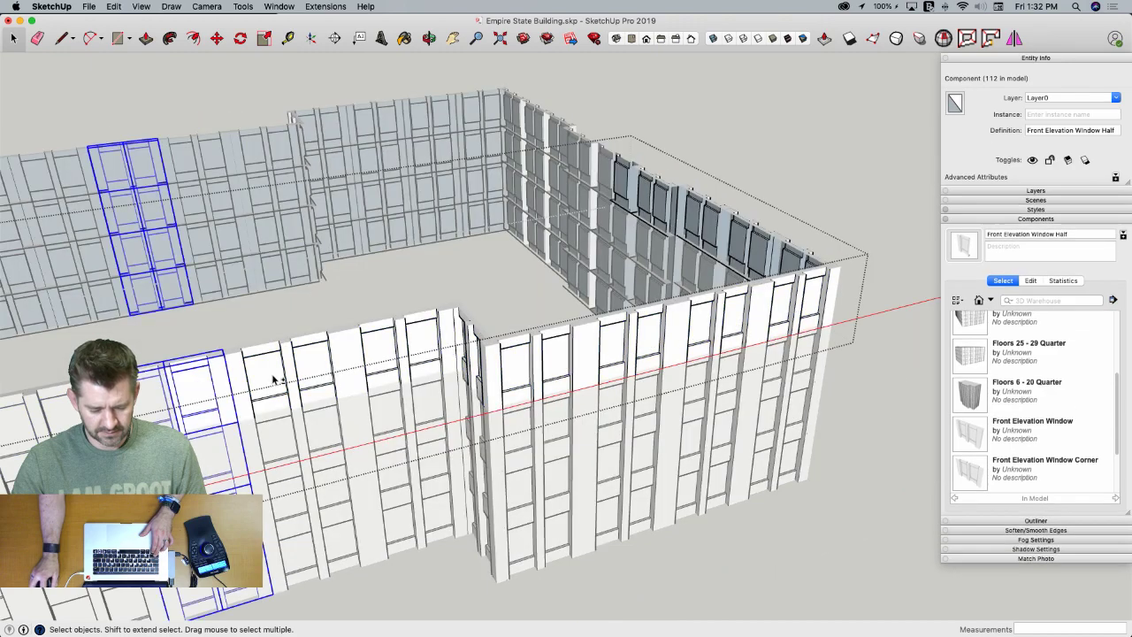
{"action": "left_click", "coordinate": [276, 378], "text": "shift"}
{"action": "left_click", "coordinate": [387, 362], "text": "shift"}
{"action": "middle_click_drag", "start_coordinate": [739, 314], "coordinate": [38, 383]}
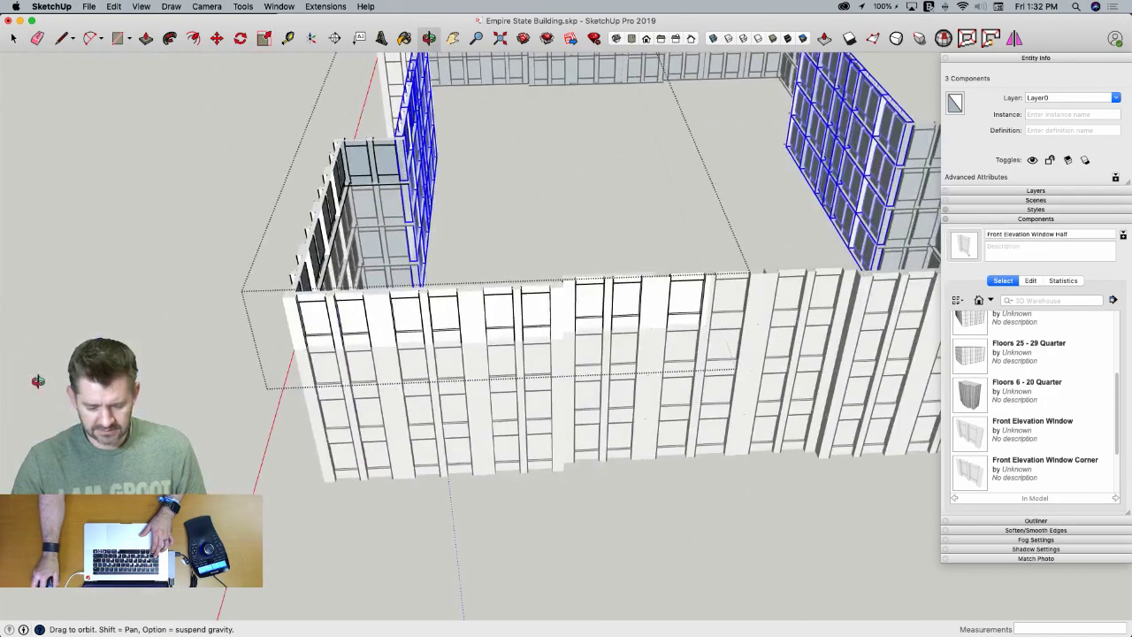
{"action": "left_click", "coordinate": [665, 299], "text": "shift"}
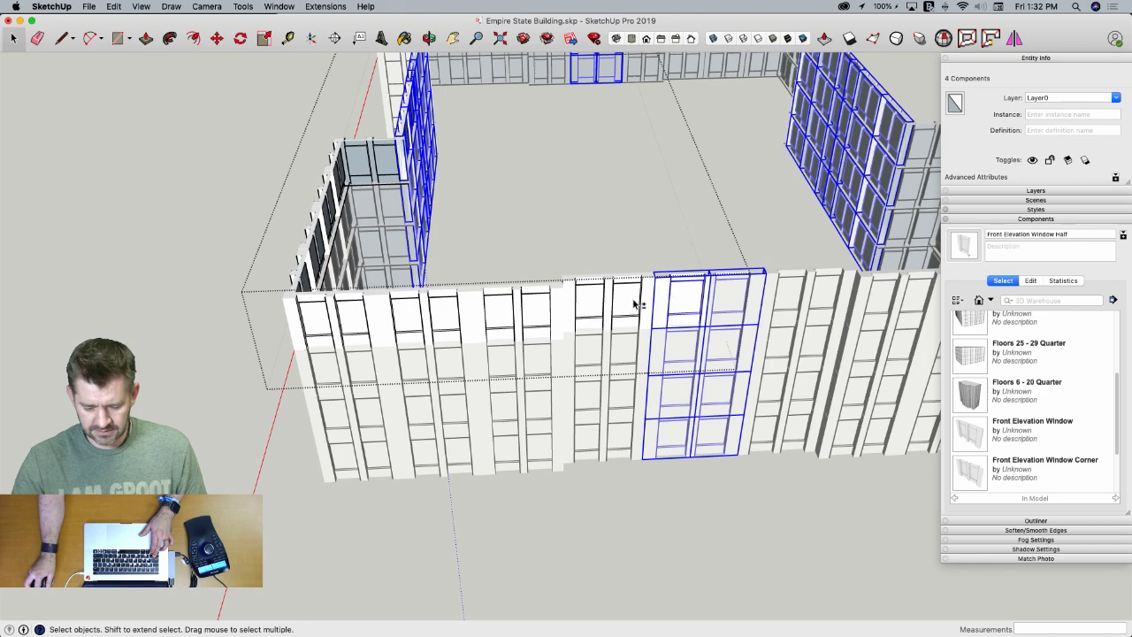
{"action": "left_click", "coordinate": [635, 303], "text": "shift"}
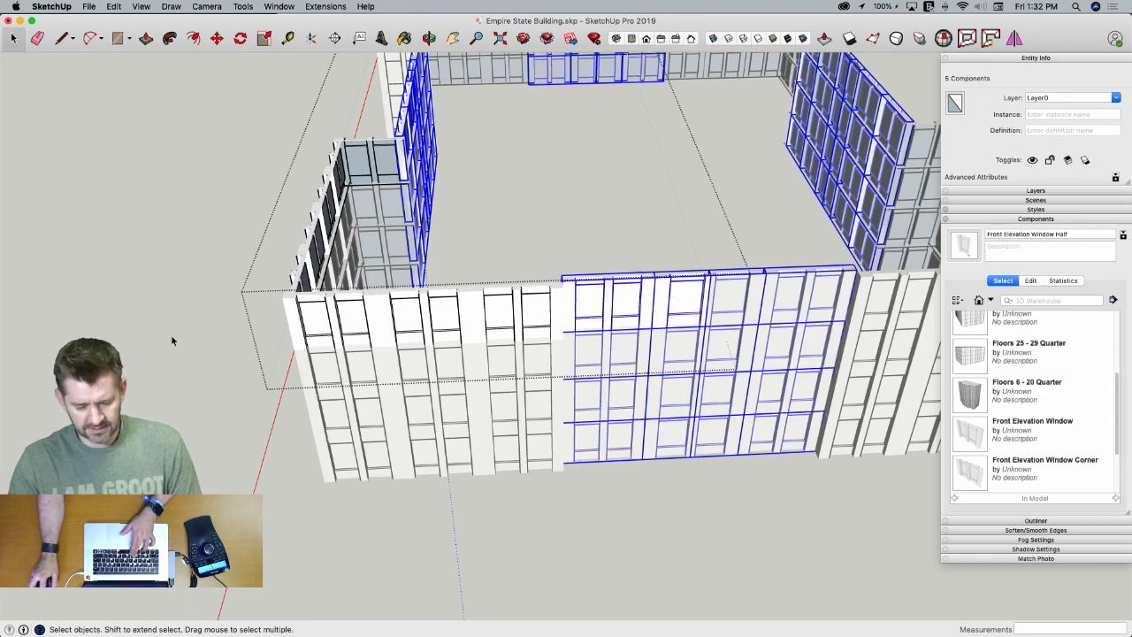
{"action": "key", "text": "Delete"}
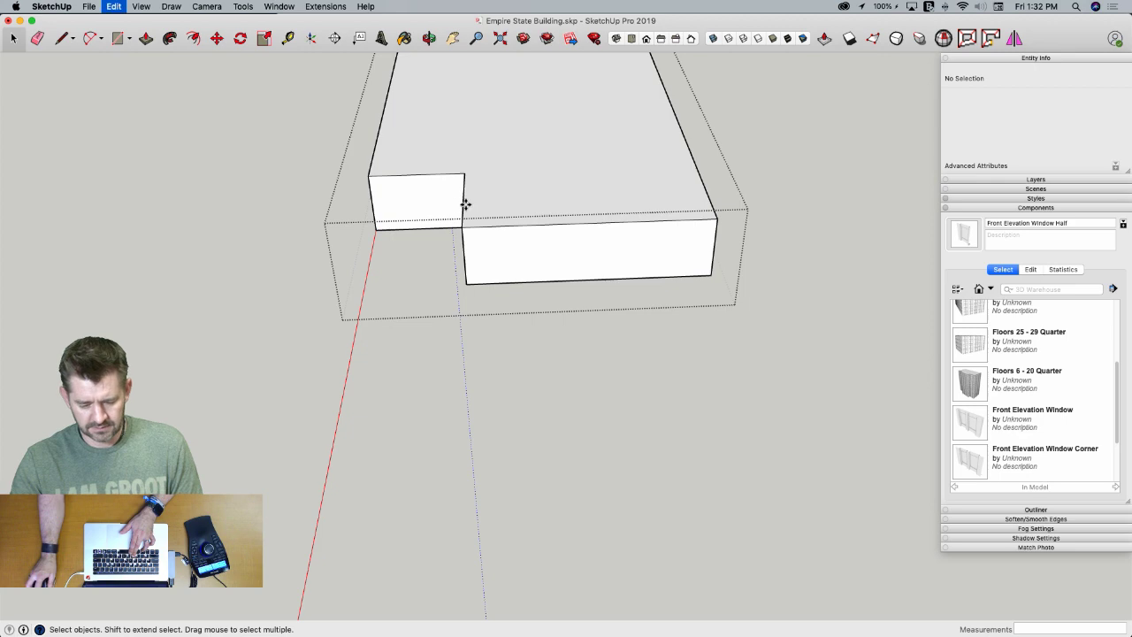
Paste the five window components inside the one-floor block, aligned with the end corner of its front wall
{"action": "key", "text": "super+v"}
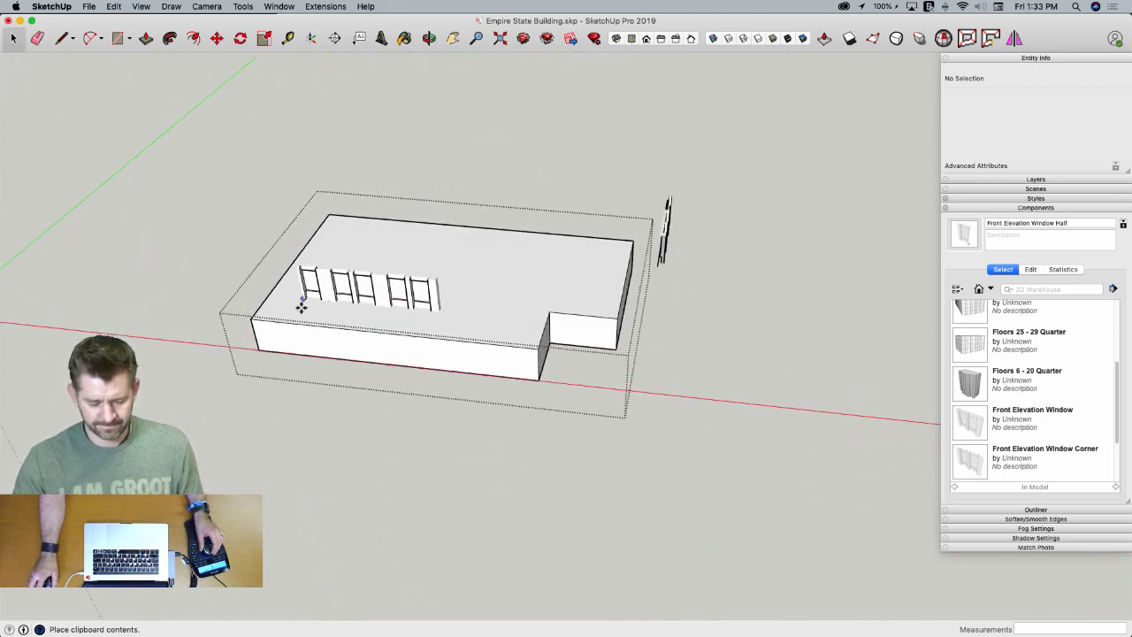
{"action": "left_click", "coordinate": [283, 359]}
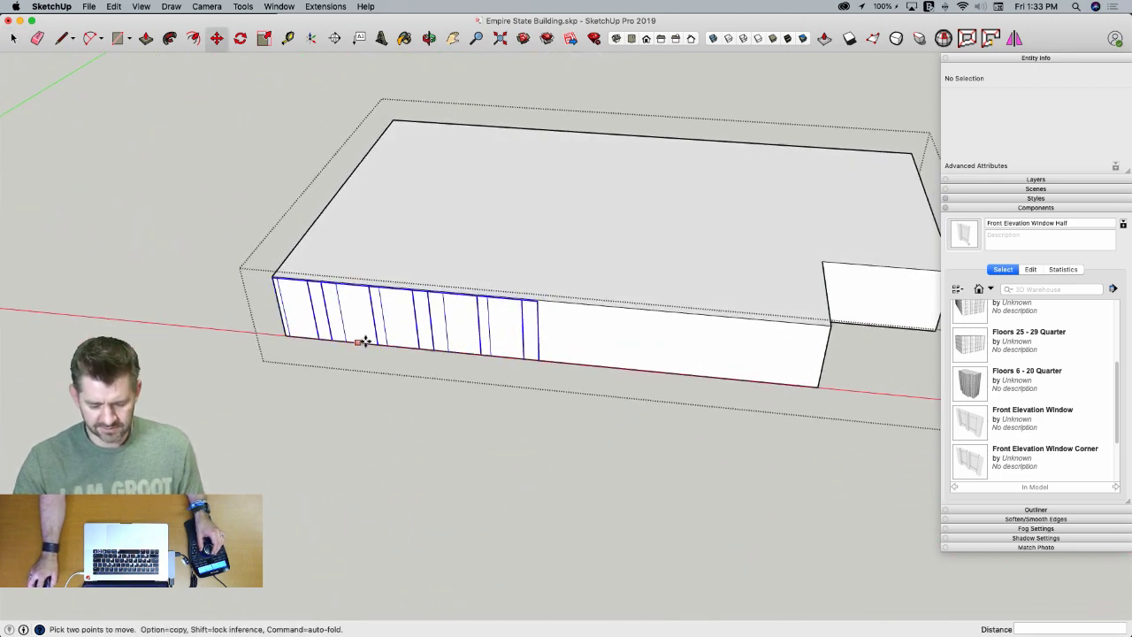
{"action": "scroll", "coordinate": [367, 336], "scroll_direction": "down", "scroll_amount": 5}
{"action": "middle_click_drag", "start_coordinate": [366, 336], "coordinate": [334, 333]}
{"action": "key", "text": "space"}
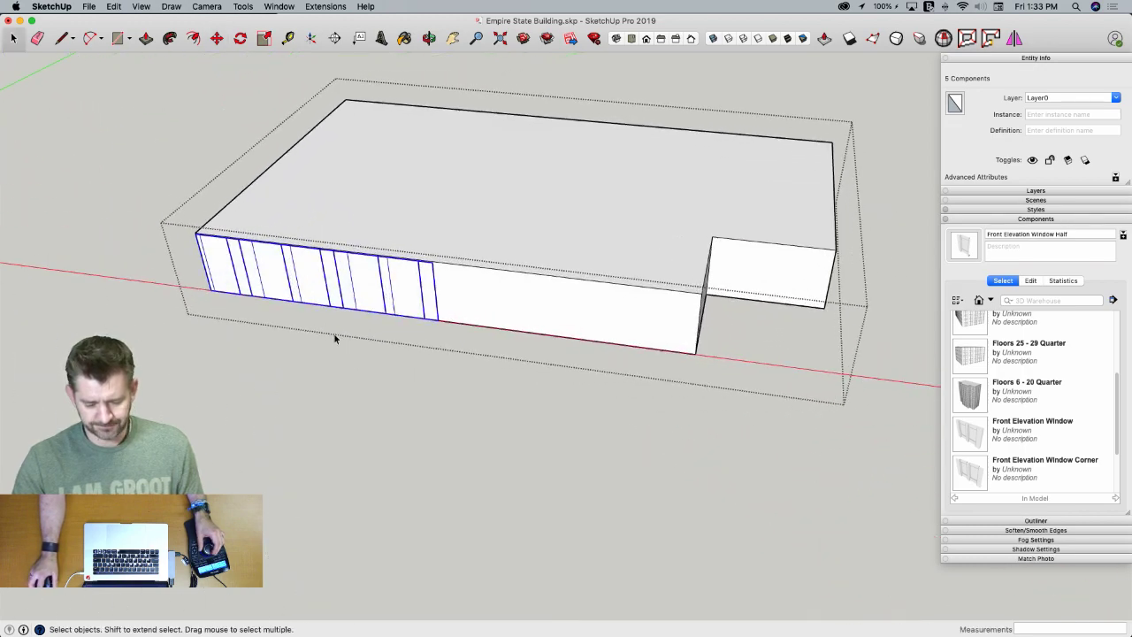
Erase the two back edges of the block's top face so only the outer facade walls are left
{"action": "scroll", "coordinate": [351, 234], "scroll_direction": "up", "scroll_amount": 3}
{"action": "middle_click_drag", "start_coordinate": [351, 234], "coordinate": [419, 129]}
{"action": "key", "text": "e"}
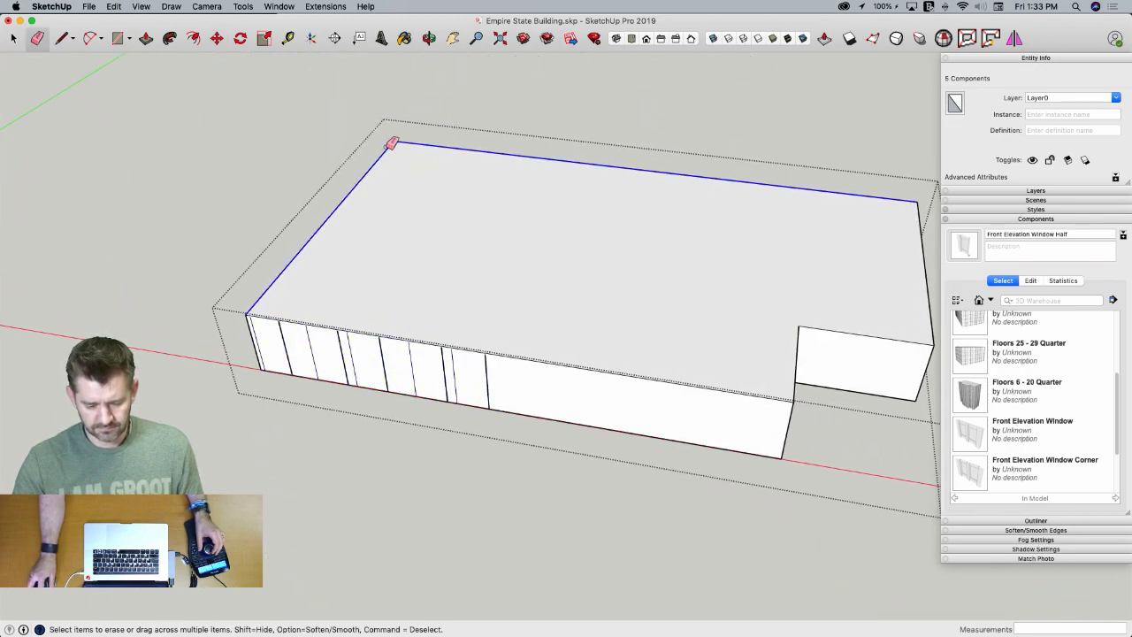
{"action": "left_click_drag", "start_coordinate": [386, 147], "coordinate": [397, 182]}
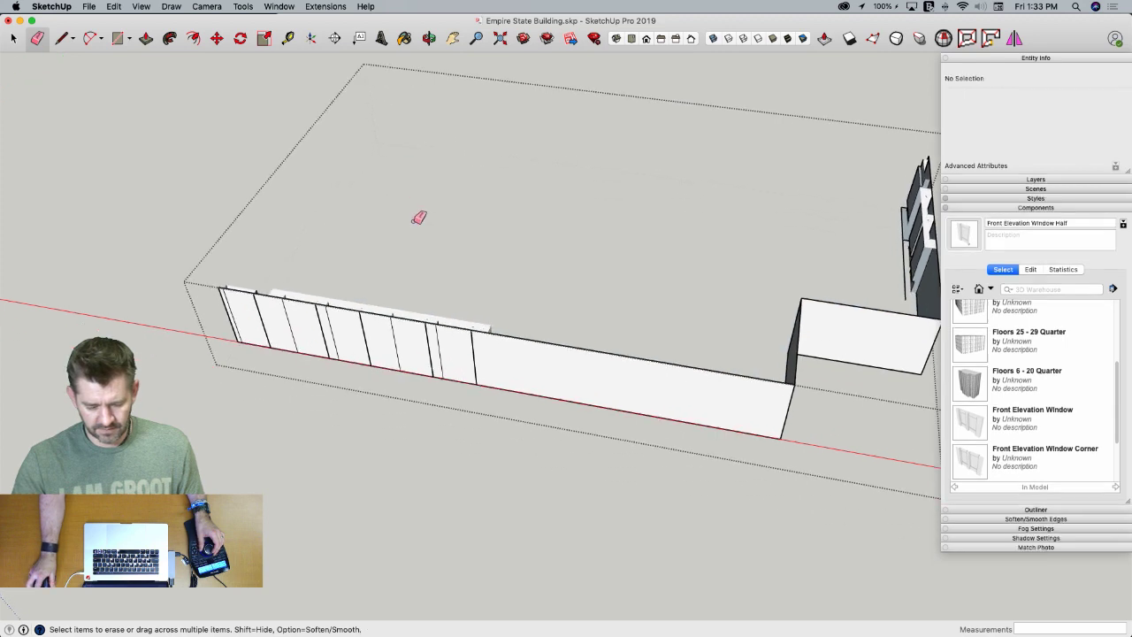
{"action": "key", "text": "space"}
{"action": "middle_click_drag", "start_coordinate": [419, 217], "coordinate": [438, 205]}
{"action": "left_click", "coordinate": [442, 202]}
{"action": "key", "text": "m"}
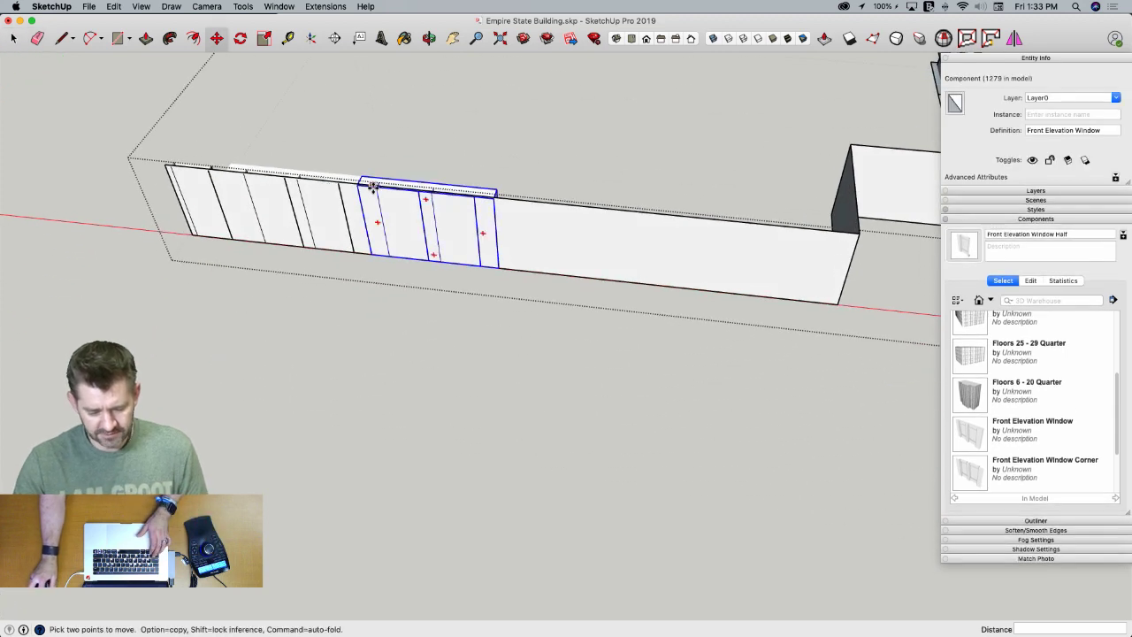
{"action": "scroll", "coordinate": [356, 186], "scroll_direction": "up", "scroll_amount": 5}
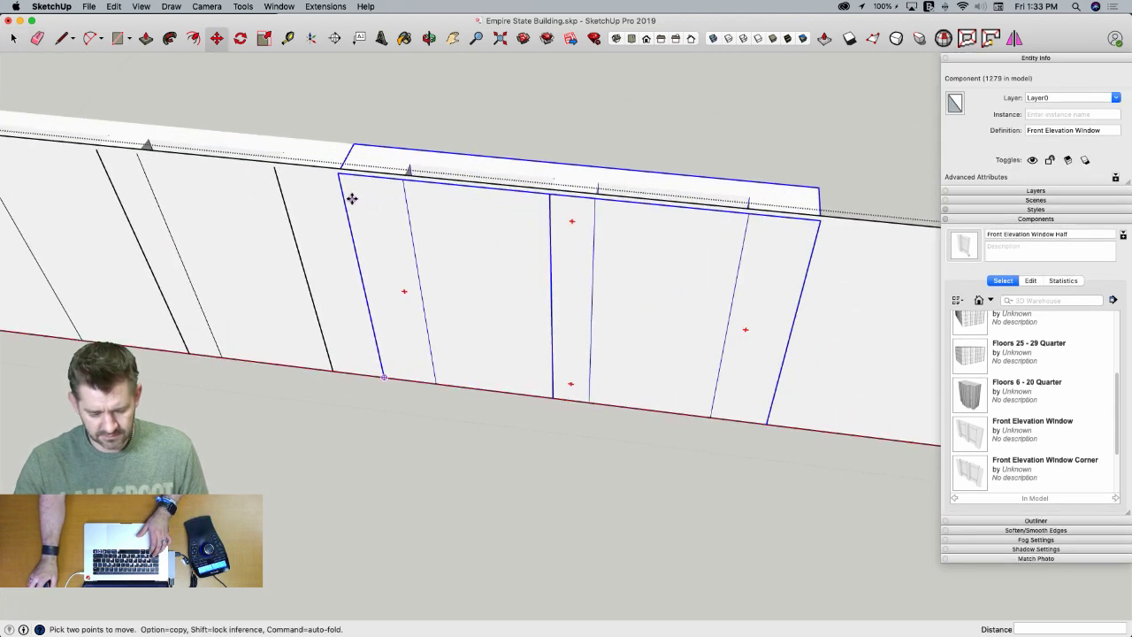
{"action": "middle_click_drag", "start_coordinate": [283, 177], "coordinate": [436, 193]}
{"action": "key", "text": "space"}
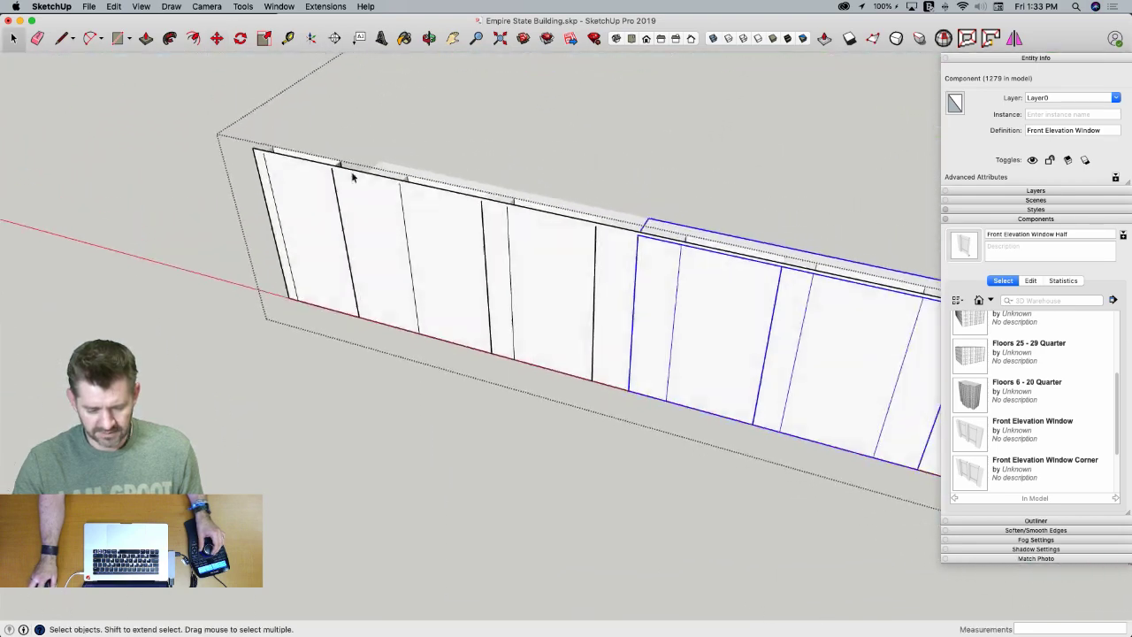
Move all five pasted window components up about 2 11/16" to line up with the top corner of the front wall
{"action": "middle_click_drag", "start_coordinate": [356, 126], "coordinate": [350, 110]}
{"action": "left_click", "coordinate": [350, 110]}
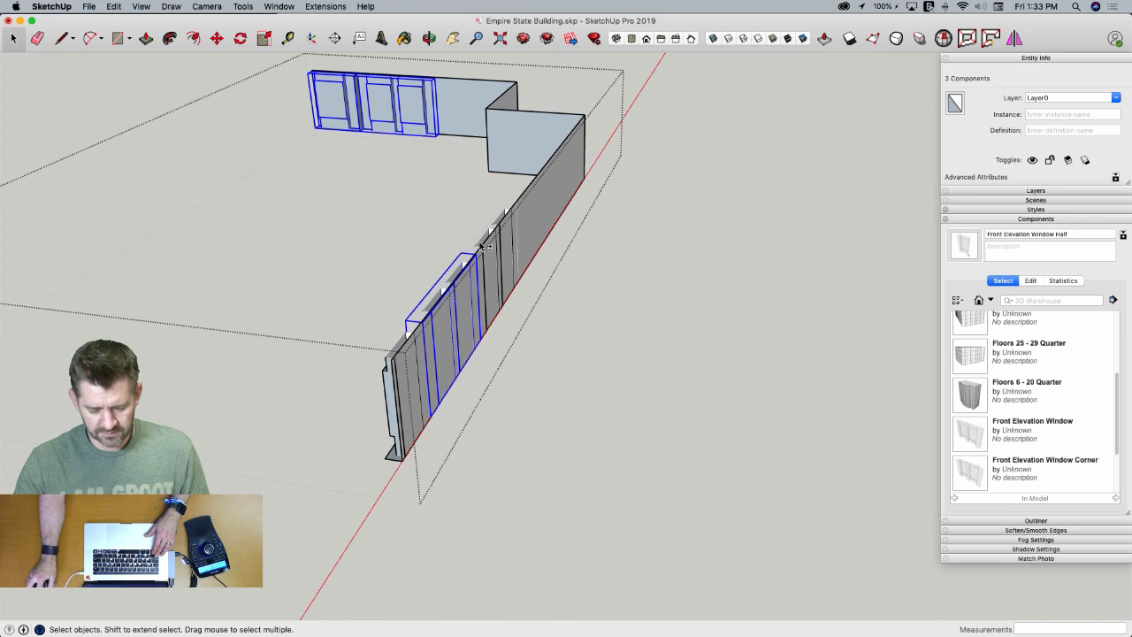
{"action": "left_click", "coordinate": [392, 374], "text": "shift"}
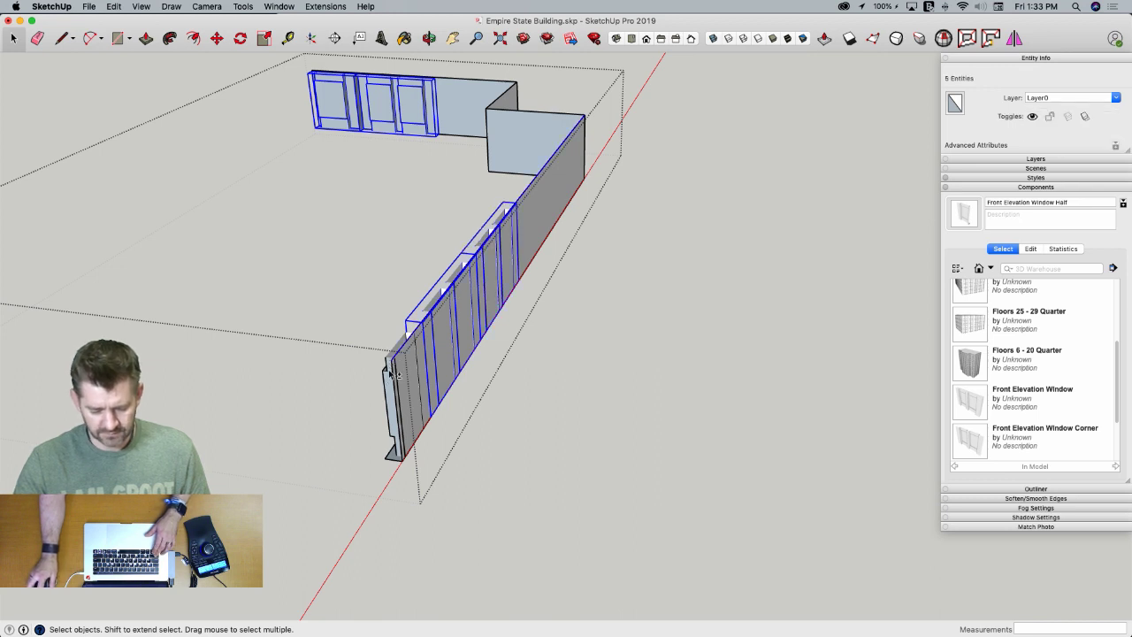
{"action": "left_click", "coordinate": [390, 370], "text": "shift"}
{"action": "left_click", "coordinate": [408, 367], "text": "shift"}
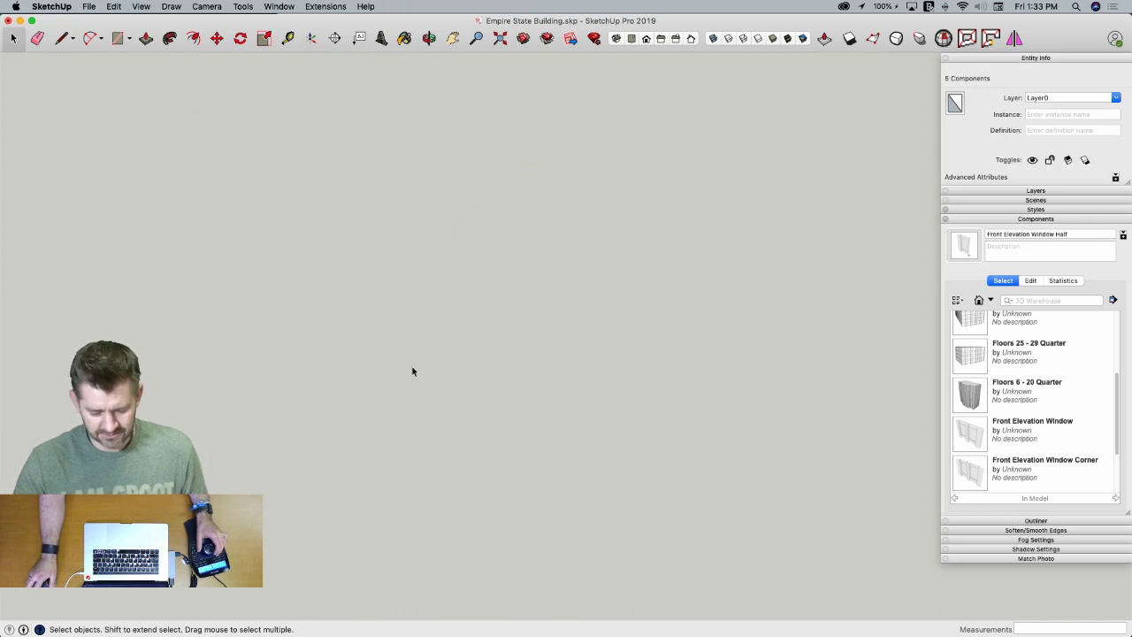
{"action": "scroll", "coordinate": [409, 364], "scroll_direction": "down", "scroll_amount": 5}
{"action": "middle_click_drag", "start_coordinate": [409, 364], "coordinate": [564, 302]}
{"action": "scroll", "coordinate": [557, 240], "scroll_direction": "up", "scroll_amount": 5}
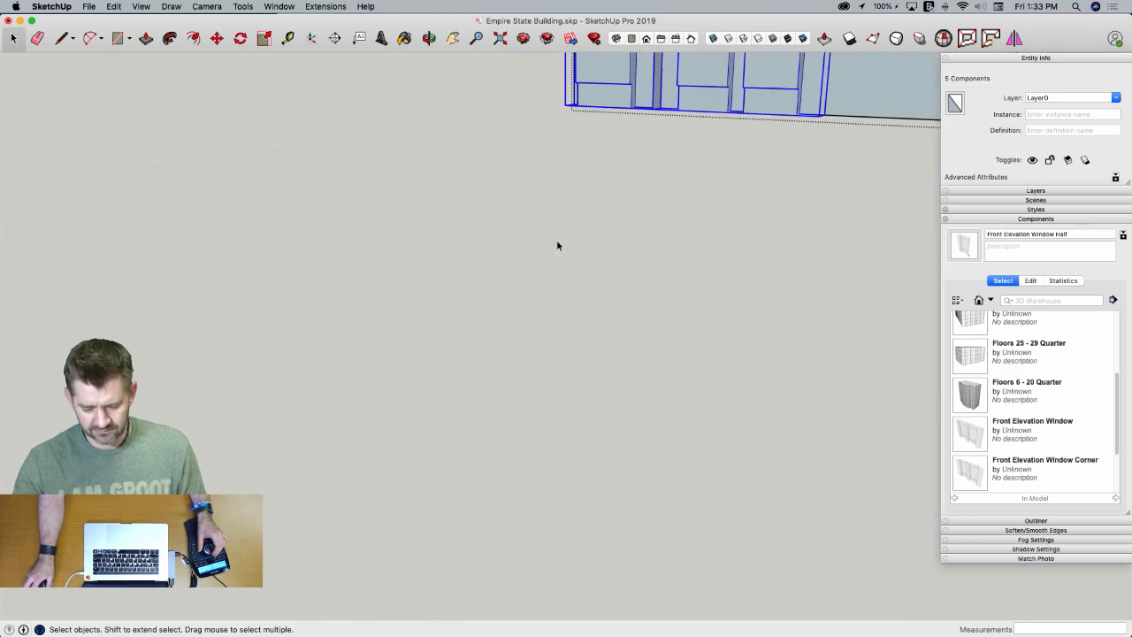
{"action": "scroll", "coordinate": [554, 248], "scroll_direction": "down", "scroll_amount": 4}
{"action": "key", "text": "m"}
{"action": "scroll", "coordinate": [560, 270], "scroll_direction": "up", "scroll_amount": 2}
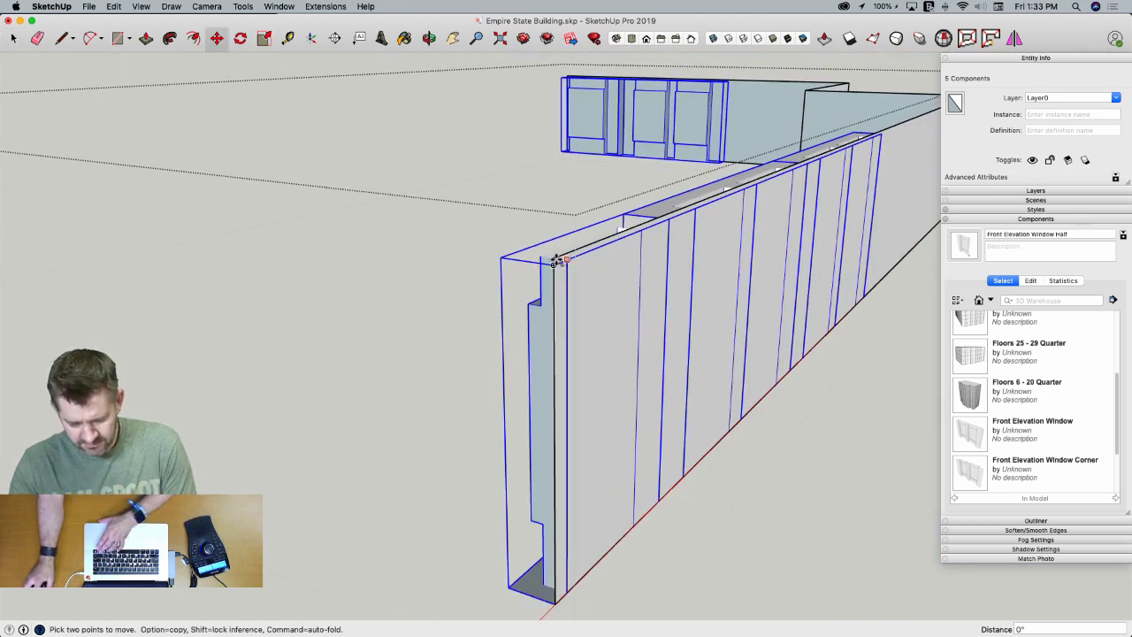
{"action": "left_click", "coordinate": [557, 260]}
{"action": "left_click", "coordinate": [554, 256]}
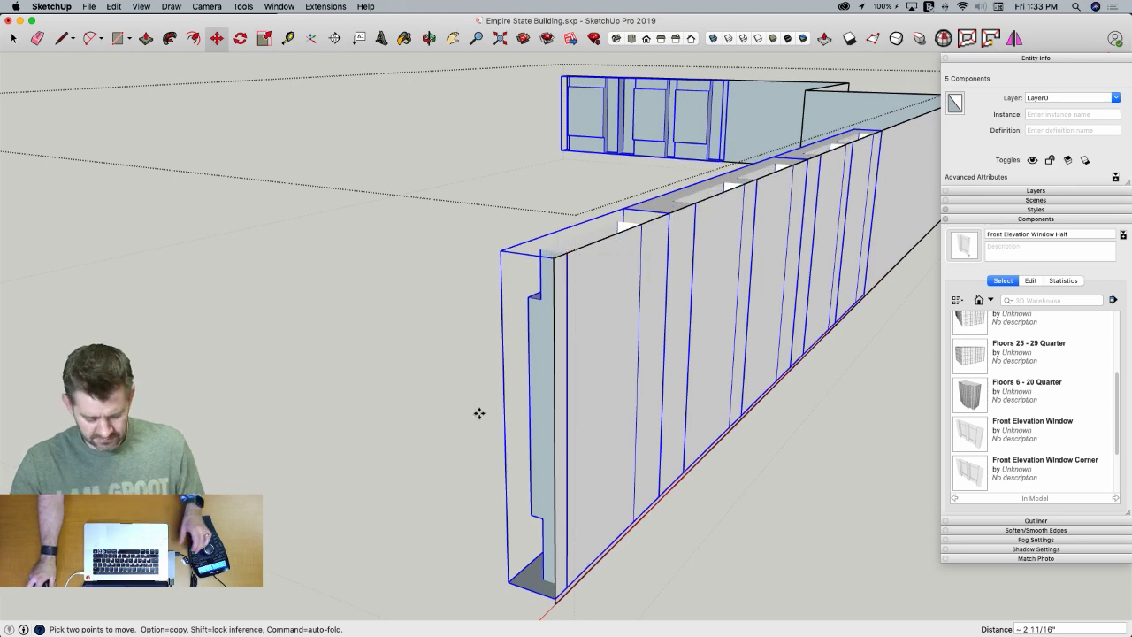
Scale the five window components vertically by about 1.02 down to the wall's base corner, and close the block
{"action": "key", "text": "s"}
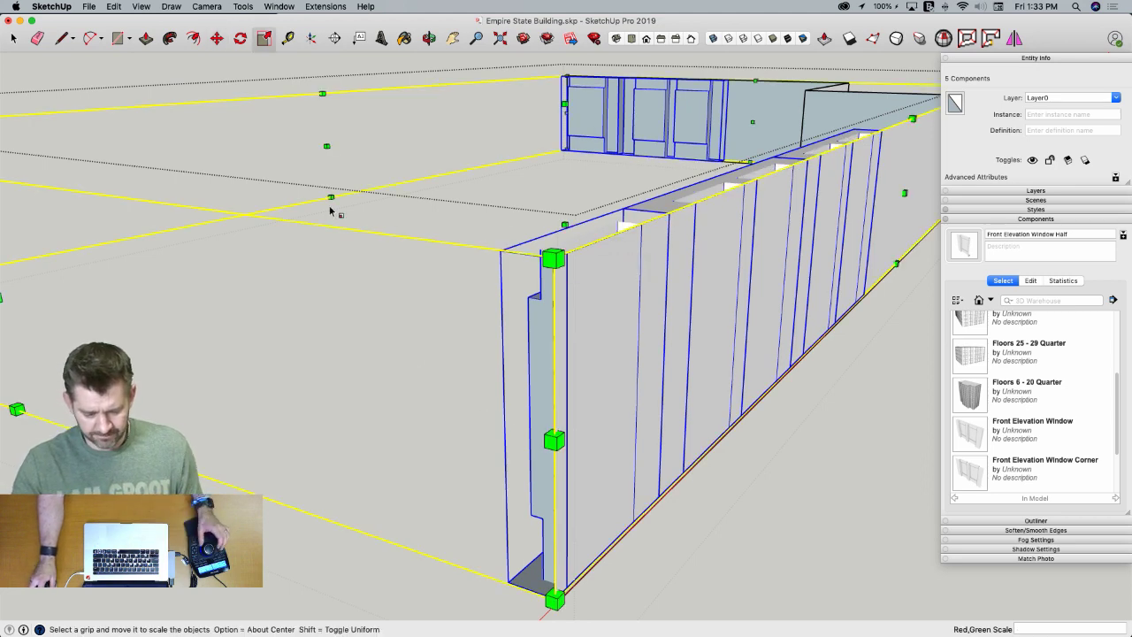
{"action": "left_click", "coordinate": [413, 192]}
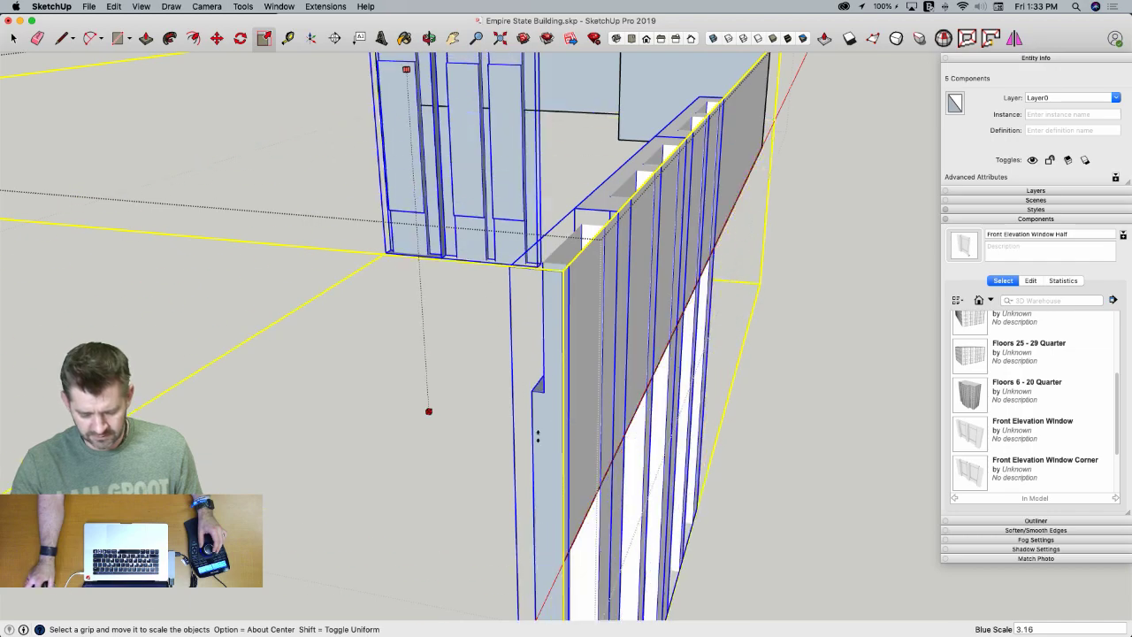
{"action": "left_click_drag", "start_coordinate": [564, 563], "coordinate": [569, 559]}
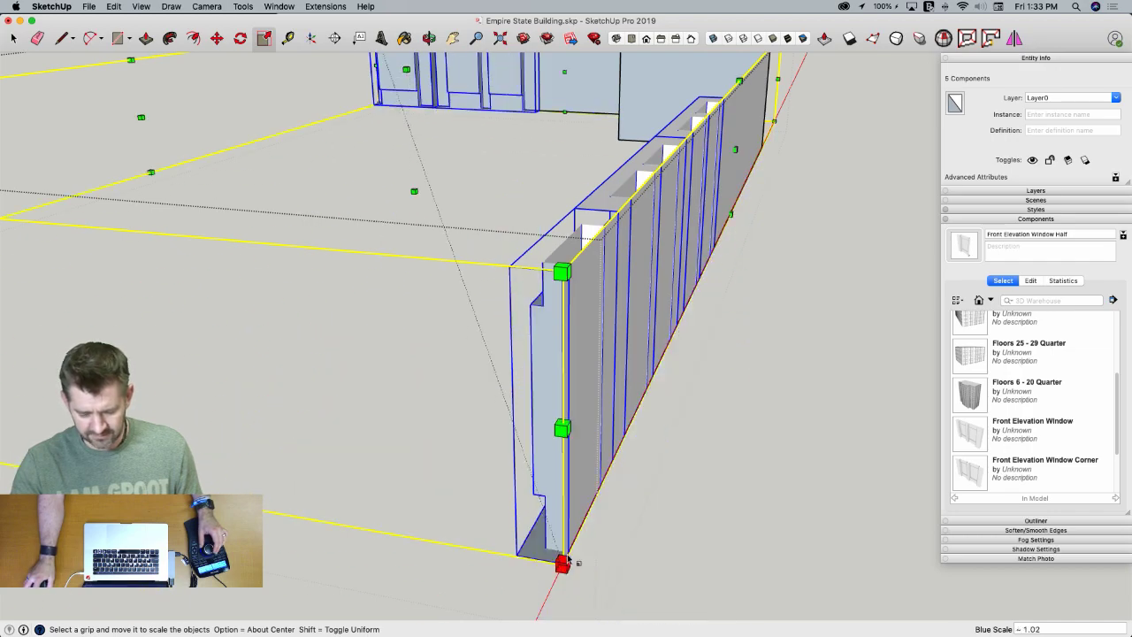
{"action": "key", "text": "space"}
{"action": "left_click", "coordinate": [615, 534]}
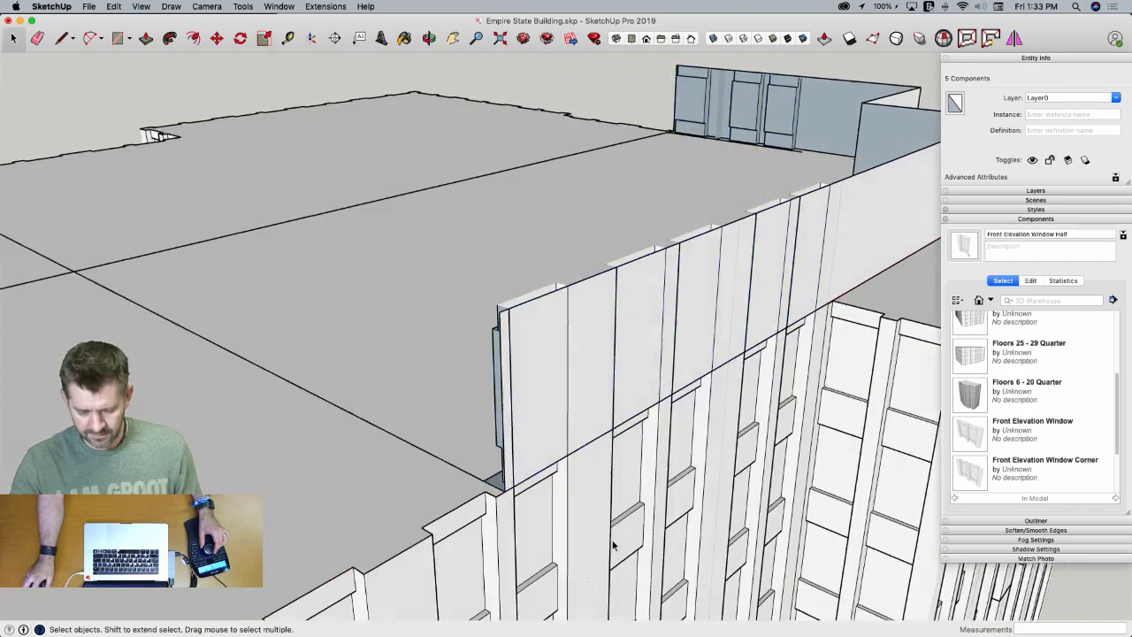
Reopen the block and array the last front window component along the front wall at 18' 8" spacing with x2 copies
{"action": "scroll", "coordinate": [576, 359], "scroll_direction": "up", "scroll_amount": 8}
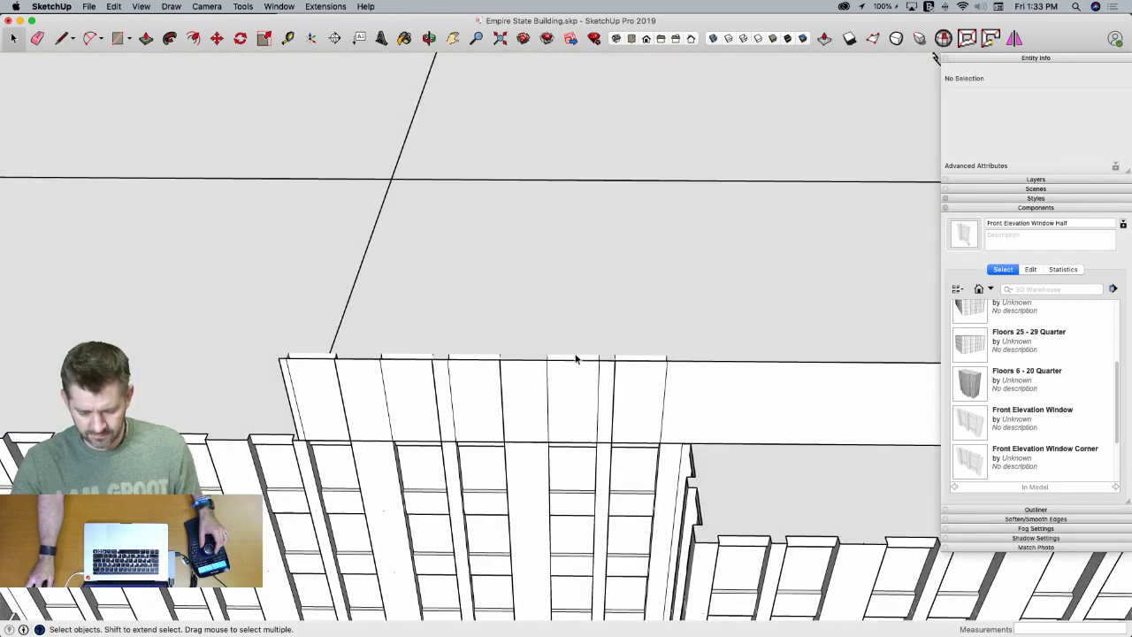
{"action": "double_click", "coordinate": [576, 359]}
{"action": "left_click", "coordinate": [572, 361]}
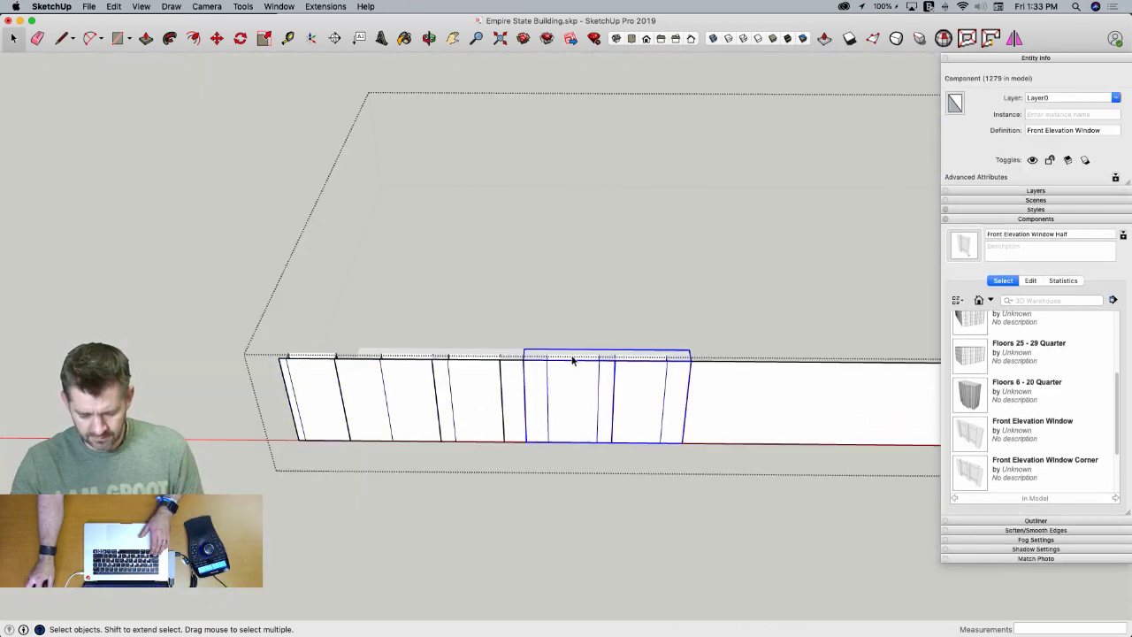
{"action": "key", "text": "m"}
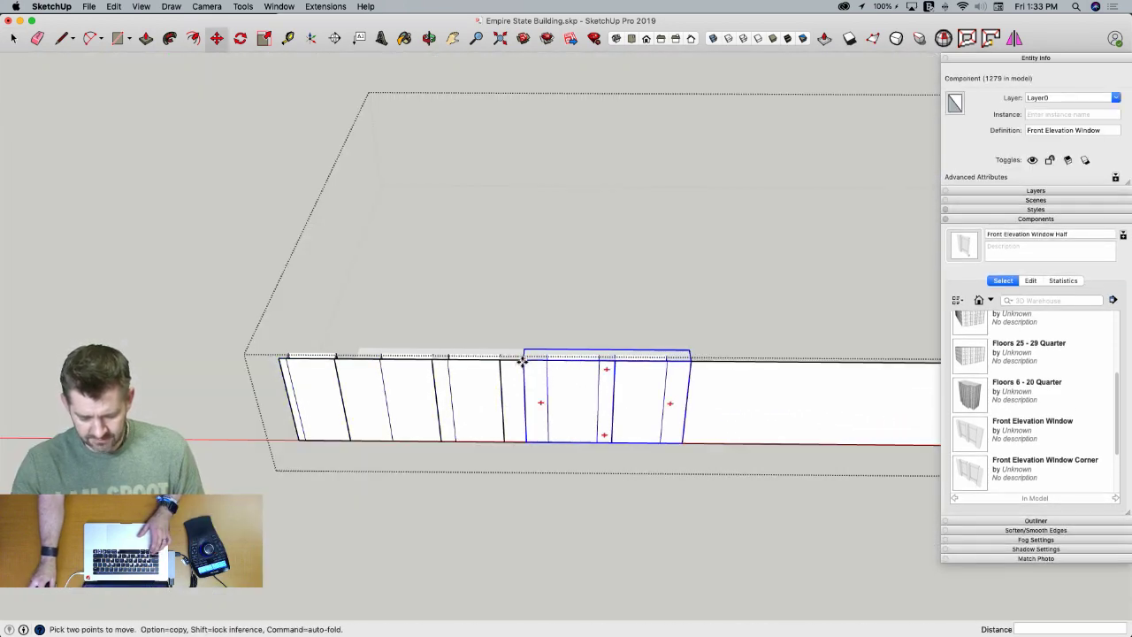
{"action": "left_click", "coordinate": [523, 361]}
{"action": "key", "text": "alt"}
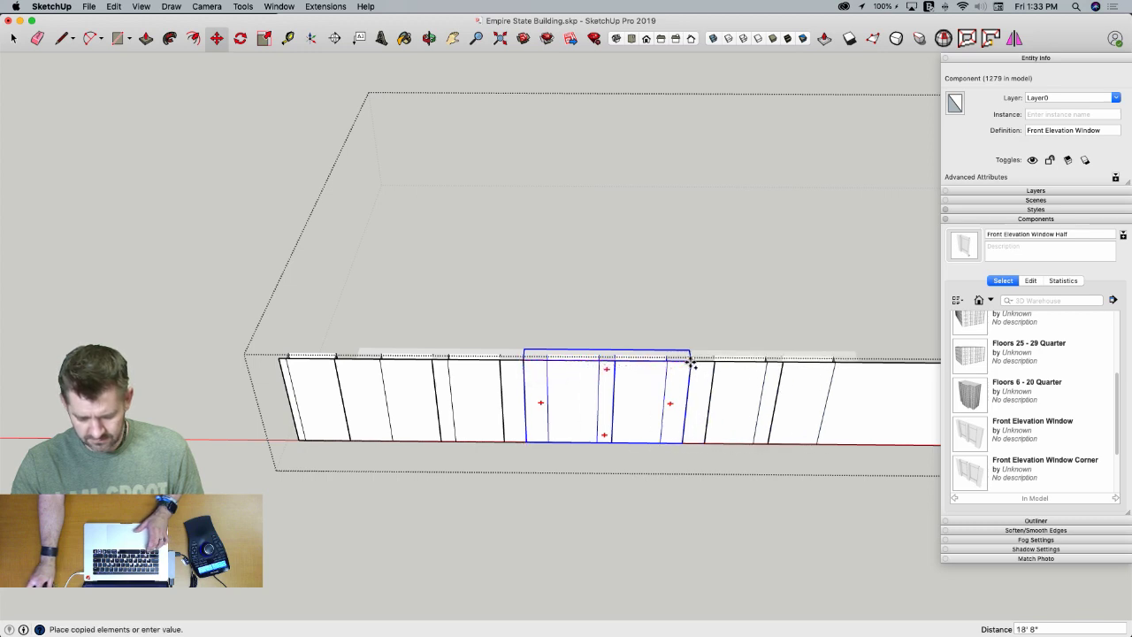
{"action": "left_click", "coordinate": [690, 361]}
{"action": "scroll", "coordinate": [535, 571], "scroll_direction": "down", "scroll_amount": 2}
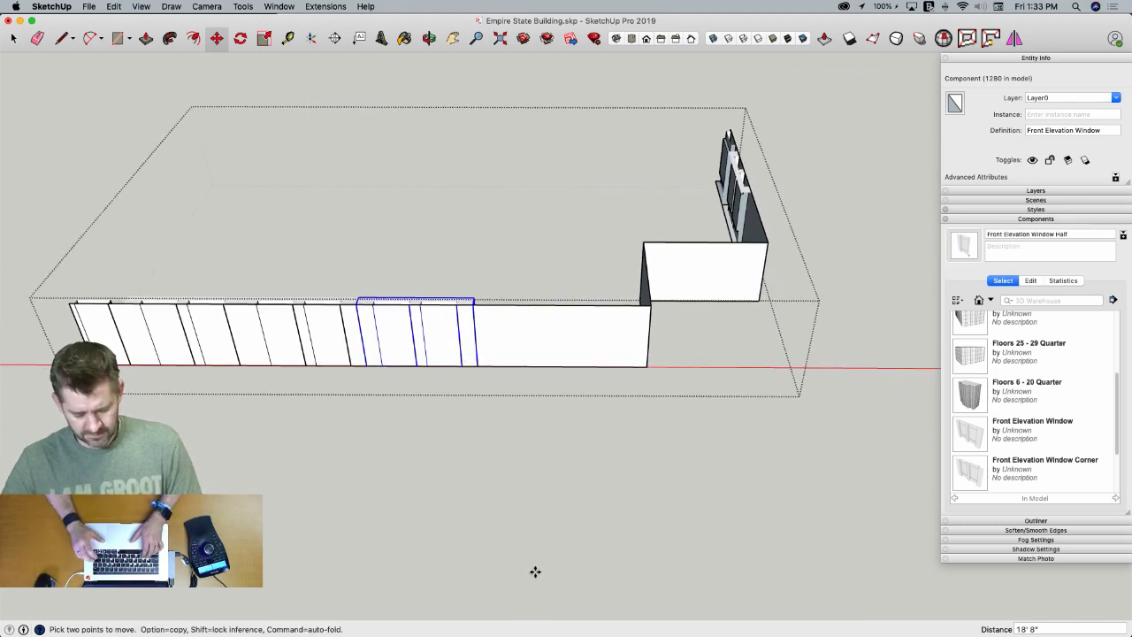
{"action": "type", "text": "x2"}
{"action": "key", "text": "Return"}
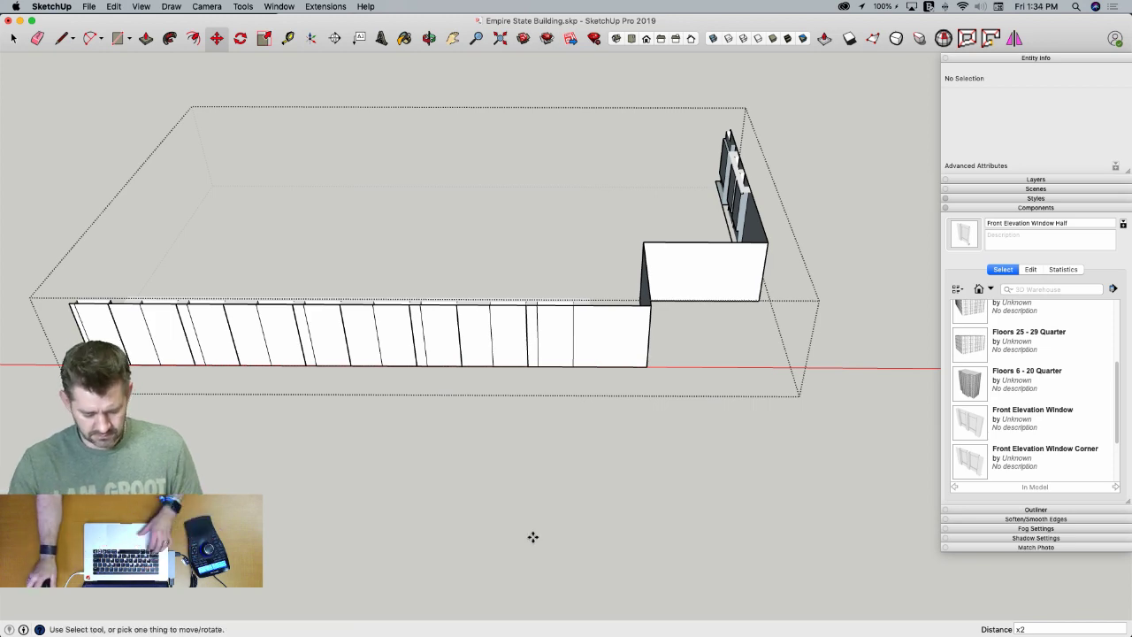
{"action": "key", "text": "space"}
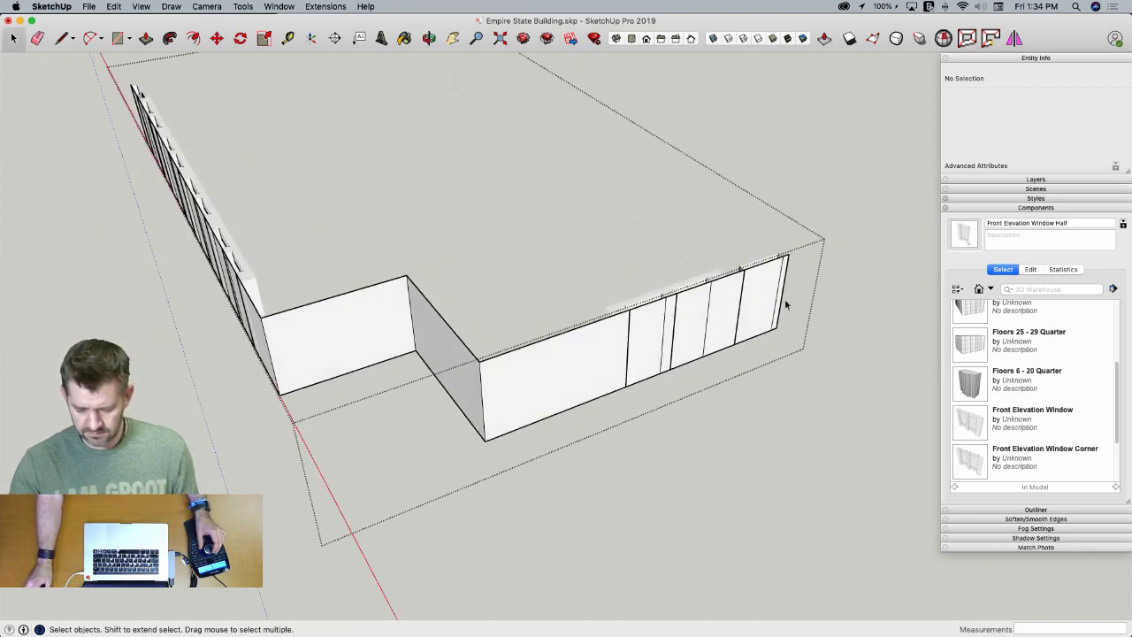
Copy the half window from the end of the side wall to the end of the long front wall's window row
{"action": "left_click", "coordinate": [714, 280]}
{"action": "middle_click_drag", "start_coordinate": [715, 280], "coordinate": [756, 269]}
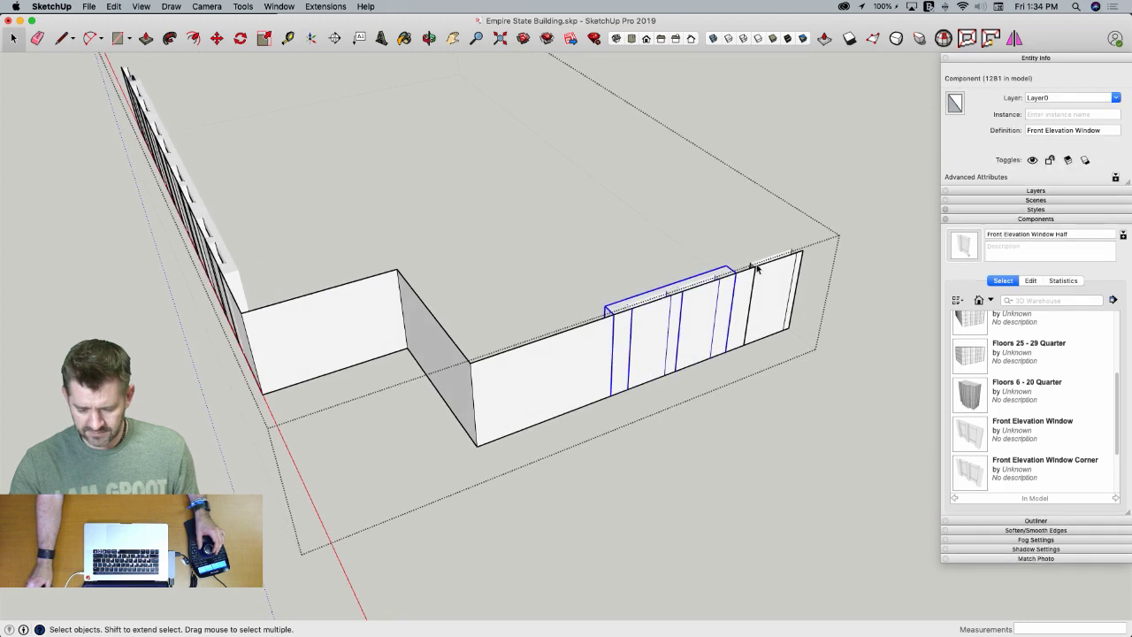
{"action": "key", "text": "m"}
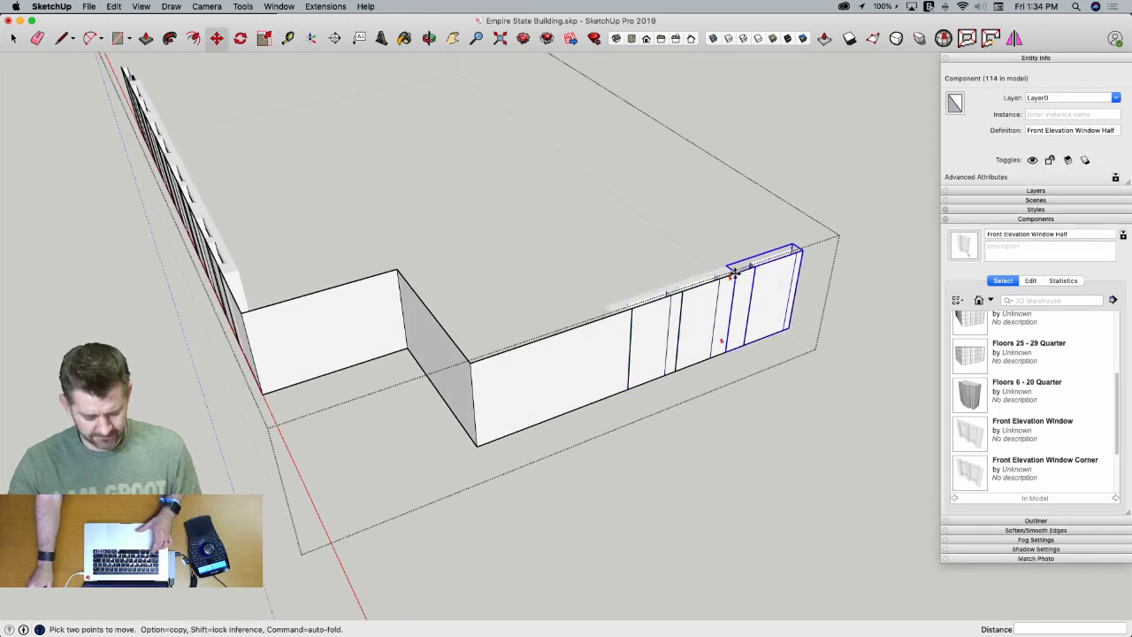
{"action": "left_click", "coordinate": [732, 274]}
{"action": "key", "text": "alt"}
{"action": "middle_click_drag", "start_coordinate": [505, 236], "coordinate": [366, 307]}
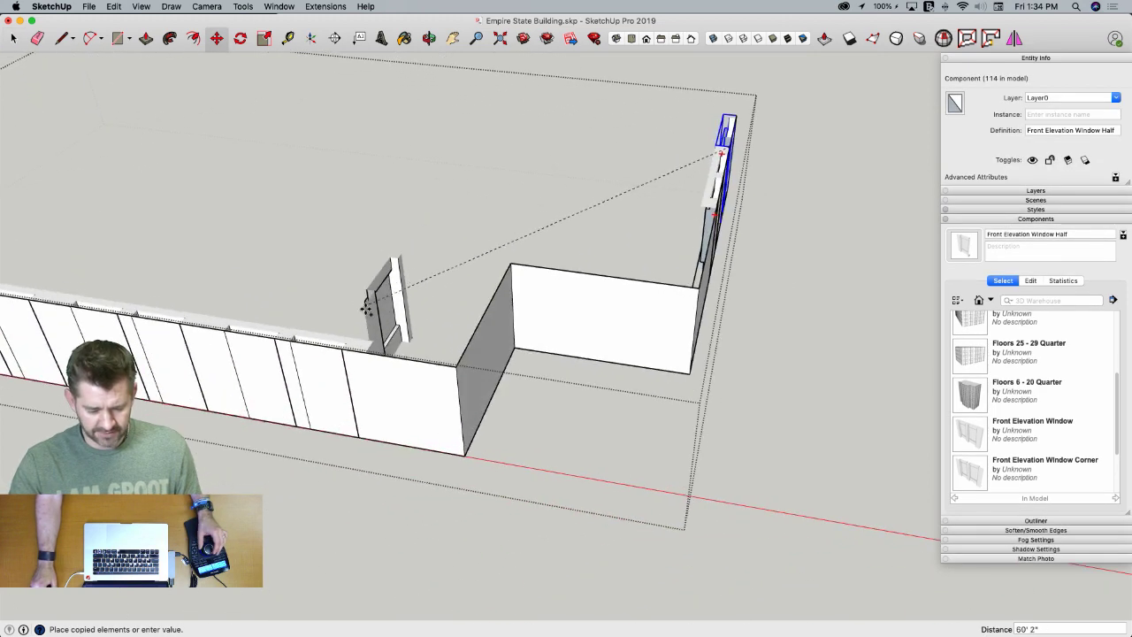
{"action": "left_click", "coordinate": [363, 353]}
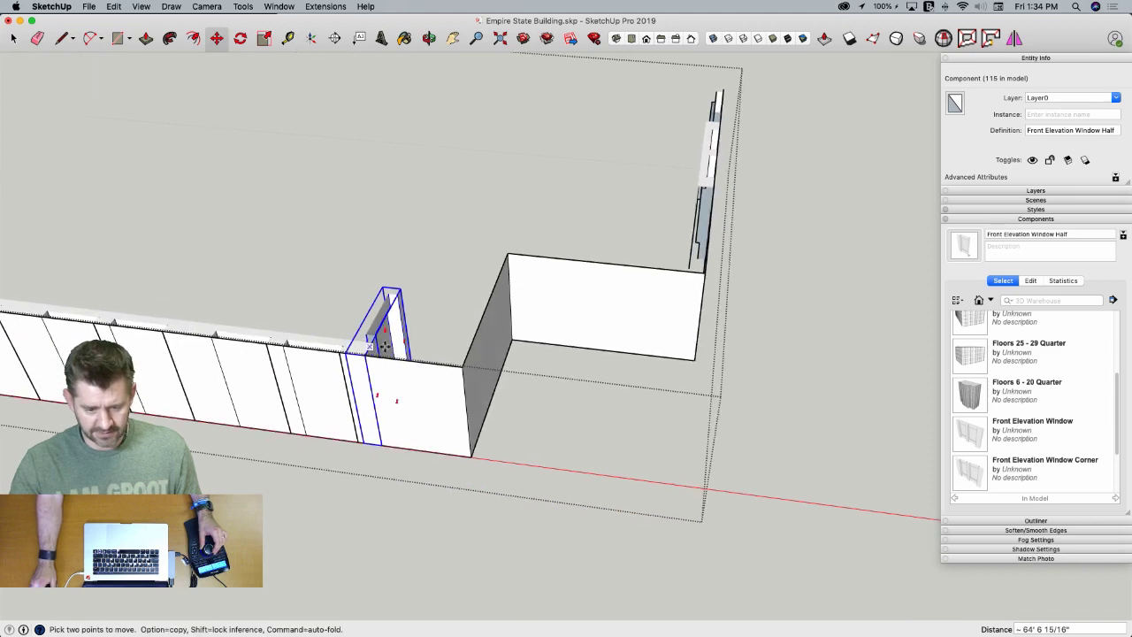
Rotate the copied half window flush with the front wall and scale its length by about 0.89 to reach the corner
{"action": "key", "text": "q"}
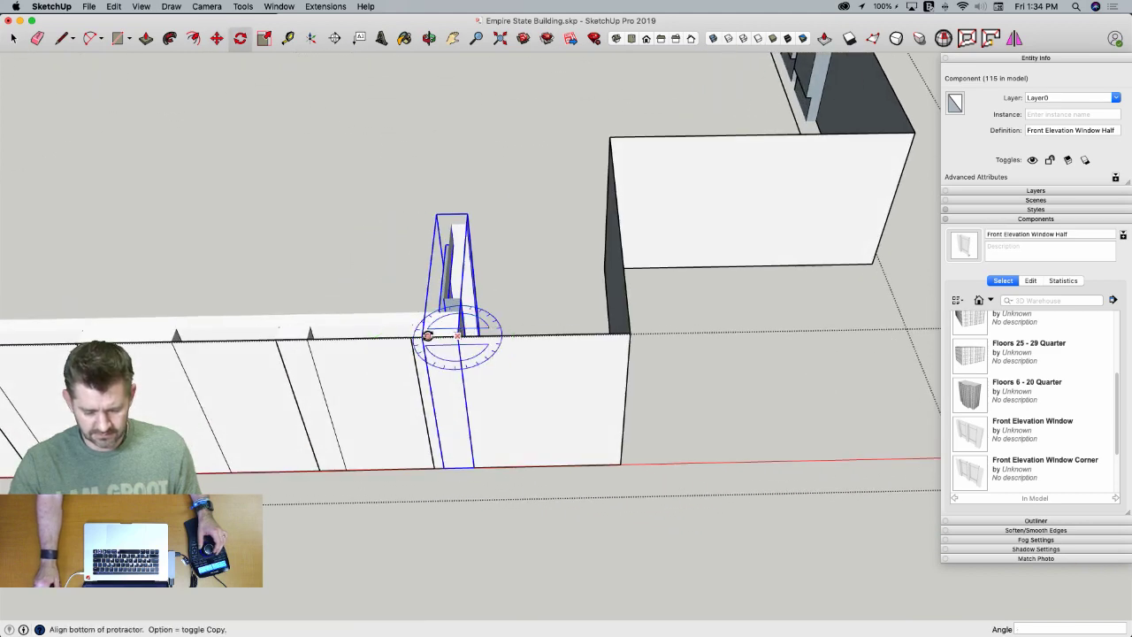
{"action": "left_click", "coordinate": [460, 269]}
{"action": "key", "text": "space"}
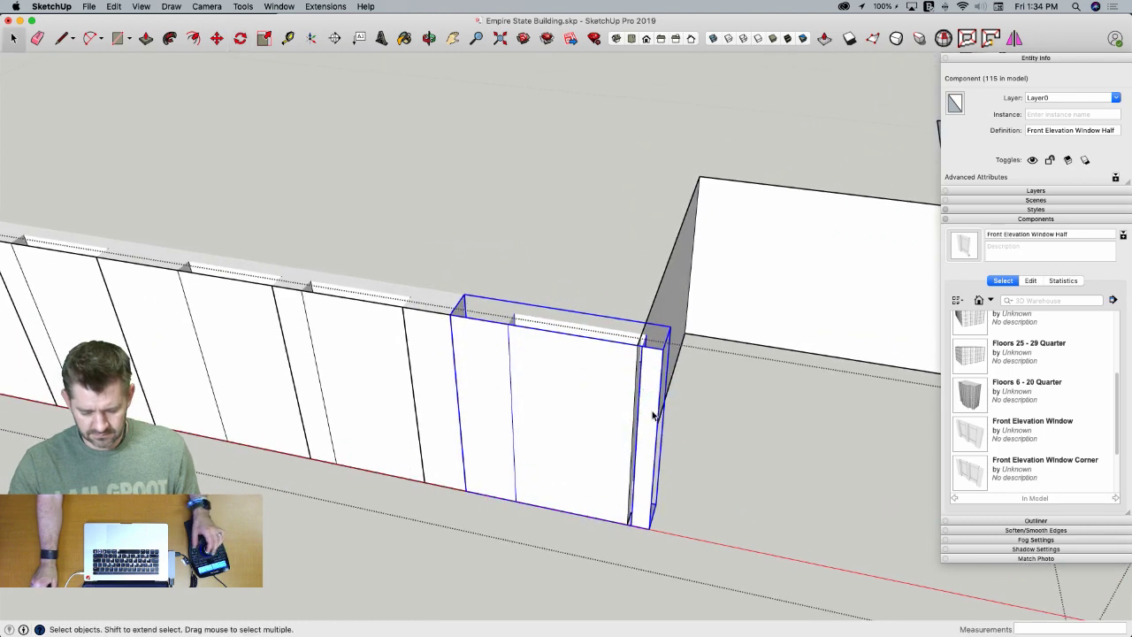
{"action": "key", "text": "s"}
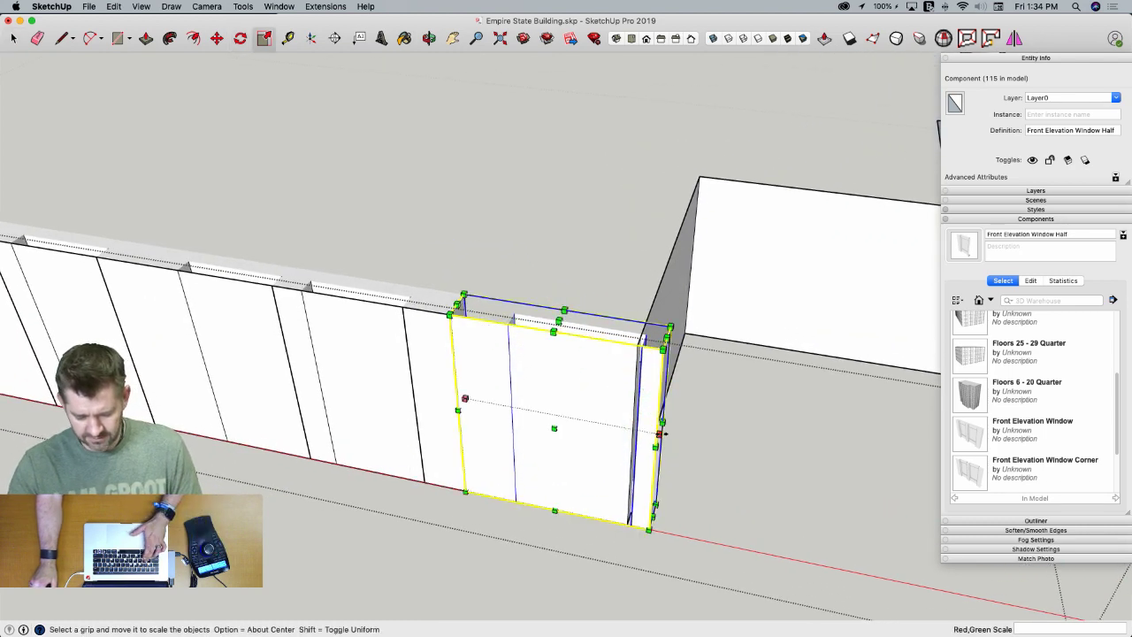
{"action": "left_click_drag", "start_coordinate": [664, 433], "coordinate": [634, 360]}
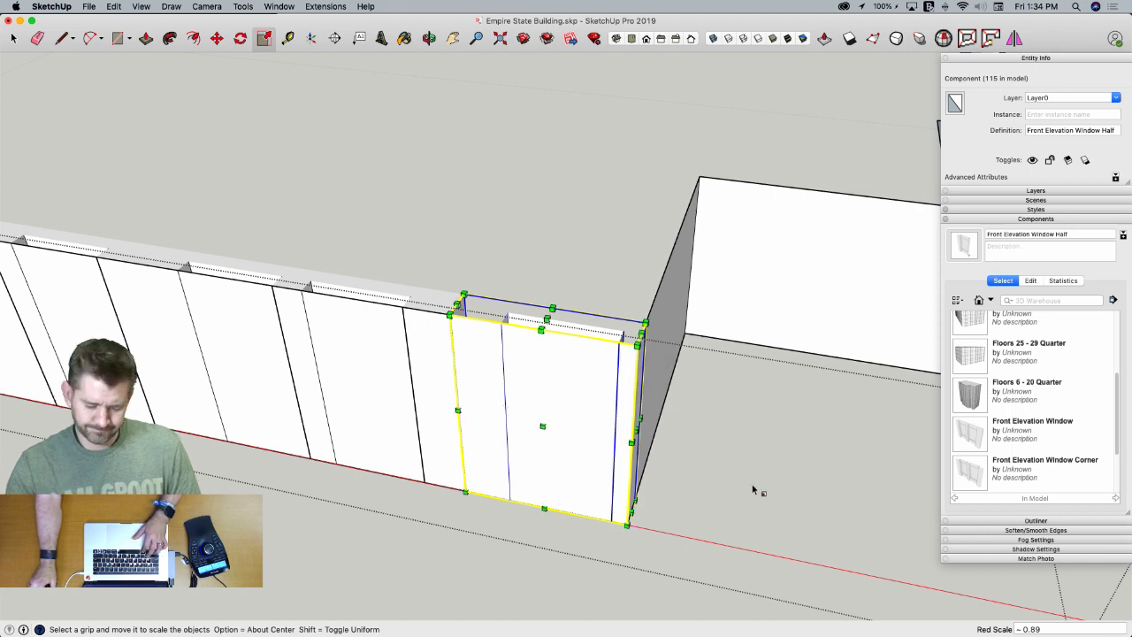
Undo the half window's scaling and rotation, and restore both
{"action": "key", "text": "super+z"}
{"action": "key", "text": "super+z"}
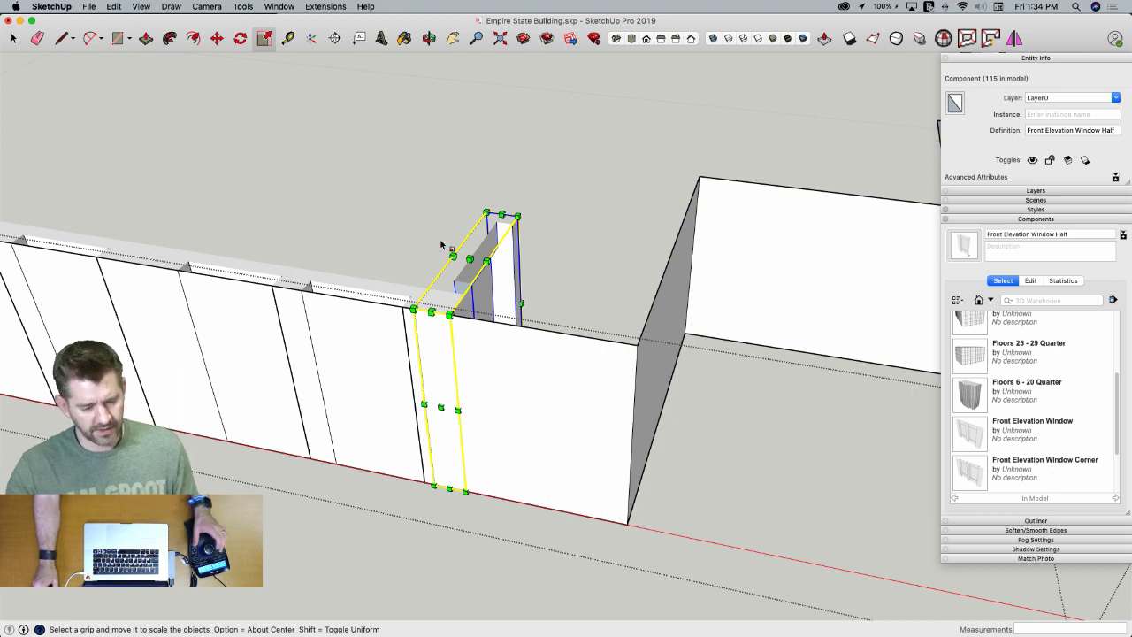
{"action": "left_click", "coordinate": [140, 6]}
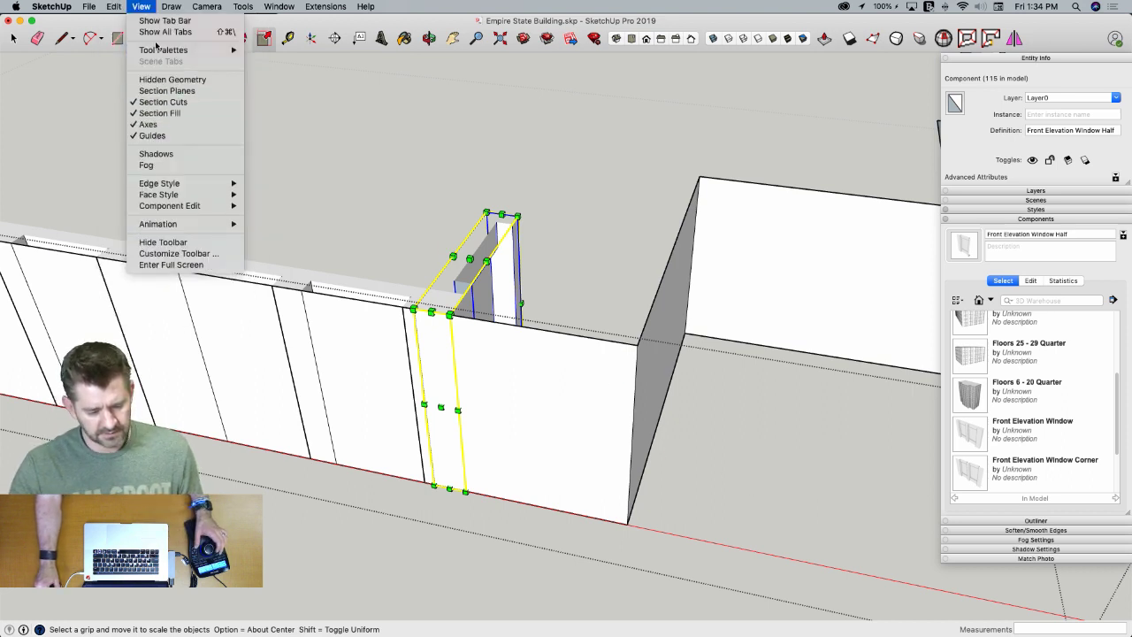
{"action": "mouse_move", "coordinate": [115, 6]}
{"action": "left_click", "coordinate": [123, 31]}
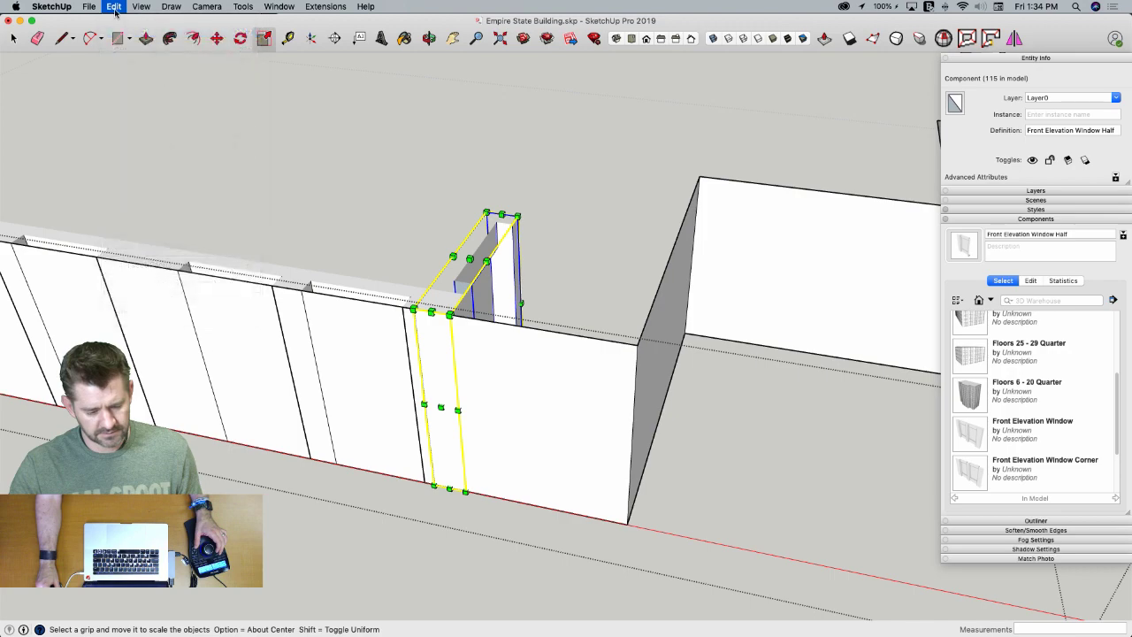
{"action": "left_click", "coordinate": [114, 6]}
{"action": "left_click", "coordinate": [123, 32]}
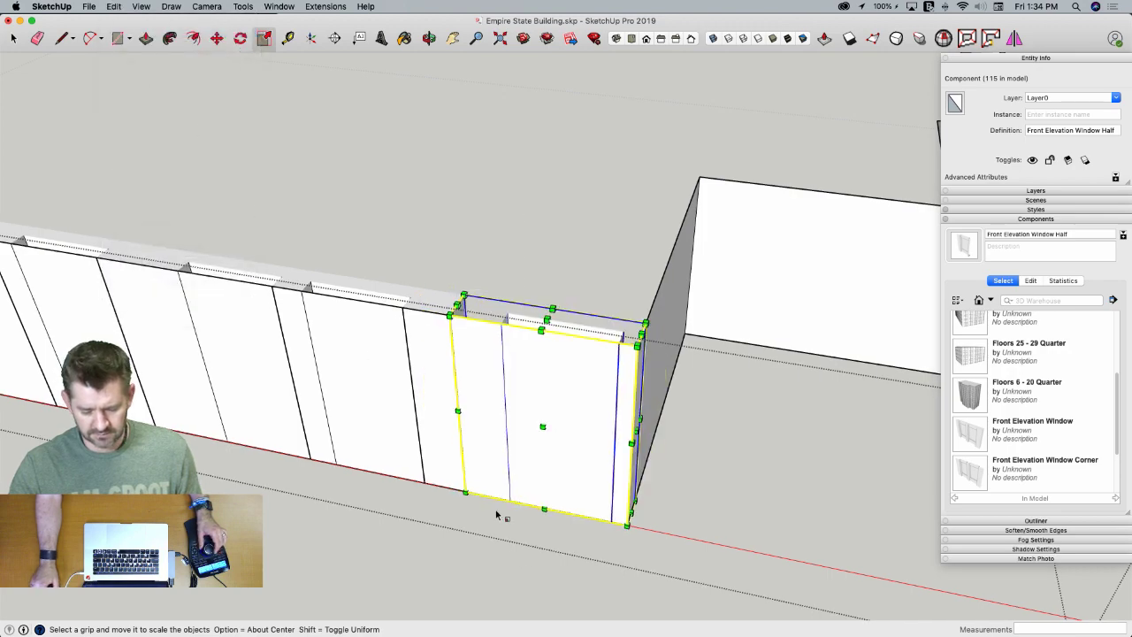
{"action": "key", "text": "space"}
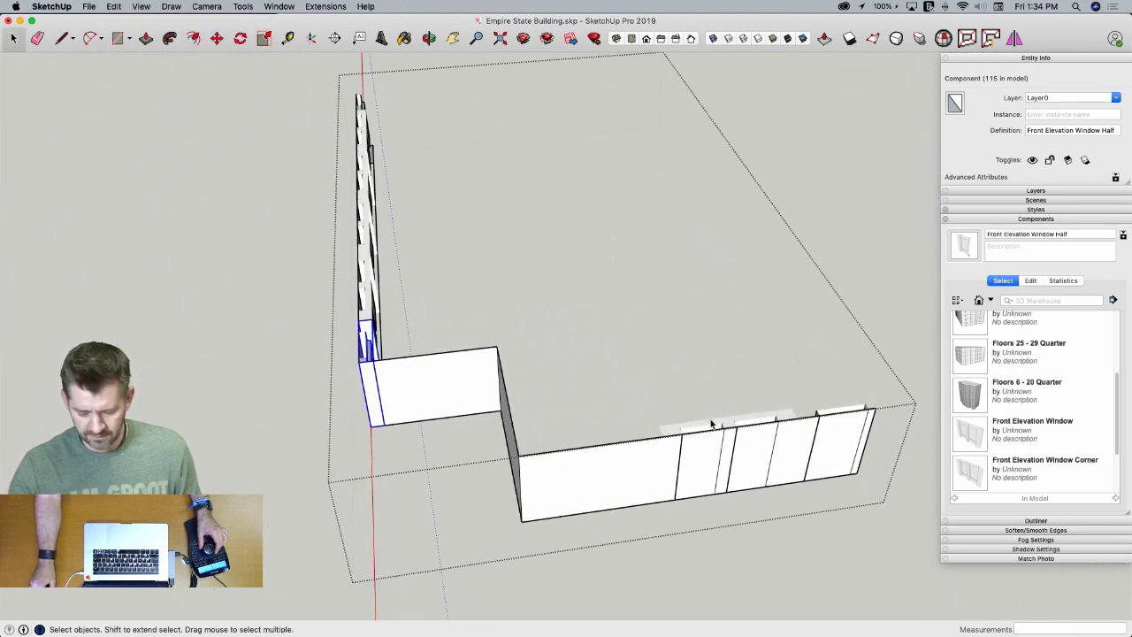
Copy the side wall's full window about 18' 2" along the wall to fill the blank stretch toward the notch
{"action": "left_click", "coordinate": [719, 403]}
{"action": "key", "text": "m"}
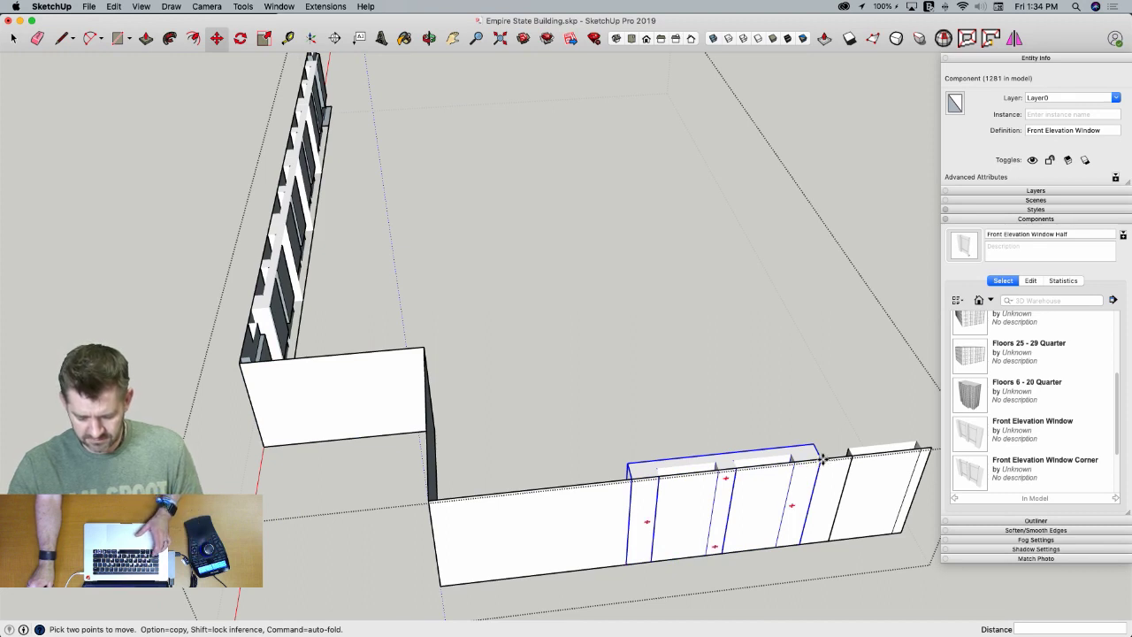
{"action": "left_click", "coordinate": [823, 458]}
{"action": "key", "text": "alt"}
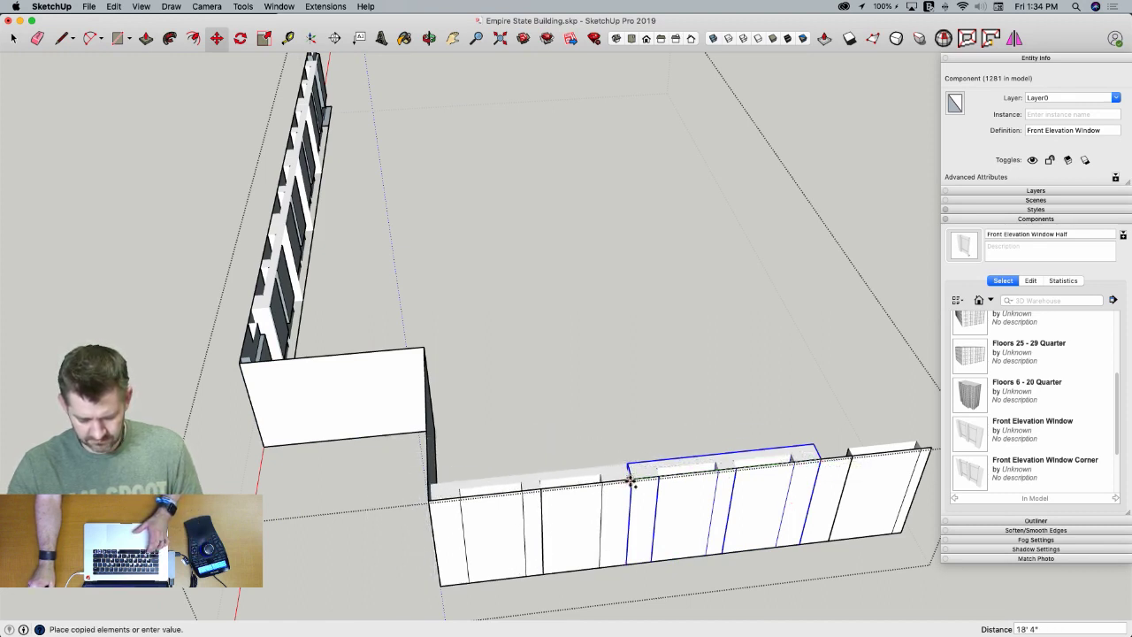
{"action": "scroll", "coordinate": [633, 478], "scroll_direction": "up", "scroll_amount": 5}
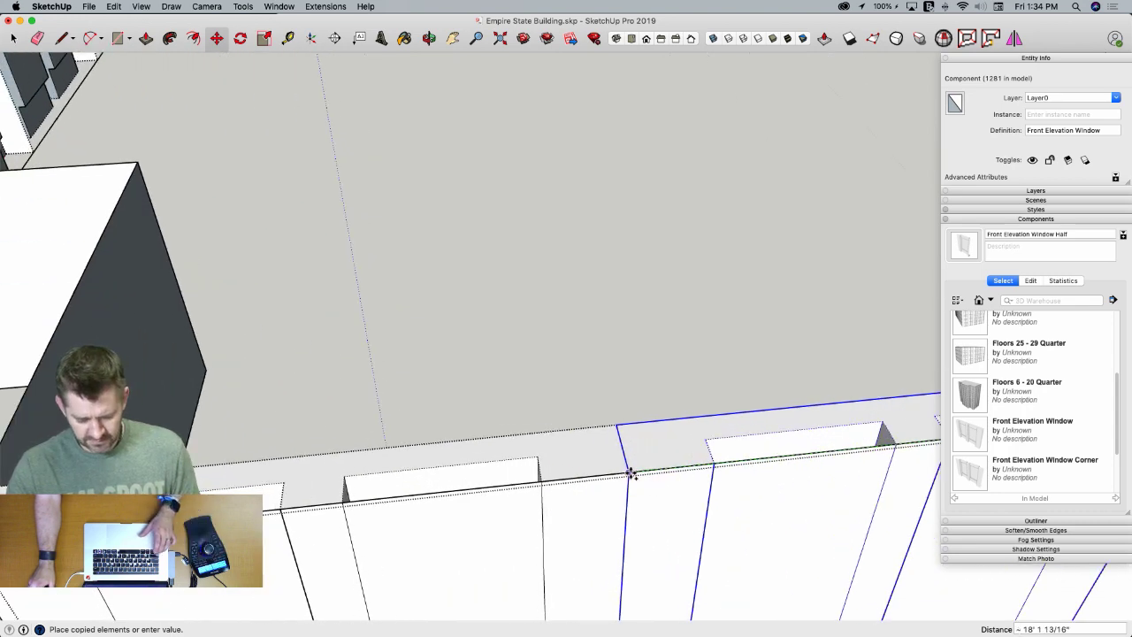
{"action": "left_click", "coordinate": [628, 474]}
{"action": "key", "text": "space"}
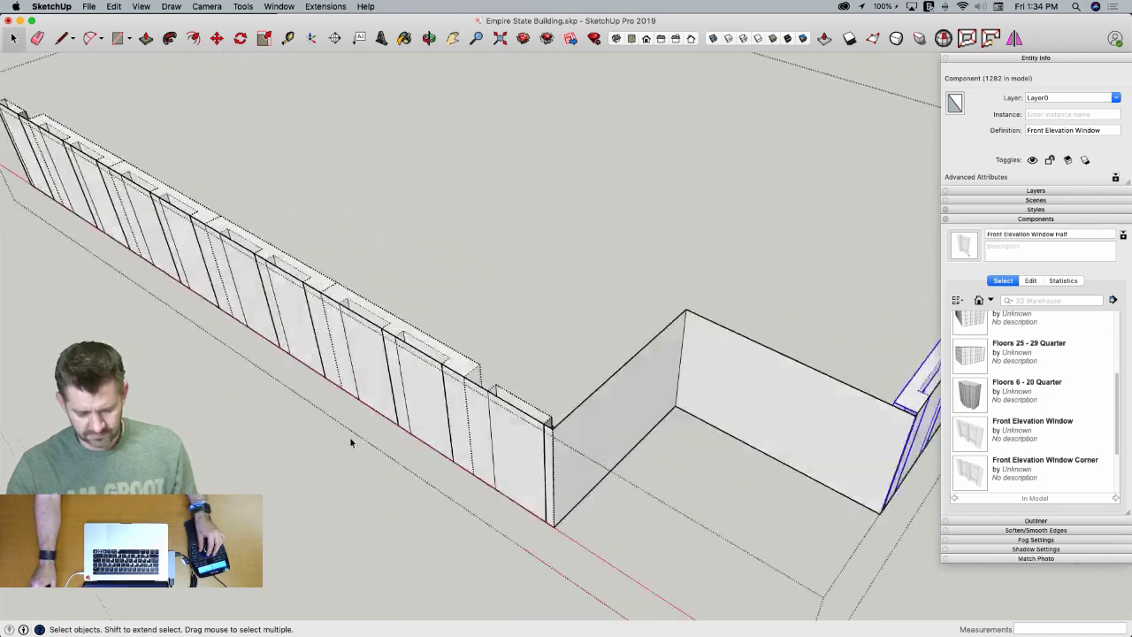
Copy the full window nearest the front wall's corner onto the parallel notch wall, starting at the inner corner
{"action": "left_click", "coordinate": [633, 459]}
{"action": "key", "text": "m"}
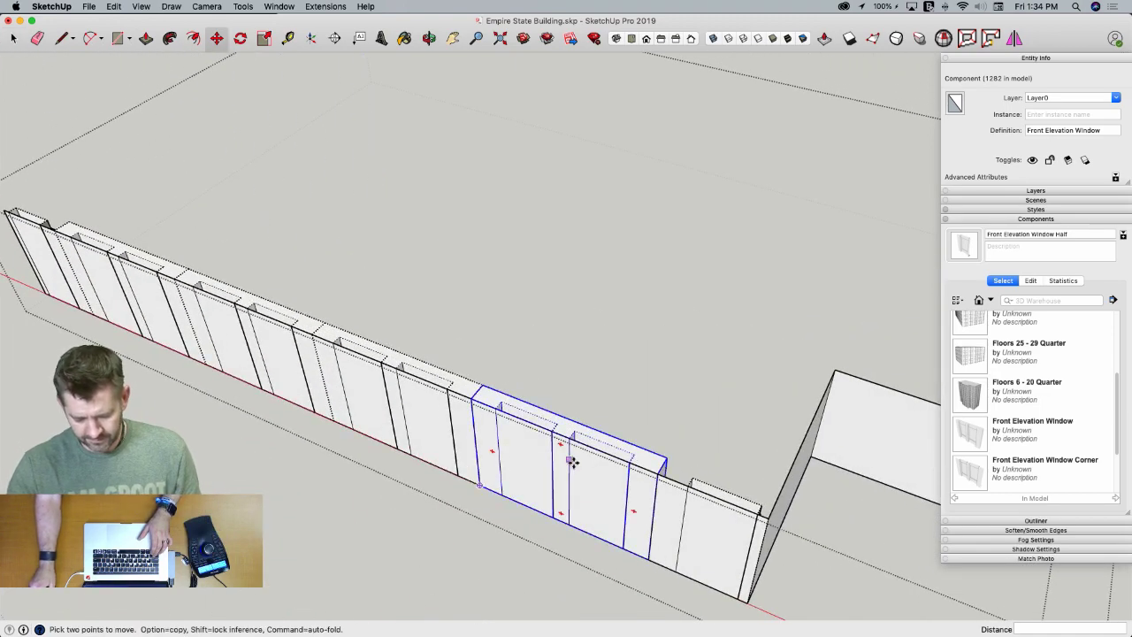
{"action": "left_click", "coordinate": [473, 394]}
{"action": "key", "text": "alt"}
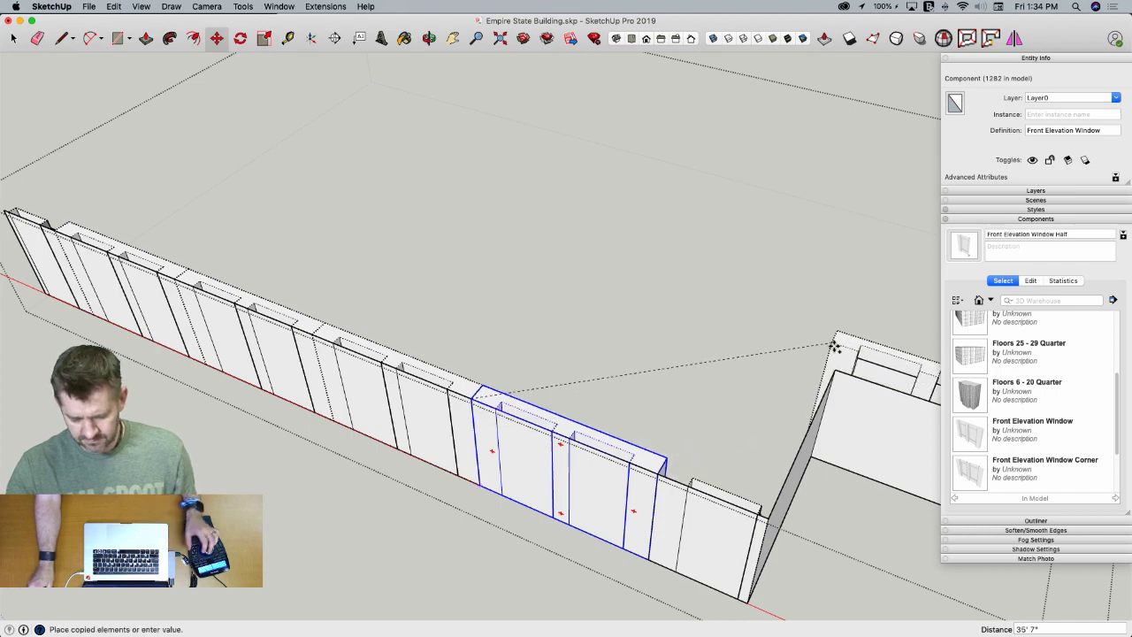
{"action": "left_click", "coordinate": [838, 367]}
Copy the side wall's window about 29' 1" onto the parallel notch wall and shift the copy about 5 3/8" toward the inner corner
{"action": "mouse_move", "coordinate": [837, 367]}
{"action": "middle_mouse_down"}
{"action": "mouse_move", "coordinate": [786, 412]}
{"action": "mouse_move", "coordinate": [722, 397]}
{"action": "mouse_move", "coordinate": [710, 407]}
{"action": "mouse_move", "coordinate": [728, 435]}
{"action": "mouse_move", "coordinate": [733, 404]}
{"action": "mouse_move", "coordinate": [698, 415]}
{"action": "mouse_move", "coordinate": [663, 389]}
{"action": "mouse_move", "coordinate": [566, 391]}
{"action": "mouse_move", "coordinate": [747, 451]}
{"action": "middle_mouse_up"}
{"action": "key", "text": "space"}
{"action": "key", "text": "l"}
{"action": "key", "text": "space"}
{"action": "left_click", "coordinate": [747, 450]}
{"action": "key", "text": "m"}
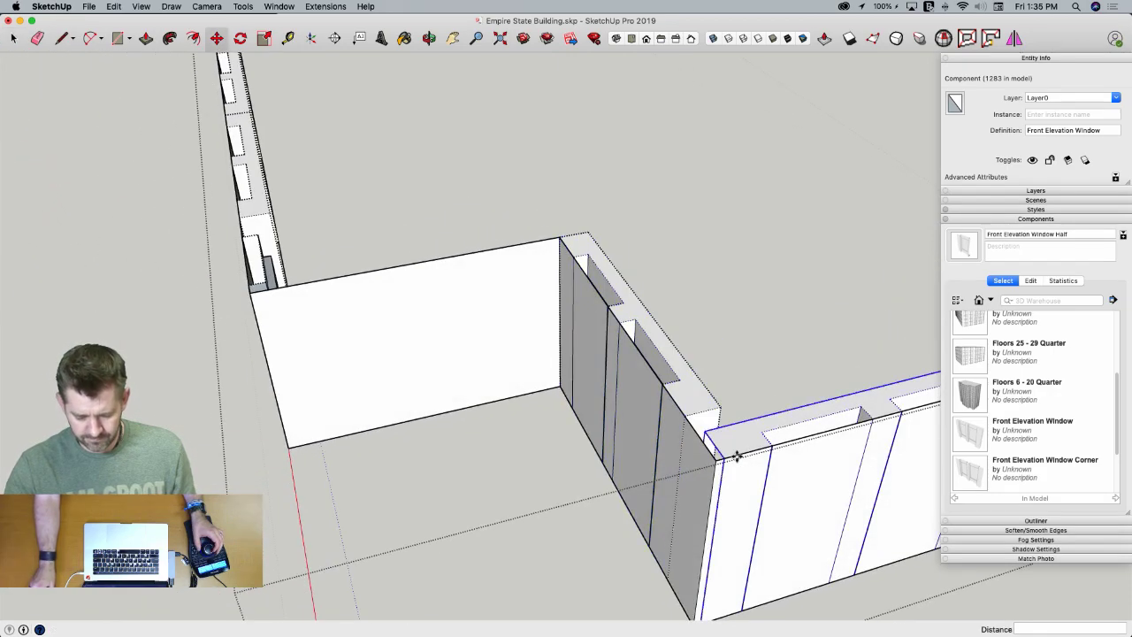
{"action": "left_click", "coordinate": [725, 455]}
{"action": "key", "text": "alt"}
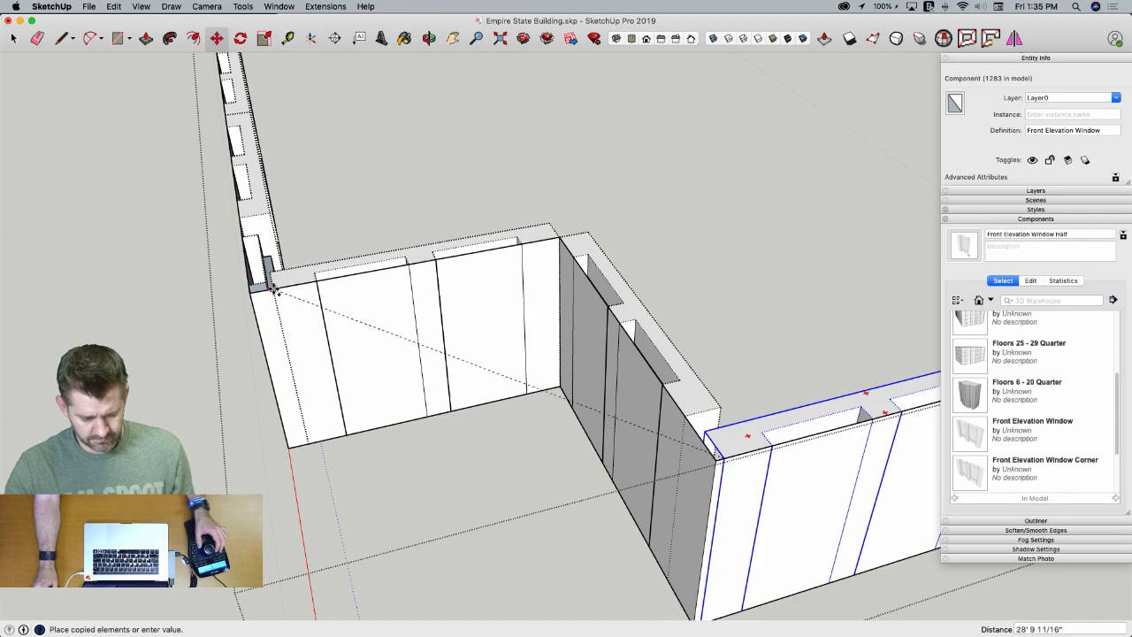
{"action": "scroll", "coordinate": [283, 292], "scroll_direction": "up", "scroll_amount": 1}
{"action": "middle_click_drag", "start_coordinate": [283, 291], "coordinate": [306, 283]}
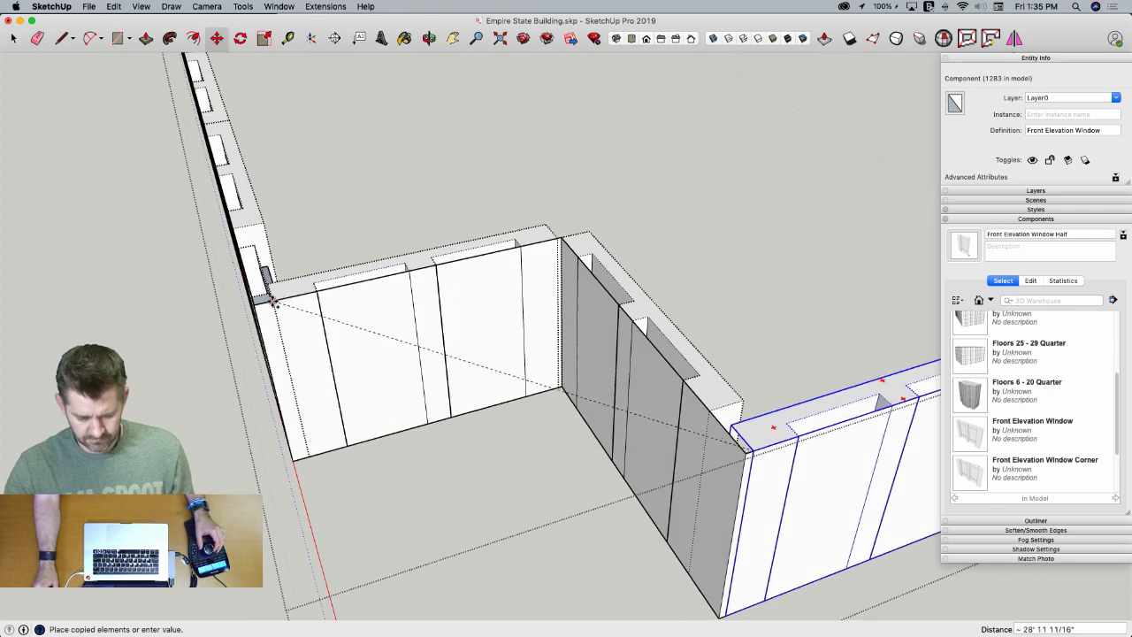
{"action": "left_click", "coordinate": [273, 301]}
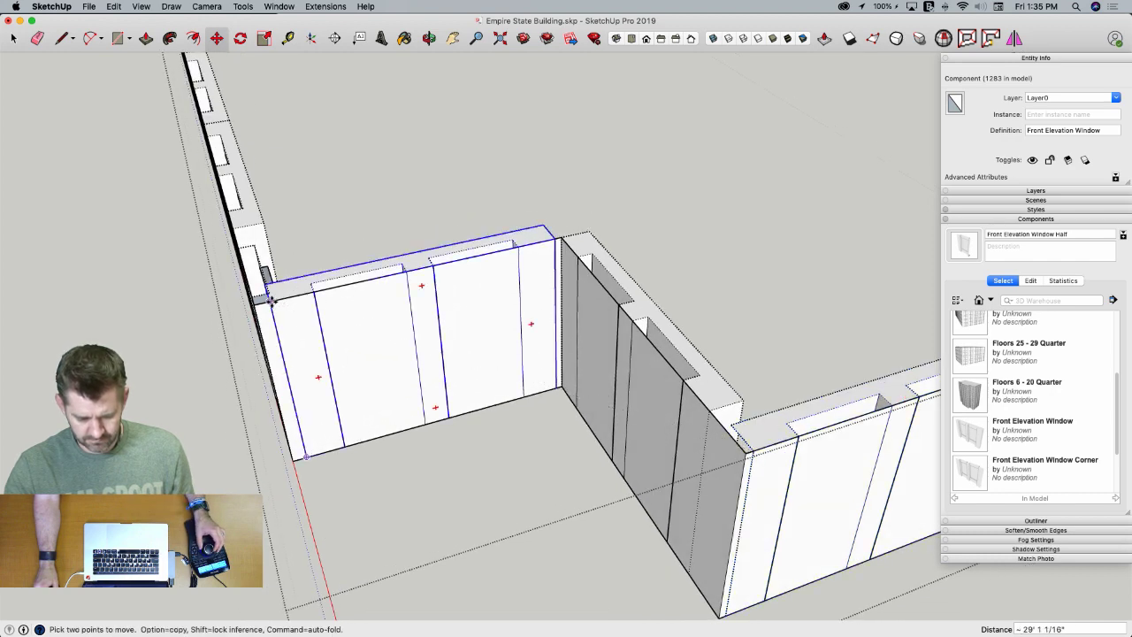
{"action": "left_click", "coordinate": [552, 238]}
{"action": "middle_click_drag", "start_coordinate": [537, 253], "coordinate": [650, 419]}
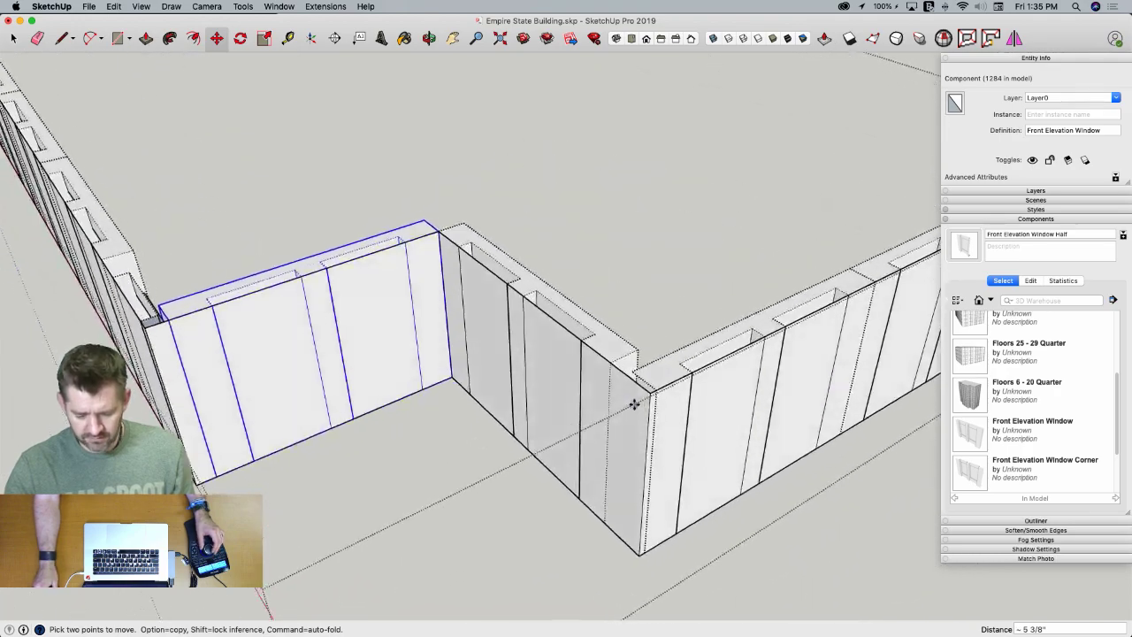
Delete all the connected original wall faces and edges, leaving only the window components
{"action": "key", "text": "space"}
{"action": "triple_click", "coordinate": [619, 396]}
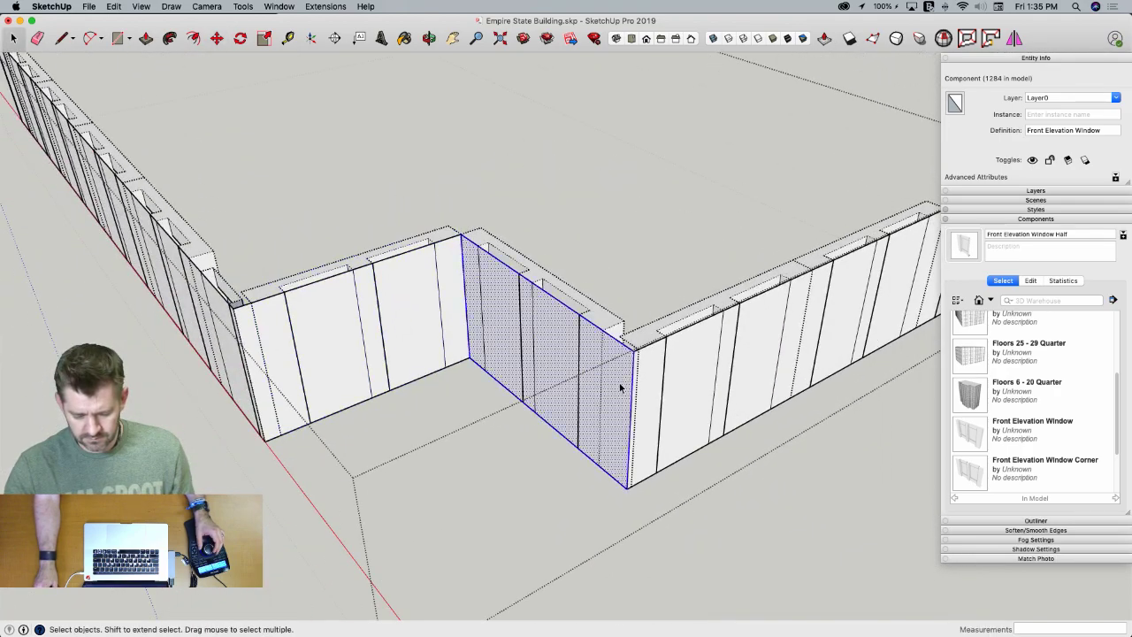
{"action": "key", "text": "Delete"}
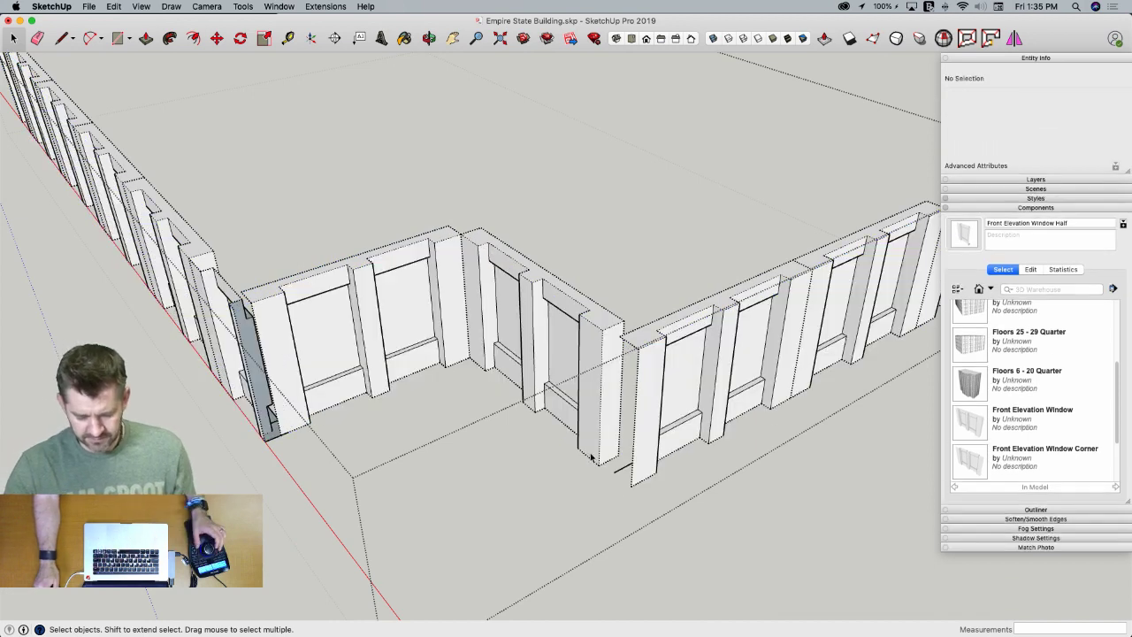
Draw lines around the open gap where the notch wall meets the side wall to fill it with a face
{"action": "key", "text": "l"}
{"action": "left_click", "coordinate": [598, 464]}
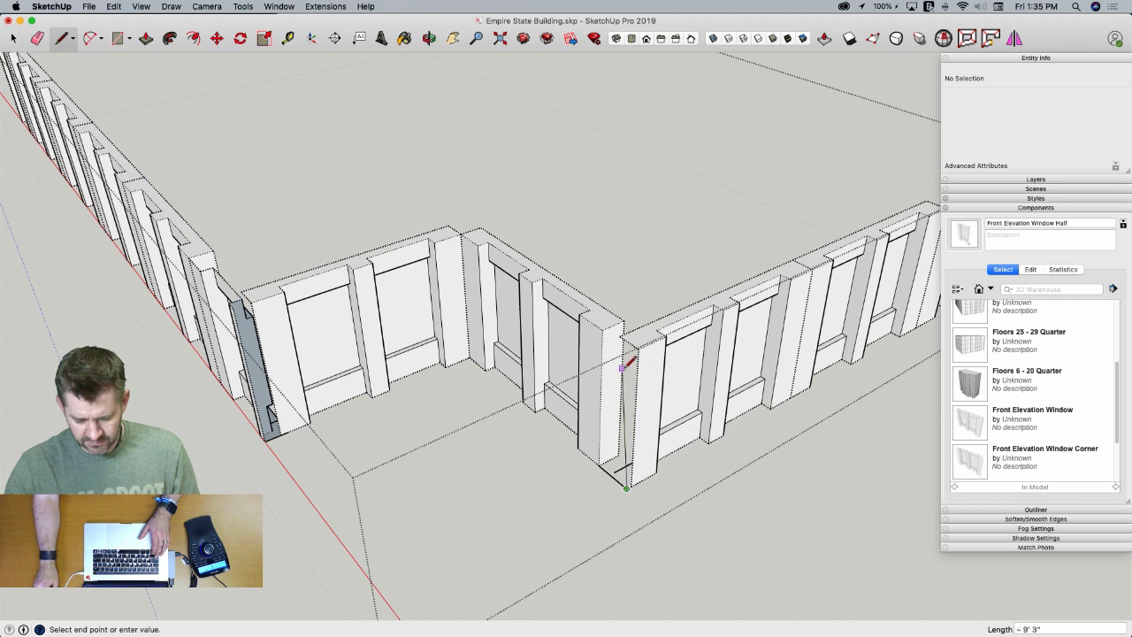
{"action": "key", "text": "shift"}
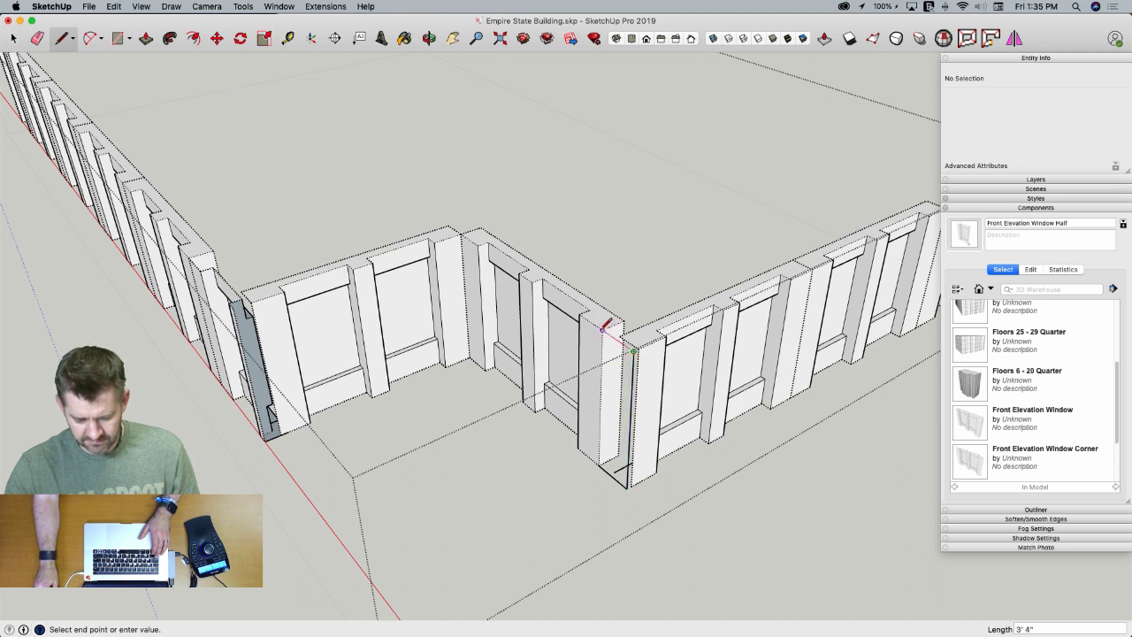
{"action": "left_click", "coordinate": [598, 459]}
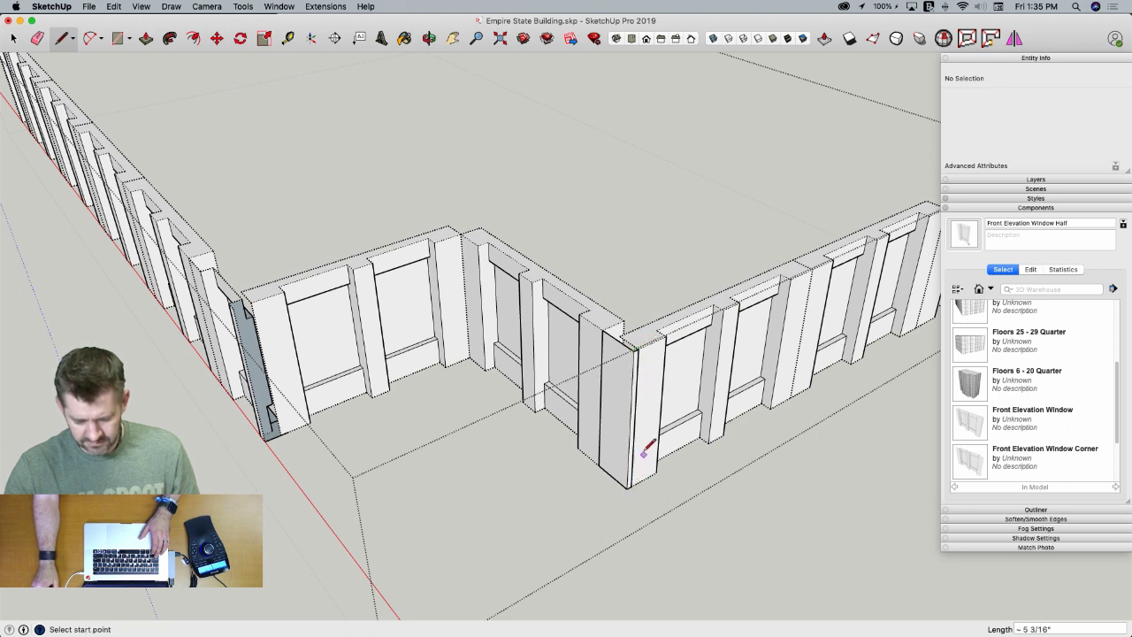
Hide the edges outlining the new filler faces at the side wall's outer corner
{"action": "key", "text": "space"}
{"action": "scroll", "coordinate": [637, 433], "scroll_direction": "up", "scroll_amount": 3}
{"action": "left_click", "coordinate": [634, 428]}
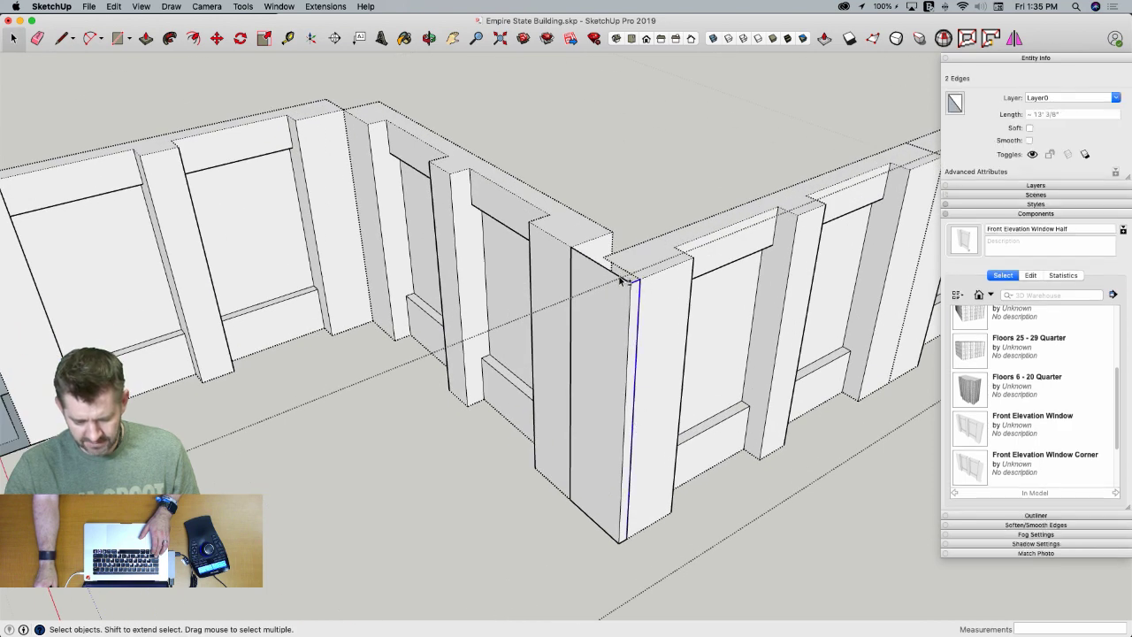
{"action": "double_click", "coordinate": [597, 316]}
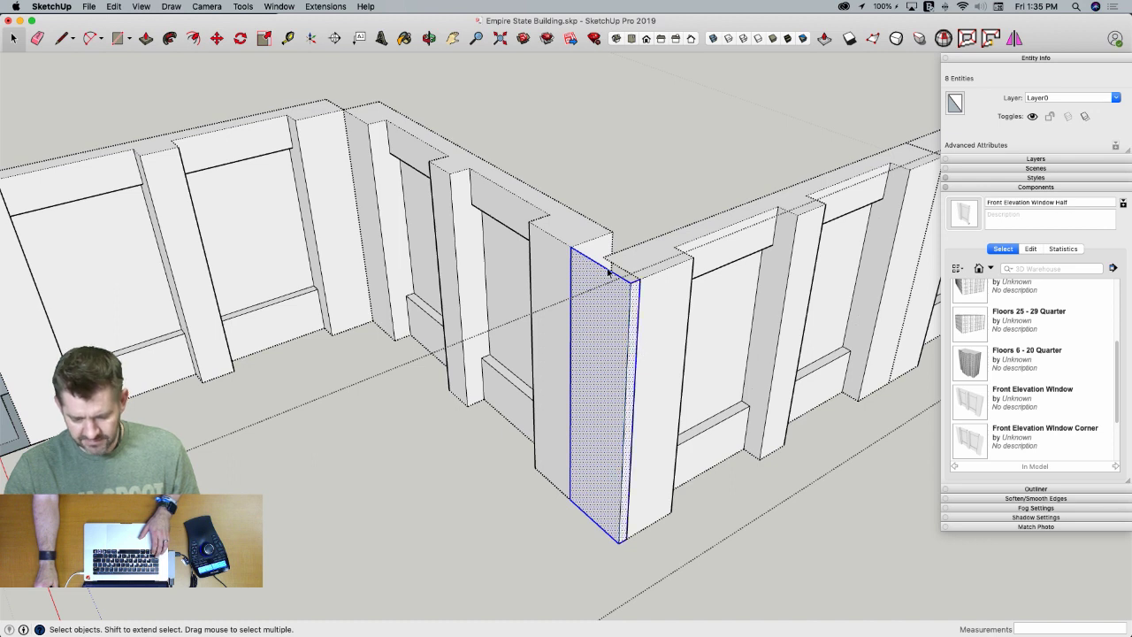
{"action": "left_click", "coordinate": [607, 328], "text": "shift"}
{"action": "left_click", "coordinate": [634, 329], "text": "shift"}
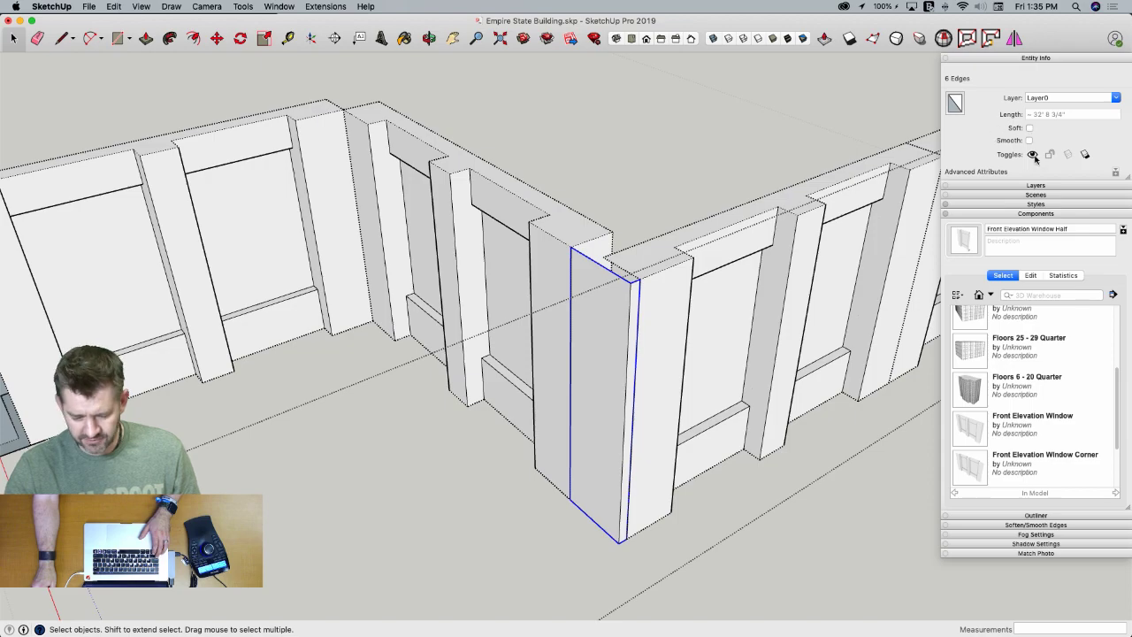
{"action": "left_click", "coordinate": [698, 135]}
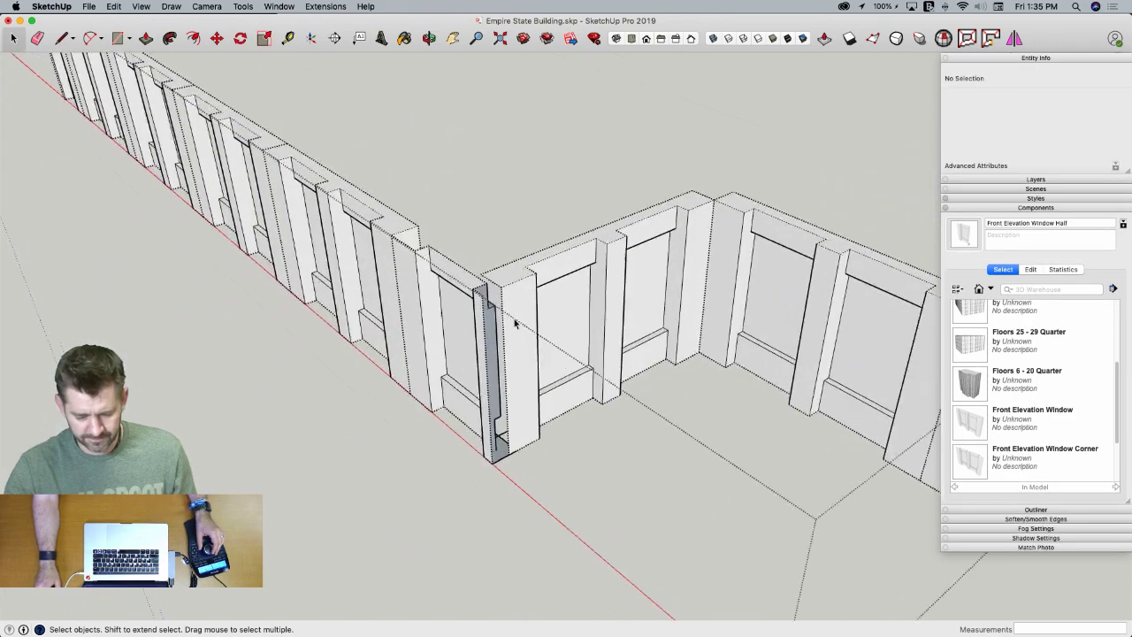
Draw lines around the open gap between the front wall's end window and the notch wall to fill the corner with a face
{"action": "scroll", "coordinate": [498, 527], "scroll_direction": "up", "scroll_amount": 5}
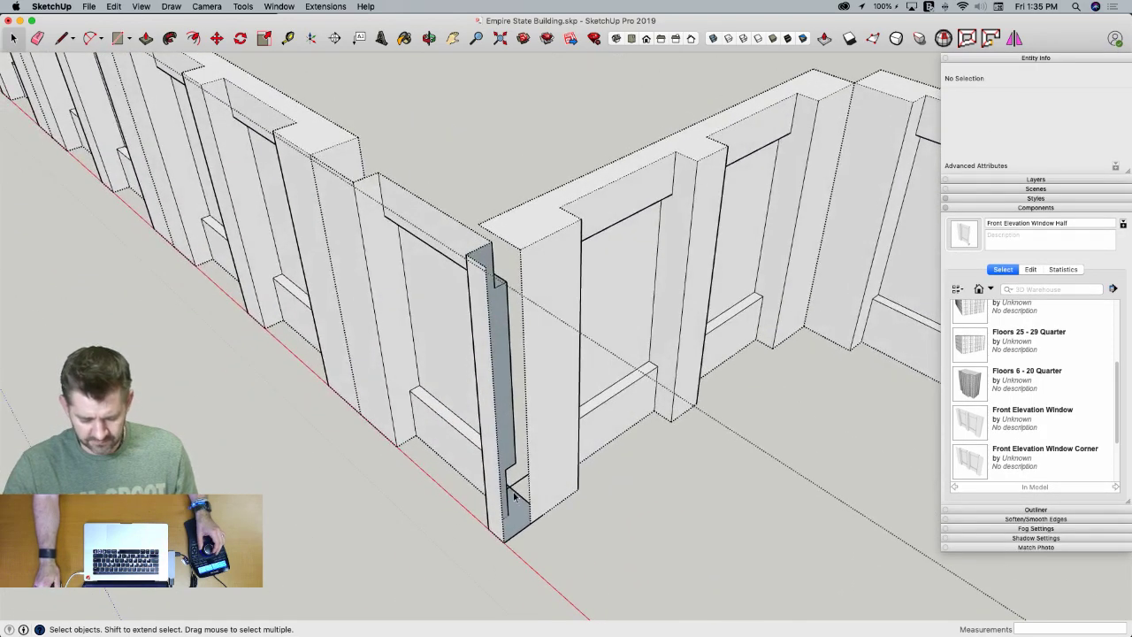
{"action": "key", "text": "l"}
{"action": "scroll", "coordinate": [499, 531], "scroll_direction": "up", "scroll_amount": 4}
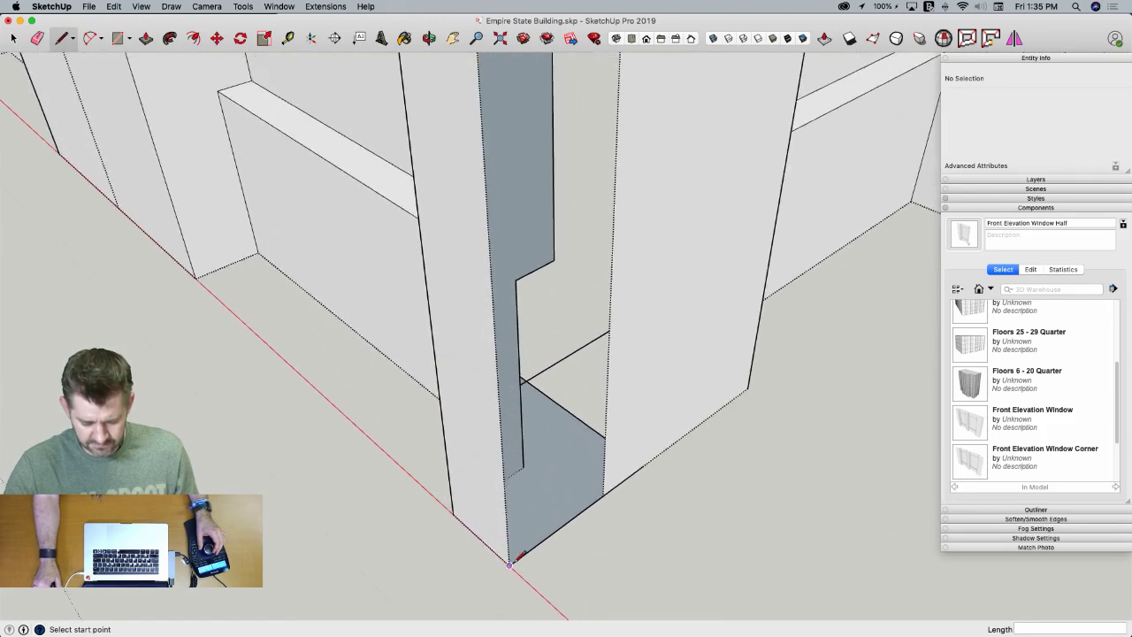
{"action": "scroll", "coordinate": [606, 487], "scroll_direction": "down", "scroll_amount": 3}
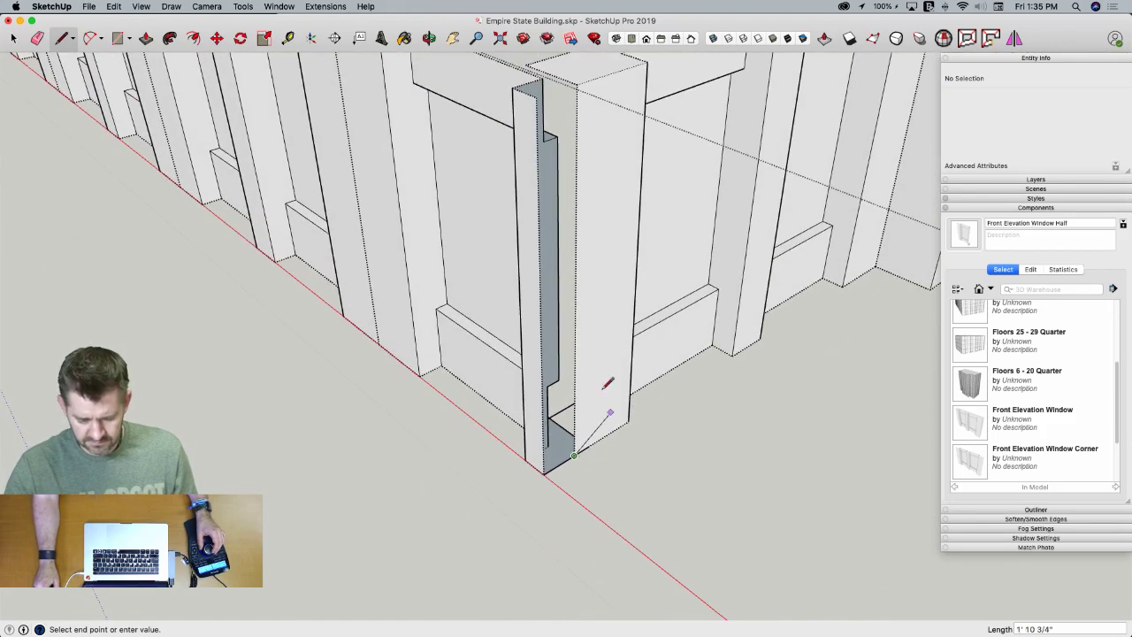
{"action": "left_click", "coordinate": [576, 87]}
{"action": "left_click", "coordinate": [536, 96]}
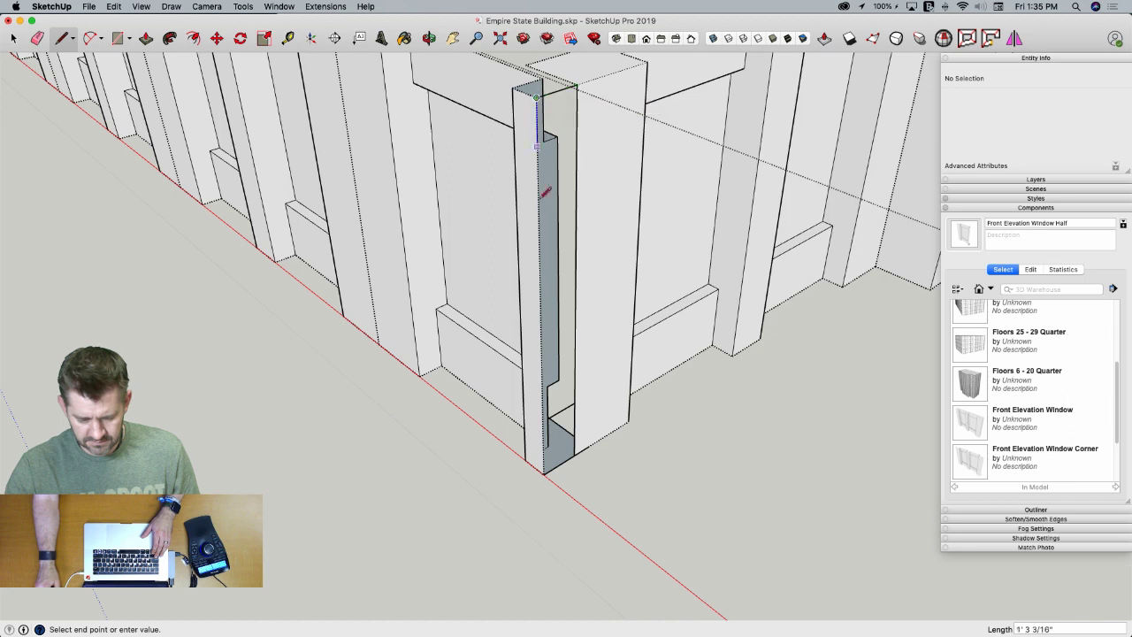
{"action": "left_click", "coordinate": [544, 467]}
{"action": "key", "text": "space"}
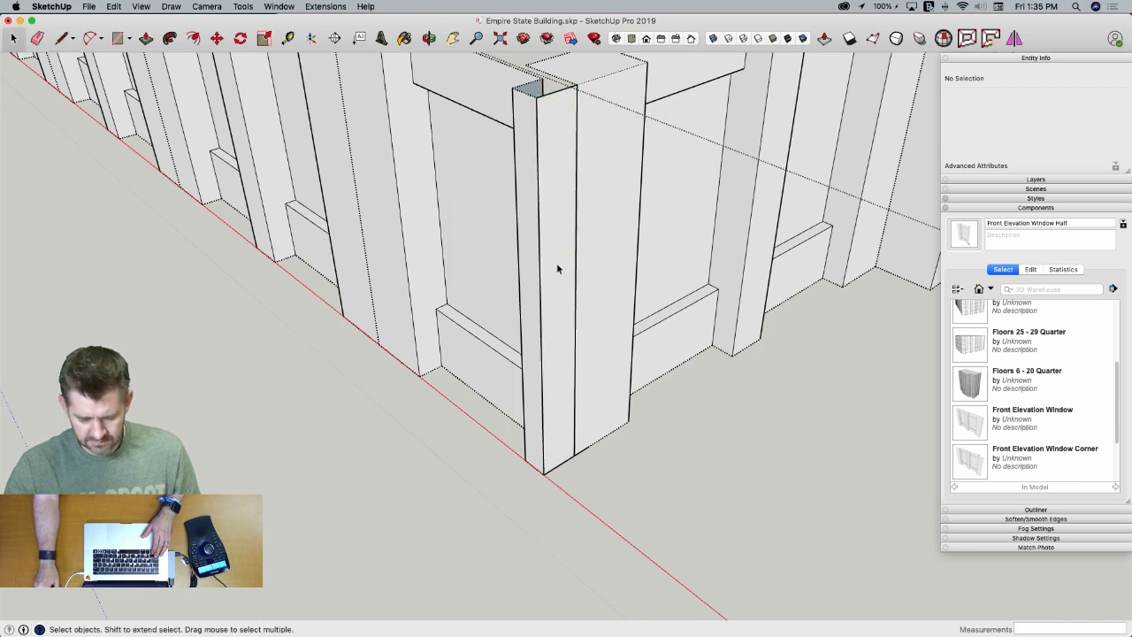
Hide the vertical and upper edges outlining the new filler face at the front corner
{"action": "double_click", "coordinate": [553, 270]}
{"action": "left_click", "coordinate": [540, 281], "text": "shift"}
{"action": "left_click", "coordinate": [550, 278], "text": "shift"}
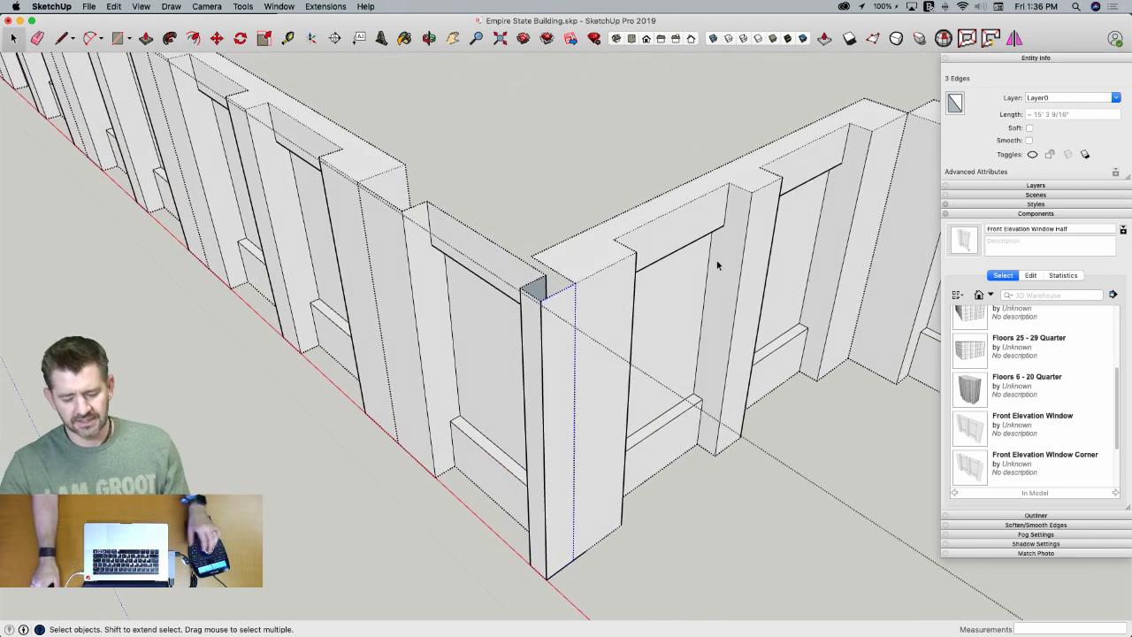
{"action": "key", "text": "e"}
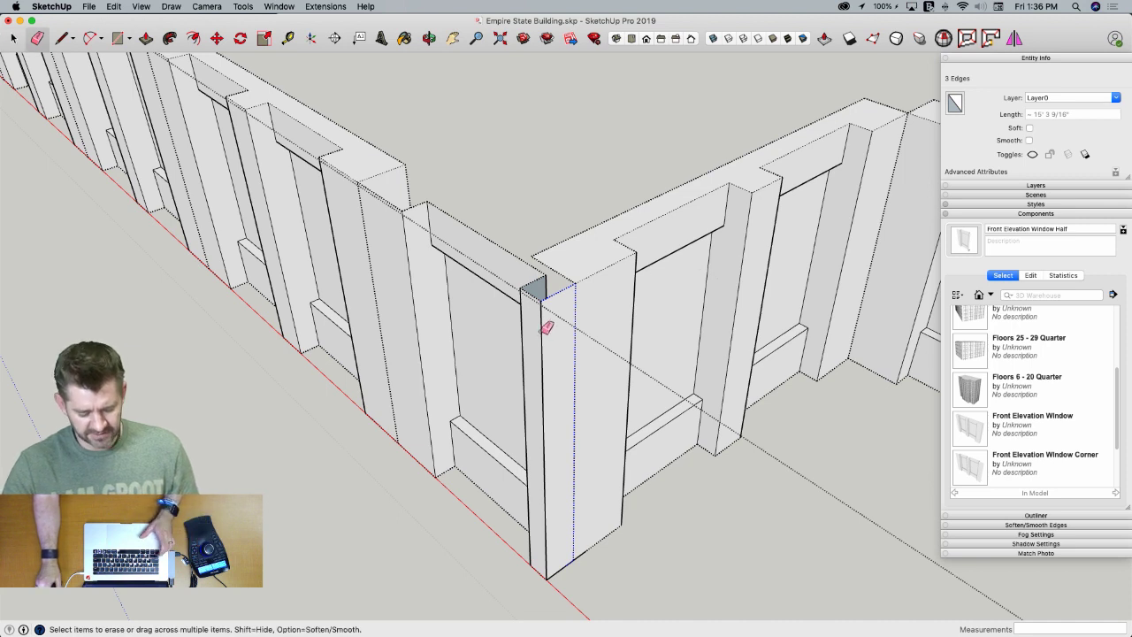
{"action": "left_click_drag", "start_coordinate": [573, 338], "coordinate": [589, 311]}
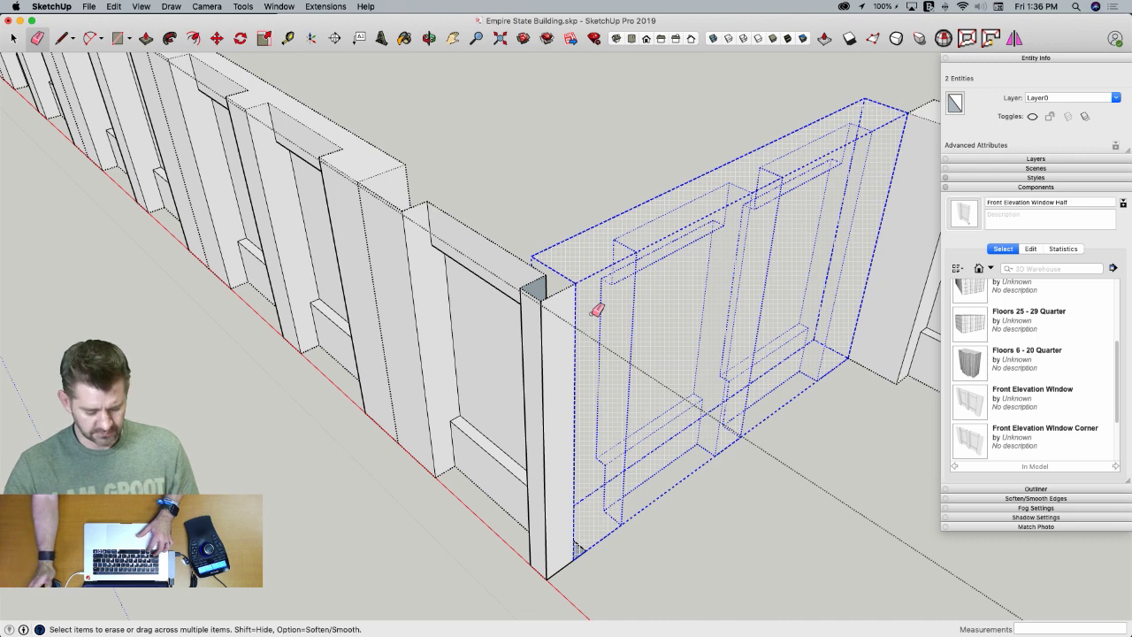
{"action": "key", "text": "super+z"}
{"action": "key", "text": "space"}
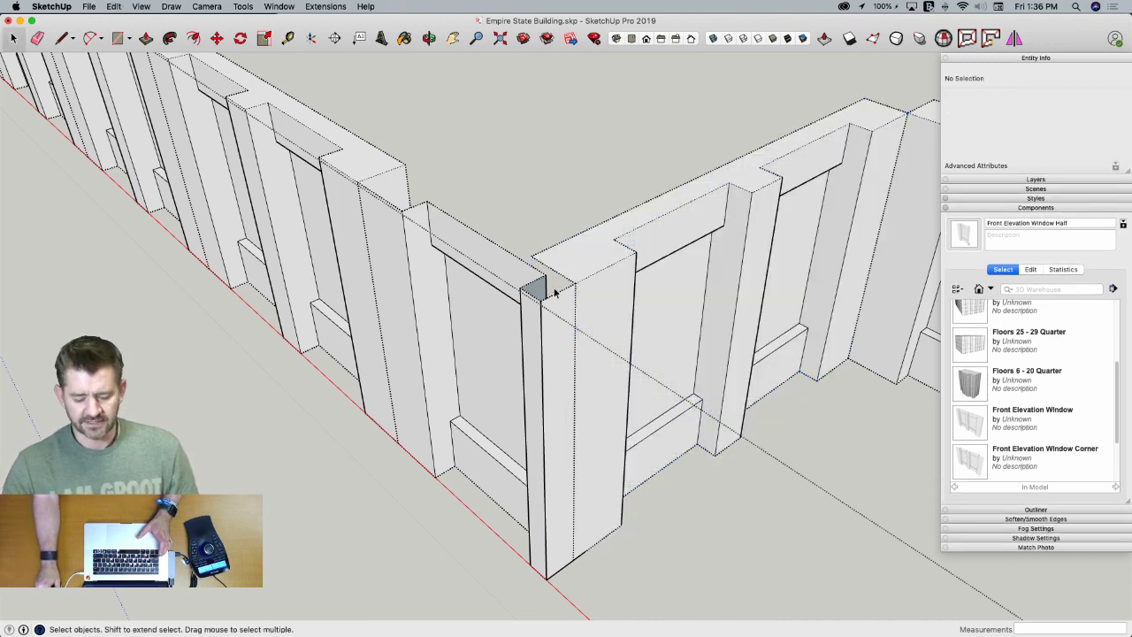
Hide the filler face's bottom edge and the end window component's 2' bottom side edge, and close the component and the floor group
{"action": "left_click", "coordinate": [572, 575]}
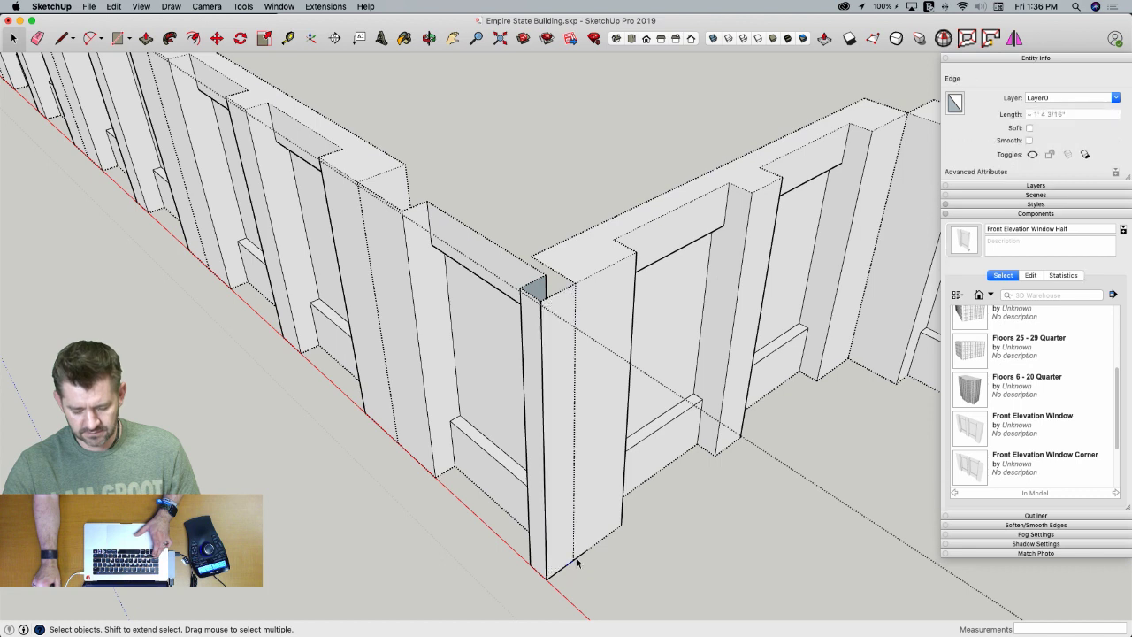
{"action": "double_click", "coordinate": [495, 380]}
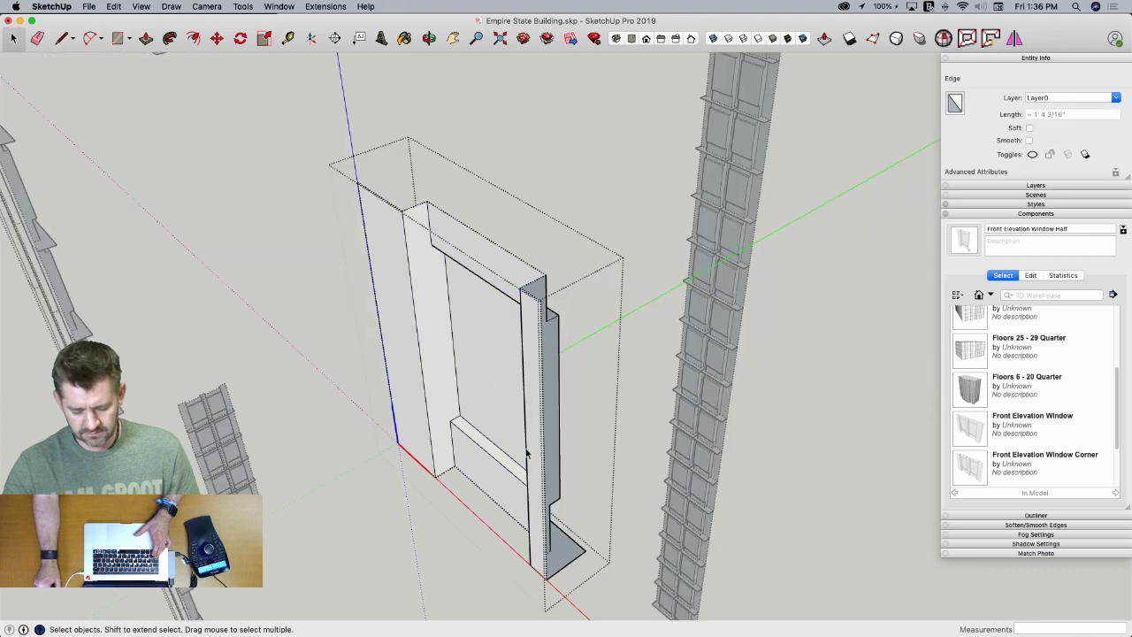
{"action": "left_click", "coordinate": [571, 570]}
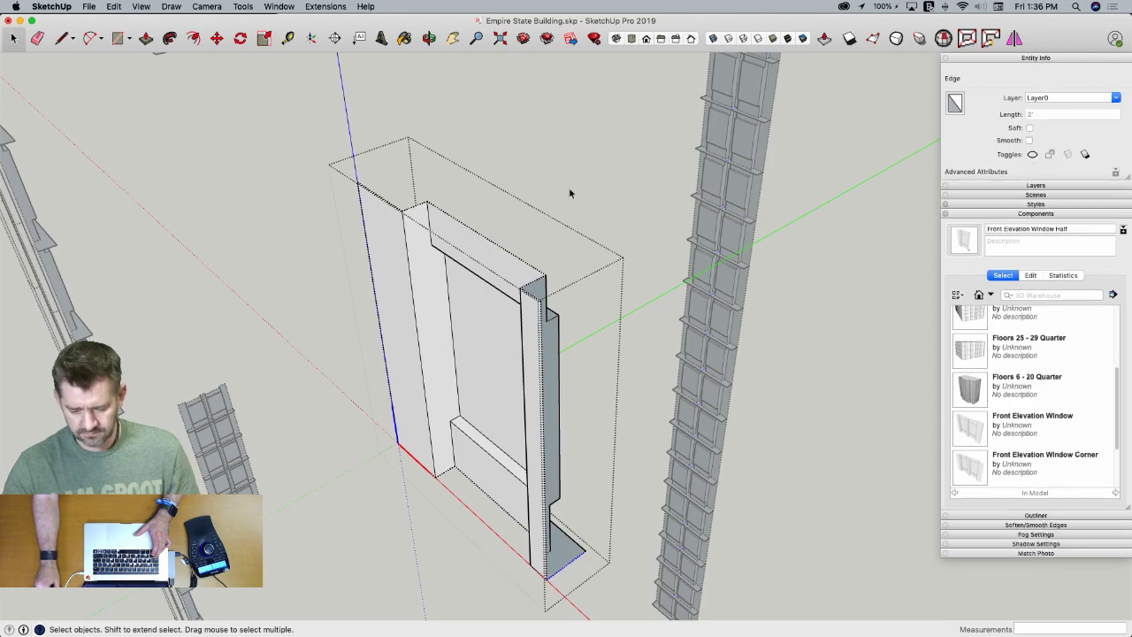
{"action": "left_click", "coordinate": [553, 166]}
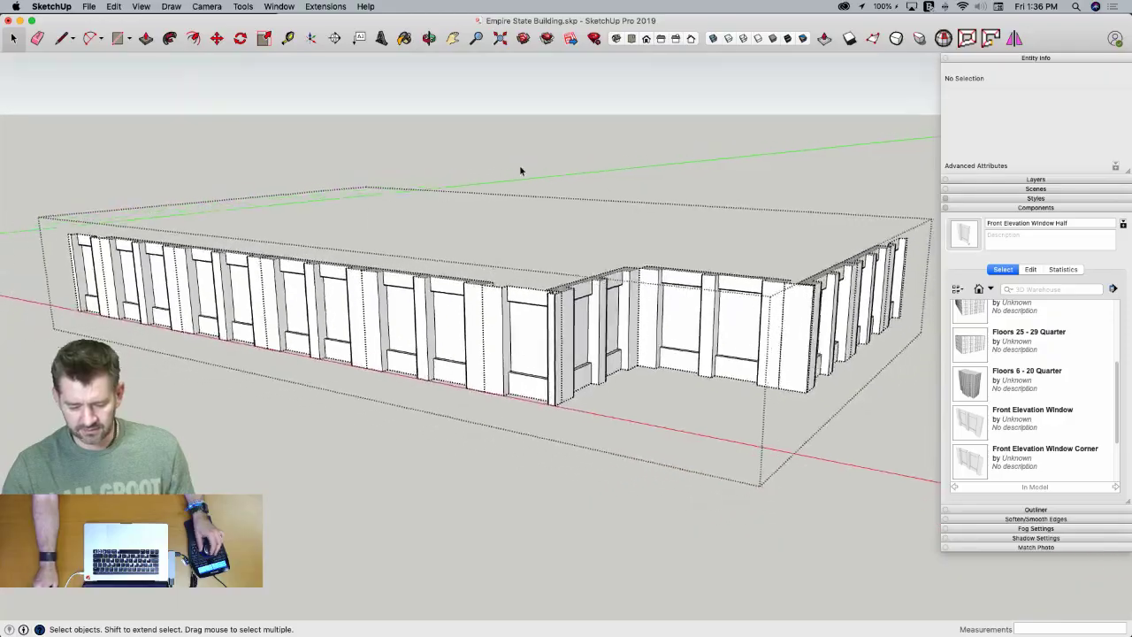
{"action": "left_click", "coordinate": [791, 167]}
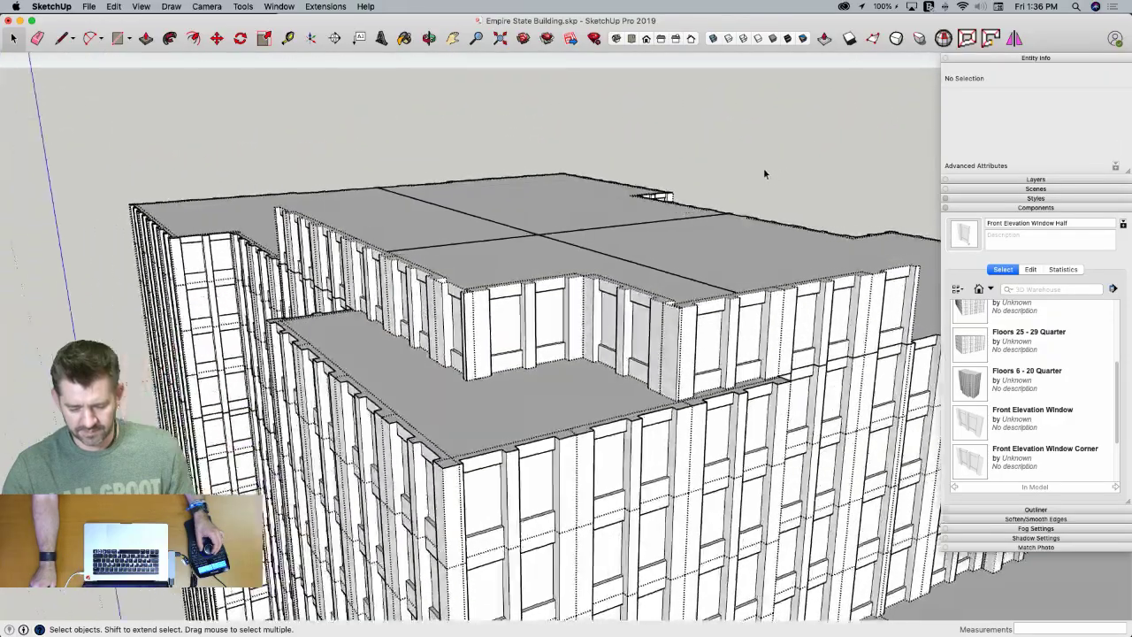
Copy the single-floor quarter group straight up about 12' 7 3/16" and multiply the copy x4 to stack the floors
{"action": "mouse_move", "coordinate": [748, 182]}
{"action": "middle_mouse_down"}
{"action": "mouse_move", "coordinate": [702, 222]}
{"action": "mouse_move", "coordinate": [669, 278]}
{"action": "mouse_move", "coordinate": [627, 159]}
{"action": "mouse_move", "coordinate": [642, 316]}
{"action": "middle_mouse_up"}
{"action": "scroll", "coordinate": [641, 316], "scroll_direction": "up", "scroll_amount": 5}
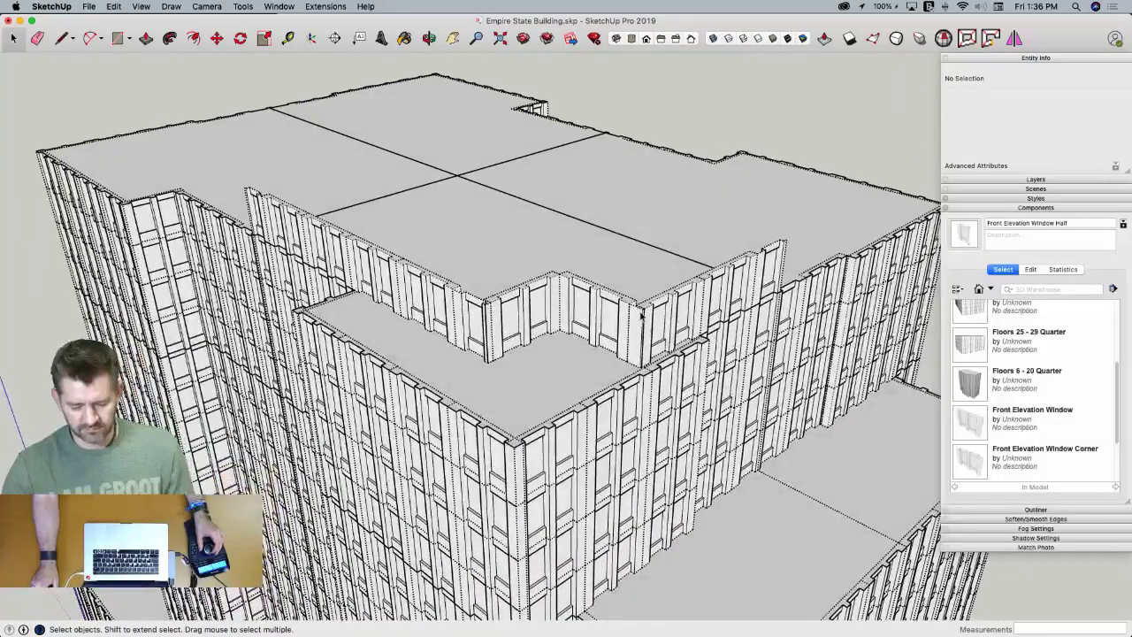
{"action": "left_click", "coordinate": [642, 315]}
{"action": "scroll", "coordinate": [642, 315], "scroll_direction": "up", "scroll_amount": 5}
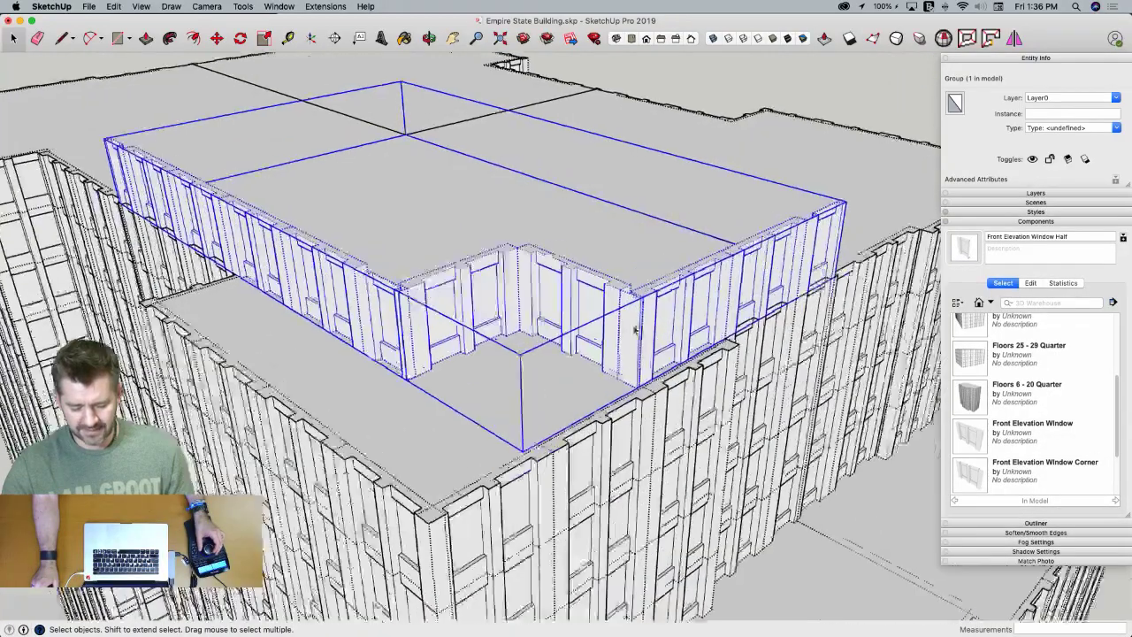
{"action": "scroll", "coordinate": [643, 314], "scroll_direction": "up", "scroll_amount": 3}
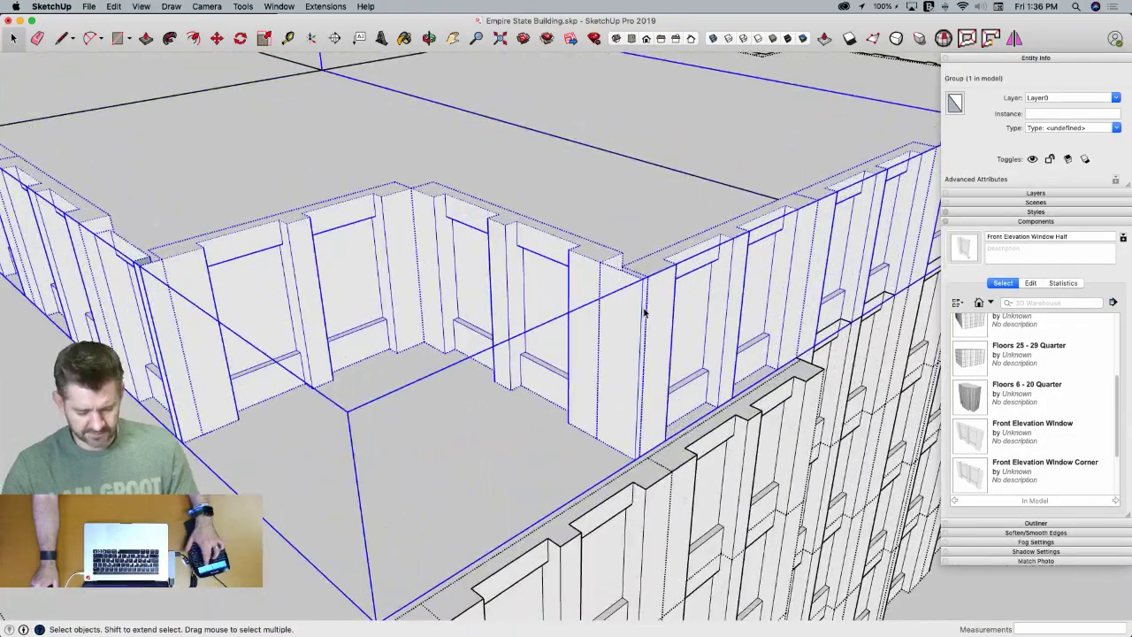
{"action": "scroll", "coordinate": [643, 314], "scroll_direction": "down", "scroll_amount": 5}
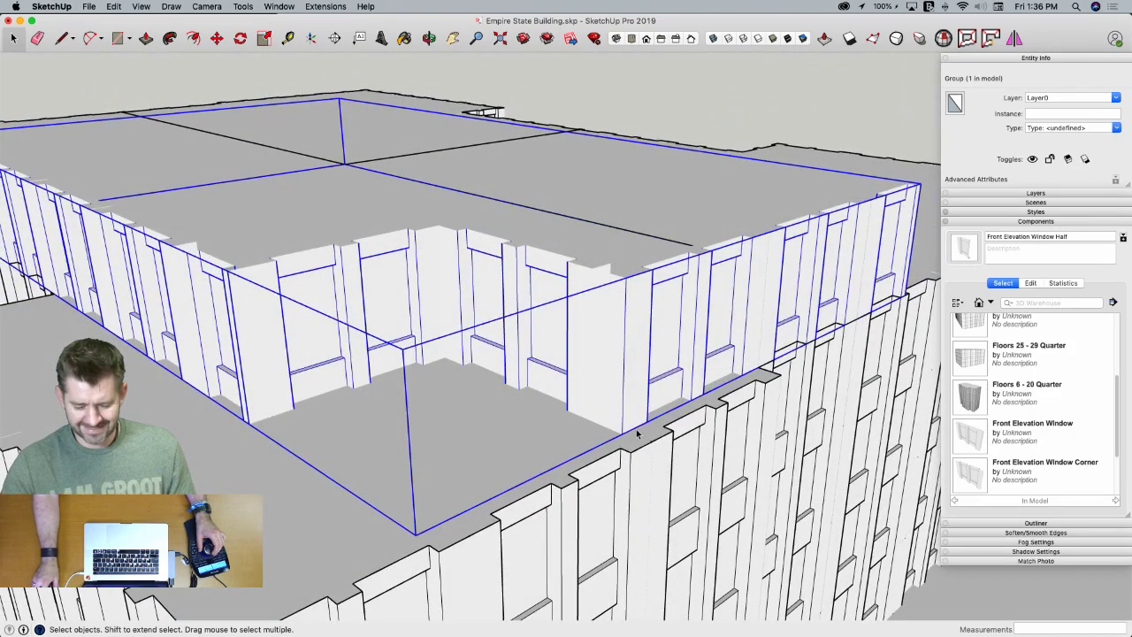
{"action": "key", "text": "m"}
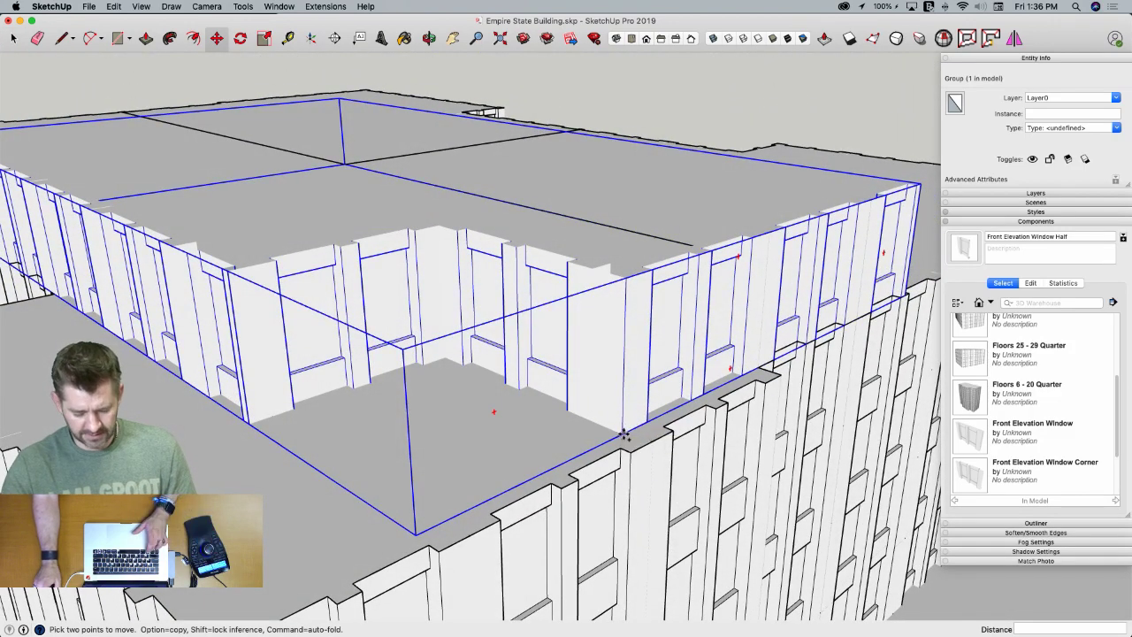
{"action": "key", "text": "alt"}
{"action": "left_click", "coordinate": [624, 433]}
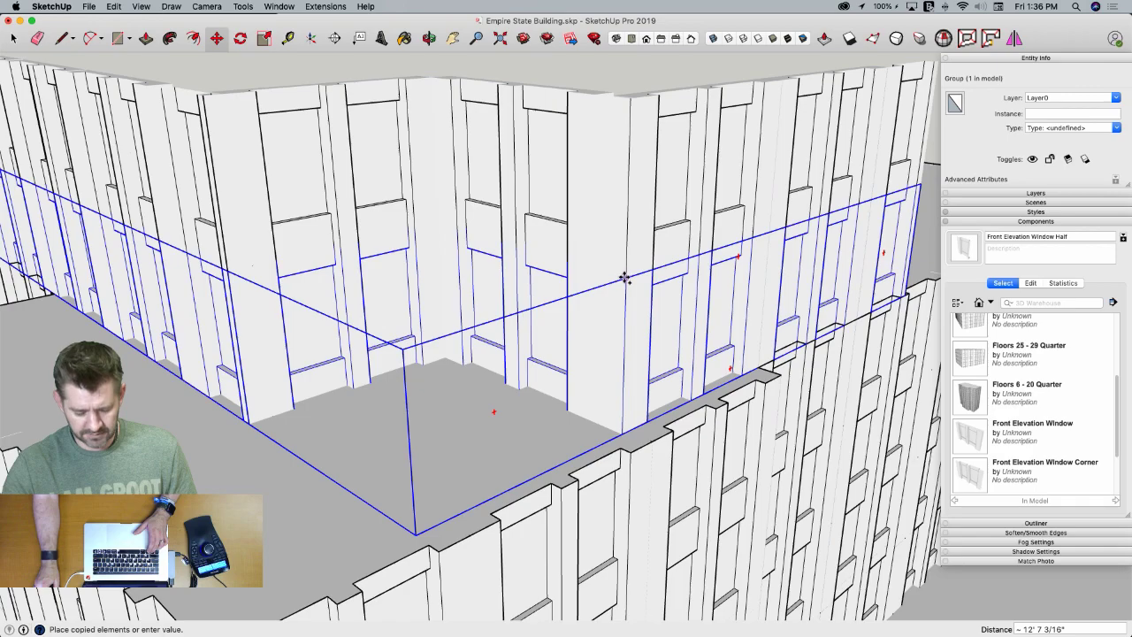
{"action": "left_click", "coordinate": [624, 277]}
{"action": "key", "text": "Return"}
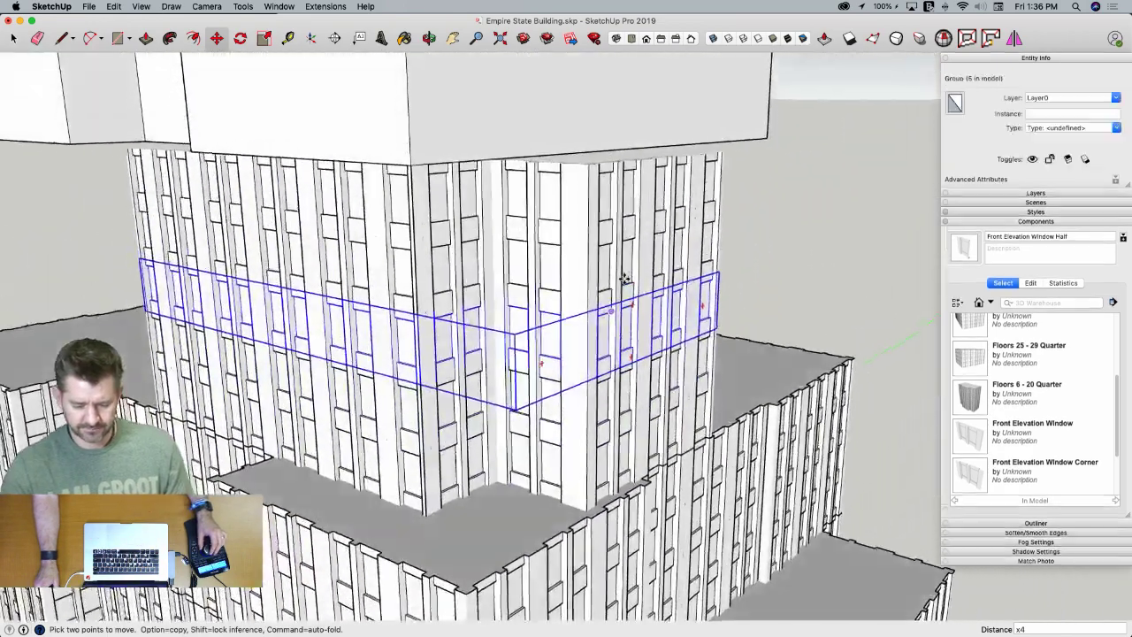
{"action": "key", "text": "space"}
{"action": "left_click", "coordinate": [644, 301]}
Draw a large closed outline level with the top of the stacked floors, extending past the walls, to form a horizontal face
{"action": "middle_click_drag", "start_coordinate": [645, 302], "coordinate": [563, 358]}
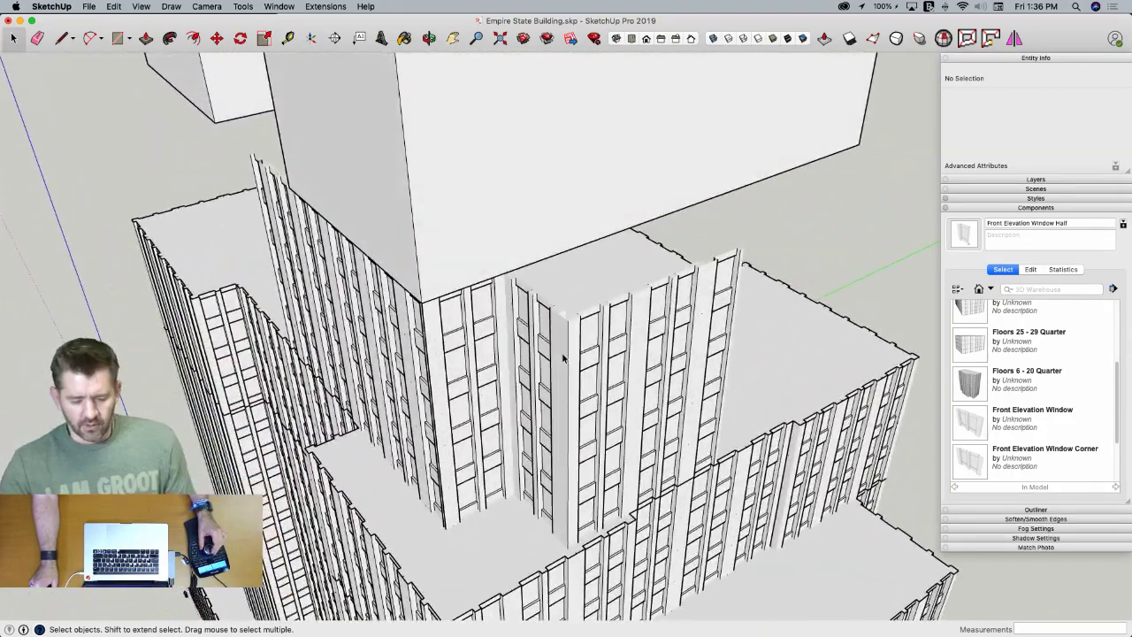
{"action": "scroll", "coordinate": [563, 356], "scroll_direction": "up", "scroll_amount": 10}
{"action": "scroll", "coordinate": [558, 359], "scroll_direction": "up", "scroll_amount": 10}
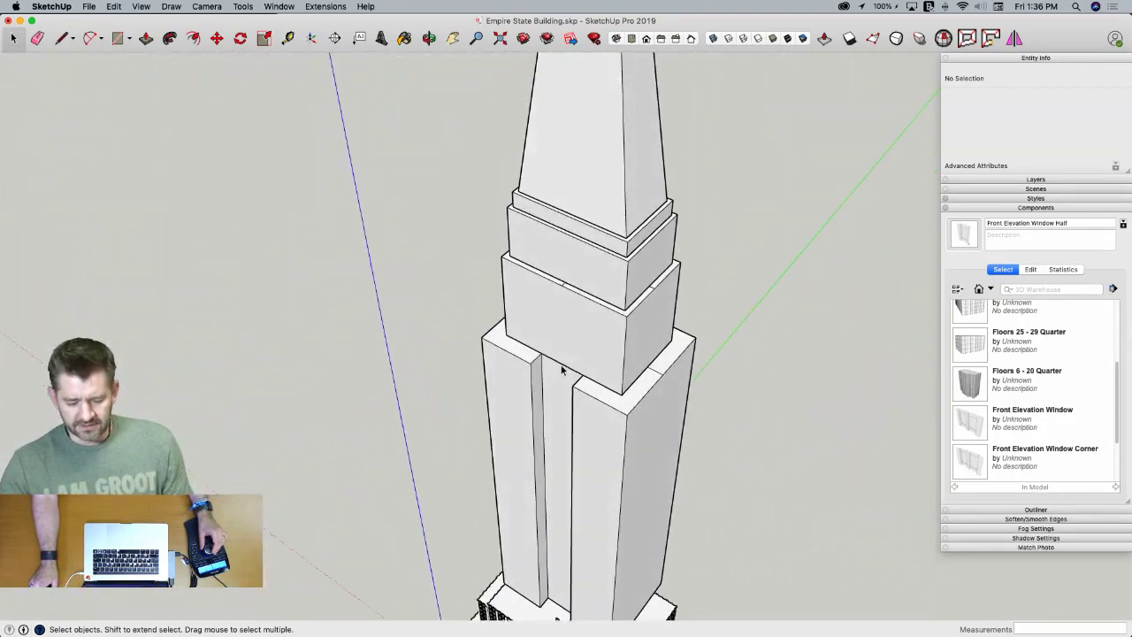
{"action": "scroll", "coordinate": [489, 472], "scroll_direction": "up", "scroll_amount": 4}
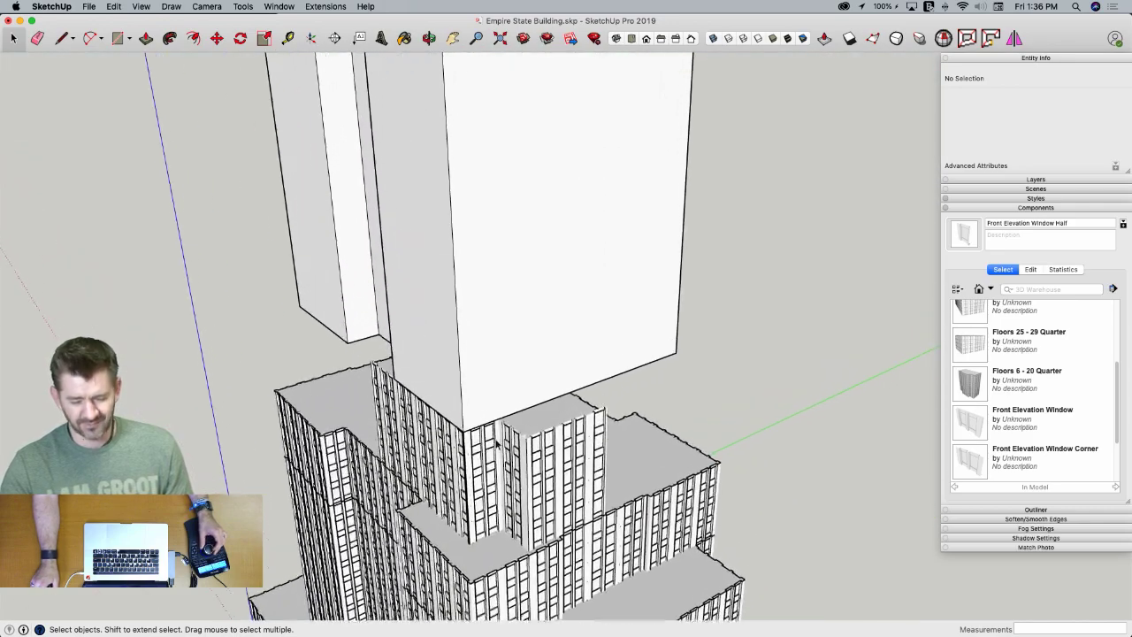
{"action": "key", "text": "l"}
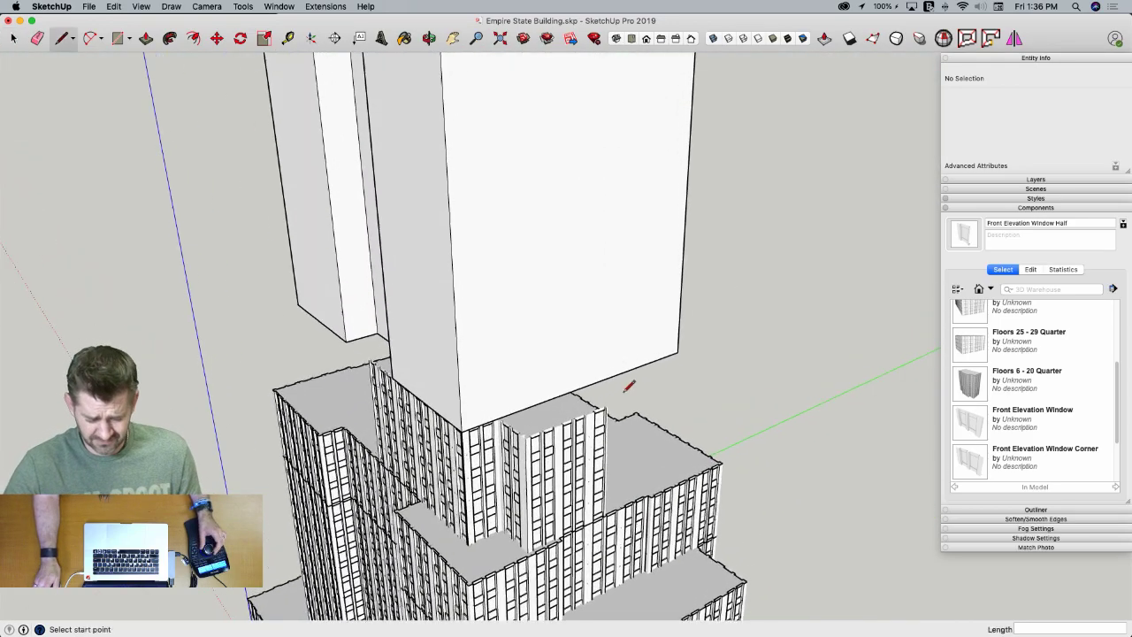
{"action": "scroll", "coordinate": [690, 398], "scroll_direction": "up", "scroll_amount": 8}
{"action": "middle_click_drag", "start_coordinate": [610, 409], "coordinate": [580, 380]}
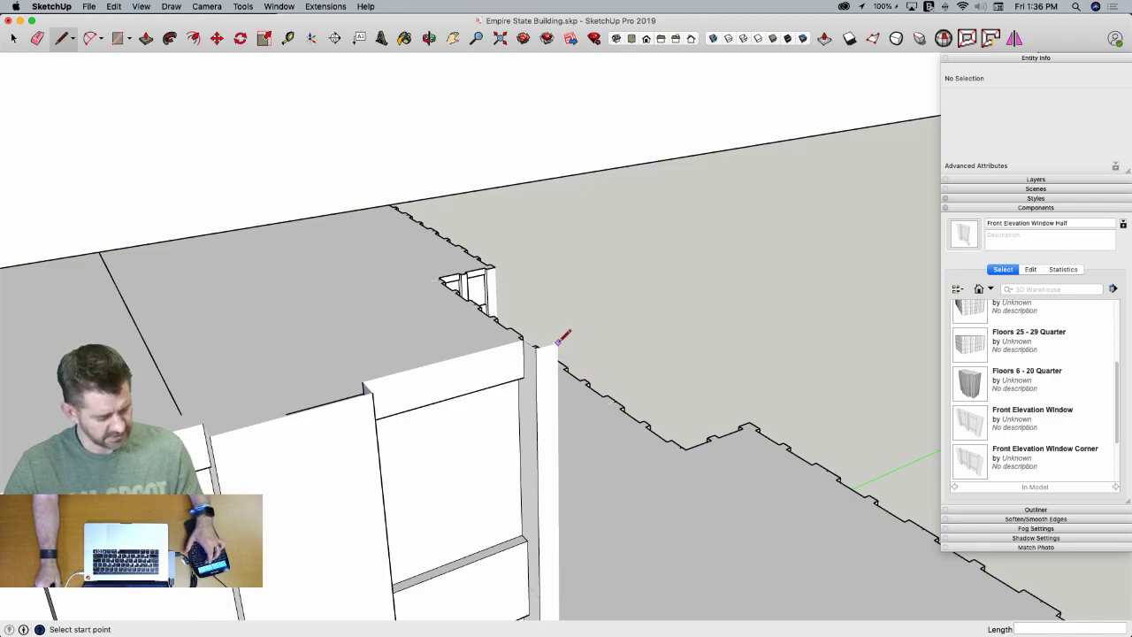
{"action": "key", "text": "alt+h"}
{"action": "scroll", "coordinate": [566, 335], "scroll_direction": "down", "scroll_amount": 8}
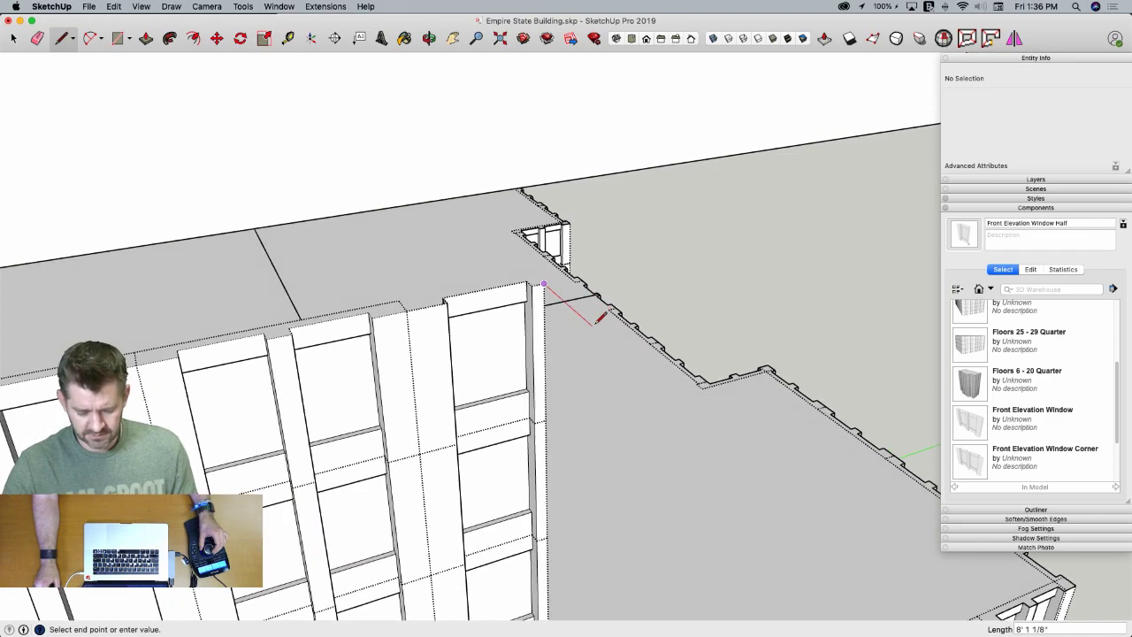
{"action": "middle_click_drag", "start_coordinate": [705, 255], "coordinate": [810, 242]}
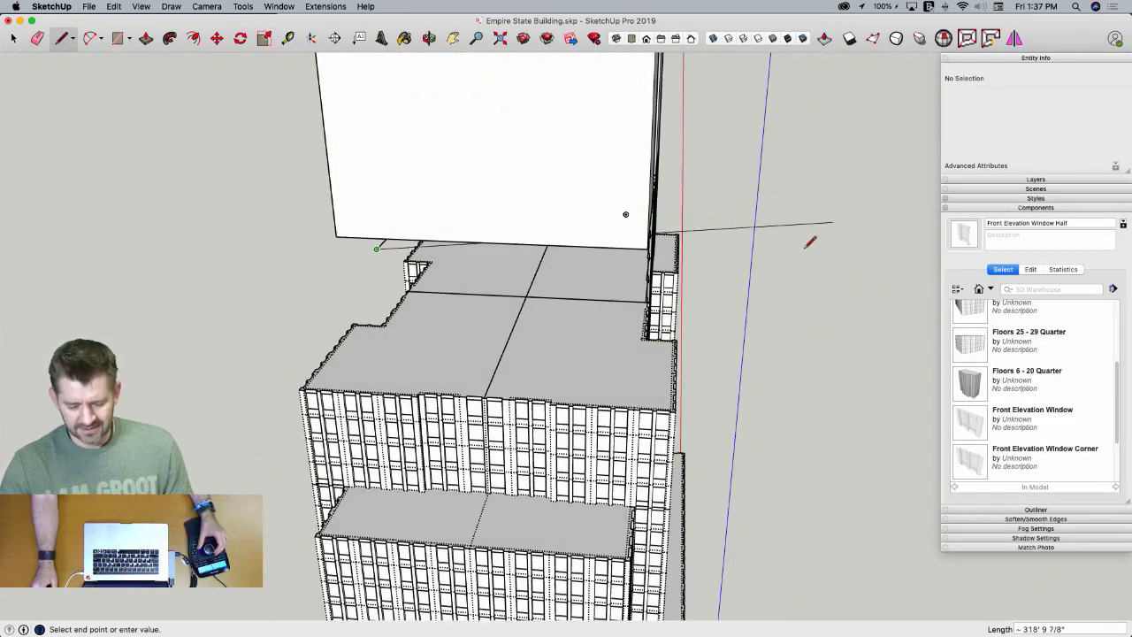
{"action": "middle_click_drag", "start_coordinate": [747, 264], "coordinate": [888, 266]}
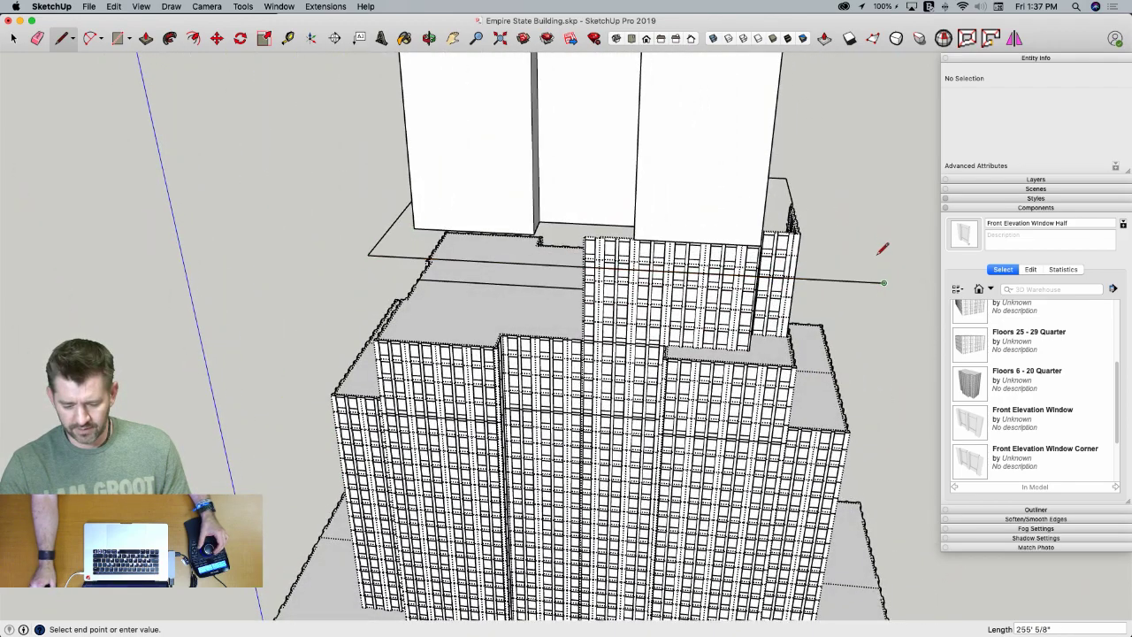
{"action": "middle_click_drag", "start_coordinate": [879, 211], "coordinate": [846, 281]}
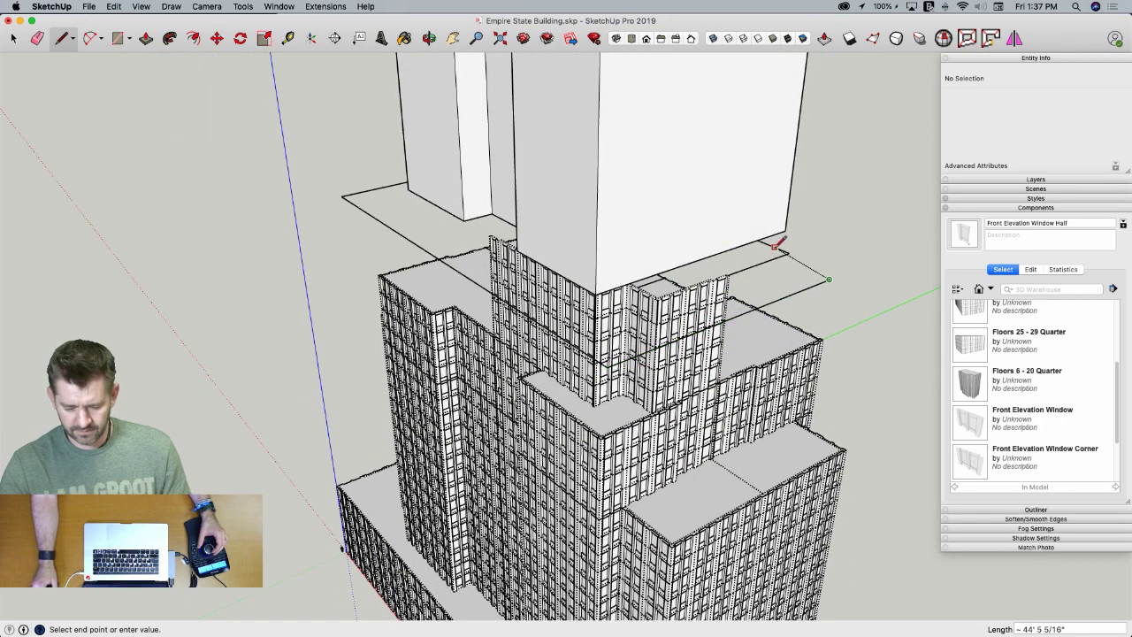
{"action": "key", "text": "e"}
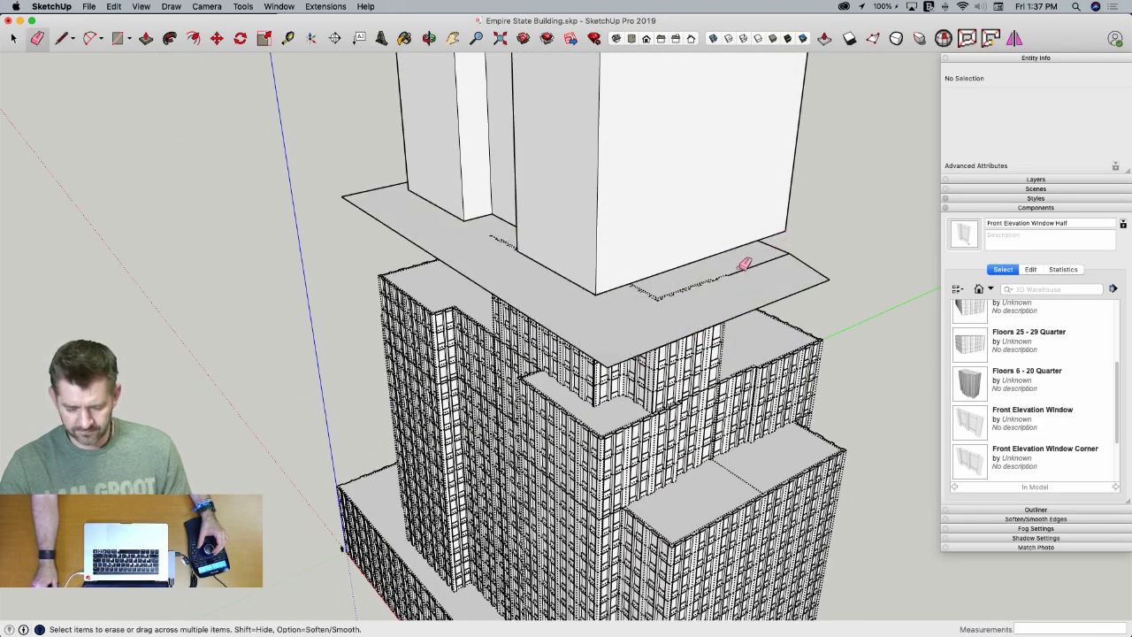
Move the new horizontal face down about 7 1/16" below the top of the stacked walls
{"action": "key", "text": "space"}
{"action": "left_click", "coordinate": [719, 296]}
{"action": "mouse_move", "coordinate": [719, 295]}
{"action": "middle_mouse_down"}
{"action": "mouse_move", "coordinate": [696, 244]}
{"action": "mouse_move", "coordinate": [679, 251]}
{"action": "middle_mouse_up"}
{"action": "scroll", "coordinate": [678, 250], "scroll_direction": "up", "scroll_amount": 5}
{"action": "scroll", "coordinate": [680, 246], "scroll_direction": "up", "scroll_amount": 8}
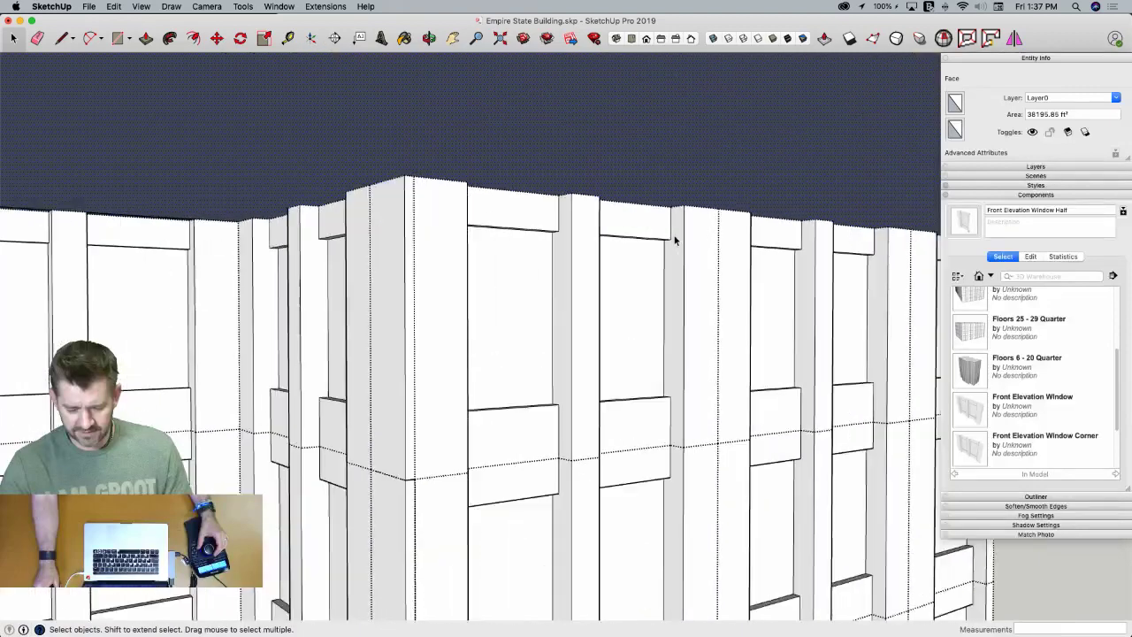
{"action": "key", "text": "m"}
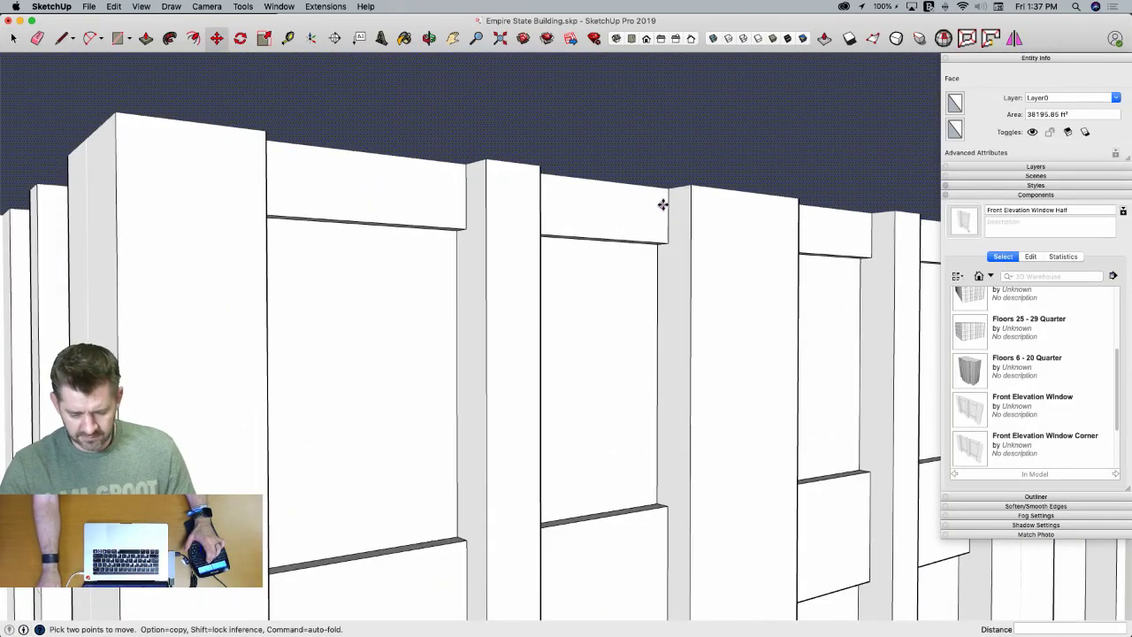
{"action": "left_click", "coordinate": [669, 191]}
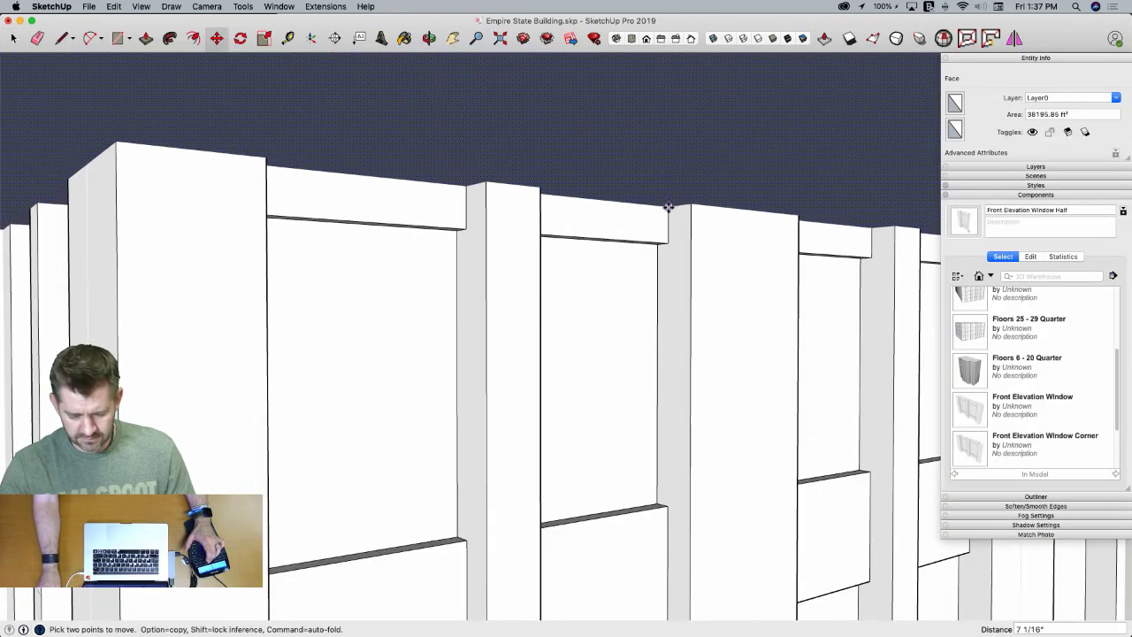
{"action": "middle_click_drag", "start_coordinate": [669, 215], "coordinate": [665, 416]}
{"action": "key", "text": "space"}
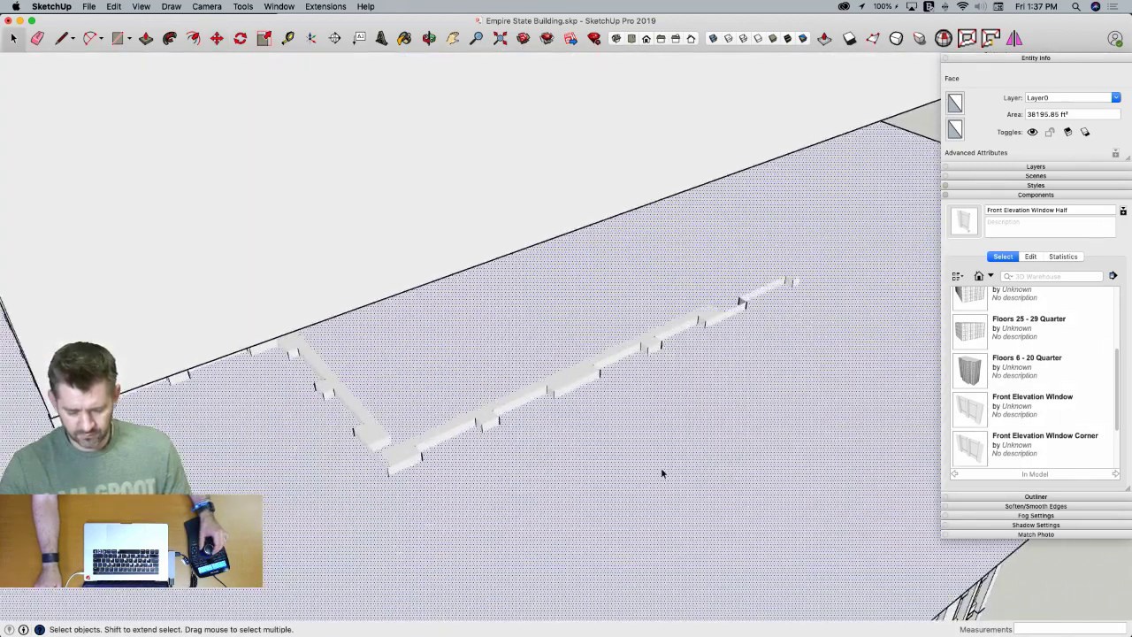
Intersect the large horizontal face with the model to imprint the stacked walls' outline on it
{"action": "right_click", "coordinate": [661, 475]}
{"action": "mouse_move", "coordinate": [699, 433]}
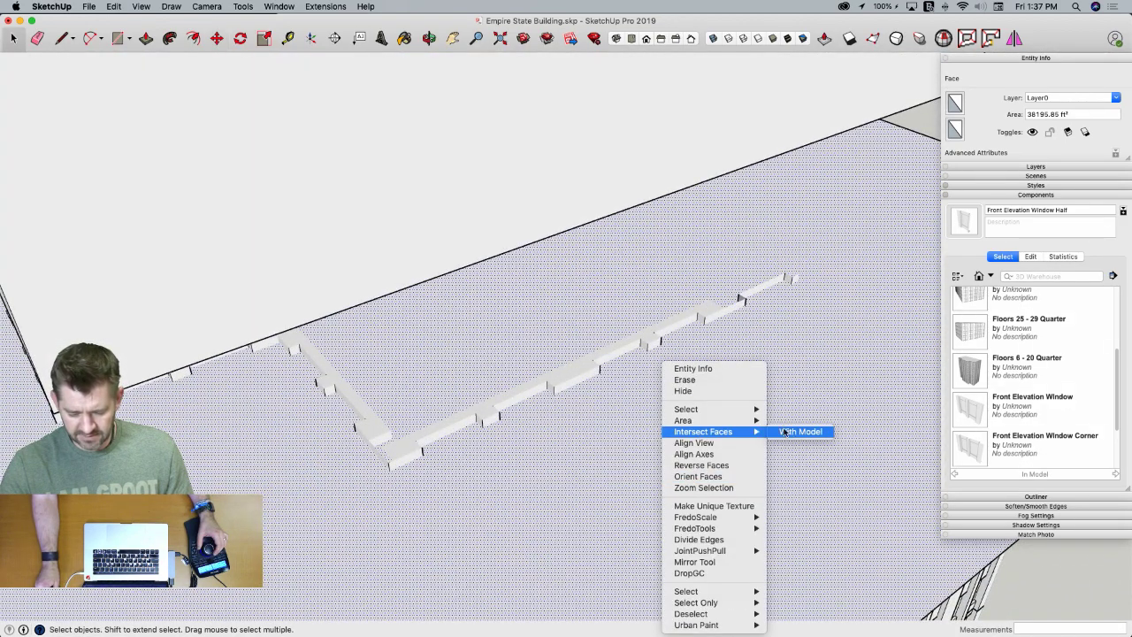
{"action": "left_click", "coordinate": [800, 431]}
Draw an edge from one end of the quarter's wall outline to the outer edge of the horizontal face
{"action": "scroll", "coordinate": [707, 427], "scroll_direction": "down", "scroll_amount": 5}
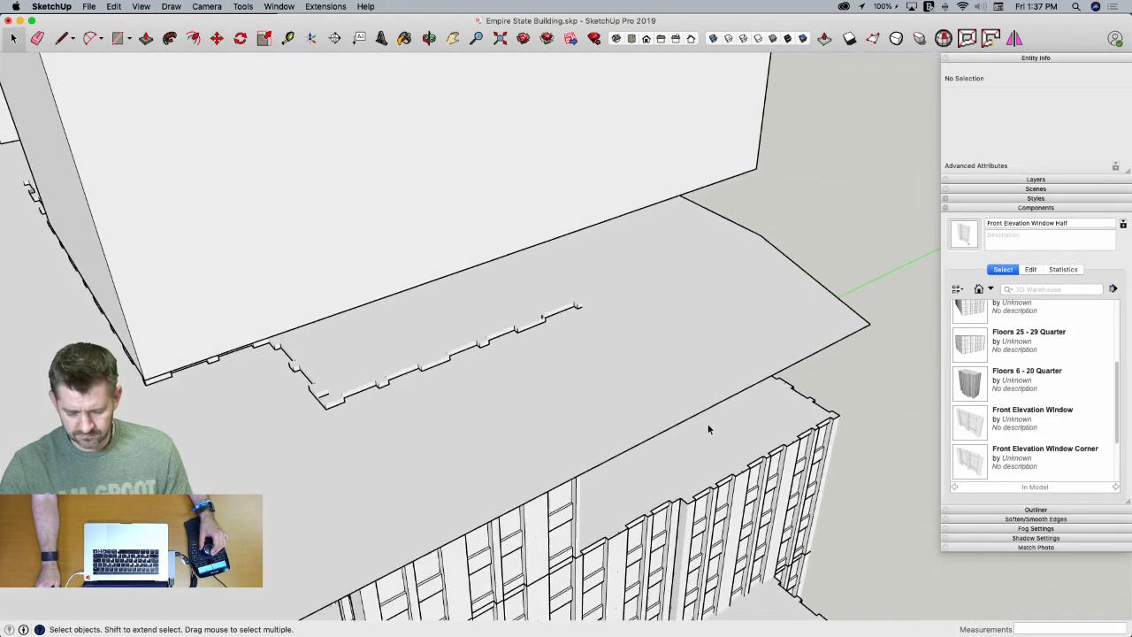
{"action": "key", "text": "l"}
{"action": "scroll", "coordinate": [612, 343], "scroll_direction": "up", "scroll_amount": 3}
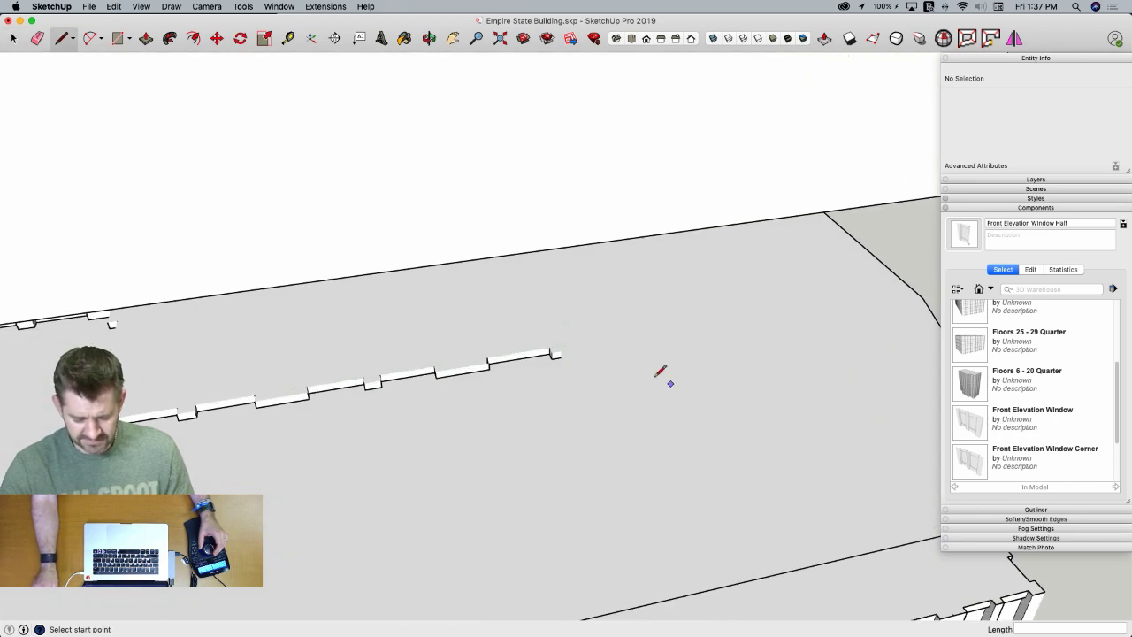
{"action": "left_click", "coordinate": [926, 295]}
{"action": "key", "text": "Escape"}
Draw an edge about 106' 5" long from the other end of the wall outline to the face's outer edge
{"action": "scroll", "coordinate": [589, 316], "scroll_direction": "down", "scroll_amount": 5}
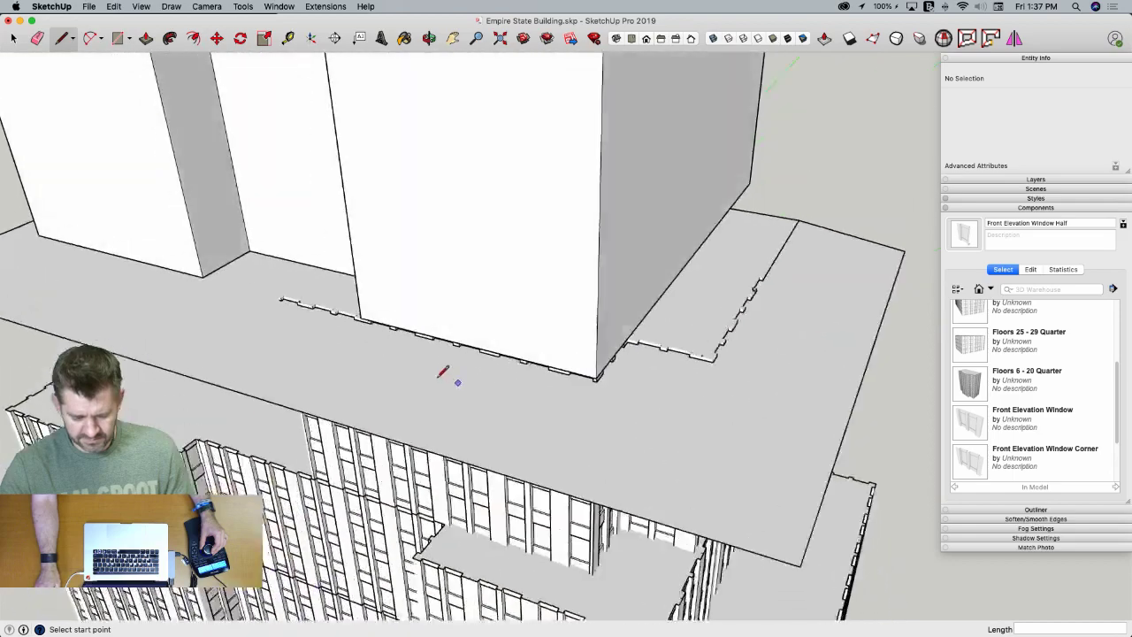
{"action": "scroll", "coordinate": [568, 378], "scroll_direction": "up", "scroll_amount": 5}
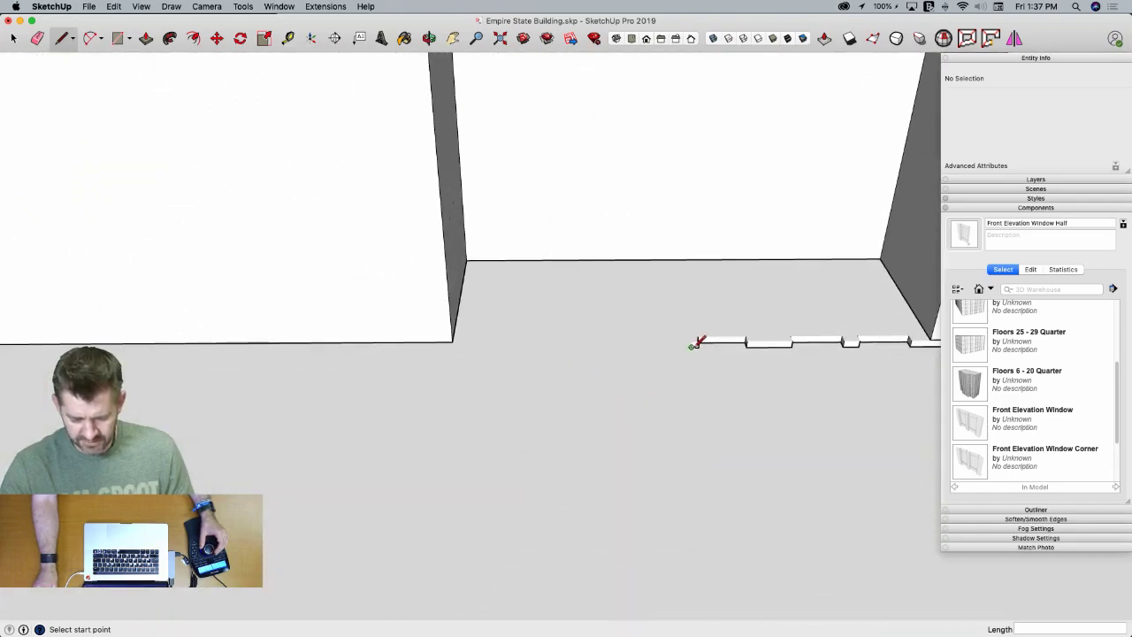
{"action": "left_click", "coordinate": [691, 347]}
{"action": "scroll", "coordinate": [691, 347], "scroll_direction": "down", "scroll_amount": 5}
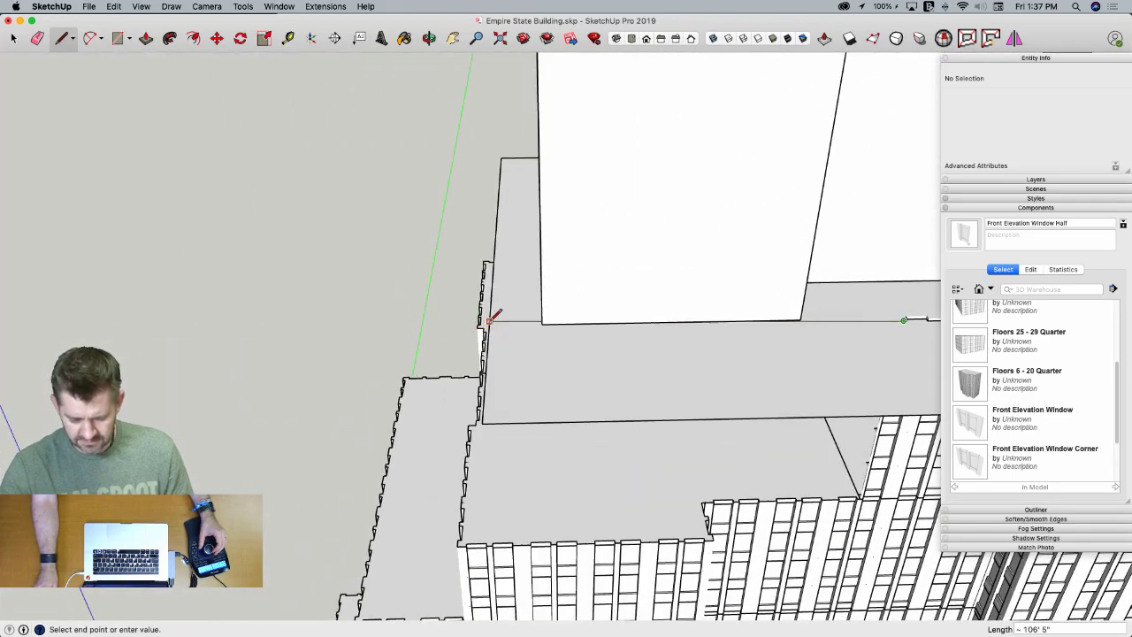
{"action": "left_click", "coordinate": [492, 316]}
{"action": "mouse_move", "coordinate": [491, 317]}
{"action": "middle_mouse_down"}
{"action": "mouse_move", "coordinate": [652, 383]}
{"action": "mouse_move", "coordinate": [666, 364]}
{"action": "mouse_move", "coordinate": [475, 336]}
{"action": "mouse_move", "coordinate": [357, 363]}
{"action": "mouse_move", "coordinate": [279, 413]}
{"action": "middle_mouse_up"}
{"action": "key", "text": "space"}
Draw two perpendicular lines inward from the wall outline's ends, about 205' and 284' long, crossing to bound the quarter roof
{"action": "key", "text": "e"}
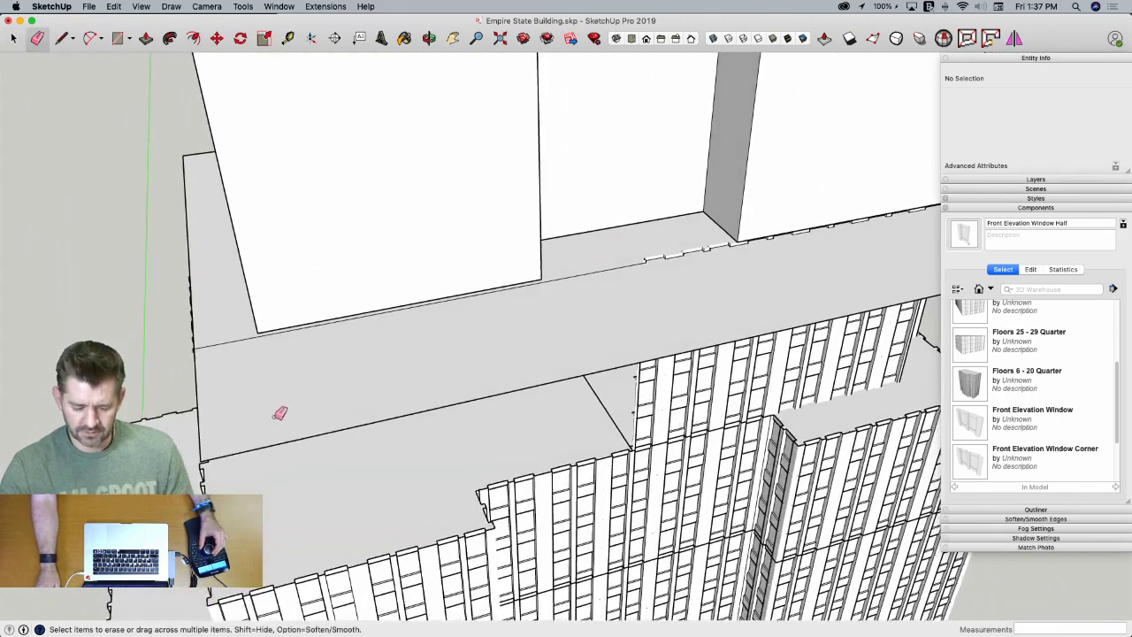
{"action": "scroll", "coordinate": [622, 328], "scroll_direction": "up", "scroll_amount": 3}
{"action": "key", "text": "l"}
{"action": "scroll", "coordinate": [677, 296], "scroll_direction": "up", "scroll_amount": 8}
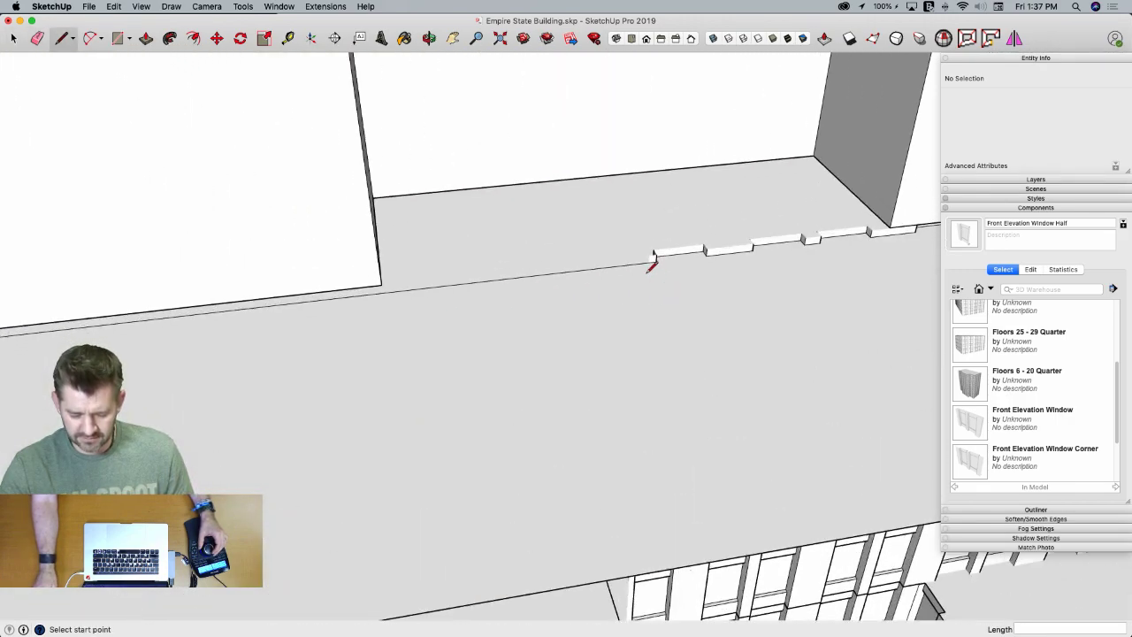
{"action": "left_click", "coordinate": [654, 257]}
{"action": "scroll", "coordinate": [607, 298], "scroll_direction": "down", "scroll_amount": 5}
{"action": "middle_click_drag", "start_coordinate": [607, 298], "coordinate": [365, 273]}
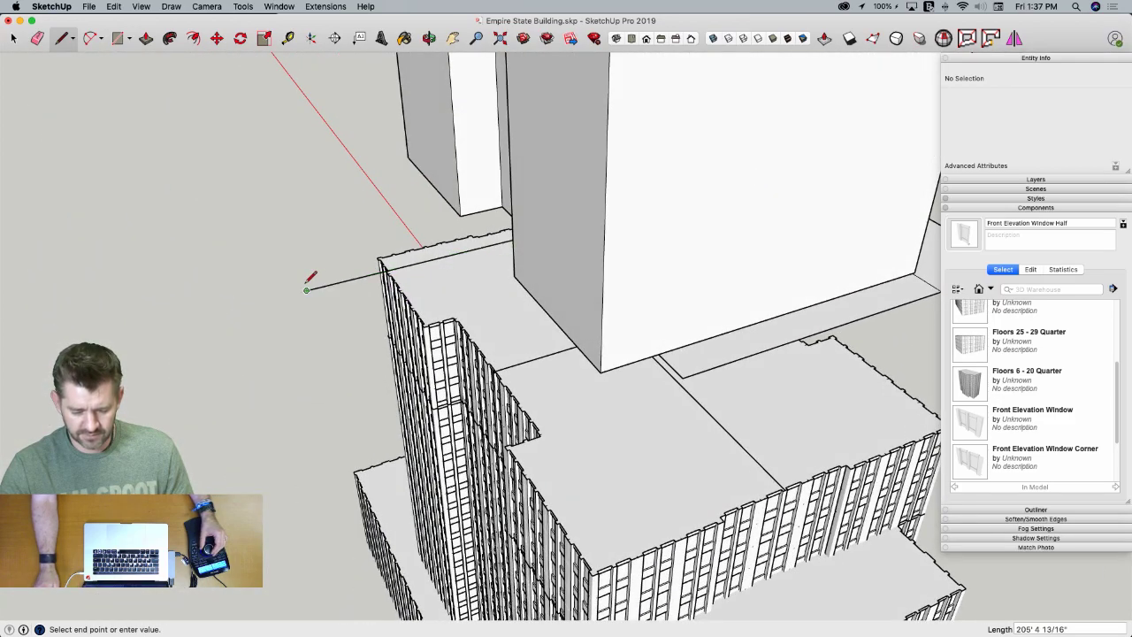
{"action": "key", "text": "Escape"}
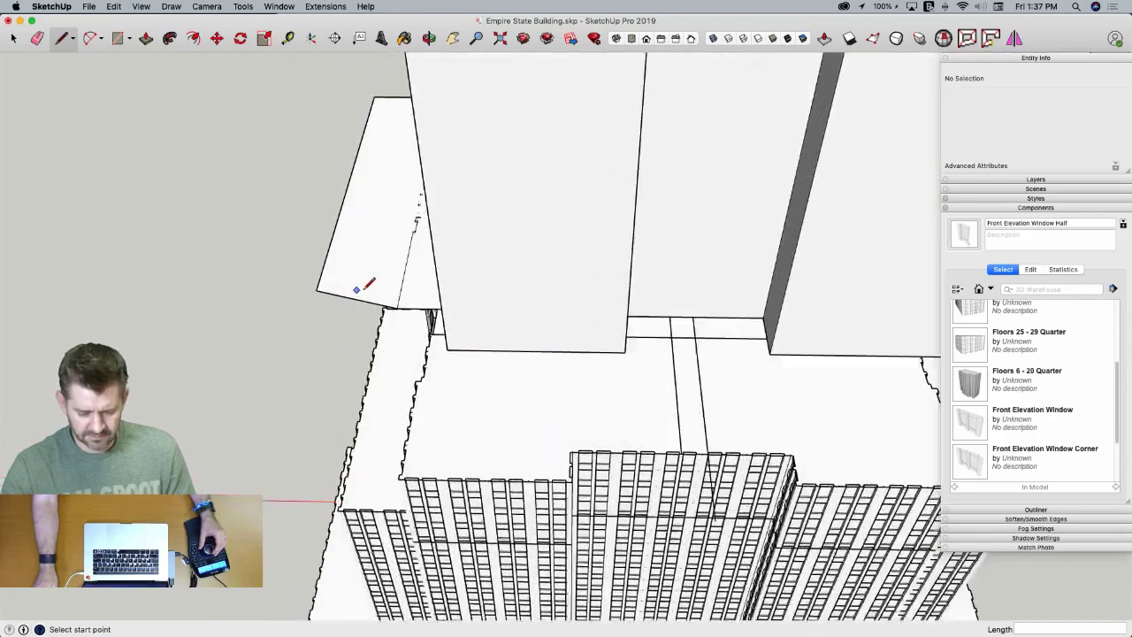
{"action": "scroll", "coordinate": [429, 268], "scroll_direction": "up", "scroll_amount": 10}
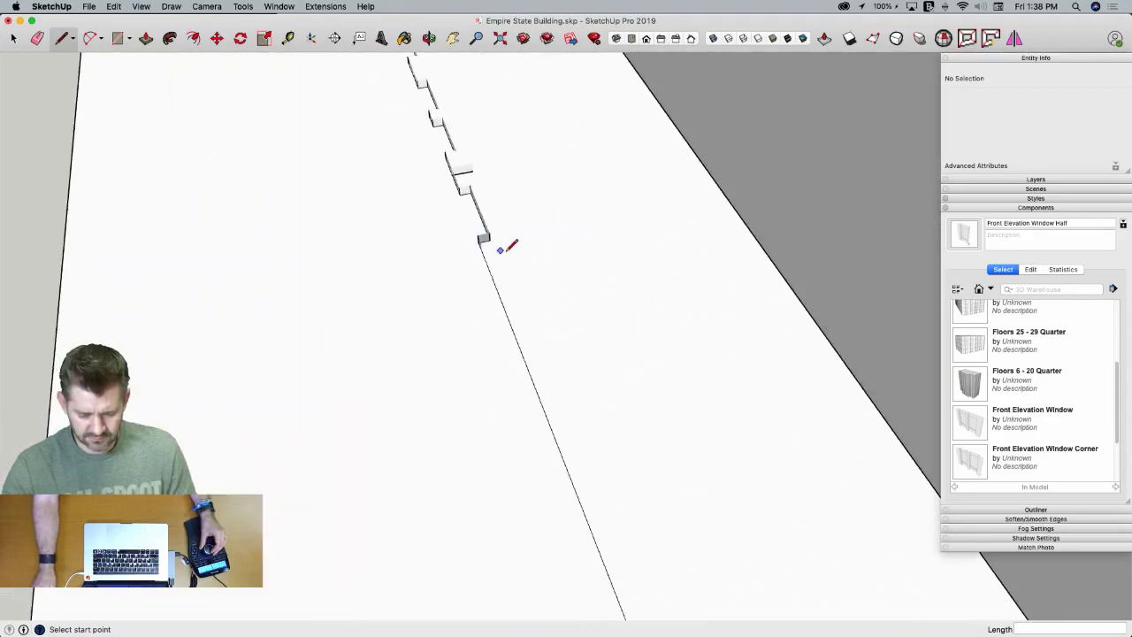
{"action": "mouse_move", "coordinate": [501, 251]}
{"action": "middle_mouse_down"}
{"action": "mouse_move", "coordinate": [530, 272]}
{"action": "mouse_move", "coordinate": [529, 288]}
{"action": "middle_mouse_up"}
{"action": "left_click", "coordinate": [512, 310]}
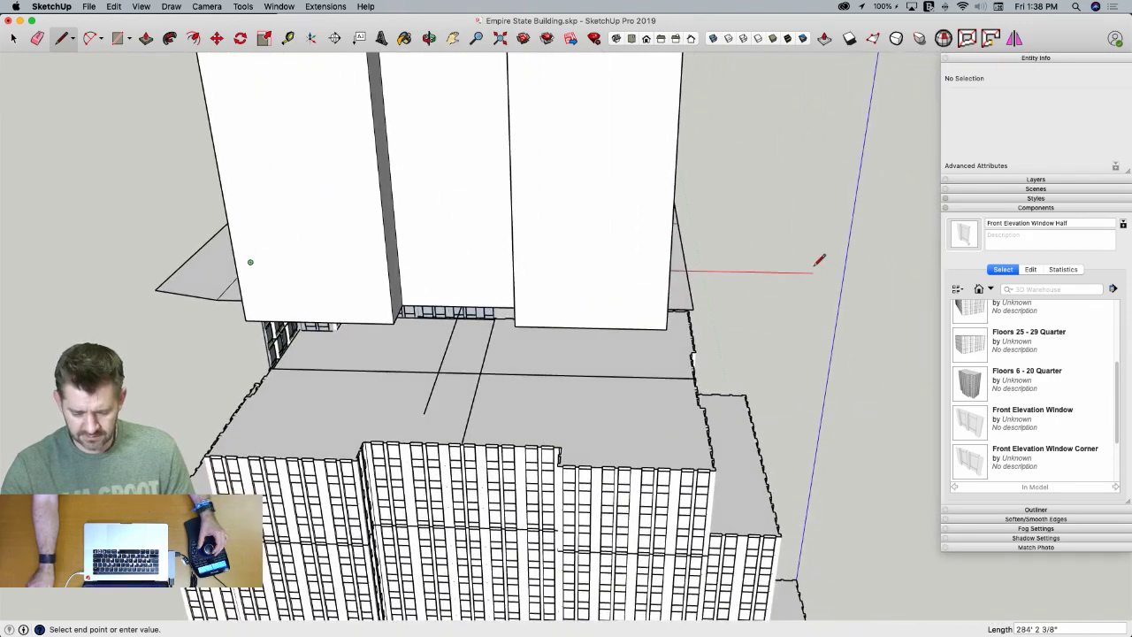
Erase the outer edges of the surplus horizontal face beyond the quarter's walls
{"action": "key", "text": "e"}
{"action": "middle_click_drag", "start_coordinate": [715, 252], "coordinate": [692, 270]}
{"action": "left_click", "coordinate": [670, 267]}
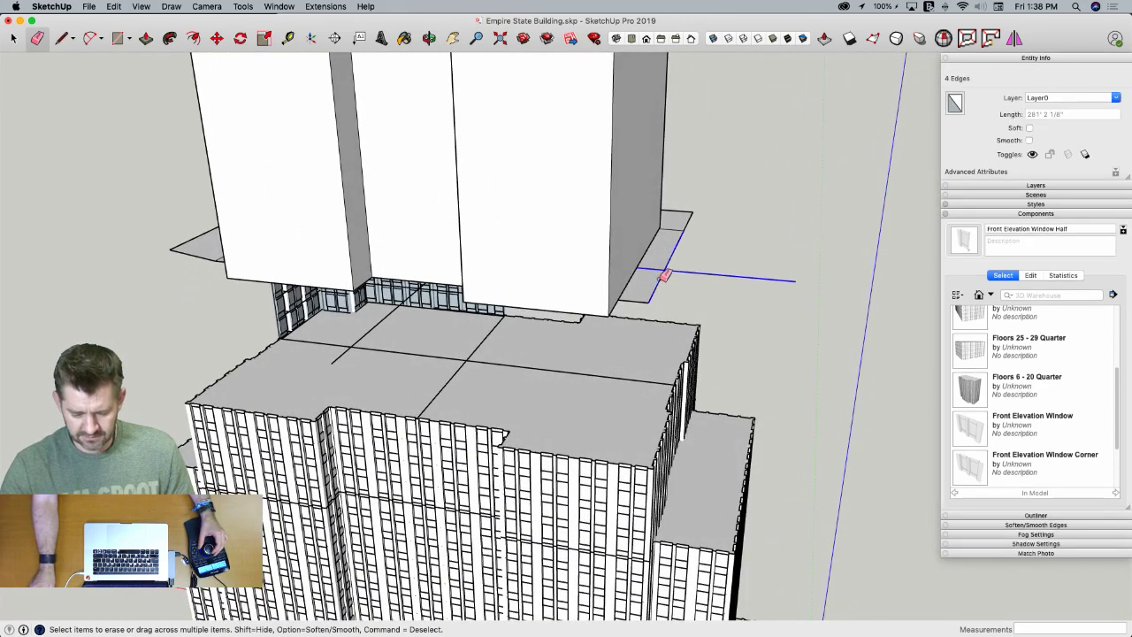
{"action": "mouse_move", "coordinate": [683, 223]}
{"action": "left_mouse_down"}
{"action": "mouse_move", "coordinate": [692, 202]}
{"action": "mouse_move", "coordinate": [674, 294]}
{"action": "left_mouse_up"}
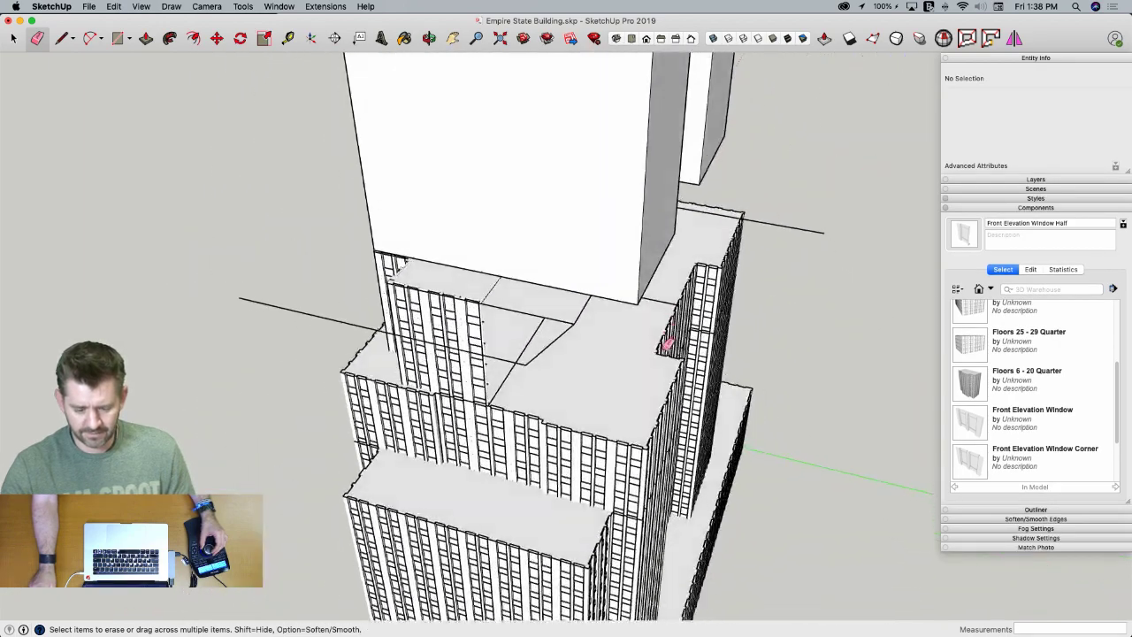
Erase the leftover scrap beside the quarter roof and the line ends that overhang it
{"action": "middle_click_drag", "start_coordinate": [664, 343], "coordinate": [639, 359]}
{"action": "mouse_move", "coordinate": [580, 313]}
{"action": "left_mouse_down"}
{"action": "mouse_move", "coordinate": [513, 318]}
{"action": "mouse_move", "coordinate": [489, 371]}
{"action": "left_mouse_up"}
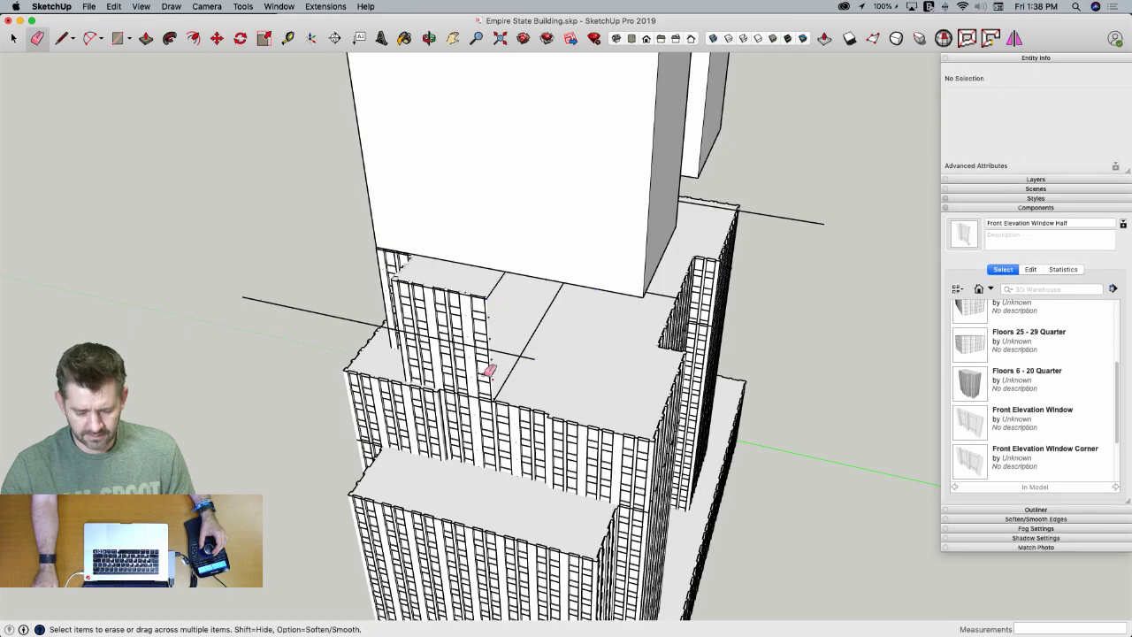
{"action": "mouse_move", "coordinate": [279, 294]}
{"action": "left_mouse_down"}
{"action": "mouse_move", "coordinate": [306, 313]}
{"action": "mouse_move", "coordinate": [331, 304]}
{"action": "left_mouse_up"}
{"action": "mouse_move", "coordinate": [330, 303]}
{"action": "middle_mouse_down"}
{"action": "mouse_move", "coordinate": [336, 291]}
{"action": "mouse_move", "coordinate": [462, 290]}
{"action": "mouse_move", "coordinate": [704, 199]}
{"action": "mouse_move", "coordinate": [738, 171]}
{"action": "mouse_move", "coordinate": [679, 185]}
{"action": "mouse_move", "coordinate": [633, 181]}
{"action": "middle_mouse_up"}
{"action": "left_click", "coordinate": [618, 188]}
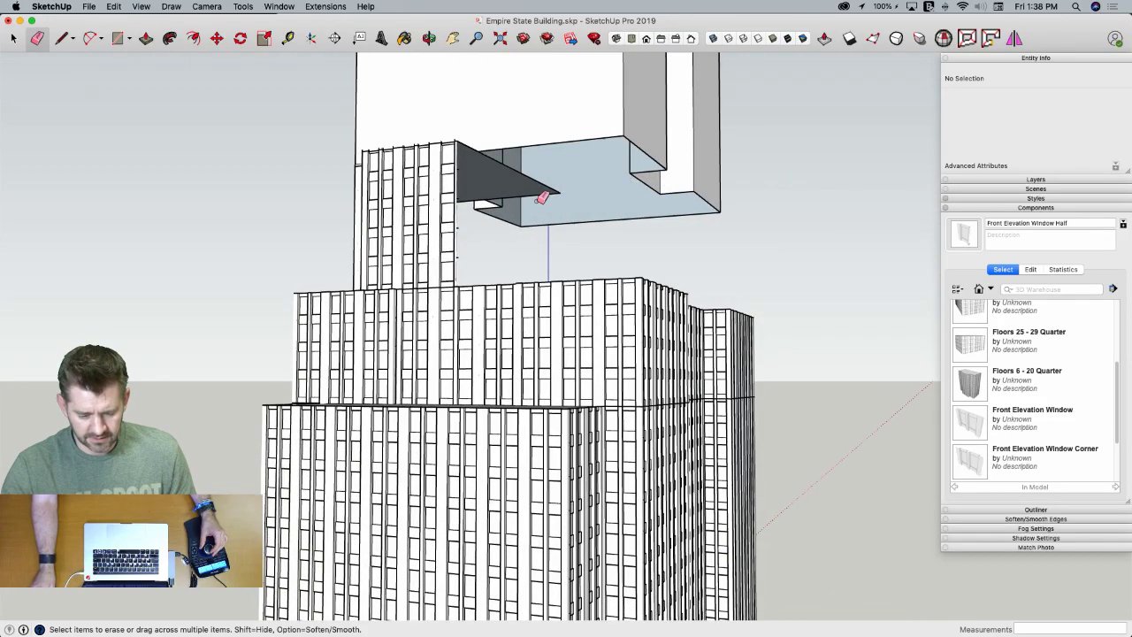
{"action": "key", "text": "space"}
{"action": "middle_click_drag", "start_coordinate": [541, 195], "coordinate": [450, 275]}
{"action": "left_click", "coordinate": [451, 275]}
{"action": "left_click", "coordinate": [446, 241], "text": "shift"}
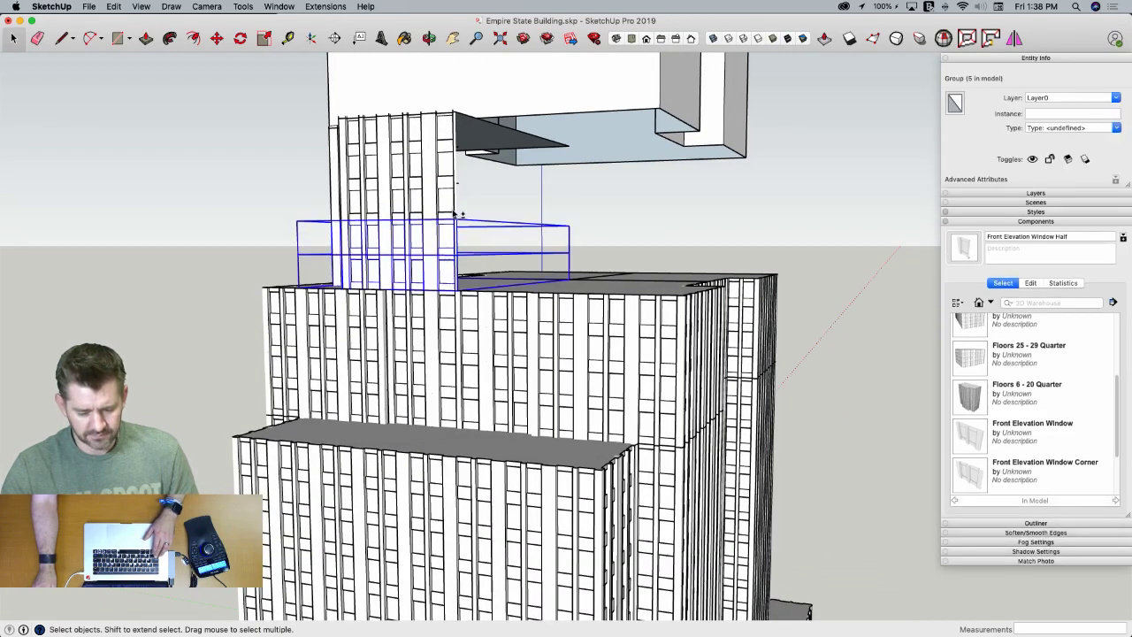
{"action": "left_click", "coordinate": [448, 209], "text": "shift"}
{"action": "left_click", "coordinate": [435, 166], "text": "shift"}
{"action": "left_click", "coordinate": [433, 133], "text": "shift"}
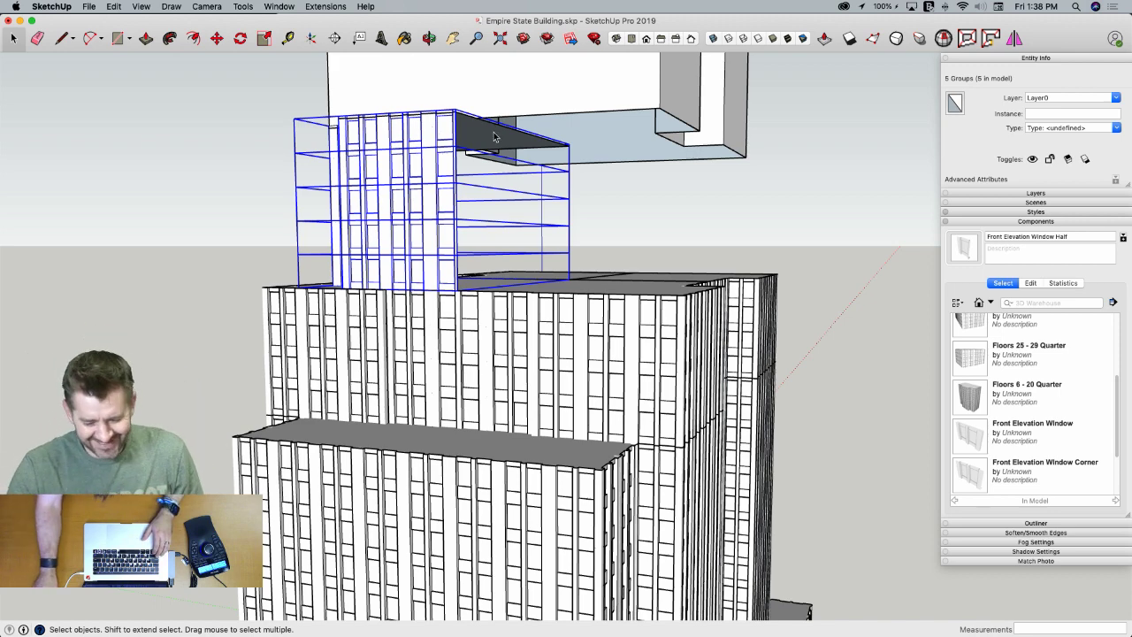
Move the quarter roof face and its edges straight up, level with the top of the stacked walls
{"action": "double_click", "coordinate": [459, 143]}
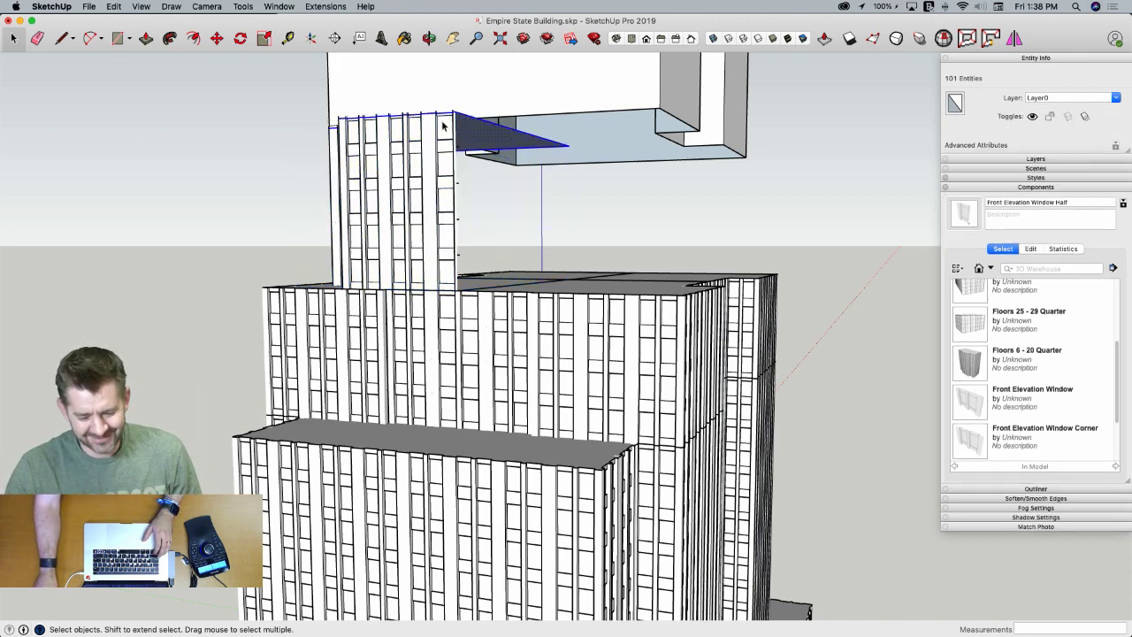
{"action": "scroll", "coordinate": [443, 125], "scroll_direction": "up", "scroll_amount": 10}
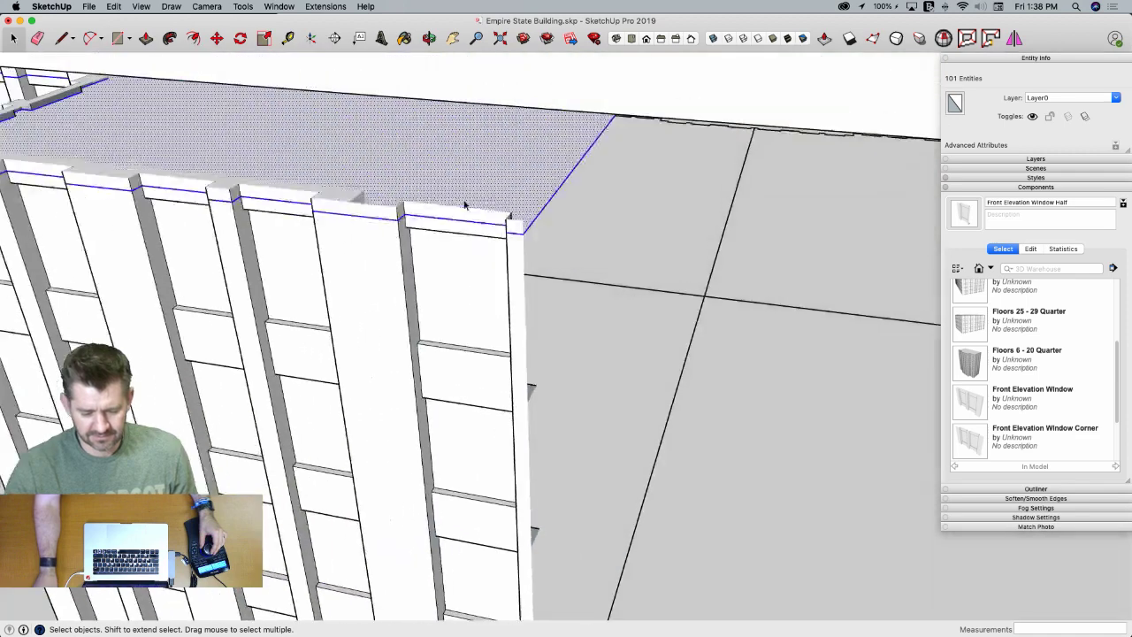
{"action": "key", "text": "m"}
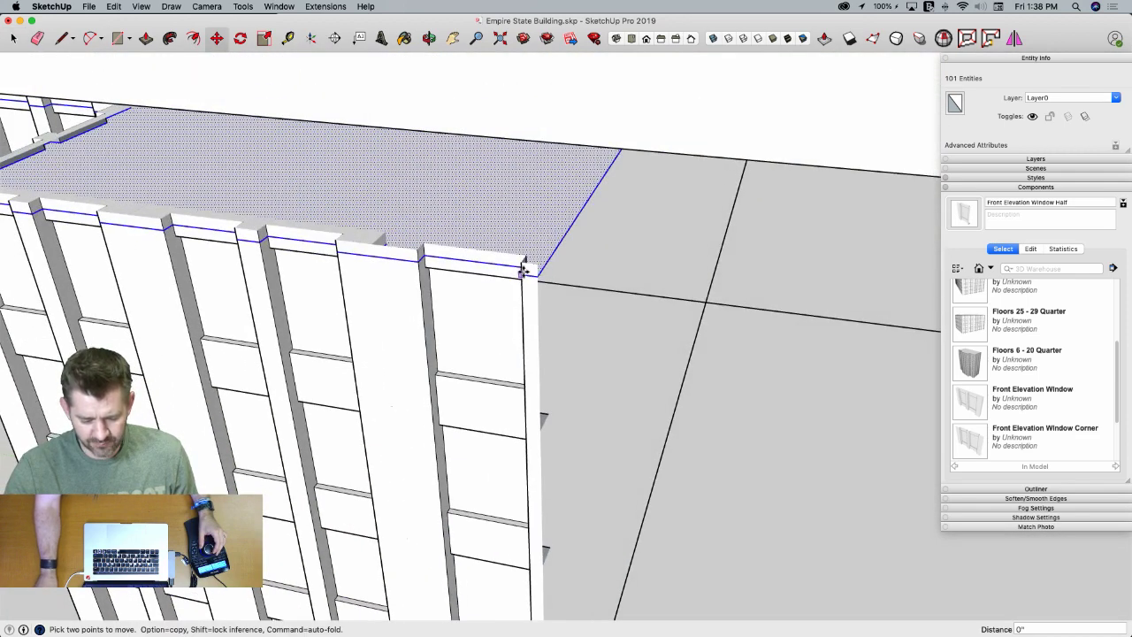
{"action": "left_click", "coordinate": [523, 269]}
Erase the stray edges in the selected roof geometry with the CleanUp³ extension
{"action": "key", "text": "space"}
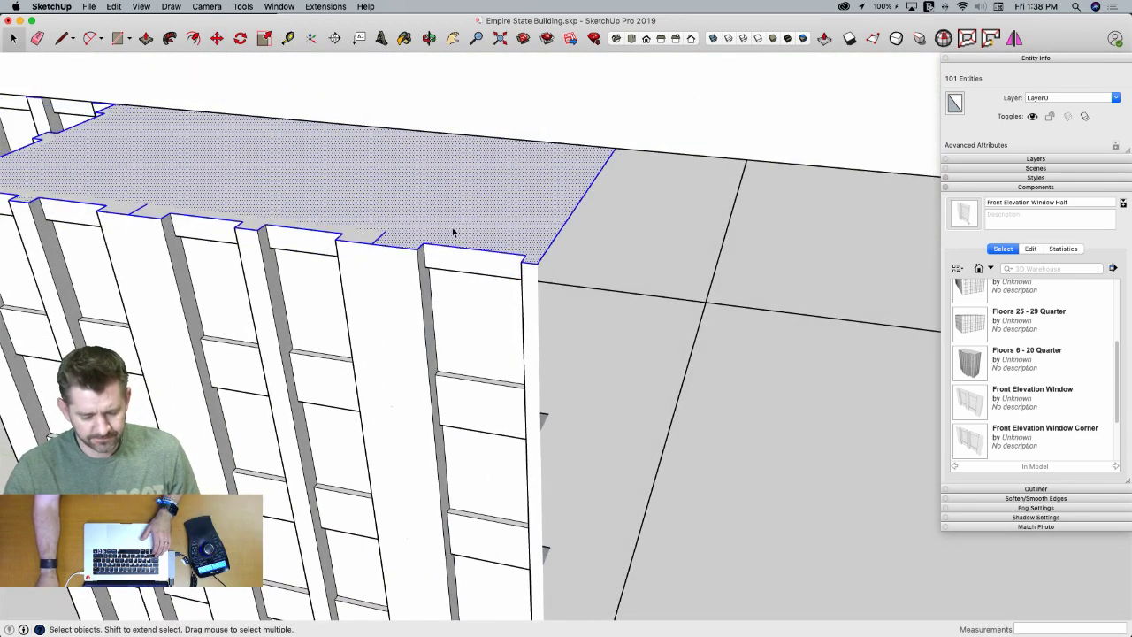
{"action": "left_click", "coordinate": [309, 6]}
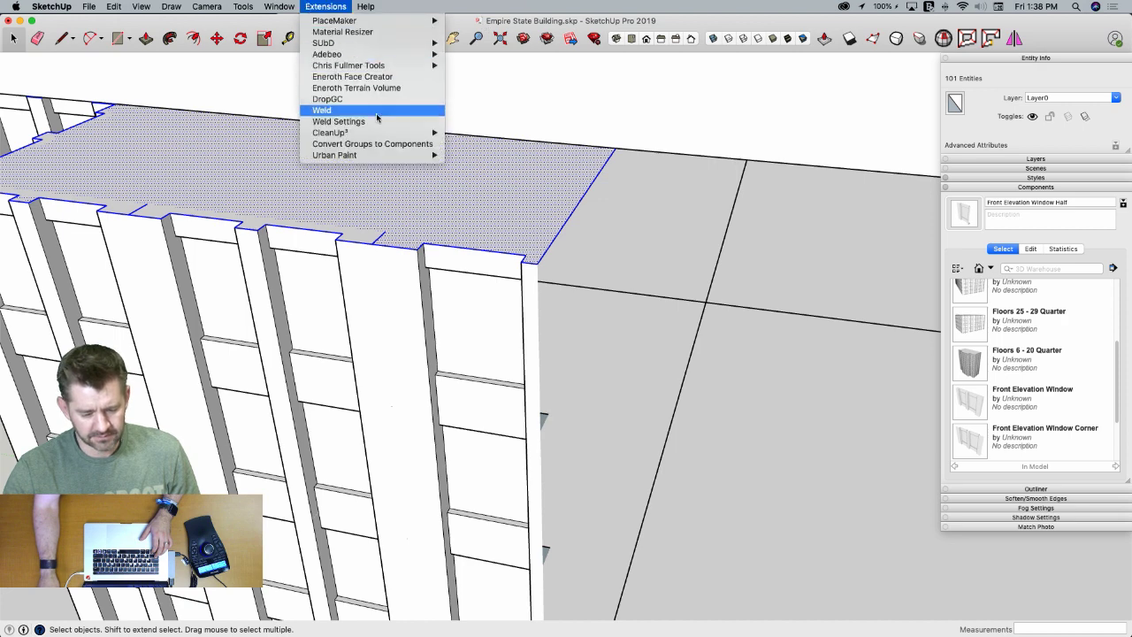
{"action": "mouse_move", "coordinate": [398, 134]}
{"action": "left_click", "coordinate": [514, 185]}
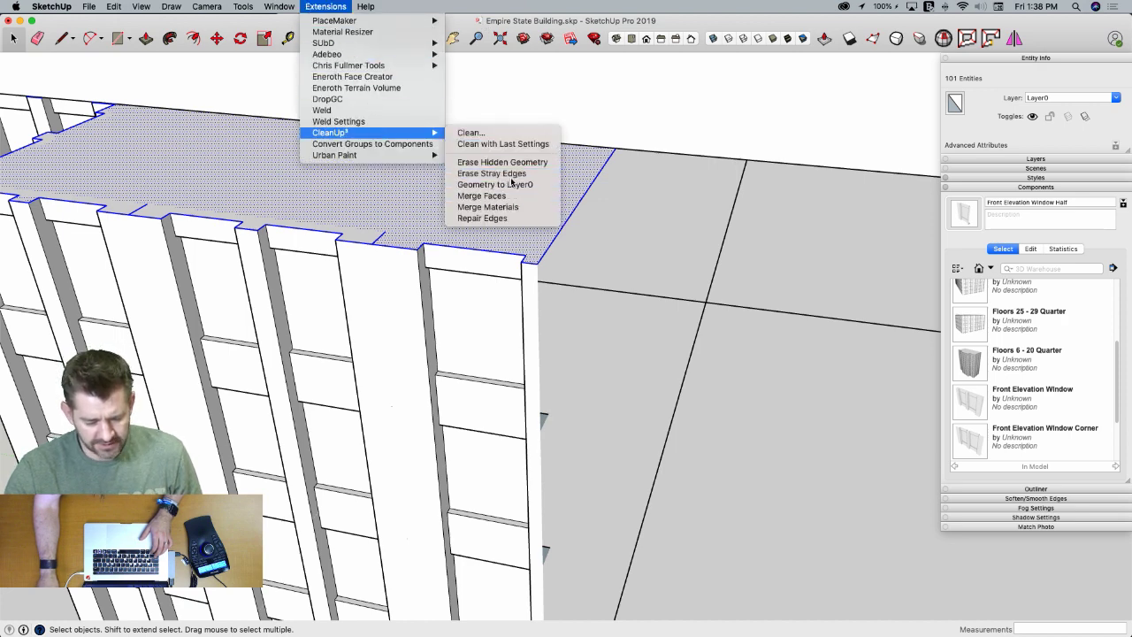
Combine the roof face and the five stacked floor groups into a component named "Floor 25 - 29 Quarter"
{"action": "left_click", "coordinate": [501, 272], "text": "shift"}
{"action": "scroll", "coordinate": [525, 166], "scroll_direction": "down", "scroll_amount": 3}
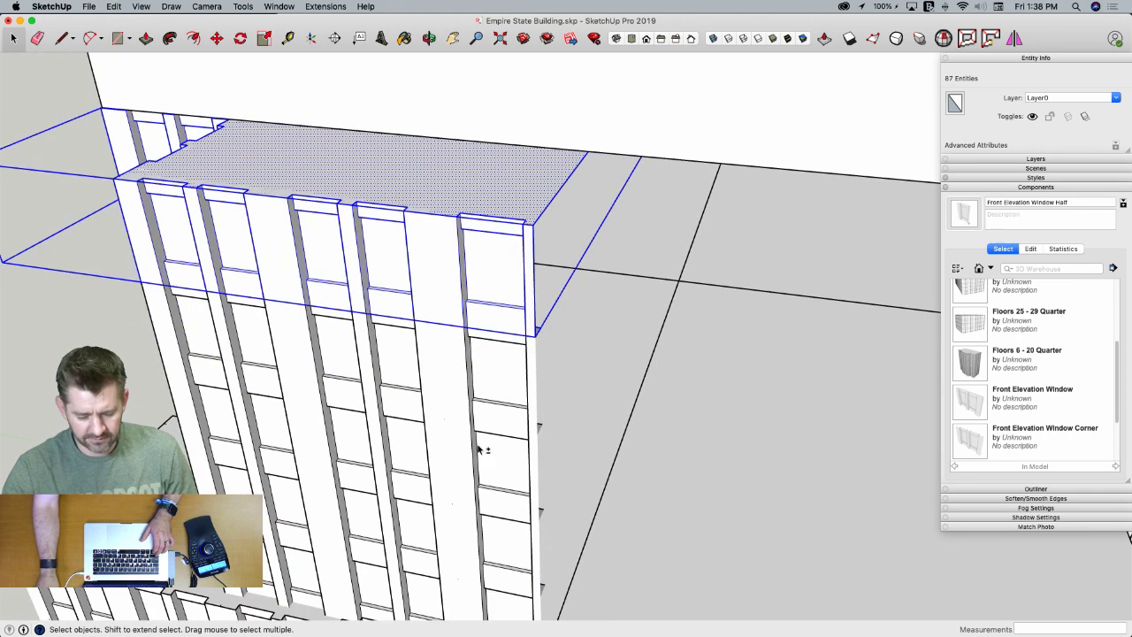
{"action": "left_click", "coordinate": [491, 387], "text": "shift"}
{"action": "left_click", "coordinate": [489, 466], "text": "shift"}
{"action": "left_click", "coordinate": [492, 534], "text": "shift"}
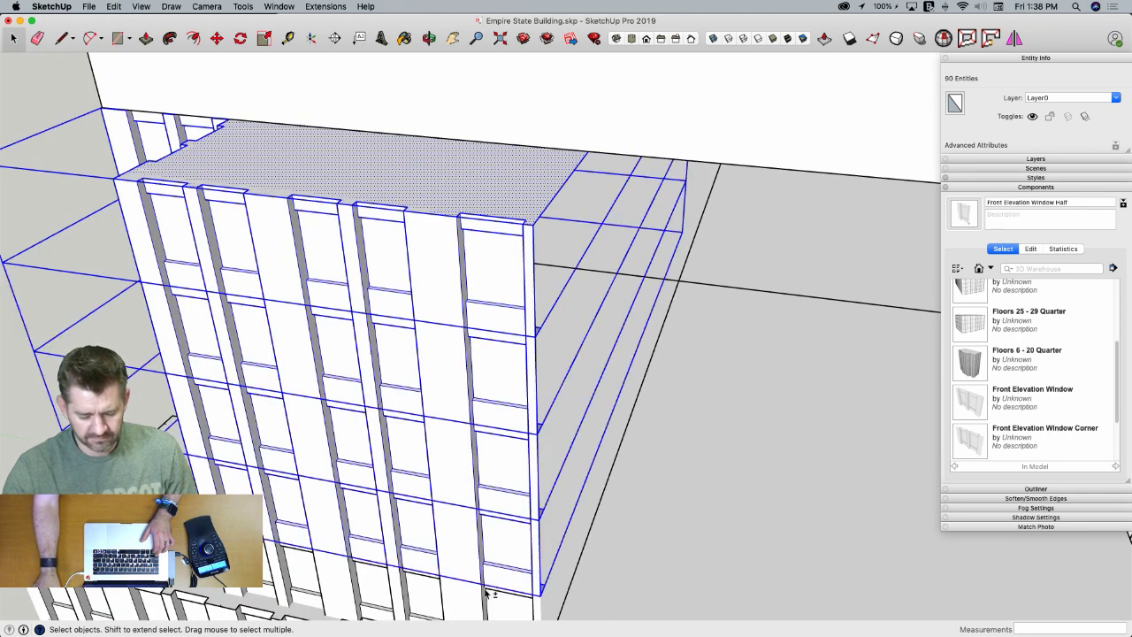
{"action": "left_click", "coordinate": [488, 591], "text": "shift"}
{"action": "right_click", "coordinate": [486, 591]}
{"action": "left_click", "coordinate": [545, 416]}
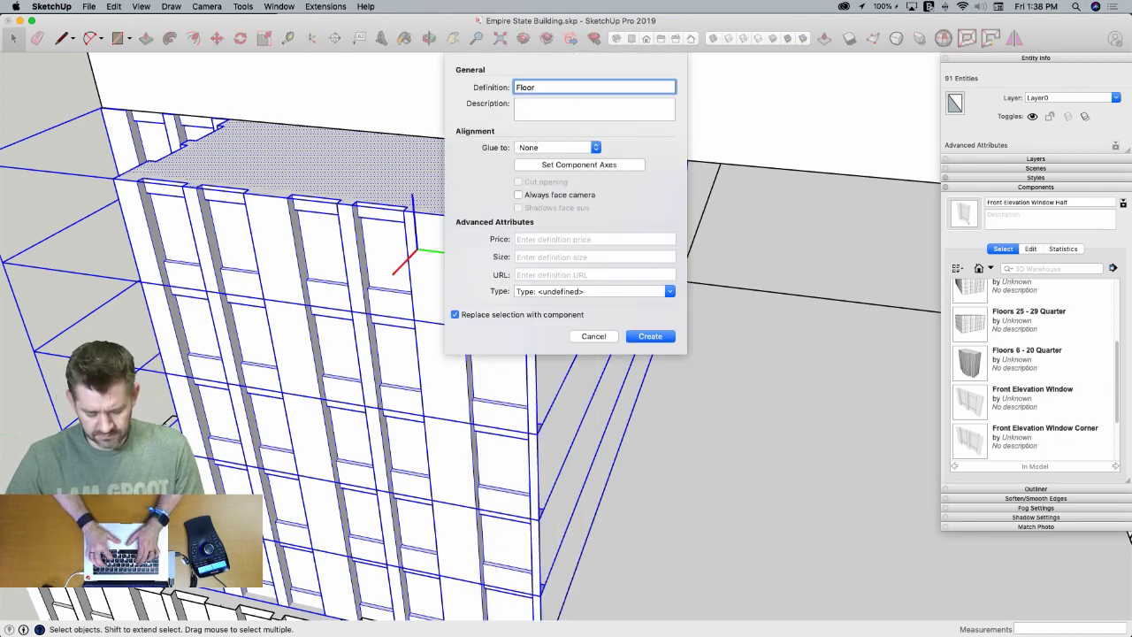
{"action": "type", "text": "Floors 25 - "}
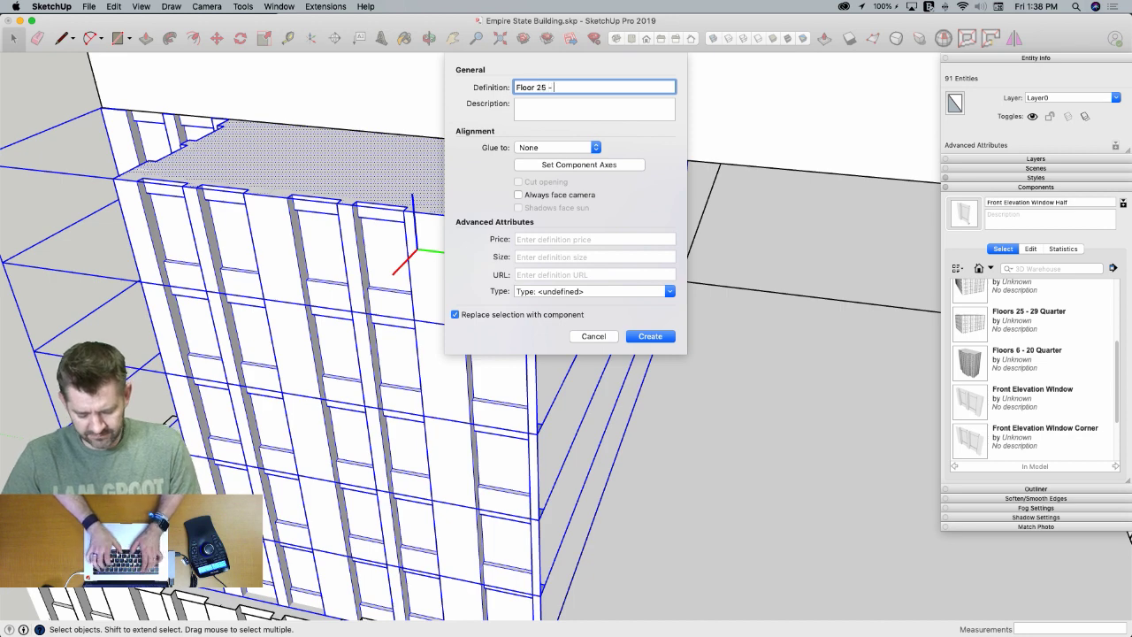
{"action": "type", "text": "29 Q"}
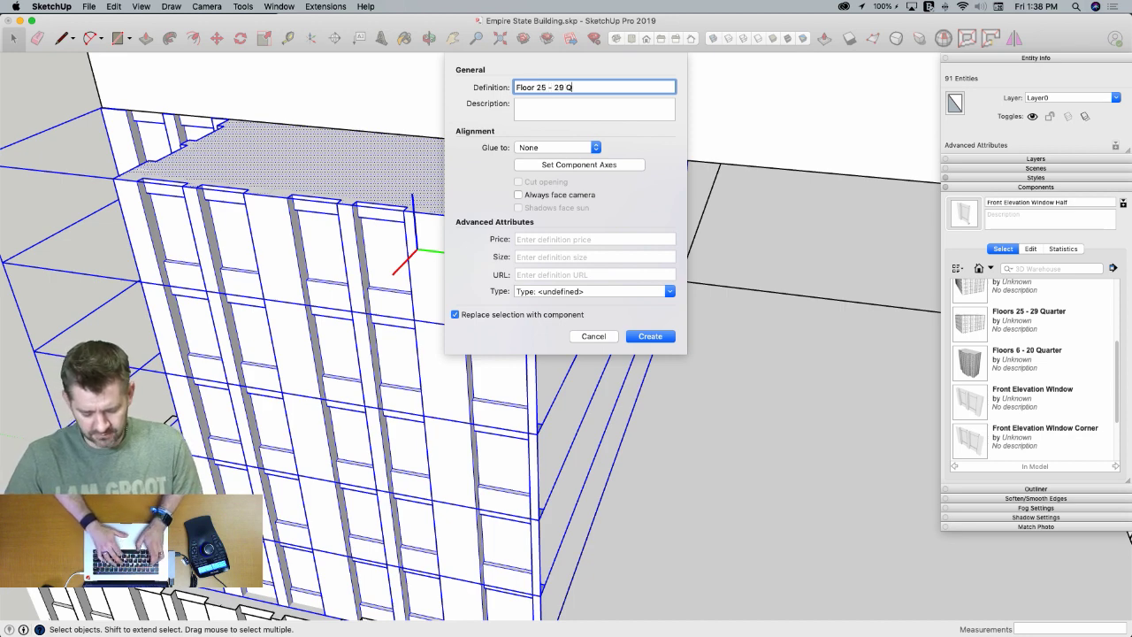
{"action": "type", "text": "uarter"}
{"action": "key", "text": "Return"}
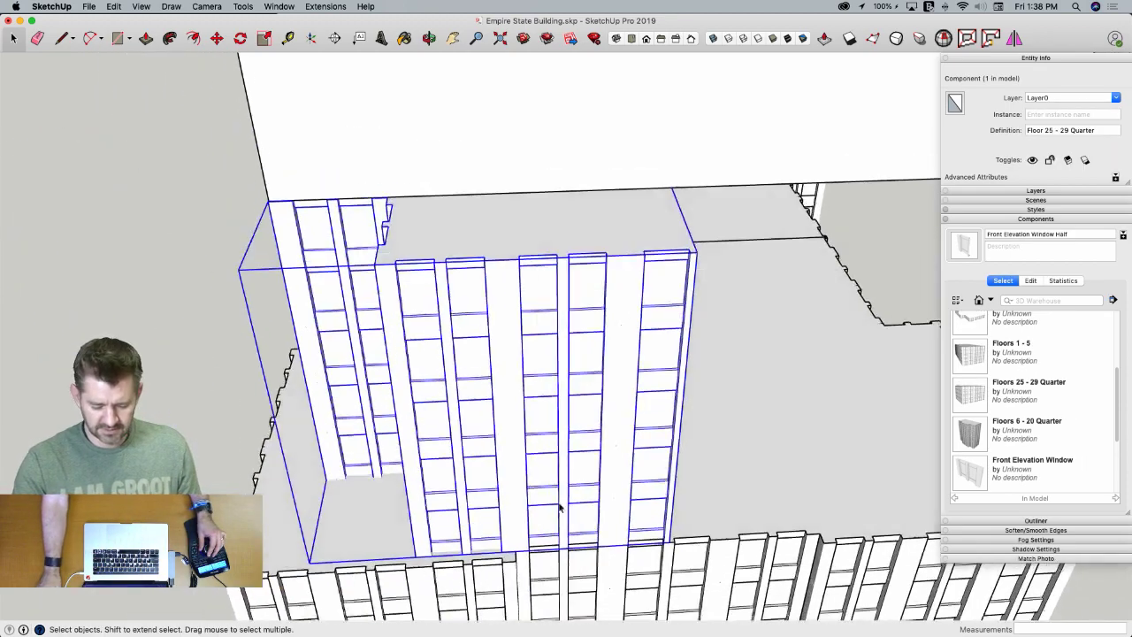
Copy the quarter component about 167' 3" along the green axis, beside the building, and flip the copy along its green axis
{"action": "key", "text": "m"}
{"action": "key", "text": "alt"}
{"action": "left_click", "coordinate": [558, 504]}
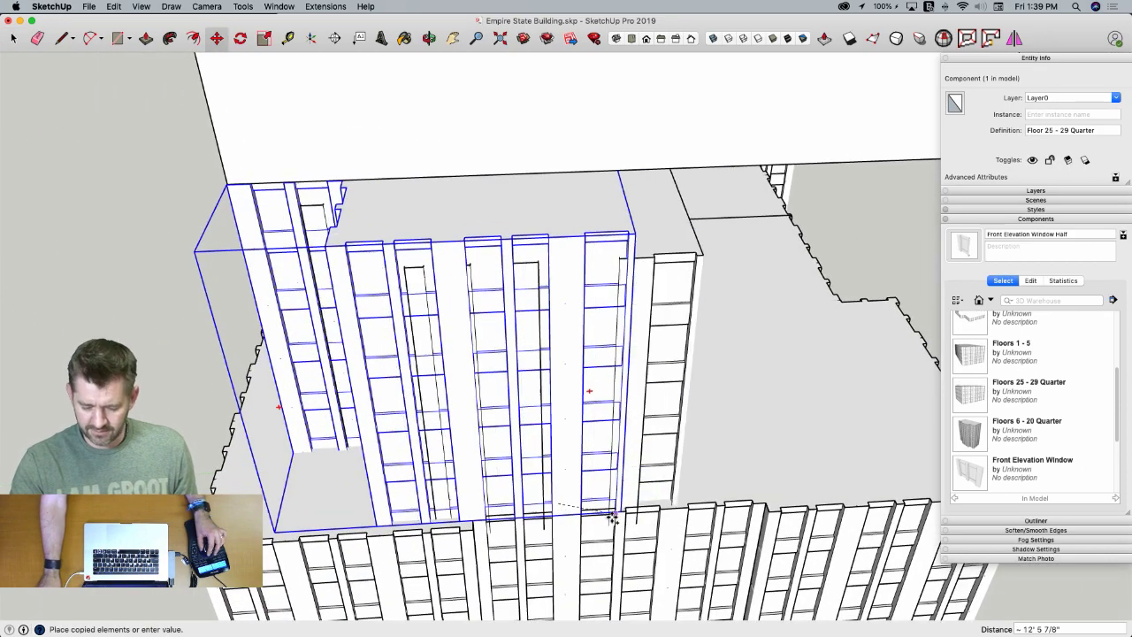
{"action": "scroll", "coordinate": [748, 434], "scroll_direction": "down", "scroll_amount": 5}
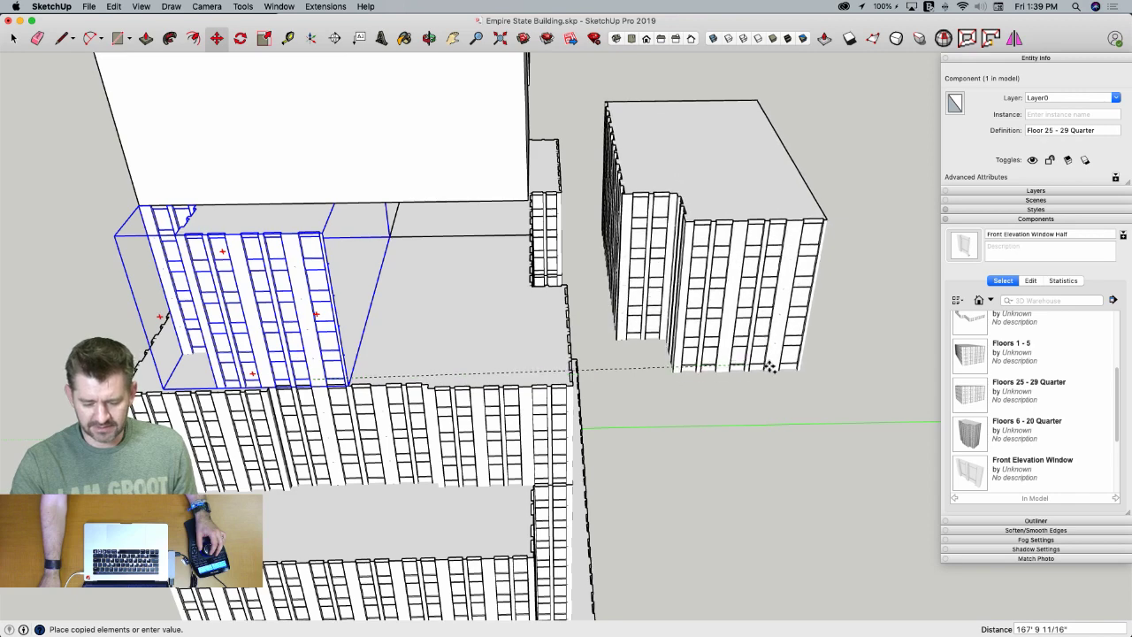
{"action": "left_click", "coordinate": [769, 366]}
{"action": "right_click", "coordinate": [750, 336]}
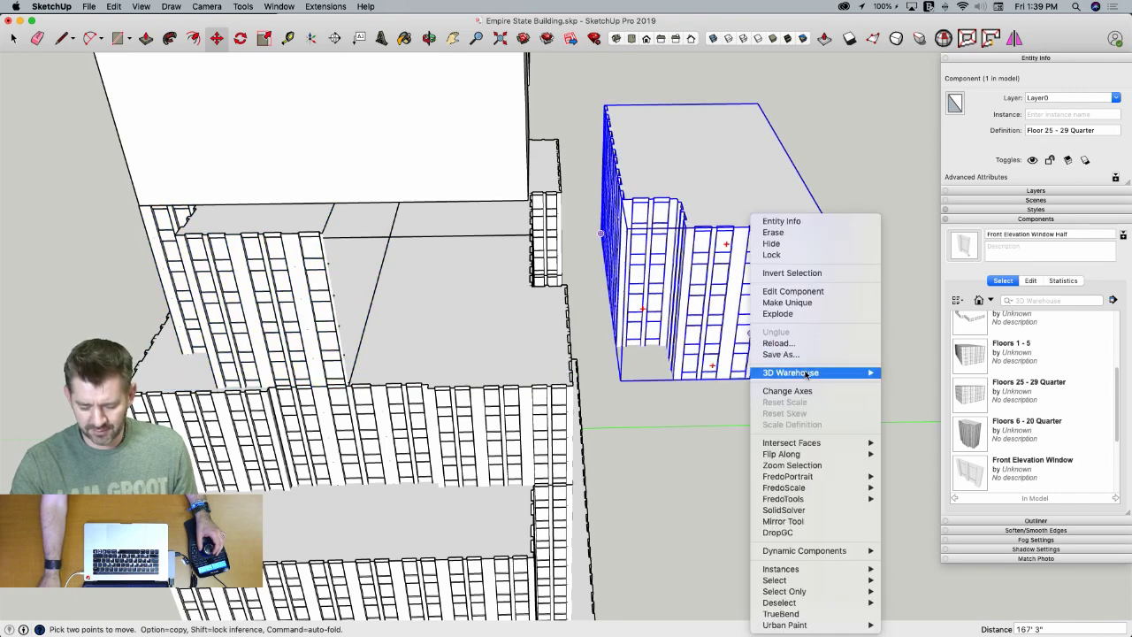
{"action": "mouse_move", "coordinate": [807, 453]}
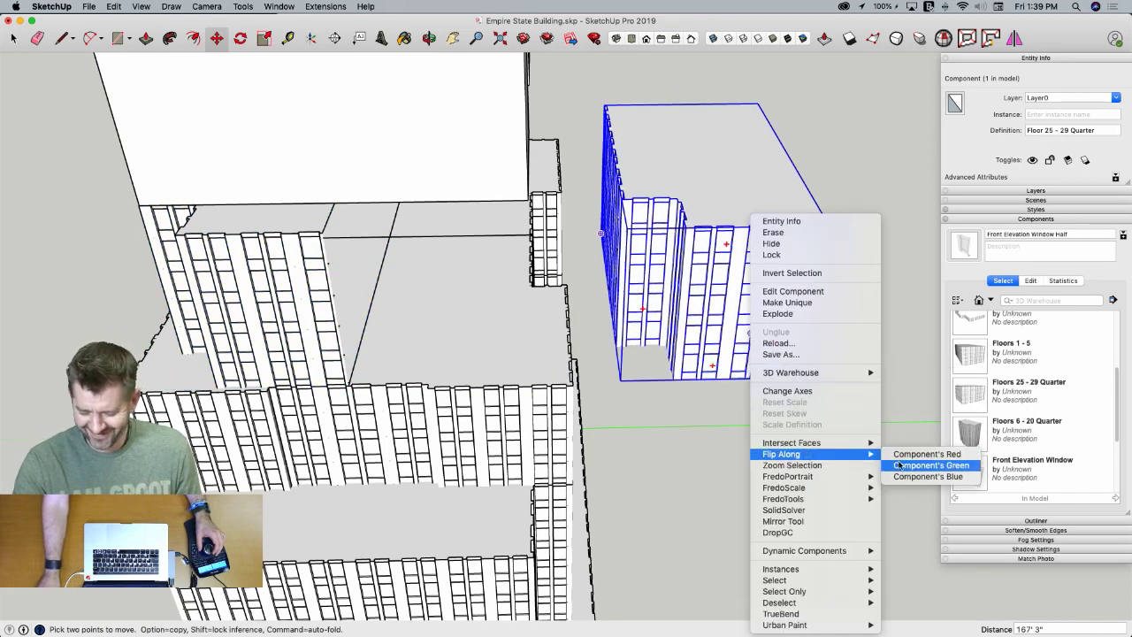
{"action": "left_click", "coordinate": [928, 465]}
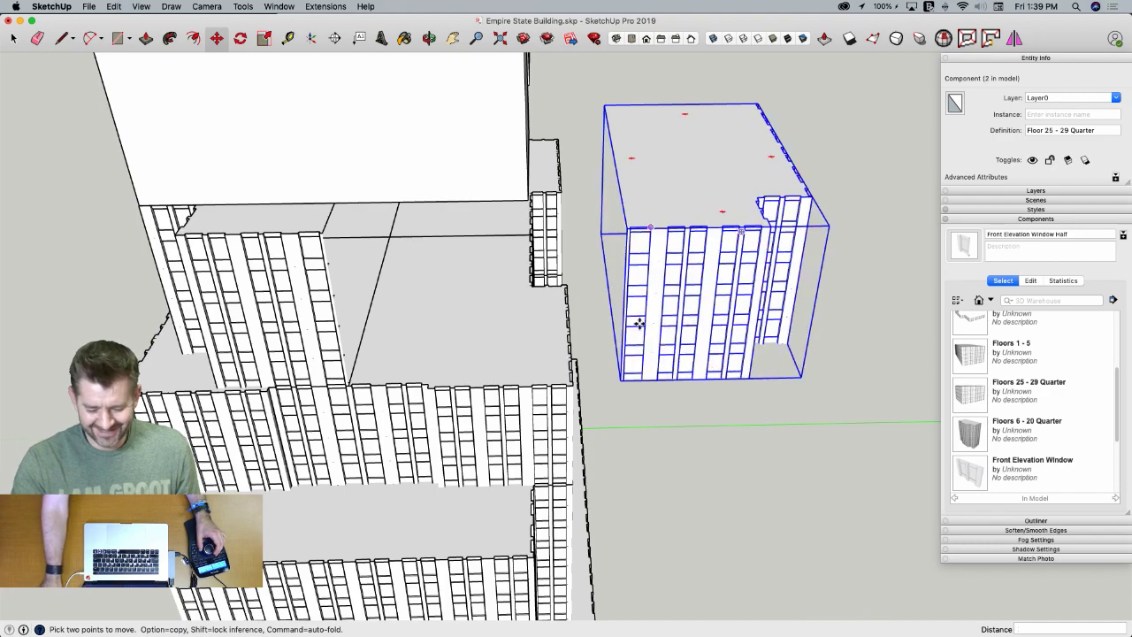
Move the flipped quarter 100' onto the building so its inner roof corner meets the original quarter's corner
{"action": "scroll", "coordinate": [638, 323], "scroll_direction": "up", "scroll_amount": 5}
{"action": "scroll", "coordinate": [607, 159], "scroll_direction": "down", "scroll_amount": 3}
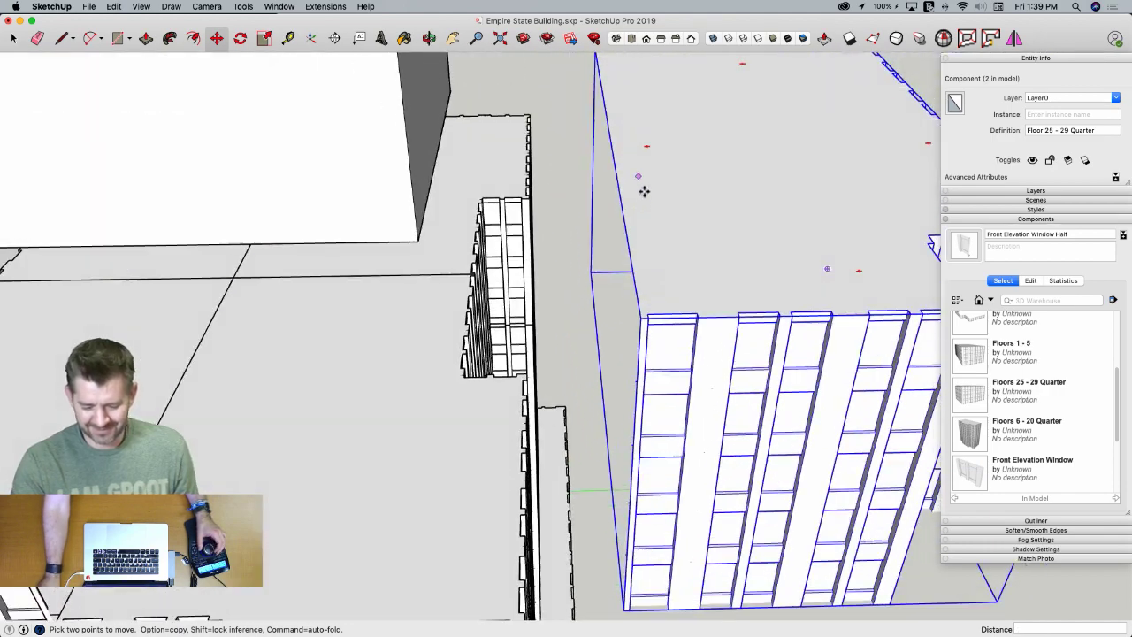
{"action": "left_click", "coordinate": [640, 320]}
{"action": "scroll", "coordinate": [594, 315], "scroll_direction": "down", "scroll_amount": 5}
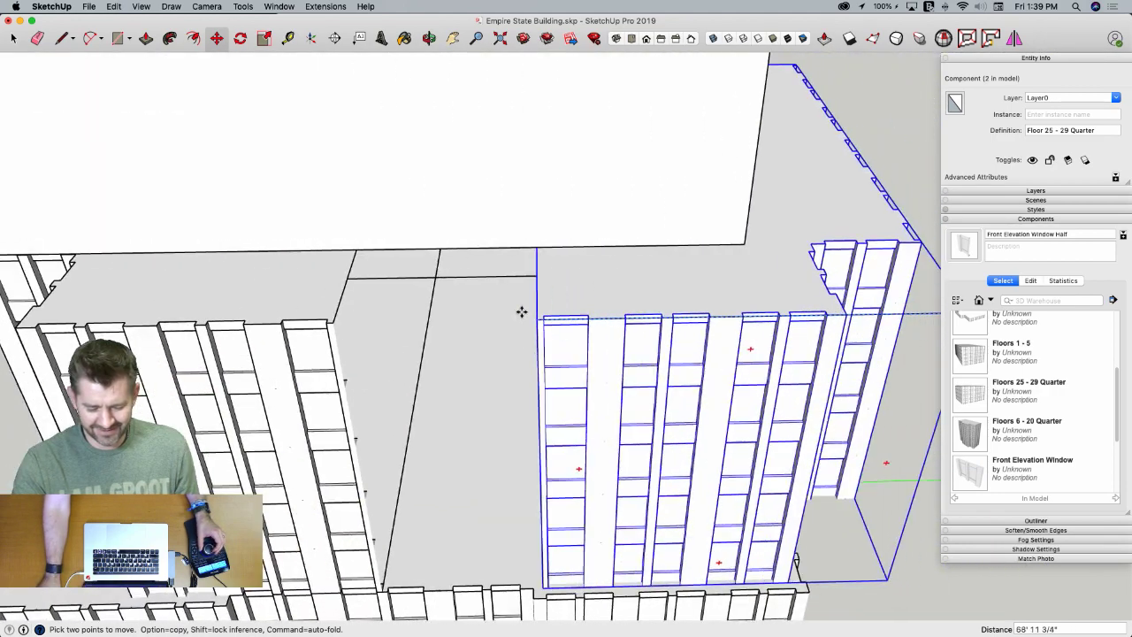
{"action": "left_click", "coordinate": [334, 323]}
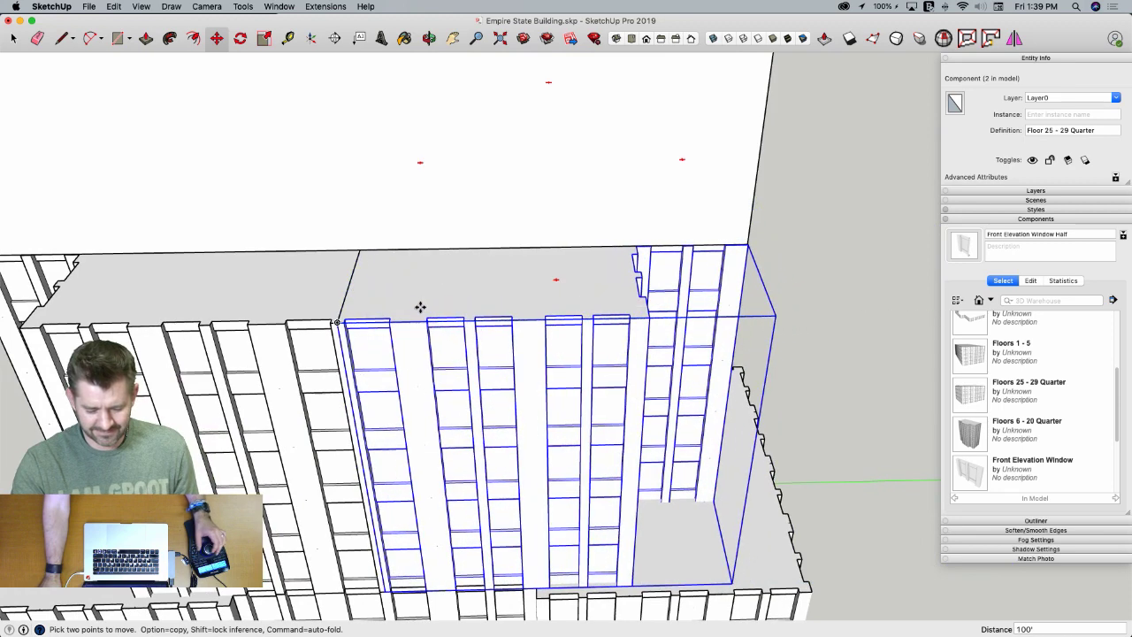
{"action": "key", "text": "space"}
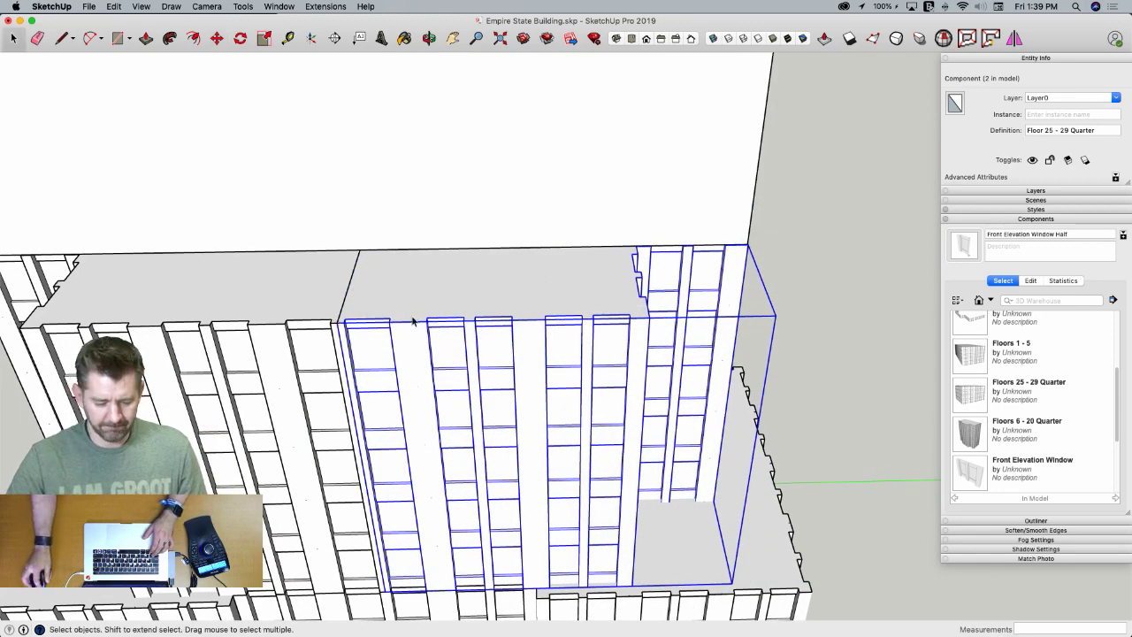
Copy both "Floor 25 - 29 Quarter" components about 256' 4" along the red axis and flip the copies along red
{"action": "left_click", "coordinate": [300, 290], "text": "shift"}
{"action": "key", "text": "m"}
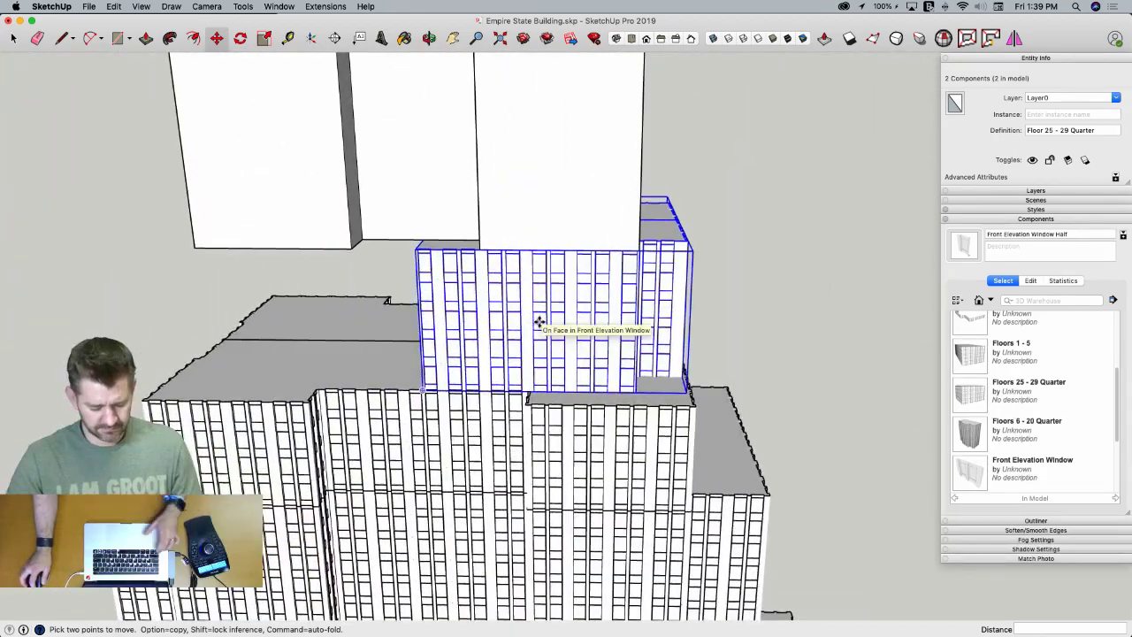
{"action": "left_click", "coordinate": [538, 321]}
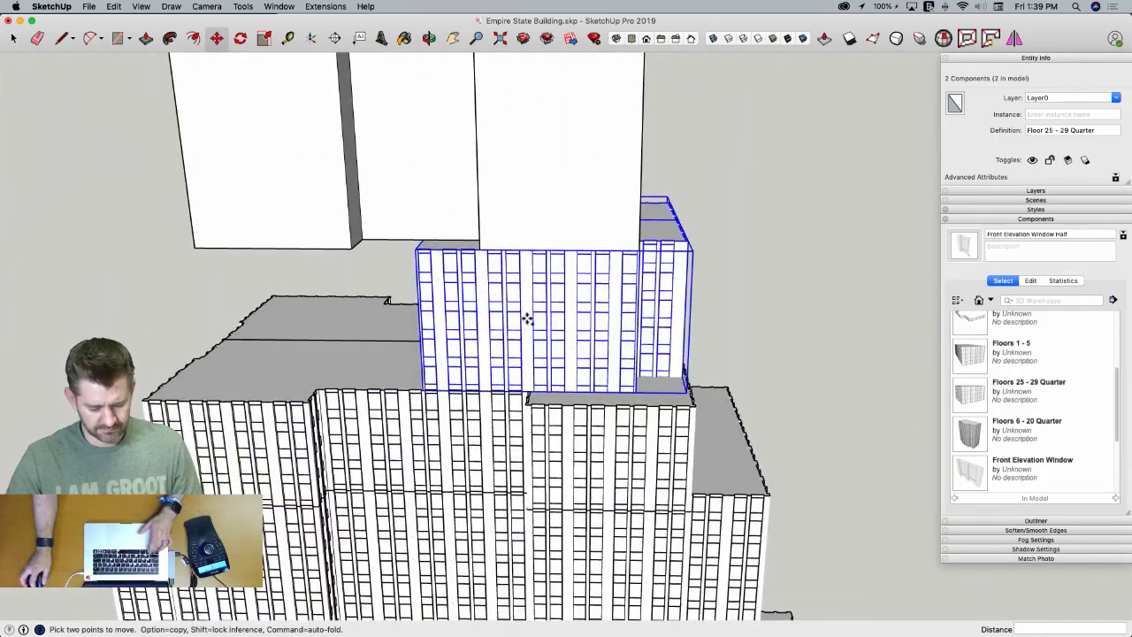
{"action": "key", "text": "alt"}
{"action": "middle_click_drag", "start_coordinate": [176, 276], "coordinate": [159, 324]}
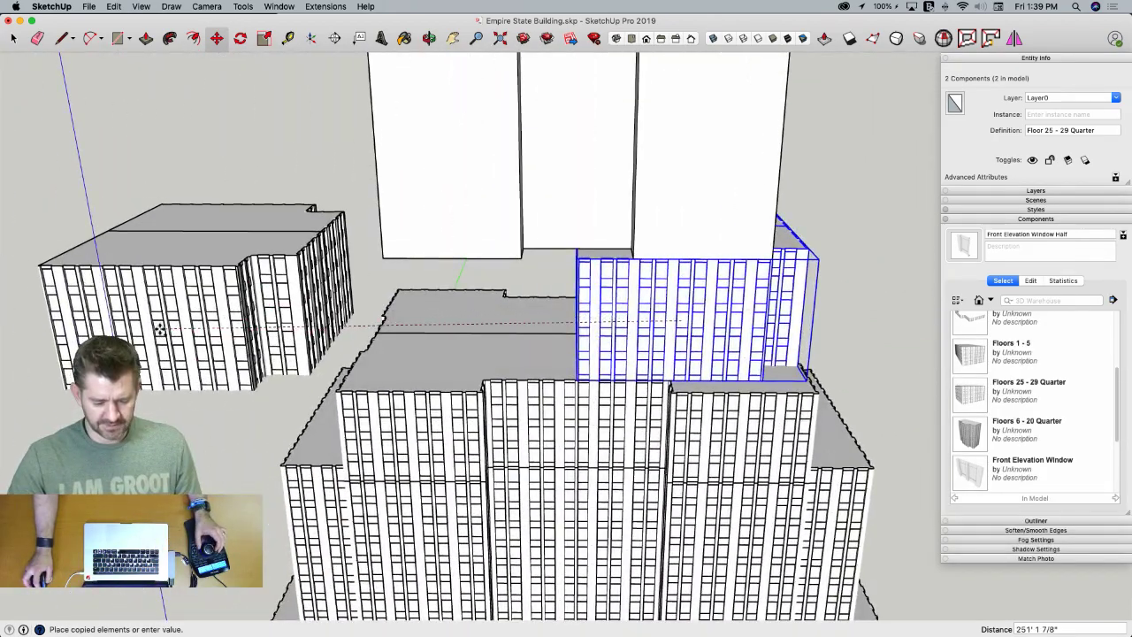
{"action": "left_click", "coordinate": [161, 322]}
{"action": "right_click", "coordinate": [166, 318]}
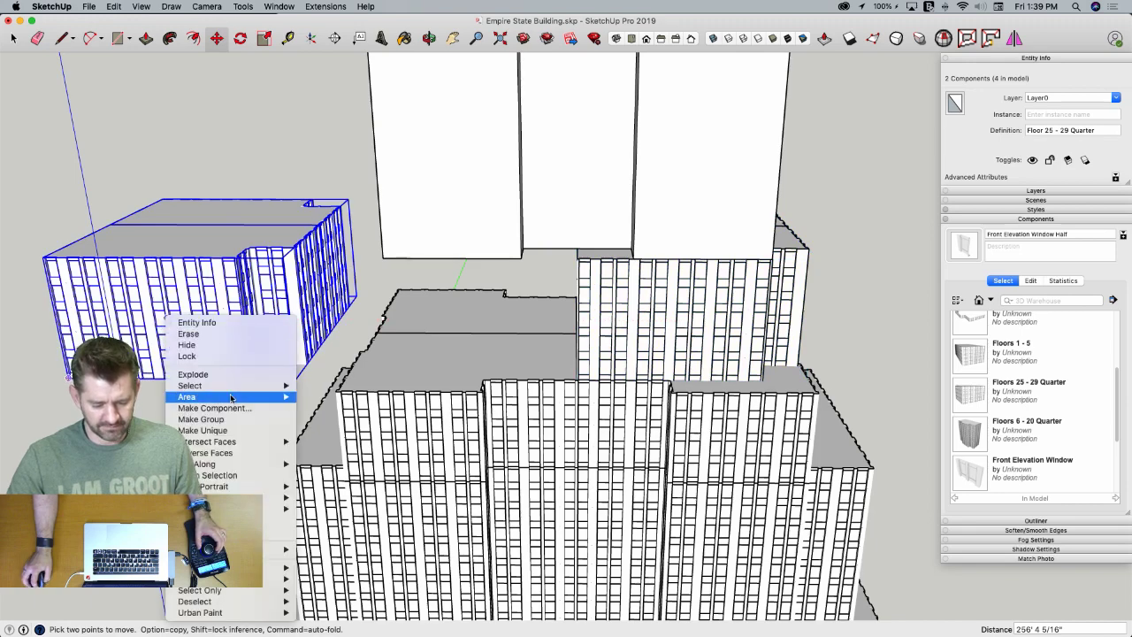
{"action": "mouse_move", "coordinate": [221, 464]}
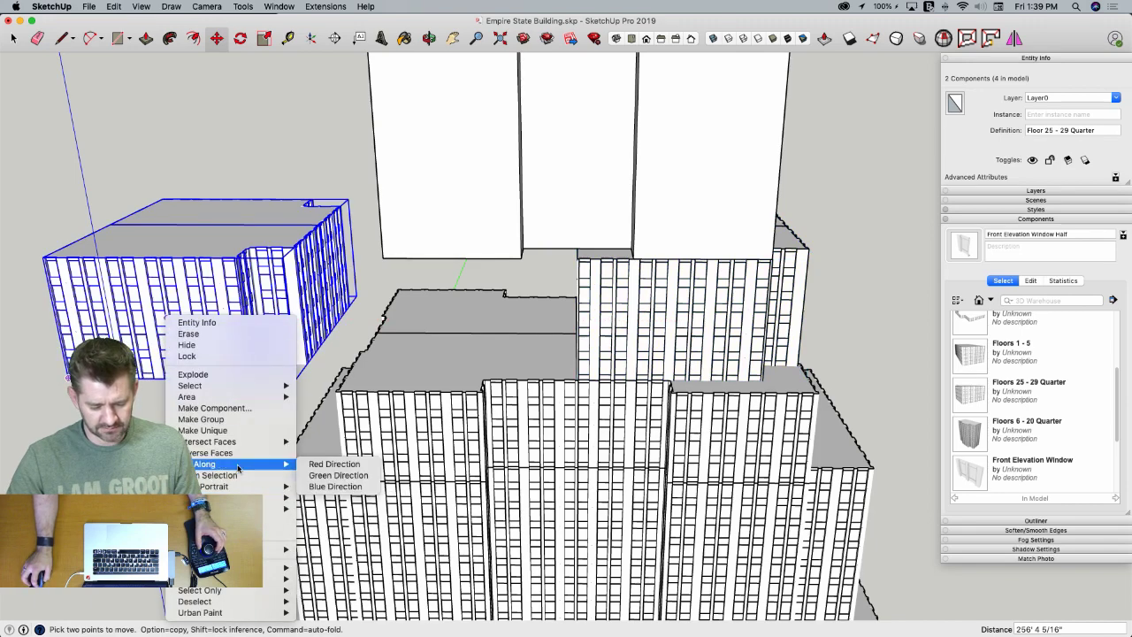
{"action": "left_click", "coordinate": [322, 464]}
Move the flipped pair about 141' 3" onto the building, joining its front inner roof corner to the original pair
{"action": "middle_click_drag", "start_coordinate": [245, 341], "coordinate": [251, 363]}
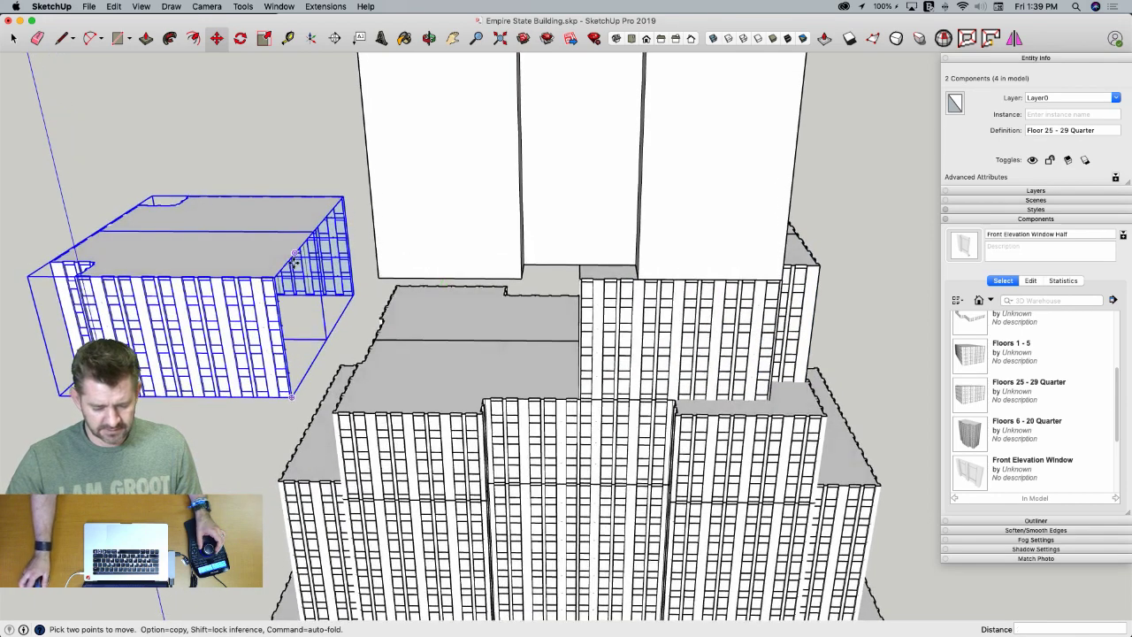
{"action": "scroll", "coordinate": [284, 263], "scroll_direction": "up", "scroll_amount": 5}
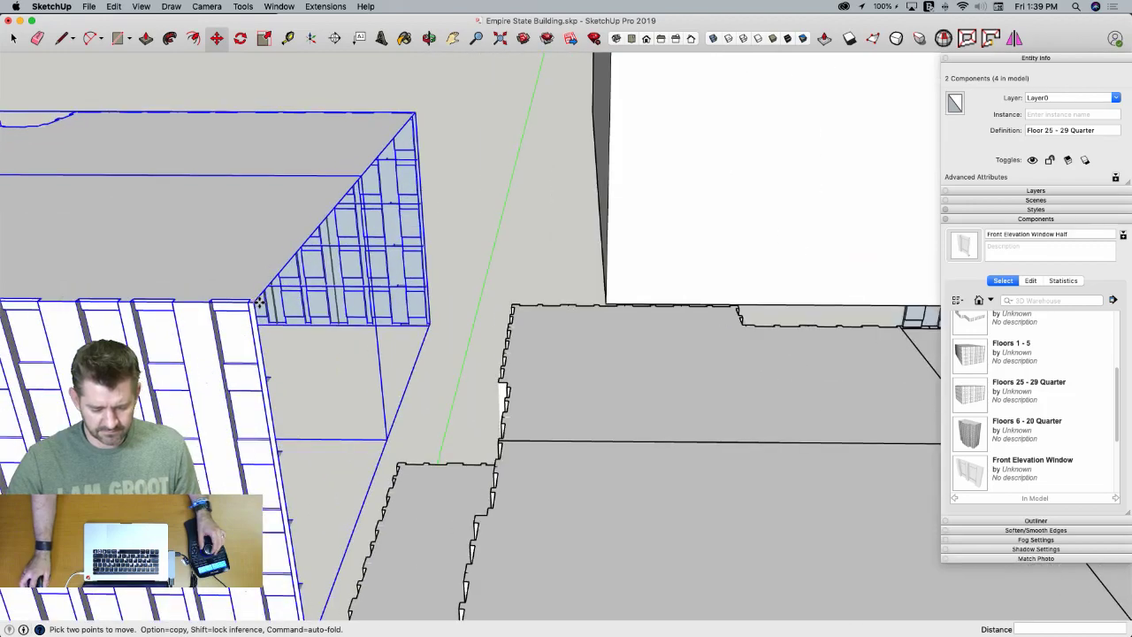
{"action": "left_click", "coordinate": [259, 303]}
{"action": "scroll", "coordinate": [259, 303], "scroll_direction": "down", "scroll_amount": 5}
{"action": "scroll", "coordinate": [619, 248], "scroll_direction": "up", "scroll_amount": 4}
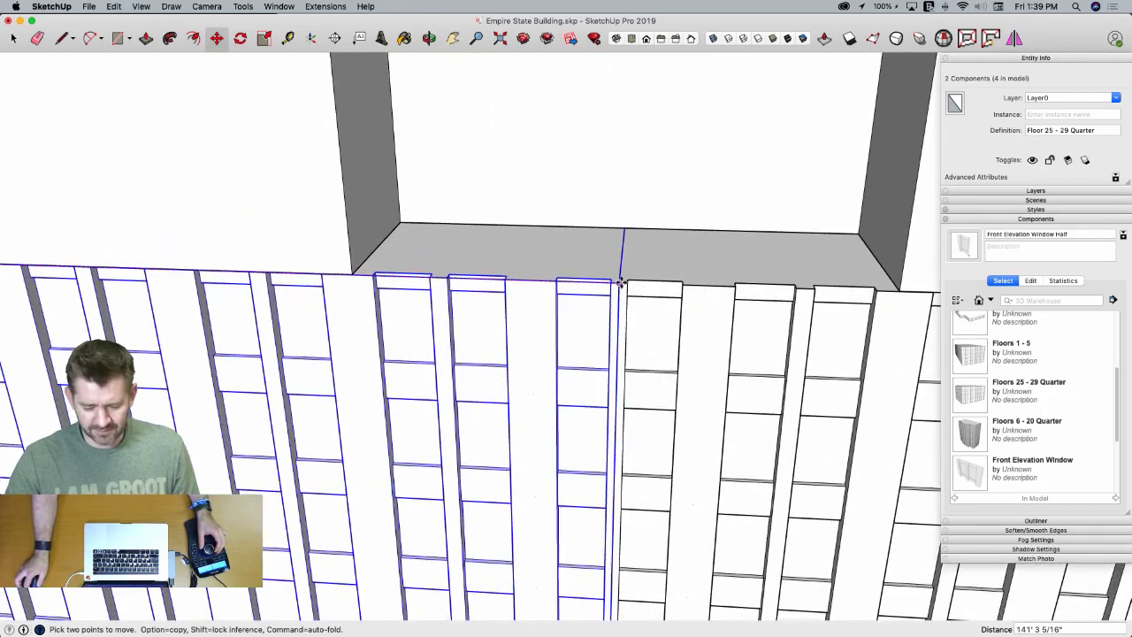
{"action": "left_click", "coordinate": [621, 283]}
{"action": "key", "text": "space"}
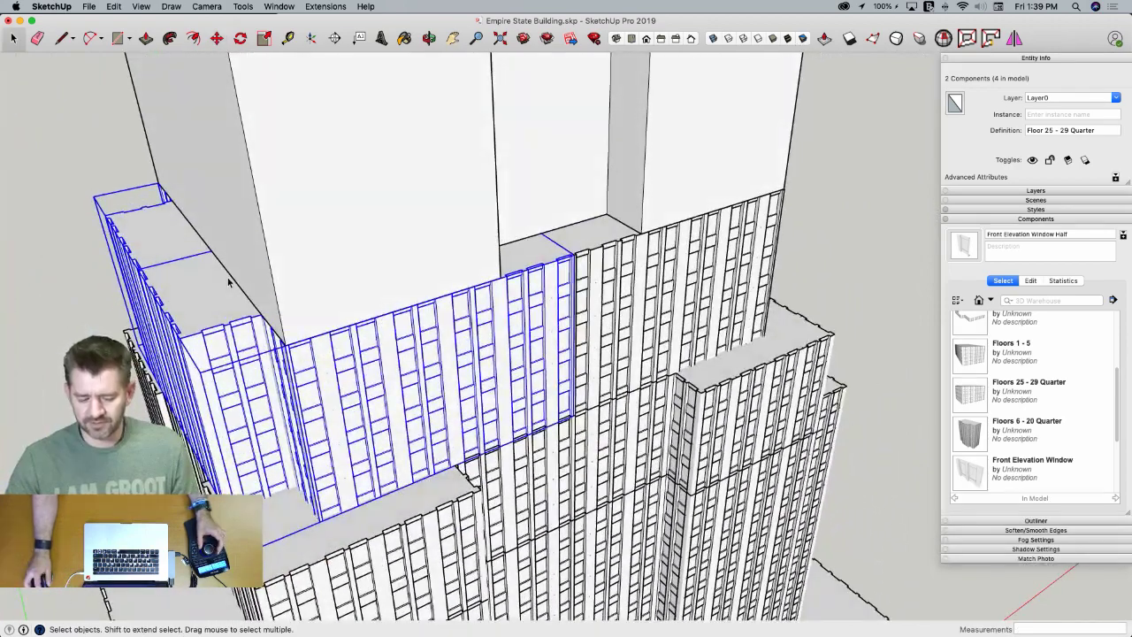
Erase the roof seam edges inside the "Floor 25 - 29 Quarter" component and close the component
{"action": "double_click", "coordinate": [229, 279]}
{"action": "key", "text": "e"}
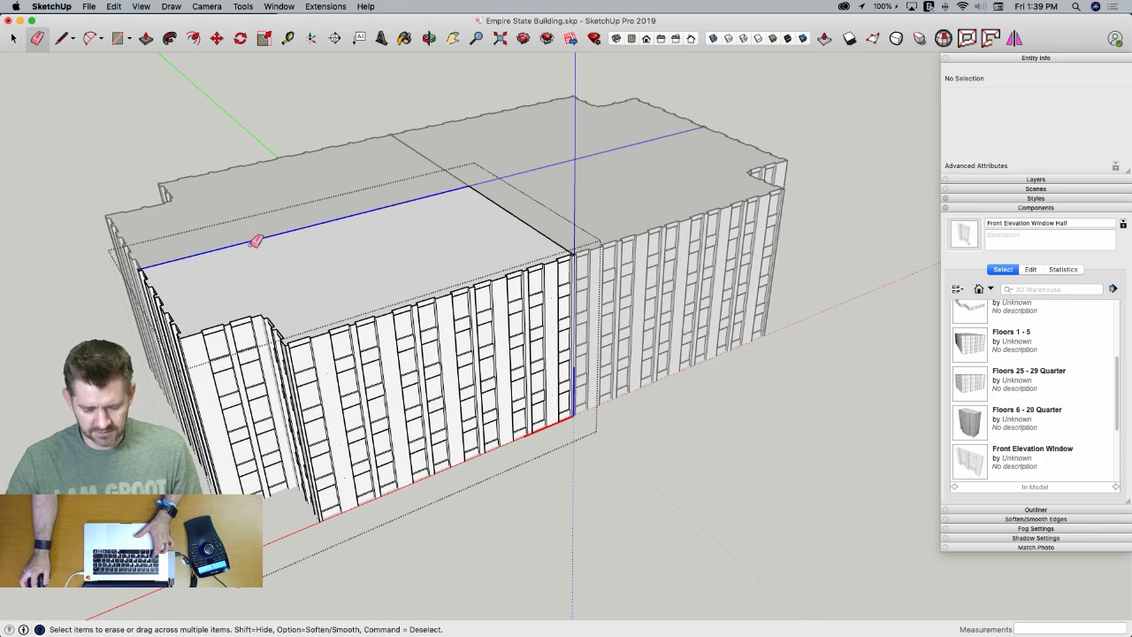
{"action": "left_click", "coordinate": [255, 240]}
{"action": "left_click", "coordinate": [505, 210]}
{"action": "key", "text": "space"}
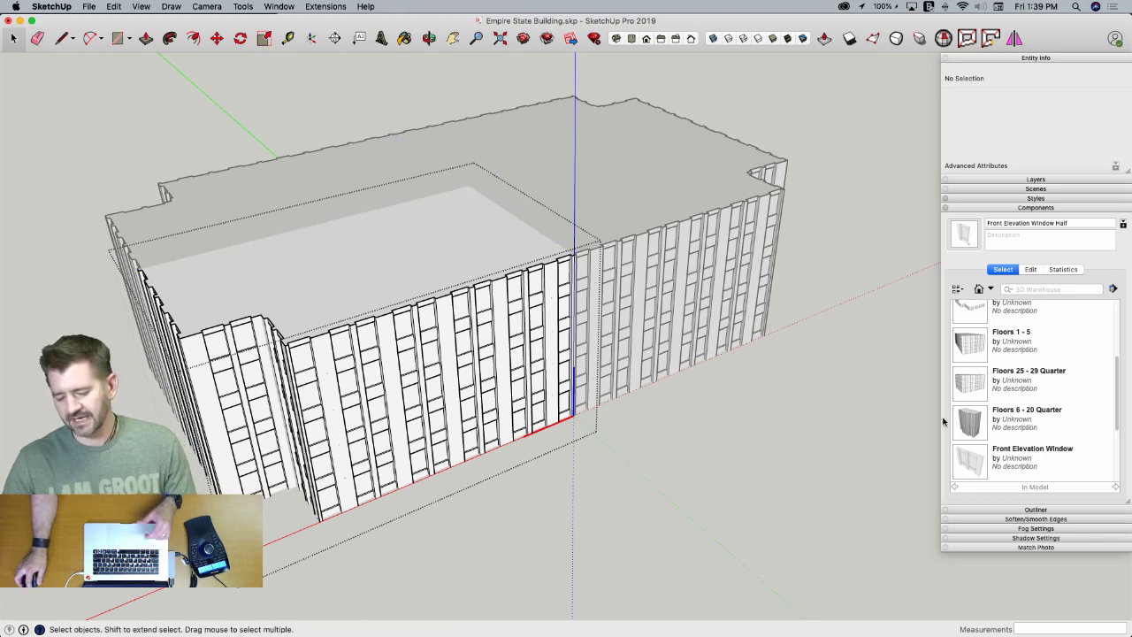
{"action": "left_click", "coordinate": [848, 389]}
{"action": "key", "text": "super+3"}
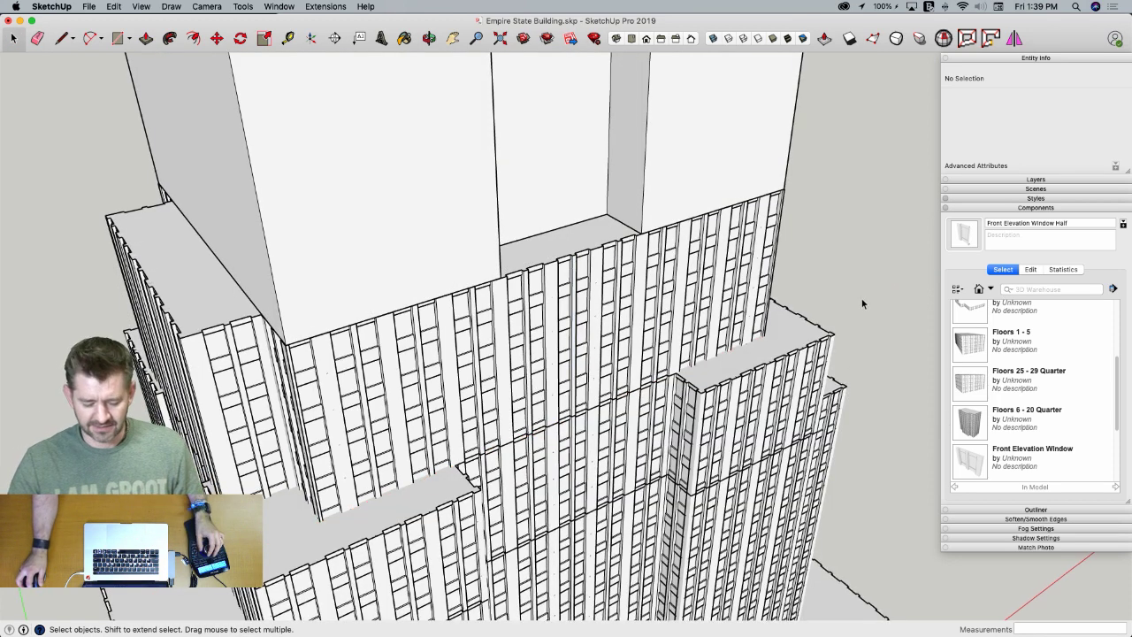
{"action": "key", "text": "super+1"}
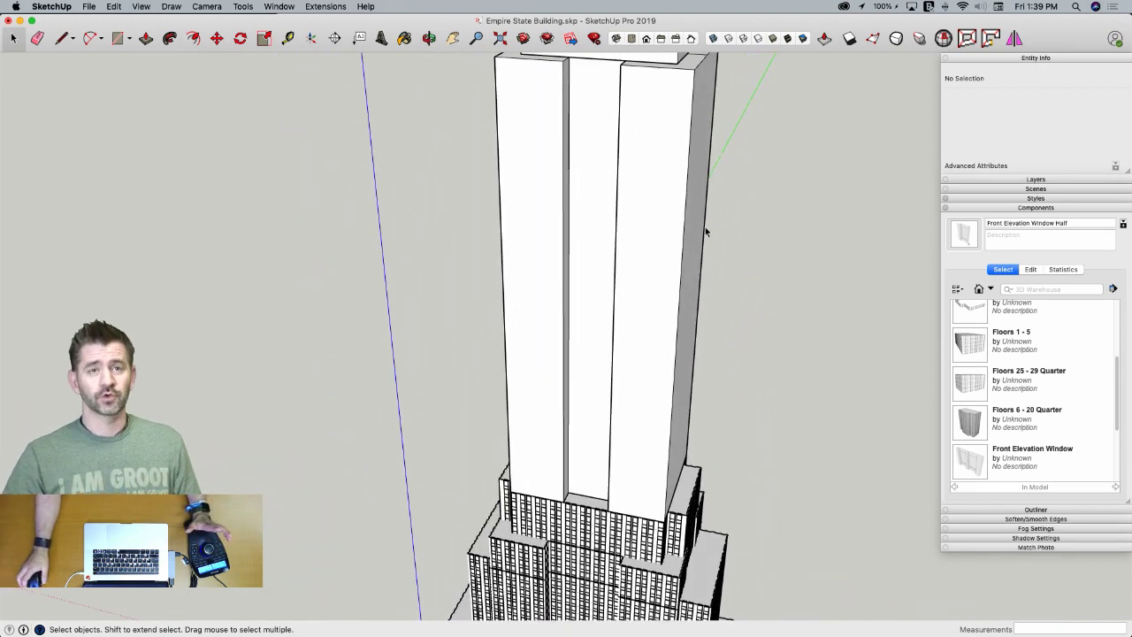
Unlock the tall tower massing group above floor 29 and open it for editing
{"action": "scroll", "coordinate": [622, 504], "scroll_direction": "up", "scroll_amount": 3}
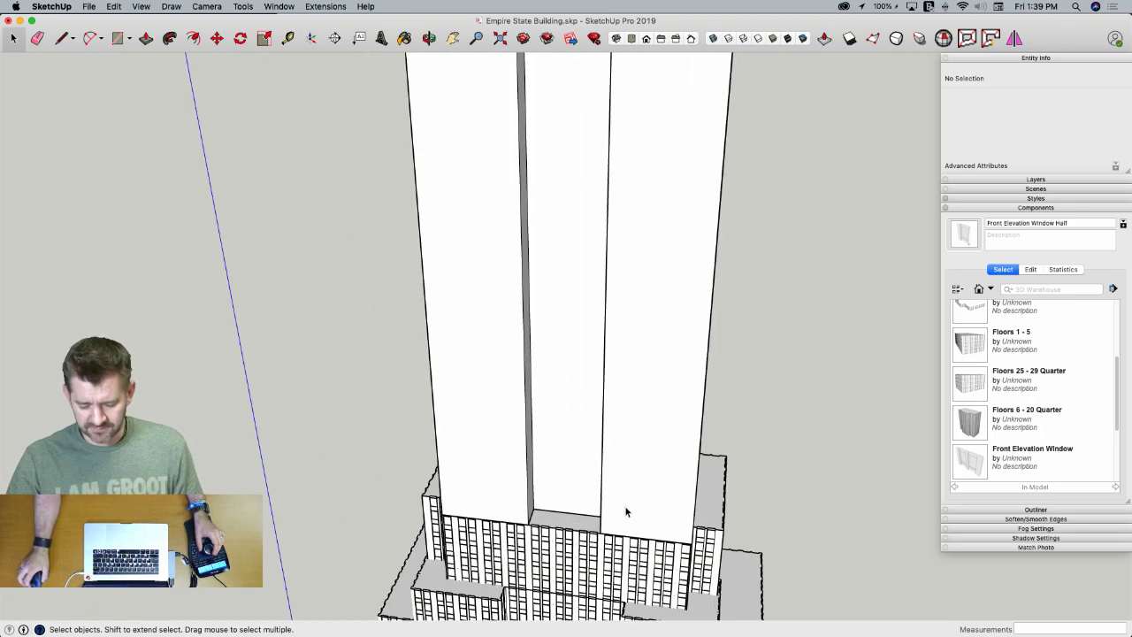
{"action": "scroll", "coordinate": [631, 501], "scroll_direction": "up", "scroll_amount": 5}
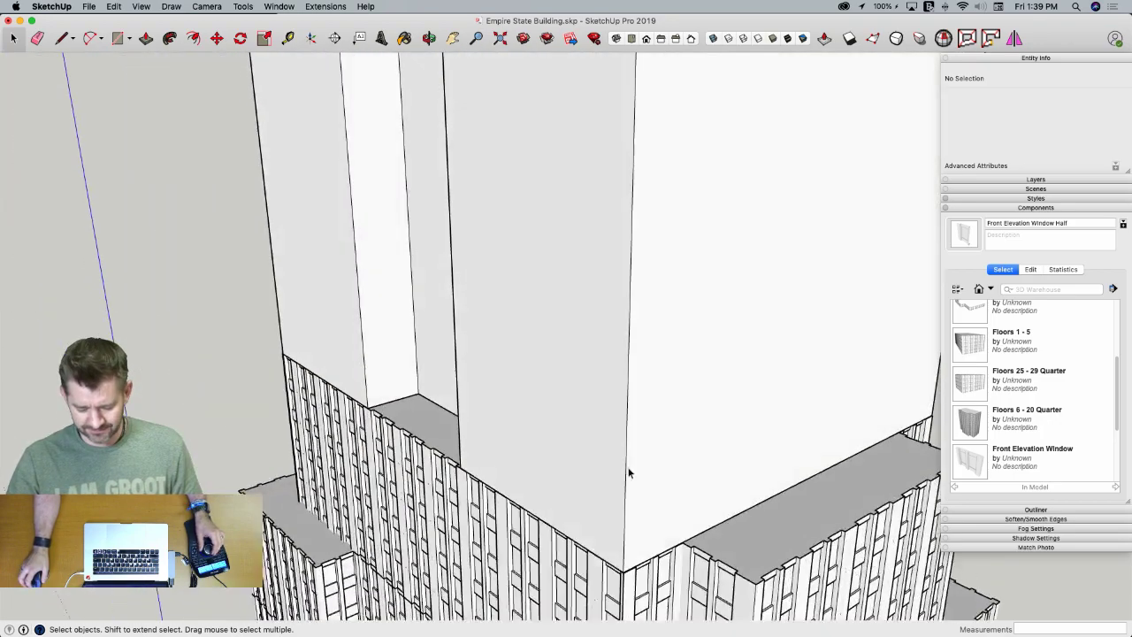
{"action": "left_click", "coordinate": [612, 447]}
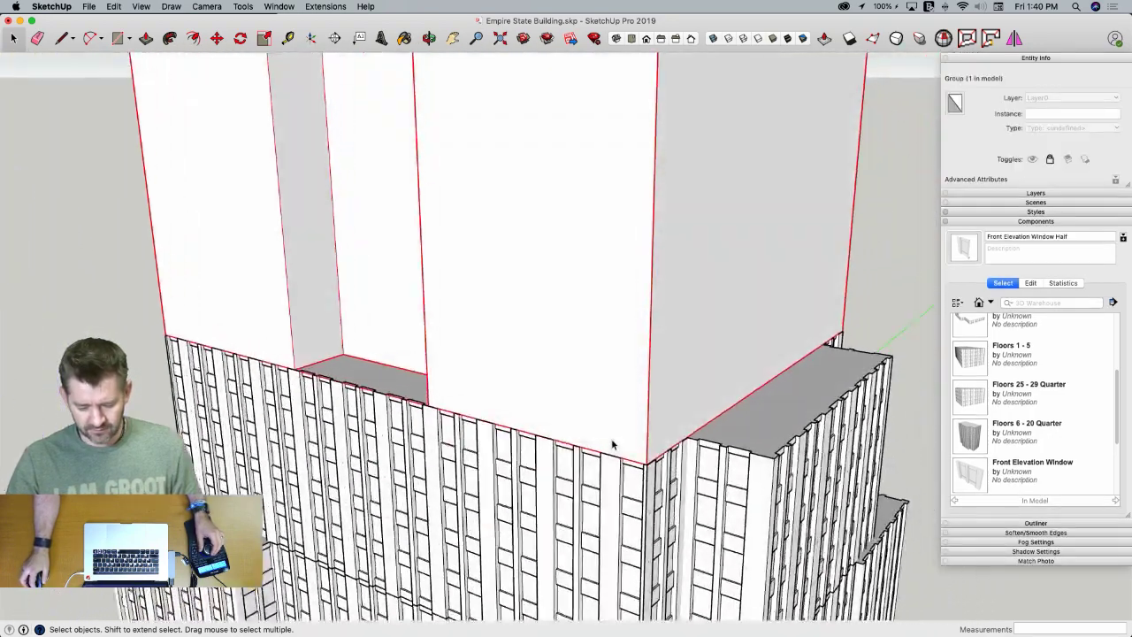
{"action": "right_click", "coordinate": [604, 409]}
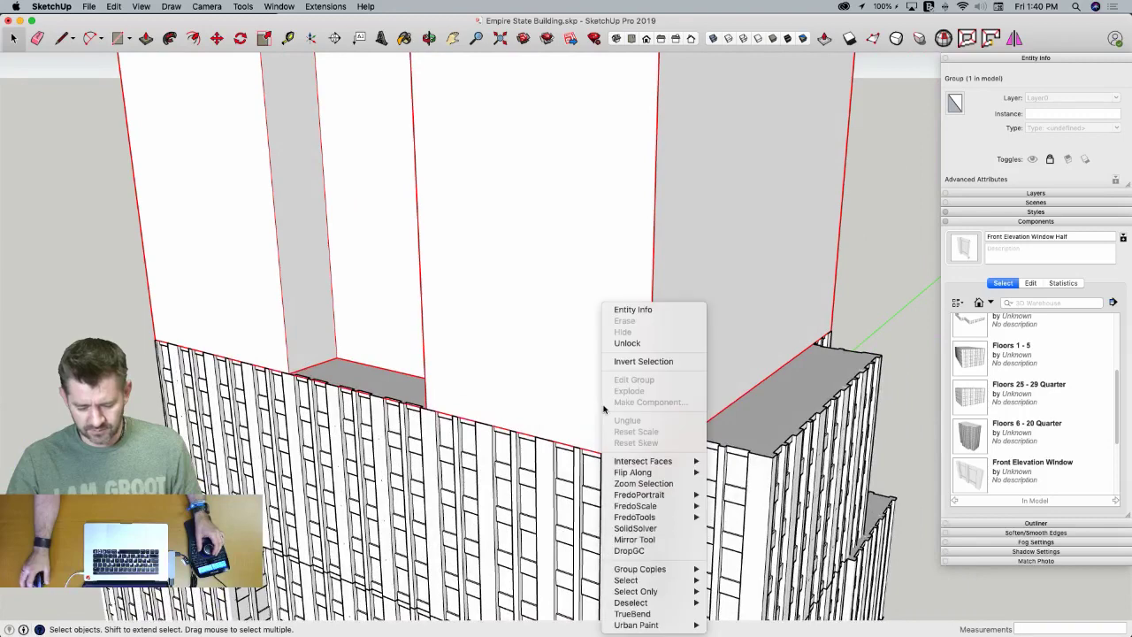
{"action": "left_click", "coordinate": [643, 343]}
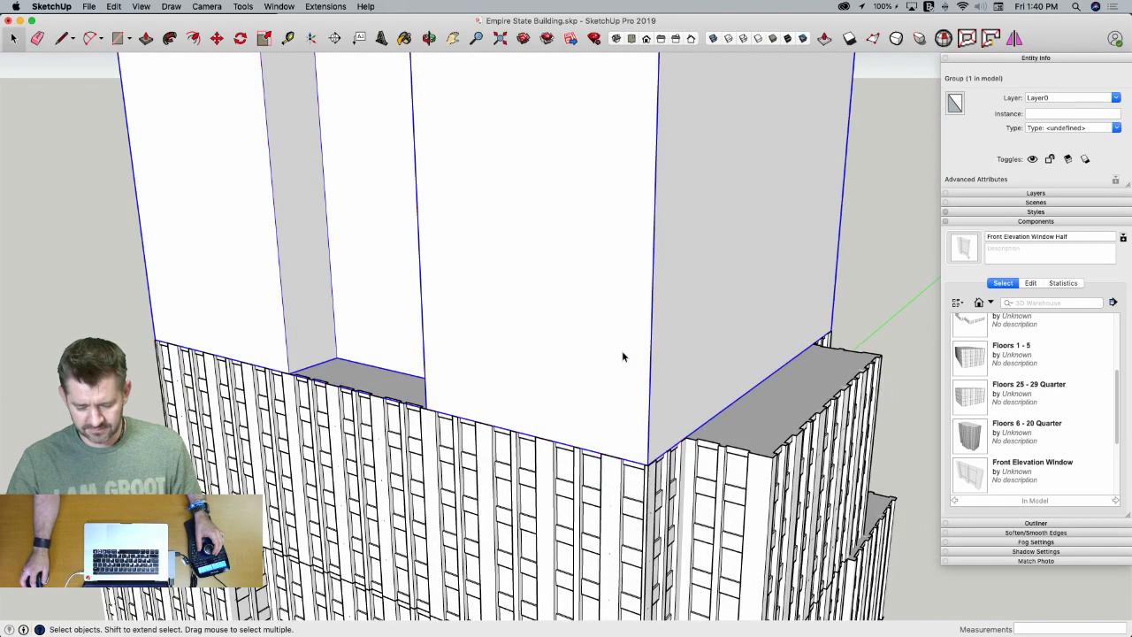
{"action": "double_click", "coordinate": [621, 352]}
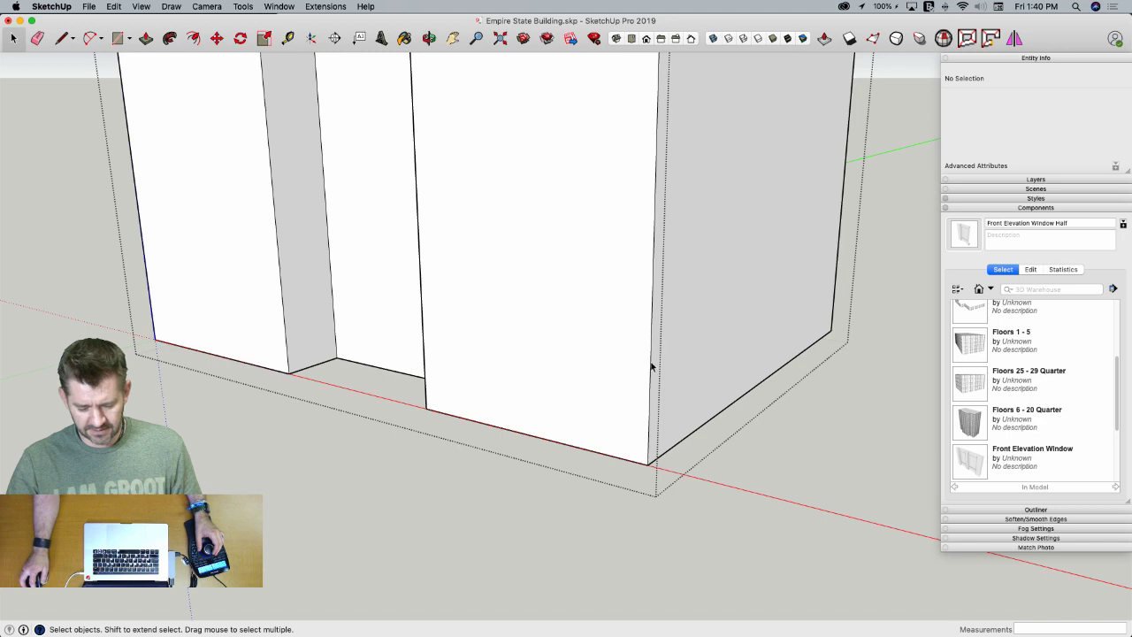
Check the tower's vertical corner edge length, and switch to Preview to read the elevation's height for floors 30 to 71
{"action": "left_click", "coordinate": [650, 365]}
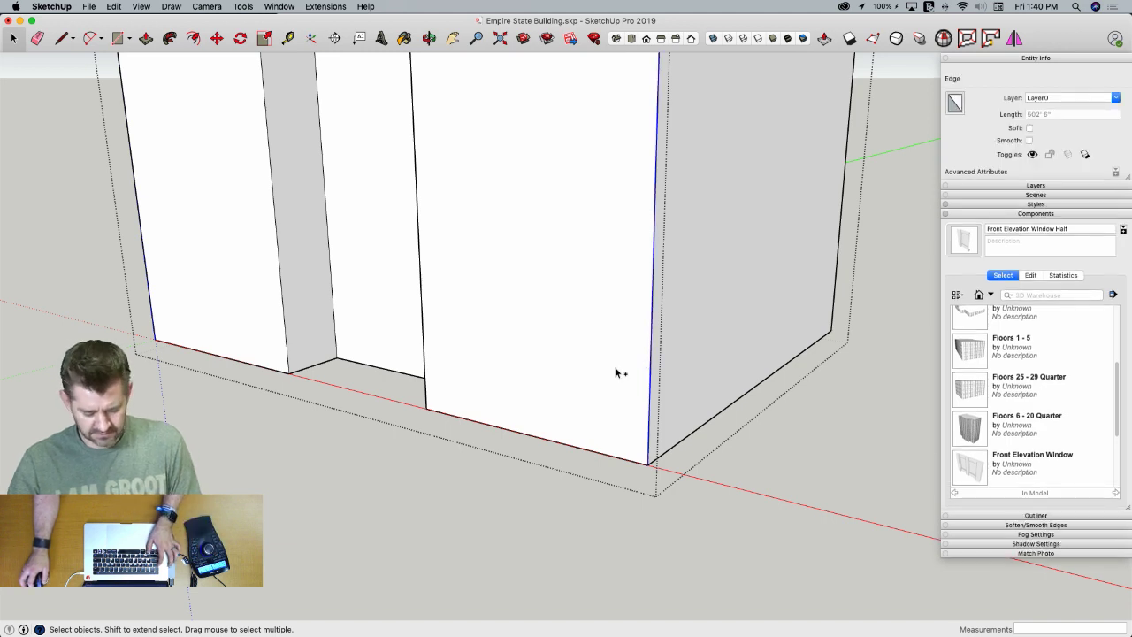
{"action": "key", "text": "super+Tab"}
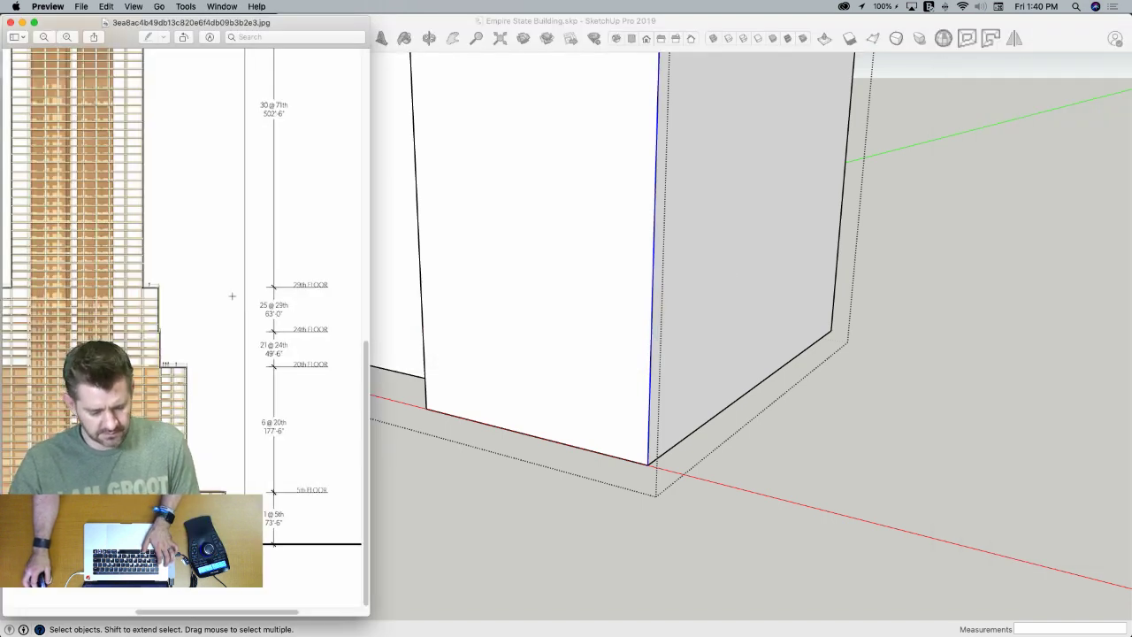
{"action": "scroll", "coordinate": [227, 311], "scroll_direction": "up", "scroll_amount": 2}
{"action": "scroll", "coordinate": [228, 311], "scroll_direction": "up", "scroll_amount": 5}
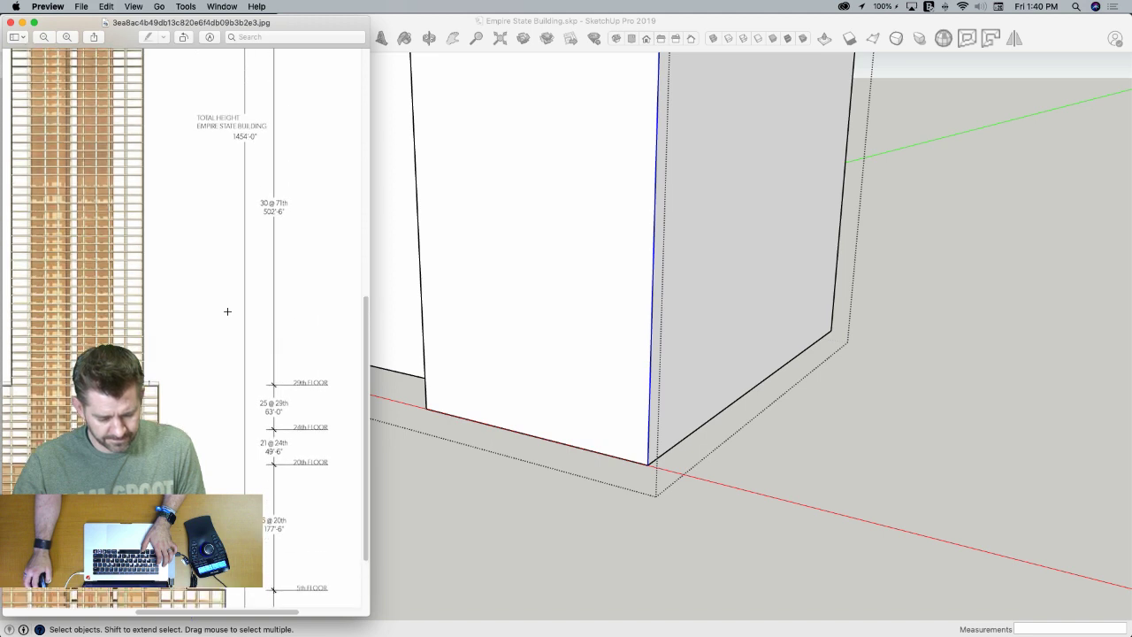
{"action": "scroll", "coordinate": [227, 312], "scroll_direction": "up", "scroll_amount": 1}
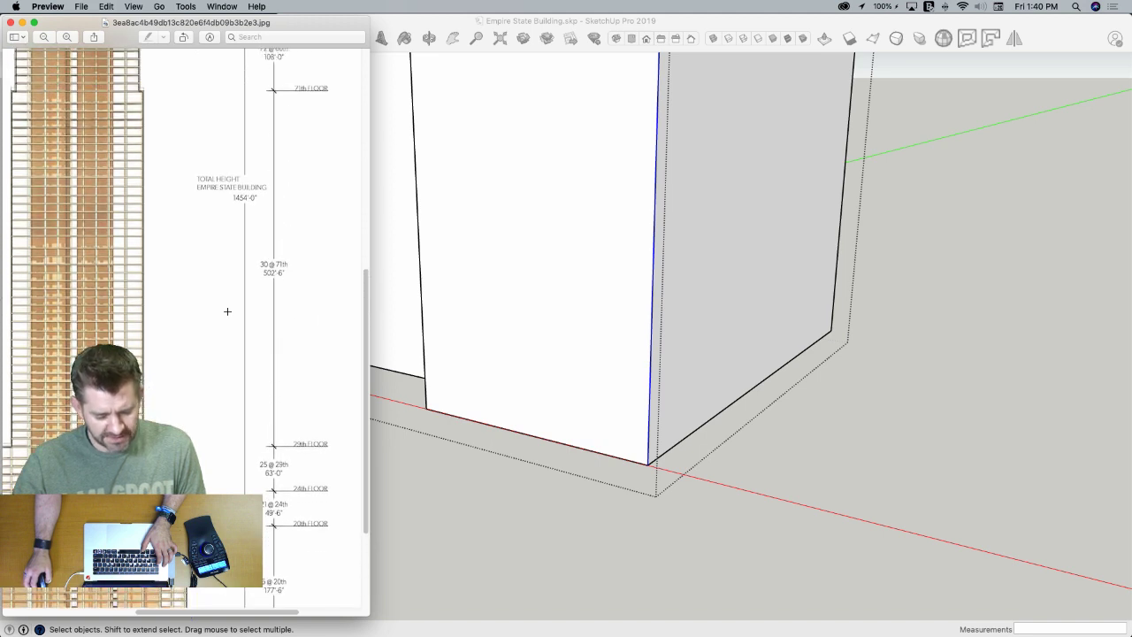
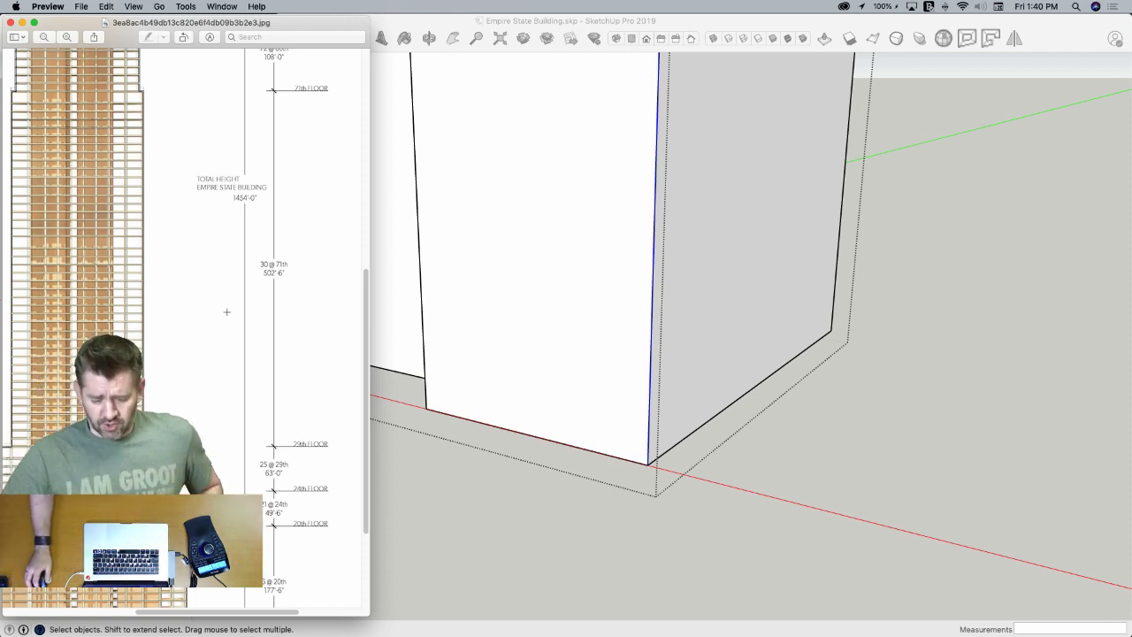
Return to SketchUp and divide the tower's front vertical corner edge into 42 segments
{"action": "right_click", "coordinate": [651, 373]}
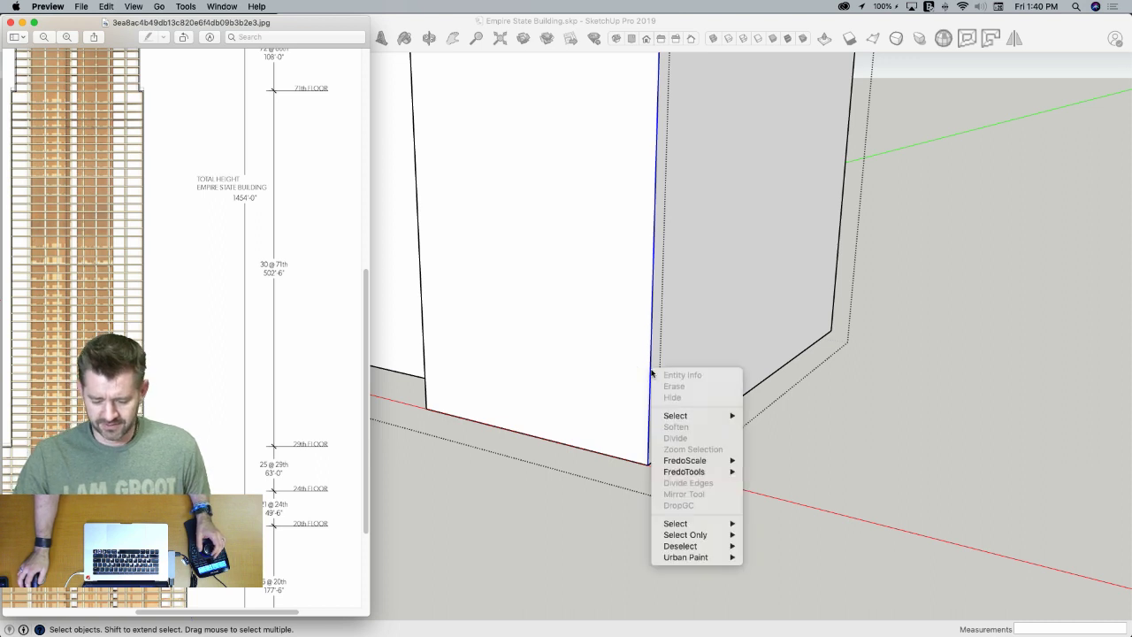
{"action": "left_click", "coordinate": [654, 354]}
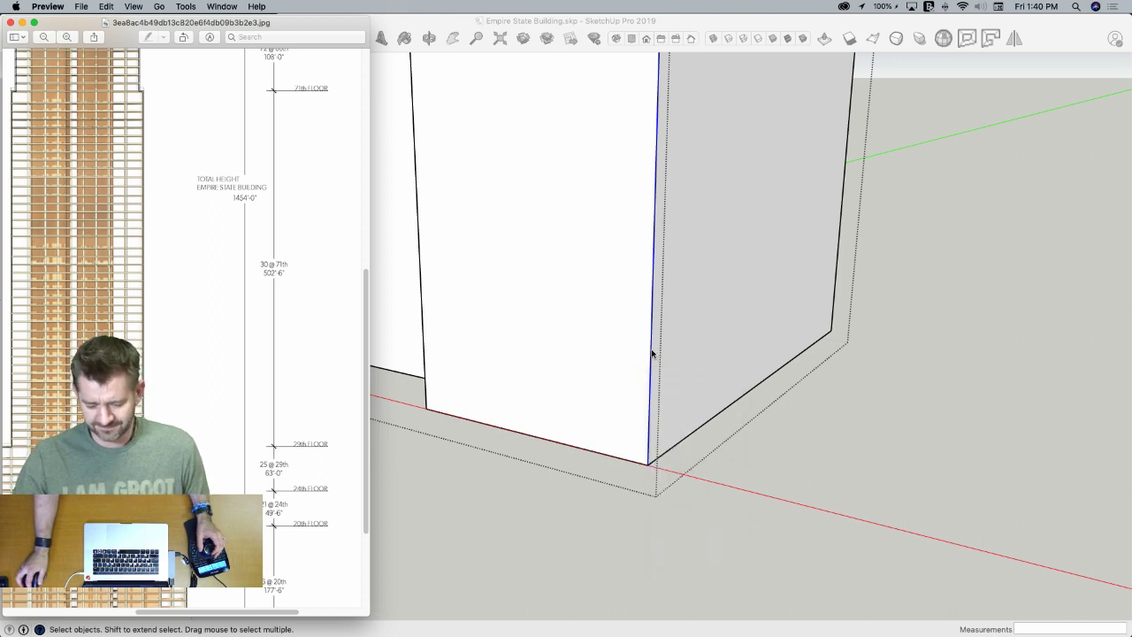
{"action": "left_click", "coordinate": [653, 355]}
{"action": "right_click", "coordinate": [650, 355]}
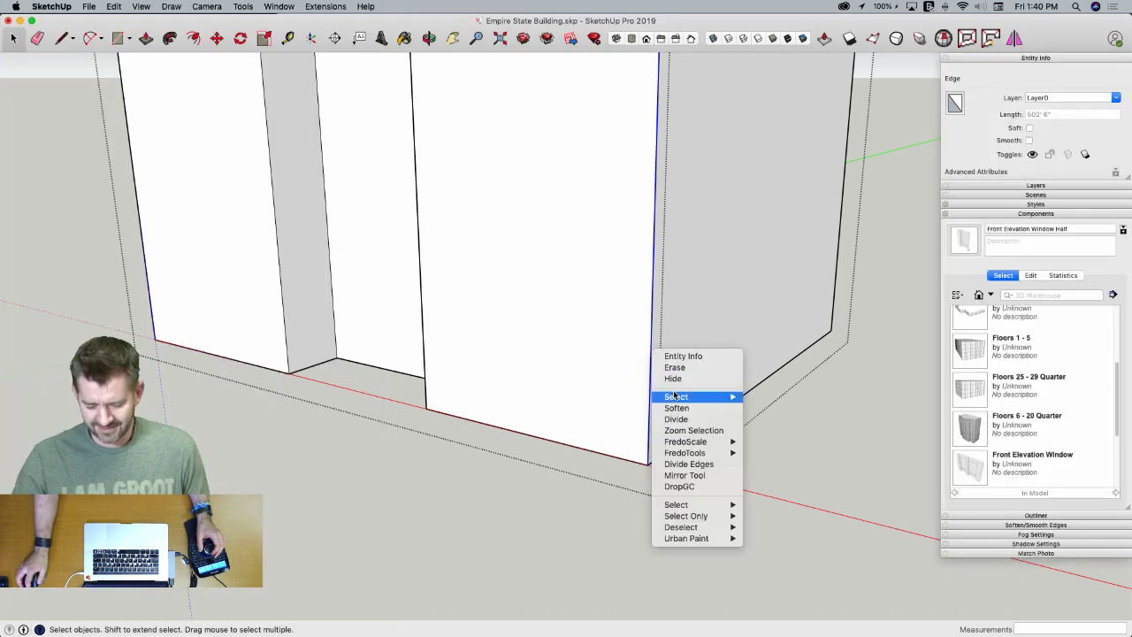
{"action": "left_click", "coordinate": [699, 421]}
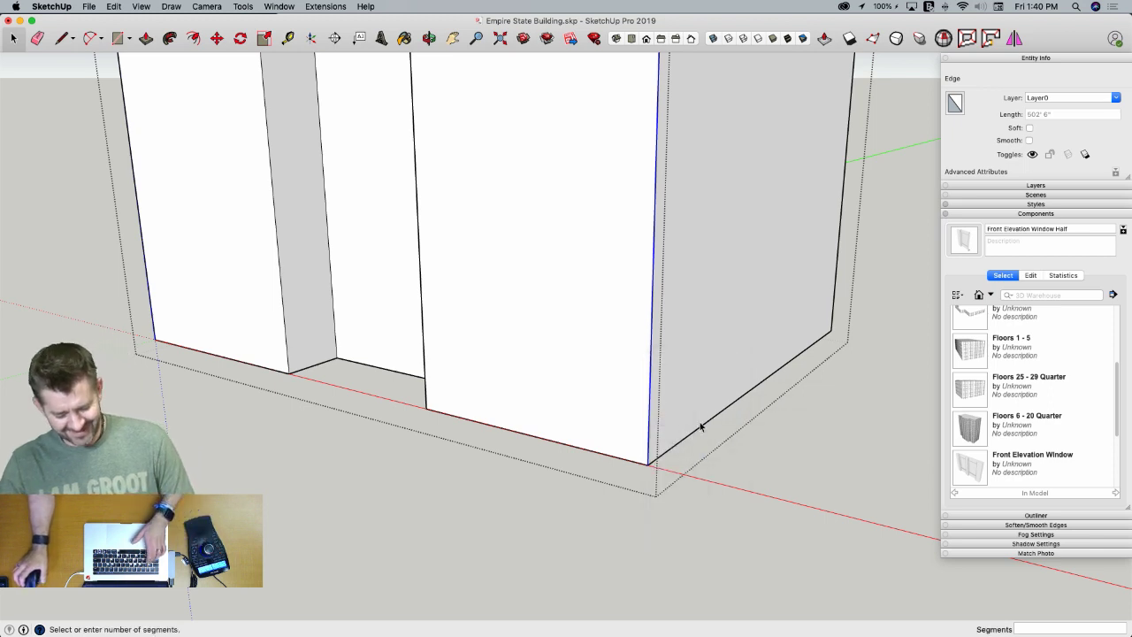
{"action": "type", "text": "42"}
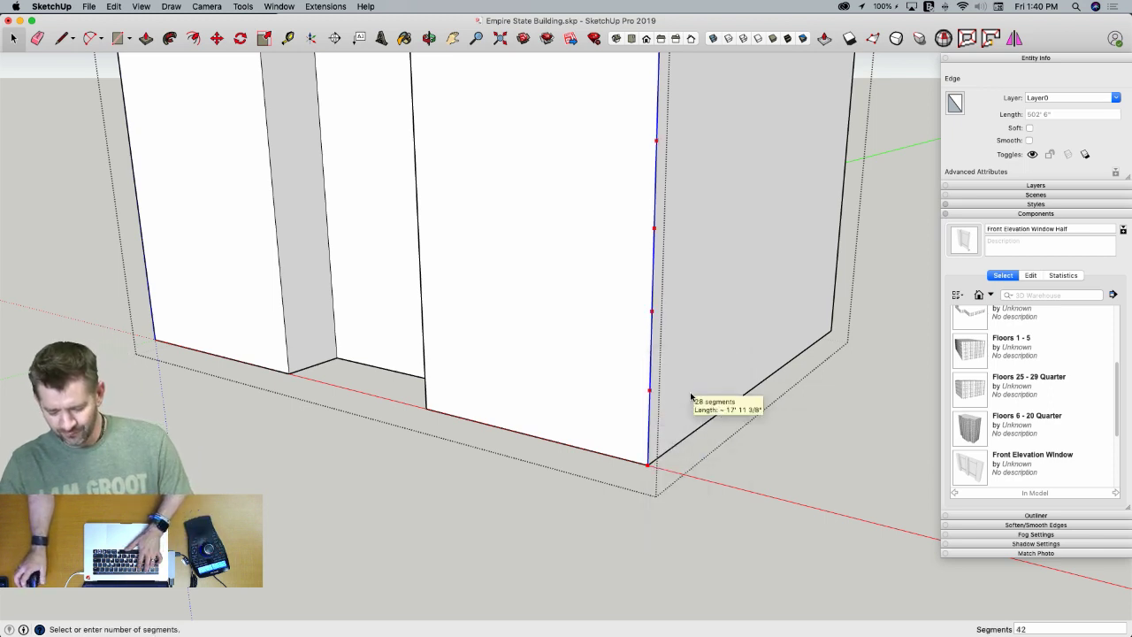
{"action": "key", "text": "Return"}
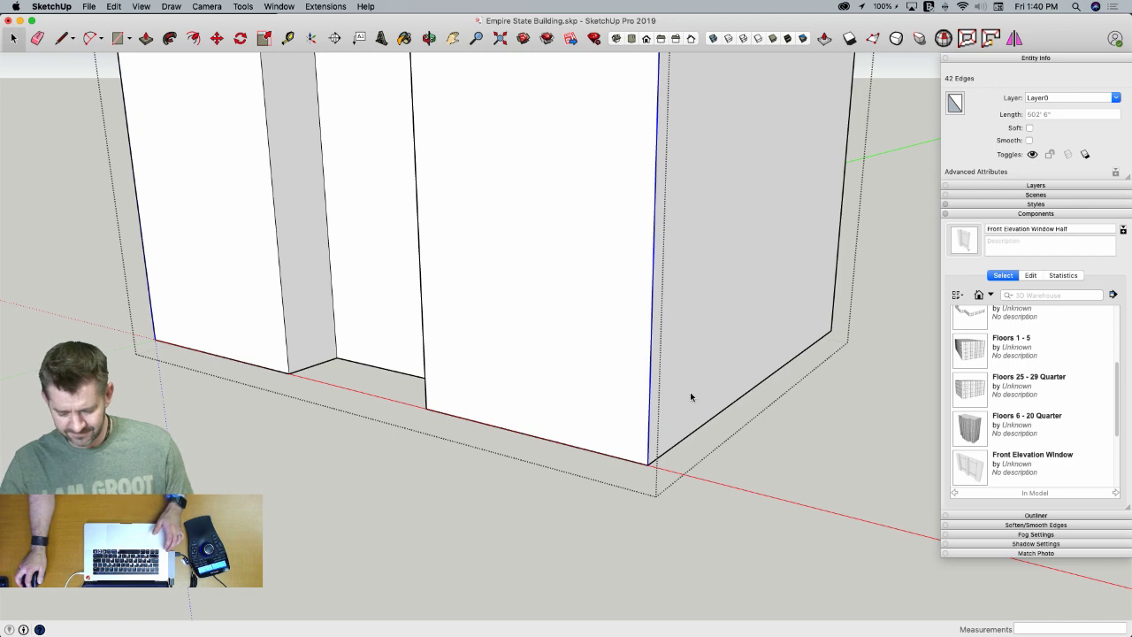
Draw a short marker line outward from the lowest division point of the tower's front vertical corner edge
{"action": "key", "text": "l"}
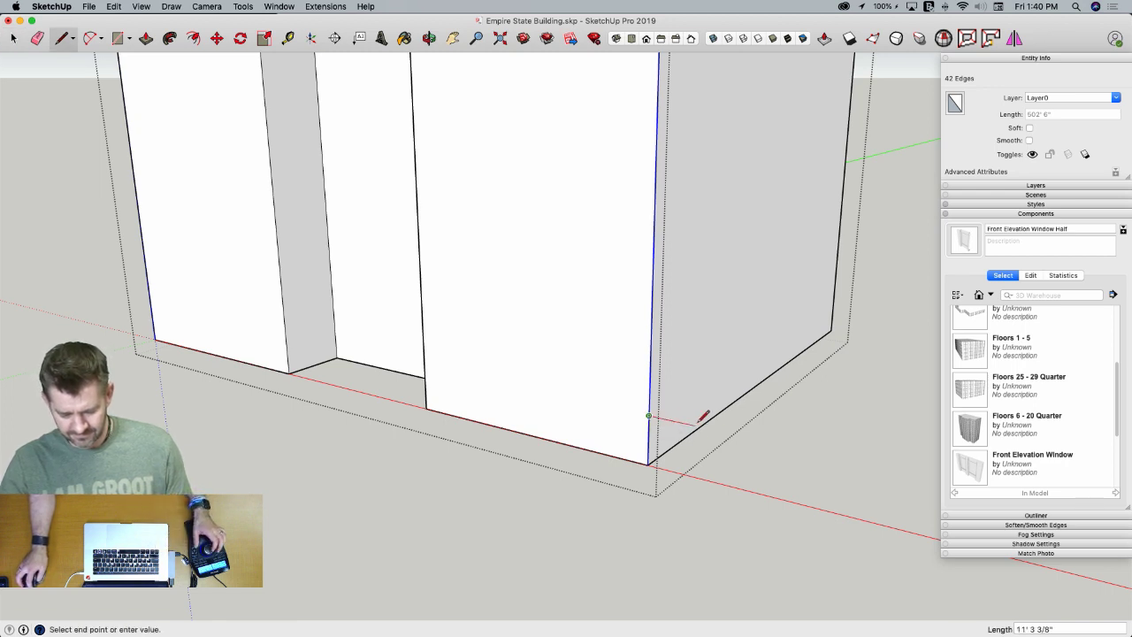
{"action": "scroll", "coordinate": [722, 421], "scroll_direction": "down", "scroll_amount": 10}
{"action": "key", "text": "space"}
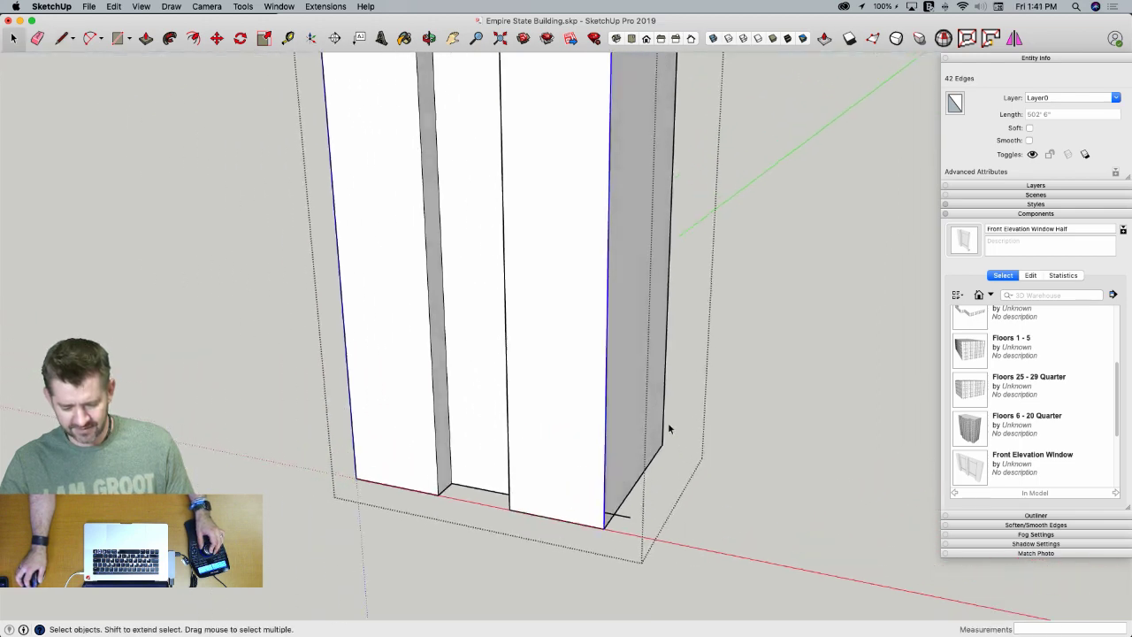
Push the front corner quarter's top face down to the marker line so it is one floor high
{"action": "key", "text": "p"}
{"action": "left_click", "coordinate": [608, 249]}
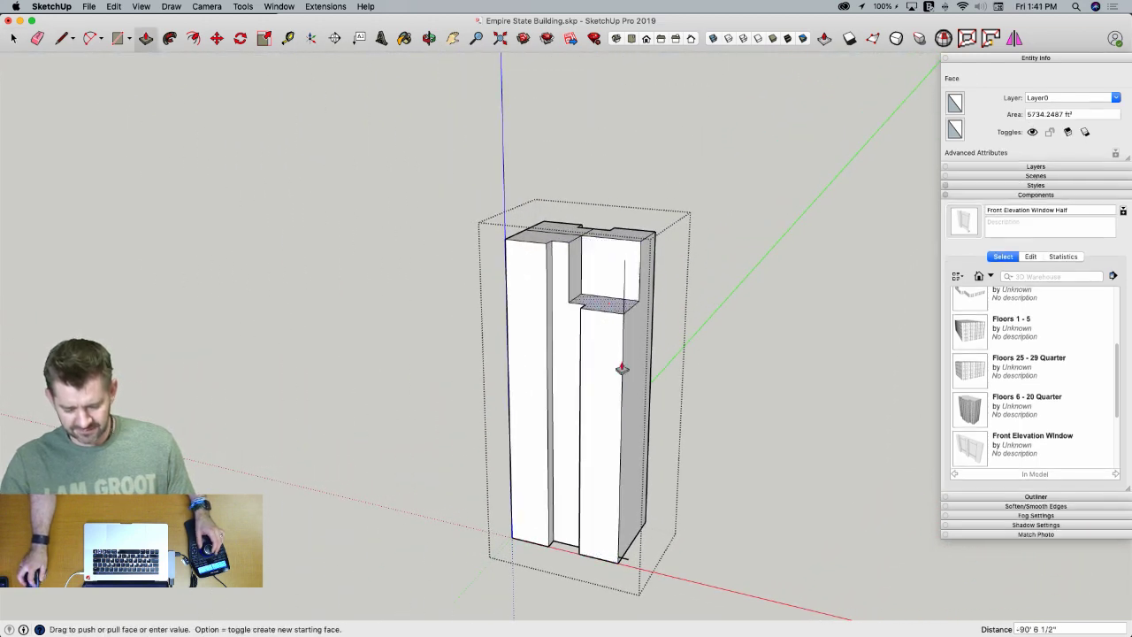
{"action": "scroll", "coordinate": [621, 504], "scroll_direction": "up", "scroll_amount": 4}
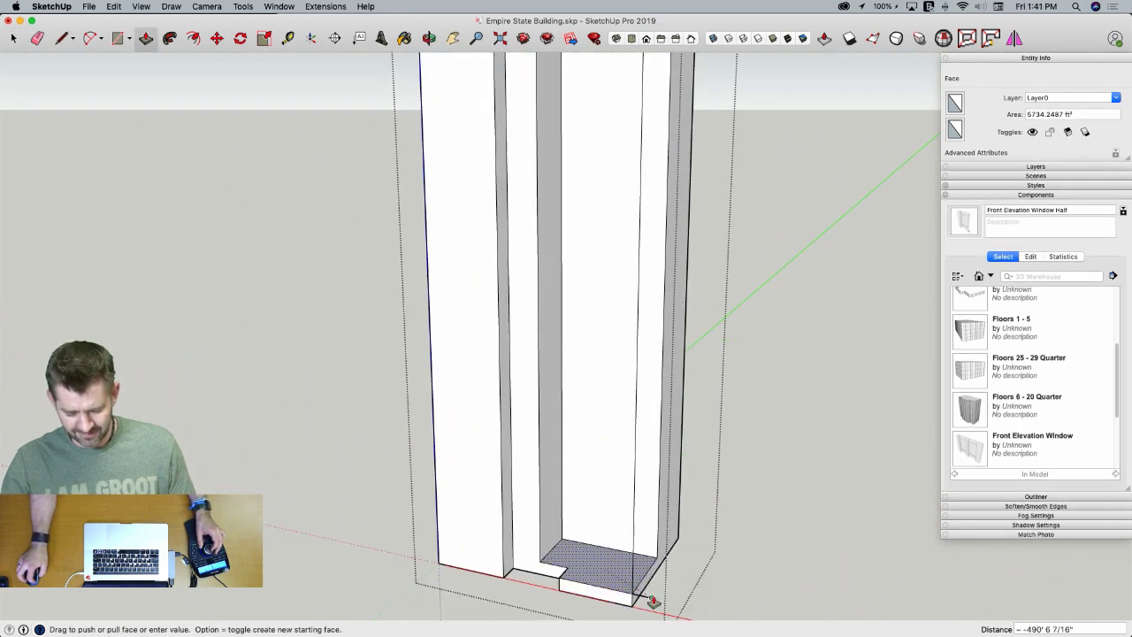
{"action": "left_click", "coordinate": [648, 597]}
Push the tops of the tower's other three quarters down to the base
{"action": "scroll", "coordinate": [627, 431], "scroll_direction": "down", "scroll_amount": 1}
{"action": "scroll", "coordinate": [627, 430], "scroll_direction": "down", "scroll_amount": 5}
{"action": "left_click", "coordinate": [536, 237]}
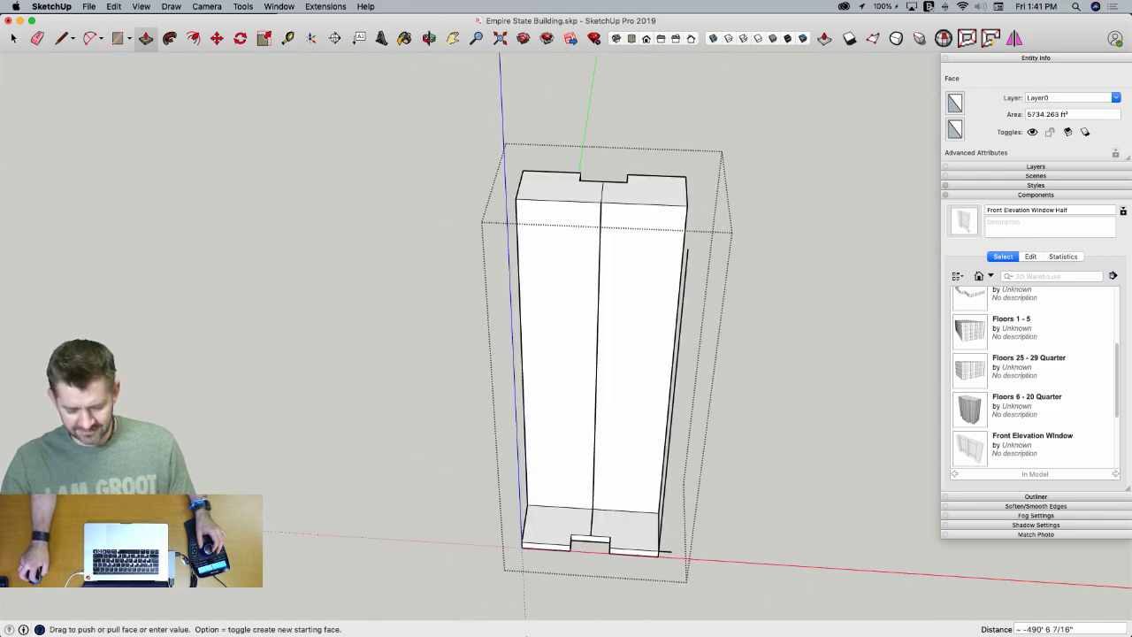
{"action": "left_click", "coordinate": [559, 515]}
{"action": "left_click_drag", "start_coordinate": [530, 167], "coordinate": [537, 536]}
{"action": "left_click", "coordinate": [538, 535]}
{"action": "double_click", "coordinate": [652, 178]}
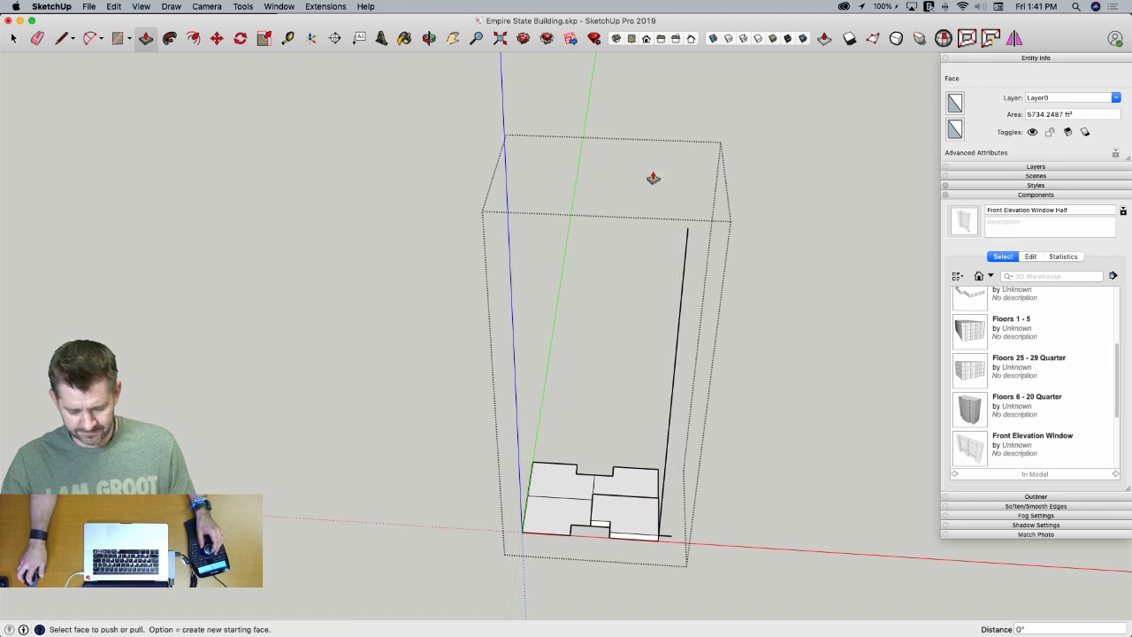
Erase the three flattened quarters' remaining outlines, keeping only the one-floor front corner quarter
{"action": "key", "text": "e"}
{"action": "middle_click_drag", "start_coordinate": [554, 225], "coordinate": [552, 397]}
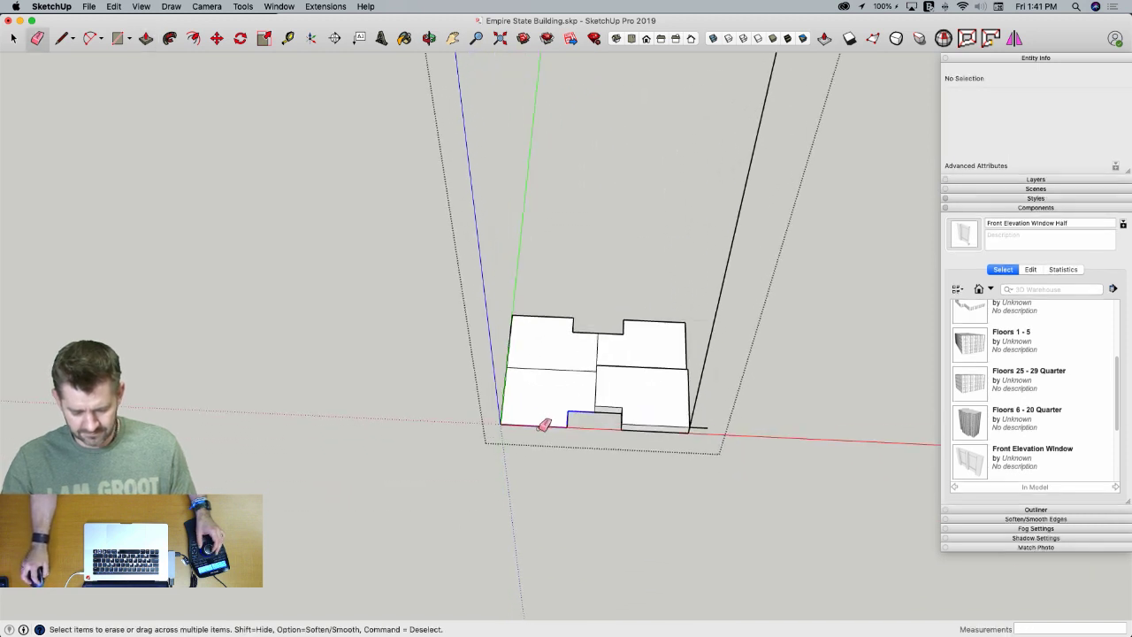
{"action": "left_click_drag", "start_coordinate": [544, 424], "coordinate": [517, 356]}
{"action": "left_click_drag", "start_coordinate": [604, 333], "coordinate": [690, 324]}
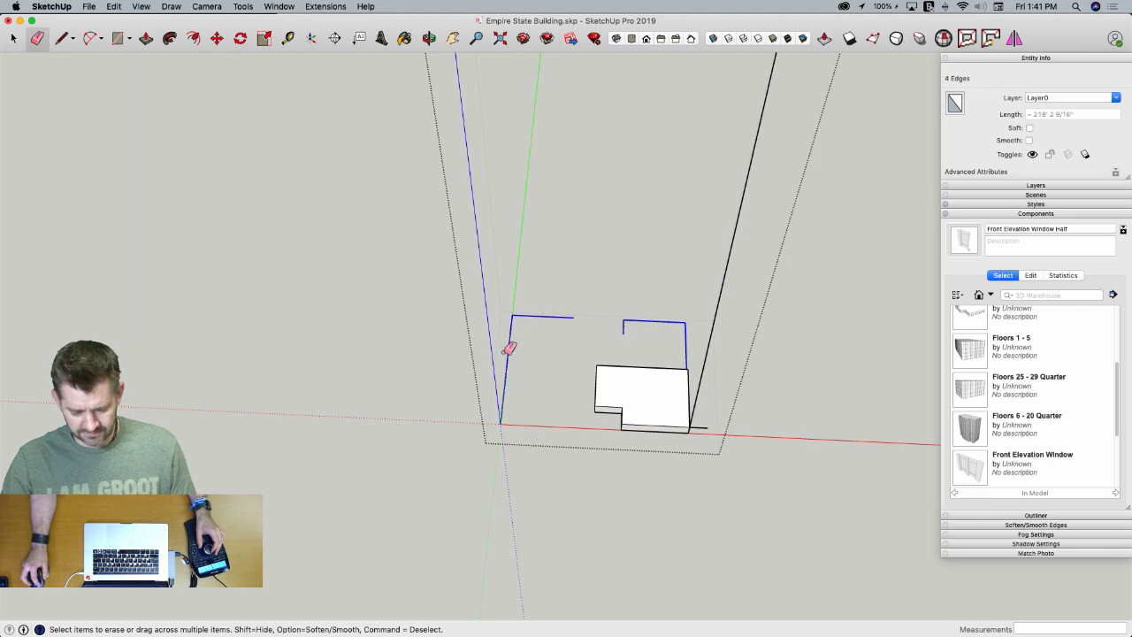
{"action": "left_click_drag", "start_coordinate": [509, 347], "coordinate": [507, 362]}
Erase the leftover vertical corner edge above the one-floor quarter together with the short marker line
{"action": "mouse_move", "coordinate": [508, 362]}
{"action": "middle_mouse_down"}
{"action": "mouse_move", "coordinate": [649, 430]}
{"action": "mouse_move", "coordinate": [501, 425]}
{"action": "mouse_move", "coordinate": [586, 439]}
{"action": "middle_mouse_up"}
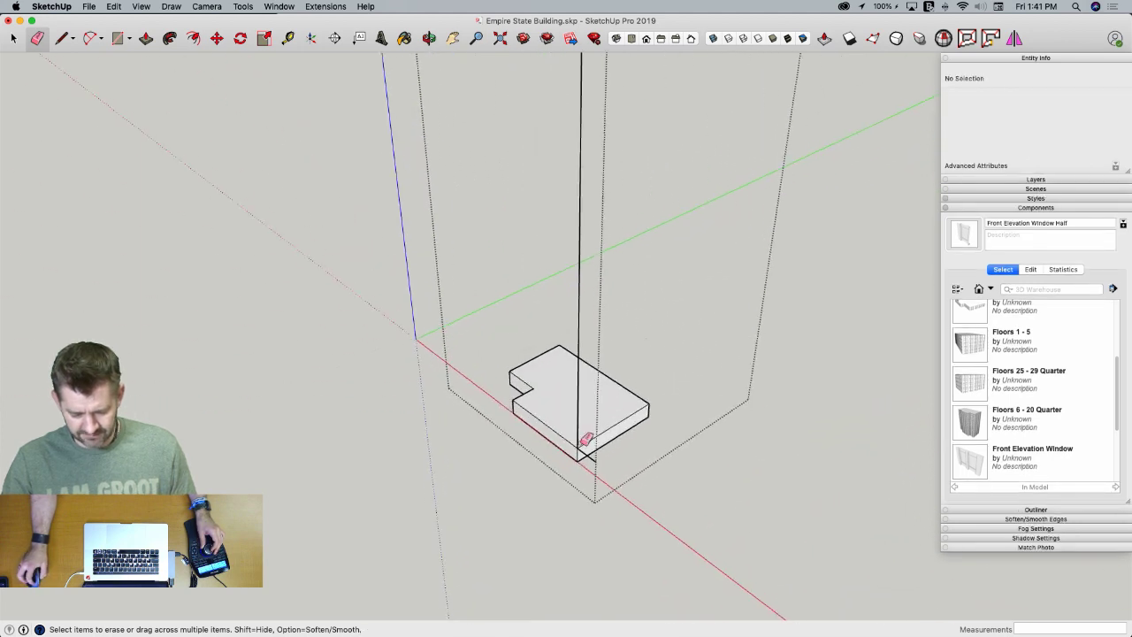
{"action": "scroll", "coordinate": [585, 440], "scroll_direction": "up", "scroll_amount": 5}
{"action": "left_click_drag", "start_coordinate": [566, 484], "coordinate": [560, 479]}
{"action": "left_click_drag", "start_coordinate": [490, 384], "coordinate": [505, 374]}
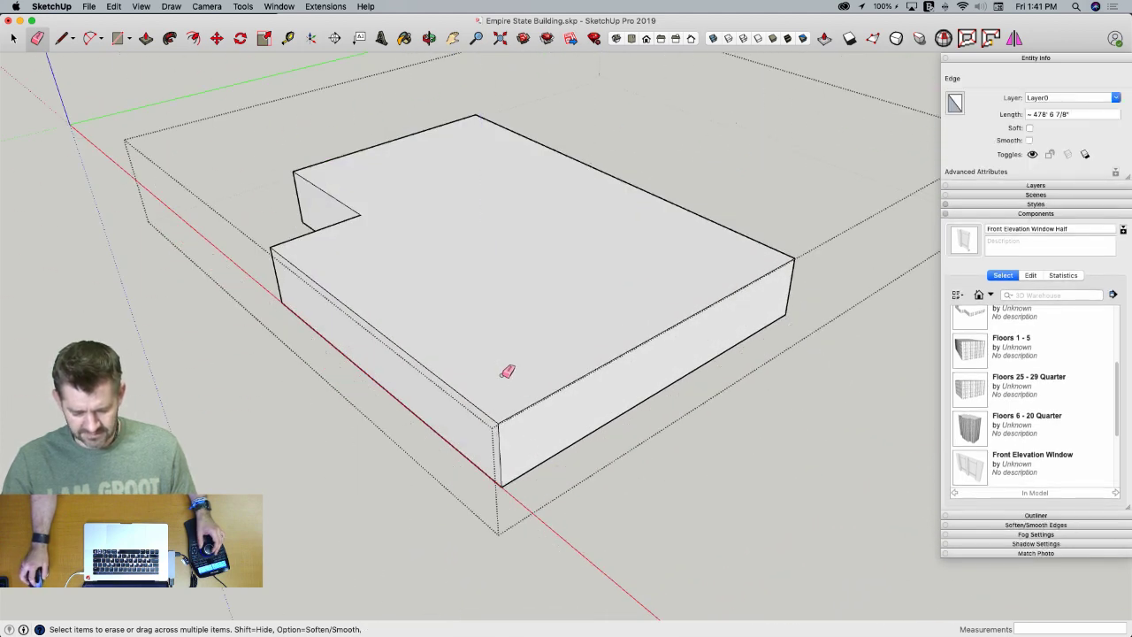
Erase the quarter slab's inner edges and top face, leaving only the exterior wall faces
{"action": "scroll", "coordinate": [511, 369], "scroll_direction": "down", "scroll_amount": 5}
{"action": "key", "text": "space"}
{"action": "mouse_move", "coordinate": [672, 493]}
{"action": "middle_mouse_down"}
{"action": "mouse_move", "coordinate": [659, 442]}
{"action": "mouse_move", "coordinate": [708, 273]}
{"action": "middle_mouse_up"}
{"action": "key", "text": "e"}
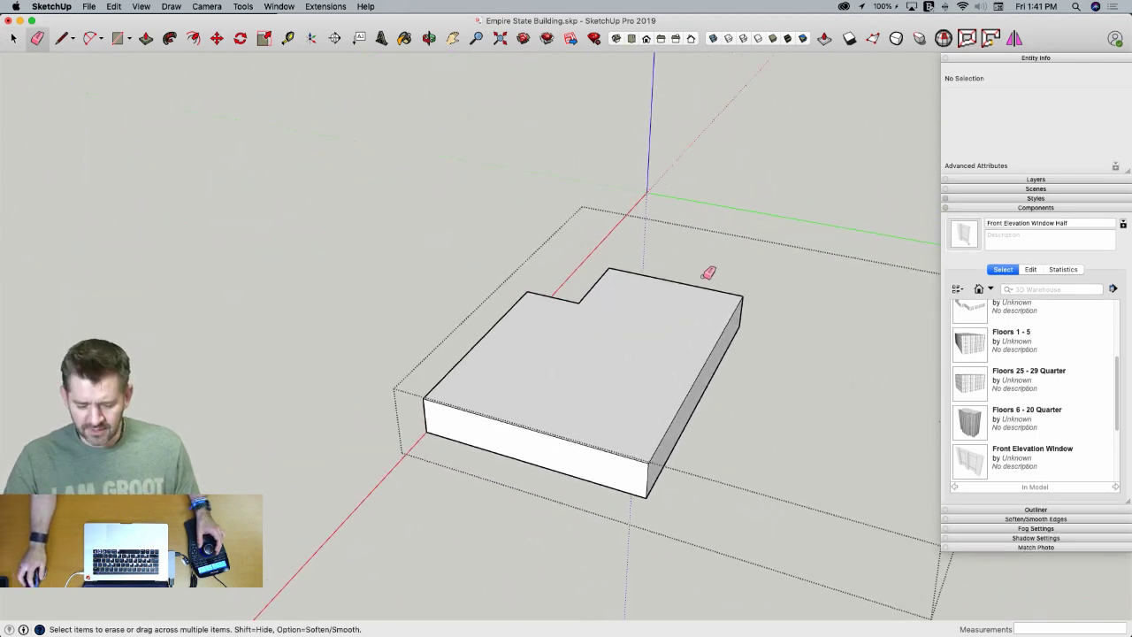
{"action": "left_click_drag", "start_coordinate": [742, 298], "coordinate": [746, 320]}
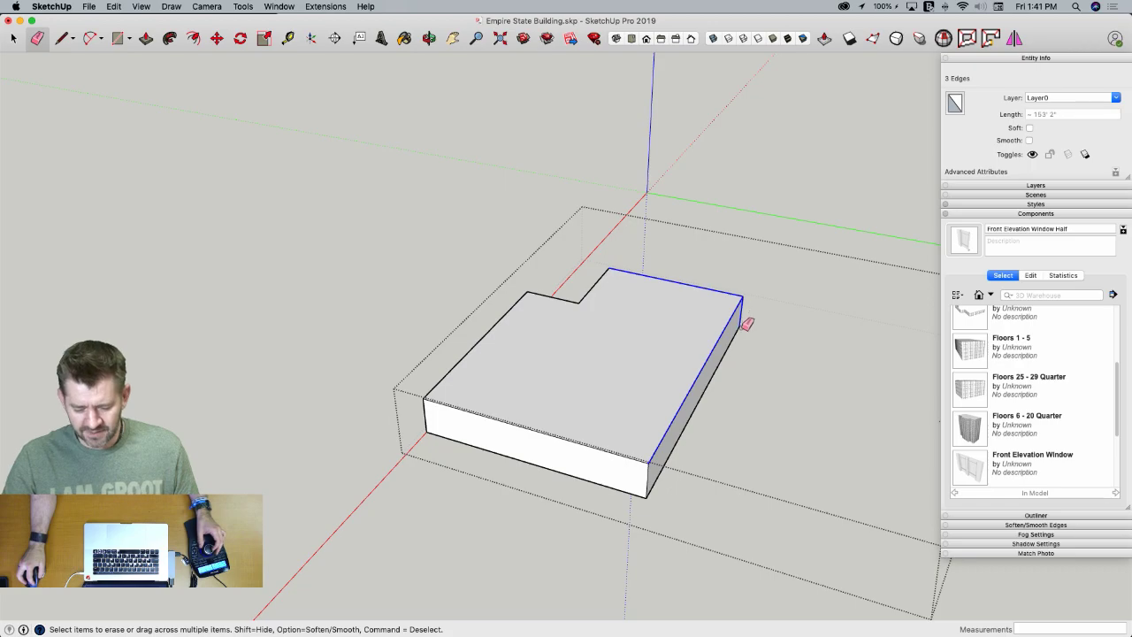
{"action": "key", "text": "Delete"}
{"action": "left_click", "coordinate": [737, 332]}
{"action": "key", "text": "space"}
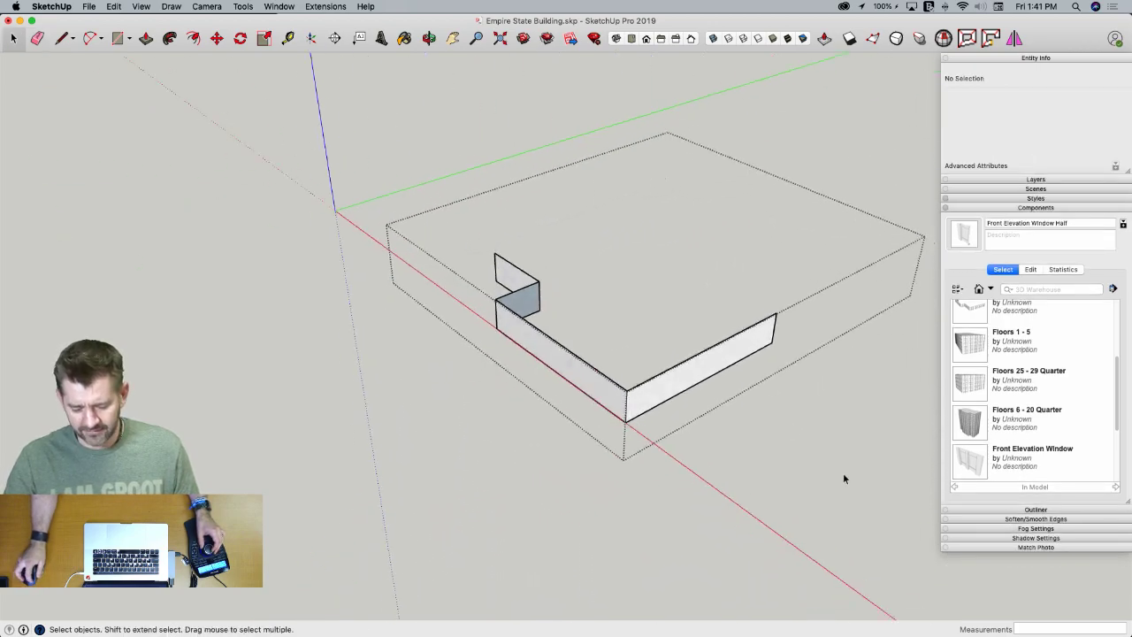
Close the tower group and open the "Floors 25 - 29 Quarter" component down to its single-floor component
{"action": "left_click", "coordinate": [843, 472]}
{"action": "double_click", "coordinate": [576, 433]}
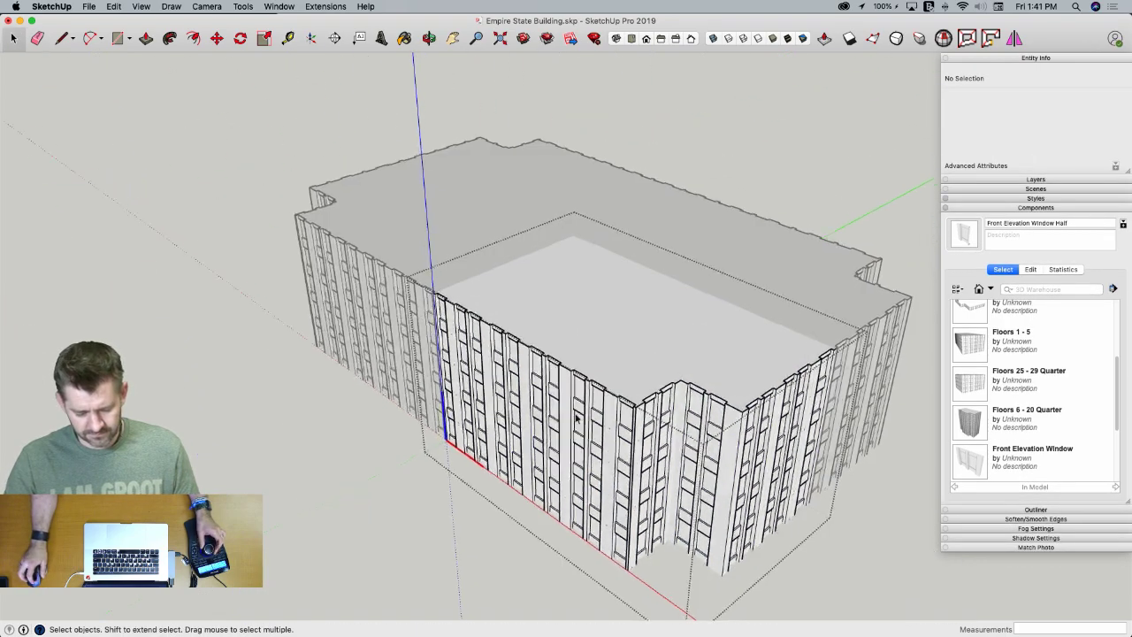
{"action": "left_click", "coordinate": [639, 421]}
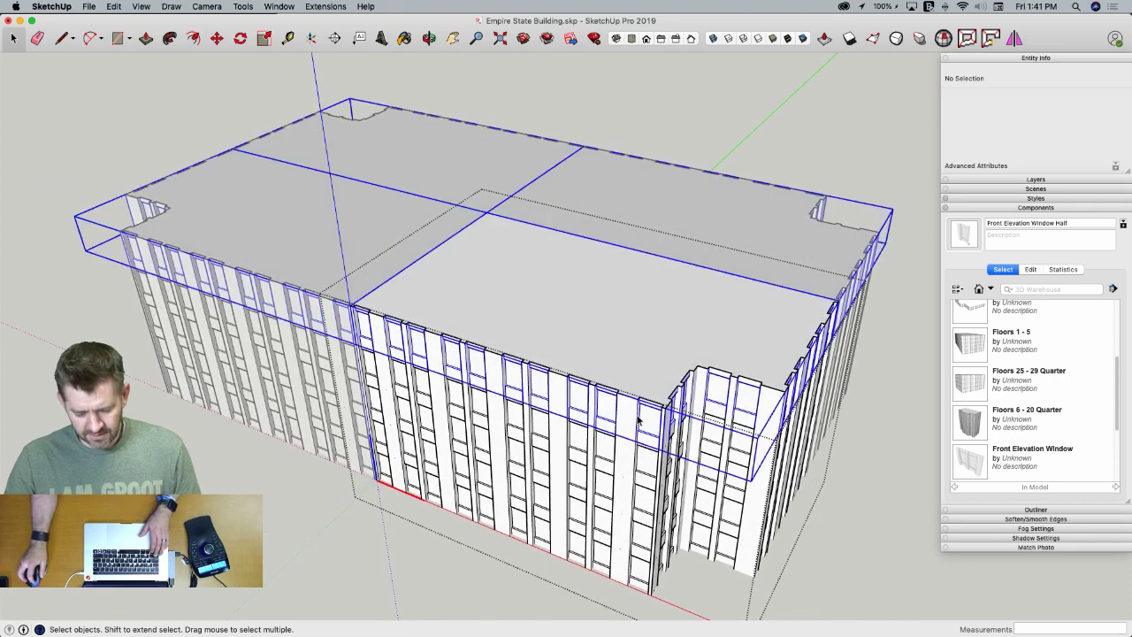
{"action": "double_click", "coordinate": [638, 421]}
Copy the front wall's window components, the adjoining recess windows and the narrow corner faces, and close the component
{"action": "left_click", "coordinate": [638, 421]}
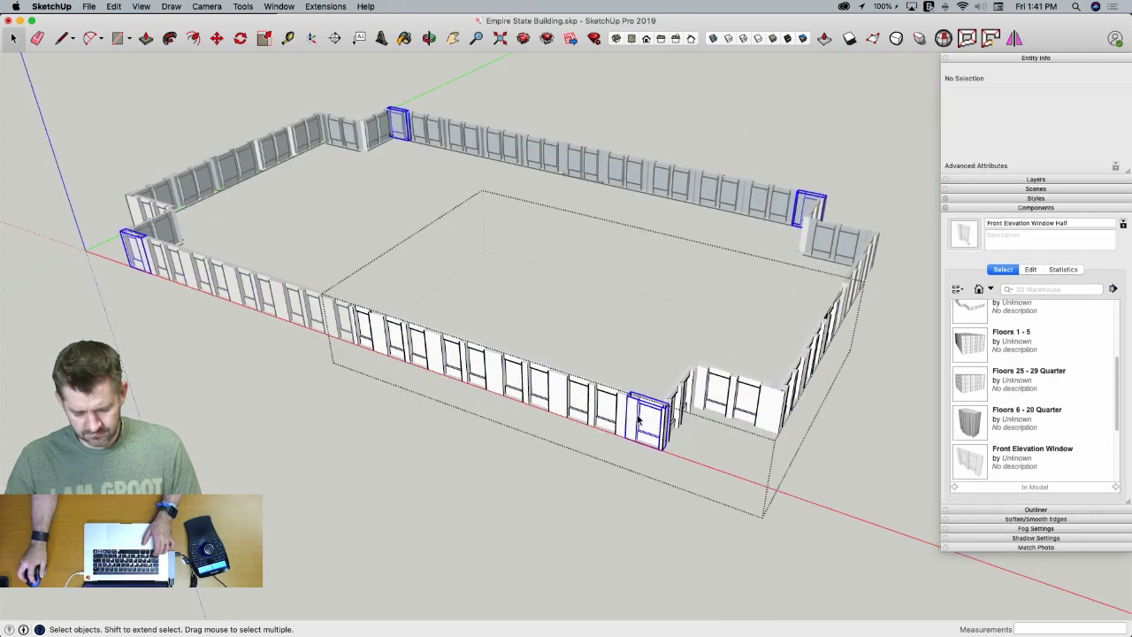
{"action": "left_click", "coordinate": [581, 408], "text": "shift"}
{"action": "left_click", "coordinate": [544, 401], "text": "shift"}
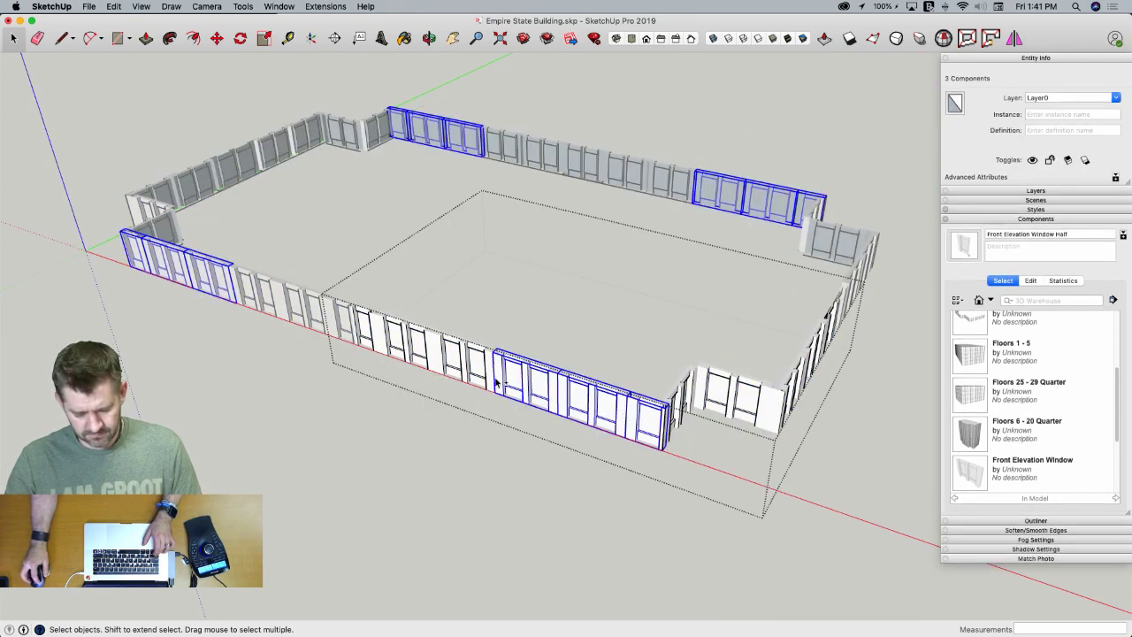
{"action": "left_click", "coordinate": [454, 369], "text": "shift"}
{"action": "left_click", "coordinate": [371, 342], "text": "shift"}
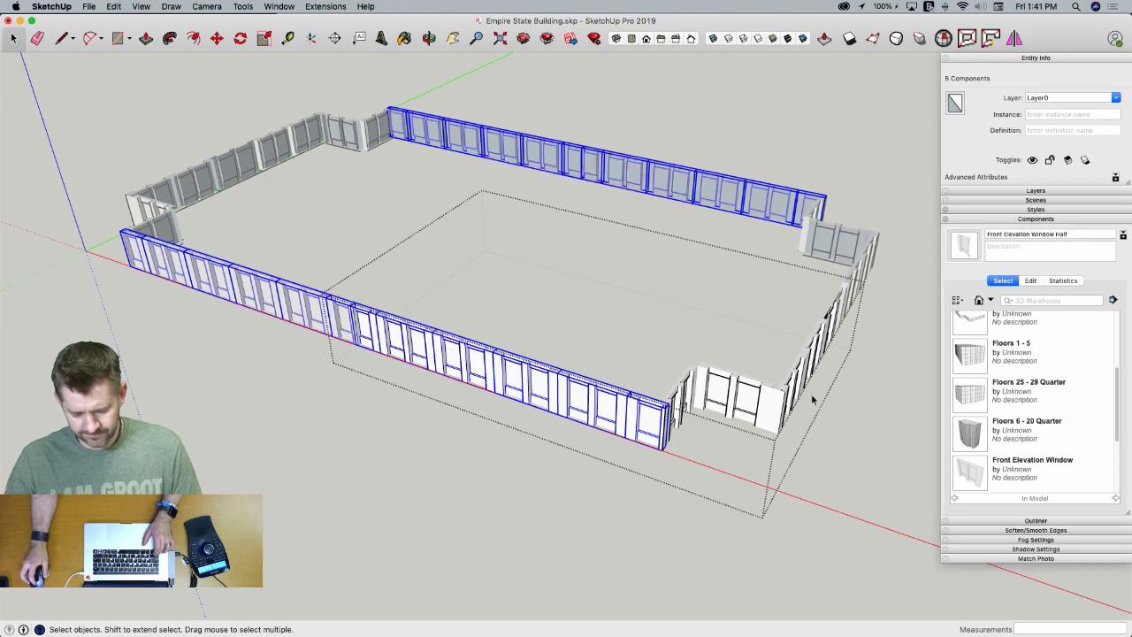
{"action": "middle_click_drag", "start_coordinate": [743, 413], "coordinate": [564, 449]}
{"action": "left_click", "coordinate": [465, 455], "text": "shift"}
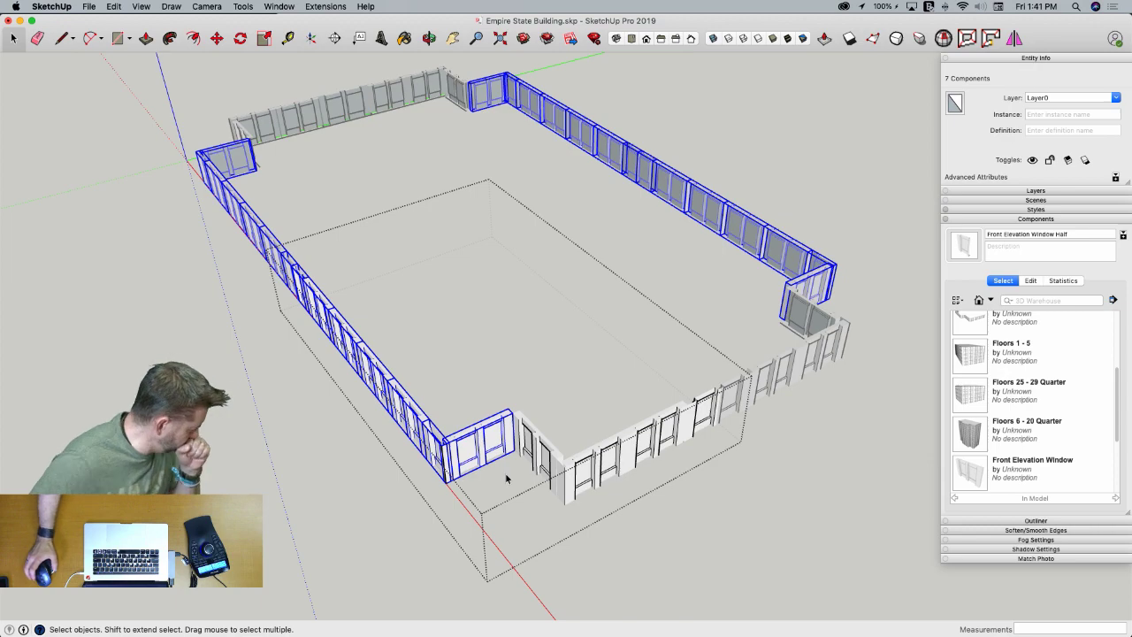
{"action": "middle_click_drag", "start_coordinate": [491, 472], "coordinate": [410, 356], "text": "shift"}
{"action": "scroll", "coordinate": [410, 354], "scroll_direction": "down", "scroll_amount": 5}
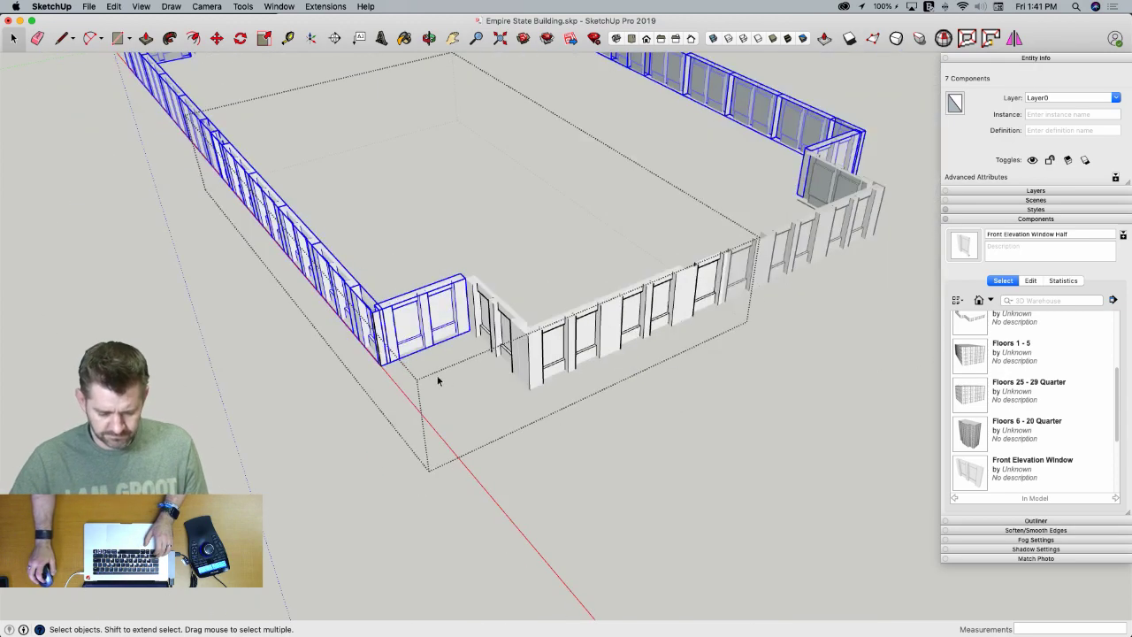
{"action": "scroll", "coordinate": [381, 319], "scroll_direction": "up", "scroll_amount": 8}
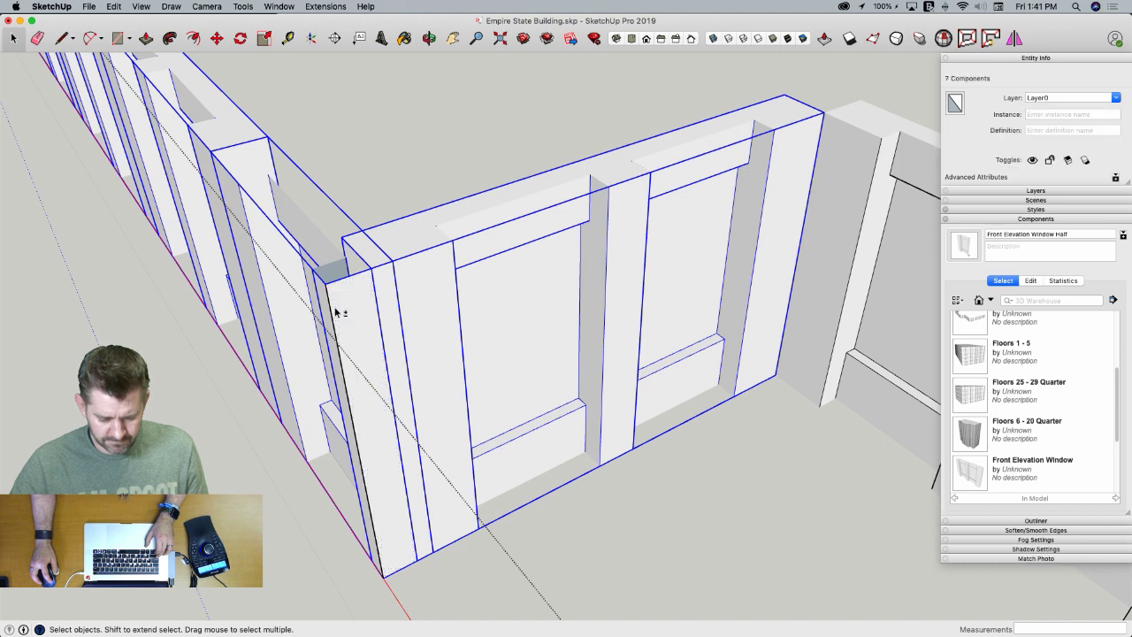
{"action": "left_click", "coordinate": [334, 317], "text": "shift"}
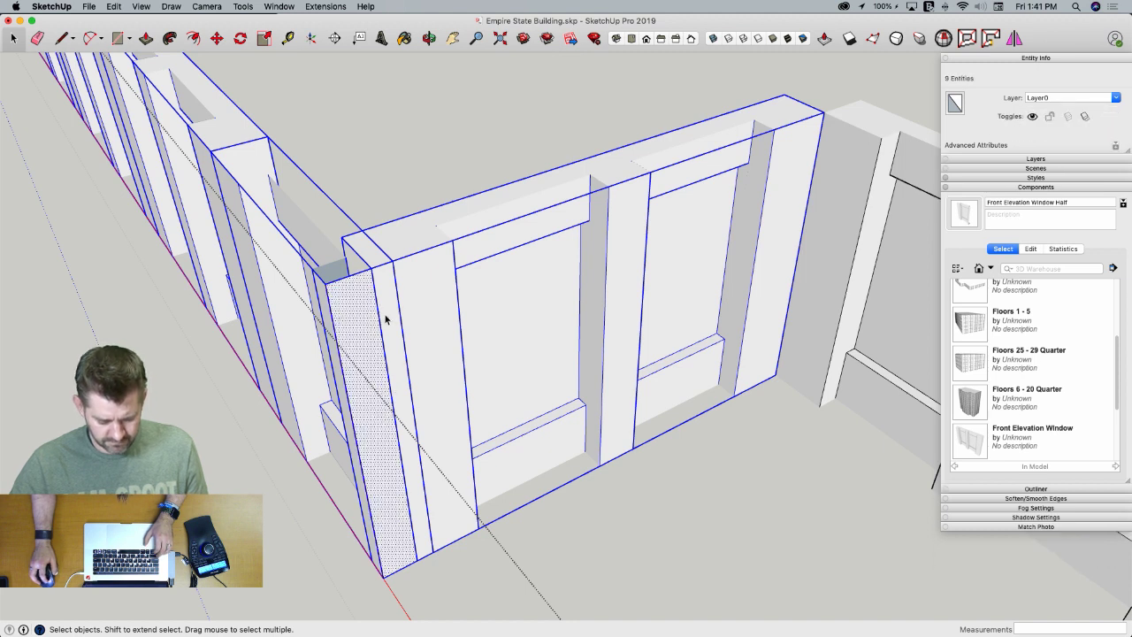
{"action": "left_click", "coordinate": [235, 429]}
{"action": "scroll", "coordinate": [568, 339], "scroll_direction": "down", "scroll_amount": 2}
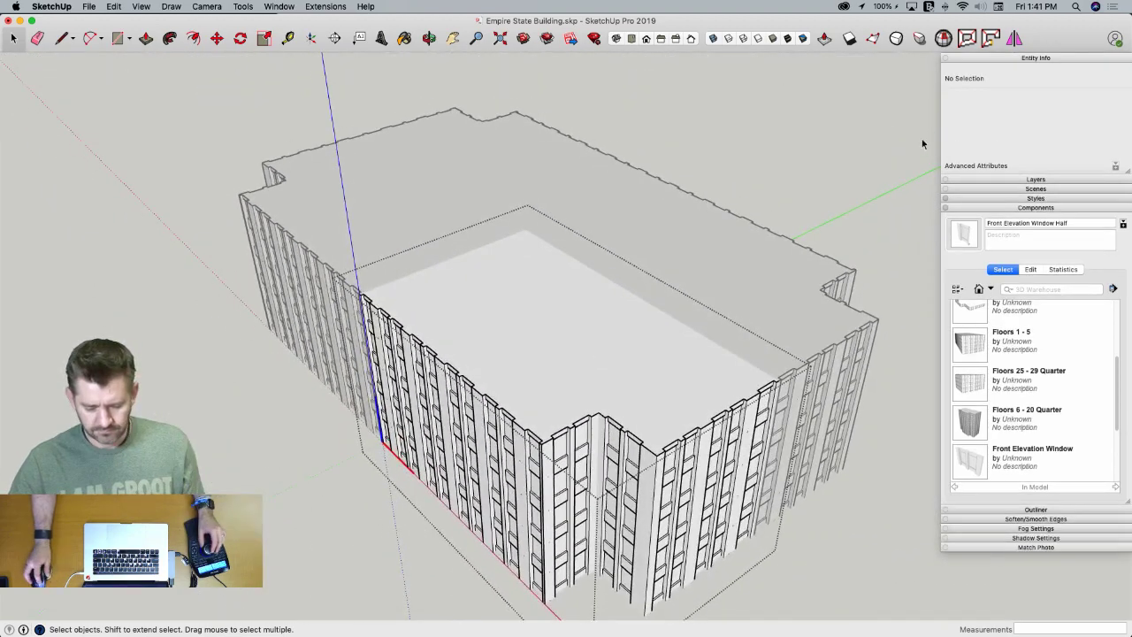
Open the one-floor tower shell group and paste the copied window bays in front of its wall
{"action": "left_click", "coordinate": [924, 141]}
{"action": "double_click", "coordinate": [541, 426]}
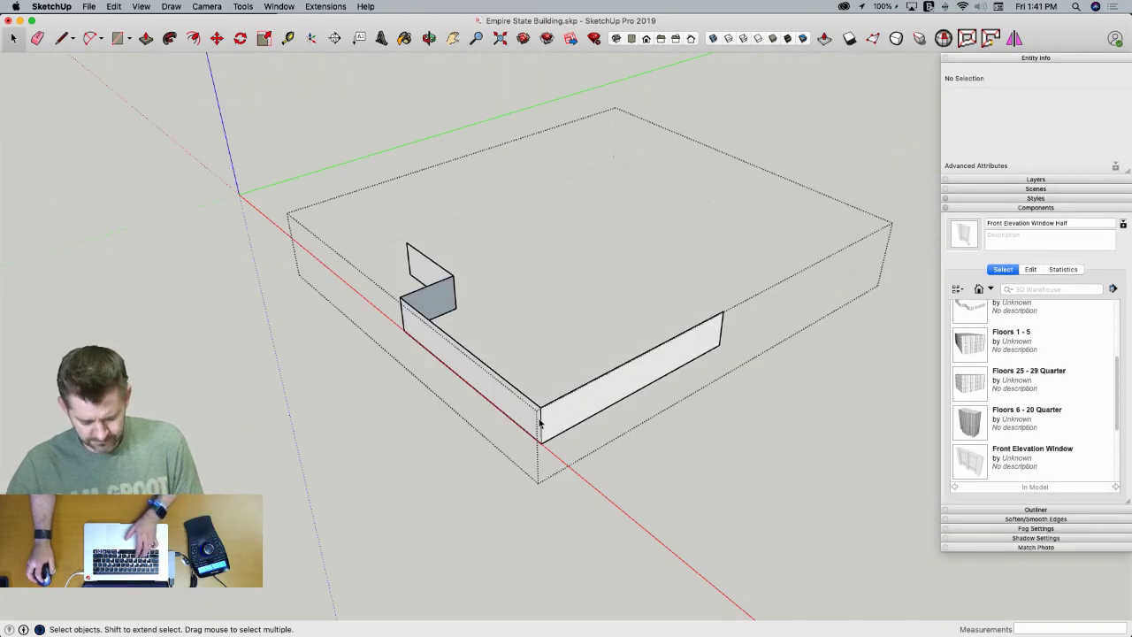
{"action": "key", "text": "super+v"}
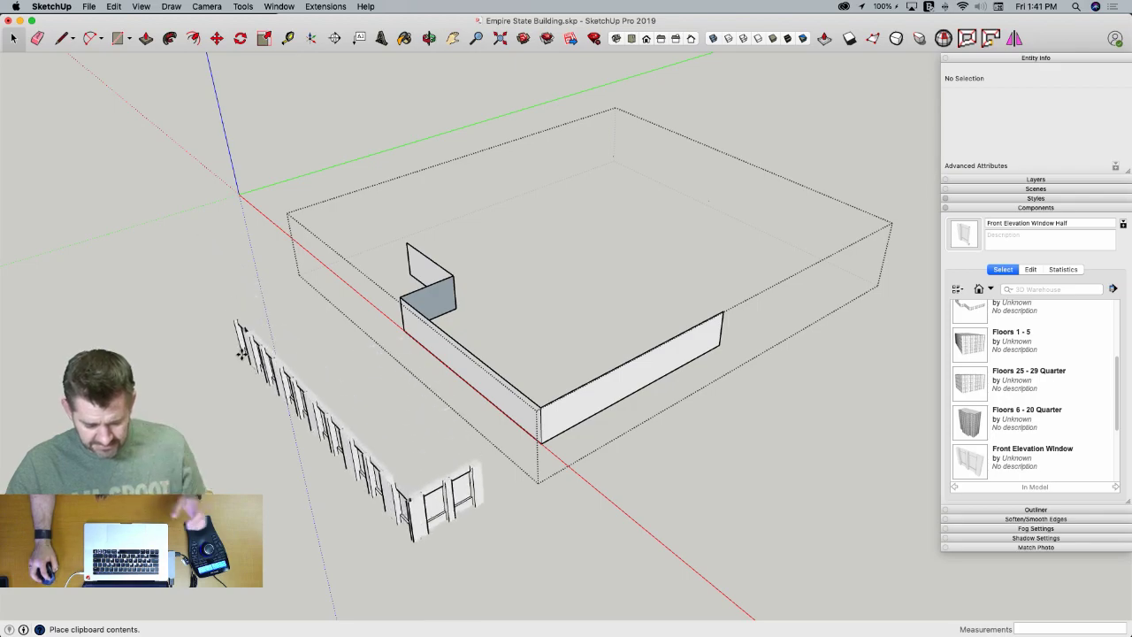
{"action": "left_click", "coordinate": [242, 353]}
Move the pasted window bays by their outer top corner onto the matching top corner of the tower shell
{"action": "scroll", "coordinate": [435, 537], "scroll_direction": "up", "scroll_amount": 8}
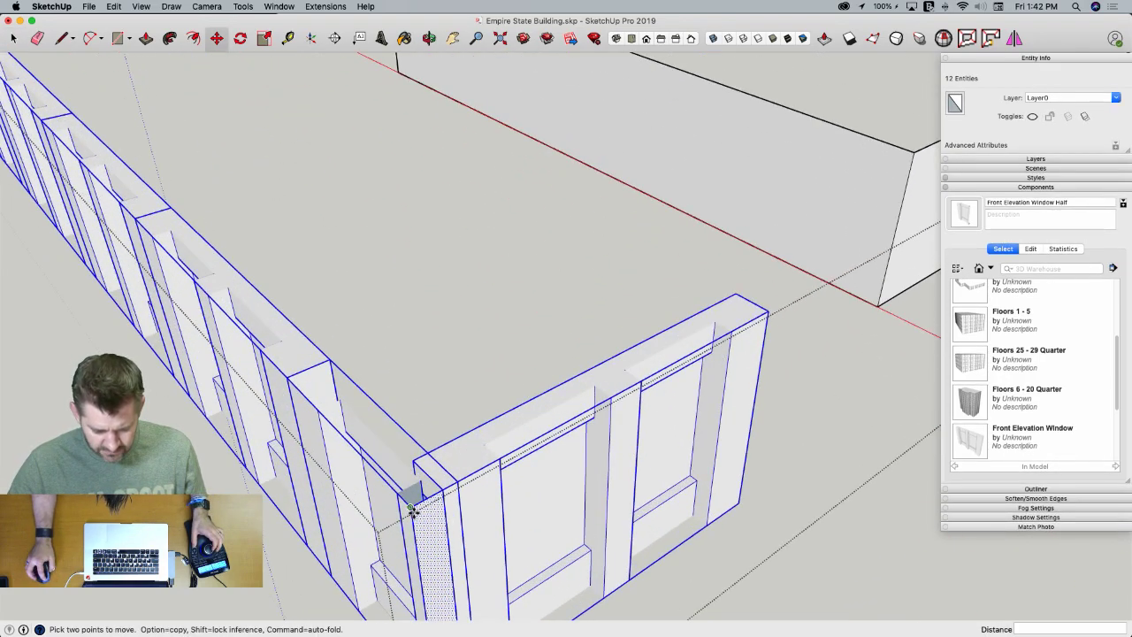
{"action": "left_click", "coordinate": [413, 511]}
{"action": "scroll", "coordinate": [433, 496], "scroll_direction": "down", "scroll_amount": 8}
{"action": "scroll", "coordinate": [838, 283], "scroll_direction": "up", "scroll_amount": 6}
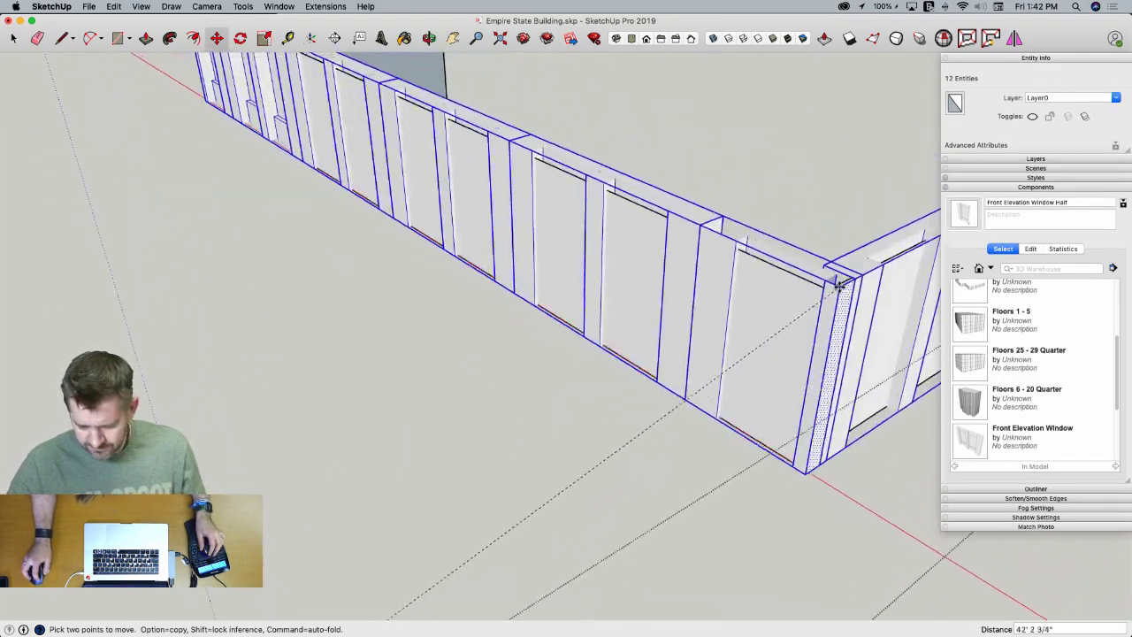
{"action": "scroll", "coordinate": [839, 282], "scroll_direction": "down", "scroll_amount": 5}
{"action": "scroll", "coordinate": [831, 253], "scroll_direction": "up", "scroll_amount": 6}
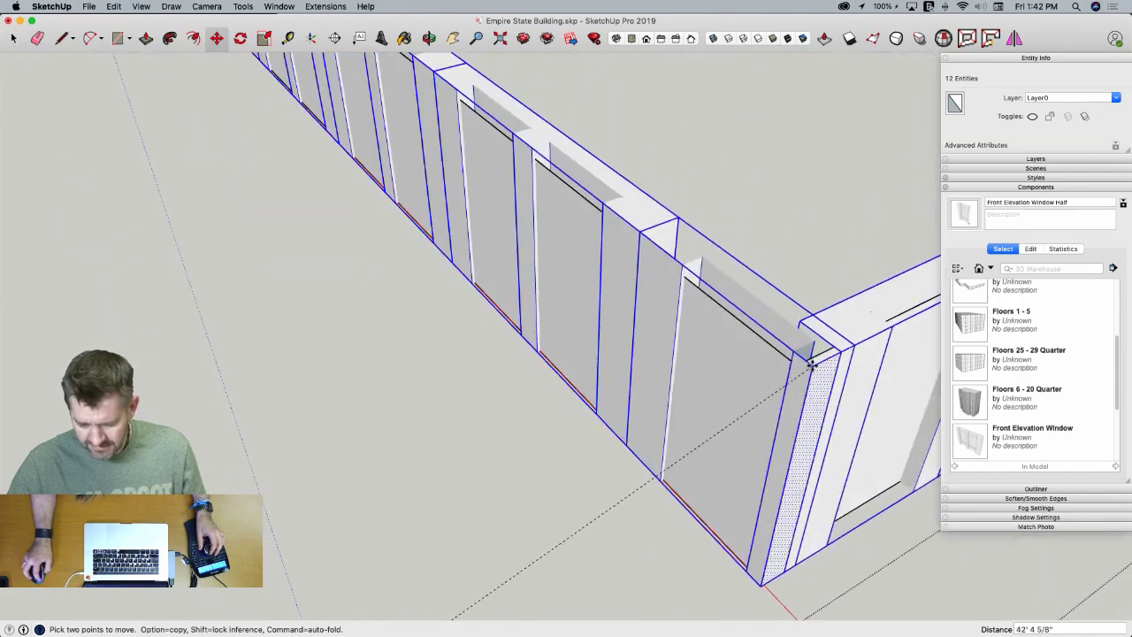
{"action": "middle_click_drag", "start_coordinate": [811, 362], "coordinate": [417, 129]}
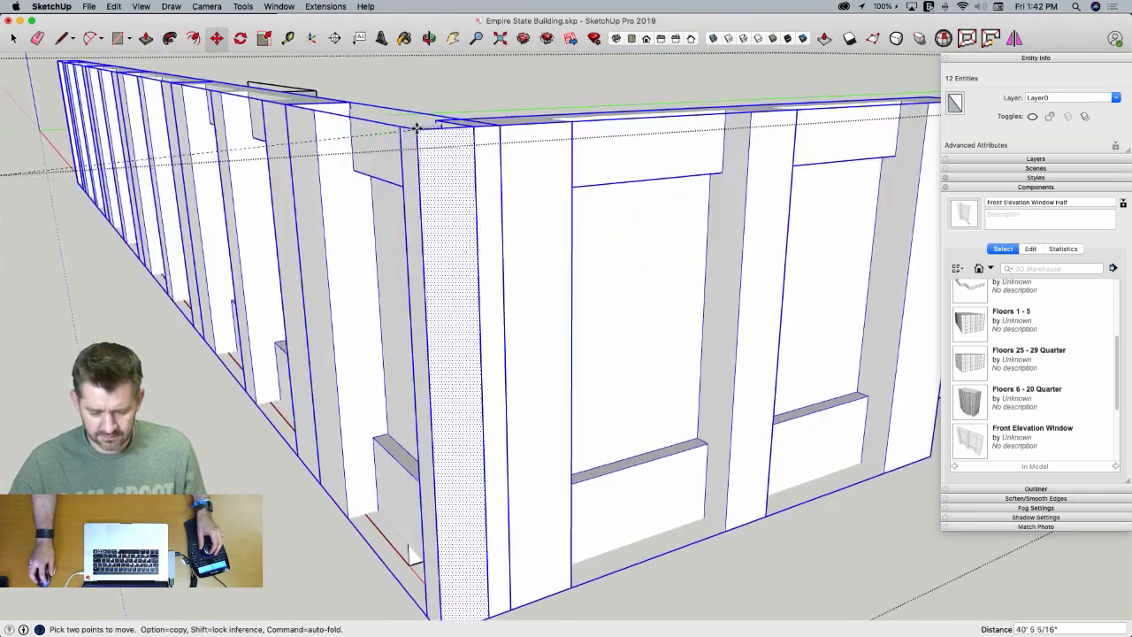
{"action": "scroll", "coordinate": [413, 131], "scroll_direction": "down", "scroll_amount": 5}
{"action": "scroll", "coordinate": [380, 176], "scroll_direction": "up", "scroll_amount": 7}
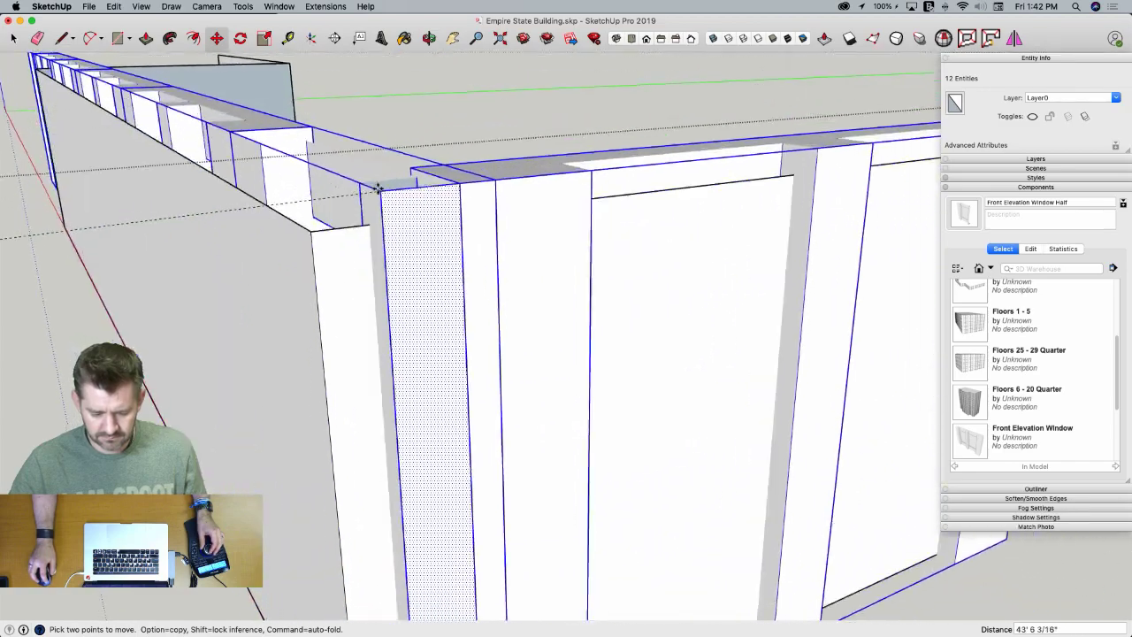
{"action": "middle_click_drag", "start_coordinate": [379, 187], "coordinate": [575, 292]}
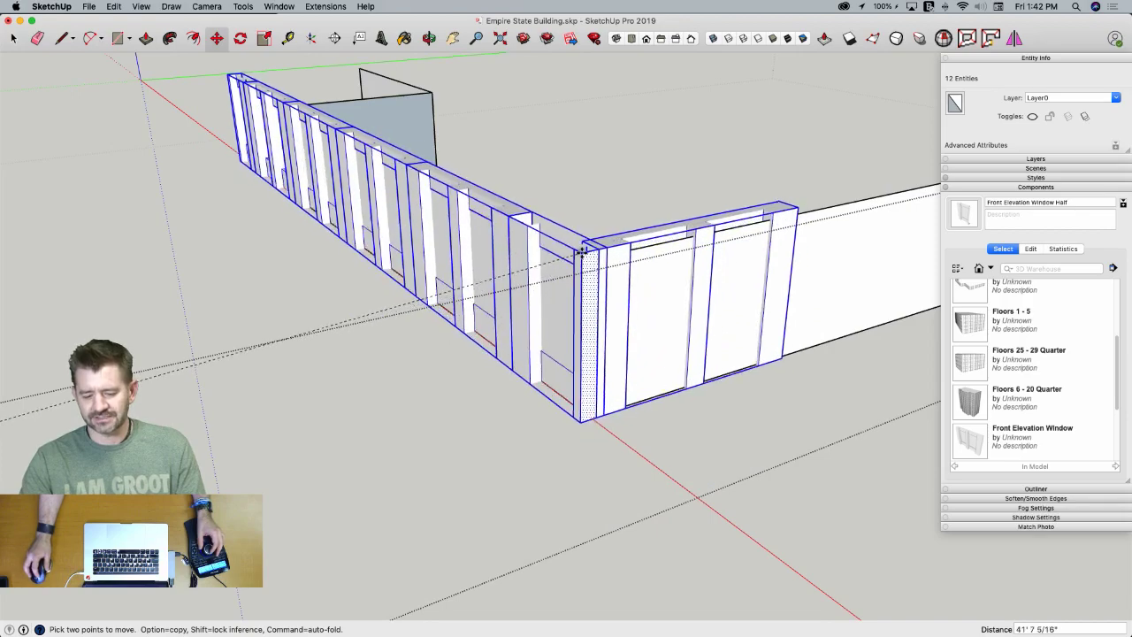
{"action": "middle_click_drag", "start_coordinate": [540, 223], "coordinate": [596, 341]}
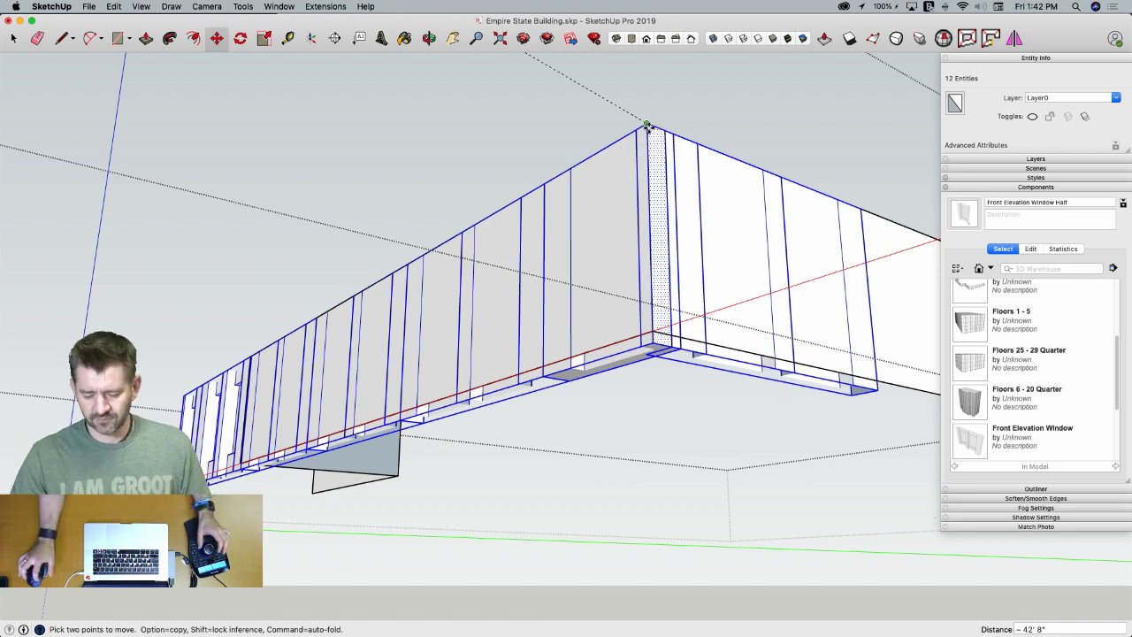
{"action": "middle_click_drag", "start_coordinate": [648, 126], "coordinate": [639, 311]}
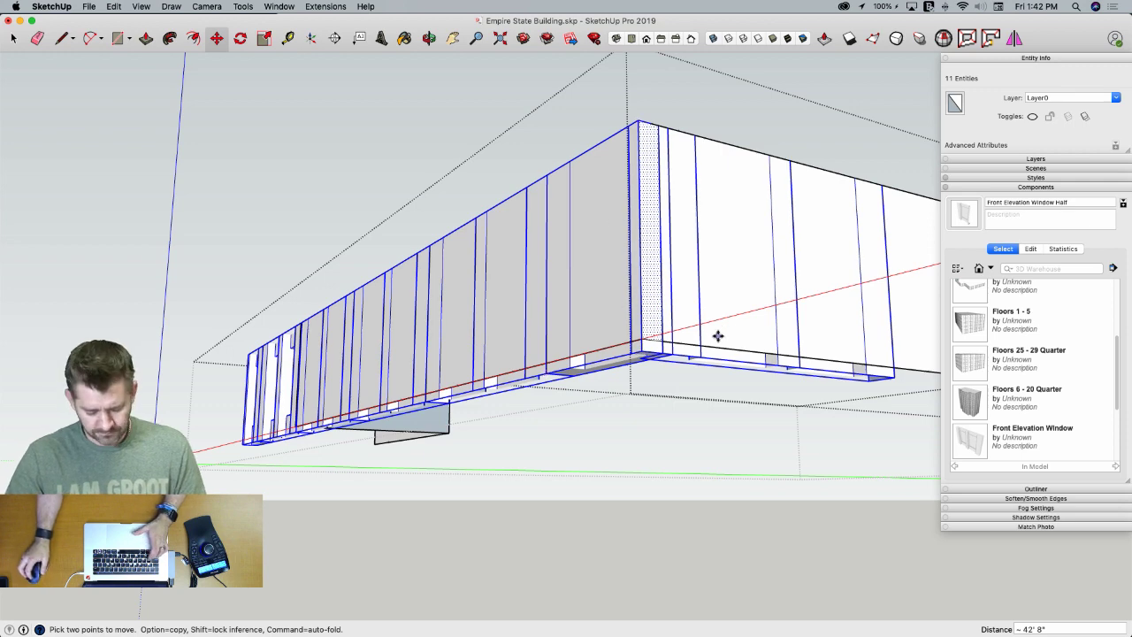
{"action": "key", "text": "s"}
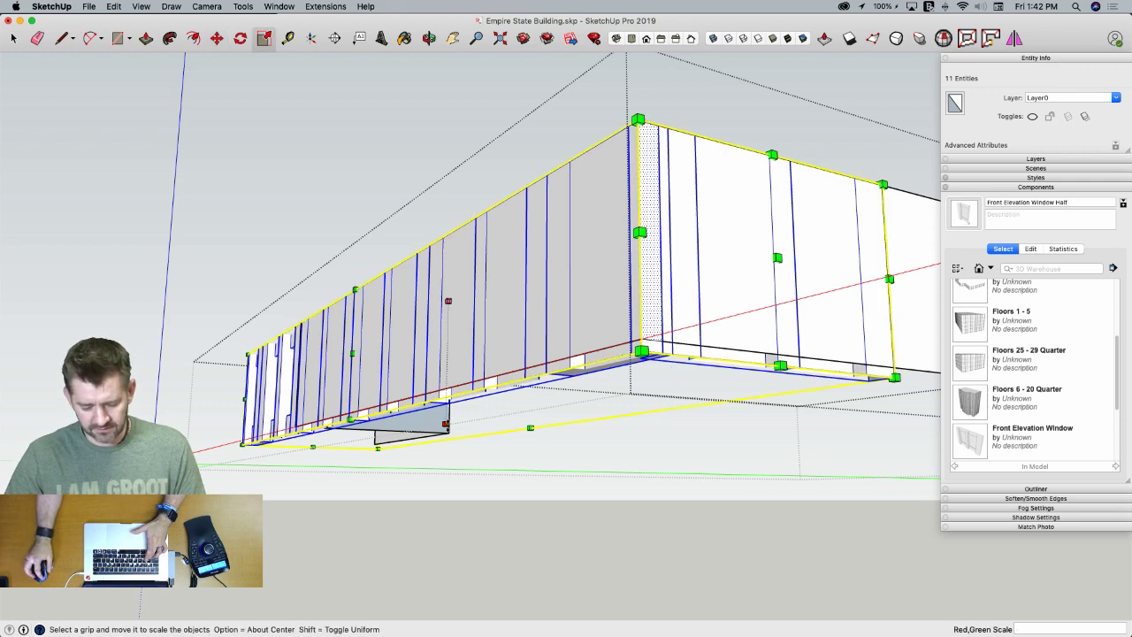
{"action": "left_click_drag", "start_coordinate": [530, 428], "coordinate": [626, 349]}
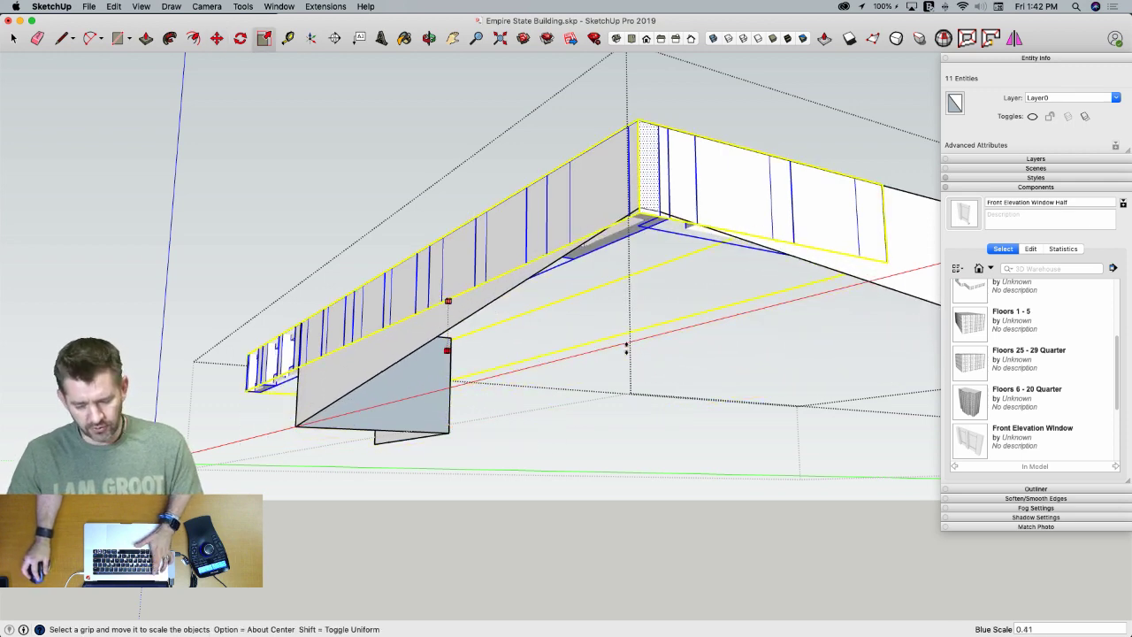
{"action": "key", "text": "Escape"}
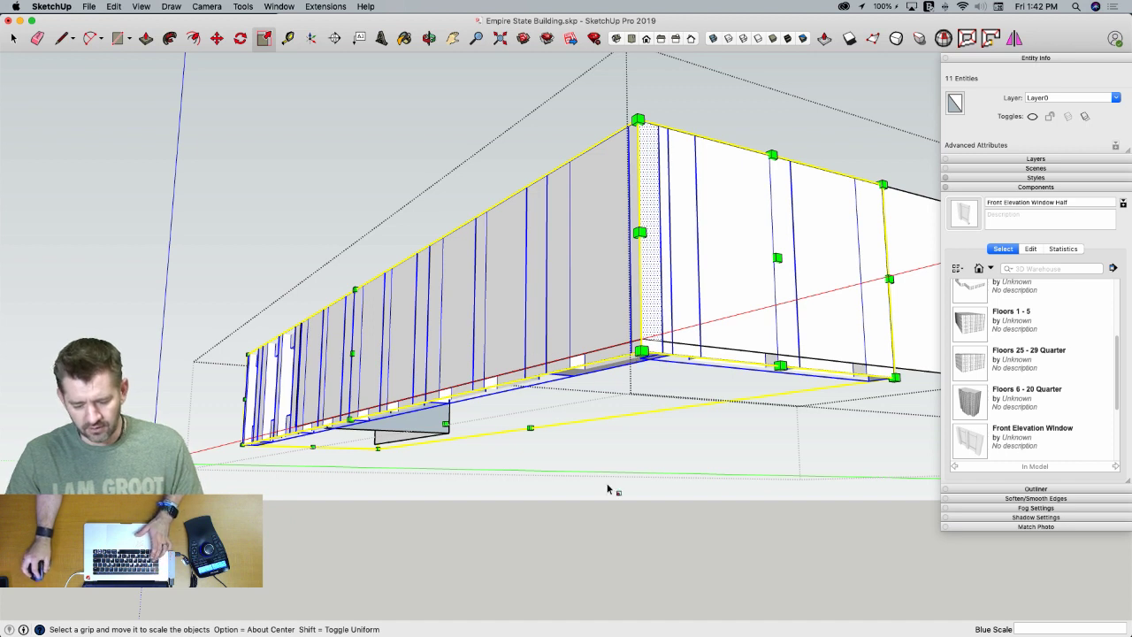
Scale only the seven window components vertically to the shell wall's bottom edge, and erase the leftover edge below the outer corner
{"action": "key", "text": "space"}
{"action": "left_click", "coordinate": [658, 333]}
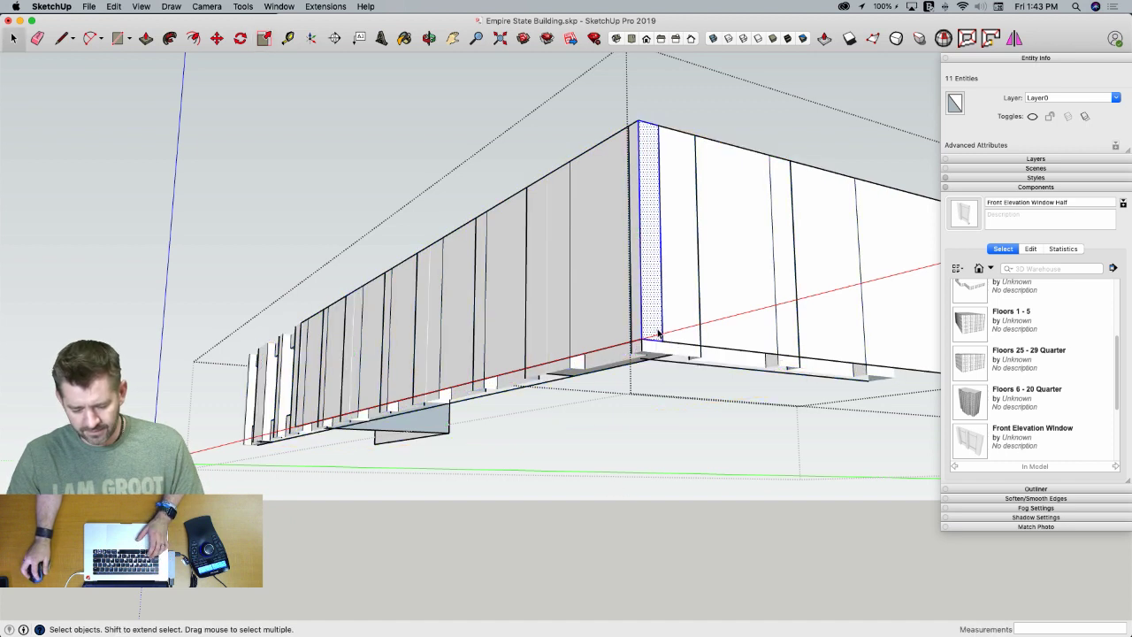
{"action": "left_click", "coordinate": [658, 333]}
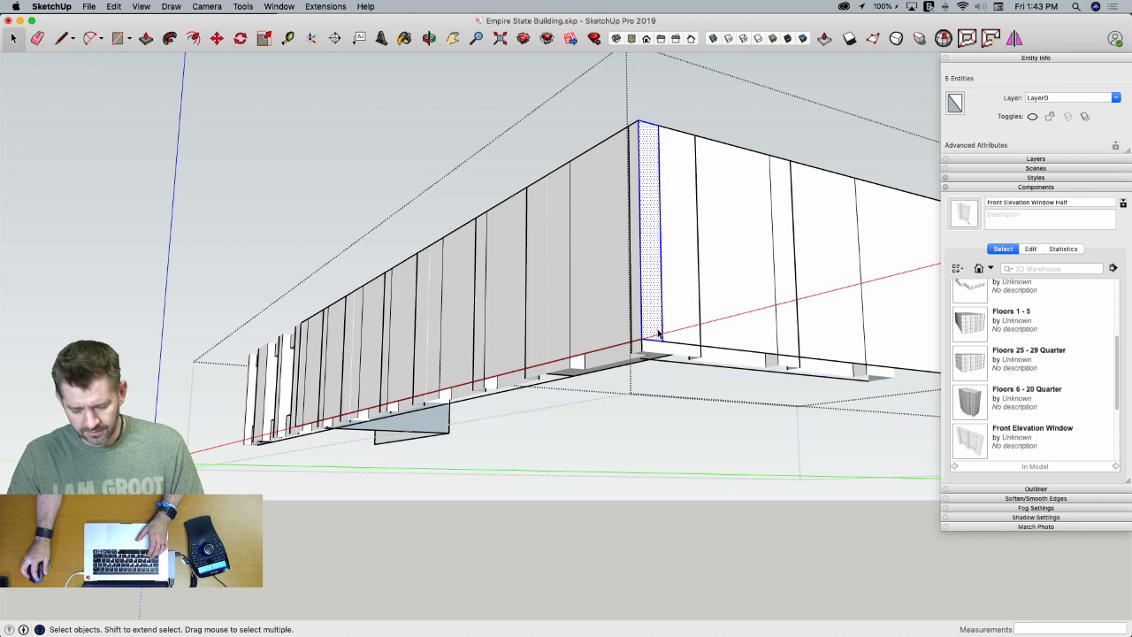
{"action": "left_click", "coordinate": [844, 377]}
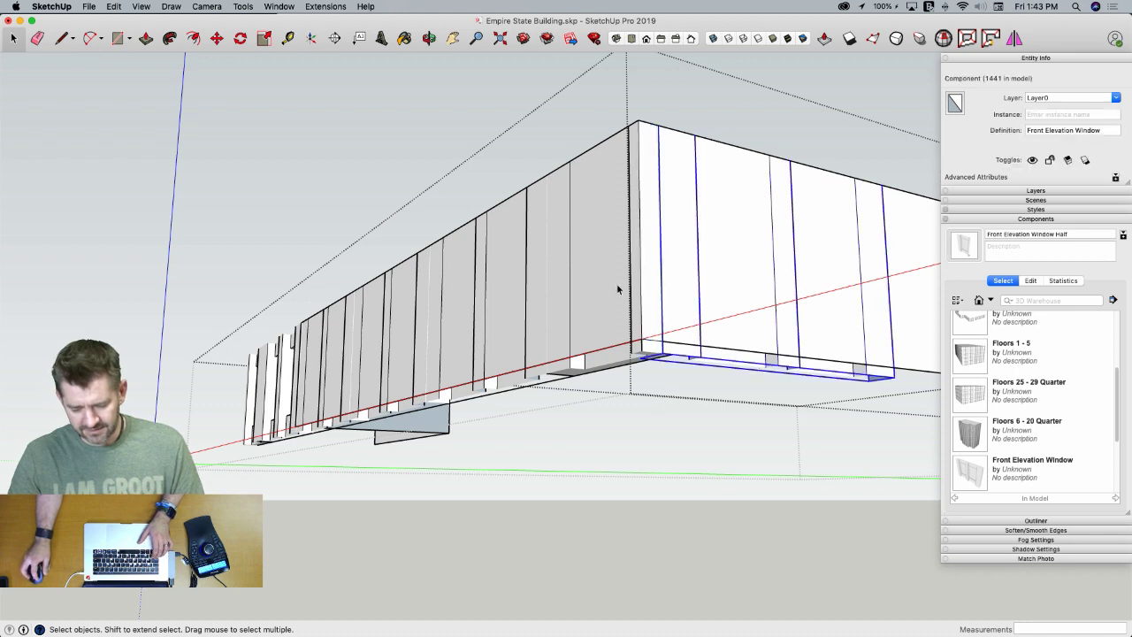
{"action": "left_click", "coordinate": [654, 221]}
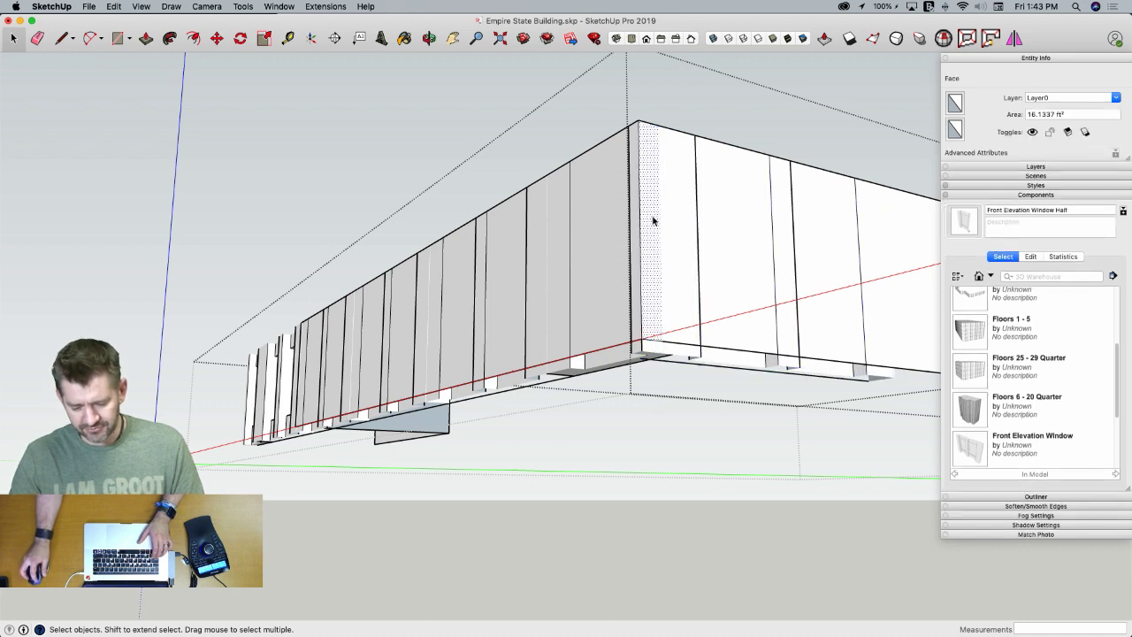
{"action": "left_click", "coordinate": [591, 151]}
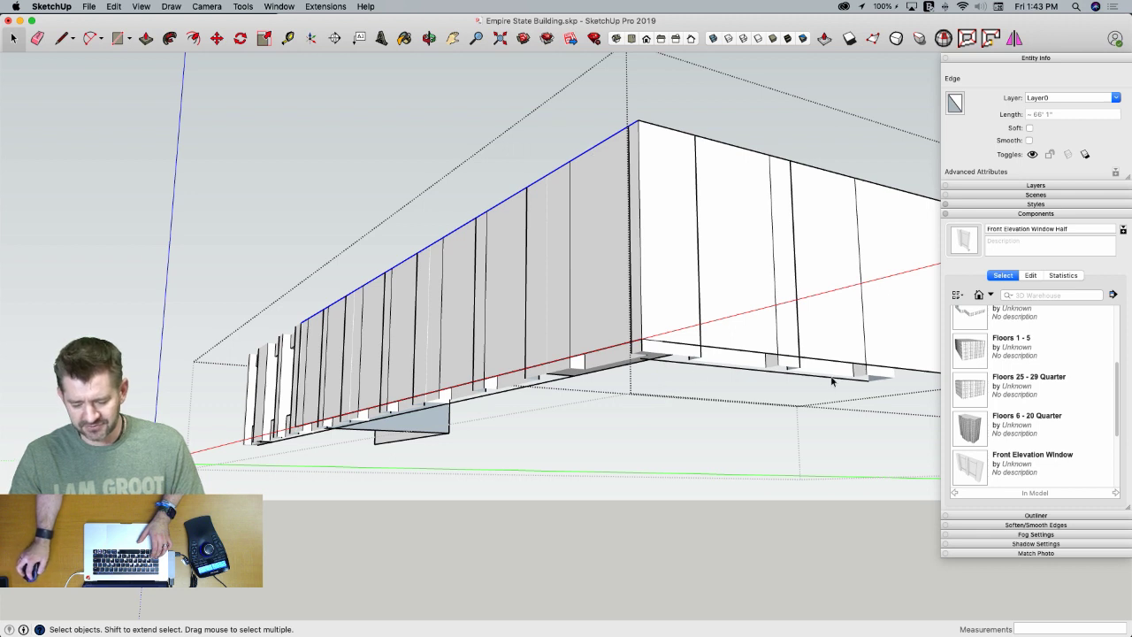
{"action": "left_click", "coordinate": [742, 373]}
{"action": "left_click", "coordinate": [587, 376]}
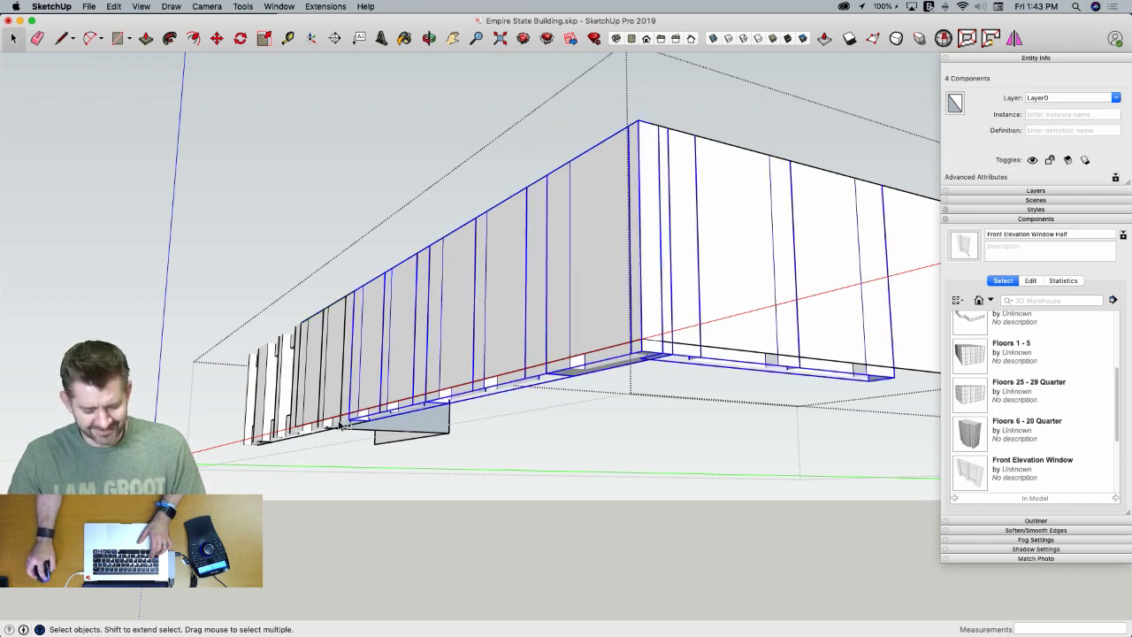
{"action": "left_click", "coordinate": [259, 447], "text": "shift"}
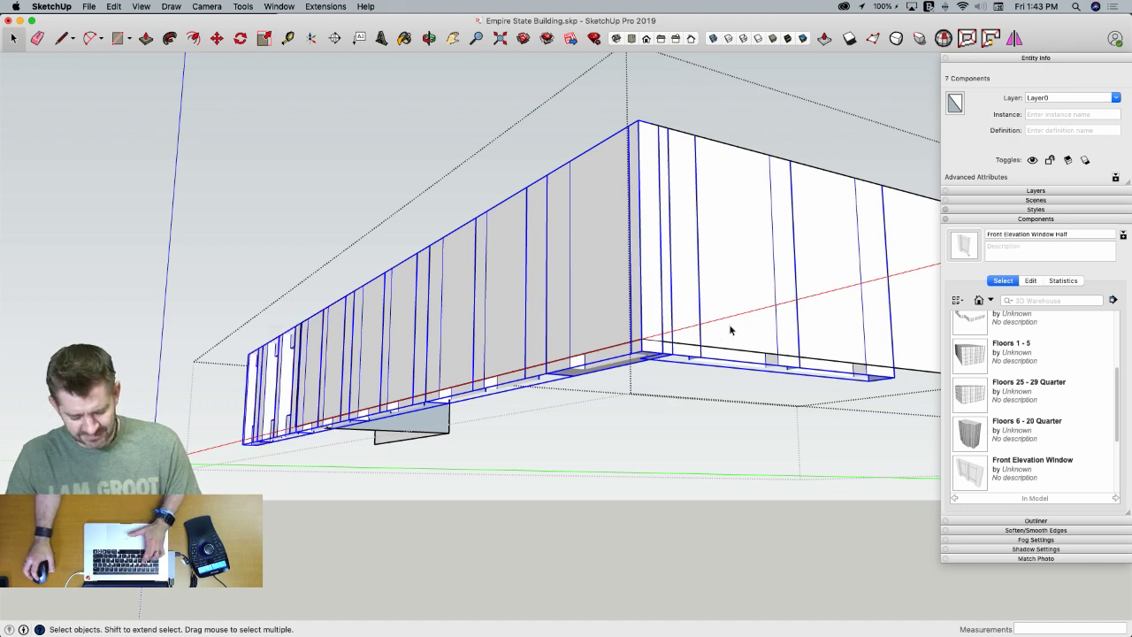
{"action": "key", "text": "s"}
{"action": "left_click", "coordinate": [446, 423]}
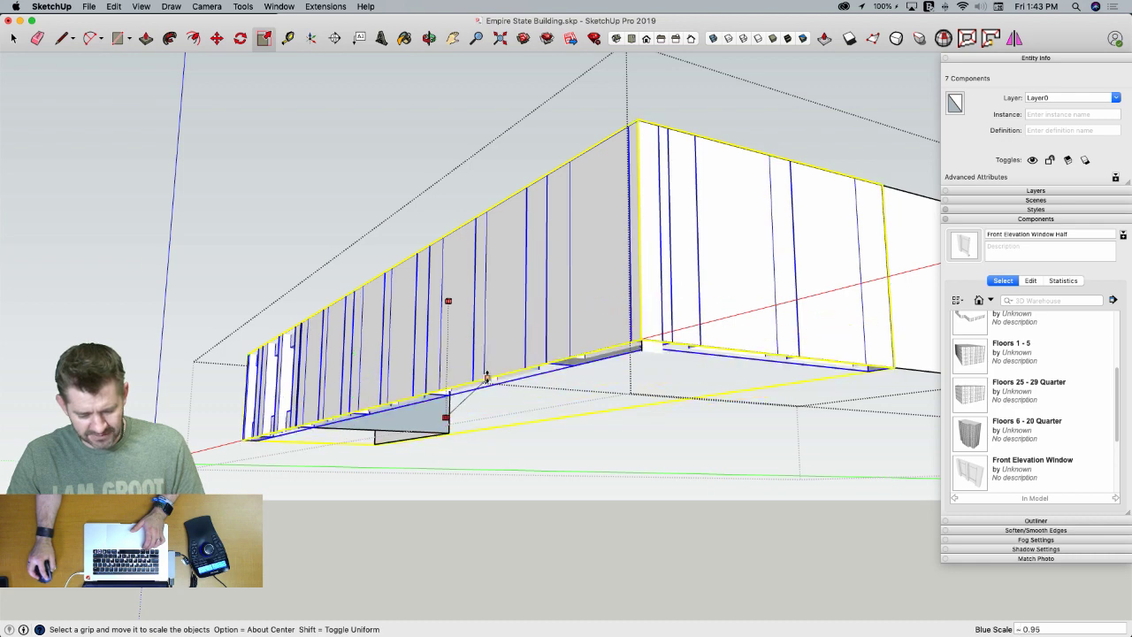
{"action": "key", "text": "e"}
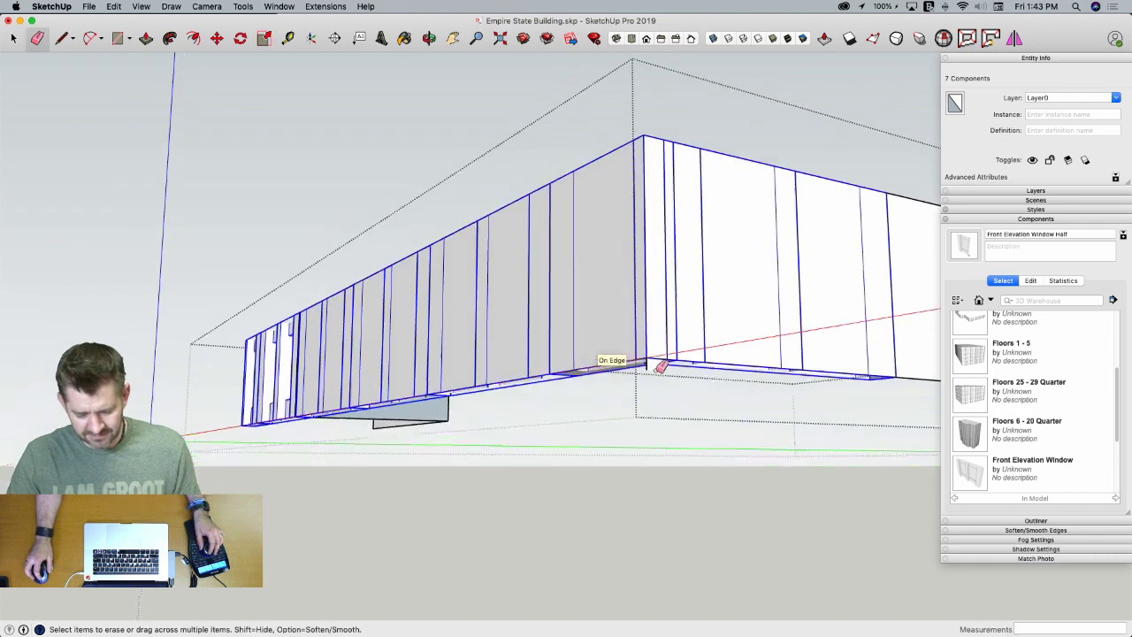
{"action": "left_click", "coordinate": [648, 382]}
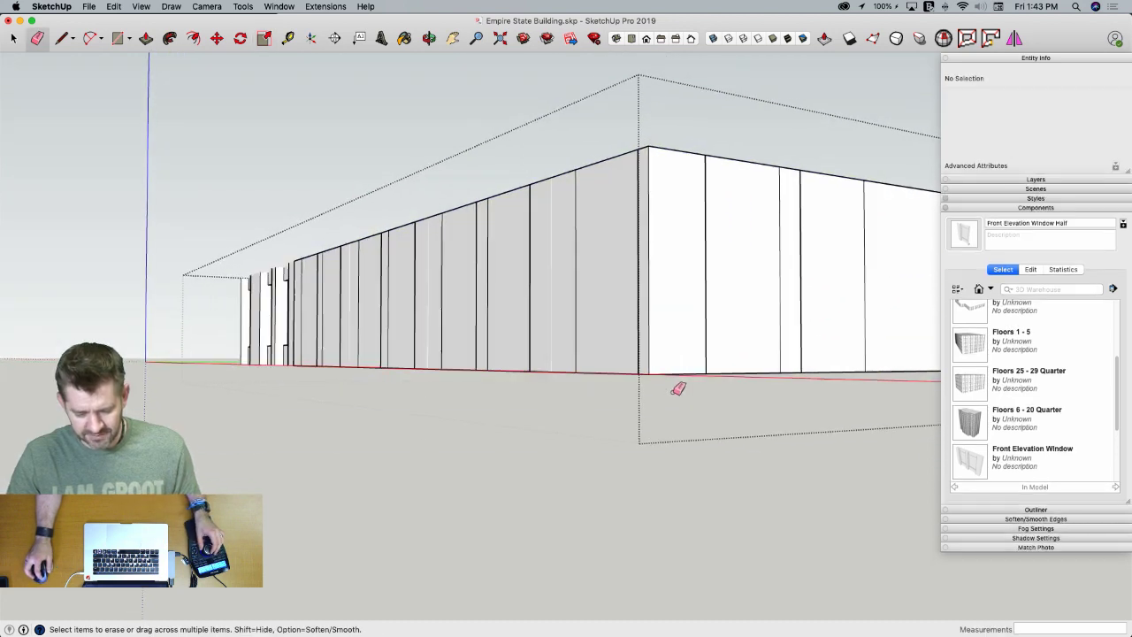
Move the two window components extending past the front wall back onto the recessed wall, aligning their top corner with that wall's
{"action": "key", "text": "space"}
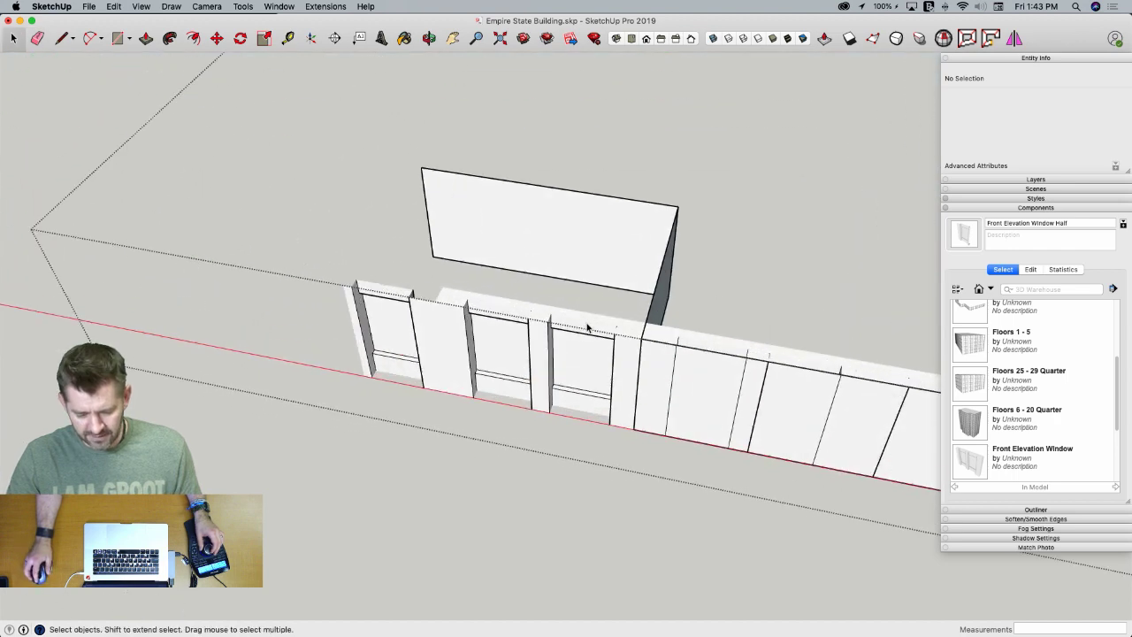
{"action": "left_click", "coordinate": [506, 328]}
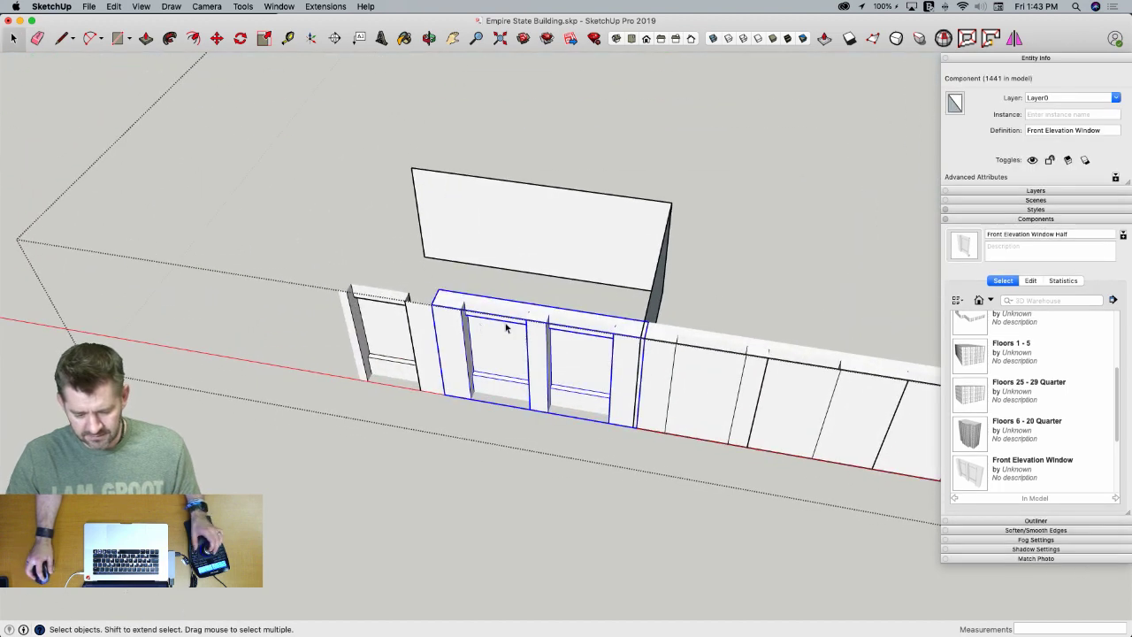
{"action": "left_click", "coordinate": [409, 328], "text": "shift"}
{"action": "key", "text": "m"}
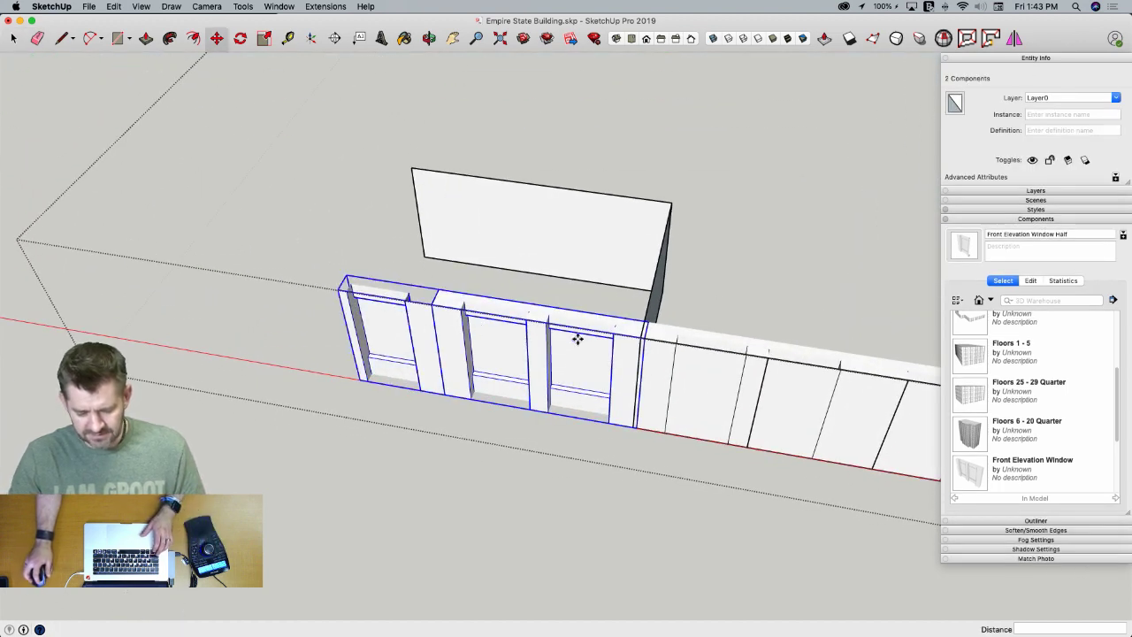
{"action": "left_click", "coordinate": [642, 339]}
{"action": "left_click", "coordinate": [672, 203]}
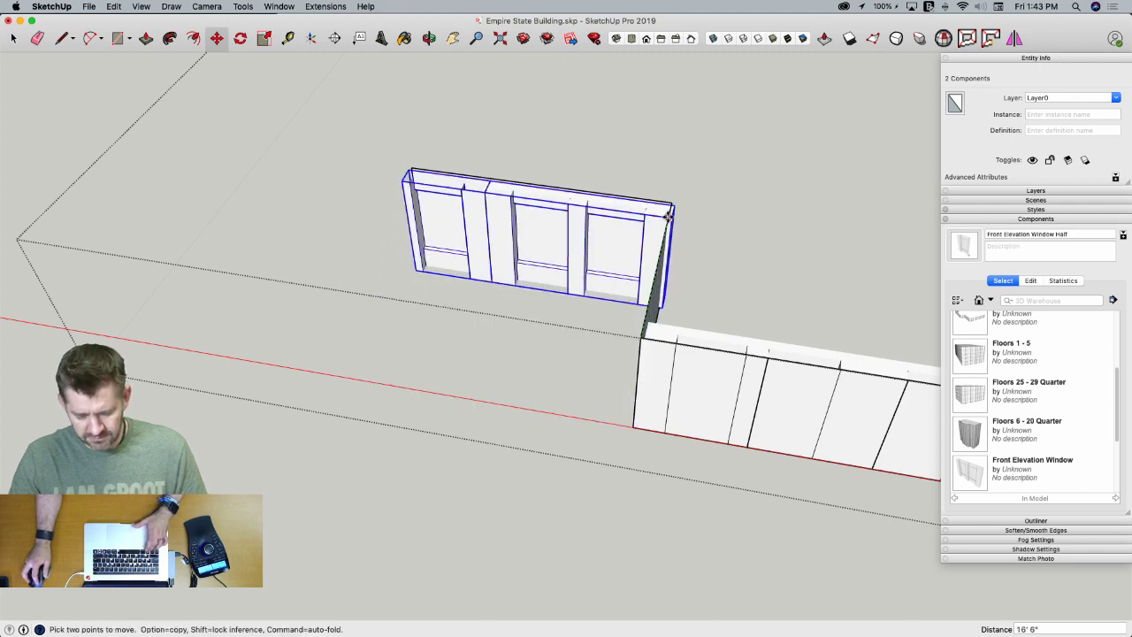
{"action": "key", "text": "space"}
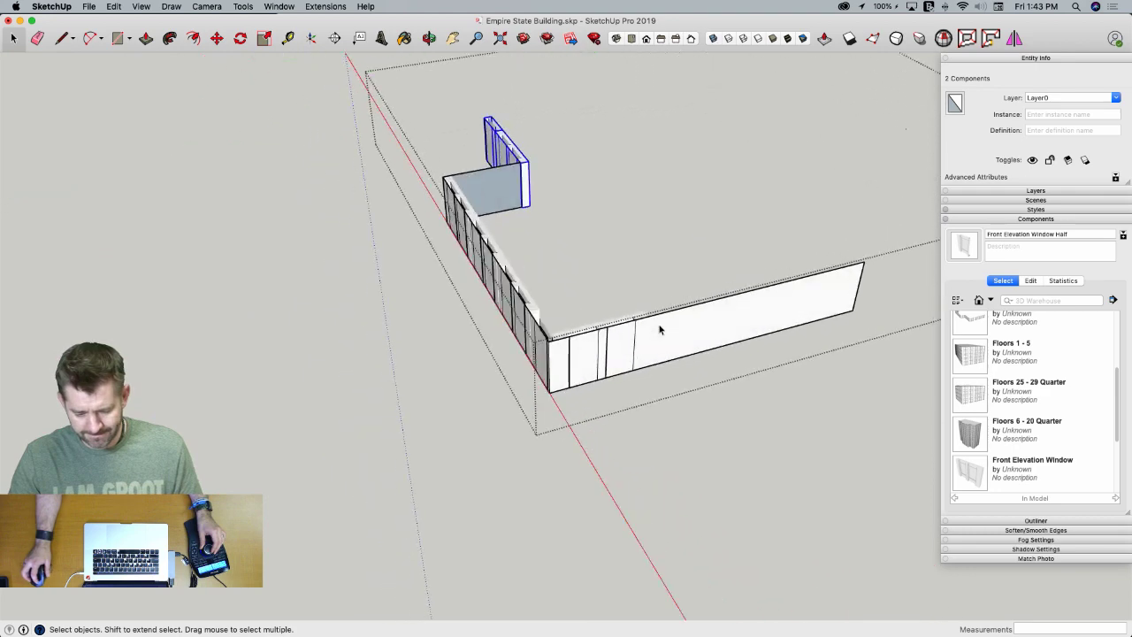
Array the side wall's Front Elevation Window component end to end along the wall with two copies (x2)
{"action": "middle_click_drag", "start_coordinate": [586, 275], "coordinate": [528, 293]}
{"action": "left_click", "coordinate": [510, 303]}
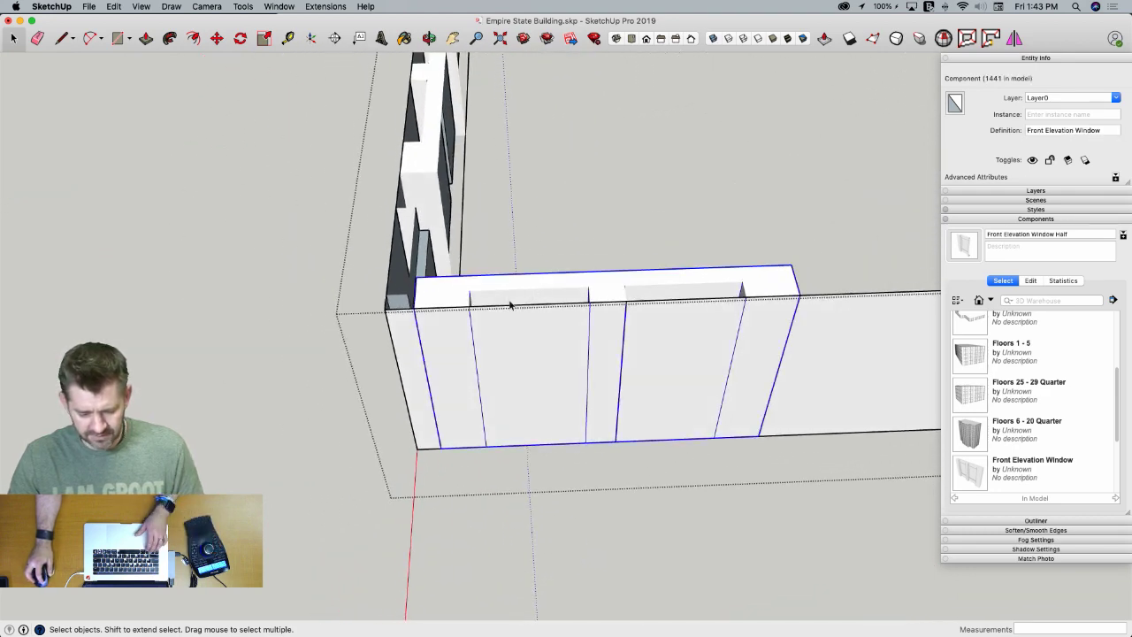
{"action": "key", "text": "m"}
{"action": "left_click", "coordinate": [413, 308]}
{"action": "key", "text": "alt"}
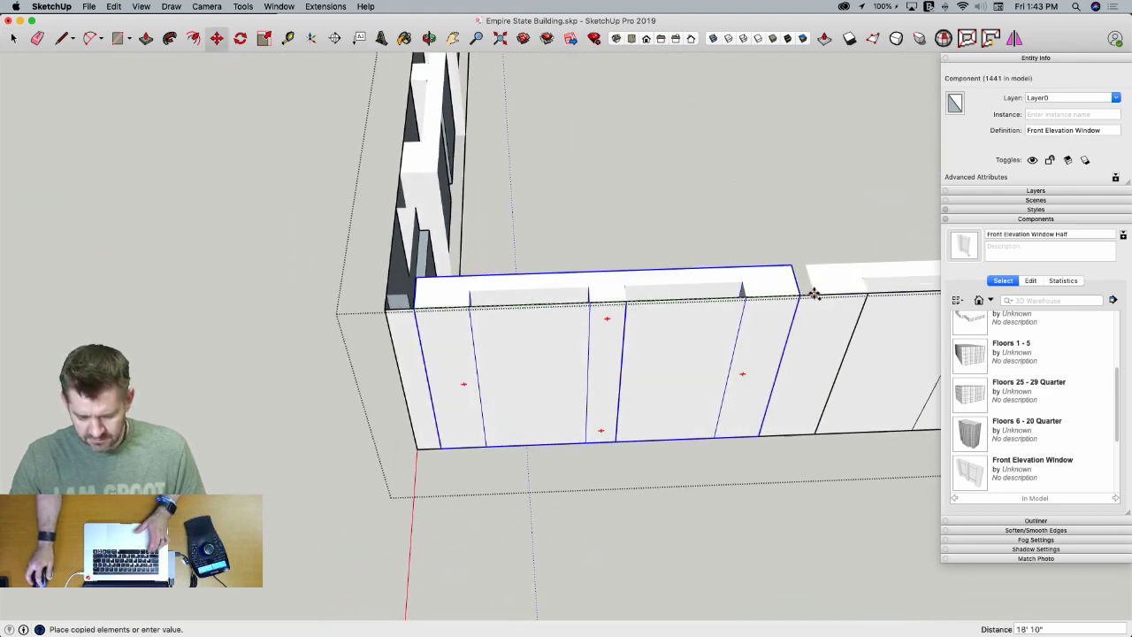
{"action": "left_click", "coordinate": [801, 294]}
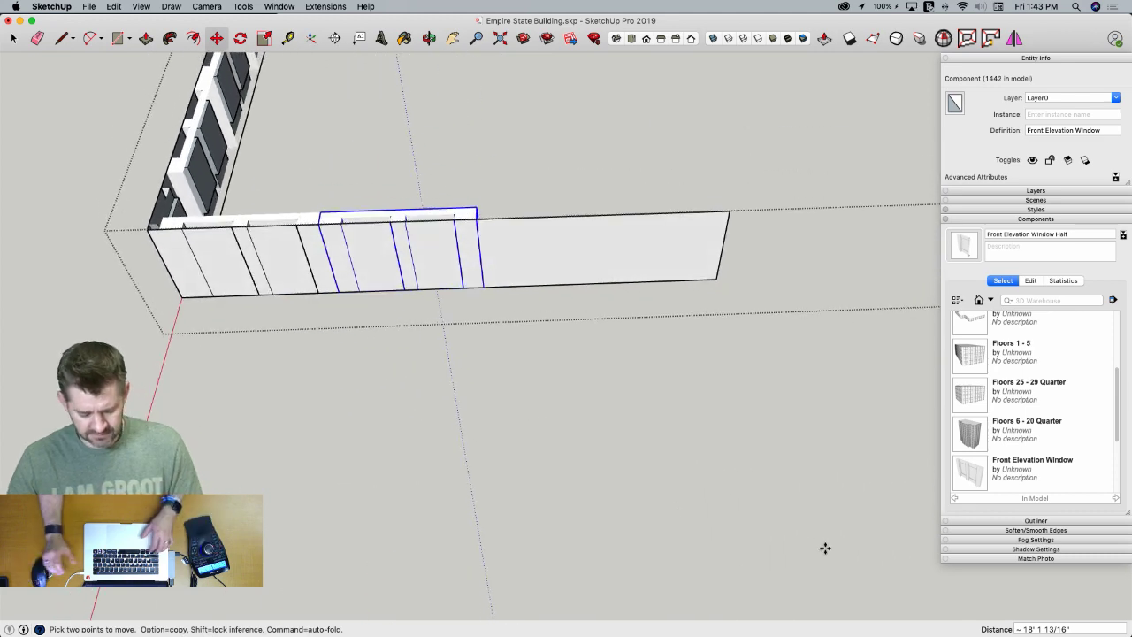
{"action": "type", "text": "x2"}
{"action": "key", "text": "Return"}
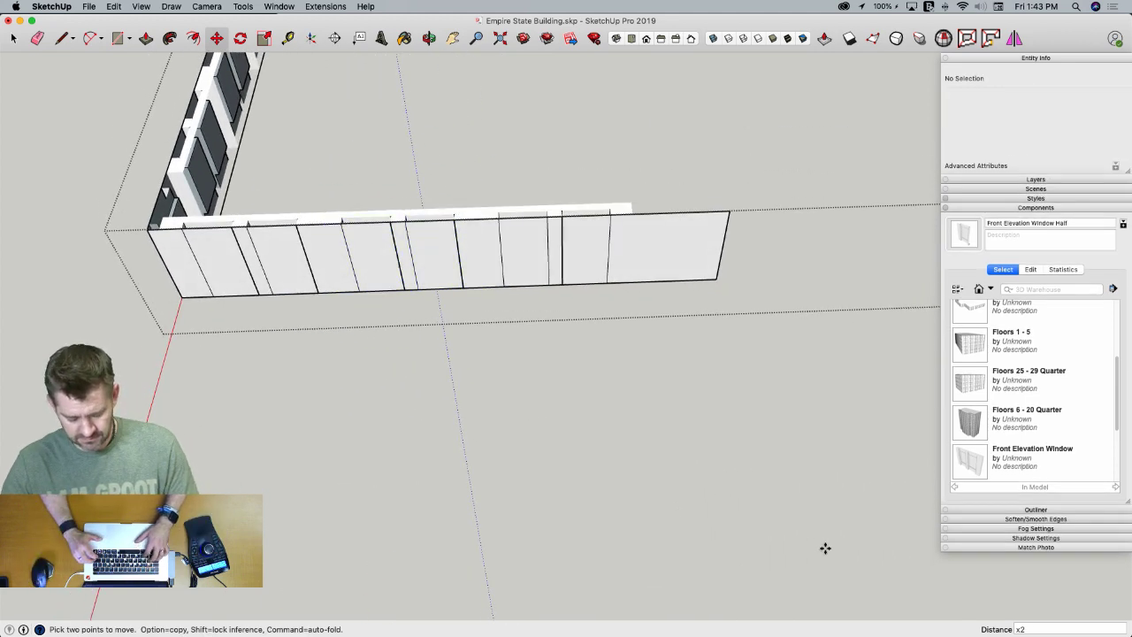
{"action": "key", "text": "space"}
Insert the Front Elevation Window Half component beyond the side wall's open end and rotate it 90 degrees parallel to the wall
{"action": "scroll", "coordinate": [1080, 421], "scroll_direction": "up", "scroll_amount": 3}
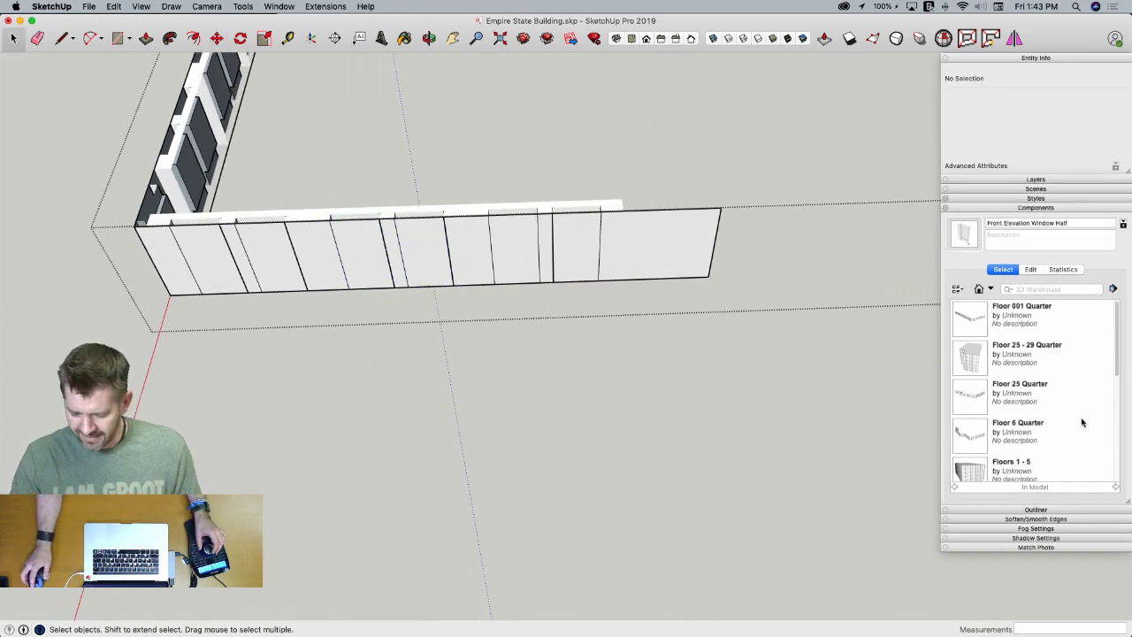
{"action": "scroll", "coordinate": [1080, 421], "scroll_direction": "down", "scroll_amount": 5}
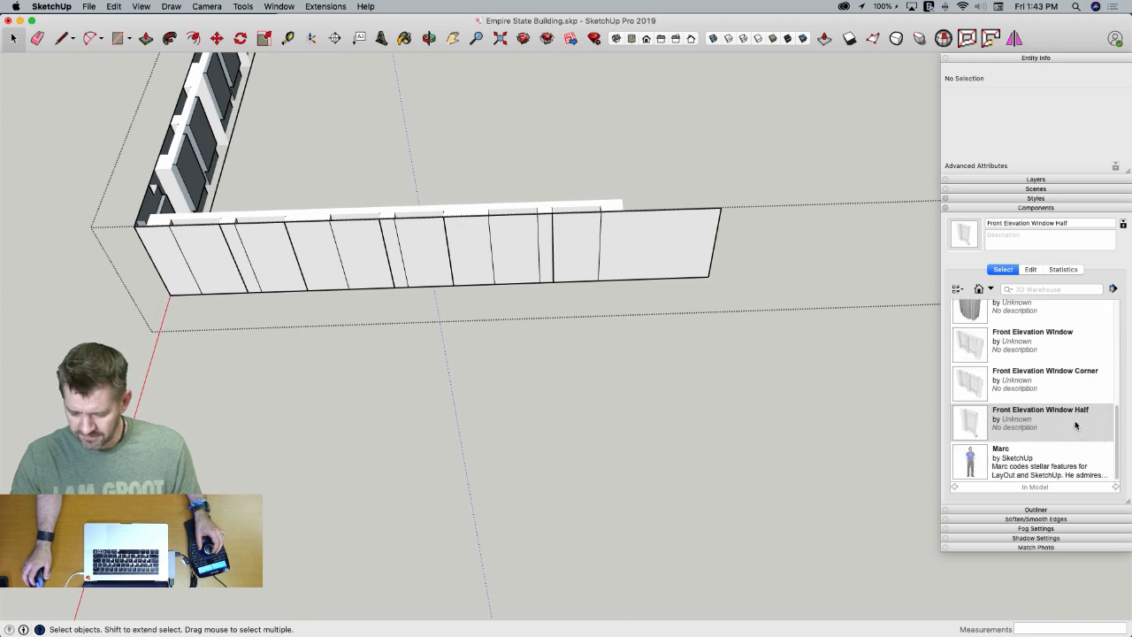
{"action": "left_click", "coordinate": [967, 423]}
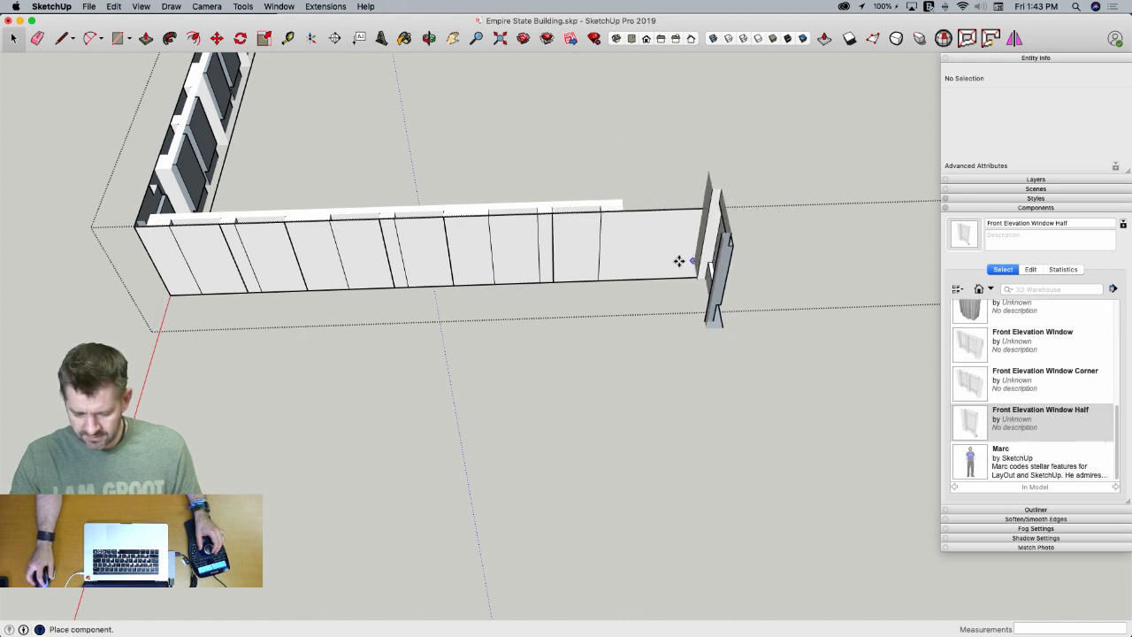
{"action": "left_click", "coordinate": [838, 305]}
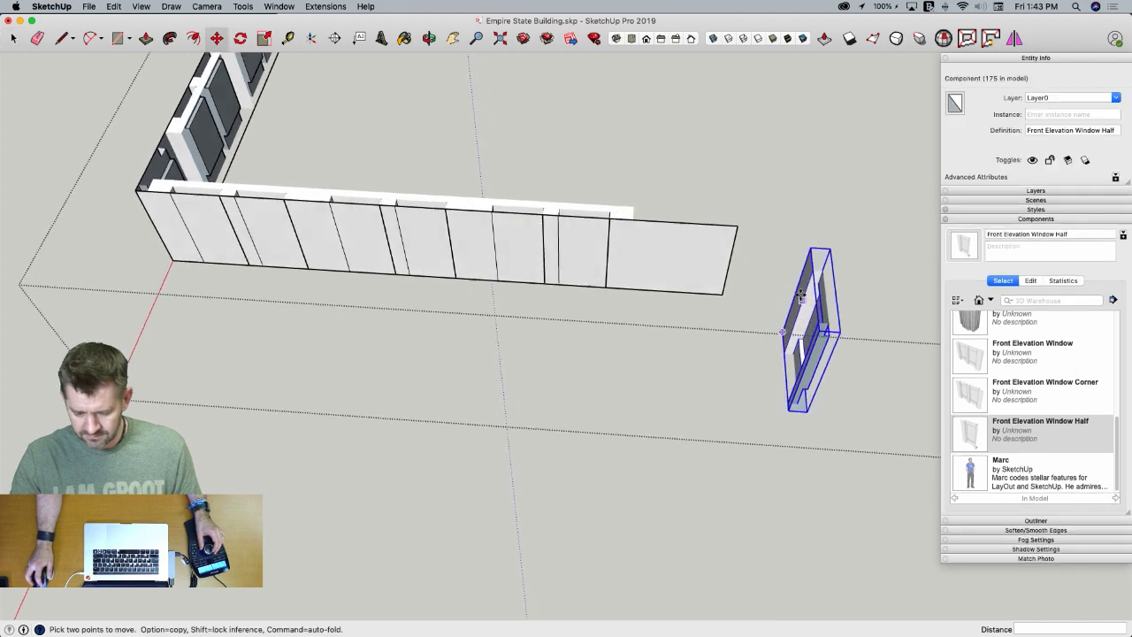
{"action": "left_click", "coordinate": [837, 289]}
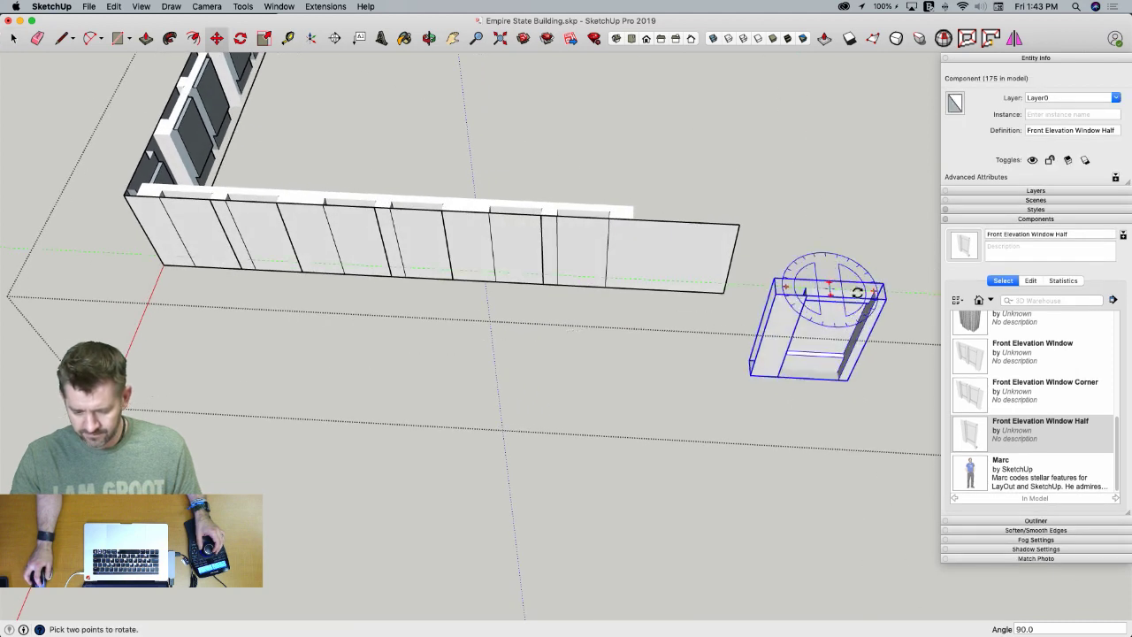
{"action": "left_click", "coordinate": [858, 289]}
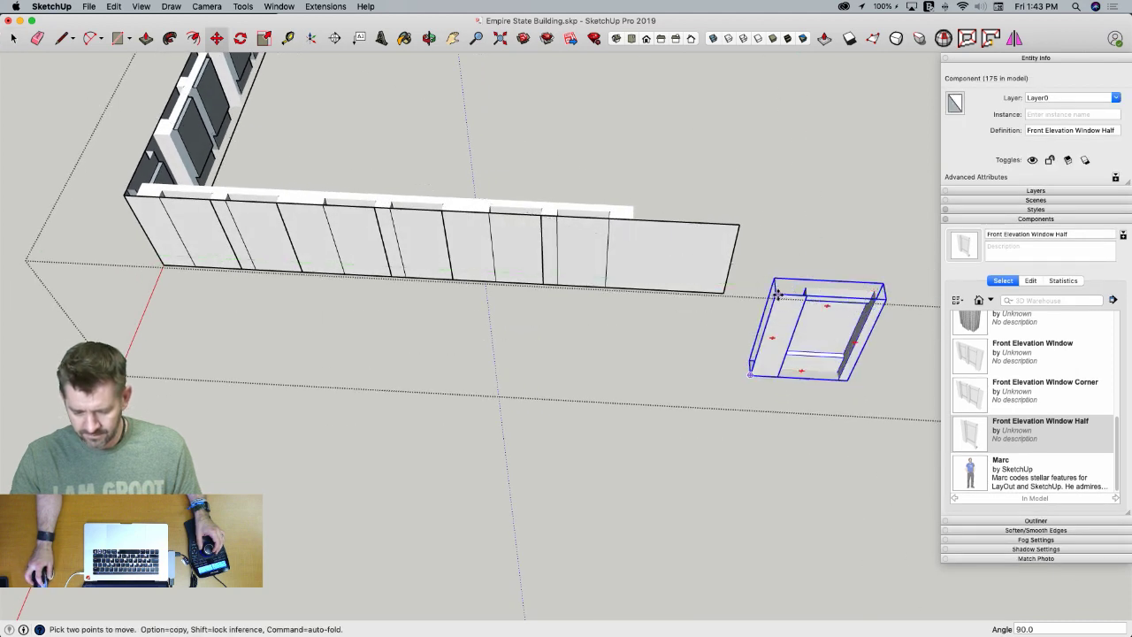
Move the half window by its outer top corner onto the top corner of the last window bay on the side wall
{"action": "scroll", "coordinate": [775, 295], "scroll_direction": "up", "scroll_amount": 3}
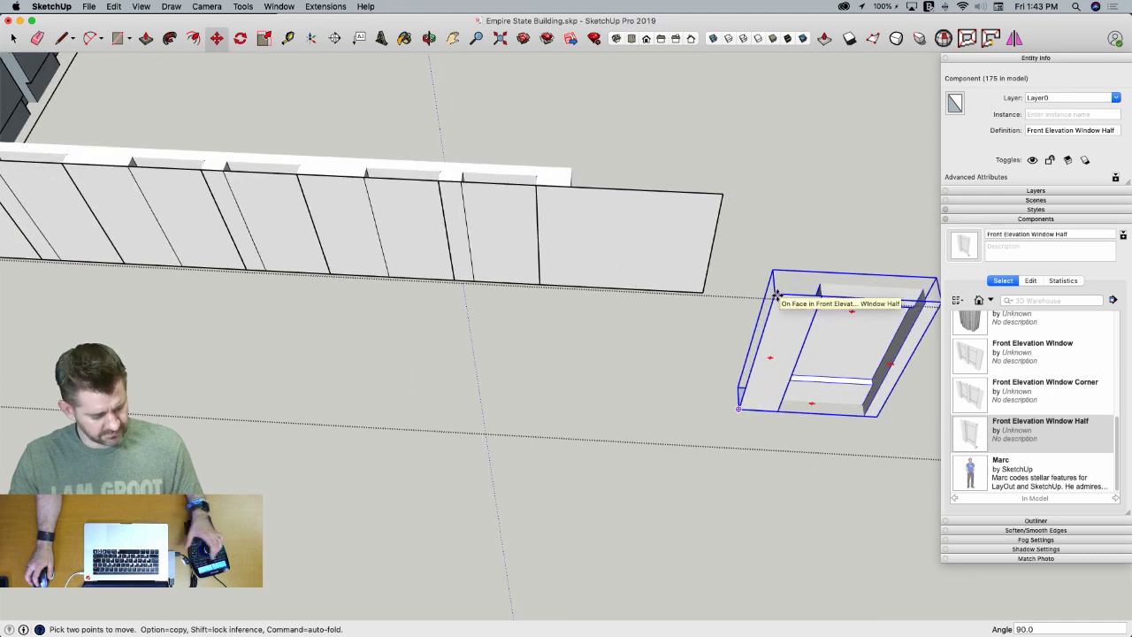
{"action": "left_click", "coordinate": [778, 296]}
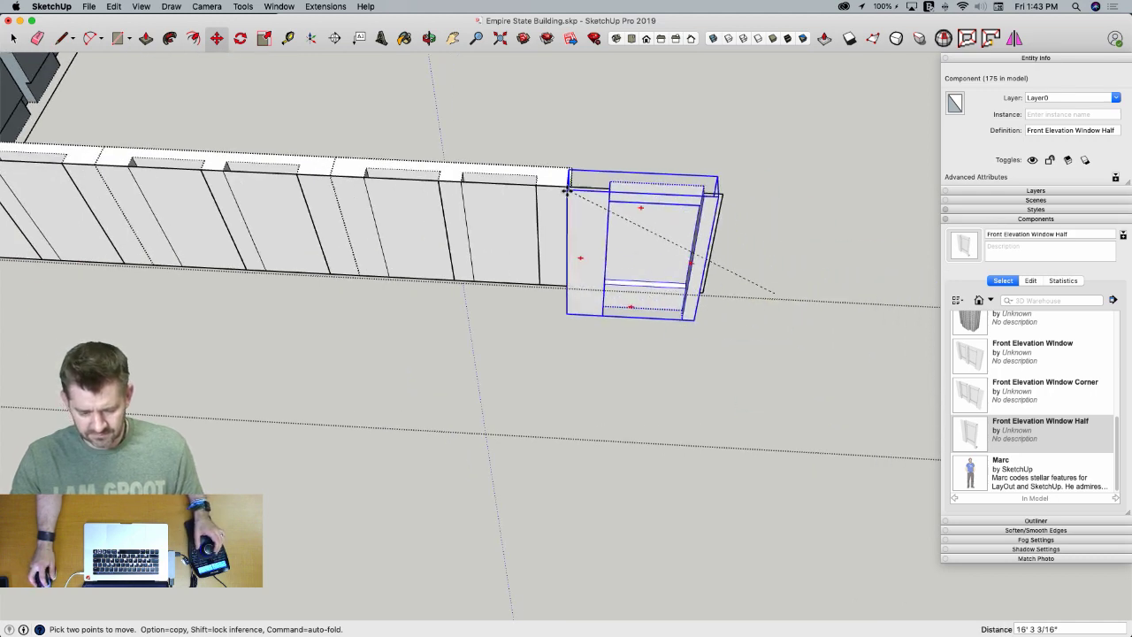
{"action": "scroll", "coordinate": [570, 188], "scroll_direction": "up", "scroll_amount": 5}
{"action": "left_click", "coordinate": [589, 191]}
{"action": "scroll", "coordinate": [611, 240], "scroll_direction": "up", "scroll_amount": 5}
{"action": "scroll", "coordinate": [621, 274], "scroll_direction": "down", "scroll_amount": 4}
{"action": "scroll", "coordinate": [620, 274], "scroll_direction": "down", "scroll_amount": 3}
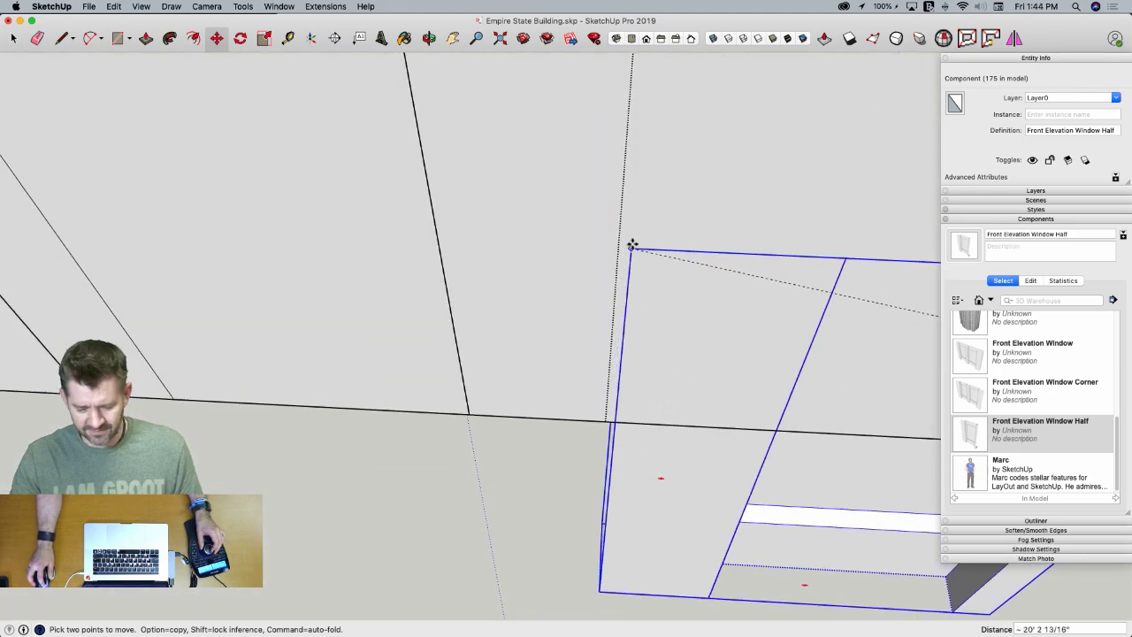
{"action": "scroll", "coordinate": [631, 248], "scroll_direction": "up", "scroll_amount": 3}
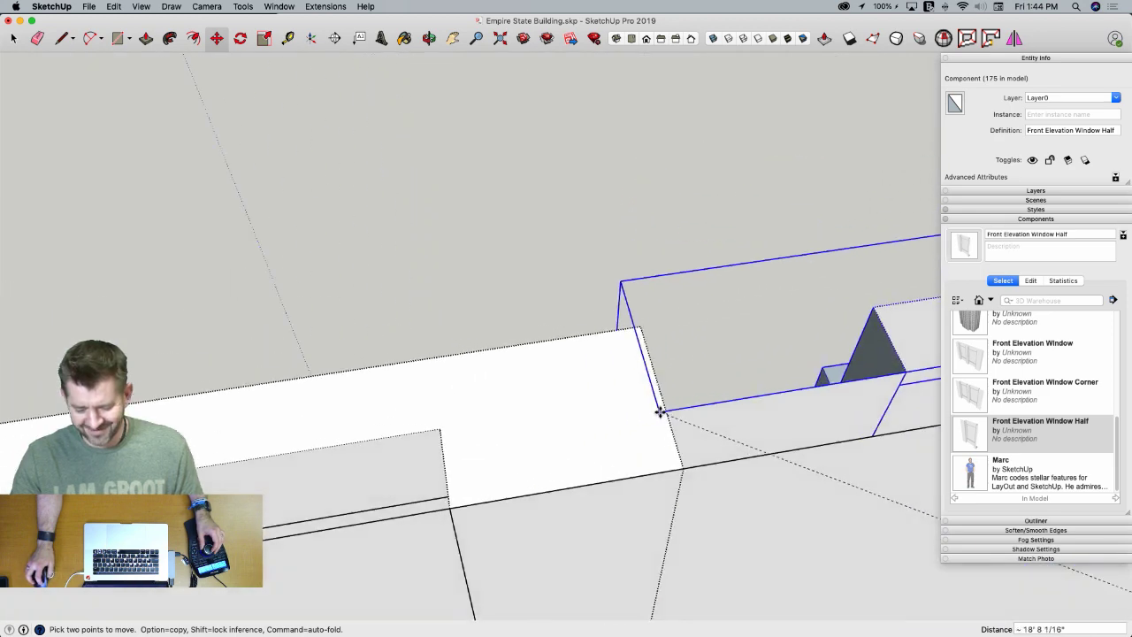
{"action": "scroll", "coordinate": [702, 430], "scroll_direction": "up", "scroll_amount": 3}
{"action": "scroll", "coordinate": [714, 418], "scroll_direction": "up", "scroll_amount": 3}
{"action": "scroll", "coordinate": [714, 418], "scroll_direction": "down", "scroll_amount": 3}
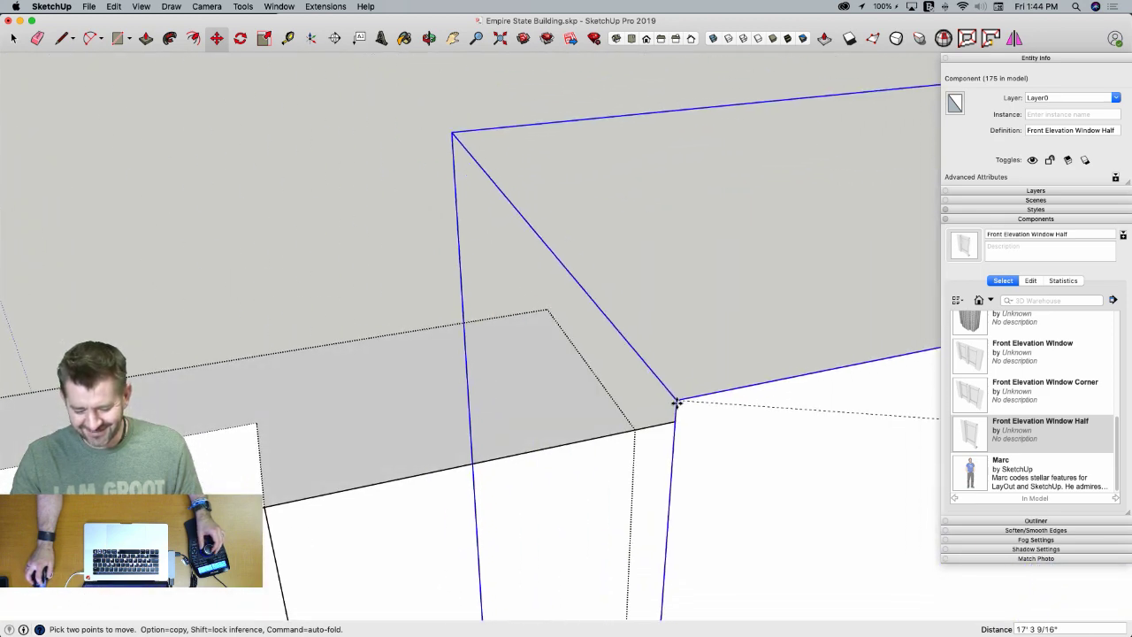
{"action": "scroll", "coordinate": [634, 434], "scroll_direction": "down", "scroll_amount": 5}
{"action": "left_click", "coordinate": [636, 423]}
{"action": "key", "text": "space"}
Scale the half window component's height to about 0.81 so its base lines up with the side wall's bottom edge
{"action": "scroll", "coordinate": [636, 442], "scroll_direction": "down", "scroll_amount": 3}
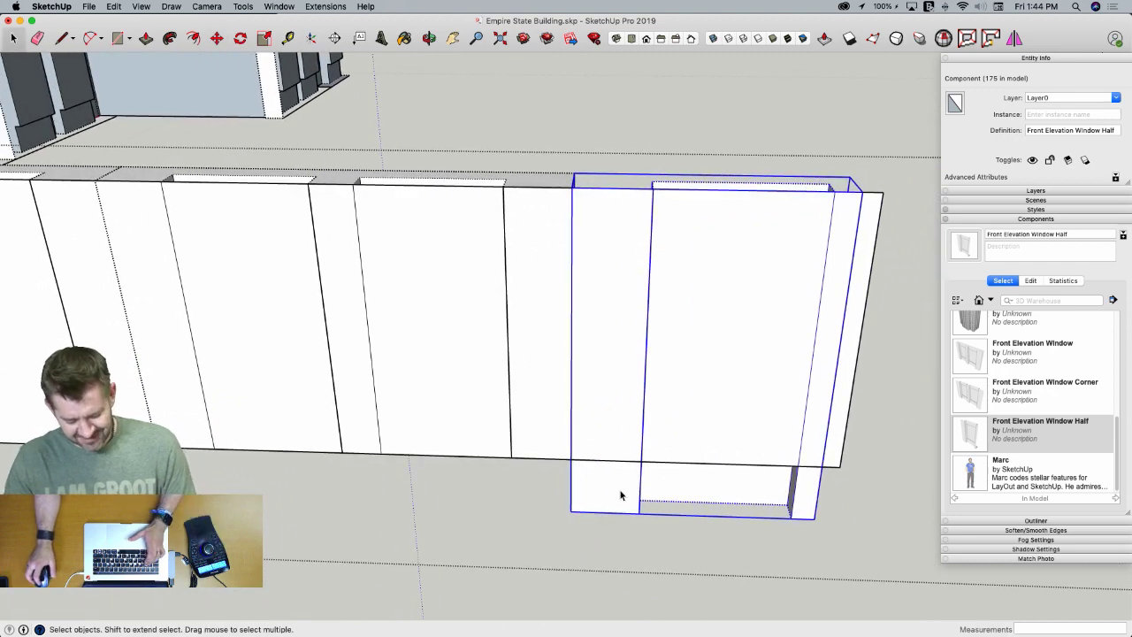
{"action": "key", "text": "s"}
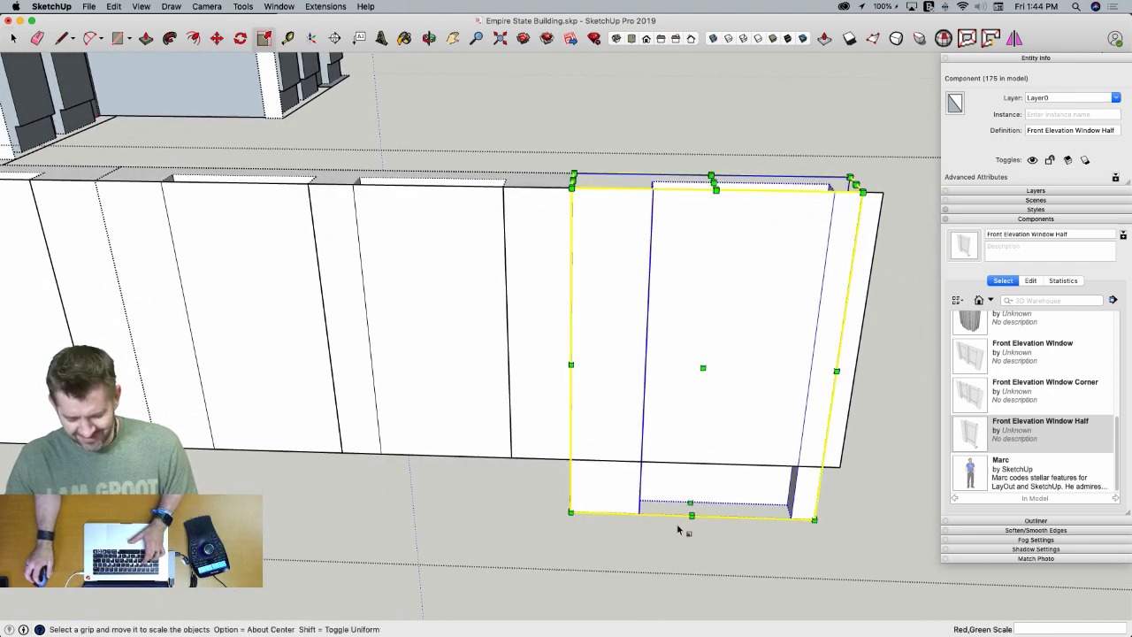
{"action": "left_click_drag", "start_coordinate": [690, 511], "coordinate": [570, 458]}
{"action": "left_click", "coordinate": [571, 459]}
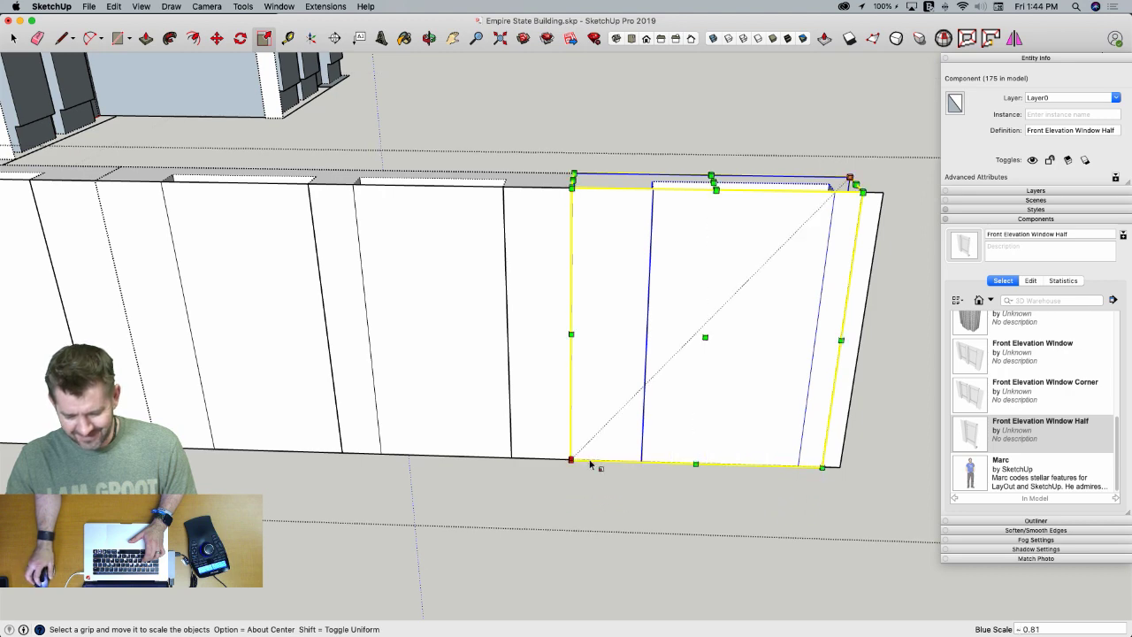
{"action": "key", "text": "space"}
{"action": "left_click", "coordinate": [840, 432]}
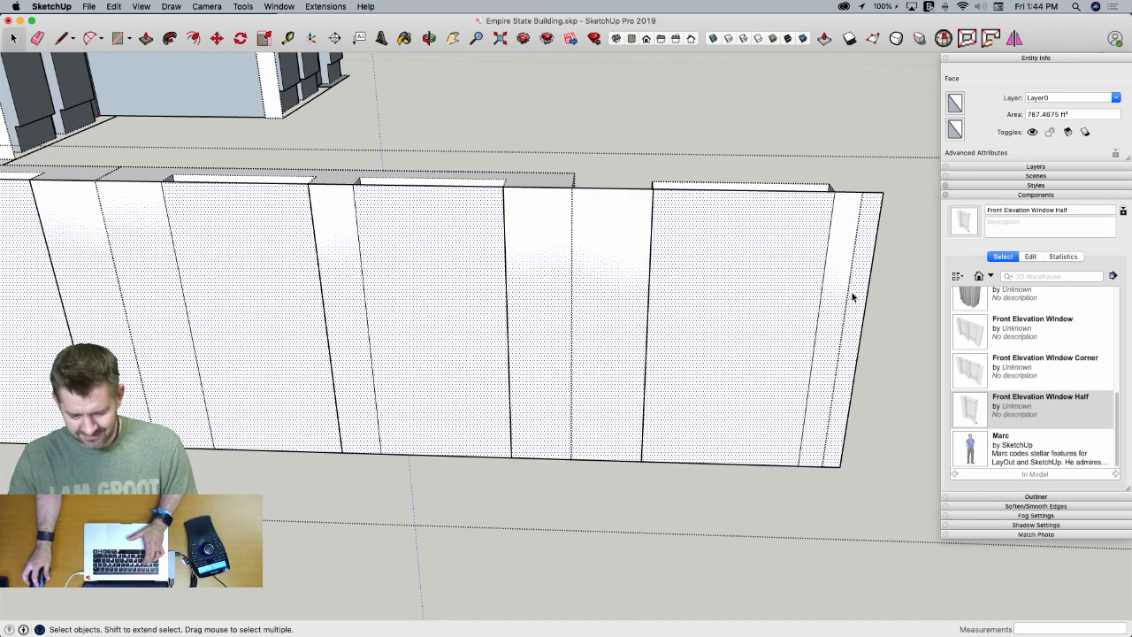
Stretch the half window component lengthwise by about 1.07 so it ends at the side wall's vertical edge
{"action": "left_click", "coordinate": [768, 183]}
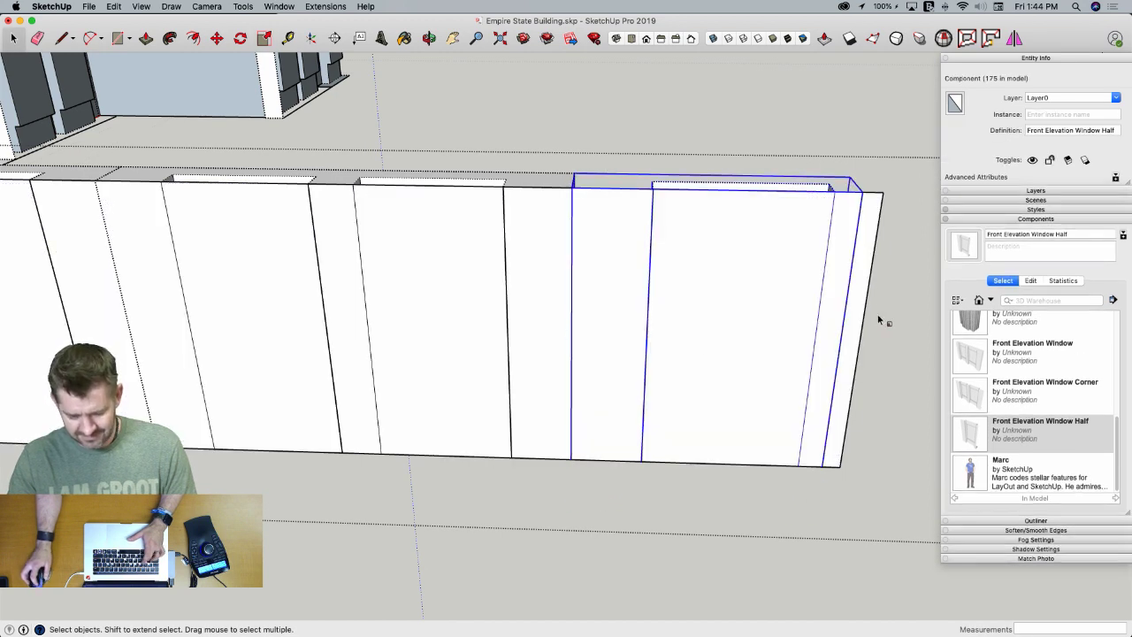
{"action": "key", "text": "s"}
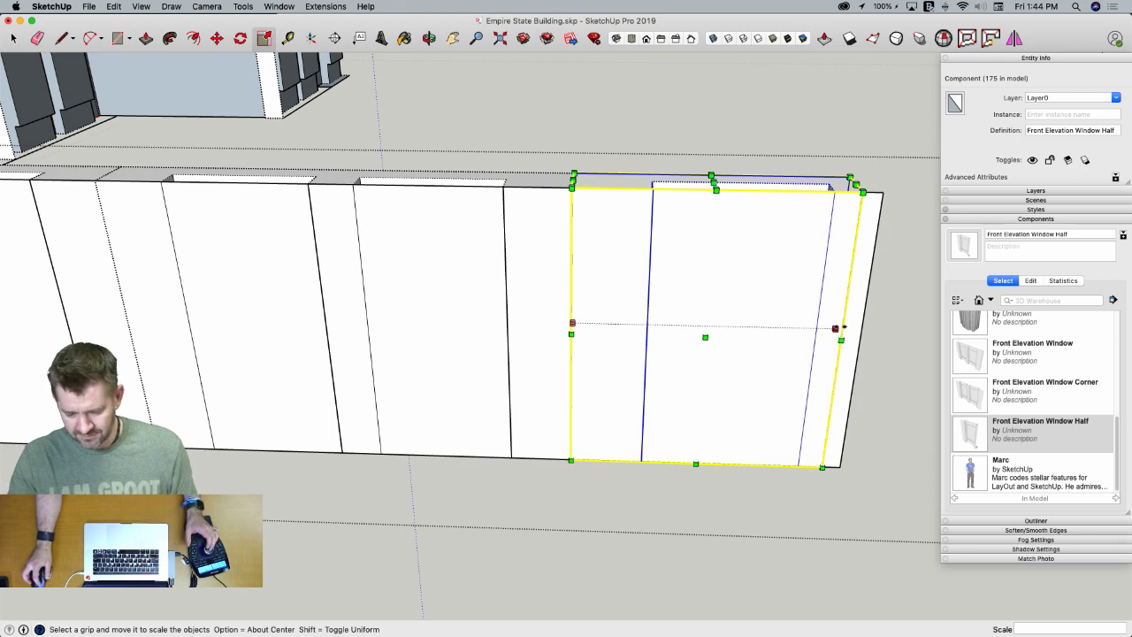
{"action": "left_click_drag", "start_coordinate": [842, 327], "coordinate": [882, 192]}
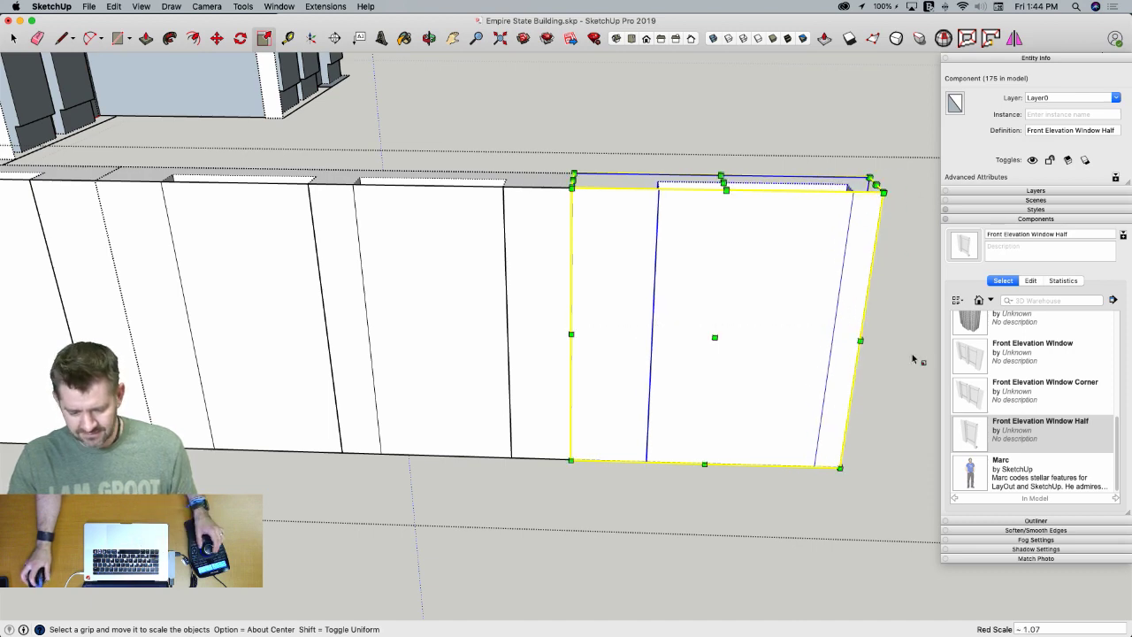
{"action": "key", "text": "space"}
{"action": "left_click", "coordinate": [819, 493]}
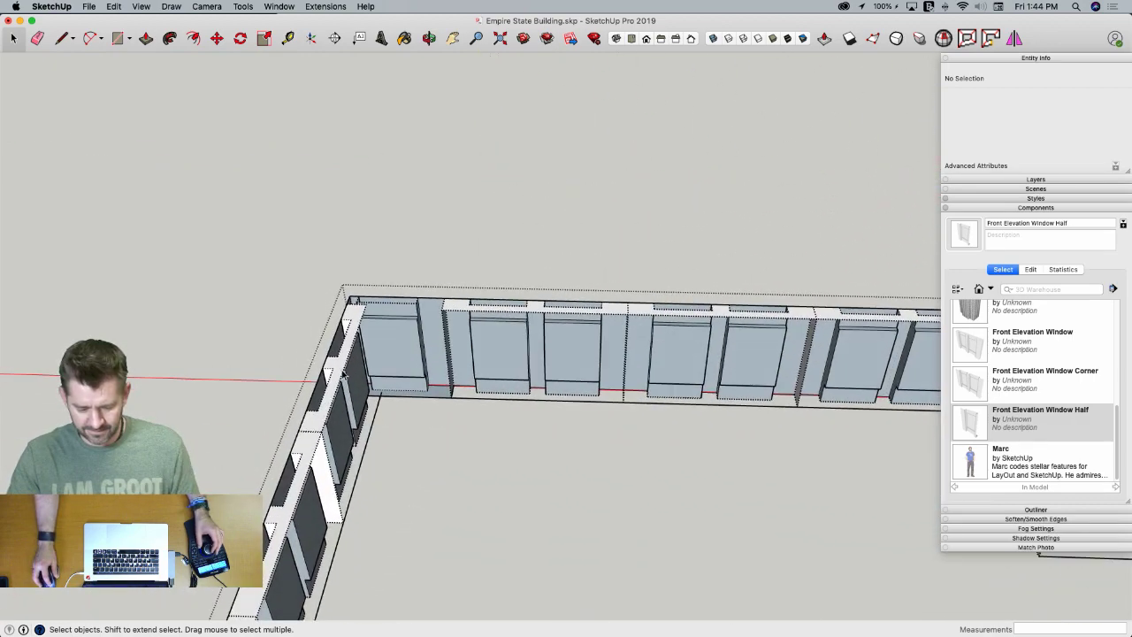
Copy a Front Elevation Window component into the open floor area and rotate it to face the opposite way
{"action": "left_click", "coordinate": [345, 376]}
{"action": "key", "text": "m"}
{"action": "key", "text": "alt"}
{"action": "left_click", "coordinate": [387, 454]}
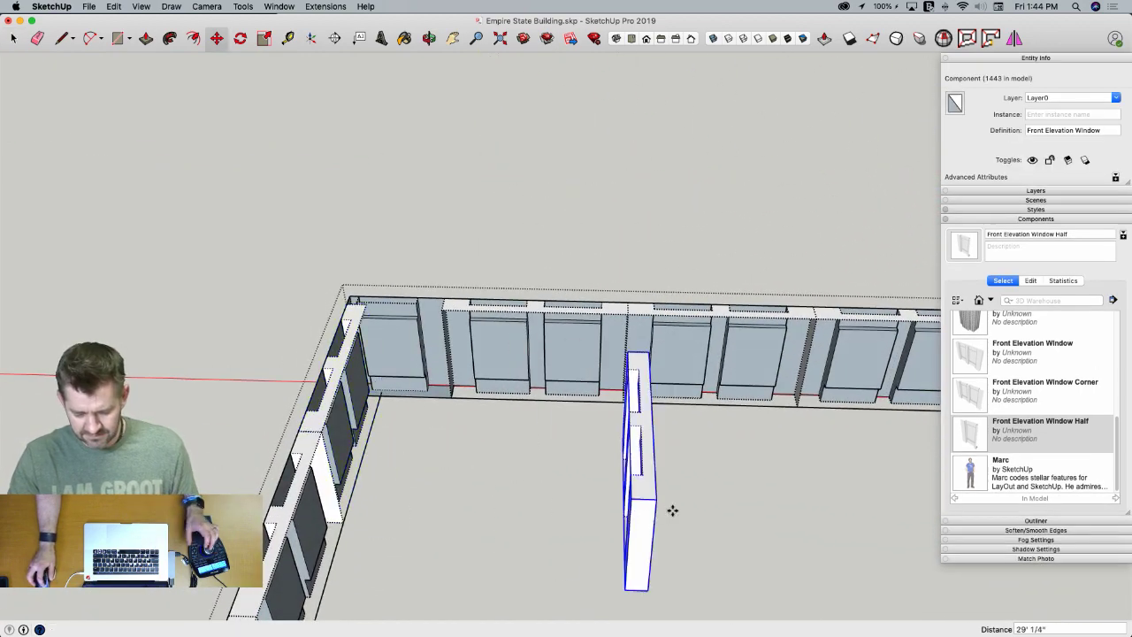
{"action": "left_click", "coordinate": [644, 482]}
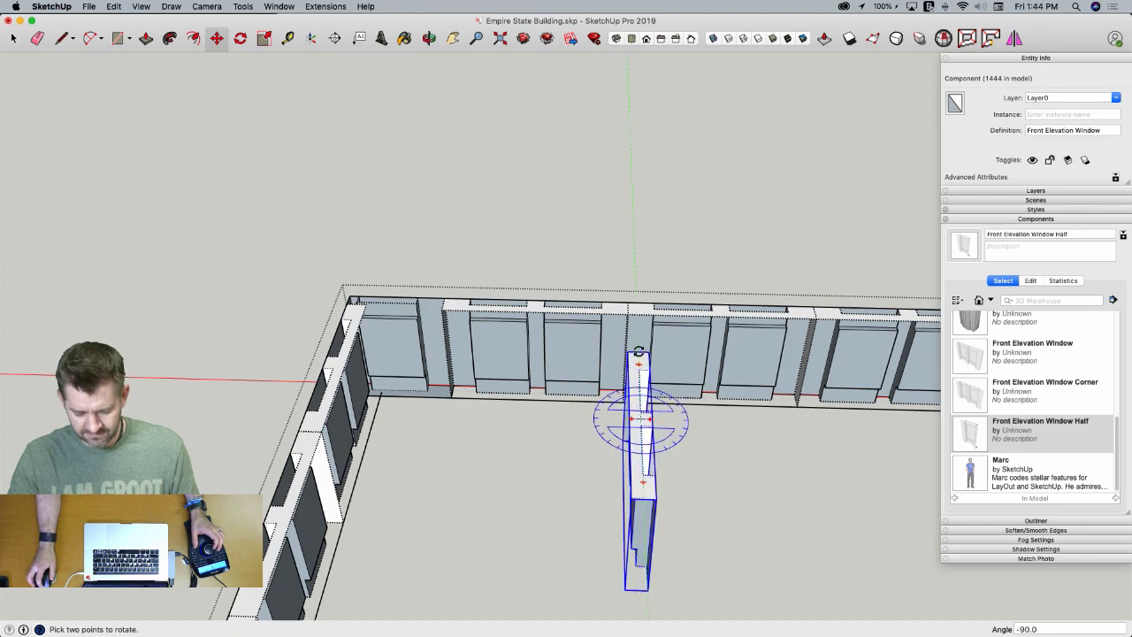
{"action": "left_click", "coordinate": [638, 272]}
Move the rotated window copy by its top corner onto the top corner of the short return wall
{"action": "key", "text": "m"}
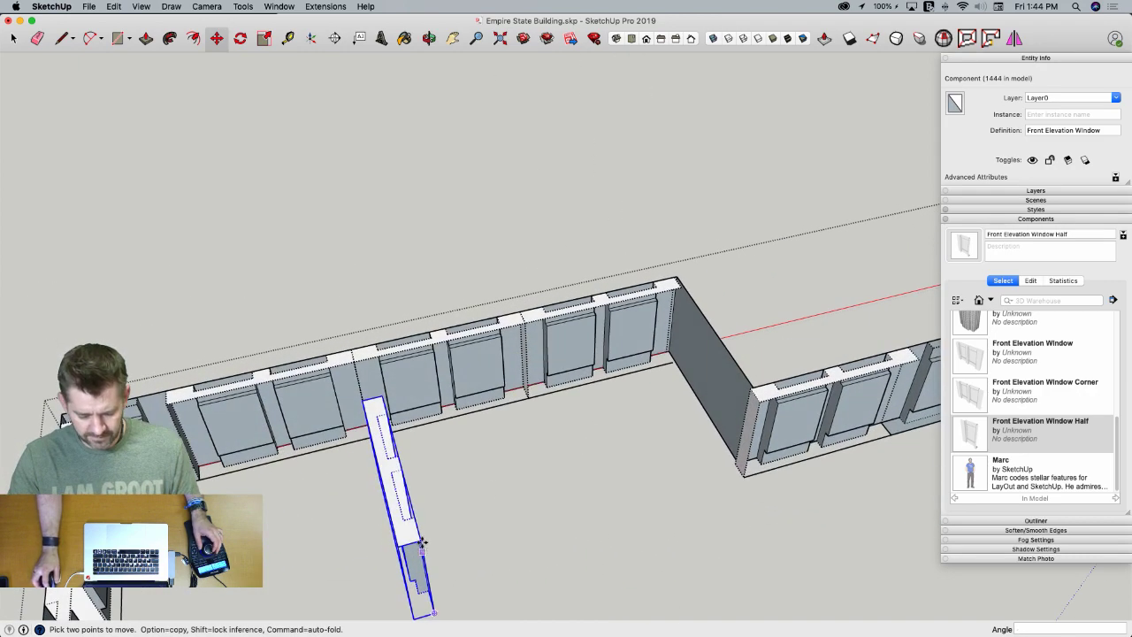
{"action": "left_click", "coordinate": [416, 536]}
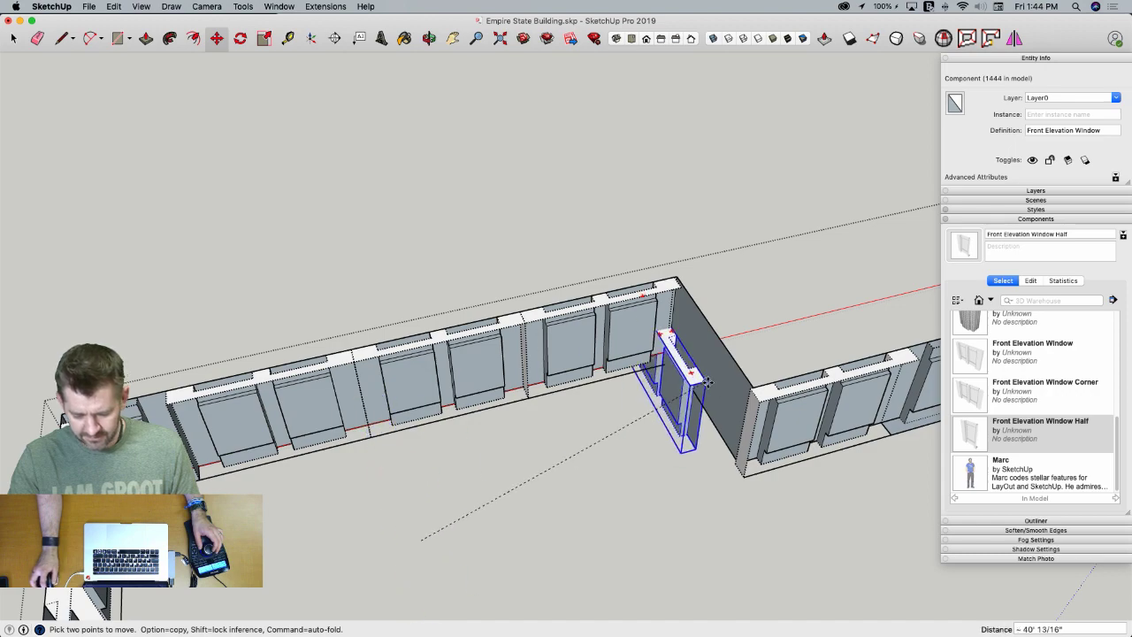
{"action": "left_click", "coordinate": [755, 386]}
{"action": "key", "text": "space"}
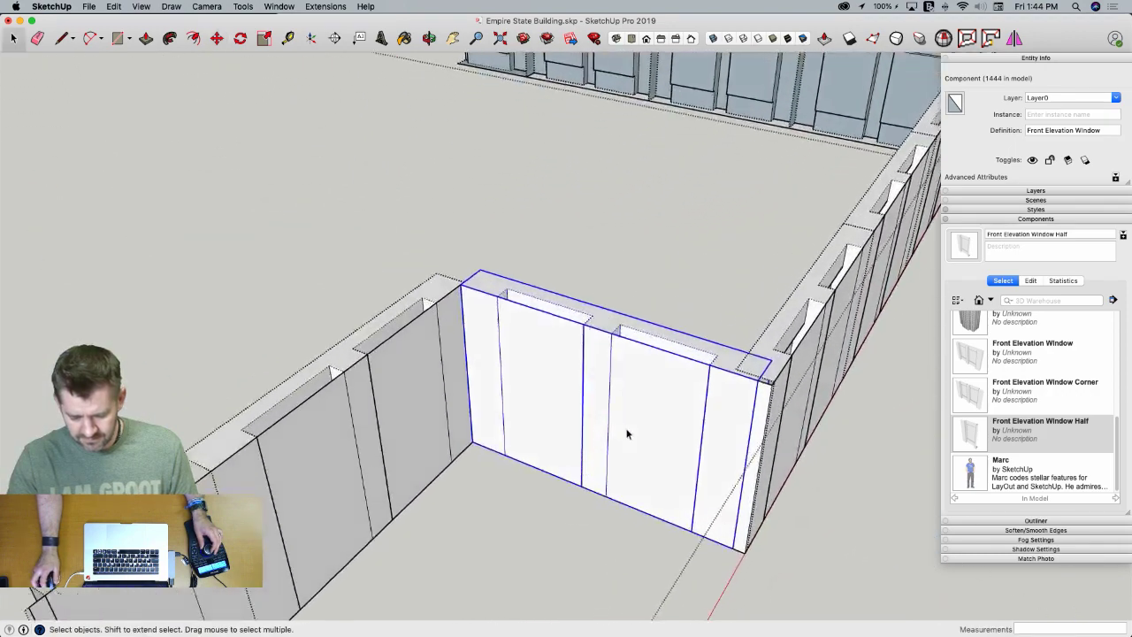
Stretch the return wall's window component lengthwise to the wall's outer corner
{"action": "key", "text": "s"}
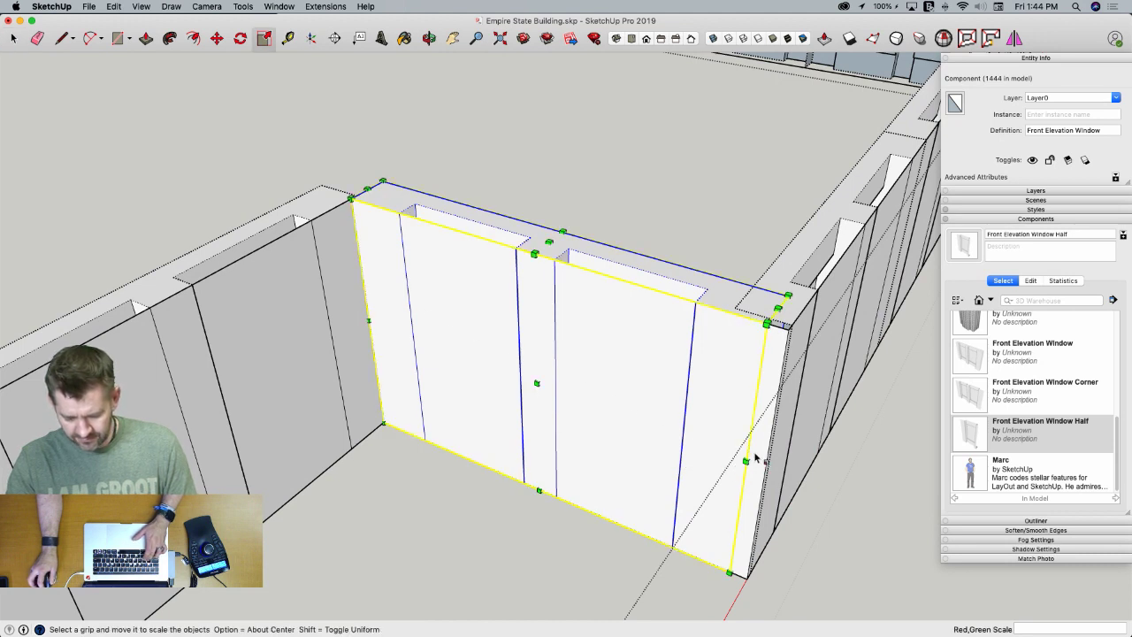
{"action": "left_click_drag", "start_coordinate": [756, 444], "coordinate": [777, 451]}
{"action": "key", "text": "space"}
{"action": "scroll", "coordinate": [457, 536], "scroll_direction": "down", "scroll_amount": 3}
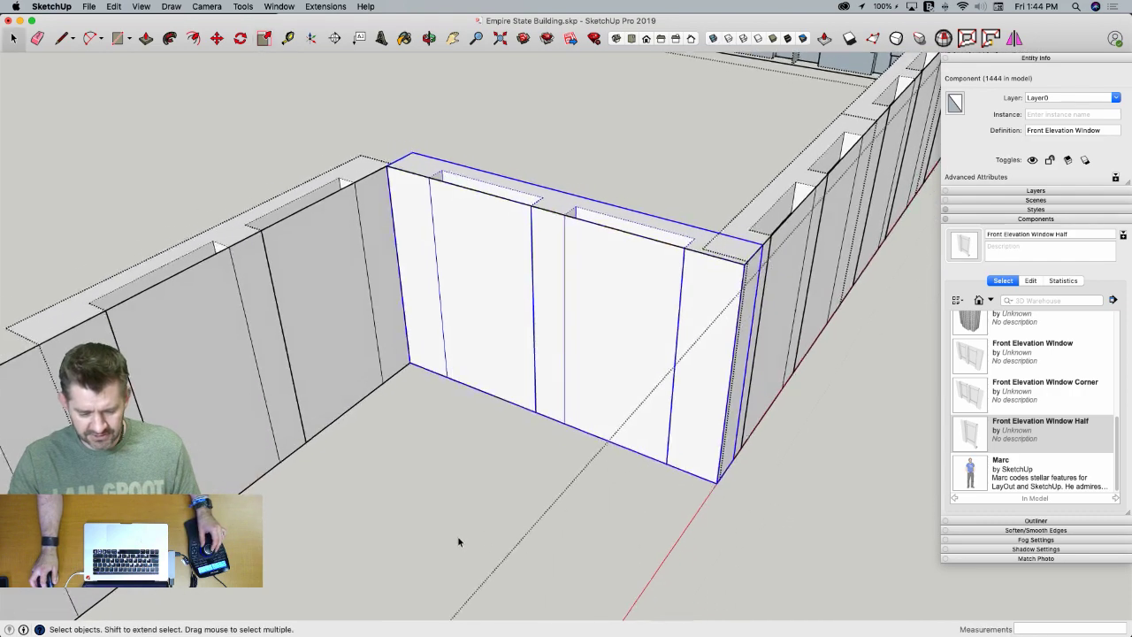
{"action": "left_click", "coordinate": [458, 536]}
Scale the half window at the recessed wall's open end to about 0.98 of its length, matching the wall's end edge
{"action": "scroll", "coordinate": [443, 546], "scroll_direction": "down", "scroll_amount": 5}
{"action": "middle_click_drag", "start_coordinate": [232, 327], "coordinate": [610, 322]}
{"action": "scroll", "coordinate": [537, 321], "scroll_direction": "up", "scroll_amount": 5}
{"action": "scroll", "coordinate": [535, 326], "scroll_direction": "up", "scroll_amount": 1}
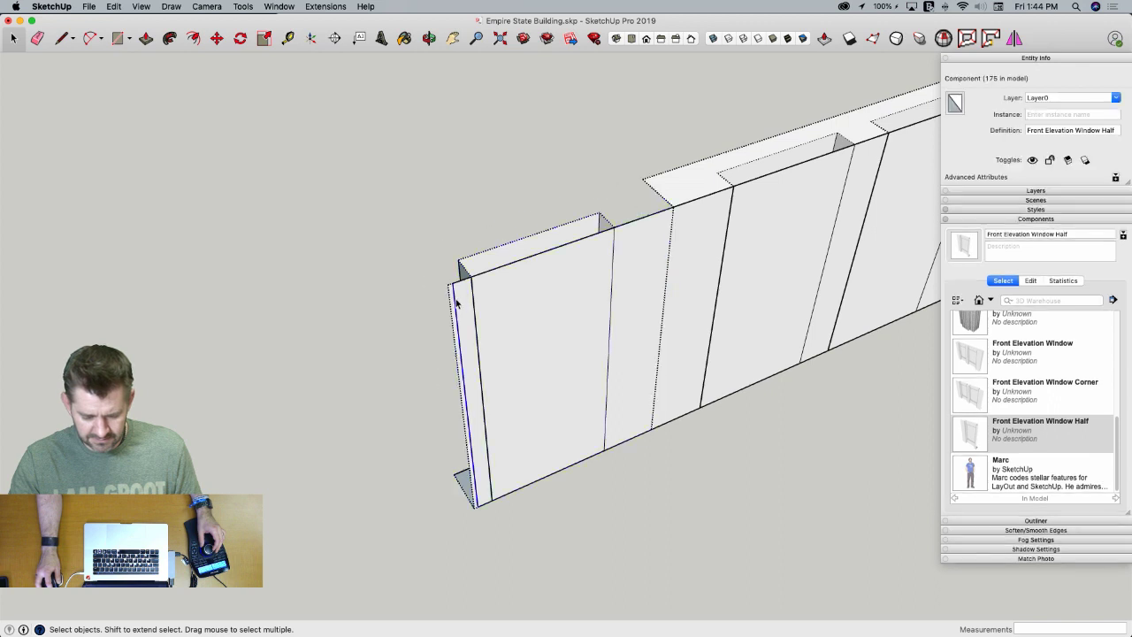
{"action": "middle_click_drag", "start_coordinate": [456, 299], "coordinate": [472, 253]}
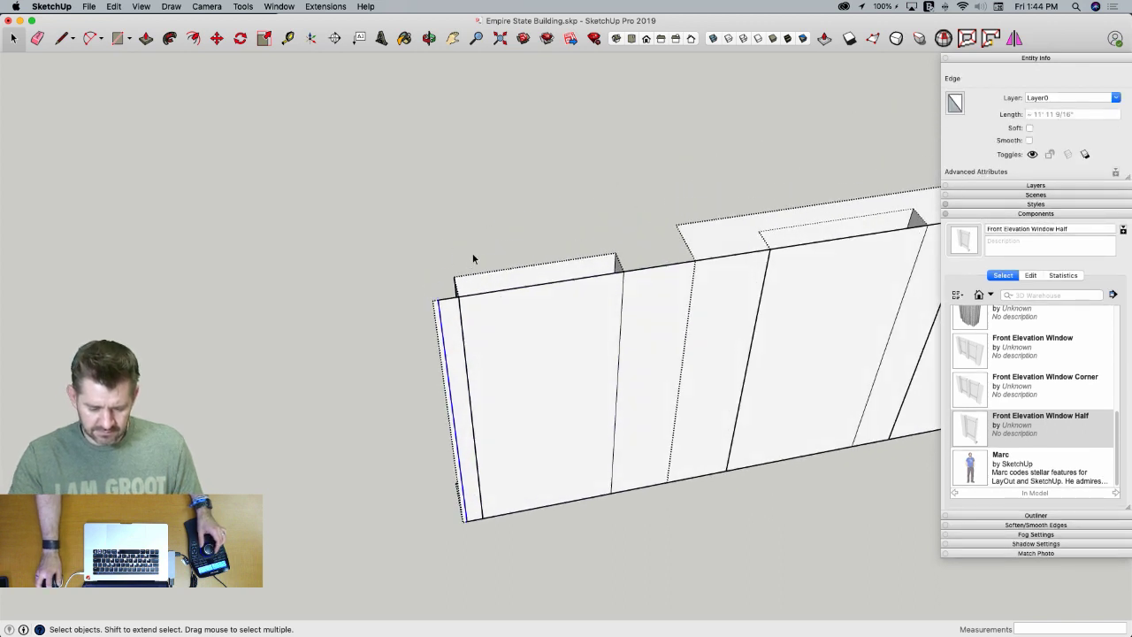
{"action": "left_click", "coordinate": [469, 281]}
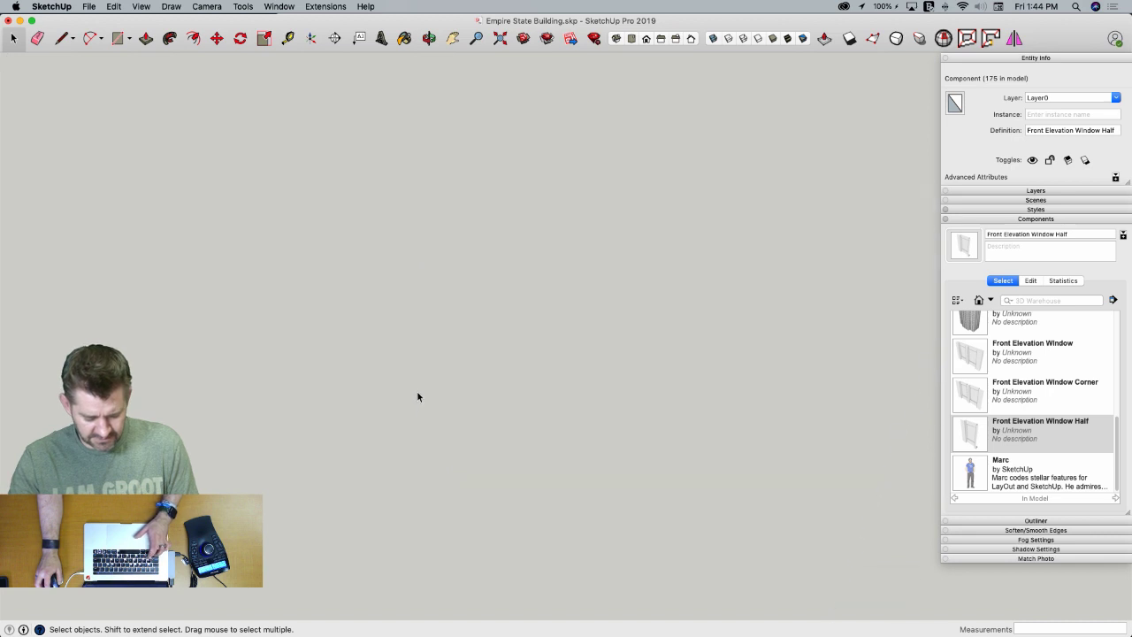
{"action": "scroll", "coordinate": [457, 389], "scroll_direction": "up", "scroll_amount": 5}
{"action": "key", "text": "s"}
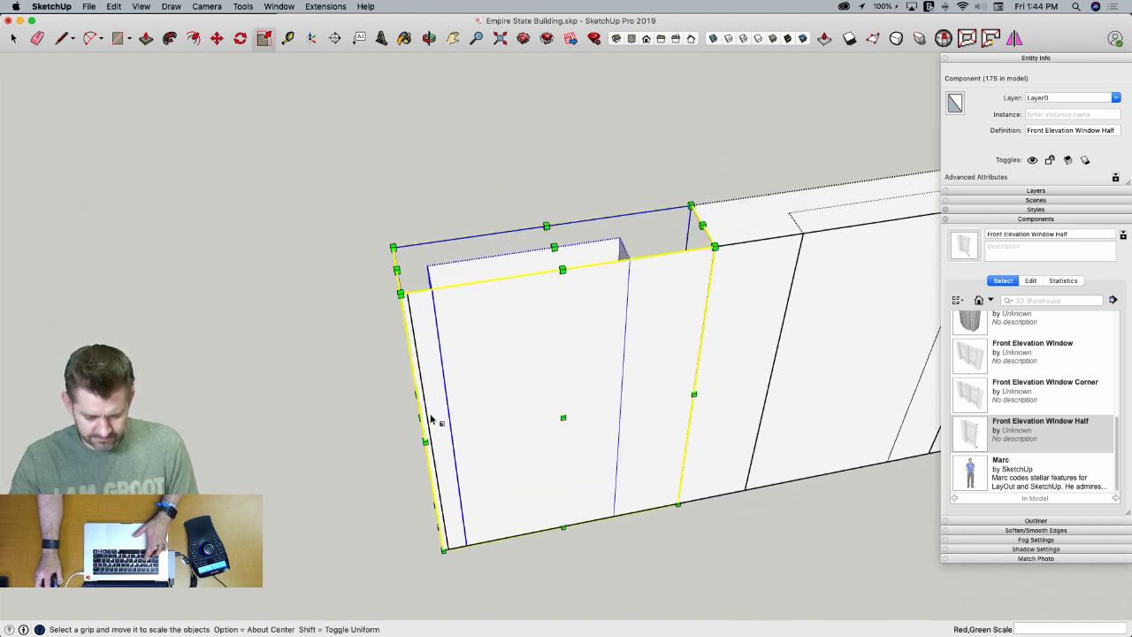
{"action": "left_click_drag", "start_coordinate": [421, 415], "coordinate": [409, 290]}
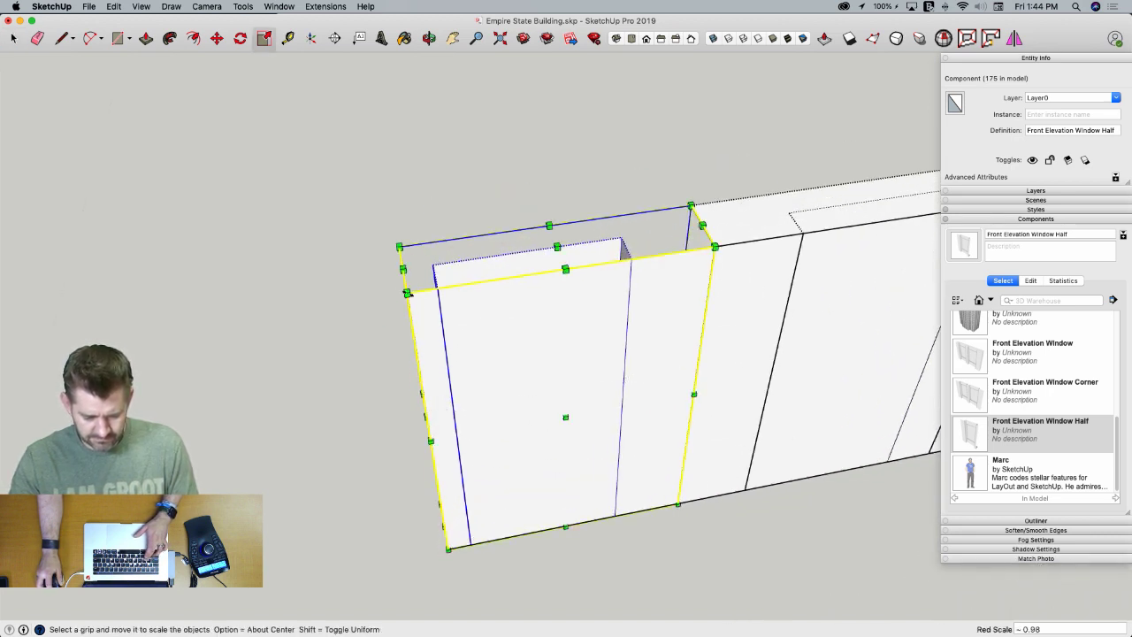
{"action": "key", "text": "space"}
{"action": "left_click", "coordinate": [325, 382]}
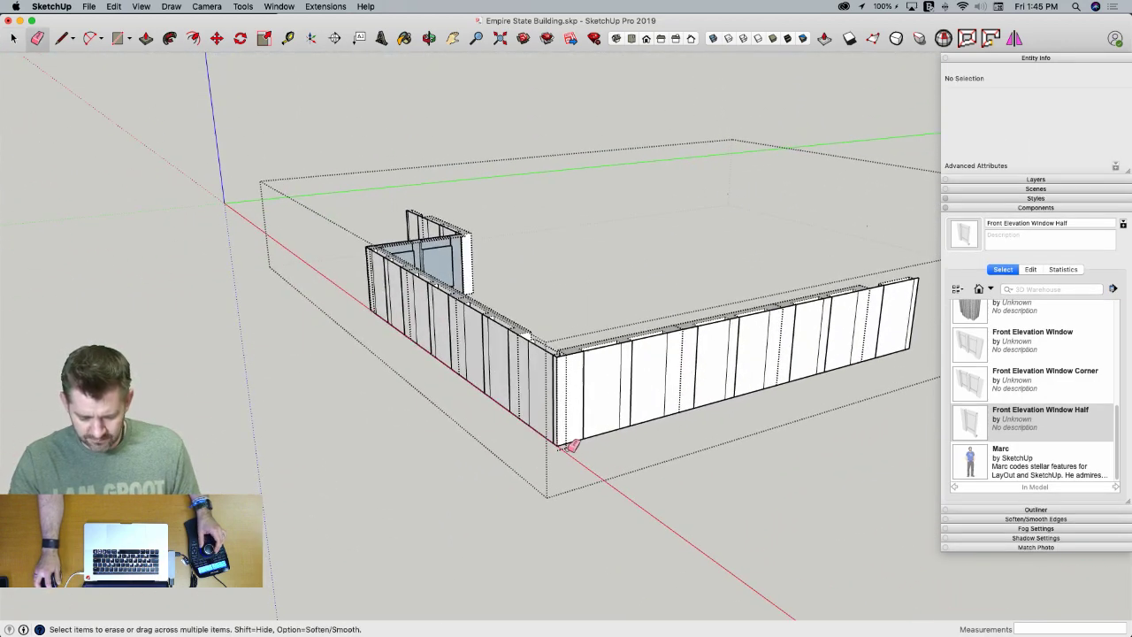
Delete the blank faces and leftover edges of the long side wall and the front wall covering the window components
{"action": "key", "text": "space"}
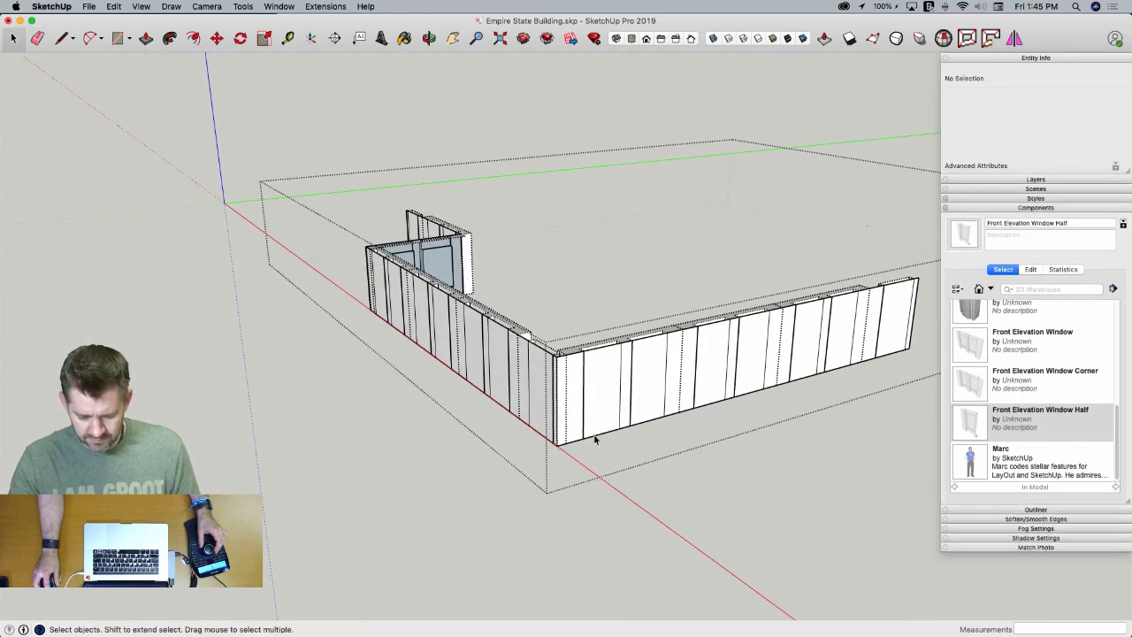
{"action": "left_click", "coordinate": [595, 437]}
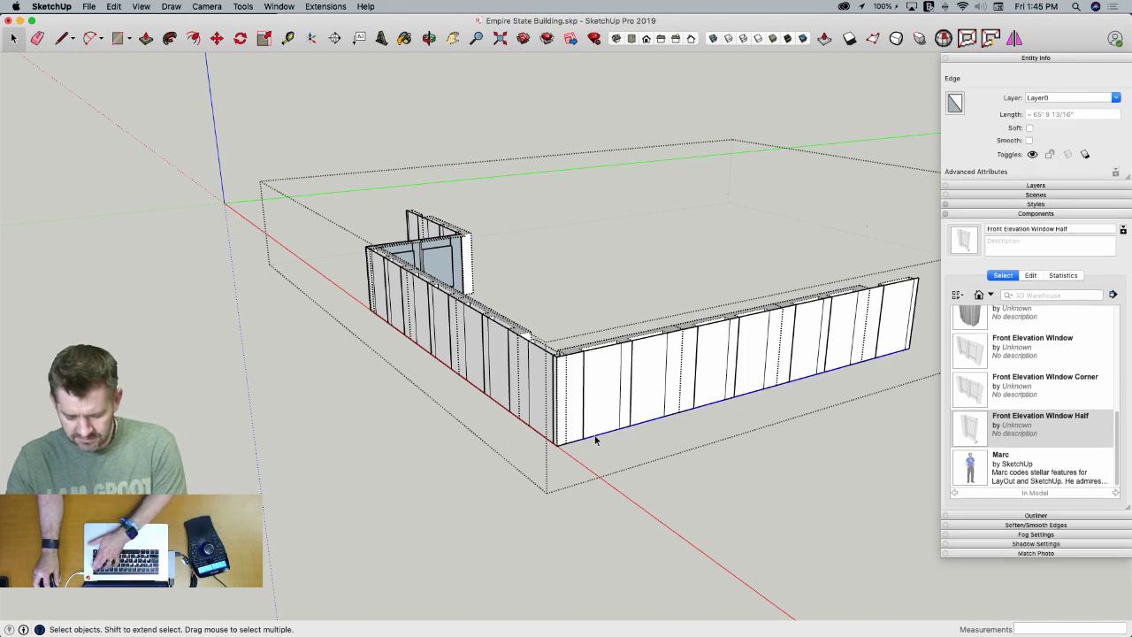
{"action": "key", "text": "Delete"}
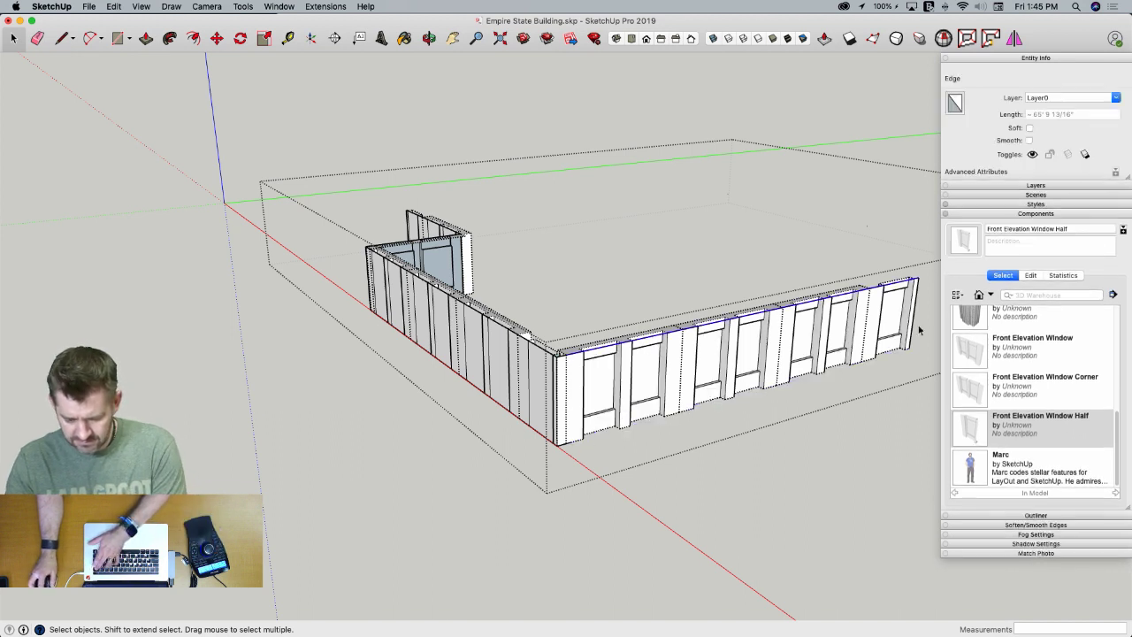
{"action": "key", "text": "Delete"}
{"action": "key", "text": "Delete"}
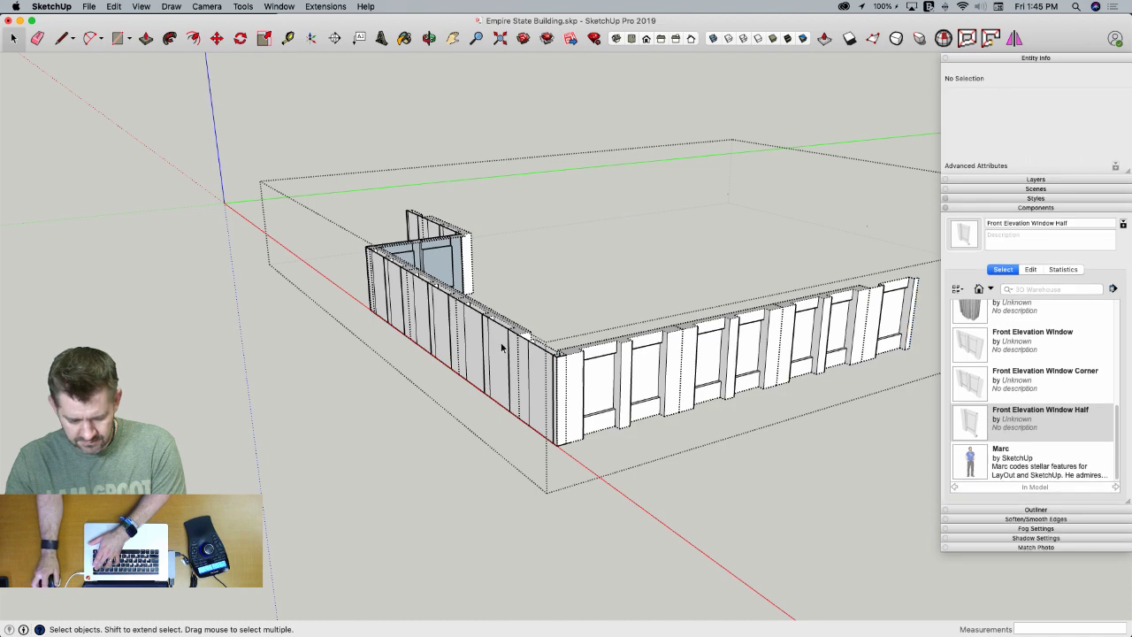
{"action": "key", "text": "Delete"}
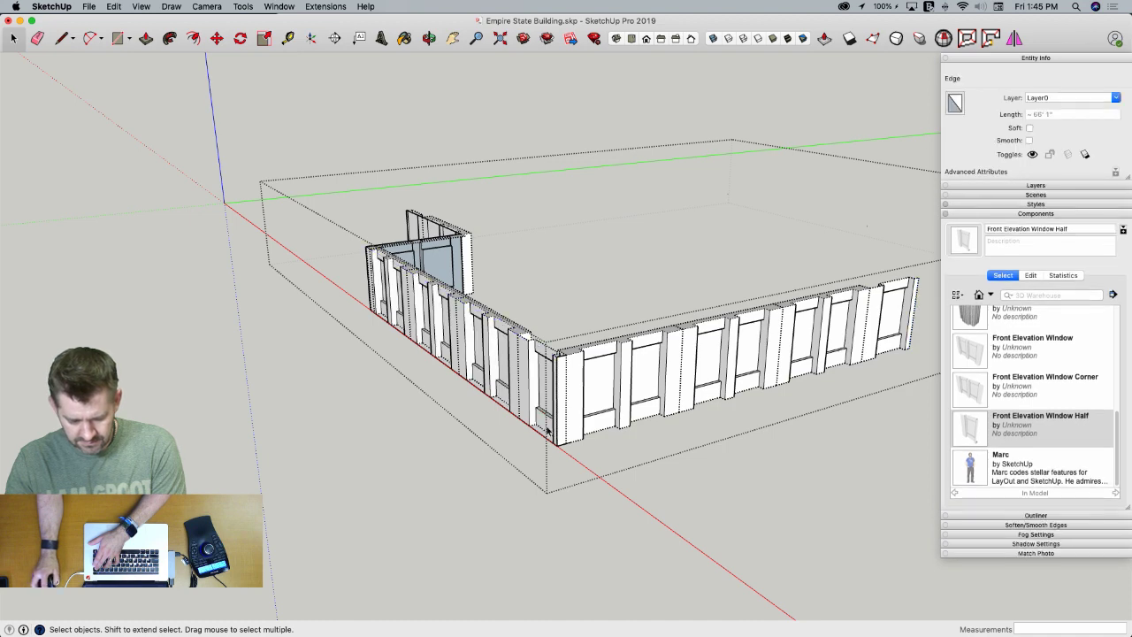
{"action": "left_click", "coordinate": [544, 438]}
{"action": "key", "text": "Delete"}
Delete the recessed wall's blank face with its edges and exit the floor group
{"action": "scroll", "coordinate": [393, 234], "scroll_direction": "up", "scroll_amount": 3}
{"action": "scroll", "coordinate": [346, 212], "scroll_direction": "up", "scroll_amount": 4}
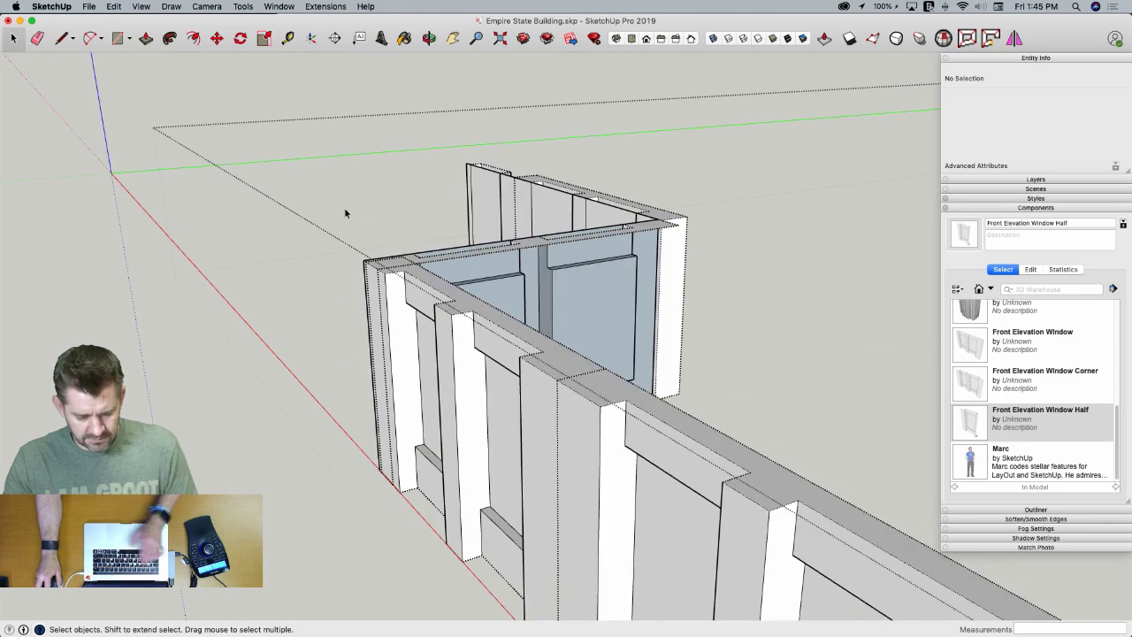
{"action": "triple_click", "coordinate": [476, 160]}
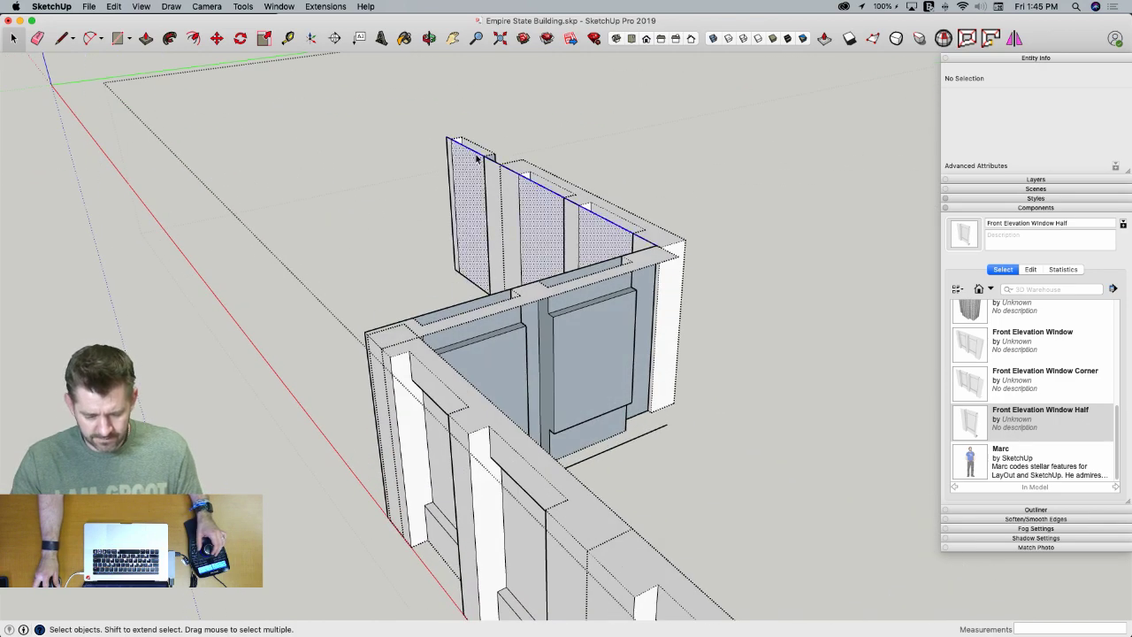
{"action": "scroll", "coordinate": [476, 159], "scroll_direction": "down", "scroll_amount": 3}
{"action": "key", "text": "Delete"}
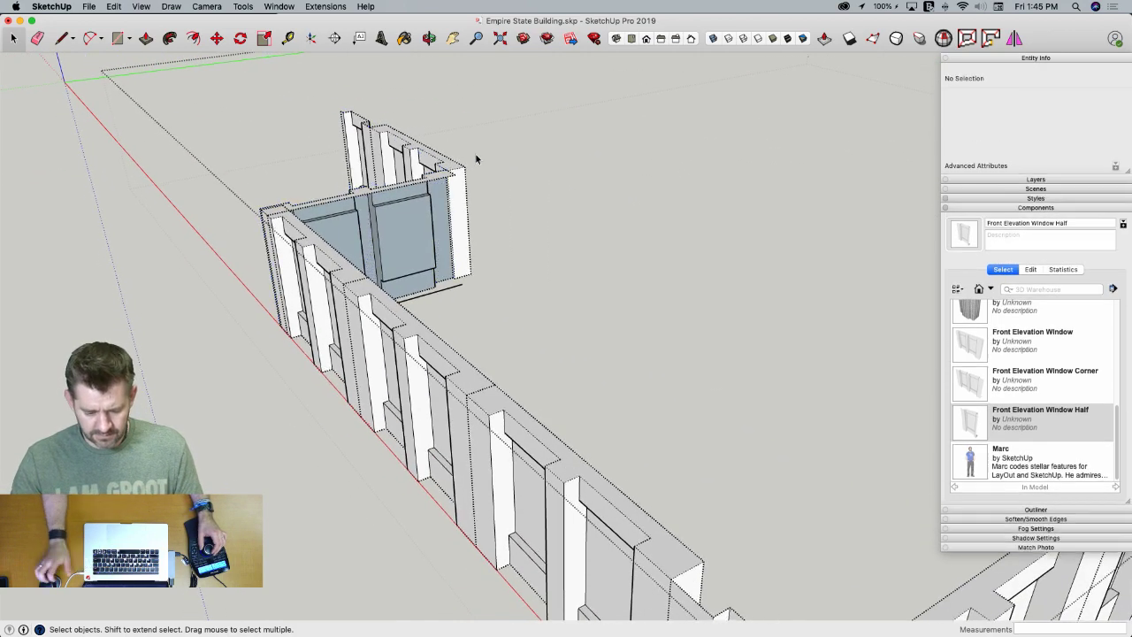
{"action": "middle_click_drag", "start_coordinate": [474, 153], "coordinate": [578, 440]}
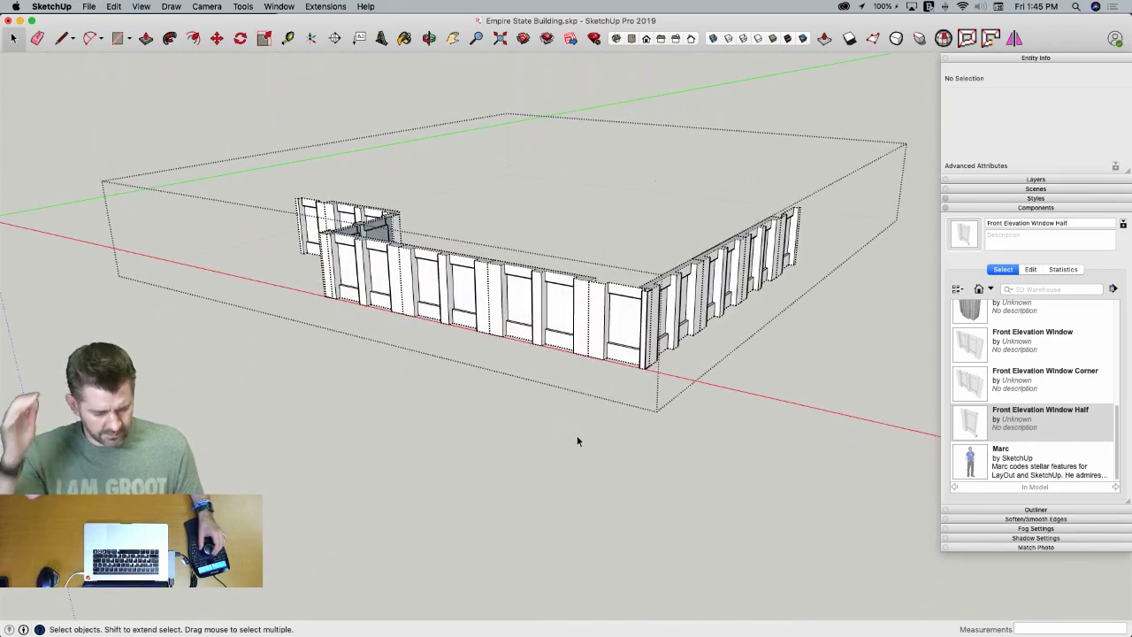
{"action": "key", "text": "Escape"}
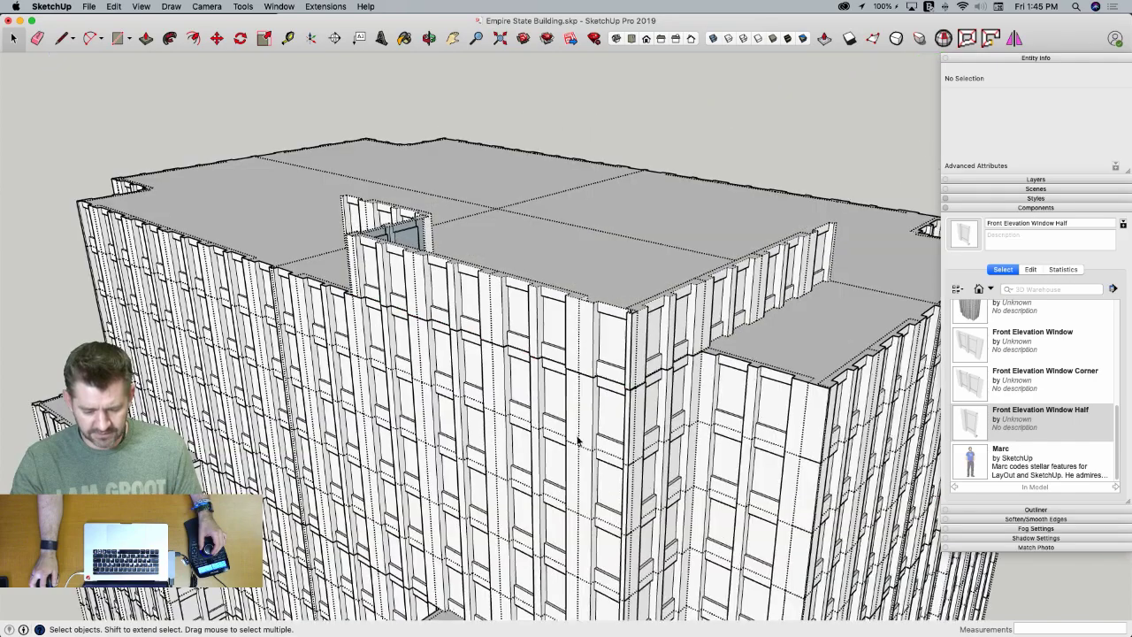
Convert the one-floor quarter group into a component named Floor 29 Quarter
{"action": "left_click", "coordinate": [583, 339]}
{"action": "middle_click_drag", "start_coordinate": [583, 339], "coordinate": [580, 343]}
{"action": "right_click", "coordinate": [581, 342]}
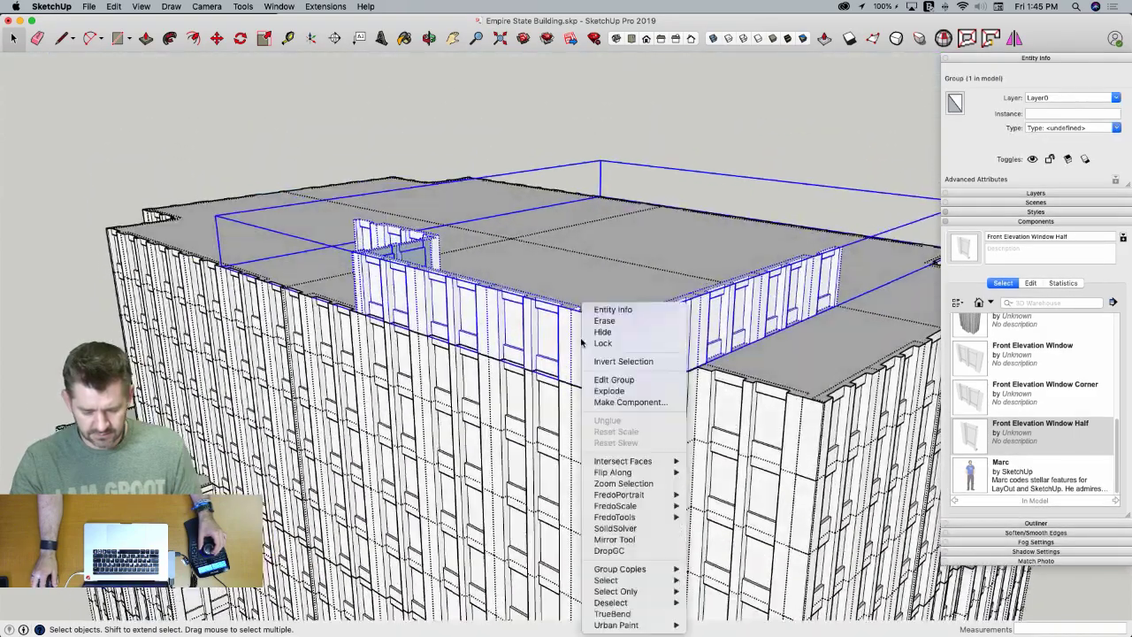
{"action": "left_click", "coordinate": [616, 403]}
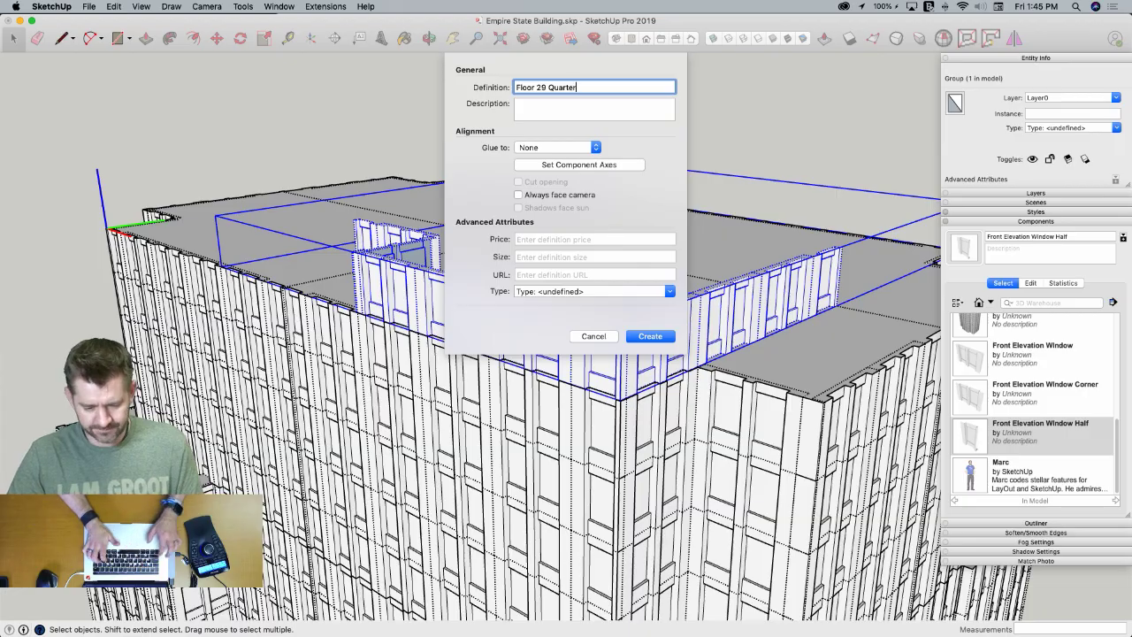
{"action": "key", "text": "Return"}
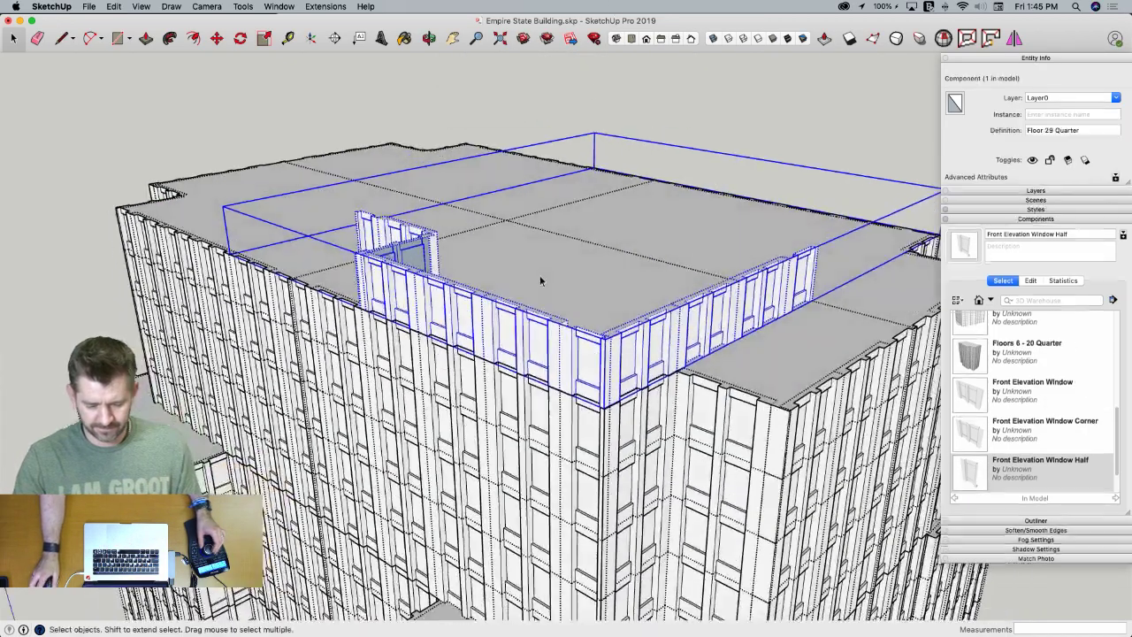
Move the Floor 29 Quarter component about 2 1/4" so its base seats on the pilaster's top edge of the floor below
{"action": "key", "text": "m"}
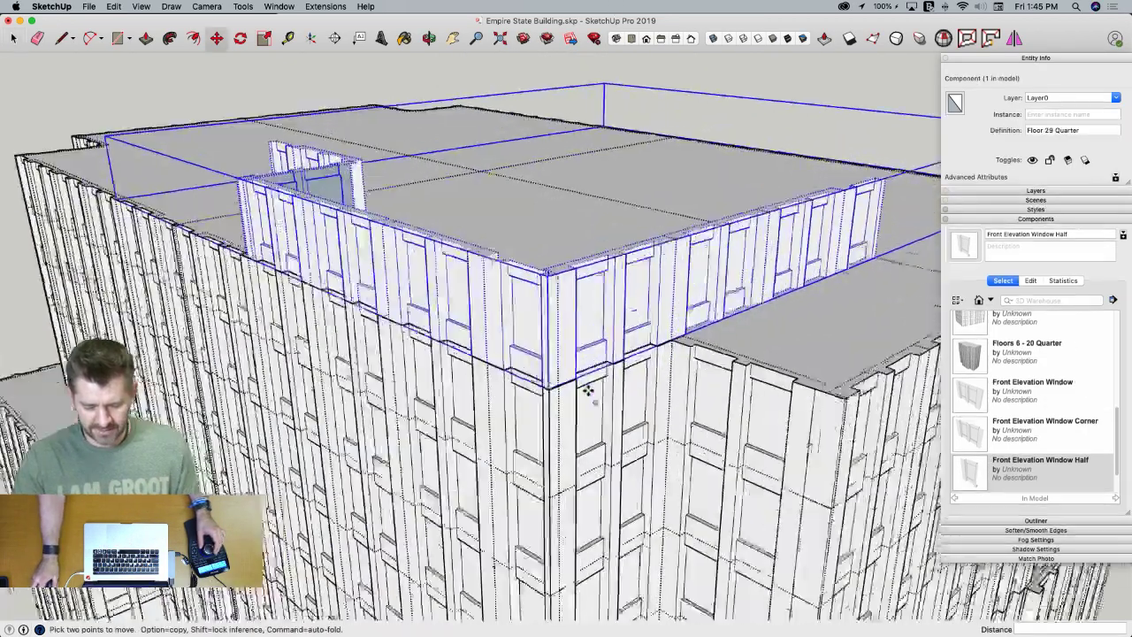
{"action": "scroll", "coordinate": [529, 385], "scroll_direction": "up", "scroll_amount": 5}
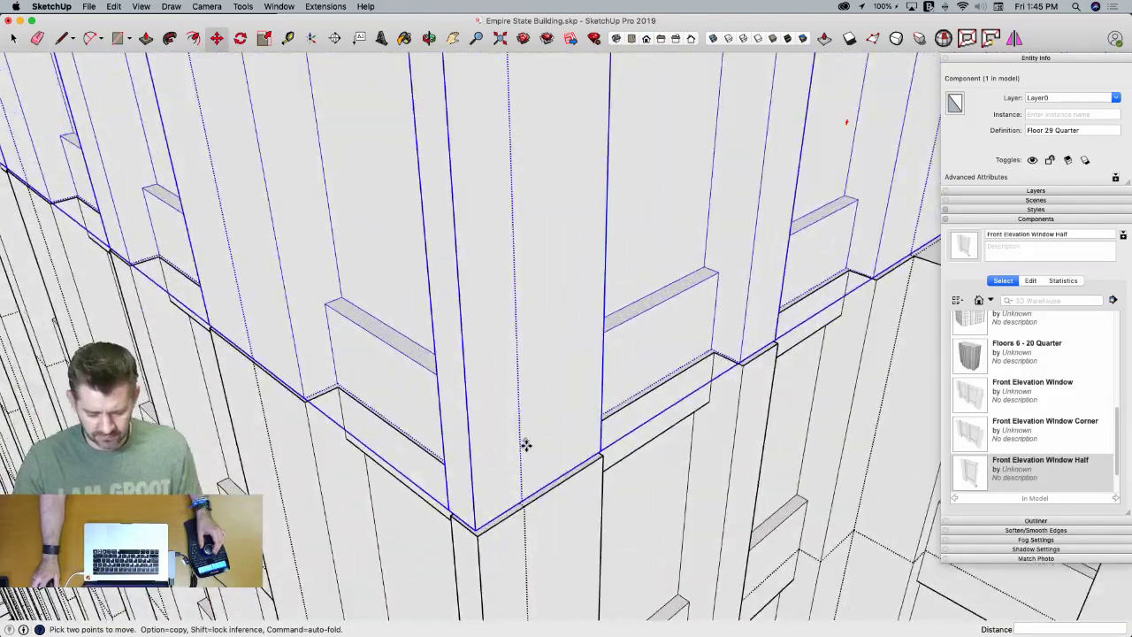
{"action": "scroll", "coordinate": [525, 444], "scroll_direction": "up", "scroll_amount": 4}
{"action": "scroll", "coordinate": [526, 442], "scroll_direction": "down", "scroll_amount": 4}
{"action": "scroll", "coordinate": [632, 461], "scroll_direction": "down", "scroll_amount": 6}
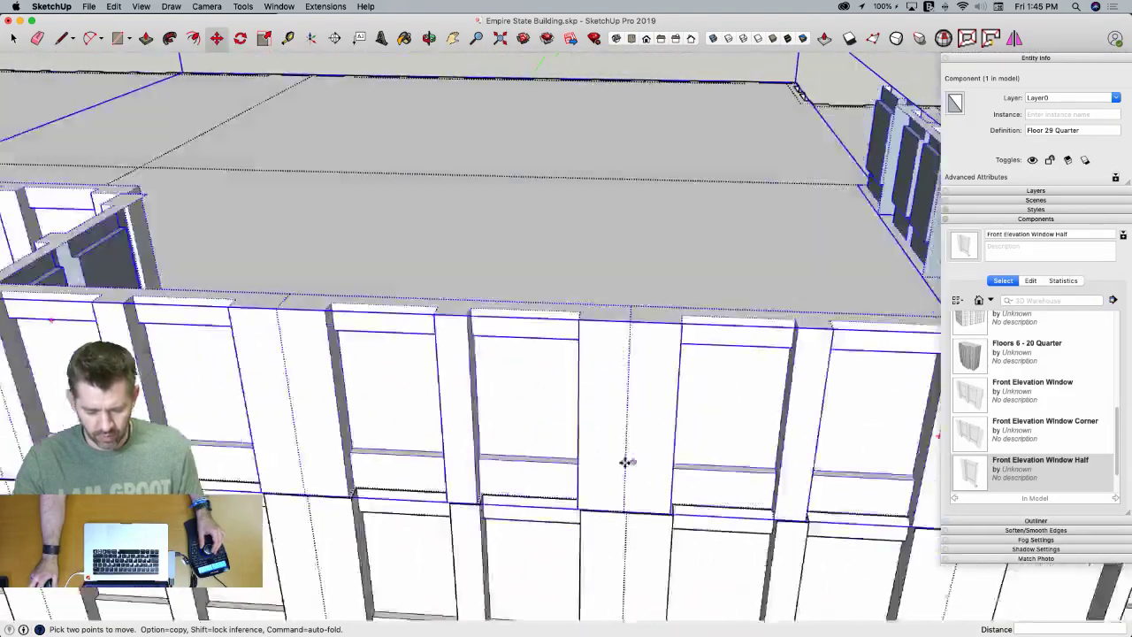
{"action": "scroll", "coordinate": [548, 459], "scroll_direction": "up", "scroll_amount": 8}
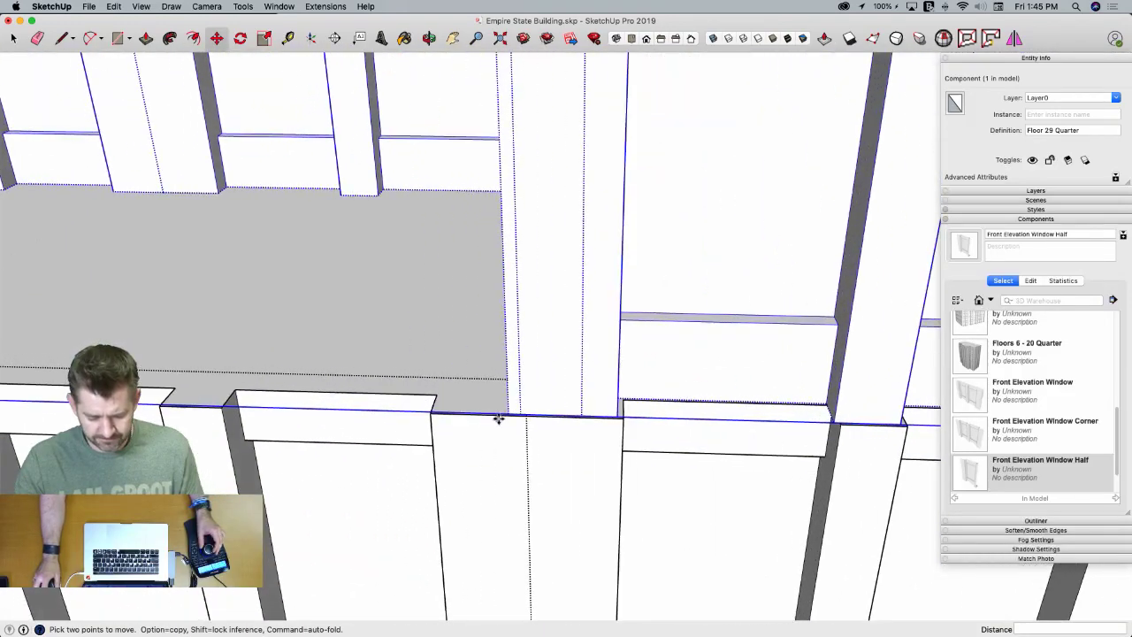
{"action": "left_click", "coordinate": [510, 410]}
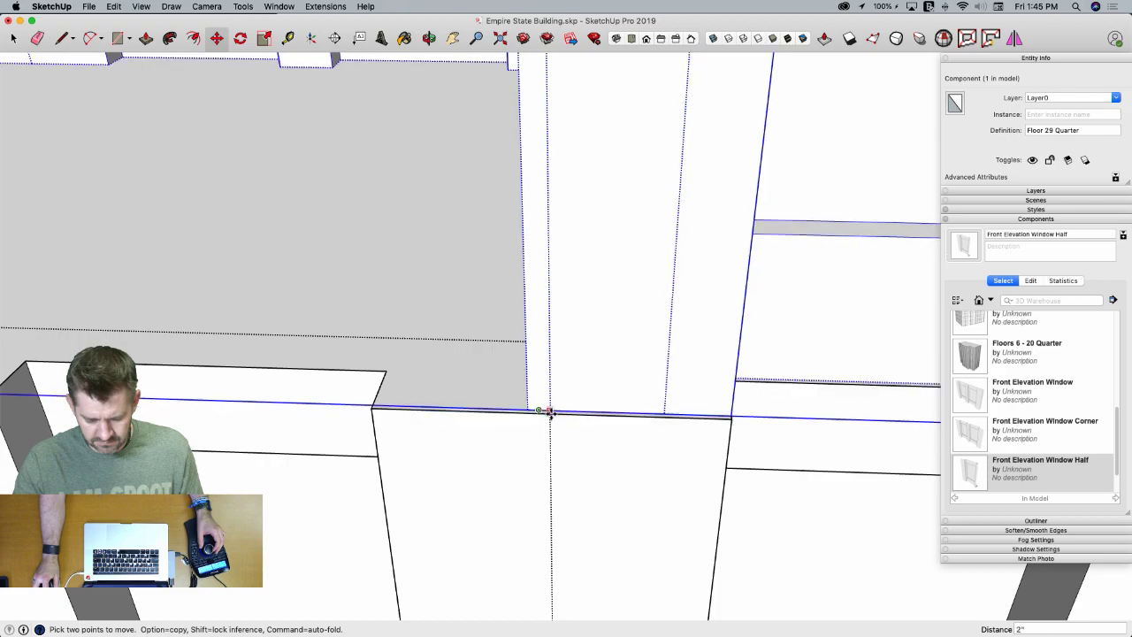
{"action": "scroll", "coordinate": [549, 412], "scroll_direction": "up", "scroll_amount": 3}
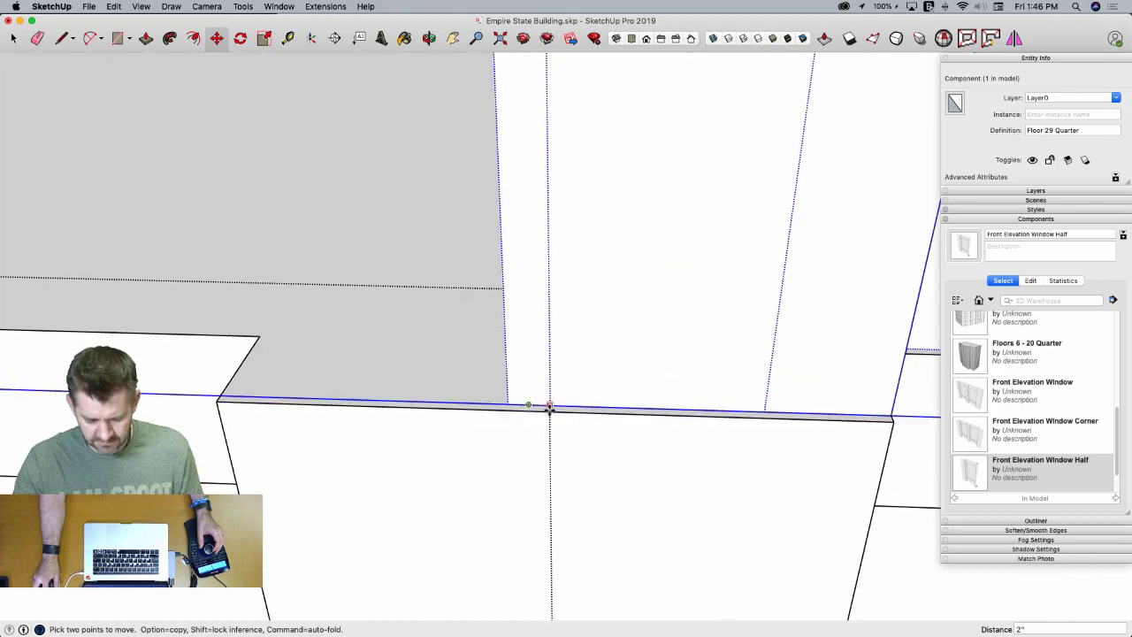
{"action": "left_click", "coordinate": [549, 414]}
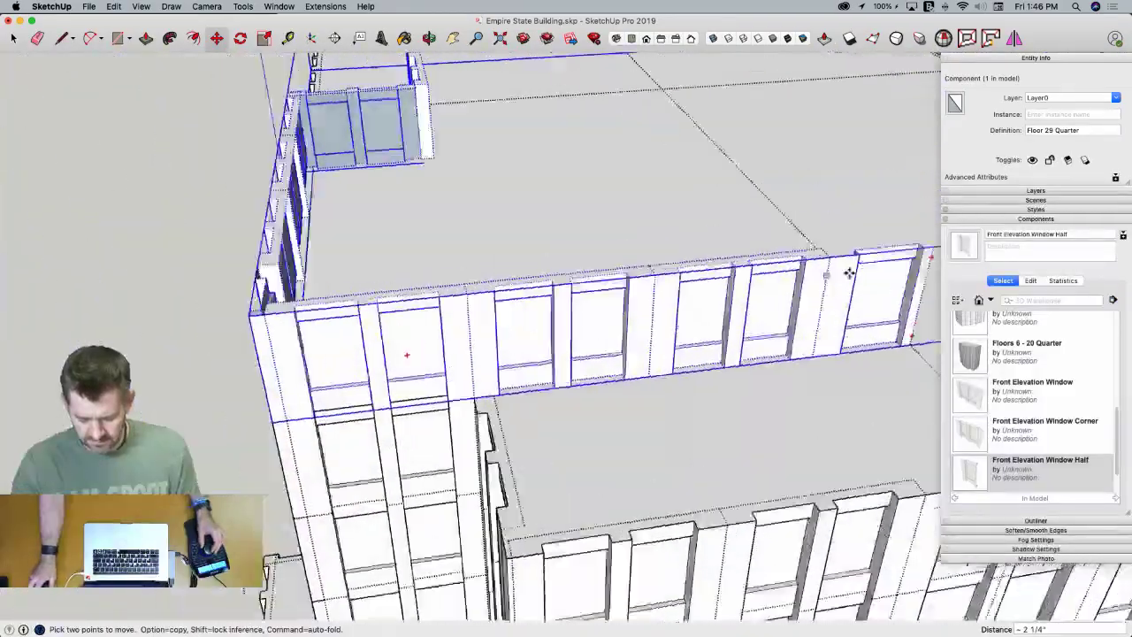
Inside the quarter component, scale the half window at the recessed wall's end to about 1.02 along red, reaching the roof's center line
{"action": "scroll", "coordinate": [558, 297], "scroll_direction": "up", "scroll_amount": 5}
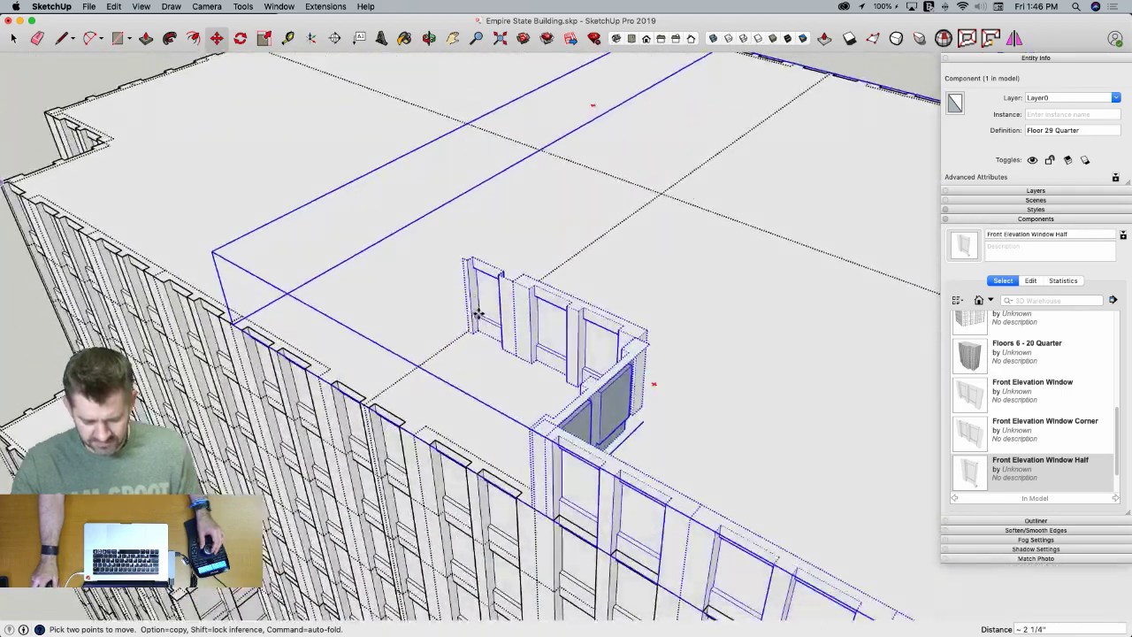
{"action": "scroll", "coordinate": [618, 434], "scroll_direction": "up", "scroll_amount": 8}
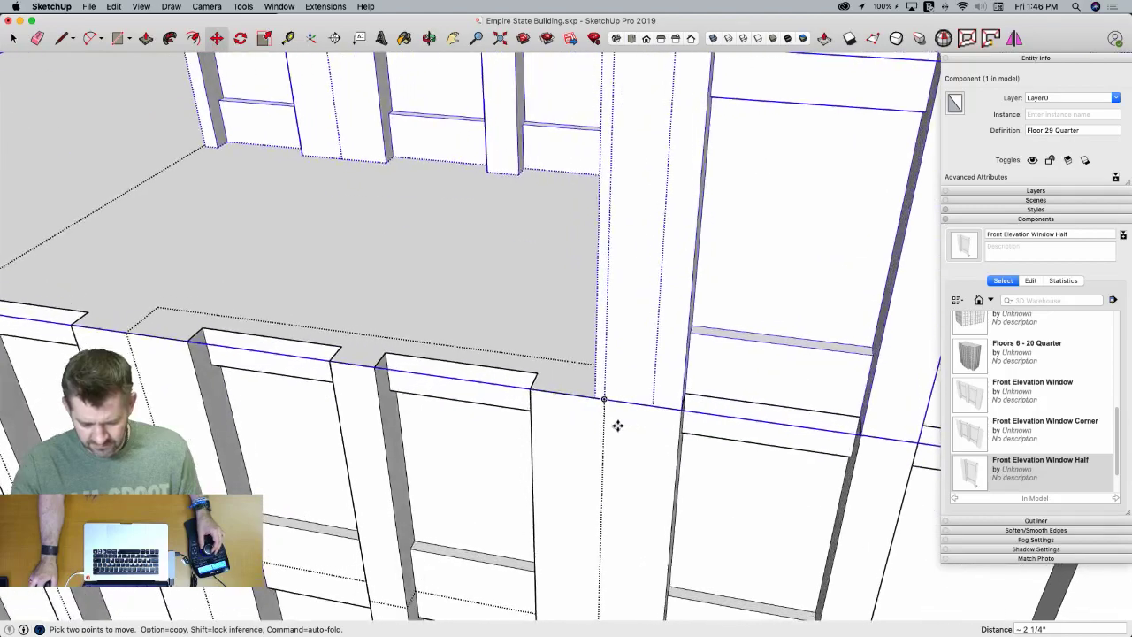
{"action": "middle_click_drag", "start_coordinate": [610, 409], "coordinate": [434, 331]}
{"action": "scroll", "coordinate": [434, 330], "scroll_direction": "up", "scroll_amount": 8}
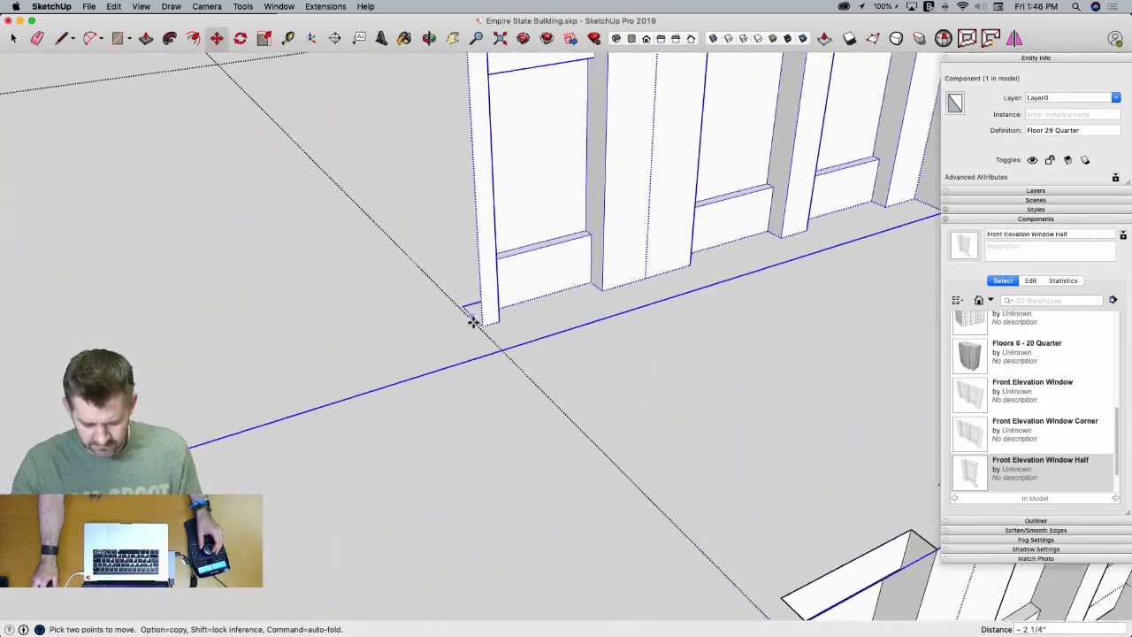
{"action": "key", "text": "space"}
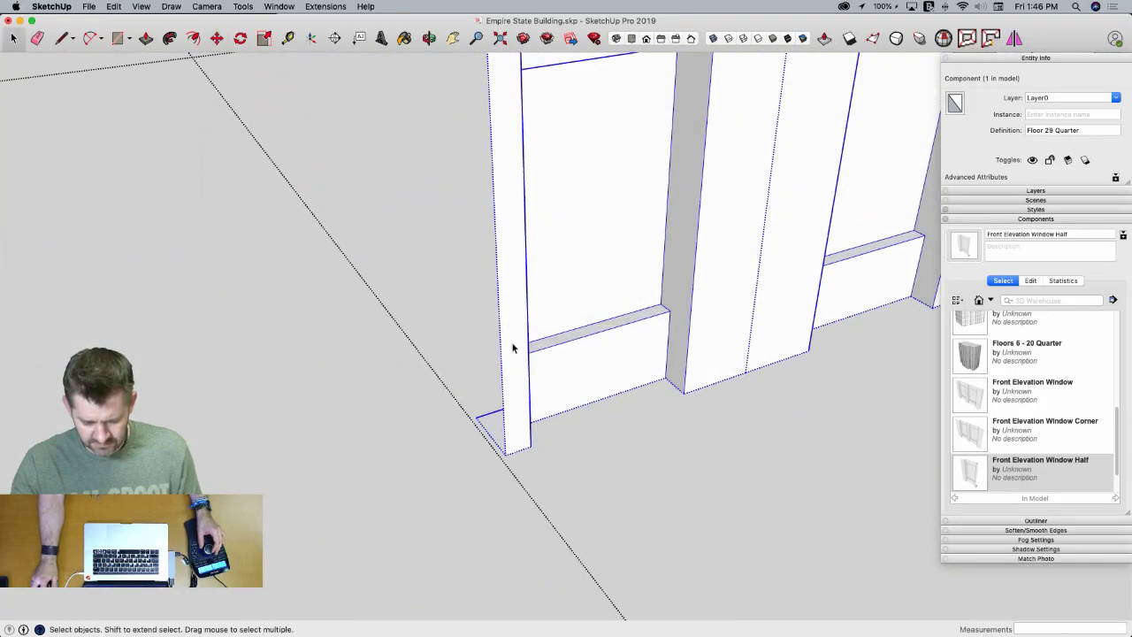
{"action": "double_click", "coordinate": [513, 347]}
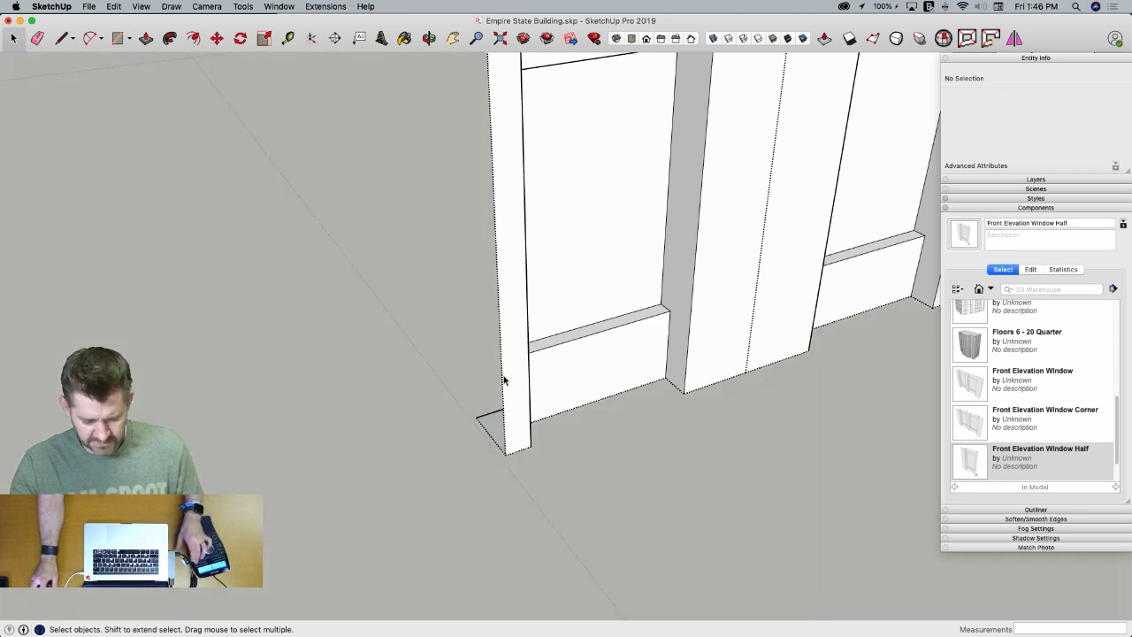
{"action": "left_click", "coordinate": [515, 386]}
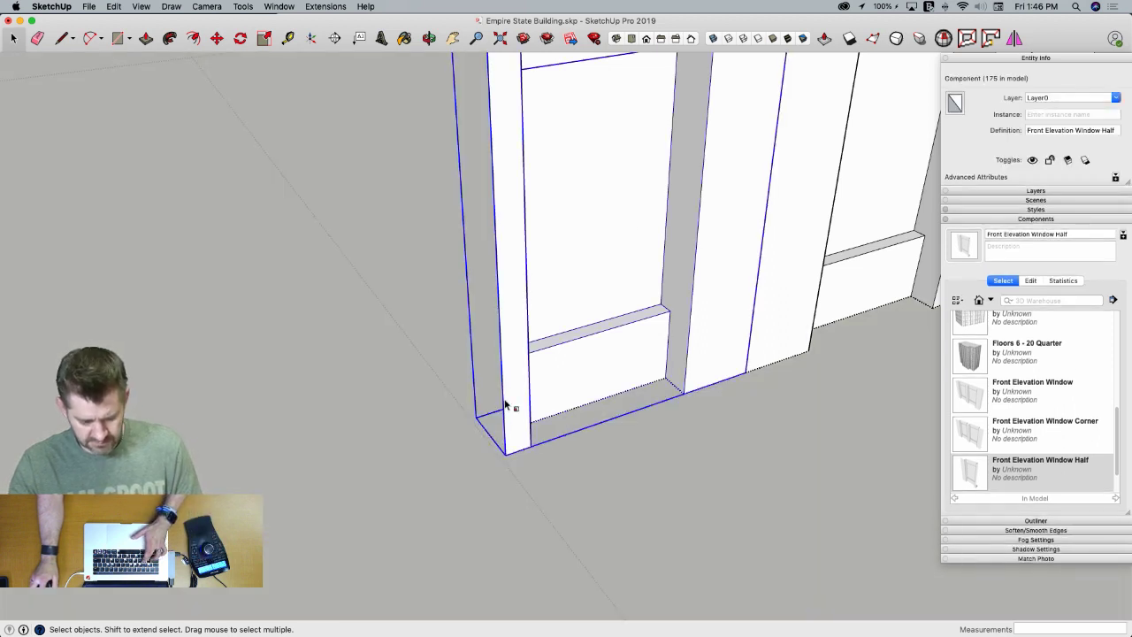
{"action": "key", "text": "s"}
{"action": "left_click", "coordinate": [480, 251]}
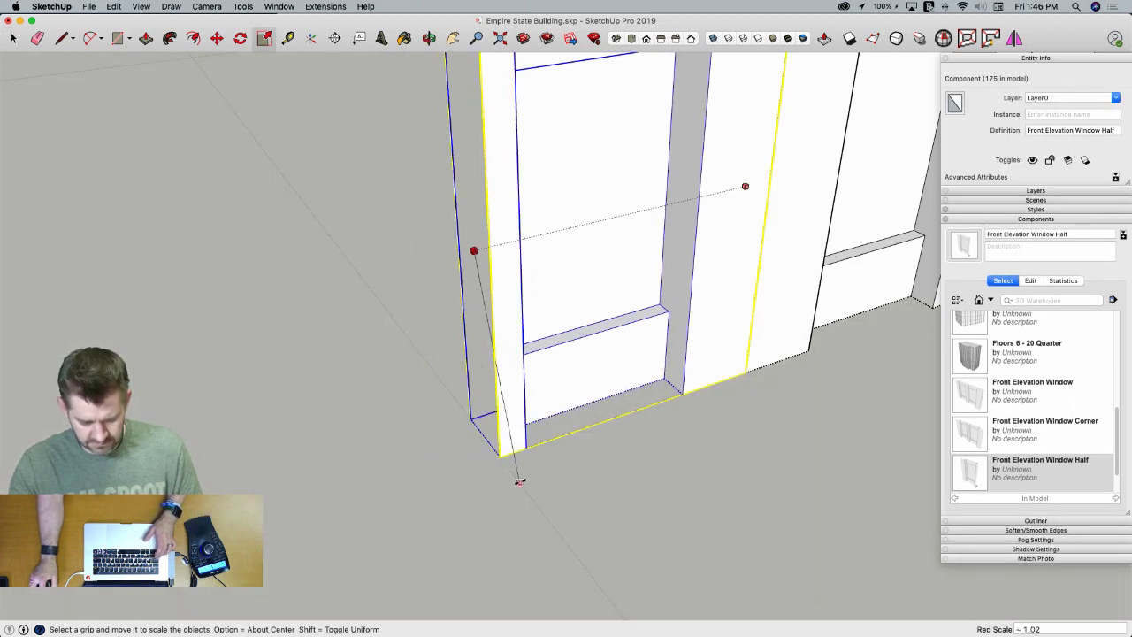
{"action": "key", "text": "space"}
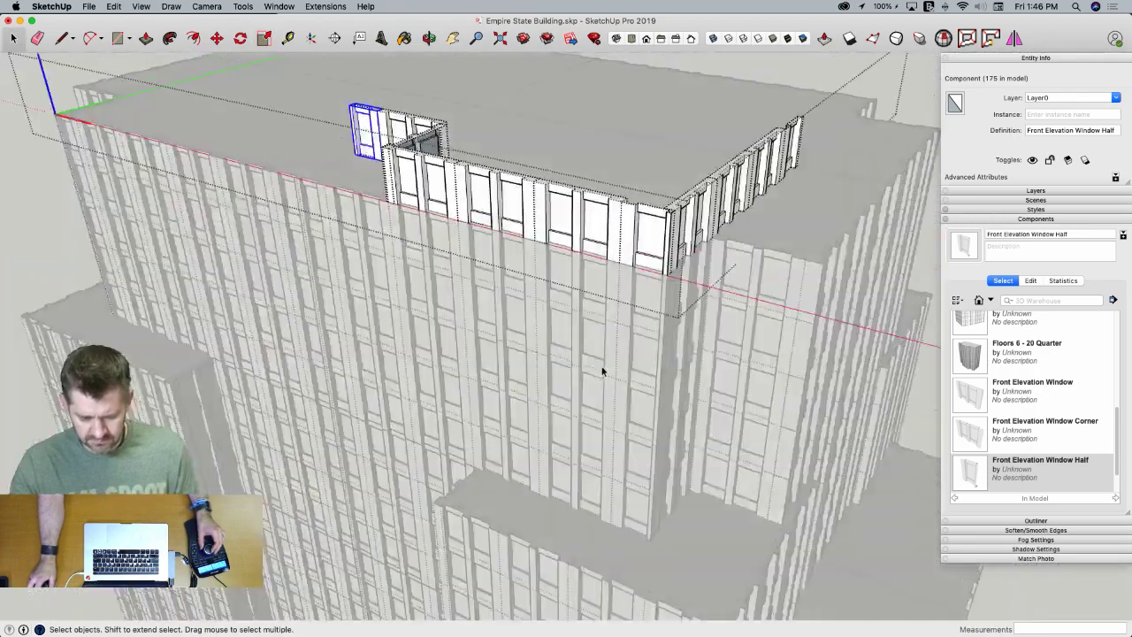
Scale the half window at the other wall's open end to meet the roof's center line and exit the component
{"action": "scroll", "coordinate": [773, 255], "scroll_direction": "up", "scroll_amount": 10}
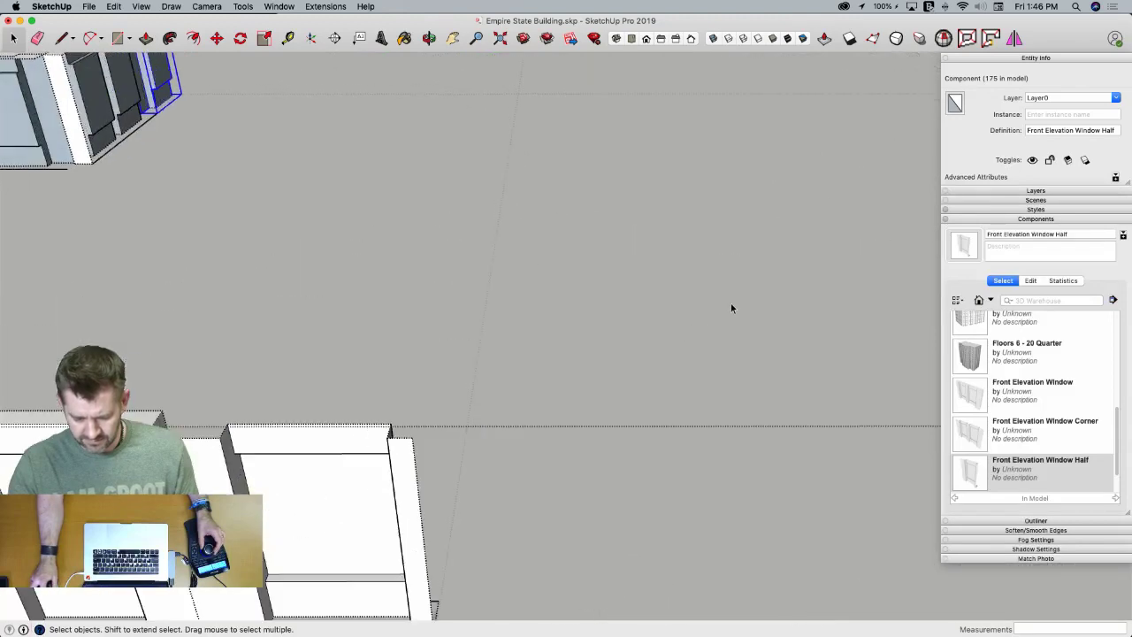
{"action": "left_click", "coordinate": [497, 236]}
{"action": "scroll", "coordinate": [600, 311], "scroll_direction": "up", "scroll_amount": 4}
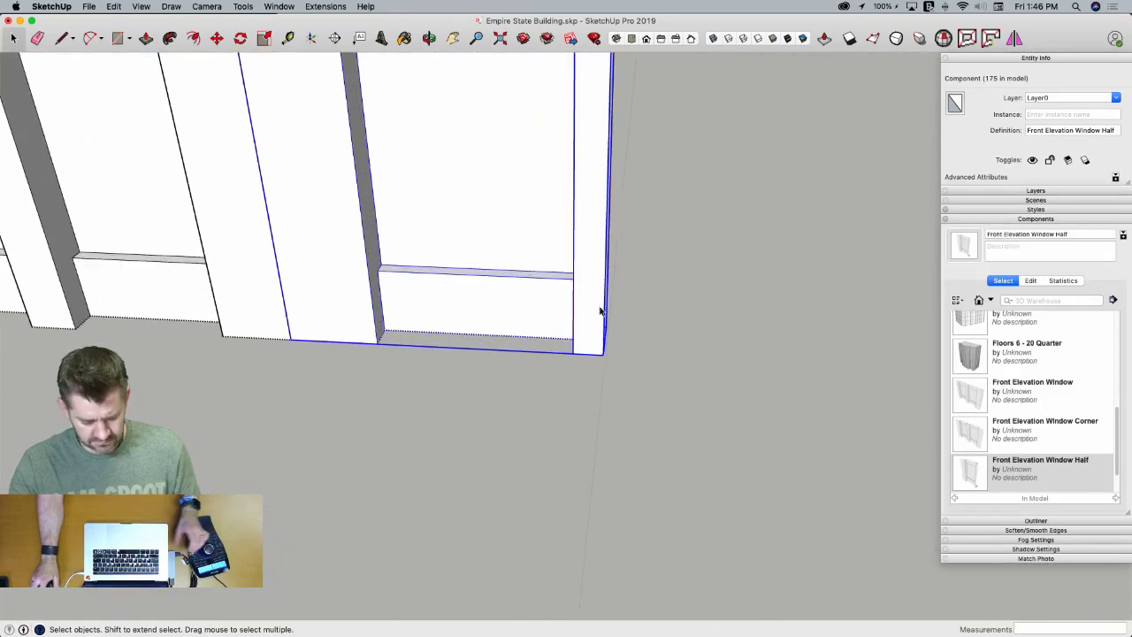
{"action": "key", "text": "s"}
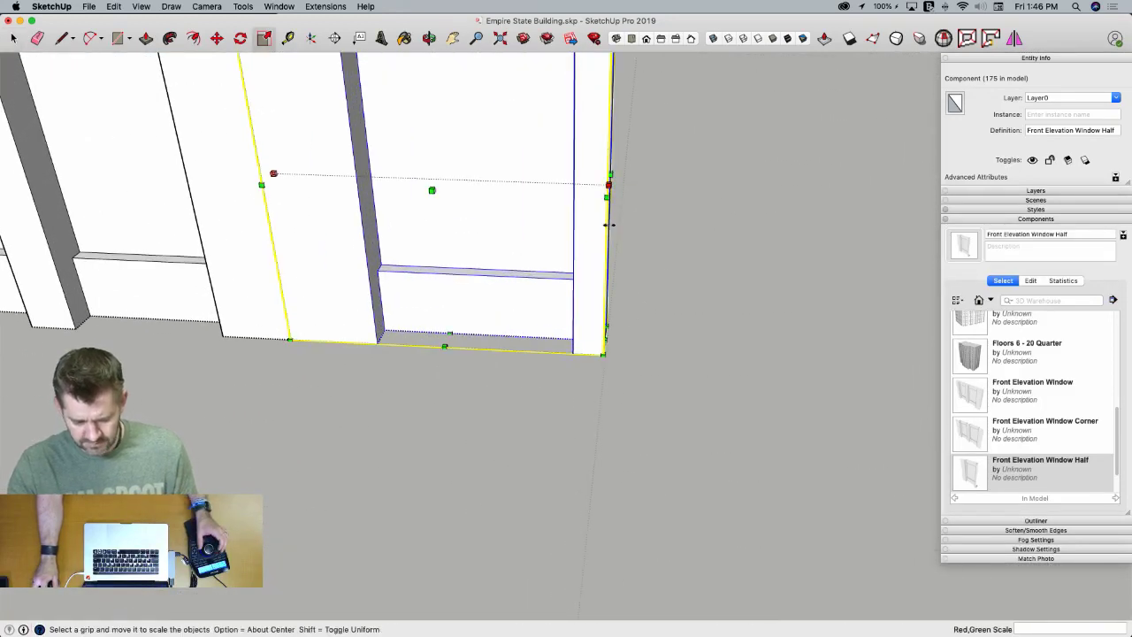
{"action": "left_click_drag", "start_coordinate": [609, 225], "coordinate": [597, 380]}
{"action": "key", "text": "space"}
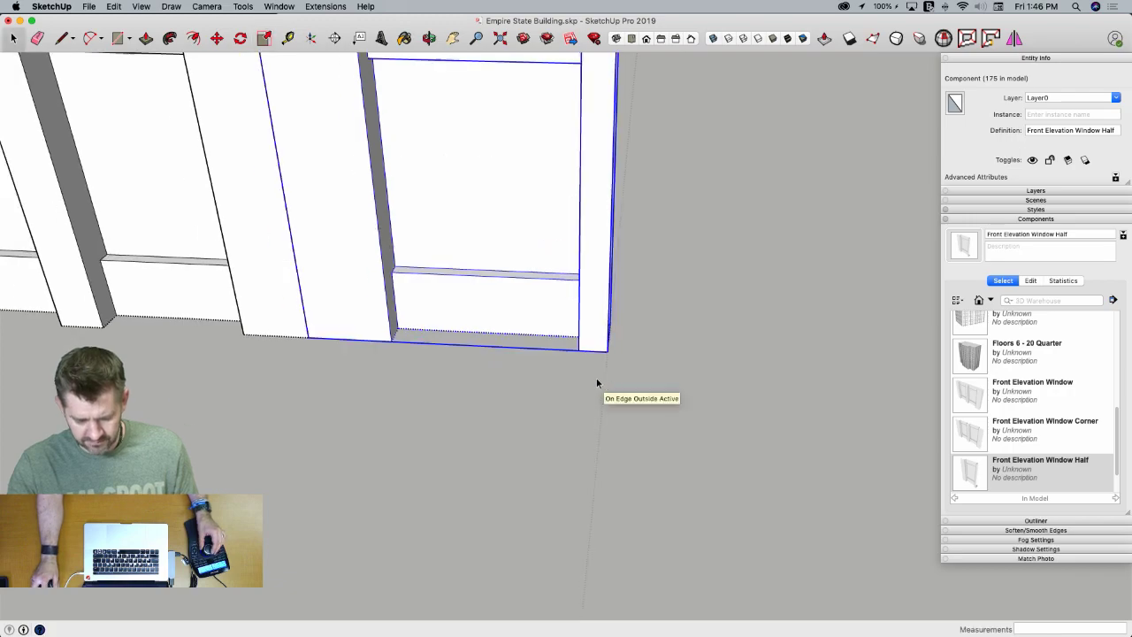
{"action": "scroll", "coordinate": [584, 371], "scroll_direction": "down", "scroll_amount": 10}
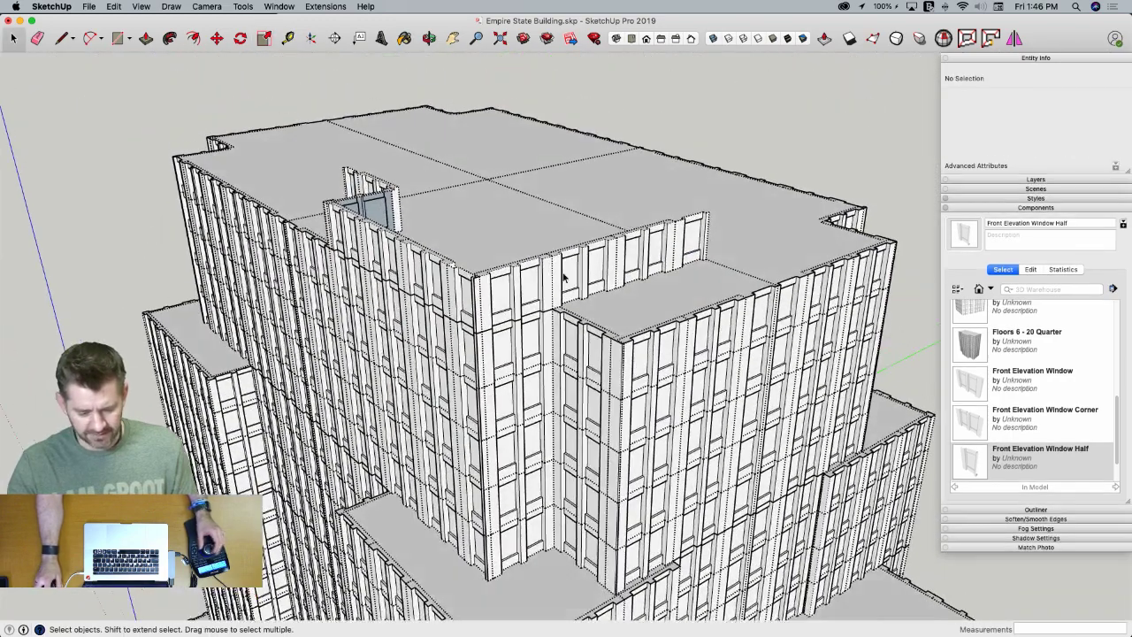
Copy the floor quarter about 149' 7" sideways, clear of the building
{"action": "left_click", "coordinate": [565, 277]}
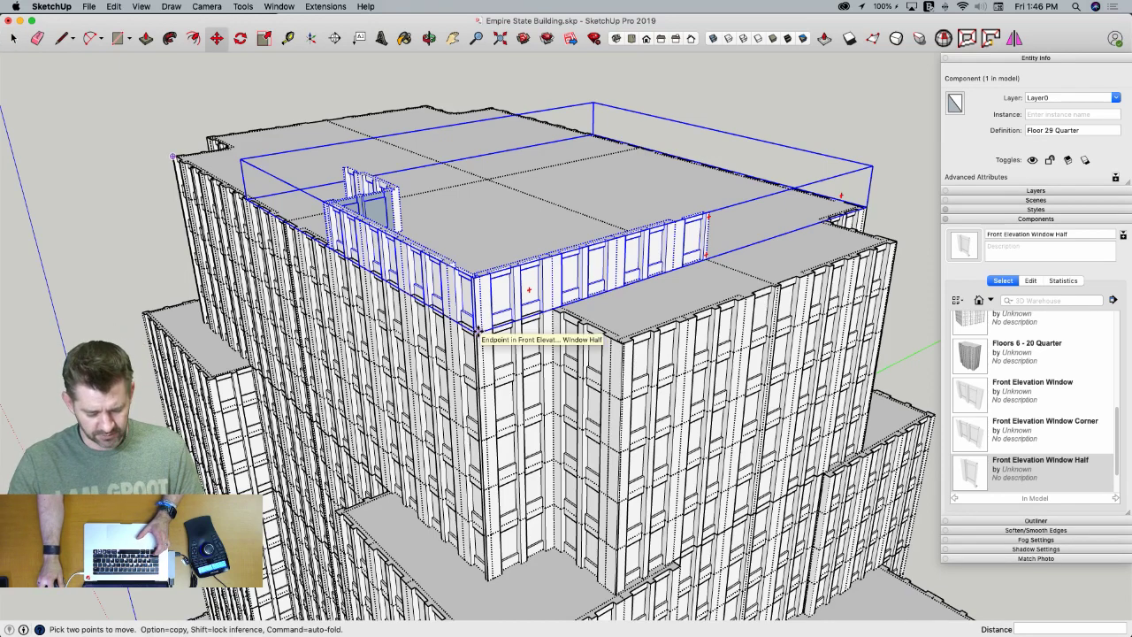
{"action": "key", "text": "alt"}
{"action": "left_click", "coordinate": [477, 329]}
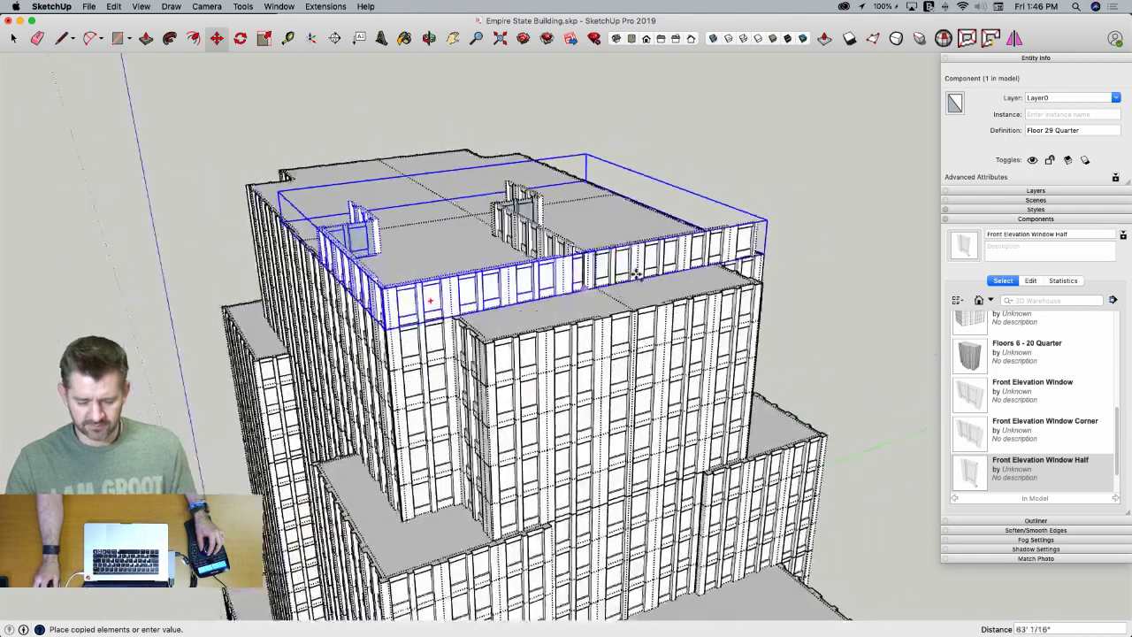
{"action": "middle_click_drag", "start_coordinate": [761, 279], "coordinate": [772, 271]}
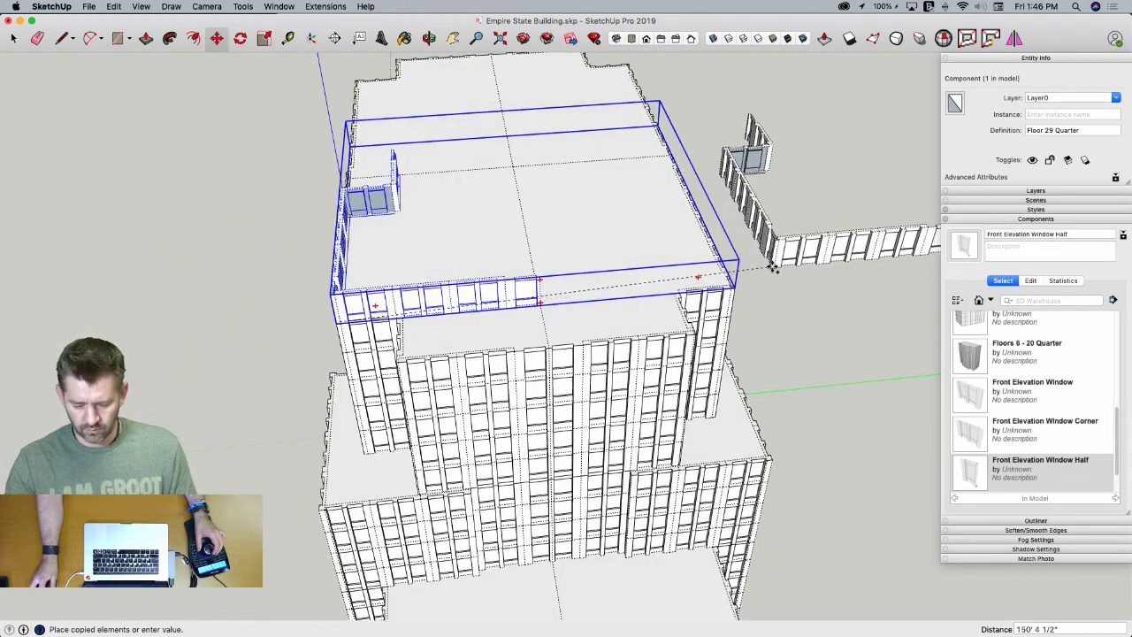
{"action": "left_click", "coordinate": [775, 270]}
Flip the copied quarter along the component's green axis
{"action": "right_click", "coordinate": [790, 253]}
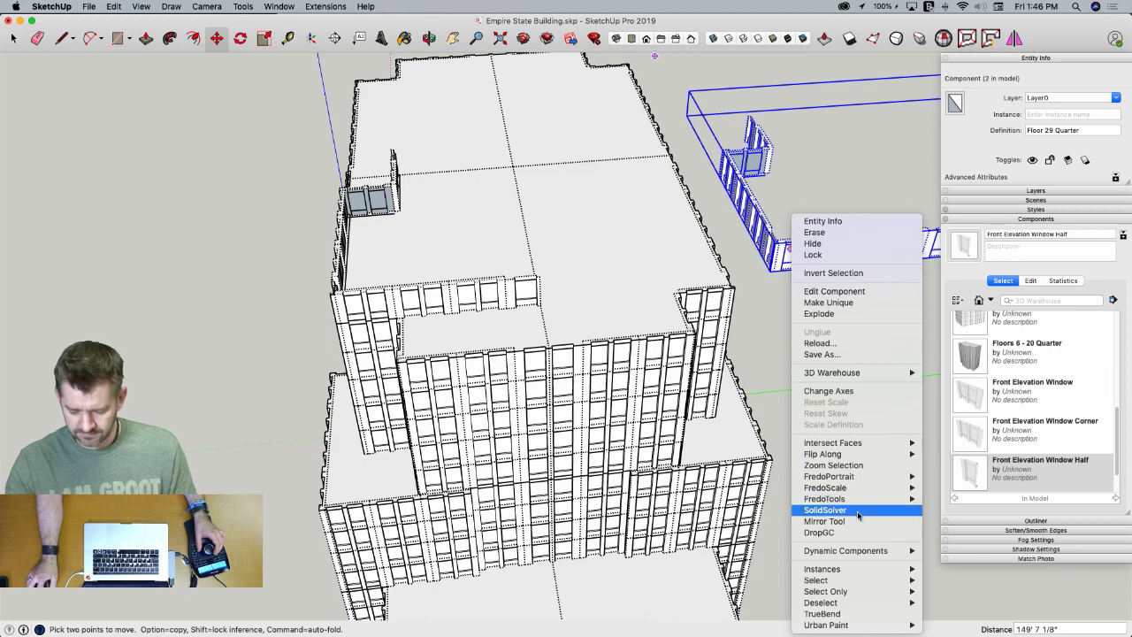
{"action": "mouse_move", "coordinate": [851, 456]}
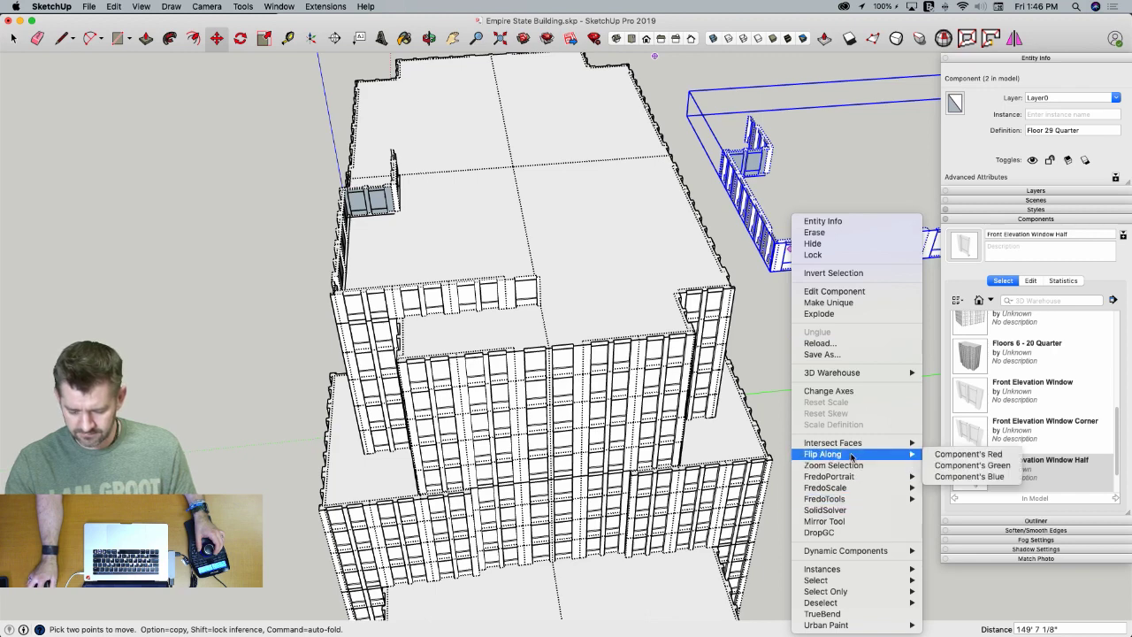
{"action": "left_click", "coordinate": [941, 466]}
{"action": "mouse_move", "coordinate": [786, 251]}
{"action": "middle_mouse_down"}
{"action": "mouse_move", "coordinate": [740, 263]}
{"action": "mouse_move", "coordinate": [782, 263]}
{"action": "middle_mouse_up"}
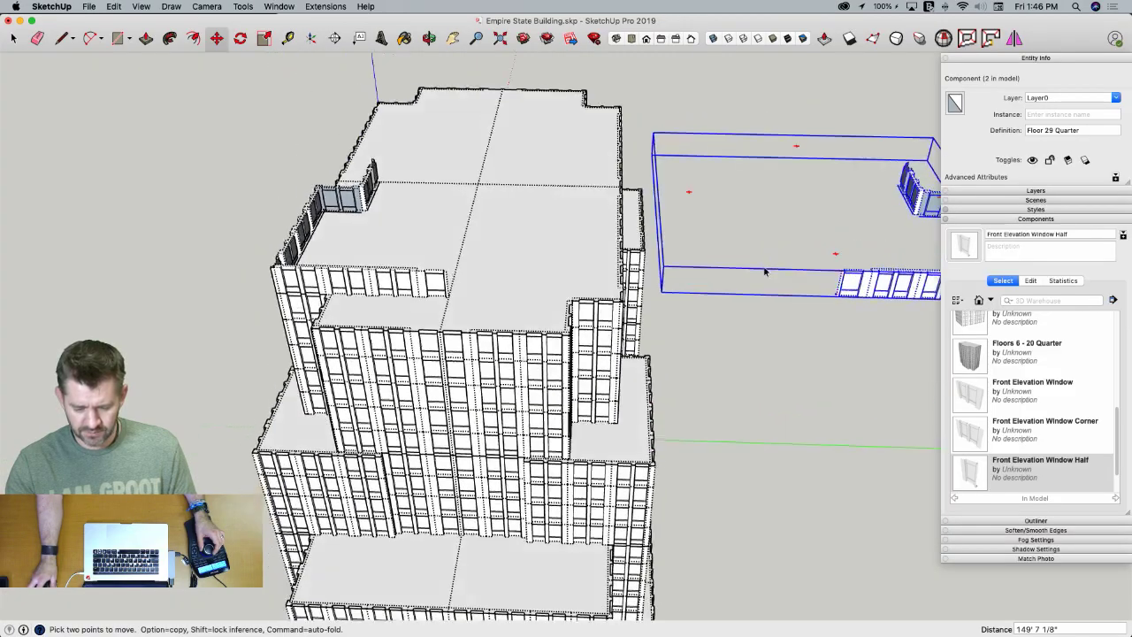
Open the flipped quarter for editing, isolate it from the rest of the model to inspect its extents, and close it
{"action": "key", "text": "space"}
{"action": "middle_click_drag", "start_coordinate": [700, 317], "coordinate": [721, 375]}
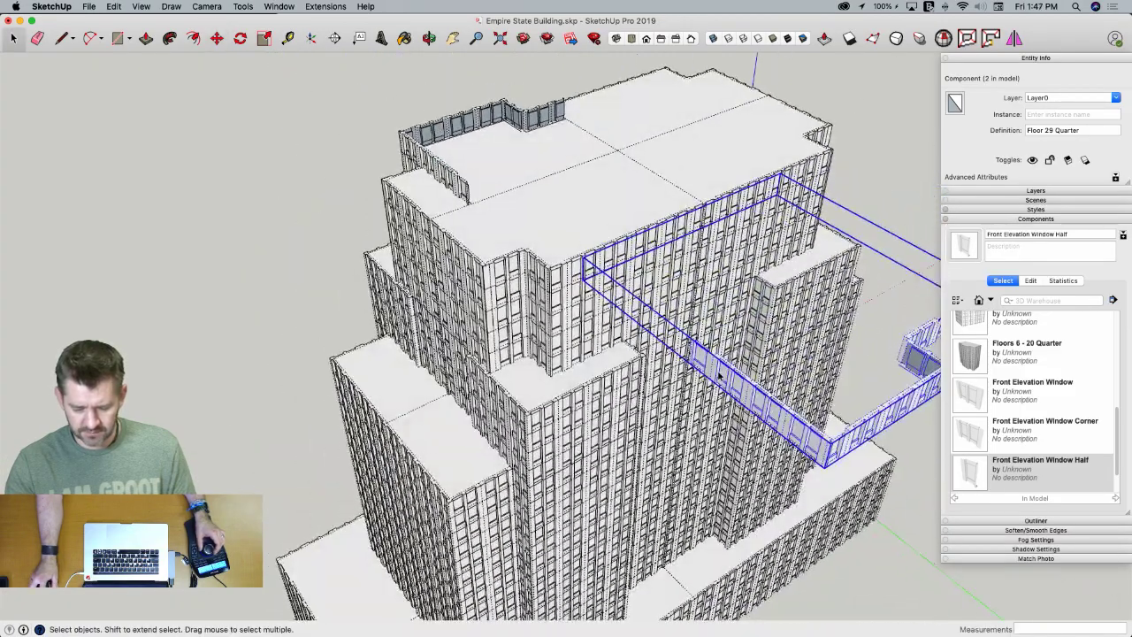
{"action": "double_click", "coordinate": [719, 376]}
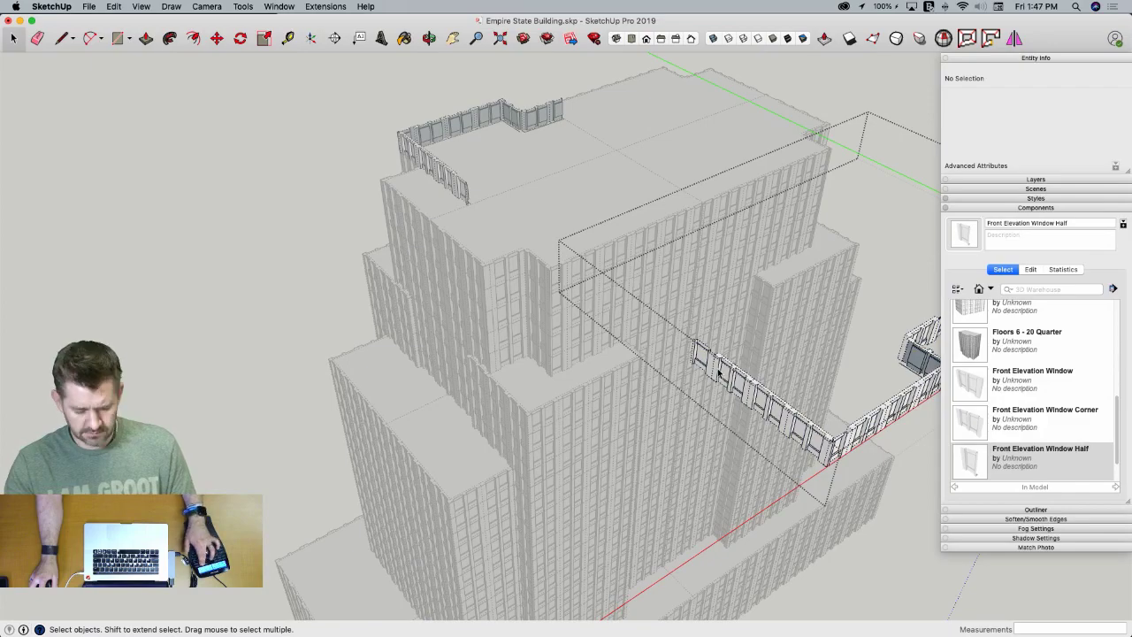
{"action": "key", "text": "h"}
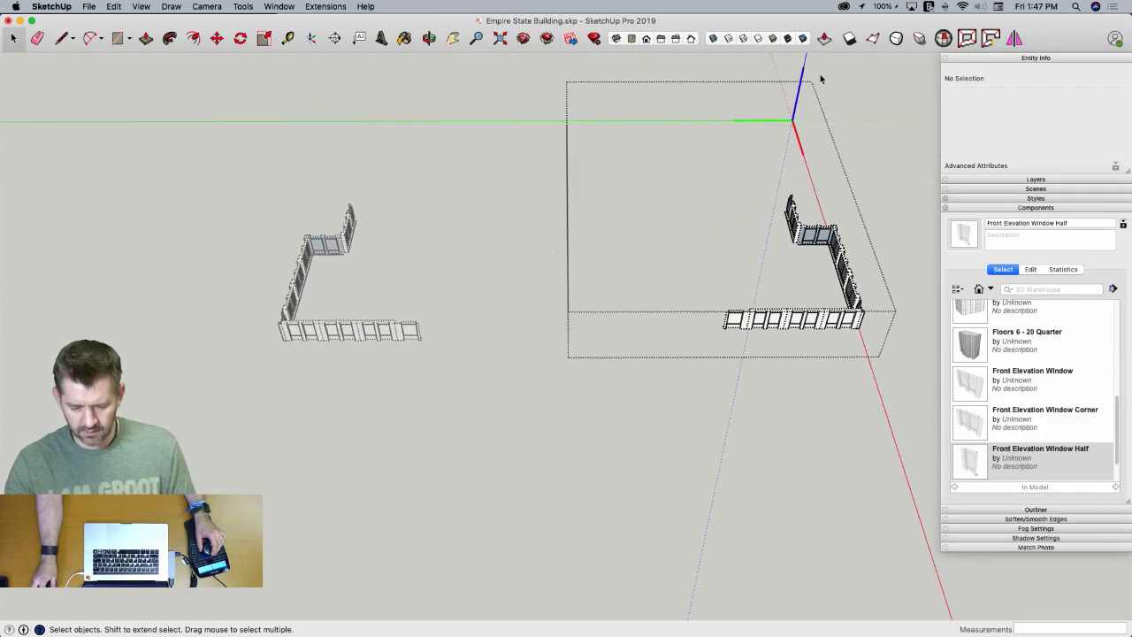
{"action": "left_click", "coordinate": [614, 428]}
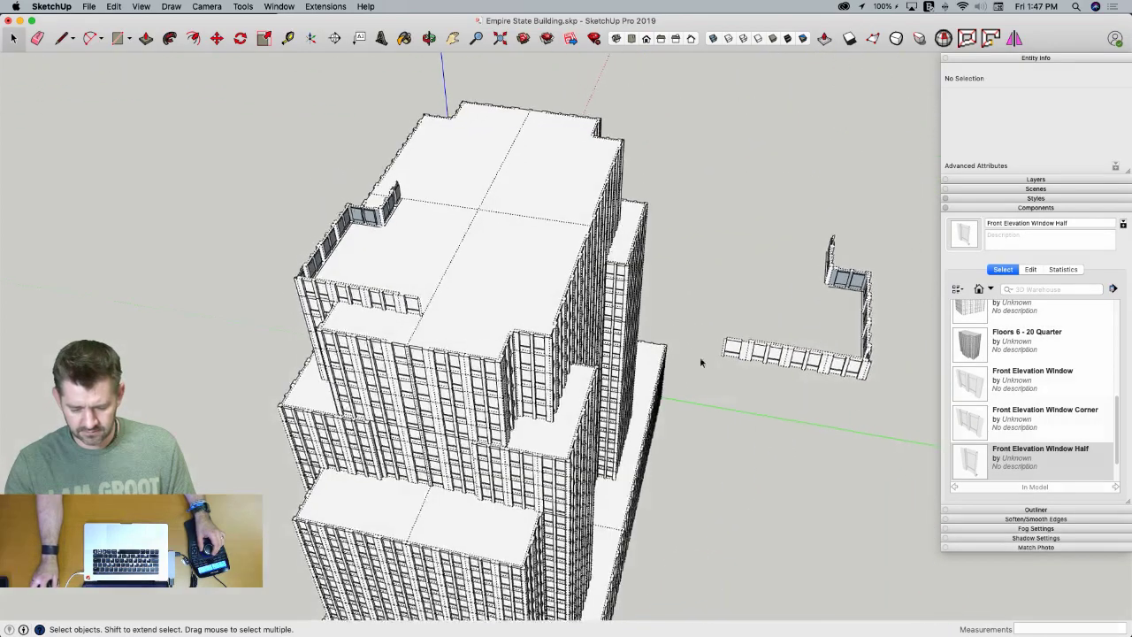
Move the flipped quarter about 149' 6 9/16" back onto the roof so its end meets the original quarter at the center line
{"action": "left_click", "coordinate": [746, 358]}
{"action": "key", "text": "m"}
{"action": "scroll", "coordinate": [725, 321], "scroll_direction": "up", "scroll_amount": 5}
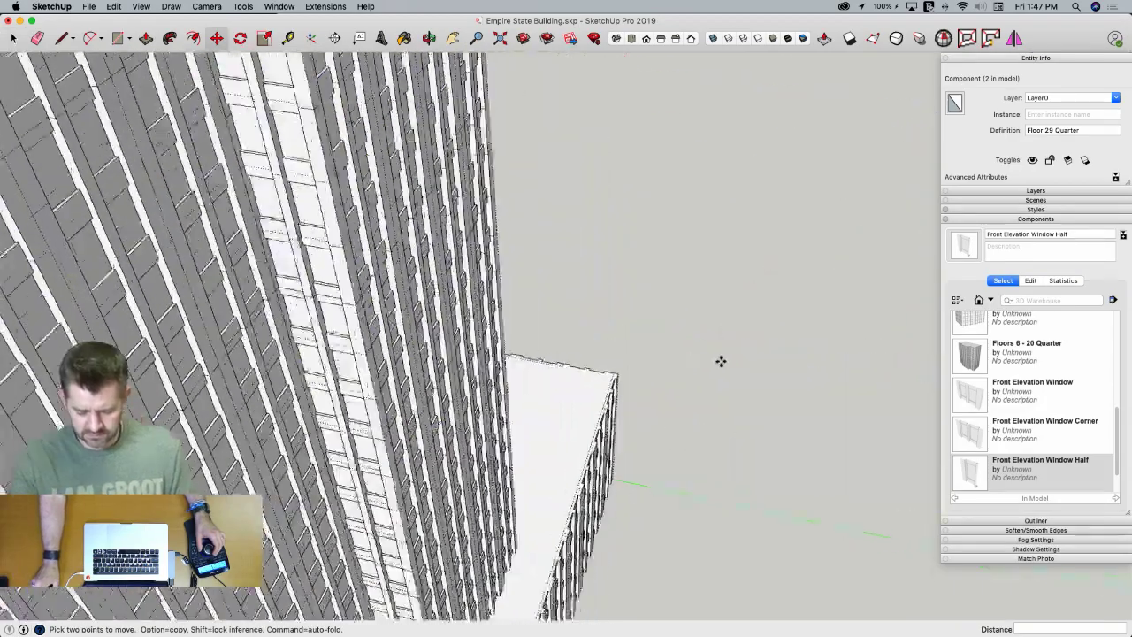
{"action": "scroll", "coordinate": [721, 381], "scroll_direction": "down", "scroll_amount": 3}
{"action": "left_click", "coordinate": [722, 440]}
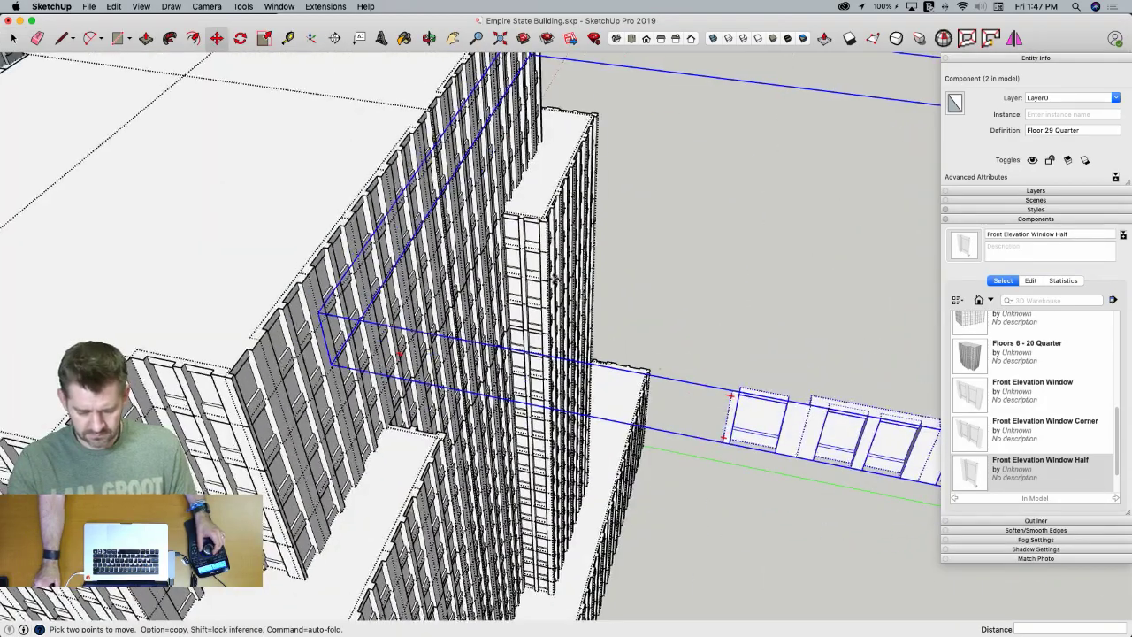
{"action": "scroll", "coordinate": [316, 327], "scroll_direction": "up", "scroll_amount": 6}
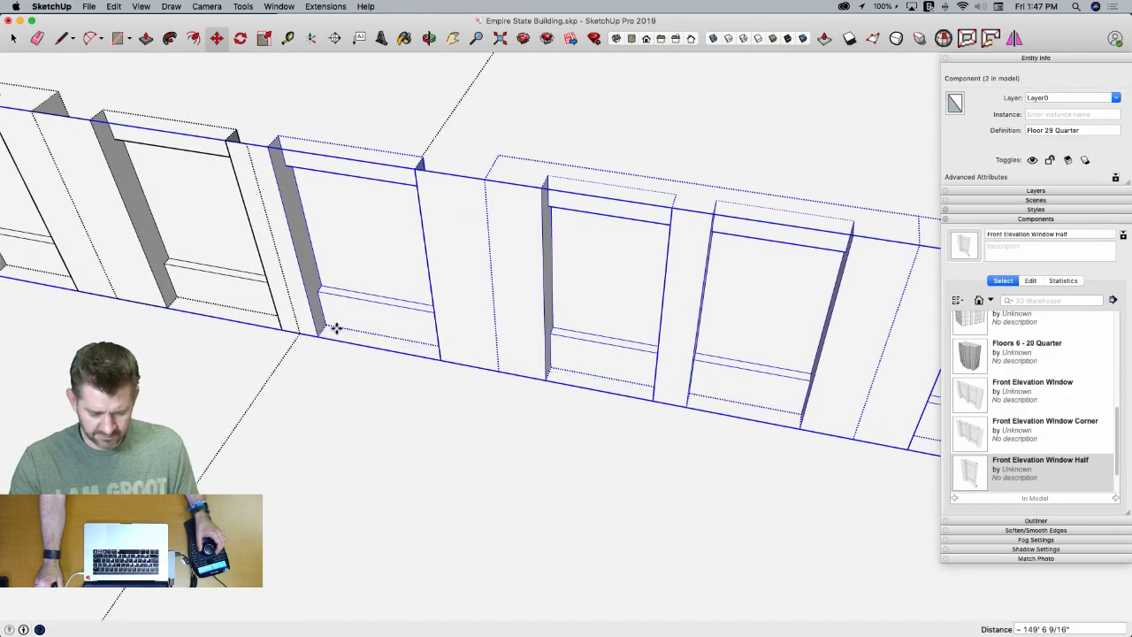
{"action": "left_click", "coordinate": [336, 329]}
Copy the two Floor 29 quarters together about 273' 3/16" away, clear of the building
{"action": "scroll", "coordinate": [336, 329], "scroll_direction": "down", "scroll_amount": 6}
{"action": "key", "text": "space"}
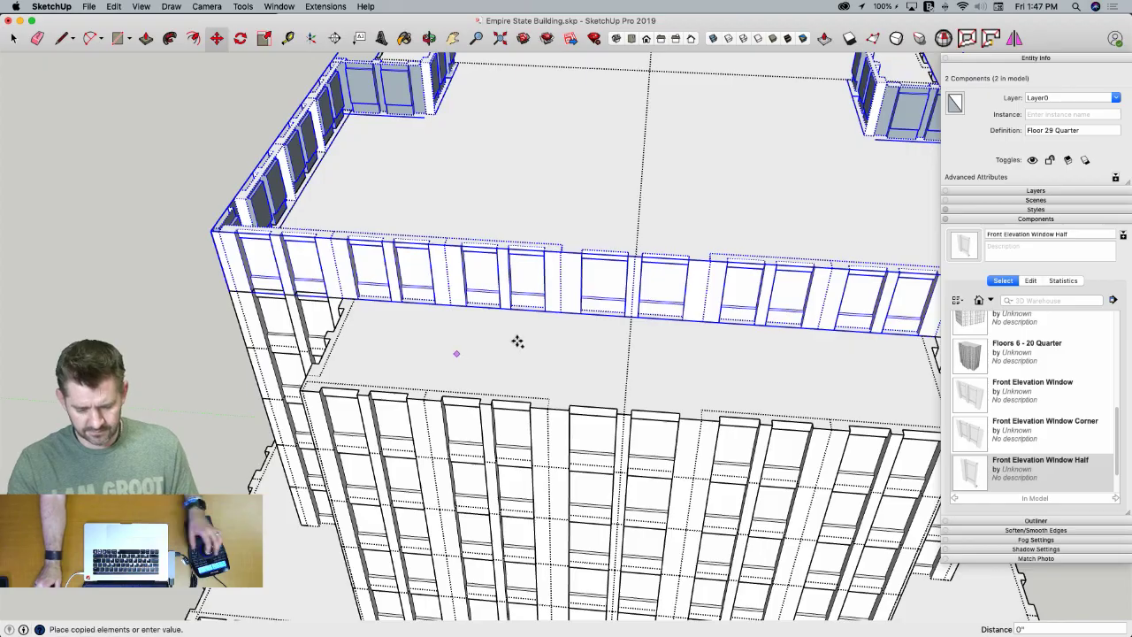
{"action": "scroll", "coordinate": [518, 341], "scroll_direction": "down", "scroll_amount": 8}
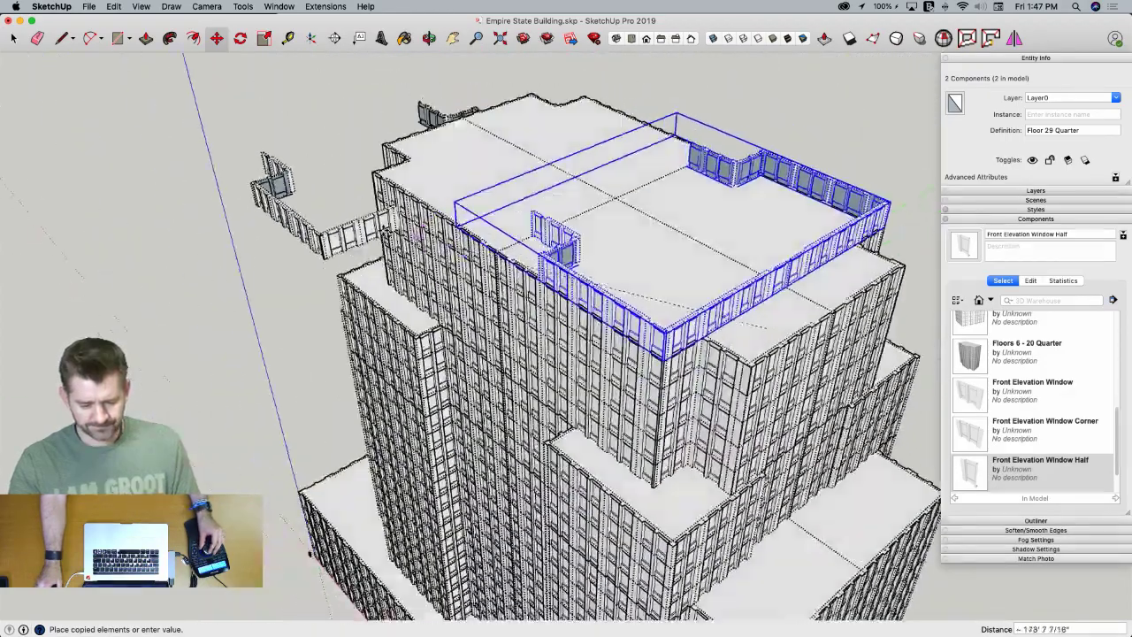
{"action": "left_click", "coordinate": [283, 262]}
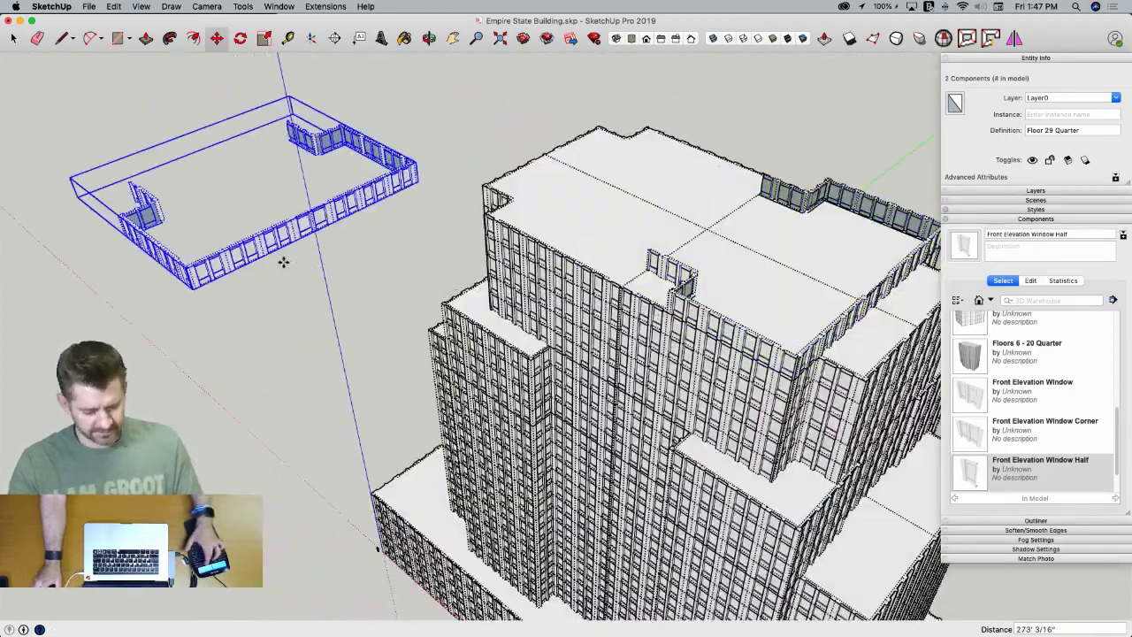
Flip the copied pair of quarters along the red direction
{"action": "right_click", "coordinate": [311, 219]}
{"action": "mouse_move", "coordinate": [403, 370]}
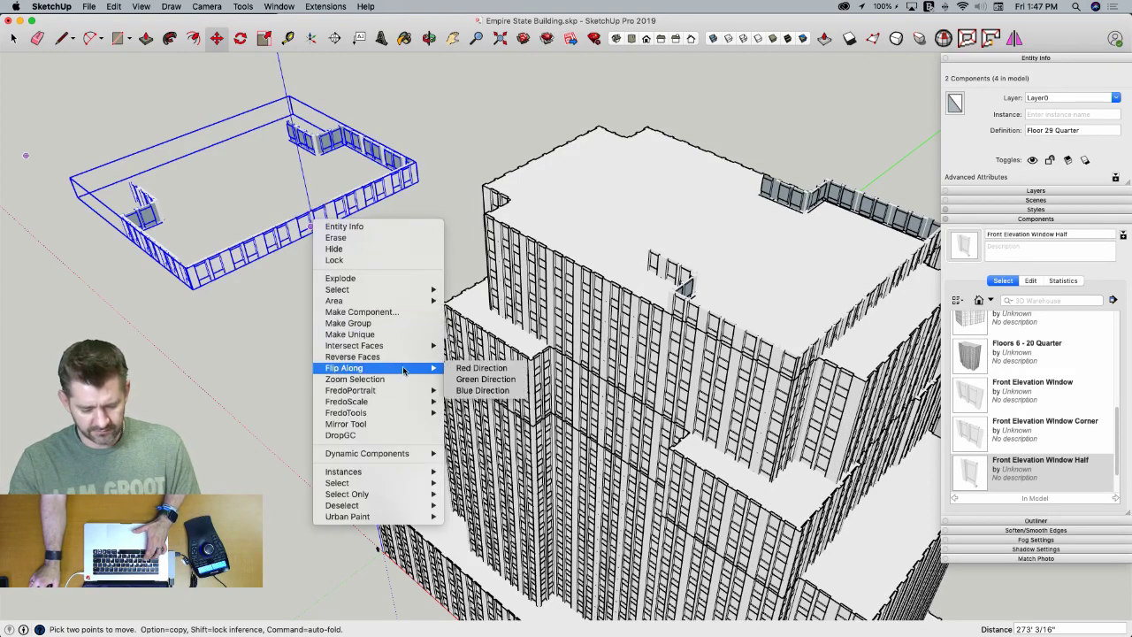
{"action": "left_click", "coordinate": [481, 368]}
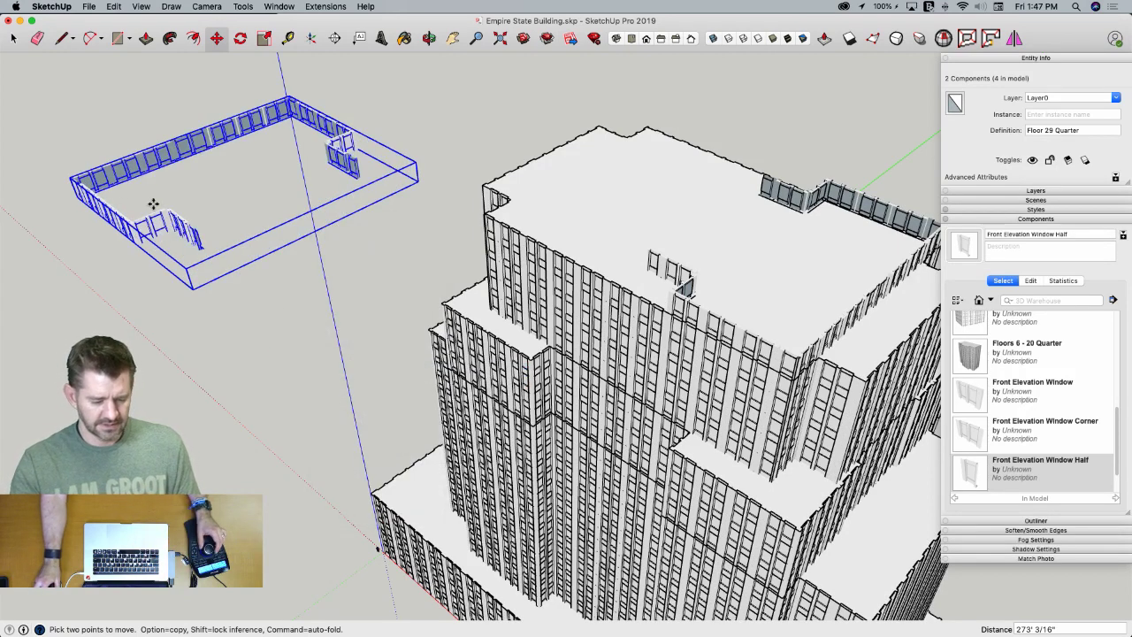
Move the flipped pair about 217' 6 9/16" back onto the roof so its wall end meets the original pair at the center line
{"action": "scroll", "coordinate": [170, 192], "scroll_direction": "up", "scroll_amount": 10}
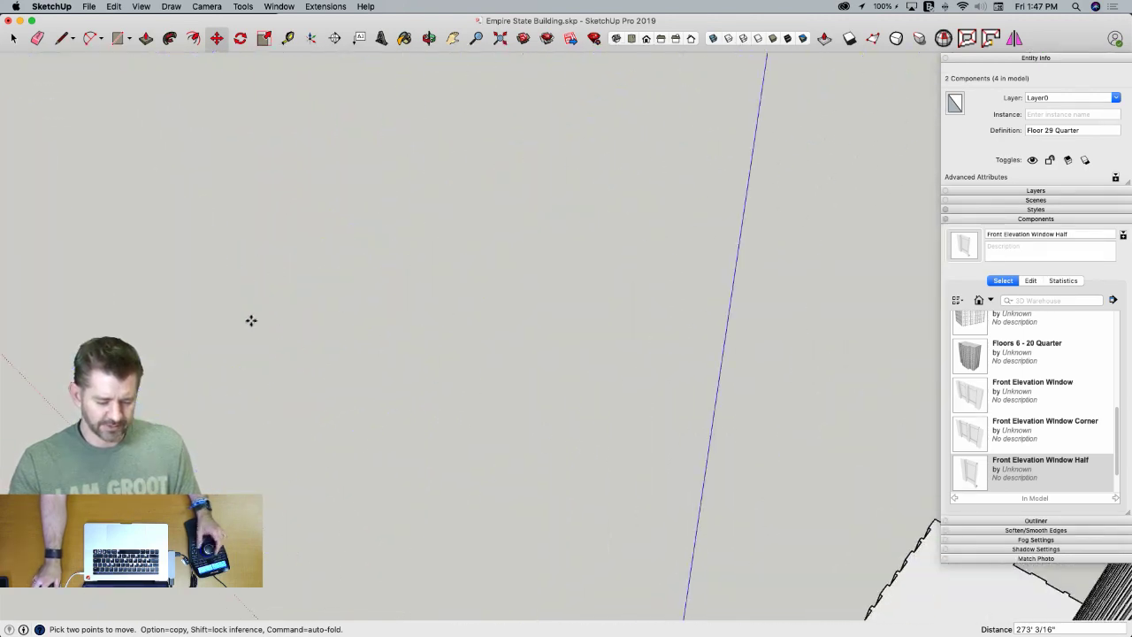
{"action": "left_click", "coordinate": [307, 364]}
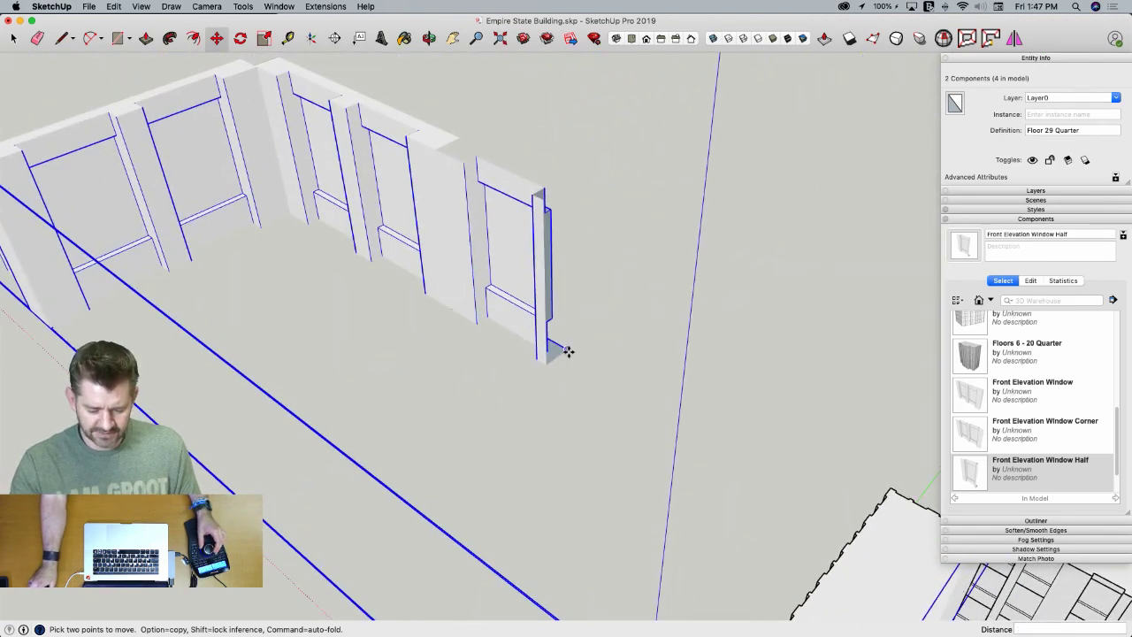
{"action": "left_click", "coordinate": [565, 350]}
{"action": "scroll", "coordinate": [497, 374], "scroll_direction": "down", "scroll_amount": 10}
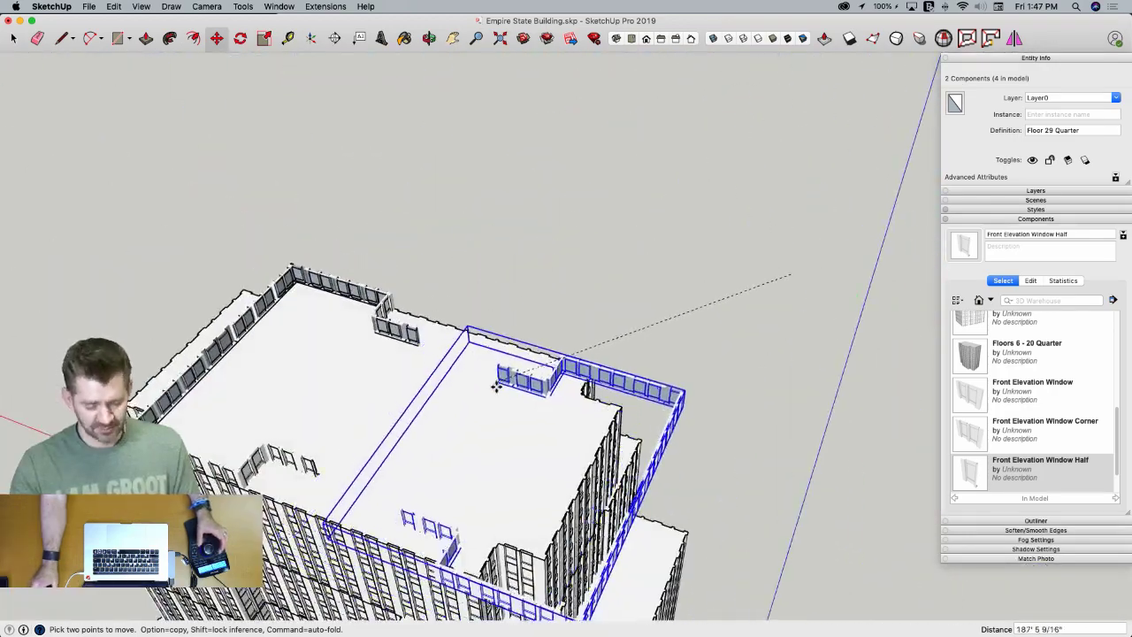
{"action": "scroll", "coordinate": [495, 387], "scroll_direction": "up", "scroll_amount": 10}
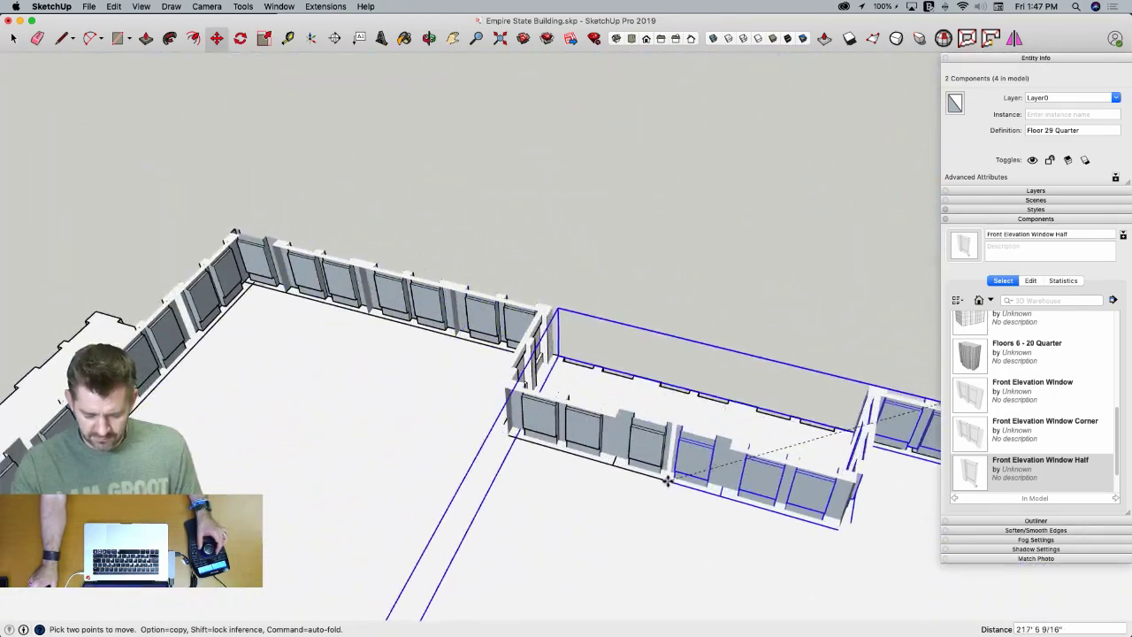
{"action": "left_click", "coordinate": [664, 480]}
{"action": "key", "text": "space"}
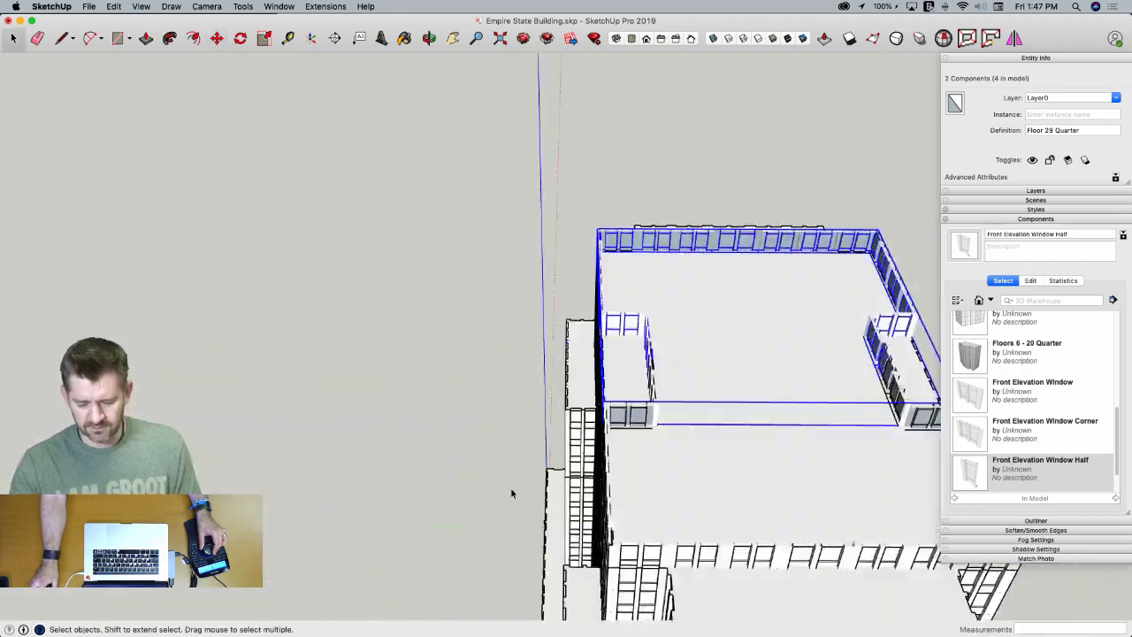
Copy all four Floor 29 quarters up by one floor height, array the copy x41 to stack the tower, and clear the selection
{"action": "scroll", "coordinate": [539, 276], "scroll_direction": "up", "scroll_amount": 5}
{"action": "left_click", "coordinate": [543, 277]}
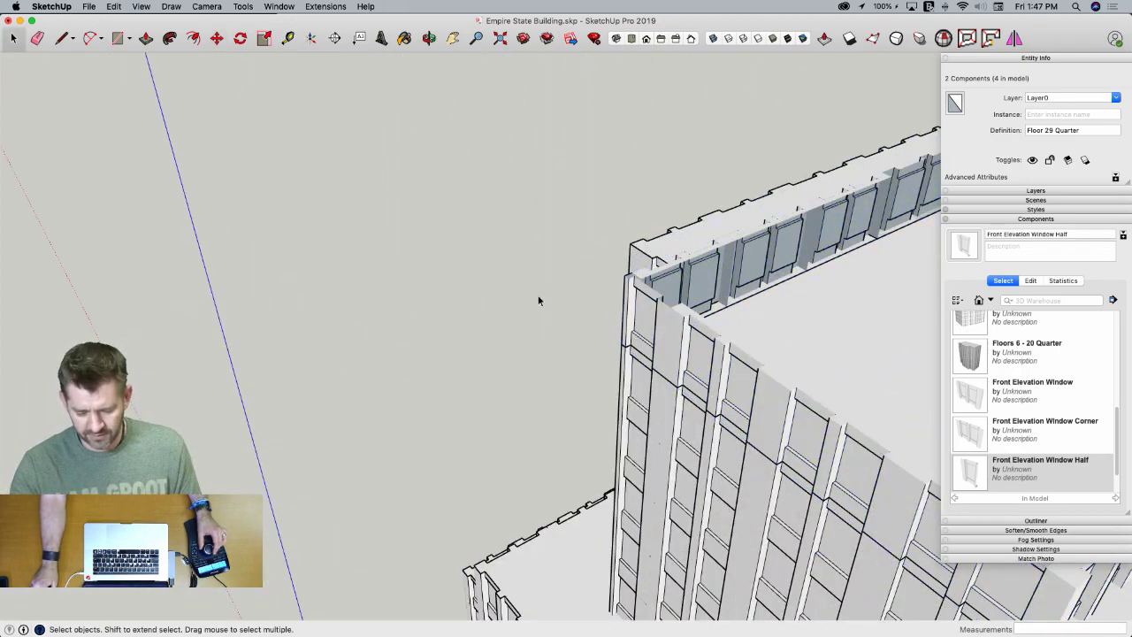
{"action": "middle_click_drag", "start_coordinate": [543, 277], "coordinate": [814, 250]}
{"action": "left_click_drag", "start_coordinate": [818, 243], "coordinate": [338, 251]}
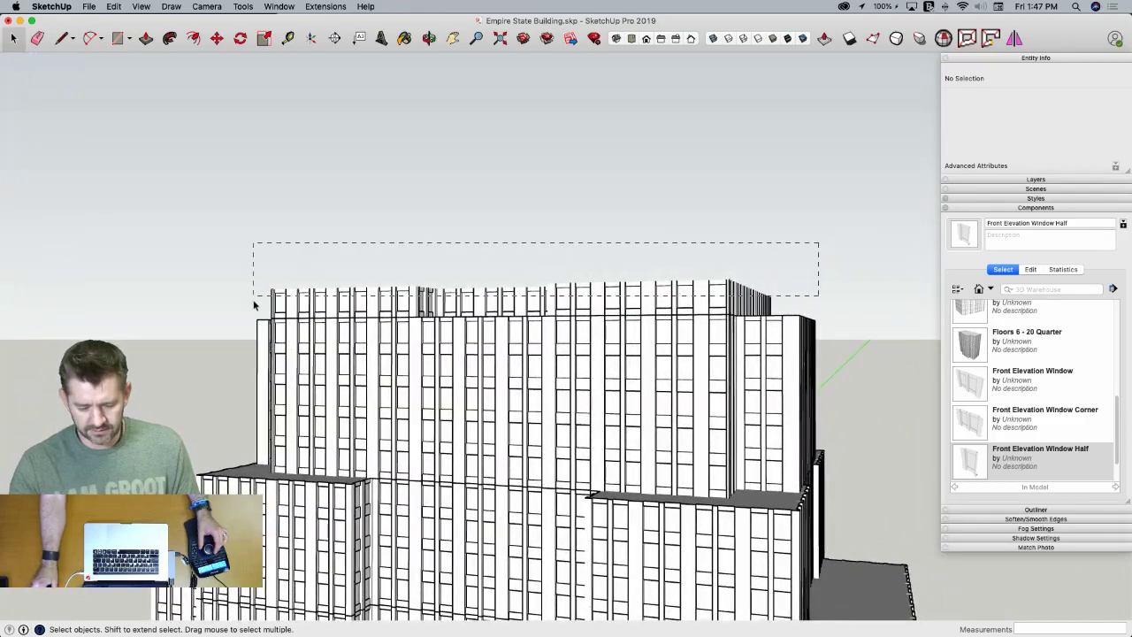
{"action": "key", "text": "m"}
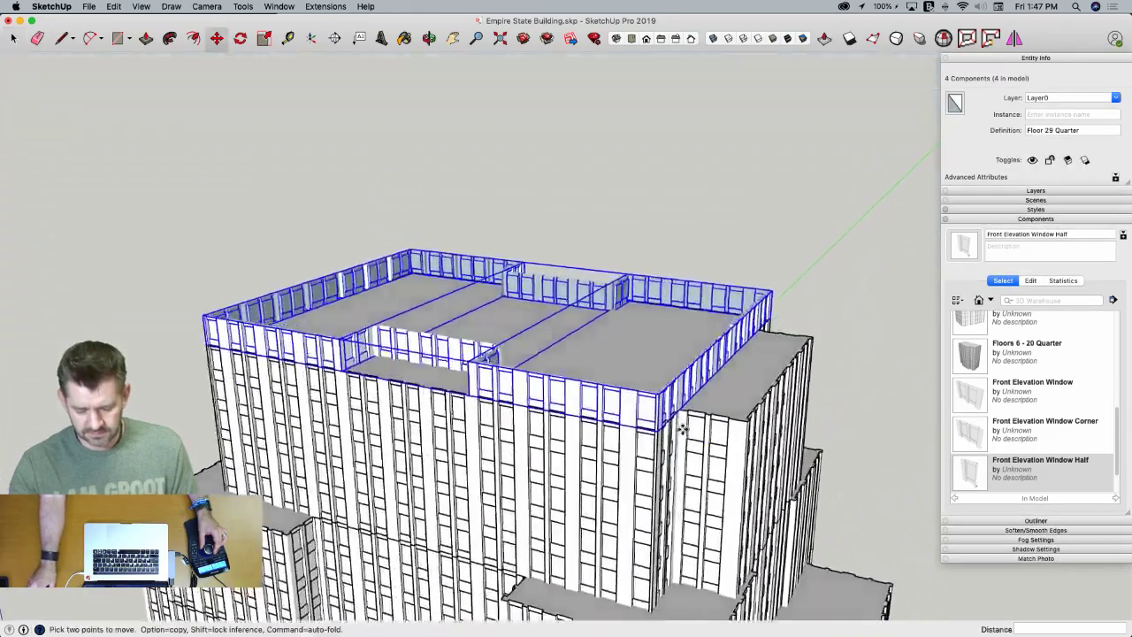
{"action": "scroll", "coordinate": [655, 448], "scroll_direction": "up", "scroll_amount": 2}
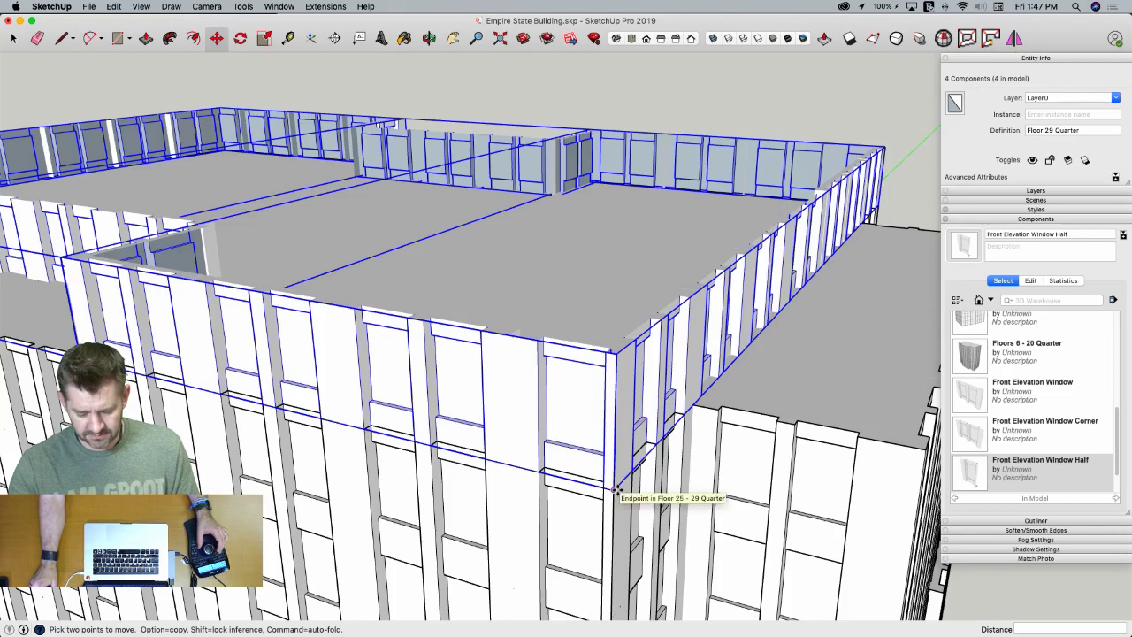
{"action": "left_click", "coordinate": [616, 489]}
{"action": "key", "text": "alt"}
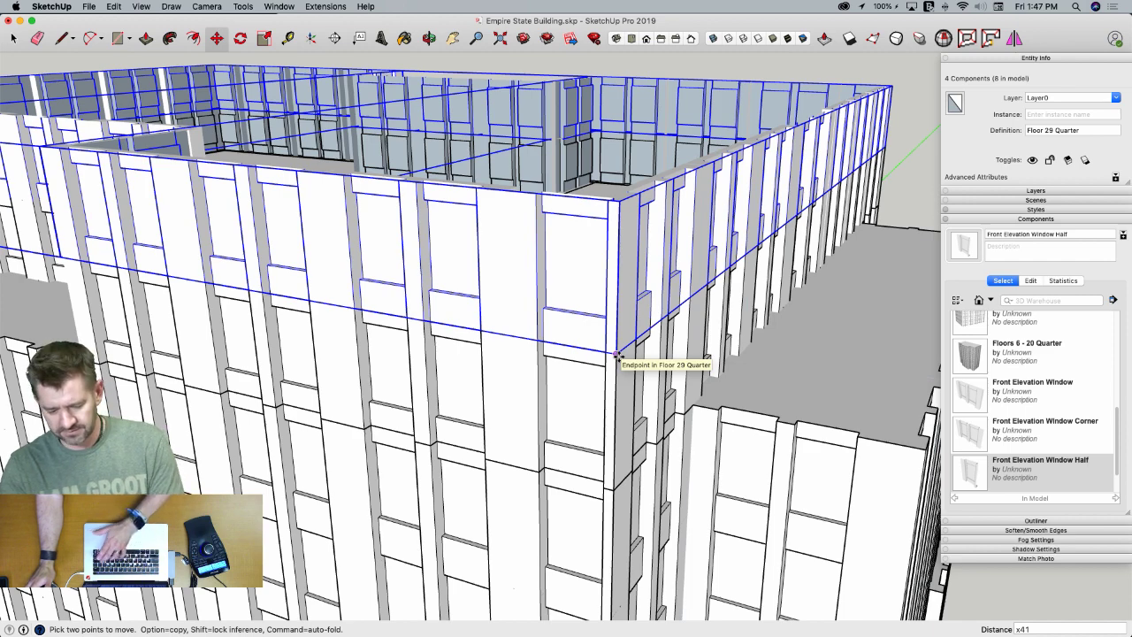
{"action": "scroll", "coordinate": [621, 358], "scroll_direction": "down", "scroll_amount": 10}
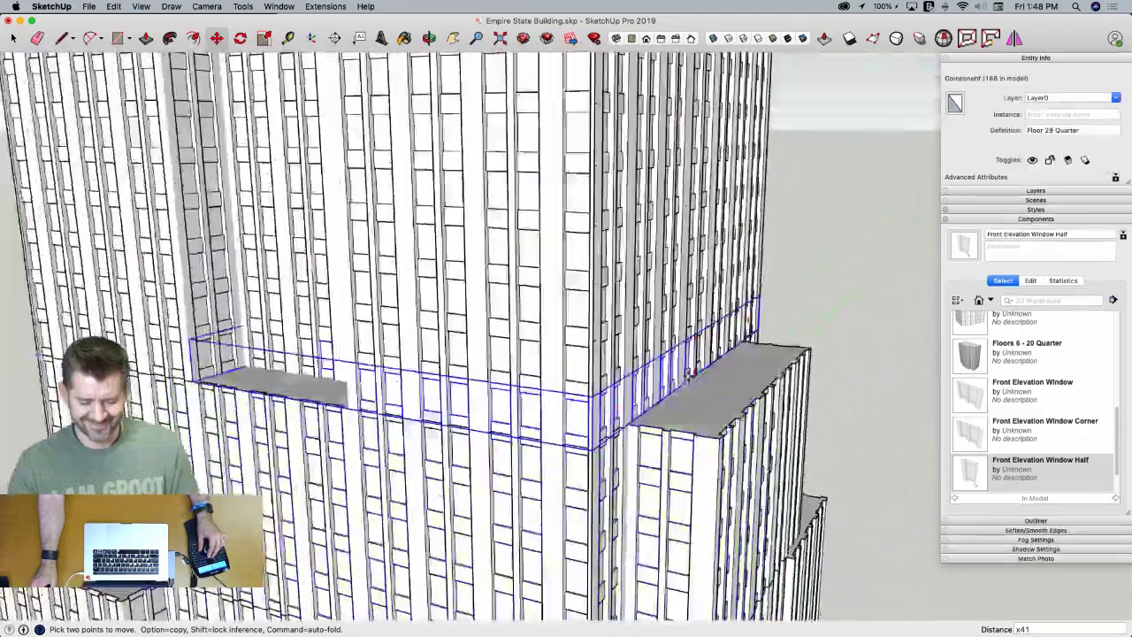
{"action": "key", "text": "q"}
{"action": "key", "text": "space"}
{"action": "left_click", "coordinate": [784, 391]}
{"action": "scroll", "coordinate": [783, 394], "scroll_direction": "down", "scroll_amount": 8}
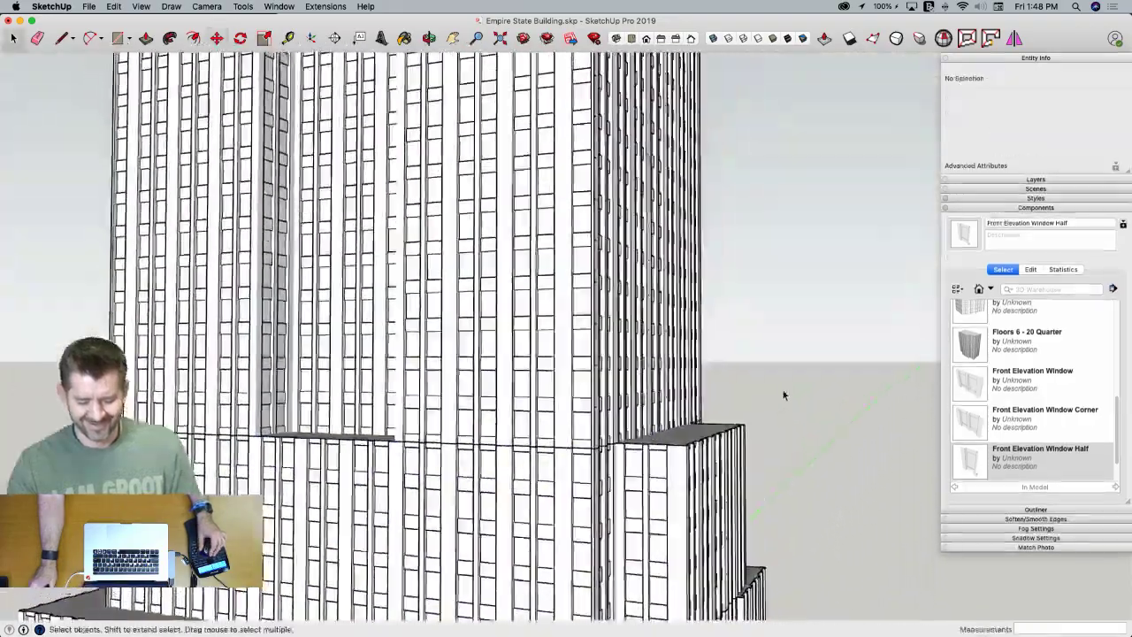
Examine the tower's facades, setbacks and the open top of its upper floors from several angles
{"action": "scroll", "coordinate": [781, 402], "scroll_direction": "down", "scroll_amount": 8}
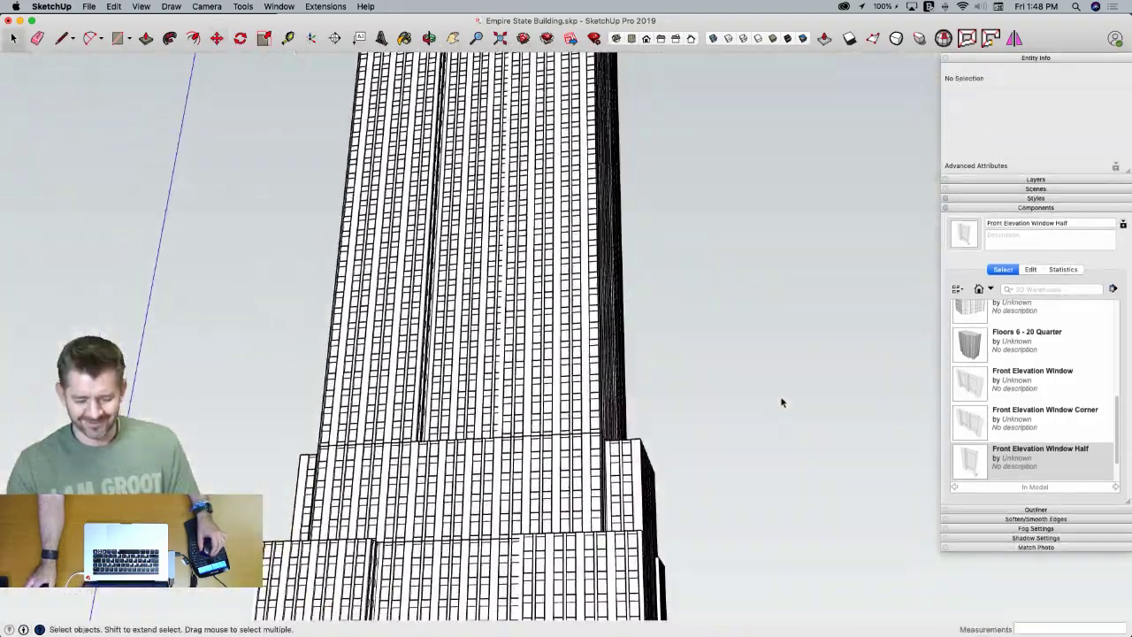
{"action": "scroll", "coordinate": [781, 403], "scroll_direction": "down", "scroll_amount": 8}
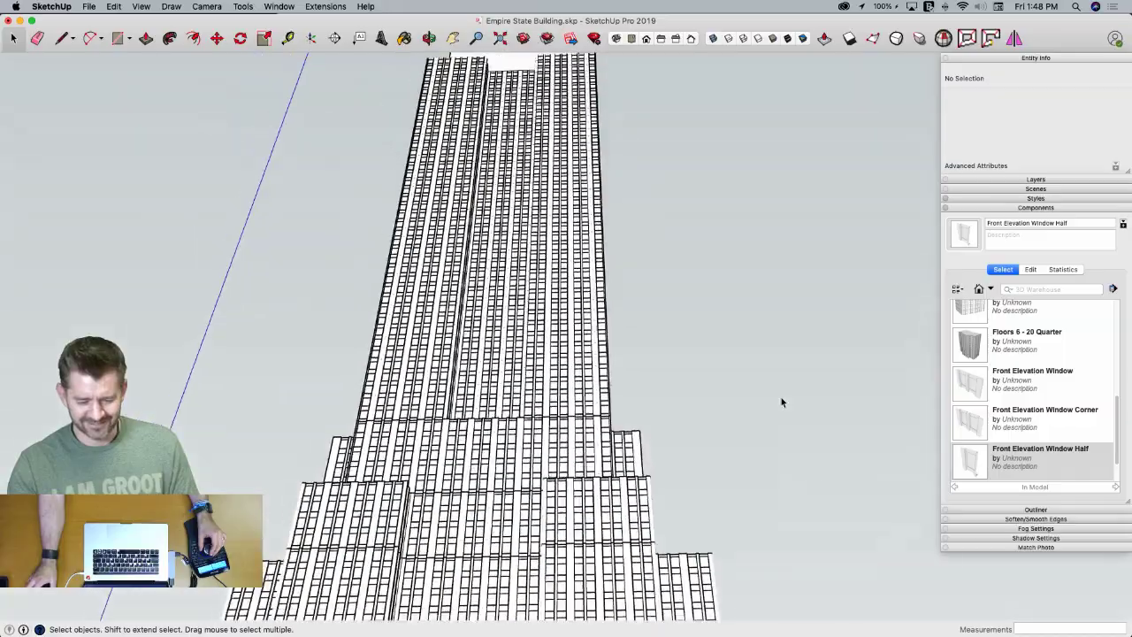
{"action": "scroll", "coordinate": [781, 402], "scroll_direction": "up", "scroll_amount": 10}
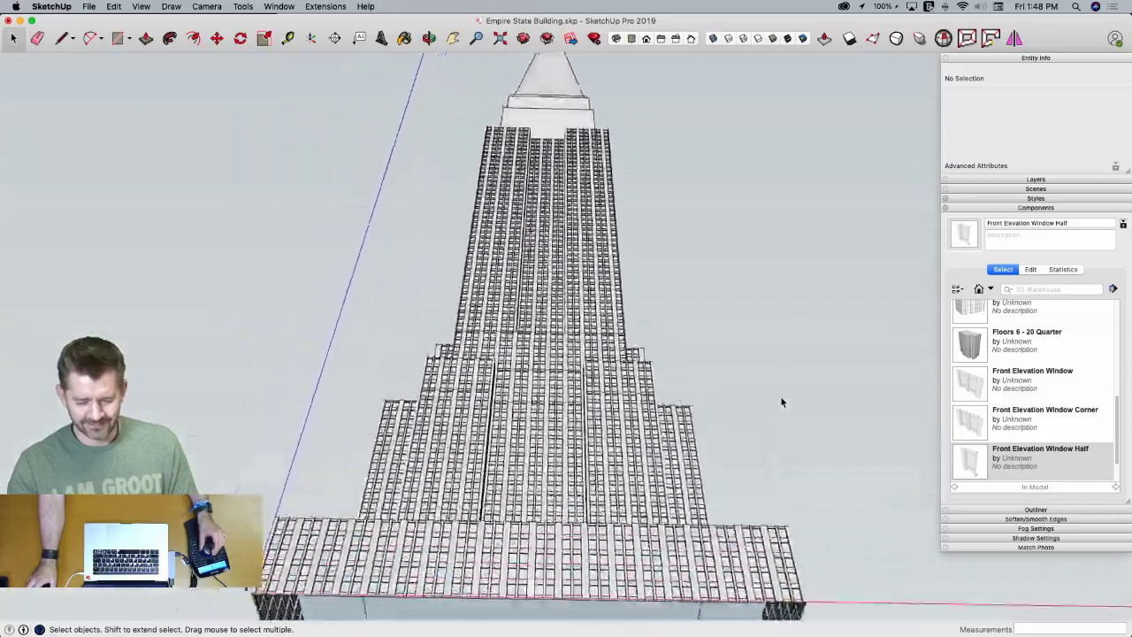
{"action": "scroll", "coordinate": [779, 403], "scroll_direction": "up", "scroll_amount": 2}
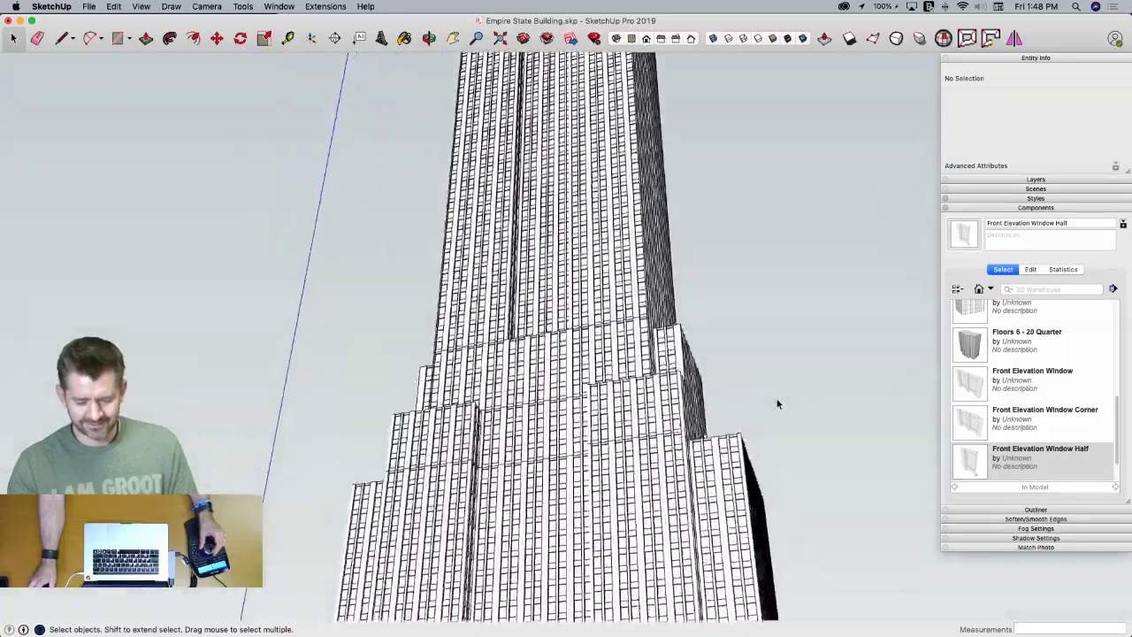
{"action": "scroll", "coordinate": [777, 404], "scroll_direction": "up", "scroll_amount": 6}
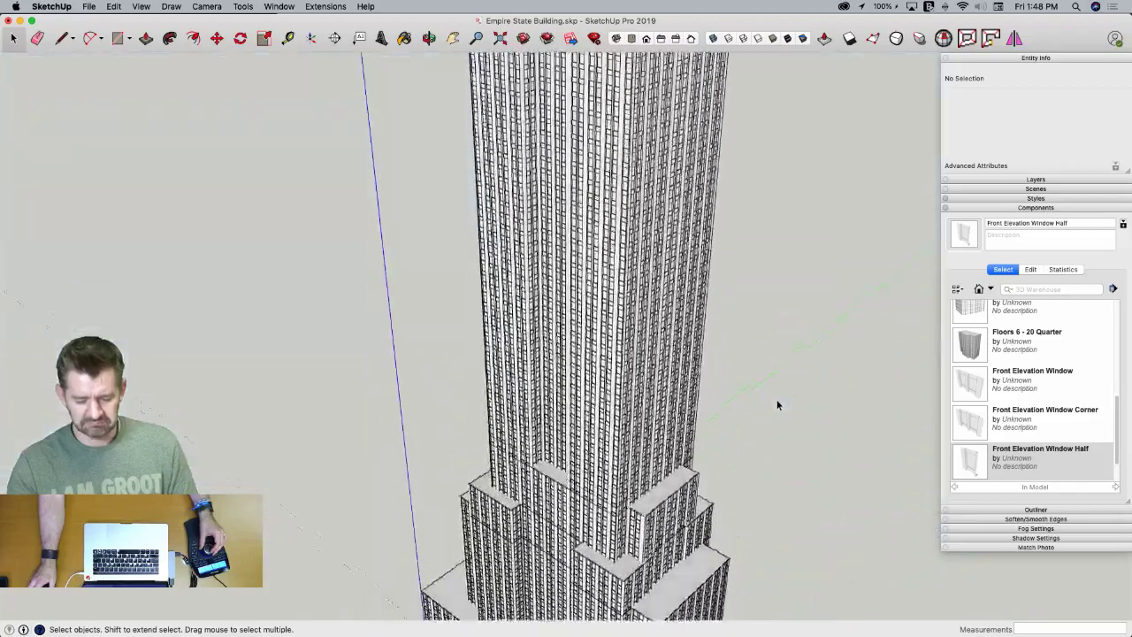
{"action": "scroll", "coordinate": [777, 404], "scroll_direction": "up", "scroll_amount": 2}
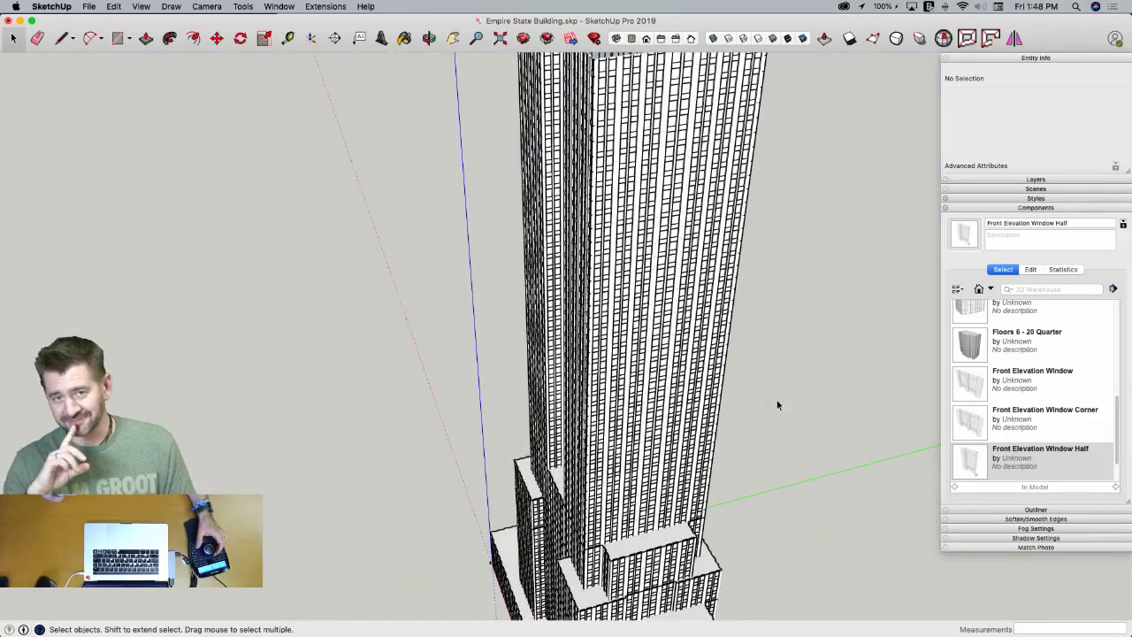
{"action": "scroll", "coordinate": [776, 404], "scroll_direction": "down", "scroll_amount": 5}
{"action": "scroll", "coordinate": [776, 404], "scroll_direction": "up", "scroll_amount": 6}
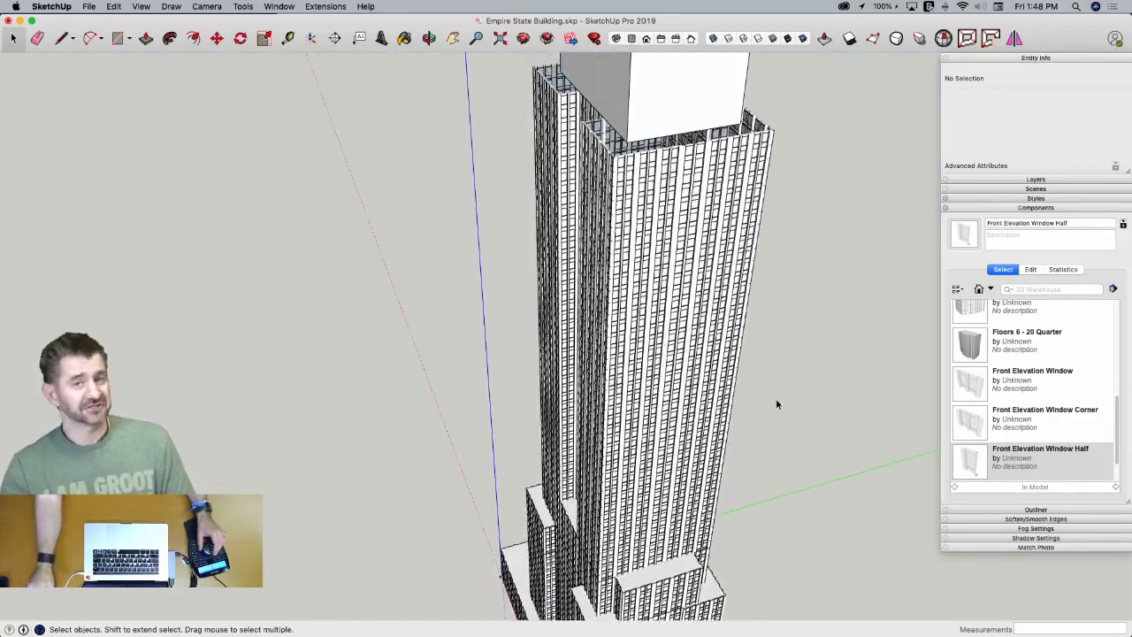
{"action": "scroll", "coordinate": [708, 239], "scroll_direction": "up", "scroll_amount": 6}
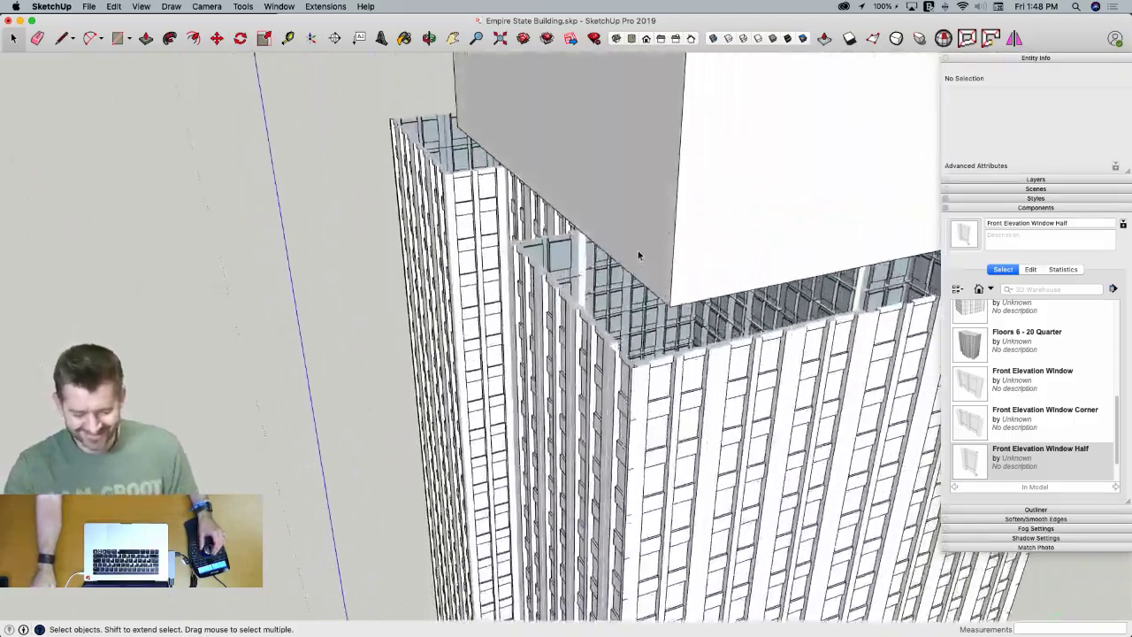
Select one full-height stack of Floor 29 Quarter components in the upper tower and delete it
{"action": "middle_click_drag", "start_coordinate": [639, 255], "coordinate": [723, 151]}
{"action": "left_click", "coordinate": [605, 243]}
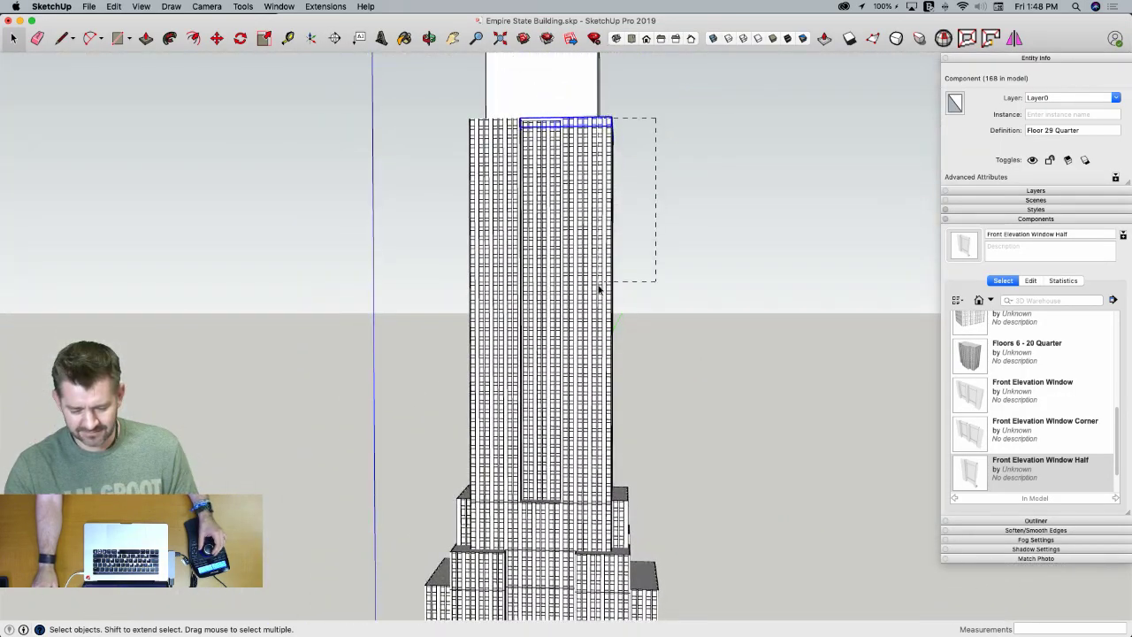
{"action": "left_click_drag", "start_coordinate": [655, 118], "coordinate": [676, 217]}
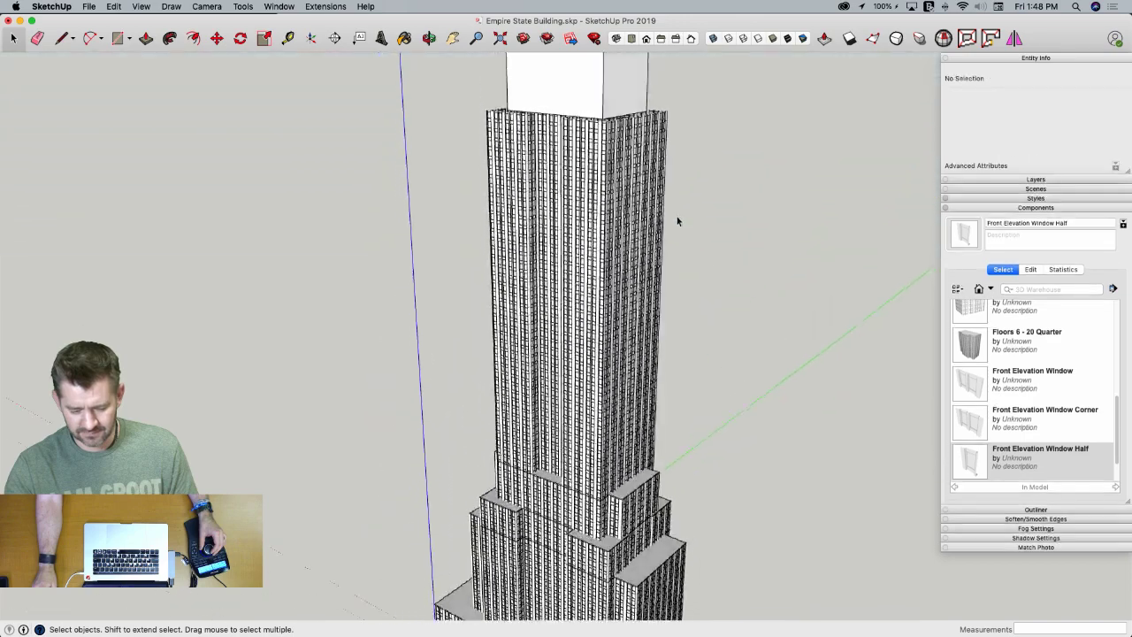
{"action": "left_click", "coordinate": [679, 128]}
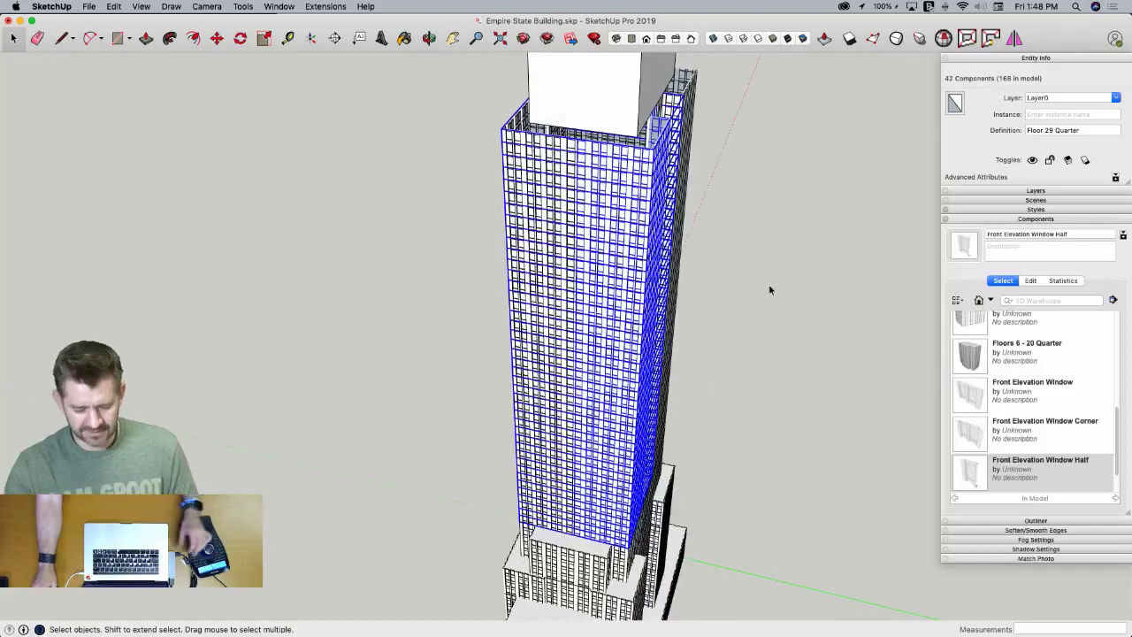
{"action": "key", "text": "Delete"}
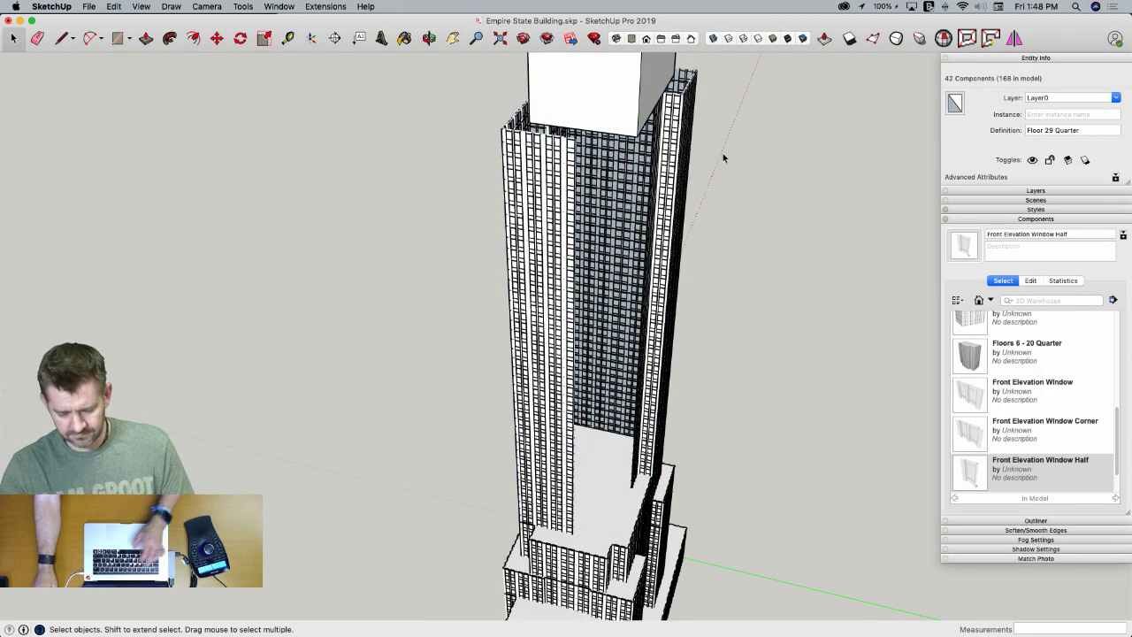
{"action": "left_click_drag", "start_coordinate": [713, 74], "coordinate": [656, 522]}
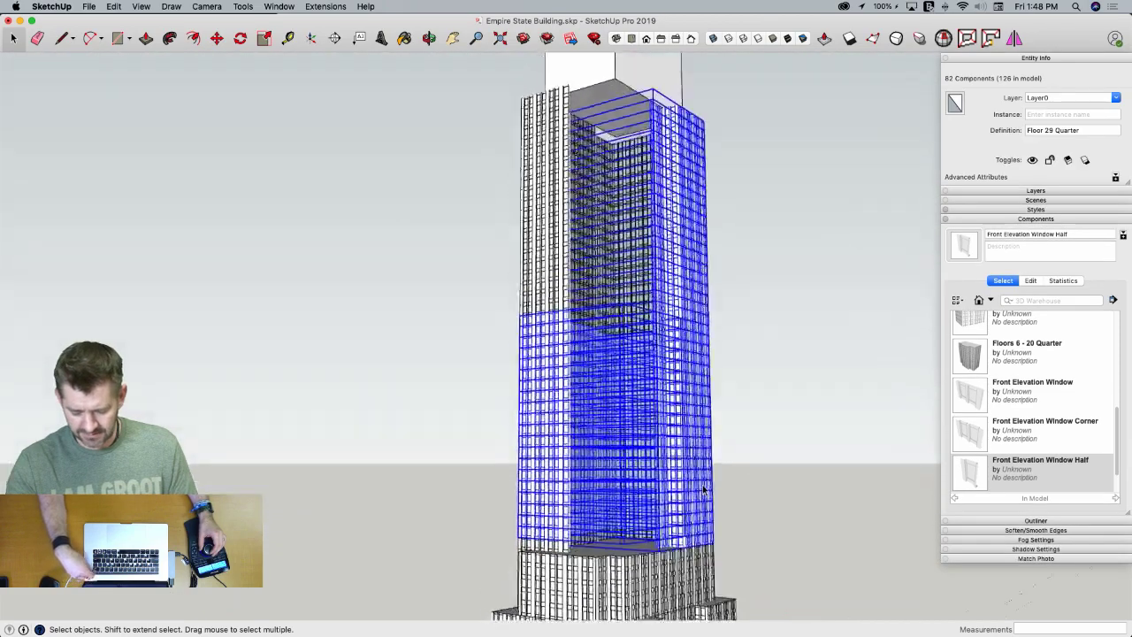
{"action": "left_click", "coordinate": [740, 379]}
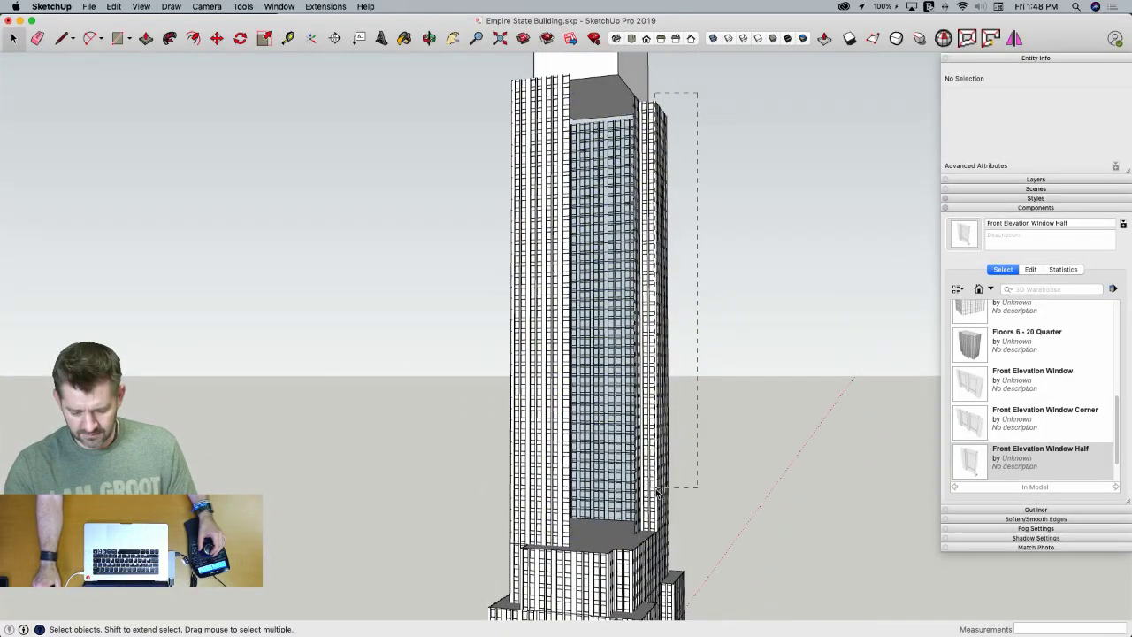
{"action": "left_click_drag", "start_coordinate": [657, 491], "coordinate": [657, 491]}
Erase a second full-height stack of Floor 29 Quarter components on the open side of the upper tower, including any missed floors
{"action": "key", "text": "e"}
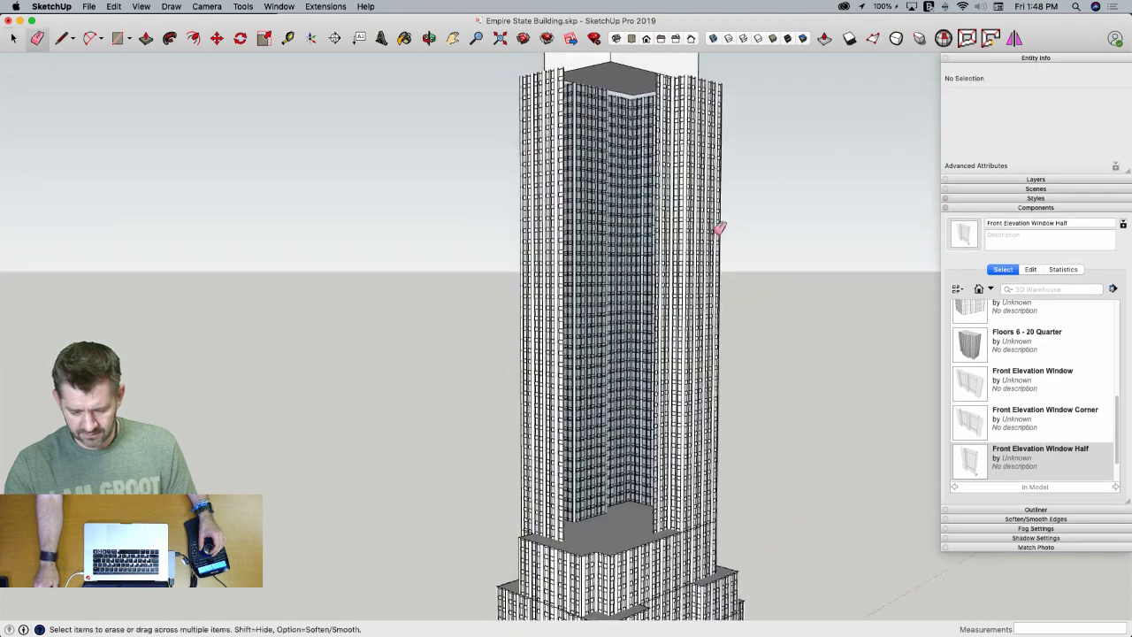
{"action": "left_click_drag", "start_coordinate": [715, 239], "coordinate": [717, 206]}
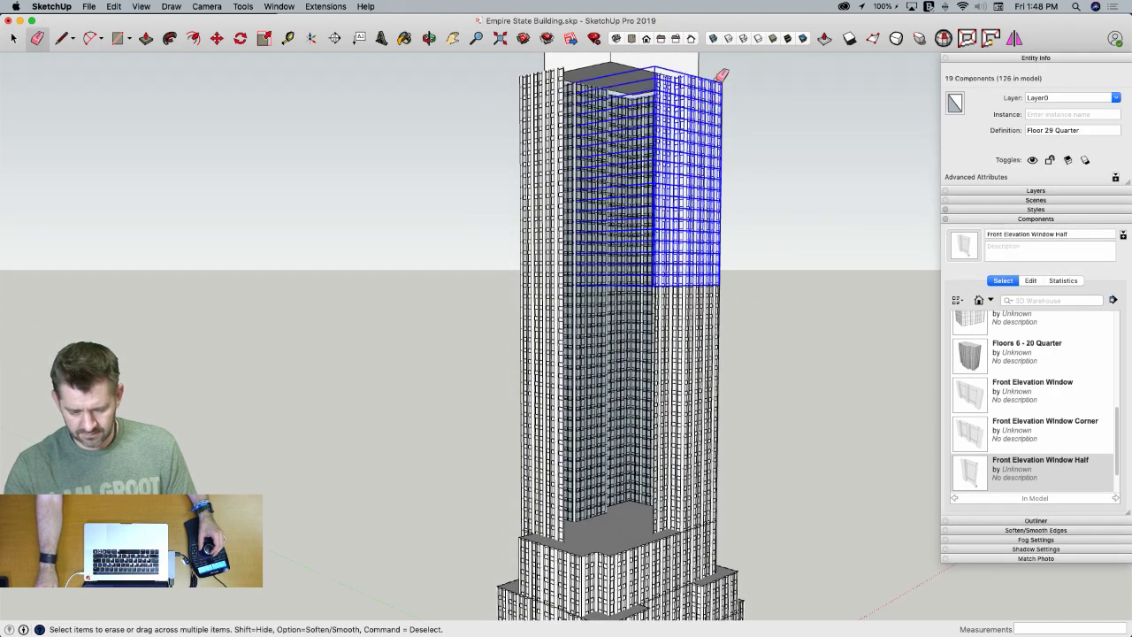
{"action": "left_click_drag", "start_coordinate": [721, 76], "coordinate": [743, 118]}
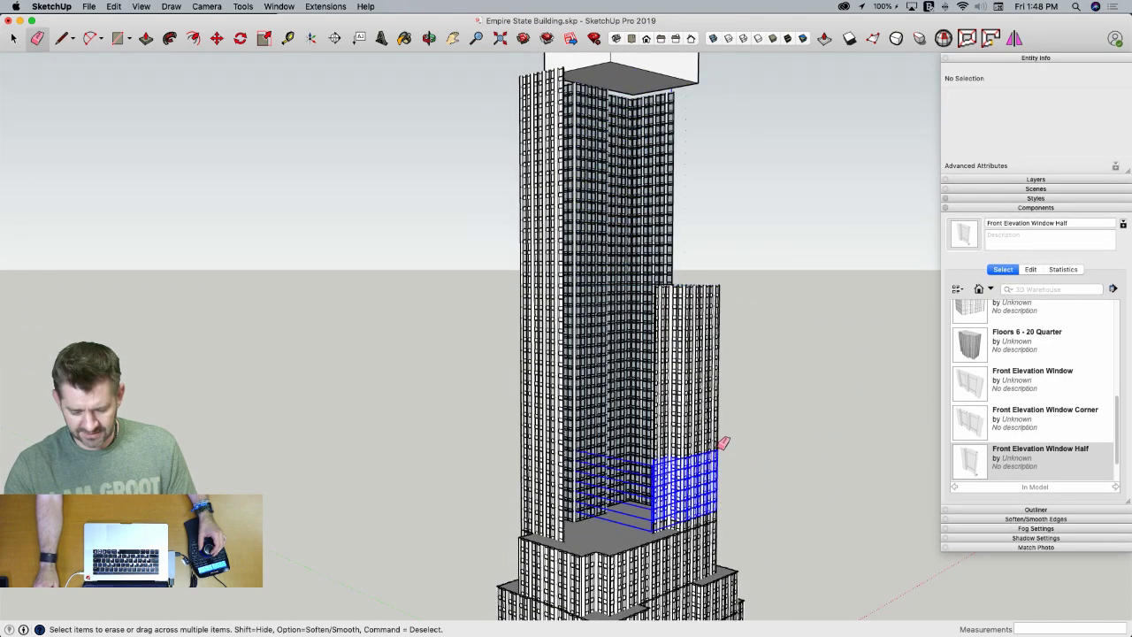
{"action": "left_click_drag", "start_coordinate": [716, 289], "coordinate": [723, 287]}
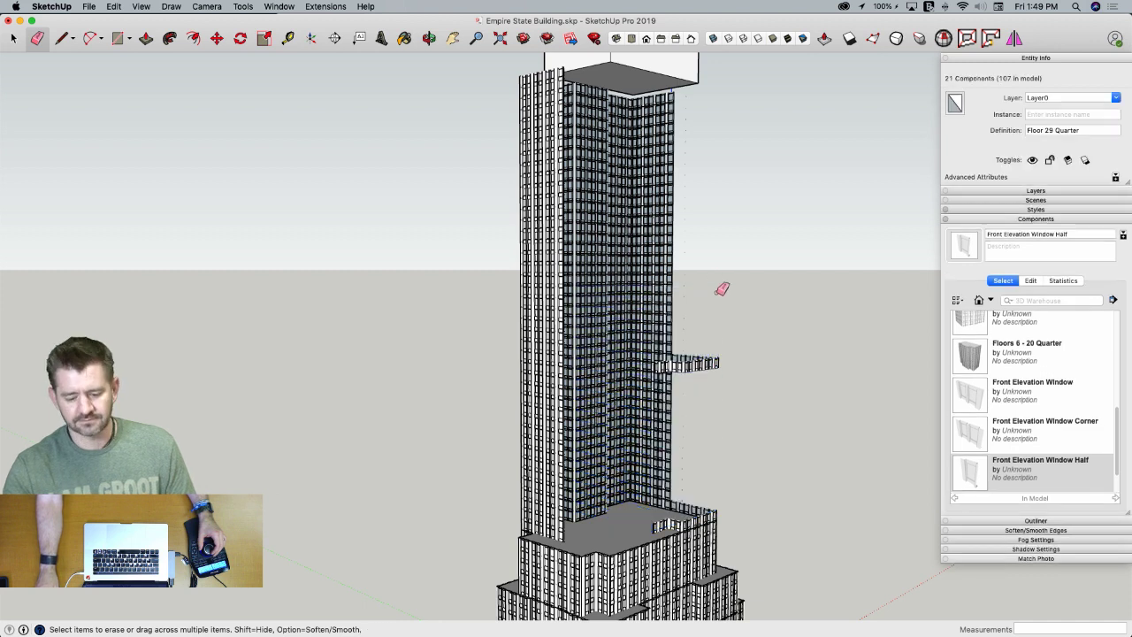
{"action": "left_click_drag", "start_coordinate": [716, 361], "coordinate": [716, 364]}
{"action": "left_click_drag", "start_coordinate": [727, 509], "coordinate": [684, 475]}
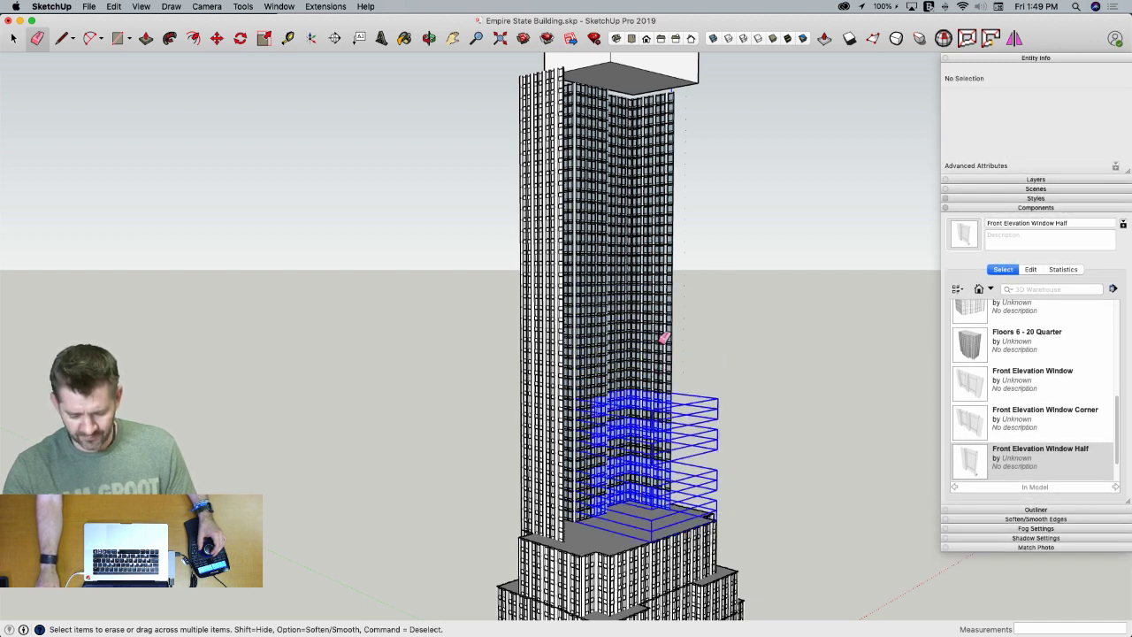
Erase the third stack of Floor 29 Quarter components, including skipped floors, so only one quarter of the upper tower is left
{"action": "left_click_drag", "start_coordinate": [663, 337], "coordinate": [663, 310]}
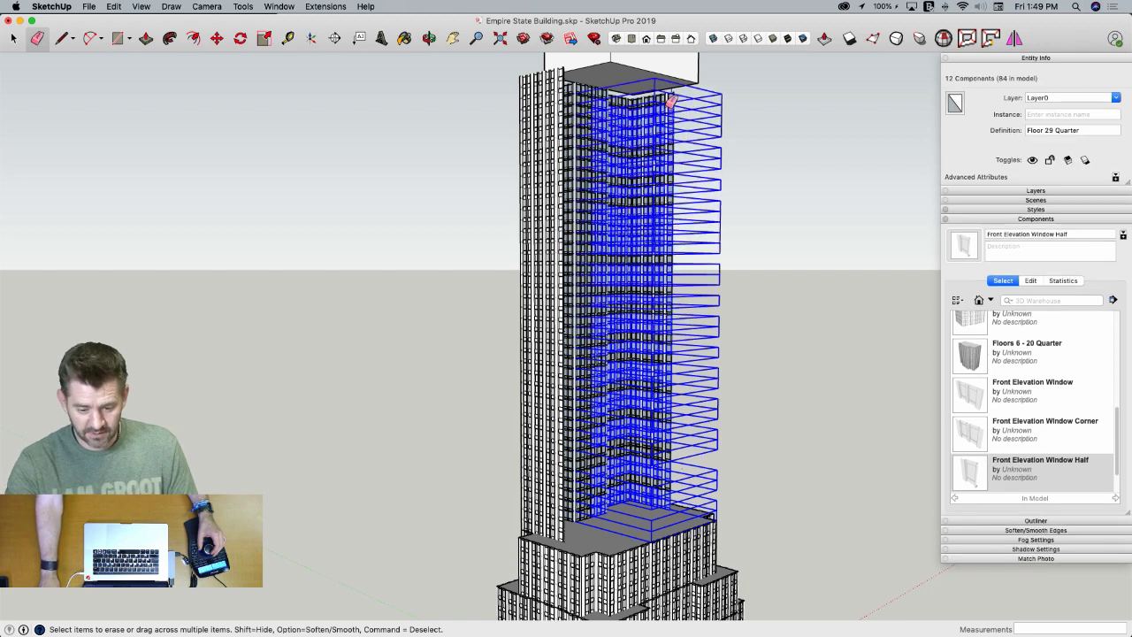
{"action": "left_click_drag", "start_coordinate": [672, 95], "coordinate": [678, 246]}
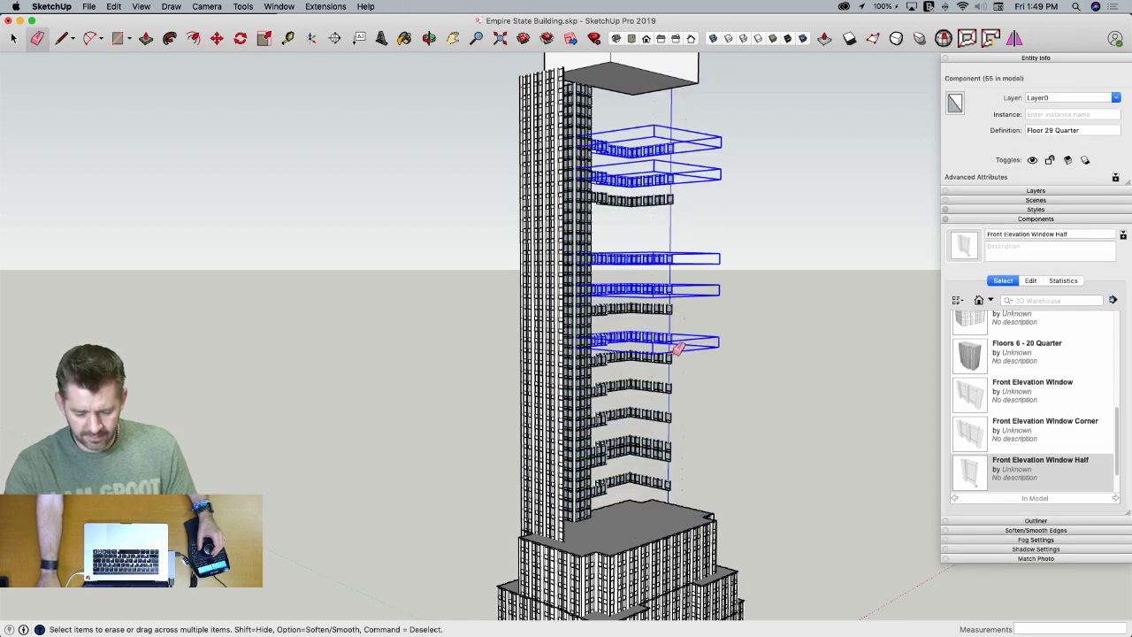
{"action": "left_click_drag", "start_coordinate": [670, 482], "coordinate": [670, 485]}
{"action": "key", "text": "space"}
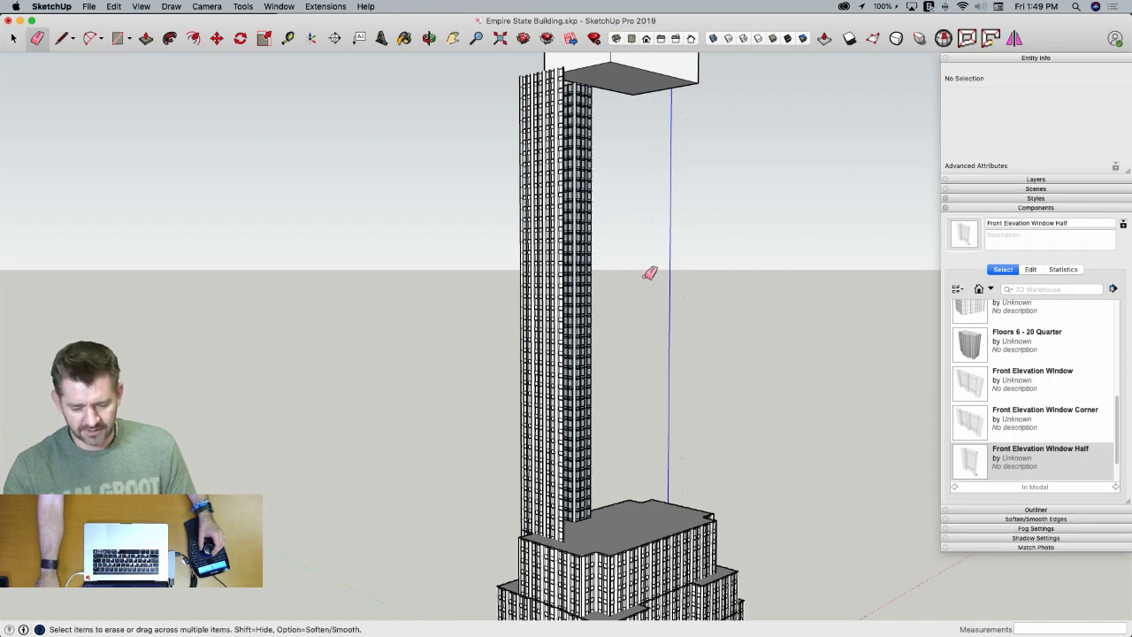
{"action": "key", "text": "space"}
{"action": "scroll", "coordinate": [610, 152], "scroll_direction": "up", "scroll_amount": 5}
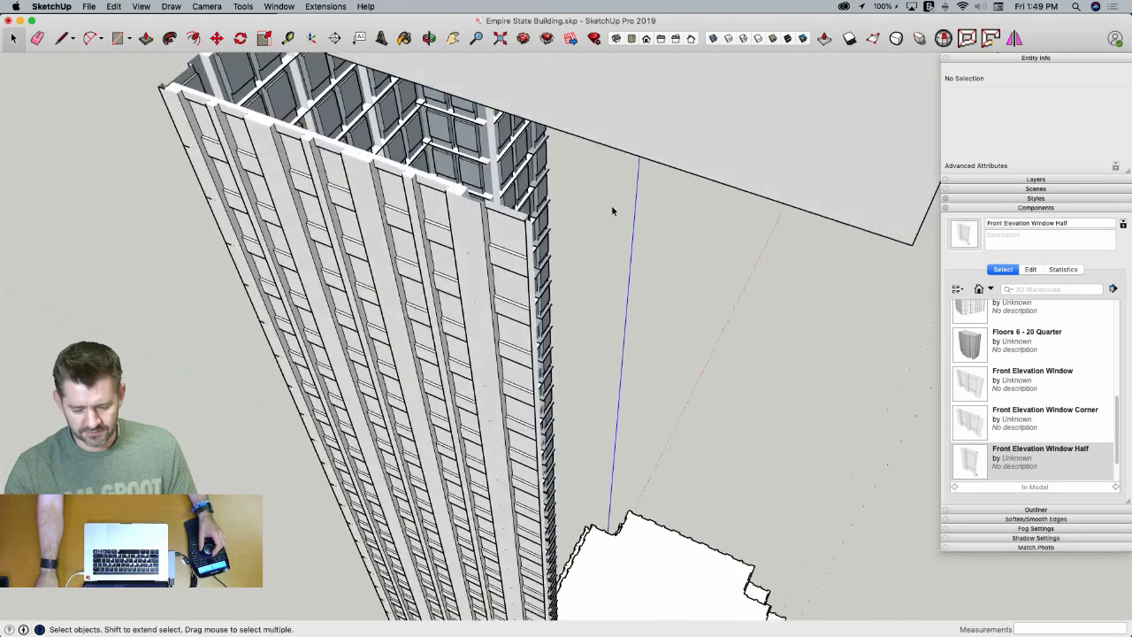
{"action": "key", "text": "l"}
{"action": "scroll", "coordinate": [549, 254], "scroll_direction": "up", "scroll_amount": 8}
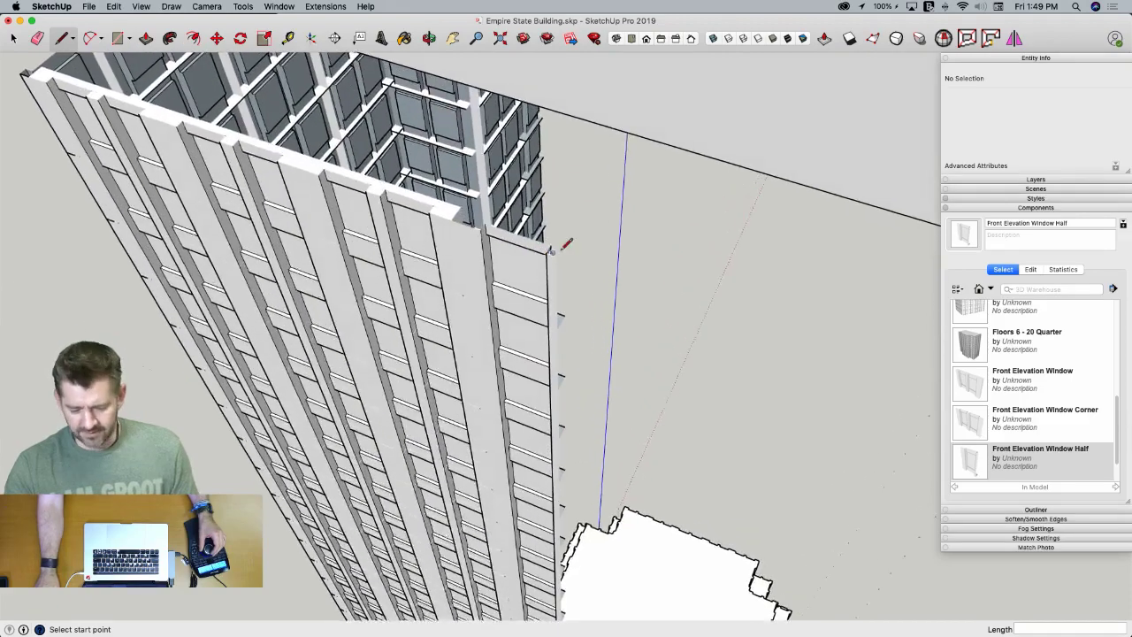
{"action": "scroll", "coordinate": [489, 196], "scroll_direction": "down", "scroll_amount": 2}
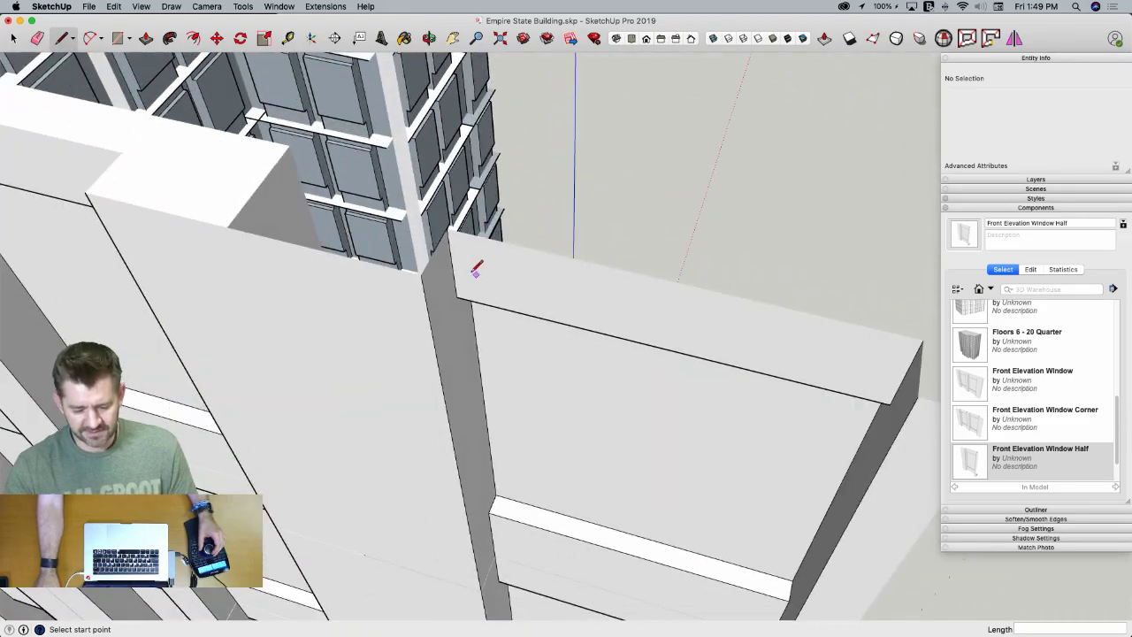
{"action": "scroll", "coordinate": [458, 262], "scroll_direction": "down", "scroll_amount": 2}
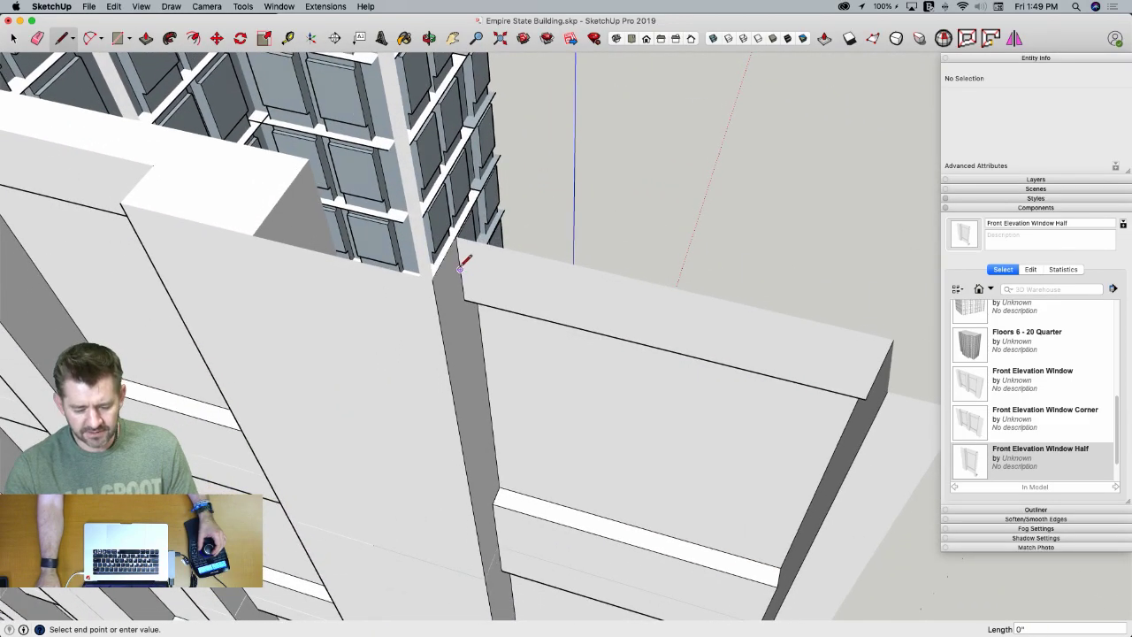
Draw a horizontal rectangle, about 199 ft on one side, centred on the remaining quarter's top edge and intersect it with the model
{"action": "middle_click_drag", "start_coordinate": [462, 266], "coordinate": [498, 270]}
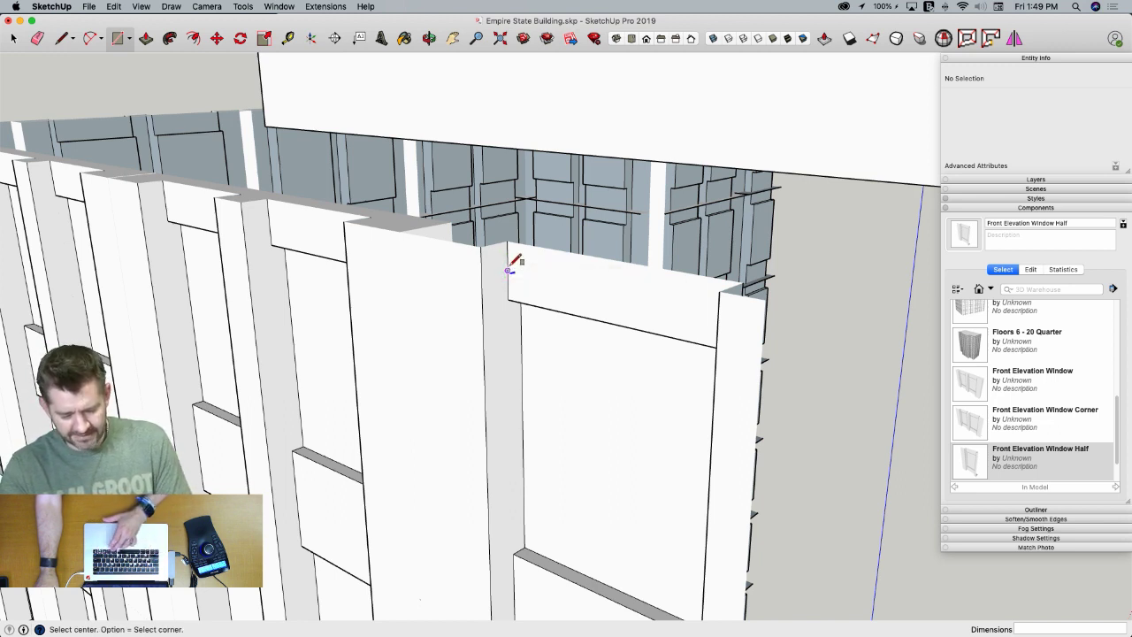
{"action": "scroll", "coordinate": [518, 272], "scroll_direction": "down", "scroll_amount": 10}
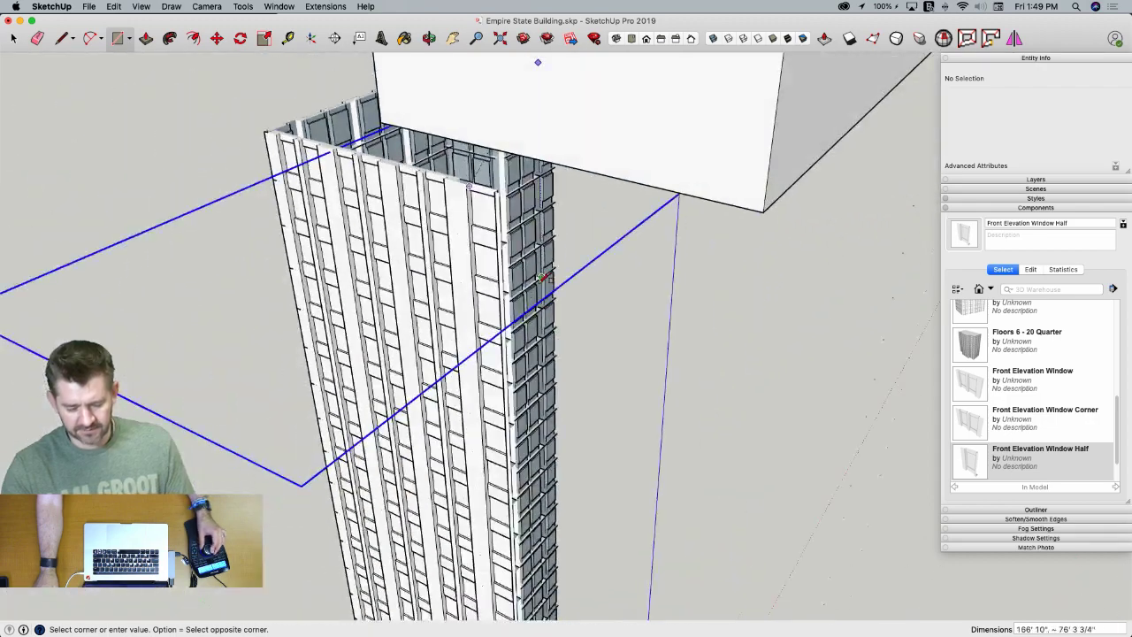
{"action": "middle_click_drag", "start_coordinate": [543, 277], "coordinate": [846, 361]}
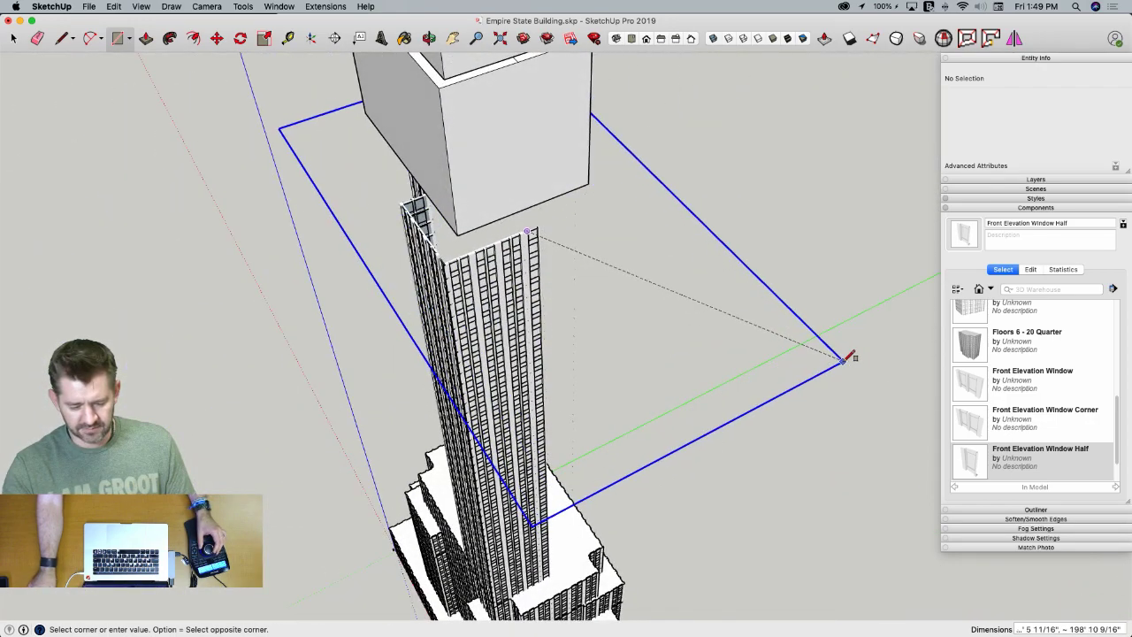
{"action": "left_click", "coordinate": [844, 360]}
{"action": "key", "text": "space"}
{"action": "right_click", "coordinate": [544, 274]}
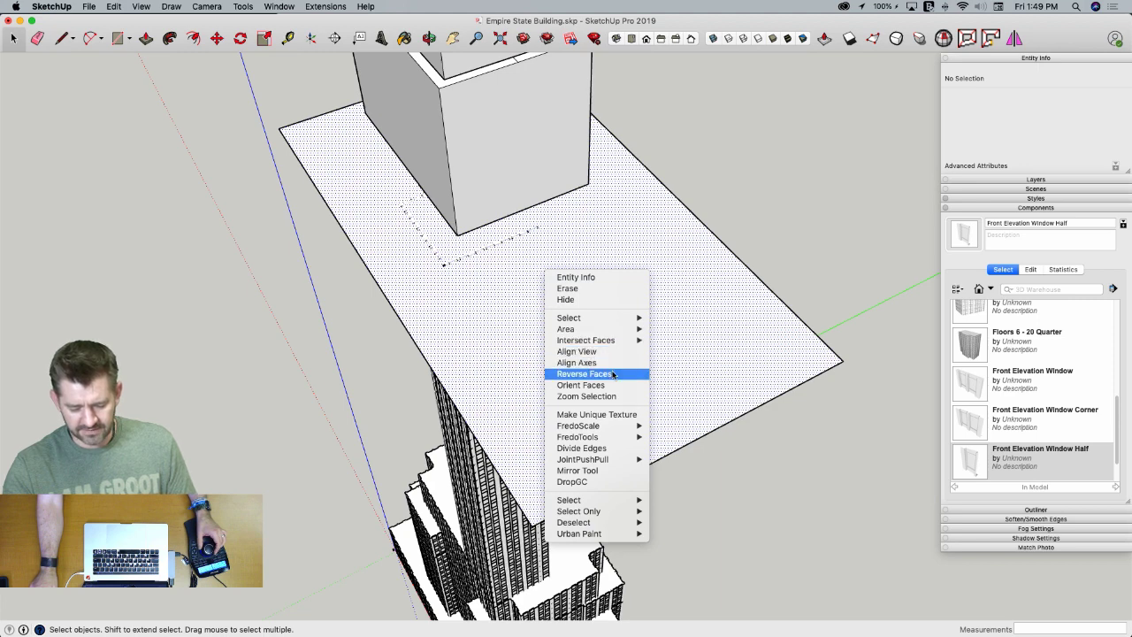
{"action": "left_click", "coordinate": [682, 340]}
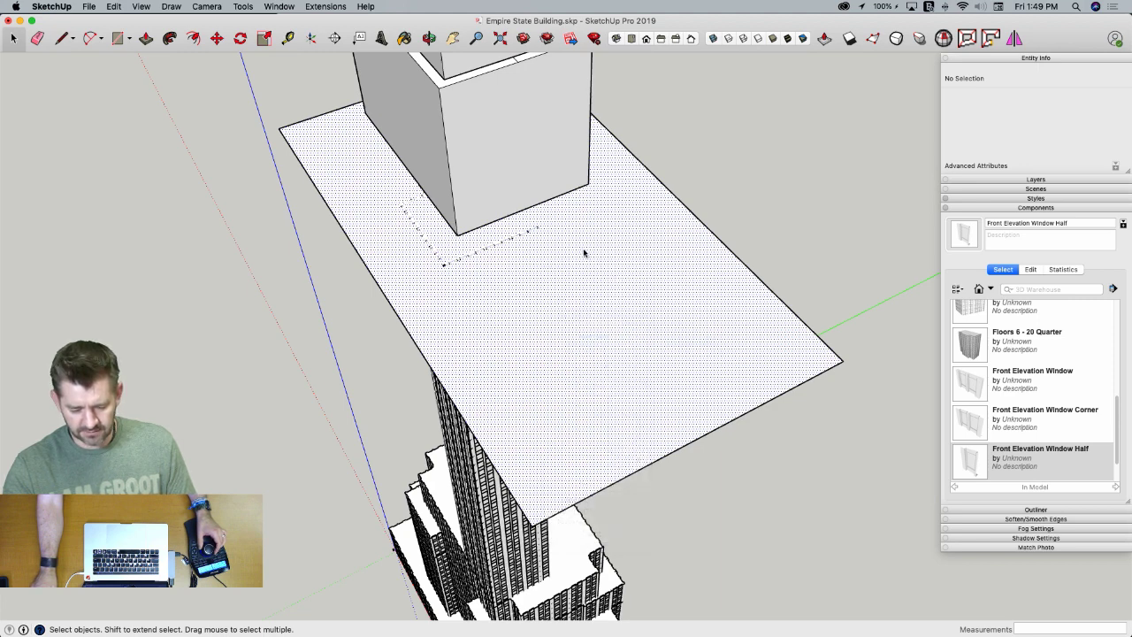
Draw a straight line from the end of the intersected facade outline, under the upper block and past the rectangle's edge
{"action": "scroll", "coordinate": [543, 232], "scroll_direction": "up", "scroll_amount": 5}
{"action": "scroll", "coordinate": [604, 225], "scroll_direction": "up", "scroll_amount": 10}
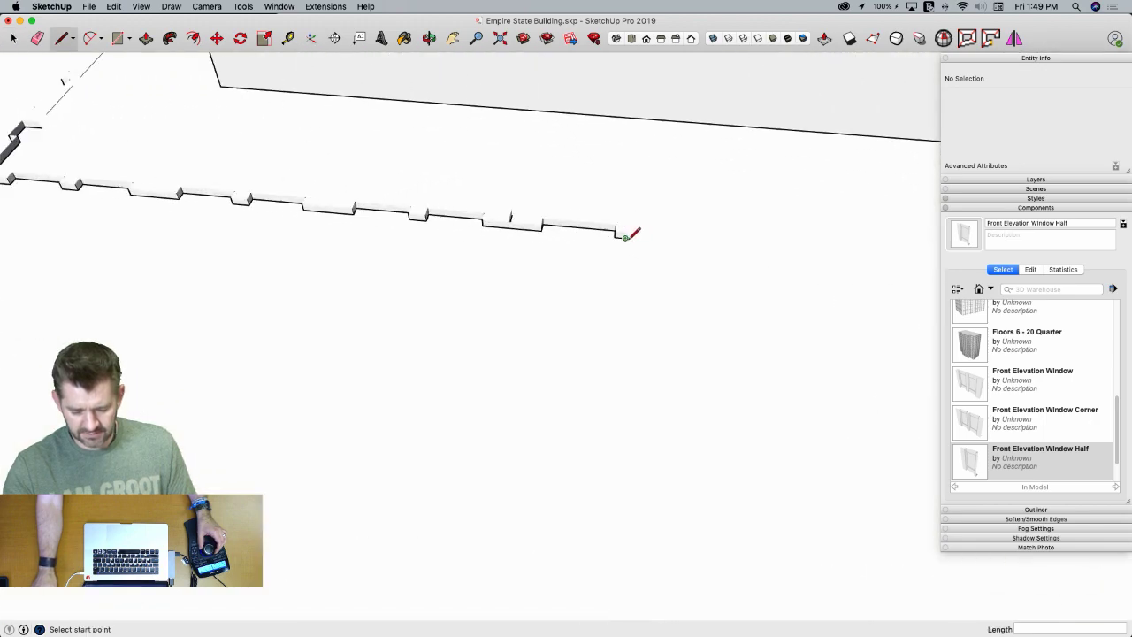
{"action": "scroll", "coordinate": [626, 237], "scroll_direction": "down", "scroll_amount": 10}
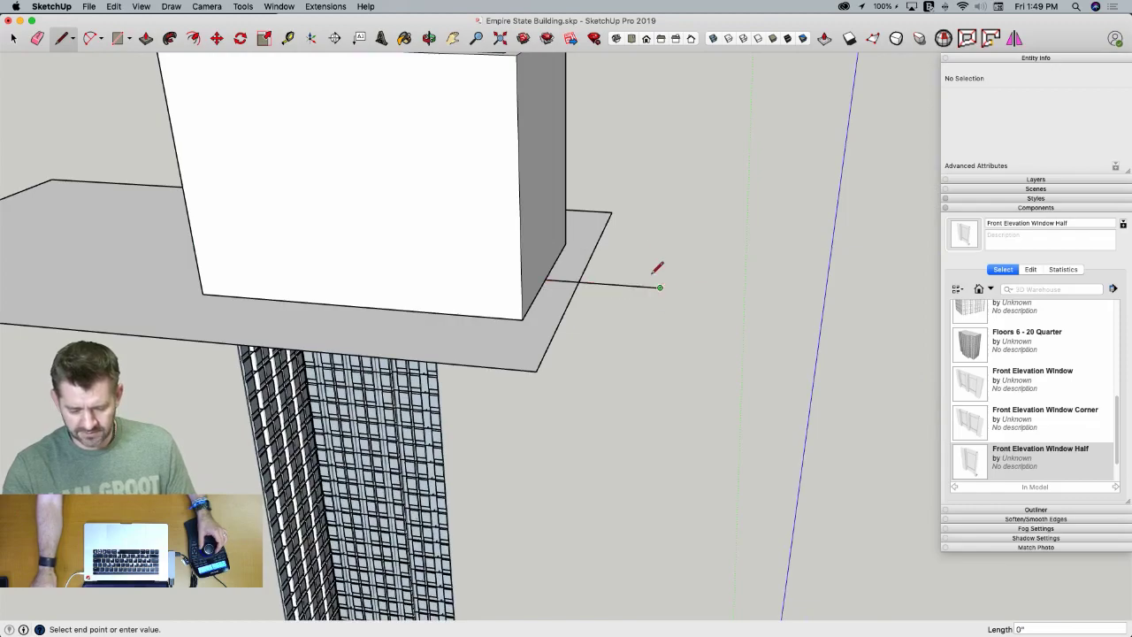
{"action": "key", "text": "Escape"}
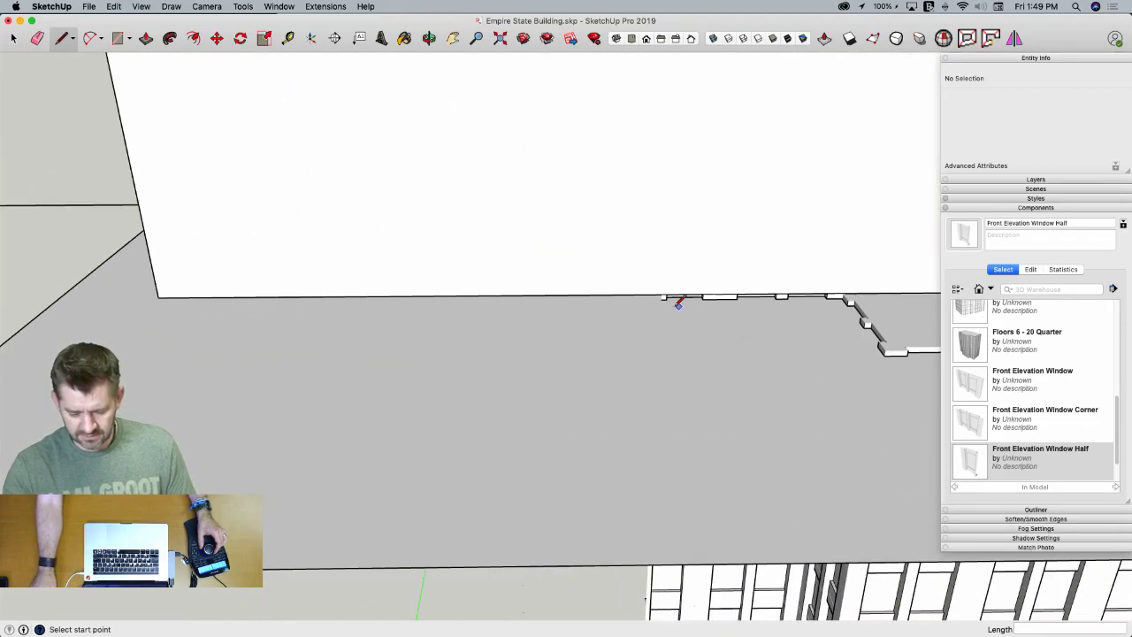
Select the rectangle's outer face and inspect the facade outline around and beneath the upper block for gaps in the boundary
{"action": "scroll", "coordinate": [669, 295], "scroll_direction": "down", "scroll_amount": 10}
{"action": "mouse_move", "coordinate": [678, 245]}
{"action": "middle_mouse_down"}
{"action": "mouse_move", "coordinate": [390, 292]}
{"action": "mouse_move", "coordinate": [406, 270]}
{"action": "middle_mouse_up"}
{"action": "key", "text": "e"}
{"action": "scroll", "coordinate": [725, 389], "scroll_direction": "up", "scroll_amount": 10}
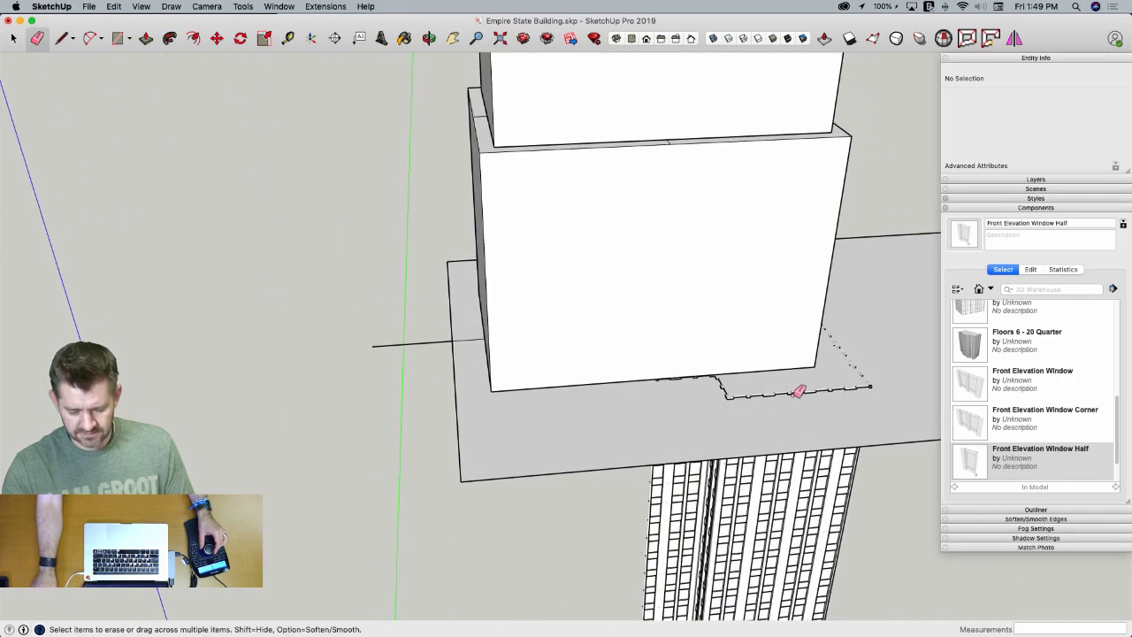
{"action": "scroll", "coordinate": [672, 364], "scroll_direction": "up", "scroll_amount": 10}
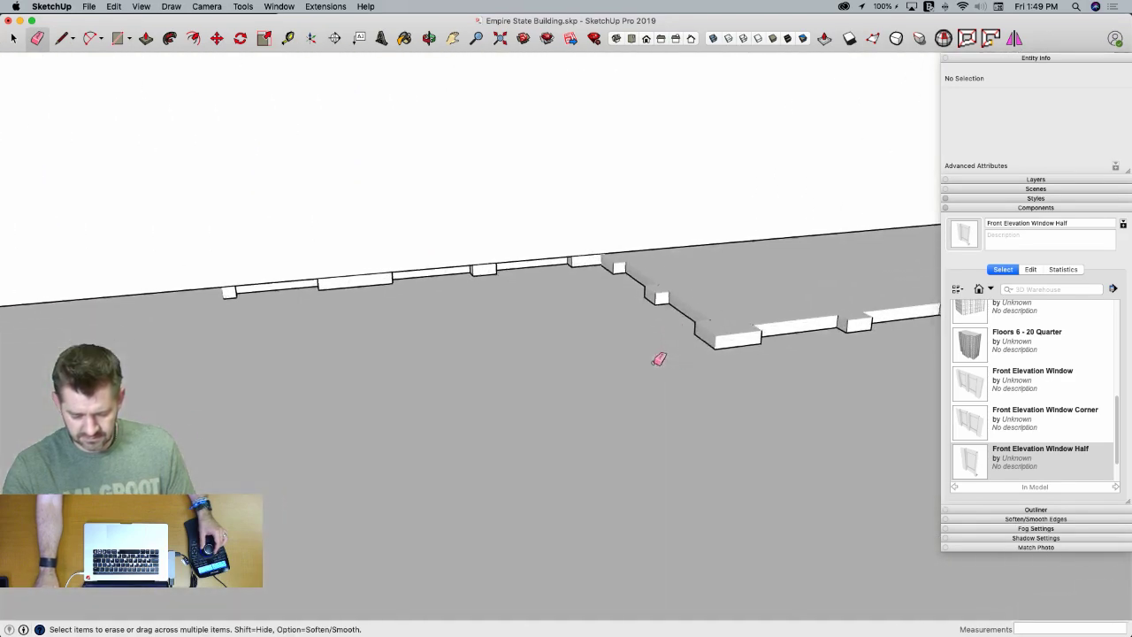
{"action": "key", "text": "space"}
{"action": "left_click", "coordinate": [622, 347]}
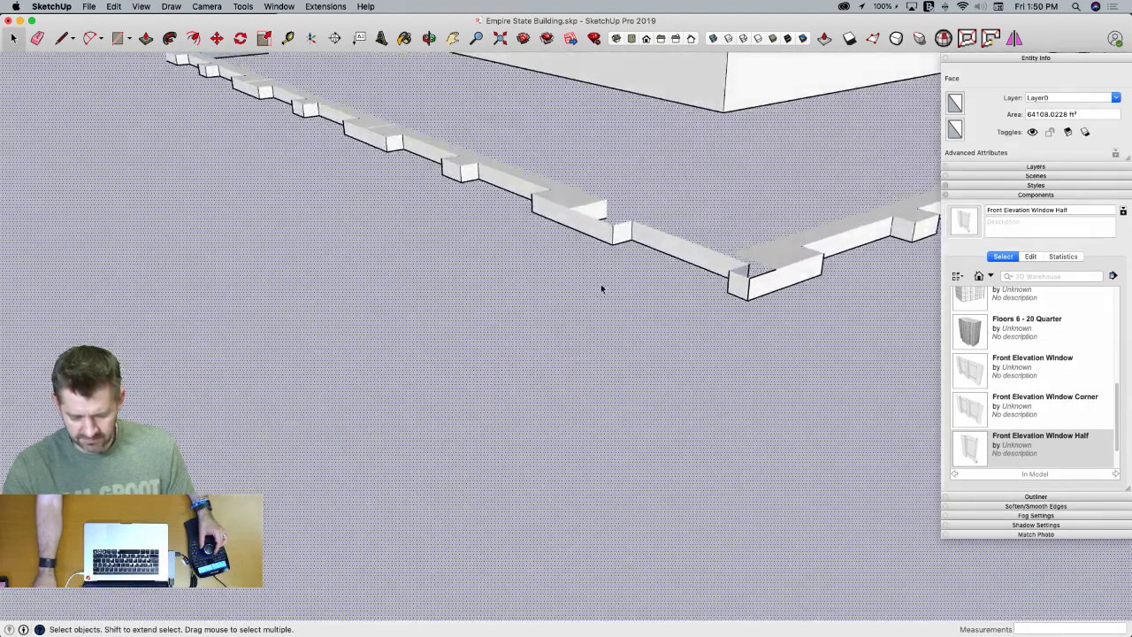
{"action": "middle_click_drag", "start_coordinate": [600, 284], "coordinate": [758, 327]}
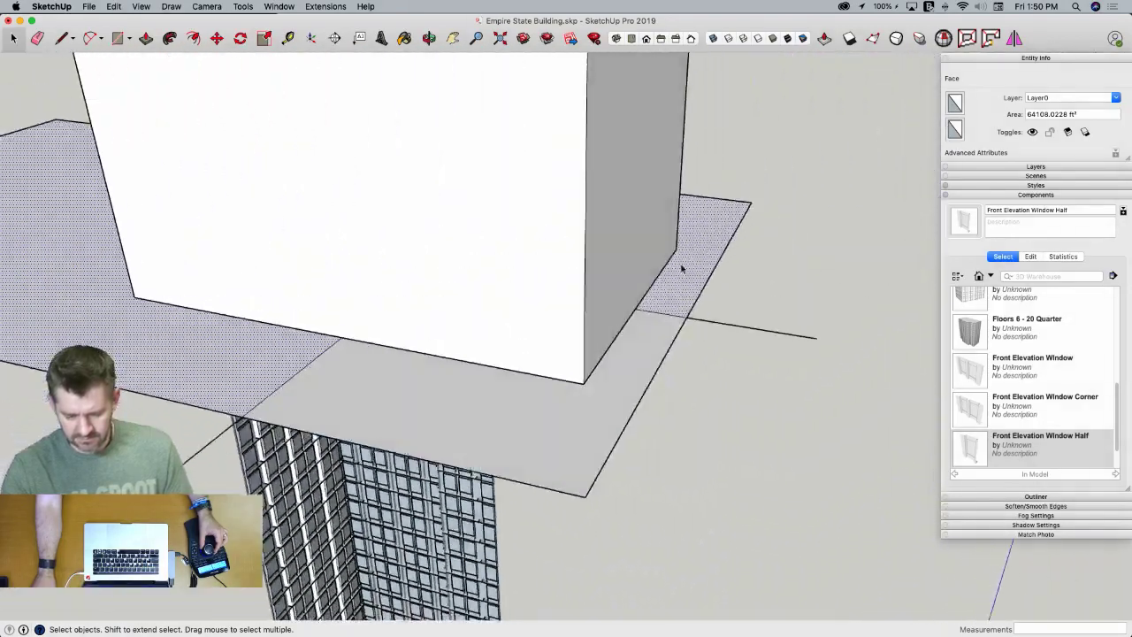
{"action": "middle_click_drag", "start_coordinate": [682, 268], "coordinate": [401, 340]}
{"action": "scroll", "coordinate": [401, 340], "scroll_direction": "up", "scroll_amount": 10}
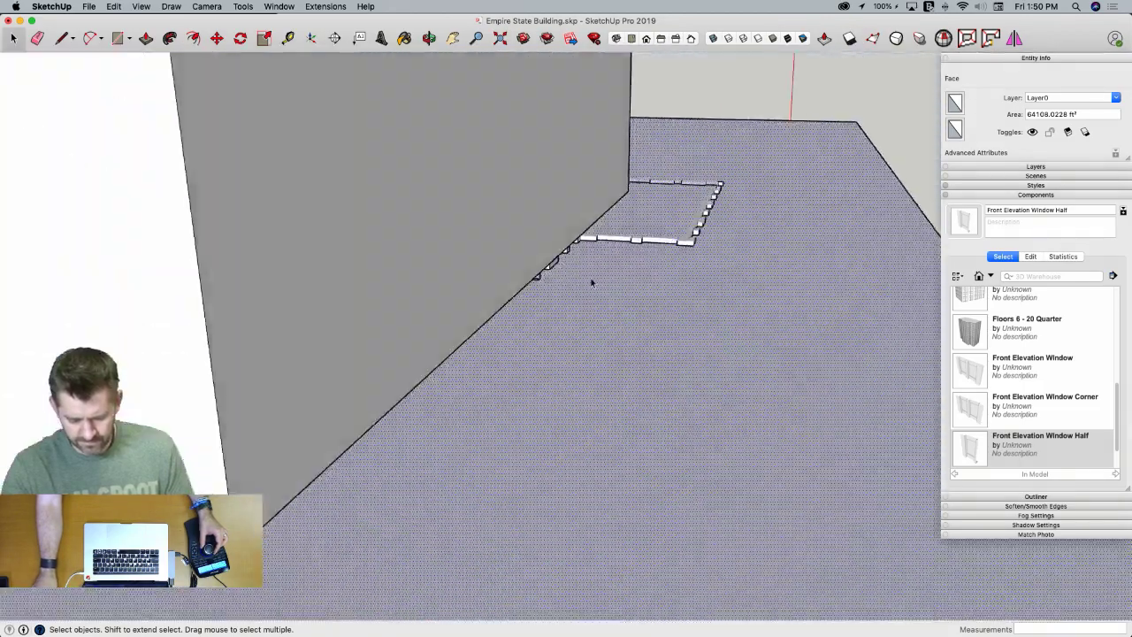
{"action": "scroll", "coordinate": [528, 297], "scroll_direction": "up", "scroll_amount": 8}
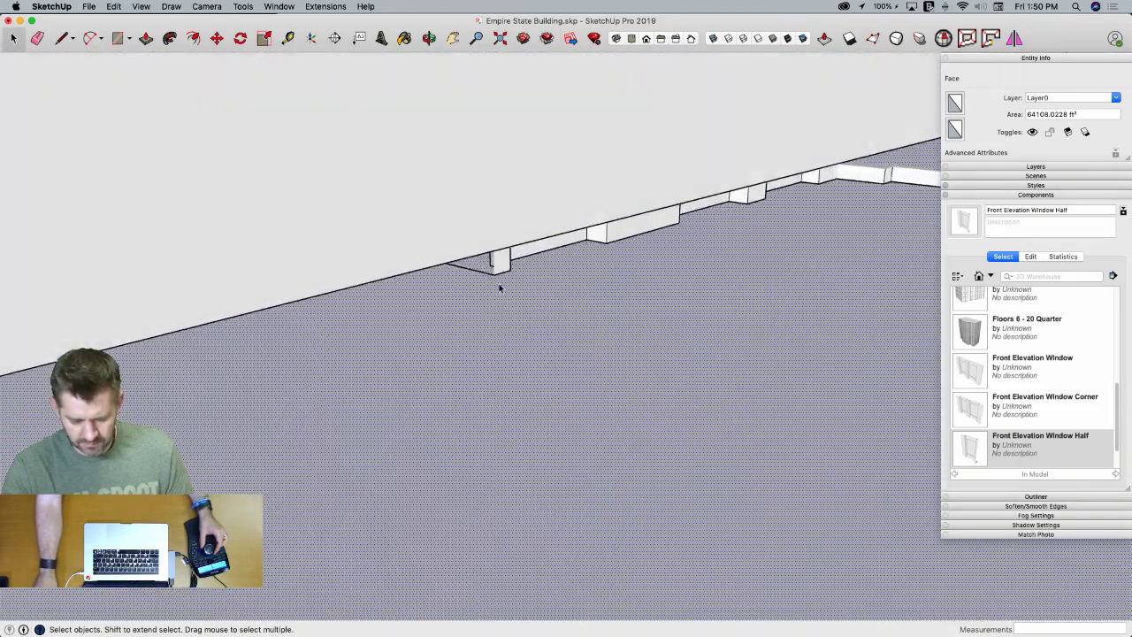
{"action": "scroll", "coordinate": [483, 323], "scroll_direction": "up", "scroll_amount": 8}
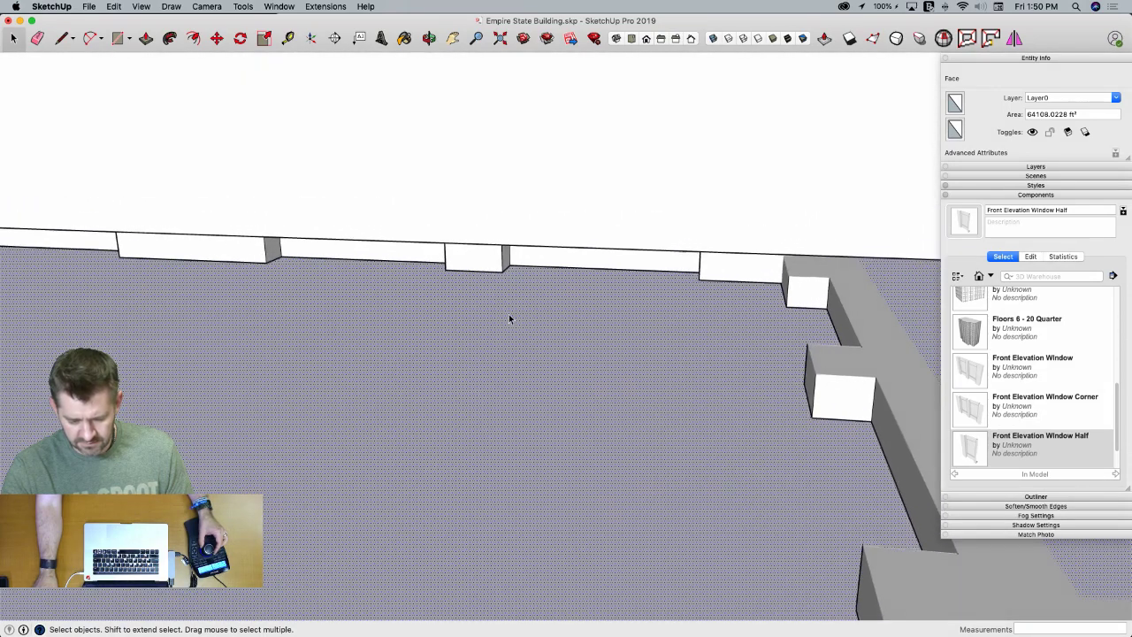
Draw a line from the end of the facade outline beneath the upper block out to the rectangle's edge, and select the enclosed roof face
{"action": "key", "text": "l"}
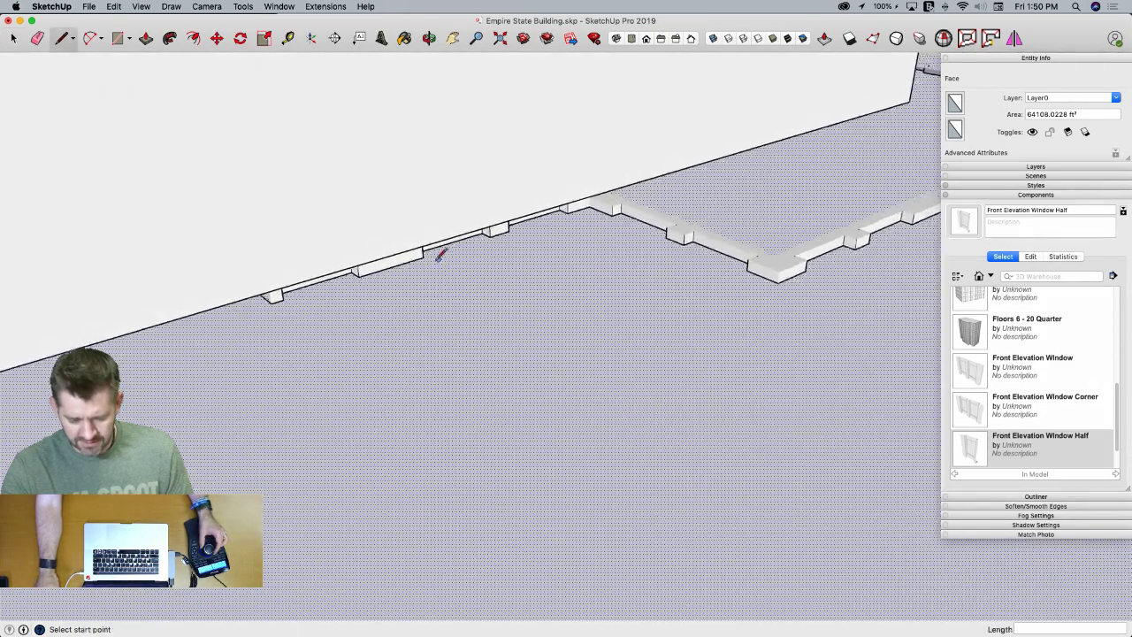
{"action": "left_click", "coordinate": [477, 263]}
{"action": "middle_click_drag", "start_coordinate": [477, 264], "coordinate": [592, 321]}
{"action": "left_click", "coordinate": [641, 382]}
{"action": "key", "text": "space"}
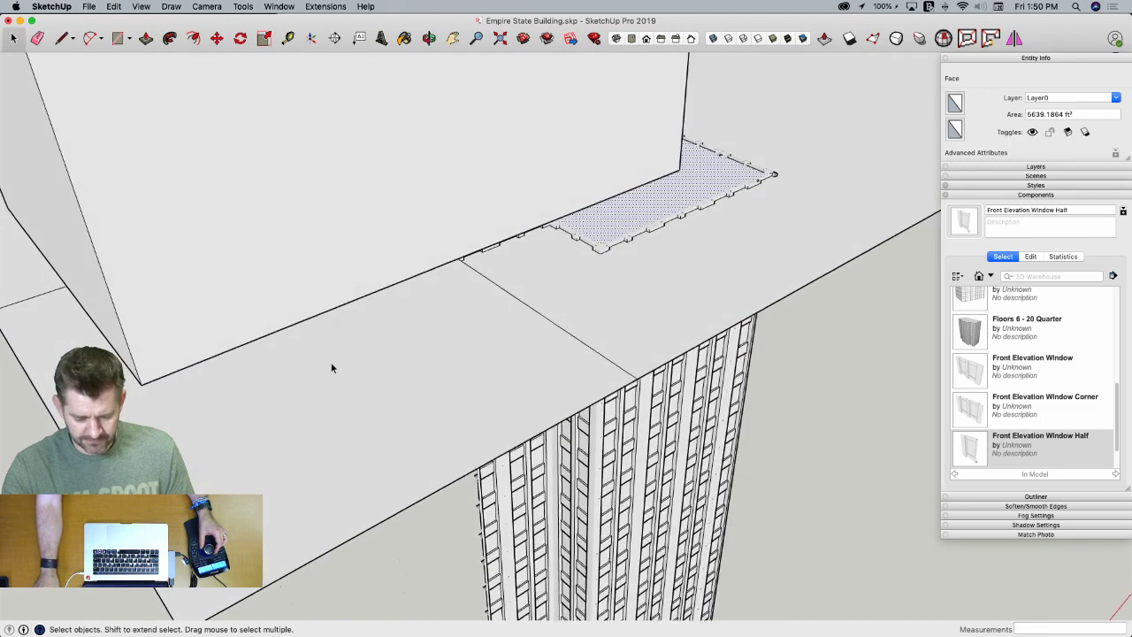
Check the faces inside and outside the facade outline, and erase the large outer part of the surrounding rectangle by its edges
{"action": "scroll", "coordinate": [390, 323], "scroll_direction": "up", "scroll_amount": 2}
{"action": "scroll", "coordinate": [654, 315], "scroll_direction": "up", "scroll_amount": 6}
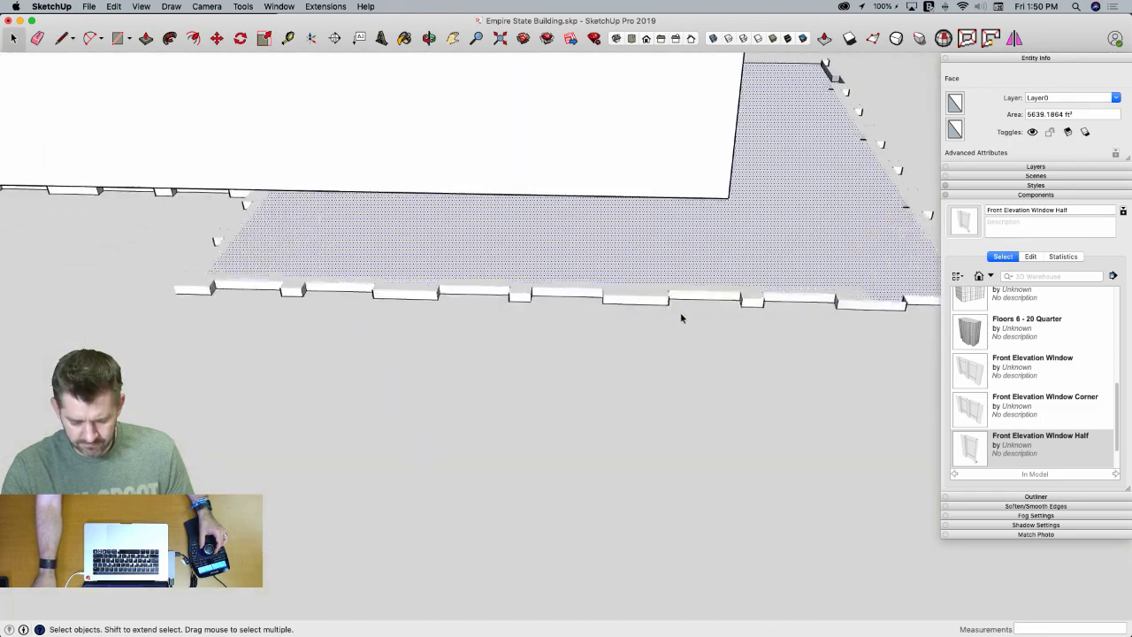
{"action": "middle_click_drag", "start_coordinate": [686, 353], "coordinate": [731, 397]}
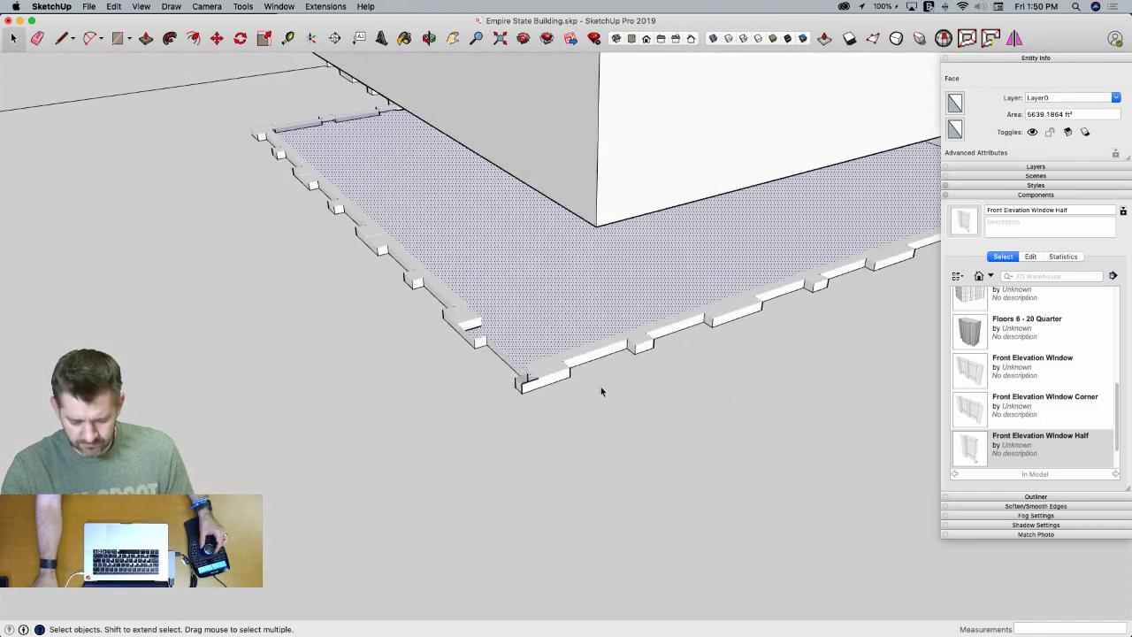
{"action": "scroll", "coordinate": [689, 349], "scroll_direction": "down", "scroll_amount": 5}
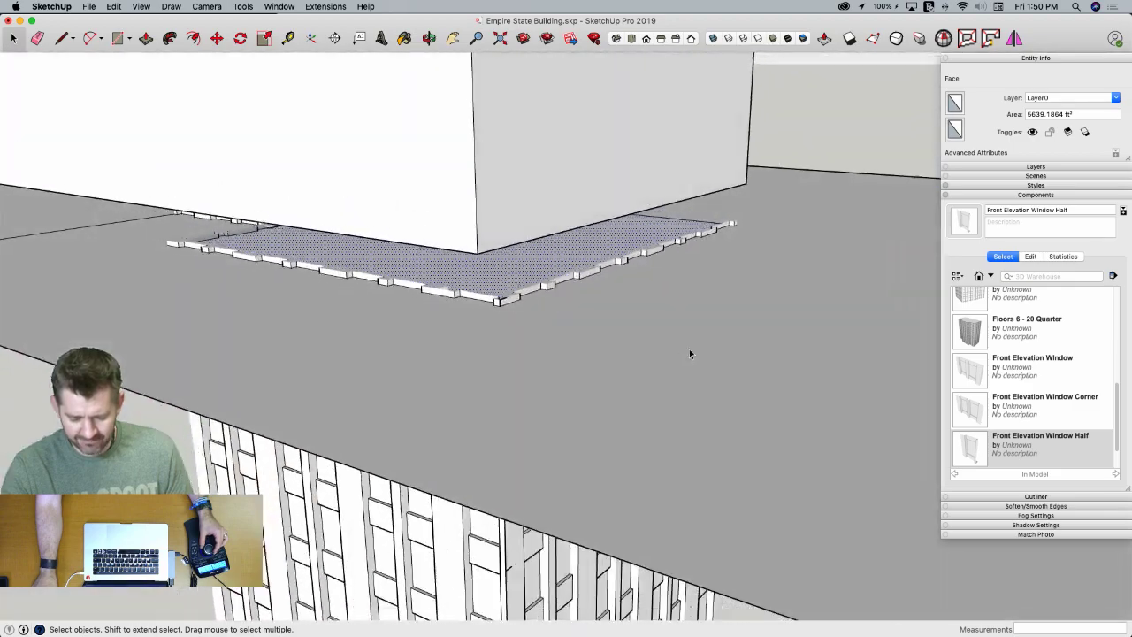
{"action": "left_click", "coordinate": [690, 347]}
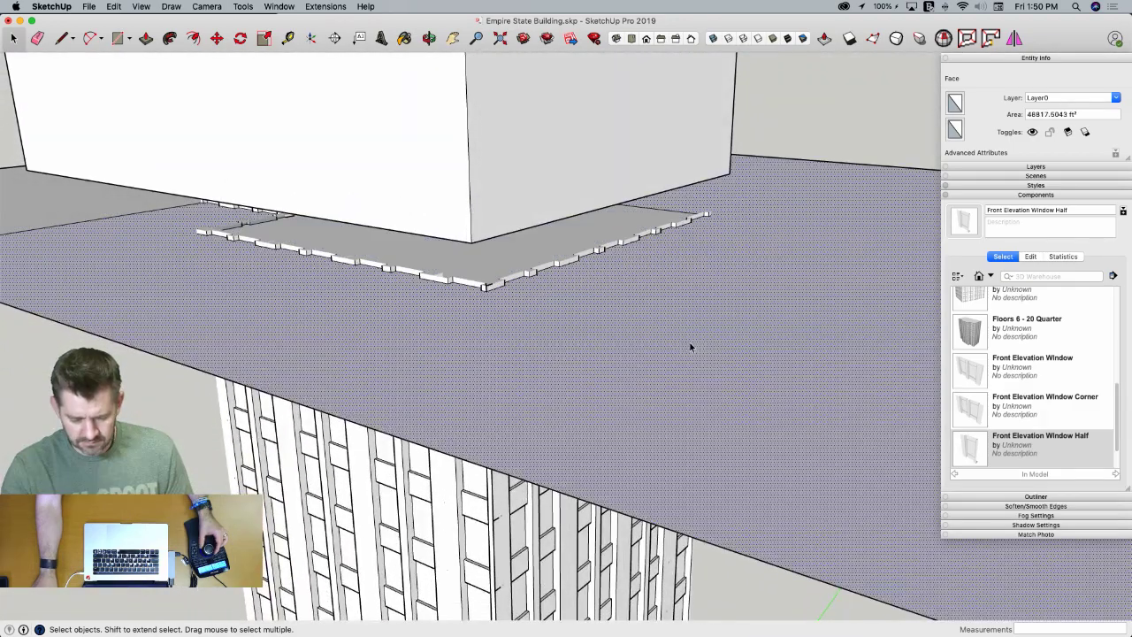
{"action": "scroll", "coordinate": [691, 348], "scroll_direction": "down", "scroll_amount": 4}
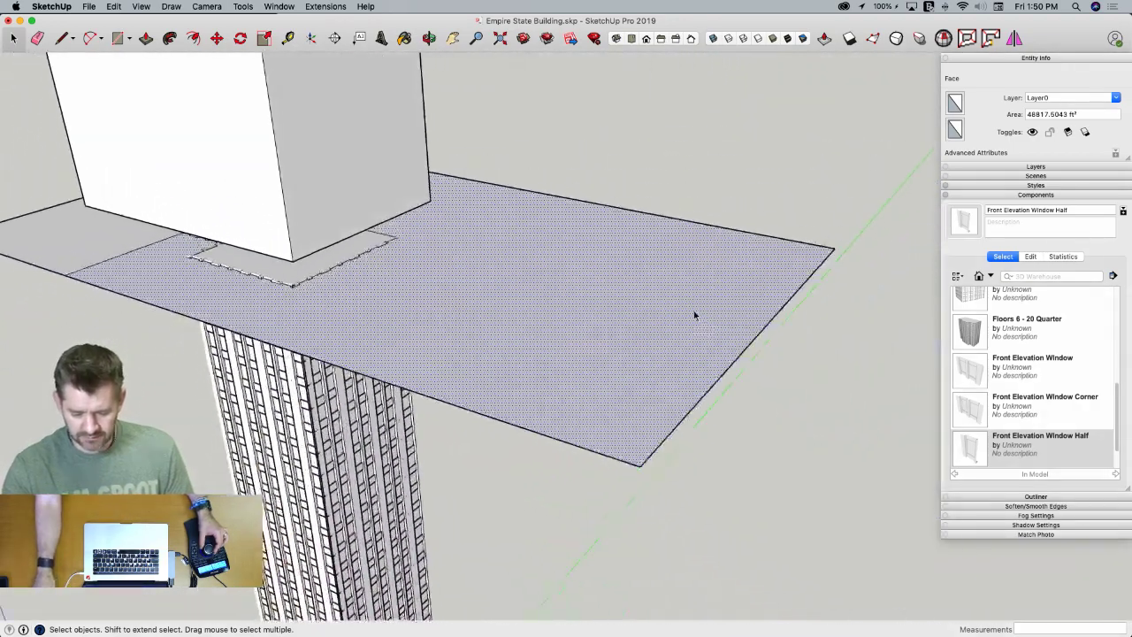
{"action": "key", "text": "e"}
{"action": "scroll", "coordinate": [735, 252], "scroll_direction": "up", "scroll_amount": 2}
{"action": "left_click_drag", "start_coordinate": [734, 250], "coordinate": [705, 325]}
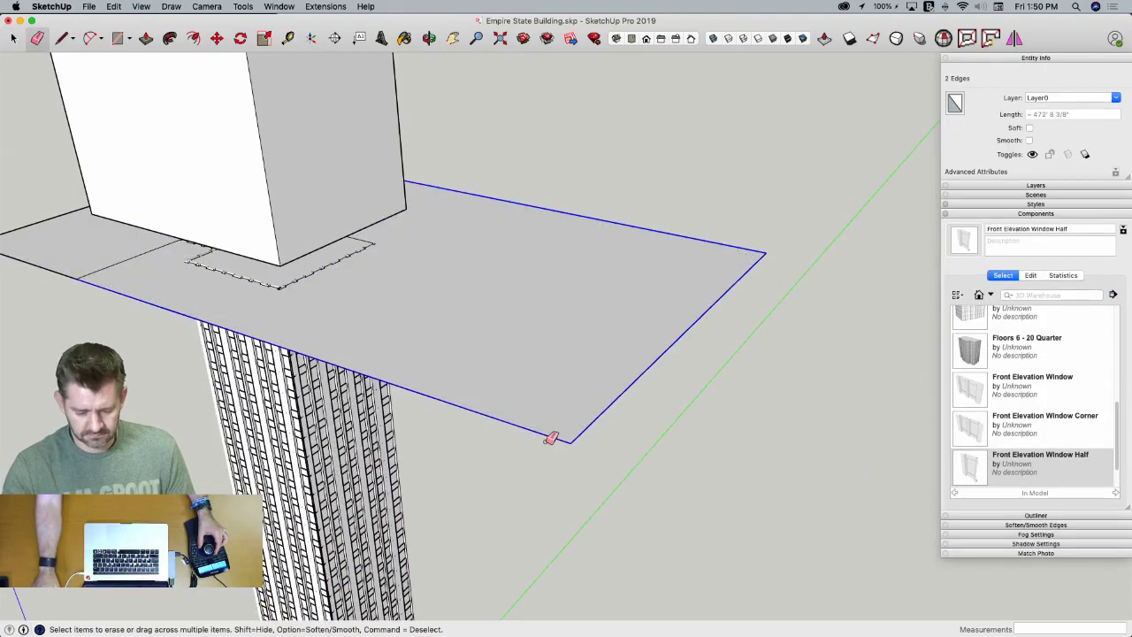
{"action": "left_click_drag", "start_coordinate": [551, 439], "coordinate": [553, 427]}
{"action": "scroll", "coordinate": [441, 328], "scroll_direction": "down", "scroll_amount": 3}
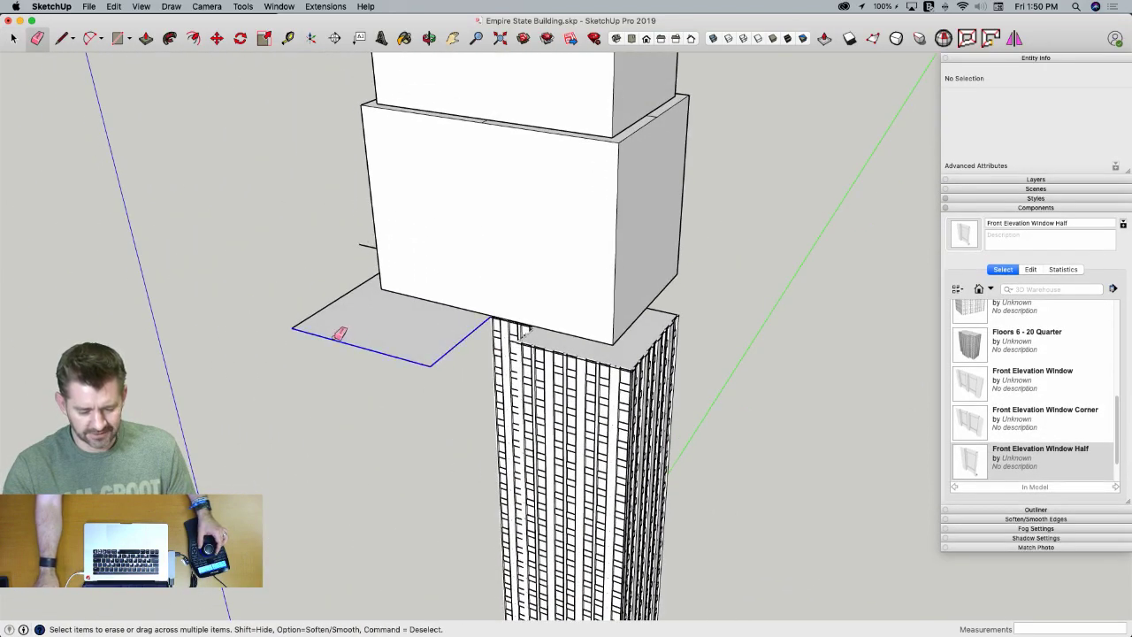
Erase the leftover piece of the rectangle beside the upper block, together with the construction lines running past it
{"action": "left_click_drag", "start_coordinate": [335, 338], "coordinate": [320, 307]}
{"action": "mouse_move", "coordinate": [320, 307]}
{"action": "middle_mouse_down"}
{"action": "mouse_move", "coordinate": [341, 261]}
{"action": "mouse_move", "coordinate": [340, 305]}
{"action": "middle_mouse_up"}
{"action": "mouse_move", "coordinate": [334, 314]}
{"action": "left_mouse_down"}
{"action": "mouse_move", "coordinate": [323, 325]}
{"action": "mouse_move", "coordinate": [353, 317]}
{"action": "left_mouse_up"}
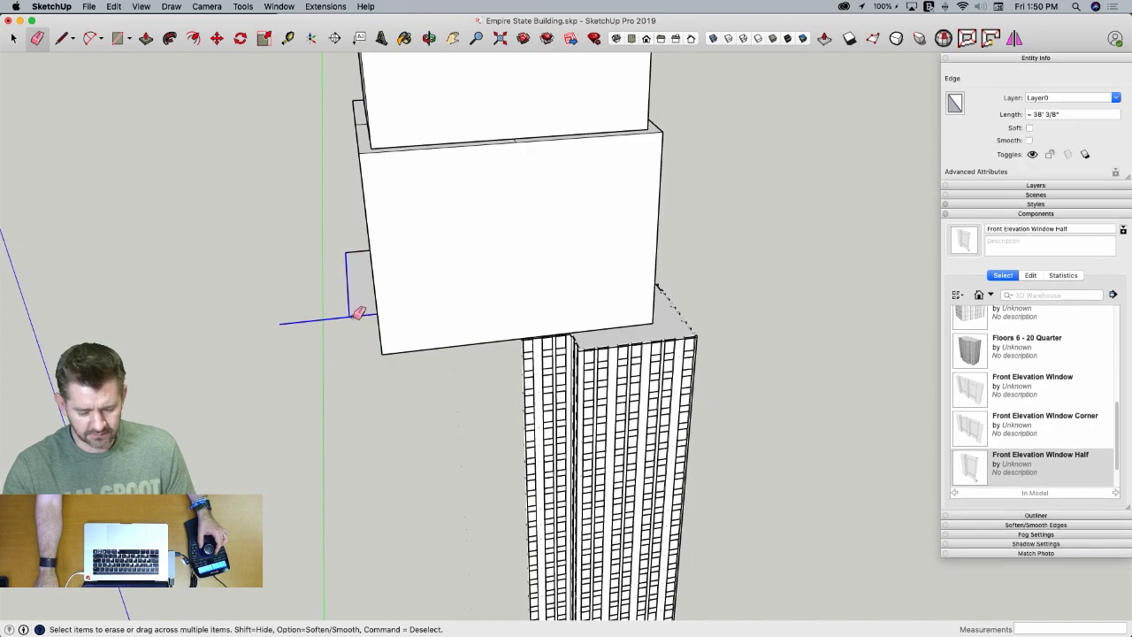
{"action": "left_click_drag", "start_coordinate": [350, 260], "coordinate": [354, 239]}
{"action": "middle_click_drag", "start_coordinate": [354, 239], "coordinate": [361, 382]}
{"action": "left_click_drag", "start_coordinate": [424, 386], "coordinate": [433, 389]}
Select the roof face with its bounding edges and move it up about 9 3/4" to the top of the facade
{"action": "mouse_move", "coordinate": [434, 389]}
{"action": "middle_mouse_down"}
{"action": "mouse_move", "coordinate": [455, 342]}
{"action": "mouse_move", "coordinate": [520, 407]}
{"action": "middle_mouse_up"}
{"action": "key", "text": "space"}
{"action": "double_click", "coordinate": [655, 486]}
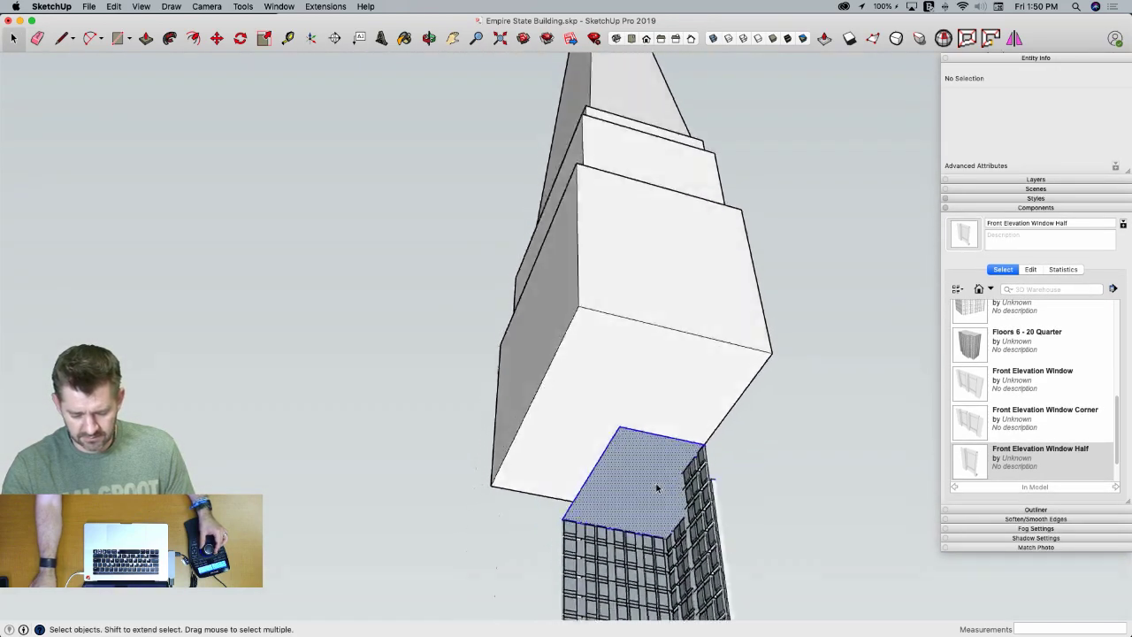
{"action": "middle_click_drag", "start_coordinate": [656, 485], "coordinate": [428, 426]}
{"action": "scroll", "coordinate": [733, 365], "scroll_direction": "up", "scroll_amount": 6}
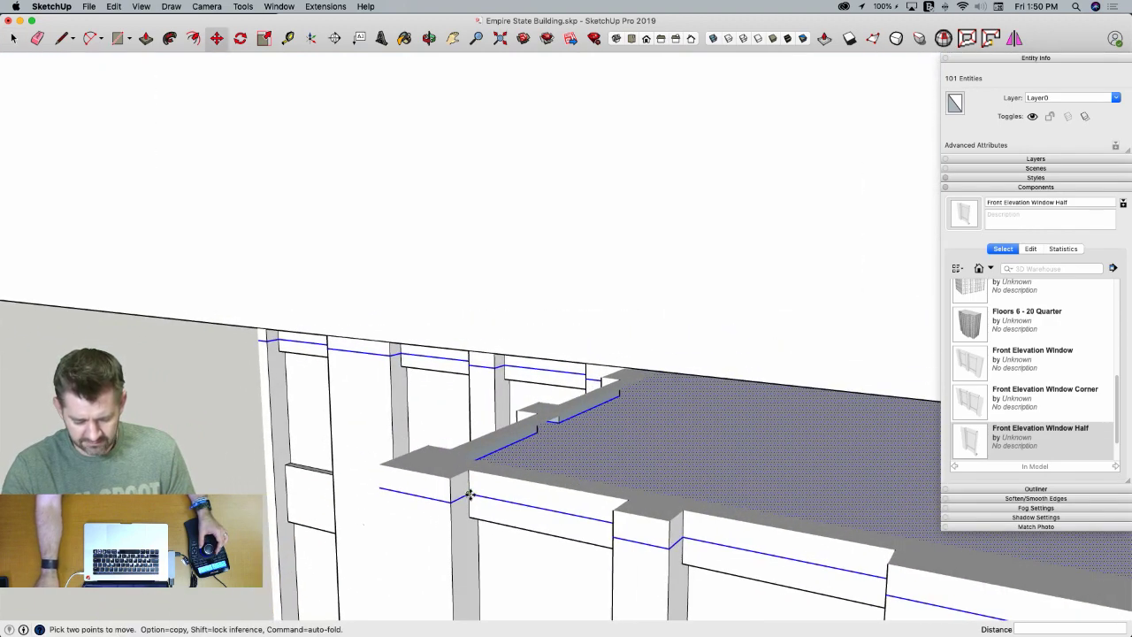
{"action": "left_click", "coordinate": [469, 494]}
{"action": "left_click", "coordinate": [469, 473]}
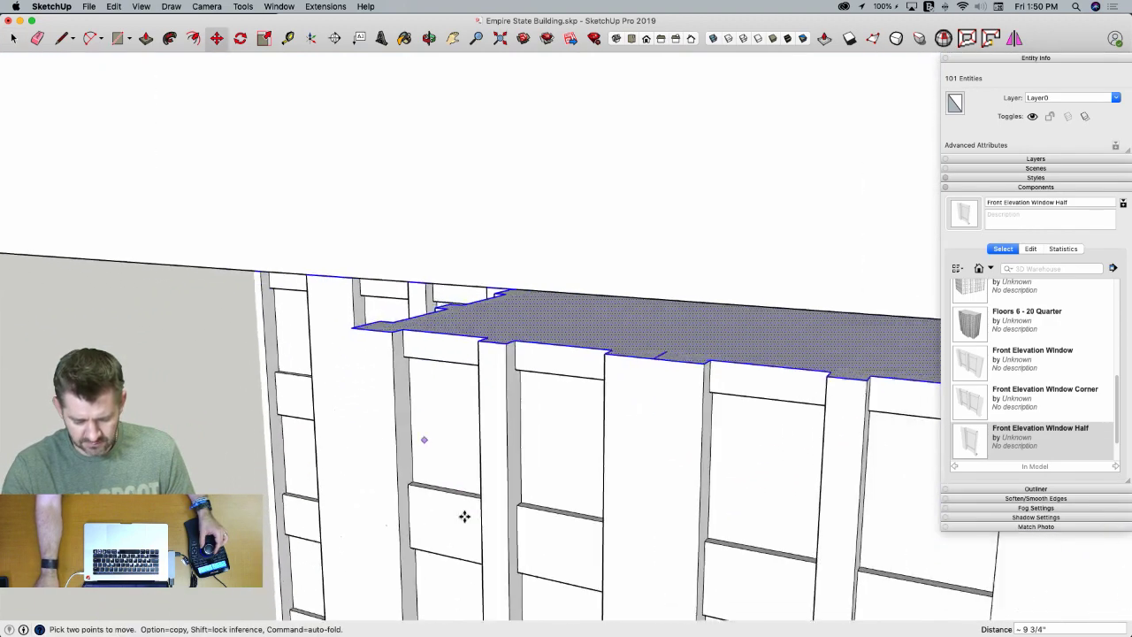
Remove the stray edges from the selected roof outline with CleanUp³'s Erase Stray Edges
{"action": "scroll", "coordinate": [465, 515], "scroll_direction": "down", "scroll_amount": 5}
{"action": "left_click", "coordinate": [326, 6]}
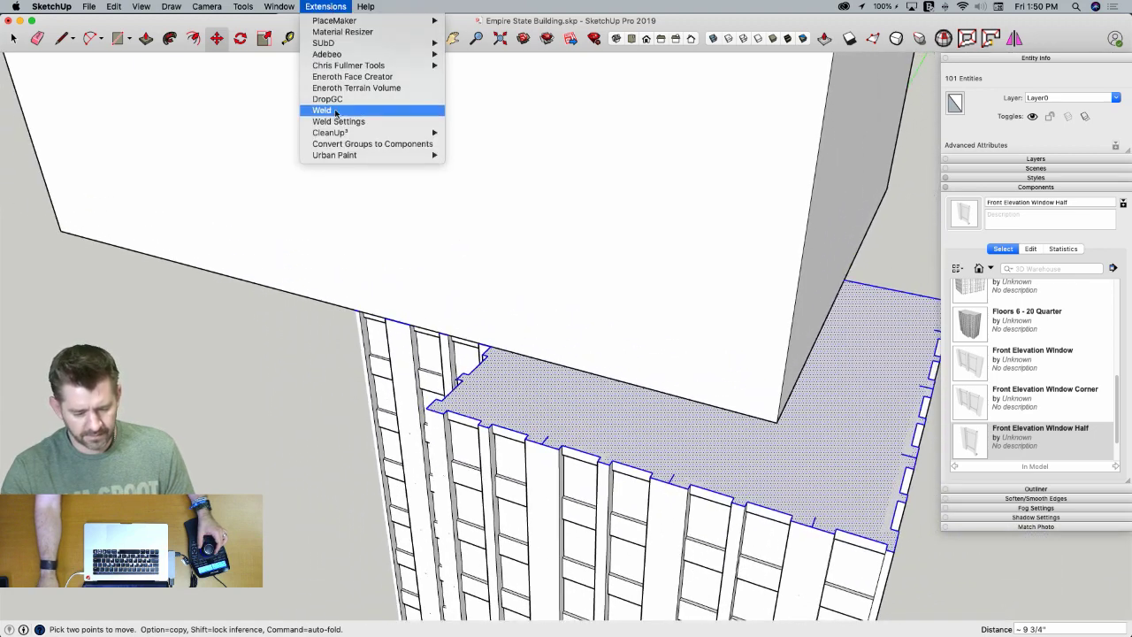
{"action": "mouse_move", "coordinate": [415, 133]}
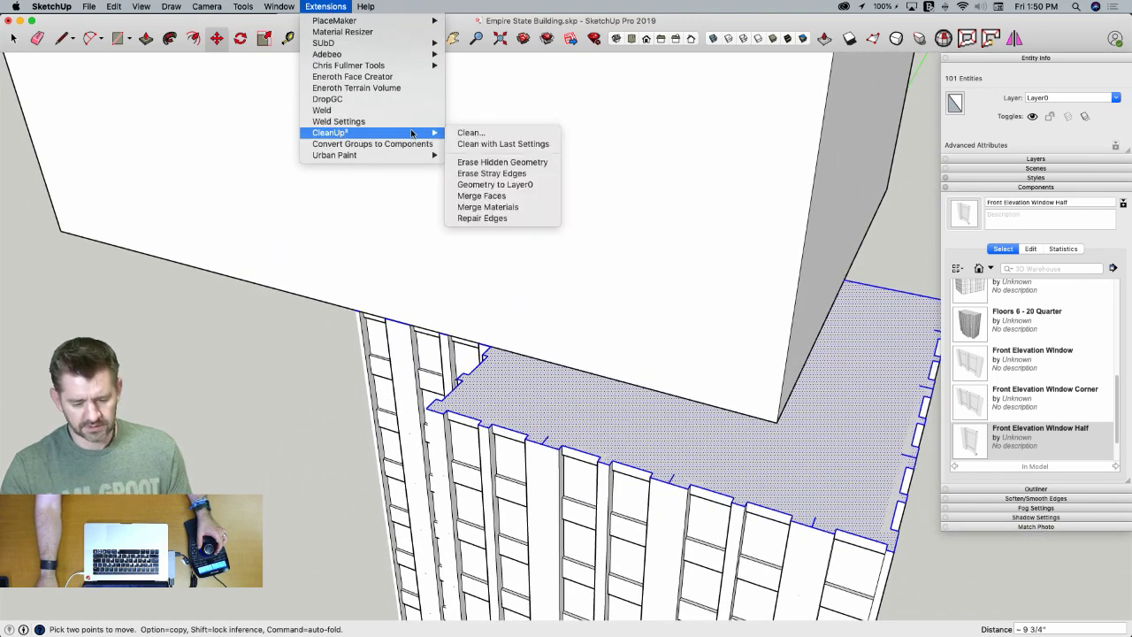
{"action": "left_click", "coordinate": [483, 175]}
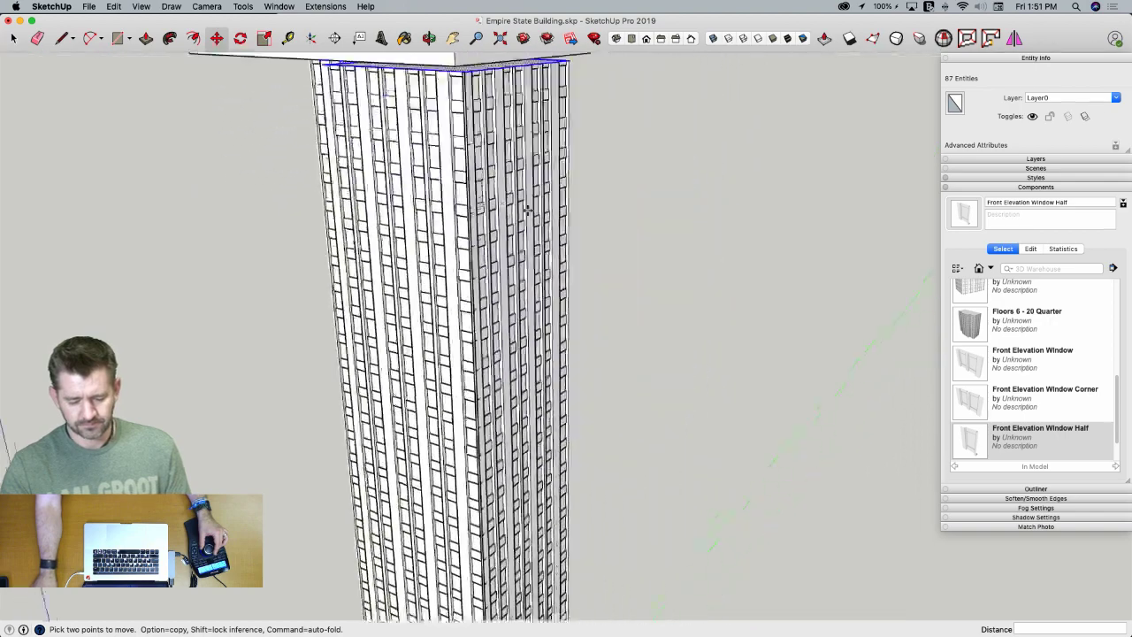
Select the roof face and all floors of the remaining quarter down to the setback, and make them a component named "Floors 29 - 71 Quarter"
{"action": "key", "text": "space"}
{"action": "left_click_drag", "start_coordinate": [563, 112], "coordinate": [534, 444]}
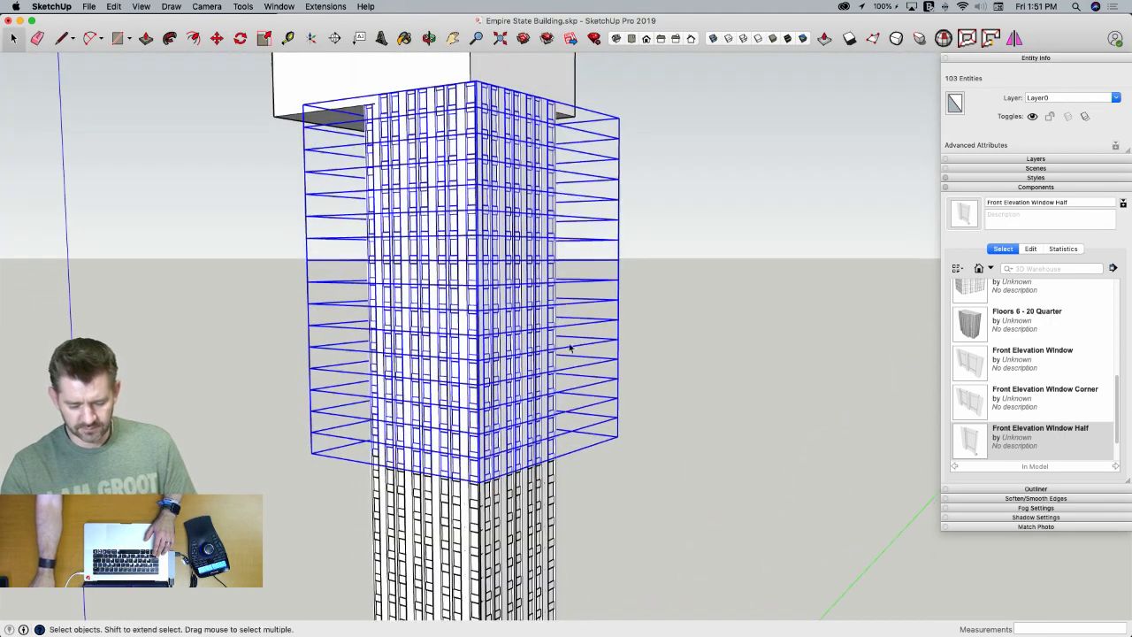
{"action": "scroll", "coordinate": [569, 229], "scroll_direction": "down", "scroll_amount": 1}
{"action": "scroll", "coordinate": [622, 447], "scroll_direction": "up", "scroll_amount": 4}
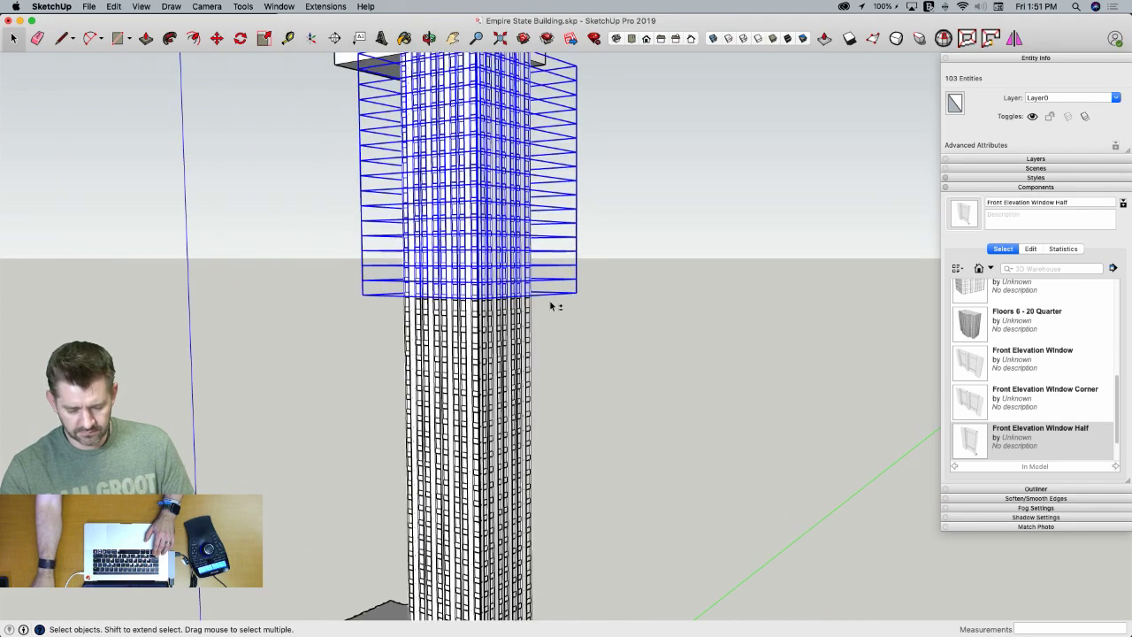
{"action": "left_click_drag", "start_coordinate": [508, 547], "coordinate": [515, 553], "text": "shift"}
{"action": "scroll", "coordinate": [569, 221], "scroll_direction": "down", "scroll_amount": 5}
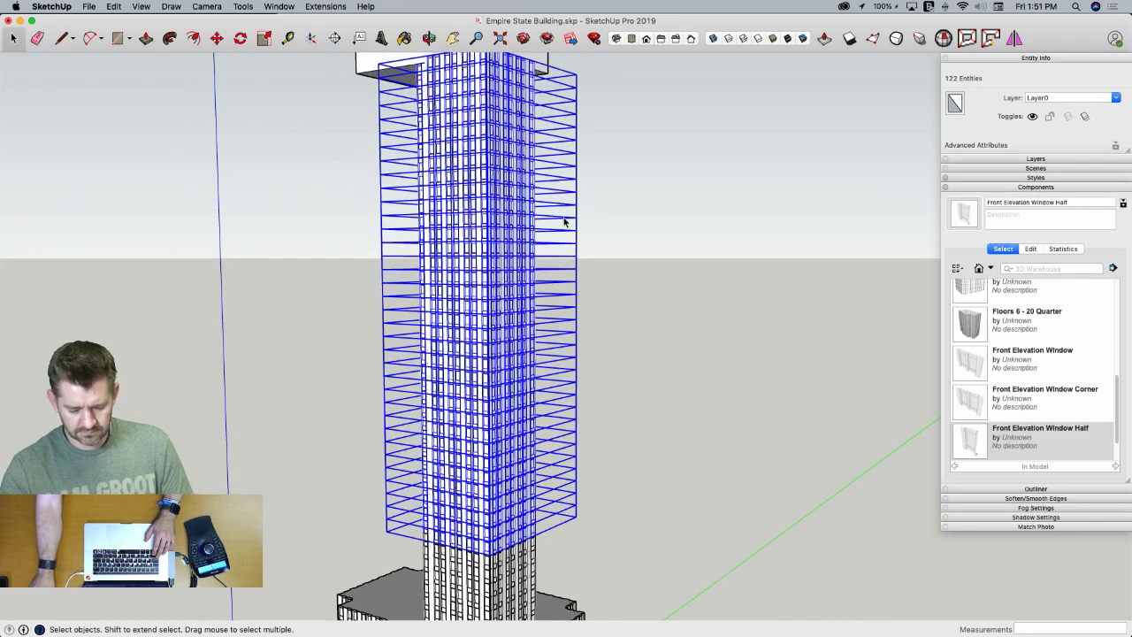
{"action": "scroll", "coordinate": [549, 434], "scroll_direction": "up", "scroll_amount": 4}
{"action": "scroll", "coordinate": [550, 434], "scroll_direction": "up", "scroll_amount": 4}
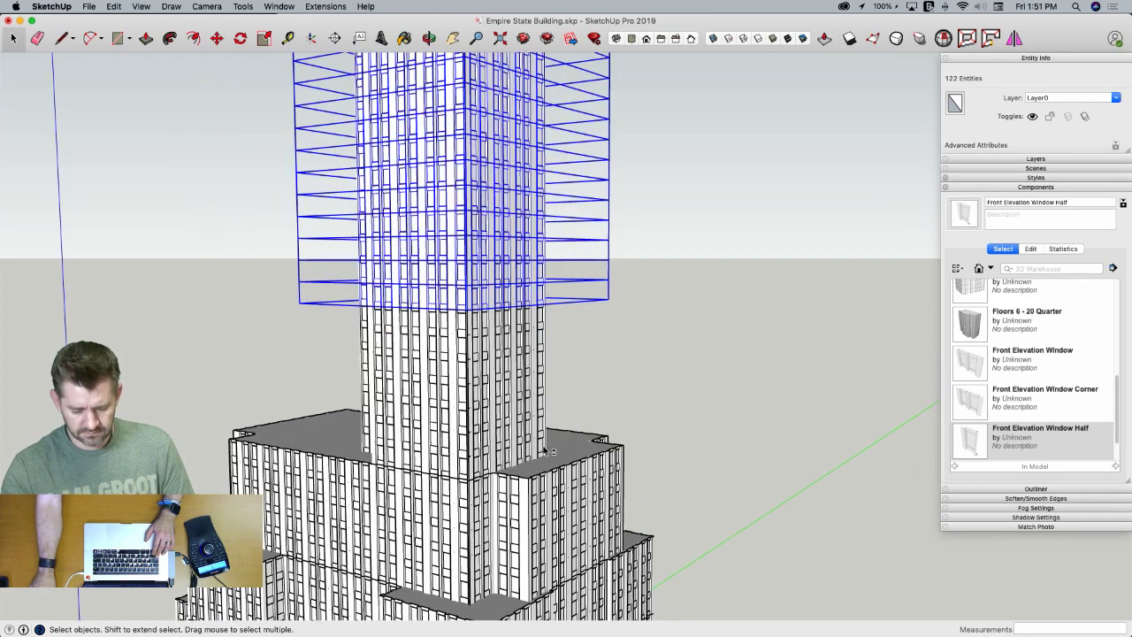
{"action": "left_click", "coordinate": [542, 446], "text": "shift"}
{"action": "left_click", "coordinate": [537, 424], "text": "shift"}
{"action": "left_click", "coordinate": [537, 405], "text": "shift"}
{"action": "left_click", "coordinate": [540, 371], "text": "shift"}
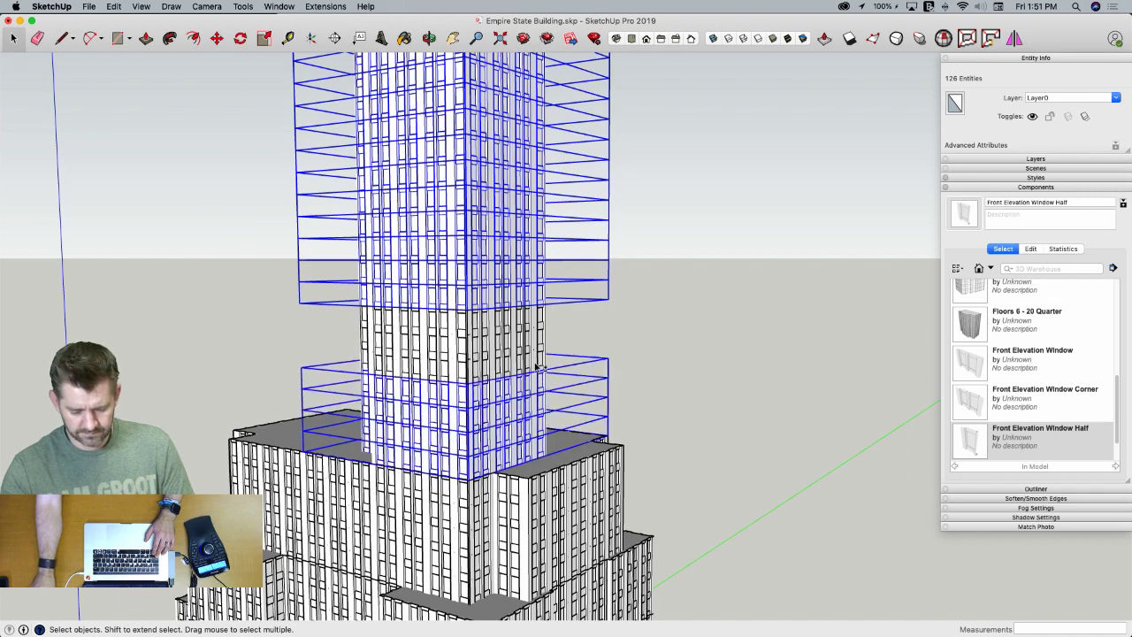
{"action": "left_click", "coordinate": [540, 354], "text": "shift"}
{"action": "left_click", "coordinate": [540, 341], "text": "shift"}
{"action": "left_click", "coordinate": [537, 320], "text": "shift"}
{"action": "right_click", "coordinate": [535, 318]}
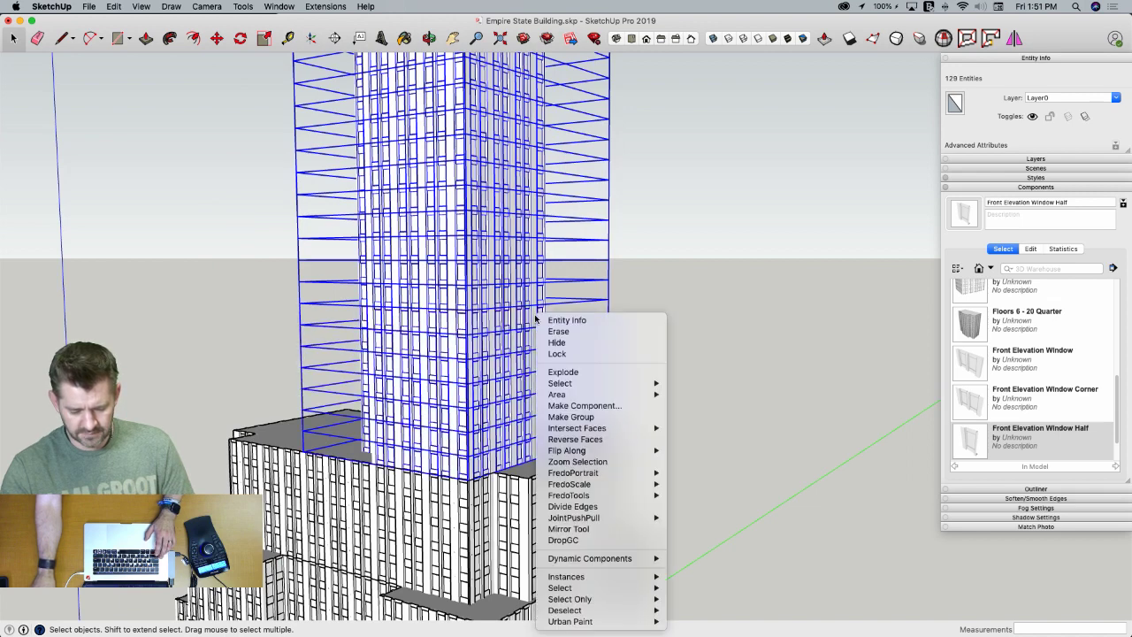
{"action": "left_click", "coordinate": [575, 405]}
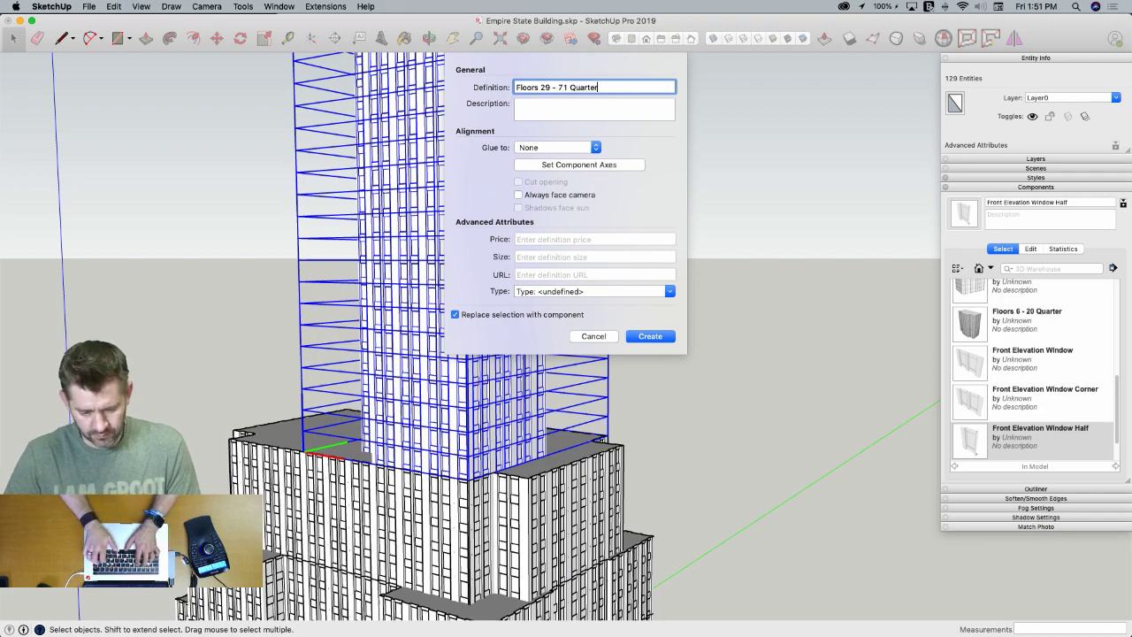
{"action": "key", "text": "Return"}
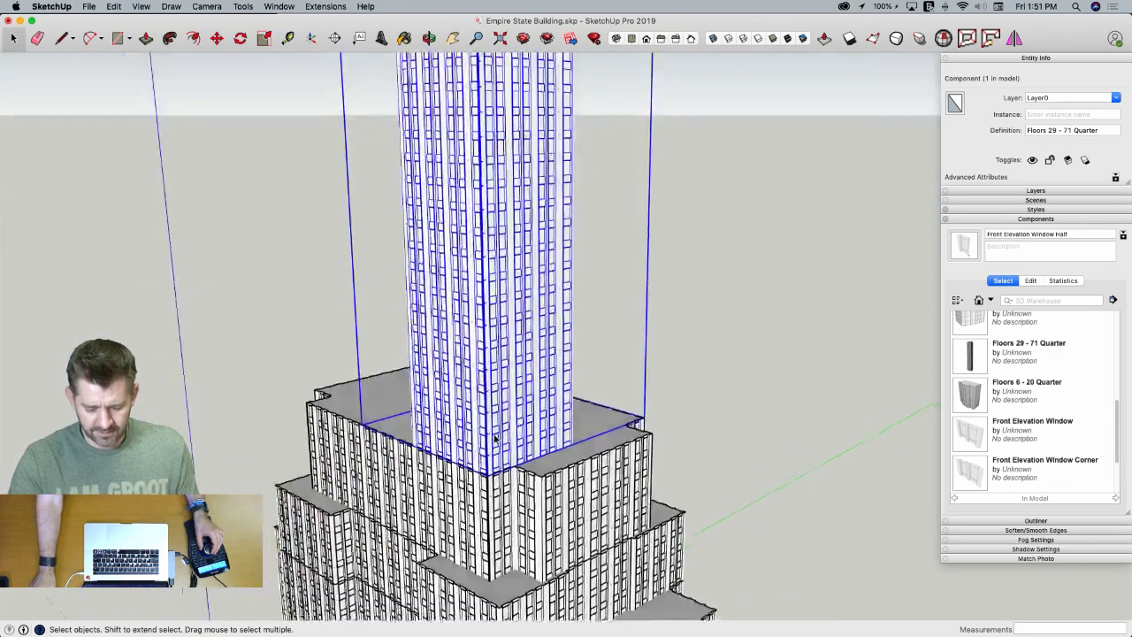
Copy the Floors 29 - 71 Quarter component 230' 11 1/8" along the green axis and flip the copy along its green axis
{"action": "key", "text": "m"}
{"action": "key", "text": "alt"}
{"action": "left_click", "coordinate": [646, 417]}
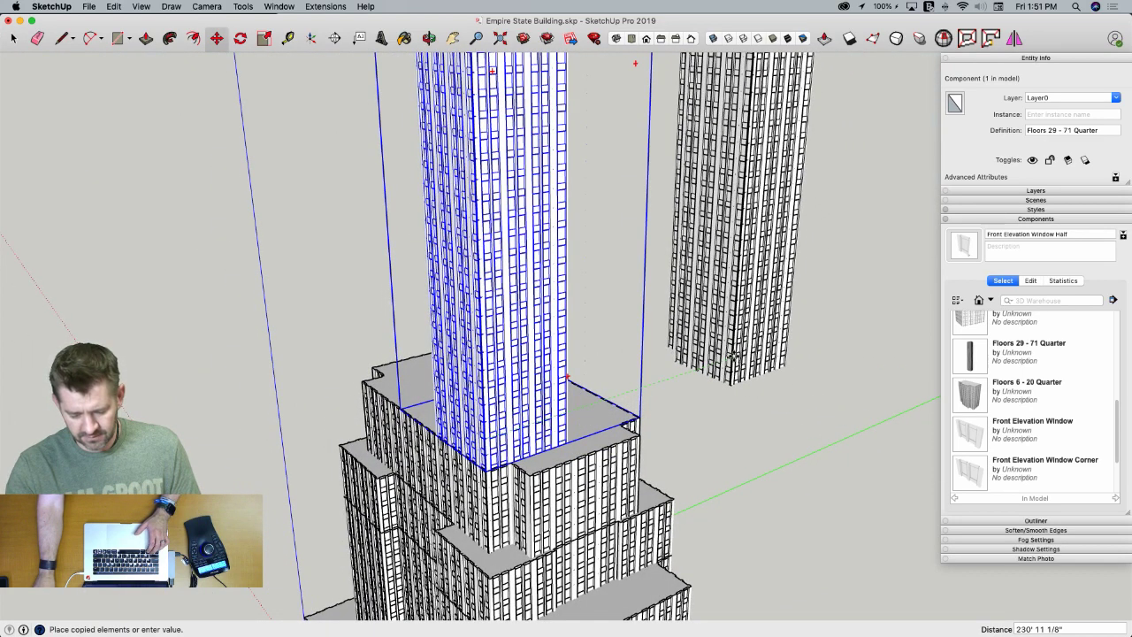
{"action": "left_click", "coordinate": [732, 356]}
{"action": "right_click", "coordinate": [732, 357]}
{"action": "mouse_move", "coordinate": [795, 454]}
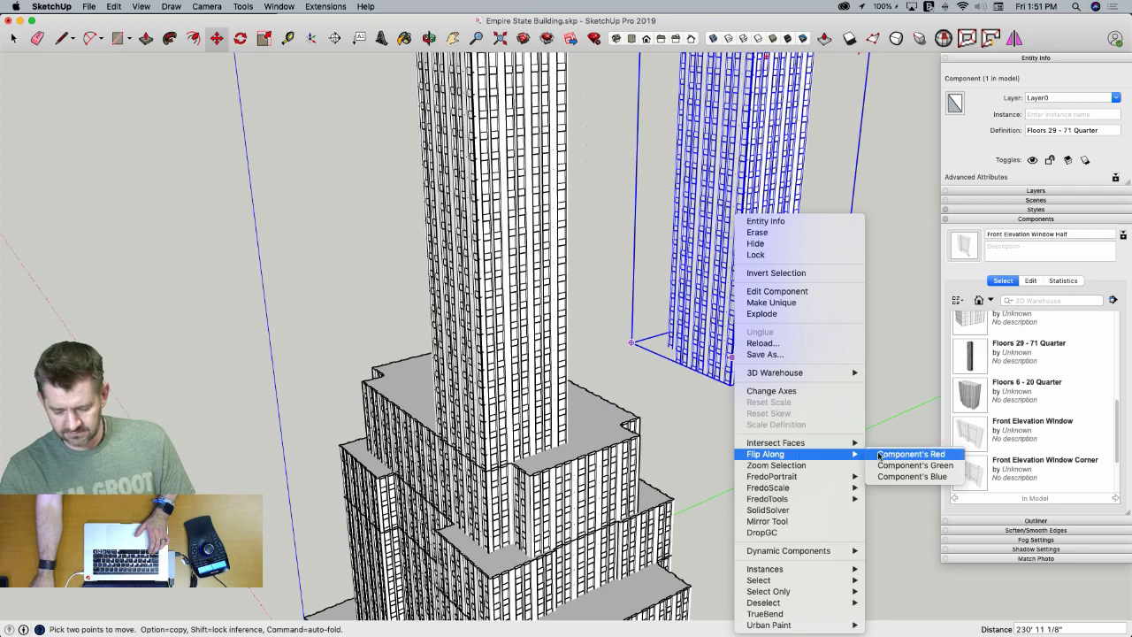
{"action": "left_click", "coordinate": [911, 465]}
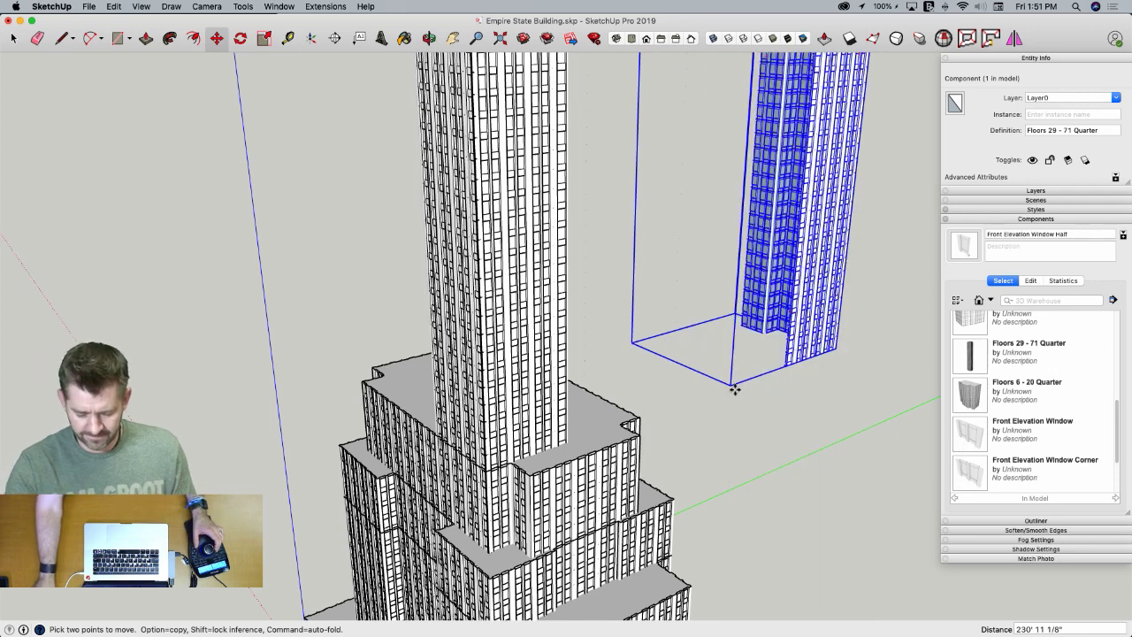
{"action": "scroll", "coordinate": [734, 389], "scroll_direction": "up", "scroll_amount": 6}
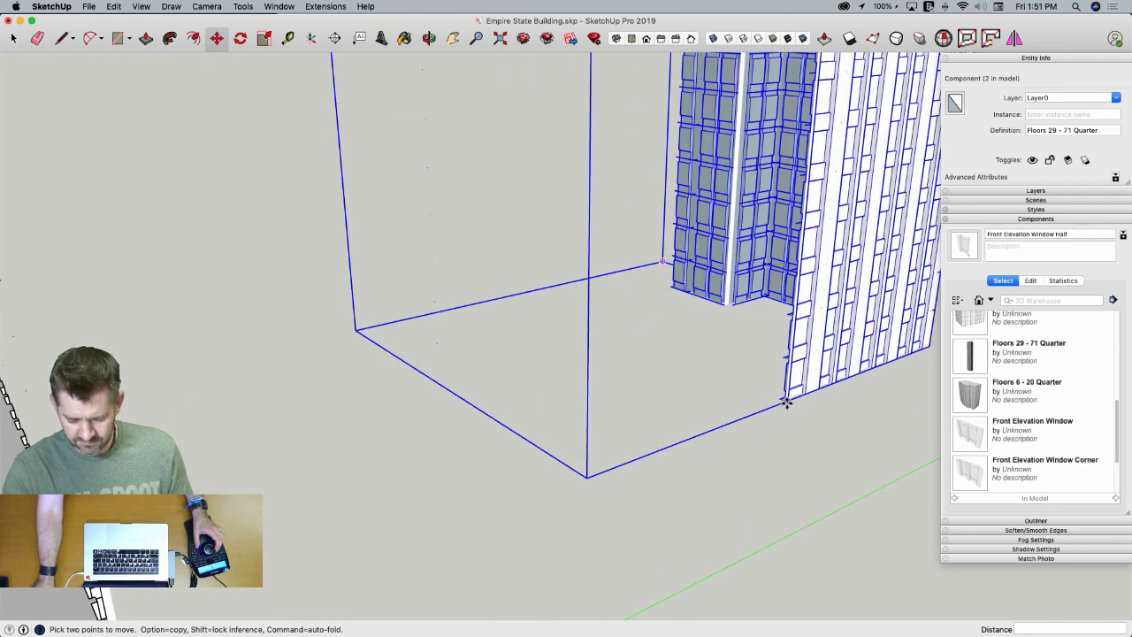
Move the flipped Floors 29 - 71 Quarter copy by its inner bottom corner, about 230' 10 9/16", to meet the original quarter
{"action": "scroll", "coordinate": [786, 402], "scroll_direction": "up", "scroll_amount": 5}
{"action": "scroll", "coordinate": [773, 386], "scroll_direction": "down", "scroll_amount": 3}
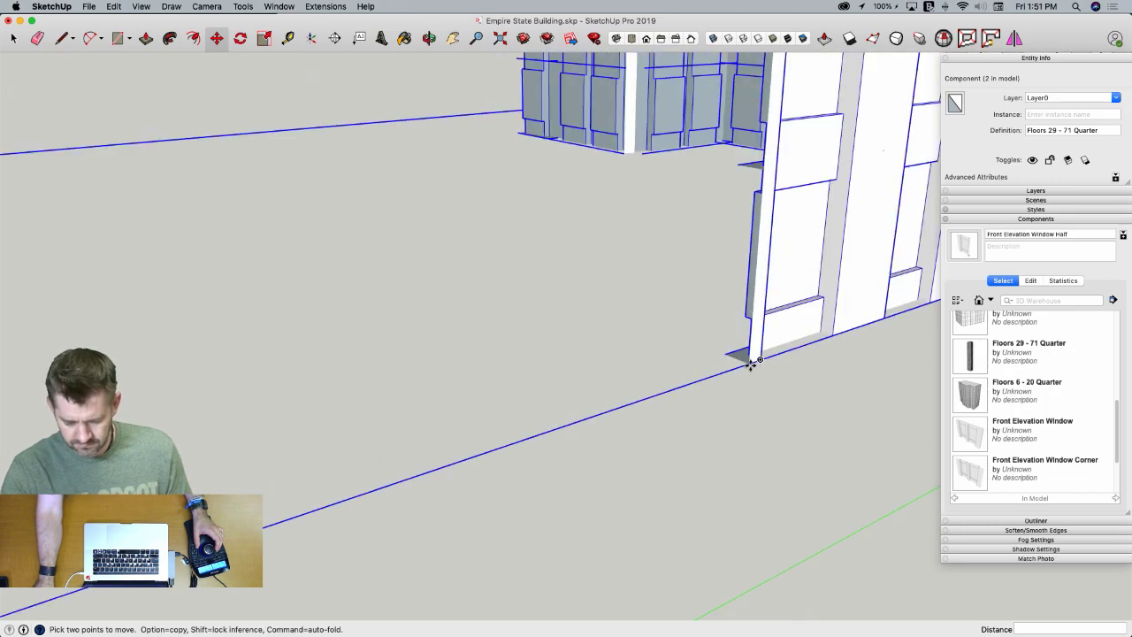
{"action": "left_click", "coordinate": [750, 364]}
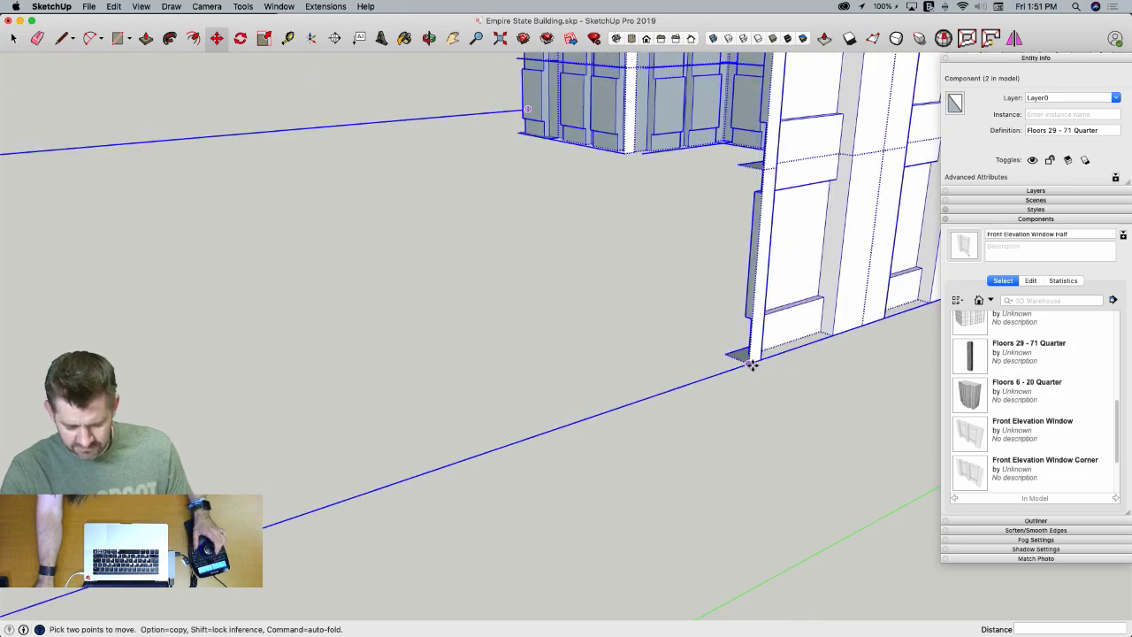
{"action": "scroll", "coordinate": [707, 357], "scroll_direction": "down", "scroll_amount": 8}
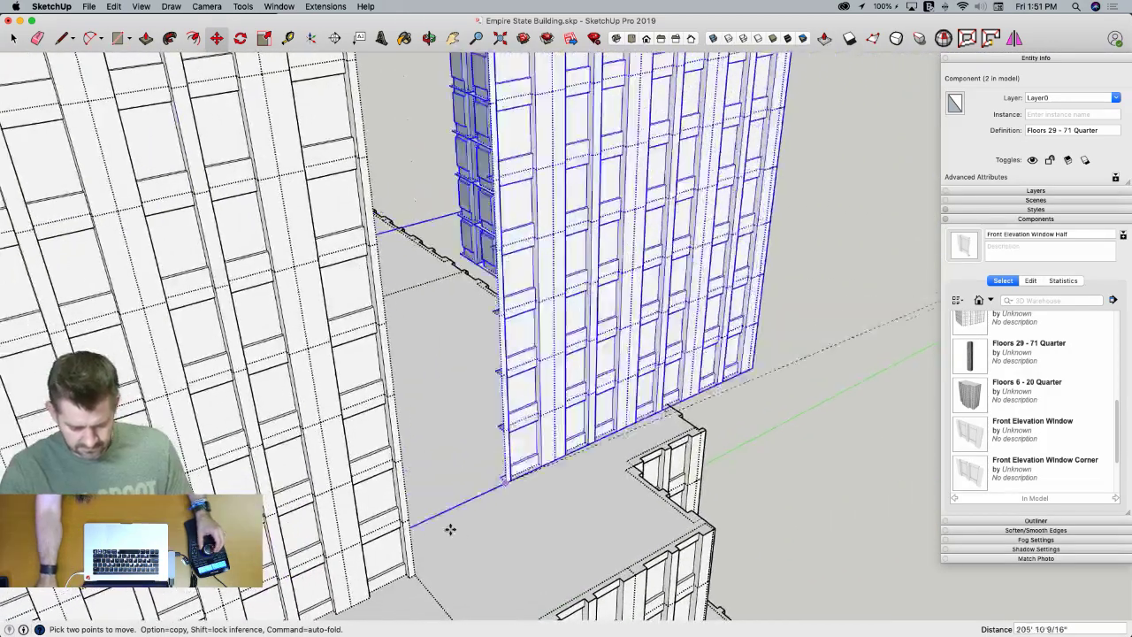
{"action": "scroll", "coordinate": [415, 570], "scroll_direction": "up", "scroll_amount": 4}
{"action": "left_click", "coordinate": [399, 594]}
{"action": "scroll", "coordinate": [436, 513], "scroll_direction": "down", "scroll_amount": 6}
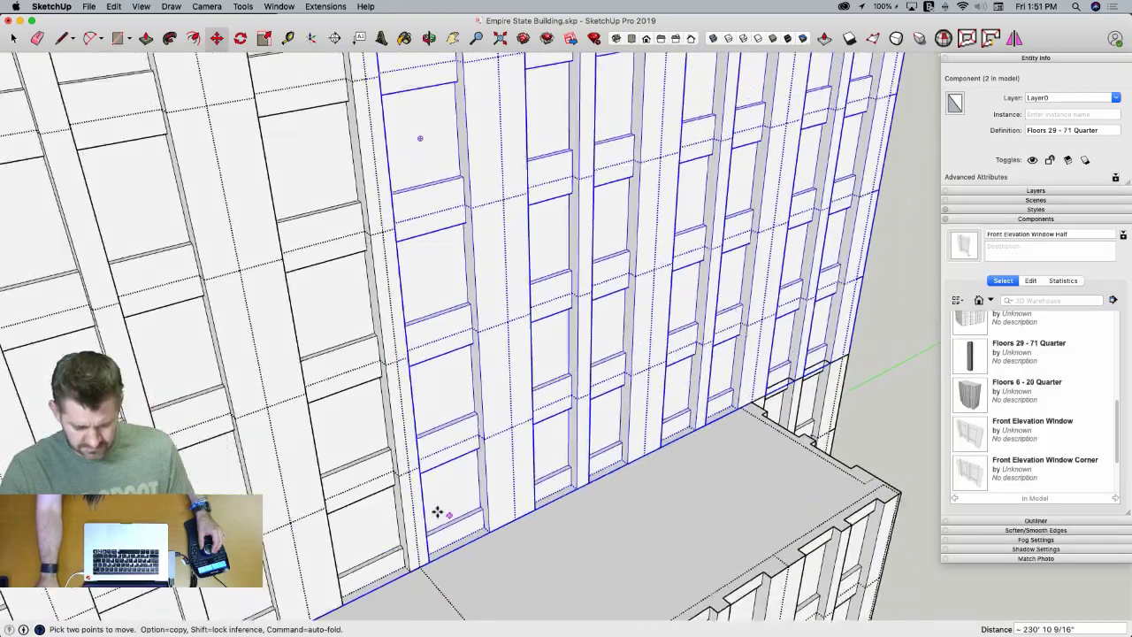
Select both Floors 29 - 71 Quarter components and copy them about 259' 7 7/16" along the red axis
{"action": "key", "text": "space"}
{"action": "left_click", "coordinate": [497, 412], "text": "shift"}
{"action": "key", "text": "m"}
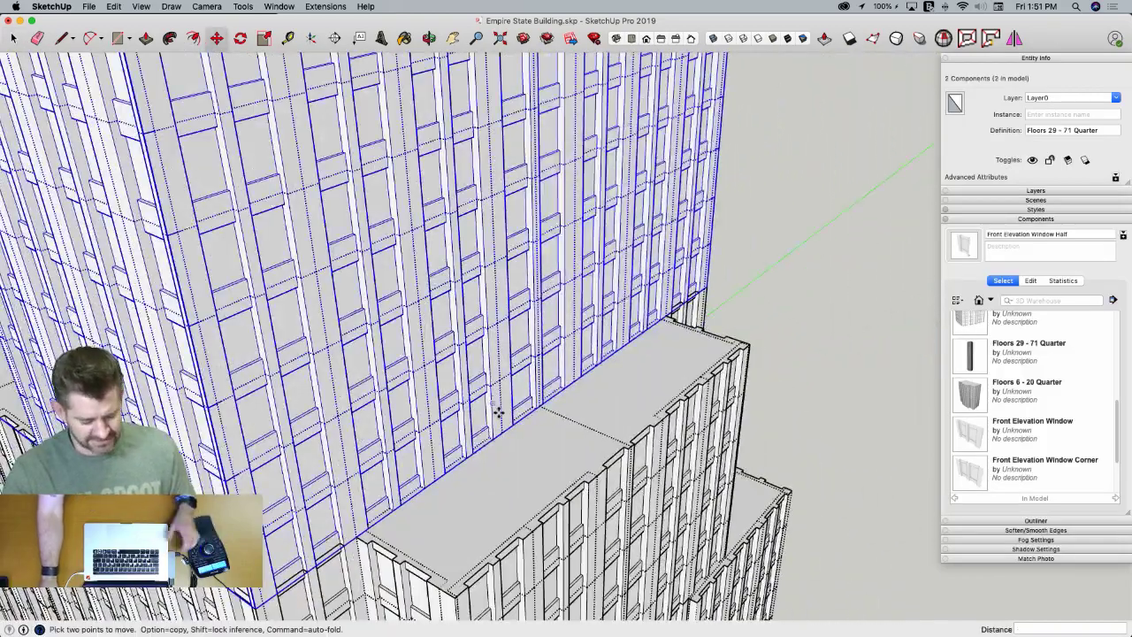
{"action": "left_click", "coordinate": [498, 412]}
{"action": "key", "text": "alt"}
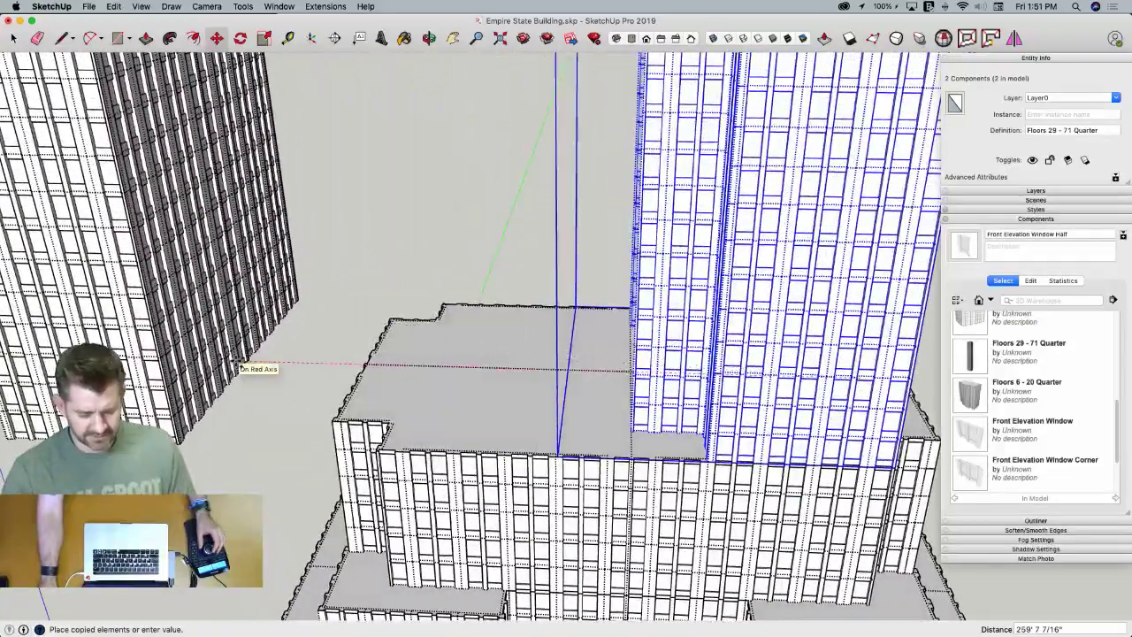
{"action": "left_click", "coordinate": [232, 313]}
Flip the copied pair of quarters along the red direction
{"action": "middle_click_drag", "start_coordinate": [229, 311], "coordinate": [262, 305]}
{"action": "right_click", "coordinate": [262, 305]}
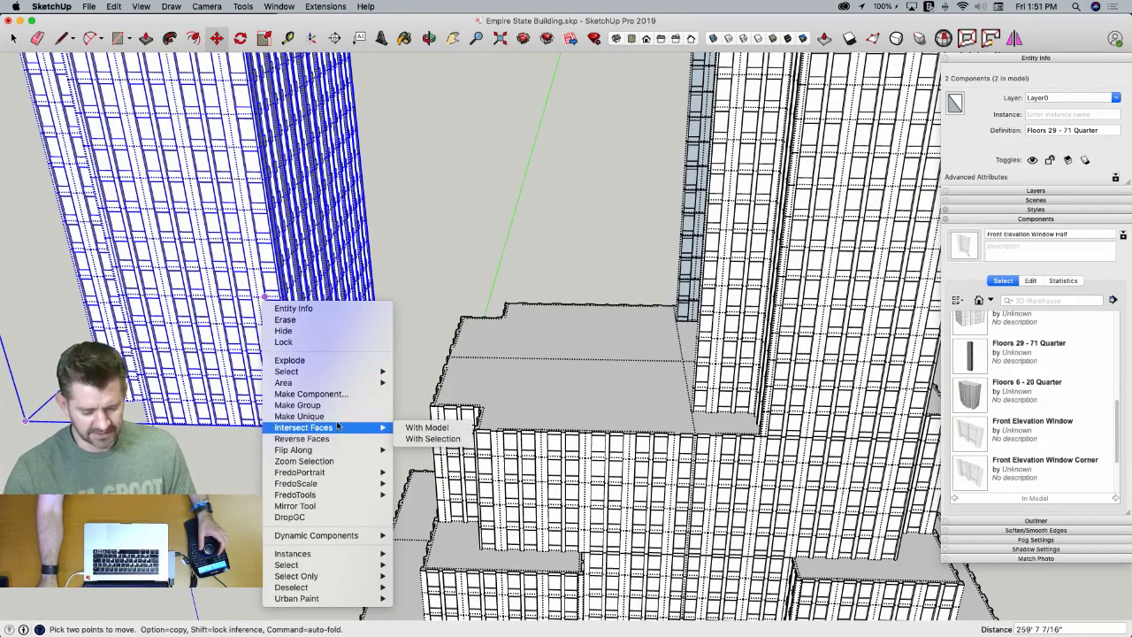
{"action": "mouse_move", "coordinate": [329, 384]}
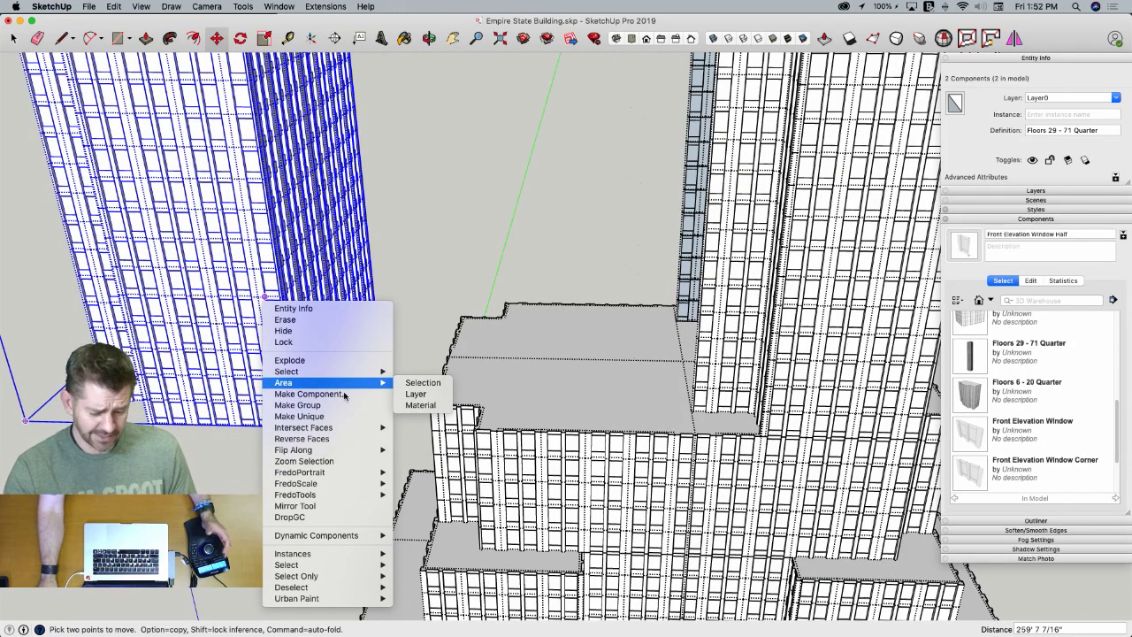
{"action": "mouse_move", "coordinate": [368, 430]}
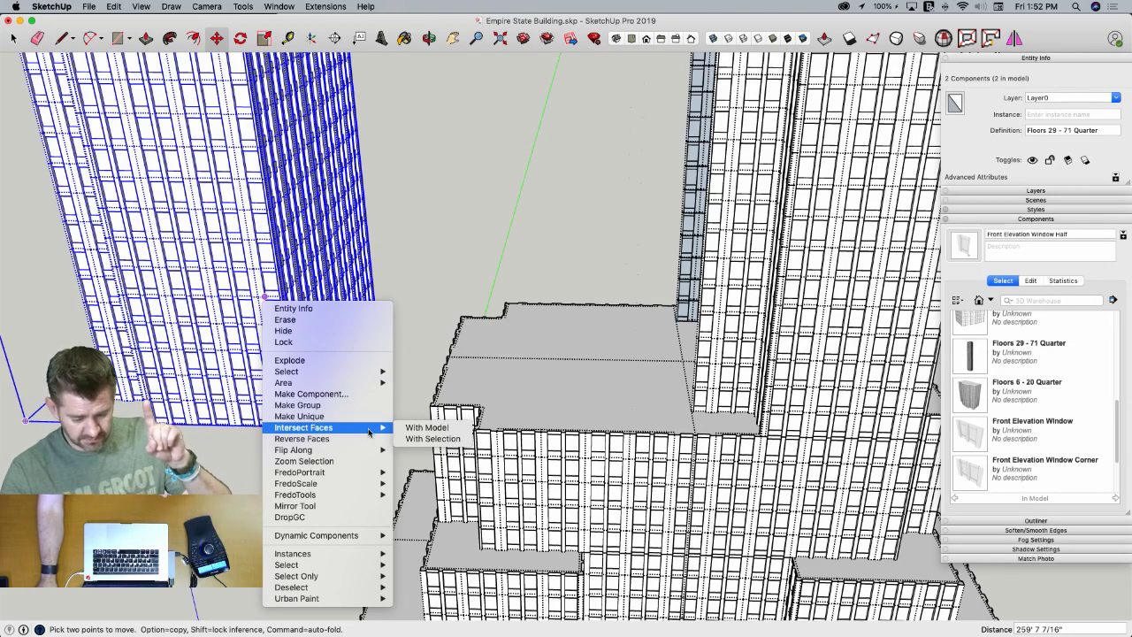
{"action": "mouse_move", "coordinate": [380, 451]}
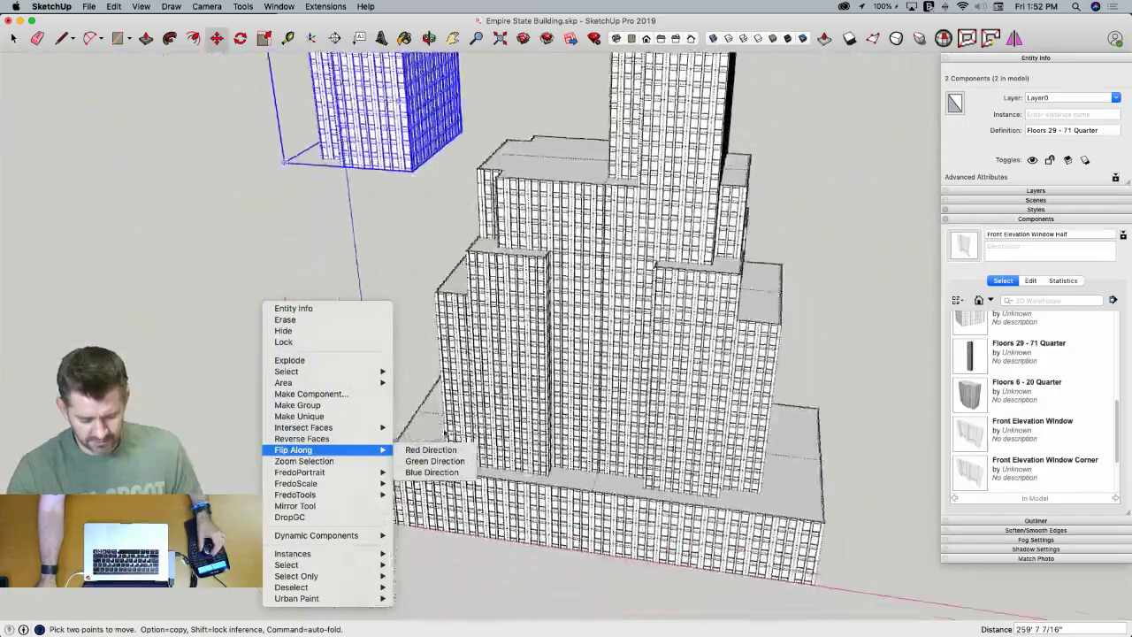
{"action": "left_click", "coordinate": [425, 449]}
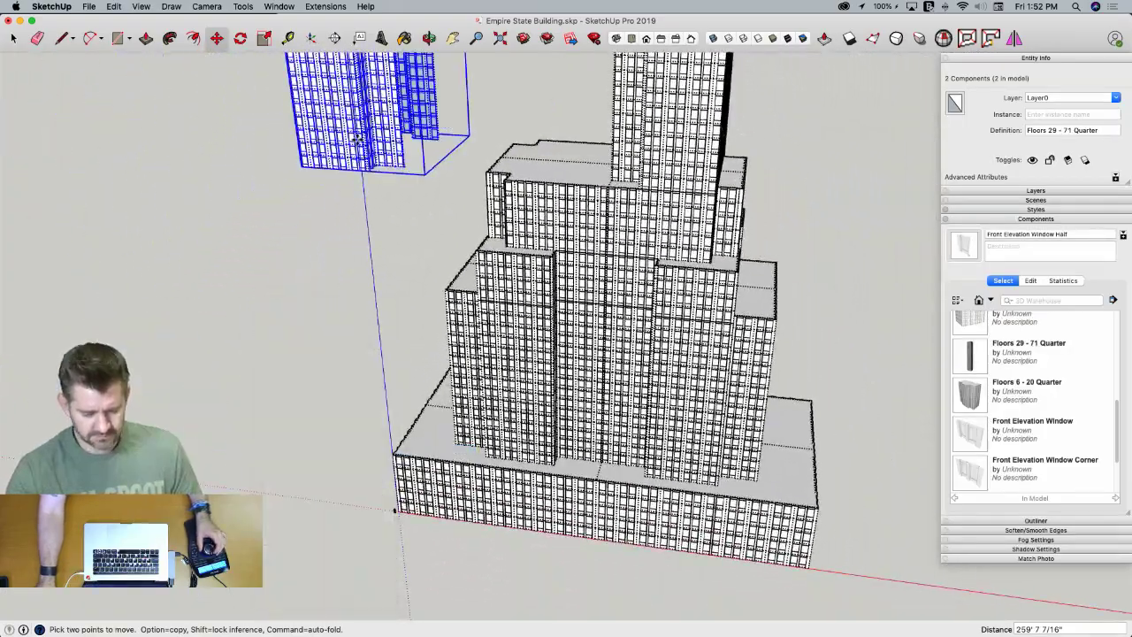
Move the mirrored pair by its inner bottom corner to meet the existing half of the tower at the facade's centre, and deselect it
{"action": "scroll", "coordinate": [399, 166], "scroll_direction": "up", "scroll_amount": 12}
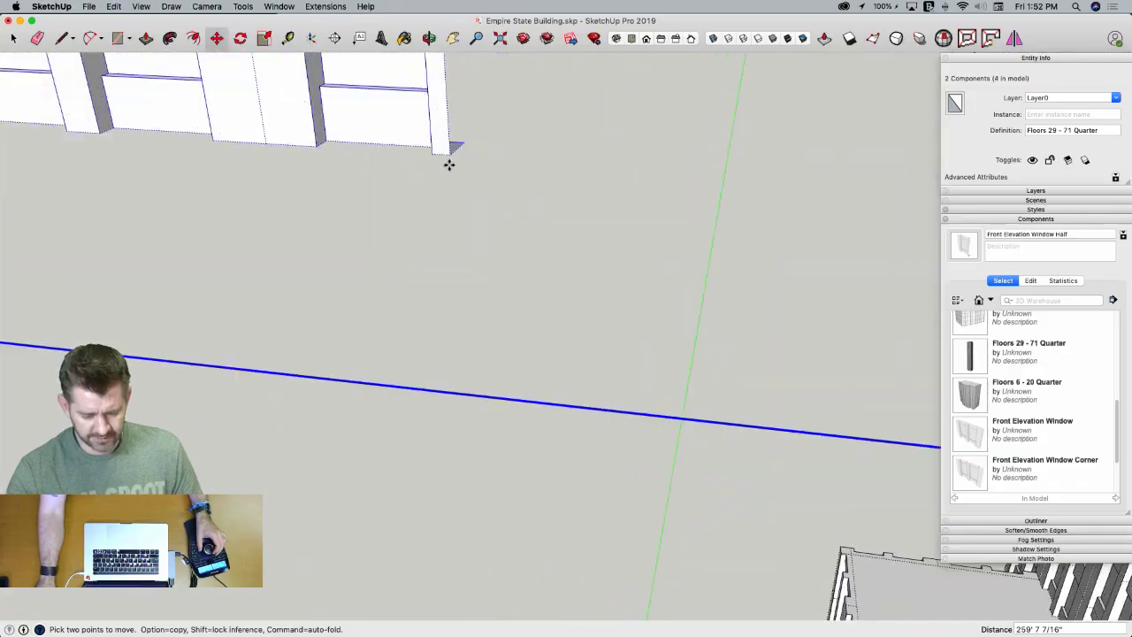
{"action": "left_click", "coordinate": [450, 156]}
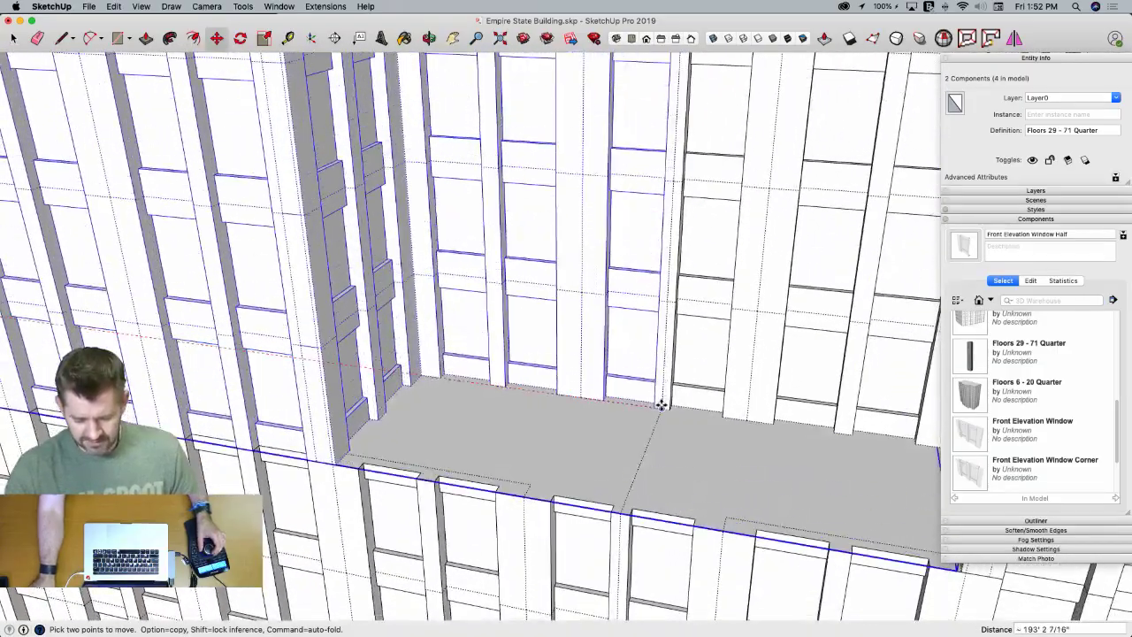
{"action": "left_click", "coordinate": [493, 372]}
{"action": "key", "text": "space"}
{"action": "scroll", "coordinate": [579, 397], "scroll_direction": "down", "scroll_amount": 10}
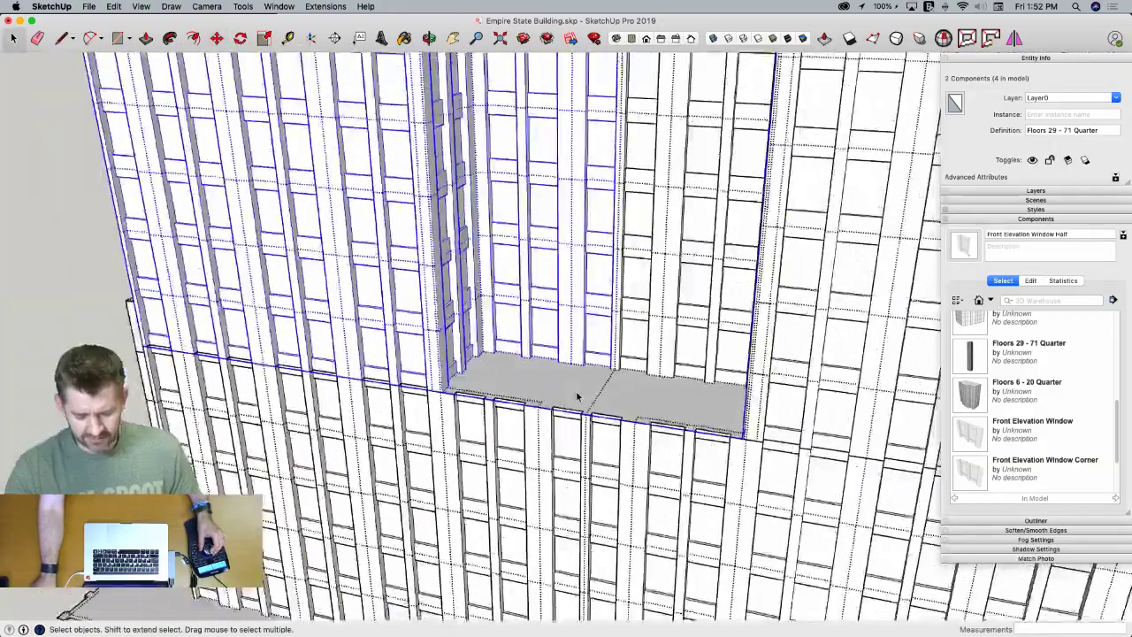
{"action": "scroll", "coordinate": [580, 397], "scroll_direction": "down", "scroll_amount": 5}
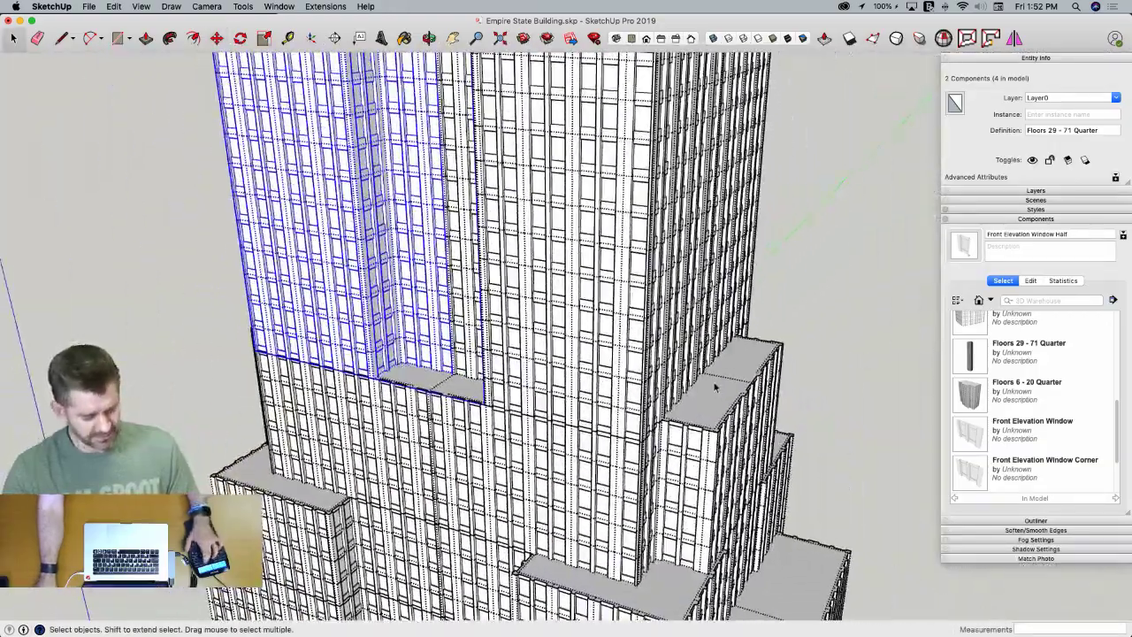
{"action": "middle_click_drag", "start_coordinate": [739, 390], "coordinate": [739, 396]}
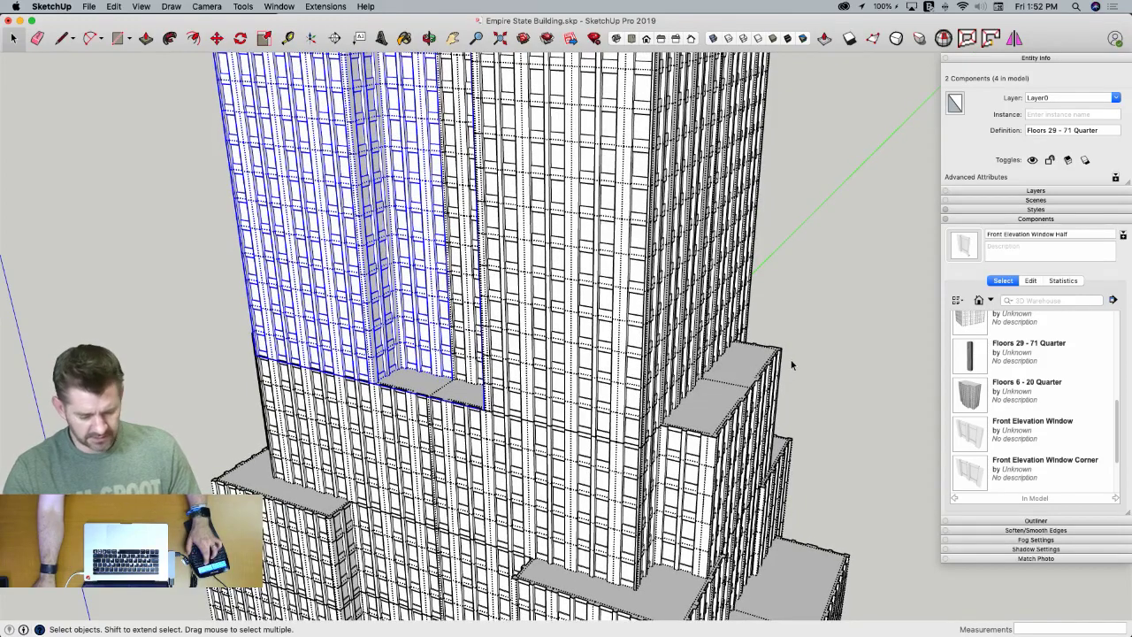
{"action": "middle_click_drag", "start_coordinate": [790, 360], "coordinate": [808, 362]}
{"action": "left_click", "coordinate": [807, 361]}
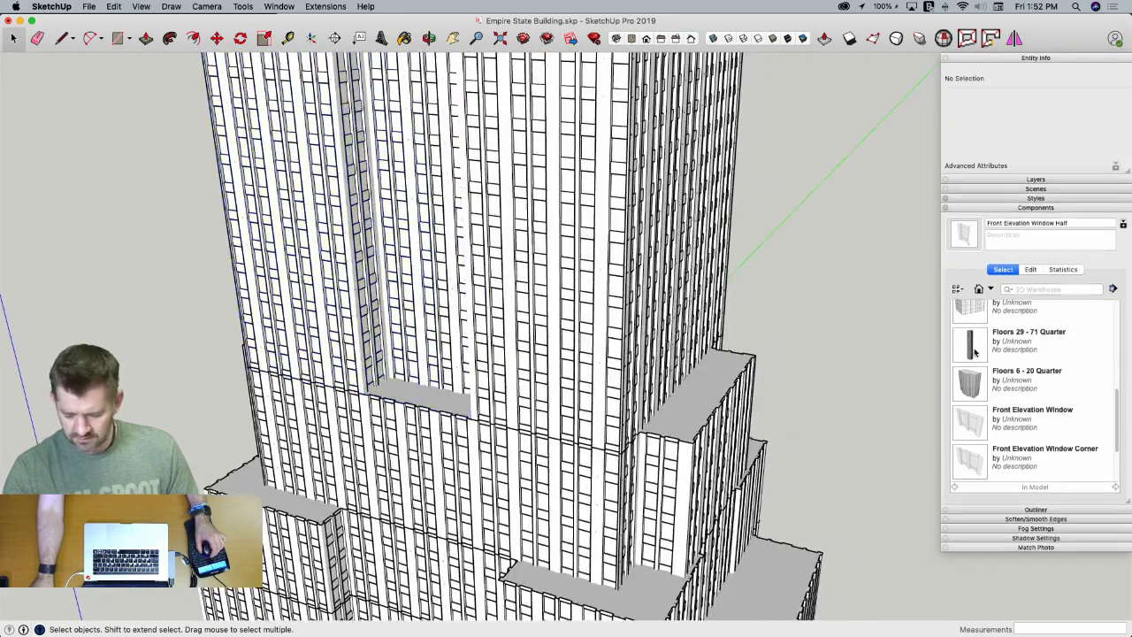
Turn off Profiles in the edge settings of the Architectural Design Style, comparing the tower with and without them
{"action": "left_click", "coordinate": [1022, 200]}
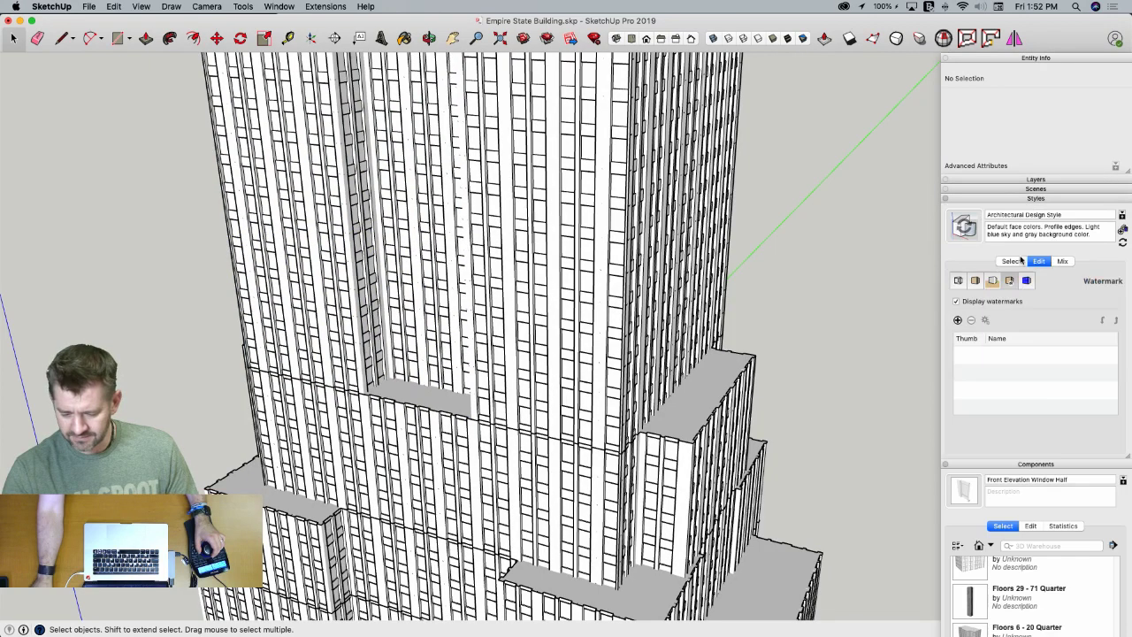
{"action": "left_click", "coordinate": [958, 280]}
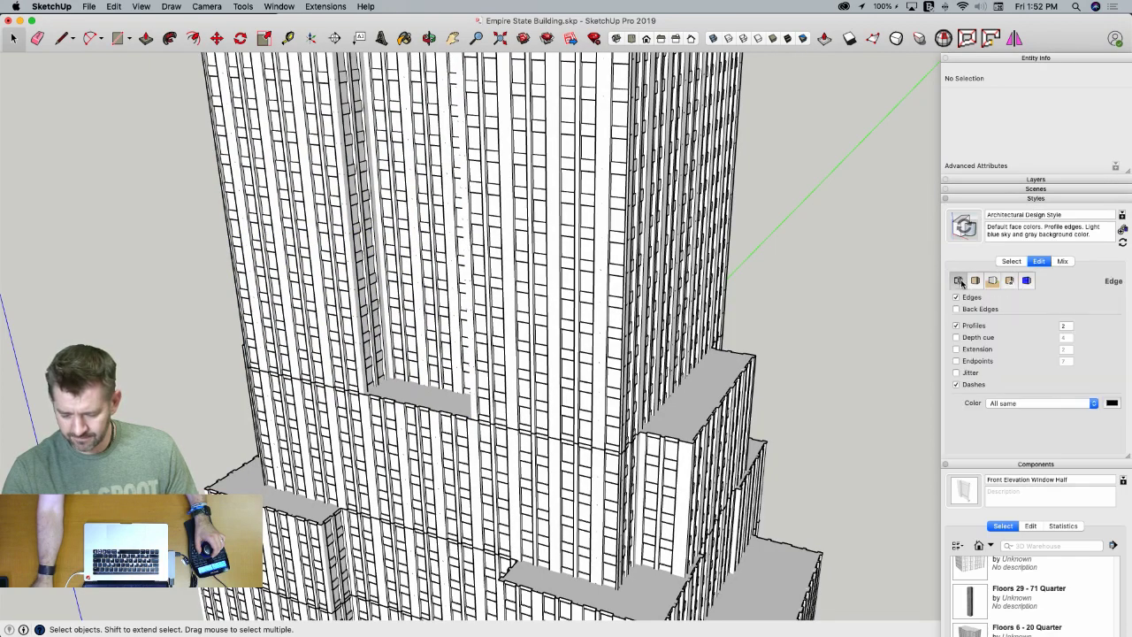
{"action": "left_click", "coordinate": [955, 325]}
{"action": "scroll", "coordinate": [823, 235], "scroll_direction": "down", "scroll_amount": 10}
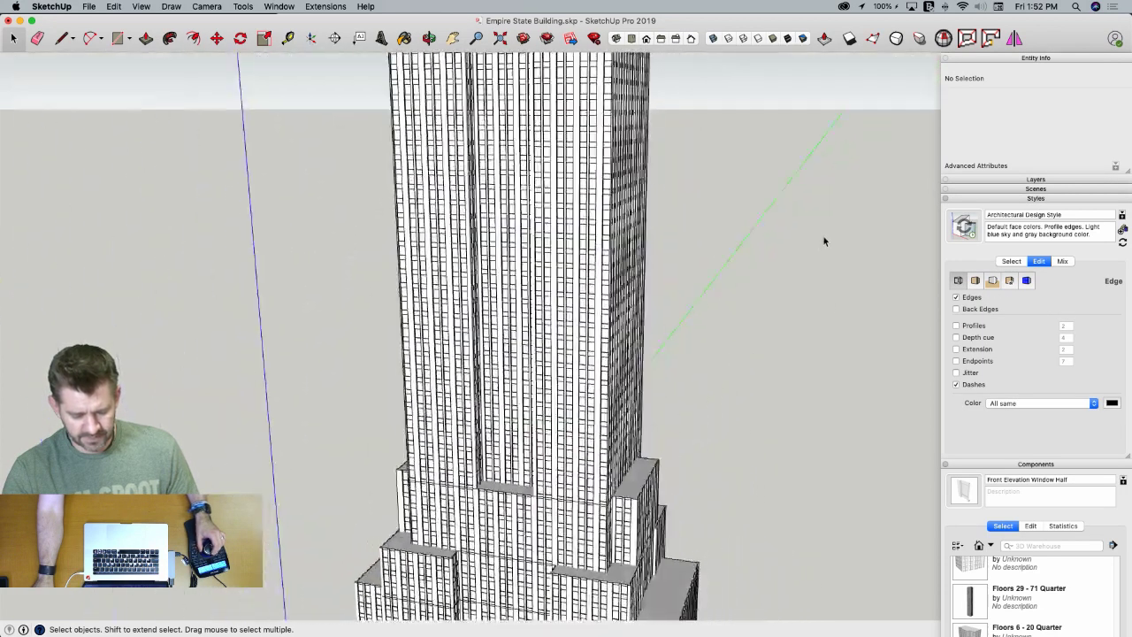
{"action": "scroll", "coordinate": [824, 236], "scroll_direction": "up", "scroll_amount": 10}
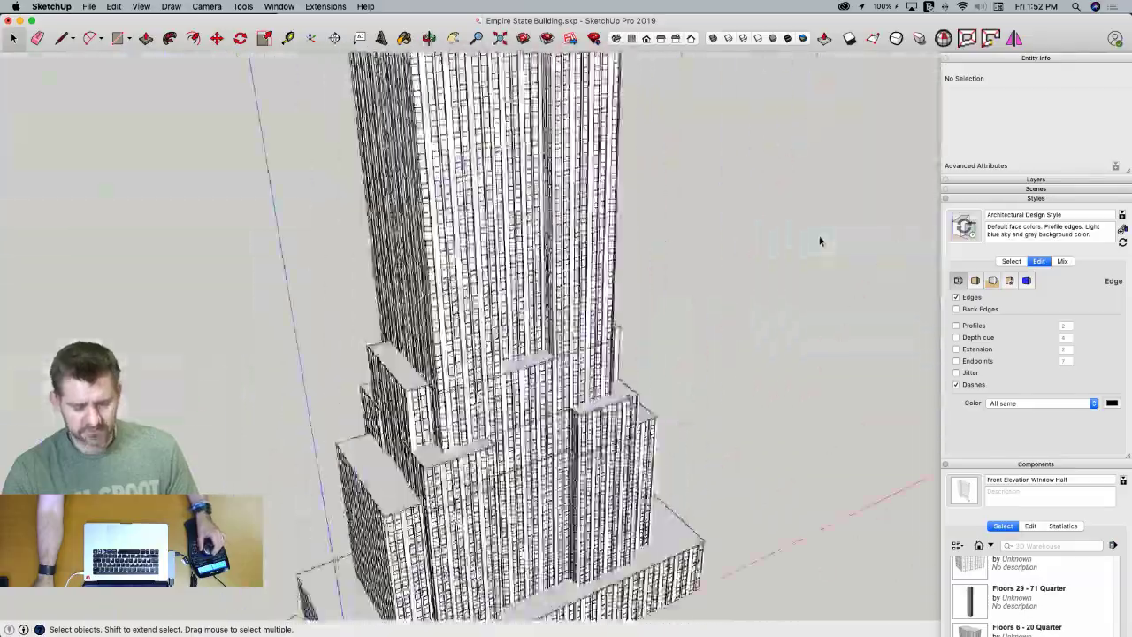
{"action": "scroll", "coordinate": [820, 241], "scroll_direction": "down", "scroll_amount": 8}
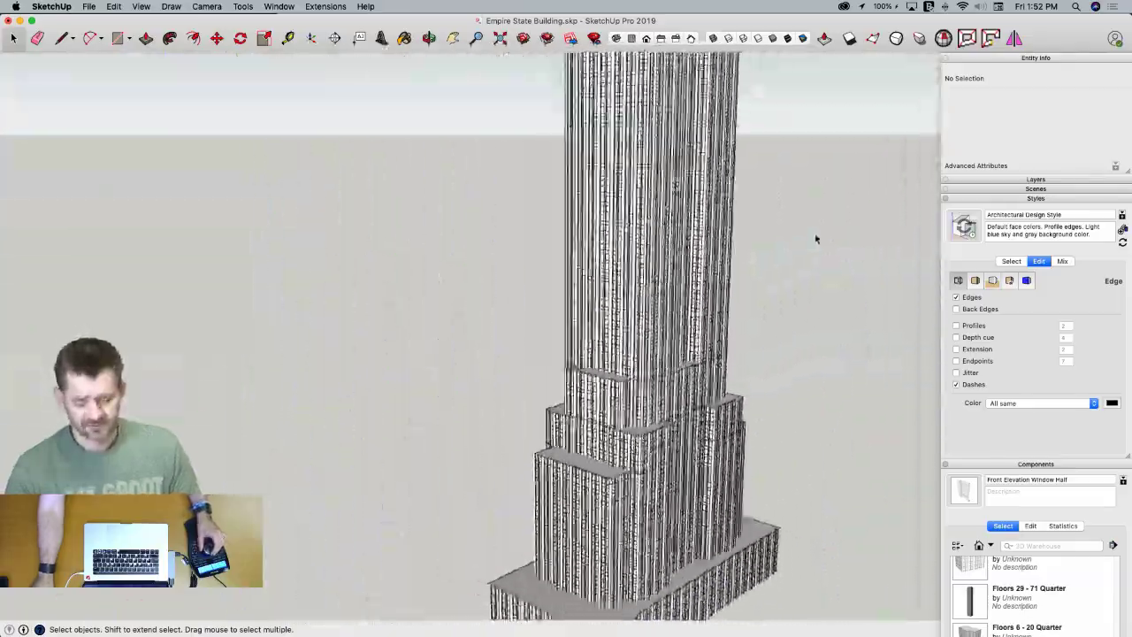
{"action": "scroll", "coordinate": [812, 237], "scroll_direction": "up", "scroll_amount": 6}
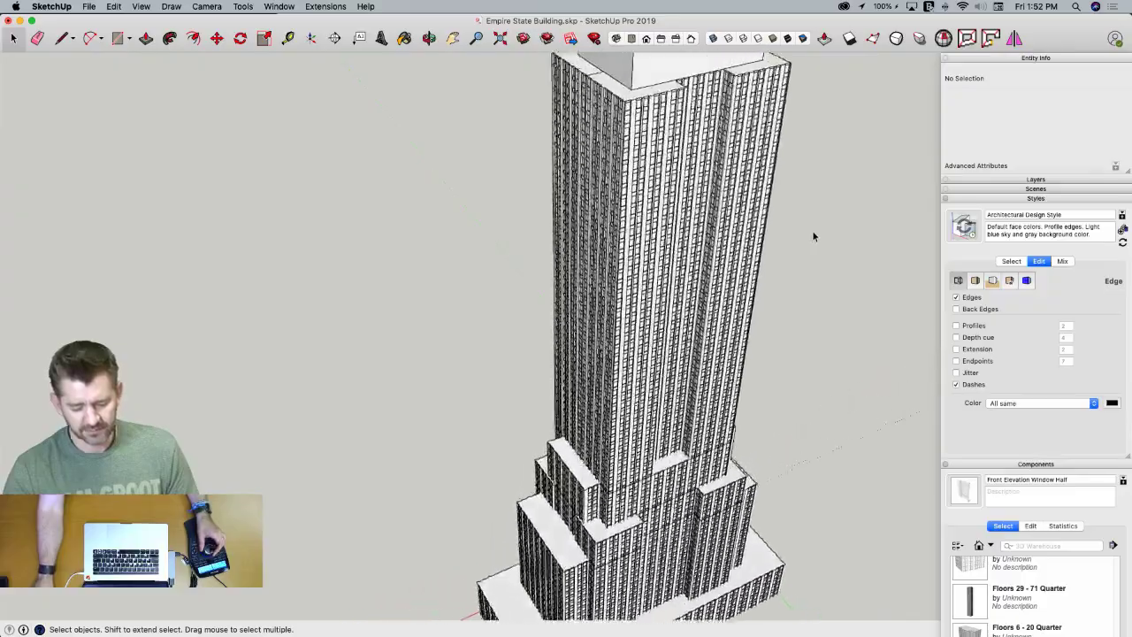
{"action": "scroll", "coordinate": [812, 234], "scroll_direction": "up", "scroll_amount": 6}
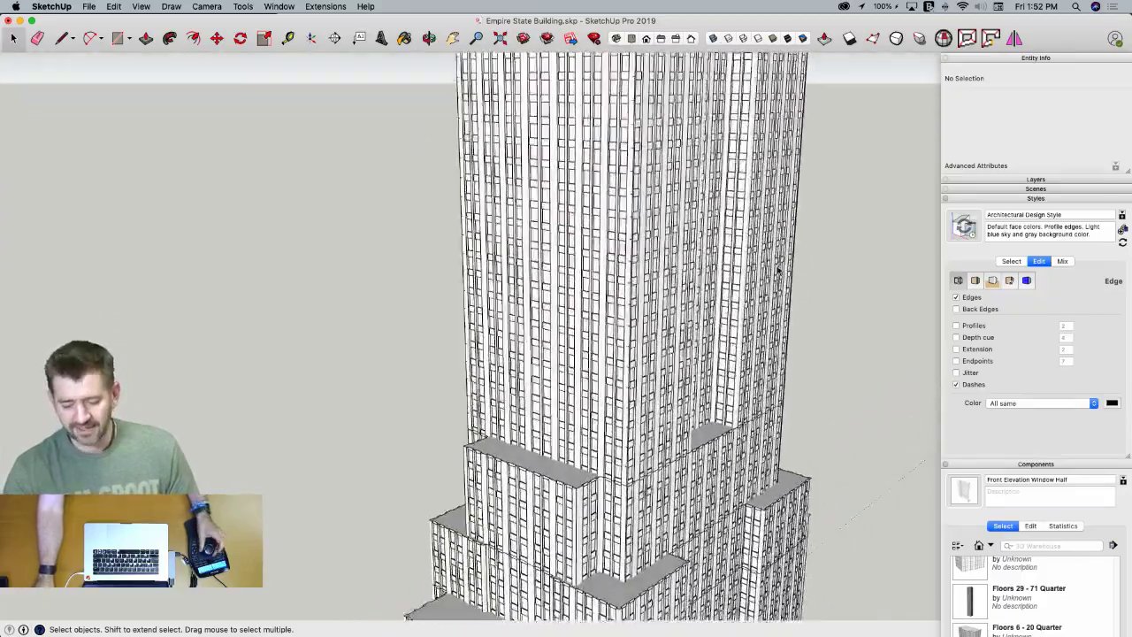
{"action": "left_click", "coordinate": [957, 326]}
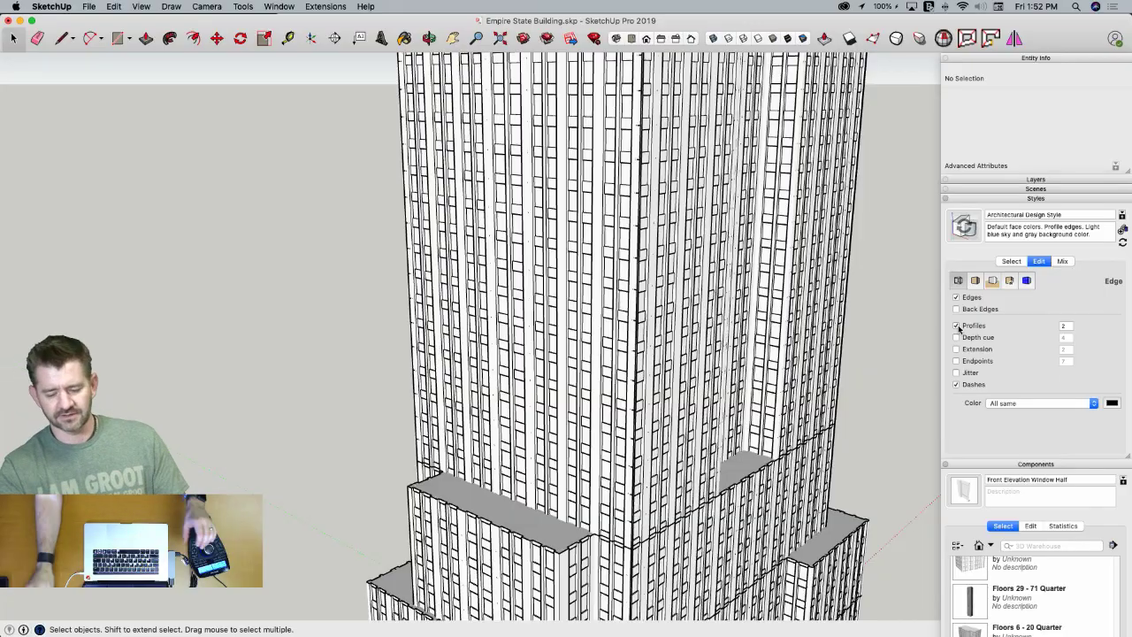
{"action": "left_click", "coordinate": [956, 326]}
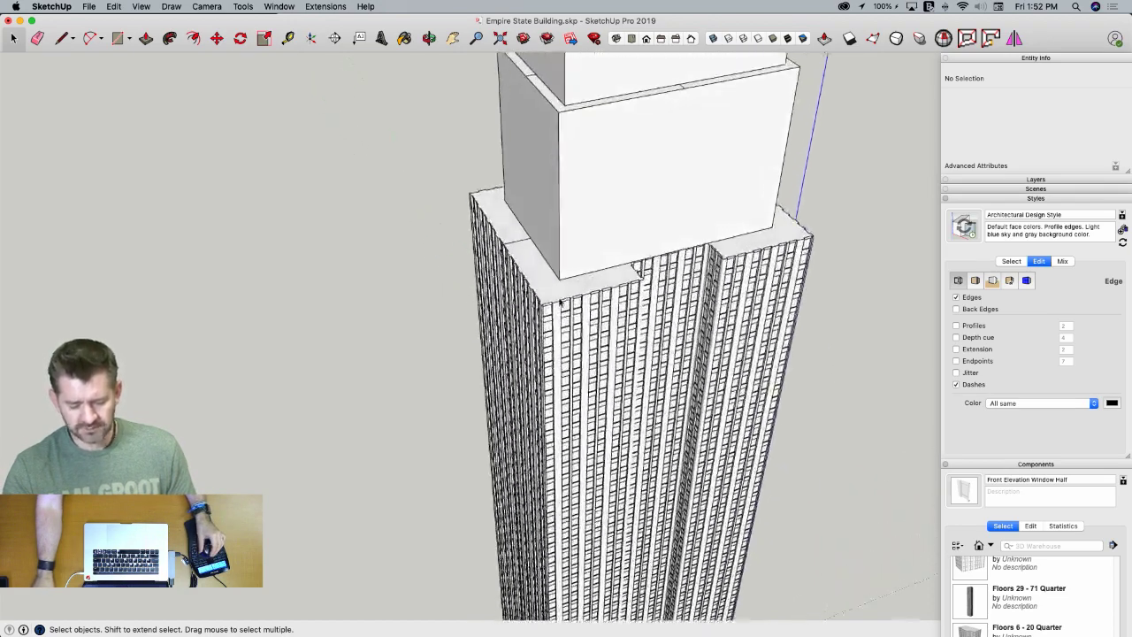
Inside the Floors 29 - 71 Quarter component, hide the roof face's two seam edges with the Eraser and exit the component
{"action": "key", "text": "e"}
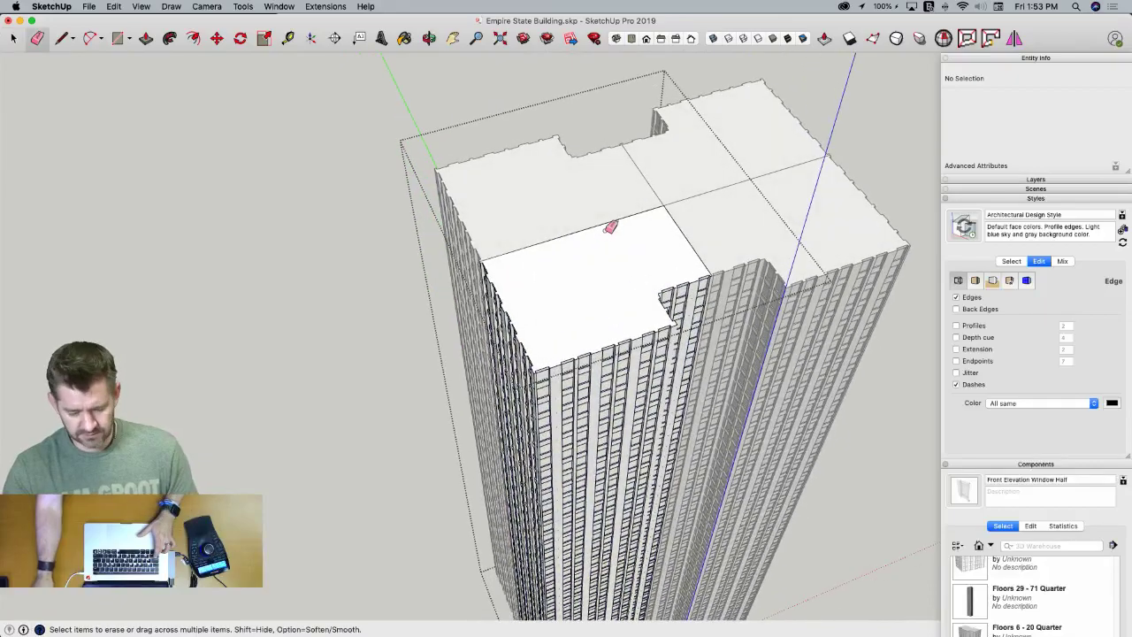
{"action": "left_click_drag", "start_coordinate": [610, 227], "coordinate": [698, 224]}
{"action": "key", "text": "space"}
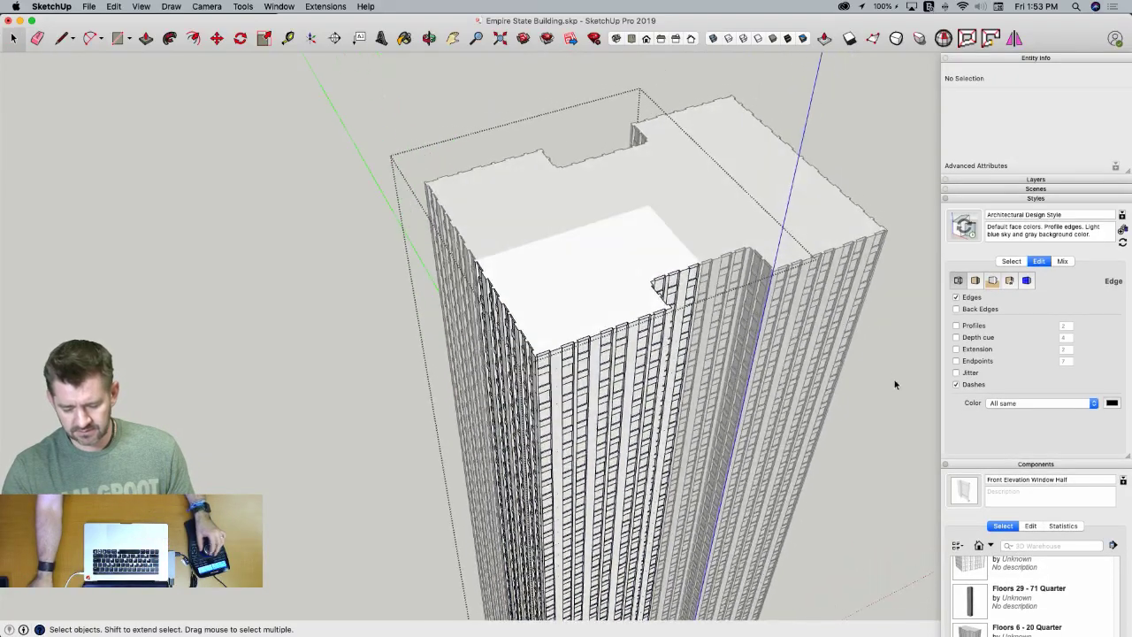
{"action": "left_click", "coordinate": [894, 384]}
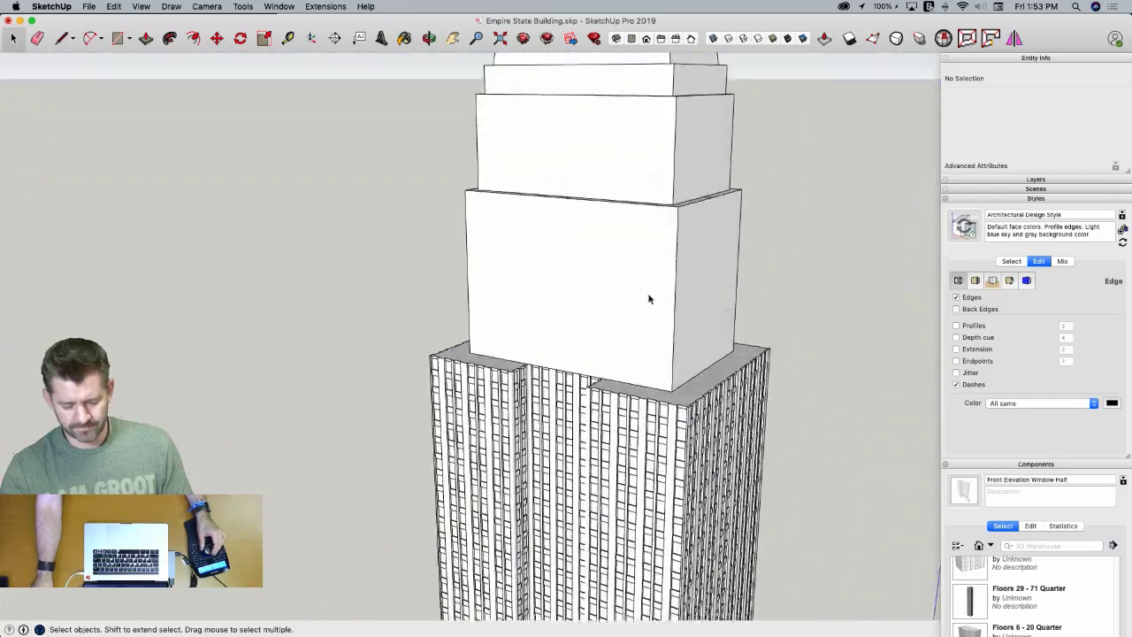
Examine the locked massing blocks above the Floors 29 - 71 roof, selecting them one at a time
{"action": "left_click", "coordinate": [629, 348]}
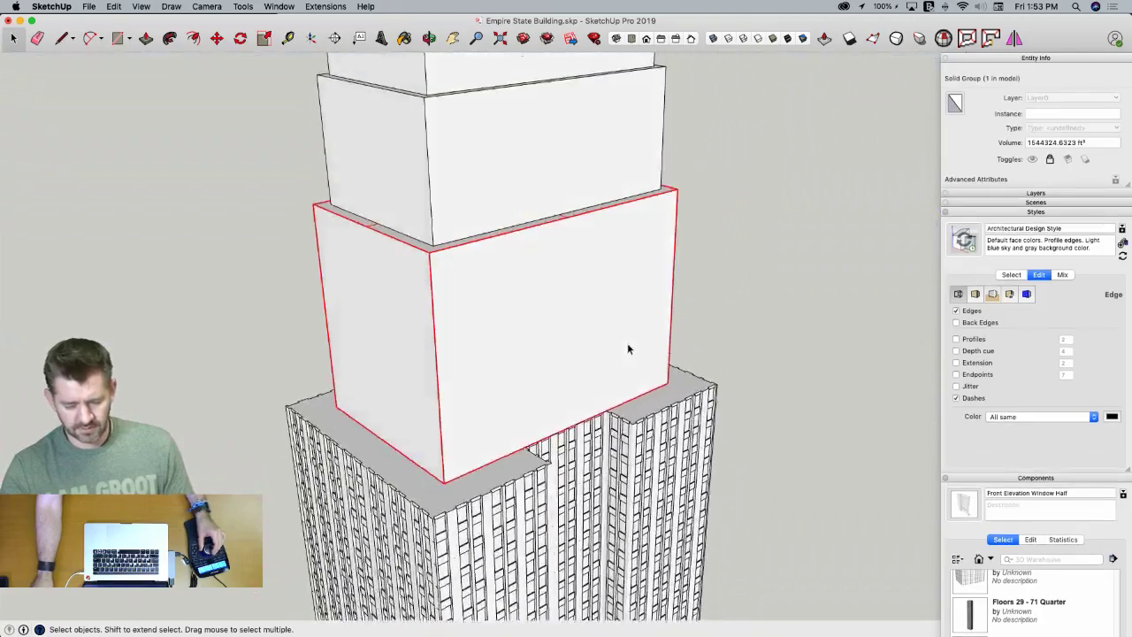
{"action": "left_click", "coordinate": [604, 346]}
{"action": "left_click", "coordinate": [560, 294]}
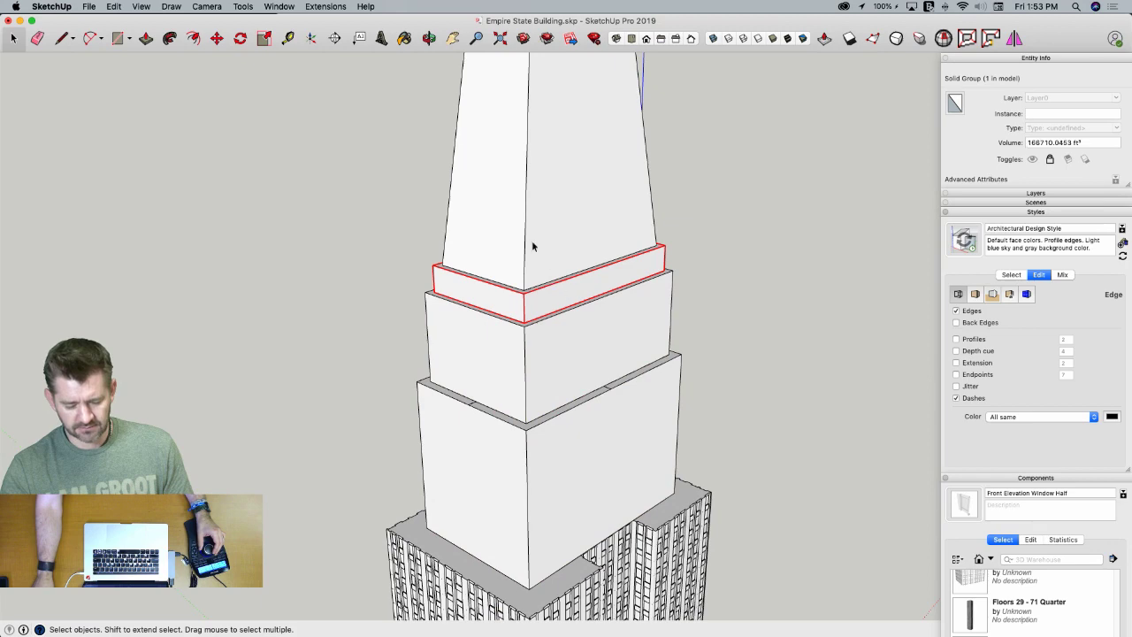
{"action": "left_click", "coordinate": [533, 246]}
{"action": "left_click", "coordinate": [574, 353]}
{"action": "left_click", "coordinate": [534, 303]}
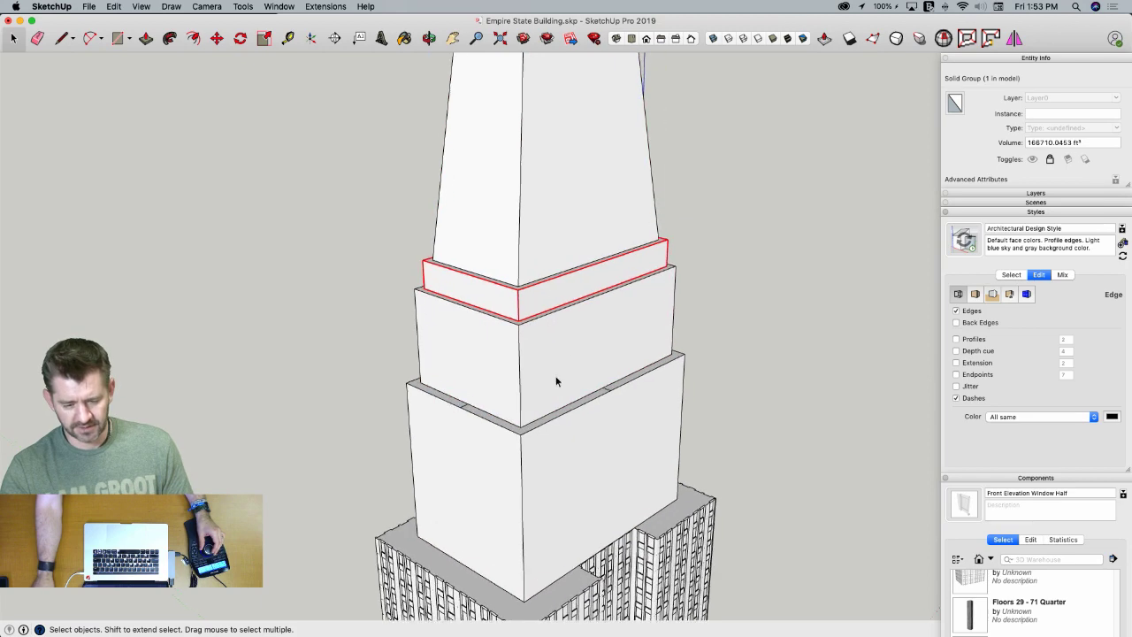
{"action": "left_click", "coordinate": [553, 351]}
{"action": "left_click", "coordinate": [562, 413]}
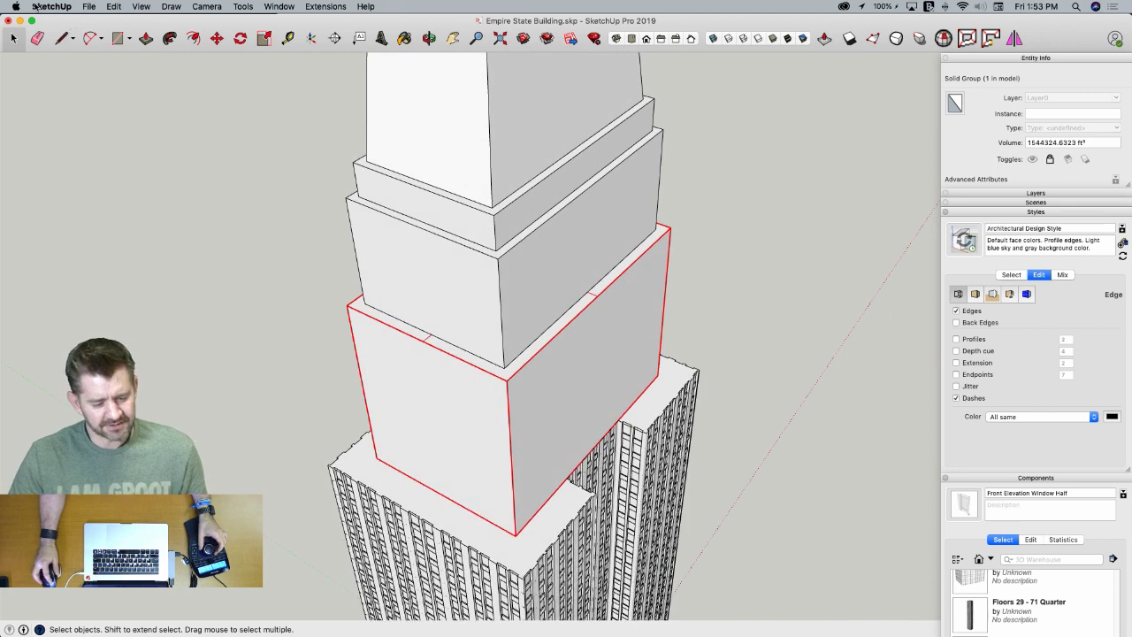
Open the Mac's system overview showing the macOS version, processor, memory and graphics
{"action": "left_click", "coordinate": [16, 6]}
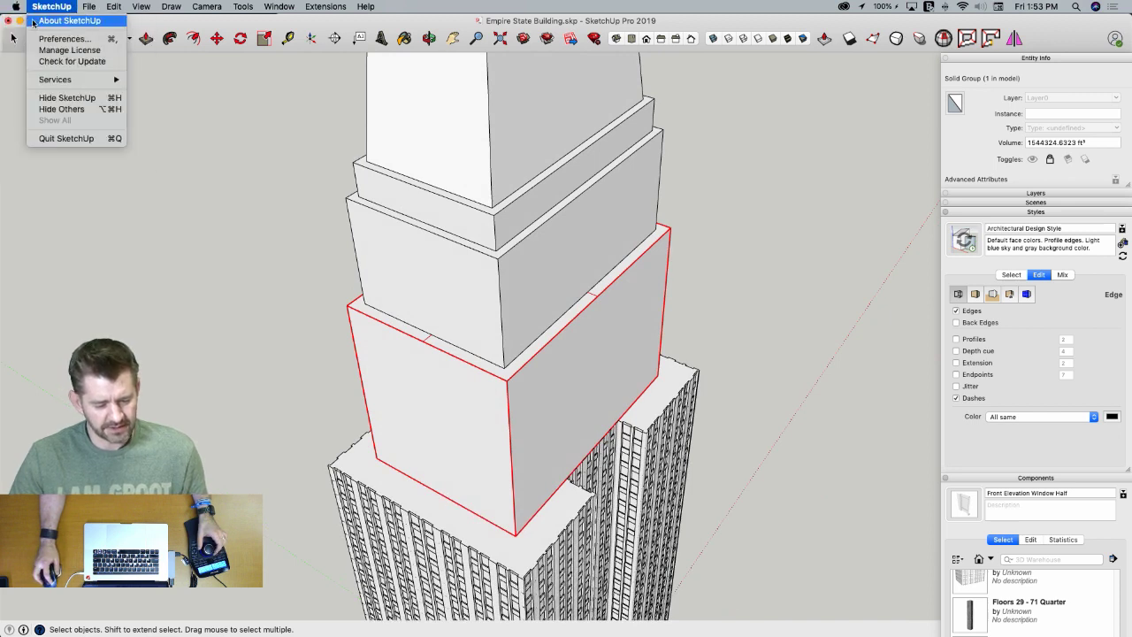
{"action": "left_click", "coordinate": [29, 21]}
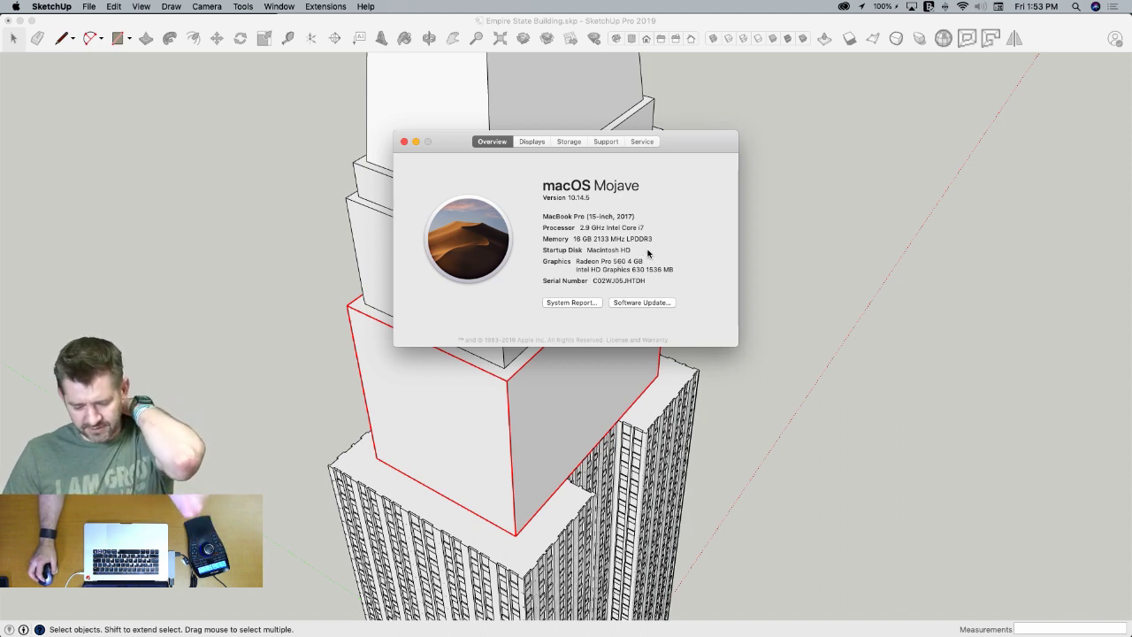
Close the system overview and examine where the lowest massing block meets the Floors 29 - 71 roof from several sides
{"action": "left_click", "coordinate": [404, 141]}
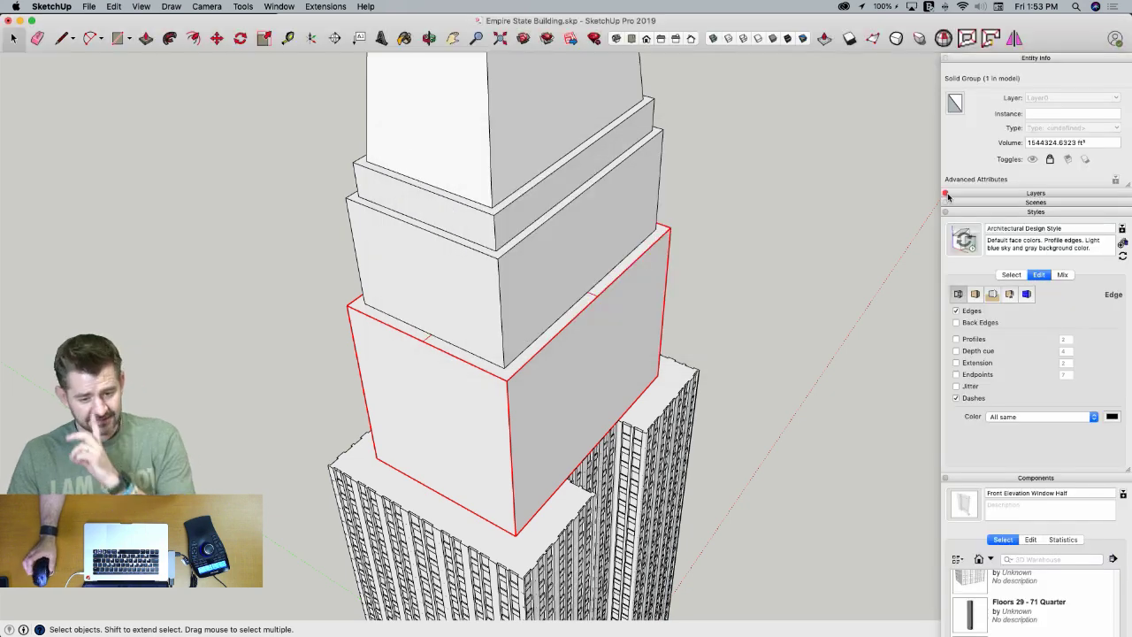
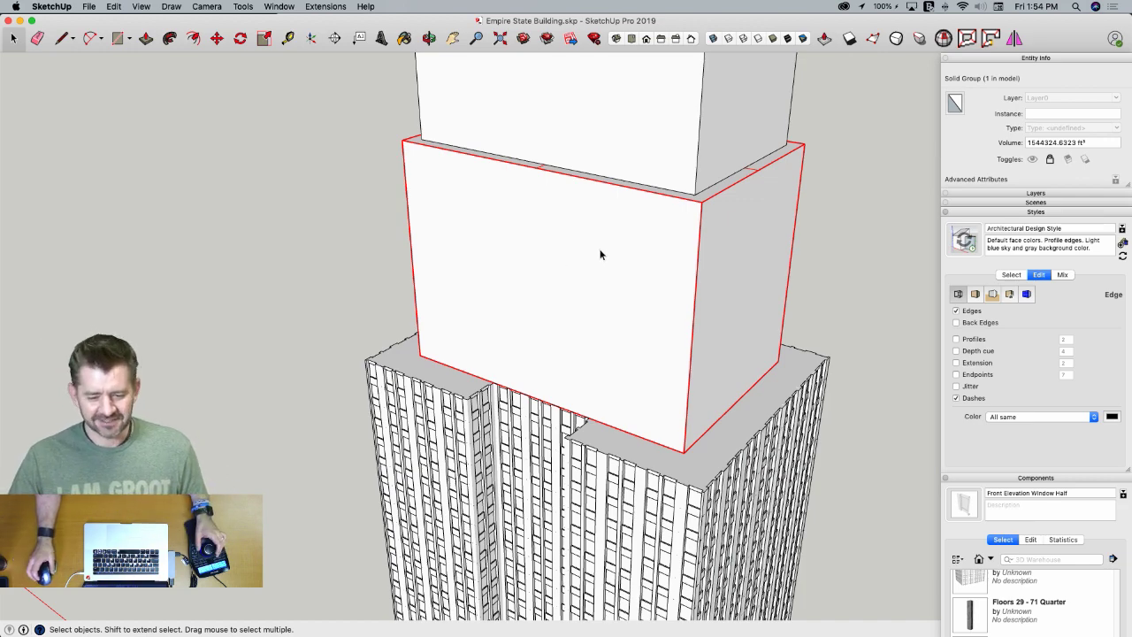
{"action": "middle_click_drag", "start_coordinate": [585, 256], "coordinate": [642, 276]}
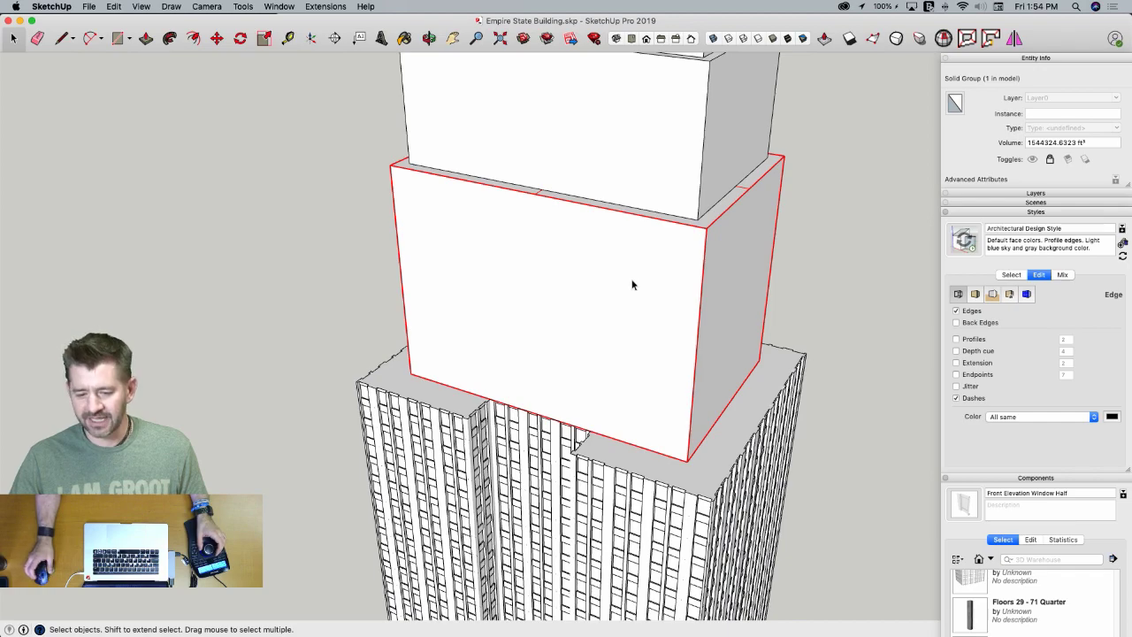
{"action": "middle_click_drag", "start_coordinate": [633, 286], "coordinate": [716, 341]}
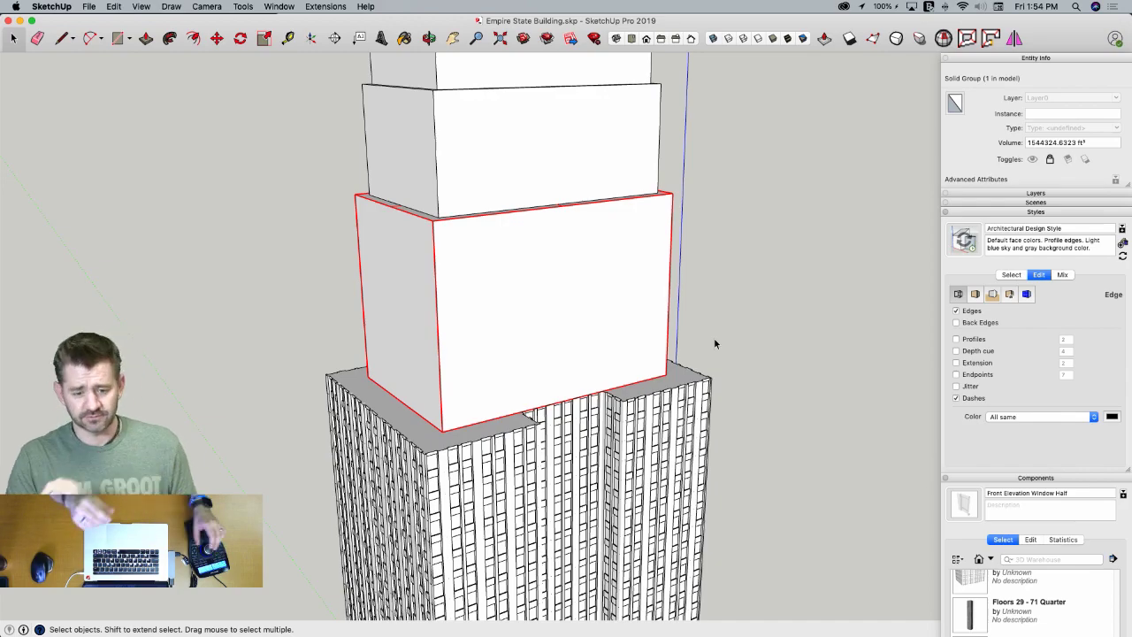
{"action": "middle_click_drag", "start_coordinate": [715, 344], "coordinate": [838, 59]}
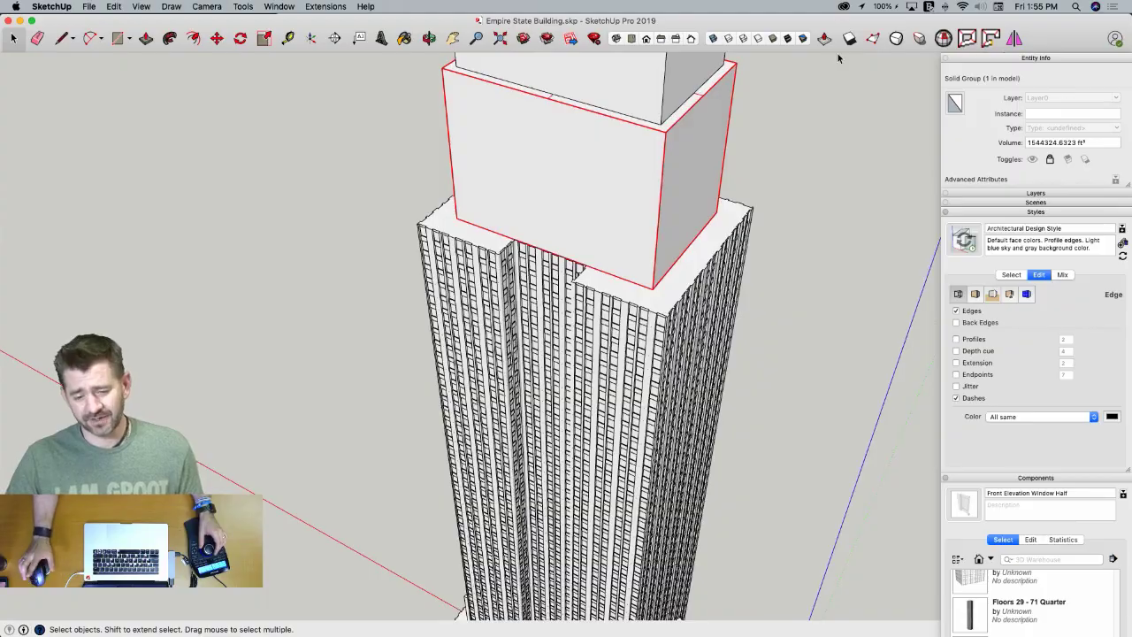
{"action": "scroll", "coordinate": [696, 119], "scroll_direction": "up", "scroll_amount": 6}
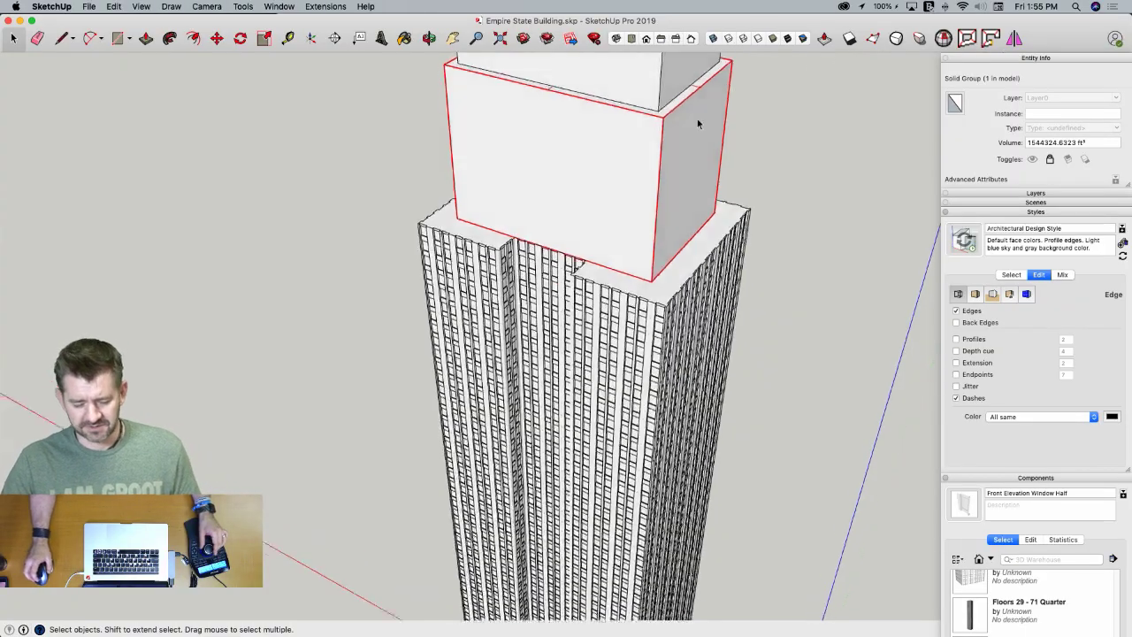
{"action": "middle_click_drag", "start_coordinate": [617, 339], "coordinate": [699, 341]}
{"action": "middle_click_drag", "start_coordinate": [519, 344], "coordinate": [341, 318]}
{"action": "key", "text": "l"}
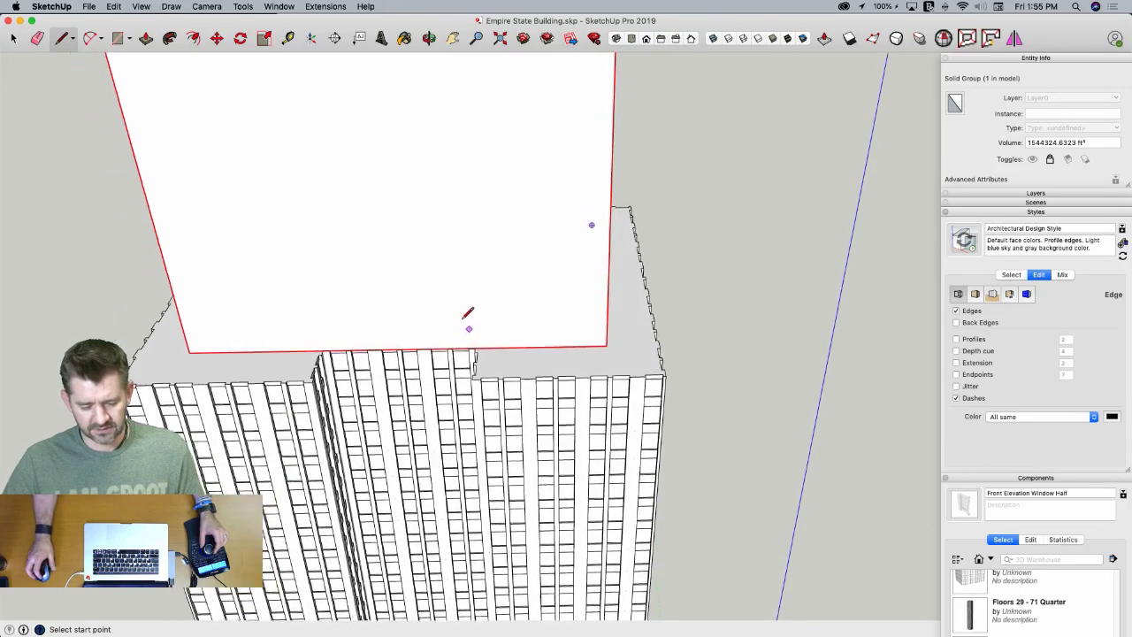
{"action": "key", "text": "space"}
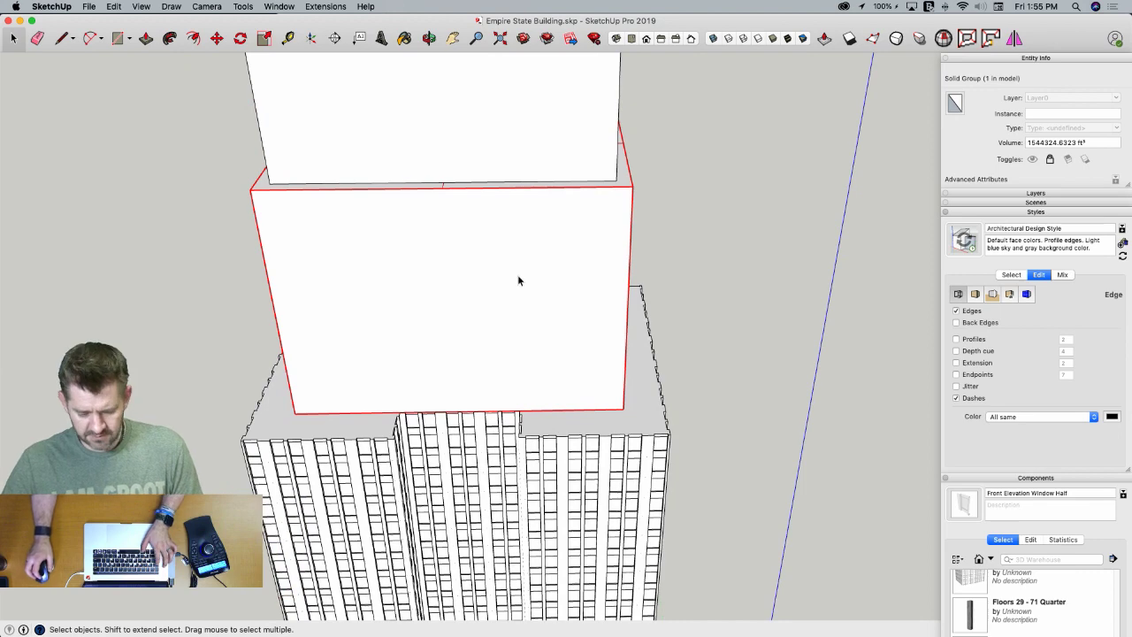
Switch to Preview and check the upper setbacks in the dimensioned tower elevation and Elevations.jpg, closing Elevations.jpg when done
{"action": "key", "text": "super+Tab"}
{"action": "scroll", "coordinate": [201, 217], "scroll_direction": "up", "scroll_amount": 5}
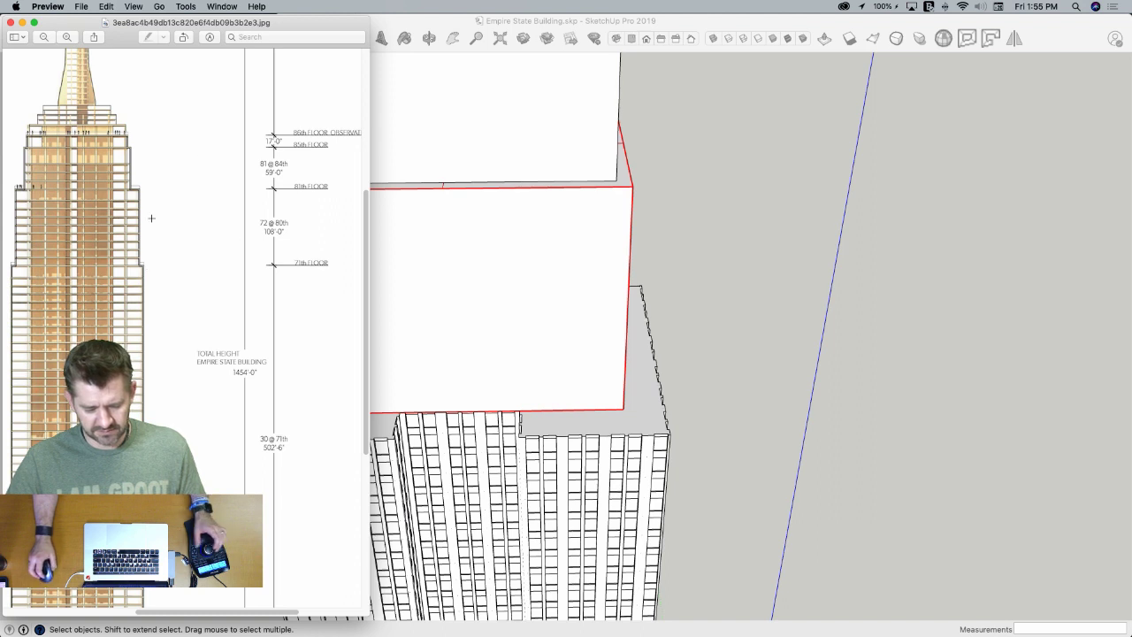
{"action": "left_click", "coordinate": [222, 6]}
{"action": "left_click", "coordinate": [236, 131]}
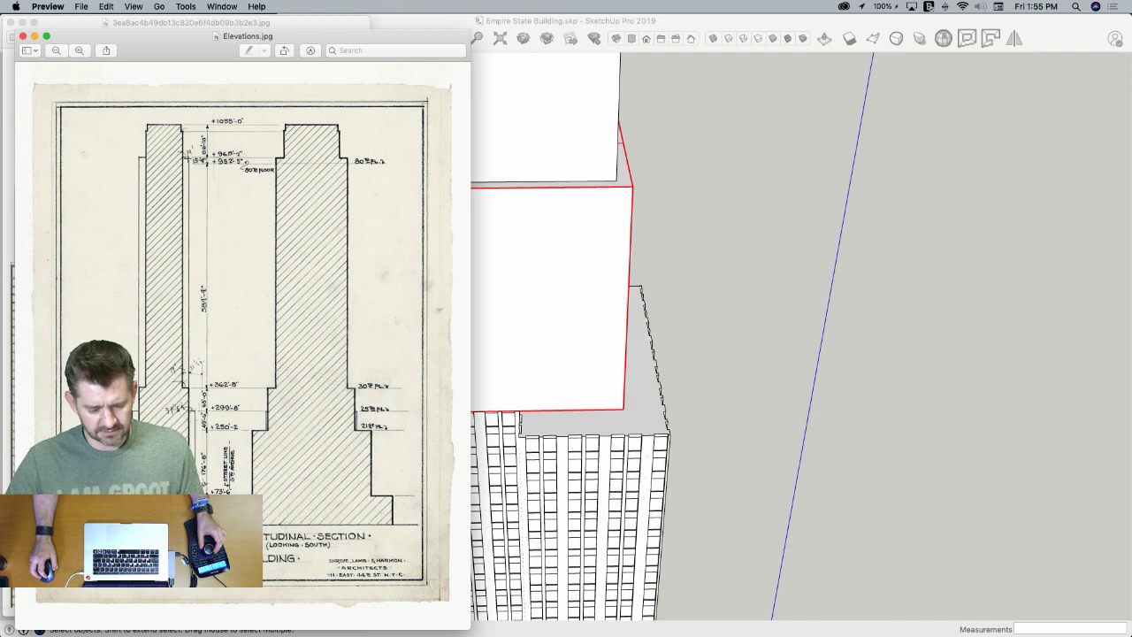
{"action": "left_click", "coordinate": [26, 37]}
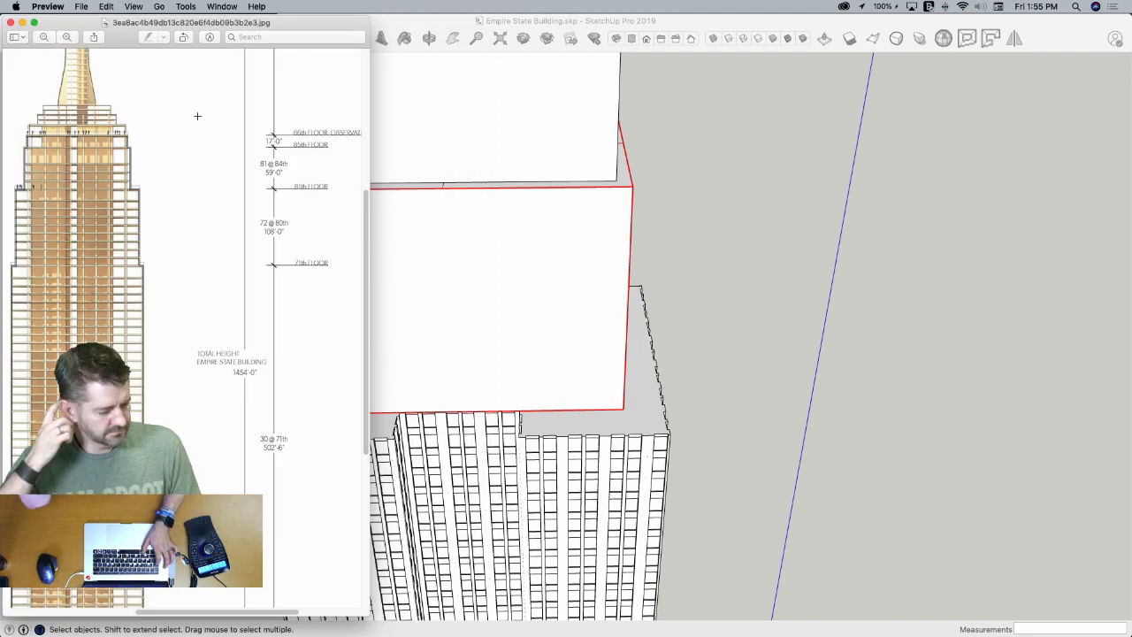
Switch to Finder, preview the Empire State Building folder's elevation, mooring mast and floor plan images, close the folder and return to SketchUp
{"action": "key", "text": "super+Tab"}
{"action": "key", "text": "super+Tab"}
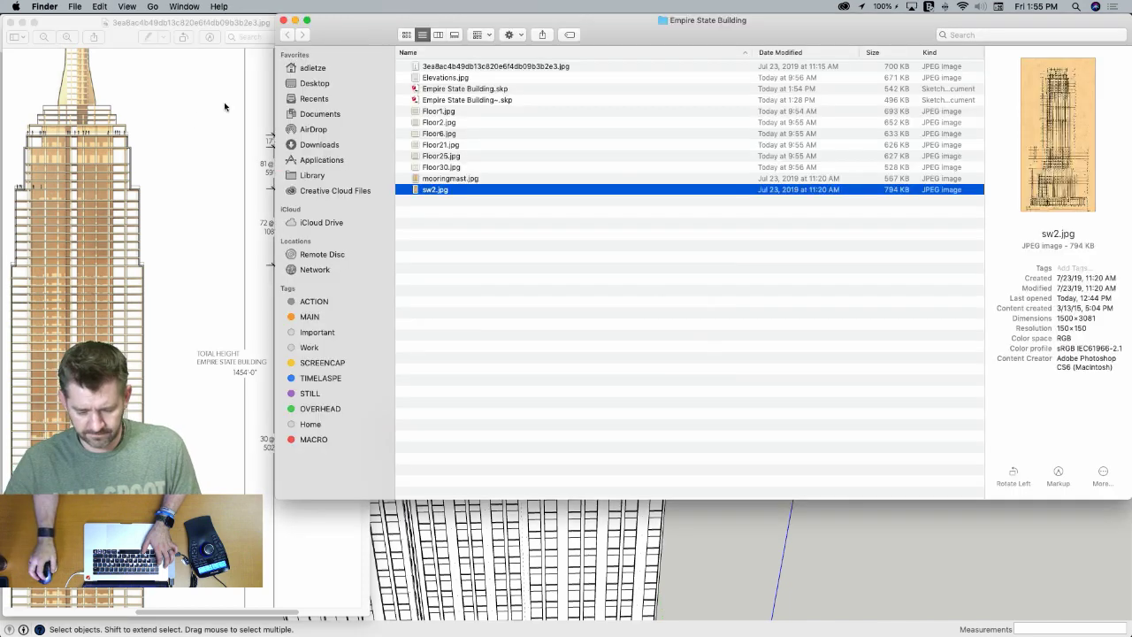
{"action": "left_click", "coordinate": [461, 180]}
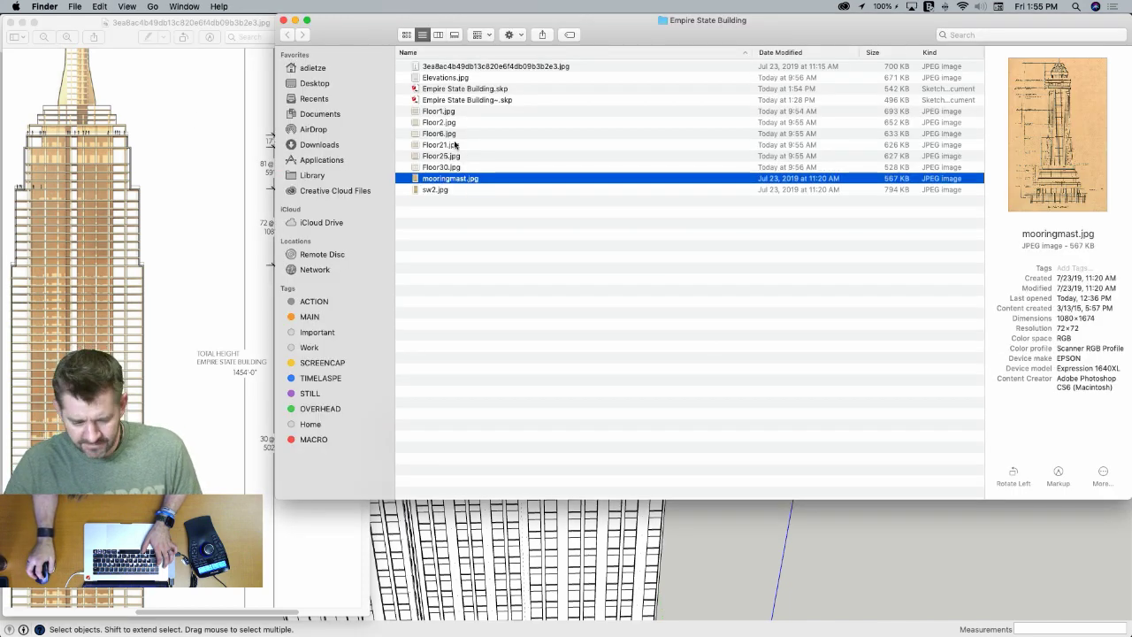
{"action": "left_click", "coordinate": [437, 77]}
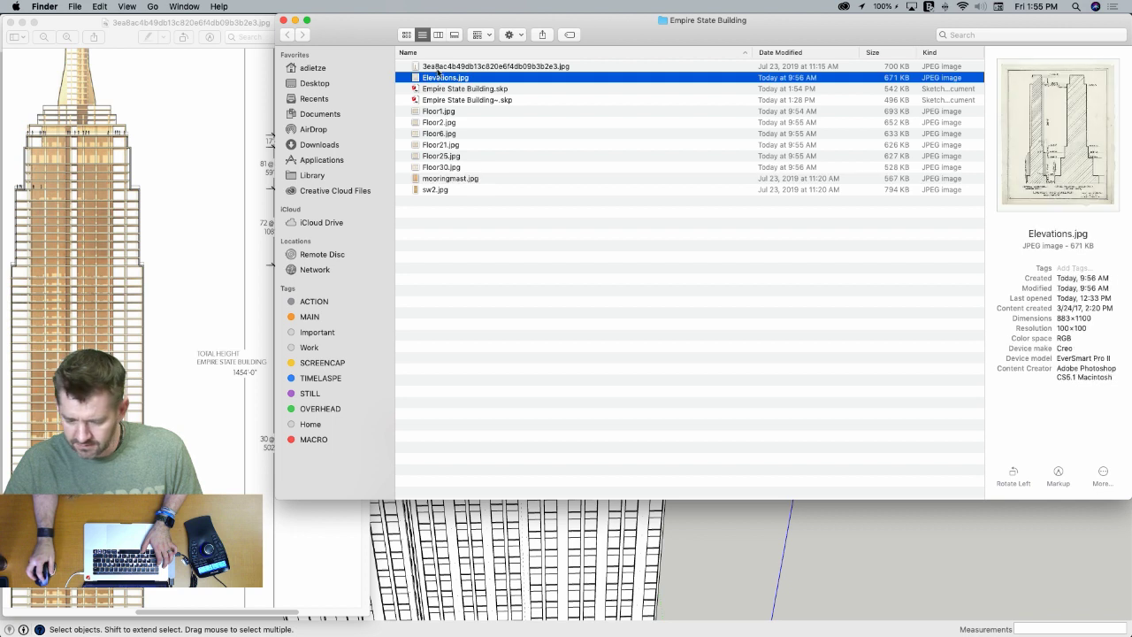
{"action": "left_click", "coordinate": [437, 68]}
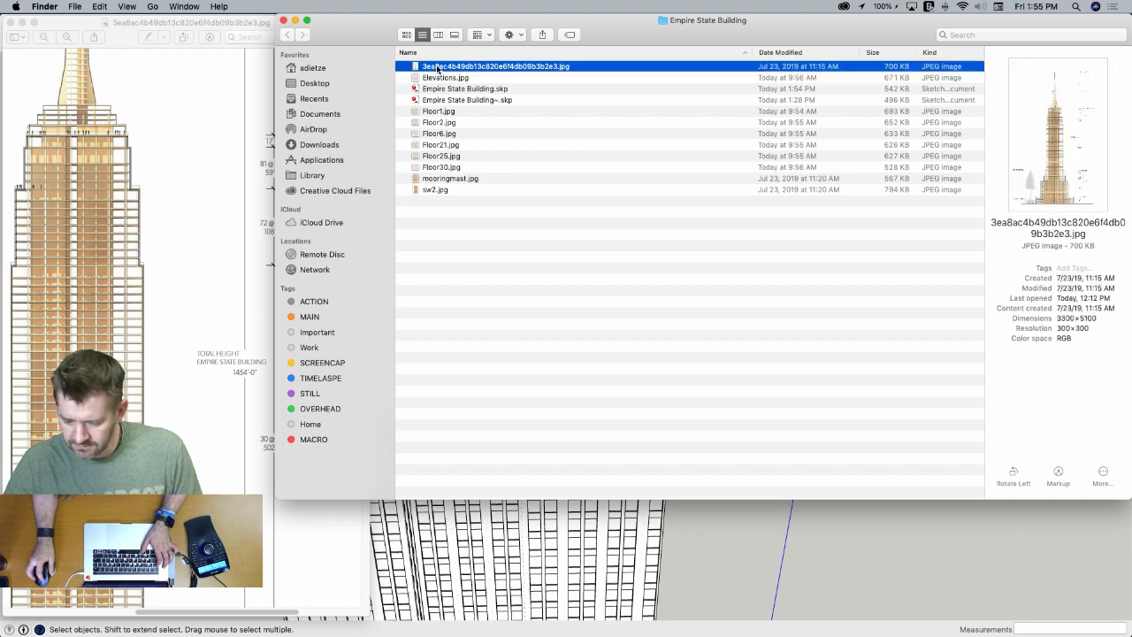
{"action": "left_click", "coordinate": [444, 113]}
{"action": "left_click", "coordinate": [446, 144]}
{"action": "left_click", "coordinate": [445, 167]}
{"action": "left_click", "coordinate": [442, 156]}
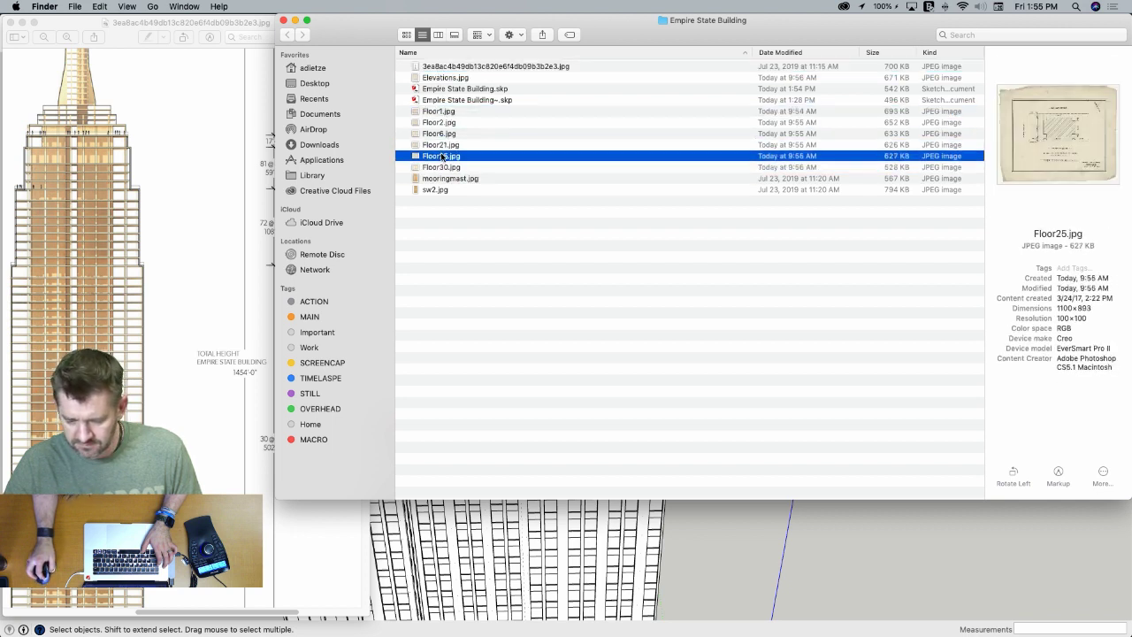
{"action": "left_click", "coordinate": [284, 20]}
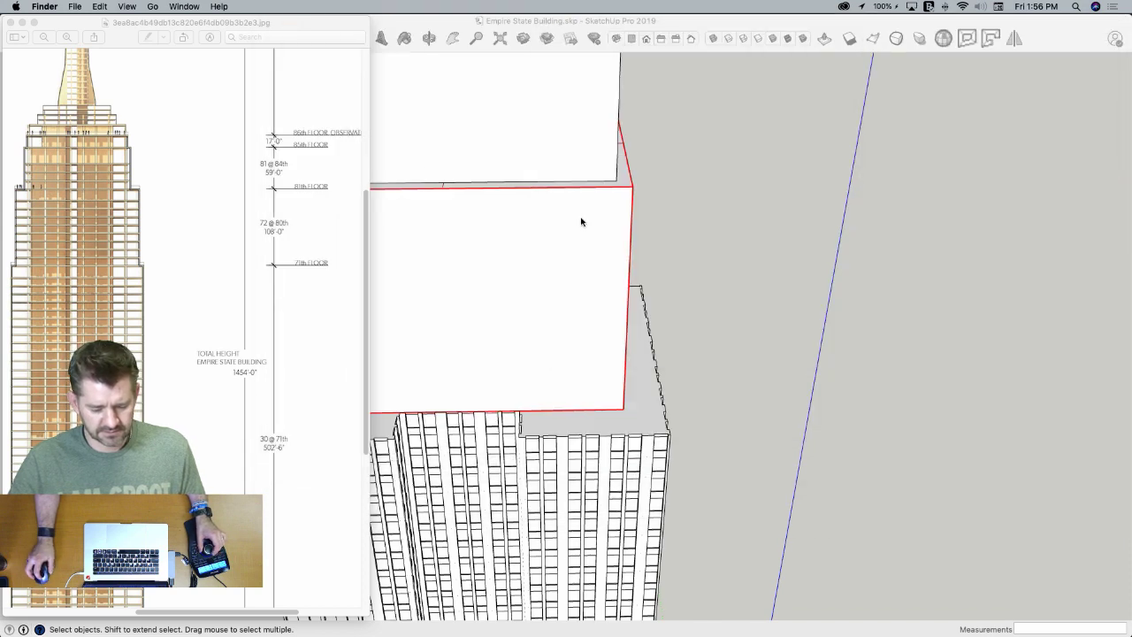
{"action": "left_click", "coordinate": [760, 207]}
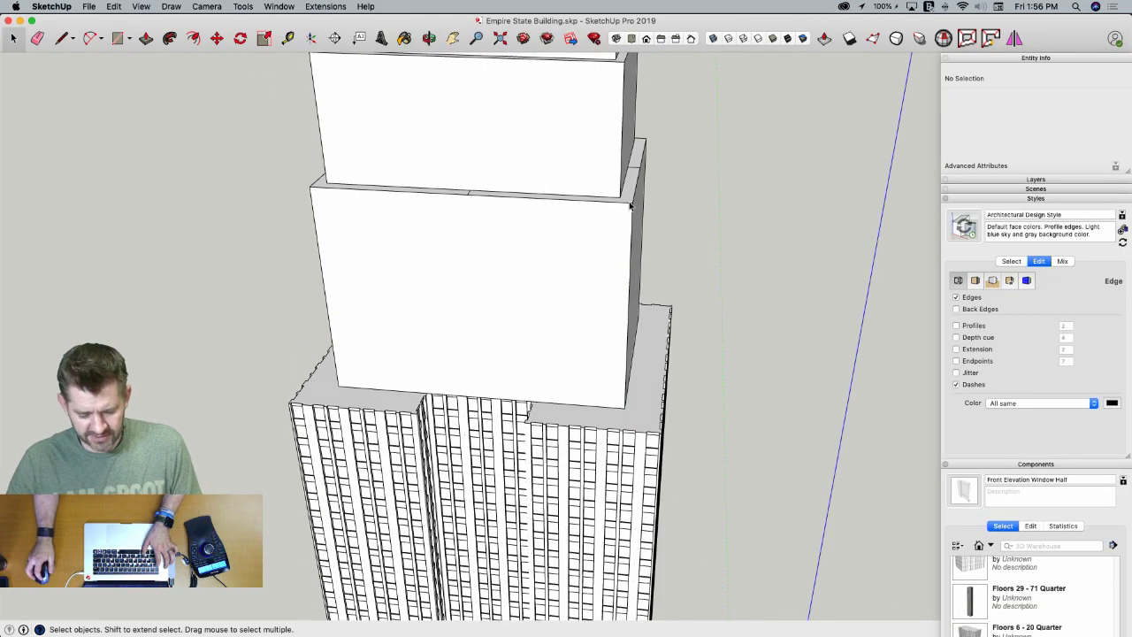
Switch to Chrome's SketchUp Community window and browse the image results for "empire state building plans"
{"action": "key", "text": "super+Tab"}
{"action": "key", "text": "super+Tab"}
{"action": "key", "text": "super+Tab"}
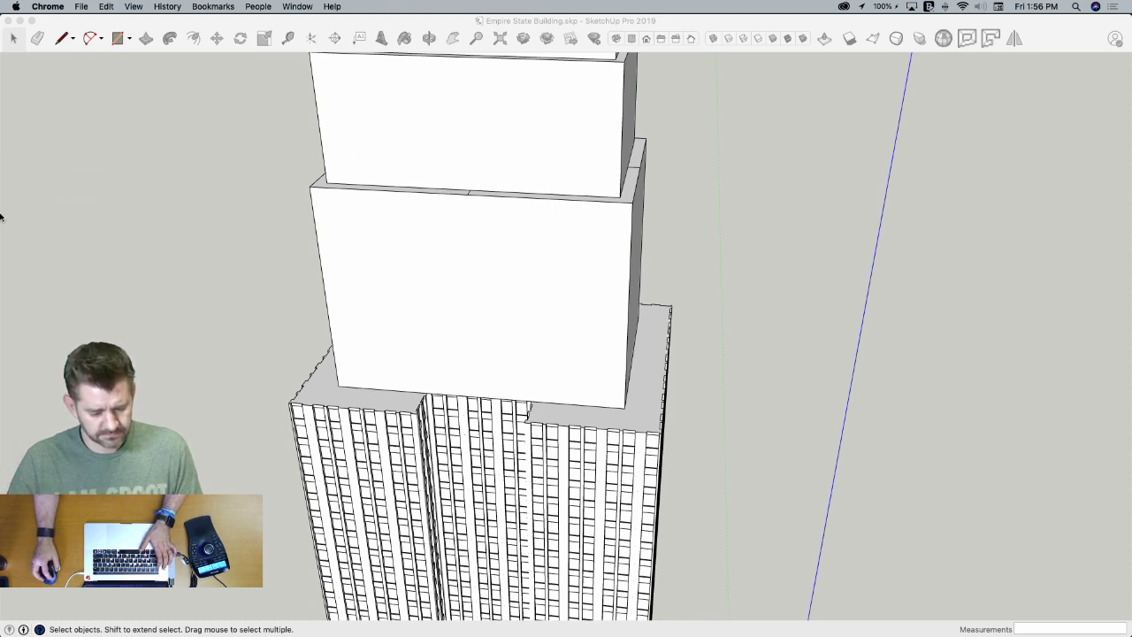
{"action": "right_click", "coordinate": [31, 209]}
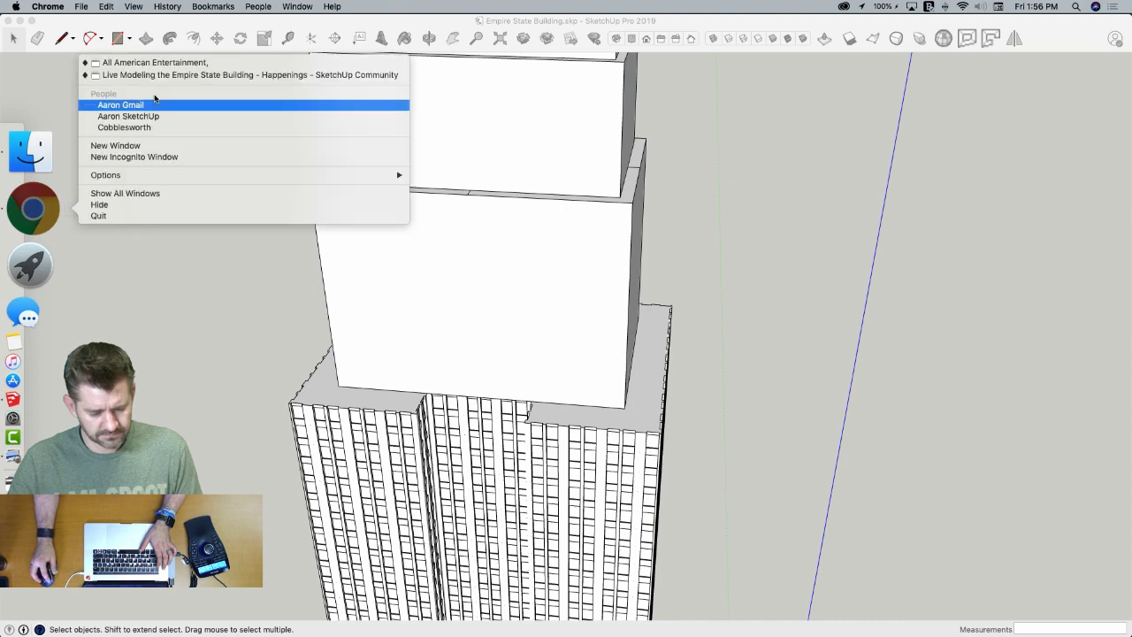
{"action": "left_click", "coordinate": [196, 74]}
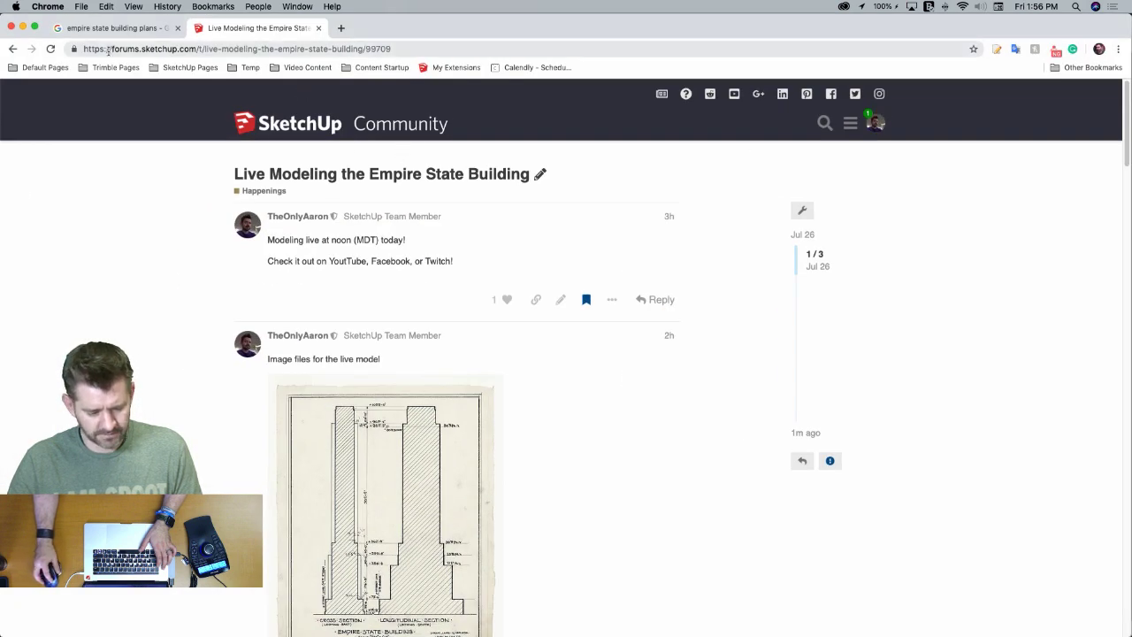
{"action": "left_click", "coordinate": [106, 27]}
{"action": "scroll", "coordinate": [558, 258], "scroll_direction": "up", "scroll_amount": 5}
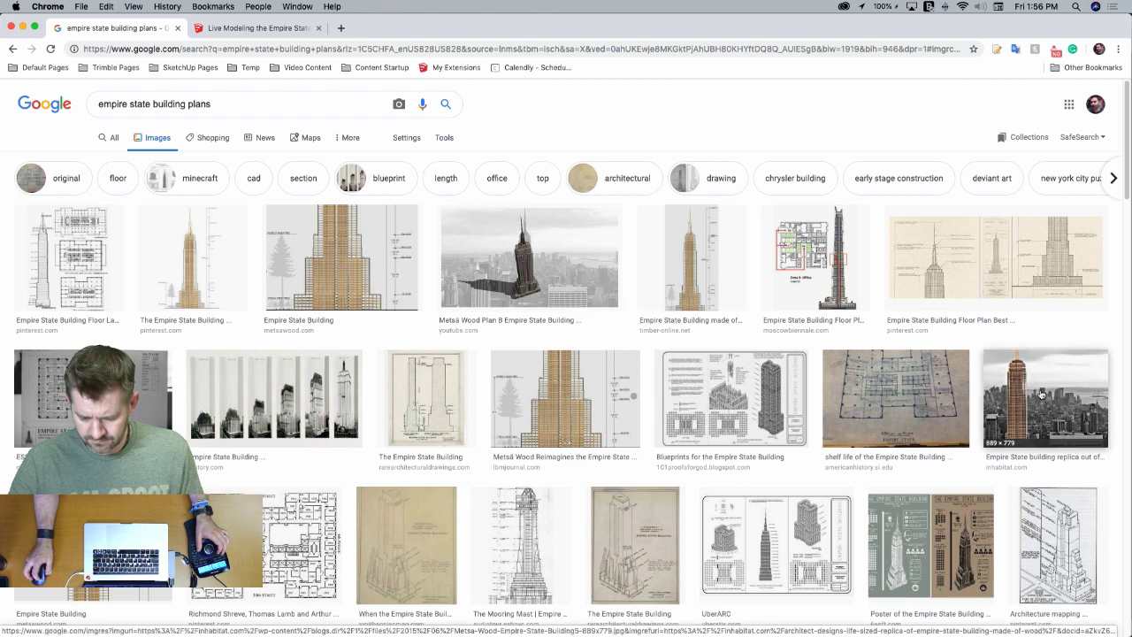
Enlarge the hand-printed Empire State Building poster and the History.com construction sequence photo from the image results
{"action": "left_click", "coordinate": [930, 544]}
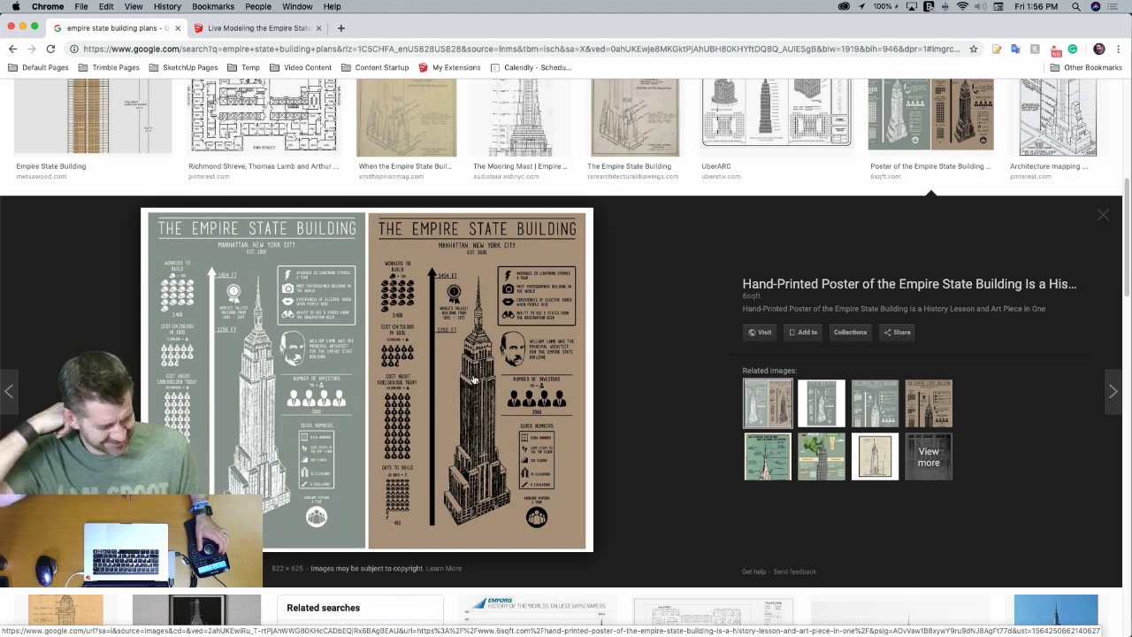
{"action": "scroll", "coordinate": [487, 383], "scroll_direction": "up", "scroll_amount": 2}
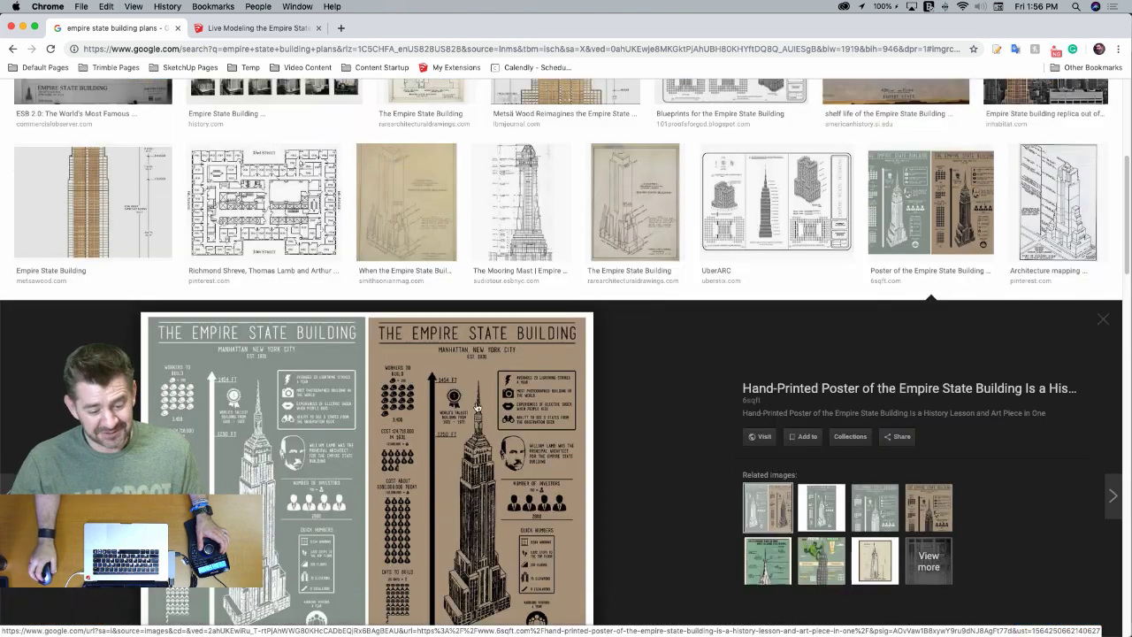
{"action": "scroll", "coordinate": [475, 407], "scroll_direction": "up", "scroll_amount": 5}
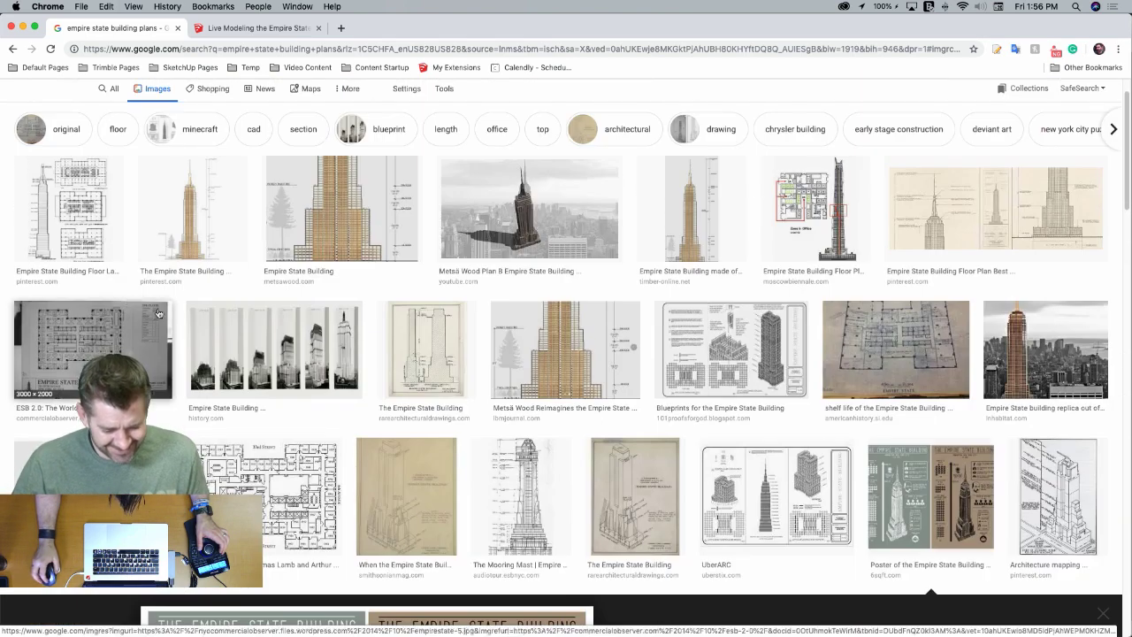
{"action": "left_click", "coordinate": [335, 329]}
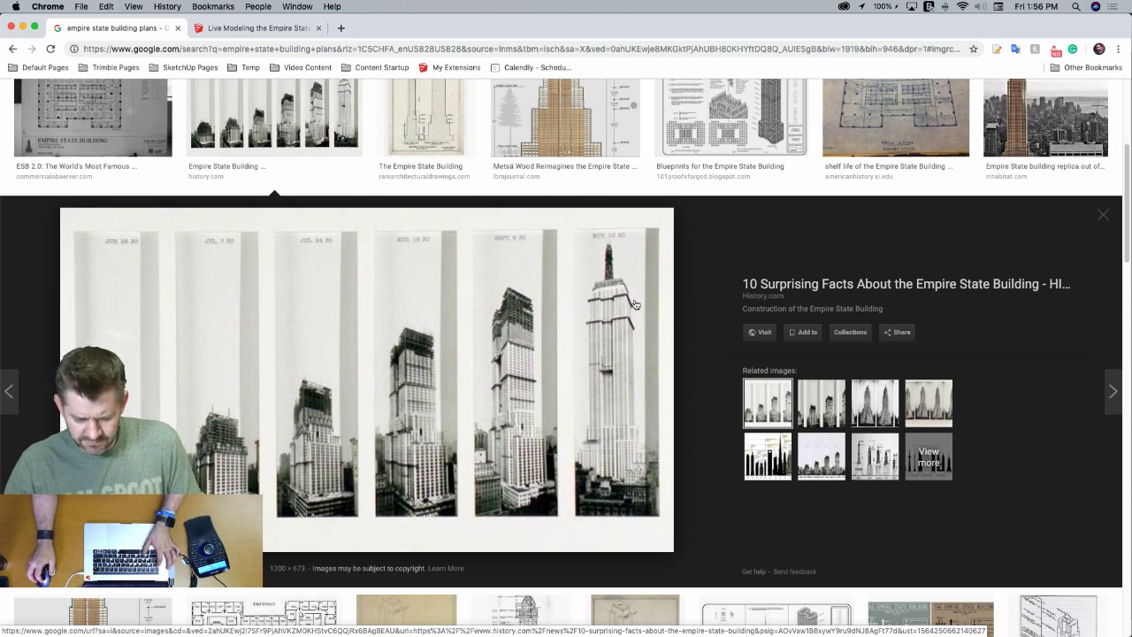
Compare the upper setbacks in the construction photo with the SketchUp massing model, ending back in SketchUp
{"action": "key", "text": "super+Tab"}
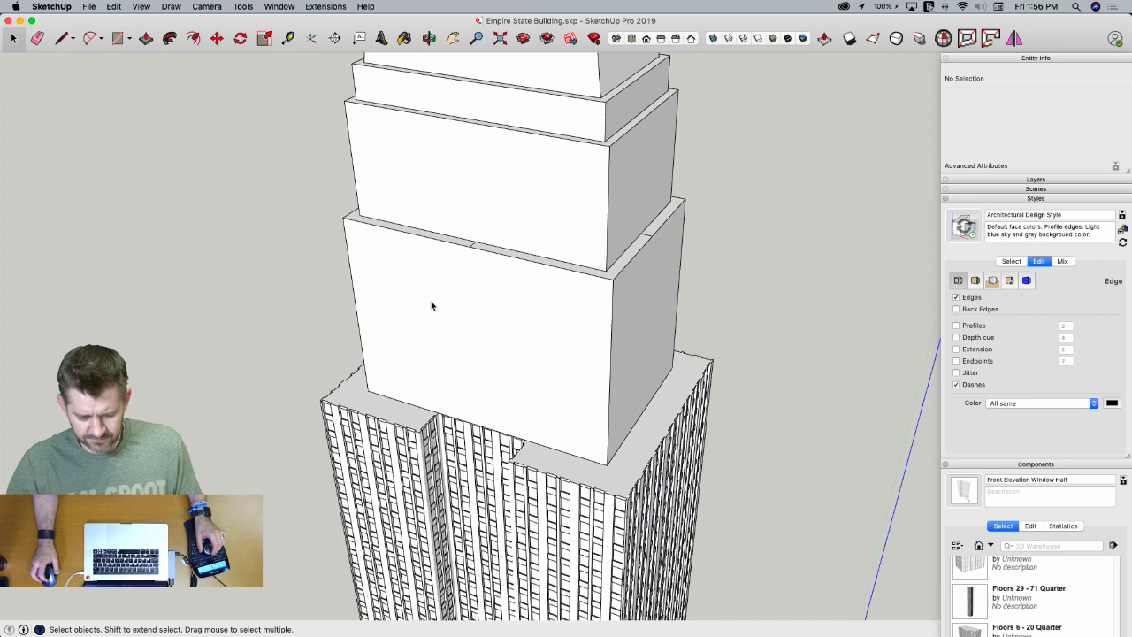
{"action": "key", "text": "super+Tab"}
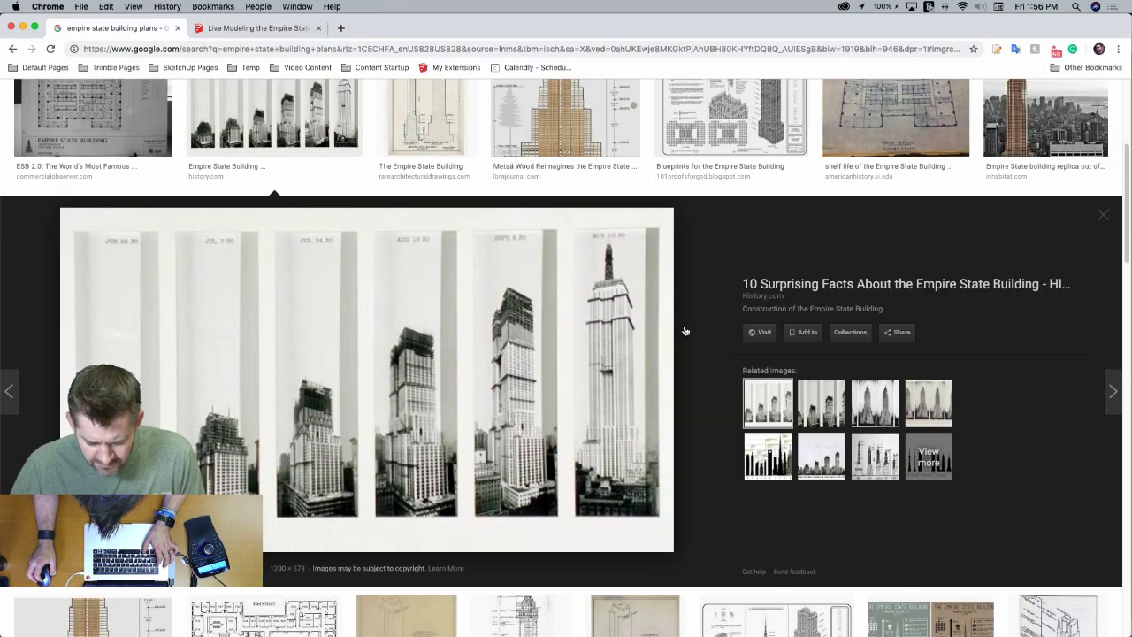
{"action": "key", "text": "super+Tab"}
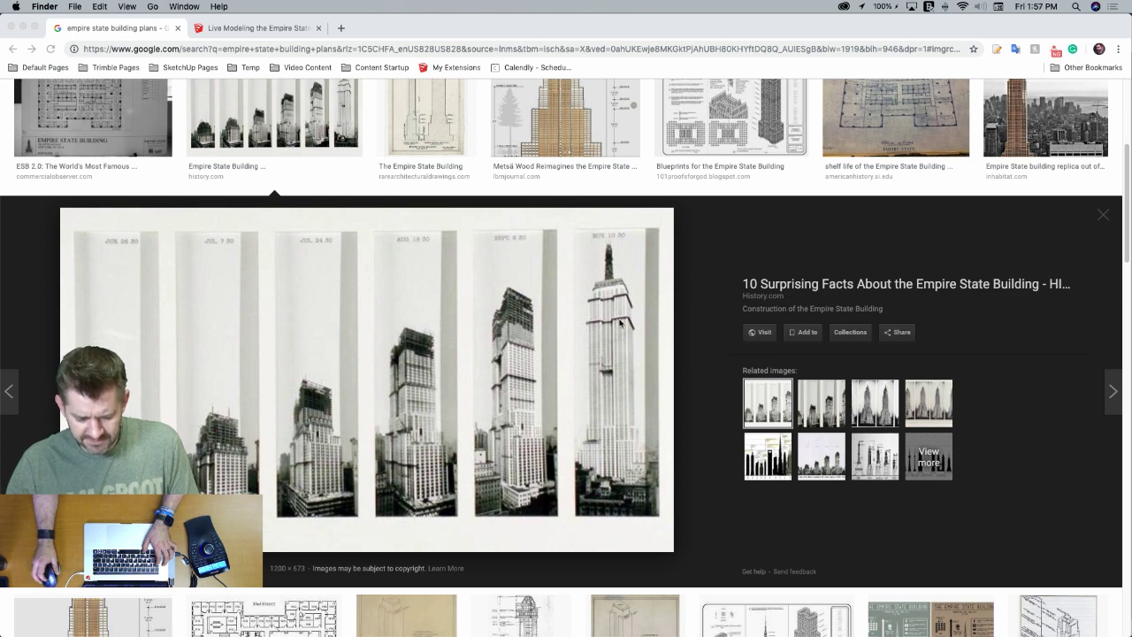
{"action": "key", "text": "super+Tab"}
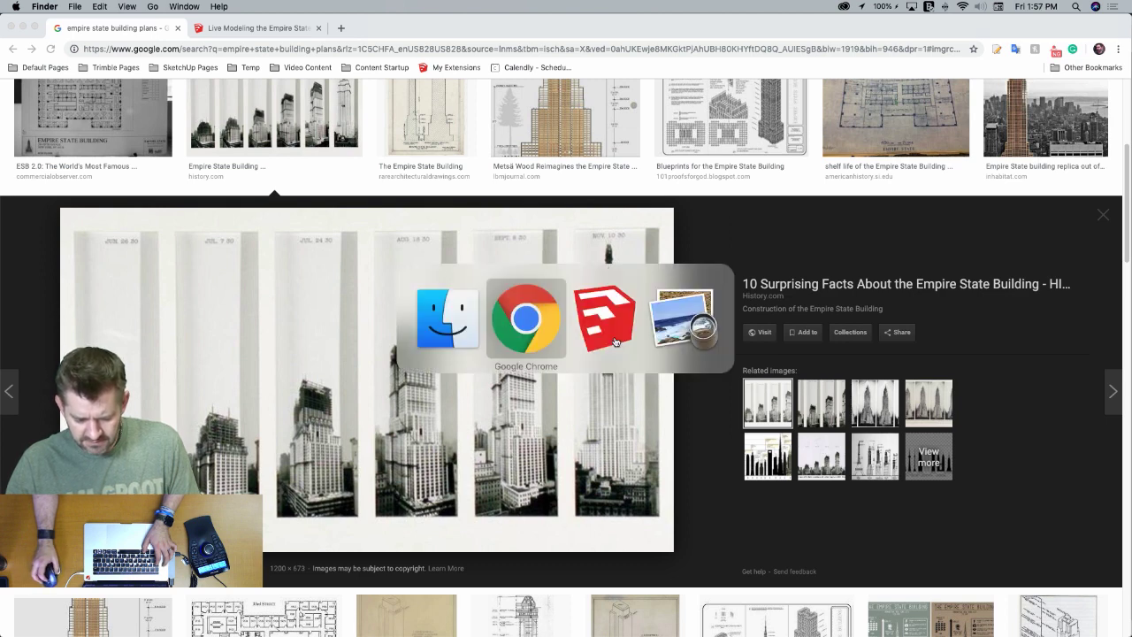
{"action": "key", "text": "super+Tab"}
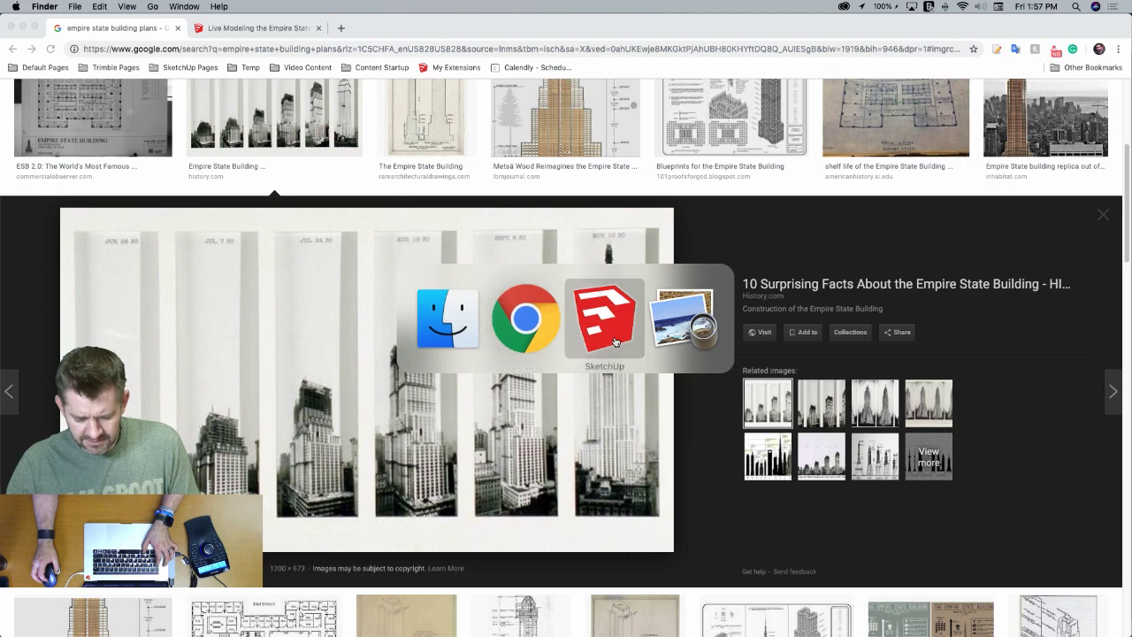
Unlock the upper massing group above the windowed tower and open it for editing
{"action": "key", "text": "l"}
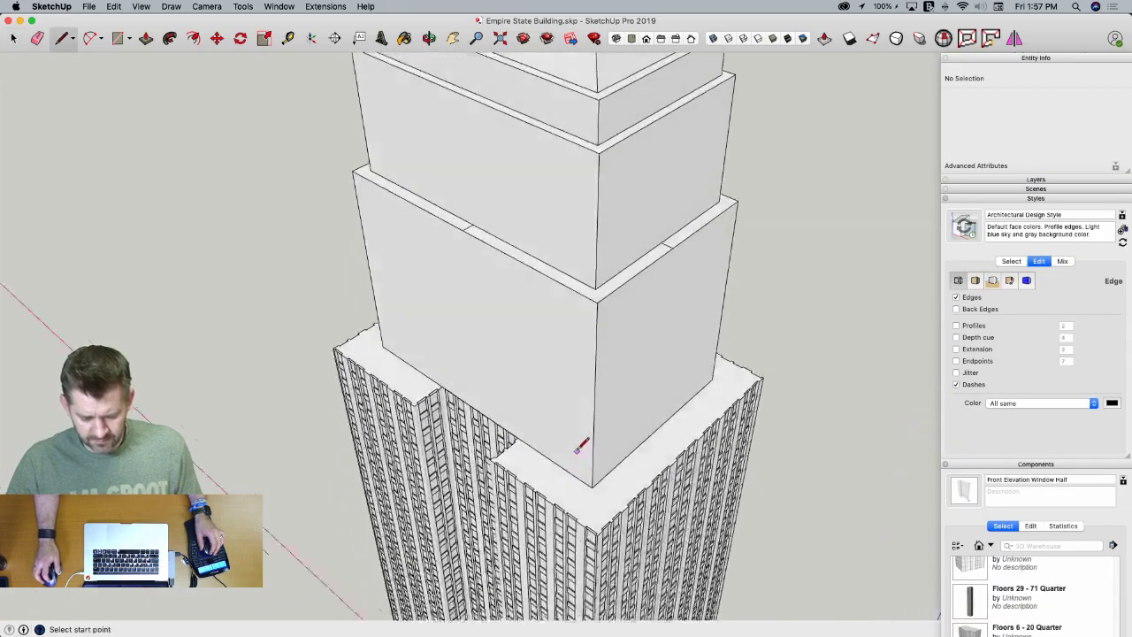
{"action": "key", "text": "super+3"}
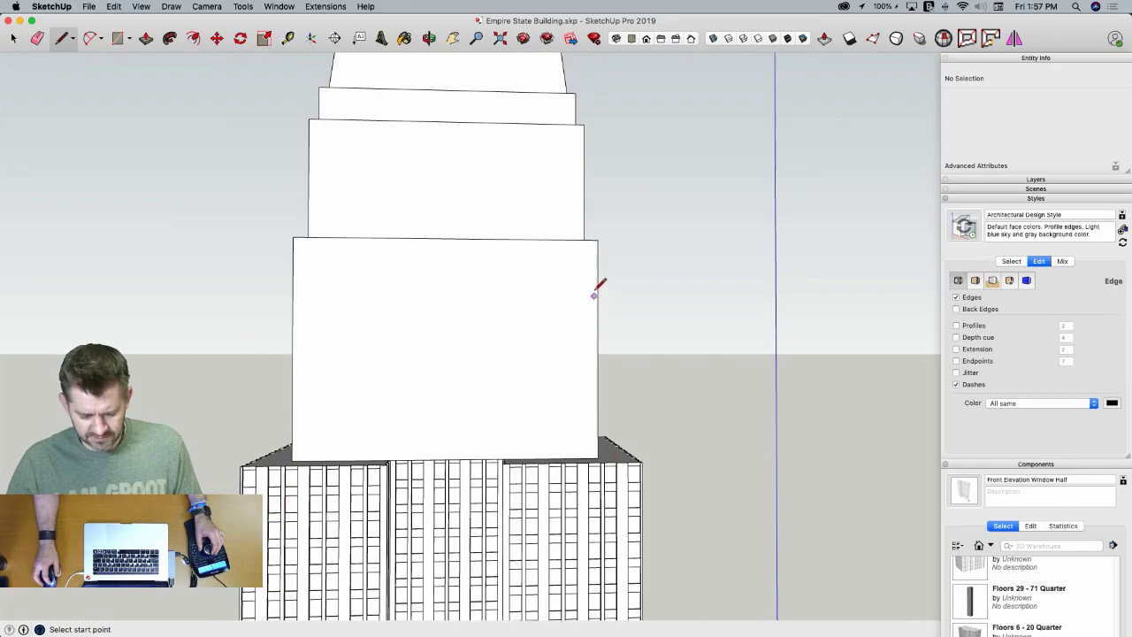
{"action": "middle_click_drag", "start_coordinate": [594, 295], "coordinate": [537, 468]}
{"action": "scroll", "coordinate": [450, 437], "scroll_direction": "up", "scroll_amount": 8}
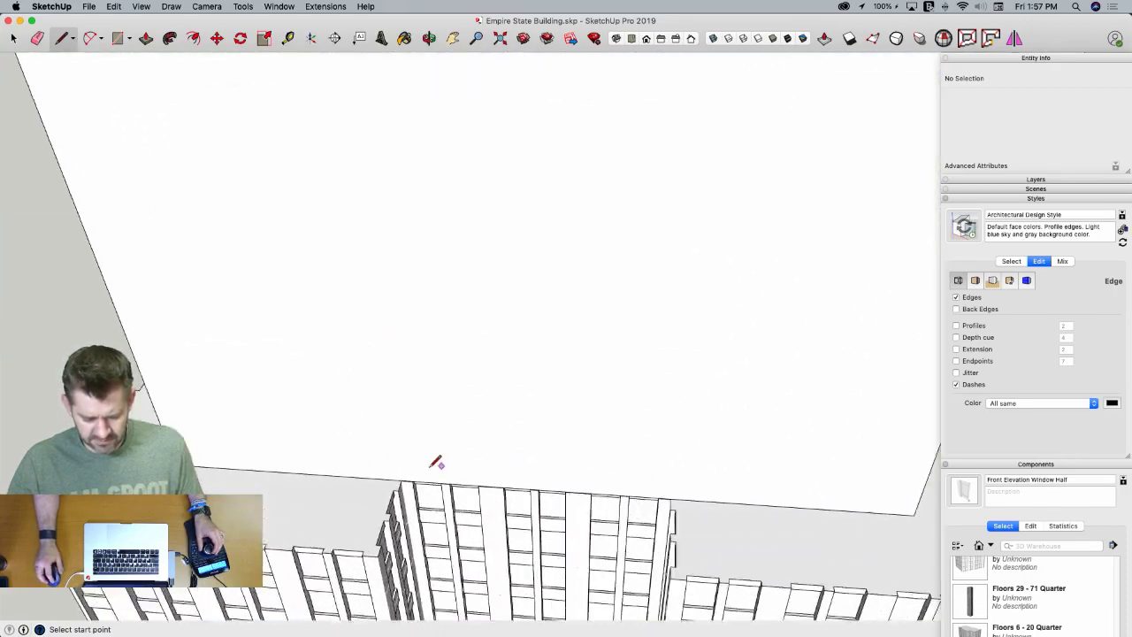
{"action": "key", "text": "space"}
{"action": "right_click", "coordinate": [443, 446]}
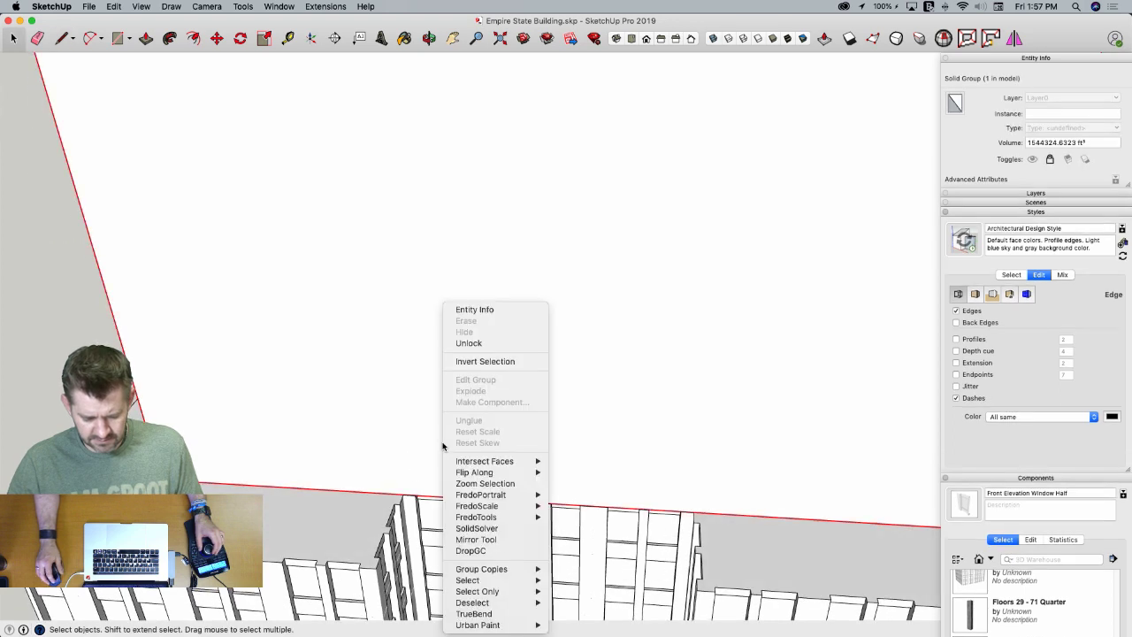
{"action": "left_click", "coordinate": [469, 343]}
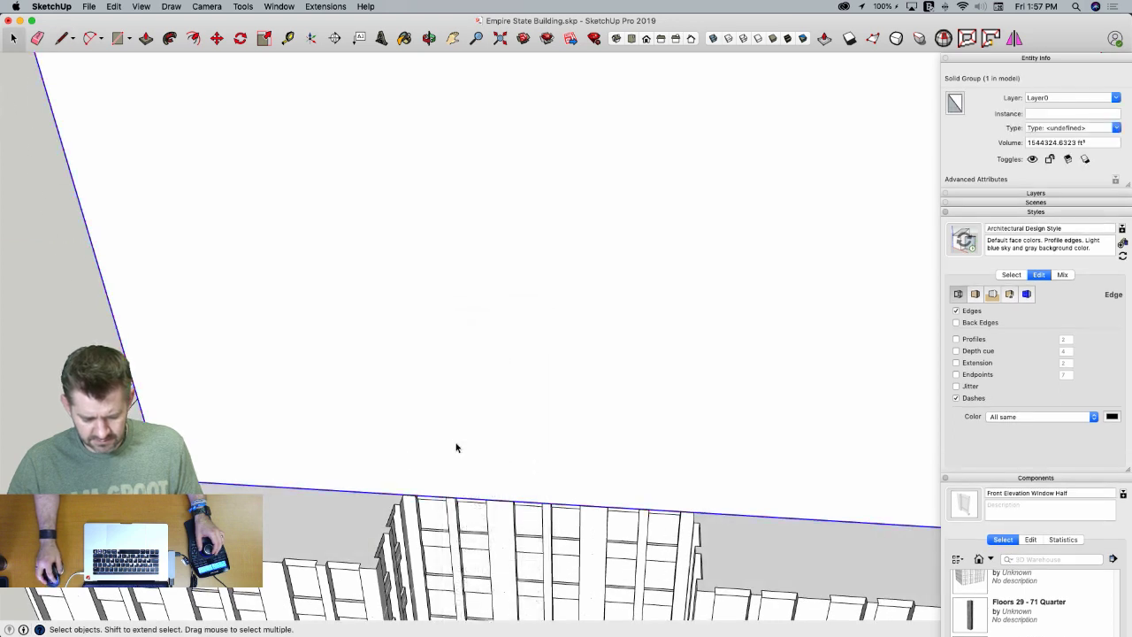
{"action": "double_click", "coordinate": [457, 447]}
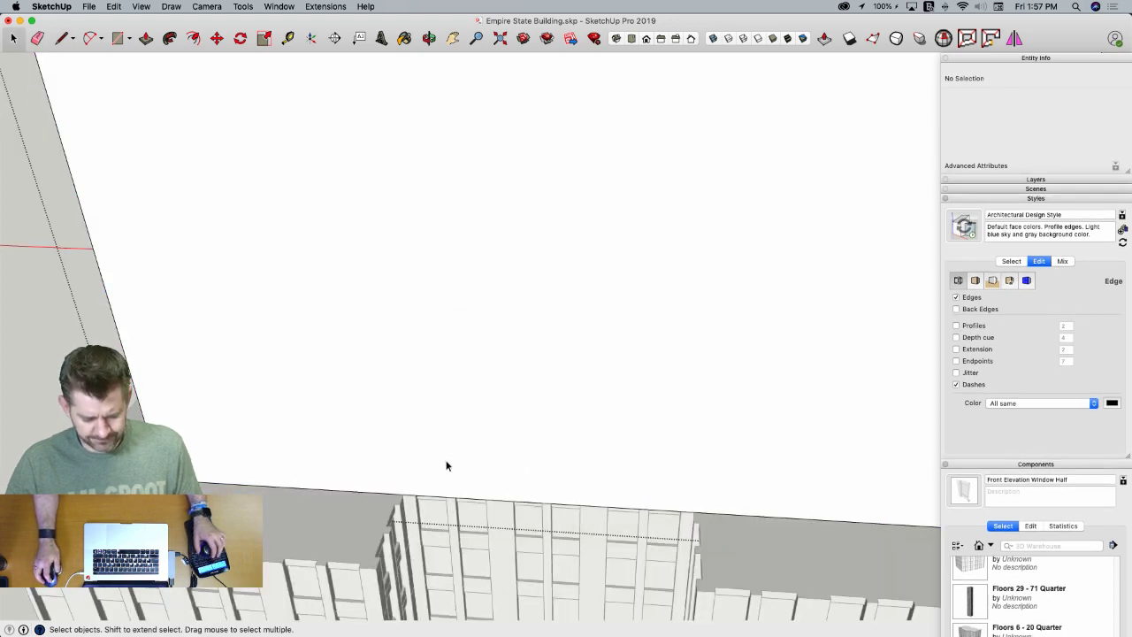
Draw two vertical lines up the lowest setback's wide face from the edges of the tower's recessed centre bay
{"action": "key", "text": "l"}
{"action": "left_click", "coordinate": [403, 494]}
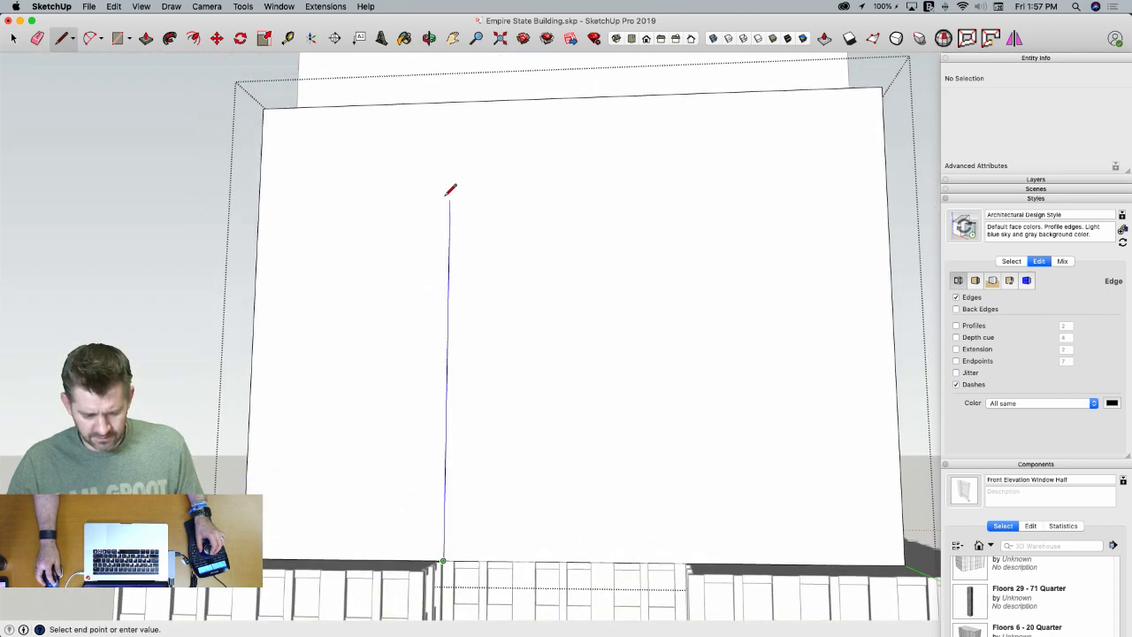
{"action": "left_click", "coordinate": [459, 120]}
{"action": "middle_click_drag", "start_coordinate": [510, 157], "coordinate": [718, 478]}
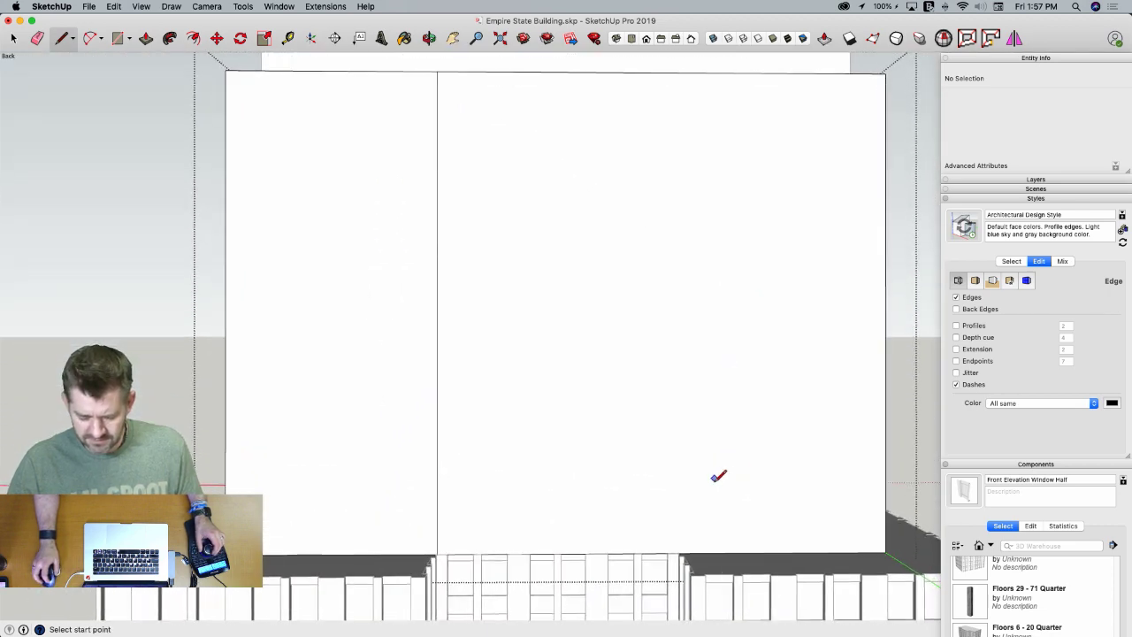
{"action": "left_click", "coordinate": [678, 551]}
{"action": "middle_click_drag", "start_coordinate": [678, 551], "coordinate": [699, 237]}
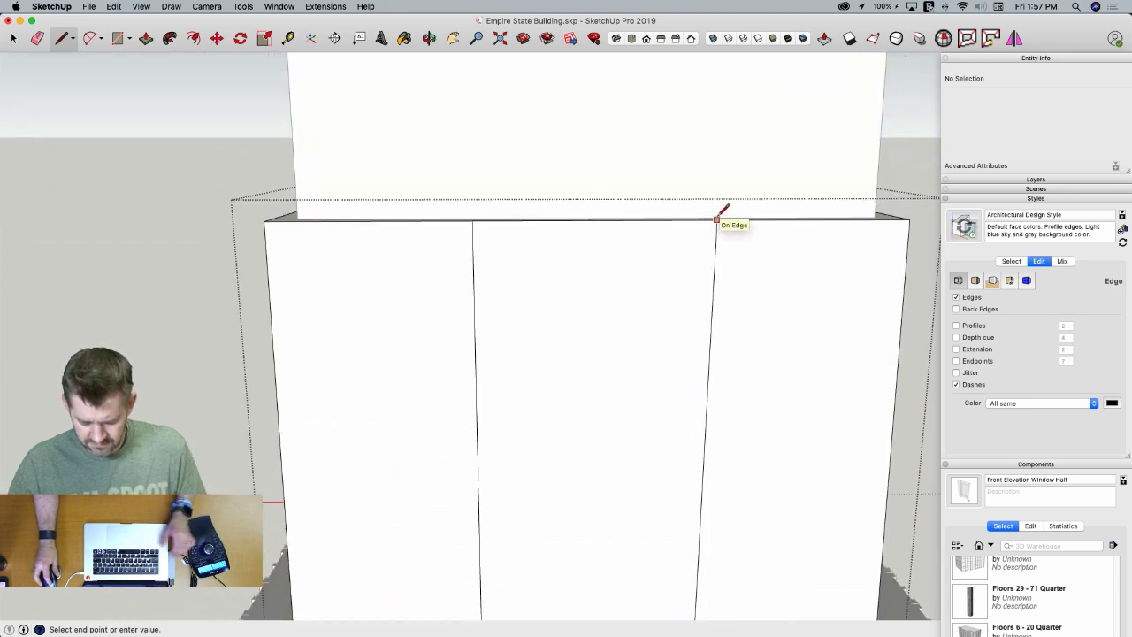
{"action": "left_click", "coordinate": [715, 220]}
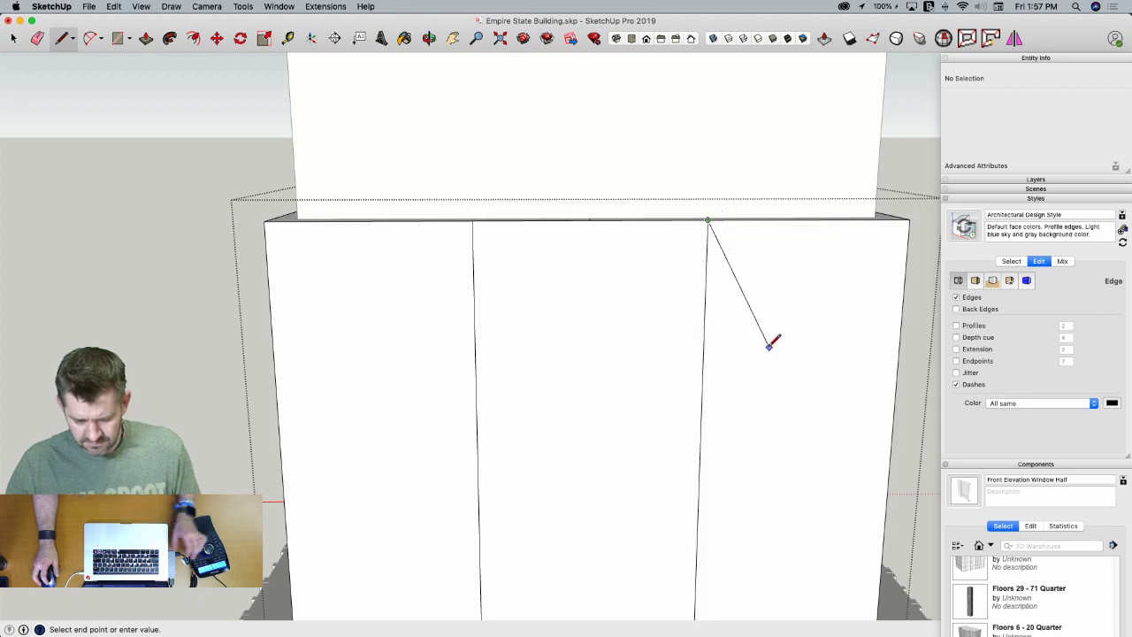
Try to push in the centre panel between the two vertical lines
{"action": "key", "text": "p"}
{"action": "middle_click_drag", "start_coordinate": [714, 404], "coordinate": [575, 302]}
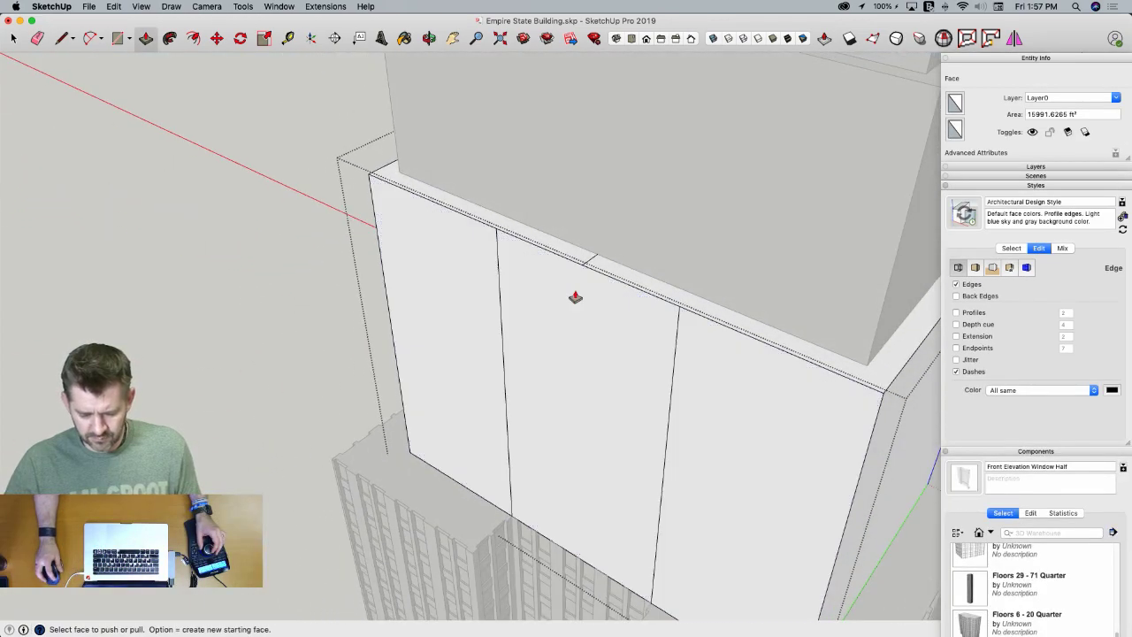
{"action": "left_click", "coordinate": [576, 297]}
{"action": "left_click", "coordinate": [591, 272]}
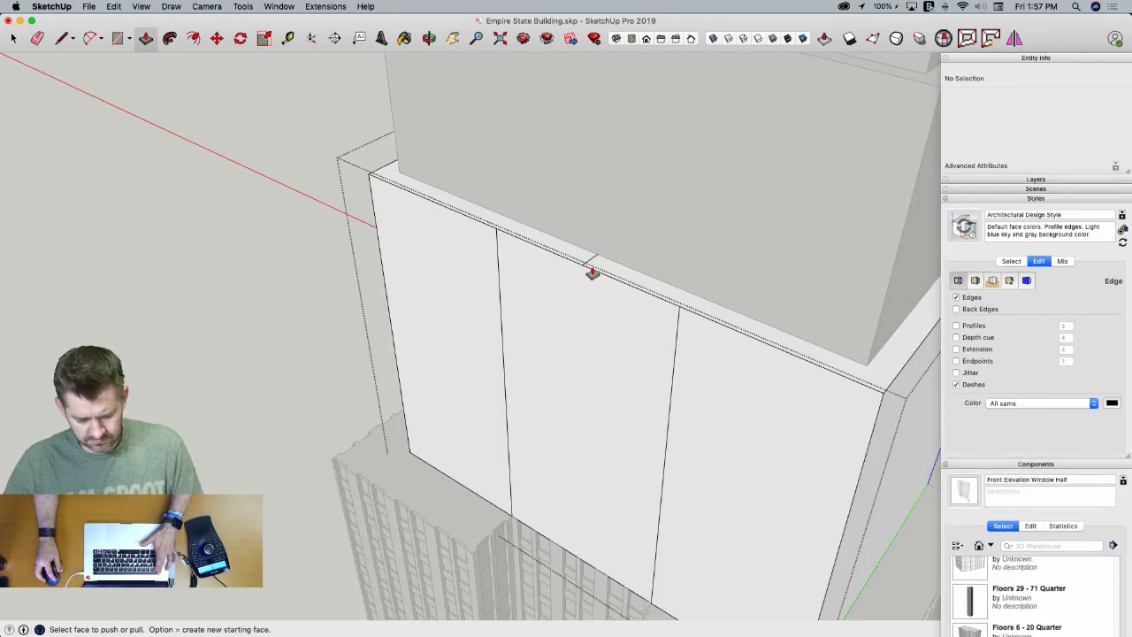
Inspect the face's top edge and erase both vertical lines from the lowest setback's wide face
{"action": "key", "text": "e"}
{"action": "mouse_move", "coordinate": [653, 363]}
{"action": "middle_mouse_down"}
{"action": "mouse_move", "coordinate": [632, 361]}
{"action": "mouse_move", "coordinate": [611, 329]}
{"action": "mouse_move", "coordinate": [619, 313]}
{"action": "mouse_move", "coordinate": [703, 294]}
{"action": "middle_mouse_up"}
{"action": "key", "text": "space"}
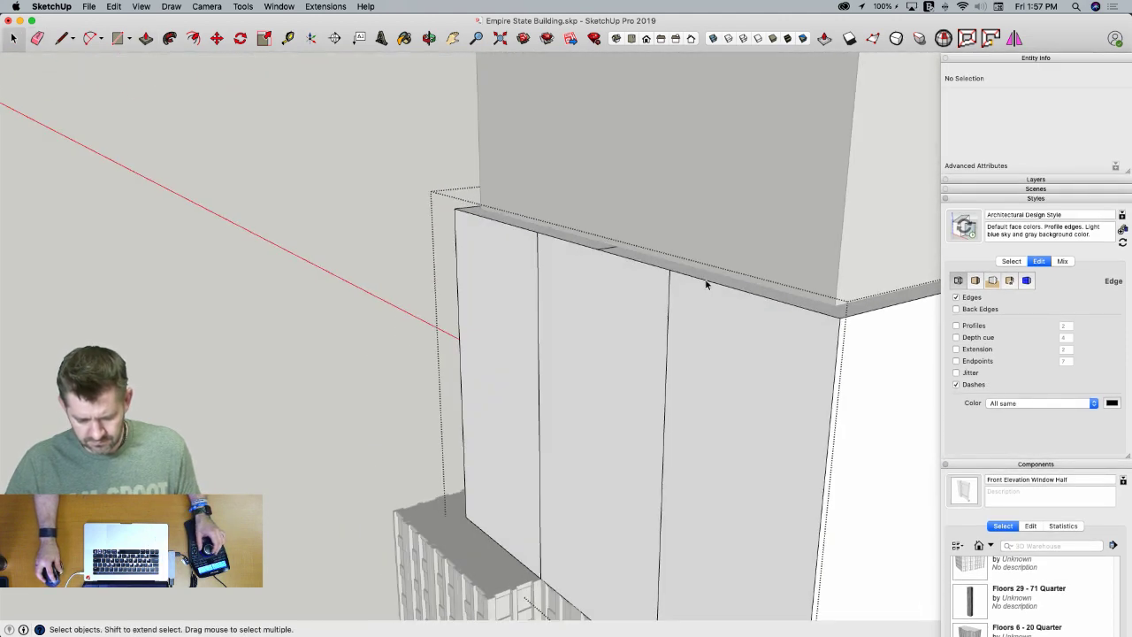
{"action": "left_click", "coordinate": [707, 284]}
{"action": "middle_click_drag", "start_coordinate": [610, 254], "coordinate": [583, 250]}
{"action": "key", "text": "e"}
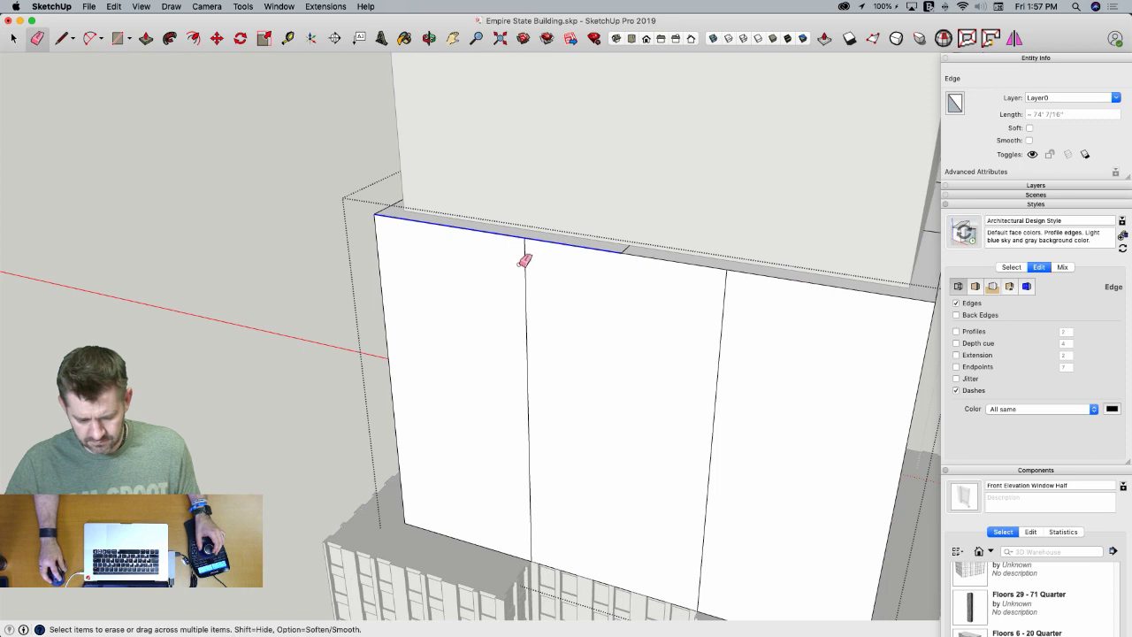
{"action": "left_click", "coordinate": [526, 261]}
{"action": "mouse_move", "coordinate": [698, 306]}
{"action": "left_mouse_down"}
{"action": "mouse_move", "coordinate": [730, 321]}
{"action": "mouse_move", "coordinate": [672, 311]}
{"action": "left_mouse_up"}
{"action": "middle_click_drag", "start_coordinate": [672, 310], "coordinate": [591, 369]}
Draw a vertical line from the recessed bay's left inner corner up to the top edge of the lowest setback
{"action": "key", "text": "l"}
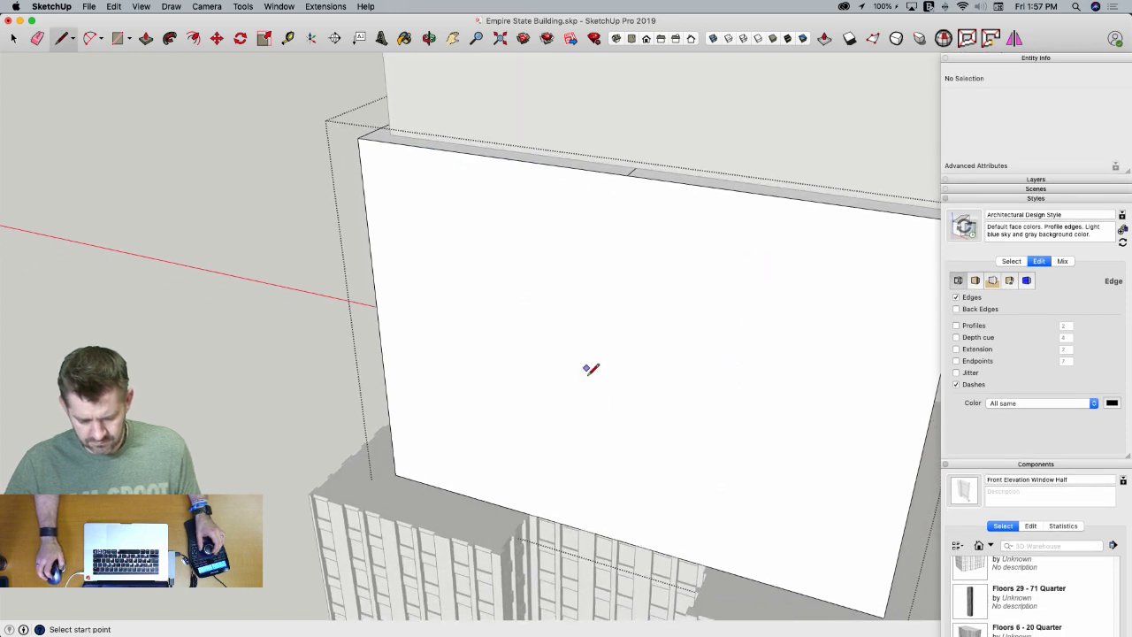
{"action": "scroll", "coordinate": [482, 517], "scroll_direction": "up", "scroll_amount": 10}
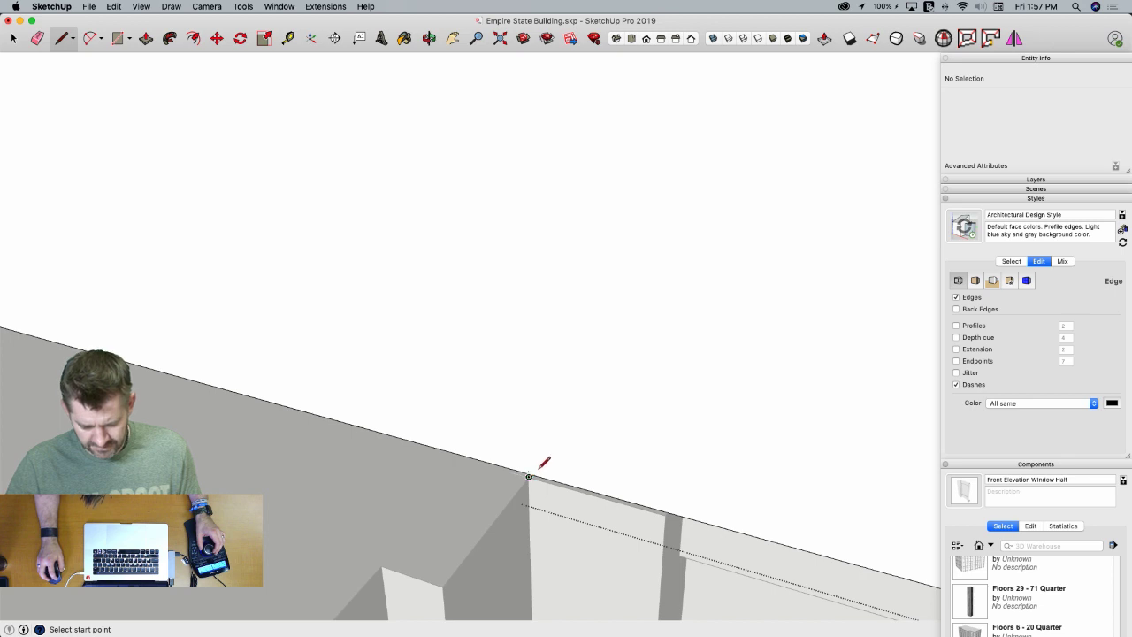
{"action": "scroll", "coordinate": [528, 476], "scroll_direction": "up", "scroll_amount": 3}
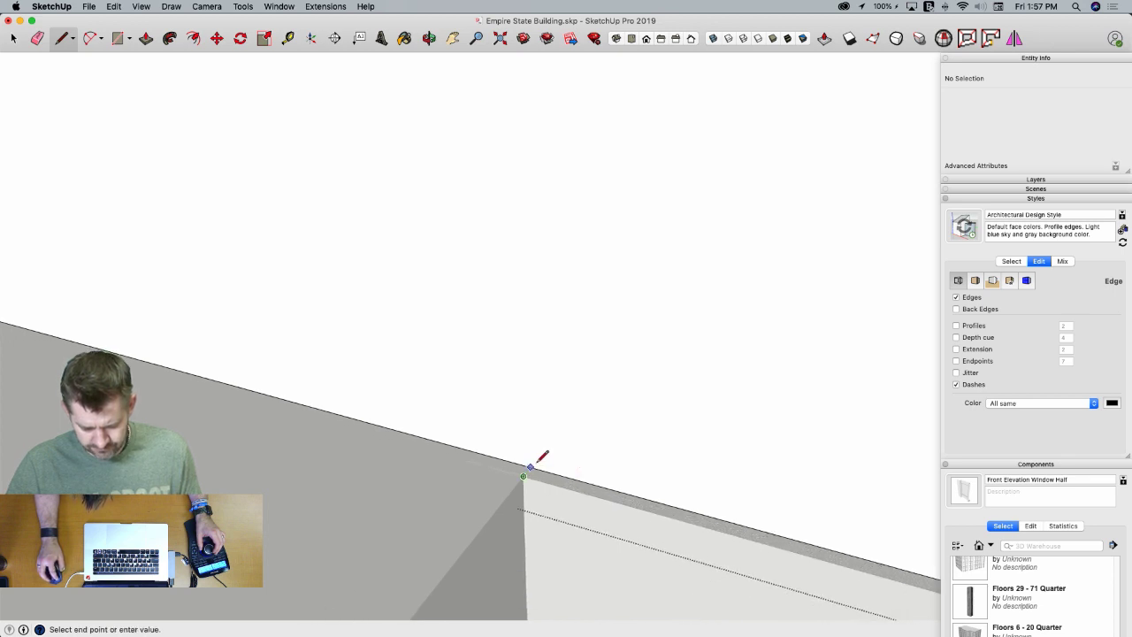
{"action": "scroll", "coordinate": [538, 458], "scroll_direction": "down", "scroll_amount": 4}
{"action": "scroll", "coordinate": [582, 233], "scroll_direction": "down", "scroll_amount": 3}
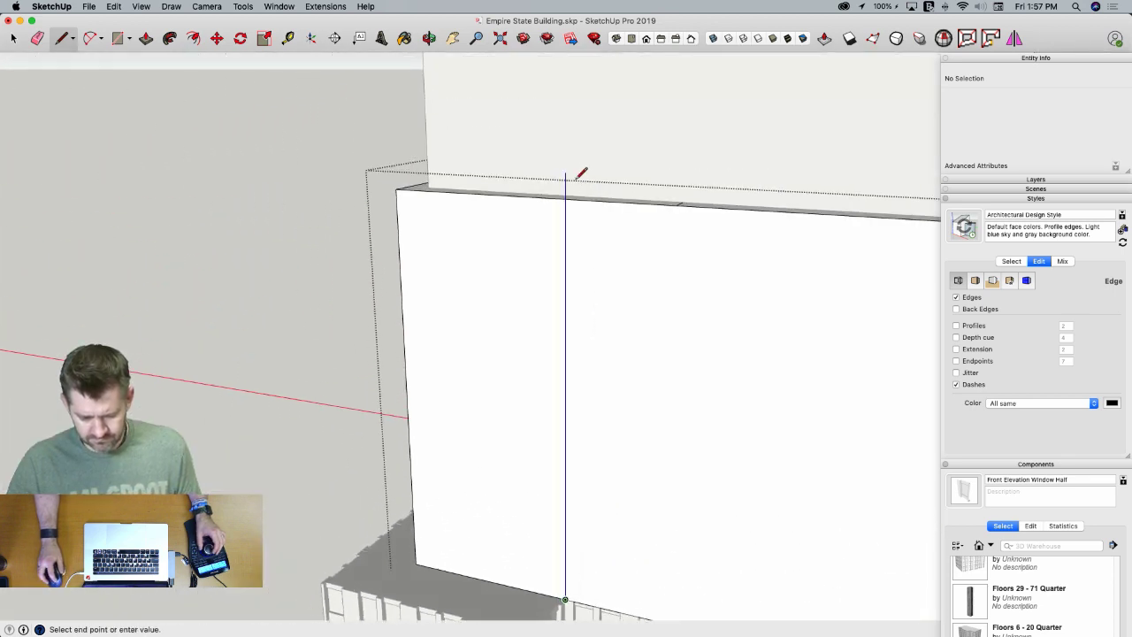
{"action": "left_click", "coordinate": [565, 196]}
Draw a second vertical line from the recessed bay's right corner up to the lowest setback's top edge
{"action": "scroll", "coordinate": [596, 291], "scroll_direction": "up", "scroll_amount": 8}
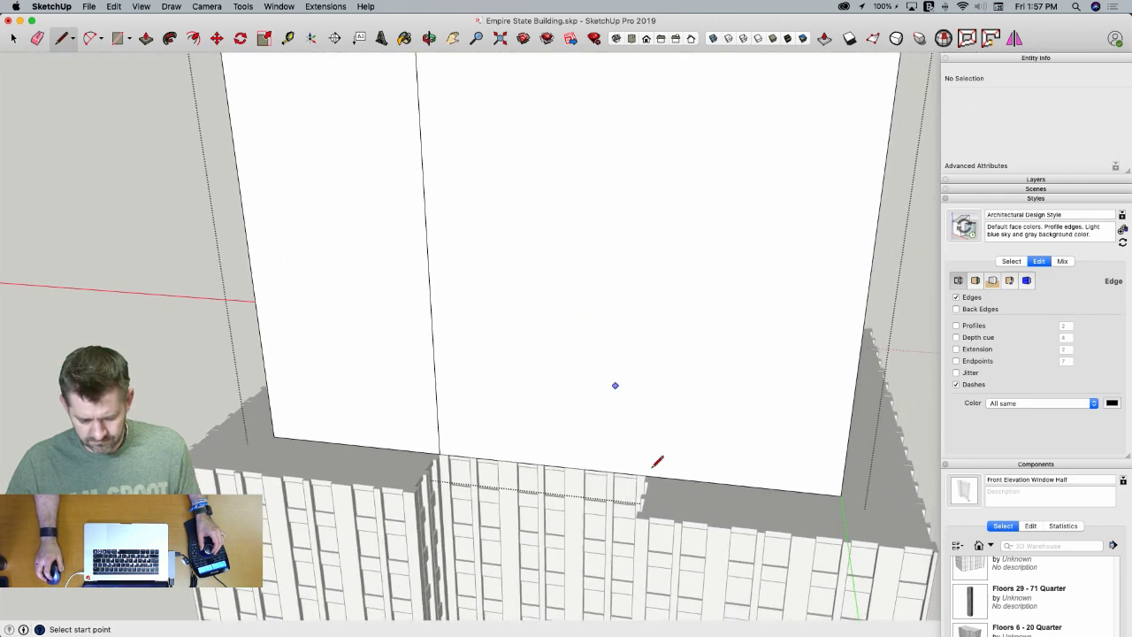
{"action": "scroll", "coordinate": [625, 366], "scroll_direction": "up", "scroll_amount": 5}
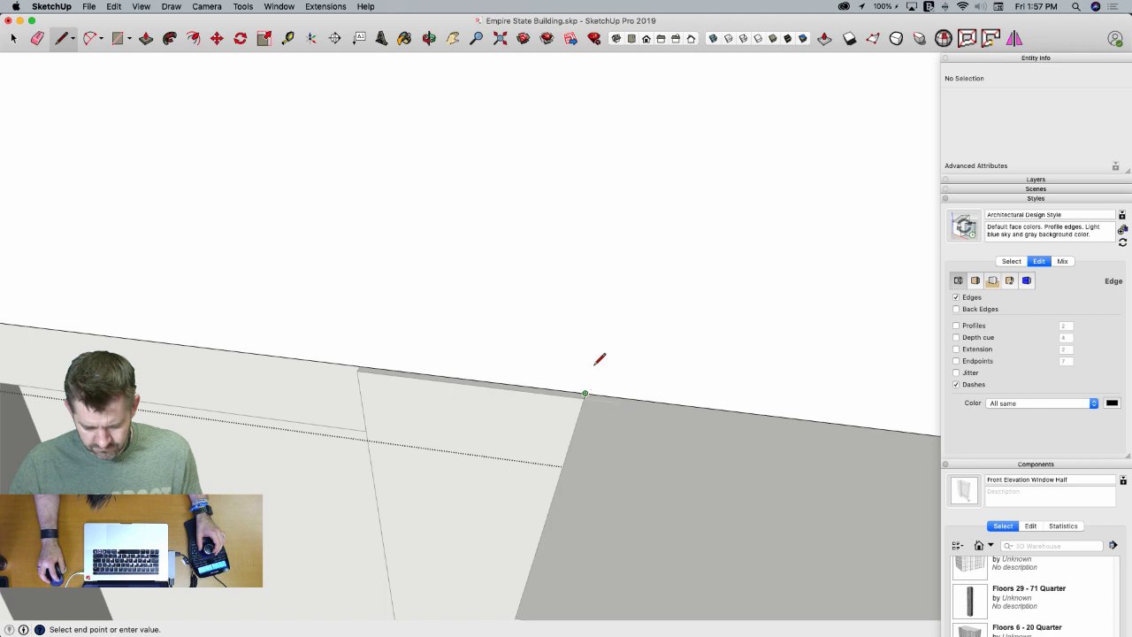
{"action": "scroll", "coordinate": [583, 259], "scroll_direction": "down", "scroll_amount": 4}
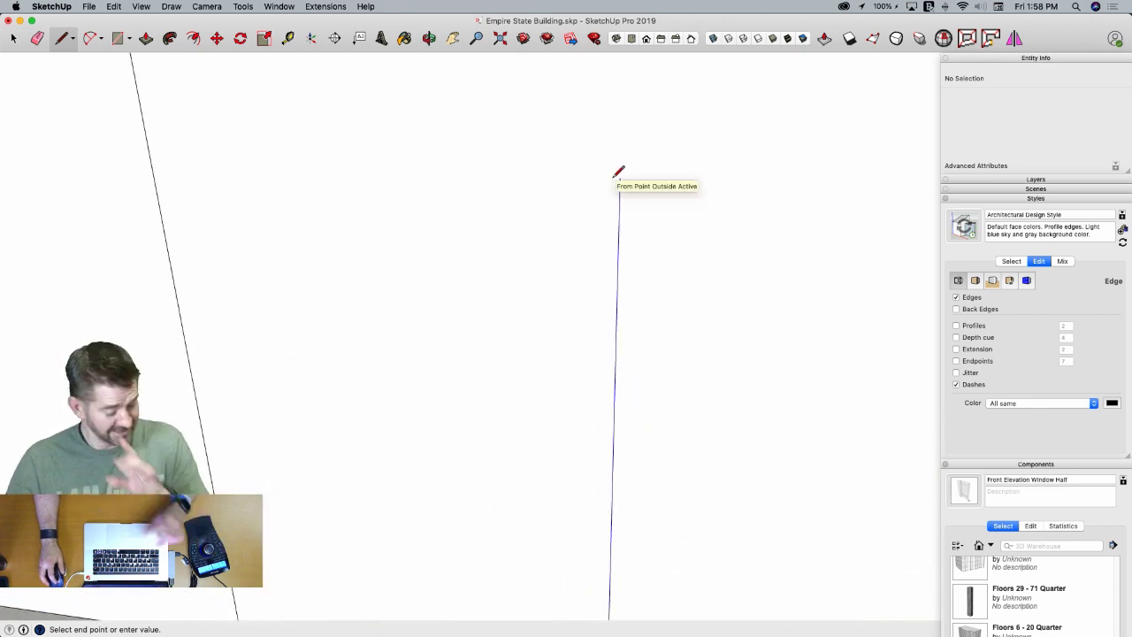
{"action": "scroll", "coordinate": [612, 178], "scroll_direction": "down", "scroll_amount": 5}
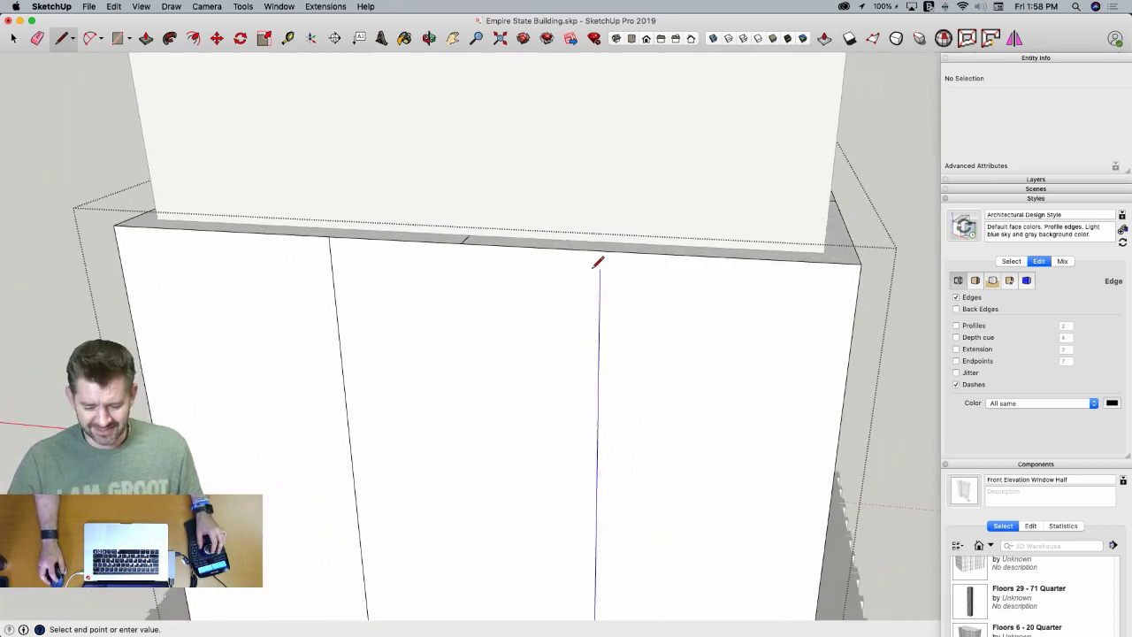
{"action": "left_click", "coordinate": [601, 247]}
Select the centre panel face and draw a diagonal across the spire's flat top to locate its centre
{"action": "key", "text": "p"}
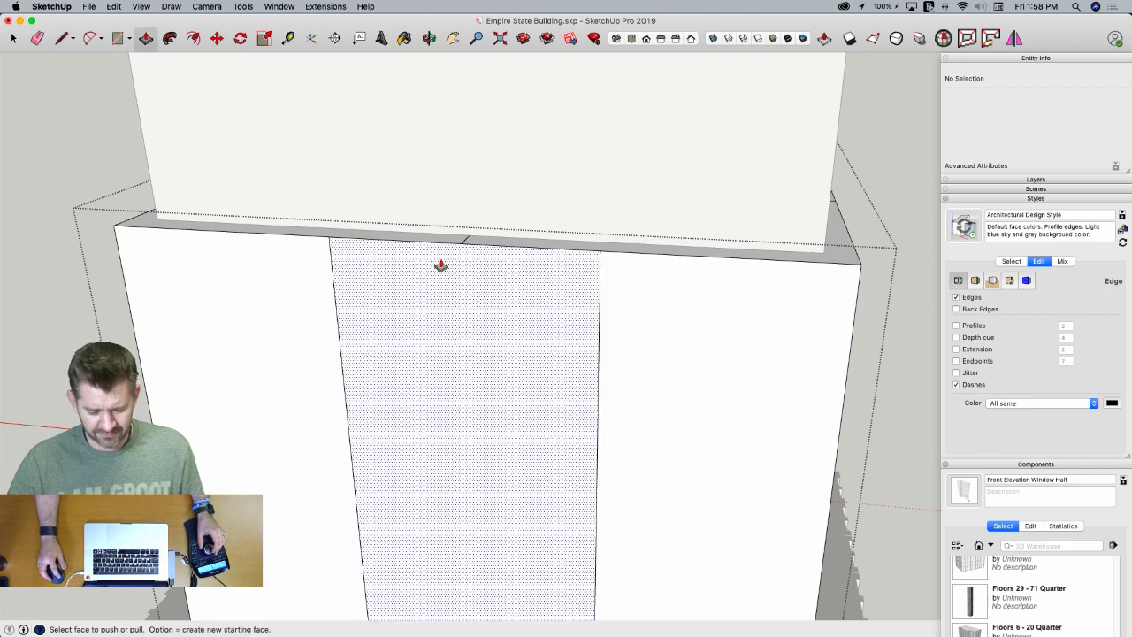
{"action": "scroll", "coordinate": [440, 263], "scroll_direction": "down", "scroll_amount": 6}
{"action": "mouse_move", "coordinate": [616, 330]}
{"action": "middle_mouse_down"}
{"action": "mouse_move", "coordinate": [537, 357]}
{"action": "mouse_move", "coordinate": [500, 337]}
{"action": "mouse_move", "coordinate": [747, 345]}
{"action": "mouse_move", "coordinate": [606, 265]}
{"action": "mouse_move", "coordinate": [552, 257]}
{"action": "middle_mouse_up"}
{"action": "key", "text": "space"}
{"action": "left_click", "coordinate": [539, 357]}
{"action": "key", "text": "l"}
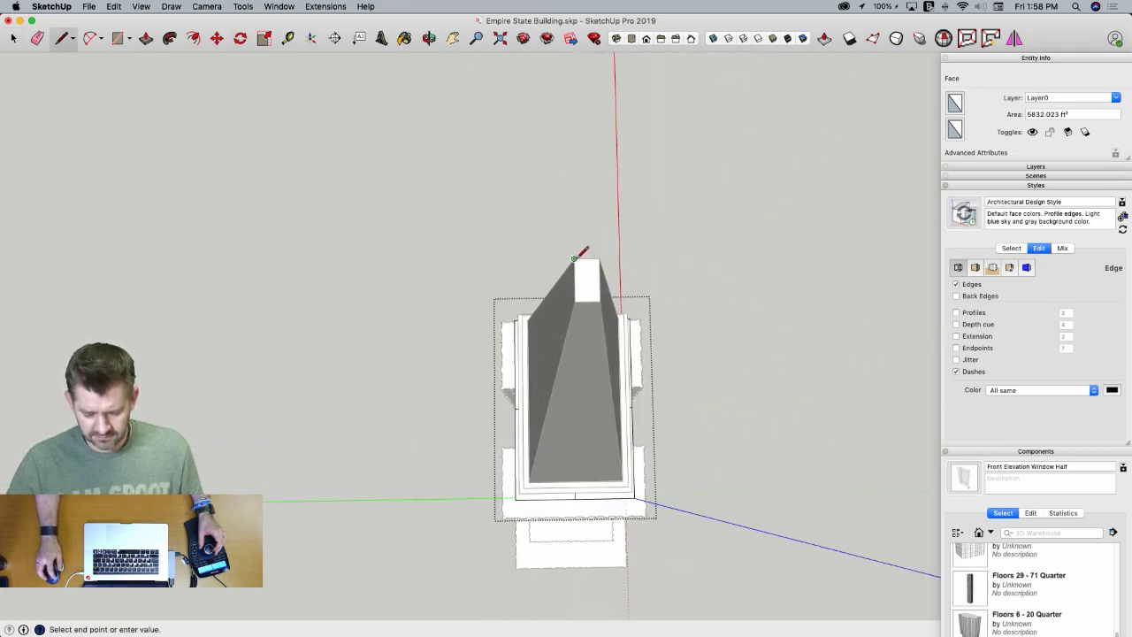
{"action": "left_click", "coordinate": [591, 297]}
Rotate a copy of the centre panel about the diagonal's midpoint onto the opposite side of the setback
{"action": "key", "text": "q"}
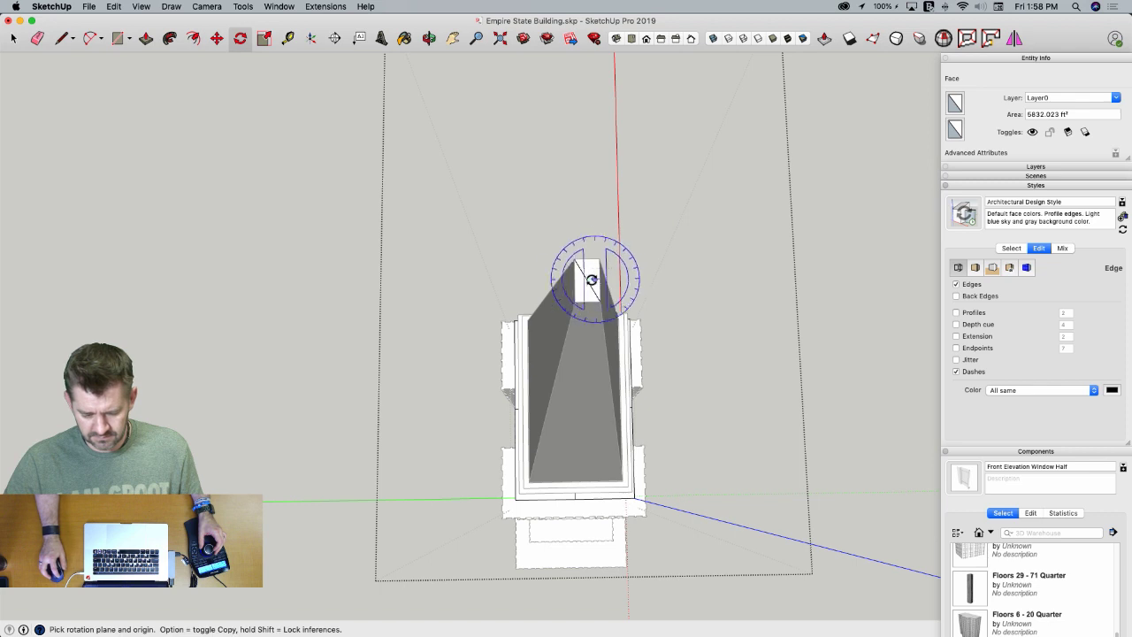
{"action": "left_click", "coordinate": [587, 280]}
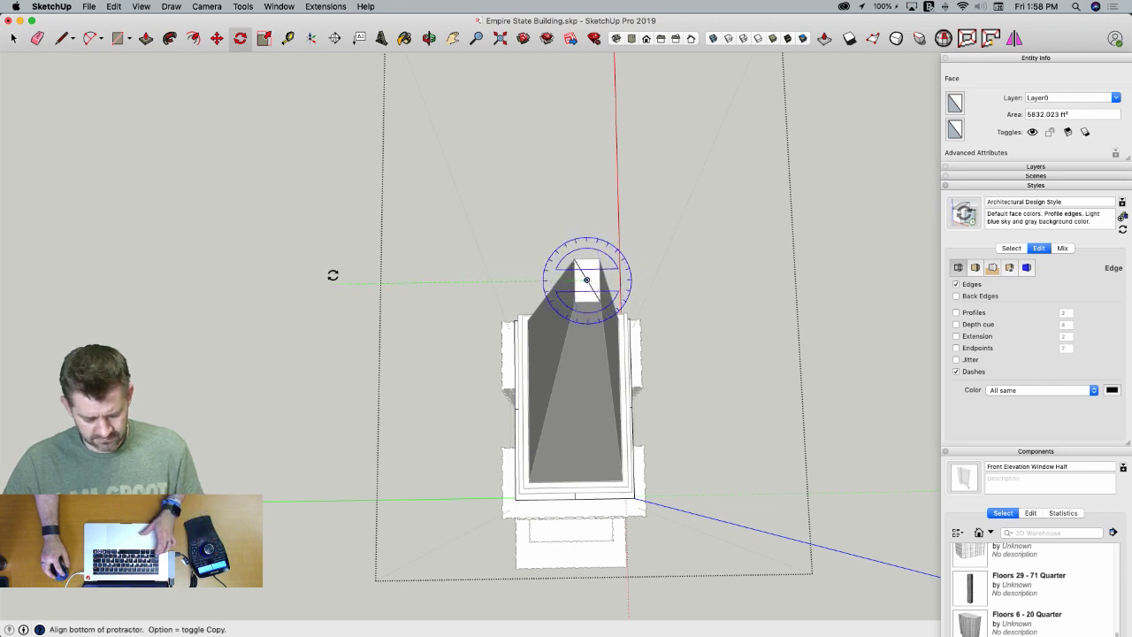
{"action": "left_click", "coordinate": [333, 277]}
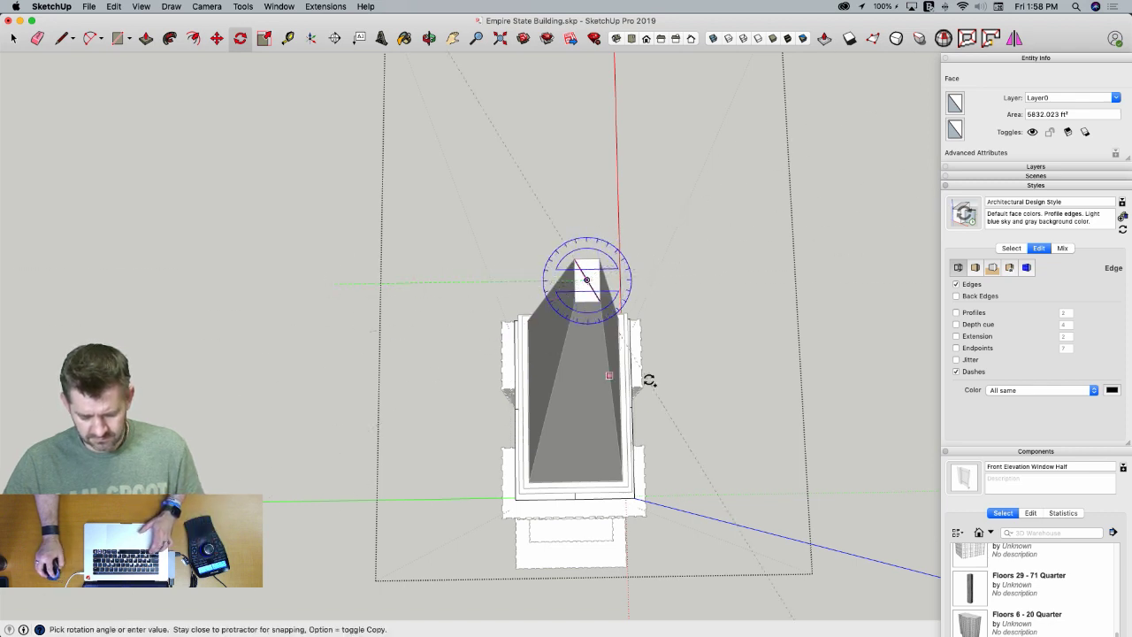
{"action": "left_click", "coordinate": [717, 281]}
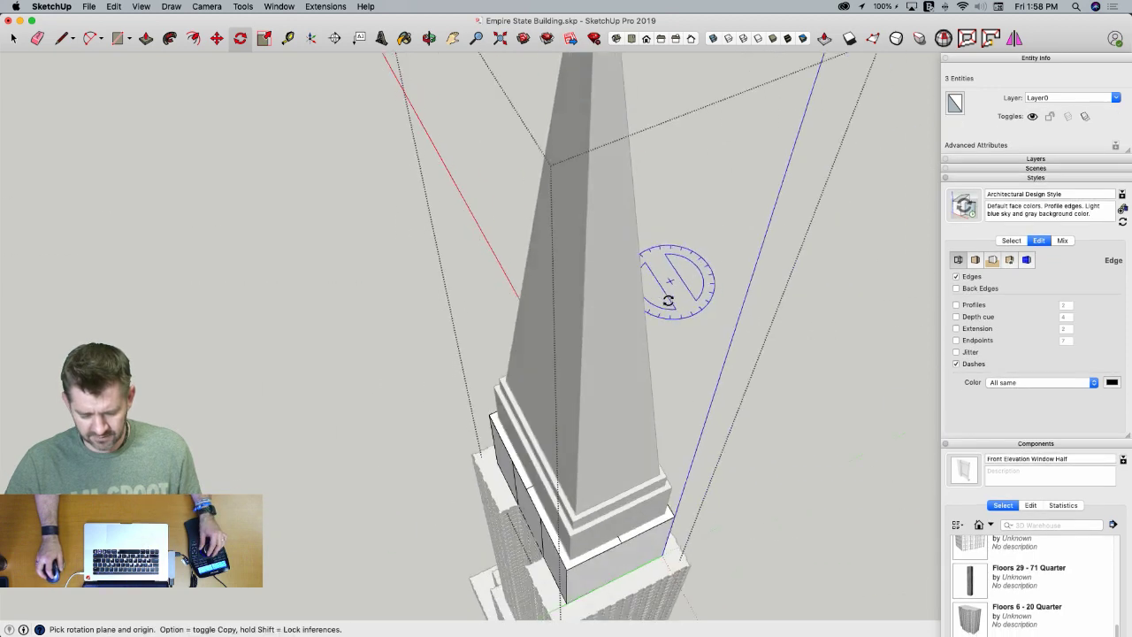
Push the centre panel of the lowest setback inward until it is flush with the tier above
{"action": "scroll", "coordinate": [669, 301], "scroll_direction": "up", "scroll_amount": 10}
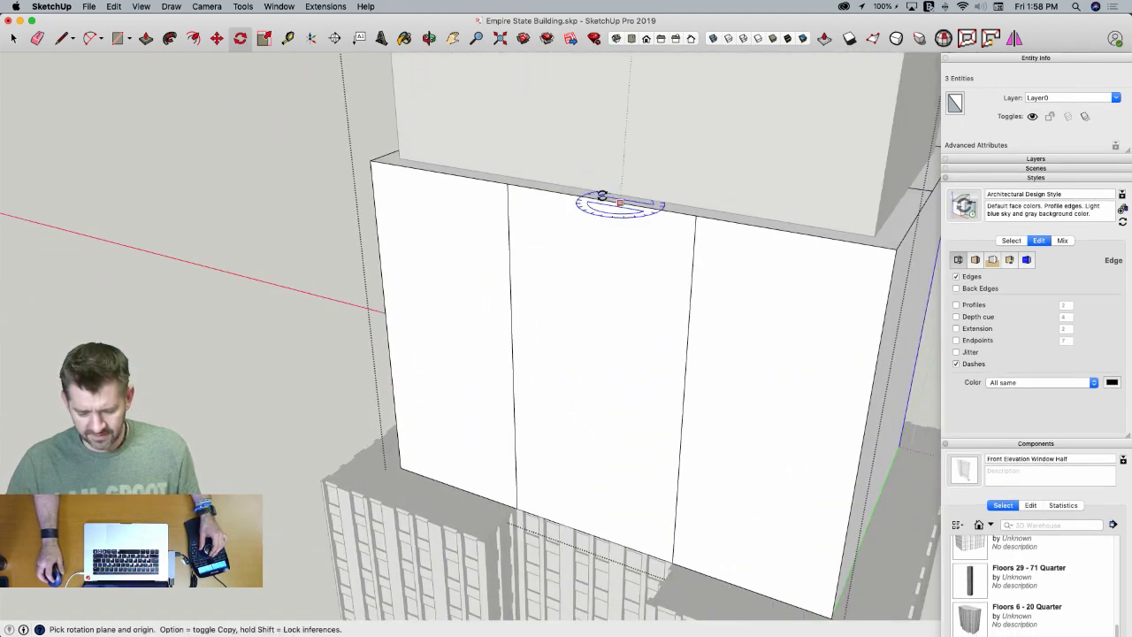
{"action": "key", "text": "p"}
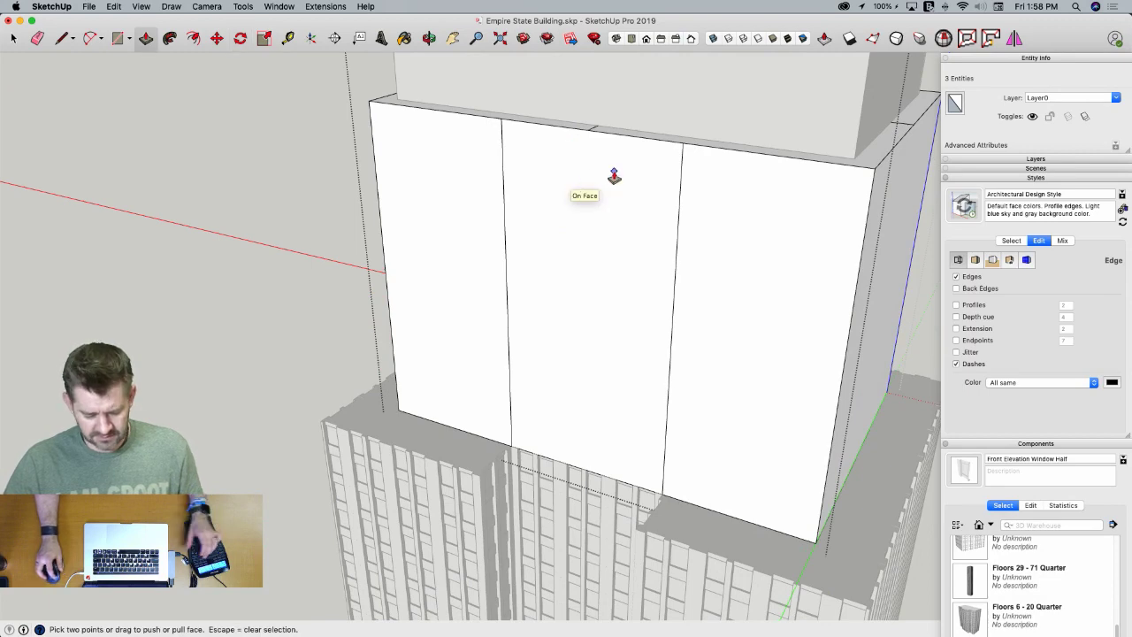
{"action": "left_click", "coordinate": [561, 222]}
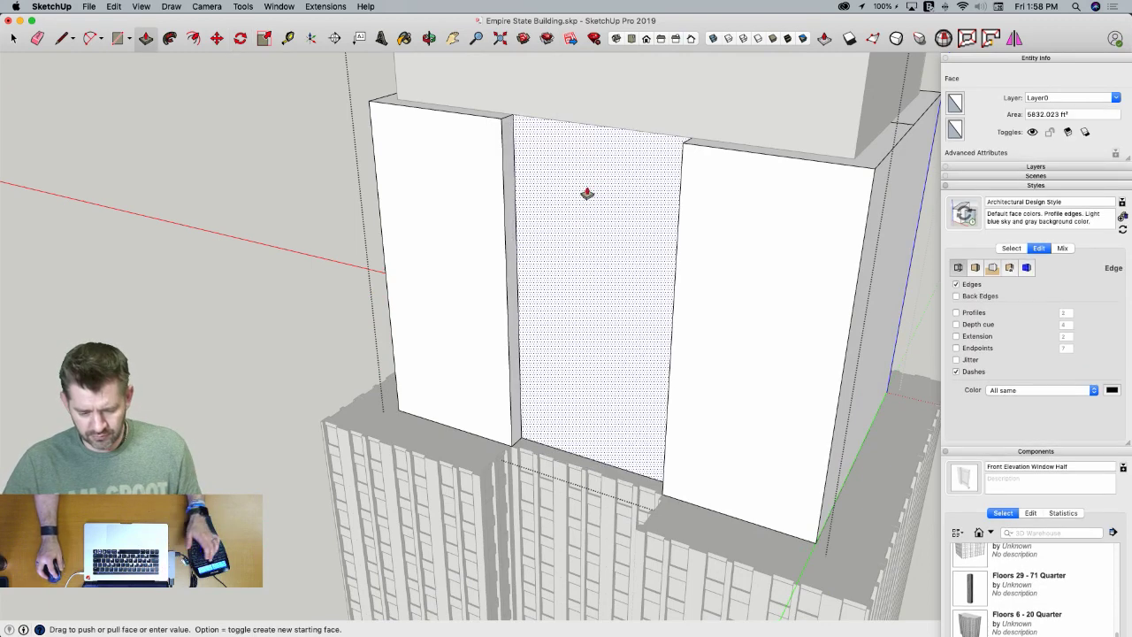
{"action": "left_click", "coordinate": [605, 113]}
{"action": "middle_click_drag", "start_coordinate": [657, 198], "coordinate": [628, 219]}
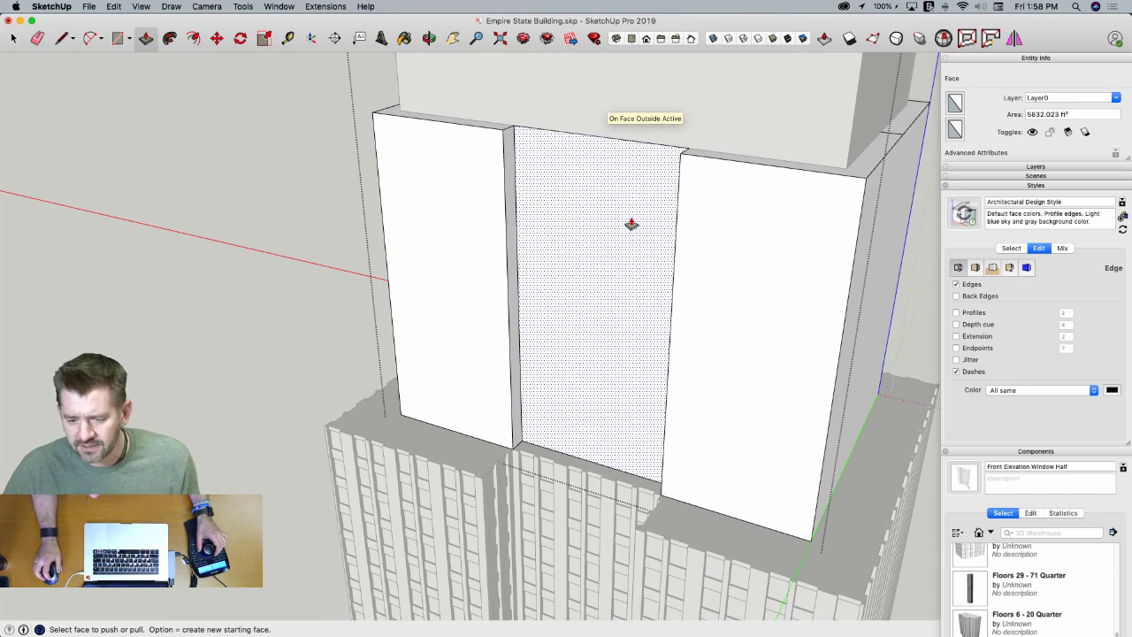
Push the matching centre panel on the opposite side inward until flush with the tier above, and clear the selection
{"action": "mouse_move", "coordinate": [603, 352]}
{"action": "middle_mouse_down"}
{"action": "mouse_move", "coordinate": [593, 454]}
{"action": "mouse_move", "coordinate": [601, 367]}
{"action": "middle_mouse_up"}
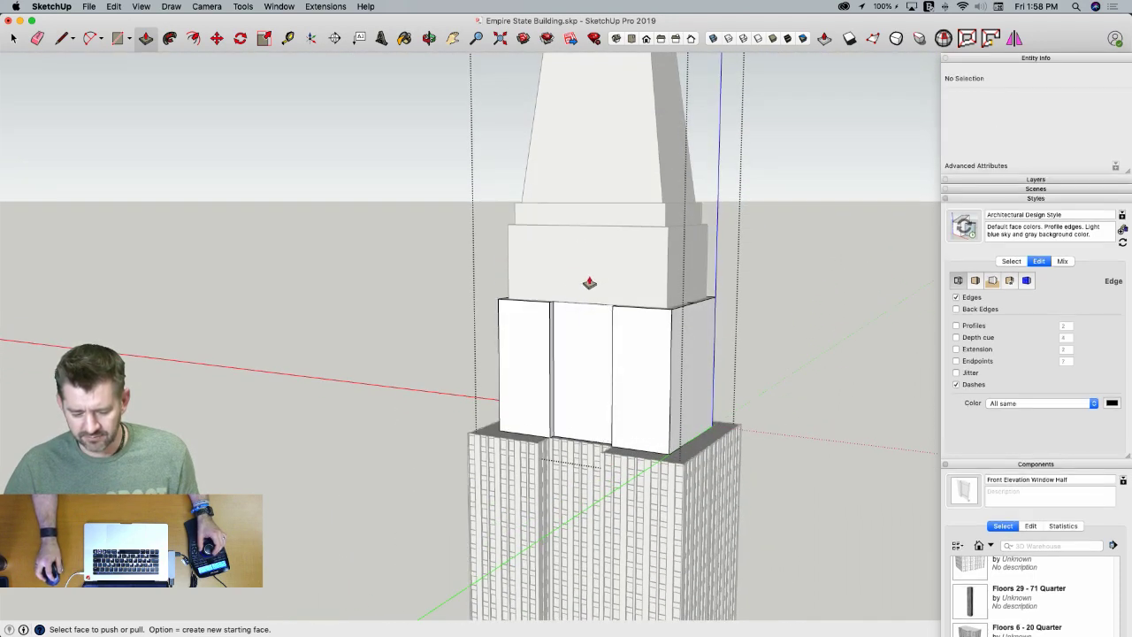
{"action": "middle_click_drag", "start_coordinate": [591, 280], "coordinate": [548, 397]}
{"action": "left_click", "coordinate": [549, 397]}
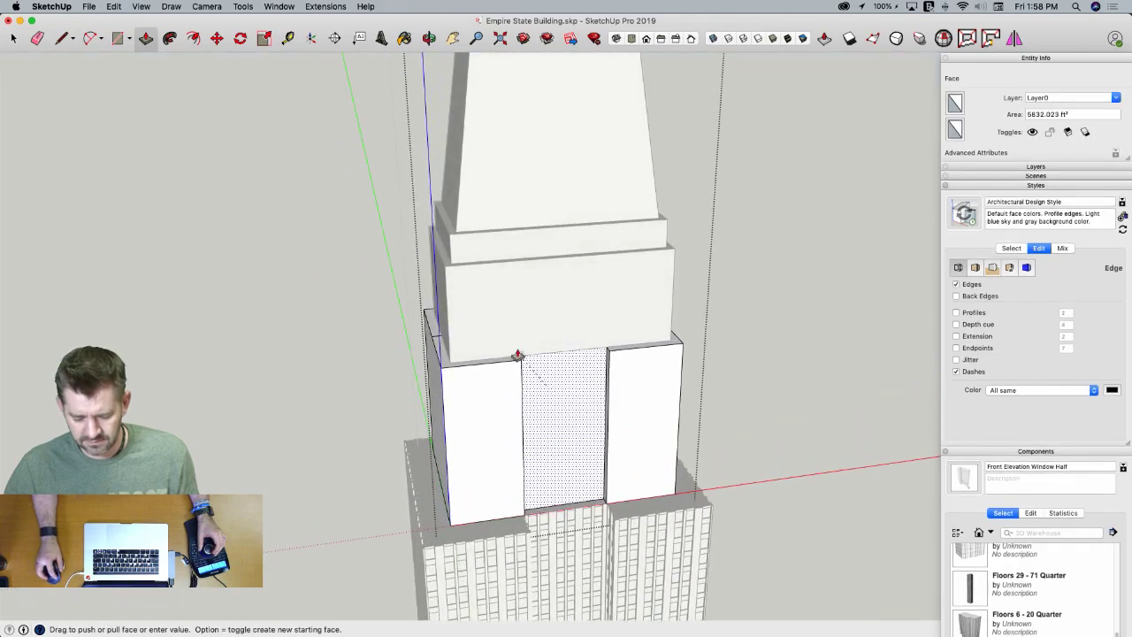
{"action": "left_click", "coordinate": [506, 336]}
{"action": "key", "text": "space"}
{"action": "left_click", "coordinate": [732, 351]}
{"action": "scroll", "coordinate": [732, 351], "scroll_direction": "up", "scroll_amount": 5}
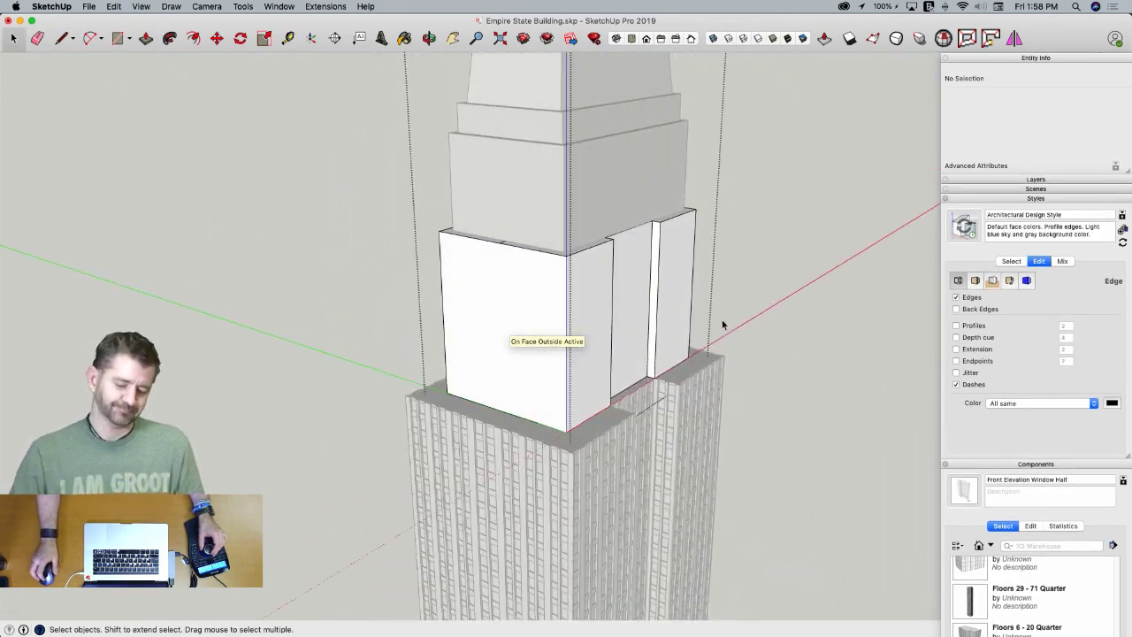
Examine from several sides how the lowest setback's recessed bays and flanking panels line up with the tower below
{"action": "middle_click_drag", "start_coordinate": [735, 307], "coordinate": [601, 311]}
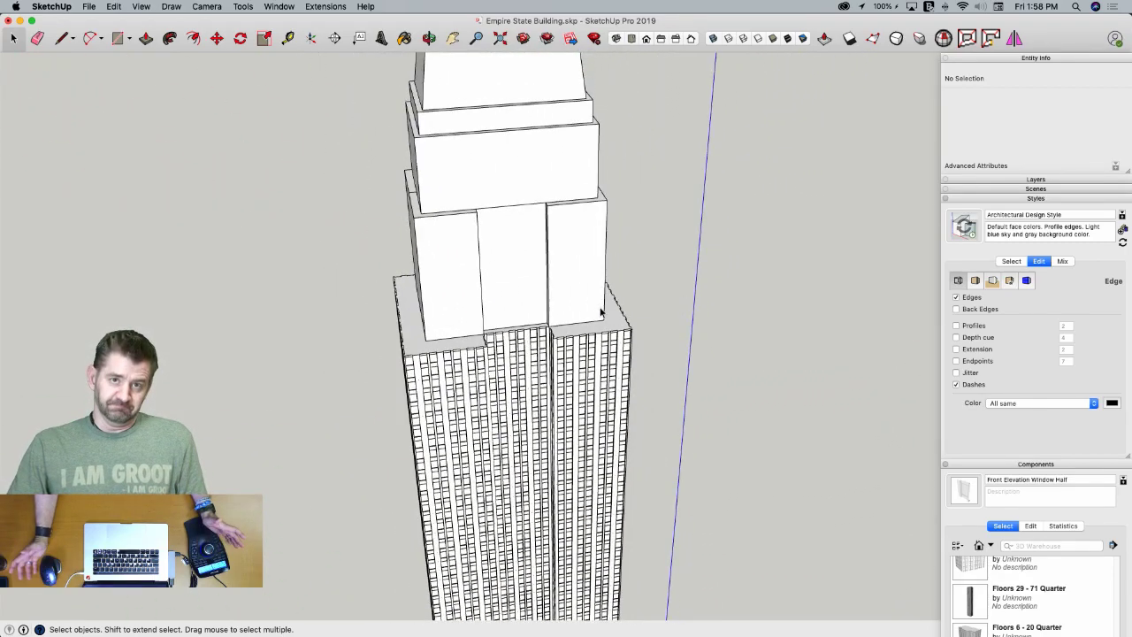
{"action": "middle_click_drag", "start_coordinate": [584, 313], "coordinate": [560, 315]}
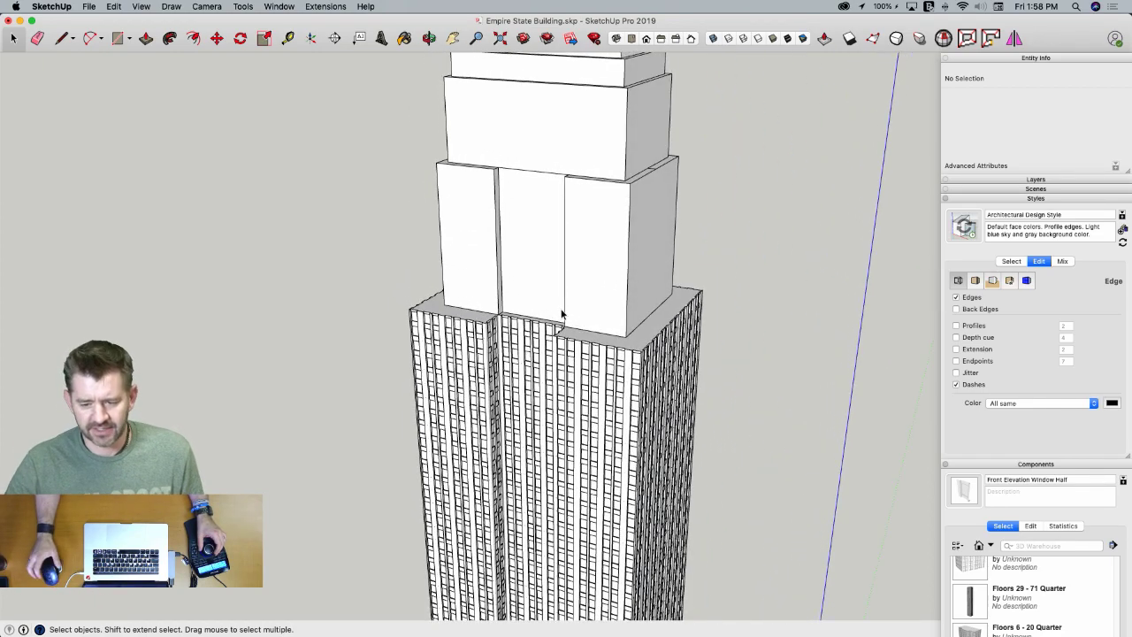
{"action": "middle_click_drag", "start_coordinate": [627, 157], "coordinate": [475, 289]}
{"action": "scroll", "coordinate": [475, 289], "scroll_direction": "up", "scroll_amount": 2}
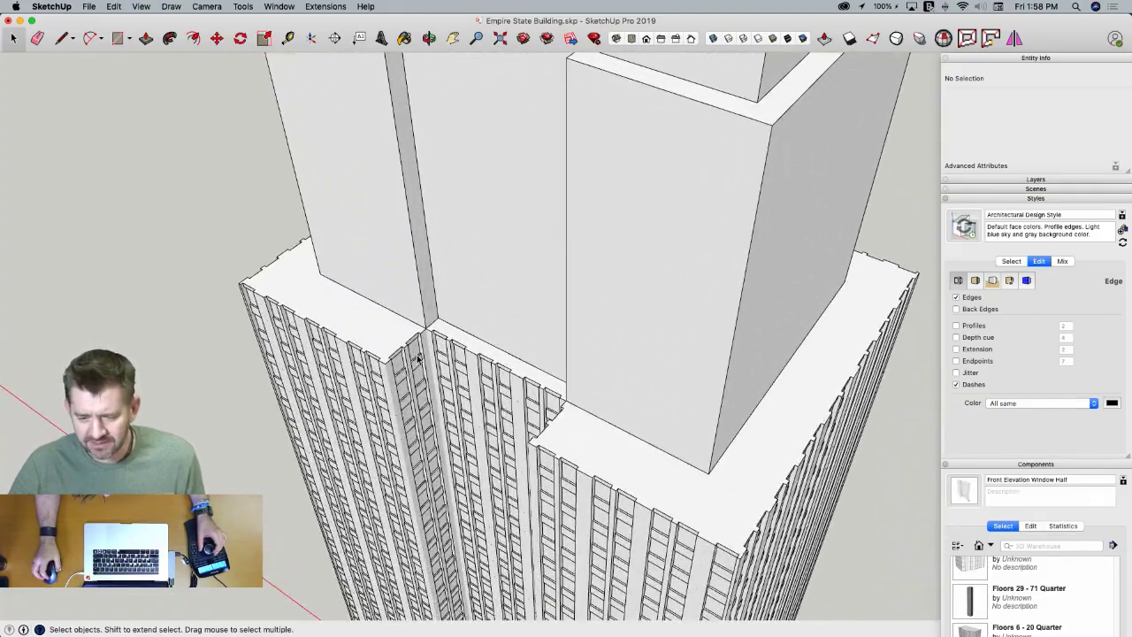
{"action": "middle_click_drag", "start_coordinate": [413, 352], "coordinate": [487, 343]}
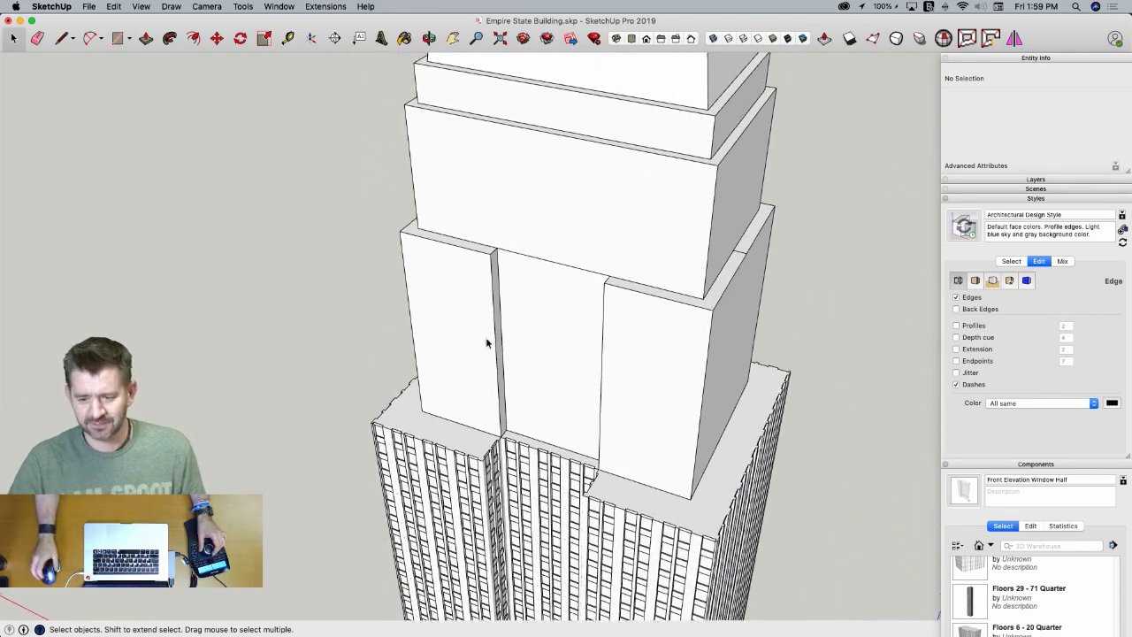
{"action": "middle_click_drag", "start_coordinate": [677, 456], "coordinate": [521, 573]}
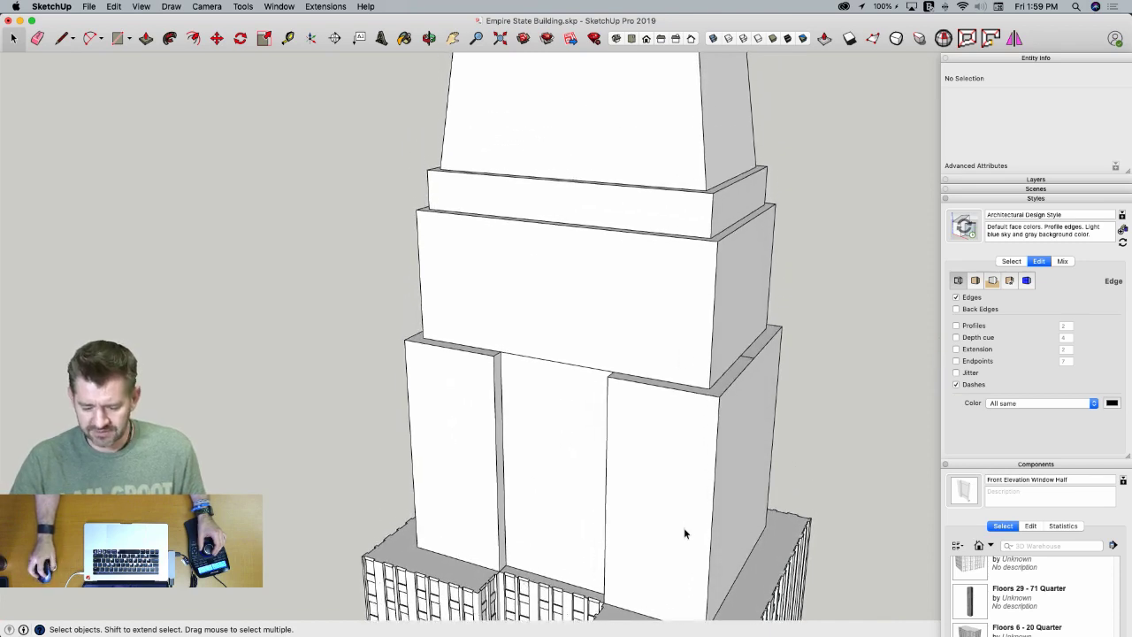
{"action": "middle_click_drag", "start_coordinate": [683, 533], "coordinate": [617, 230]}
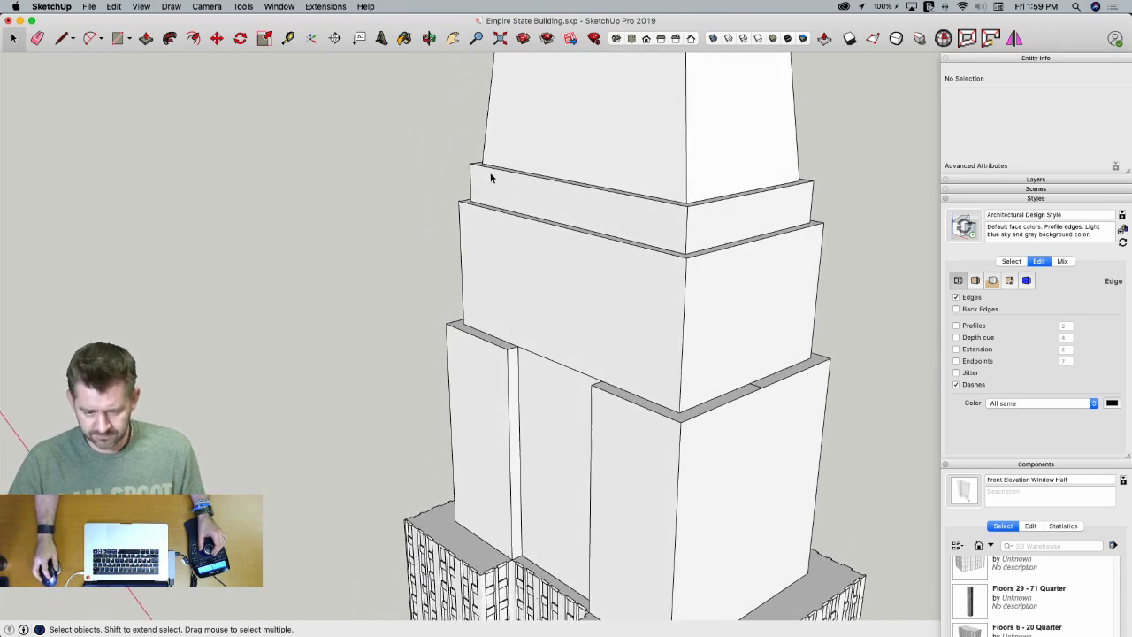
{"action": "middle_click_drag", "start_coordinate": [491, 178], "coordinate": [603, 431]}
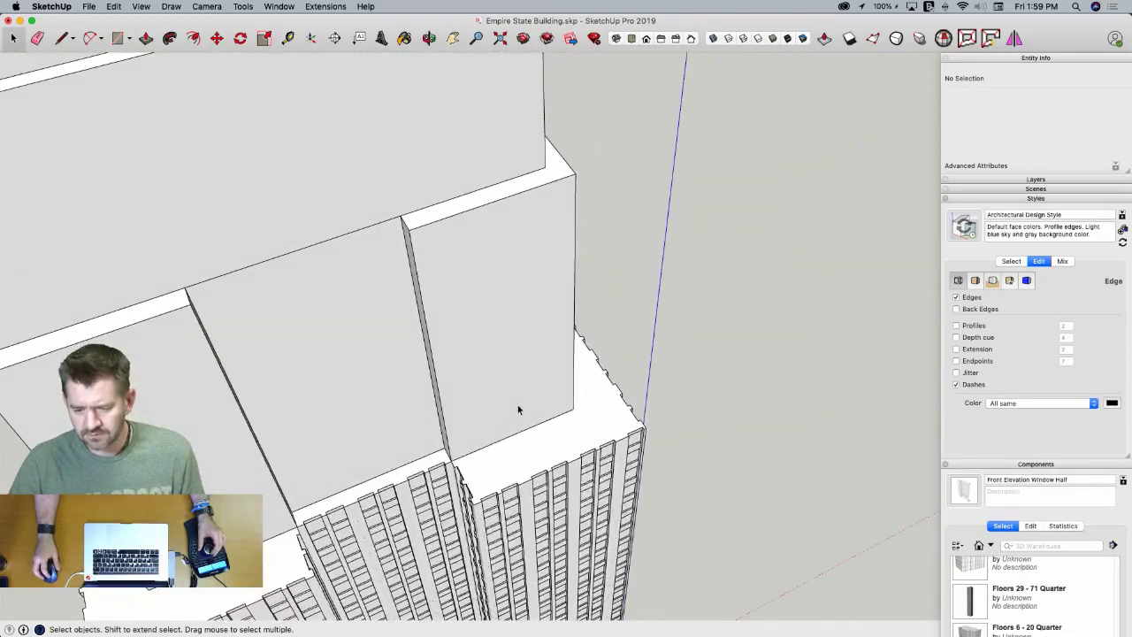
Open the massing and push/pull the panel beside the lowest setback's recess to the corner endpoint of the tower's recess below
{"action": "middle_click_drag", "start_coordinate": [519, 409], "coordinate": [471, 437]}
{"action": "key", "text": "p"}
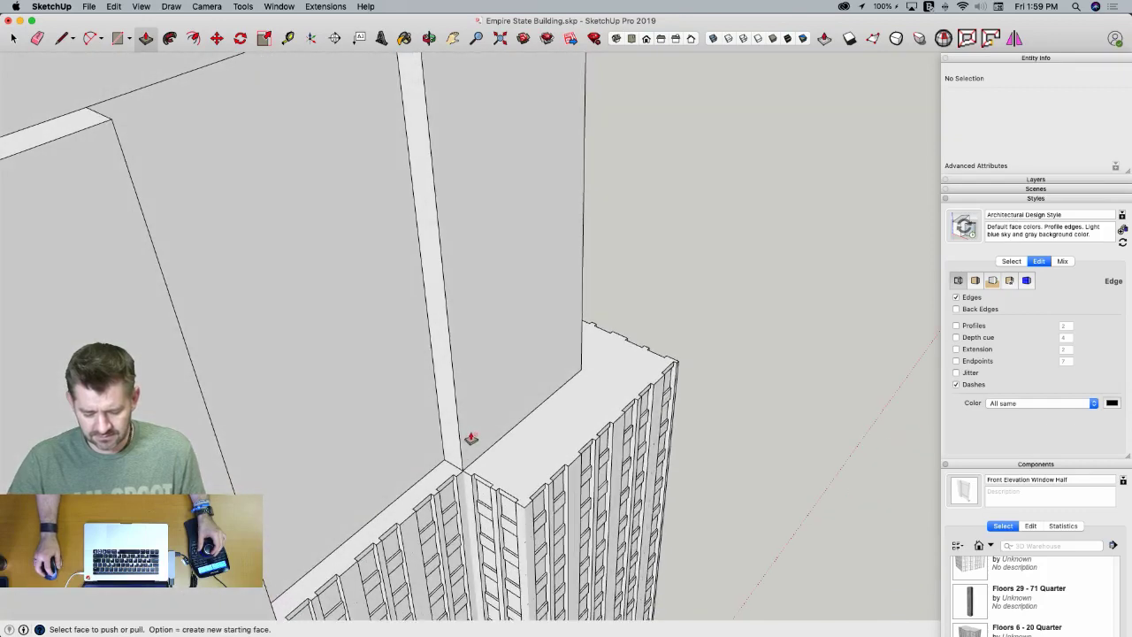
{"action": "key", "text": "space"}
{"action": "double_click", "coordinate": [472, 431]}
{"action": "key", "text": "p"}
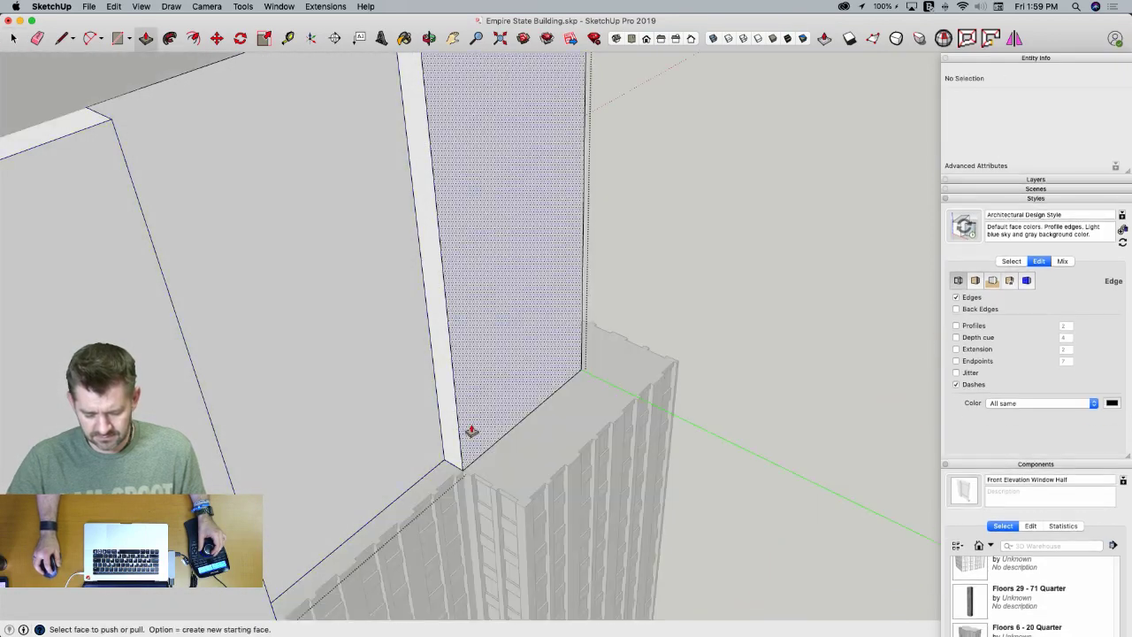
{"action": "left_click", "coordinate": [472, 451]}
{"action": "scroll", "coordinate": [488, 499], "scroll_direction": "up", "scroll_amount": 3}
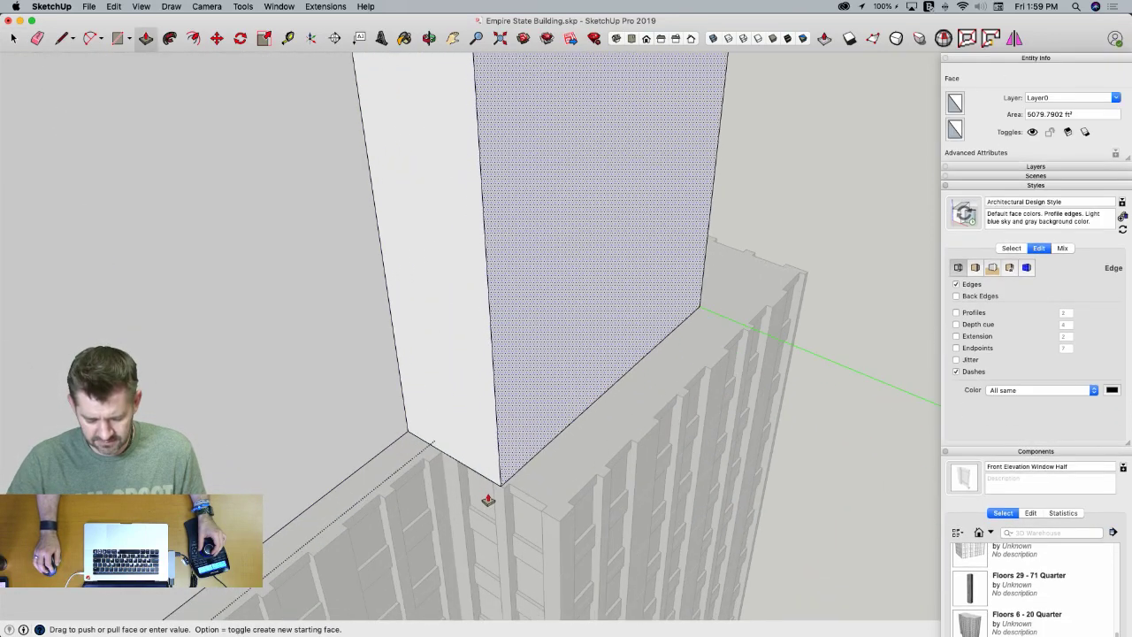
{"action": "scroll", "coordinate": [493, 496], "scroll_direction": "up", "scroll_amount": 2}
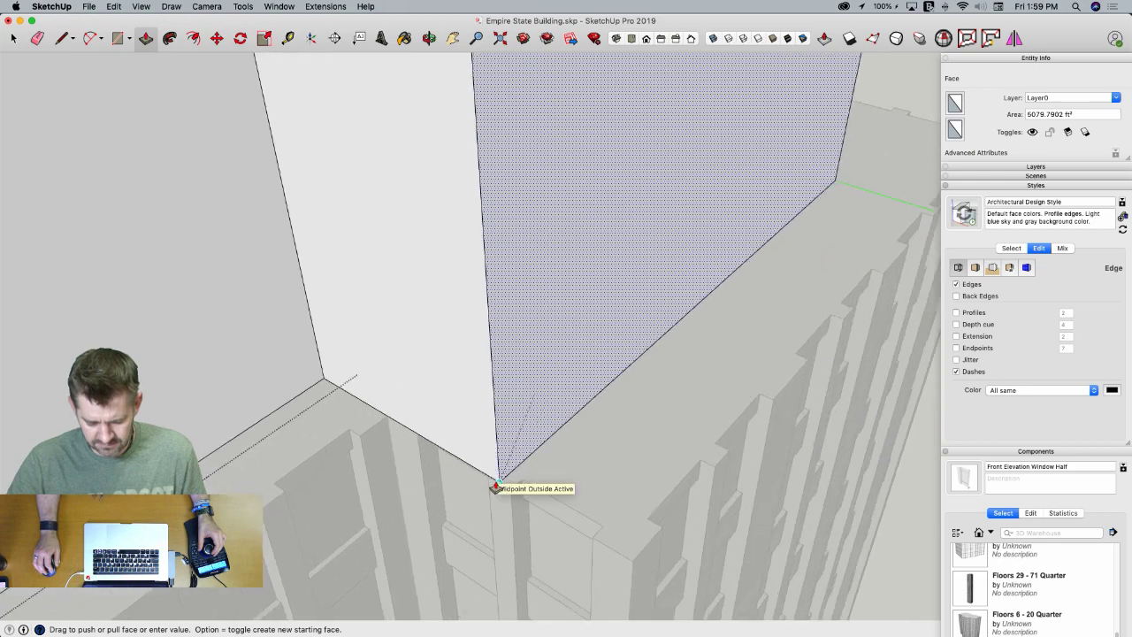
{"action": "left_click", "coordinate": [496, 486]}
{"action": "scroll", "coordinate": [548, 477], "scroll_direction": "down", "scroll_amount": 6}
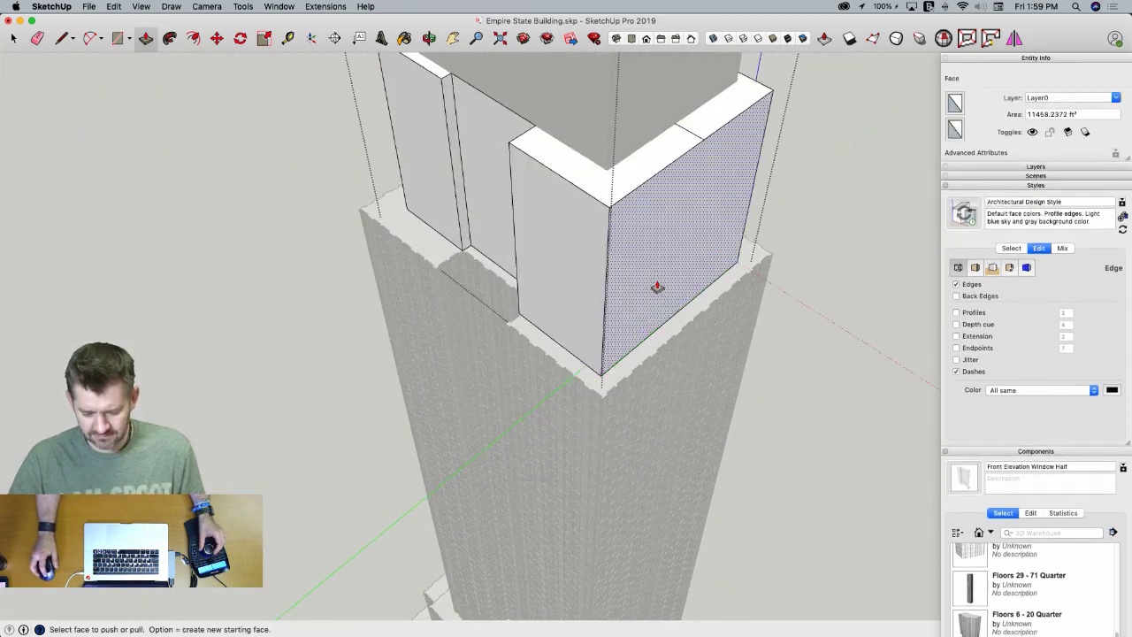
Repeat the same push/pull offset on the other panels flanking the lowest setback's recesses, and finish editing
{"action": "left_click", "coordinate": [794, 388]}
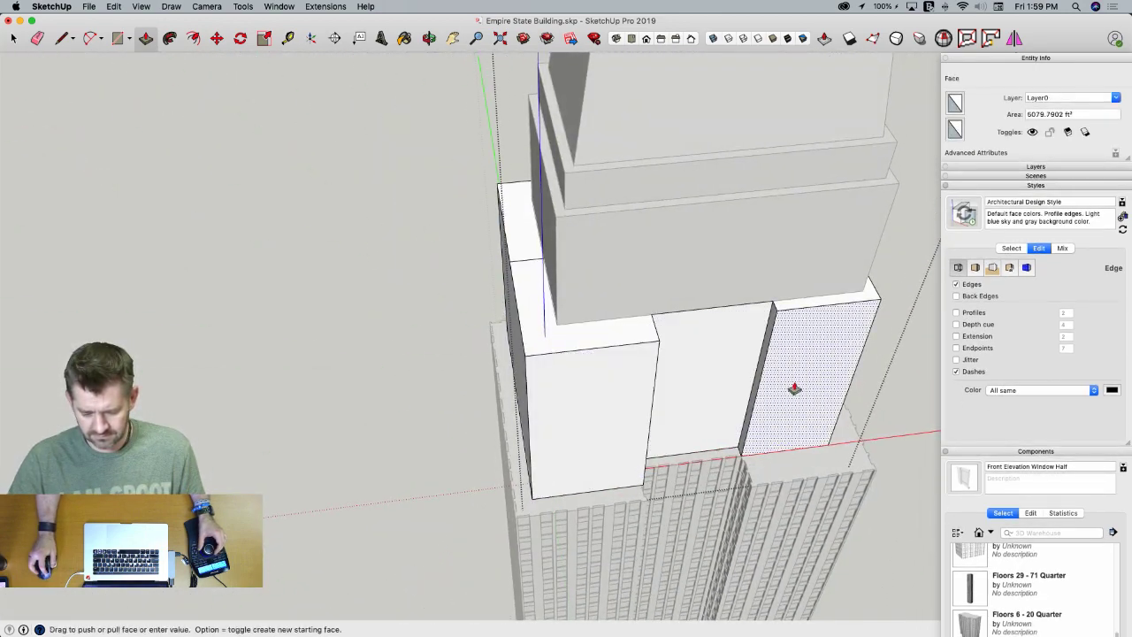
{"action": "left_click", "coordinate": [795, 389]}
{"action": "double_click", "coordinate": [724, 415]}
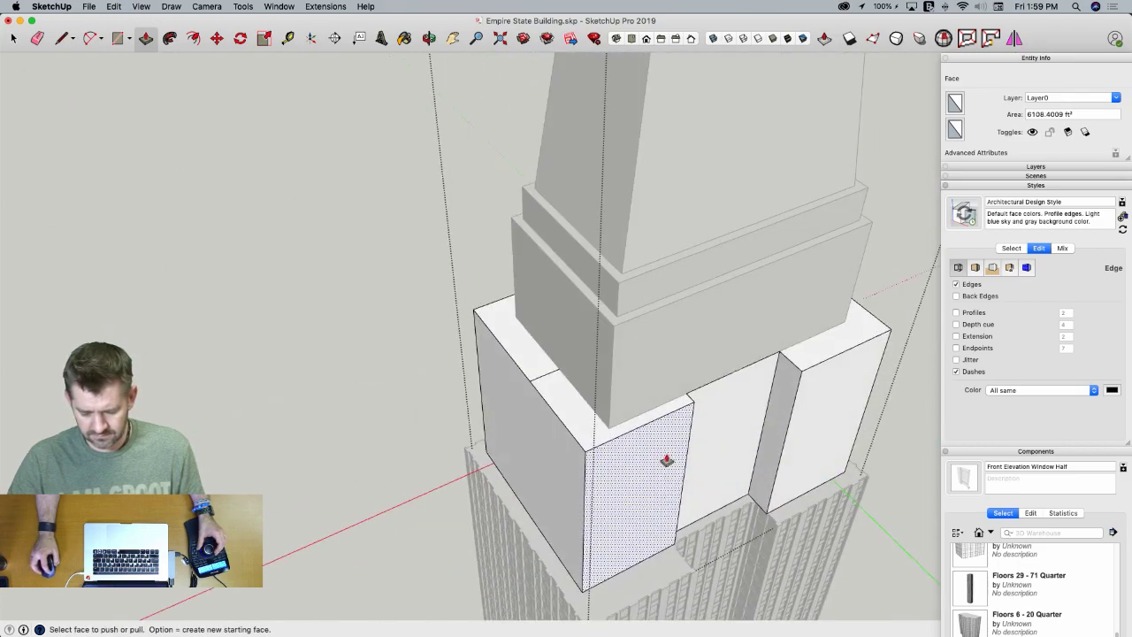
{"action": "key", "text": "space"}
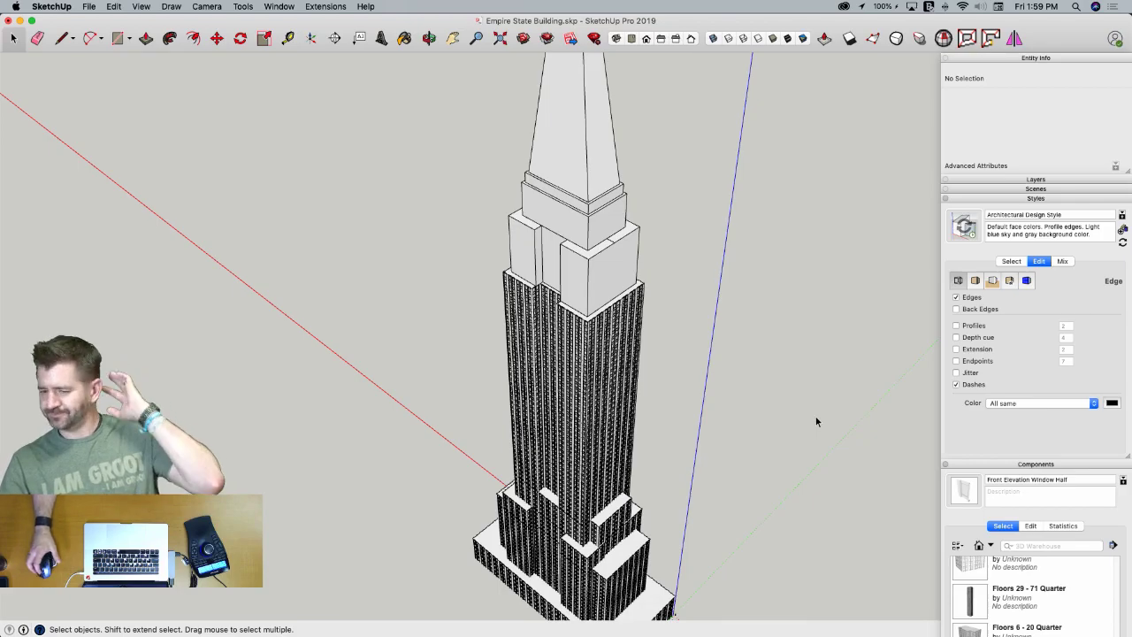
Switch to the building elevation in Preview and check the floor range and height of the setback above floor 71
{"action": "scroll", "coordinate": [551, 290], "scroll_direction": "up", "scroll_amount": 5}
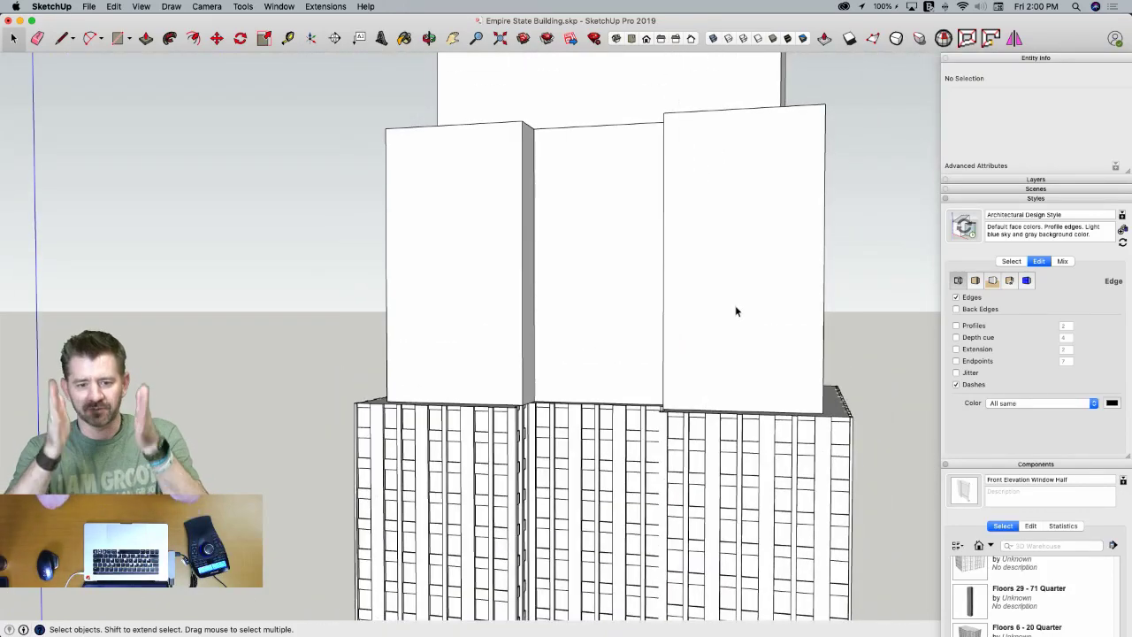
{"action": "key", "text": "super+Tab"}
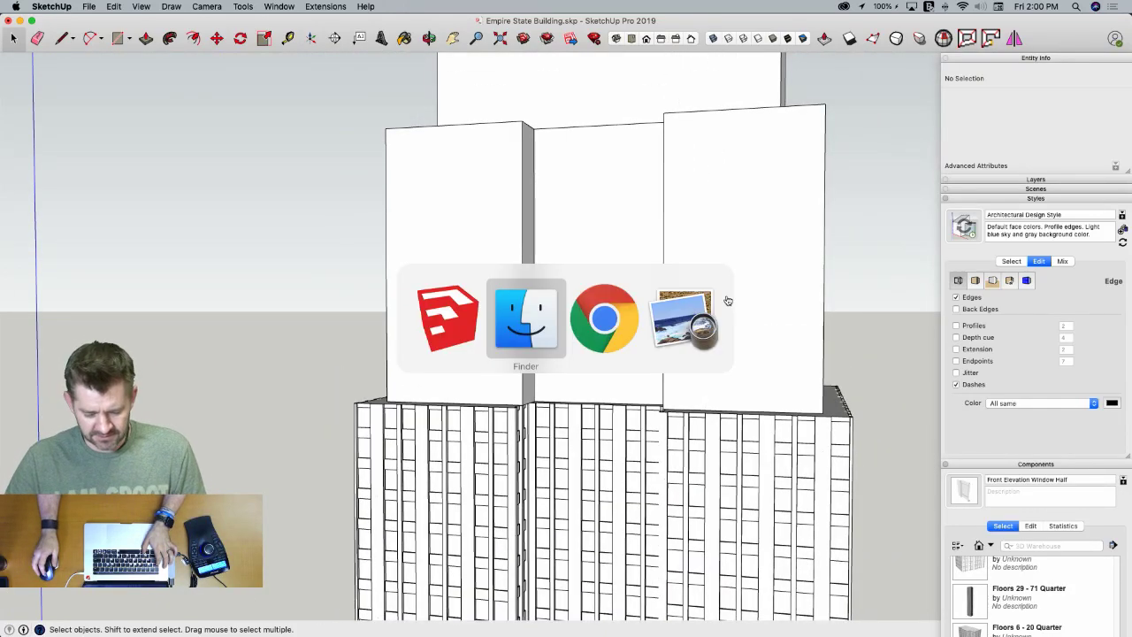
{"action": "key", "text": "super+Tab"}
{"action": "key", "text": "super+Tab"}
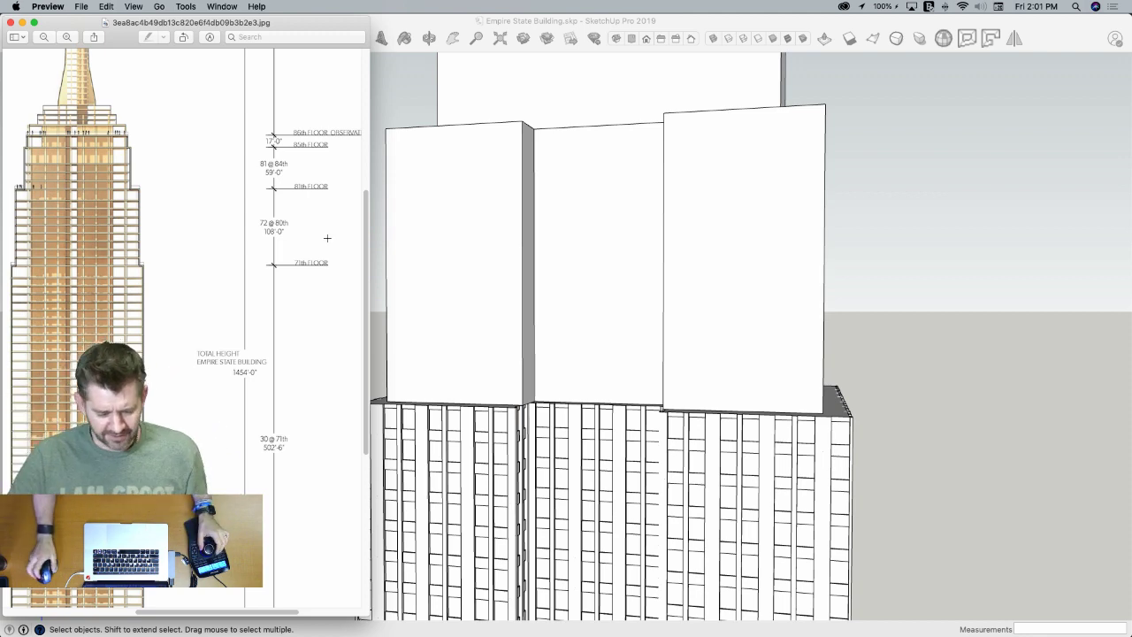
Switch back to SketchUp, open the lowest setback's massing for editing, and divide its vertical corner edge into 9 segments
{"action": "double_click", "coordinate": [812, 323]}
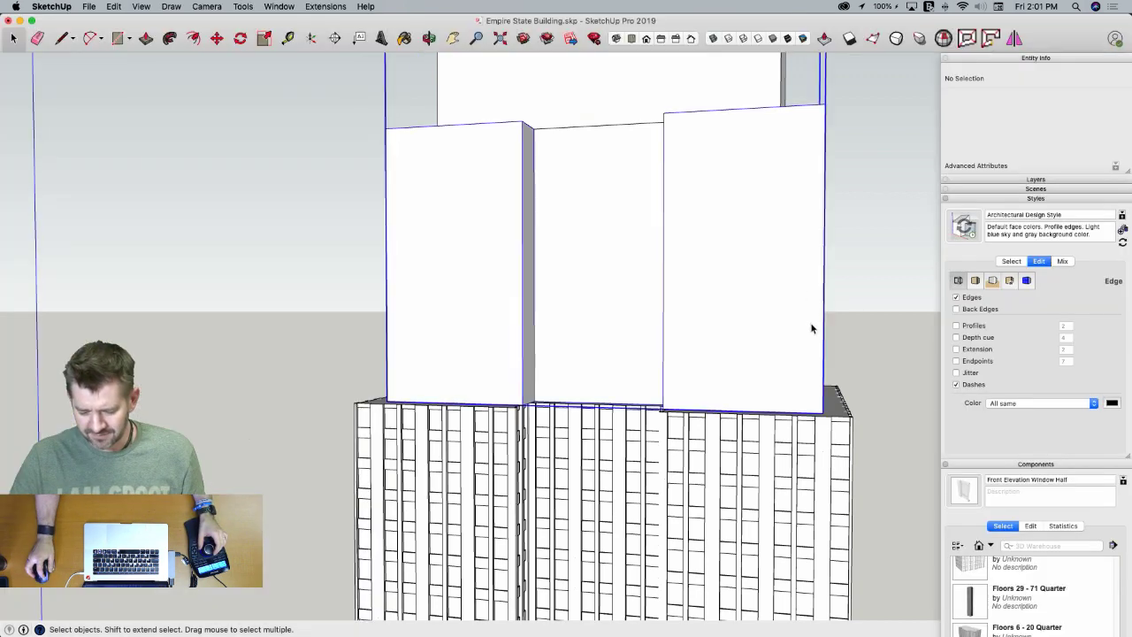
{"action": "right_click", "coordinate": [807, 352]}
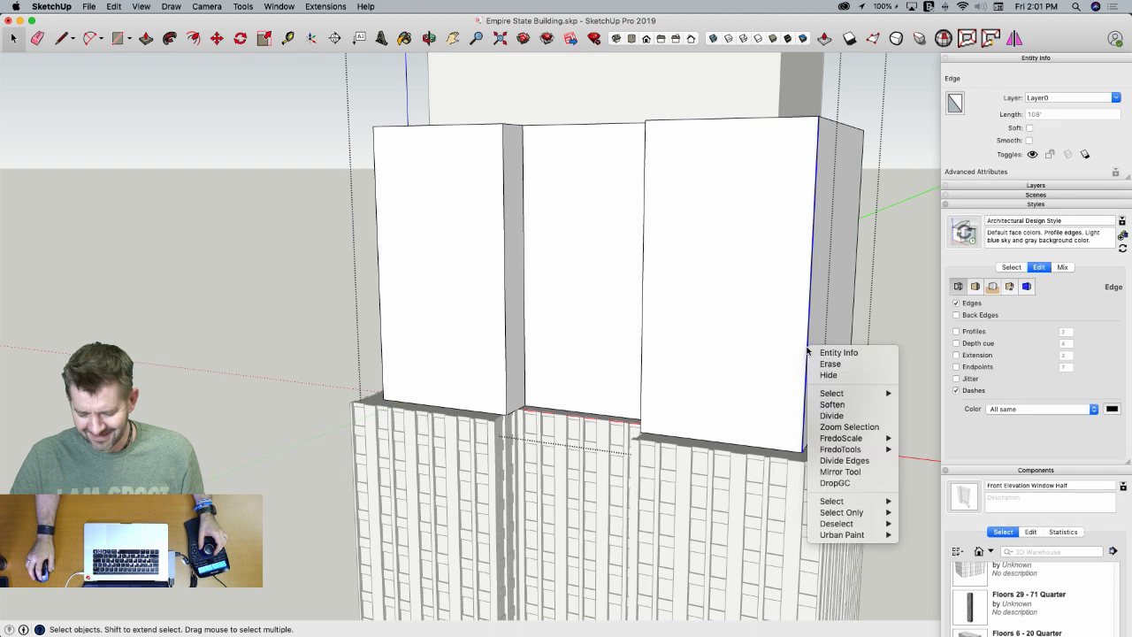
{"action": "left_click", "coordinate": [831, 412]}
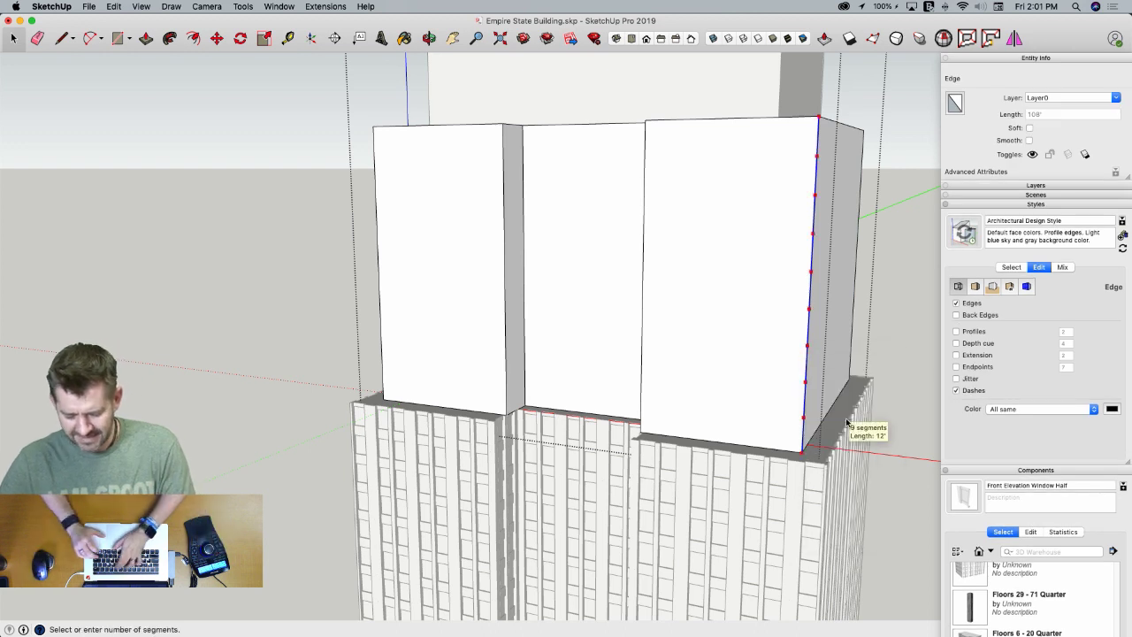
{"action": "key", "text": "Return"}
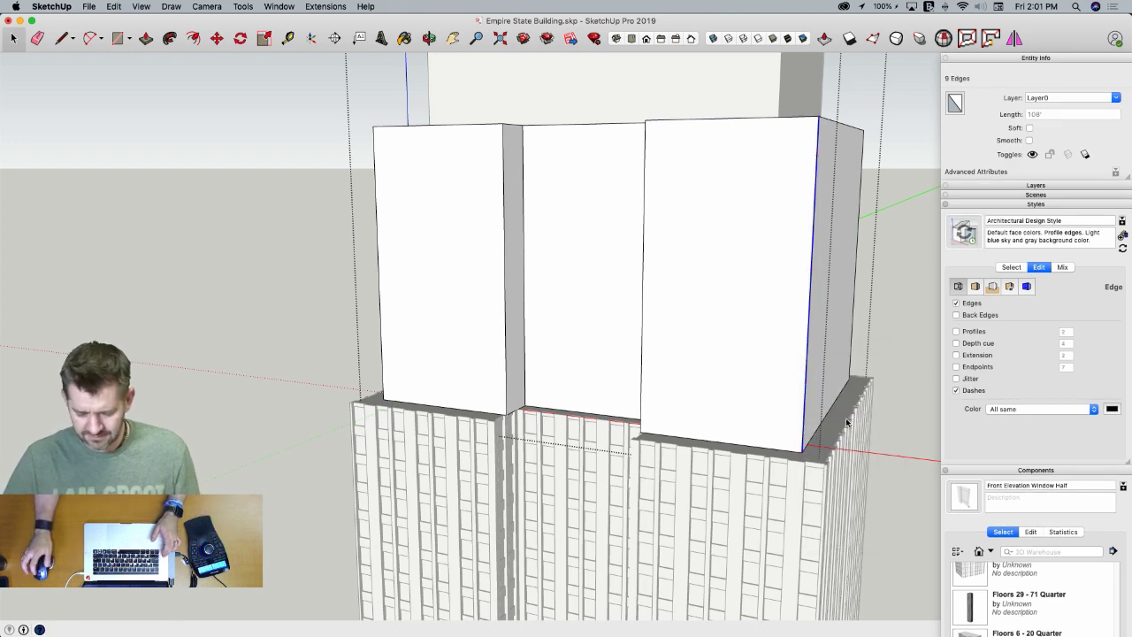
Draw a reference line outward from the lowest division point and push the adjacent top quadrant down to that one-floor height
{"action": "key", "text": "l"}
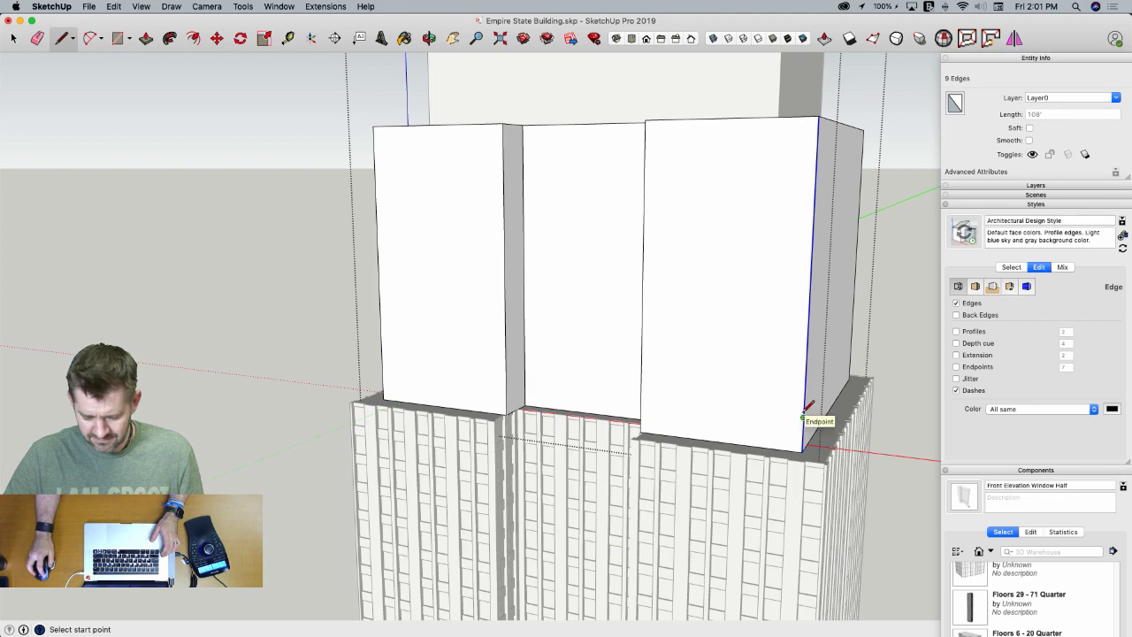
{"action": "left_click", "coordinate": [898, 425]}
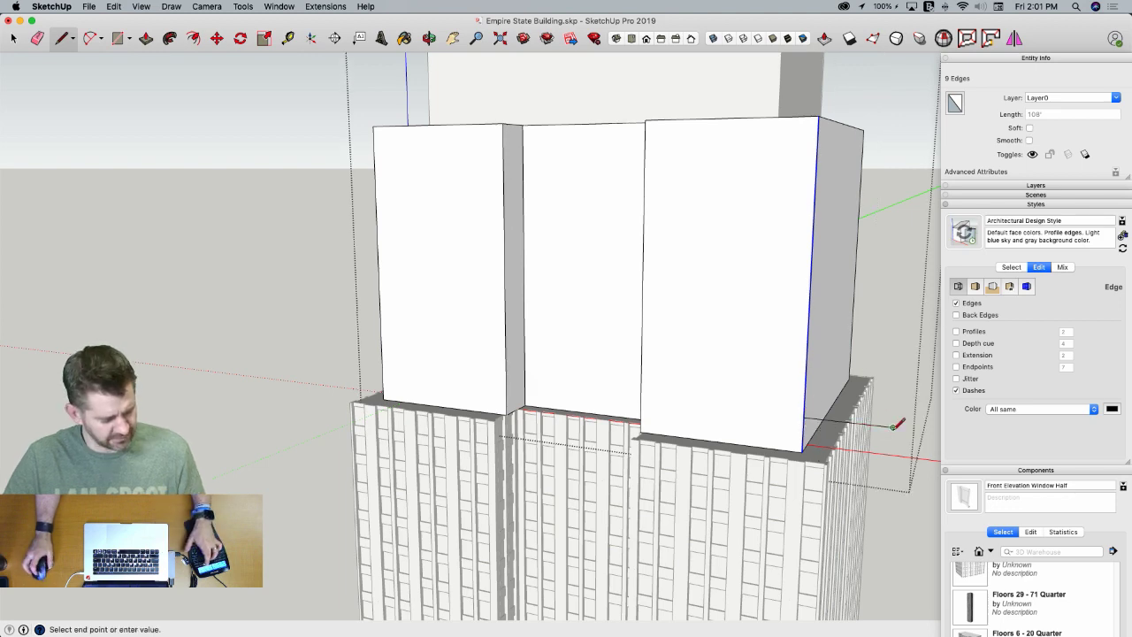
{"action": "scroll", "coordinate": [884, 416], "scroll_direction": "down", "scroll_amount": 5}
{"action": "middle_click_drag", "start_coordinate": [872, 404], "coordinate": [725, 174]}
{"action": "key", "text": "p"}
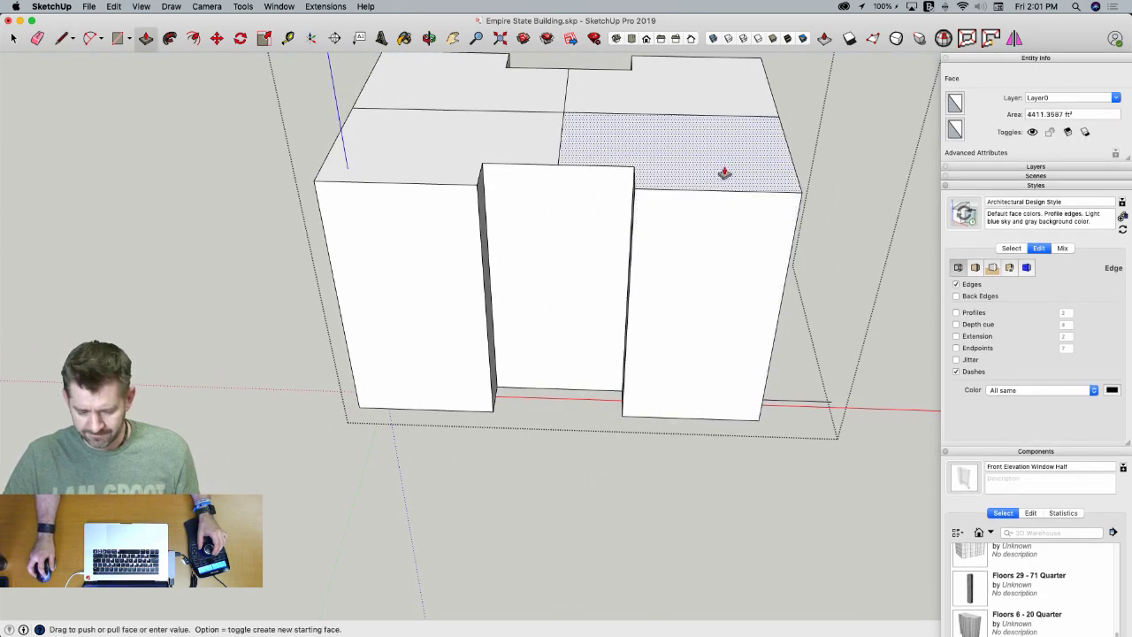
{"action": "left_click", "coordinate": [763, 402]}
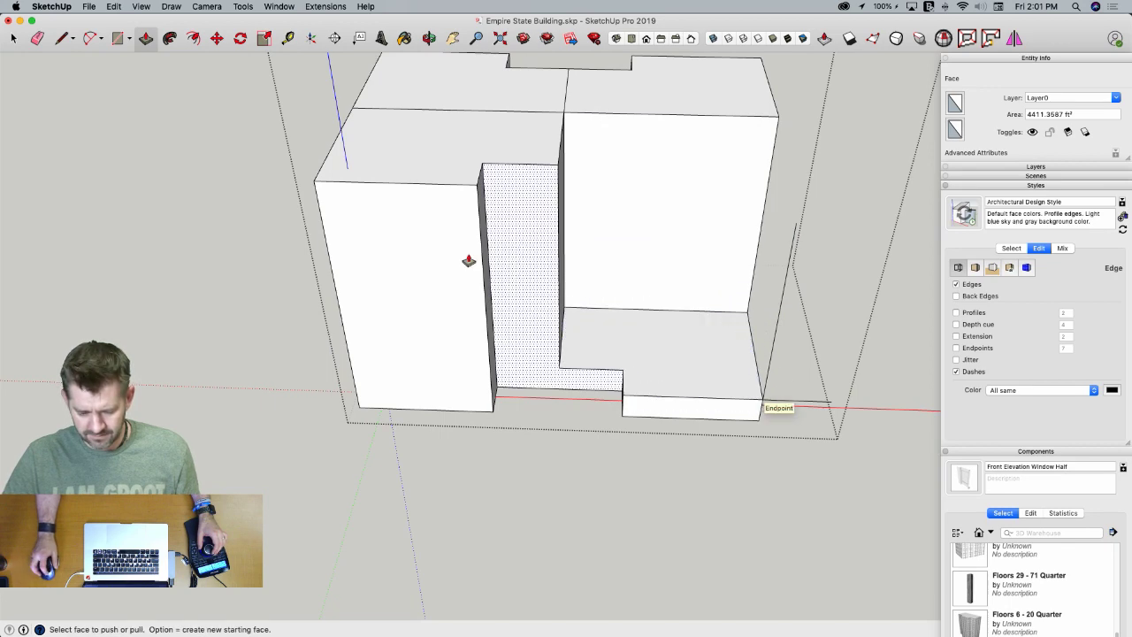
Push the other quadrants of the massing all the way down to remove them, leaving only the one-floor quarter block
{"action": "left_click", "coordinate": [417, 168]}
{"action": "key", "text": "Escape"}
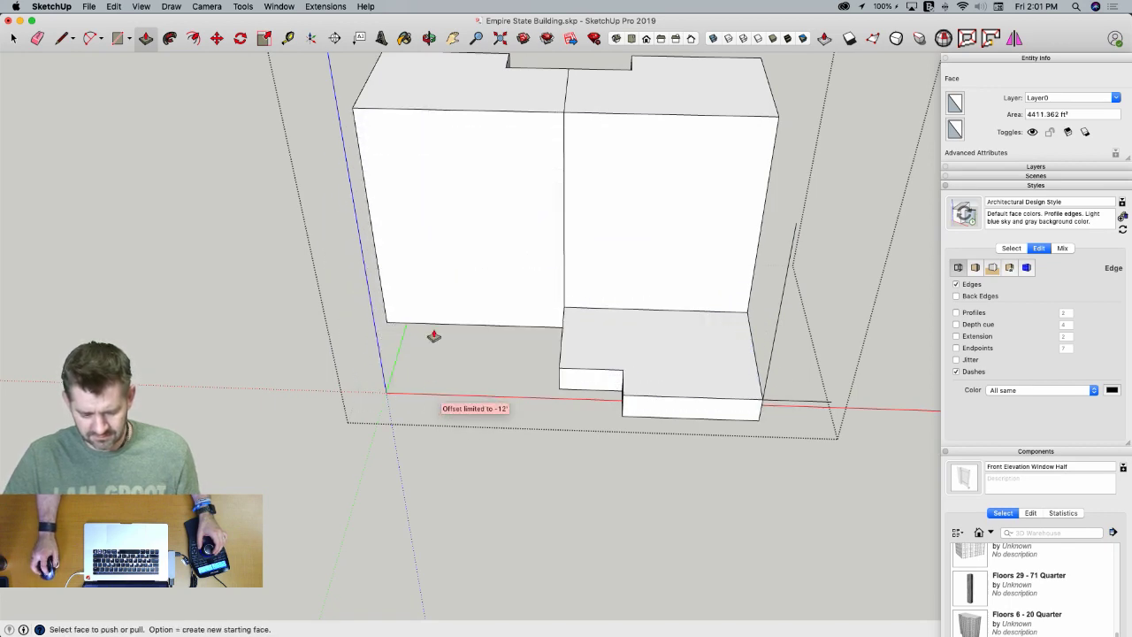
{"action": "left_click", "coordinate": [434, 93]}
{"action": "left_click", "coordinate": [465, 405]}
{"action": "double_click", "coordinate": [645, 83]}
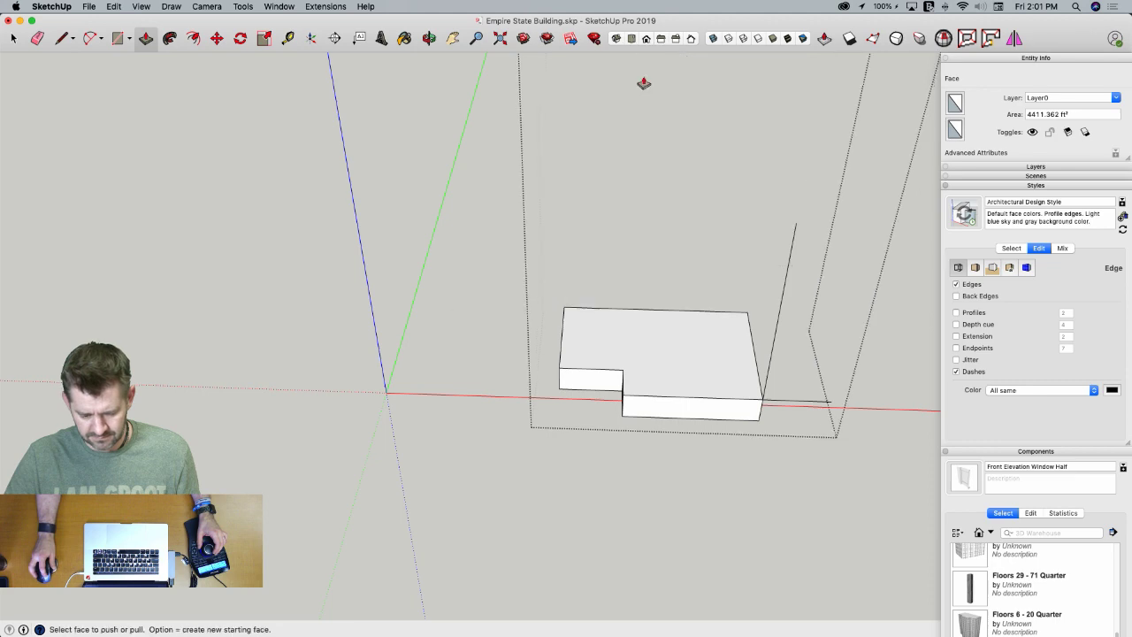
Erase the leftover lines and the quarter block's top, bottom and inner faces, keeping only the outer walls, and finish editing
{"action": "scroll", "coordinate": [743, 279], "scroll_direction": "up", "scroll_amount": 3}
{"action": "scroll", "coordinate": [741, 279], "scroll_direction": "up", "scroll_amount": 6}
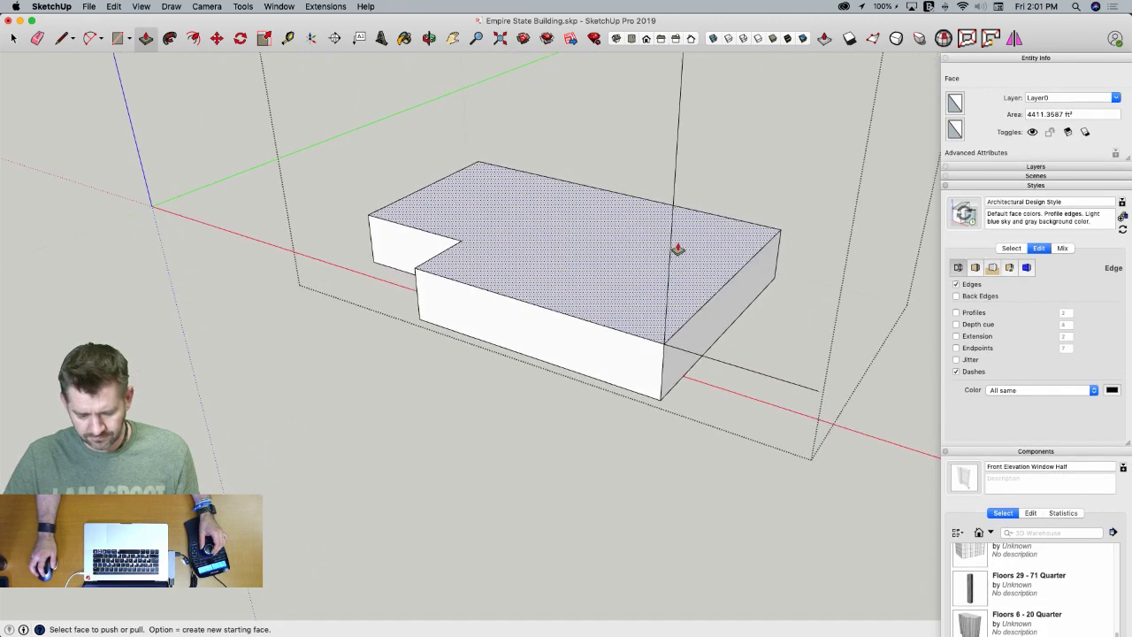
{"action": "key", "text": "e"}
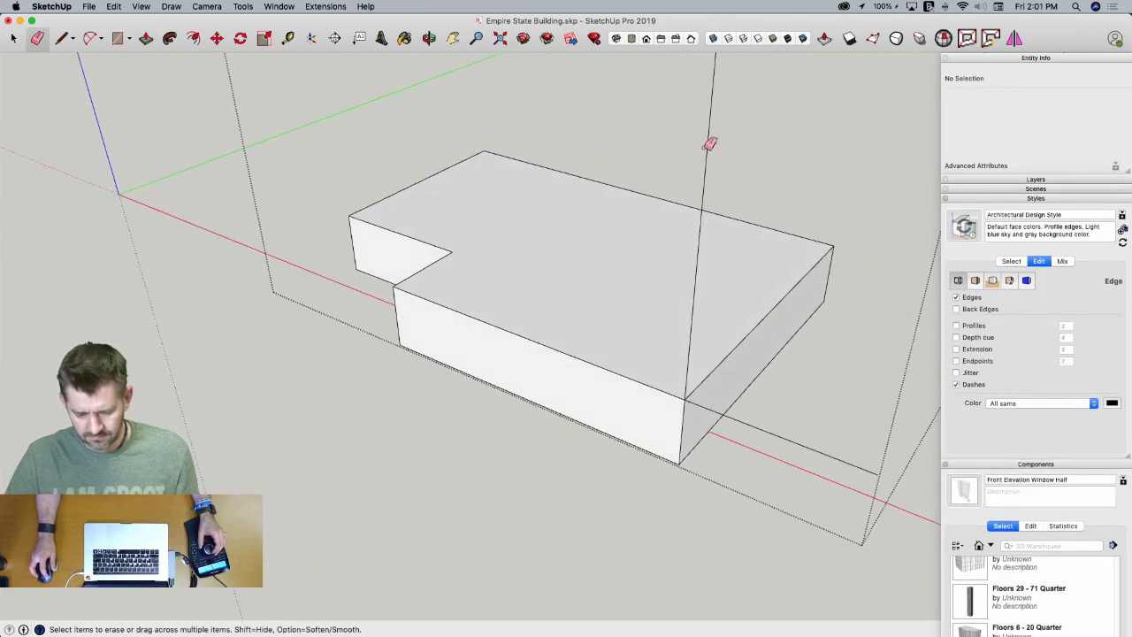
{"action": "left_click", "coordinate": [710, 145]}
{"action": "left_click", "coordinate": [485, 151]}
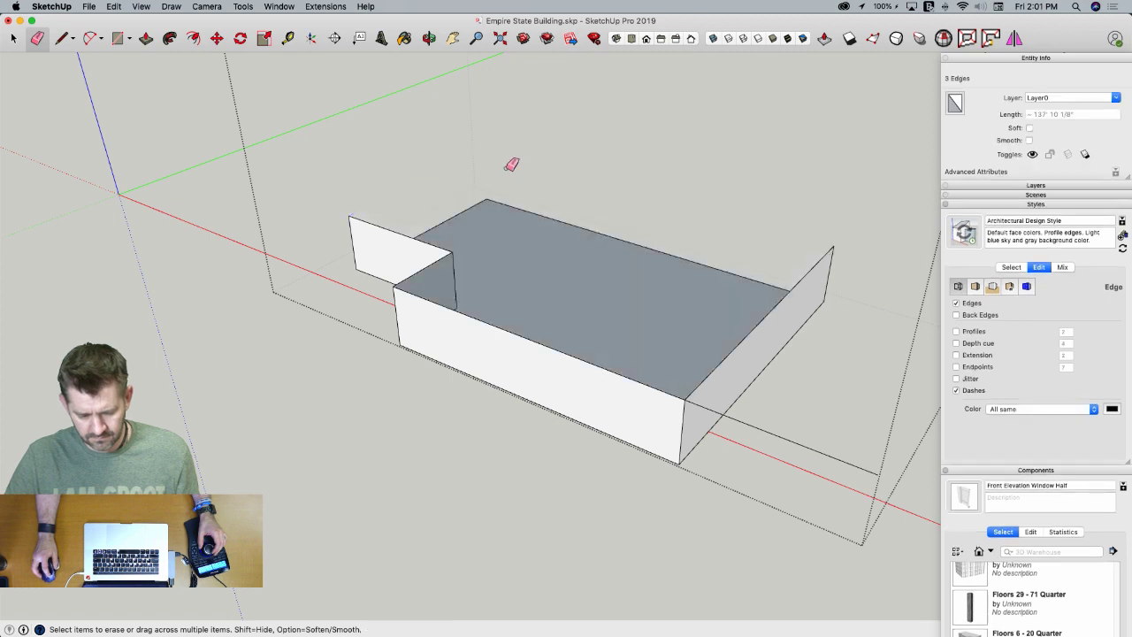
{"action": "left_click", "coordinate": [486, 201]}
{"action": "key", "text": "space"}
{"action": "mouse_move", "coordinate": [547, 515]}
{"action": "middle_mouse_down"}
{"action": "mouse_move", "coordinate": [613, 450]}
{"action": "mouse_move", "coordinate": [705, 321]}
{"action": "middle_mouse_up"}
{"action": "key", "text": "e"}
{"action": "left_click", "coordinate": [713, 322]}
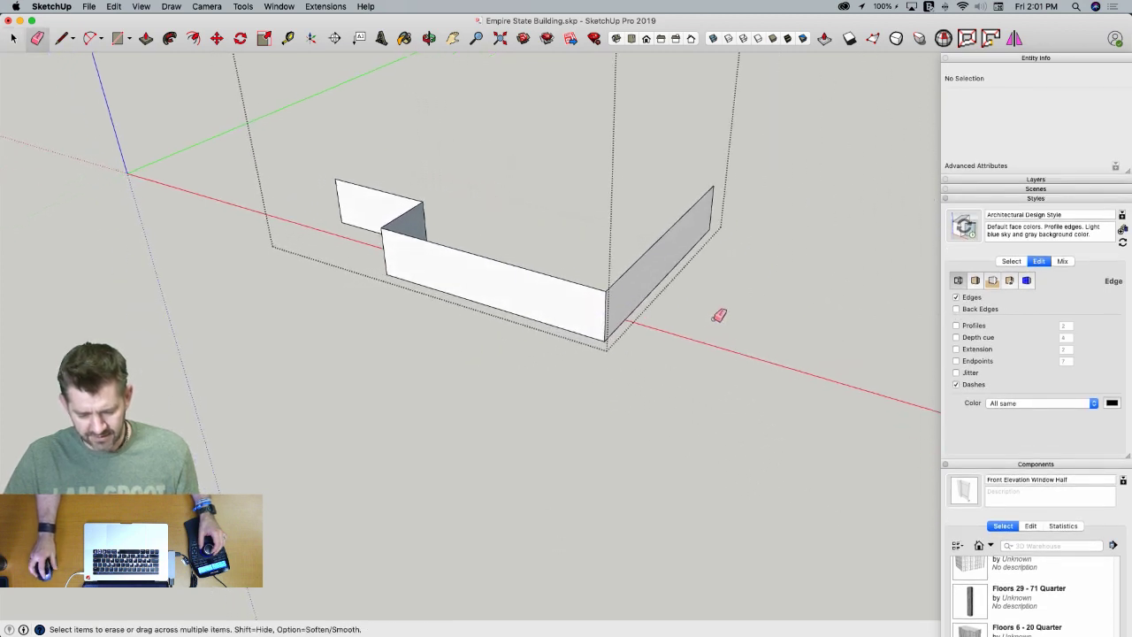
{"action": "key", "text": "space"}
{"action": "left_click", "coordinate": [566, 491]}
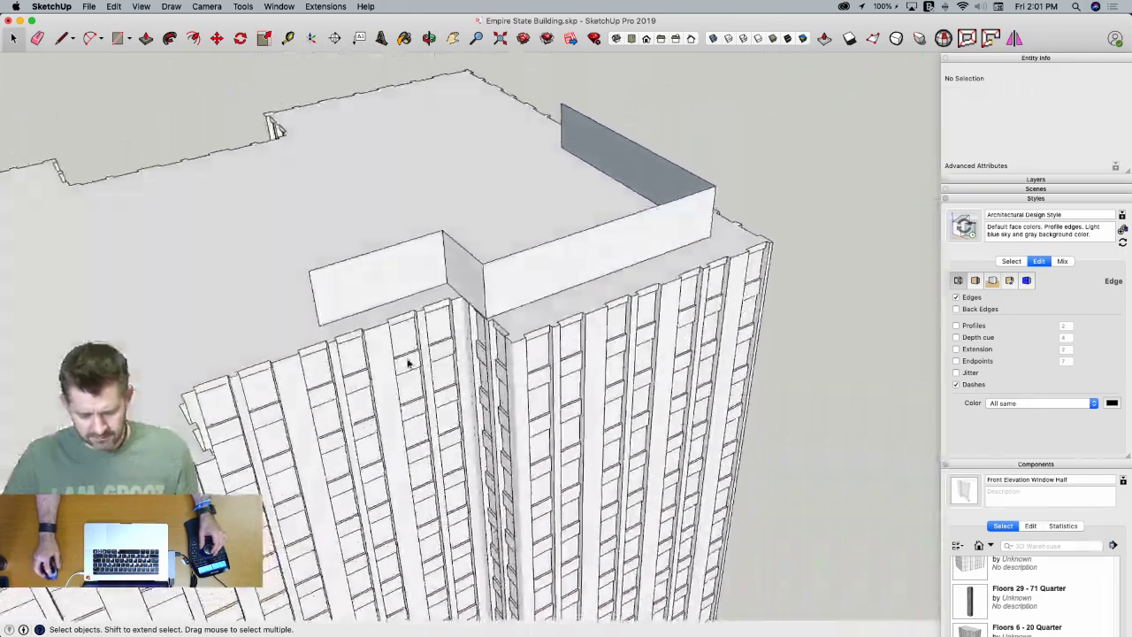
Open the tower's quarter floor component below the setback for editing and select its window components along the outer walls for copying
{"action": "middle_click_drag", "start_coordinate": [408, 363], "coordinate": [614, 368]}
{"action": "left_click", "coordinate": [433, 350]}
{"action": "double_click", "coordinate": [446, 338]}
{"action": "left_click", "coordinate": [440, 342]}
{"action": "left_click", "coordinate": [566, 365], "text": "shift"}
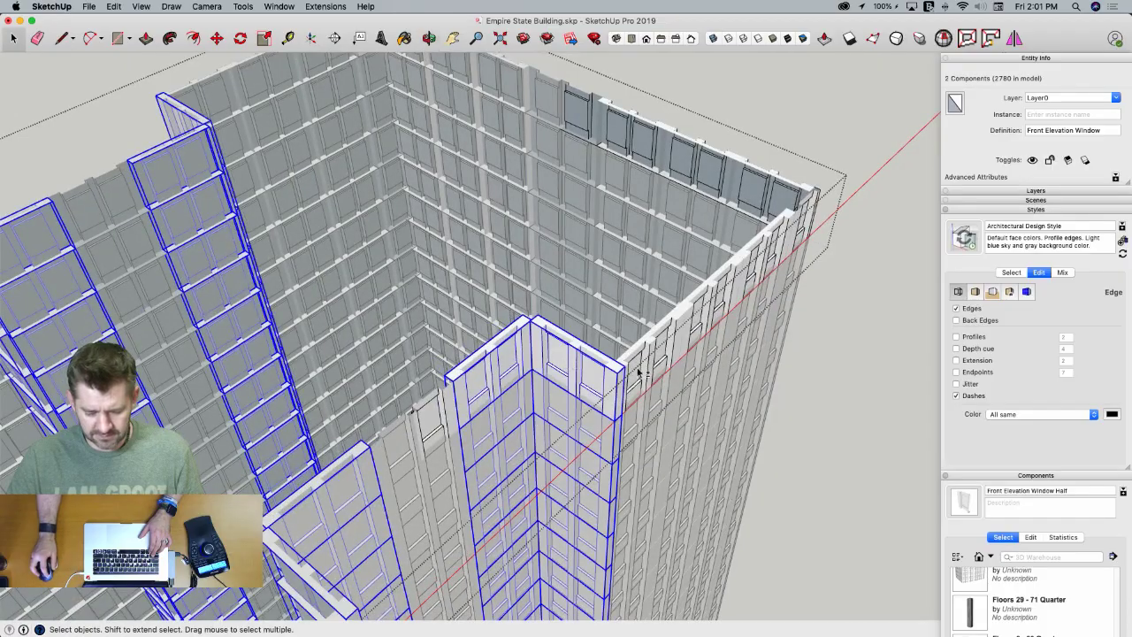
{"action": "left_click", "coordinate": [640, 357], "text": "shift"}
{"action": "left_click", "coordinate": [713, 316], "text": "shift"}
{"action": "left_click", "coordinate": [766, 266], "text": "shift"}
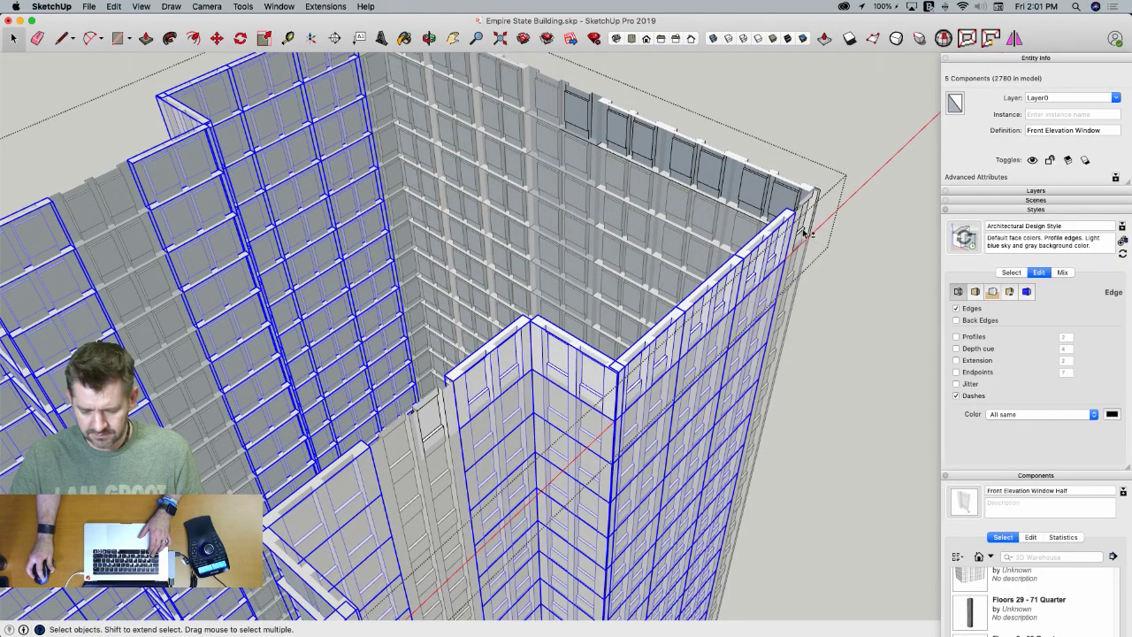
{"action": "left_click", "coordinate": [804, 221], "text": "shift"}
{"action": "middle_click_drag", "start_coordinate": [854, 248], "coordinate": [454, 440]}
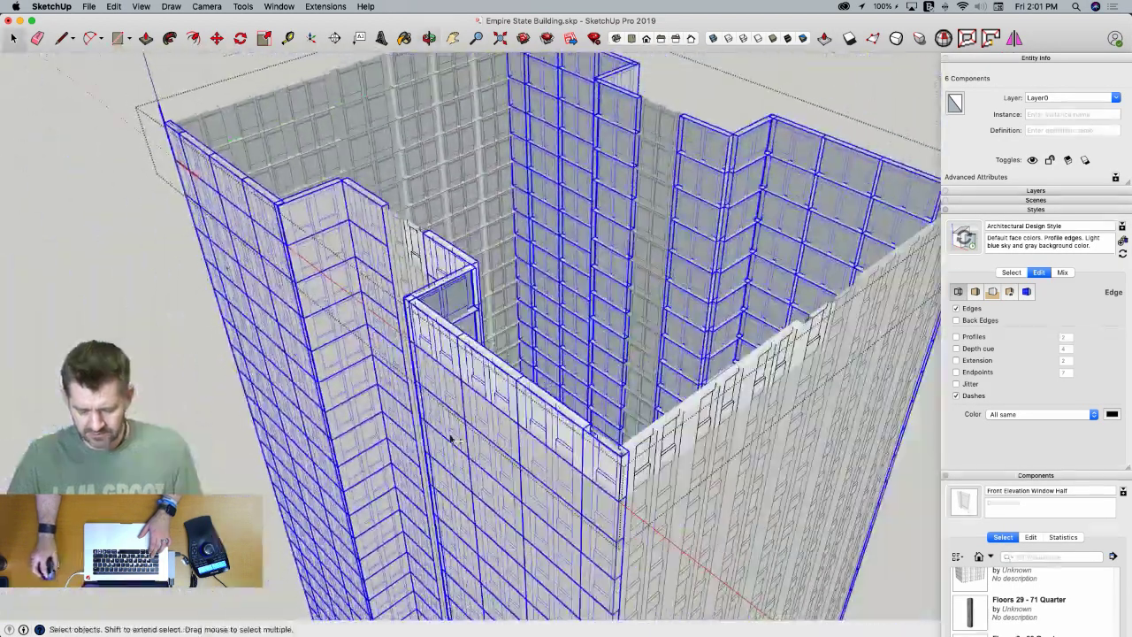
{"action": "left_click", "coordinate": [704, 422], "text": "shift"}
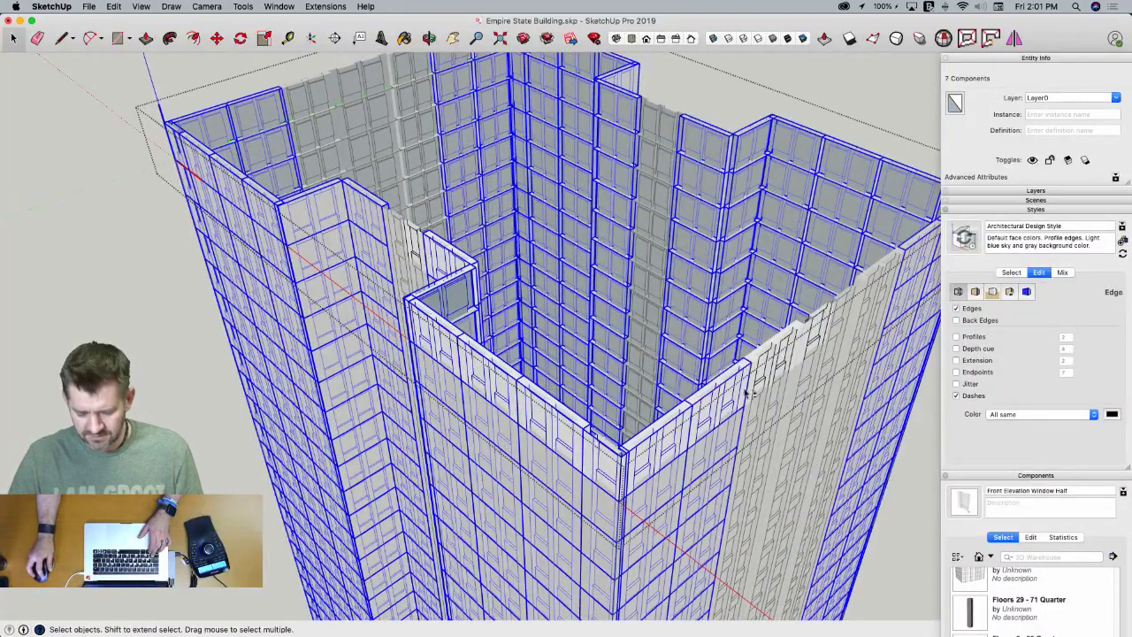
{"action": "left_click", "coordinate": [816, 337], "text": "shift"}
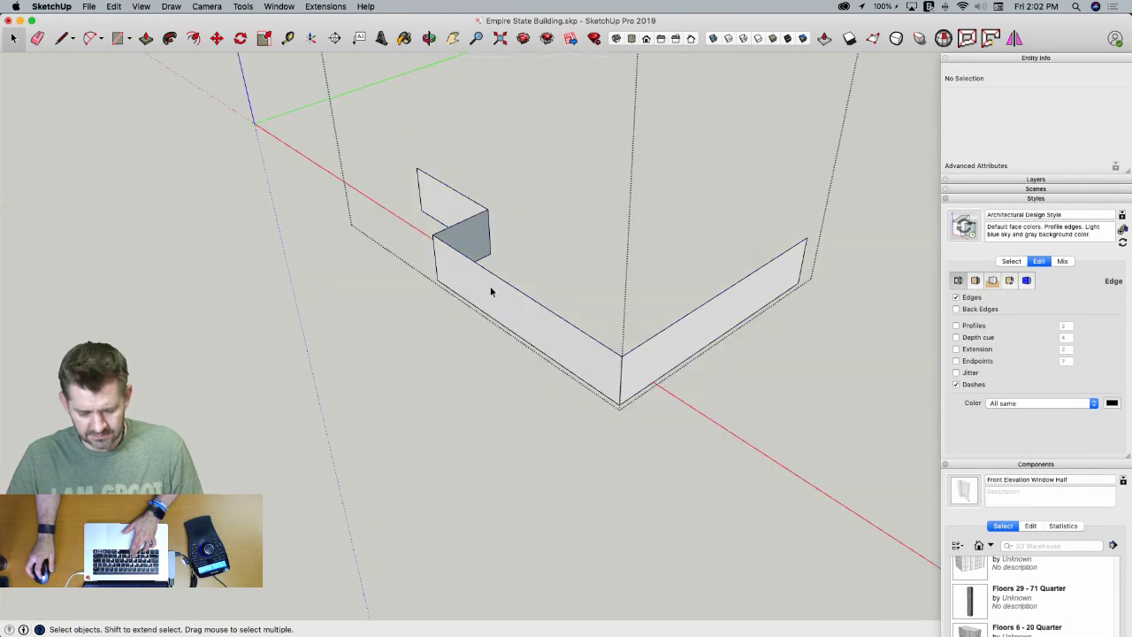
Paste the copied window components inside the setback's quarter-wall group and move them so their outer corner meets the wall's outer corner
{"action": "key", "text": "super+v"}
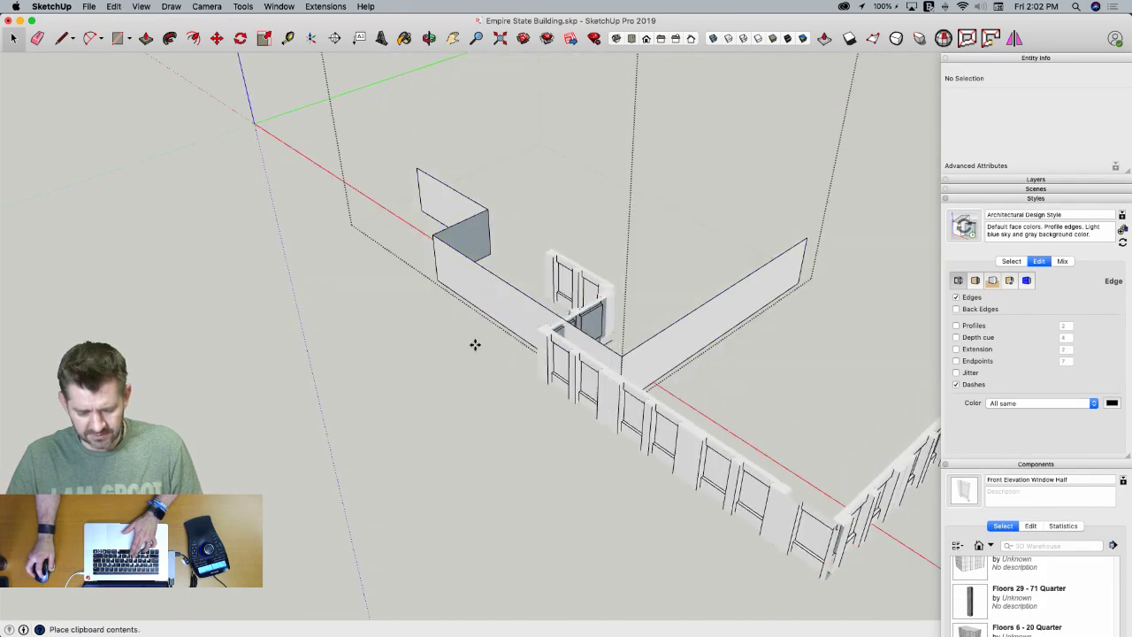
{"action": "left_click", "coordinate": [128, 280]}
{"action": "scroll", "coordinate": [329, 442], "scroll_direction": "up", "scroll_amount": 6}
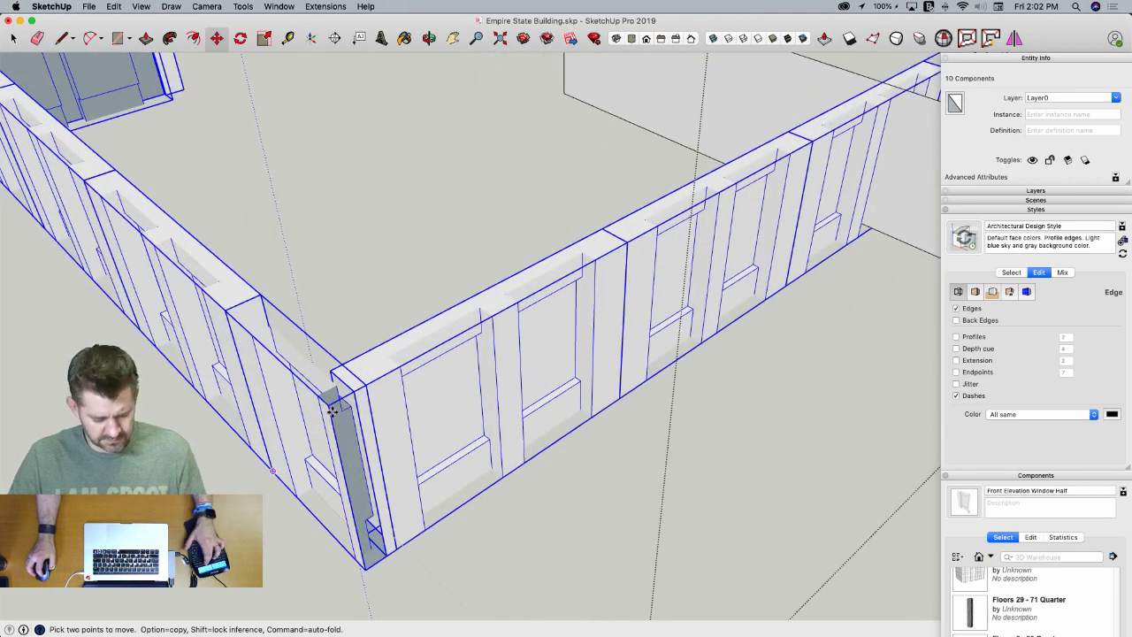
{"action": "key", "text": "alt+h"}
{"action": "left_click", "coordinate": [328, 407]}
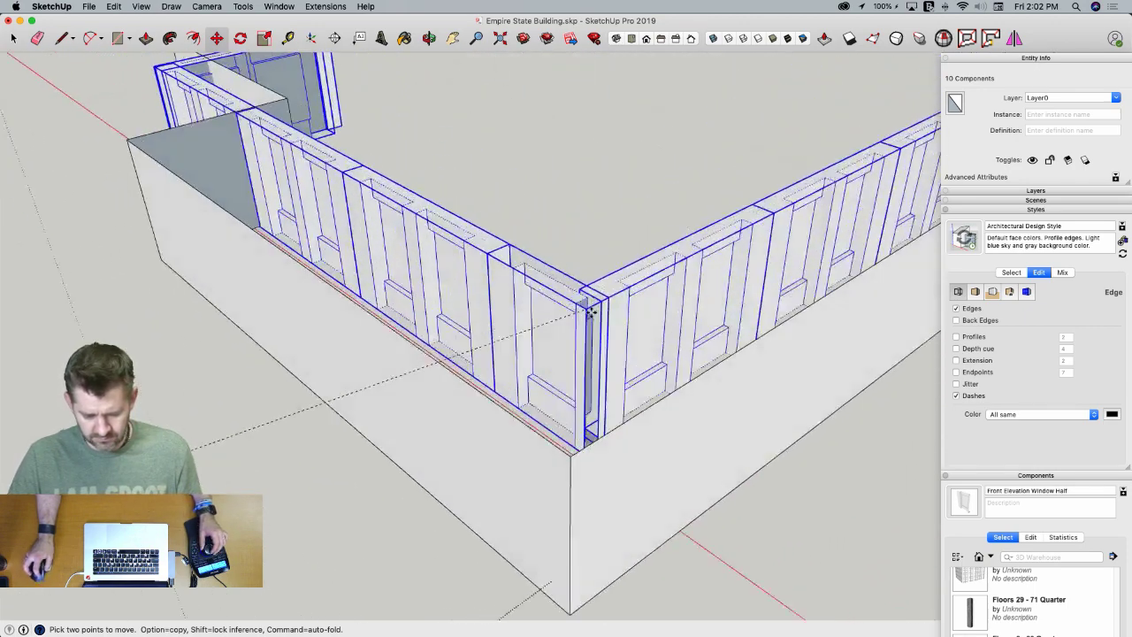
{"action": "left_click", "coordinate": [553, 427]}
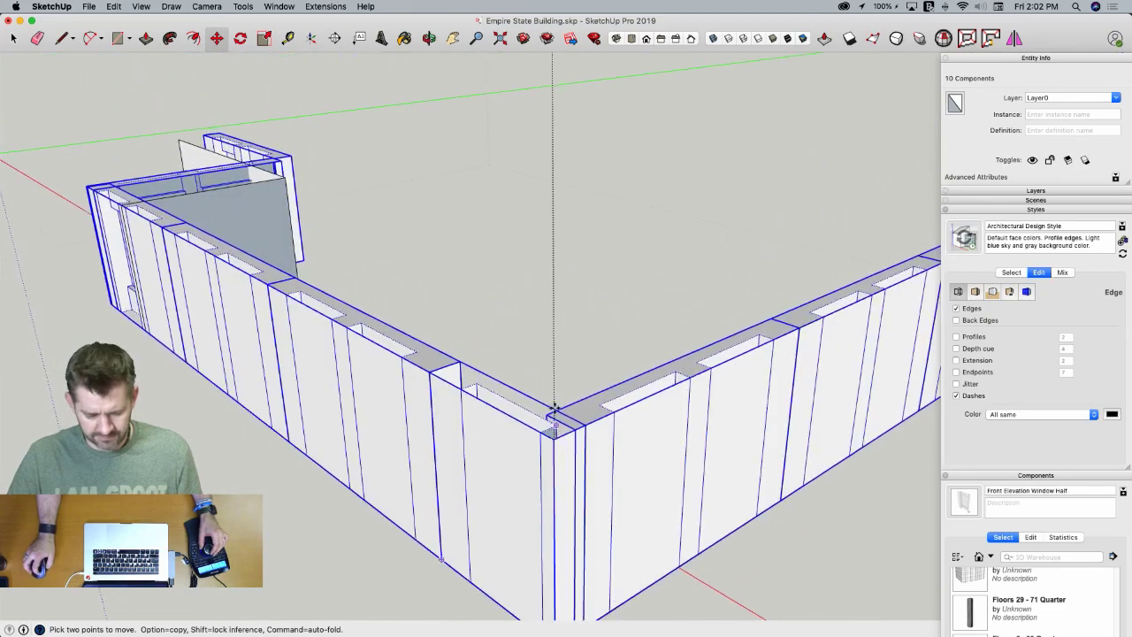
Delete the pasted Front Elevation Window that overhangs the front wall's end at the notch
{"action": "scroll", "coordinate": [536, 380], "scroll_direction": "down", "scroll_amount": 4}
{"action": "key", "text": "e"}
{"action": "scroll", "coordinate": [537, 386], "scroll_direction": "up", "scroll_amount": 4}
{"action": "scroll", "coordinate": [521, 381], "scroll_direction": "down", "scroll_amount": 5}
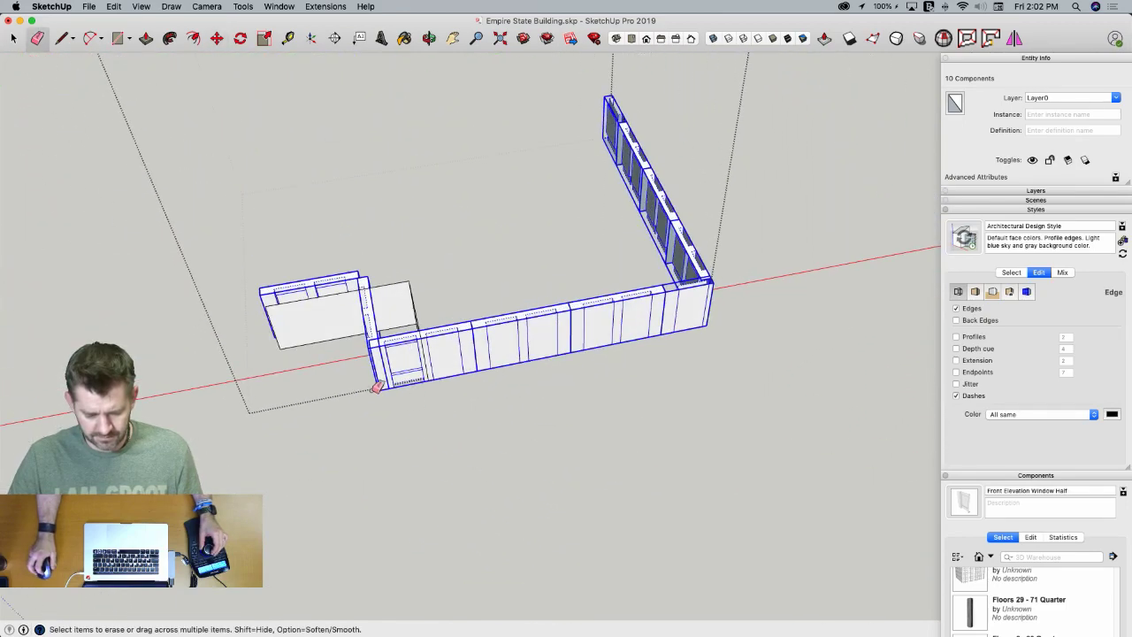
{"action": "scroll", "coordinate": [372, 390], "scroll_direction": "up", "scroll_amount": 6}
{"action": "mouse_move", "coordinate": [372, 385]}
{"action": "middle_mouse_down"}
{"action": "mouse_move", "coordinate": [433, 363]}
{"action": "mouse_move", "coordinate": [495, 370]}
{"action": "middle_mouse_up"}
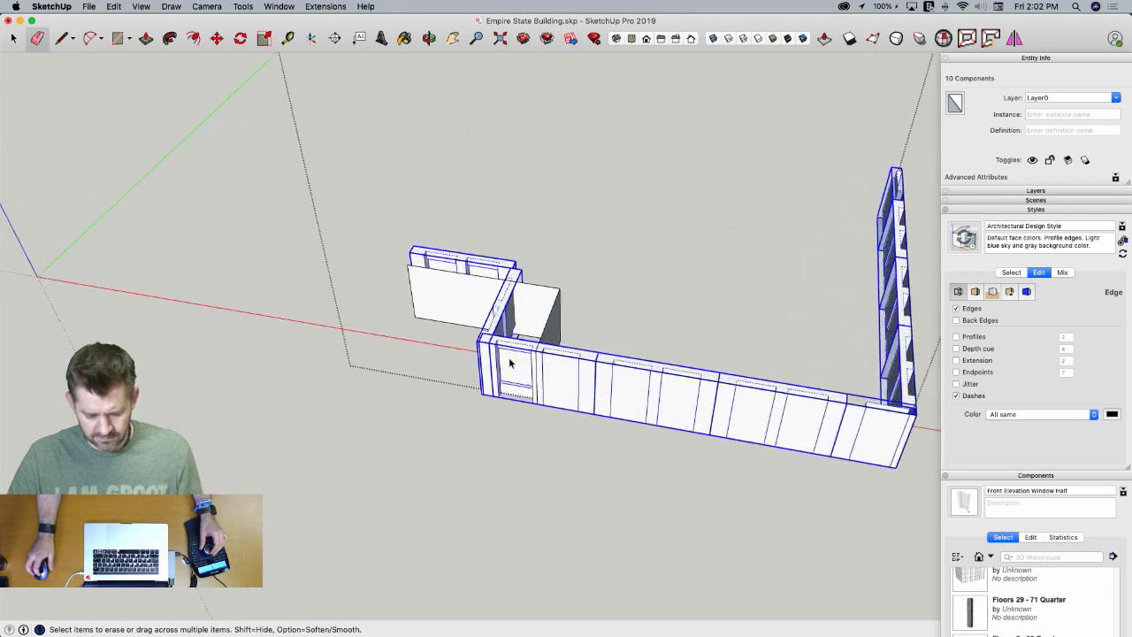
{"action": "scroll", "coordinate": [500, 364], "scroll_direction": "up", "scroll_amount": 3}
{"action": "key", "text": "space"}
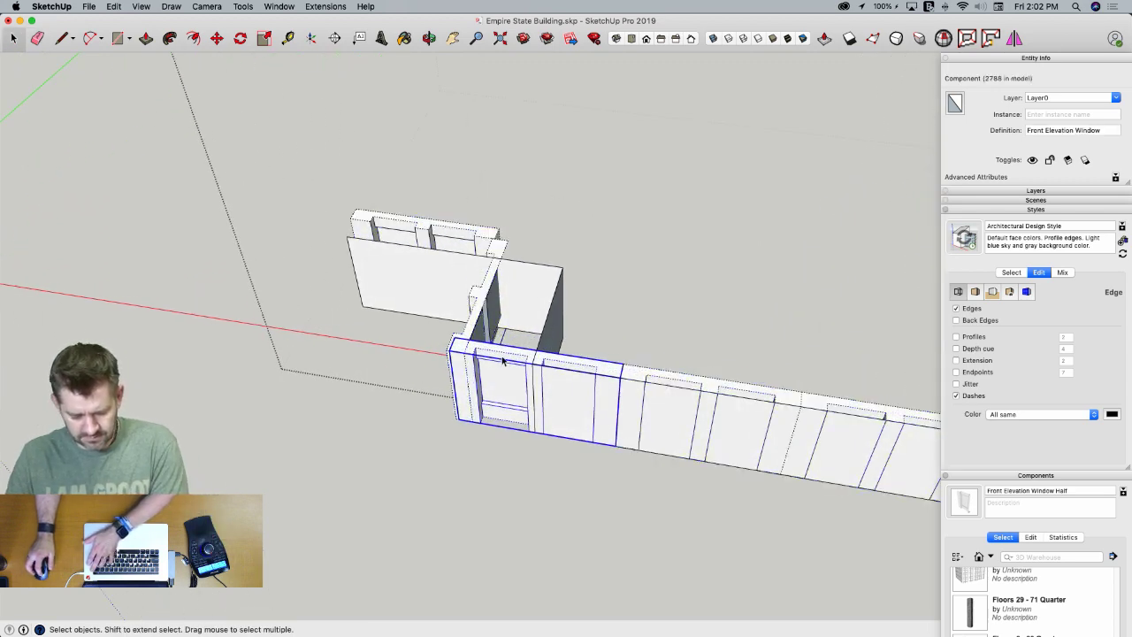
{"action": "key", "text": "Delete"}
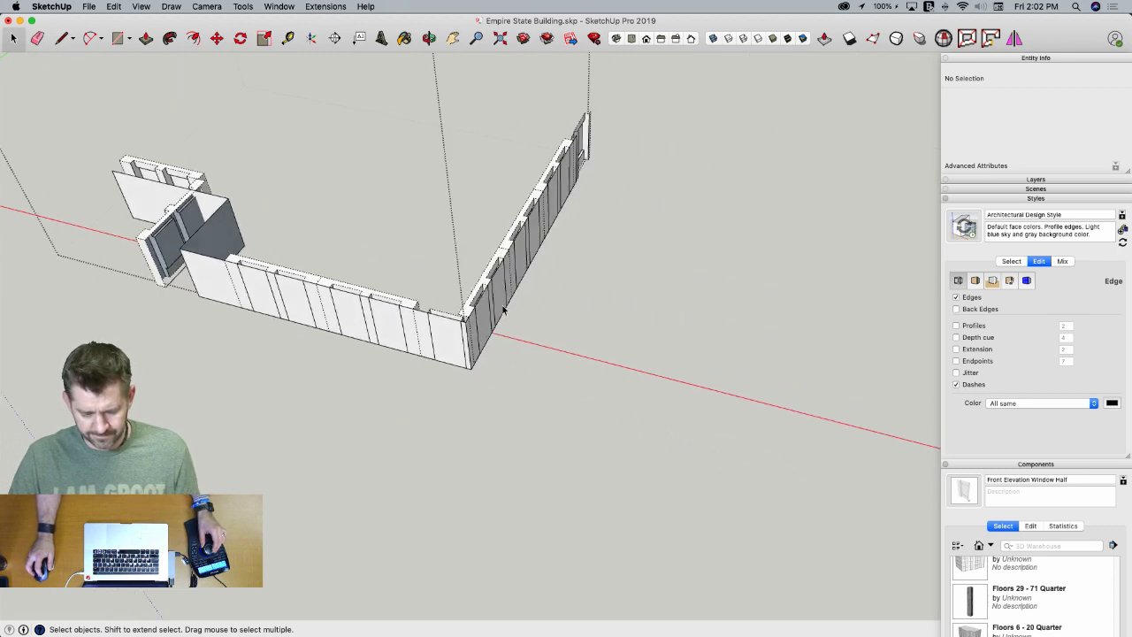
Place a Front Elevation Window Half component in front of the wall and mirror it along the red axis with a scale of -1
{"action": "middle_click_drag", "start_coordinate": [504, 309], "coordinate": [943, 543]}
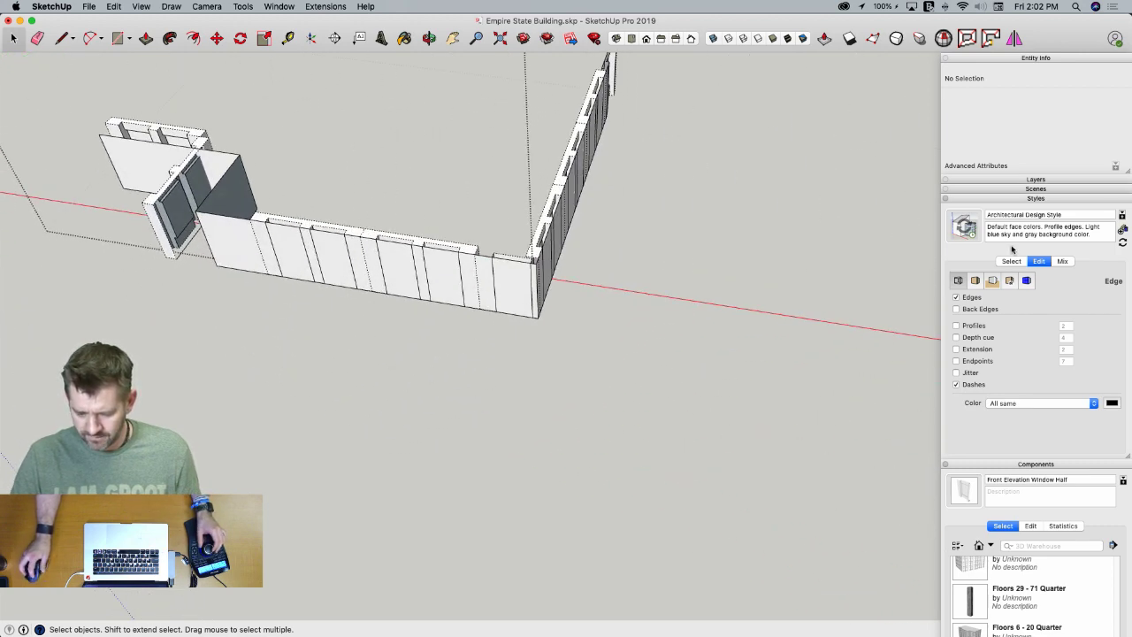
{"action": "left_click", "coordinate": [997, 198]}
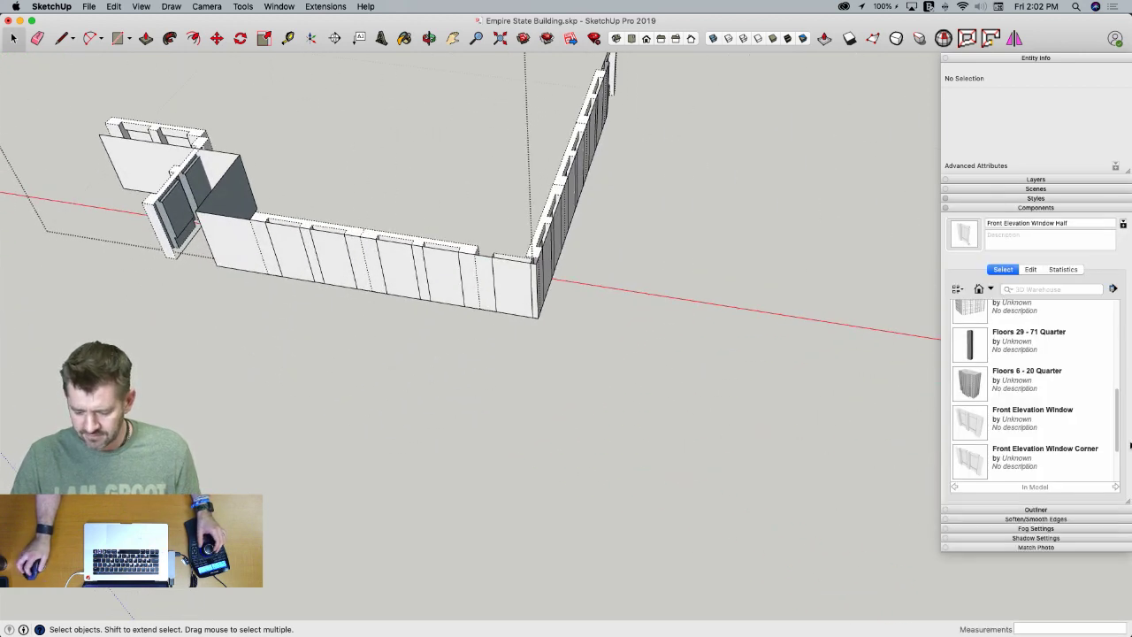
{"action": "left_click_drag", "start_coordinate": [1115, 428], "coordinate": [1114, 457]}
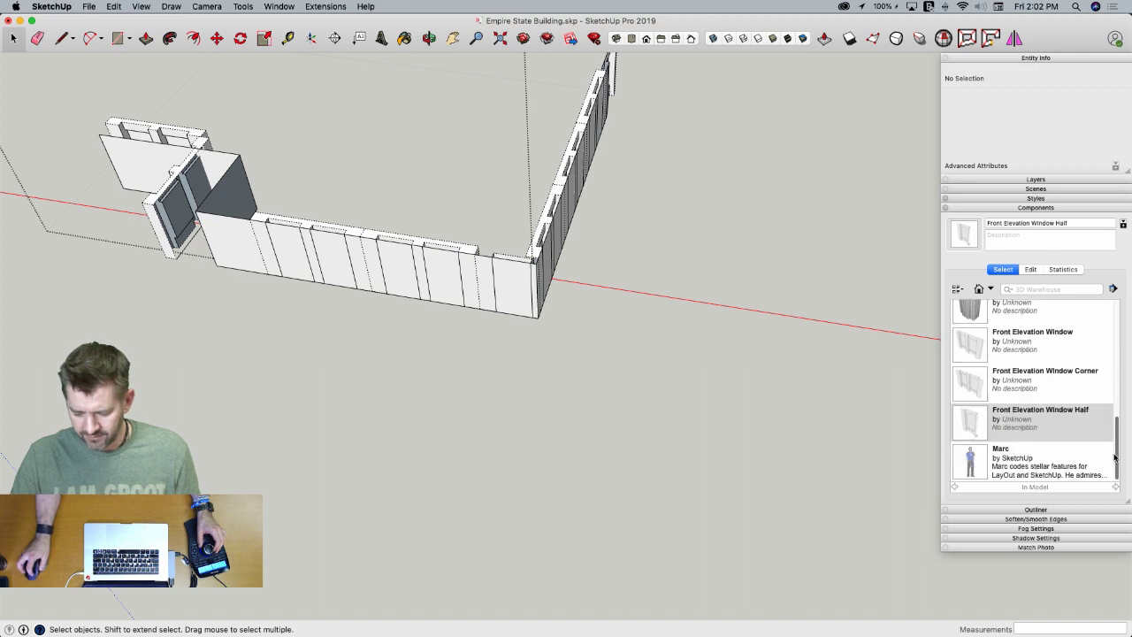
{"action": "left_click", "coordinate": [1009, 431]}
{"action": "left_click", "coordinate": [314, 398]}
{"action": "key", "text": "s"}
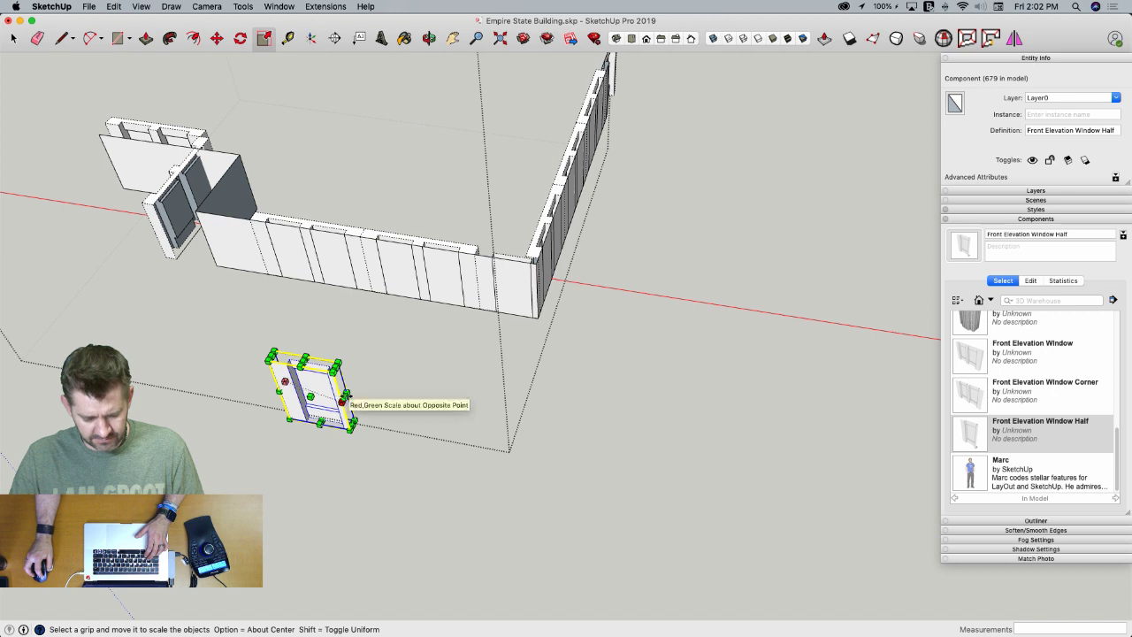
{"action": "left_click", "coordinate": [344, 397]}
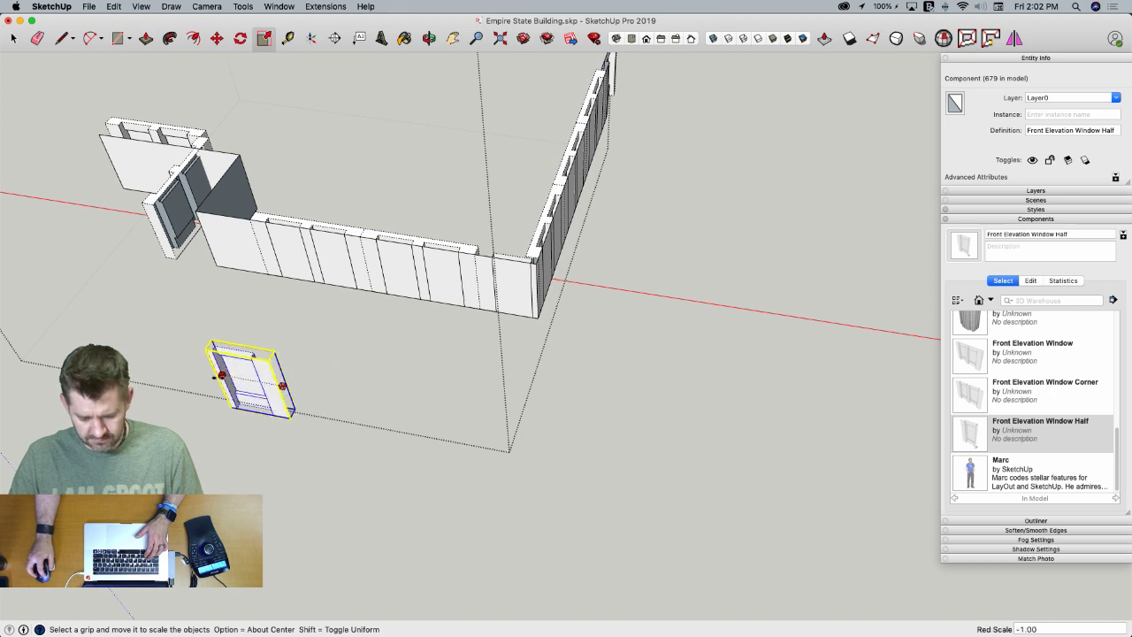
Move the mirrored half window against the front wall's notch end, beside the remaining windows and level with their top
{"action": "key", "text": "m"}
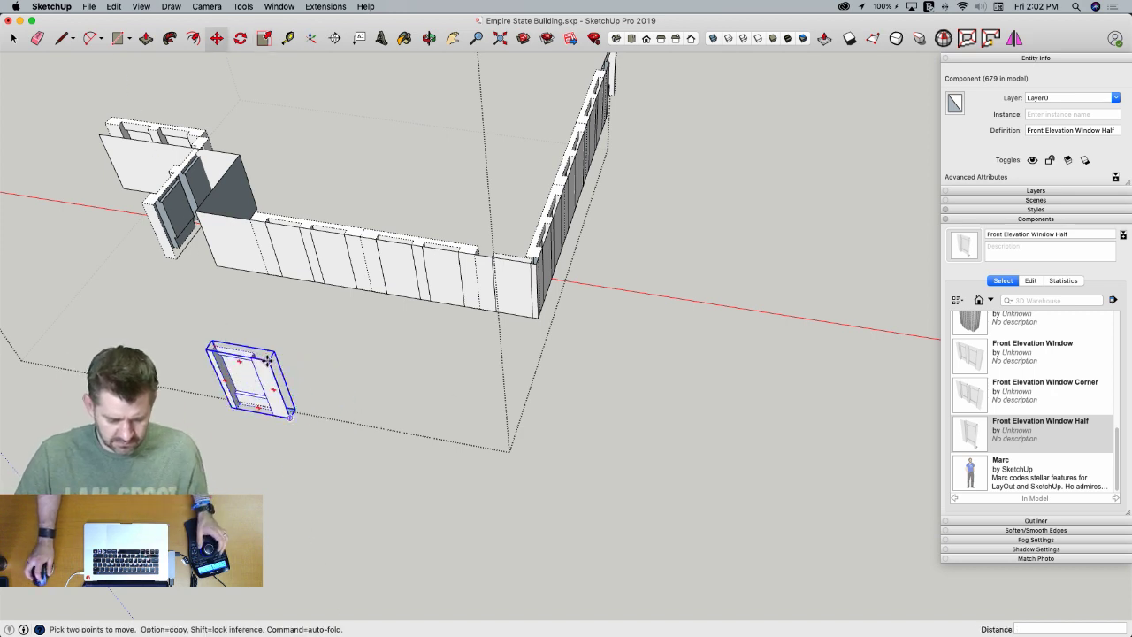
{"action": "left_click", "coordinate": [267, 360]}
{"action": "left_click", "coordinate": [222, 233]}
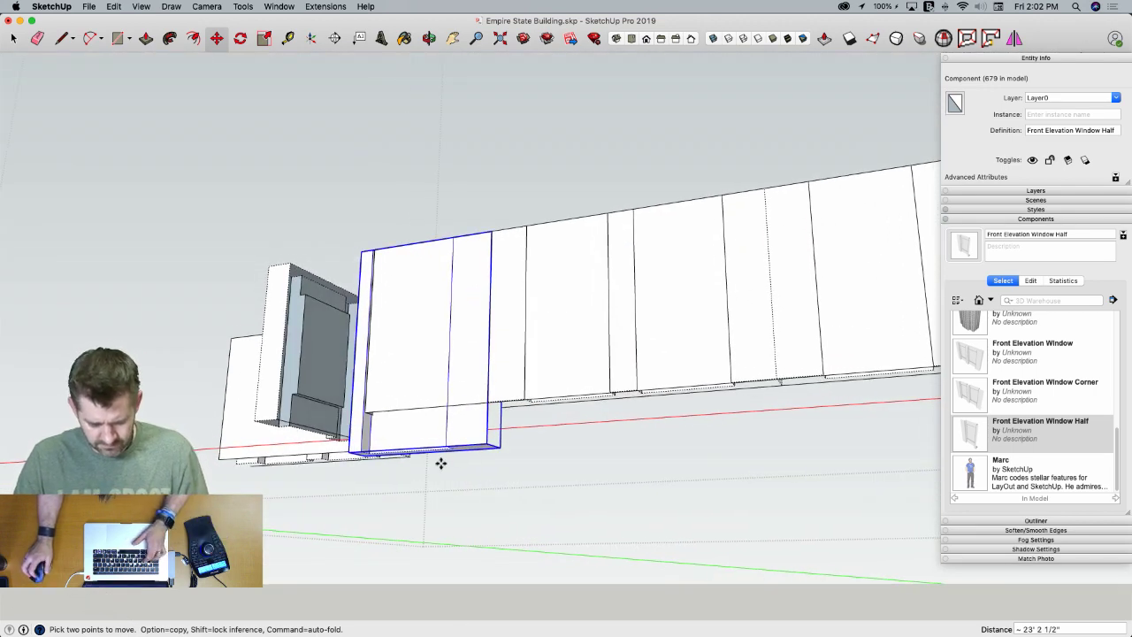
{"action": "key", "text": "space"}
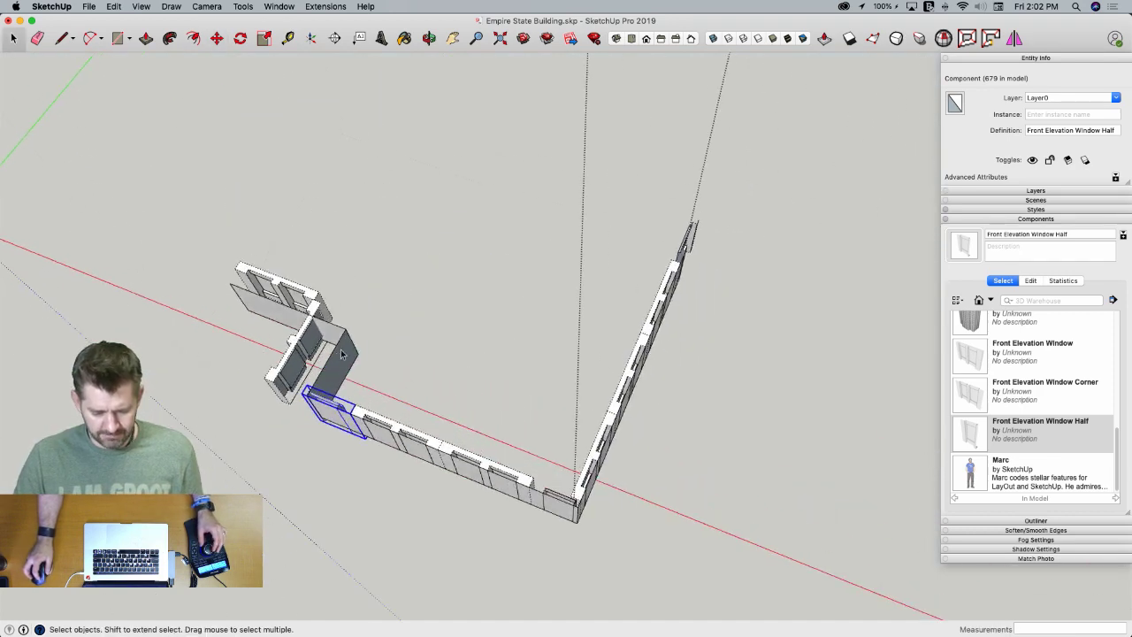
Select all the pasted window components except the half window and scale them vertically to meet the wall's bottom edge
{"action": "left_click", "coordinate": [298, 360]}
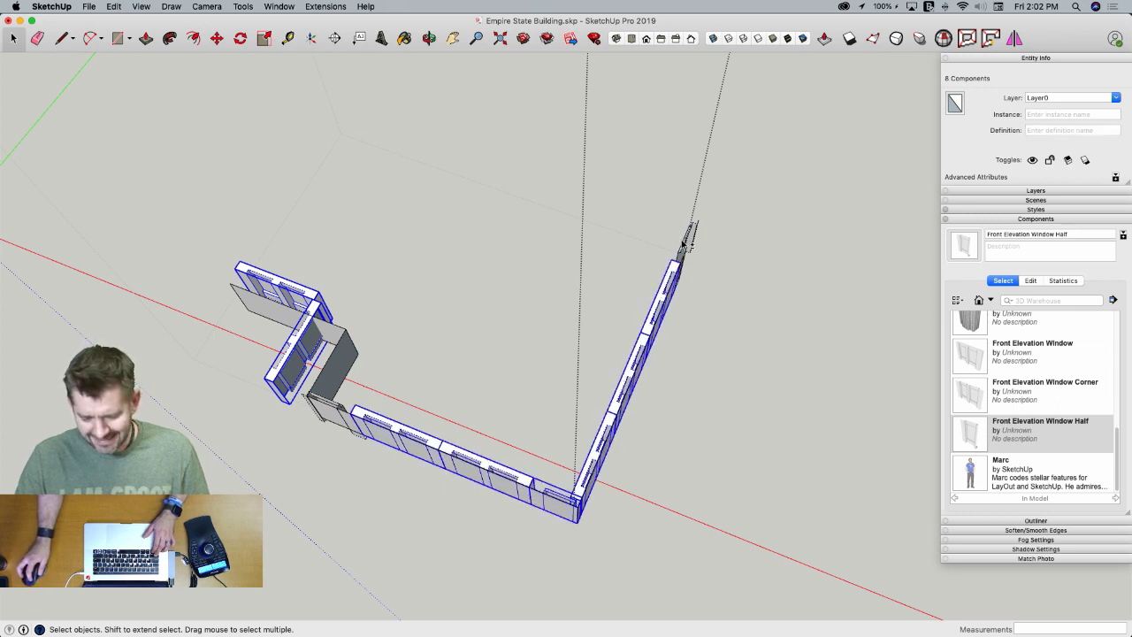
{"action": "middle_click_drag", "start_coordinate": [363, 428], "coordinate": [504, 421]}
{"action": "scroll", "coordinate": [503, 362], "scroll_direction": "up", "scroll_amount": 8}
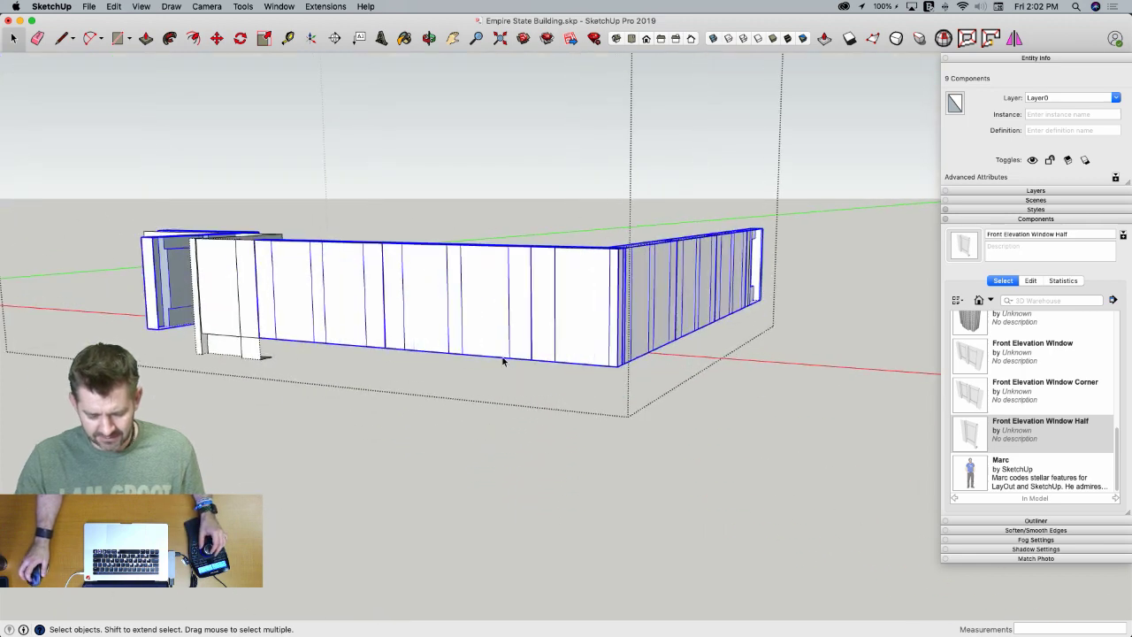
{"action": "scroll", "coordinate": [461, 372], "scroll_direction": "down", "scroll_amount": 5}
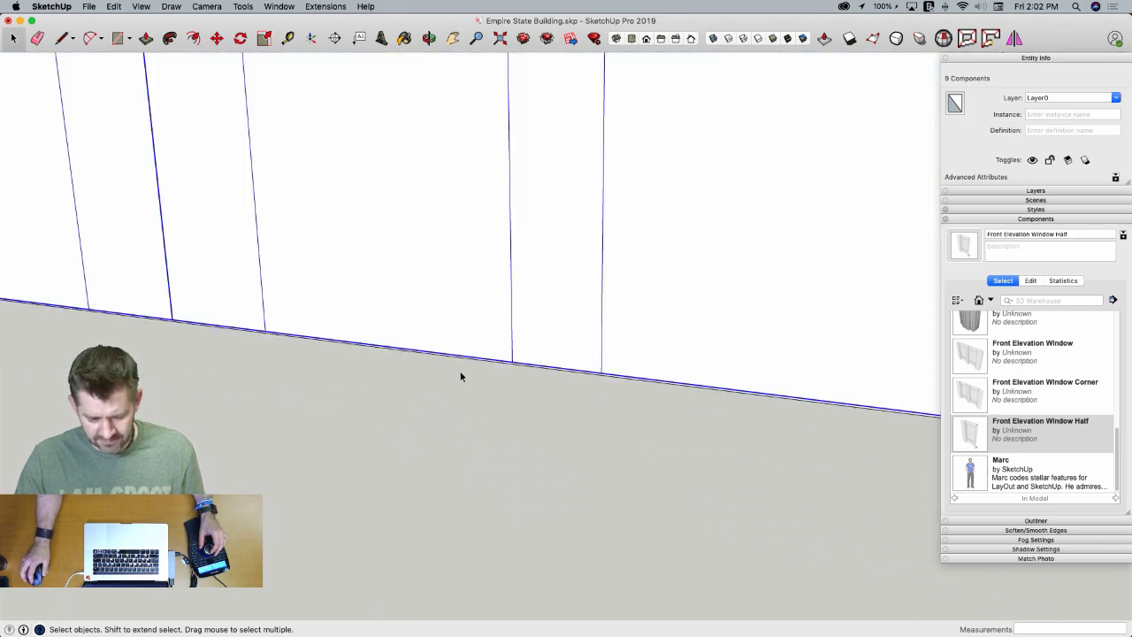
{"action": "scroll", "coordinate": [489, 366], "scroll_direction": "down", "scroll_amount": 4}
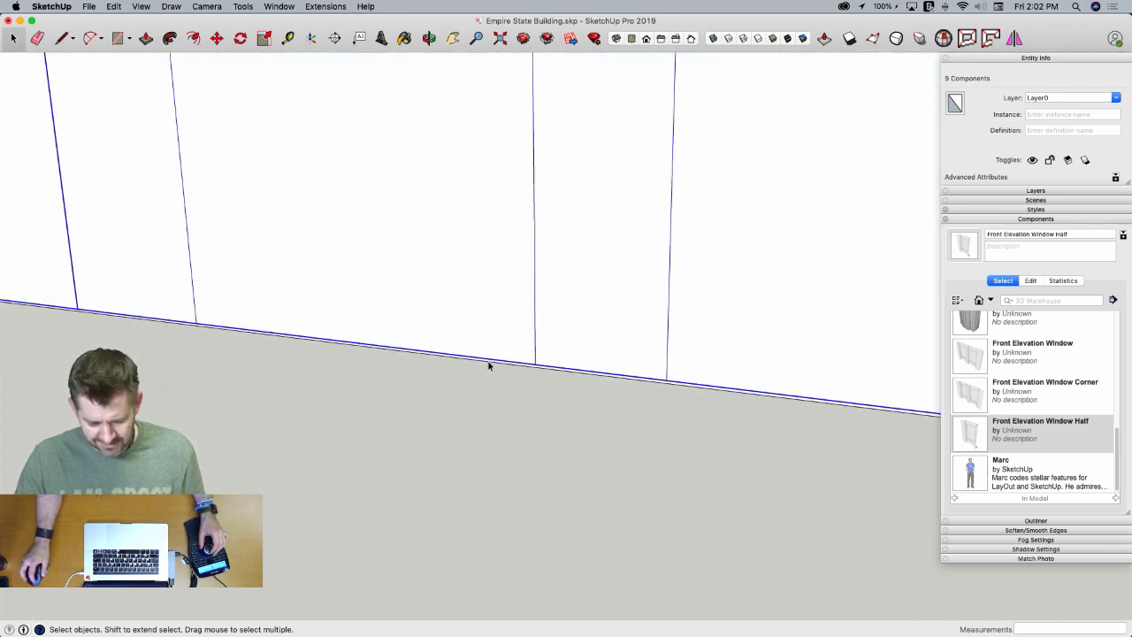
{"action": "middle_click_drag", "start_coordinate": [489, 366], "coordinate": [473, 429]}
{"action": "key", "text": "s"}
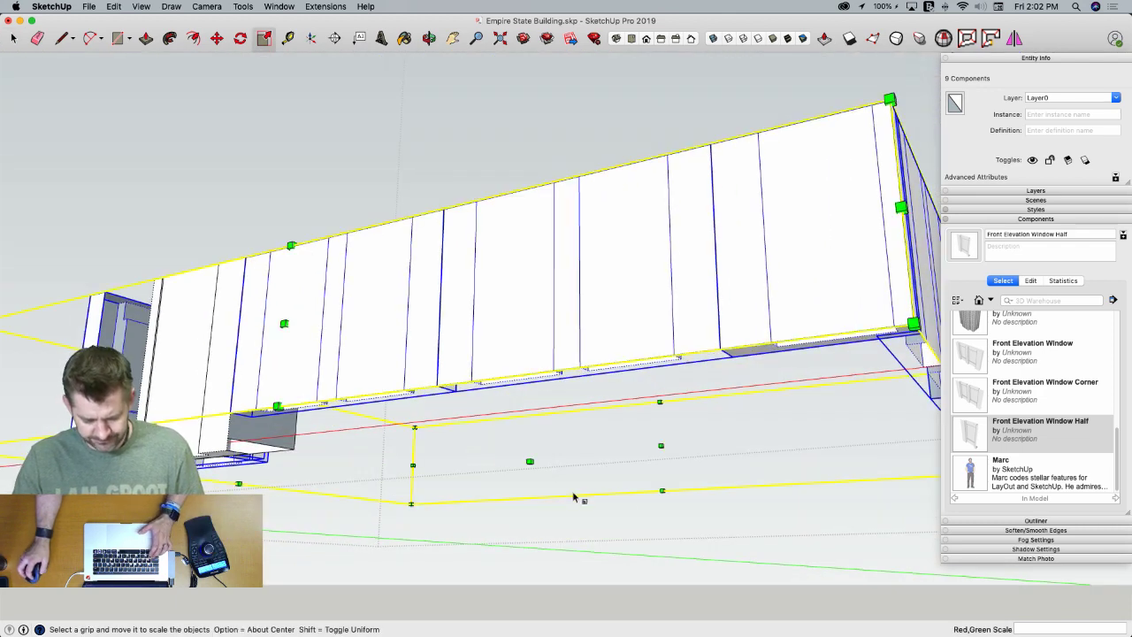
{"action": "left_click_drag", "start_coordinate": [530, 460], "coordinate": [562, 369]}
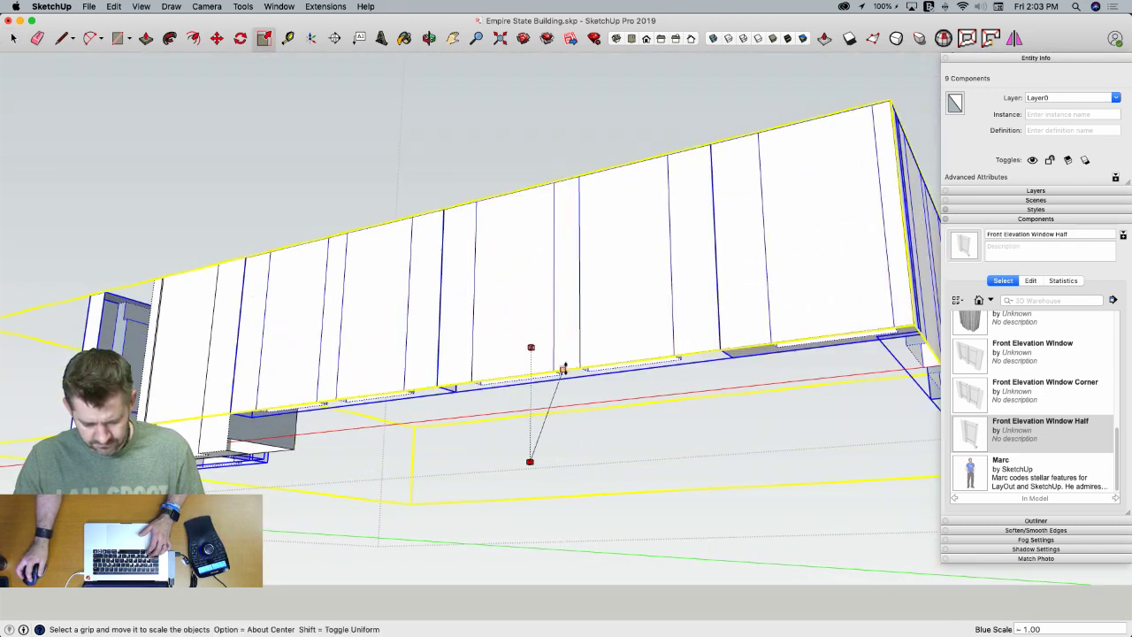
{"action": "left_click", "coordinate": [568, 370]}
{"action": "key", "text": "space"}
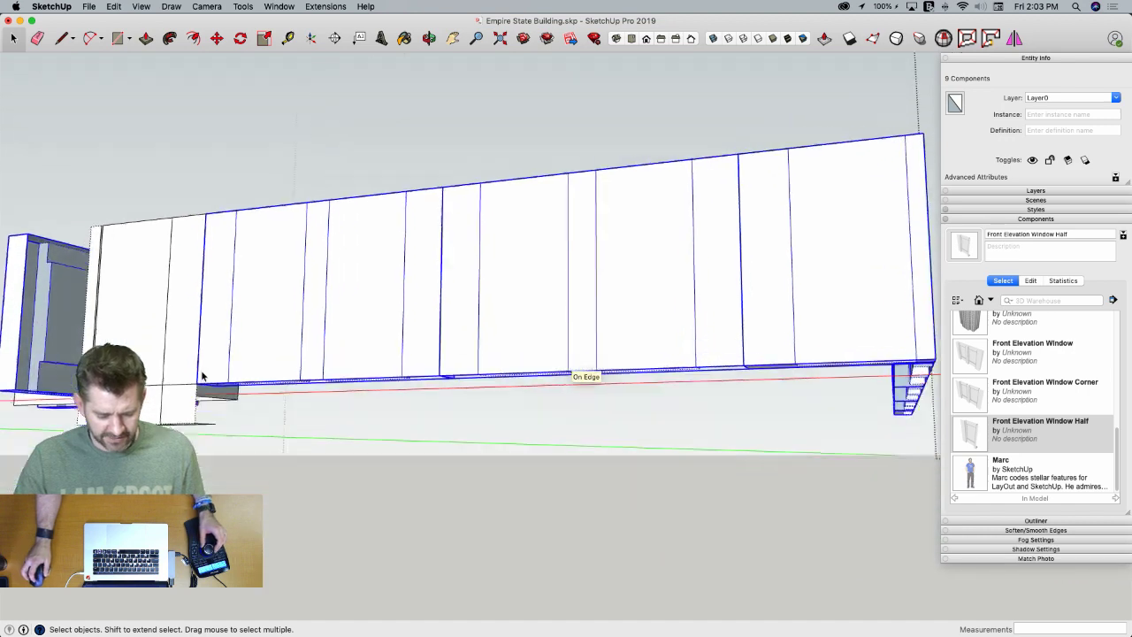
Scale the half window vertically to about 0.82 so its base lines up with the neighbouring windows
{"action": "left_click", "coordinate": [232, 423]}
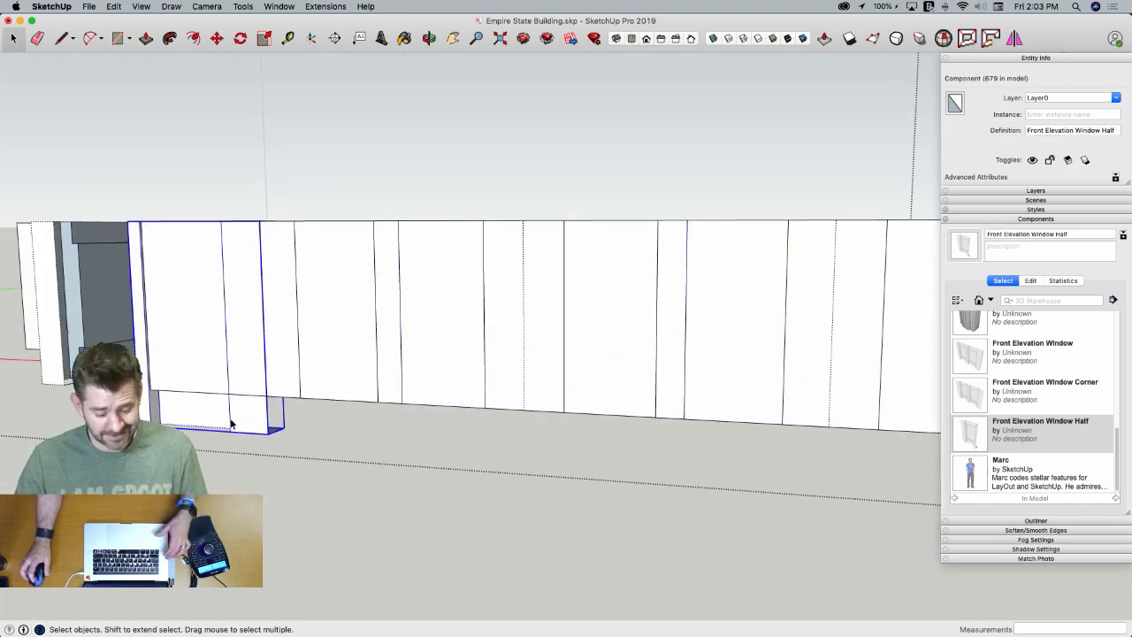
{"action": "key", "text": "s"}
{"action": "left_click_drag", "start_coordinate": [211, 428], "coordinate": [279, 396]}
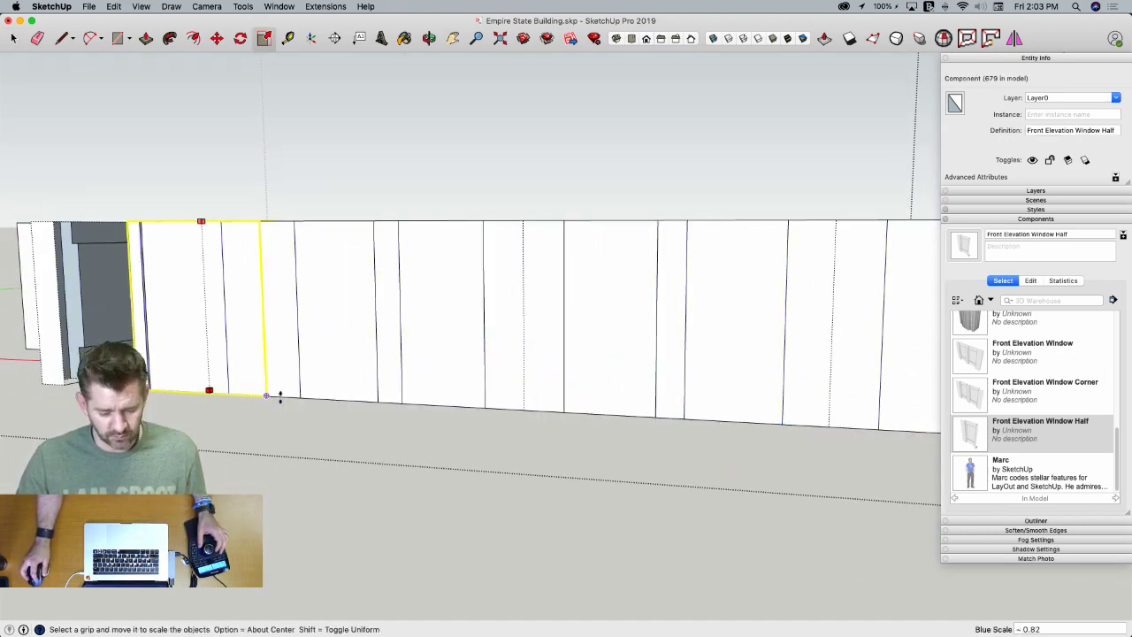
{"action": "left_click", "coordinate": [314, 399]}
{"action": "key", "text": "space"}
{"action": "left_click", "coordinate": [242, 439]}
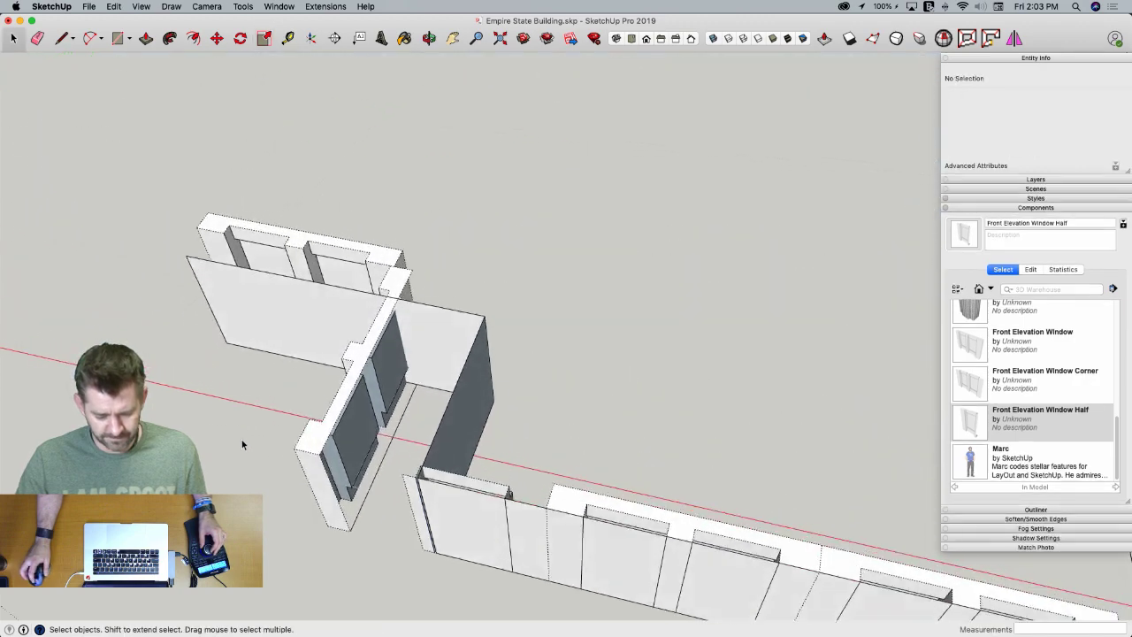
Scale the half window along the red axis to about 0.89 so its outer side fits the front wall's notch end
{"action": "left_click", "coordinate": [547, 458]}
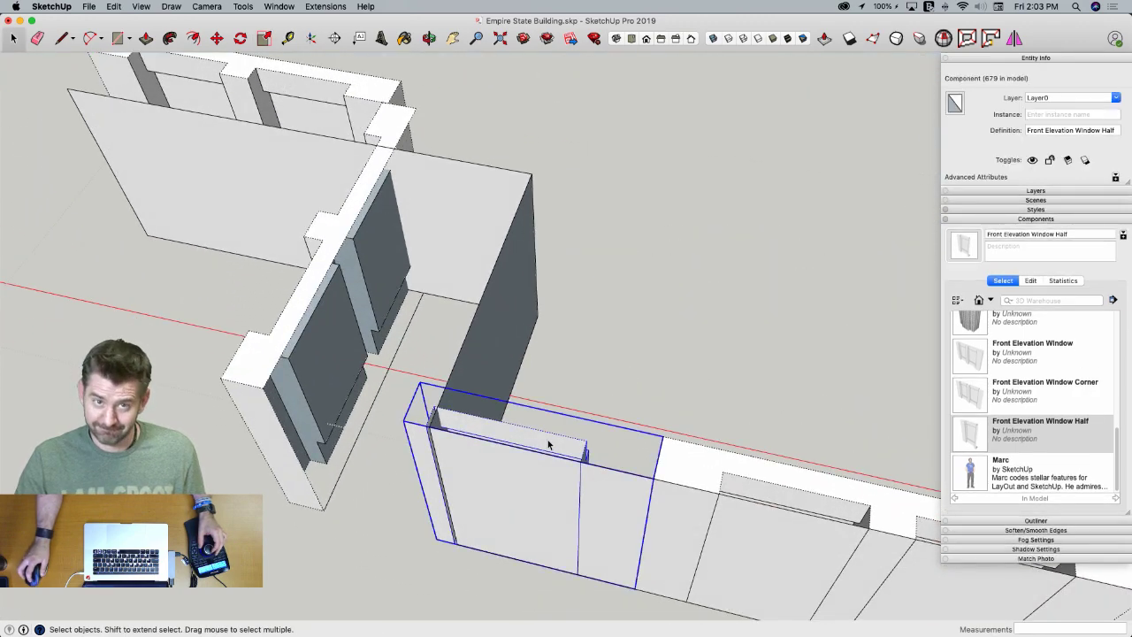
{"action": "key", "text": "s"}
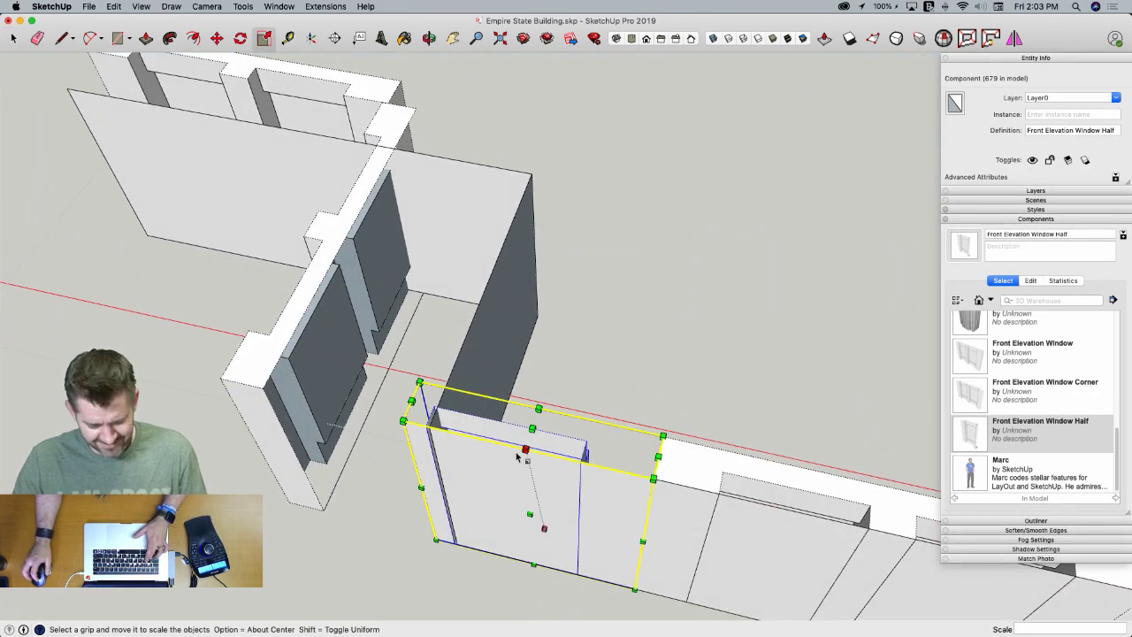
{"action": "left_click", "coordinate": [428, 466]}
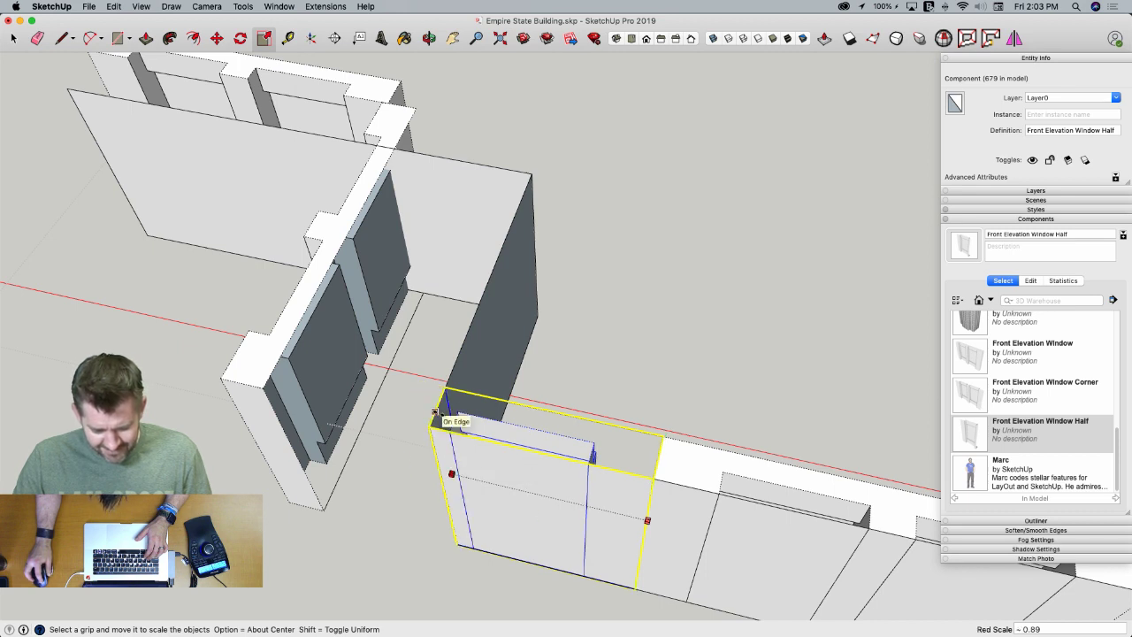
{"action": "left_click", "coordinate": [434, 412]}
{"action": "key", "text": "space"}
Move the two-window component beside the notch's side wall so its outer corner meets the wall's outer corner
{"action": "left_click", "coordinate": [232, 363]}
{"action": "key", "text": "m"}
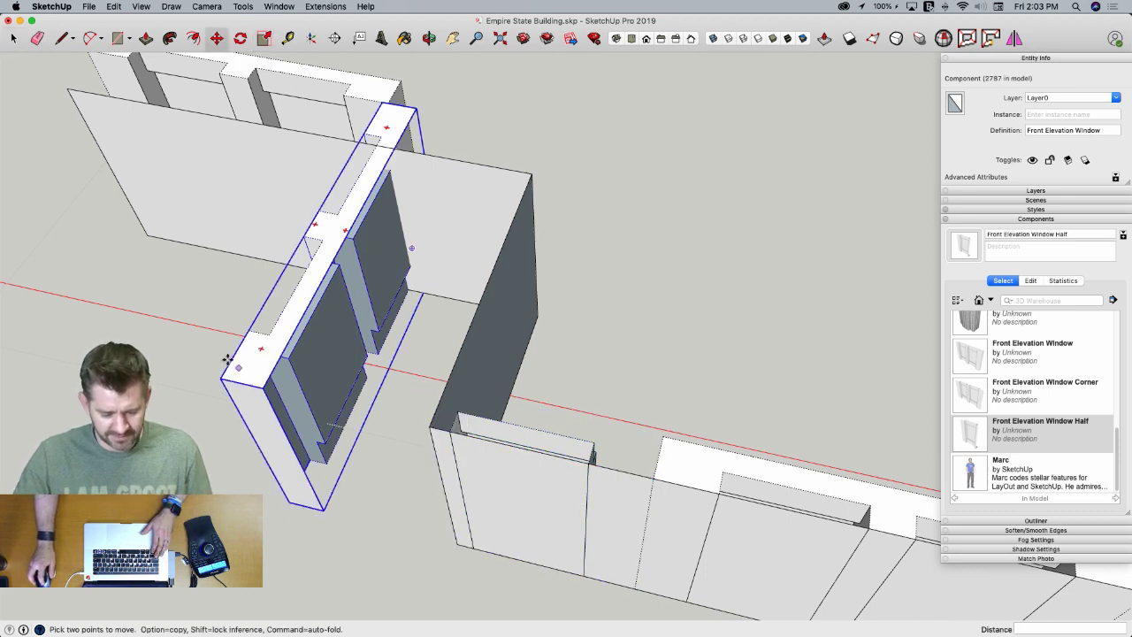
{"action": "left_click", "coordinate": [225, 380]}
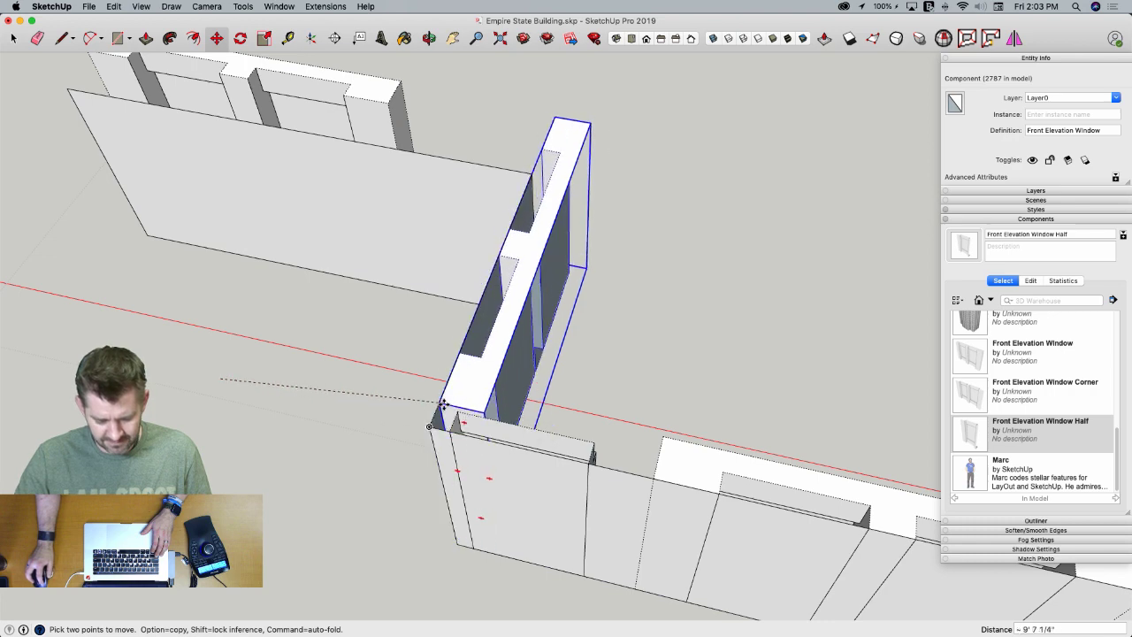
{"action": "left_click", "coordinate": [440, 405]}
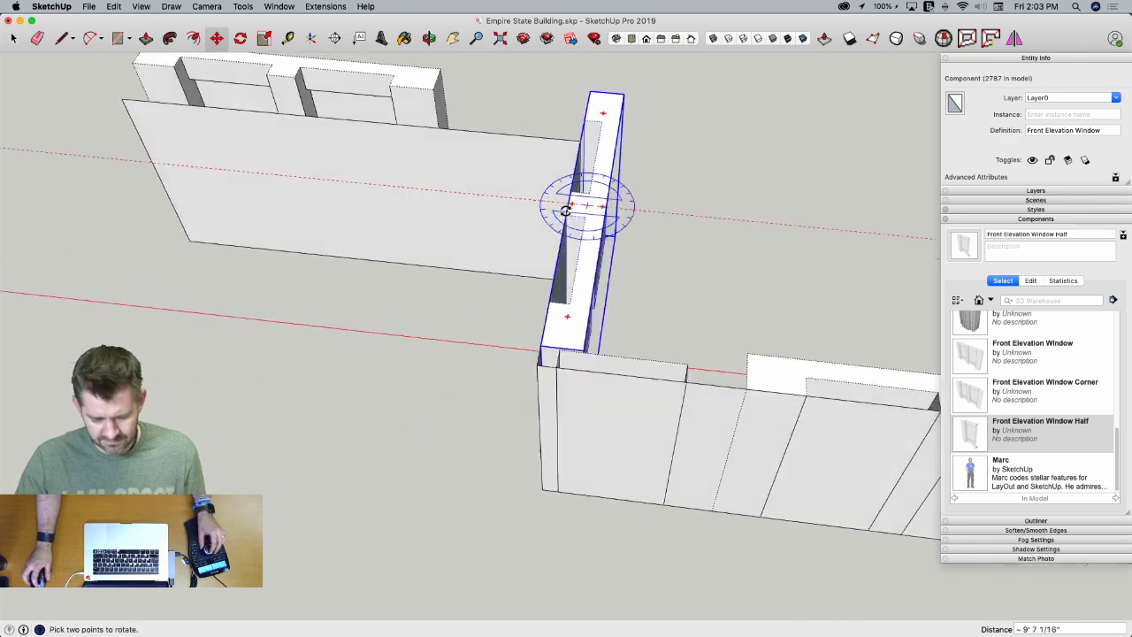
Scale the notch side-wall window along the red axis so its inner end fits the notch's inner corner
{"action": "key", "text": "space"}
{"action": "middle_click_drag", "start_coordinate": [570, 252], "coordinate": [531, 265]}
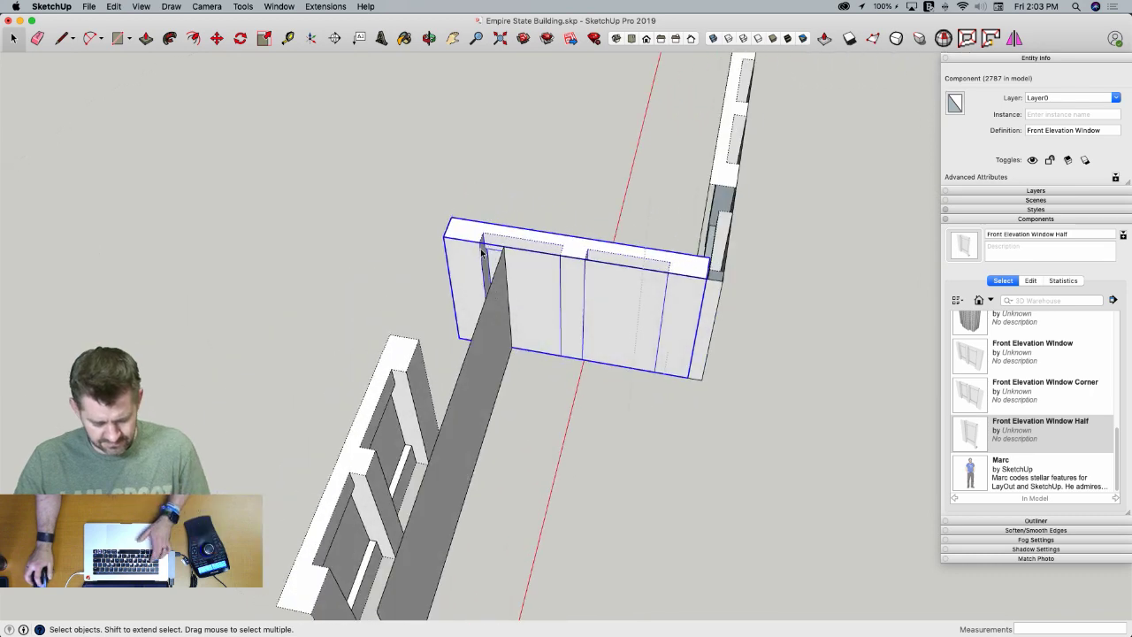
{"action": "key", "text": "s"}
{"action": "left_click_drag", "start_coordinate": [454, 281], "coordinate": [485, 285]}
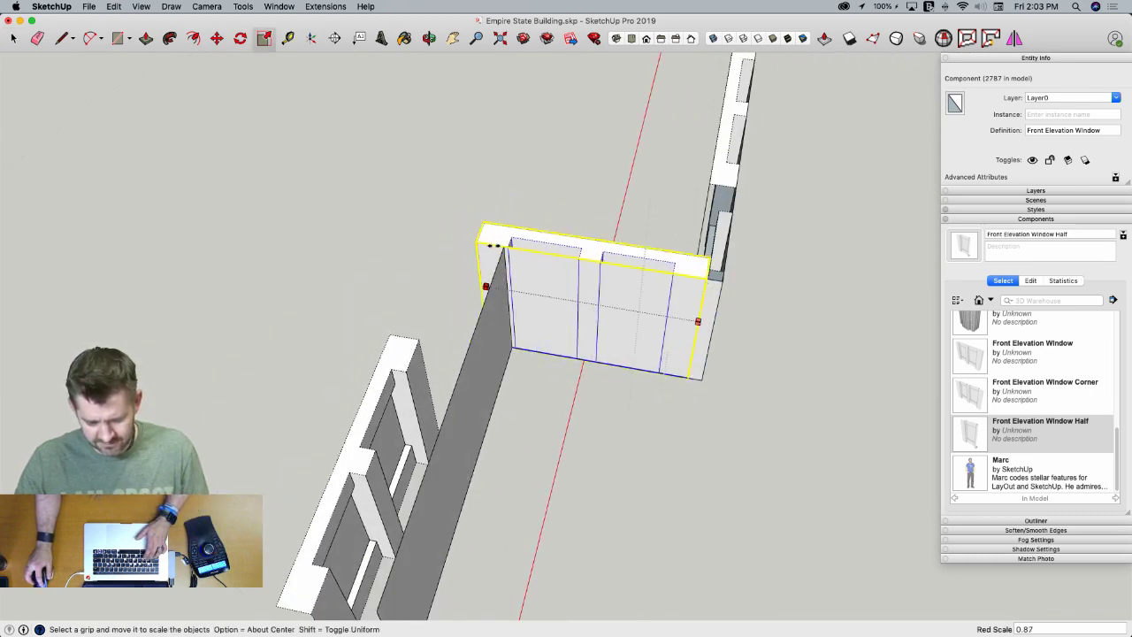
{"action": "mouse_move", "coordinate": [487, 286]}
{"action": "left_mouse_down"}
{"action": "mouse_move", "coordinate": [501, 286]}
{"action": "mouse_move", "coordinate": [485, 286]}
{"action": "left_mouse_up"}
{"action": "key", "text": "space"}
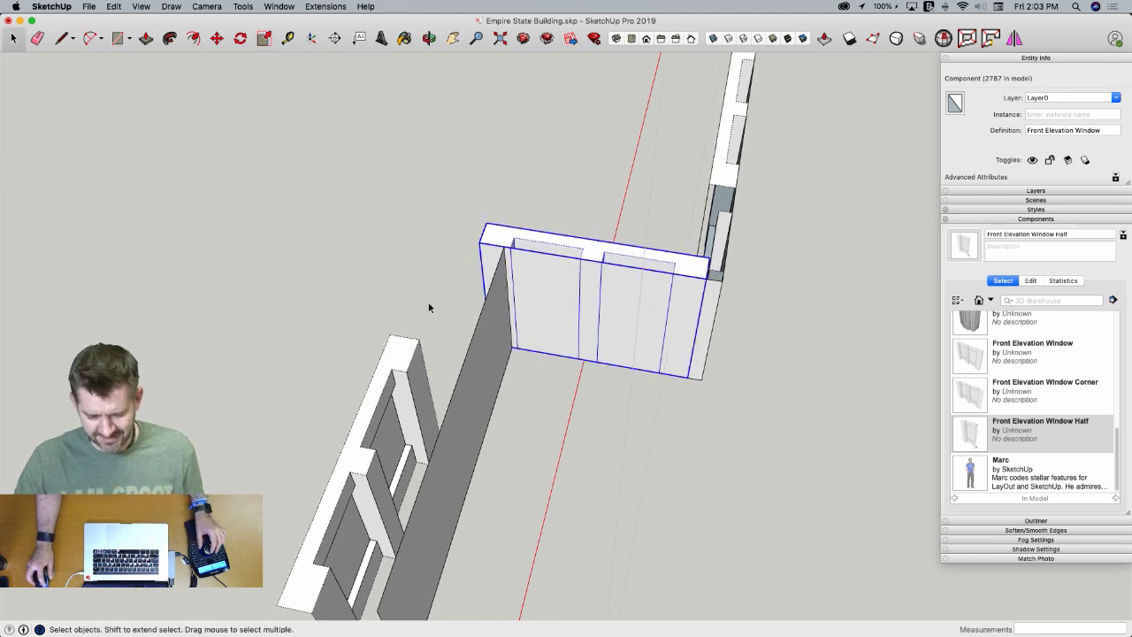
Move the remaining window behind the recessed notch wall onto that wall's inner corner, against the side-wall window
{"action": "left_click", "coordinate": [428, 303]}
{"action": "left_click", "coordinate": [558, 422]}
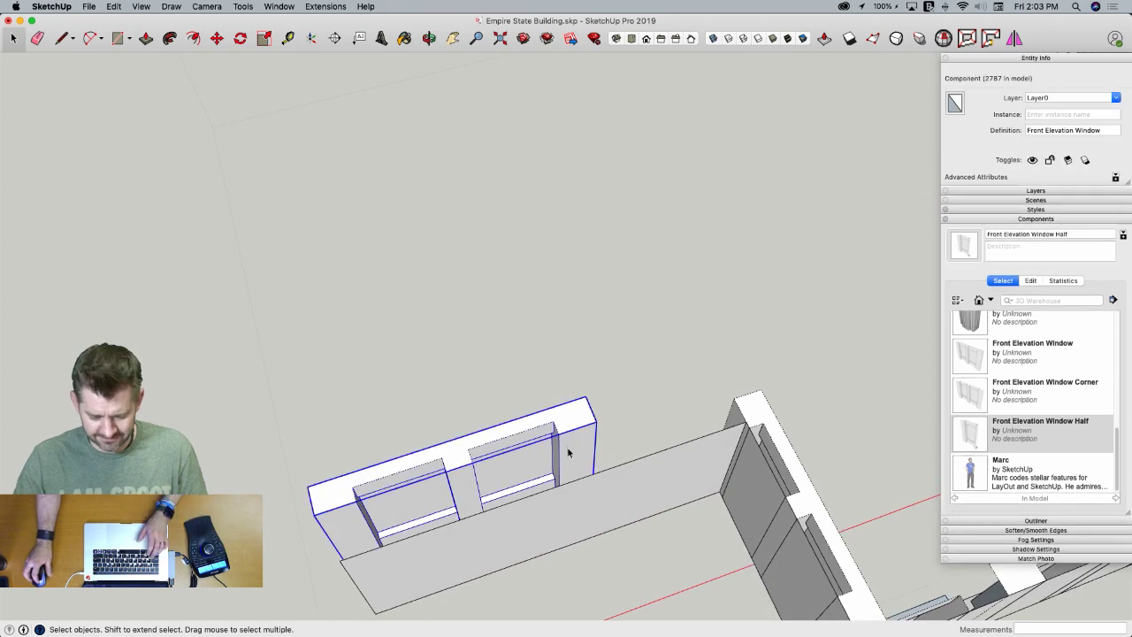
{"action": "key", "text": "m"}
{"action": "left_click", "coordinate": [595, 424]}
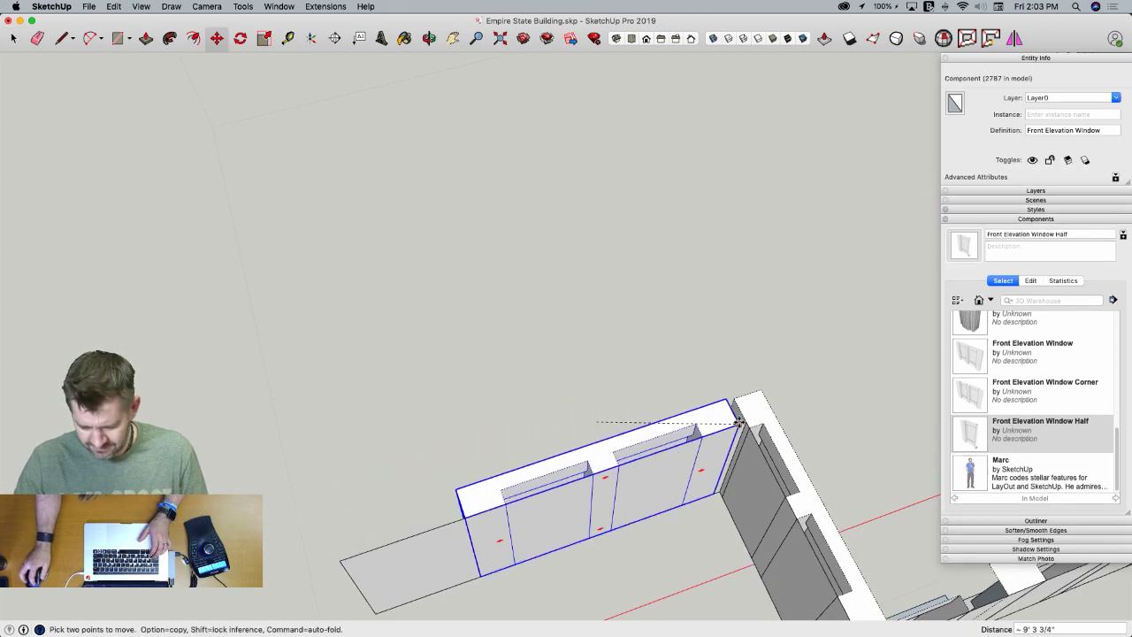
{"action": "left_click", "coordinate": [745, 422]}
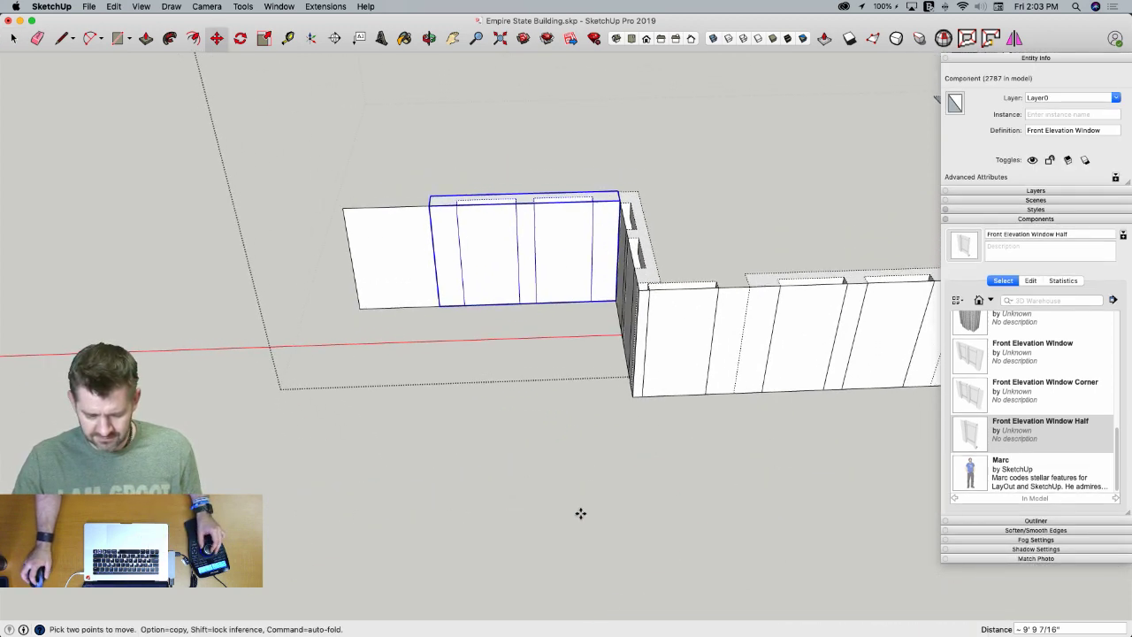
Copy the half window from the front wall to the free end of the window on the recessed notch wall
{"action": "key", "text": "space"}
{"action": "left_click", "coordinate": [651, 400]}
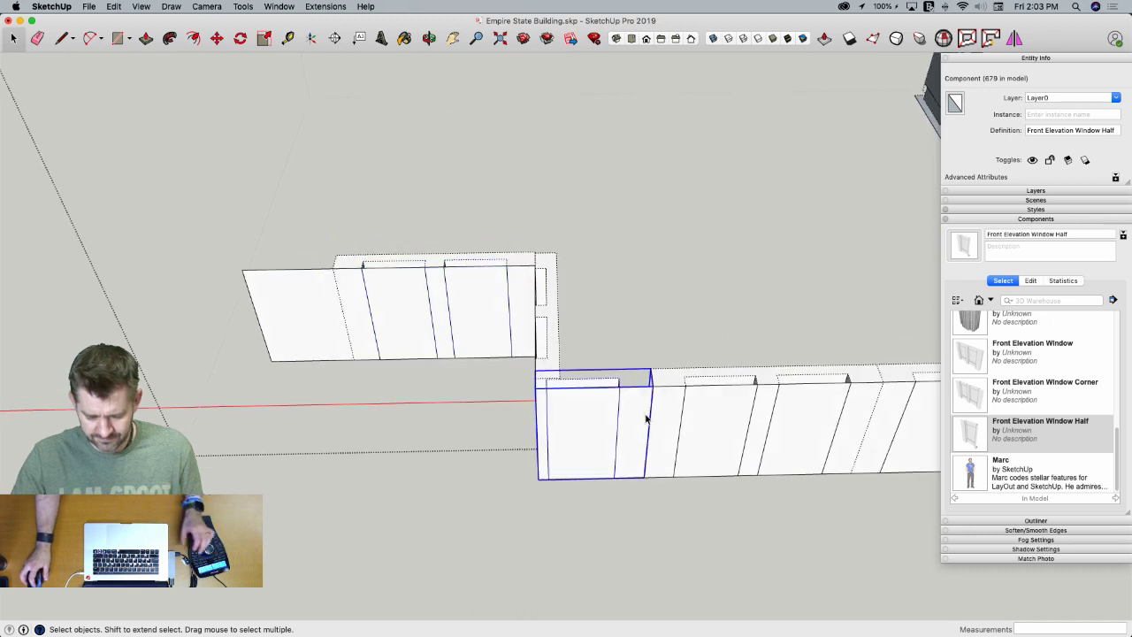
{"action": "key", "text": "m"}
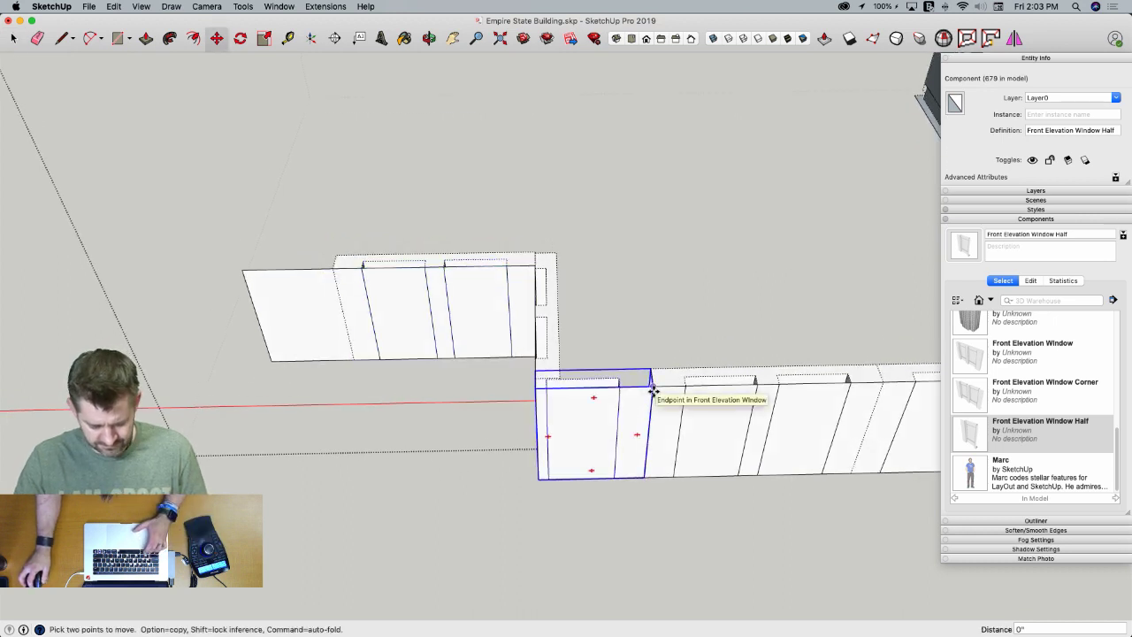
{"action": "left_click", "coordinate": [651, 390], "text": "alt"}
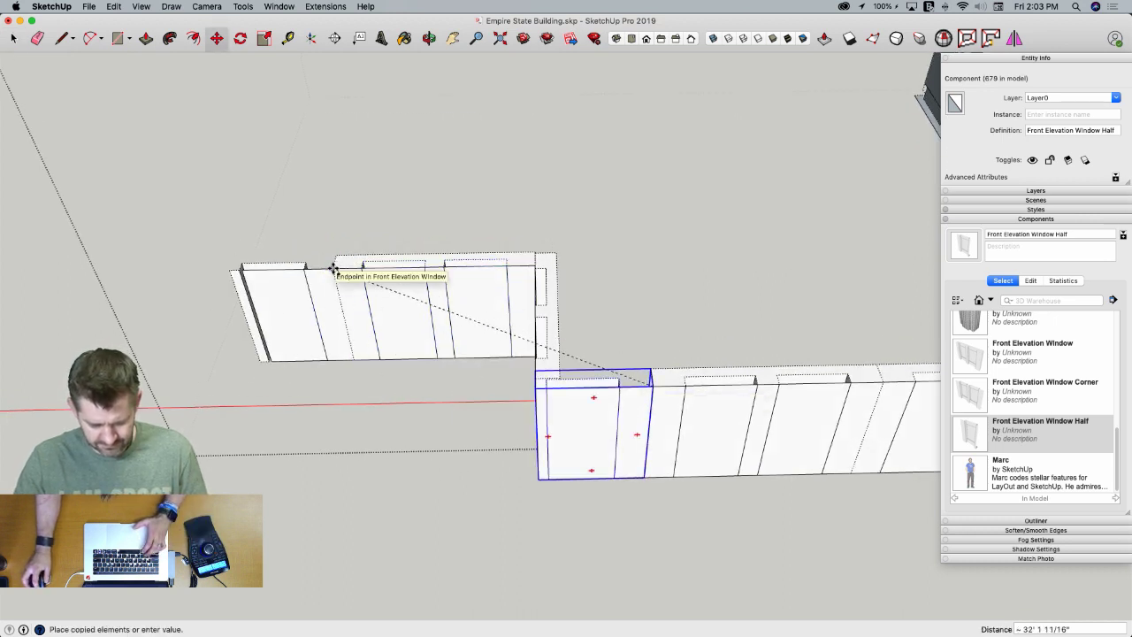
{"action": "left_click", "coordinate": [333, 269]}
Select the recessed wall's full and half windows and scale them along the red axis to end at the wall's free edge
{"action": "key", "text": "space"}
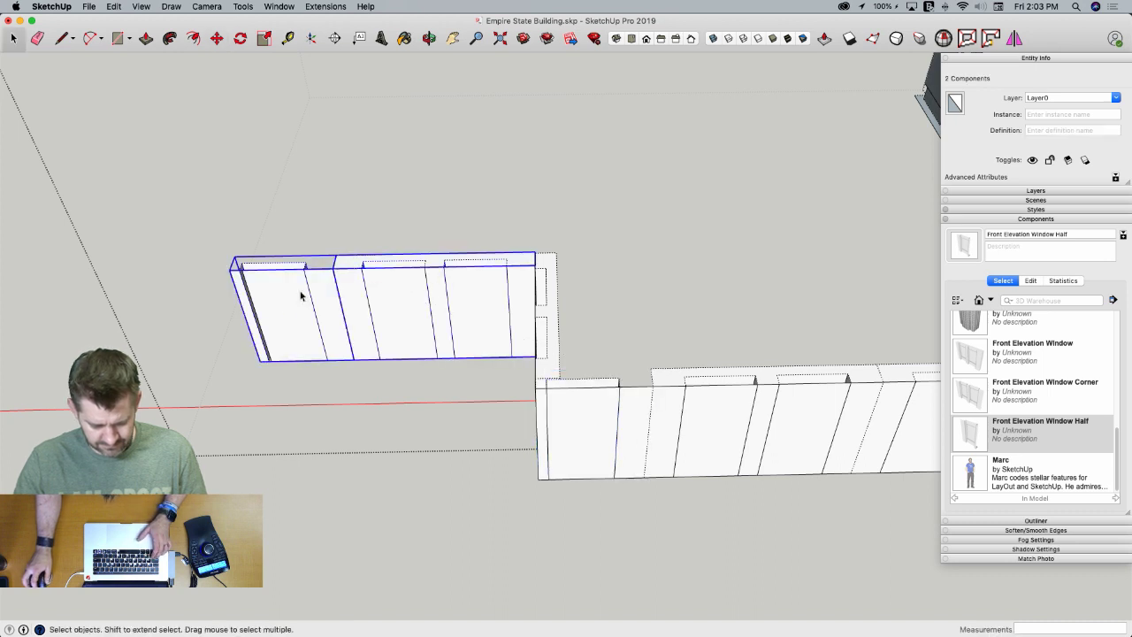
{"action": "key", "text": "s"}
{"action": "left_click", "coordinate": [245, 311]}
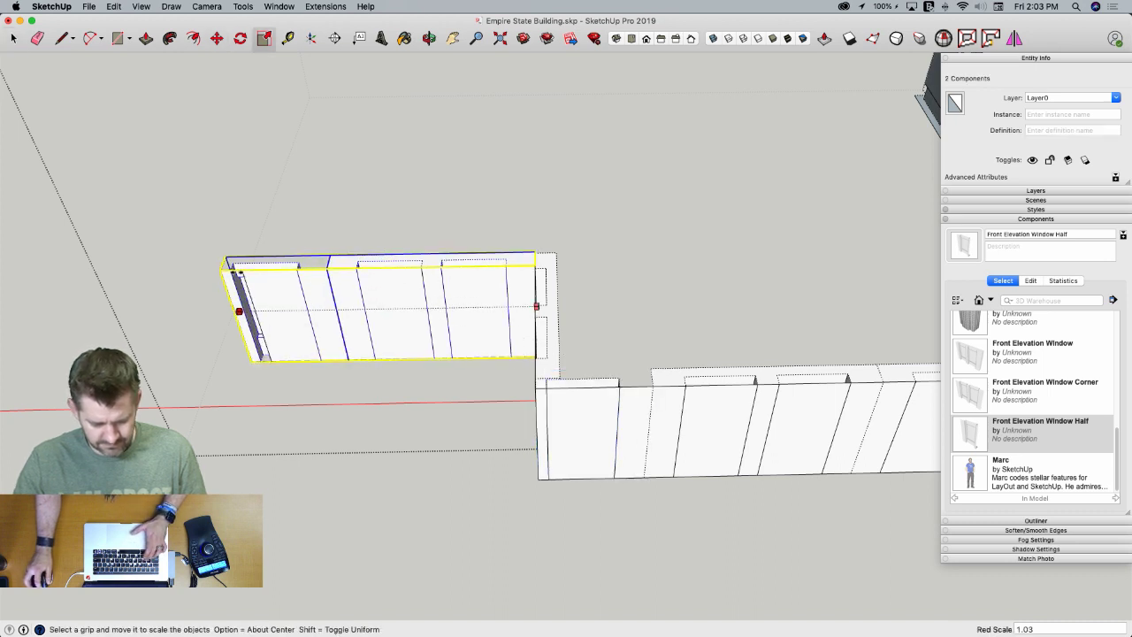
{"action": "left_click", "coordinate": [242, 270]}
{"action": "key", "text": "space"}
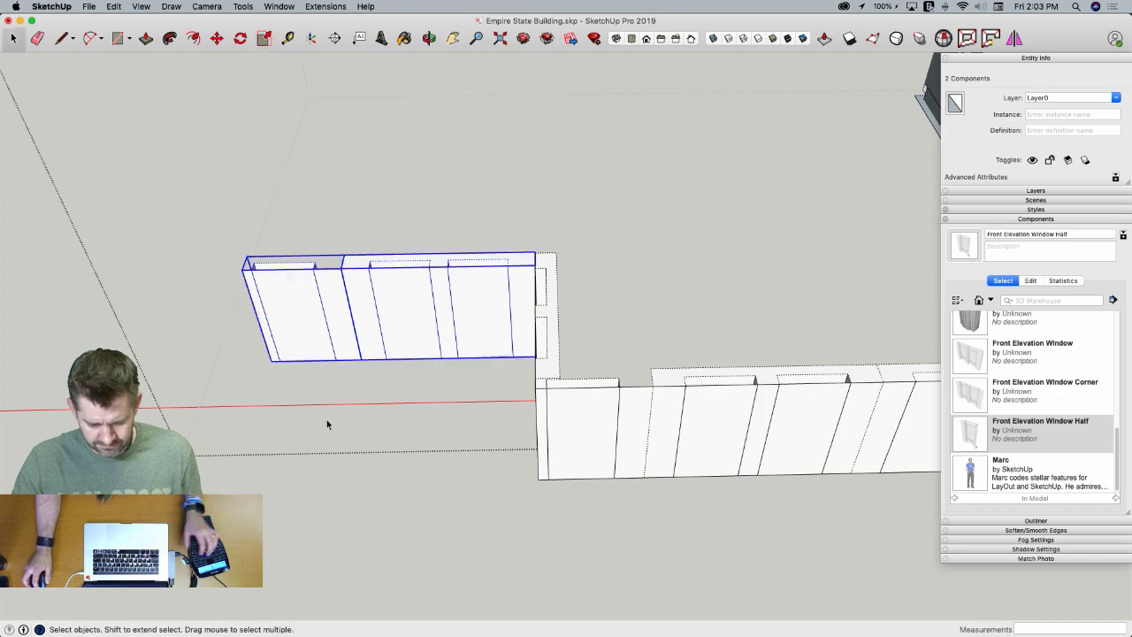
Delete the surplus half window extending past the far end of the long side wall
{"action": "middle_click_drag", "start_coordinate": [624, 267], "coordinate": [446, 281]}
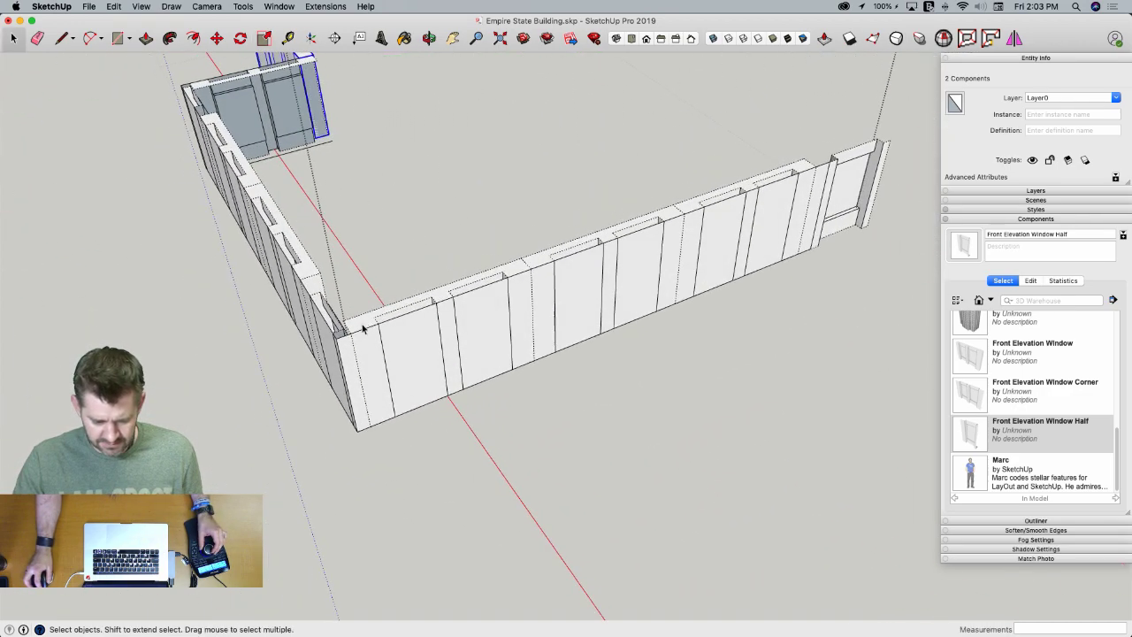
{"action": "left_click", "coordinate": [747, 235]}
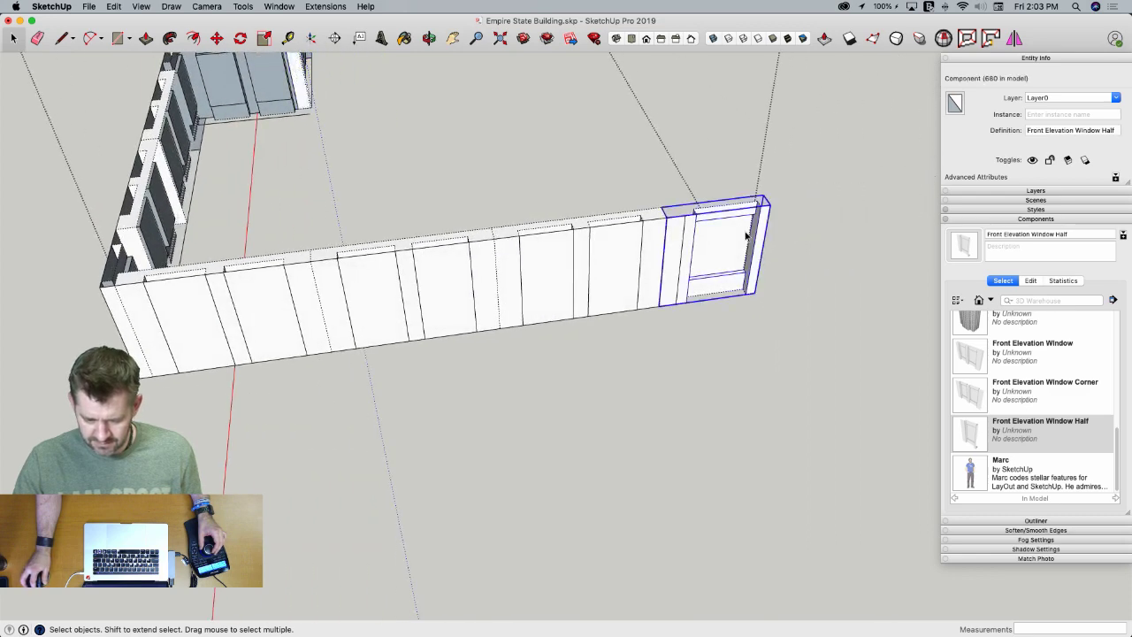
{"action": "key", "text": "Delete"}
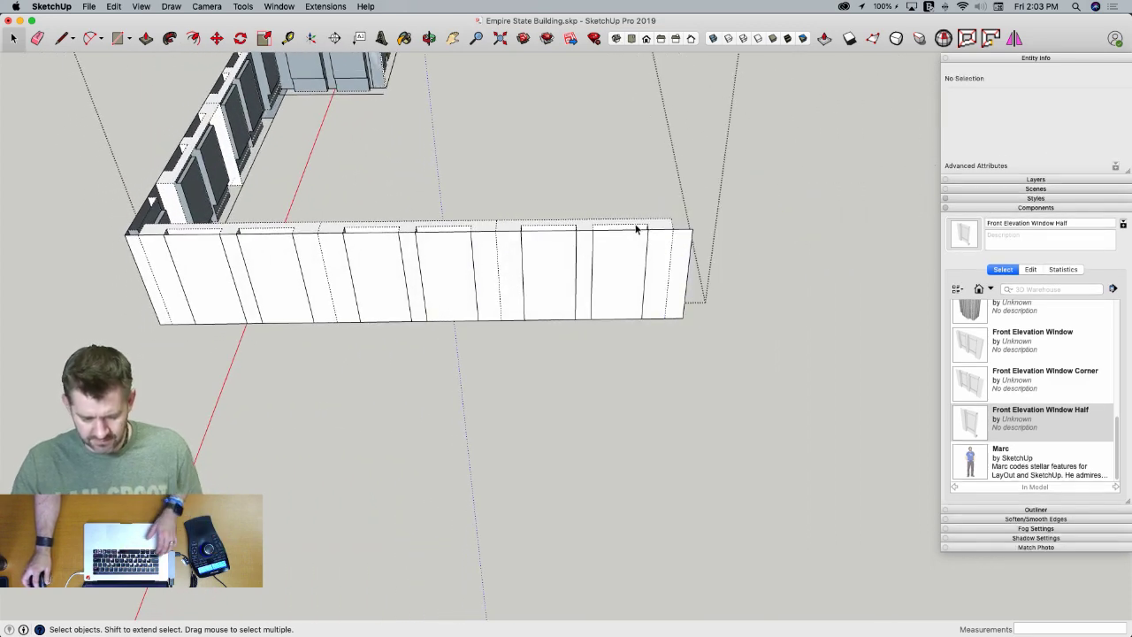
Select the side wall's three window components and scale them along the green axis to about 1.04 to reach the wall's end
{"action": "left_click", "coordinate": [637, 228]}
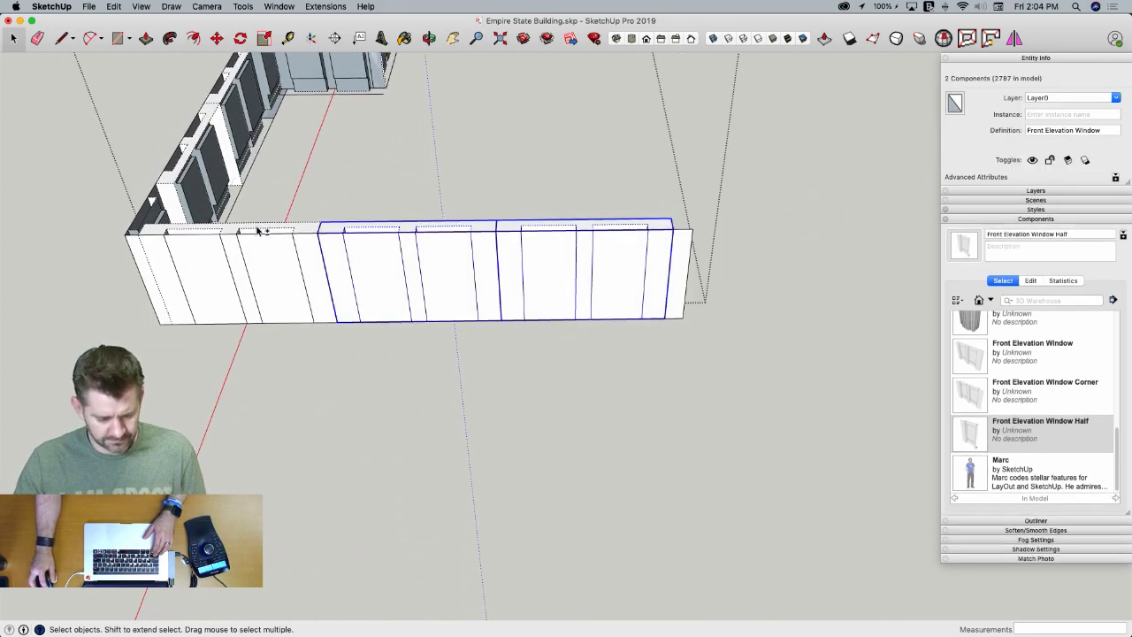
{"action": "key", "text": "s"}
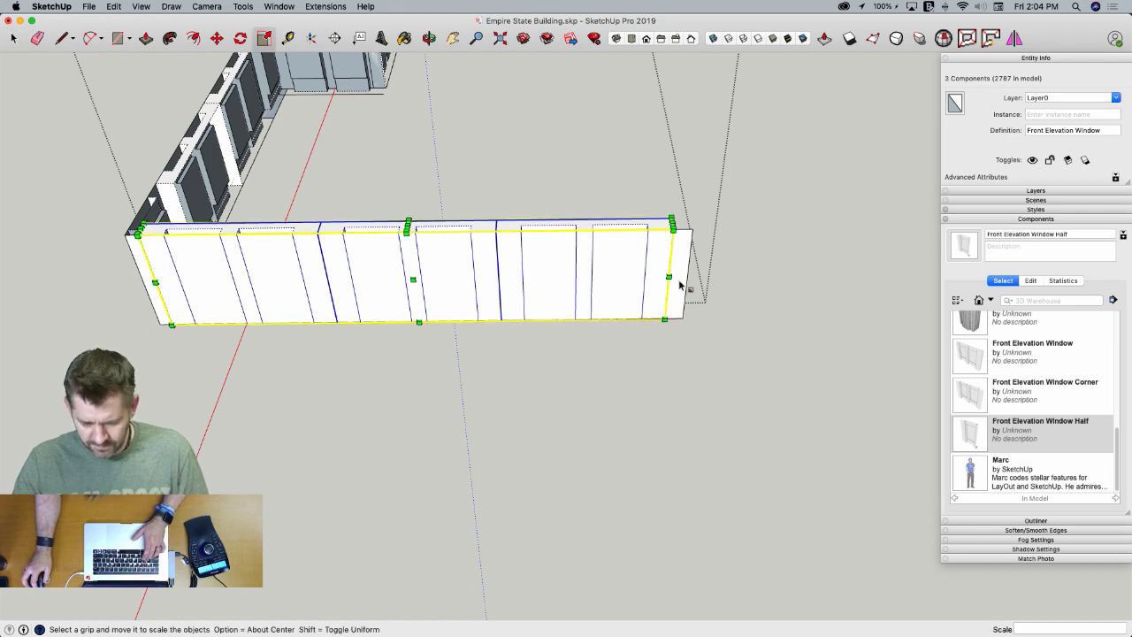
{"action": "left_click", "coordinate": [675, 259]}
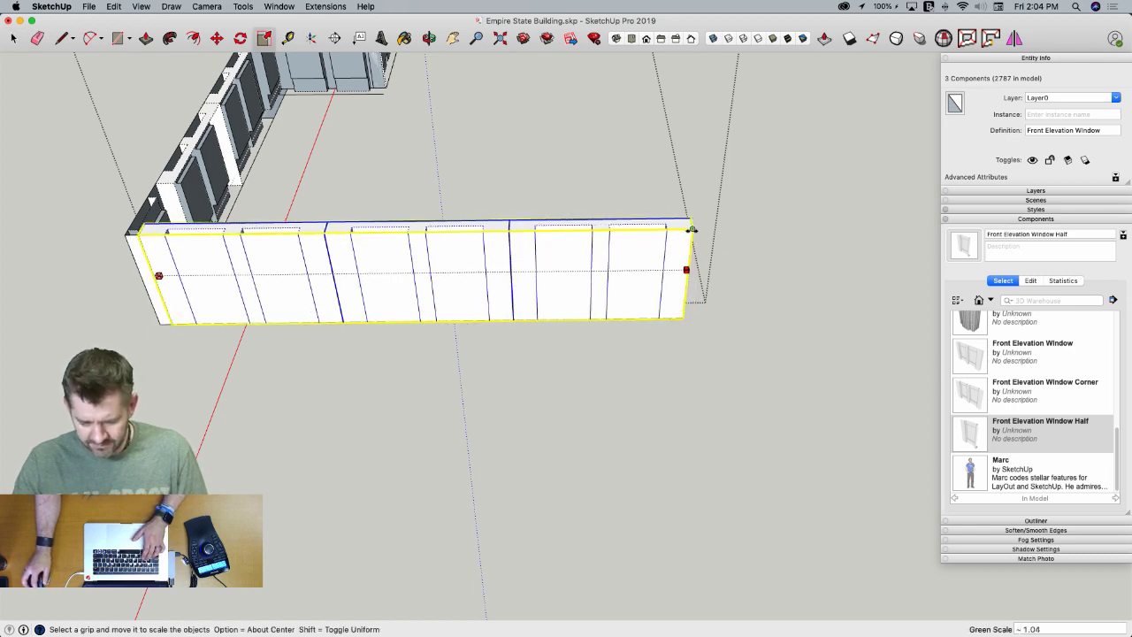
{"action": "left_click", "coordinate": [693, 230]}
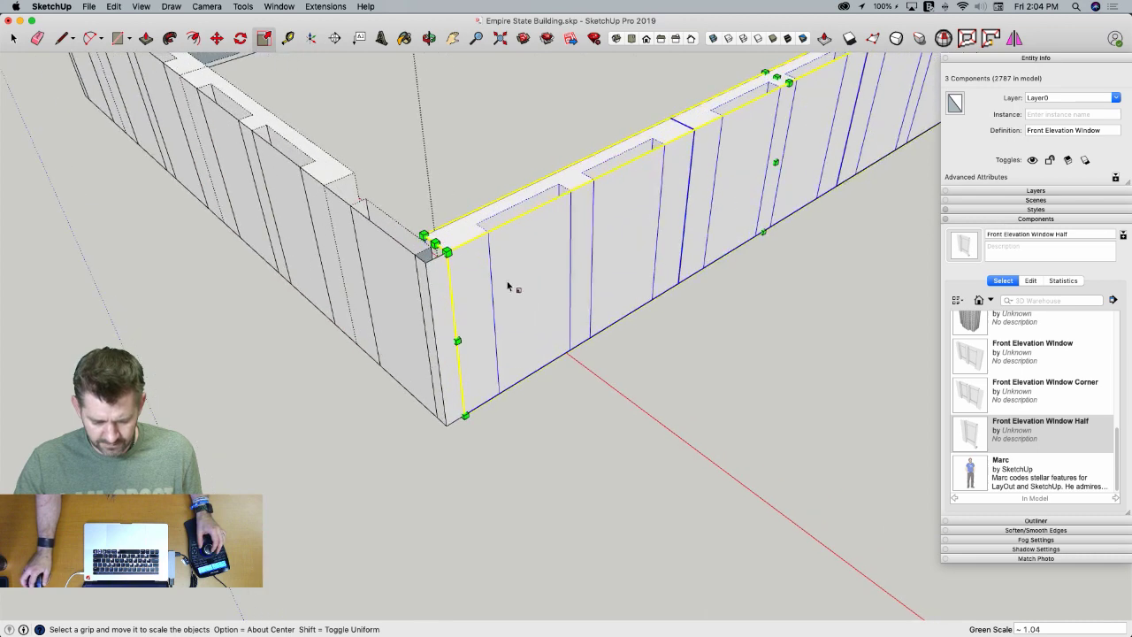
Delete all the plain guide-wall faces and edges overlapping the window components
{"action": "middle_click_drag", "start_coordinate": [440, 265], "coordinate": [443, 266]}
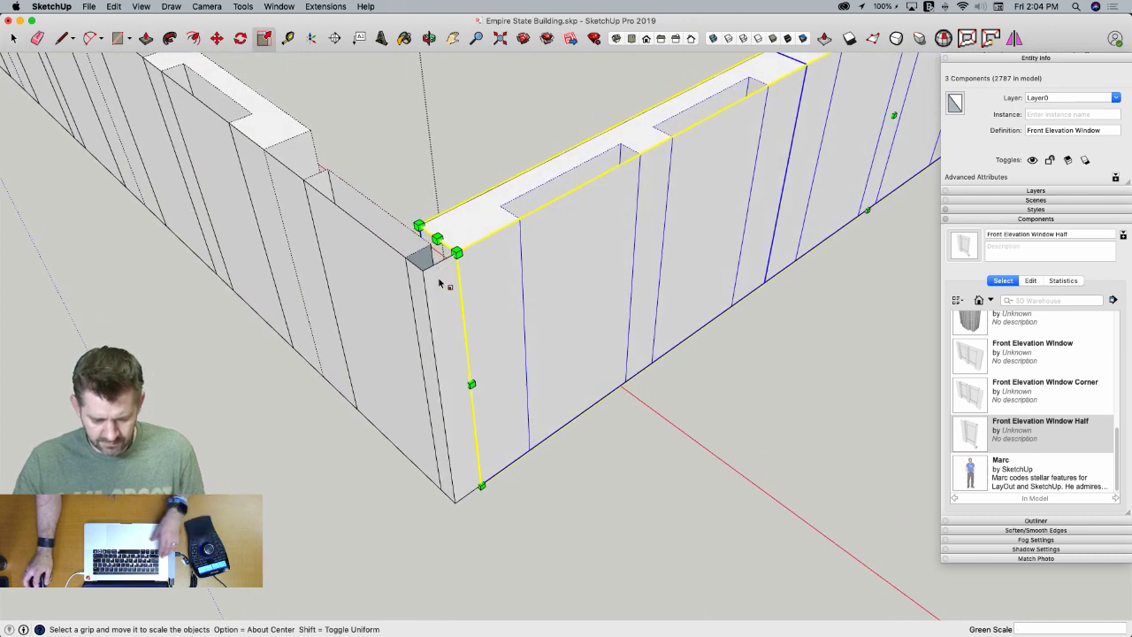
{"action": "key", "text": "space"}
{"action": "triple_click", "coordinate": [440, 272]}
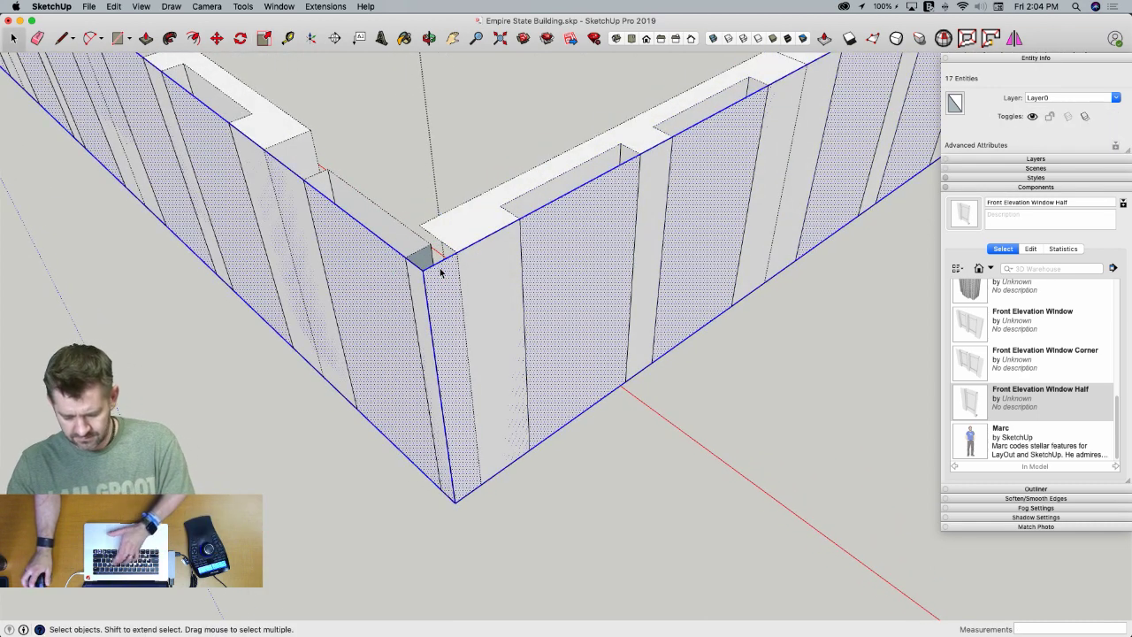
{"action": "key", "text": "Delete"}
Draw a rectangle across the outer corner gap beside the side-wall windows and hide its edges except the vertical corner edge
{"action": "key", "text": "r"}
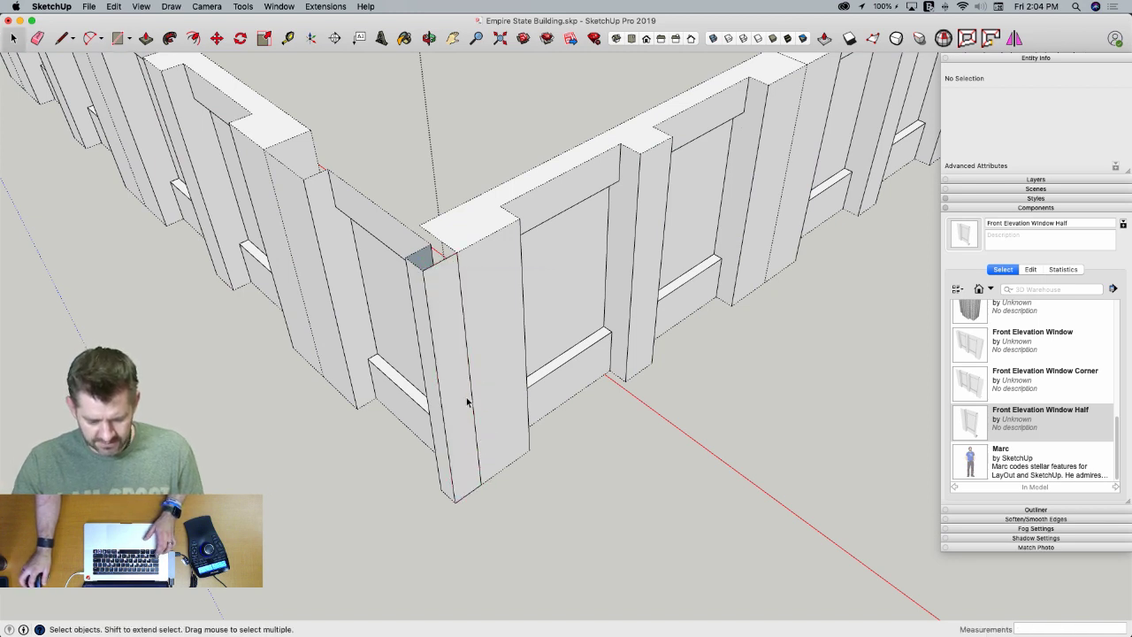
{"action": "double_click", "coordinate": [463, 405]}
{"action": "left_click", "coordinate": [454, 402], "text": "shift"}
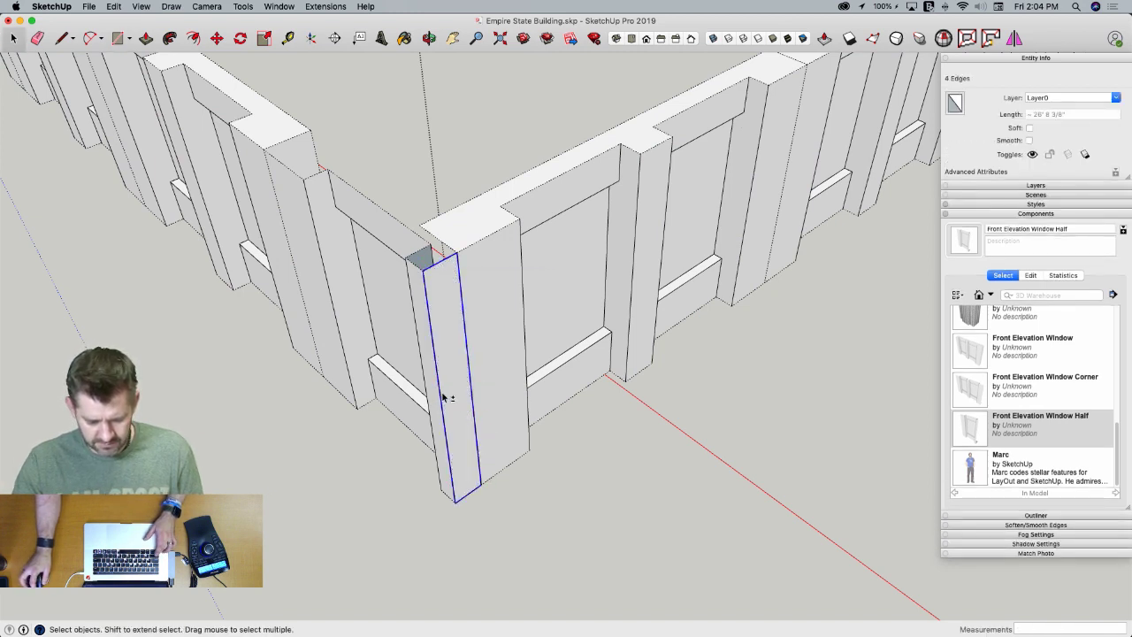
{"action": "left_click", "coordinate": [447, 405], "text": "shift"}
{"action": "left_click", "coordinate": [447, 407], "text": "shift"}
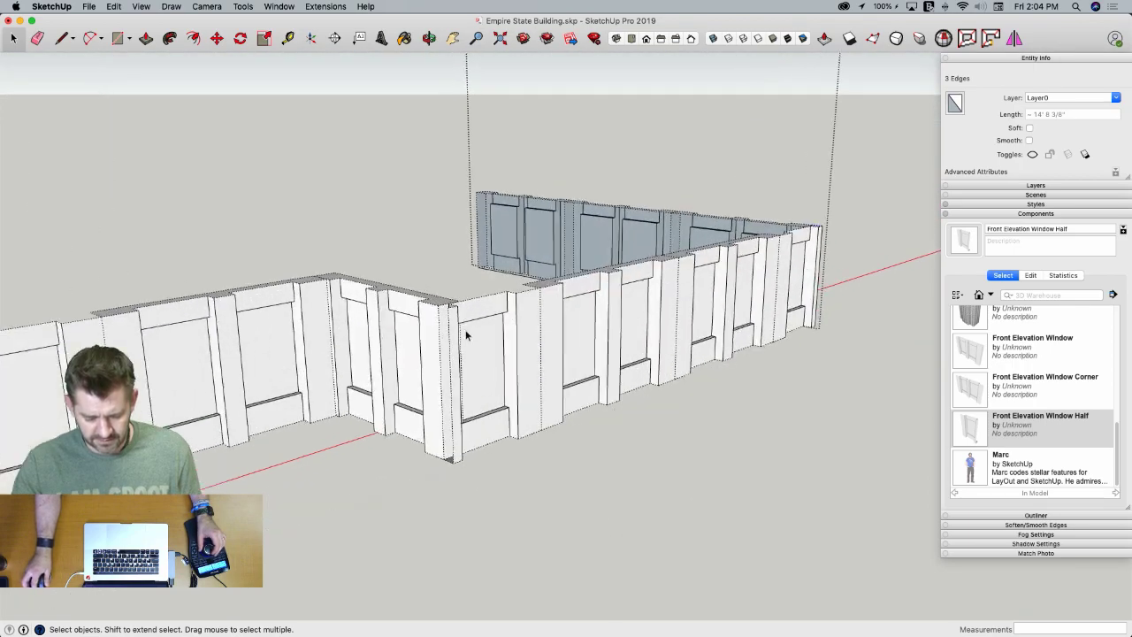
Fill the gap at the notch's outer corner with a rectangle 12' by about 1' 1 3/8", hiding every edge except the vertical corner one
{"action": "middle_click_drag", "start_coordinate": [449, 332], "coordinate": [530, 402]}
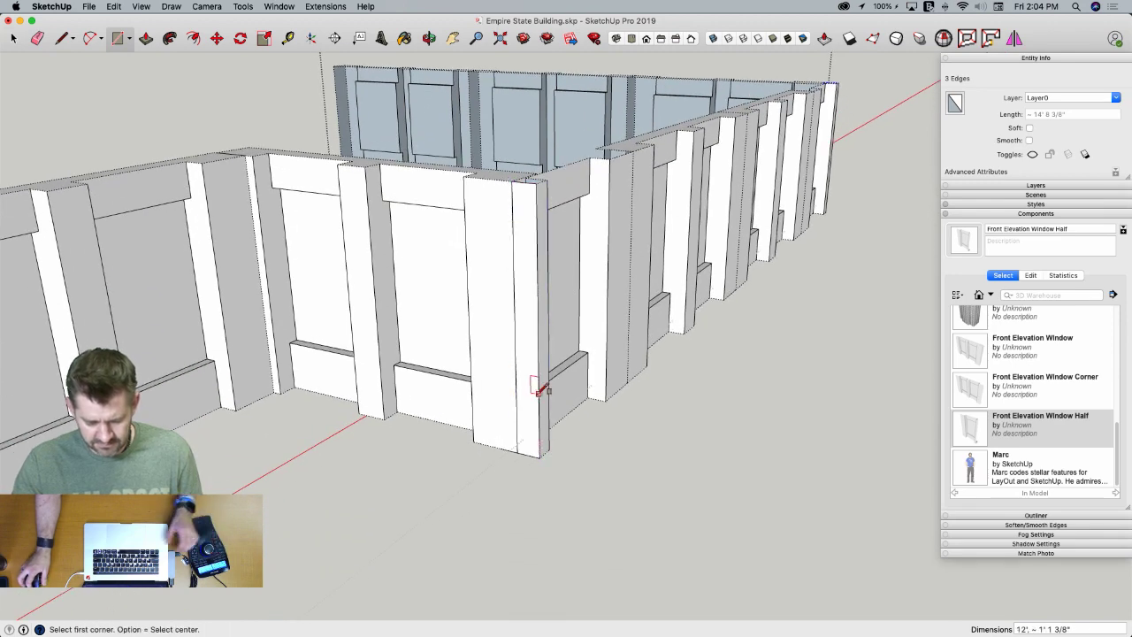
{"action": "key", "text": "space"}
{"action": "double_click", "coordinate": [528, 401]}
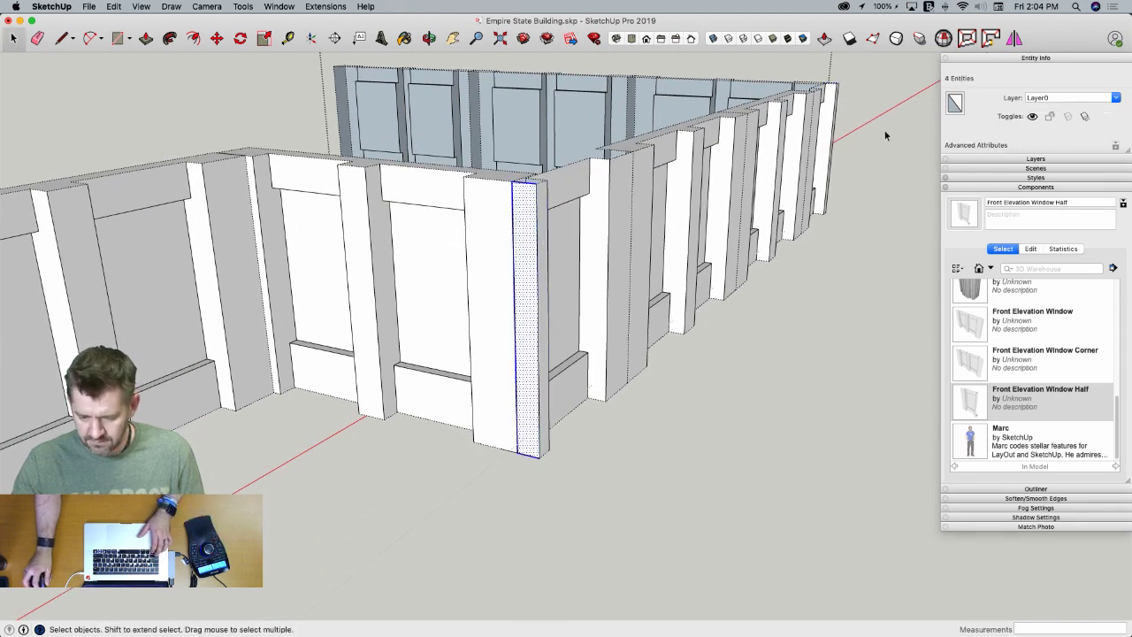
{"action": "left_click", "coordinate": [526, 268], "text": "shift"}
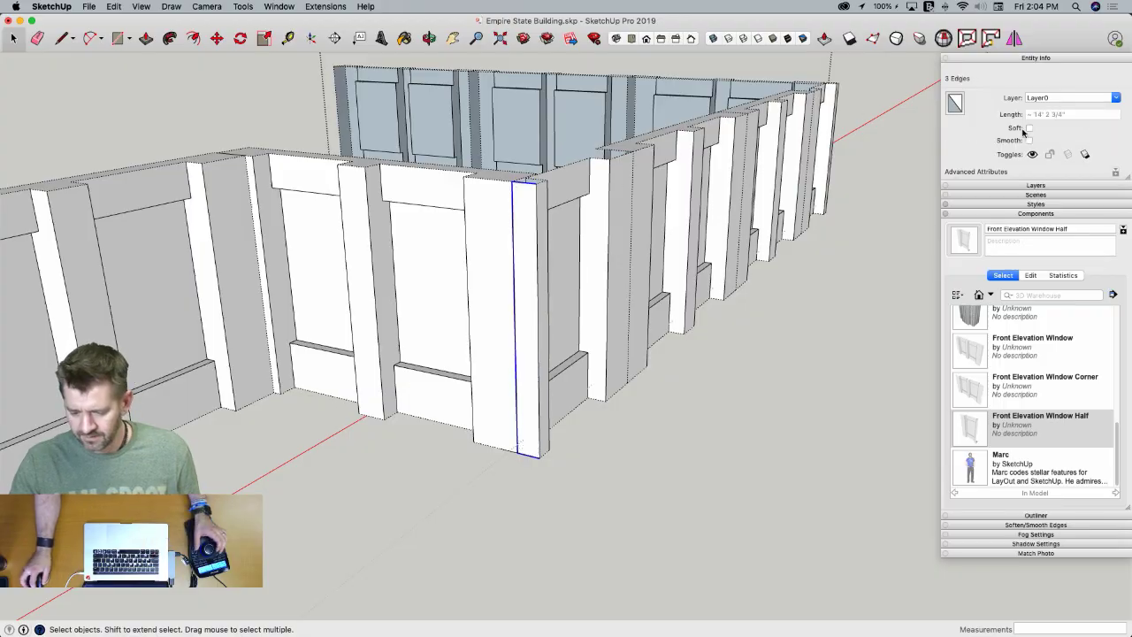
{"action": "left_click", "coordinate": [819, 339]}
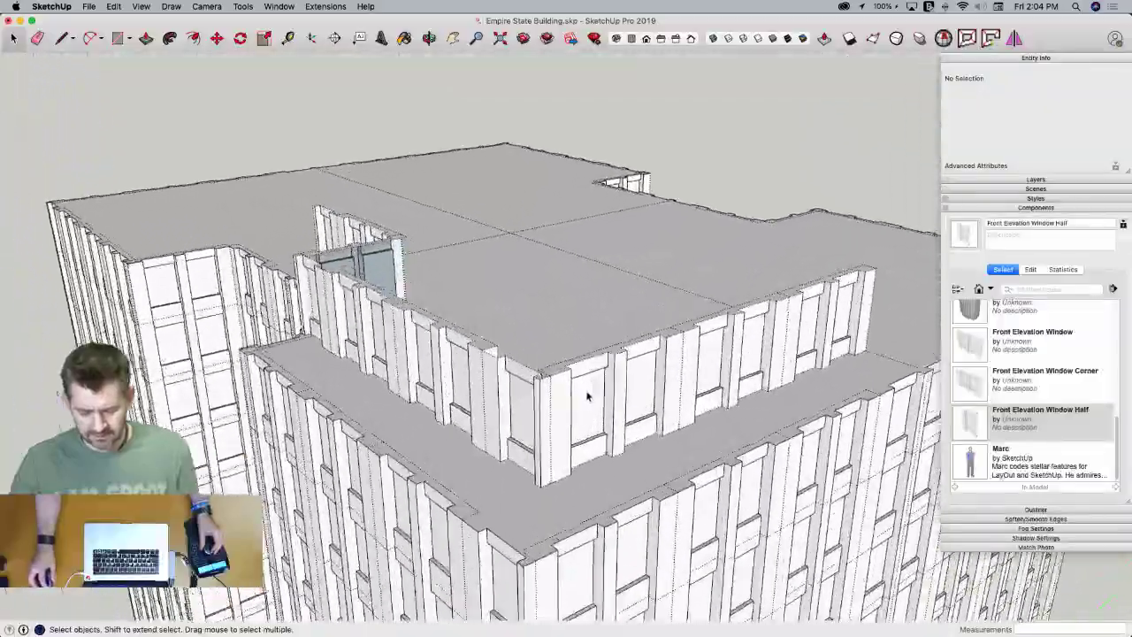
Open the quarter-wall group and erase the stray edge far above its windows, then close the group
{"action": "scroll", "coordinate": [587, 394], "scroll_direction": "down", "scroll_amount": 2}
{"action": "left_click", "coordinate": [587, 394]}
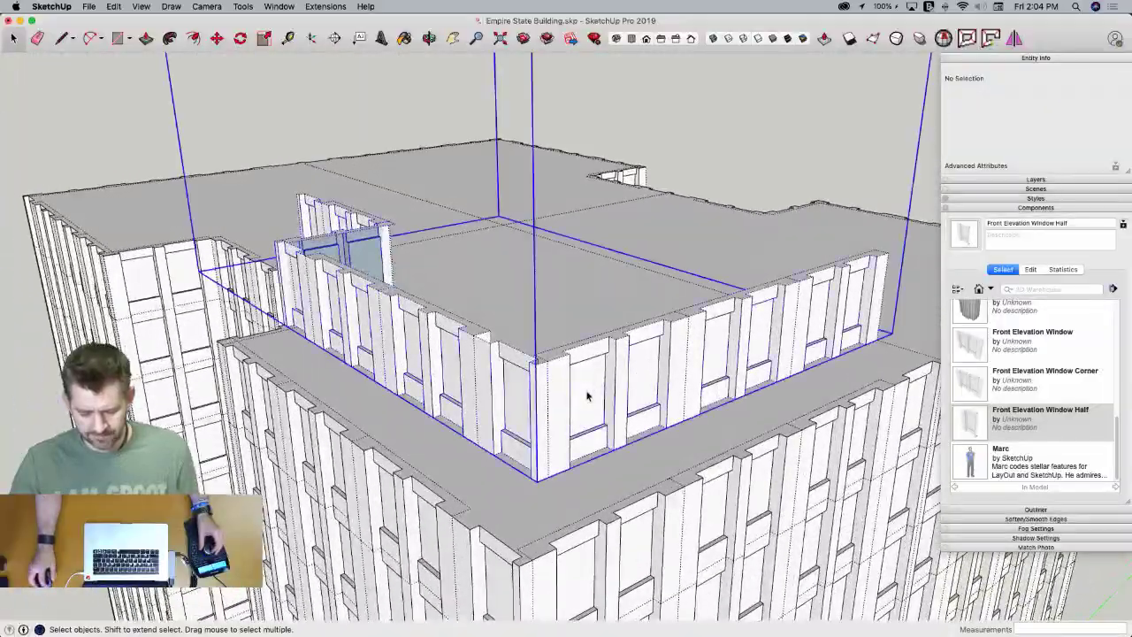
{"action": "scroll", "coordinate": [574, 406], "scroll_direction": "down", "scroll_amount": 3}
{"action": "scroll", "coordinate": [562, 425], "scroll_direction": "down", "scroll_amount": 2}
{"action": "scroll", "coordinate": [565, 427], "scroll_direction": "down", "scroll_amount": 10}
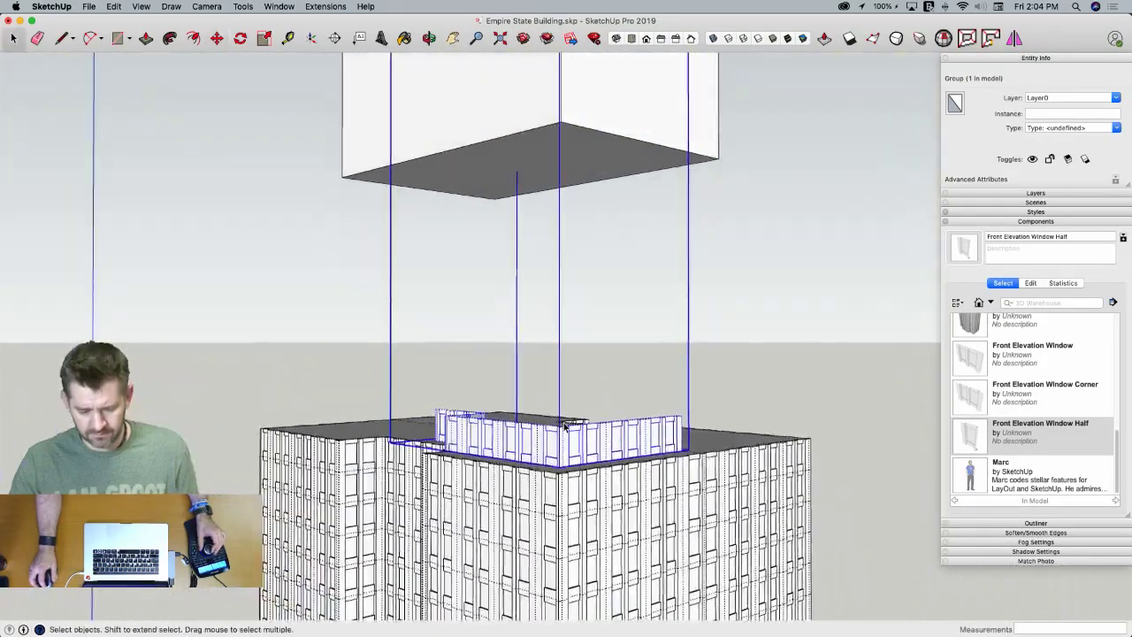
{"action": "scroll", "coordinate": [564, 427], "scroll_direction": "down", "scroll_amount": 5}
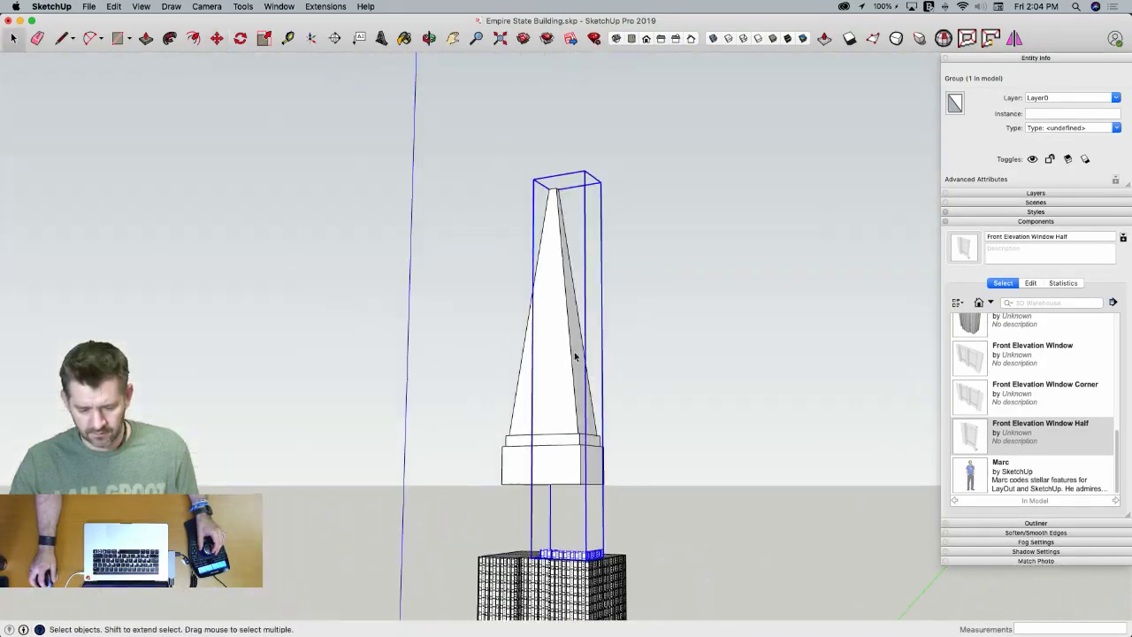
{"action": "middle_click_drag", "start_coordinate": [564, 427], "coordinate": [555, 486]}
{"action": "double_click", "coordinate": [580, 534]}
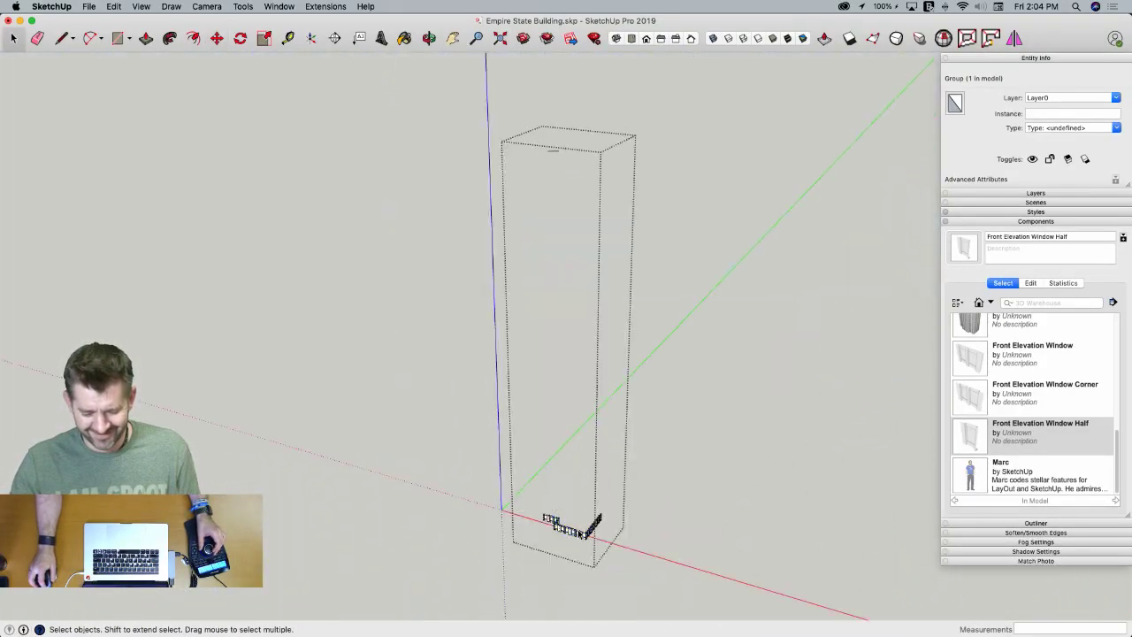
{"action": "key", "text": "e"}
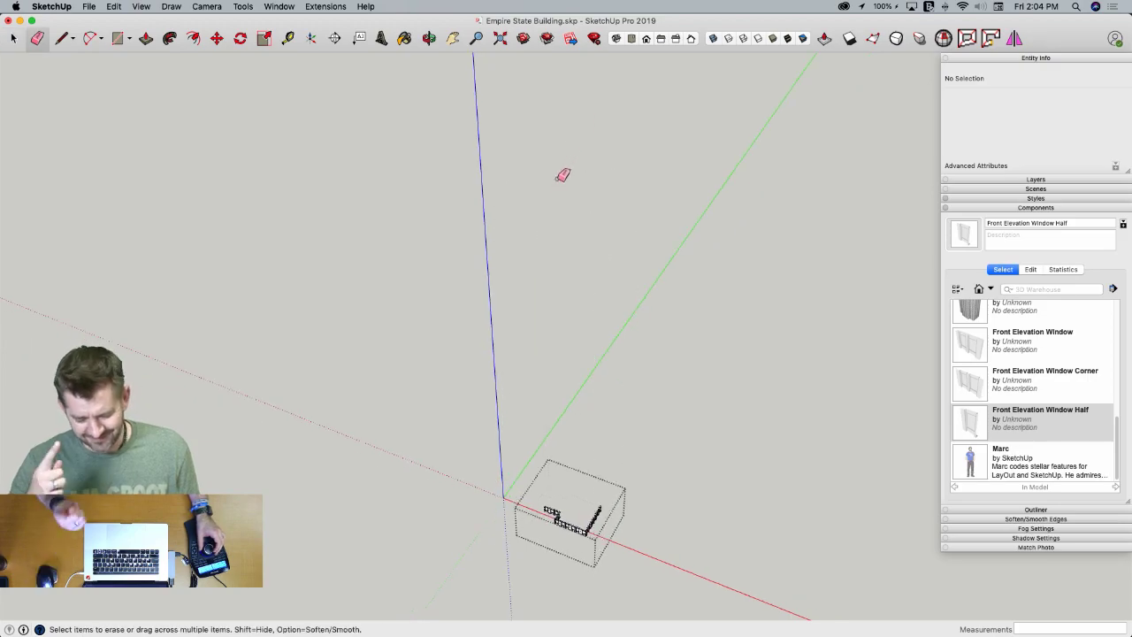
{"action": "scroll", "coordinate": [563, 175], "scroll_direction": "up", "scroll_amount": 1}
{"action": "left_click", "coordinate": [710, 433]}
Copy the one-floor quarter-wall group 12' straight up and array the copy eight times
{"action": "scroll", "coordinate": [591, 501], "scroll_direction": "up", "scroll_amount": 8}
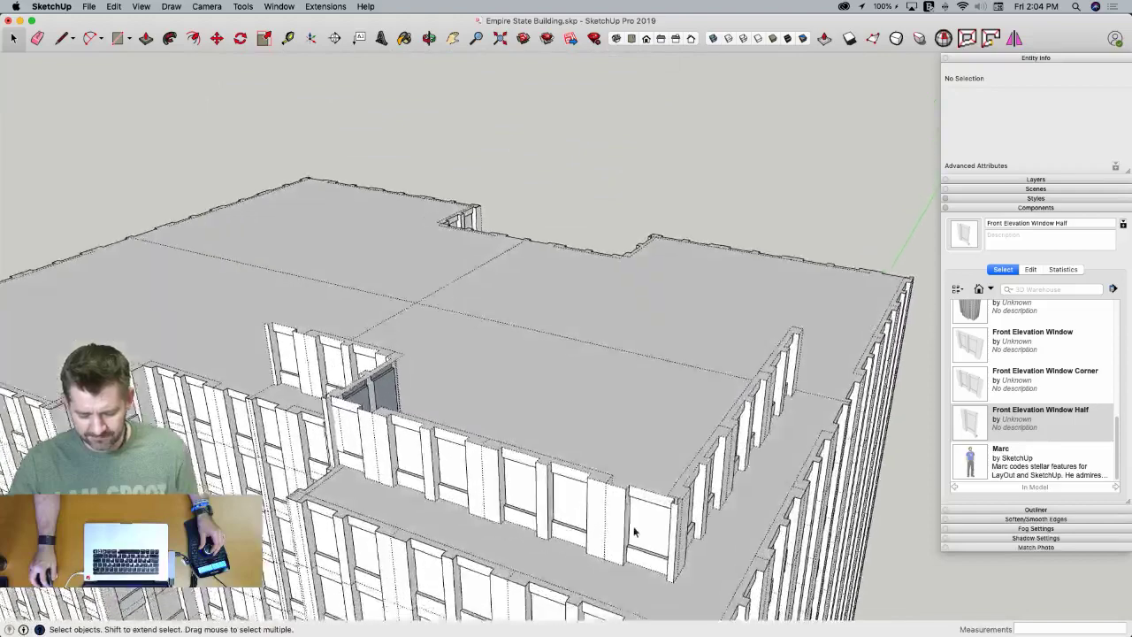
{"action": "left_click", "coordinate": [622, 511]}
{"action": "double_click", "coordinate": [621, 513]}
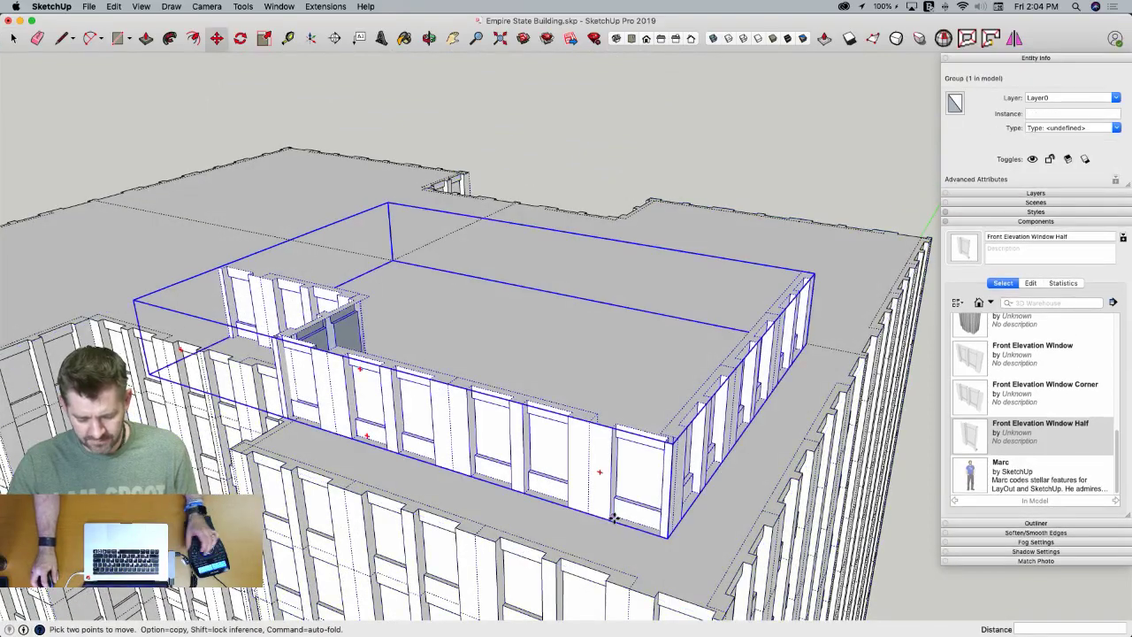
{"action": "key", "text": "alt"}
{"action": "left_click", "coordinate": [608, 522]}
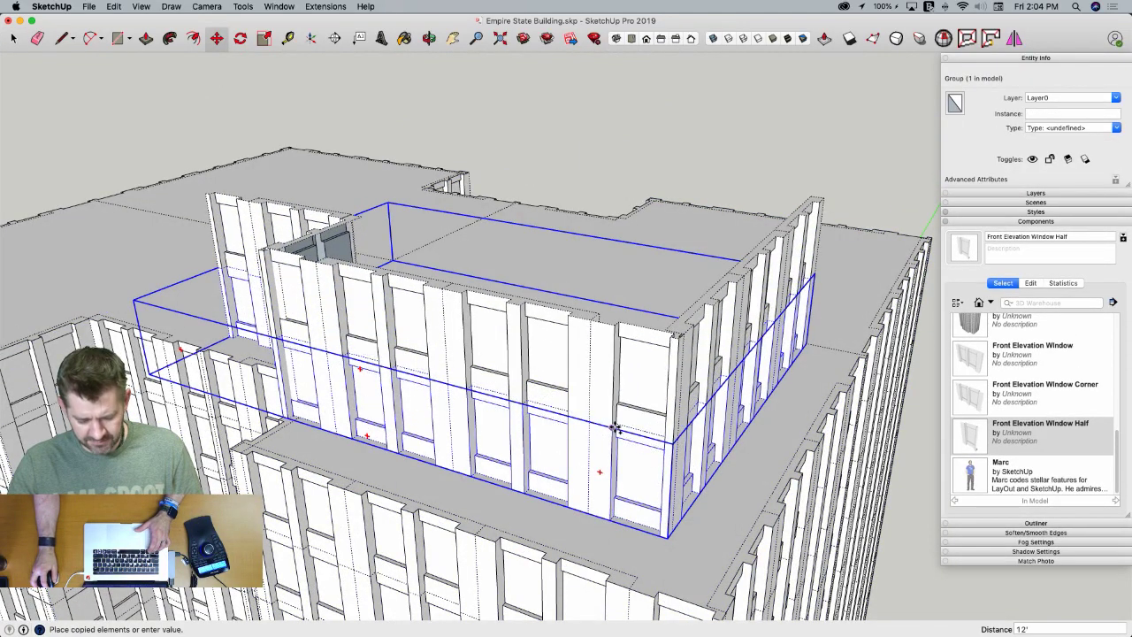
{"action": "left_click", "coordinate": [614, 428]}
{"action": "type", "text": "x8"}
{"action": "key", "text": "Return"}
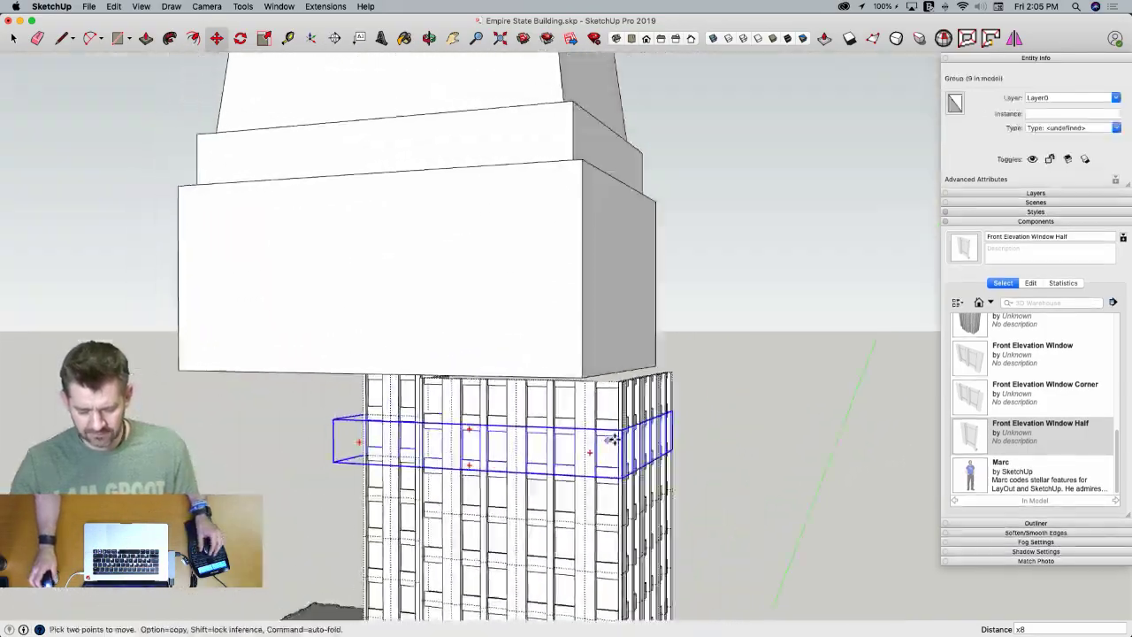
{"action": "key", "text": "space"}
{"action": "left_click", "coordinate": [825, 496]}
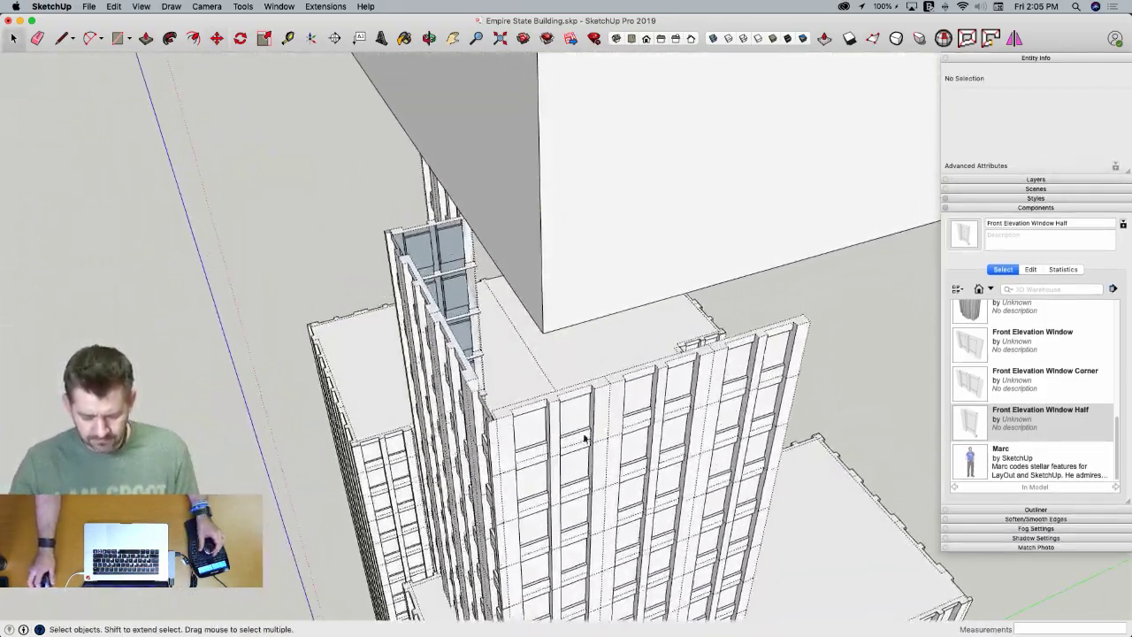
Draw a centre-based horizontal rectangle about 438' 7 3/4" by 225' 3 7/16" at the top end of the stacked side wall
{"action": "scroll", "coordinate": [718, 372], "scroll_direction": "up", "scroll_amount": 5}
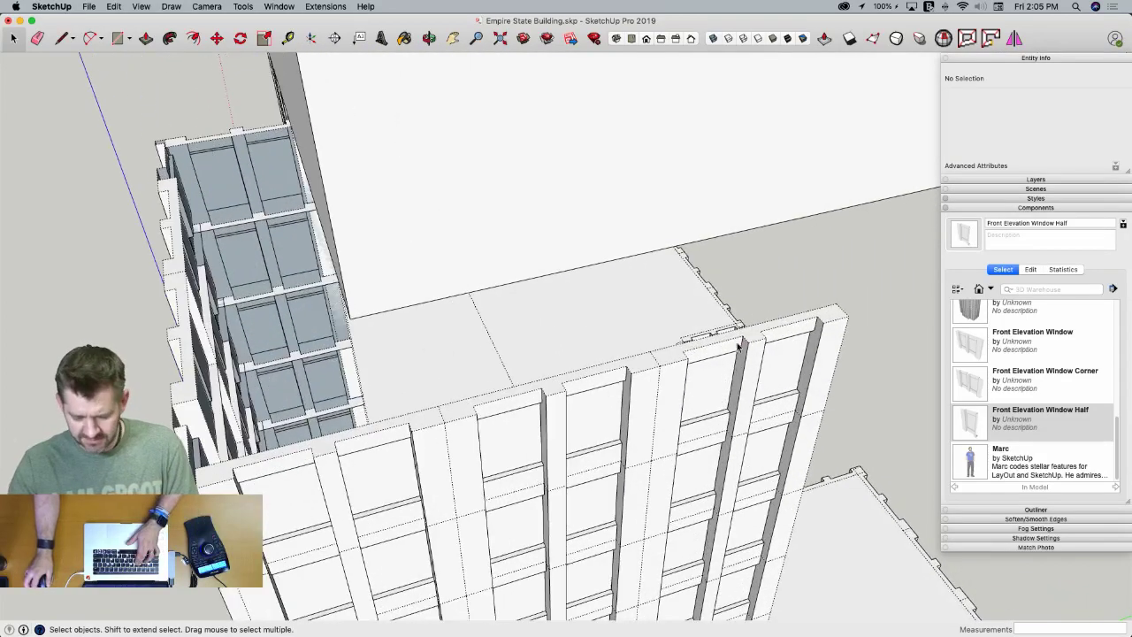
{"action": "key", "text": "r"}
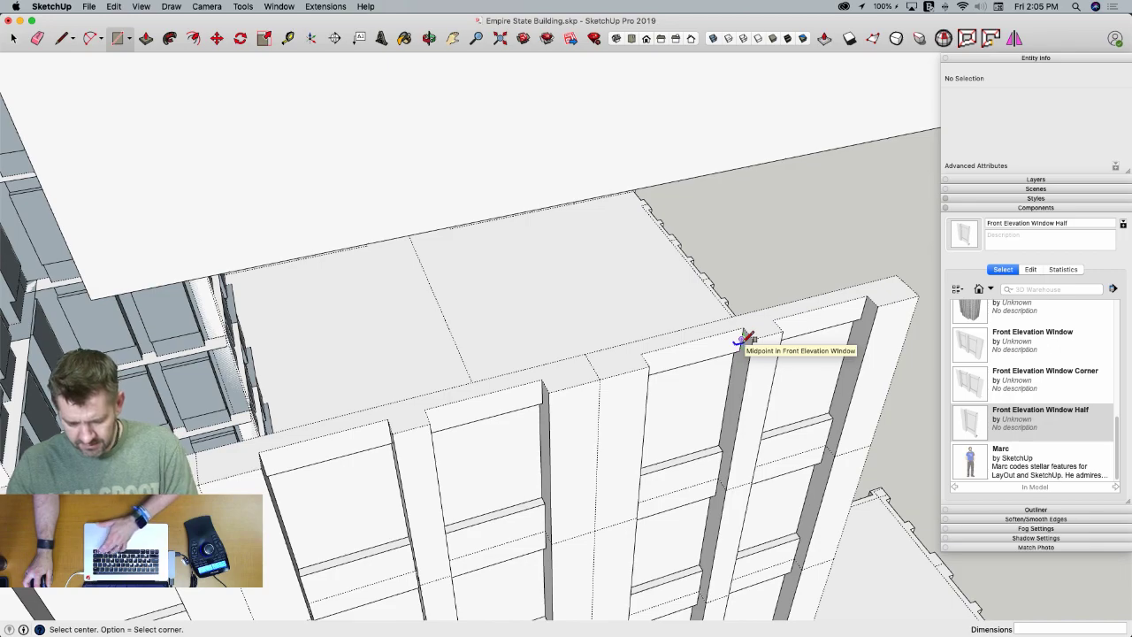
{"action": "scroll", "coordinate": [744, 338], "scroll_direction": "down", "scroll_amount": 6}
{"action": "middle_click_drag", "start_coordinate": [758, 328], "coordinate": [796, 303]}
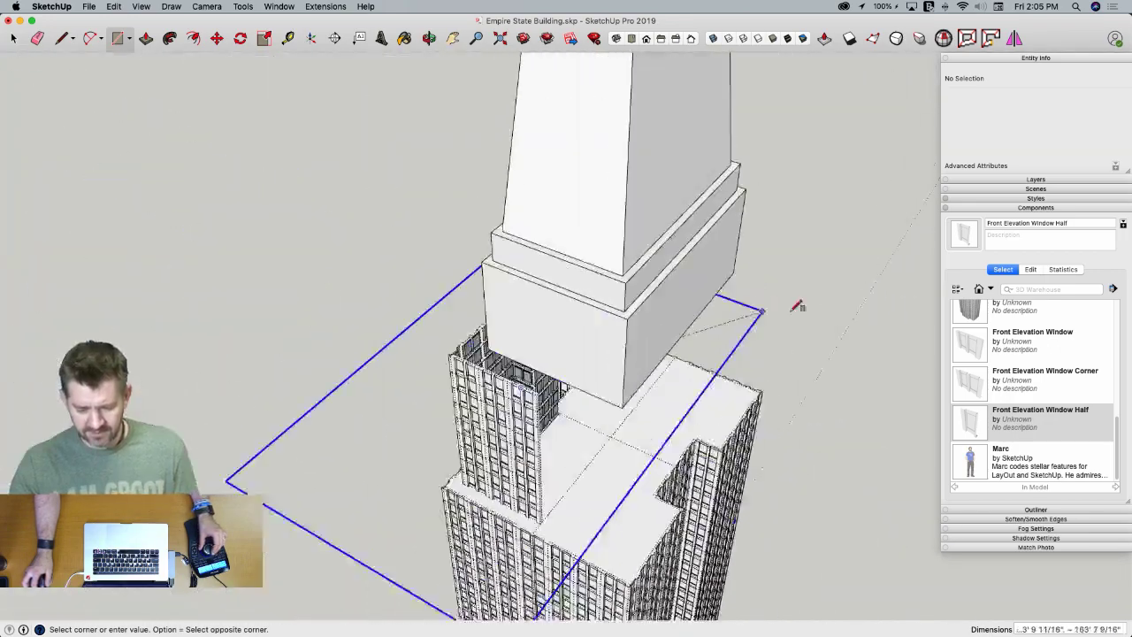
{"action": "left_click", "coordinate": [885, 286]}
{"action": "scroll", "coordinate": [589, 450], "scroll_direction": "up", "scroll_amount": 5}
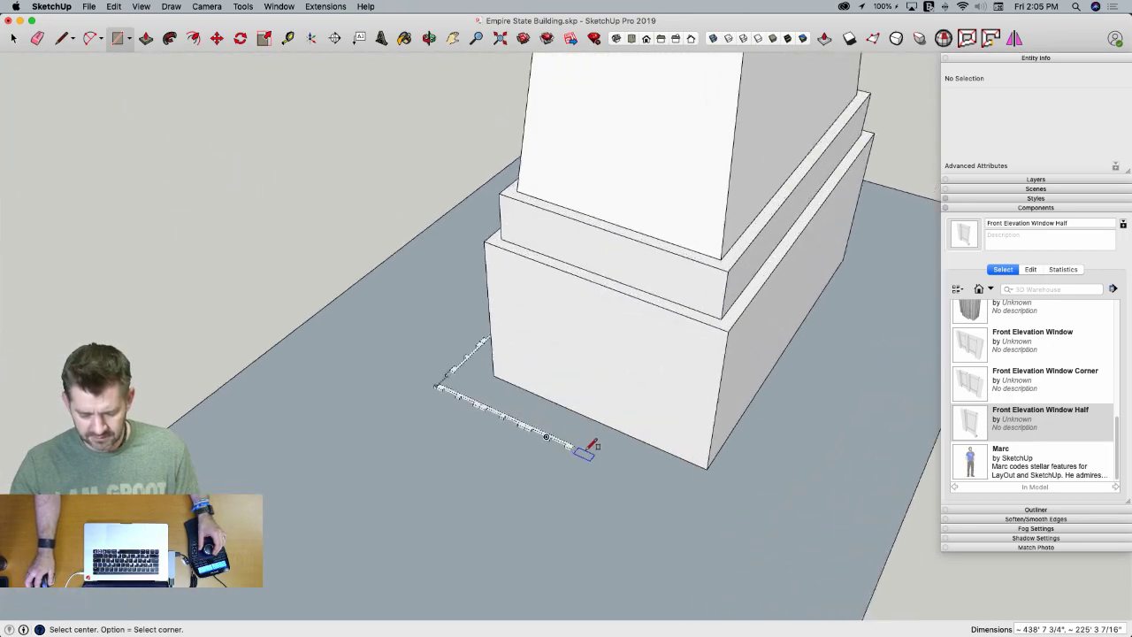
Reverse the large roof rectangle so its front face points upward
{"action": "key", "text": "space"}
{"action": "right_click", "coordinate": [589, 501]}
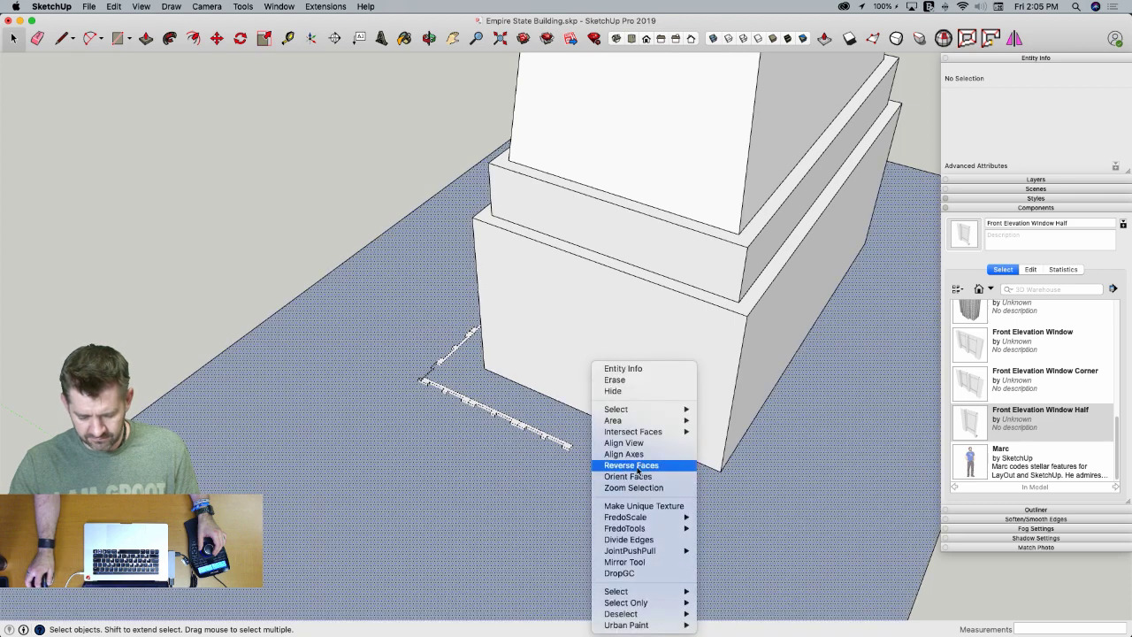
{"action": "left_click", "coordinate": [576, 466]}
{"action": "right_click", "coordinate": [580, 476]}
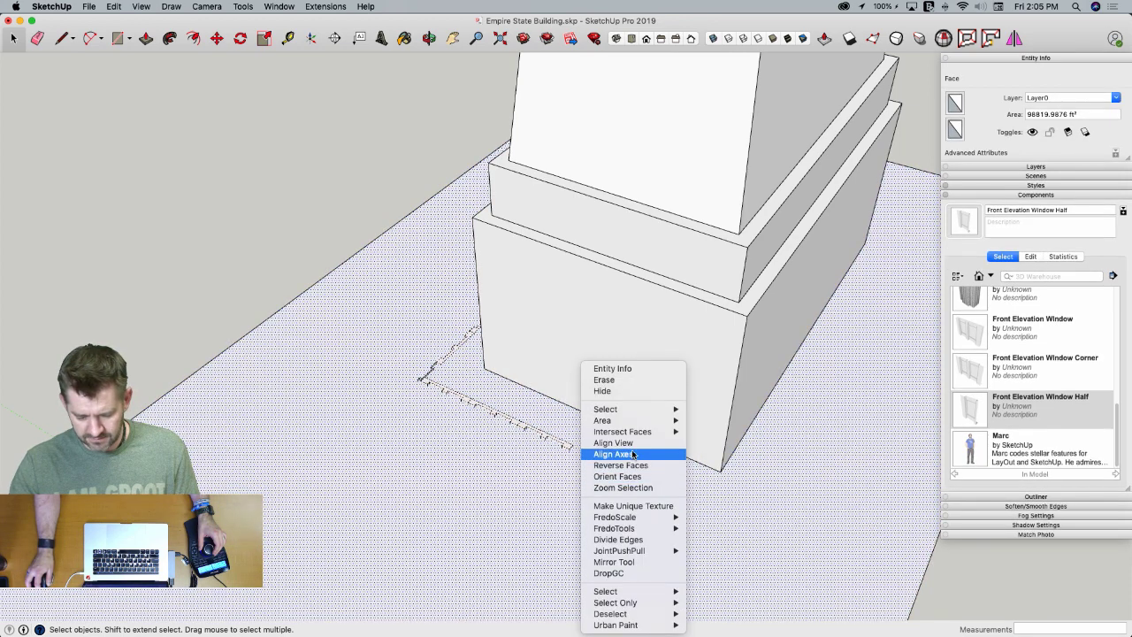
{"action": "left_click", "coordinate": [718, 431]}
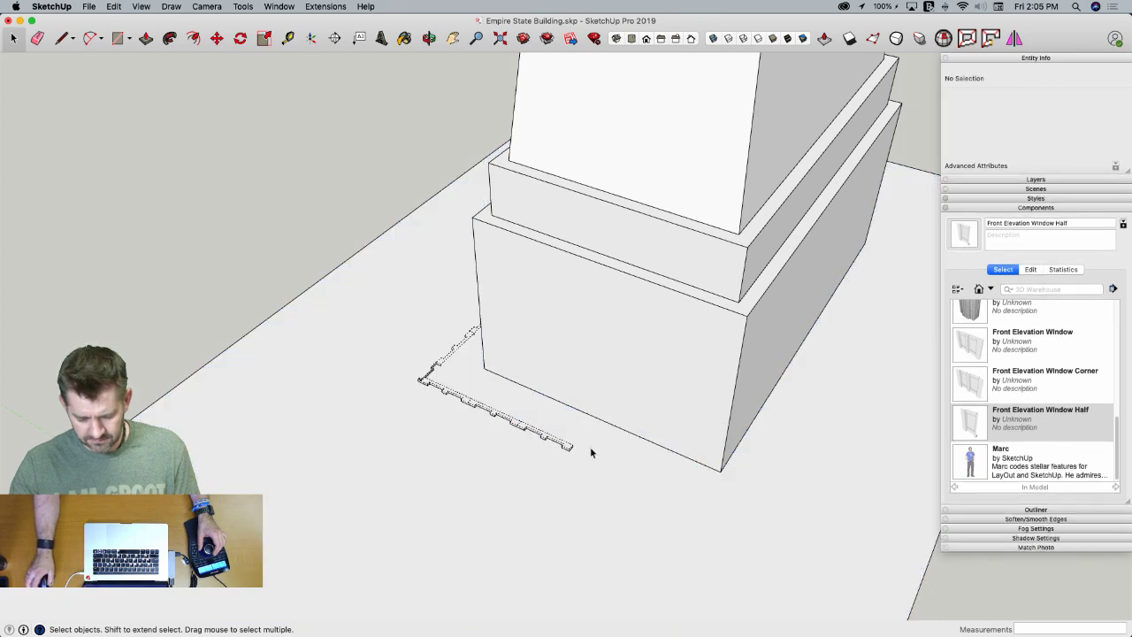
Draw a line about 307' 8 3/4" long from the side wall's inner end across the roof sheet and past its edge
{"action": "scroll", "coordinate": [589, 450], "scroll_direction": "up", "scroll_amount": 5}
{"action": "key", "text": "l"}
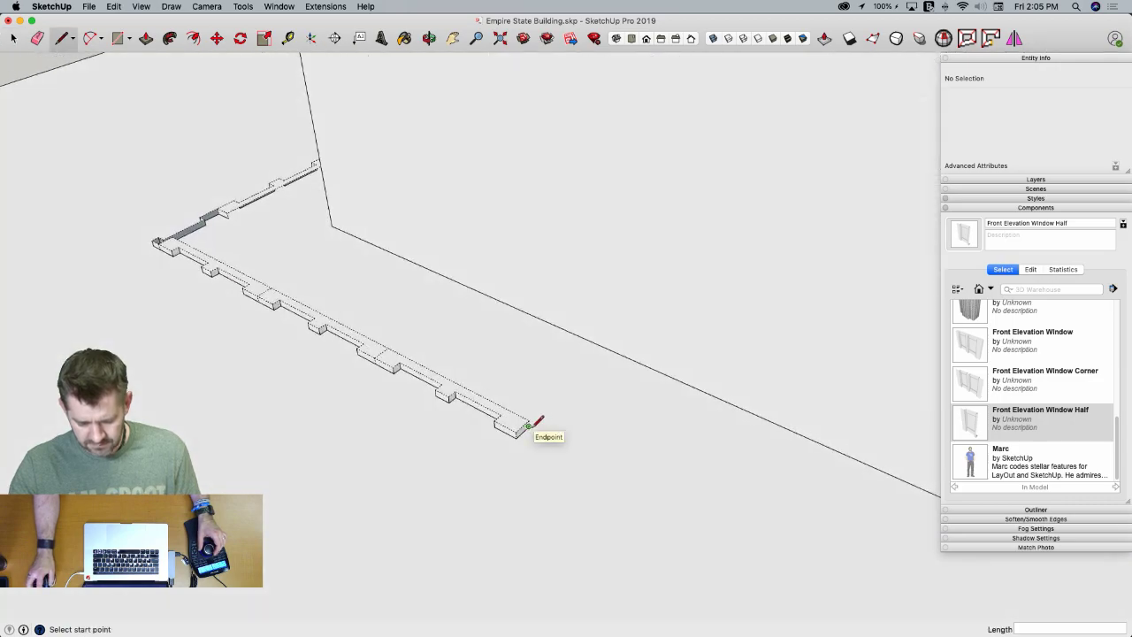
{"action": "left_click", "coordinate": [528, 425]}
{"action": "scroll", "coordinate": [515, 410], "scroll_direction": "down", "scroll_amount": 10}
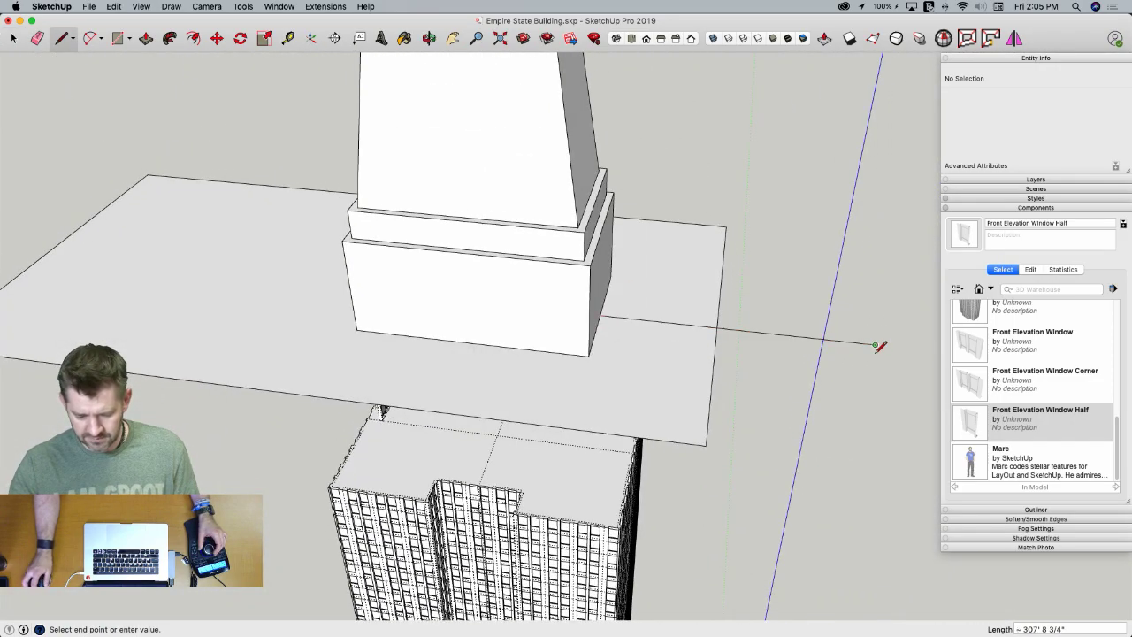
{"action": "key", "text": "Escape"}
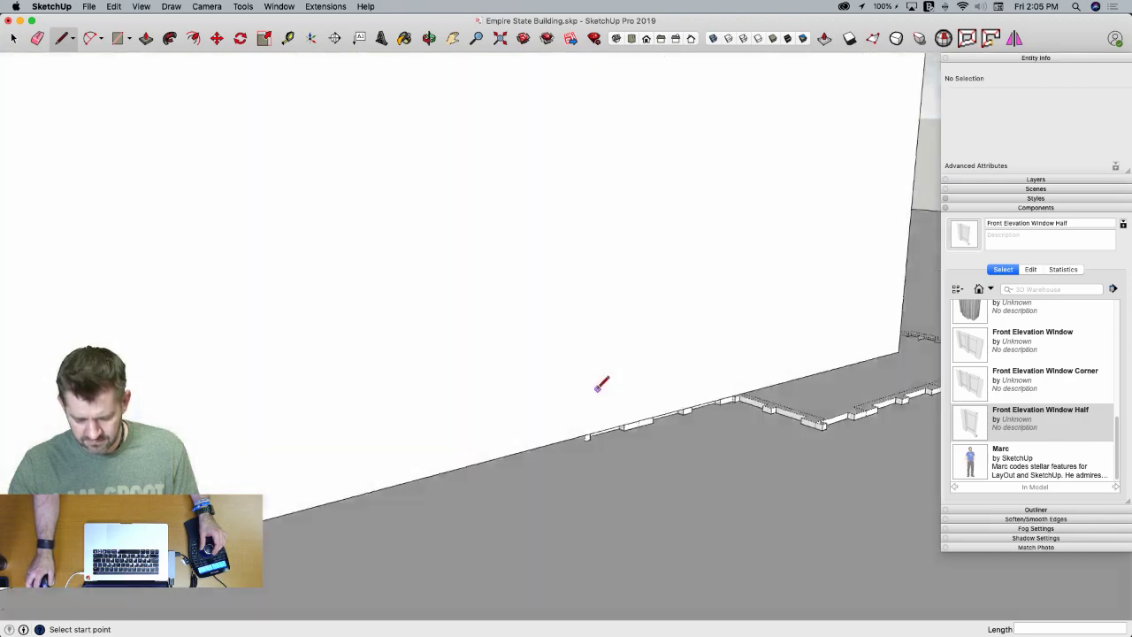
Draw a line about 206' 4 3/4" long from the recessed front wall's inner end across the sheet and past its edge
{"action": "middle_click_drag", "start_coordinate": [597, 387], "coordinate": [597, 449]}
{"action": "left_click", "coordinate": [587, 445]}
{"action": "scroll", "coordinate": [566, 404], "scroll_direction": "down", "scroll_amount": 8}
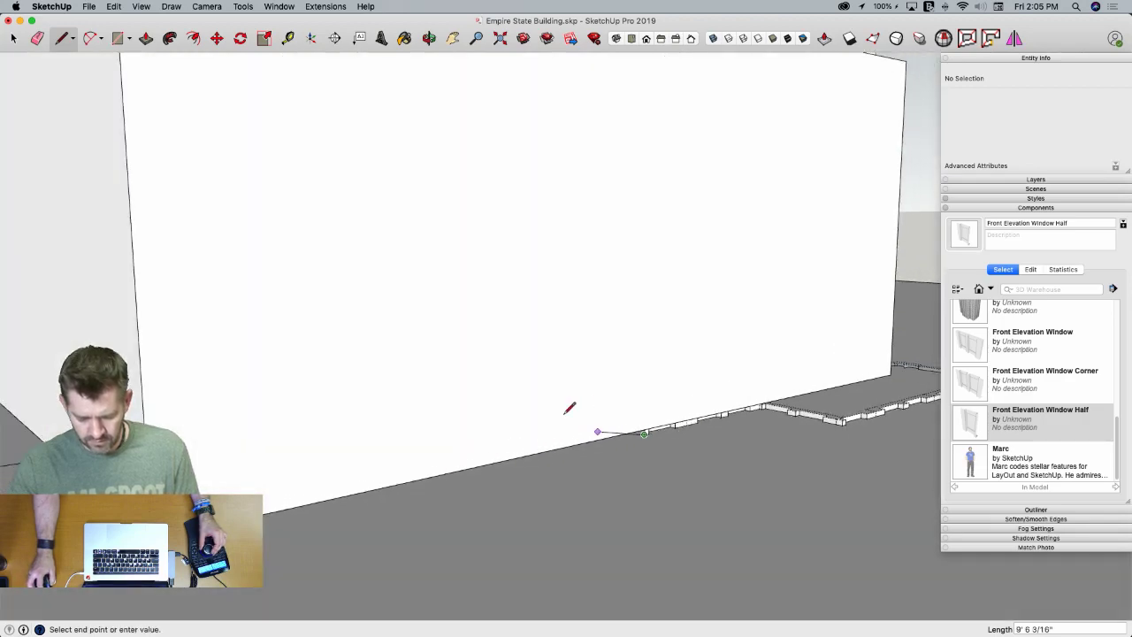
{"action": "scroll", "coordinate": [461, 373], "scroll_direction": "up", "scroll_amount": 6}
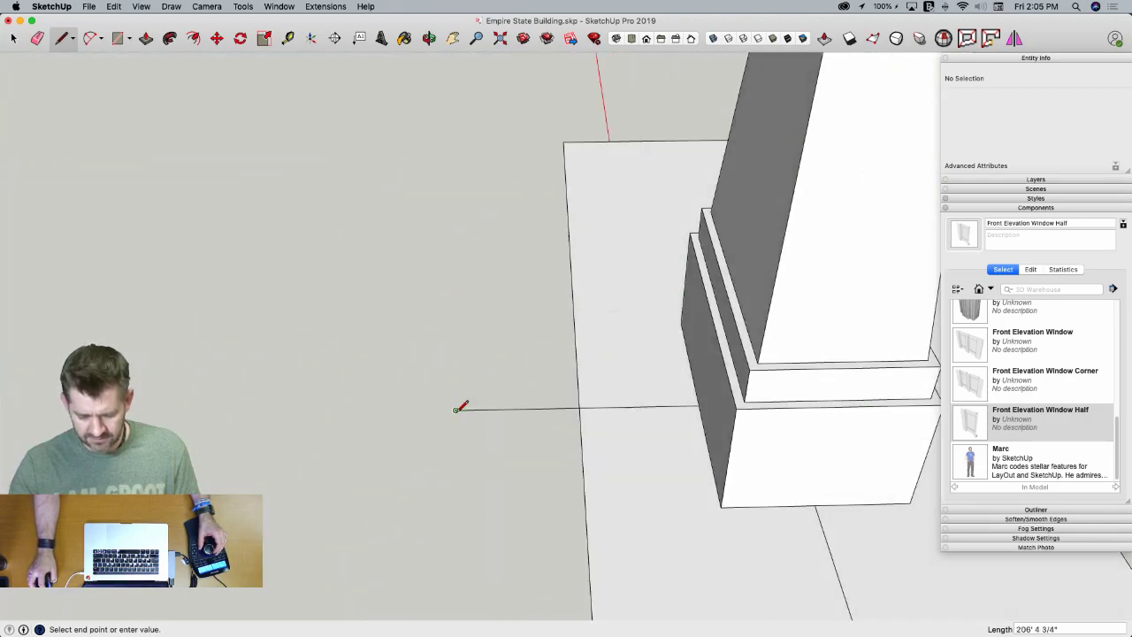
{"action": "scroll", "coordinate": [458, 408], "scroll_direction": "down", "scroll_amount": 4}
{"action": "key", "text": "space"}
Split the sheet outside the walls with a green-axis line about 65' 1 9/16" long from the outer wall corner to the sheet's edge
{"action": "scroll", "coordinate": [784, 386], "scroll_direction": "up", "scroll_amount": 10}
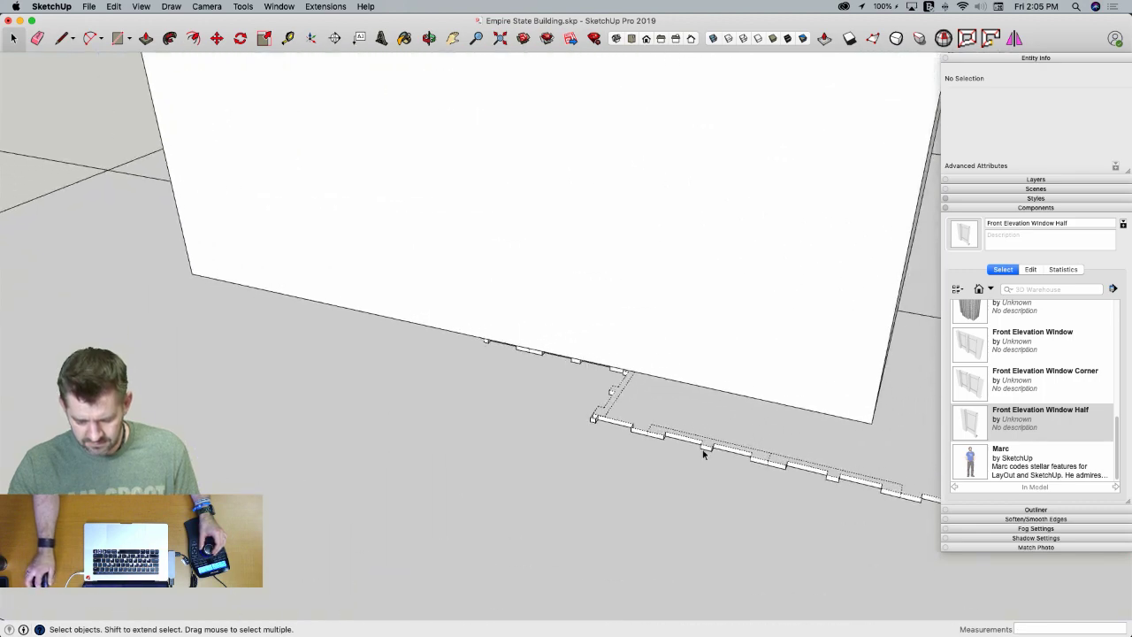
{"action": "scroll", "coordinate": [705, 454], "scroll_direction": "up", "scroll_amount": 5}
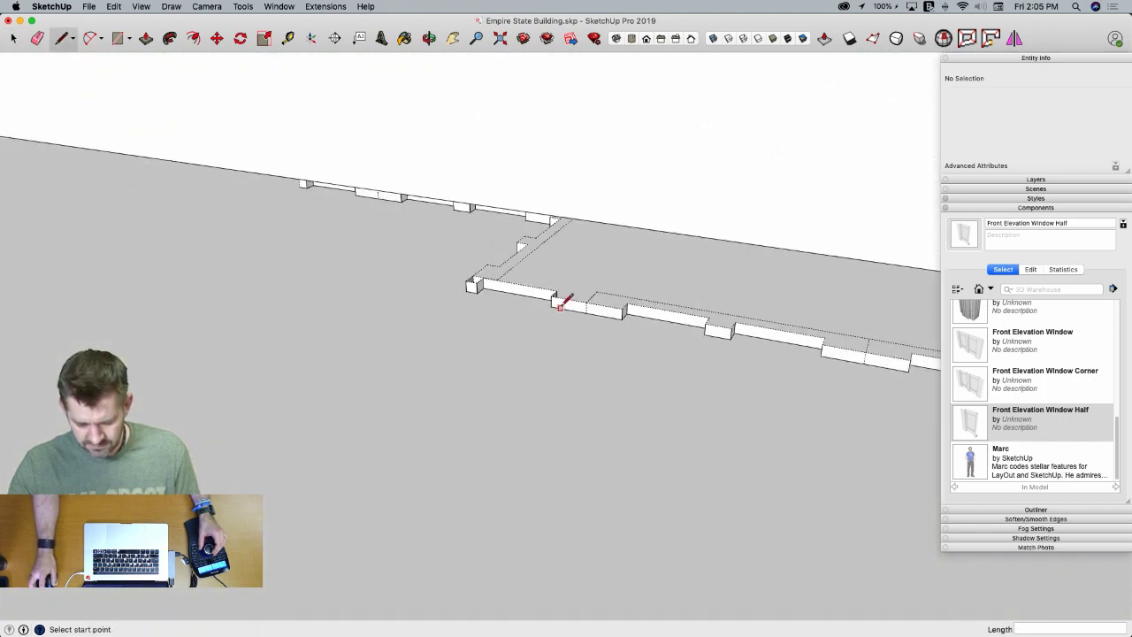
{"action": "key", "text": "space"}
{"action": "left_click", "coordinate": [561, 375]}
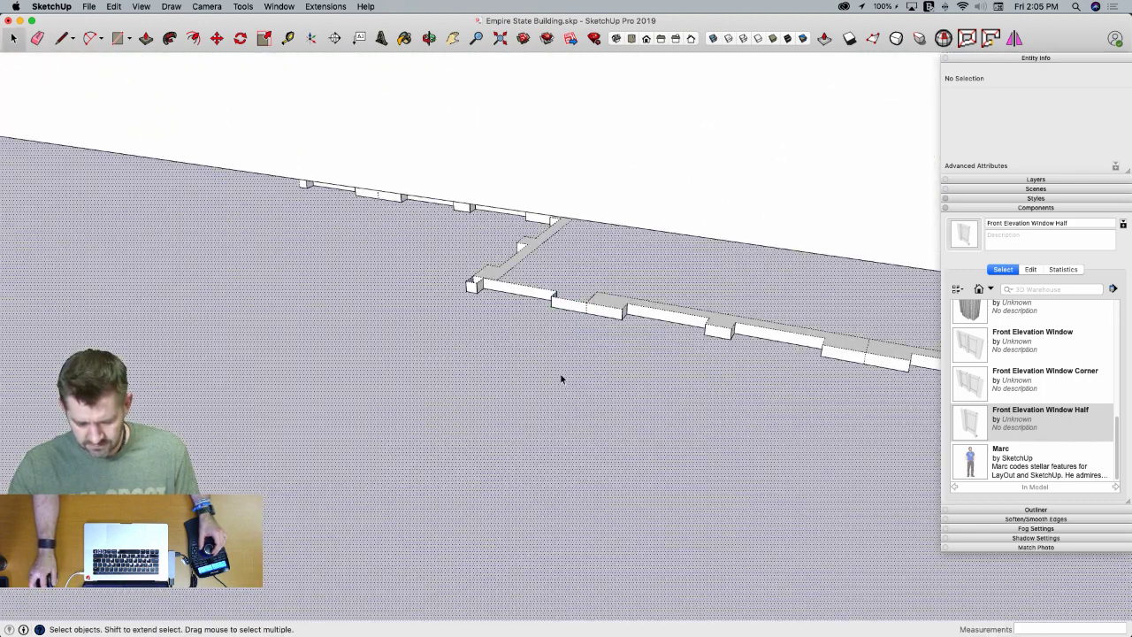
{"action": "scroll", "coordinate": [583, 363], "scroll_direction": "down", "scroll_amount": 4}
{"action": "key", "text": "l"}
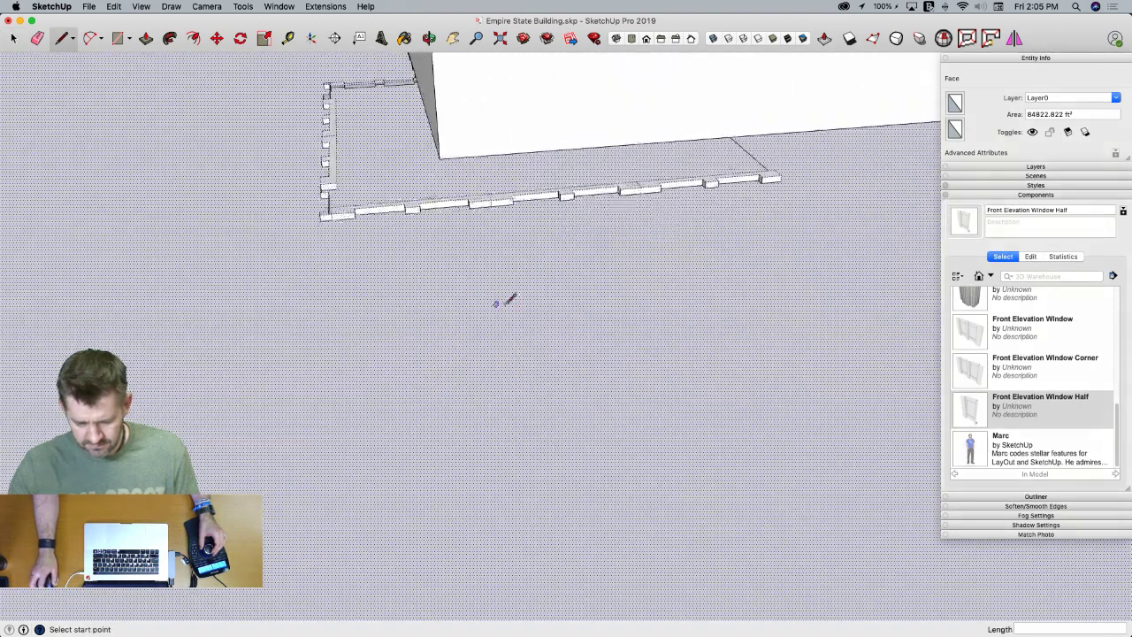
{"action": "middle_click_drag", "start_coordinate": [420, 280], "coordinate": [372, 301]}
{"action": "scroll", "coordinate": [361, 304], "scroll_direction": "up", "scroll_amount": 5}
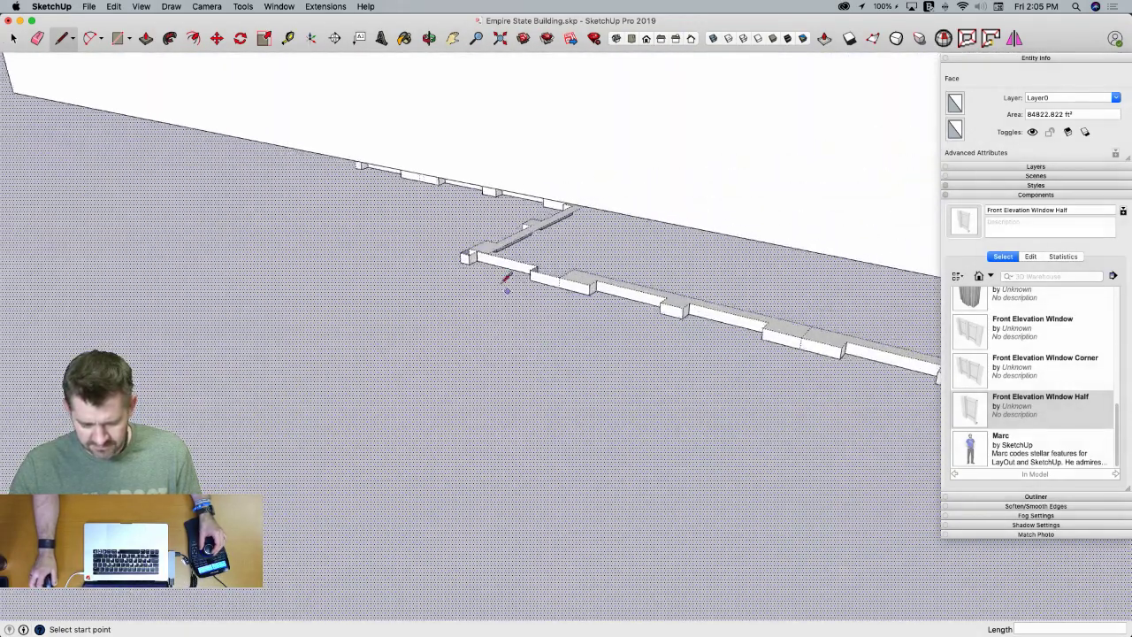
{"action": "left_click", "coordinate": [555, 185]}
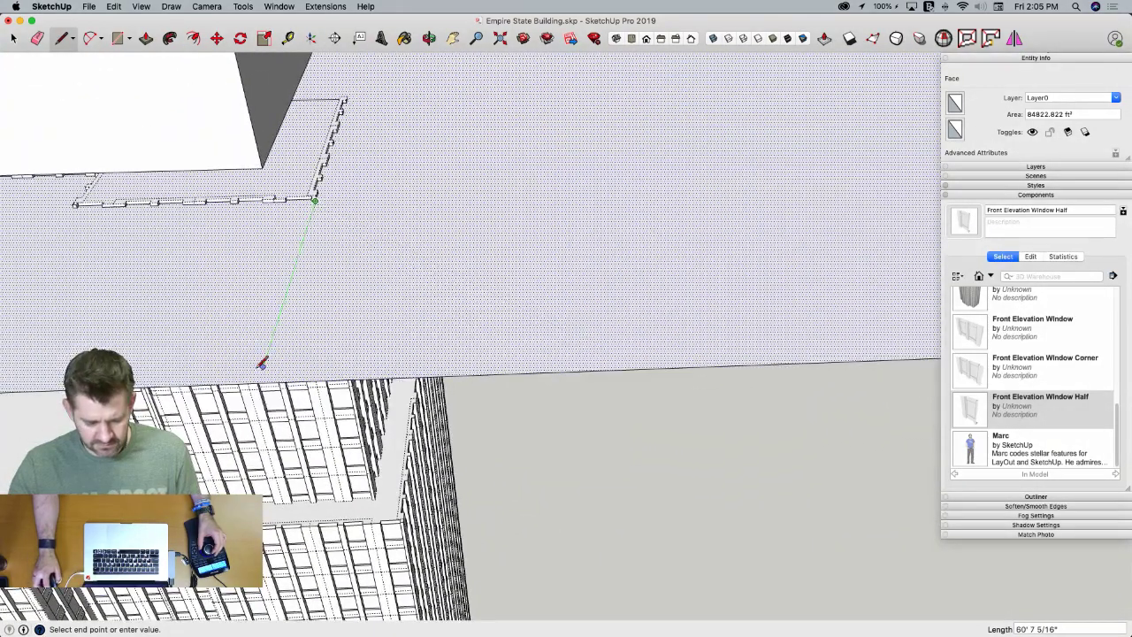
{"action": "left_click", "coordinate": [259, 382]}
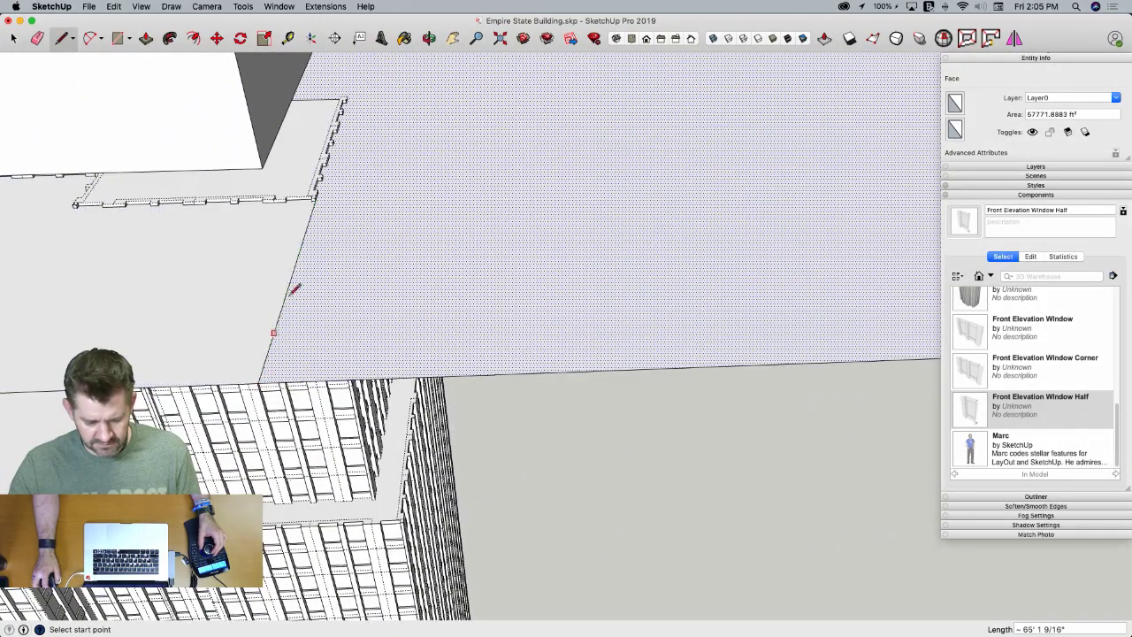
Draw a green-axis line about 80' 7 13/16" long from the recessed front wall's end to the sheet's outer edge
{"action": "key", "text": "space"}
{"action": "left_click", "coordinate": [323, 361]}
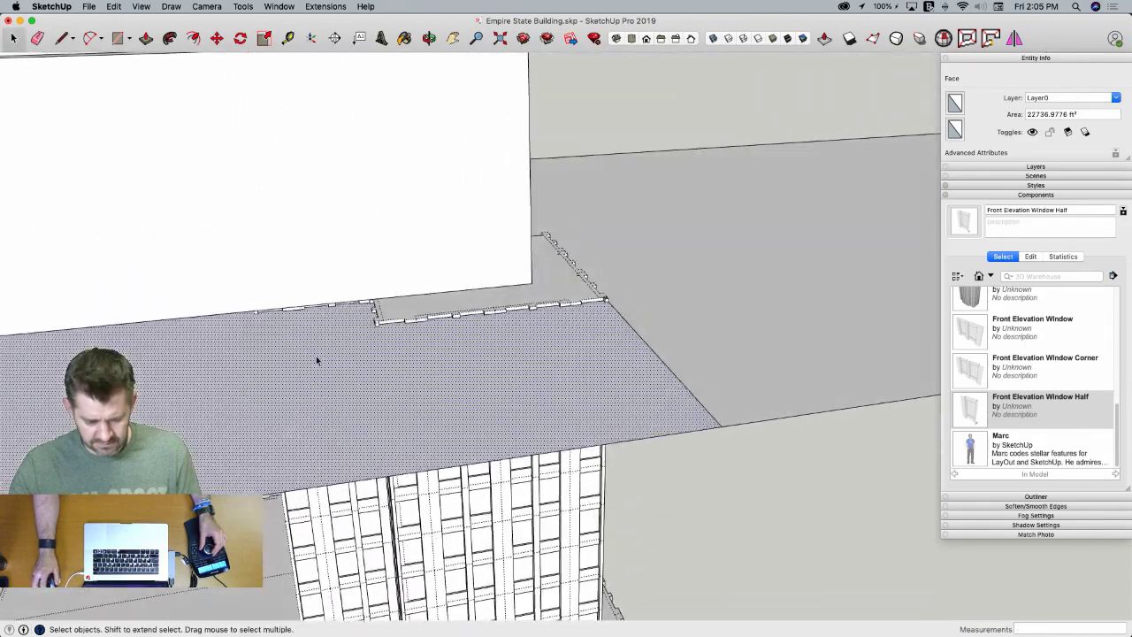
{"action": "key", "text": "l"}
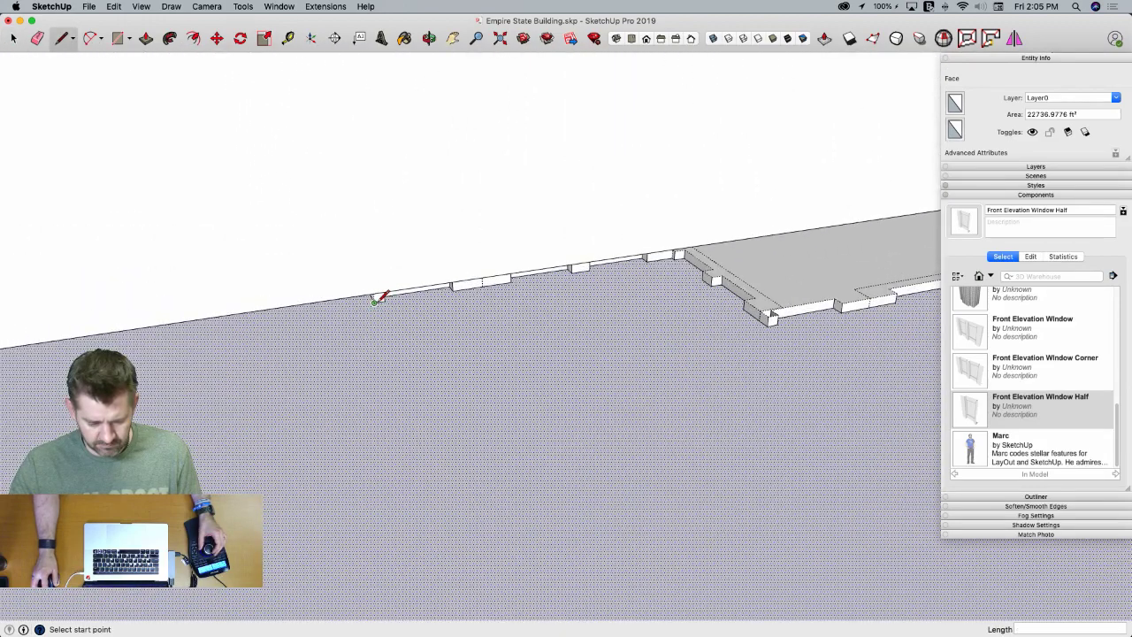
{"action": "left_click", "coordinate": [375, 299]}
{"action": "middle_click_drag", "start_coordinate": [378, 299], "coordinate": [534, 433]}
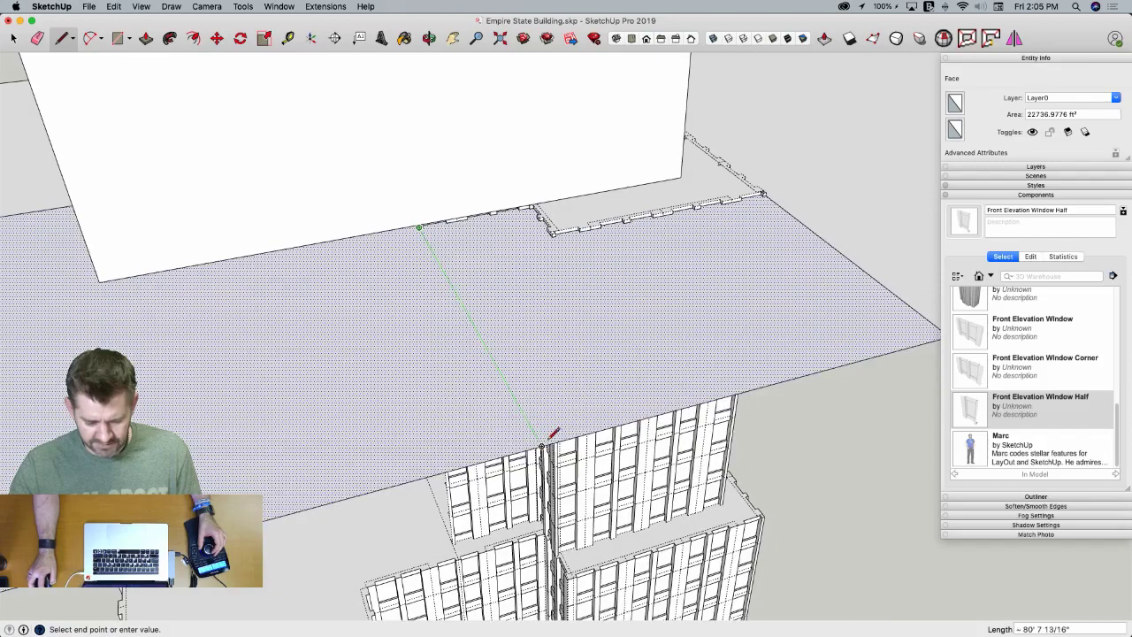
{"action": "left_click", "coordinate": [542, 444]}
Erase the sheet's outer edge between the two green-axis lines to remove the excess face in front of the walls
{"action": "scroll", "coordinate": [566, 346], "scroll_direction": "up", "scroll_amount": 5}
{"action": "key", "text": "space"}
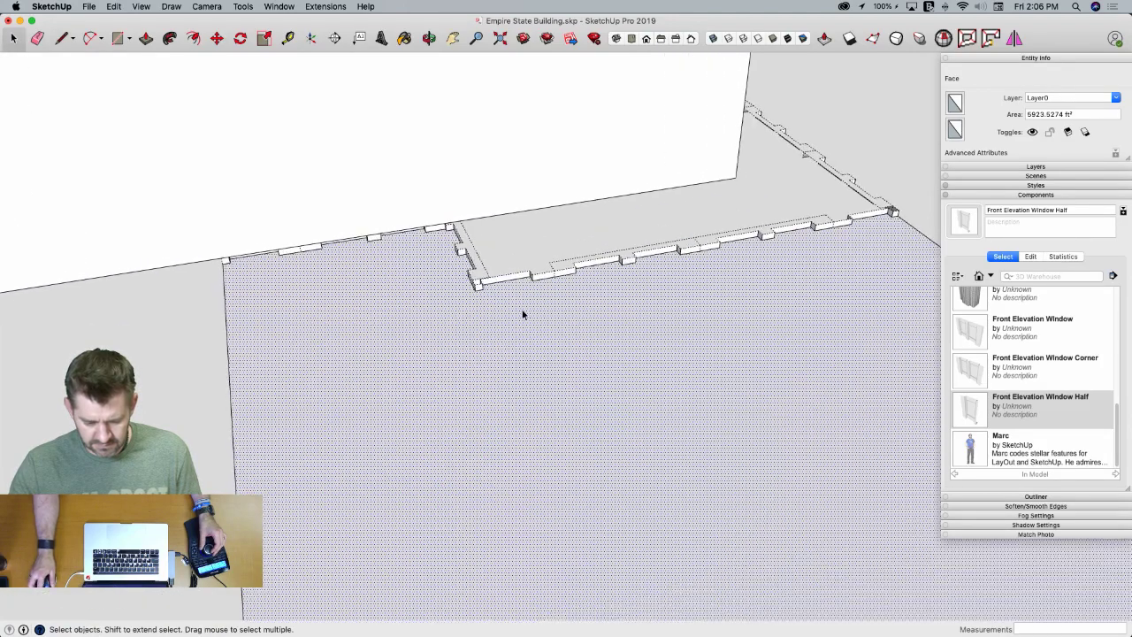
{"action": "key", "text": "l"}
{"action": "key", "text": "space"}
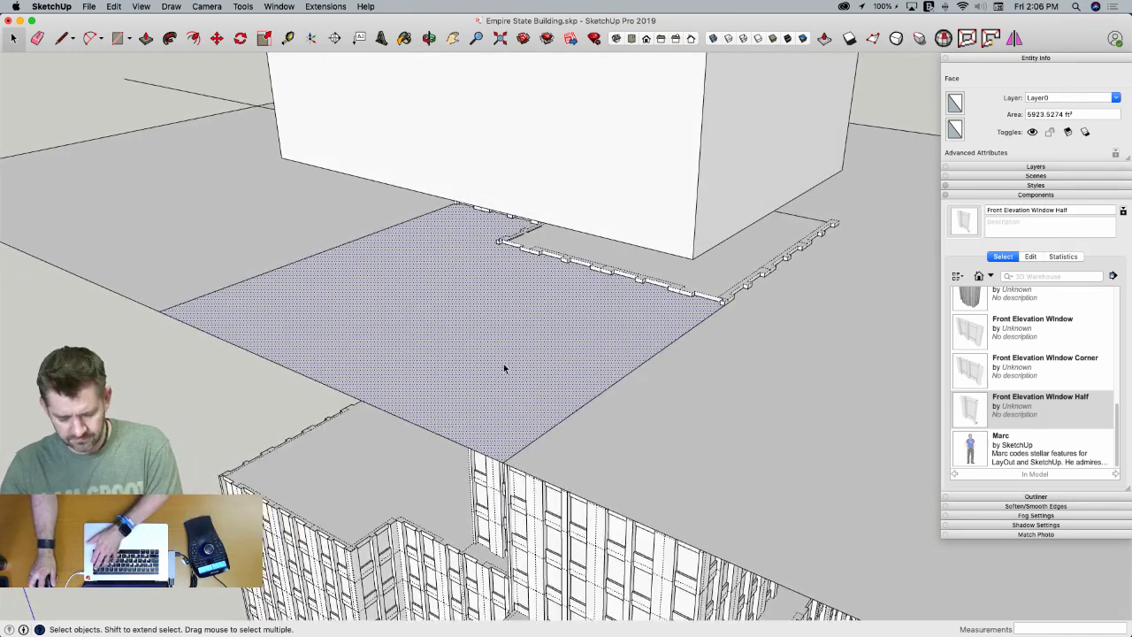
{"action": "key", "text": "e"}
{"action": "mouse_move", "coordinate": [336, 376]}
{"action": "left_mouse_down"}
{"action": "mouse_move", "coordinate": [291, 363]}
{"action": "mouse_move", "coordinate": [259, 315]}
{"action": "left_mouse_up"}
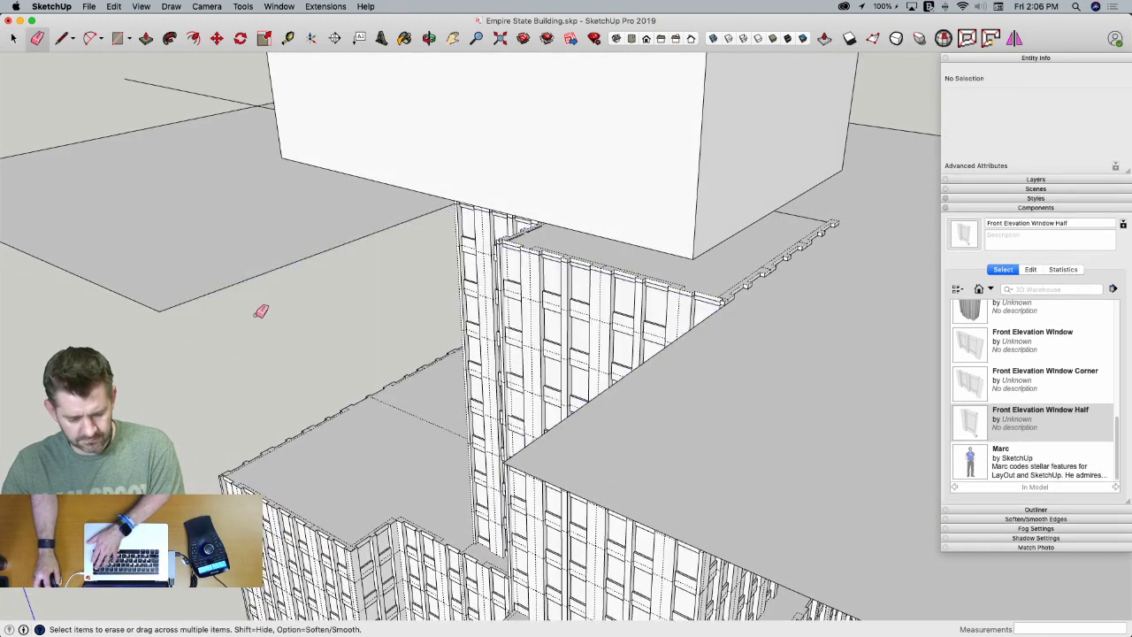
Erase the remaining sheet edges and leftover lines outside the walls, leaving only the roof face over the floors 72–80 quarter
{"action": "left_click", "coordinate": [161, 306]}
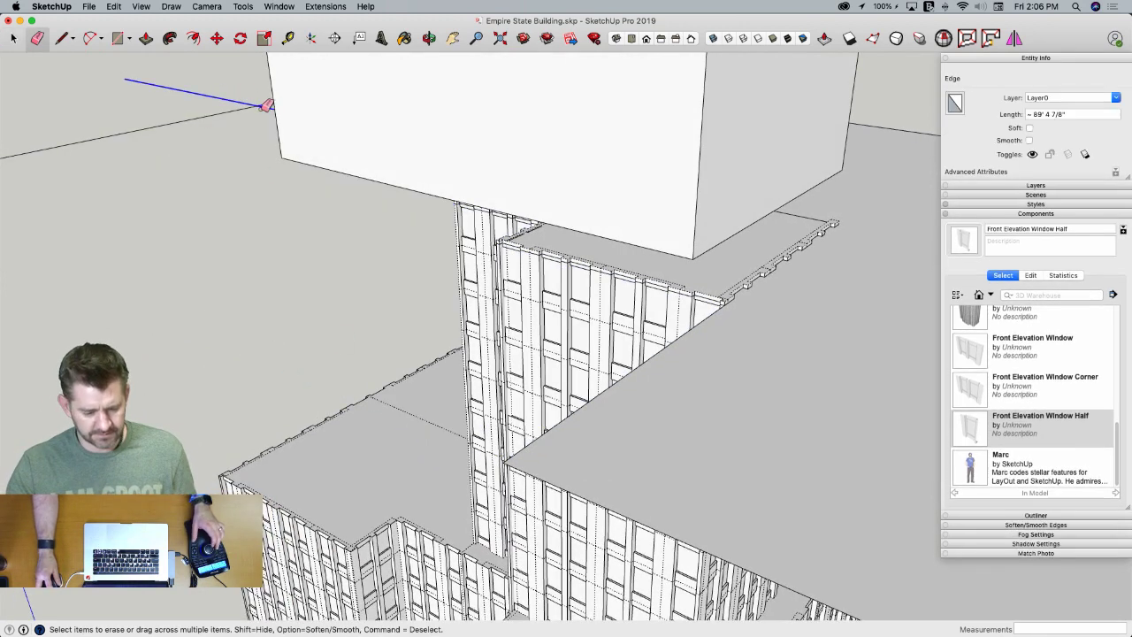
{"action": "left_click_drag", "start_coordinate": [253, 103], "coordinate": [256, 105]}
{"action": "left_click_drag", "start_coordinate": [632, 287], "coordinate": [811, 174]}
{"action": "left_click_drag", "start_coordinate": [774, 110], "coordinate": [539, 79]}
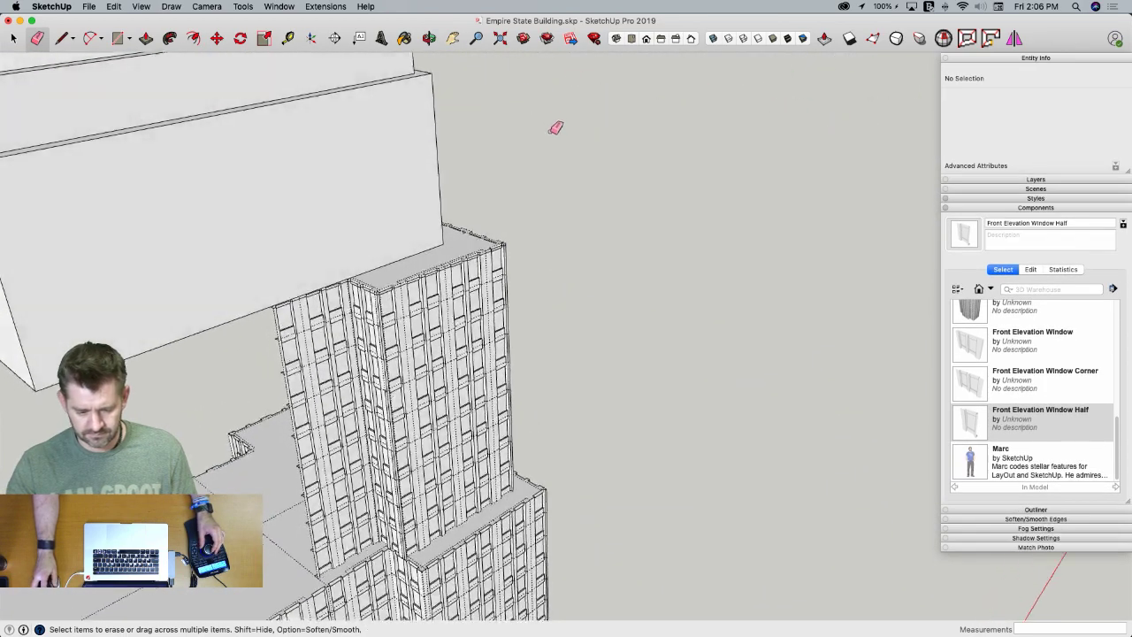
Select the trimmed roof face with its connected edges and raise it about 9 13/16" to the top corner of the walls
{"action": "mouse_move", "coordinate": [556, 126]}
{"action": "middle_mouse_down"}
{"action": "mouse_move", "coordinate": [746, 266]}
{"action": "mouse_move", "coordinate": [857, 319]}
{"action": "middle_mouse_up"}
{"action": "scroll", "coordinate": [468, 323], "scroll_direction": "up", "scroll_amount": 5}
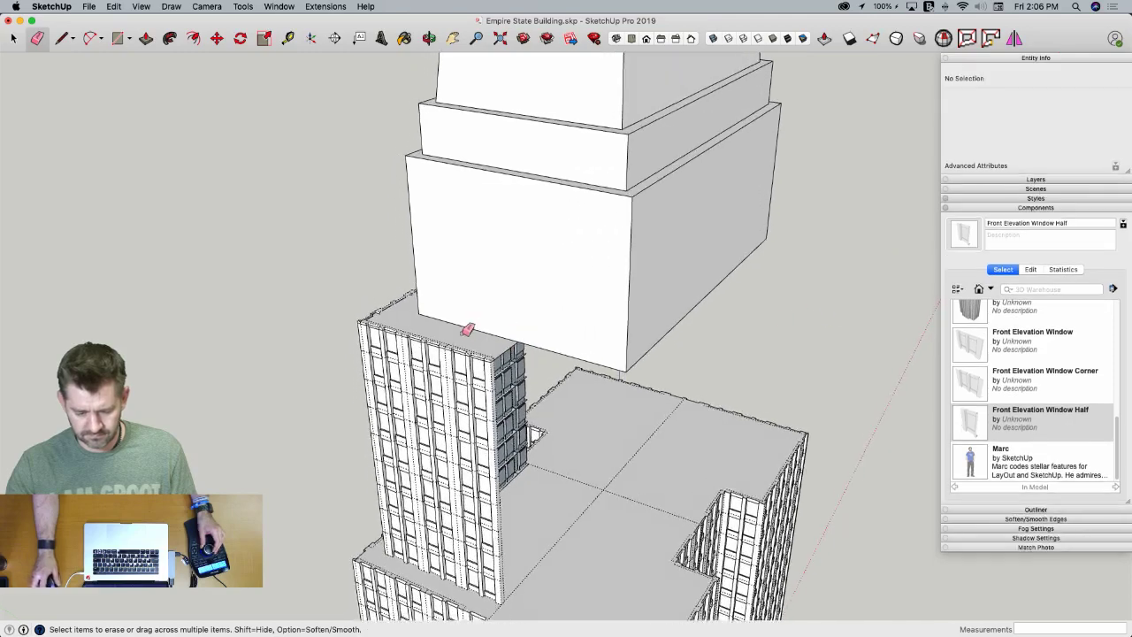
{"action": "key", "text": "space"}
{"action": "scroll", "coordinate": [601, 374], "scroll_direction": "up", "scroll_amount": 6}
{"action": "left_click", "coordinate": [611, 384]}
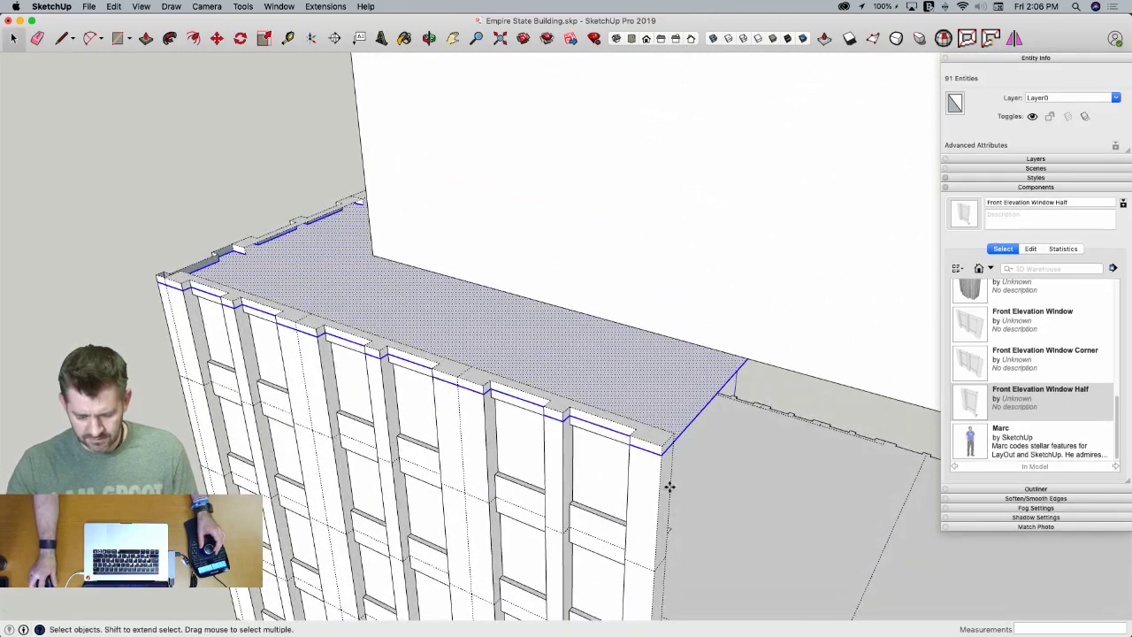
{"action": "left_click", "coordinate": [660, 450]}
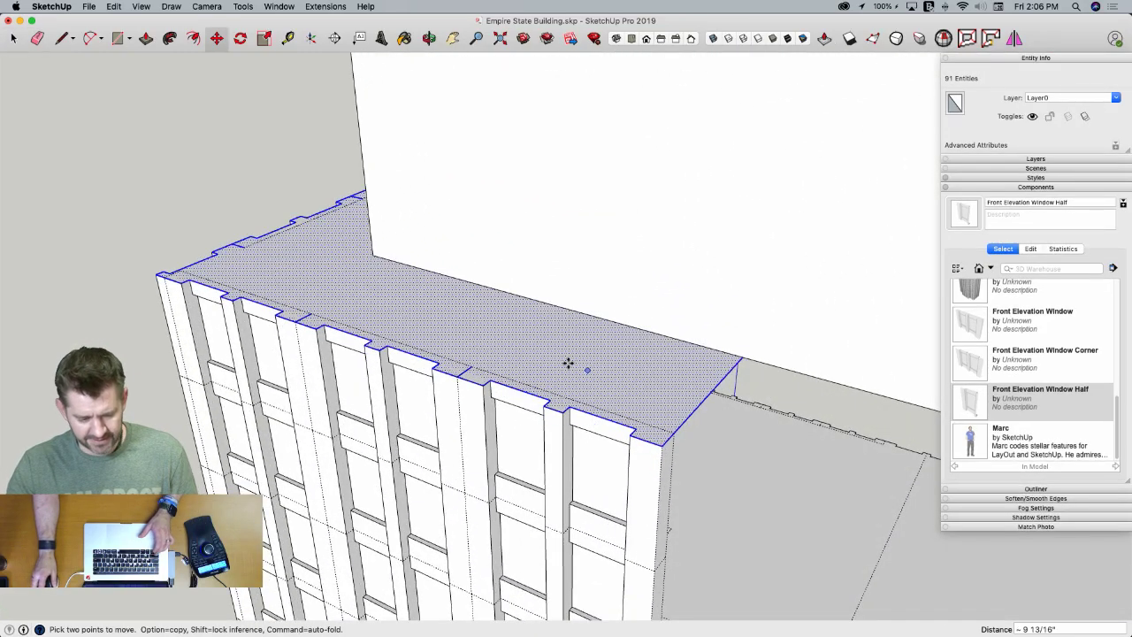
Run CleanUp's Erase Stray Edges on the roof geometry
{"action": "left_click", "coordinate": [341, 10]}
{"action": "mouse_move", "coordinate": [392, 135]}
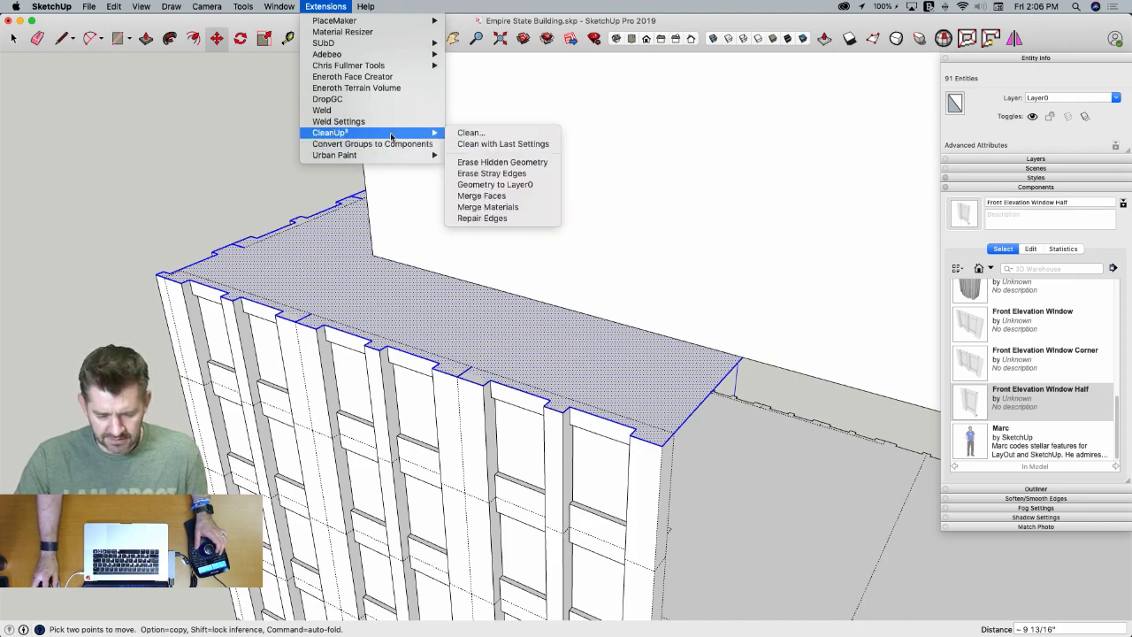
{"action": "left_click", "coordinate": [491, 173]}
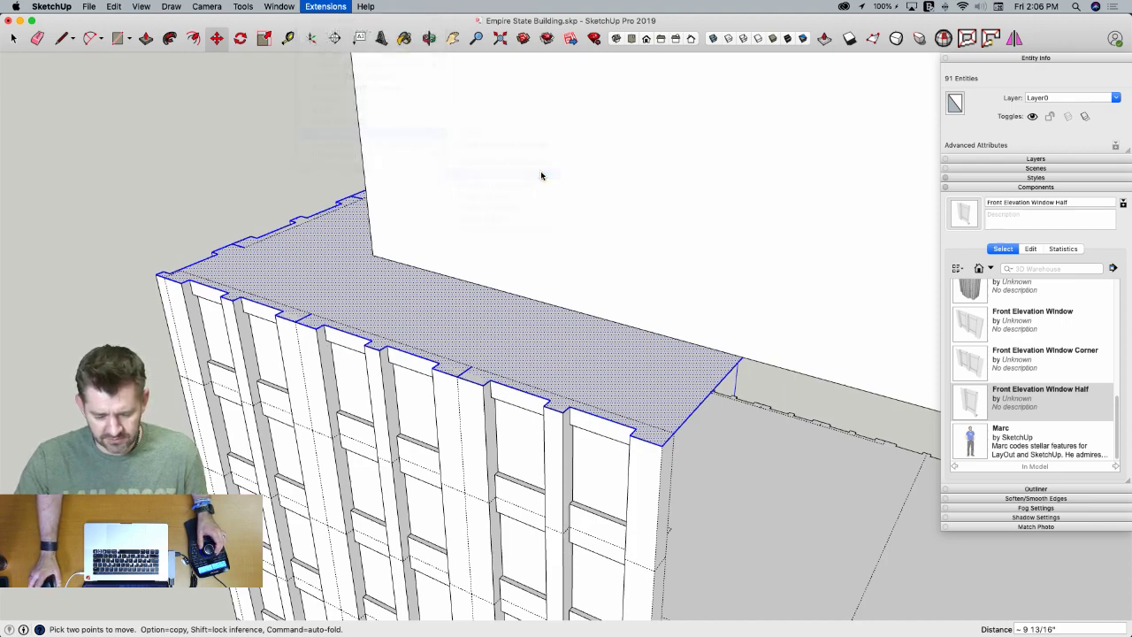
Select the stacked walls and roof above floor 71 and make them a component named Floors 72 - 80 Quarter
{"action": "key", "text": "space"}
{"action": "key", "text": "super+6"}
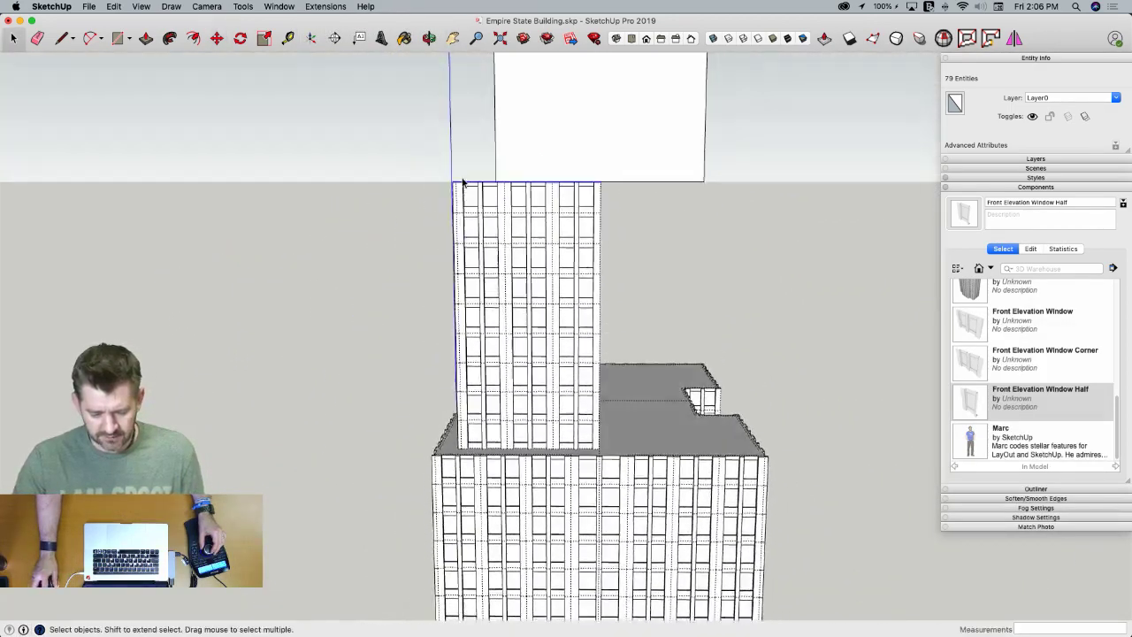
{"action": "left_click_drag", "start_coordinate": [485, 149], "coordinate": [442, 391]}
{"action": "middle_click_drag", "start_coordinate": [442, 391], "coordinate": [493, 277]}
{"action": "right_click", "coordinate": [493, 277]}
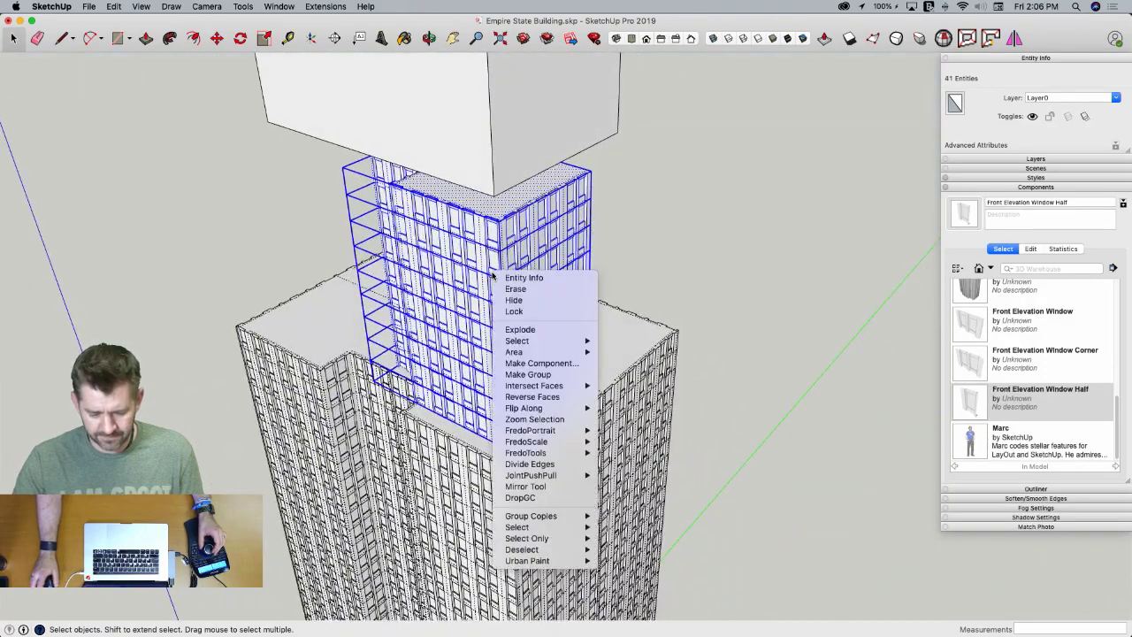
{"action": "left_click", "coordinate": [536, 363]}
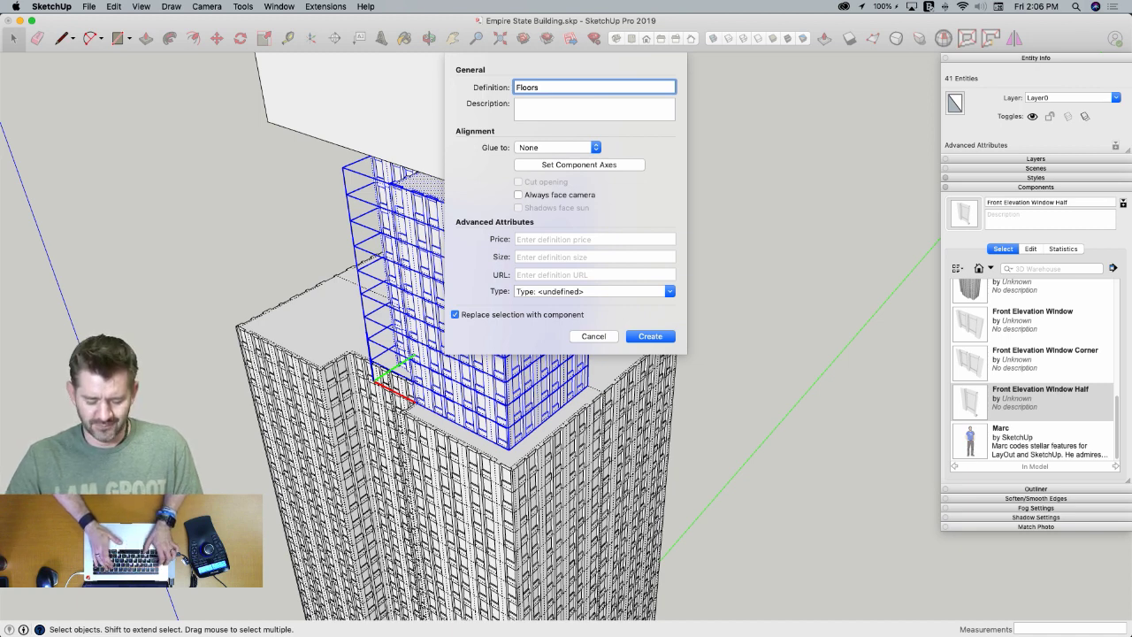
{"action": "key", "text": "super+Tab"}
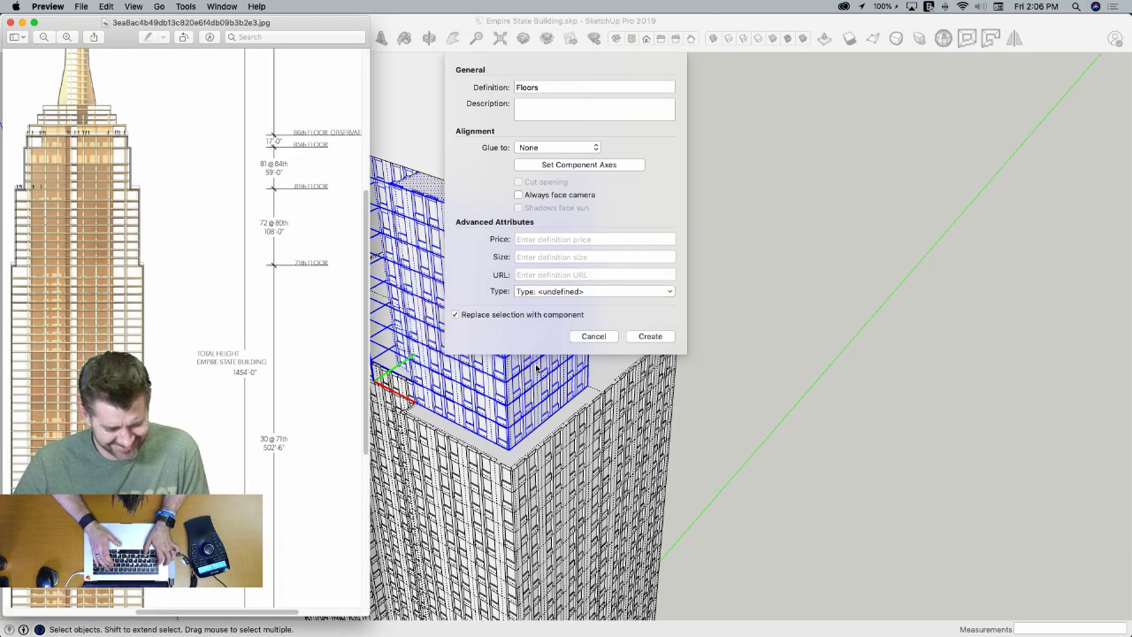
{"action": "key", "text": "super+Tab"}
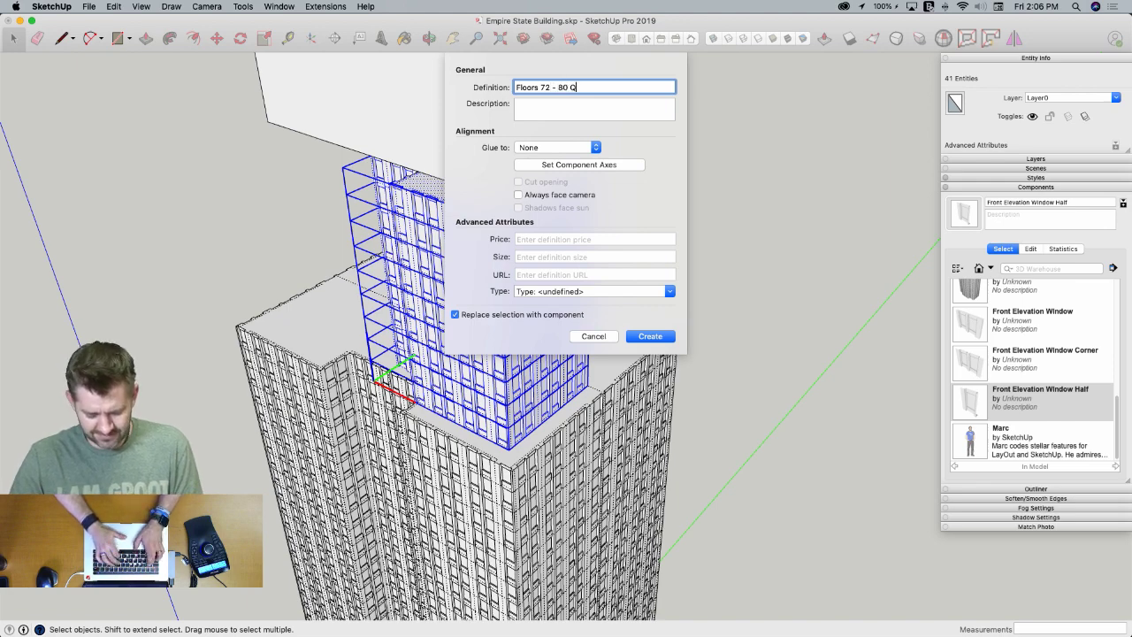
{"action": "key", "text": "Return"}
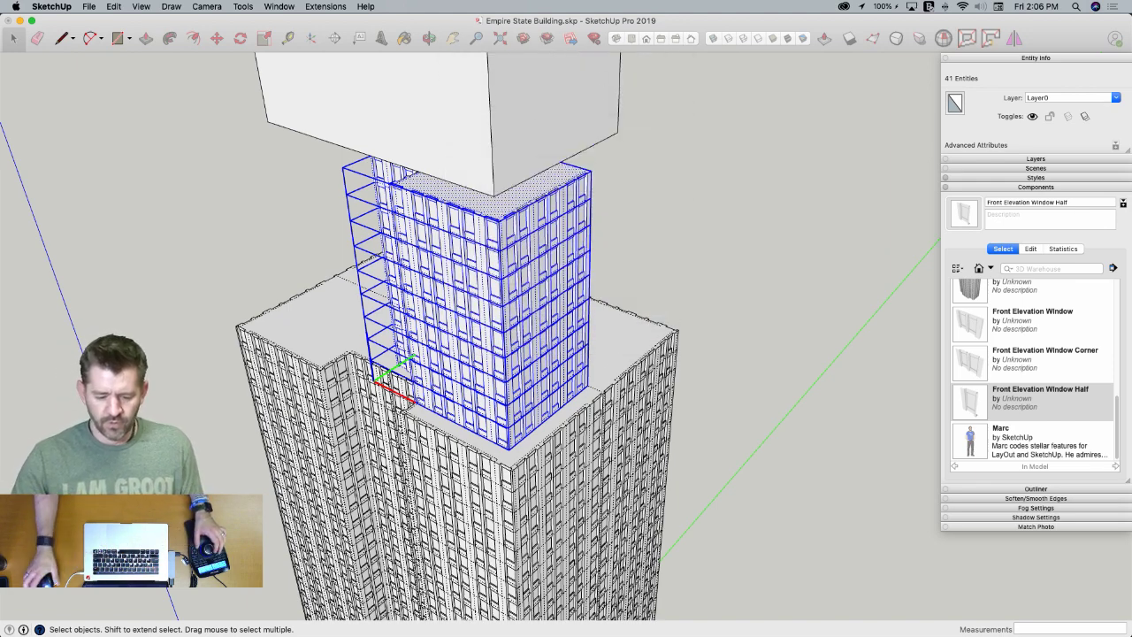
Copy the floors 72–80 quarter about 161' 7 5/8" along the green axis and flip the copy along its component's green
{"action": "left_click", "coordinate": [527, 372]}
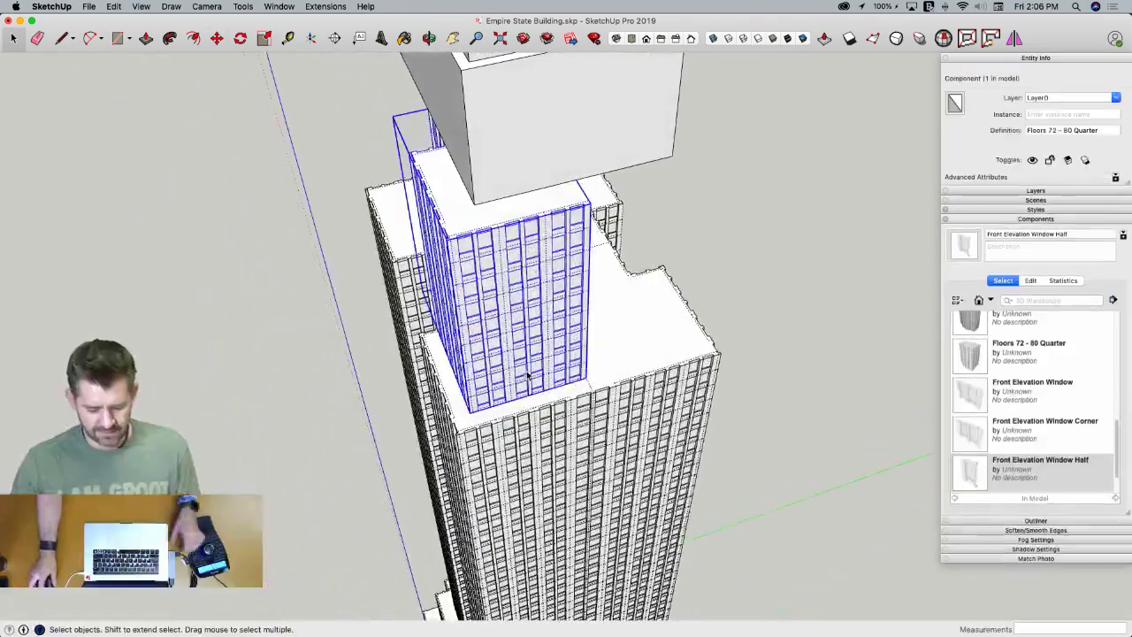
{"action": "key", "text": "m"}
{"action": "left_click", "coordinate": [527, 372]}
{"action": "key", "text": "alt"}
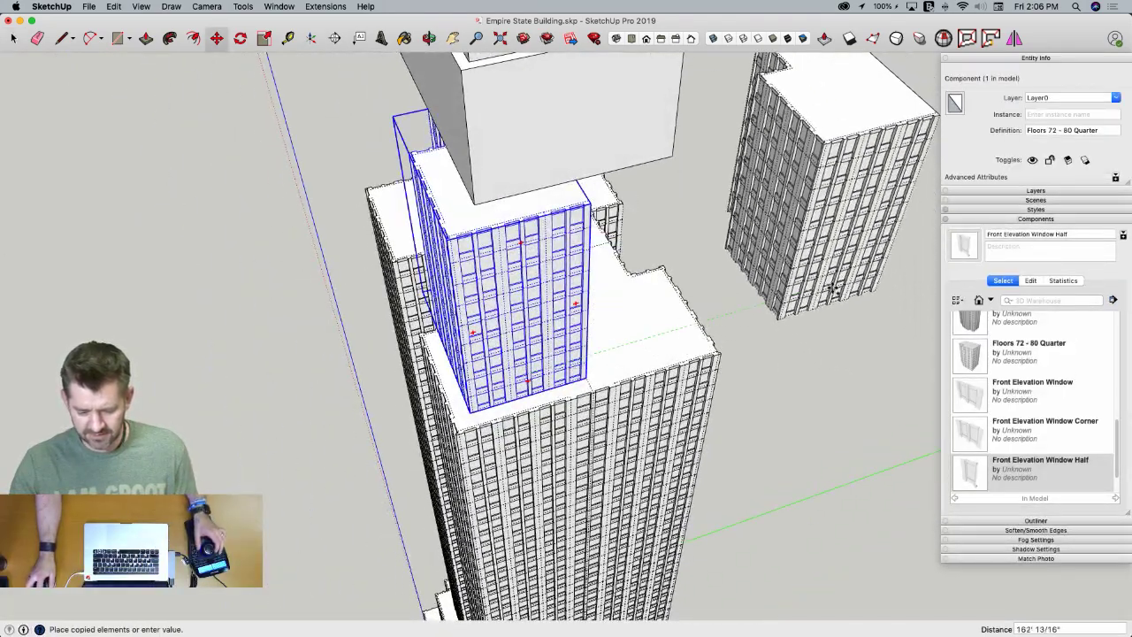
{"action": "left_click", "coordinate": [796, 258]}
{"action": "right_click", "coordinate": [791, 263]}
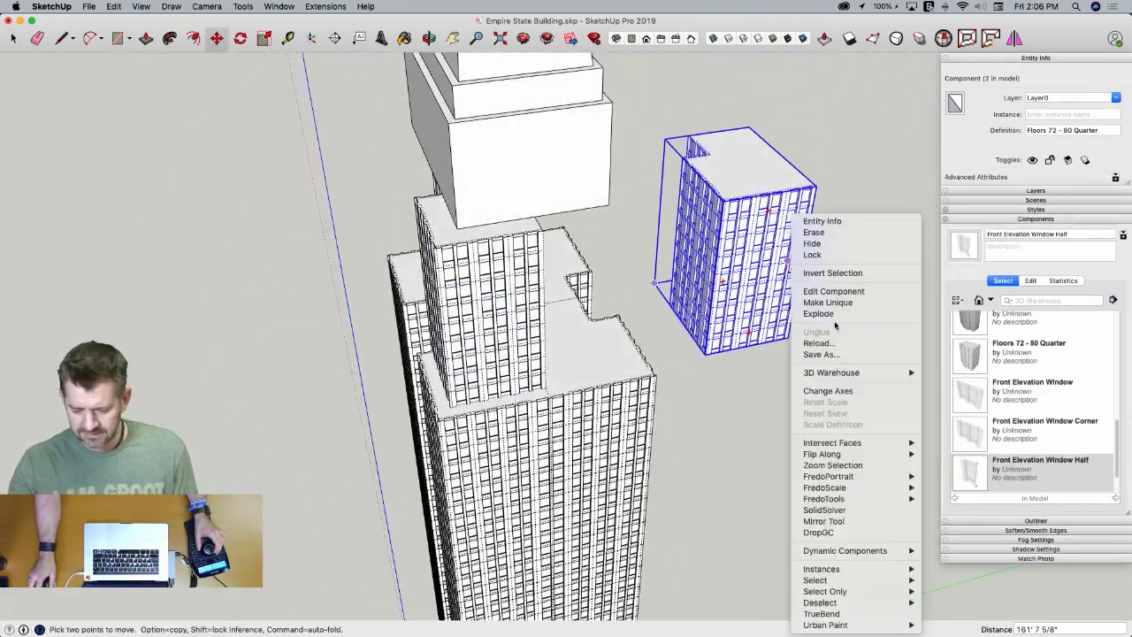
{"action": "mouse_move", "coordinate": [835, 455]}
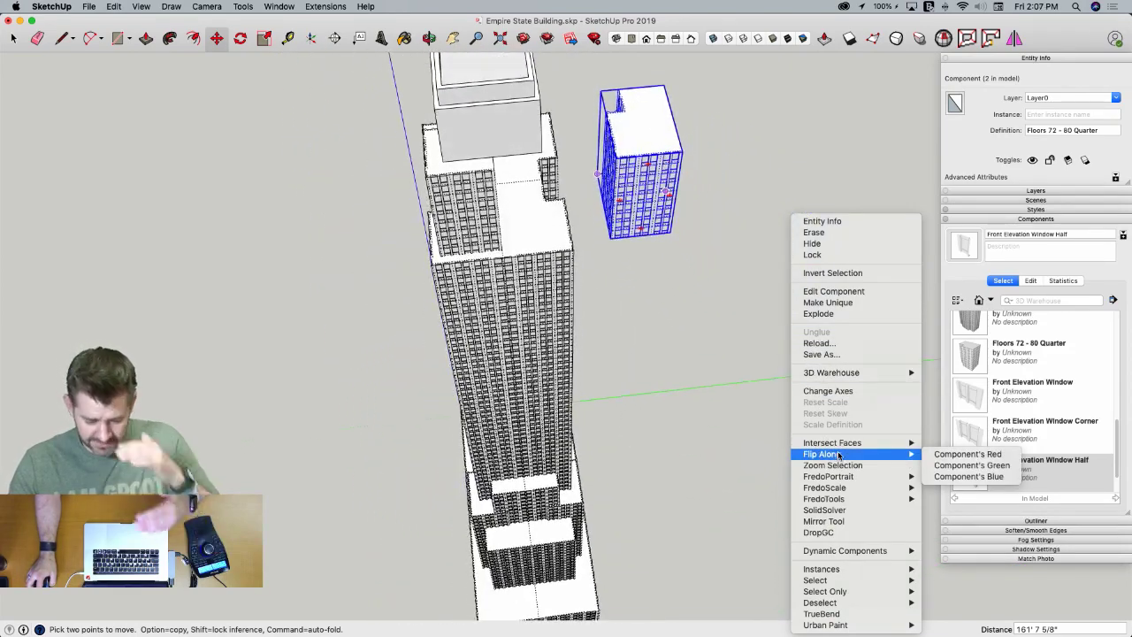
{"action": "left_click", "coordinate": [960, 466]}
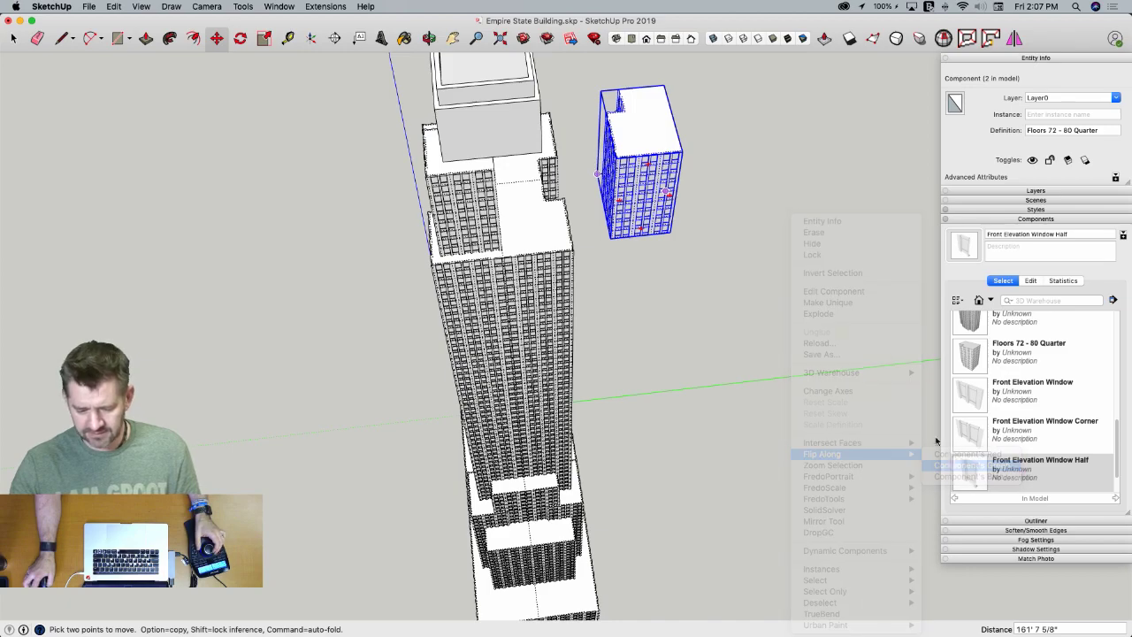
Move the flipped quarter by its inner top corner against the original quarter's matching corner to form half of the tier
{"action": "scroll", "coordinate": [677, 266], "scroll_direction": "up", "scroll_amount": 5}
{"action": "scroll", "coordinate": [725, 271], "scroll_direction": "up", "scroll_amount": 1}
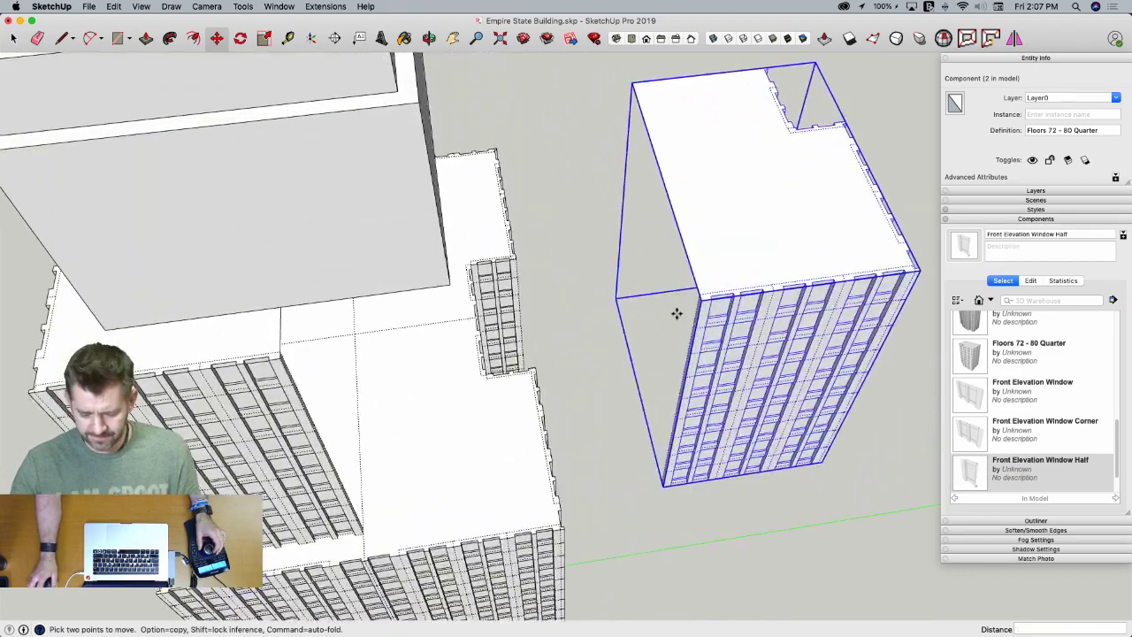
{"action": "left_click", "coordinate": [701, 300]}
{"action": "scroll", "coordinate": [510, 286], "scroll_direction": "up", "scroll_amount": 4}
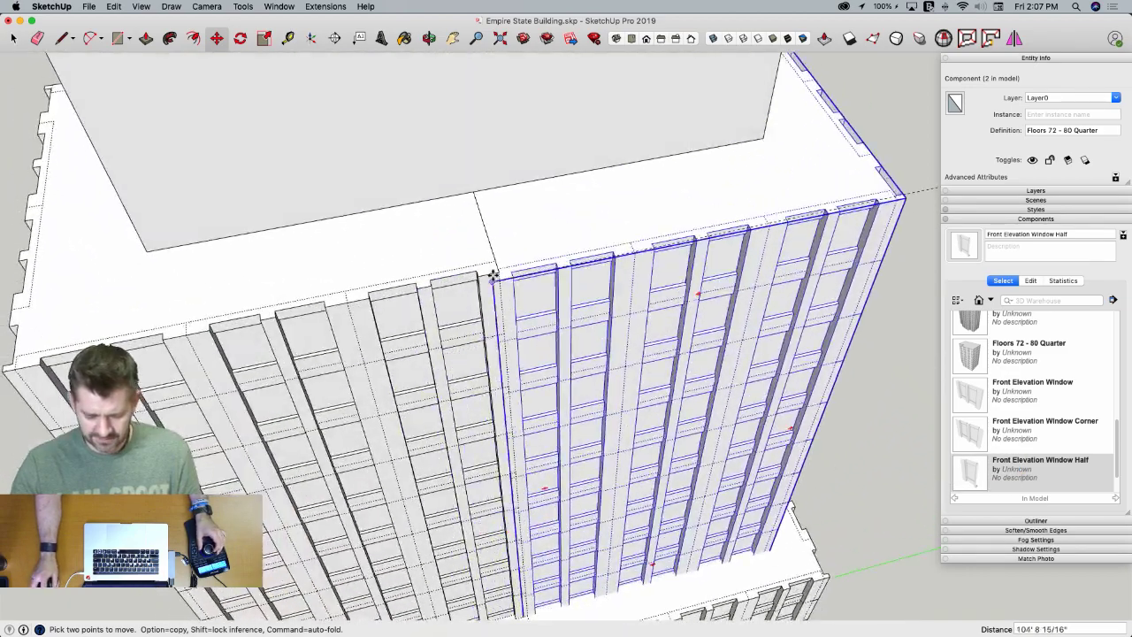
{"action": "left_click", "coordinate": [494, 267]}
{"action": "scroll", "coordinate": [495, 267], "scroll_direction": "down", "scroll_amount": 5}
Copy both floors 72–80 quarters about 202' 2 11/16" clear of the tower and flip the copies along the red direction
{"action": "key", "text": "space"}
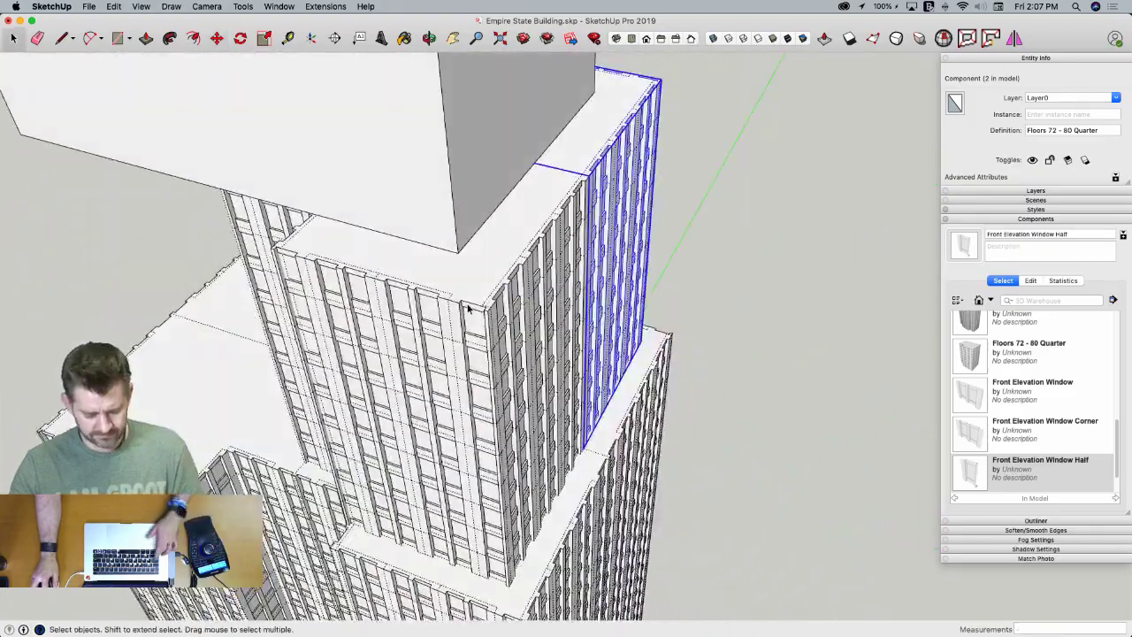
{"action": "key", "text": "alt"}
{"action": "left_click", "coordinate": [475, 365]}
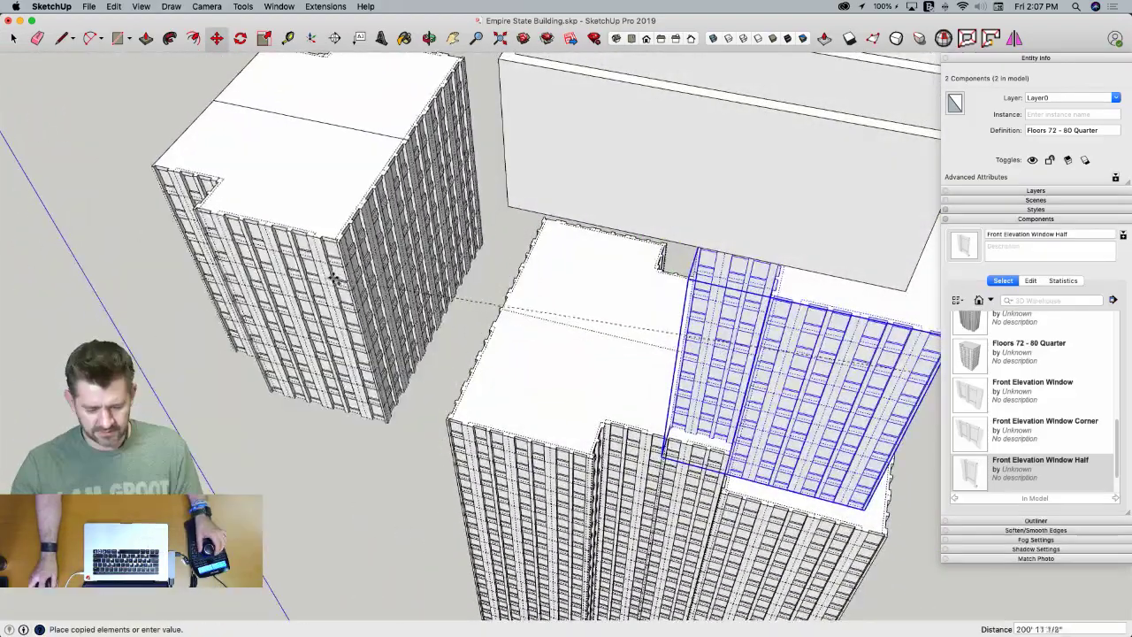
{"action": "left_click", "coordinate": [334, 277]}
{"action": "right_click", "coordinate": [333, 280]}
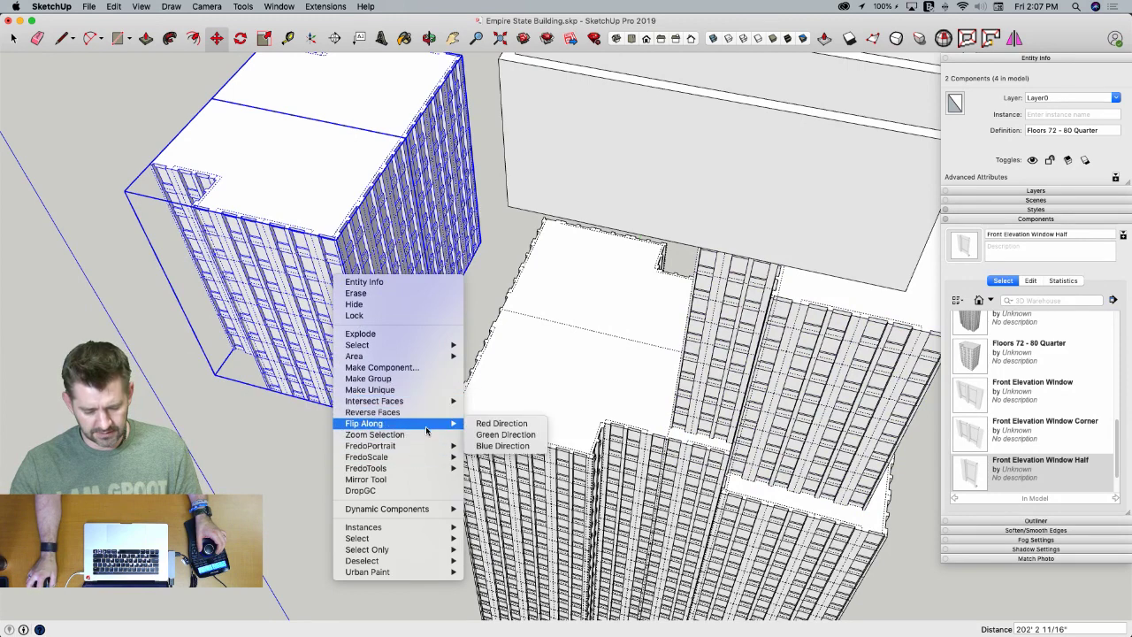
{"action": "left_click", "coordinate": [486, 425]}
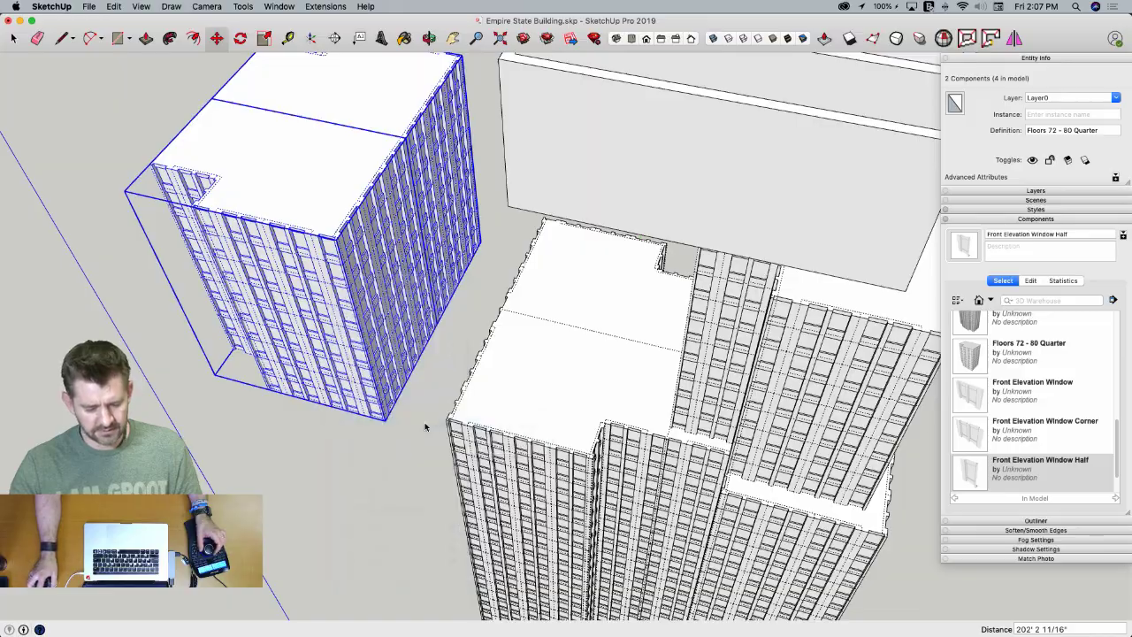
Move the flipped pair by its recessed wall's top corner onto the matching corner of the first half to complete the tier
{"action": "scroll", "coordinate": [202, 207], "scroll_direction": "up", "scroll_amount": 2}
{"action": "scroll", "coordinate": [442, 248], "scroll_direction": "up", "scroll_amount": 4}
{"action": "scroll", "coordinate": [442, 247], "scroll_direction": "up", "scroll_amount": 3}
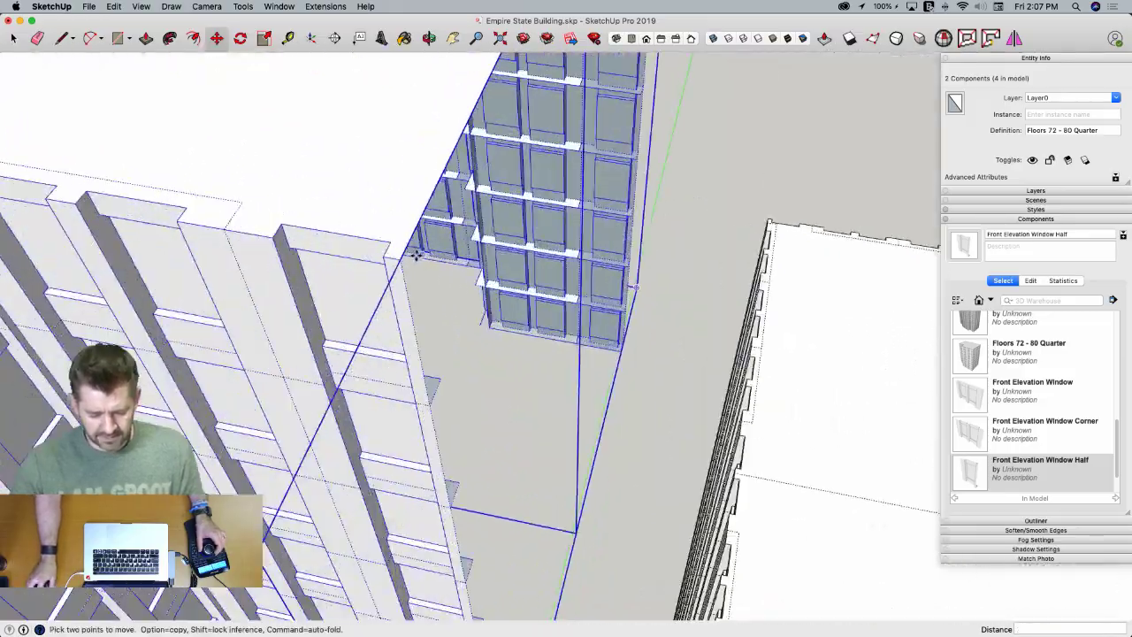
{"action": "left_click", "coordinate": [402, 258]}
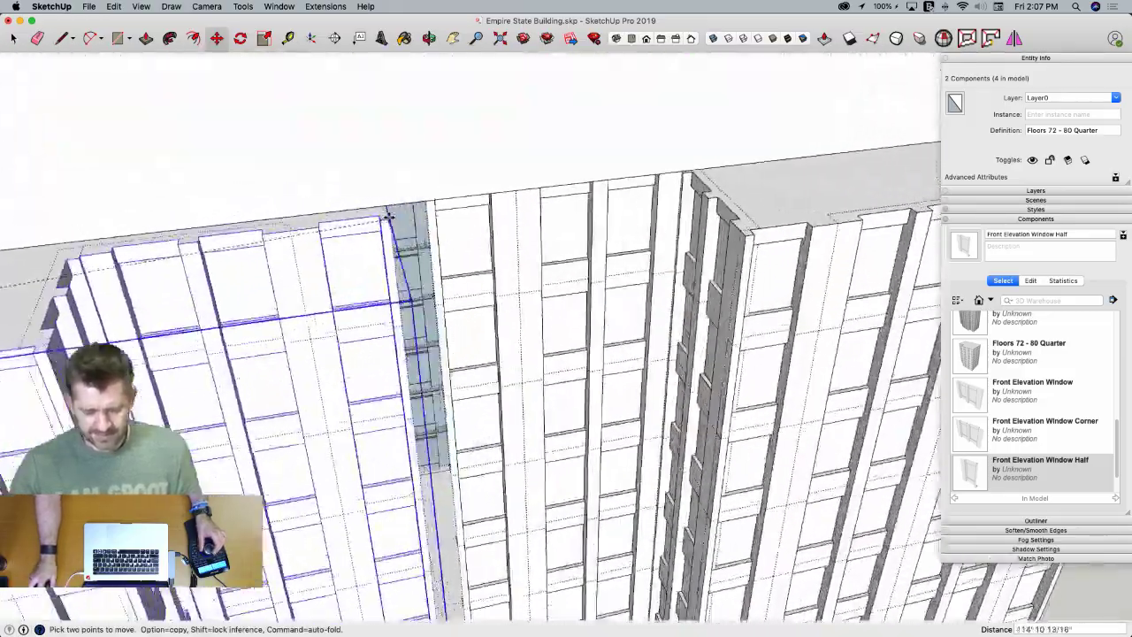
{"action": "left_click", "coordinate": [429, 202]}
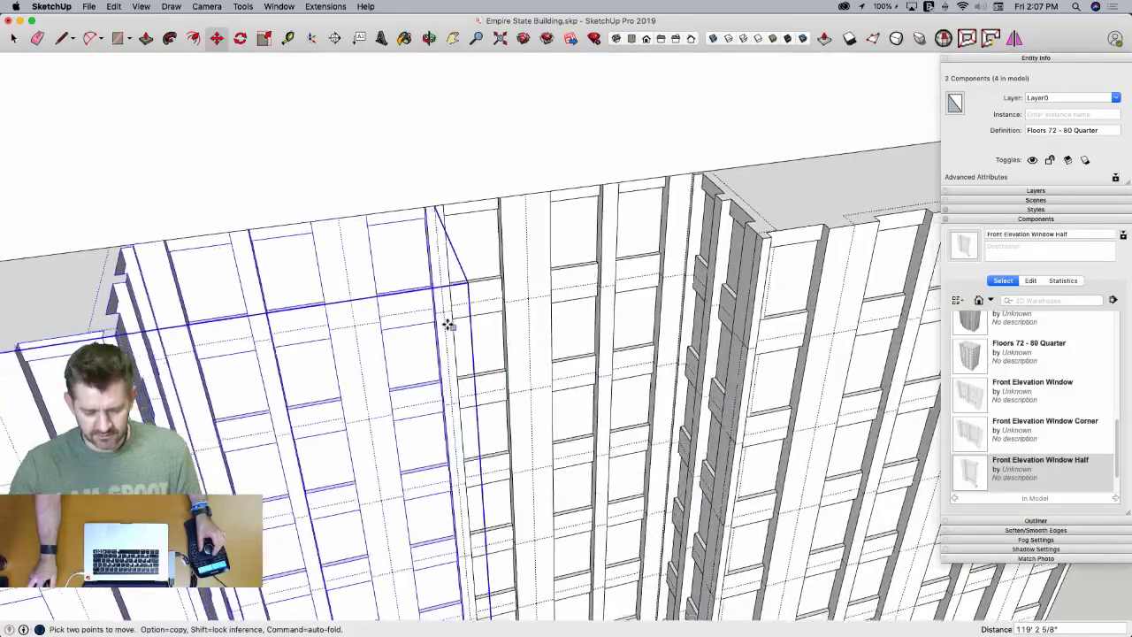
{"action": "key", "text": "space"}
Open one floors 72–80 quarter and hide its two inner roof edges so the seams disappear, then close the component
{"action": "scroll", "coordinate": [400, 358], "scroll_direction": "down", "scroll_amount": 2}
{"action": "left_click", "coordinate": [392, 365]}
{"action": "scroll", "coordinate": [374, 346], "scroll_direction": "up", "scroll_amount": 5}
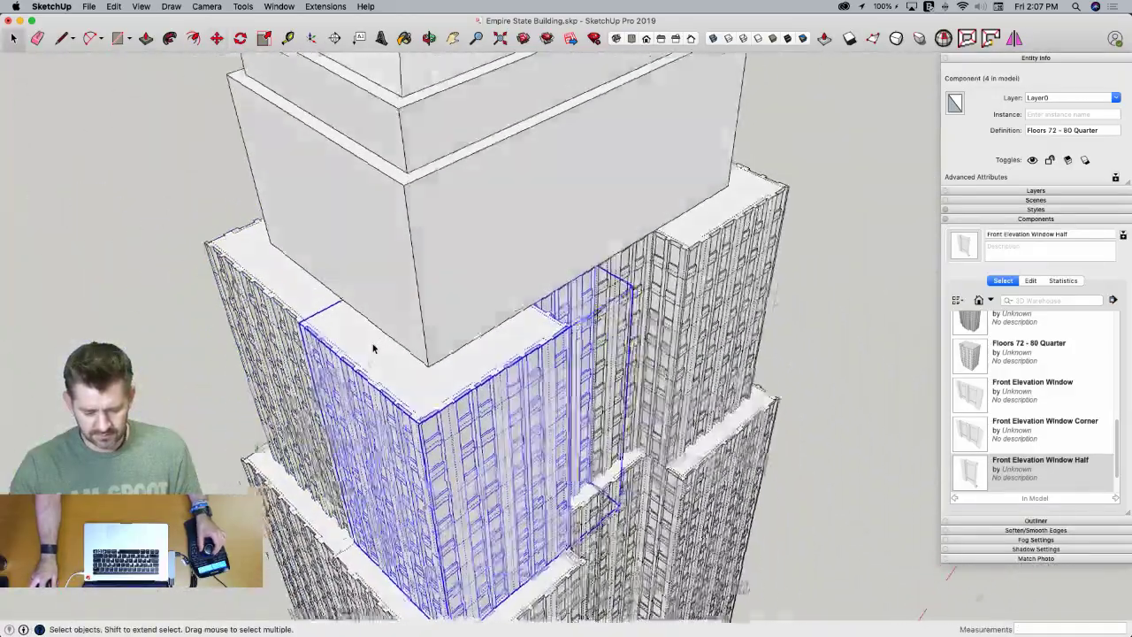
{"action": "key", "text": "e"}
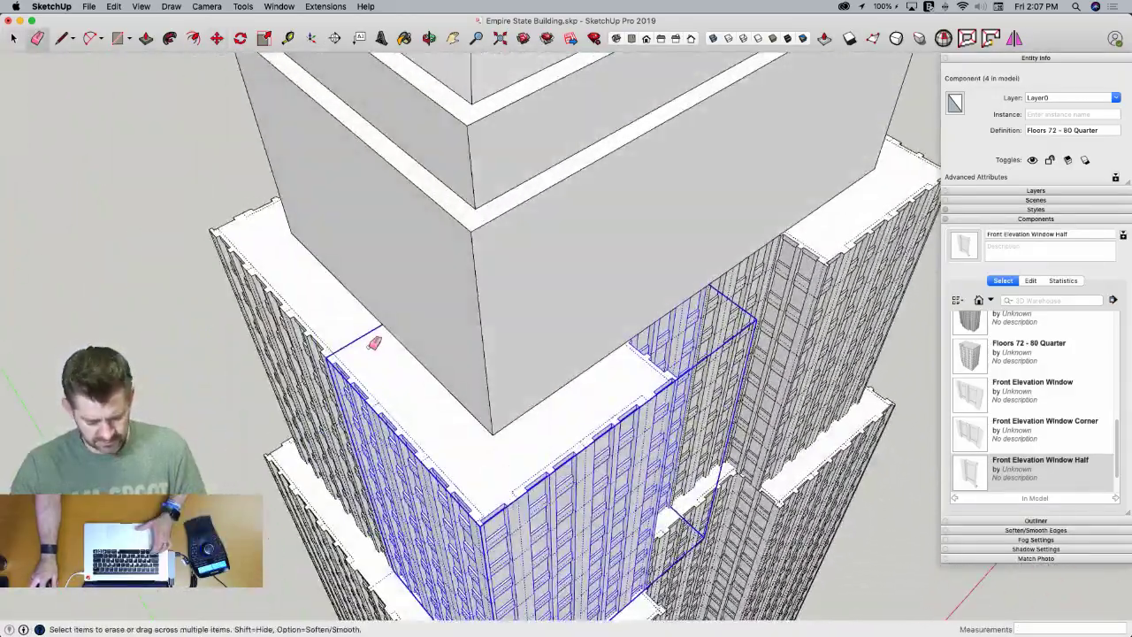
{"action": "key", "text": "space"}
{"action": "double_click", "coordinate": [372, 351]}
{"action": "key", "text": "e"}
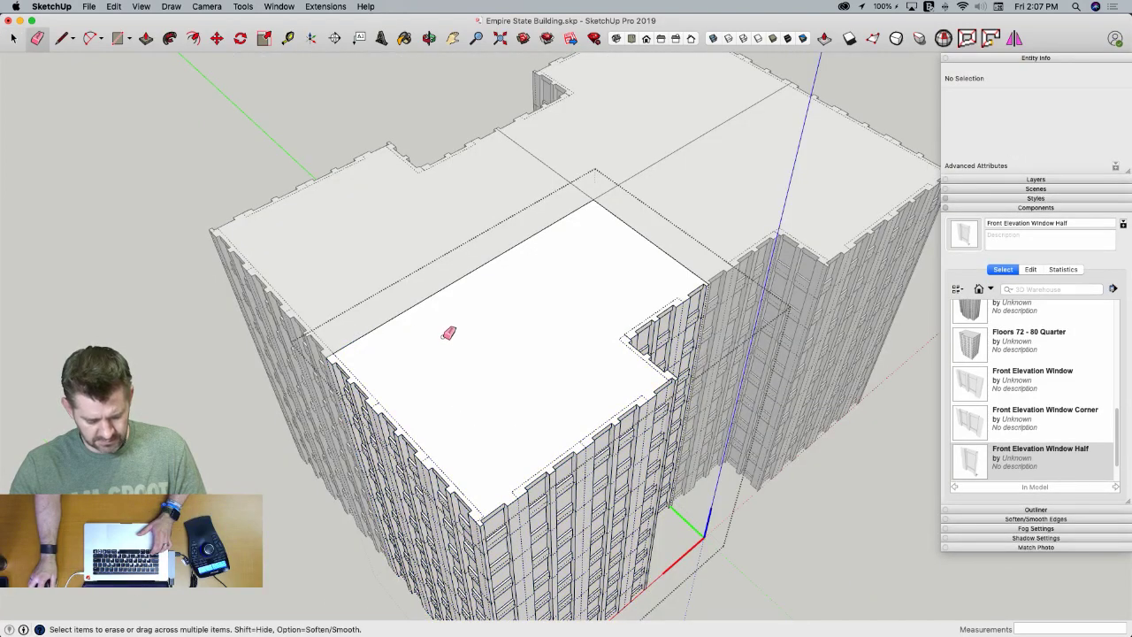
{"action": "left_click_drag", "start_coordinate": [422, 300], "coordinate": [649, 200]}
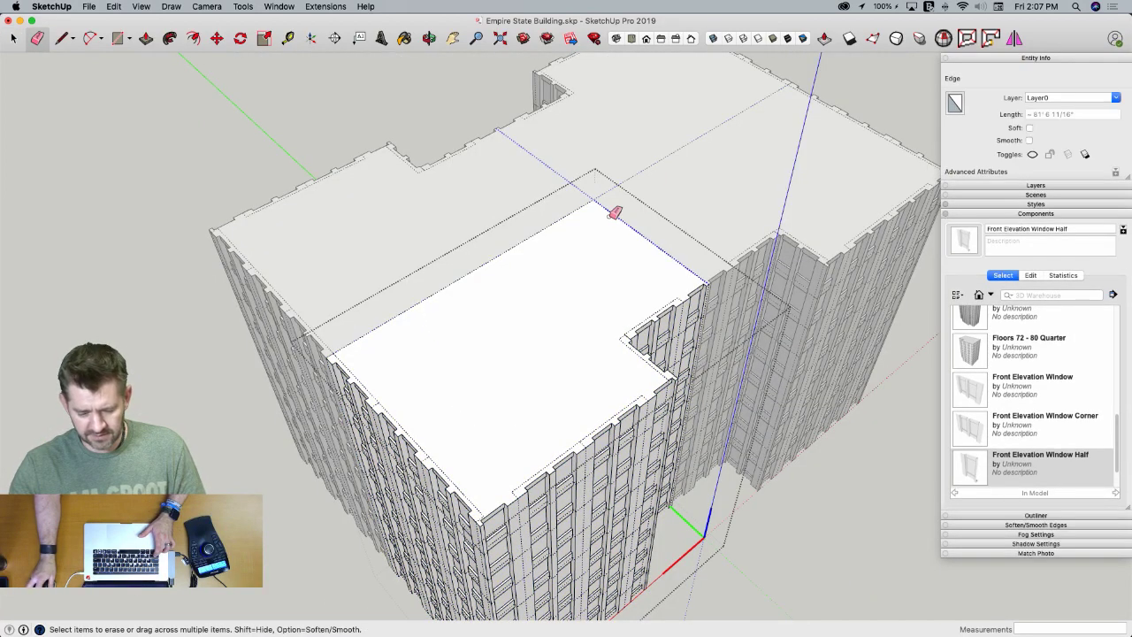
{"action": "key", "text": "space"}
{"action": "scroll", "coordinate": [815, 316], "scroll_direction": "down", "scroll_amount": 5}
{"action": "left_click", "coordinate": [784, 292]}
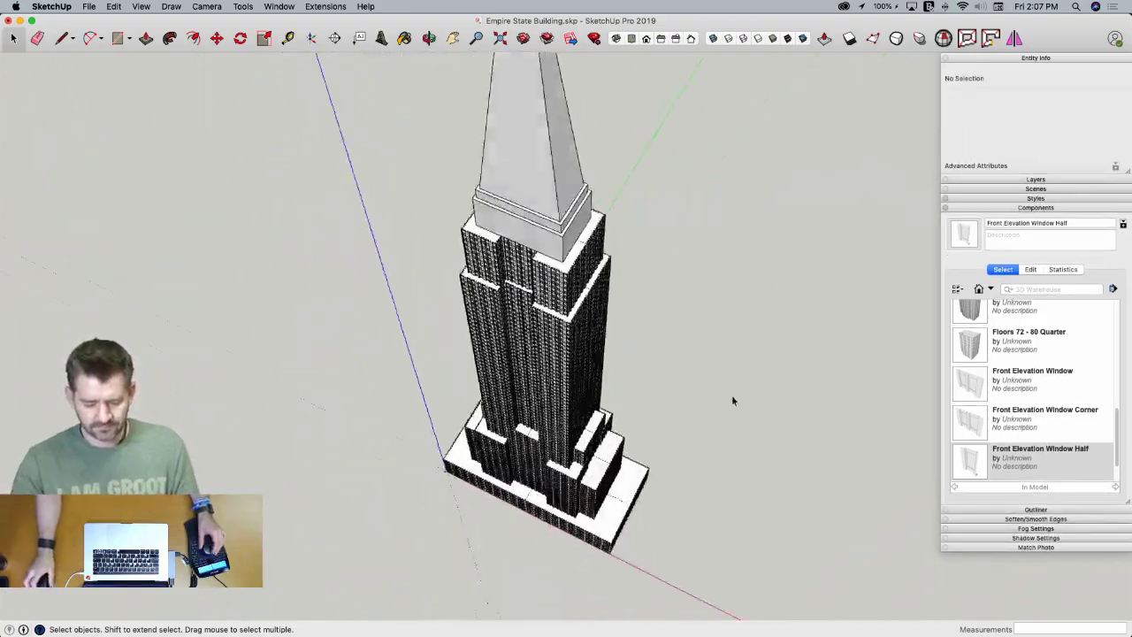
Switch to Preview and examine the reference elevation for the floors above the 80th, beside the blank massing block
{"action": "scroll", "coordinate": [519, 321], "scroll_direction": "up", "scroll_amount": 6}
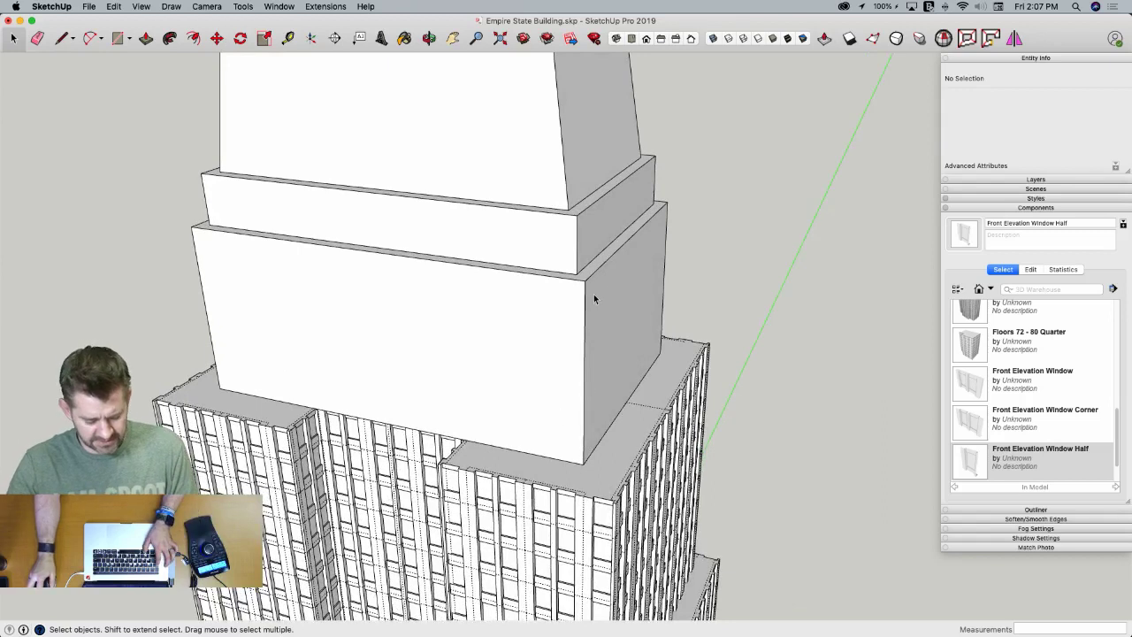
{"action": "key", "text": "super+Tab"}
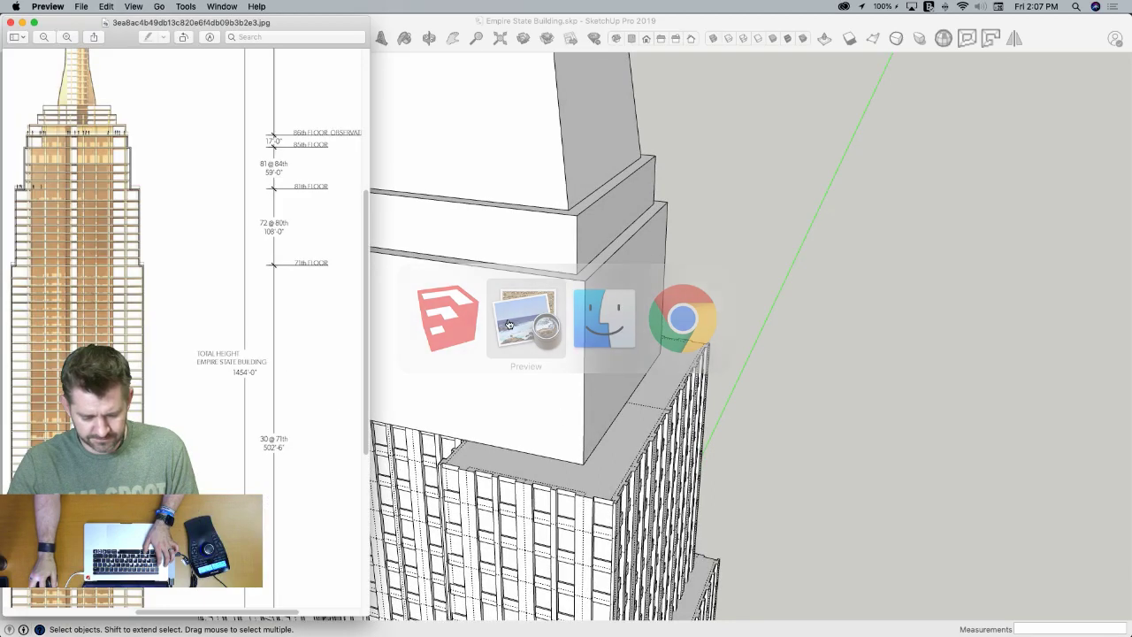
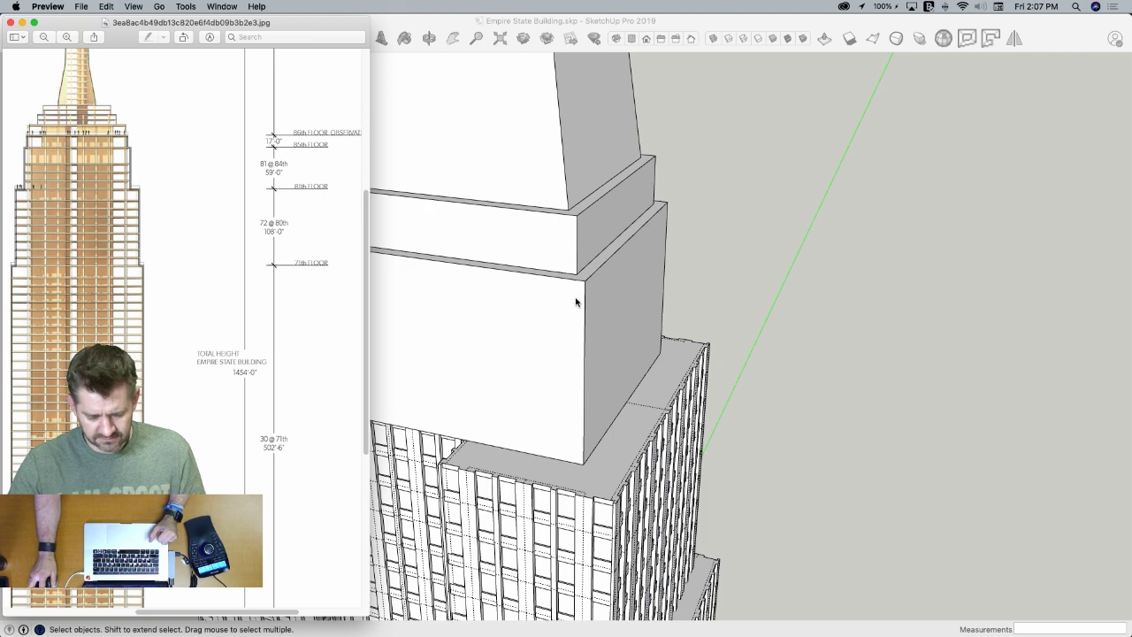
Unlock the blank massing block directly above floor 80 and open its group for editing
{"action": "left_click", "coordinate": [551, 339]}
{"action": "right_click", "coordinate": [545, 342]}
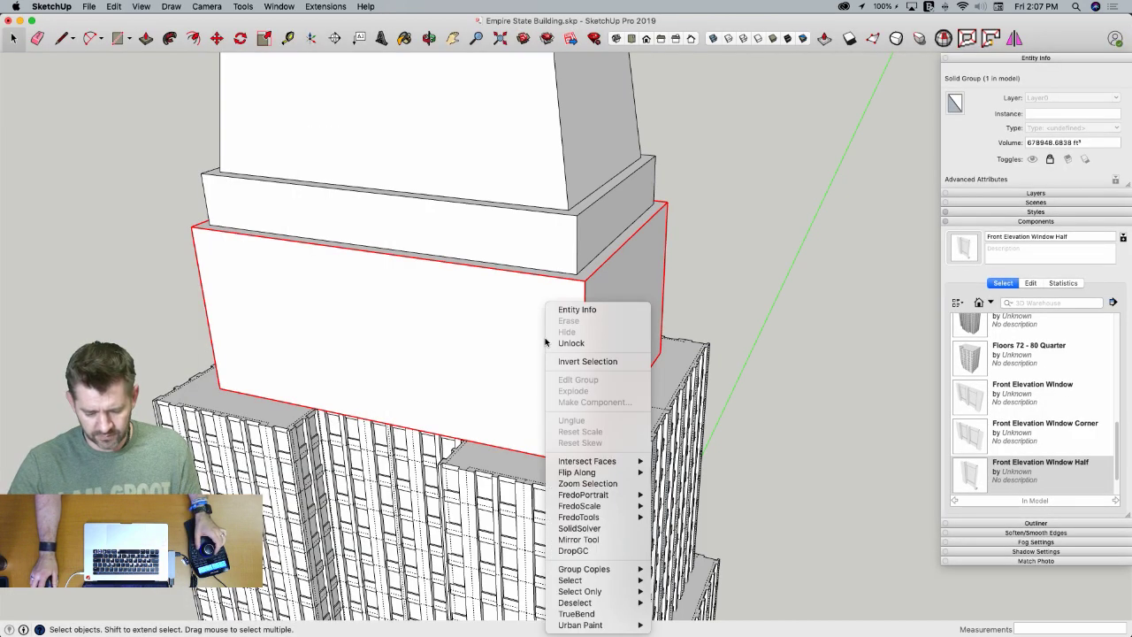
{"action": "left_click", "coordinate": [571, 344]}
{"action": "double_click", "coordinate": [492, 354]}
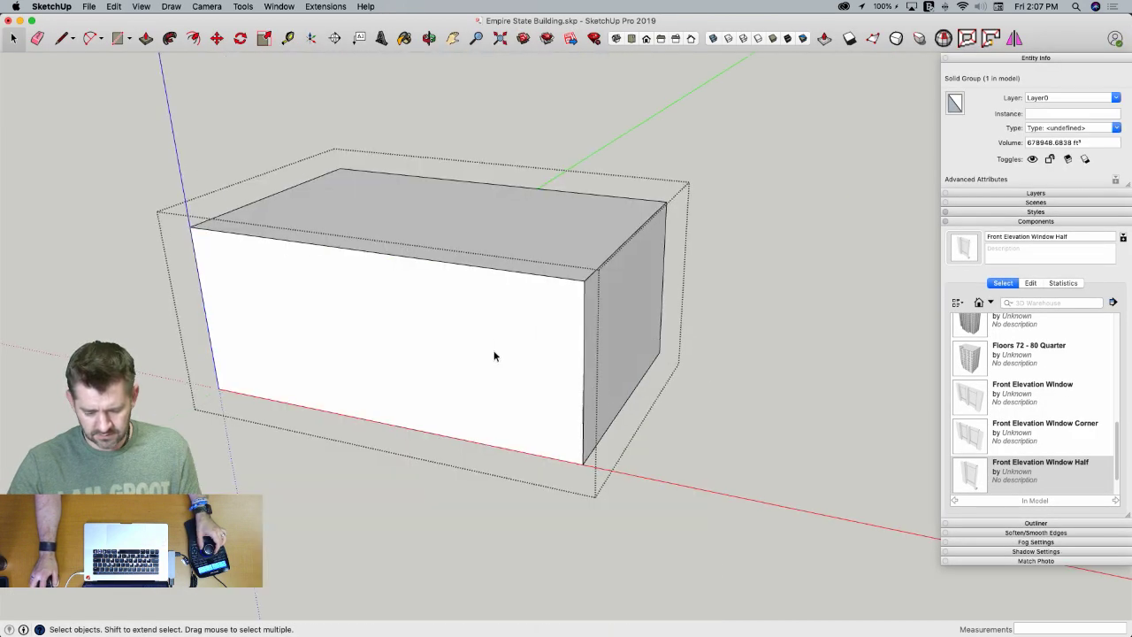
Divide the block's front vertical corner edge into 5 segments and draw a marker line about 28' 3 11/16" outward from the lowest division
{"action": "left_click", "coordinate": [576, 344]}
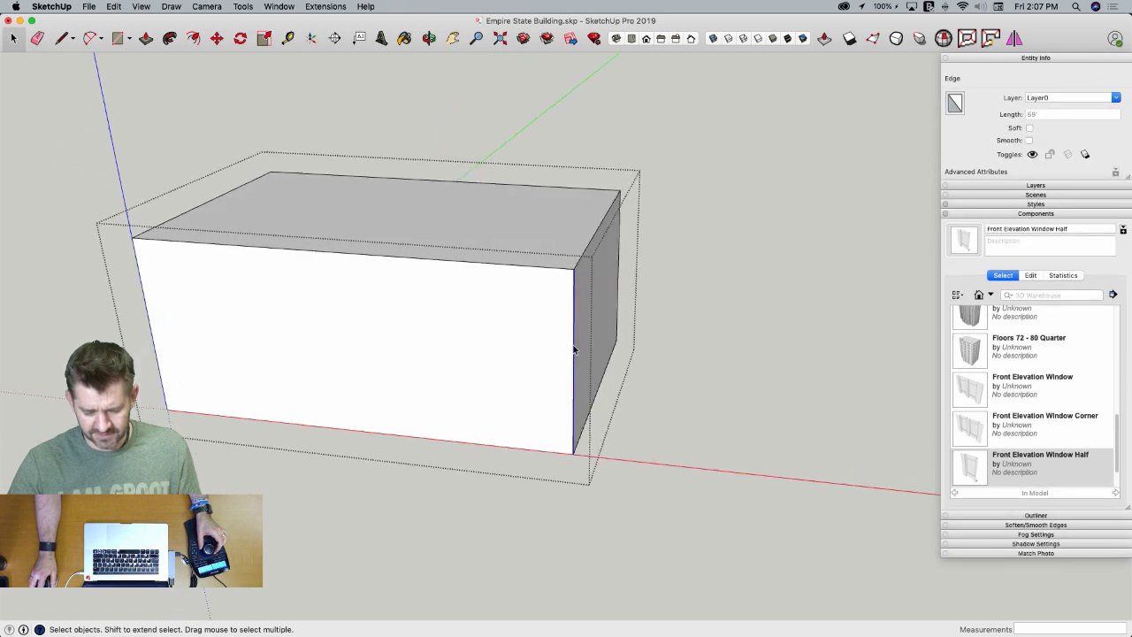
{"action": "right_click", "coordinate": [575, 345]}
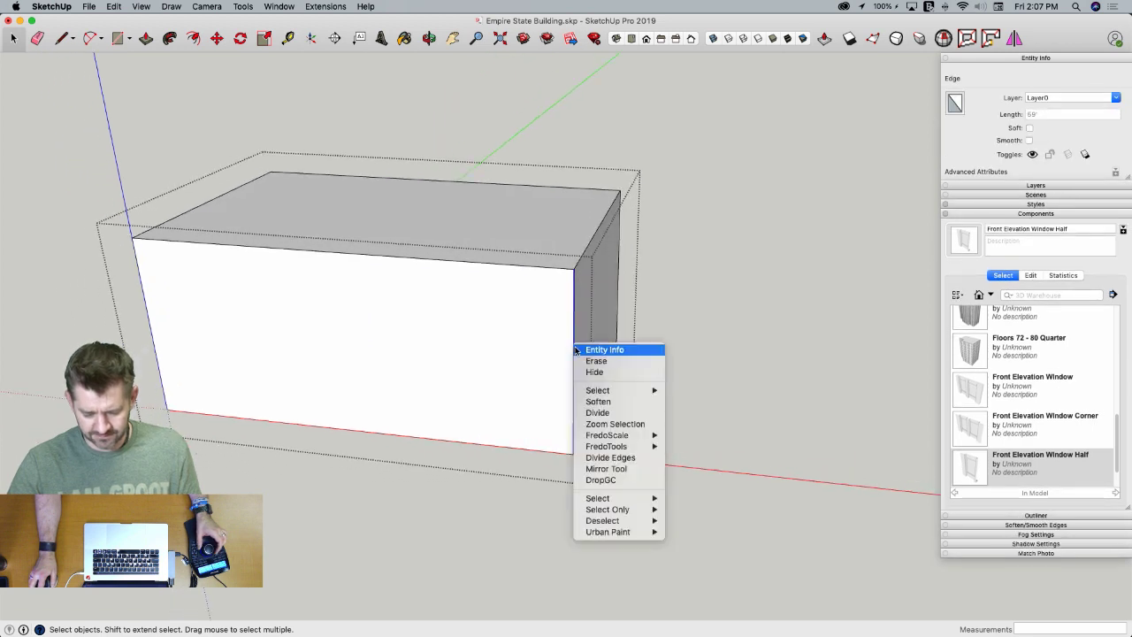
{"action": "left_click", "coordinate": [615, 413]}
{"action": "type", "text": "5"}
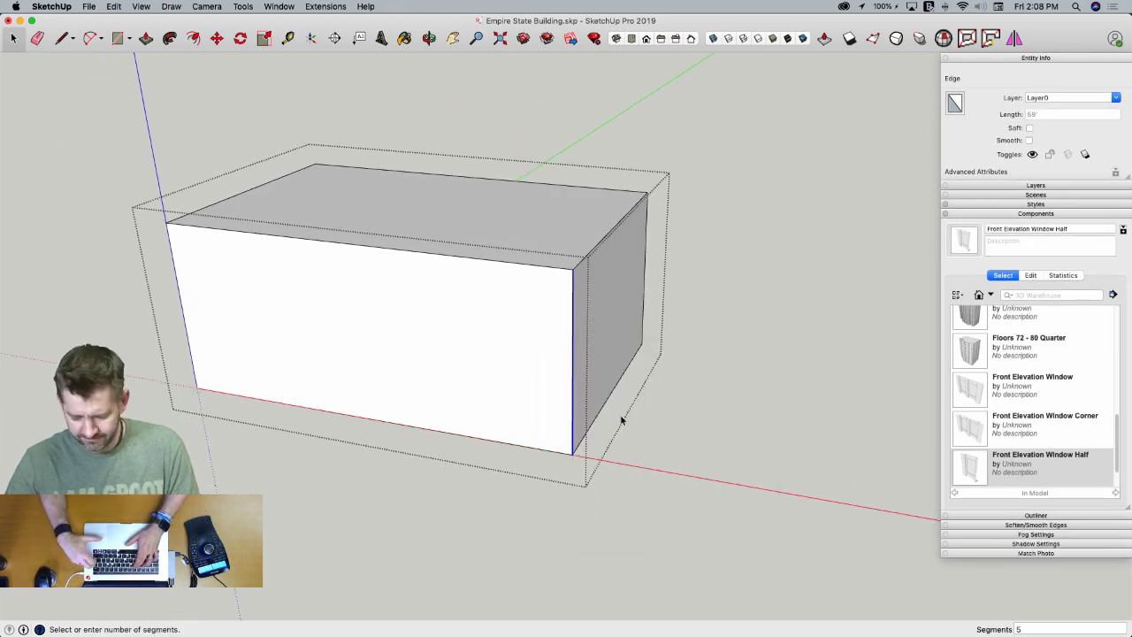
{"action": "key", "text": "Return"}
{"action": "key", "text": "l"}
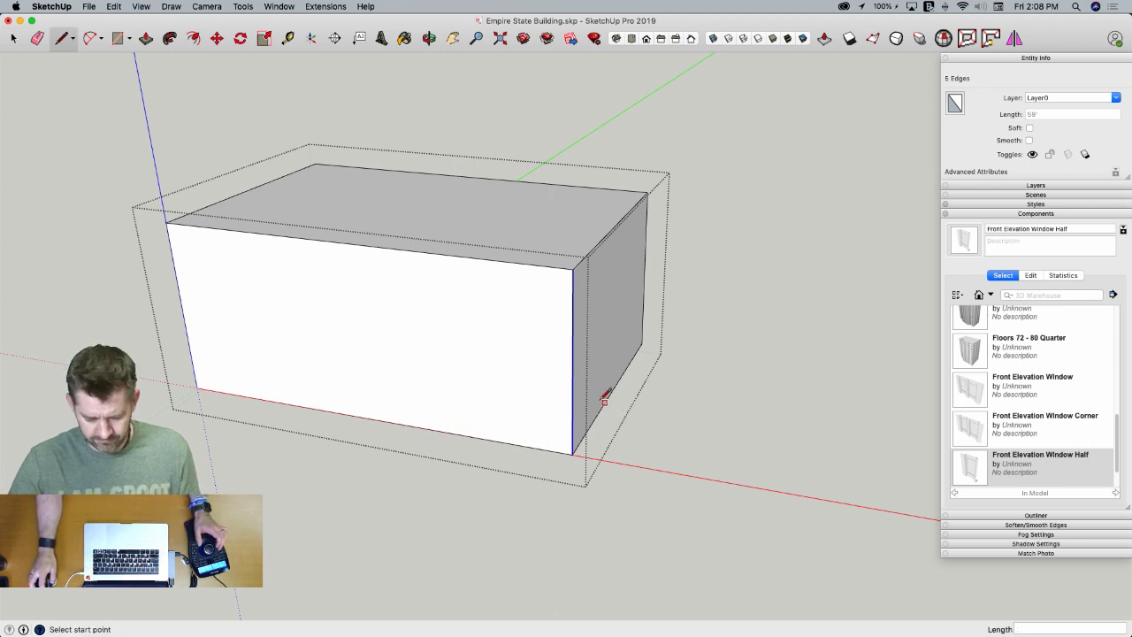
{"action": "left_click", "coordinate": [667, 428]}
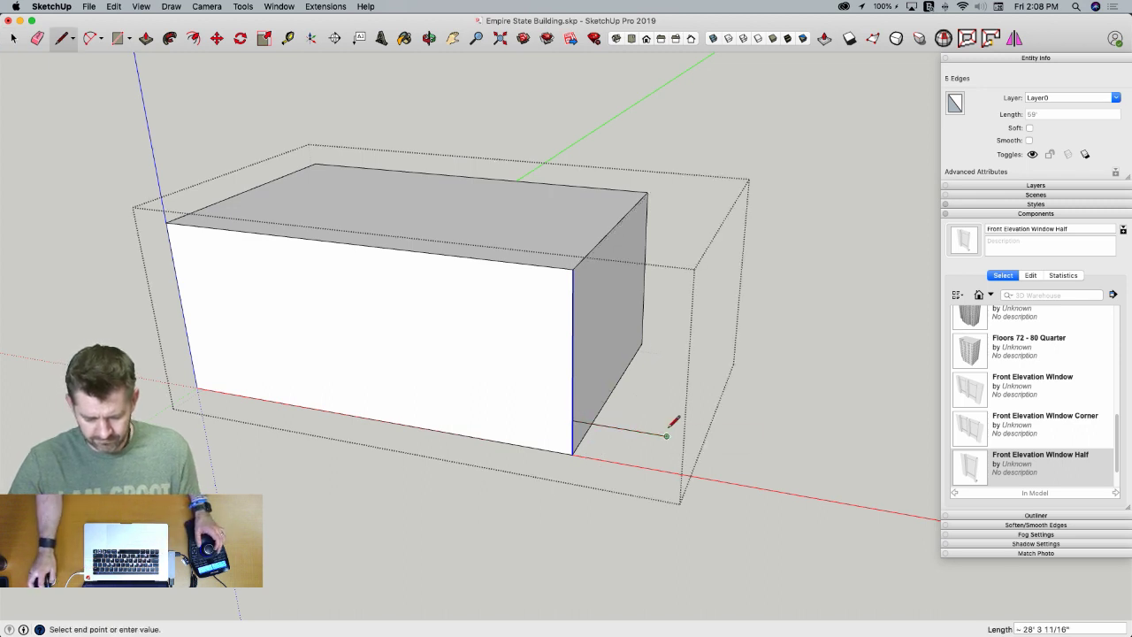
{"action": "key", "text": "space"}
Draw midpoint-to-midpoint lines in both directions across the block's top face to split it into quarters
{"action": "middle_click_drag", "start_coordinate": [544, 325], "coordinate": [407, 295]}
{"action": "key", "text": "l"}
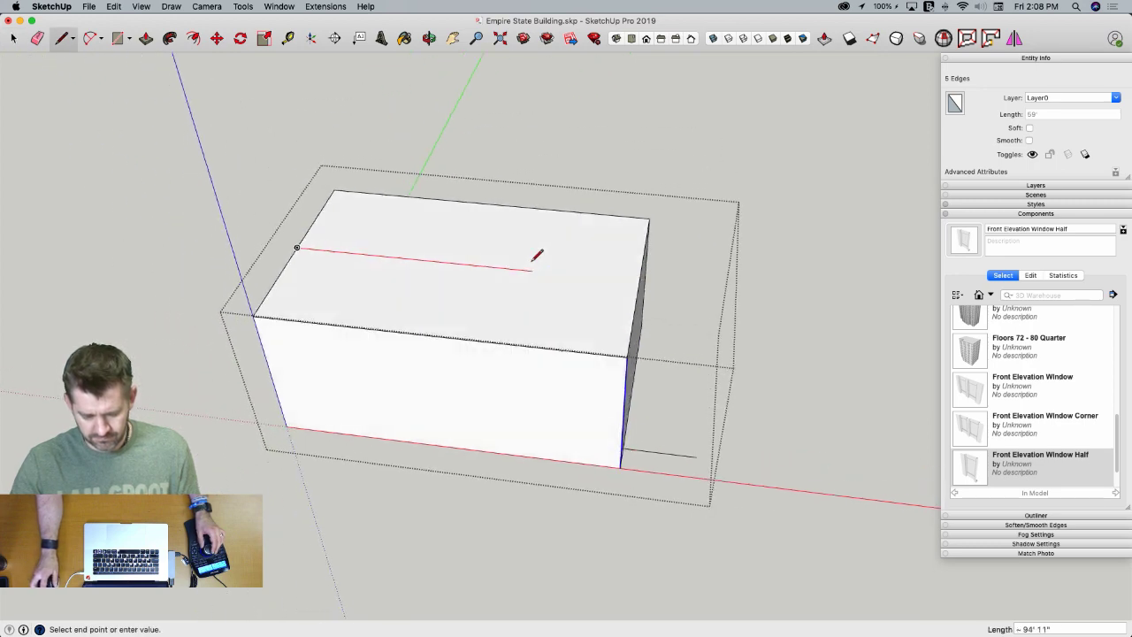
{"action": "key", "text": "space"}
{"action": "key", "text": "p"}
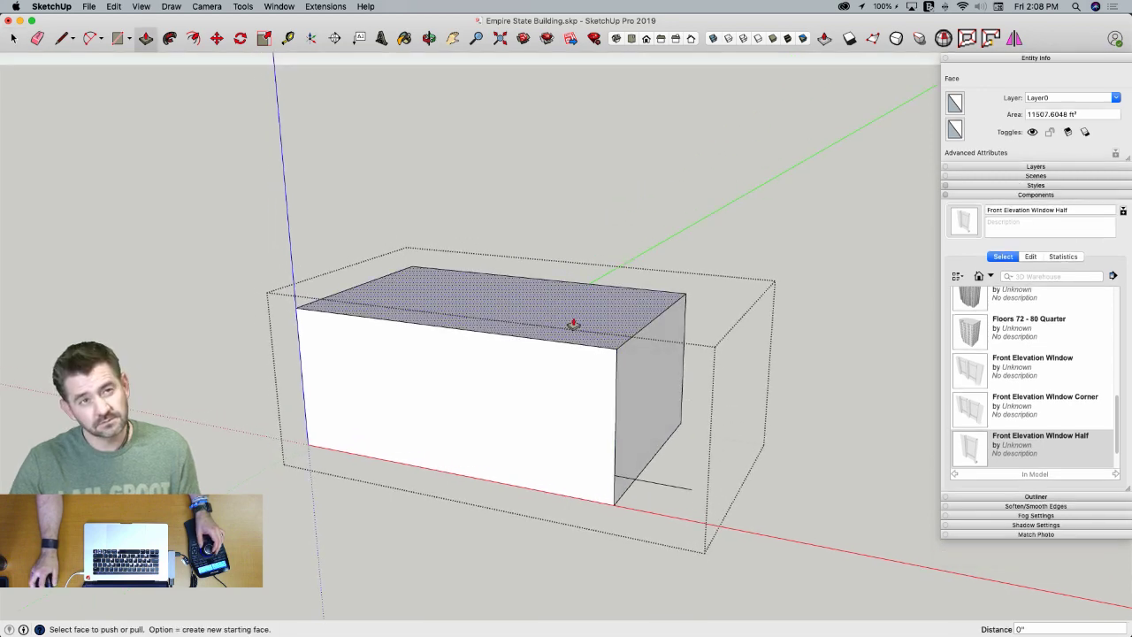
{"action": "key", "text": "l"}
{"action": "middle_click_drag", "start_coordinate": [526, 319], "coordinate": [499, 353]}
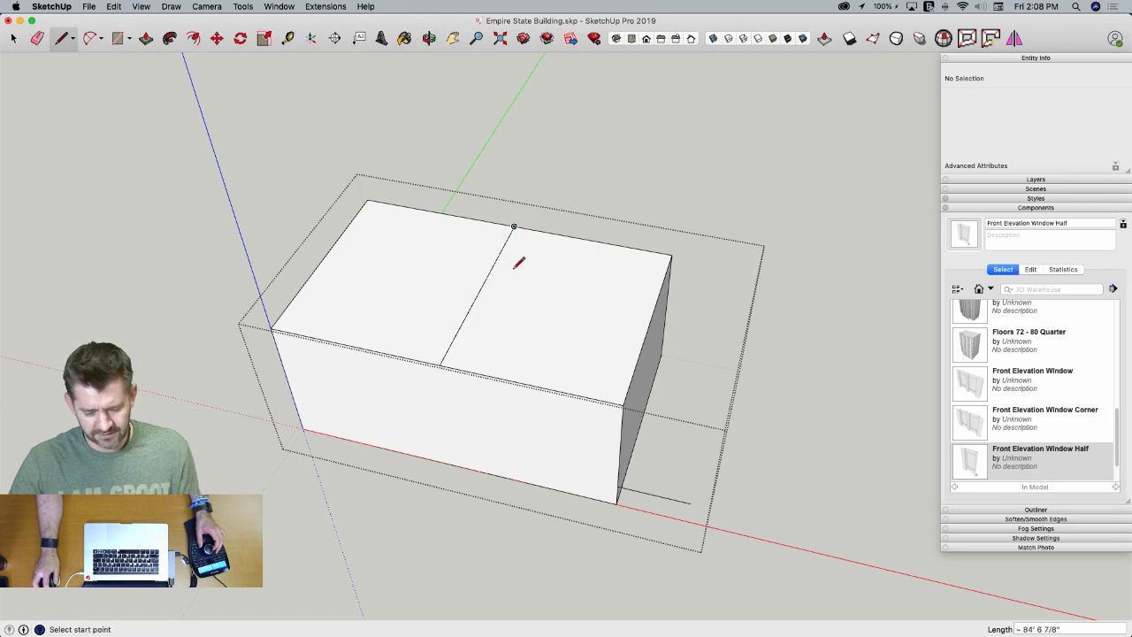
{"action": "left_click", "coordinate": [651, 323]}
Push away three of the block's quarters with Push/Pull and erase the leftover edges, keeping only the front corner quarter
{"action": "key", "text": "e"}
{"action": "key", "text": "p"}
{"action": "mouse_move", "coordinate": [366, 298]}
{"action": "left_mouse_down"}
{"action": "mouse_move", "coordinate": [342, 533]}
{"action": "mouse_move", "coordinate": [345, 443]}
{"action": "left_mouse_up"}
{"action": "key", "text": "e"}
{"action": "middle_click_drag", "start_coordinate": [493, 273], "coordinate": [492, 283]}
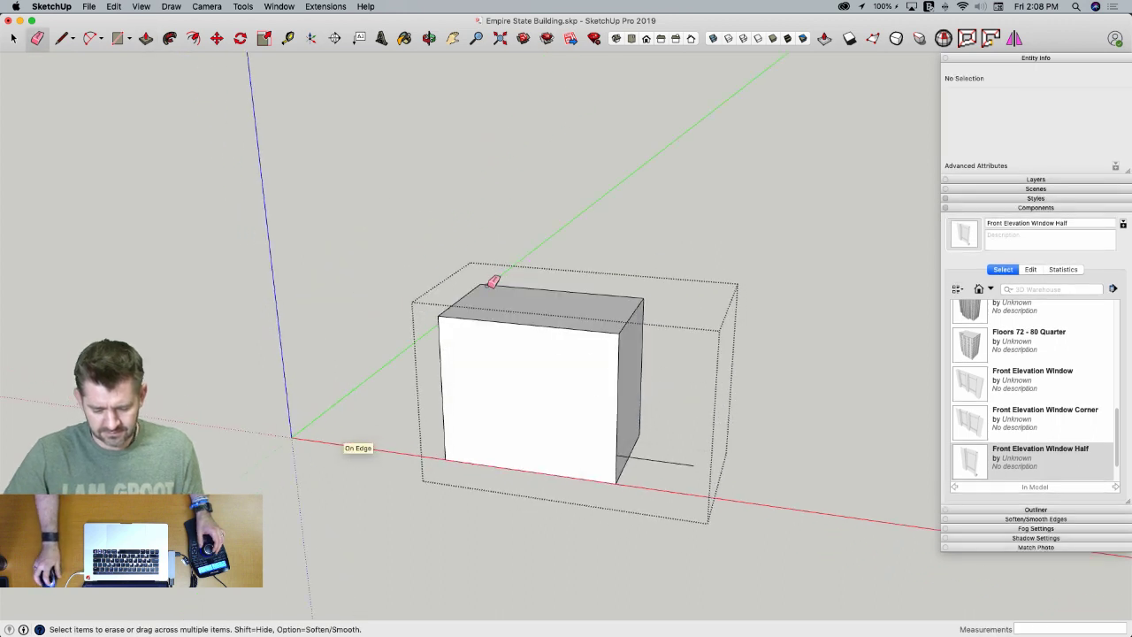
Push the quarter's top face down about 47' 2 3/8" to the marker line, erase the stray corner edge and marker, and close the group
{"action": "key", "text": "p"}
{"action": "left_click_drag", "start_coordinate": [495, 313], "coordinate": [677, 466]}
{"action": "key", "text": "Escape"}
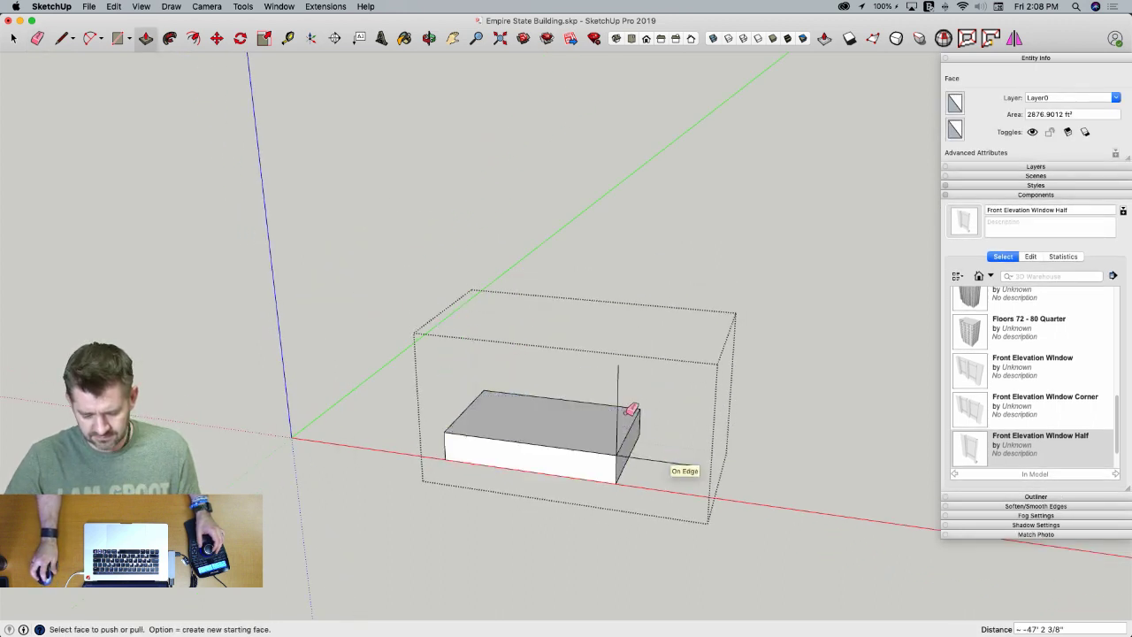
{"action": "key", "text": "e"}
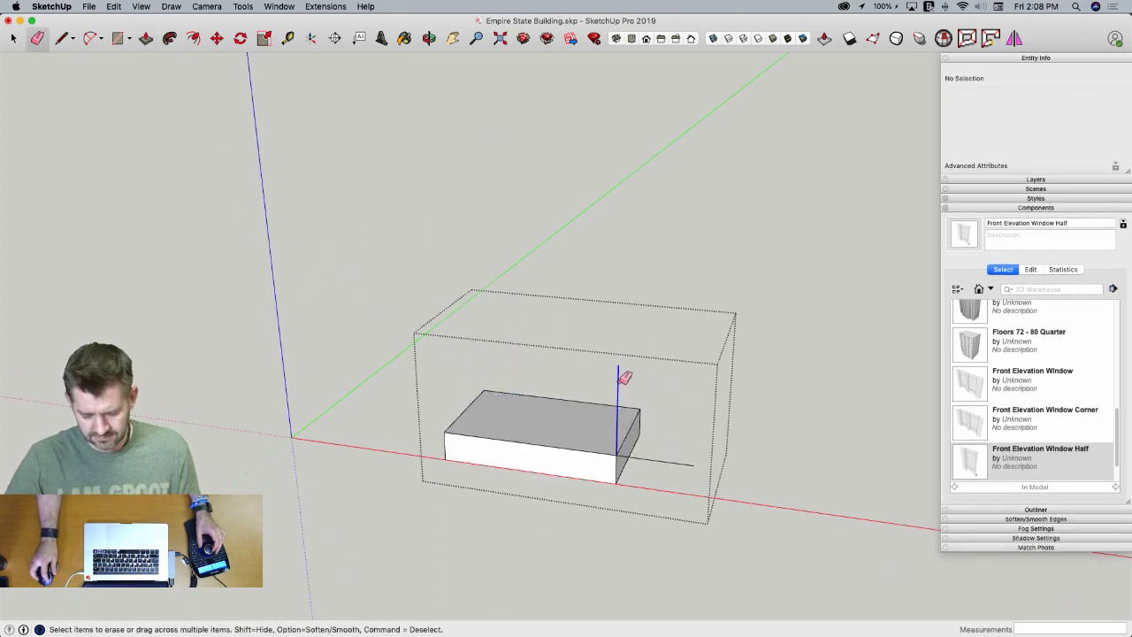
{"action": "left_click", "coordinate": [672, 463]}
{"action": "key", "text": "space"}
{"action": "left_click", "coordinate": [398, 516]}
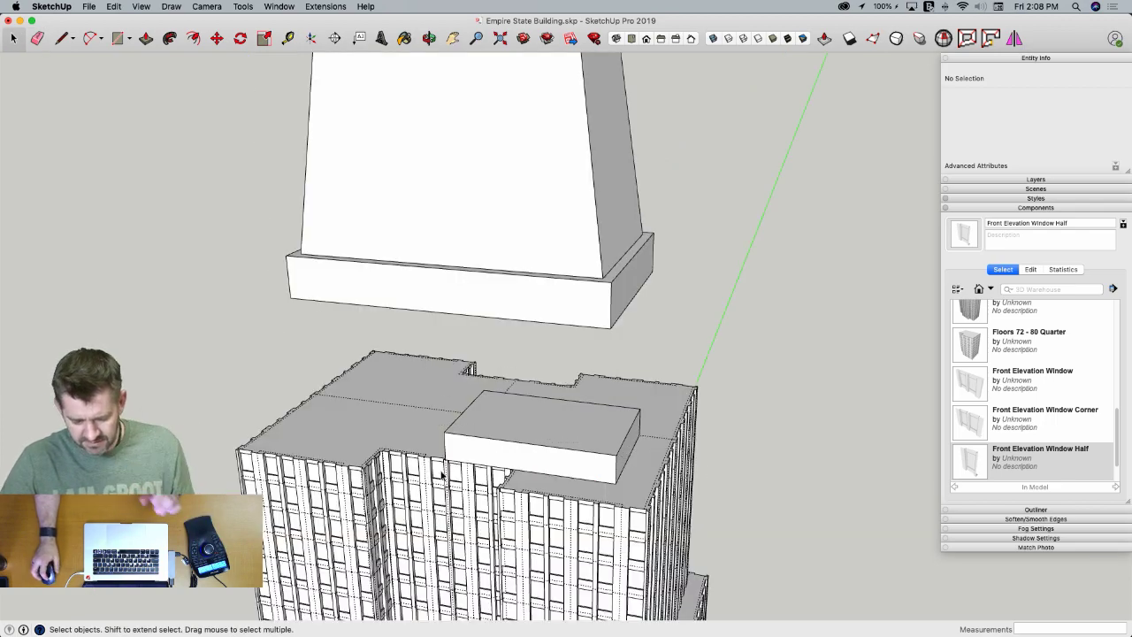
Inspect the lowered quarter block against the tower and select the floors 72–80 quarter directly beneath it
{"action": "scroll", "coordinate": [442, 477], "scroll_direction": "up", "scroll_amount": 5}
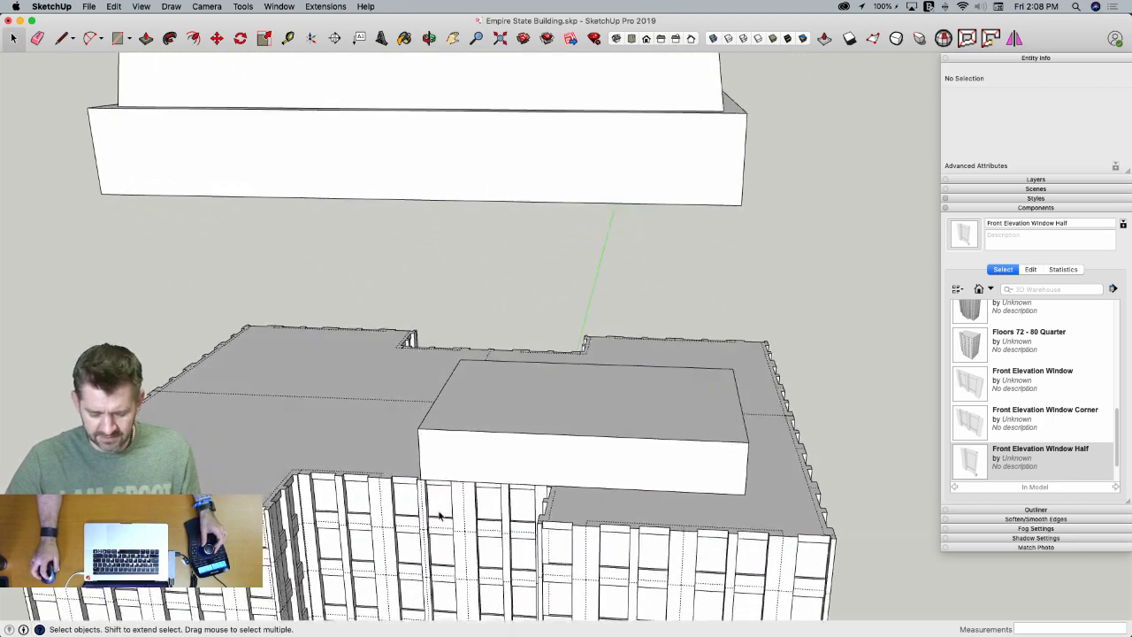
{"action": "scroll", "coordinate": [460, 495], "scroll_direction": "up", "scroll_amount": 3}
{"action": "scroll", "coordinate": [496, 470], "scroll_direction": "up", "scroll_amount": 2}
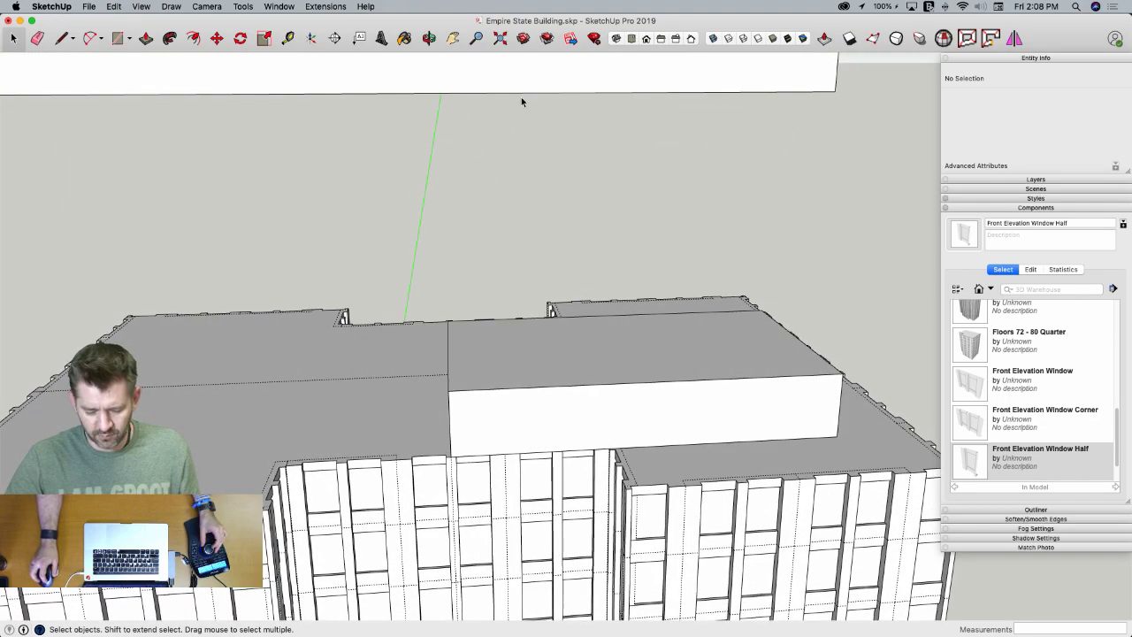
{"action": "scroll", "coordinate": [511, 373], "scroll_direction": "down", "scroll_amount": 8}
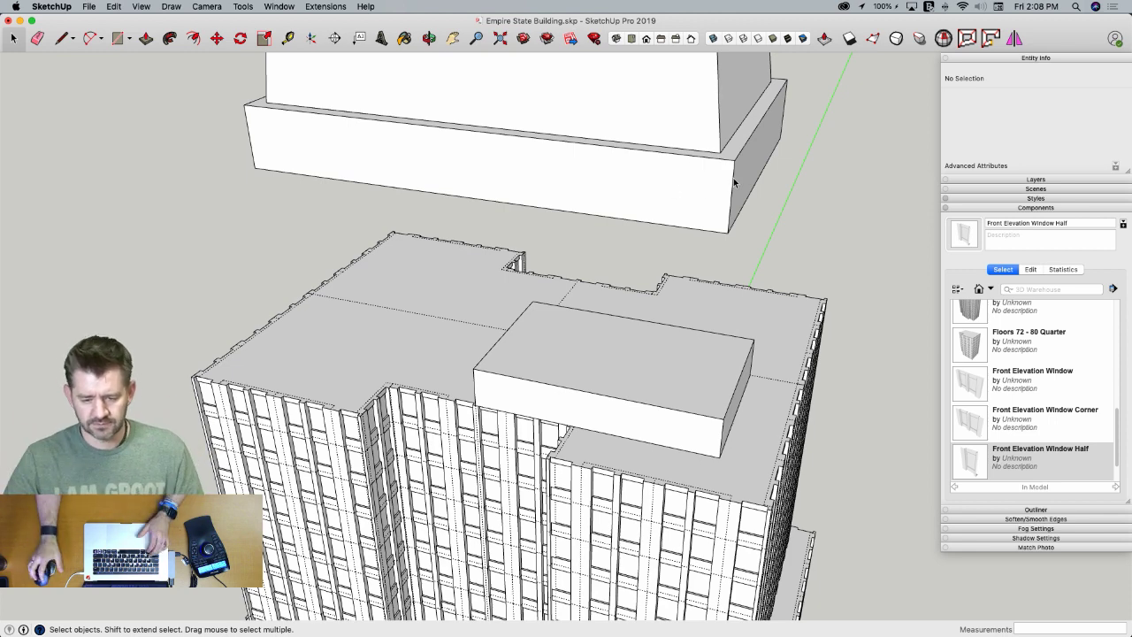
{"action": "left_click", "coordinate": [525, 430]}
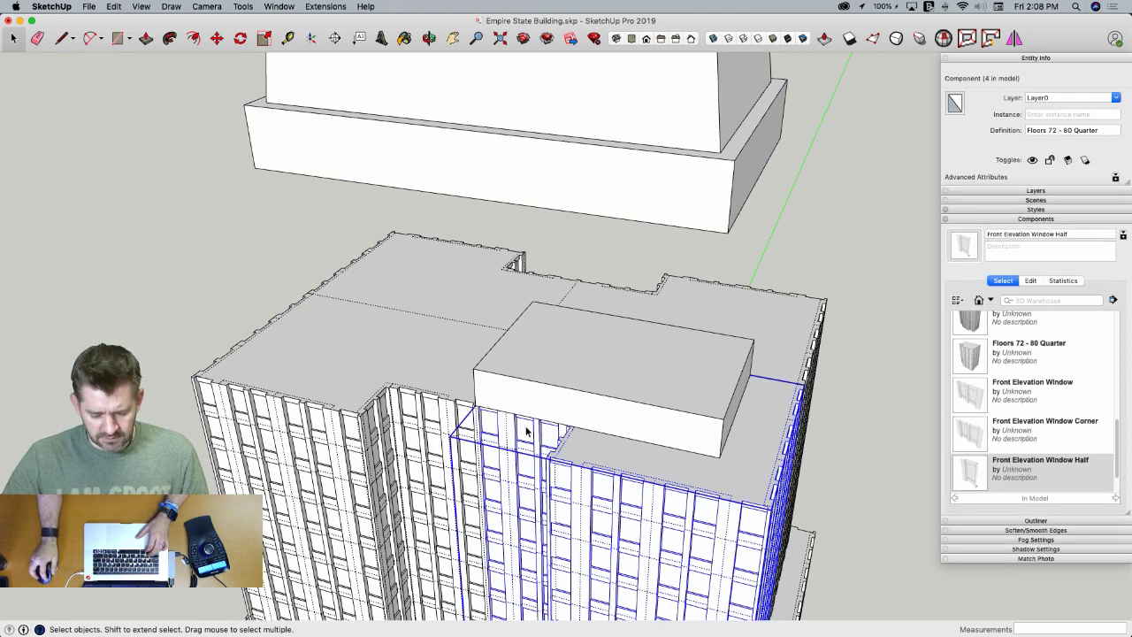
Inside the Floors 72 - 80 Quarter component, copy the half window and adjacent full window from a recessed-bay floor group, and exit
{"action": "double_click", "coordinate": [526, 428]}
{"action": "left_click", "coordinate": [496, 430]}
{"action": "middle_click_drag", "start_coordinate": [498, 430], "coordinate": [618, 427]}
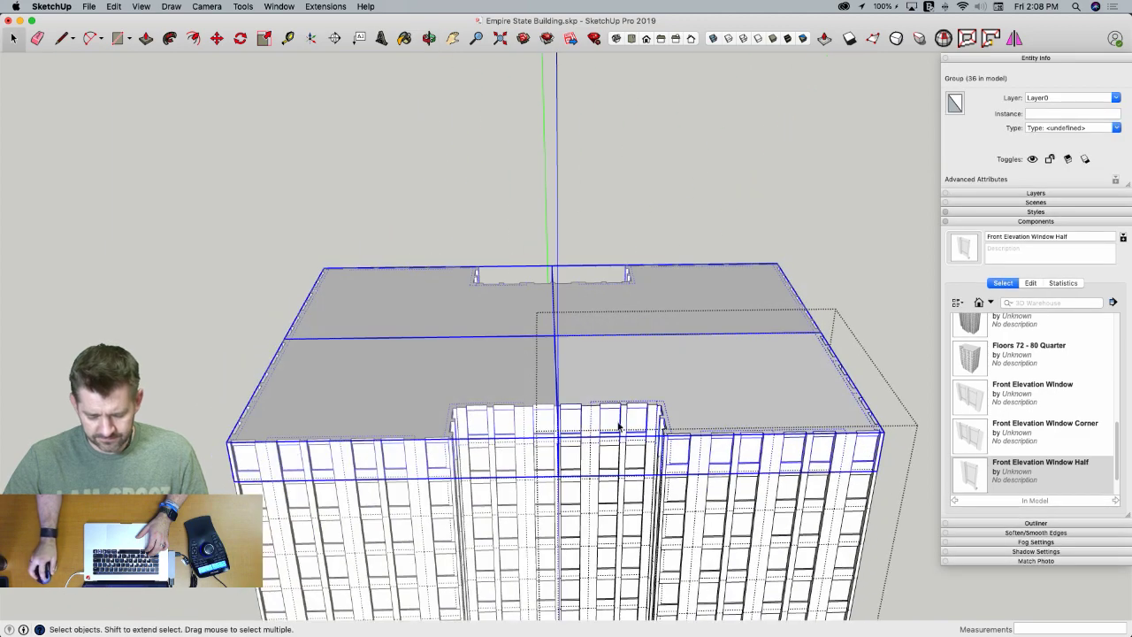
{"action": "double_click", "coordinate": [571, 420]}
{"action": "left_click", "coordinate": [572, 422]}
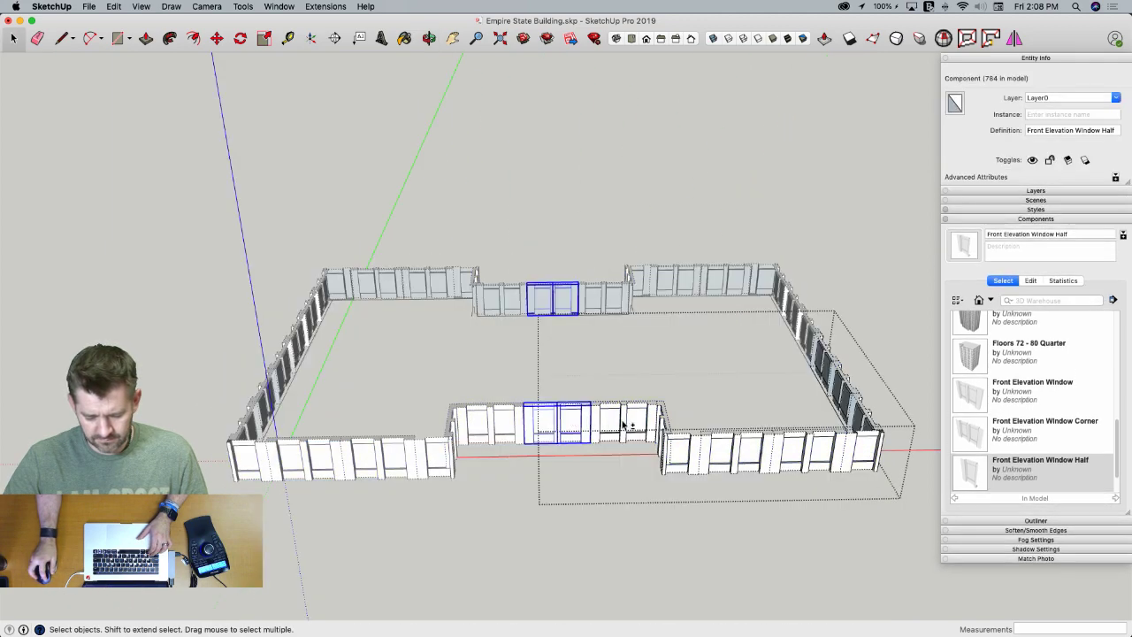
{"action": "left_click", "coordinate": [625, 424], "text": "shift"}
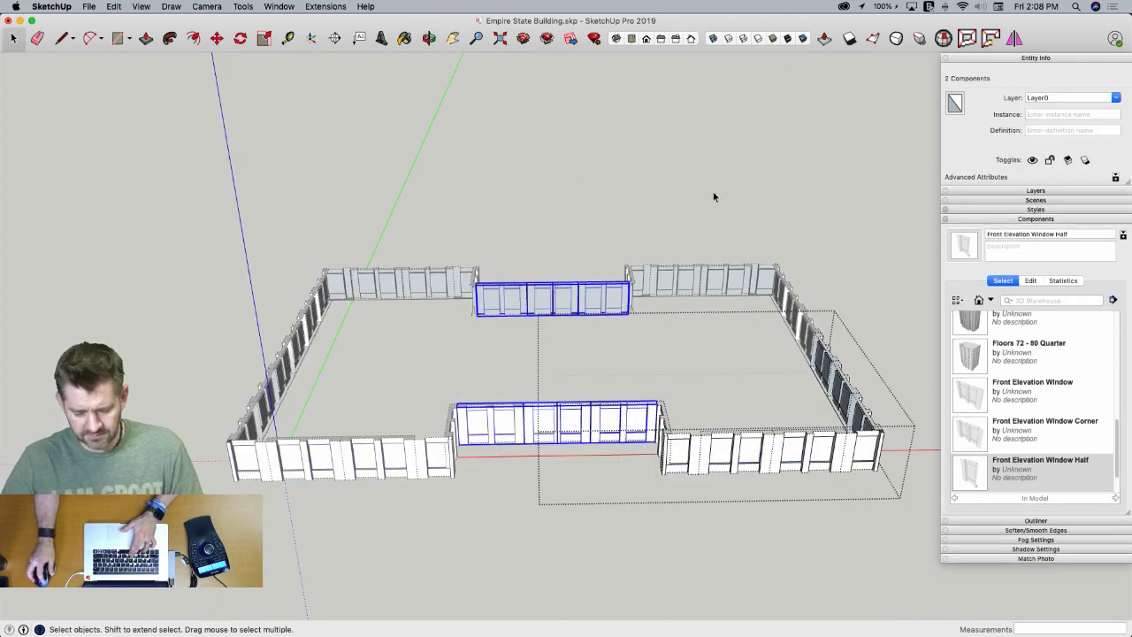
{"action": "left_click", "coordinate": [714, 193]}
{"action": "left_click", "coordinate": [644, 219]}
Paste the half and full window components inside the box group above the roof and snap them to the front face's upper inner corner
{"action": "double_click", "coordinate": [595, 390]}
{"action": "key", "text": "super+v"}
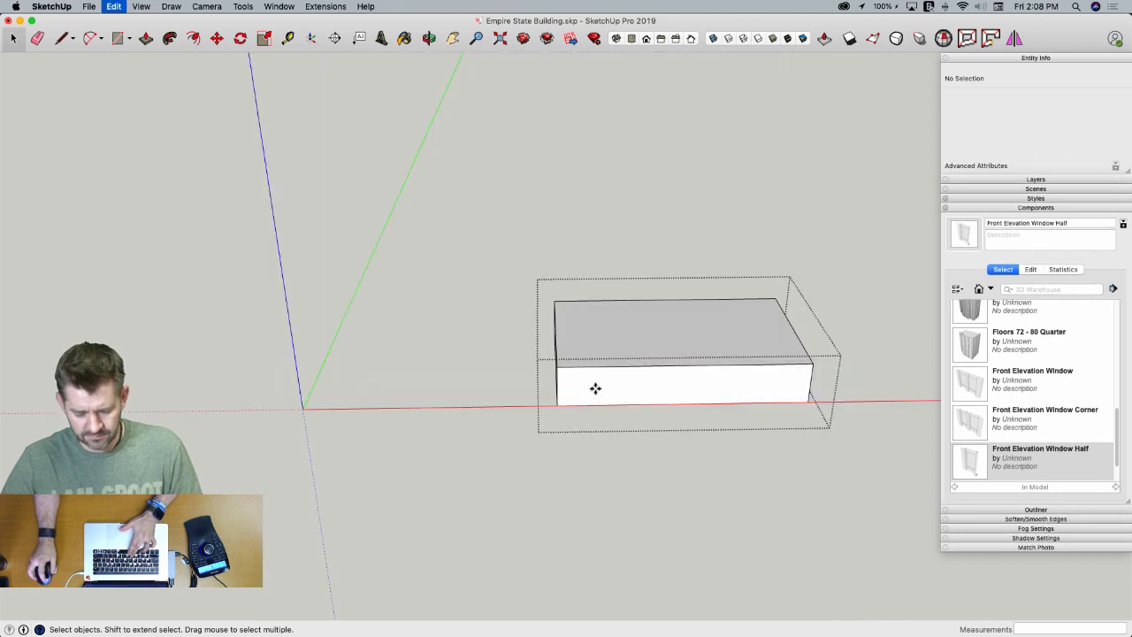
{"action": "key", "text": "super+v"}
{"action": "left_click", "coordinate": [601, 412]}
{"action": "key", "text": "m"}
{"action": "scroll", "coordinate": [607, 433], "scroll_direction": "up", "scroll_amount": 2}
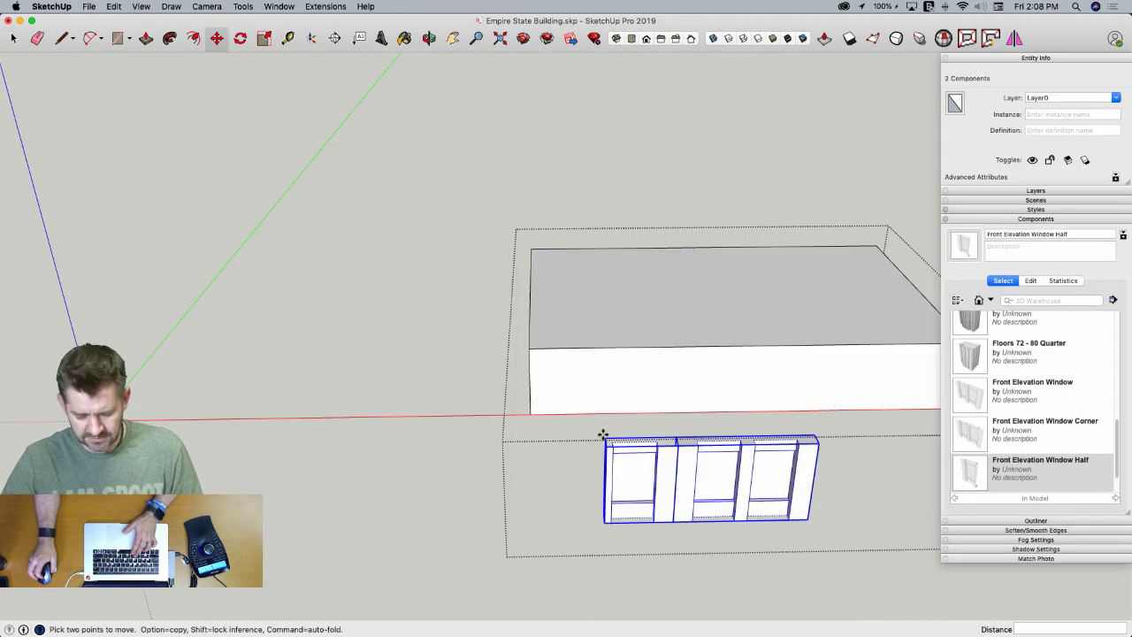
{"action": "left_click", "coordinate": [605, 449]}
{"action": "scroll", "coordinate": [551, 379], "scroll_direction": "up", "scroll_amount": 3}
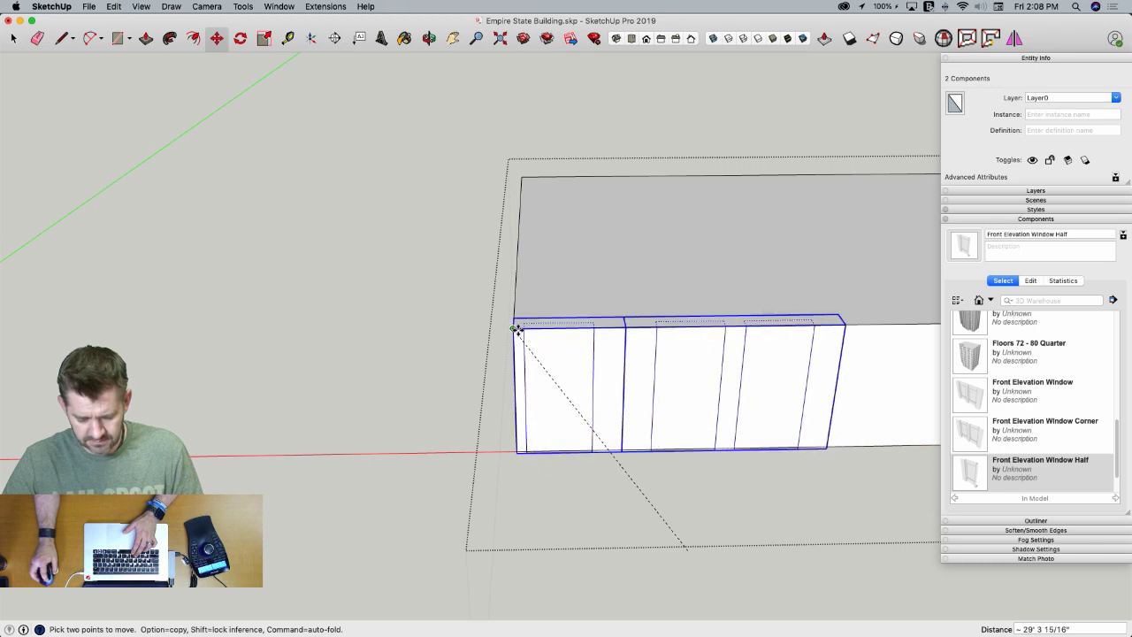
{"action": "left_click", "coordinate": [516, 328]}
{"action": "key", "text": "space"}
Erase the box's top-face and rear edges, leaving only the front and outer side walls
{"action": "key", "text": "e"}
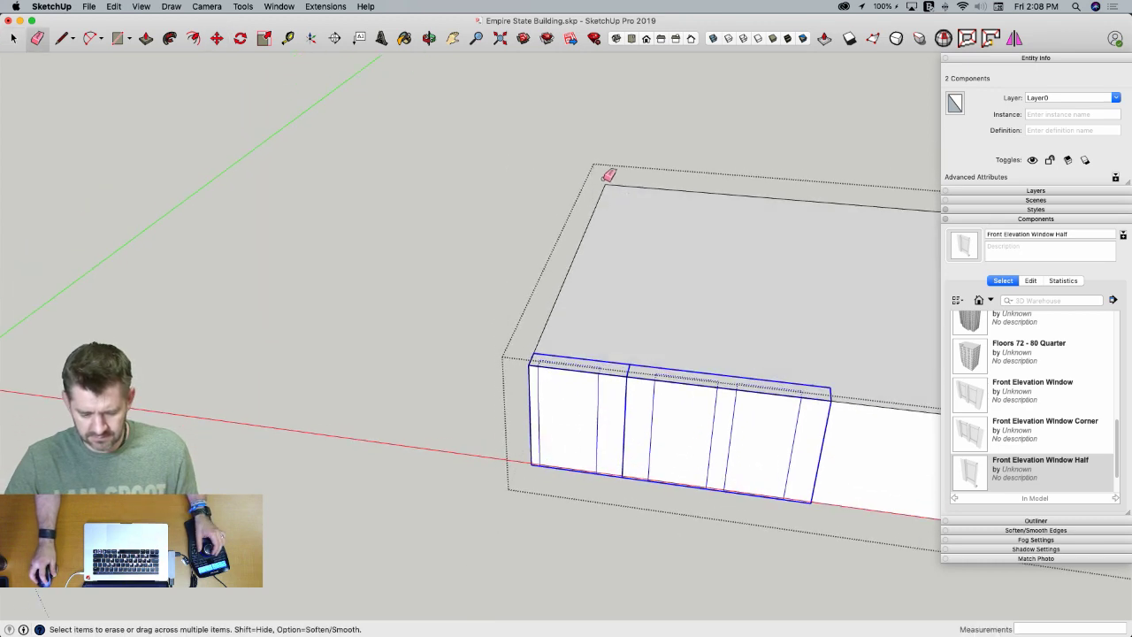
{"action": "left_click_drag", "start_coordinate": [608, 186], "coordinate": [617, 199]}
{"action": "left_click_drag", "start_coordinate": [620, 253], "coordinate": [605, 268]}
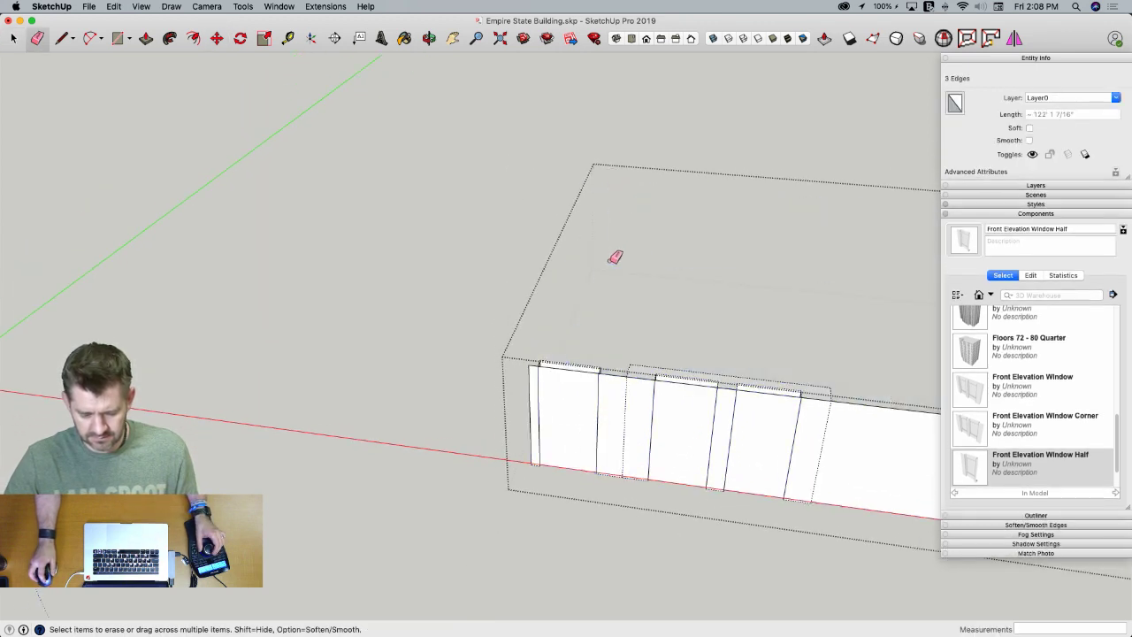
{"action": "key", "text": "space"}
Copy the full window component end to end along the front wall, making two adjoining copies
{"action": "middle_click_drag", "start_coordinate": [622, 318], "coordinate": [543, 298]}
{"action": "left_click", "coordinate": [501, 306]}
{"action": "key", "text": "m"}
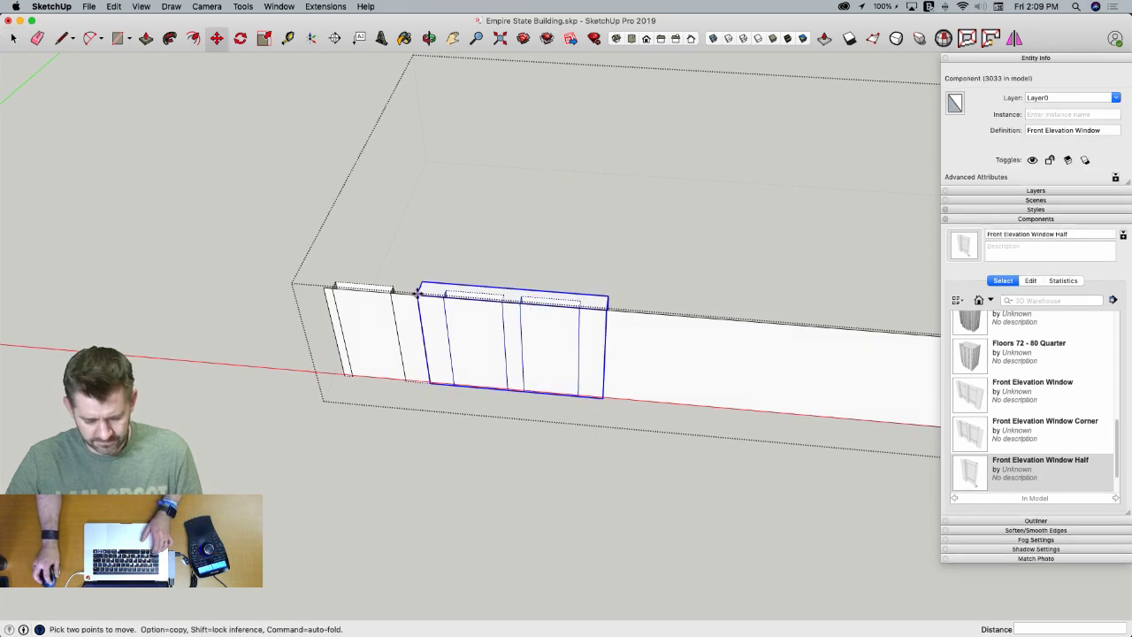
{"action": "left_click", "coordinate": [418, 295], "text": "alt"}
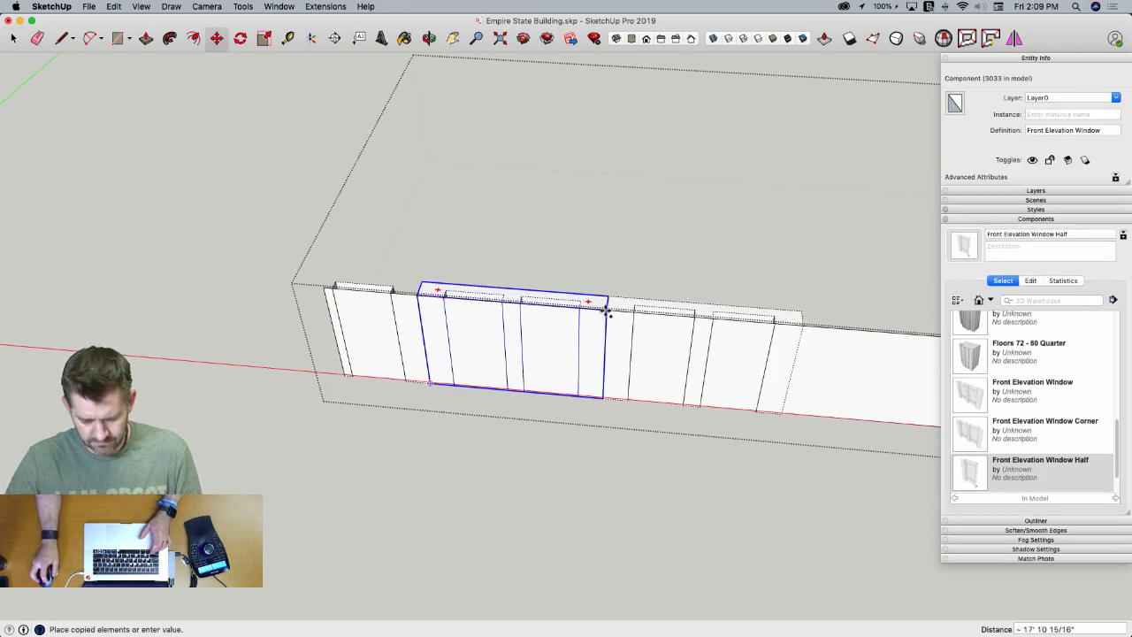
{"action": "left_click", "coordinate": [607, 301]}
{"action": "scroll", "coordinate": [635, 515], "scroll_direction": "down", "scroll_amount": 4}
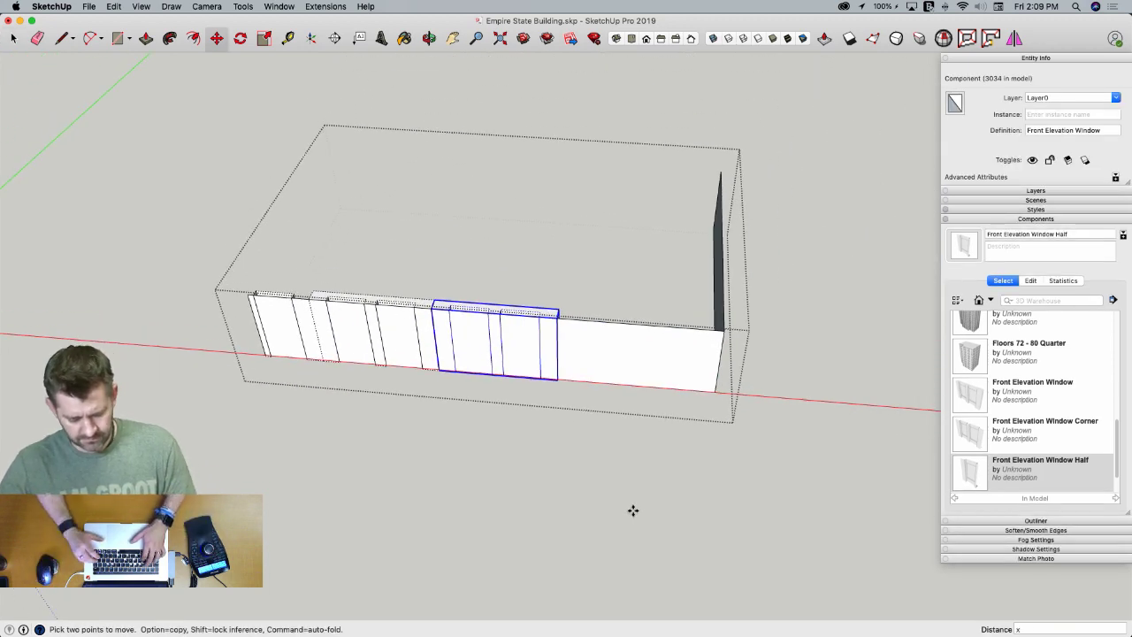
{"action": "type", "text": "x2"}
{"action": "key", "text": "Return"}
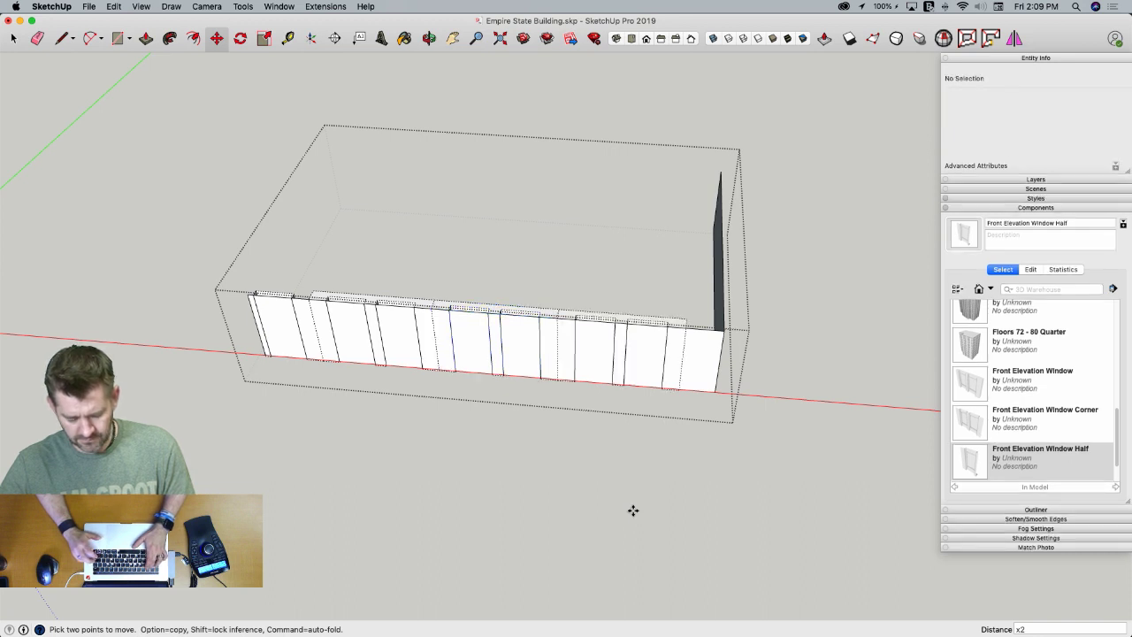
{"action": "key", "text": "space"}
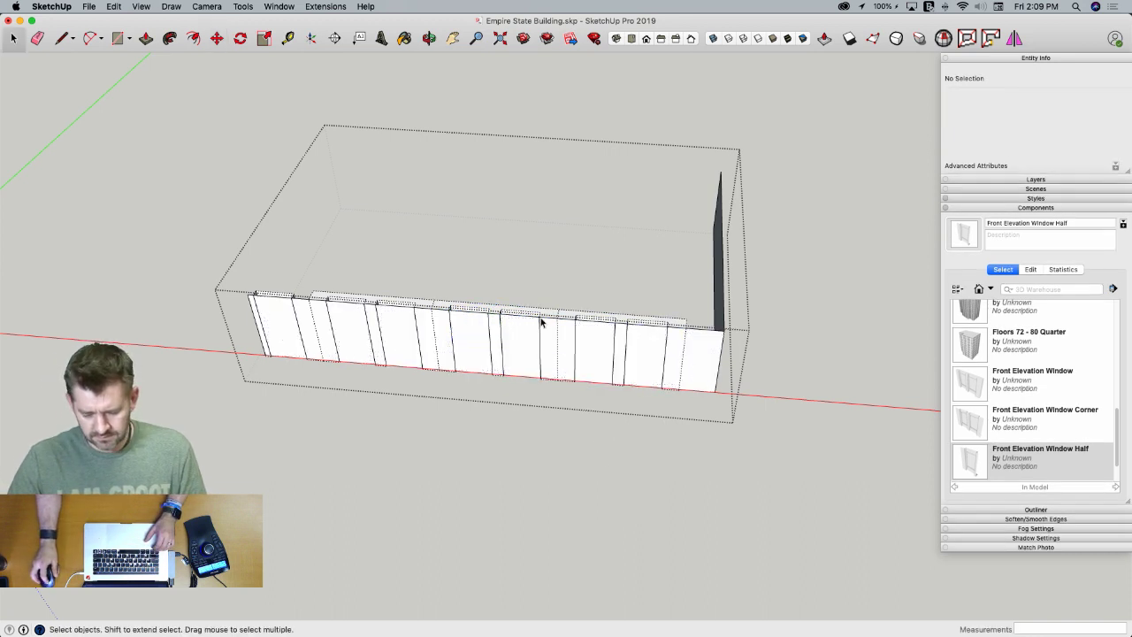
Scale the last two full windows on the front wall lengthwise so they reach the outer corner
{"action": "left_click", "coordinate": [548, 318]}
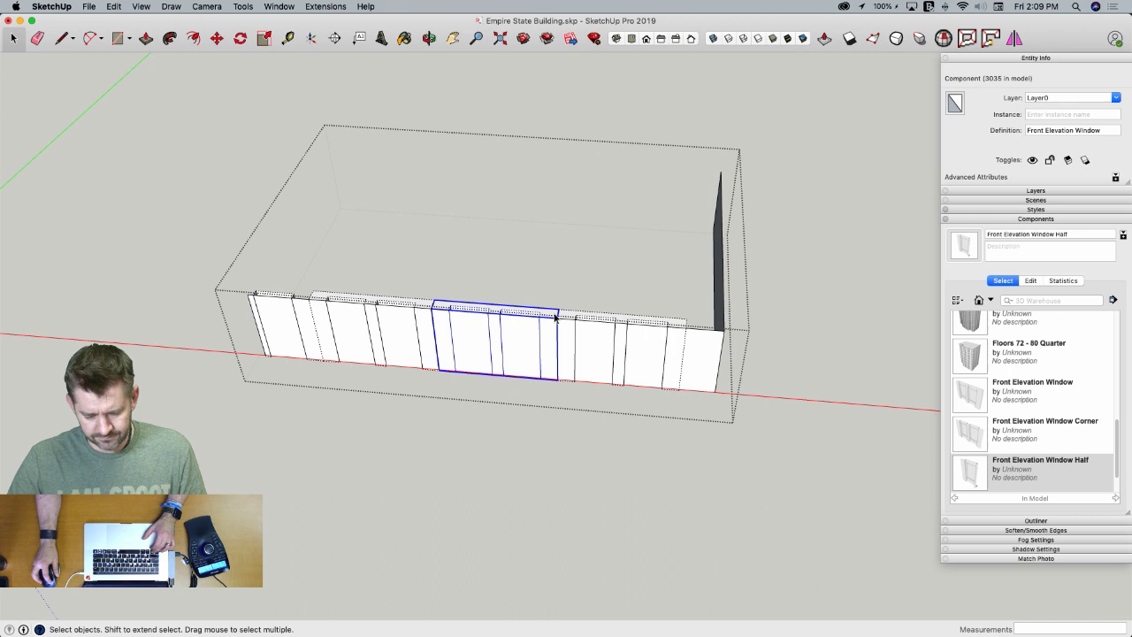
{"action": "right_click", "coordinate": [601, 323]}
{"action": "left_click", "coordinate": [531, 309]}
{"action": "left_click", "coordinate": [531, 313]}
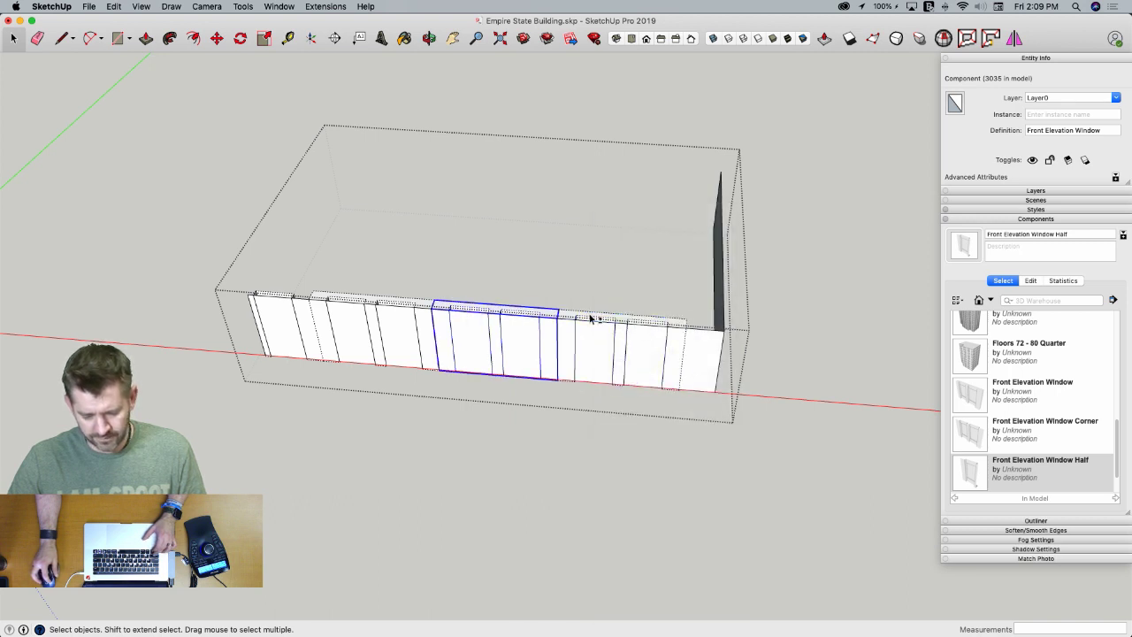
{"action": "left_click", "coordinate": [592, 320], "text": "shift"}
{"action": "key", "text": "s"}
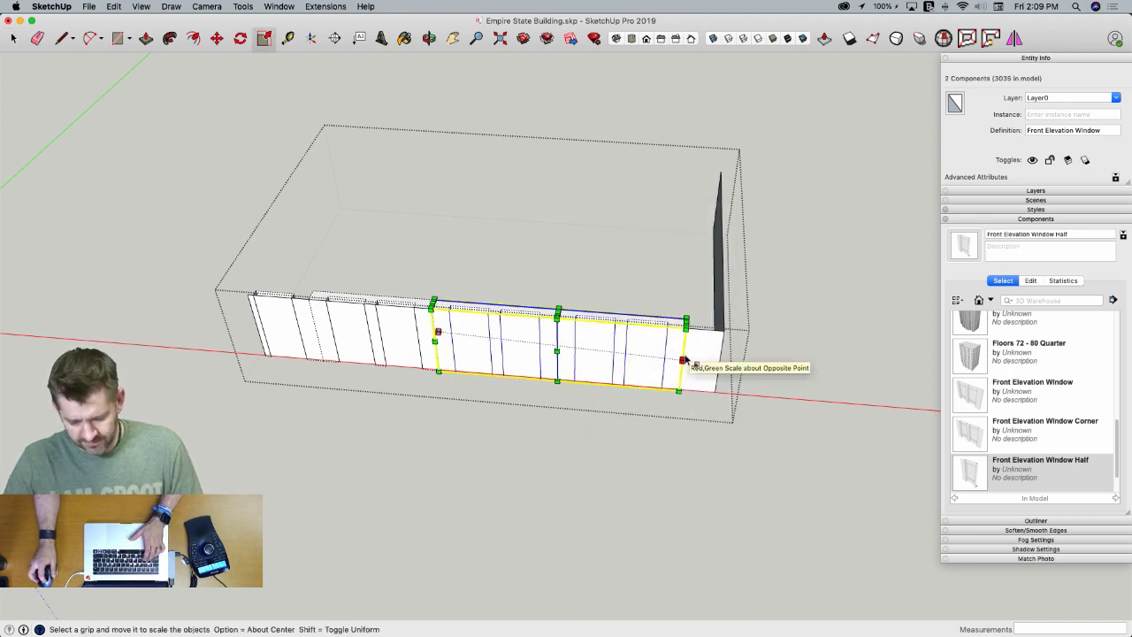
{"action": "left_click_drag", "start_coordinate": [684, 357], "coordinate": [723, 329]}
{"action": "key", "text": "space"}
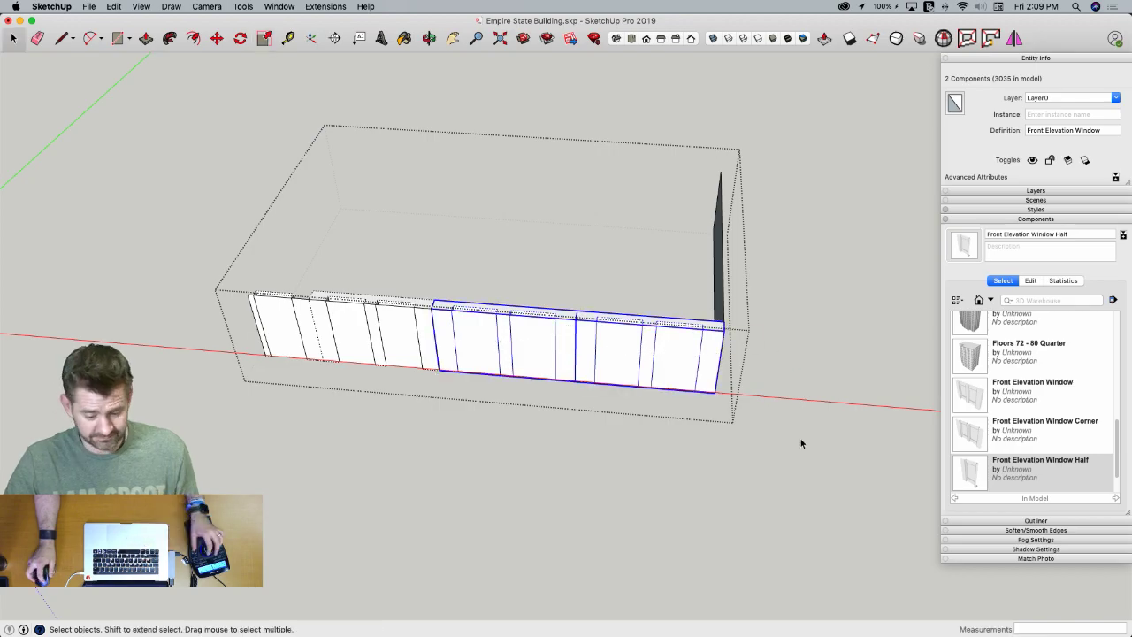
{"action": "left_click", "coordinate": [801, 442]}
Scale all four front window components vertically by about 0.98 to match the wall's bottom edge
{"action": "middle_click_drag", "start_coordinate": [640, 396], "coordinate": [547, 293]}
{"action": "double_click", "coordinate": [632, 345]}
{"action": "left_click", "coordinate": [584, 256]}
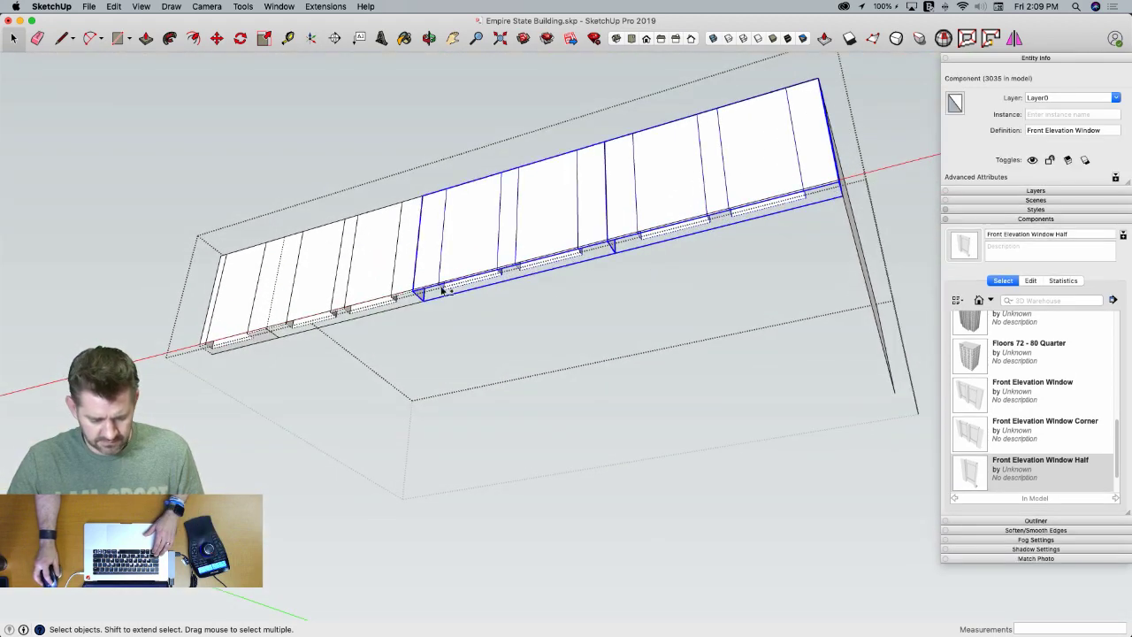
{"action": "left_click", "coordinate": [257, 336], "text": "shift"}
{"action": "key", "text": "s"}
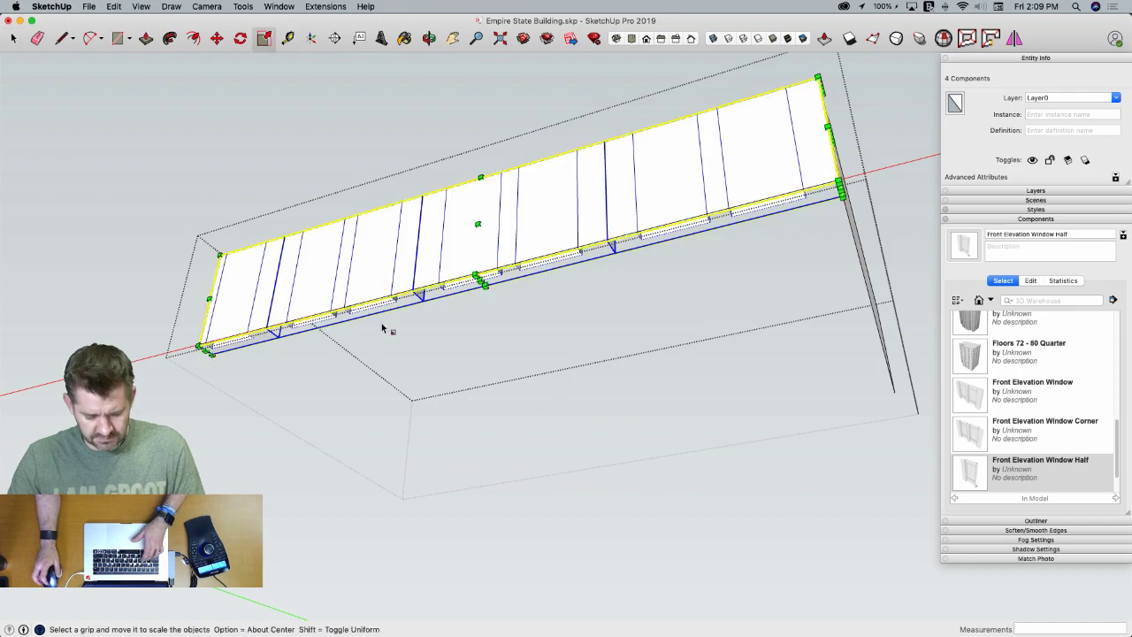
{"action": "left_click", "coordinate": [480, 279]}
{"action": "left_click", "coordinate": [491, 265]}
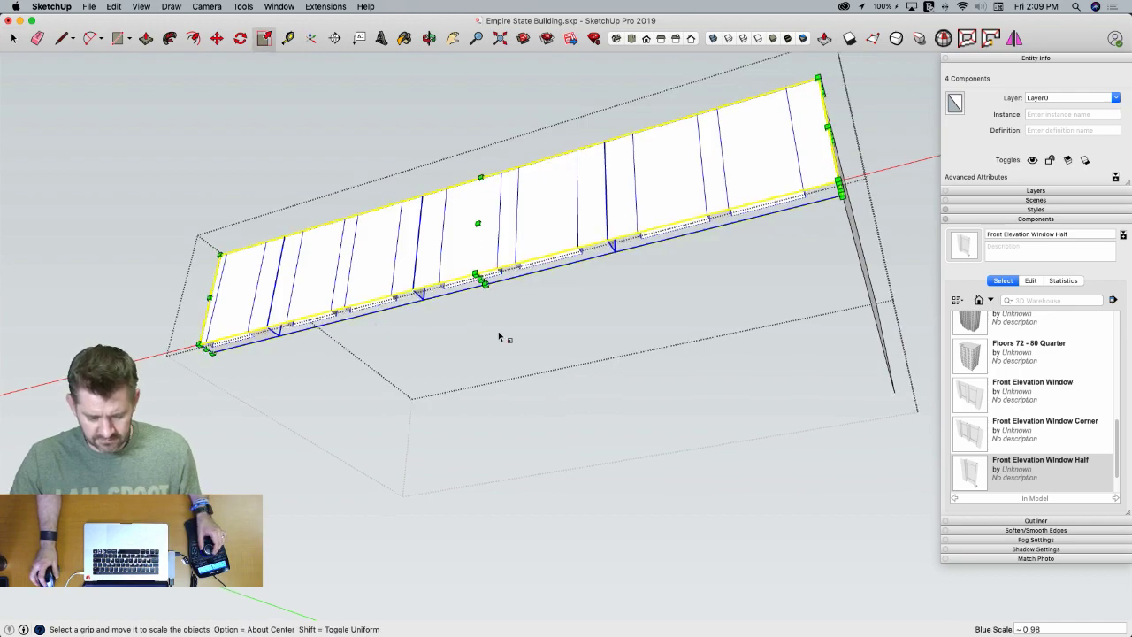
{"action": "key", "text": "space"}
{"action": "left_click", "coordinate": [560, 454]}
Copy the last front window component so that the copy starts at the wall's outer corner
{"action": "scroll", "coordinate": [533, 377], "scroll_direction": "down", "scroll_amount": 4}
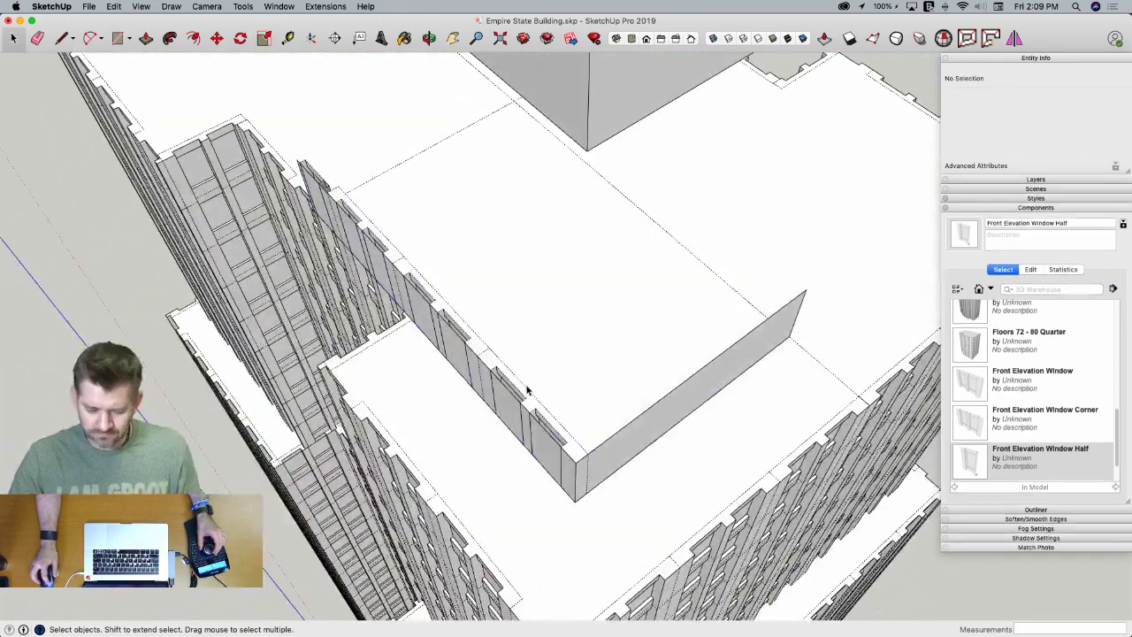
{"action": "left_click", "coordinate": [522, 389]}
{"action": "double_click", "coordinate": [520, 389]}
{"action": "left_click", "coordinate": [520, 389]}
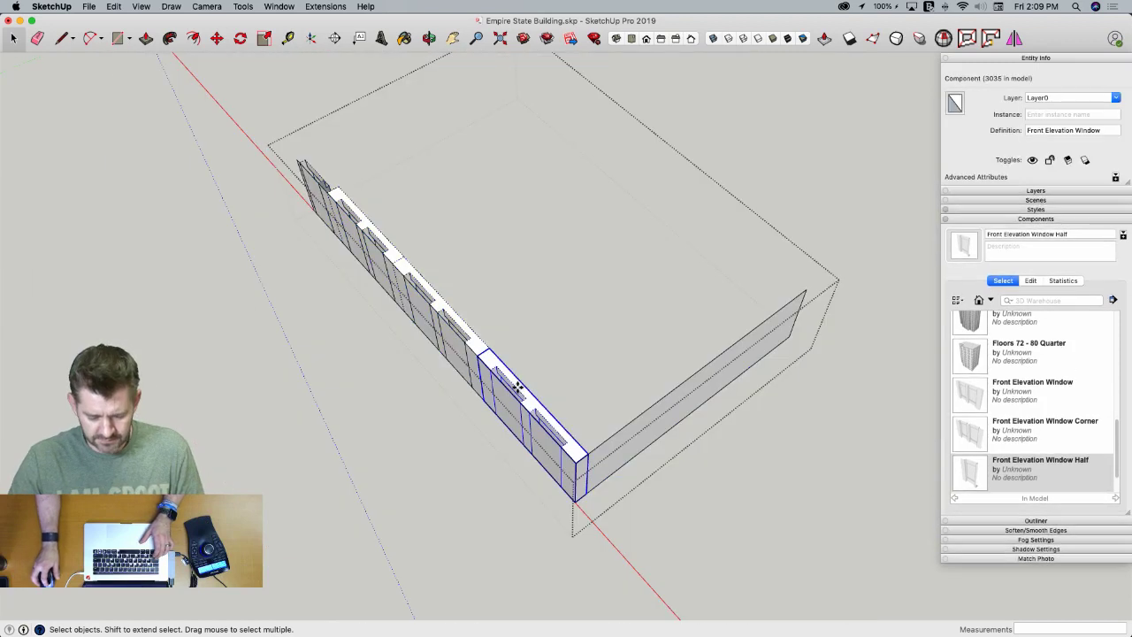
{"action": "key", "text": "m"}
{"action": "left_click", "coordinate": [478, 355]}
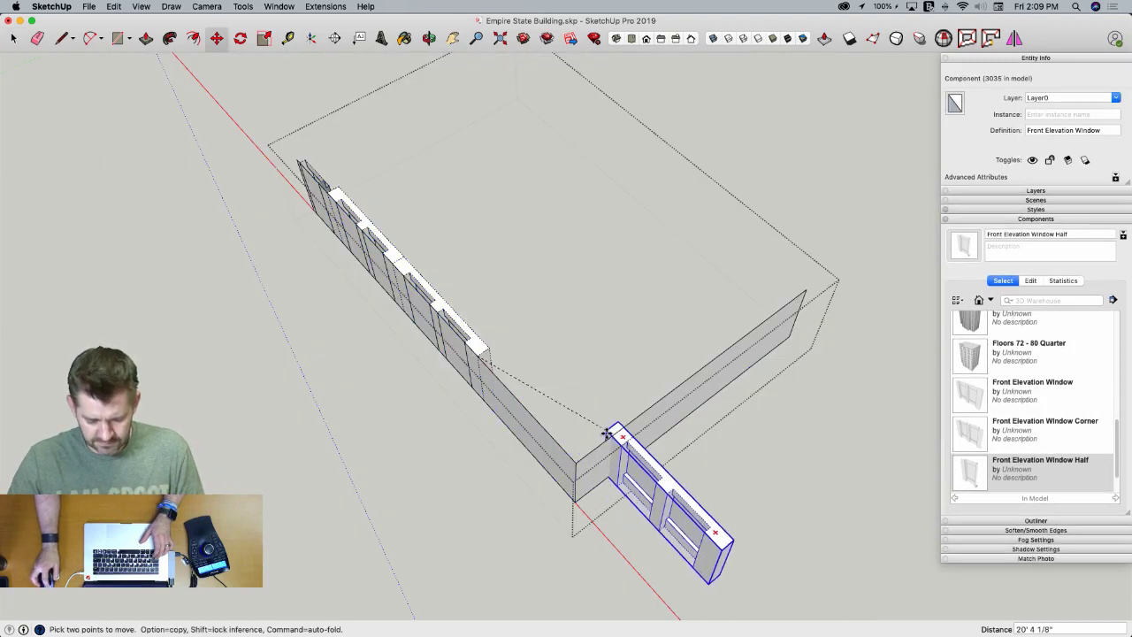
{"action": "left_click", "coordinate": [577, 464]}
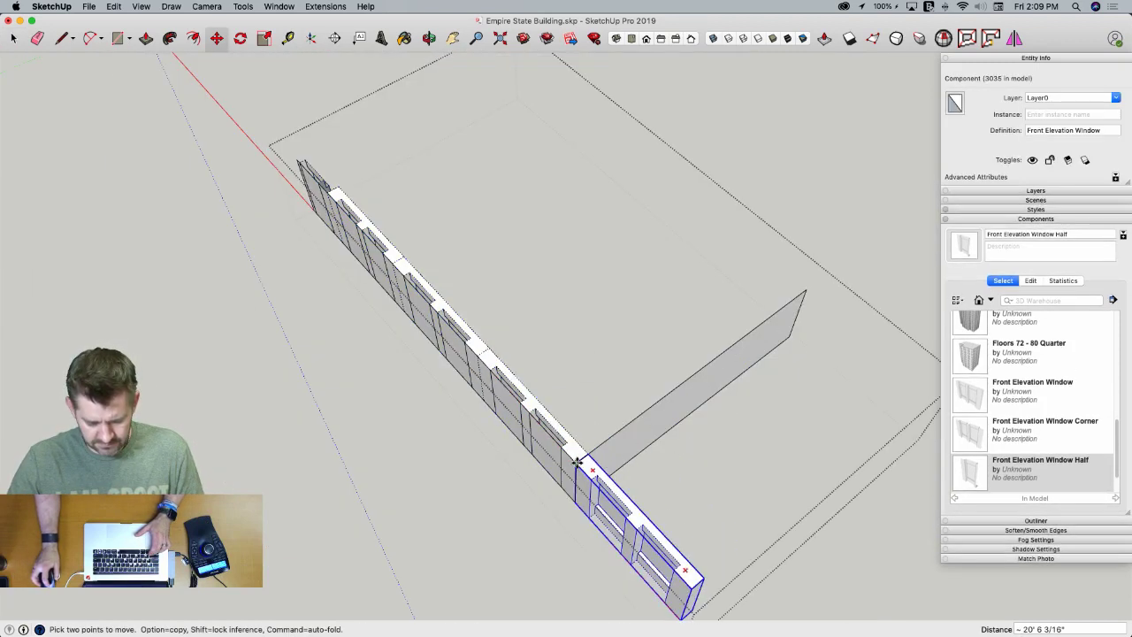
Rotate the copied window about the outer corner so it lies along the side wall
{"action": "key", "text": "q"}
{"action": "left_click", "coordinate": [578, 464]}
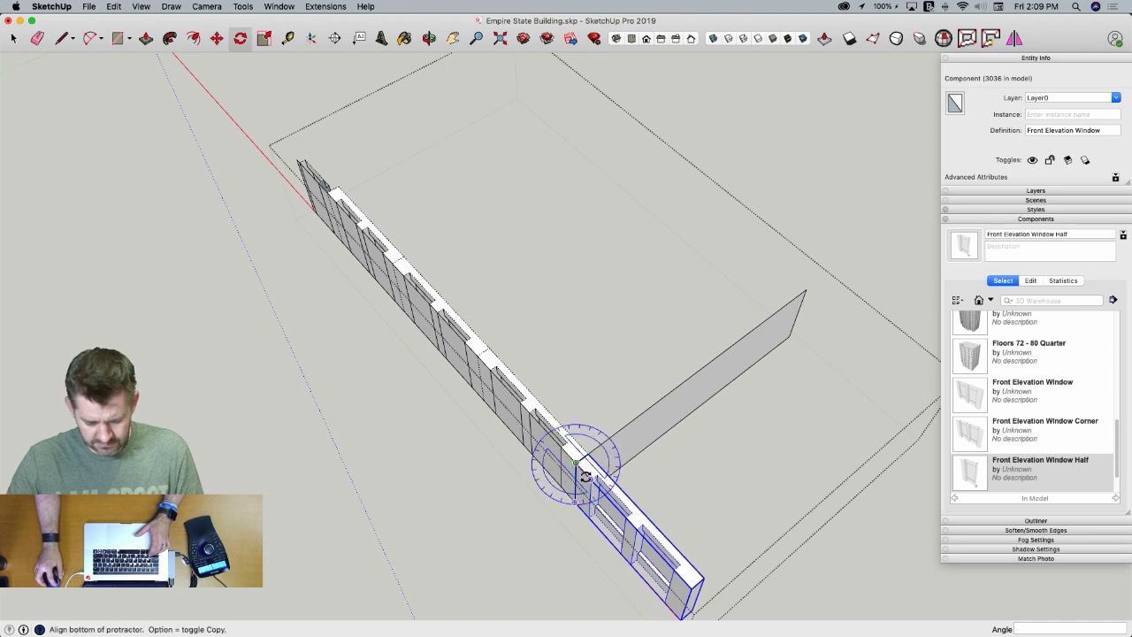
{"action": "left_click", "coordinate": [586, 474]}
{"action": "left_click", "coordinate": [603, 444]}
Copy the side-wall window end to end to add a second one beside it
{"action": "key", "text": "m"}
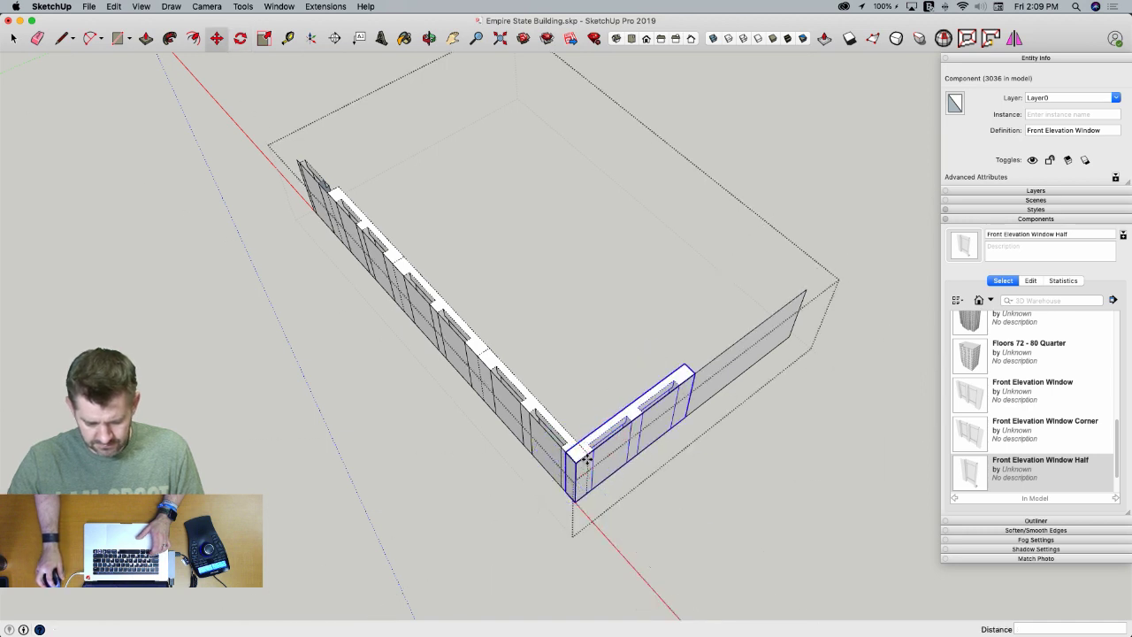
{"action": "left_click", "coordinate": [577, 468]}
{"action": "key", "text": "alt"}
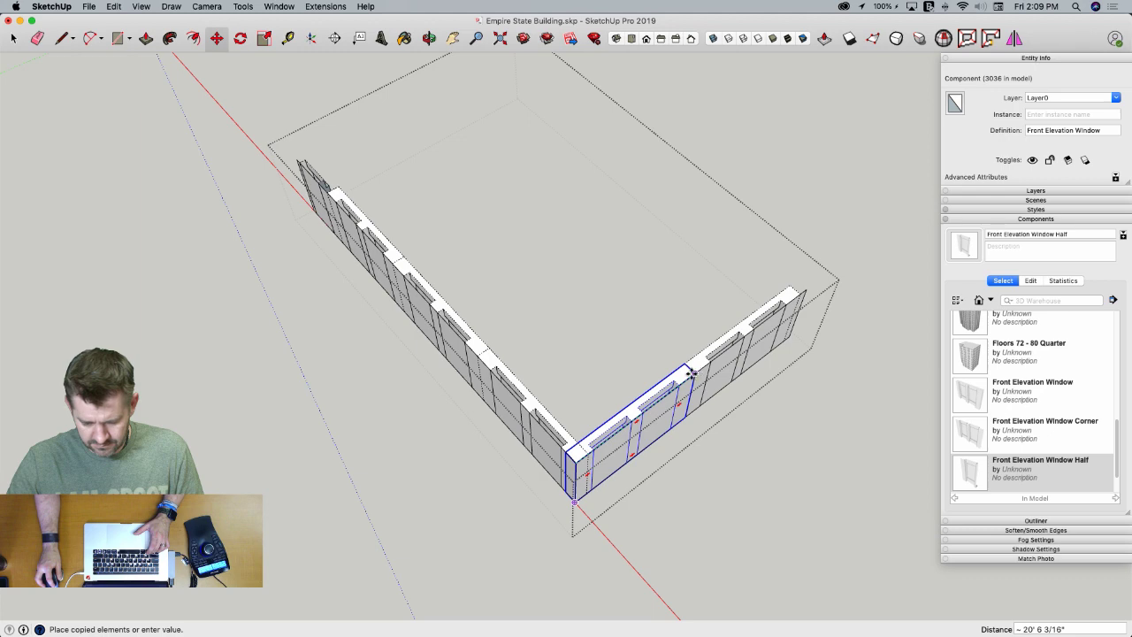
{"action": "left_click", "coordinate": [692, 373]}
Scale both side-wall windows lengthwise so they reach the far end of the side wall
{"action": "key", "text": "space"}
{"action": "left_click", "coordinate": [681, 391], "text": "shift"}
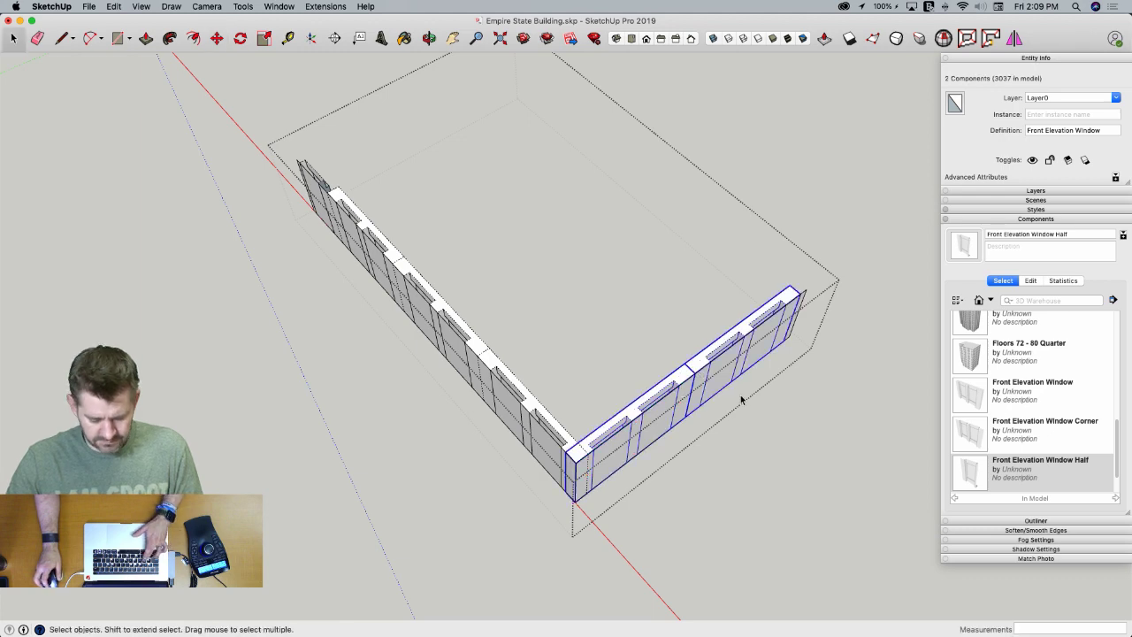
{"action": "key", "text": "s"}
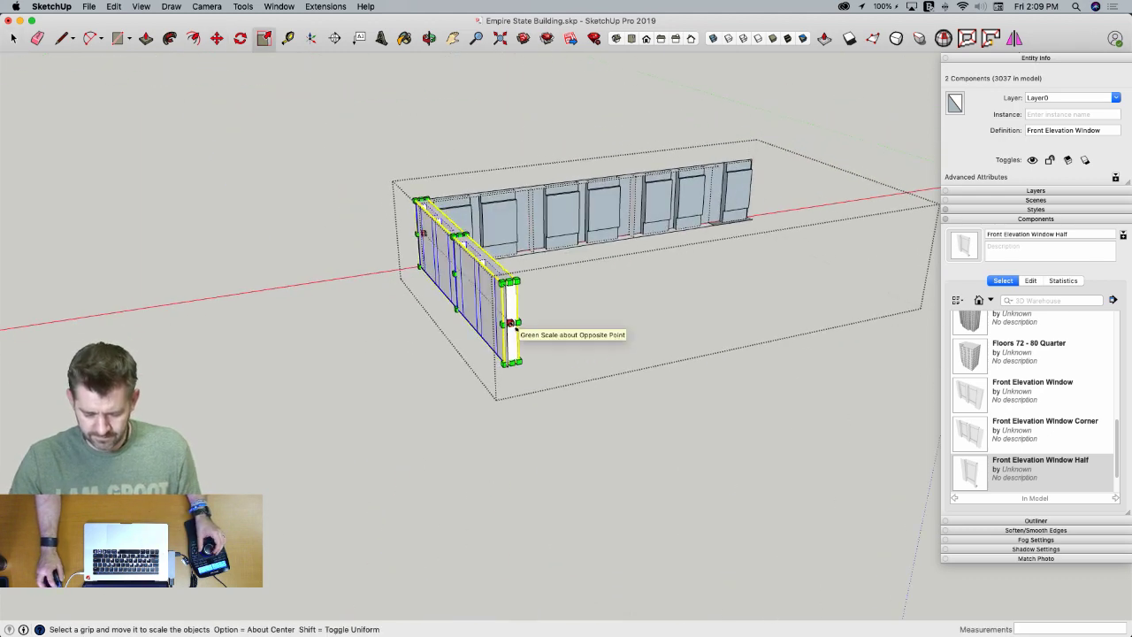
{"action": "left_click", "coordinate": [510, 322]}
{"action": "key", "text": "space"}
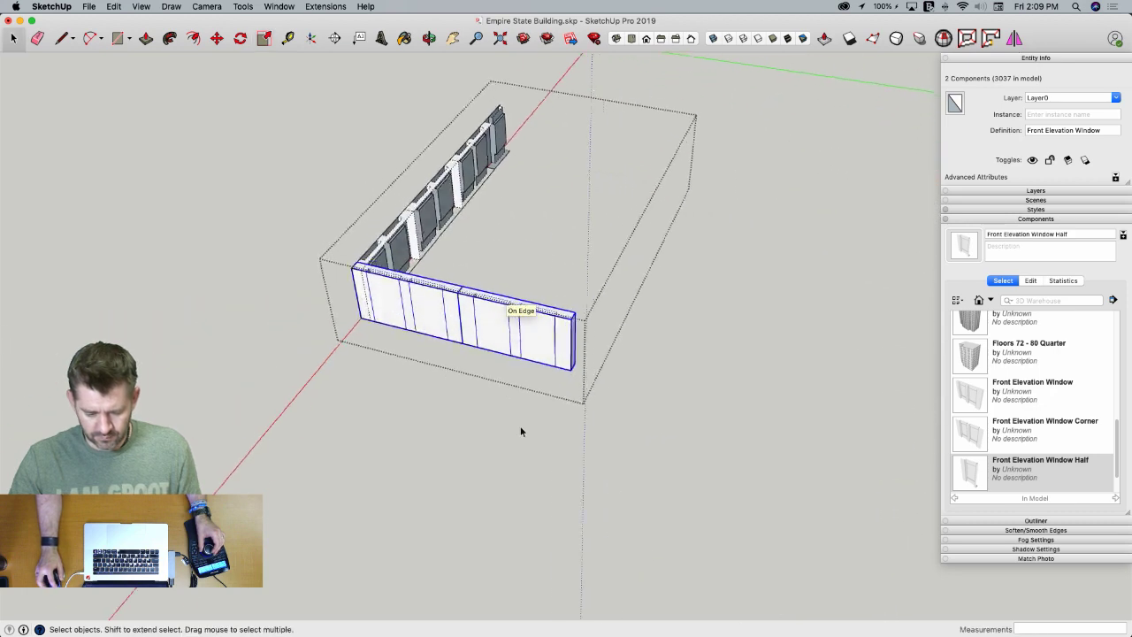
Remove the leftover wall faces and edges covering the window components and exit the group
{"action": "key", "text": "shift+x"}
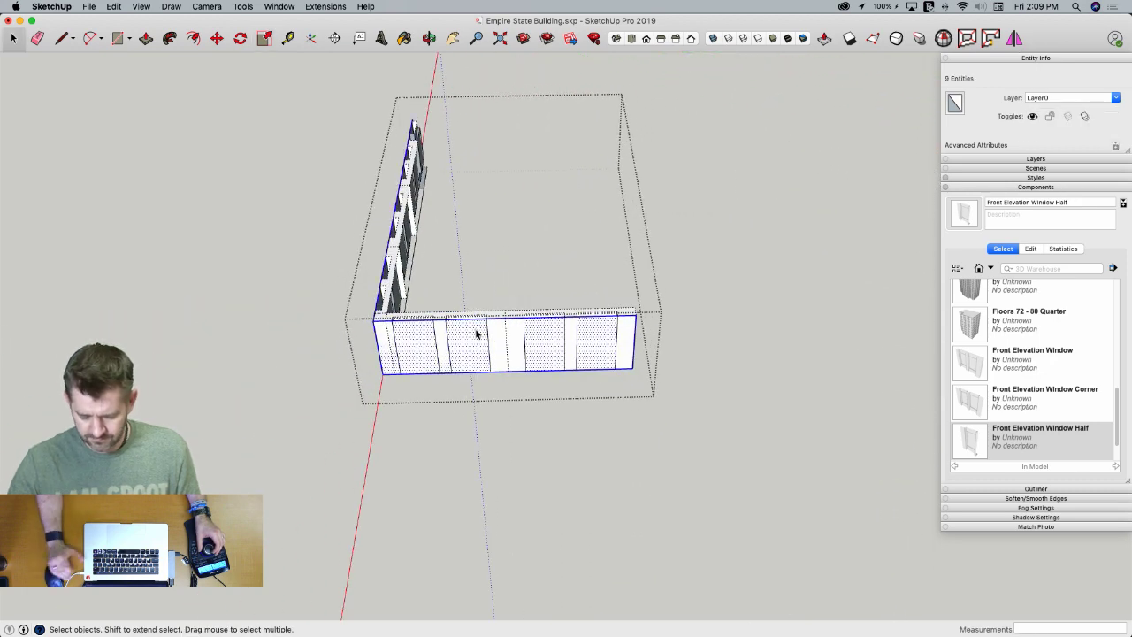
{"action": "key", "text": "super+shift+a"}
{"action": "middle_click_drag", "start_coordinate": [477, 333], "coordinate": [757, 442]}
{"action": "left_click", "coordinate": [757, 441]}
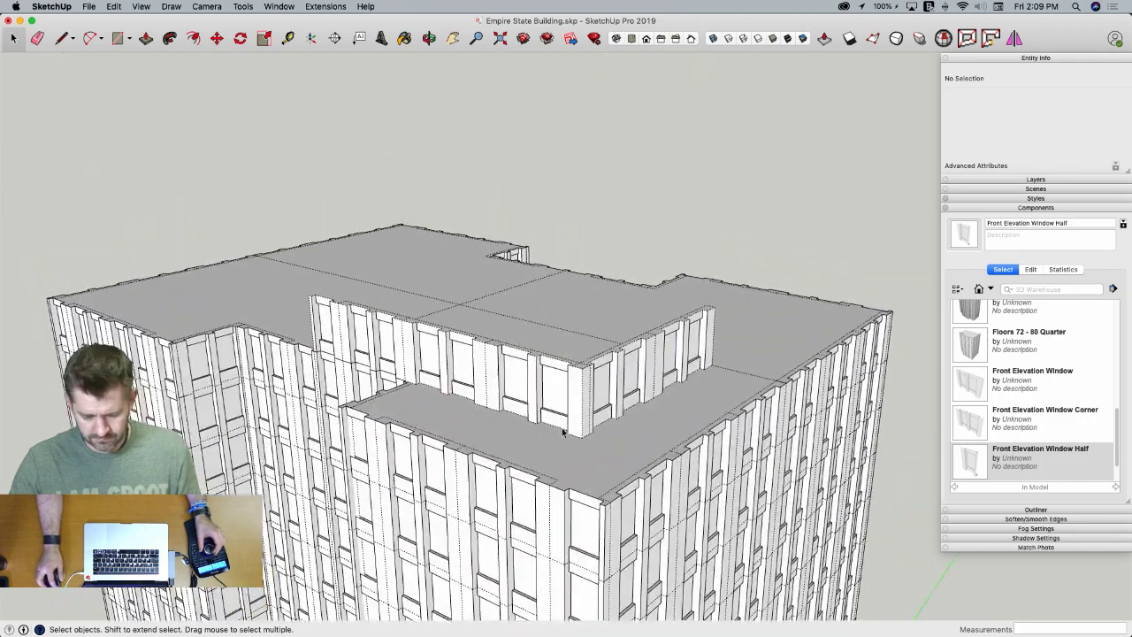
Copy the finished window floor group straight up by one floor height, making four stacked copies
{"action": "left_click", "coordinate": [566, 423]}
{"action": "key", "text": "m"}
{"action": "key", "text": "alt"}
{"action": "left_click", "coordinate": [583, 433]}
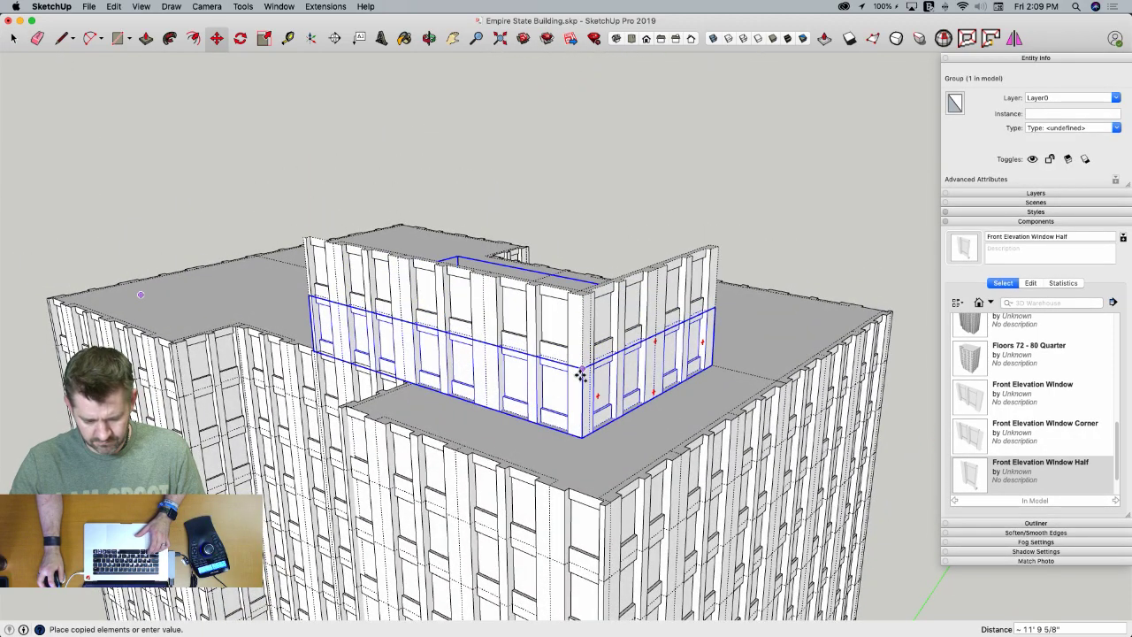
{"action": "left_click", "coordinate": [579, 372]}
{"action": "type", "text": "x4"}
{"action": "key", "text": "Return"}
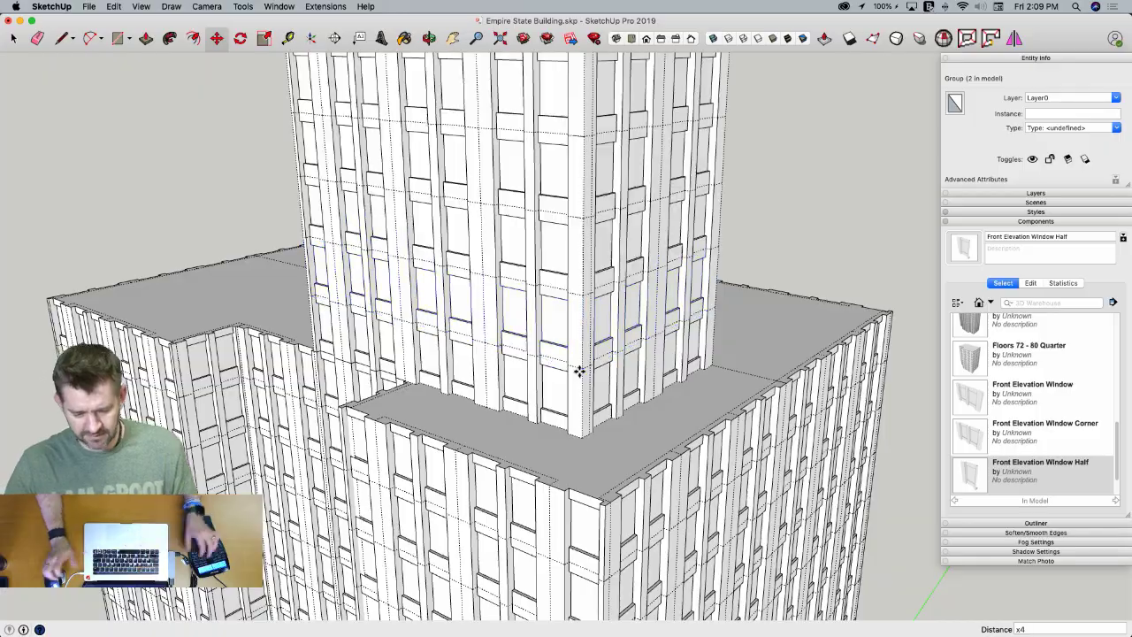
{"action": "key", "text": "space"}
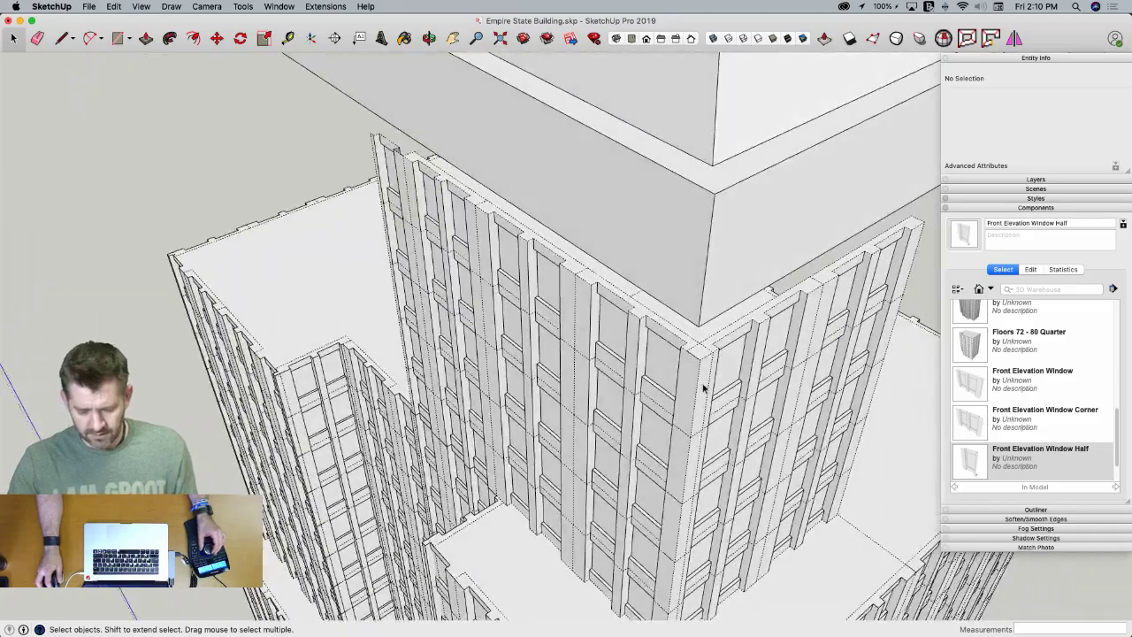
{"action": "key", "text": "r"}
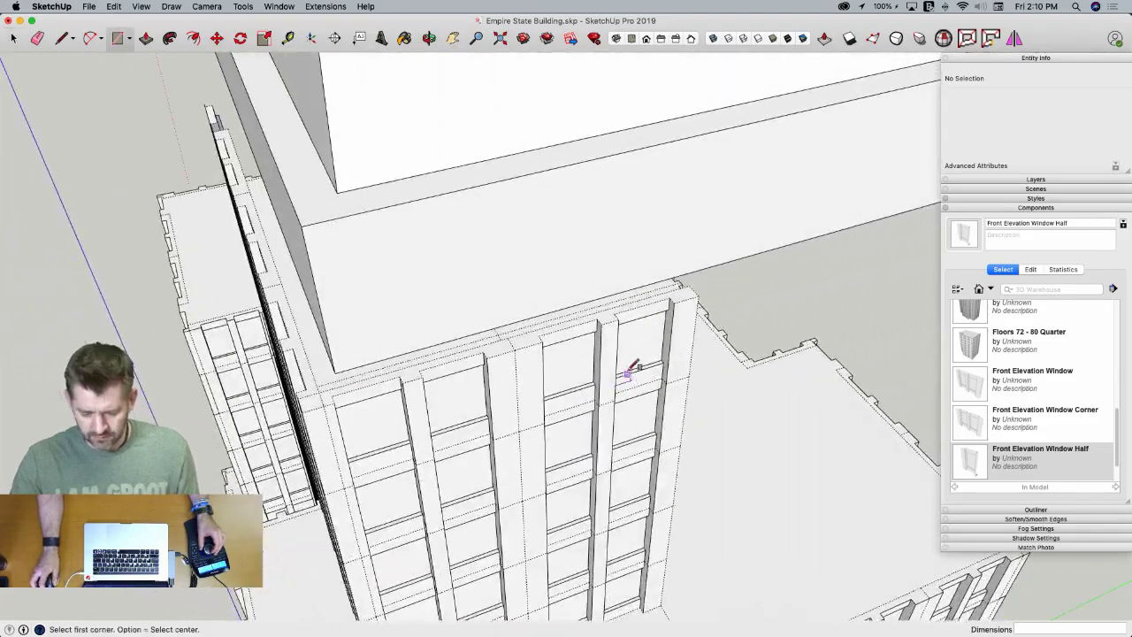
{"action": "left_click", "coordinate": [689, 285]}
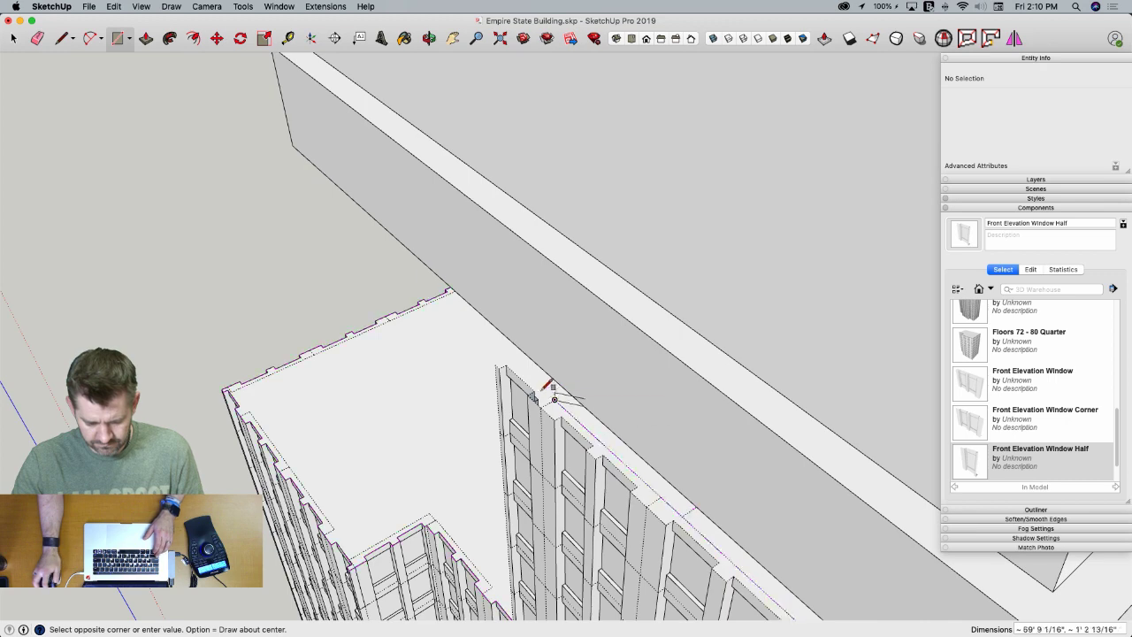
{"action": "key", "text": "l"}
Draw lines around the open top of the window at the far end of the front wall to cap it with a face
{"action": "key", "text": "l"}
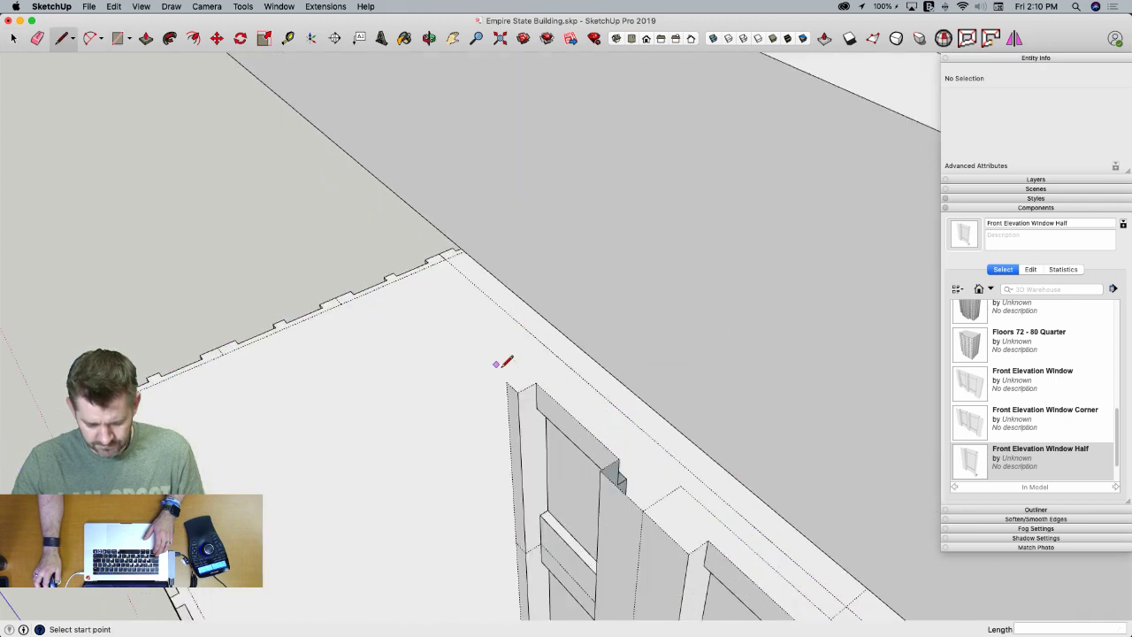
{"action": "scroll", "coordinate": [517, 380], "scroll_direction": "down", "scroll_amount": 4}
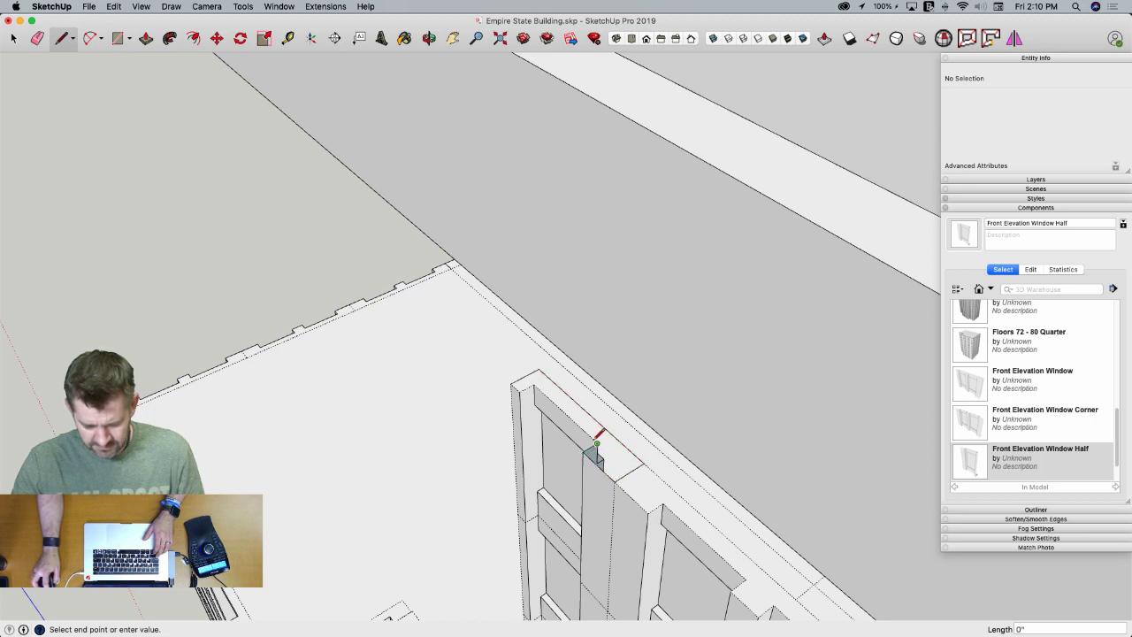
{"action": "left_click", "coordinate": [512, 382]}
{"action": "key", "text": "space"}
{"action": "right_click", "coordinate": [542, 389]}
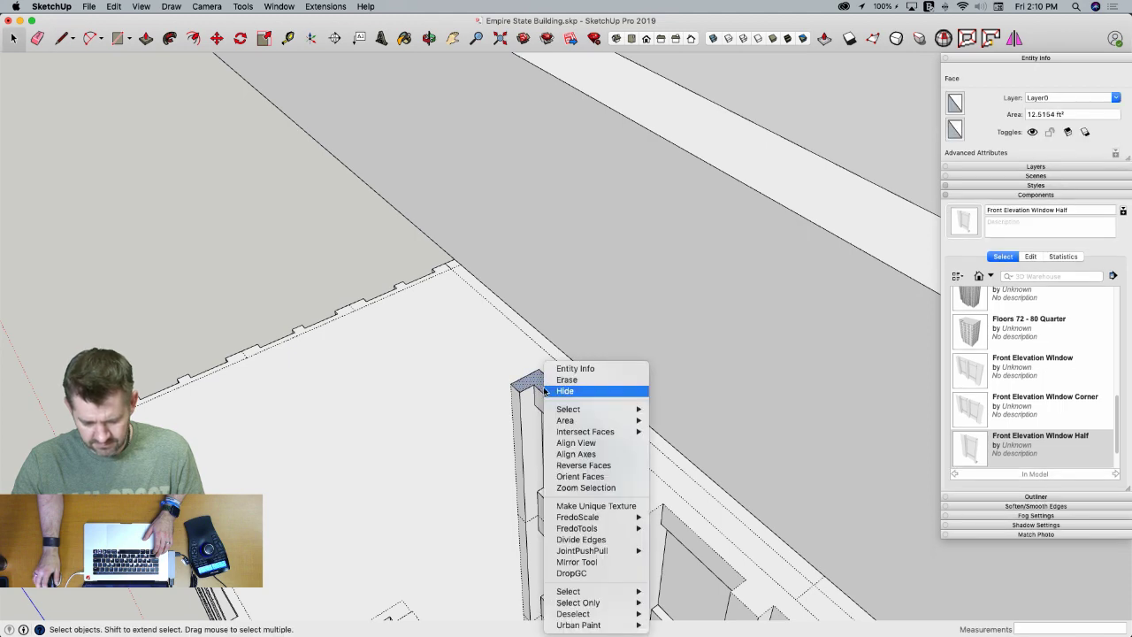
{"action": "key", "text": "Escape"}
Draw a rectangle about 66' by 40' 3" across the top of the window stack, from the end cap to the side wall's far corner
{"action": "key", "text": "r"}
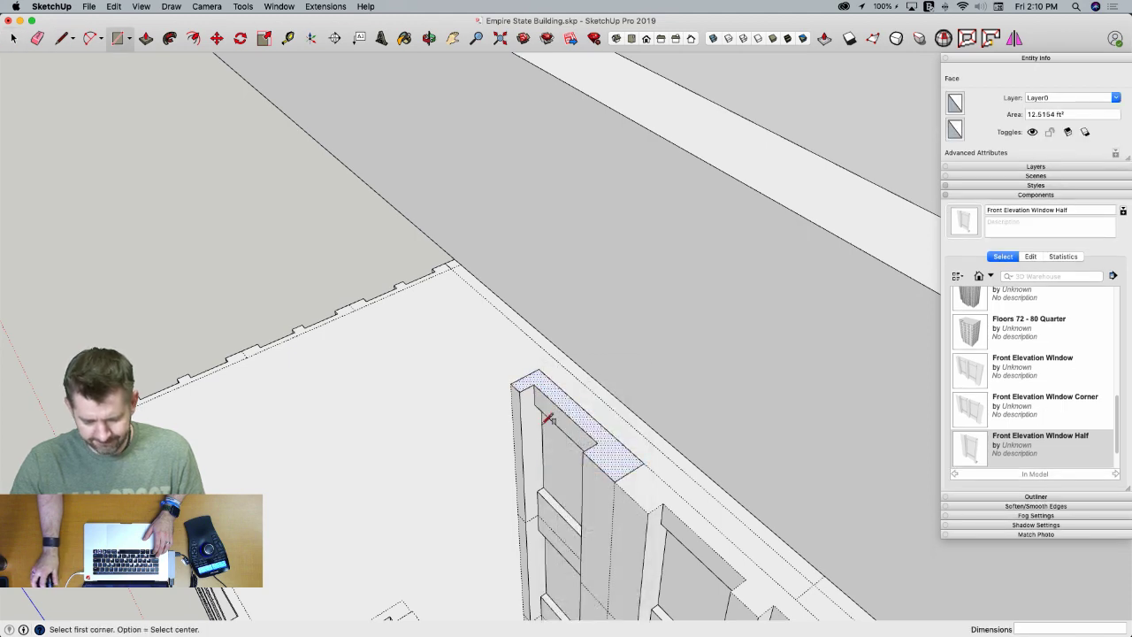
{"action": "left_click", "coordinate": [538, 369]}
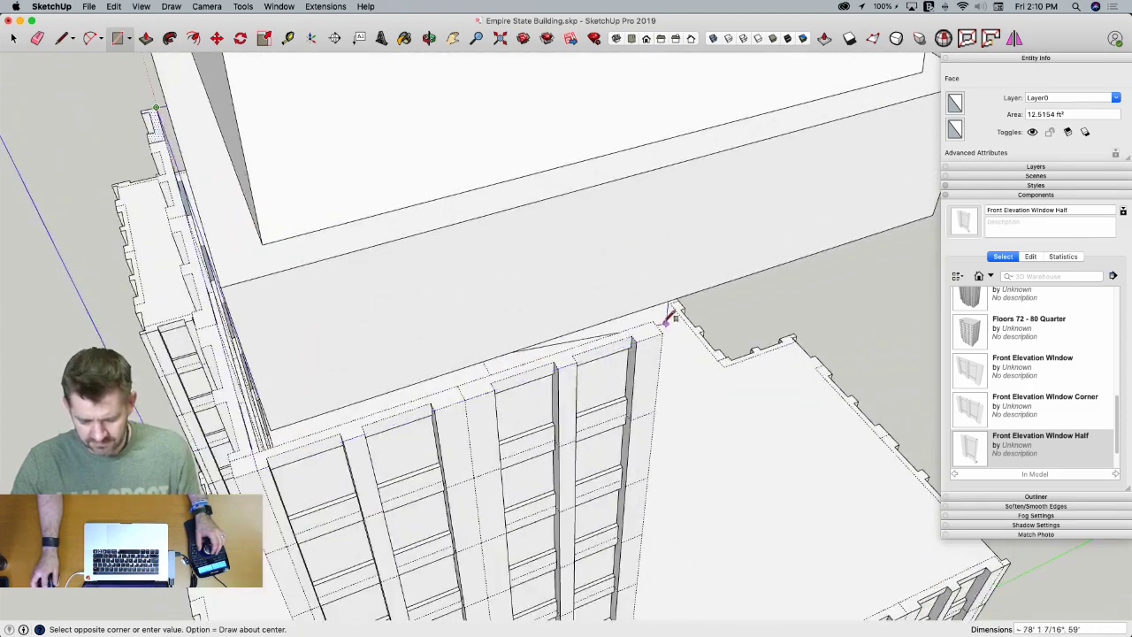
{"action": "left_click", "coordinate": [654, 322]}
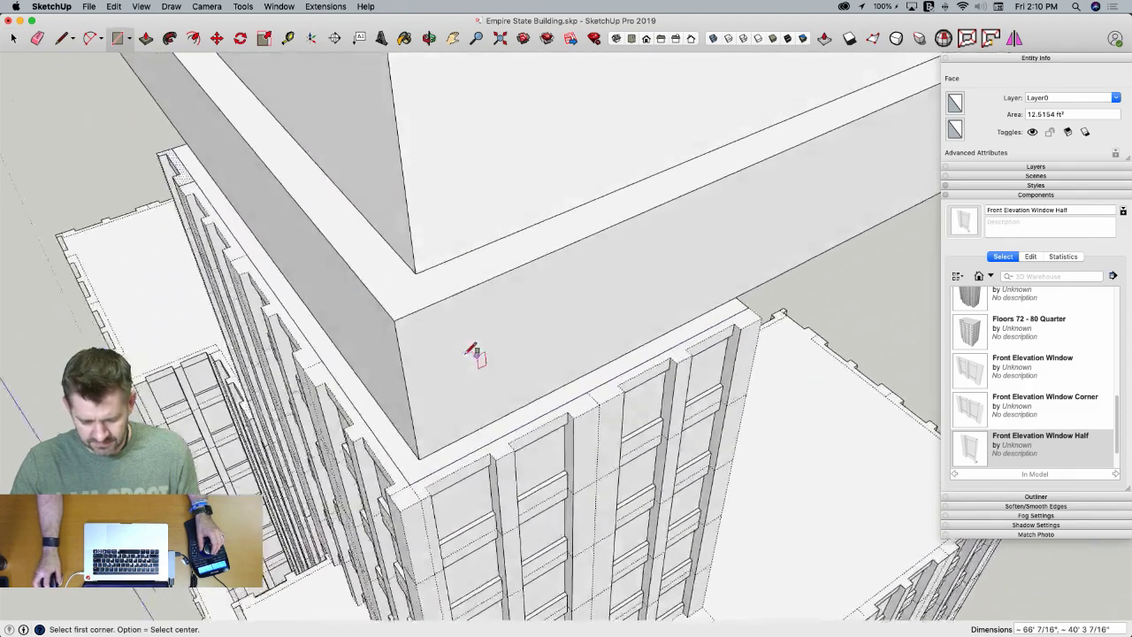
{"action": "key", "text": "space"}
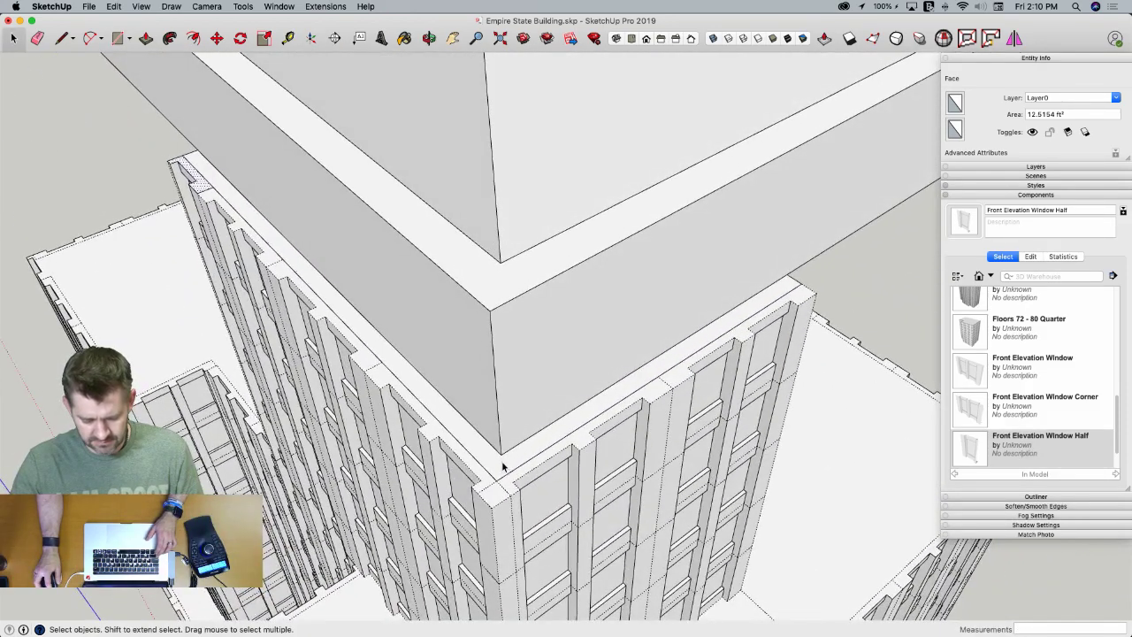
Hide the edges of the roof rectangle and of the cap face over the end window
{"action": "double_click", "coordinate": [502, 466]}
{"action": "left_click", "coordinate": [502, 465], "text": "shift"}
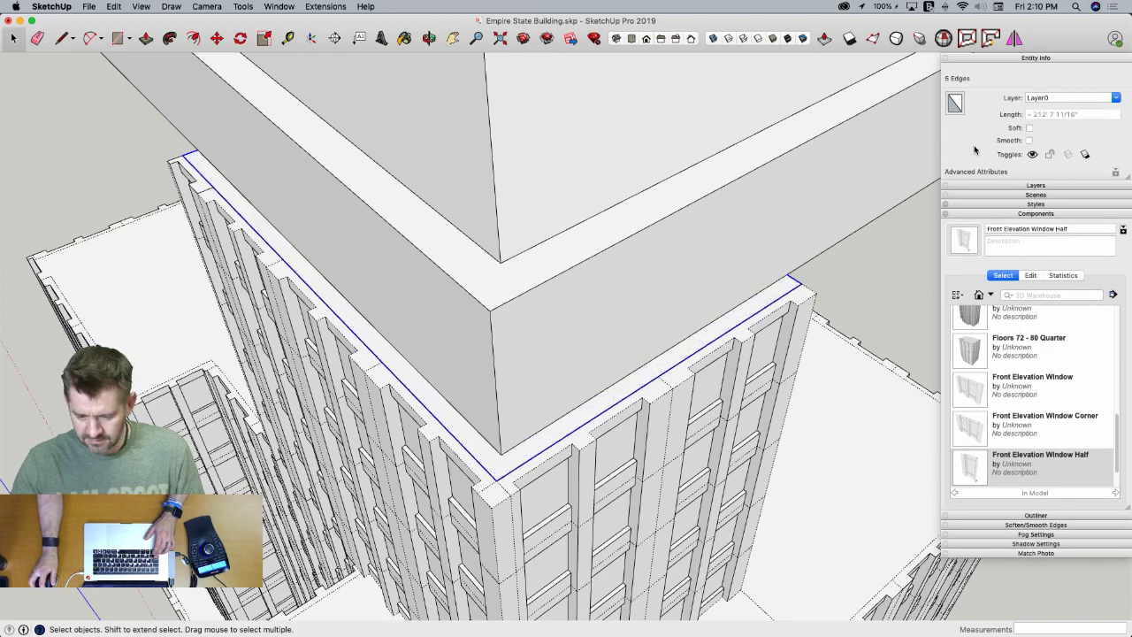
{"action": "left_click", "coordinate": [1033, 155]}
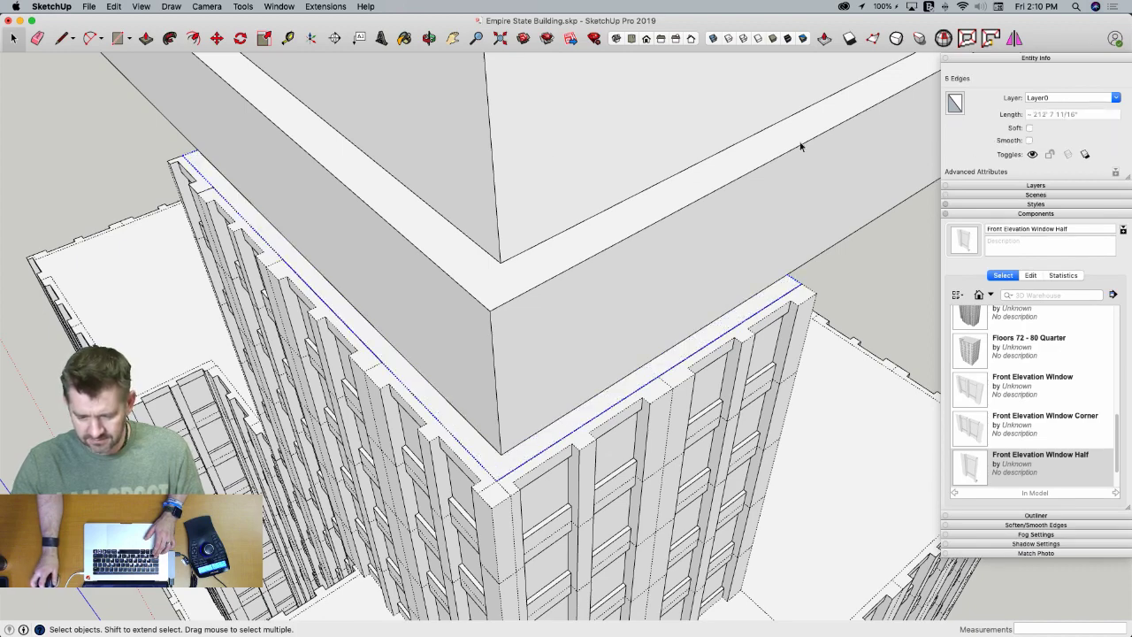
{"action": "scroll", "coordinate": [168, 163], "scroll_direction": "up", "scroll_amount": 5}
{"action": "scroll", "coordinate": [211, 169], "scroll_direction": "down", "scroll_amount": 5}
{"action": "scroll", "coordinate": [229, 172], "scroll_direction": "up", "scroll_amount": 3}
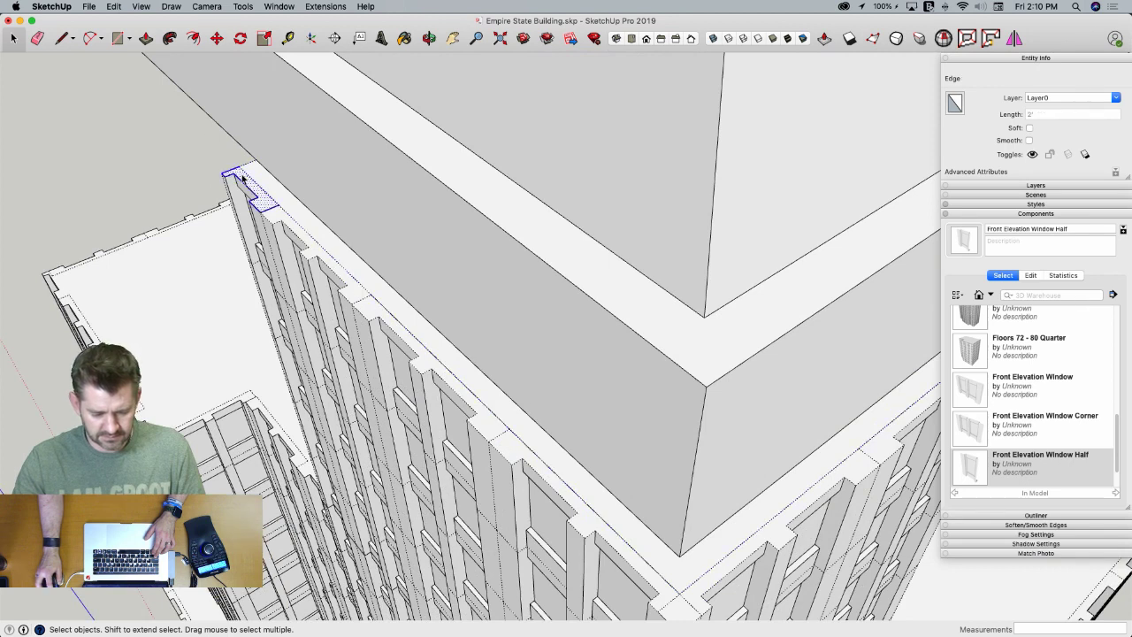
{"action": "left_click", "coordinate": [242, 177]}
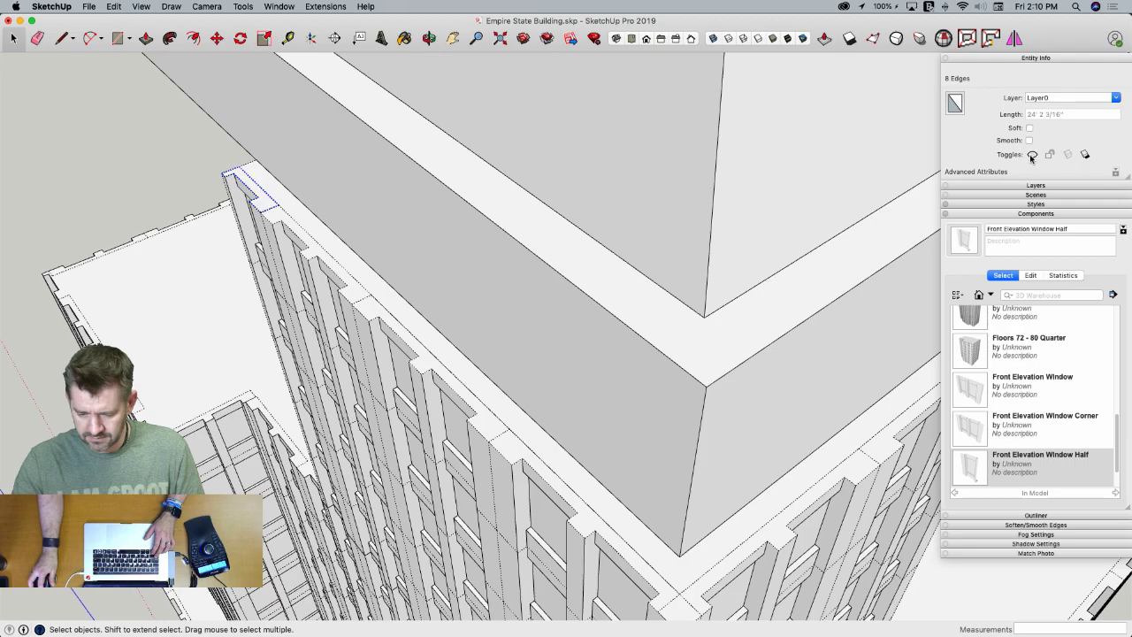
{"action": "left_click", "coordinate": [129, 133]}
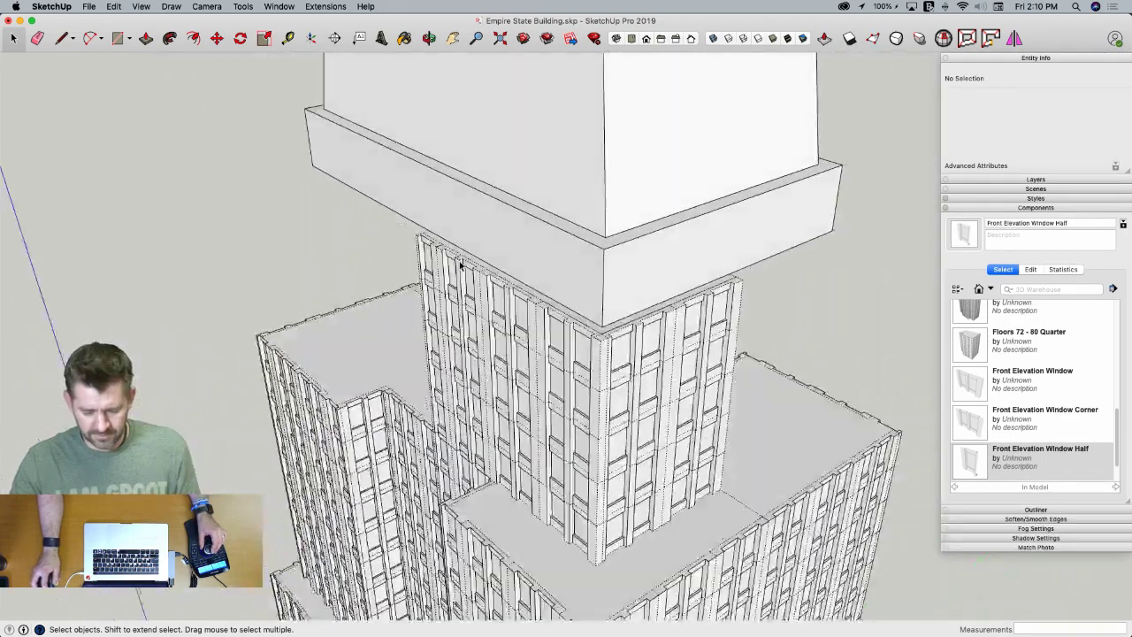
Make a component from the whole stacked window quarter, checking the floor numbers in the reference elevation, and name it Floors 81 - 84 Quarter
{"action": "middle_click_drag", "start_coordinate": [586, 313], "coordinate": [431, 239]}
{"action": "left_click_drag", "start_coordinate": [649, 425], "coordinate": [704, 458]}
{"action": "right_click", "coordinate": [503, 388]}
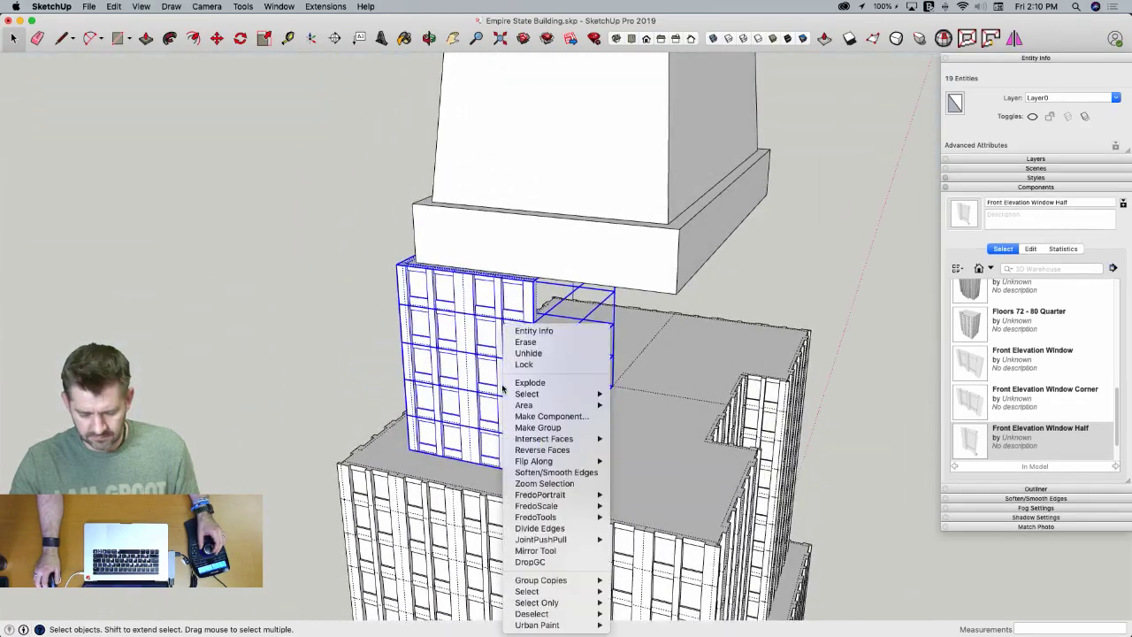
{"action": "left_click", "coordinate": [582, 416]}
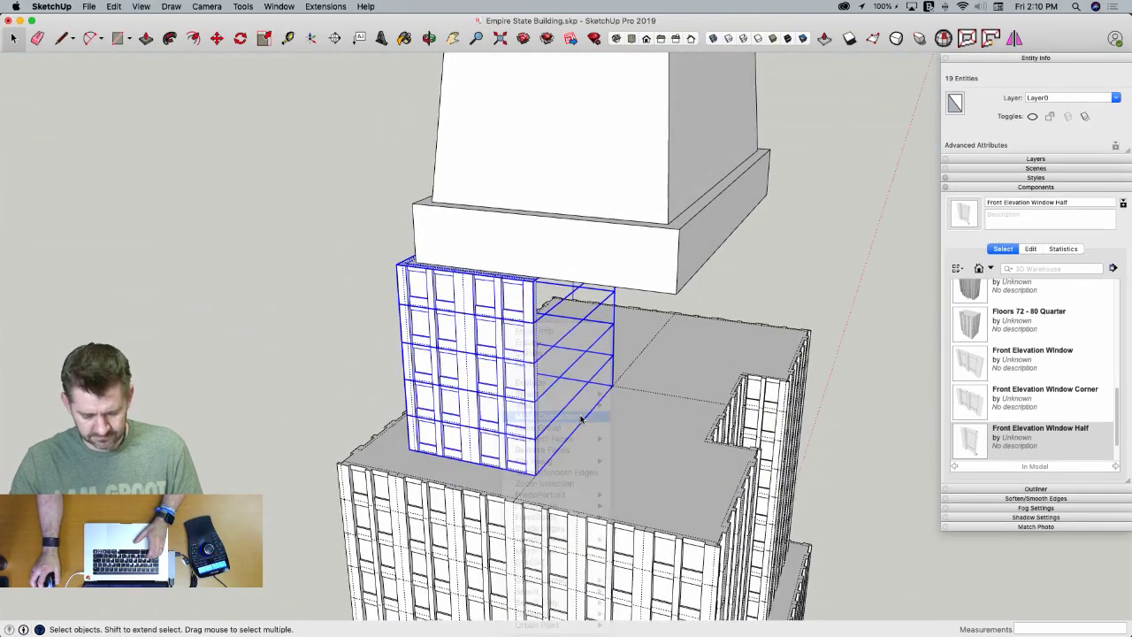
{"action": "key", "text": "super+Tab"}
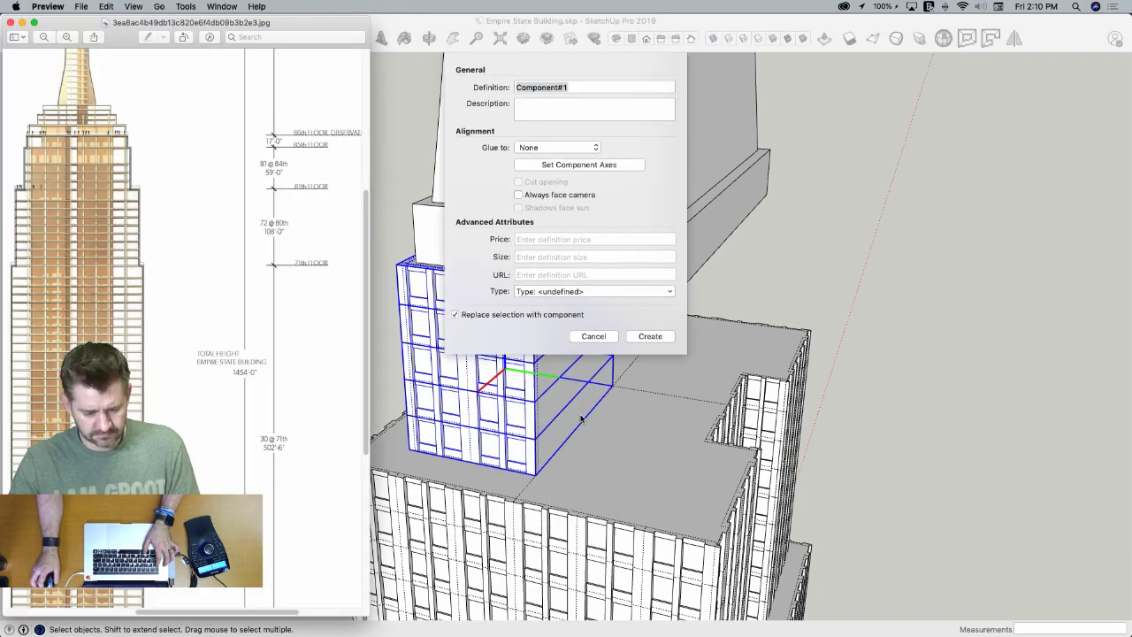
{"action": "key", "text": "super+Tab"}
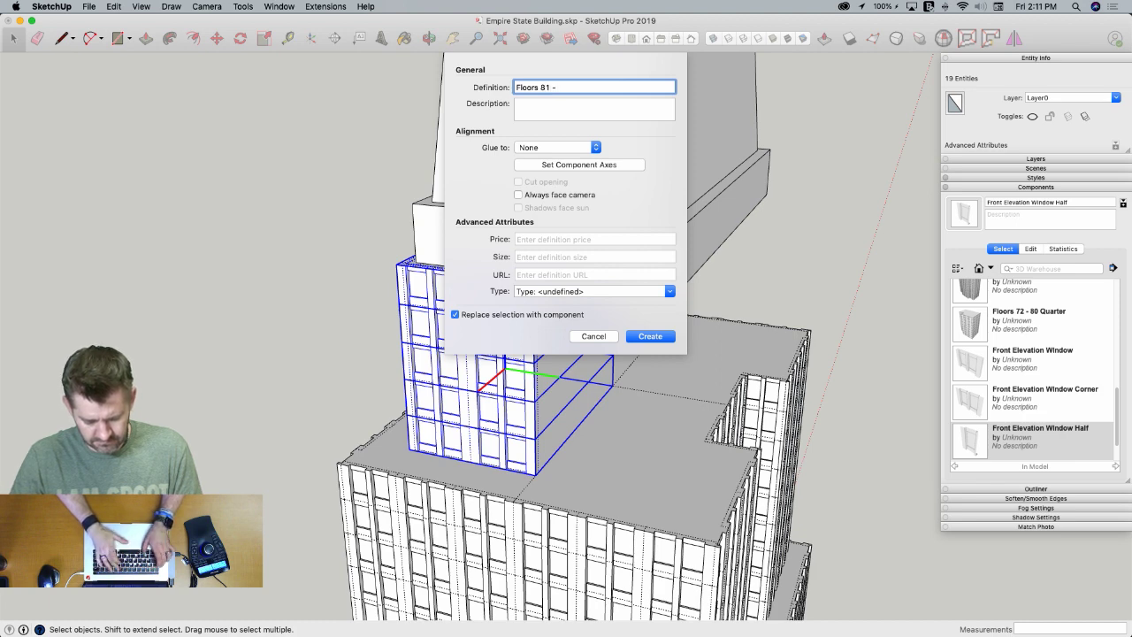
{"action": "key", "text": "super+Tab"}
{"action": "key", "text": "super+Tab"}
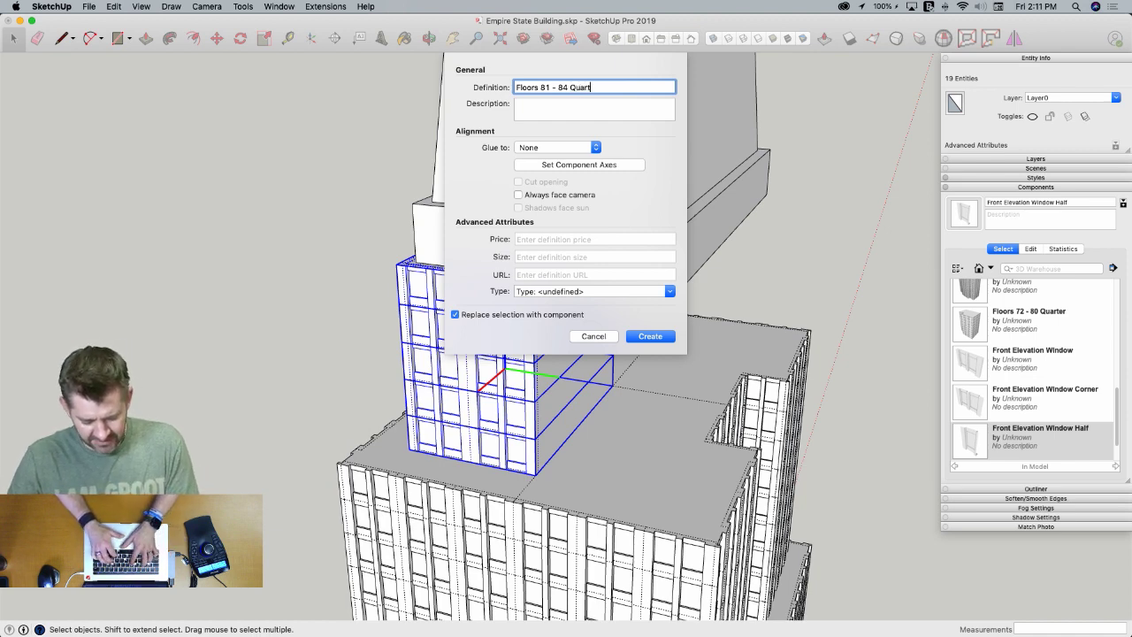
{"action": "key", "text": "Return"}
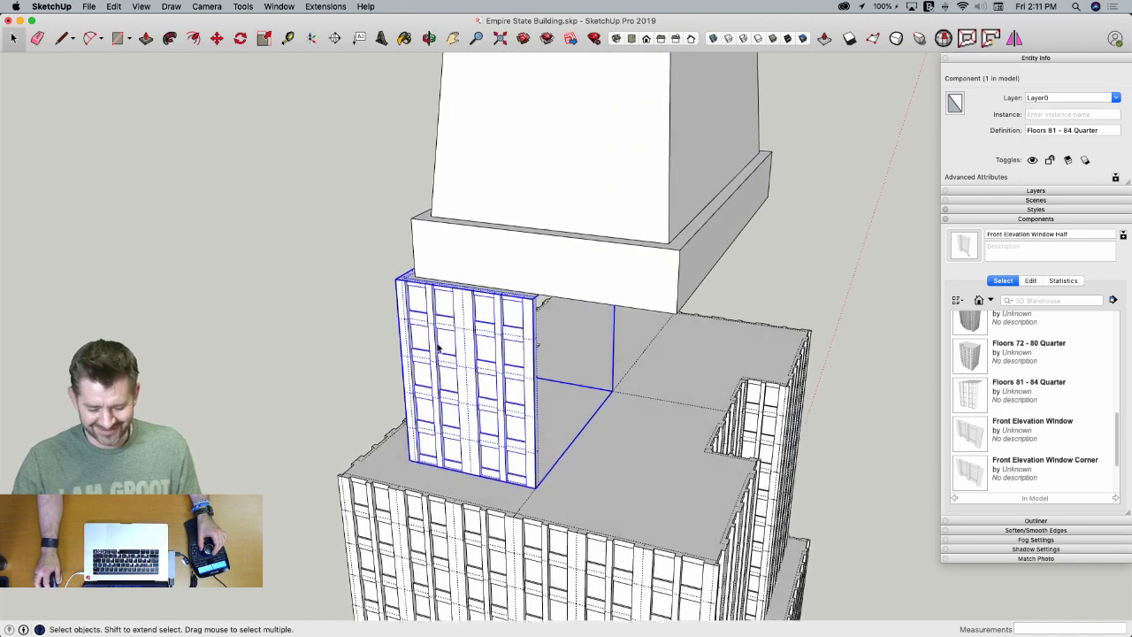
Copy the Floors 81 - 84 Quarter component about 188' off to the side and flip the copy along its green axis
{"action": "key", "text": "m"}
{"action": "key", "text": "alt"}
{"action": "left_click", "coordinate": [463, 478]}
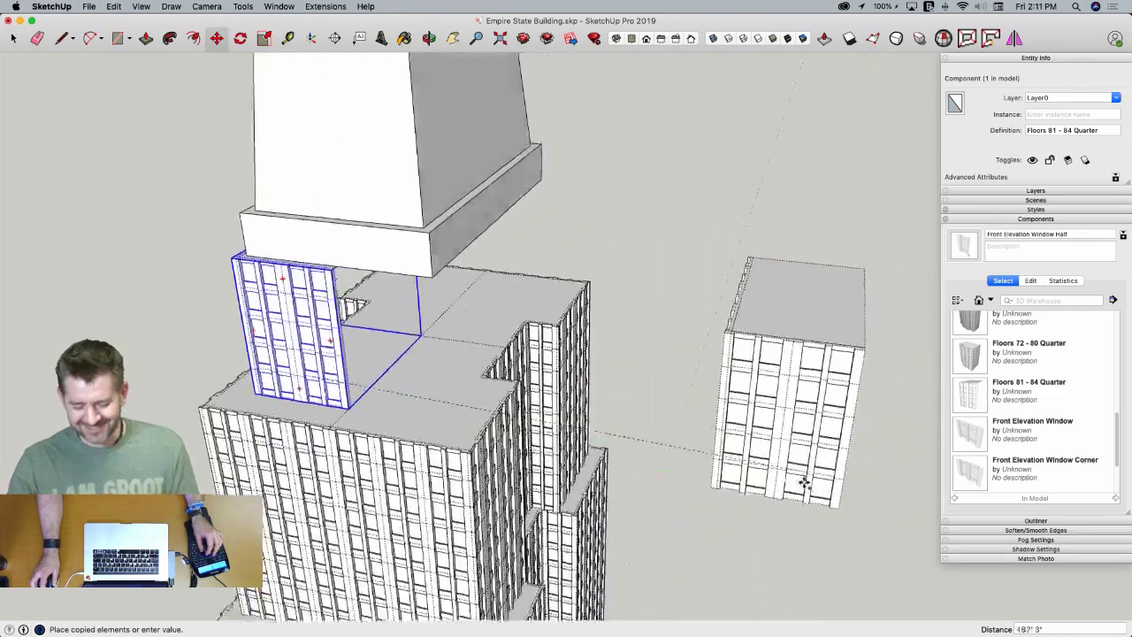
{"action": "left_click", "coordinate": [769, 413]}
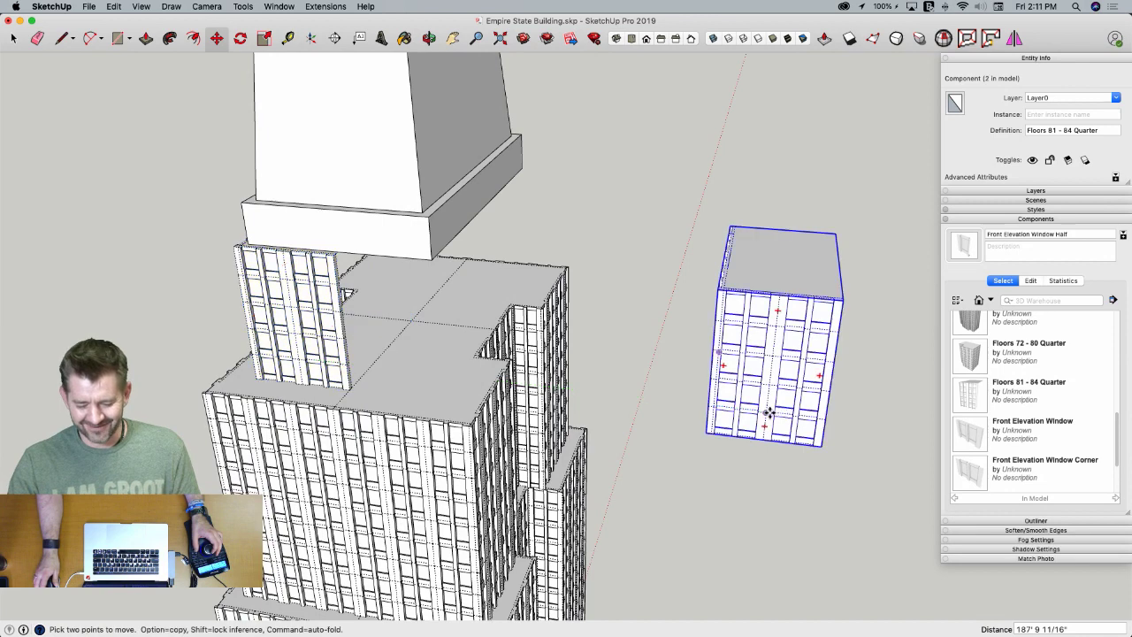
{"action": "right_click", "coordinate": [769, 413]}
{"action": "mouse_move", "coordinate": [822, 443]}
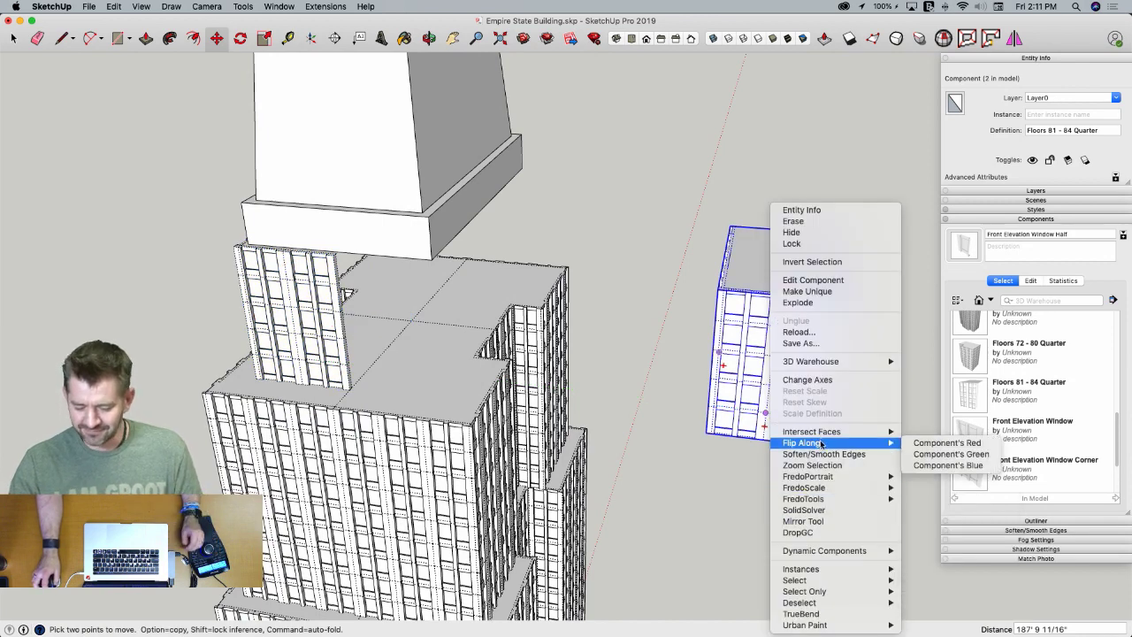
{"action": "left_click", "coordinate": [950, 454]}
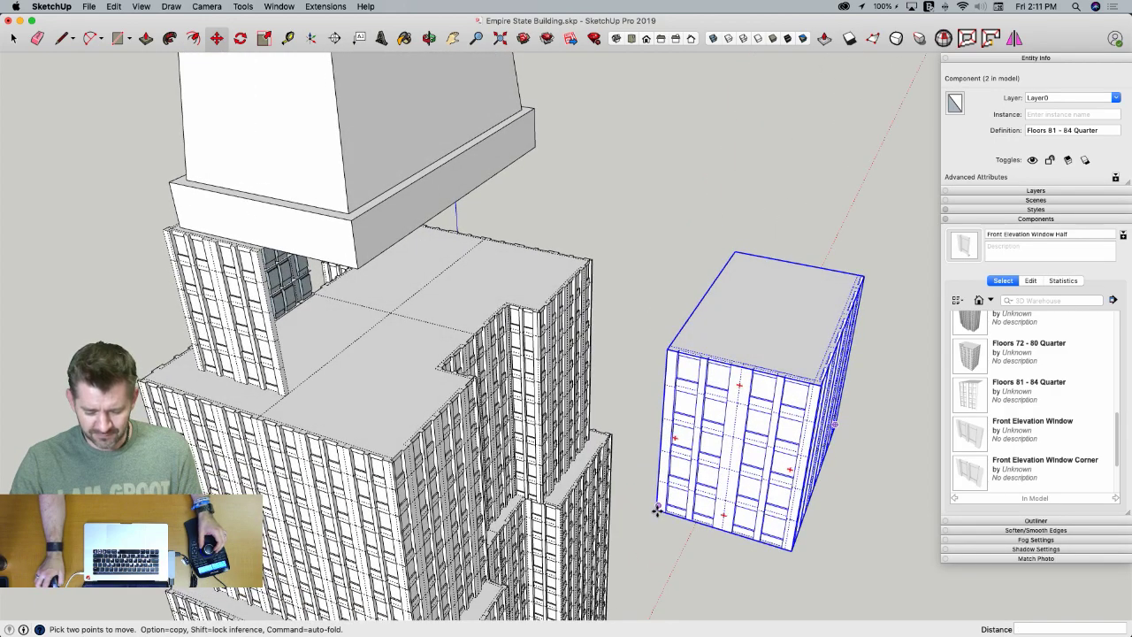
Move the flipped quarter by its bottom corner to meet the original quarter's bottom corner at the building's centerline
{"action": "scroll", "coordinate": [656, 508], "scroll_direction": "up", "scroll_amount": 5}
{"action": "left_click", "coordinate": [660, 513]}
{"action": "scroll", "coordinate": [566, 465], "scroll_direction": "down", "scroll_amount": 5}
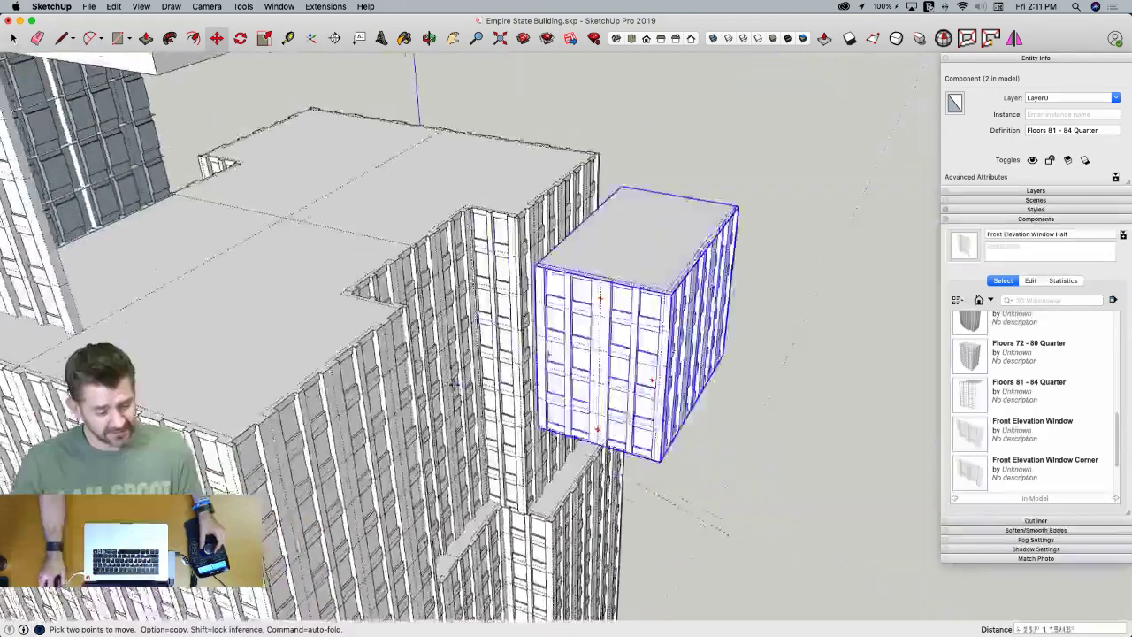
{"action": "scroll", "coordinate": [309, 380], "scroll_direction": "up", "scroll_amount": 4}
{"action": "scroll", "coordinate": [341, 387], "scroll_direction": "up", "scroll_amount": 5}
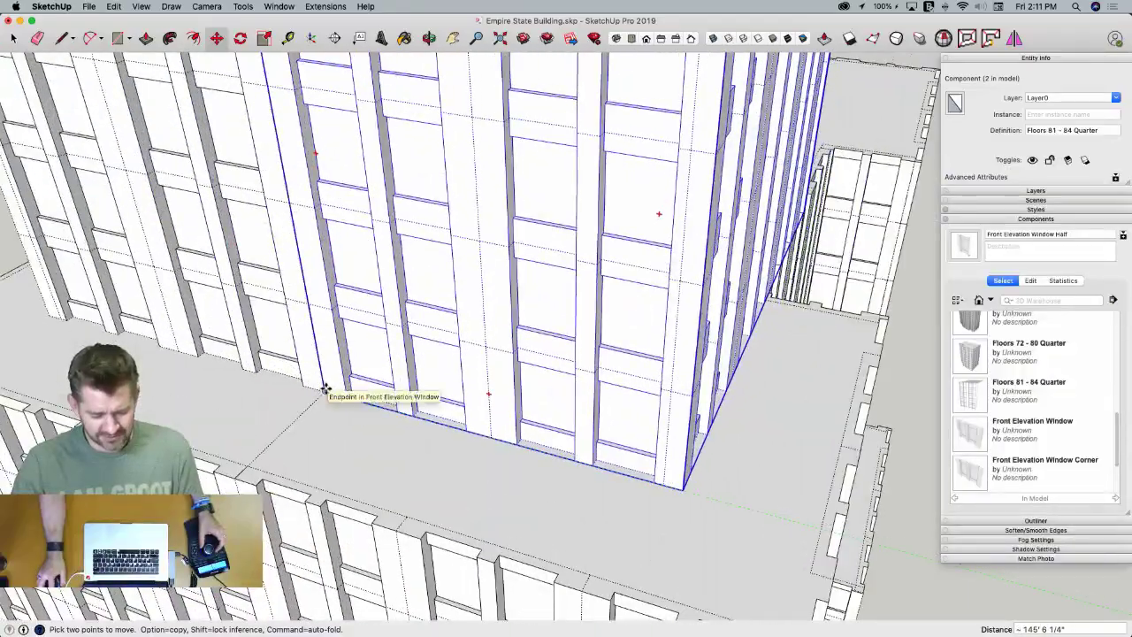
{"action": "left_click", "coordinate": [325, 390]}
Copy both joined quarters together about 297' away from the tower and flip the copied pair to form the opposite half
{"action": "key", "text": "space"}
{"action": "key", "text": "m"}
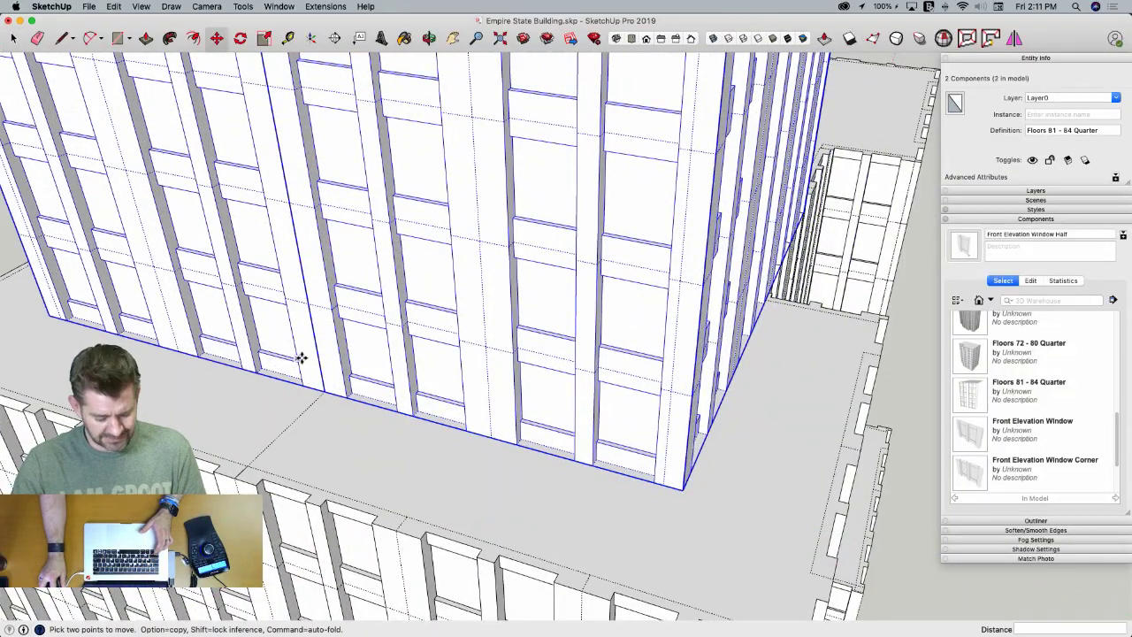
{"action": "key", "text": "alt"}
{"action": "left_click", "coordinate": [301, 358]}
{"action": "scroll", "coordinate": [587, 112], "scroll_direction": "down", "scroll_amount": 10}
{"action": "scroll", "coordinate": [576, 184], "scroll_direction": "down", "scroll_amount": 3}
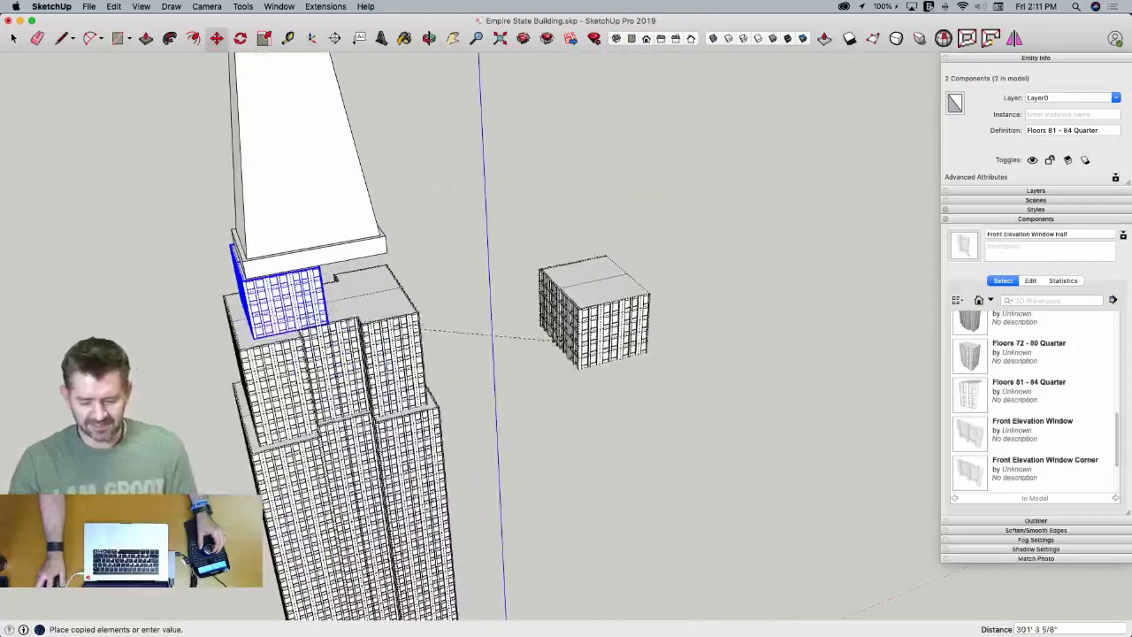
{"action": "left_click", "coordinate": [555, 254]}
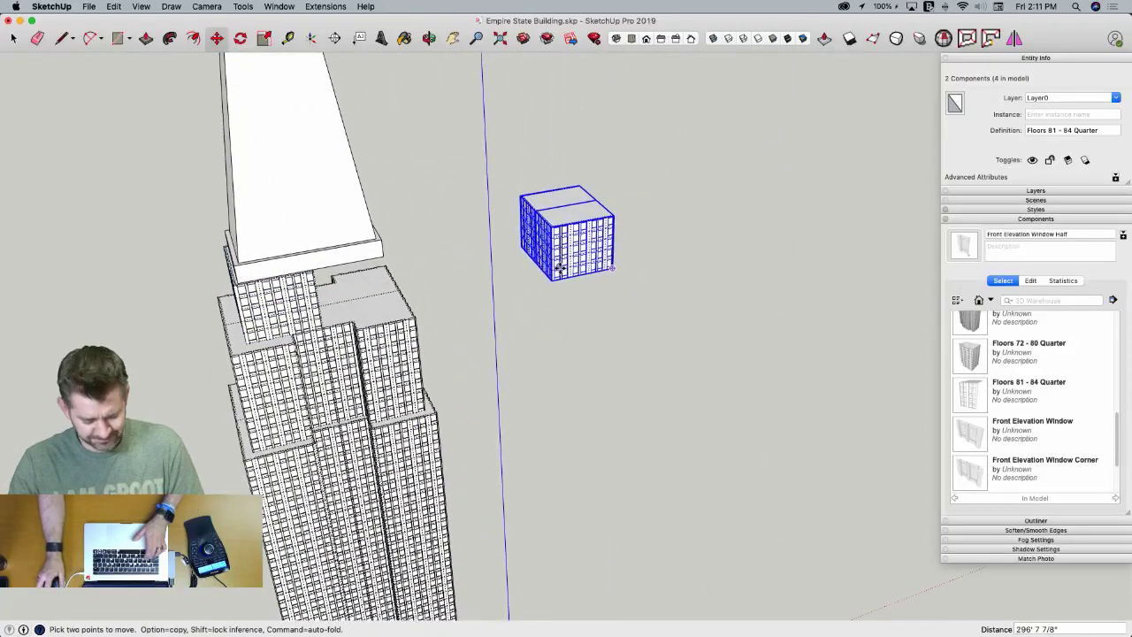
{"action": "right_click", "coordinate": [555, 257]}
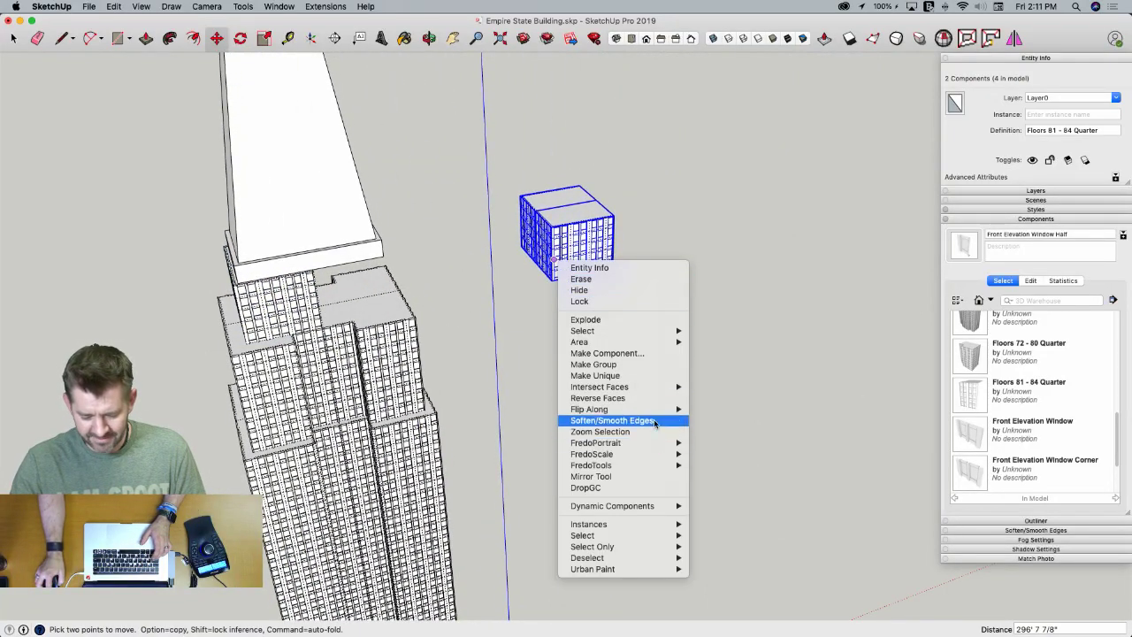
{"action": "mouse_move", "coordinate": [665, 408]}
{"action": "left_click", "coordinate": [712, 409]}
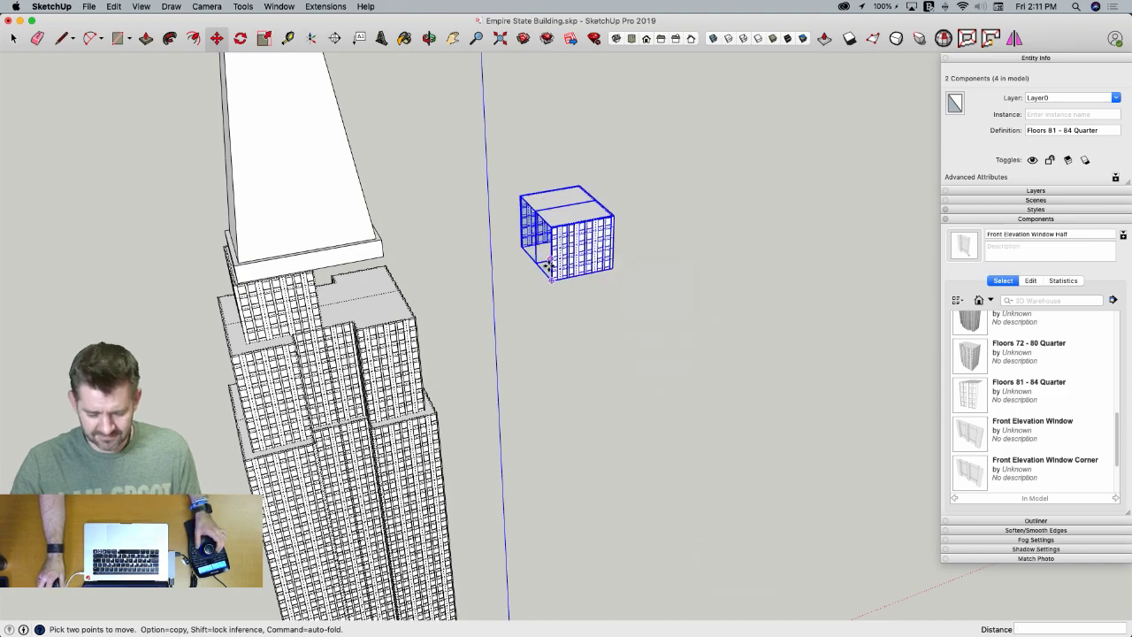
Move the flipped pair by its bottom corner onto the matching corner of the first half to complete the section, then clear the selection
{"action": "scroll", "coordinate": [550, 265], "scroll_direction": "up", "scroll_amount": 10}
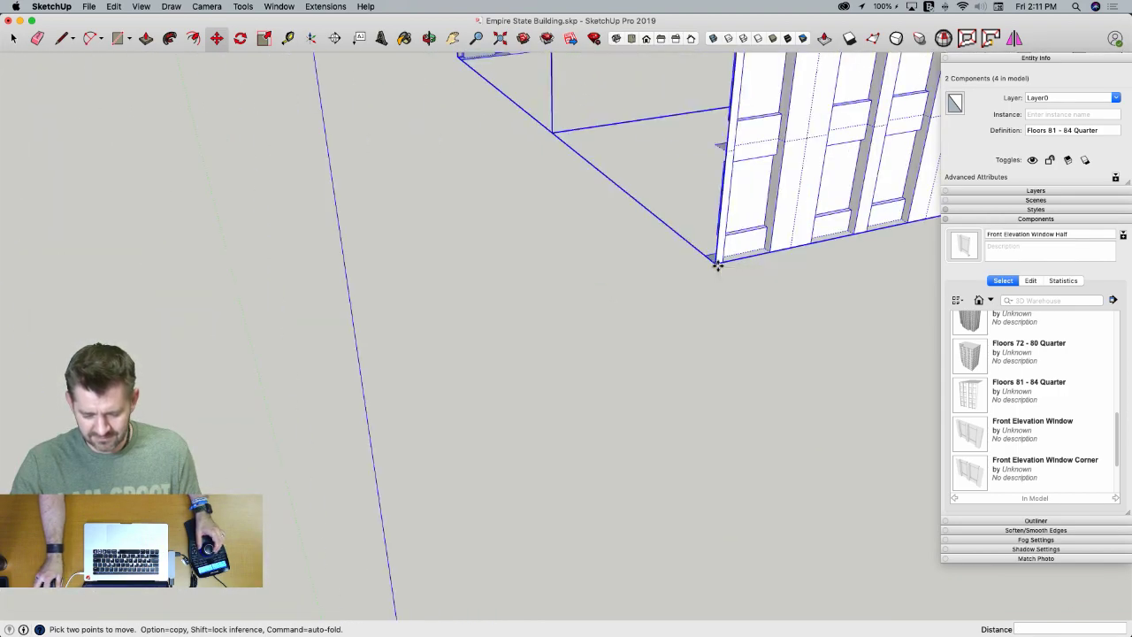
{"action": "left_click", "coordinate": [718, 266]}
{"action": "scroll", "coordinate": [480, 197], "scroll_direction": "down", "scroll_amount": 5}
{"action": "scroll", "coordinate": [487, 374], "scroll_direction": "up", "scroll_amount": 10}
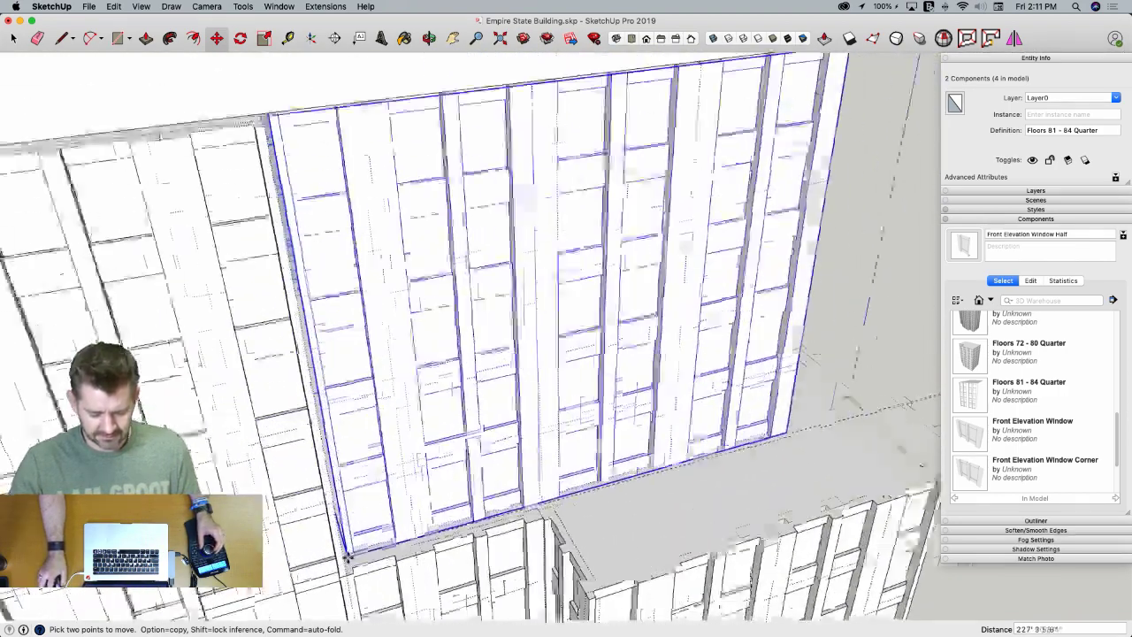
{"action": "left_click", "coordinate": [347, 555]}
{"action": "scroll", "coordinate": [346, 530], "scroll_direction": "down", "scroll_amount": 10}
{"action": "key", "text": "space"}
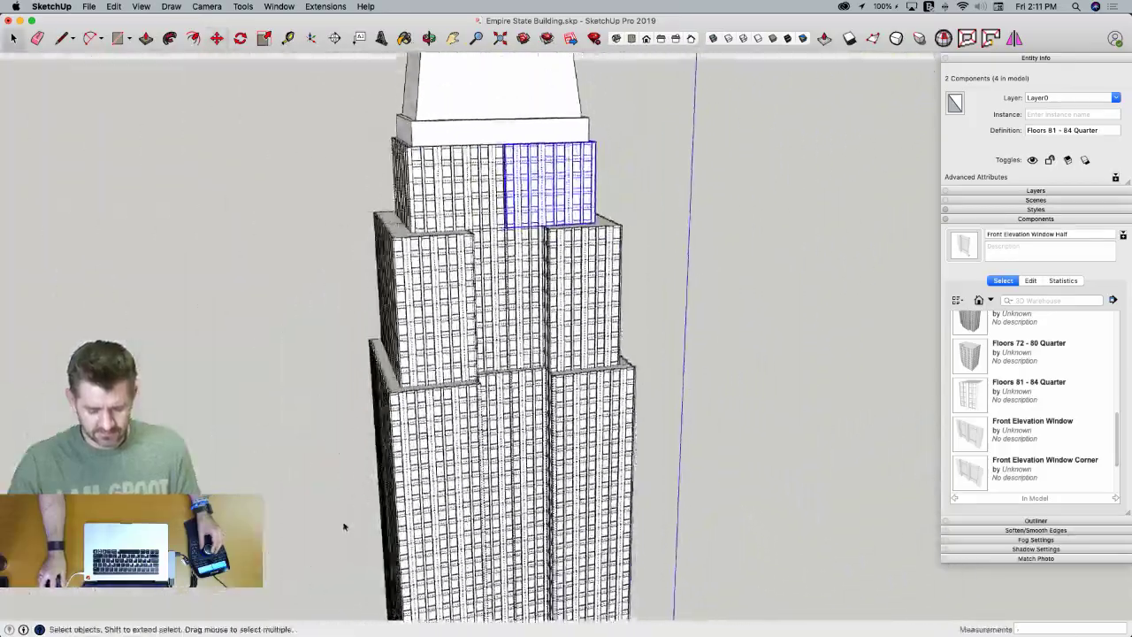
{"action": "left_click", "coordinate": [345, 526]}
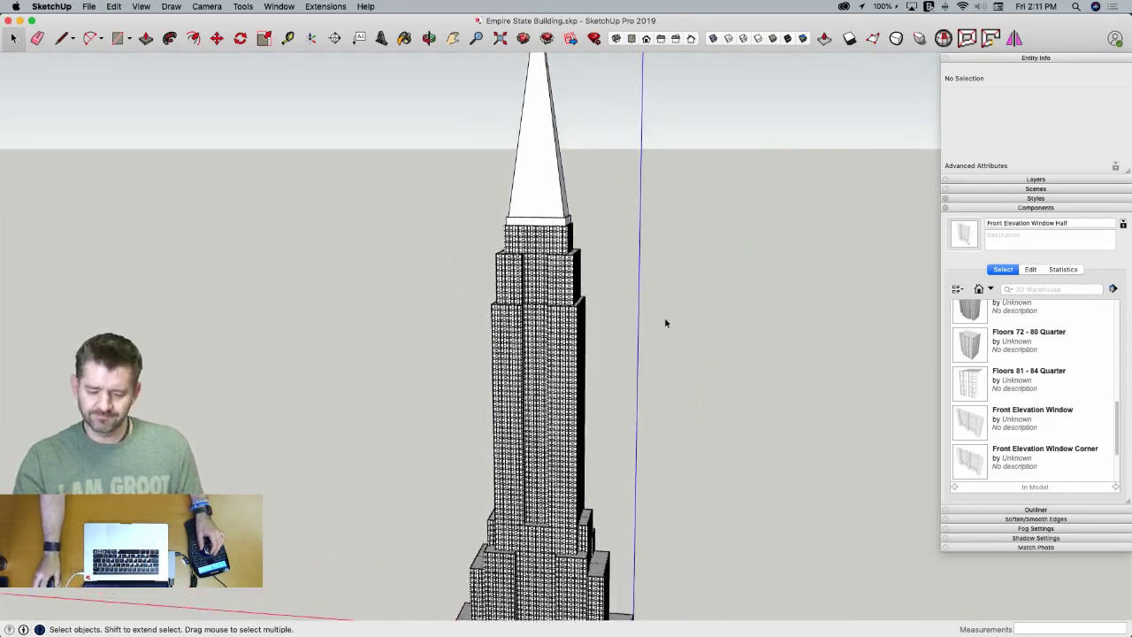
Unlock the locked spire group at the top of the tower
{"action": "middle_click_drag", "start_coordinate": [665, 323], "coordinate": [631, 274]}
{"action": "left_click", "coordinate": [558, 247]}
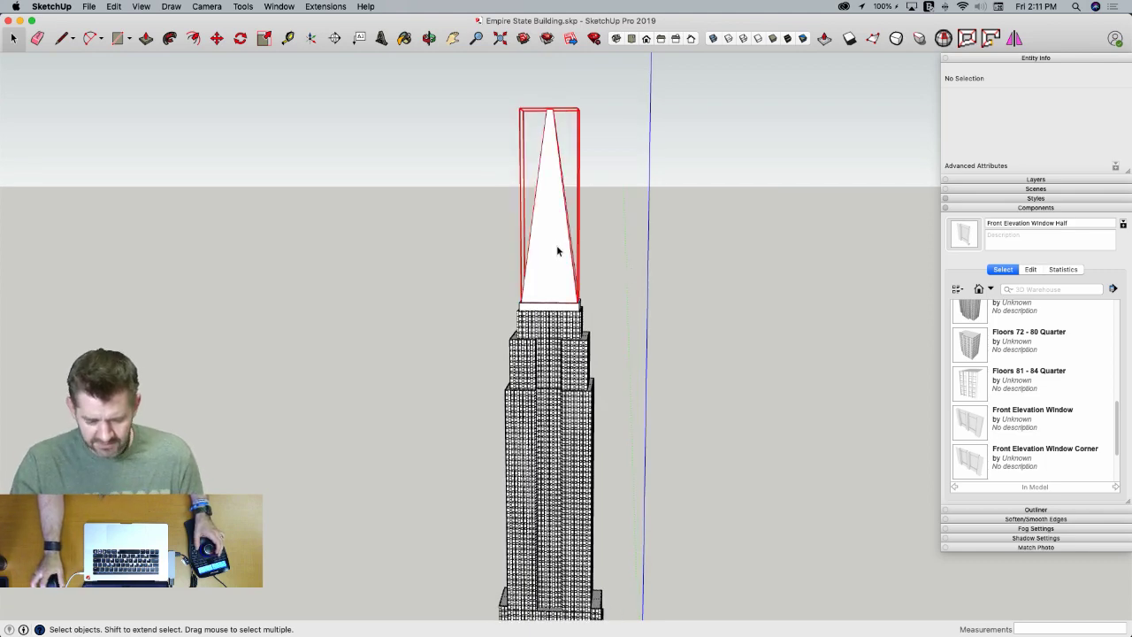
{"action": "right_click", "coordinate": [557, 246]}
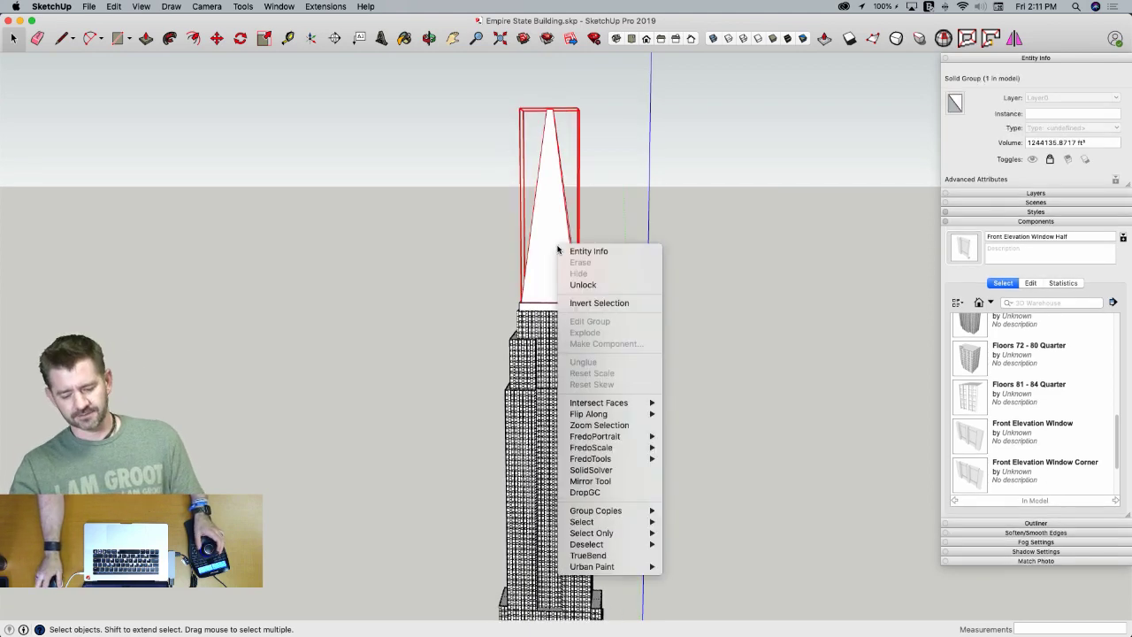
{"action": "left_click", "coordinate": [581, 284]}
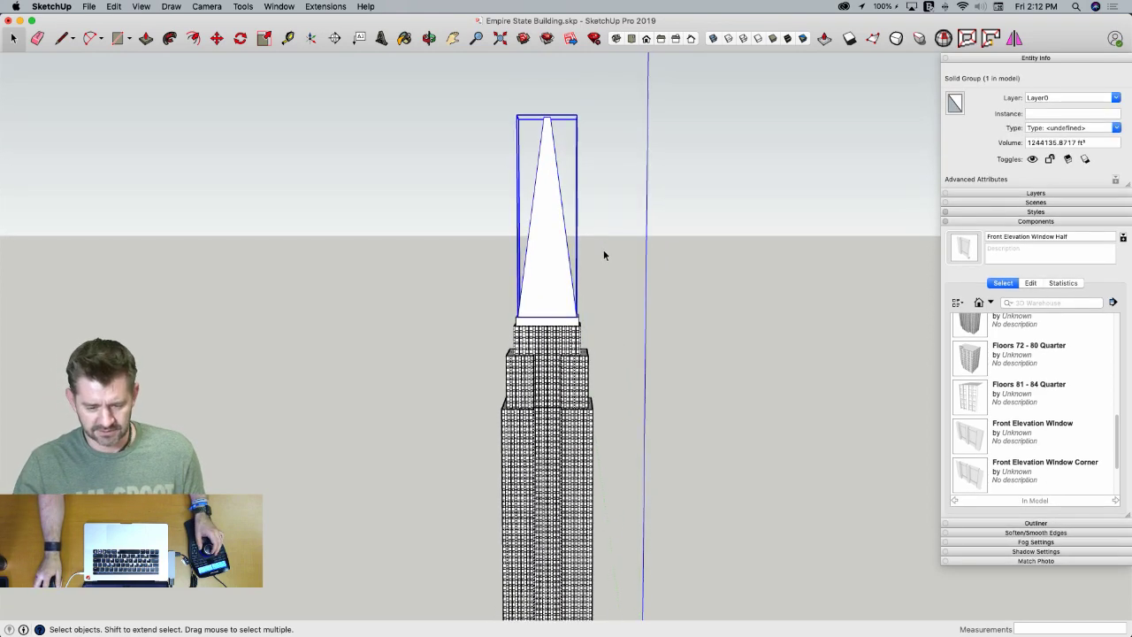
{"action": "scroll", "coordinate": [601, 252], "scroll_direction": "up", "scroll_amount": 5}
{"action": "scroll", "coordinate": [565, 266], "scroll_direction": "up", "scroll_amount": 2}
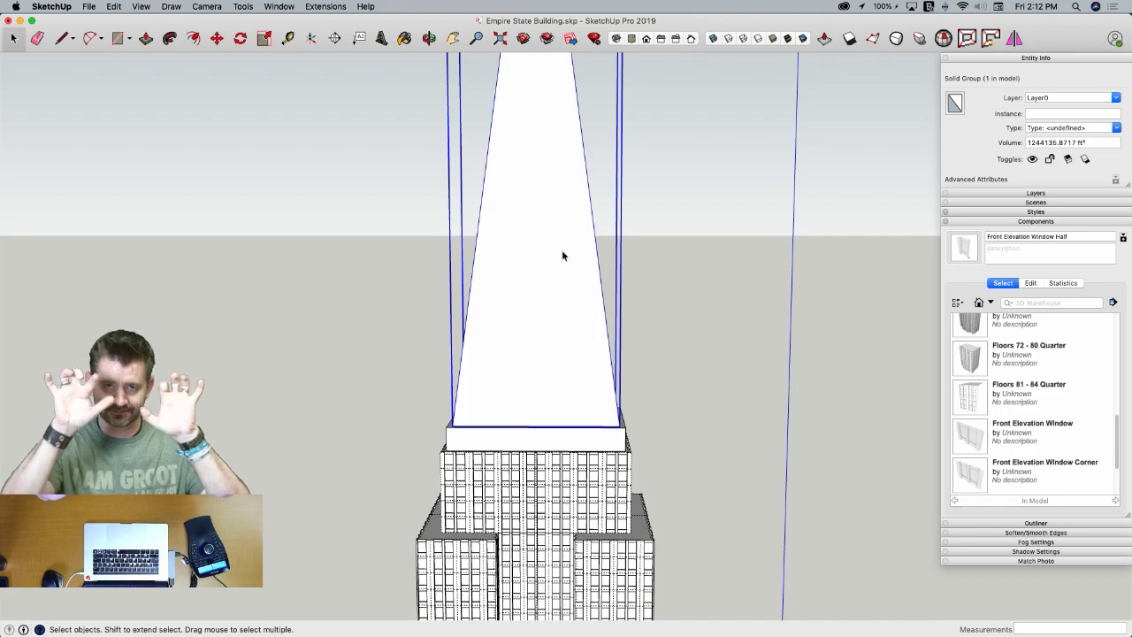
{"action": "middle_click_drag", "start_coordinate": [562, 256], "coordinate": [634, 382]}
{"action": "scroll", "coordinate": [633, 377], "scroll_direction": "down", "scroll_amount": 3}
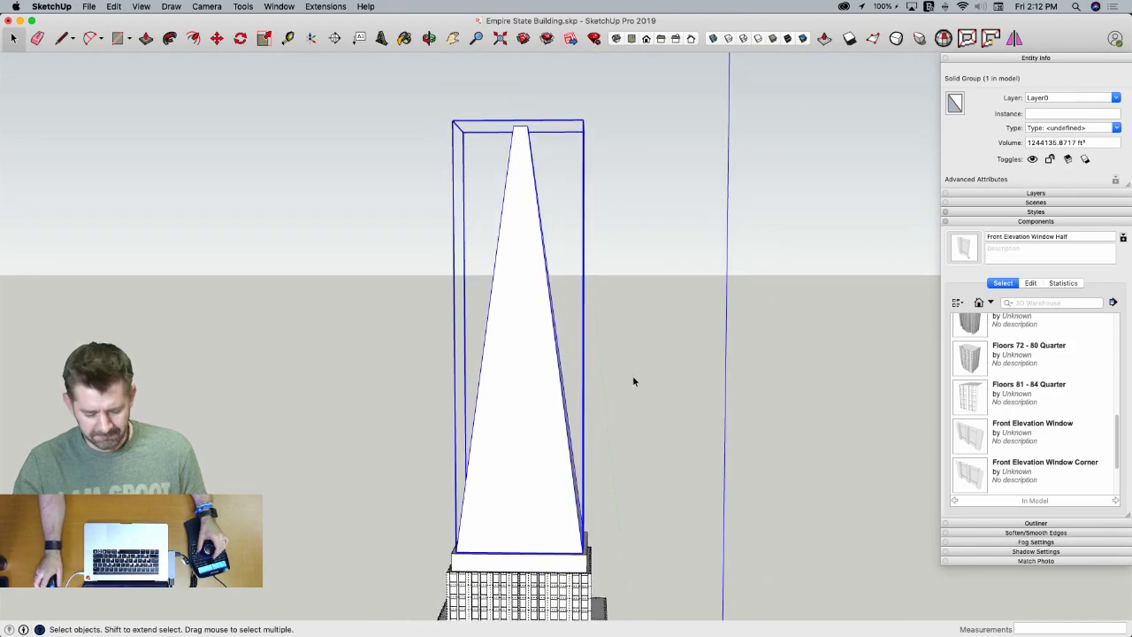
Switch to Preview, close the building elevation image, and clear the selection back in the SketchUp model
{"action": "key", "text": "super+Tab"}
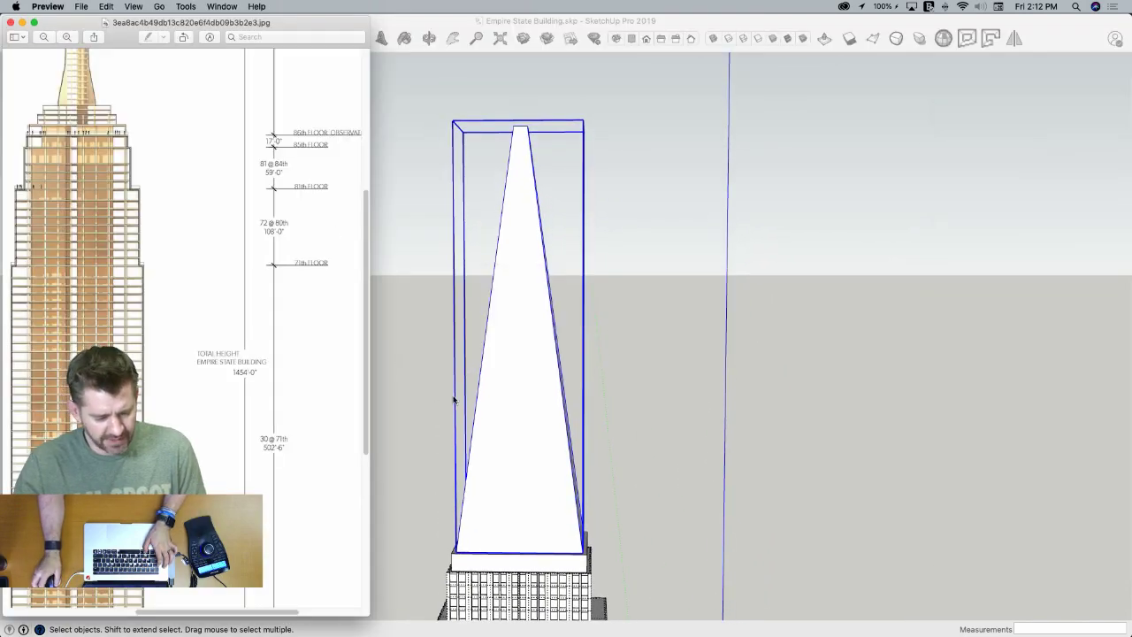
{"action": "left_click", "coordinate": [8, 21]}
{"action": "left_click", "coordinate": [100, 79]}
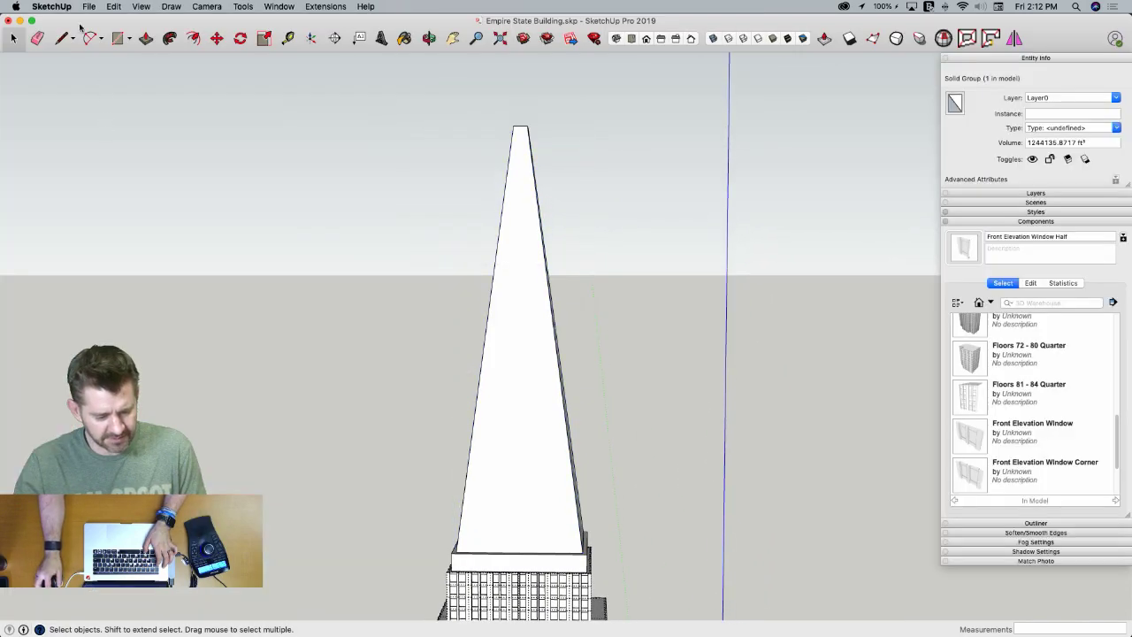
Import mooringmast.jpg from the Empire State Building folder as an image and place it upright beside the spire at its default size
{"action": "left_click", "coordinate": [90, 6]}
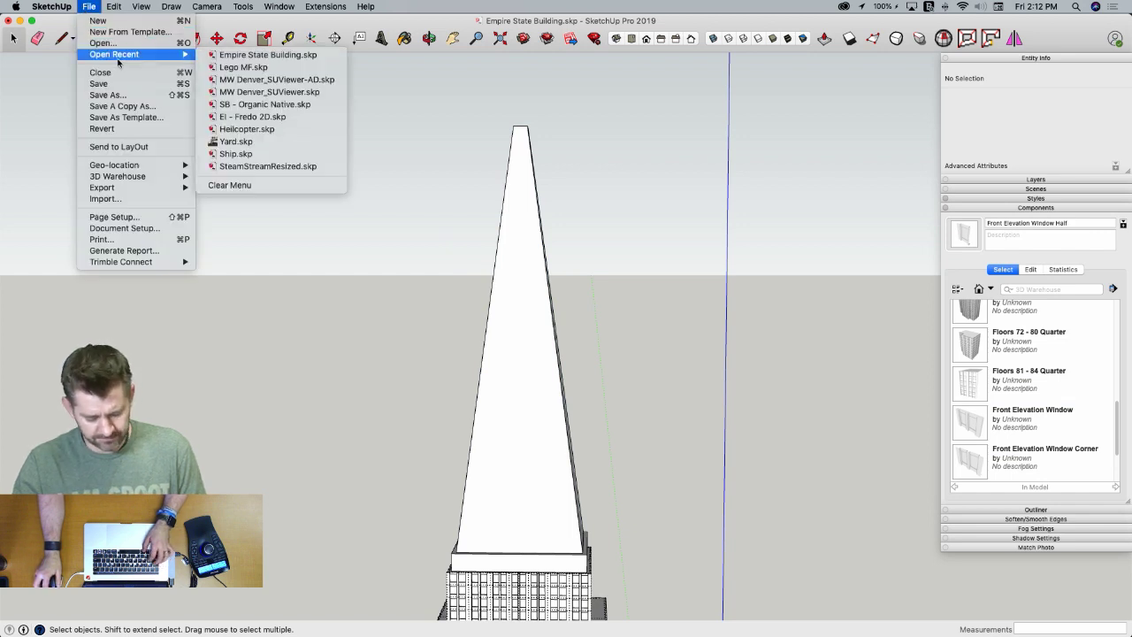
{"action": "left_click", "coordinate": [142, 198]}
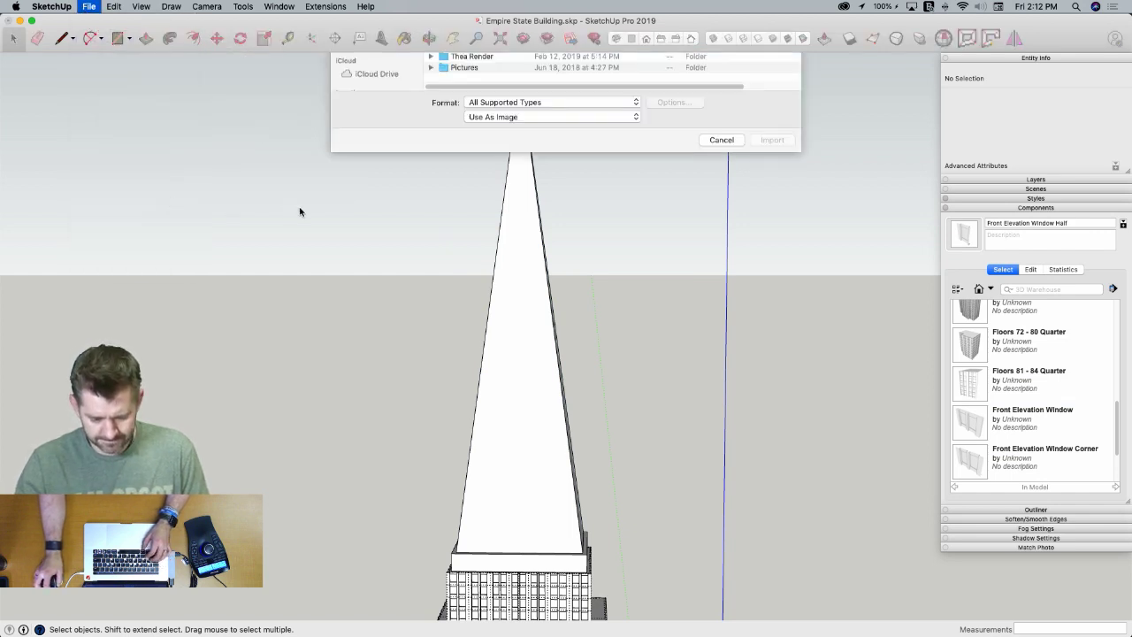
{"action": "left_click", "coordinate": [369, 114]}
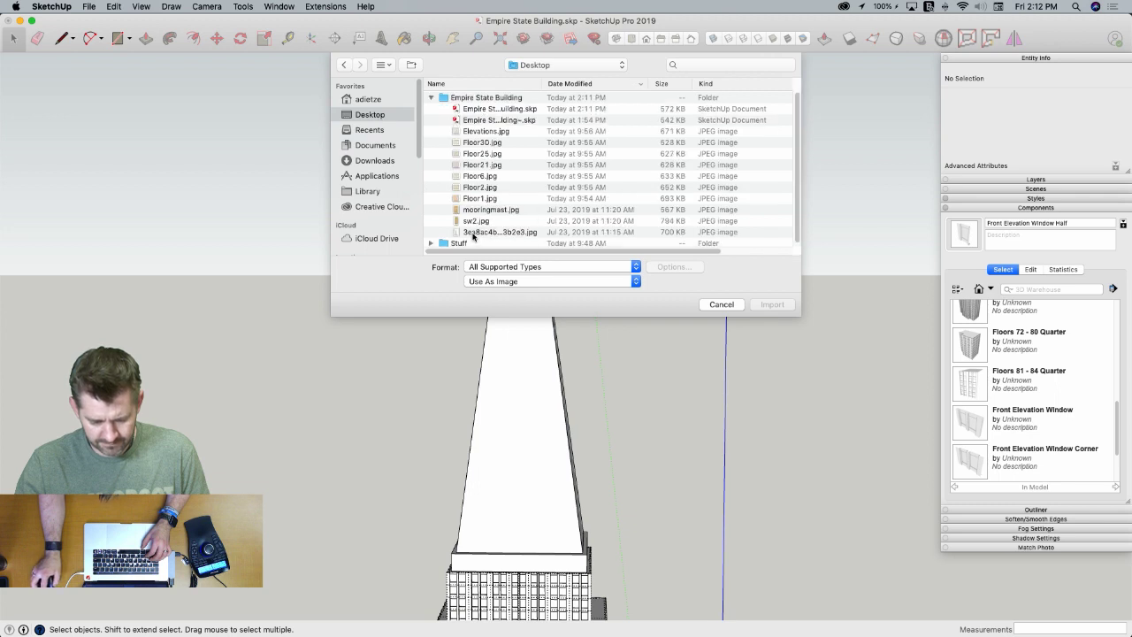
{"action": "double_click", "coordinate": [473, 210]}
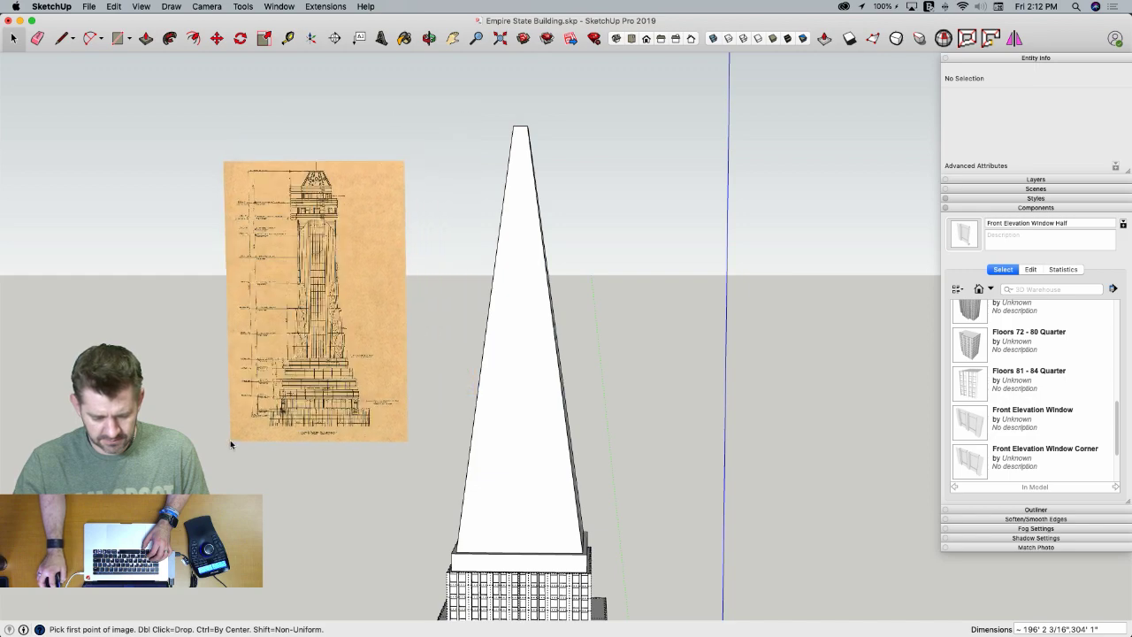
{"action": "double_click", "coordinate": [229, 439]}
Examine the level elevations and vertical floor-to-floor dimensions on the mooring mast drawing, from the base up to the top of steel
{"action": "scroll", "coordinate": [251, 416], "scroll_direction": "up", "scroll_amount": 10}
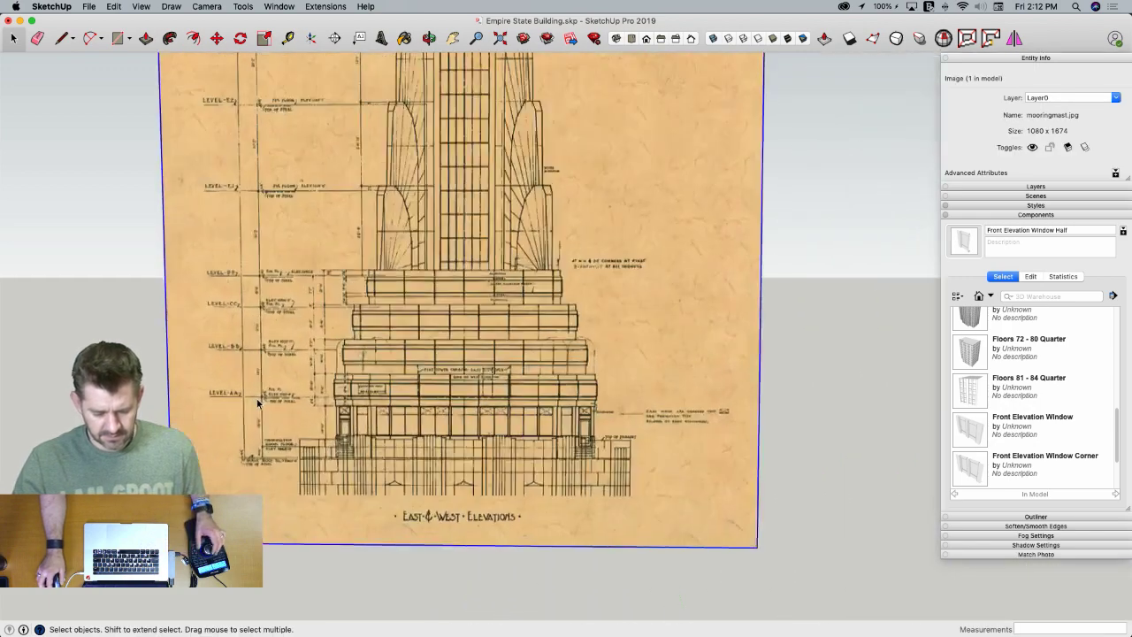
{"action": "scroll", "coordinate": [266, 349], "scroll_direction": "up", "scroll_amount": 4}
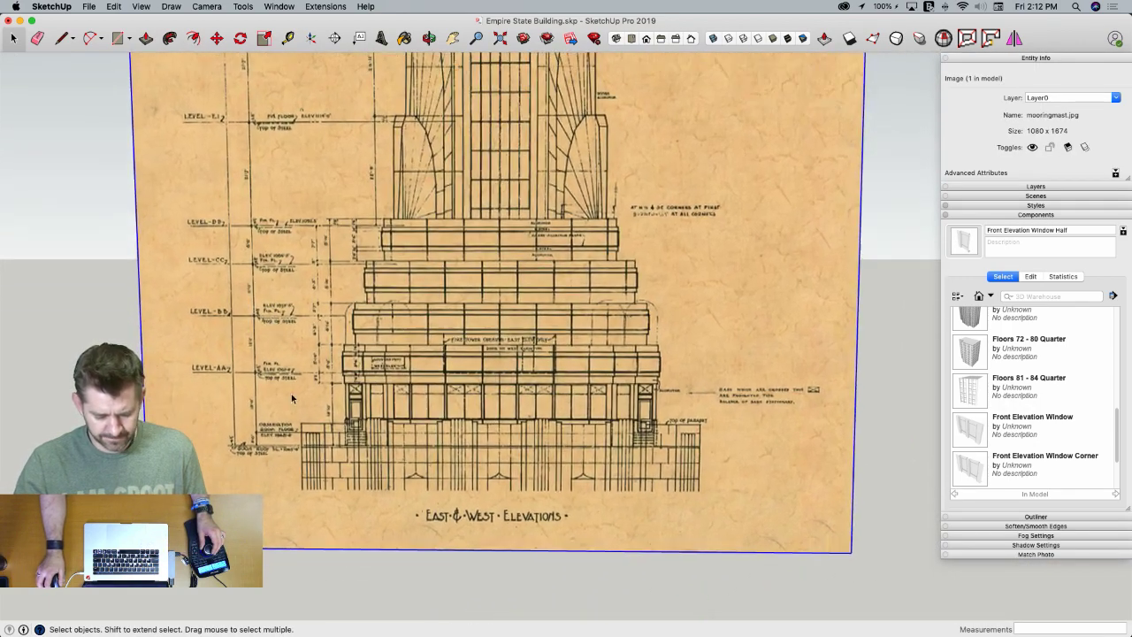
{"action": "scroll", "coordinate": [305, 413], "scroll_direction": "up", "scroll_amount": 6}
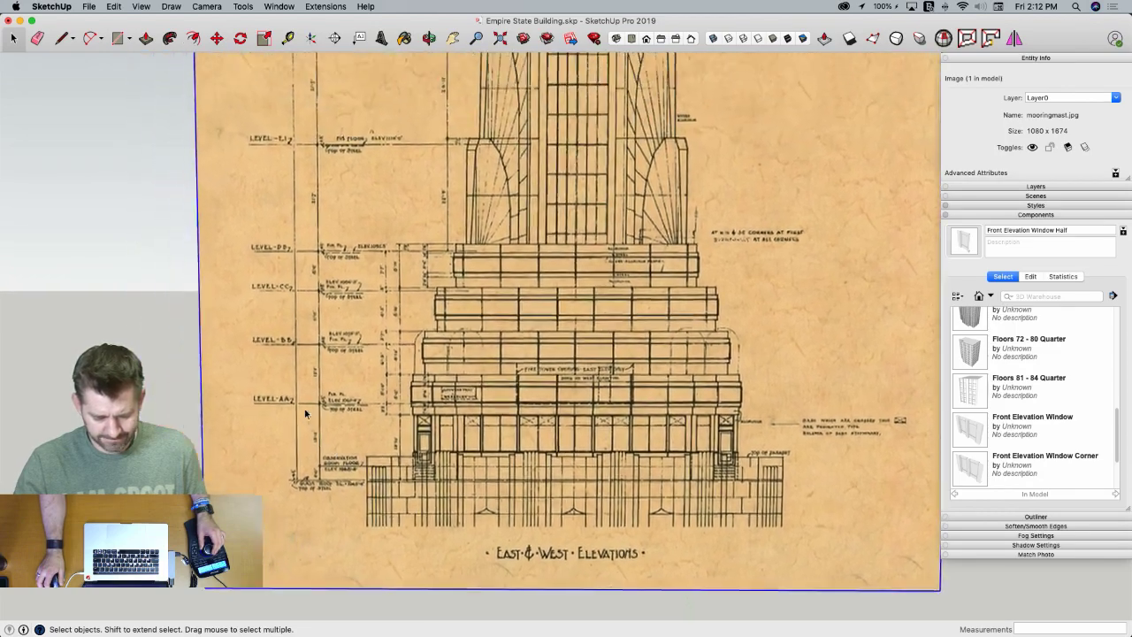
{"action": "scroll", "coordinate": [345, 182], "scroll_direction": "up", "scroll_amount": 6}
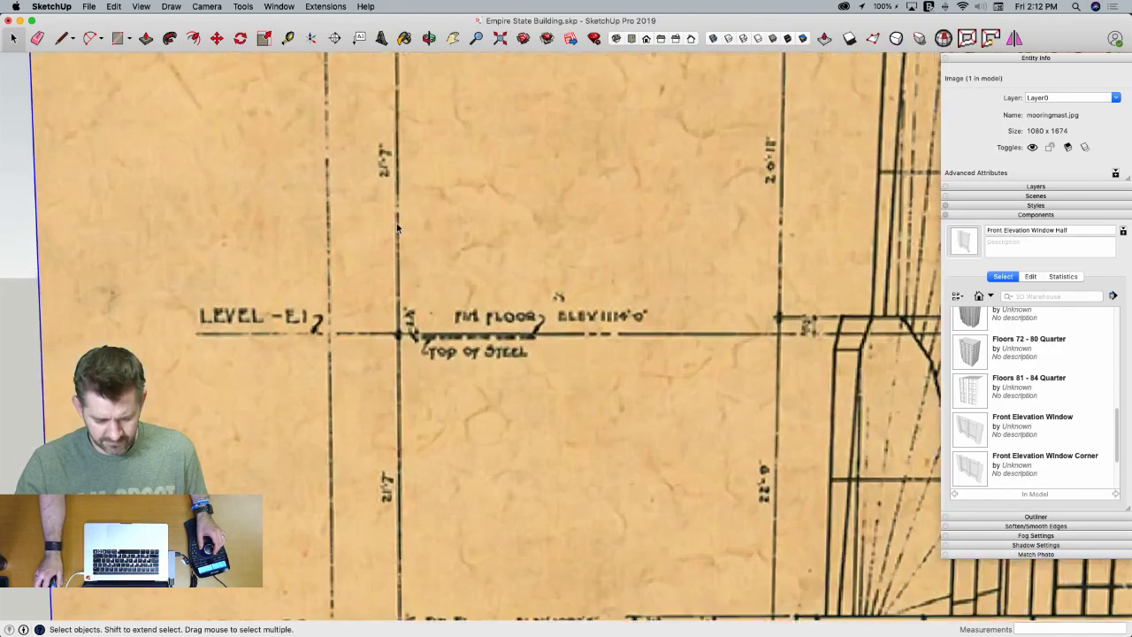
{"action": "scroll", "coordinate": [396, 228], "scroll_direction": "down", "scroll_amount": 6}
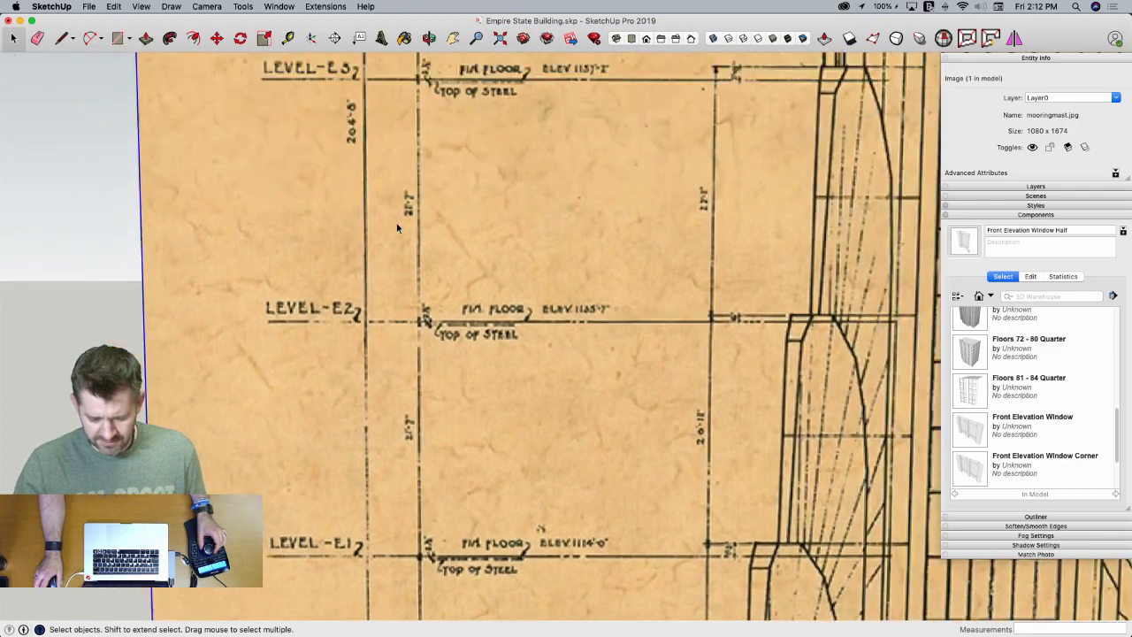
{"action": "scroll", "coordinate": [416, 244], "scroll_direction": "down", "scroll_amount": 4}
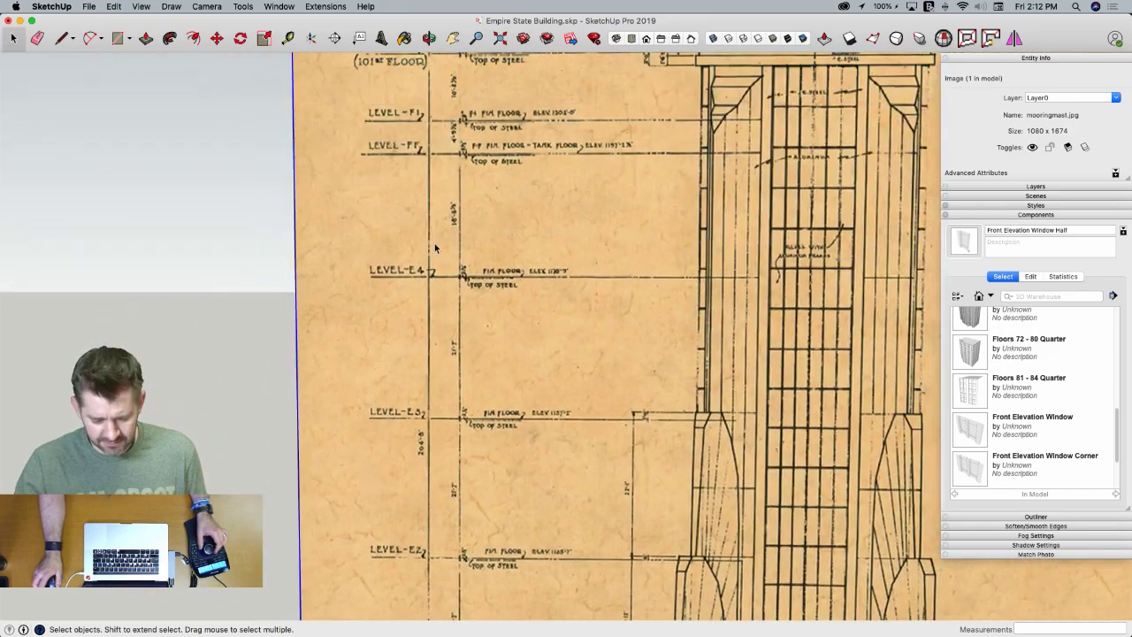
{"action": "scroll", "coordinate": [434, 243], "scroll_direction": "down", "scroll_amount": 5}
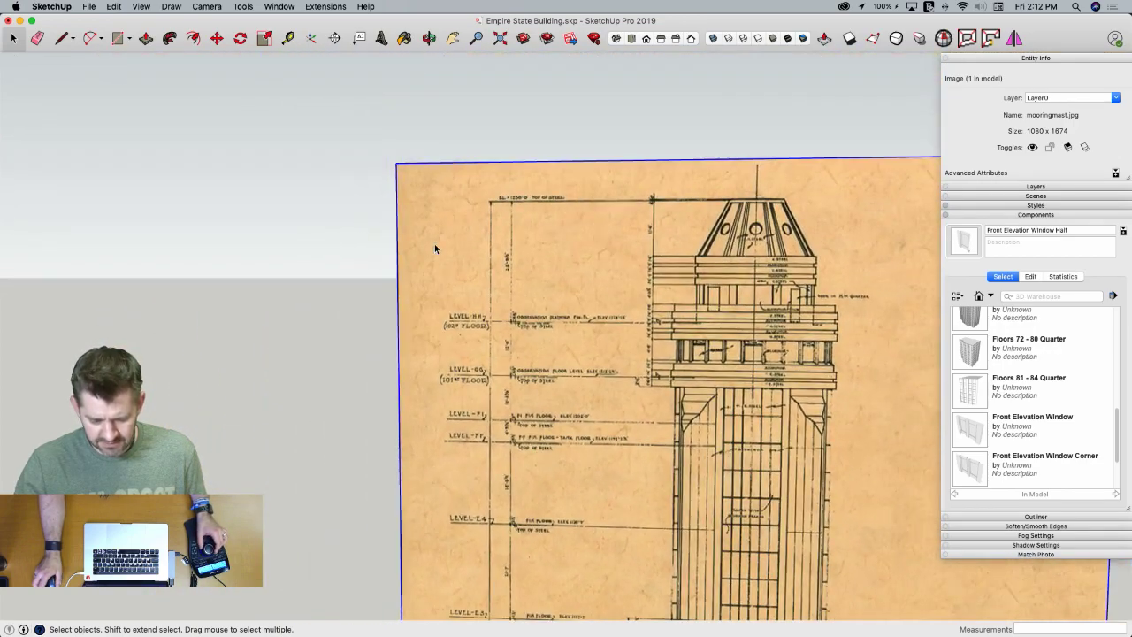
{"action": "scroll", "coordinate": [434, 244], "scroll_direction": "up", "scroll_amount": 8}
{"action": "scroll", "coordinate": [535, 261], "scroll_direction": "up", "scroll_amount": 2}
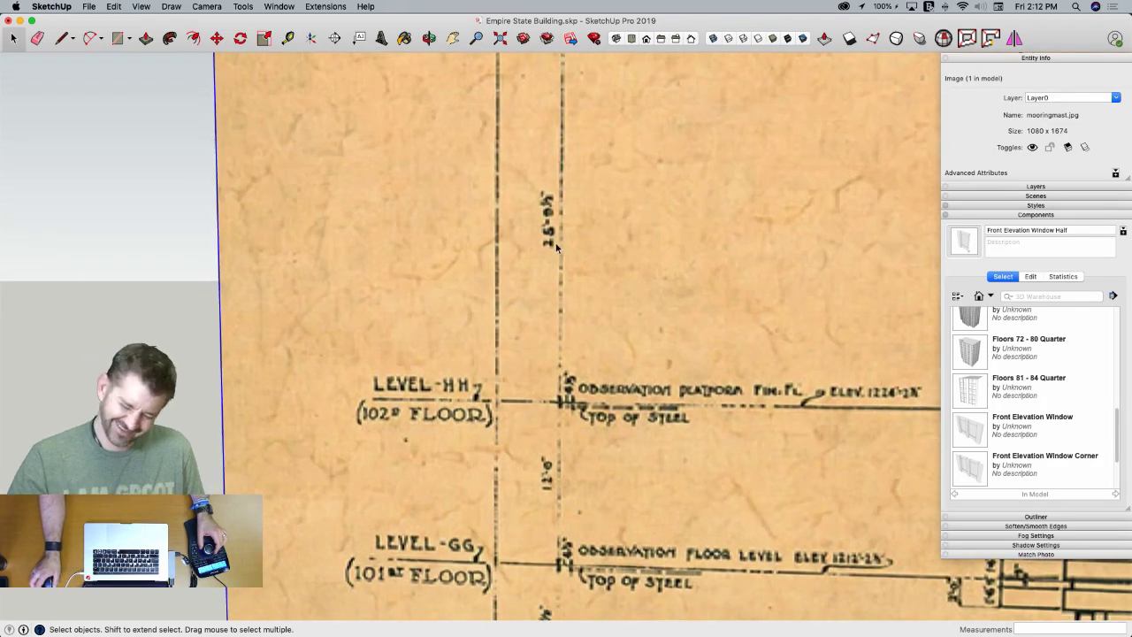
{"action": "scroll", "coordinate": [548, 239], "scroll_direction": "up", "scroll_amount": 3}
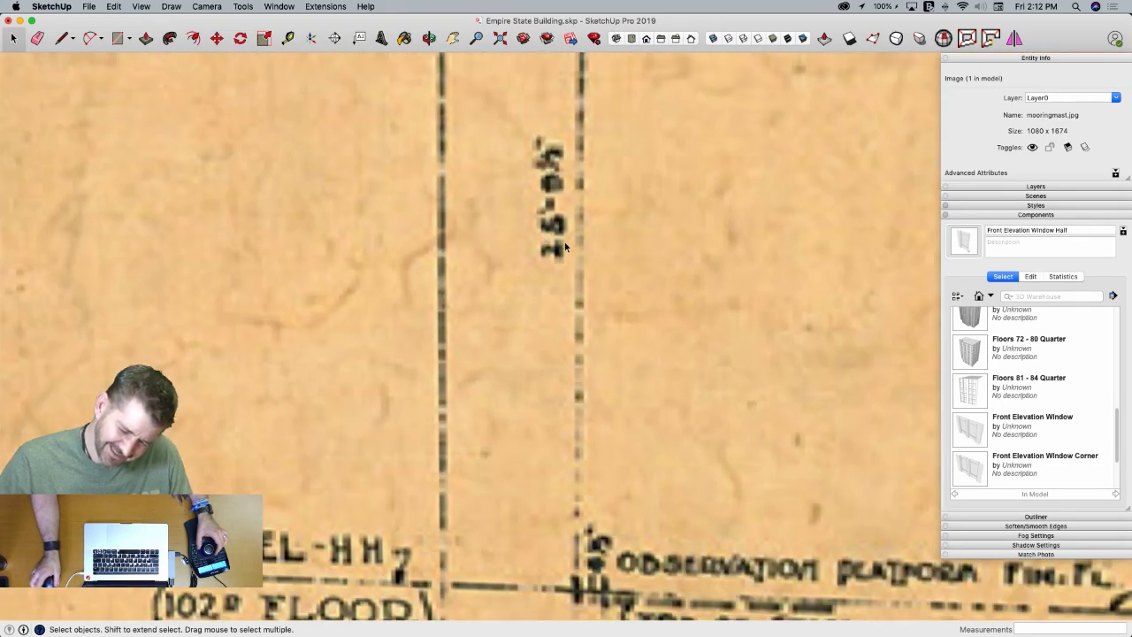
{"action": "scroll", "coordinate": [564, 242], "scroll_direction": "down", "scroll_amount": 2}
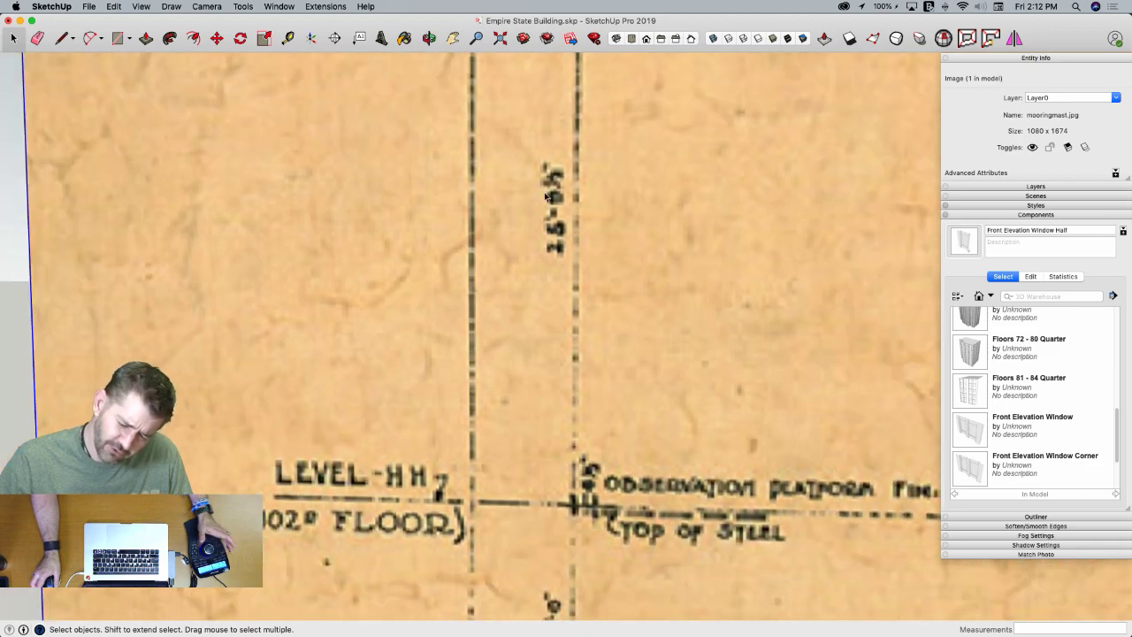
{"action": "scroll", "coordinate": [557, 187], "scroll_direction": "down", "scroll_amount": 2}
{"action": "scroll", "coordinate": [531, 260], "scroll_direction": "down", "scroll_amount": 5}
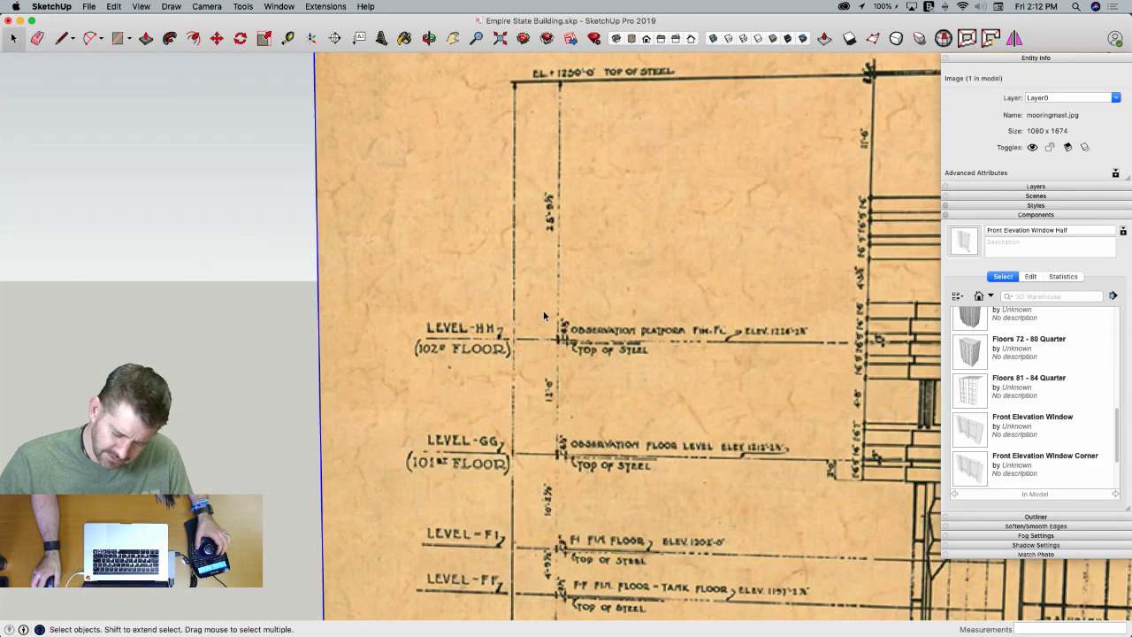
{"action": "scroll", "coordinate": [535, 400], "scroll_direction": "up", "scroll_amount": 5}
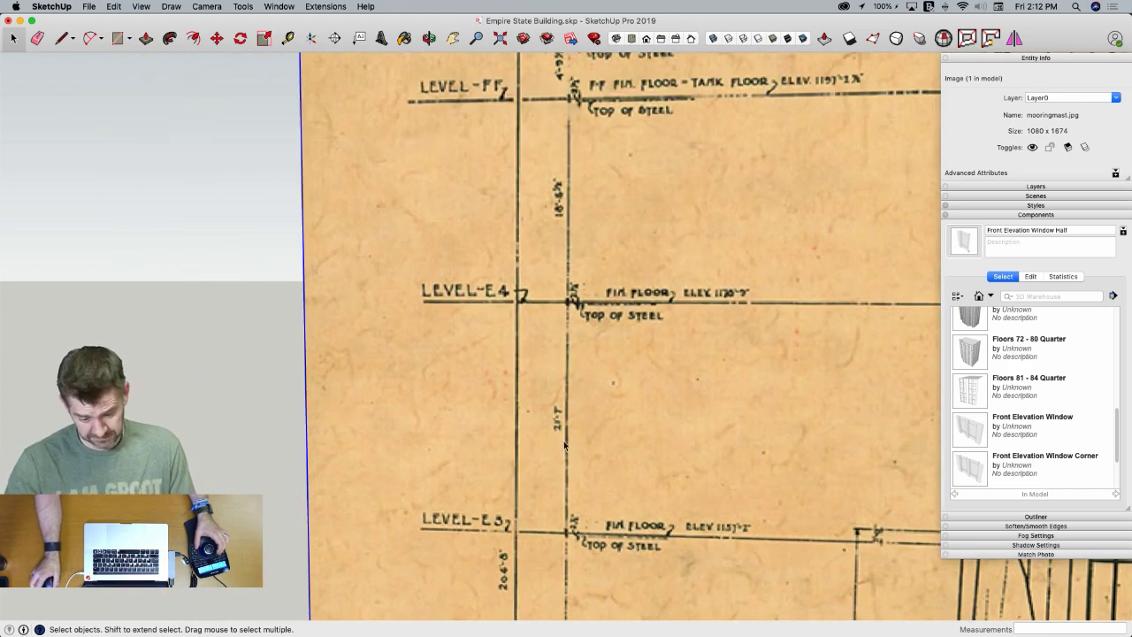
{"action": "scroll", "coordinate": [566, 440], "scroll_direction": "down", "scroll_amount": 5}
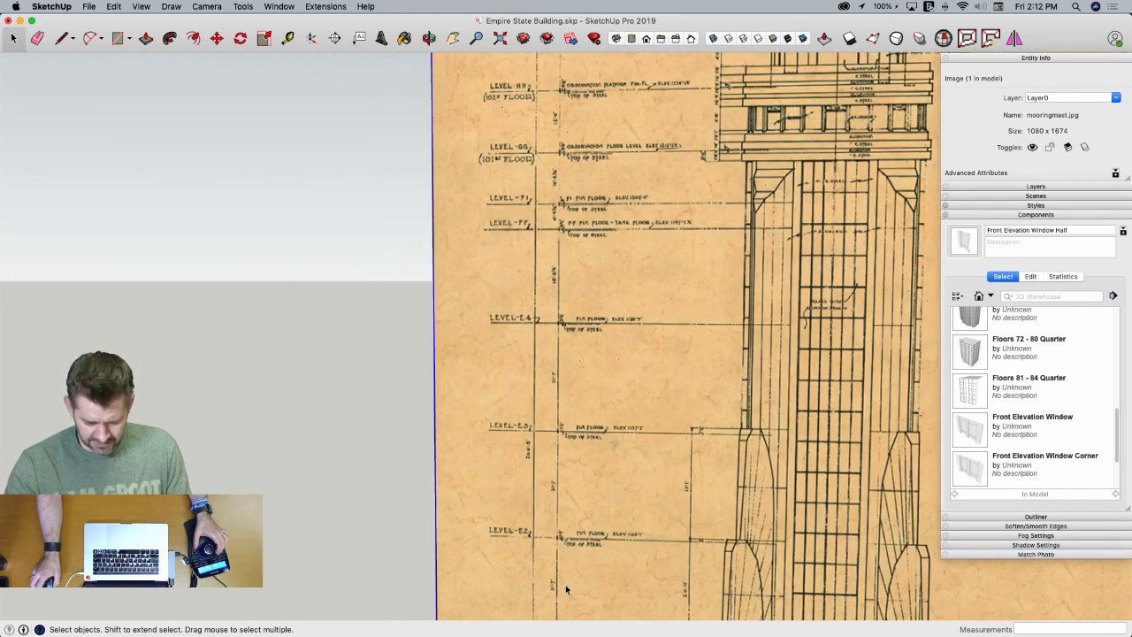
{"action": "scroll", "coordinate": [563, 420], "scroll_direction": "up", "scroll_amount": 5}
{"action": "scroll", "coordinate": [563, 420], "scroll_direction": "down", "scroll_amount": 4}
{"action": "scroll", "coordinate": [566, 433], "scroll_direction": "up", "scroll_amount": 6}
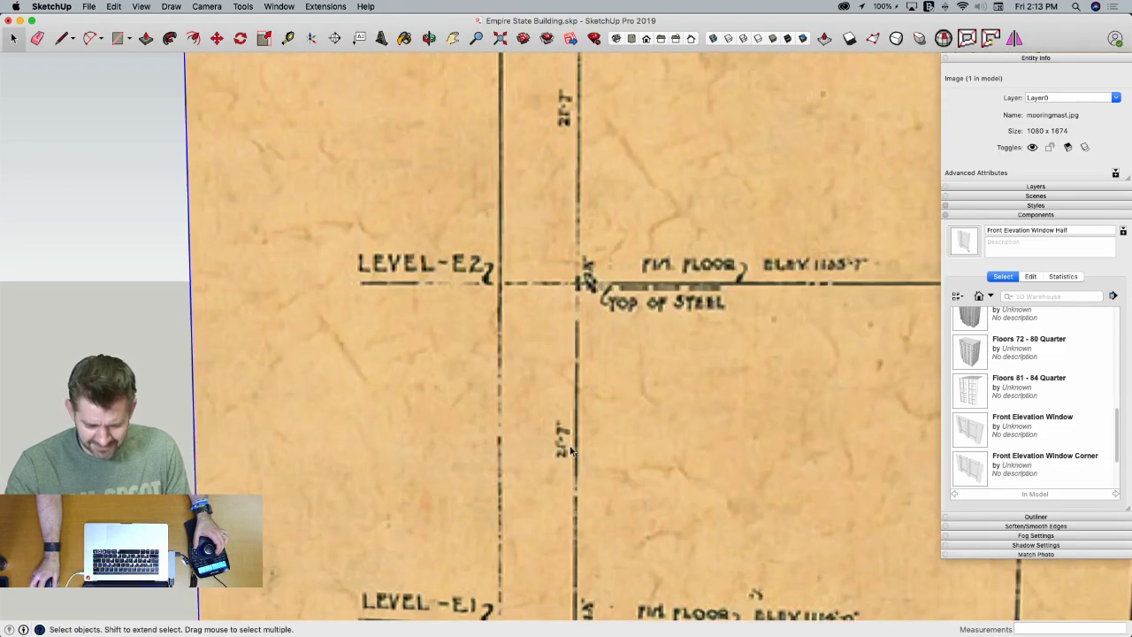
Draw a vertical line along the drawing's 21'-7" dimension, from the Level E2 mark down to the Level E1 mark
{"action": "key", "text": "l"}
{"action": "scroll", "coordinate": [579, 279], "scroll_direction": "up", "scroll_amount": 3}
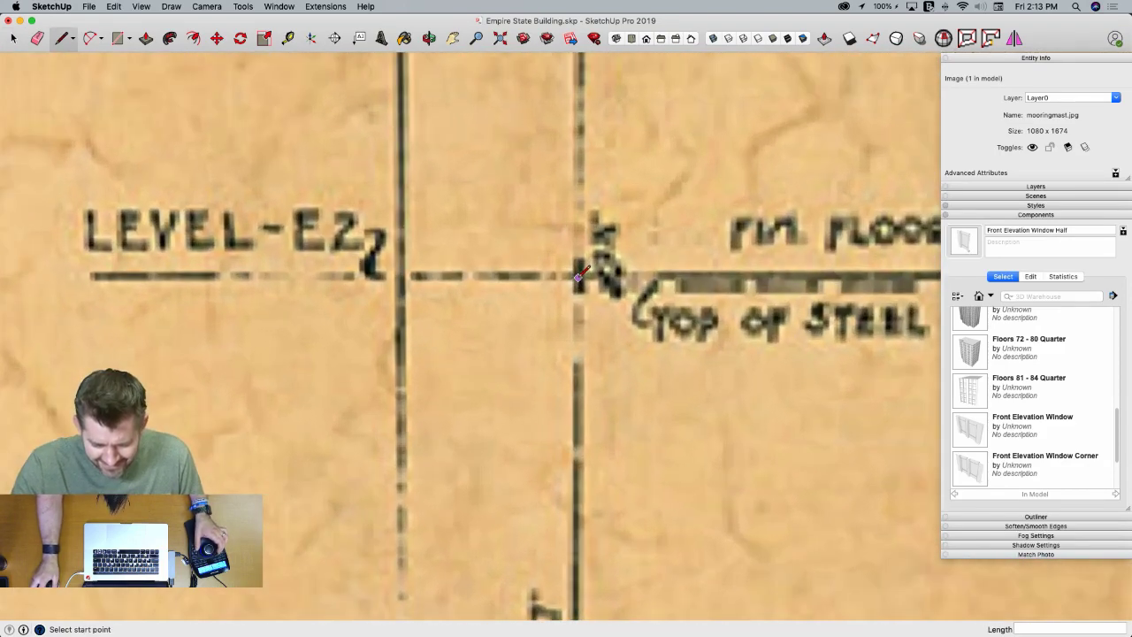
{"action": "left_click", "coordinate": [579, 275]}
{"action": "scroll", "coordinate": [575, 353], "scroll_direction": "down", "scroll_amount": 4}
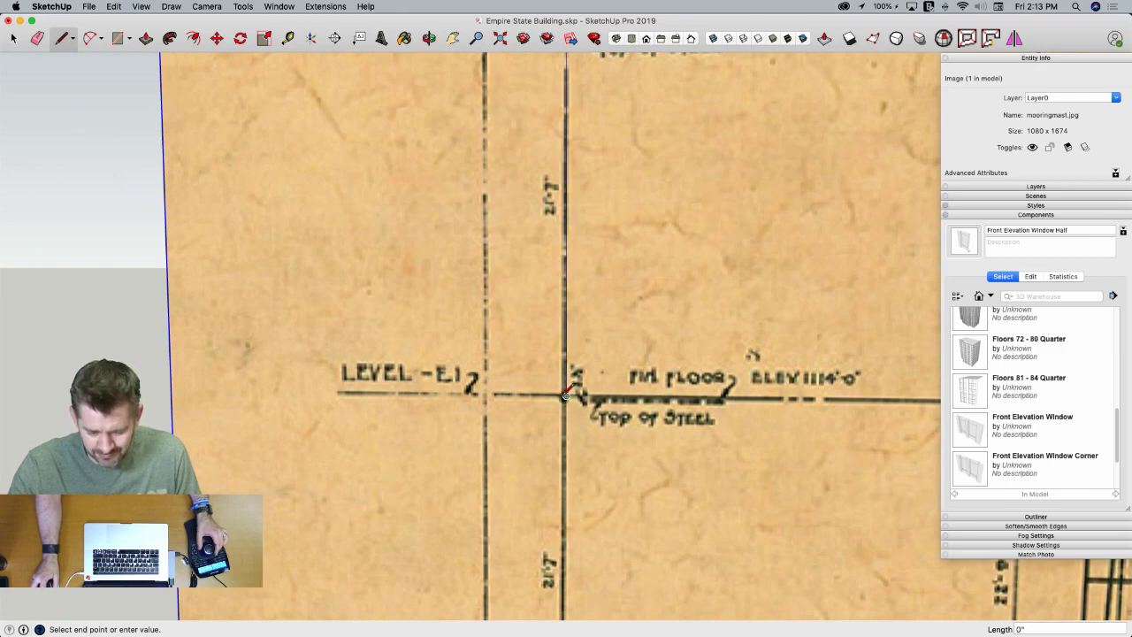
Group the mooring mast image together with the reference line drawn between Levels E2 and E1
{"action": "key", "text": "space"}
{"action": "scroll", "coordinate": [557, 380], "scroll_direction": "down", "scroll_amount": 3}
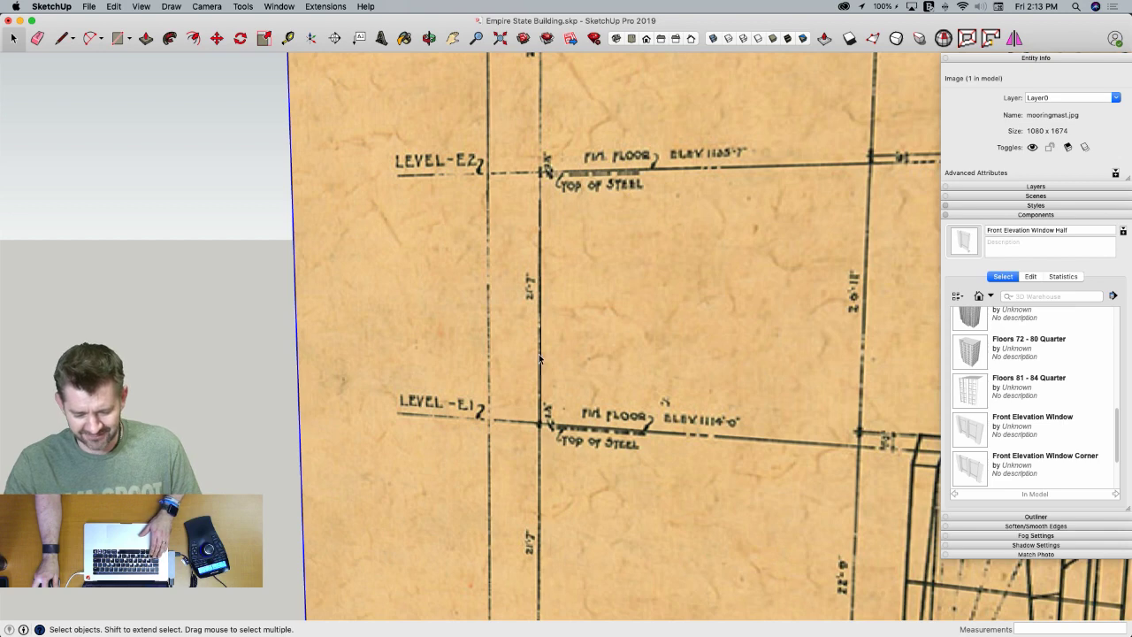
{"action": "left_click", "coordinate": [540, 358], "text": "shift"}
{"action": "right_click", "coordinate": [593, 359]}
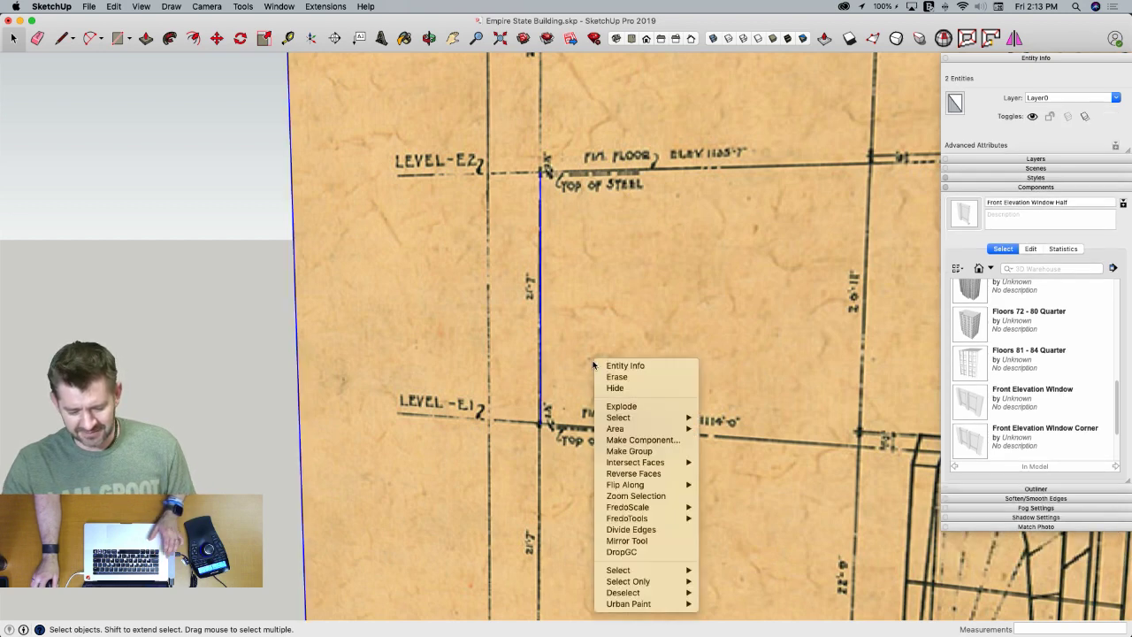
{"action": "left_click", "coordinate": [628, 451]}
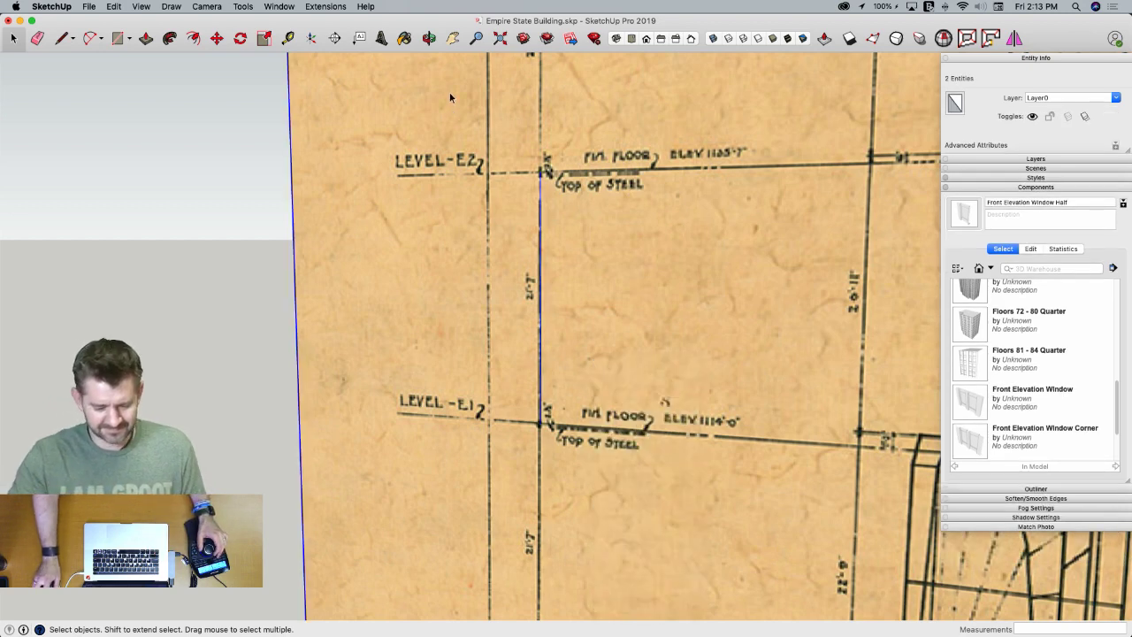
Inside the image group, rescale the group with the Tape Measure so the reference line between Levels E2 and E1 equals 21'7"
{"action": "left_click", "coordinate": [329, 132]}
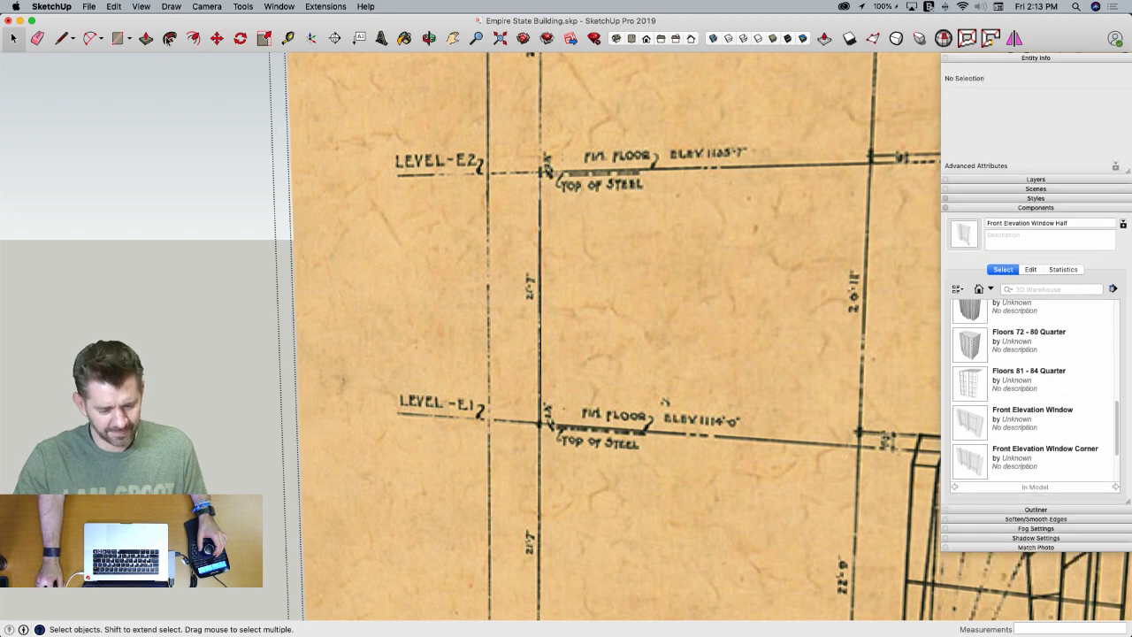
{"action": "left_click", "coordinate": [289, 39]}
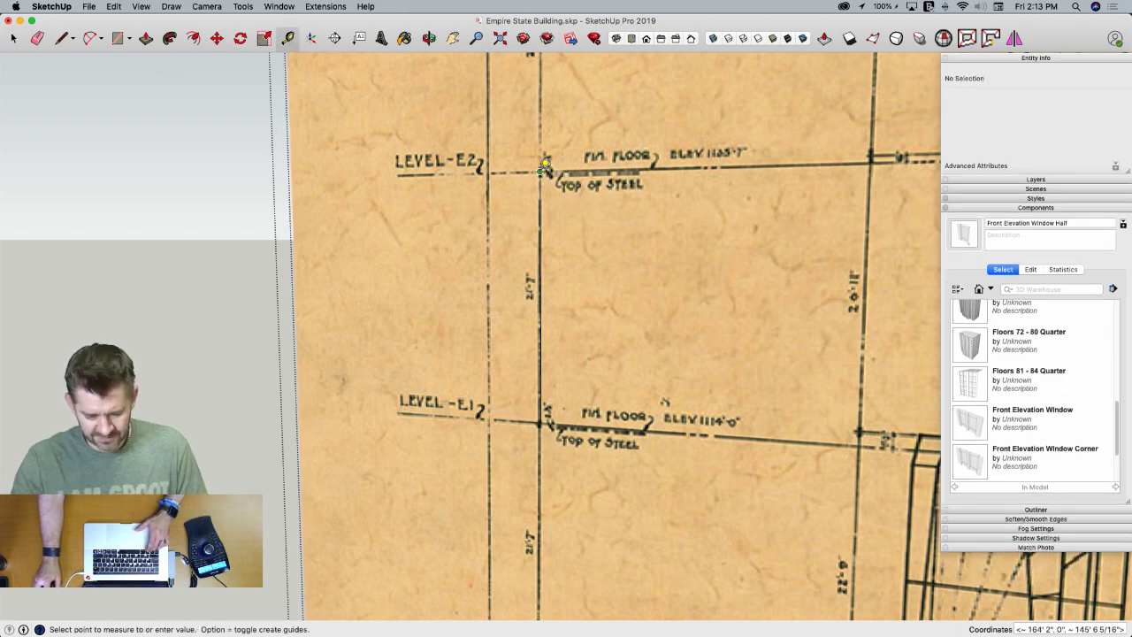
{"action": "left_click", "coordinate": [545, 413]}
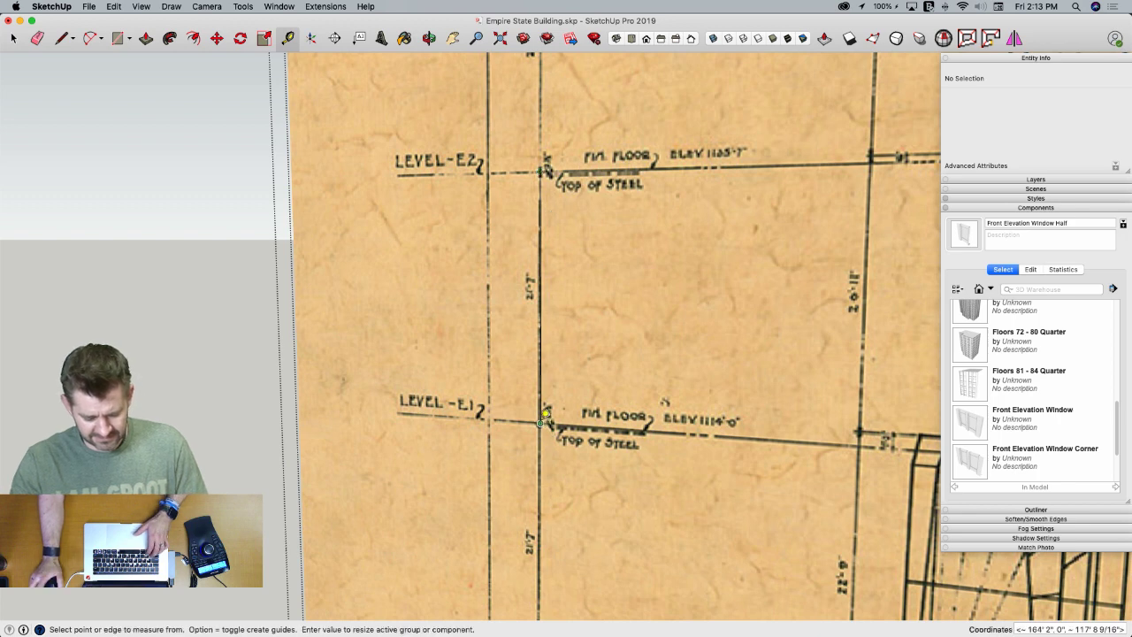
{"action": "type", "text": "21'7"}
{"action": "key", "text": "Return"}
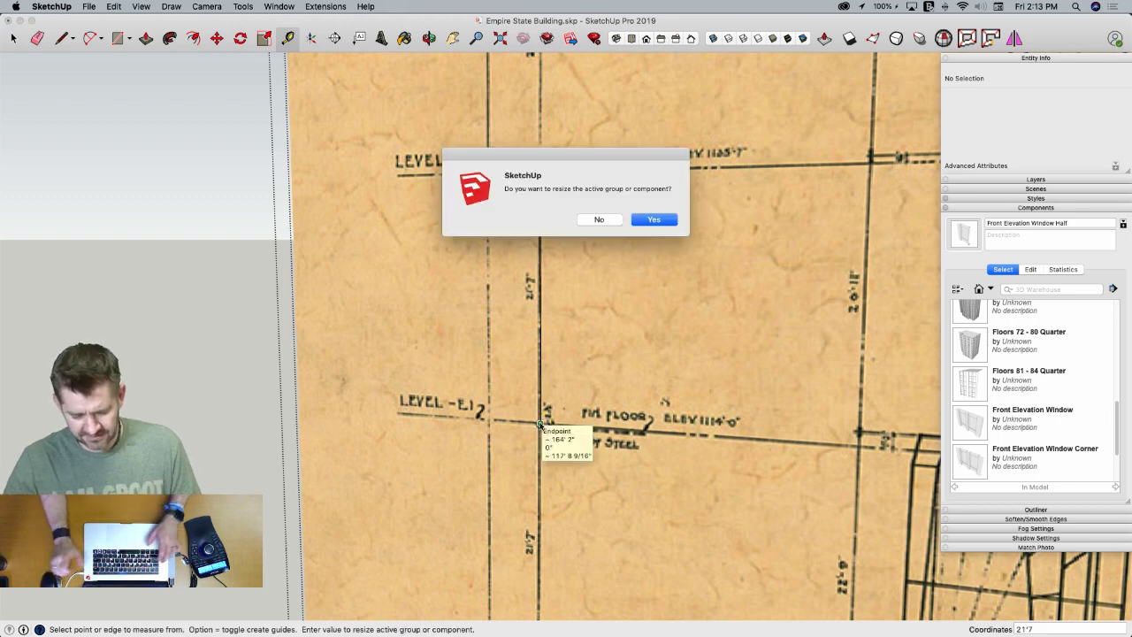
{"action": "left_click", "coordinate": [654, 219]}
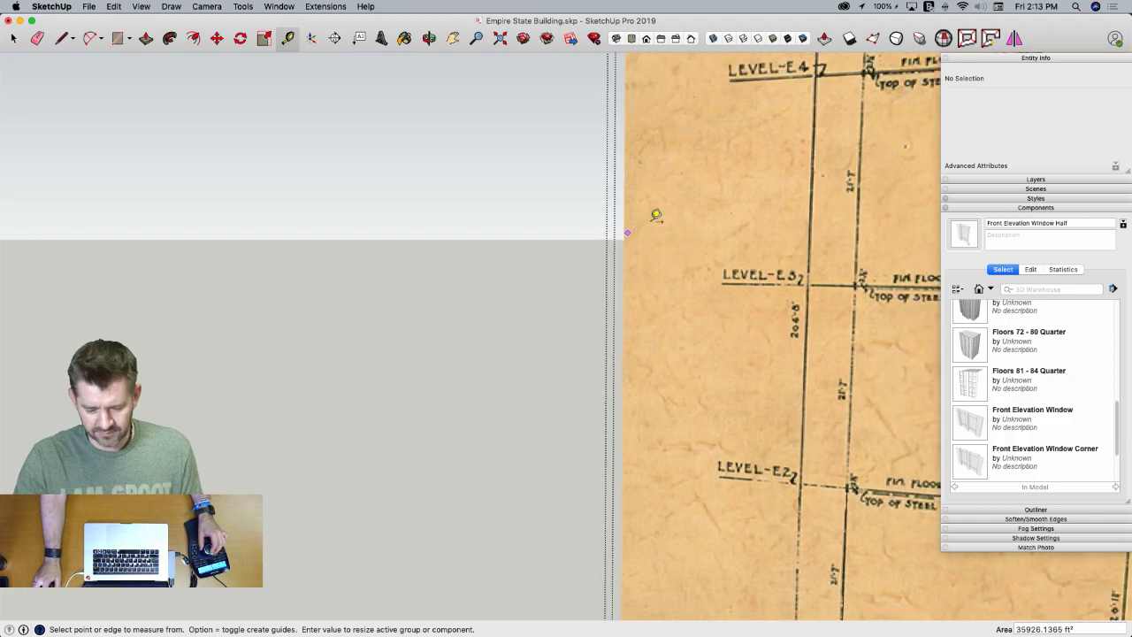
Erase the vertical reference line between Levels E2 and E1 from the mooring mast image group
{"action": "scroll", "coordinate": [655, 214], "scroll_direction": "down", "scroll_amount": 10}
{"action": "key", "text": "space"}
{"action": "key", "text": "e"}
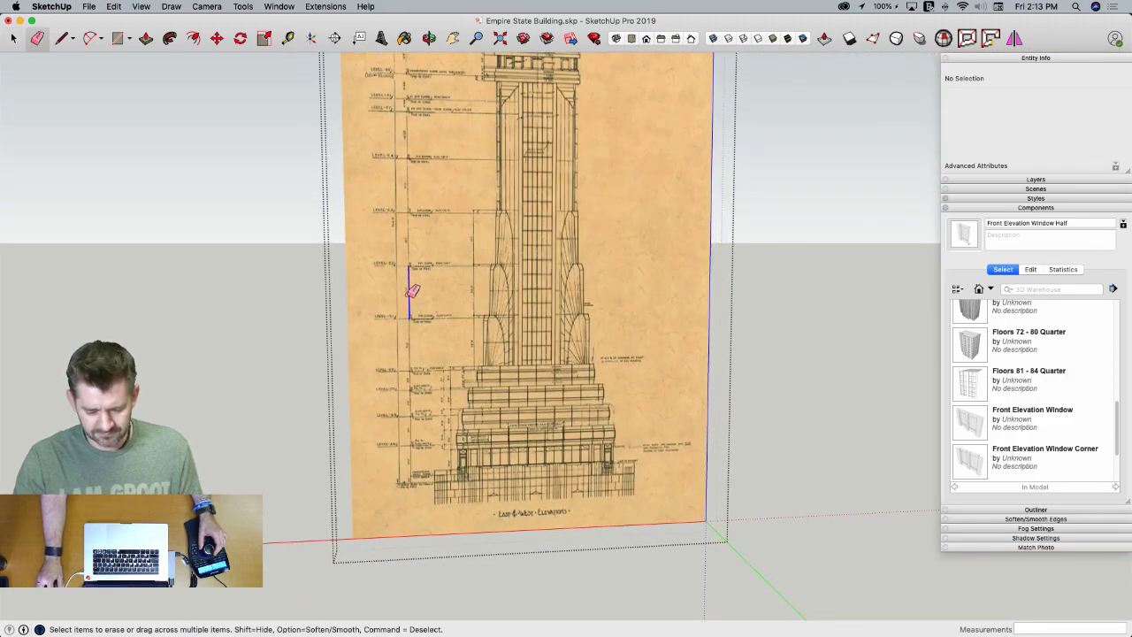
{"action": "left_click", "coordinate": [410, 294]}
{"action": "key", "text": "space"}
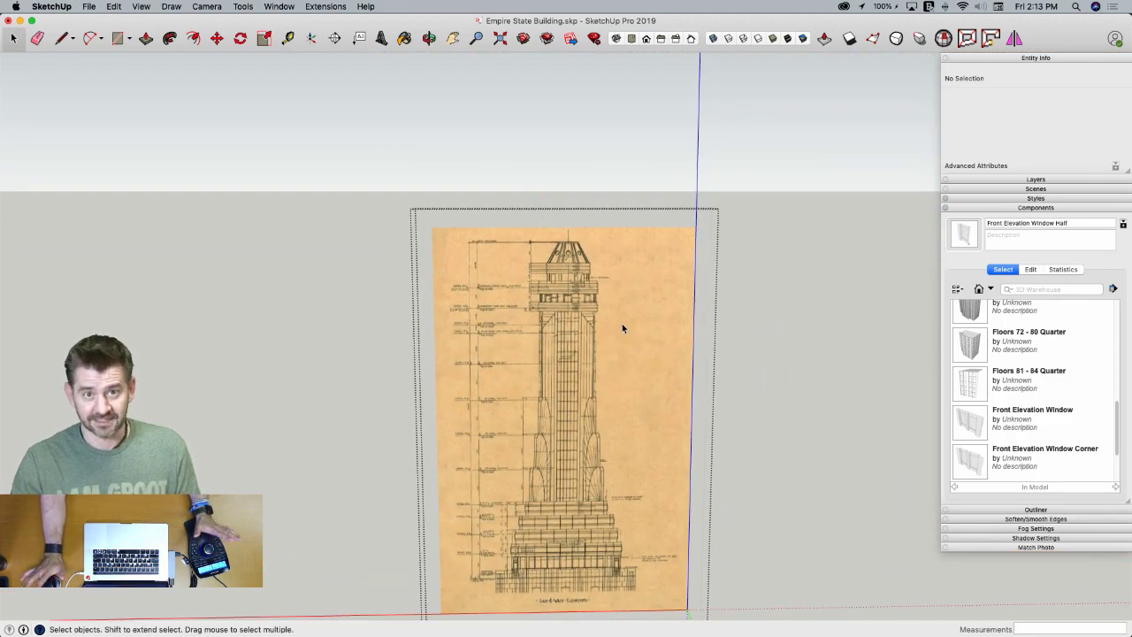
Draw a vertical centerline on the mast drawing from the top of the conical cap down to the main roof line
{"action": "scroll", "coordinate": [557, 239], "scroll_direction": "up", "scroll_amount": 3}
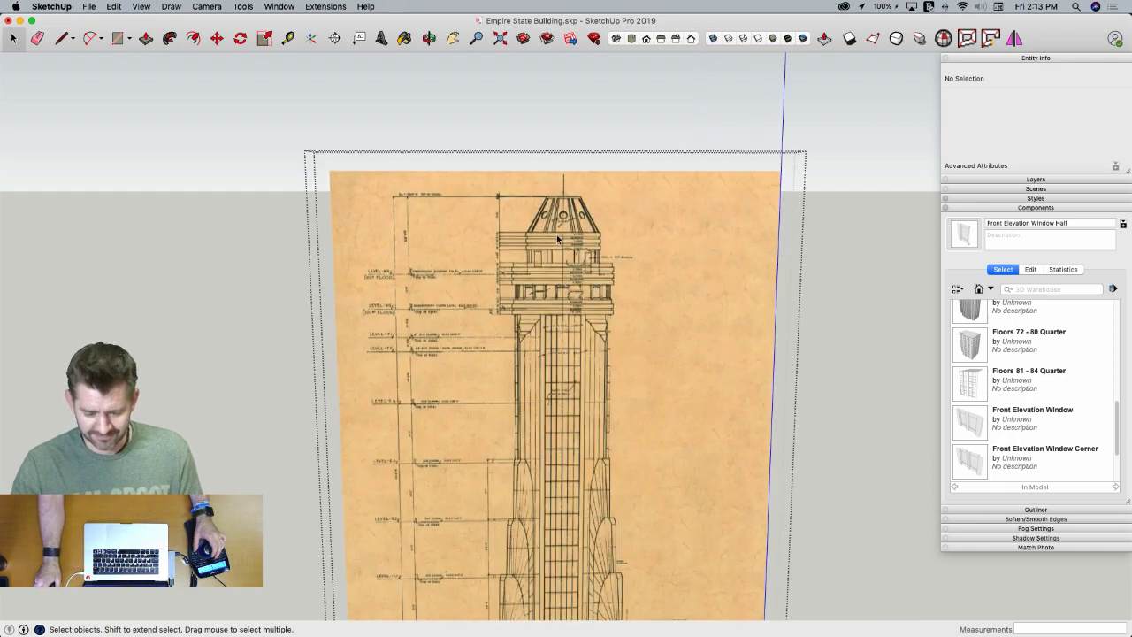
{"action": "scroll", "coordinate": [557, 239], "scroll_direction": "up", "scroll_amount": 6}
{"action": "key", "text": "l"}
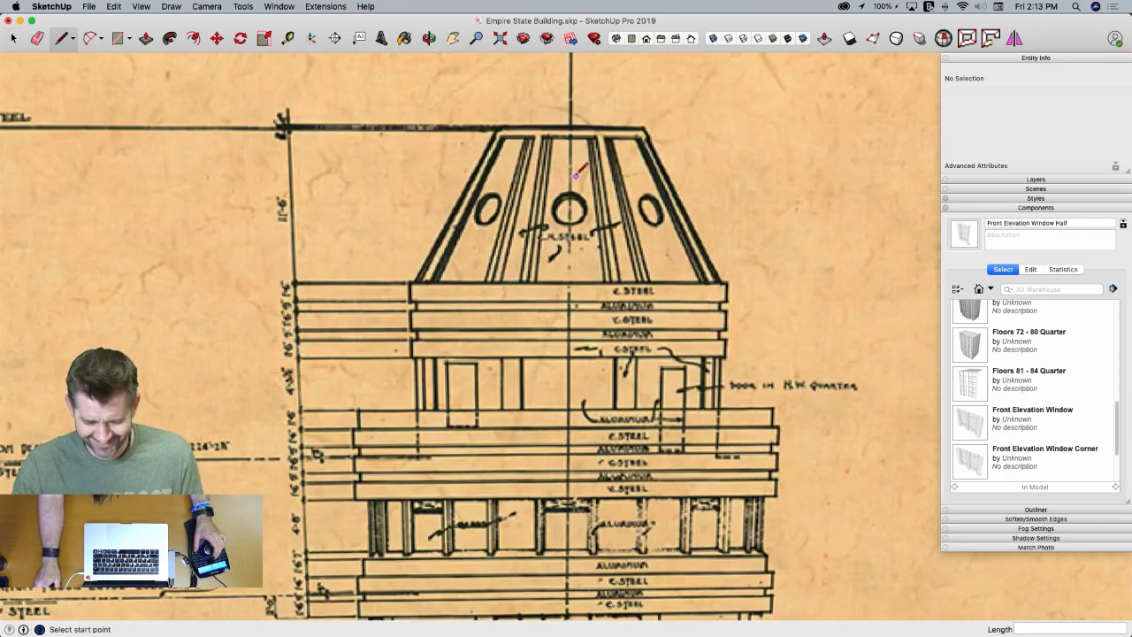
{"action": "scroll", "coordinate": [573, 125], "scroll_direction": "up", "scroll_amount": 2}
{"action": "left_click", "coordinate": [569, 124]}
{"action": "scroll", "coordinate": [570, 125], "scroll_direction": "down", "scroll_amount": 10}
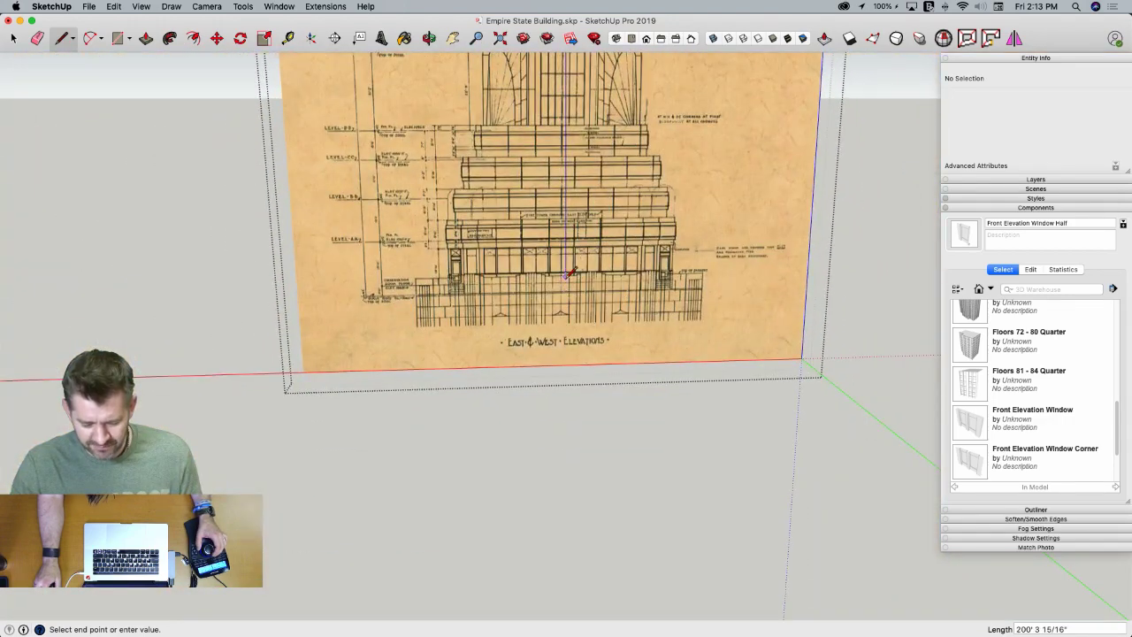
{"action": "scroll", "coordinate": [567, 275], "scroll_direction": "up", "scroll_amount": 5}
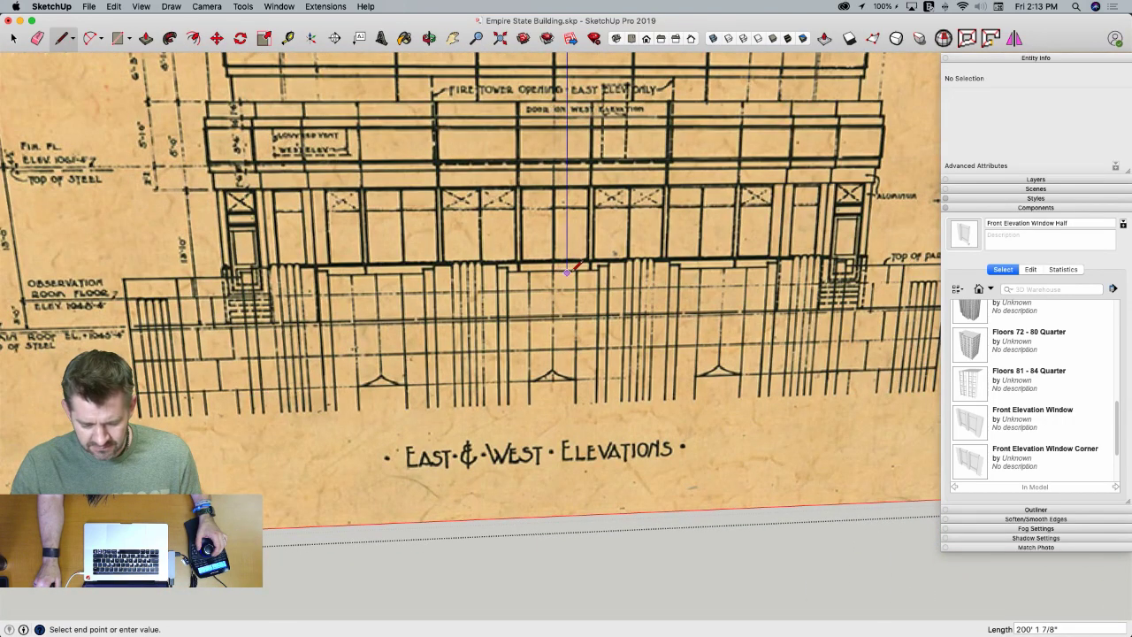
{"action": "scroll", "coordinate": [567, 272], "scroll_direction": "down", "scroll_amount": 3}
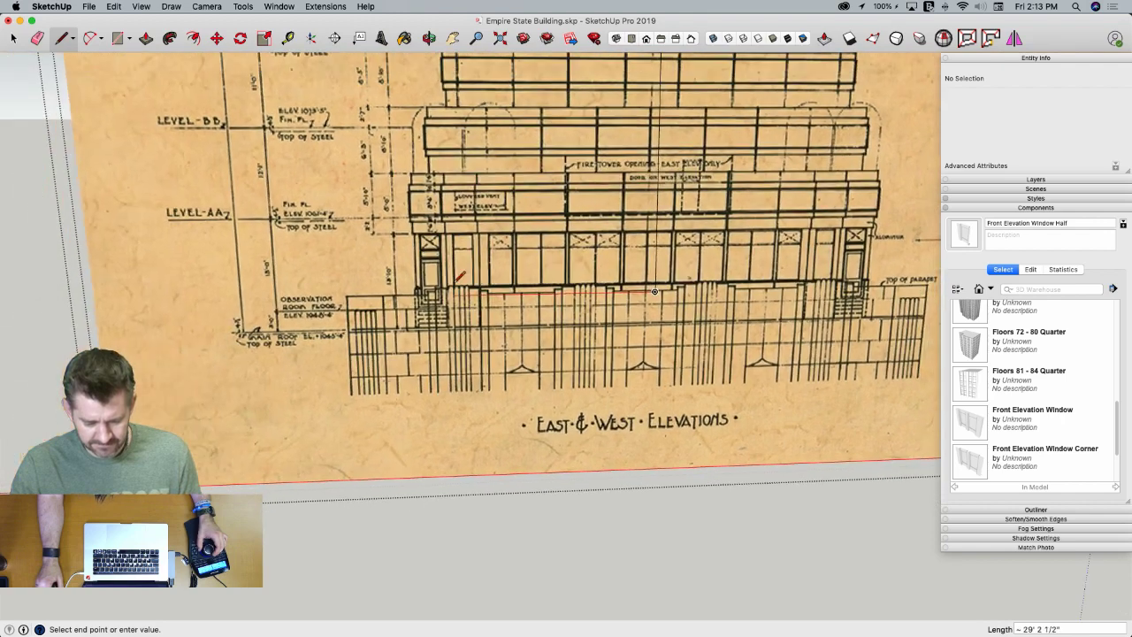
{"action": "type", "text": "3'"}
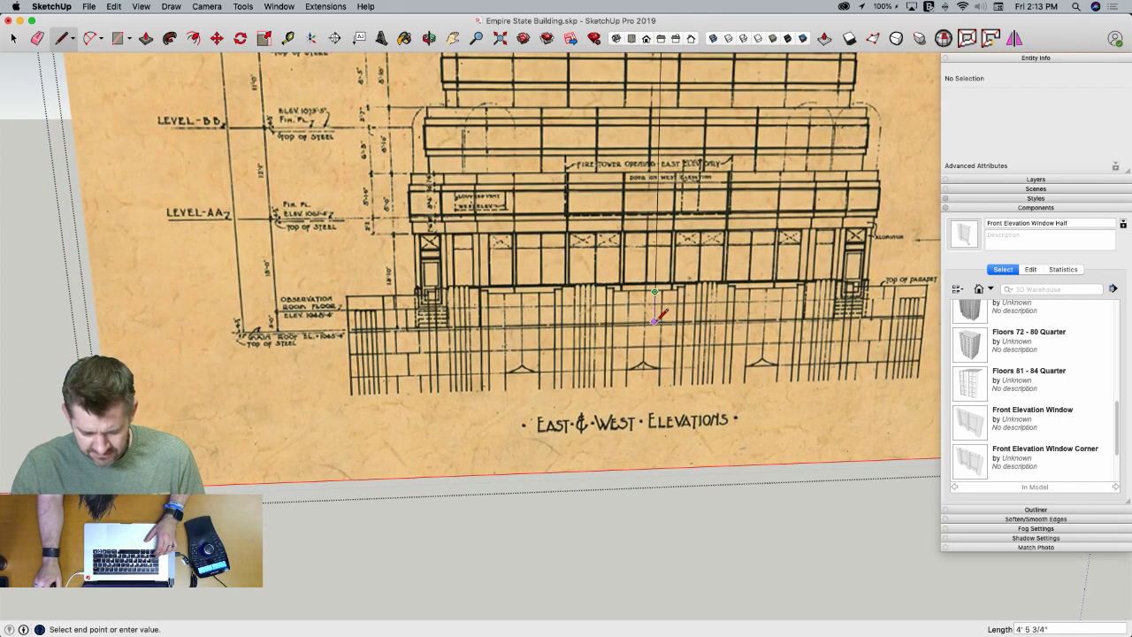
Outline the observation level's half as a closed rectangle from the centerline, about 34'8" wide and 13'4" high
{"action": "scroll", "coordinate": [655, 320], "scroll_direction": "up", "scroll_amount": 3}
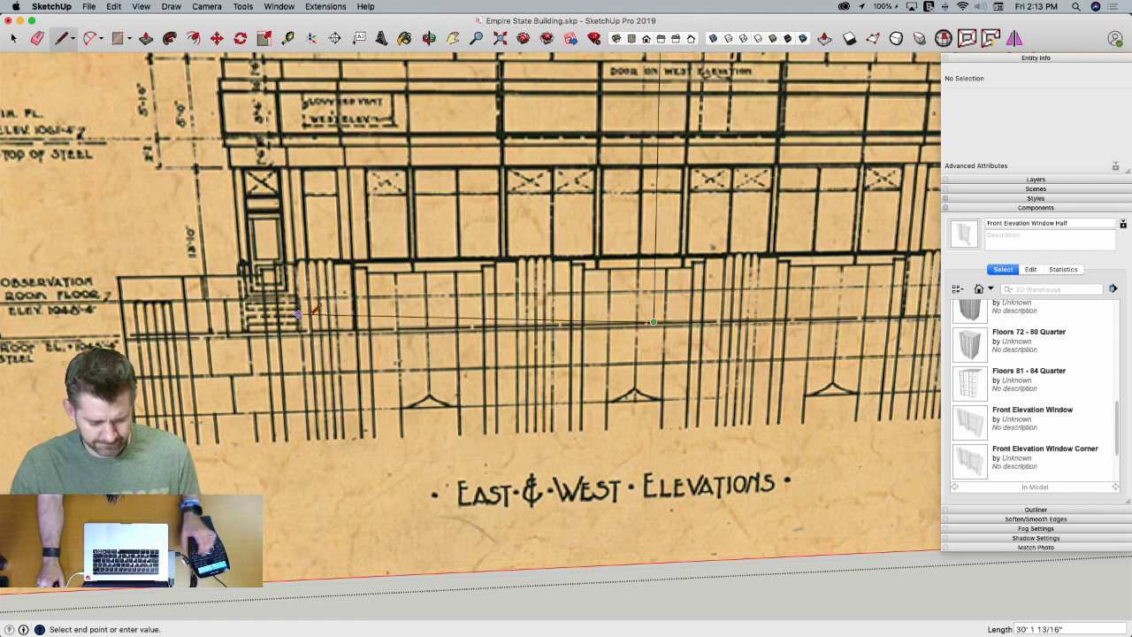
{"action": "scroll", "coordinate": [654, 320], "scroll_direction": "down", "scroll_amount": 4}
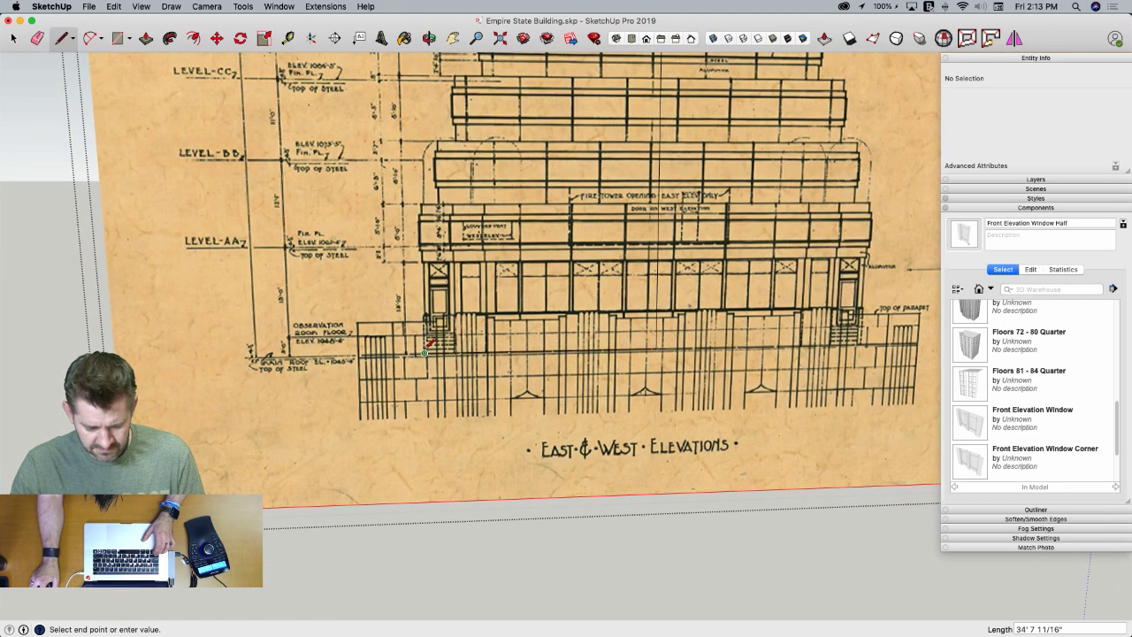
{"action": "scroll", "coordinate": [425, 351], "scroll_direction": "up", "scroll_amount": 4}
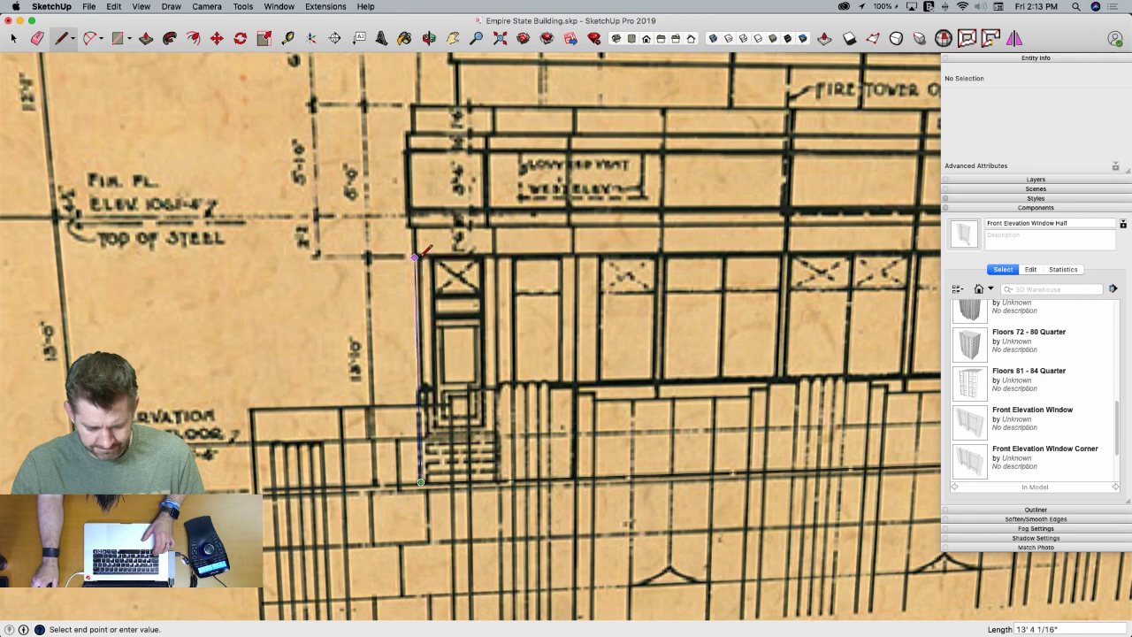
{"action": "left_click", "coordinate": [420, 257]}
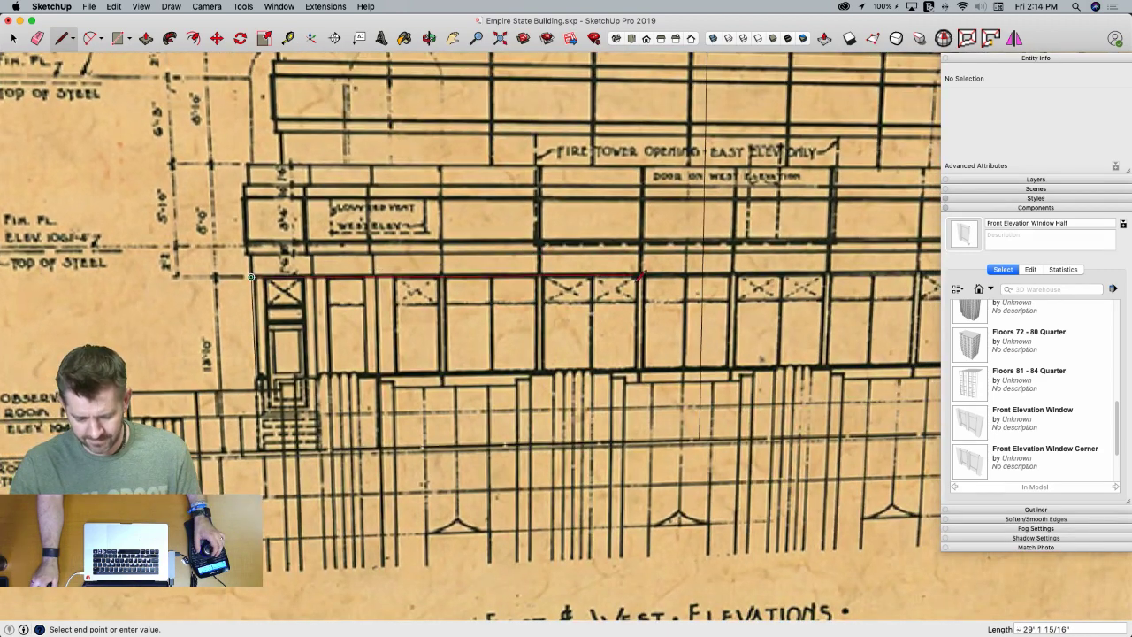
{"action": "left_click", "coordinate": [702, 275]}
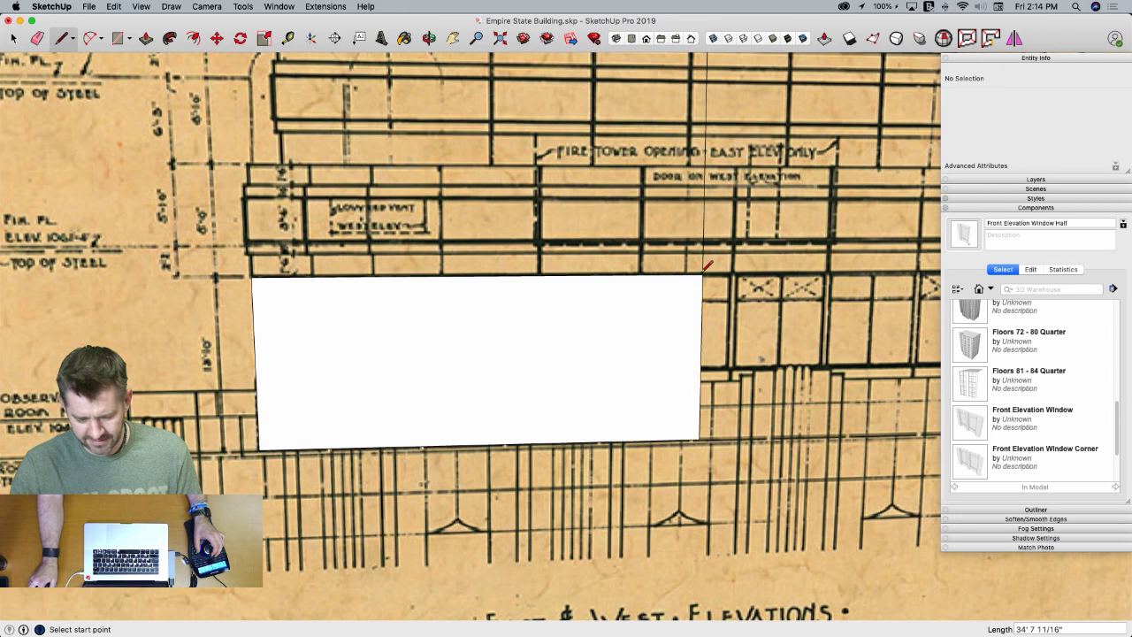
Move the rectangle's outer vertical edge about 3" inward to align with the wall line on the drawing
{"action": "scroll", "coordinate": [316, 269], "scroll_direction": "up", "scroll_amount": 3}
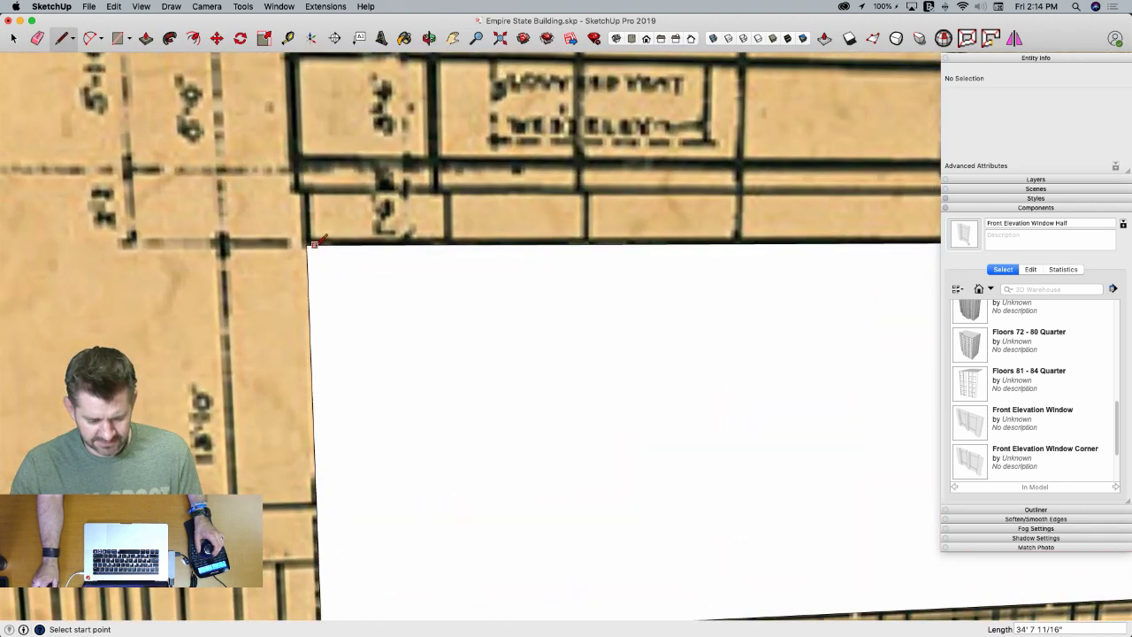
{"action": "key", "text": "space"}
{"action": "scroll", "coordinate": [320, 285], "scroll_direction": "down", "scroll_amount": 1}
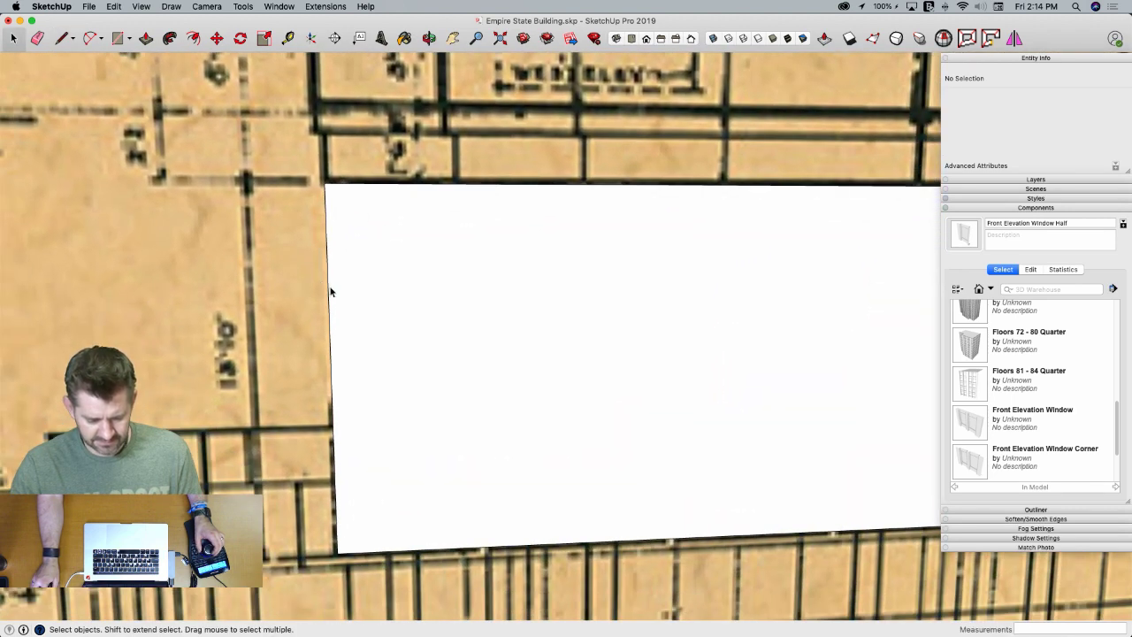
{"action": "left_click", "coordinate": [328, 296]}
{"action": "key", "text": "m"}
{"action": "left_click", "coordinate": [332, 301]}
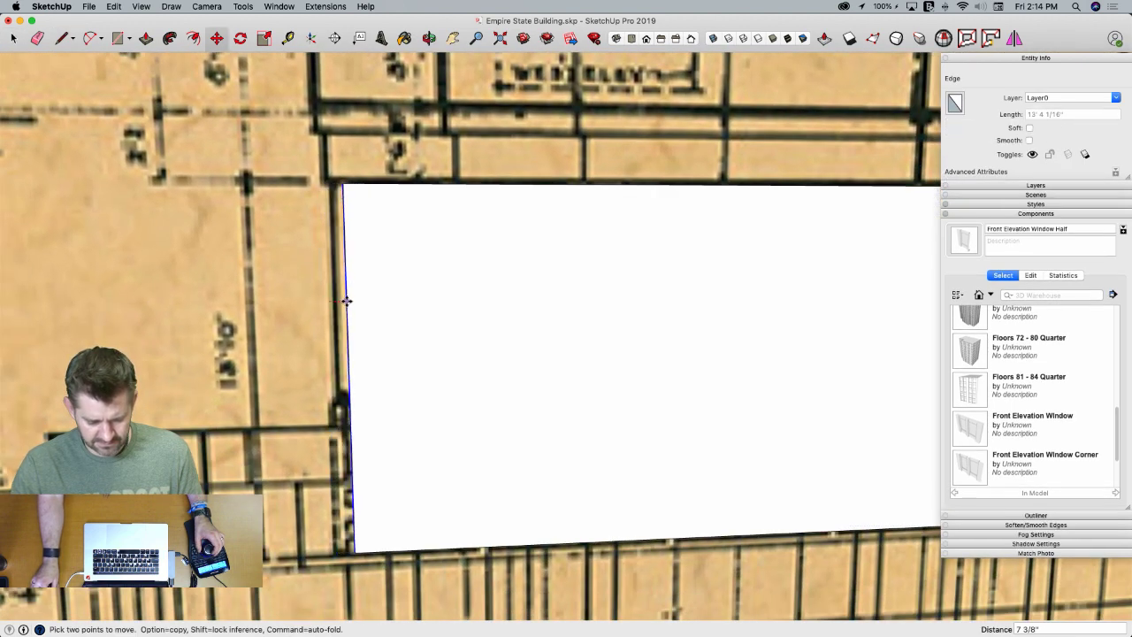
{"action": "left_click", "coordinate": [335, 303]}
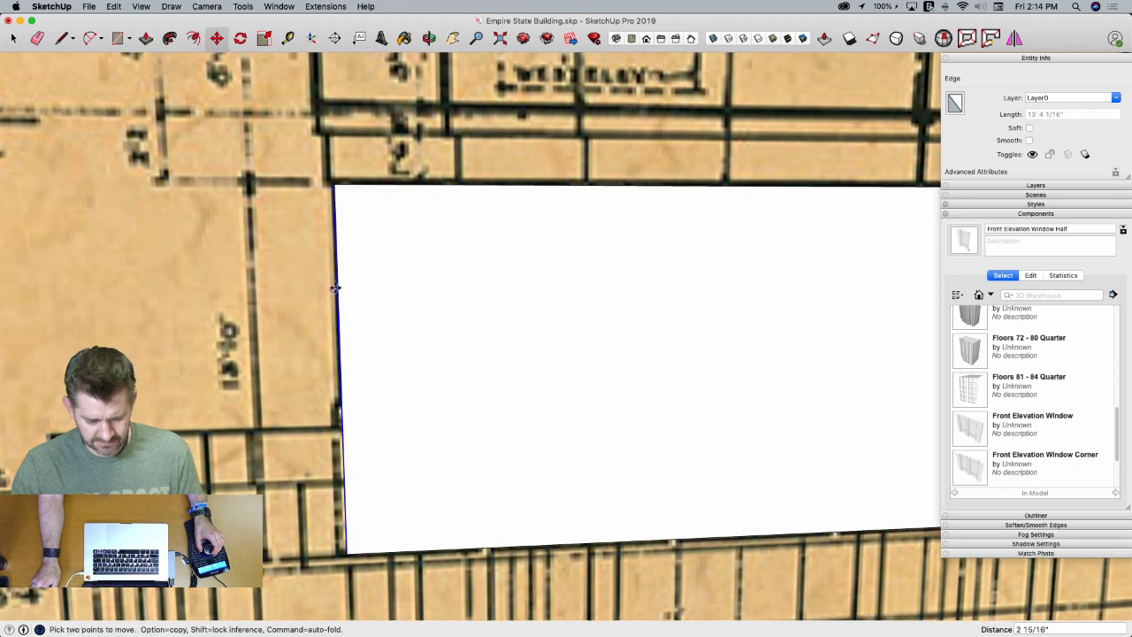
Trace the stepped outer profile of the Level AA tier from the rectangle's upper outer corner to the foot of the next tier
{"action": "key", "text": "l"}
{"action": "left_click", "coordinate": [377, 277]}
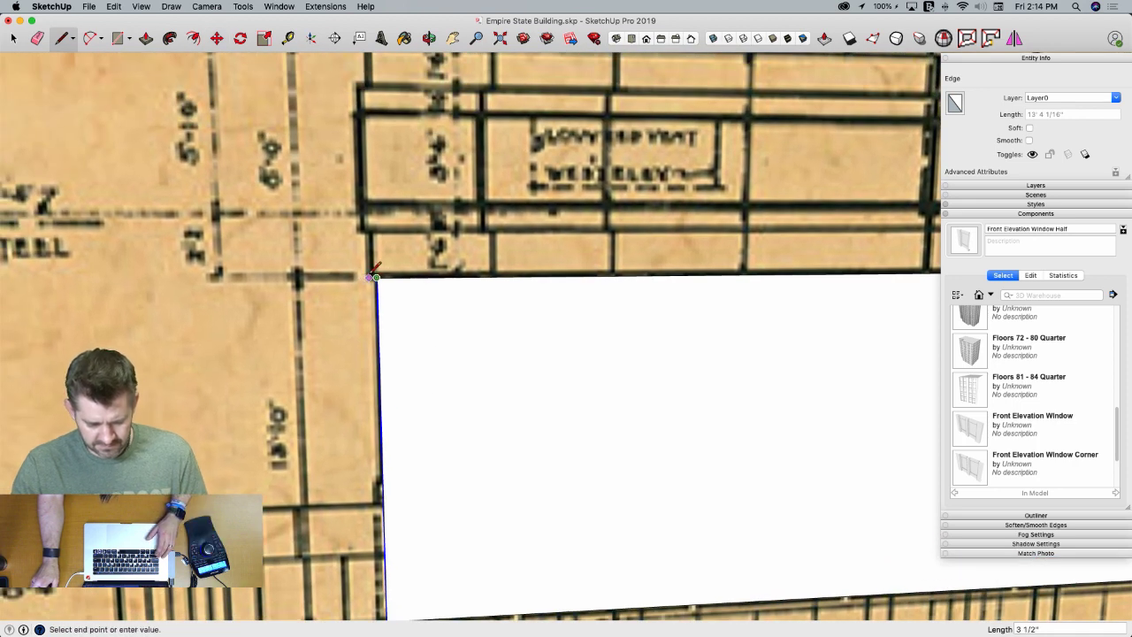
{"action": "left_click", "coordinate": [366, 231]}
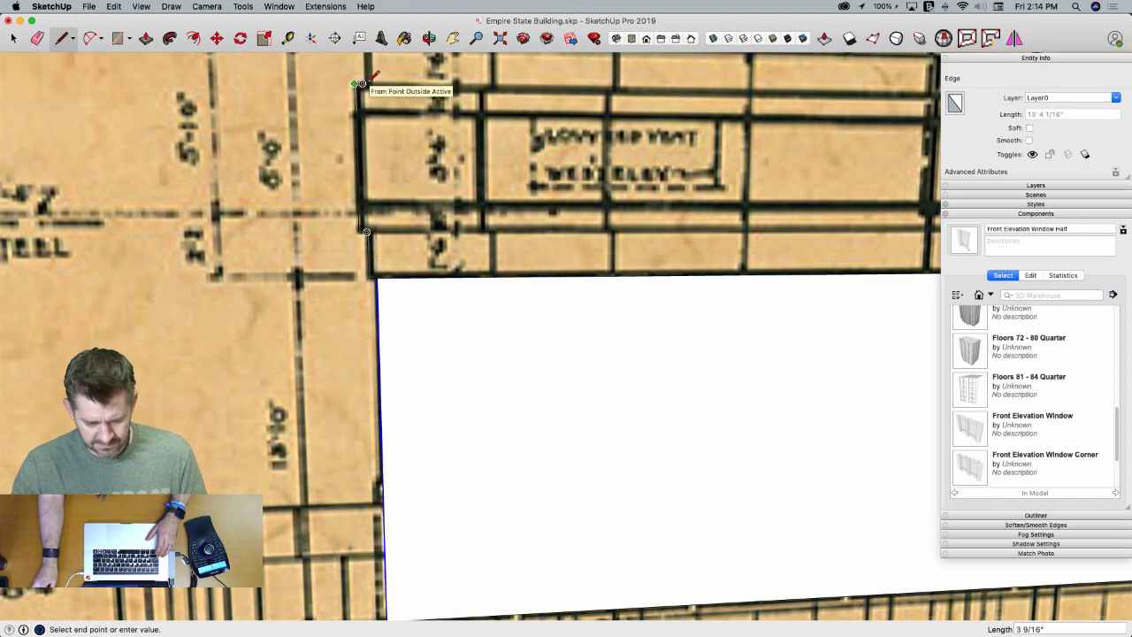
{"action": "scroll", "coordinate": [365, 82], "scroll_direction": "down", "scroll_amount": 5}
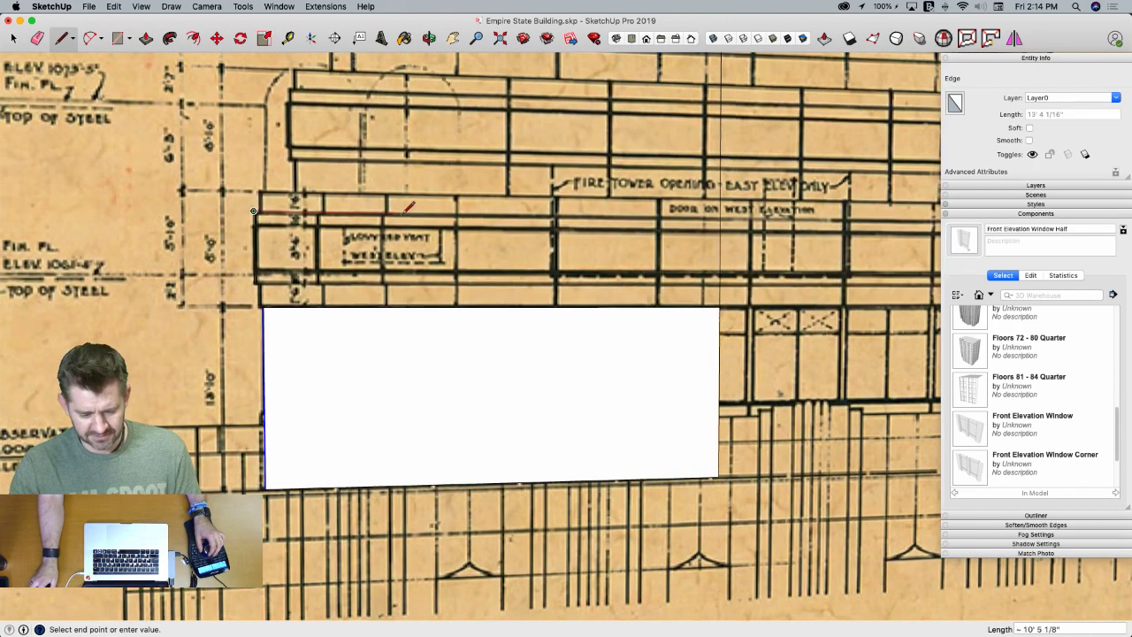
{"action": "scroll", "coordinate": [320, 212], "scroll_direction": "up", "scroll_amount": 5}
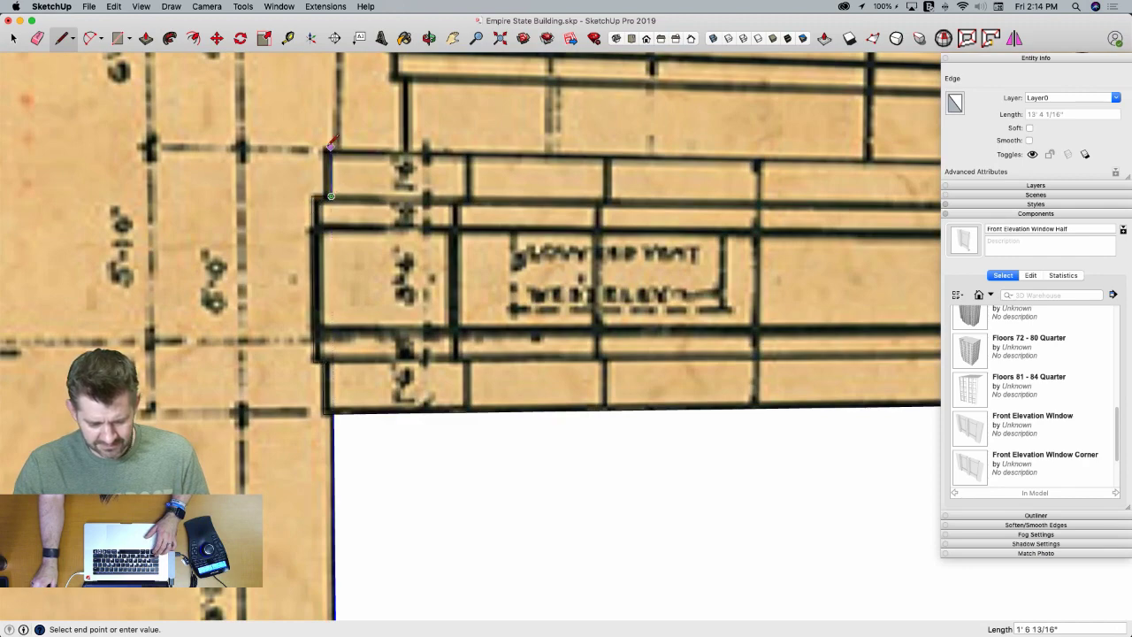
{"action": "left_click", "coordinate": [404, 149]}
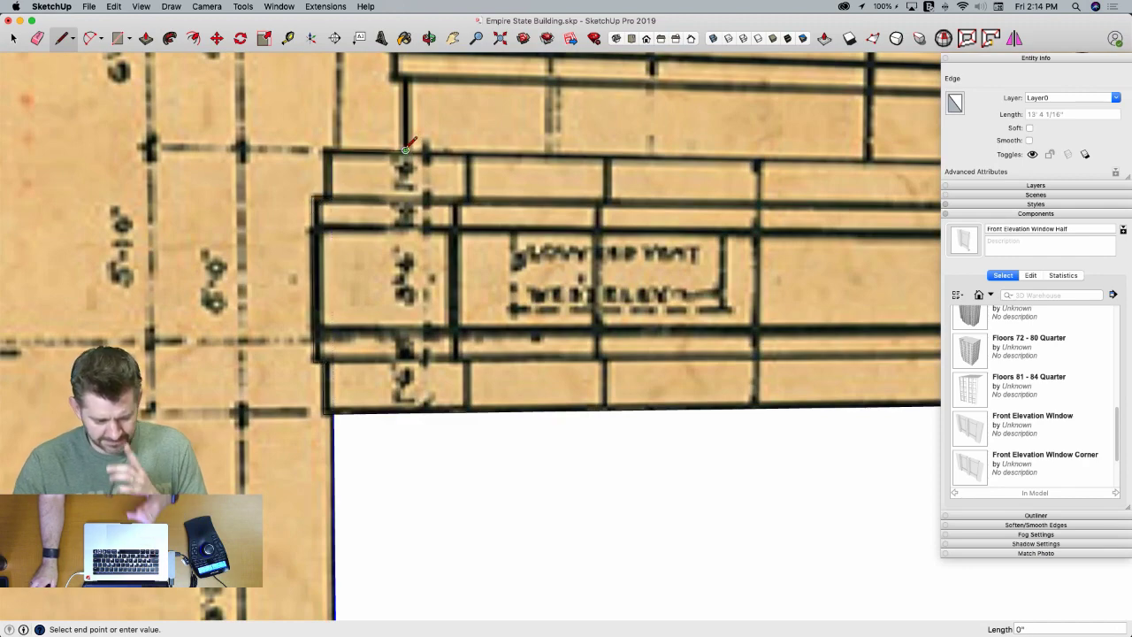
Trace the stepped outer profile of the Level BB tier, with its upper vertical edge about 1'6" high, to the next tier's foot
{"action": "scroll", "coordinate": [407, 150], "scroll_direction": "up", "scroll_amount": 5}
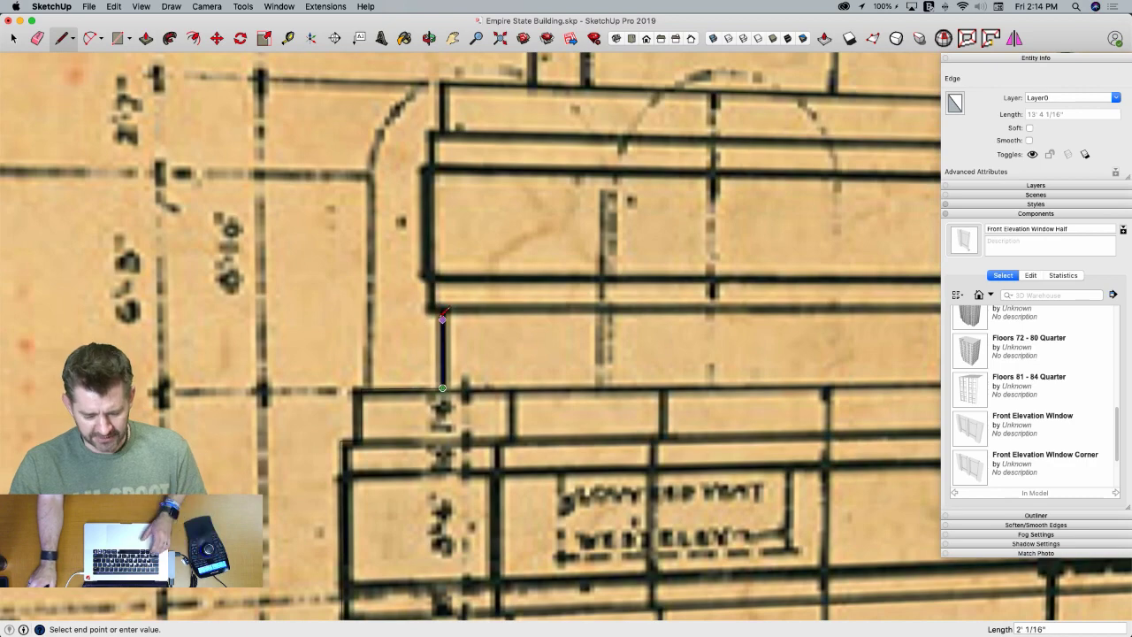
{"action": "scroll", "coordinate": [420, 283], "scroll_direction": "up", "scroll_amount": 3}
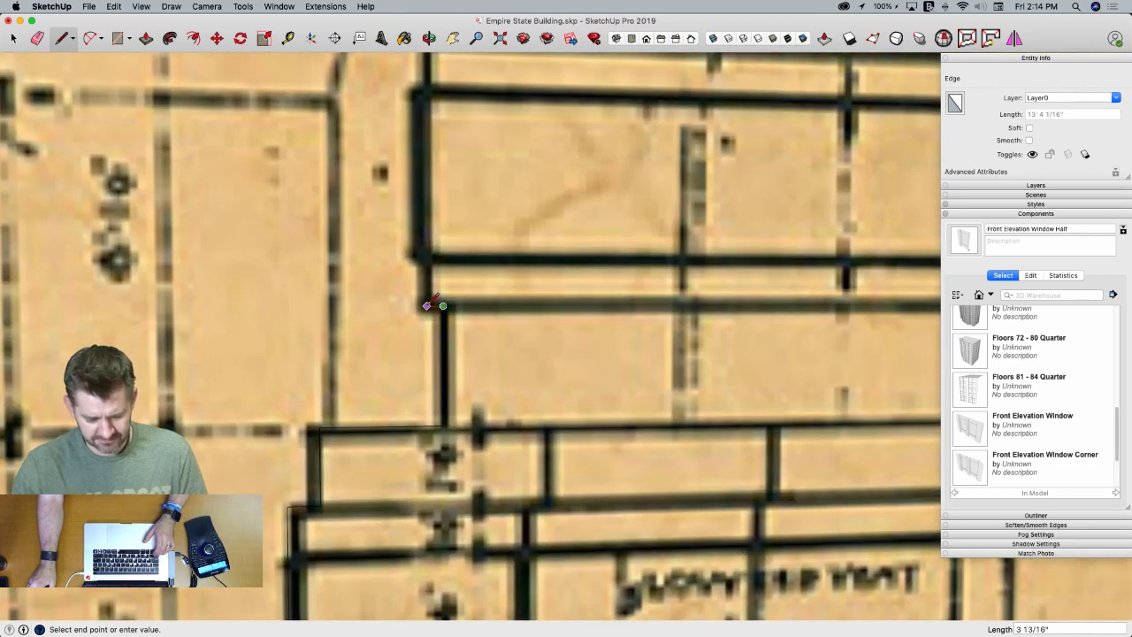
{"action": "left_click", "coordinate": [412, 255]}
{"action": "left_click", "coordinate": [412, 86]}
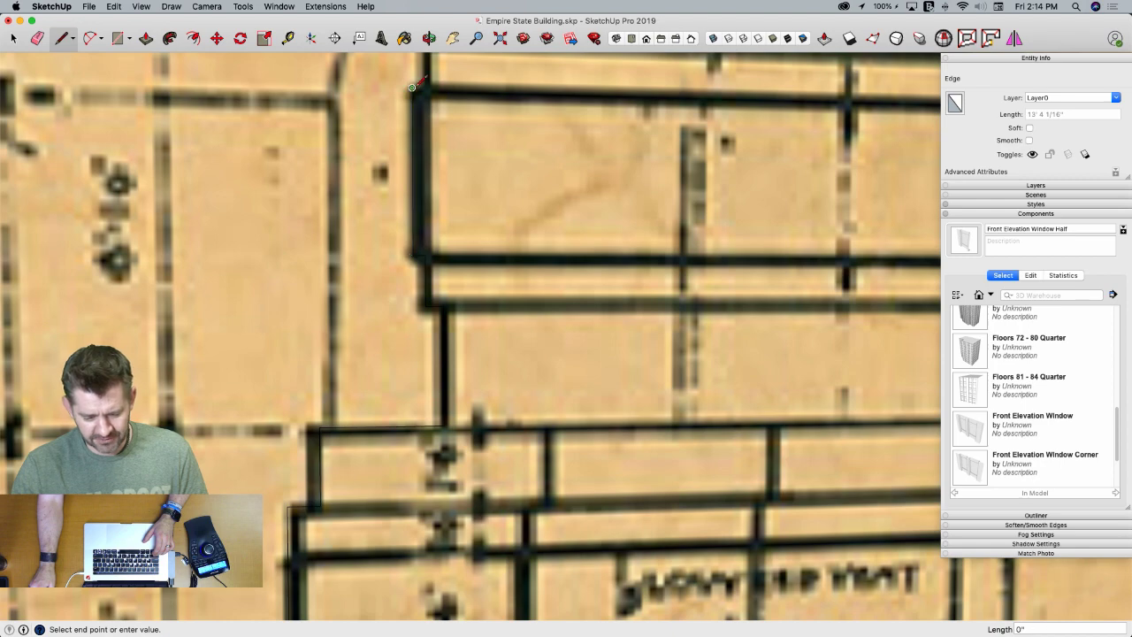
{"action": "left_click", "coordinate": [424, 88]}
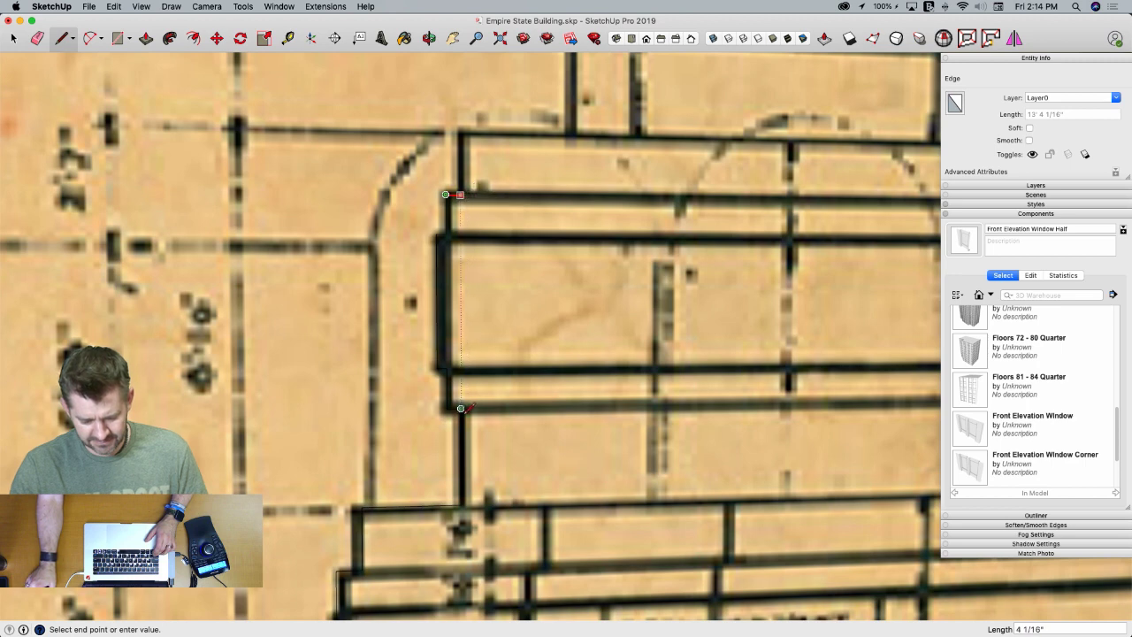
{"action": "left_click", "coordinate": [462, 387]}
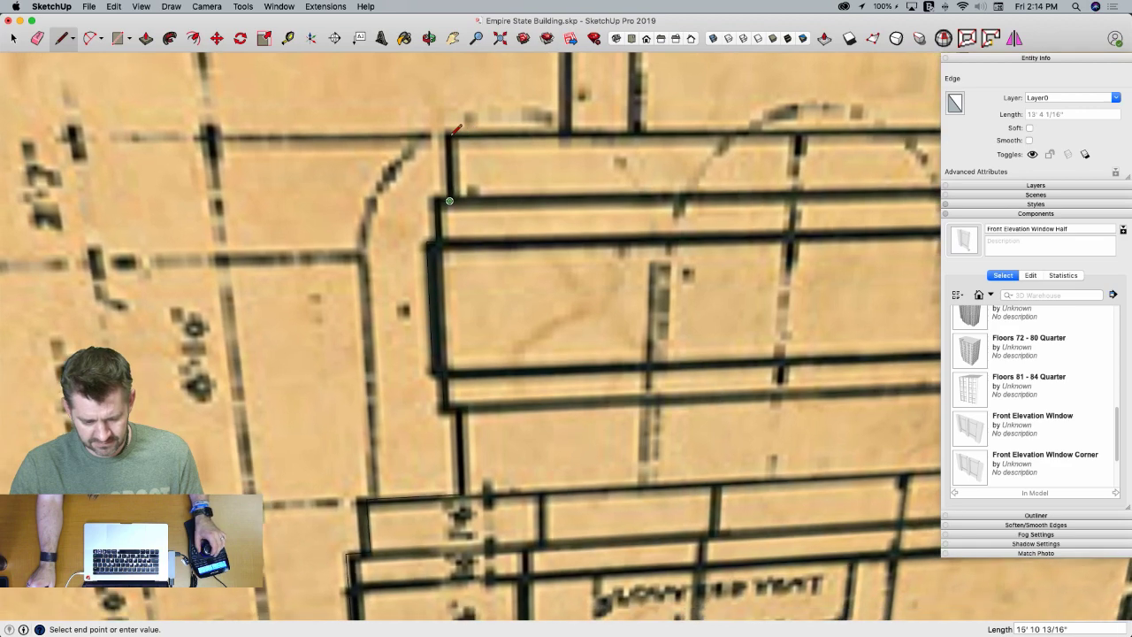
{"action": "left_click", "coordinate": [448, 133]}
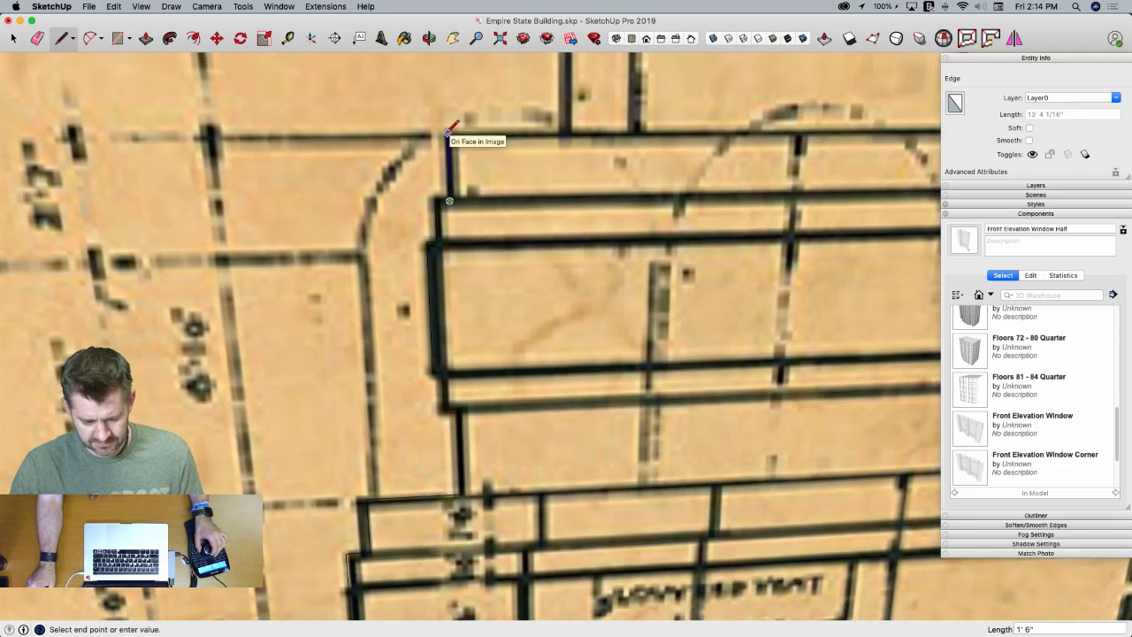
{"action": "left_click", "coordinate": [566, 131]}
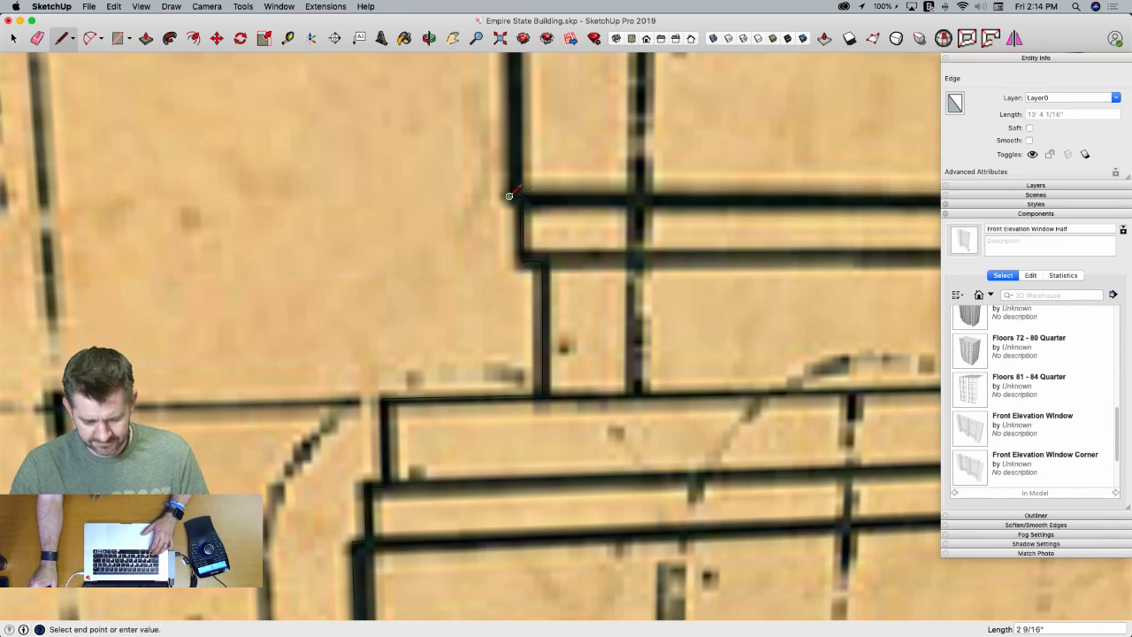
Trace the Level CC tier's projecting band and upper setback, making the final vertical edge about 1'7" high
{"action": "scroll", "coordinate": [509, 195], "scroll_direction": "down", "scroll_amount": 3}
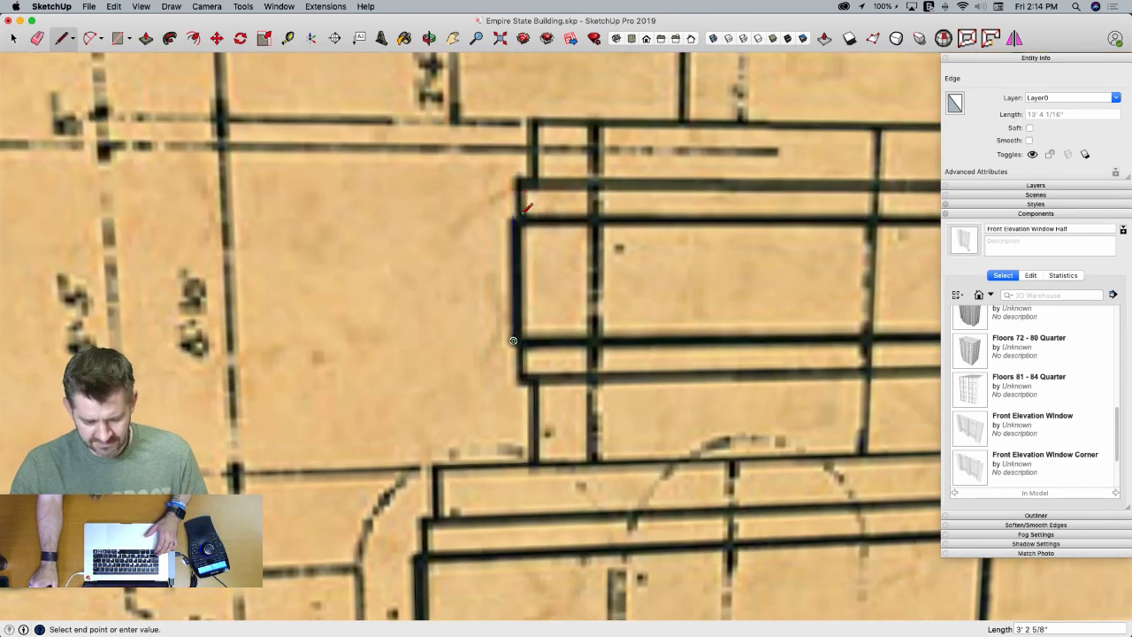
{"action": "scroll", "coordinate": [527, 214], "scroll_direction": "up", "scroll_amount": 2}
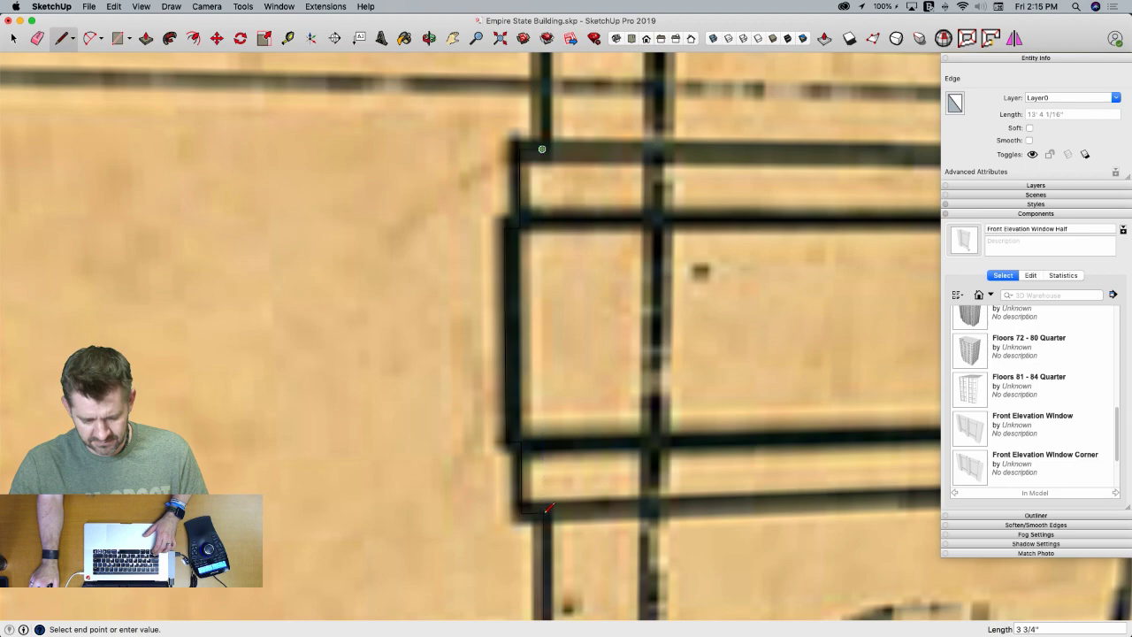
{"action": "scroll", "coordinate": [559, 190], "scroll_direction": "down", "scroll_amount": 3}
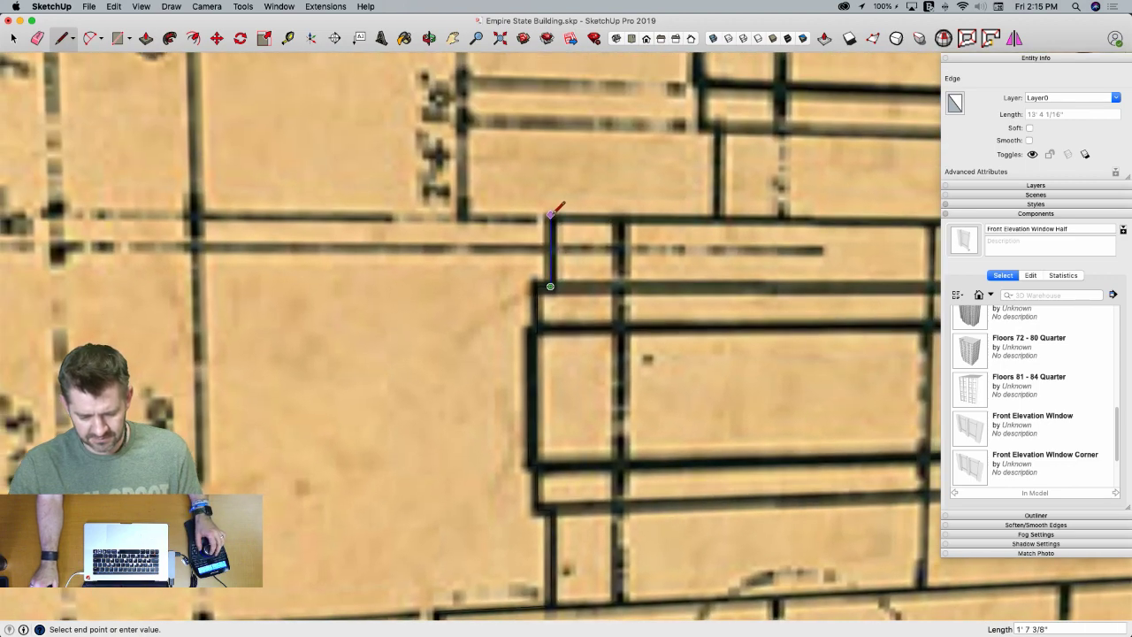
{"action": "left_click", "coordinate": [550, 215]}
Trace the stepped outer profile of the tier below Level DD, with its band about 3' high and upper vertical edge about 1'10" high
{"action": "scroll", "coordinate": [584, 212], "scroll_direction": "down", "scroll_amount": 3}
{"action": "scroll", "coordinate": [592, 212], "scroll_direction": "up", "scroll_amount": 3}
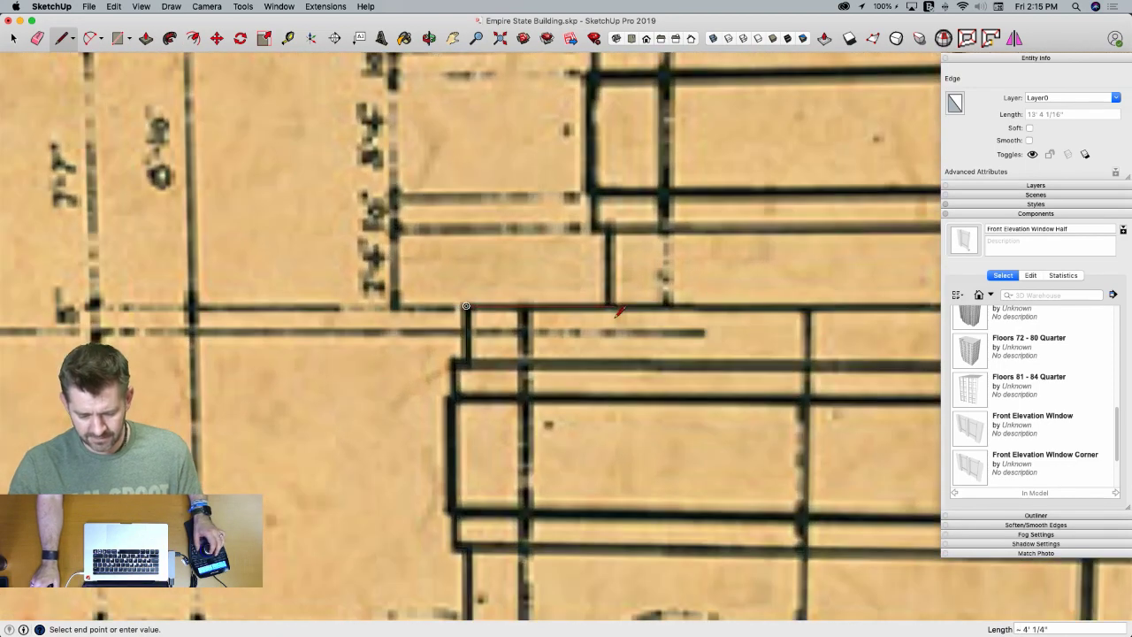
{"action": "scroll", "coordinate": [611, 306], "scroll_direction": "up", "scroll_amount": 4}
{"action": "left_click", "coordinate": [608, 302]}
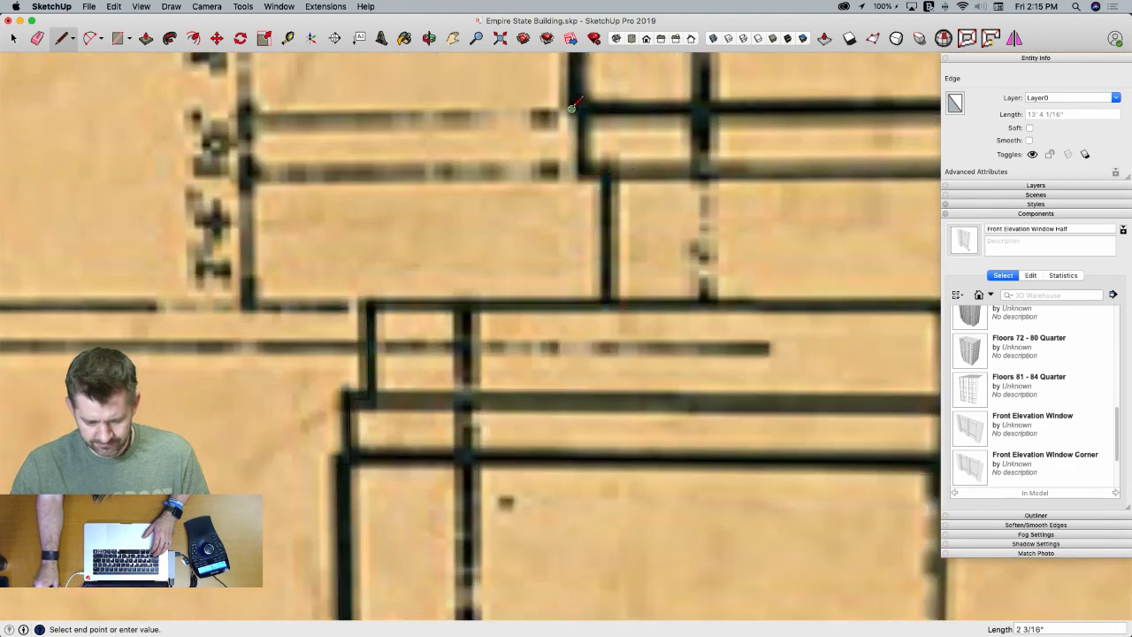
{"action": "scroll", "coordinate": [575, 115], "scroll_direction": "down", "scroll_amount": 3}
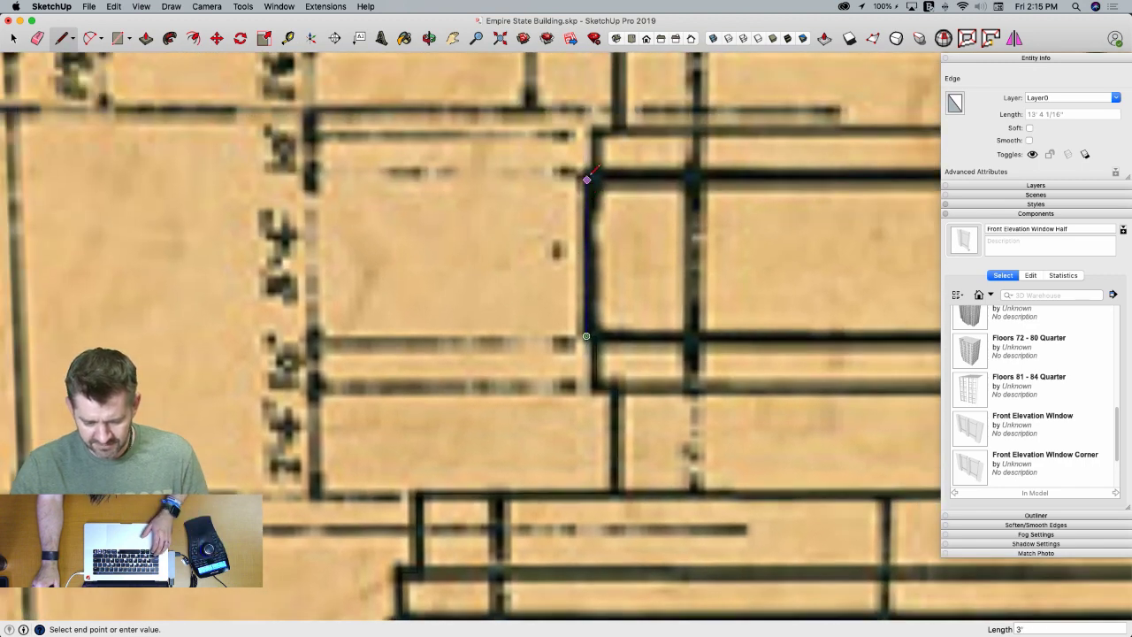
{"action": "left_click", "coordinate": [586, 180]}
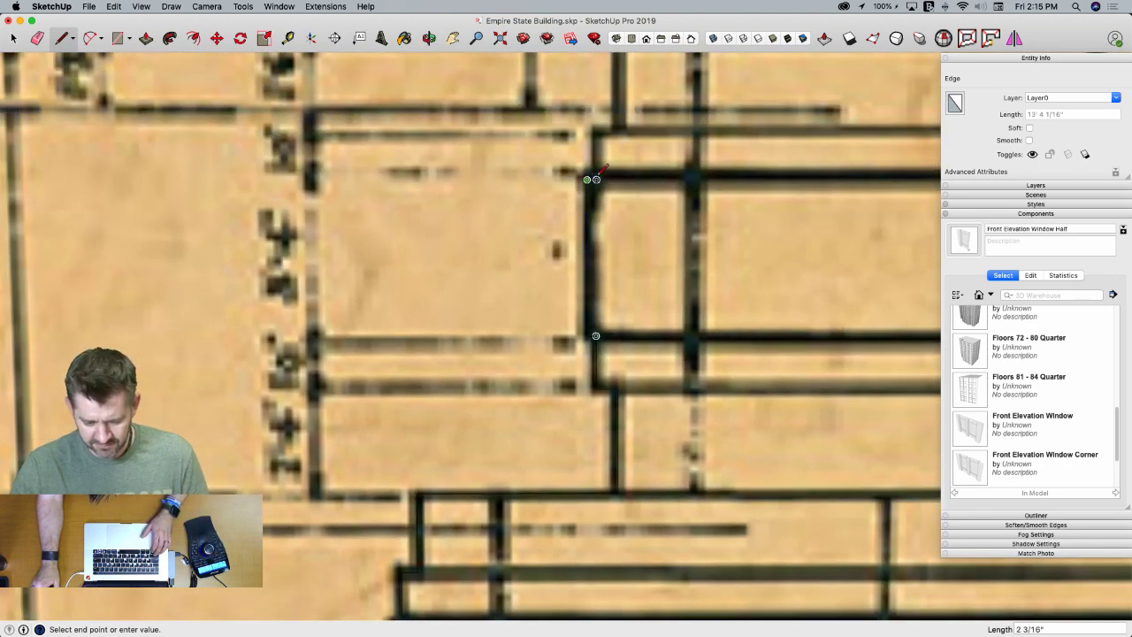
{"action": "left_click", "coordinate": [596, 129]}
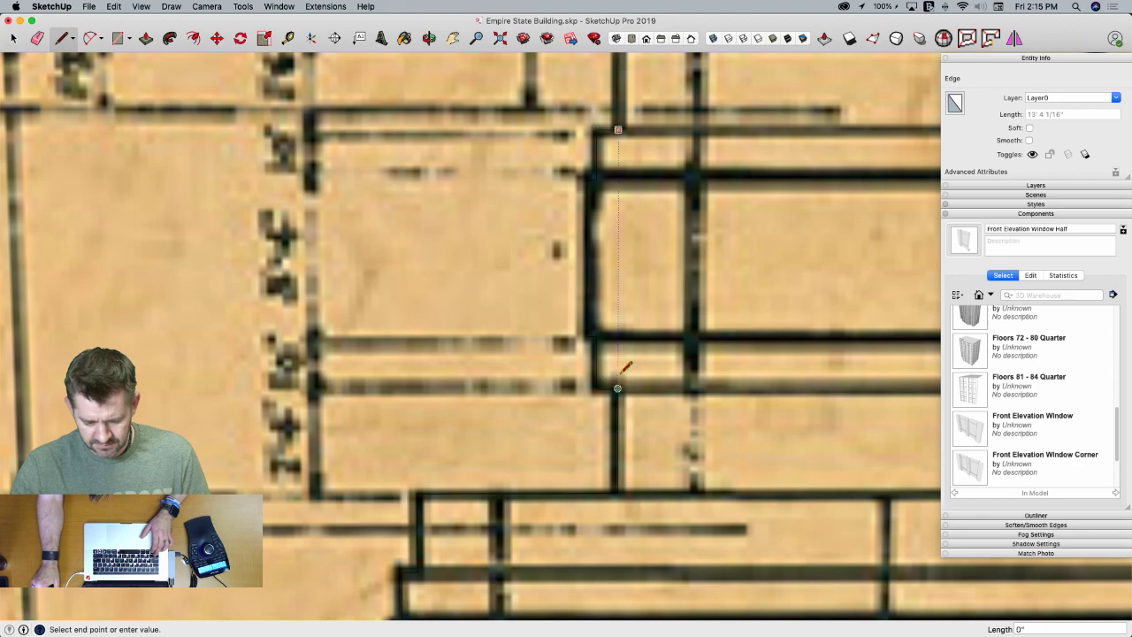
{"action": "scroll", "coordinate": [621, 260], "scroll_direction": "down", "scroll_amount": 4}
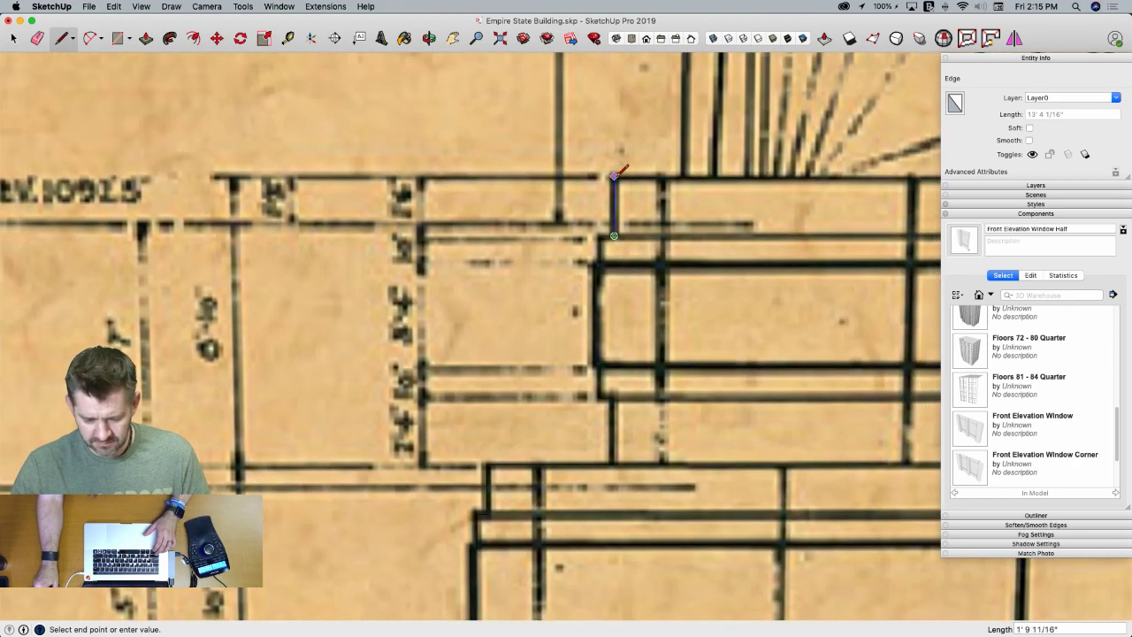
Close the stepped profile along the top of the Level DD tier with a horizontal edge about 25'6" long to the centerline
{"action": "scroll", "coordinate": [619, 175], "scroll_direction": "down", "scroll_amount": 5}
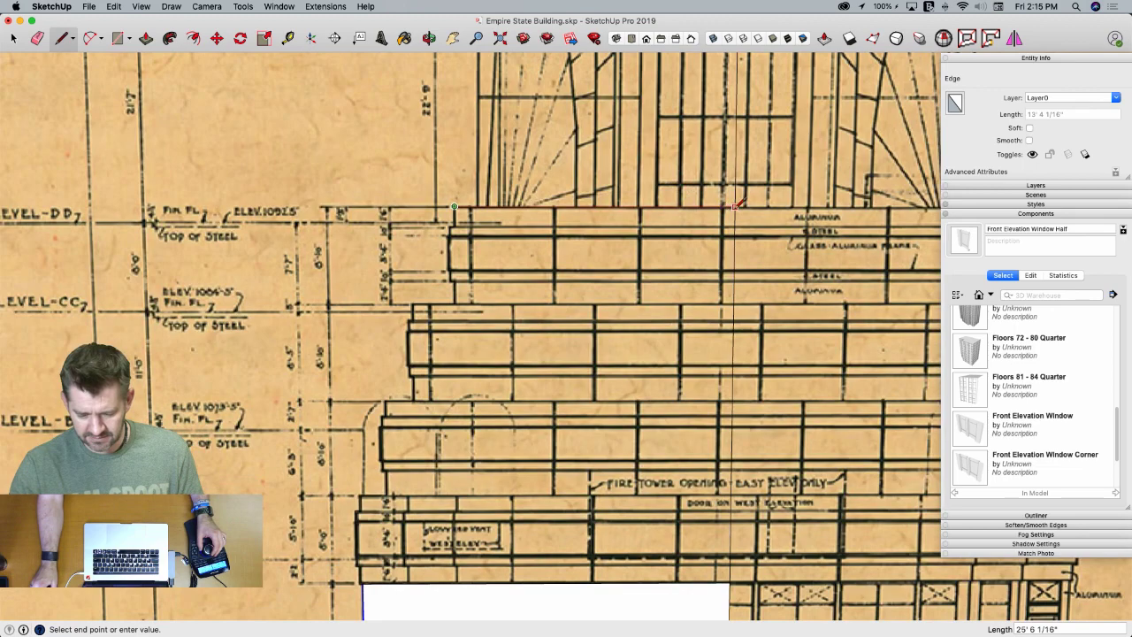
{"action": "left_click", "coordinate": [734, 206]}
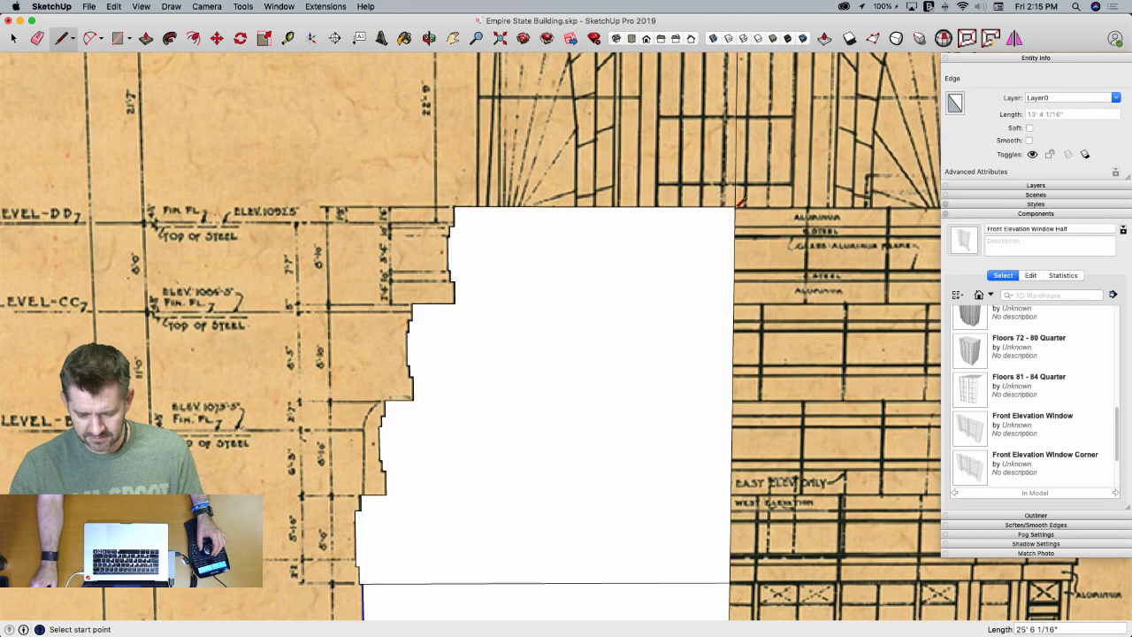
{"action": "scroll", "coordinate": [663, 266], "scroll_direction": "down", "scroll_amount": 6}
{"action": "scroll", "coordinate": [619, 265], "scroll_direction": "up", "scroll_amount": 6}
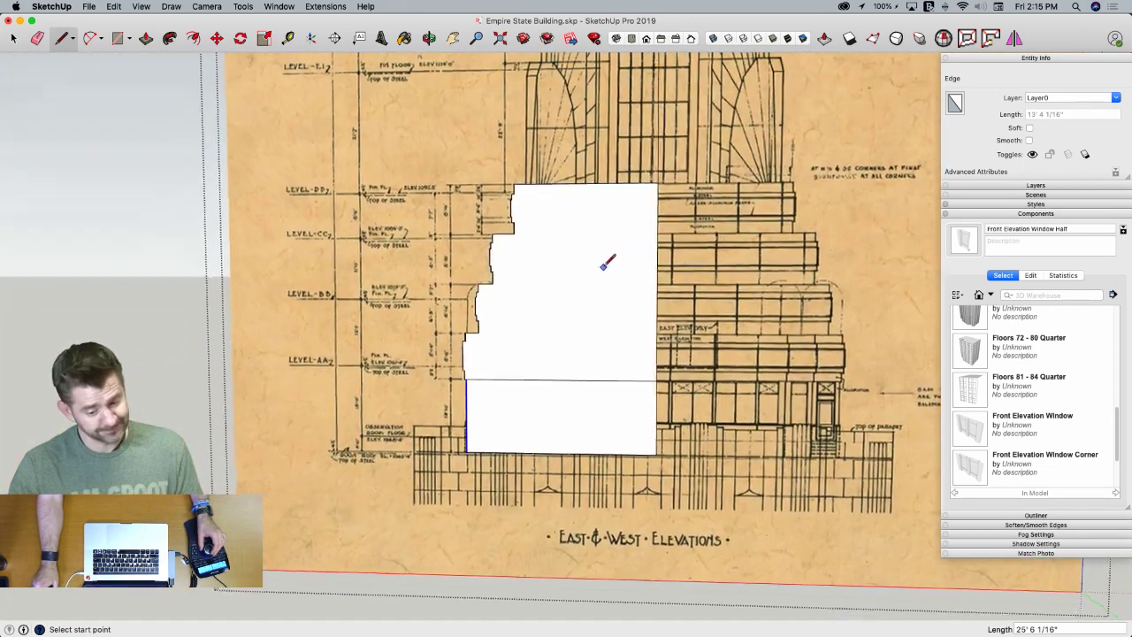
Erase the horizontal edge dividing the lower rectangle from the stepped tiers so they form a single face
{"action": "scroll", "coordinate": [504, 297], "scroll_direction": "down", "scroll_amount": 5}
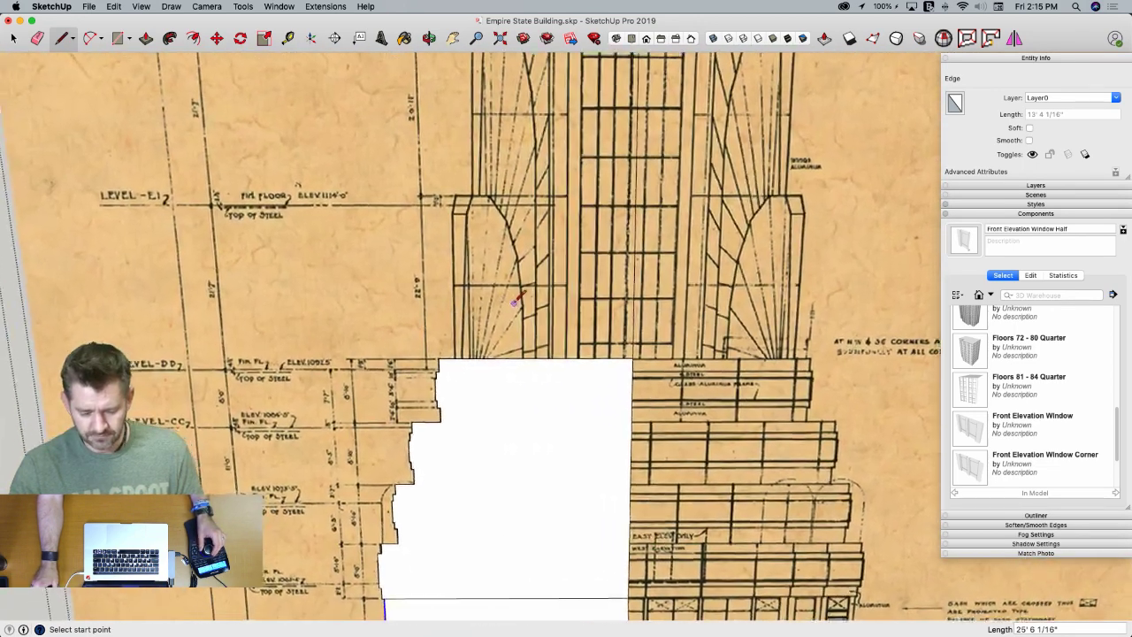
{"action": "scroll", "coordinate": [559, 347], "scroll_direction": "down", "scroll_amount": 3}
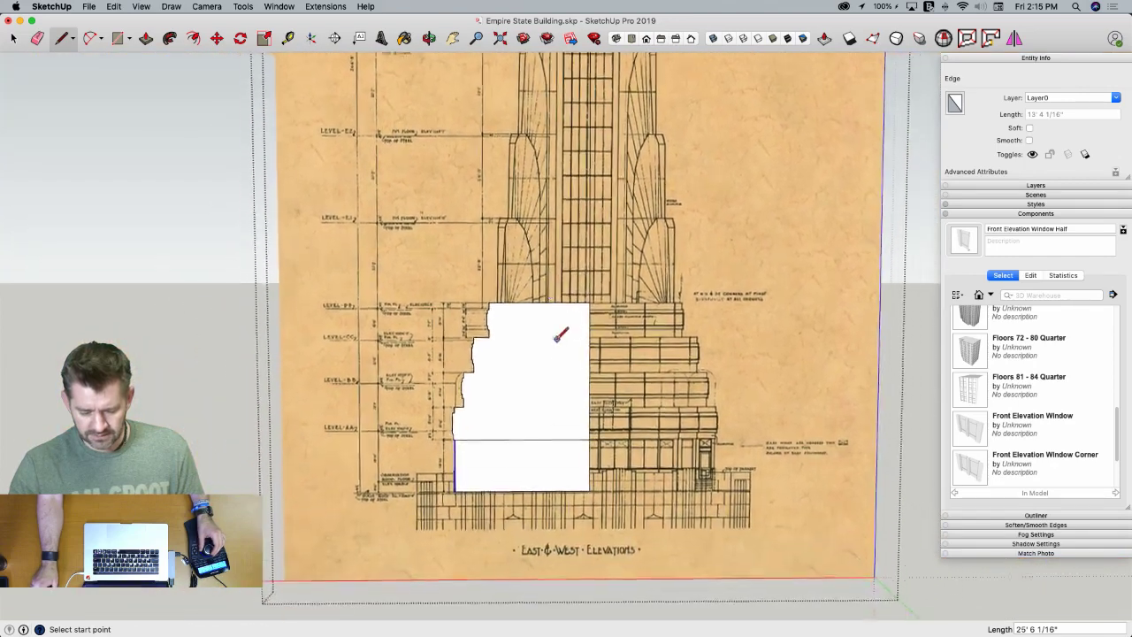
{"action": "key", "text": "e"}
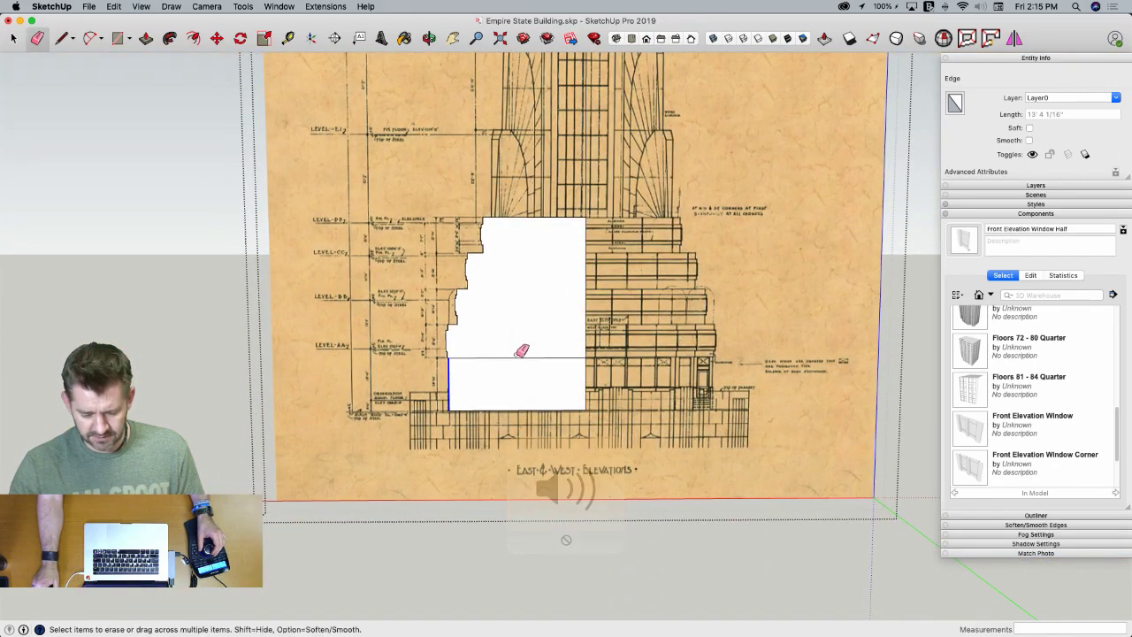
{"action": "left_click", "coordinate": [520, 357]}
{"action": "key", "text": "space"}
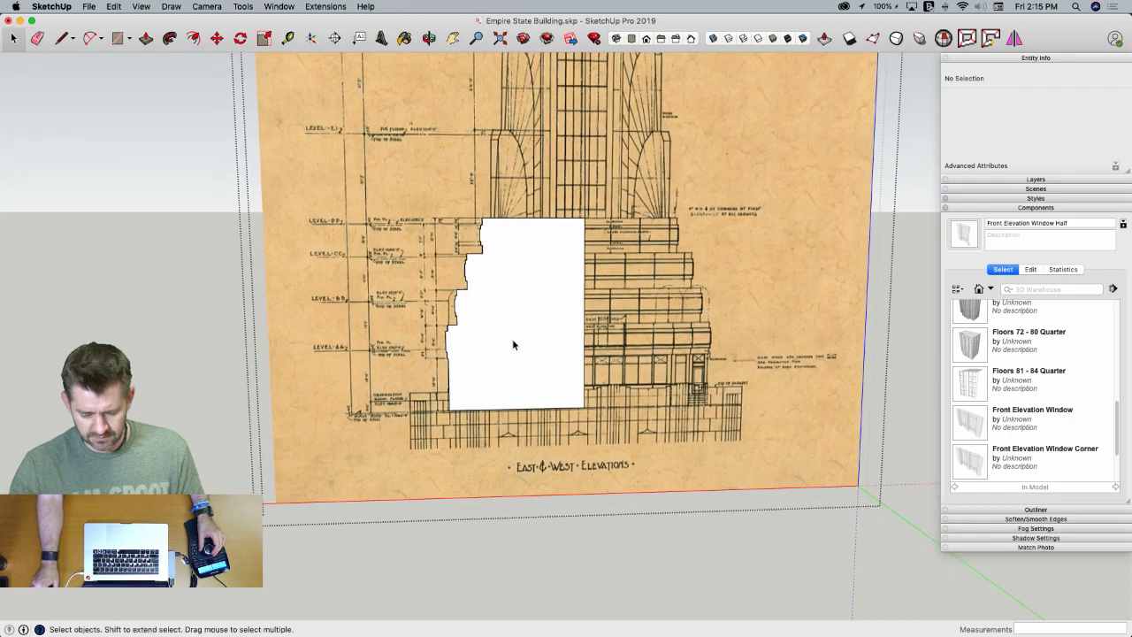
Examine the mast shaft and its wings on the drawing from Level DD up to the observation floors and cone
{"action": "scroll", "coordinate": [514, 336], "scroll_direction": "up", "scroll_amount": 5}
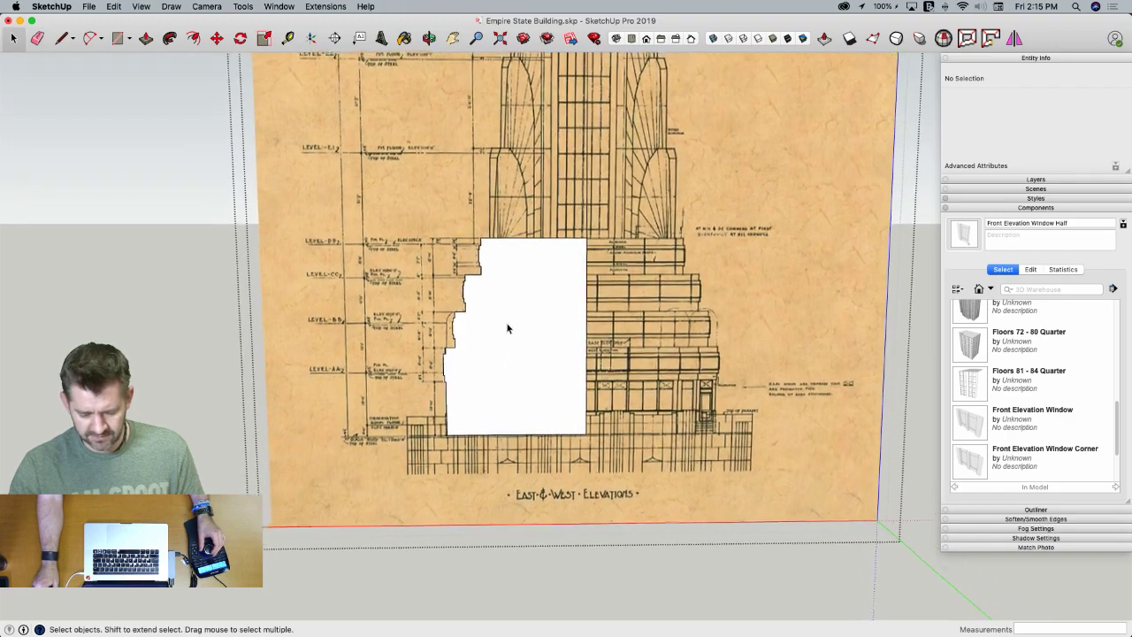
{"action": "scroll", "coordinate": [495, 314], "scroll_direction": "up", "scroll_amount": 3}
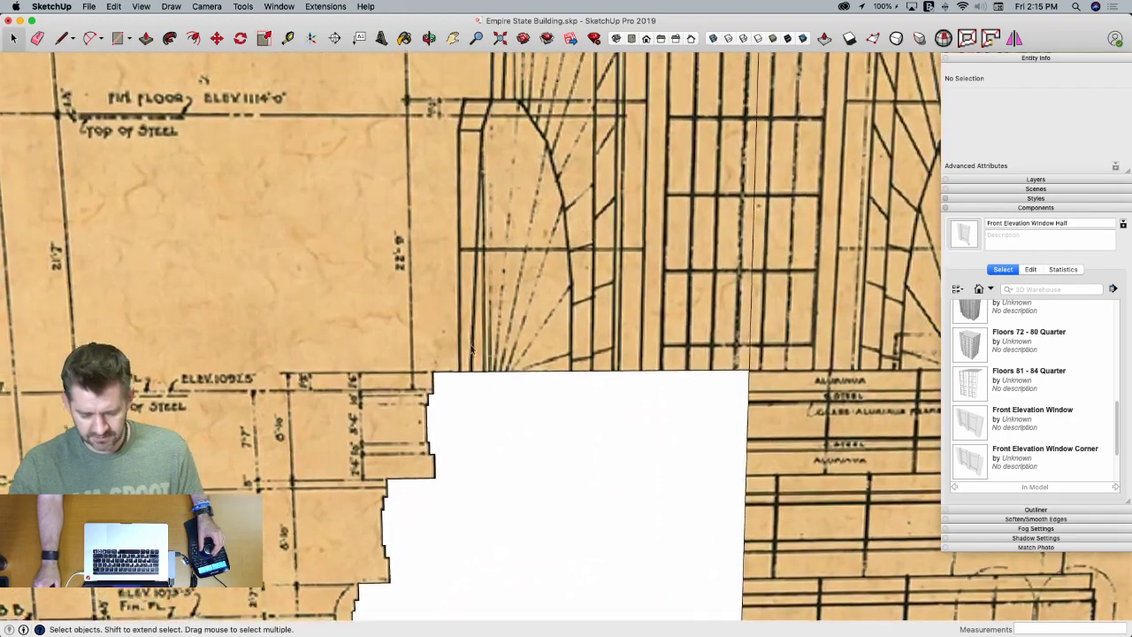
{"action": "key", "text": "l"}
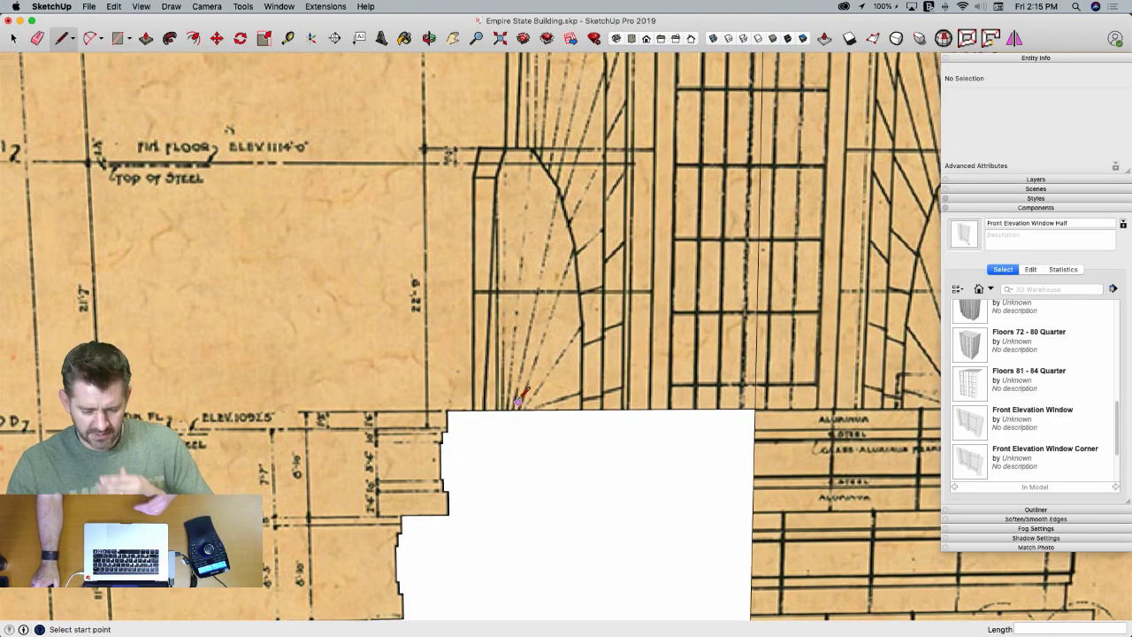
{"action": "scroll", "coordinate": [522, 389], "scroll_direction": "down", "scroll_amount": 1}
{"action": "scroll", "coordinate": [524, 389], "scroll_direction": "down", "scroll_amount": 6}
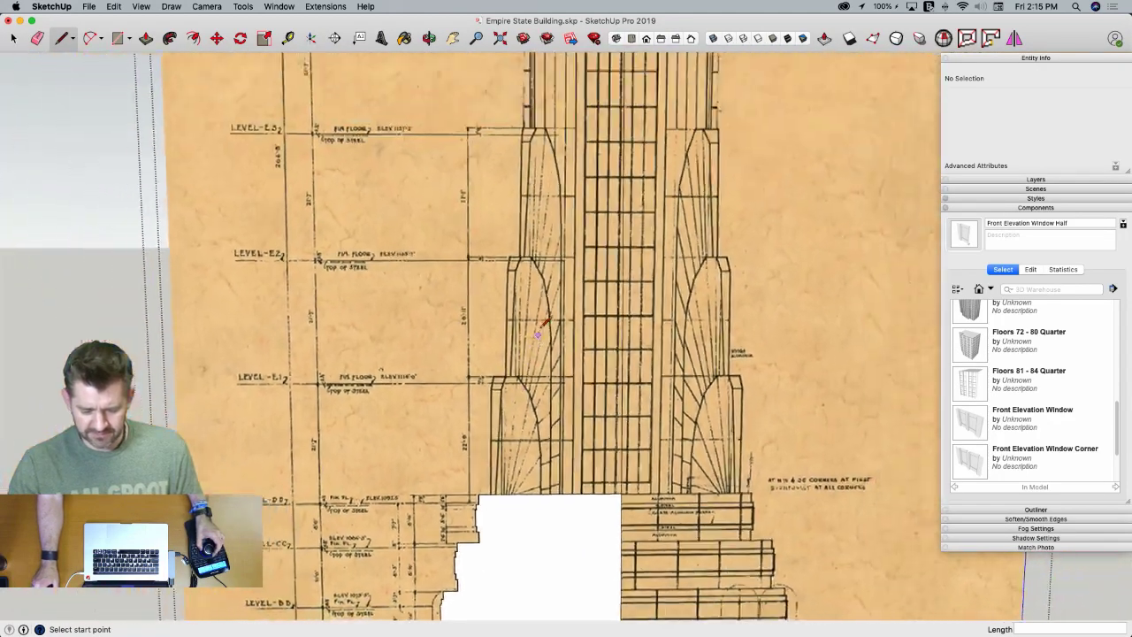
{"action": "scroll", "coordinate": [539, 257], "scroll_direction": "up", "scroll_amount": 4}
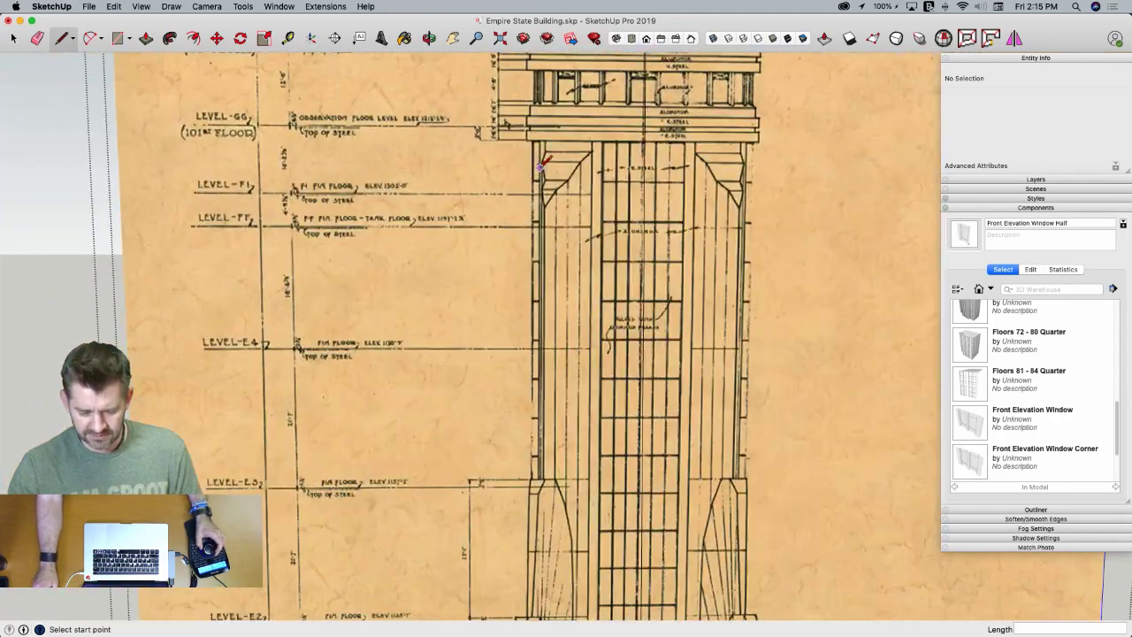
{"action": "scroll", "coordinate": [520, 475], "scroll_direction": "down", "scroll_amount": 6}
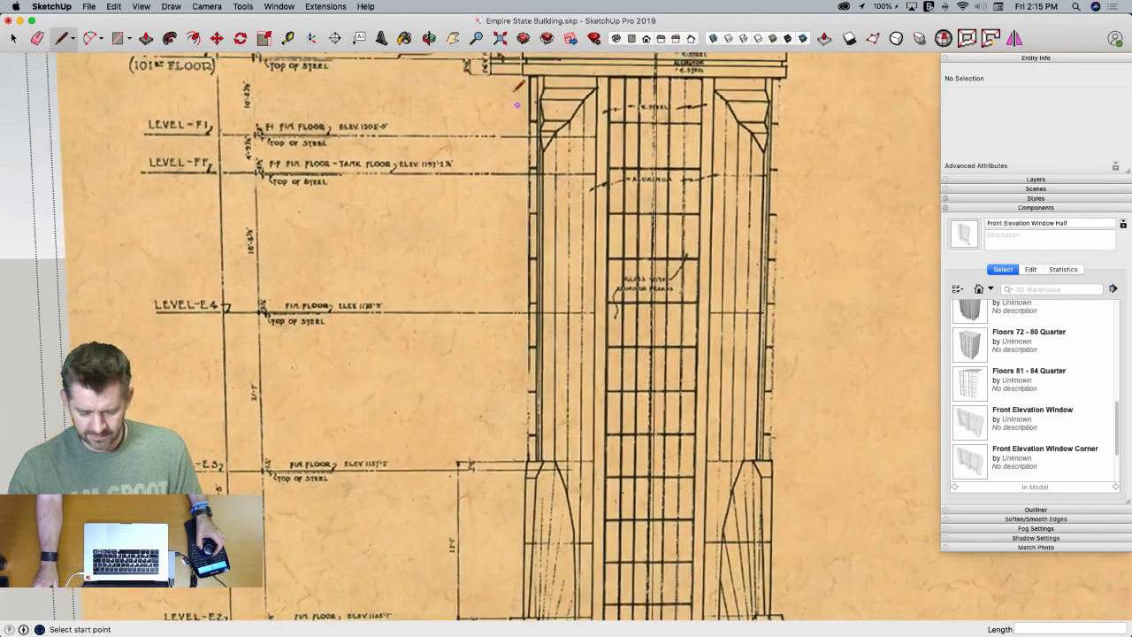
{"action": "scroll", "coordinate": [572, 272], "scroll_direction": "up", "scroll_amount": 4}
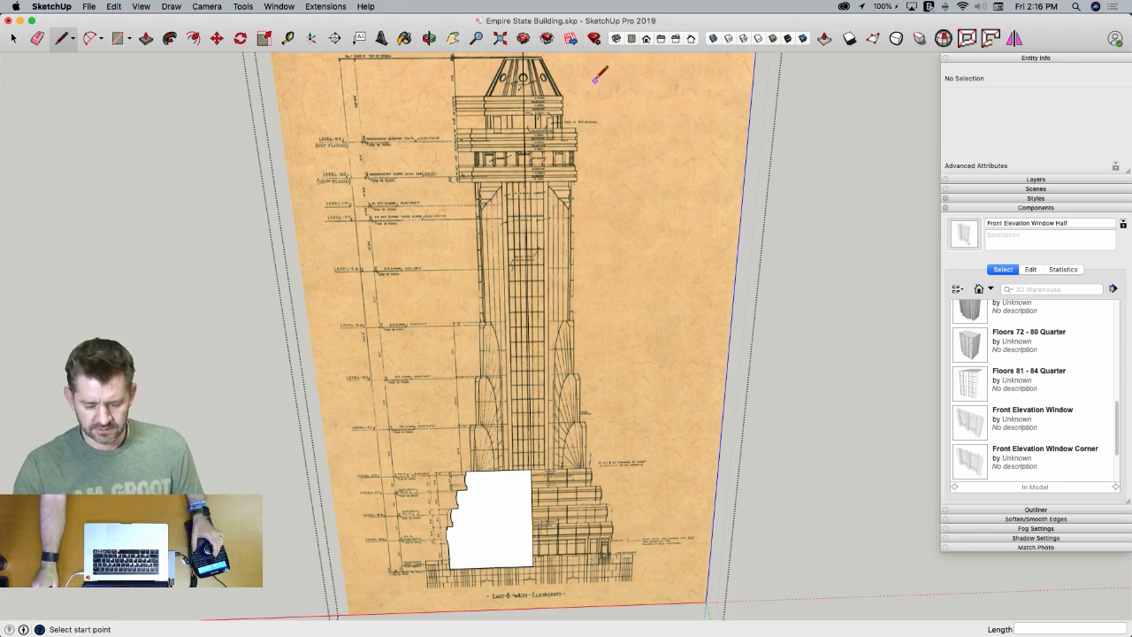
{"action": "scroll", "coordinate": [521, 157], "scroll_direction": "up", "scroll_amount": 3}
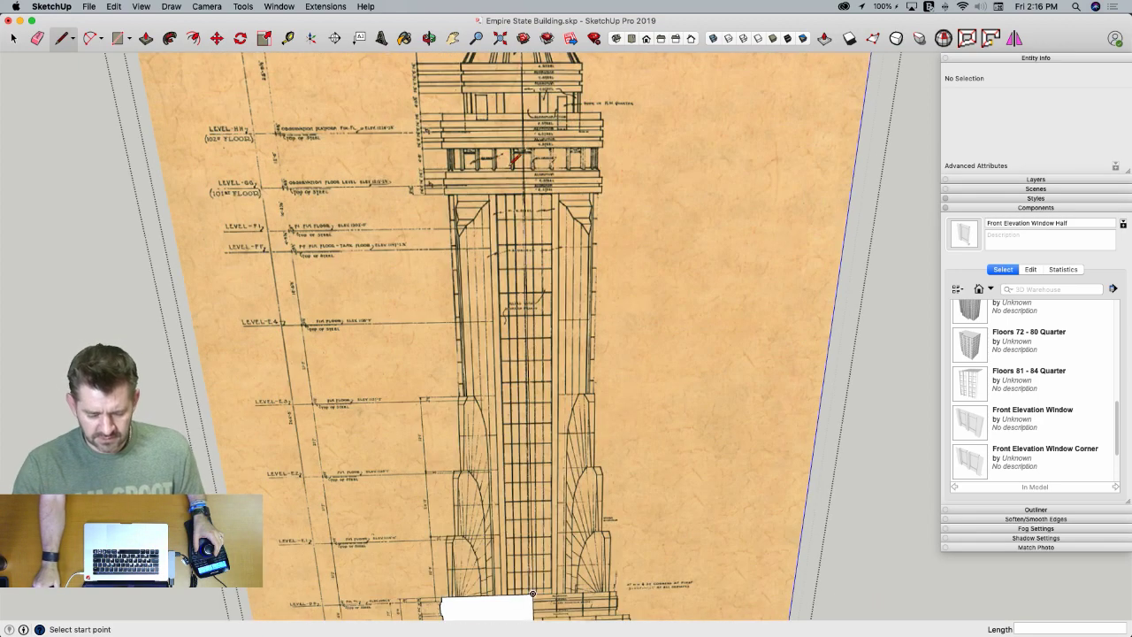
Outline the shaft's inner half profile from Level DD to the 101st-floor band, about 116' high, with a top edge about 11'9" to the centerline
{"action": "left_click", "coordinate": [471, 192]}
{"action": "scroll", "coordinate": [468, 253], "scroll_direction": "down", "scroll_amount": 2}
{"action": "scroll", "coordinate": [488, 483], "scroll_direction": "up", "scroll_amount": 2}
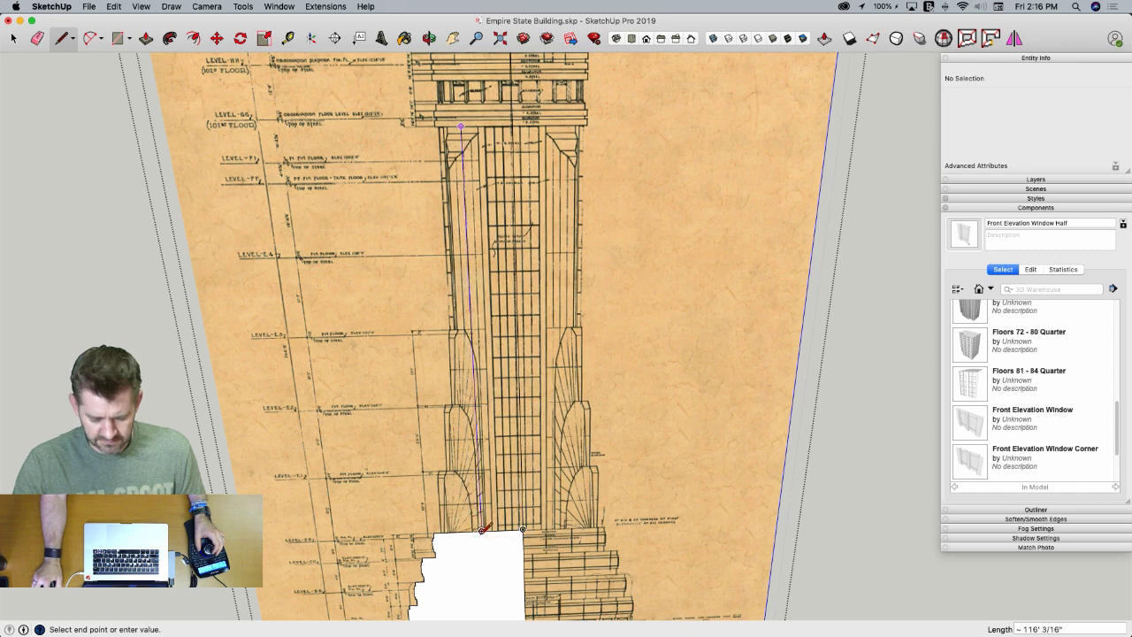
{"action": "key", "text": "Escape"}
{"action": "left_click", "coordinate": [523, 530]}
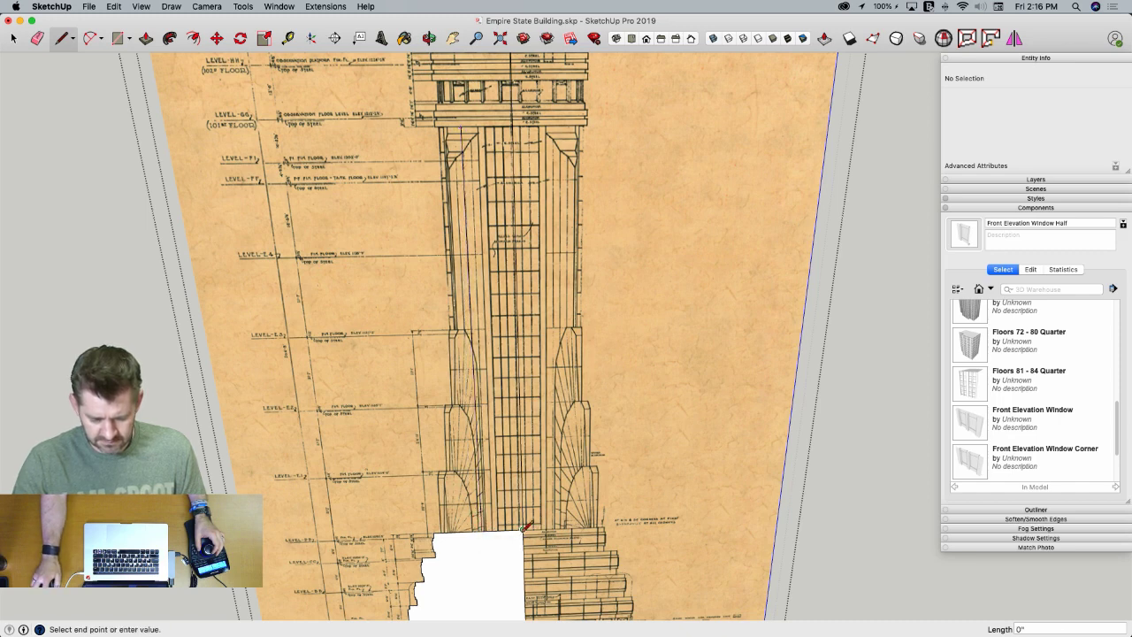
{"action": "key", "text": "Escape"}
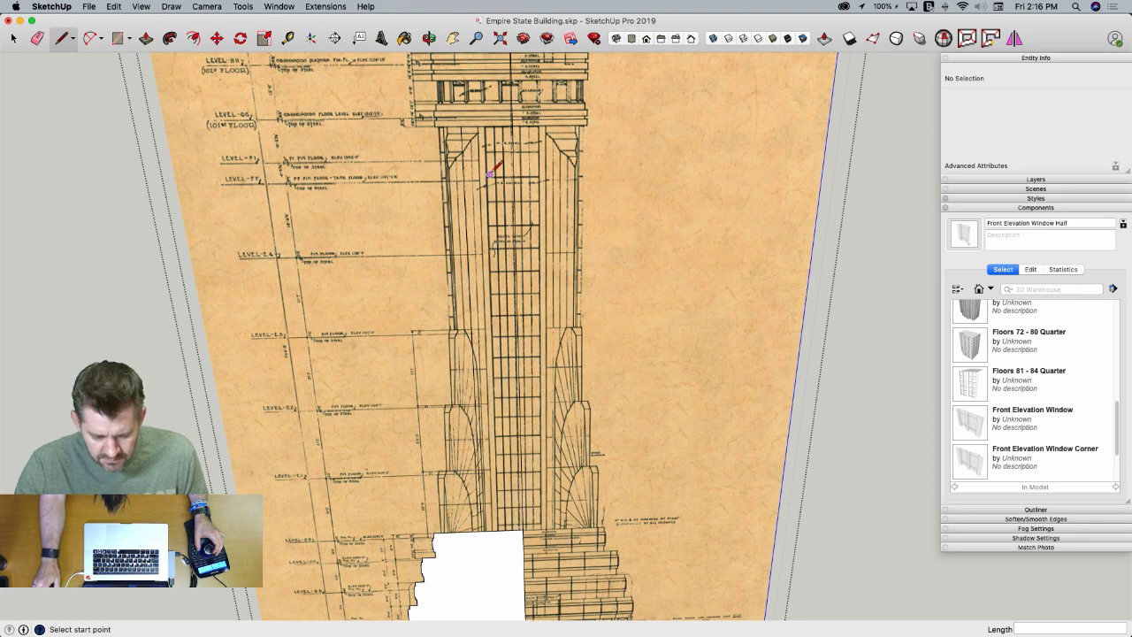
{"action": "left_click", "coordinate": [512, 124]}
{"action": "left_click", "coordinate": [460, 127]}
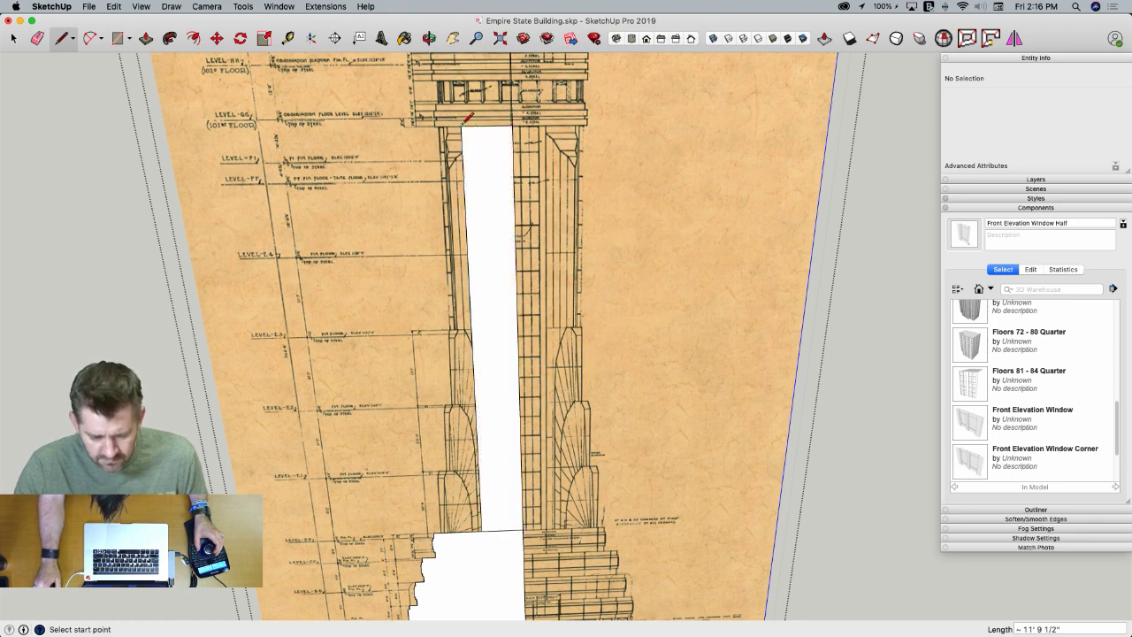
{"action": "scroll", "coordinate": [495, 125], "scroll_direction": "down", "scroll_amount": 2}
{"action": "key", "text": "space"}
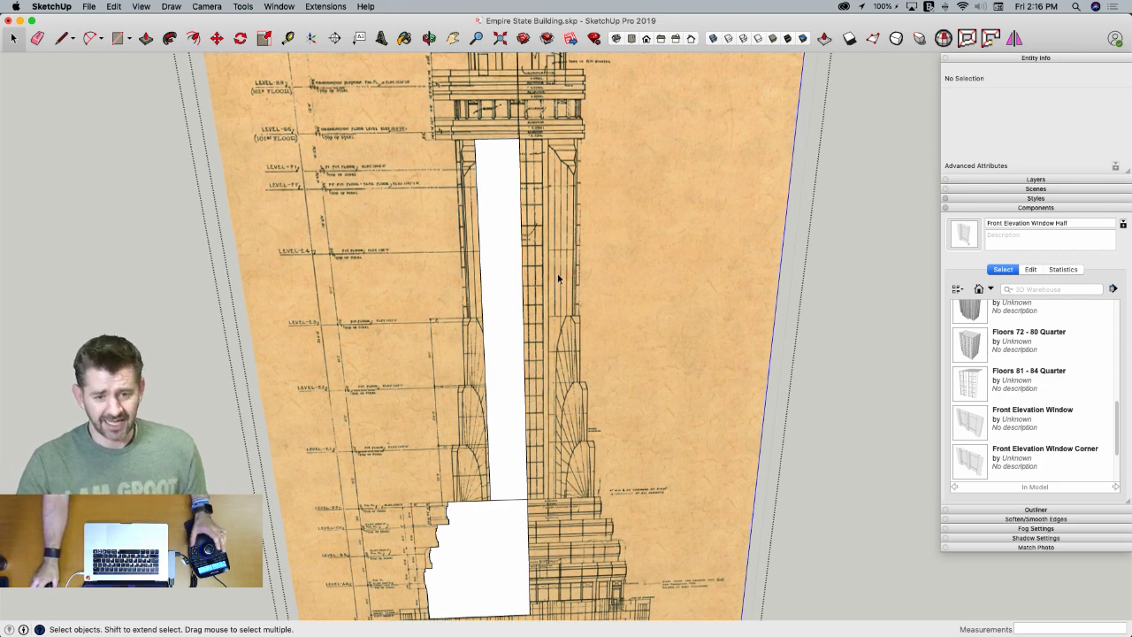
Extend the profile from the shaft's top corner outward under the 101st-floor band and trace its lowest course, about 1'5" high, with an inward step
{"action": "scroll", "coordinate": [556, 276], "scroll_direction": "down", "scroll_amount": 5}
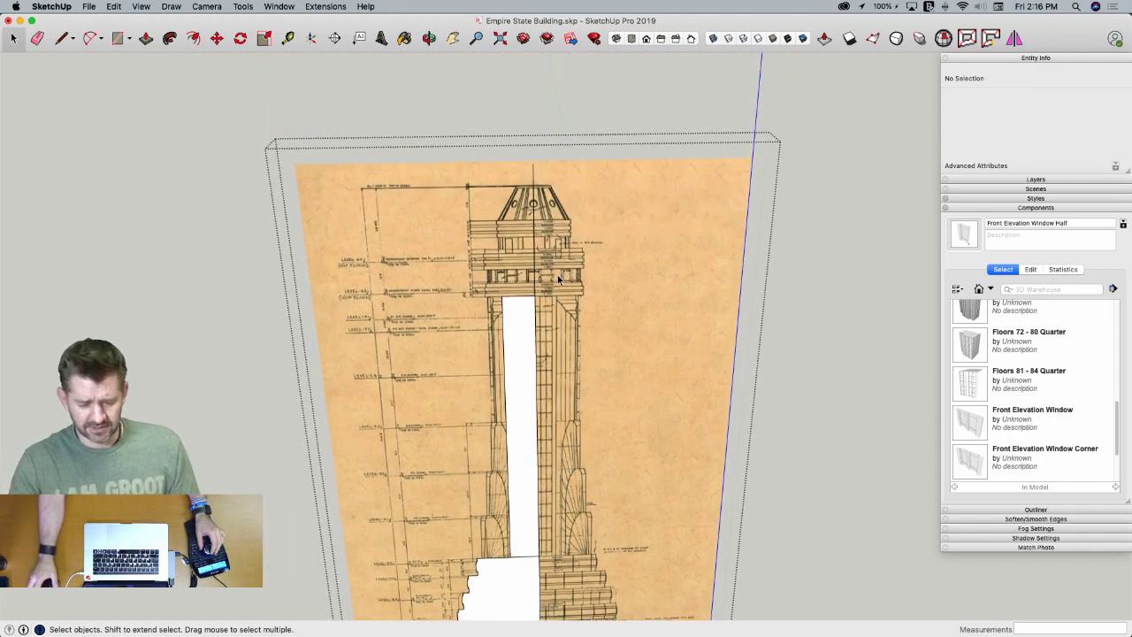
{"action": "scroll", "coordinate": [545, 253], "scroll_direction": "up", "scroll_amount": 8}
{"action": "scroll", "coordinate": [546, 251], "scroll_direction": "up", "scroll_amount": 3}
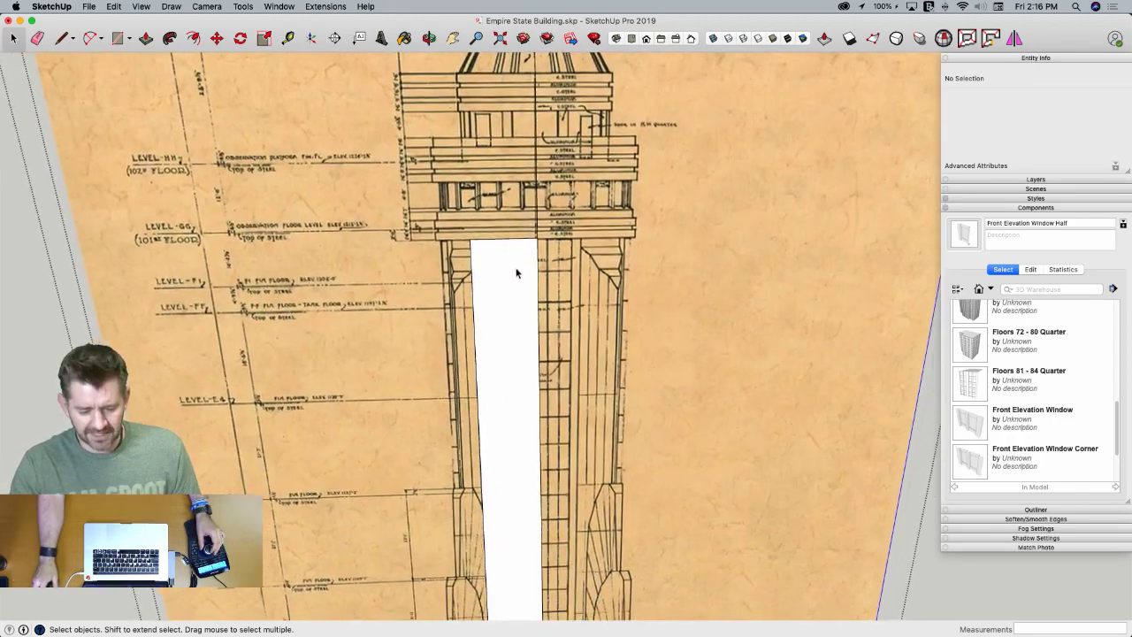
{"action": "scroll", "coordinate": [567, 235], "scroll_direction": "down", "scroll_amount": 4}
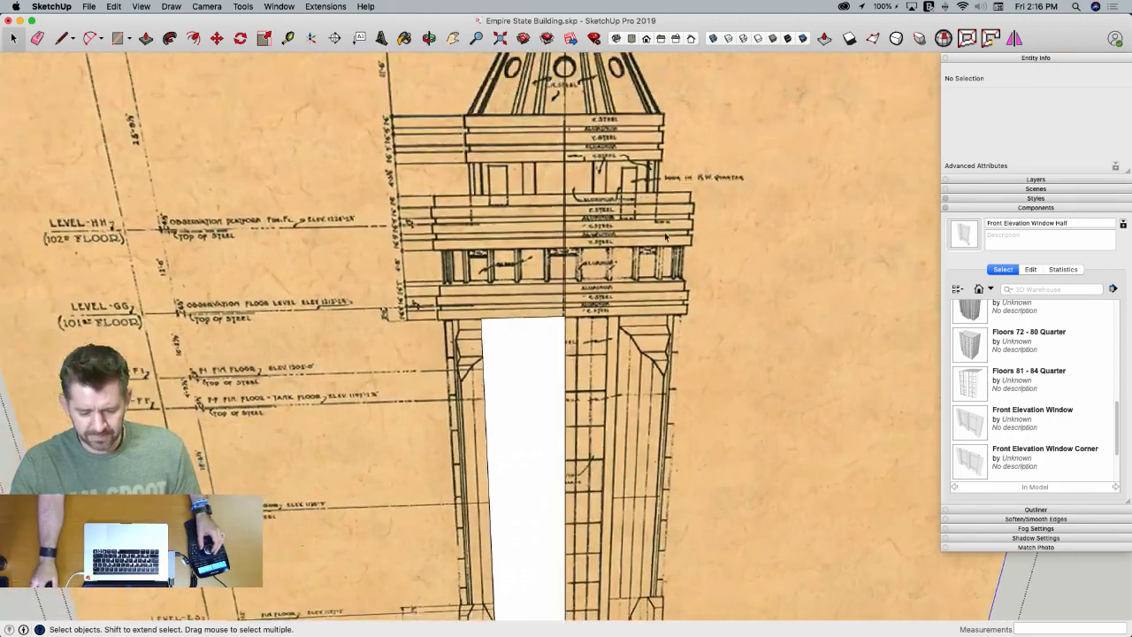
{"action": "scroll", "coordinate": [567, 290], "scroll_direction": "up", "scroll_amount": 5}
{"action": "scroll", "coordinate": [567, 290], "scroll_direction": "up", "scroll_amount": 2}
{"action": "key", "text": "l"}
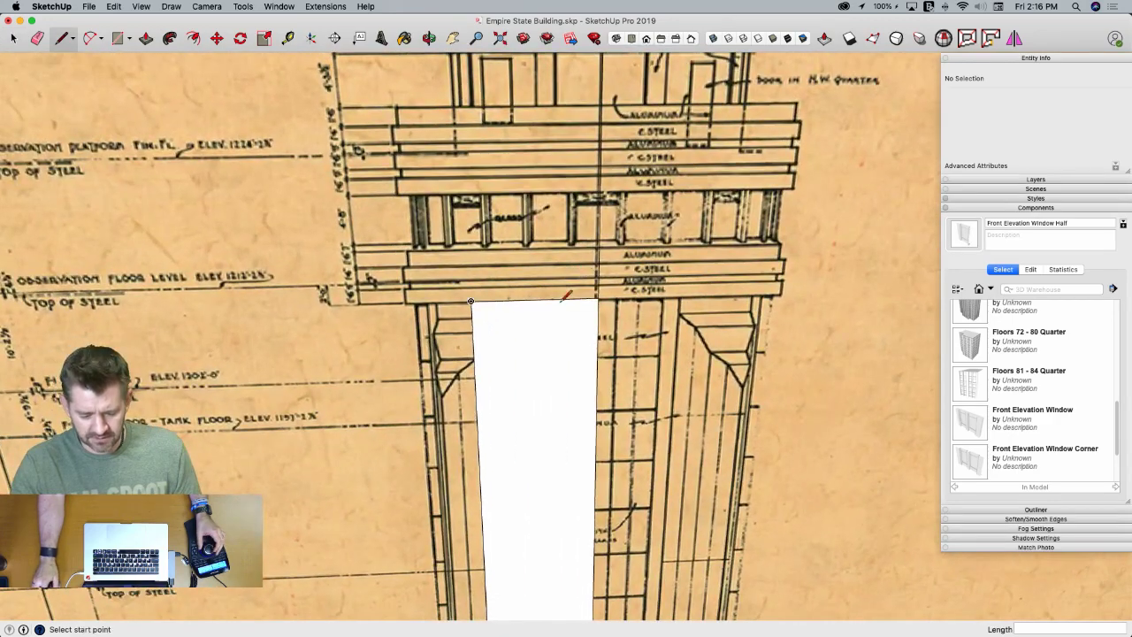
{"action": "left_click", "coordinate": [471, 301]}
{"action": "scroll", "coordinate": [405, 302], "scroll_direction": "up", "scroll_amount": 3}
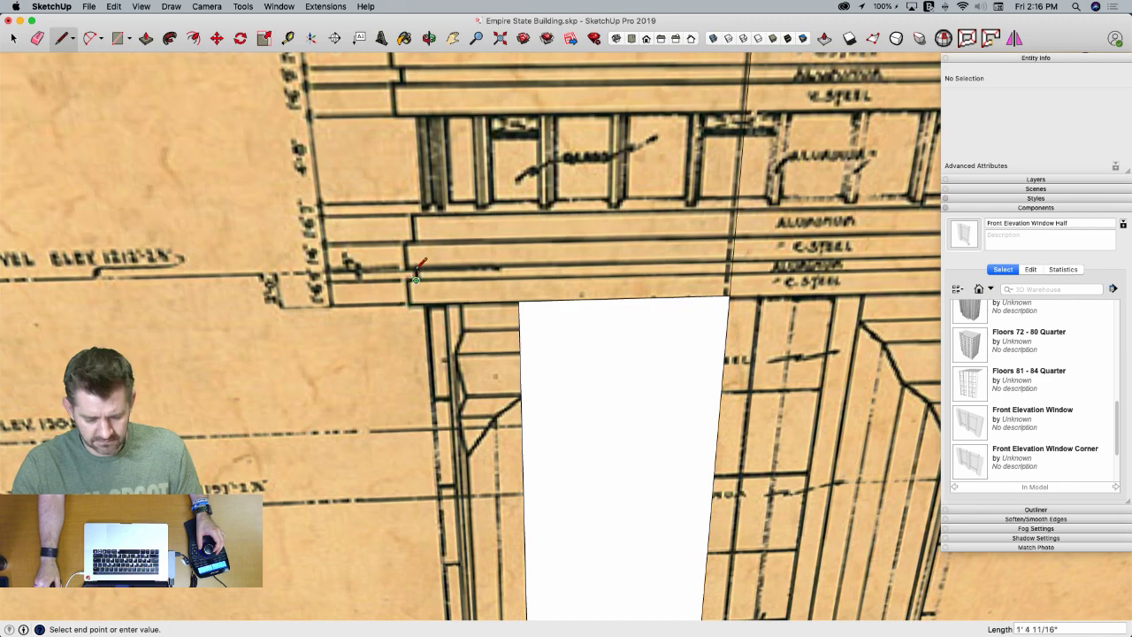
{"action": "scroll", "coordinate": [415, 279], "scroll_direction": "up", "scroll_amount": 2}
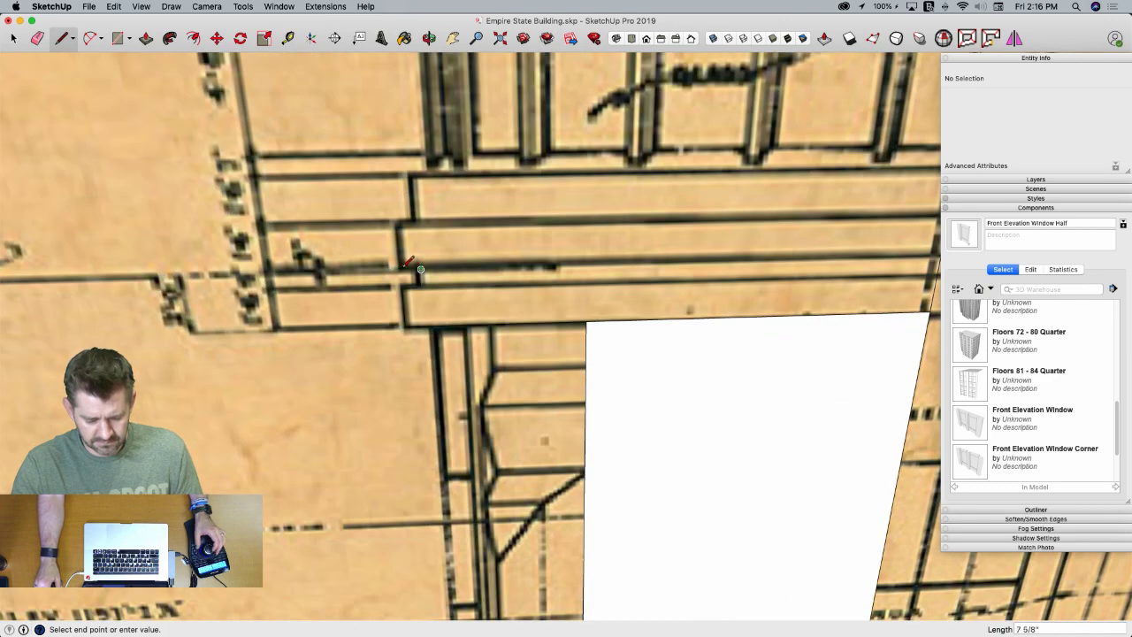
{"action": "scroll", "coordinate": [418, 279], "scroll_direction": "up", "scroll_amount": 2}
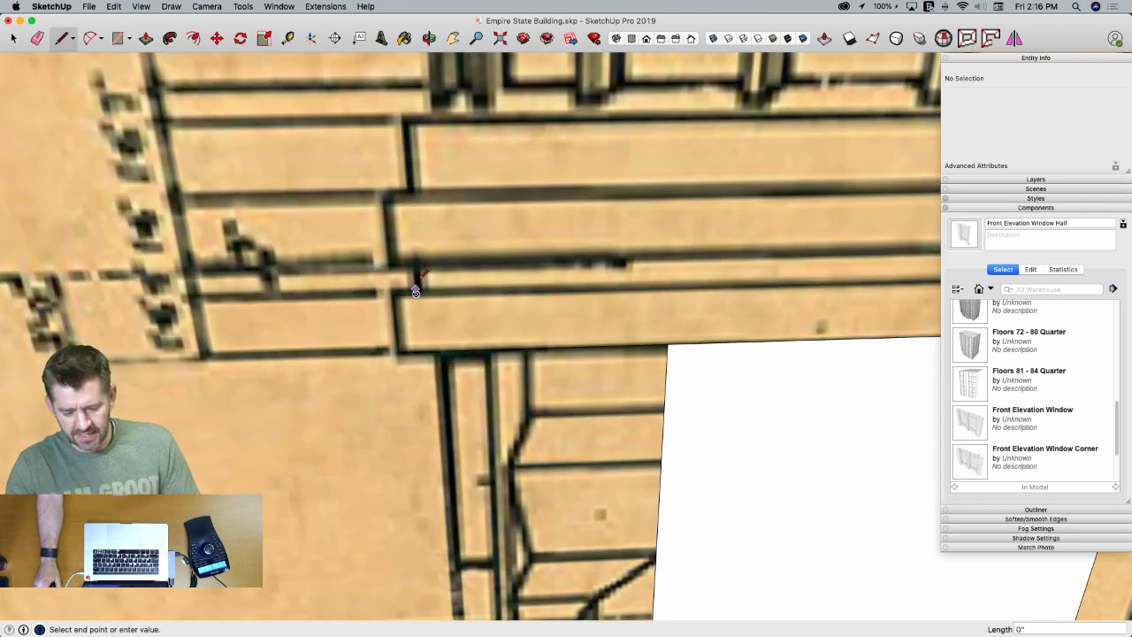
Display faces in X-ray so the elevation drawing shows through the profile at the 101st-floor band
{"action": "scroll", "coordinate": [752, 84], "scroll_direction": "down", "scroll_amount": 3}
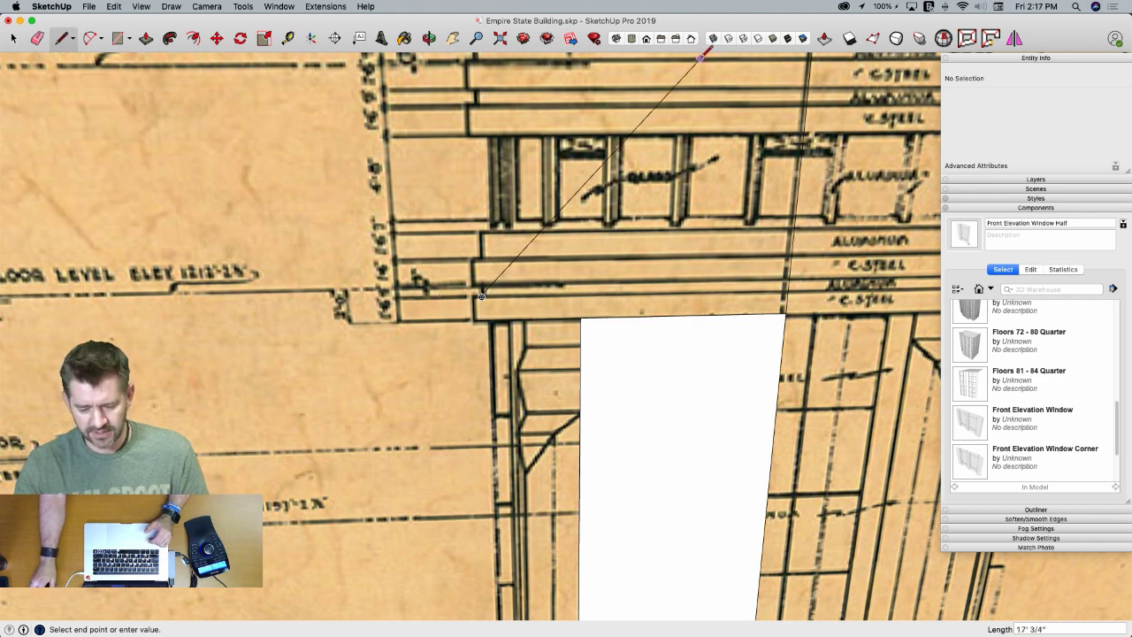
{"action": "scroll", "coordinate": [425, 279], "scroll_direction": "up", "scroll_amount": 10}
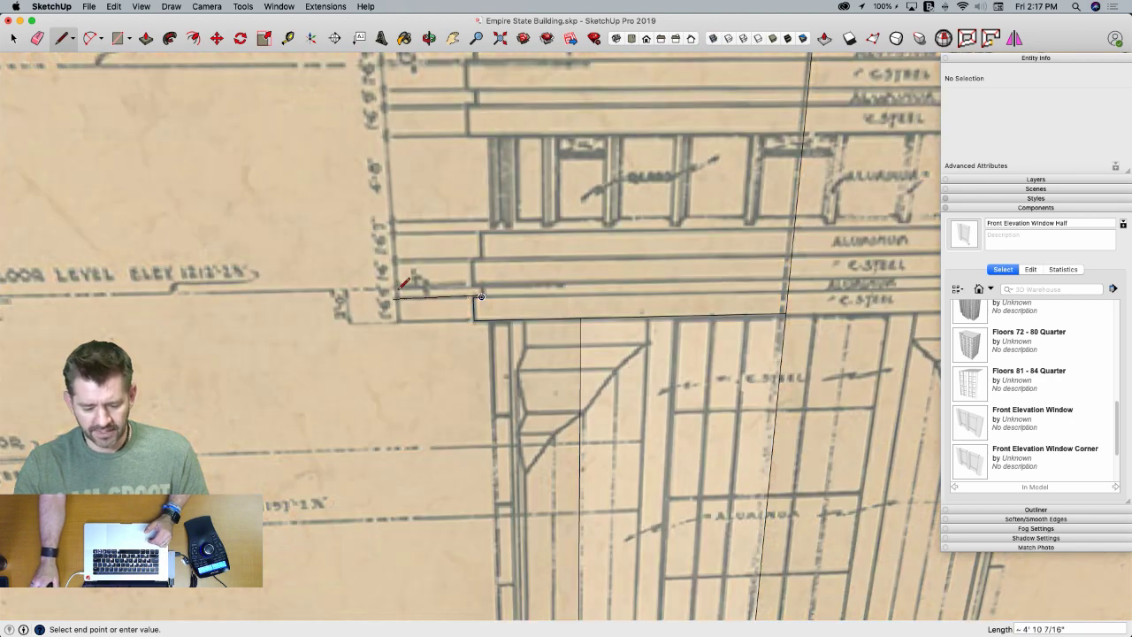
{"action": "scroll", "coordinate": [471, 264], "scroll_direction": "up", "scroll_amount": 6}
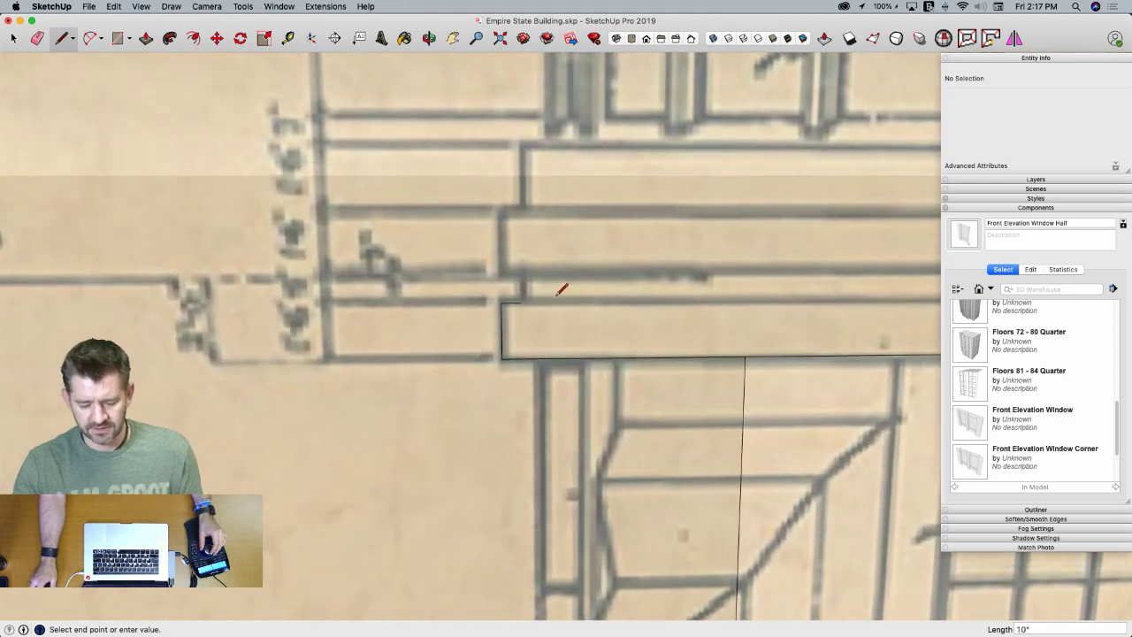
{"action": "scroll", "coordinate": [517, 261], "scroll_direction": "up", "scroll_amount": 2}
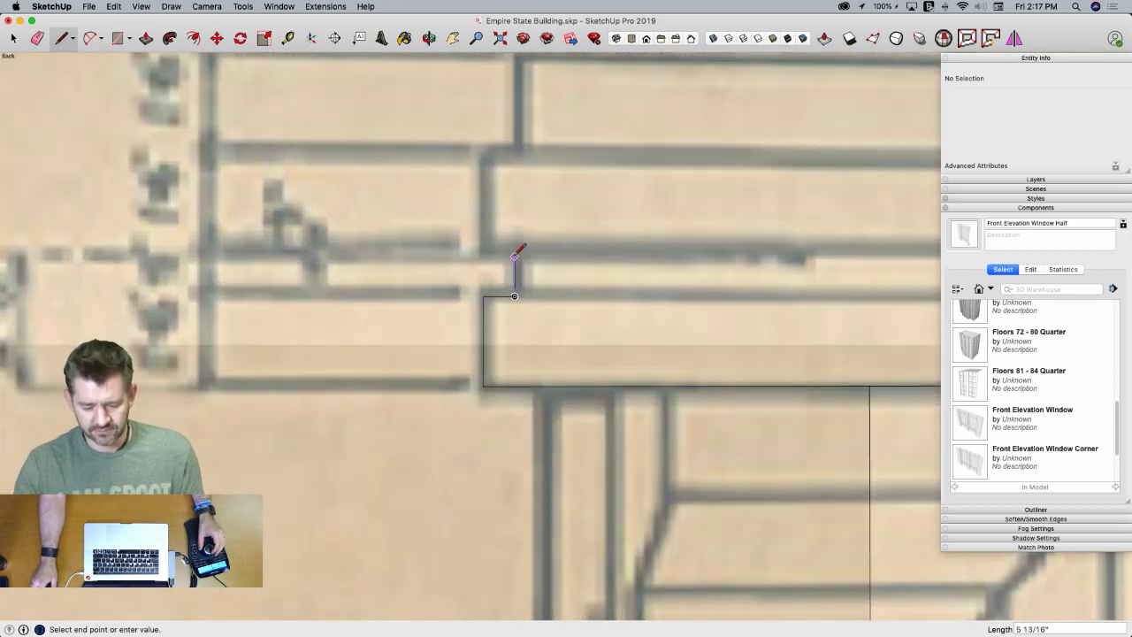
Replace the short vertical edge above the lowest course with a taller one, and trace the next protruding course of the 101st-floor band
{"action": "key", "text": "e"}
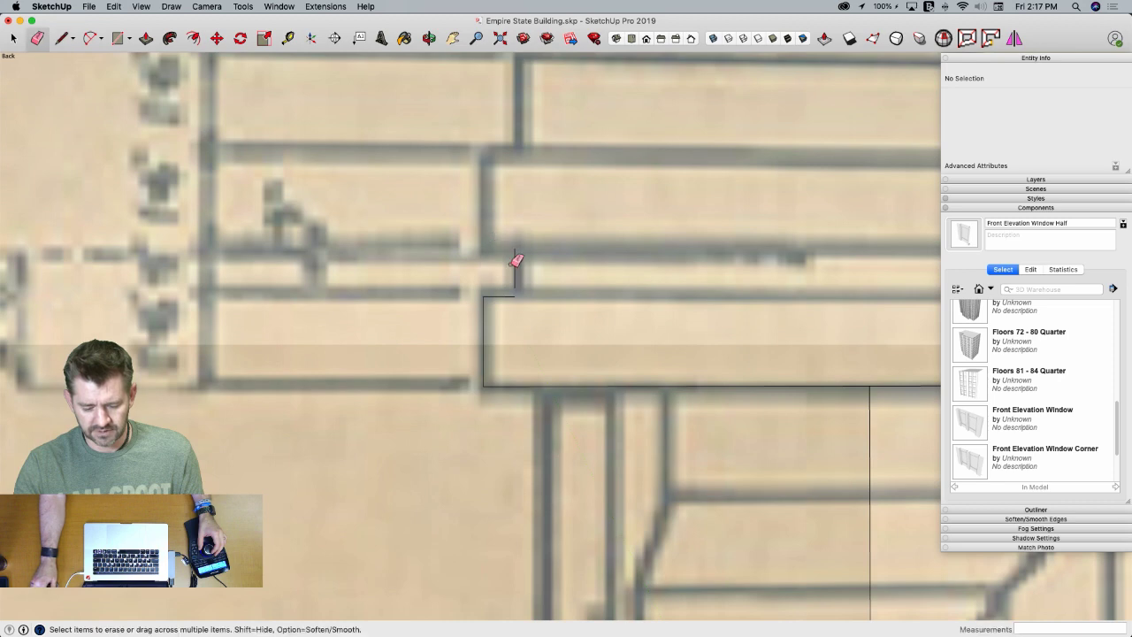
{"action": "left_click", "coordinate": [515, 268]}
{"action": "key", "text": "l"}
{"action": "left_click", "coordinate": [514, 295]}
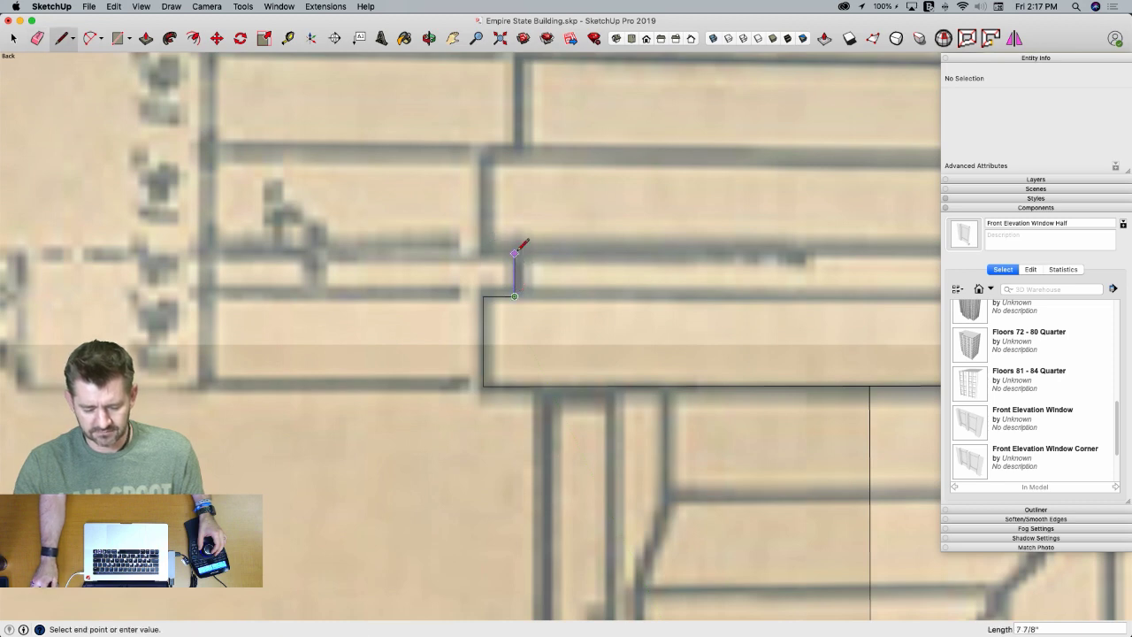
{"action": "left_click", "coordinate": [483, 245]}
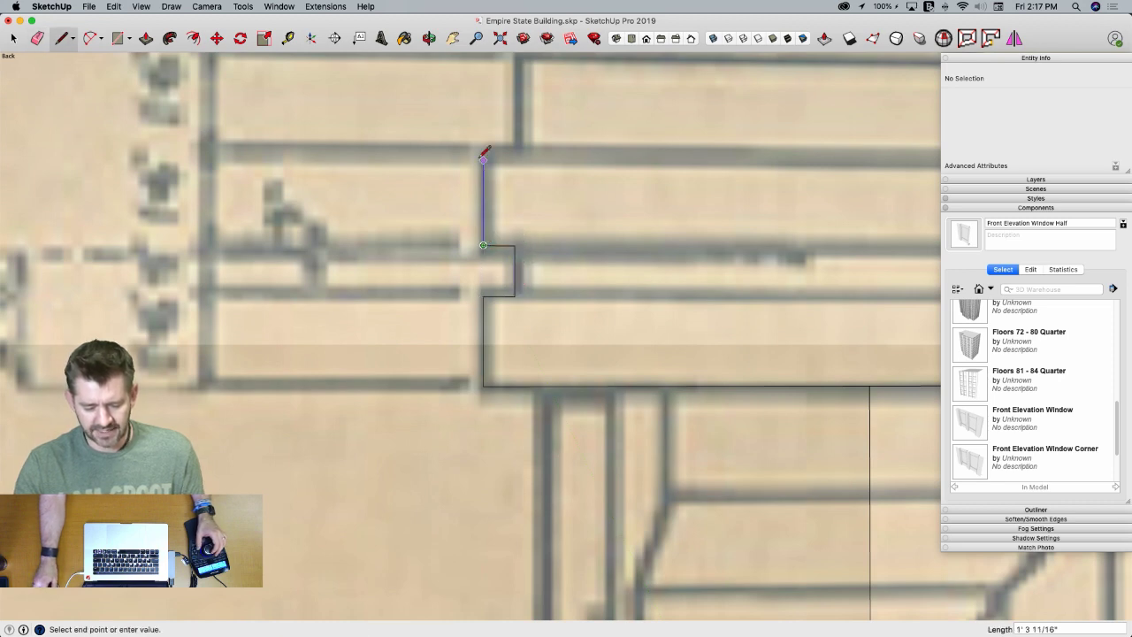
{"action": "left_click", "coordinate": [516, 150]}
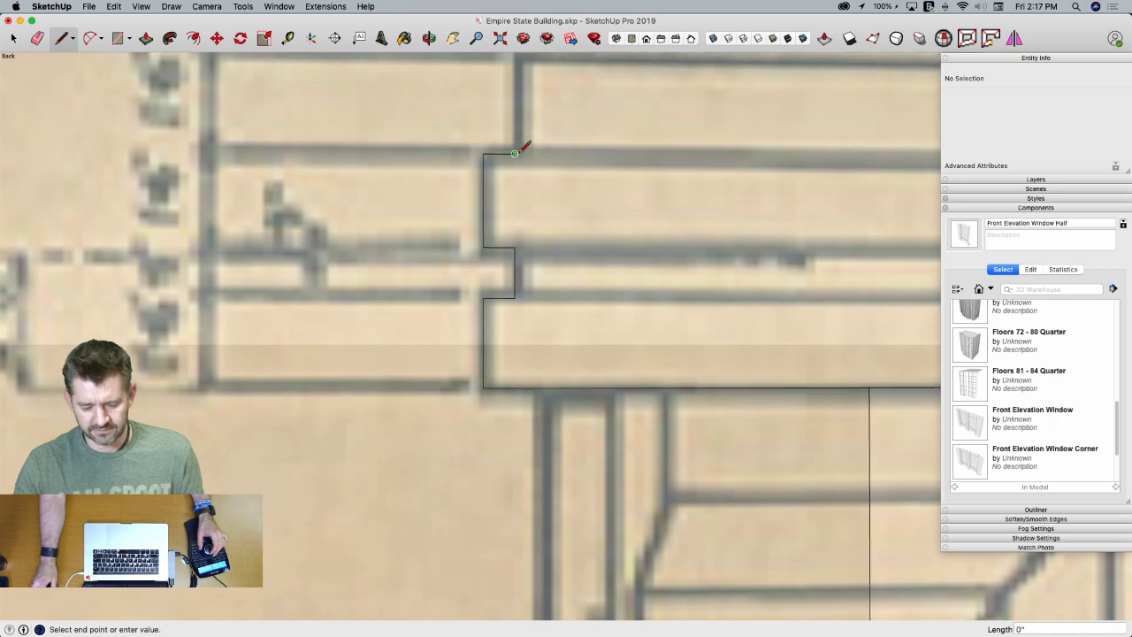
Trace the 101st-floor band's top course, an inset of about 7", and the recessed window strip up to the underside of the 102nd-floor band
{"action": "scroll", "coordinate": [524, 153], "scroll_direction": "down", "scroll_amount": 2}
{"action": "left_click", "coordinate": [520, 161]}
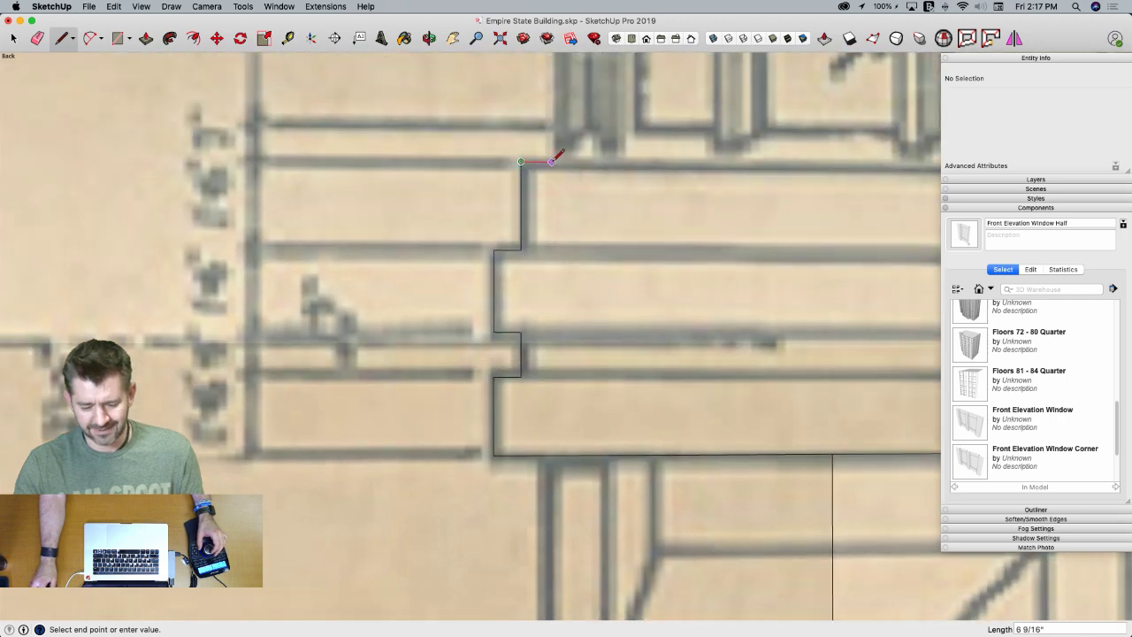
{"action": "left_click", "coordinate": [554, 161]}
{"action": "scroll", "coordinate": [561, 157], "scroll_direction": "down", "scroll_amount": 3}
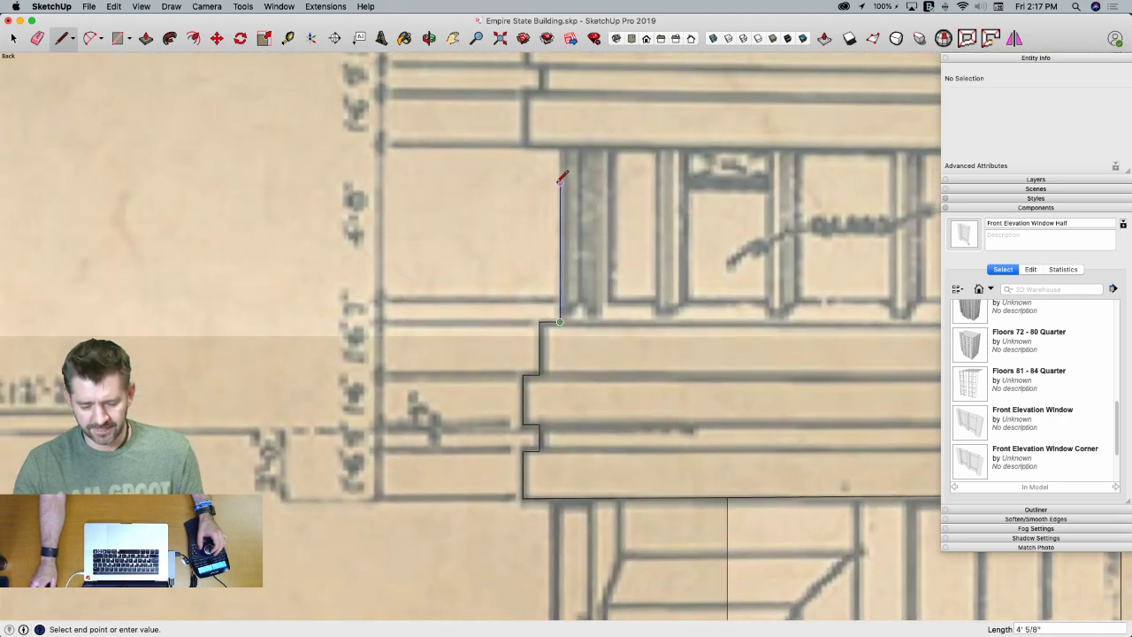
{"action": "left_click", "coordinate": [523, 144]}
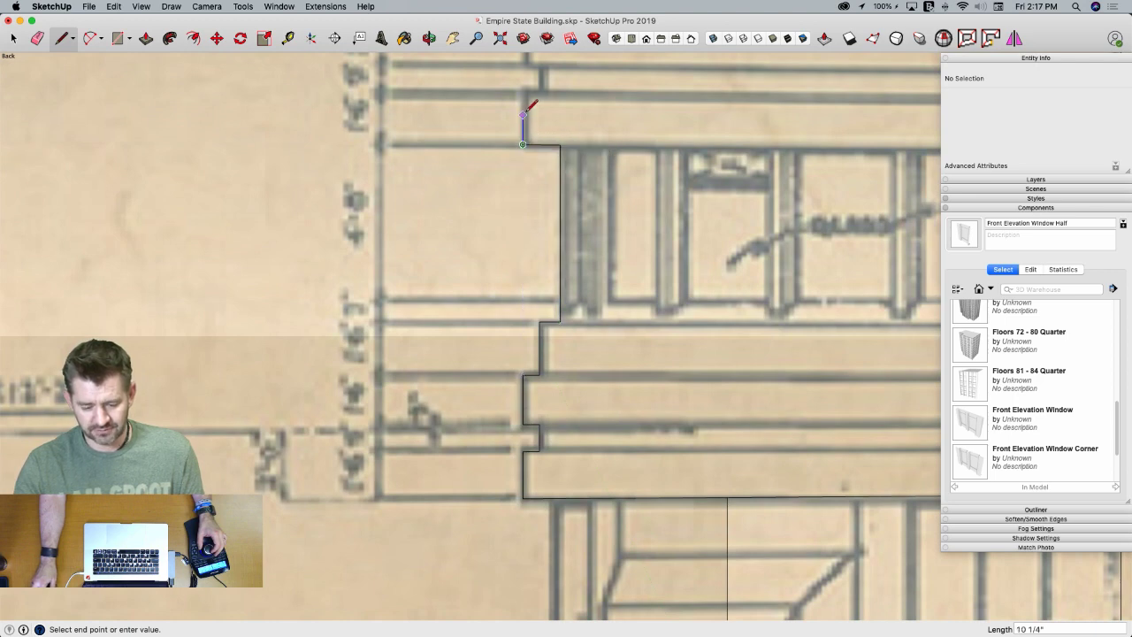
Trace the 102nd-floor band's stepped courses, the recessed wall above, and the alternating upper courses towards the cone's base
{"action": "left_click", "coordinate": [522, 63]}
{"action": "scroll", "coordinate": [522, 63], "scroll_direction": "down", "scroll_amount": 2}
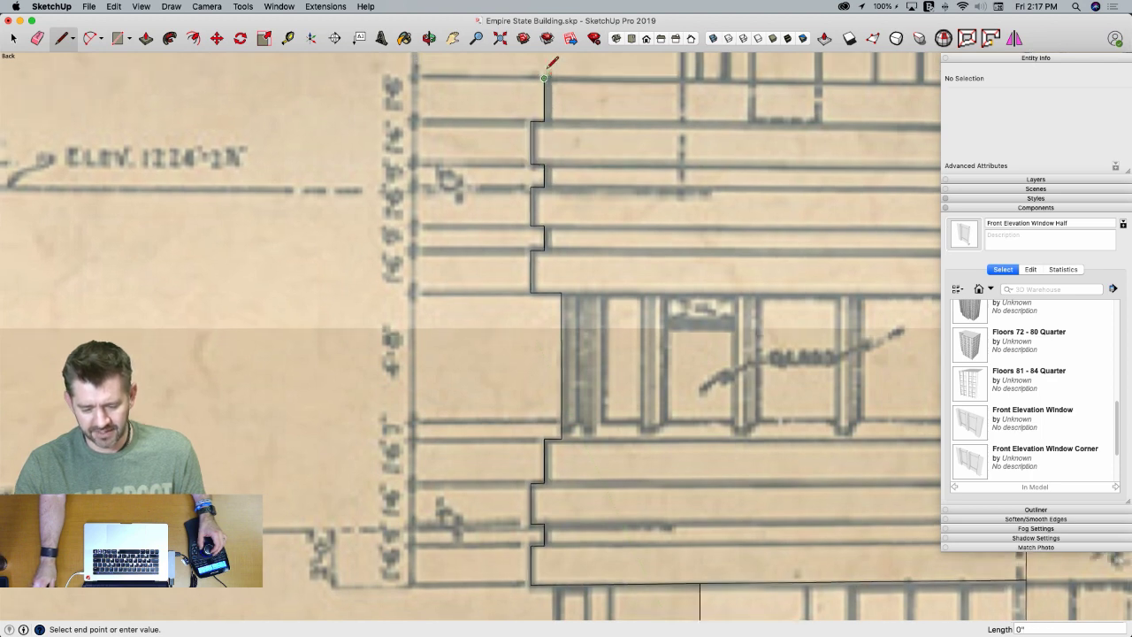
{"action": "scroll", "coordinate": [571, 209], "scroll_direction": "down", "scroll_amount": 5}
{"action": "scroll", "coordinate": [621, 317], "scroll_direction": "up", "scroll_amount": 3}
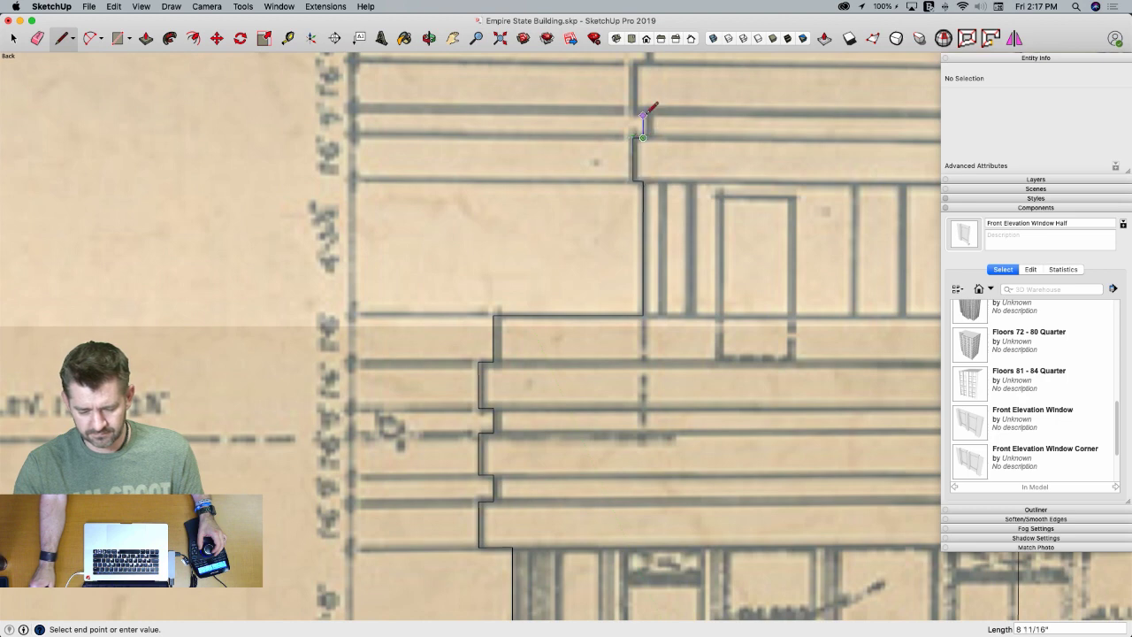
{"action": "left_click", "coordinate": [633, 64]}
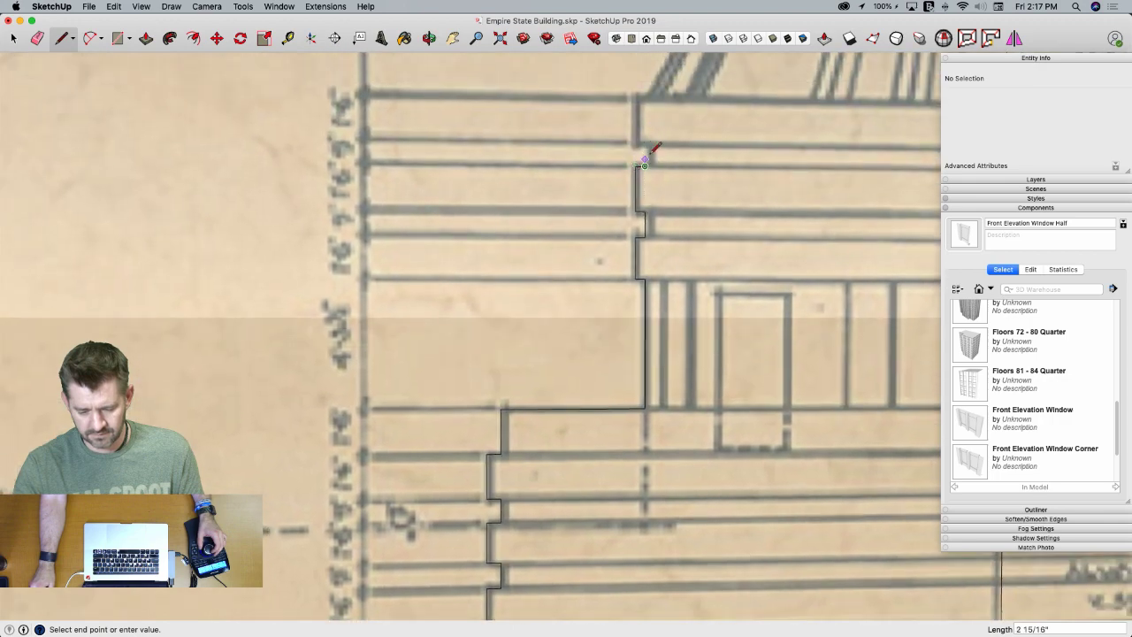
Trace the cone's sloped side, about 13'9" long, and its top edge to the centerline, erasing the overshoot beyond it
{"action": "left_click", "coordinate": [650, 95]}
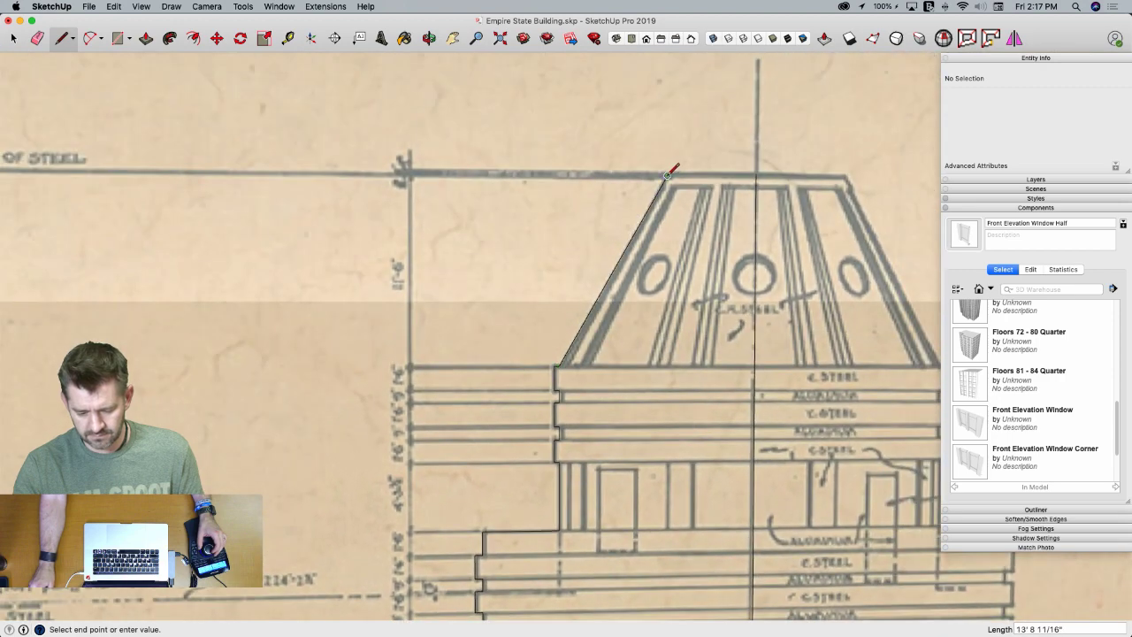
{"action": "left_click", "coordinate": [775, 176]}
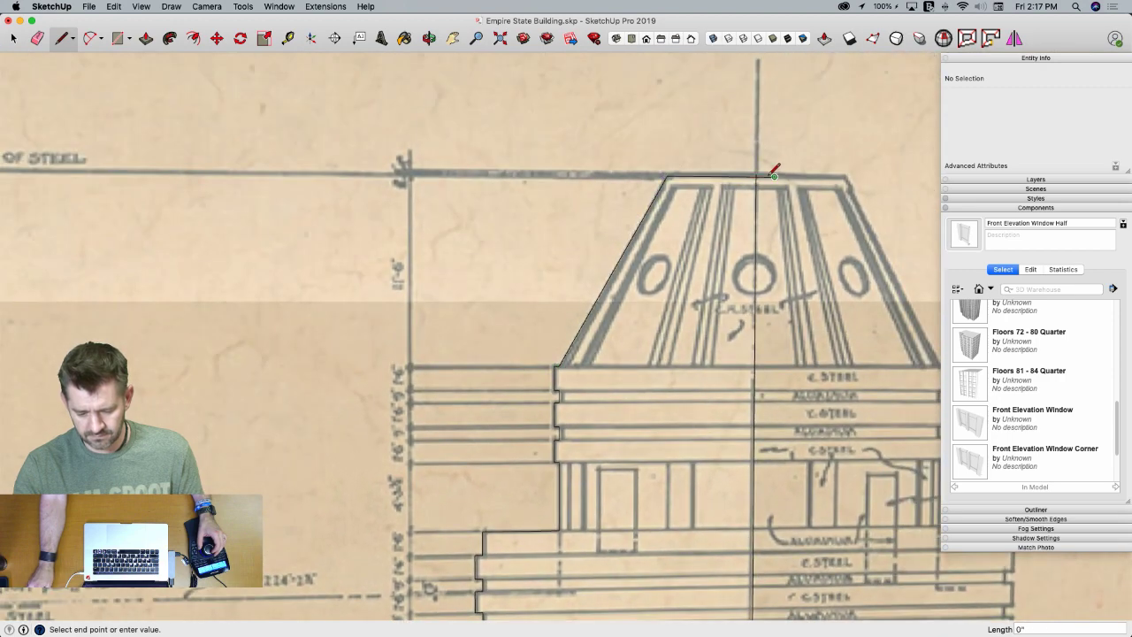
{"action": "key", "text": "e"}
{"action": "scroll", "coordinate": [765, 173], "scroll_direction": "up", "scroll_amount": 2}
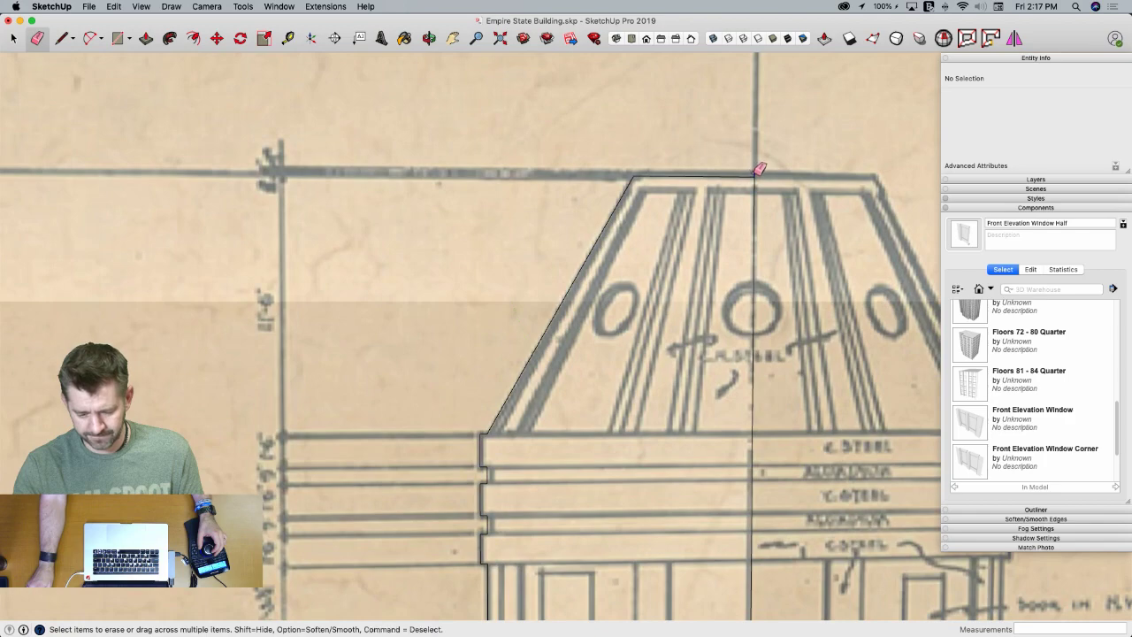
Turn off the X-ray display and erase the horizontal edge at Level DD separating the stepped base from the shaft
{"action": "key", "text": "space"}
{"action": "scroll", "coordinate": [757, 174], "scroll_direction": "down", "scroll_amount": 8}
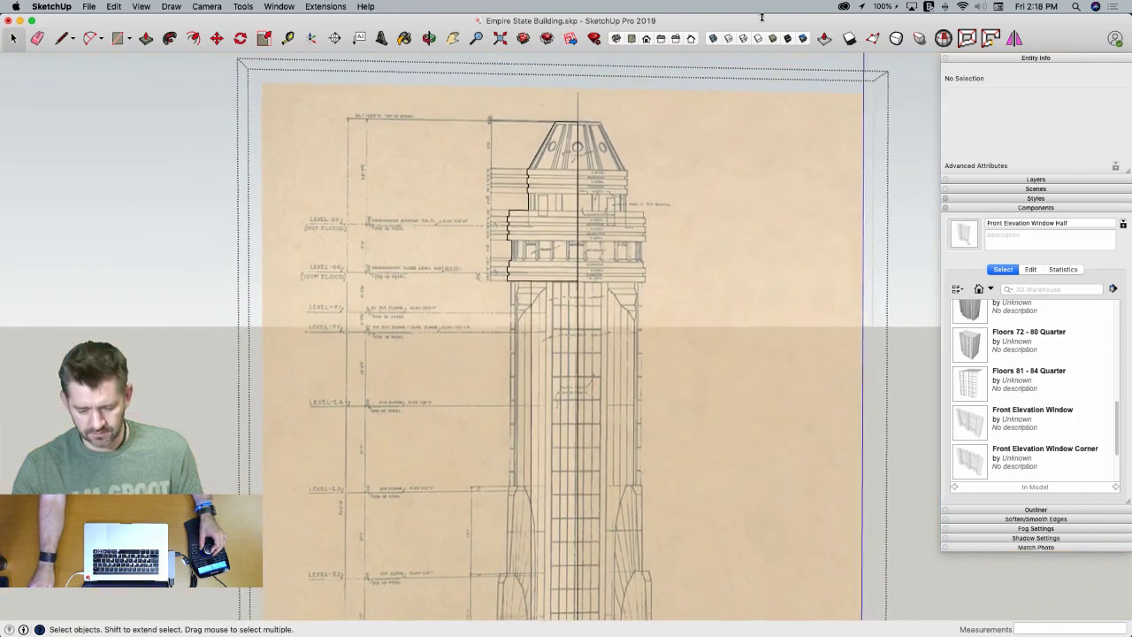
{"action": "left_click", "coordinate": [713, 38]}
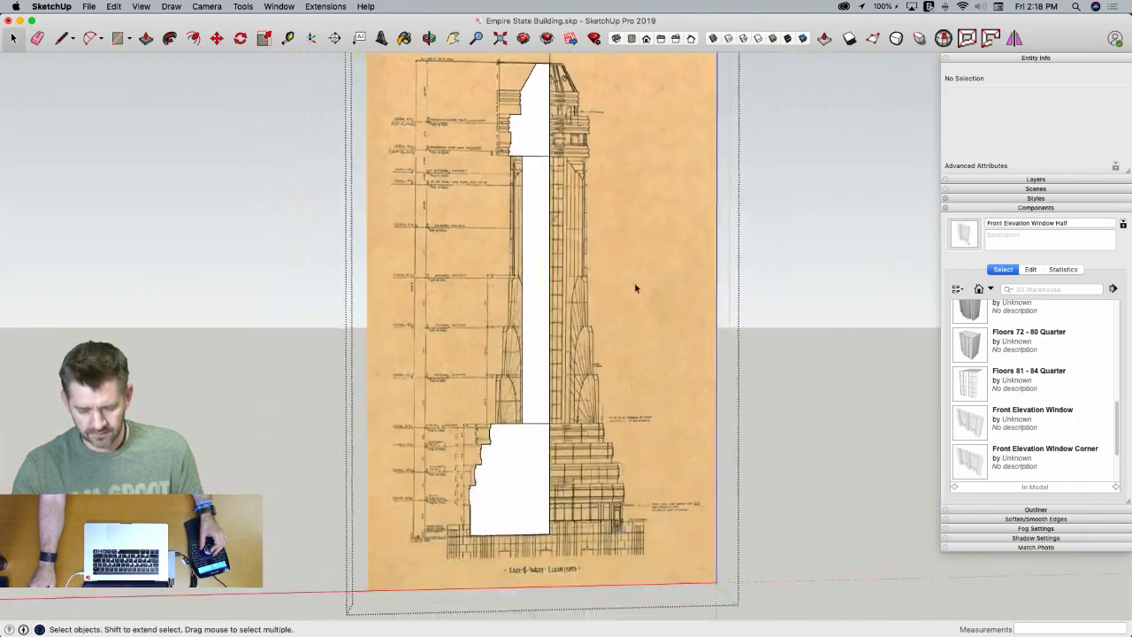
{"action": "key", "text": "e"}
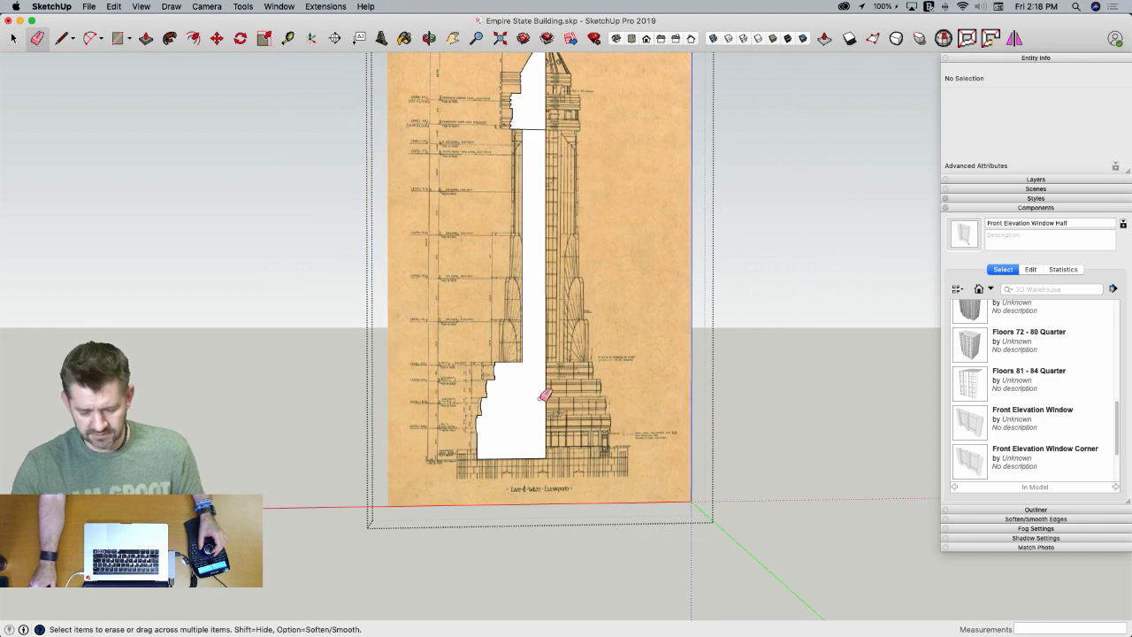
{"action": "key", "text": "space"}
Copy the joined base-and-shaft face with its edges and close the drawing group
{"action": "triple_click", "coordinate": [518, 441]}
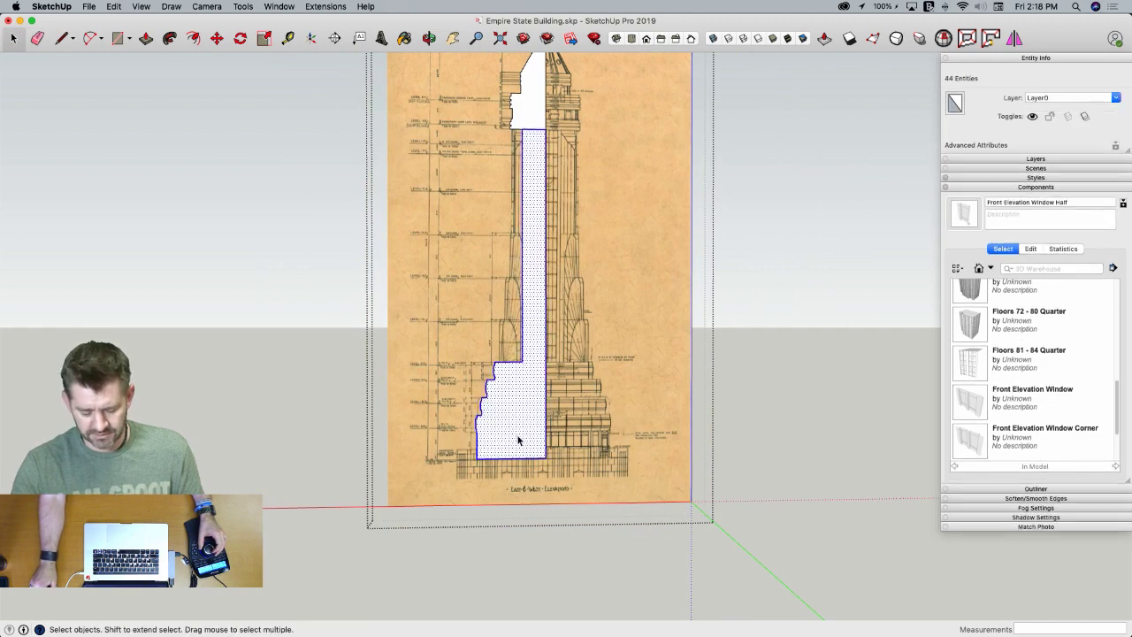
{"action": "scroll", "coordinate": [518, 440], "scroll_direction": "down", "scroll_amount": 5}
{"action": "middle_click_drag", "start_coordinate": [518, 439], "coordinate": [497, 411]}
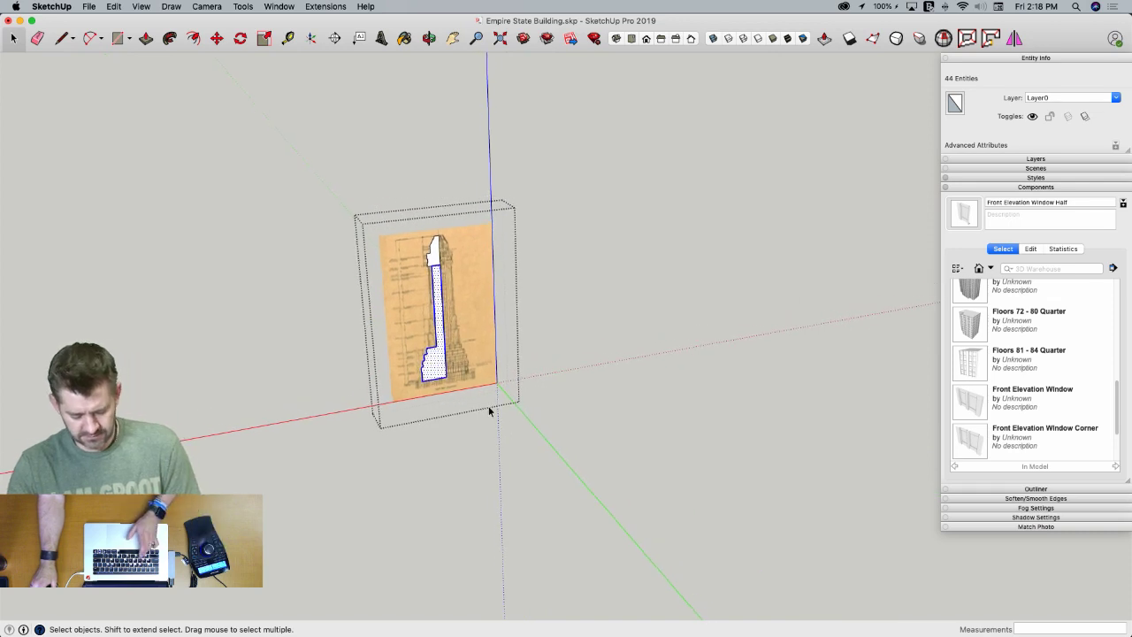
{"action": "left_click", "coordinate": [395, 464]}
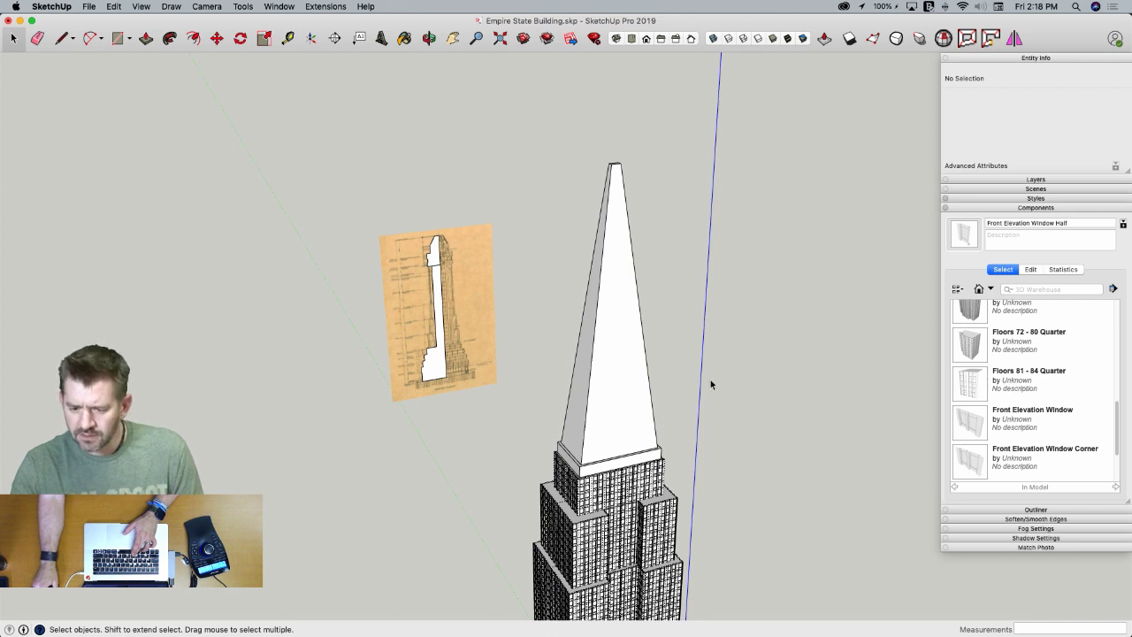
Erase the tapered placeholder spire standing on top of the tower
{"action": "key", "text": "e"}
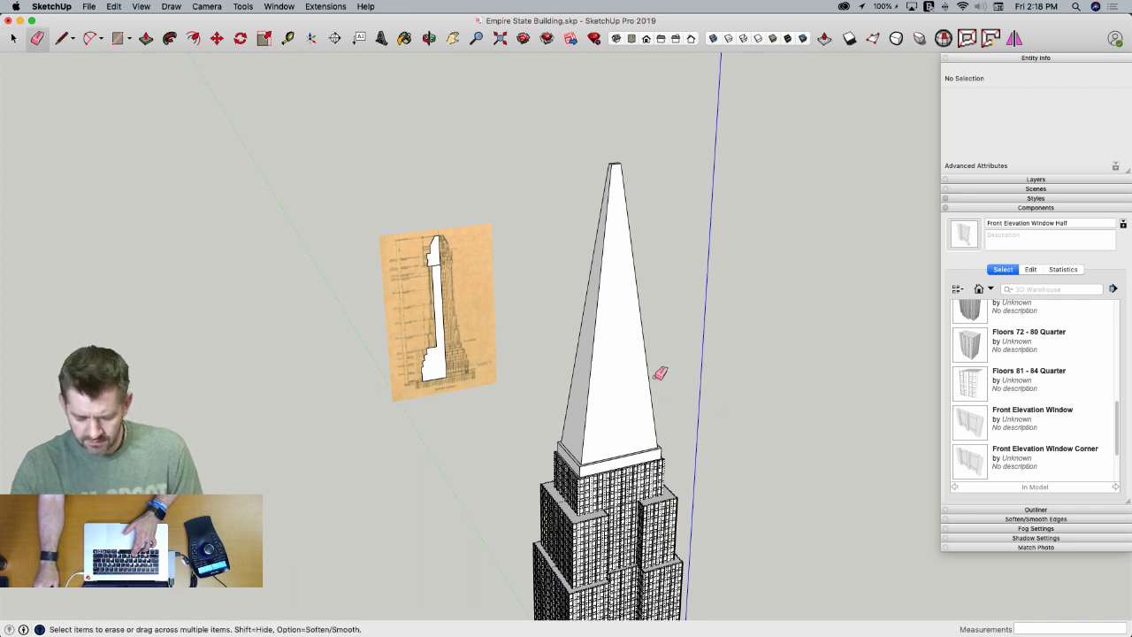
{"action": "left_click", "coordinate": [648, 380]}
{"action": "left_click_drag", "start_coordinate": [652, 375], "coordinate": [652, 366]}
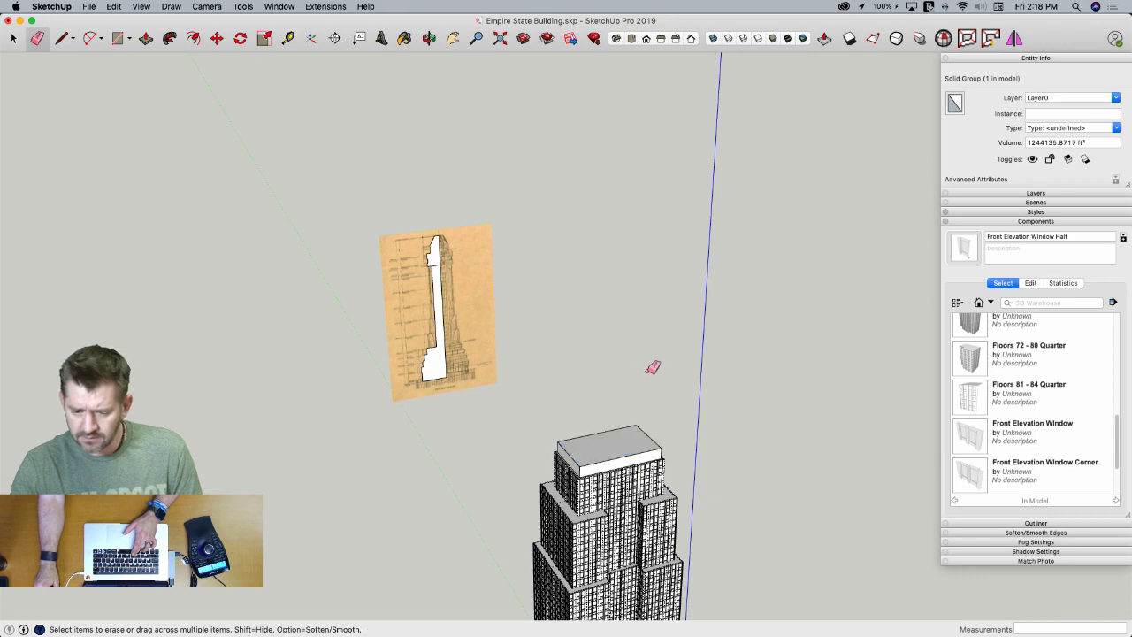
Paste the base-and-shaft half profile onto the flat roof of the tower
{"action": "scroll", "coordinate": [596, 439], "scroll_direction": "up", "scroll_amount": 3}
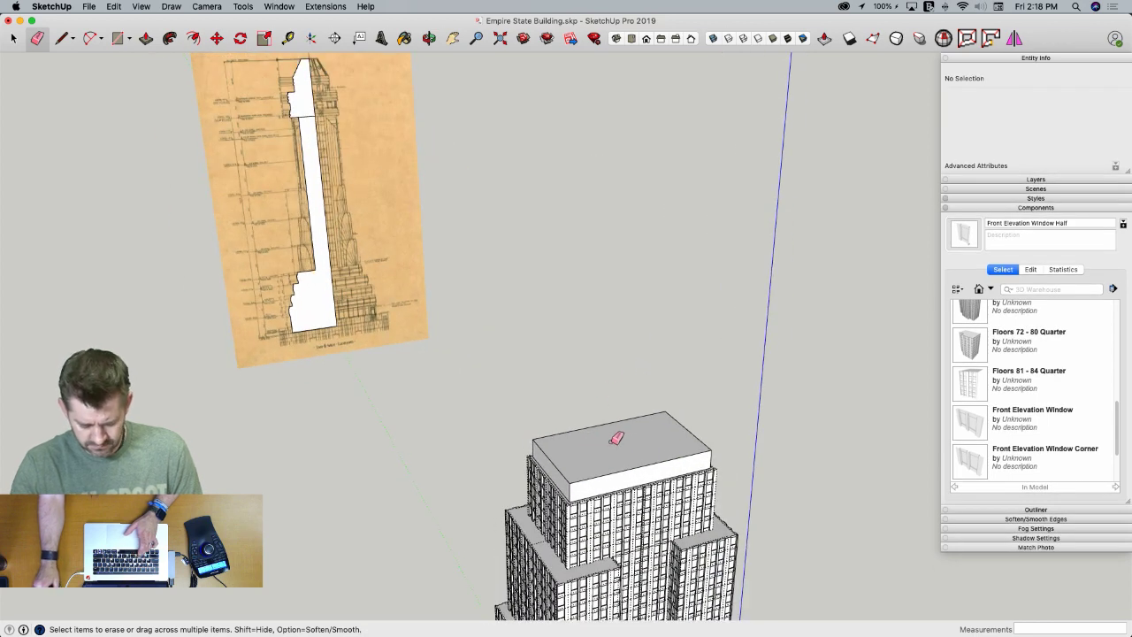
{"action": "key", "text": "super+v"}
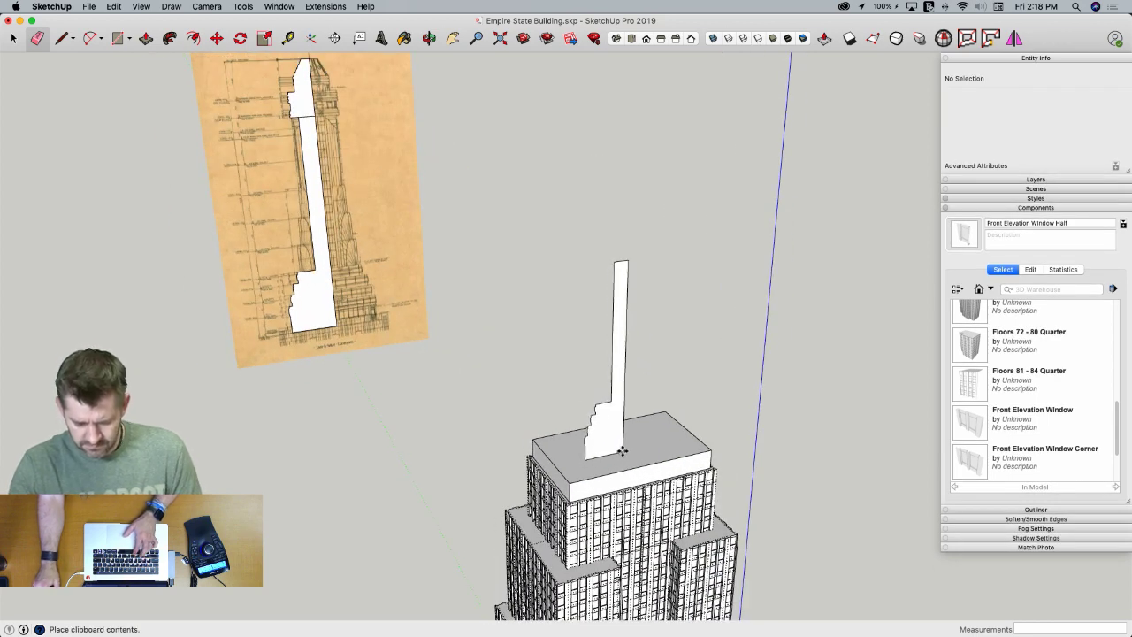
{"action": "left_click", "coordinate": [623, 449]}
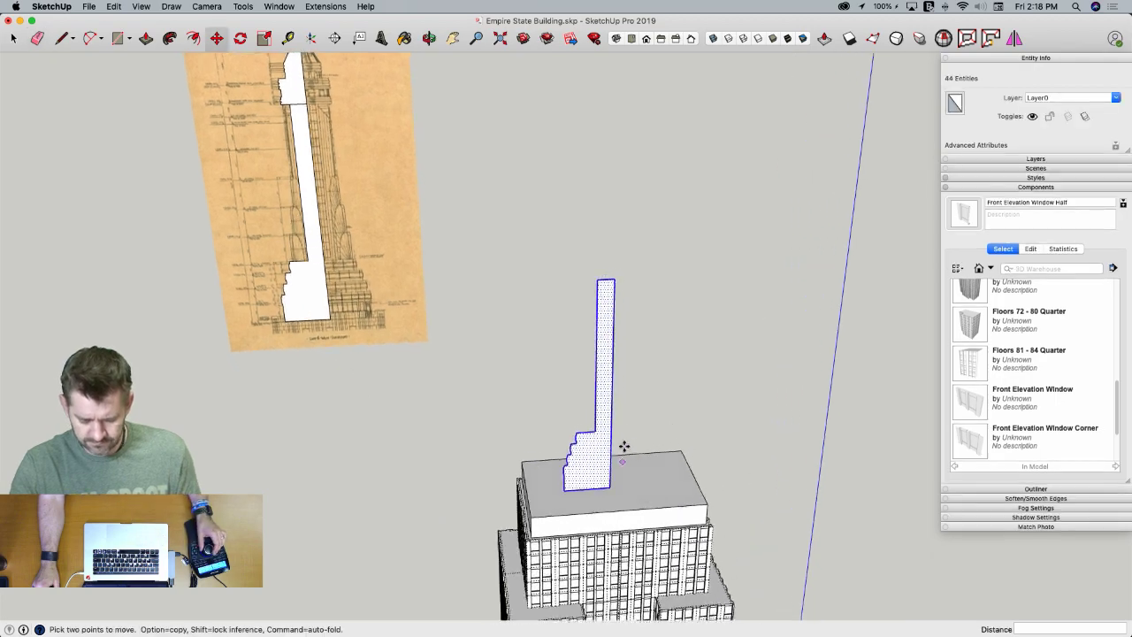
Draw a line across the roof between the long edges' midpoints and another from a short edge's midpoint to the roof centre
{"action": "scroll", "coordinate": [622, 448], "scroll_direction": "up", "scroll_amount": 5}
{"action": "mouse_move", "coordinate": [608, 459]}
{"action": "middle_mouse_down"}
{"action": "mouse_move", "coordinate": [591, 462]}
{"action": "mouse_move", "coordinate": [586, 440]}
{"action": "middle_mouse_up"}
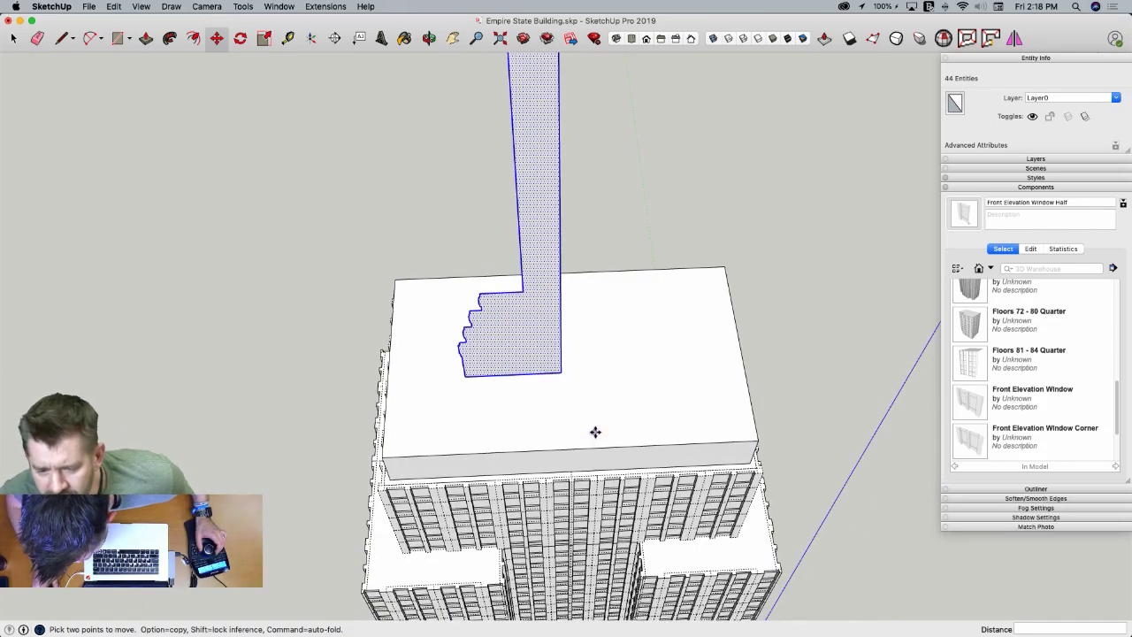
{"action": "middle_click_drag", "start_coordinate": [619, 441], "coordinate": [604, 278]}
{"action": "key", "text": "l"}
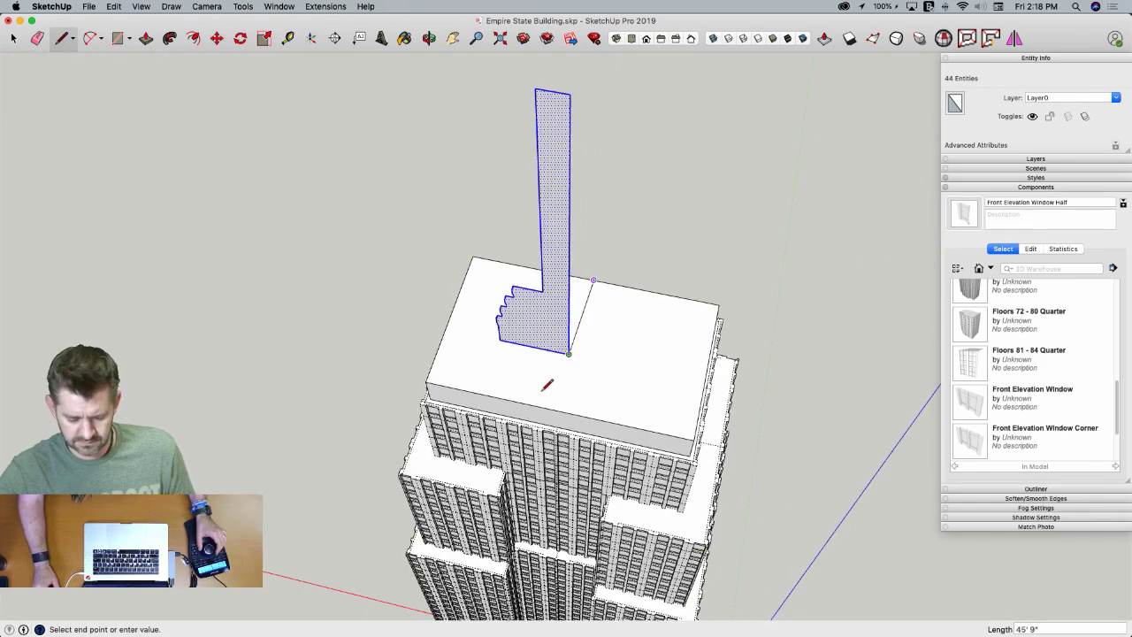
{"action": "left_click", "coordinate": [558, 406]}
{"action": "middle_click_drag", "start_coordinate": [558, 406], "coordinate": [600, 350]}
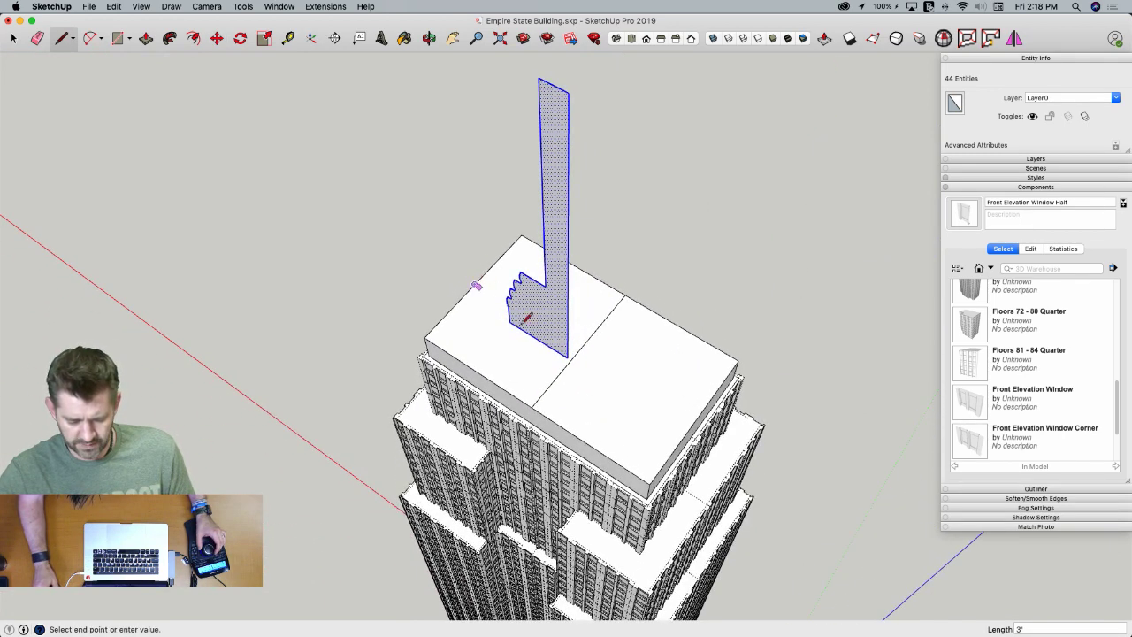
{"action": "left_click", "coordinate": [579, 349]}
{"action": "key", "text": "space"}
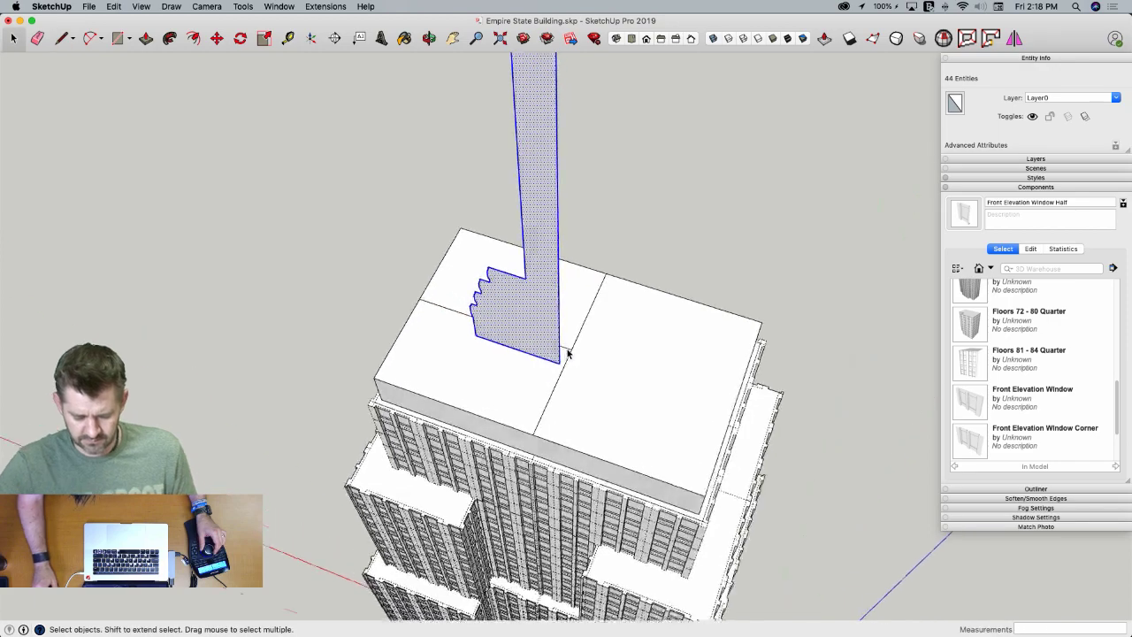
Move the half profile so its inner base corner sits where the roof's centre lines meet
{"action": "left_click", "coordinate": [541, 382]}
{"action": "key", "text": "m"}
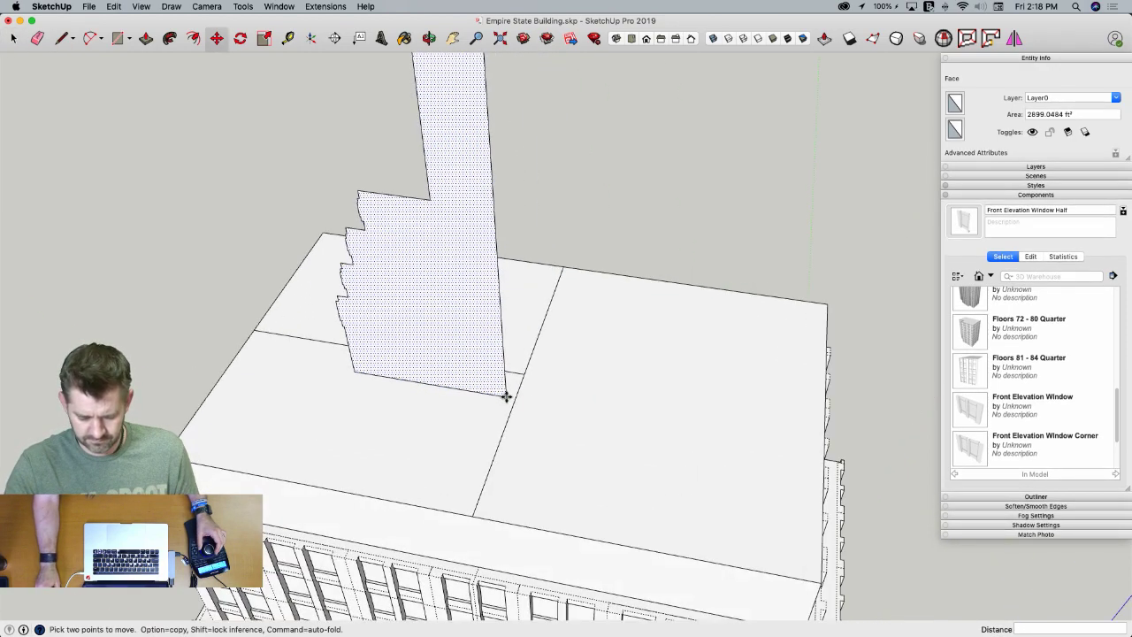
{"action": "left_click", "coordinate": [523, 375]}
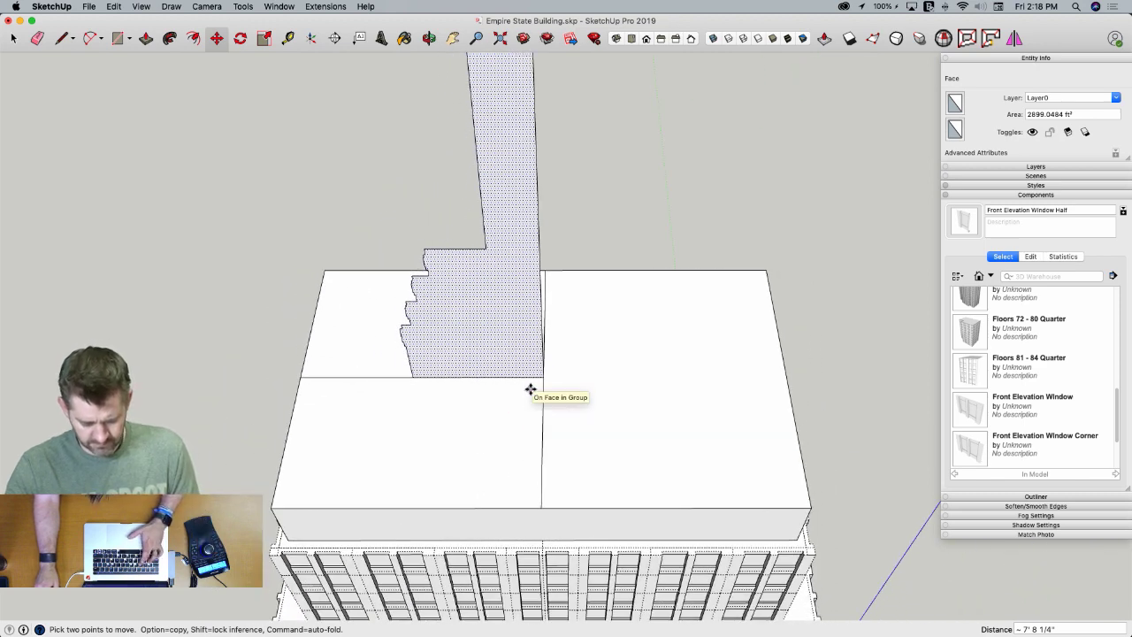
Draw a rectangle on the roof from the profile's outer base corner to the midpoint of the long roof edge
{"action": "key", "text": "r"}
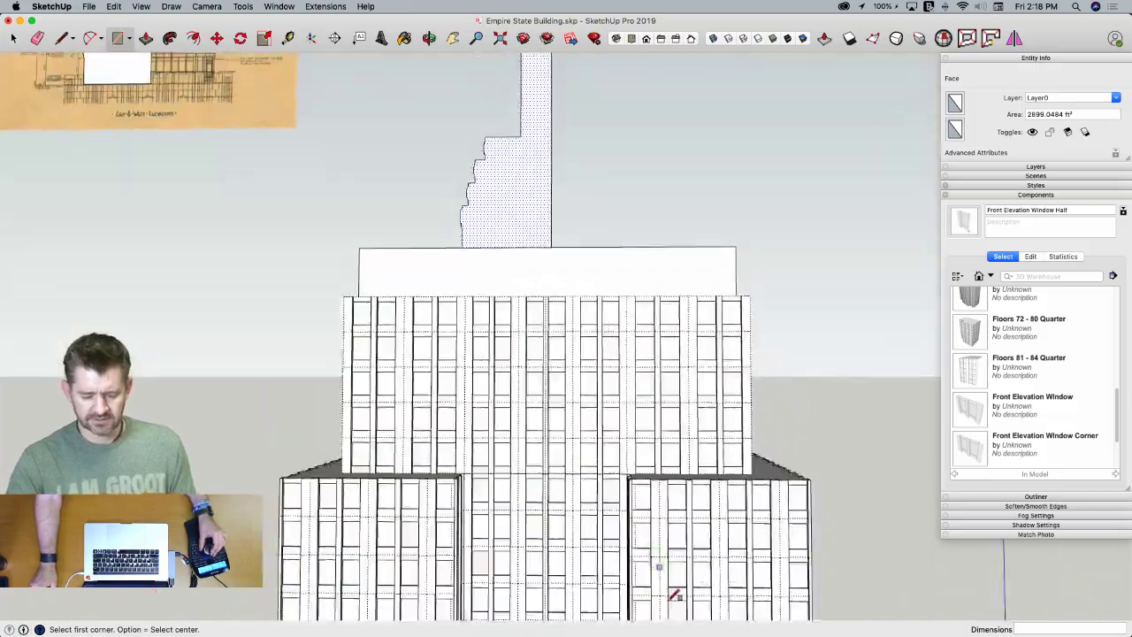
{"action": "scroll", "coordinate": [675, 595], "scroll_direction": "down", "scroll_amount": 10}
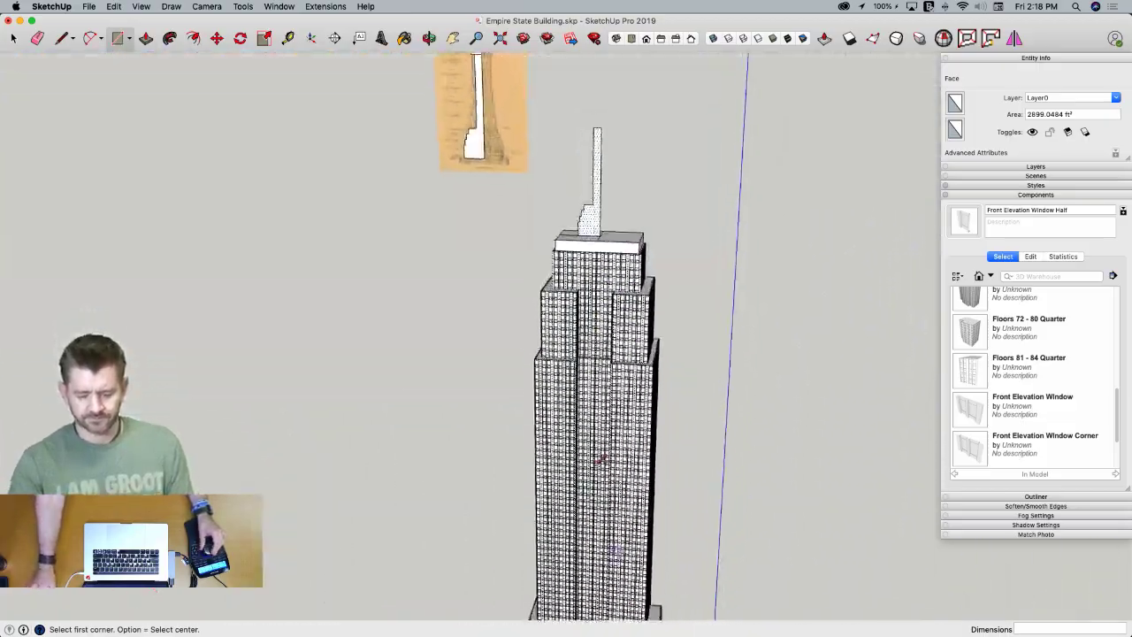
{"action": "scroll", "coordinate": [601, 458], "scroll_direction": "up", "scroll_amount": 10}
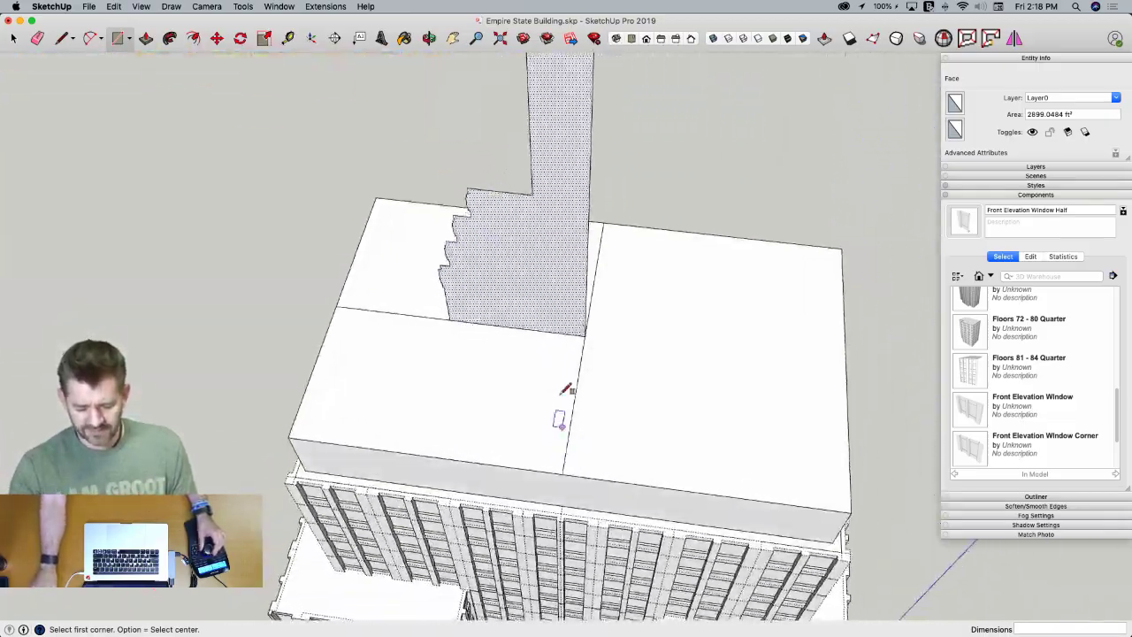
{"action": "scroll", "coordinate": [530, 362], "scroll_direction": "up", "scroll_amount": 1}
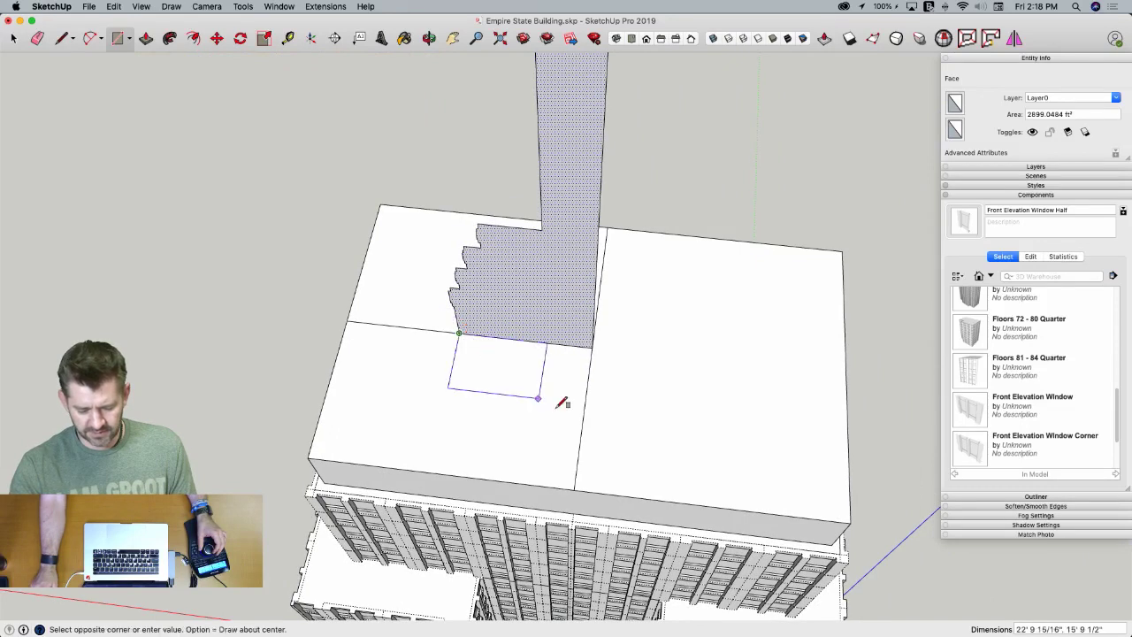
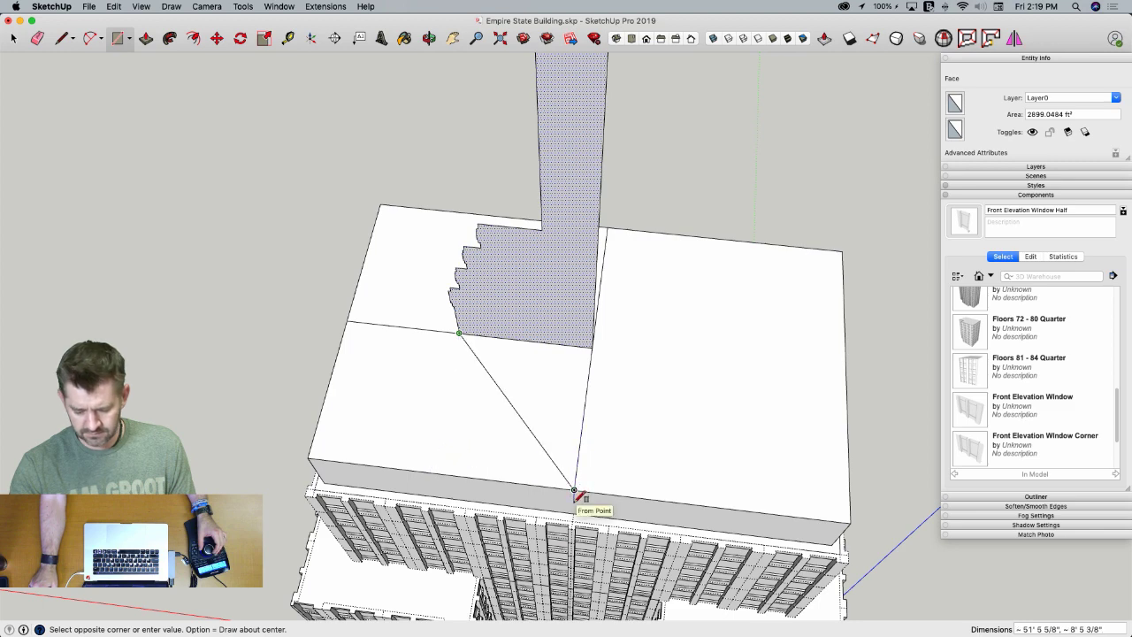
{"action": "scroll", "coordinate": [574, 489], "scroll_direction": "up", "scroll_amount": 3}
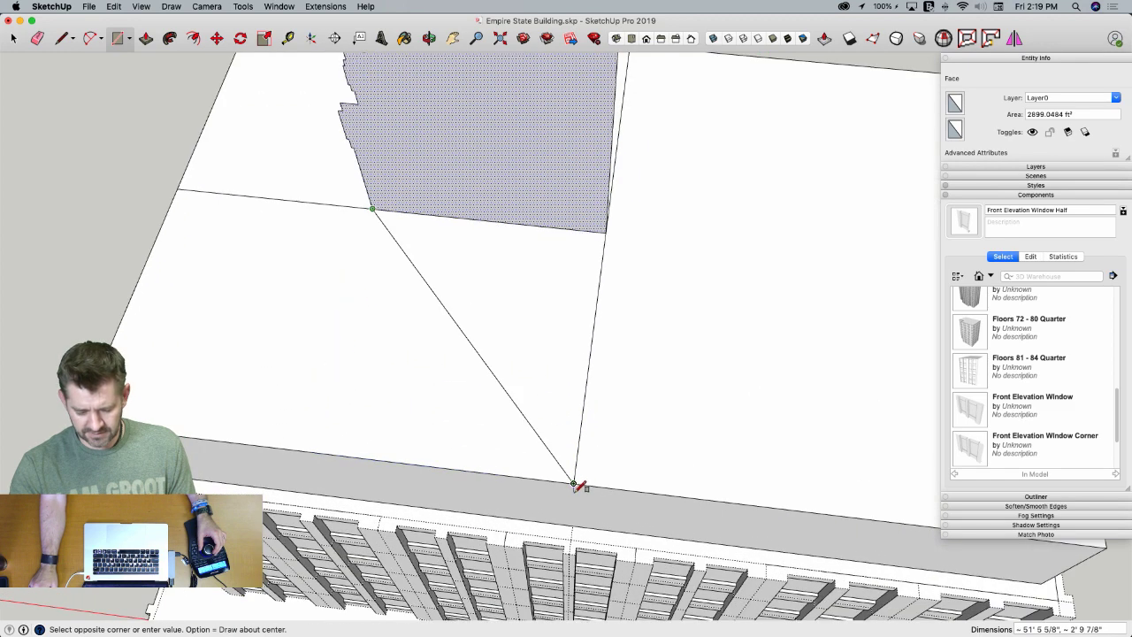
{"action": "key", "text": "space"}
{"action": "scroll", "coordinate": [519, 361], "scroll_direction": "down", "scroll_amount": 5}
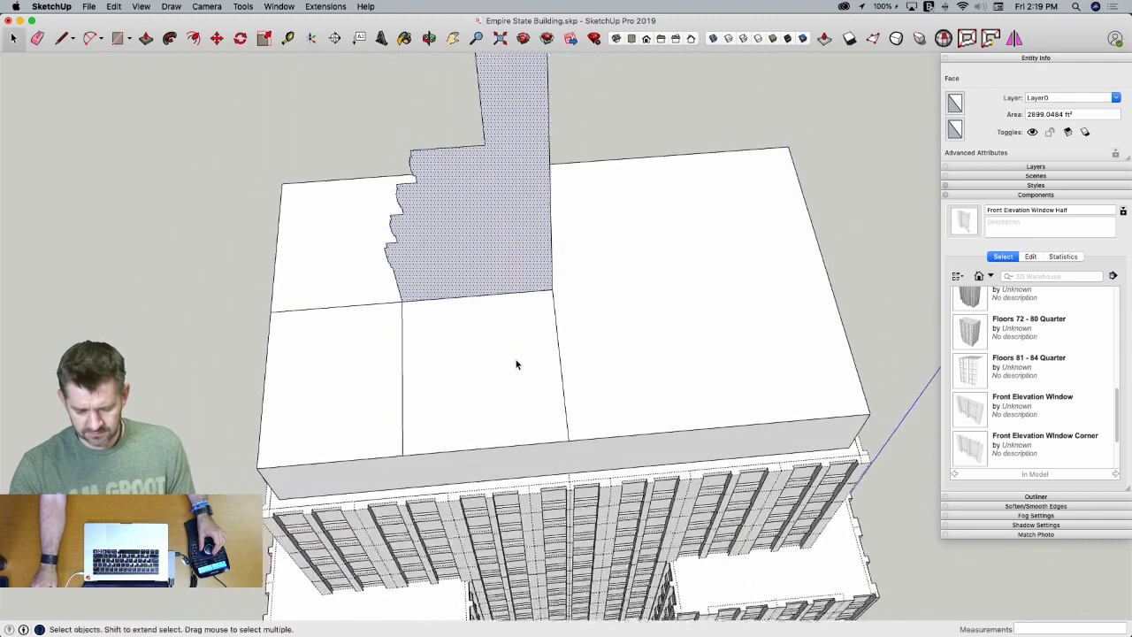
Copy the rectangle 34' 4 3/4" across the centre line so both halves lie side by side along the roof edge
{"action": "left_click", "coordinate": [488, 412]}
{"action": "key", "text": "m"}
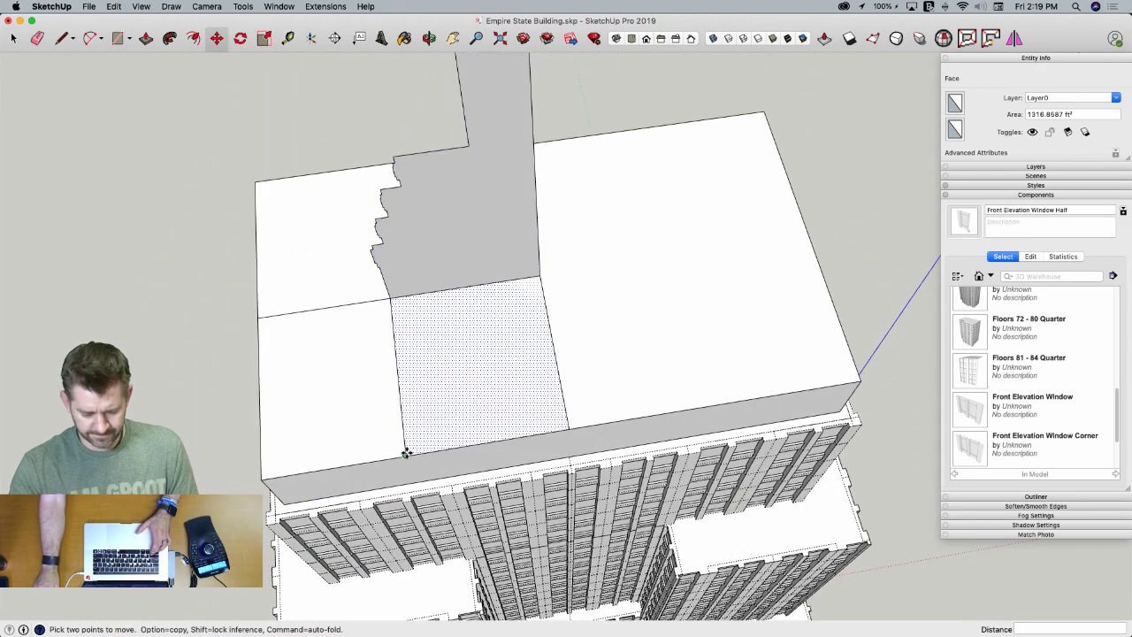
{"action": "key", "text": "alt"}
{"action": "left_click", "coordinate": [406, 452]}
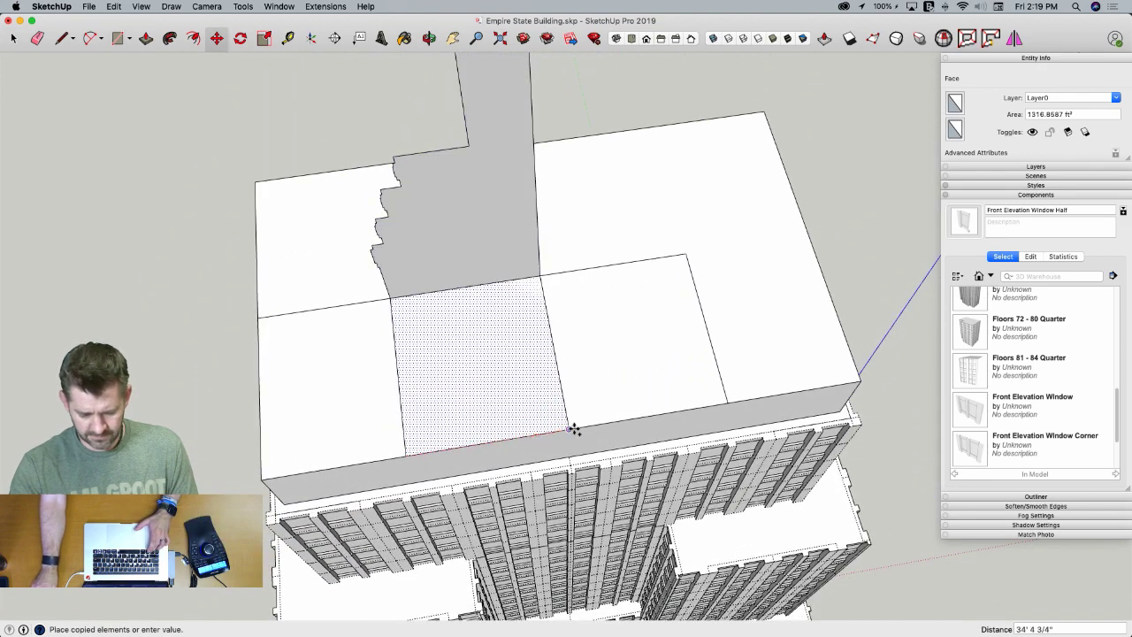
{"action": "left_click", "coordinate": [574, 429]}
Copy both rectangles together across the other centre line to cover the opposite half of the roof
{"action": "key", "text": "space"}
{"action": "left_click", "coordinate": [530, 411], "text": "shift"}
{"action": "key", "text": "m"}
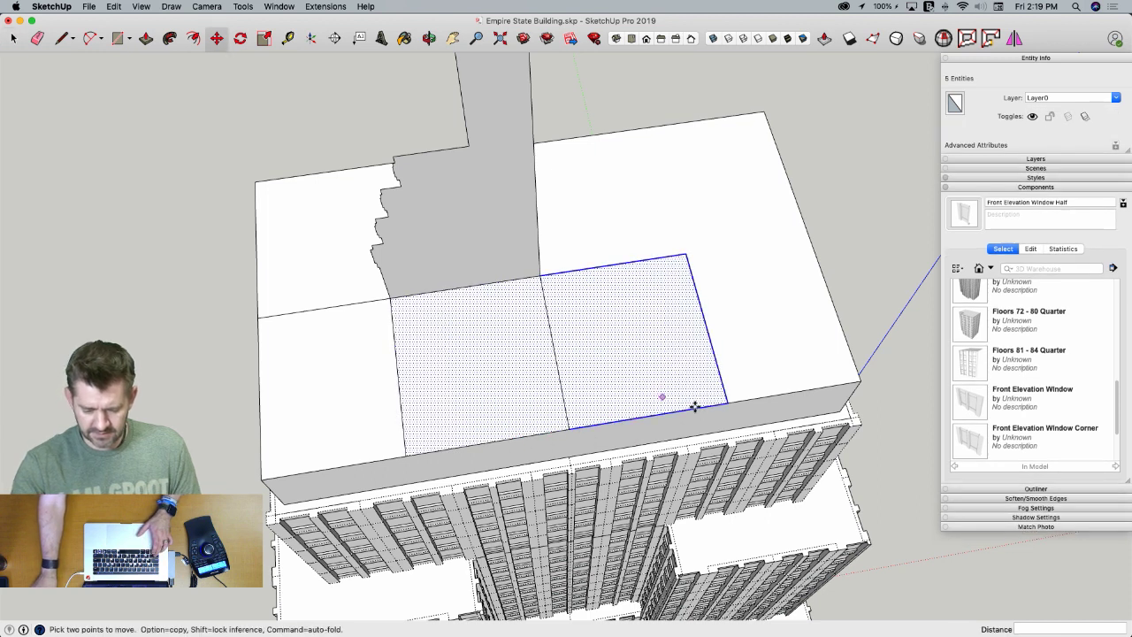
{"action": "key", "text": "alt"}
{"action": "left_click", "coordinate": [727, 403]}
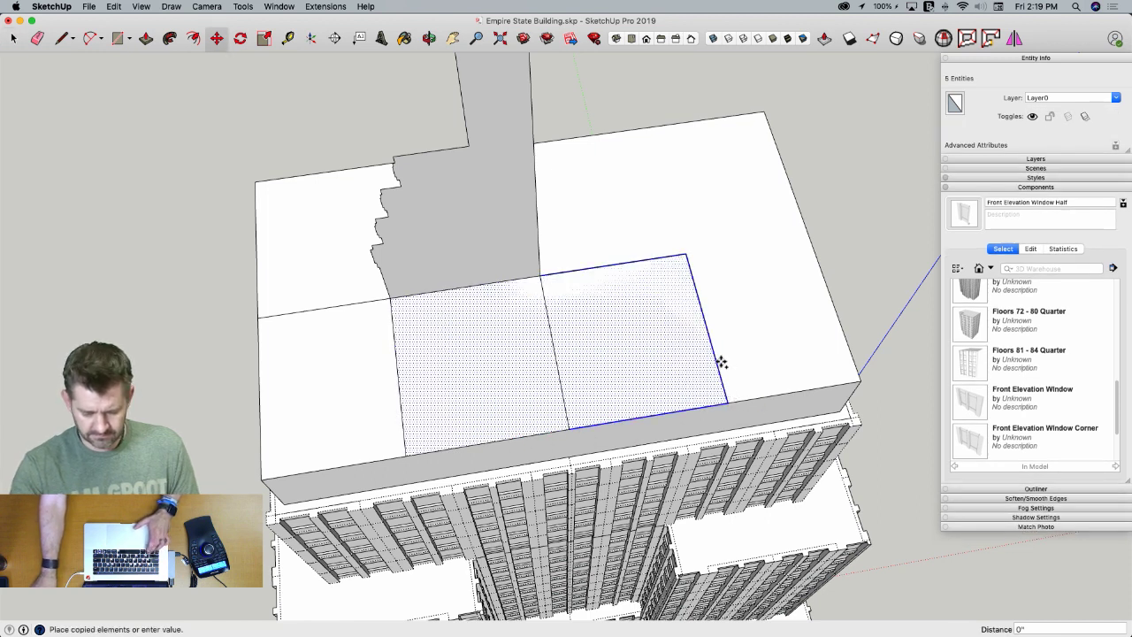
{"action": "left_click", "coordinate": [686, 254]}
Erase the inner dividing edges and leftover centre lines to leave one mast footprint on the roof
{"action": "key", "text": "e"}
{"action": "mouse_move", "coordinate": [596, 248]}
{"action": "left_mouse_down"}
{"action": "mouse_move", "coordinate": [589, 263]}
{"action": "mouse_move", "coordinate": [467, 313]}
{"action": "mouse_move", "coordinate": [359, 294]}
{"action": "left_mouse_up"}
{"action": "middle_click_drag", "start_coordinate": [359, 294], "coordinate": [480, 231]}
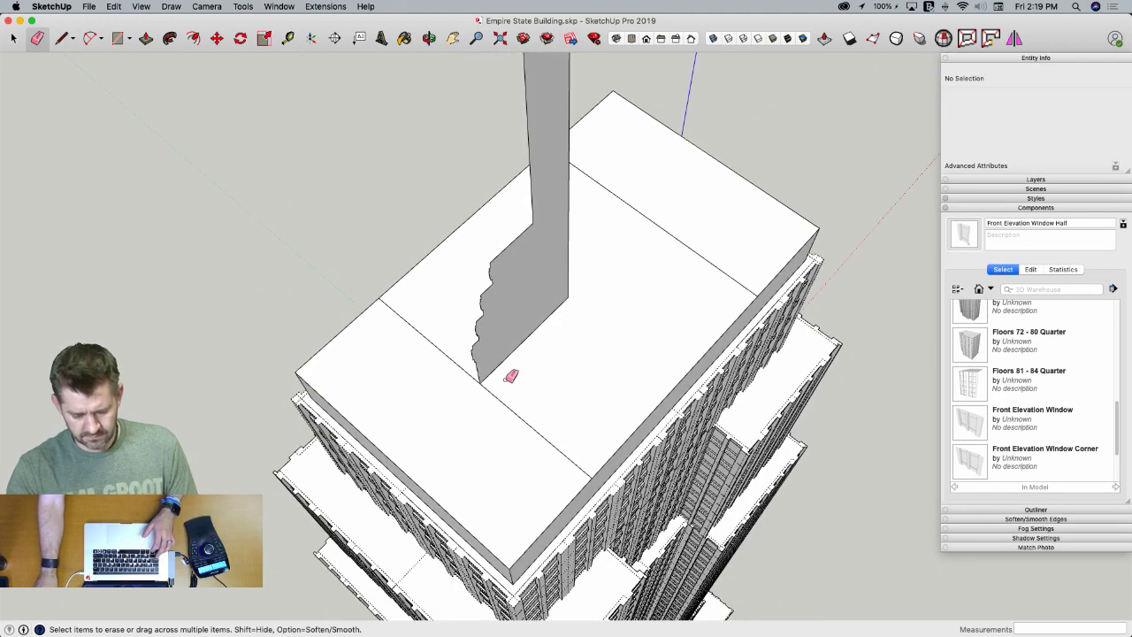
Sweep the half profile around the rectangular roof footprint with Follow Me to form the stepped base and shaft
{"action": "key", "text": "space"}
{"action": "double_click", "coordinate": [569, 420]}
{"action": "middle_click_drag", "start_coordinate": [404, 184], "coordinate": [237, 87]}
{"action": "key", "text": "p"}
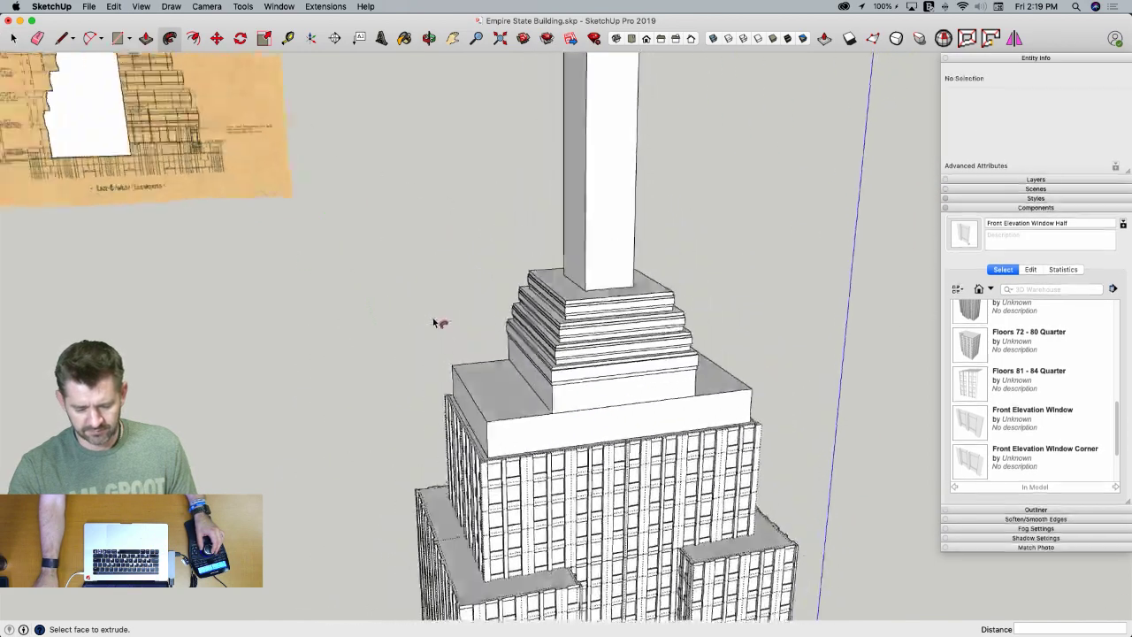
{"action": "scroll", "coordinate": [434, 323], "scroll_direction": "down", "scroll_amount": 5}
{"action": "middle_click_drag", "start_coordinate": [452, 326], "coordinate": [710, 348]}
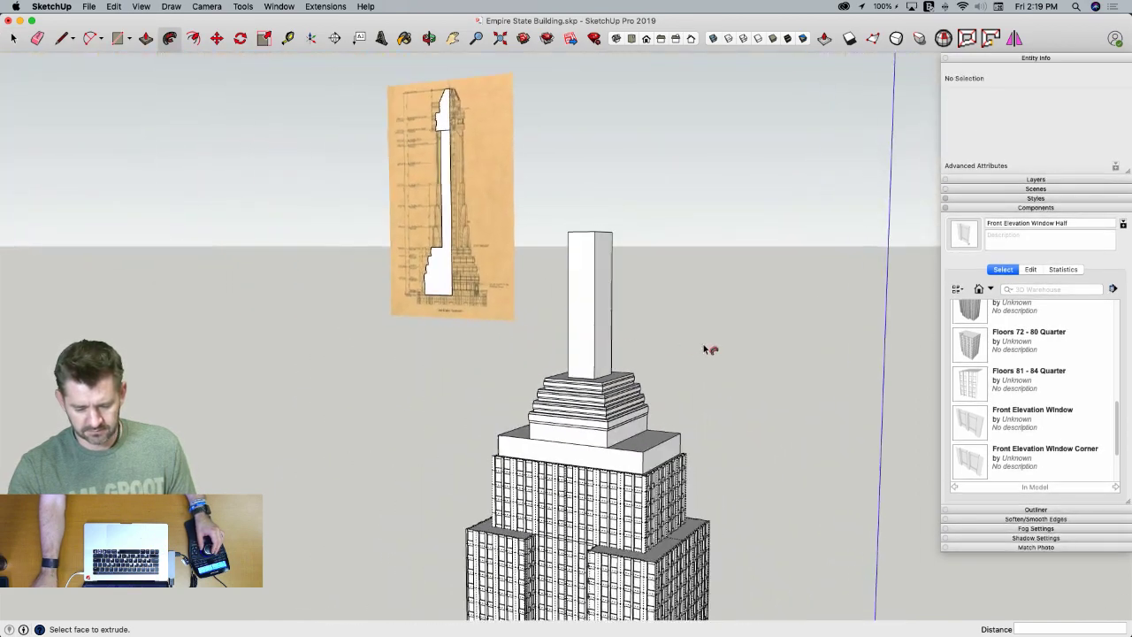
Erase the short stray edge on the shaft's flat top and draw lines from its edge midpoints to check its proportions
{"action": "key", "text": "space"}
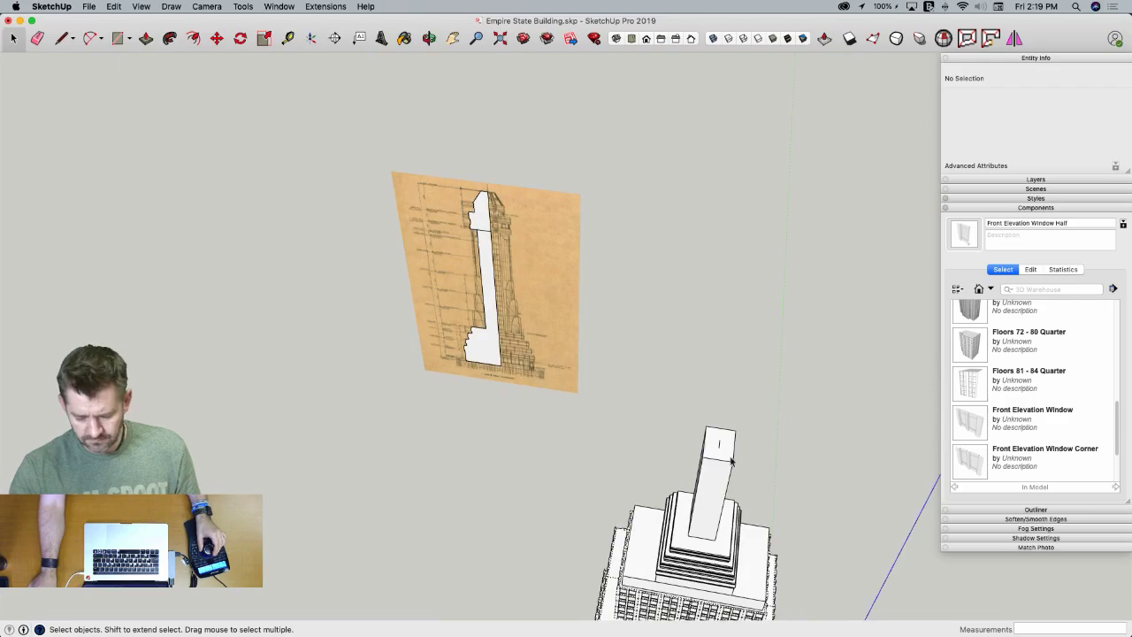
{"action": "key", "text": "e"}
{"action": "key", "text": "space"}
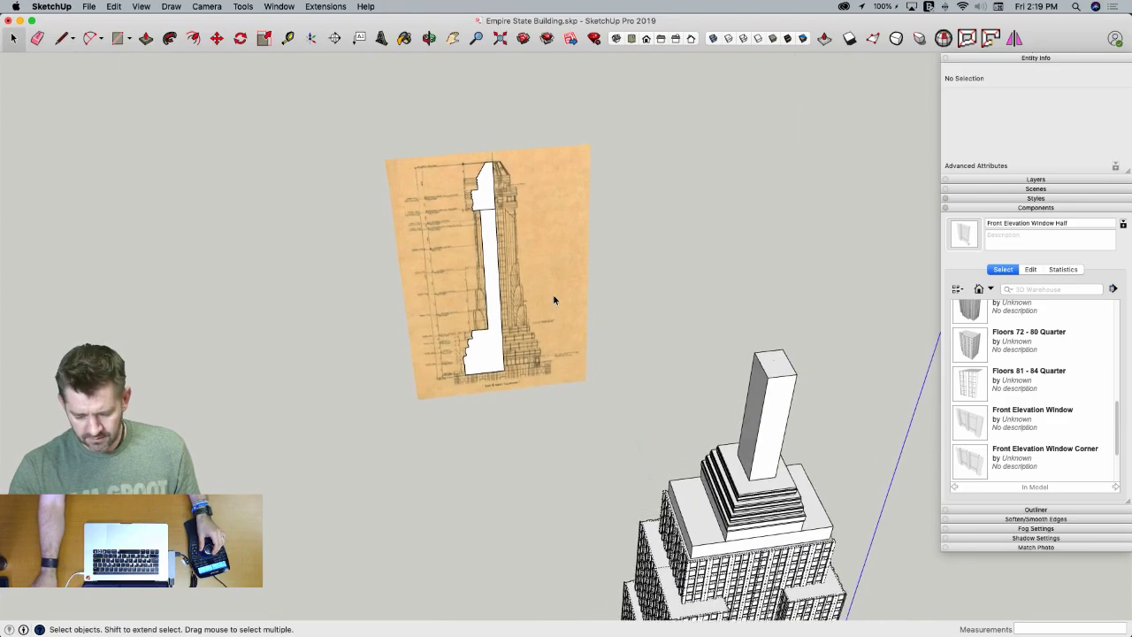
{"action": "key", "text": "super+2"}
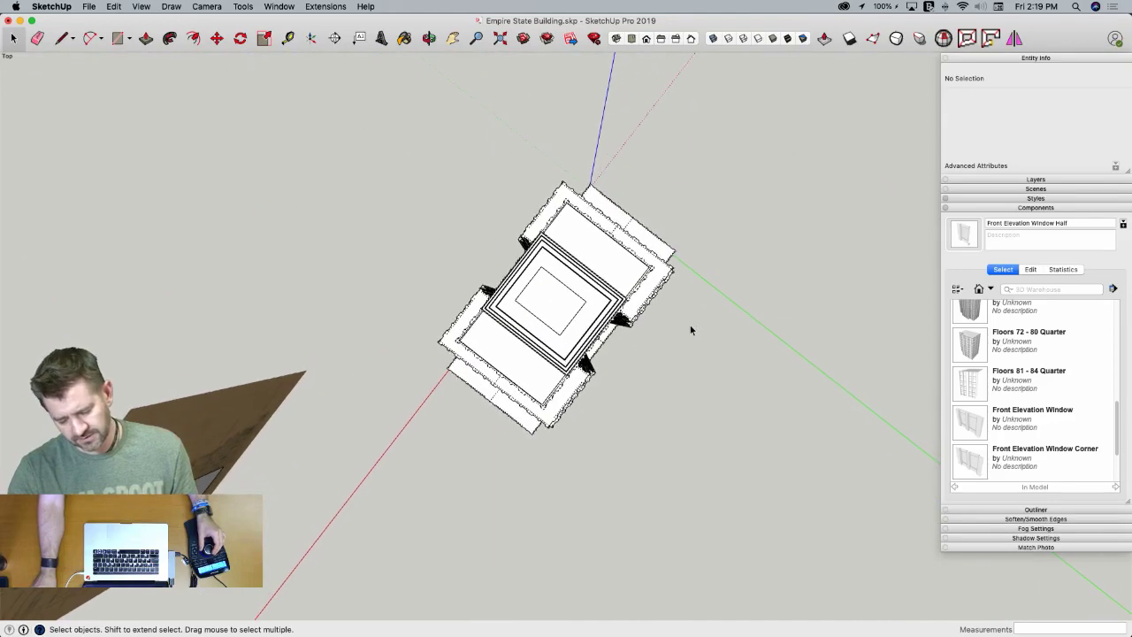
{"action": "key", "text": "l"}
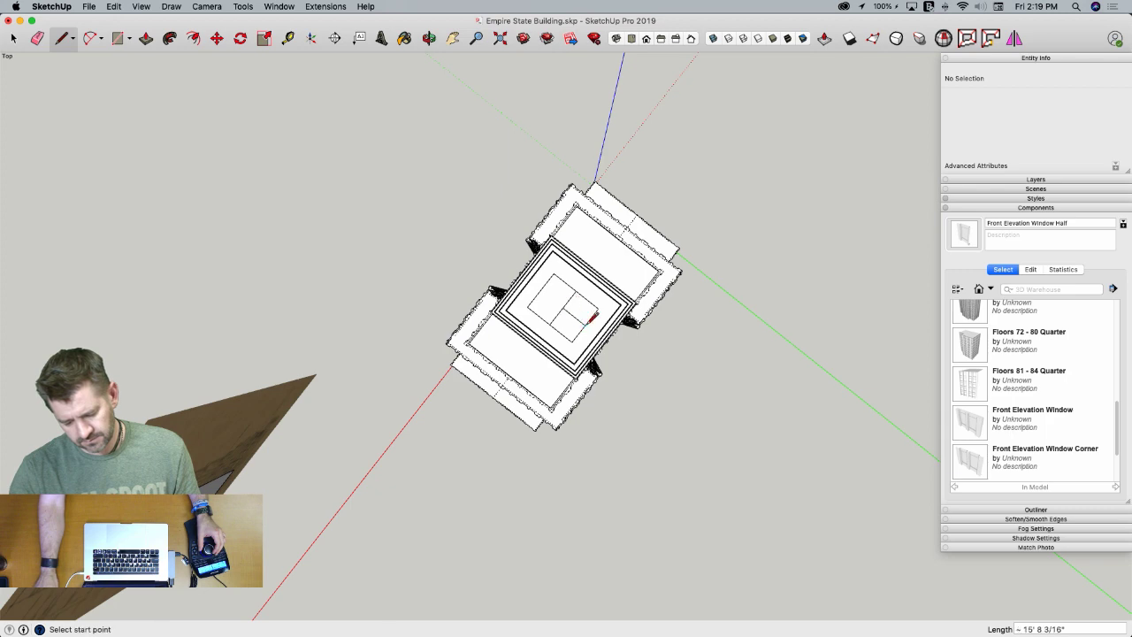
{"action": "key", "text": "space"}
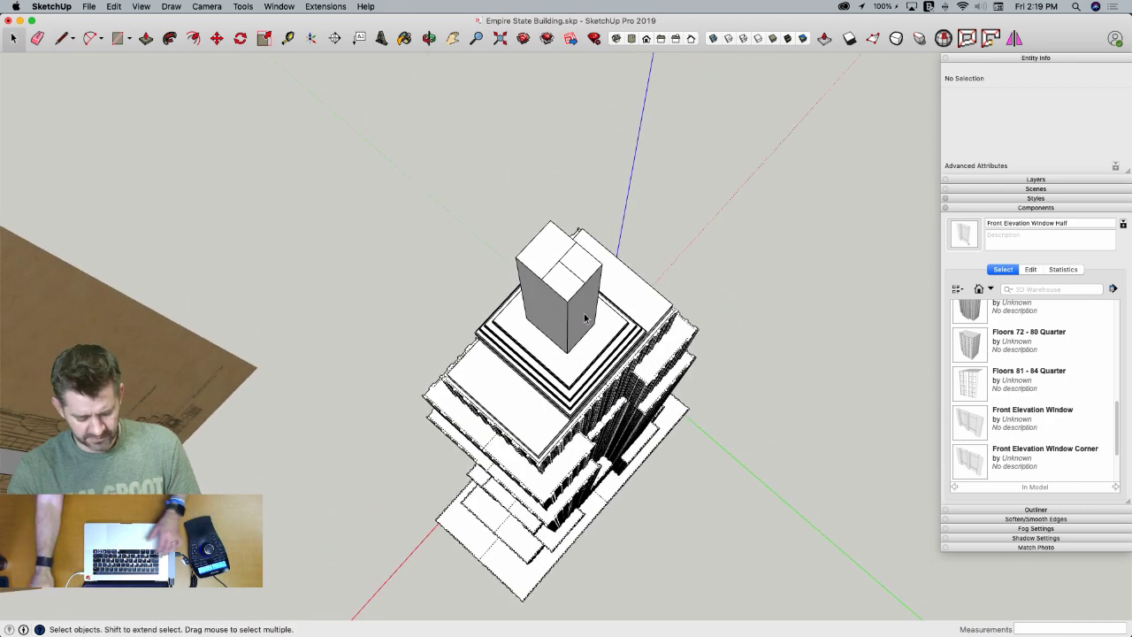
Undo the swept mast, its roof footprint and the profile's move, back to the roof with only its centre lines
{"action": "key", "text": "super+z"}
{"action": "key", "text": "super+z"}
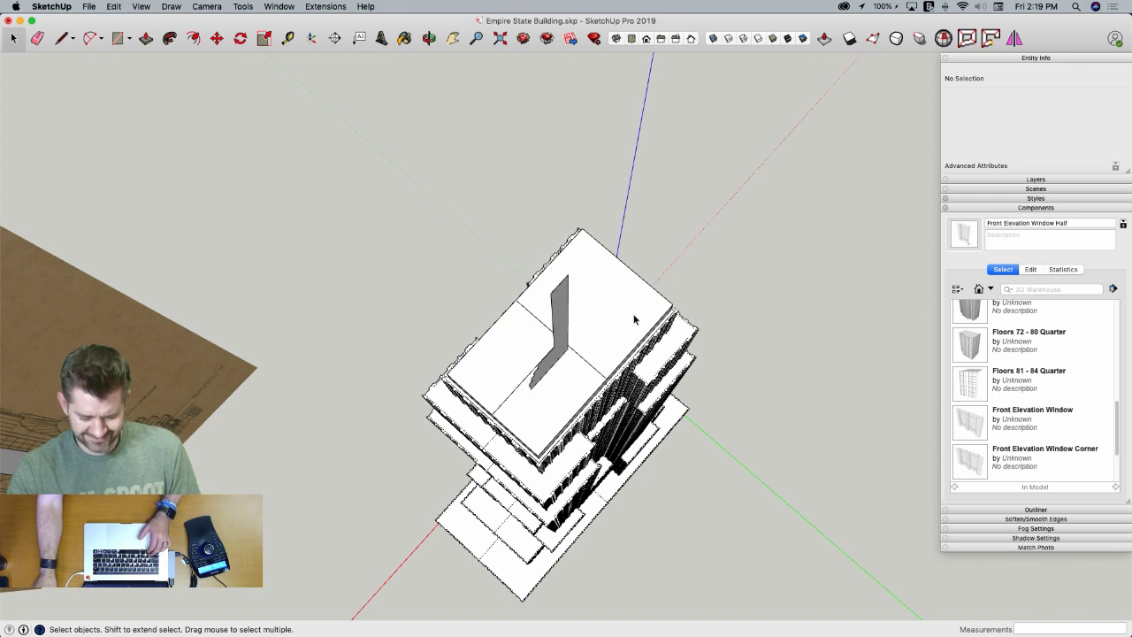
Move the half profile by its inner base corner onto the intersection of the roof's centre lines
{"action": "double_click", "coordinate": [560, 356]}
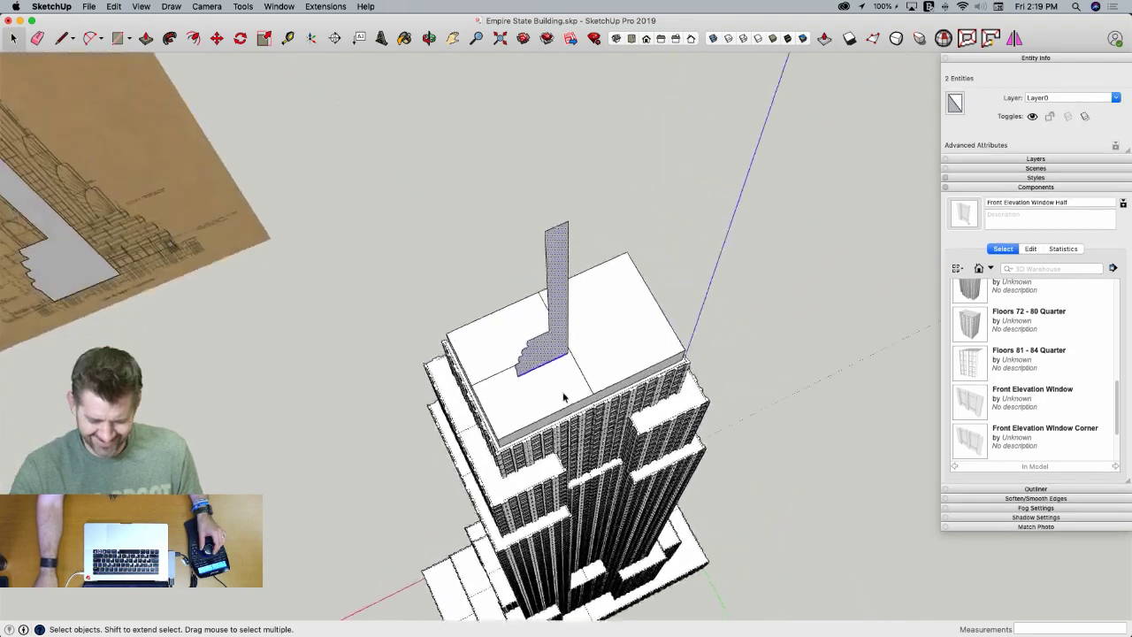
{"action": "key", "text": "m"}
{"action": "left_click", "coordinate": [563, 365]}
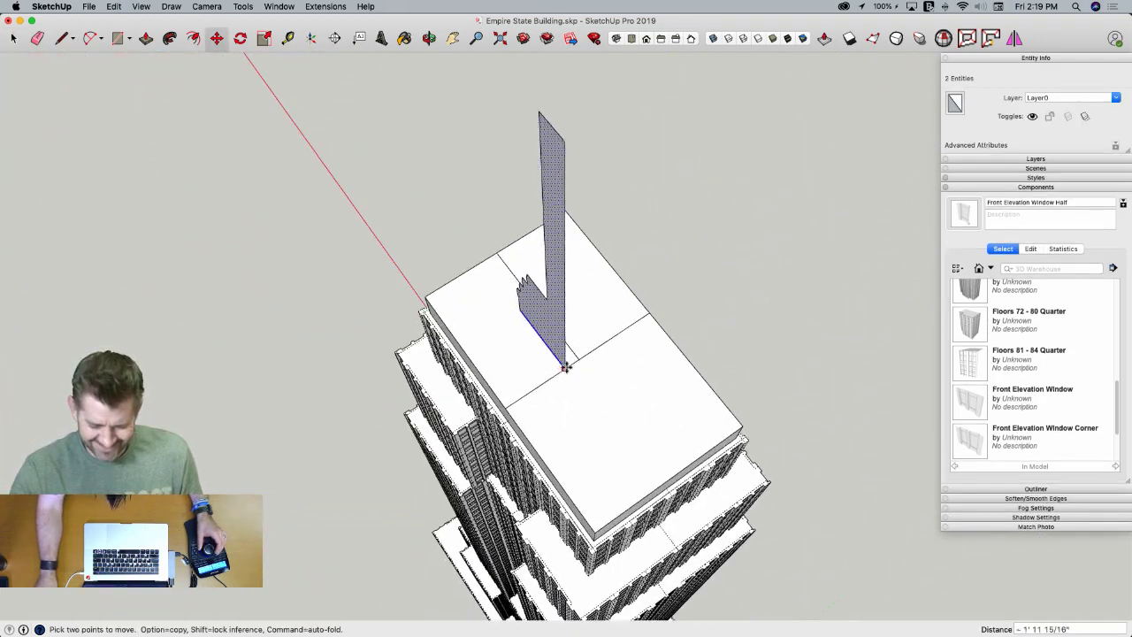
{"action": "left_click", "coordinate": [580, 358]}
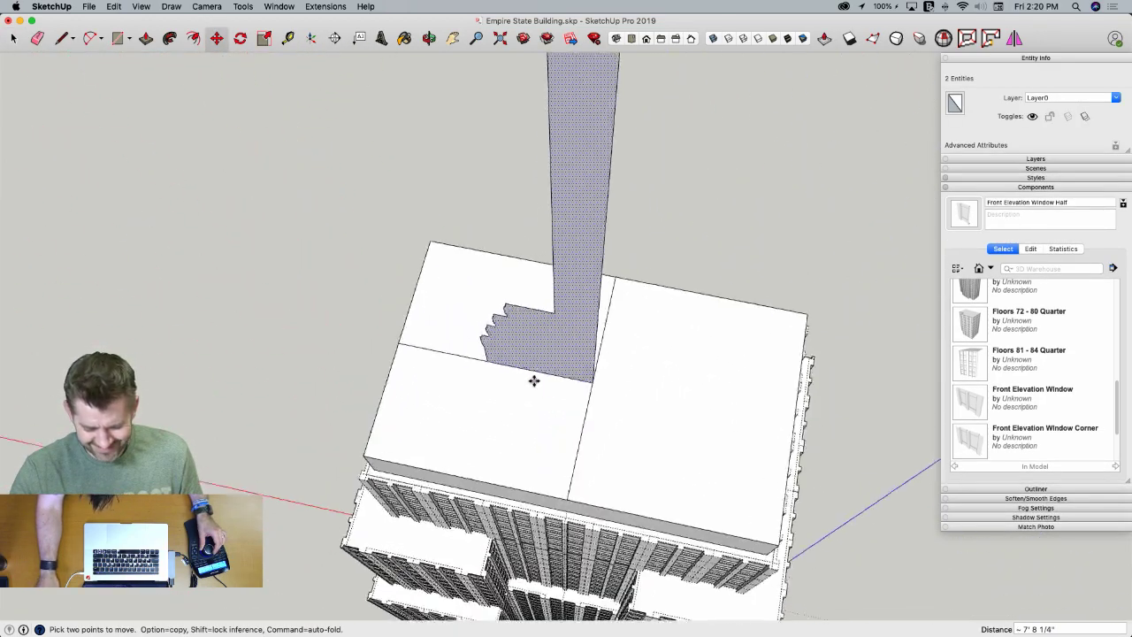
{"action": "key", "text": "l"}
{"action": "key", "text": "space"}
{"action": "key", "text": "r"}
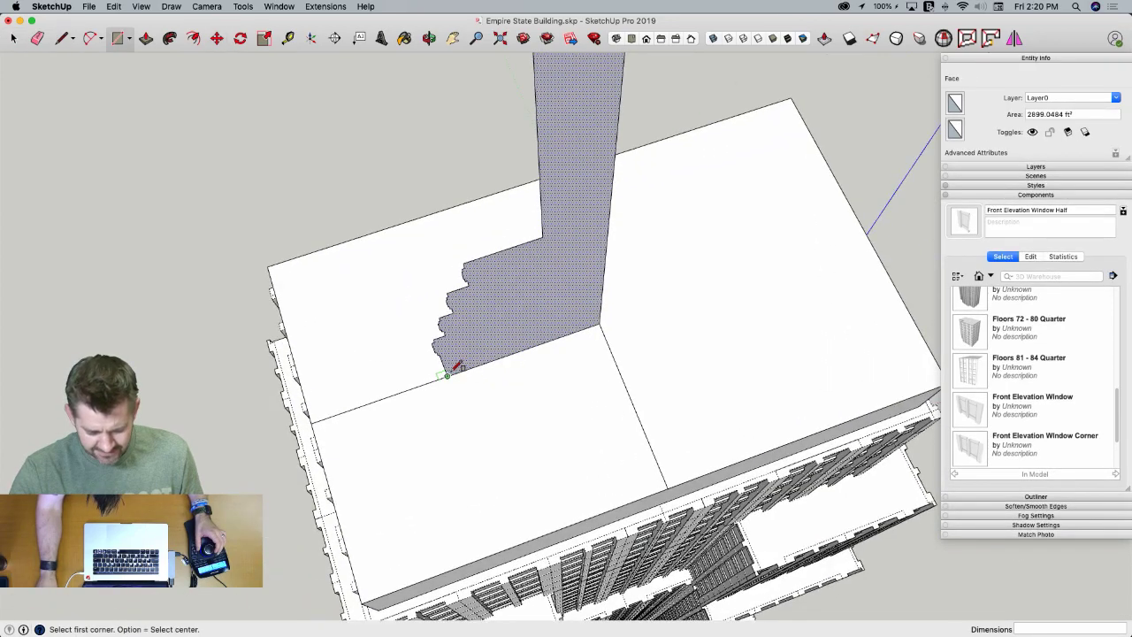
{"action": "scroll", "coordinate": [513, 384], "scroll_direction": "up", "scroll_amount": 5}
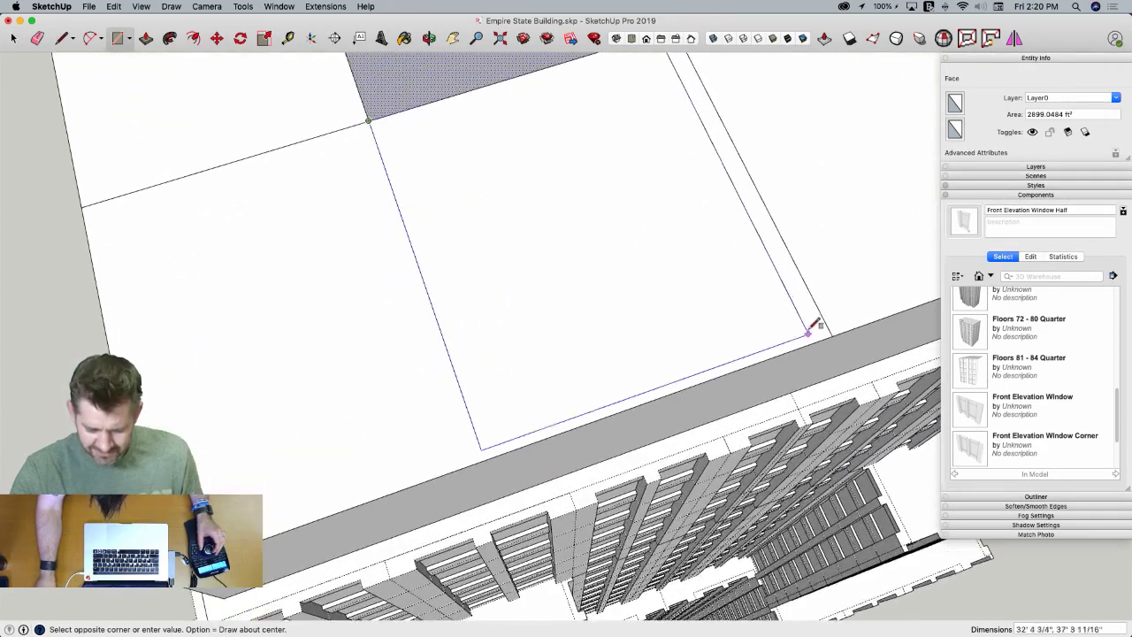
{"action": "scroll", "coordinate": [790, 250], "scroll_direction": "up", "scroll_amount": 3}
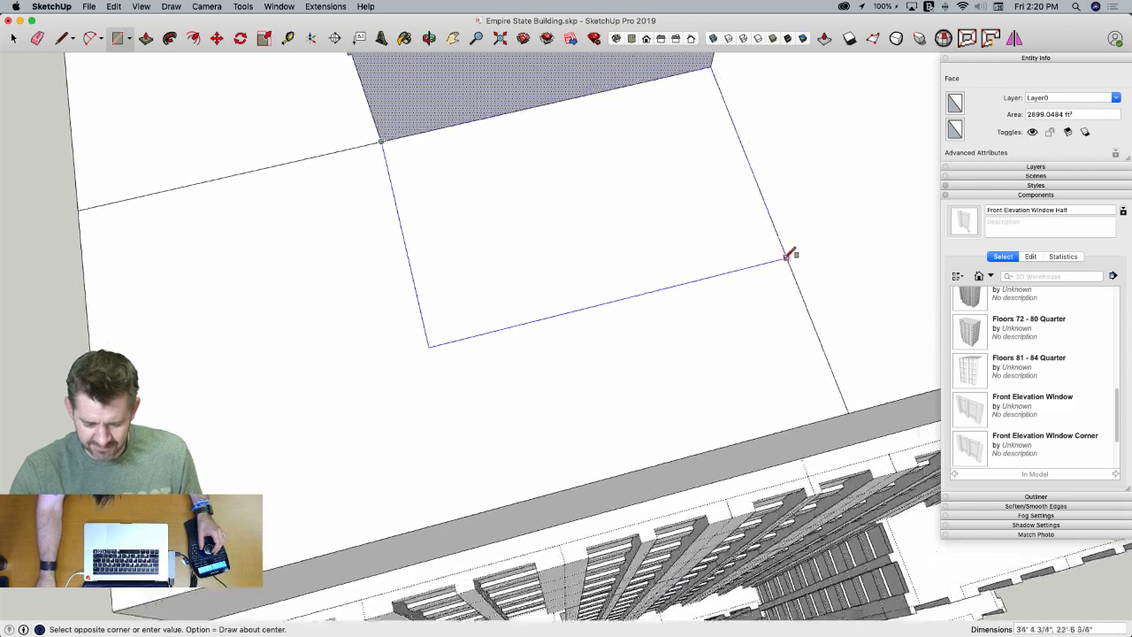
{"action": "scroll", "coordinate": [800, 325], "scroll_direction": "up", "scroll_amount": 3}
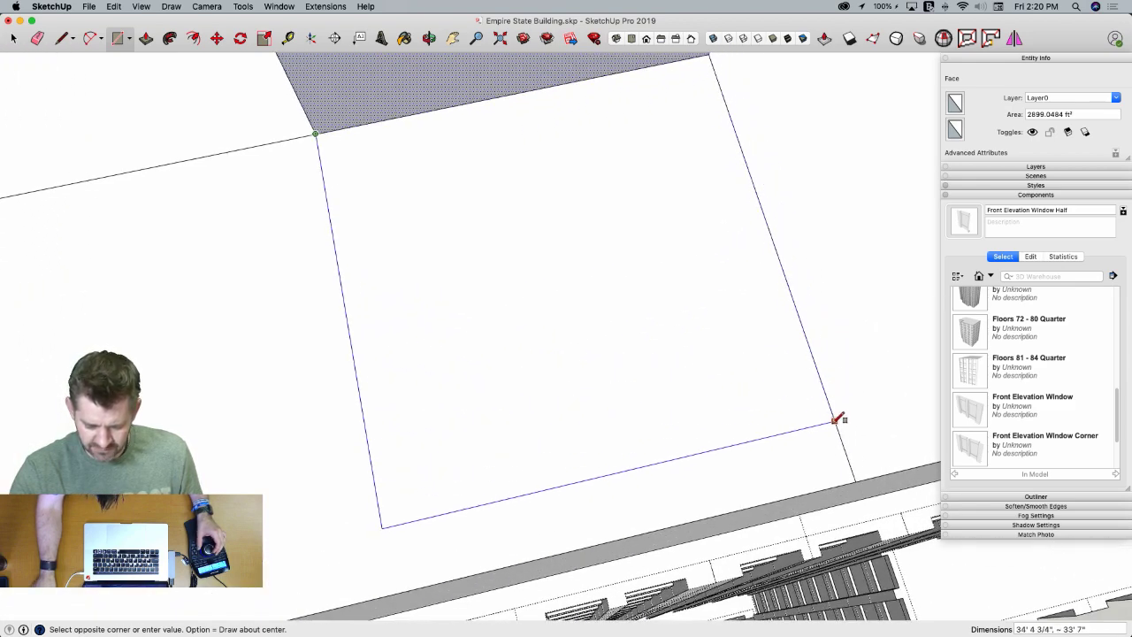
{"action": "left_click", "coordinate": [853, 470]}
{"action": "key", "text": "space"}
{"action": "scroll", "coordinate": [710, 336], "scroll_direction": "down", "scroll_amount": 5}
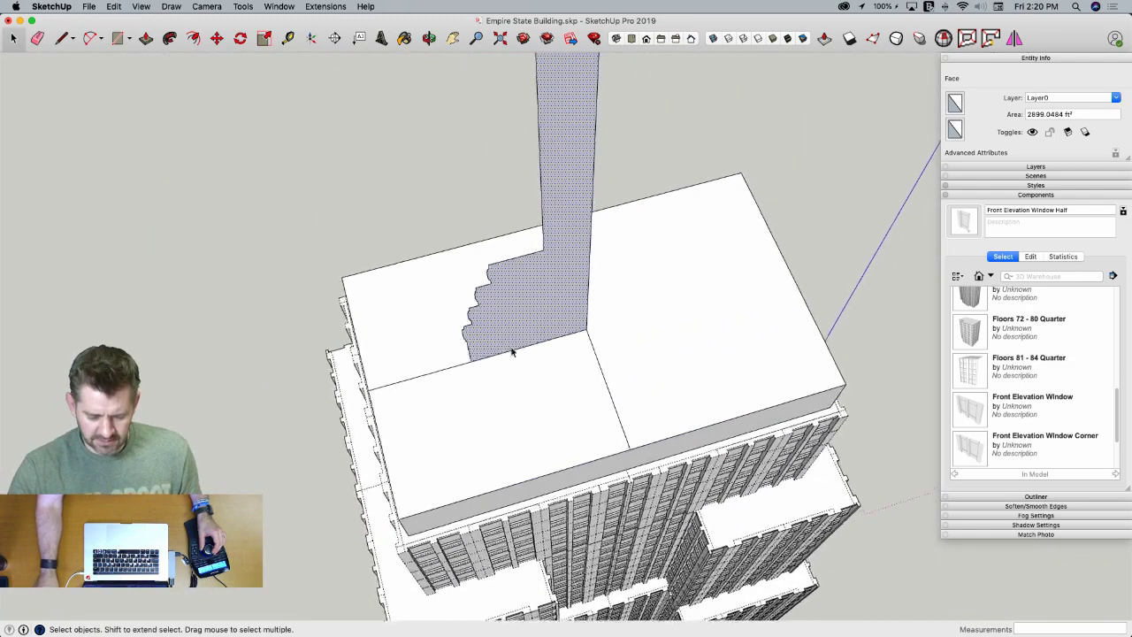
Build a square on the roof from a perpendicular rotated copy of the profile's base edge and erase the centre-line pieces outside it
{"action": "left_click", "coordinate": [515, 352]}
{"action": "key", "text": "q"}
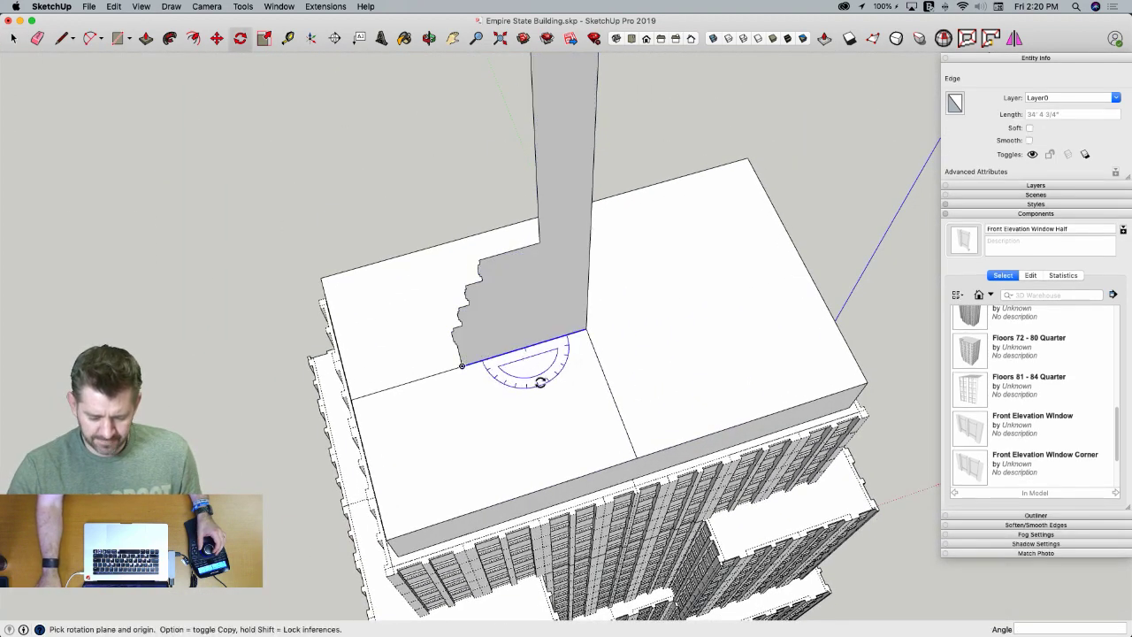
{"action": "left_click", "coordinate": [463, 366]}
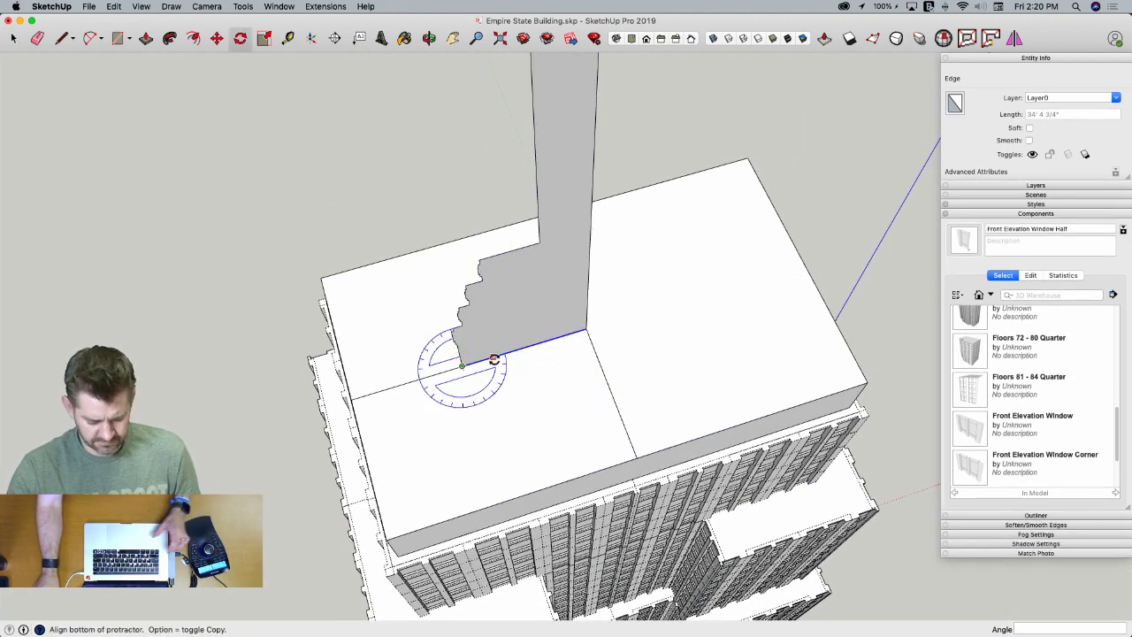
{"action": "left_click", "coordinate": [482, 418]}
{"action": "key", "text": "l"}
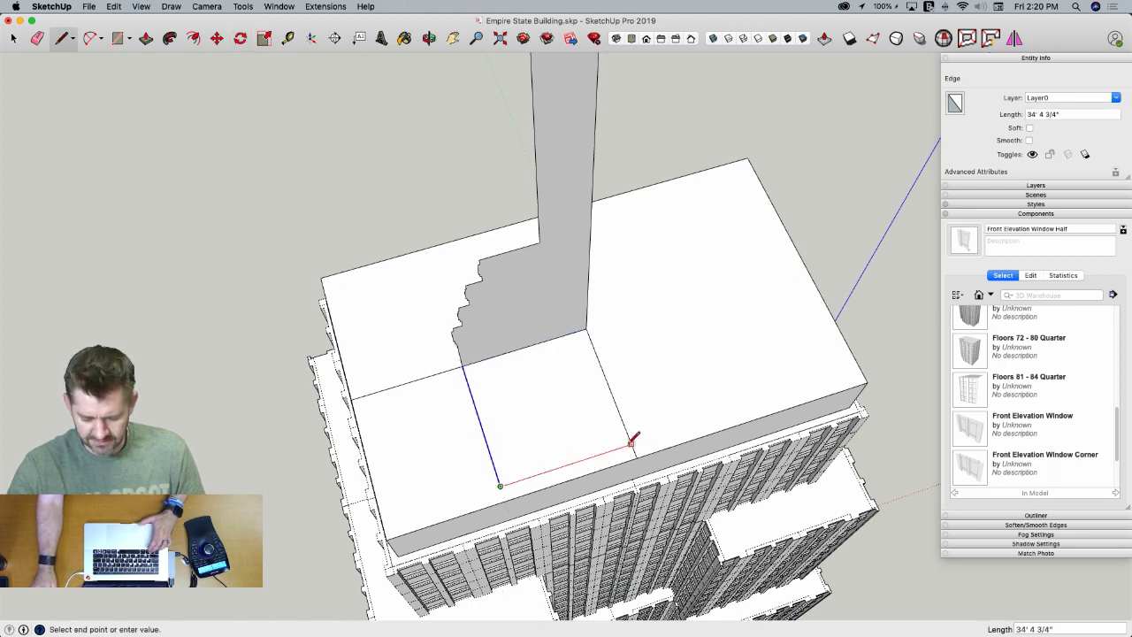
{"action": "key", "text": "e"}
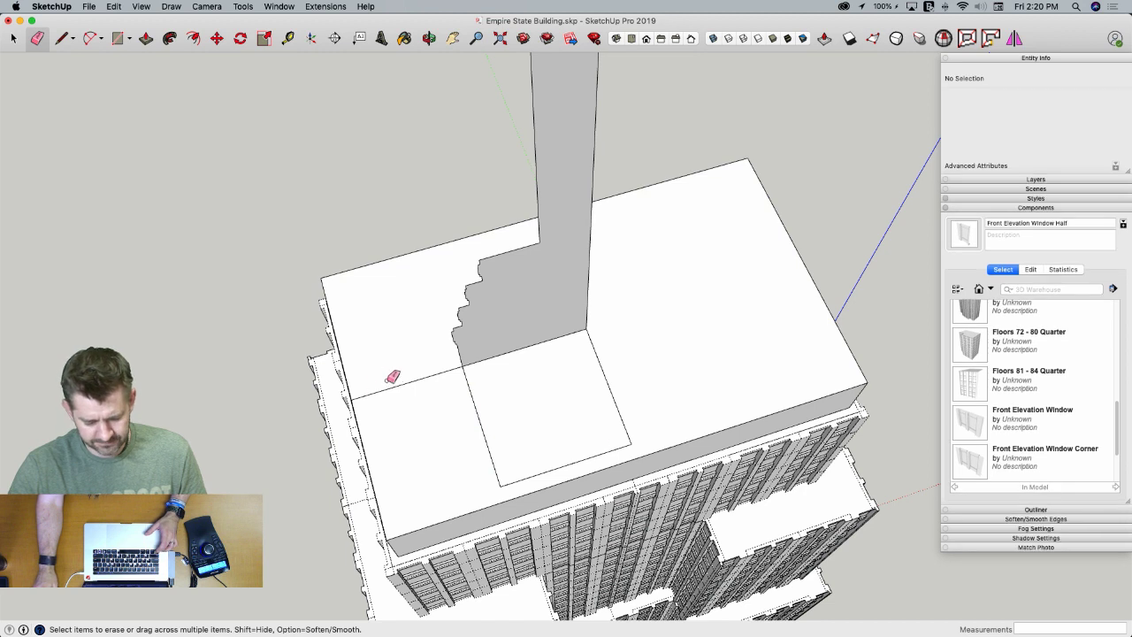
Copy the square across the roof's centre line to the adjacent side and erase the edge dividing the two squares
{"action": "key", "text": "m"}
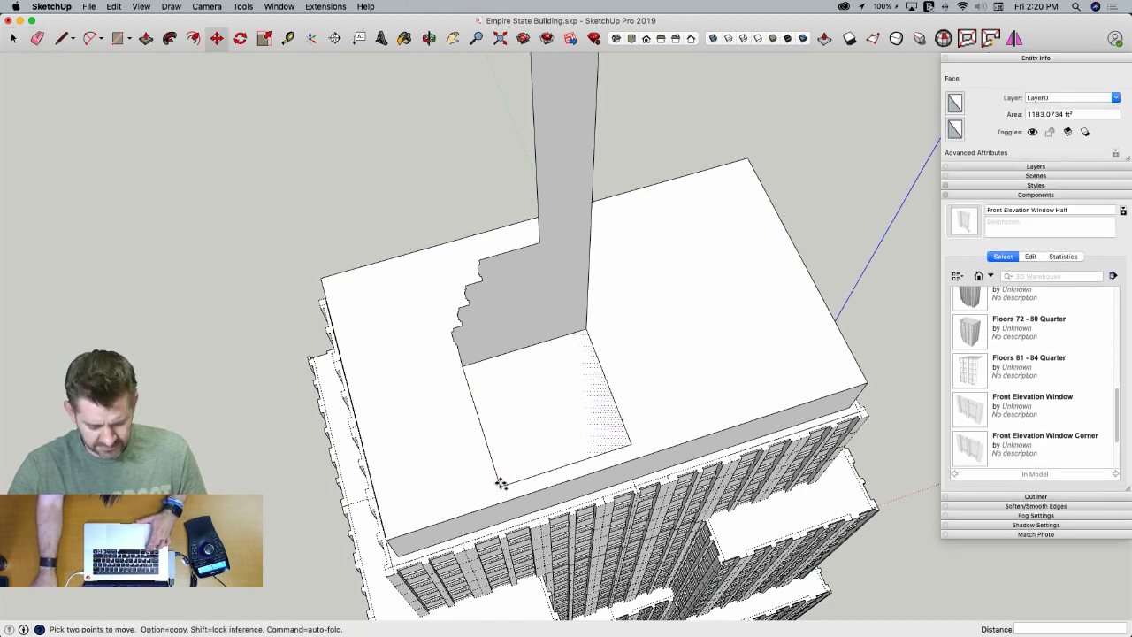
{"action": "left_click", "coordinate": [500, 483]}
{"action": "key", "text": "alt"}
{"action": "left_click", "coordinate": [629, 443]}
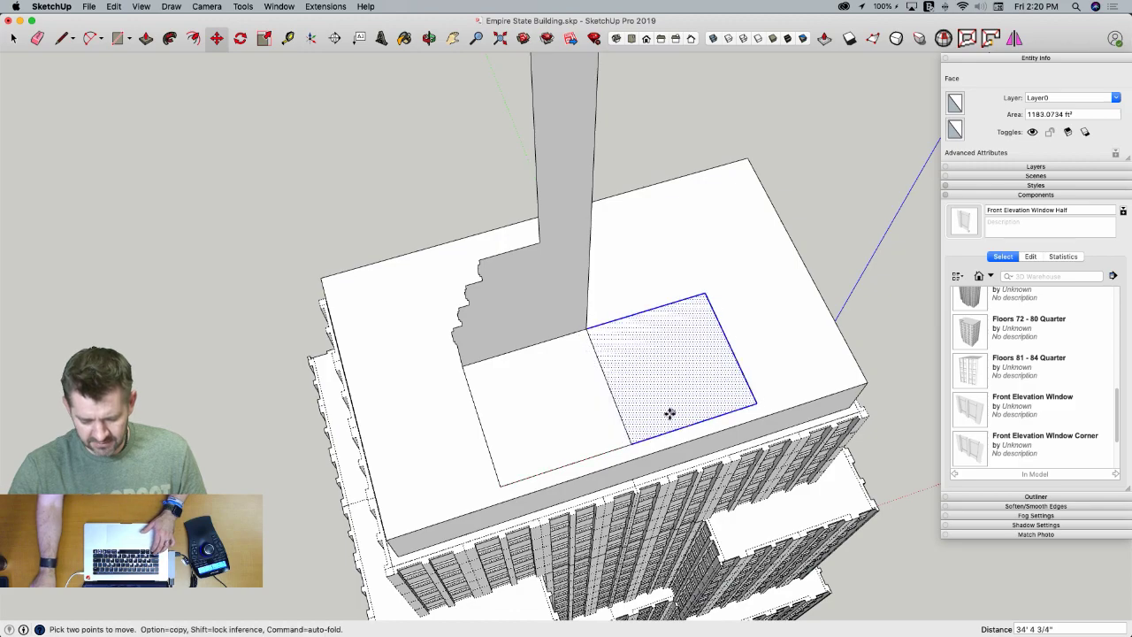
{"action": "key", "text": "e"}
{"action": "left_click", "coordinate": [627, 413]}
{"action": "key", "text": "space"}
Copy the merged rectangle to the other side of the profile and erase the remaining inner lines to complete the square footprint
{"action": "left_click", "coordinate": [655, 415]}
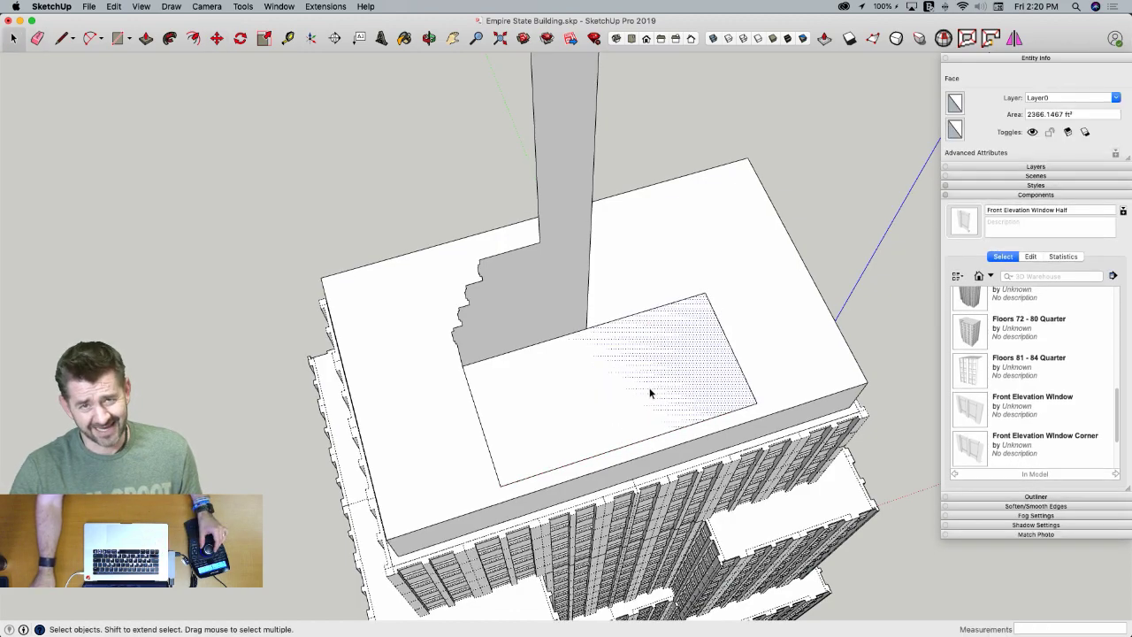
{"action": "key", "text": "m"}
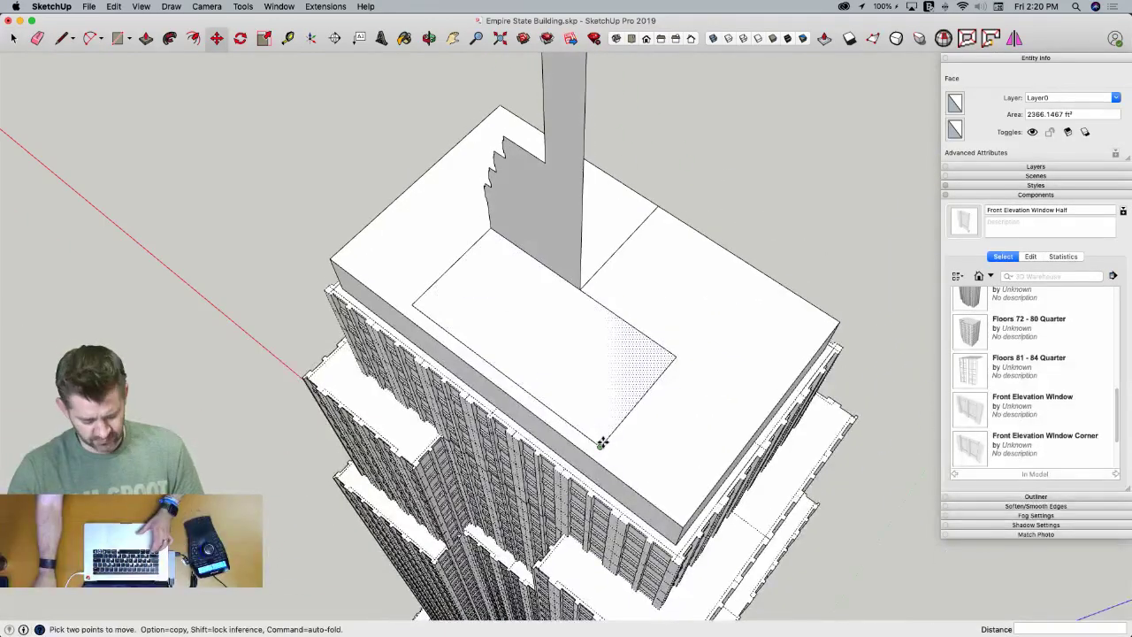
{"action": "left_click", "coordinate": [601, 437]}
{"action": "key", "text": "alt"}
{"action": "key", "text": "e"}
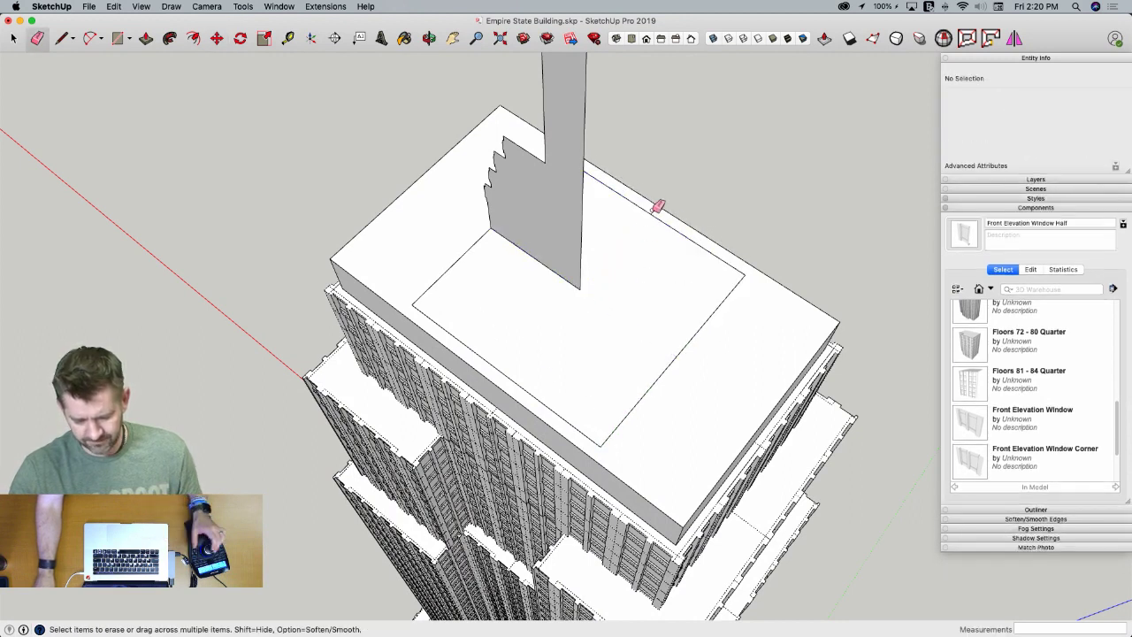
{"action": "key", "text": "space"}
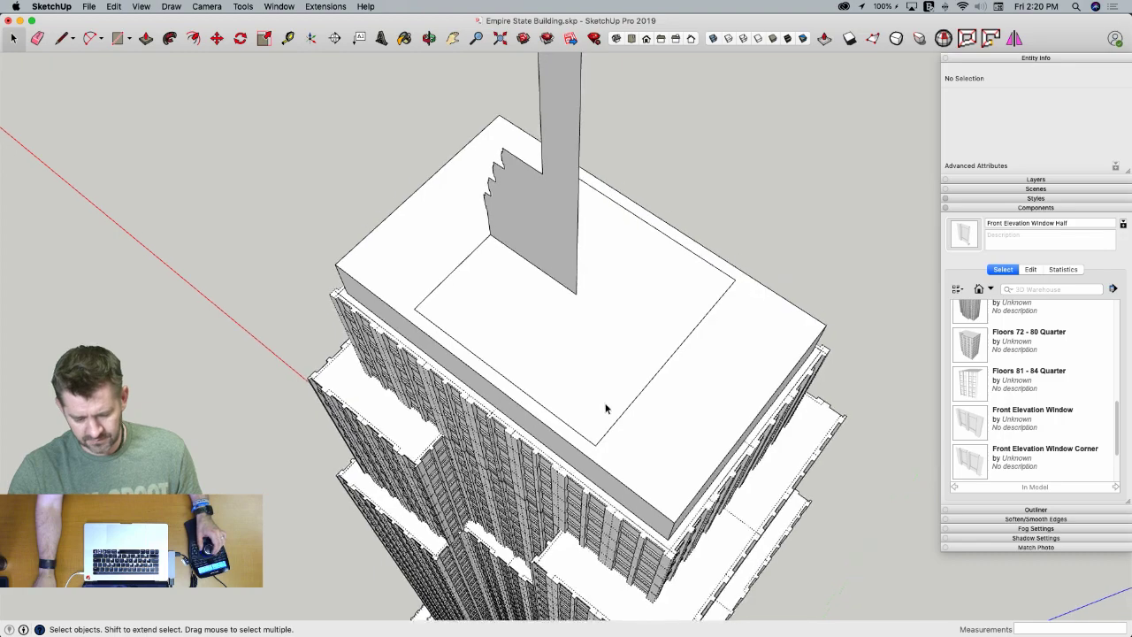
Sweep the half profile around the square footprint with Follow Me and reverse the faces of the swept mast
{"action": "double_click", "coordinate": [607, 407]}
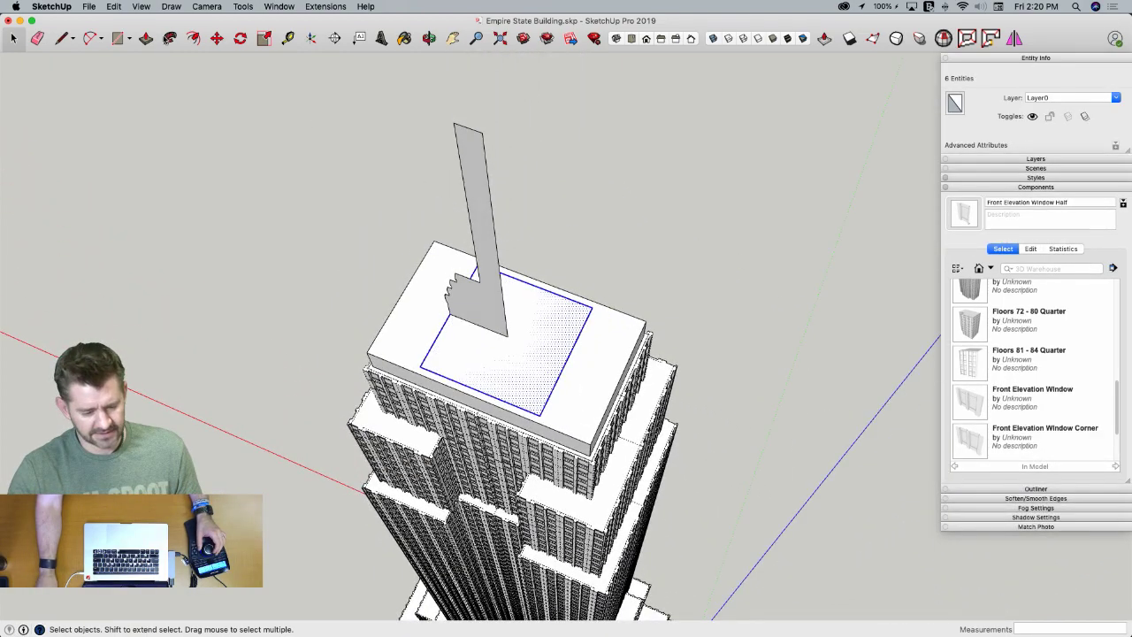
{"action": "left_click", "coordinate": [169, 38]}
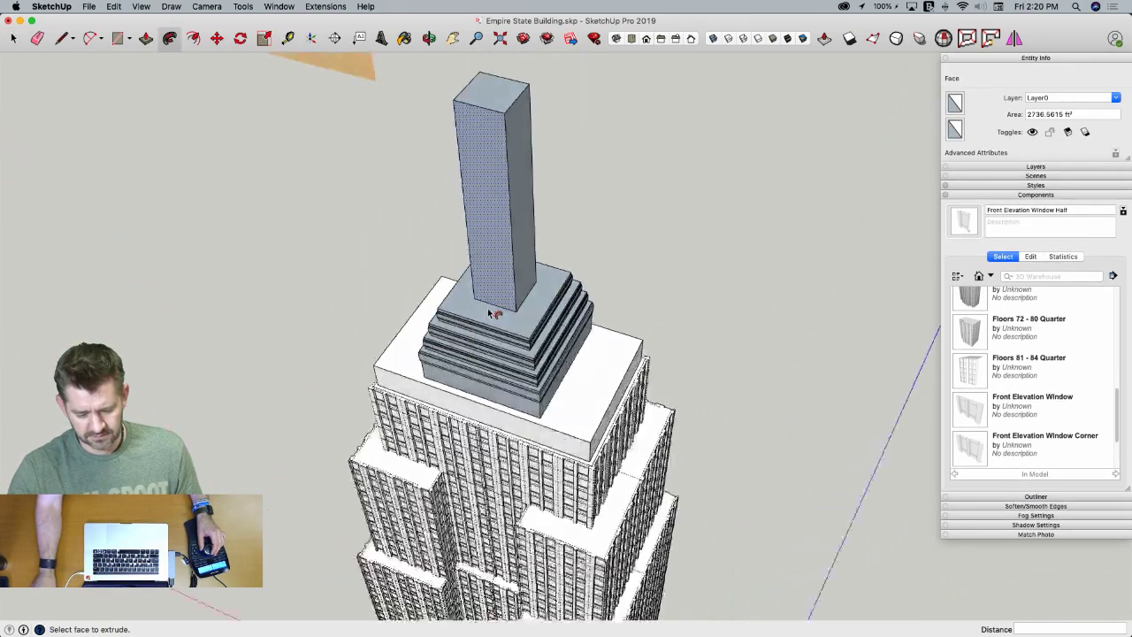
{"action": "key", "text": "space"}
{"action": "triple_click", "coordinate": [508, 355]}
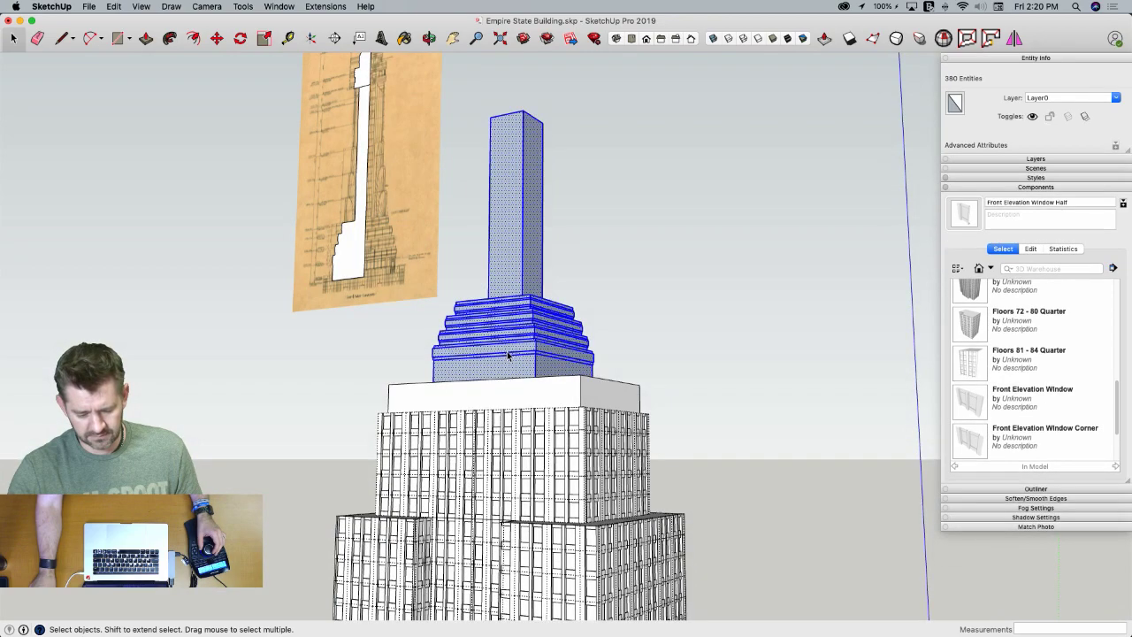
{"action": "right_click", "coordinate": [509, 355]}
{"action": "left_click", "coordinate": [543, 462]}
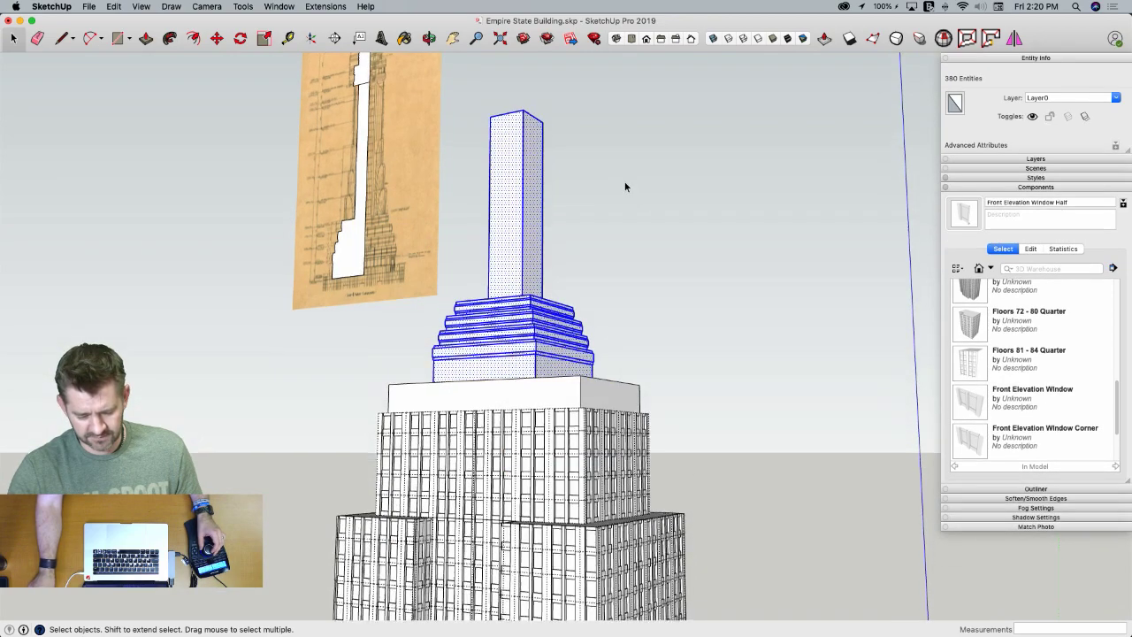
Copy the upper cap section of the half profile from inside the reference drawing's group
{"action": "middle_click_drag", "start_coordinate": [624, 181], "coordinate": [317, 110]}
{"action": "middle_click_drag", "start_coordinate": [651, 363], "coordinate": [571, 375]}
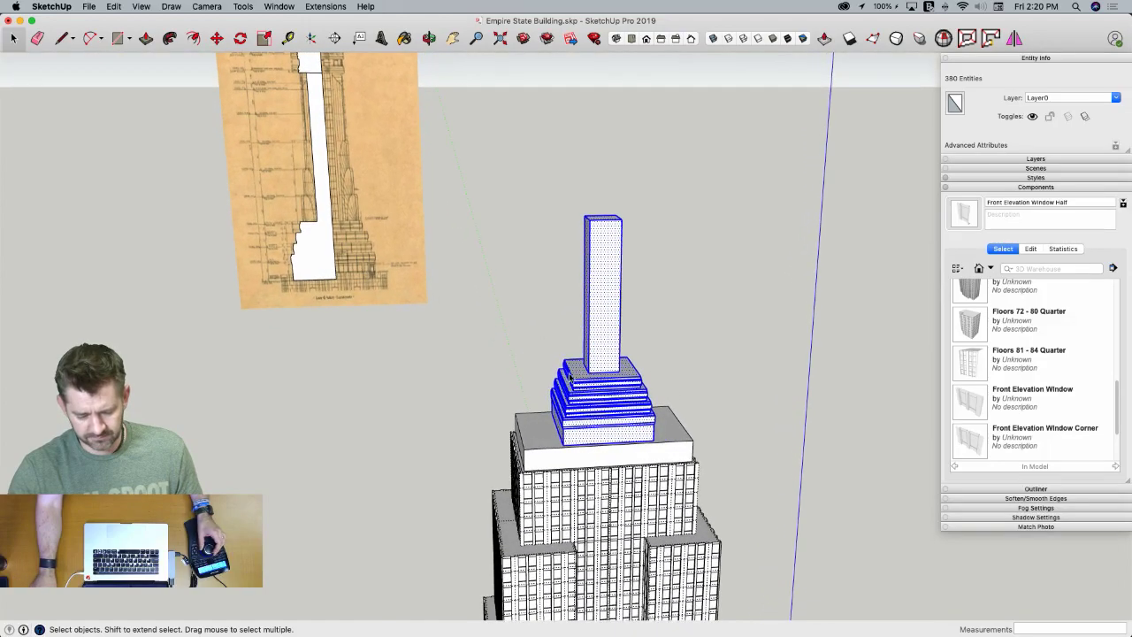
{"action": "middle_click_drag", "start_coordinate": [628, 299], "coordinate": [427, 228]}
{"action": "scroll", "coordinate": [454, 222], "scroll_direction": "up", "scroll_amount": 2}
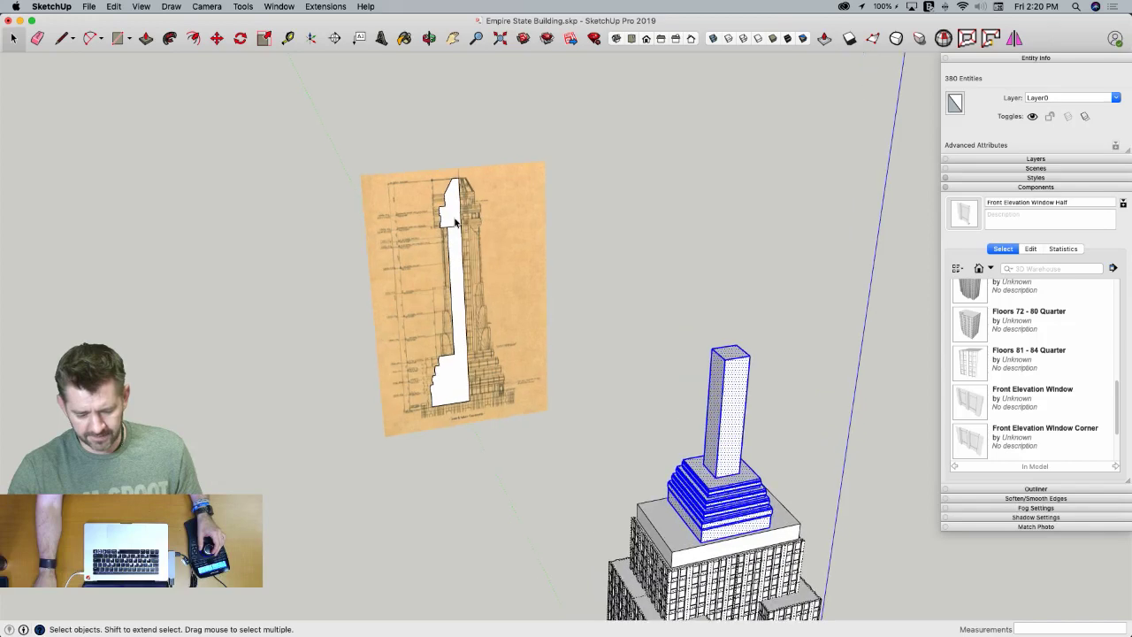
{"action": "triple_click", "coordinate": [453, 222]}
{"action": "left_click", "coordinate": [453, 221]}
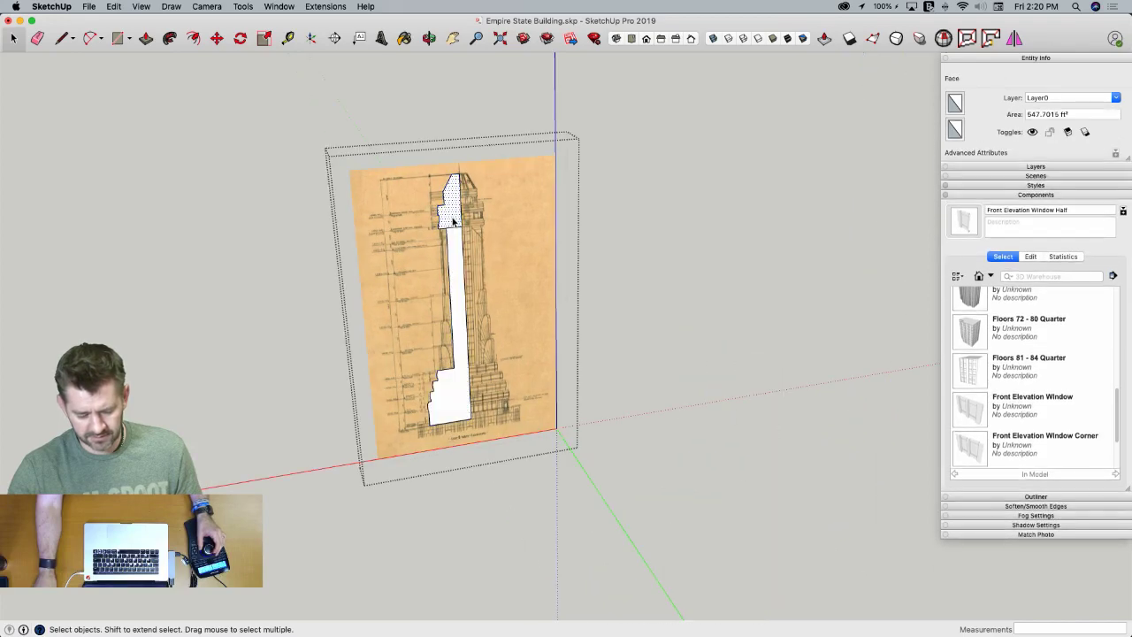
{"action": "left_click", "coordinate": [638, 236]}
Draw a diagonal line between opposite corners of the mast shaft's flat top
{"action": "mouse_move", "coordinate": [638, 236]}
{"action": "middle_mouse_down"}
{"action": "mouse_move", "coordinate": [757, 352]}
{"action": "mouse_move", "coordinate": [711, 353]}
{"action": "mouse_move", "coordinate": [650, 314]}
{"action": "middle_mouse_up"}
{"action": "key", "text": "l"}
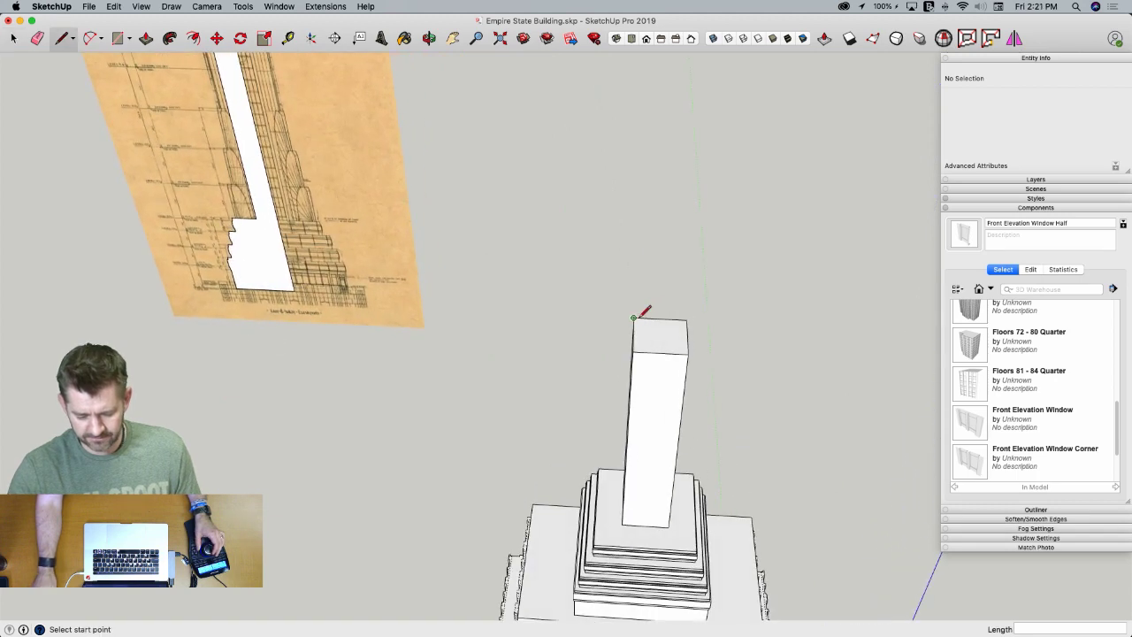
{"action": "left_click", "coordinate": [688, 354]}
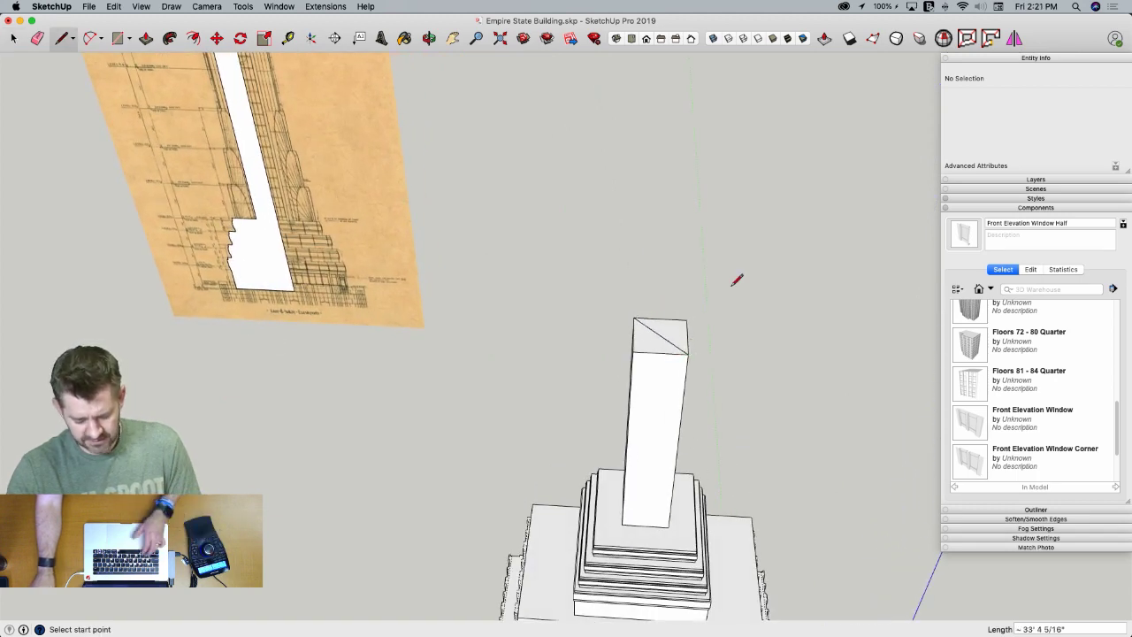
Paste the cap profile and move it by its inner bottom corner onto the midpoint of the shaft top's diagonal
{"action": "key", "text": "super+v"}
{"action": "left_click", "coordinate": [580, 310]}
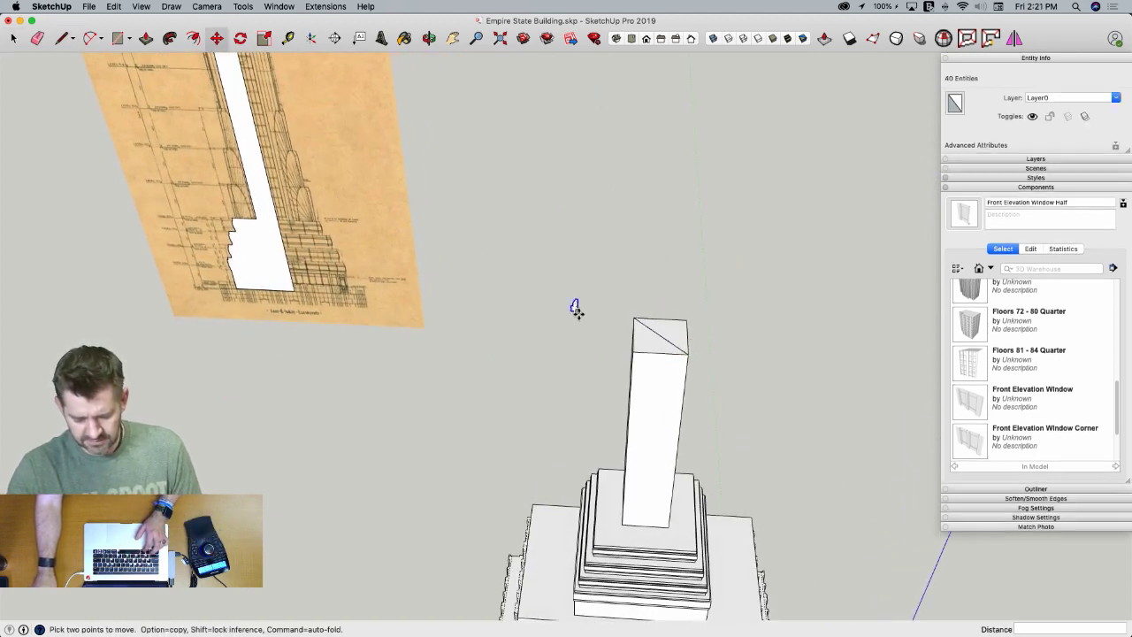
{"action": "scroll", "coordinate": [578, 311], "scroll_direction": "up", "scroll_amount": 3}
{"action": "left_click", "coordinate": [579, 310]}
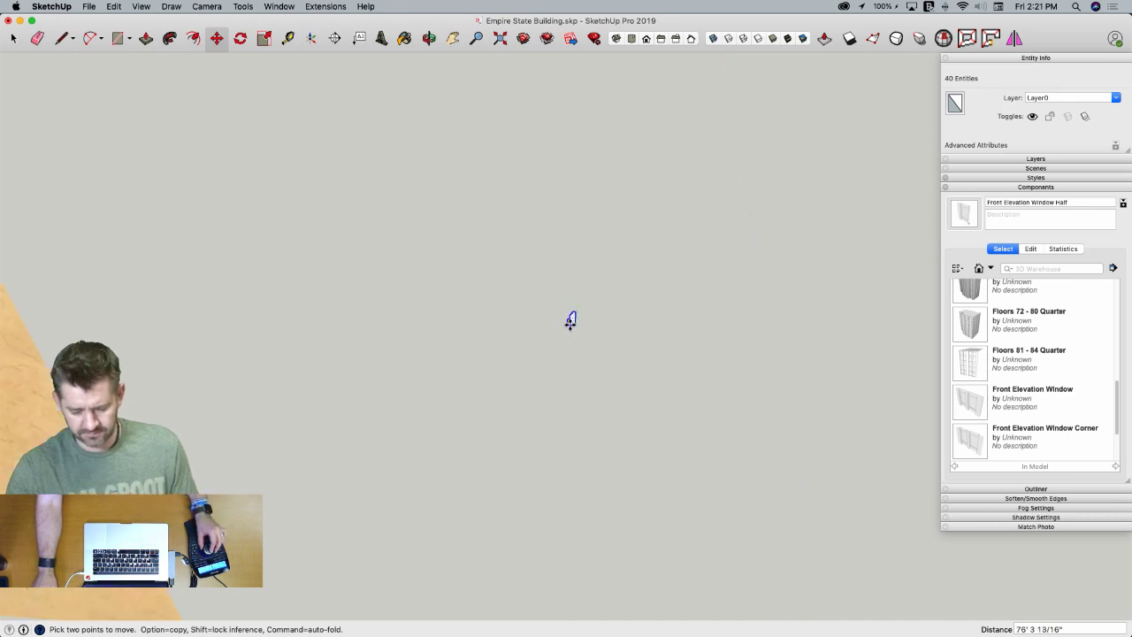
{"action": "scroll", "coordinate": [571, 321], "scroll_direction": "down", "scroll_amount": 5}
{"action": "scroll", "coordinate": [627, 465], "scroll_direction": "up", "scroll_amount": 6}
{"action": "scroll", "coordinate": [579, 441], "scroll_direction": "down", "scroll_amount": 7}
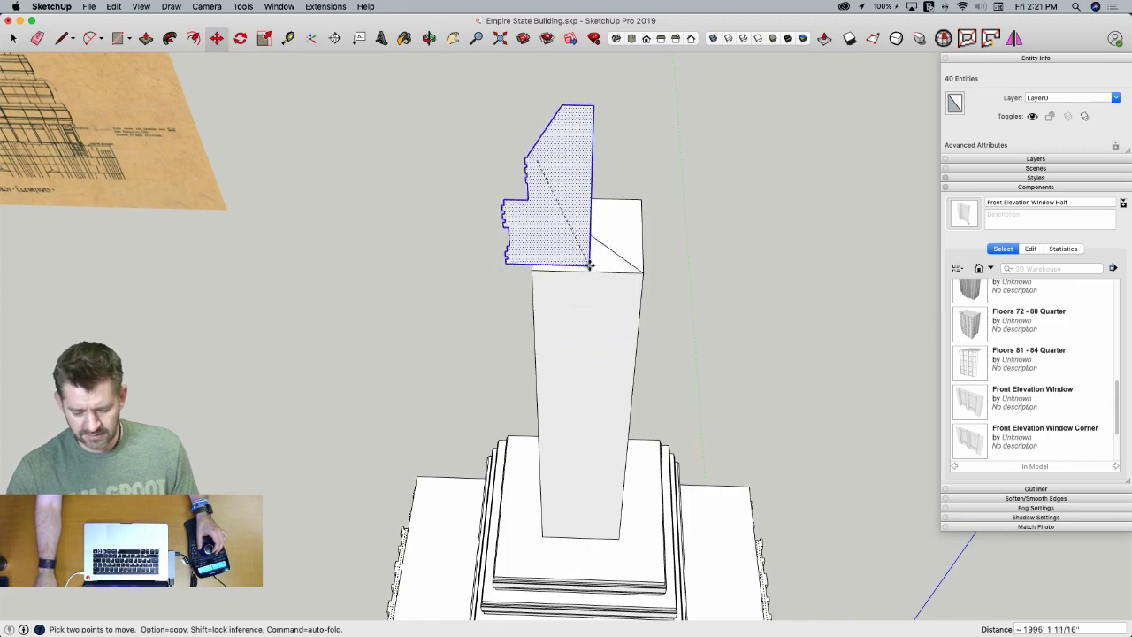
Set the Polygon tool to 8 sides and make the pasted cap profile a group
{"action": "middle_click_drag", "start_coordinate": [592, 240], "coordinate": [594, 322]}
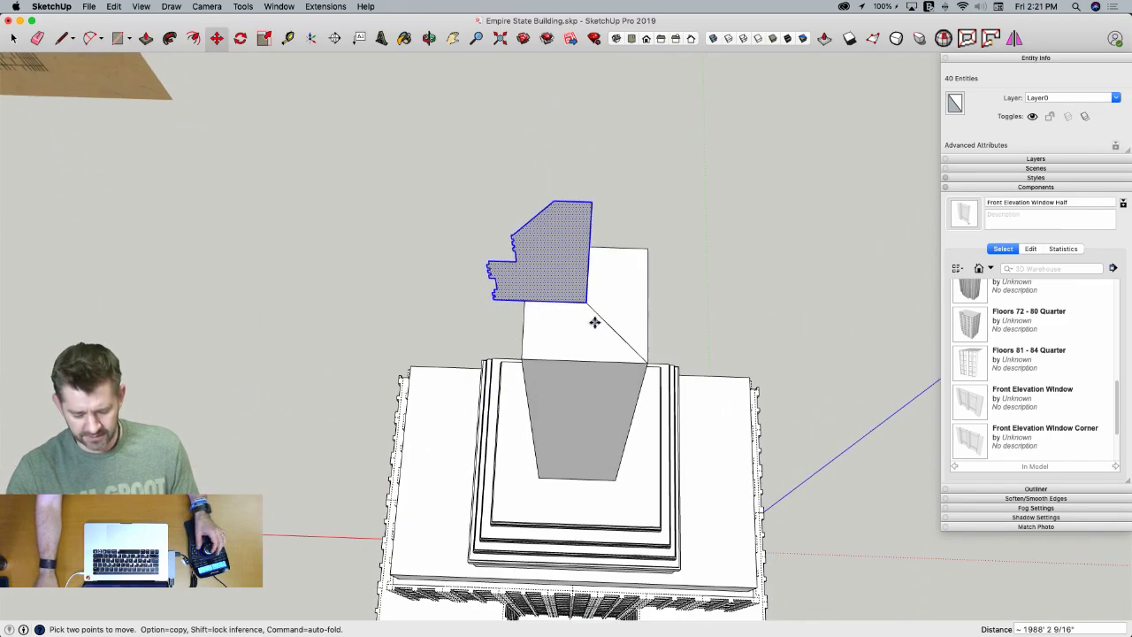
{"action": "left_click", "coordinate": [124, 41]}
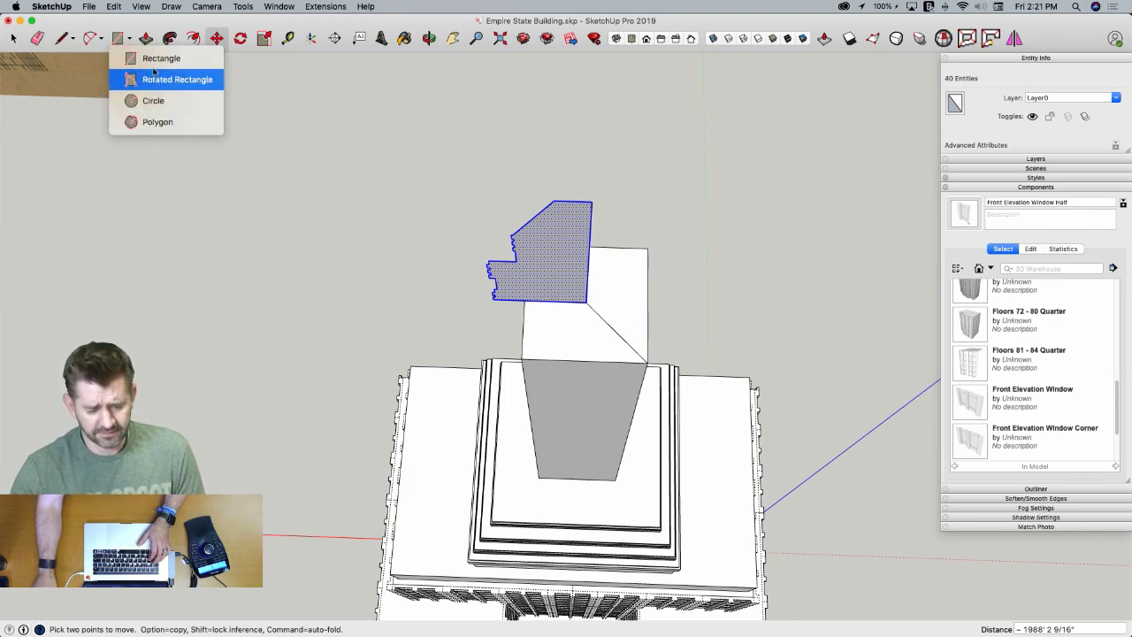
{"action": "left_click", "coordinate": [161, 121]}
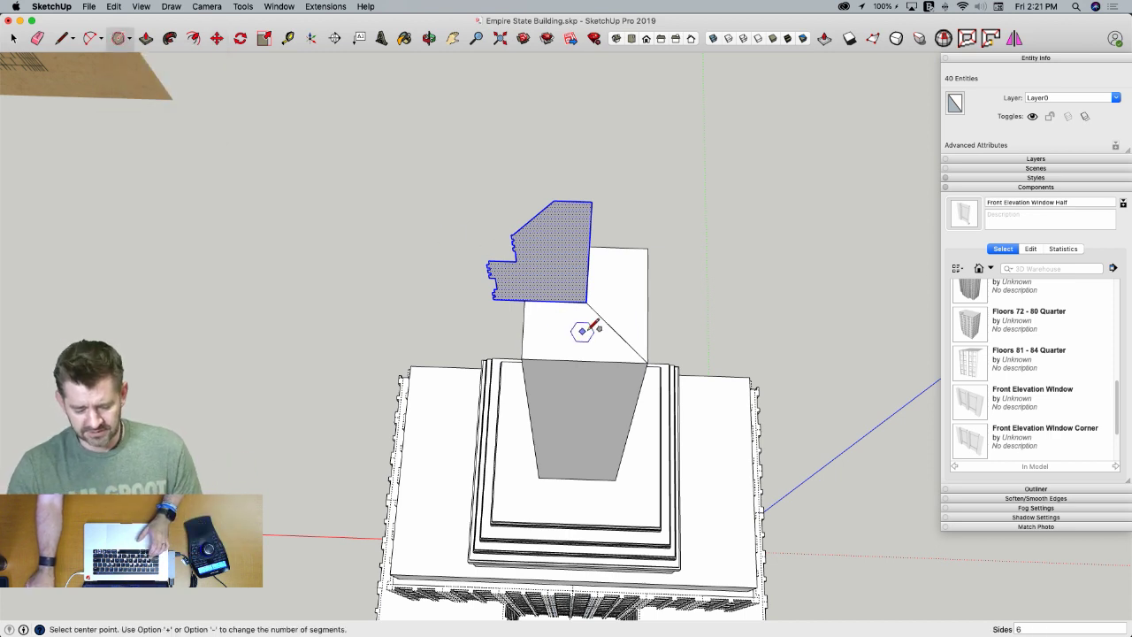
{"action": "type", "text": "8"}
{"action": "key", "text": "Return"}
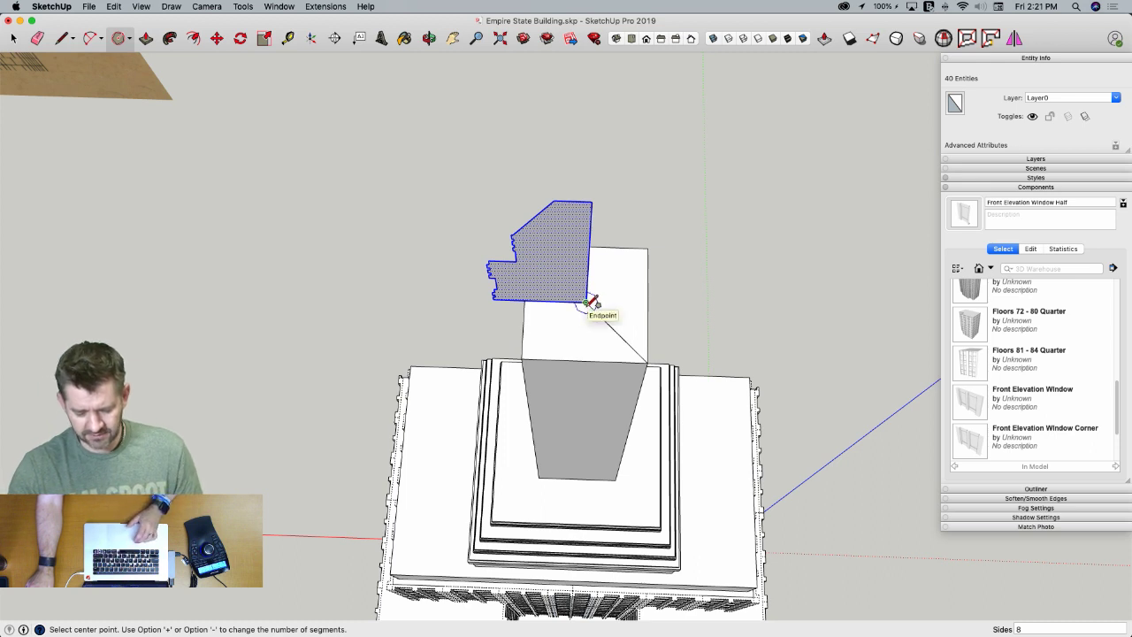
{"action": "right_click", "coordinate": [542, 281]}
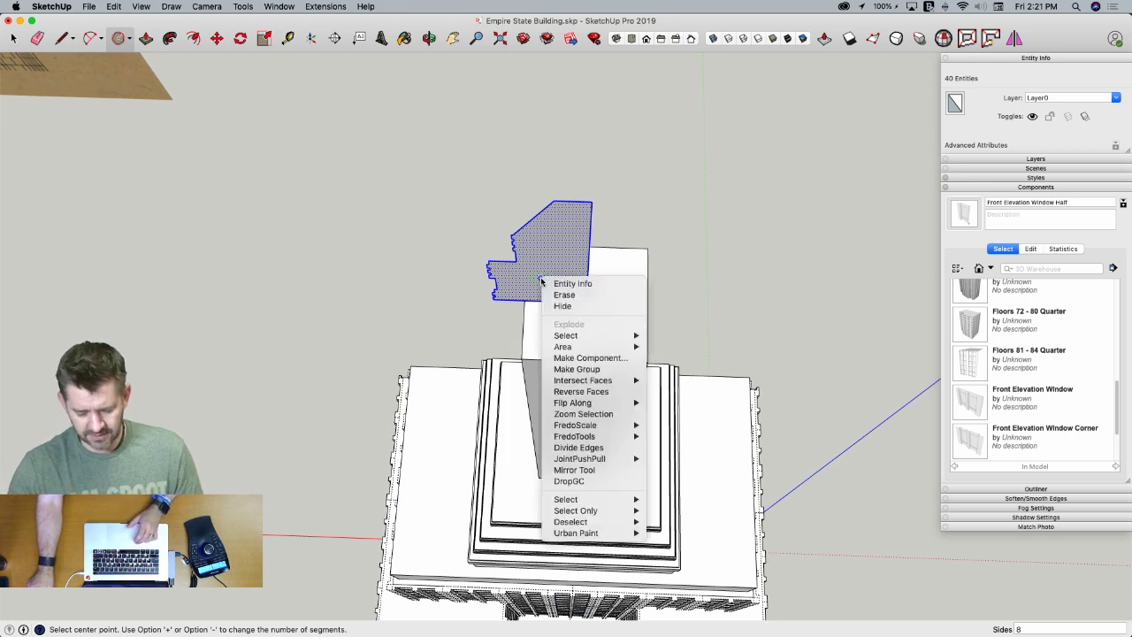
{"action": "left_click", "coordinate": [577, 369]}
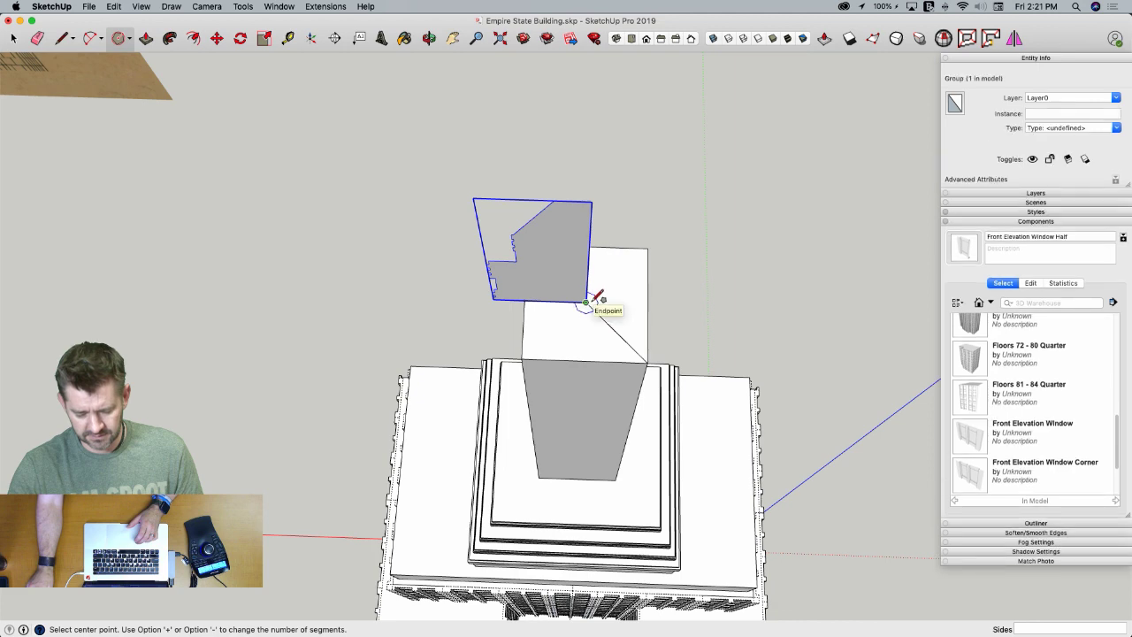
Draw a circumscribed octagon centred on the cap profile's inner bottom corner and reaching its outer bottom corner, with a radius of about 17' 9"
{"action": "left_click", "coordinate": [586, 301]}
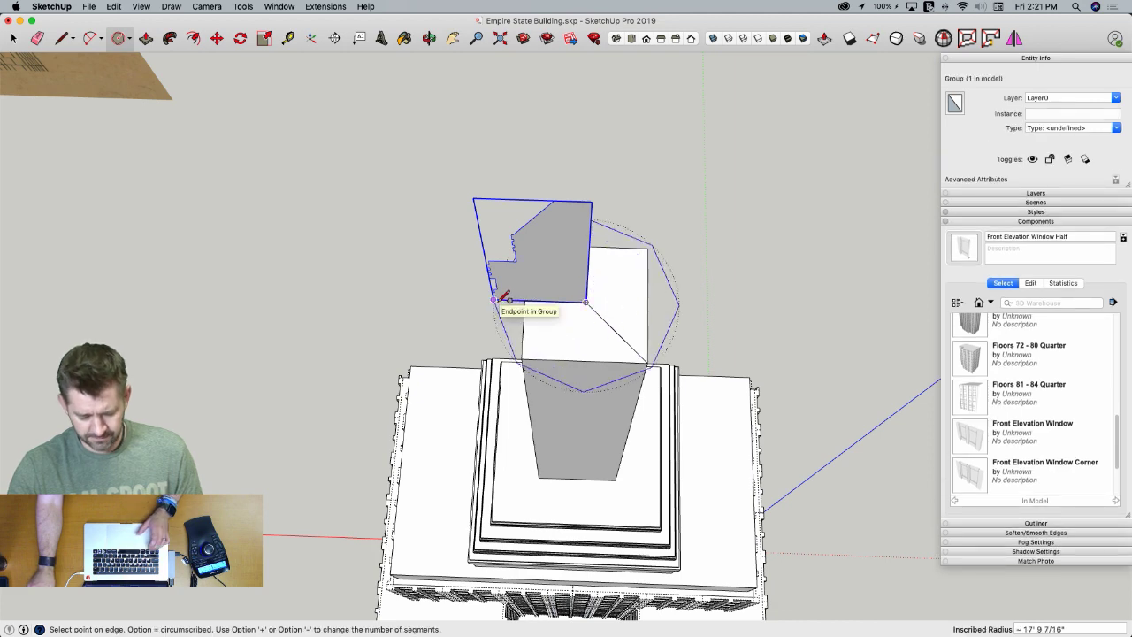
{"action": "scroll", "coordinate": [494, 299], "scroll_direction": "down", "scroll_amount": 8}
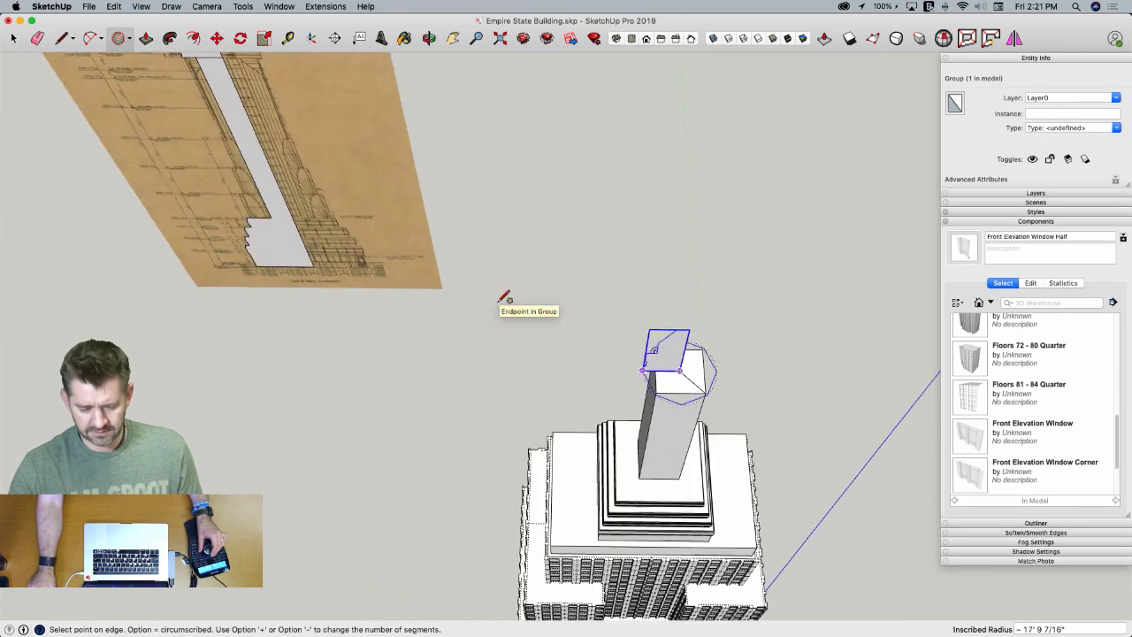
{"action": "scroll", "coordinate": [509, 285], "scroll_direction": "up", "scroll_amount": 3}
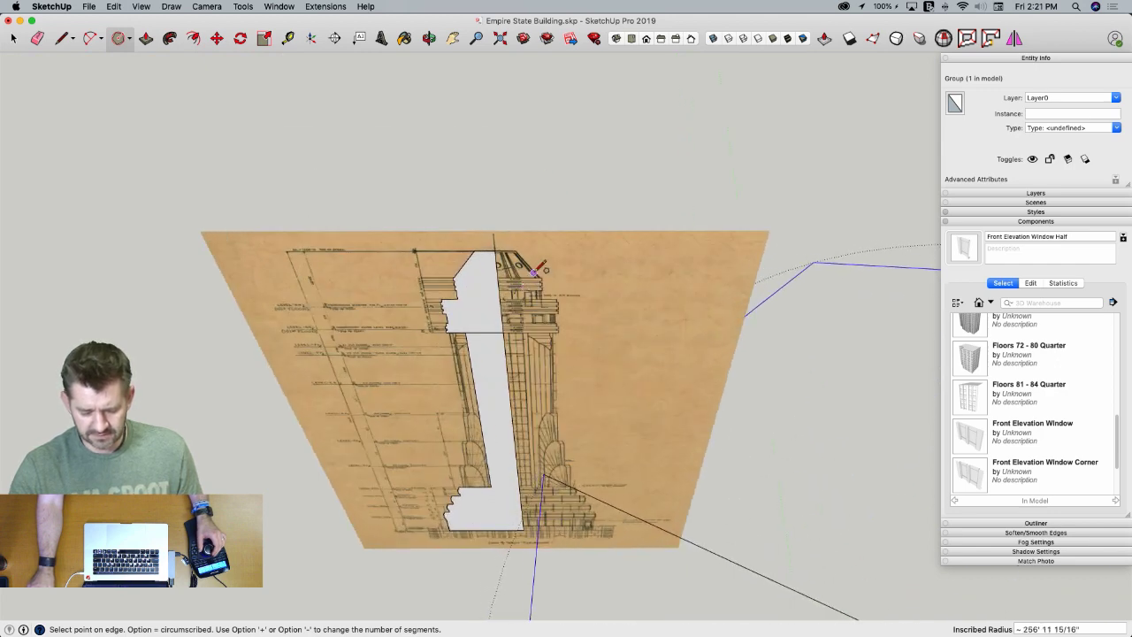
{"action": "scroll", "coordinate": [534, 277], "scroll_direction": "down", "scroll_amount": 5}
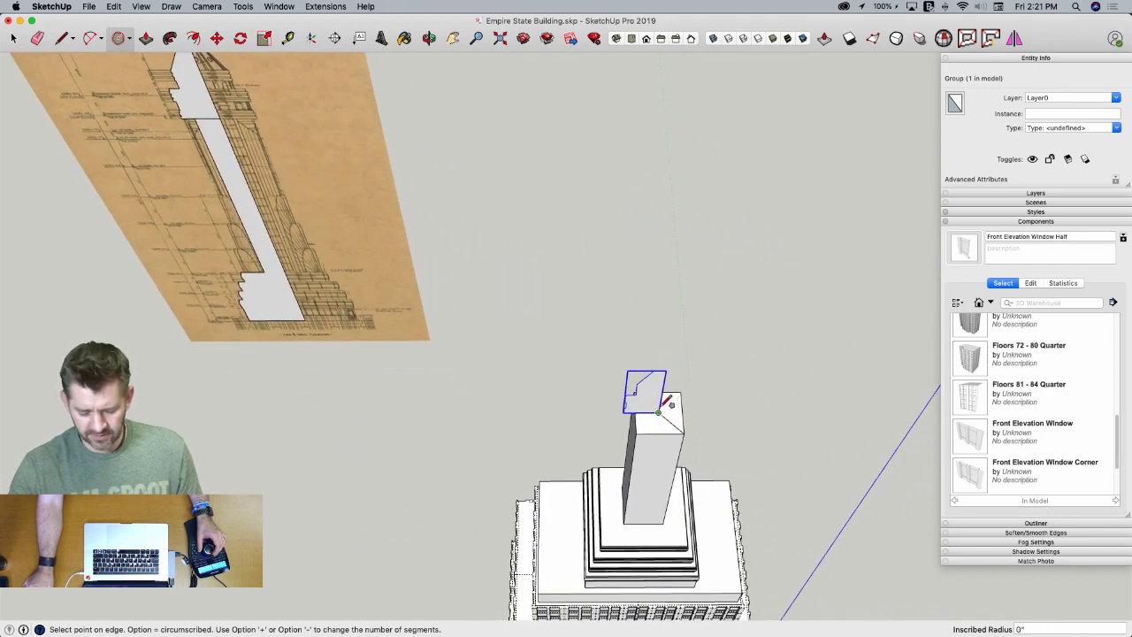
{"action": "scroll", "coordinate": [662, 411], "scroll_direction": "up", "scroll_amount": 6}
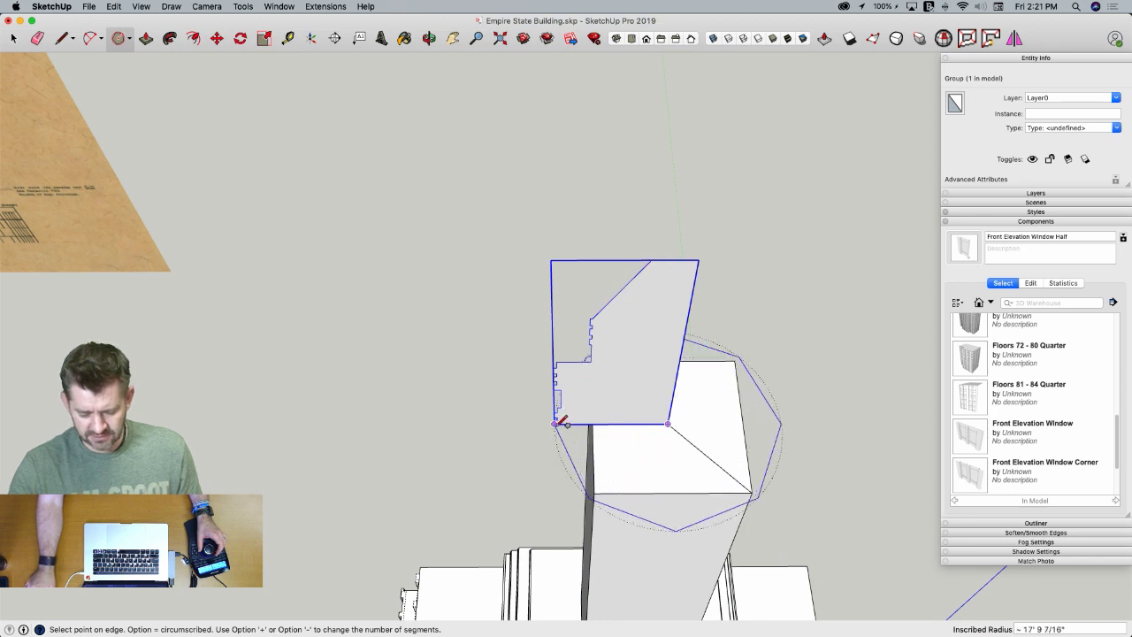
{"action": "key", "text": "alt"}
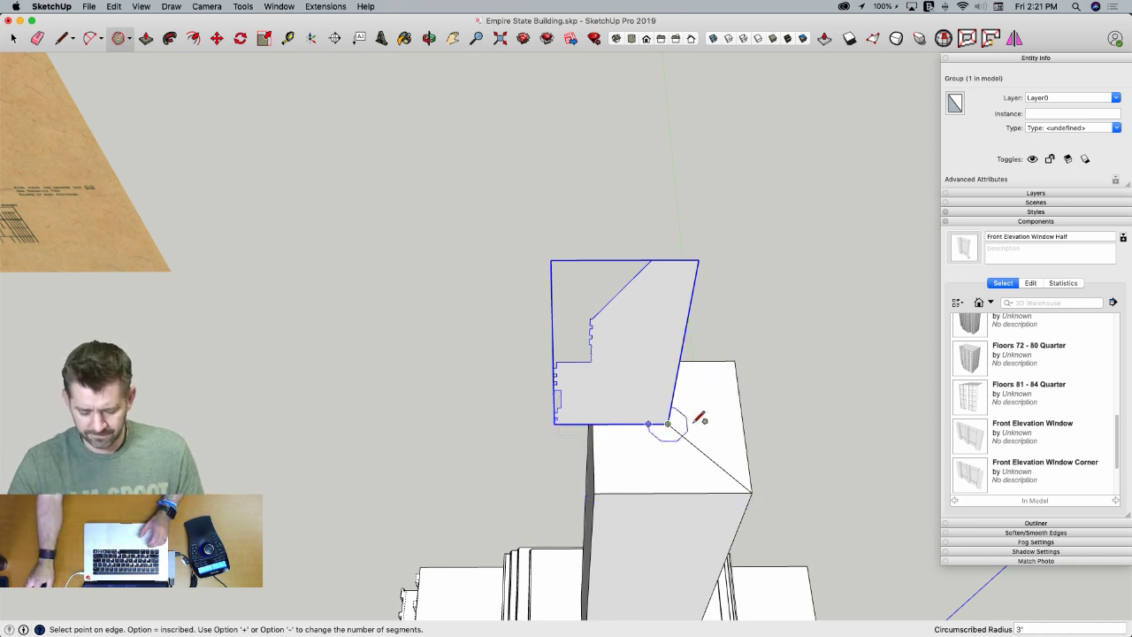
{"action": "scroll", "coordinate": [599, 425], "scroll_direction": "up", "scroll_amount": 5}
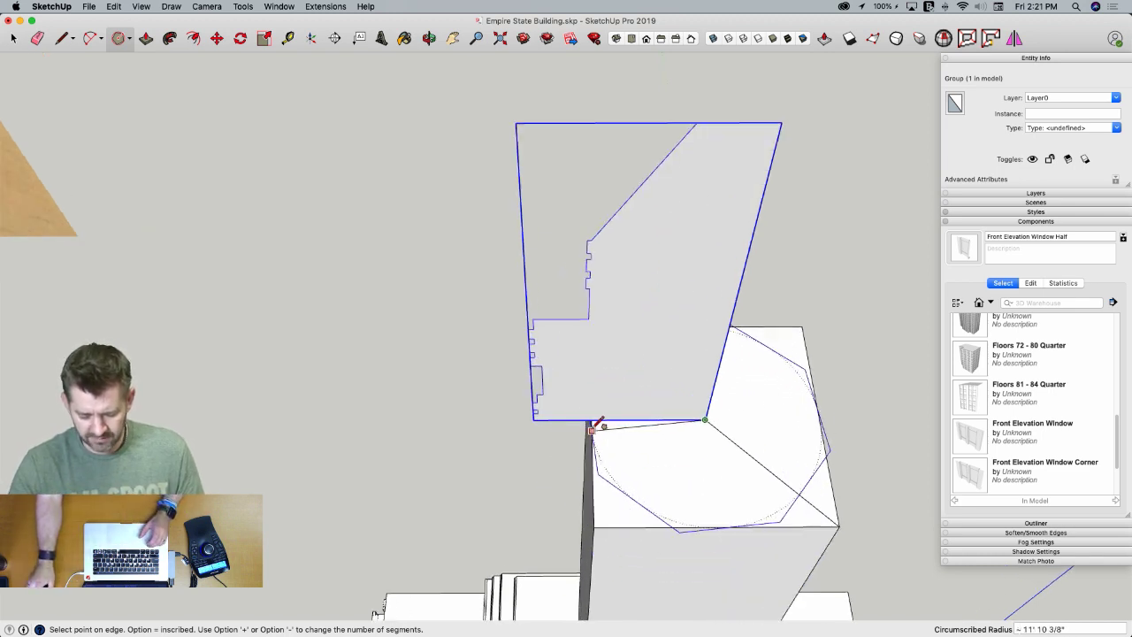
{"action": "left_click", "coordinate": [530, 420]}
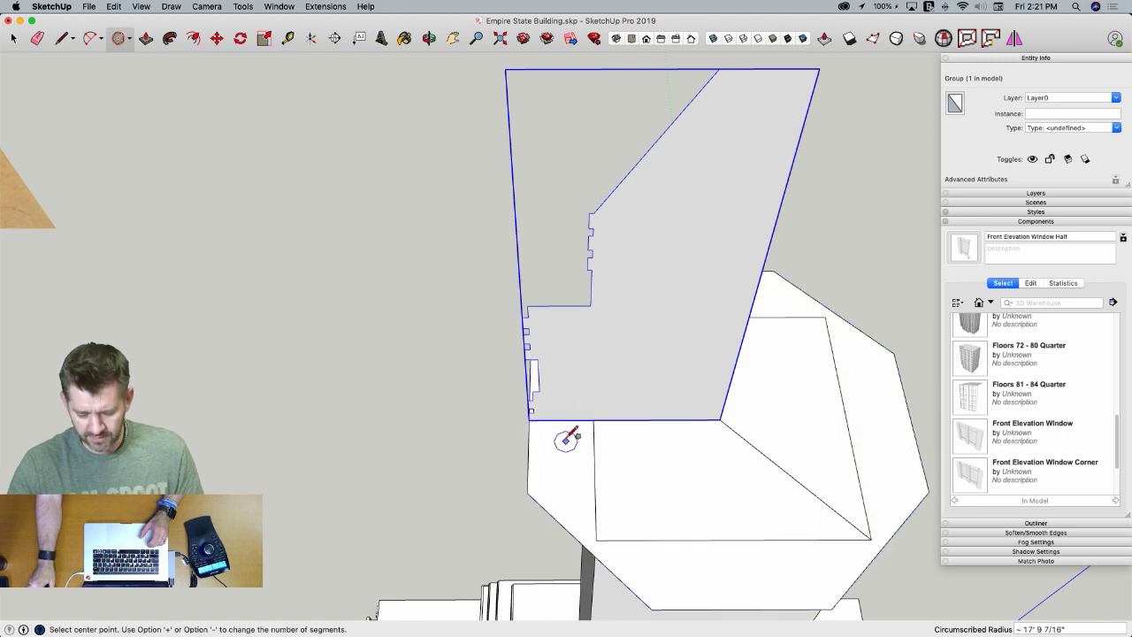
{"action": "key", "text": "space"}
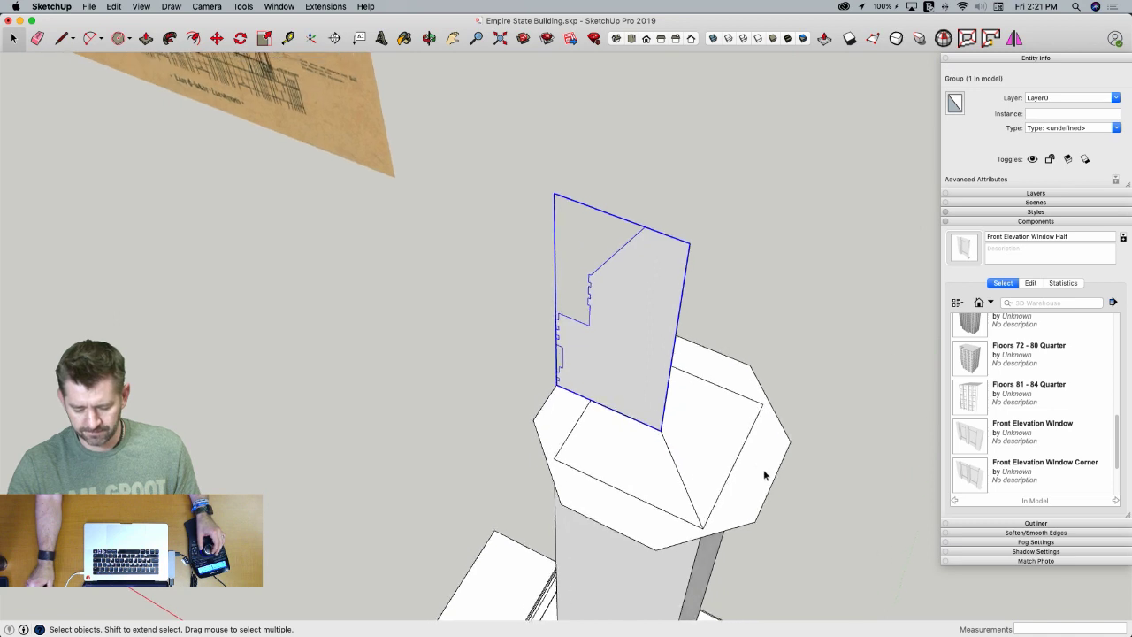
Try to sweep the cap profile inside its group around the octagon's outer edges with Follow Me
{"action": "left_click", "coordinate": [754, 474]}
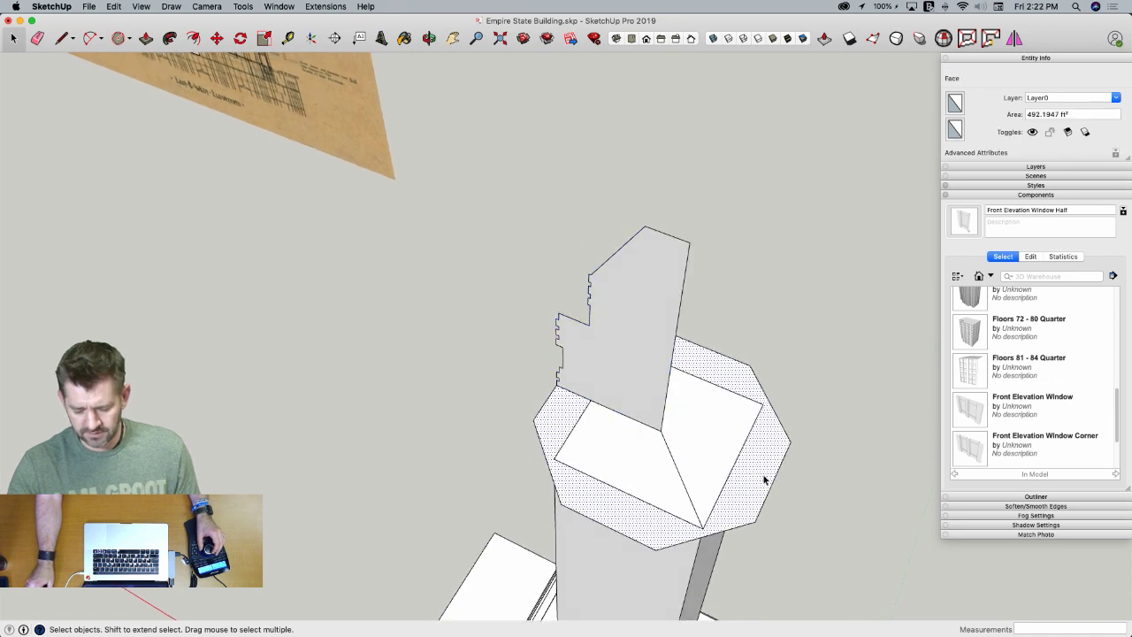
{"action": "double_click", "coordinate": [764, 476]}
{"action": "left_click", "coordinate": [764, 476]}
{"action": "double_click", "coordinate": [769, 491]}
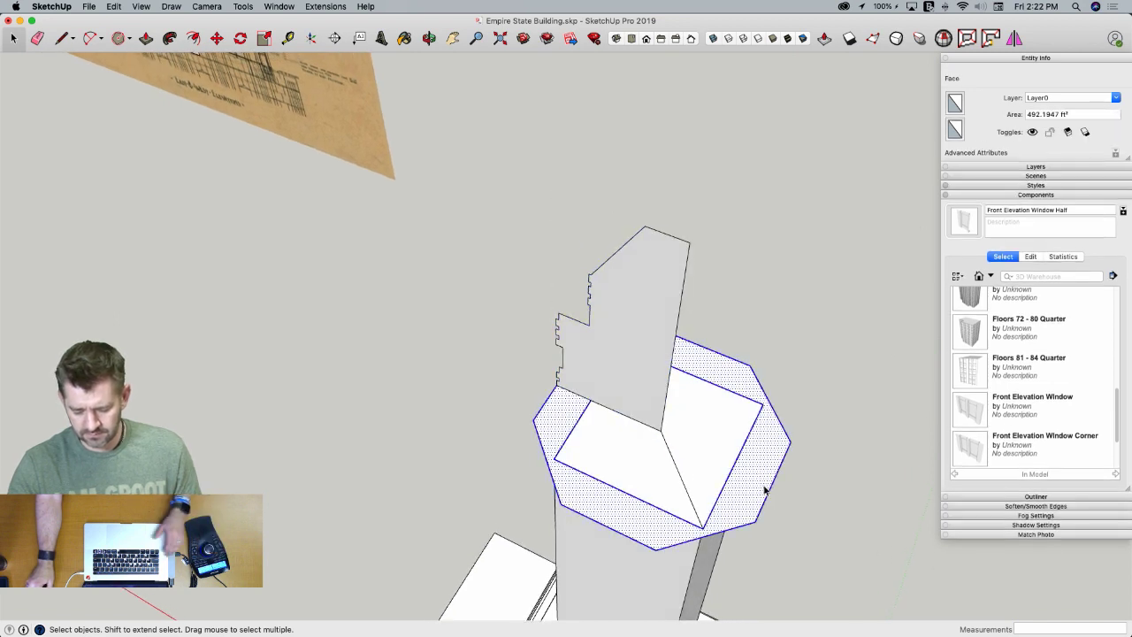
{"action": "left_click", "coordinate": [753, 485], "text": "shift"}
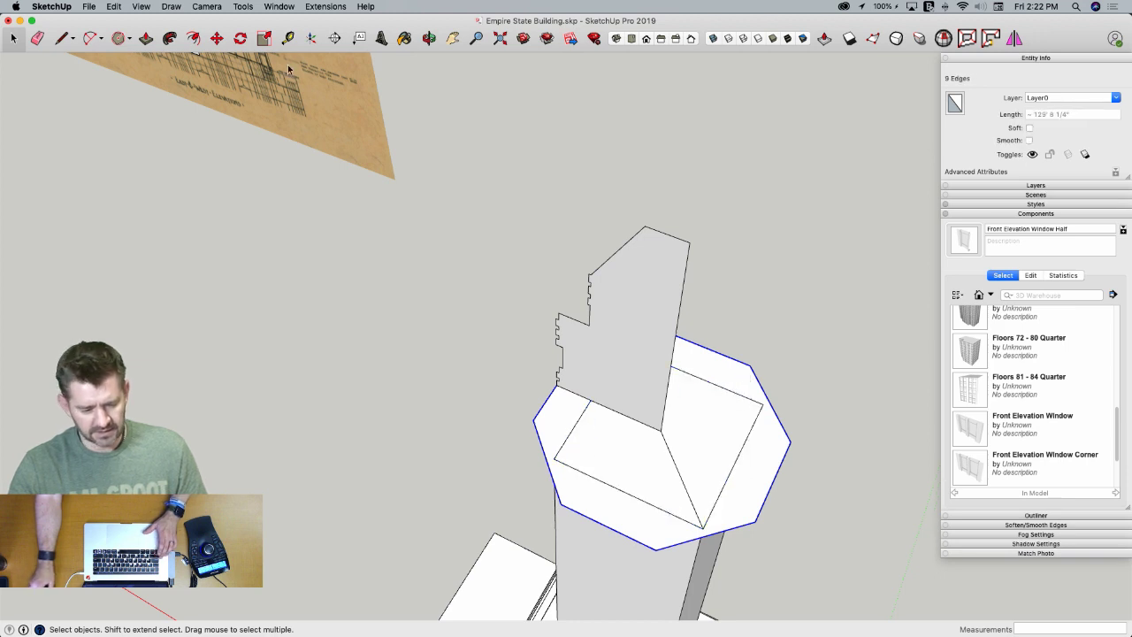
{"action": "left_click", "coordinate": [170, 38]}
{"action": "middle_click_drag", "start_coordinate": [705, 319], "coordinate": [633, 278]}
{"action": "right_click", "coordinate": [622, 273]}
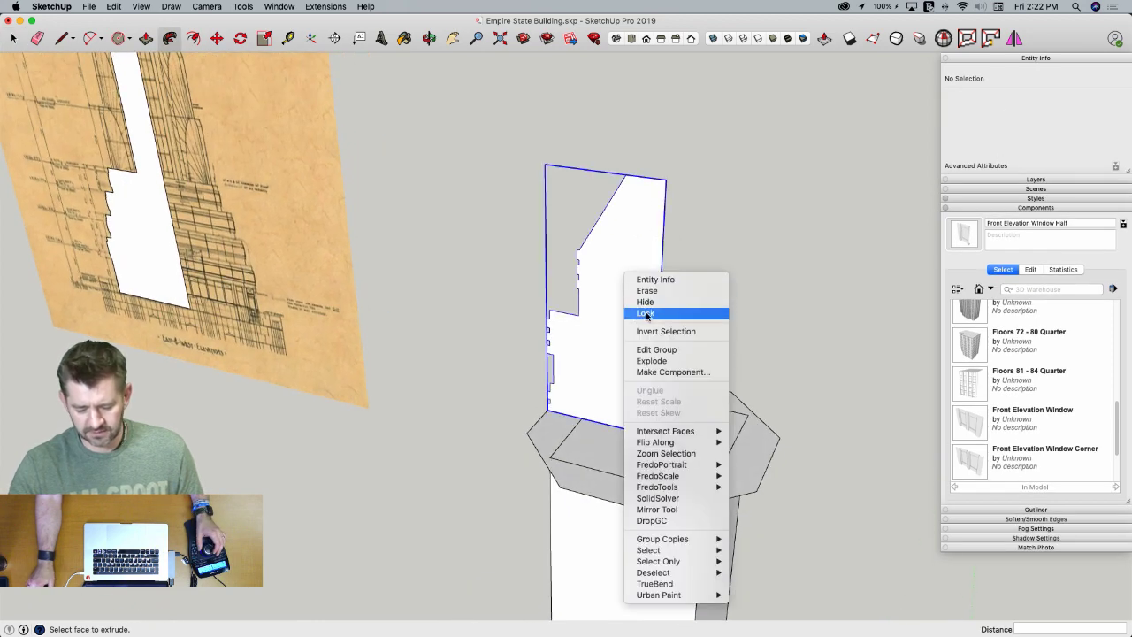
{"action": "left_click", "coordinate": [652, 350]}
{"action": "double_click", "coordinate": [614, 316]}
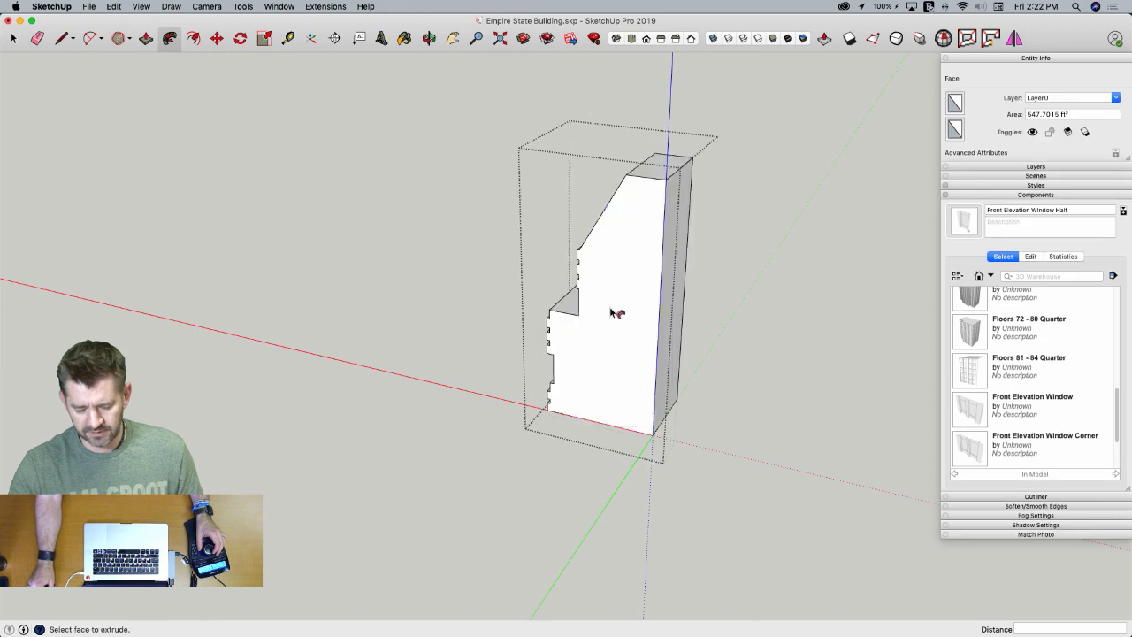
Undo the sweep of the cap profile and leave its group
{"action": "key", "text": "super+z"}
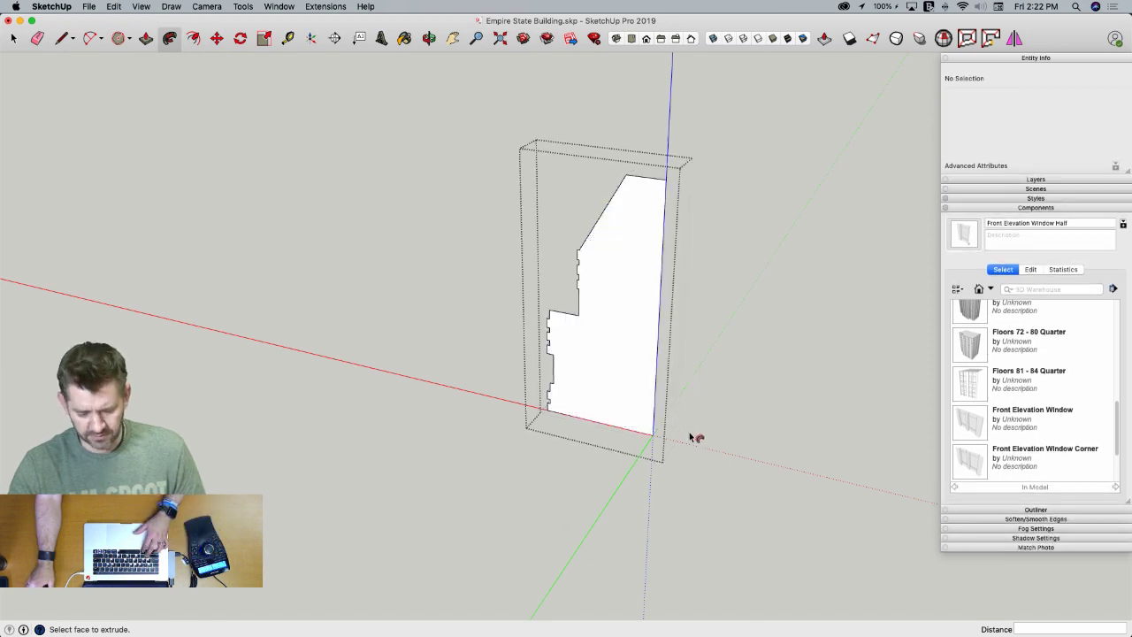
{"action": "key", "text": "space"}
{"action": "key", "text": "Escape"}
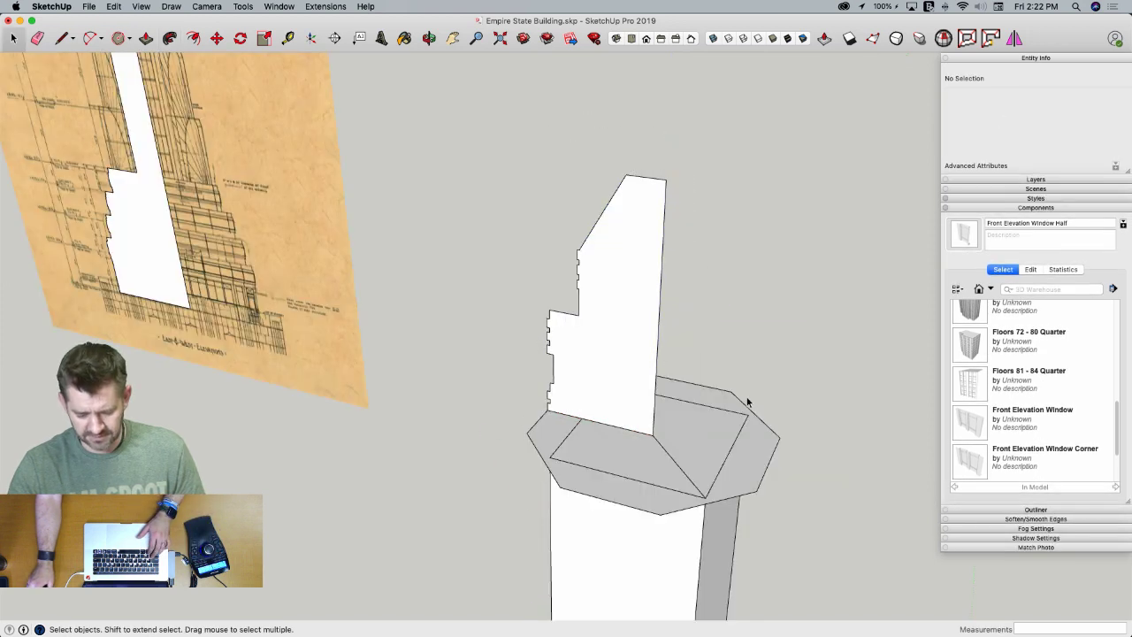
{"action": "left_click", "coordinate": [755, 476]}
{"action": "double_click", "coordinate": [754, 476]}
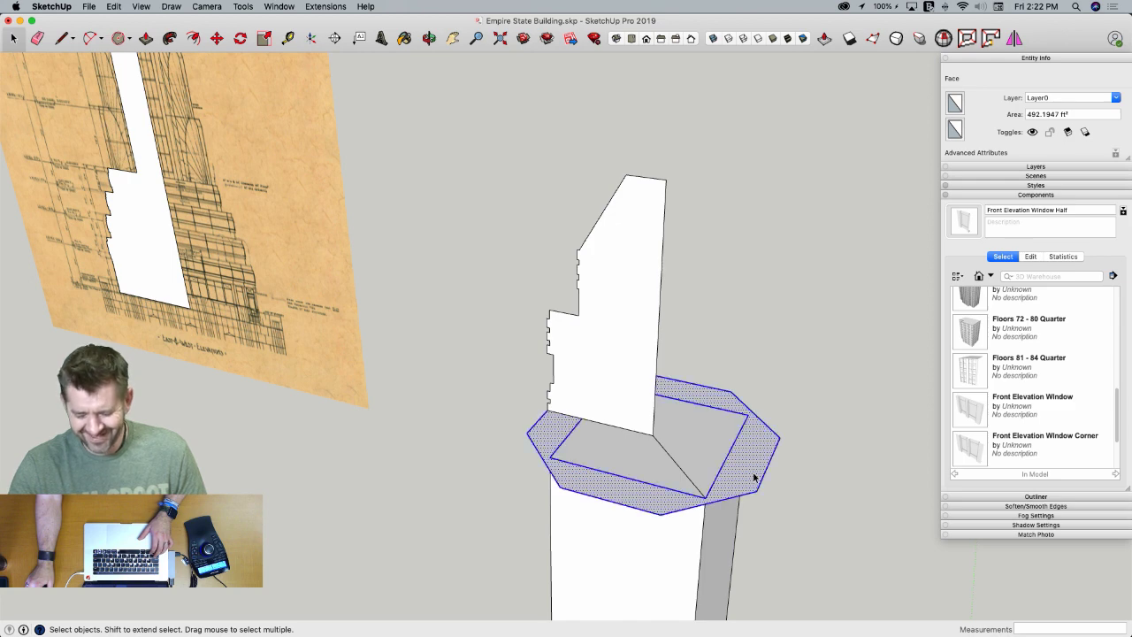
{"action": "left_click", "coordinate": [693, 452], "text": "shift"}
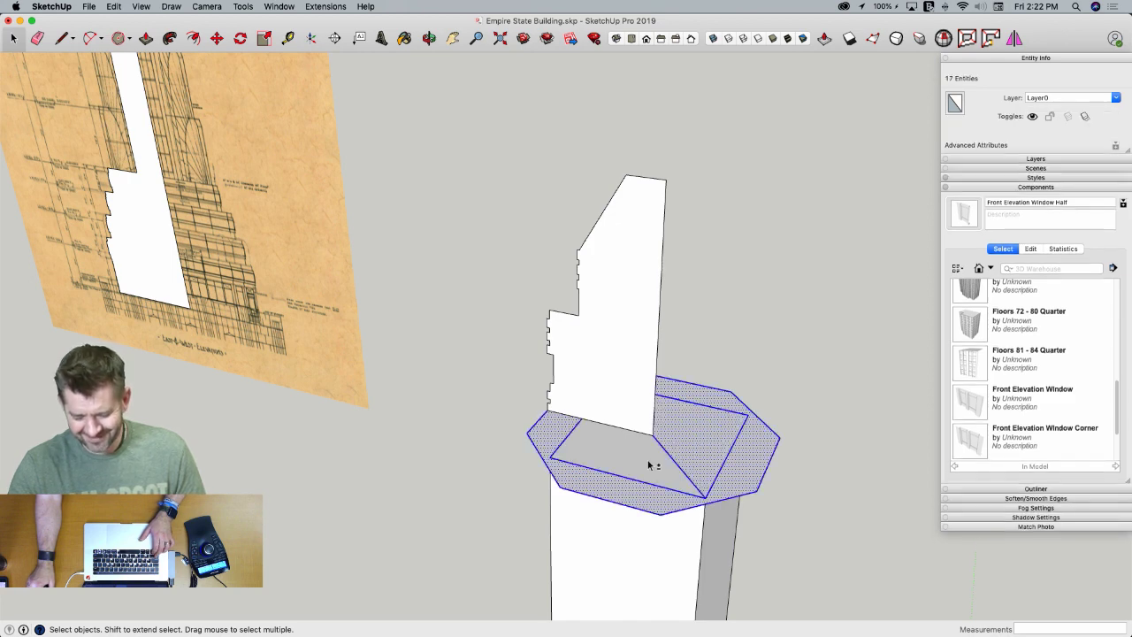
{"action": "left_click", "coordinate": [648, 464], "text": "shift"}
{"action": "left_click", "coordinate": [654, 463], "text": "shift"}
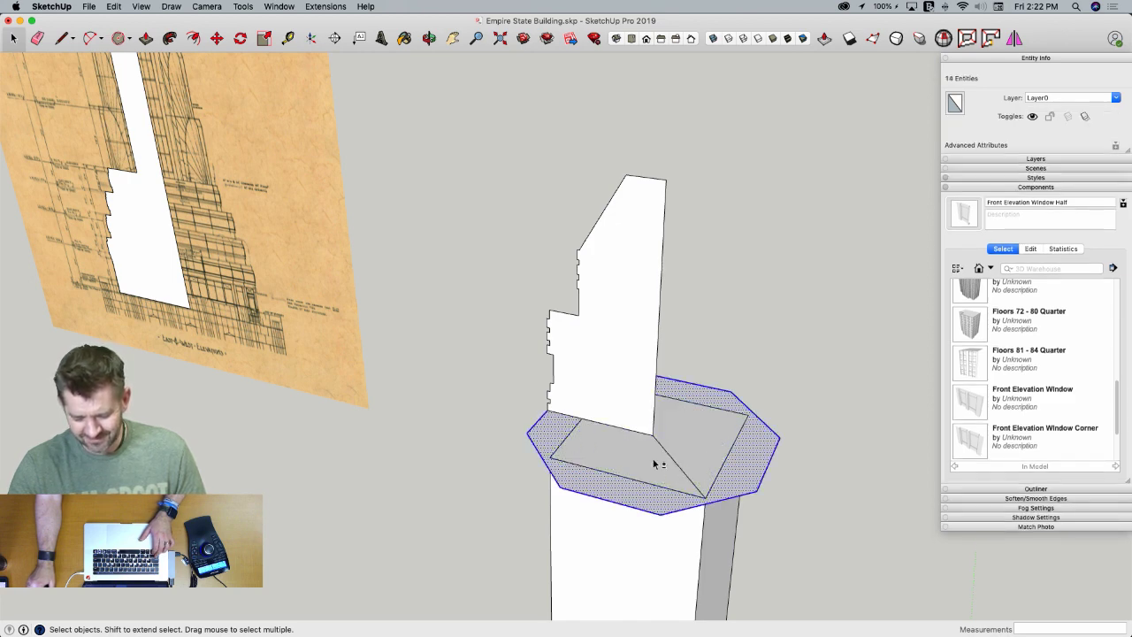
{"action": "left_click", "coordinate": [731, 477], "text": "shift"}
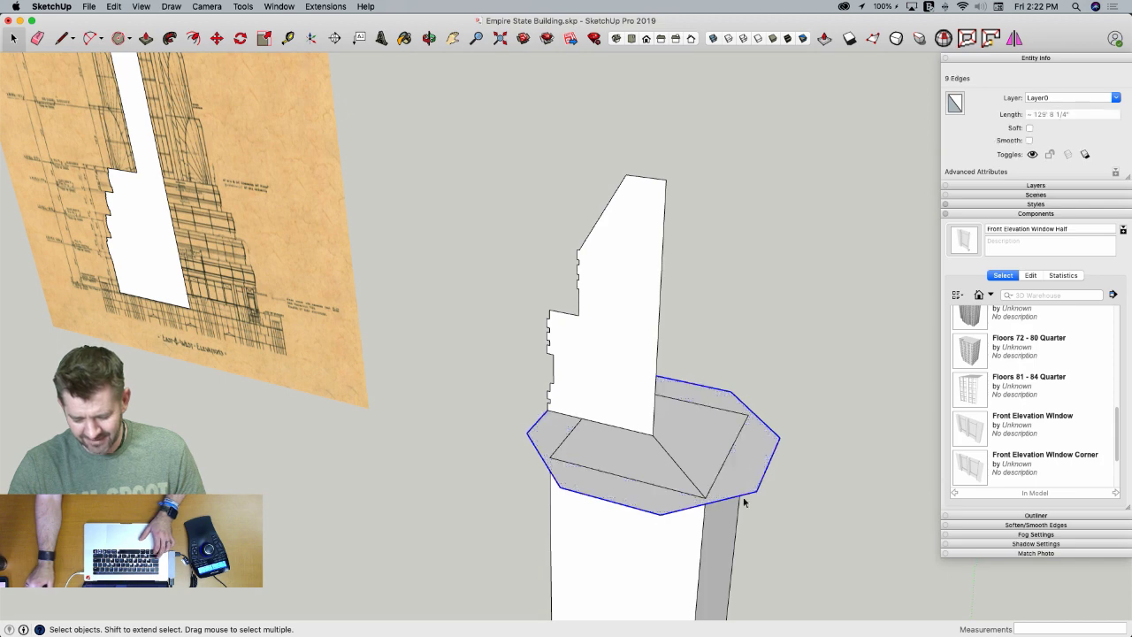
{"action": "right_click", "coordinate": [631, 359]}
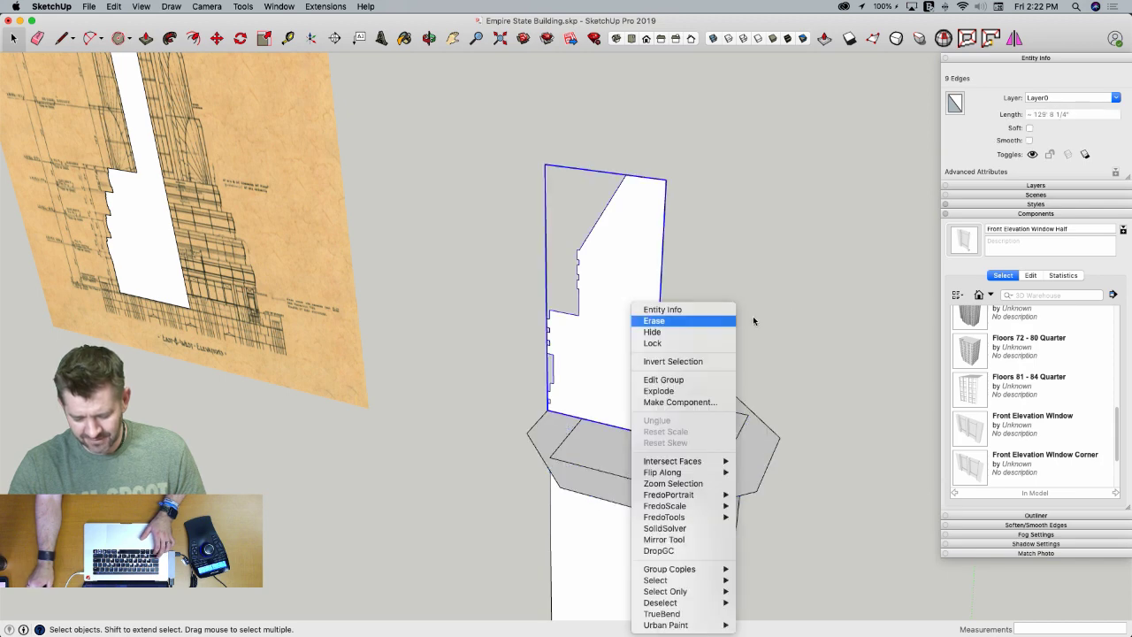
{"action": "left_click", "coordinate": [789, 323]}
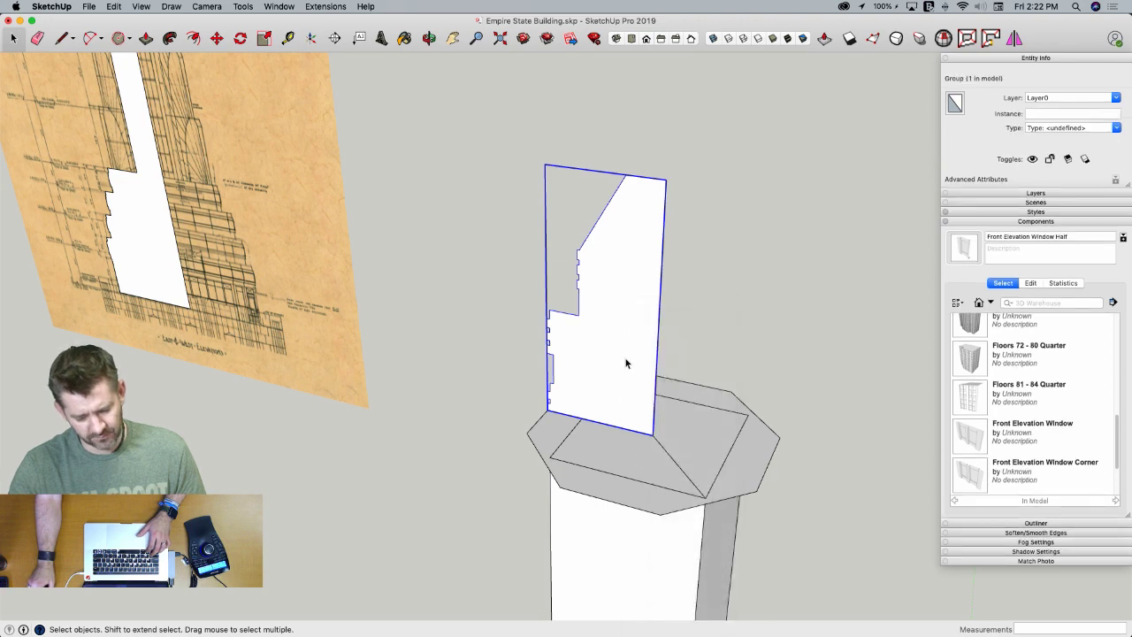
Select only the octagon's outer edges as the sweep path, leaving out its faces, the inner square, the shaft and the stepped base
{"action": "double_click", "coordinate": [751, 469]}
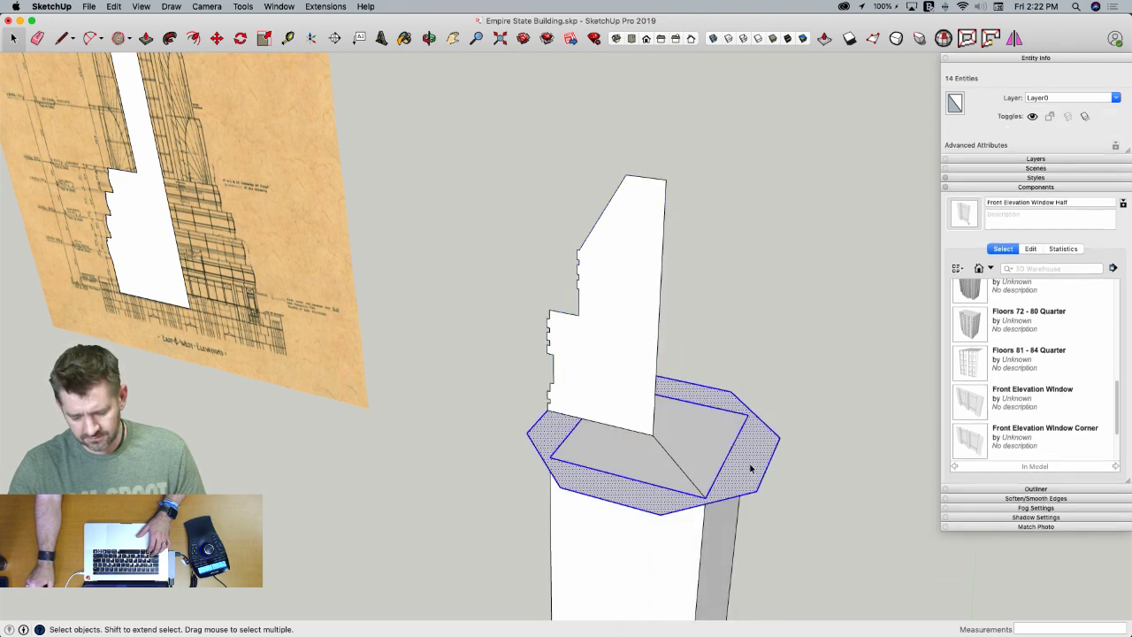
{"action": "double_click", "coordinate": [695, 455], "text": "shift"}
{"action": "double_click", "coordinate": [633, 455], "text": "shift"}
{"action": "left_click", "coordinate": [702, 450], "text": "shift"}
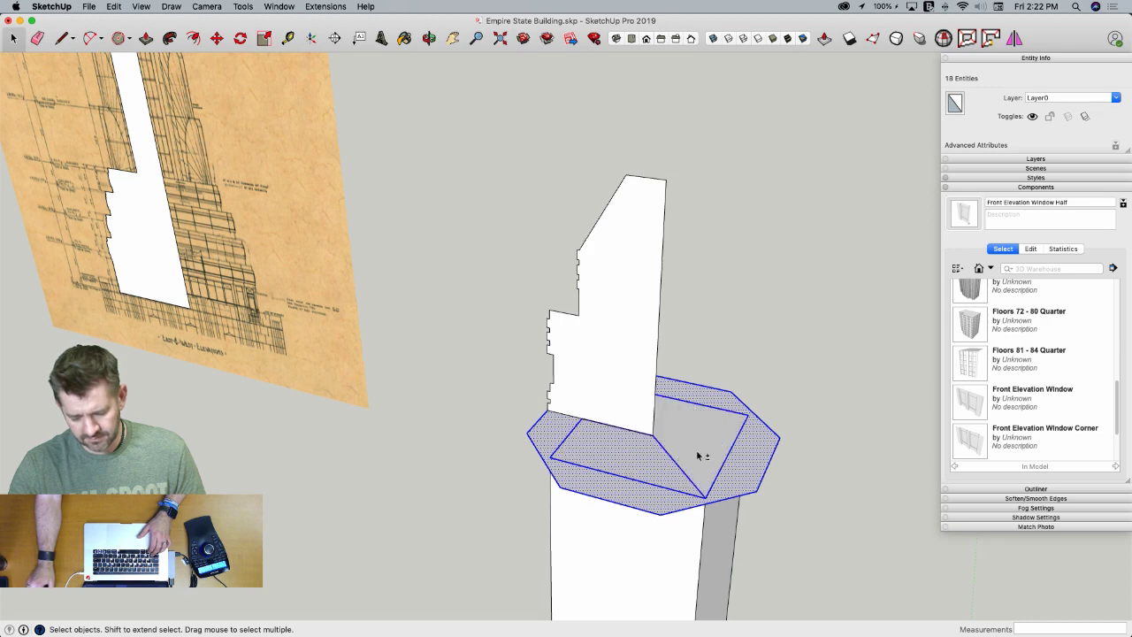
{"action": "triple_click", "coordinate": [697, 455], "text": "shift"}
{"action": "left_click", "coordinate": [647, 460], "text": "shift"}
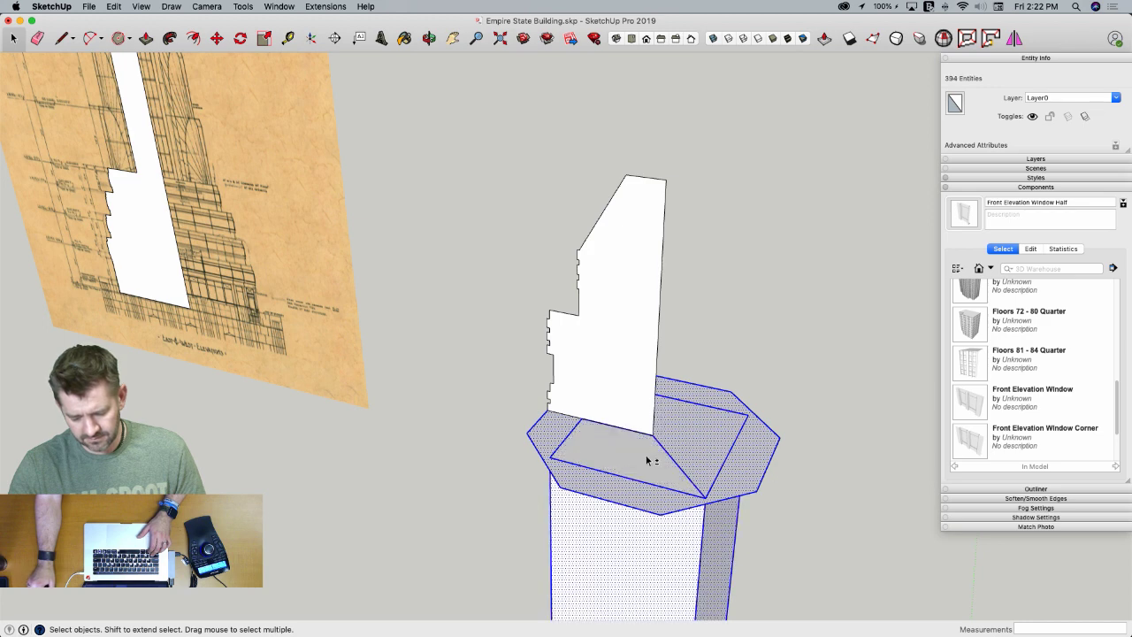
{"action": "left_click", "coordinate": [702, 452], "text": "shift"}
{"action": "scroll", "coordinate": [733, 398], "scroll_direction": "down", "scroll_amount": 5}
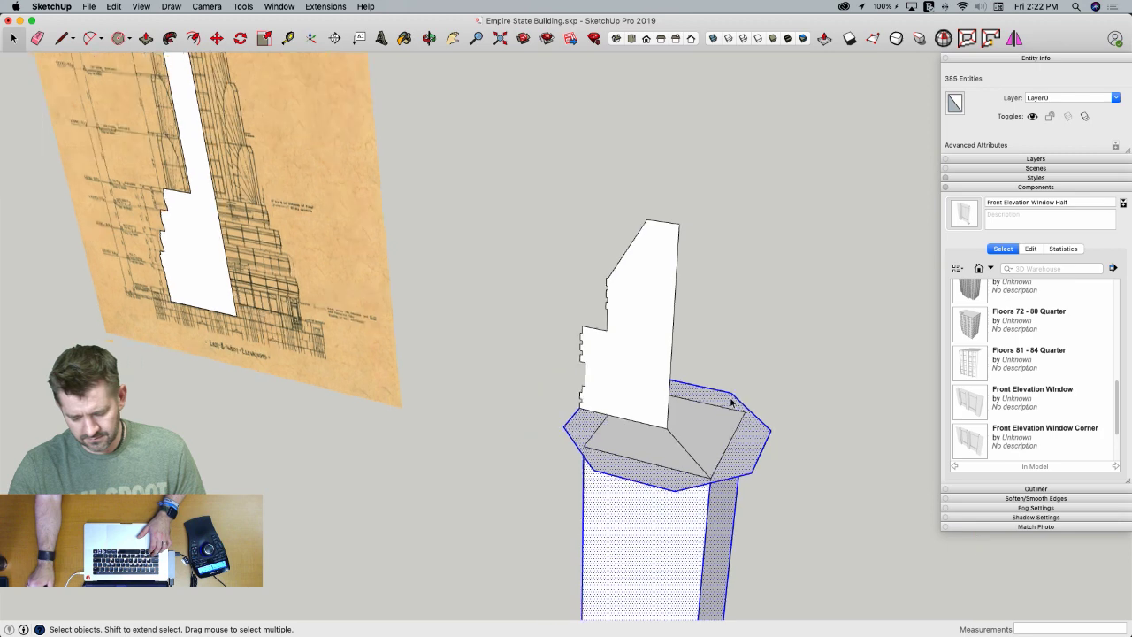
{"action": "middle_click_drag", "start_coordinate": [751, 456], "coordinate": [754, 435]}
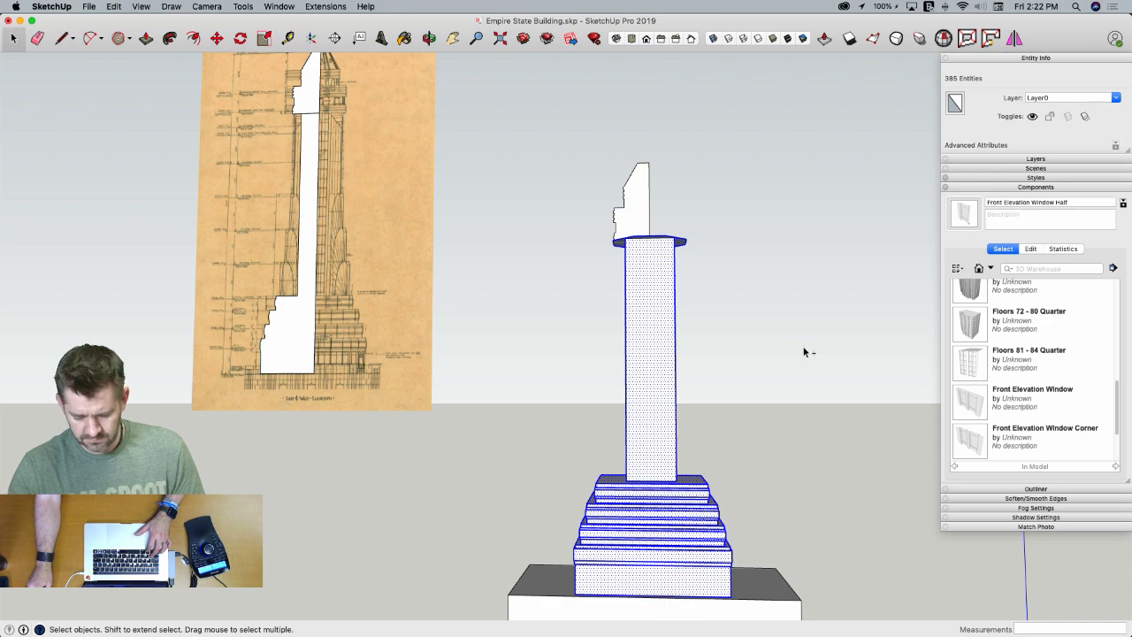
{"action": "left_click_drag", "start_coordinate": [581, 544], "coordinate": [443, 634], "text": "alt+shift"}
{"action": "middle_click_drag", "start_coordinate": [680, 280], "coordinate": [667, 242]}
{"action": "scroll", "coordinate": [619, 380], "scroll_direction": "up", "scroll_amount": 3}
{"action": "left_click", "coordinate": [629, 373], "text": "shift"}
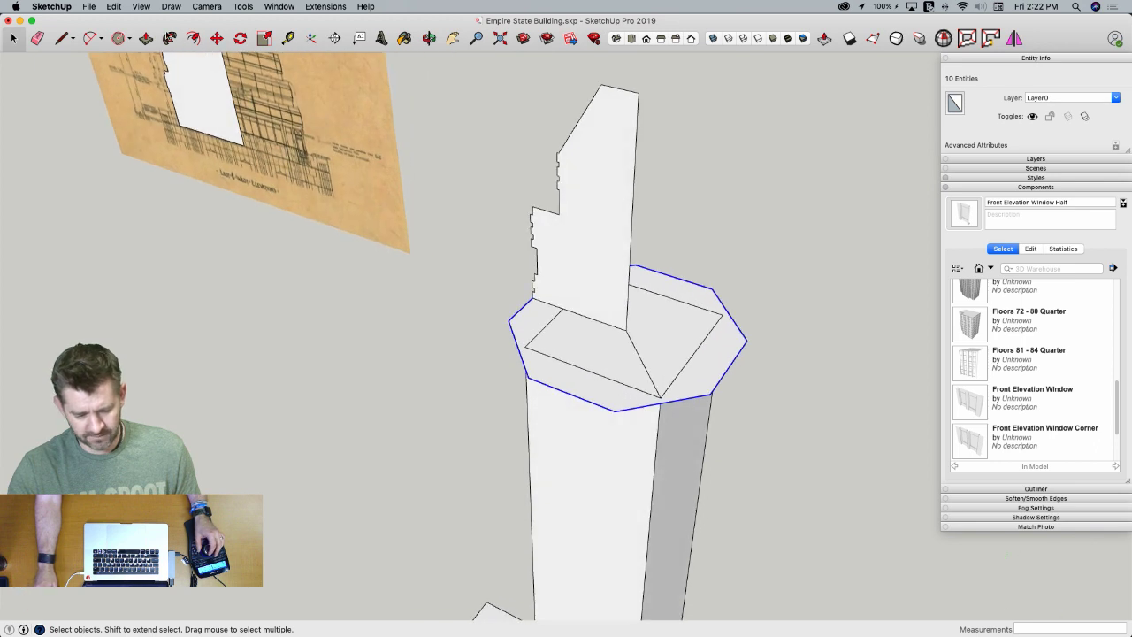
Try to sweep the grouped cap profile along the selected octagon edges with Follow Me, and close the group
{"action": "key", "text": "p"}
{"action": "right_click", "coordinate": [601, 230]}
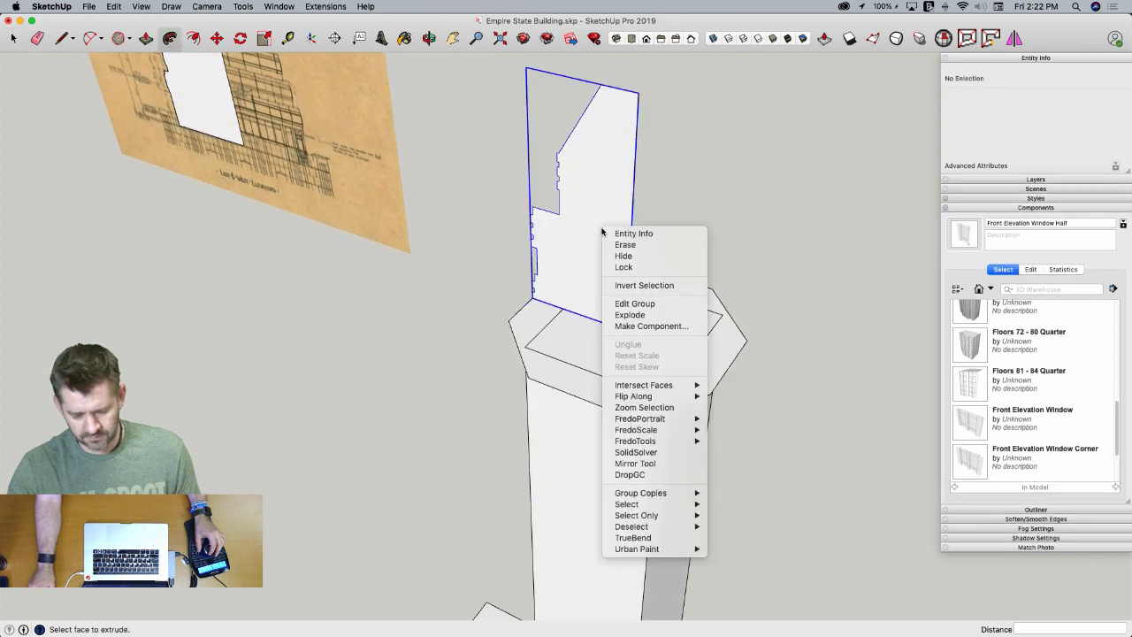
{"action": "left_click", "coordinate": [634, 304]}
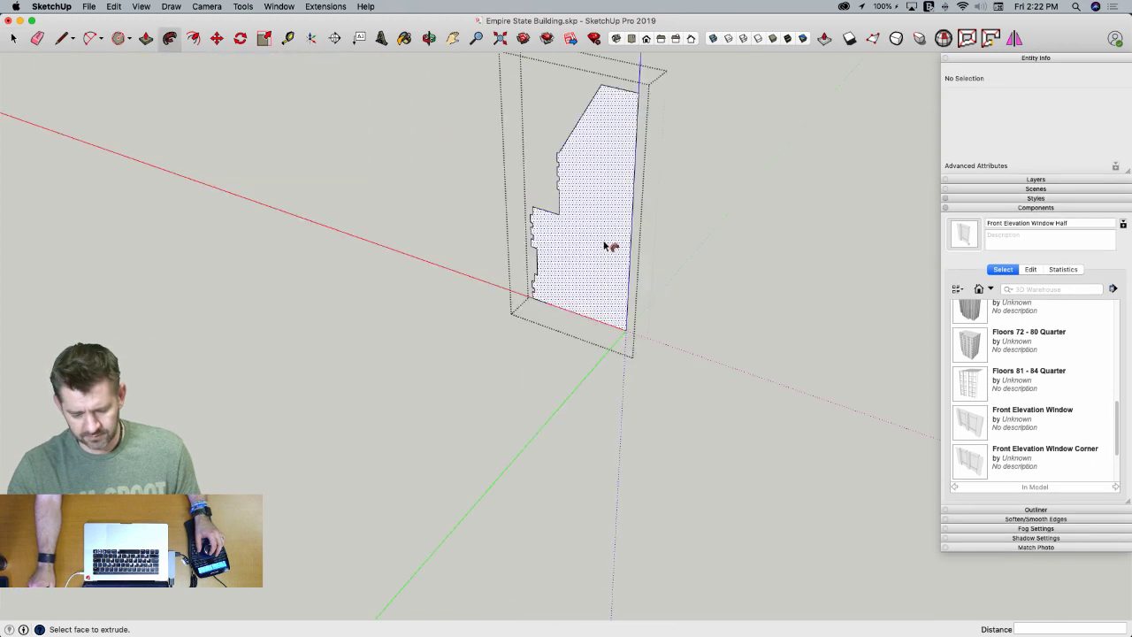
{"action": "scroll", "coordinate": [606, 246], "scroll_direction": "up", "scroll_amount": 4}
{"action": "middle_click_drag", "start_coordinate": [604, 245], "coordinate": [523, 216]}
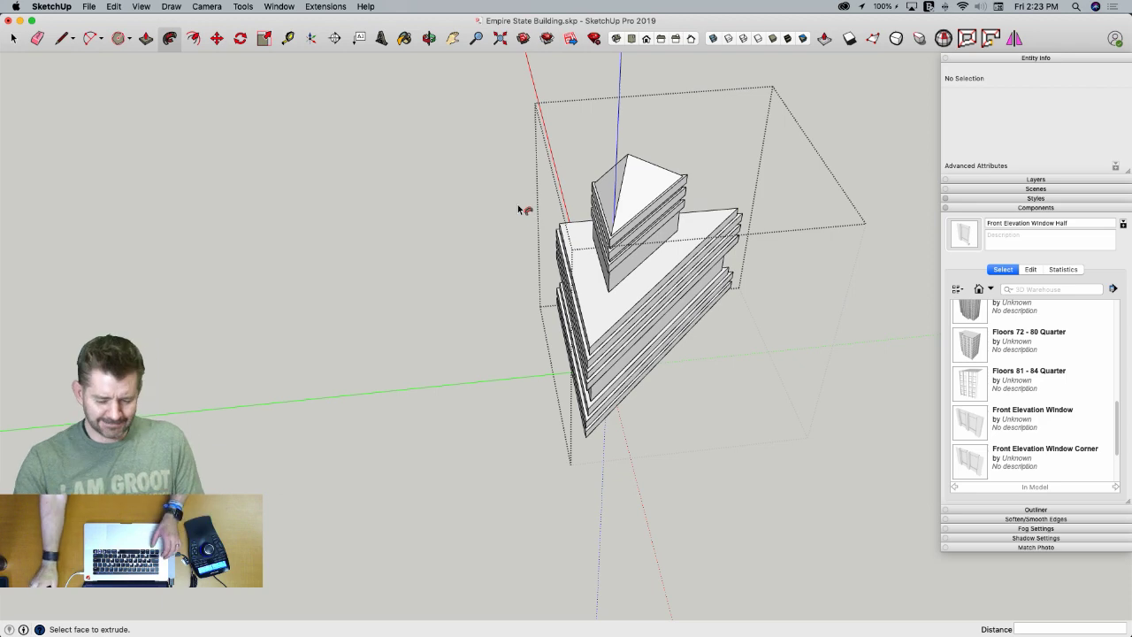
{"action": "key", "text": "space"}
{"action": "left_click", "coordinate": [463, 366]}
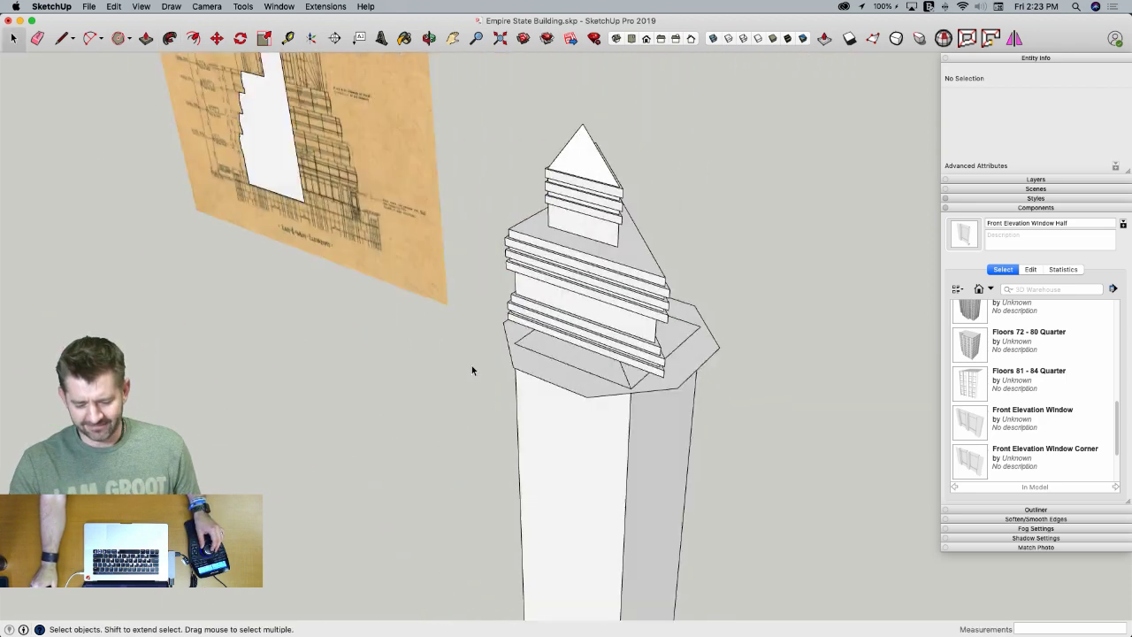
Undo the Follow Me sweep back to the flat cap profile and select the octagon's outline
{"action": "key", "text": "super+z"}
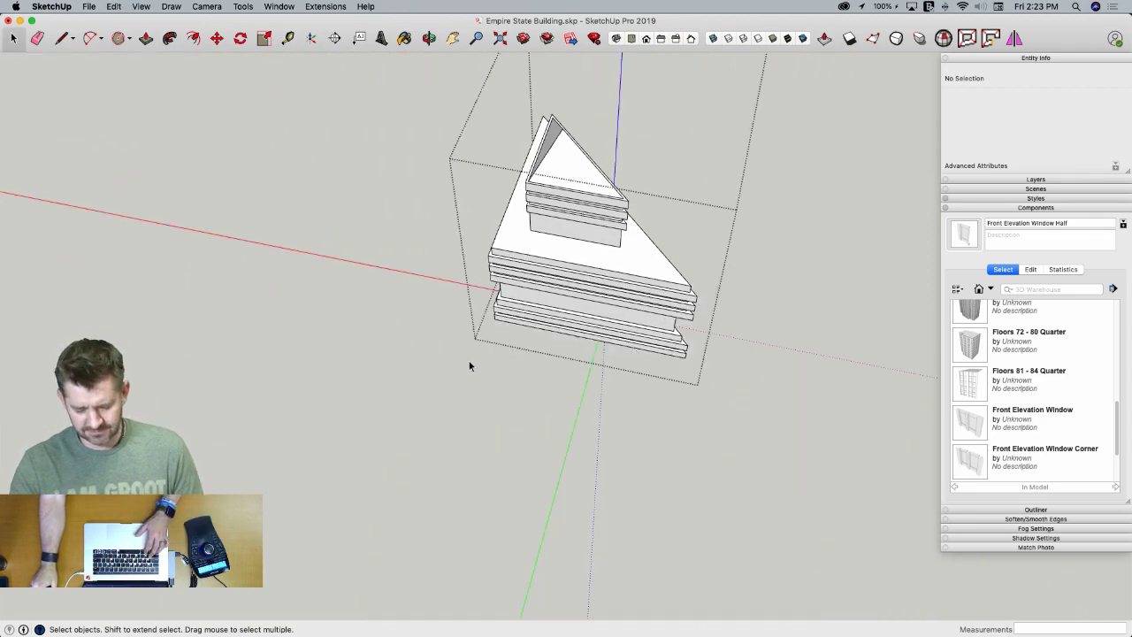
{"action": "key", "text": "super+z"}
{"action": "key", "text": "super+z"}
{"action": "key", "text": "super+z"}
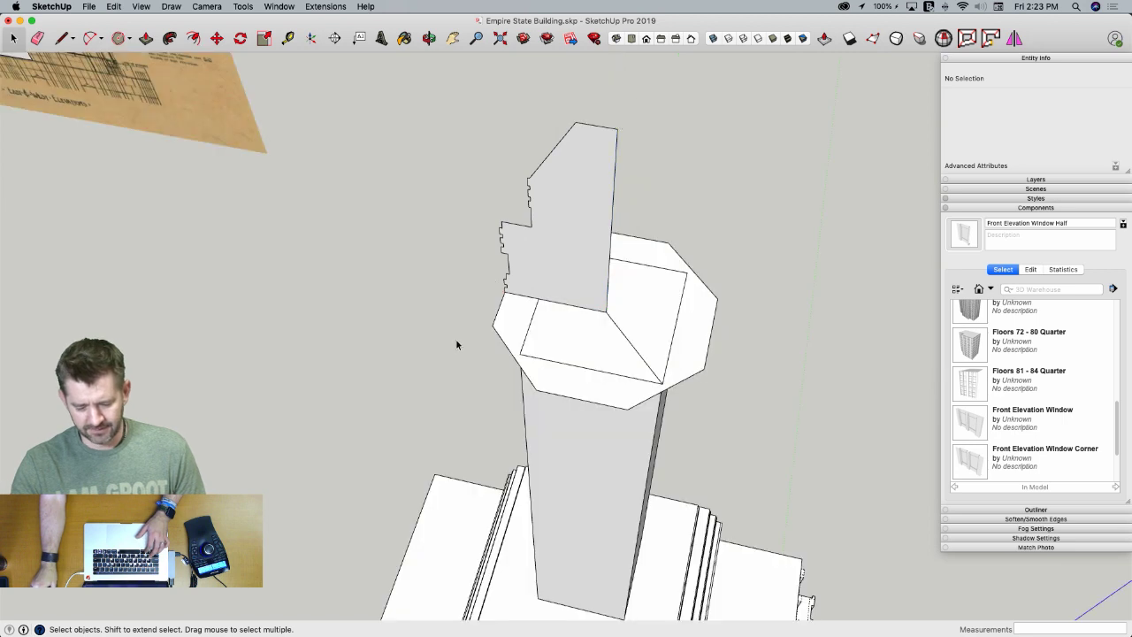
{"action": "left_click", "coordinate": [499, 310]}
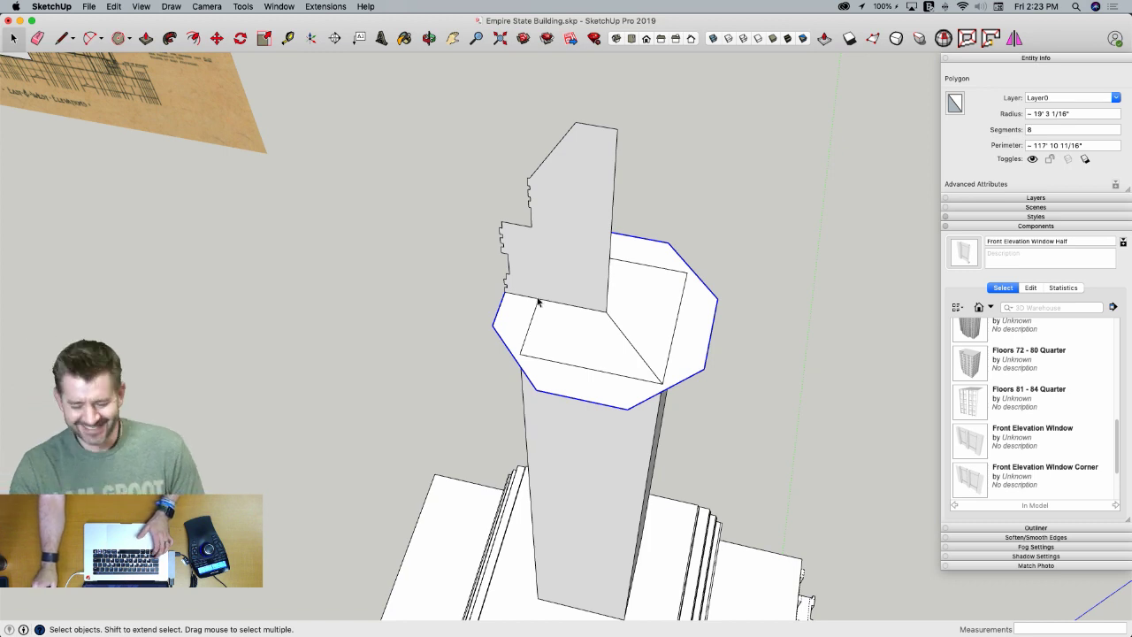
Explode the cap profile's group and sweep its face around the octagon's outline with Follow Me
{"action": "right_click", "coordinate": [565, 274]}
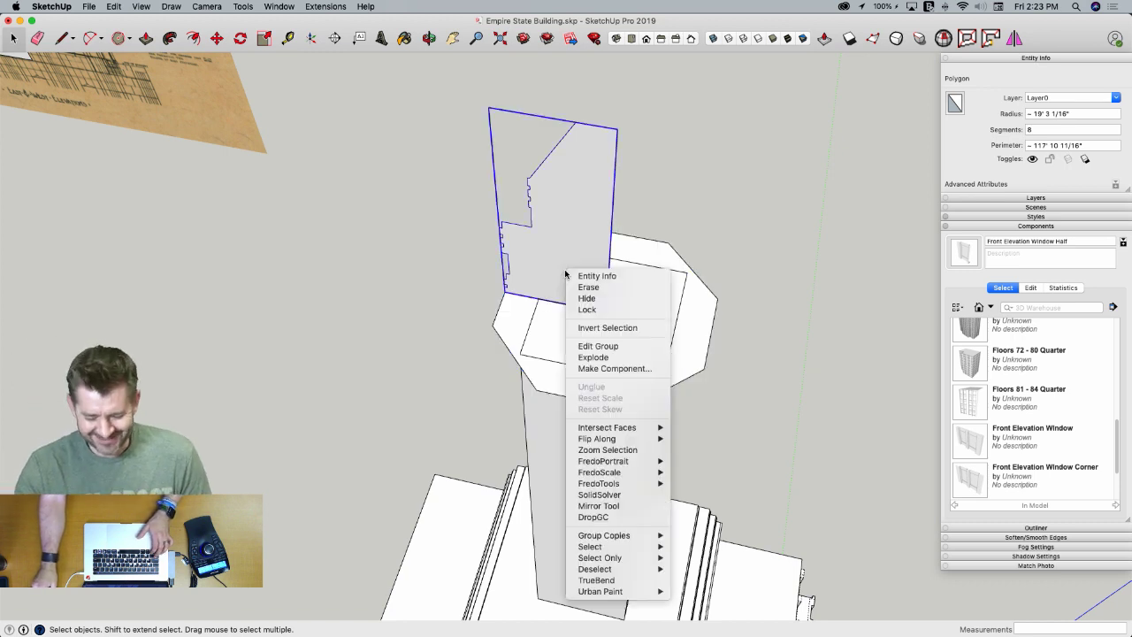
{"action": "left_click", "coordinate": [629, 356]}
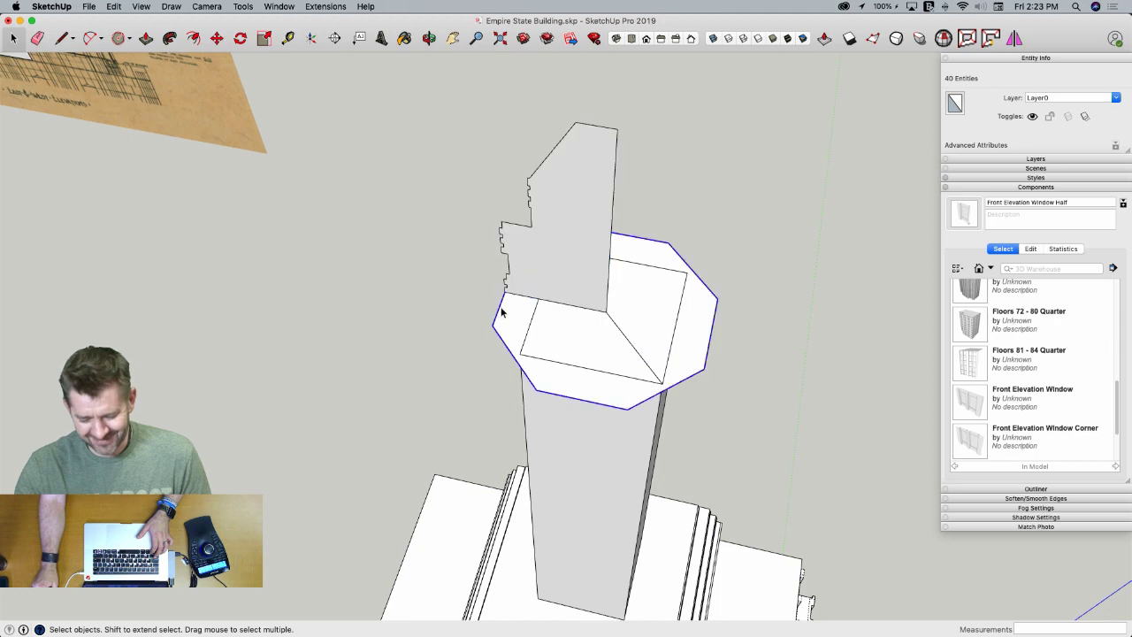
{"action": "left_click", "coordinate": [501, 311]}
{"action": "left_click", "coordinate": [168, 37]}
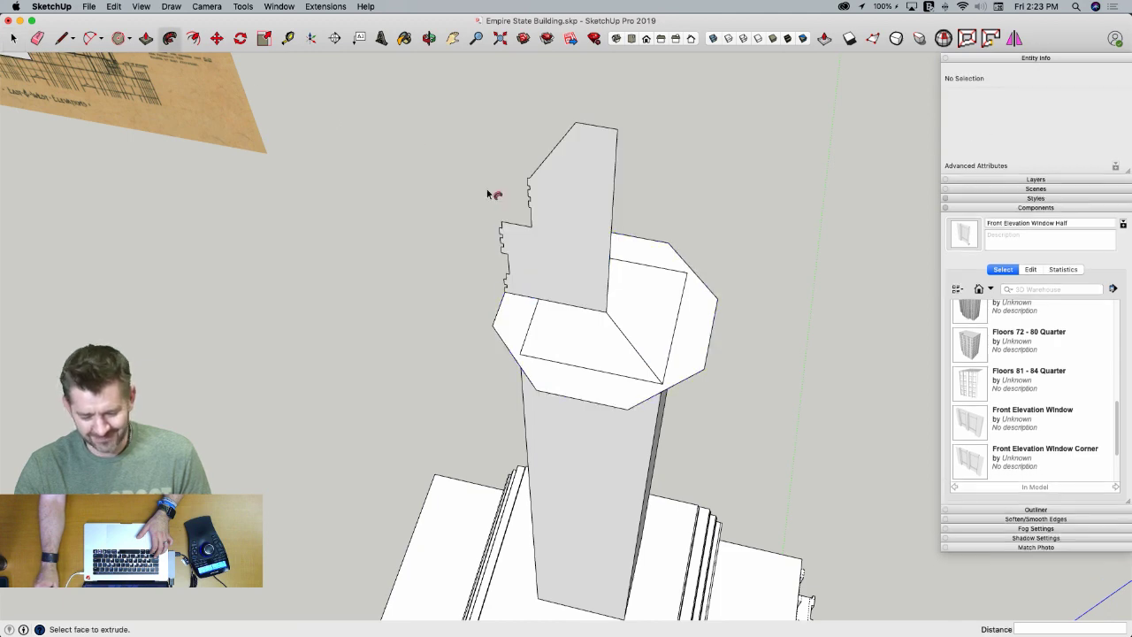
{"action": "left_click", "coordinate": [556, 230]}
{"action": "key", "text": "space"}
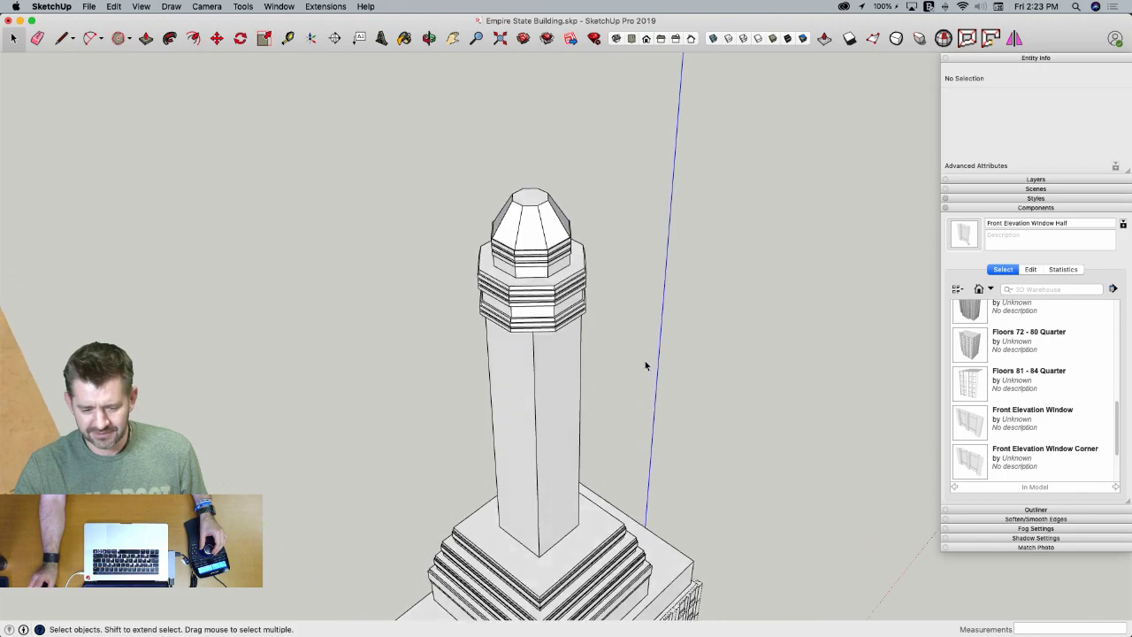
Open the Floors 81 - 84 Quarter component below the mast for editing and select its lowest floor group
{"action": "middle_click_drag", "start_coordinate": [626, 370], "coordinate": [645, 383]}
{"action": "left_click", "coordinate": [645, 383]}
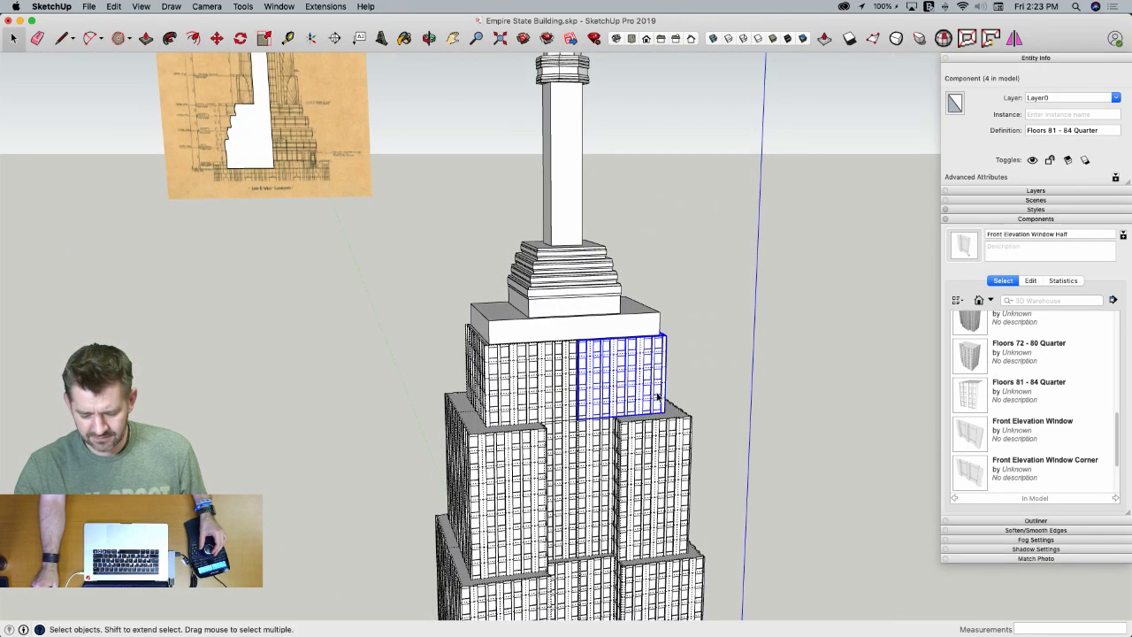
{"action": "middle_click_drag", "start_coordinate": [657, 375], "coordinate": [611, 374]}
{"action": "scroll", "coordinate": [613, 376], "scroll_direction": "up", "scroll_amount": 3}
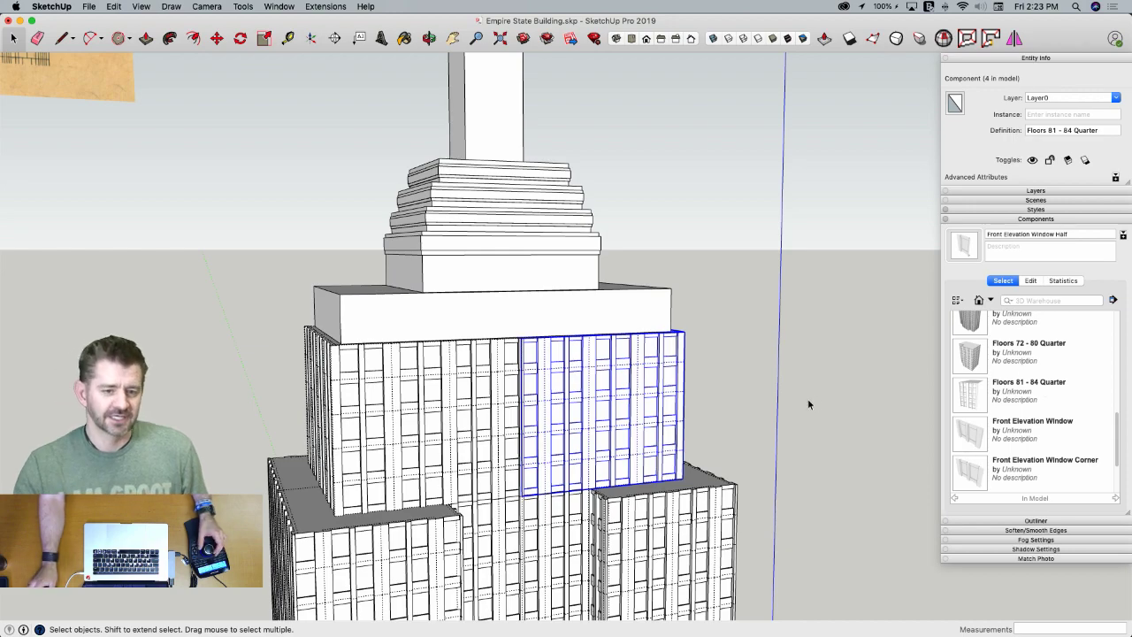
{"action": "middle_click_drag", "start_coordinate": [808, 402], "coordinate": [739, 476]}
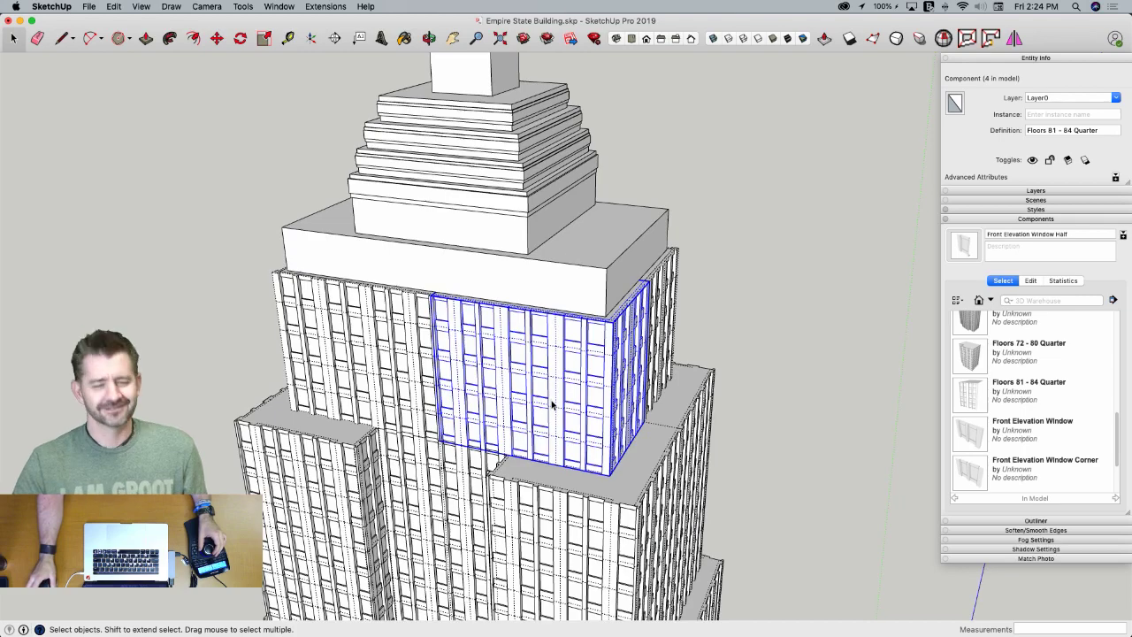
{"action": "scroll", "coordinate": [552, 405], "scroll_direction": "up", "scroll_amount": 5}
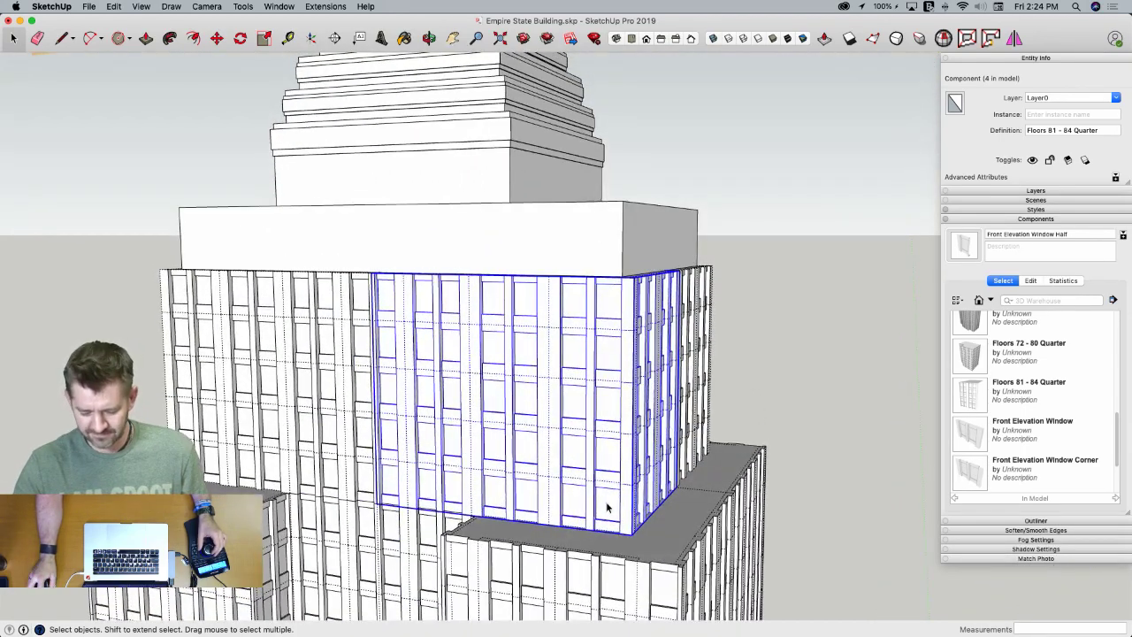
{"action": "double_click", "coordinate": [606, 504]}
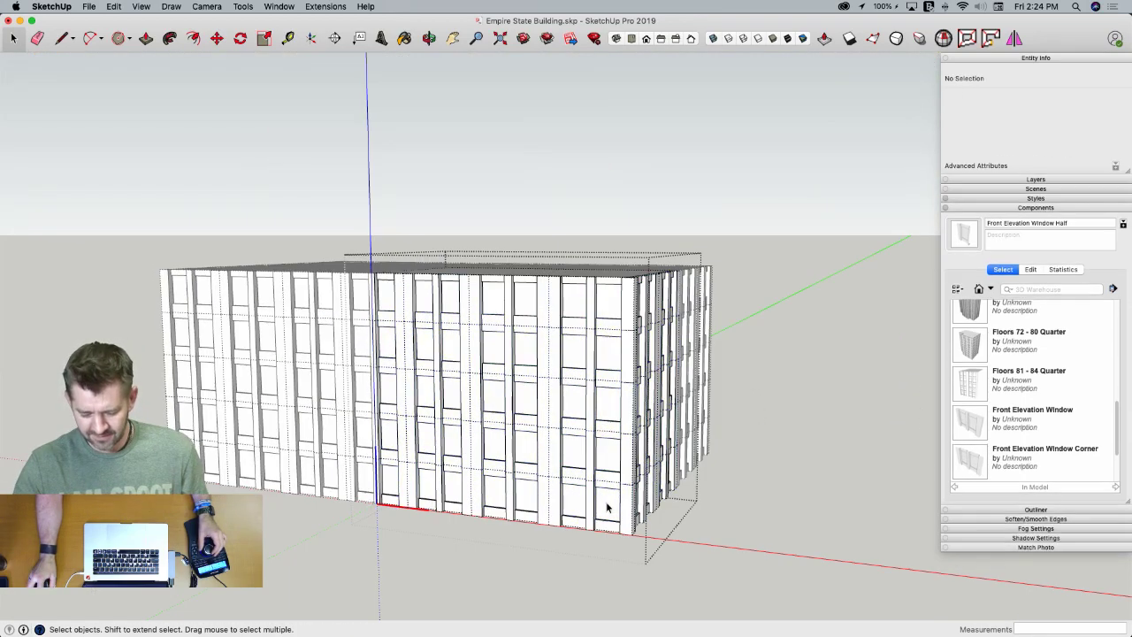
{"action": "left_click", "coordinate": [607, 505]}
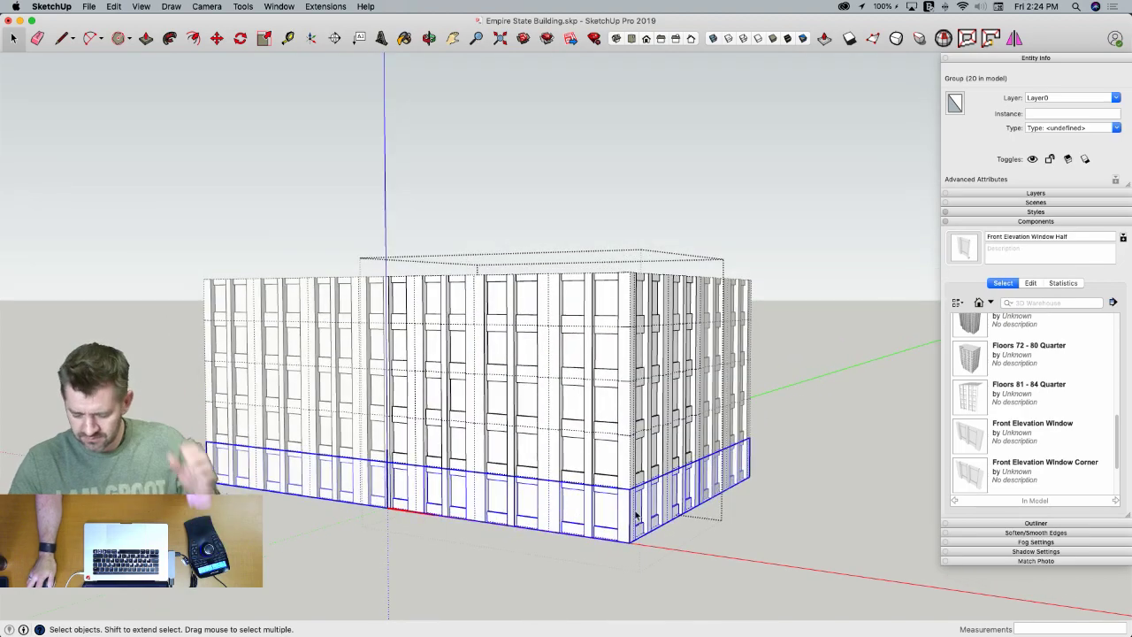
Draw a guide line outward along the red axis from the base corner and a vertical line up to the top floor's height
{"action": "key", "text": "l"}
{"action": "scroll", "coordinate": [638, 526], "scroll_direction": "up", "scroll_amount": 5}
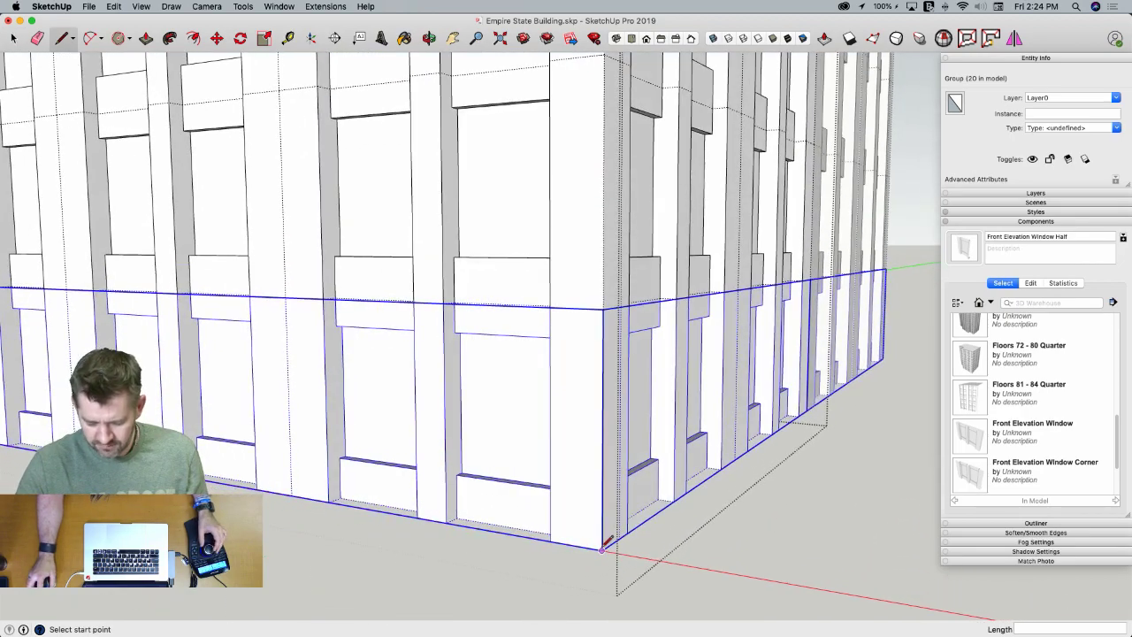
{"action": "left_click", "coordinate": [605, 548]}
{"action": "scroll", "coordinate": [745, 505], "scroll_direction": "down", "scroll_amount": 3}
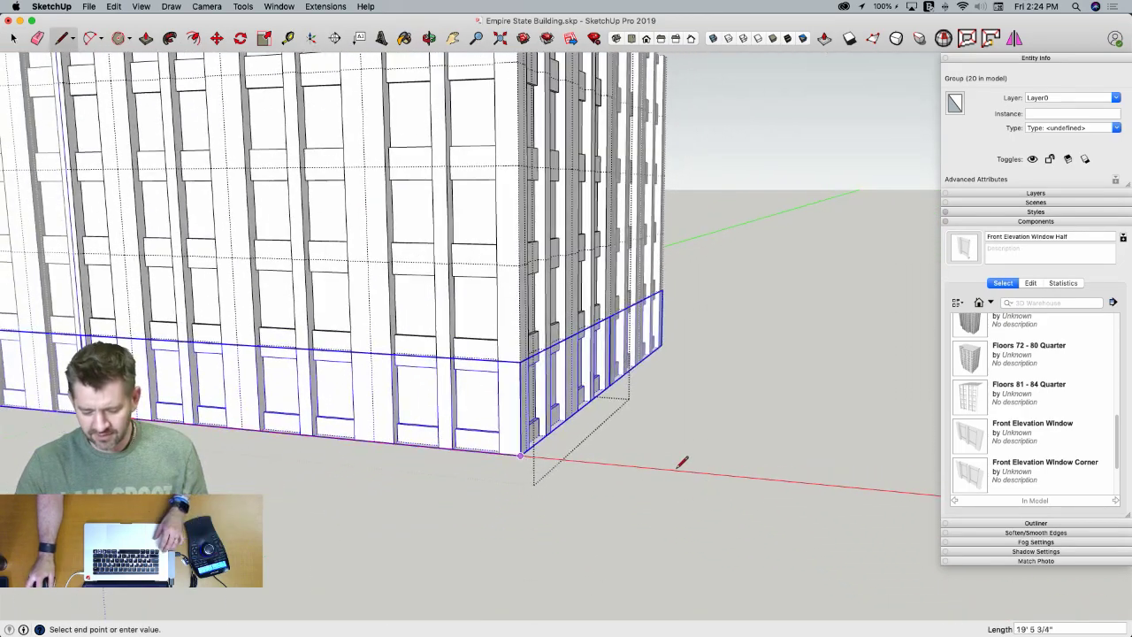
{"action": "left_click", "coordinate": [676, 469]}
{"action": "scroll", "coordinate": [702, 217], "scroll_direction": "down", "scroll_amount": 2}
{"action": "middle_click_drag", "start_coordinate": [702, 218], "coordinate": [731, 310], "text": "shift"}
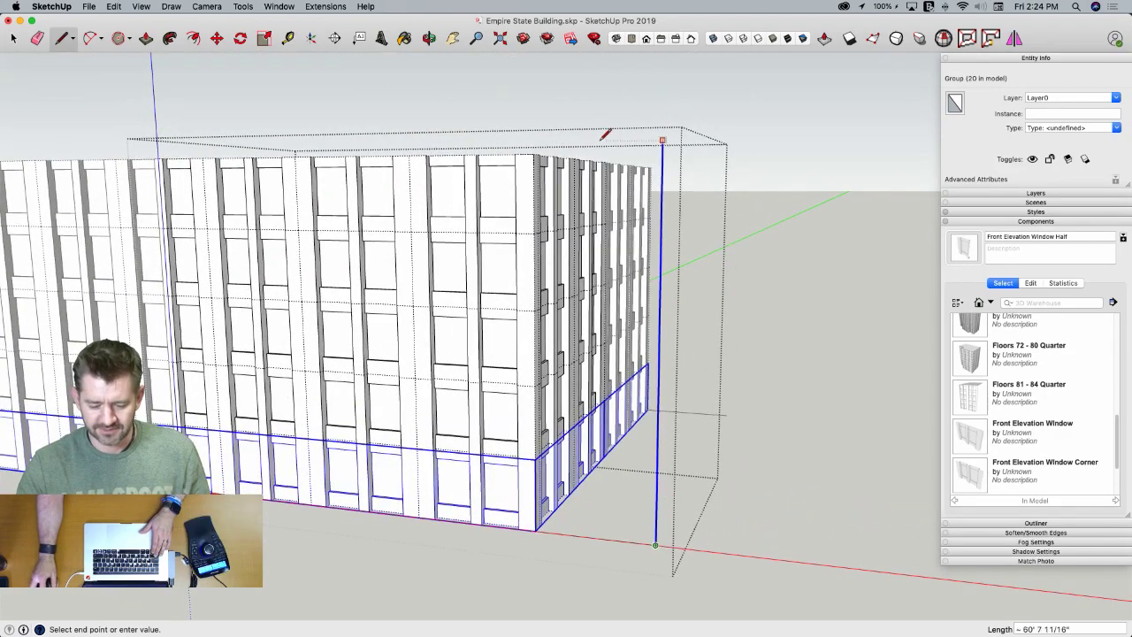
{"action": "left_click", "coordinate": [681, 168]}
{"action": "key", "text": "space"}
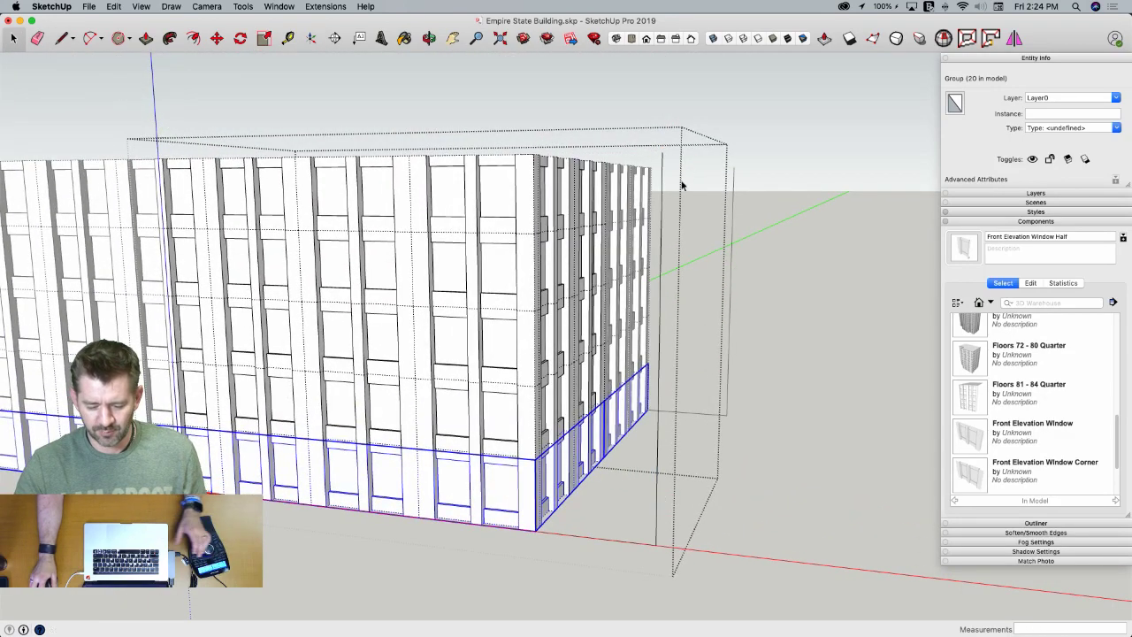
Divide the vertical guide line into four equal segments and draw a short horizontal mark at each of the three division points
{"action": "left_click", "coordinate": [701, 231]}
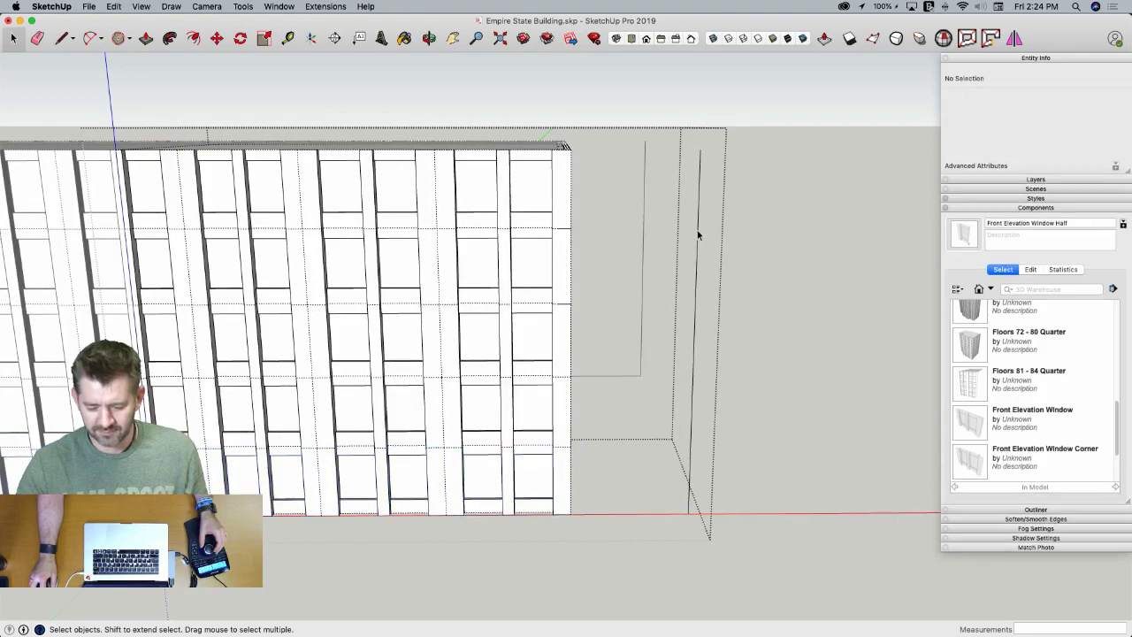
{"action": "right_click", "coordinate": [696, 230]}
{"action": "mouse_move", "coordinate": [759, 321]}
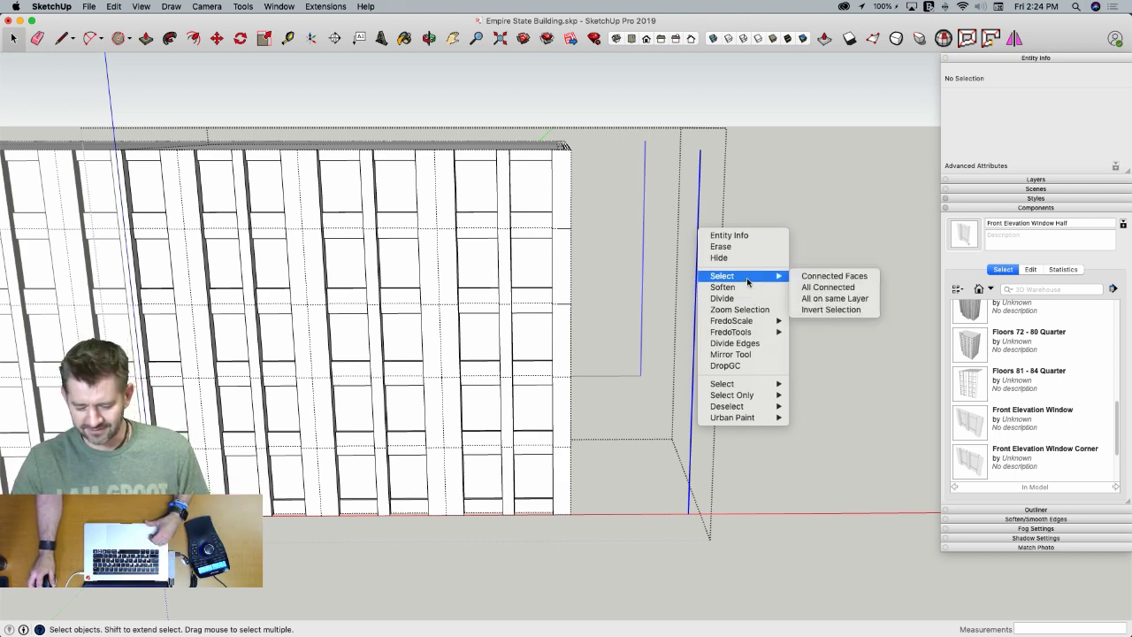
{"action": "left_click", "coordinate": [745, 298]}
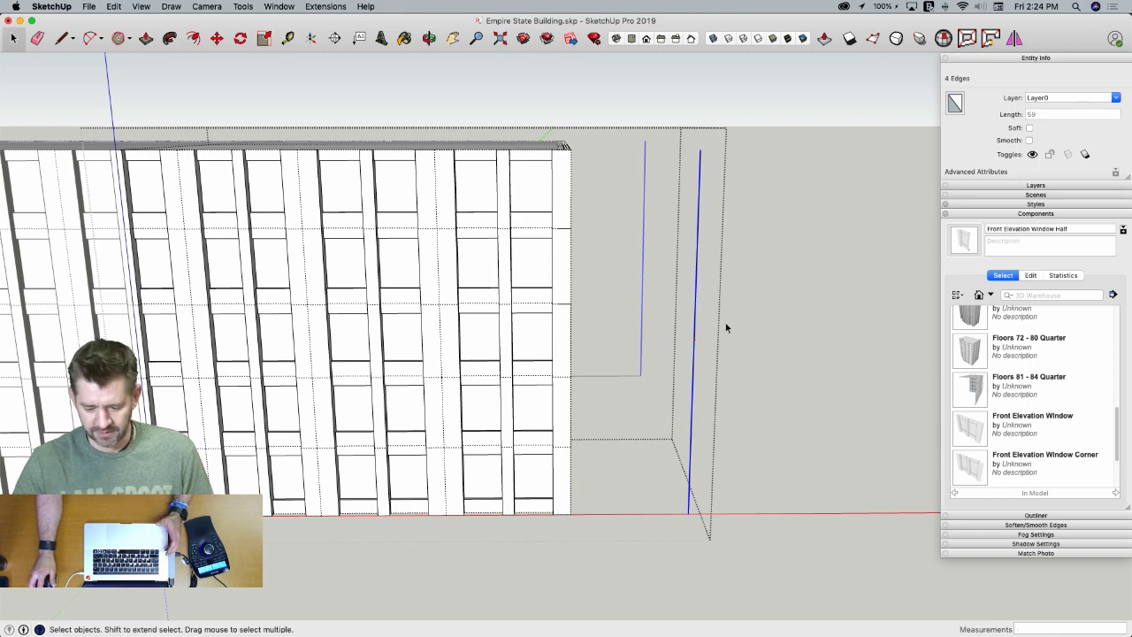
{"action": "key", "text": "l"}
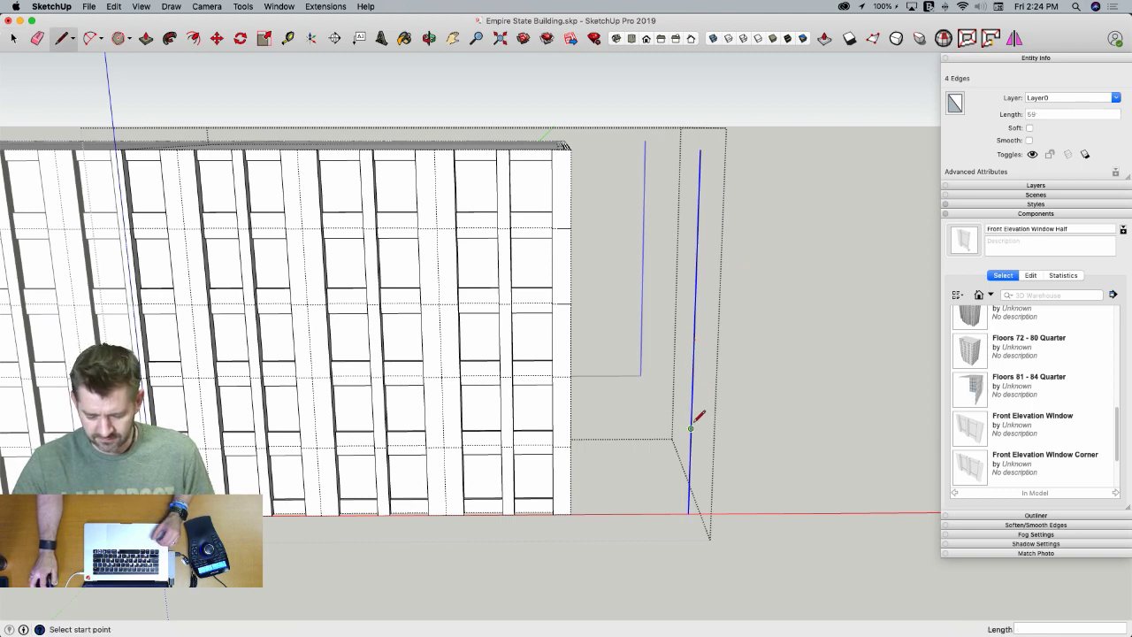
{"action": "left_click", "coordinate": [715, 429]}
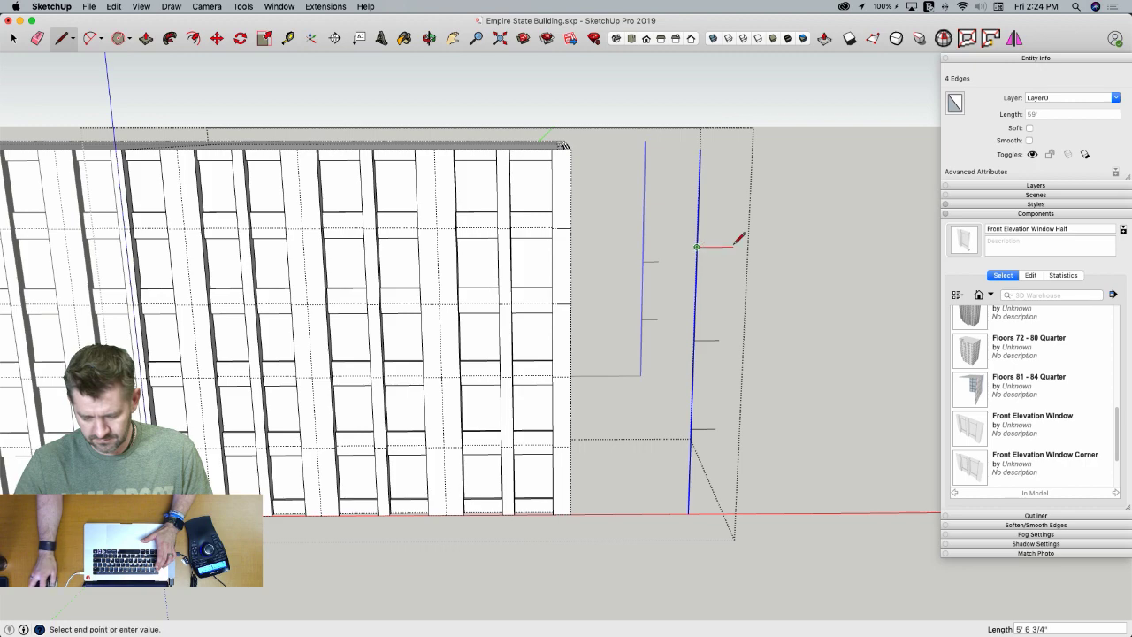
{"action": "key", "text": "space"}
Delete the lowest floor group and move the three floors under the top one down to the uppermost division mark
{"action": "left_click", "coordinate": [530, 475]}
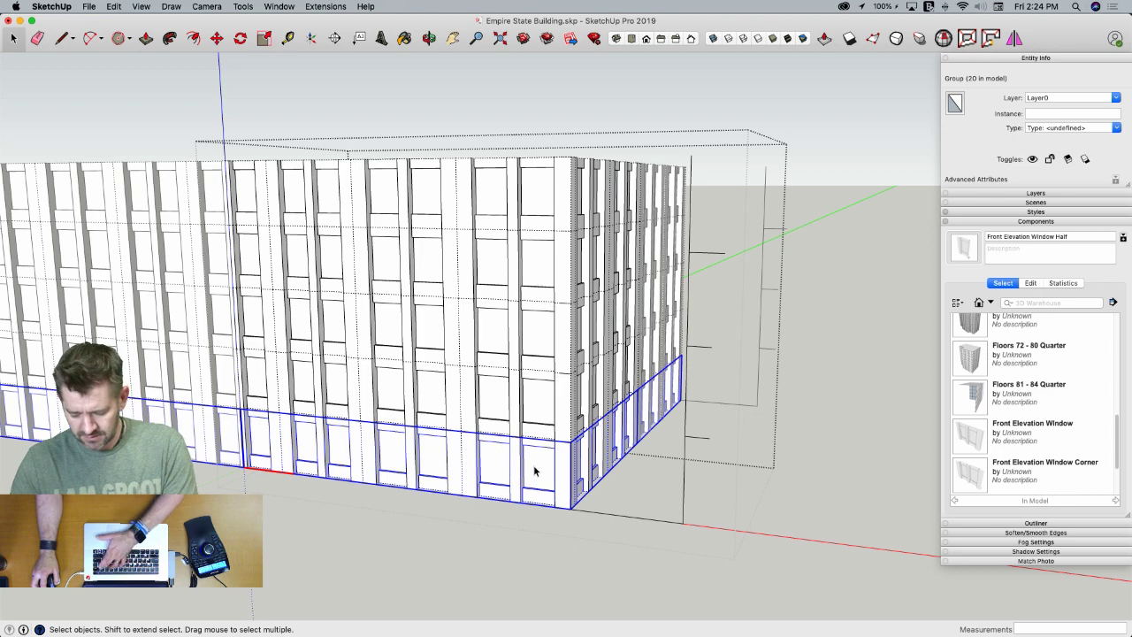
{"action": "key", "text": "Delete"}
{"action": "left_click", "coordinate": [571, 263]}
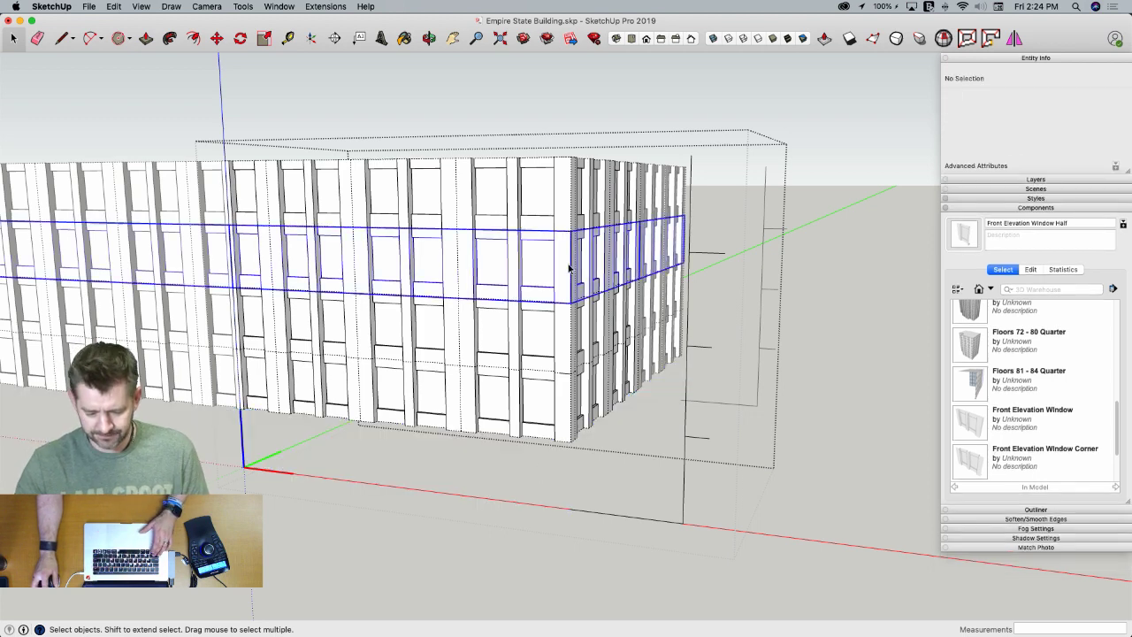
{"action": "left_click", "coordinate": [541, 358], "text": "shift"}
{"action": "left_click", "coordinate": [558, 411], "text": "shift"}
{"action": "key", "text": "m"}
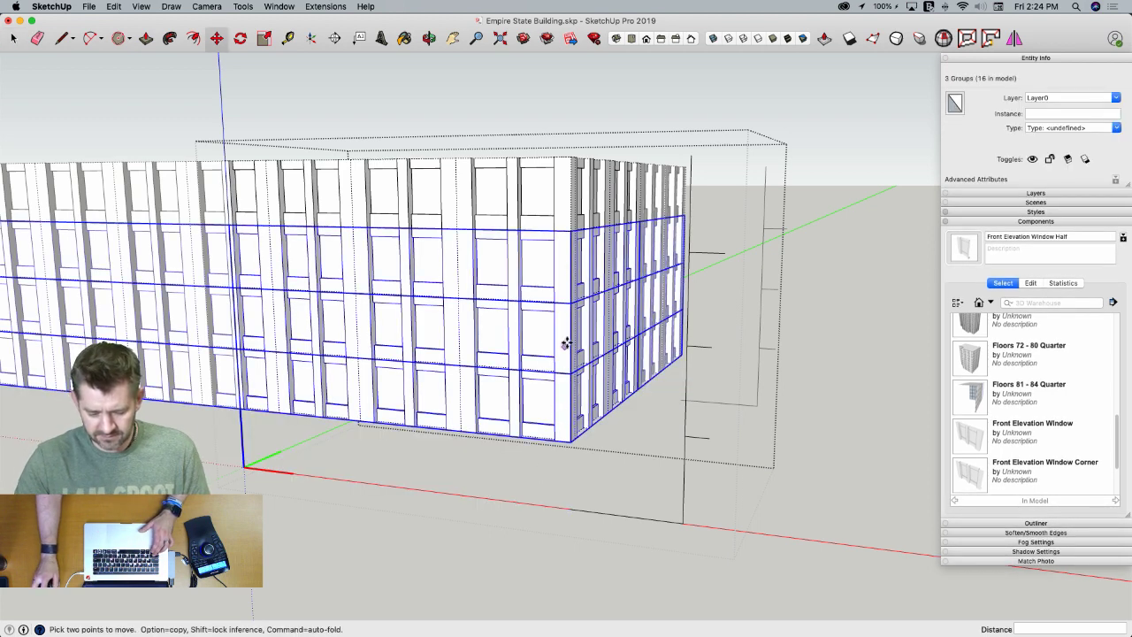
{"action": "left_click", "coordinate": [570, 232]}
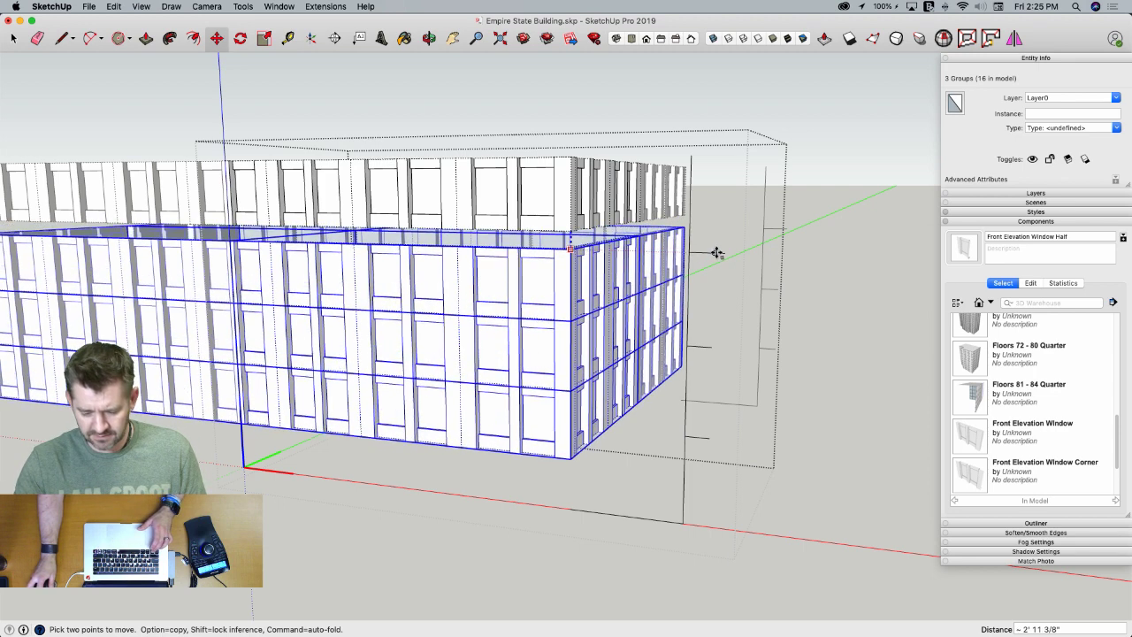
{"action": "left_click", "coordinate": [577, 329]}
{"action": "key", "text": "space"}
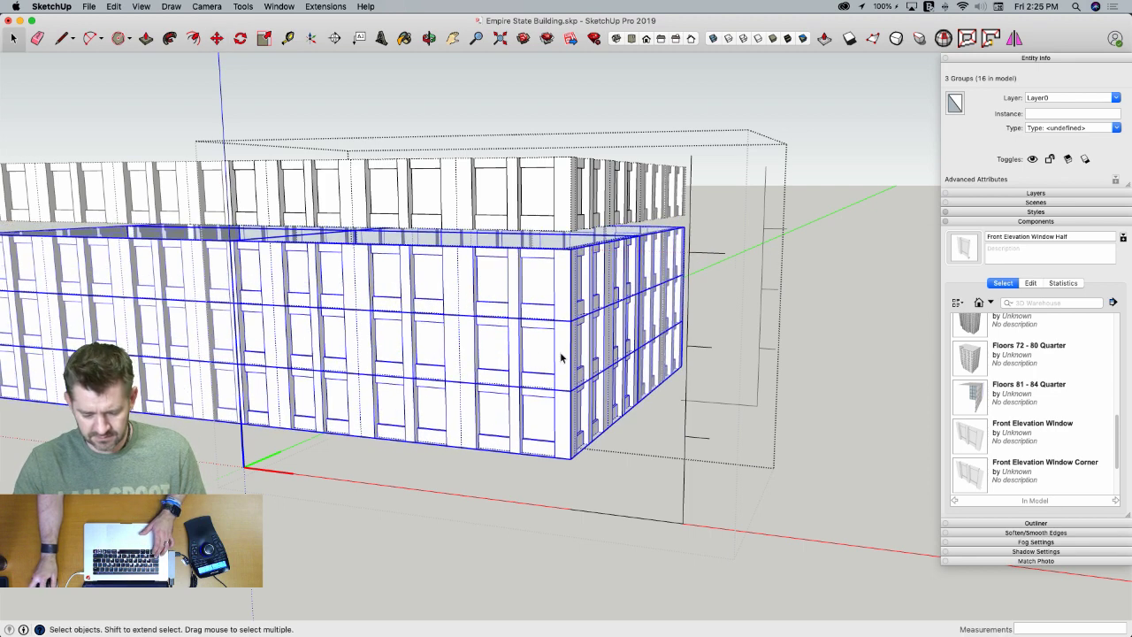
Move only the two lowest floors down so their top edge aligns with the middle division mark
{"action": "left_click", "coordinate": [543, 289], "text": "shift"}
{"action": "key", "text": "m"}
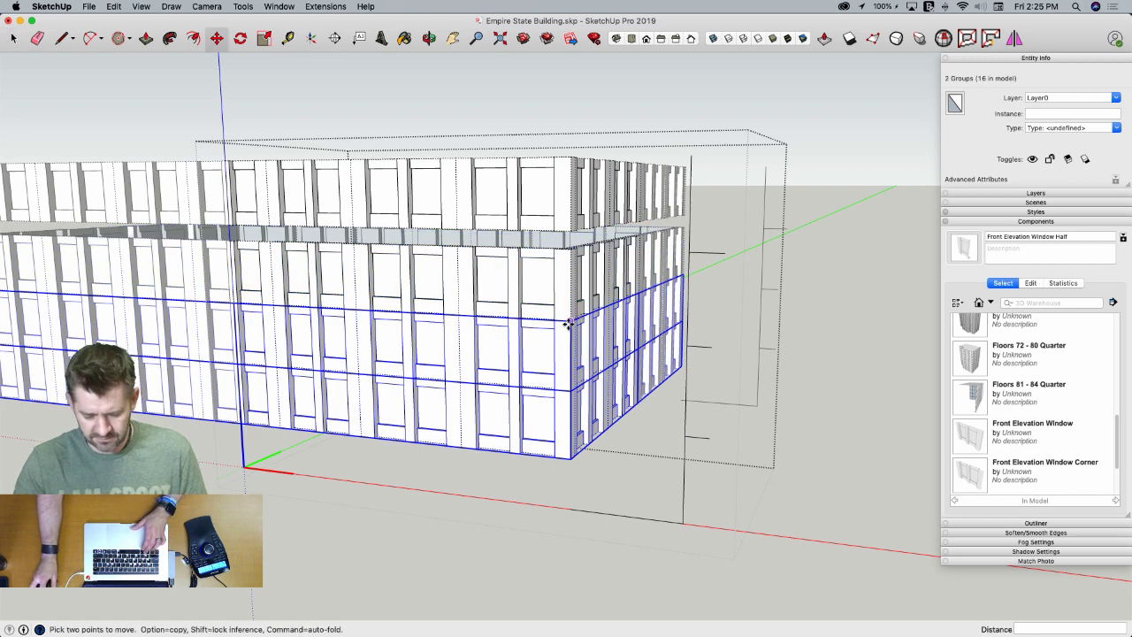
{"action": "left_click", "coordinate": [569, 323]}
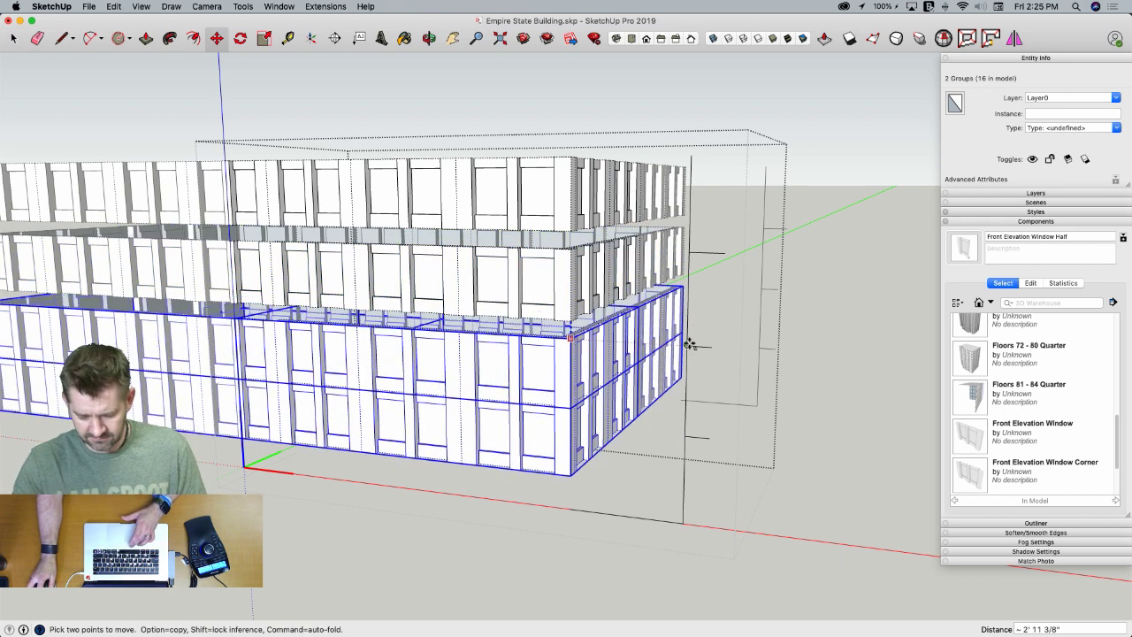
{"action": "key", "text": "space"}
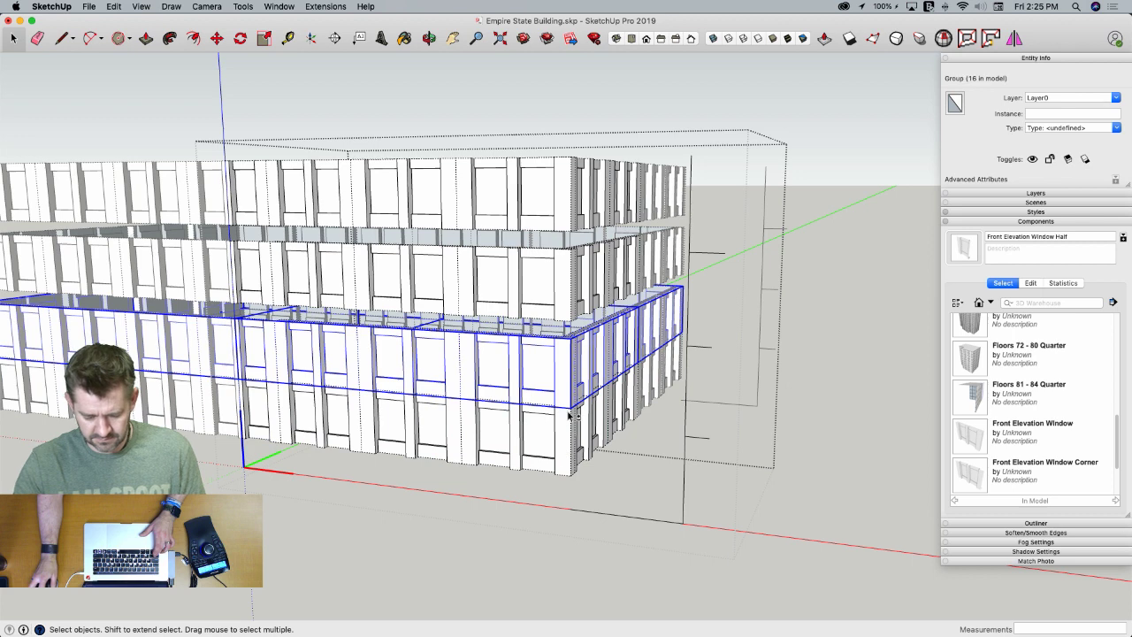
Move the lowest floor alone down so its top edge aligns with the lowest division mark
{"action": "left_click", "coordinate": [569, 416]}
{"action": "key", "text": "m"}
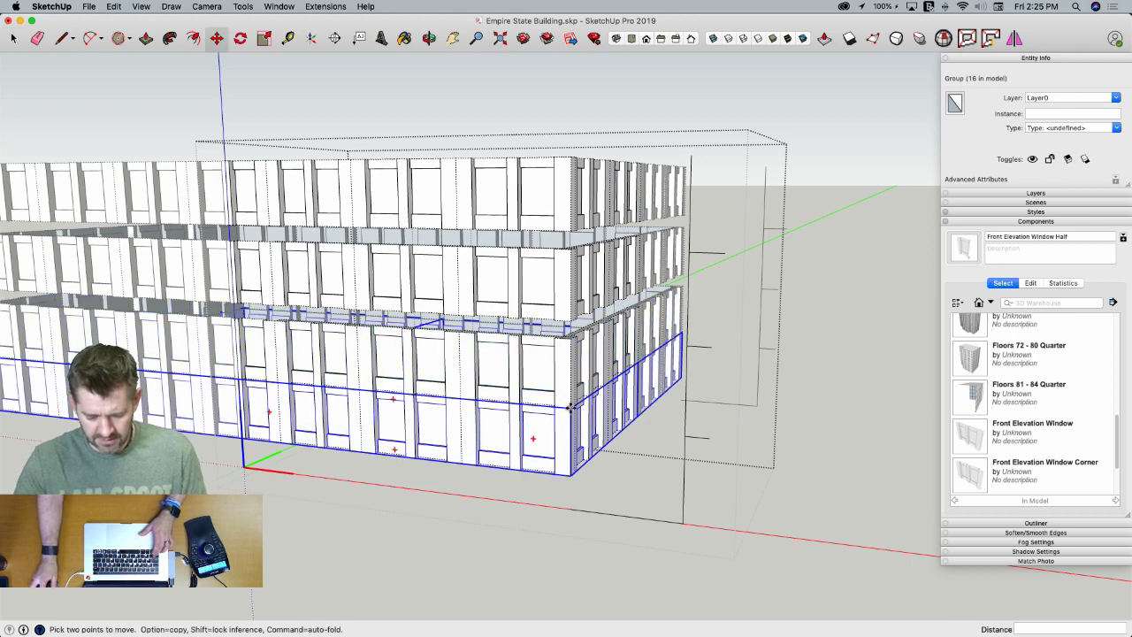
{"action": "left_click", "coordinate": [571, 407]}
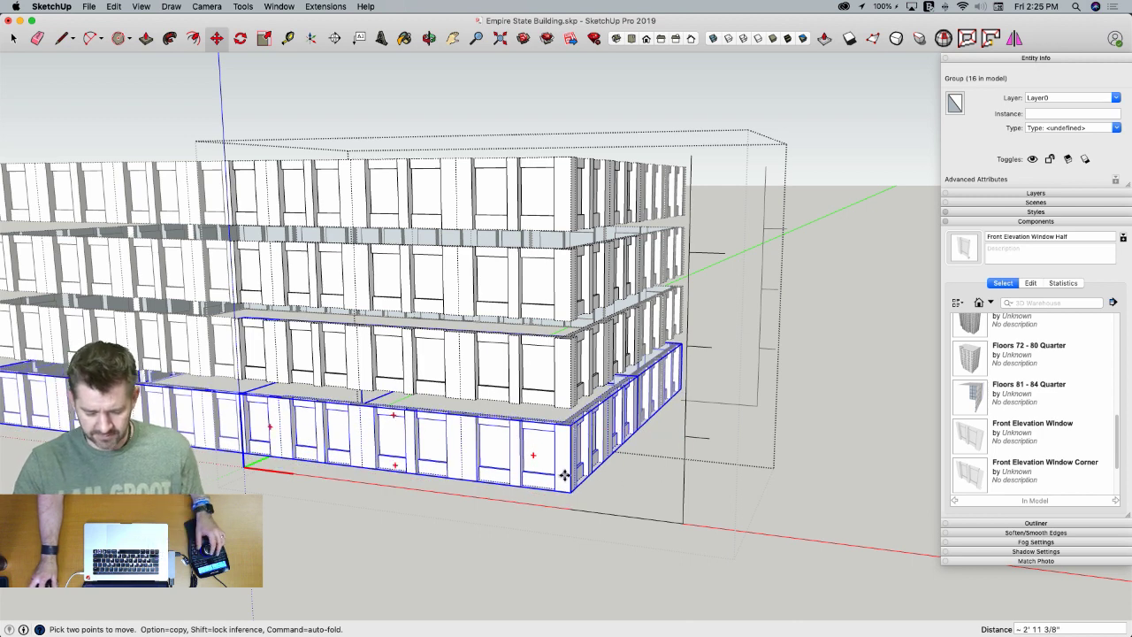
{"action": "key", "text": "space"}
Scale the lowest floor's height downward from its bottom face to the base endpoint of the vertical guide line
{"action": "key", "text": "s"}
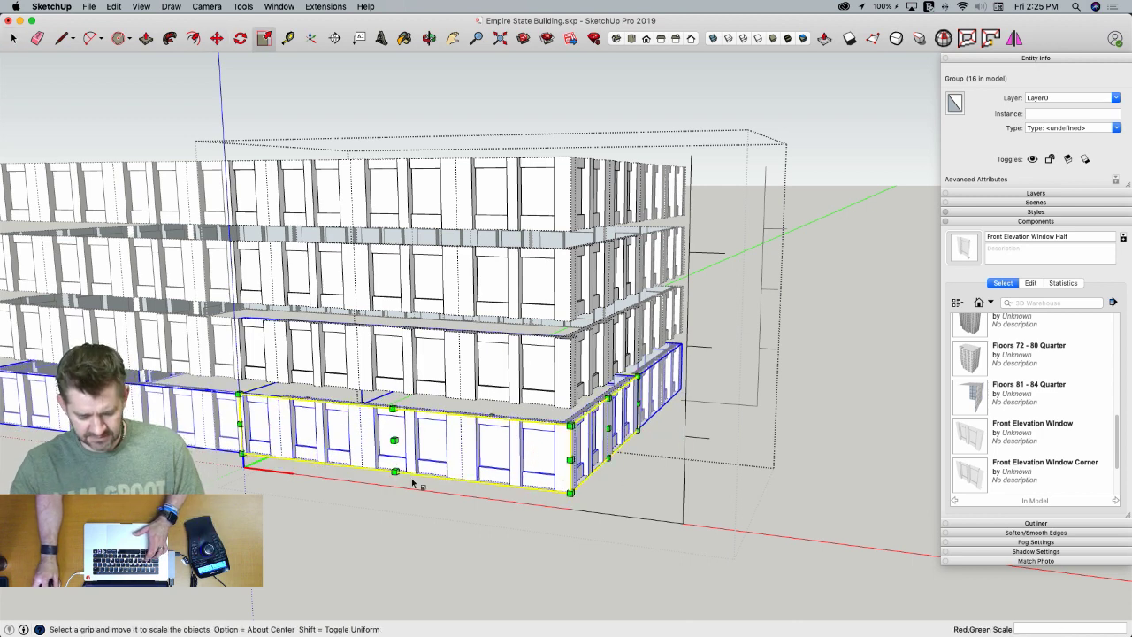
{"action": "left_click", "coordinate": [490, 417]}
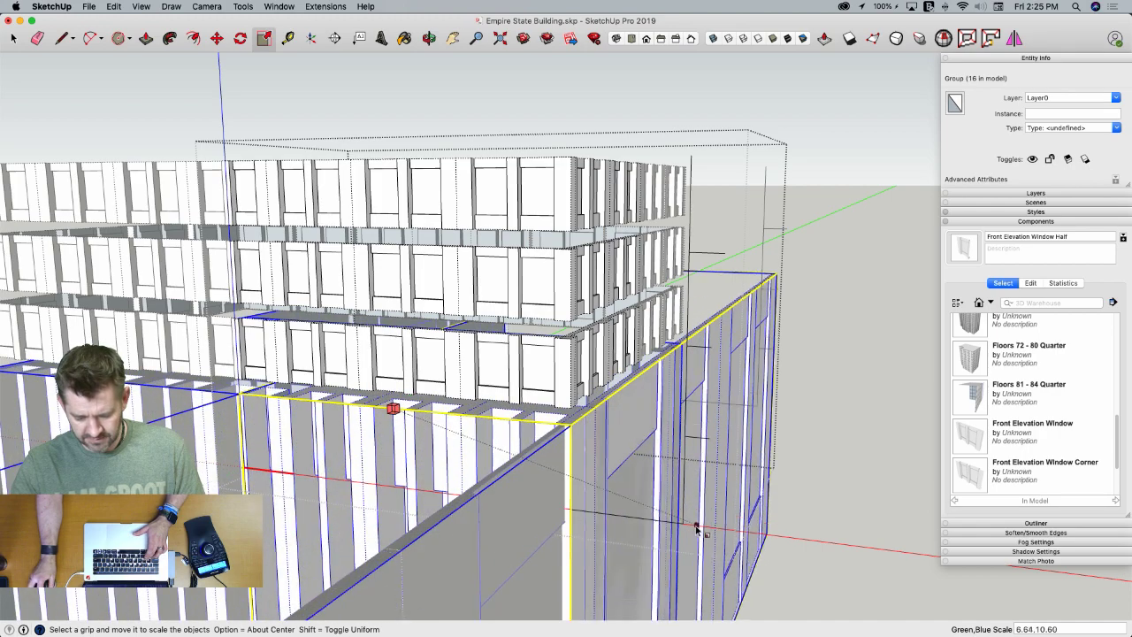
{"action": "key", "text": "Escape"}
{"action": "middle_click_drag", "start_coordinate": [515, 475], "coordinate": [475, 368]}
{"action": "left_click", "coordinate": [475, 369]}
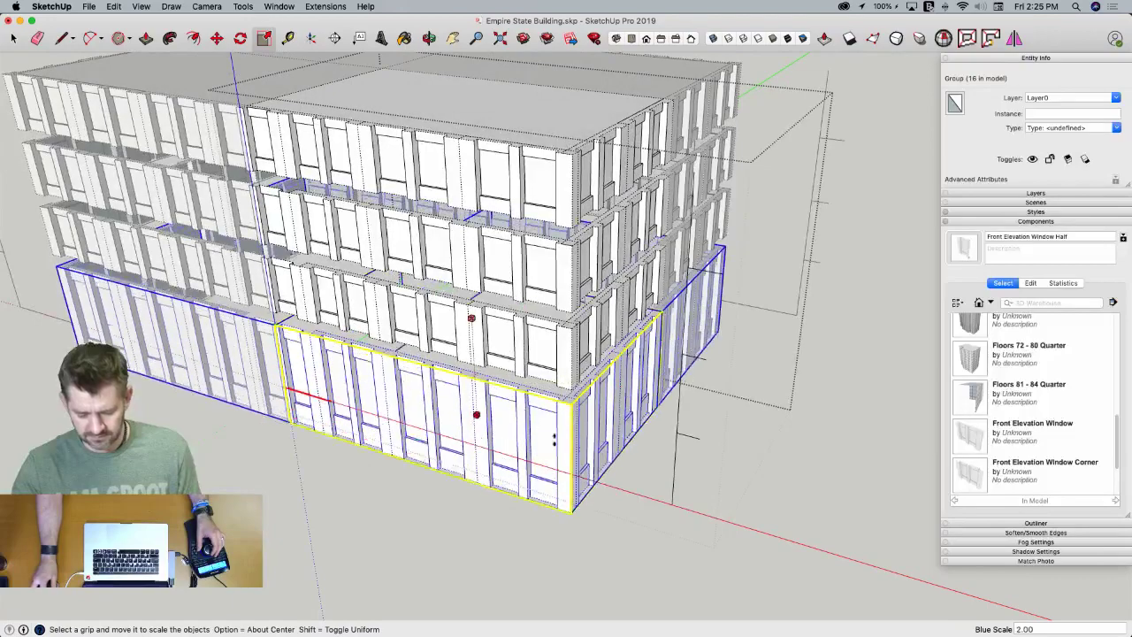
{"action": "key", "text": "Escape"}
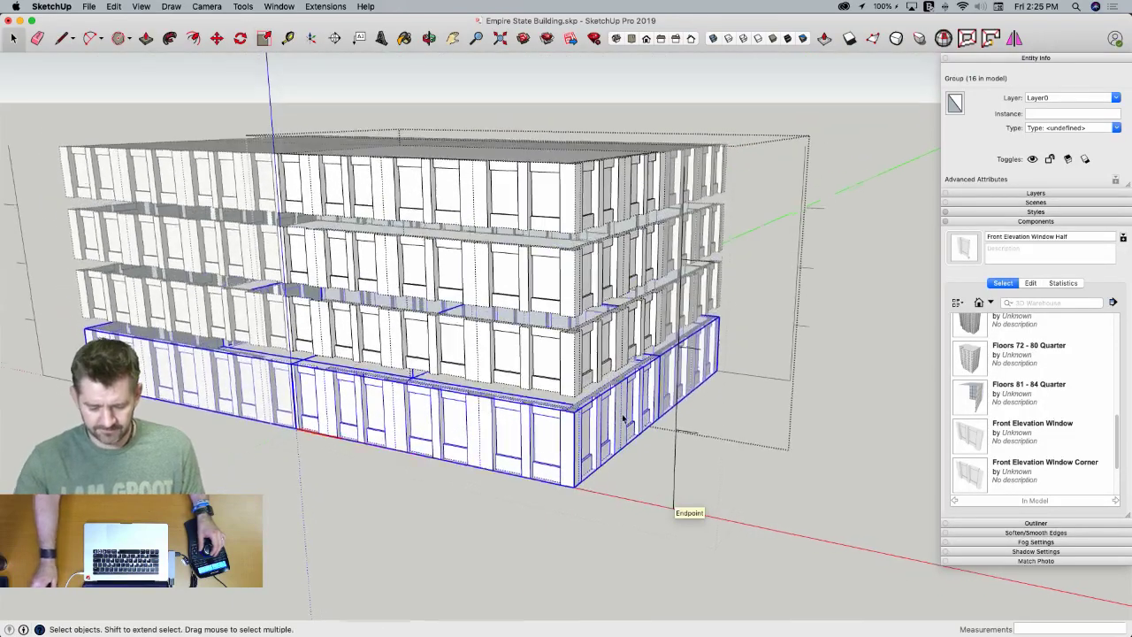
Scale the second-lowest floor's height downward from its bottom face to the lowest division mark on the guide line
{"action": "left_click", "coordinate": [545, 376]}
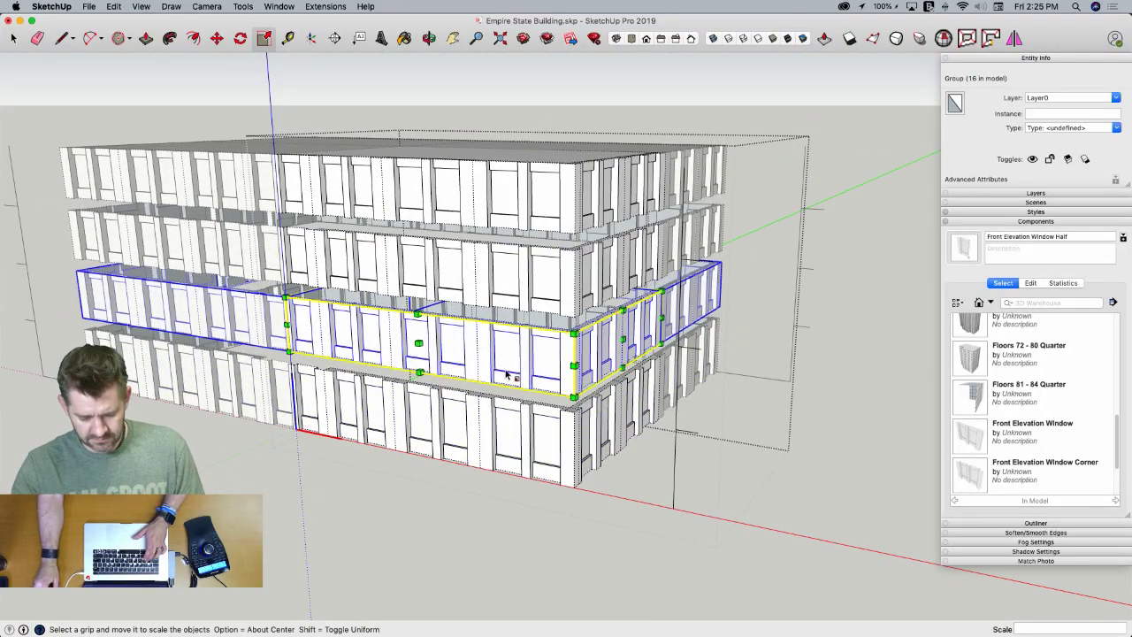
{"action": "middle_click_drag", "start_coordinate": [511, 375], "coordinate": [500, 338]}
{"action": "left_click", "coordinate": [483, 320]}
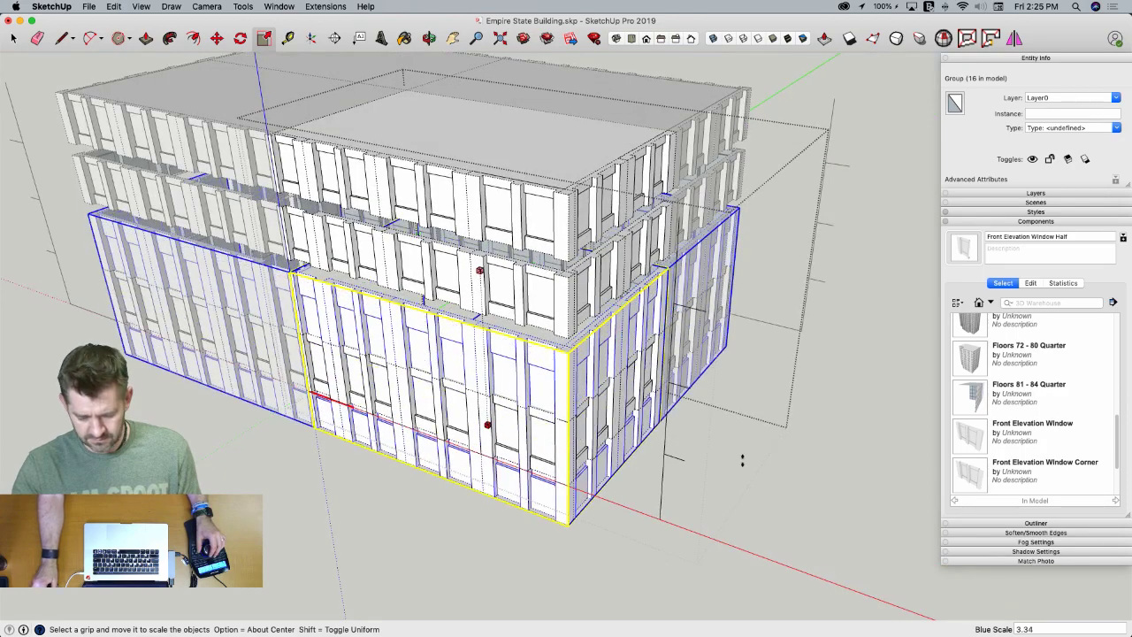
{"action": "left_click", "coordinate": [684, 460]}
{"action": "middle_click_drag", "start_coordinate": [684, 462], "coordinate": [677, 367]}
{"action": "key", "text": "space"}
Scale the floor below the top one downward from its bottom face to the middle division mark
{"action": "left_click", "coordinate": [518, 327]}
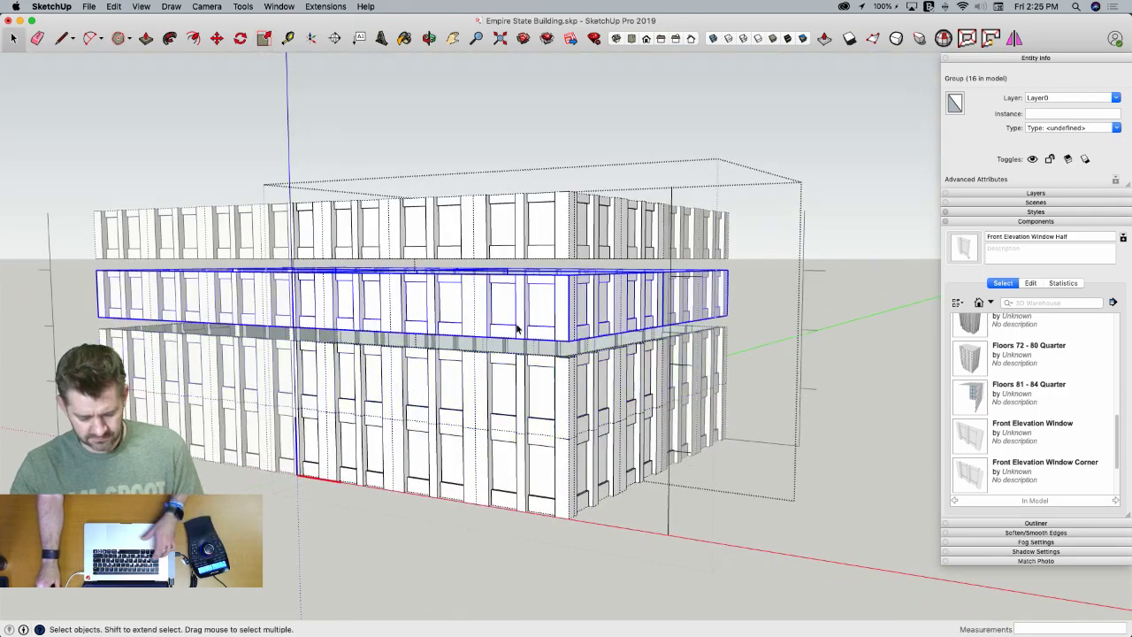
{"action": "key", "text": "s"}
{"action": "middle_click_drag", "start_coordinate": [510, 348], "coordinate": [500, 296]}
{"action": "left_click", "coordinate": [485, 273]}
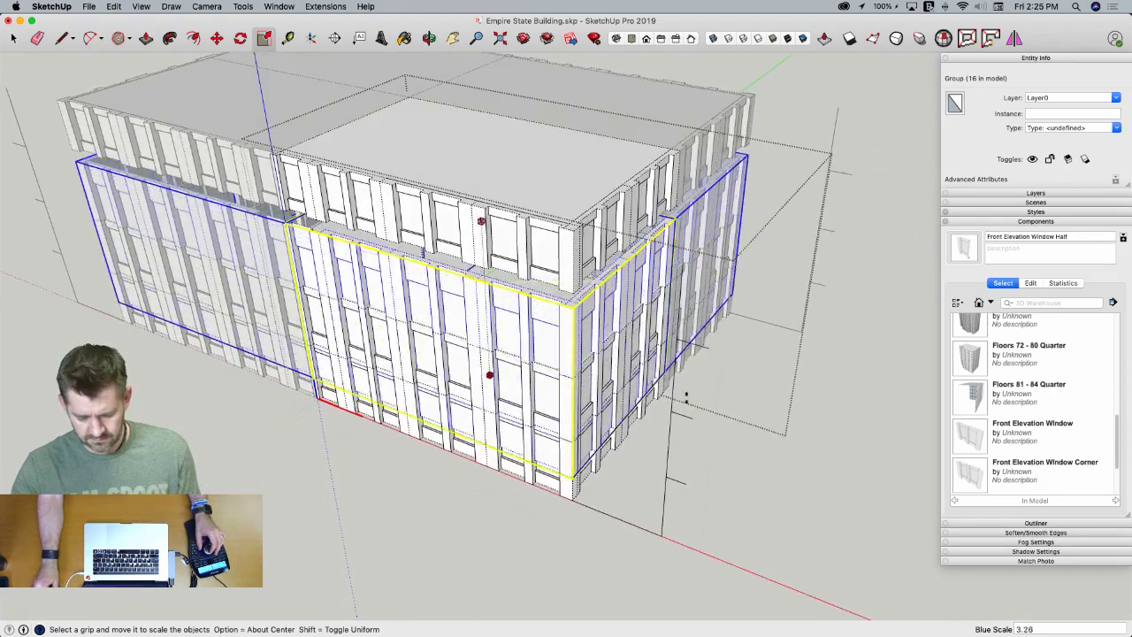
{"action": "left_click", "coordinate": [678, 414]}
{"action": "key", "text": "space"}
Scale the top floor's height downward from its bottom face to the uppermost division mark, a factor of about 1.25
{"action": "left_click", "coordinate": [519, 259]}
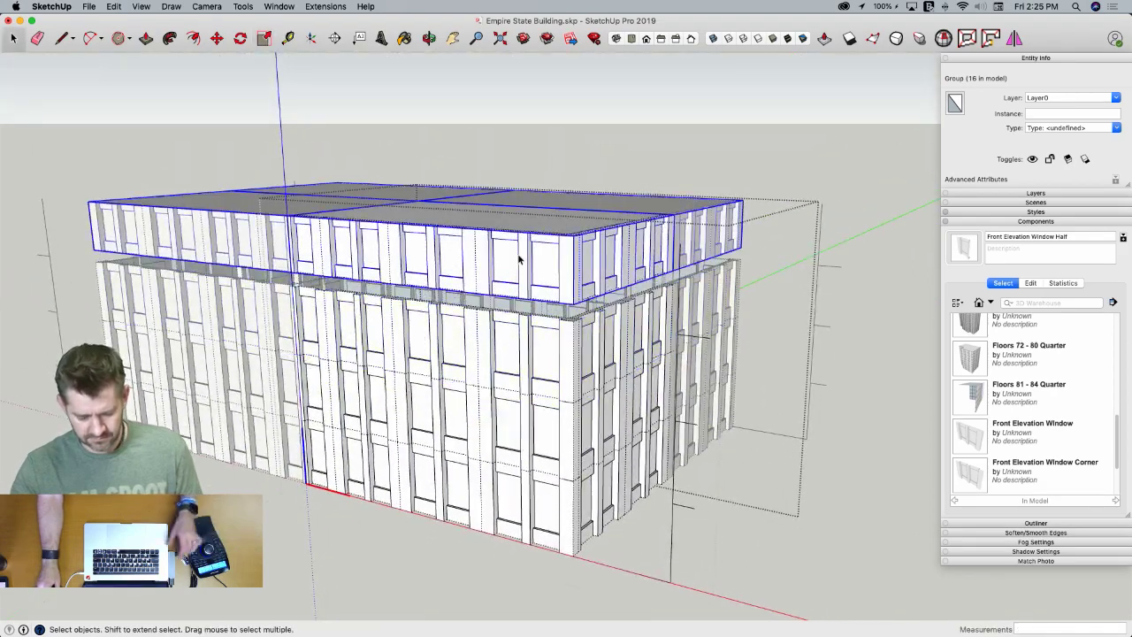
{"action": "key", "text": "s"}
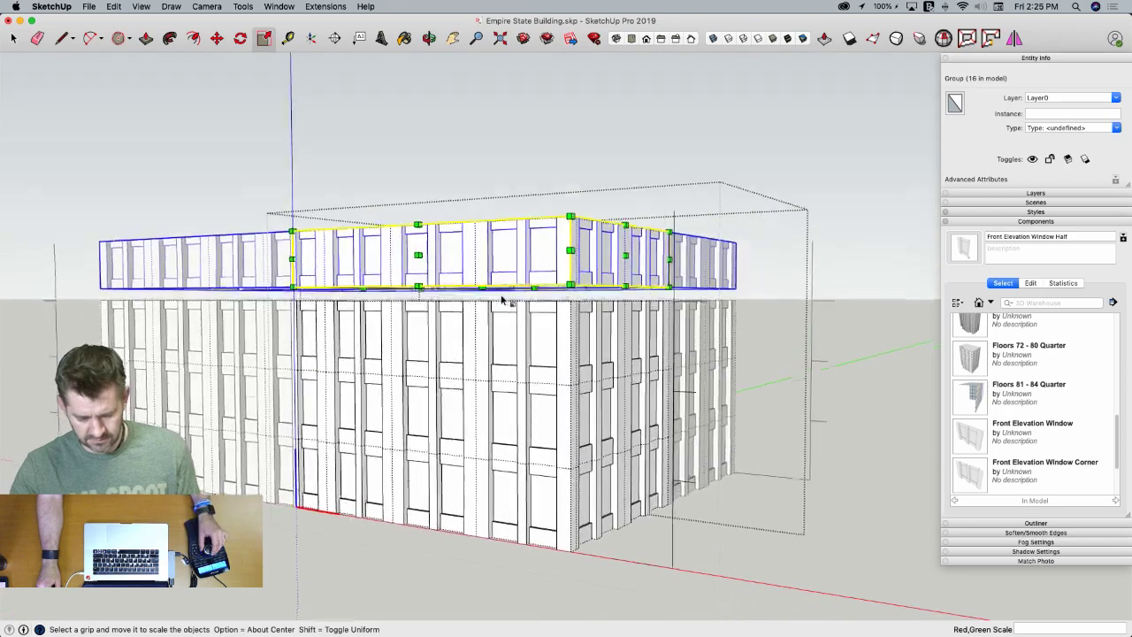
{"action": "left_click", "coordinate": [482, 292]}
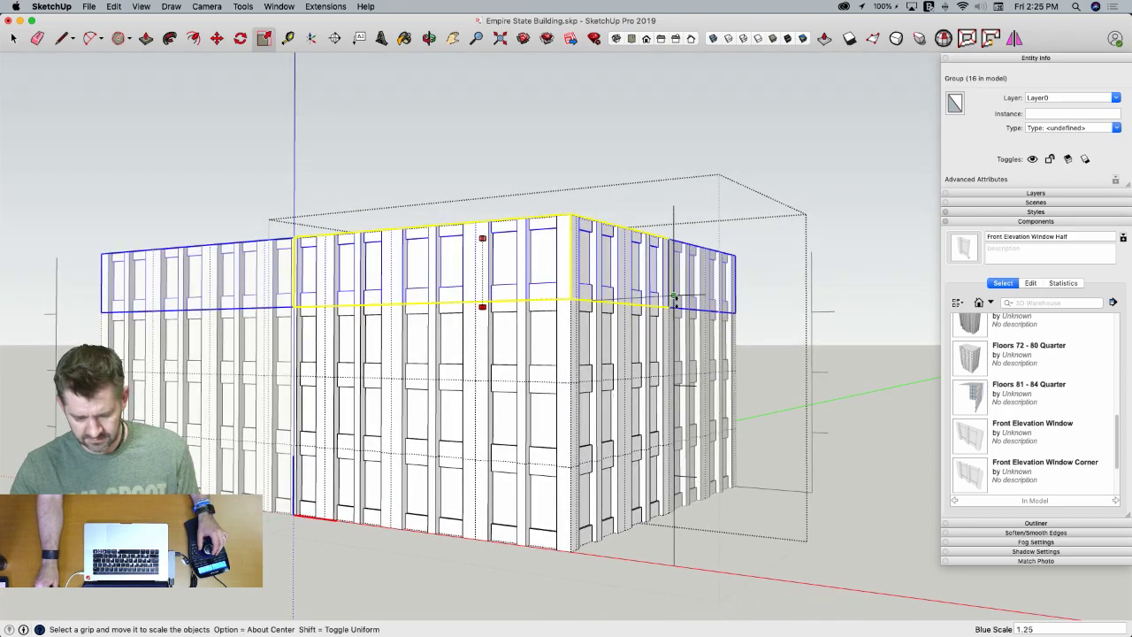
{"action": "mouse_move", "coordinate": [673, 299]}
{"action": "middle_mouse_down"}
{"action": "mouse_move", "coordinate": [733, 353]}
{"action": "mouse_move", "coordinate": [721, 291]}
{"action": "middle_mouse_up"}
Erase the vertical guide line and its division marks beside the stretched floors
{"action": "key", "text": "e"}
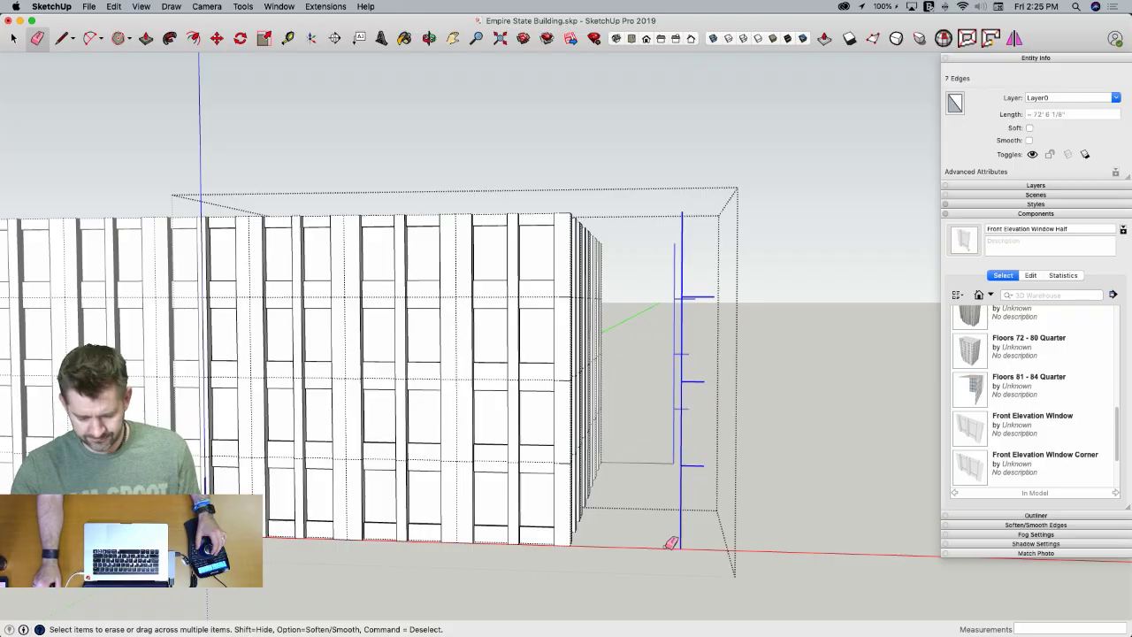
{"action": "left_click_drag", "start_coordinate": [669, 545], "coordinate": [671, 547]}
{"action": "key", "text": "space"}
{"action": "left_click", "coordinate": [745, 550]}
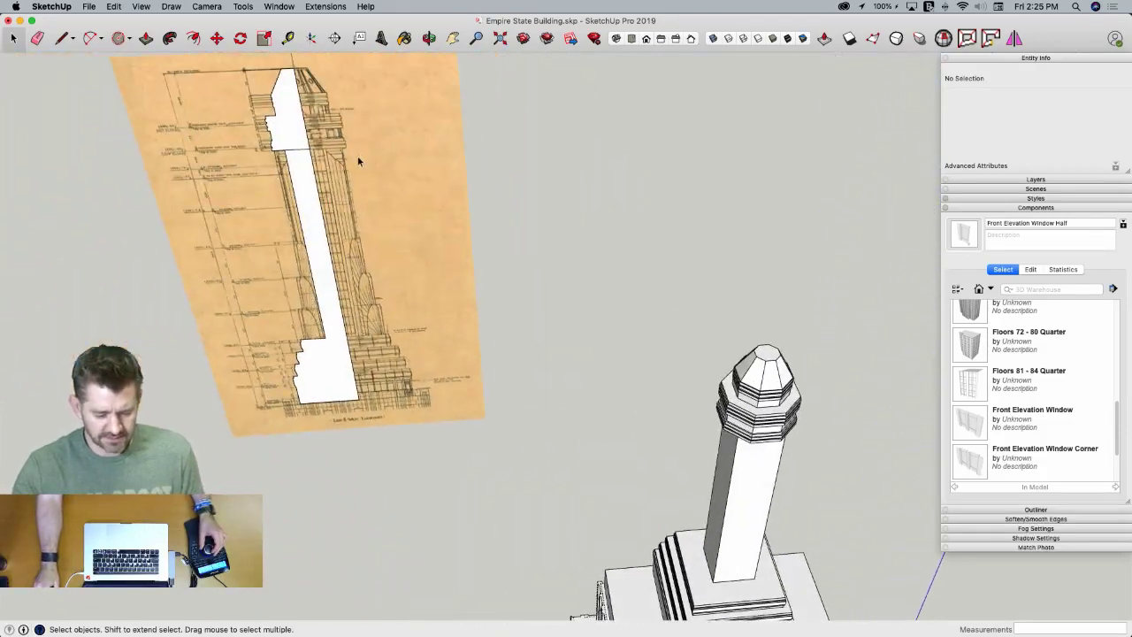
Open the traced mast profile group and delete the cap's face to expose the elevation drawing beneath it
{"action": "scroll", "coordinate": [424, 215], "scroll_direction": "up", "scroll_amount": 3}
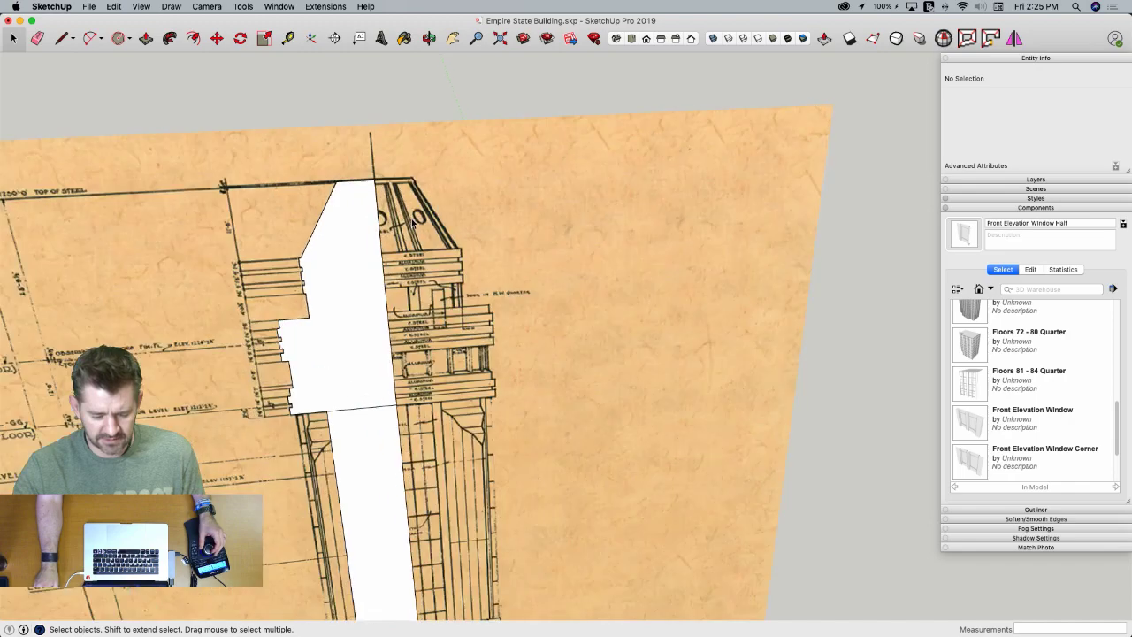
{"action": "scroll", "coordinate": [412, 222], "scroll_direction": "up", "scroll_amount": 2}
{"action": "scroll", "coordinate": [462, 270], "scroll_direction": "up", "scroll_amount": 2}
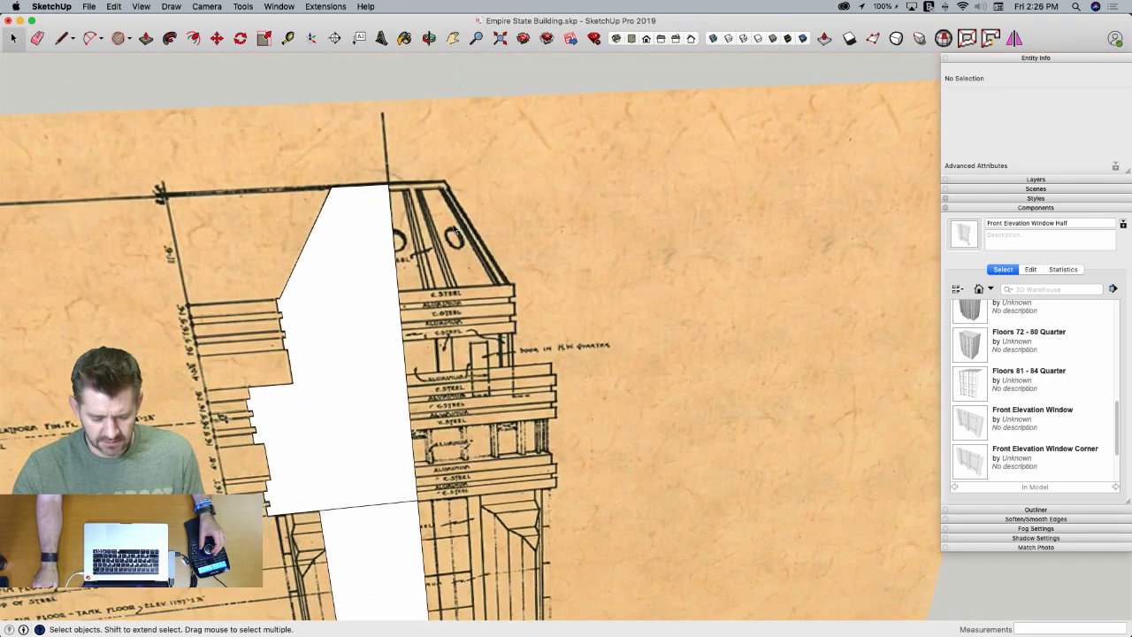
{"action": "scroll", "coordinate": [455, 231], "scroll_direction": "down", "scroll_amount": 4}
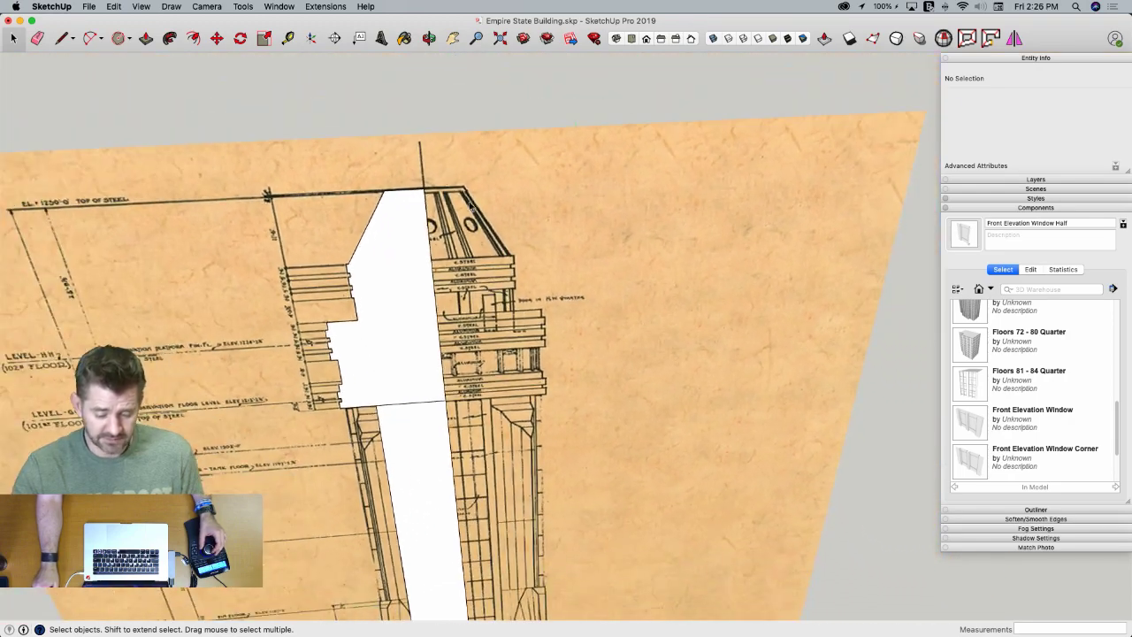
{"action": "left_click", "coordinate": [404, 230]}
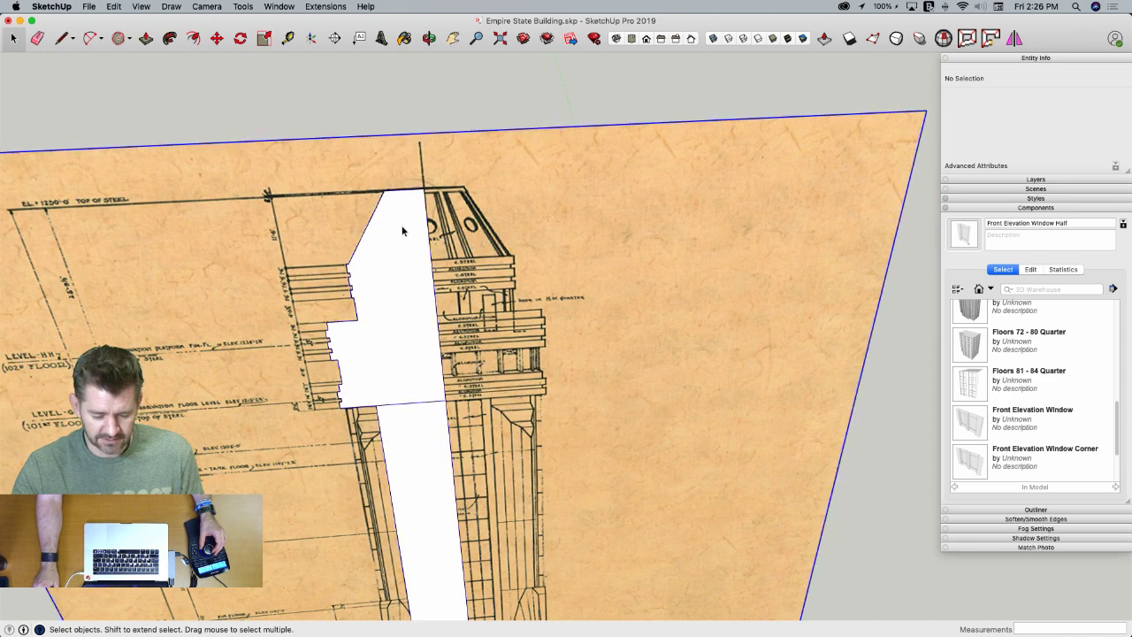
{"action": "double_click", "coordinate": [403, 230]}
{"action": "left_click", "coordinate": [400, 259]}
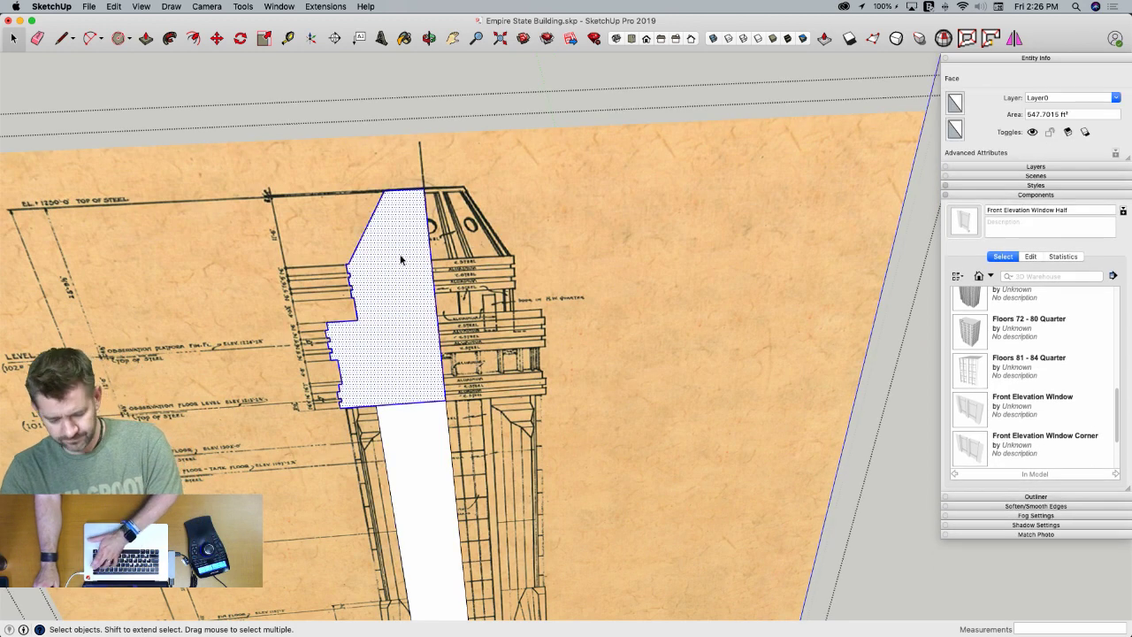
{"action": "key", "text": "Delete"}
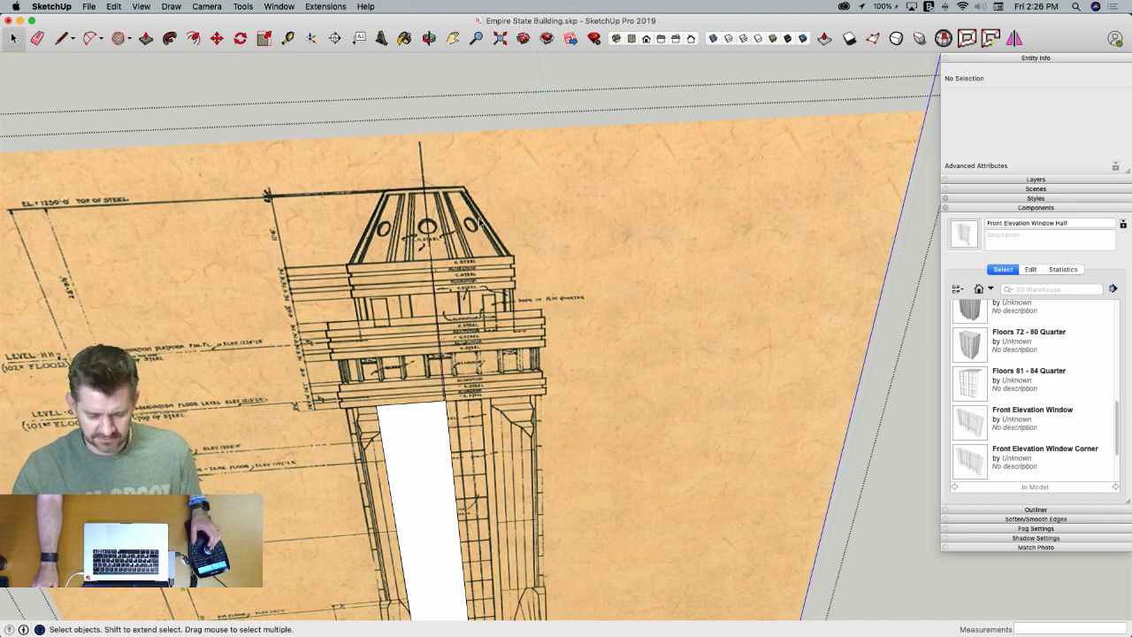
{"action": "scroll", "coordinate": [347, 261], "scroll_direction": "down", "scroll_amount": 2}
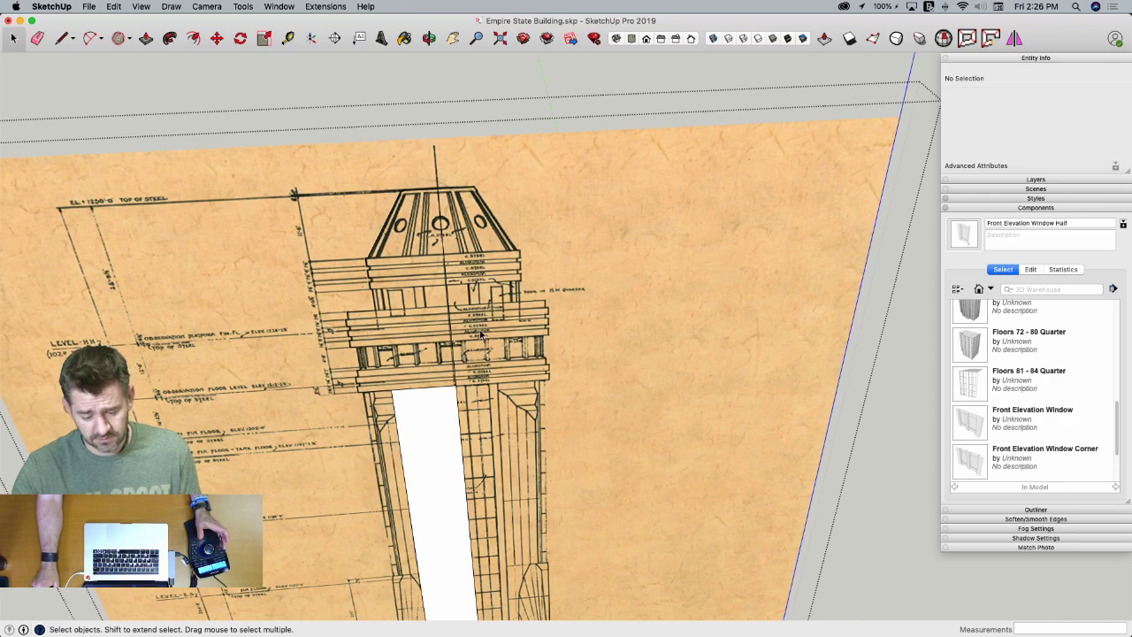
{"action": "scroll", "coordinate": [561, 303], "scroll_direction": "down", "scroll_amount": 5}
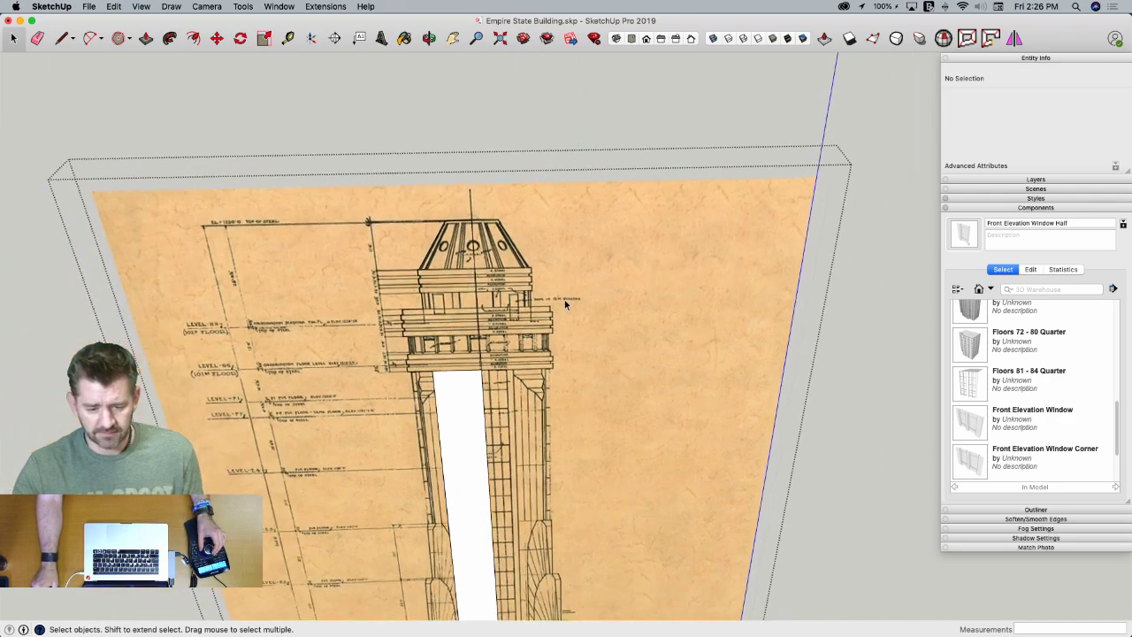
{"action": "scroll", "coordinate": [566, 303], "scroll_direction": "down", "scroll_amount": 2}
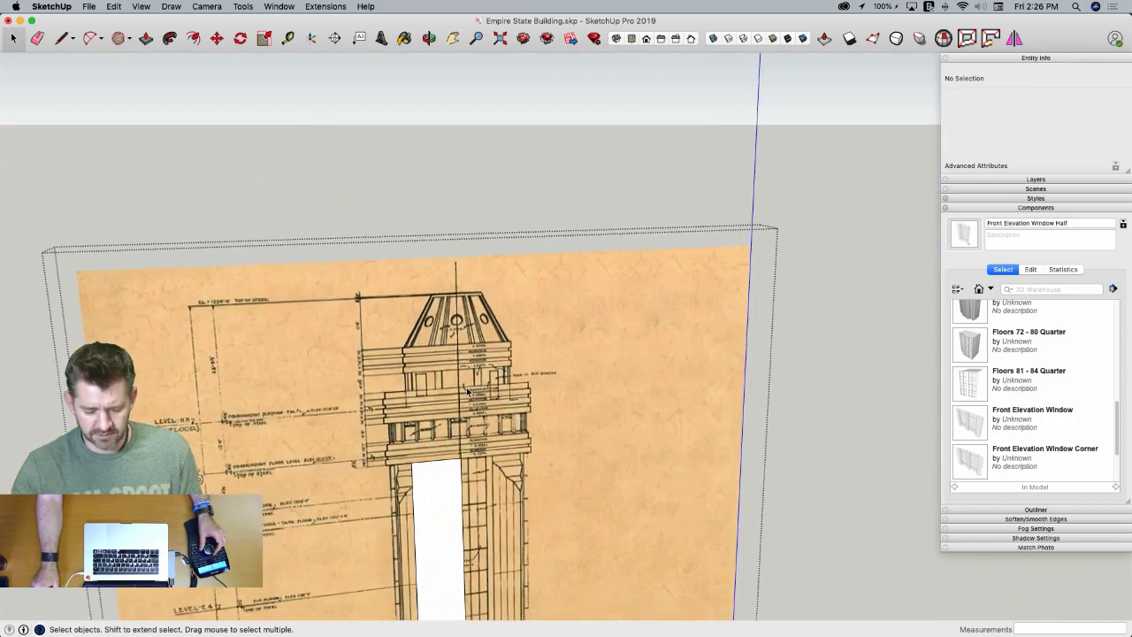
Split the cap profile with a horizontal line about 12' 9 1/2" long at the base of the tapered top, and leave the profile group
{"action": "key", "text": "l"}
{"action": "scroll", "coordinate": [379, 349], "scroll_direction": "up", "scroll_amount": 5}
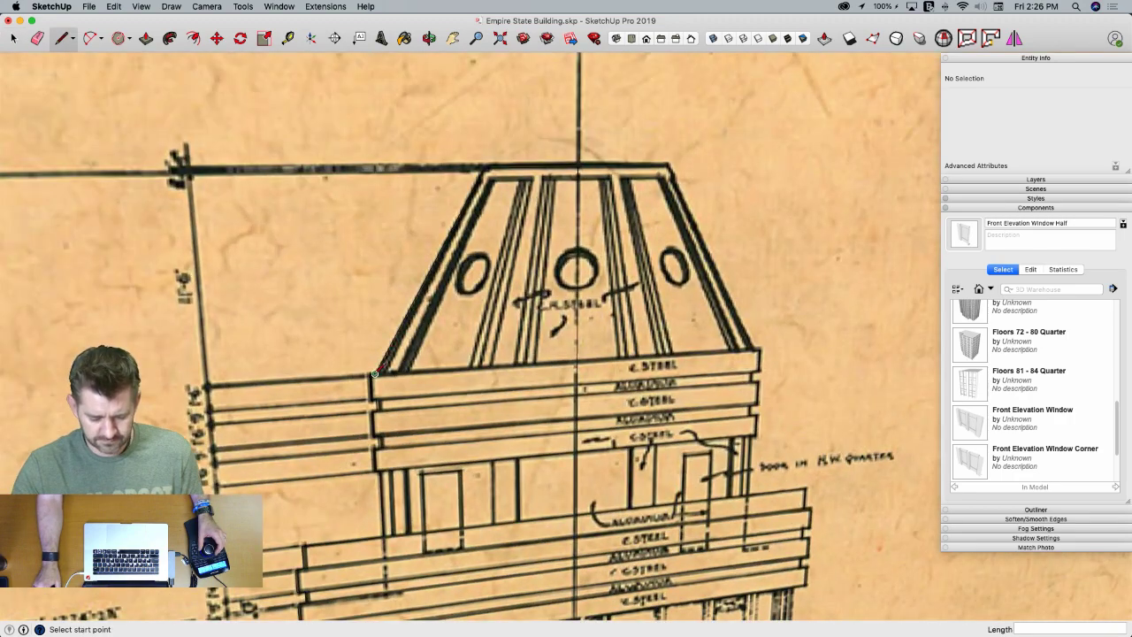
{"action": "left_click", "coordinate": [573, 360]}
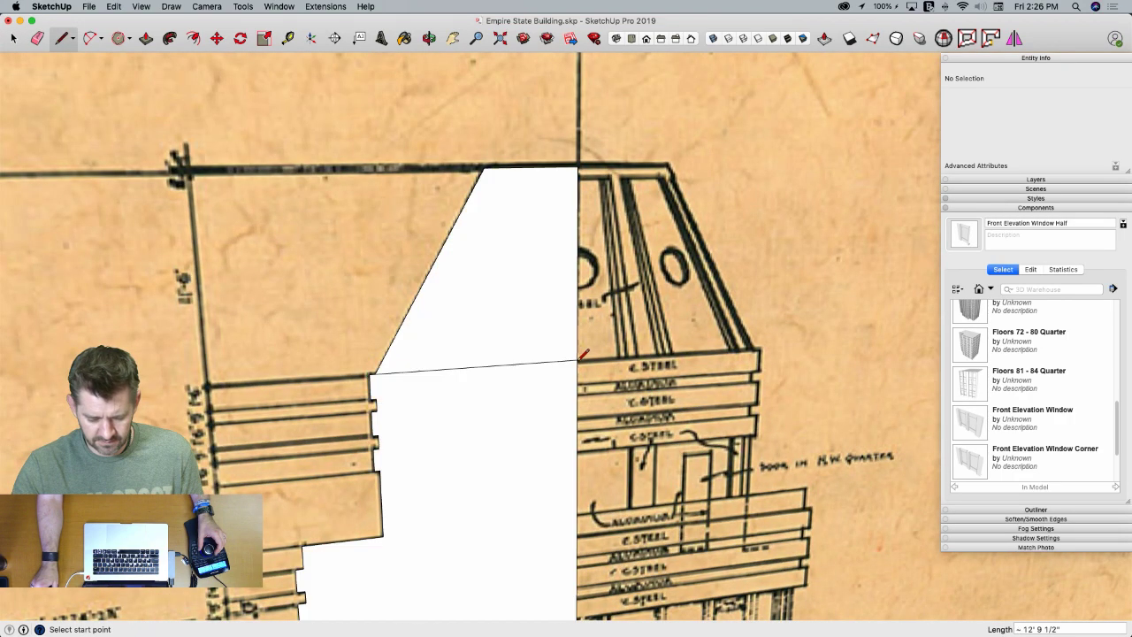
{"action": "key", "text": "space"}
{"action": "scroll", "coordinate": [566, 364], "scroll_direction": "down", "scroll_amount": 5}
{"action": "left_click", "coordinate": [517, 367]}
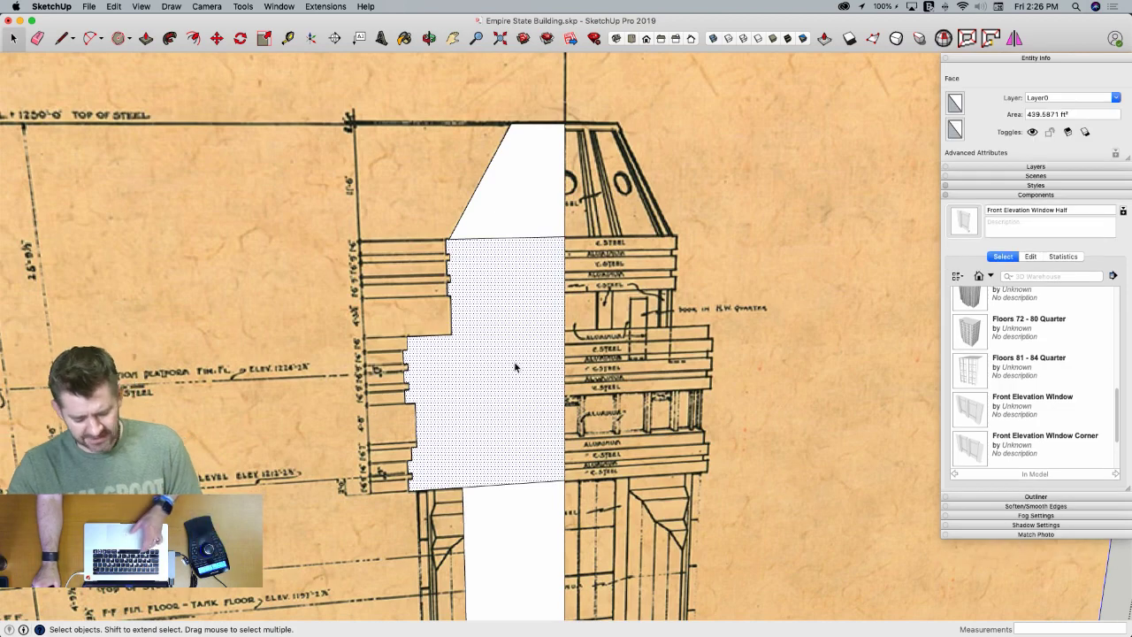
{"action": "scroll", "coordinate": [515, 366], "scroll_direction": "down", "scroll_amount": 3}
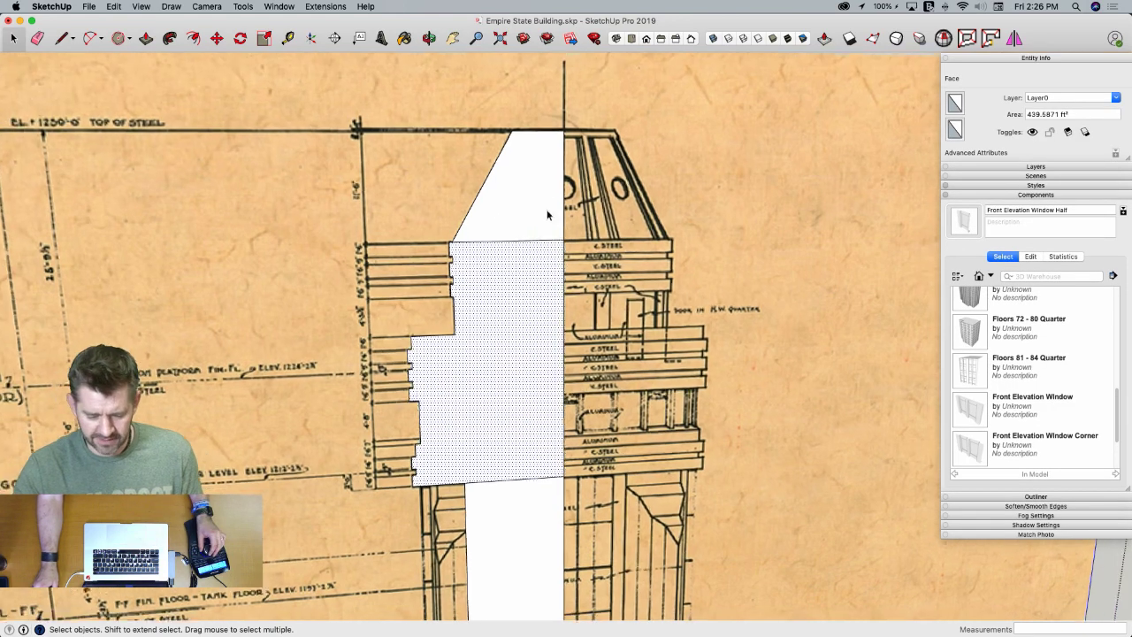
{"action": "scroll", "coordinate": [564, 196], "scroll_direction": "down", "scroll_amount": 5}
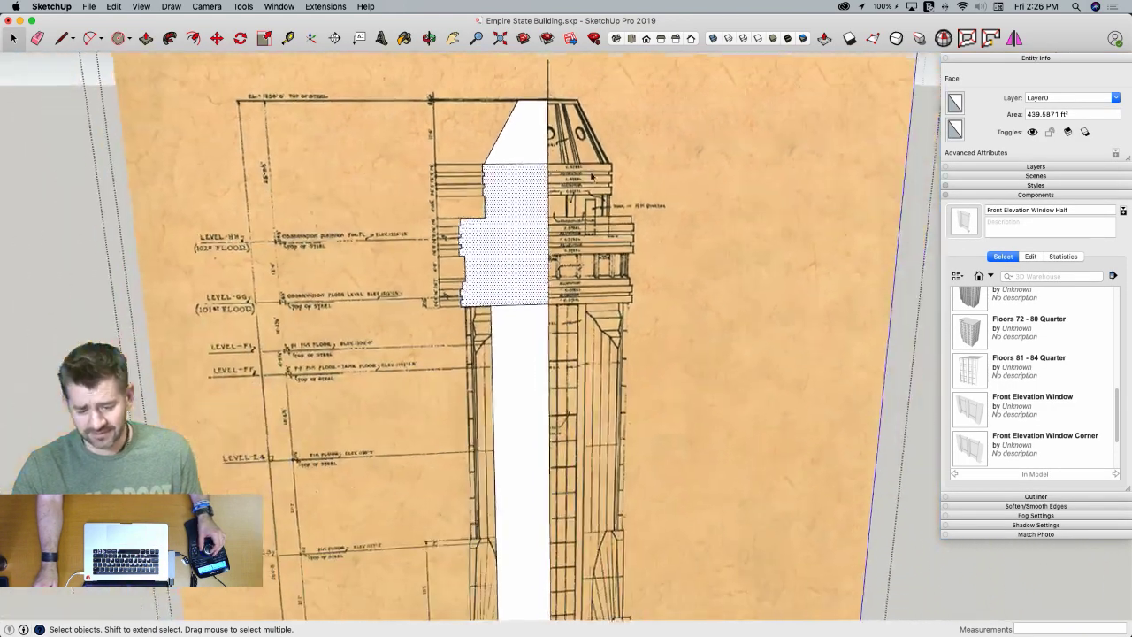
{"action": "scroll", "coordinate": [654, 250], "scroll_direction": "down", "scroll_amount": 8}
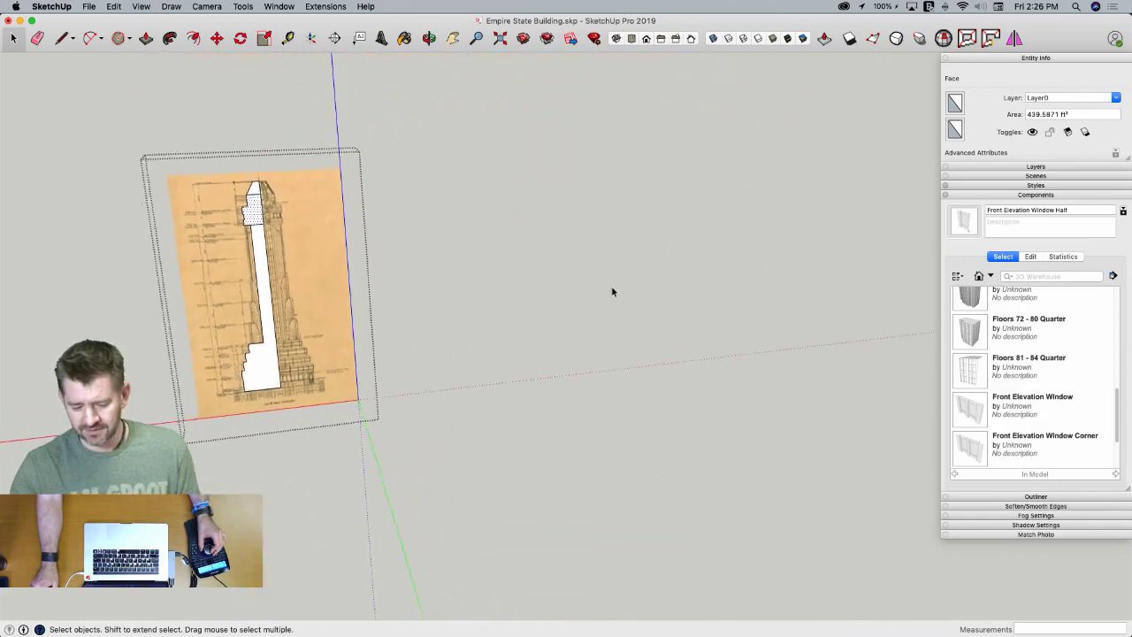
{"action": "left_click", "coordinate": [611, 285]}
Delete the stepped, banded octagonal section between the mast's shaft and the tapered top of its cap
{"action": "scroll", "coordinate": [528, 316], "scroll_direction": "up", "scroll_amount": 4}
{"action": "scroll", "coordinate": [528, 315], "scroll_direction": "up", "scroll_amount": 6}
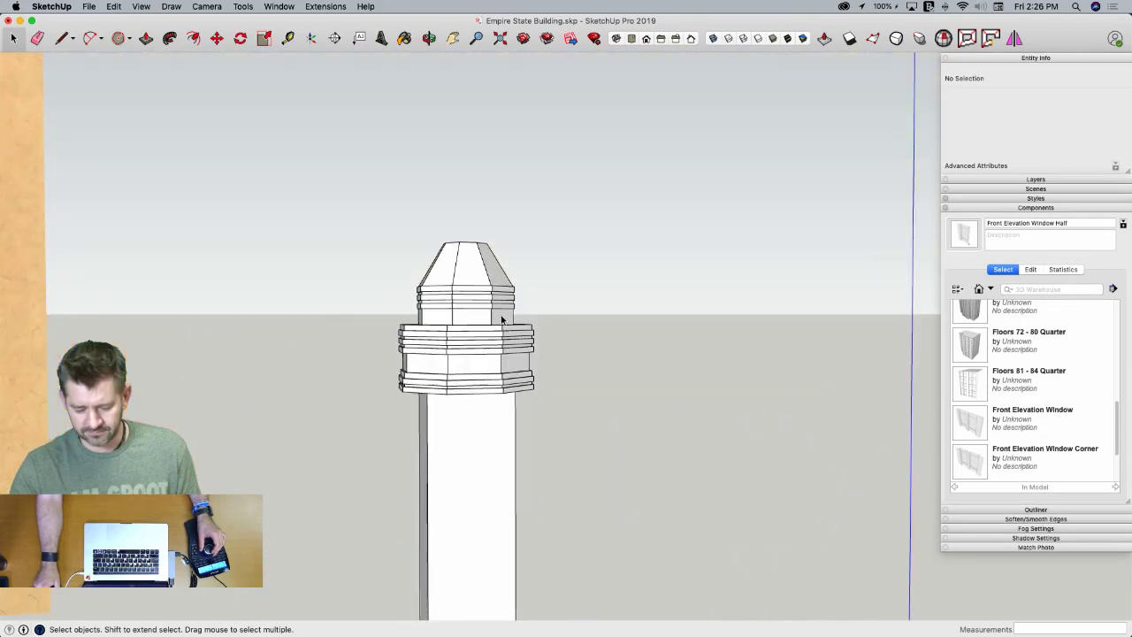
{"action": "middle_click_drag", "start_coordinate": [536, 284], "coordinate": [537, 373]}
{"action": "left_click", "coordinate": [527, 365]}
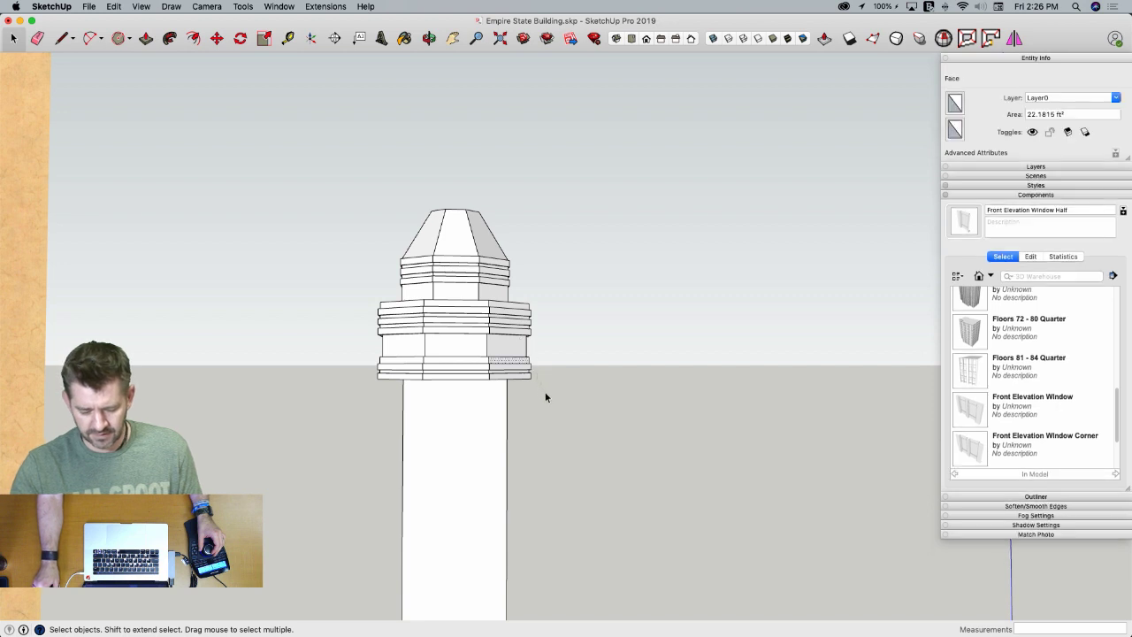
{"action": "left_click_drag", "start_coordinate": [517, 288], "coordinate": [360, 376]}
{"action": "key", "text": "Delete"}
{"action": "key", "text": "Delete"}
{"action": "key", "text": "Delete"}
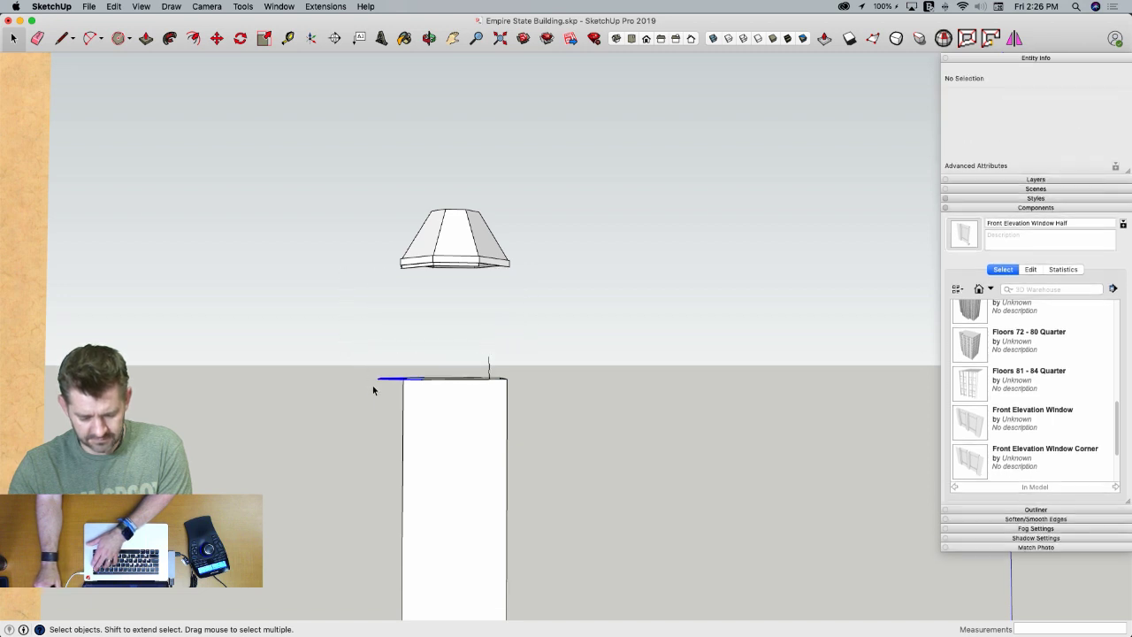
{"action": "middle_click_drag", "start_coordinate": [412, 281], "coordinate": [405, 318]}
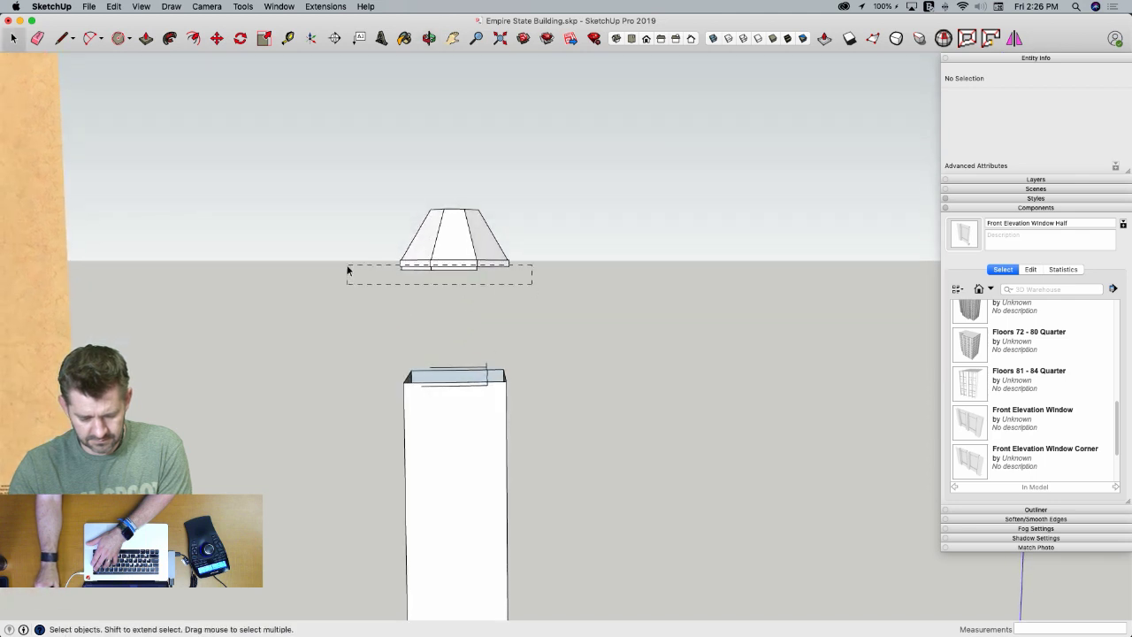
Delete the thin band beneath the cone cap and erase the stray edges above the shaft's open top
{"action": "left_click_drag", "start_coordinate": [348, 269], "coordinate": [349, 266]}
{"action": "key", "text": "Delete"}
{"action": "scroll", "coordinate": [487, 369], "scroll_direction": "up", "scroll_amount": 4}
{"action": "key", "text": "e"}
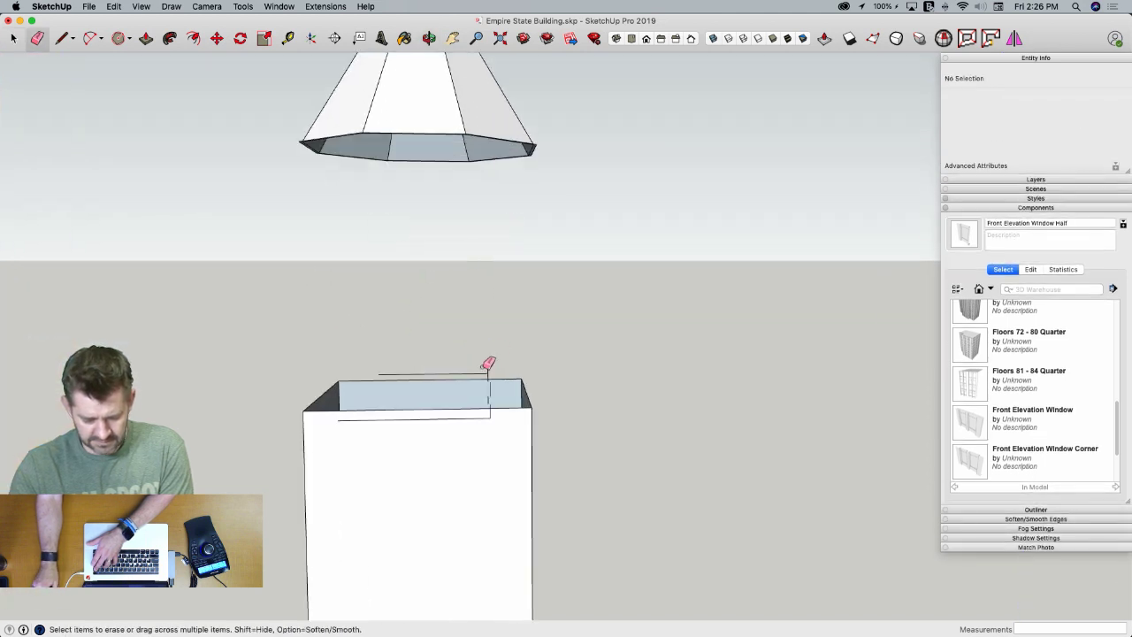
{"action": "left_click_drag", "start_coordinate": [488, 378], "coordinate": [493, 417]}
Draw a diagonal line between opposite corners of the shaft's open top to close it with faces
{"action": "key", "text": "l"}
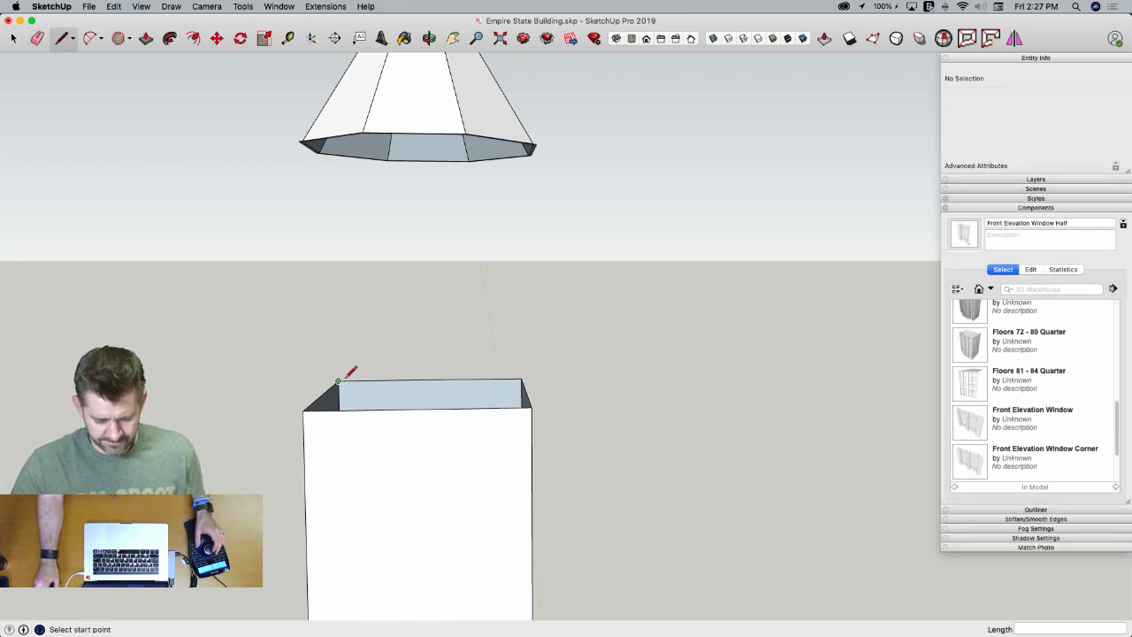
{"action": "left_click", "coordinate": [531, 407]}
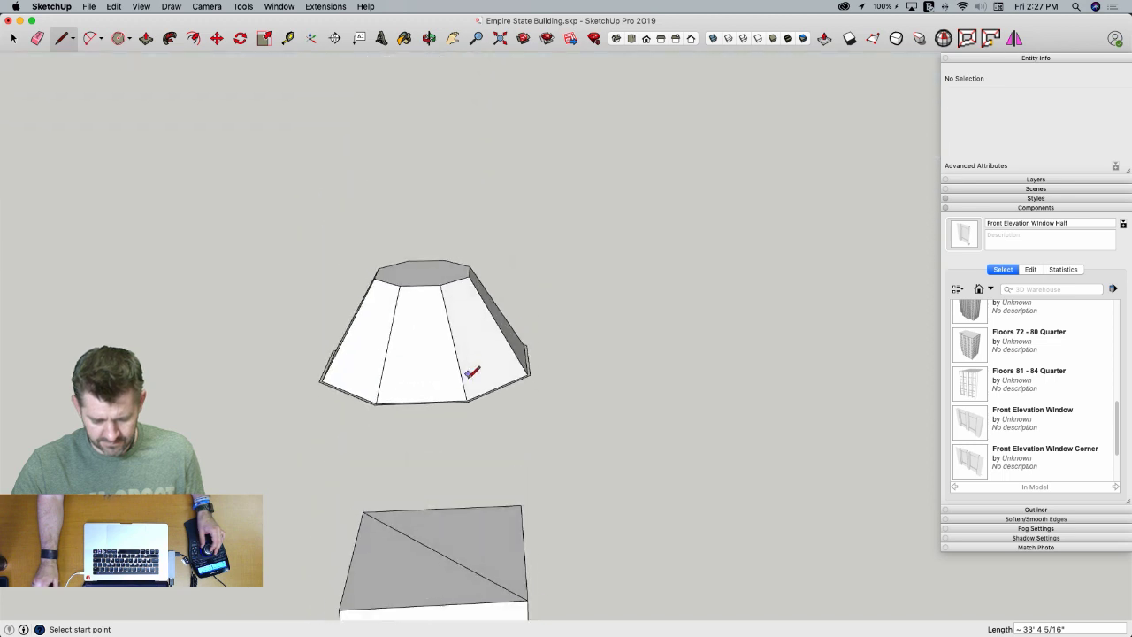
{"action": "key", "text": "space"}
Erase the leftover outer rim around the base of the cone cap
{"action": "scroll", "coordinate": [495, 407], "scroll_direction": "up", "scroll_amount": 10}
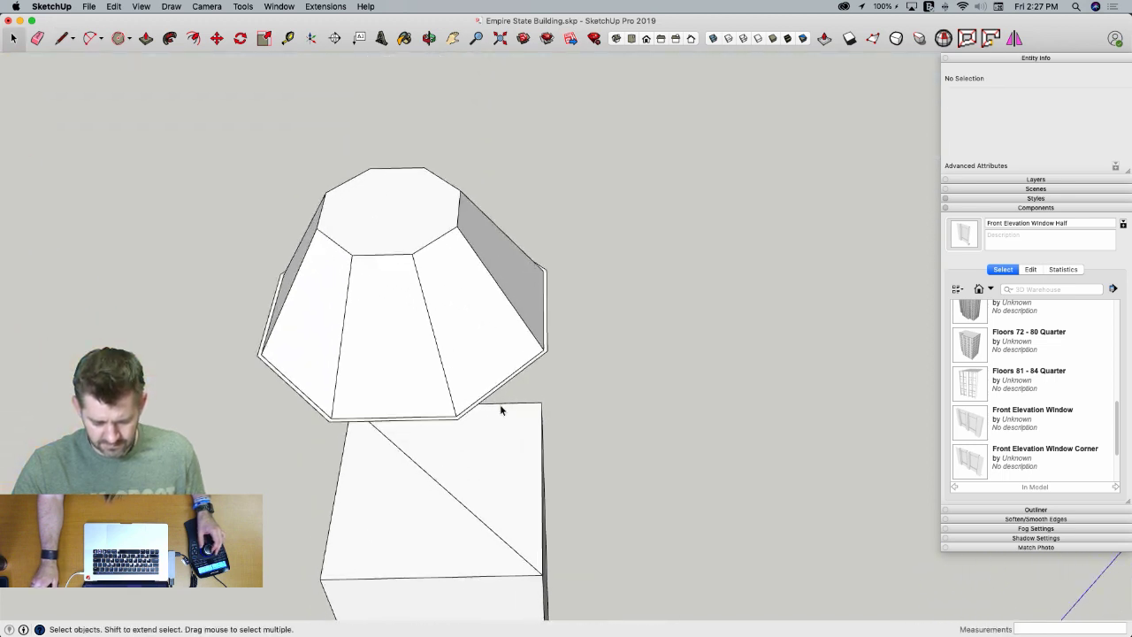
{"action": "key", "text": "e"}
{"action": "left_click_drag", "start_coordinate": [560, 303], "coordinate": [554, 312]}
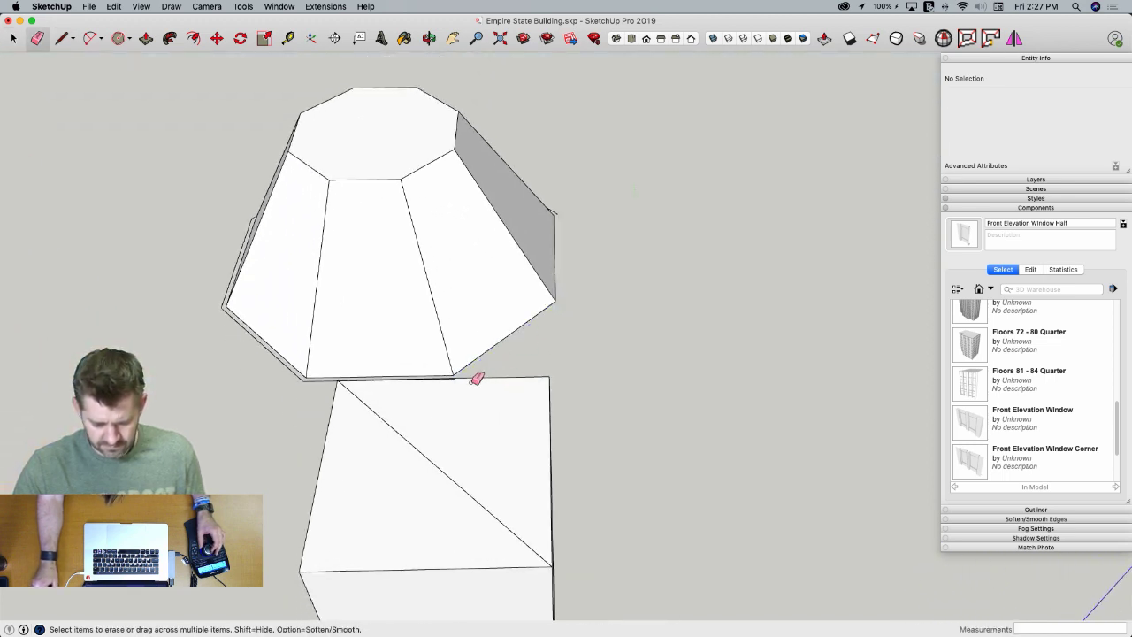
{"action": "key", "text": "space"}
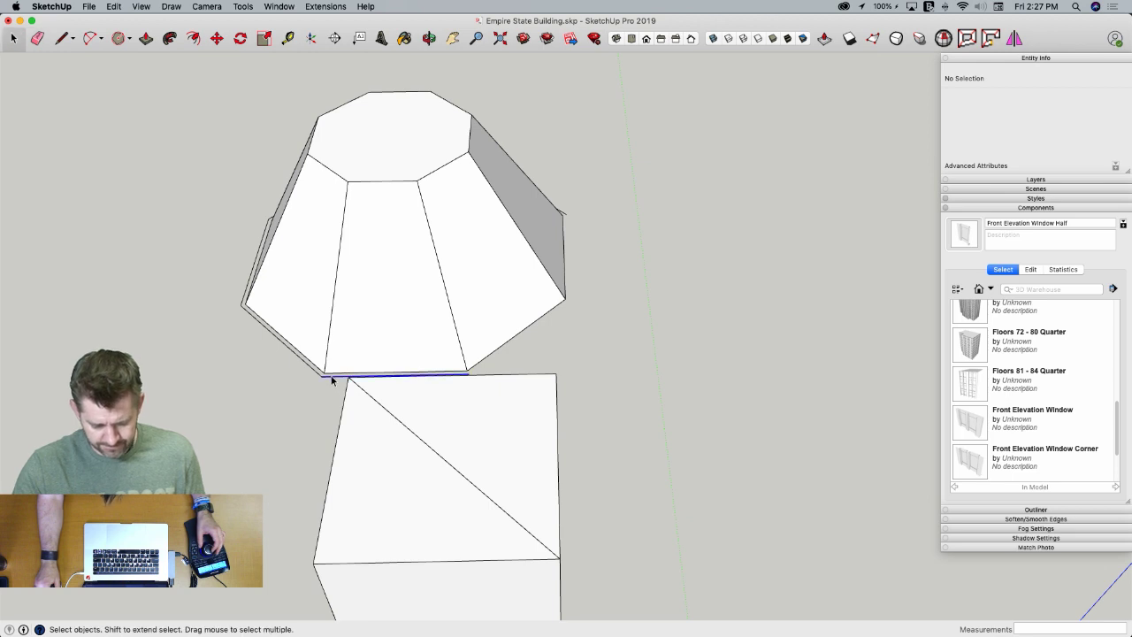
{"action": "left_click", "coordinate": [332, 380]}
{"action": "key", "text": "Delete"}
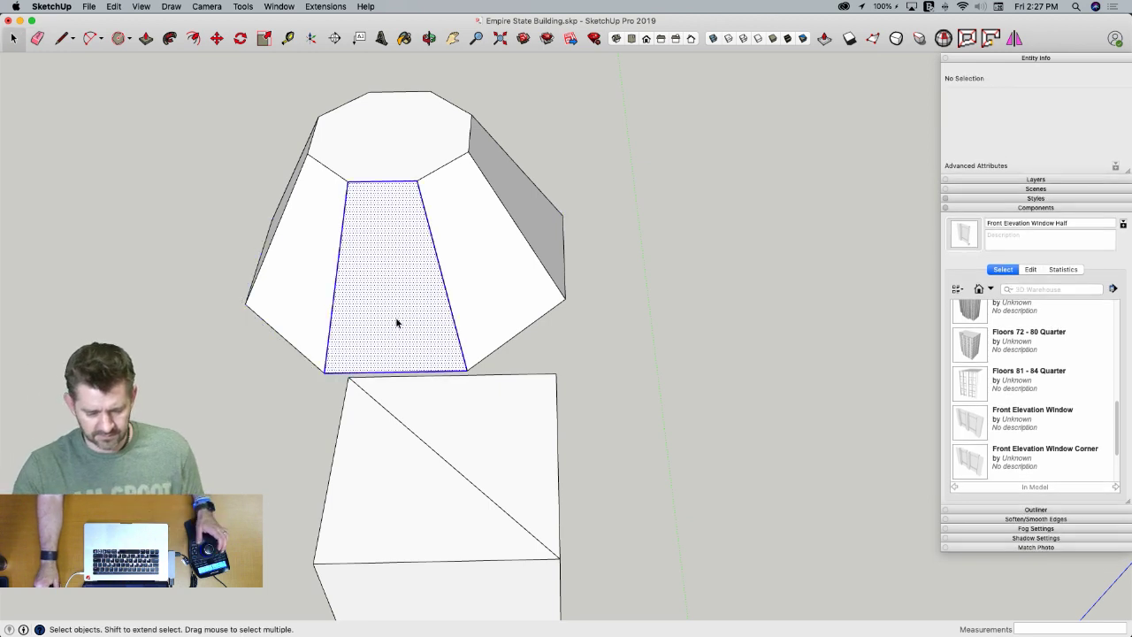
Group all connected geometry of the octagonal cone cap
{"action": "triple_click", "coordinate": [396, 322]}
{"action": "right_click", "coordinate": [397, 320]}
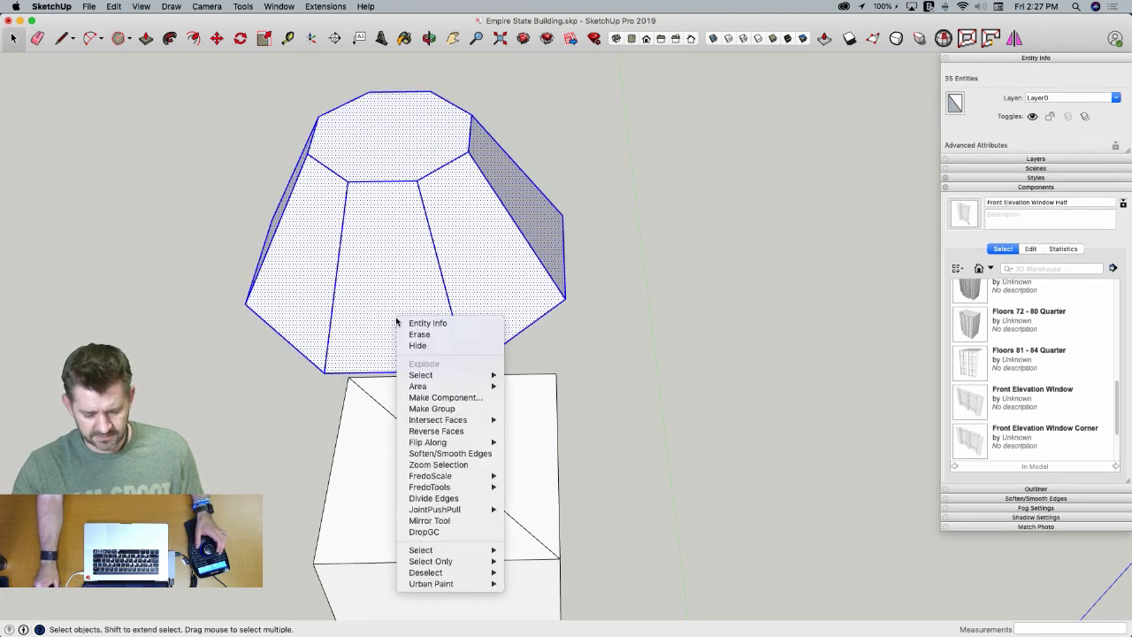
{"action": "left_click", "coordinate": [455, 410]}
{"action": "scroll", "coordinate": [469, 430], "scroll_direction": "down", "scroll_amount": 3}
Group the square shaft together with the stepped base connected to it
{"action": "left_click", "coordinate": [482, 437]}
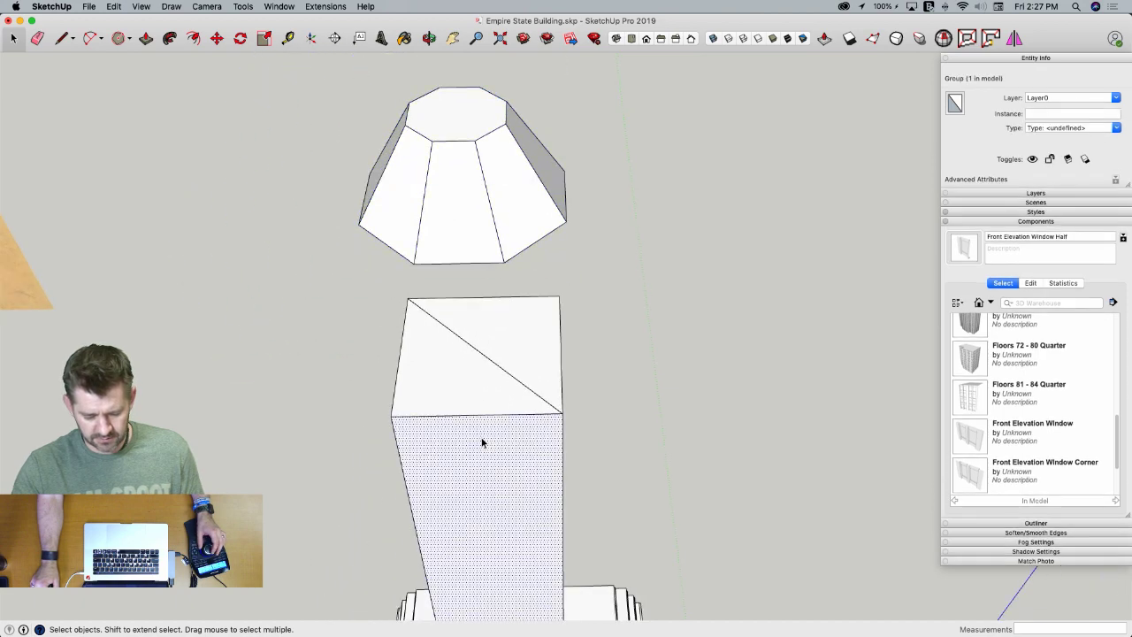
{"action": "triple_click", "coordinate": [482, 437]}
{"action": "scroll", "coordinate": [496, 371], "scroll_direction": "down", "scroll_amount": 3}
{"action": "right_click", "coordinate": [510, 295]}
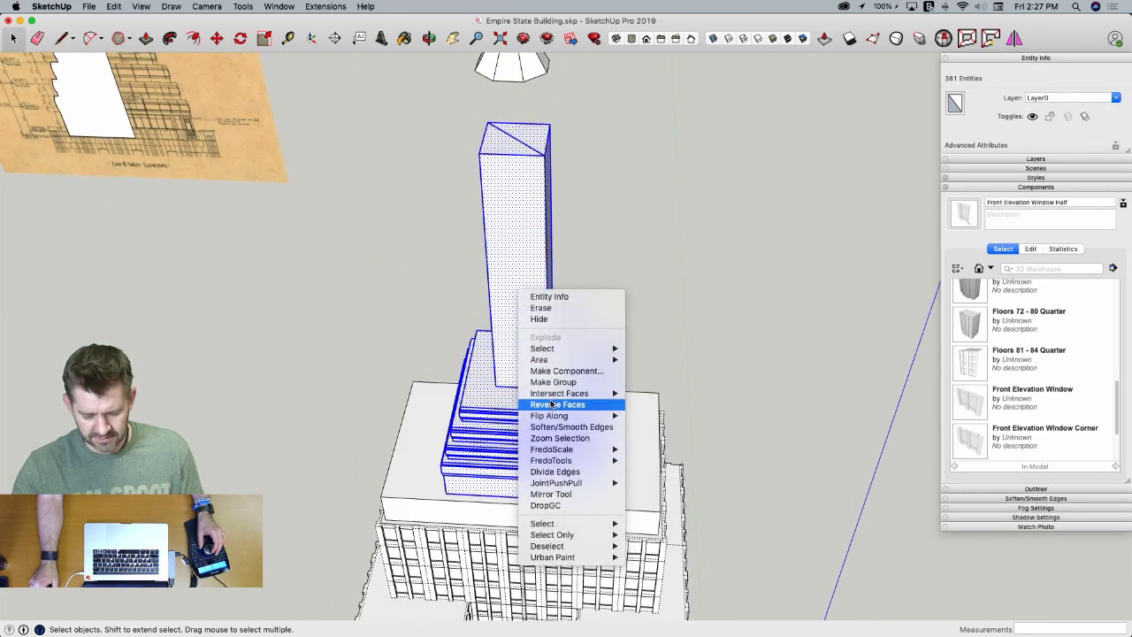
{"action": "left_click", "coordinate": [548, 382]}
Paste the copied half profile with its lower inner corner at the centre of the shaft's top
{"action": "scroll", "coordinate": [532, 186], "scroll_direction": "up", "scroll_amount": 3}
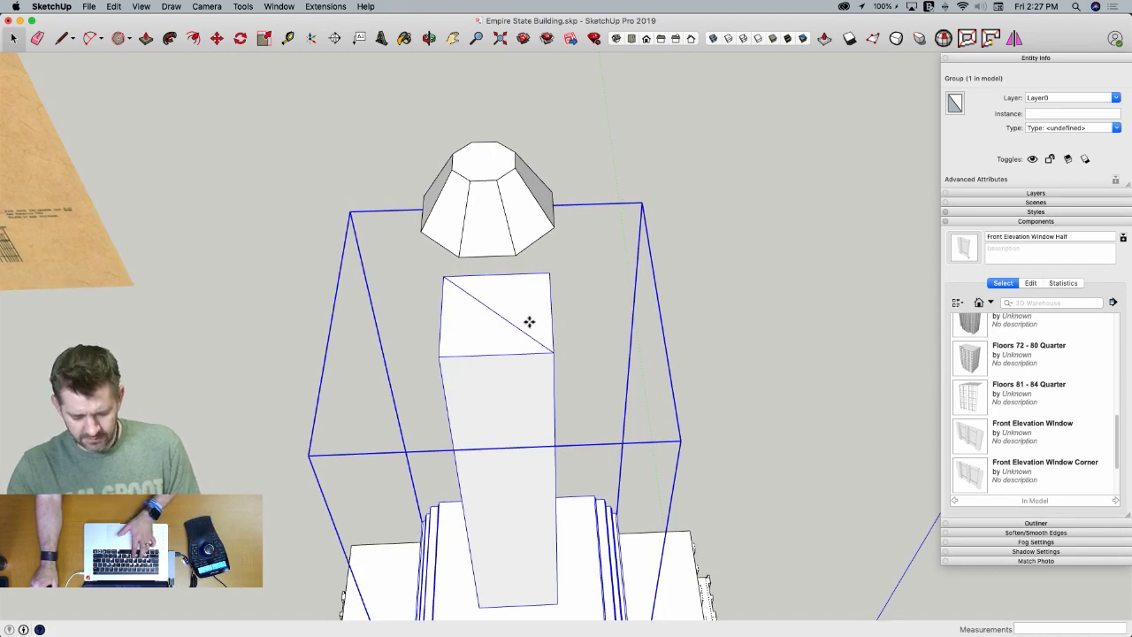
{"action": "key", "text": "super+v"}
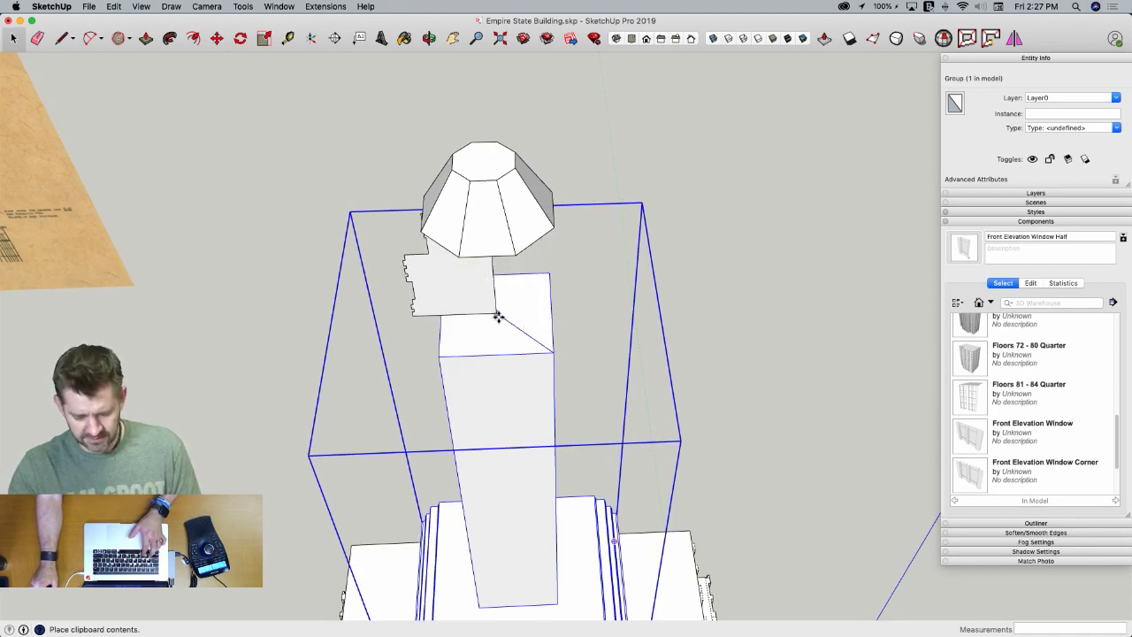
{"action": "left_click", "coordinate": [498, 317]}
{"action": "scroll", "coordinate": [506, 320], "scroll_direction": "up", "scroll_amount": 2}
Draw a 24-segment circle of about 17' 9 7/16" radius, centred on the profile's inner corner and reaching its lower outer corner
{"action": "key", "text": "c"}
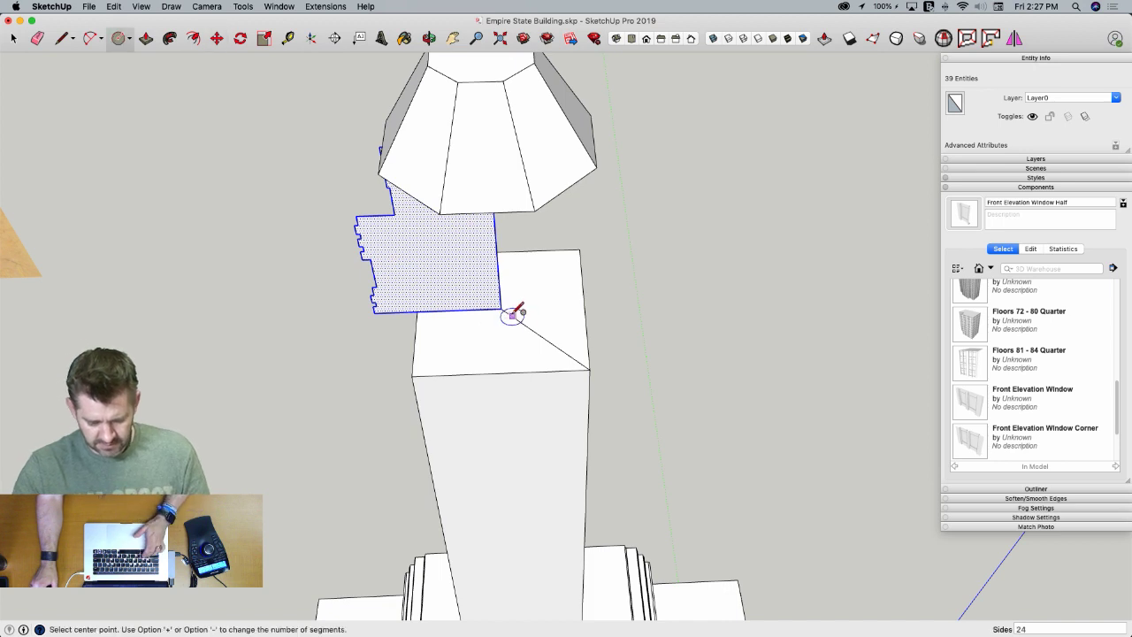
{"action": "left_click", "coordinate": [375, 312]}
{"action": "key", "text": "space"}
Revolve the stepped profile face around the circle with Follow Me to form the round drum
{"action": "left_click", "coordinate": [377, 338]}
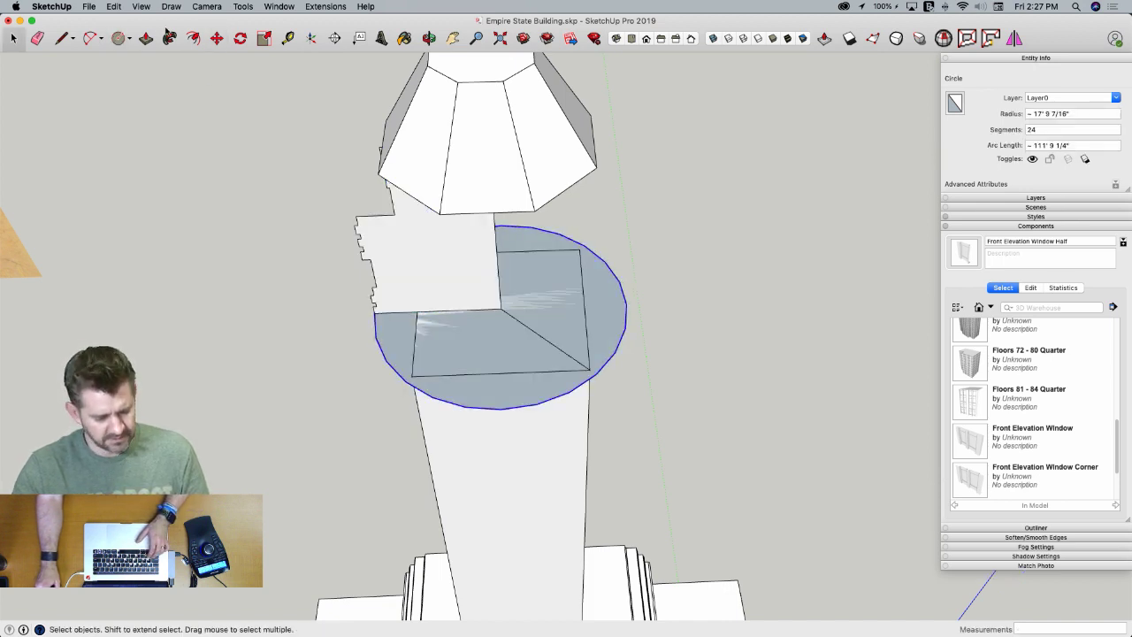
{"action": "key", "text": "p"}
{"action": "double_click", "coordinate": [458, 284]}
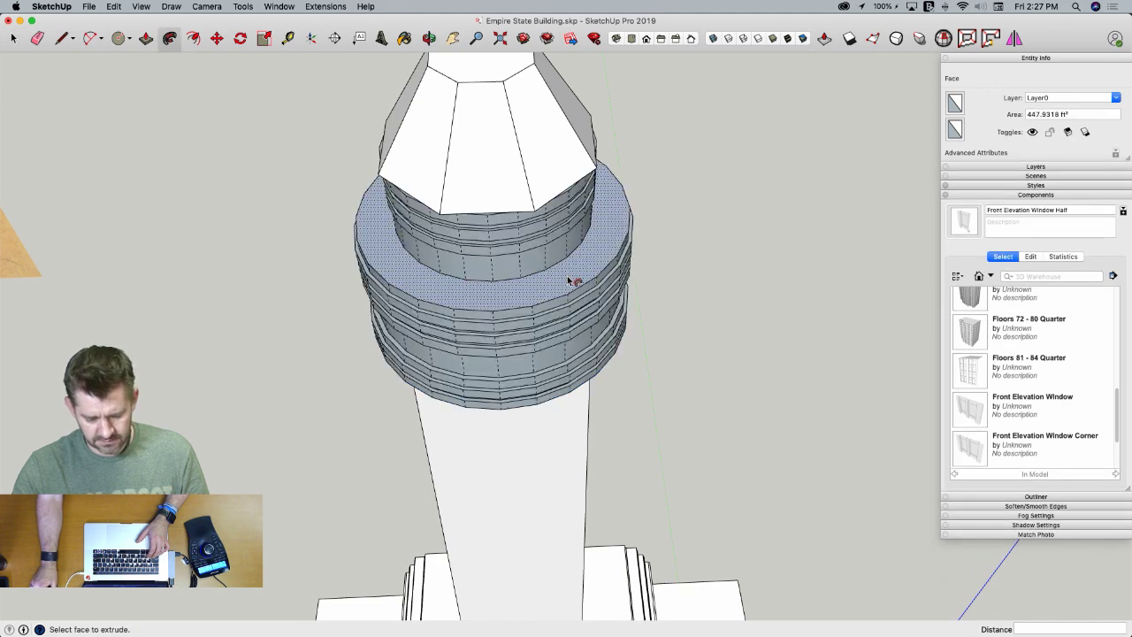
{"action": "key", "text": "space"}
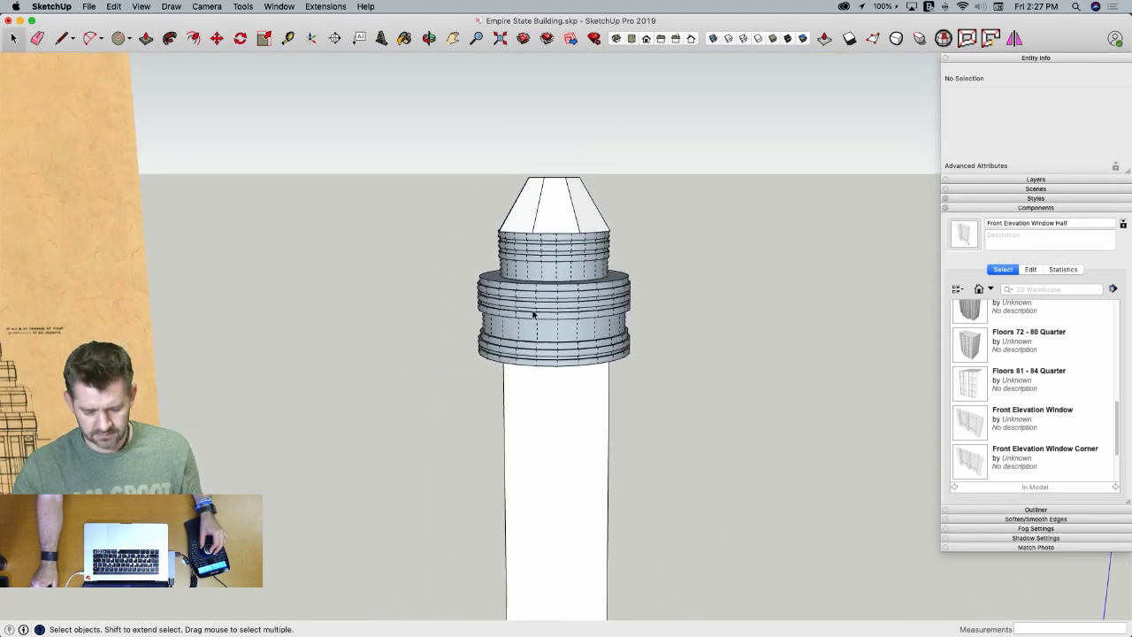
Reverse all faces of the revolved drum so the white front sides face outward
{"action": "middle_click_drag", "start_coordinate": [533, 314], "coordinate": [593, 312]}
{"action": "scroll", "coordinate": [589, 312], "scroll_direction": "up", "scroll_amount": 1}
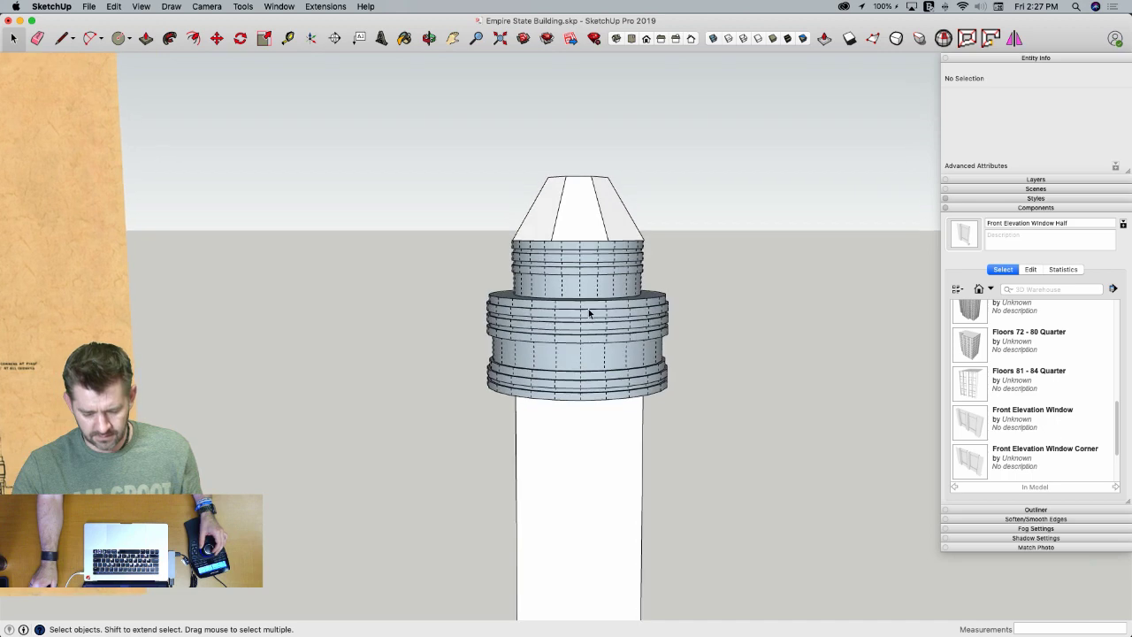
{"action": "triple_click", "coordinate": [589, 312]}
{"action": "right_click", "coordinate": [589, 311]}
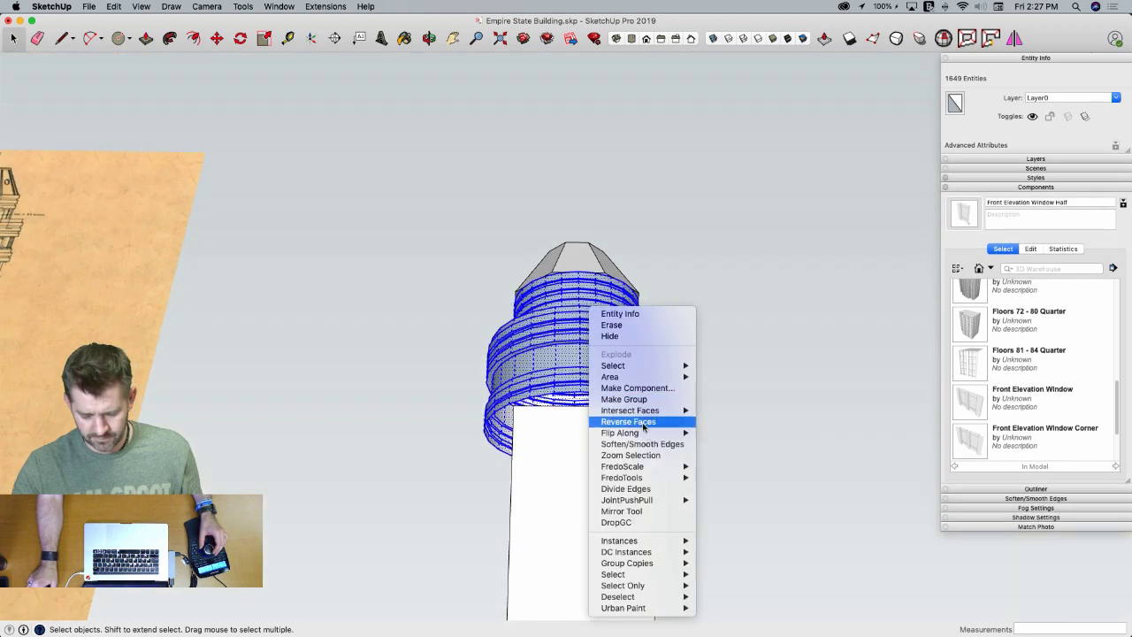
{"action": "left_click", "coordinate": [642, 422]}
Retrace an edge of the drum's bottom opening to close the underside with a face
{"action": "key", "text": "l"}
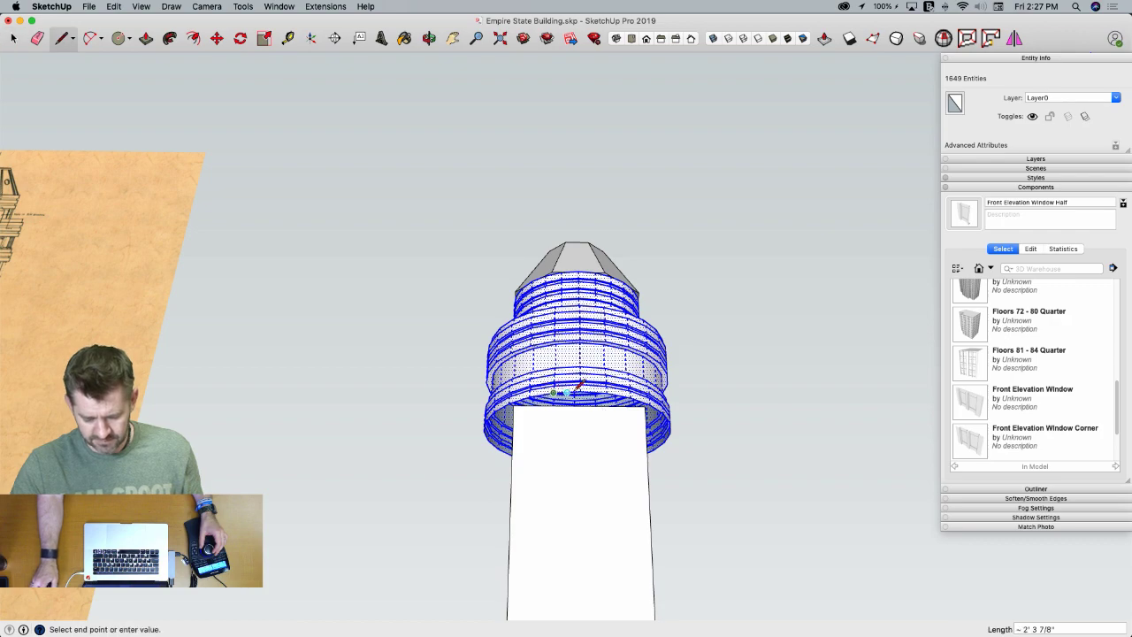
{"action": "left_click", "coordinate": [581, 392]}
{"action": "key", "text": "space"}
{"action": "left_click", "coordinate": [584, 392]}
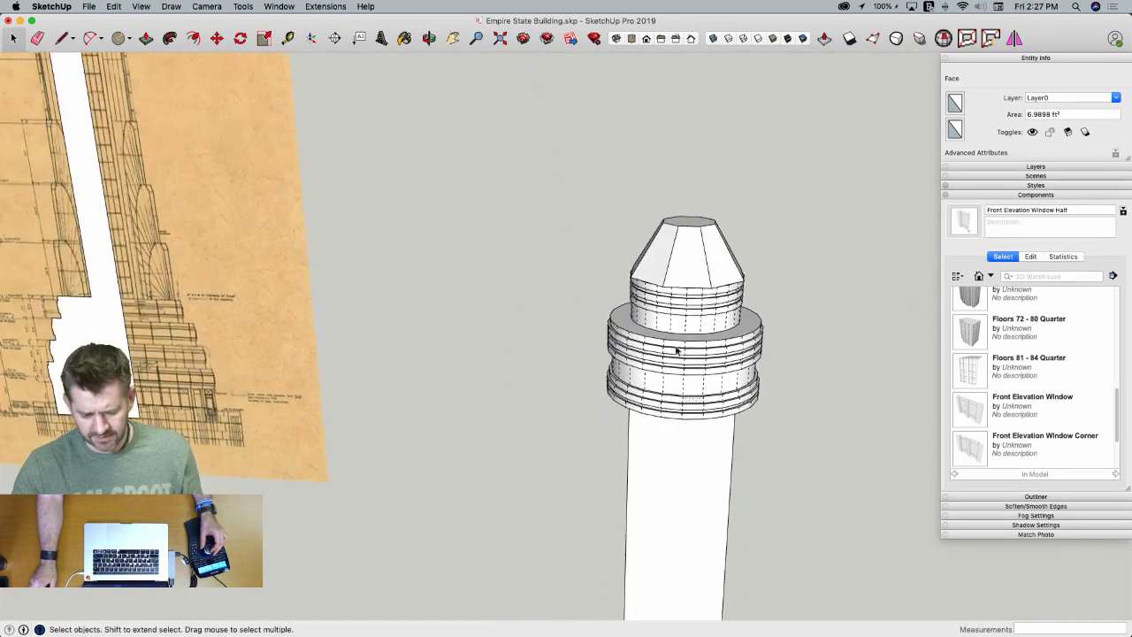
Compare the drum with the reference elevation and group all of the drum's connected geometry
{"action": "scroll", "coordinate": [409, 204], "scroll_direction": "up", "scroll_amount": 5}
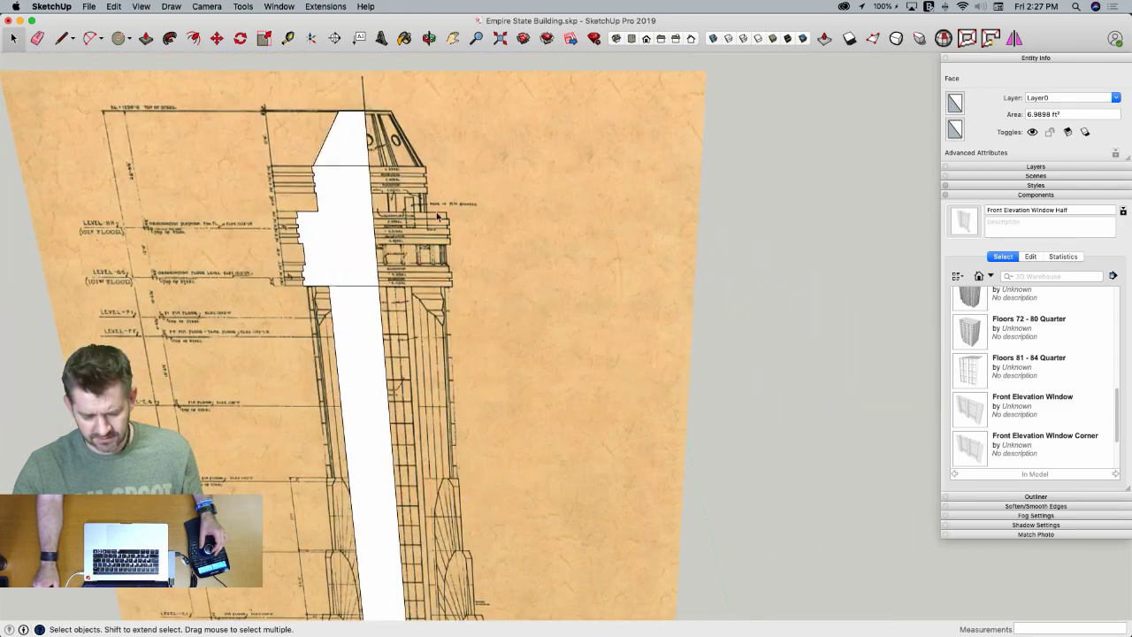
{"action": "middle_click_drag", "start_coordinate": [405, 234], "coordinate": [659, 360]}
{"action": "scroll", "coordinate": [659, 360], "scroll_direction": "up", "scroll_amount": 3}
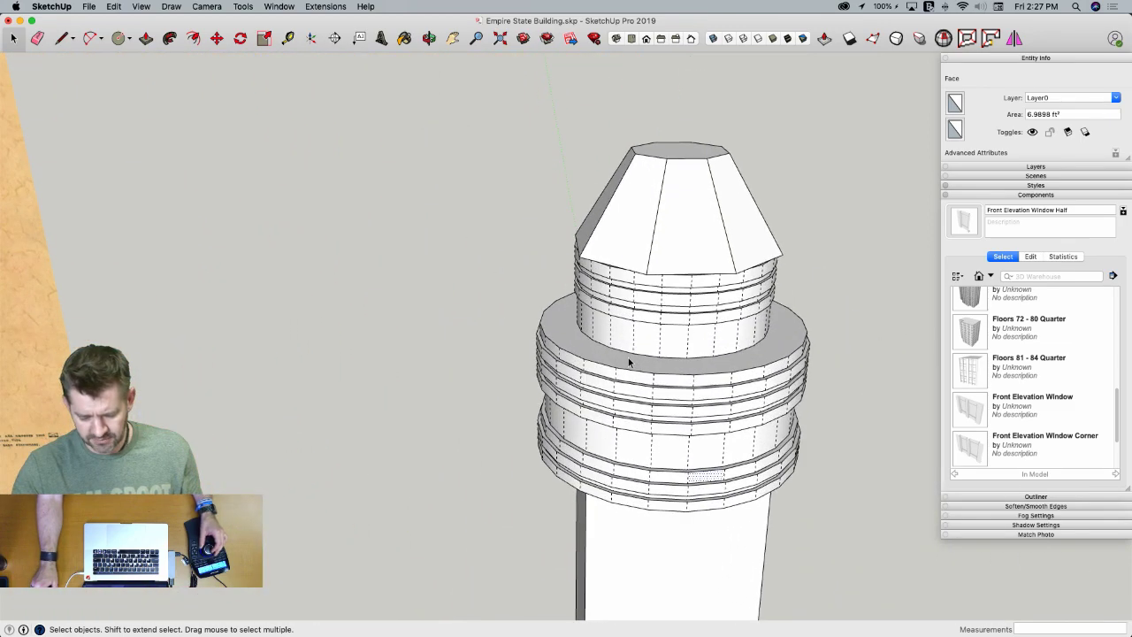
{"action": "triple_click", "coordinate": [686, 382]}
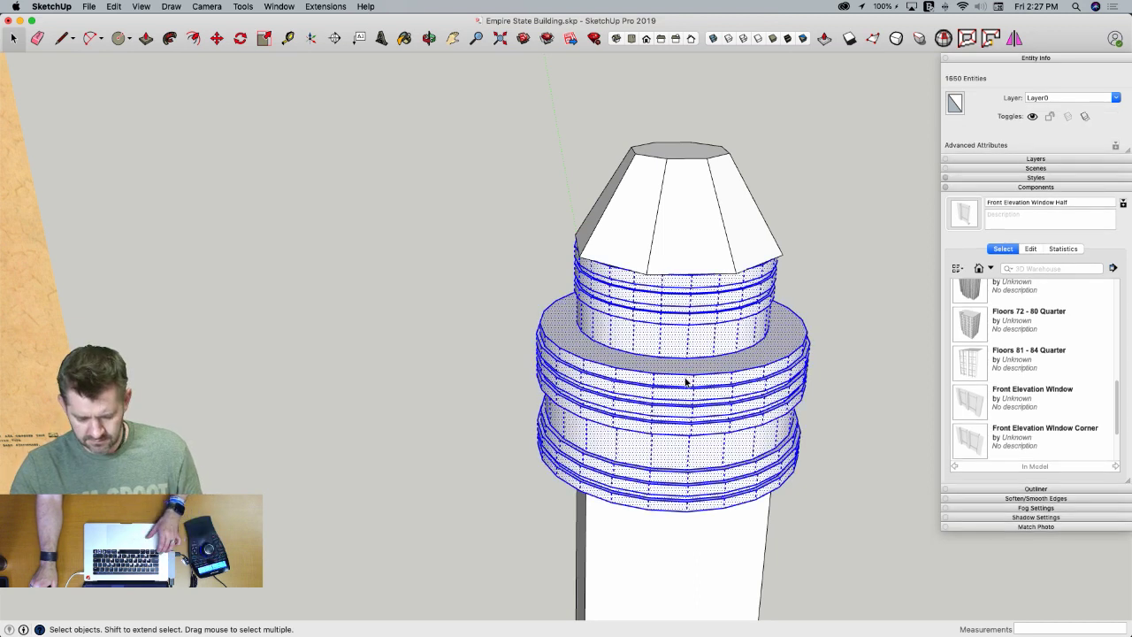
{"action": "right_click", "coordinate": [686, 382]}
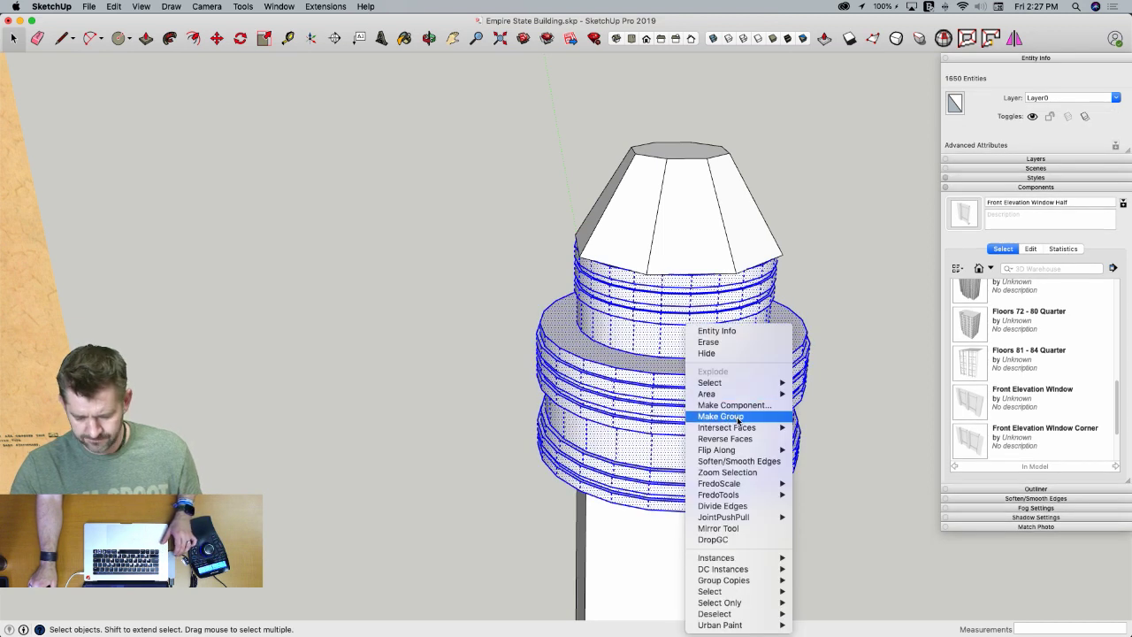
{"action": "left_click", "coordinate": [721, 416]}
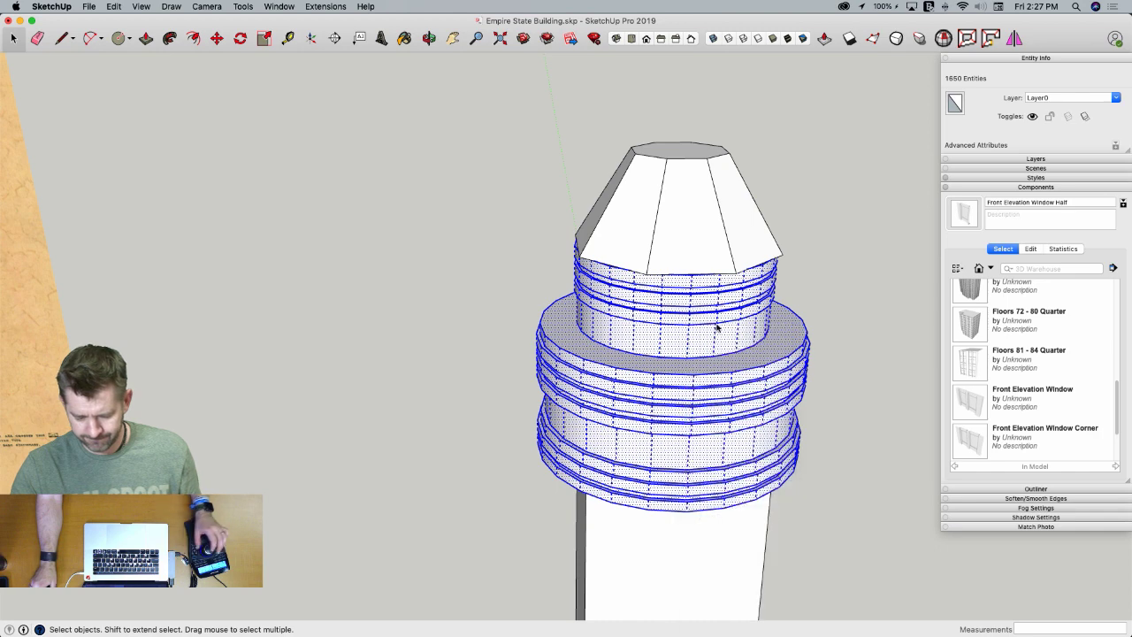
Scale the cone cap group about its centre to 0.91 along both the red and green axes
{"action": "left_click", "coordinate": [682, 254]}
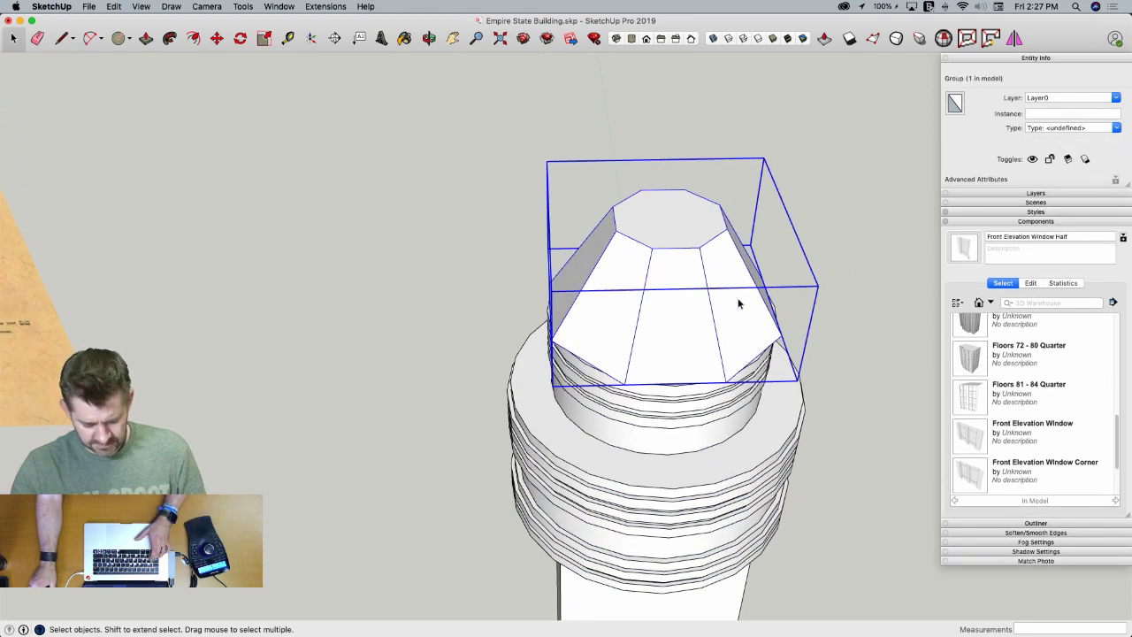
{"action": "key", "text": "s"}
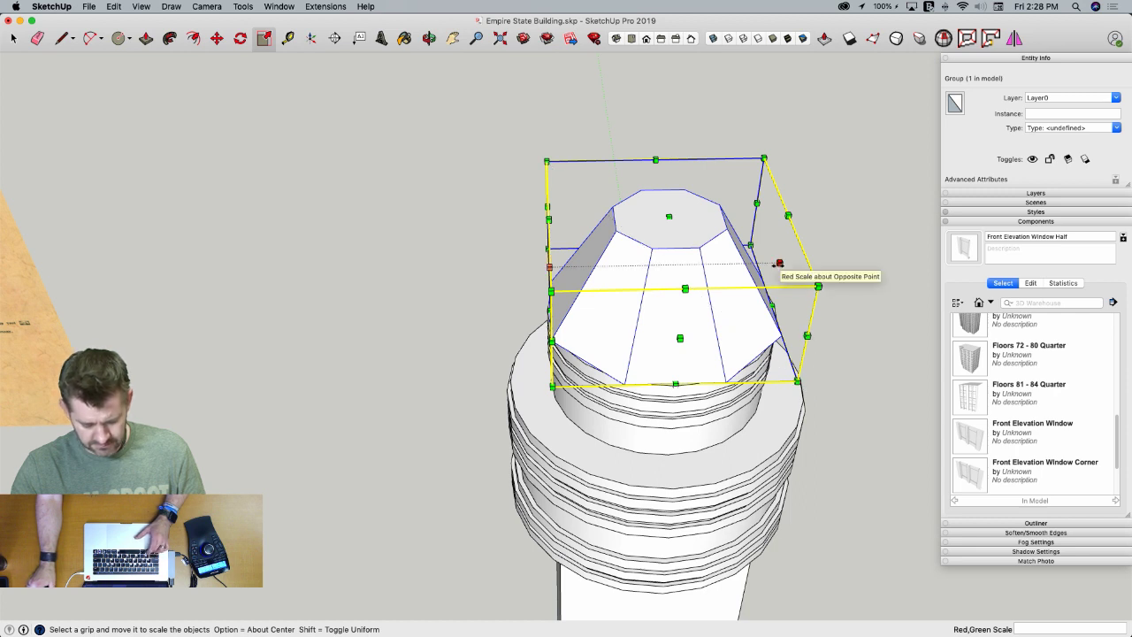
{"action": "left_click_drag", "start_coordinate": [779, 262], "coordinate": [770, 262]}
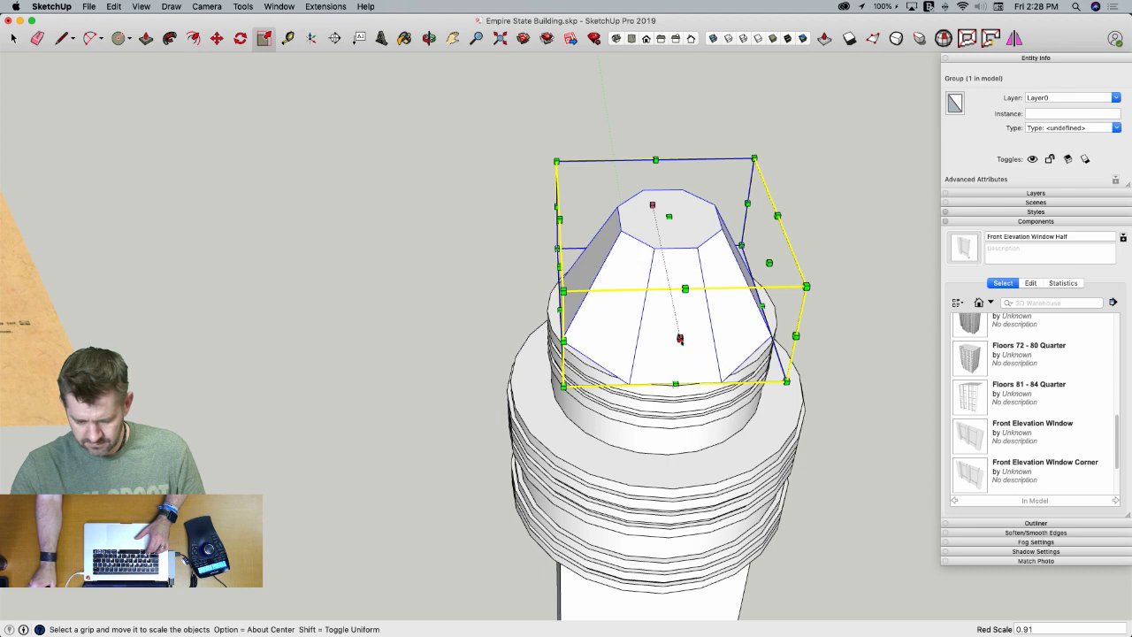
{"action": "left_click_drag", "start_coordinate": [680, 341], "coordinate": [677, 332]}
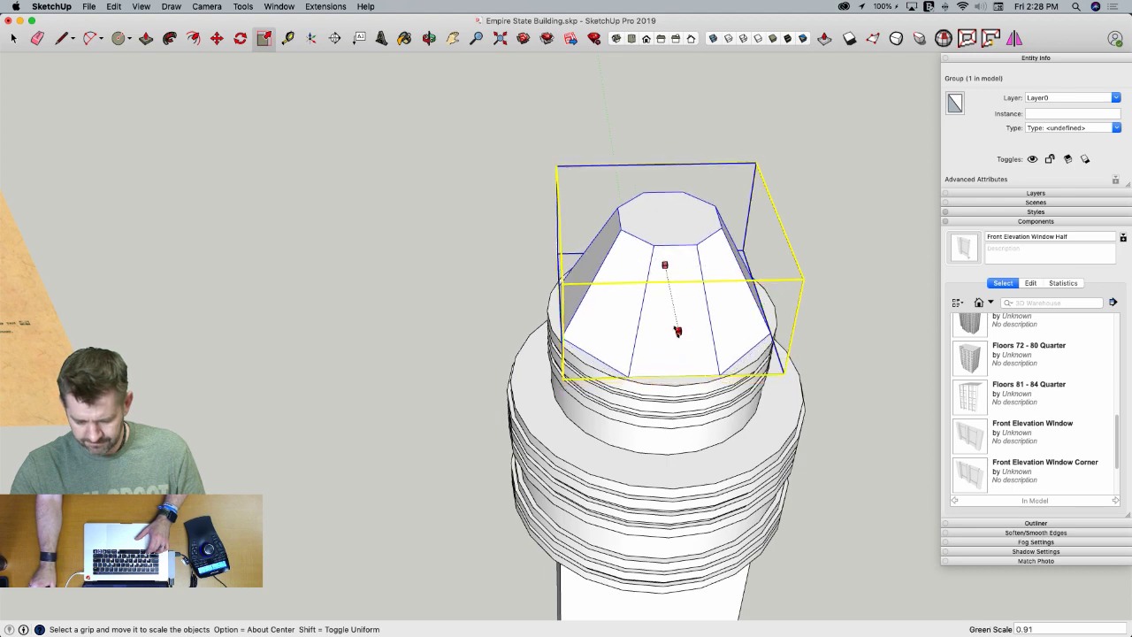
{"action": "key", "text": "space"}
{"action": "left_click", "coordinate": [830, 353]}
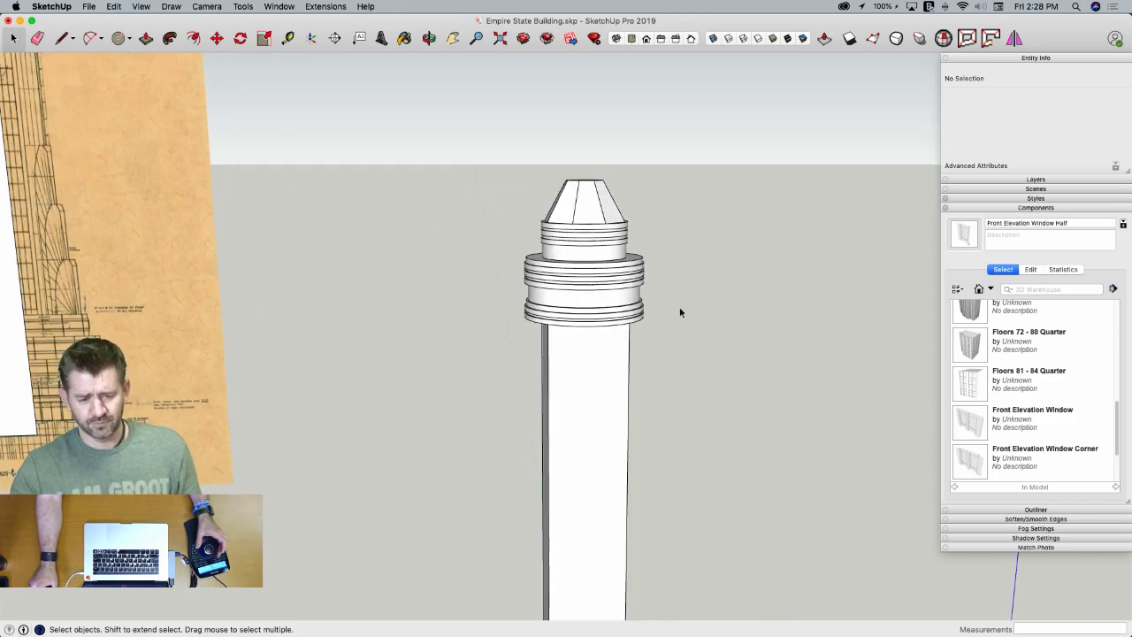
Open the drum group and offset the outer edge loop of its wide ledge inward by about 11 1/16"
{"action": "middle_click_drag", "start_coordinate": [680, 312], "coordinate": [592, 327]}
{"action": "scroll", "coordinate": [631, 325], "scroll_direction": "up", "scroll_amount": 5}
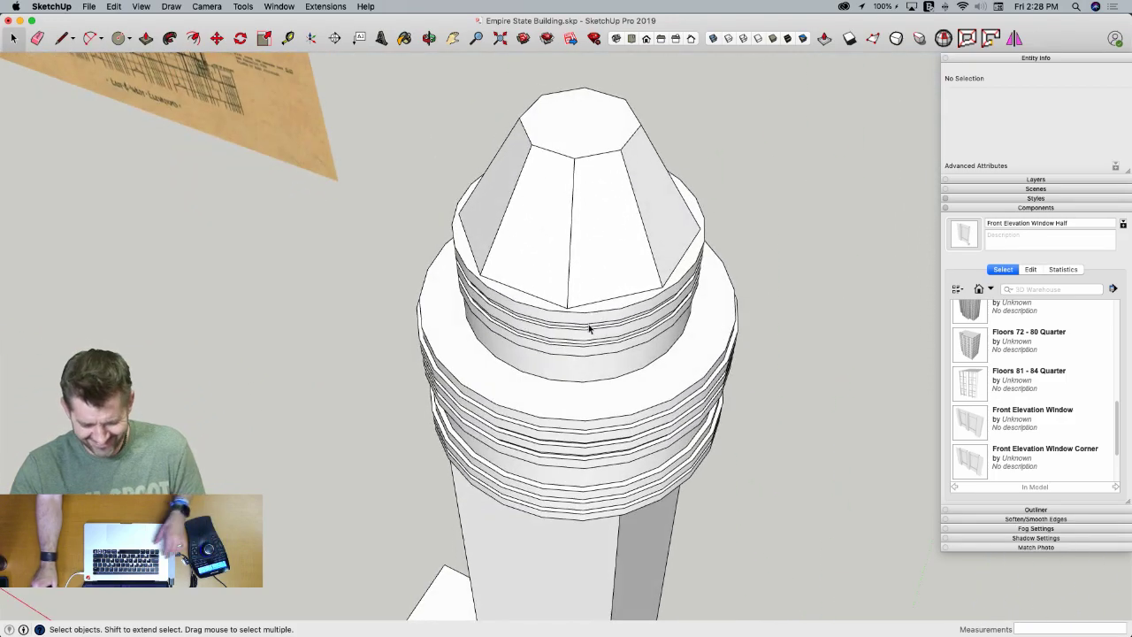
{"action": "left_click", "coordinate": [554, 419]}
{"action": "double_click", "coordinate": [555, 419]}
{"action": "triple_click", "coordinate": [554, 419]}
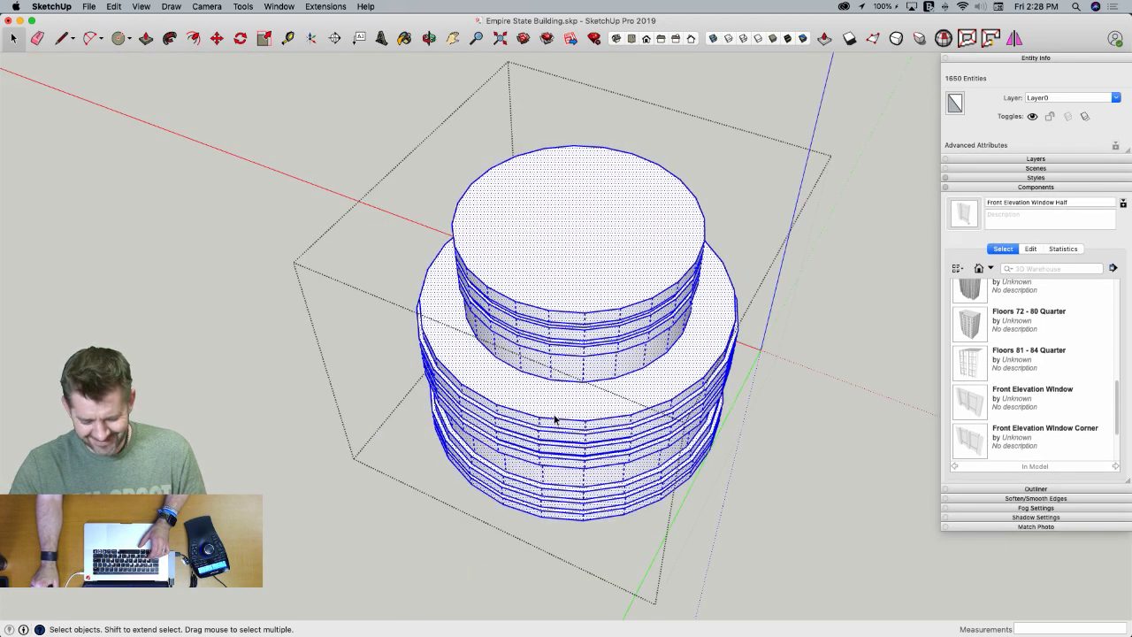
{"action": "left_click", "coordinate": [554, 420]}
{"action": "double_click", "coordinate": [559, 404]}
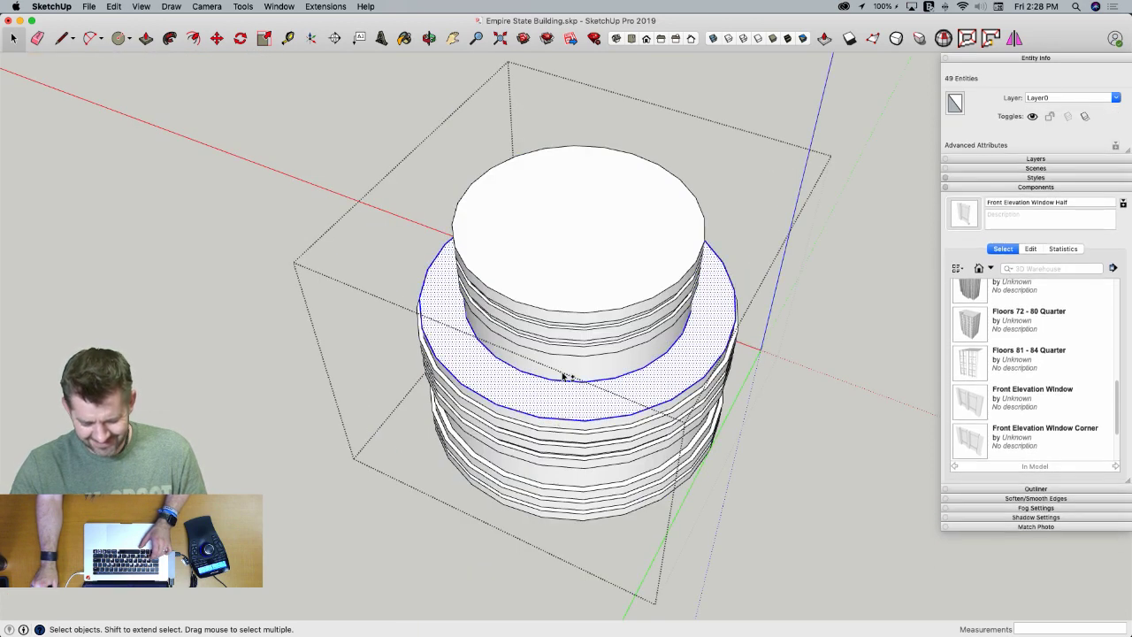
{"action": "left_click", "coordinate": [563, 381], "text": "shift"}
{"action": "left_click", "coordinate": [560, 396], "text": "shift"}
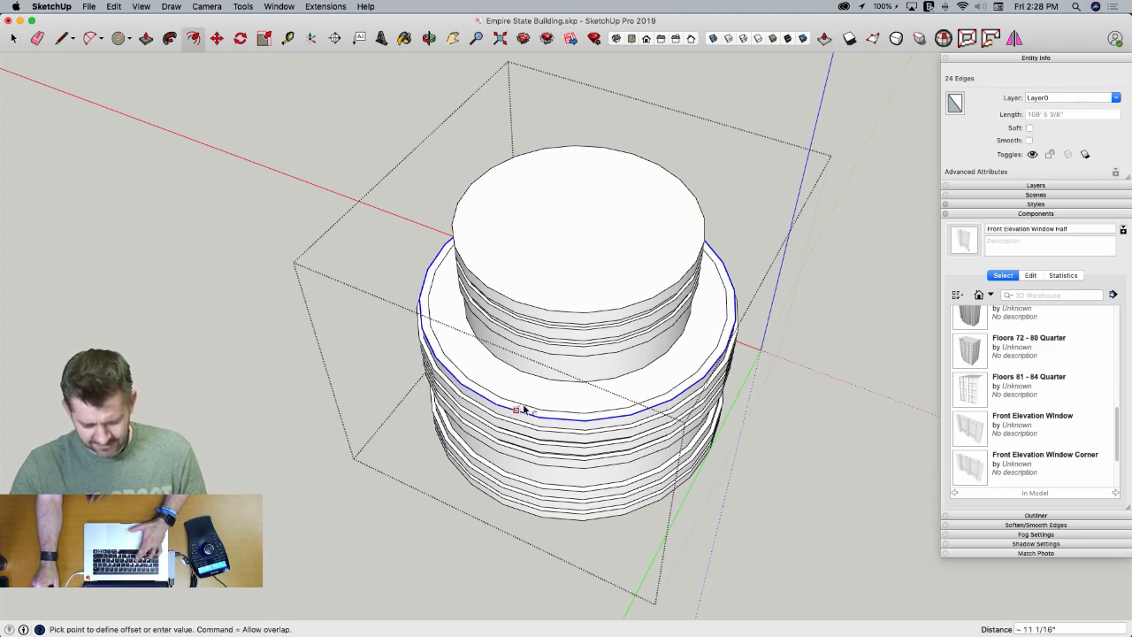
Sink the drum's wide ledge about 3' 10 1/4" with Push/Pull to leave a parapet rim, and close the drum group
{"action": "key", "text": "p"}
{"action": "left_click", "coordinate": [533, 385]}
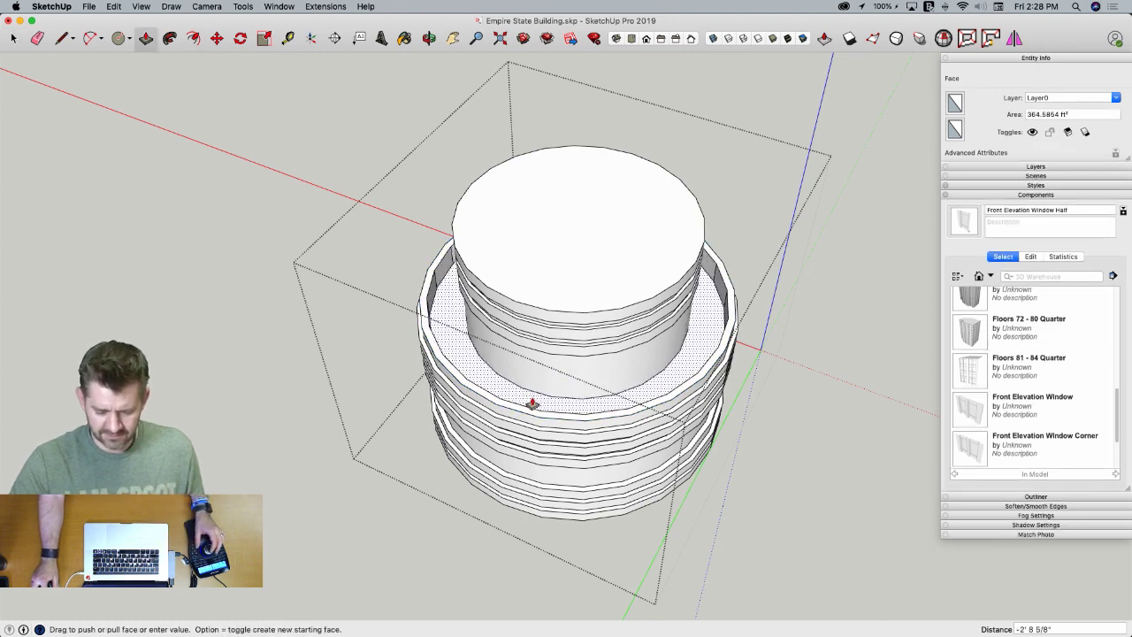
{"action": "scroll", "coordinate": [535, 406], "scroll_direction": "up", "scroll_amount": 5}
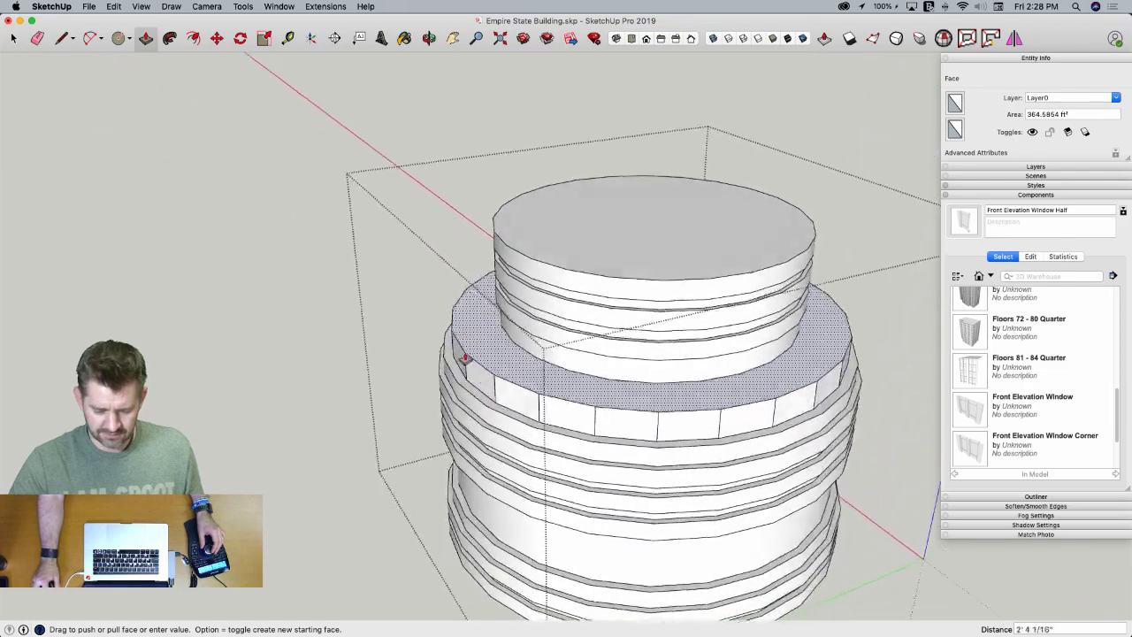
{"action": "scroll", "coordinate": [519, 425], "scroll_direction": "up", "scroll_amount": 3}
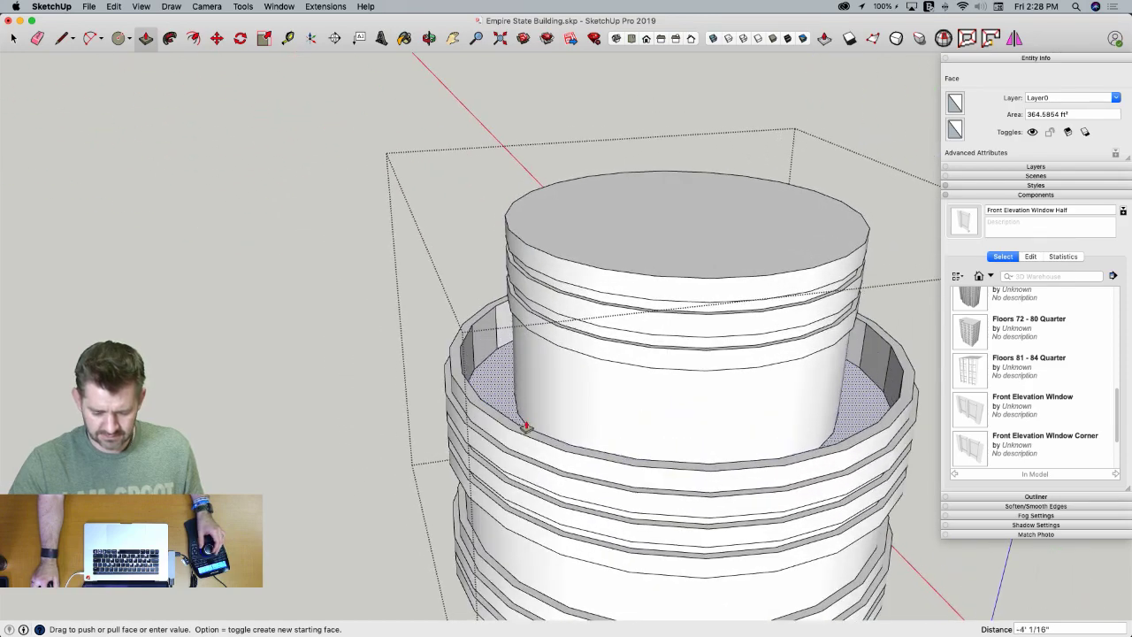
{"action": "left_click", "coordinate": [526, 425]}
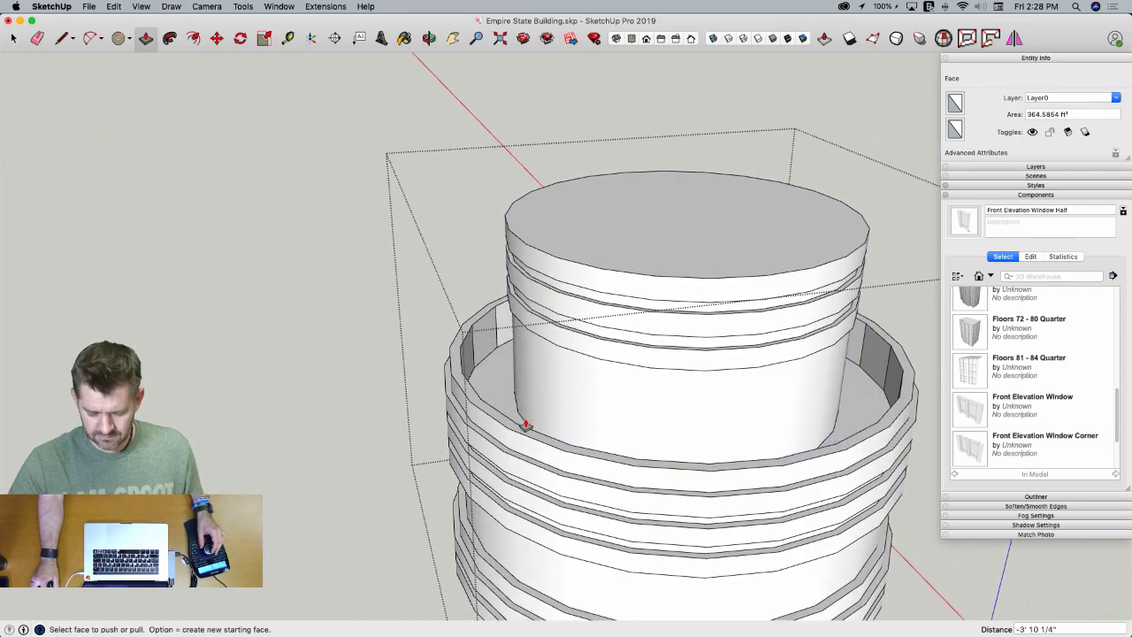
{"action": "scroll", "coordinate": [523, 389], "scroll_direction": "down", "scroll_amount": 5}
{"action": "key", "text": "space"}
{"action": "left_click", "coordinate": [719, 370]}
Delete the traced profile covering the reference elevation
{"action": "middle_click_drag", "start_coordinate": [719, 375], "coordinate": [569, 305]}
{"action": "scroll", "coordinate": [569, 305], "scroll_direction": "down", "scroll_amount": 5}
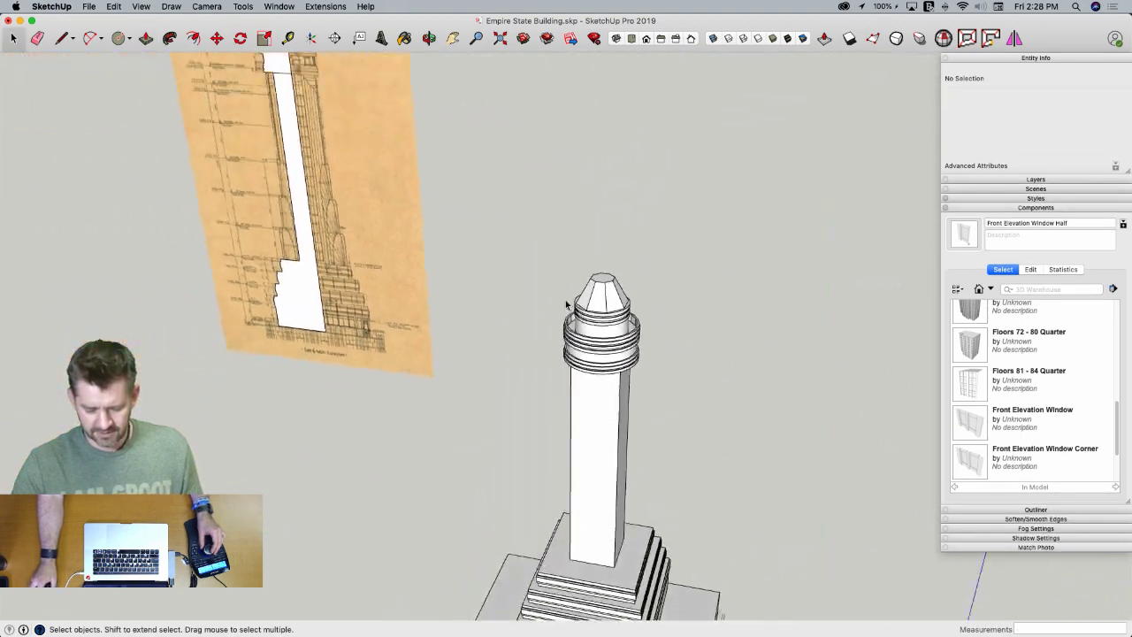
{"action": "middle_click_drag", "start_coordinate": [642, 412], "coordinate": [629, 244]}
{"action": "scroll", "coordinate": [670, 412], "scroll_direction": "down", "scroll_amount": 3}
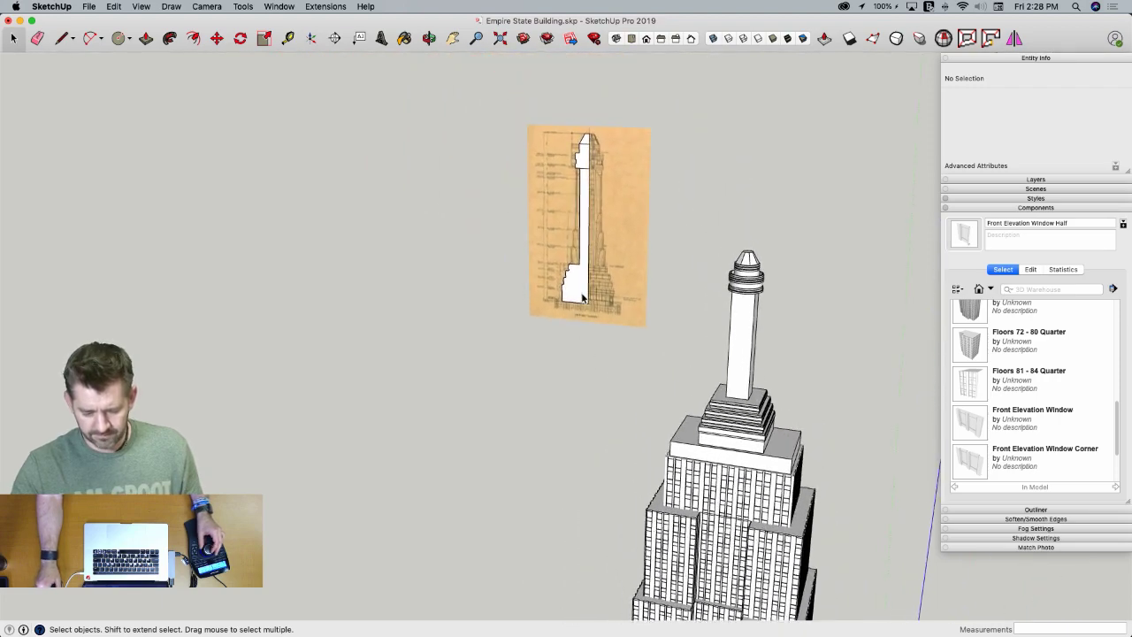
{"action": "triple_click", "coordinate": [586, 158]}
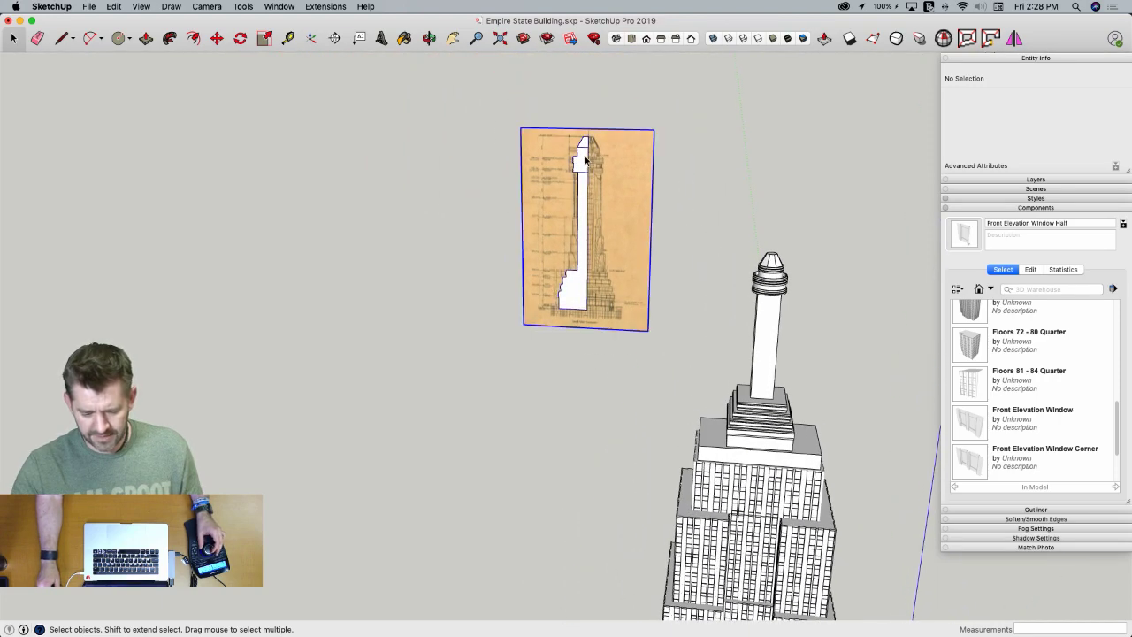
{"action": "key", "text": "Delete"}
{"action": "left_click", "coordinate": [758, 267]}
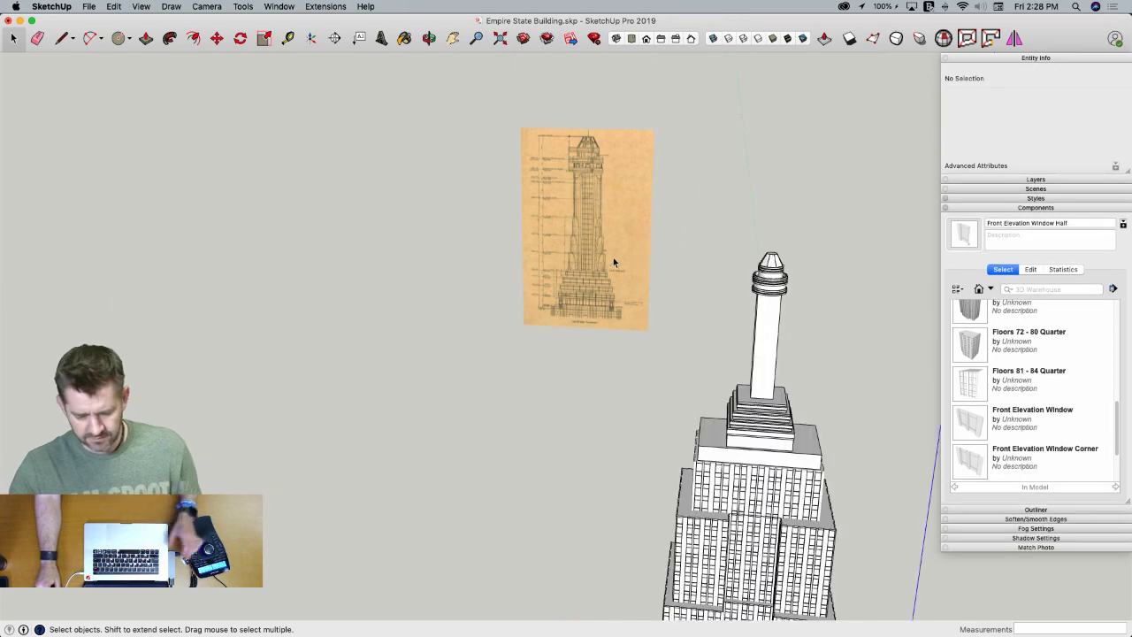
Examine the reference elevation's shaft, side wings and drum underside, comparing them with the modelled tower
{"action": "scroll", "coordinate": [586, 252], "scroll_direction": "up", "scroll_amount": 5}
{"action": "scroll", "coordinate": [586, 252], "scroll_direction": "up", "scroll_amount": 10}
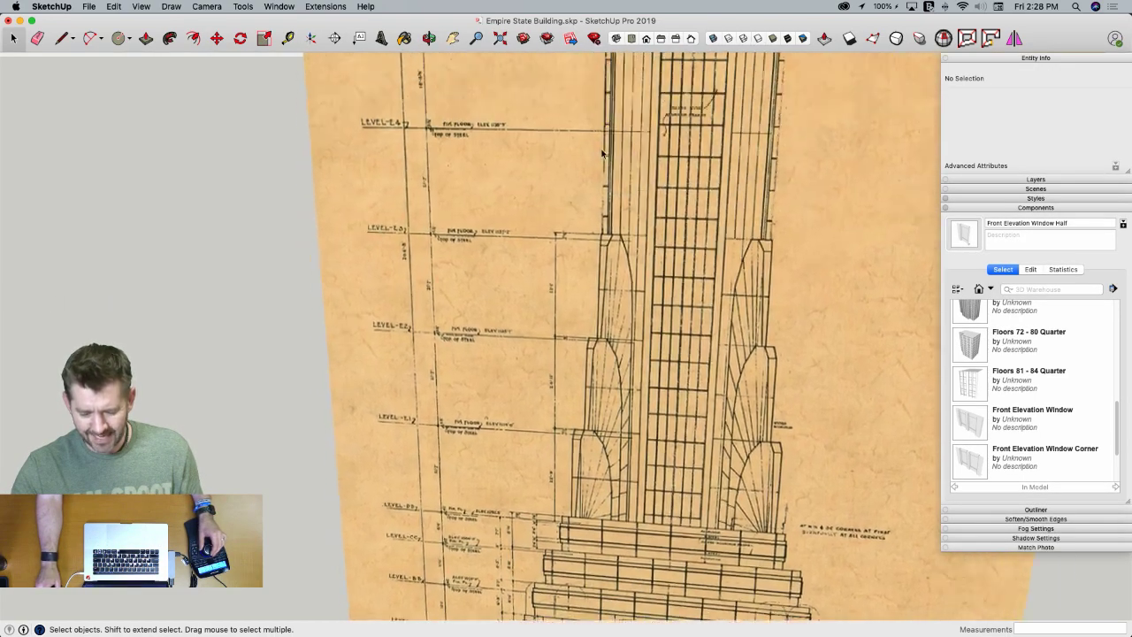
{"action": "middle_click_drag", "start_coordinate": [706, 197], "coordinate": [673, 129]}
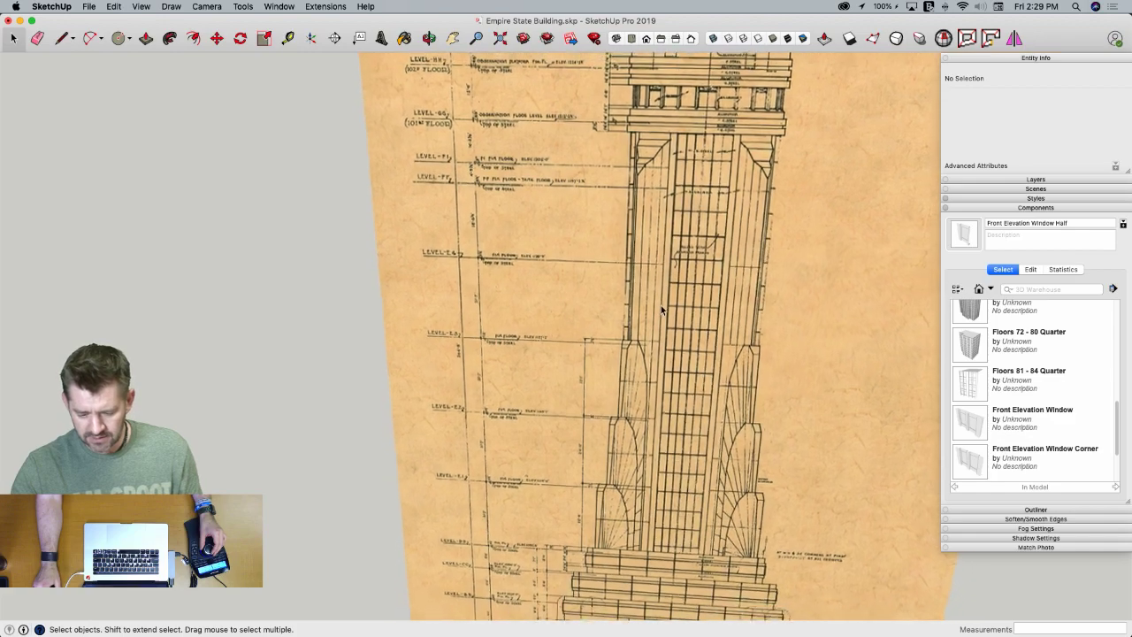
{"action": "scroll", "coordinate": [672, 194], "scroll_direction": "down", "scroll_amount": 3}
{"action": "scroll", "coordinate": [670, 205], "scroll_direction": "down", "scroll_amount": 5}
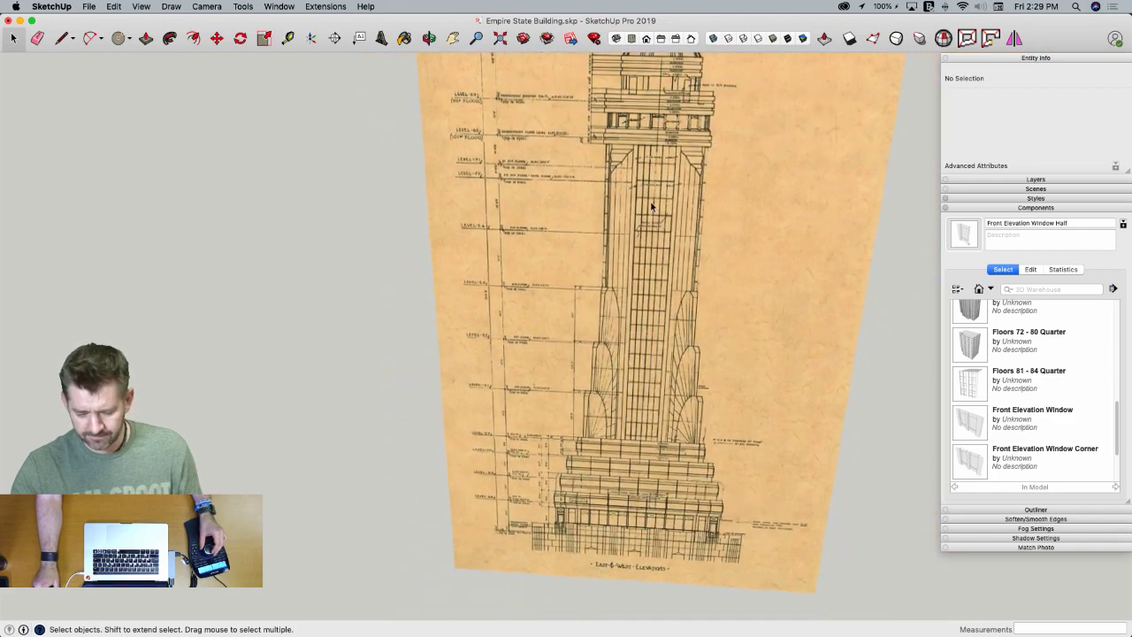
{"action": "scroll", "coordinate": [663, 215], "scroll_direction": "down", "scroll_amount": 4}
{"action": "mouse_move", "coordinate": [750, 308]}
{"action": "middle_mouse_down"}
{"action": "mouse_move", "coordinate": [746, 333]}
{"action": "mouse_move", "coordinate": [755, 328]}
{"action": "middle_mouse_up"}
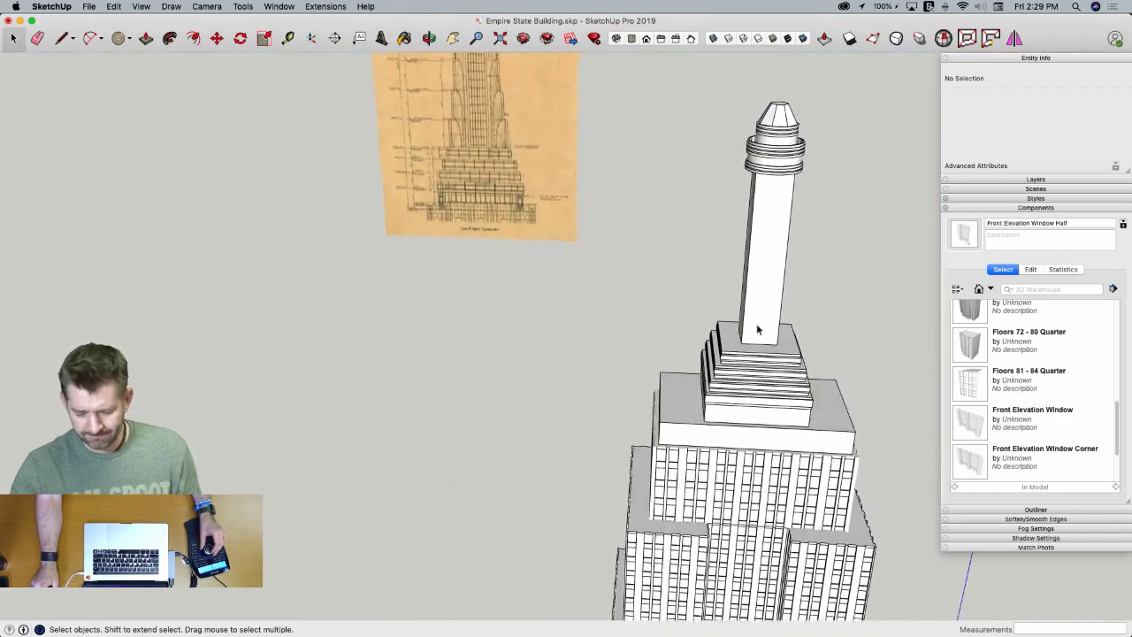
{"action": "scroll", "coordinate": [580, 278], "scroll_direction": "up", "scroll_amount": 2}
{"action": "scroll", "coordinate": [567, 237], "scroll_direction": "up", "scroll_amount": 5}
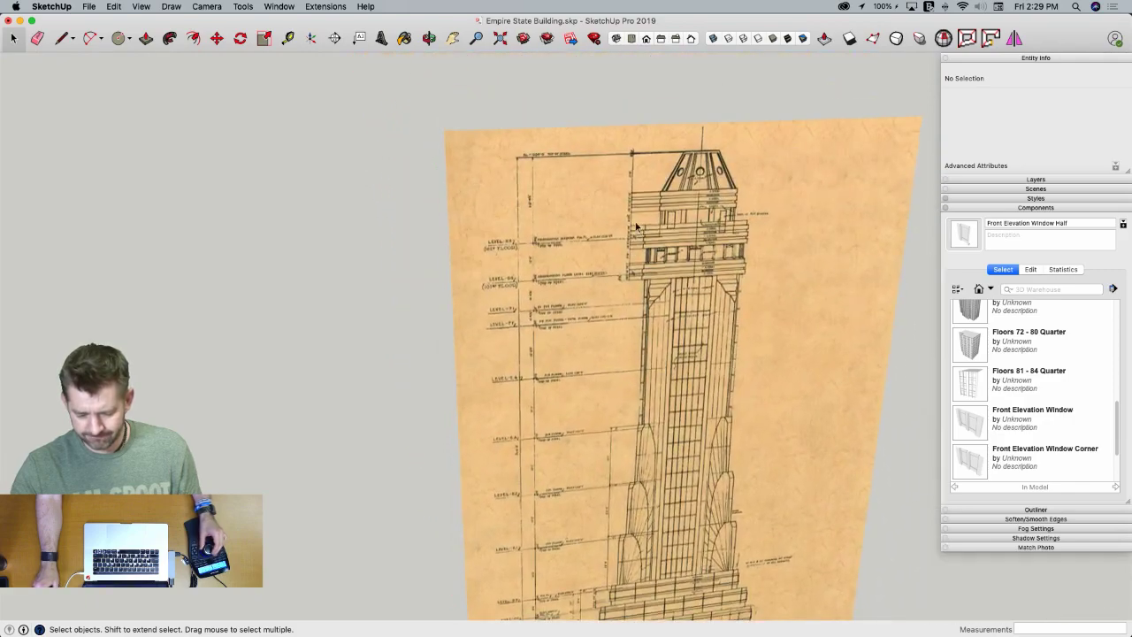
{"action": "scroll", "coordinate": [676, 286], "scroll_direction": "up", "scroll_amount": 1}
{"action": "scroll", "coordinate": [676, 287], "scroll_direction": "up", "scroll_amount": 5}
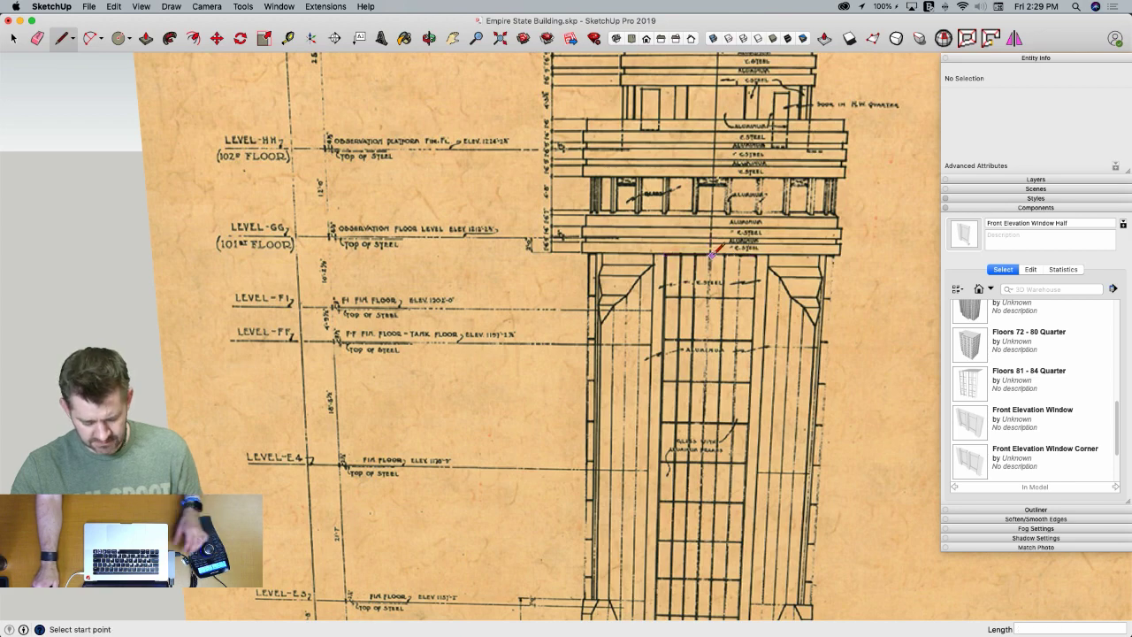
Undo the deletion of the traced profile and clear the shaft face below its drum
{"action": "key", "text": "super+z"}
{"action": "key", "text": "super+z"}
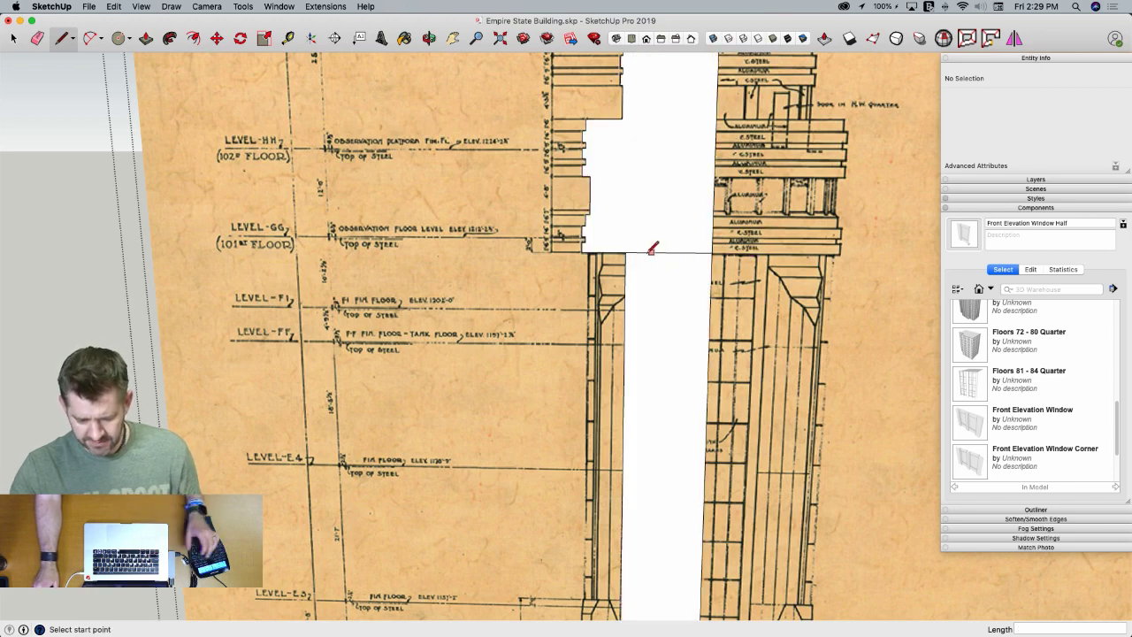
{"action": "scroll", "coordinate": [653, 256], "scroll_direction": "down", "scroll_amount": 3}
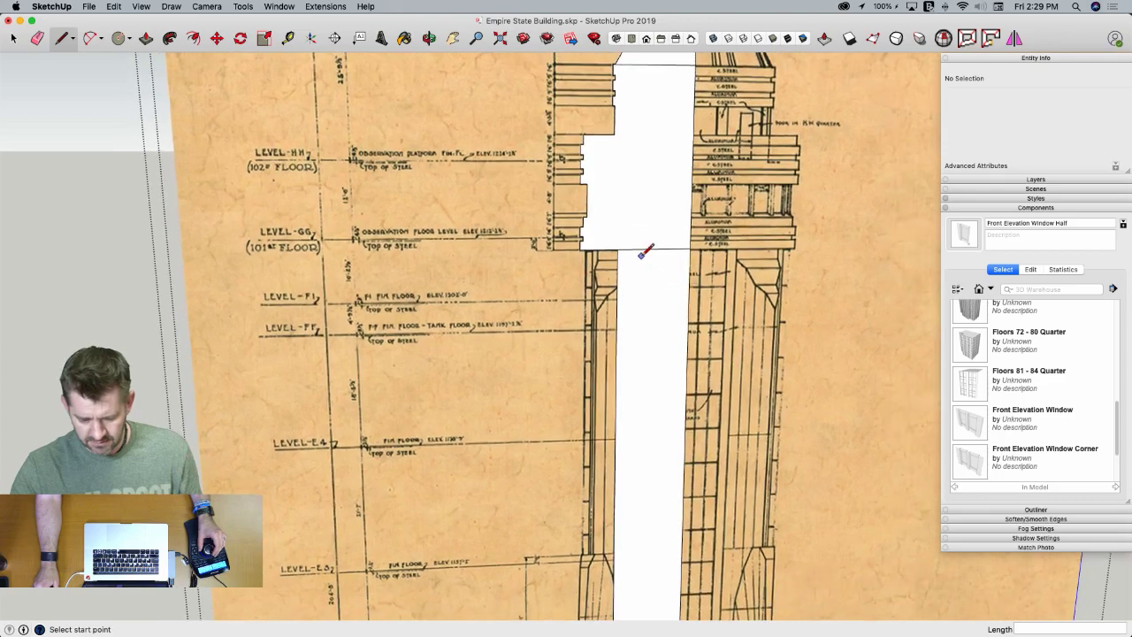
{"action": "left_click", "coordinate": [622, 260]}
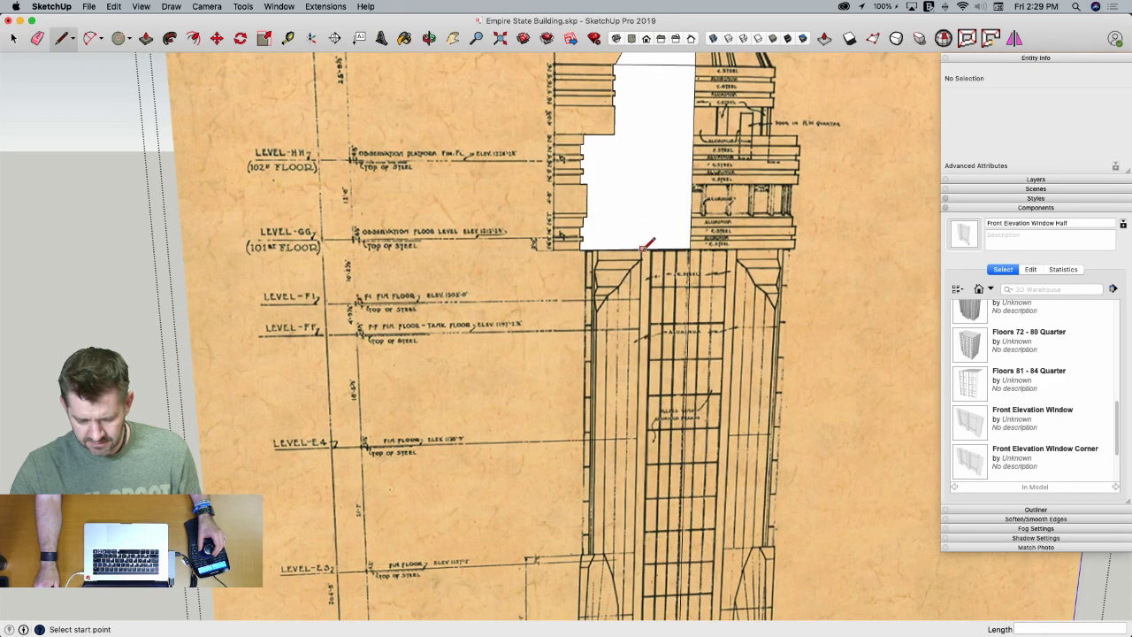
Trace the shaft's central window strip from the drum's underside to the top tier, closing it with an edge about 7' 10 1/2" long
{"action": "scroll", "coordinate": [648, 245], "scroll_direction": "up", "scroll_amount": 3}
{"action": "left_click", "coordinate": [645, 244]}
{"action": "scroll", "coordinate": [619, 301], "scroll_direction": "down", "scroll_amount": 5}
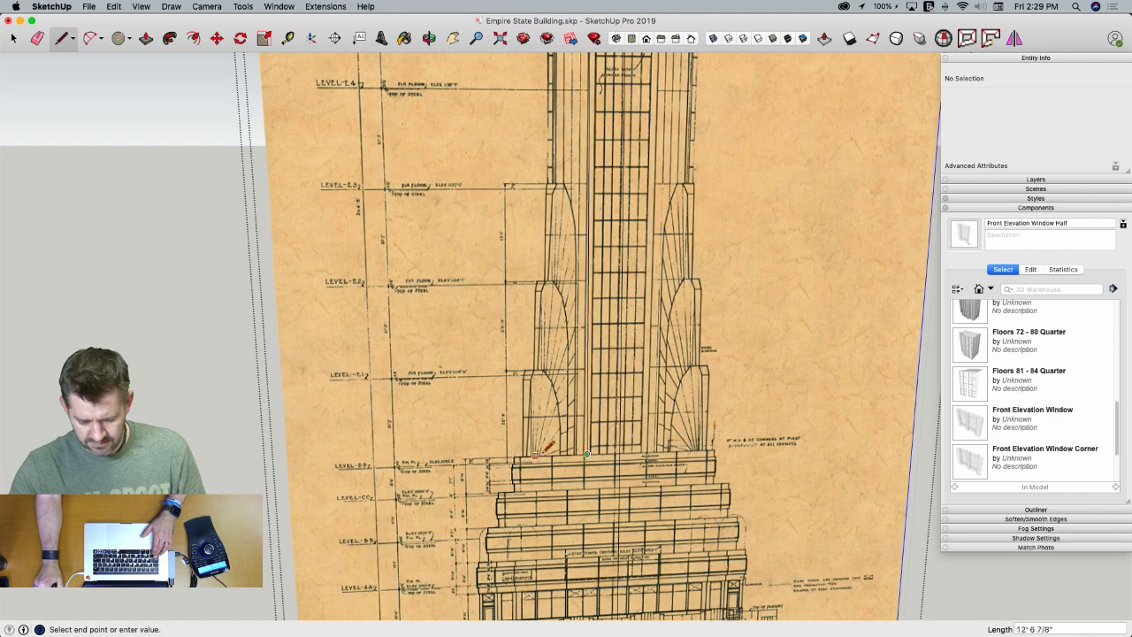
{"action": "left_click", "coordinate": [619, 452]}
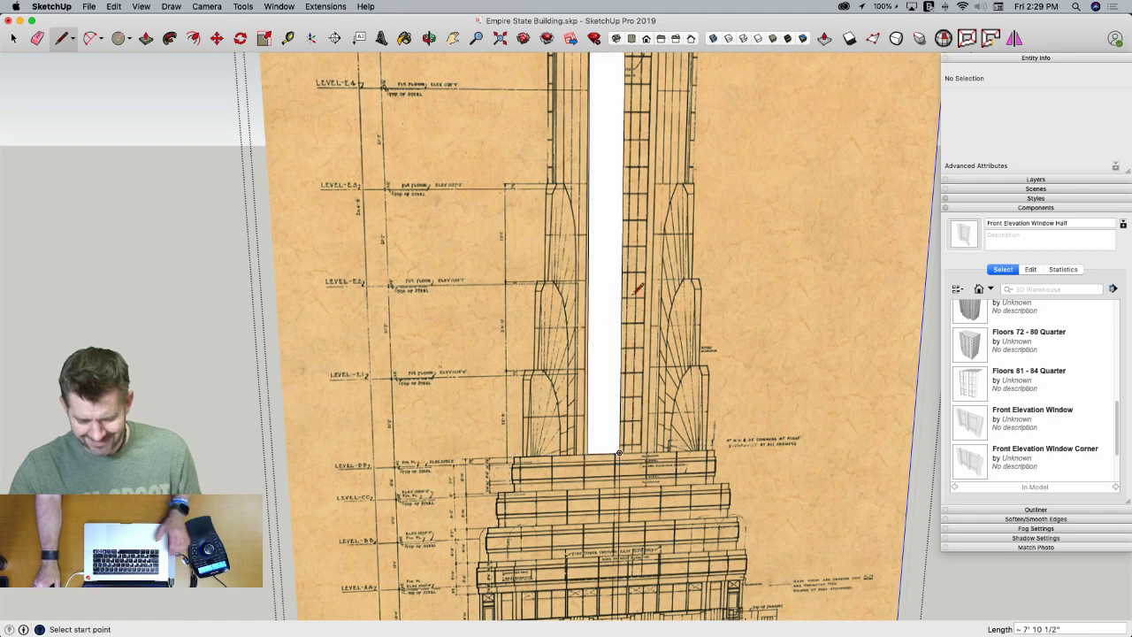
Trace the adjoining outer shaft strip from the drum's underside down to the top tier and close it against the central strip
{"action": "key", "text": "space"}
{"action": "scroll", "coordinate": [643, 225], "scroll_direction": "up", "scroll_amount": 4}
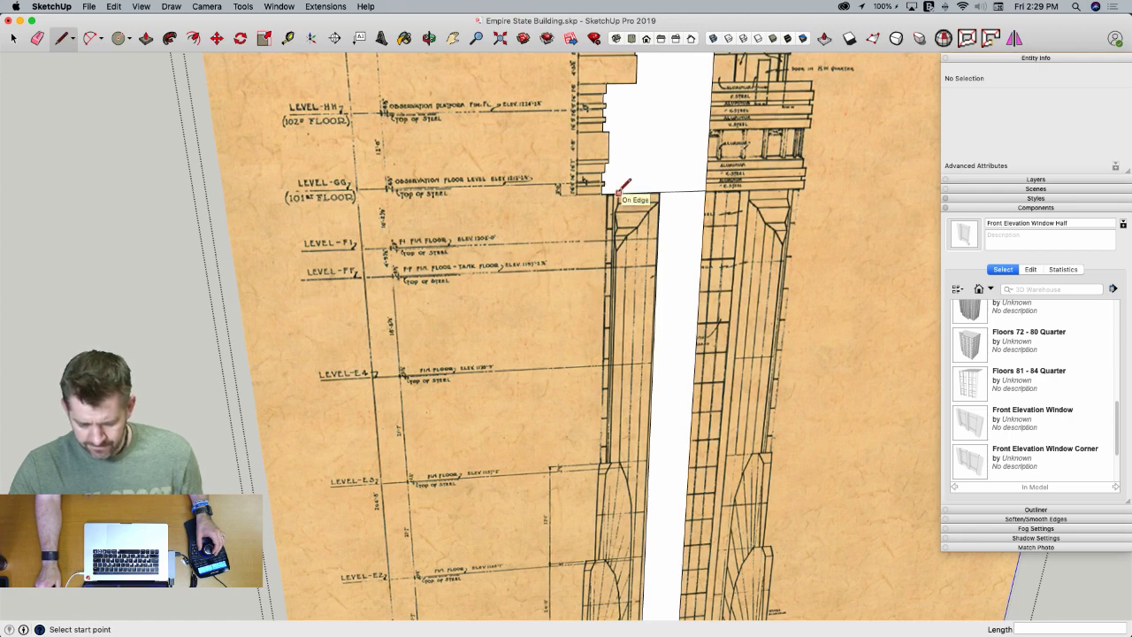
{"action": "left_click", "coordinate": [619, 192]}
{"action": "scroll", "coordinate": [619, 203], "scroll_direction": "down", "scroll_amount": 6}
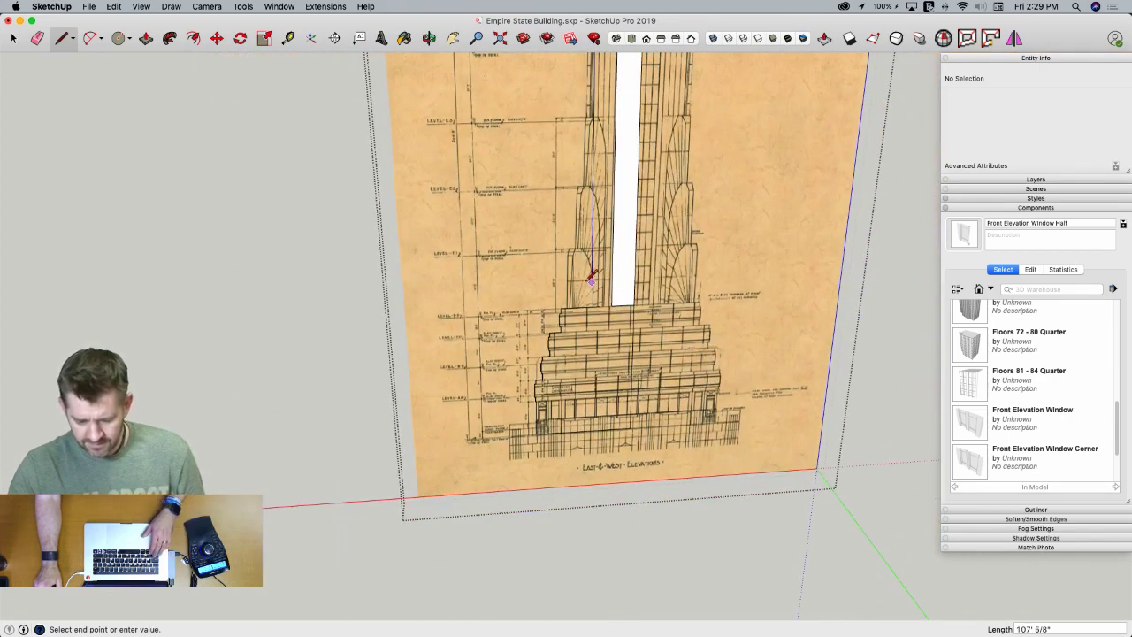
{"action": "left_click", "coordinate": [611, 305]}
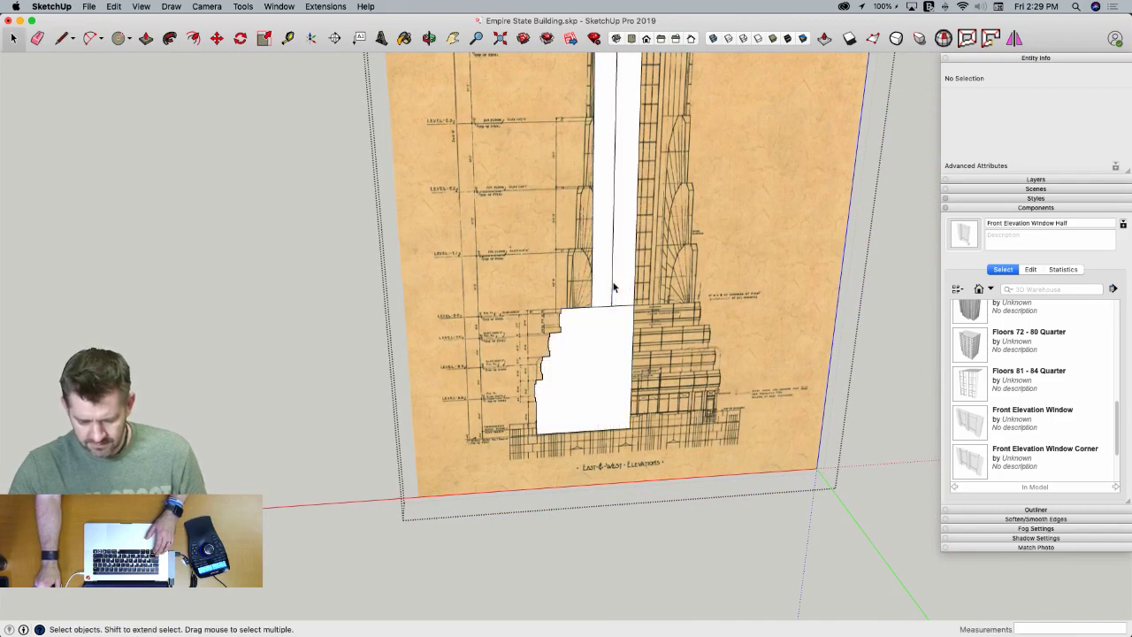
Copy both shaft strip faces and paste them into open space outside the elevation group
{"action": "left_click", "coordinate": [610, 288]}
{"action": "key", "text": "m"}
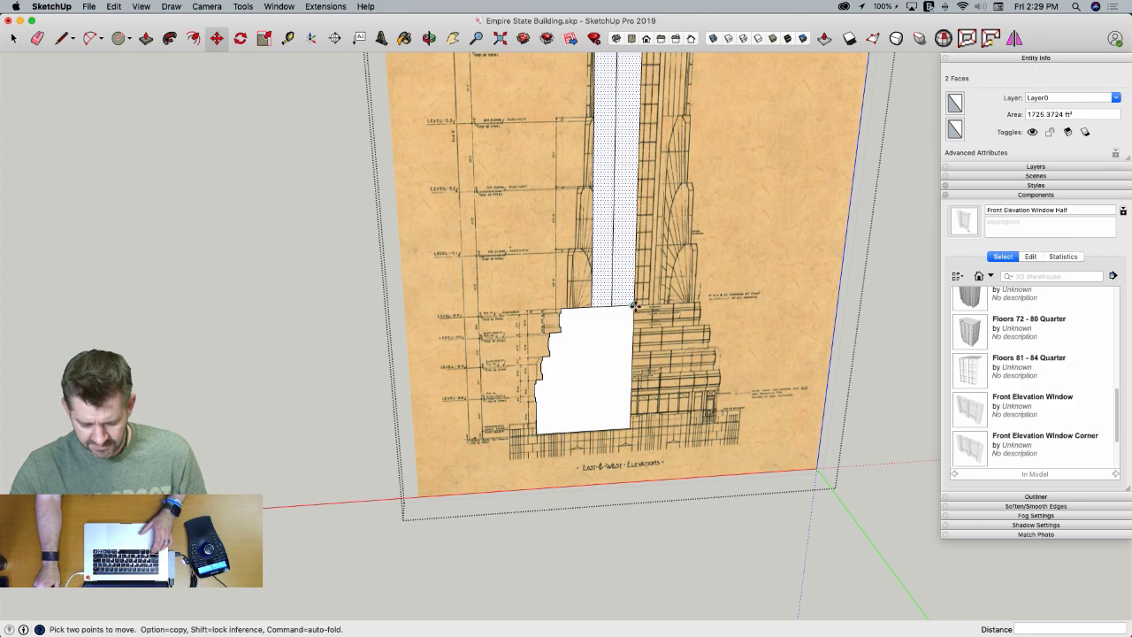
{"action": "key", "text": "space"}
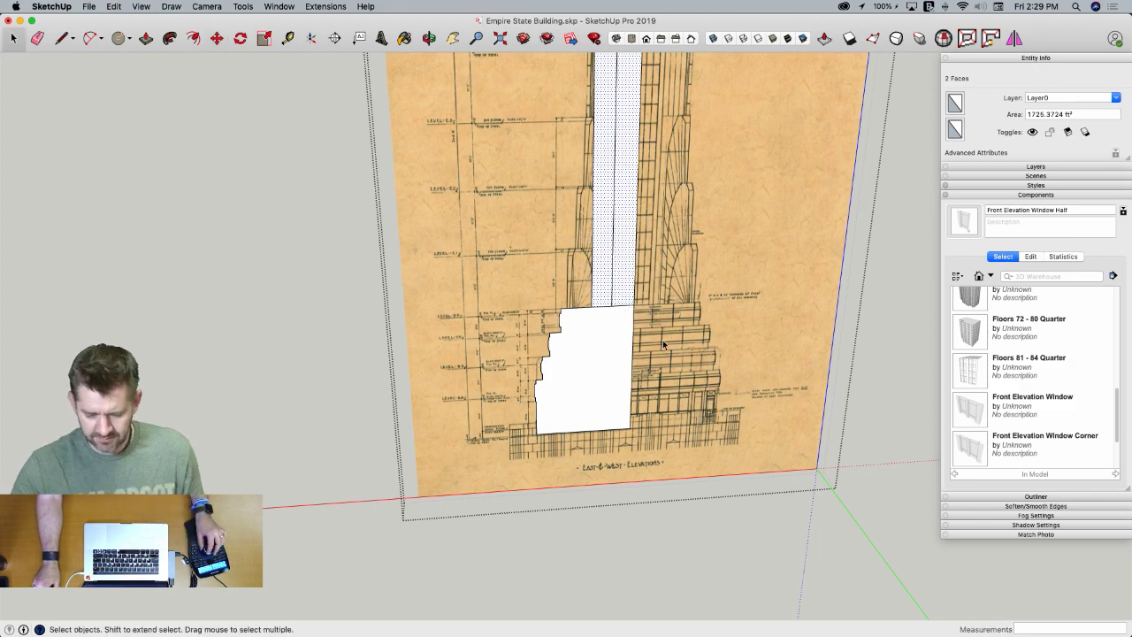
{"action": "left_click", "coordinate": [667, 394]}
{"action": "scroll", "coordinate": [570, 390], "scroll_direction": "up", "scroll_amount": 5}
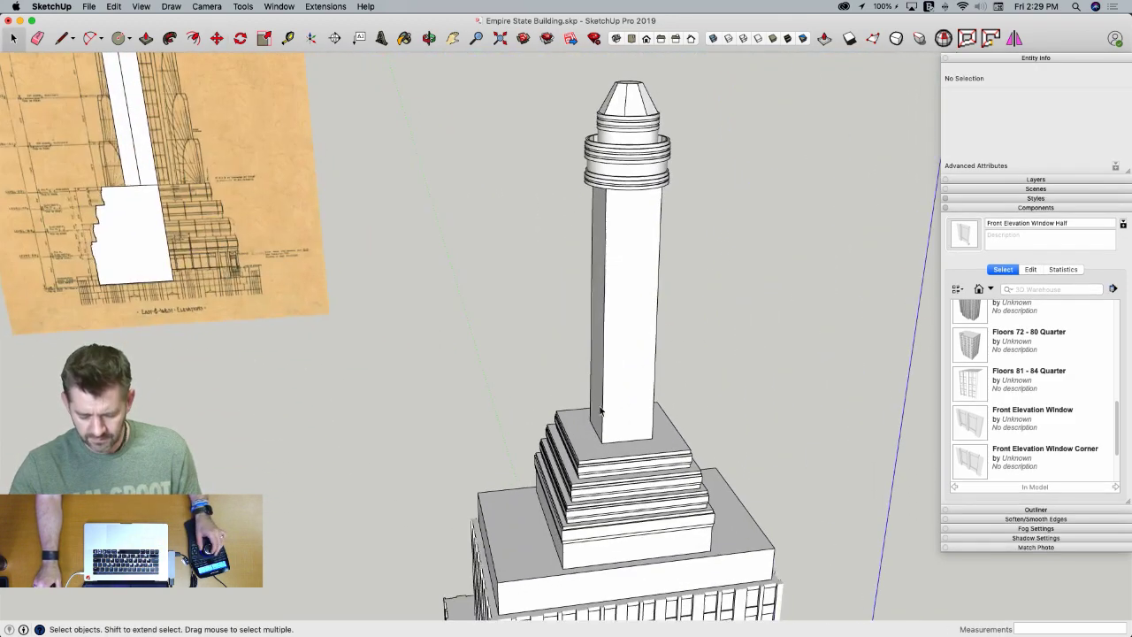
{"action": "key", "text": "super+v"}
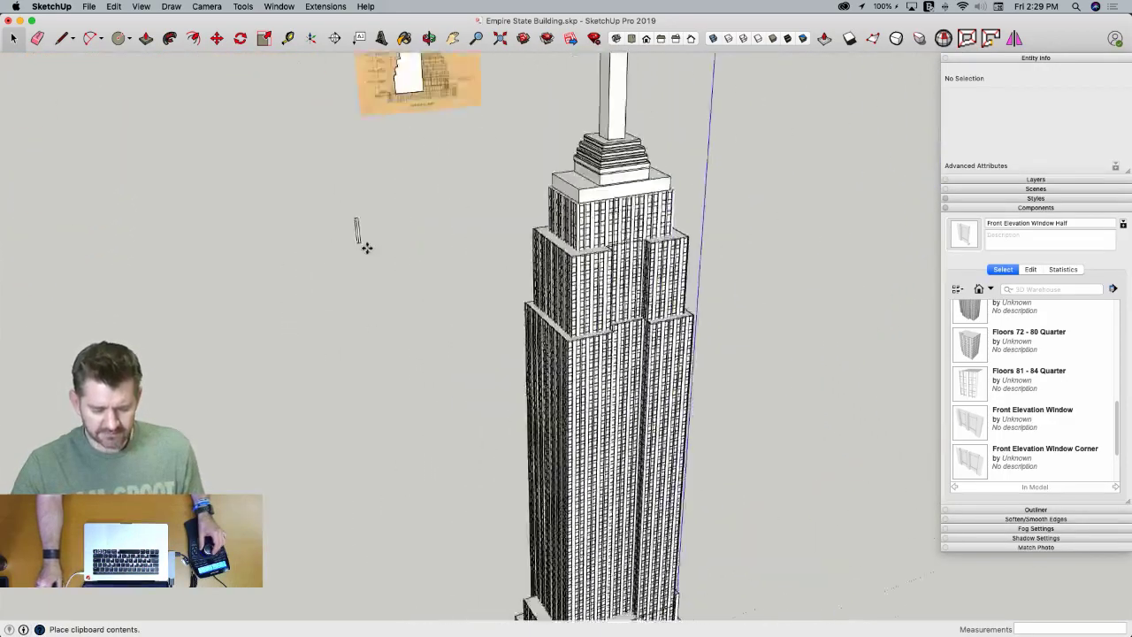
{"action": "left_click", "coordinate": [529, 357]}
{"action": "scroll", "coordinate": [518, 303], "scroll_direction": "up", "scroll_amount": 6}
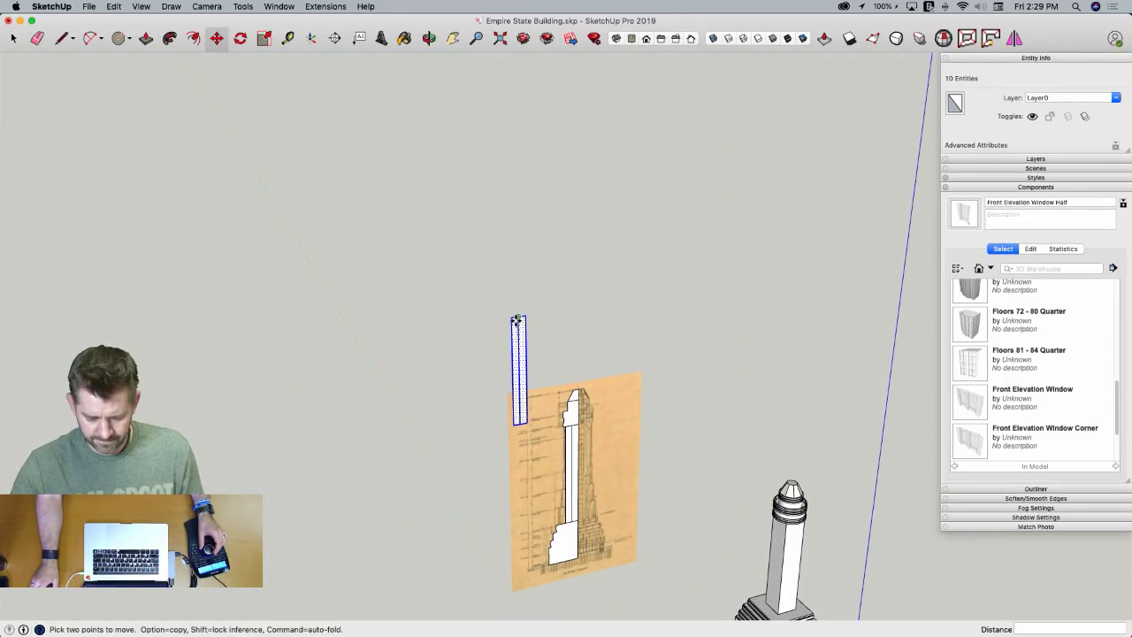
{"action": "scroll", "coordinate": [506, 305], "scroll_direction": "up", "scroll_amount": 8}
{"action": "scroll", "coordinate": [505, 306], "scroll_direction": "down", "scroll_amount": 6}
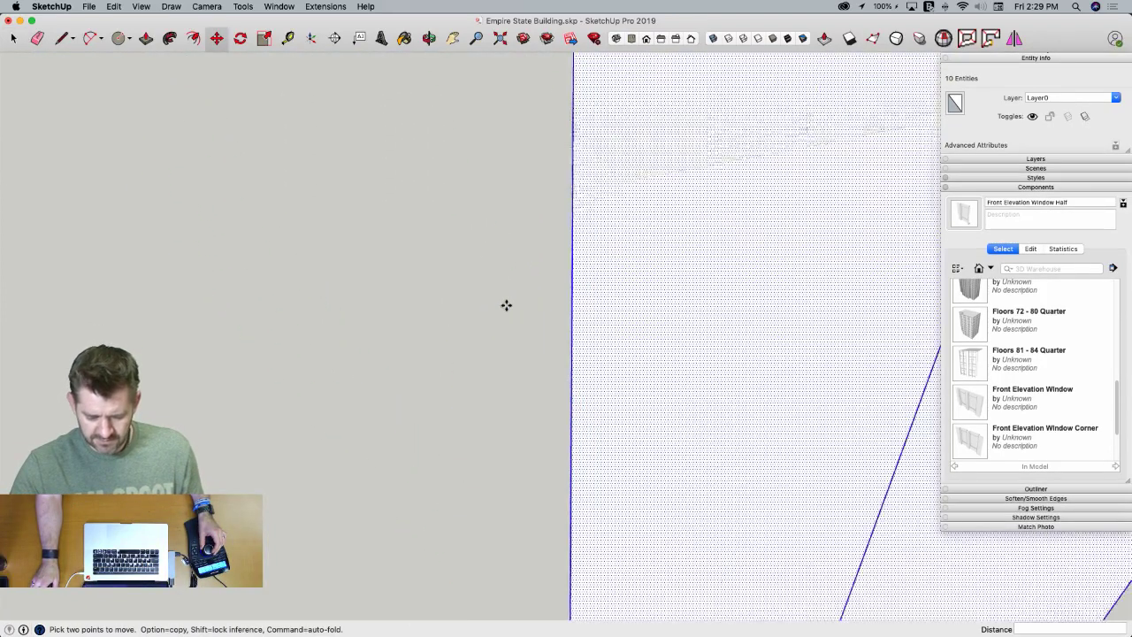
Rotate the outer strip of the pasted faces 90° about its outer vertical edge
{"action": "key", "text": "l"}
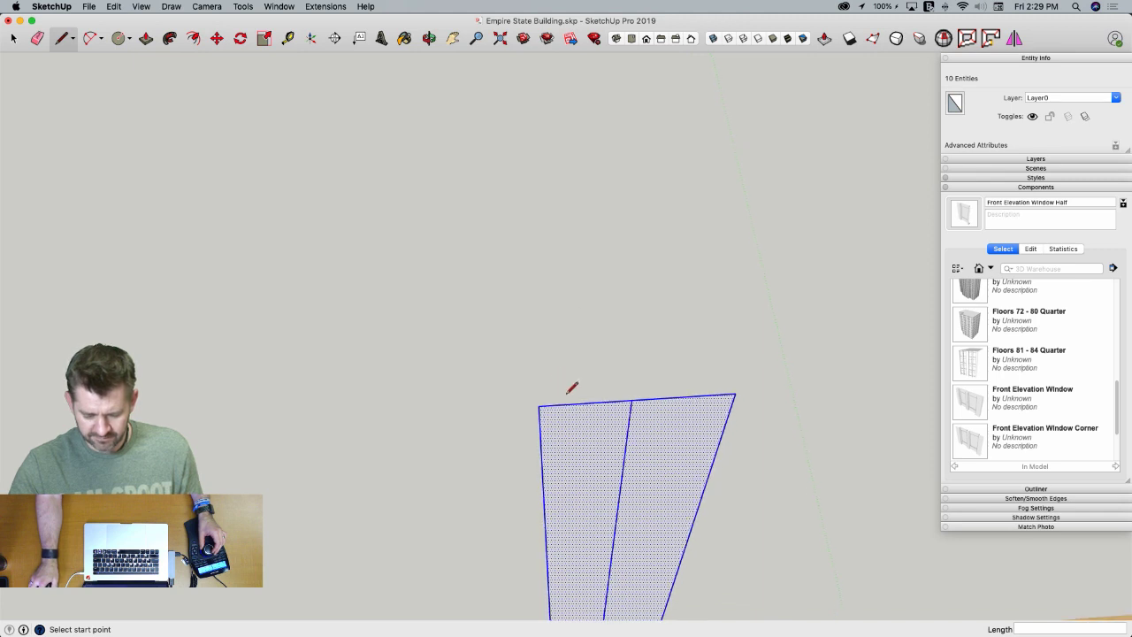
{"action": "key", "text": "space"}
{"action": "left_click", "coordinate": [605, 421]}
{"action": "key", "text": "q"}
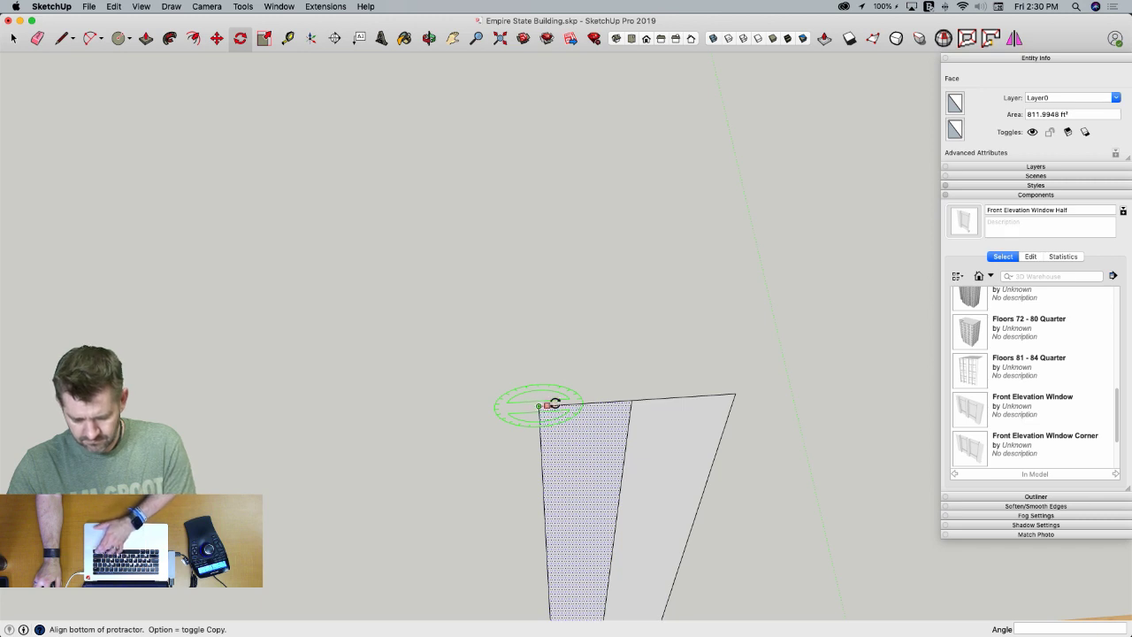
{"action": "key", "text": "space"}
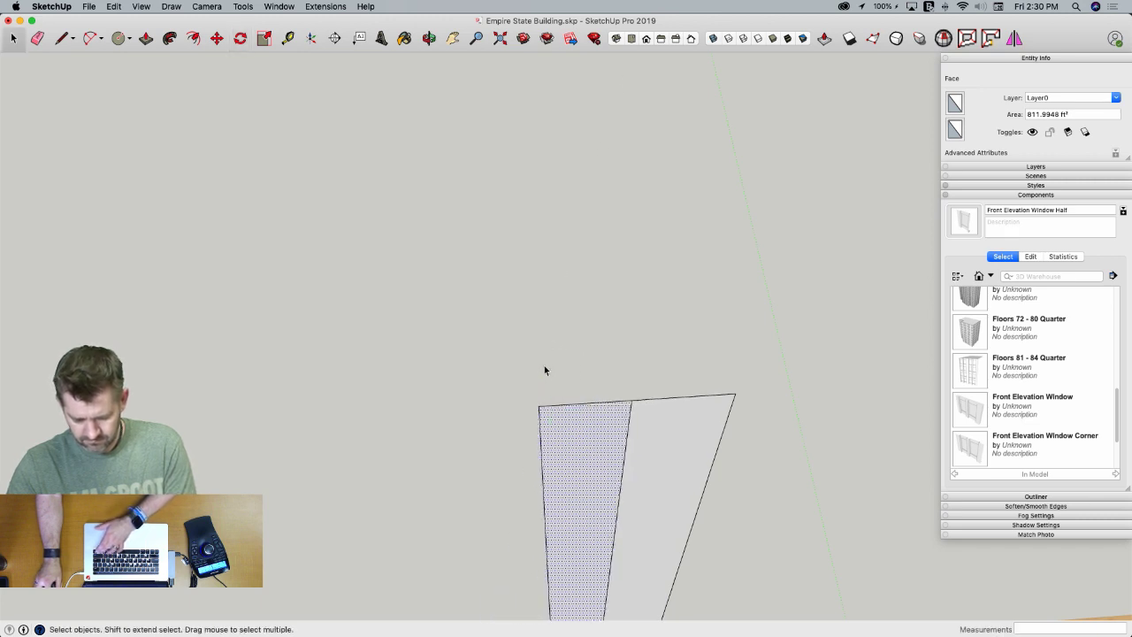
{"action": "key", "text": "q"}
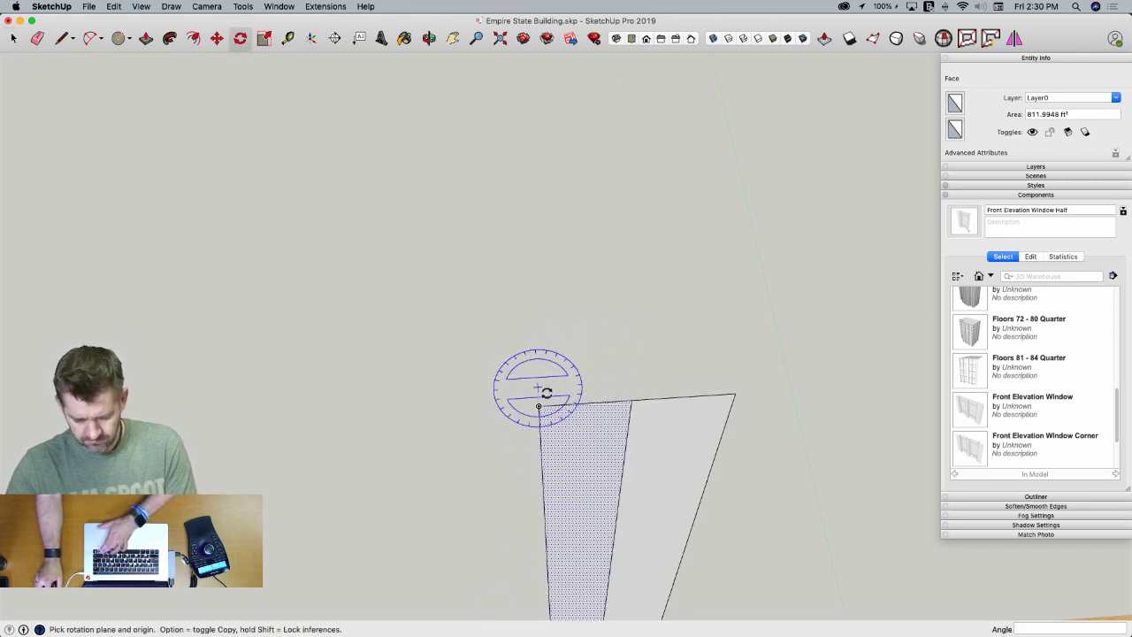
{"action": "left_click", "coordinate": [631, 400]}
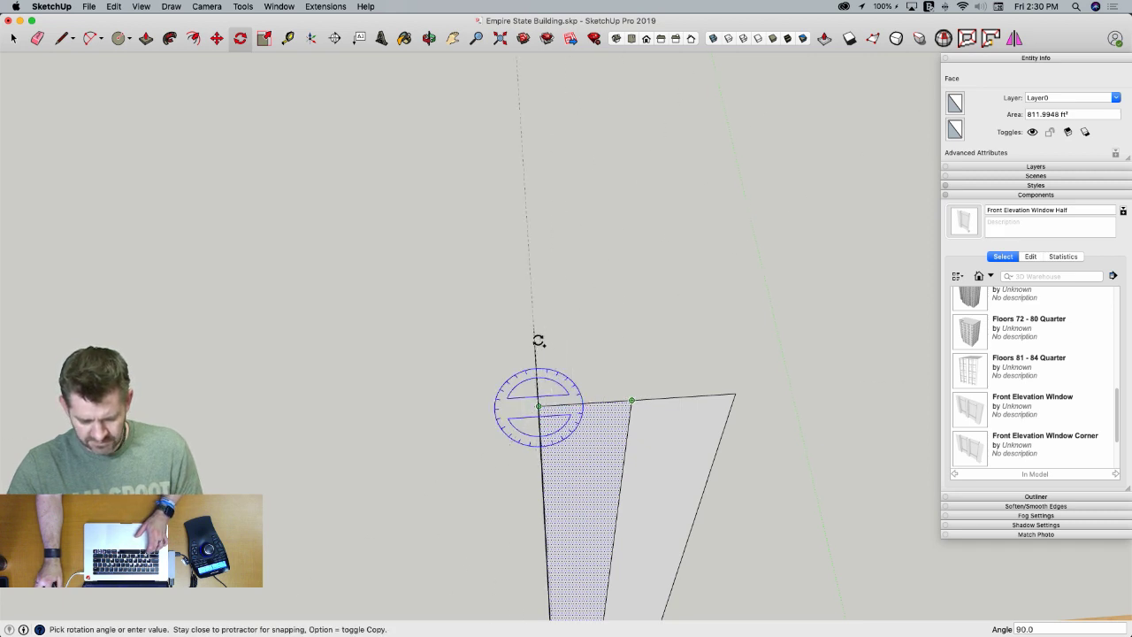
{"action": "left_click", "coordinate": [538, 340]}
Draw a line joining the rotated strip's top corner to the top of the dividing edge, closing a triangular top face
{"action": "key", "text": "l"}
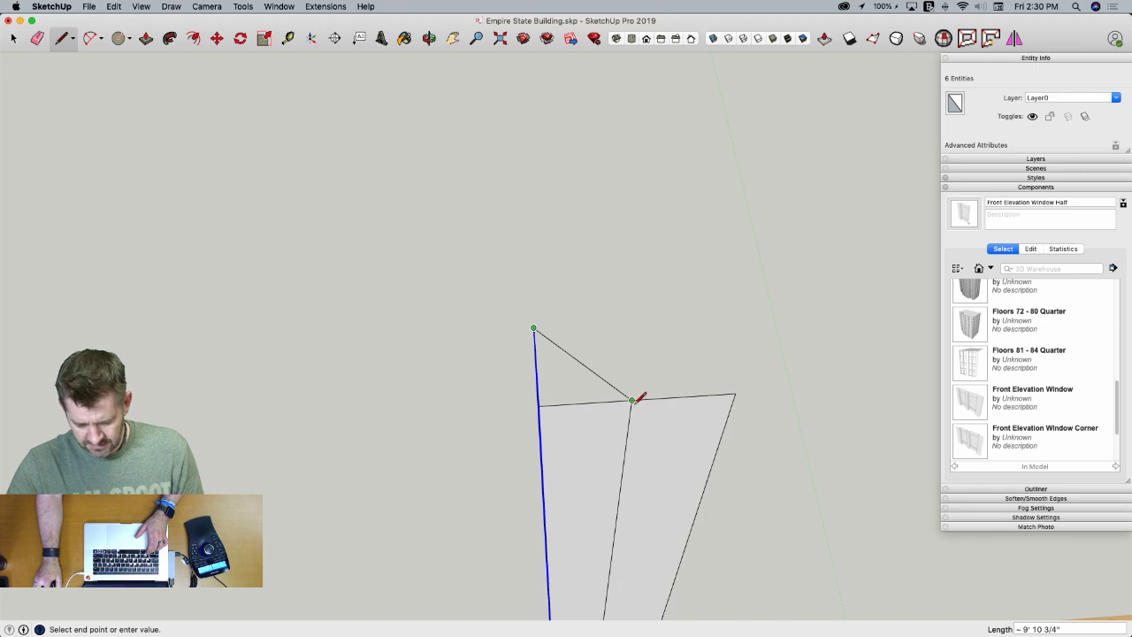
{"action": "left_click", "coordinate": [634, 401]}
{"action": "key", "text": "space"}
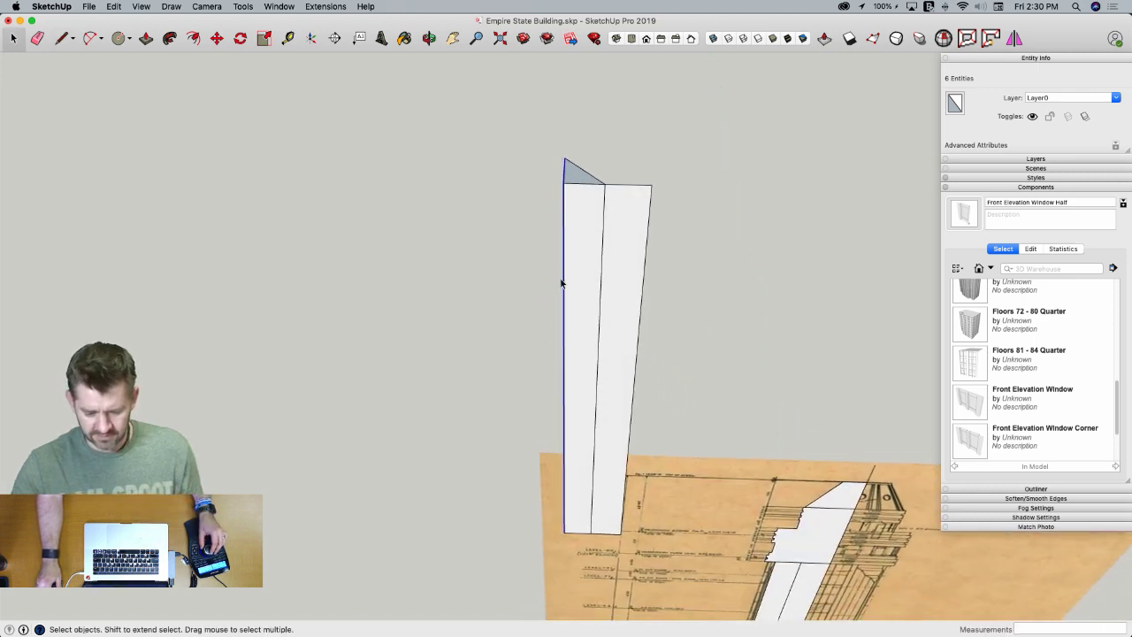
Push the triangular top face down the full height of the strip to cut away the shaft's outer corner
{"action": "middle_click_drag", "start_coordinate": [561, 283], "coordinate": [581, 147]}
{"action": "key", "text": "p"}
{"action": "left_click", "coordinate": [580, 141]}
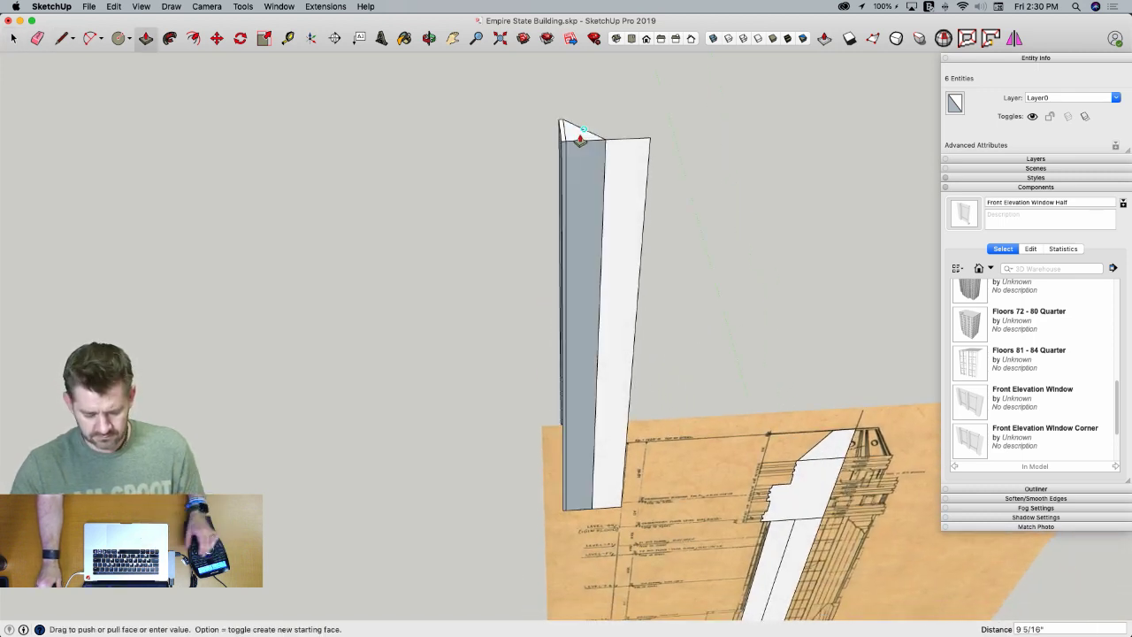
{"action": "key", "text": "Escape"}
{"action": "left_click", "coordinate": [576, 138]}
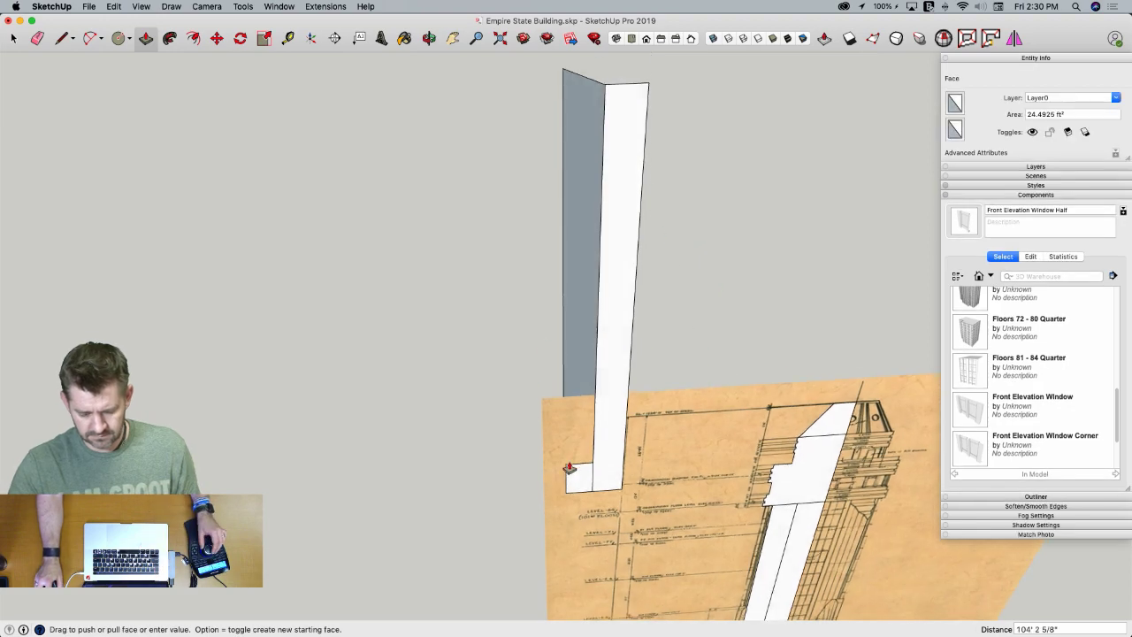
Try to erase the leftover edges at the bottom of the cut strip and undo that erasure
{"action": "key", "text": "e"}
{"action": "mouse_move", "coordinate": [586, 417]}
{"action": "middle_mouse_down"}
{"action": "mouse_move", "coordinate": [549, 286]}
{"action": "mouse_move", "coordinate": [605, 397]}
{"action": "middle_mouse_up"}
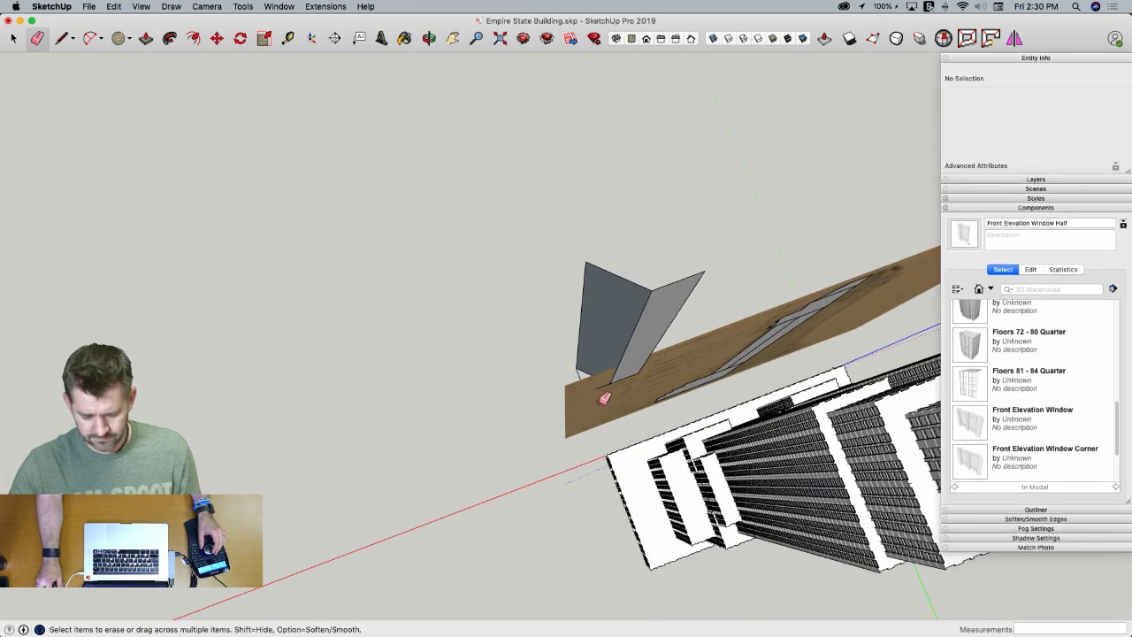
{"action": "left_click", "coordinate": [582, 373]}
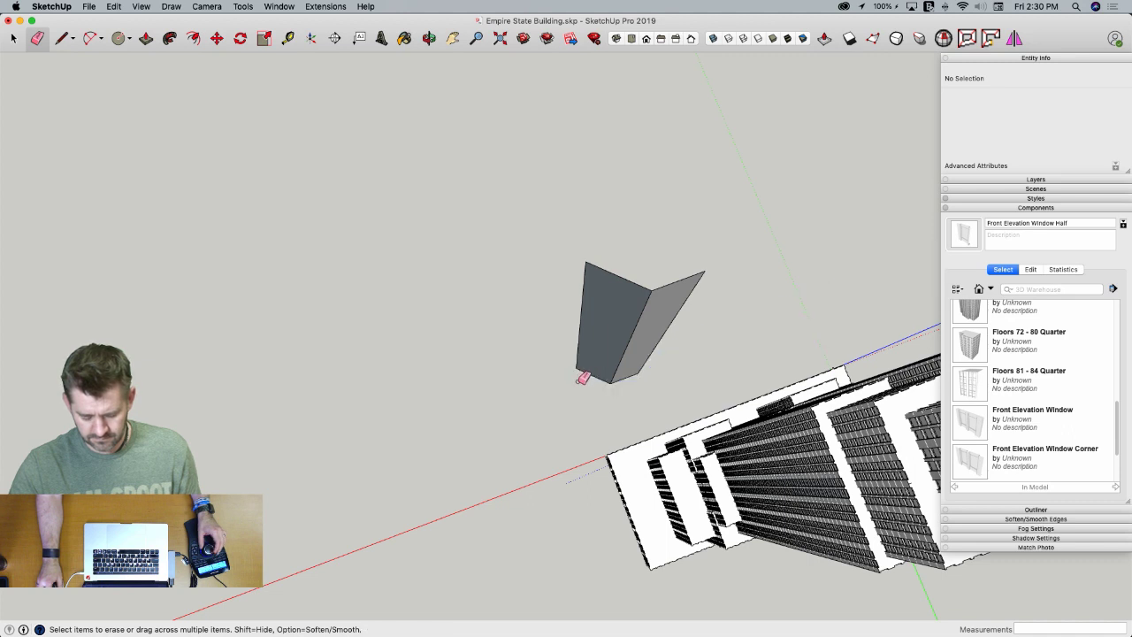
{"action": "key", "text": "super+z"}
Move the cut shaft piece clear of the reference elevation and erase the stray edge at its bottom corner
{"action": "key", "text": "space"}
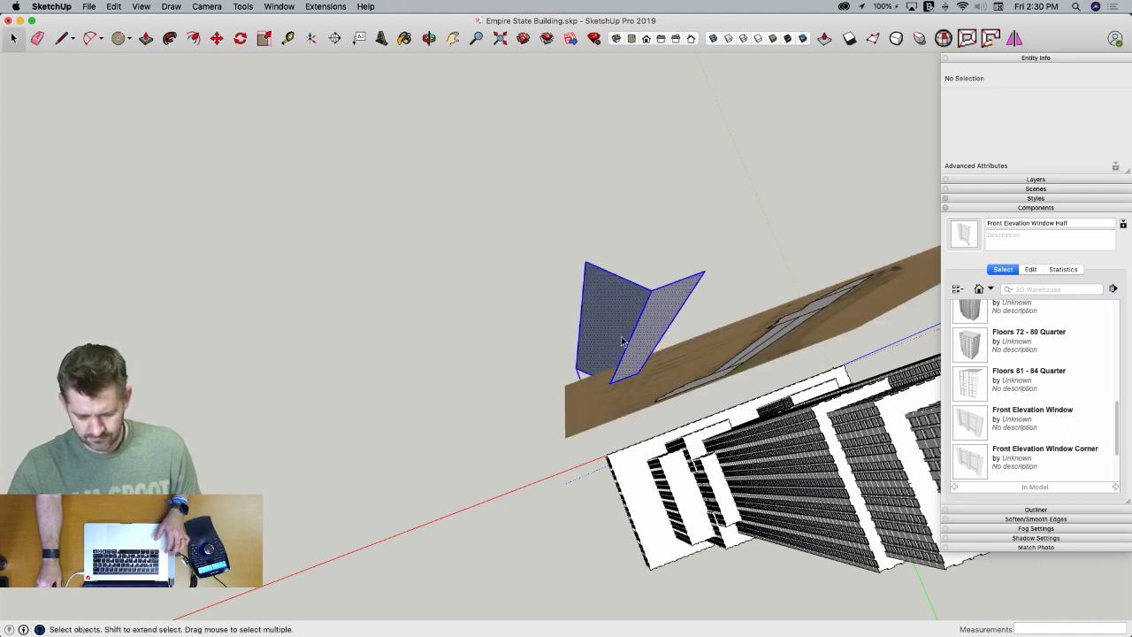
{"action": "key", "text": "m"}
{"action": "left_click", "coordinate": [621, 341]}
{"action": "left_click", "coordinate": [560, 284]}
{"action": "key", "text": "e"}
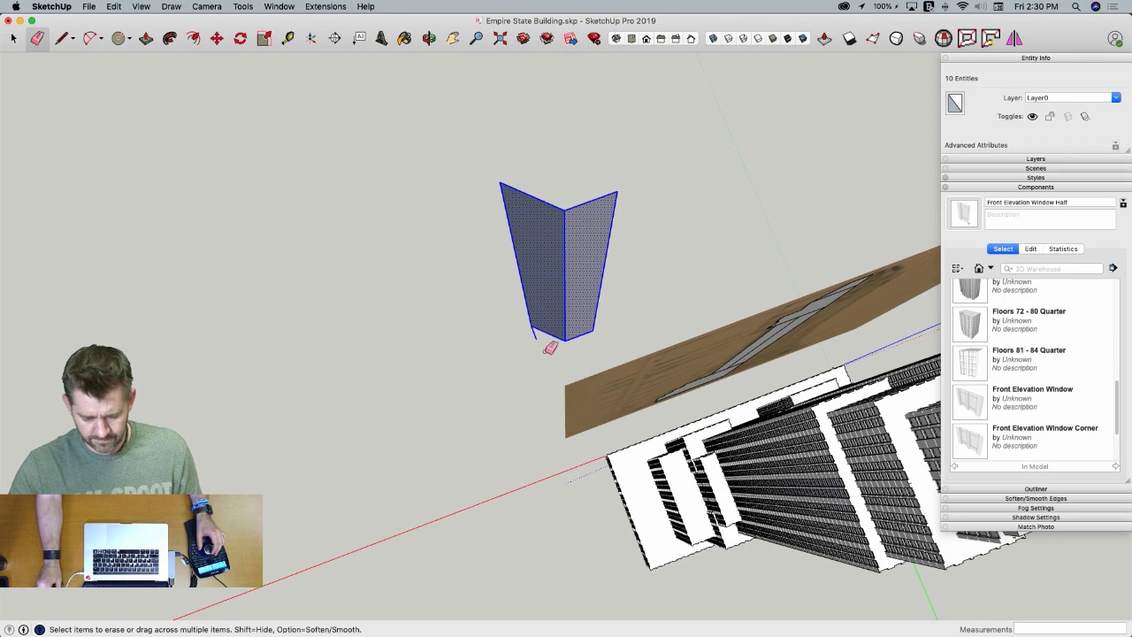
{"action": "left_click", "coordinate": [532, 335]}
{"action": "key", "text": "space"}
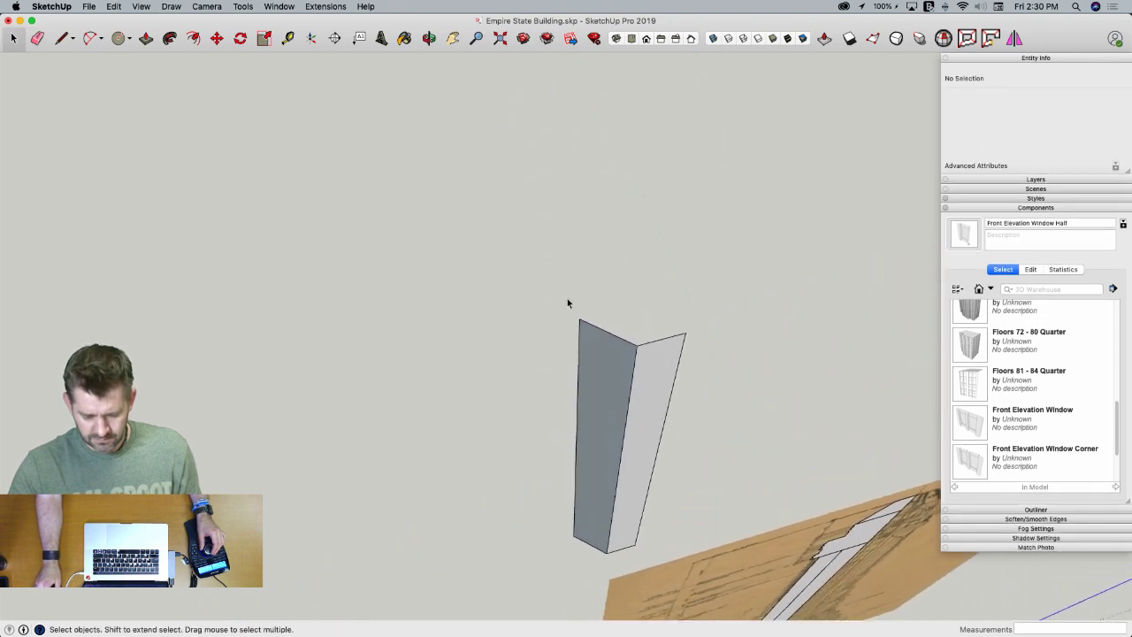
Reverse the angled corner face so its orientation matches the adjoining flat face
{"action": "right_click", "coordinate": [612, 363]}
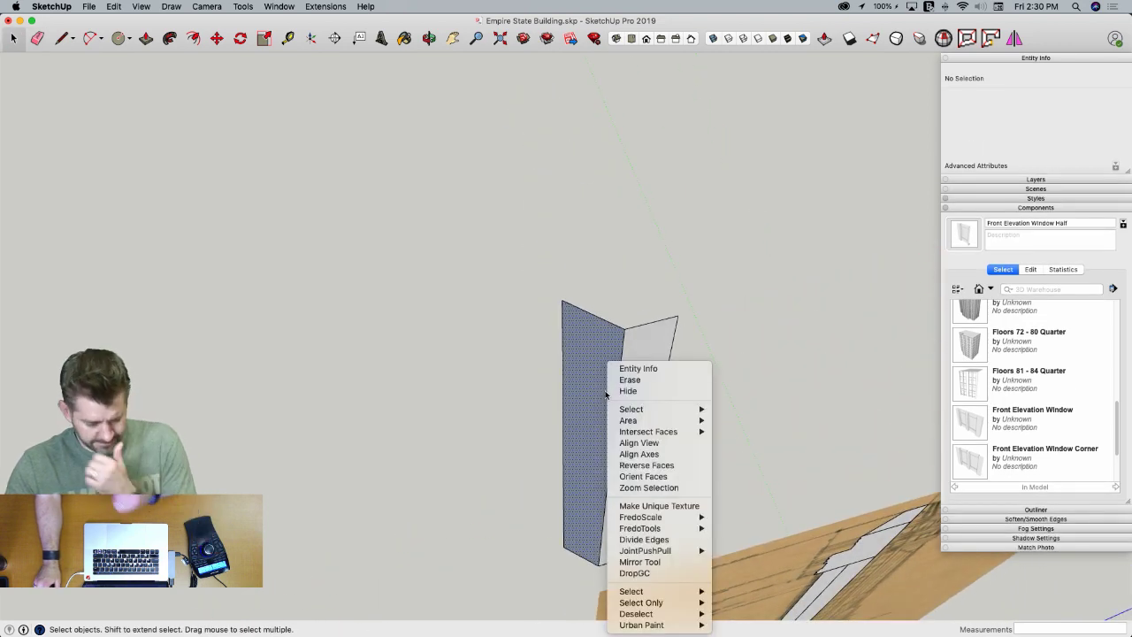
{"action": "left_click", "coordinate": [646, 465]}
{"action": "key", "text": "l"}
{"action": "mouse_move", "coordinate": [647, 351]}
{"action": "middle_mouse_down"}
{"action": "mouse_move", "coordinate": [602, 318]}
{"action": "mouse_move", "coordinate": [602, 361]}
{"action": "mouse_move", "coordinate": [594, 358]}
{"action": "middle_mouse_up"}
Copy the angled and flat faces to the angled face's far top corner and rotate the copy 90° about that corner
{"action": "key", "text": "space"}
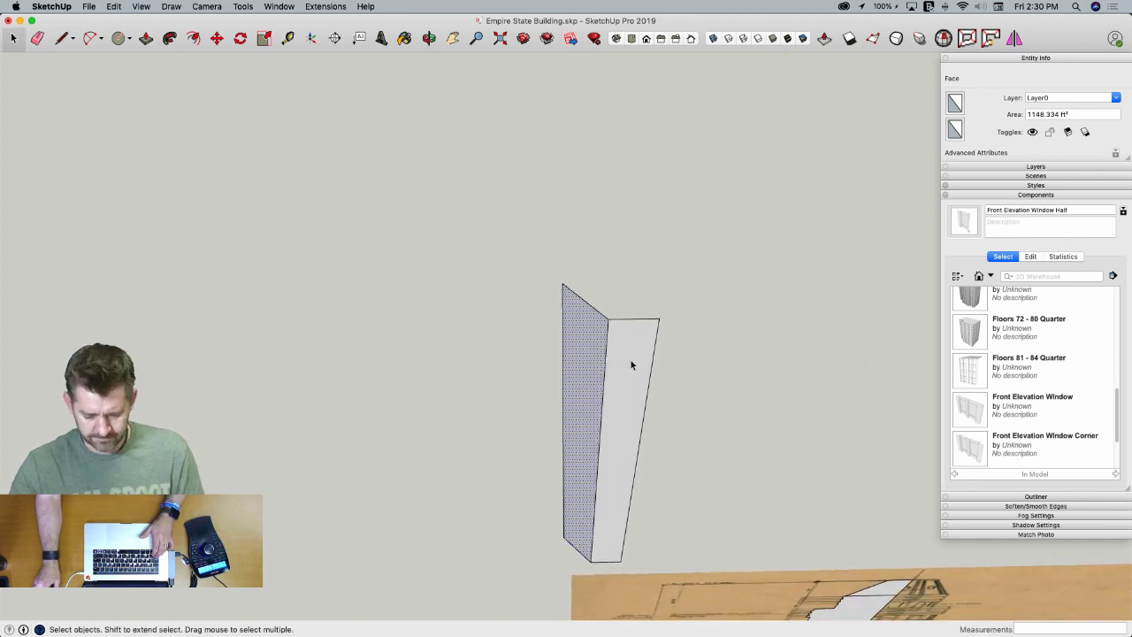
{"action": "left_click", "coordinate": [630, 362], "text": "shift"}
{"action": "key", "text": "m"}
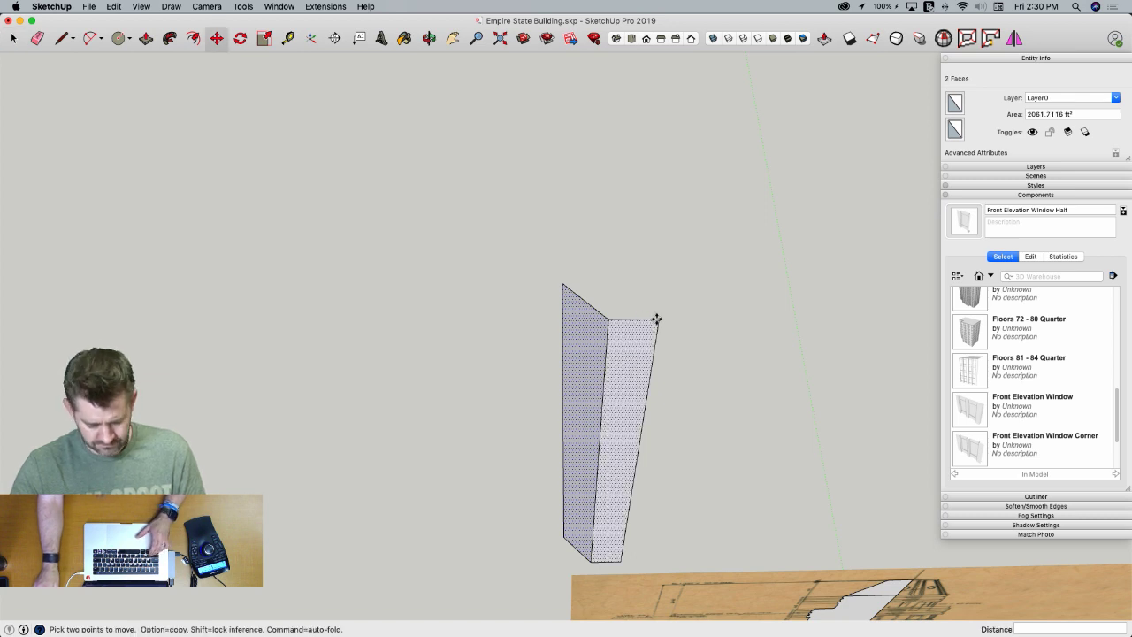
{"action": "left_click", "coordinate": [656, 318]}
{"action": "key", "text": "alt"}
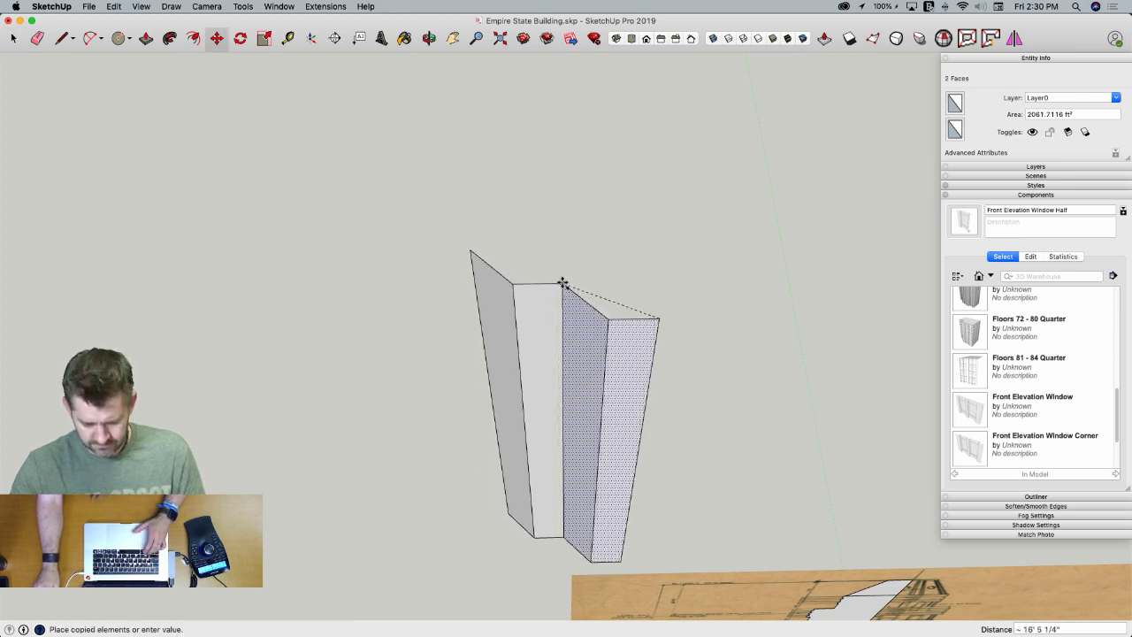
{"action": "left_click", "coordinate": [562, 283]}
{"action": "key", "text": "q"}
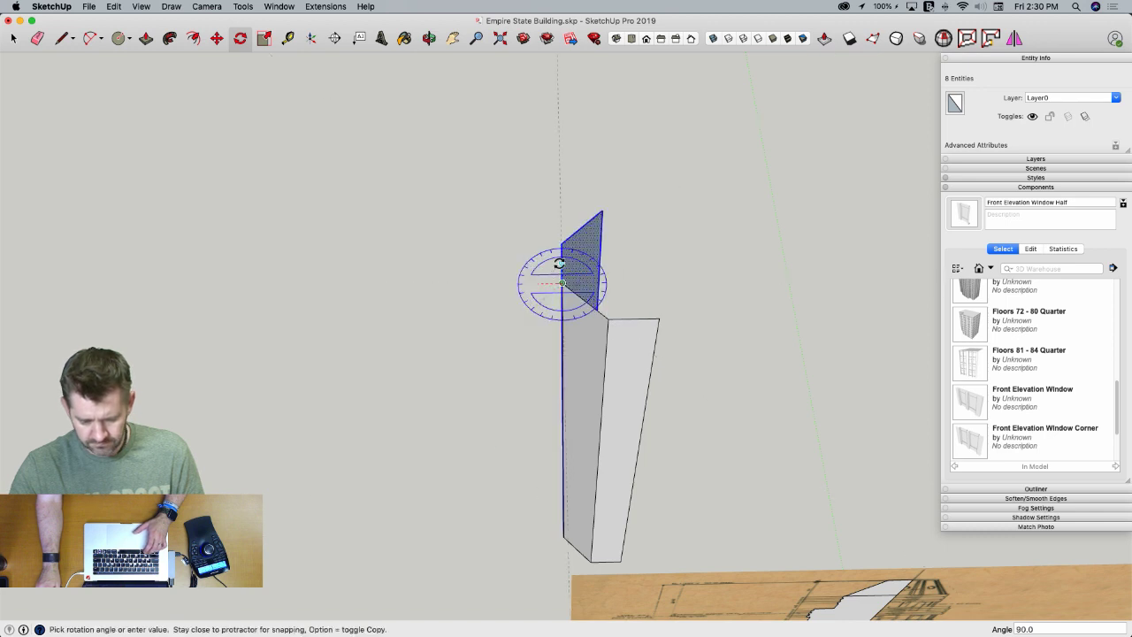
{"action": "left_click", "coordinate": [562, 263]}
Copy the half shaft from its front outer top corner to the opposite end corner and rotate the copy 180° to close the octagon
{"action": "key", "text": "space"}
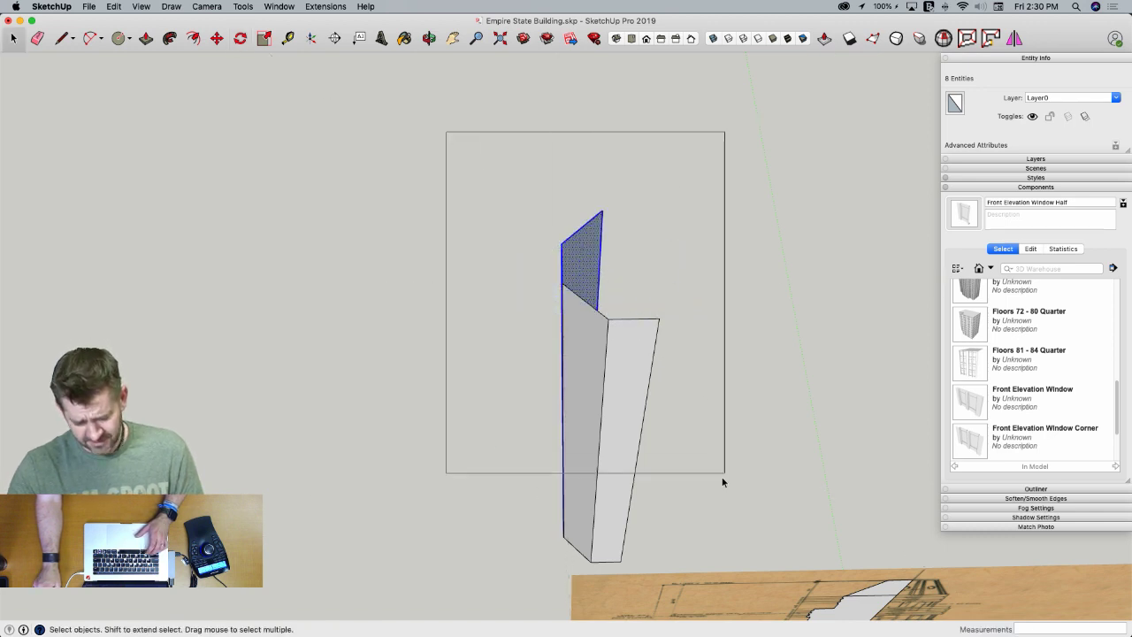
{"action": "left_click_drag", "start_coordinate": [722, 479], "coordinate": [719, 476]}
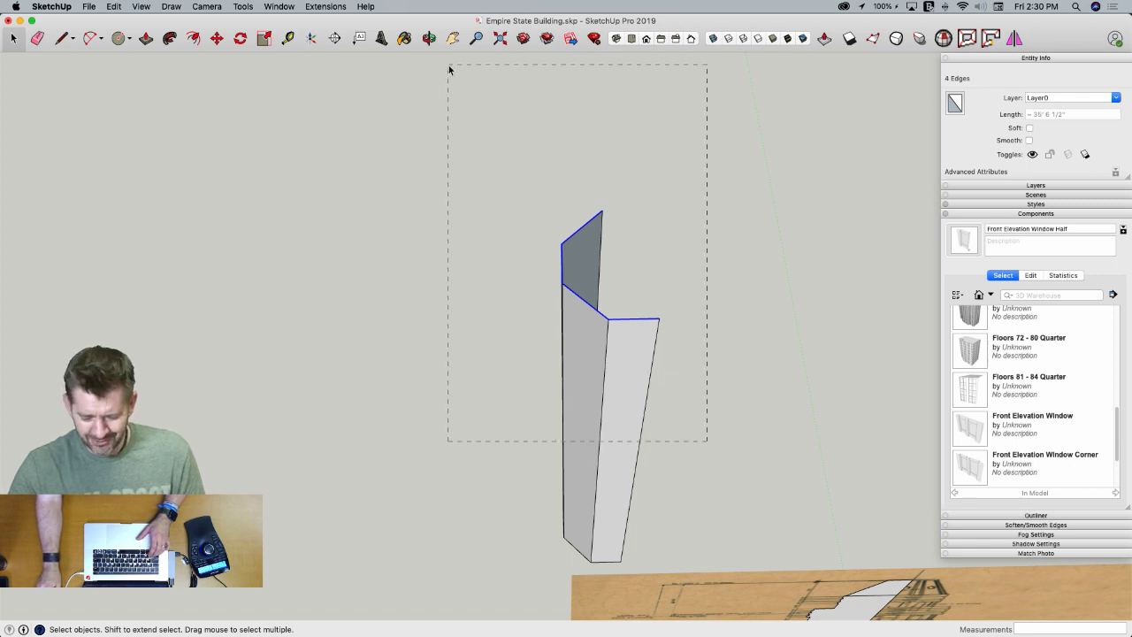
{"action": "left_click_drag", "start_coordinate": [448, 69], "coordinate": [448, 70]}
{"action": "key", "text": "m"}
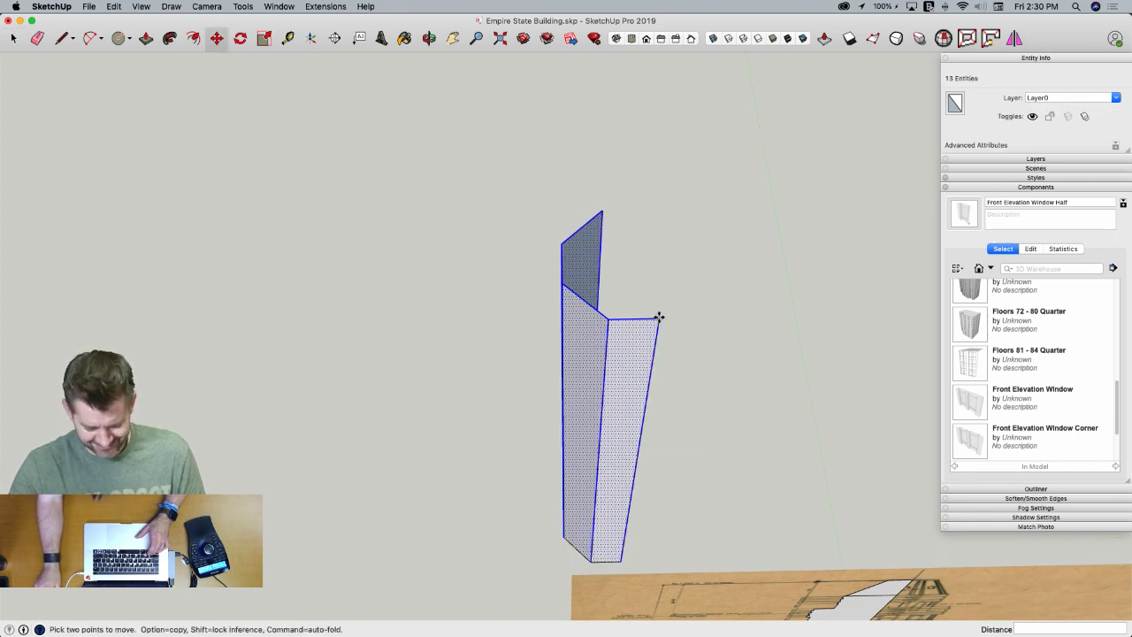
{"action": "left_click", "coordinate": [658, 316], "text": "alt"}
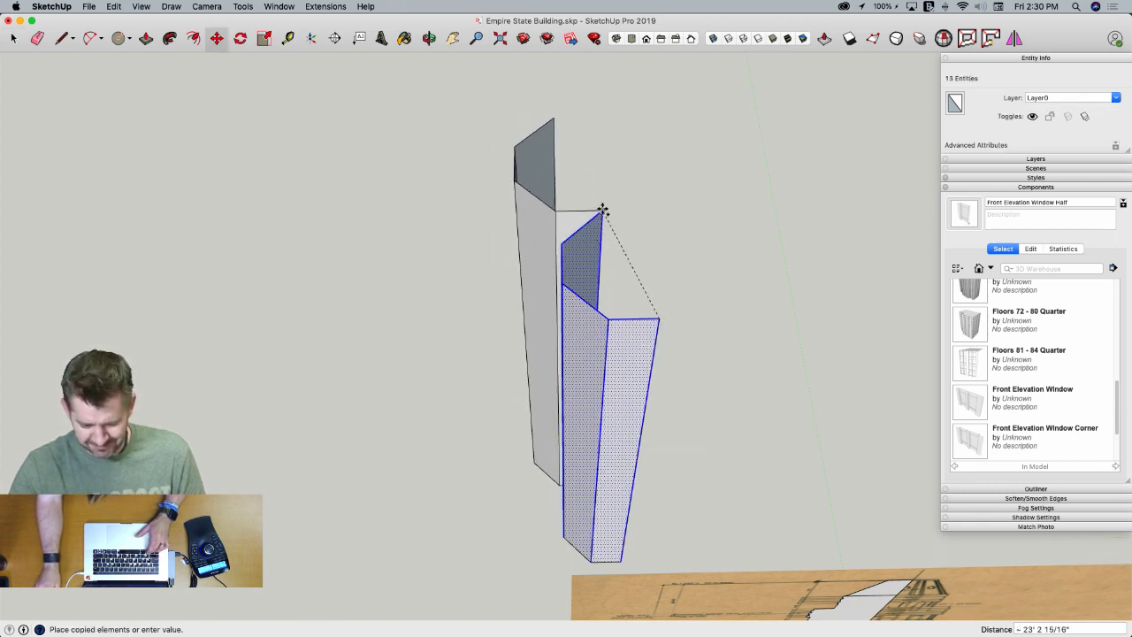
{"action": "left_click", "coordinate": [602, 209]}
{"action": "key", "text": "q"}
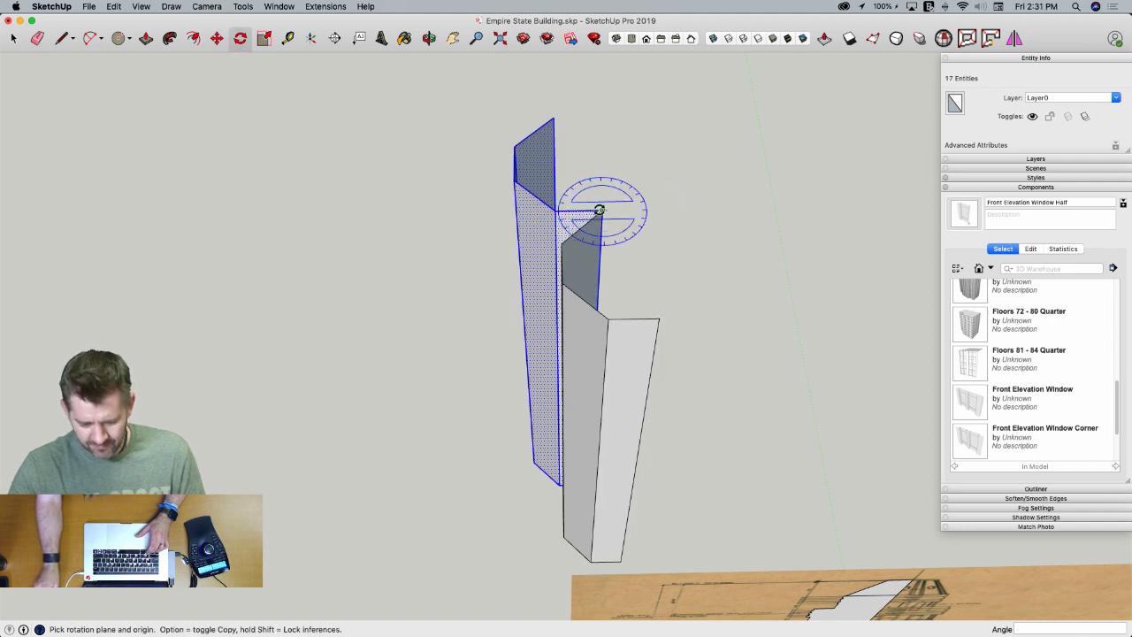
{"action": "left_click", "coordinate": [576, 209]}
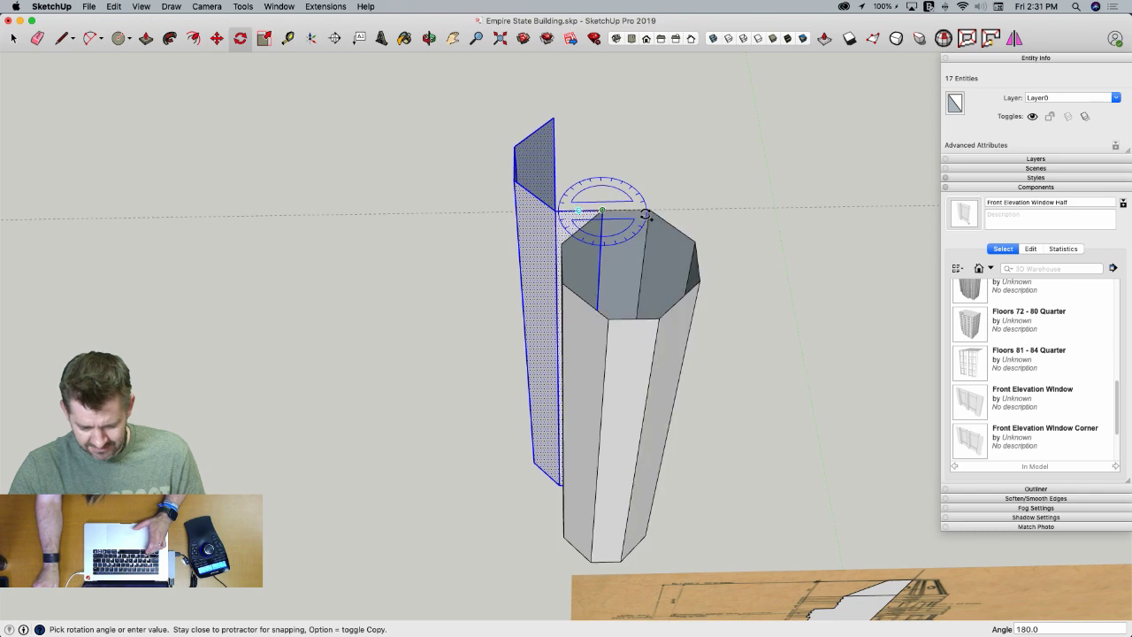
{"action": "left_click", "coordinate": [646, 214]}
{"action": "key", "text": "space"}
{"action": "left_click", "coordinate": [736, 310]}
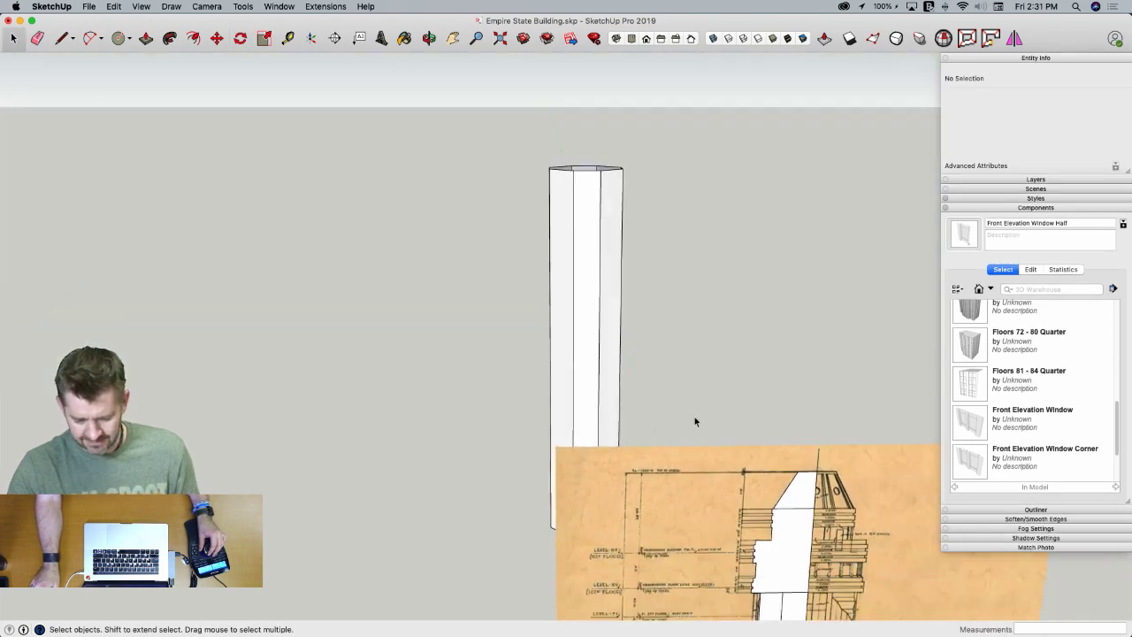
Make a group from all the faces and edges of the octagonal shaft
{"action": "mouse_move", "coordinate": [694, 422]}
{"action": "middle_mouse_down"}
{"action": "mouse_move", "coordinate": [599, 142]}
{"action": "mouse_move", "coordinate": [522, 177]}
{"action": "middle_mouse_up"}
{"action": "left_click_drag", "start_coordinate": [522, 177], "coordinate": [473, 215]}
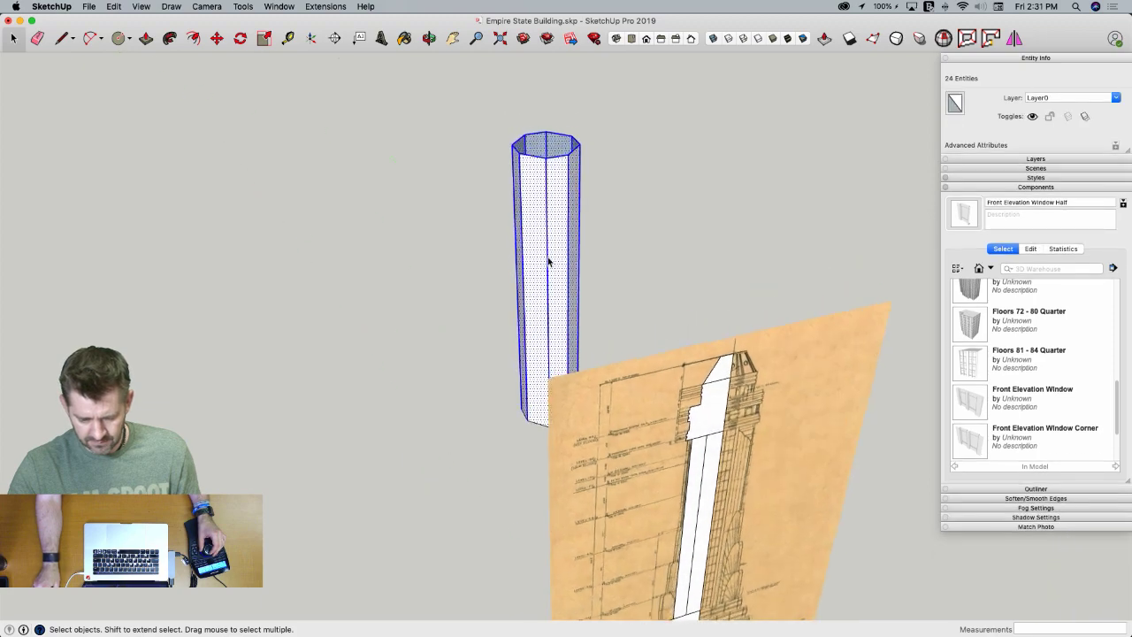
{"action": "key", "text": "m"}
{"action": "scroll", "coordinate": [596, 298], "scroll_direction": "down", "scroll_amount": 5}
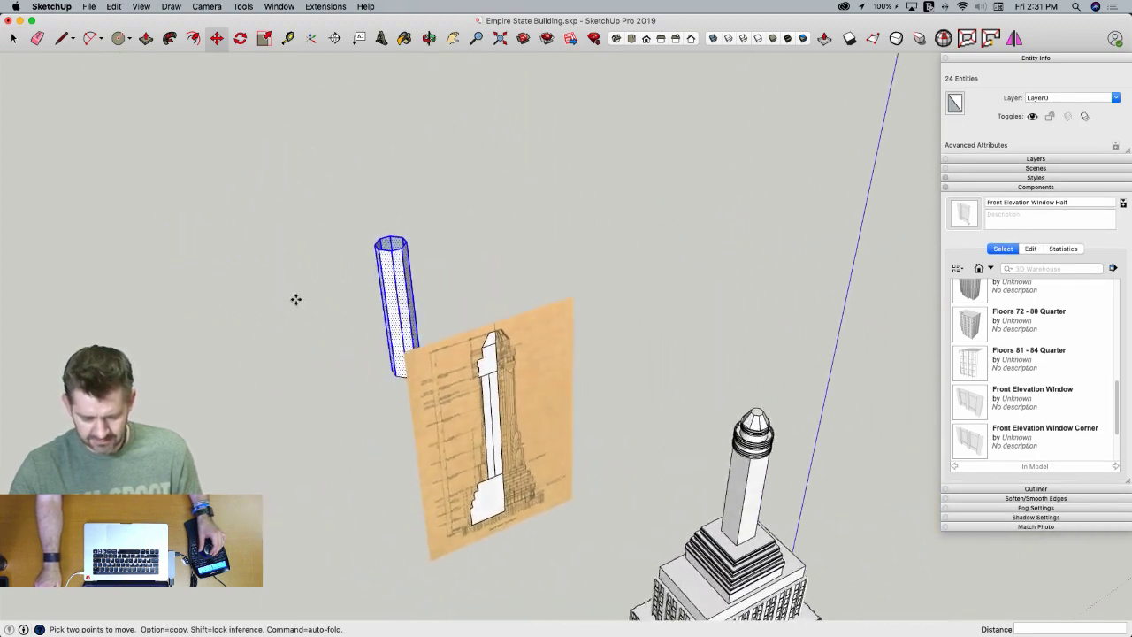
{"action": "key", "text": "space"}
{"action": "right_click", "coordinate": [396, 308]}
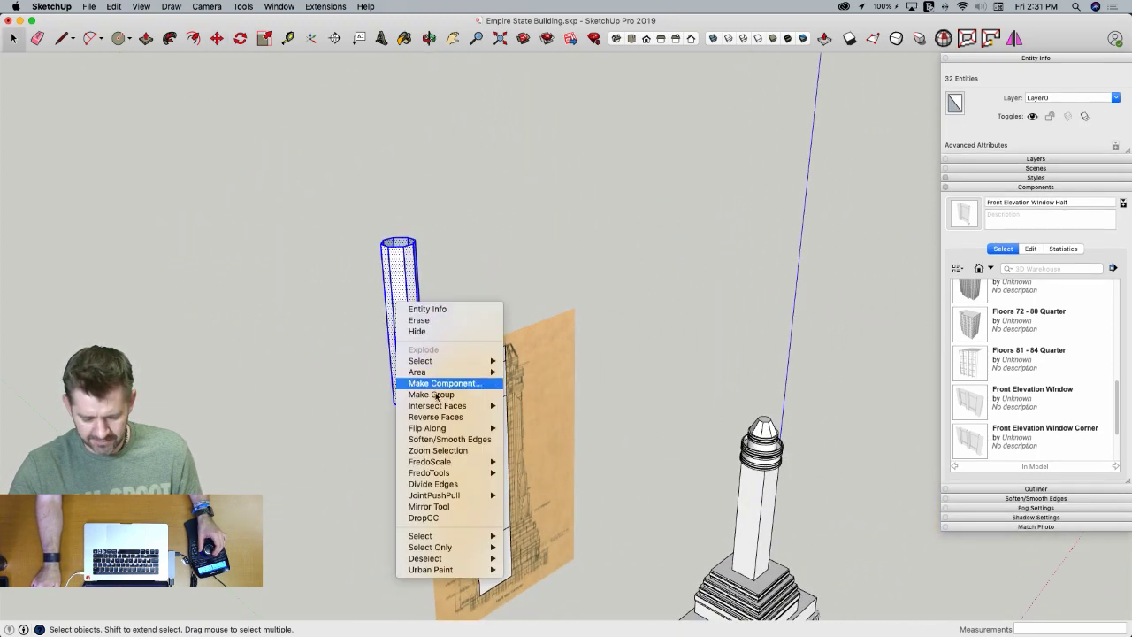
{"action": "left_click", "coordinate": [472, 389]}
Open the stepped base group on the tower and delete the old shaft standing on it
{"action": "double_click", "coordinate": [710, 478]}
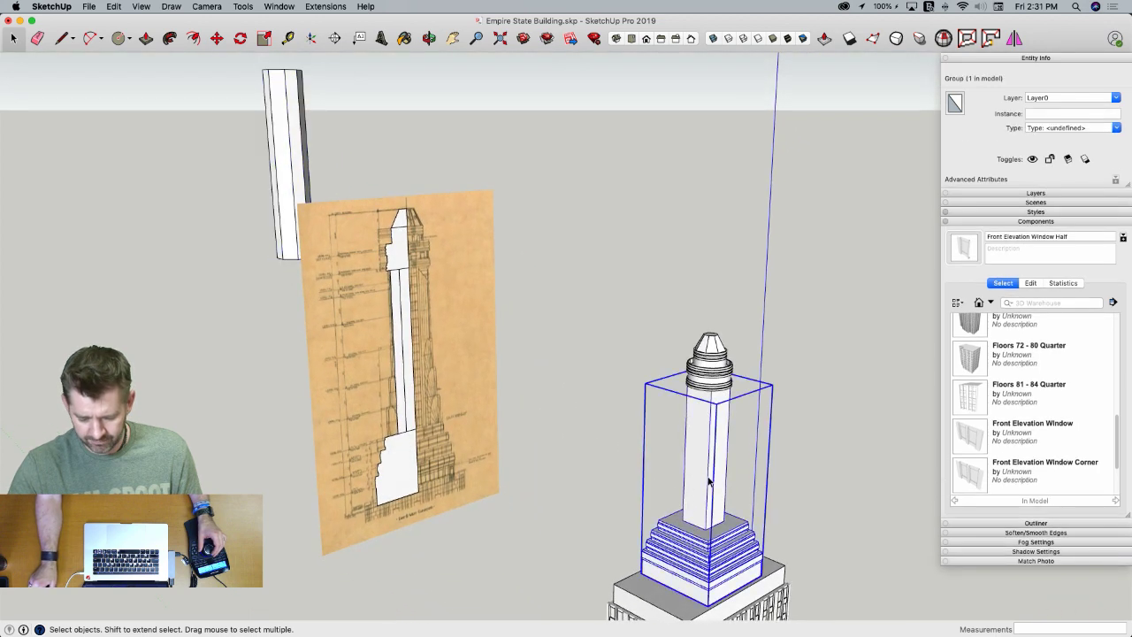
{"action": "left_click_drag", "start_coordinate": [753, 383], "coordinate": [646, 433]}
{"action": "key", "text": "Delete"}
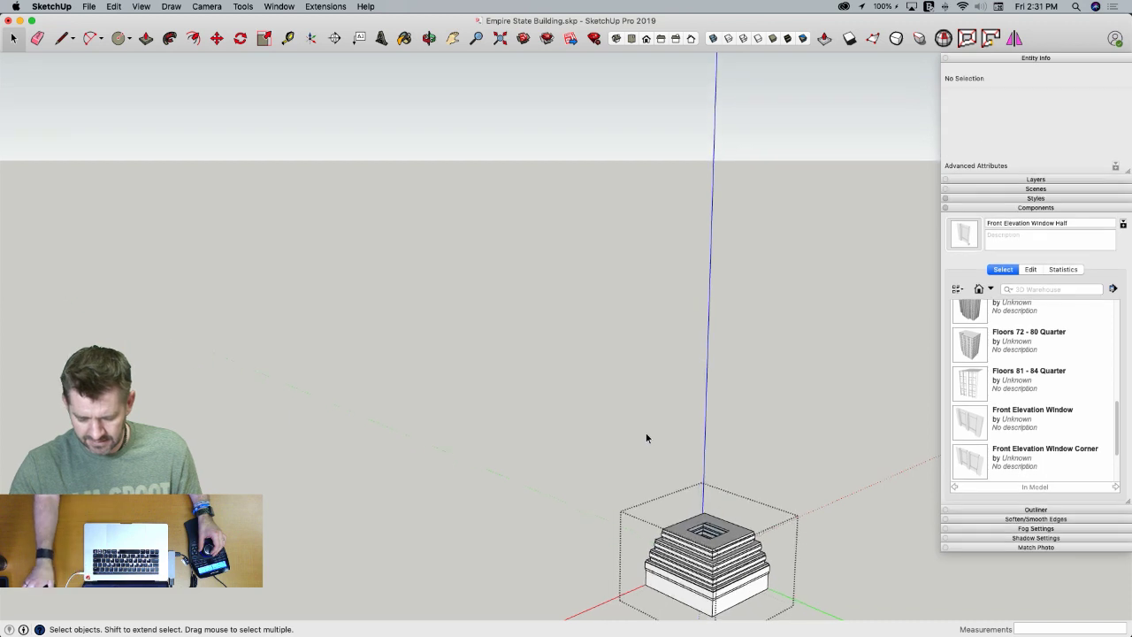
Close the square opening in the base's top tier with a line along its edge and erase the opening's outline
{"action": "key", "text": "l"}
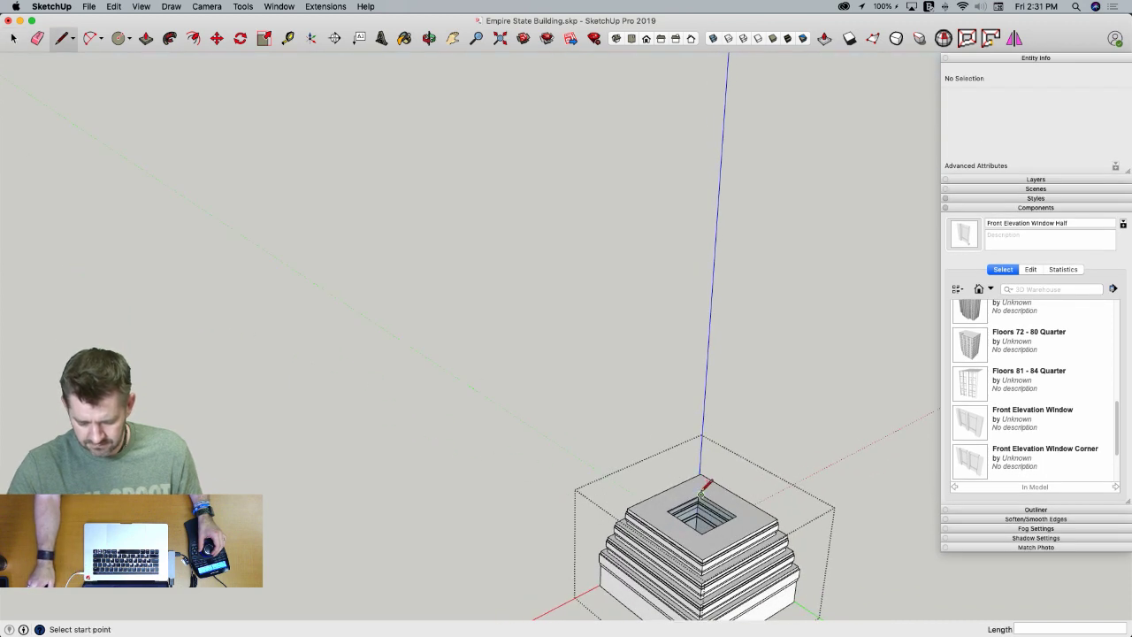
{"action": "key", "text": "e"}
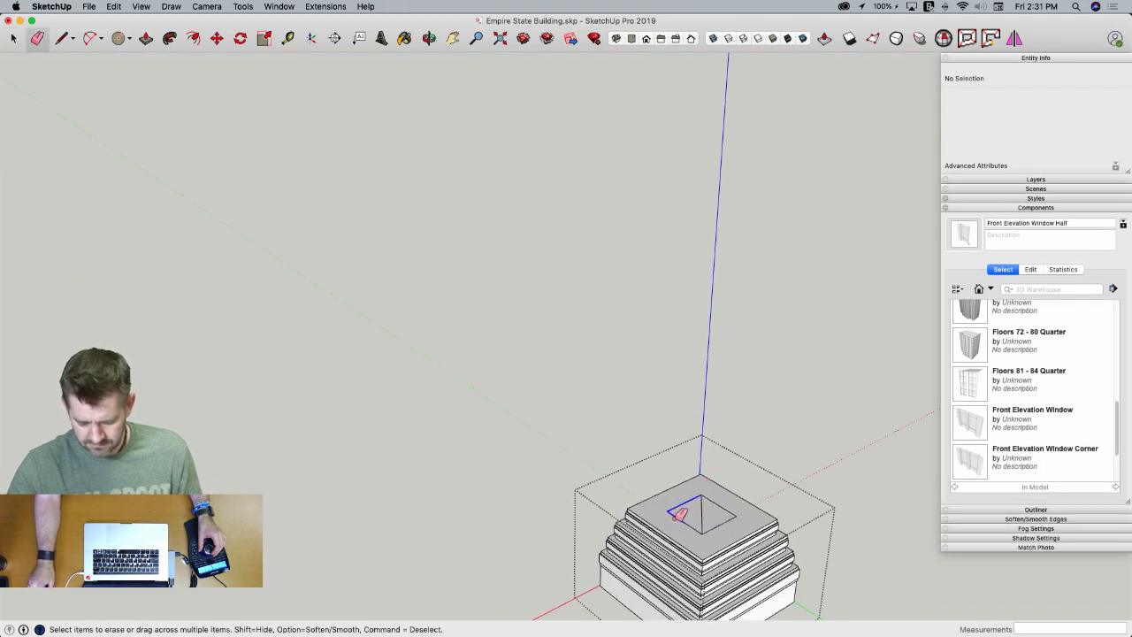
{"action": "left_click", "coordinate": [677, 515]}
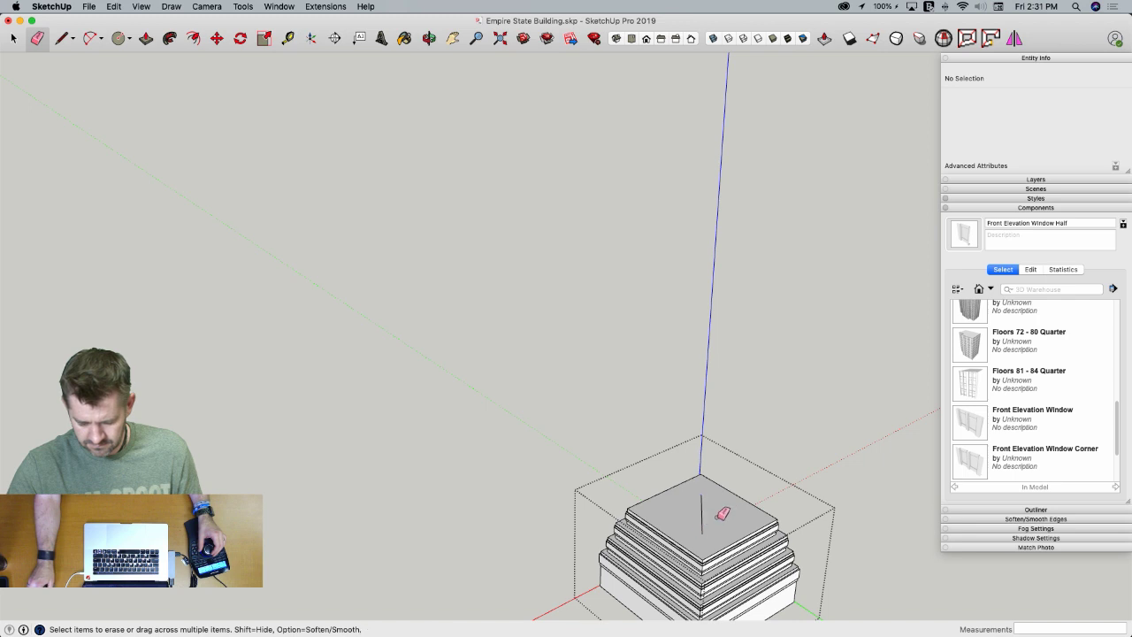
{"action": "key", "text": "space"}
Cut the octagonal shaft group from beside the reference elevation and paste it onto the top tier inside the stepped base group
{"action": "scroll", "coordinate": [551, 431], "scroll_direction": "down", "scroll_amount": 10}
{"action": "middle_click_drag", "start_coordinate": [468, 348], "coordinate": [593, 363]}
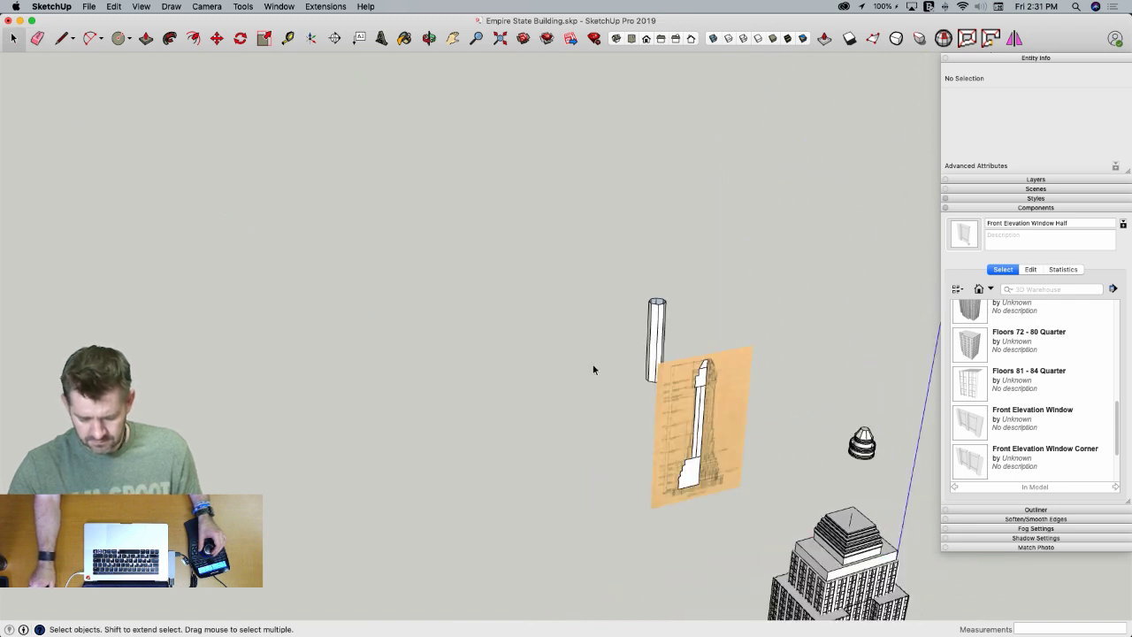
{"action": "left_click", "coordinate": [663, 332]}
{"action": "key", "text": "Delete"}
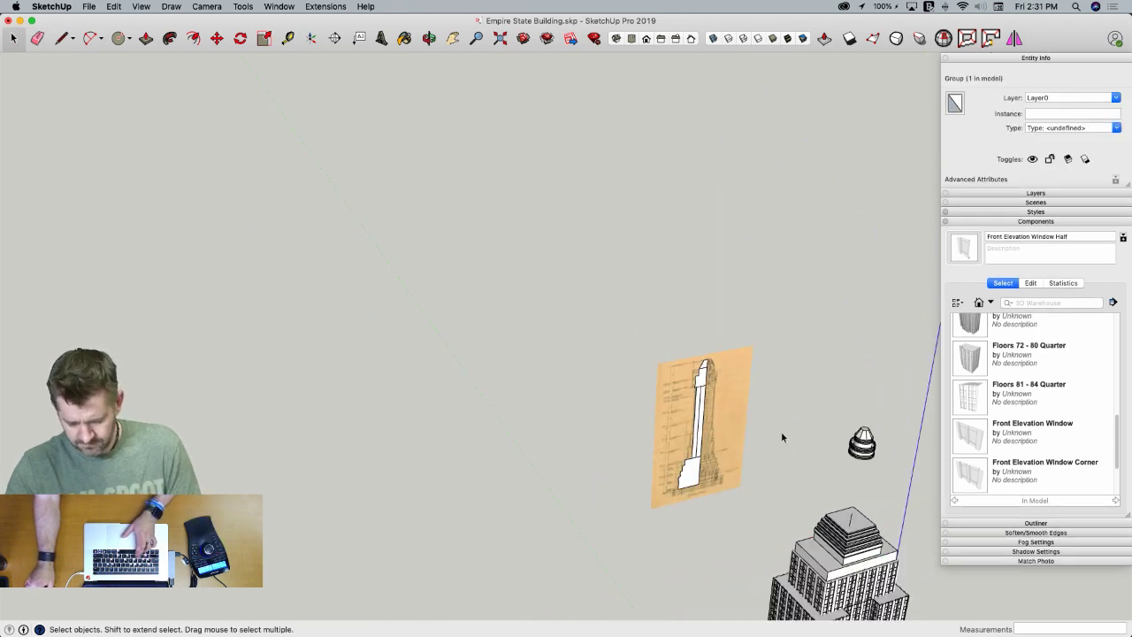
{"action": "double_click", "coordinate": [854, 522]}
{"action": "key", "text": "super+v"}
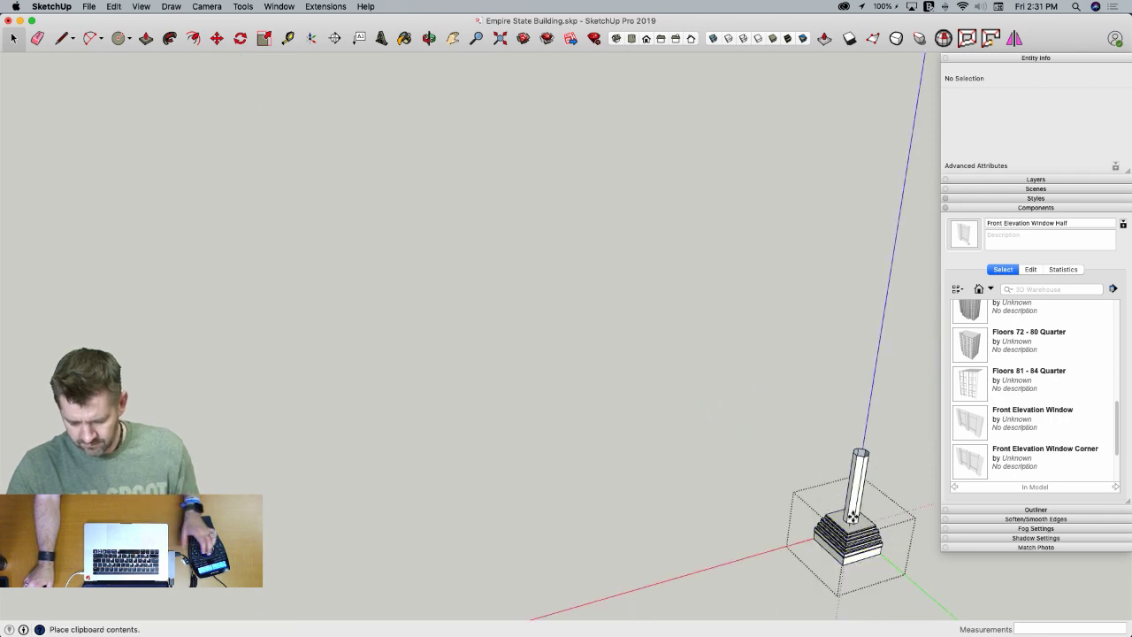
{"action": "left_click", "coordinate": [852, 517]}
Center the shaft on the top tier by aligning its bottom midpoints with the midpoints of two adjacent tier edges
{"action": "scroll", "coordinate": [809, 530], "scroll_direction": "up", "scroll_amount": 8}
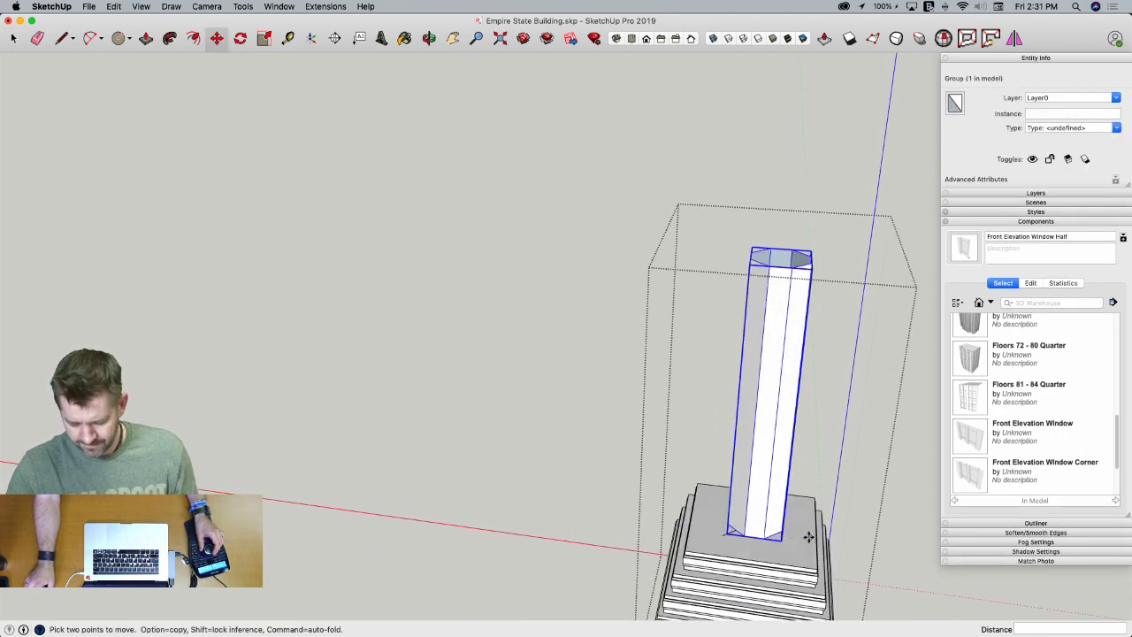
{"action": "middle_click_drag", "start_coordinate": [781, 531], "coordinate": [533, 277]}
{"action": "left_click", "coordinate": [555, 280]}
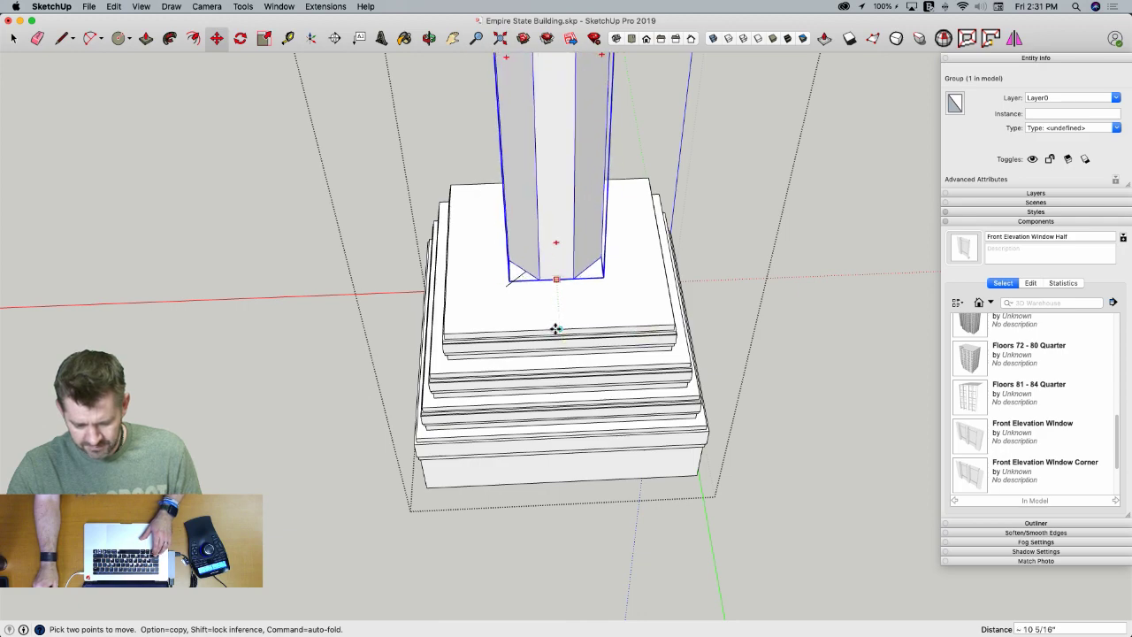
{"action": "middle_click_drag", "start_coordinate": [556, 329], "coordinate": [677, 359]}
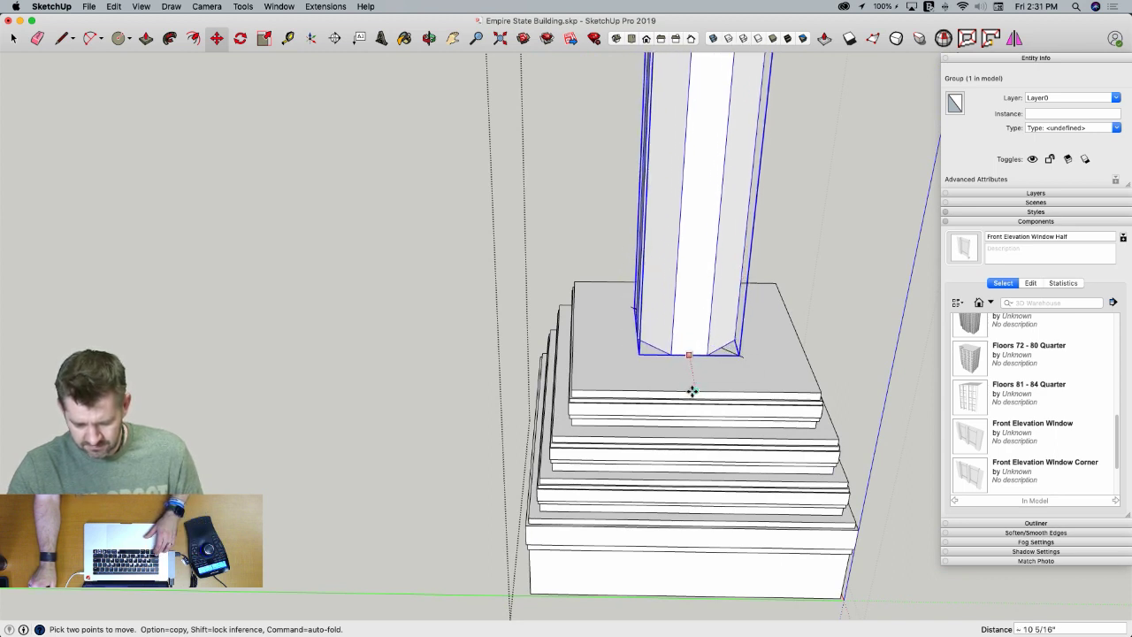
{"action": "left_click", "coordinate": [692, 391]}
Erase the stray edge left on the top tier at the foot of the shaft
{"action": "key", "text": "e"}
{"action": "left_click", "coordinate": [742, 357]}
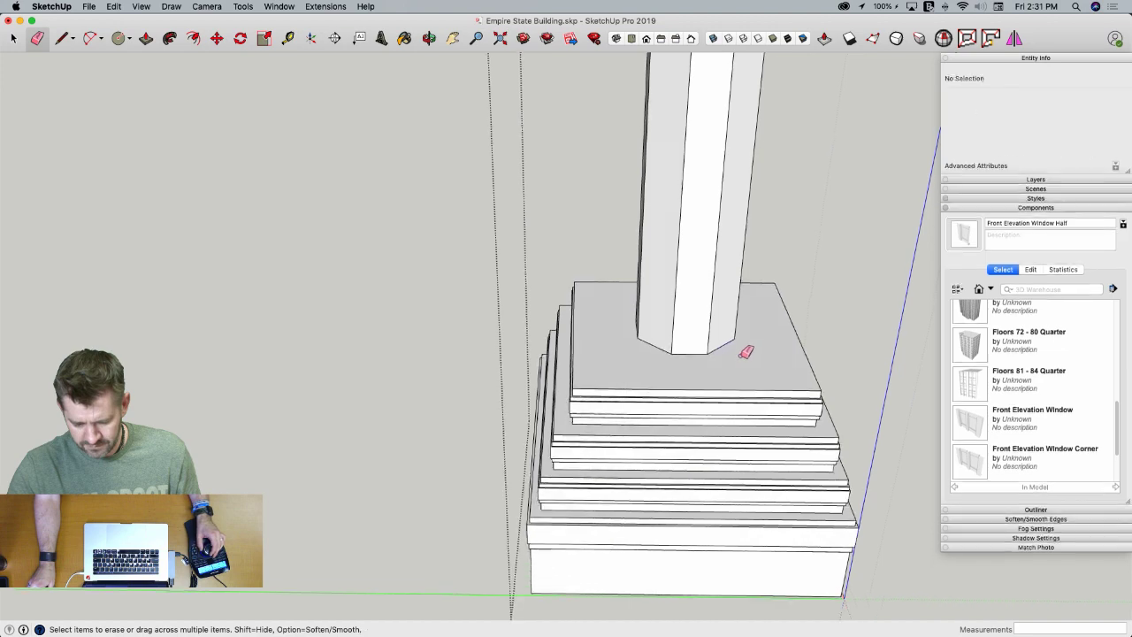
{"action": "key", "text": "space"}
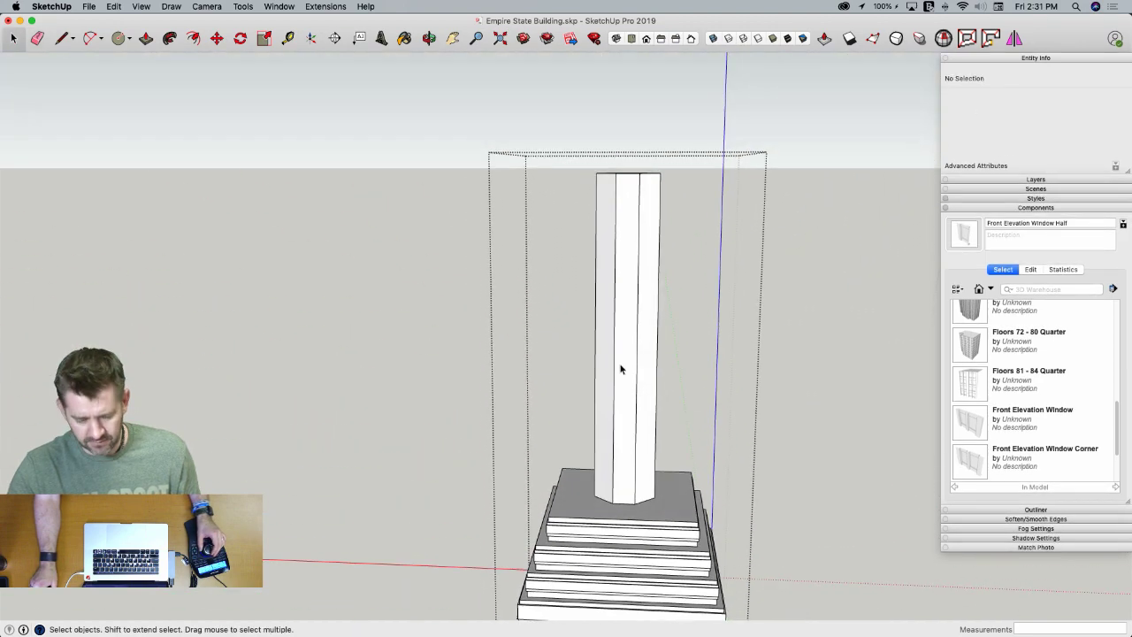
Close the stepped base group and return to the shaft area of the reference elevation
{"action": "left_click", "coordinate": [475, 338]}
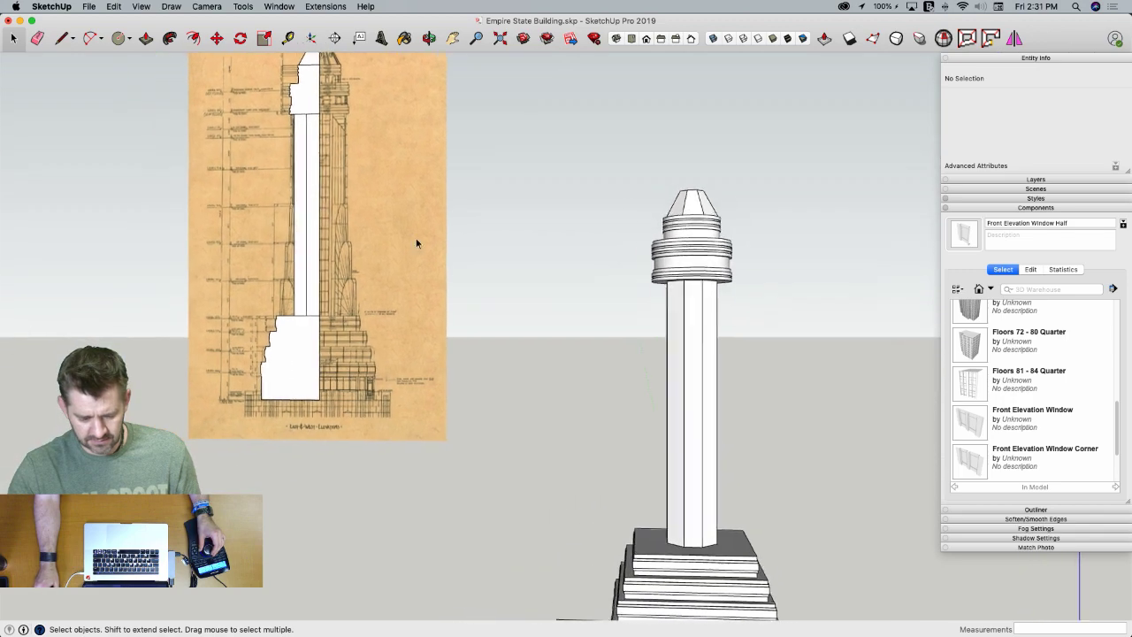
{"action": "middle_click_drag", "start_coordinate": [416, 243], "coordinate": [642, 396]}
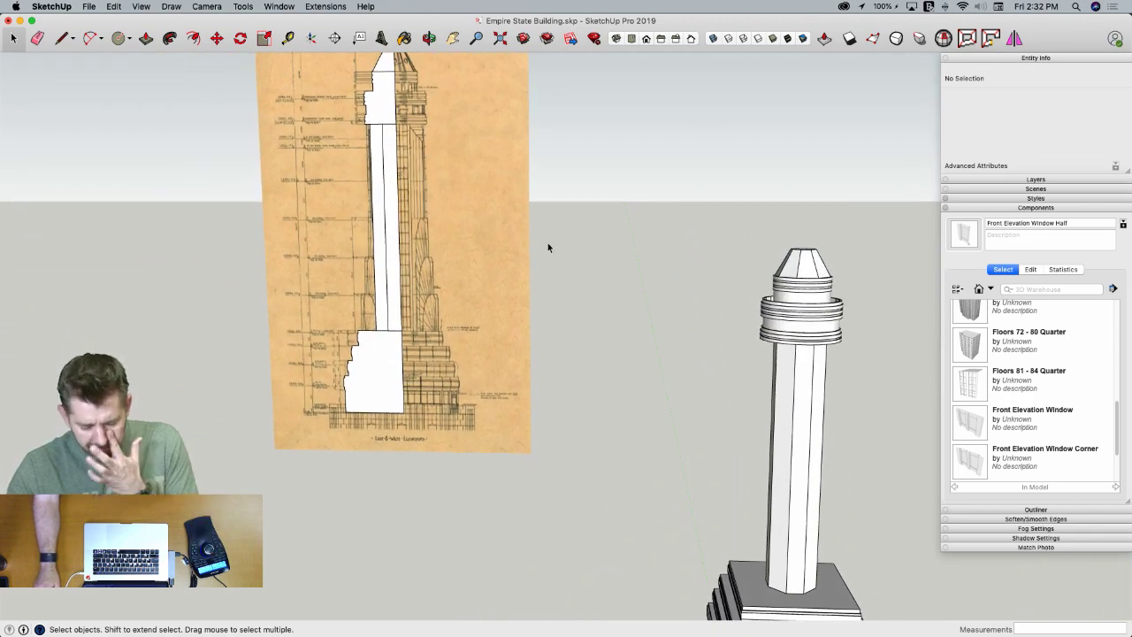
{"action": "scroll", "coordinate": [425, 208], "scroll_direction": "up", "scroll_amount": 5}
{"action": "key", "text": "e"}
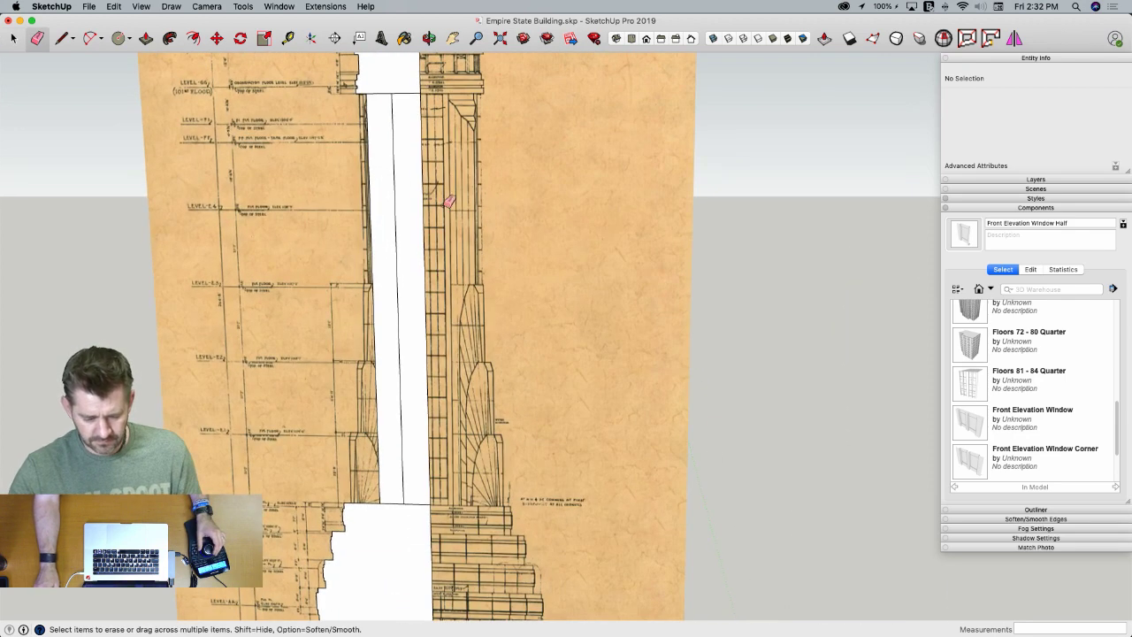
{"action": "left_click", "coordinate": [381, 202]}
{"action": "key", "text": "super+z"}
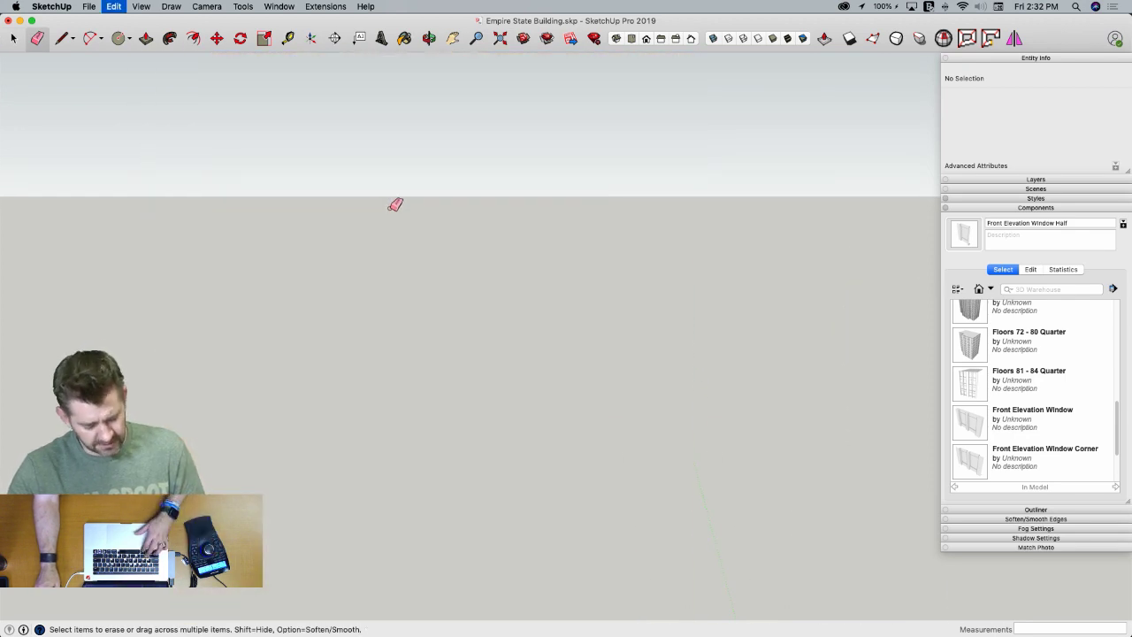
Explode the reference elevation group and erase the outer edge of the traced shaft to uncover the wing drawing
{"action": "key", "text": "space"}
{"action": "left_click", "coordinate": [504, 231]}
{"action": "right_click", "coordinate": [505, 231]}
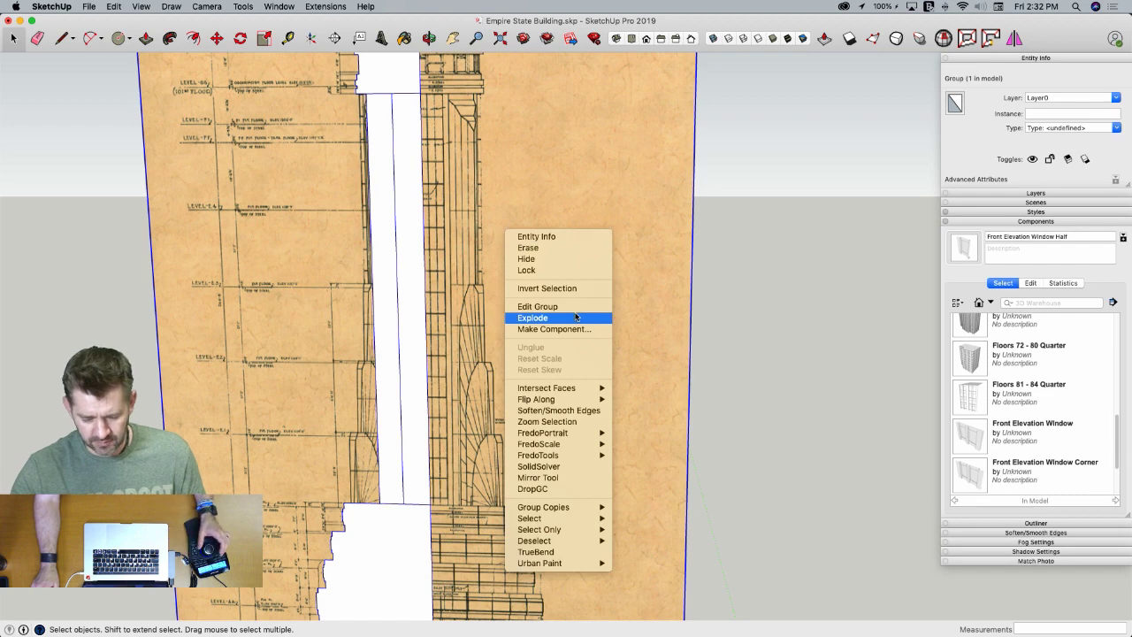
{"action": "left_click", "coordinate": [606, 313]}
{"action": "key", "text": "e"}
{"action": "left_click", "coordinate": [373, 212]}
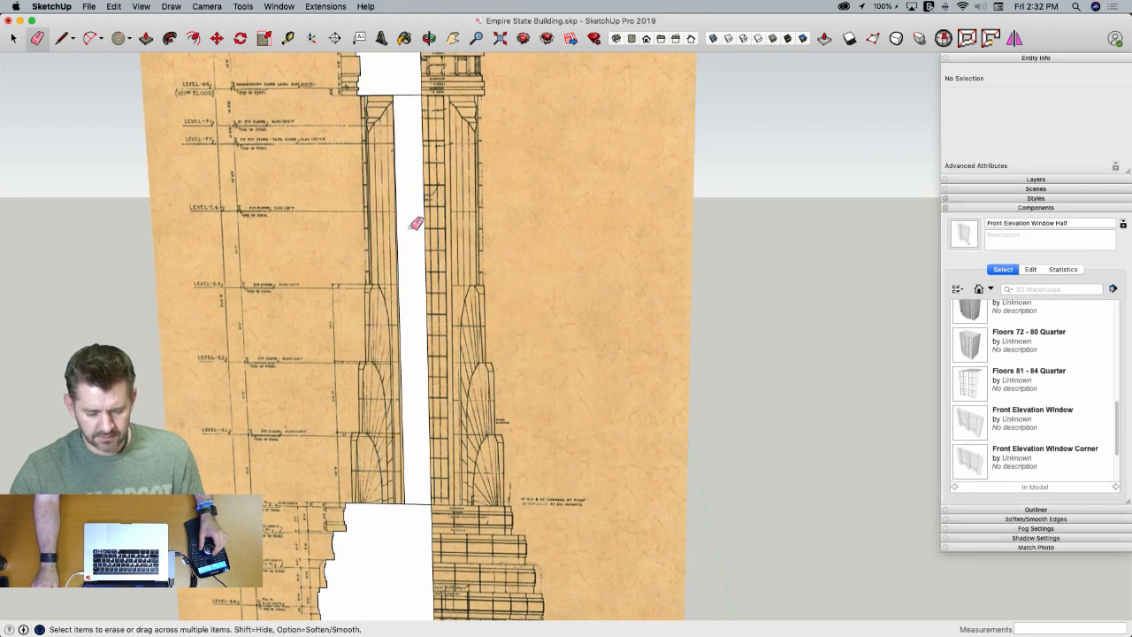
Trace the upper wing's outer side from below the observation floor to LEVEL-E3, closing its sections against the shaft edge
{"action": "key", "text": "l"}
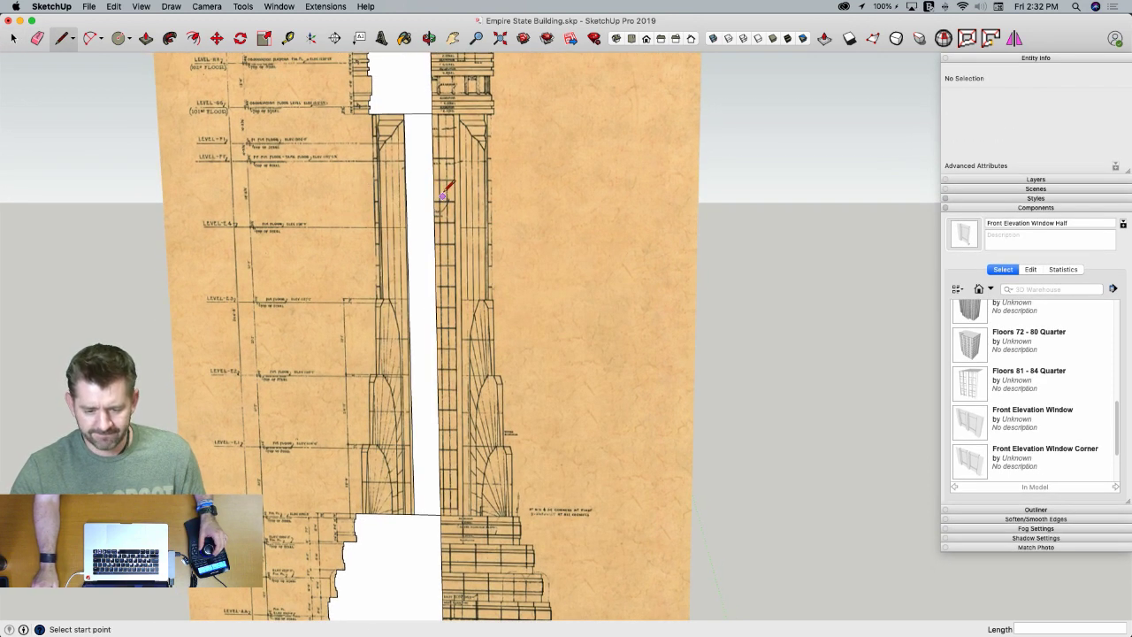
{"action": "scroll", "coordinate": [454, 103], "scroll_direction": "up", "scroll_amount": 3}
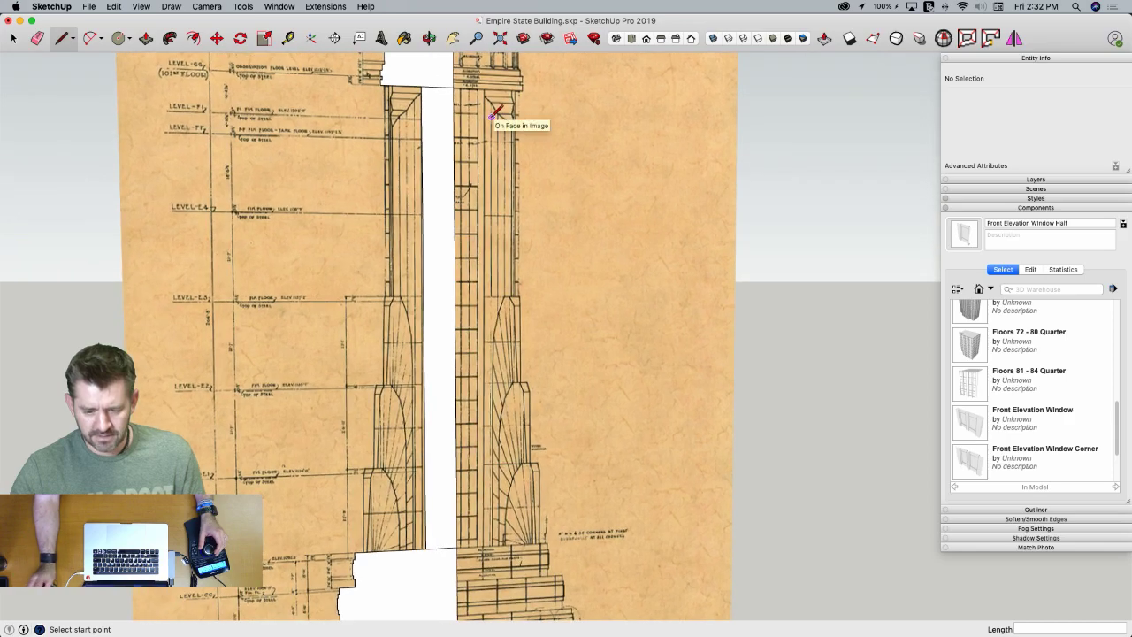
{"action": "scroll", "coordinate": [440, 111], "scroll_direction": "up", "scroll_amount": 1}
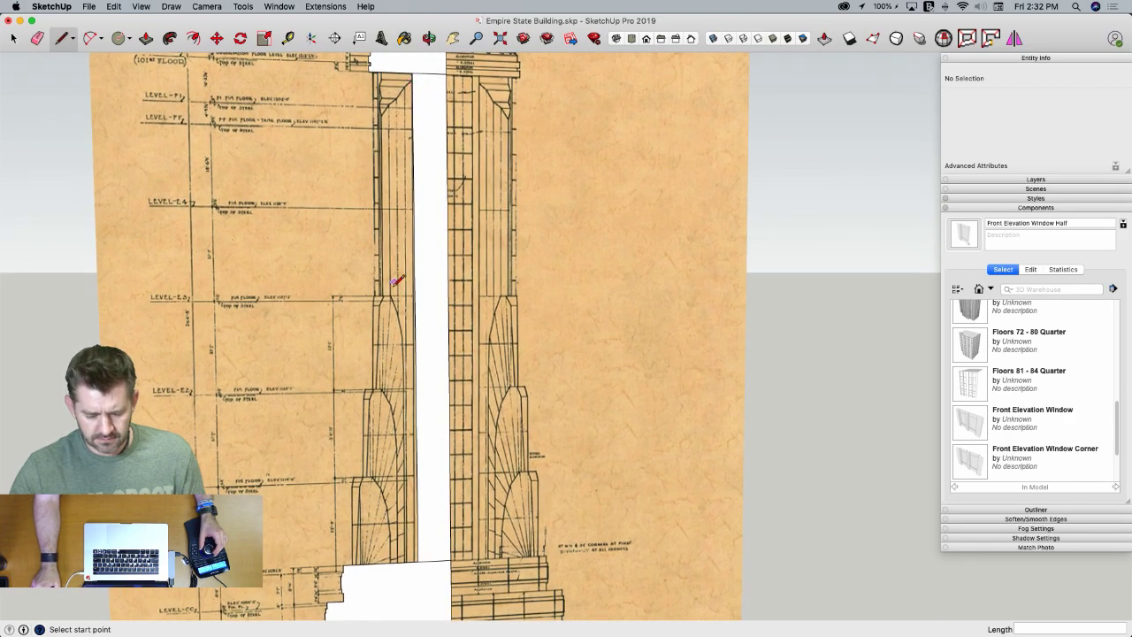
{"action": "scroll", "coordinate": [394, 69], "scroll_direction": "up", "scroll_amount": 3}
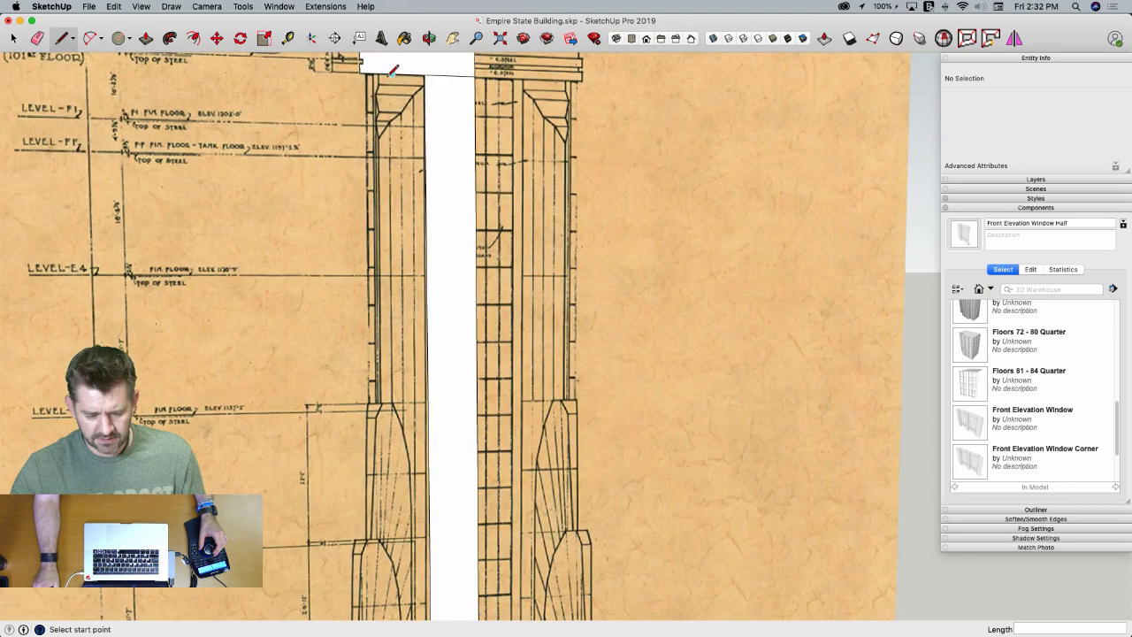
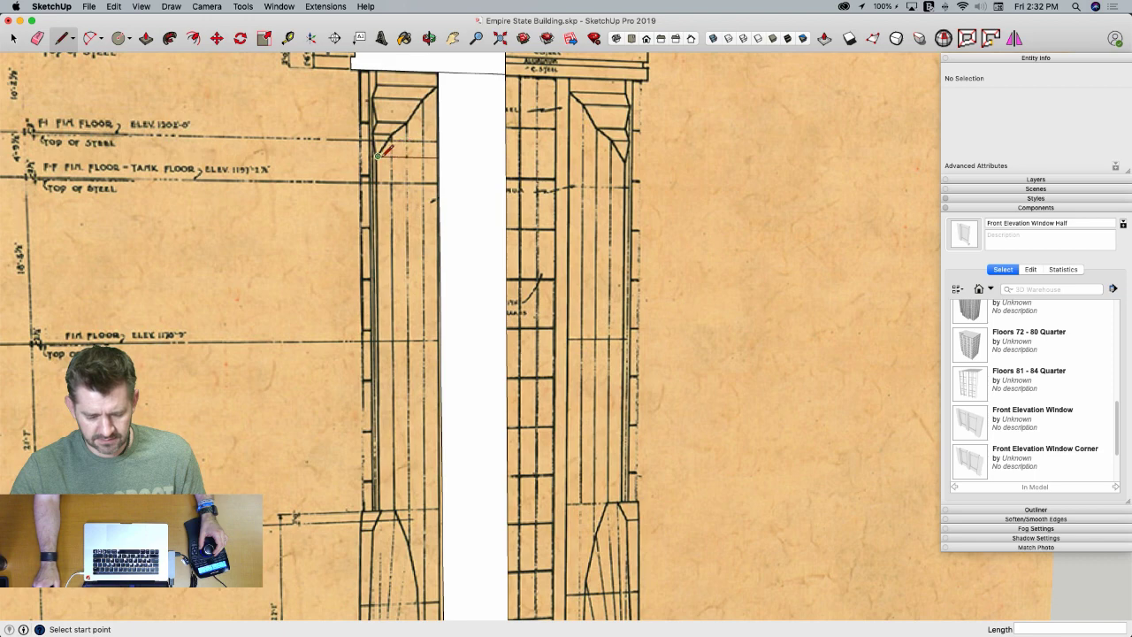
{"action": "left_click", "coordinate": [352, 68]}
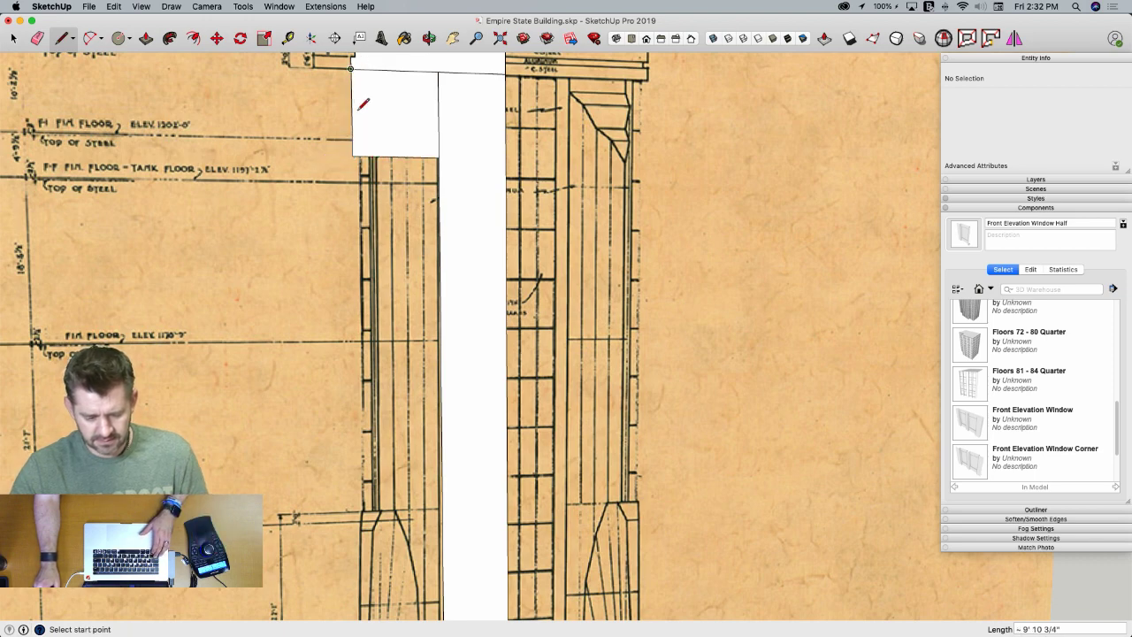
{"action": "left_click", "coordinate": [353, 153]}
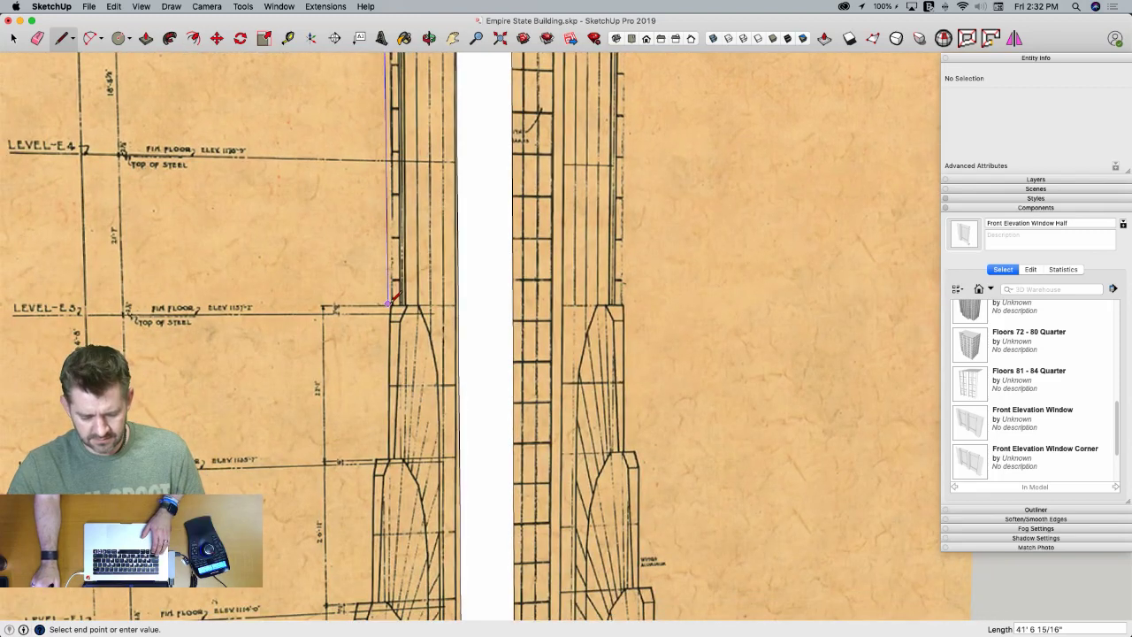
{"action": "left_click", "coordinate": [457, 304]}
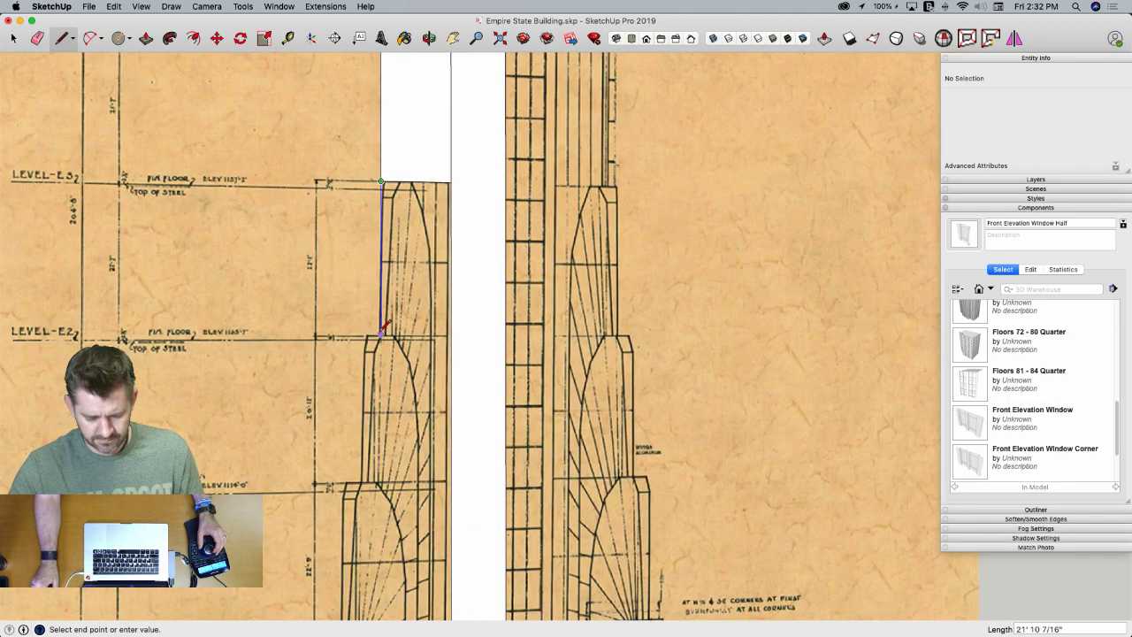
Continue the wing profile down to LEVEL-E2, step it outward and close the tier at LEVEL-E1
{"action": "left_click", "coordinate": [452, 335]}
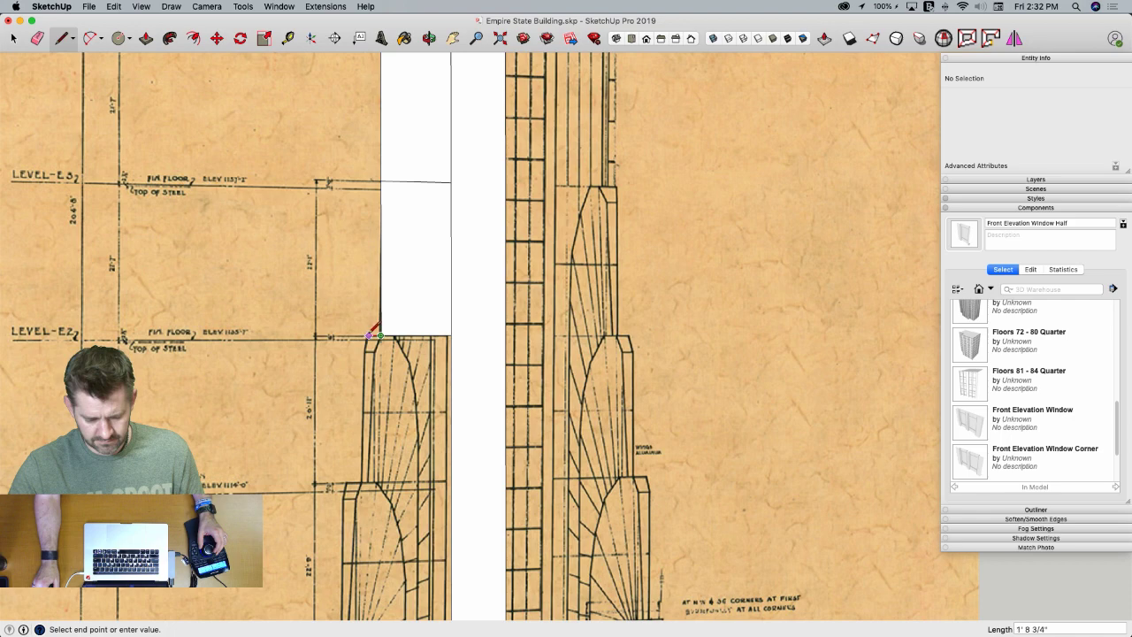
{"action": "scroll", "coordinate": [366, 334], "scroll_direction": "up", "scroll_amount": 5}
{"action": "left_click", "coordinate": [367, 335]}
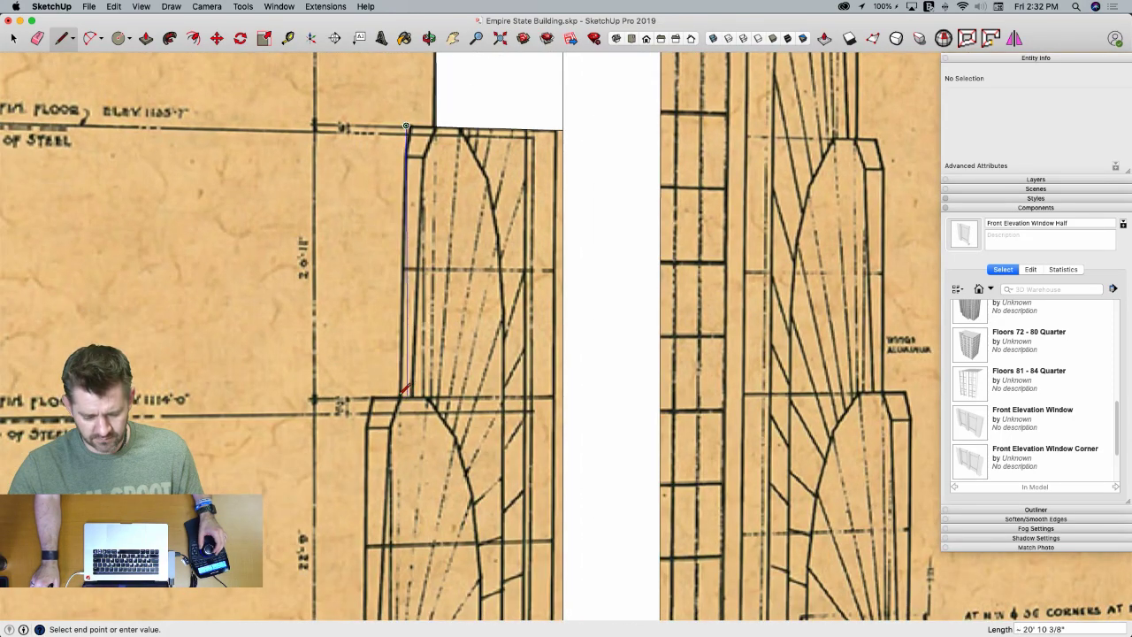
{"action": "scroll", "coordinate": [405, 389], "scroll_direction": "up", "scroll_amount": 3}
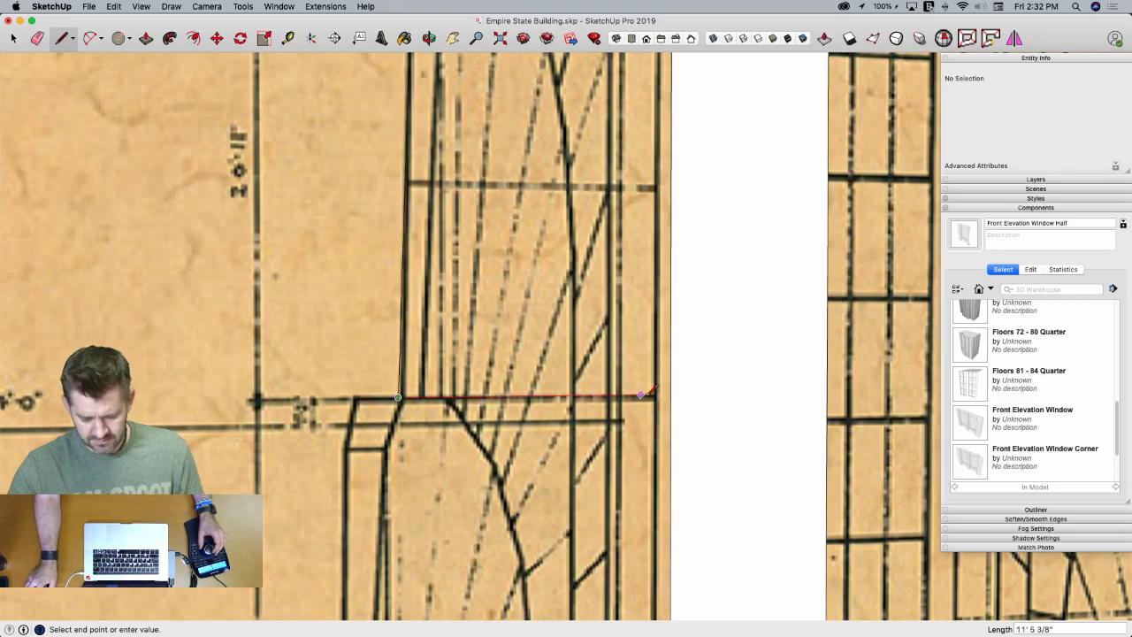
{"action": "left_click", "coordinate": [669, 394]}
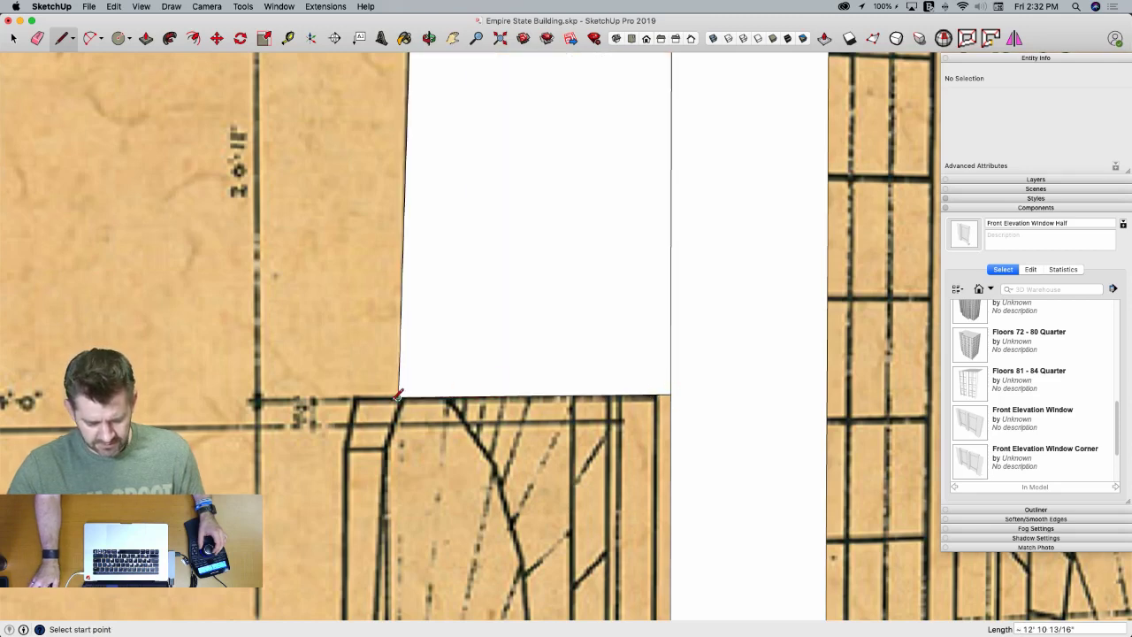
Step the wing profile outward at LEVEL-E1 and trace its lowest tier down to the top of the base
{"action": "left_click", "coordinate": [341, 398]}
{"action": "scroll", "coordinate": [345, 396], "scroll_direction": "down", "scroll_amount": 5}
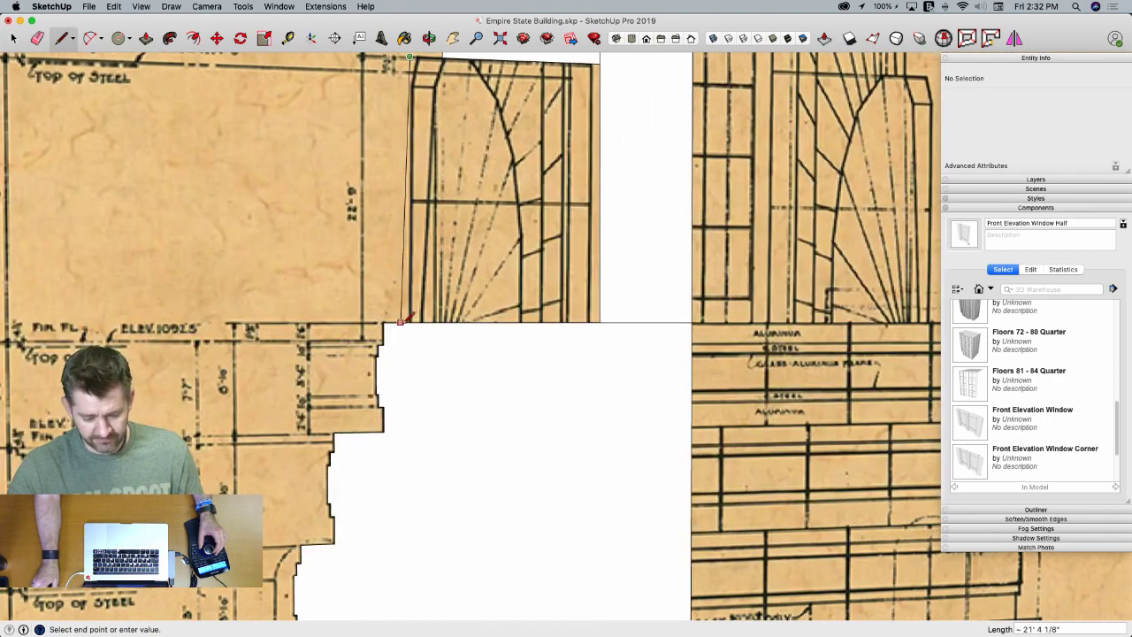
{"action": "left_click", "coordinate": [410, 320]}
{"action": "scroll", "coordinate": [415, 309], "scroll_direction": "down", "scroll_amount": 3}
{"action": "key", "text": "space"}
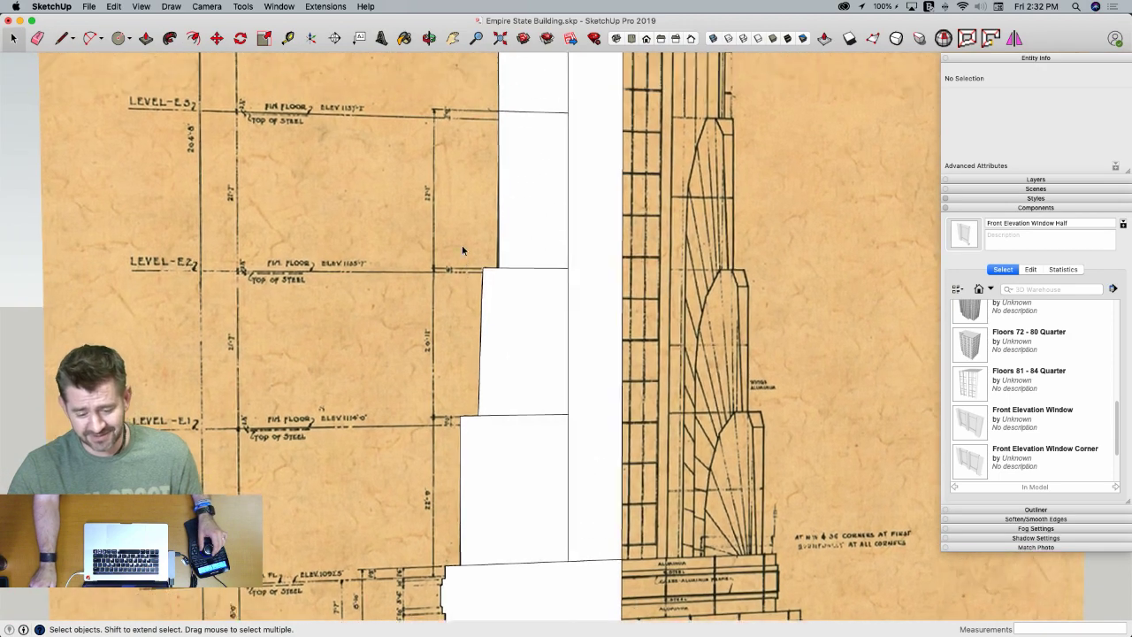
Redraw the outer side of the tier between LEVEL-E2 and LEVEL-E3 as a slanted line and erase the straight edge above it
{"action": "key", "text": "l"}
{"action": "scroll", "coordinate": [502, 162], "scroll_direction": "up", "scroll_amount": 3}
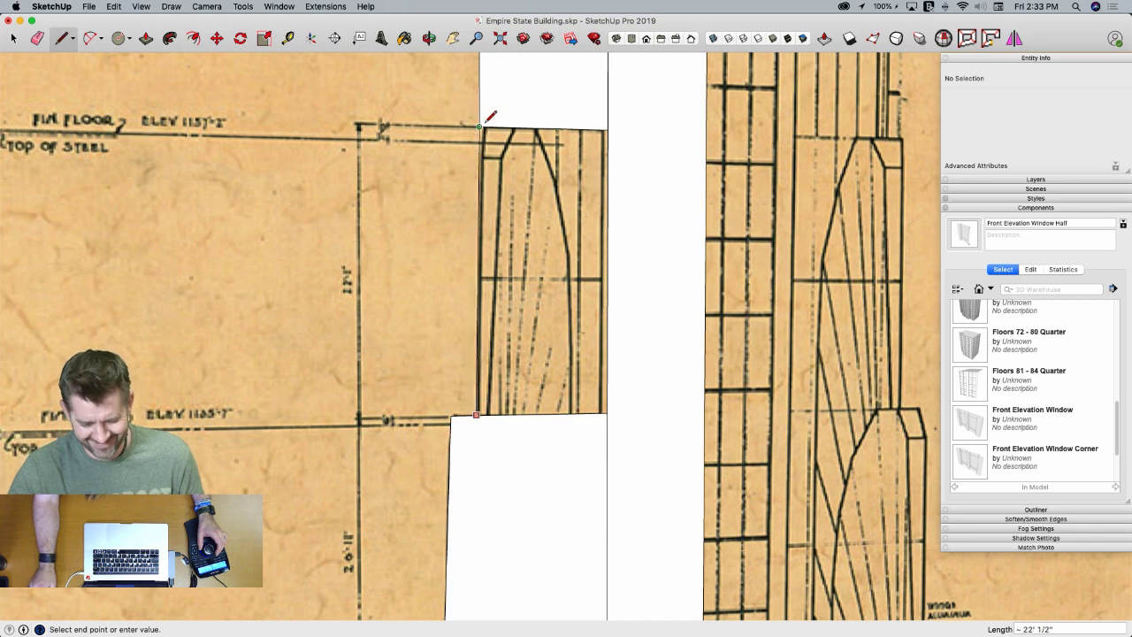
{"action": "scroll", "coordinate": [486, 124], "scroll_direction": "up", "scroll_amount": 2}
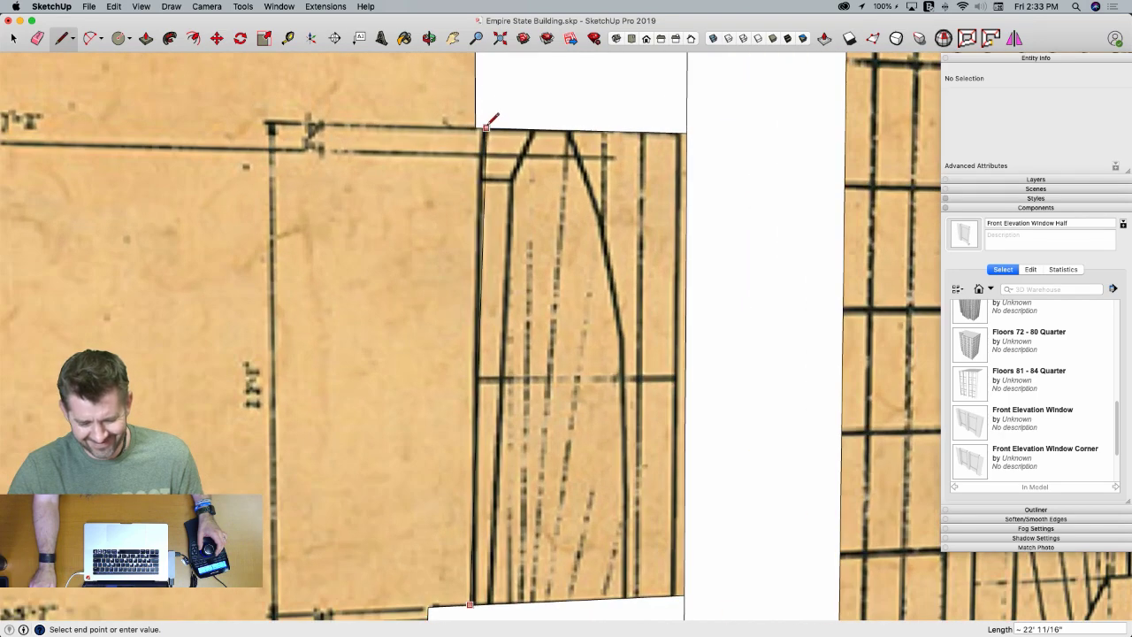
{"action": "left_click", "coordinate": [485, 127]}
{"action": "key", "text": "e"}
{"action": "left_click", "coordinate": [477, 122]}
{"action": "scroll", "coordinate": [479, 133], "scroll_direction": "down", "scroll_amount": 3}
Redraw the upper wing's outer edge from LEVEL-E3 to the horizontal line at the foot of the top bracket
{"action": "key", "text": "l"}
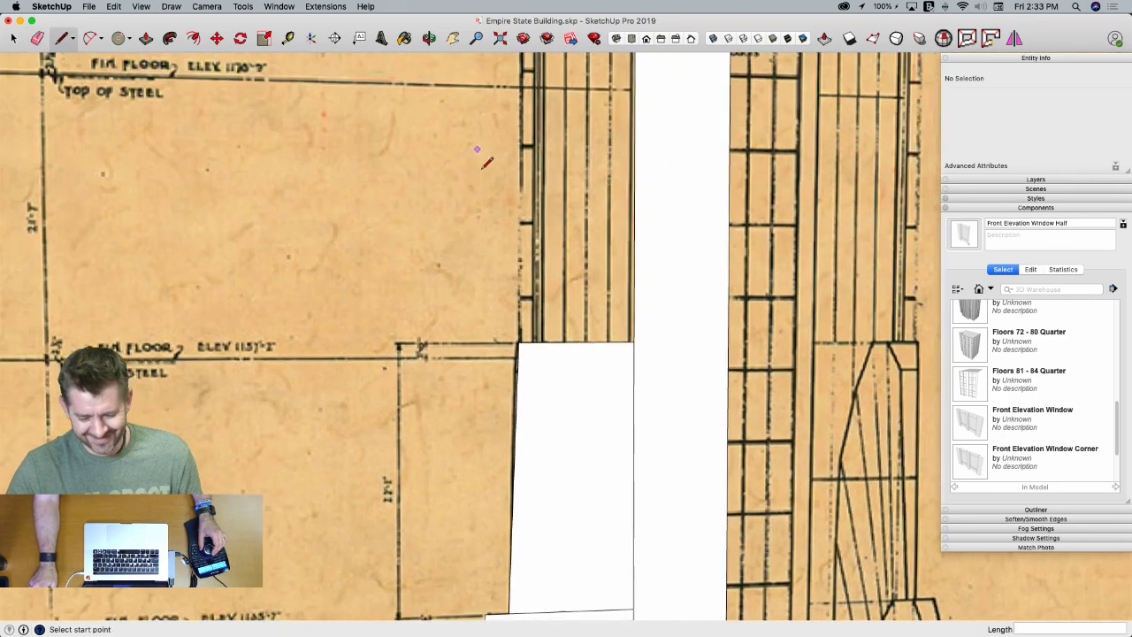
{"action": "scroll", "coordinate": [486, 162], "scroll_direction": "down", "scroll_amount": 3}
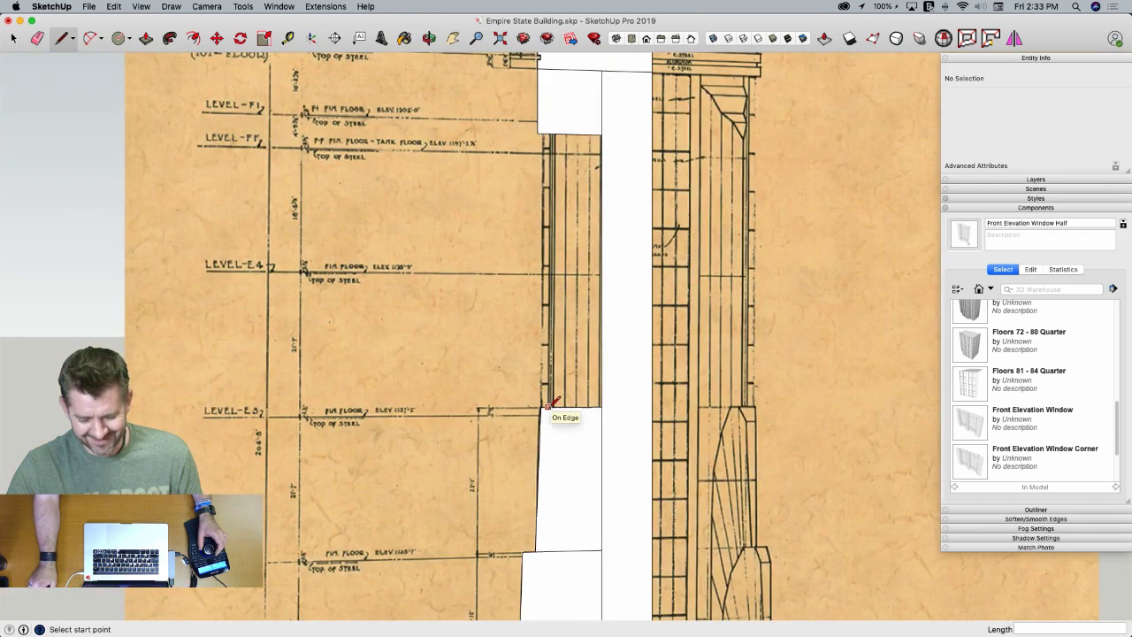
{"action": "scroll", "coordinate": [542, 101], "scroll_direction": "up", "scroll_amount": 2}
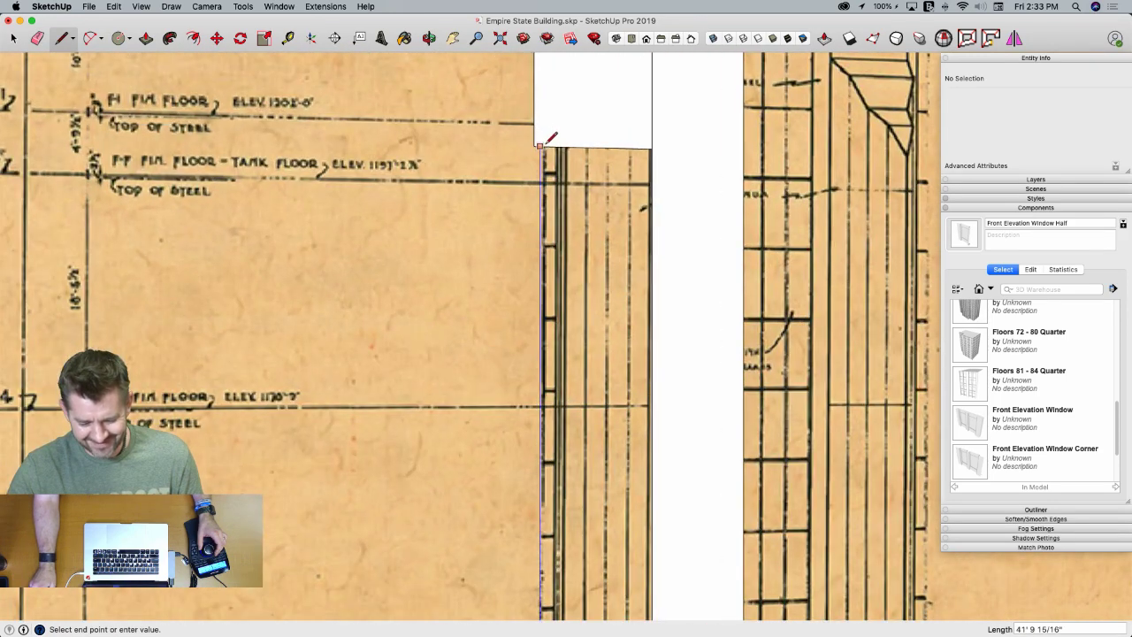
{"action": "scroll", "coordinate": [546, 144], "scroll_direction": "up", "scroll_amount": 3}
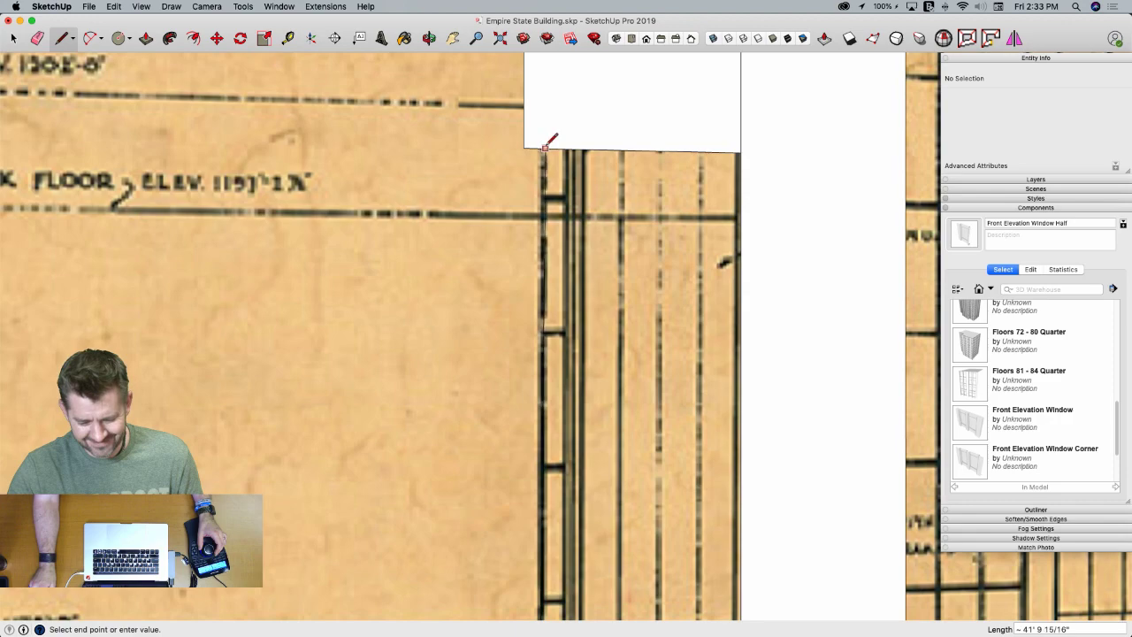
{"action": "left_click", "coordinate": [545, 148]}
Draw a sloping line from the upper wing's outer top corner to the underside of the observation floor, closing the bracket face
{"action": "scroll", "coordinate": [545, 177], "scroll_direction": "down", "scroll_amount": 4}
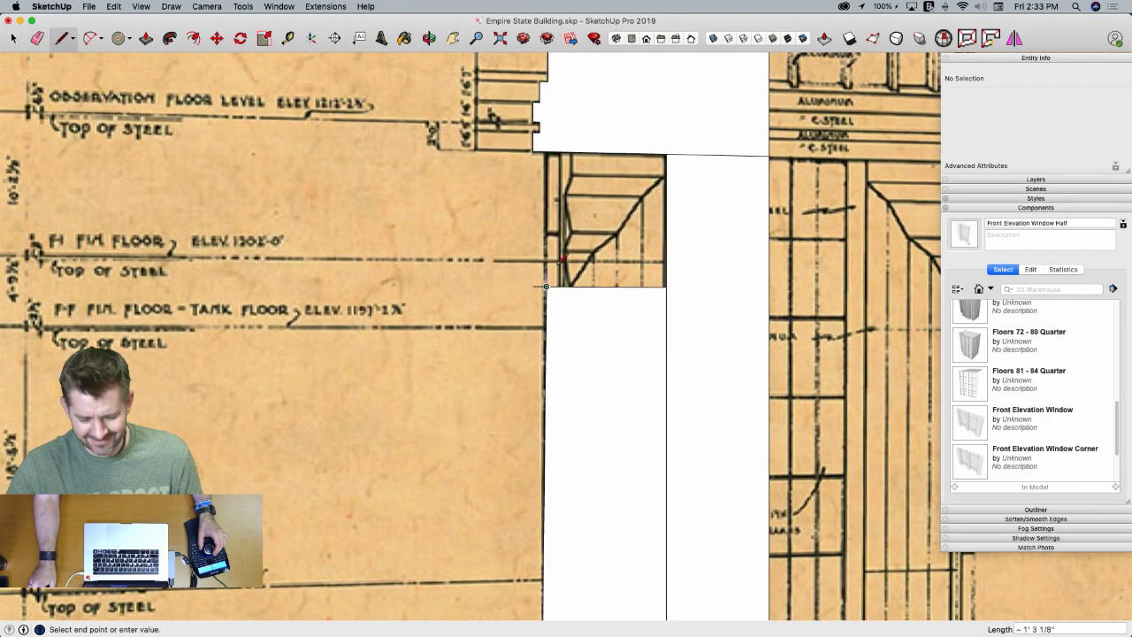
{"action": "left_click", "coordinate": [574, 151]}
{"action": "key", "text": "space"}
{"action": "scroll", "coordinate": [576, 165], "scroll_direction": "down", "scroll_amount": 6}
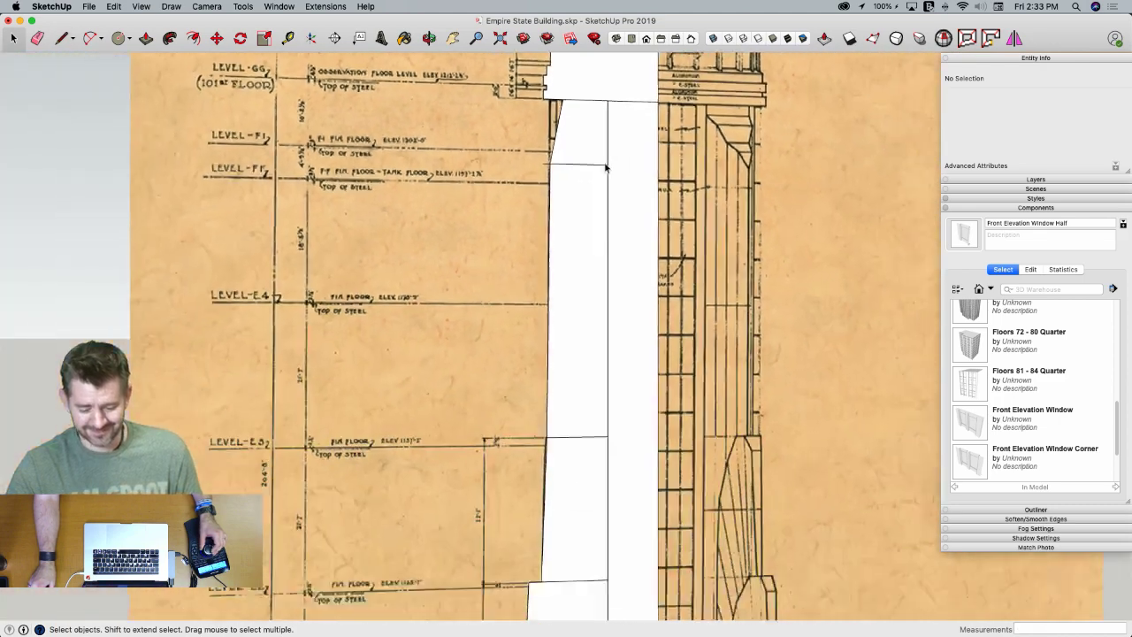
Copy the five traced wing profile faces from the reference elevation and place the copy beside the tower shaft, at the corner of the base's top
{"action": "scroll", "coordinate": [526, 469], "scroll_direction": "down", "scroll_amount": 2}
{"action": "left_click", "coordinate": [533, 456]}
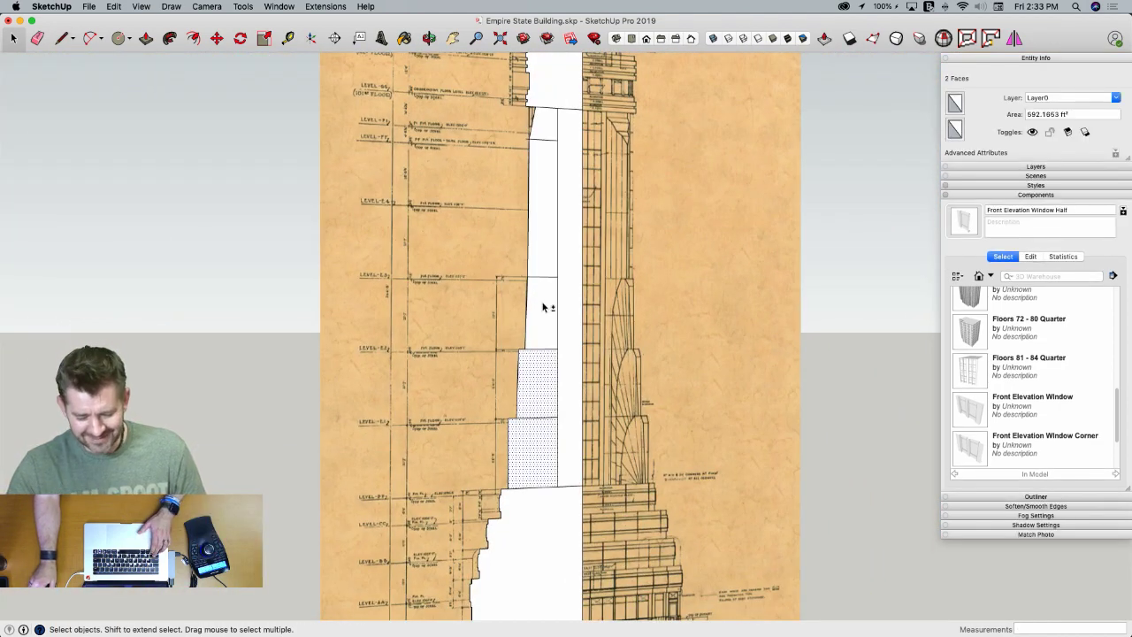
{"action": "left_click", "coordinate": [548, 137], "text": "shift"}
{"action": "key", "text": "m"}
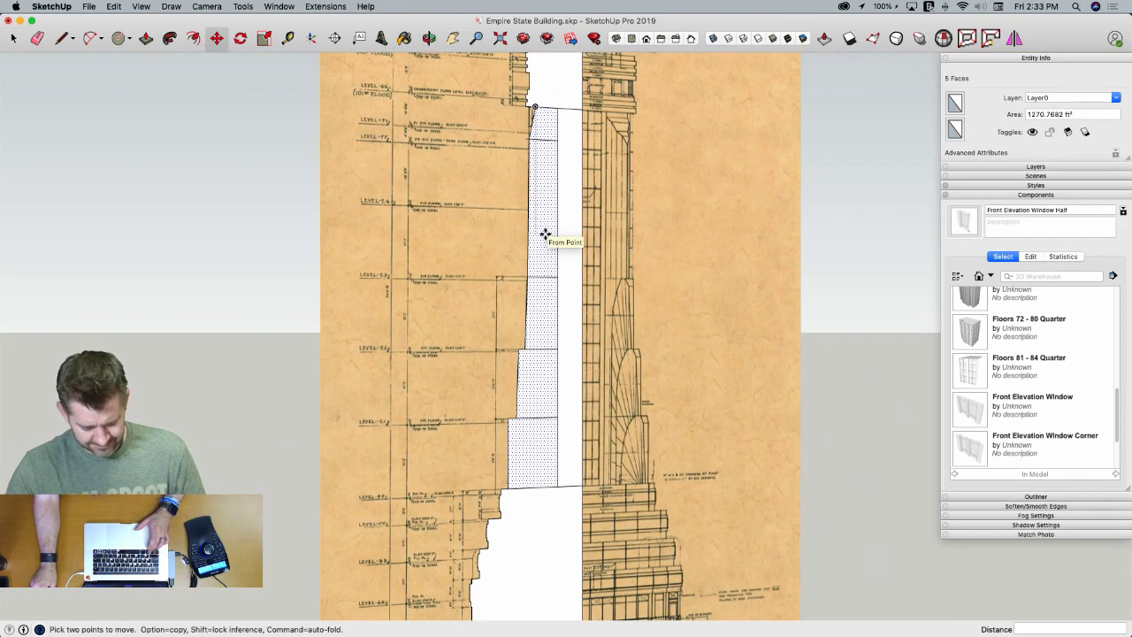
{"action": "key", "text": "alt"}
{"action": "left_click", "coordinate": [557, 486]}
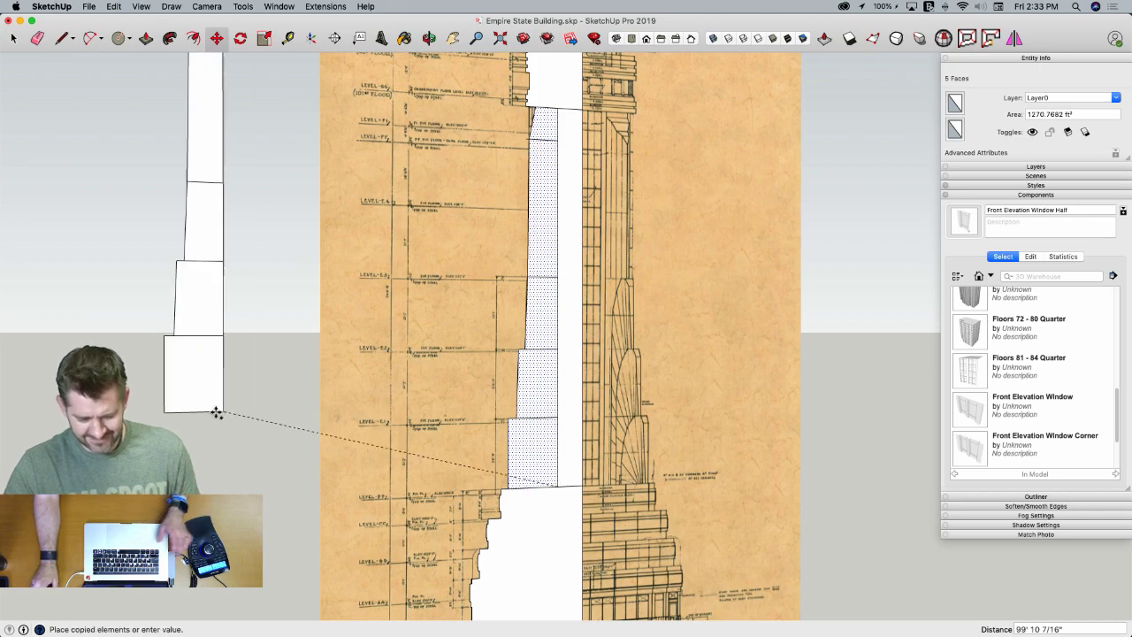
{"action": "scroll", "coordinate": [323, 492], "scroll_direction": "down", "scroll_amount": 5}
{"action": "scroll", "coordinate": [460, 419], "scroll_direction": "up", "scroll_amount": 10}
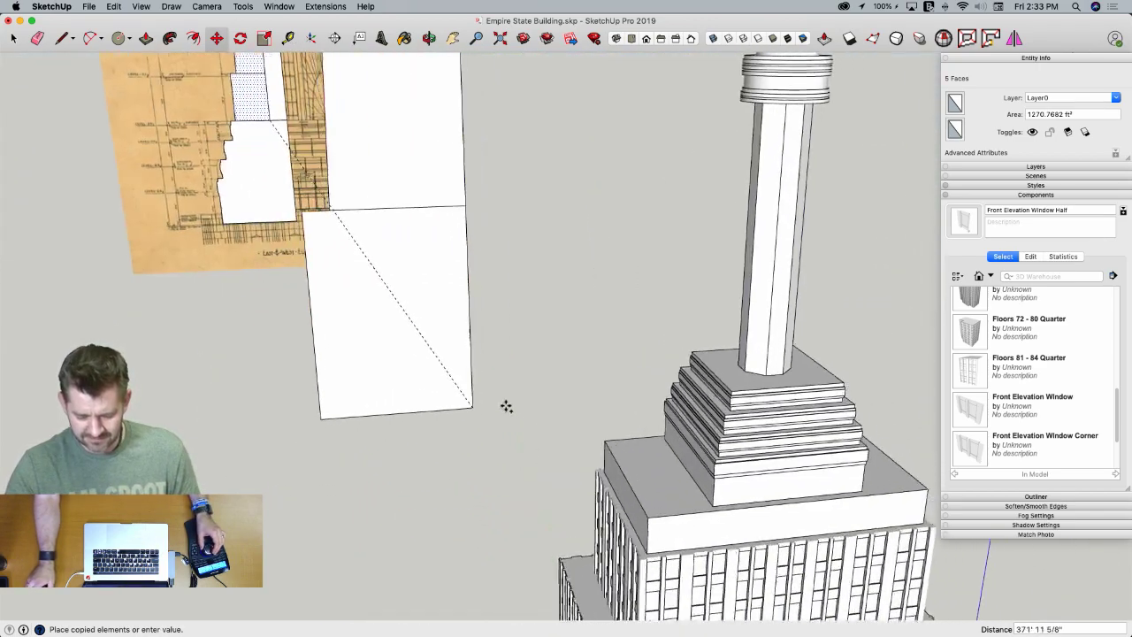
{"action": "scroll", "coordinate": [541, 414], "scroll_direction": "up", "scroll_amount": 1}
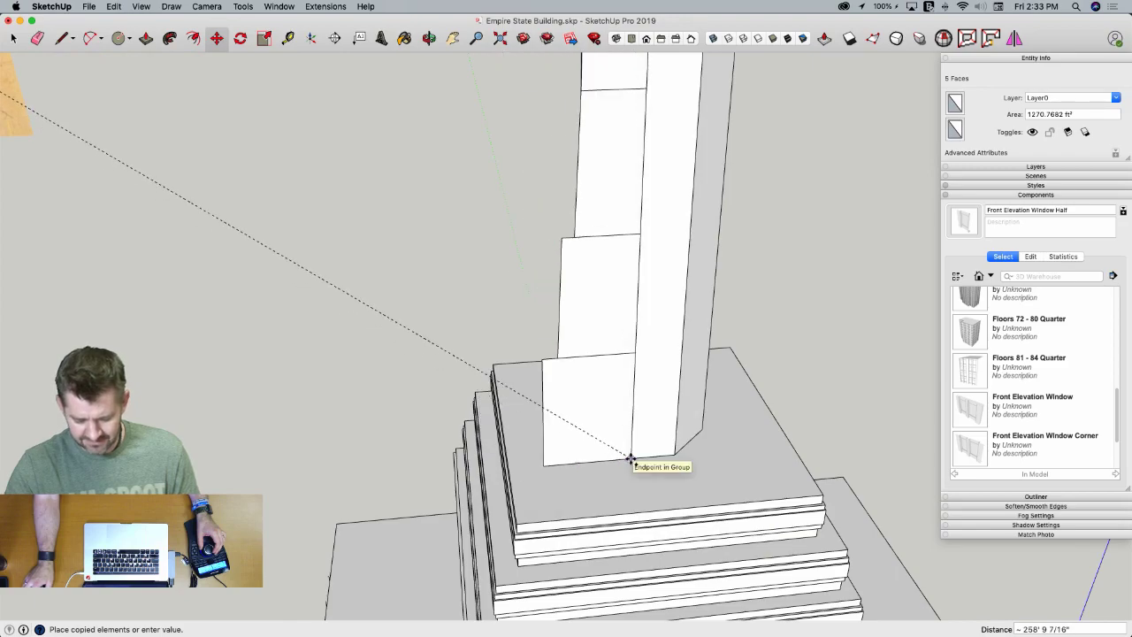
{"action": "scroll", "coordinate": [630, 457], "scroll_direction": "down", "scroll_amount": 6}
{"action": "scroll", "coordinate": [583, 353], "scroll_direction": "up", "scroll_amount": 4}
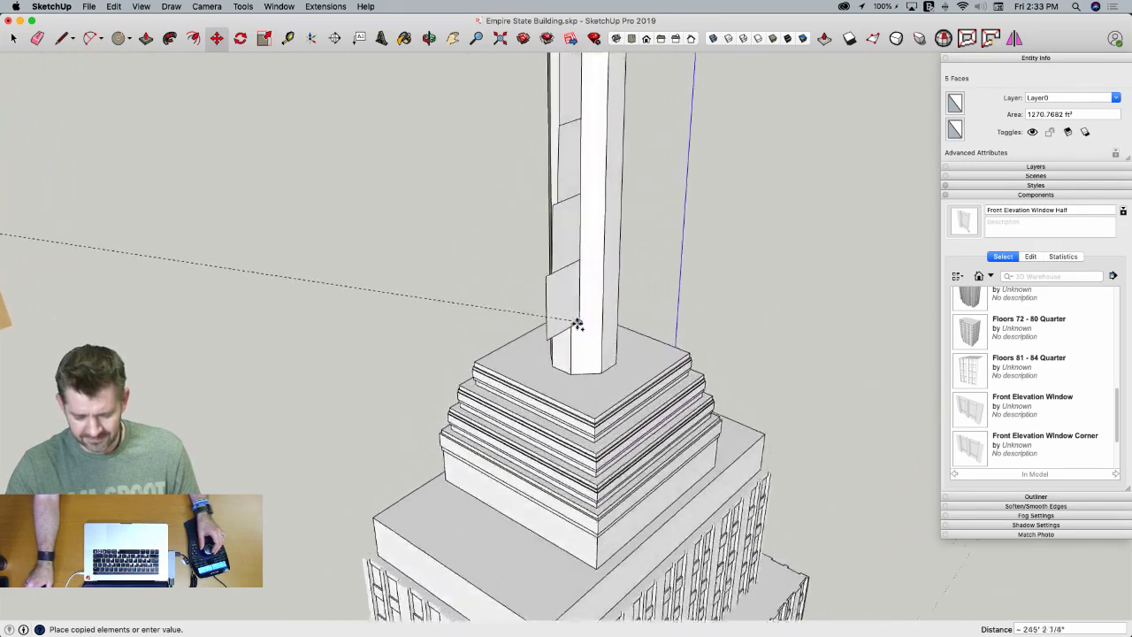
{"action": "mouse_move", "coordinate": [577, 323]}
{"action": "middle_mouse_down"}
{"action": "mouse_move", "coordinate": [451, 409]}
{"action": "mouse_move", "coordinate": [453, 440]}
{"action": "mouse_move", "coordinate": [556, 409]}
{"action": "mouse_move", "coordinate": [536, 393]}
{"action": "middle_mouse_up"}
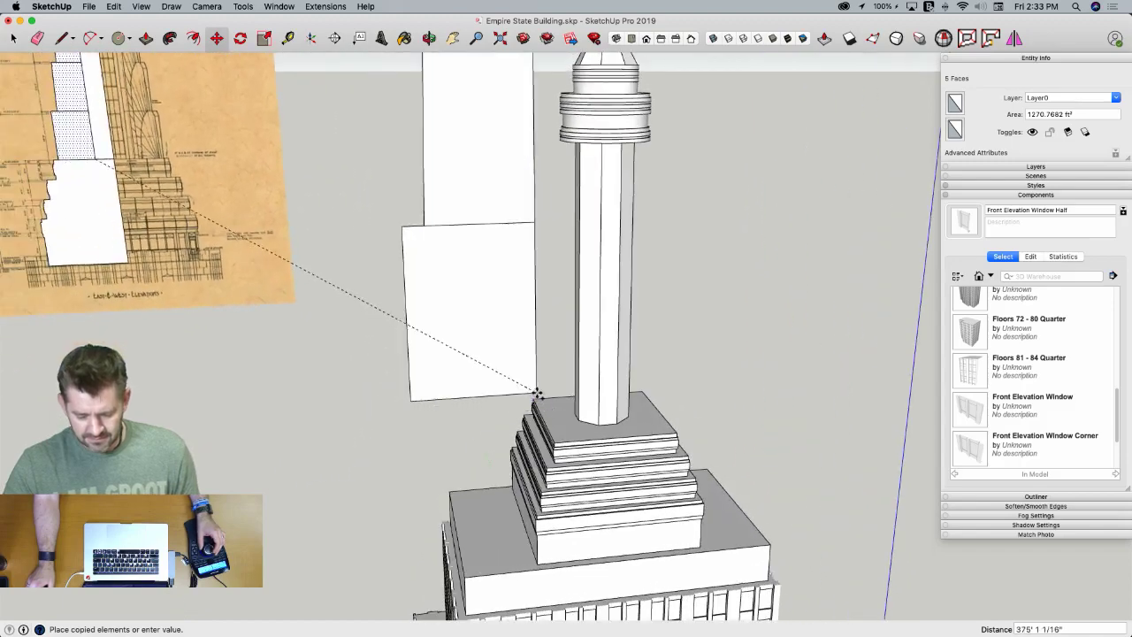
{"action": "left_click", "coordinate": [537, 391]}
{"action": "key", "text": "space"}
{"action": "key", "text": "super+3"}
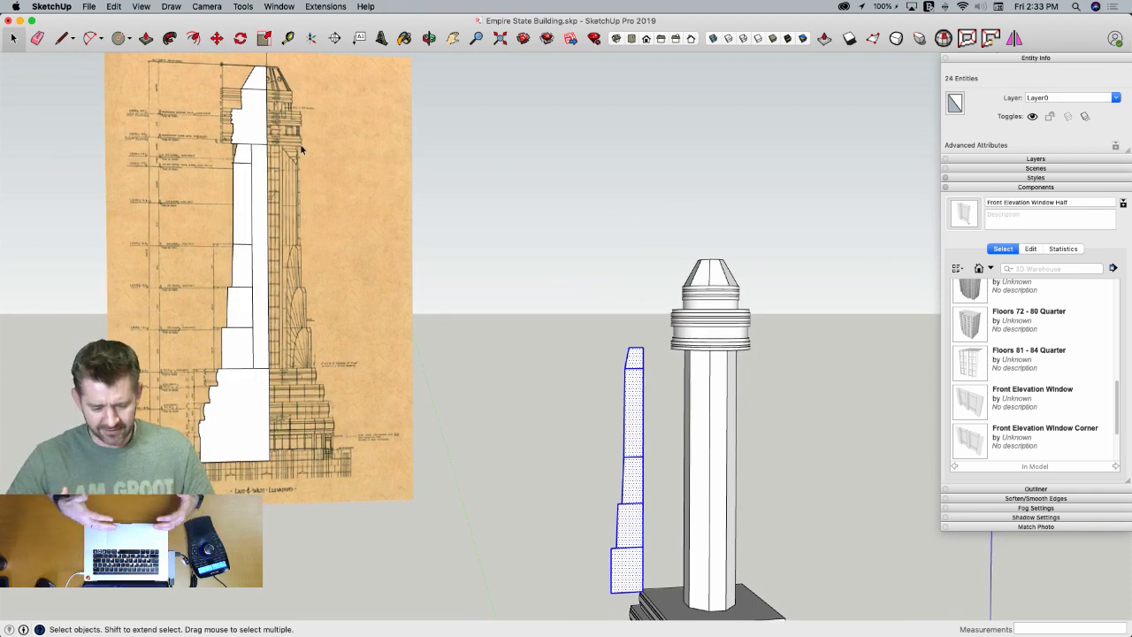
{"action": "key", "text": "l"}
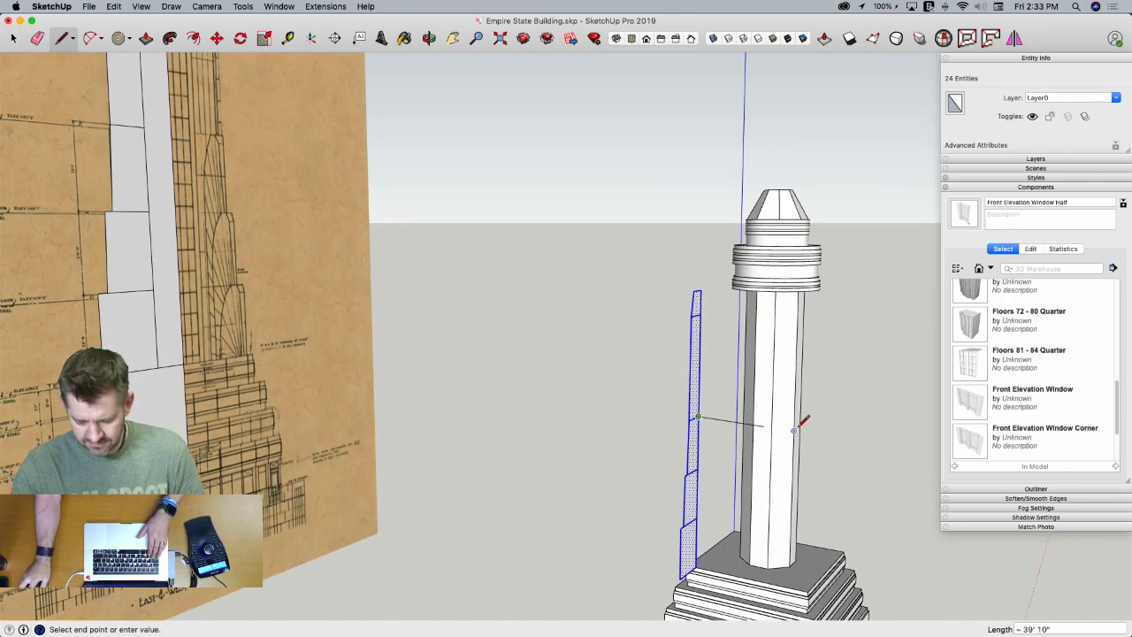
{"action": "key", "text": "Escape"}
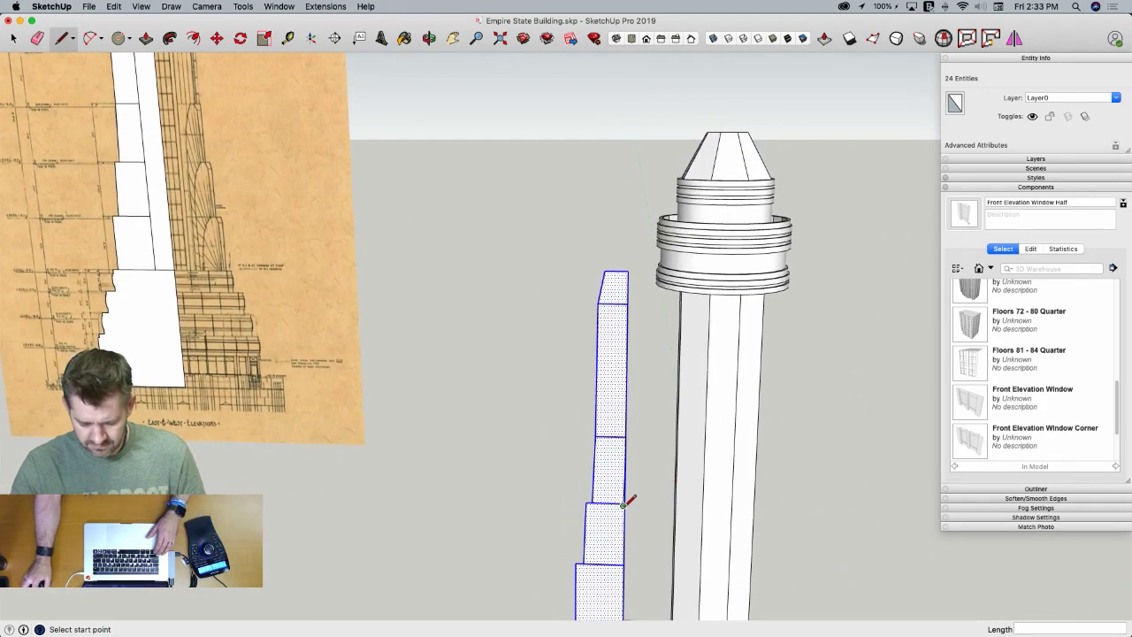
{"action": "key", "text": "space"}
{"action": "key", "text": "e"}
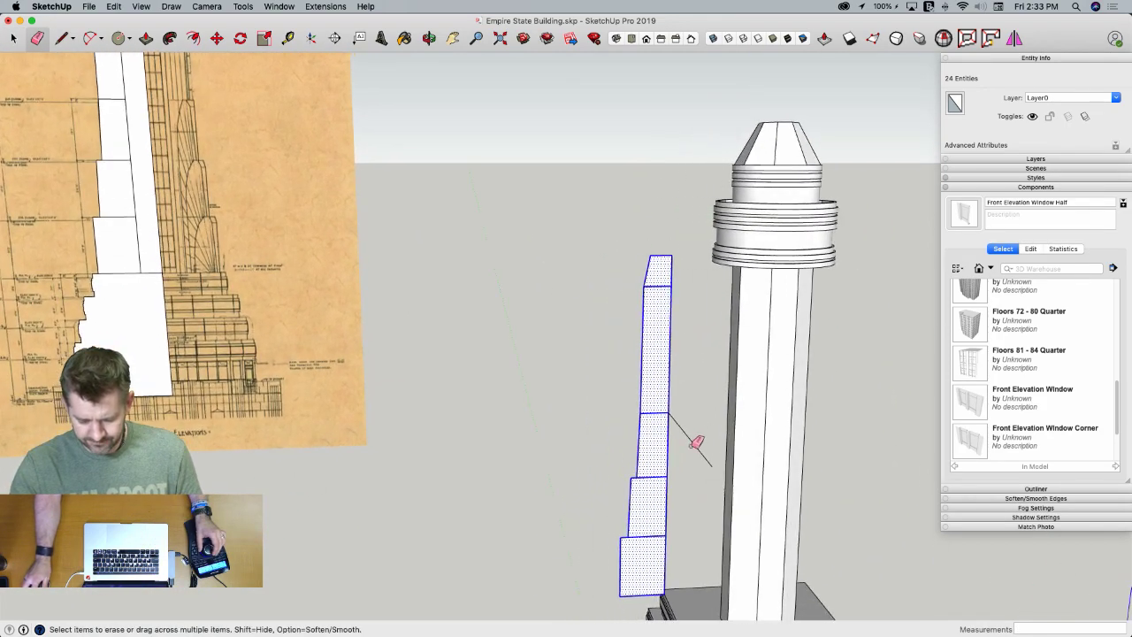
{"action": "key", "text": "space"}
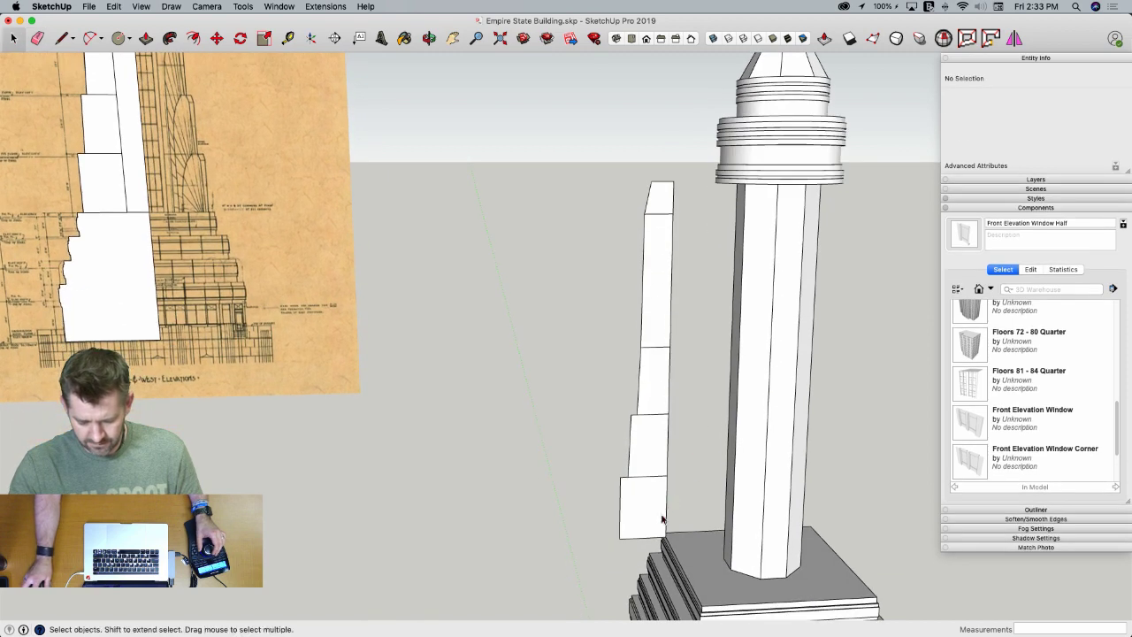
Group the copied wing profile and move it by its inner bottom corner onto the bottom corner of the octagonal shaft
{"action": "triple_click", "coordinate": [661, 523]}
{"action": "right_click", "coordinate": [660, 523]}
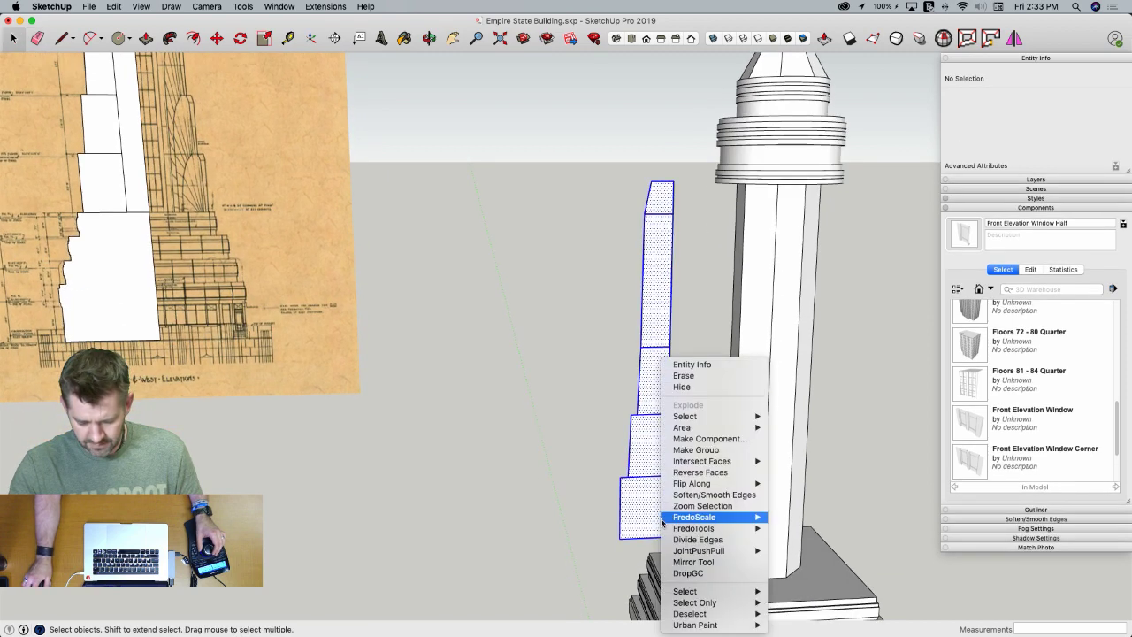
{"action": "left_click", "coordinate": [697, 450]}
{"action": "key", "text": "m"}
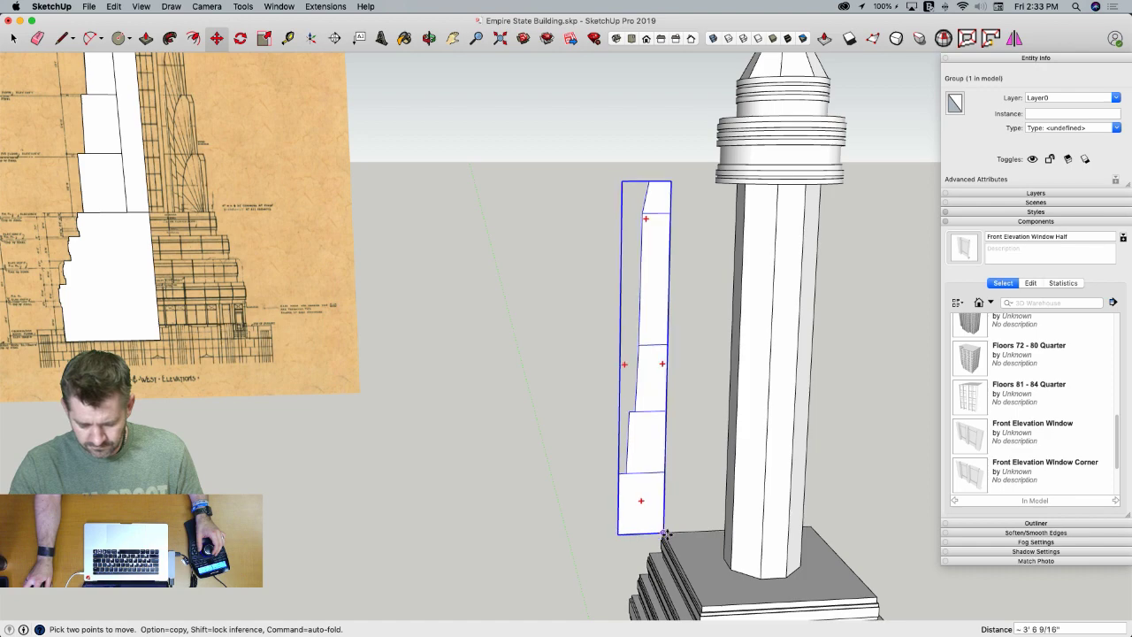
{"action": "left_click", "coordinate": [665, 535]}
{"action": "left_click", "coordinate": [731, 564]}
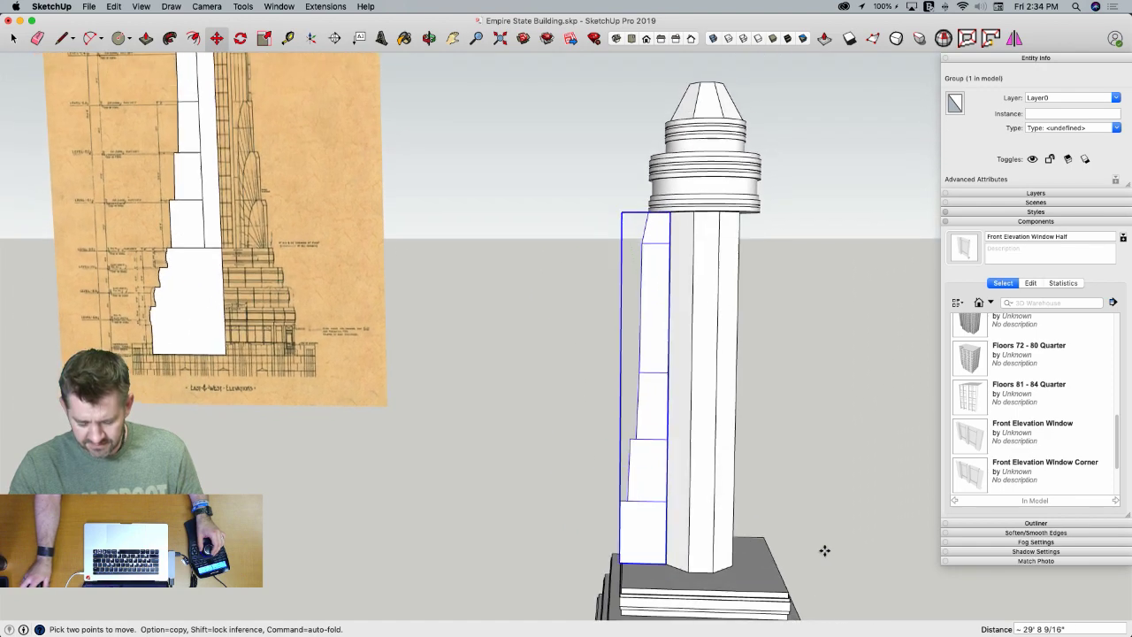
{"action": "key", "text": "space"}
Draw a line across the adjacent shaft face from the wing profile's LEVEL-E3 line to the face's far edge
{"action": "key", "text": "l"}
{"action": "scroll", "coordinate": [616, 387], "scroll_direction": "down", "scroll_amount": 5}
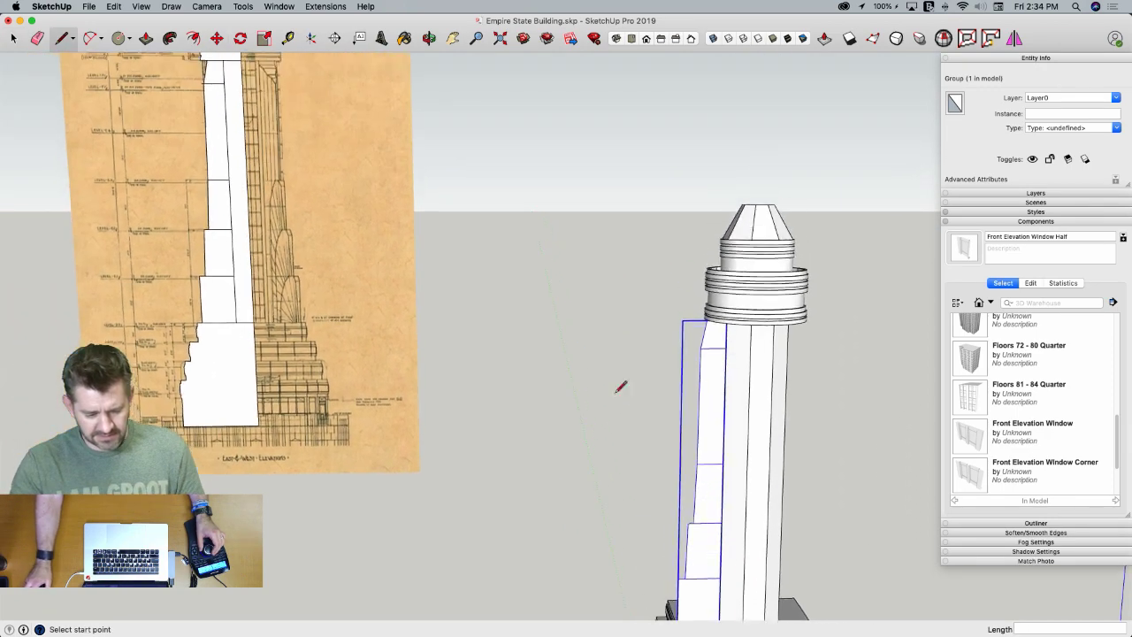
{"action": "scroll", "coordinate": [737, 450], "scroll_direction": "up", "scroll_amount": 5}
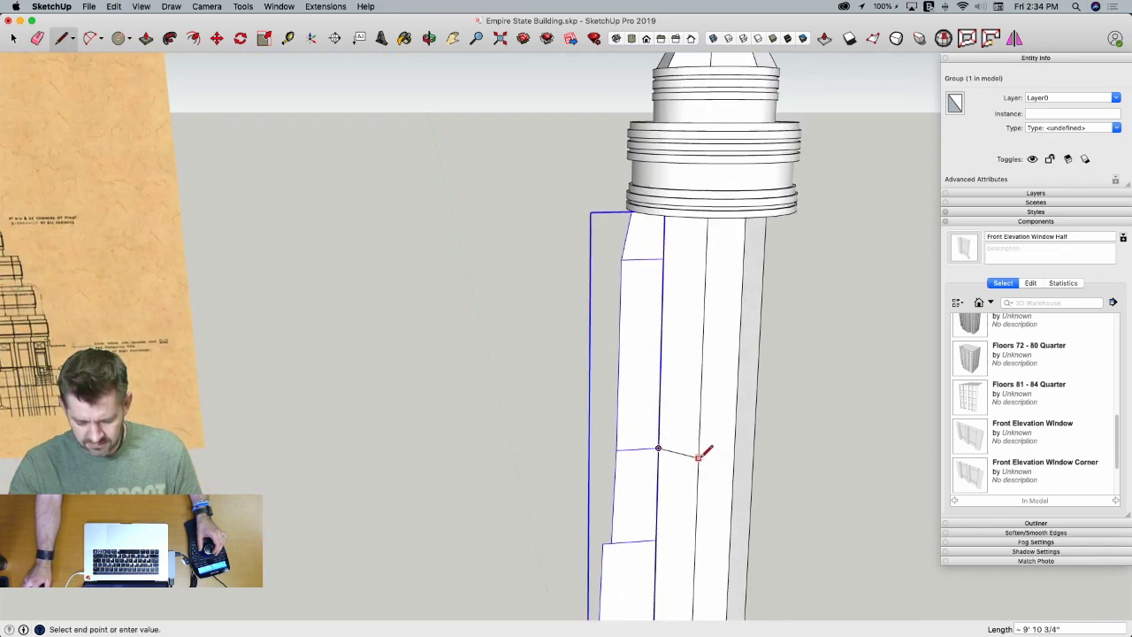
{"action": "middle_click_drag", "start_coordinate": [699, 457], "coordinate": [714, 372]}
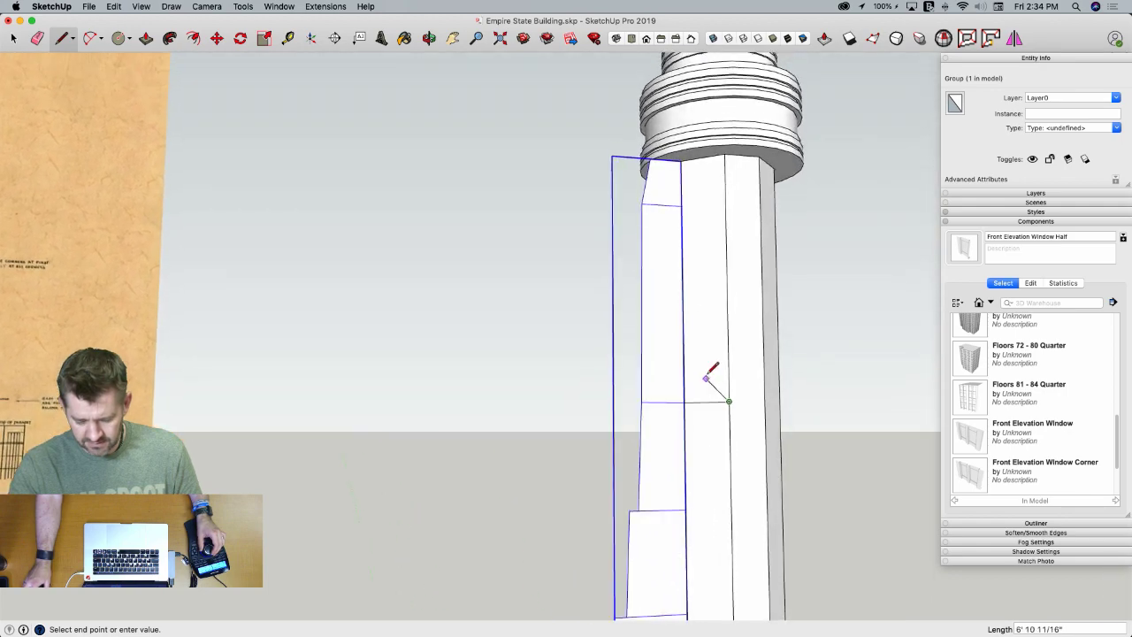
{"action": "key", "text": "space"}
{"action": "scroll", "coordinate": [703, 365], "scroll_direction": "down", "scroll_amount": 6}
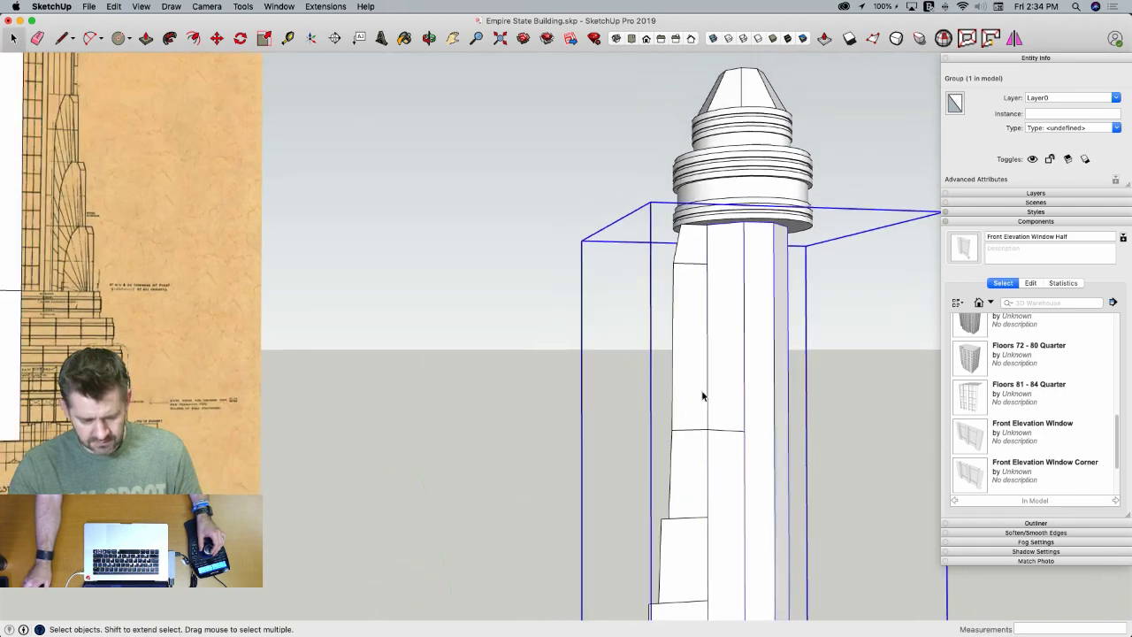
Draw a line from the midpoint of the shaft's corner face foot to the base's top corner, with two lines from the face's ends meeting on it
{"action": "scroll", "coordinate": [711, 403], "scroll_direction": "down", "scroll_amount": 2}
{"action": "key", "text": "l"}
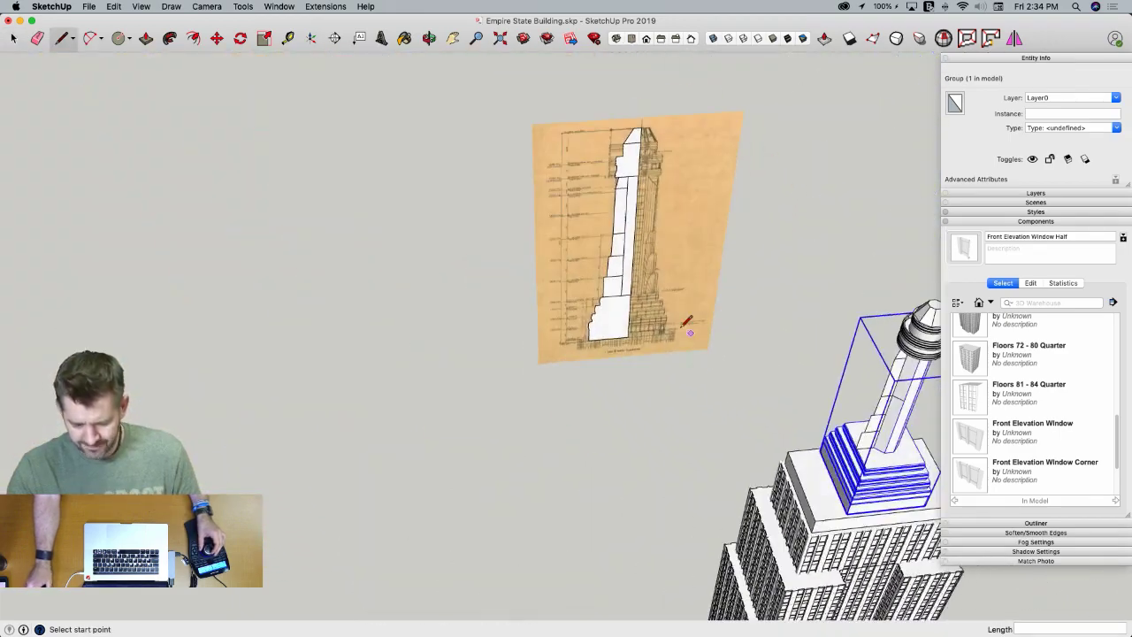
{"action": "mouse_move", "coordinate": [656, 282]}
{"action": "middle_mouse_down"}
{"action": "mouse_move", "coordinate": [763, 384]}
{"action": "mouse_move", "coordinate": [748, 227]}
{"action": "mouse_move", "coordinate": [698, 318]}
{"action": "mouse_move", "coordinate": [670, 259]}
{"action": "middle_mouse_up"}
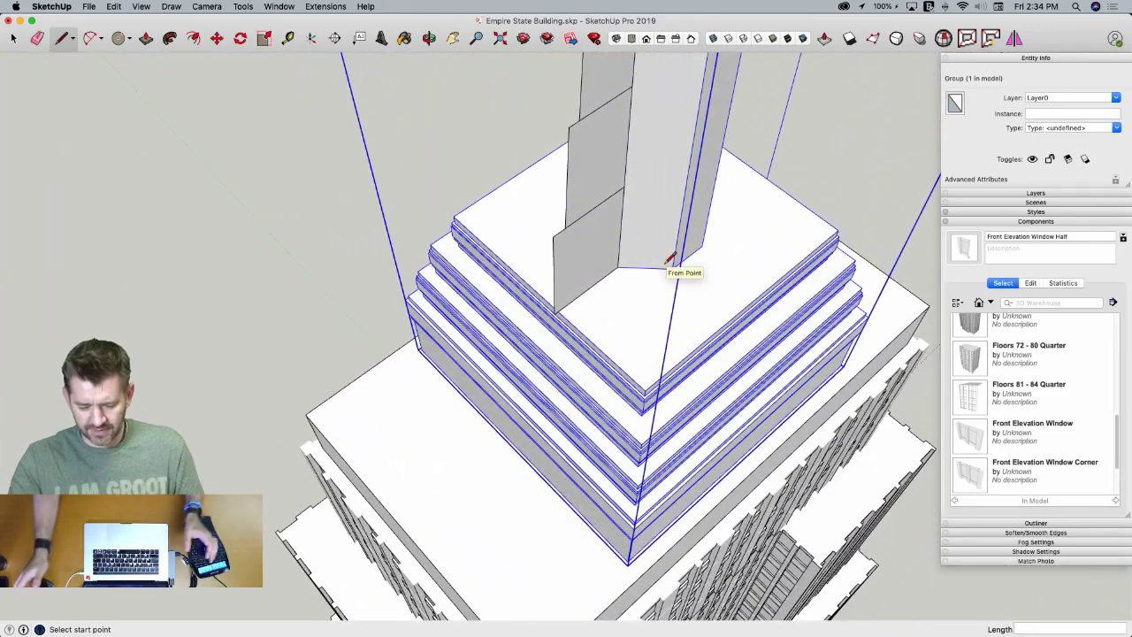
{"action": "scroll", "coordinate": [633, 261], "scroll_direction": "up", "scroll_amount": 4}
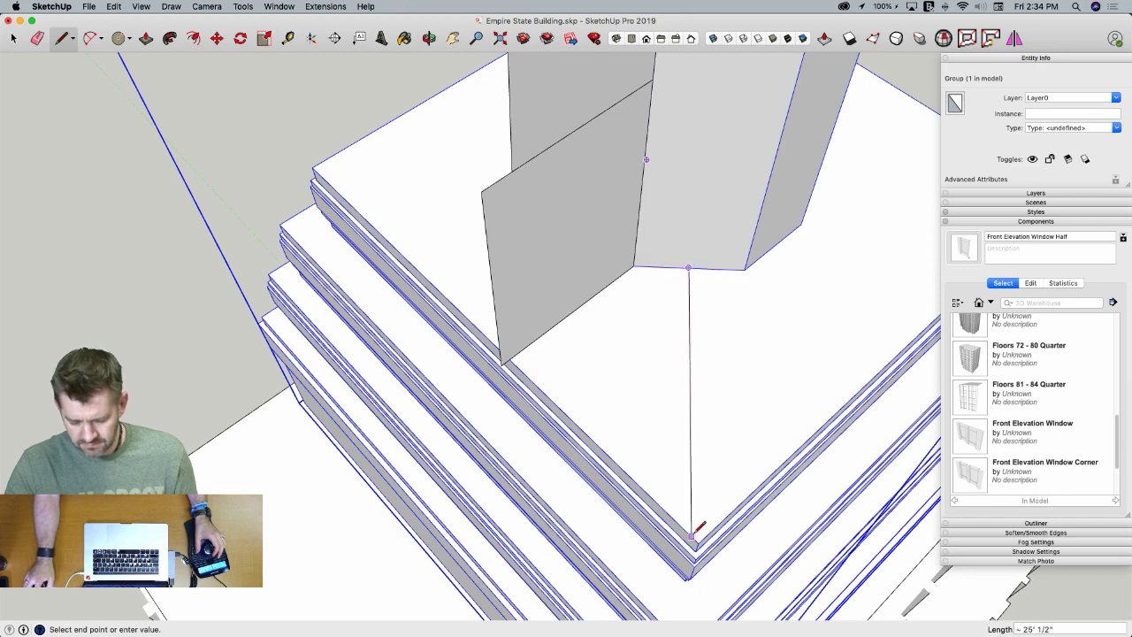
{"action": "scroll", "coordinate": [681, 504], "scroll_direction": "down", "scroll_amount": 2}
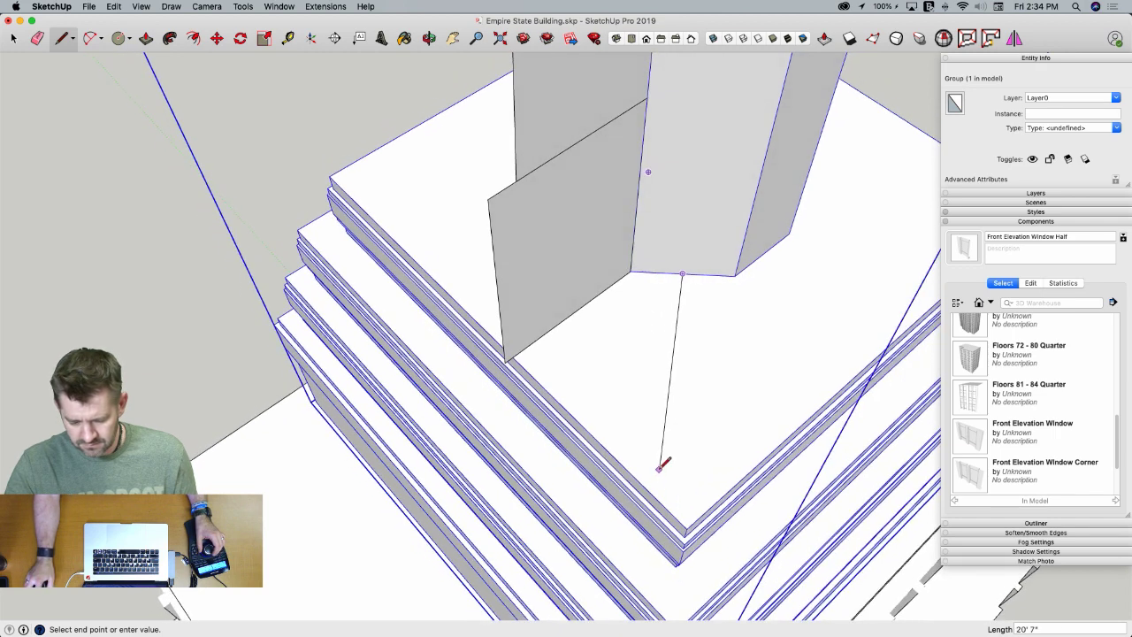
{"action": "left_click", "coordinate": [687, 527]}
{"action": "middle_click_drag", "start_coordinate": [687, 527], "coordinate": [587, 323]}
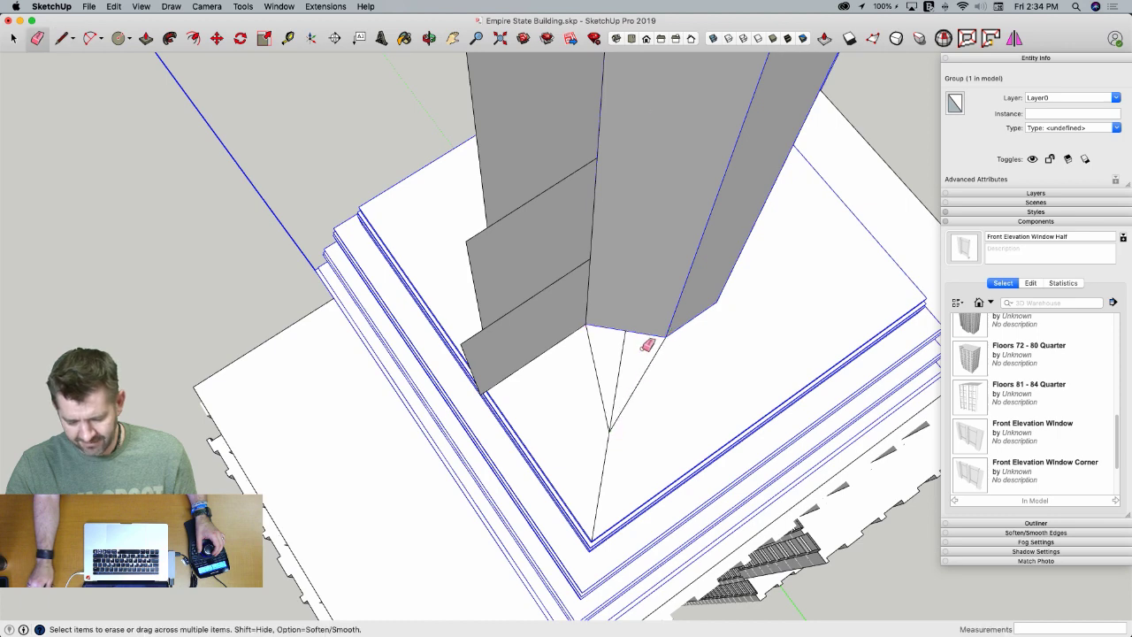
Erase the midpoint construction line and close the triangle along the foot of the shaft's corner face
{"action": "left_click_drag", "start_coordinate": [623, 347], "coordinate": [598, 480]}
{"action": "key", "text": "space"}
{"action": "mouse_move", "coordinate": [606, 392]}
{"action": "middle_mouse_down"}
{"action": "mouse_move", "coordinate": [625, 353]}
{"action": "mouse_move", "coordinate": [606, 352]}
{"action": "middle_mouse_up"}
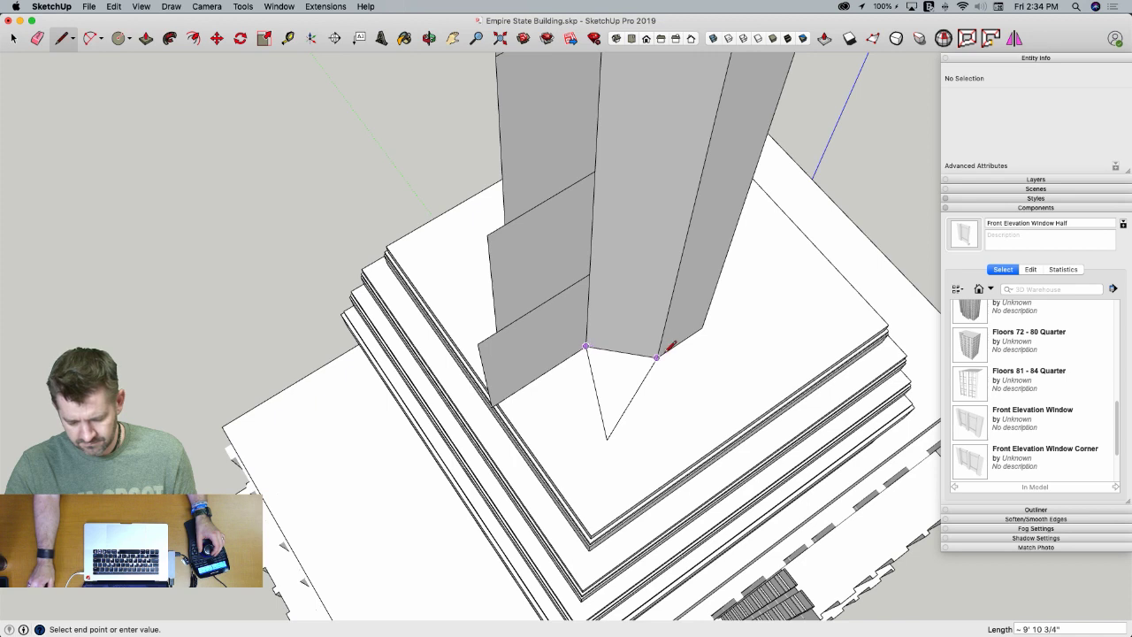
{"action": "key", "text": "space"}
{"action": "key", "text": "l"}
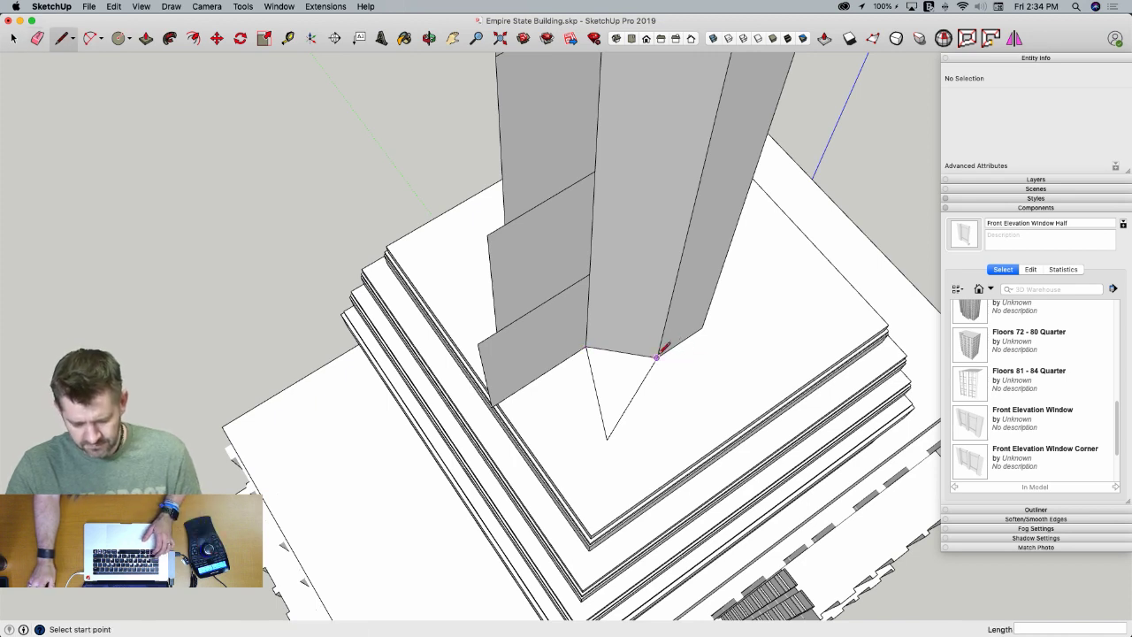
{"action": "left_click", "coordinate": [597, 342]}
Extrude the triangular face up along the shaft to the underside of the observation floor
{"action": "key", "text": "p"}
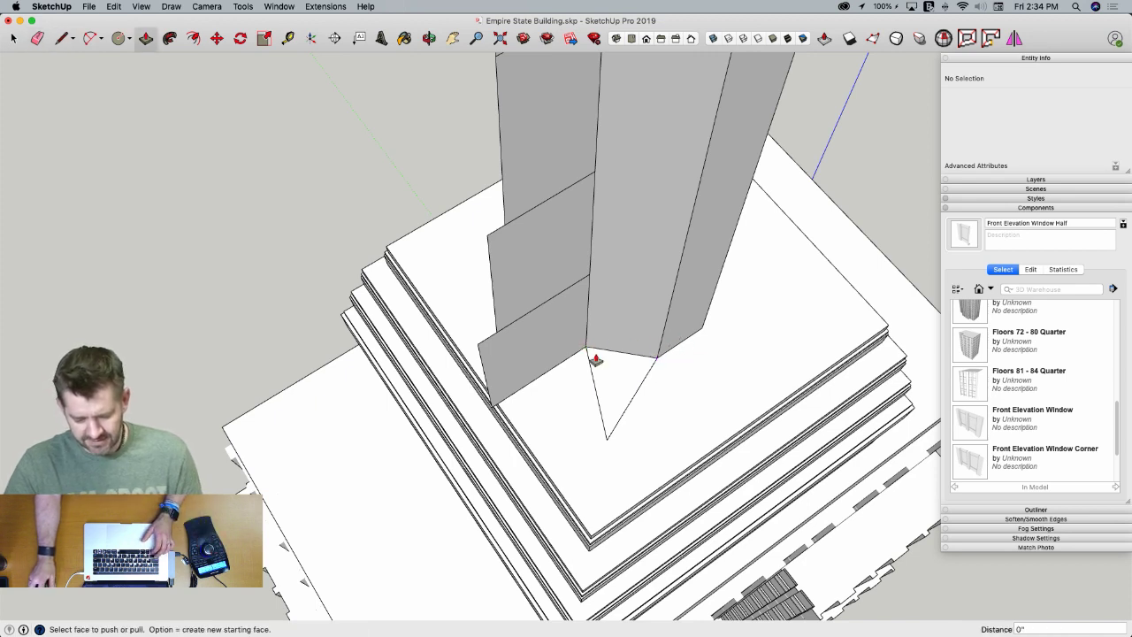
{"action": "left_click", "coordinate": [597, 362]}
{"action": "scroll", "coordinate": [633, 255], "scroll_direction": "down", "scroll_amount": 5}
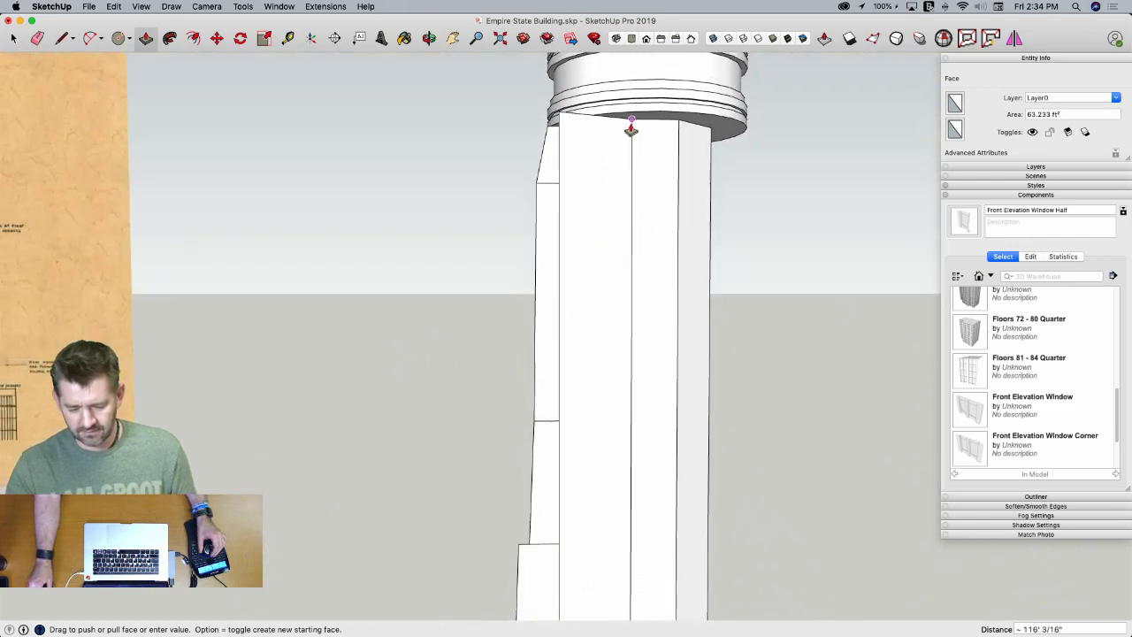
{"action": "left_click", "coordinate": [630, 130]}
{"action": "key", "text": "space"}
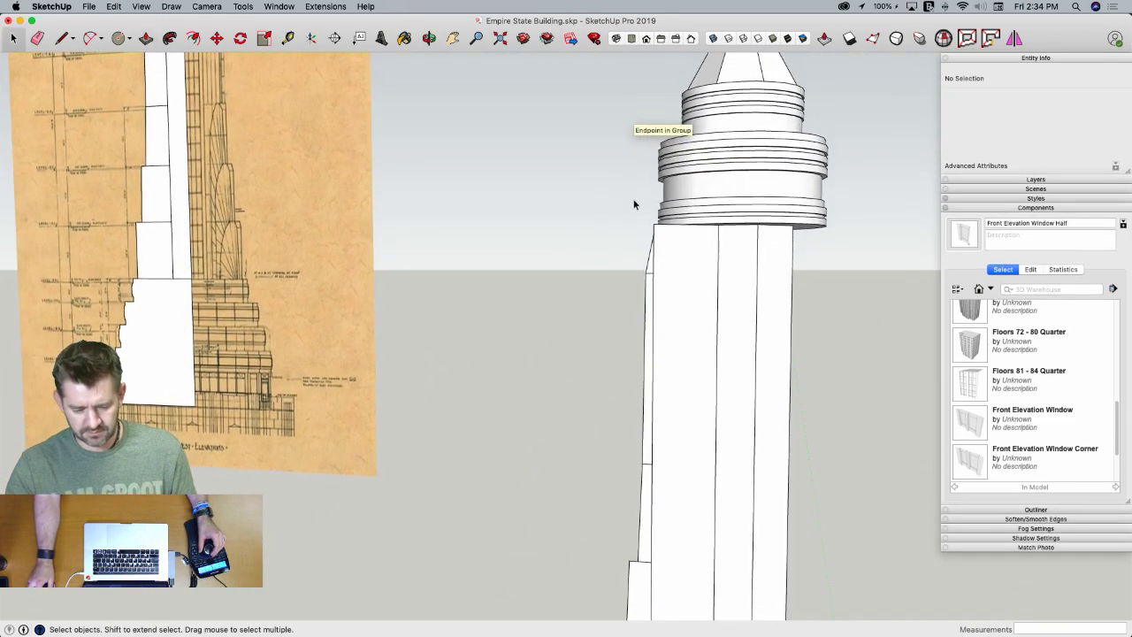
Lower the extruded prism's outer top corner to the level of the wing profile's bracket foot line, forming a slanted top
{"action": "key", "text": "m"}
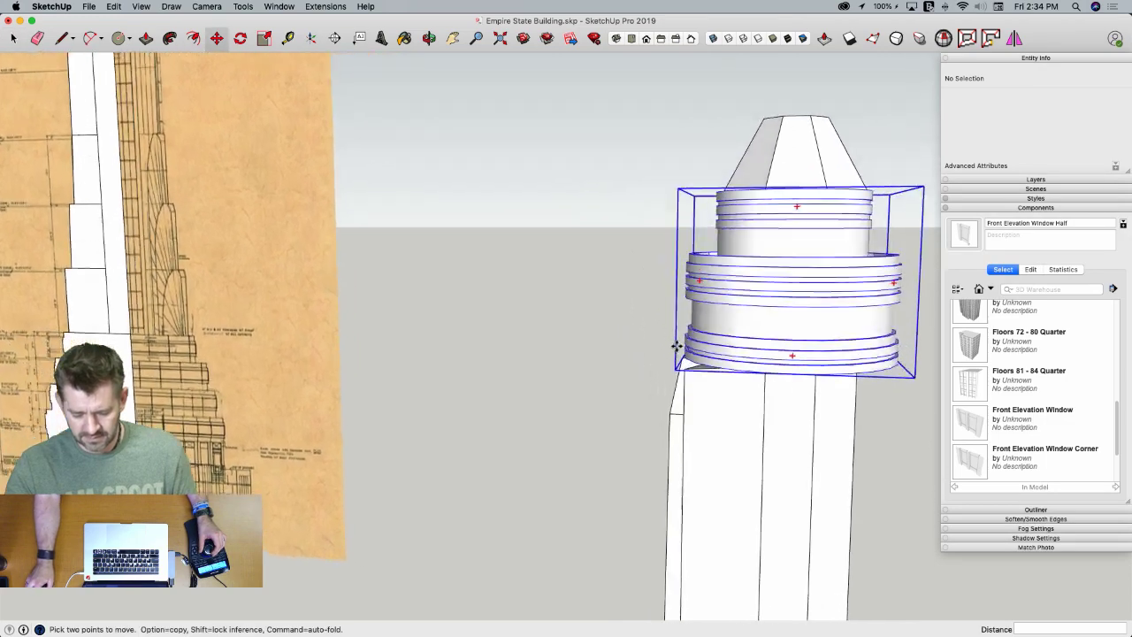
{"action": "scroll", "coordinate": [675, 345], "scroll_direction": "up", "scroll_amount": 2}
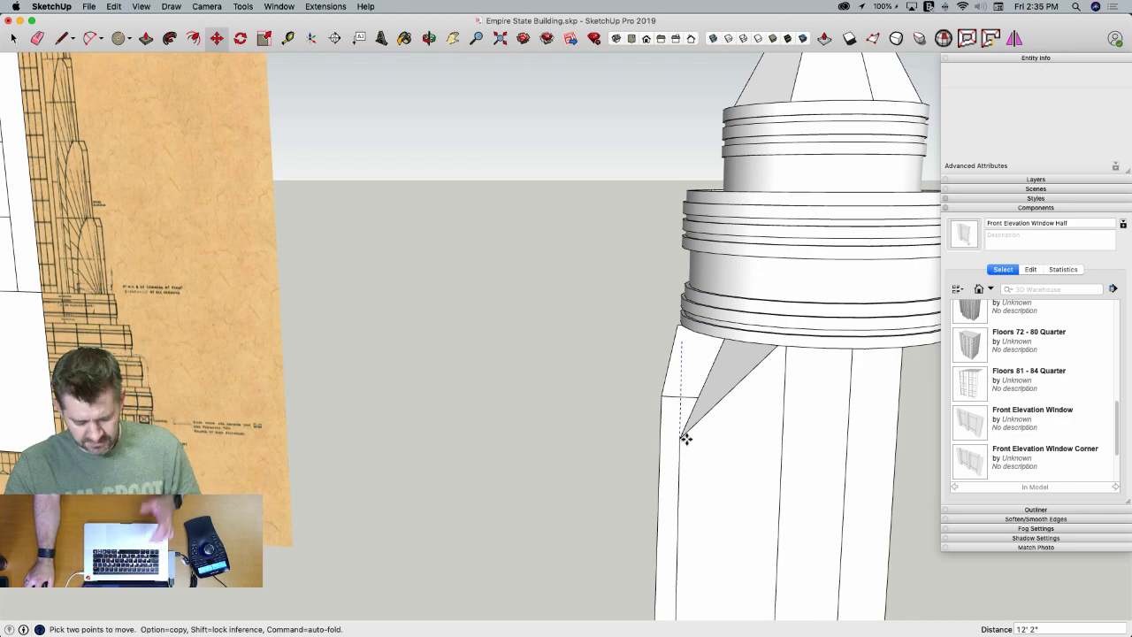
{"action": "left_click", "coordinate": [660, 399]}
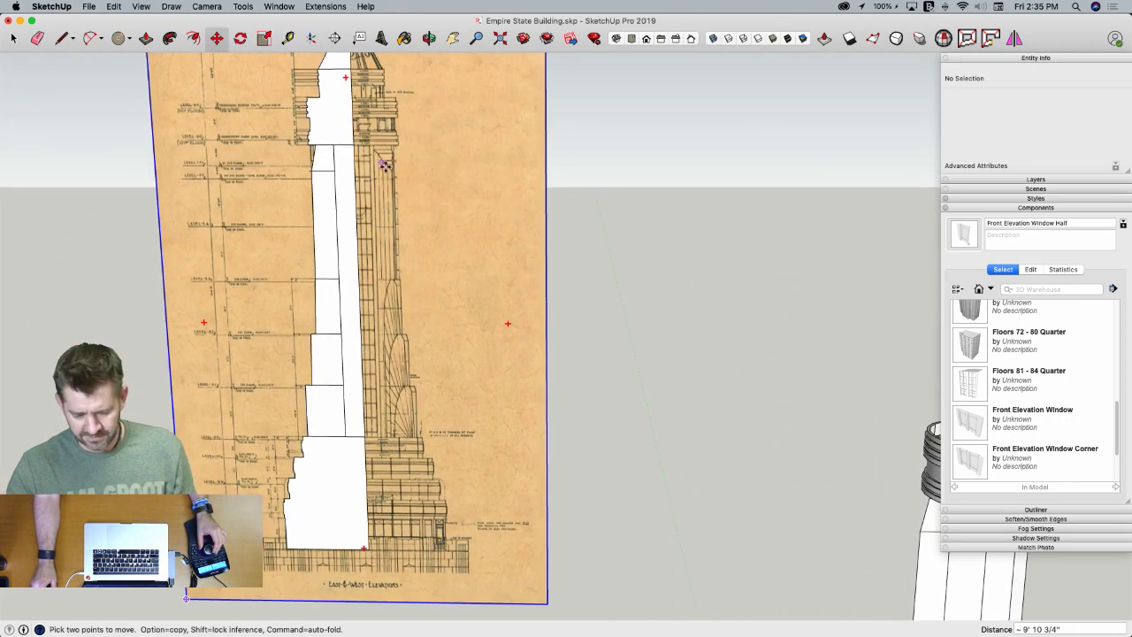
{"action": "key", "text": "space"}
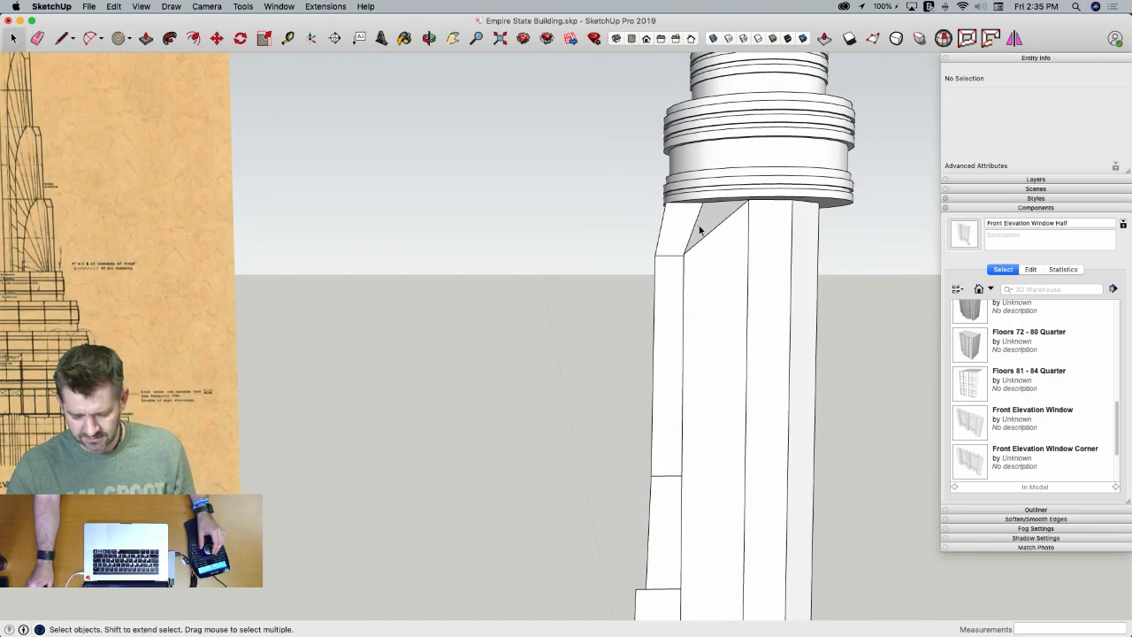
Move the prism's slanted top face slightly downward, placing its outer corner just below the bracket foot line
{"action": "left_click", "coordinate": [699, 230]}
{"action": "key", "text": "m"}
{"action": "middle_click_drag", "start_coordinate": [700, 237], "coordinate": [690, 295]}
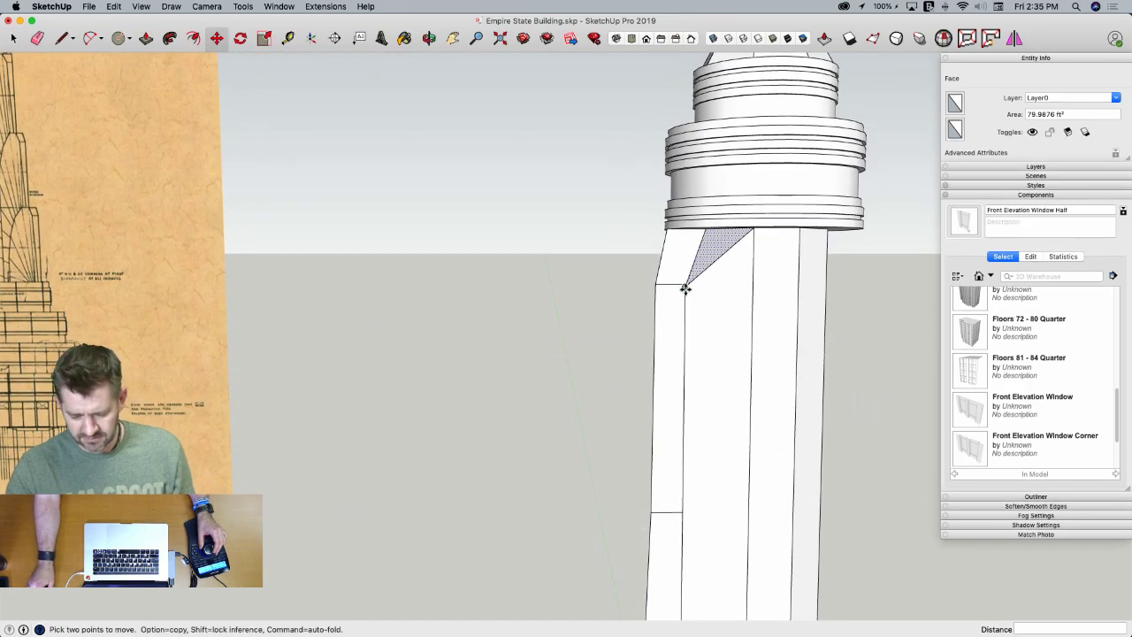
{"action": "left_click", "coordinate": [688, 302]}
{"action": "key", "text": "space"}
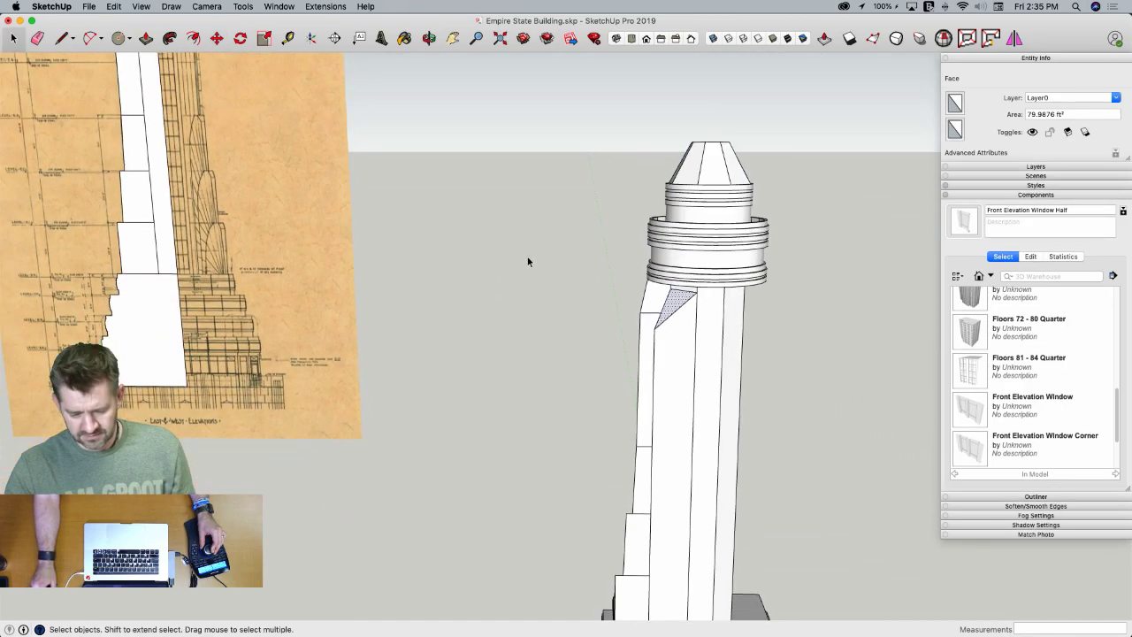
Select the whole corner prism with its slanted top and make it a group
{"action": "scroll", "coordinate": [805, 278], "scroll_direction": "up", "scroll_amount": 5}
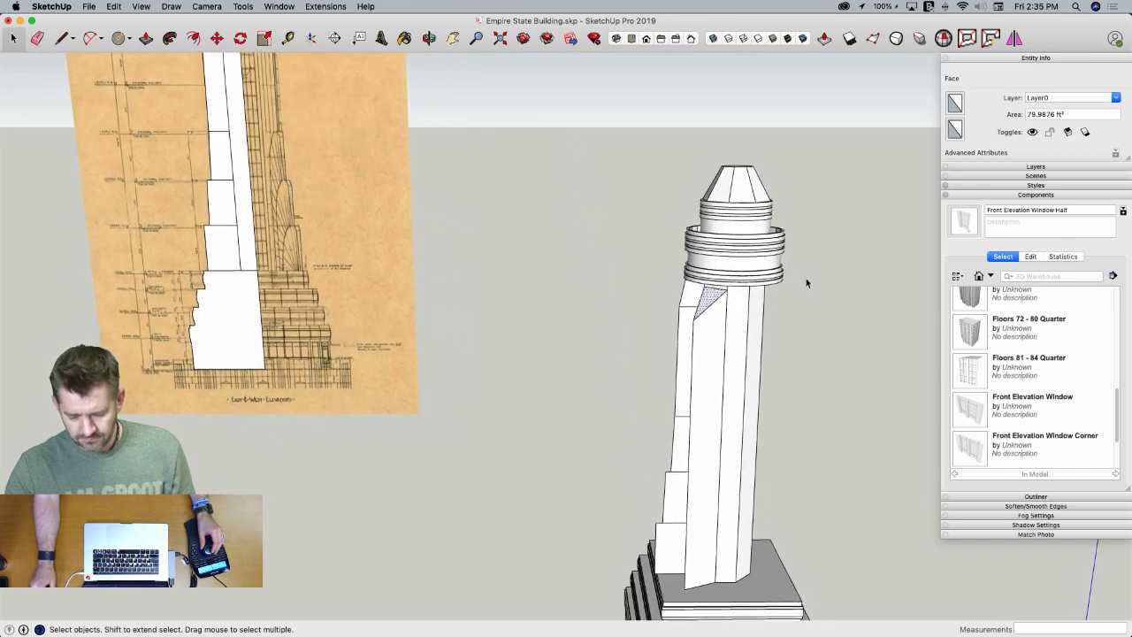
{"action": "middle_click_drag", "start_coordinate": [595, 302], "coordinate": [558, 295]}
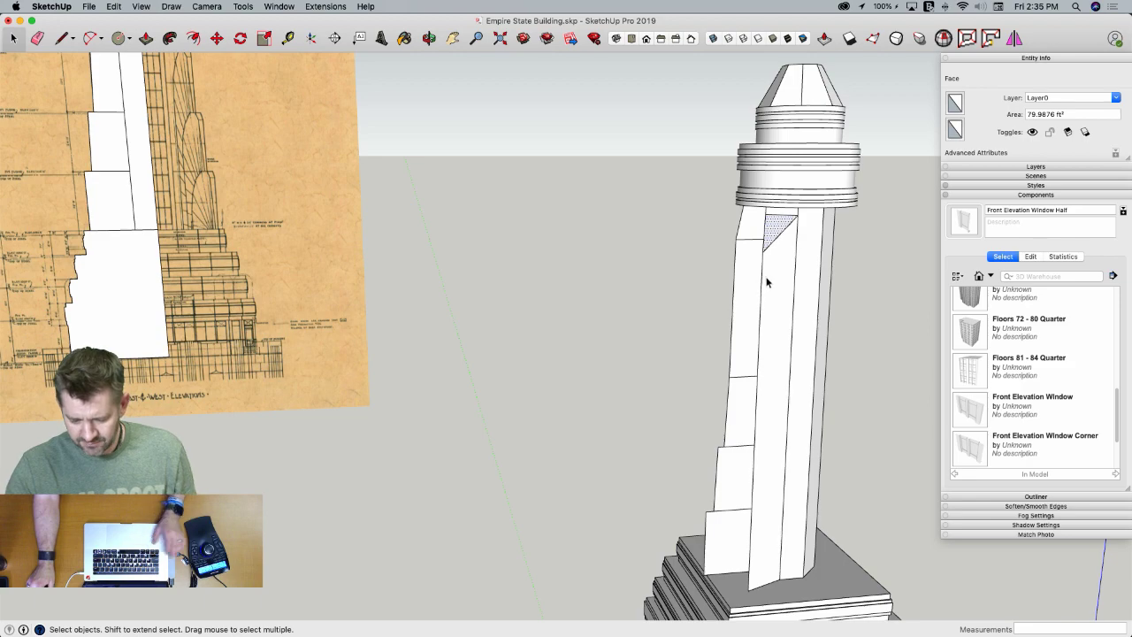
{"action": "double_click", "coordinate": [782, 303]}
{"action": "right_click", "coordinate": [782, 300]}
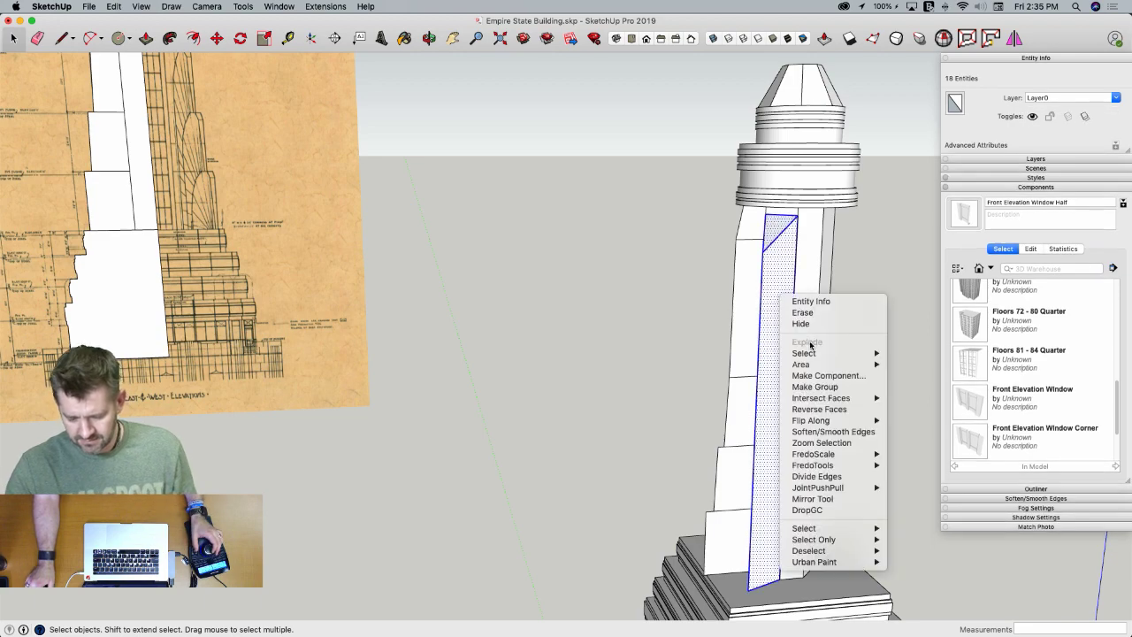
{"action": "left_click", "coordinate": [823, 388]}
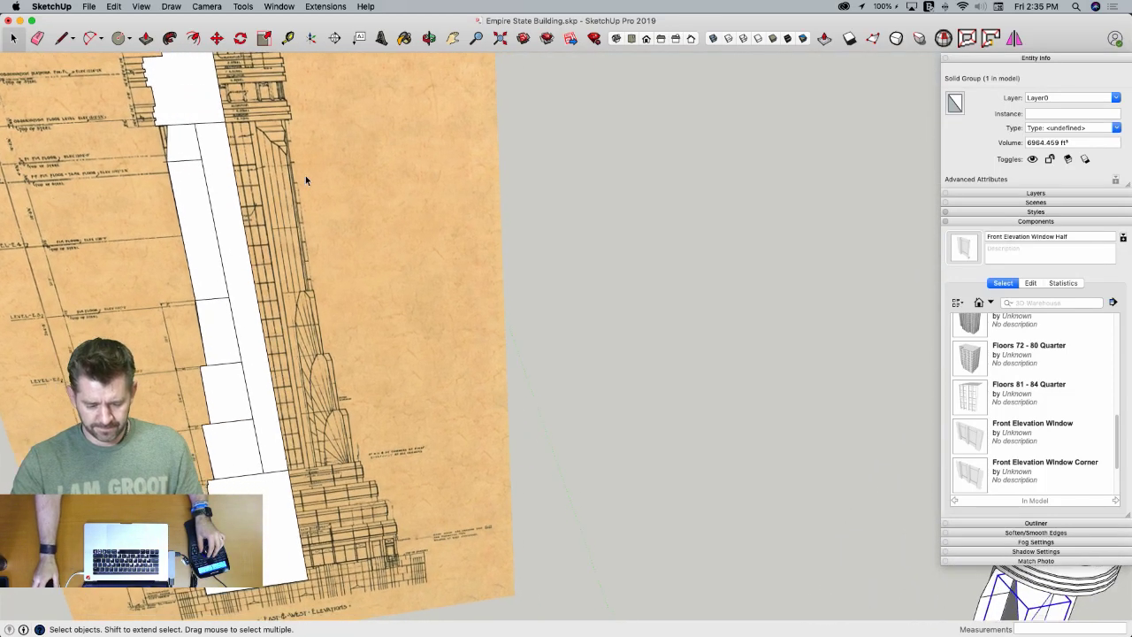
Draw lines across the grouped prism's two outer faces at the level of the wing profile's first step below the bracket
{"action": "scroll", "coordinate": [571, 350], "scroll_direction": "up", "scroll_amount": 5}
{"action": "key", "text": "l"}
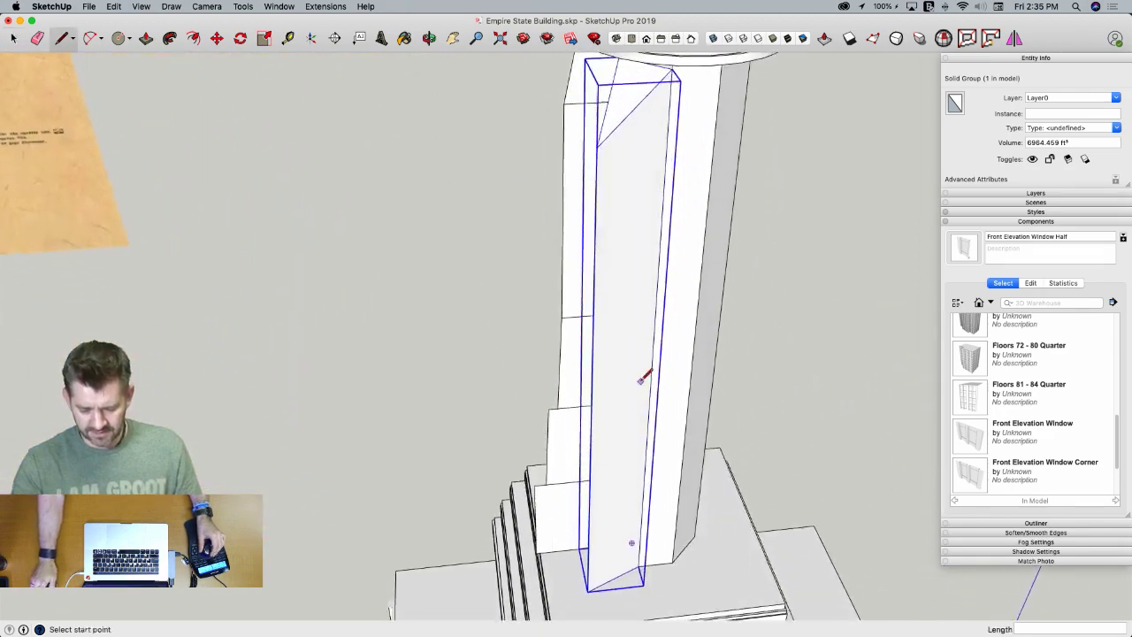
{"action": "scroll", "coordinate": [648, 452], "scroll_direction": "down", "scroll_amount": 2}
{"action": "middle_click_drag", "start_coordinate": [648, 452], "coordinate": [677, 383]}
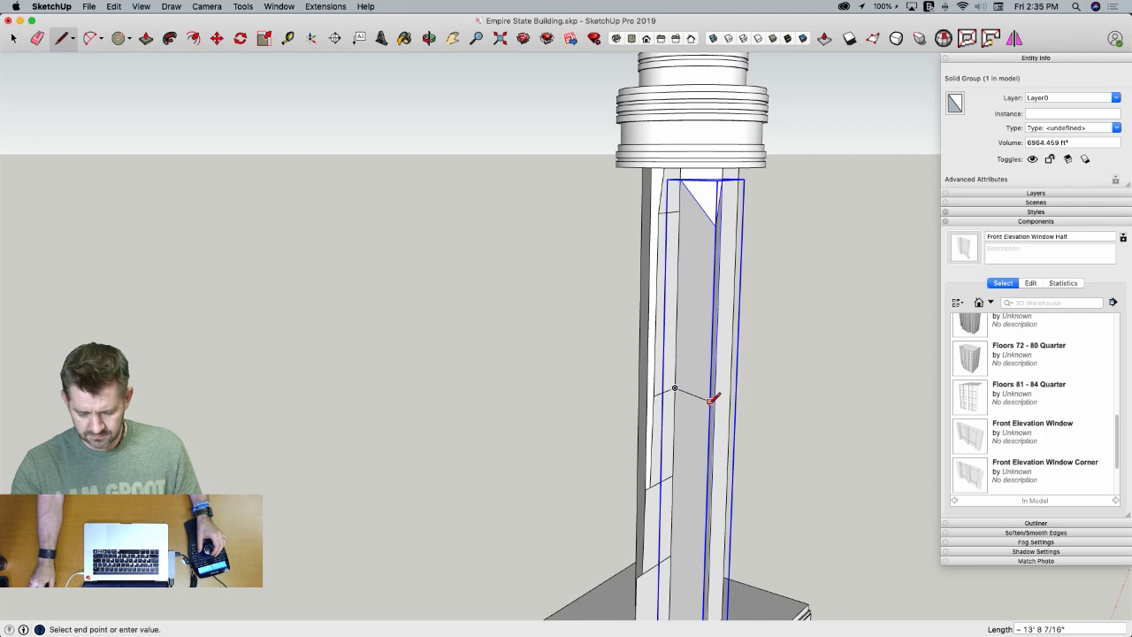
{"action": "left_click", "coordinate": [710, 402]}
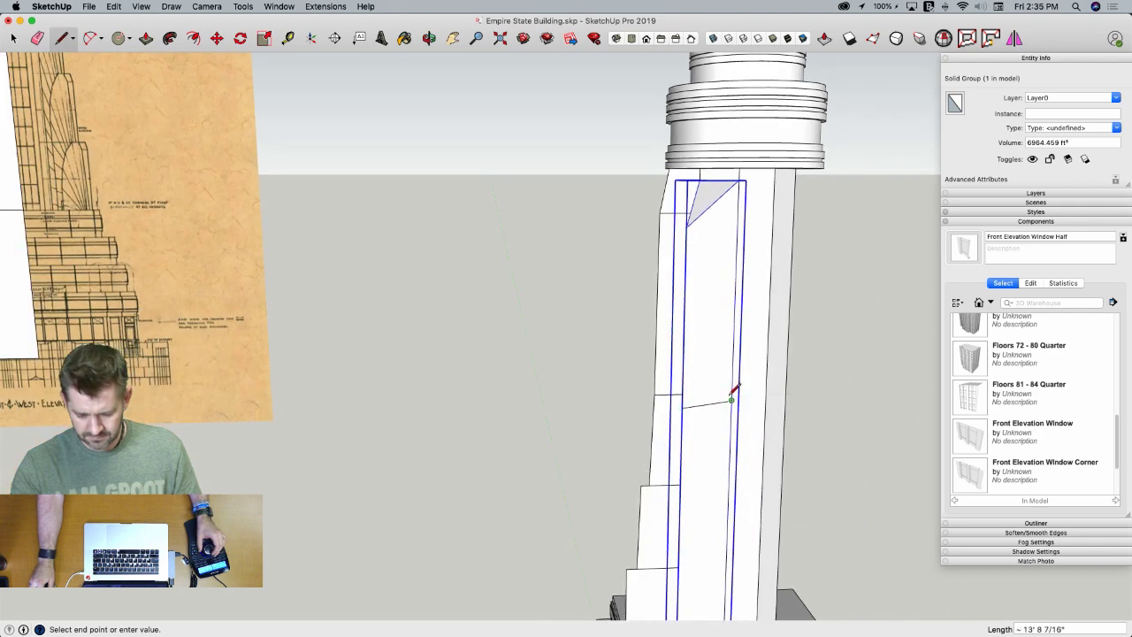
{"action": "left_click", "coordinate": [732, 400]}
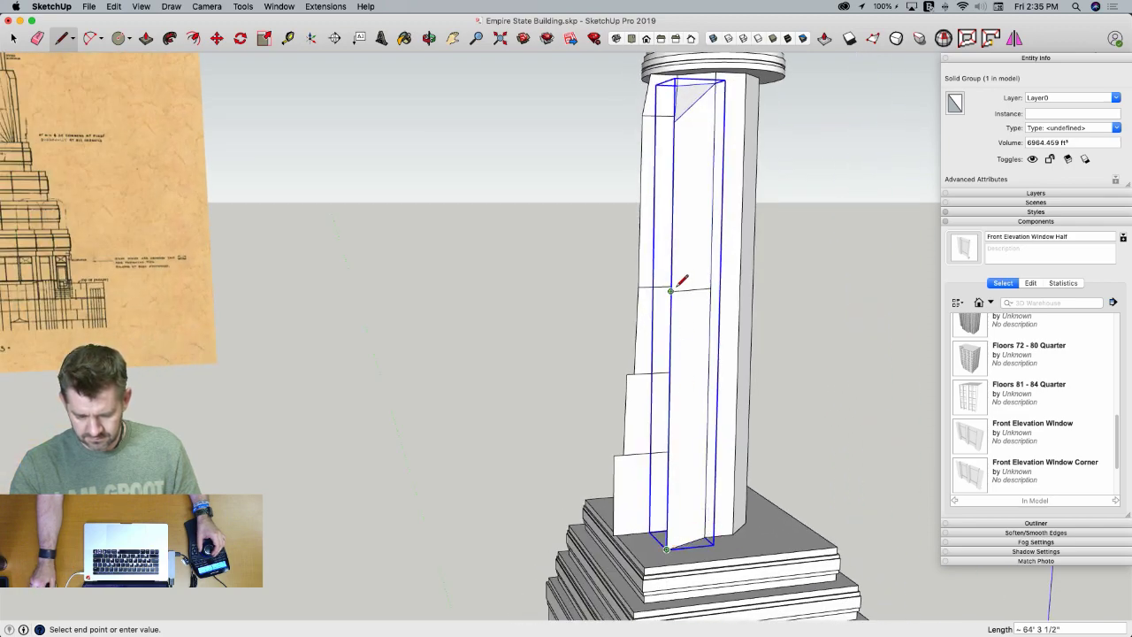
Outline panels of about 13' 8 7/16" by 64' 3 1/2" on the prism's outer faces, from the level lines down to the foot
{"action": "left_click", "coordinate": [672, 288]}
{"action": "middle_click_drag", "start_coordinate": [672, 288], "coordinate": [657, 279]}
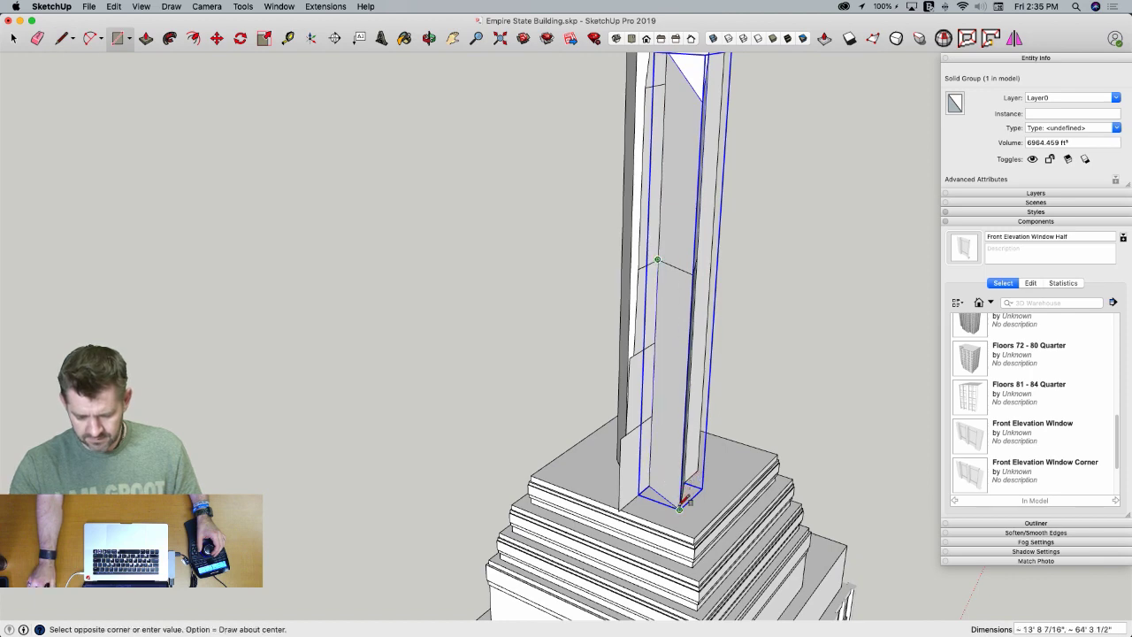
{"action": "left_click", "coordinate": [681, 502]}
Extrude the panel faces on the prism's outer sides outward by 1'
{"action": "scroll", "coordinate": [680, 358], "scroll_direction": "up", "scroll_amount": 6}
{"action": "key", "text": "p"}
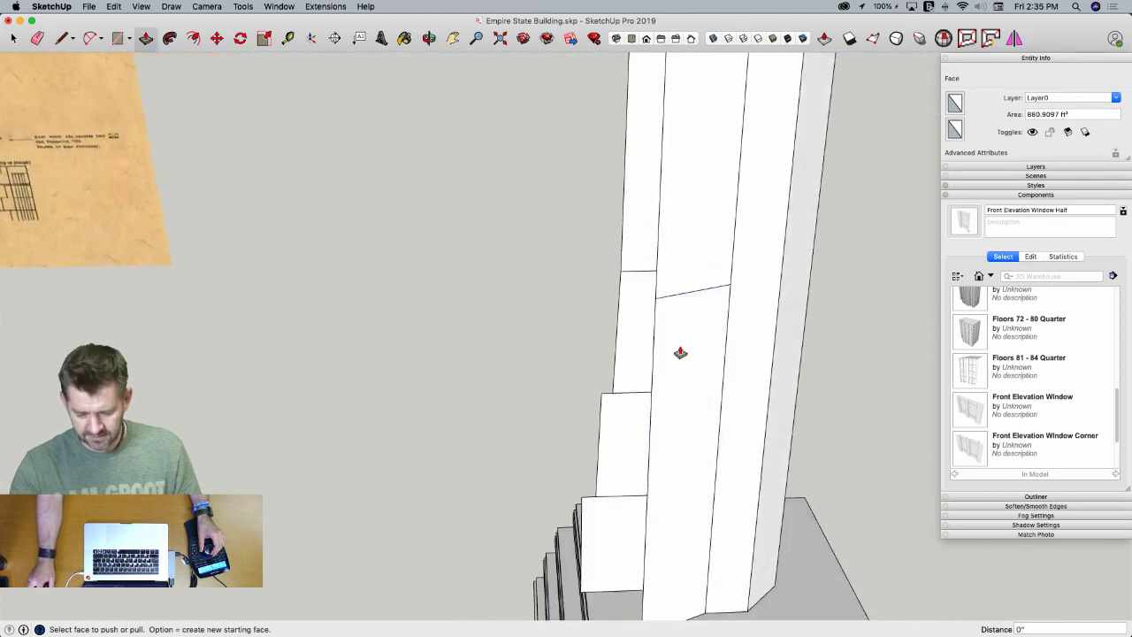
{"action": "left_click", "coordinate": [680, 352]}
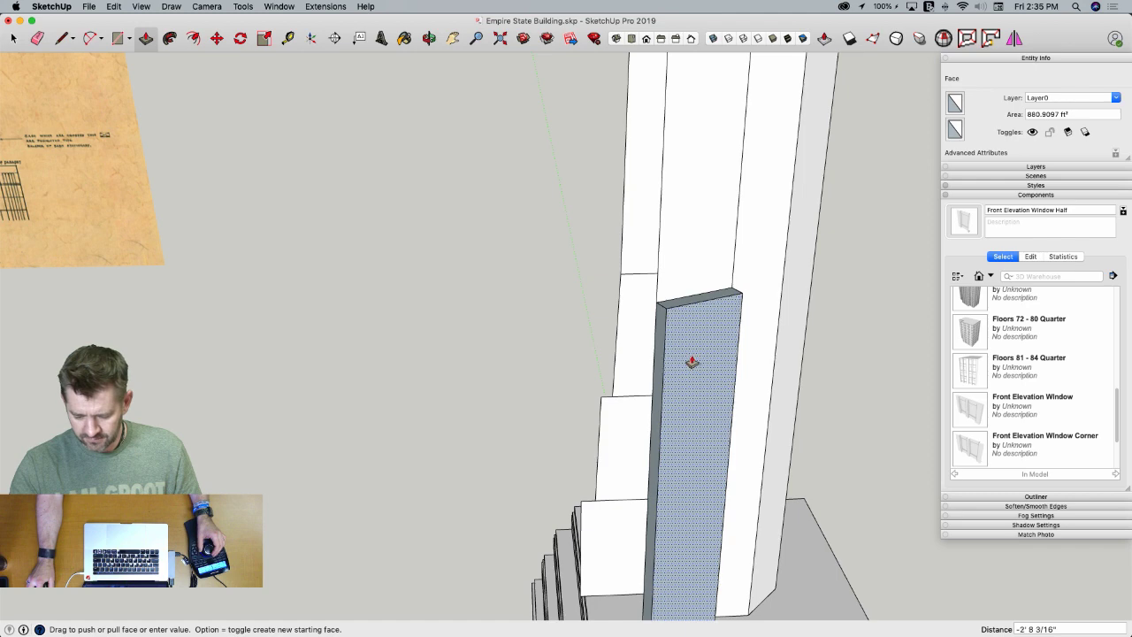
{"action": "scroll", "coordinate": [687, 357], "scroll_direction": "down", "scroll_amount": 2}
{"action": "scroll", "coordinate": [683, 355], "scroll_direction": "down", "scroll_amount": 3}
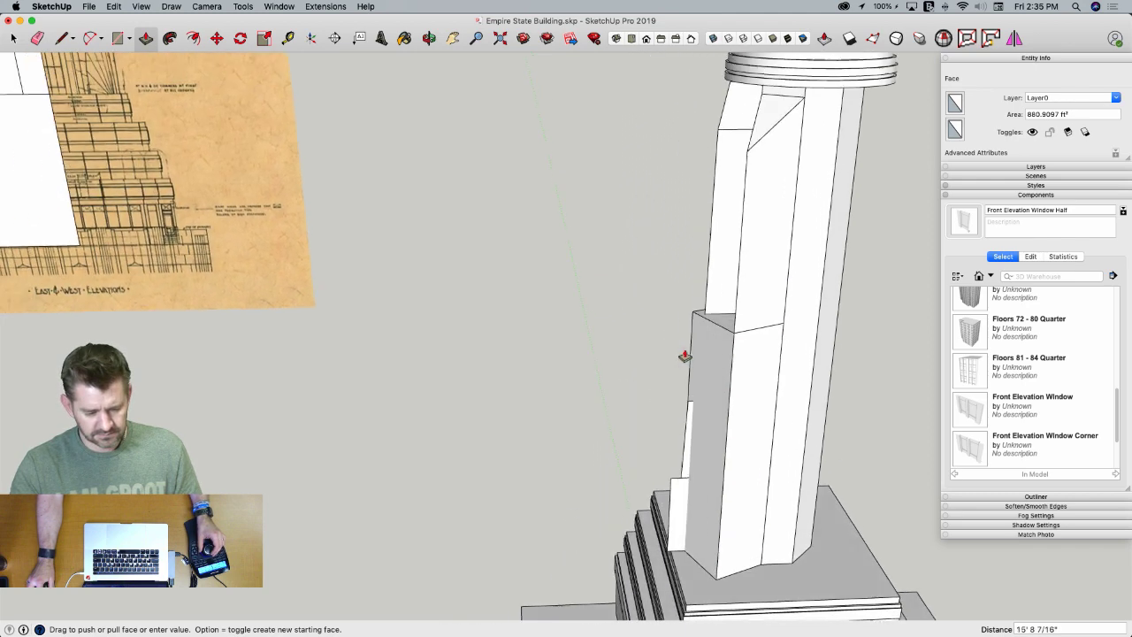
{"action": "scroll", "coordinate": [684, 356], "scroll_direction": "up", "scroll_amount": 5}
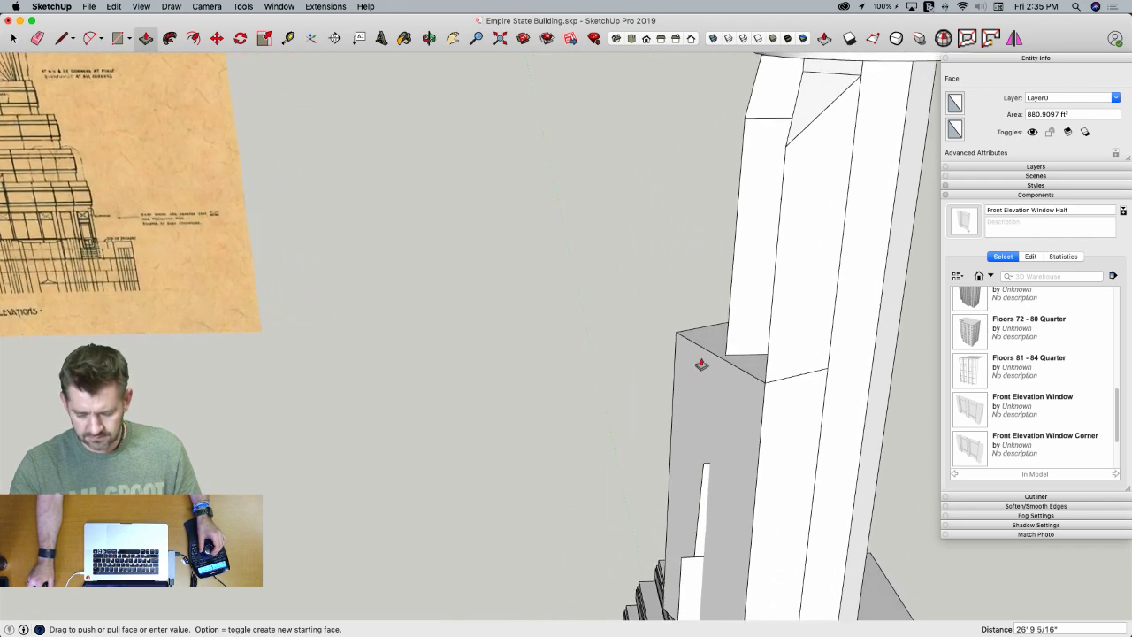
{"action": "scroll", "coordinate": [701, 364], "scroll_direction": "up", "scroll_amount": 4}
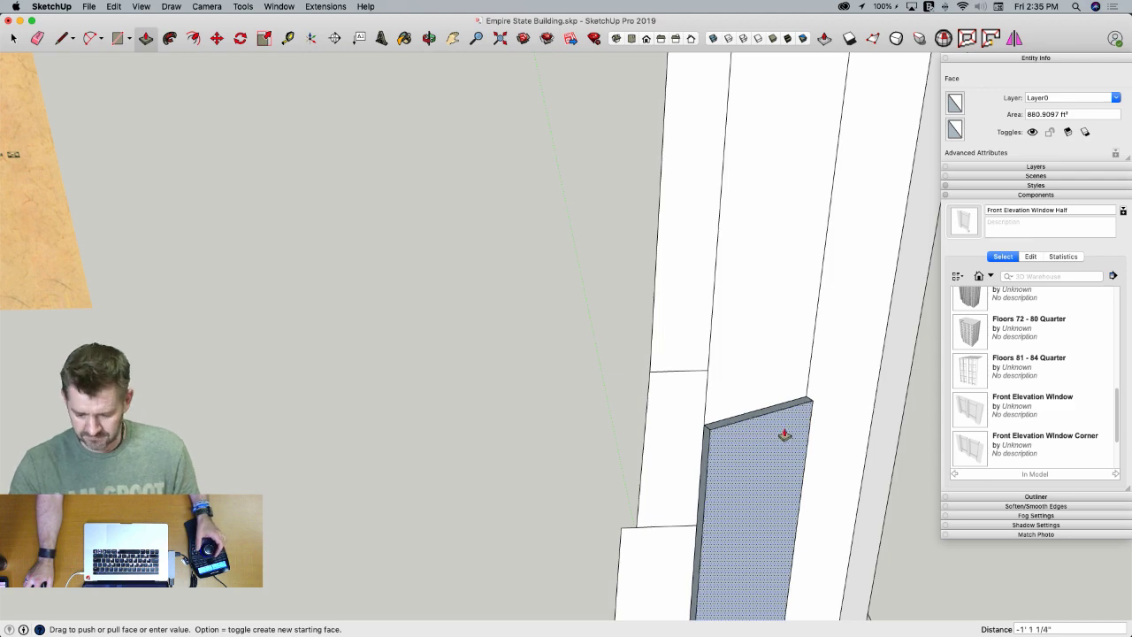
{"action": "key", "text": "Return"}
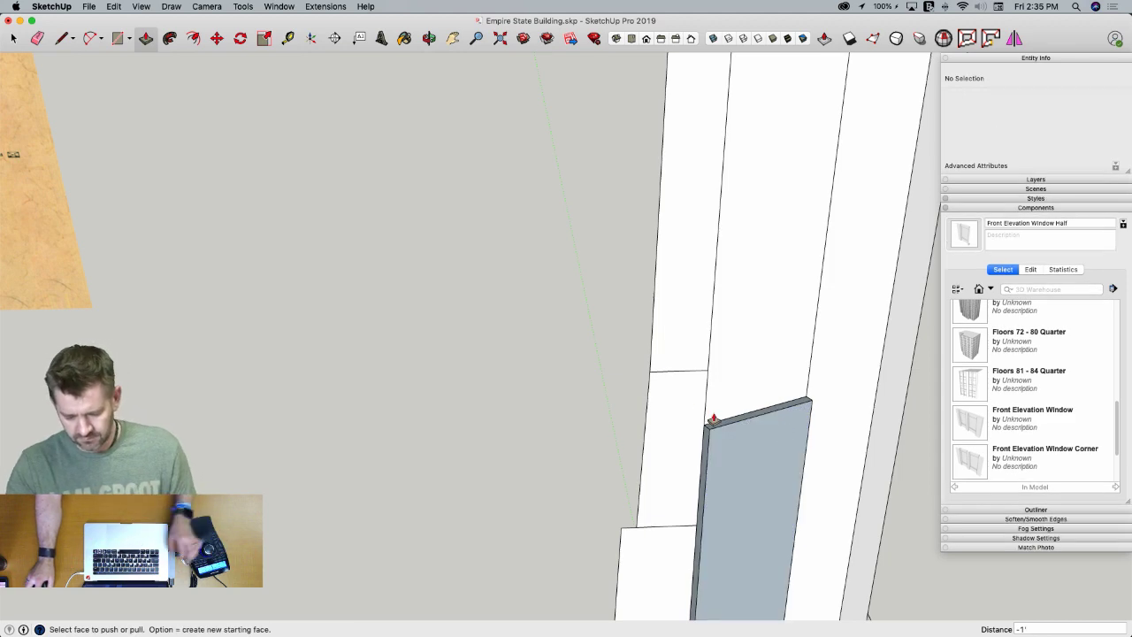
Close the notch between the two panels at their foot with an edge and extrude the small triangle up to the panels' top
{"action": "scroll", "coordinate": [749, 407], "scroll_direction": "down", "scroll_amount": 10}
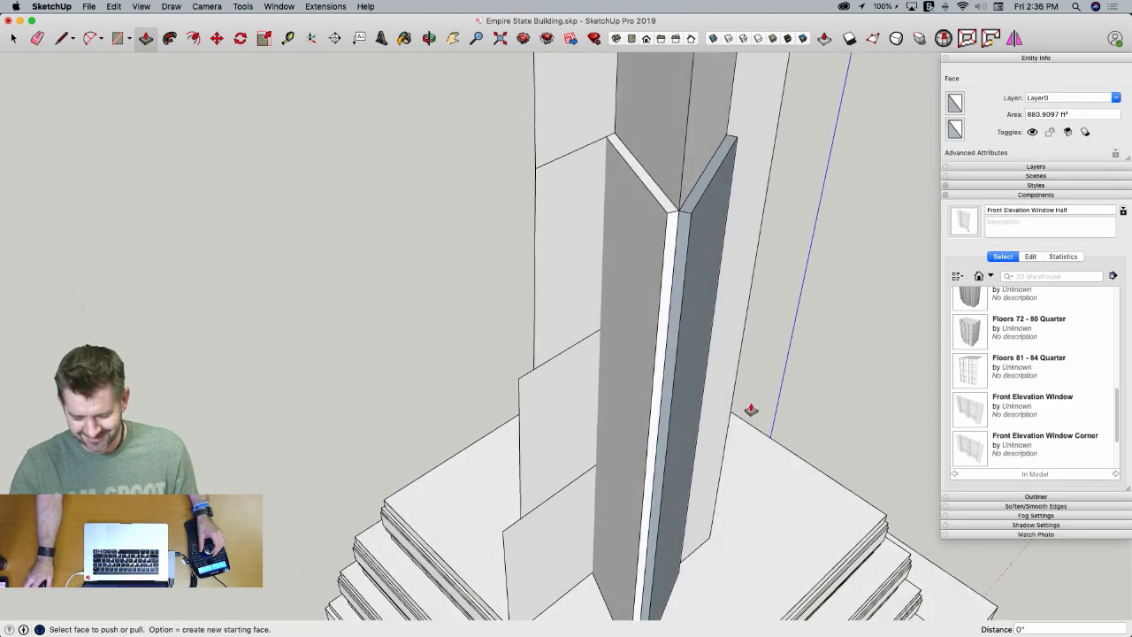
{"action": "scroll", "coordinate": [611, 484], "scroll_direction": "up", "scroll_amount": 2}
{"action": "key", "text": "l"}
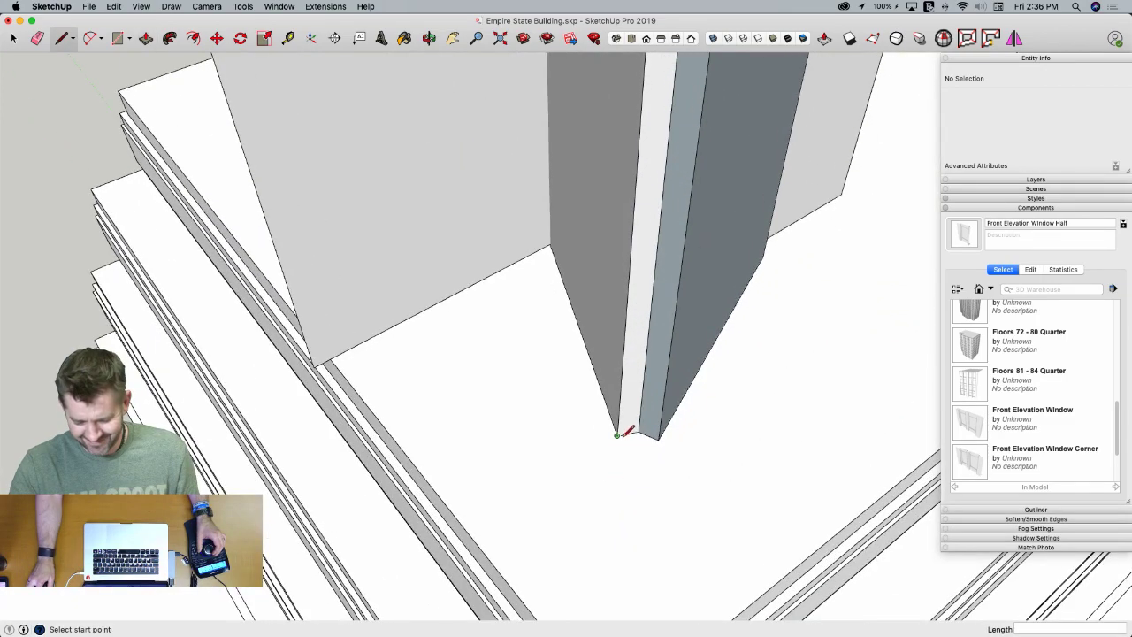
{"action": "left_click", "coordinate": [638, 435]}
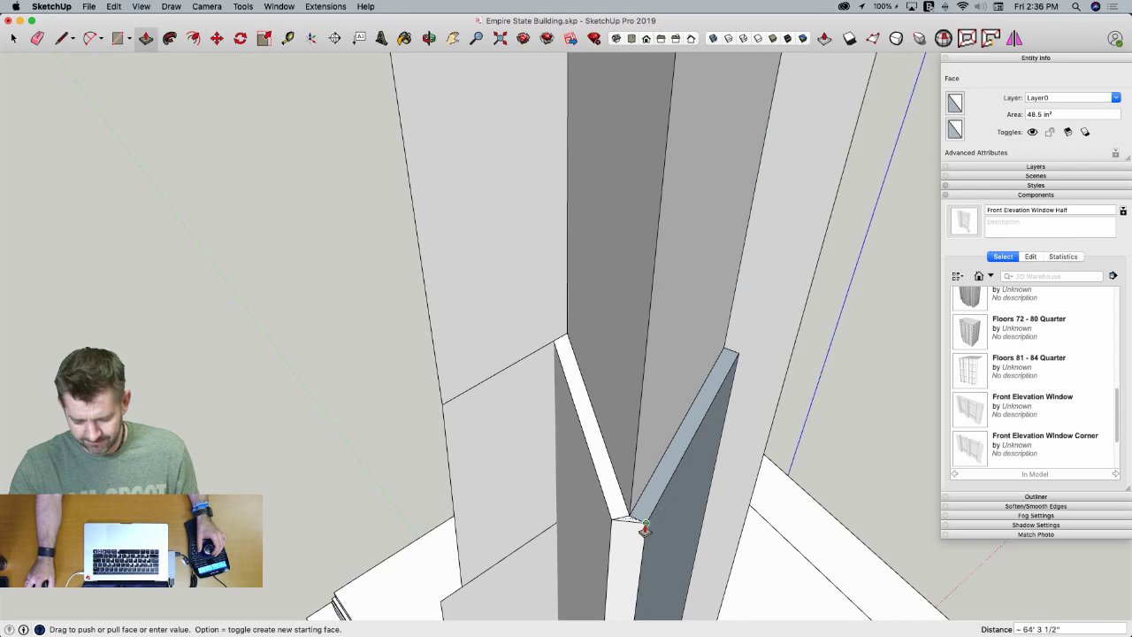
Erase the leftover edge on top of the filled corner and orient the panel faces to match the corner strip
{"action": "key", "text": "e"}
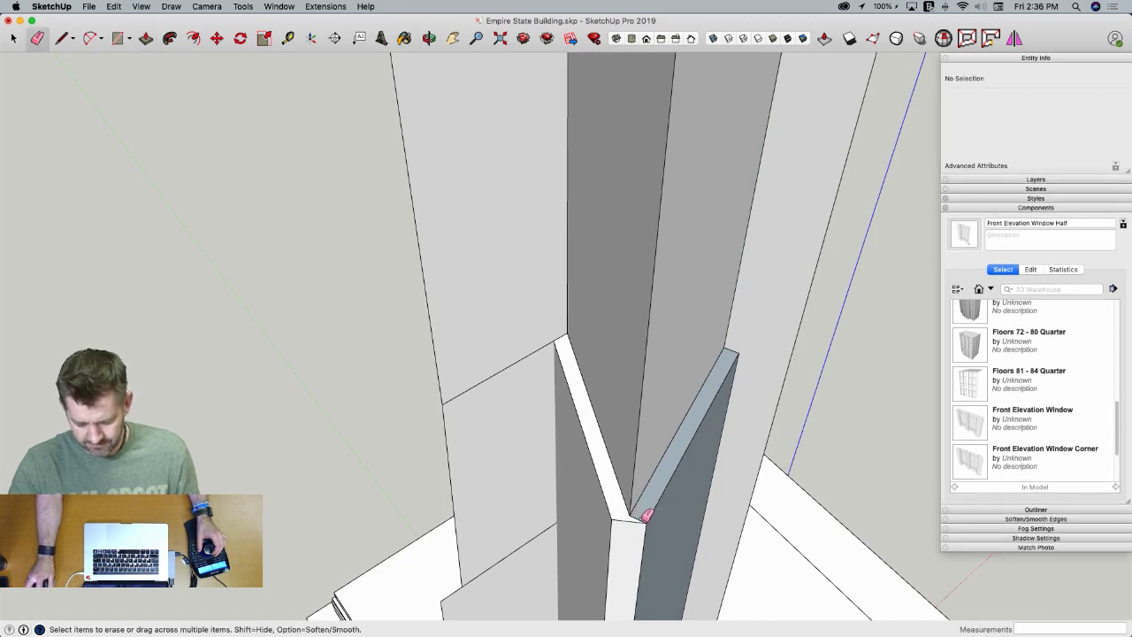
{"action": "left_click", "coordinate": [646, 514]}
{"action": "key", "text": "space"}
{"action": "scroll", "coordinate": [629, 538], "scroll_direction": "down", "scroll_amount": 2}
{"action": "right_click", "coordinate": [626, 541]}
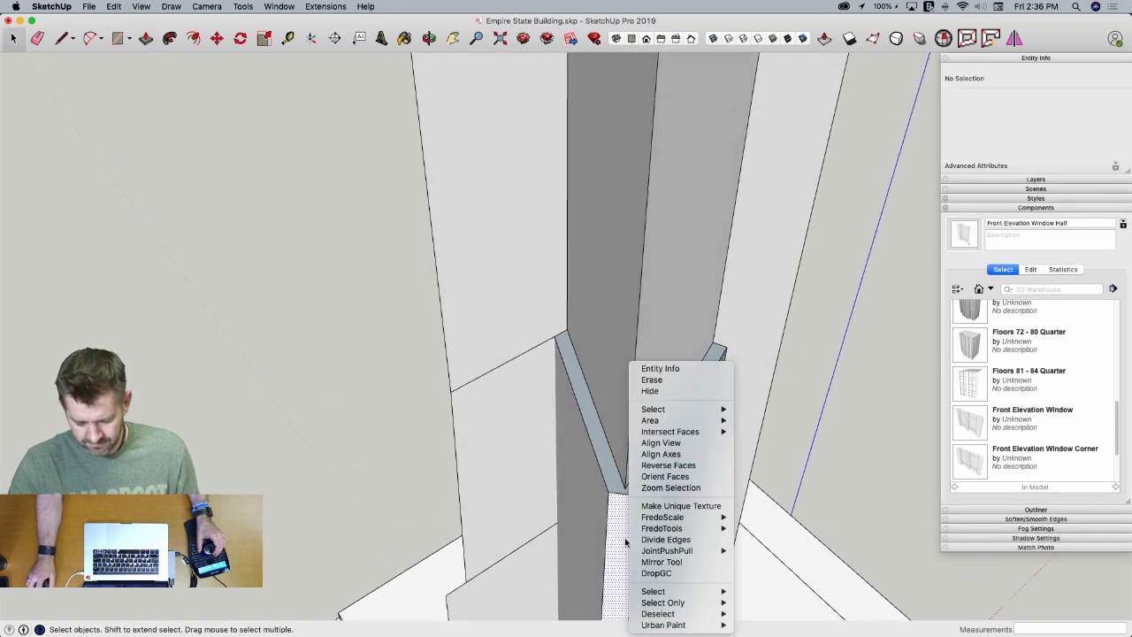
{"action": "left_click", "coordinate": [695, 486]}
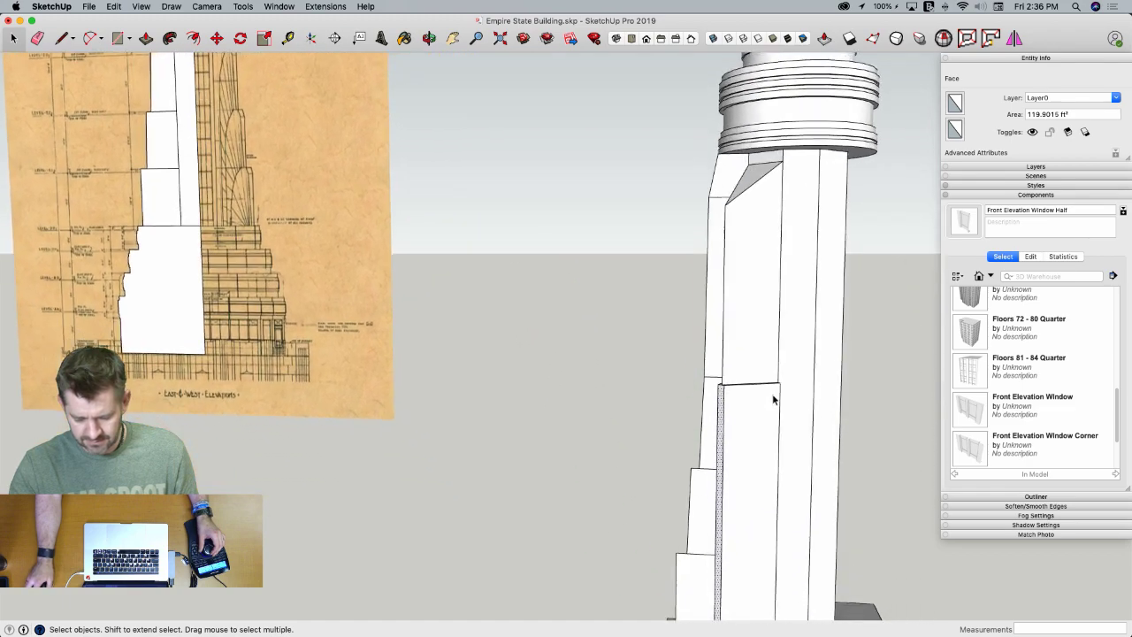
Draw a Bezier curve on one panel, from its top edge near the outer corner down to its inner vertical edge
{"action": "scroll", "coordinate": [772, 400], "scroll_direction": "up", "scroll_amount": 6}
{"action": "key", "text": "l"}
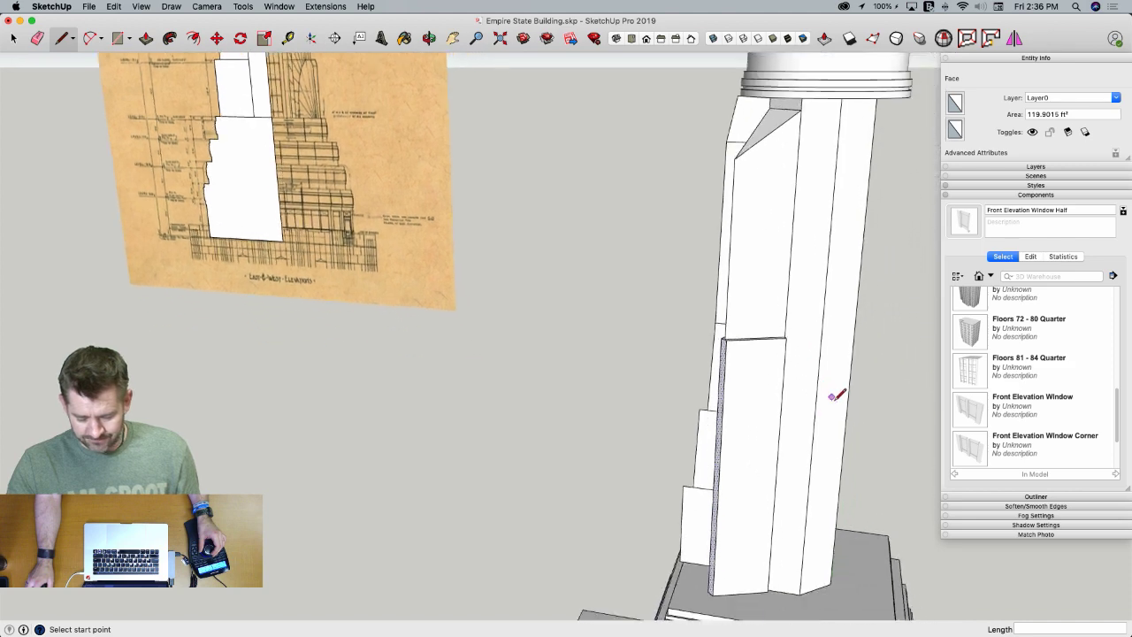
{"action": "scroll", "coordinate": [822, 411], "scroll_direction": "up", "scroll_amount": 2}
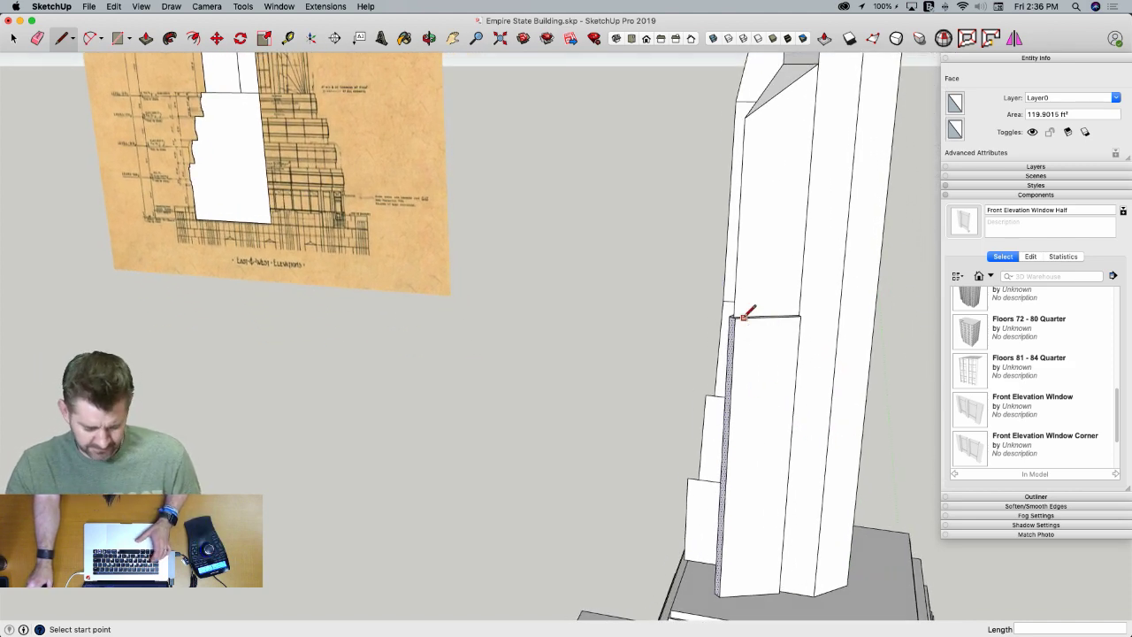
{"action": "left_click", "coordinate": [140, 6]}
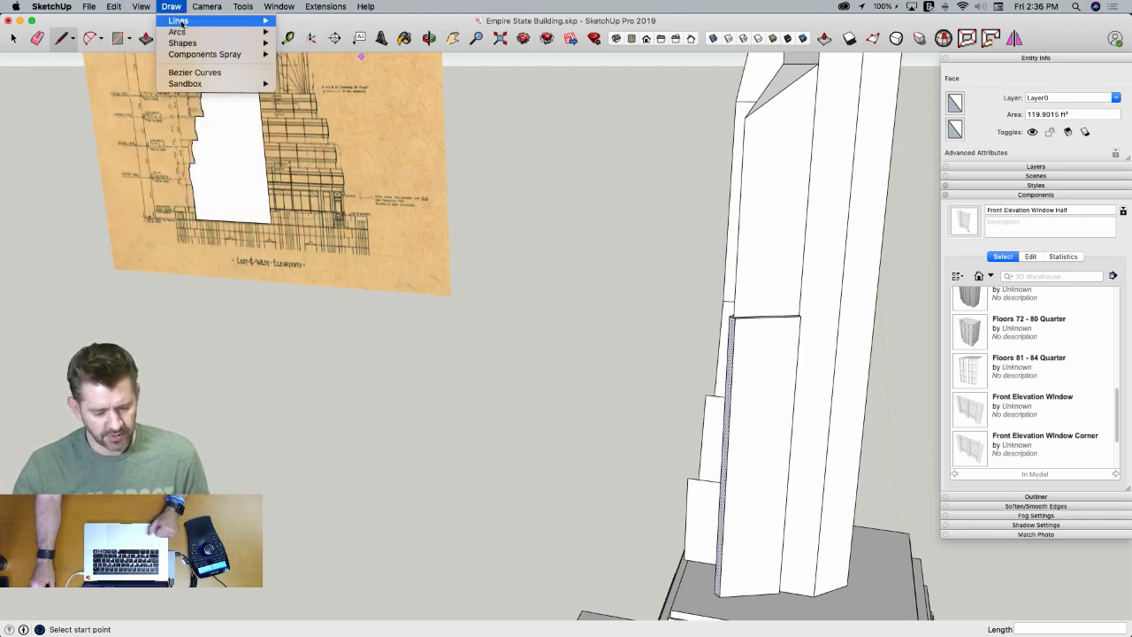
{"action": "left_click", "coordinate": [202, 72]}
{"action": "scroll", "coordinate": [758, 329], "scroll_direction": "up", "scroll_amount": 2}
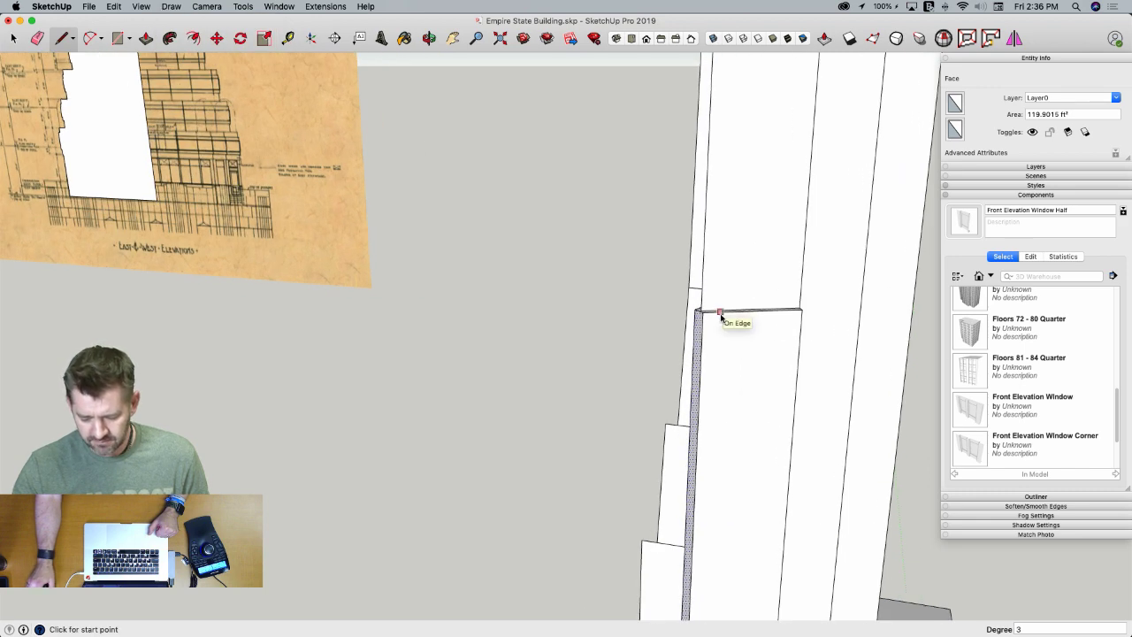
{"action": "scroll", "coordinate": [738, 327], "scroll_direction": "down", "scroll_amount": 3}
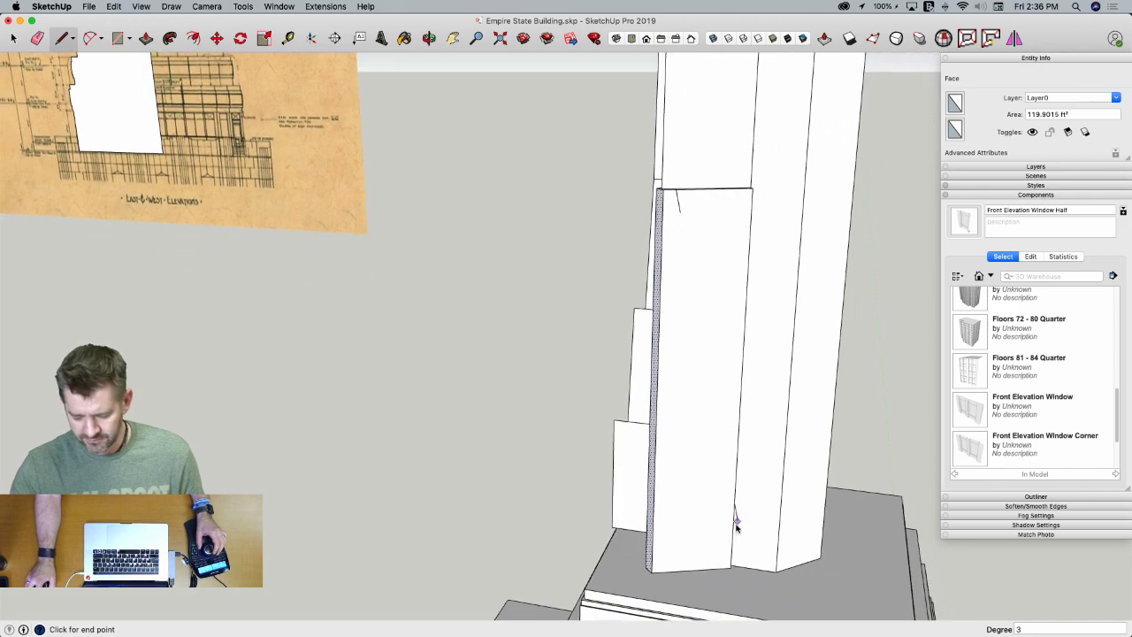
{"action": "scroll", "coordinate": [714, 538], "scroll_direction": "down", "scroll_amount": 5}
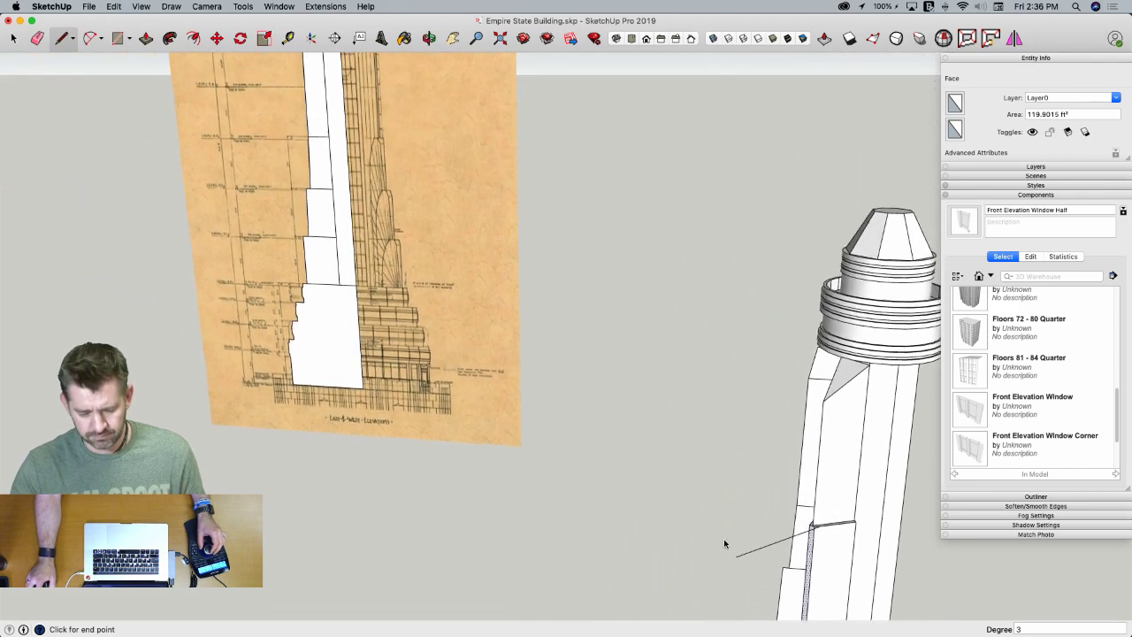
{"action": "scroll", "coordinate": [725, 543], "scroll_direction": "up", "scroll_amount": 5}
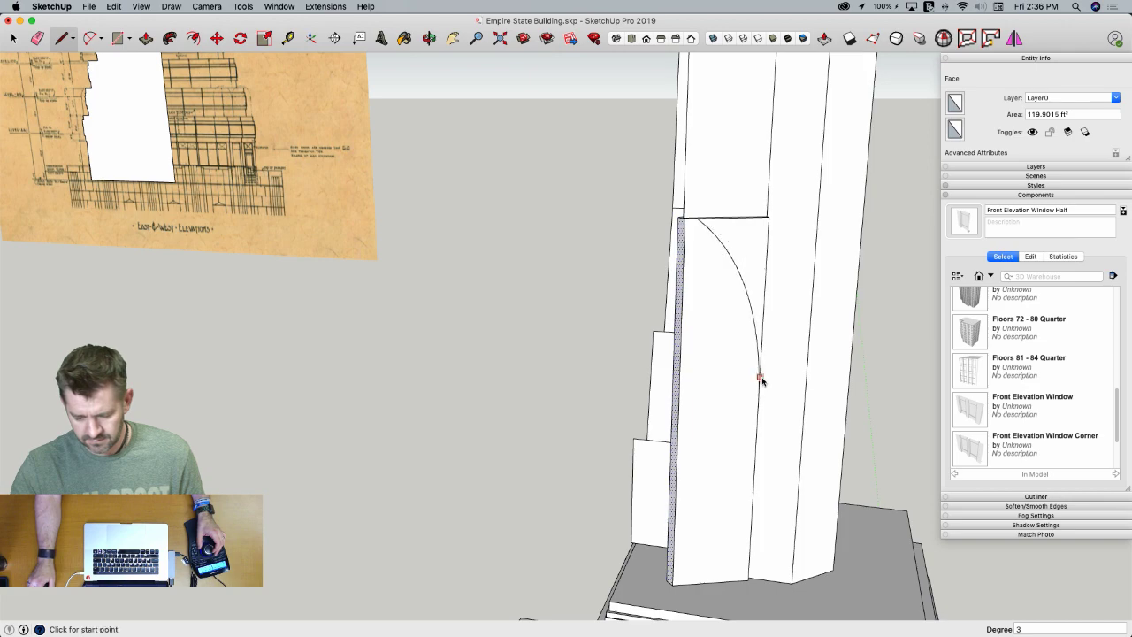
Push the panel area above the curve back 1' to cut away the corner and round the panel's top
{"action": "middle_click_drag", "start_coordinate": [760, 378], "coordinate": [720, 240]}
{"action": "key", "text": "space"}
{"action": "left_click", "coordinate": [704, 345]}
{"action": "key", "text": "p"}
{"action": "left_click_drag", "start_coordinate": [720, 239], "coordinate": [714, 217]}
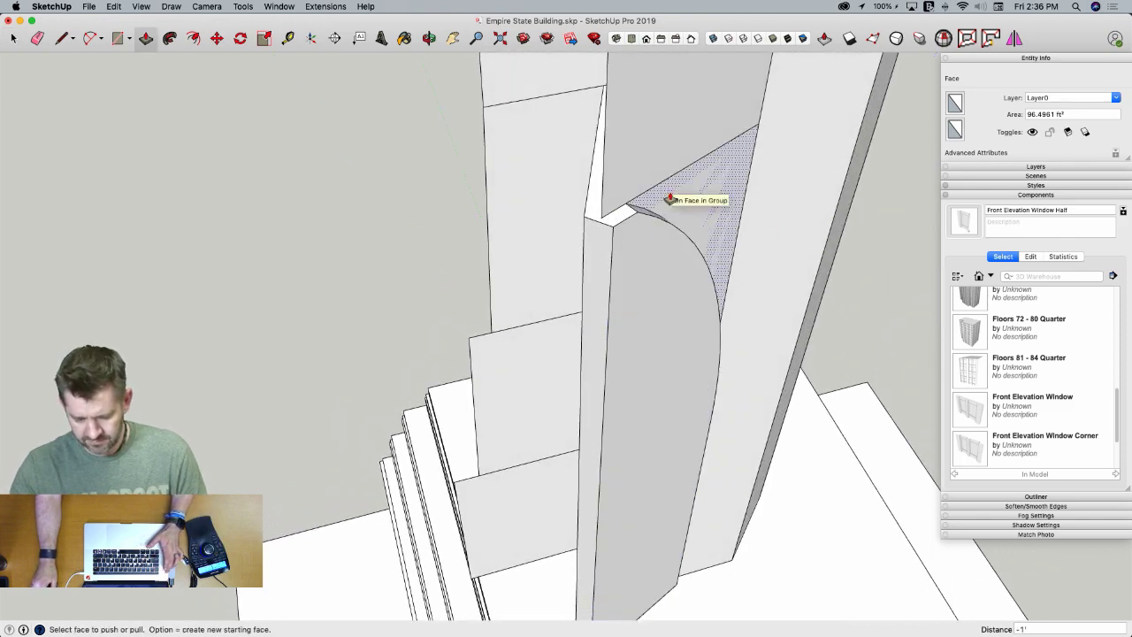
Draw two construction edges at the foot of the outer corner, extending both panel faces until they cross
{"action": "mouse_move", "coordinate": [670, 198]}
{"action": "middle_mouse_down"}
{"action": "mouse_move", "coordinate": [675, 283]}
{"action": "mouse_move", "coordinate": [541, 319]}
{"action": "middle_mouse_up"}
{"action": "key", "text": "space"}
{"action": "left_click", "coordinate": [649, 306]}
{"action": "key", "text": "l"}
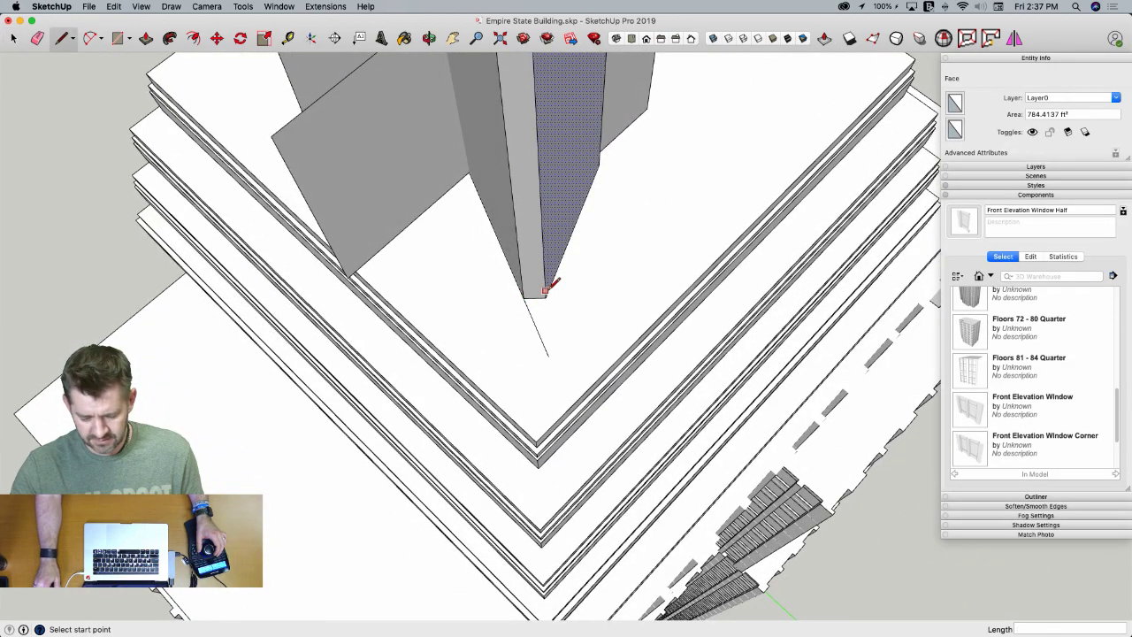
{"action": "key", "text": "space"}
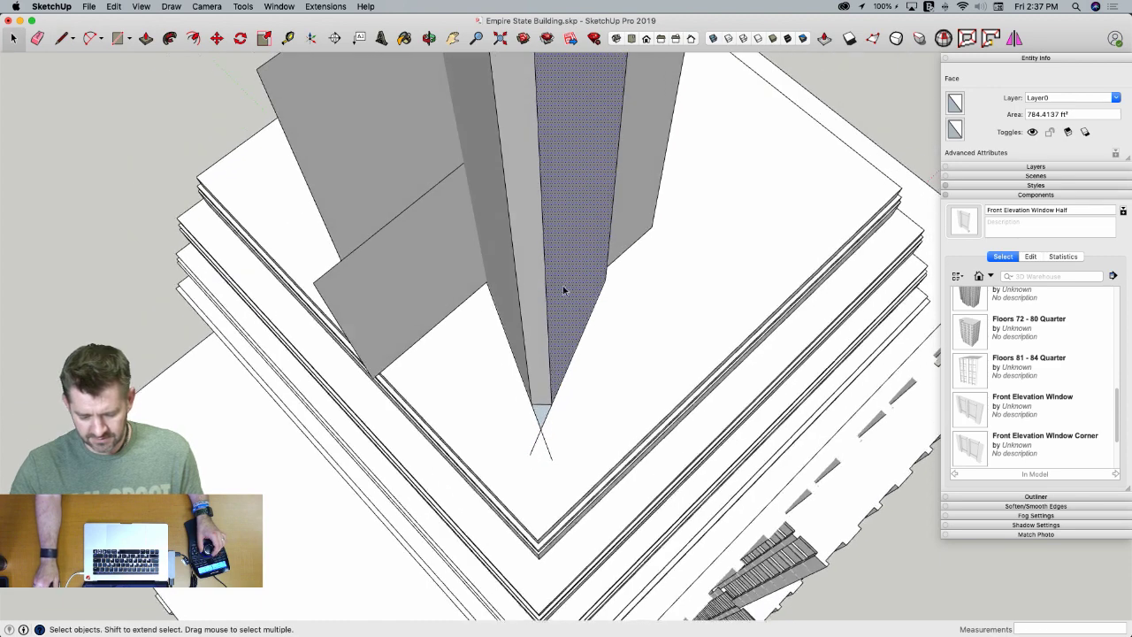
Rotate the curved panel face about the construction edges' crossing point to carry its curve to the adjoining panel, and erase the construction edges
{"action": "key", "text": "q"}
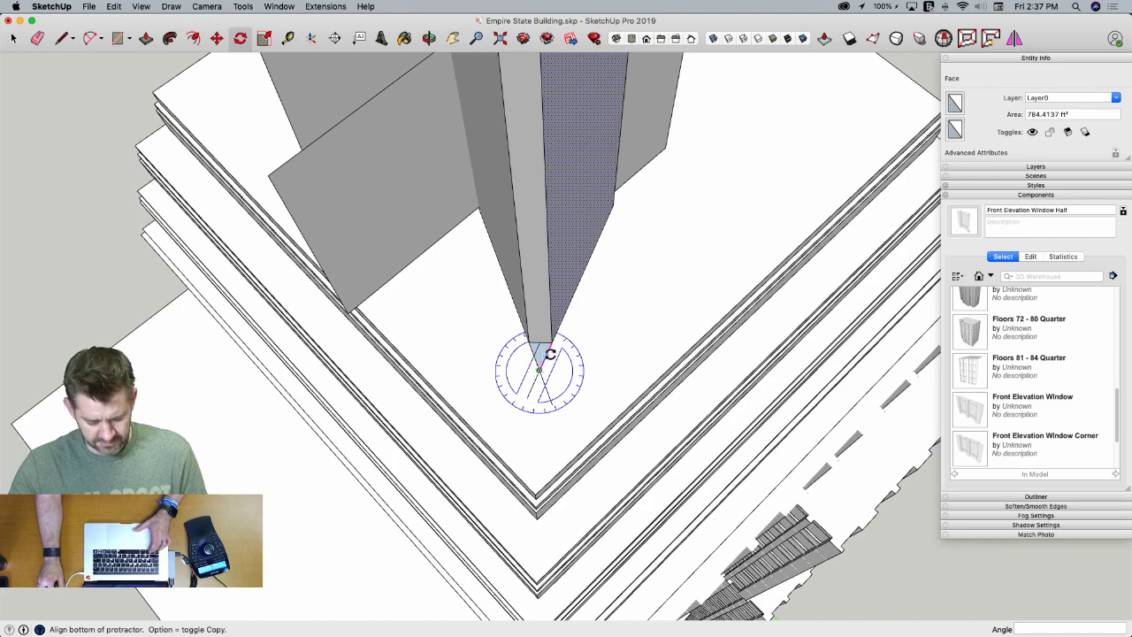
{"action": "left_click", "coordinate": [549, 352]}
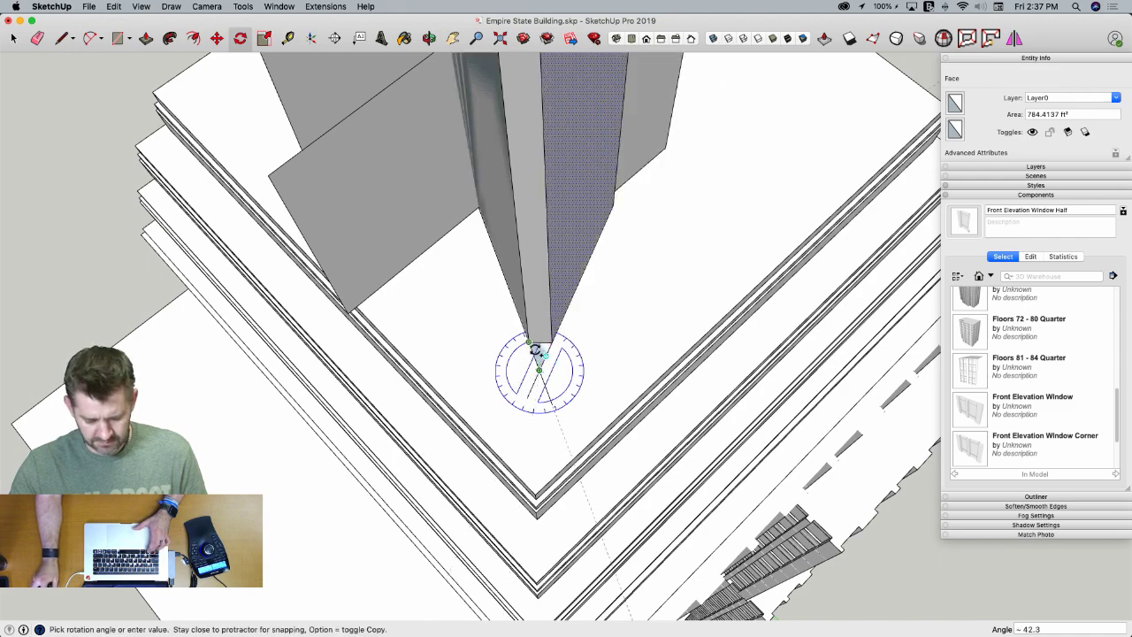
{"action": "key", "text": "Escape"}
{"action": "key", "text": "e"}
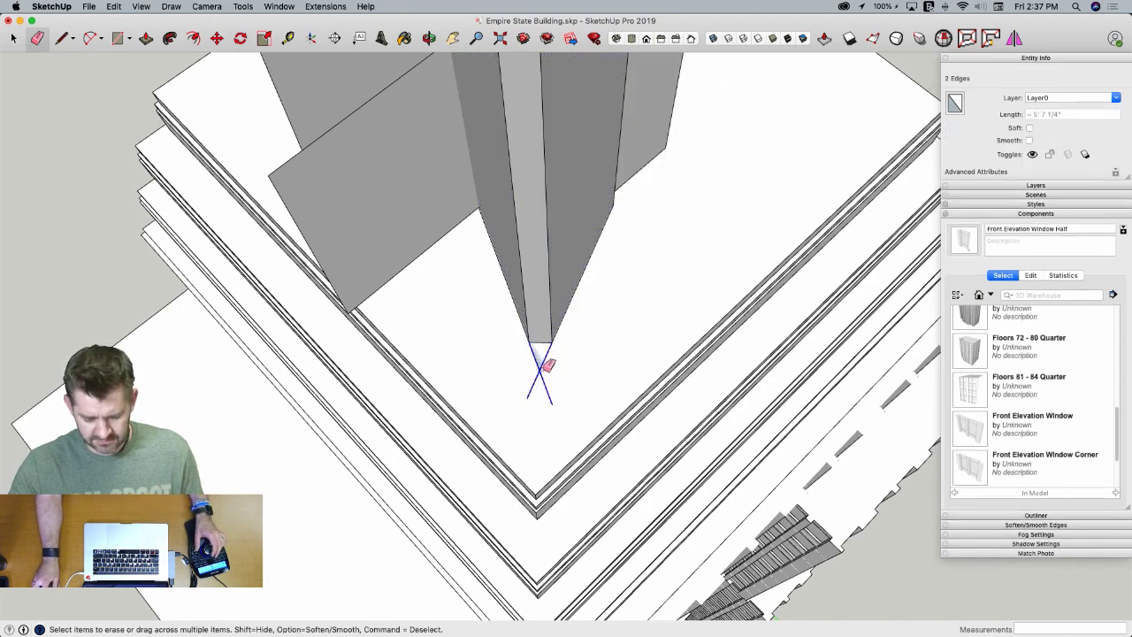
Push the area above the curve on the adjoining panel back 1' to cut away its corner
{"action": "key", "text": "p"}
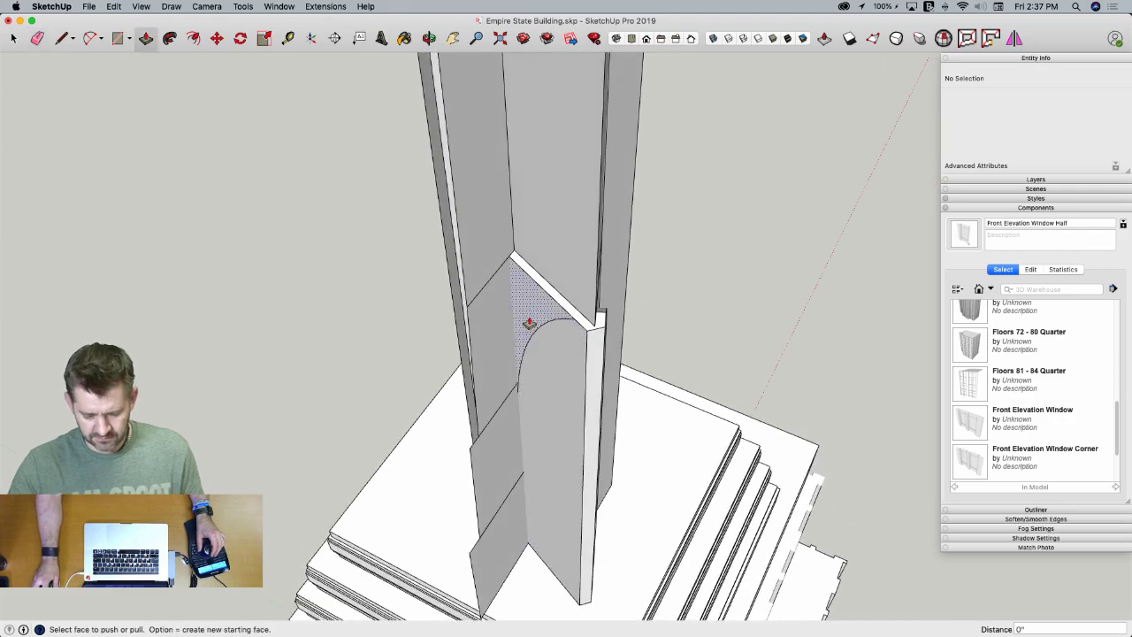
{"action": "left_click", "coordinate": [529, 322]}
{"action": "left_click", "coordinate": [554, 312]}
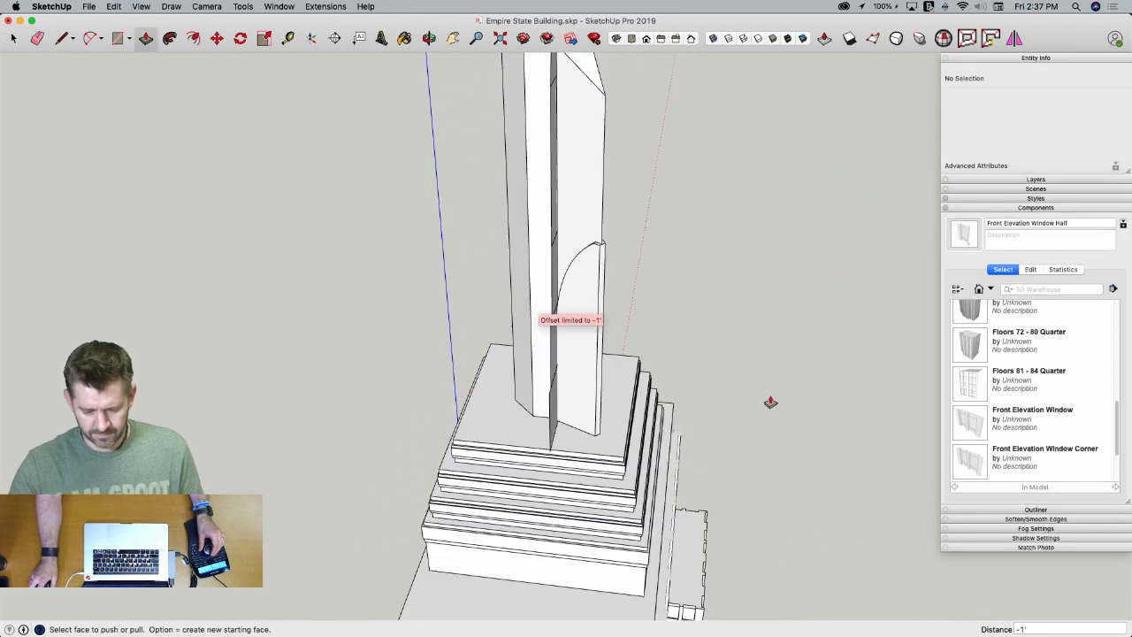
{"action": "middle_click_drag", "start_coordinate": [739, 395], "coordinate": [363, 121]}
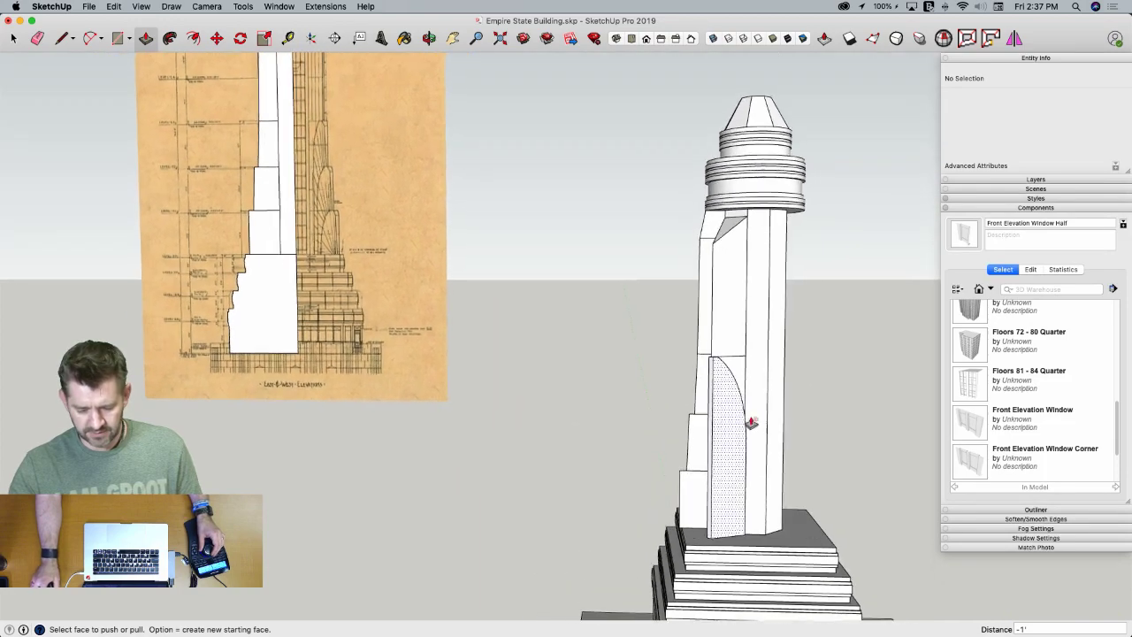
Select all the connected geometry of the two round-topped panels and their corner strip, and make it a group
{"action": "key", "text": "space"}
{"action": "middle_click_drag", "start_coordinate": [710, 380], "coordinate": [742, 333]}
{"action": "left_click", "coordinate": [743, 332]}
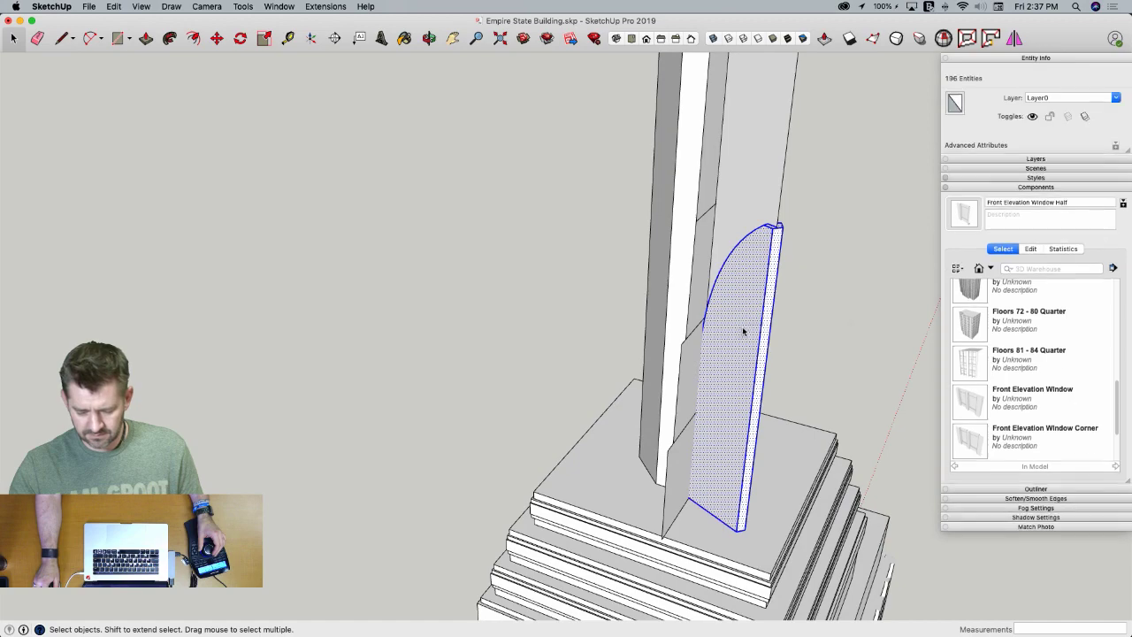
{"action": "right_click", "coordinate": [742, 328]}
{"action": "left_click", "coordinate": [815, 421]}
Copy the round-topped corner group straight down 22' 1/2", level with the top of the next wing step
{"action": "middle_click_drag", "start_coordinate": [723, 346], "coordinate": [762, 399]}
{"action": "key", "text": "m"}
{"action": "scroll", "coordinate": [756, 380], "scroll_direction": "up", "scroll_amount": 5}
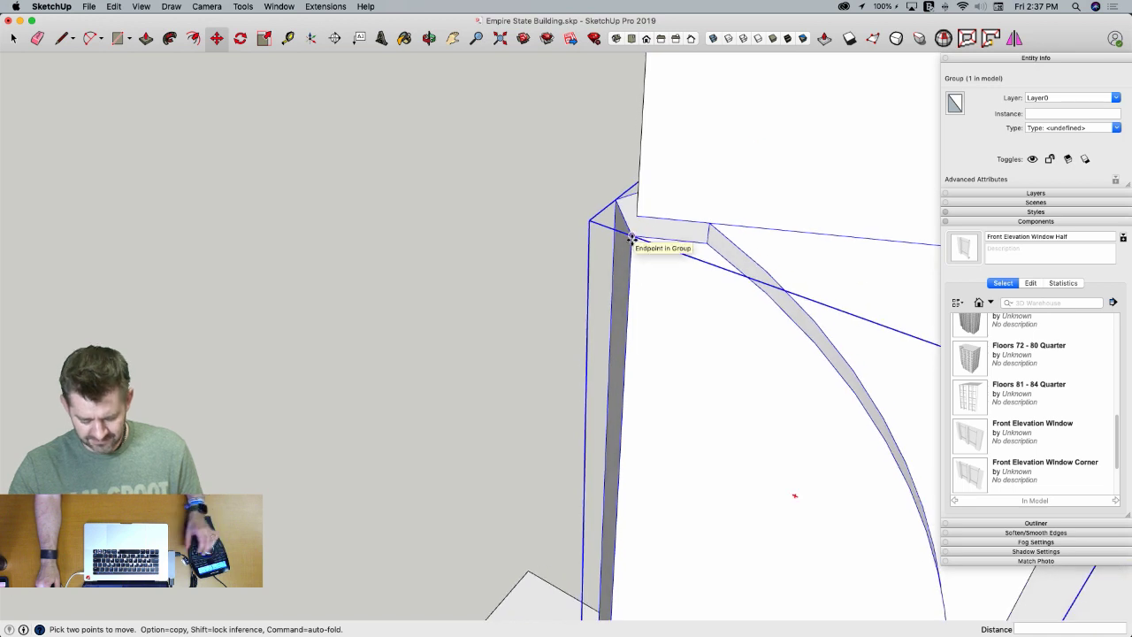
{"action": "middle_click_drag", "start_coordinate": [631, 239], "coordinate": [684, 219]}
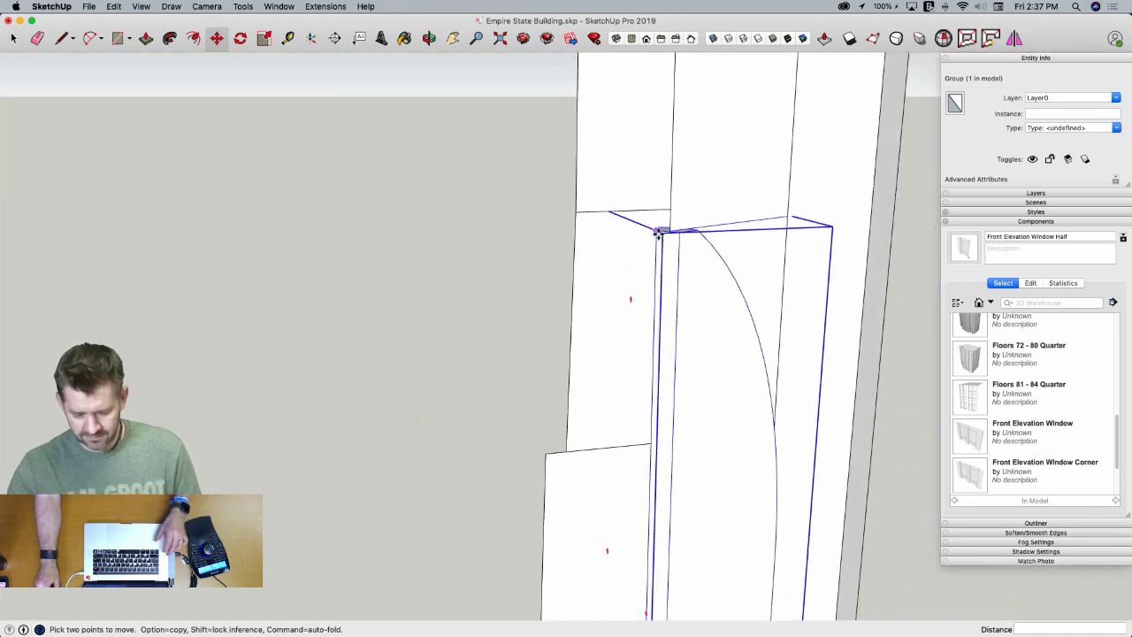
{"action": "left_click", "coordinate": [657, 233]}
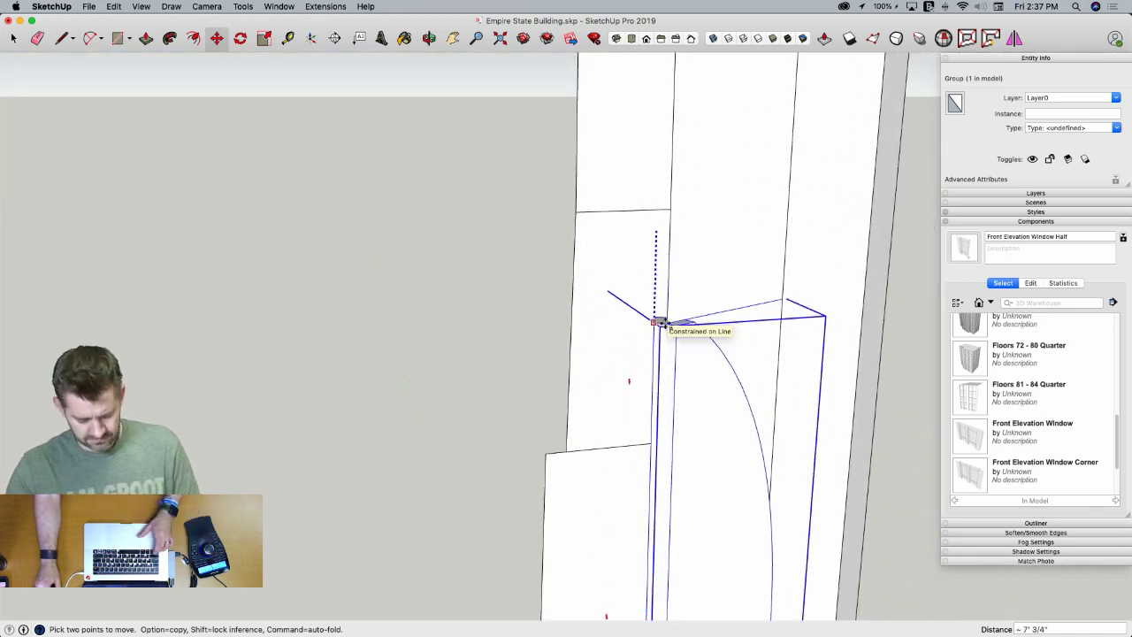
{"action": "key", "text": "alt"}
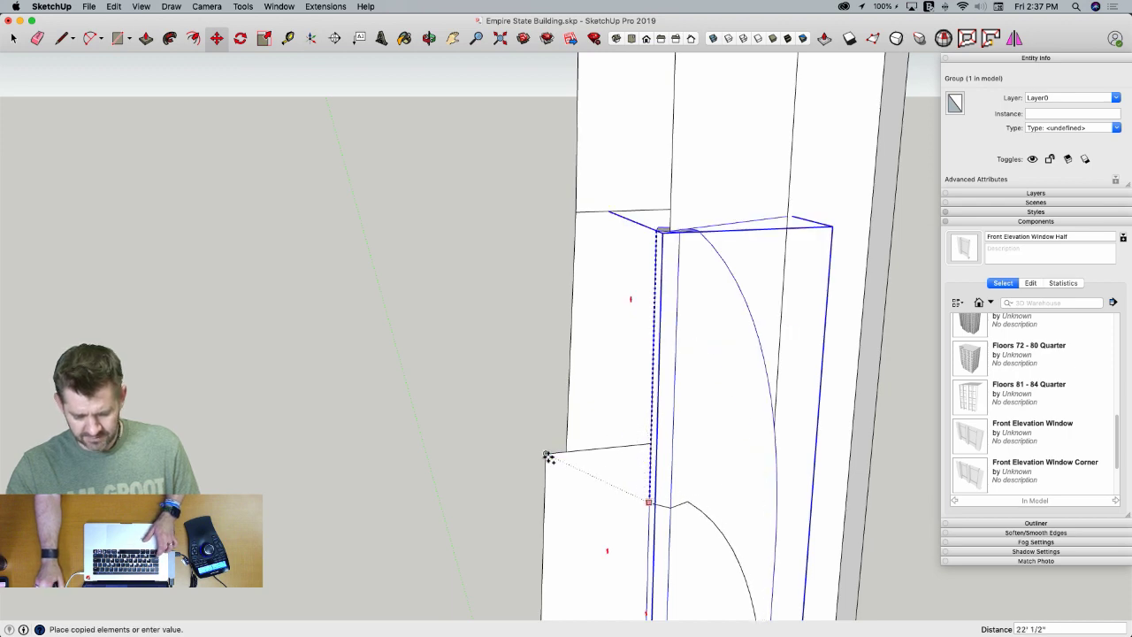
Try to move the lowered copy outward from the corner by about 1' 11 3/16", and undo that move
{"action": "middle_click_drag", "start_coordinate": [677, 519], "coordinate": [698, 378]}
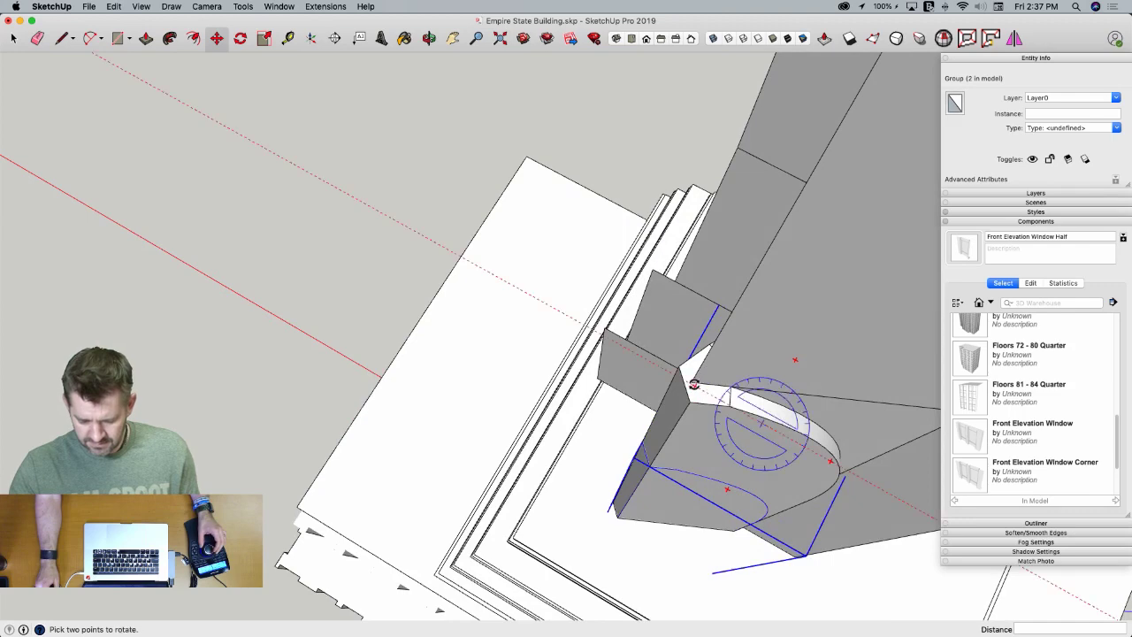
{"action": "scroll", "coordinate": [694, 383], "scroll_direction": "up", "scroll_amount": 3}
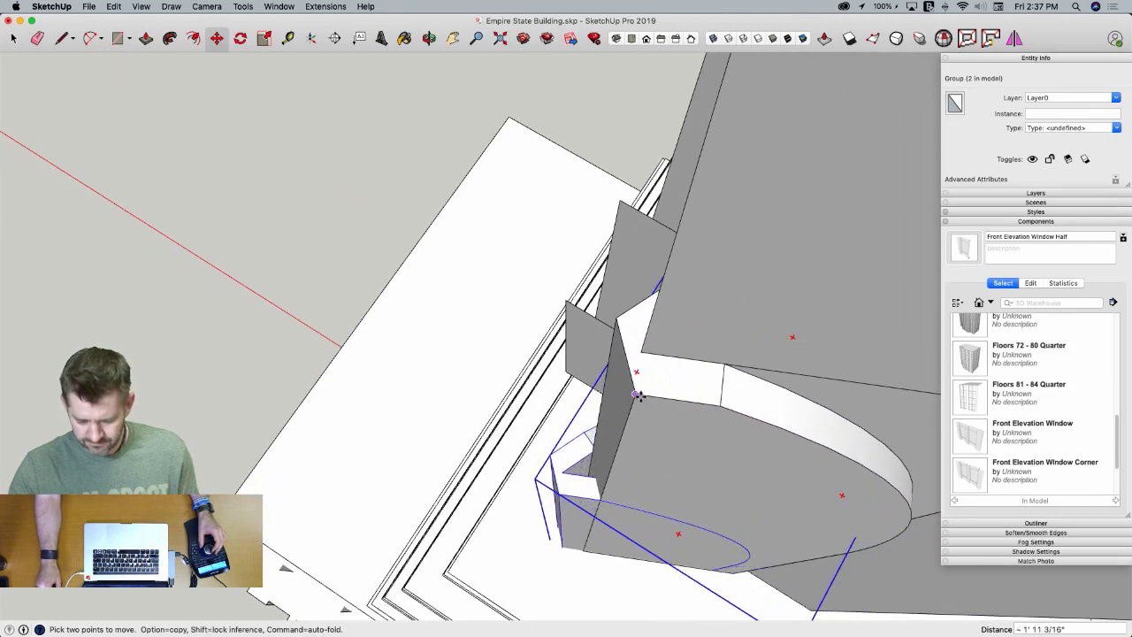
{"action": "middle_click_drag", "start_coordinate": [637, 396], "coordinate": [776, 326]}
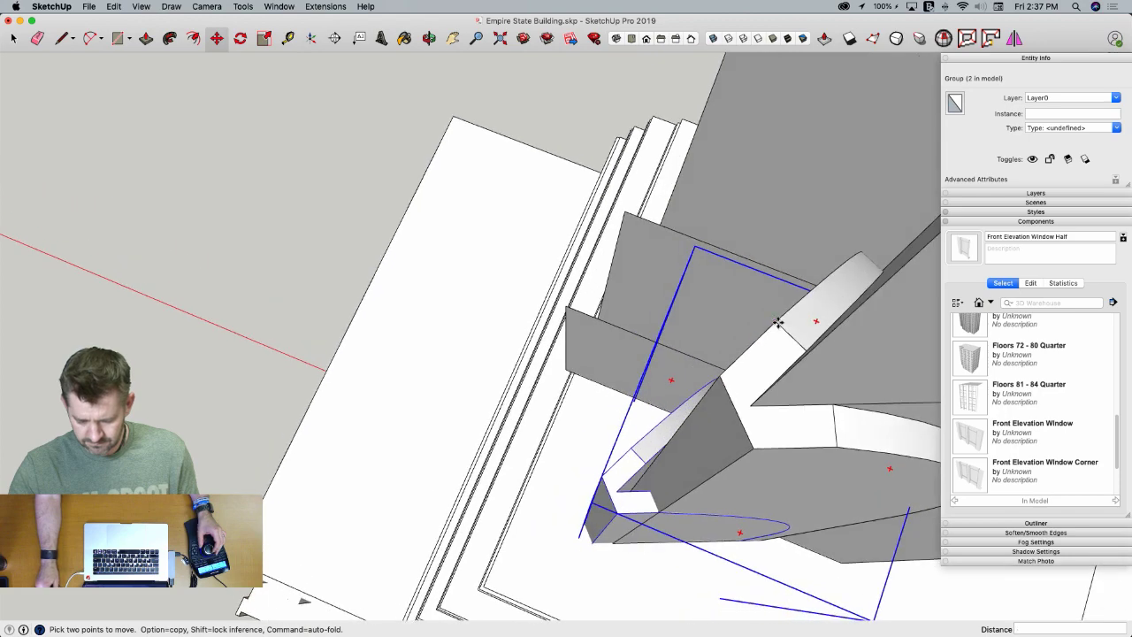
{"action": "left_click", "coordinate": [778, 322]}
{"action": "middle_click_drag", "start_coordinate": [720, 374], "coordinate": [701, 433]}
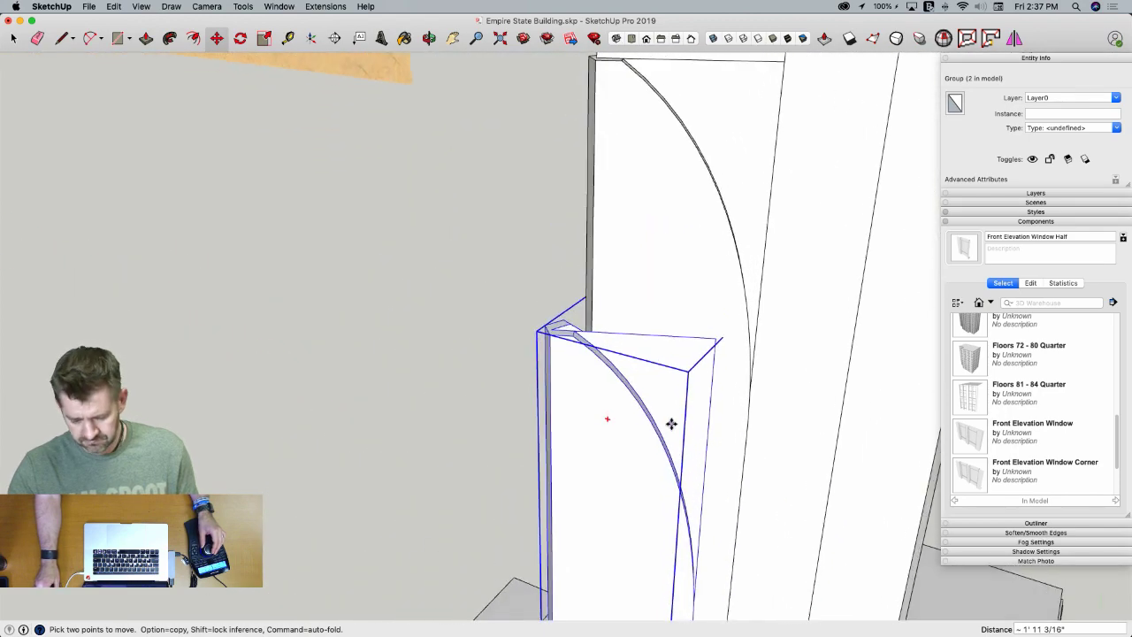
{"action": "key", "text": "space"}
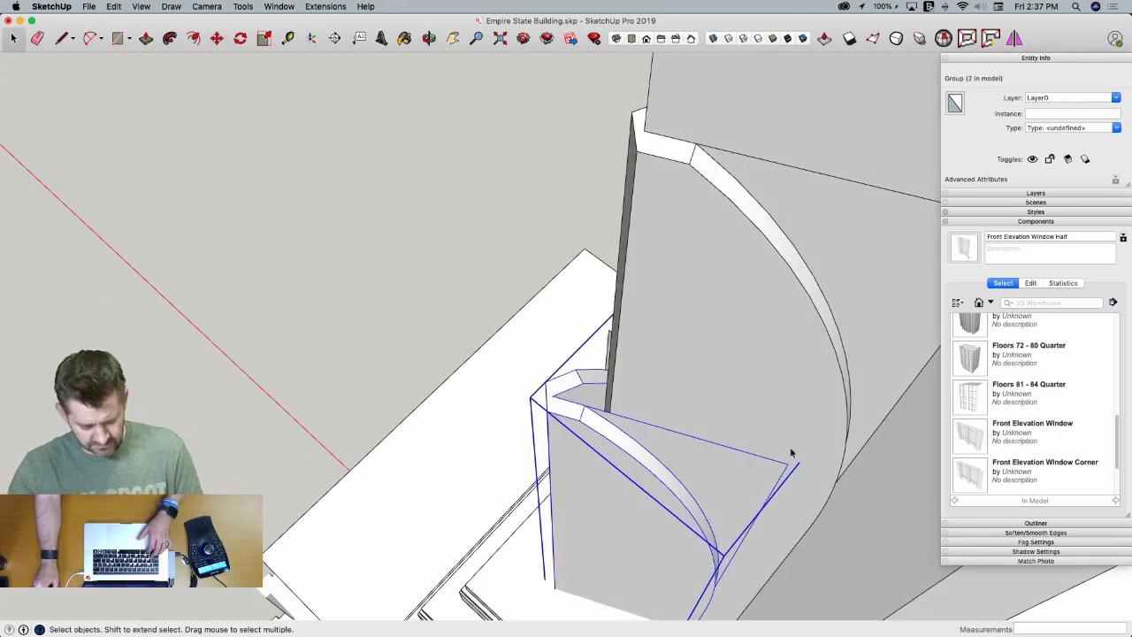
{"action": "key", "text": "super+z"}
{"action": "key", "text": "super+z"}
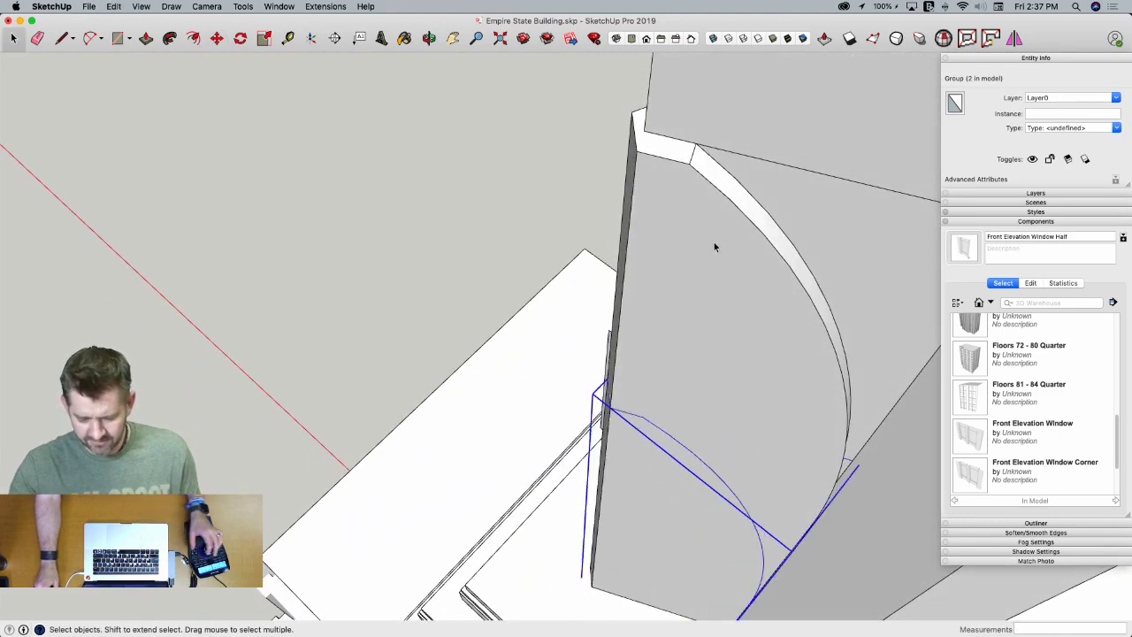
Move the lowered copy outward from the shaft corner by about 11 5/8"
{"action": "middle_click_drag", "start_coordinate": [714, 247], "coordinate": [756, 344]}
{"action": "key", "text": "m"}
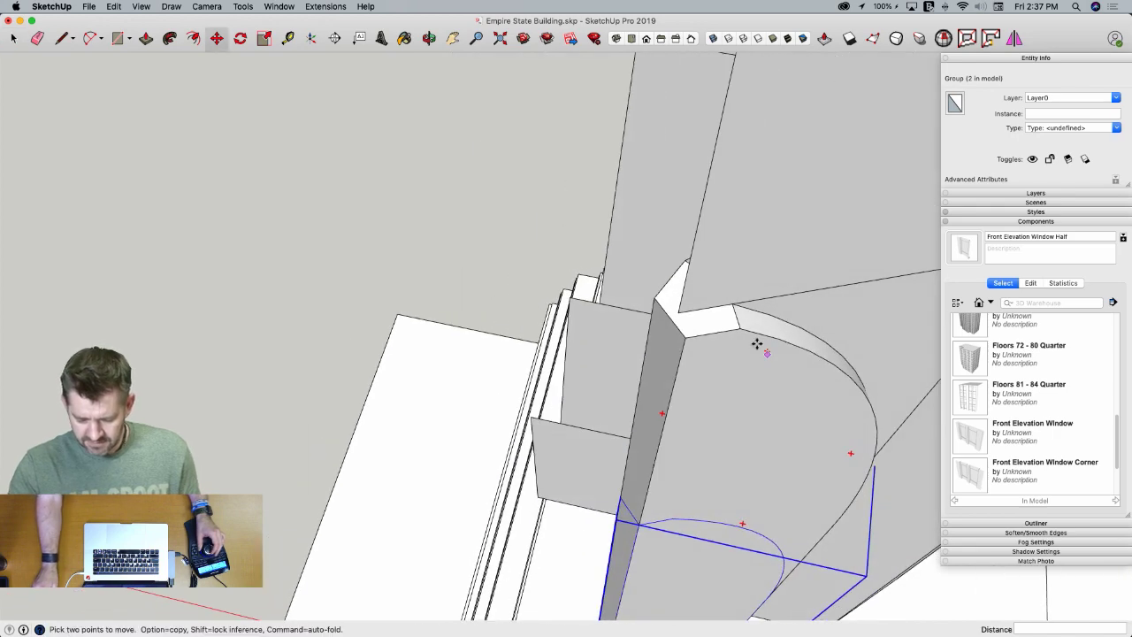
{"action": "left_click", "coordinate": [703, 310]}
{"action": "middle_click_drag", "start_coordinate": [677, 308], "coordinate": [781, 281]}
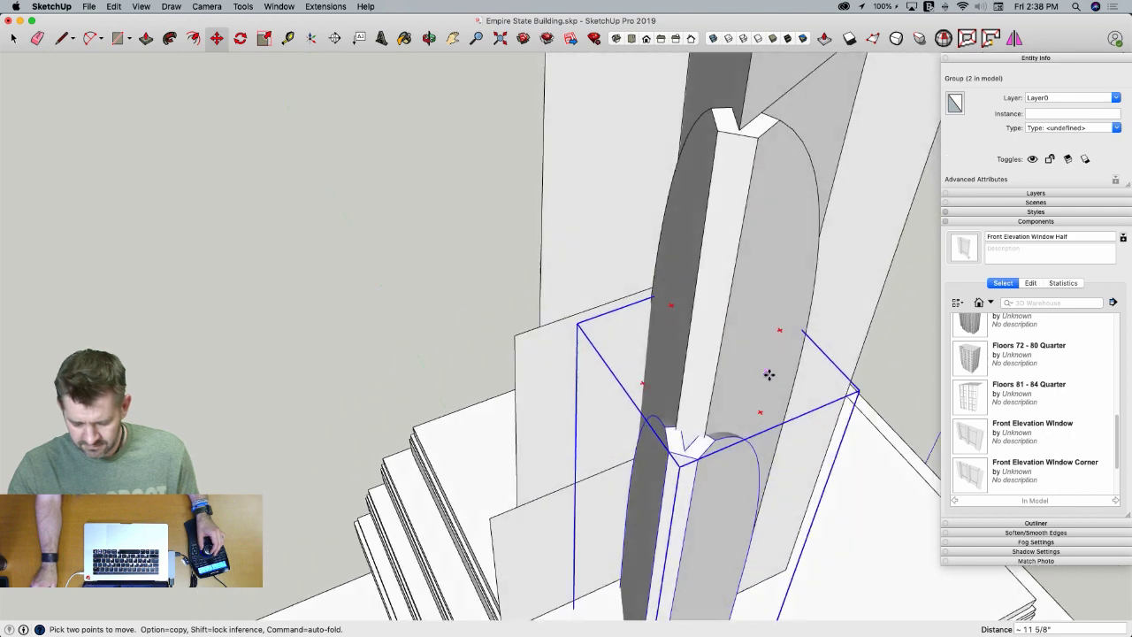
{"action": "key", "text": "space"}
Inside the lowered copy, draw a line closing the V-shaped notch on its top and erase the notch edges
{"action": "middle_click_drag", "start_coordinate": [627, 404], "coordinate": [597, 497]}
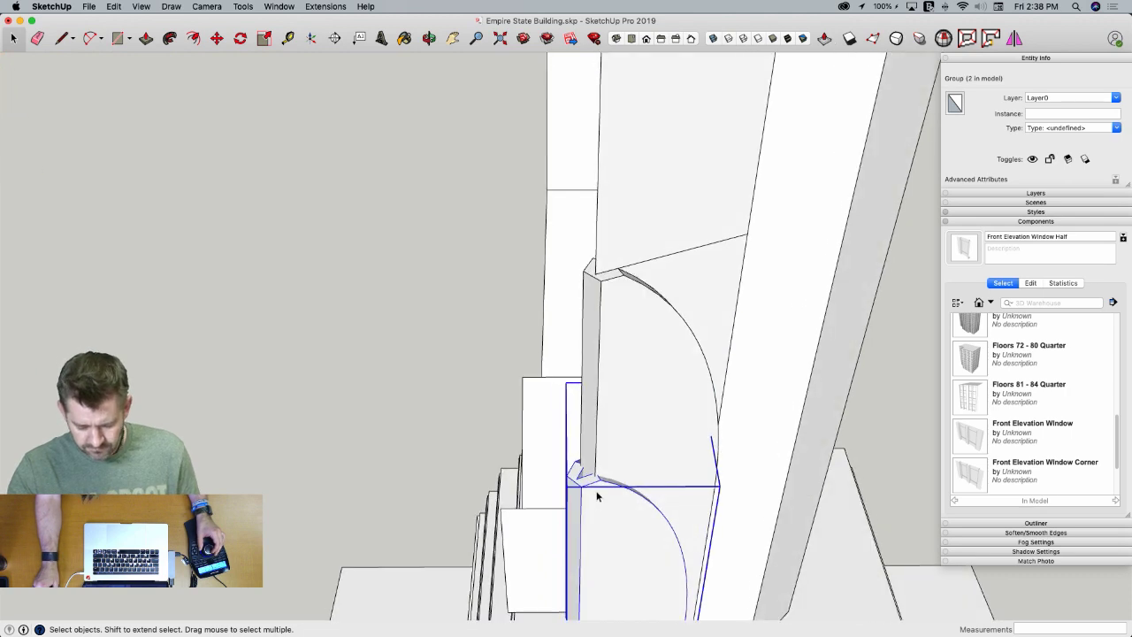
{"action": "double_click", "coordinate": [597, 497]}
{"action": "key", "text": "l"}
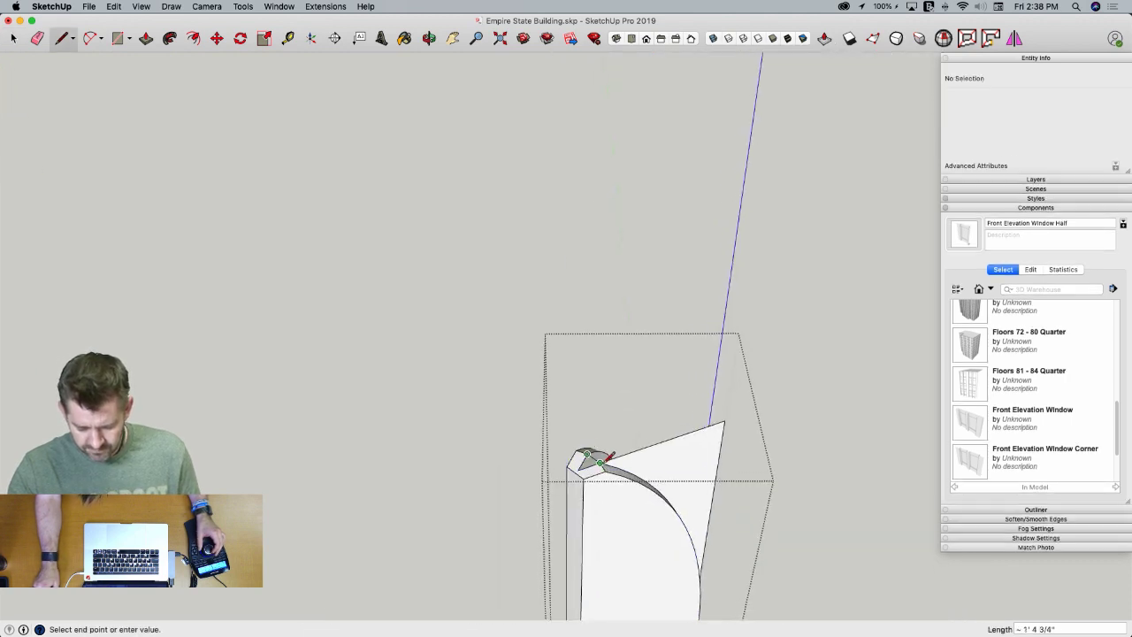
{"action": "left_click", "coordinate": [585, 462]}
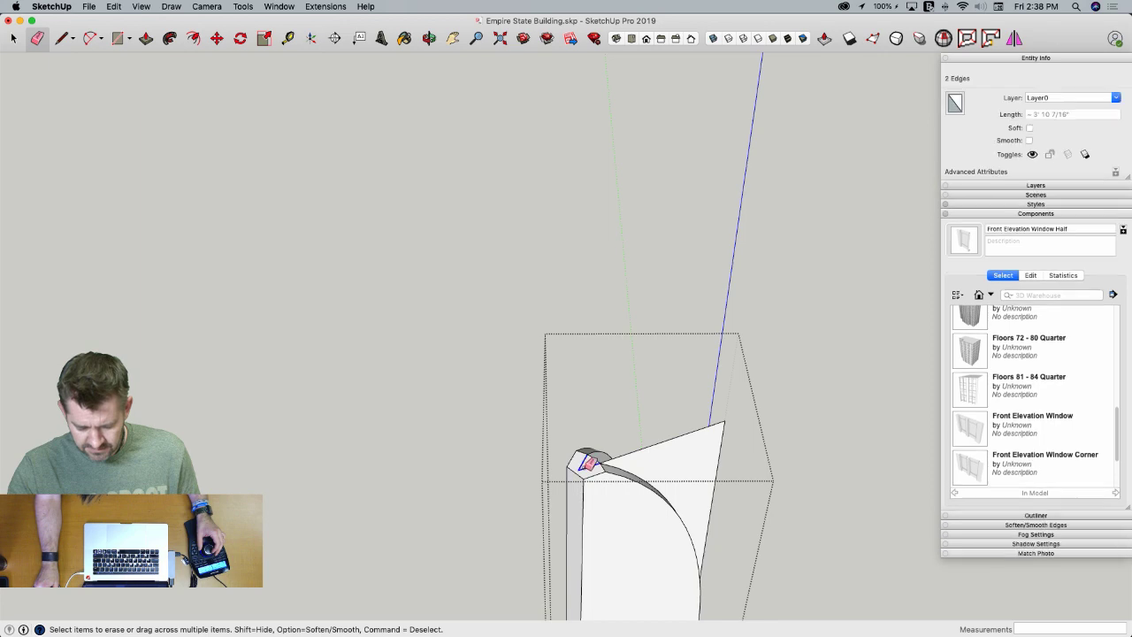
{"action": "left_click", "coordinate": [728, 430]}
{"action": "middle_click_drag", "start_coordinate": [730, 433], "coordinate": [624, 472]}
{"action": "key", "text": "space"}
{"action": "left_click", "coordinate": [580, 491]}
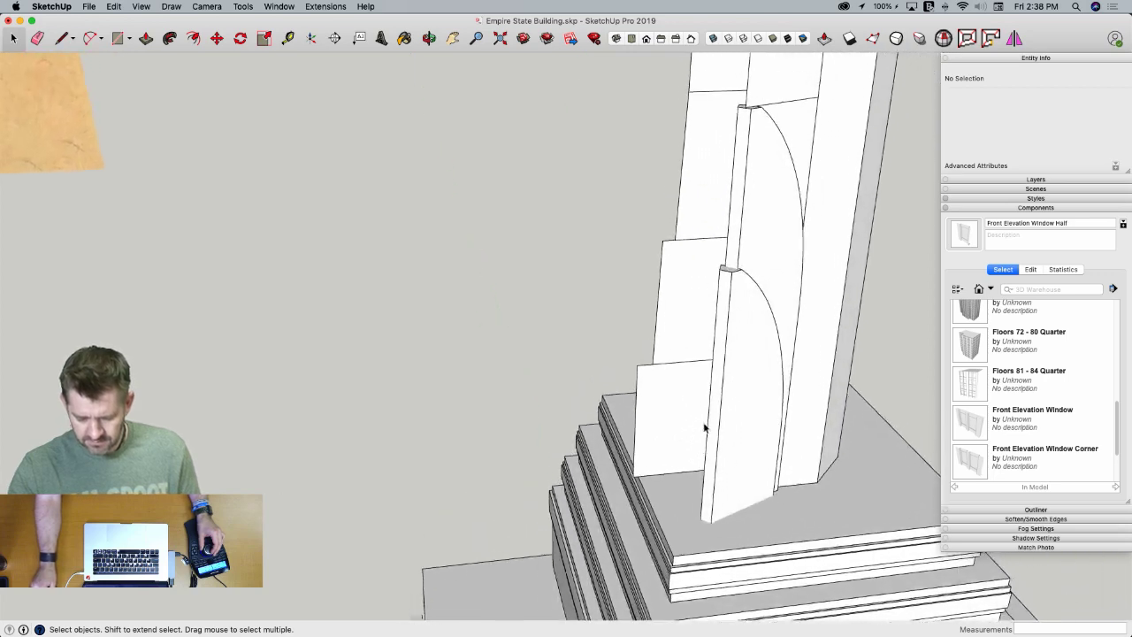
Copy the lowered group straight down about 20' 11 1/16" to form the bottom tier
{"action": "left_click", "coordinate": [781, 372]}
{"action": "key", "text": "m"}
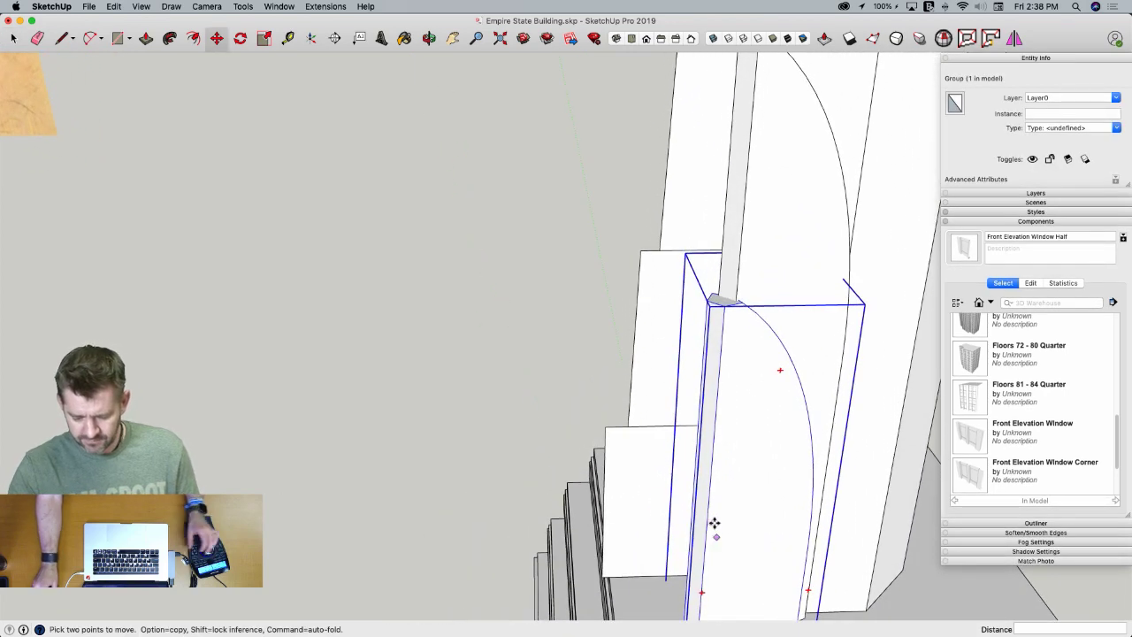
{"action": "key", "text": "alt"}
{"action": "left_click", "coordinate": [726, 303]}
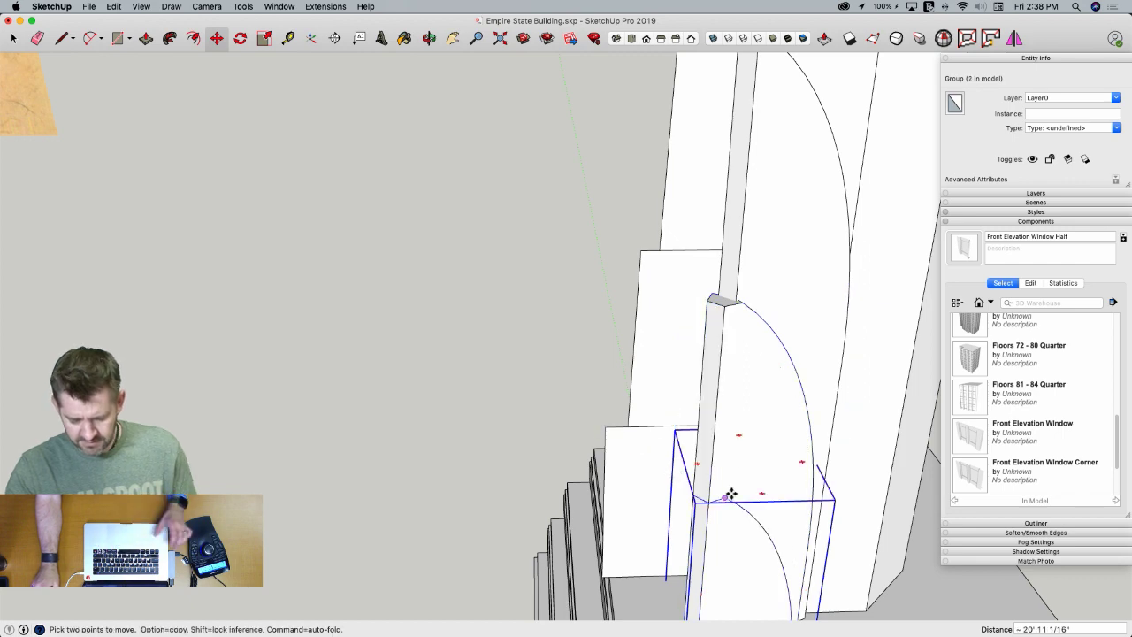
{"action": "scroll", "coordinate": [726, 494], "scroll_direction": "up", "scroll_amount": 3}
{"action": "key", "text": "space"}
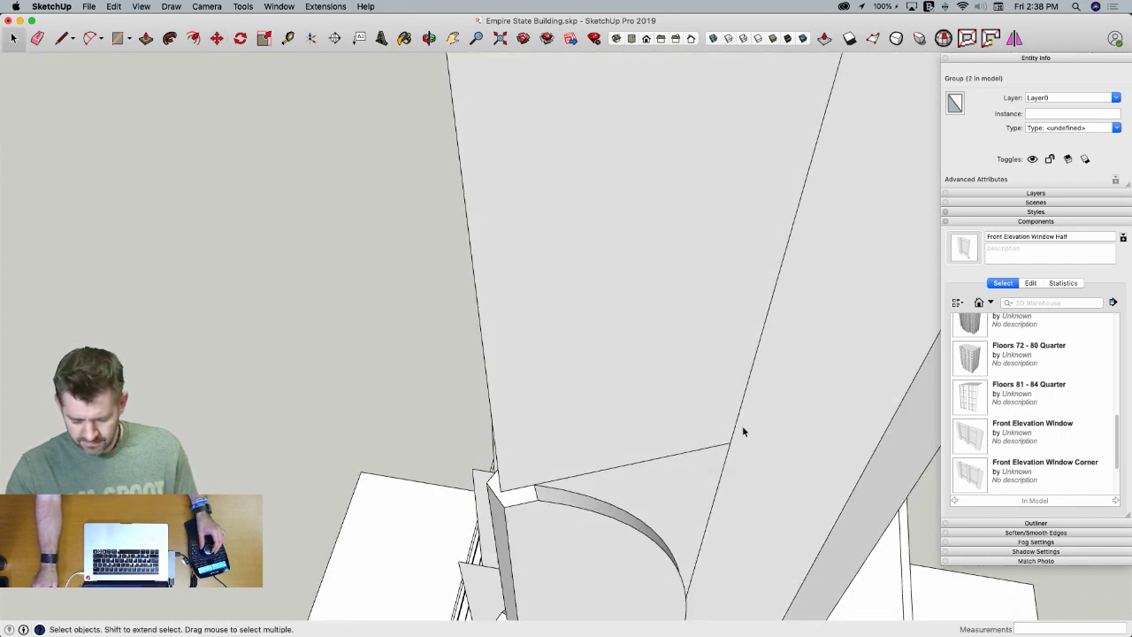
Move the bottom-tier copy outward from the shaft corner by about 11 5/8"
{"action": "key", "text": "m"}
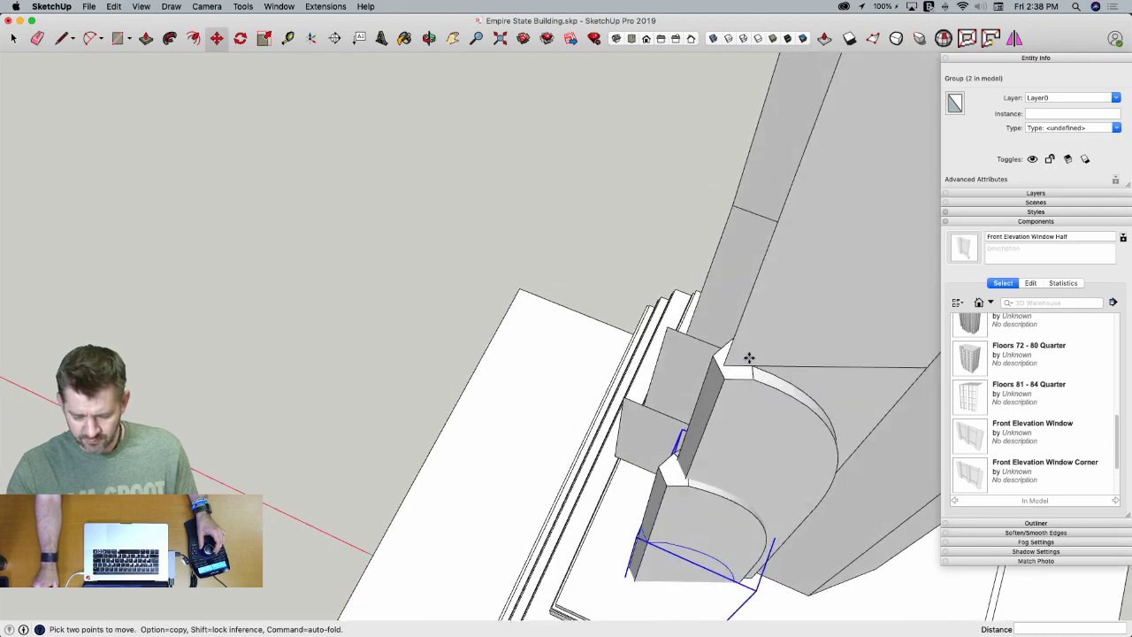
{"action": "scroll", "coordinate": [749, 357], "scroll_direction": "up", "scroll_amount": 2}
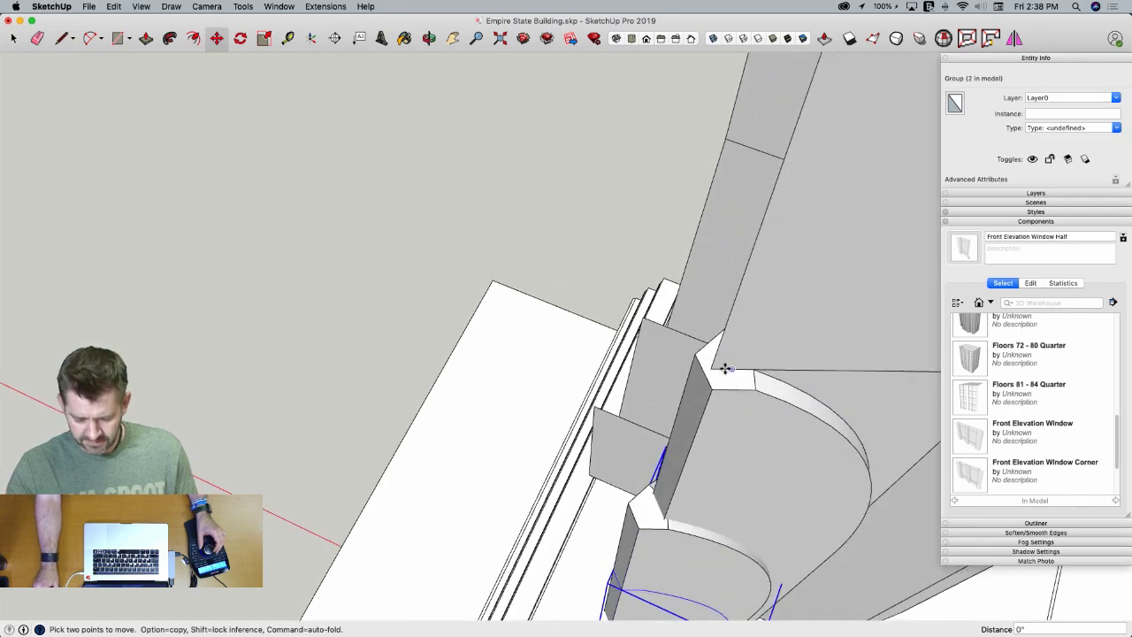
{"action": "mouse_move", "coordinate": [713, 367]}
{"action": "middle_mouse_down"}
{"action": "mouse_move", "coordinate": [801, 328]}
{"action": "mouse_move", "coordinate": [751, 278]}
{"action": "middle_mouse_up"}
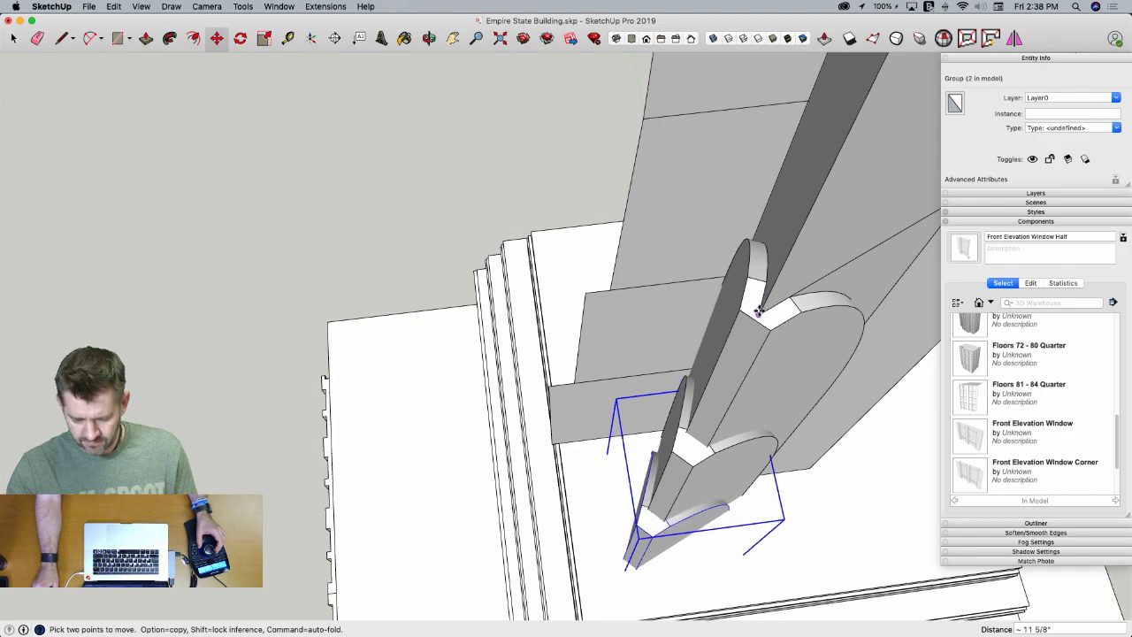
Delete the stepped wing group beside the round-topped corner panels
{"action": "middle_click_drag", "start_coordinate": [758, 312], "coordinate": [579, 282]}
{"action": "scroll", "coordinate": [601, 296], "scroll_direction": "up", "scroll_amount": 2}
{"action": "key", "text": "space"}
{"action": "left_click", "coordinate": [606, 307]}
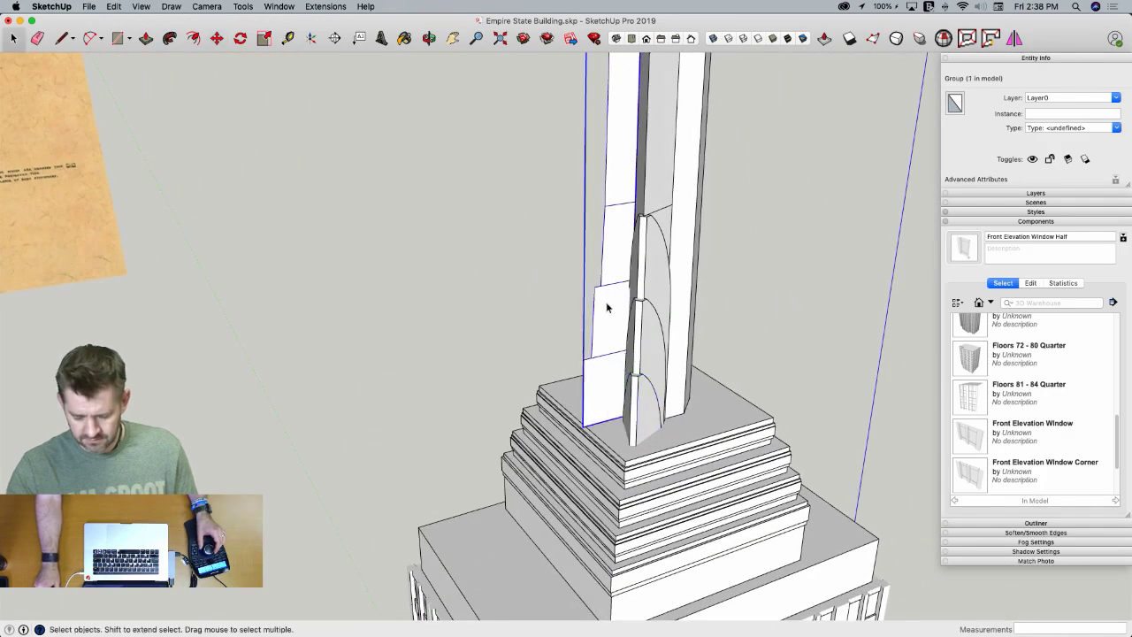
{"action": "key", "text": "Delete"}
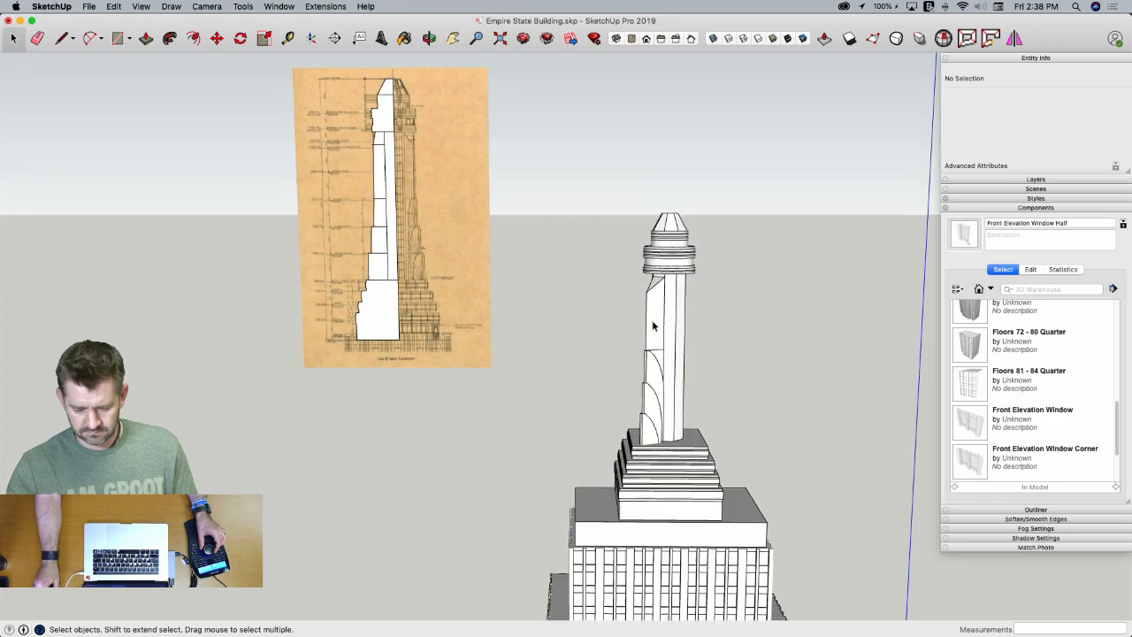
Move the two lower round-topped groups together outward from the corner by about 11 5/8"
{"action": "scroll", "coordinate": [653, 327], "scroll_direction": "up", "scroll_amount": 6}
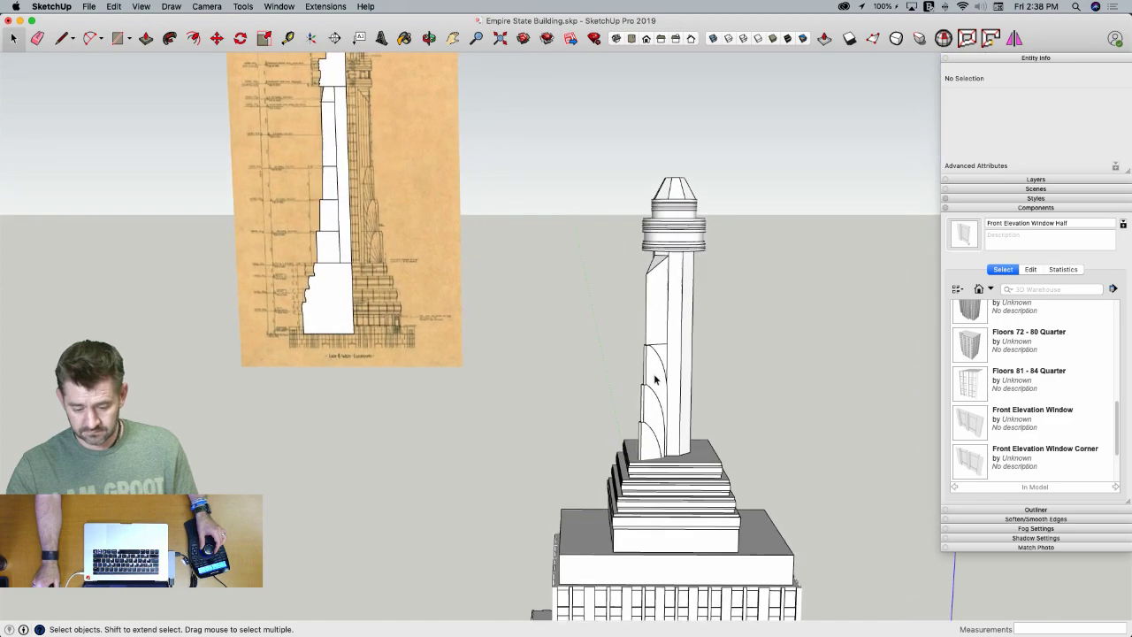
{"action": "scroll", "coordinate": [647, 393], "scroll_direction": "up", "scroll_amount": 8}
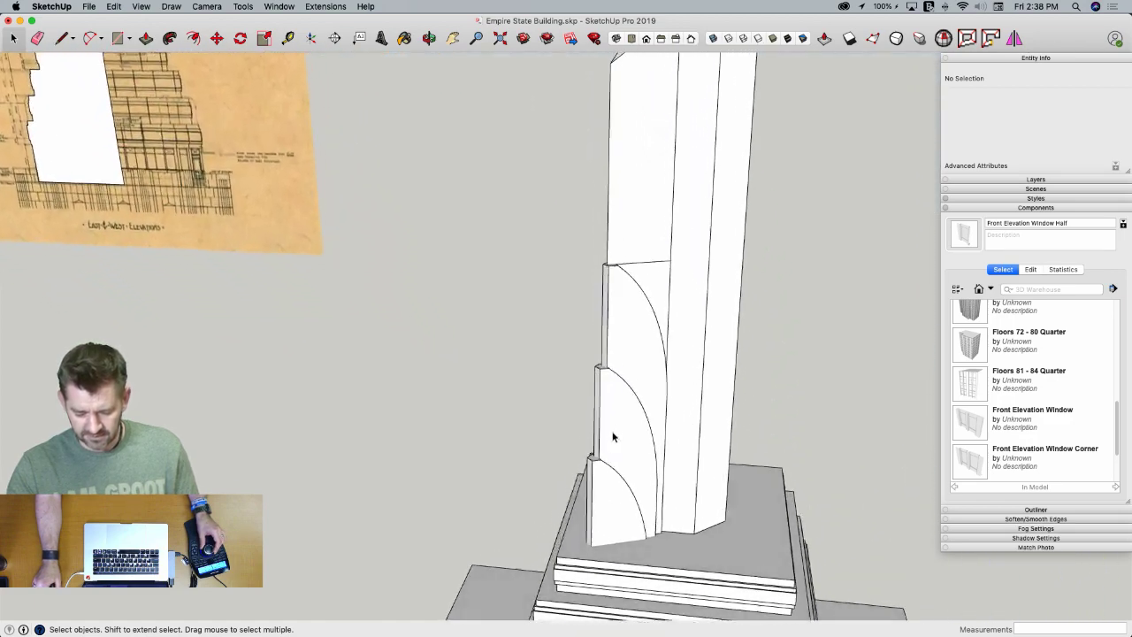
{"action": "scroll", "coordinate": [646, 392], "scroll_direction": "up", "scroll_amount": 5}
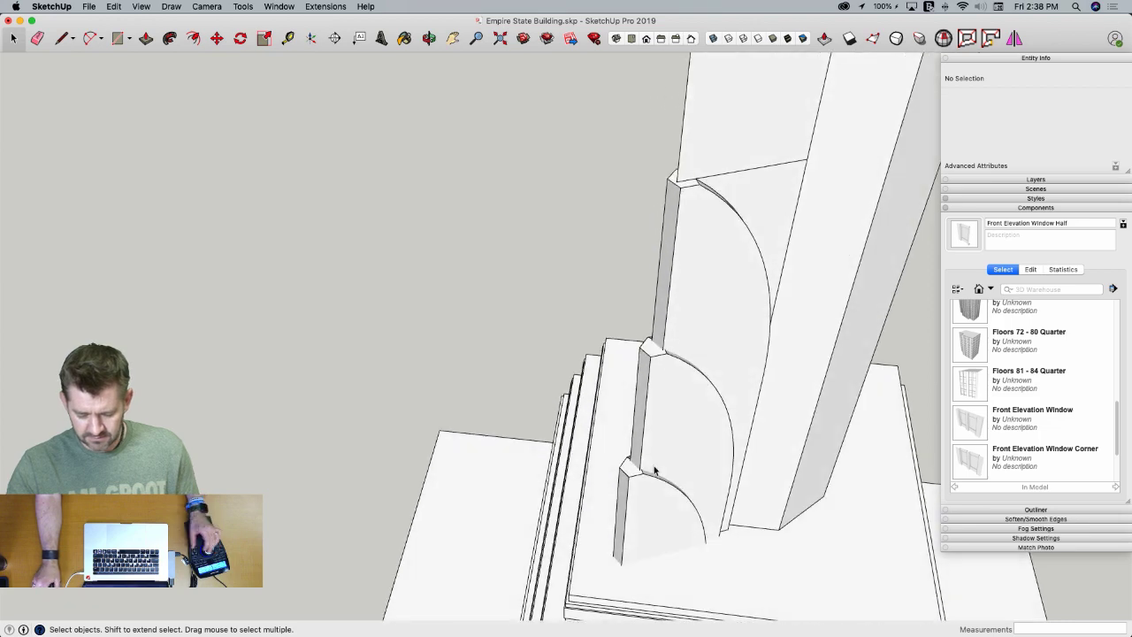
{"action": "left_click", "coordinate": [665, 425], "text": "shift"}
{"action": "key", "text": "m"}
{"action": "scroll", "coordinate": [674, 208], "scroll_direction": "up", "scroll_amount": 5}
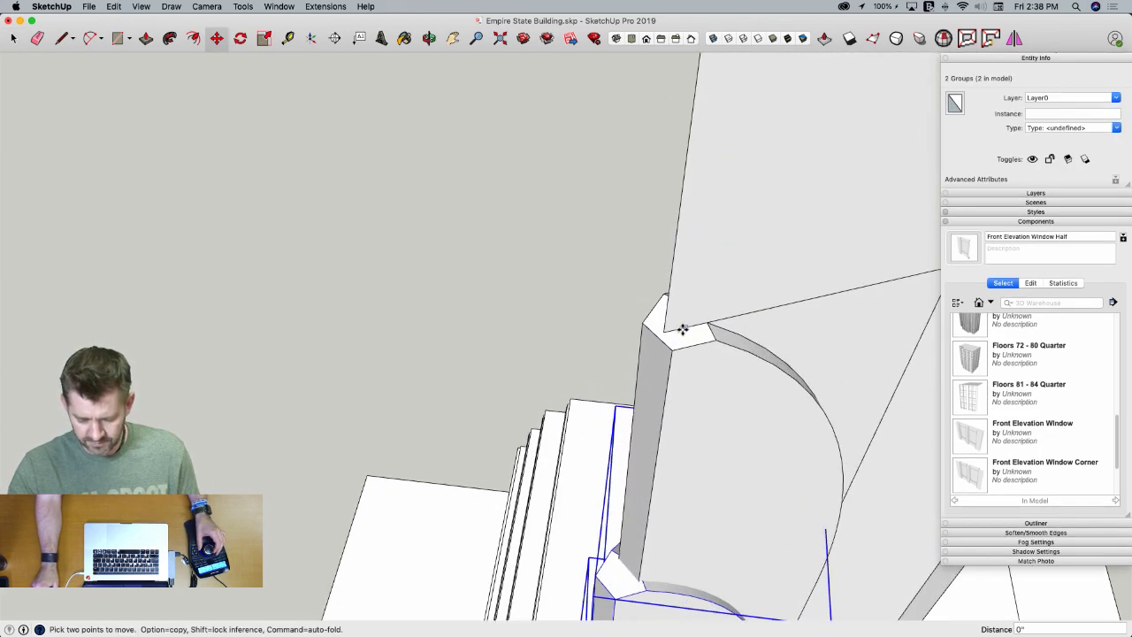
{"action": "left_click", "coordinate": [683, 329]}
{"action": "left_click", "coordinate": [665, 333]}
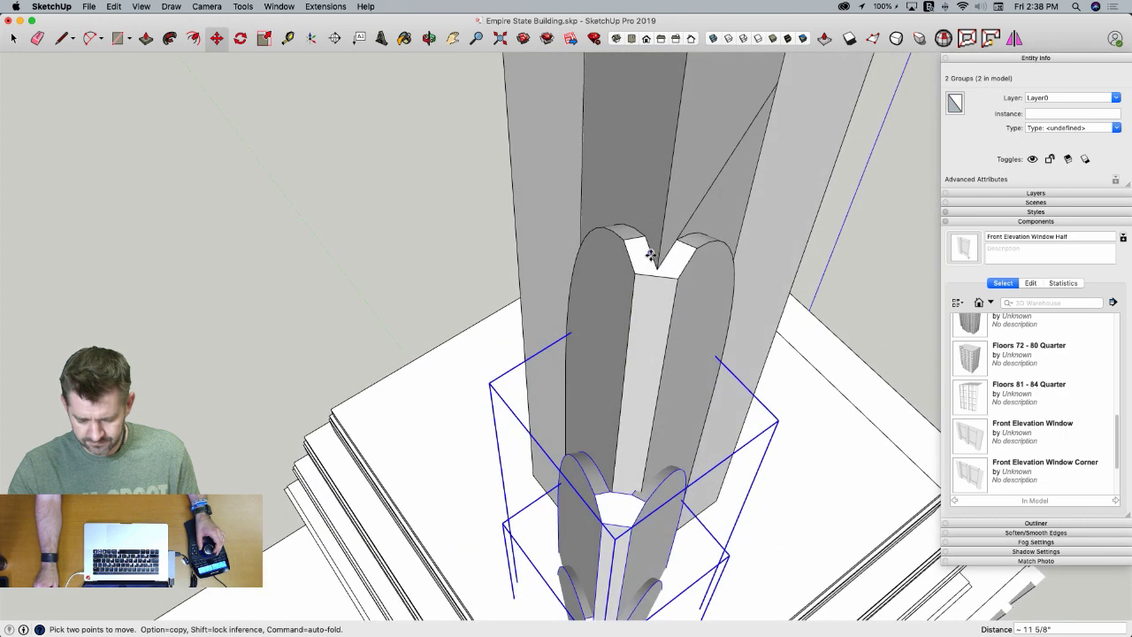
Move only the lowest round-topped group a further 11 5/8" or so outward from the corner
{"action": "scroll", "coordinate": [656, 265], "scroll_direction": "down", "scroll_amount": 4}
{"action": "scroll", "coordinate": [625, 500], "scroll_direction": "up", "scroll_amount": 4}
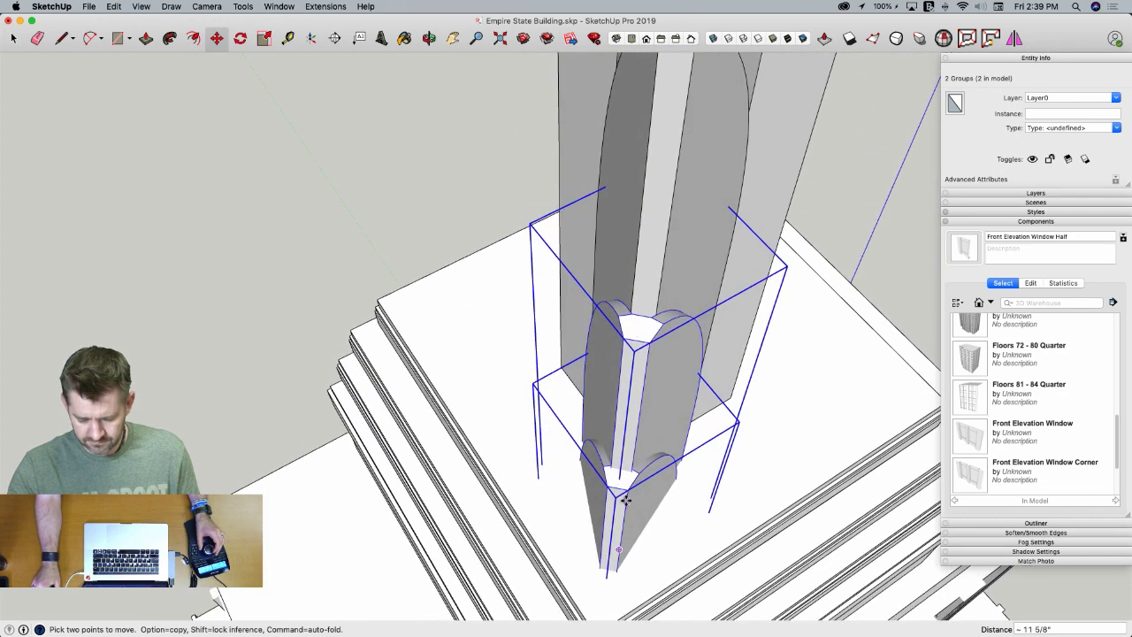
{"action": "scroll", "coordinate": [623, 494], "scroll_direction": "up", "scroll_amount": 3}
{"action": "key", "text": "m"}
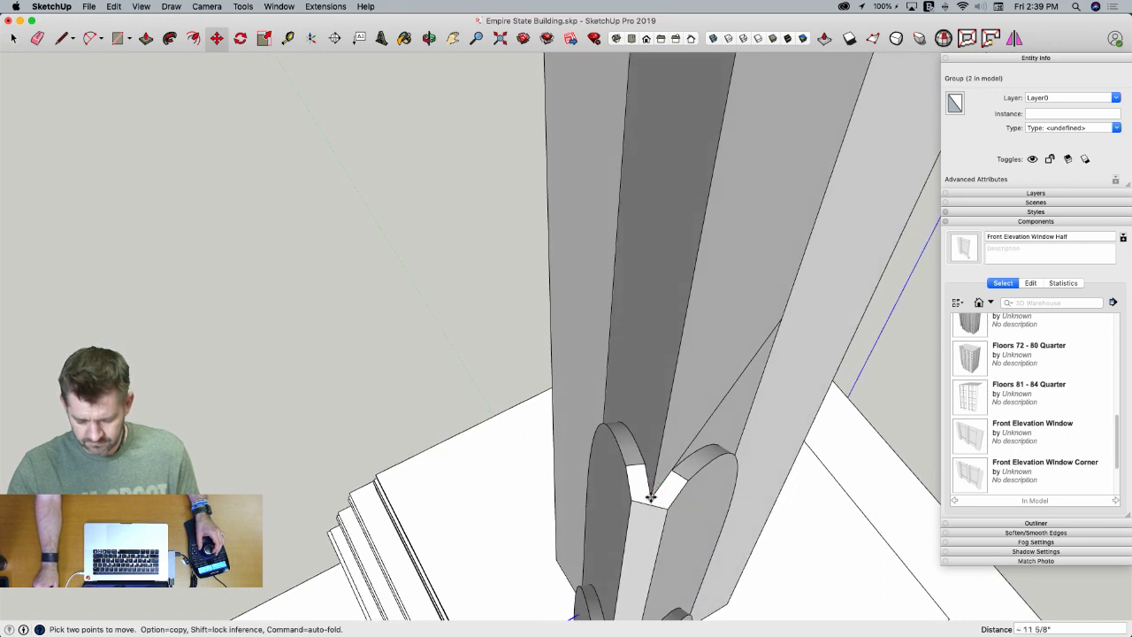
Erase the leftover edges outside the curved arch inside the uppermost round-topped corner group, then close the group
{"action": "key", "text": "e"}
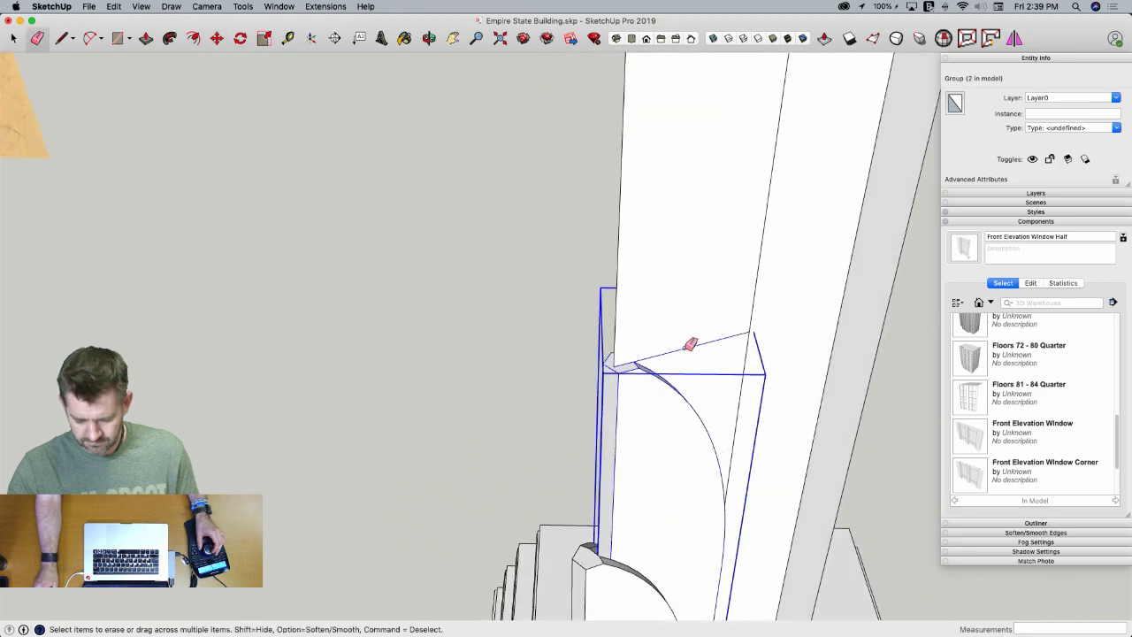
{"action": "key", "text": "space"}
{"action": "double_click", "coordinate": [683, 425]}
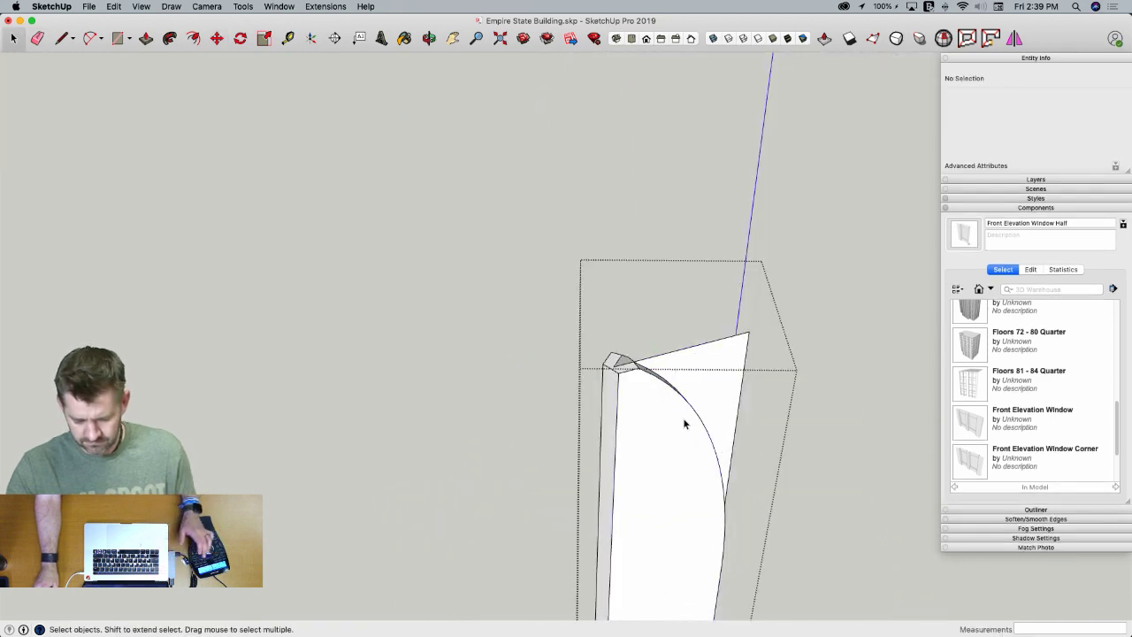
{"action": "mouse_move", "coordinate": [686, 334]}
{"action": "left_mouse_down"}
{"action": "mouse_move", "coordinate": [730, 355]}
{"action": "mouse_move", "coordinate": [738, 378]}
{"action": "left_mouse_up"}
{"action": "key", "text": "space"}
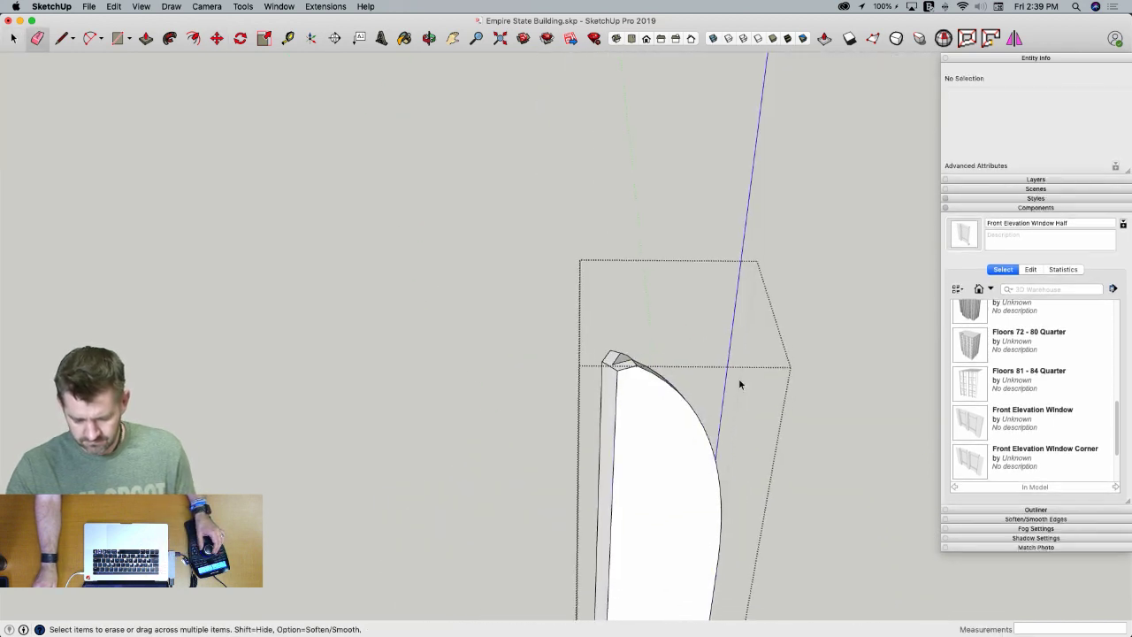
{"action": "left_click", "coordinate": [484, 475]}
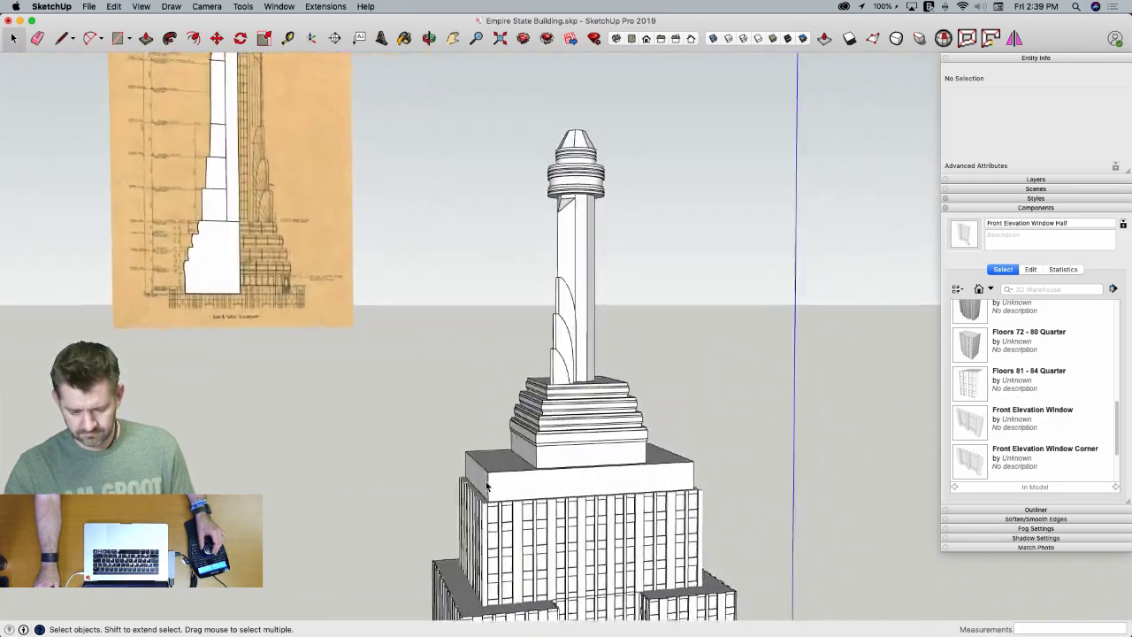
{"action": "middle_click_drag", "start_coordinate": [485, 485], "coordinate": [579, 430]}
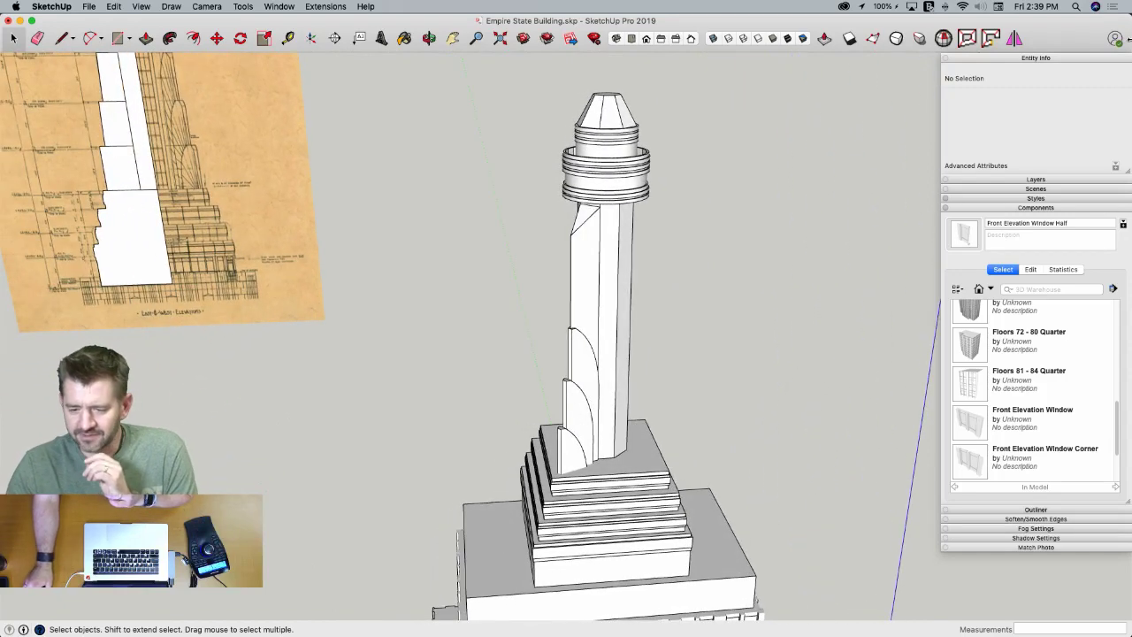
{"action": "mouse_move", "coordinate": [1, 344]}
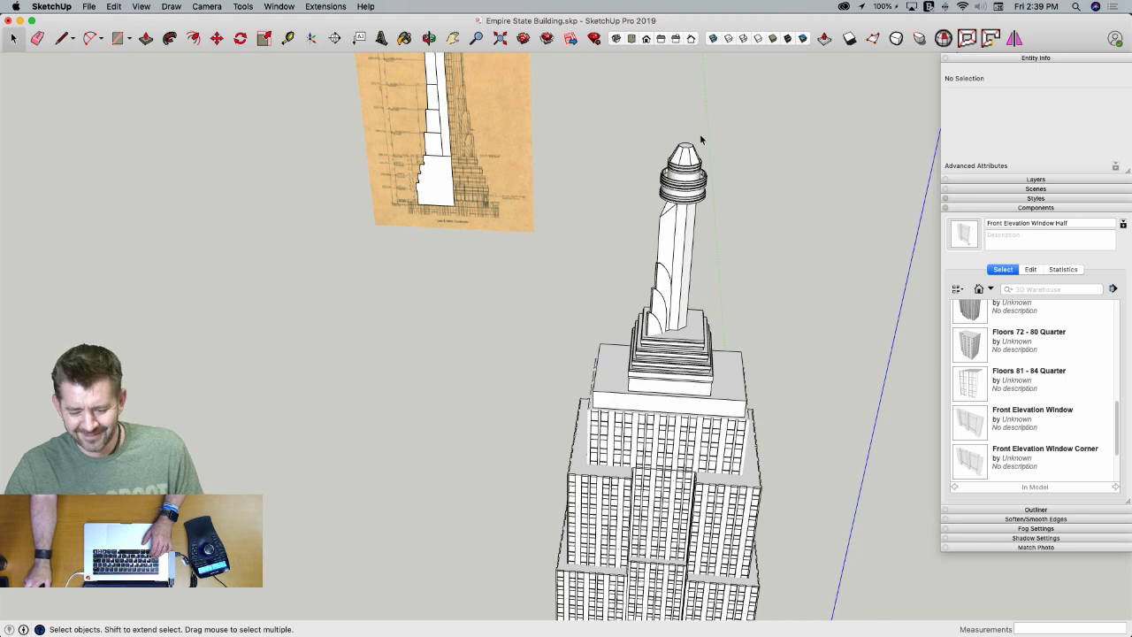
{"action": "scroll", "coordinate": [700, 140], "scroll_direction": "up", "scroll_amount": 5}
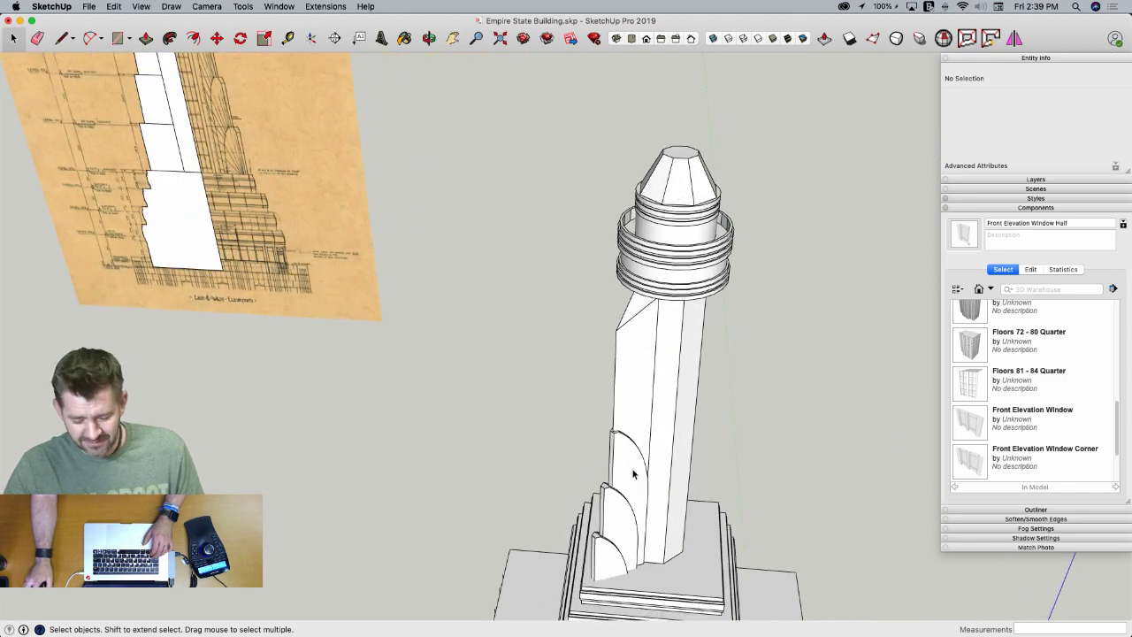
{"action": "left_click", "coordinate": [601, 562]}
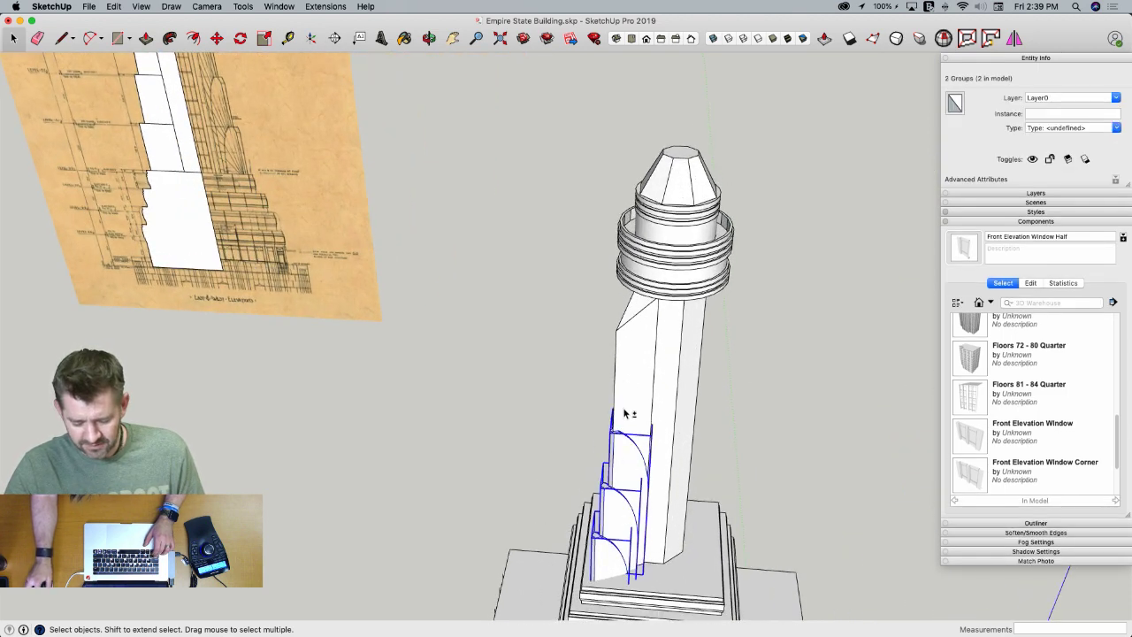
{"action": "key", "text": "q"}
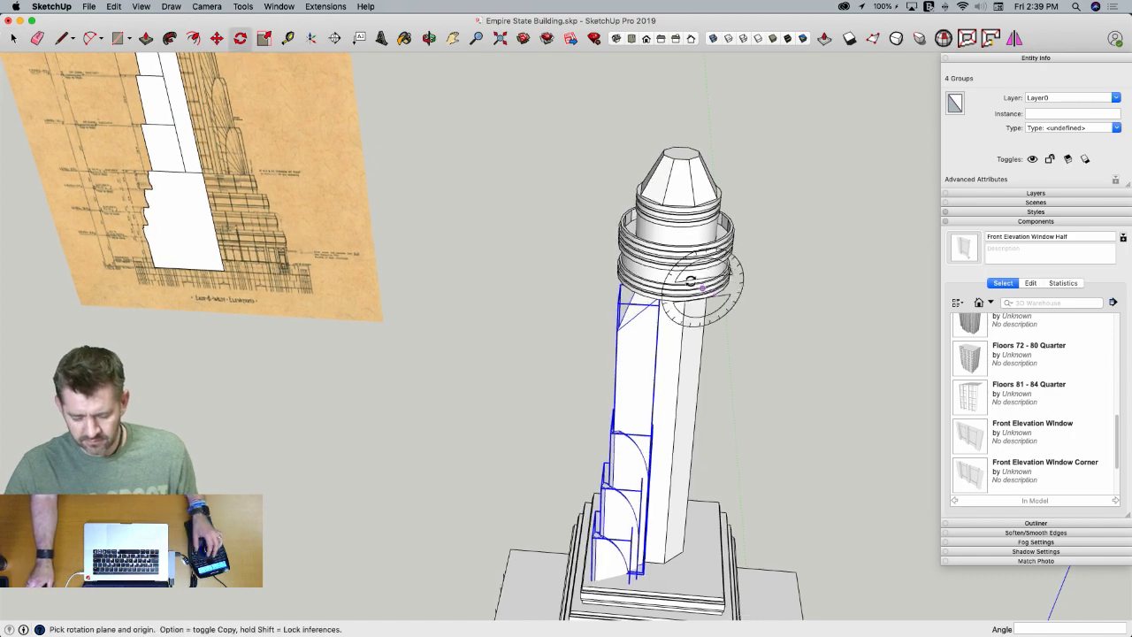
{"action": "key", "text": "l"}
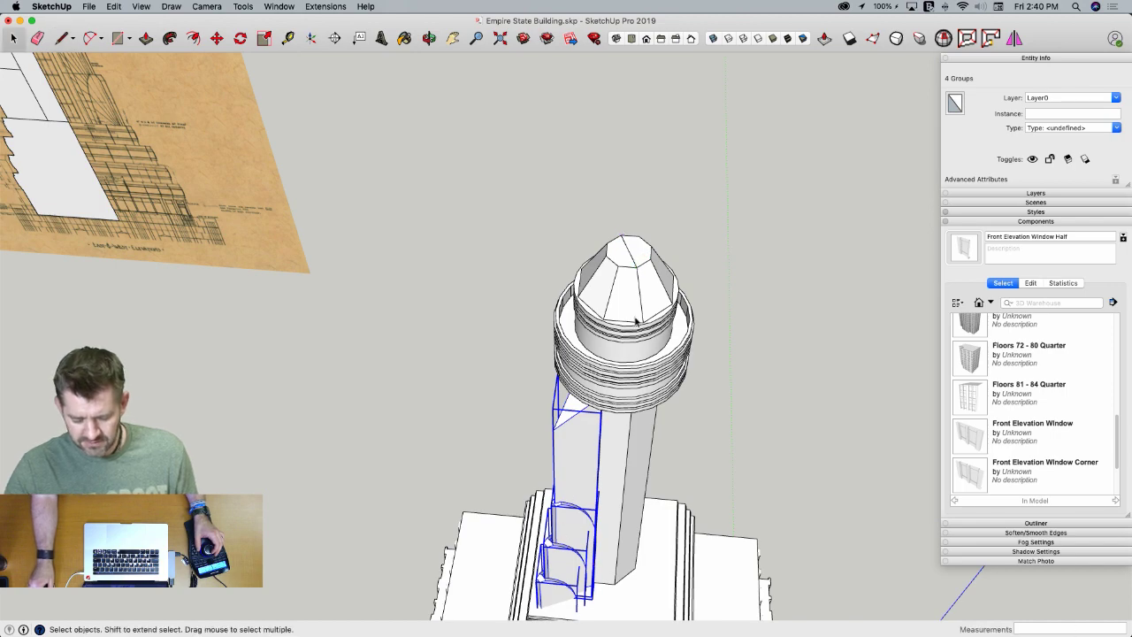
{"action": "left_click", "coordinate": [779, 428]}
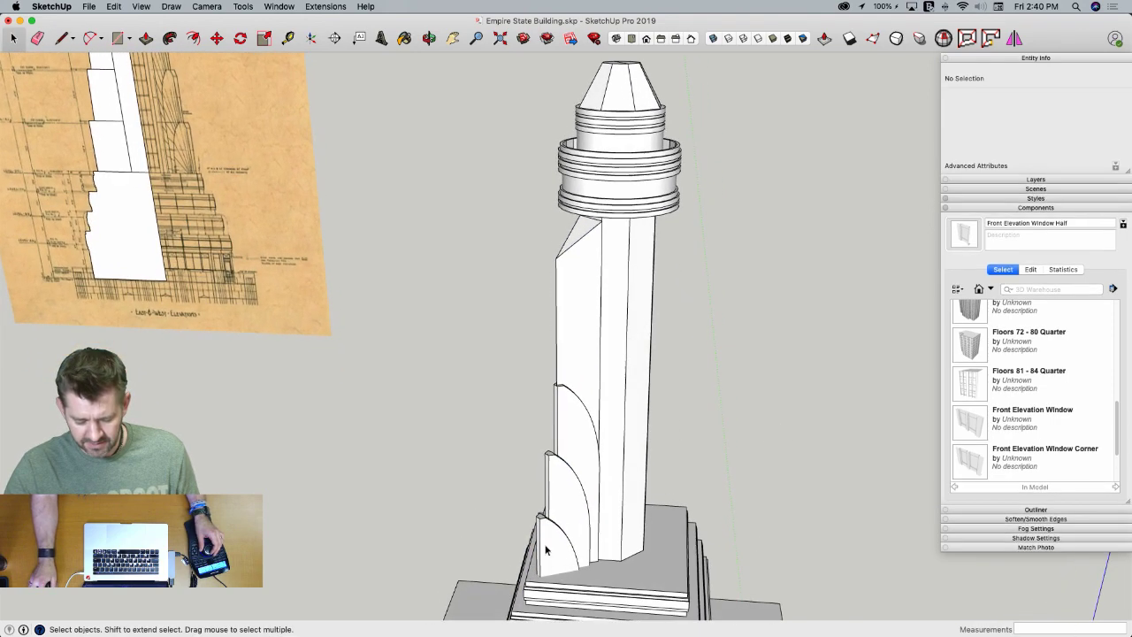
Open the lowest round-topped group for editing and try to push up one wing's bottom face
{"action": "left_click", "coordinate": [549, 560]}
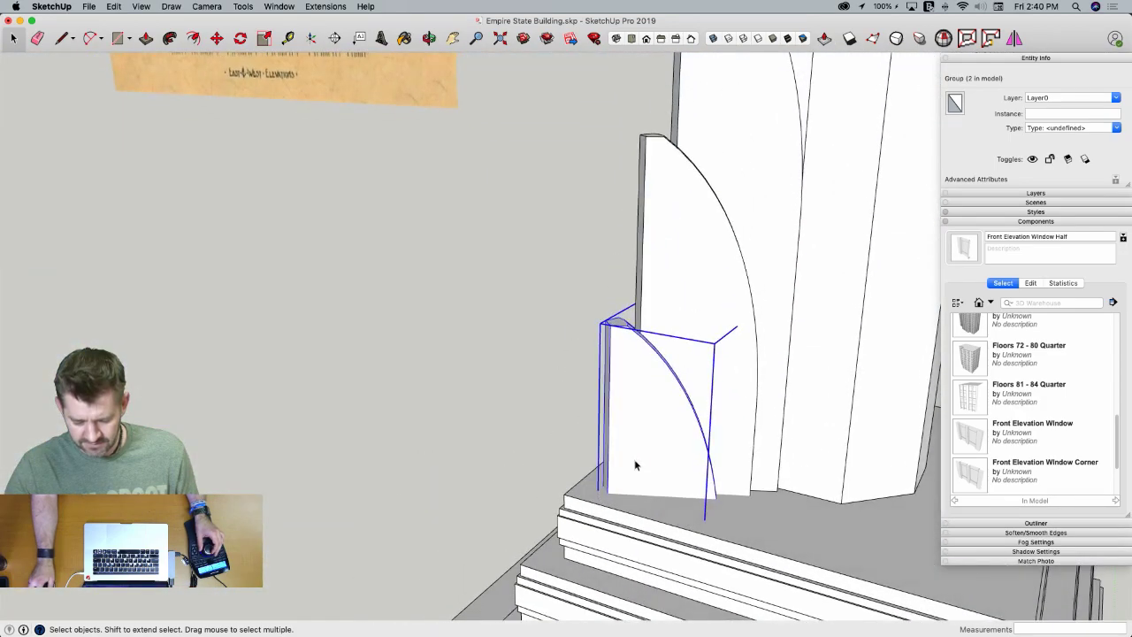
{"action": "double_click", "coordinate": [634, 459]}
{"action": "key", "text": "p"}
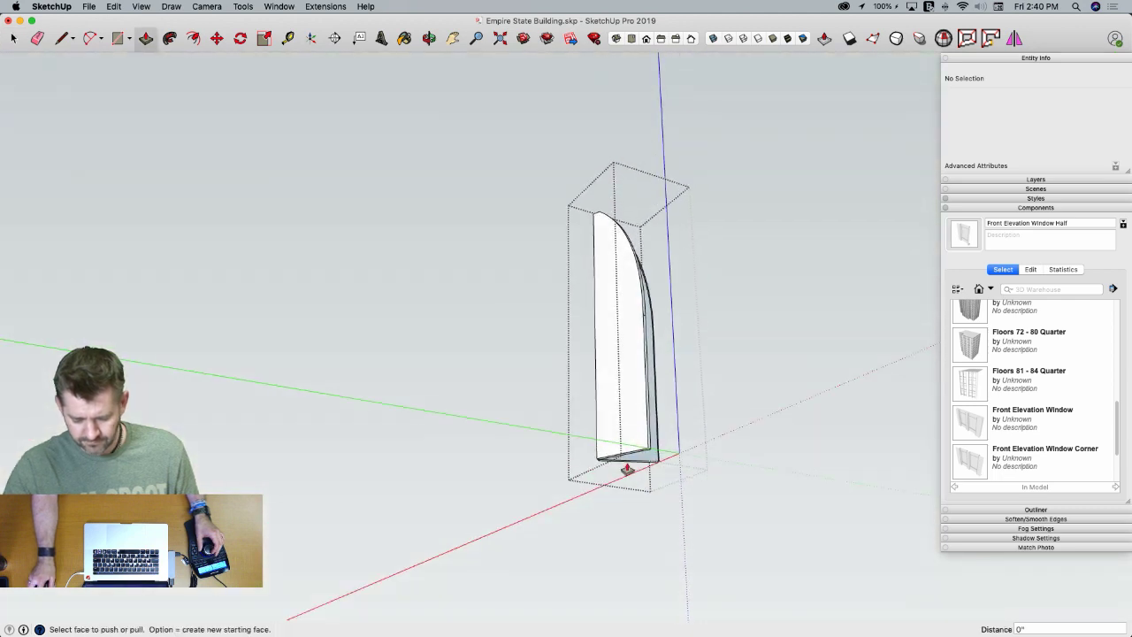
{"action": "left_click", "coordinate": [628, 457]}
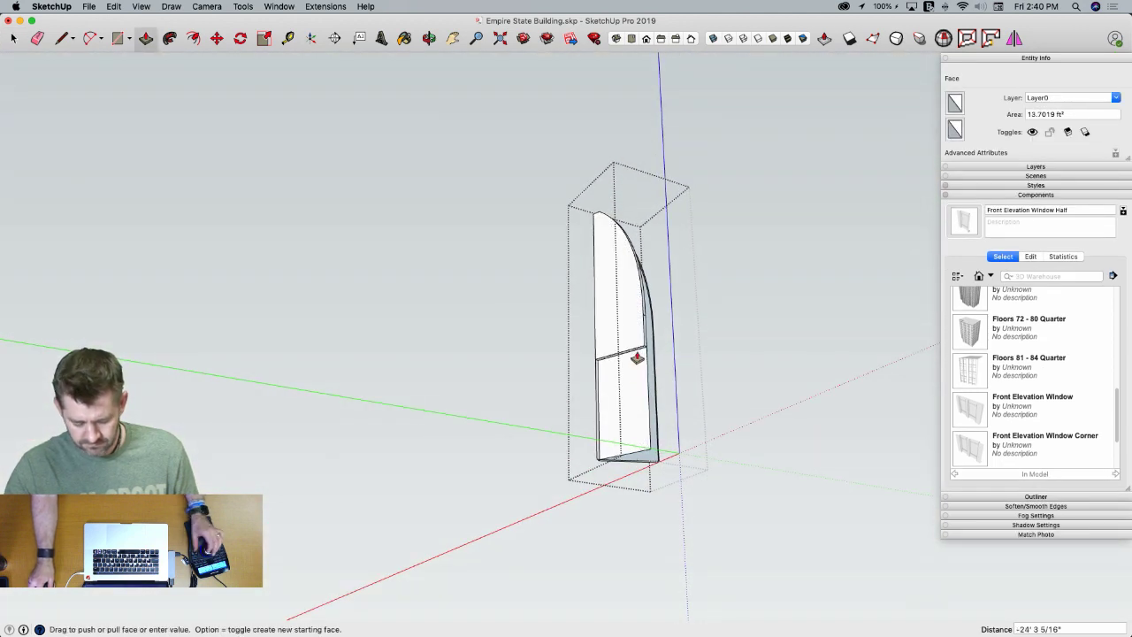
{"action": "key", "text": "Escape"}
{"action": "key", "text": "space"}
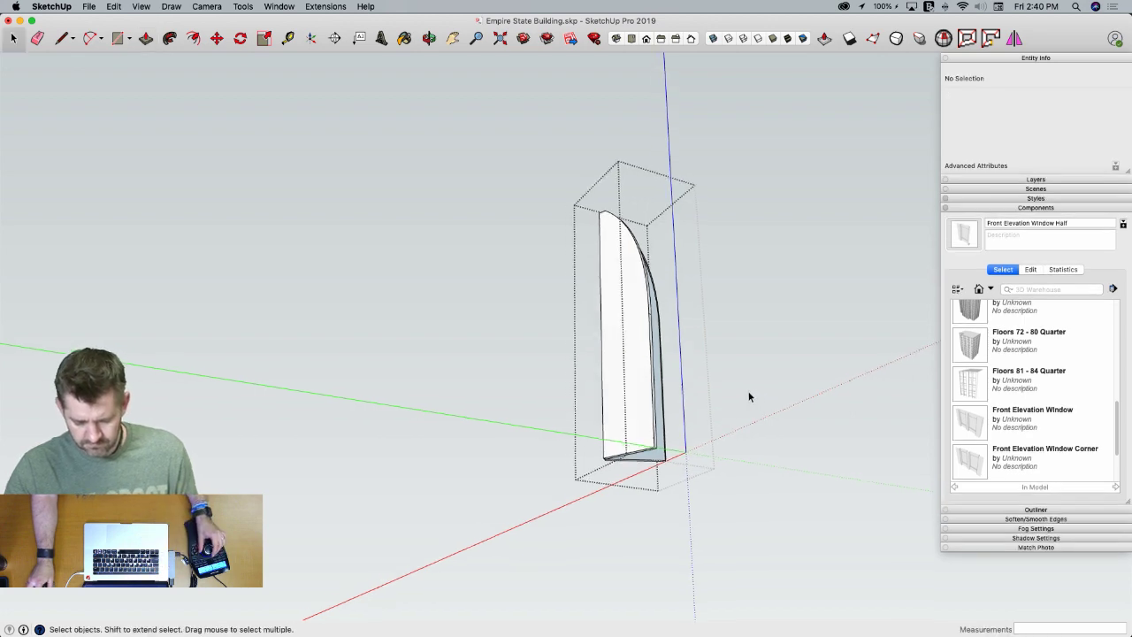
Draw a vertical edge about 64' 3 1/2" long at the inner corner and a 1' 4 3/4" edge across its foot
{"action": "middle_click_drag", "start_coordinate": [730, 343], "coordinate": [761, 249]}
{"action": "key", "text": "l"}
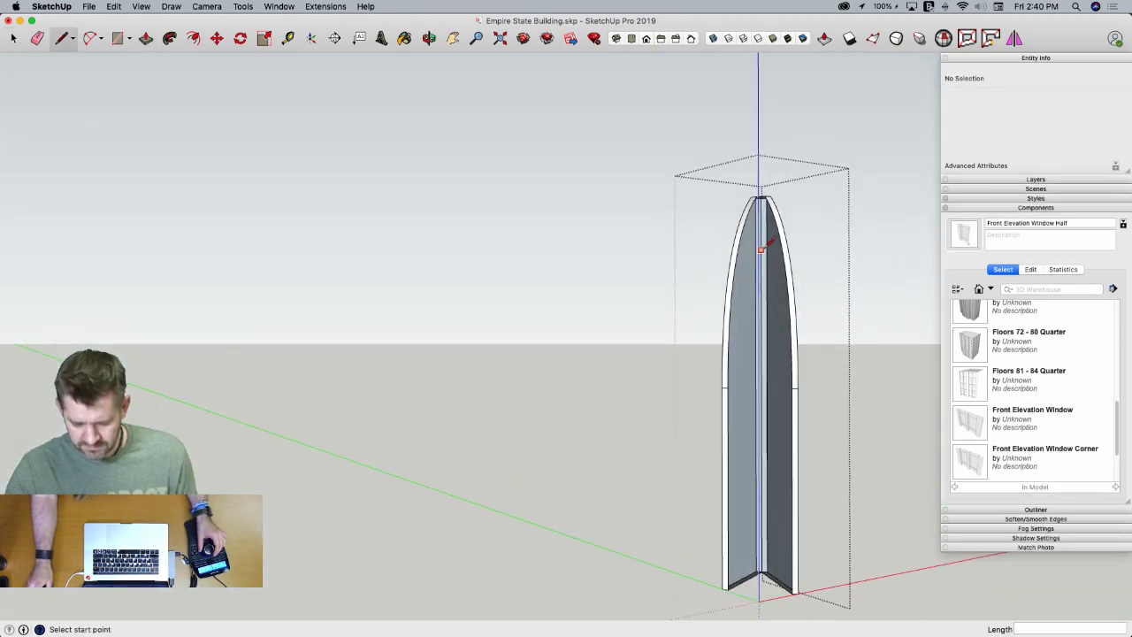
{"action": "left_click", "coordinate": [757, 573]}
{"action": "middle_click_drag", "start_coordinate": [757, 573], "coordinate": [778, 192]}
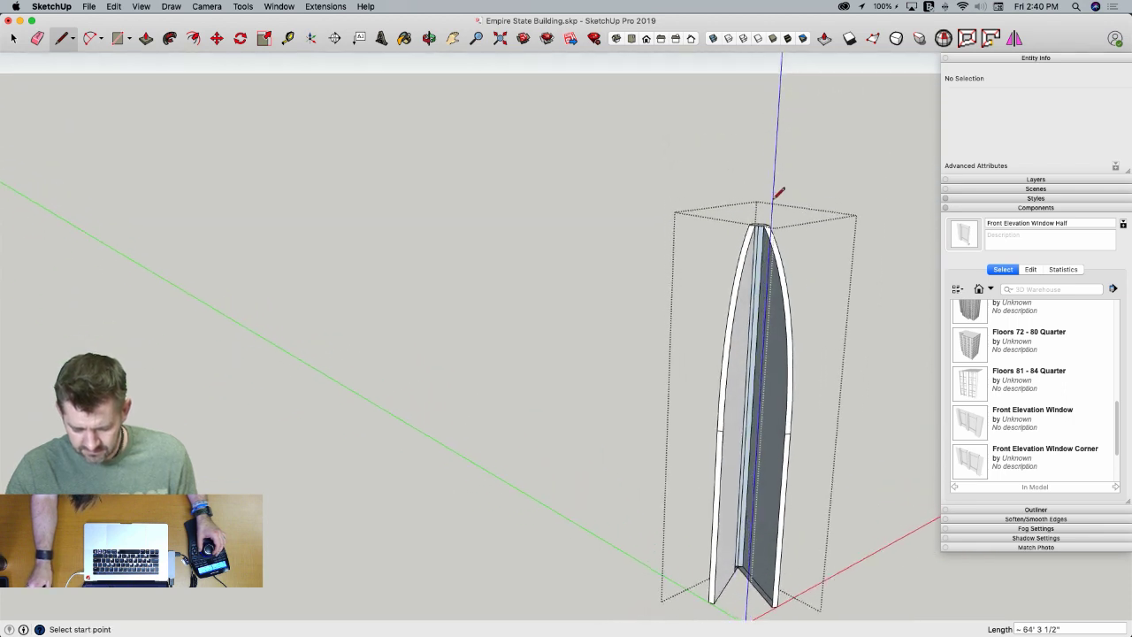
{"action": "left_click", "coordinate": [745, 571]}
{"action": "scroll", "coordinate": [761, 579], "scroll_direction": "up", "scroll_amount": 5}
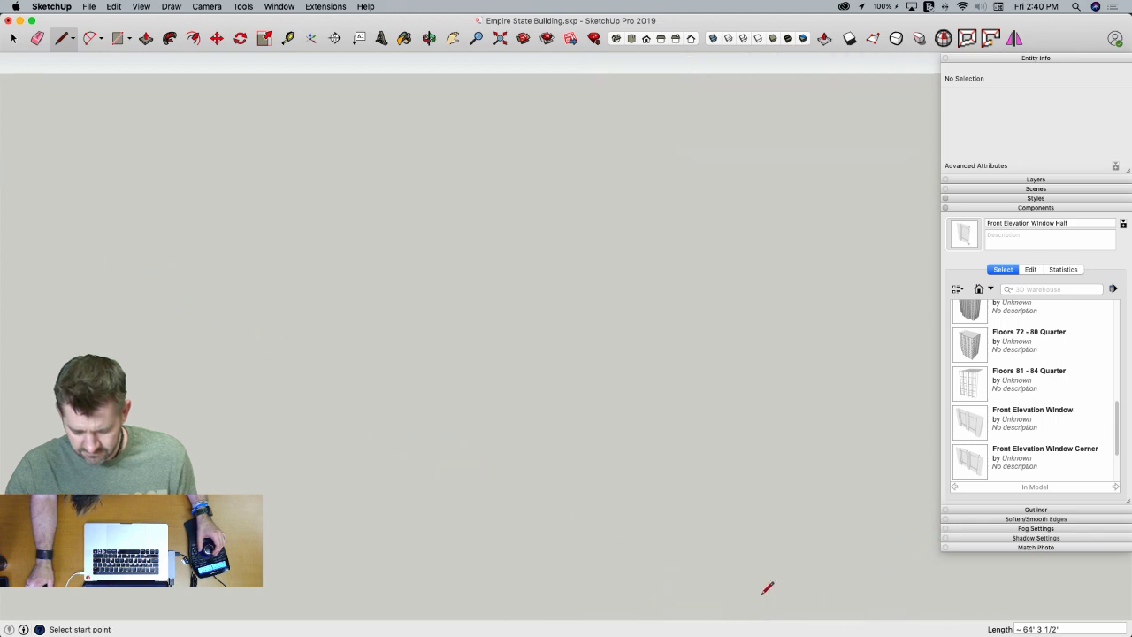
{"action": "scroll", "coordinate": [747, 549], "scroll_direction": "down", "scroll_amount": 5}
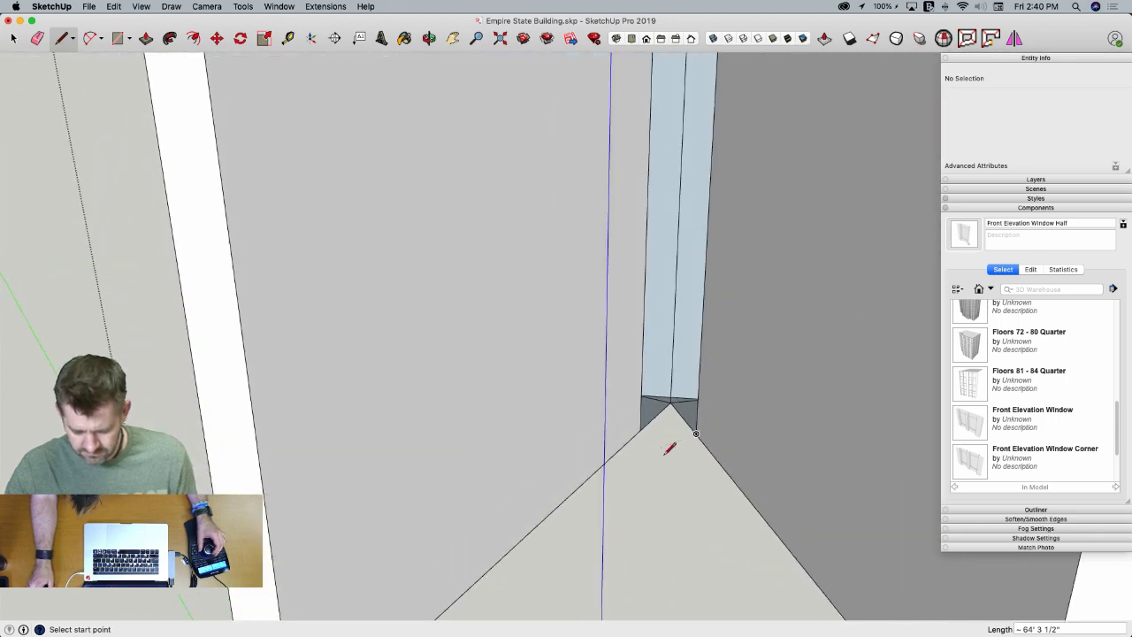
{"action": "left_click", "coordinate": [697, 429]}
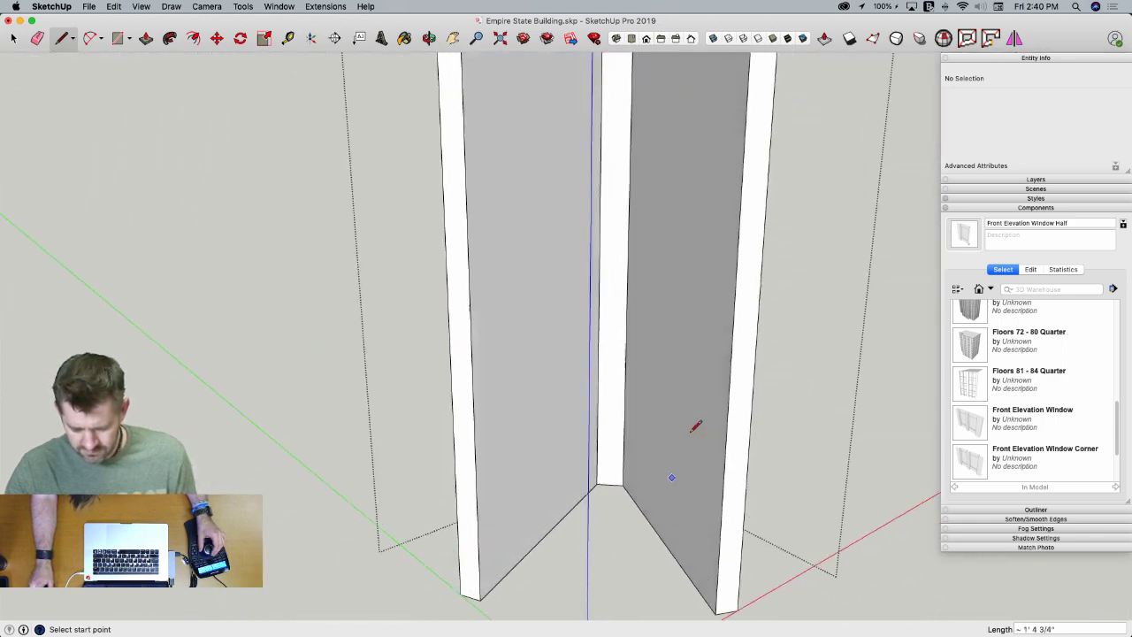
{"action": "key", "text": "space"}
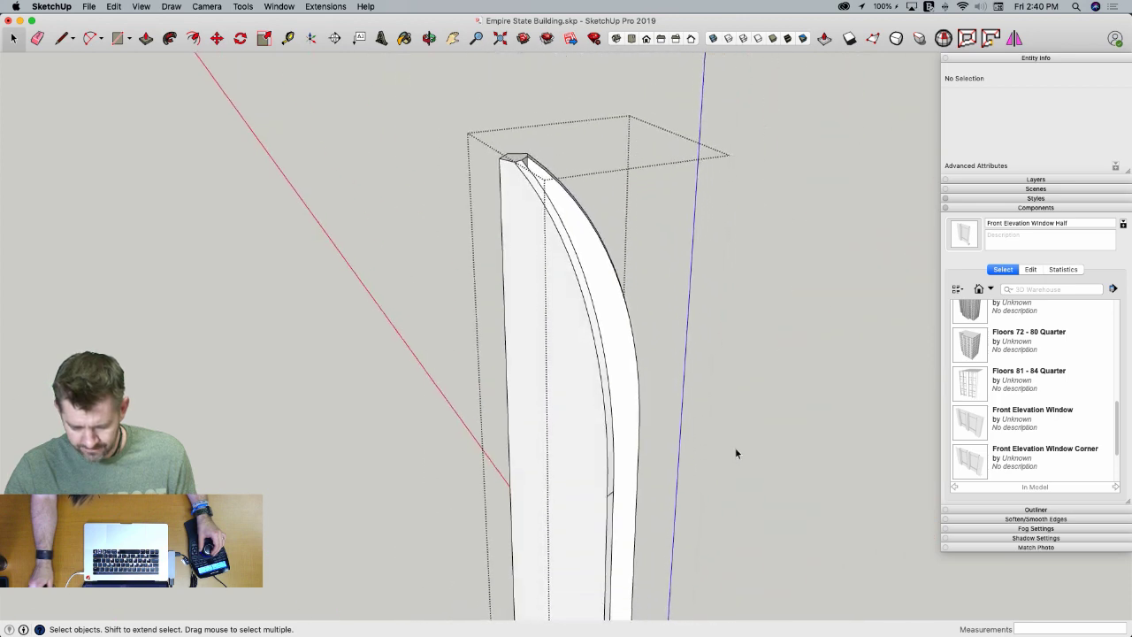
Erase the dividing edges on the lowest group's underside, push the merged V-shaped face up about 32' 1 3/4", and close the group
{"action": "key", "text": "p"}
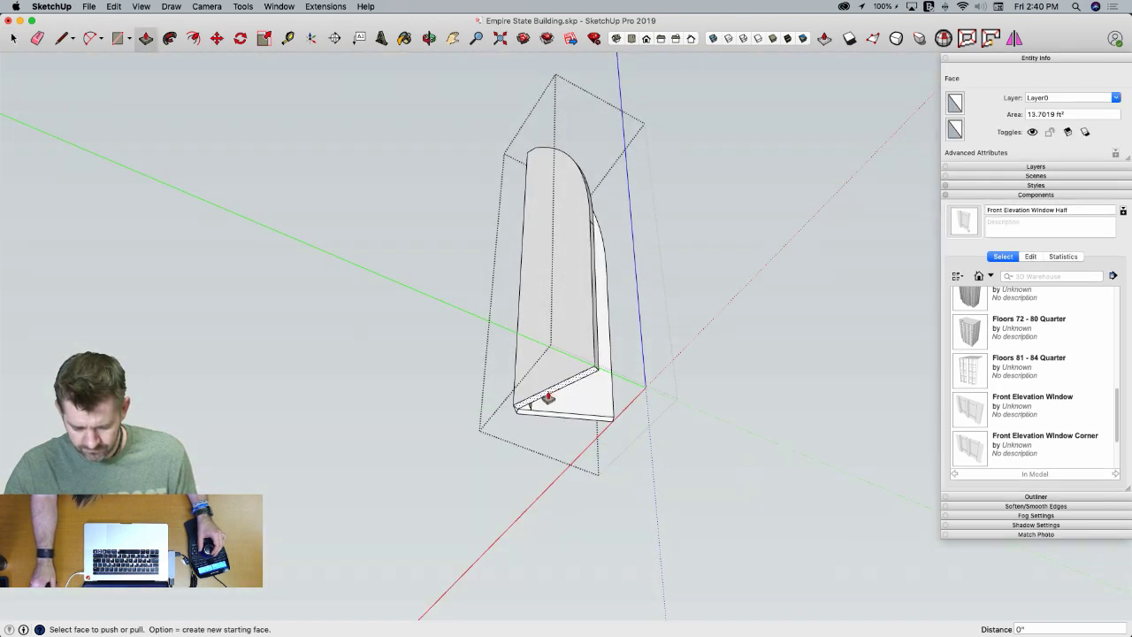
{"action": "key", "text": "e"}
{"action": "scroll", "coordinate": [531, 400], "scroll_direction": "up", "scroll_amount": 2}
{"action": "left_click_drag", "start_coordinate": [521, 414], "coordinate": [516, 412]}
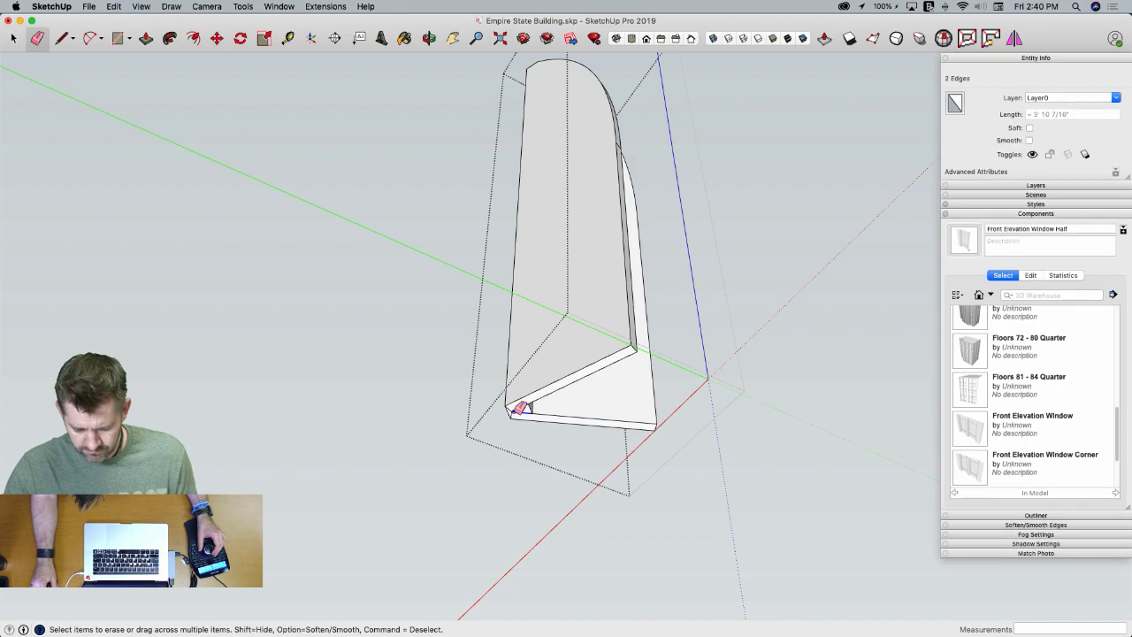
{"action": "key", "text": "p"}
{"action": "left_click", "coordinate": [520, 410]}
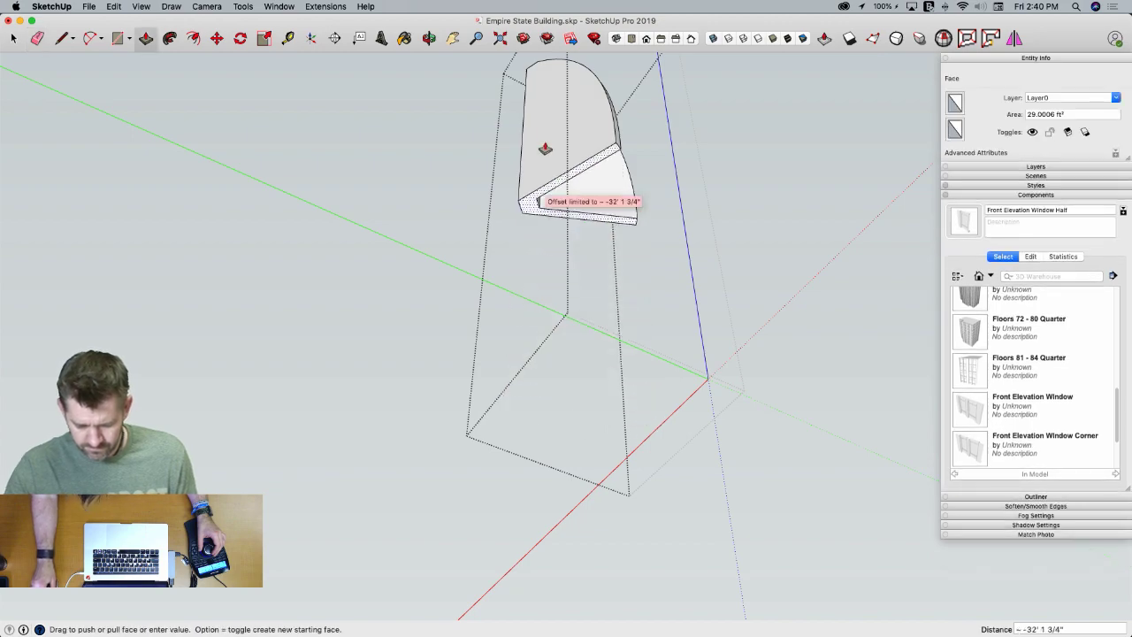
{"action": "left_click", "coordinate": [543, 147]}
{"action": "key", "text": "space"}
{"action": "left_click", "coordinate": [441, 213]}
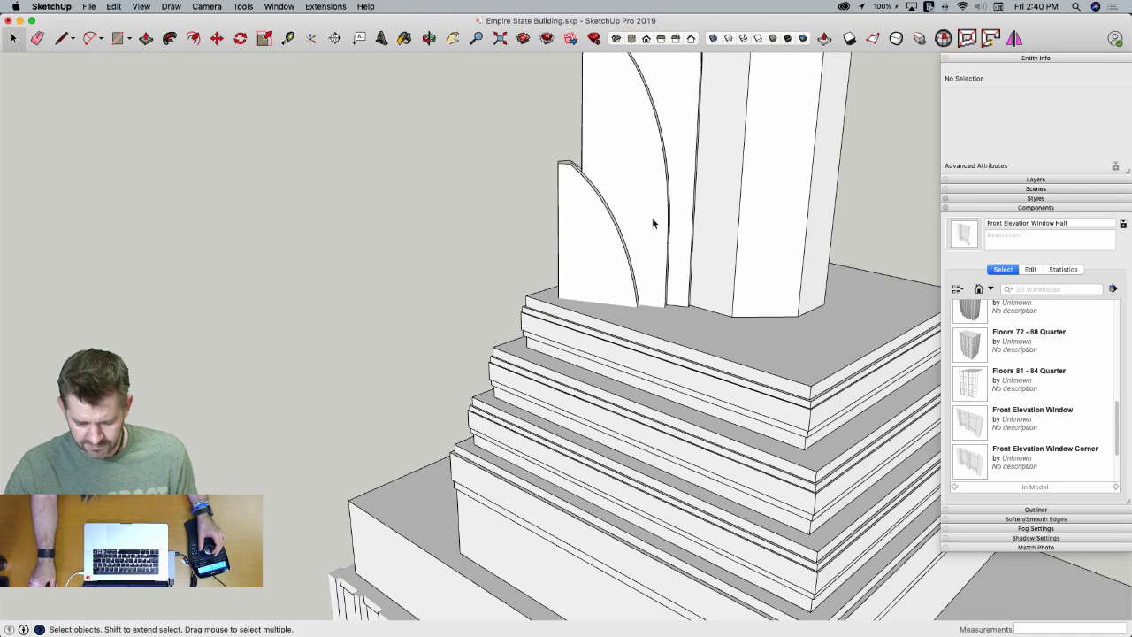
Open the middle round-topped group and close off its inner corner with a vertical edge about 64' 3 1/2" long and a 1' 4 3/4" foot edge
{"action": "left_click", "coordinate": [652, 224]}
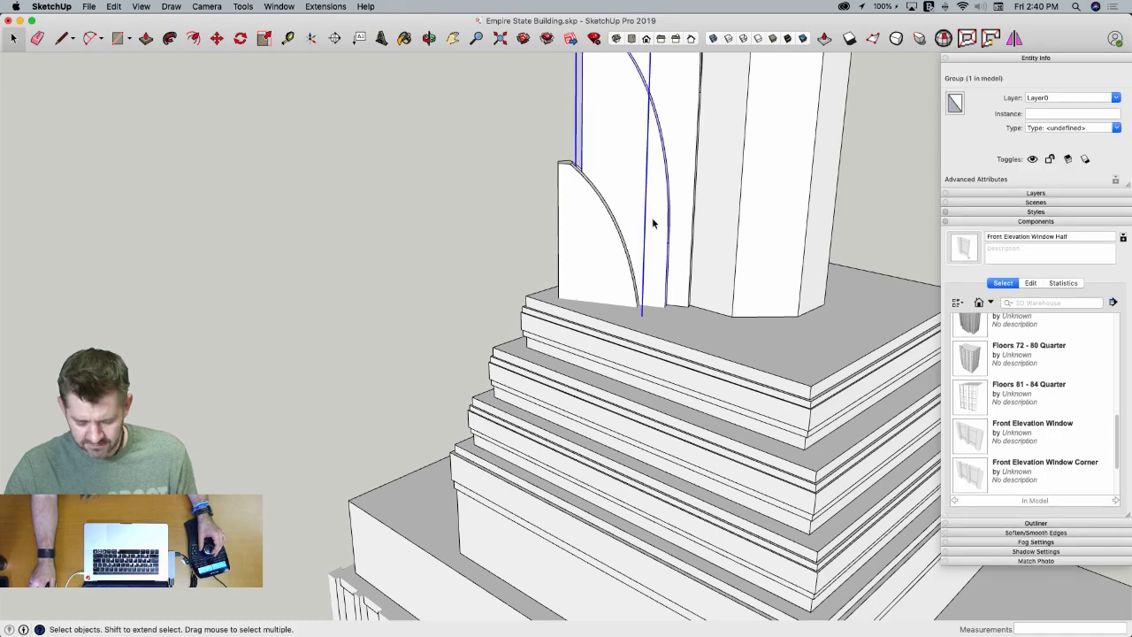
{"action": "double_click", "coordinate": [653, 224]}
{"action": "key", "text": "l"}
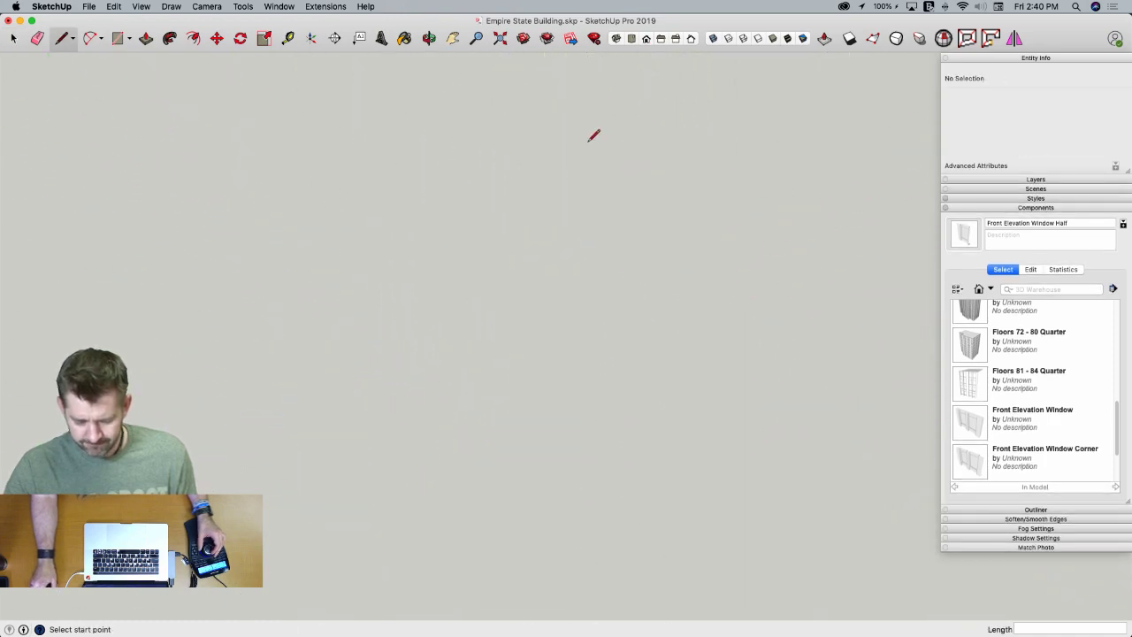
{"action": "scroll", "coordinate": [588, 134], "scroll_direction": "down", "scroll_amount": 5}
{"action": "middle_click_drag", "start_coordinate": [636, 286], "coordinate": [604, 491], "text": "shift"}
{"action": "left_click", "coordinate": [603, 518]}
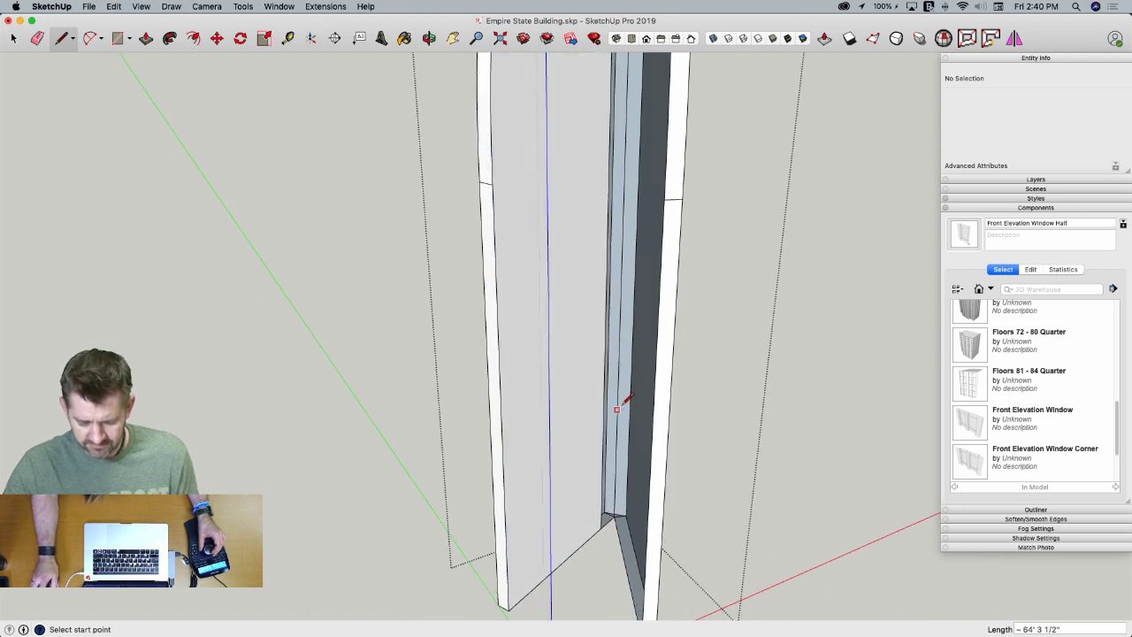
{"action": "left_click", "coordinate": [687, 76]}
{"action": "middle_click_drag", "start_coordinate": [669, 281], "coordinate": [654, 426]}
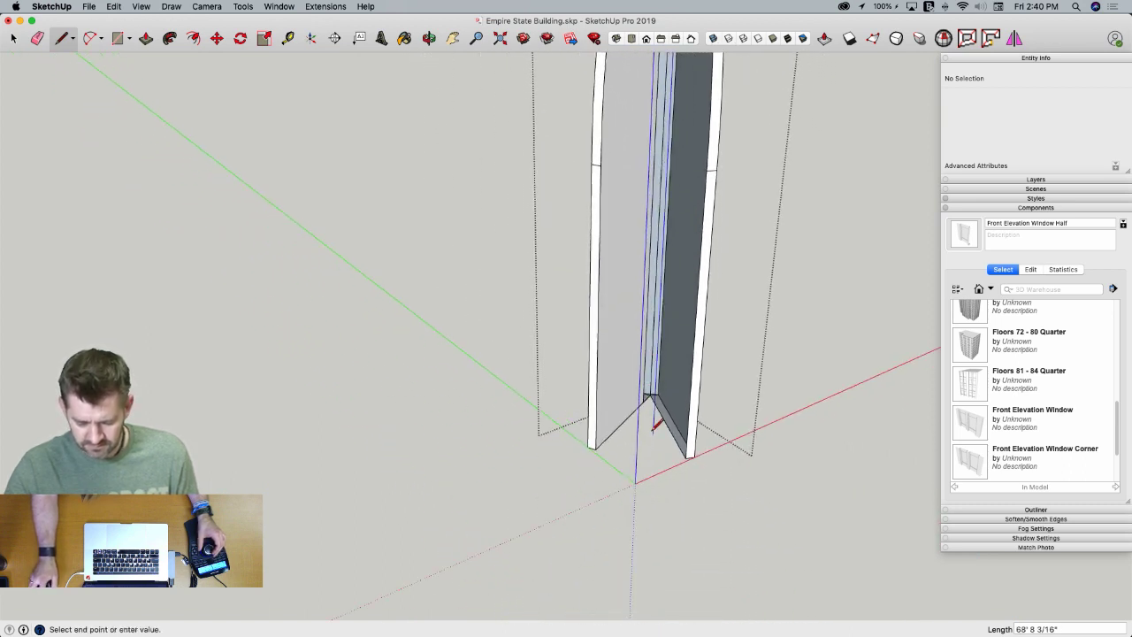
{"action": "left_click", "coordinate": [654, 401]}
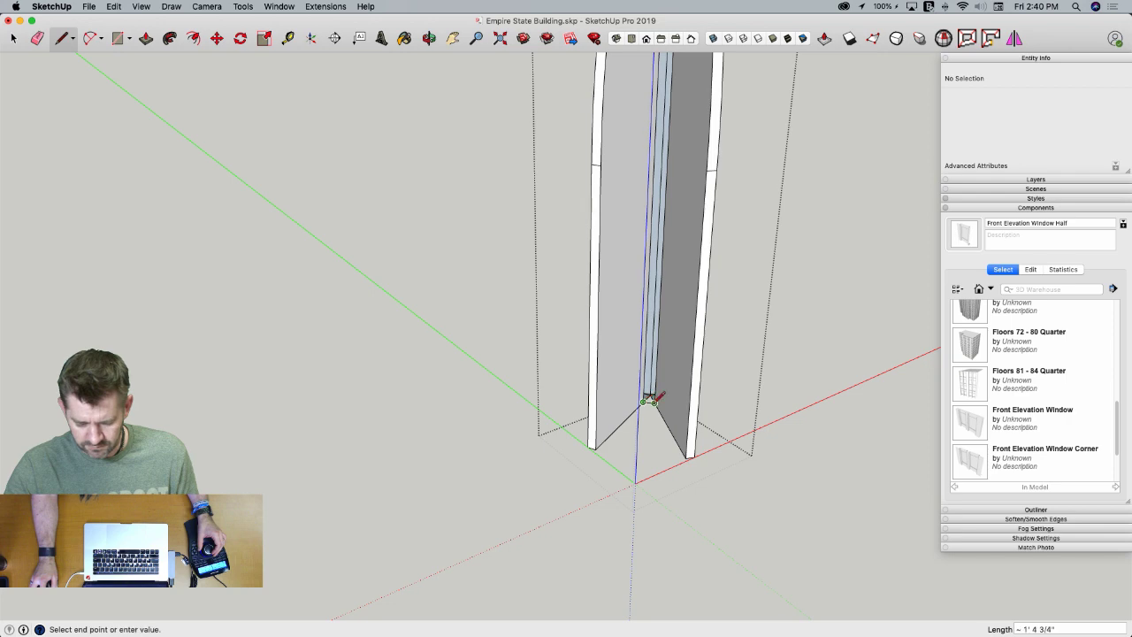
{"action": "left_click", "coordinate": [653, 402]}
{"action": "middle_click_drag", "start_coordinate": [653, 402], "coordinate": [674, 298]}
Erase the dividing edges on the middle group's underside, push the merged V-shaped face upward, and close the group
{"action": "key", "text": "e"}
{"action": "scroll", "coordinate": [658, 380], "scroll_direction": "up", "scroll_amount": 5}
{"action": "scroll", "coordinate": [637, 362], "scroll_direction": "down", "scroll_amount": 3}
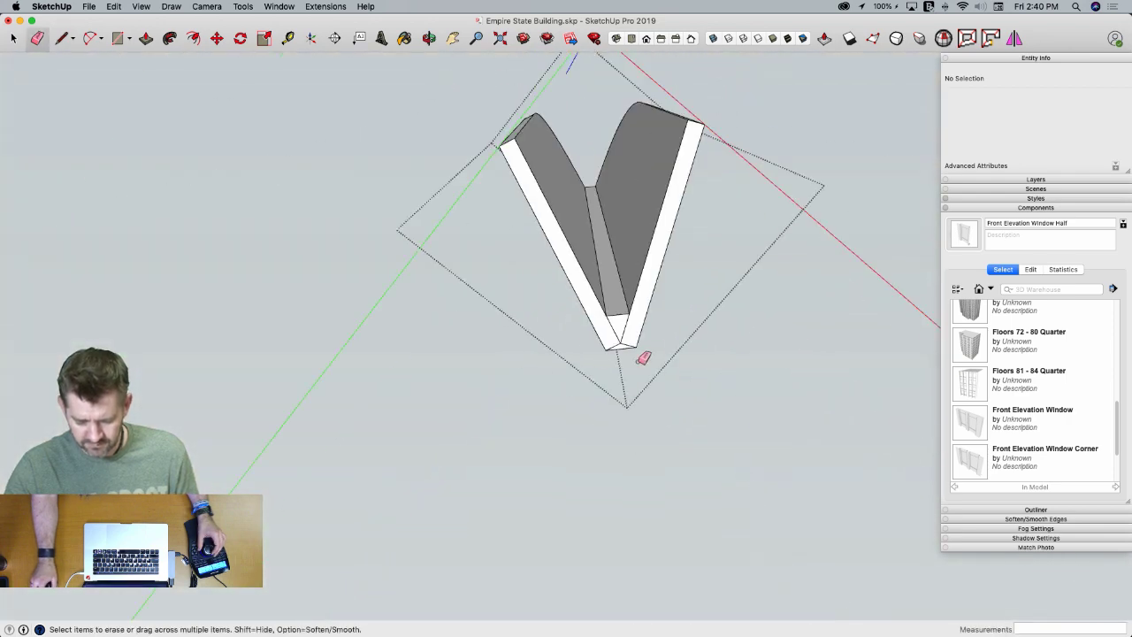
{"action": "left_click_drag", "start_coordinate": [628, 338], "coordinate": [625, 339]}
{"action": "key", "text": "p"}
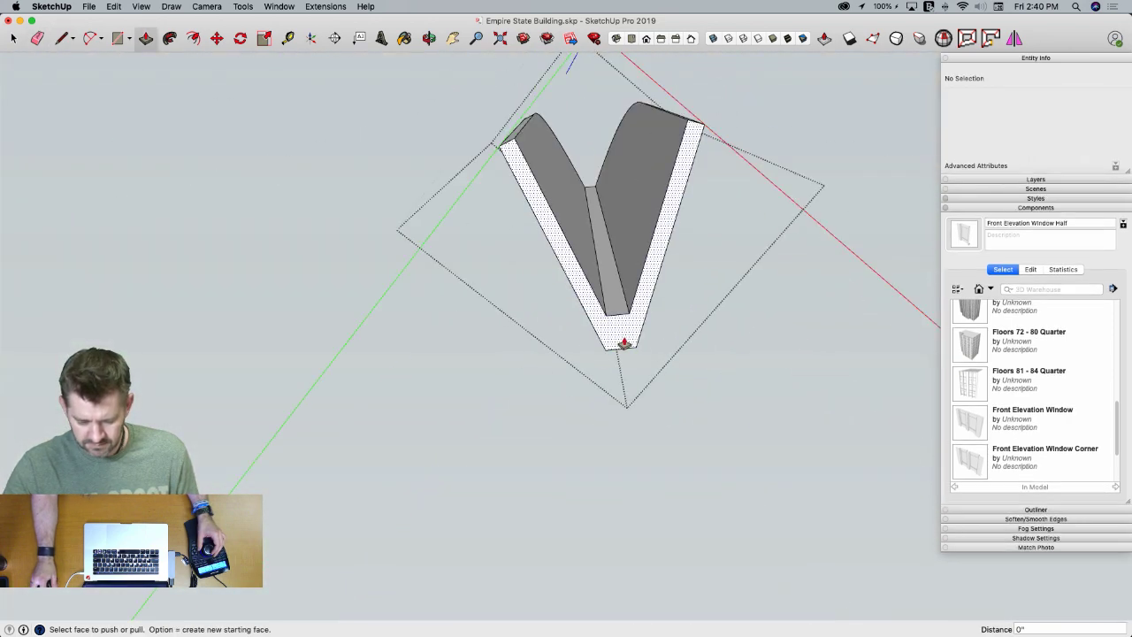
{"action": "left_click", "coordinate": [624, 341]}
{"action": "left_click", "coordinate": [594, 180]}
{"action": "key", "text": "space"}
{"action": "left_click", "coordinate": [497, 251]}
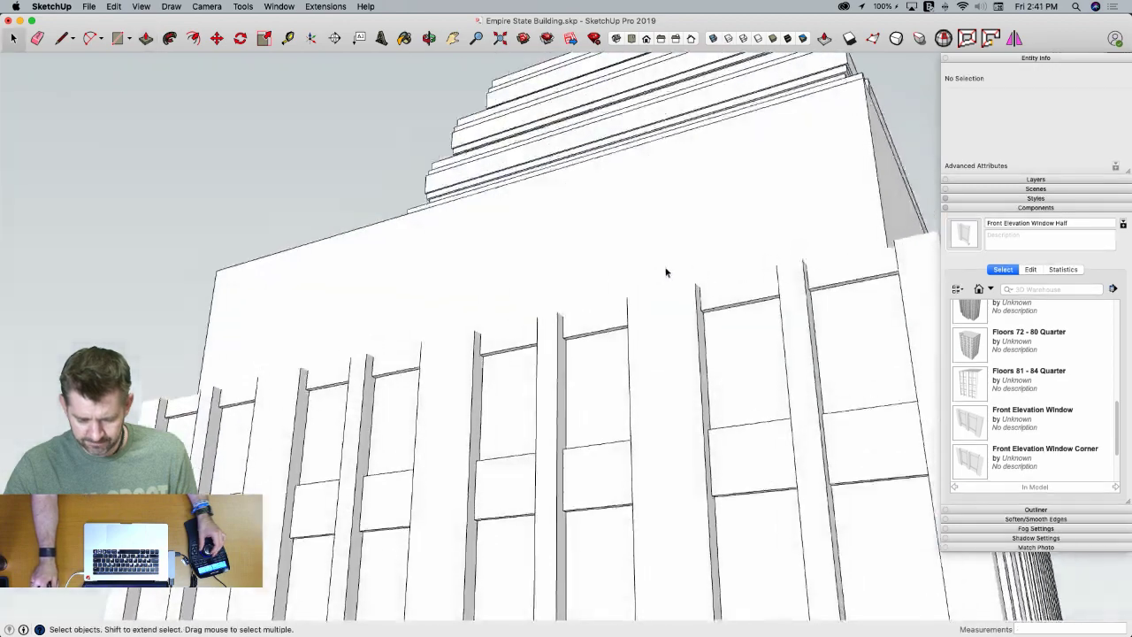
Open the middle round-topped group, push its underside down about 10' 1 1/4" to the top of the stepped base, and close the group
{"action": "scroll", "coordinate": [658, 273], "scroll_direction": "up", "scroll_amount": 6}
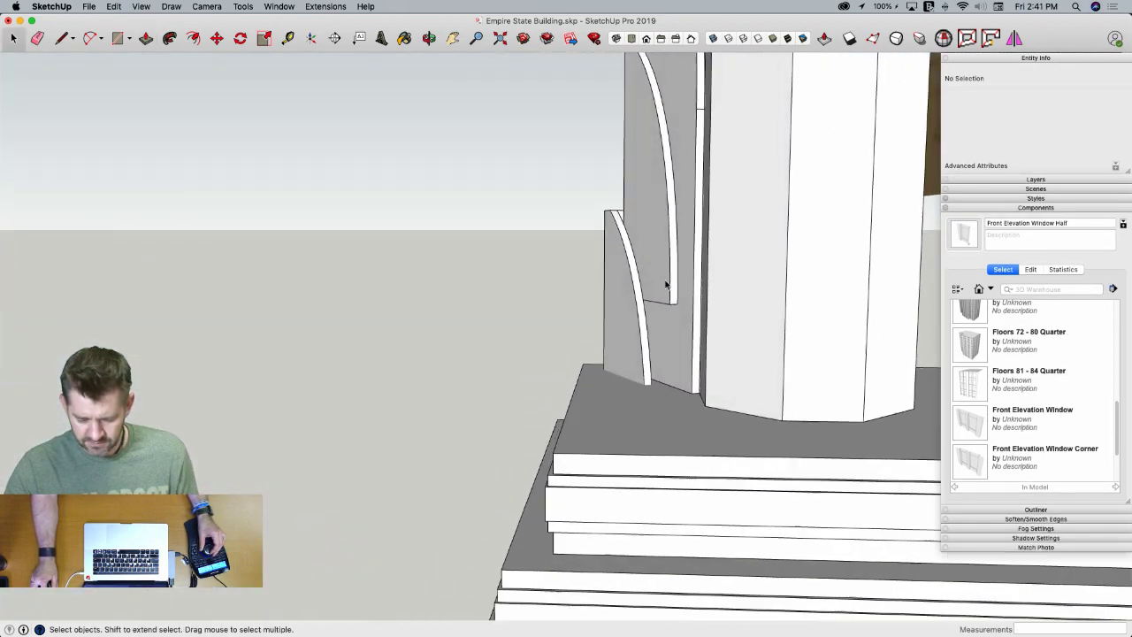
{"action": "double_click", "coordinate": [659, 285]}
{"action": "key", "text": "p"}
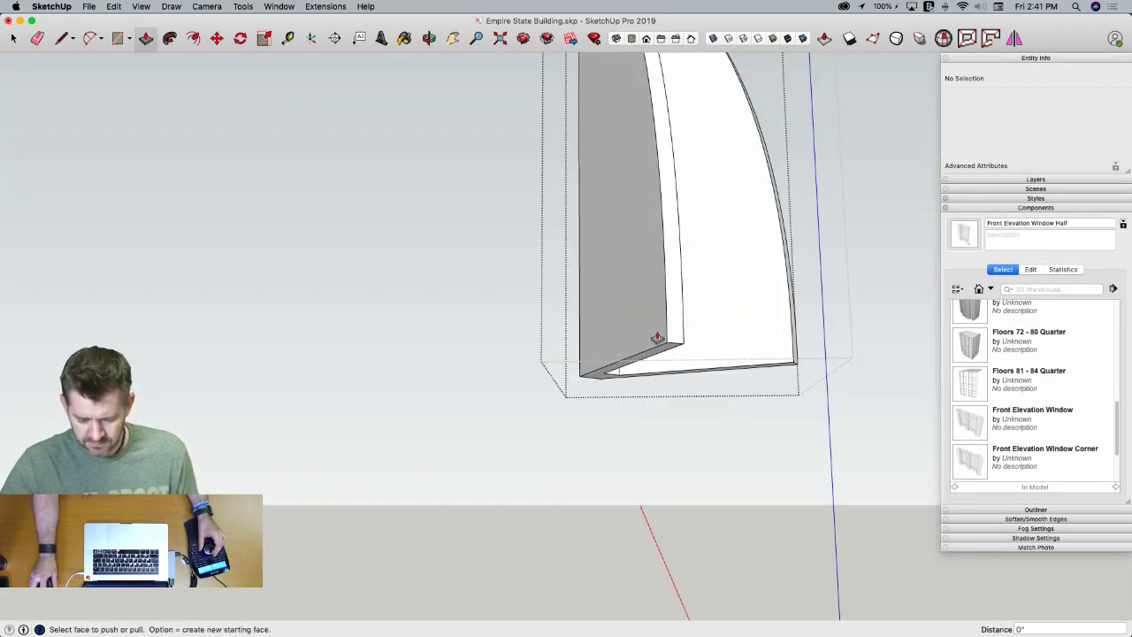
{"action": "left_click", "coordinate": [667, 355]}
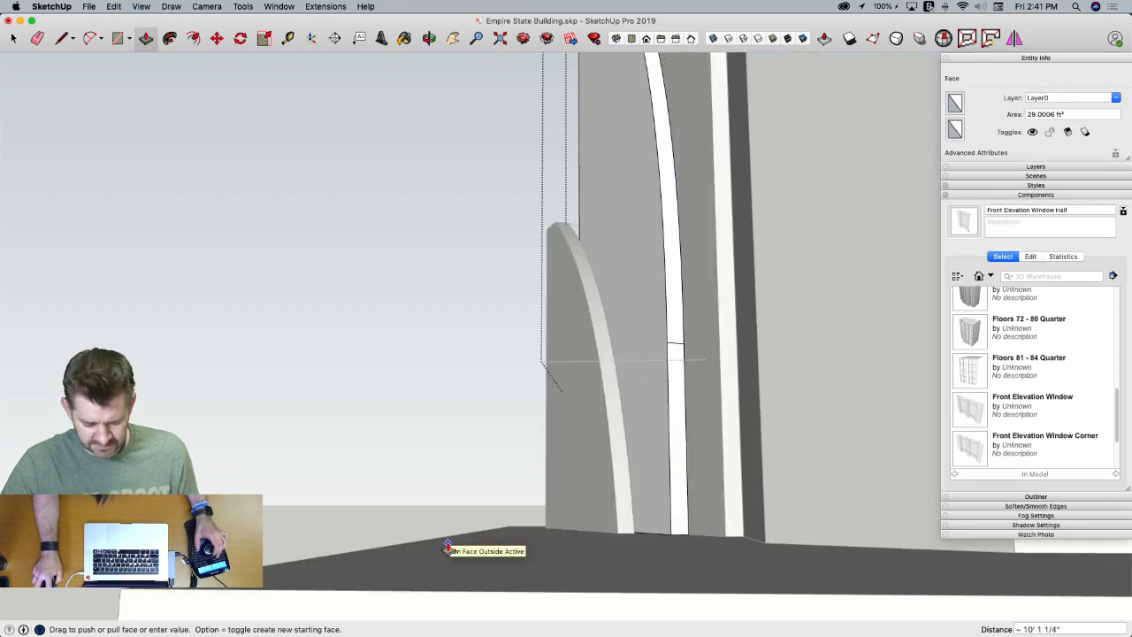
{"action": "left_click", "coordinate": [120, 596]}
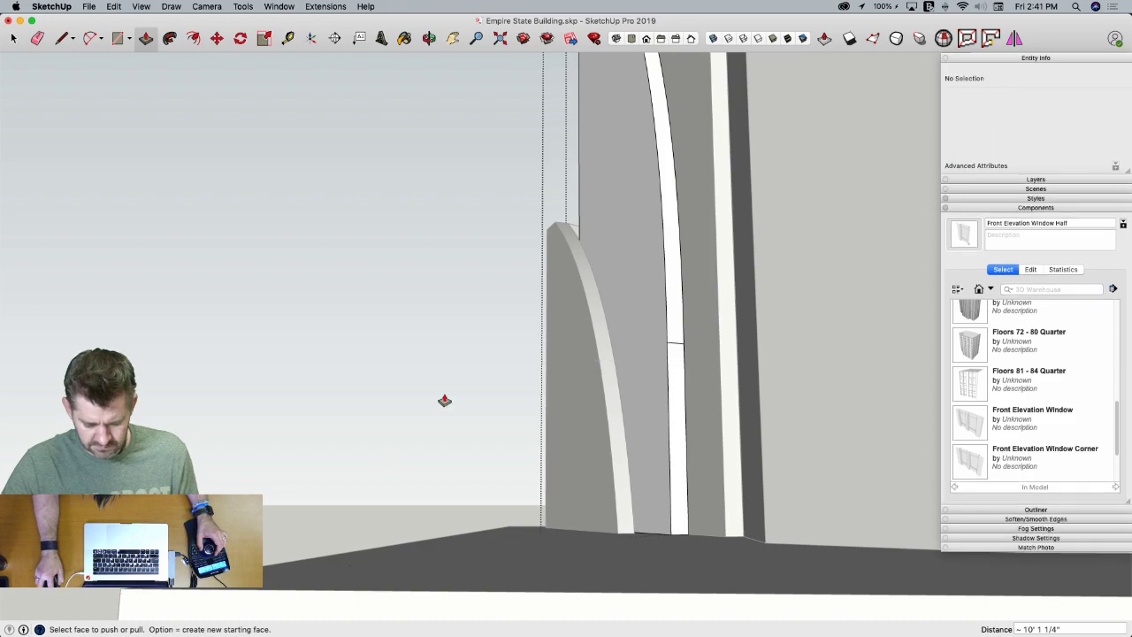
{"action": "key", "text": "space"}
{"action": "left_click", "coordinate": [557, 199]}
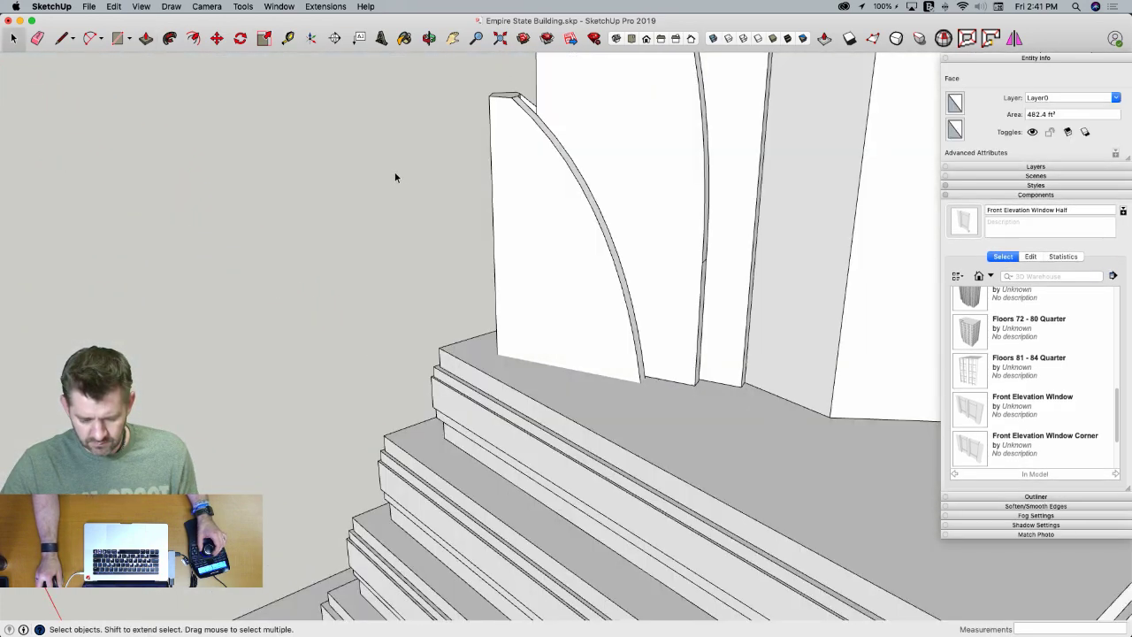
Open the lowest round-topped group and intersect all its faces with the stepped base it stands in
{"action": "left_click", "coordinate": [574, 265]}
{"action": "scroll", "coordinate": [574, 261], "scroll_direction": "down", "scroll_amount": 10}
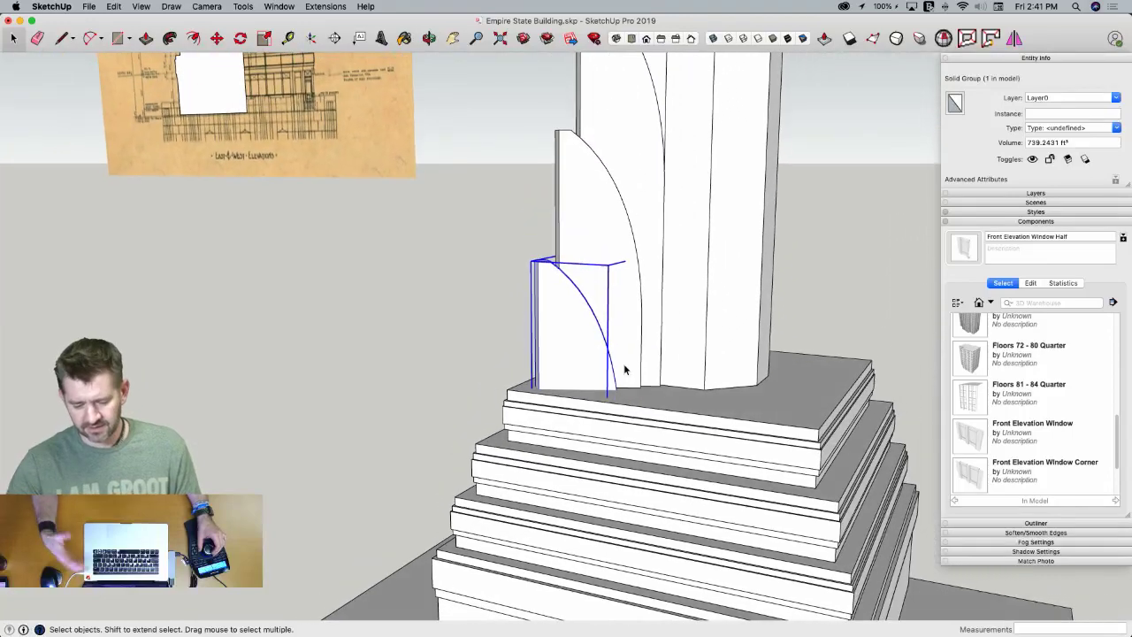
{"action": "double_click", "coordinate": [573, 340]}
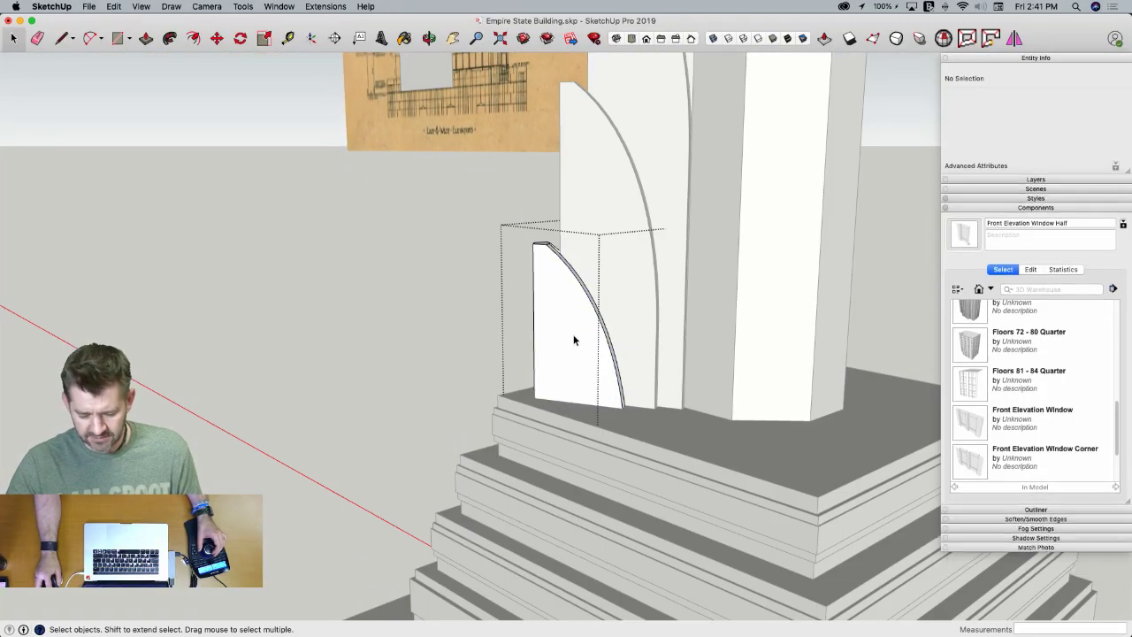
{"action": "double_click", "coordinate": [573, 340]}
{"action": "right_click", "coordinate": [573, 340]}
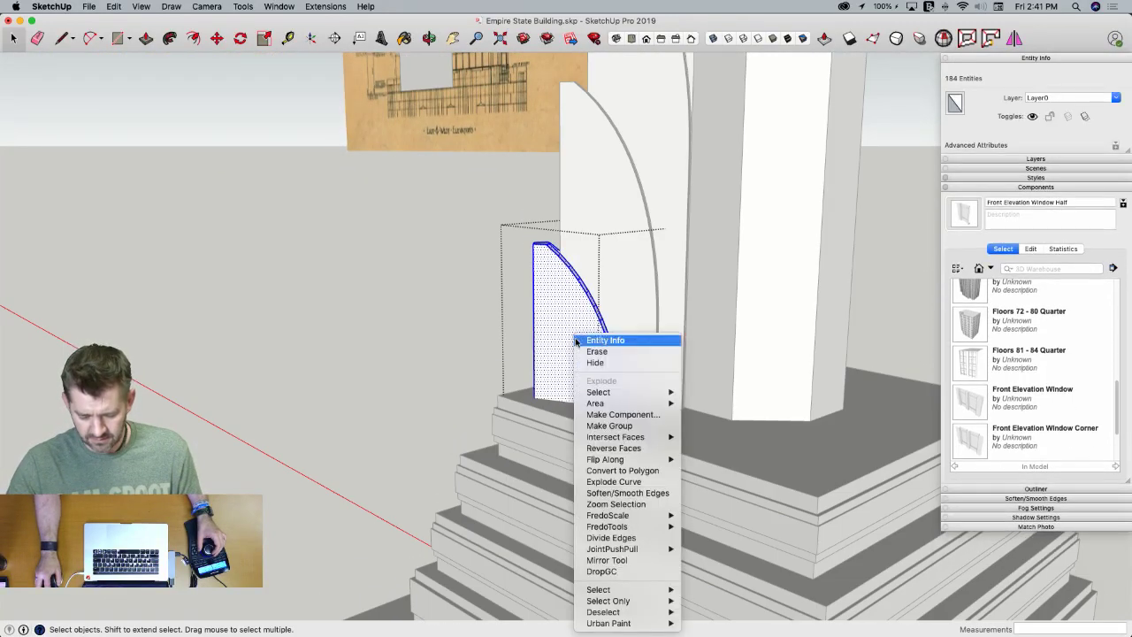
{"action": "mouse_move", "coordinate": [638, 439]}
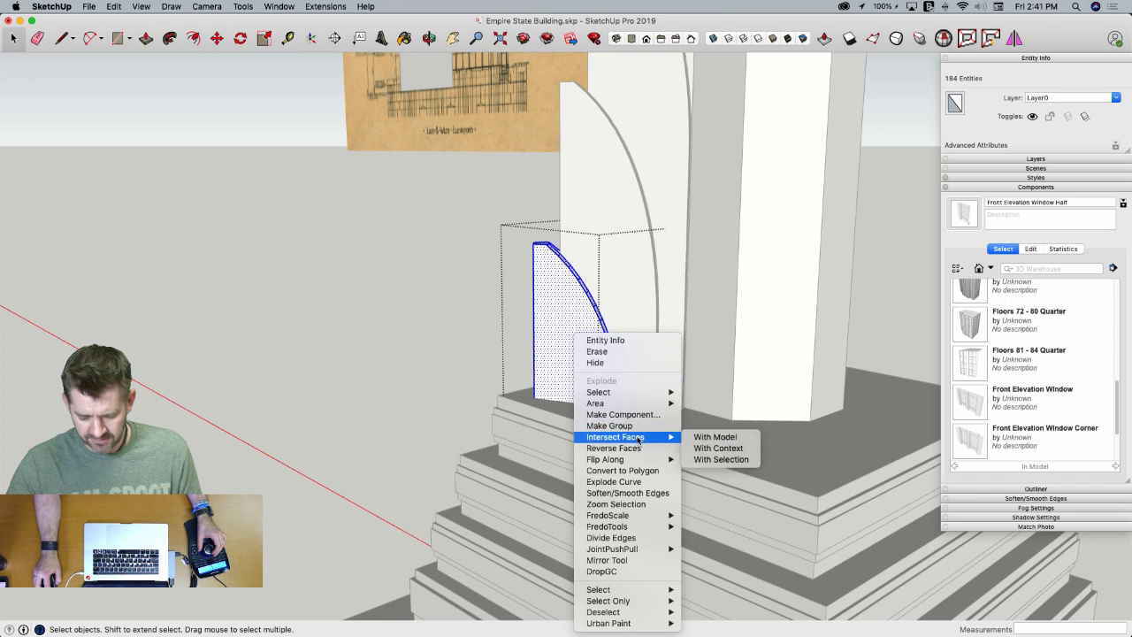
{"action": "left_click", "coordinate": [734, 448]}
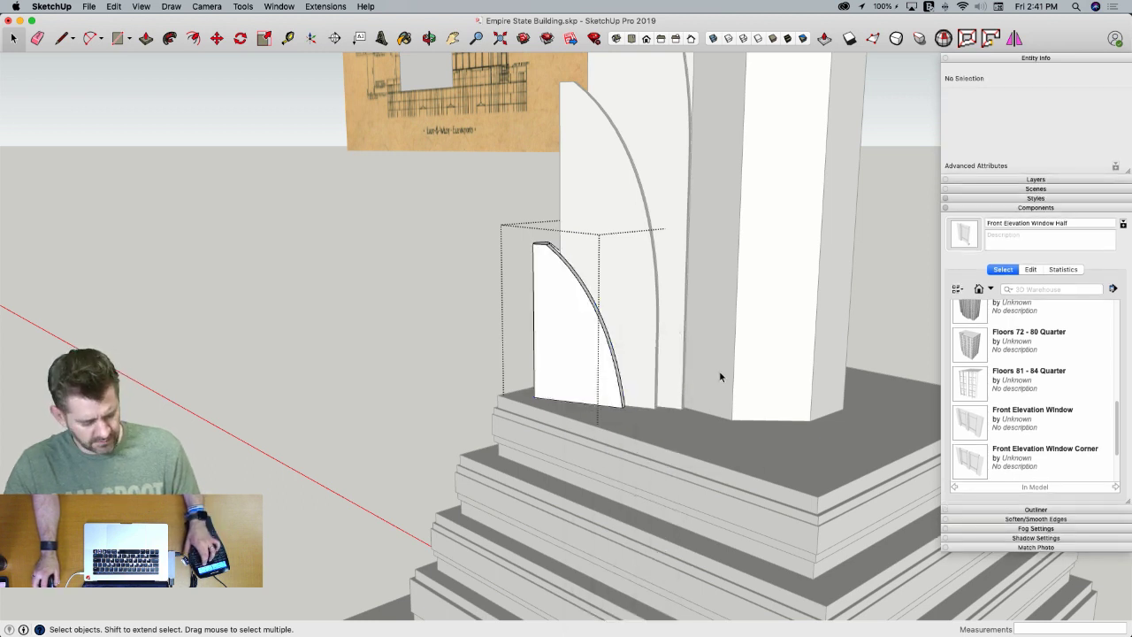
Isolate the lowest group from the rest of the model and delete its portion below the intersection line
{"action": "key", "text": "shift+h"}
{"action": "left_click", "coordinate": [619, 438]}
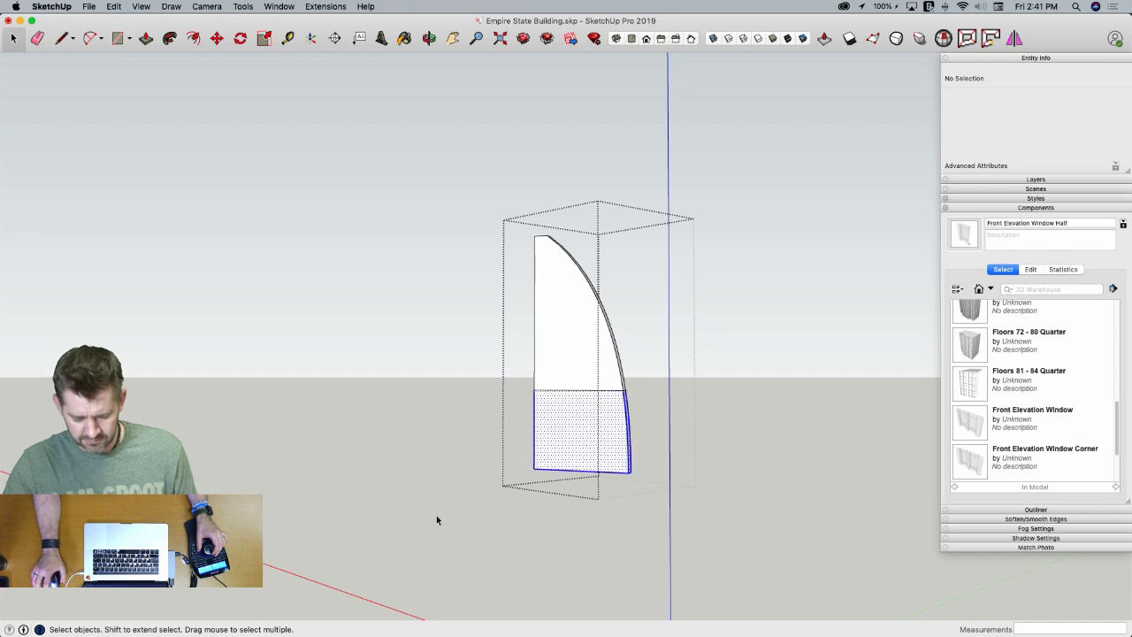
{"action": "key", "text": "Delete"}
Retrace an edge on the lowest group's open V-shaped underside to close it with a face, and close the group
{"action": "middle_click_drag", "start_coordinate": [436, 515], "coordinate": [491, 460]}
{"action": "key", "text": "l"}
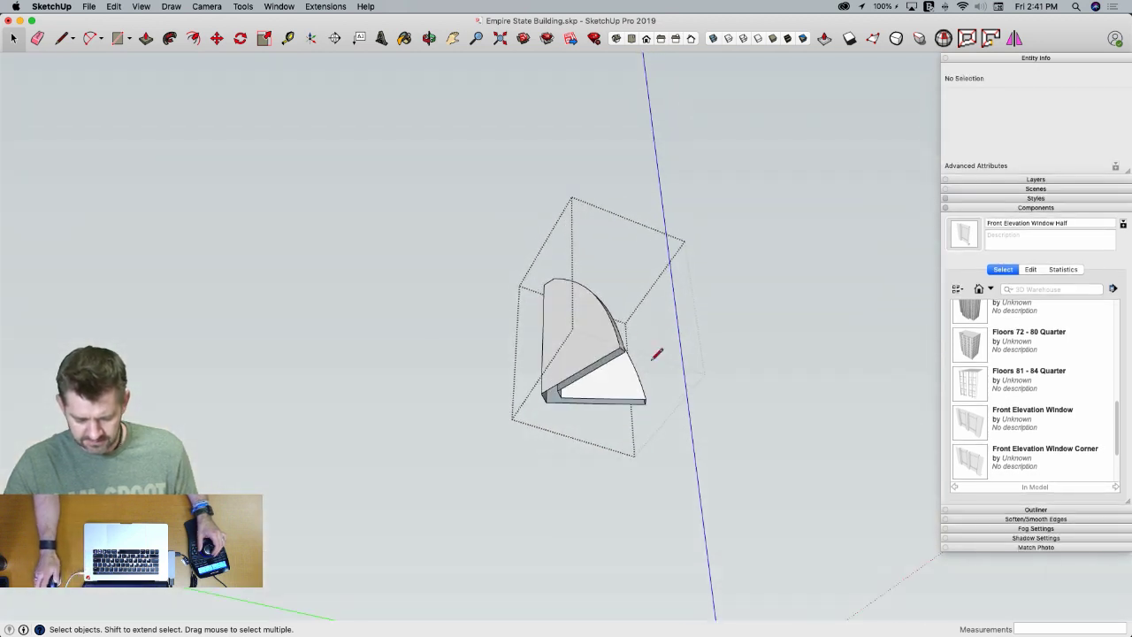
{"action": "scroll", "coordinate": [645, 349], "scroll_direction": "up", "scroll_amount": 3}
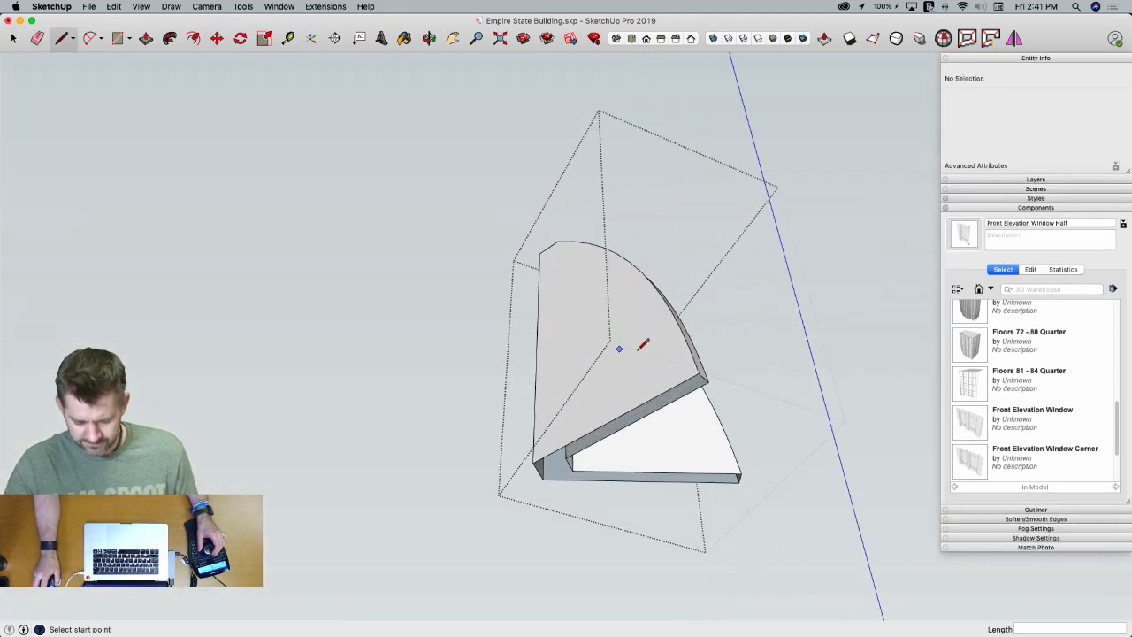
{"action": "left_click", "coordinate": [709, 383]}
{"action": "key", "text": "space"}
{"action": "left_click", "coordinate": [380, 382]}
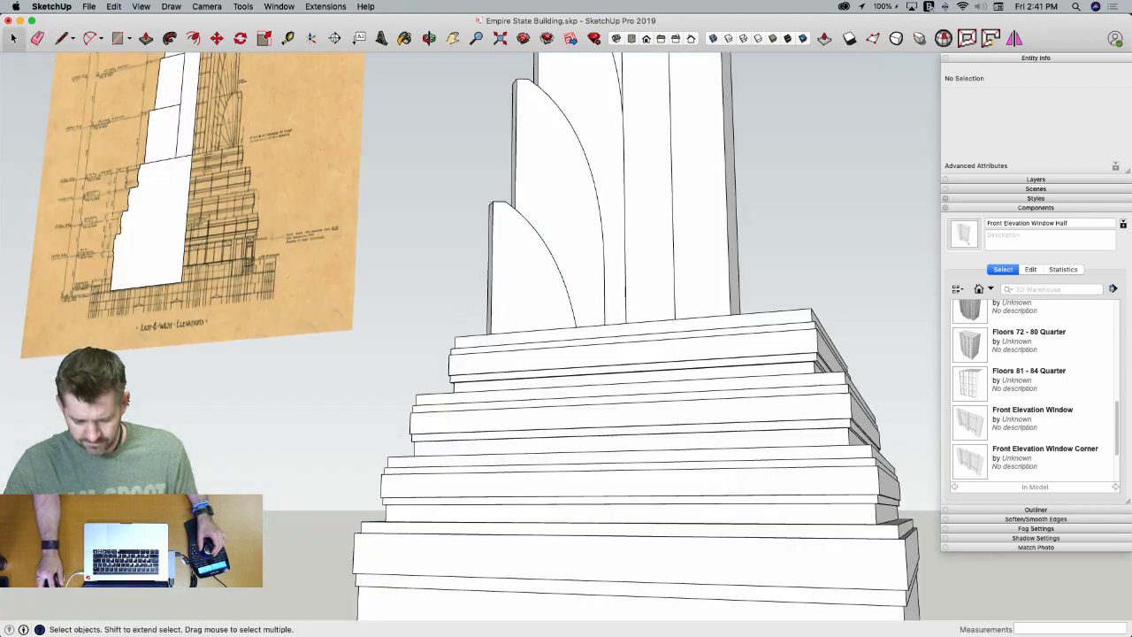
Combine the tall corner piece and the three stepped round-topped pieces into a single group
{"action": "scroll", "coordinate": [379, 384], "scroll_direction": "down", "scroll_amount": 5}
{"action": "left_click", "coordinate": [537, 446]}
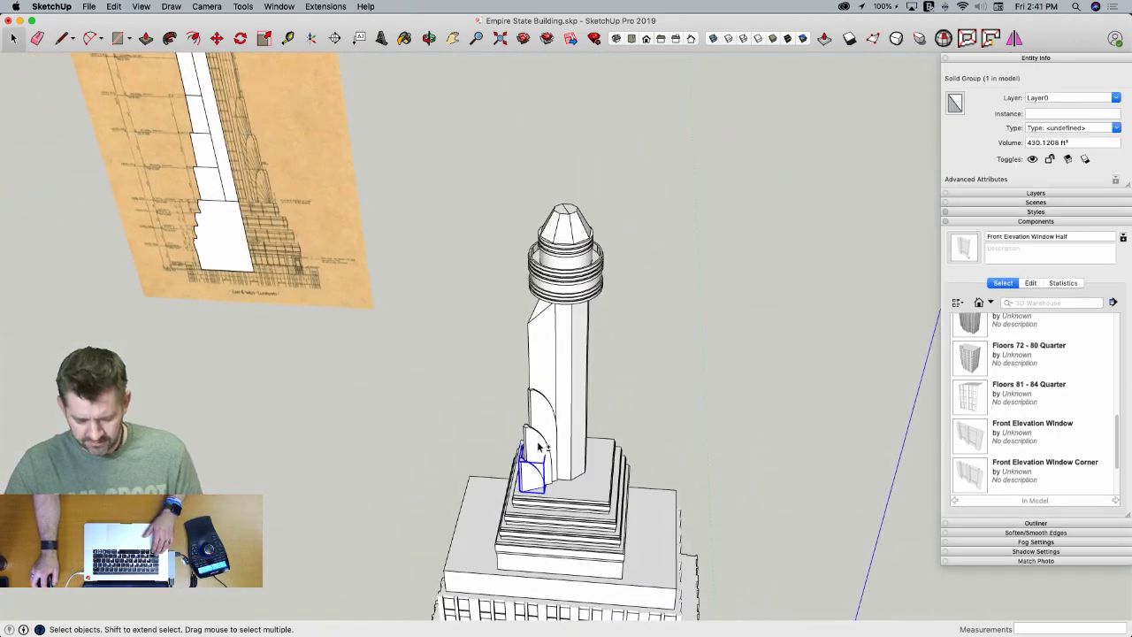
{"action": "right_click", "coordinate": [542, 363]}
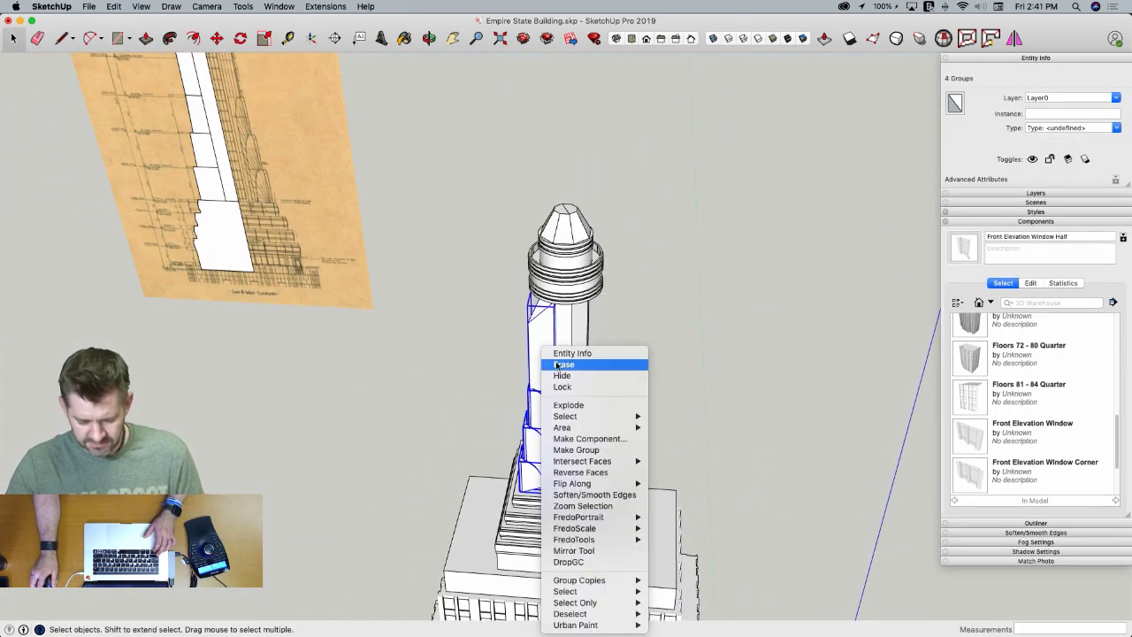
{"action": "left_click", "coordinate": [584, 449]}
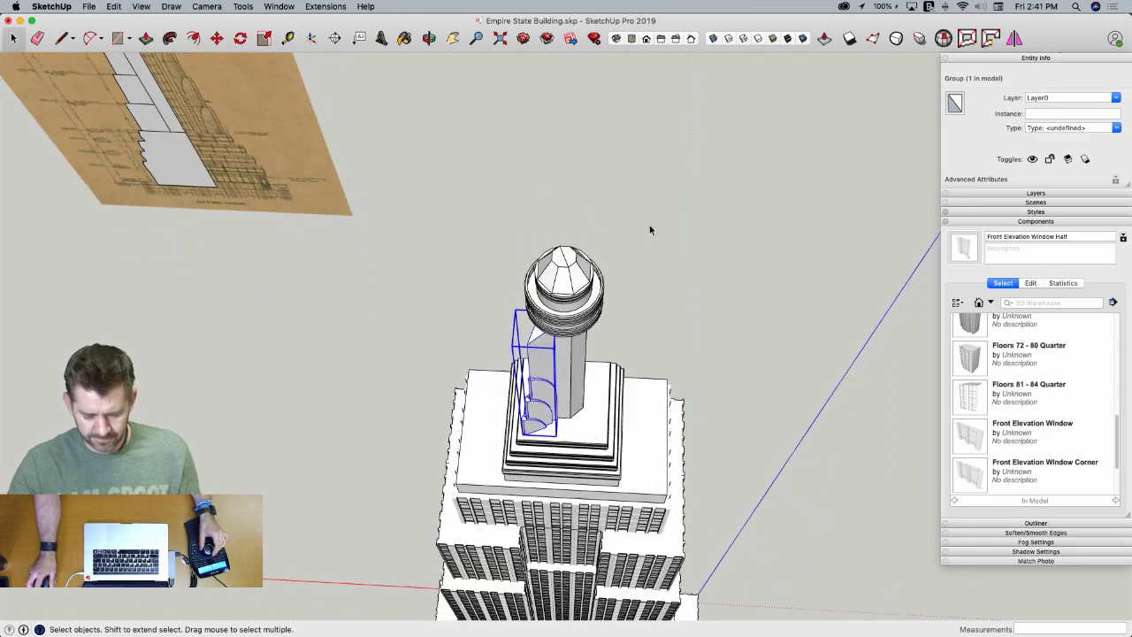
Rotate-copy the combined corner group about the tower's centre with a x3 array to fill the remaining corners, and clear the selection
{"action": "key", "text": "q"}
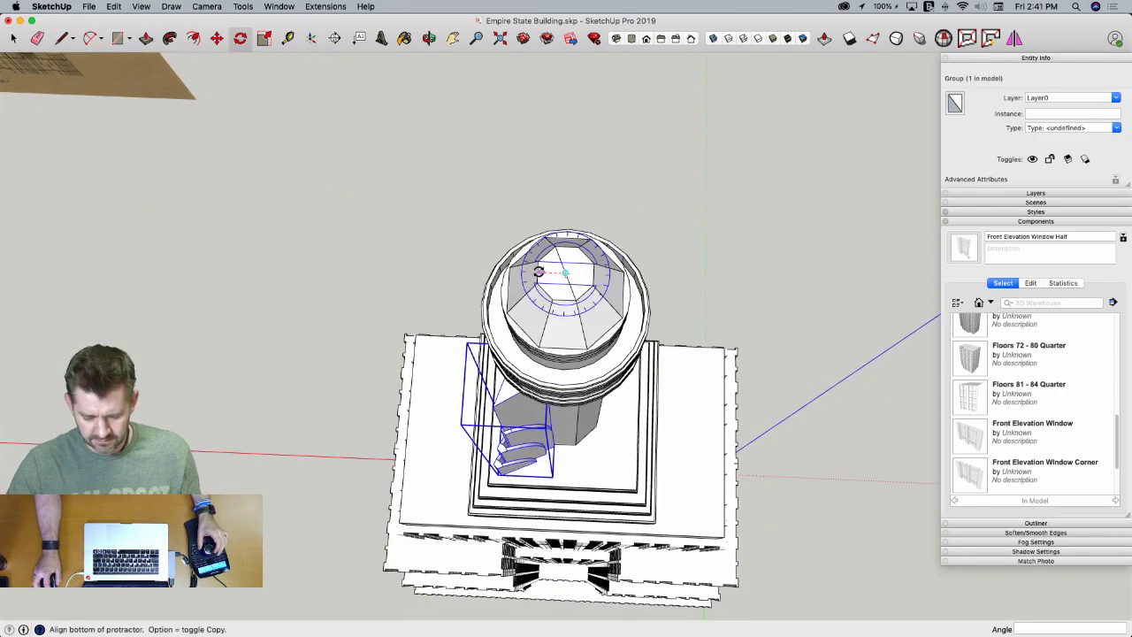
{"action": "left_click", "coordinate": [548, 272]}
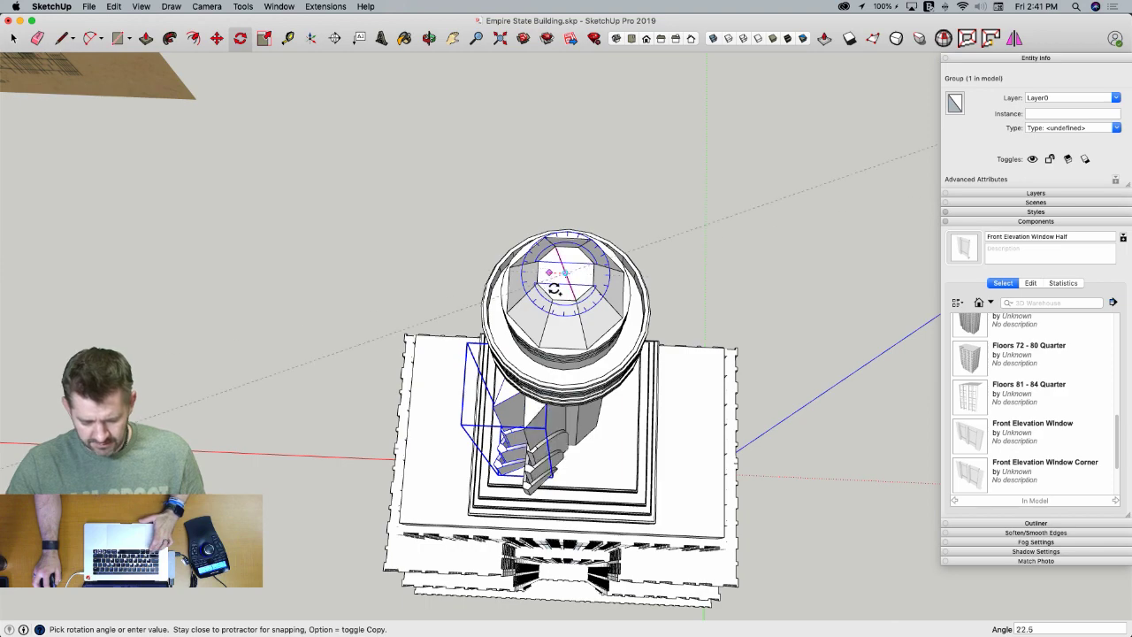
{"action": "left_click", "coordinate": [565, 274]}
{"action": "type", "text": "x3"}
{"action": "key", "text": "Return"}
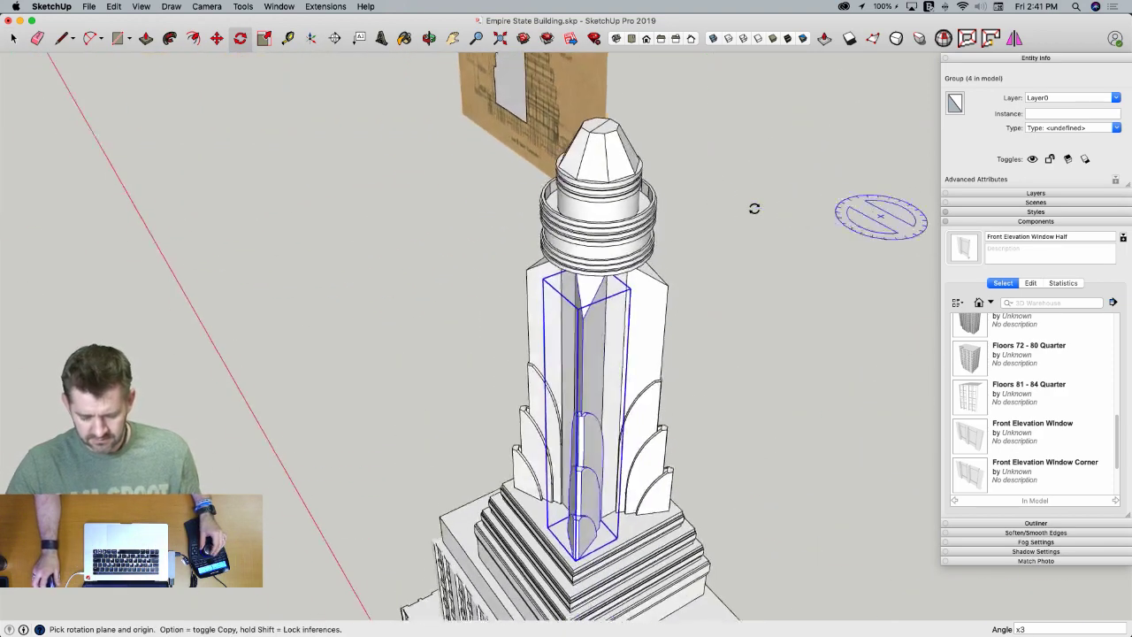
{"action": "key", "text": "space"}
{"action": "scroll", "coordinate": [733, 215], "scroll_direction": "down", "scroll_amount": 10}
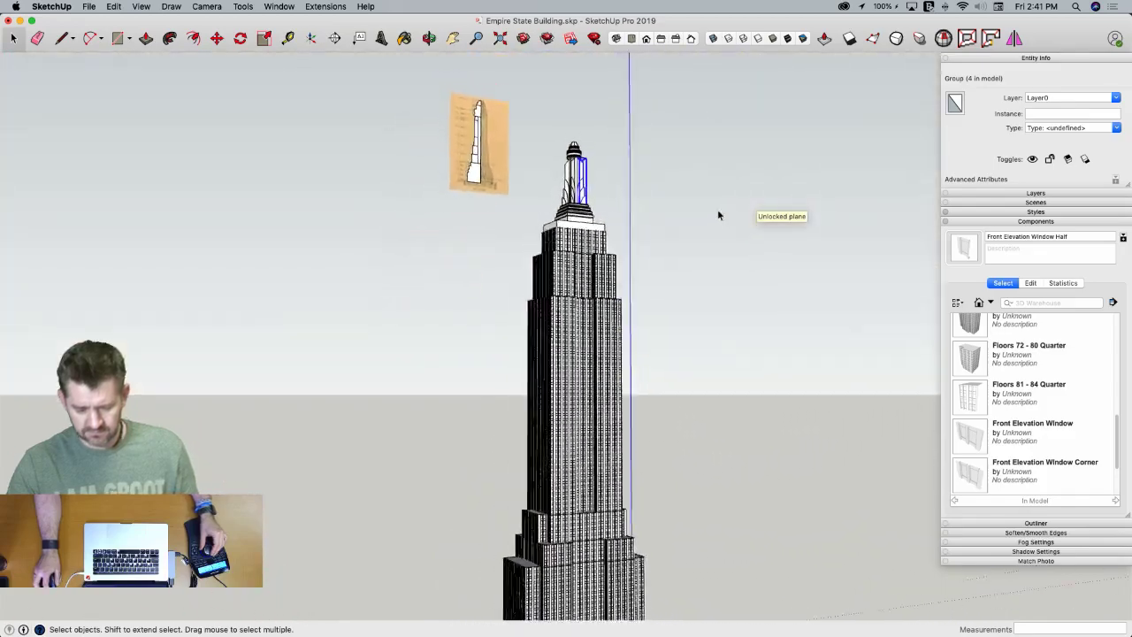
{"action": "left_click", "coordinate": [679, 191]}
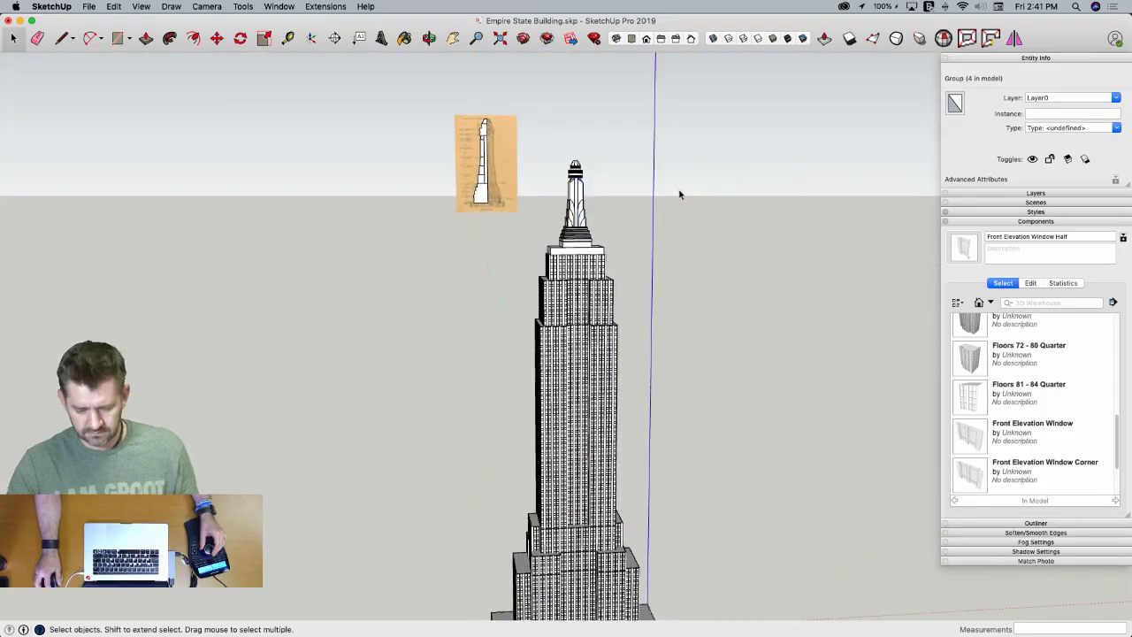
Draw a line across the faceted cap's flat top between opposite corners, crossing the existing diagonal to mark its centre
{"action": "scroll", "coordinate": [550, 157], "scroll_direction": "up", "scroll_amount": 5}
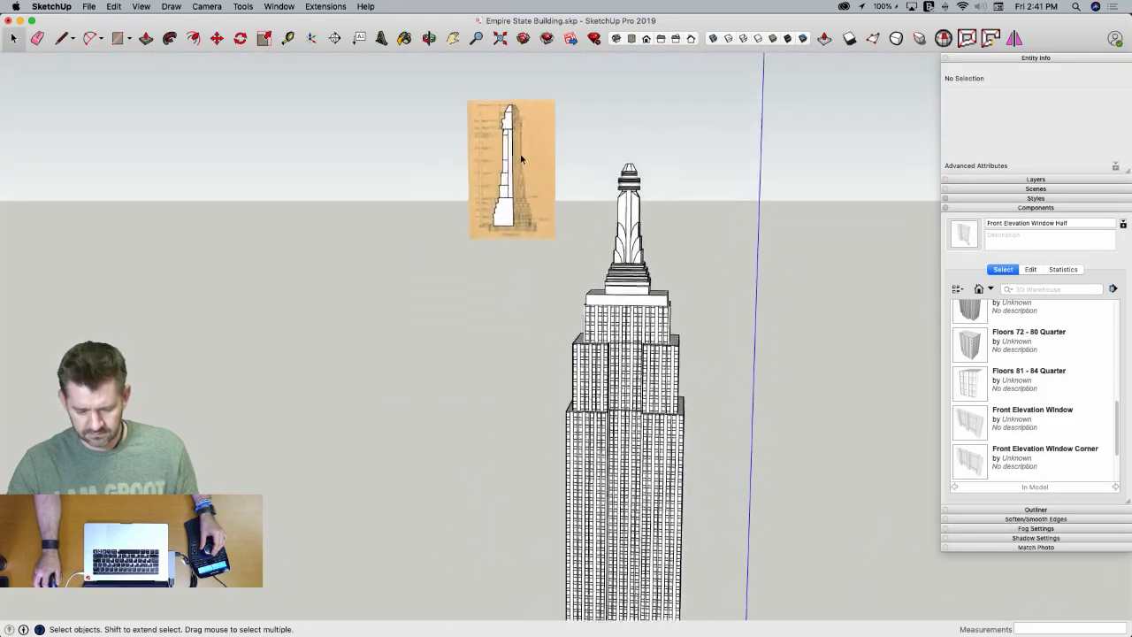
{"action": "middle_click_drag", "start_coordinate": [567, 172], "coordinate": [586, 197]}
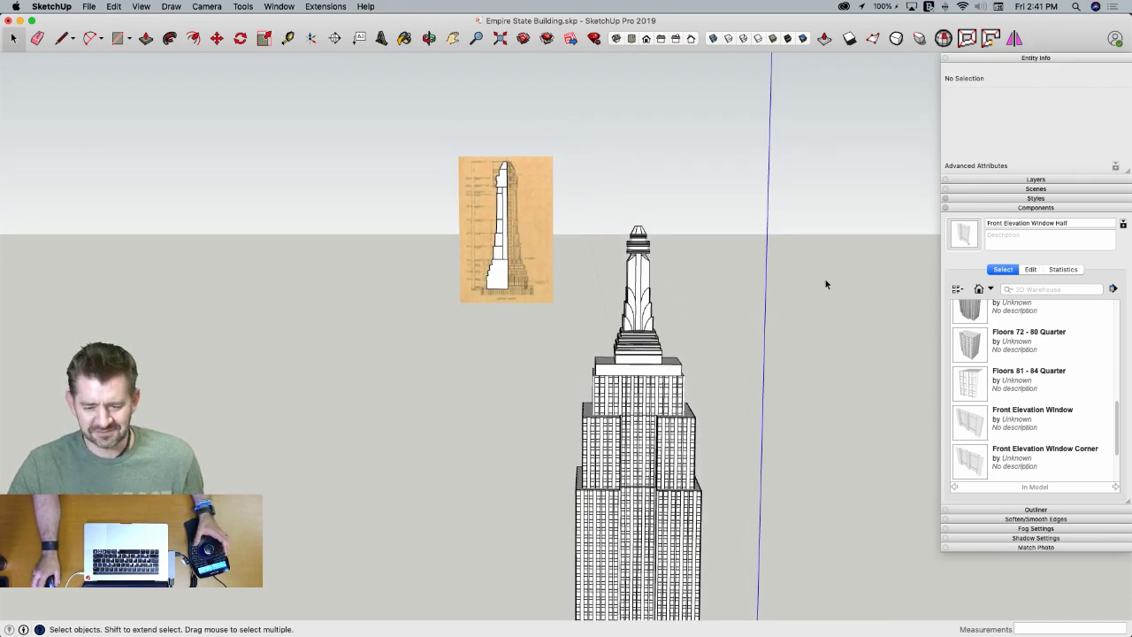
{"action": "scroll", "coordinate": [677, 322], "scroll_direction": "up", "scroll_amount": 8}
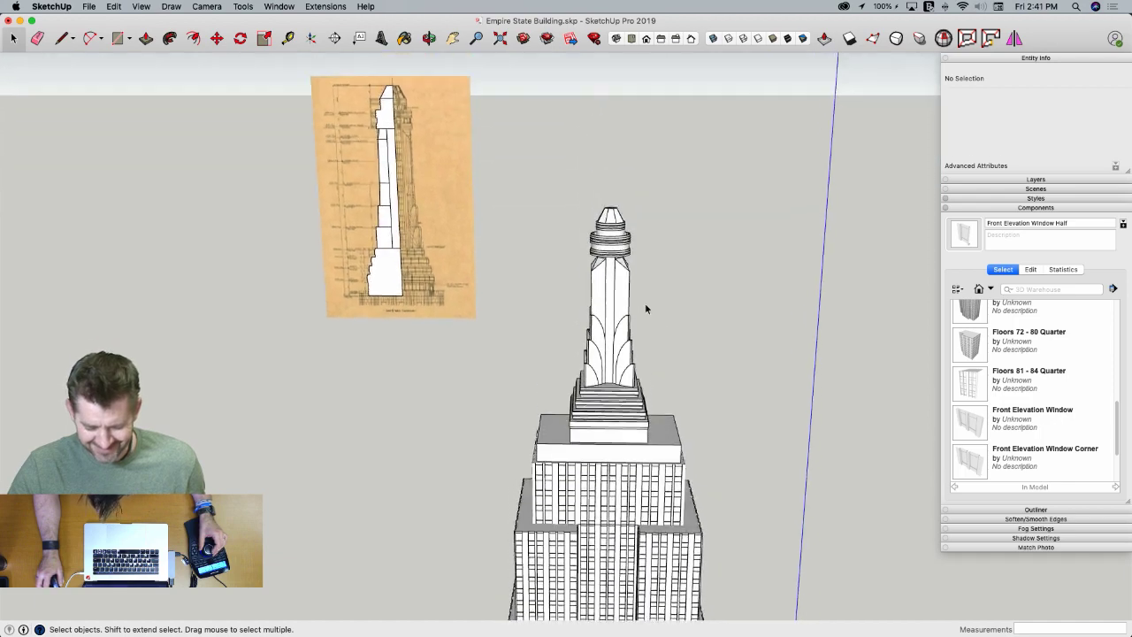
{"action": "scroll", "coordinate": [613, 299], "scroll_direction": "up", "scroll_amount": 9}
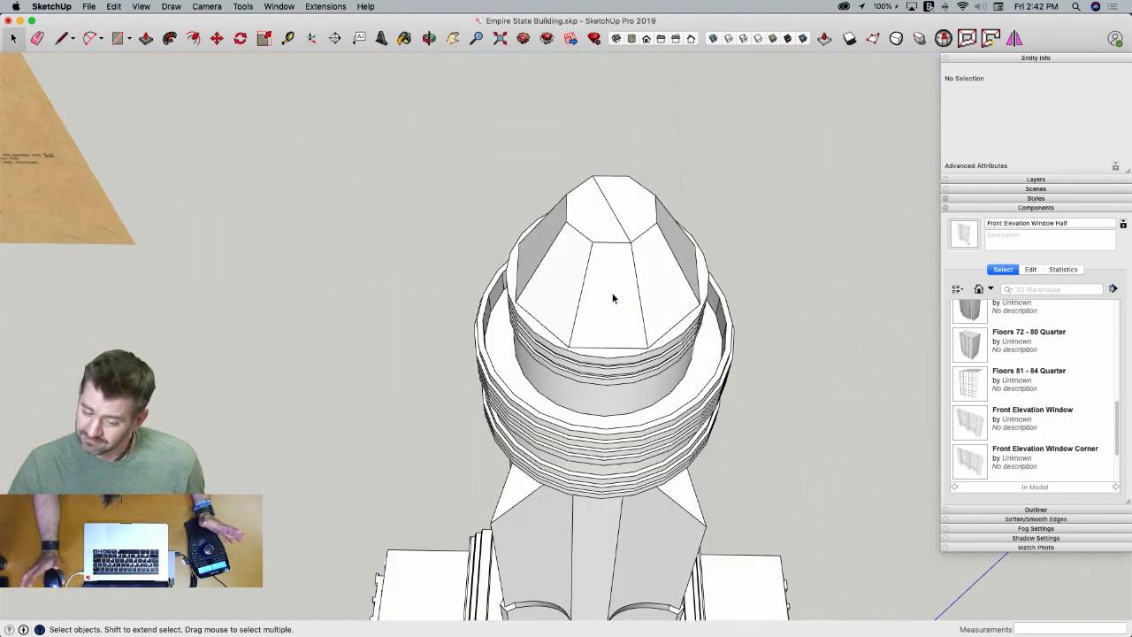
{"action": "scroll", "coordinate": [561, 404], "scroll_direction": "up", "scroll_amount": 5}
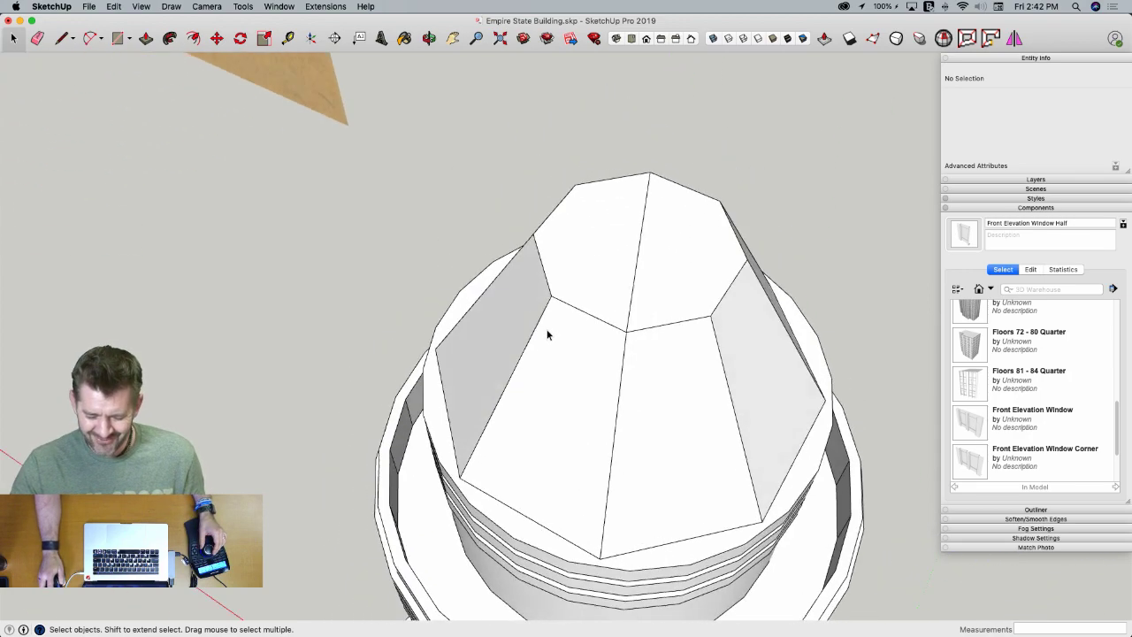
{"action": "key", "text": "l"}
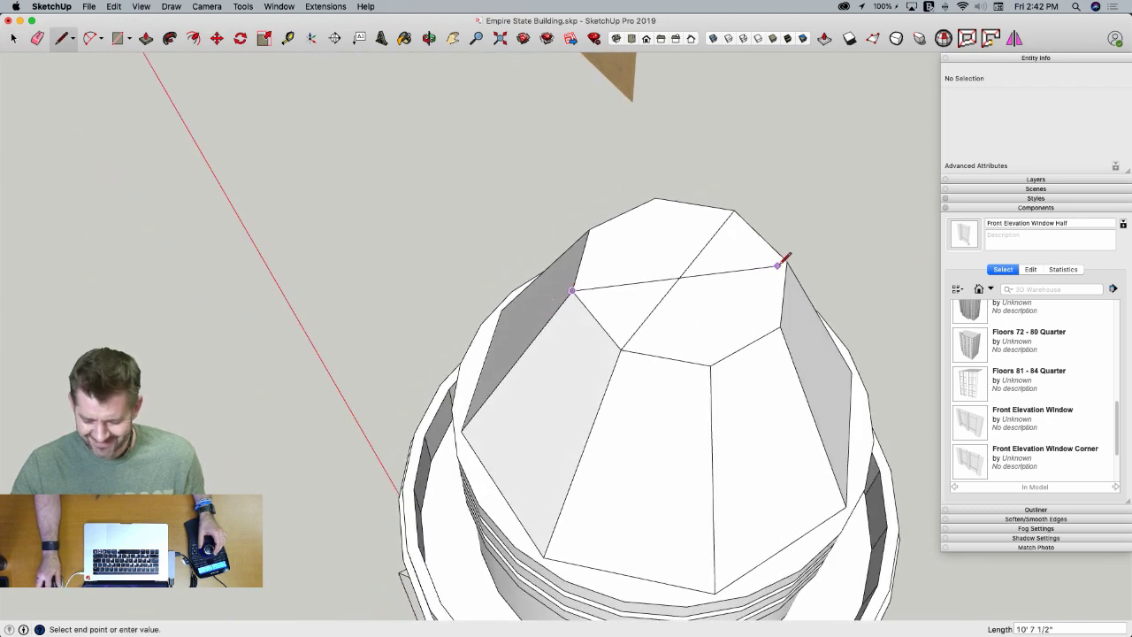
{"action": "key", "text": "space"}
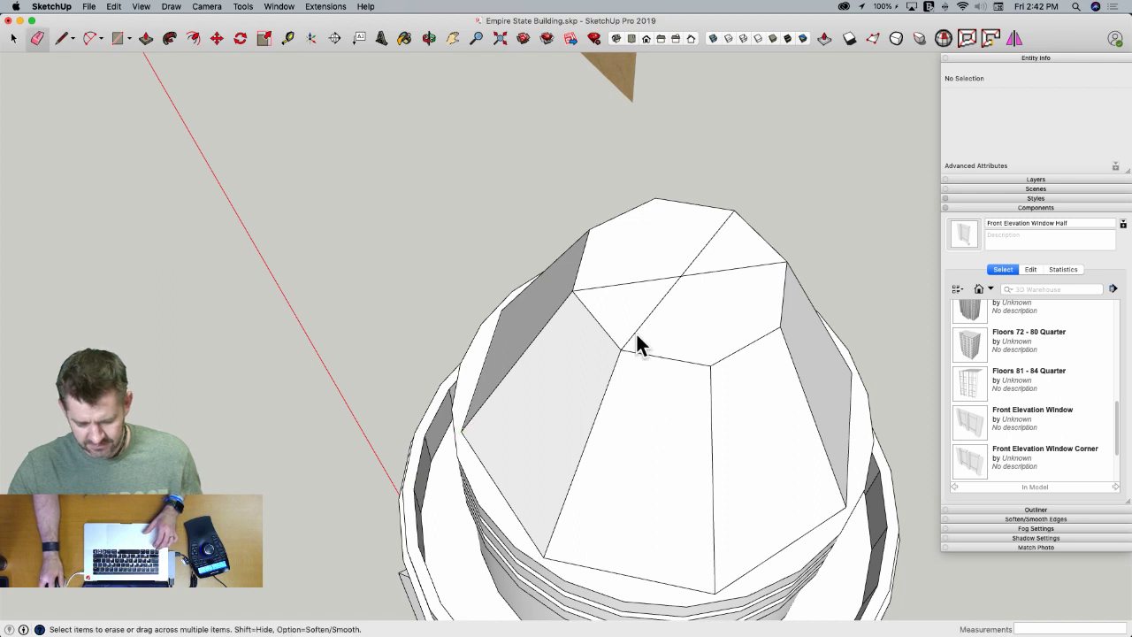
Erase the faceted cap down to its profile lines, close the profile with a sloping outer edge, and trim the leftover cross lines
{"action": "left_click_drag", "start_coordinate": [626, 347], "coordinate": [647, 377]}
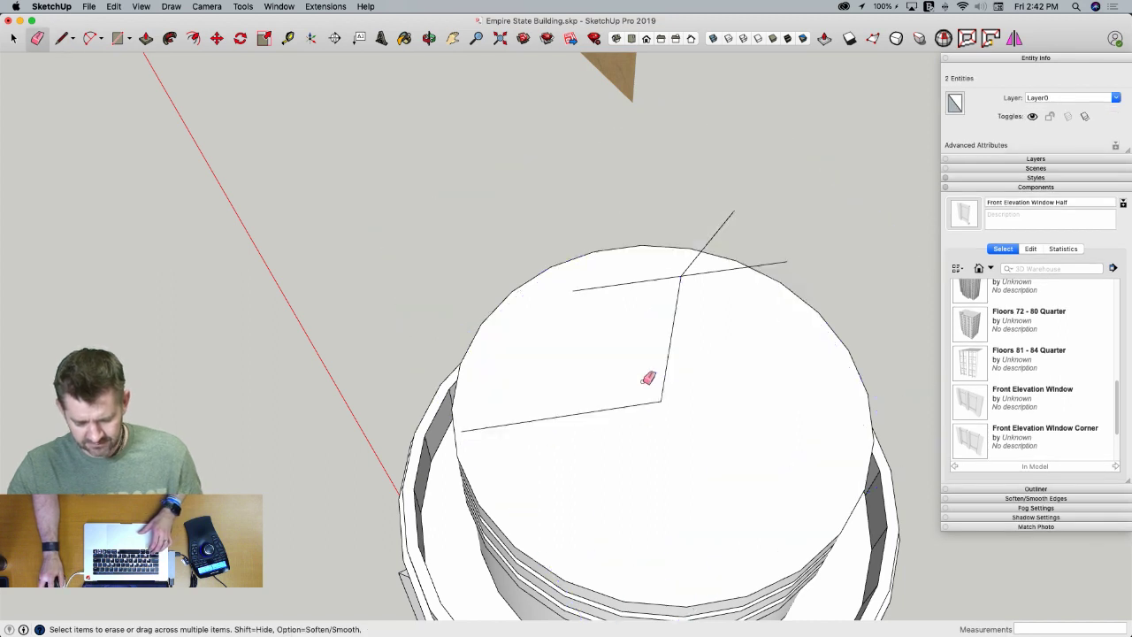
{"action": "key", "text": "l"}
{"action": "scroll", "coordinate": [531, 393], "scroll_direction": "down", "scroll_amount": 1}
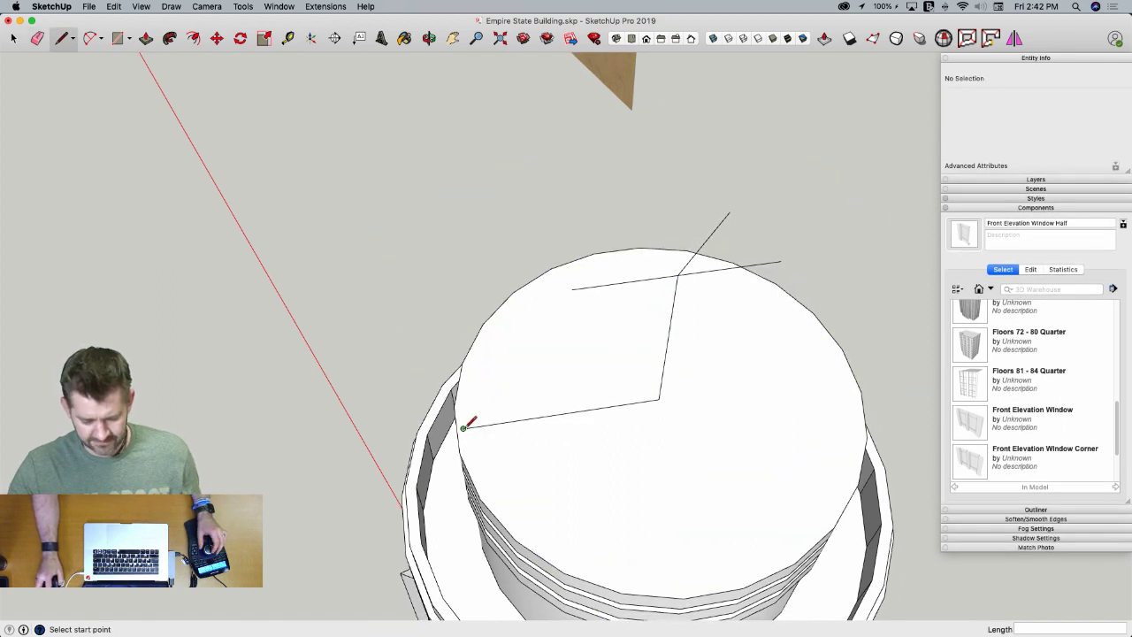
{"action": "left_click", "coordinate": [572, 288]}
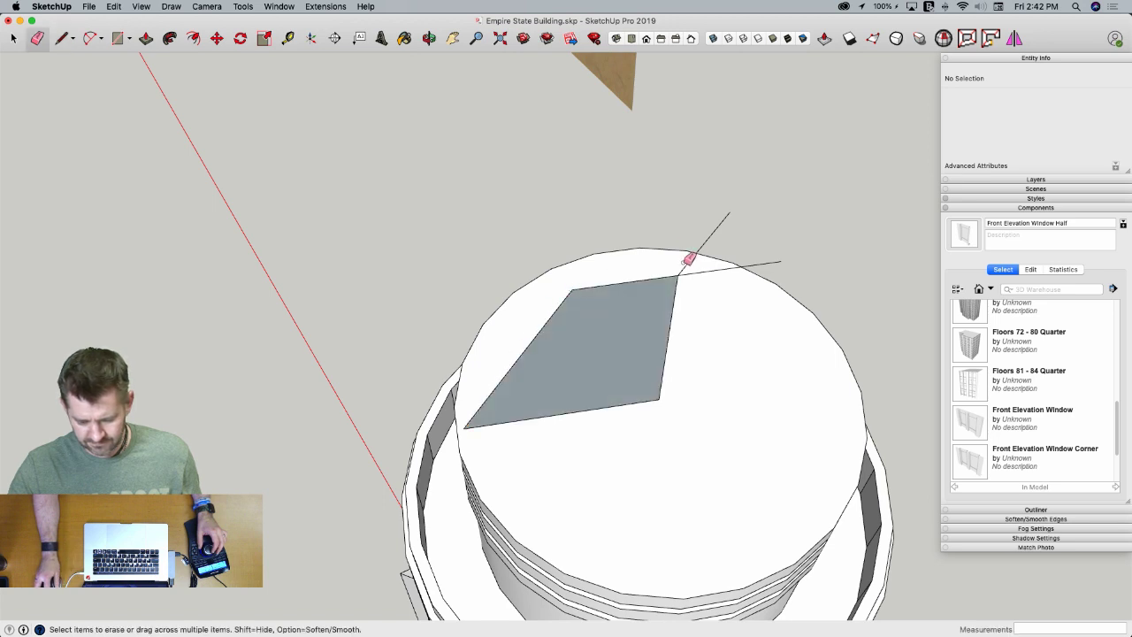
{"action": "left_click_drag", "start_coordinate": [685, 263], "coordinate": [695, 279]}
Cut the cap's profile face with its edges and paste it in place inside the mast's round-topped group
{"action": "key", "text": "space"}
{"action": "double_click", "coordinate": [735, 303]}
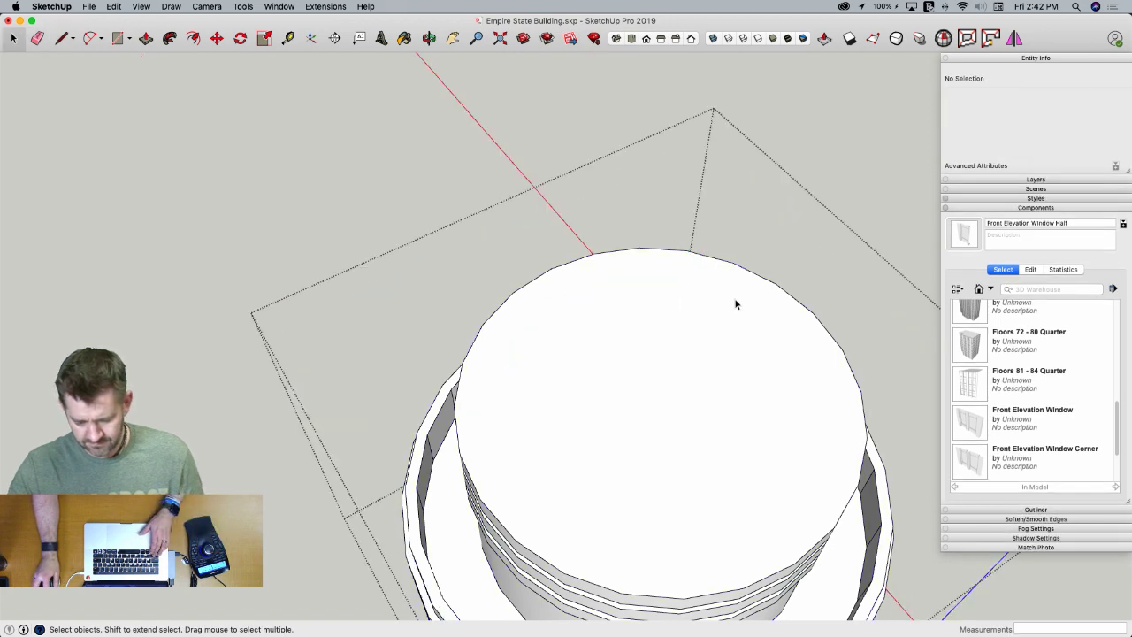
{"action": "left_click", "coordinate": [808, 176]}
{"action": "double_click", "coordinate": [600, 363]}
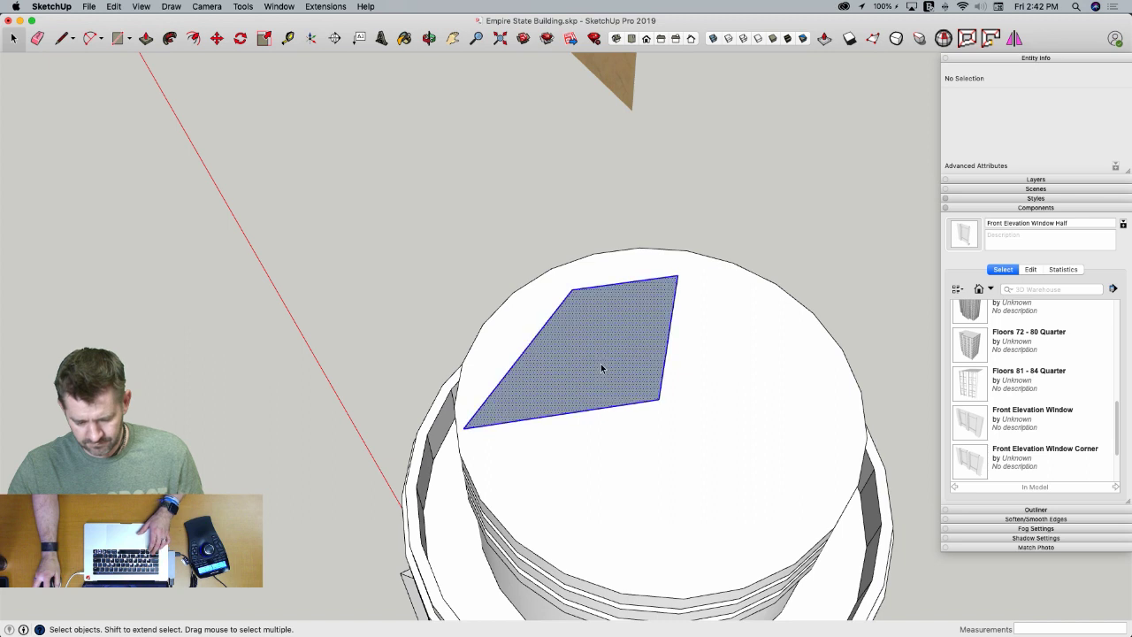
{"action": "left_click", "coordinate": [741, 361]}
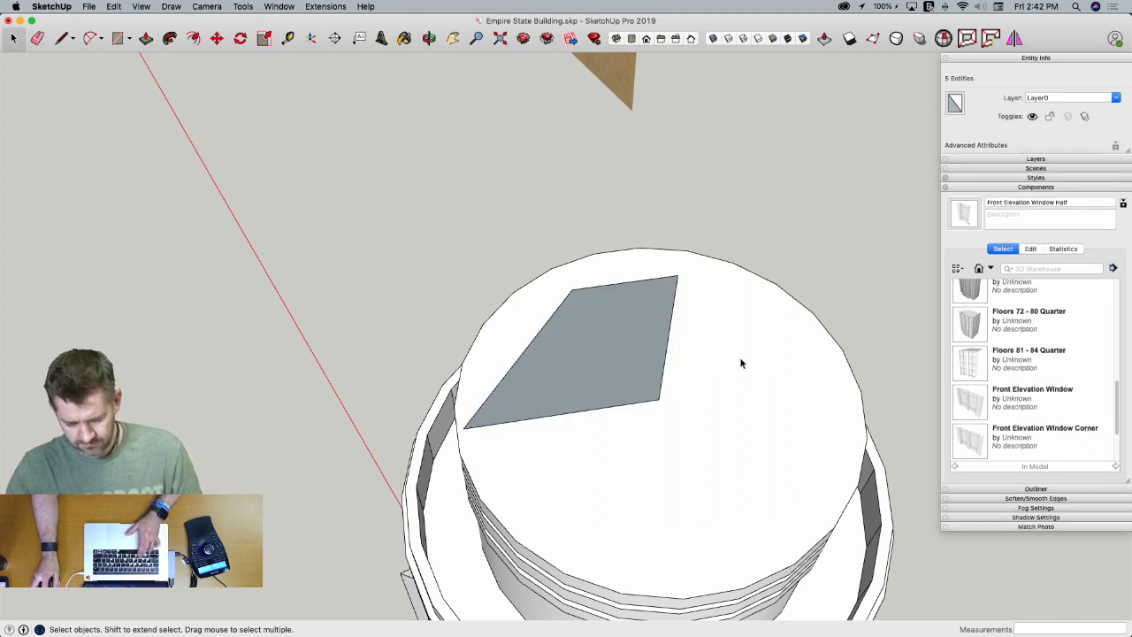
{"action": "double_click", "coordinate": [709, 397]}
{"action": "left_click", "coordinate": [115, 6]}
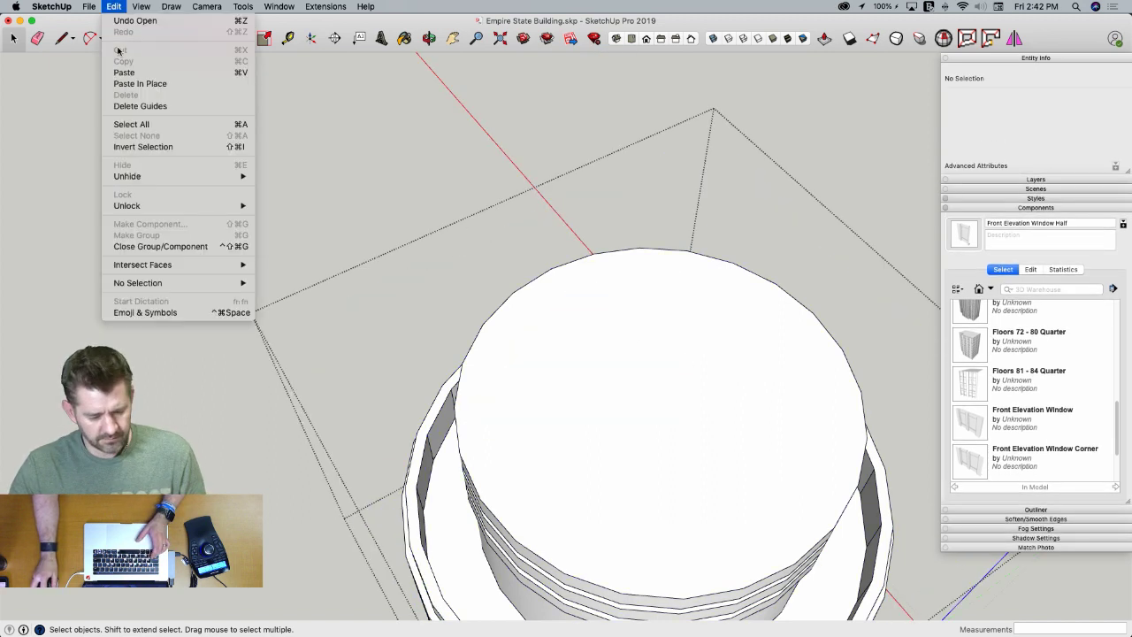
{"action": "left_click", "coordinate": [139, 83]}
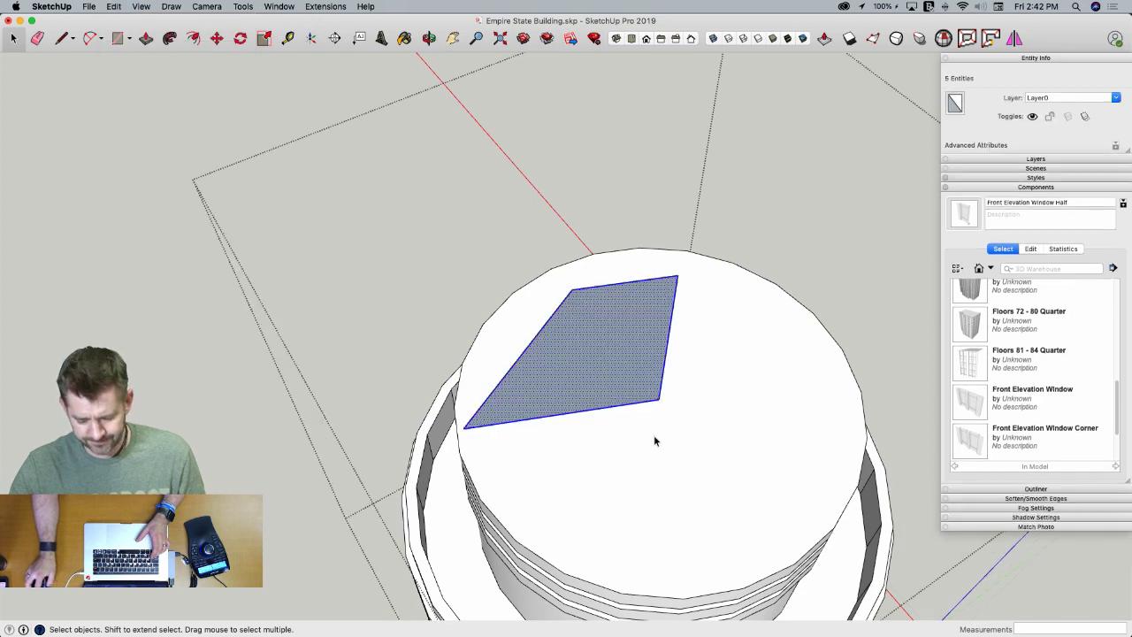
Select the perimeter edges of the mast's round top face and weld them into one continuous curve
{"action": "left_click", "coordinate": [654, 435]}
{"action": "left_click", "coordinate": [464, 457]}
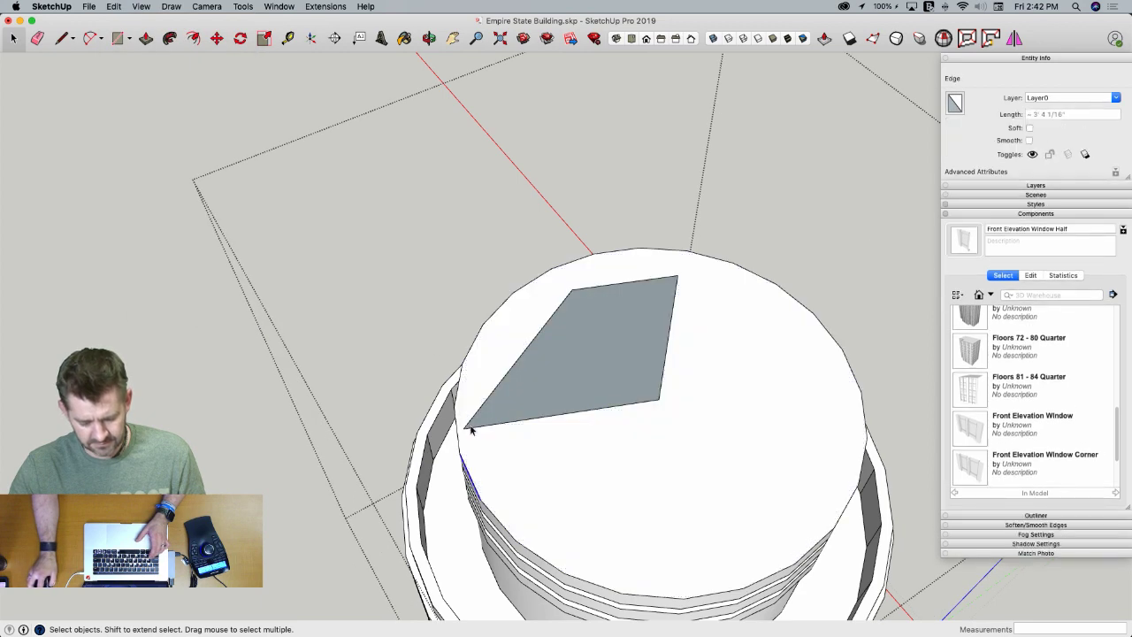
{"action": "double_click", "coordinate": [499, 449]}
{"action": "left_click", "coordinate": [500, 449], "text": "shift"}
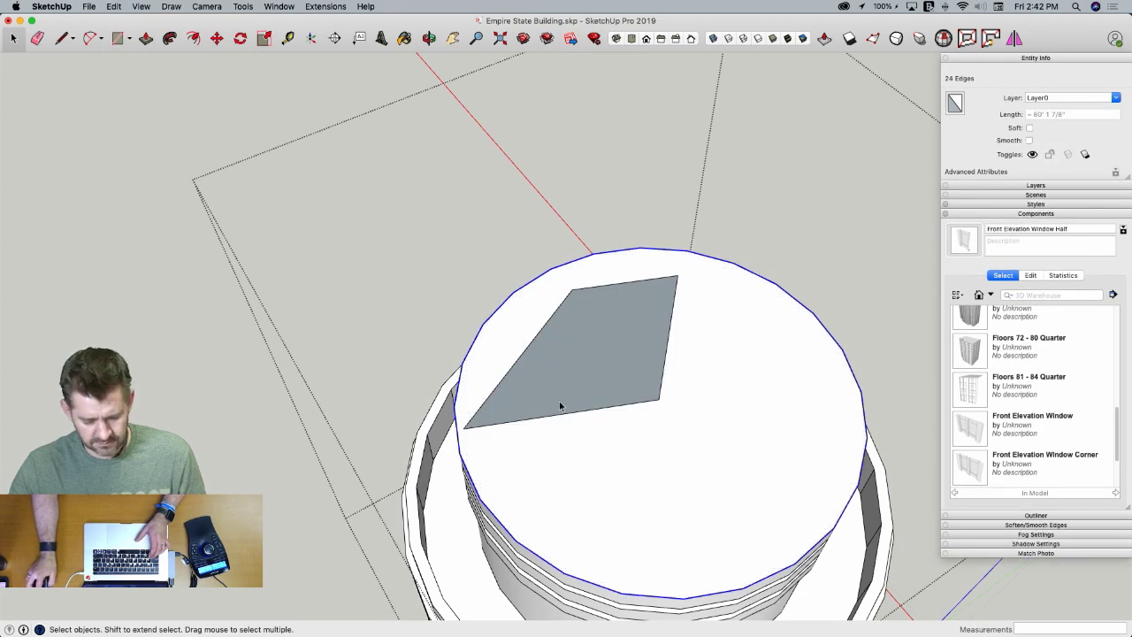
{"action": "left_click", "coordinate": [326, 7]}
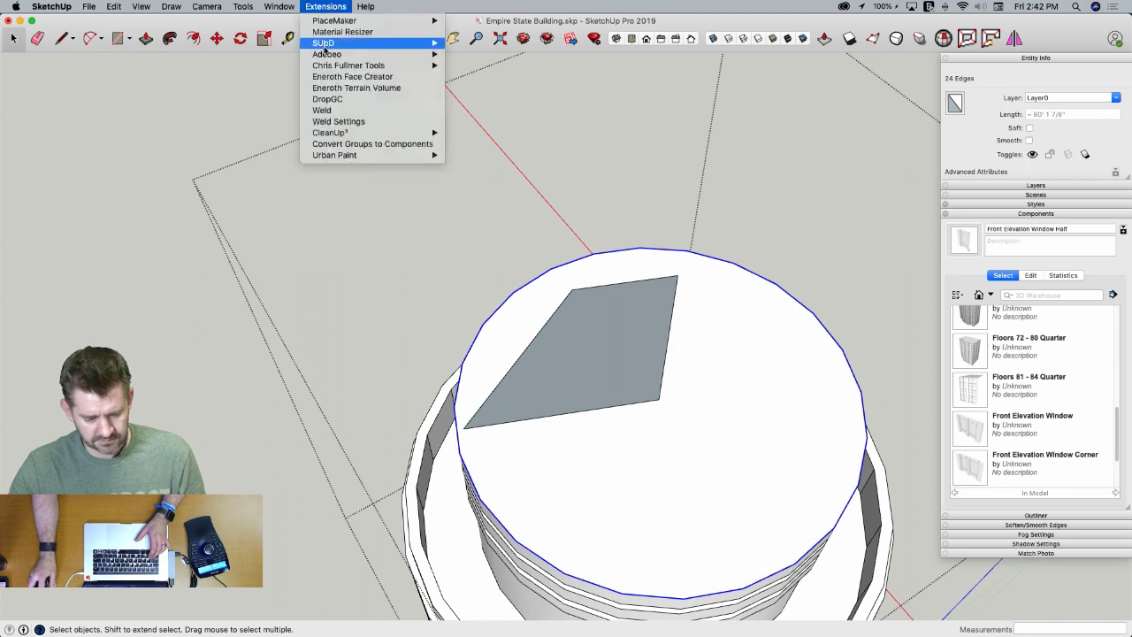
{"action": "left_click", "coordinate": [332, 109]}
Sweep the profile face around the round top's perimeter with Follow Me to form the conical cap
{"action": "double_click", "coordinate": [496, 451]}
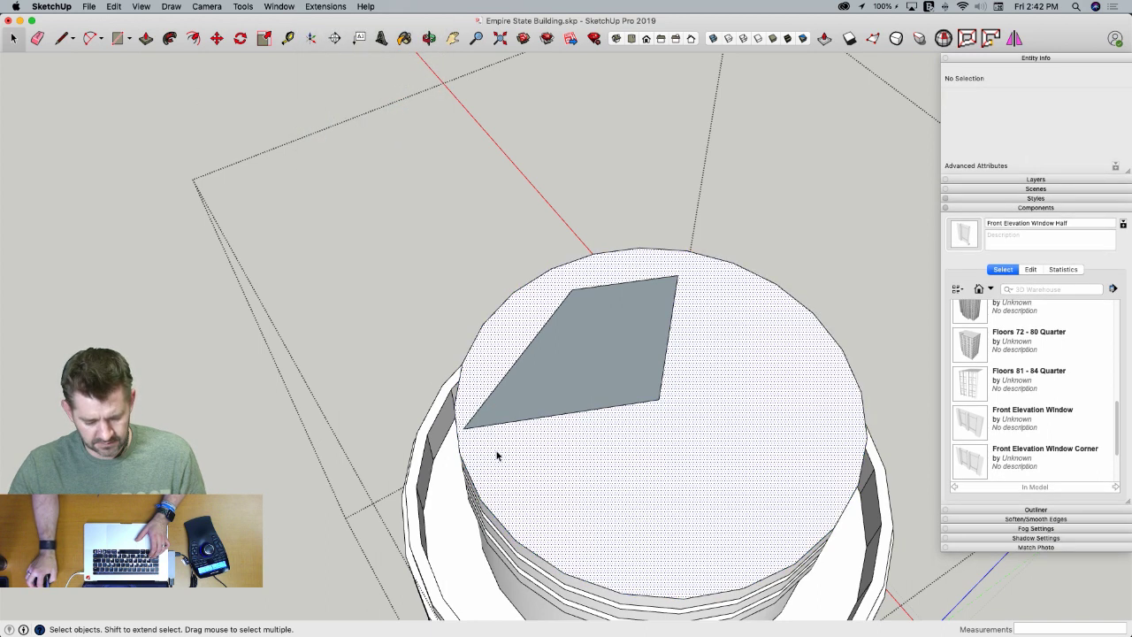
{"action": "left_click", "coordinate": [460, 453], "text": "shift"}
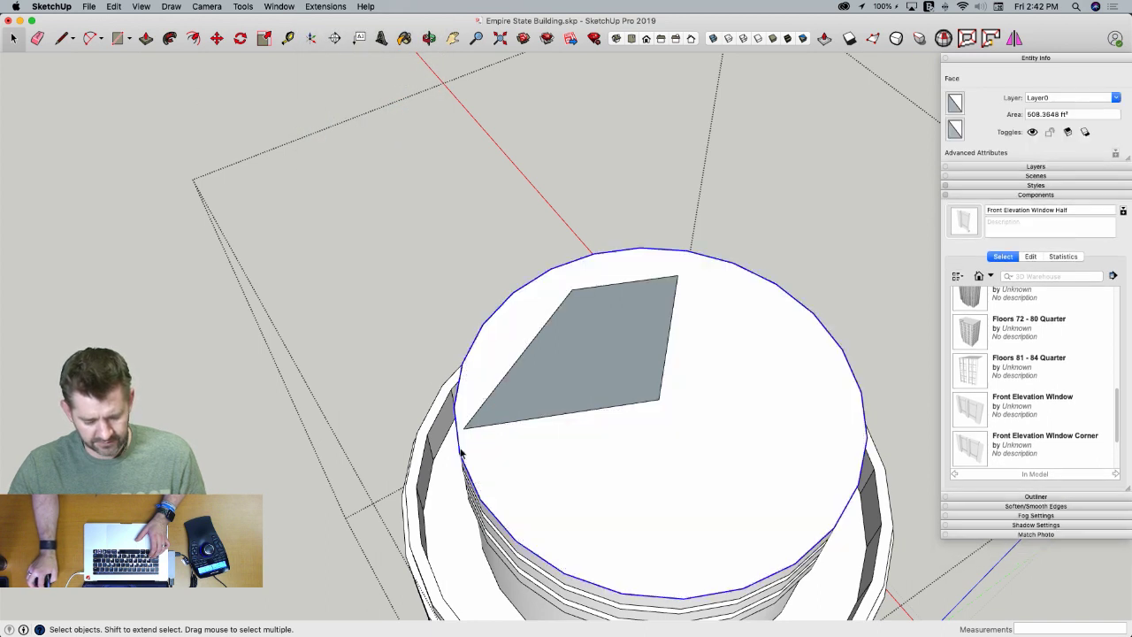
{"action": "left_click", "coordinate": [170, 39]}
{"action": "left_click", "coordinate": [575, 348]}
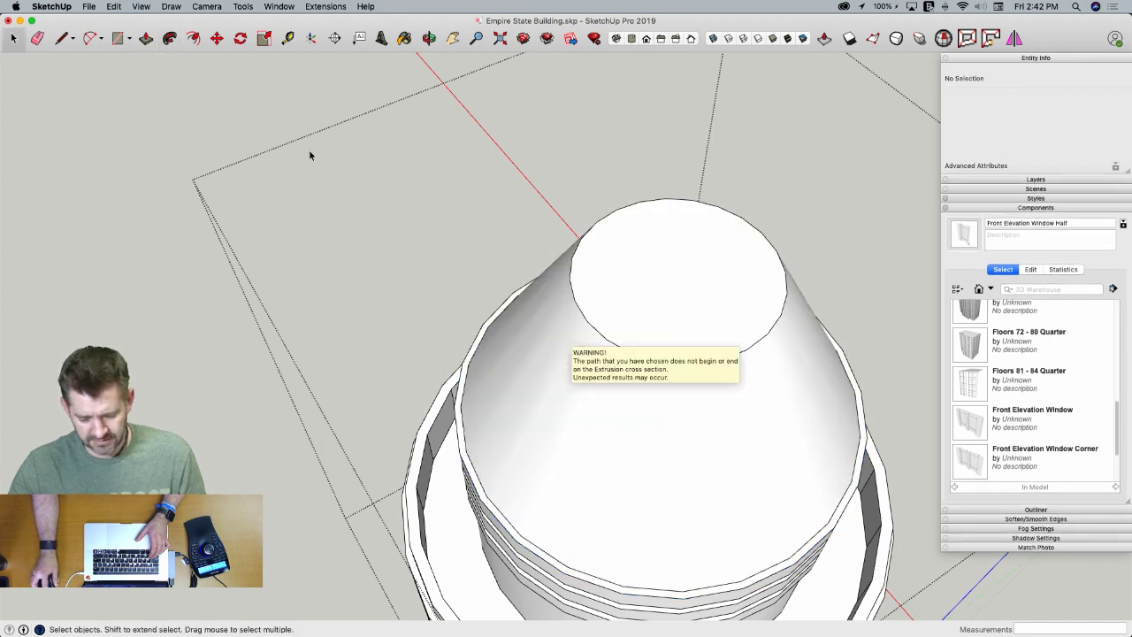
Close the mast group and delete the leftover profile lines lying on the conical cap
{"action": "left_click", "coordinate": [241, 112]}
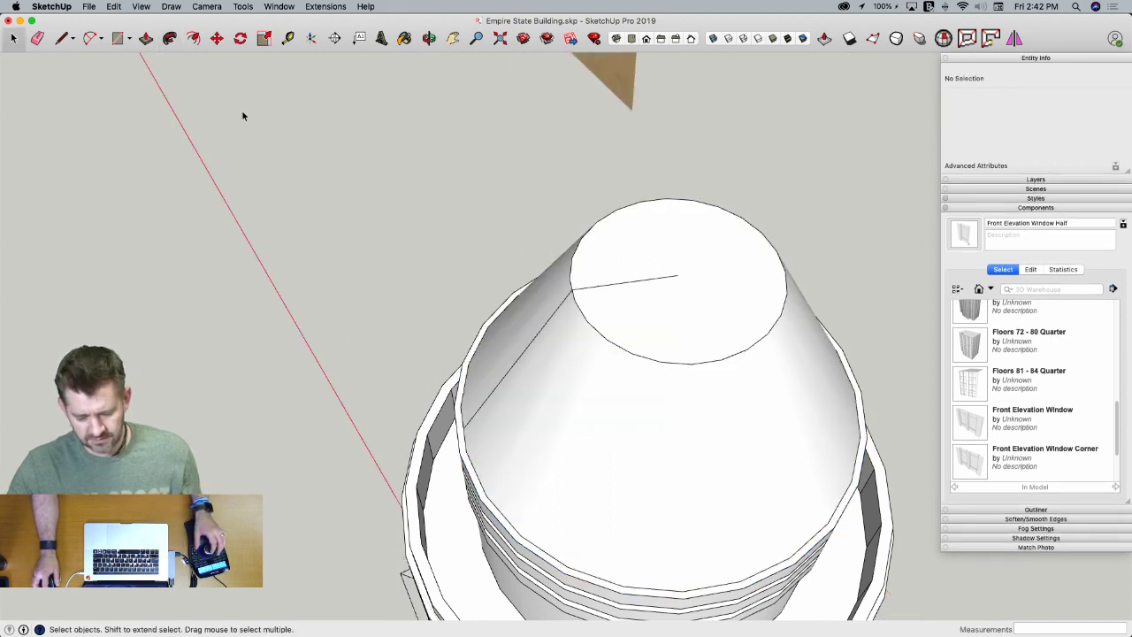
{"action": "left_click", "coordinate": [591, 292]}
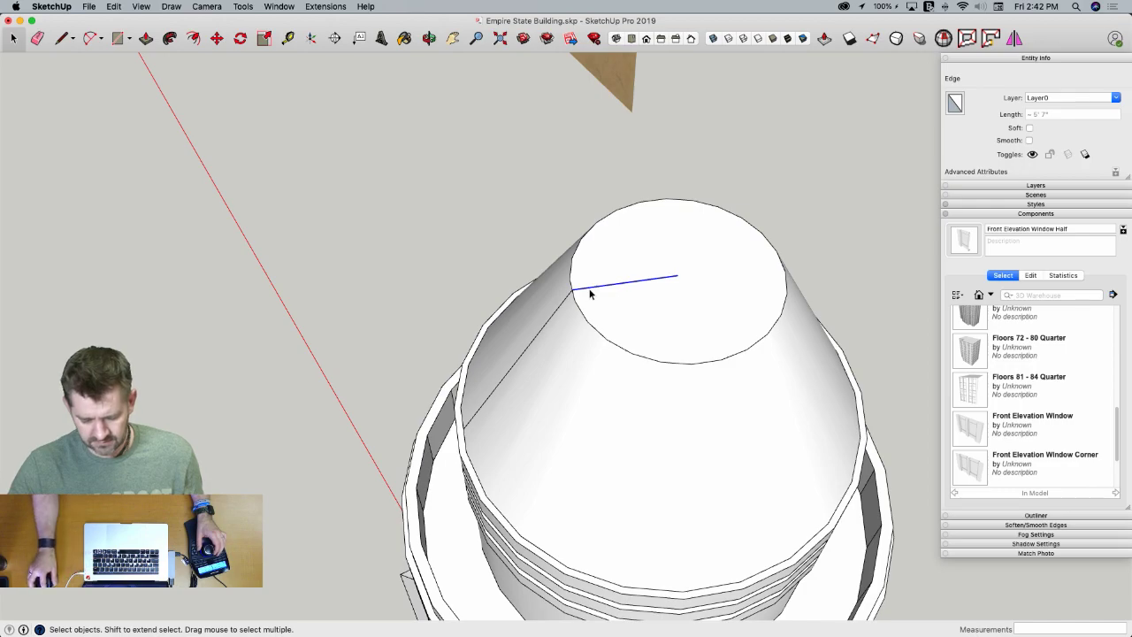
{"action": "left_click", "coordinate": [591, 294], "text": "shift"}
{"action": "key", "text": "Delete"}
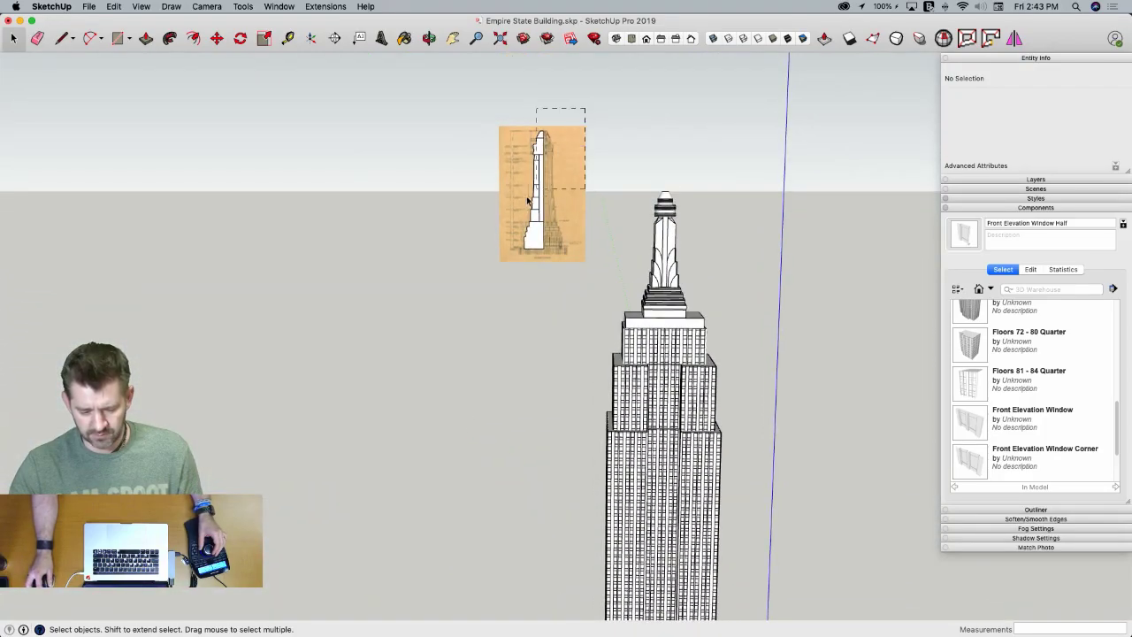
Delete the reference elevation image and all the traced profile shapes beside the tower
{"action": "left_click", "coordinate": [527, 202]}
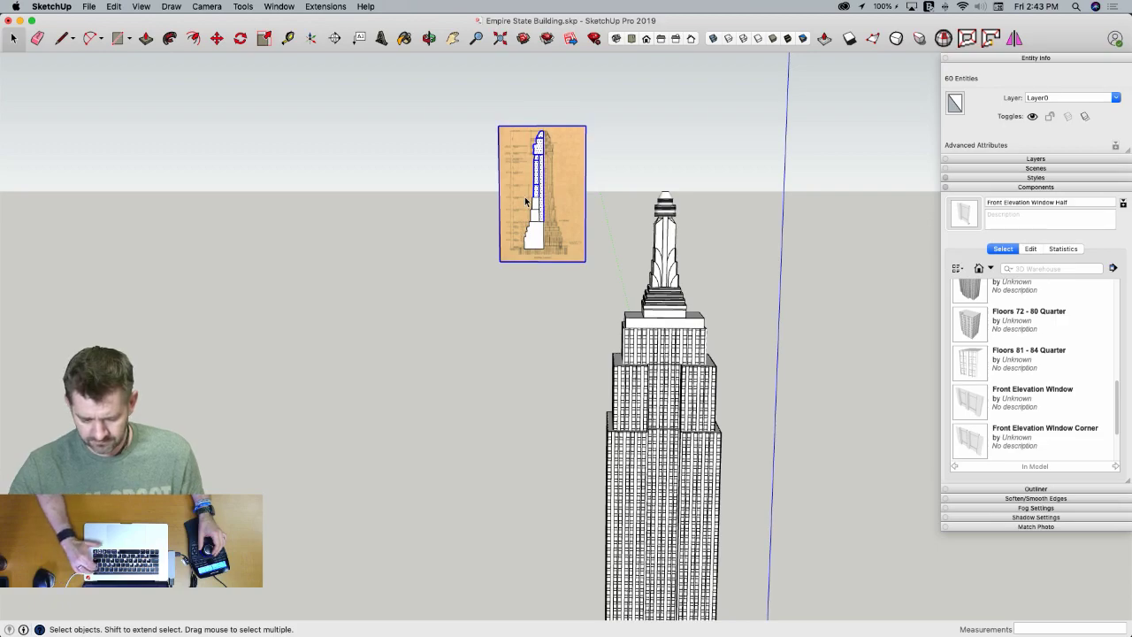
{"action": "key", "text": "Delete"}
{"action": "left_click_drag", "start_coordinate": [576, 175], "coordinate": [470, 316]}
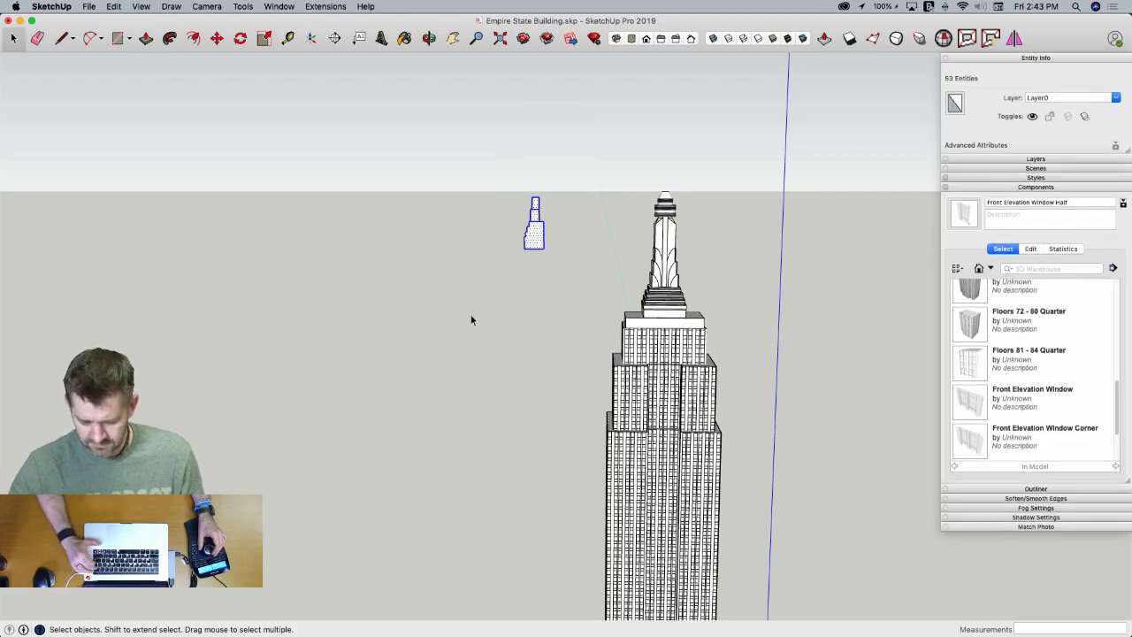
{"action": "key", "text": "Delete"}
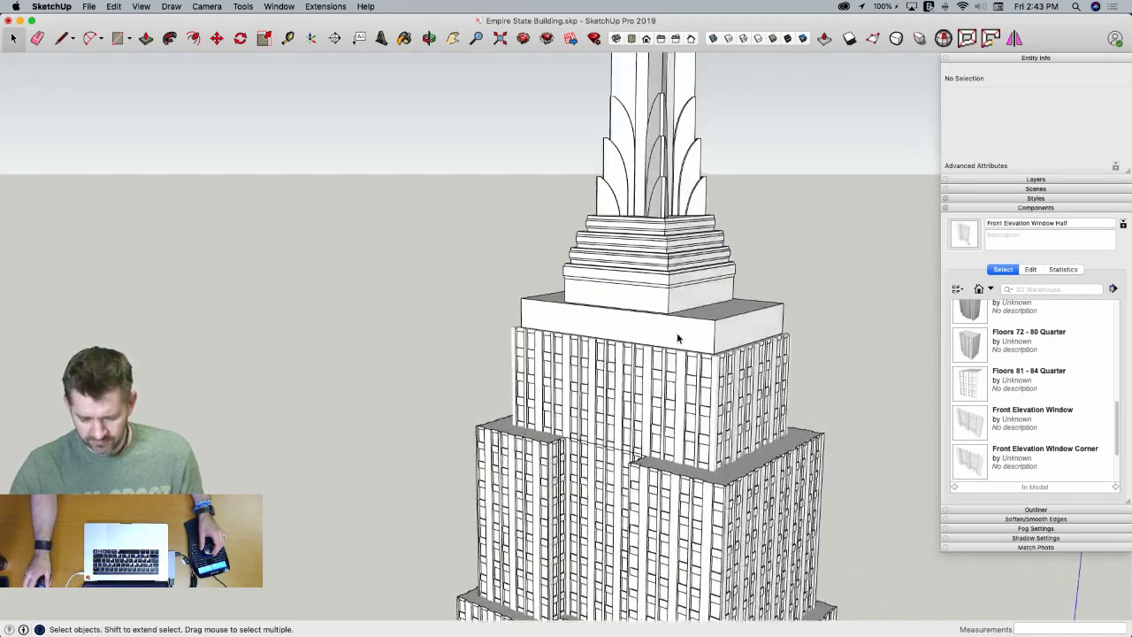
Unlock the plain block group between the stepped base and the windowed floors, and open it for editing
{"action": "scroll", "coordinate": [677, 339], "scroll_direction": "up", "scroll_amount": 5}
{"action": "left_click", "coordinate": [720, 348]}
{"action": "scroll", "coordinate": [719, 350], "scroll_direction": "up", "scroll_amount": 3}
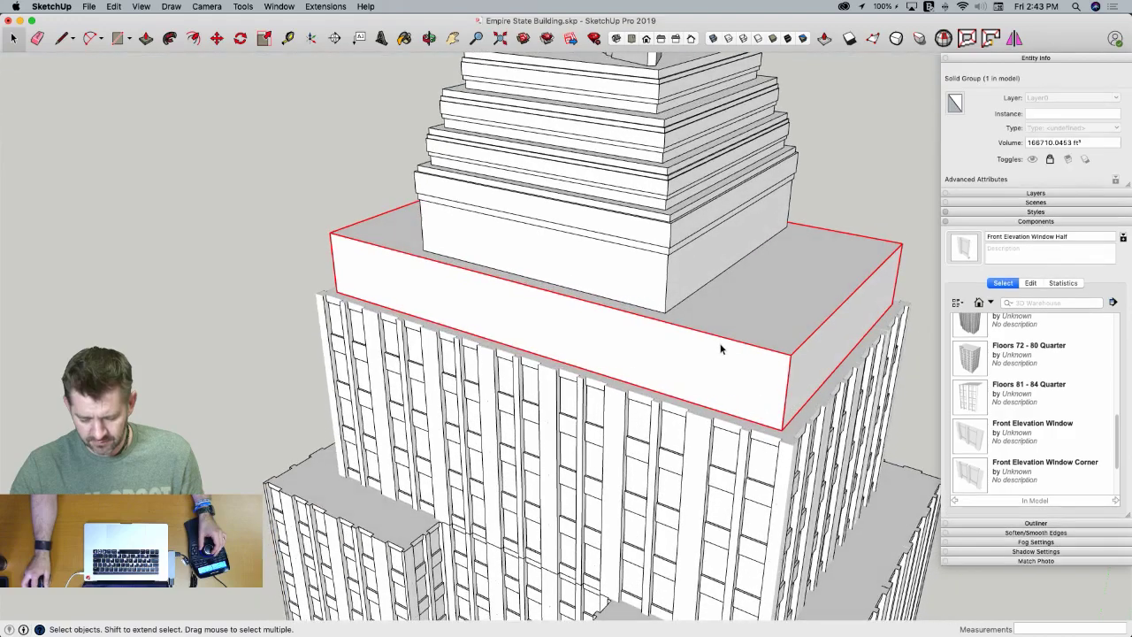
{"action": "middle_click_drag", "start_coordinate": [660, 356], "coordinate": [741, 358]}
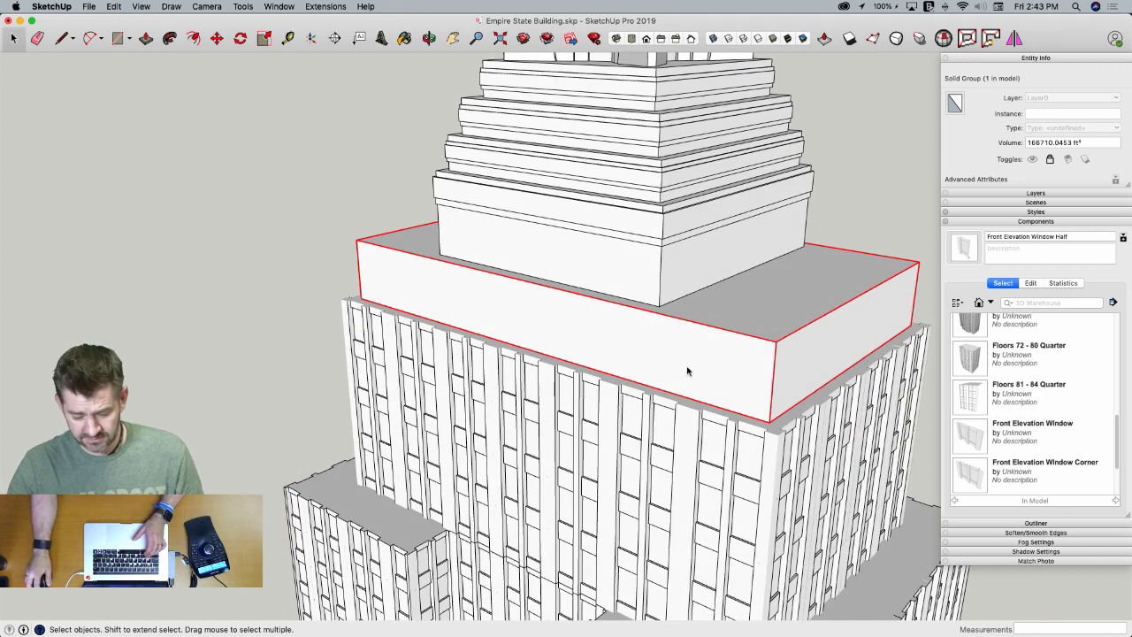
{"action": "right_click", "coordinate": [687, 372]}
{"action": "left_click", "coordinate": [712, 345]}
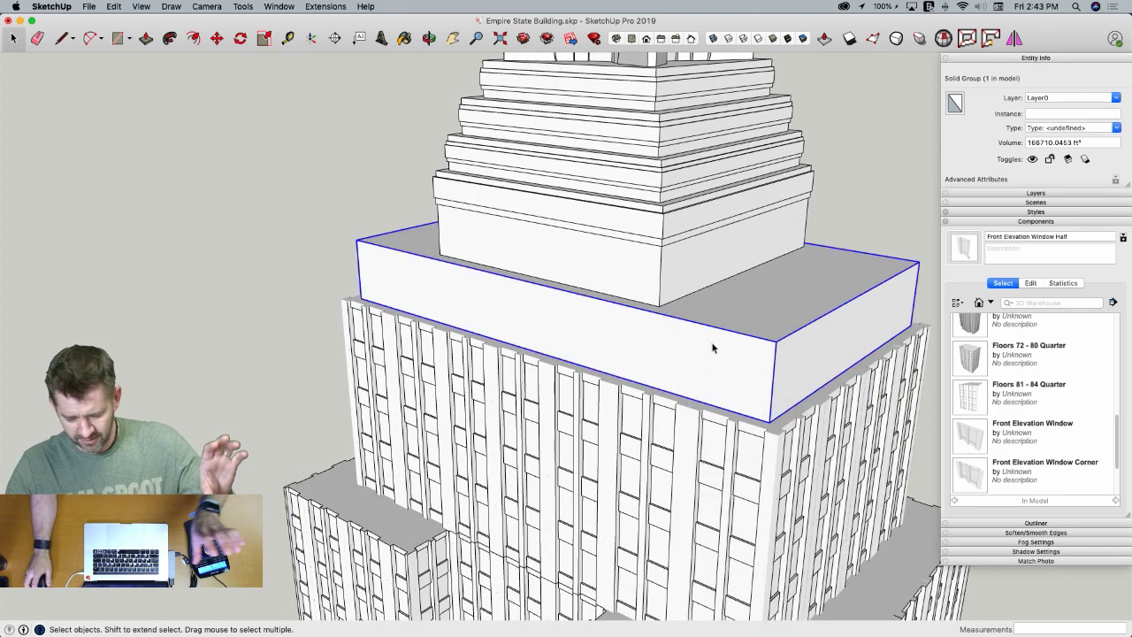
{"action": "double_click", "coordinate": [707, 356]}
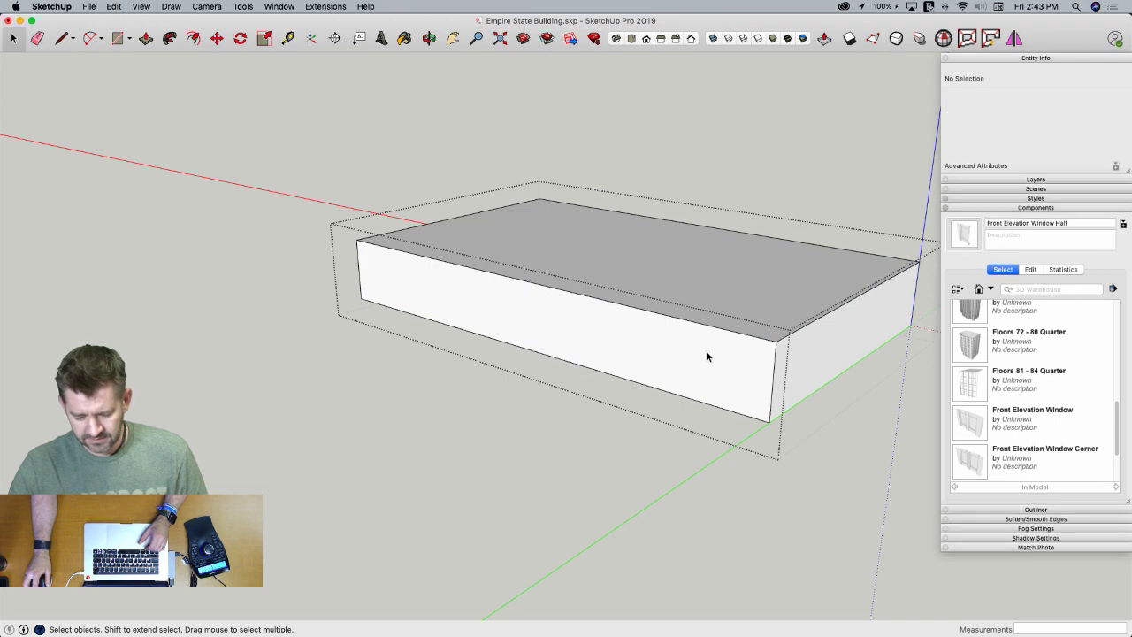
Place a Front Elevation Window component at the block's front corner and scale its height by about 1.16 to fill the wall
{"action": "left_click", "coordinate": [977, 429]}
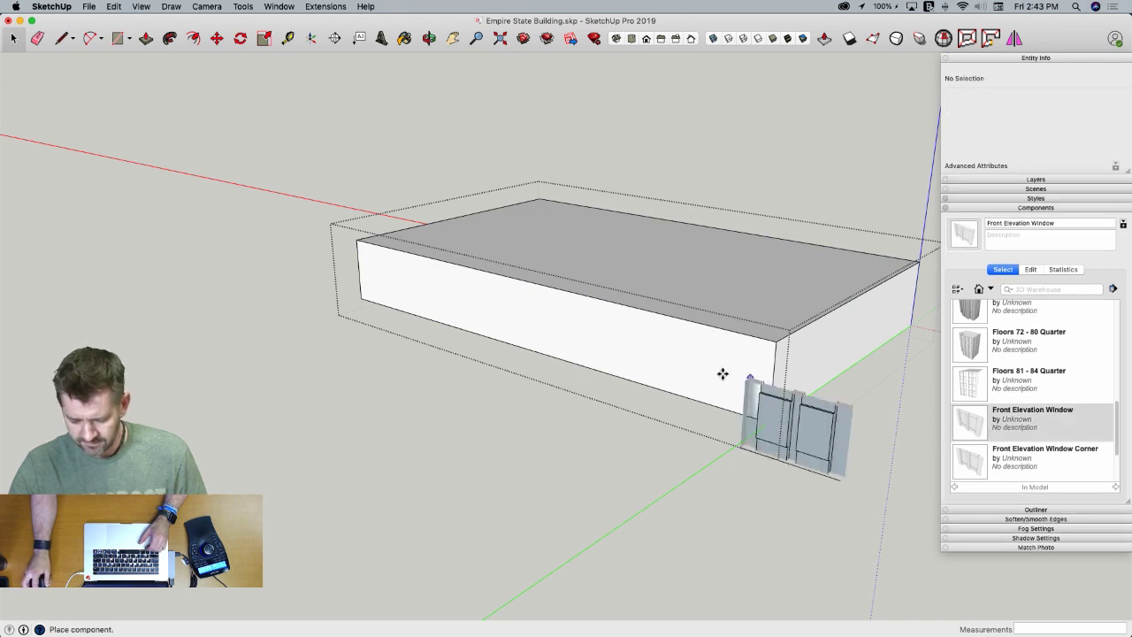
{"action": "left_click", "coordinate": [673, 479]}
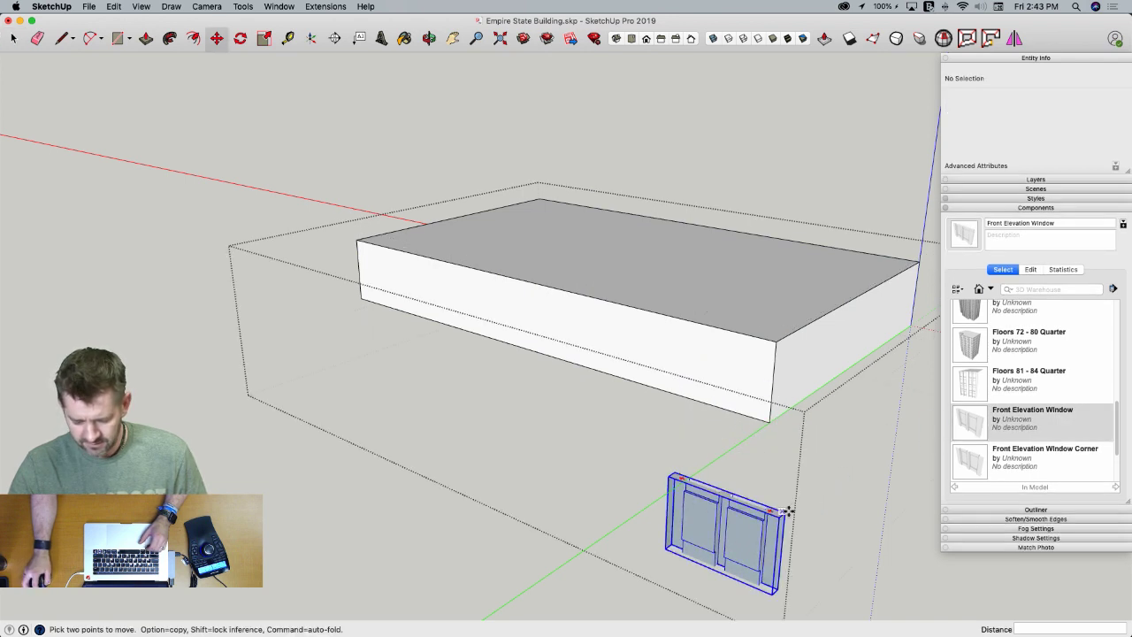
{"action": "left_click", "coordinate": [768, 511]}
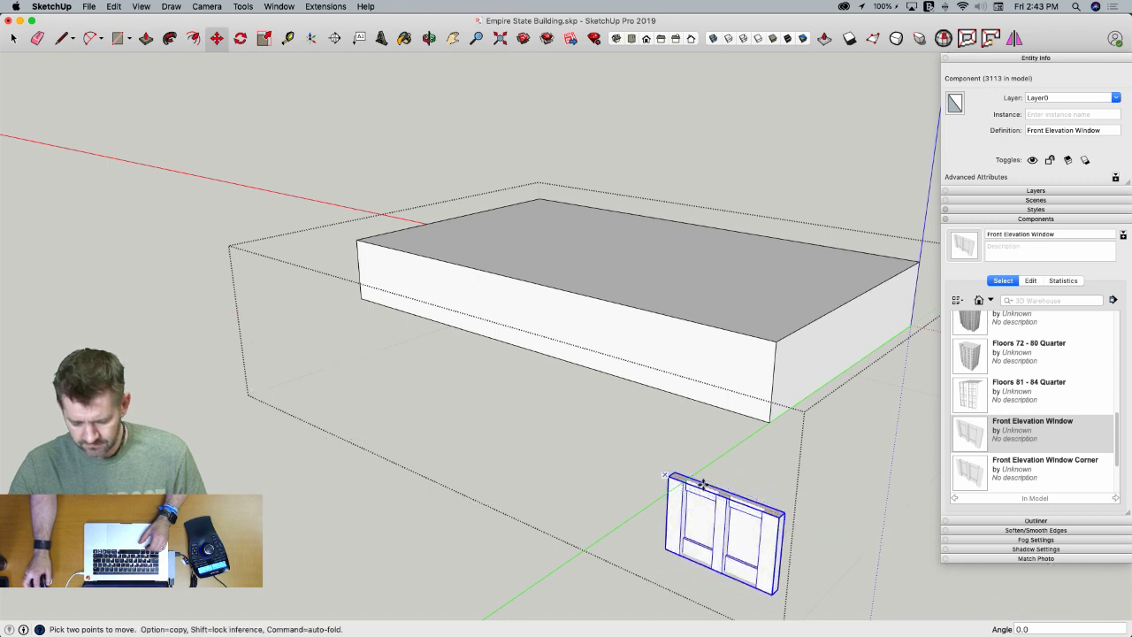
{"action": "left_click", "coordinate": [778, 516]}
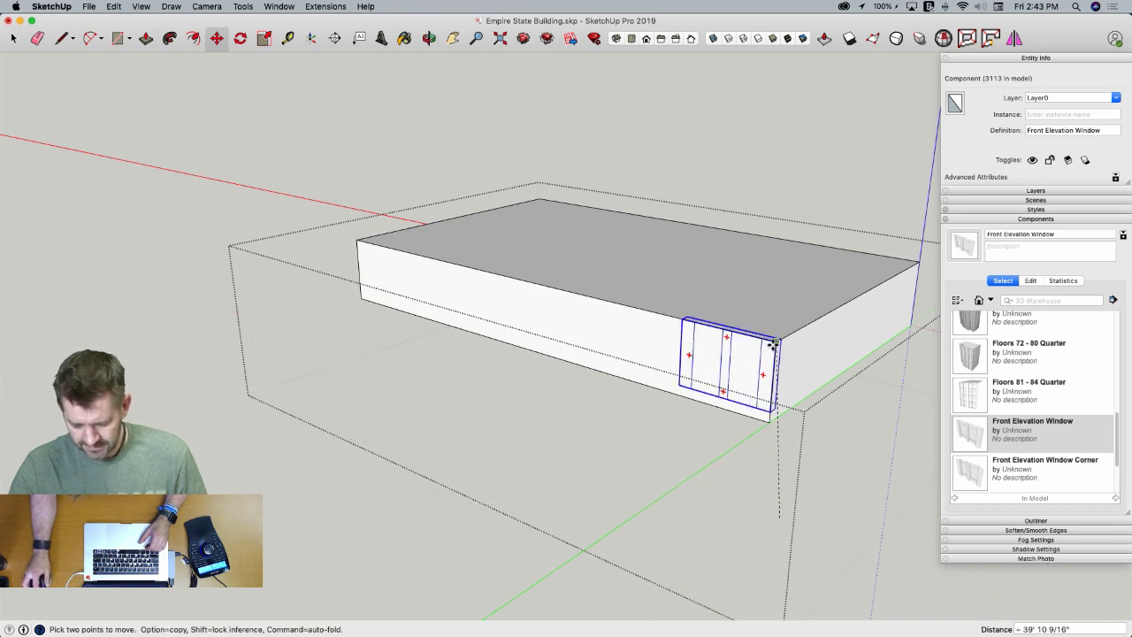
{"action": "left_click", "coordinate": [773, 345]}
{"action": "key", "text": "s"}
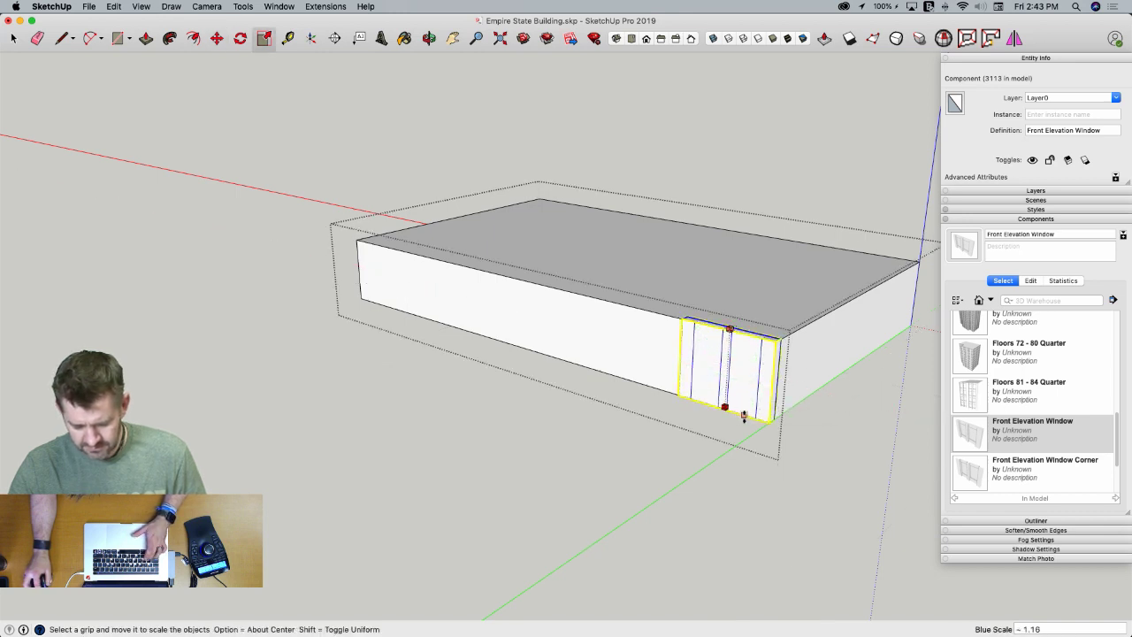
Copy the window component side by side along the block's long front wall with an x5 array
{"action": "key", "text": "m"}
{"action": "scroll", "coordinate": [769, 402], "scroll_direction": "up", "scroll_amount": 5}
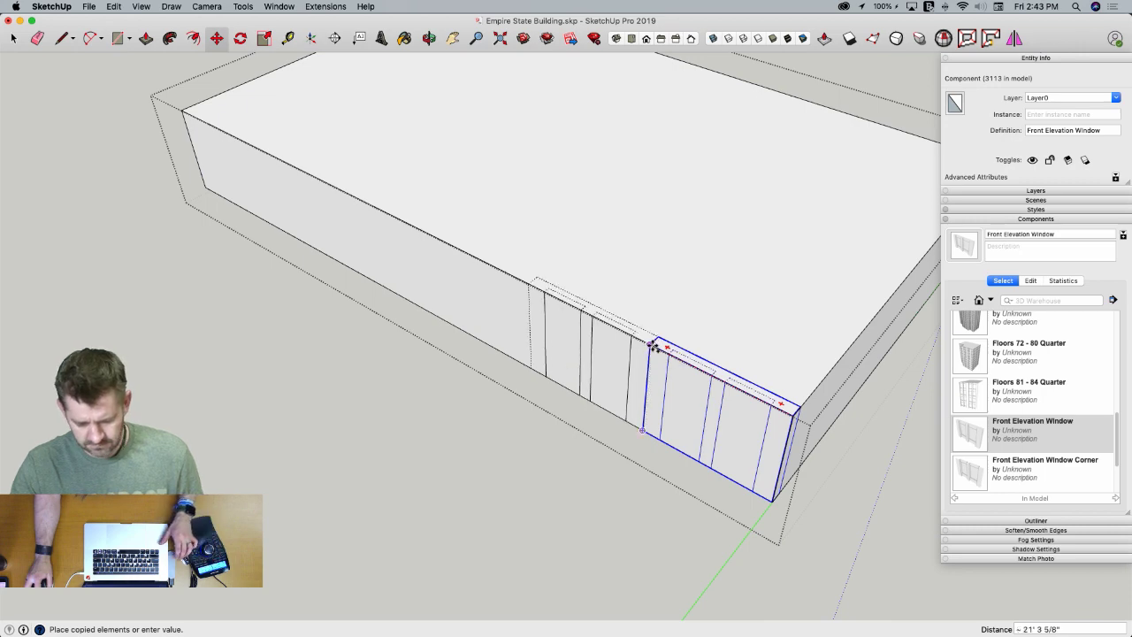
{"action": "left_click", "coordinate": [652, 345]}
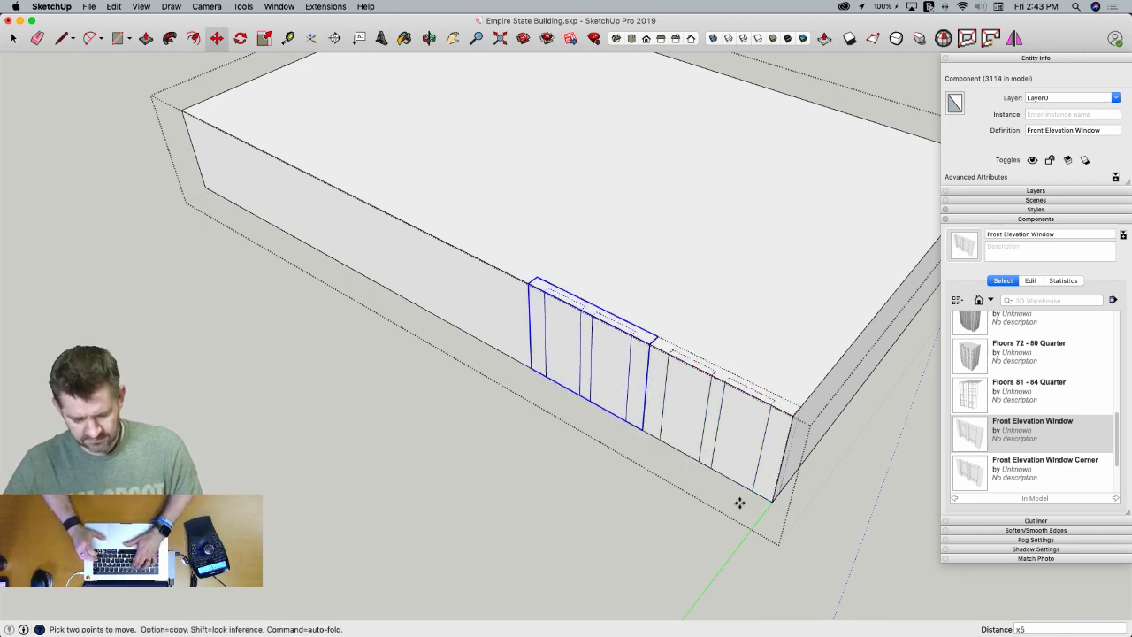
{"action": "type", "text": "x5"}
{"action": "key", "text": "Return"}
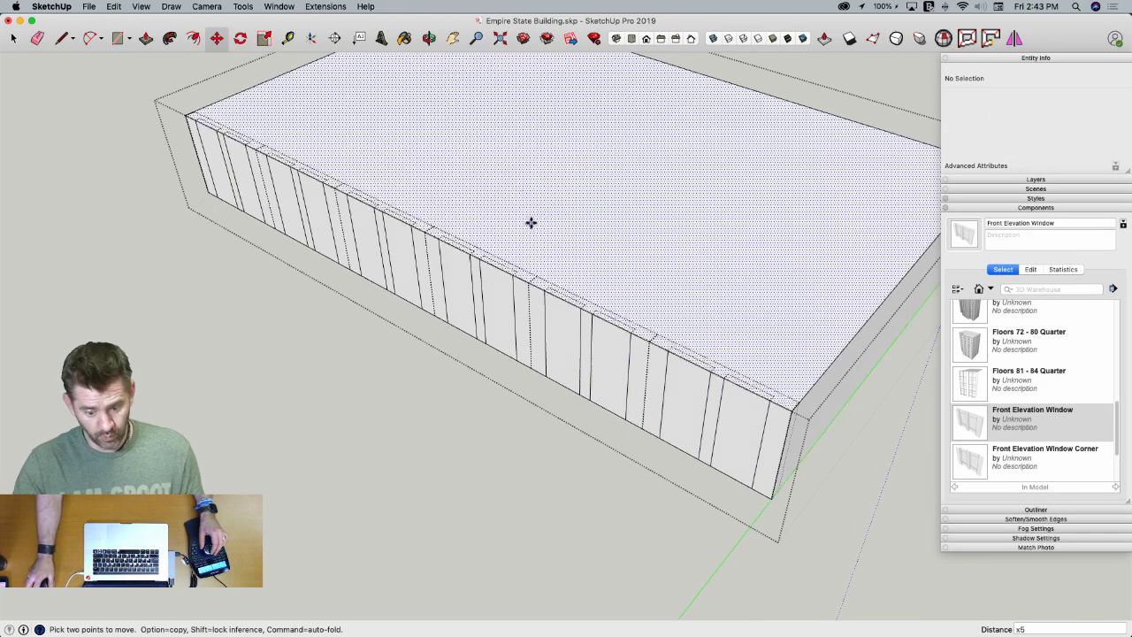
Delete the block's top face and the plain front wall face with its upper edge behind the windows
{"action": "key", "text": "space"}
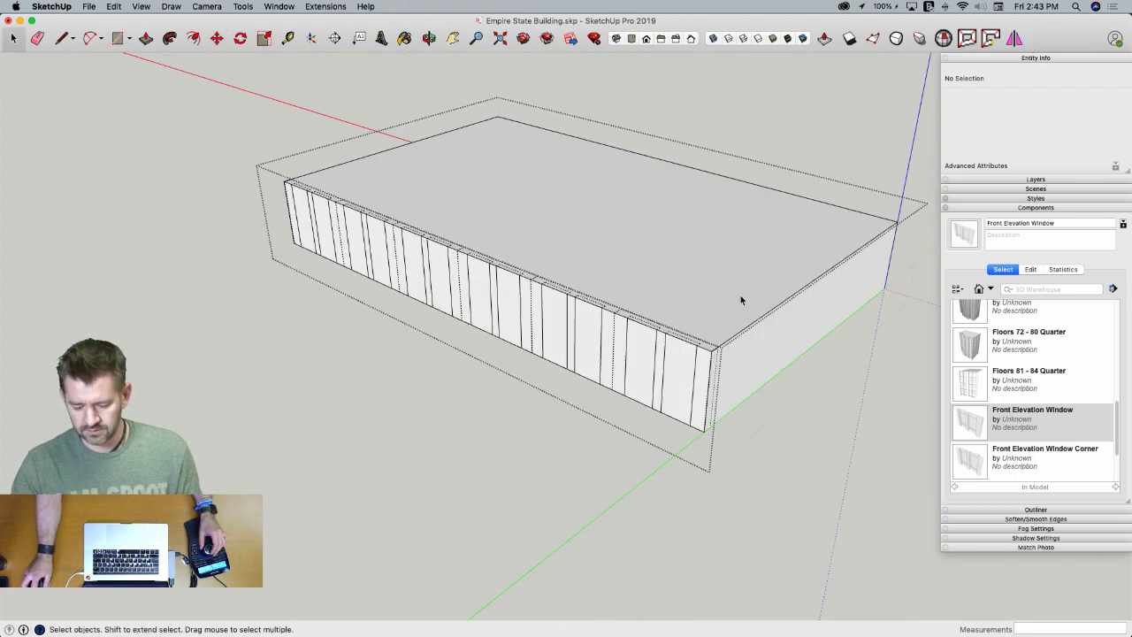
{"action": "left_click", "coordinate": [712, 289]}
{"action": "key", "text": "Delete"}
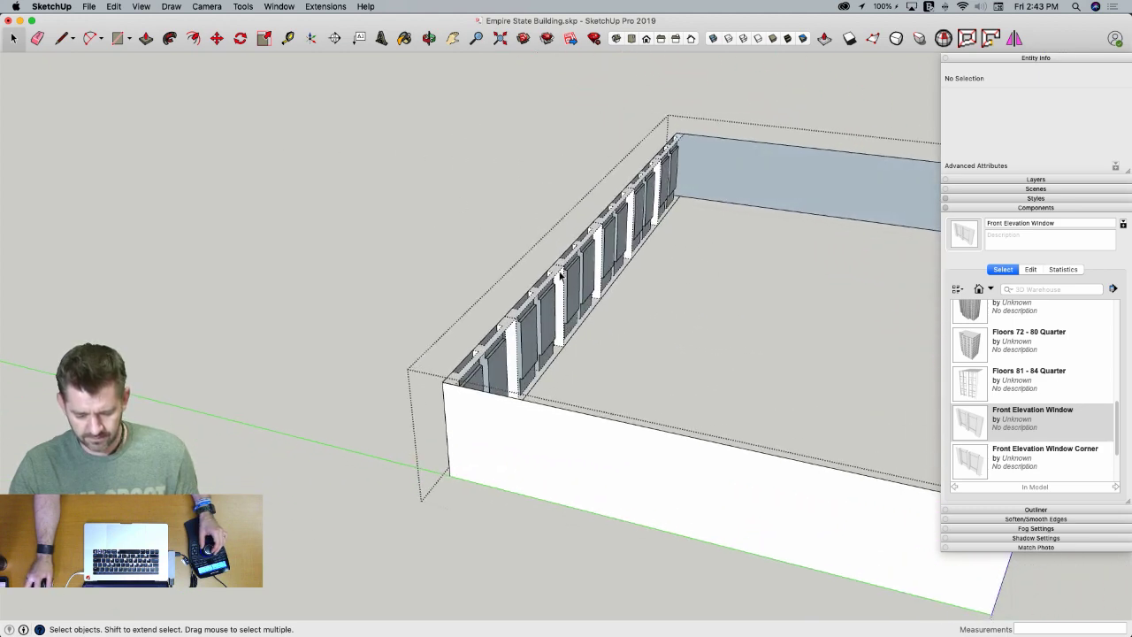
{"action": "left_click", "coordinate": [563, 255]}
{"action": "double_click", "coordinate": [563, 256]}
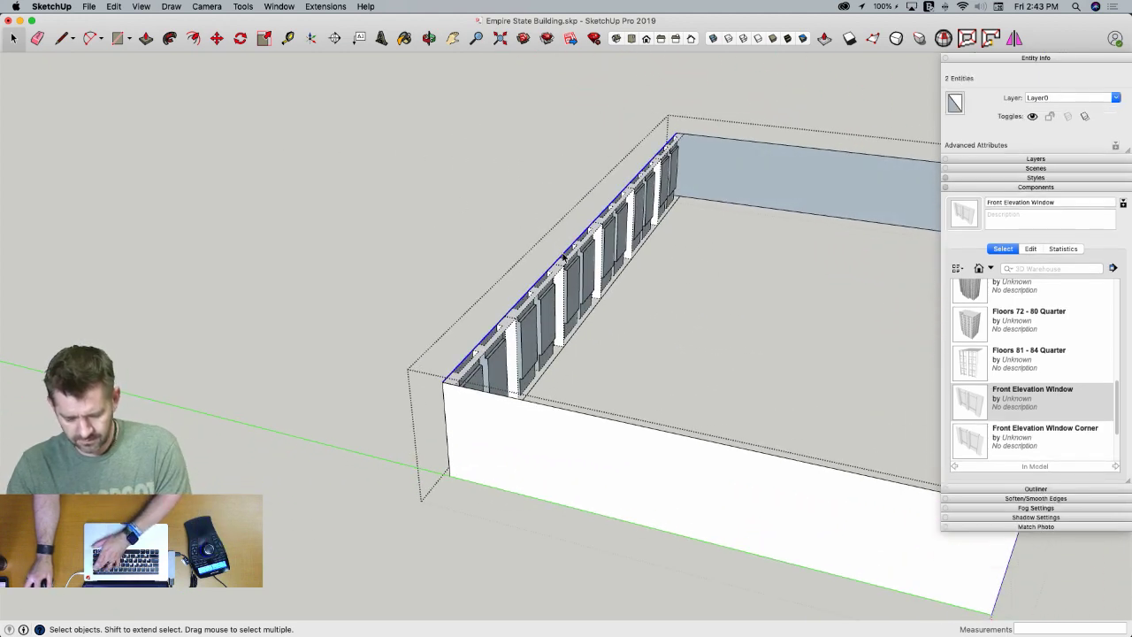
{"action": "key", "text": "Delete"}
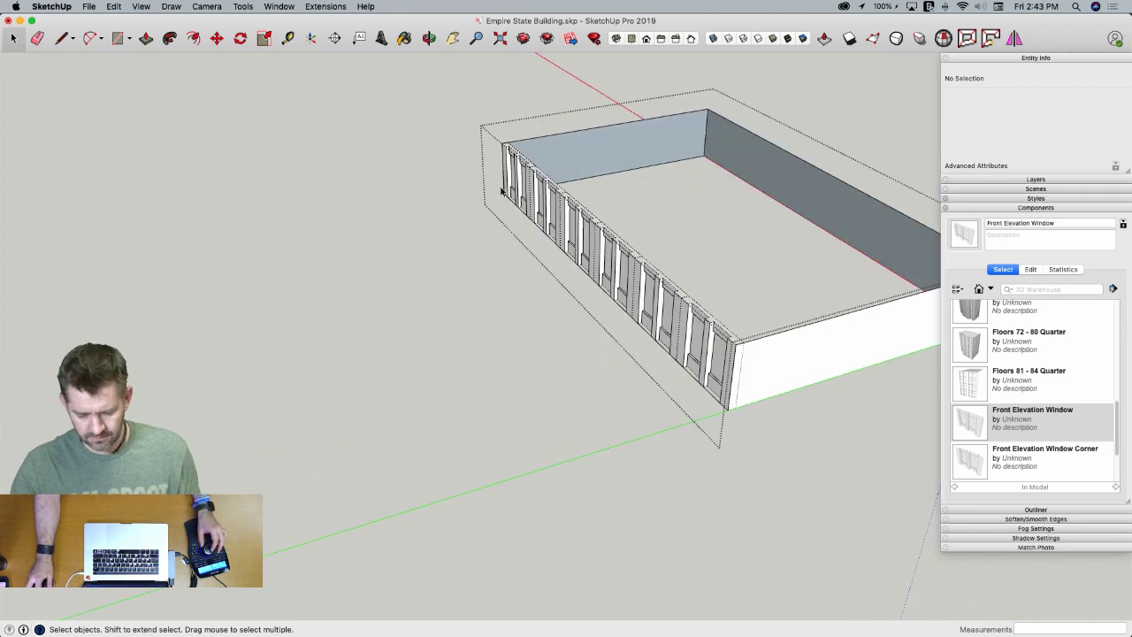
Scale the row of six front windows along the red axis by about 1.00 to meet the far end of the wall
{"action": "left_click", "coordinate": [699, 341]}
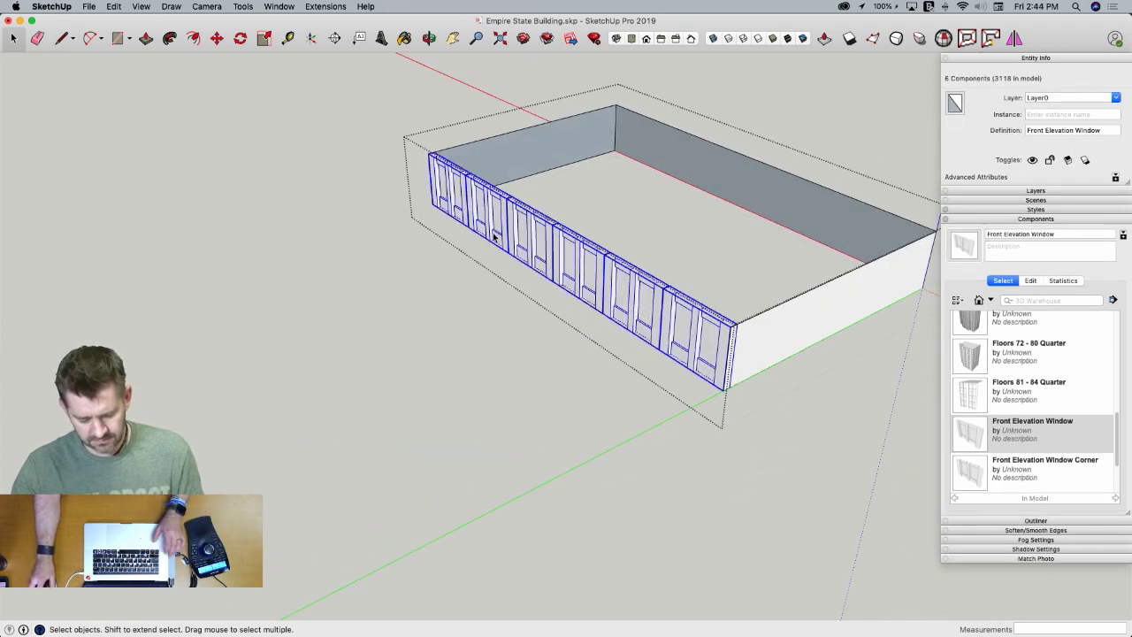
{"action": "key", "text": "s"}
{"action": "scroll", "coordinate": [494, 234], "scroll_direction": "up", "scroll_amount": 10}
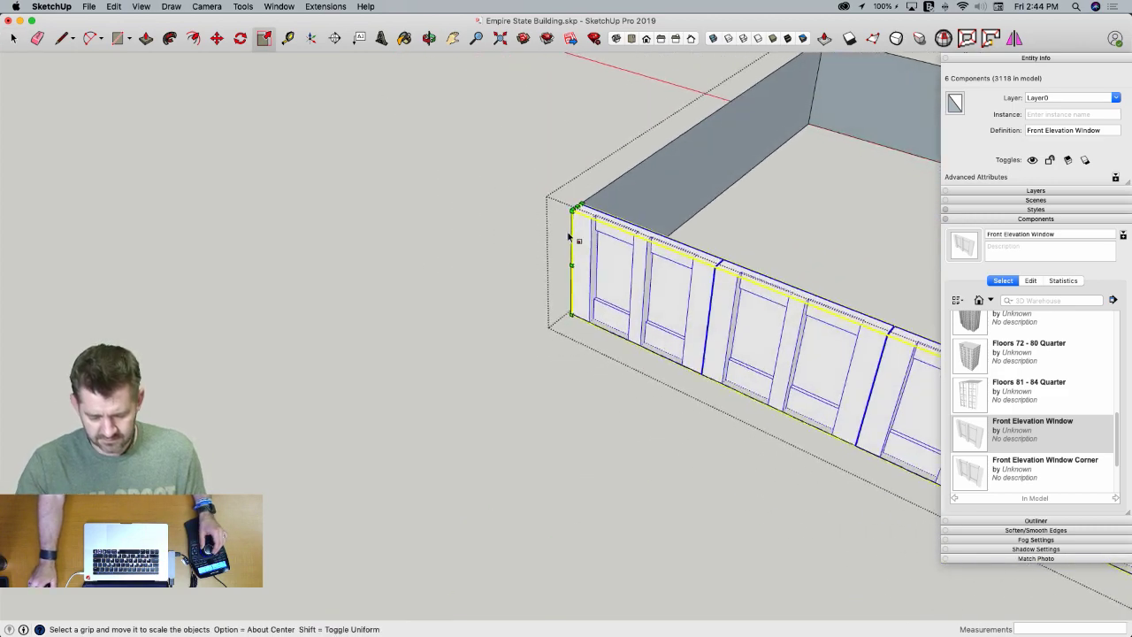
{"action": "scroll", "coordinate": [575, 318], "scroll_direction": "down", "scroll_amount": 6}
{"action": "scroll", "coordinate": [502, 492], "scroll_direction": "up", "scroll_amount": 3}
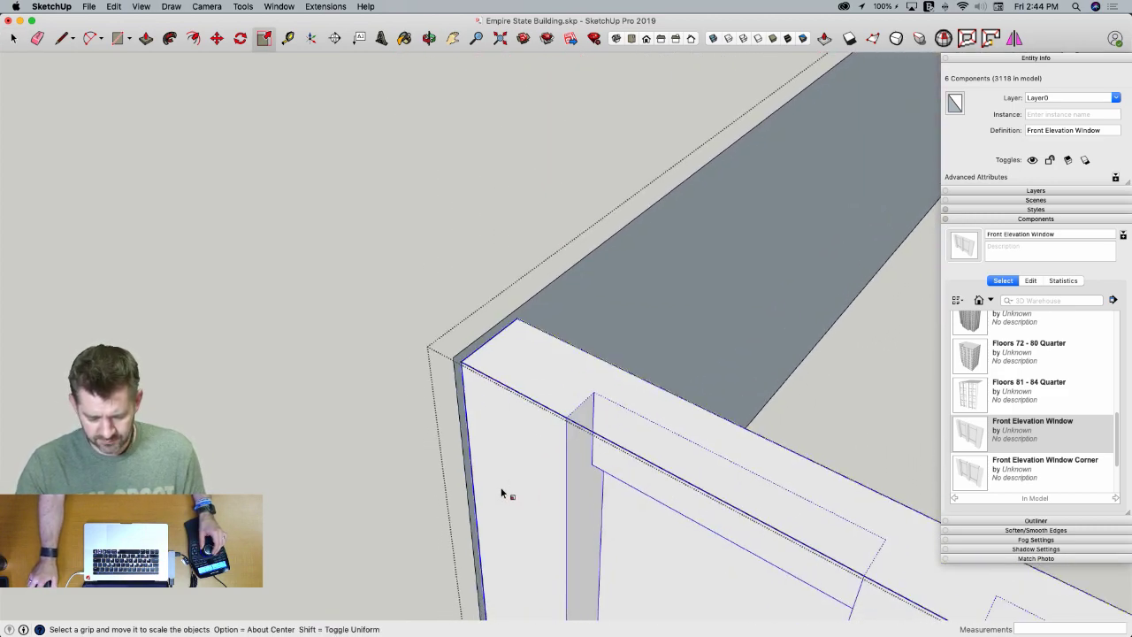
{"action": "scroll", "coordinate": [619, 398], "scroll_direction": "down", "scroll_amount": 3}
{"action": "scroll", "coordinate": [599, 361], "scroll_direction": "down", "scroll_amount": 3}
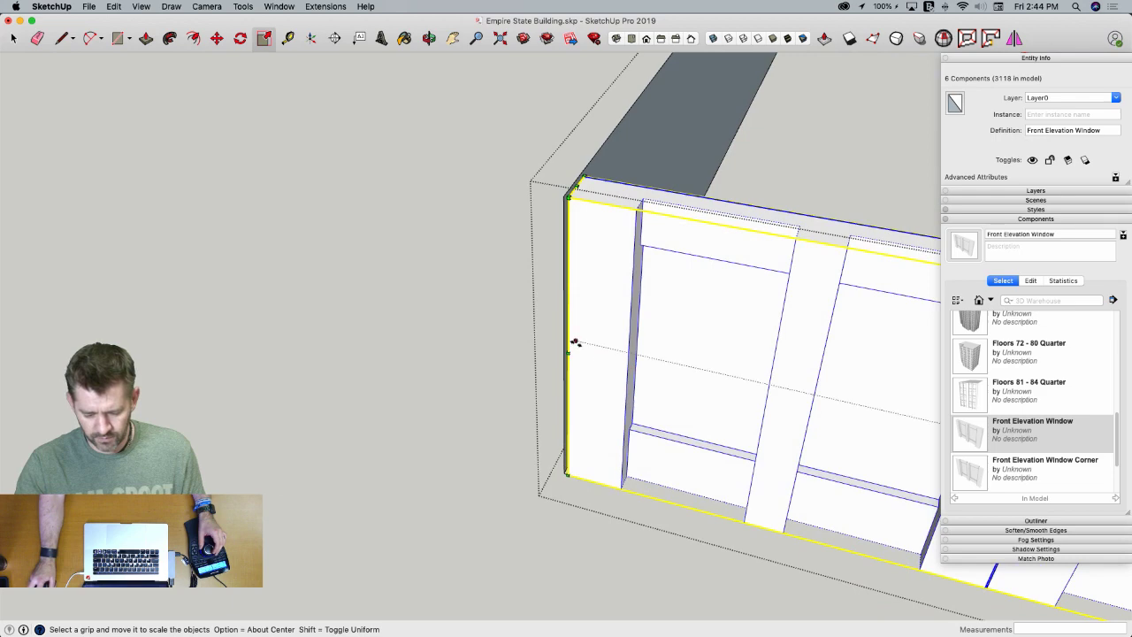
{"action": "scroll", "coordinate": [573, 326], "scroll_direction": "down", "scroll_amount": 1}
{"action": "scroll", "coordinate": [601, 354], "scroll_direction": "down", "scroll_amount": 10}
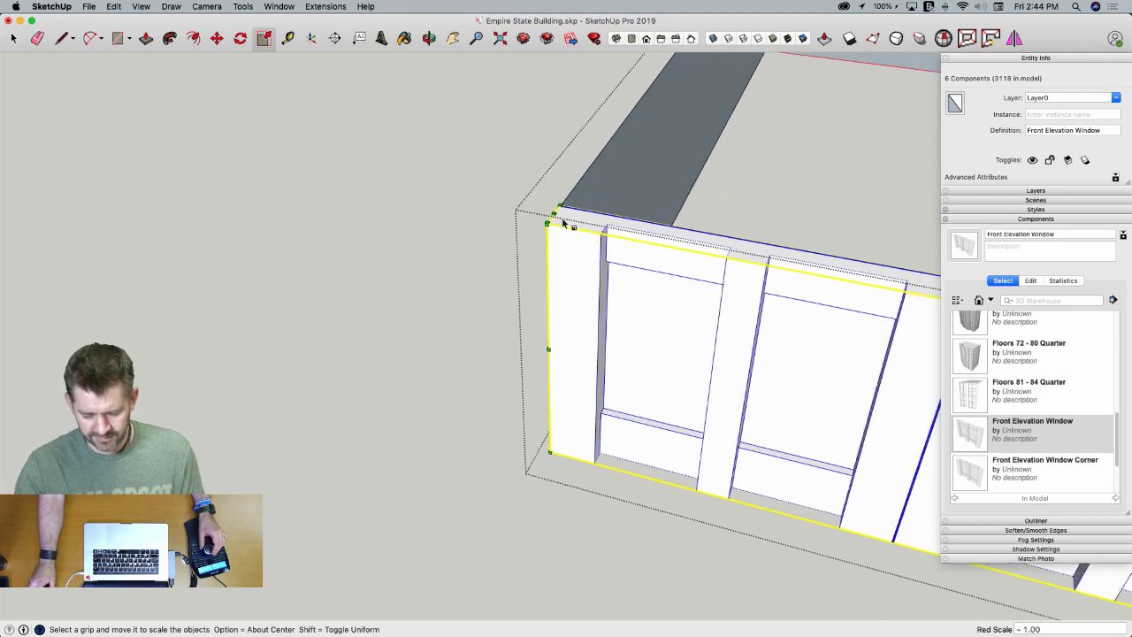
{"action": "key", "text": "space"}
Draw a line across the block's open top between the midpoints of the short walls and delete the face it creates
{"action": "key", "text": "l"}
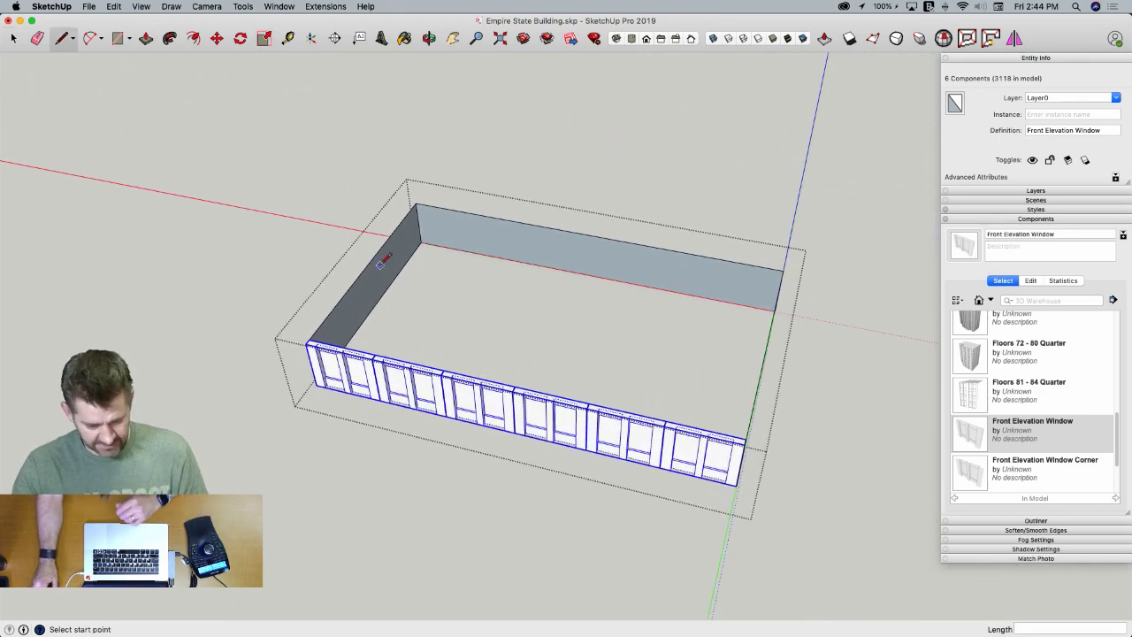
{"action": "left_click", "coordinate": [765, 345]}
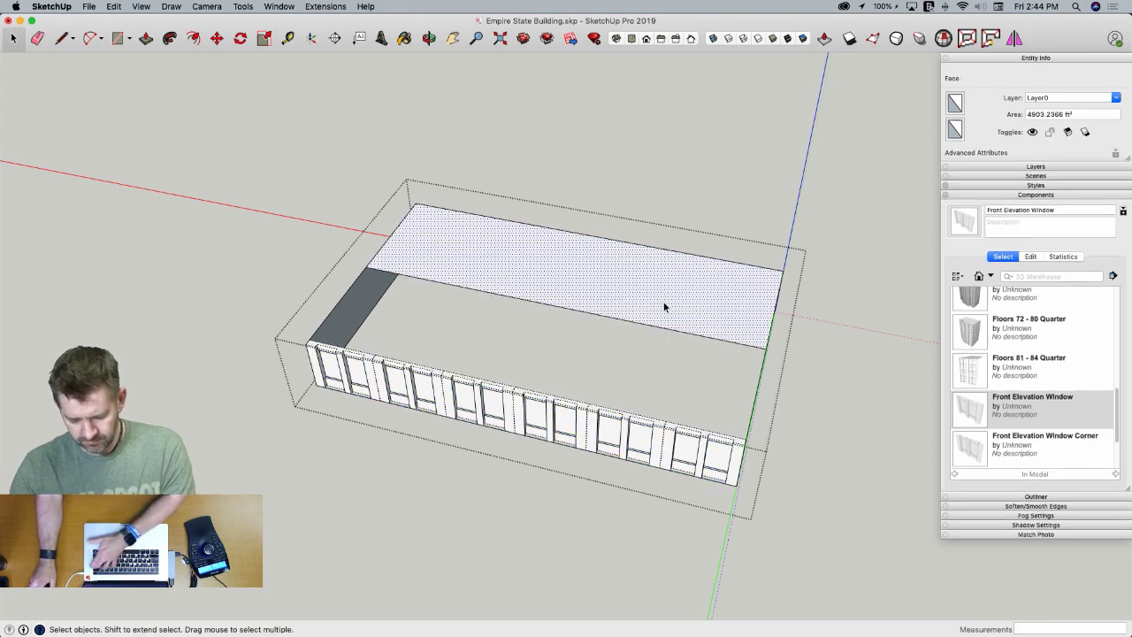
{"action": "key", "text": "Delete"}
Rotate a copy of the front window row 180 degrees about the centre line's midpoint onto the opposite long wall
{"action": "middle_click_drag", "start_coordinate": [717, 405], "coordinate": [501, 463]}
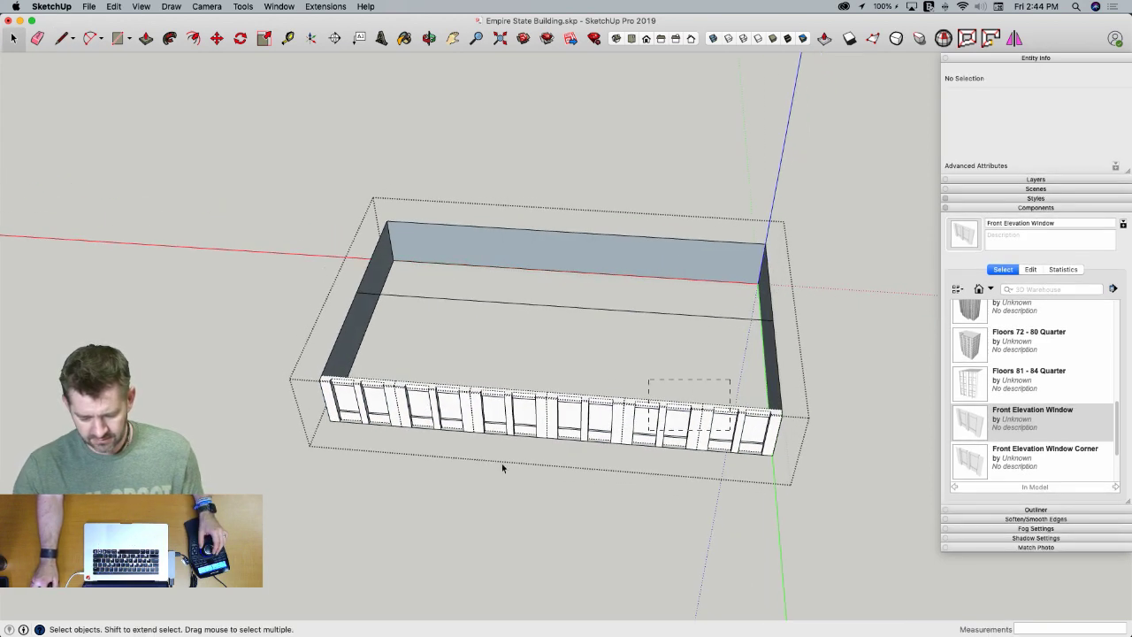
{"action": "left_click_drag", "start_coordinate": [361, 476], "coordinate": [404, 445]}
{"action": "key", "text": "q"}
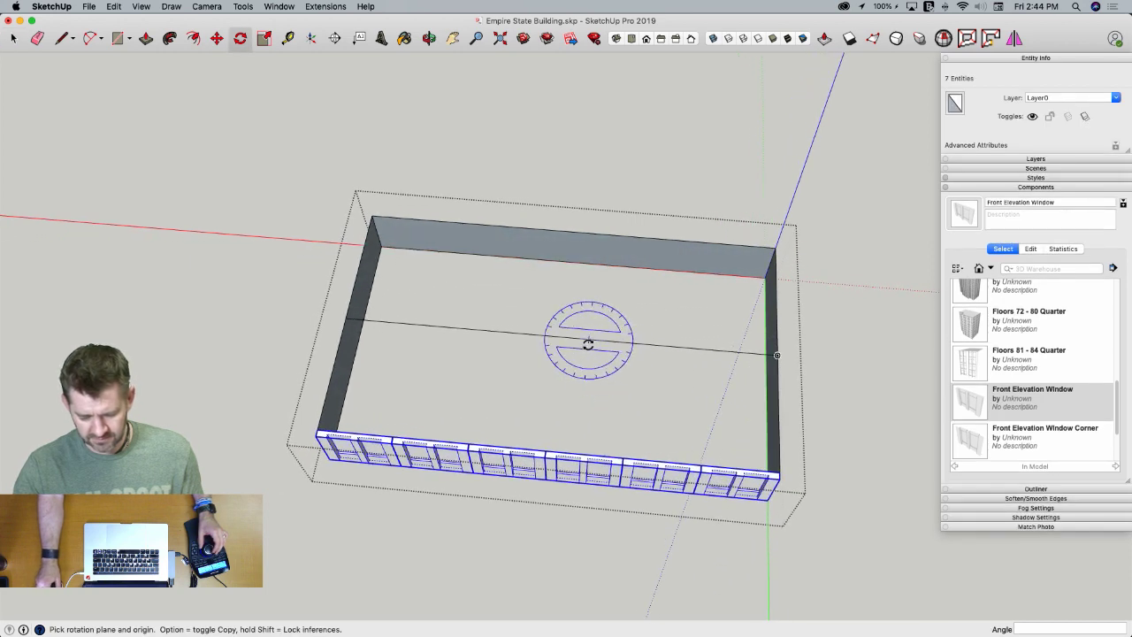
{"action": "left_click", "coordinate": [557, 336]}
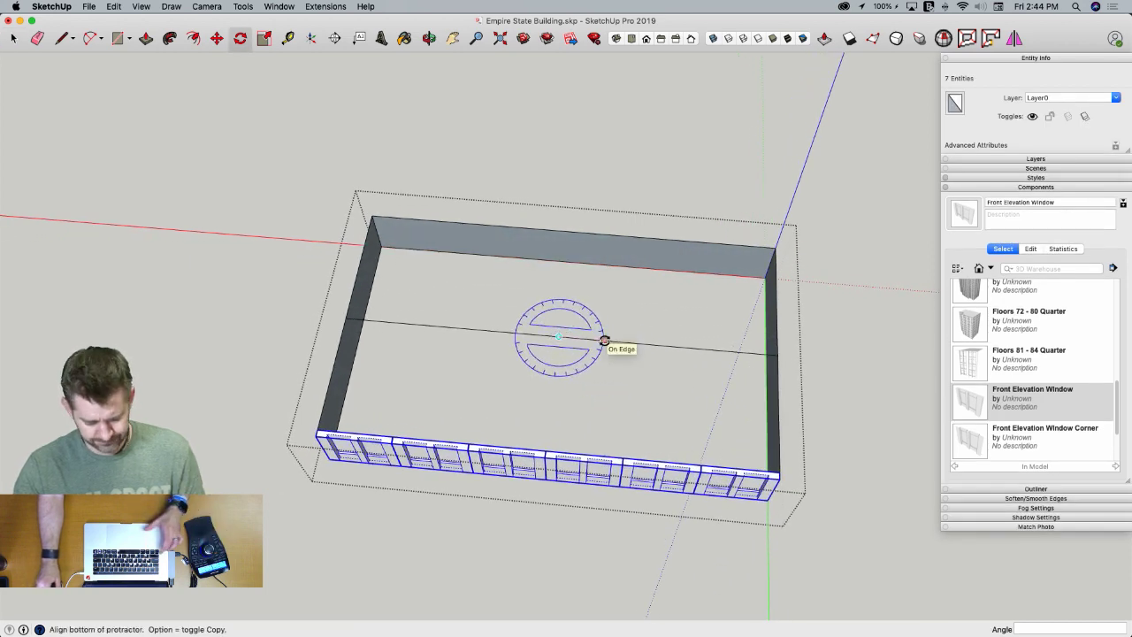
{"action": "left_click", "coordinate": [605, 340]}
{"action": "key", "text": "alt"}
{"action": "left_click", "coordinate": [540, 334]}
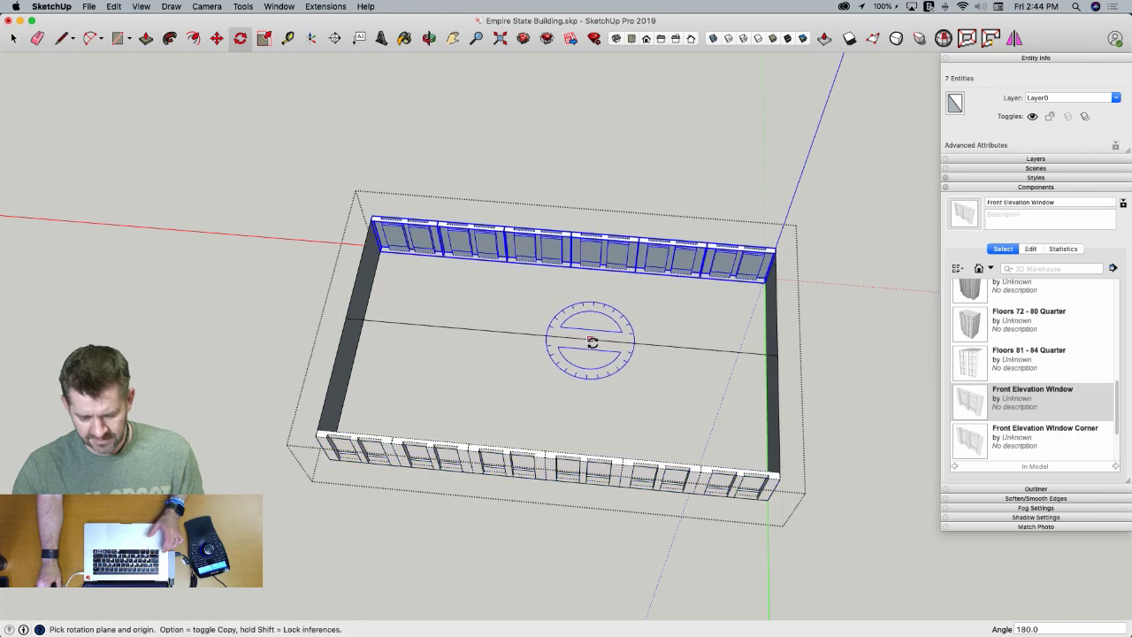
{"action": "key", "text": "space"}
Insert another Front Elevation Window component in front of the block's short wall
{"action": "middle_click_drag", "start_coordinate": [664, 410], "coordinate": [918, 419]}
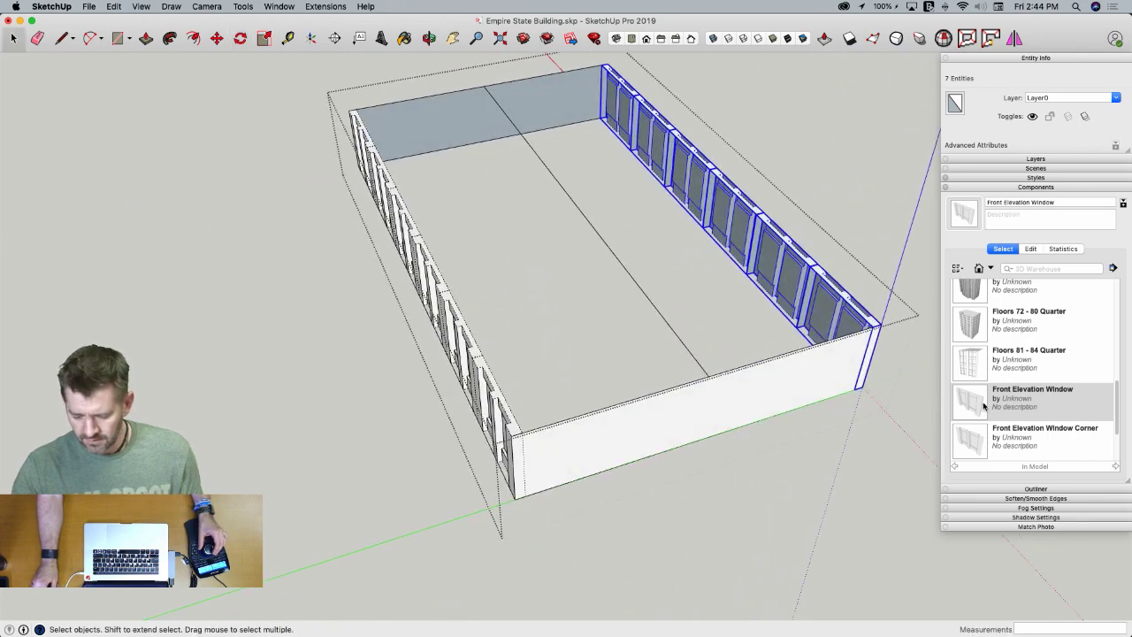
{"action": "left_click", "coordinate": [985, 398]}
{"action": "left_click", "coordinate": [694, 497]}
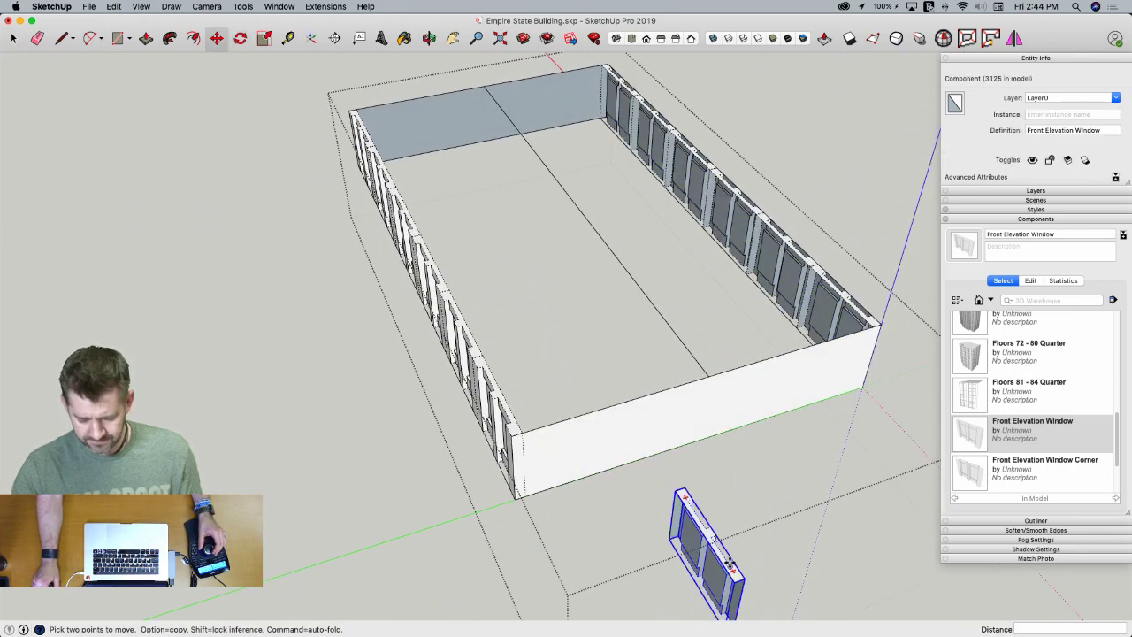
{"action": "left_click", "coordinate": [729, 564]}
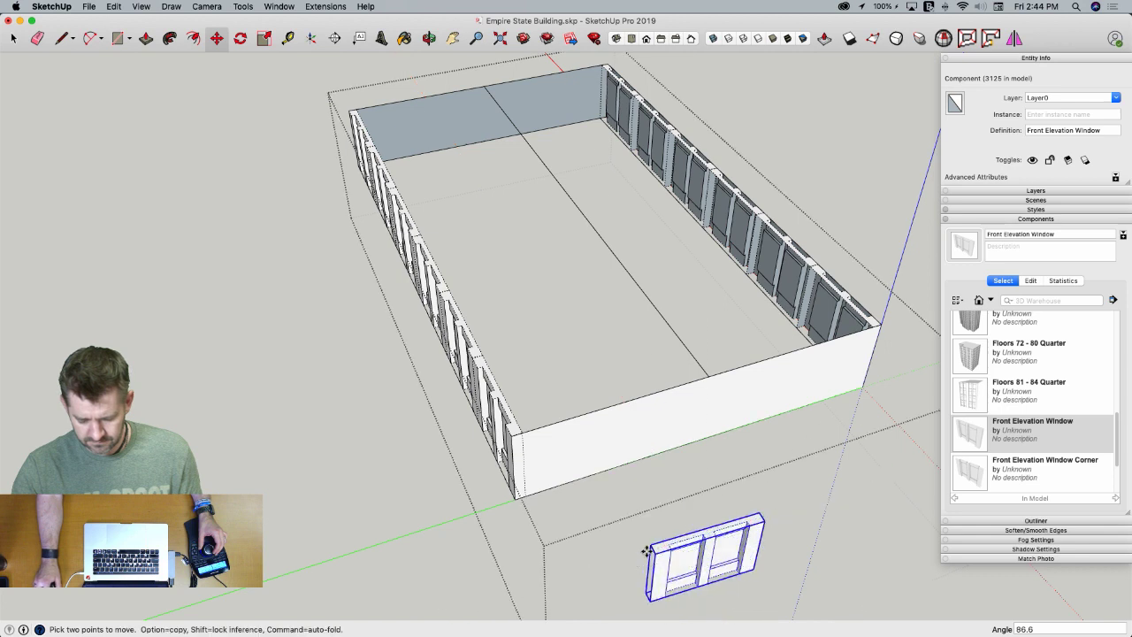
{"action": "left_click", "coordinate": [647, 550]}
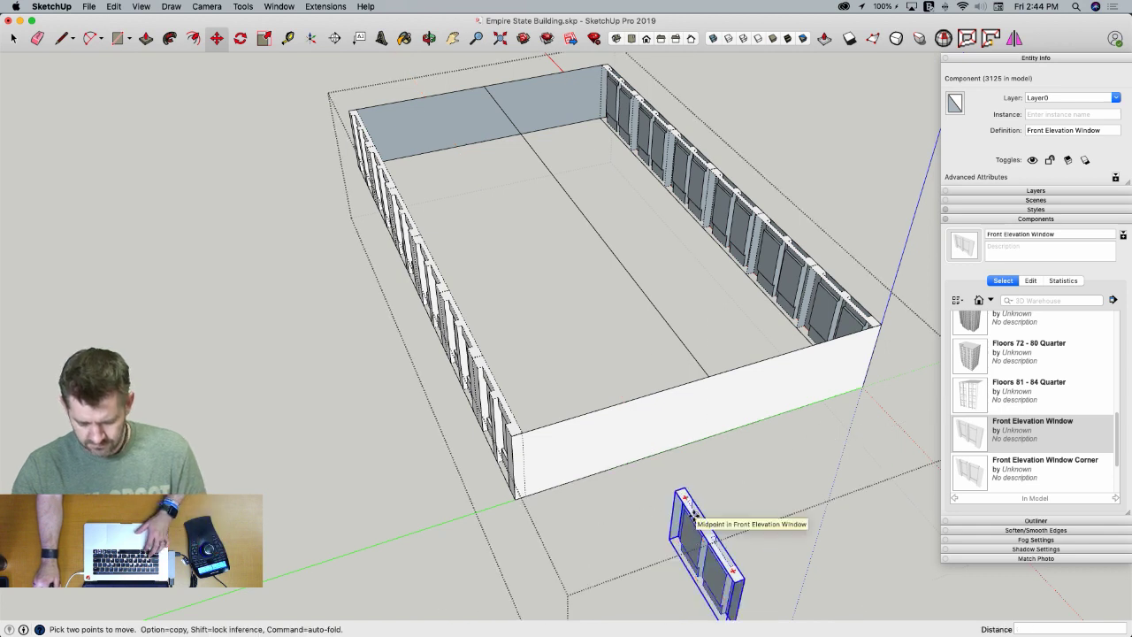
{"action": "left_click", "coordinate": [732, 571]}
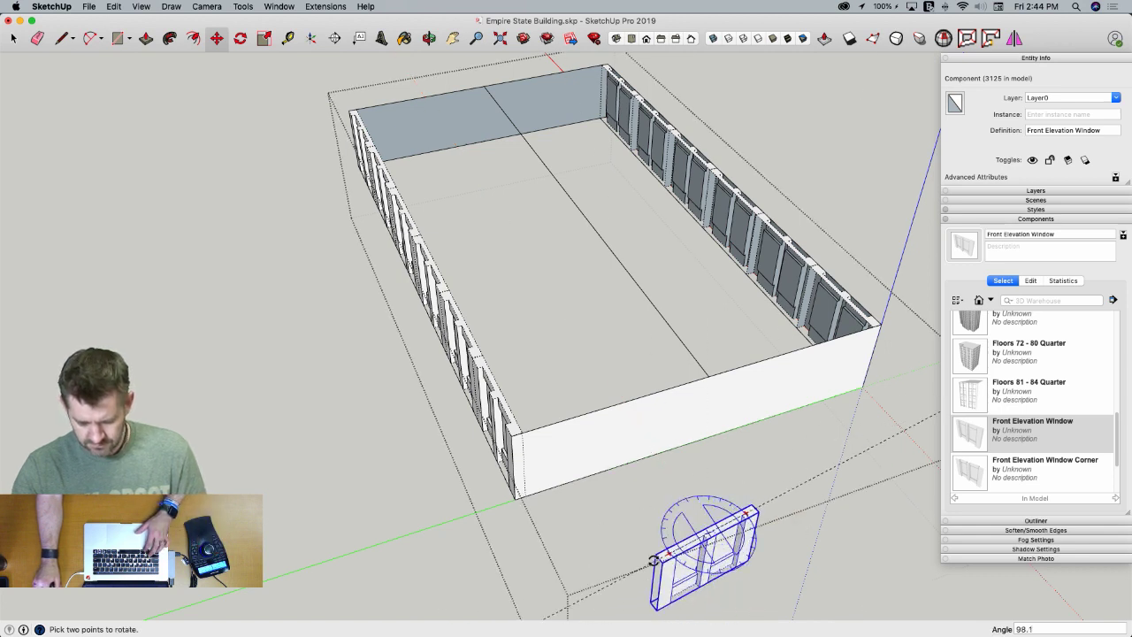
{"action": "left_click", "coordinate": [644, 550]}
{"action": "left_click", "coordinate": [673, 549]}
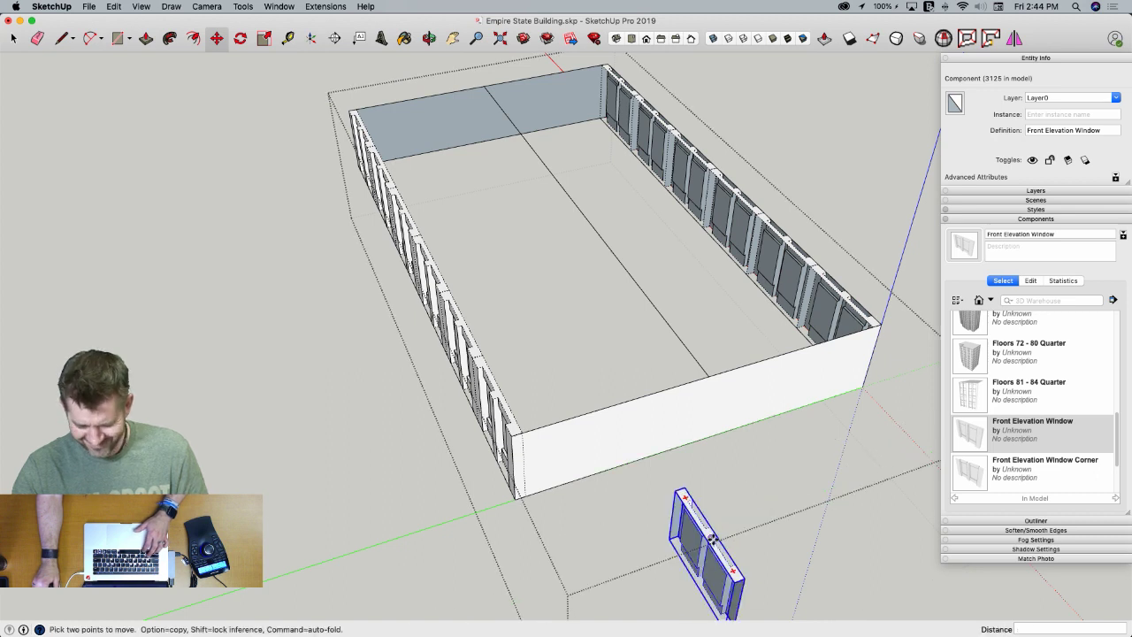
Rotate the new window component 90 degrees and fit it at the short wall's front corner, scaling its height by about 1.16
{"action": "left_click", "coordinate": [618, 564]}
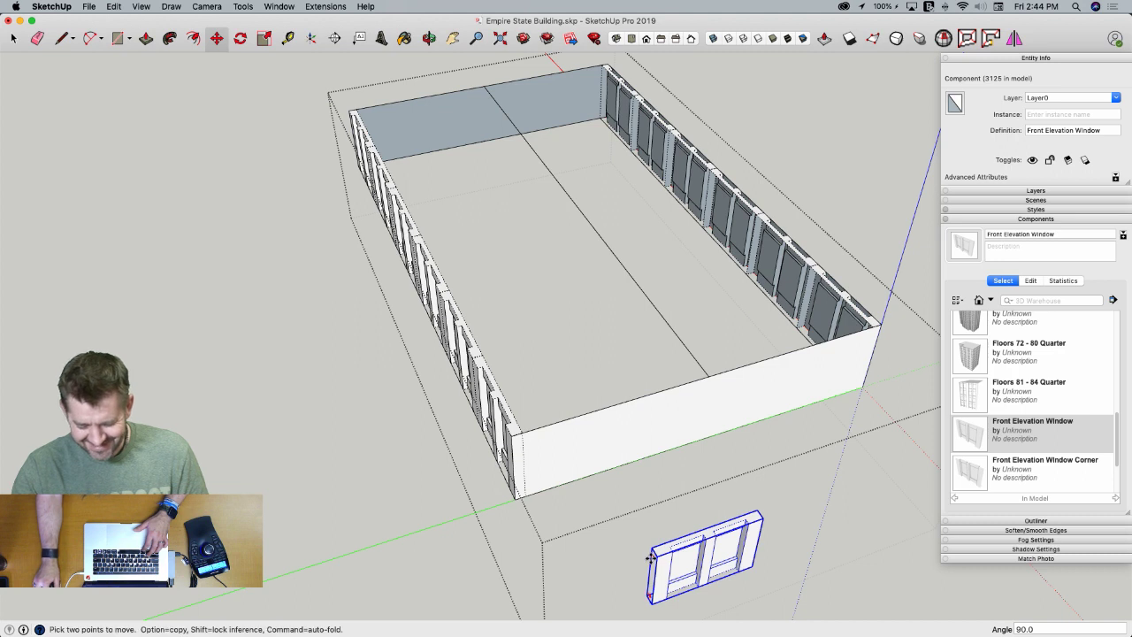
{"action": "left_click", "coordinate": [655, 550]}
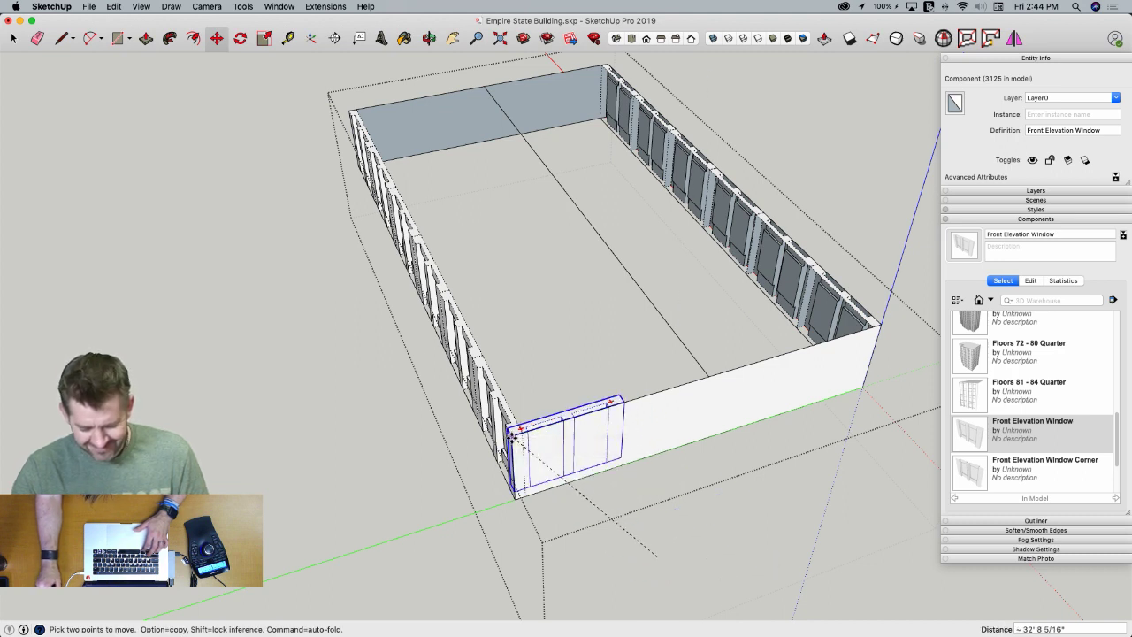
{"action": "left_click", "coordinate": [511, 436]}
{"action": "key", "text": "s"}
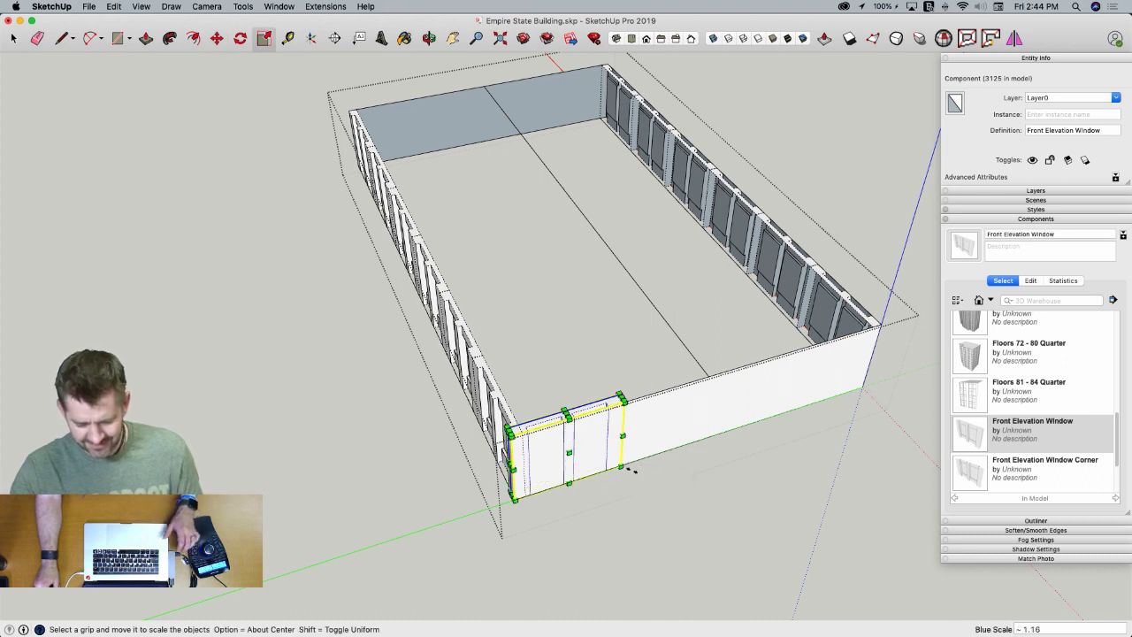
{"action": "key", "text": "space"}
Copy the window component side by side along the block's short wall
{"action": "key", "text": "m"}
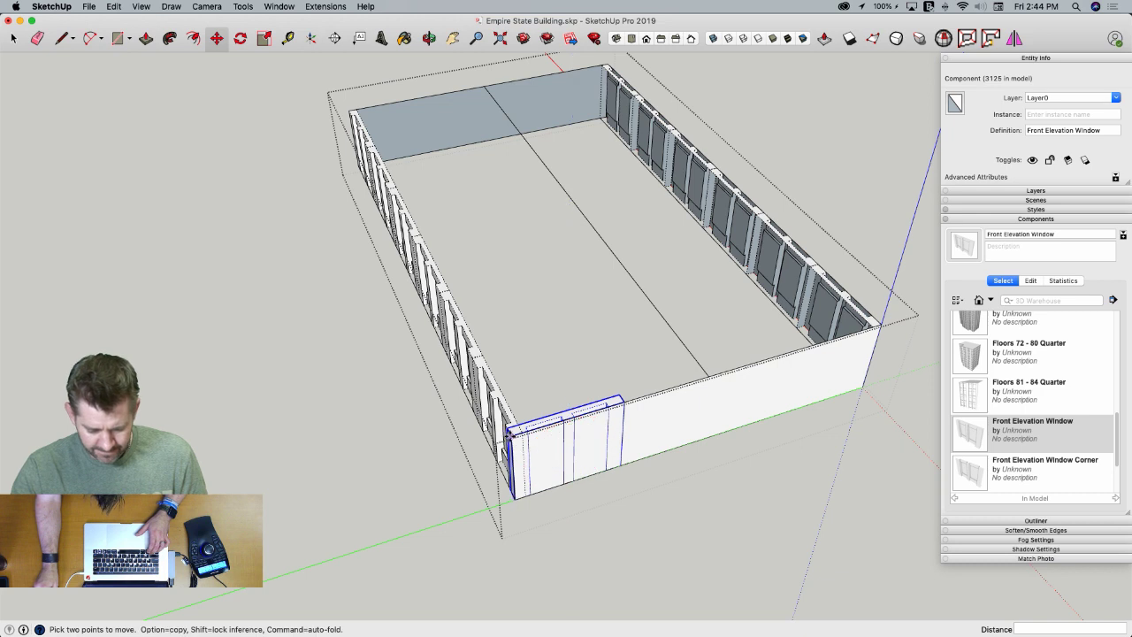
{"action": "left_click", "coordinate": [511, 433]}
{"action": "left_click", "coordinate": [624, 404]}
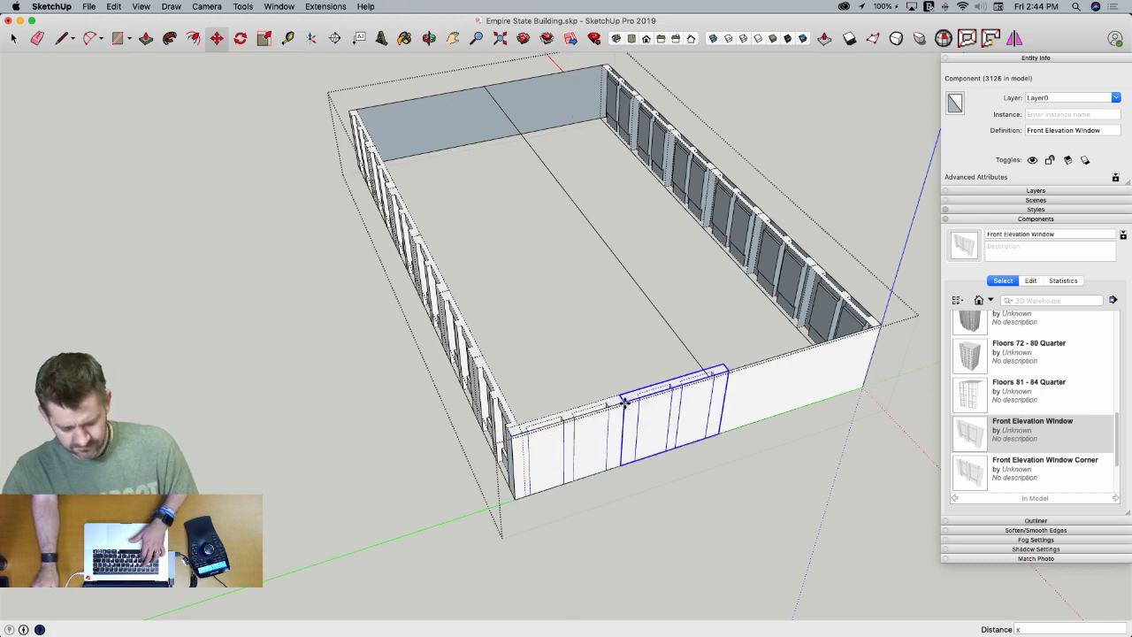
Array the copied window component x3 along the short end wall
{"action": "type", "text": "x3"}
{"action": "key", "text": "Return"}
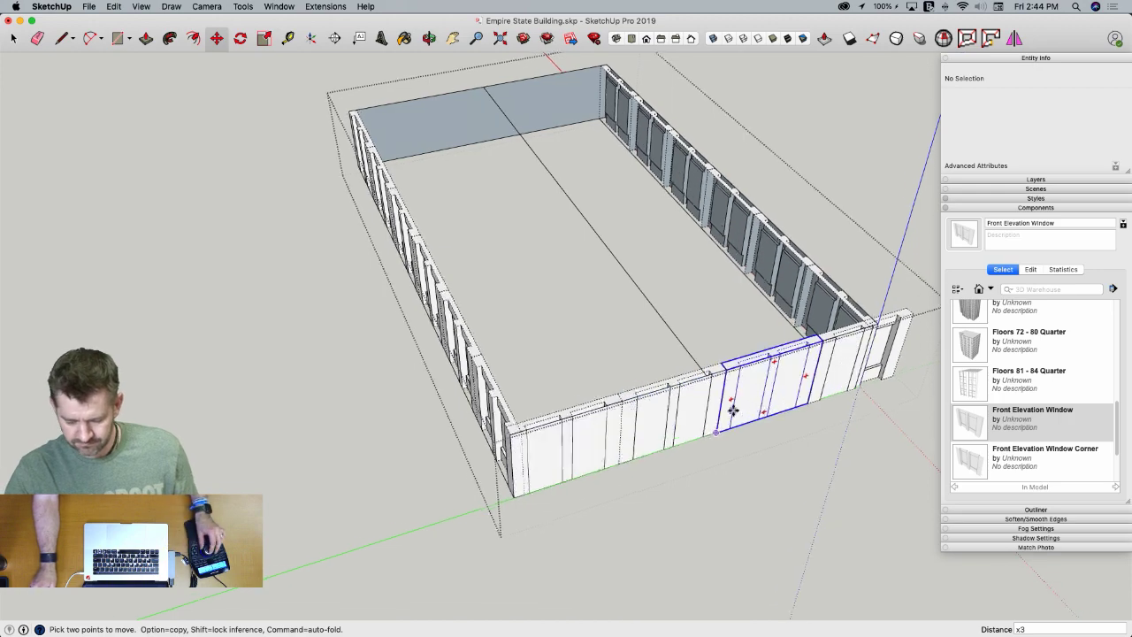
{"action": "key", "text": "space"}
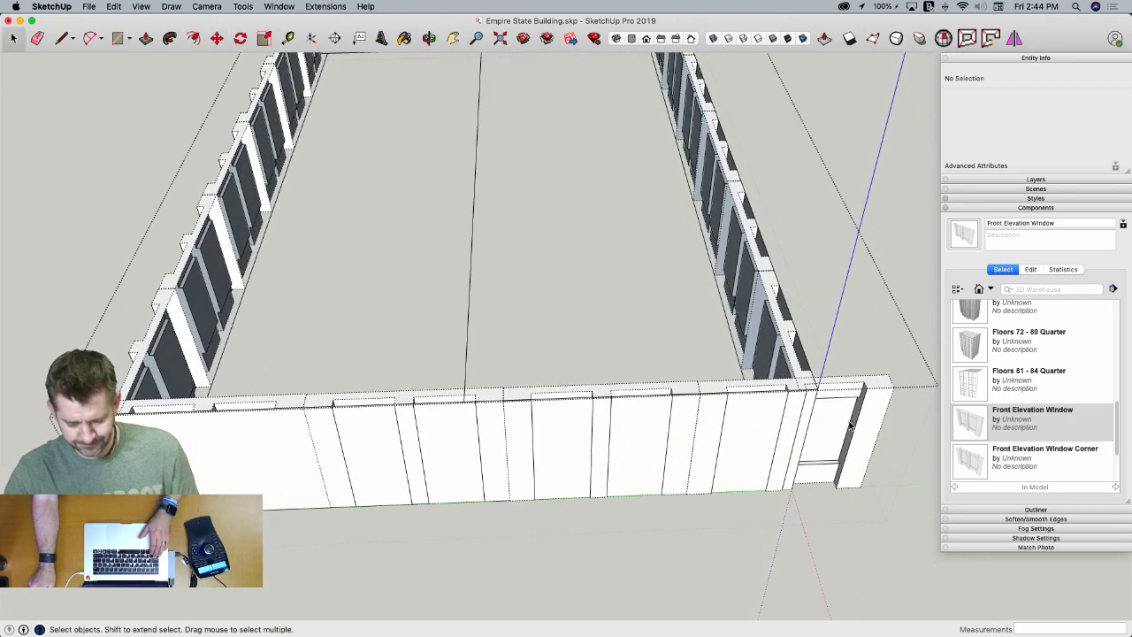
Select the four end-wall window components and scale them along the green axis to about 0.90, ending at the wall corner
{"action": "left_click", "coordinate": [711, 400]}
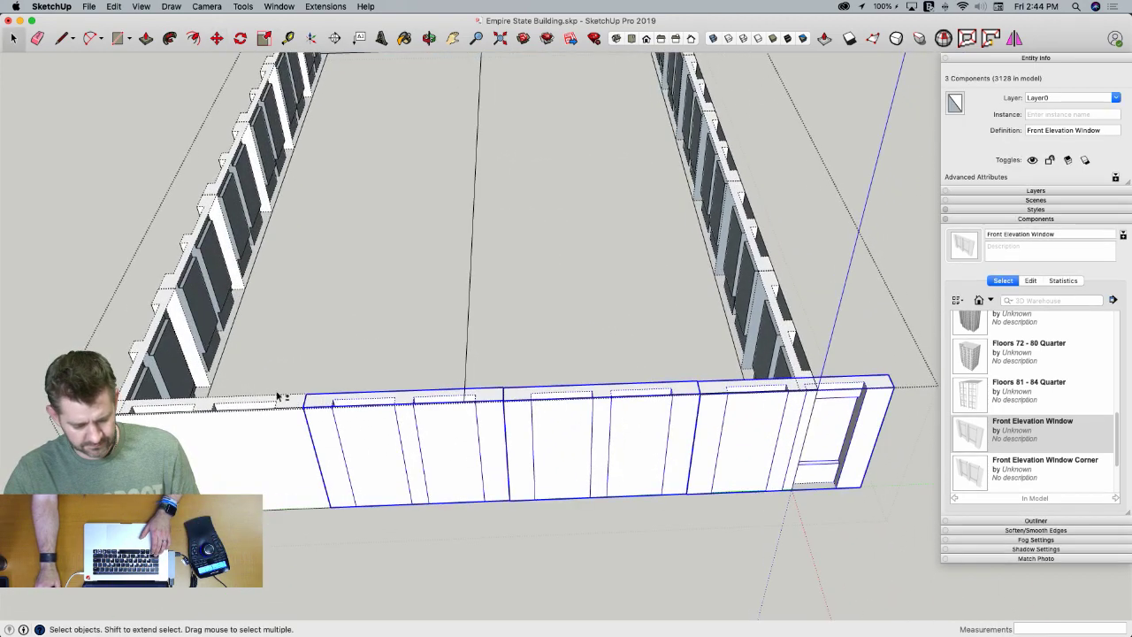
{"action": "key", "text": "s"}
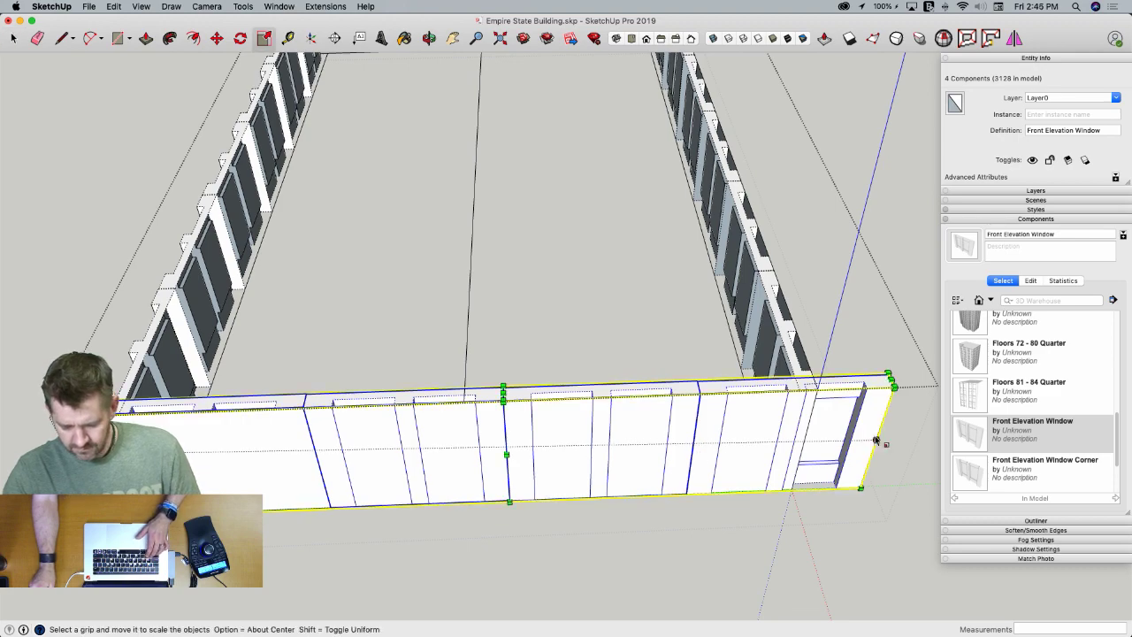
{"action": "left_click_drag", "start_coordinate": [873, 434], "coordinate": [798, 435]}
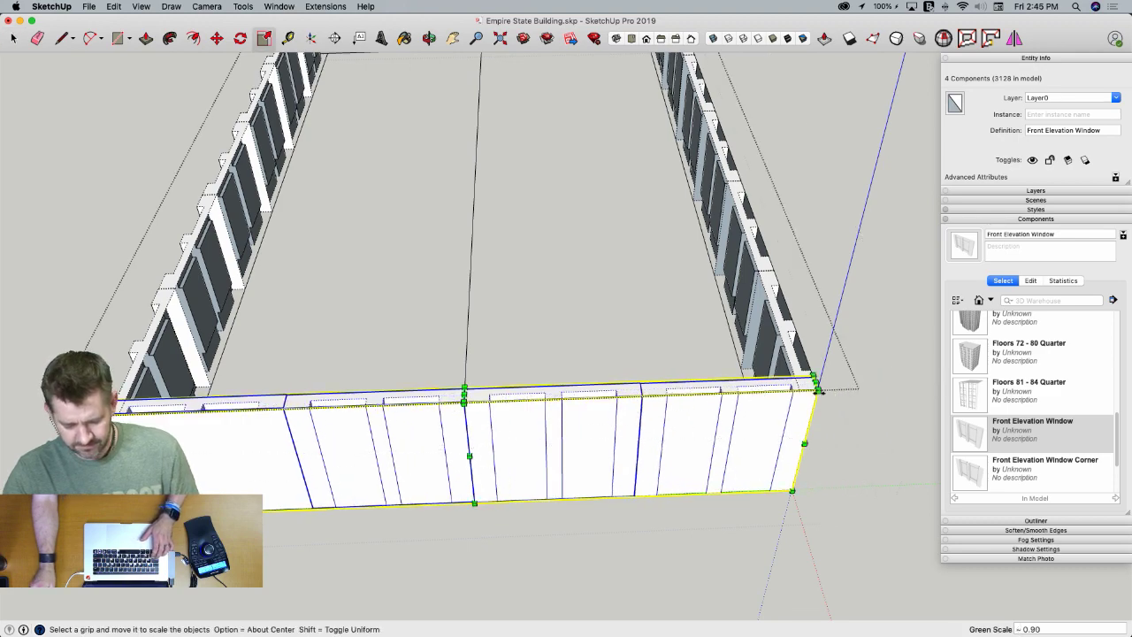
{"action": "key", "text": "space"}
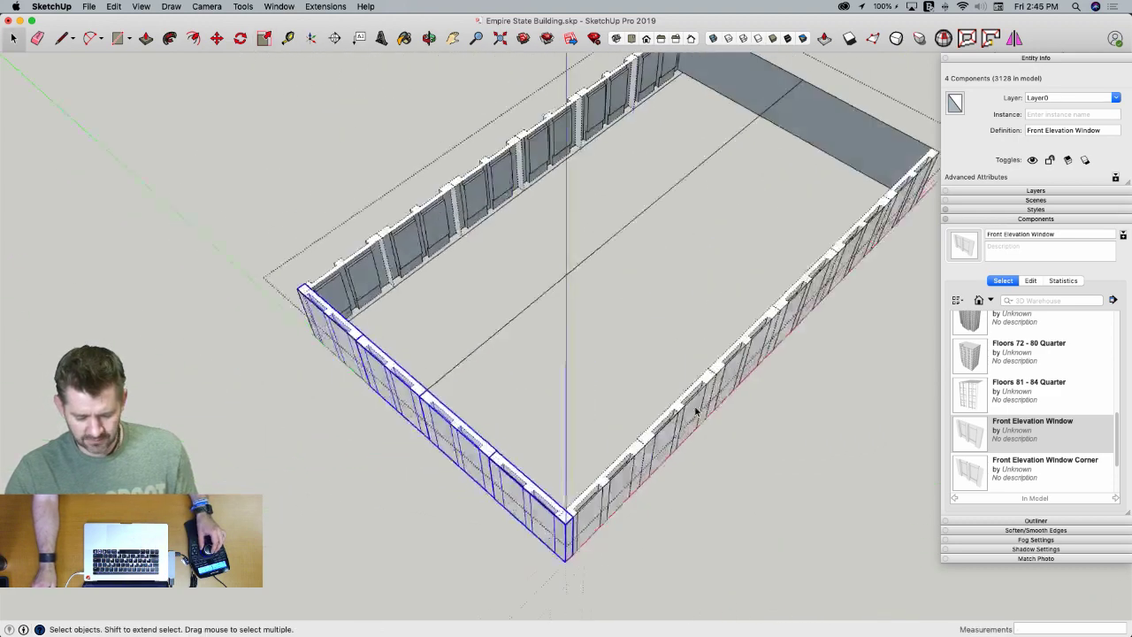
Rotate a copy of the four end-wall window components 180 degrees about the centre line's midpoint onto the opposite end wall
{"action": "key", "text": "q"}
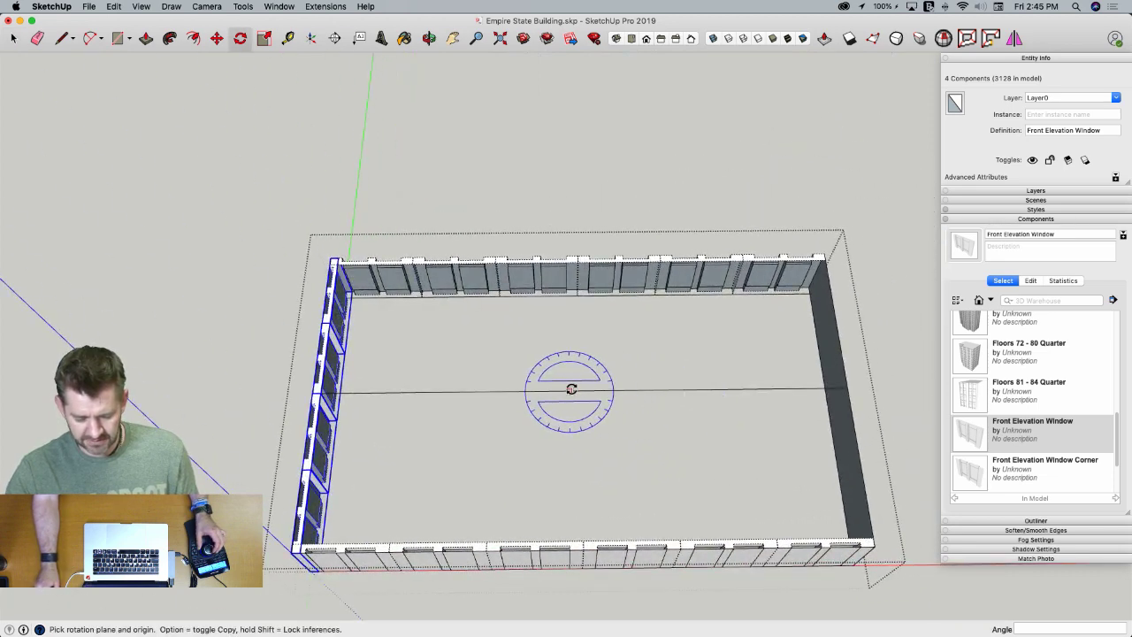
{"action": "left_click", "coordinate": [644, 389]}
{"action": "key", "text": "alt"}
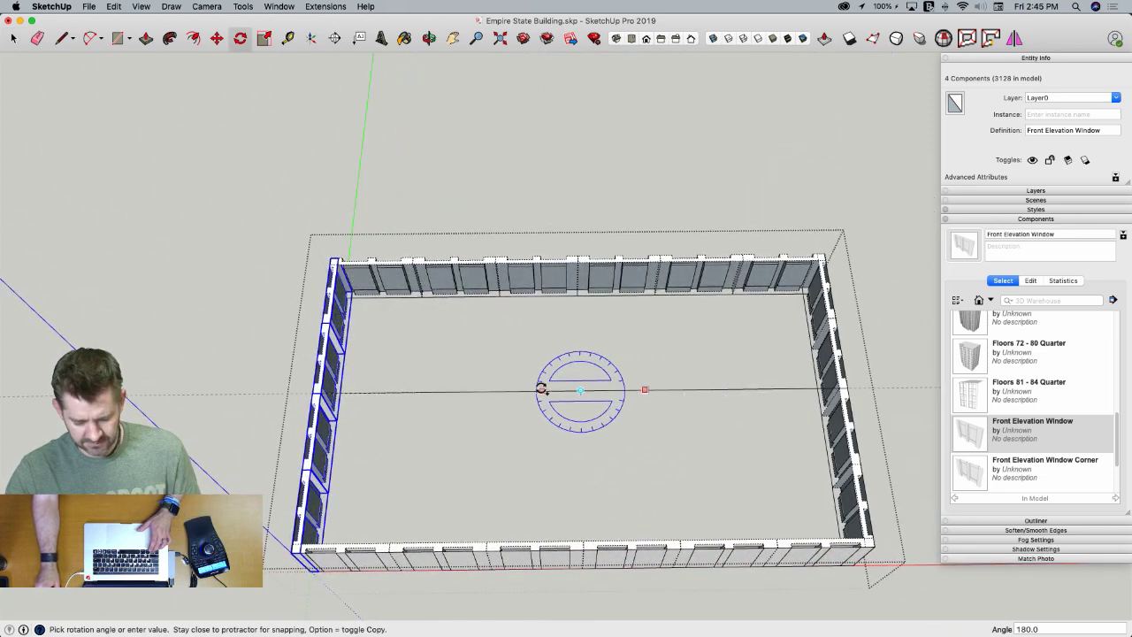
{"action": "left_click", "coordinate": [538, 389]}
Erase the centre line and delete the plain box faces and edges behind the window components
{"action": "key", "text": "e"}
{"action": "left_click_drag", "start_coordinate": [538, 384], "coordinate": [537, 395]}
{"action": "mouse_move", "coordinate": [542, 392]}
{"action": "middle_mouse_down"}
{"action": "mouse_move", "coordinate": [478, 397]}
{"action": "mouse_move", "coordinate": [495, 407]}
{"action": "middle_mouse_up"}
{"action": "key", "text": "space"}
{"action": "left_click", "coordinate": [533, 404]}
{"action": "triple_click", "coordinate": [533, 404]}
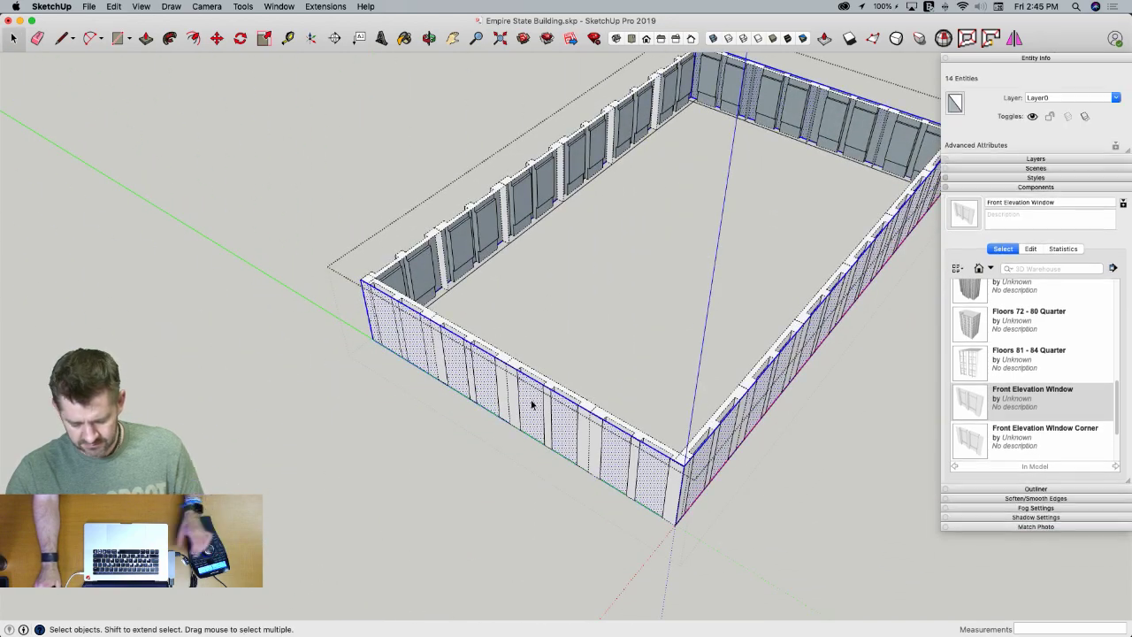
{"action": "key", "text": "Delete"}
Draw a rectangle across the top of the walls between two diagonally opposite inner corners to form a roof face
{"action": "scroll", "coordinate": [460, 309], "scroll_direction": "up", "scroll_amount": 5}
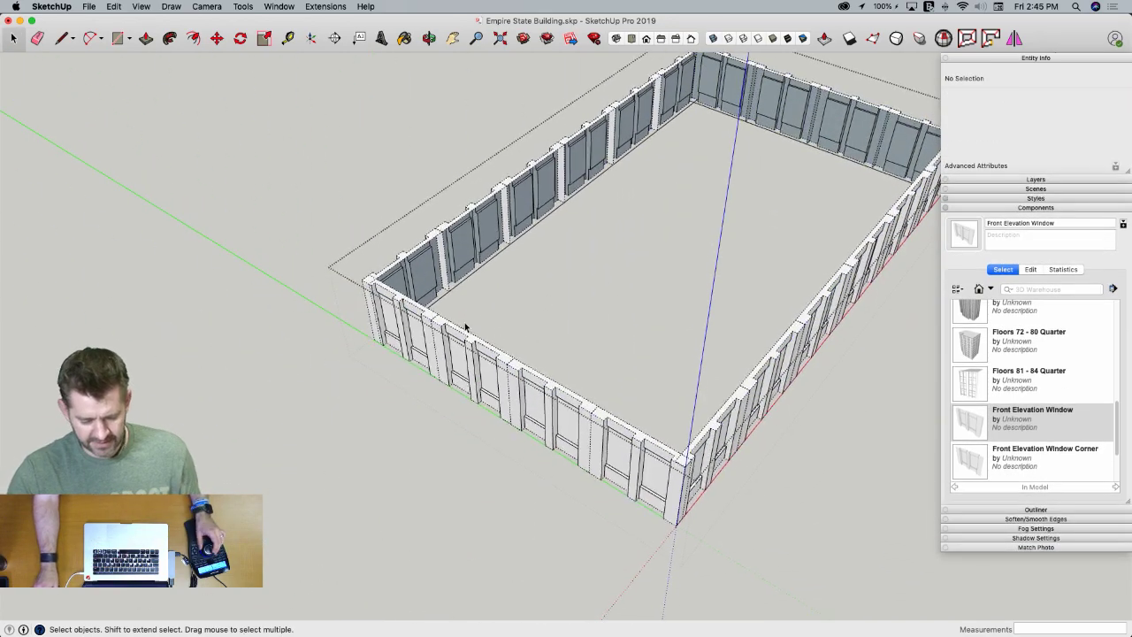
{"action": "key", "text": "r"}
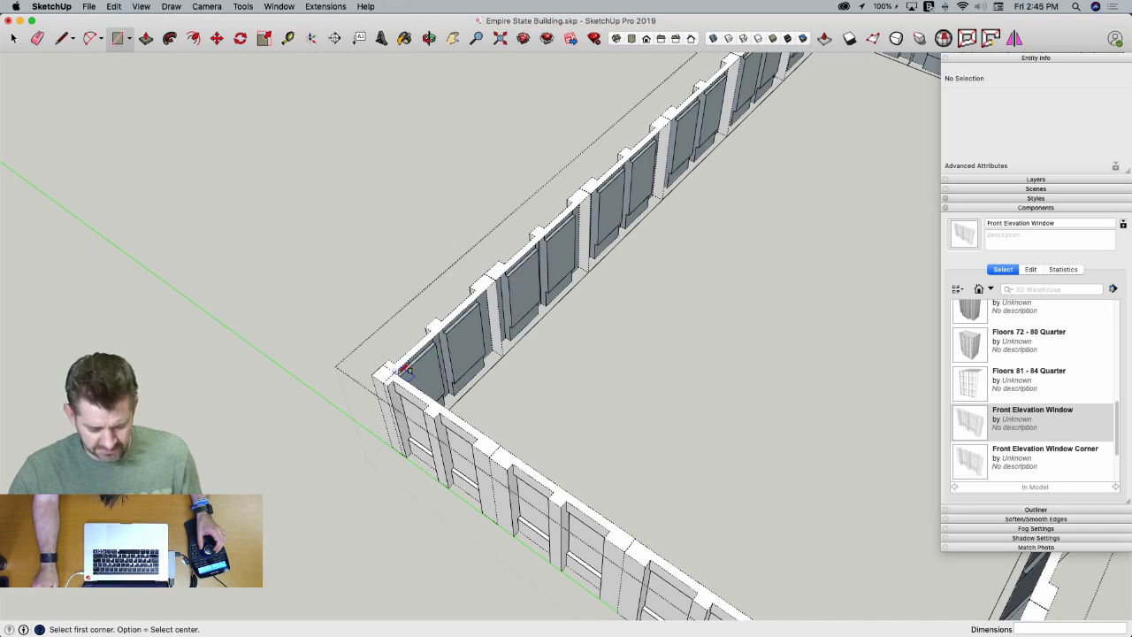
{"action": "left_click", "coordinate": [403, 371]}
{"action": "scroll", "coordinate": [558, 398], "scroll_direction": "down", "scroll_amount": 6}
{"action": "scroll", "coordinate": [454, 384], "scroll_direction": "up", "scroll_amount": 10}
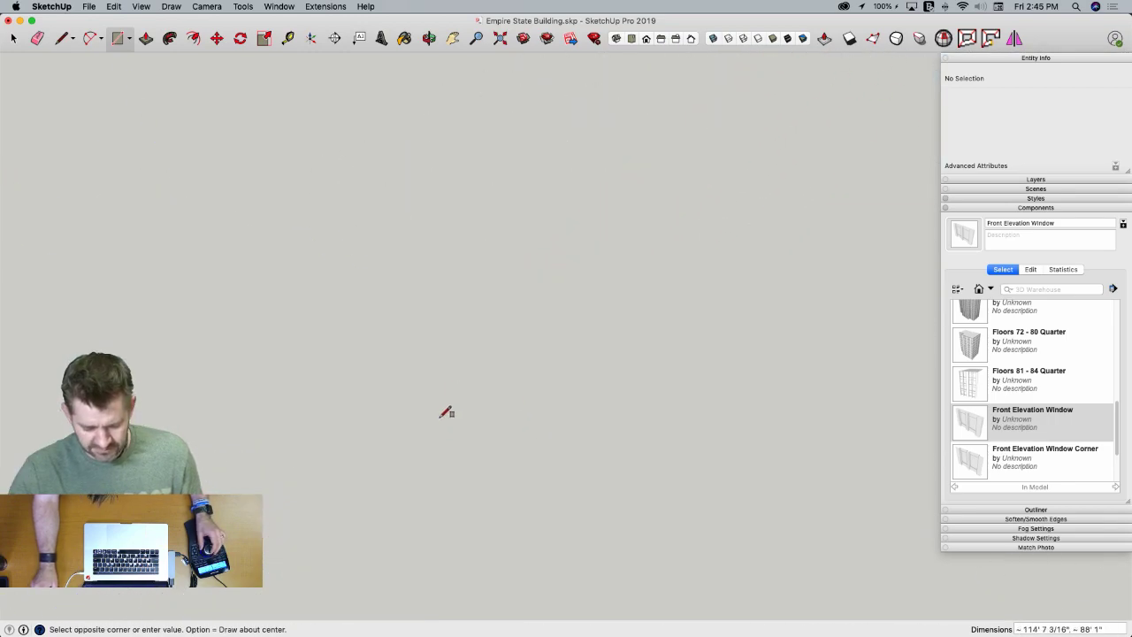
{"action": "scroll", "coordinate": [472, 412], "scroll_direction": "down", "scroll_amount": 8}
{"action": "scroll", "coordinate": [699, 311], "scroll_direction": "up", "scroll_amount": 6}
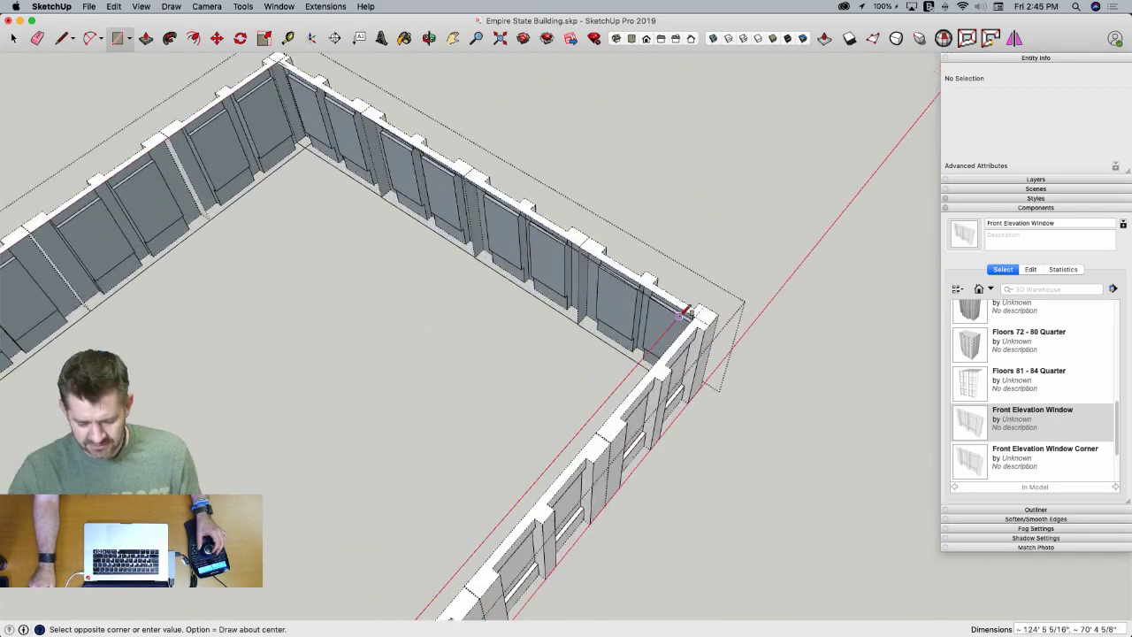
{"action": "left_click", "coordinate": [700, 312]}
{"action": "key", "text": "space"}
{"action": "scroll", "coordinate": [661, 307], "scroll_direction": "down", "scroll_amount": 3}
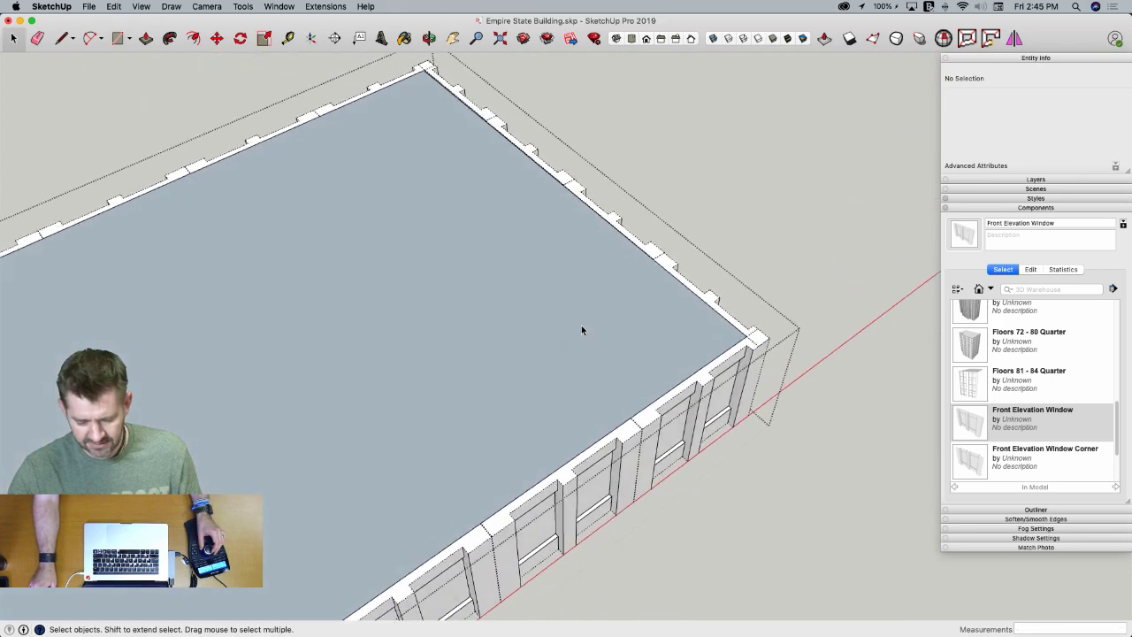
Reverse the roof face, hide its four perimeter edges and leave the component's editing mode
{"action": "right_click", "coordinate": [581, 325]}
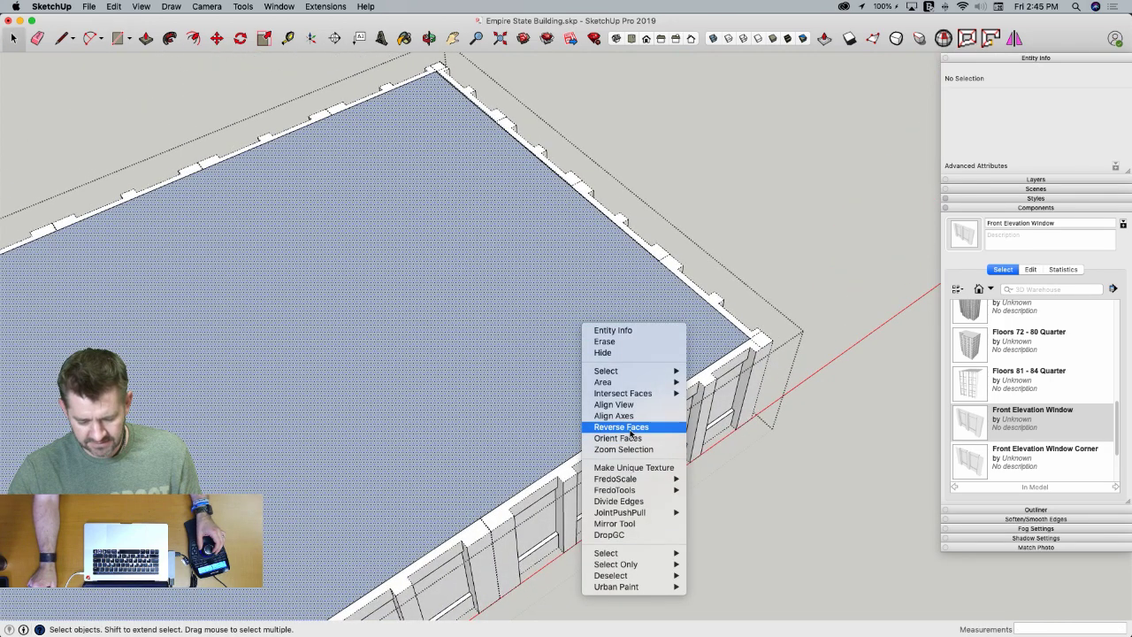
{"action": "left_click", "coordinate": [631, 428]}
{"action": "double_click", "coordinate": [641, 348]}
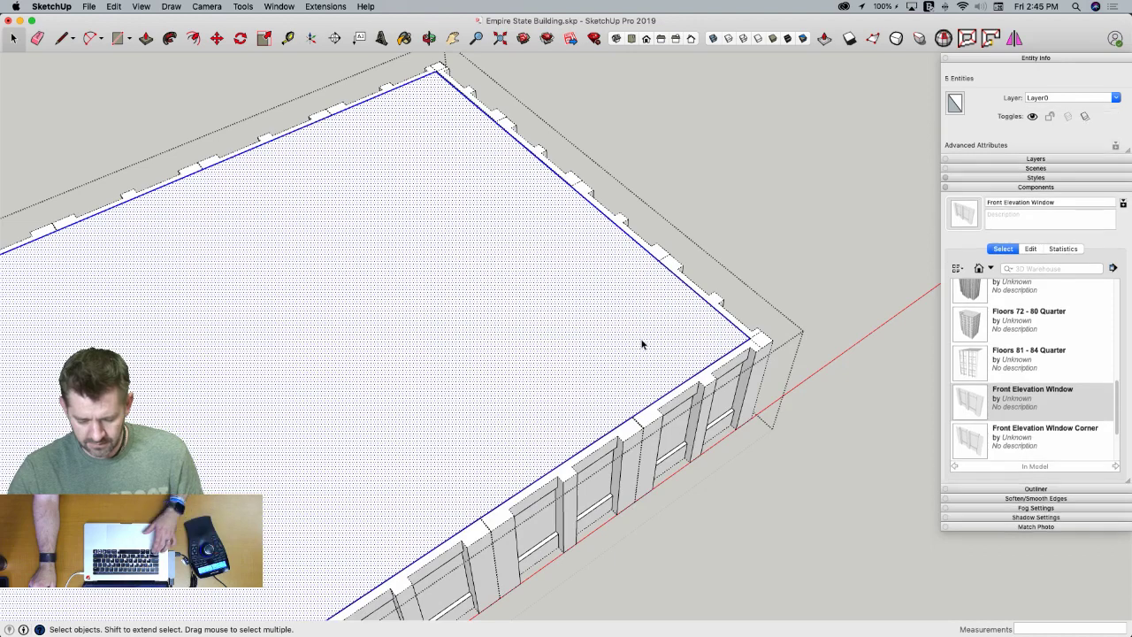
{"action": "left_click", "coordinate": [644, 344], "text": "shift"}
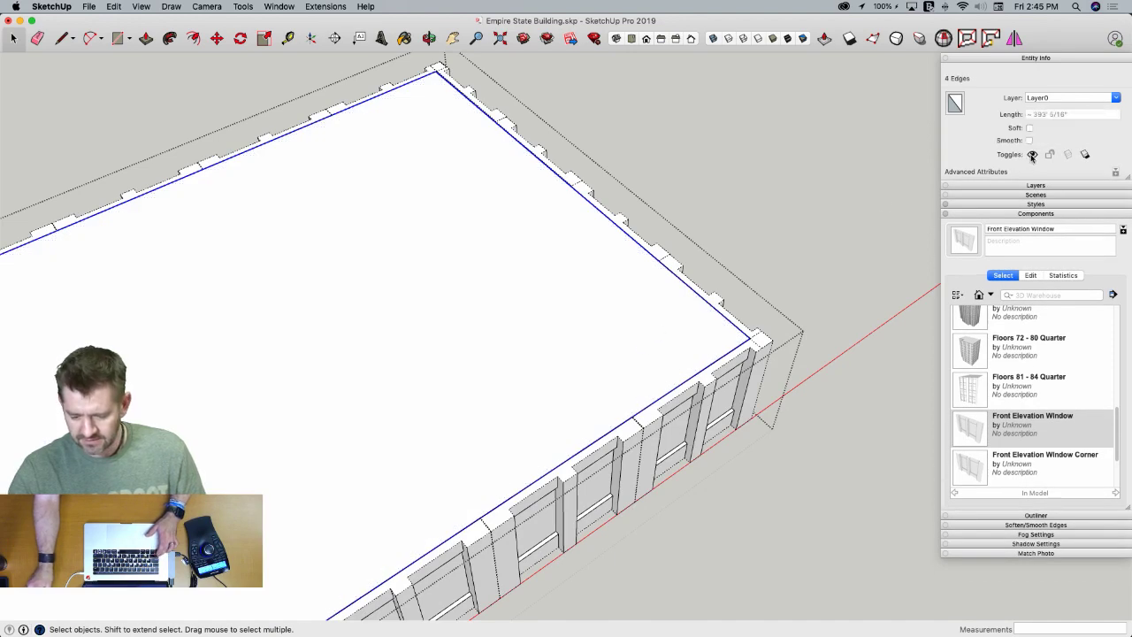
{"action": "left_click", "coordinate": [1032, 155]}
{"action": "left_click", "coordinate": [824, 199]}
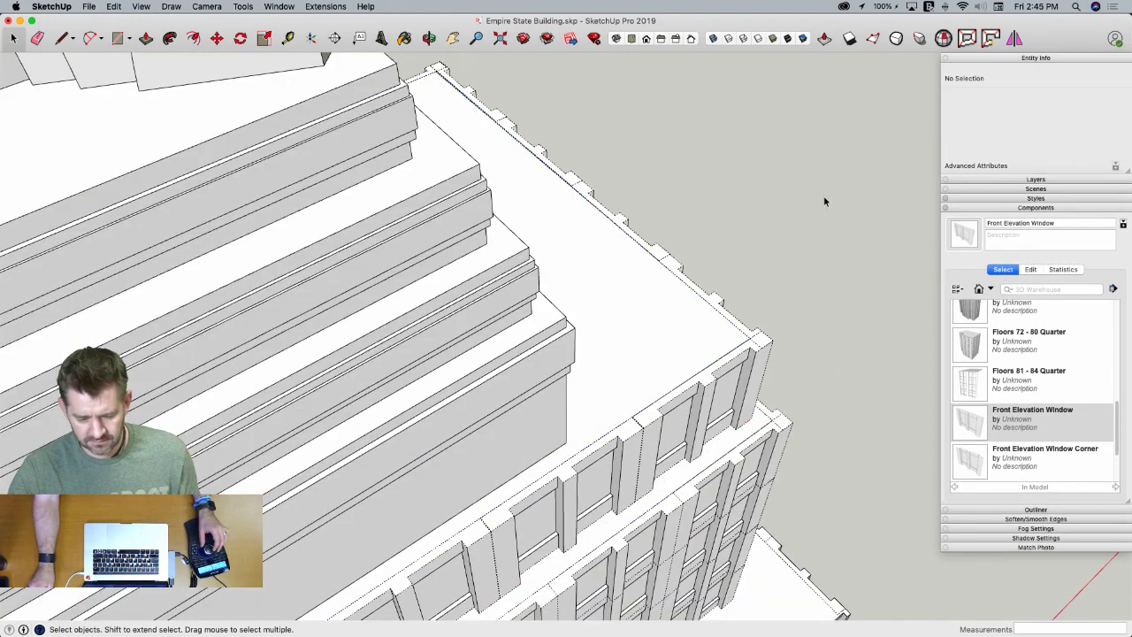
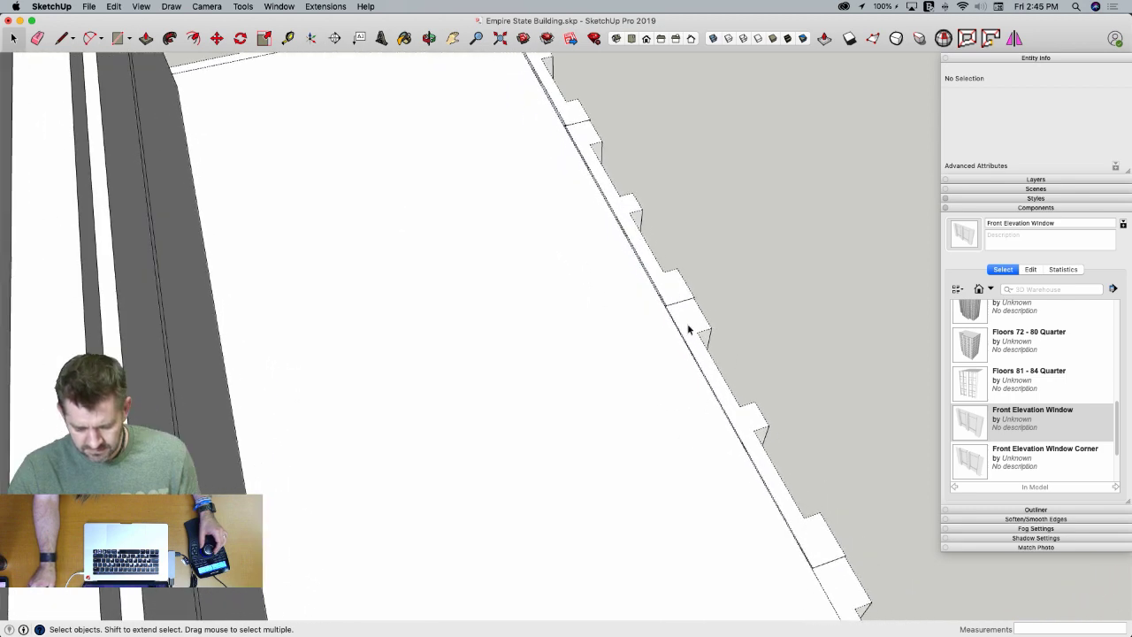
Undo the roof, geometry cleanup, rotated copies, scaling and array back to the single window component on the end wall
{"action": "key", "text": "super+z"}
{"action": "key", "text": "super+z"}
{"action": "key", "text": "super+z"}
{"action": "key", "text": "super+z"}
{"action": "key", "text": "super+z"}
{"action": "key", "text": "super+z"}
{"action": "key", "text": "super+z"}
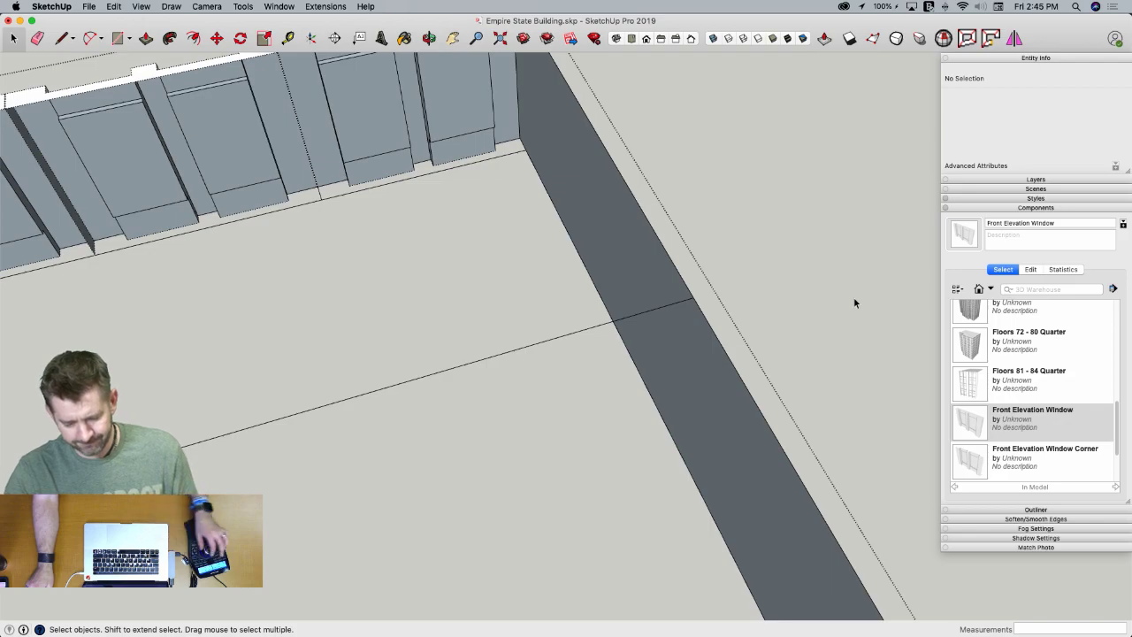
{"action": "key", "text": "super+z"}
{"action": "key", "text": "super+z"}
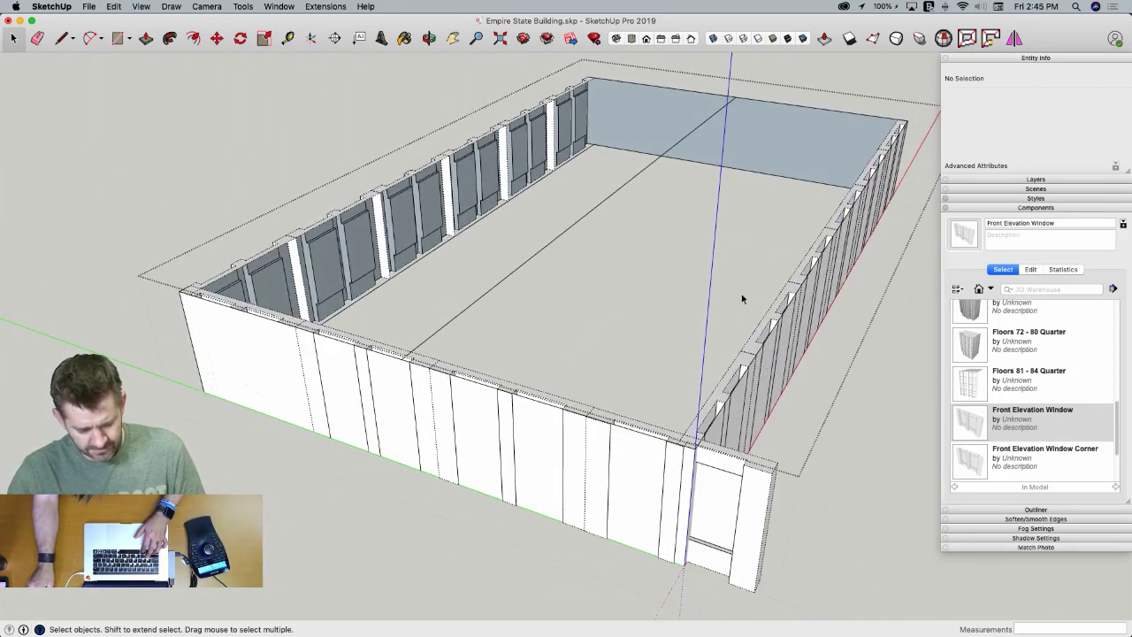
{"action": "key", "text": "super+z"}
{"action": "key", "text": "super+z"}
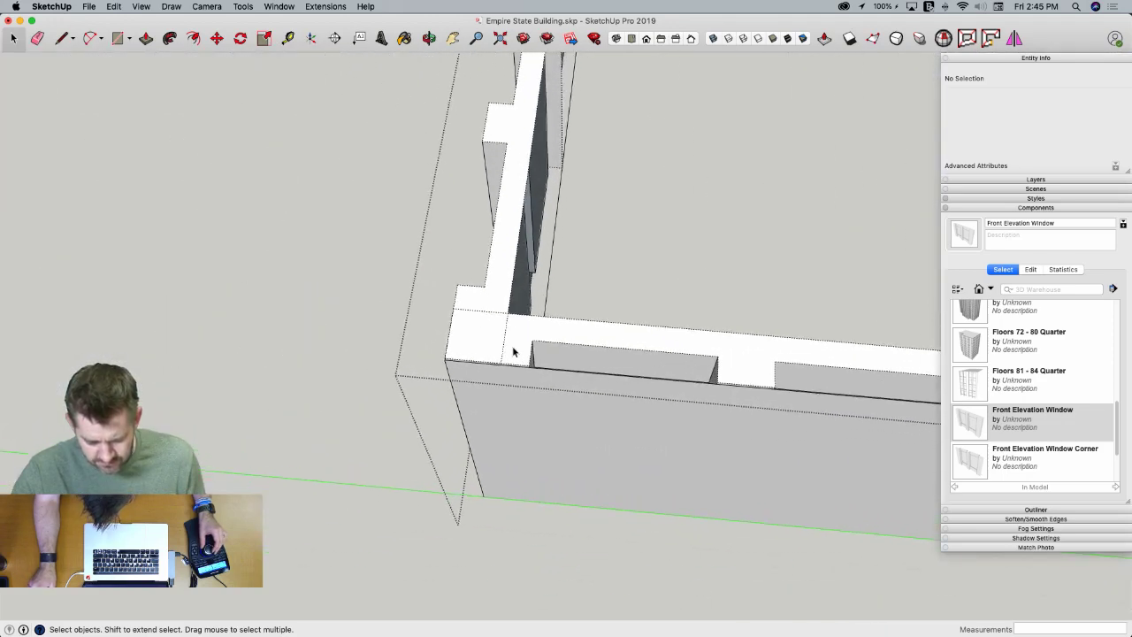
Move the end-wall window component so its outer corner sits exactly on the box wall's corner
{"action": "left_click", "coordinate": [480, 360]}
{"action": "key", "text": "m"}
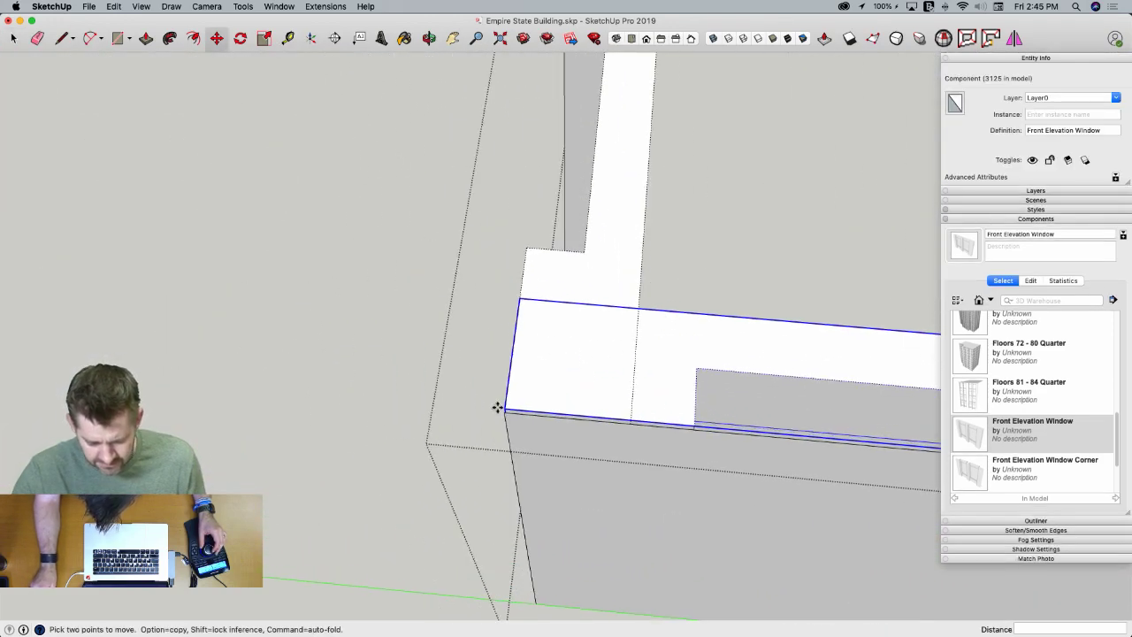
{"action": "left_click", "coordinate": [503, 406]}
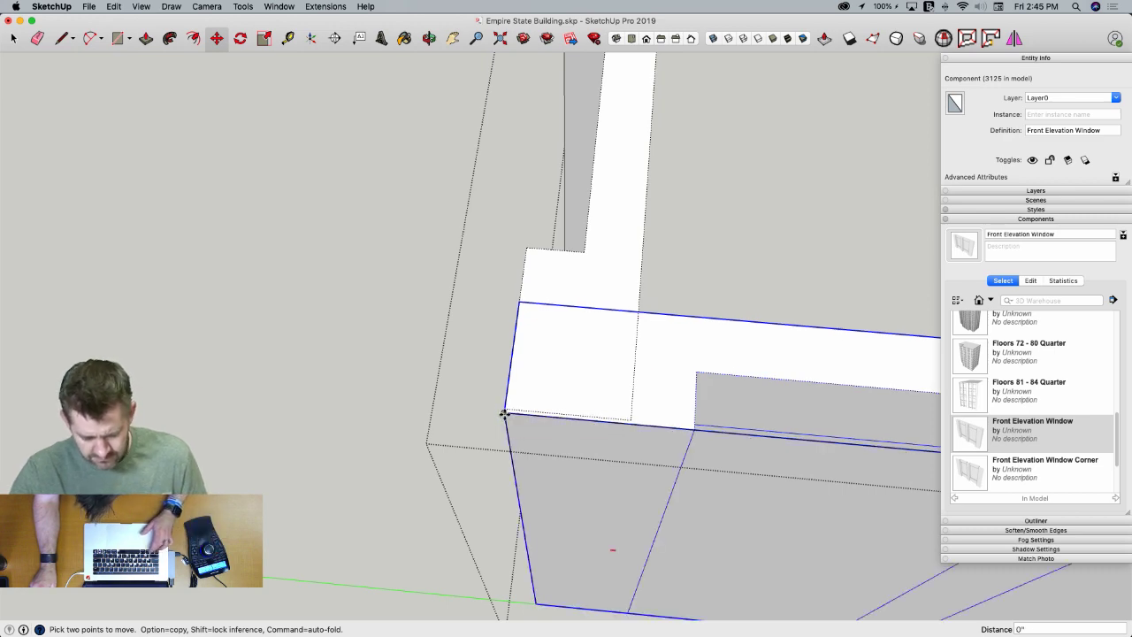
Copy the window component 21' 2 7/8" along the end wall, edge to edge, and array it x3
{"action": "key", "text": "alt"}
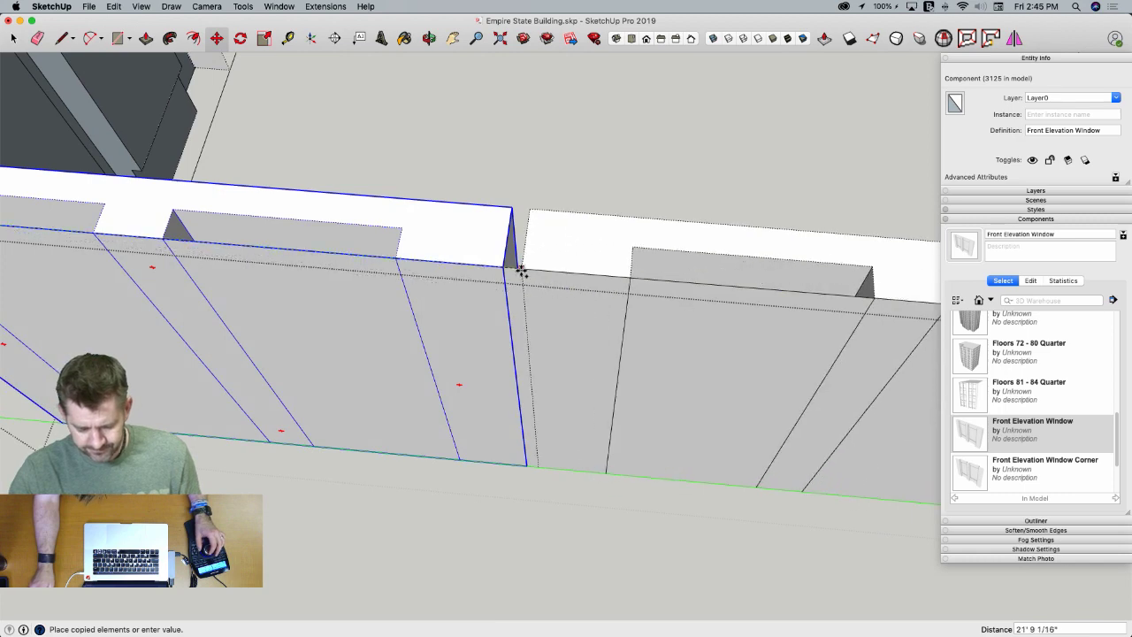
{"action": "left_click", "coordinate": [505, 269]}
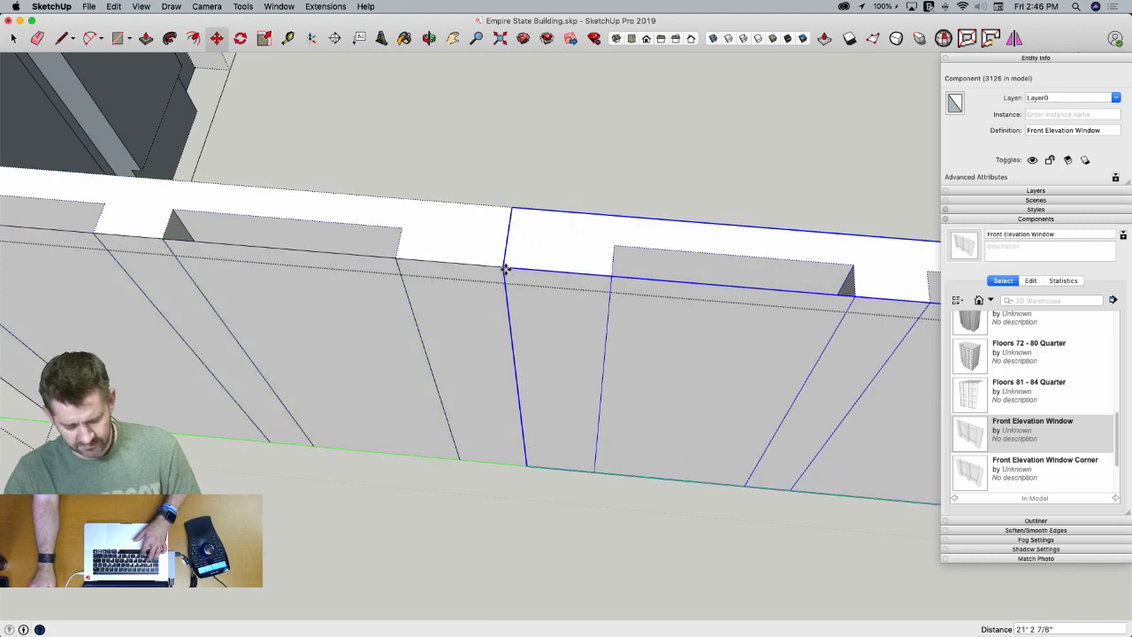
{"action": "key", "text": "Return"}
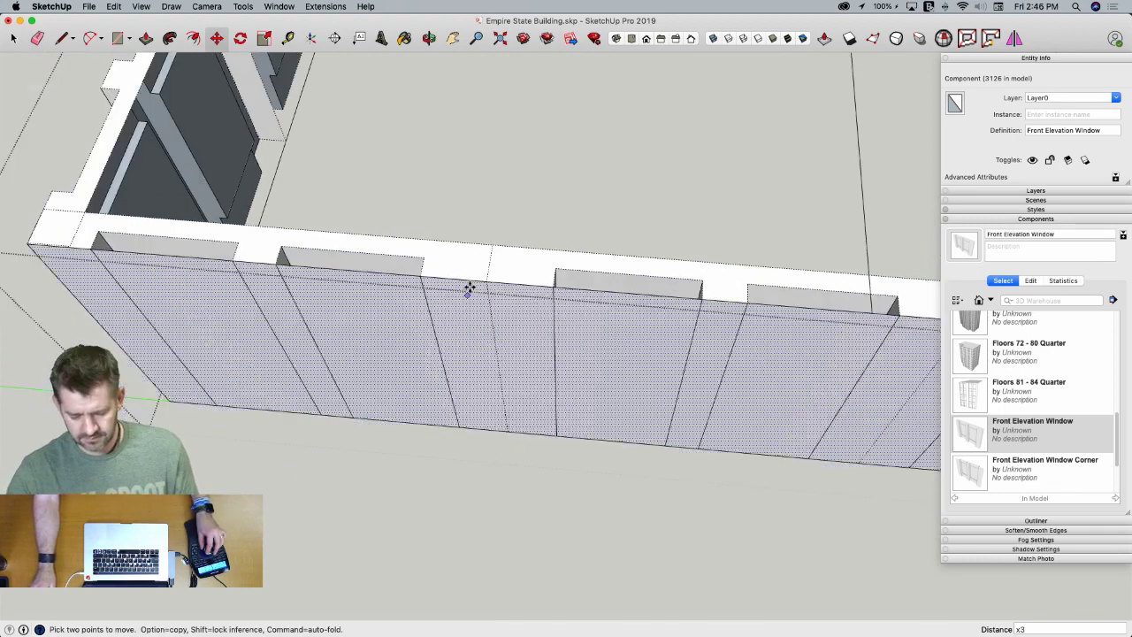
{"action": "key", "text": "space"}
Select the four end-wall window components and scale them along the green axis to about 0.90 to fit the wall
{"action": "left_click", "coordinate": [688, 360]}
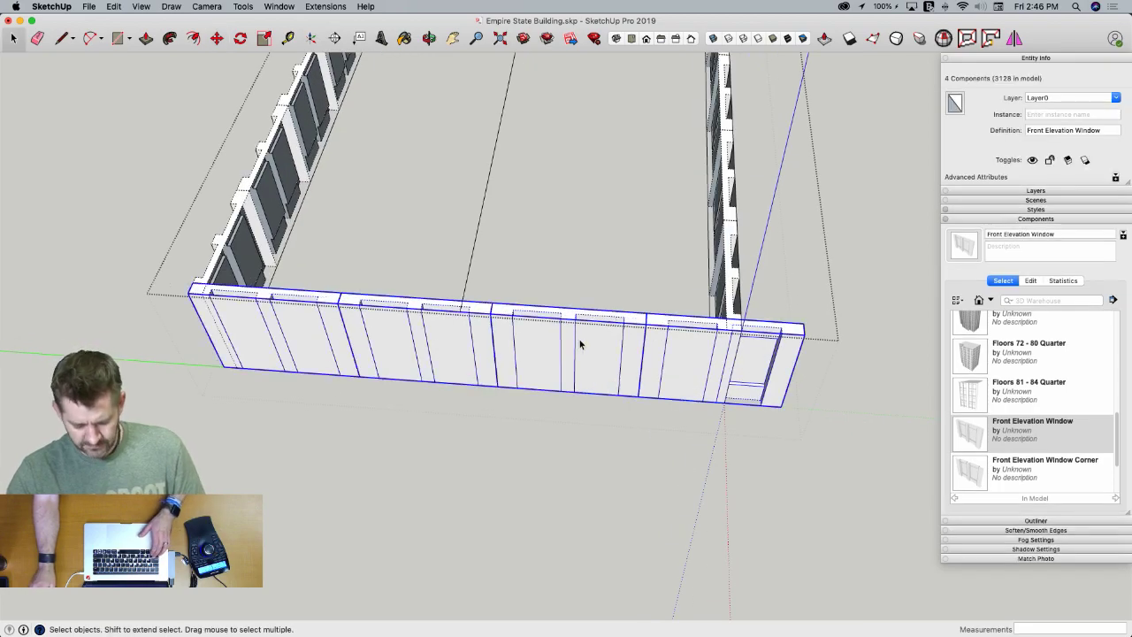
{"action": "key", "text": "s"}
{"action": "middle_click_drag", "start_coordinate": [801, 376], "coordinate": [741, 508]}
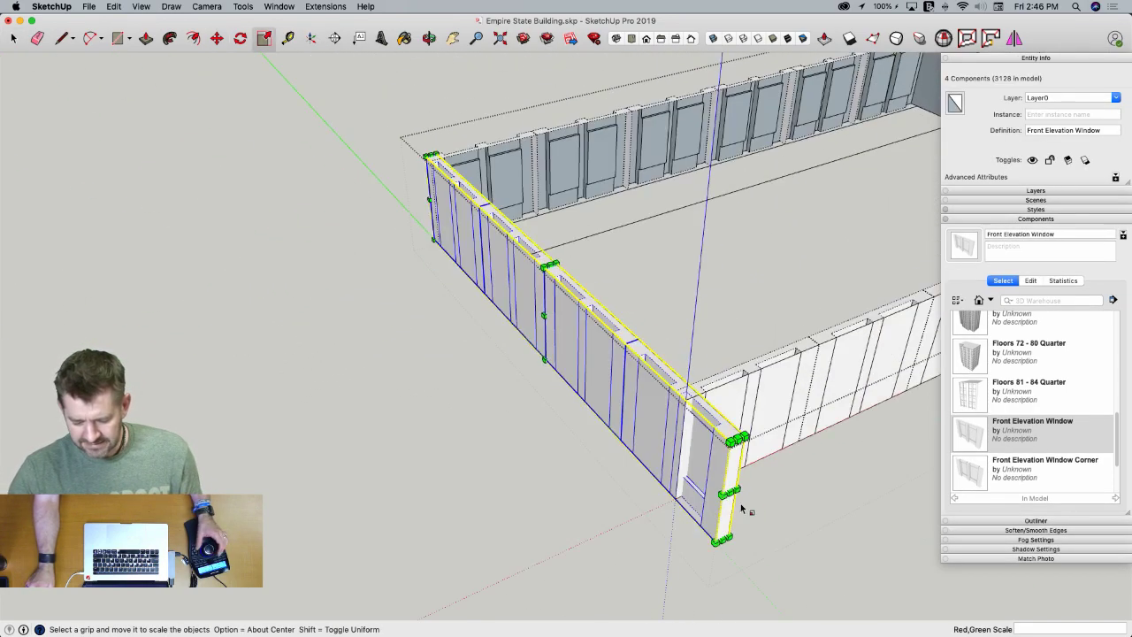
{"action": "left_click_drag", "start_coordinate": [729, 492], "coordinate": [719, 426]}
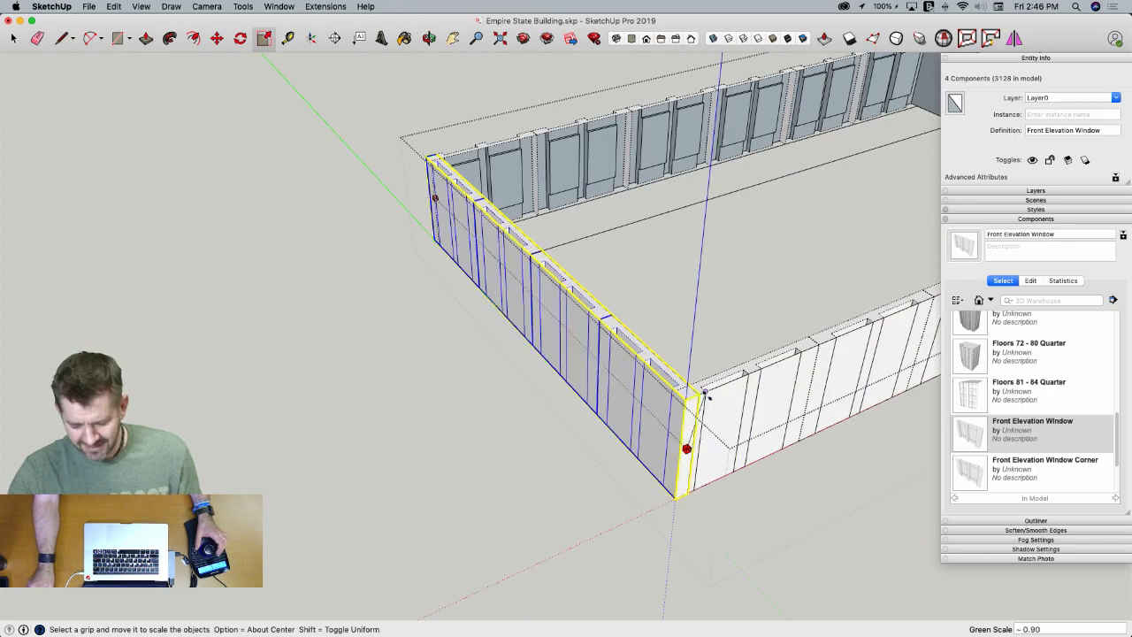
{"action": "left_click", "coordinate": [706, 392]}
{"action": "key", "text": "space"}
Rotate a copy of the four end-wall window components about the centre line's midpoint onto the opposite end wall
{"action": "key", "text": "q"}
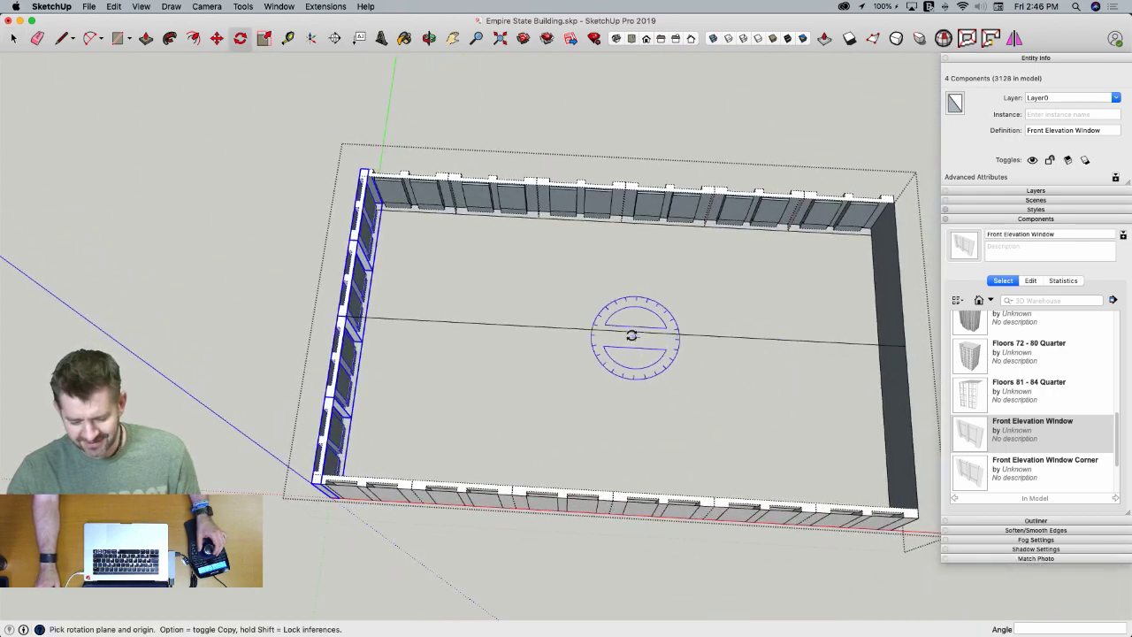
{"action": "left_click", "coordinate": [692, 333]}
{"action": "key", "text": "alt"}
{"action": "left_click", "coordinate": [587, 329]}
Erase the centre line and delete the plain box geometry, leaving only the window components
{"action": "key", "text": "e"}
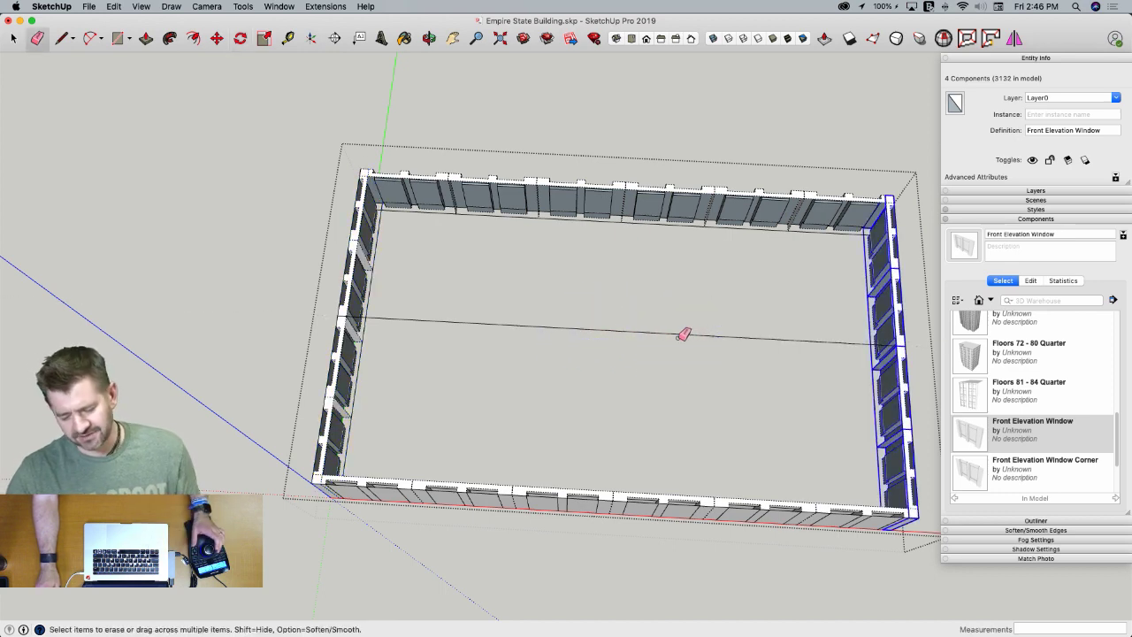
{"action": "left_click", "coordinate": [656, 331]}
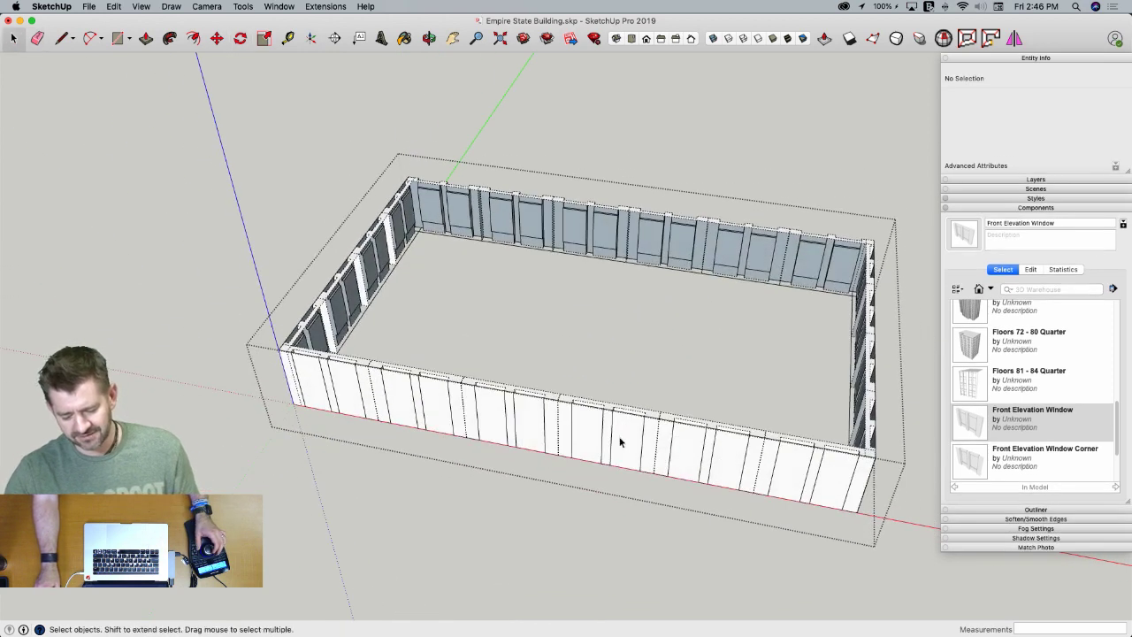
{"action": "key", "text": "super+a"}
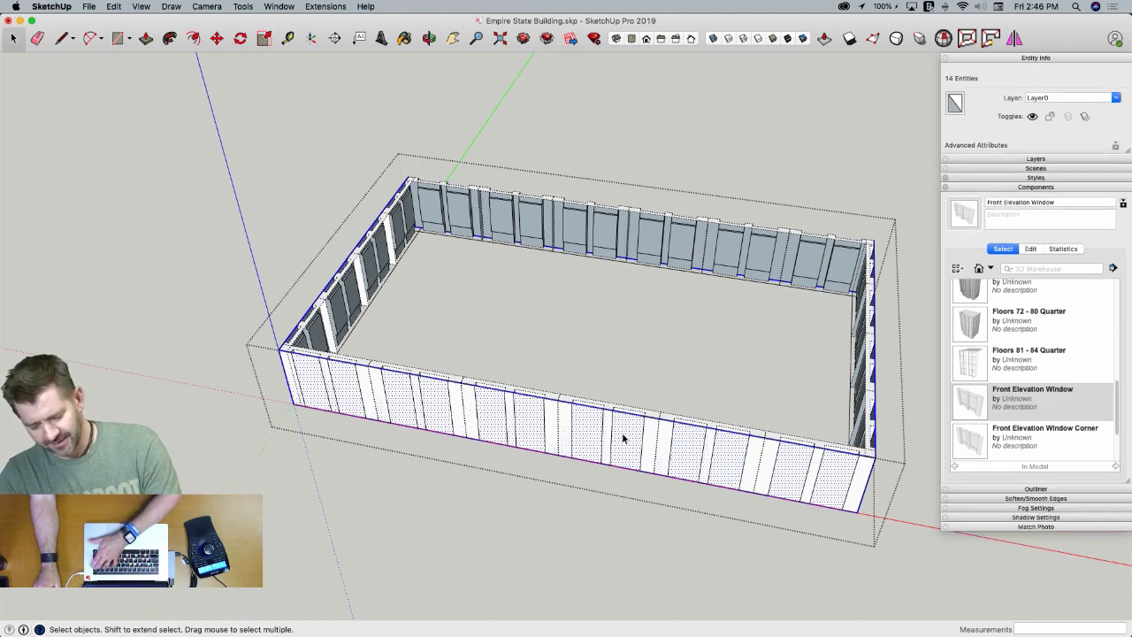
{"action": "key", "text": "Delete"}
Draw a roof rectangle of about 124' by 72' across the inside corners of the window walls
{"action": "key", "text": "r"}
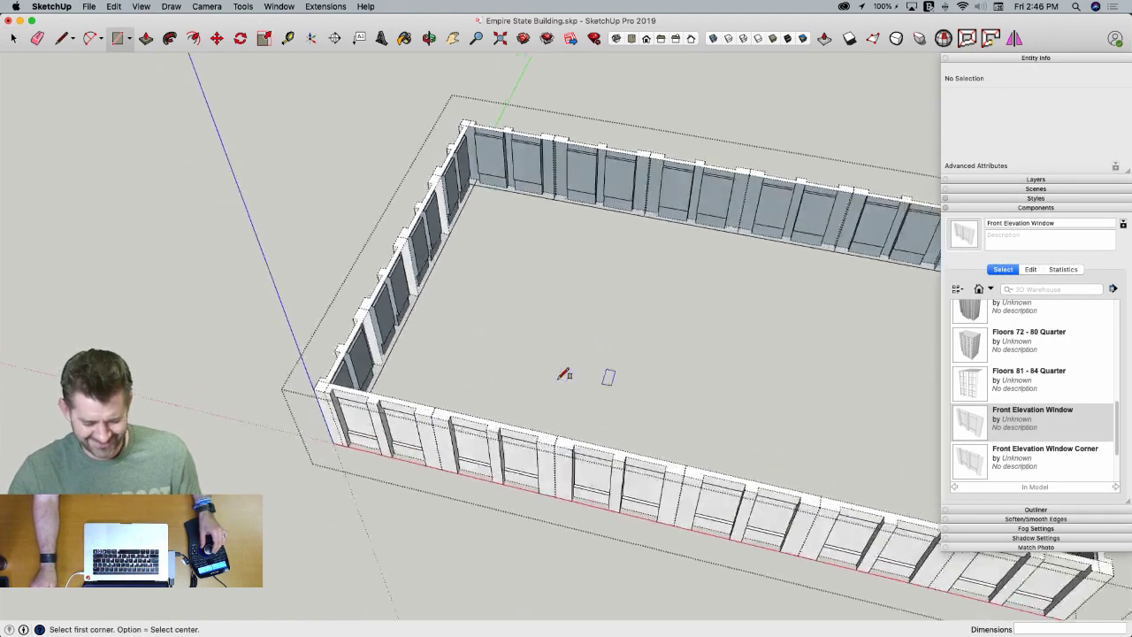
{"action": "scroll", "coordinate": [389, 411], "scroll_direction": "up", "scroll_amount": 5}
{"action": "left_click", "coordinate": [383, 400]}
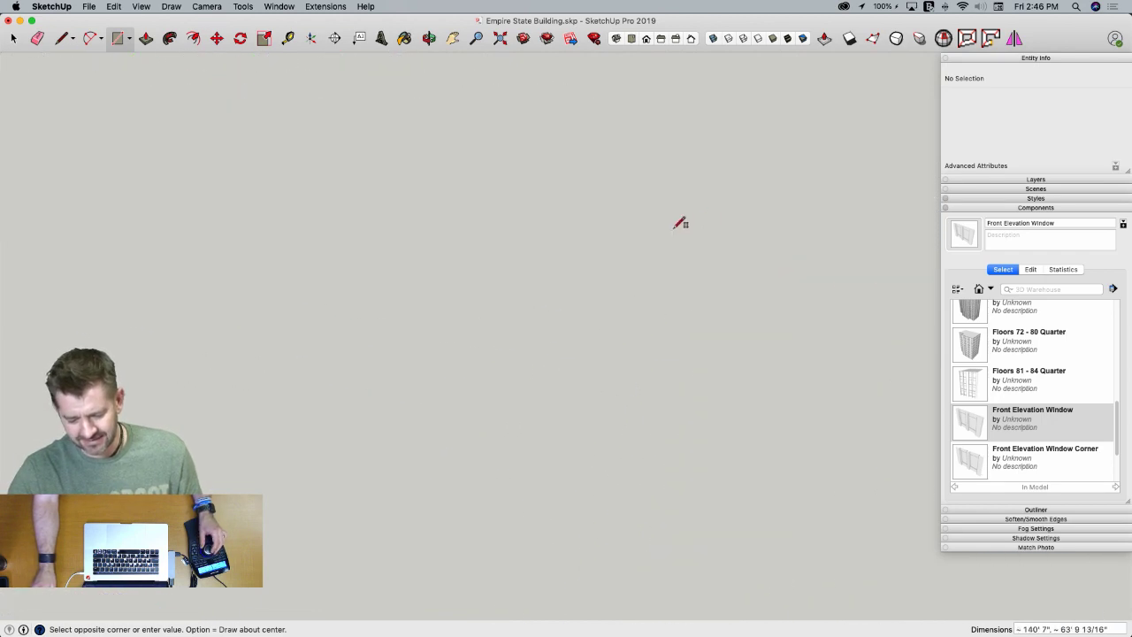
{"action": "scroll", "coordinate": [679, 239], "scroll_direction": "down", "scroll_amount": 8}
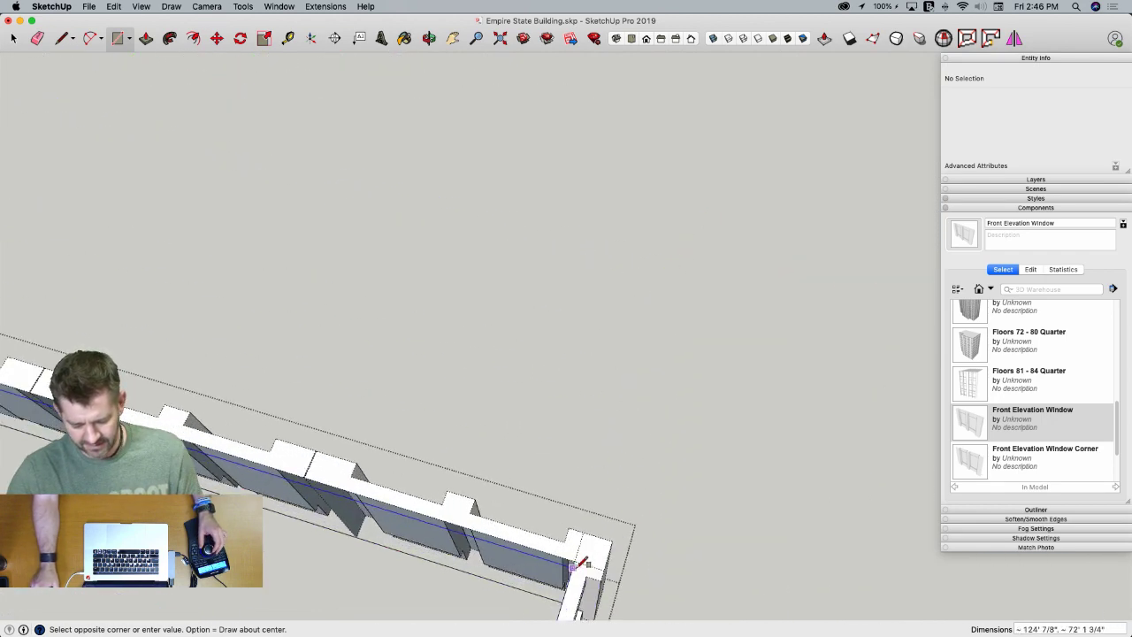
{"action": "left_click", "coordinate": [579, 559]}
{"action": "key", "text": "space"}
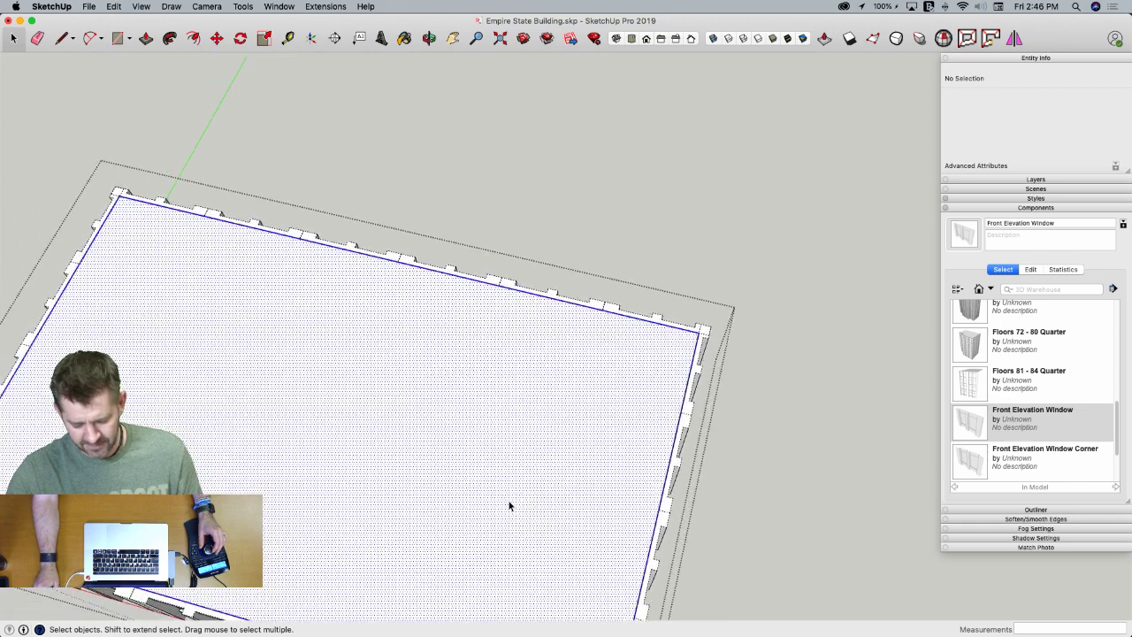
Select only the roof's four border edges without the face, hide them and leave the floor block's editing context
{"action": "double_click", "coordinate": [508, 505]}
{"action": "key", "text": "z"}
{"action": "key", "text": "space"}
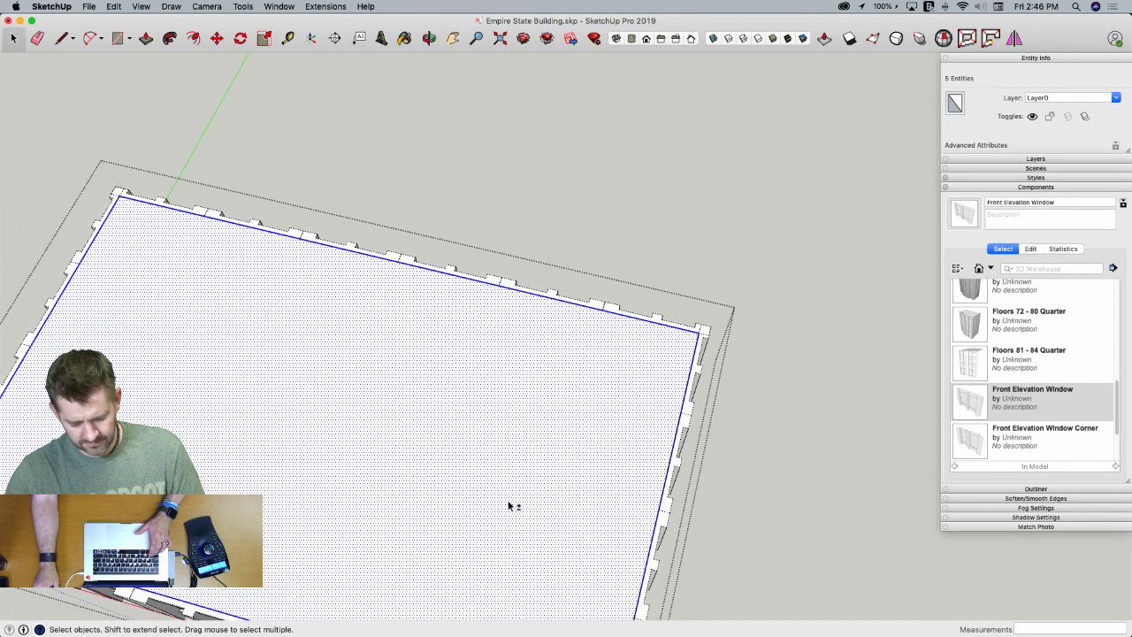
{"action": "left_click", "coordinate": [508, 506], "text": "shift"}
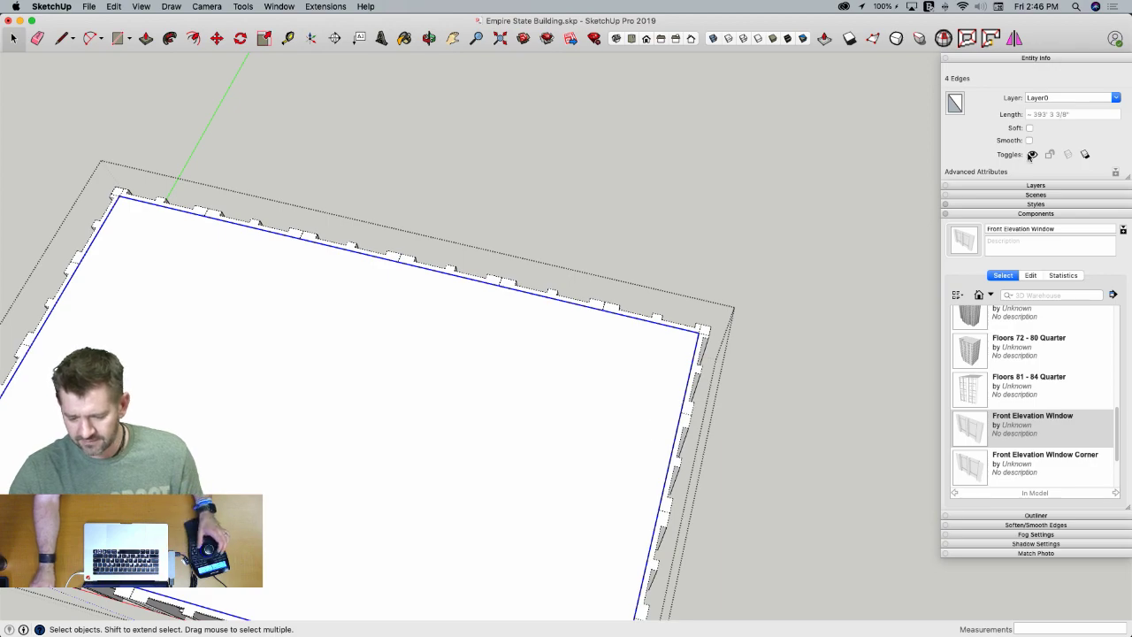
{"action": "left_click", "coordinate": [1030, 157]}
{"action": "left_click", "coordinate": [769, 226]}
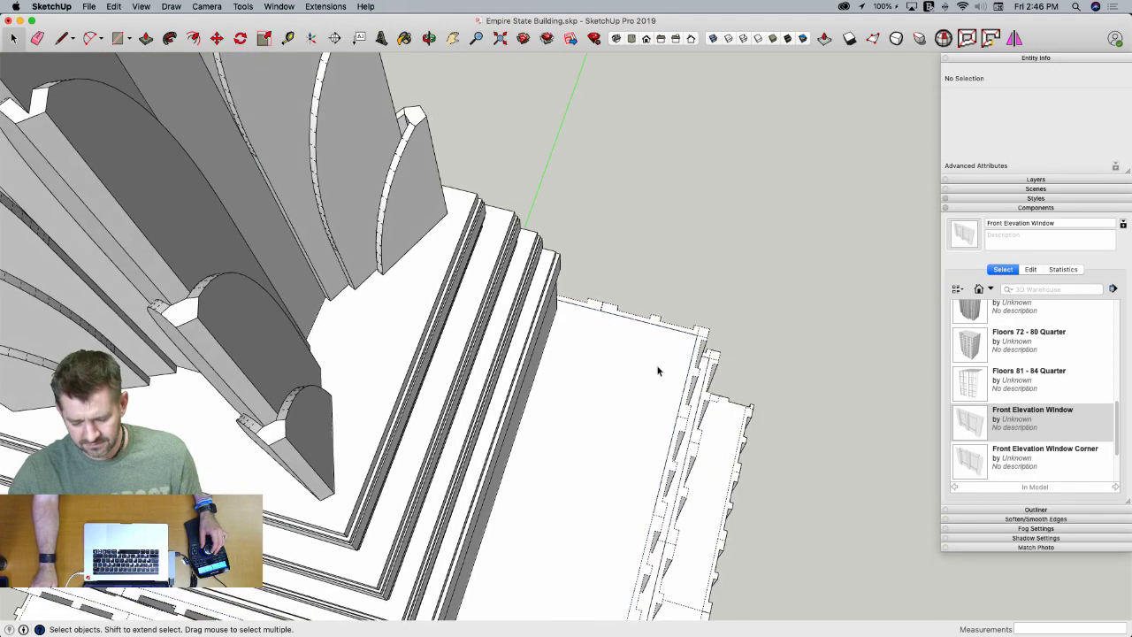
Open the cone-shaped cap at the very top of the tower for editing
{"action": "scroll", "coordinate": [699, 325], "scroll_direction": "up", "scroll_amount": 10}
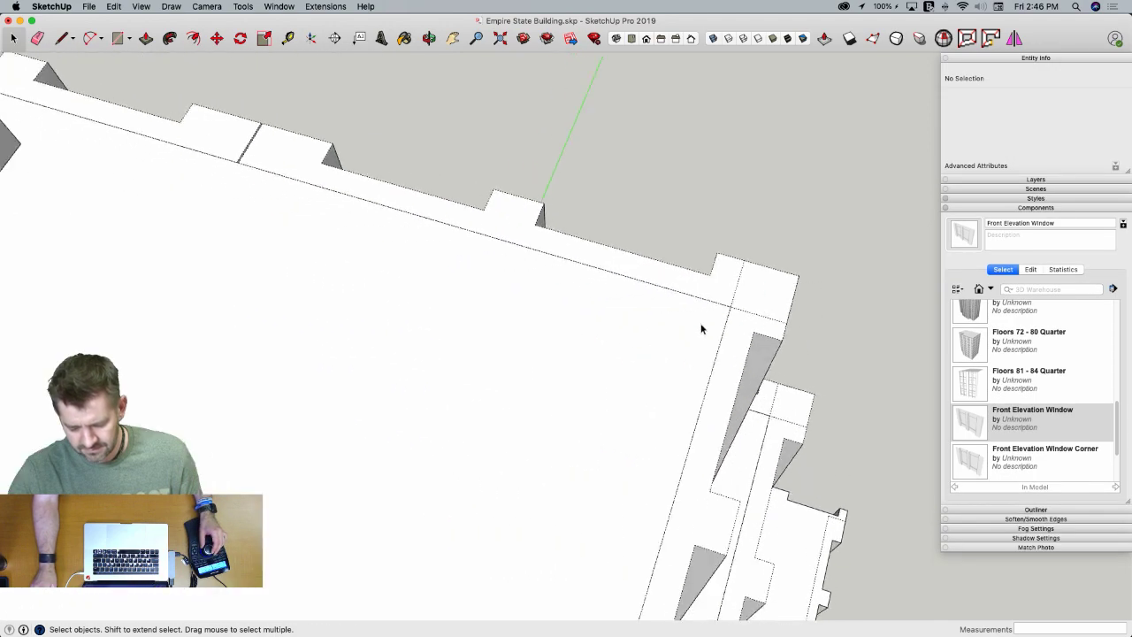
{"action": "scroll", "coordinate": [700, 329], "scroll_direction": "down", "scroll_amount": 10}
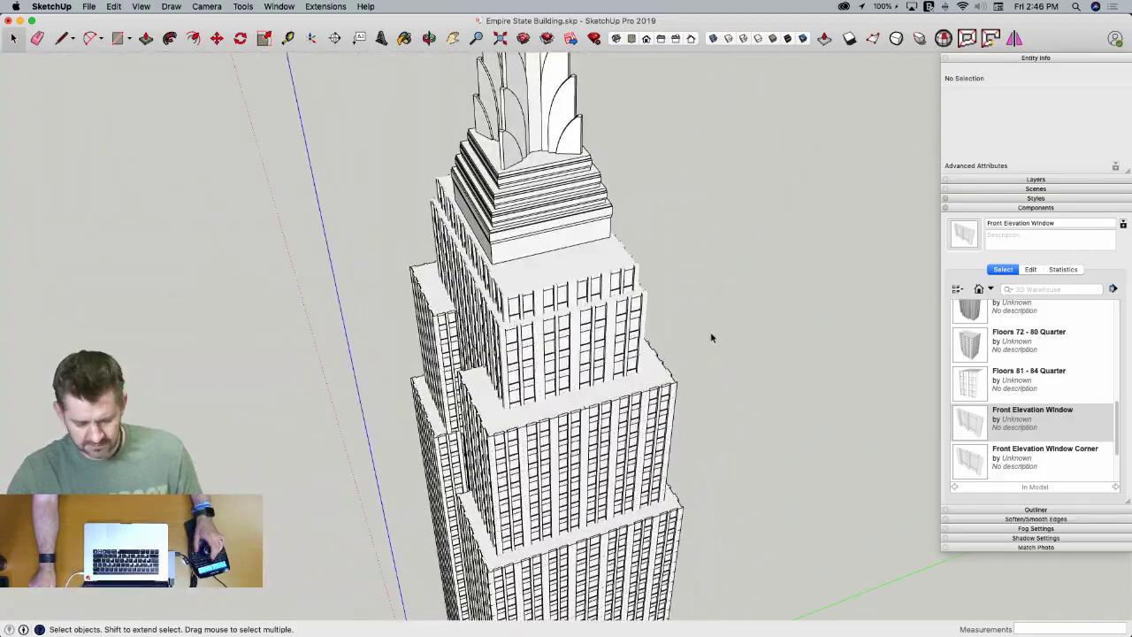
{"action": "scroll", "coordinate": [711, 335], "scroll_direction": "down", "scroll_amount": 10}
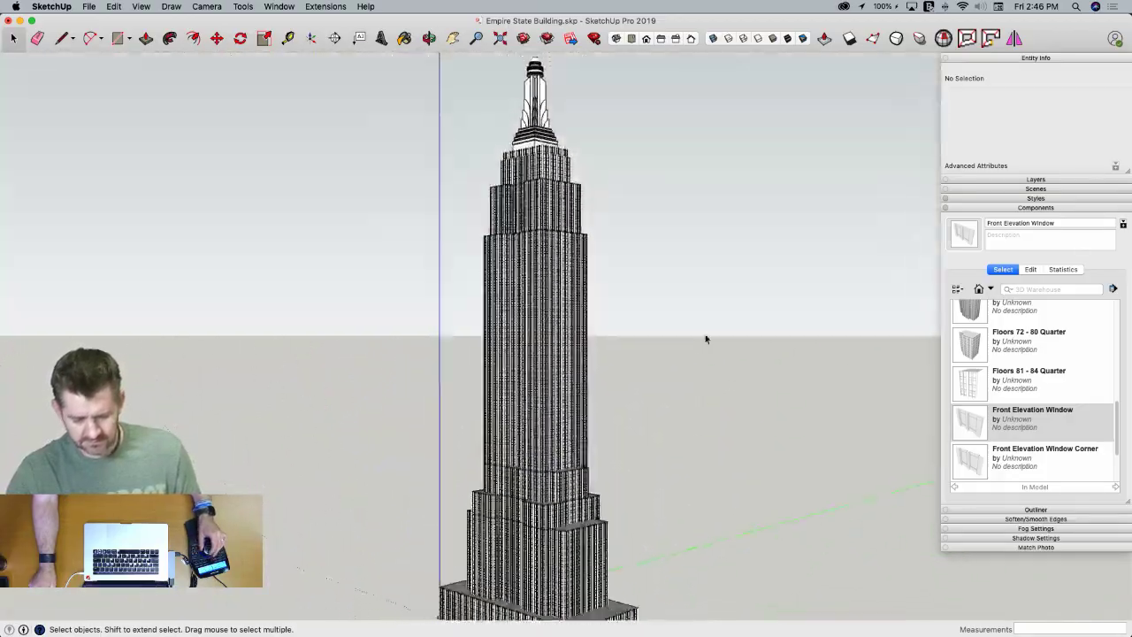
{"action": "scroll", "coordinate": [706, 338], "scroll_direction": "down", "scroll_amount": 5}
{"action": "middle_click_drag", "start_coordinate": [704, 337], "coordinate": [667, 435]}
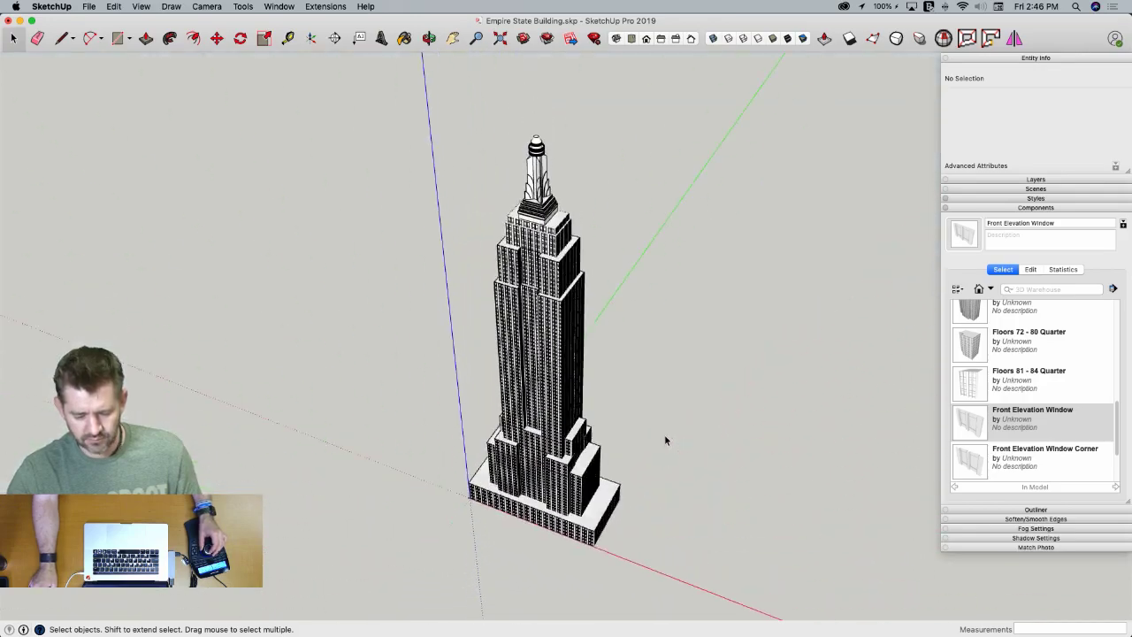
{"action": "middle_click_drag", "start_coordinate": [665, 435], "coordinate": [670, 370]}
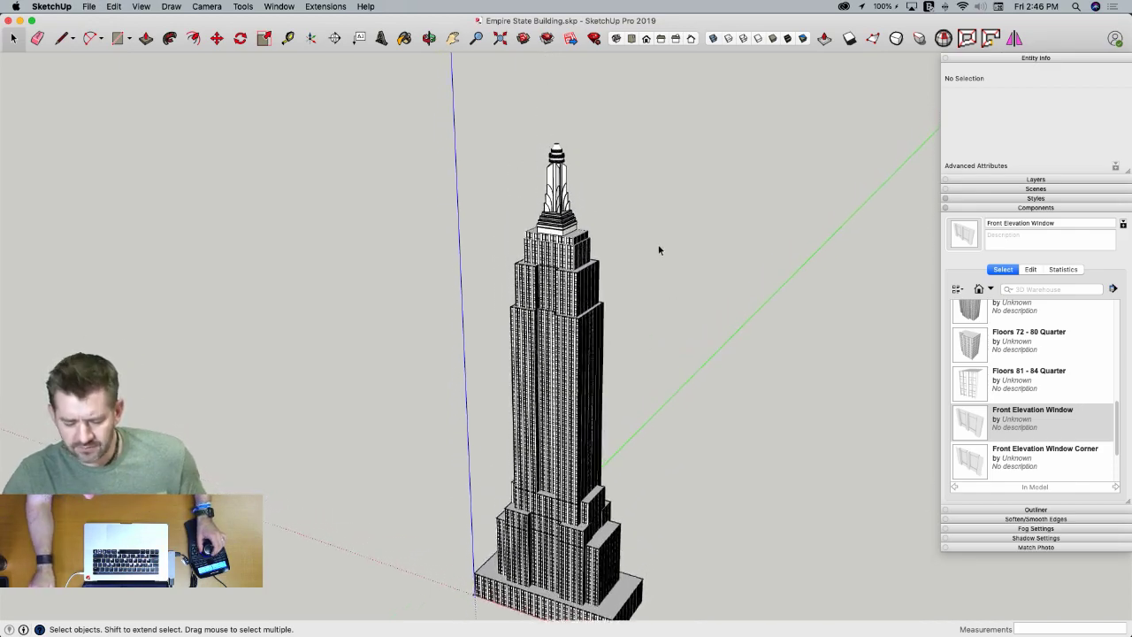
{"action": "scroll", "coordinate": [574, 234], "scroll_direction": "up", "scroll_amount": 5}
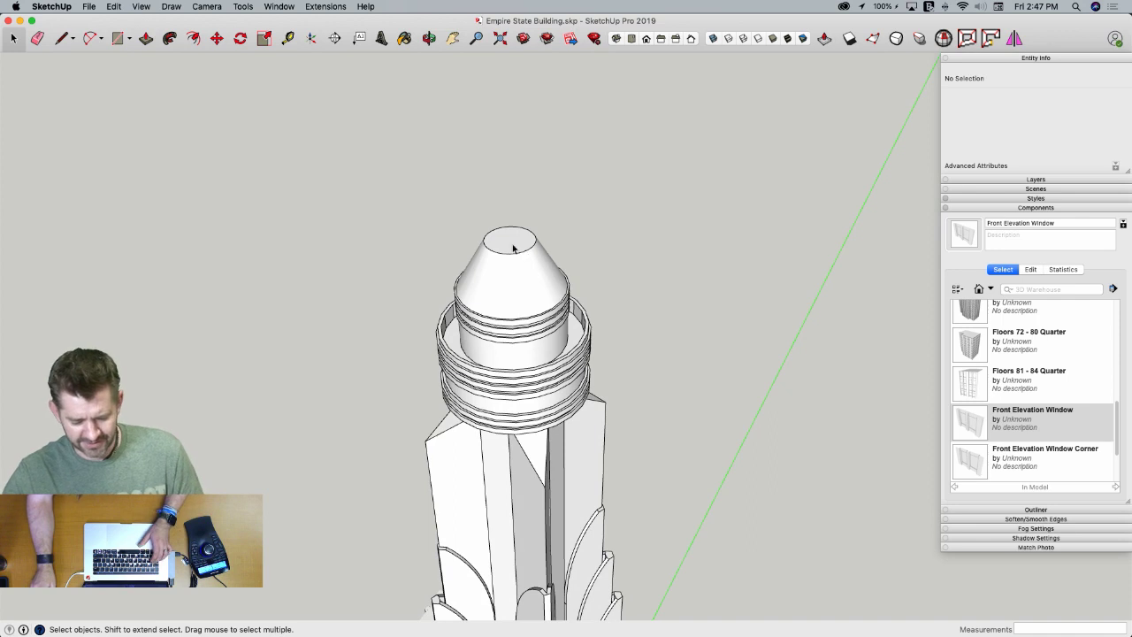
{"action": "double_click", "coordinate": [511, 246]}
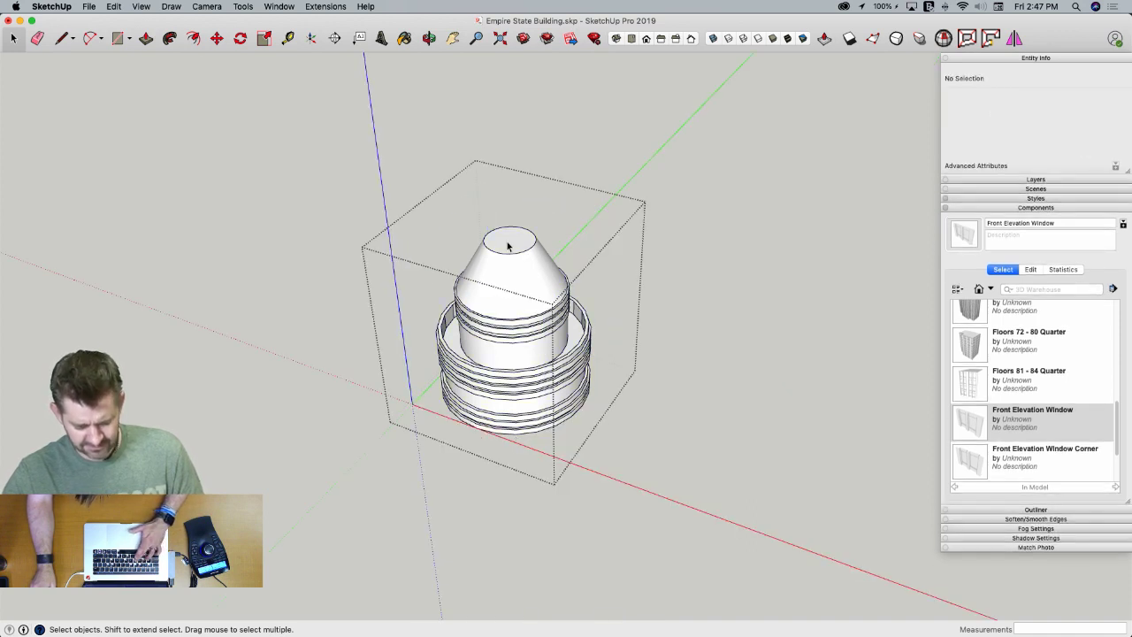
{"action": "key", "text": "f"}
{"action": "left_click", "coordinate": [485, 236]}
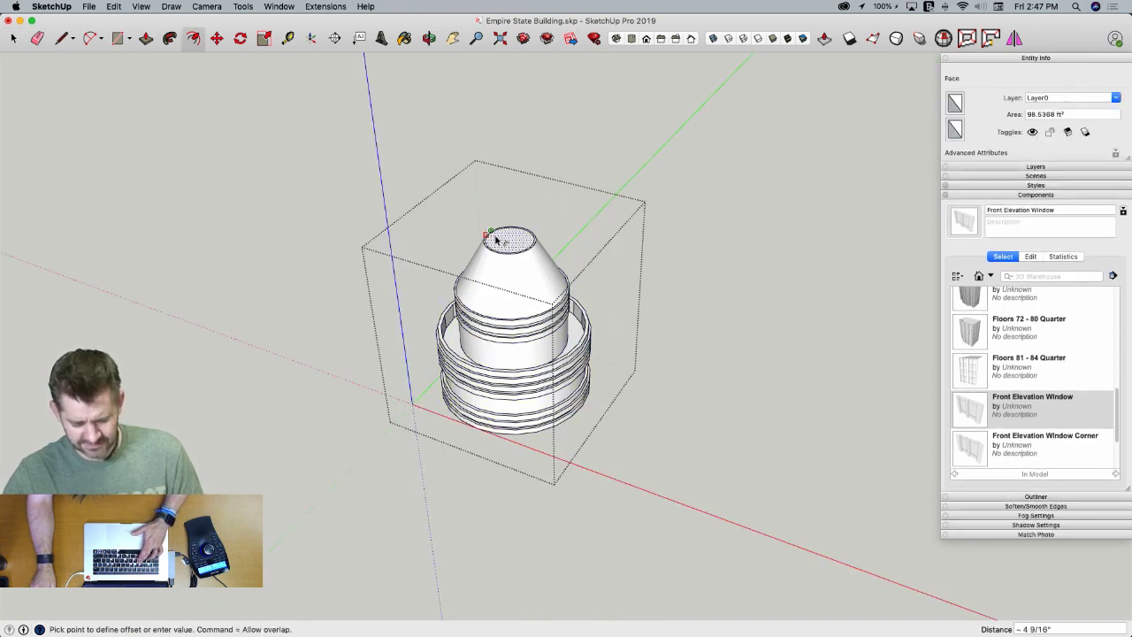
{"action": "scroll", "coordinate": [496, 240], "scroll_direction": "up", "scroll_amount": 3}
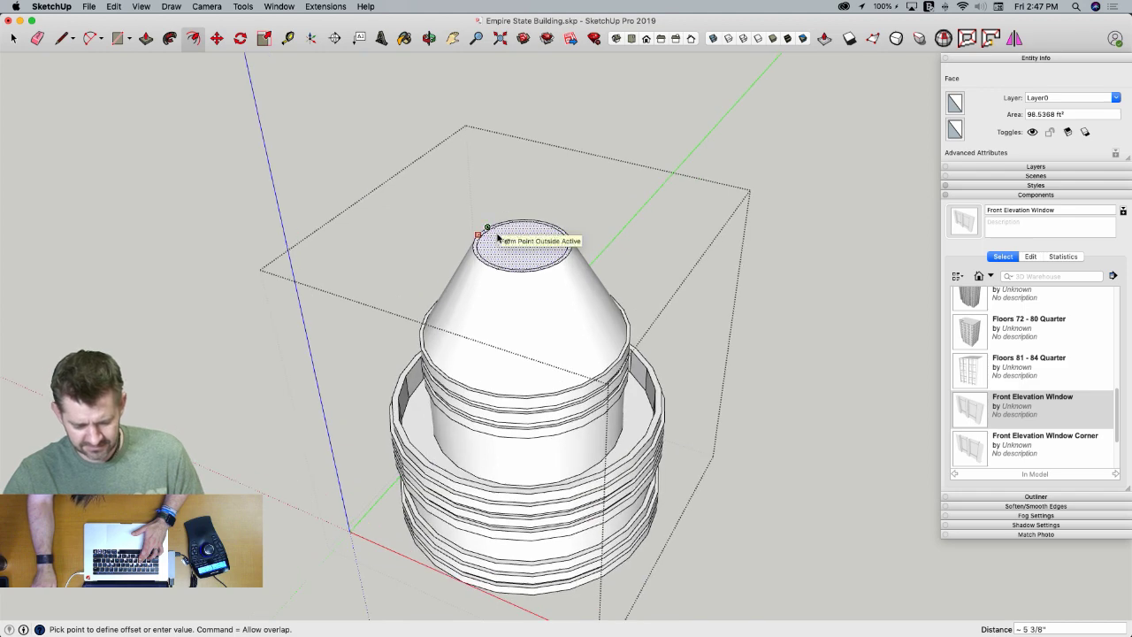
{"action": "scroll", "coordinate": [496, 237], "scroll_direction": "up", "scroll_amount": 3}
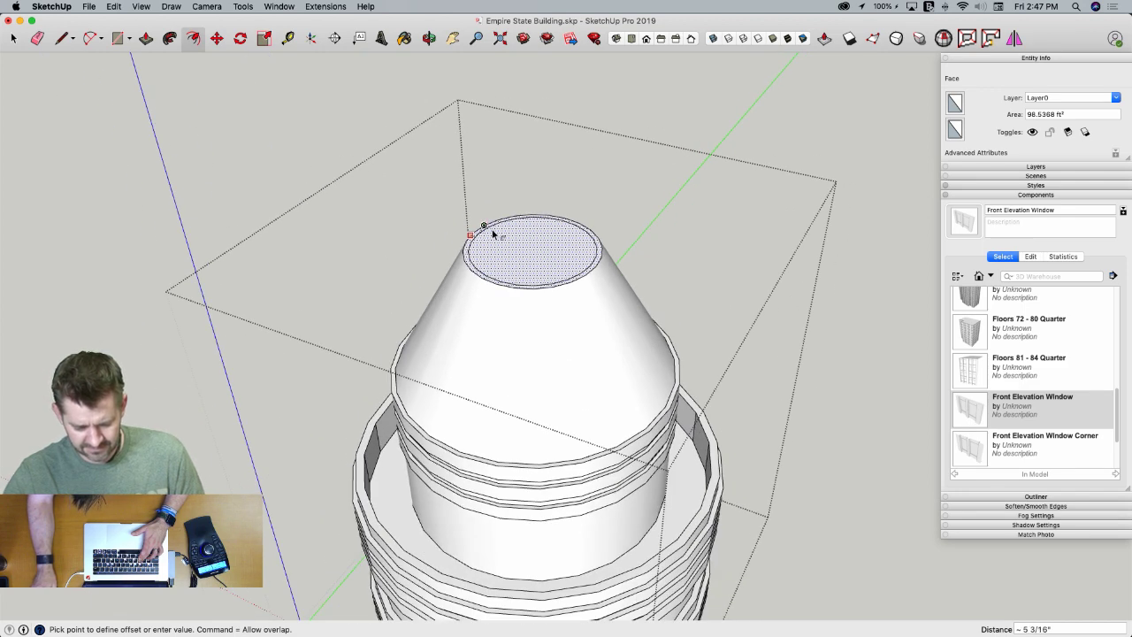
{"action": "scroll", "coordinate": [493, 233], "scroll_direction": "up", "scroll_amount": 3}
{"action": "left_click", "coordinate": [496, 237]}
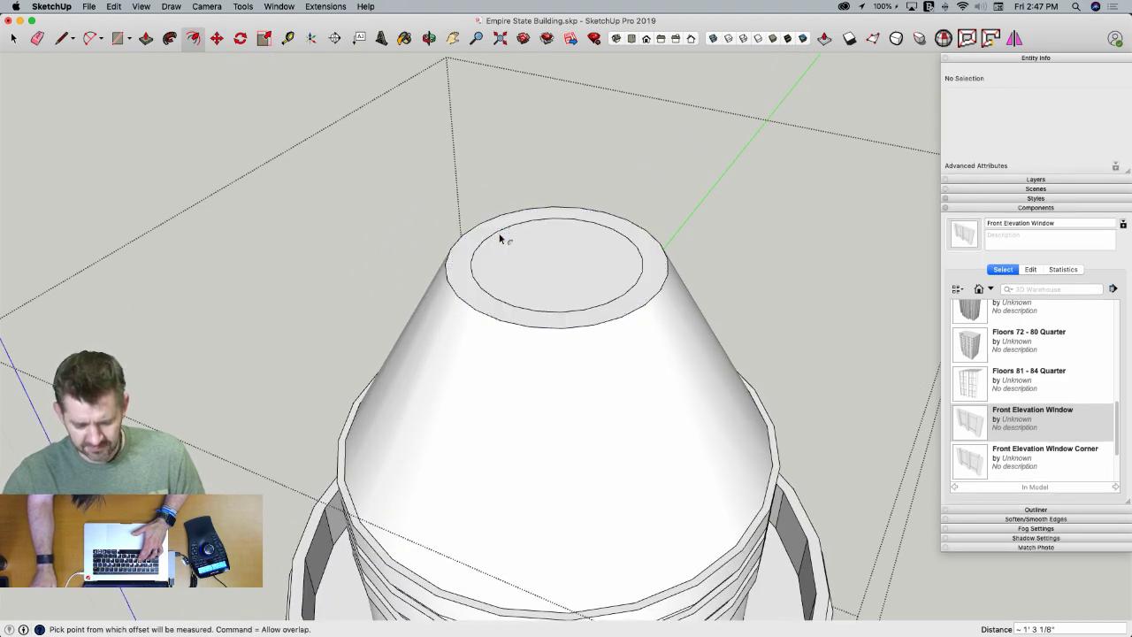
{"action": "key", "text": "p"}
{"action": "left_click", "coordinate": [551, 290]}
{"action": "scroll", "coordinate": [557, 51], "scroll_direction": "down", "scroll_amount": 8}
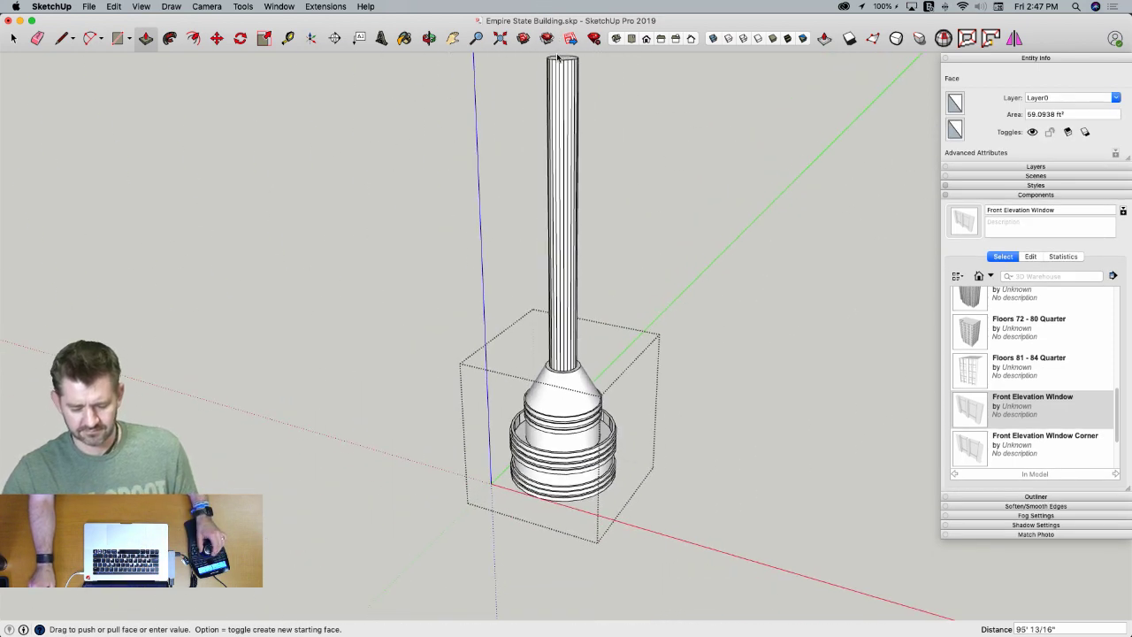
{"action": "middle_click_drag", "start_coordinate": [558, 53], "coordinate": [560, 99]}
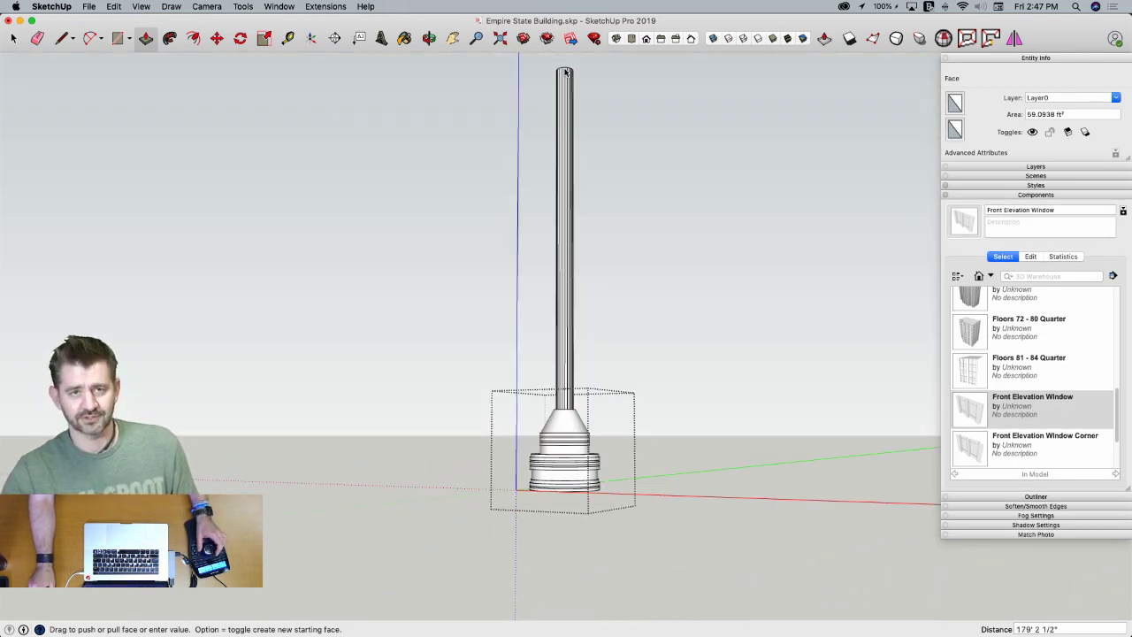
{"action": "key", "text": "Escape"}
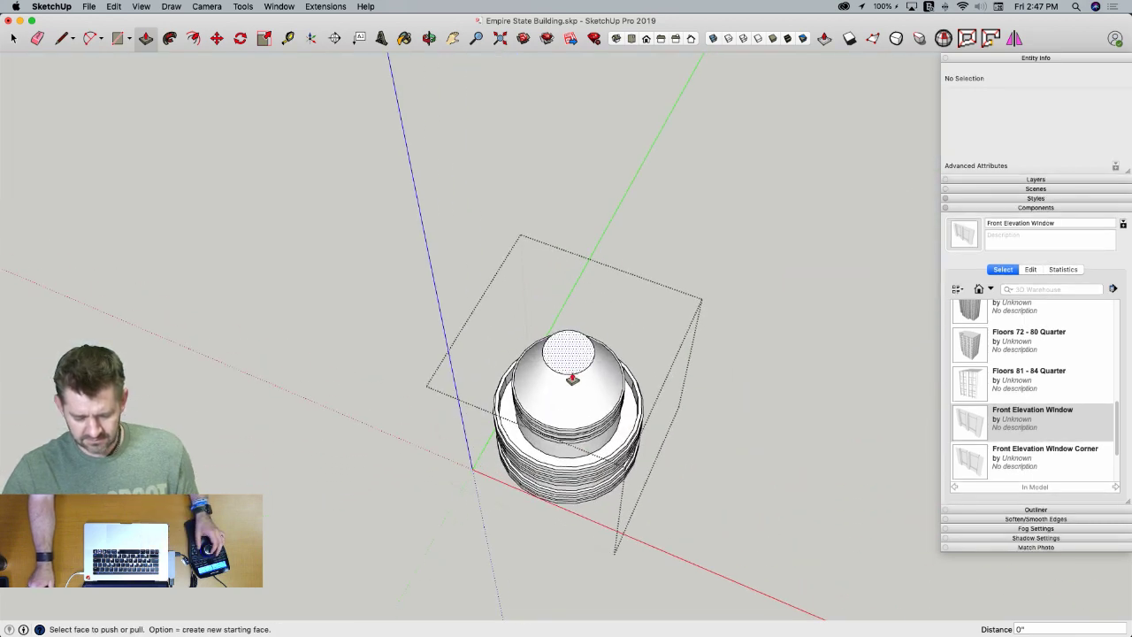
Offset the cap's circular top face slightly inward to form a smaller inner circle
{"action": "left_click", "coordinate": [572, 378]}
{"action": "scroll", "coordinate": [572, 378], "scroll_direction": "up", "scroll_amount": 2}
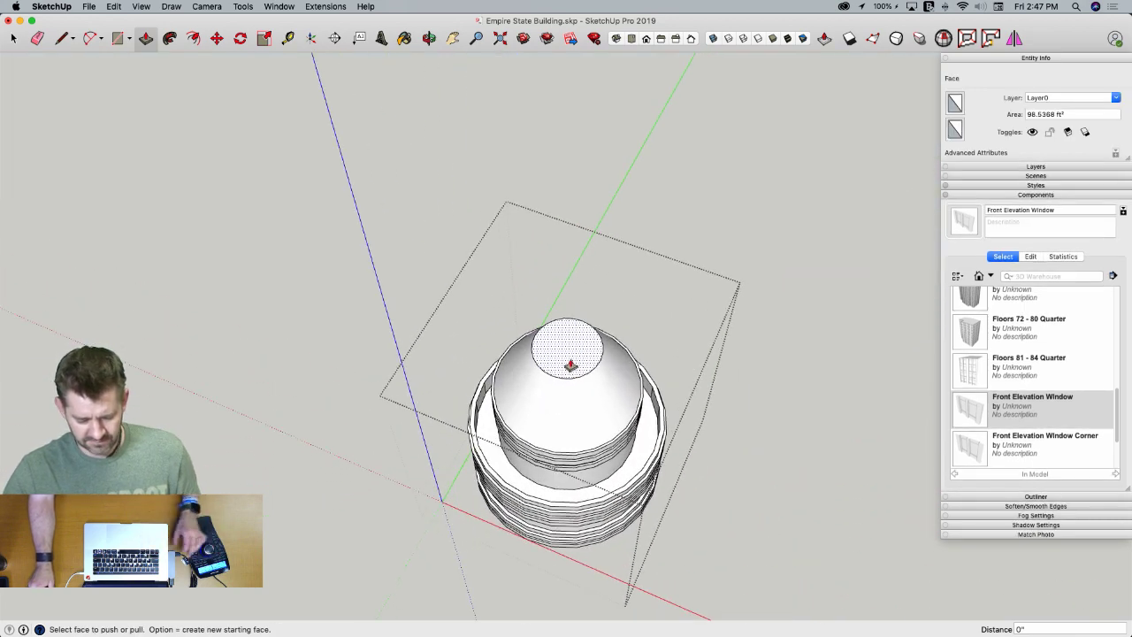
{"action": "key", "text": "f"}
{"action": "scroll", "coordinate": [559, 329], "scroll_direction": "up", "scroll_amount": 3}
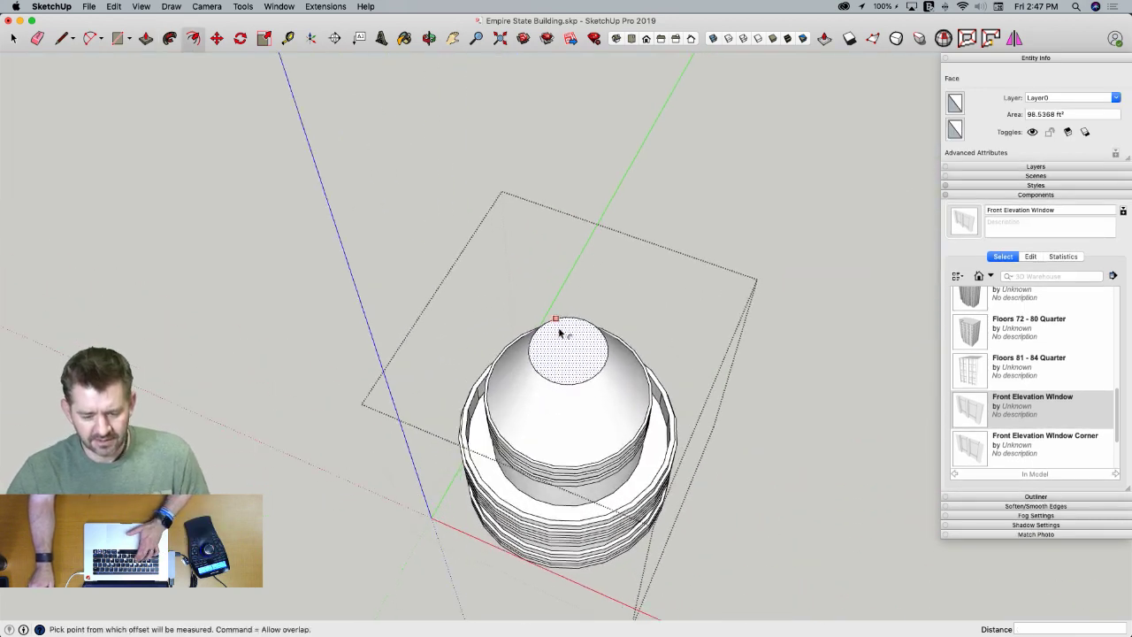
{"action": "left_click", "coordinate": [557, 327]}
{"action": "key", "text": "space"}
{"action": "left_click", "coordinate": [560, 340]}
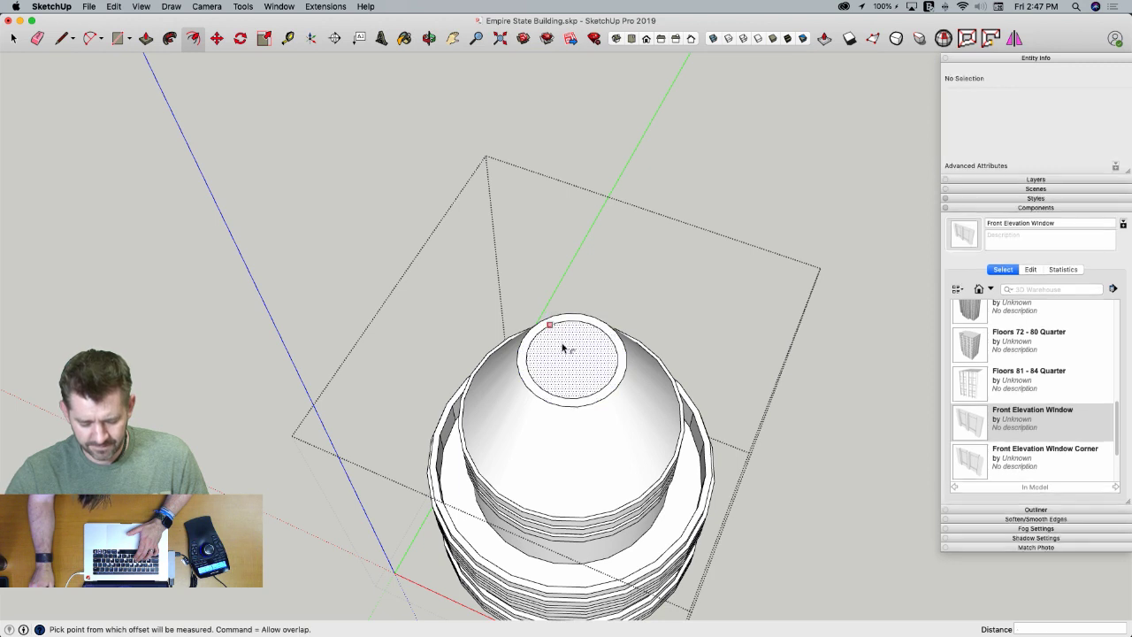
Select only the inner circle's edges without its face and join them into one curve with an extension
{"action": "double_click", "coordinate": [563, 347]}
{"action": "left_click", "coordinate": [564, 346], "text": "shift"}
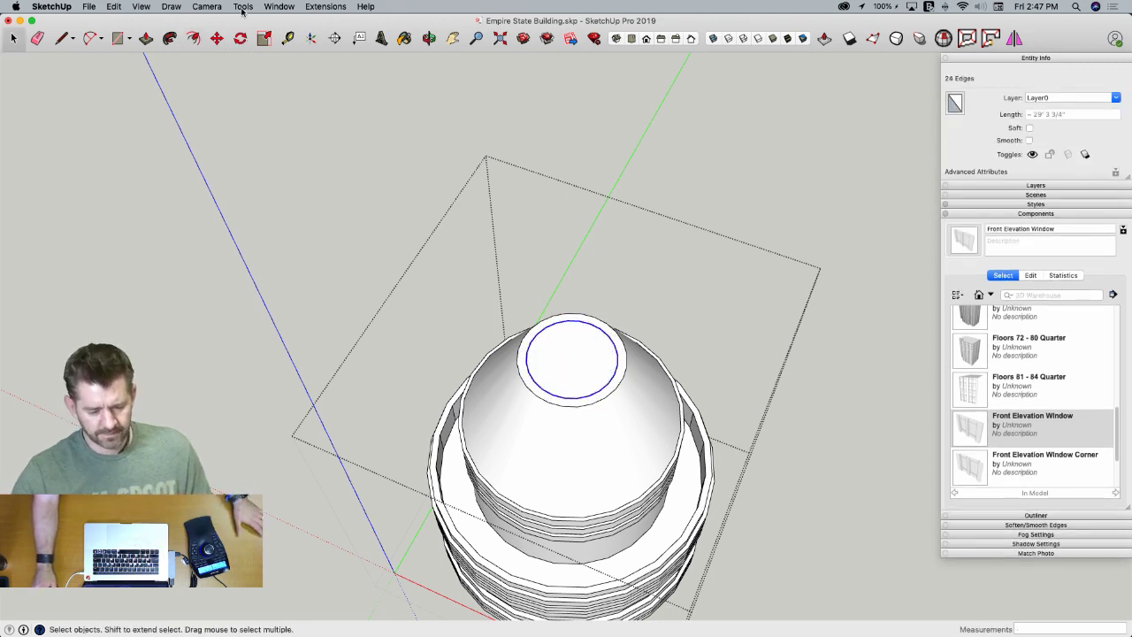
{"action": "left_click", "coordinate": [323, 7]}
{"action": "left_click", "coordinate": [330, 111]}
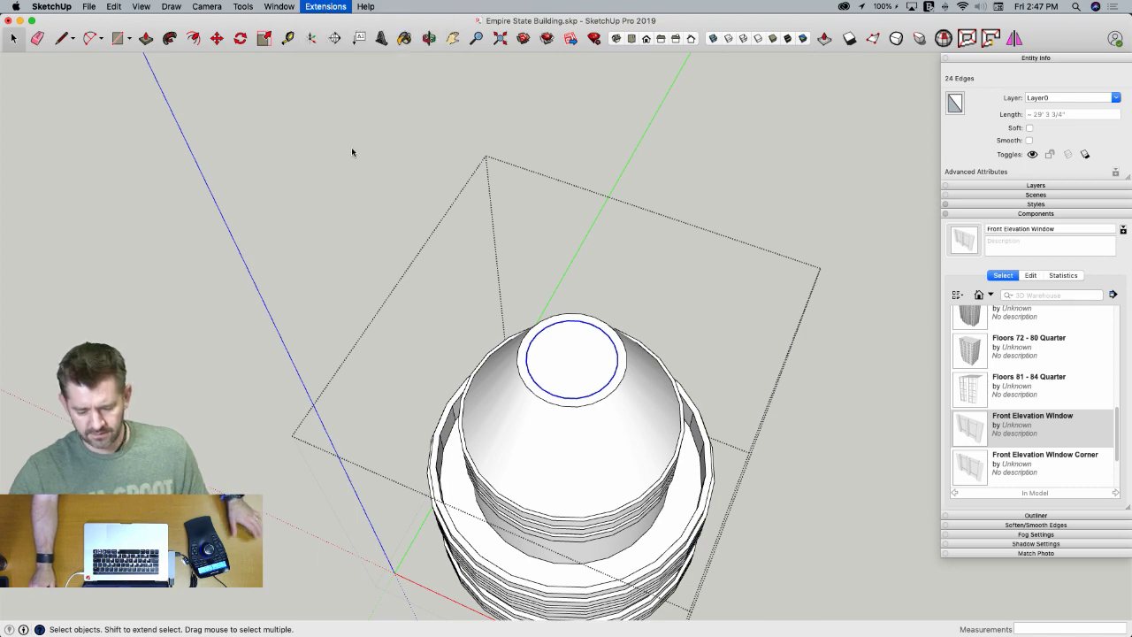
Push/Pull the inner circle up about 188' as the antenna and leave the cap's editing context
{"action": "left_click", "coordinate": [581, 387]}
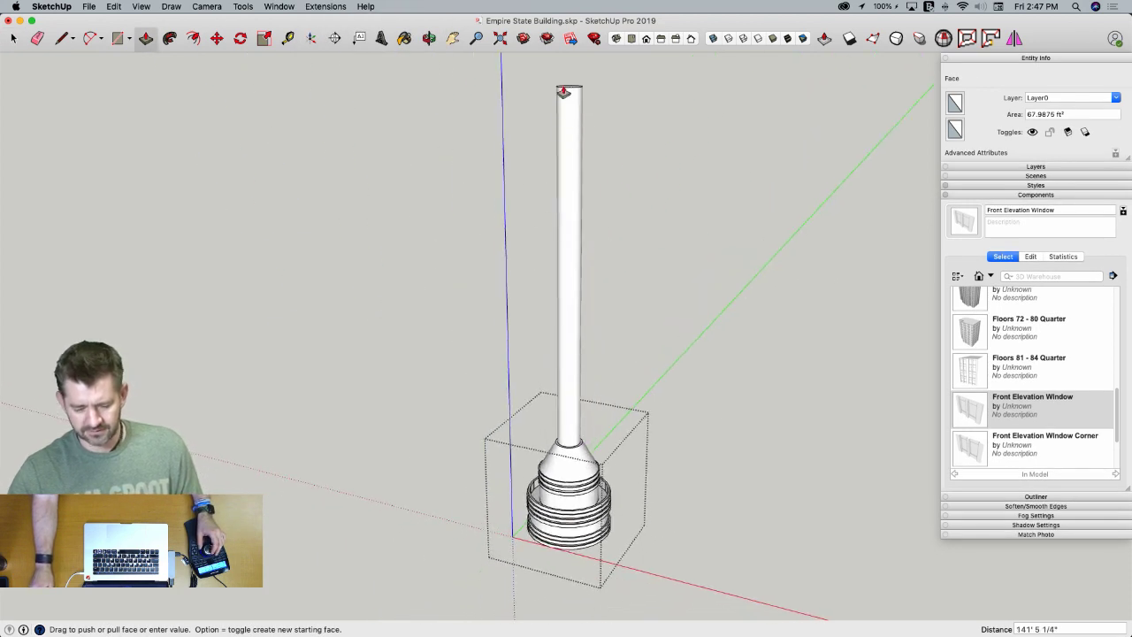
{"action": "scroll", "coordinate": [571, 96], "scroll_direction": "down", "scroll_amount": 2}
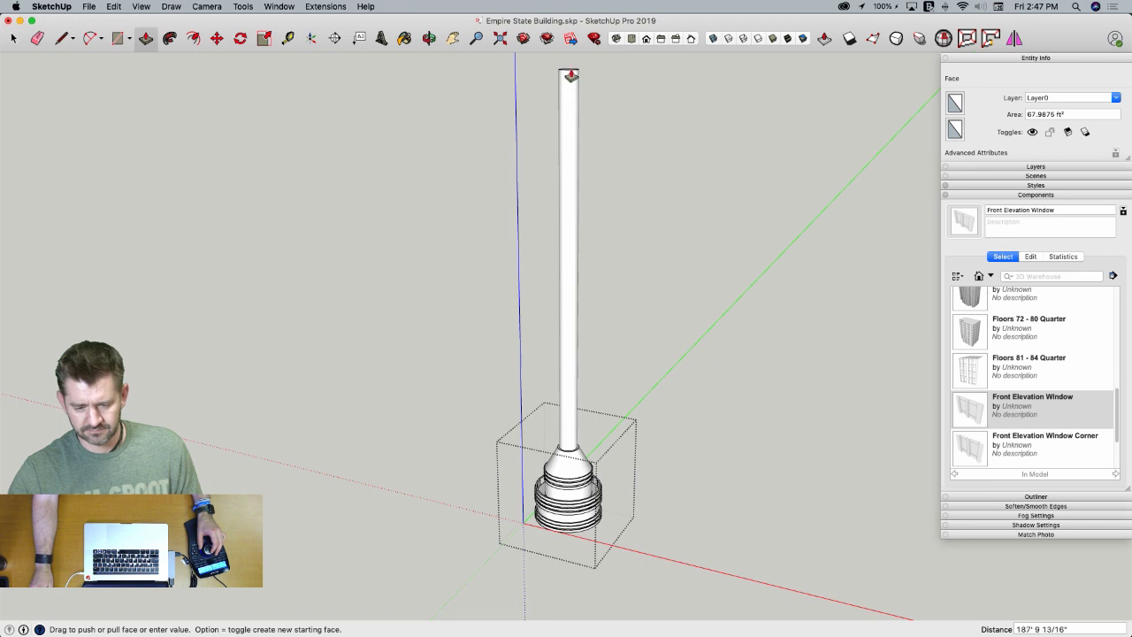
{"action": "left_click", "coordinate": [572, 82]}
{"action": "key", "text": "space"}
{"action": "scroll", "coordinate": [625, 189], "scroll_direction": "down", "scroll_amount": 2}
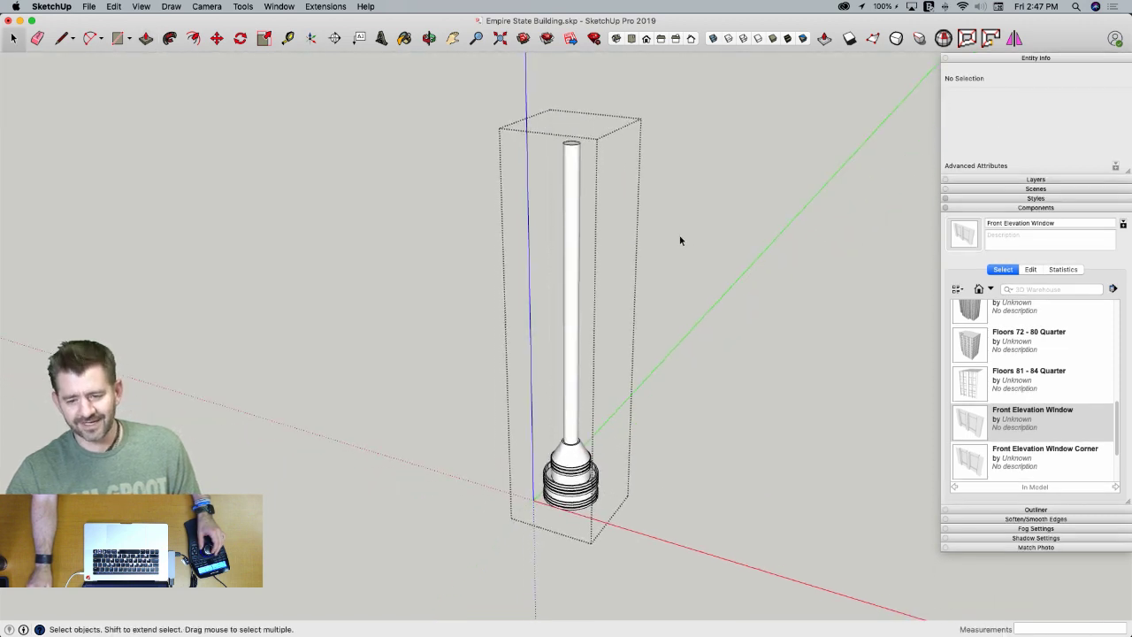
{"action": "scroll", "coordinate": [659, 219], "scroll_direction": "up", "scroll_amount": 2}
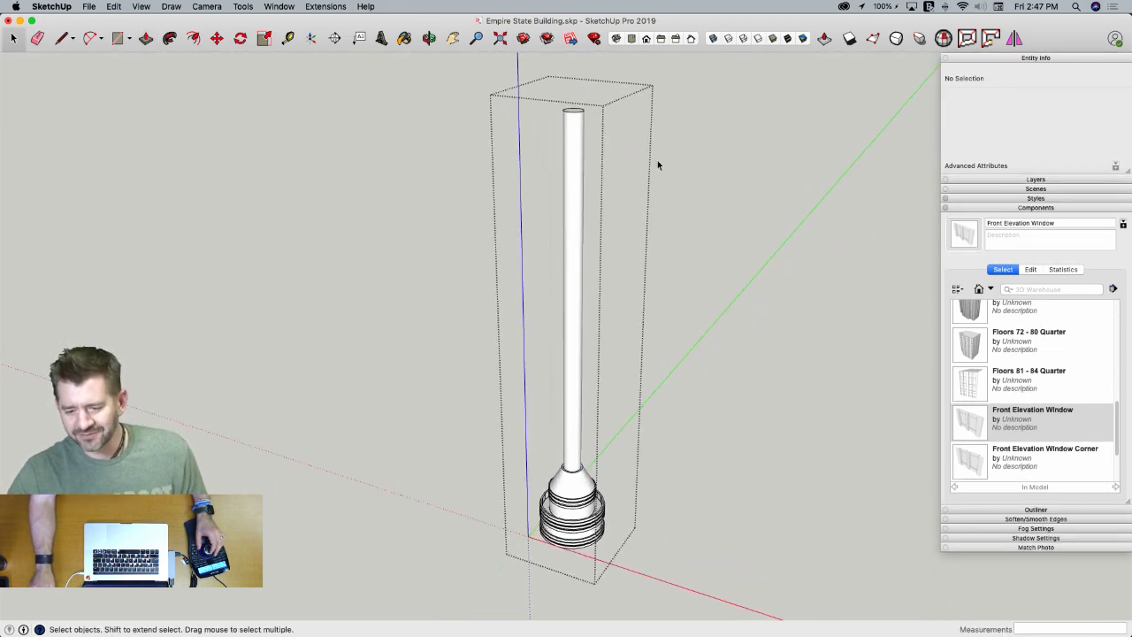
{"action": "left_click", "coordinate": [698, 185]}
Examine the complete tower with its antenna, from full-extents and closer three-quarter views
{"action": "key", "text": "shift+z"}
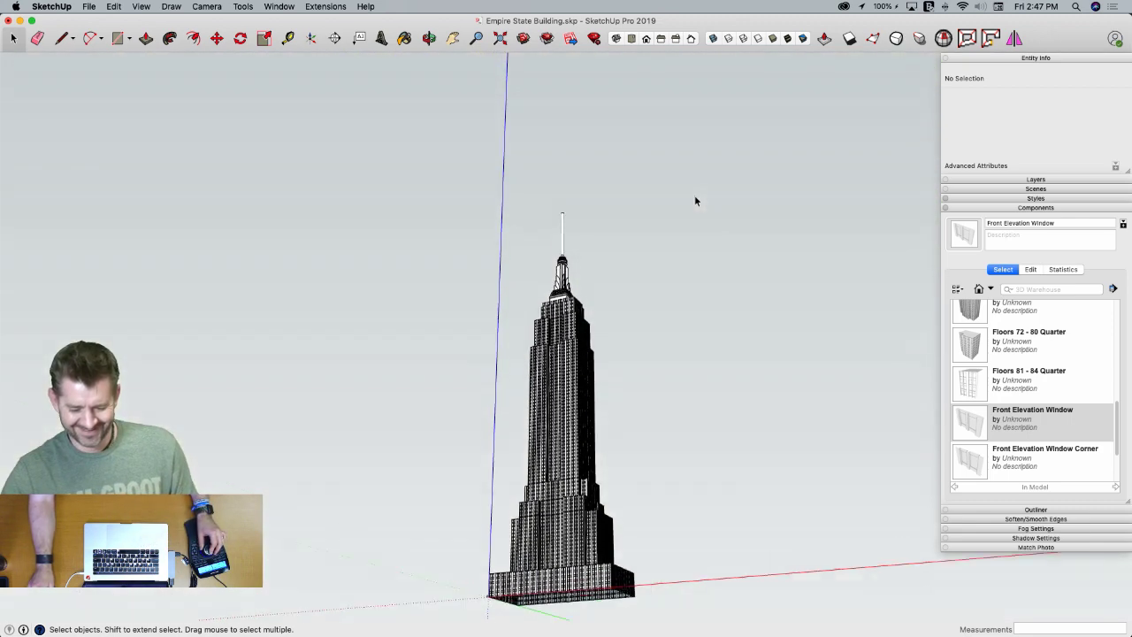
{"action": "key", "text": "super+3"}
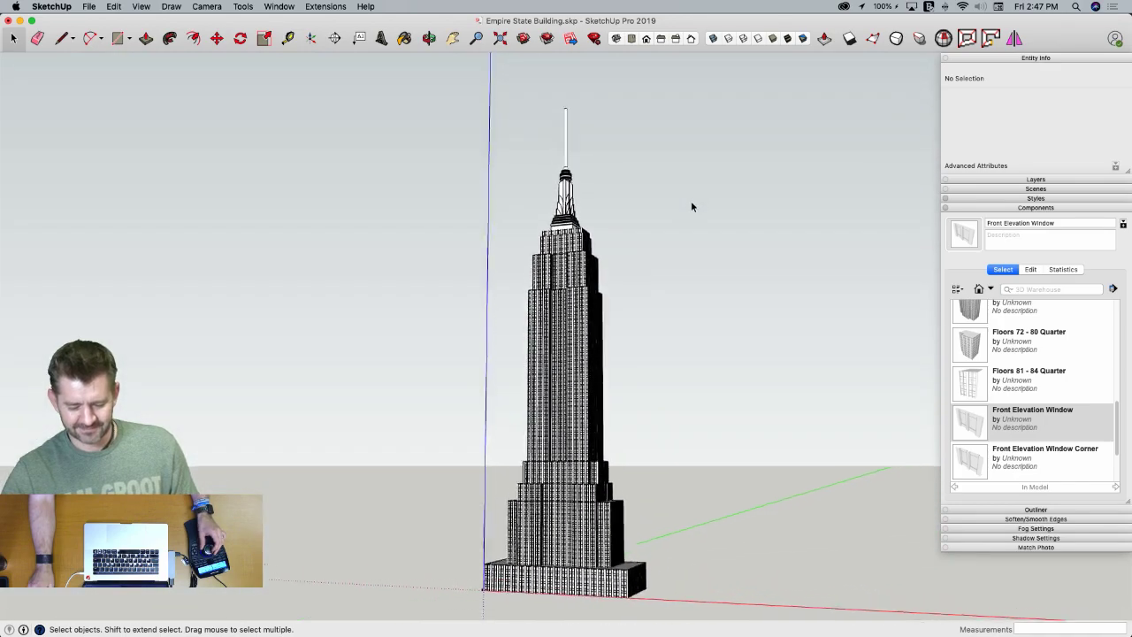
{"action": "key", "text": "super+1"}
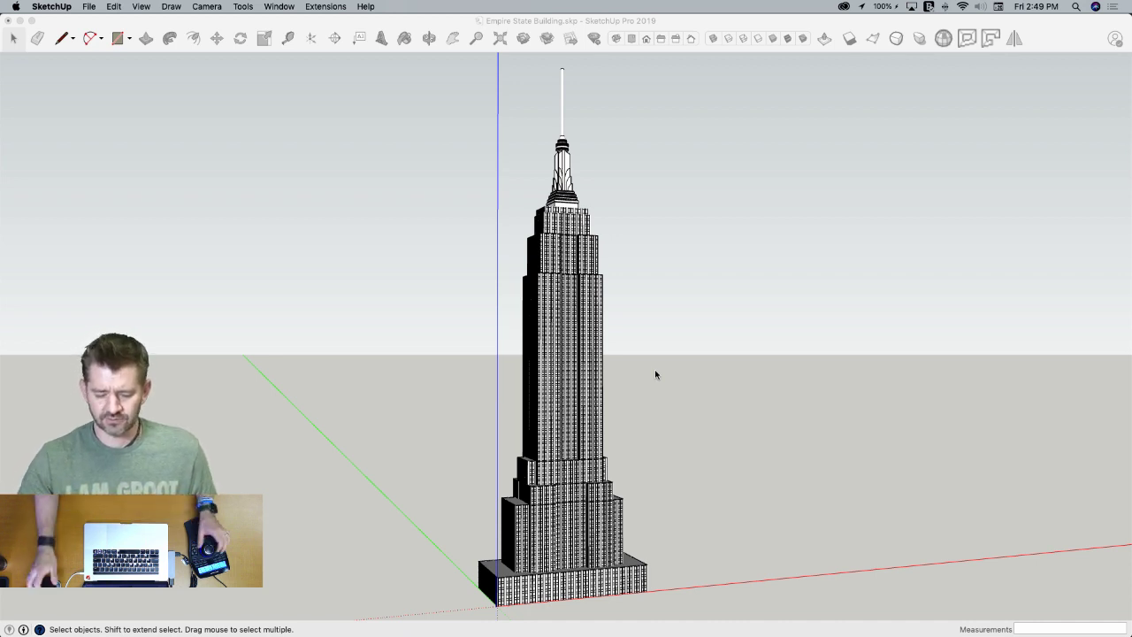
{"action": "left_click", "coordinate": [644, 398]}
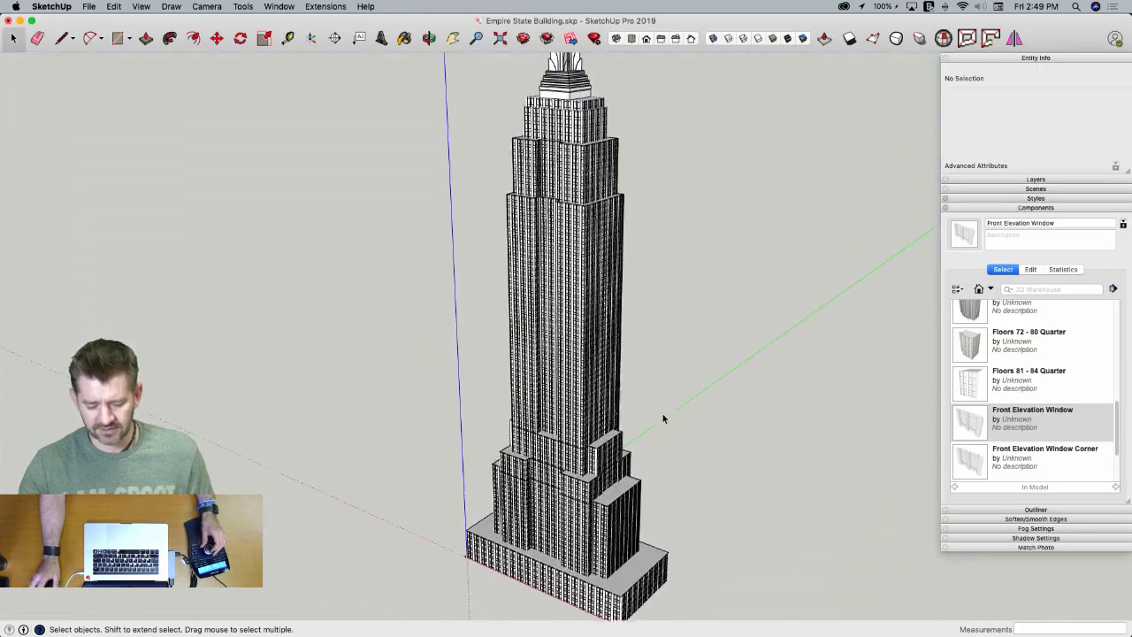
{"action": "middle_click_drag", "start_coordinate": [663, 419], "coordinate": [663, 419]}
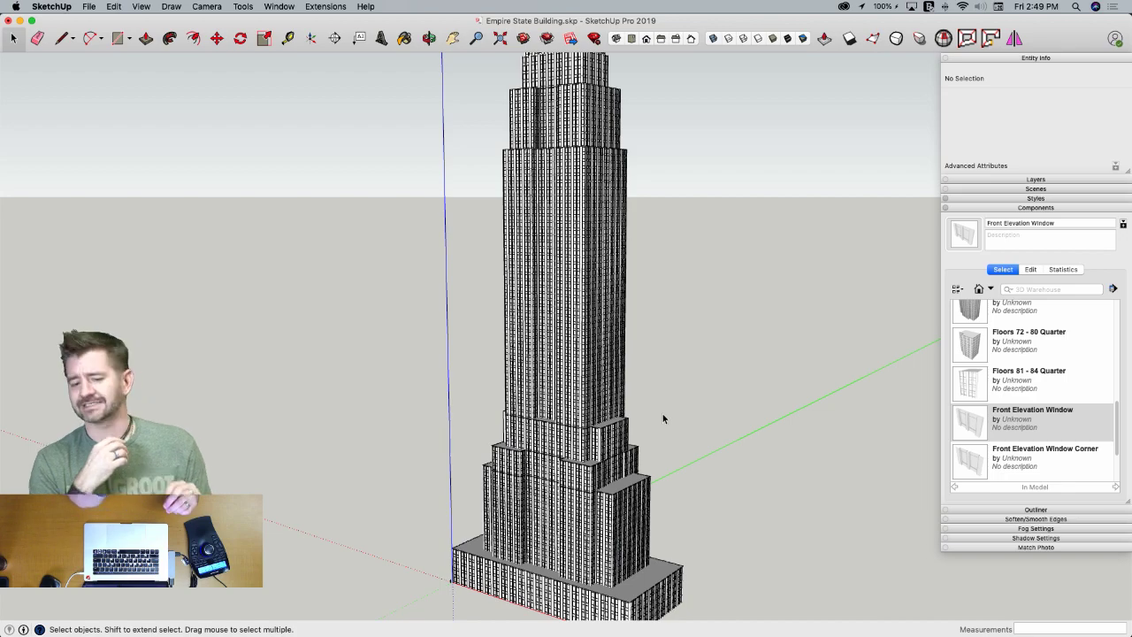
{"action": "middle_click_drag", "start_coordinate": [663, 419], "coordinate": [663, 419]}
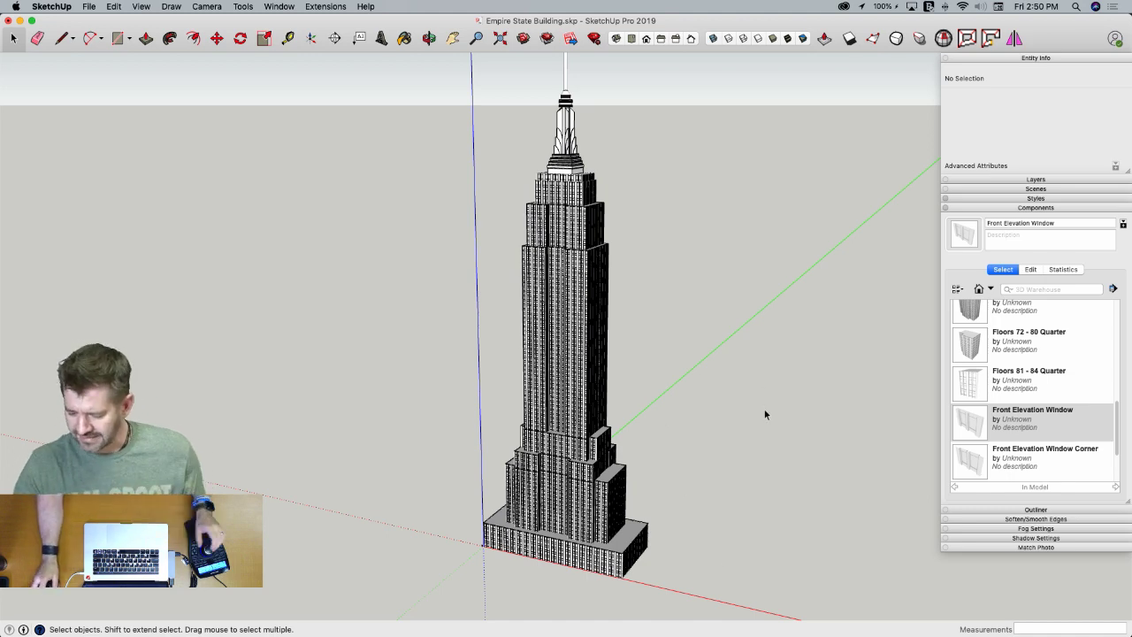
{"action": "mouse_move", "coordinate": [765, 413]}
{"action": "middle_mouse_down"}
{"action": "mouse_move", "coordinate": [788, 379]}
{"action": "mouse_move", "coordinate": [758, 369]}
{"action": "mouse_move", "coordinate": [733, 391]}
{"action": "mouse_move", "coordinate": [726, 380]}
{"action": "middle_mouse_up"}
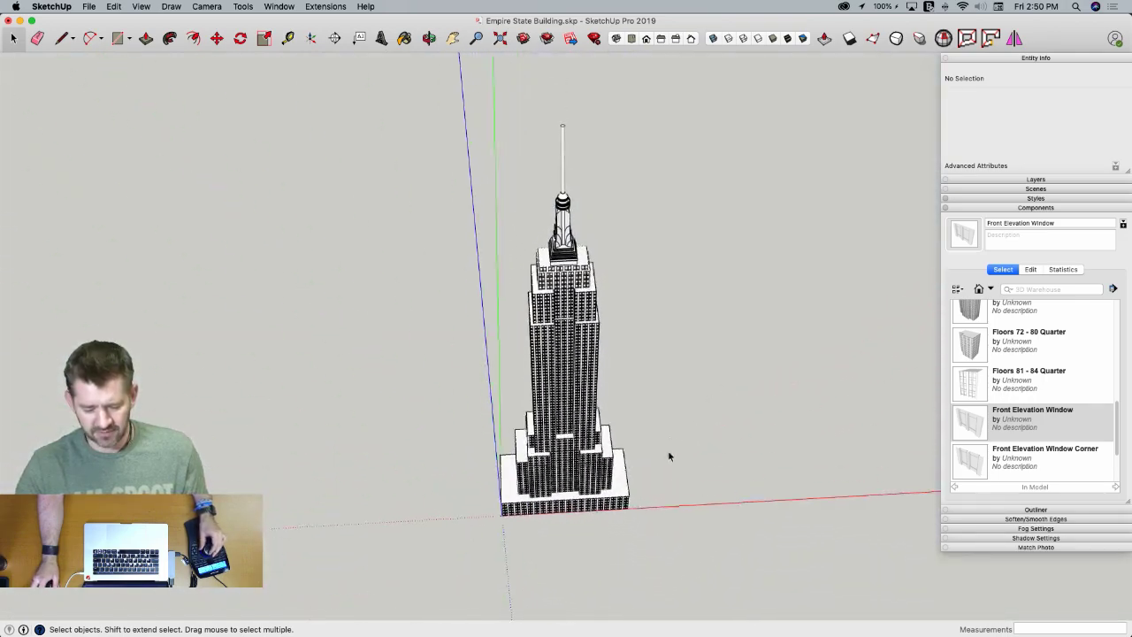
{"action": "mouse_move", "coordinate": [668, 453]}
{"action": "middle_mouse_down"}
{"action": "mouse_move", "coordinate": [385, 412]}
{"action": "mouse_move", "coordinate": [737, 220]}
{"action": "mouse_move", "coordinate": [455, 500]}
{"action": "mouse_move", "coordinate": [456, 439]}
{"action": "middle_mouse_up"}
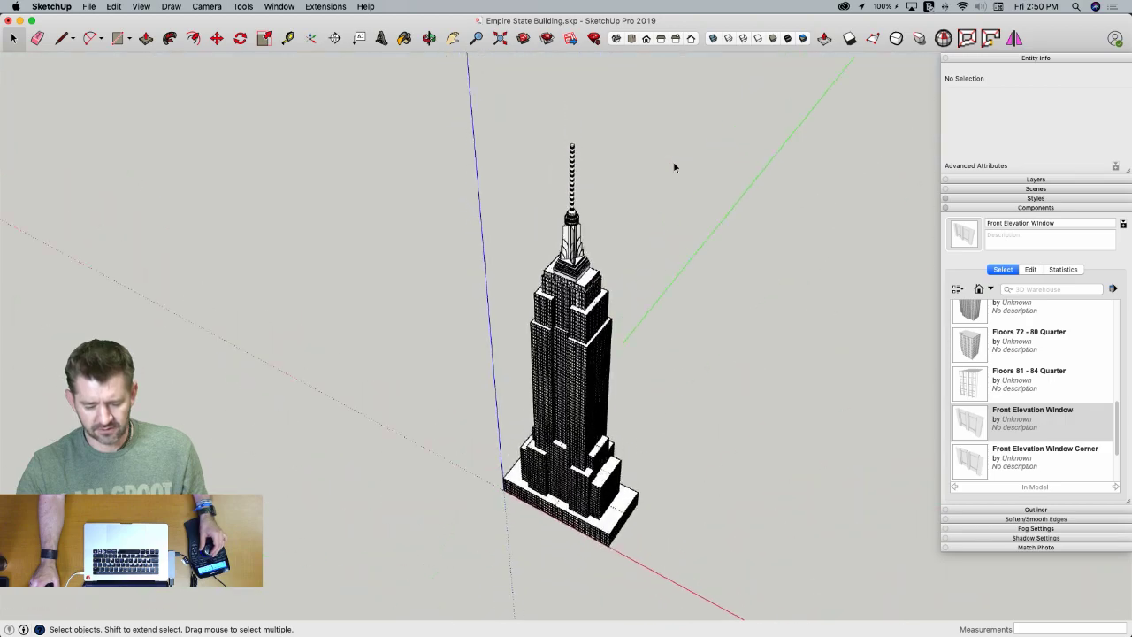
{"action": "middle_click_drag", "start_coordinate": [674, 166], "coordinate": [542, 346]}
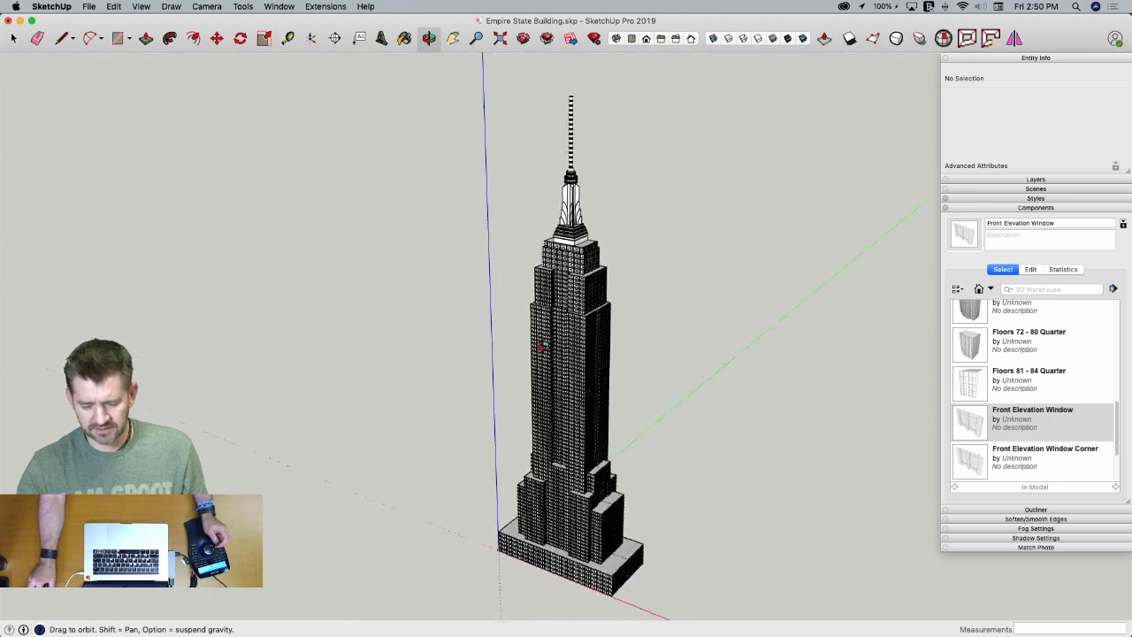
{"action": "key", "text": "space"}
Review the entire model's statistics with nested components shown, including edges, faces, component instances and component definitions
{"action": "left_click", "coordinate": [287, 9]}
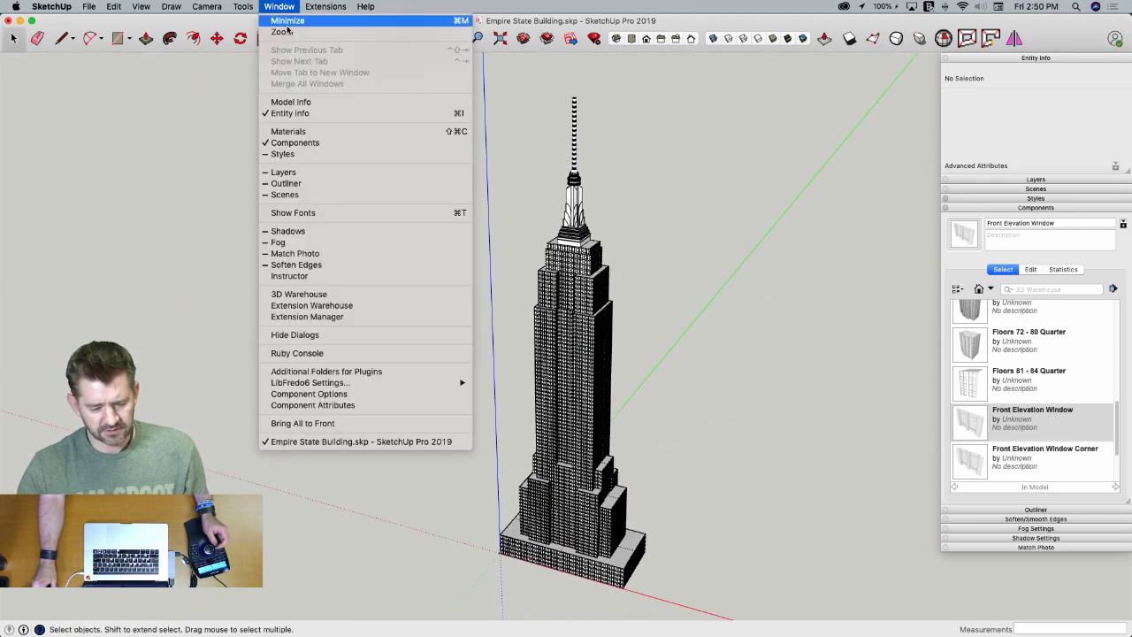
{"action": "left_click", "coordinate": [290, 101]}
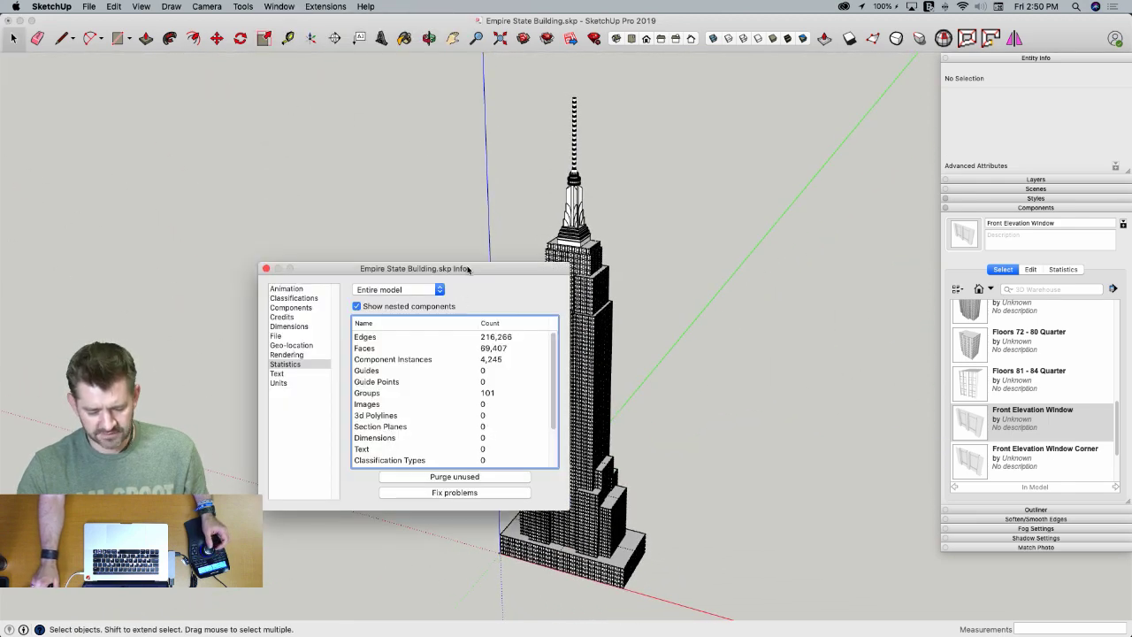
{"action": "left_click_drag", "start_coordinate": [468, 269], "coordinate": [374, 71]}
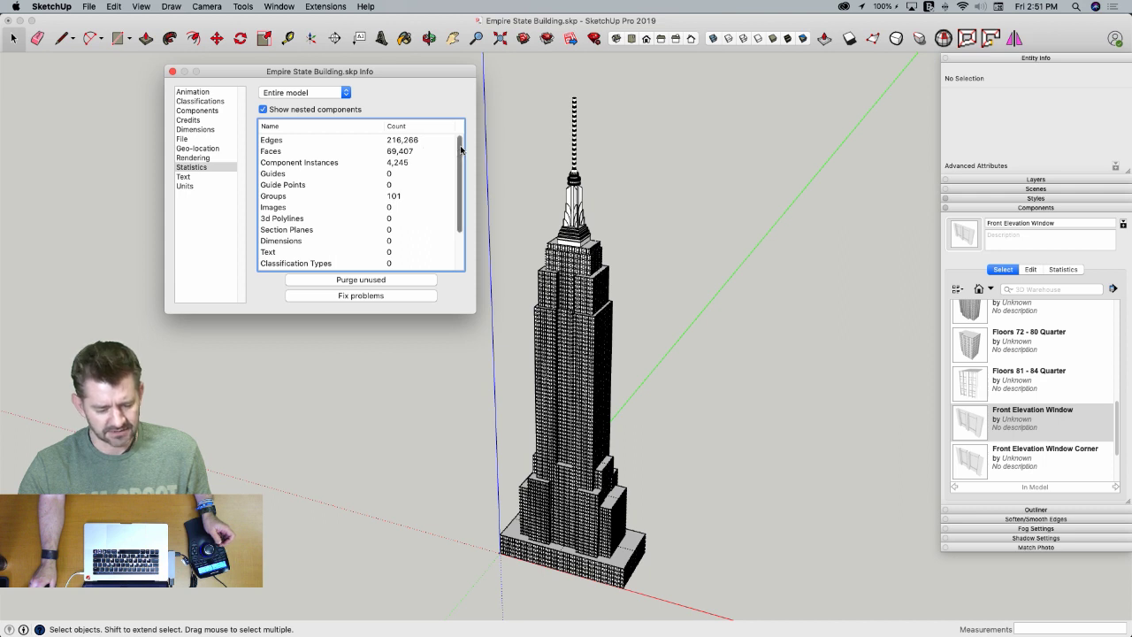
{"action": "left_click_drag", "start_coordinate": [460, 151], "coordinate": [458, 164]}
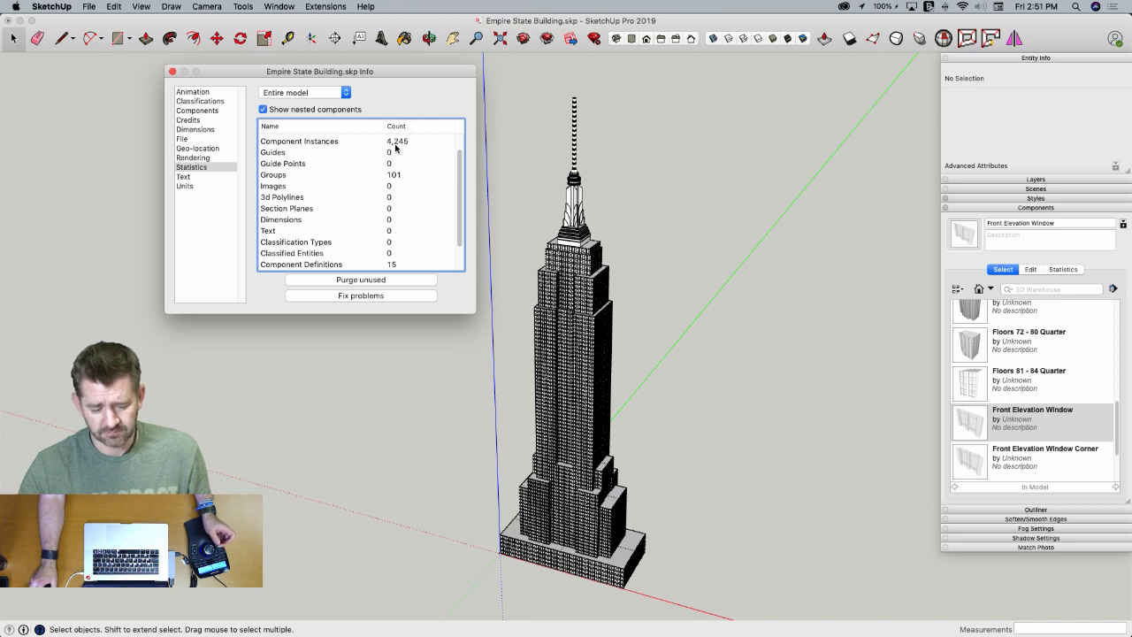
{"action": "left_click_drag", "start_coordinate": [458, 161], "coordinate": [452, 214]}
{"action": "scroll", "coordinate": [454, 193], "scroll_direction": "up", "scroll_amount": 5}
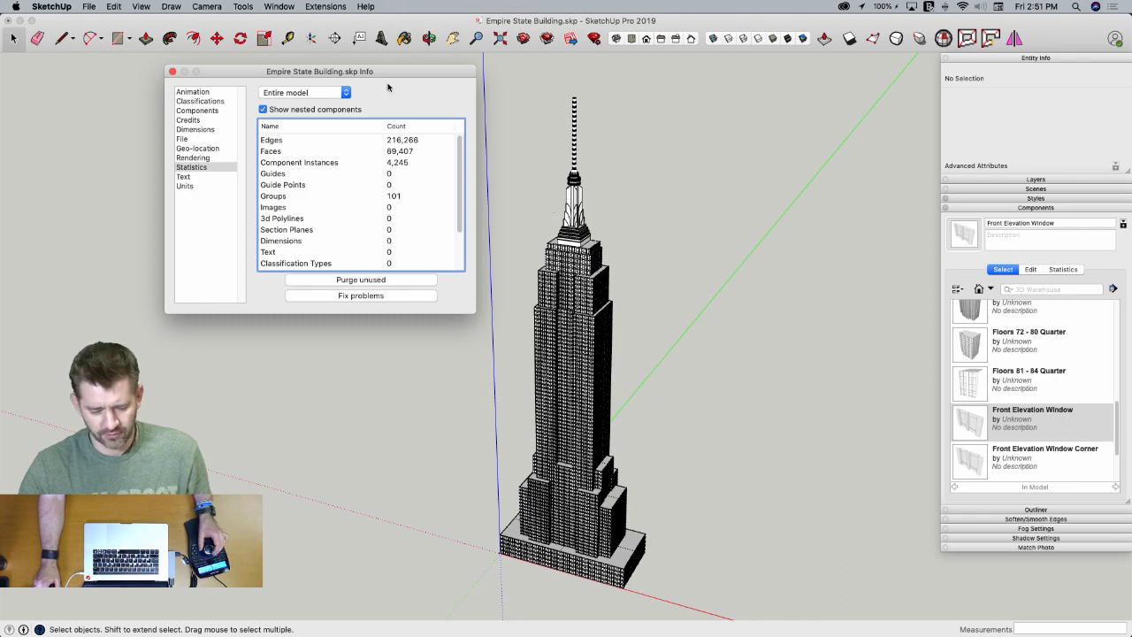
{"action": "left_click", "coordinate": [173, 72]}
Open the base block's nested group and Floors 1 - 5 component at the front corner, down to the lowest single floor
{"action": "scroll", "coordinate": [583, 329], "scroll_direction": "up", "scroll_amount": 6}
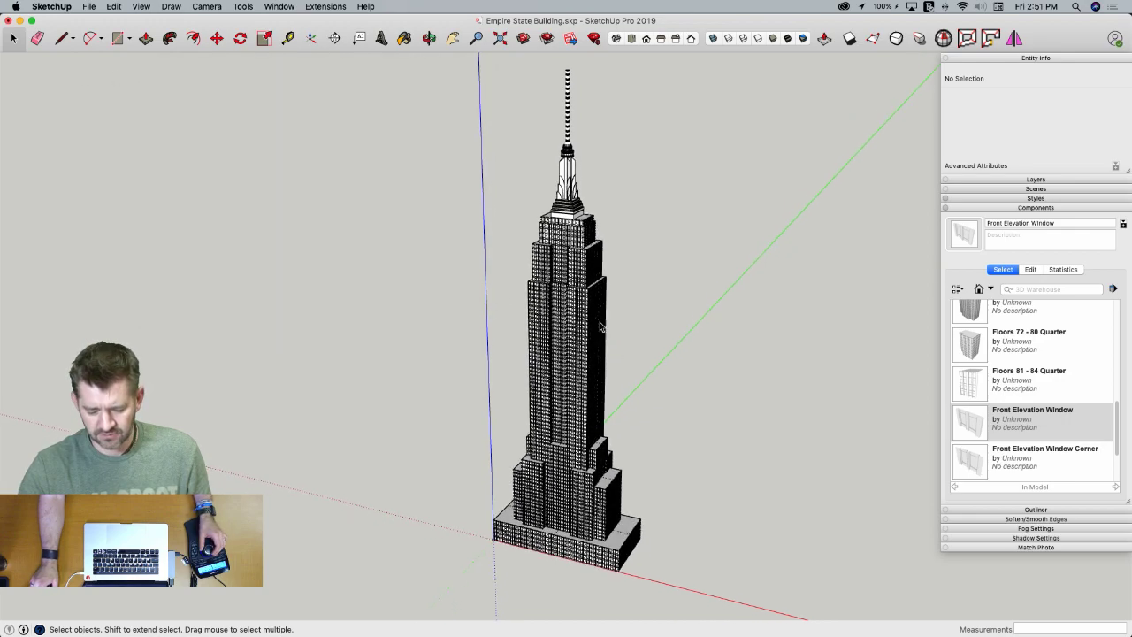
{"action": "scroll", "coordinate": [575, 325], "scroll_direction": "up", "scroll_amount": 4}
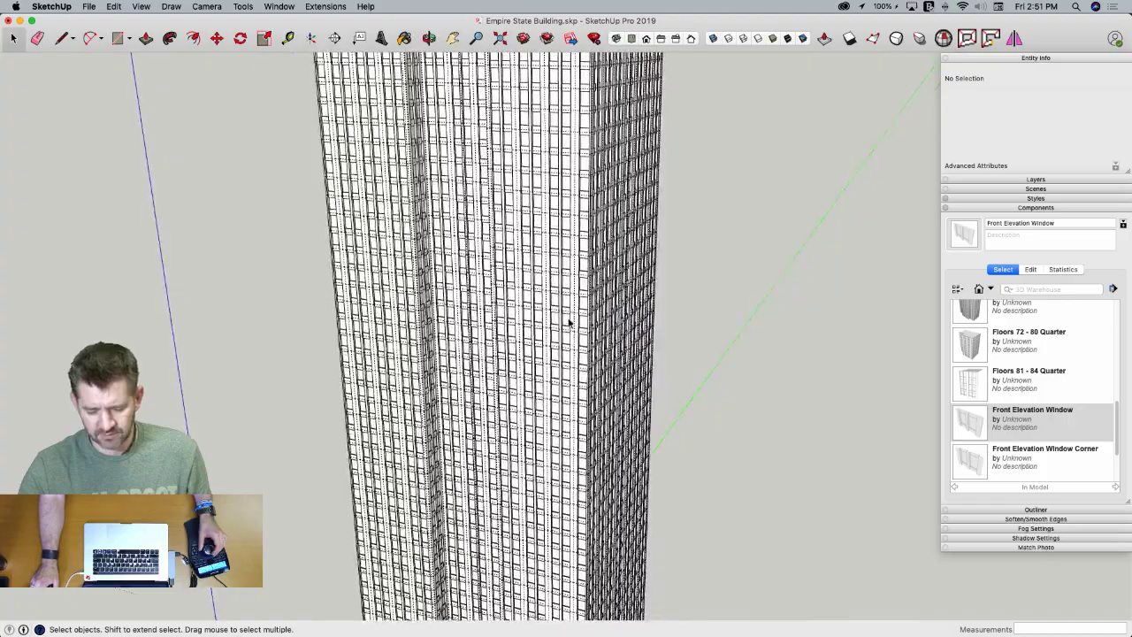
{"action": "scroll", "coordinate": [571, 323], "scroll_direction": "down", "scroll_amount": 8}
{"action": "scroll", "coordinate": [562, 435], "scroll_direction": "down", "scroll_amount": 3}
{"action": "scroll", "coordinate": [548, 451], "scroll_direction": "up", "scroll_amount": 8}
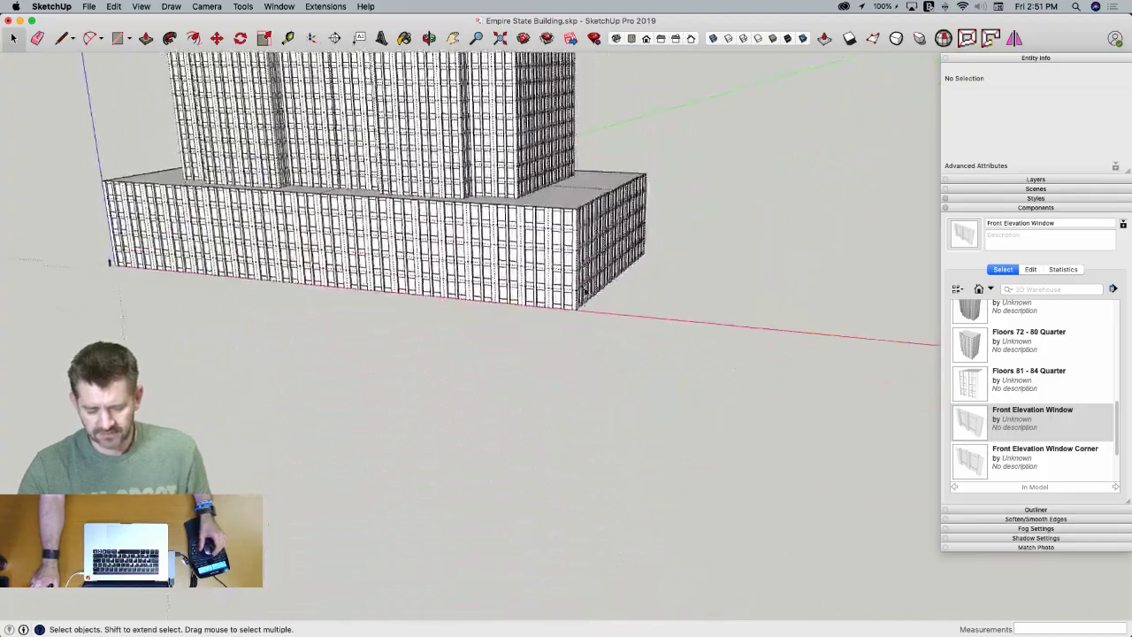
{"action": "left_click", "coordinate": [471, 297]}
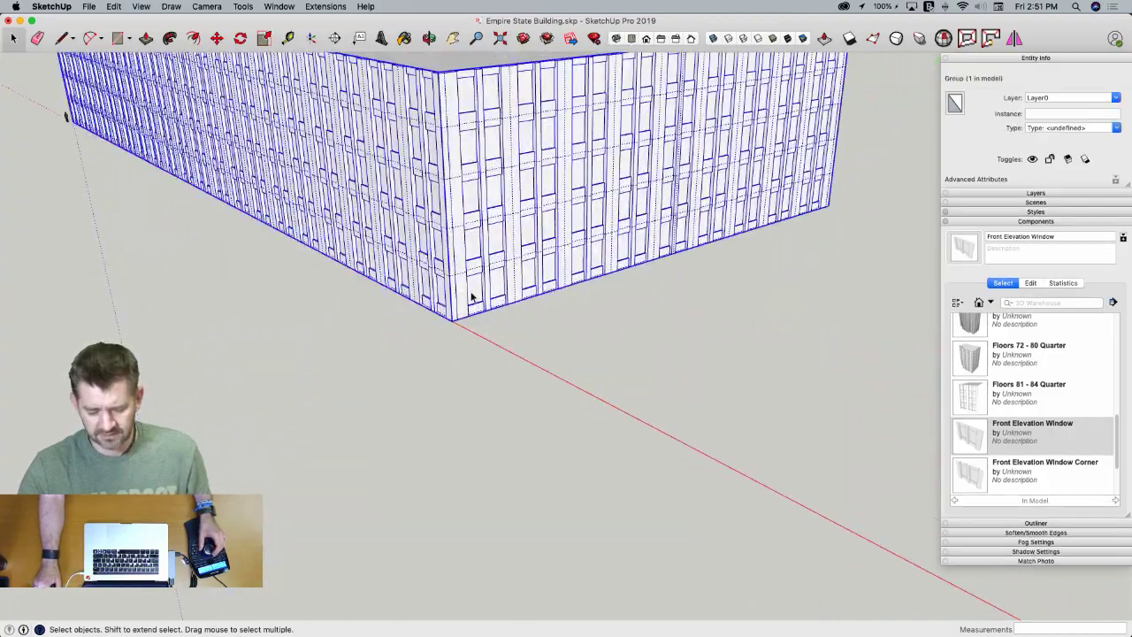
{"action": "double_click", "coordinate": [472, 296]}
{"action": "left_click", "coordinate": [473, 294]}
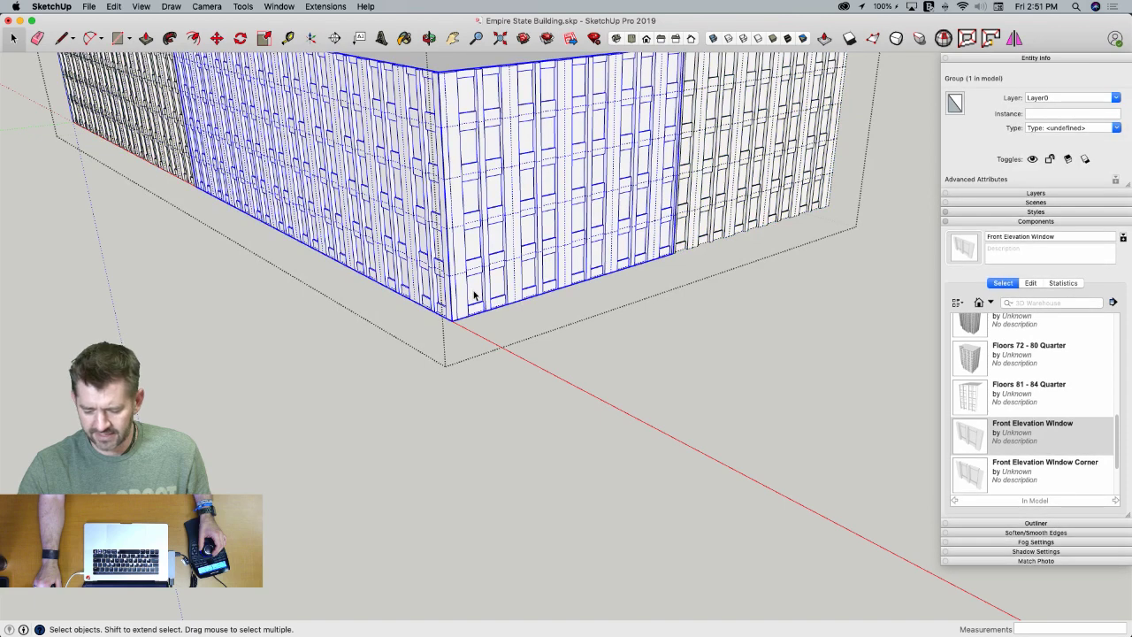
{"action": "double_click", "coordinate": [473, 294]}
{"action": "left_click", "coordinate": [473, 294]}
{"action": "double_click", "coordinate": [474, 295]}
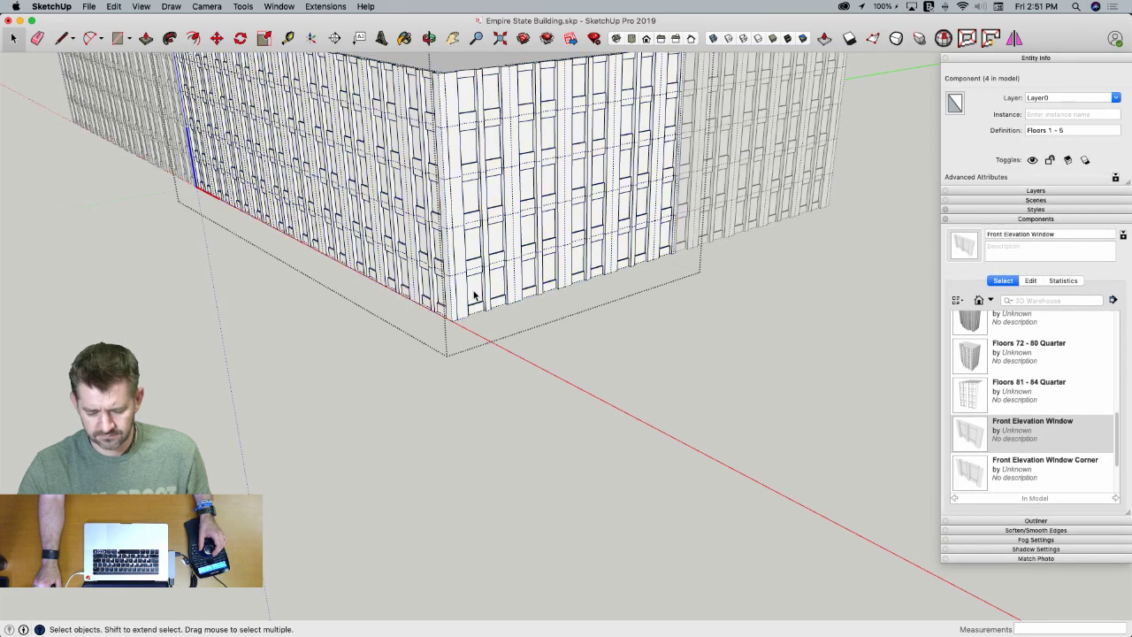
{"action": "left_click", "coordinate": [473, 294]}
{"action": "double_click", "coordinate": [474, 295]}
Check the model-wide instance counts of the corner, half and regular Front Elevation Window components on the lowest floor
{"action": "left_click", "coordinate": [474, 296]}
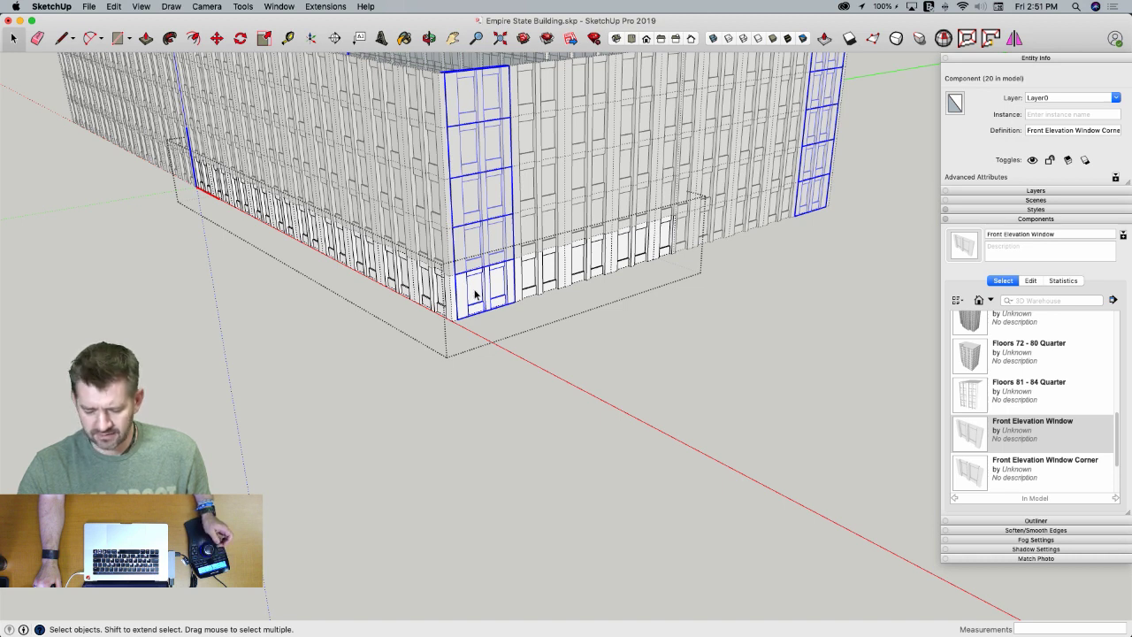
{"action": "left_click", "coordinate": [539, 281]}
{"action": "left_click", "coordinate": [487, 290]}
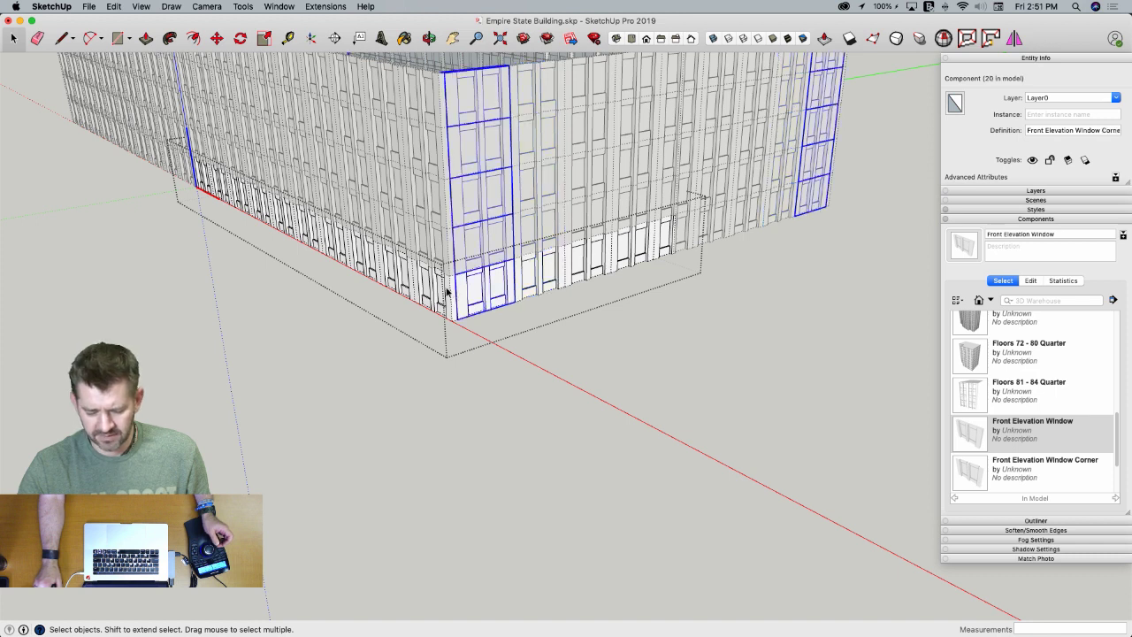
{"action": "left_click", "coordinate": [448, 292]}
{"action": "left_click", "coordinate": [466, 294]}
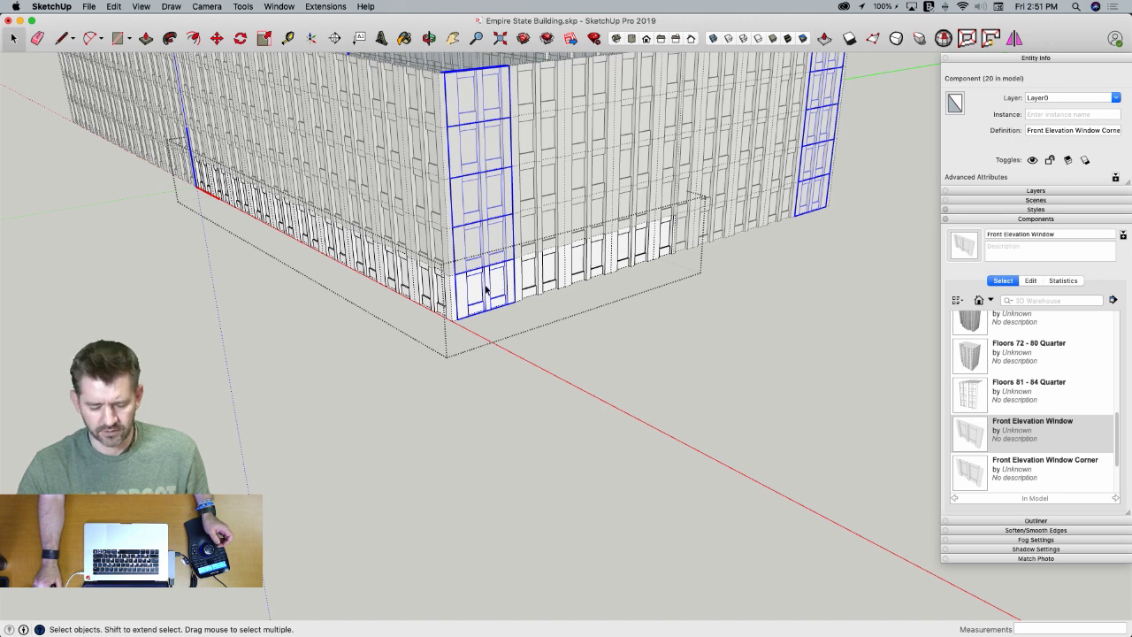
{"action": "right_click", "coordinate": [487, 290]}
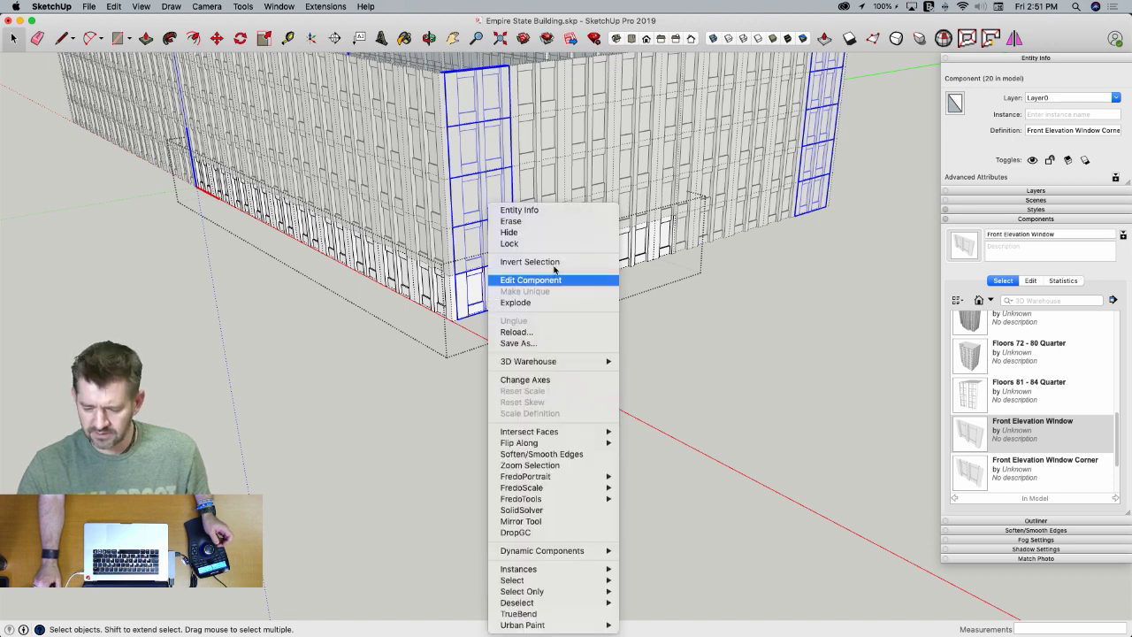
{"action": "left_click", "coordinate": [675, 316]}
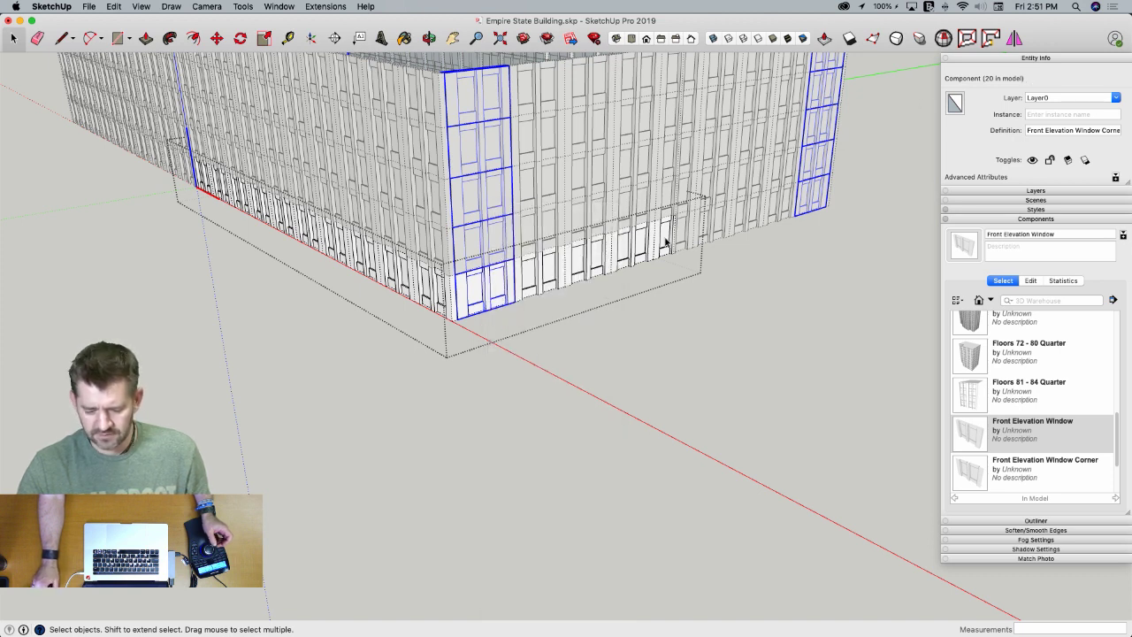
{"action": "left_click", "coordinate": [665, 244]}
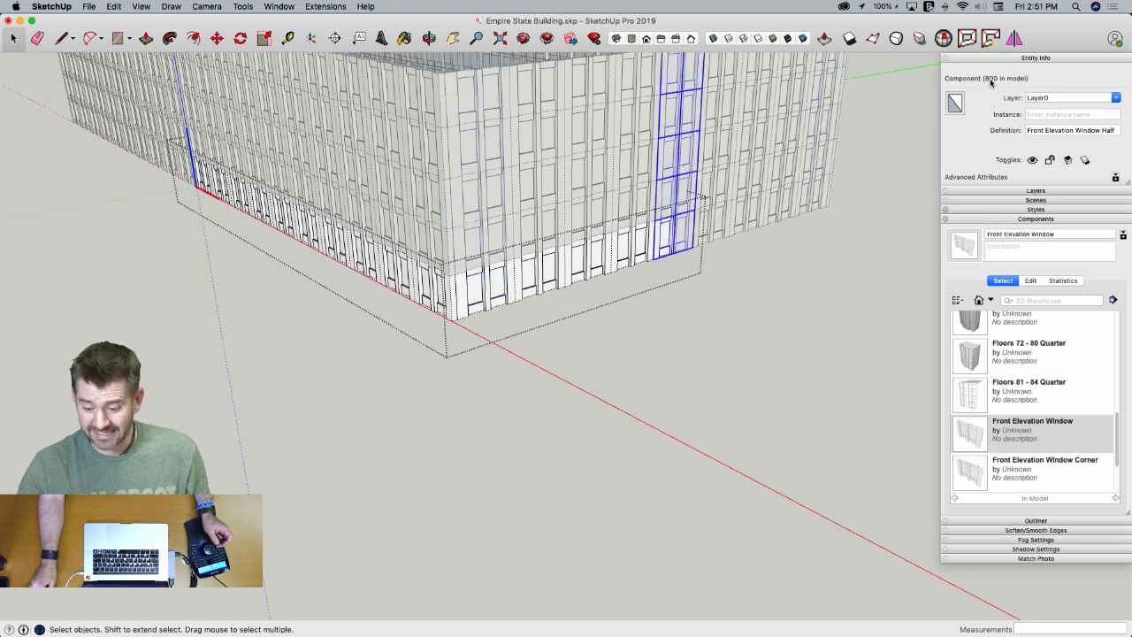
{"action": "left_click", "coordinate": [426, 294]}
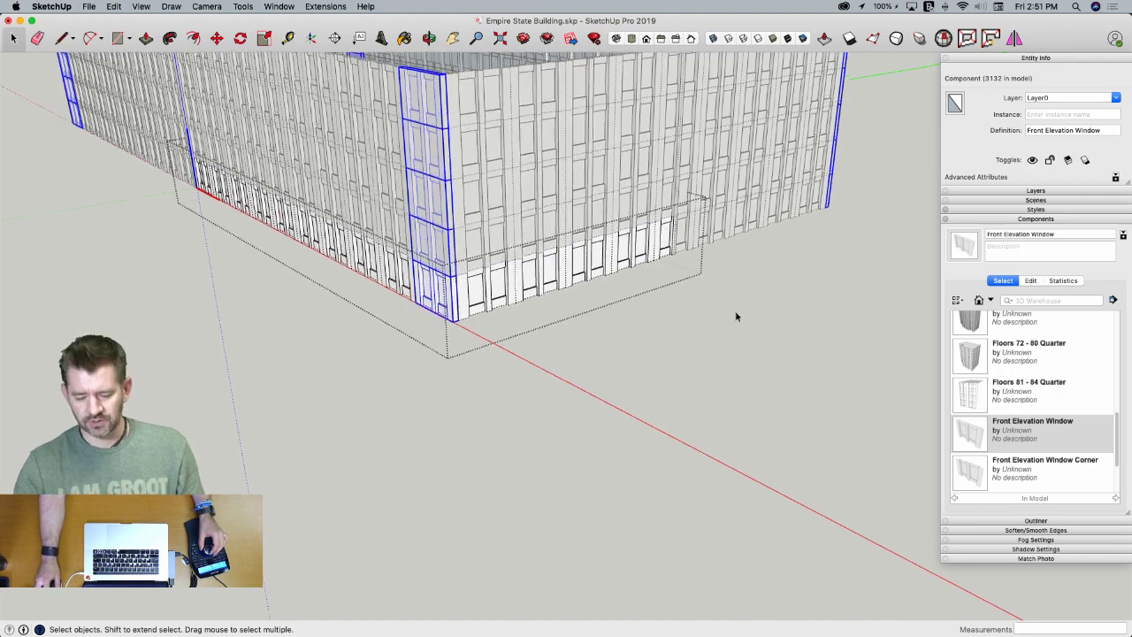
Leave all nested editing contexts of the base block and return to the whole tower
{"action": "left_click", "coordinate": [717, 288]}
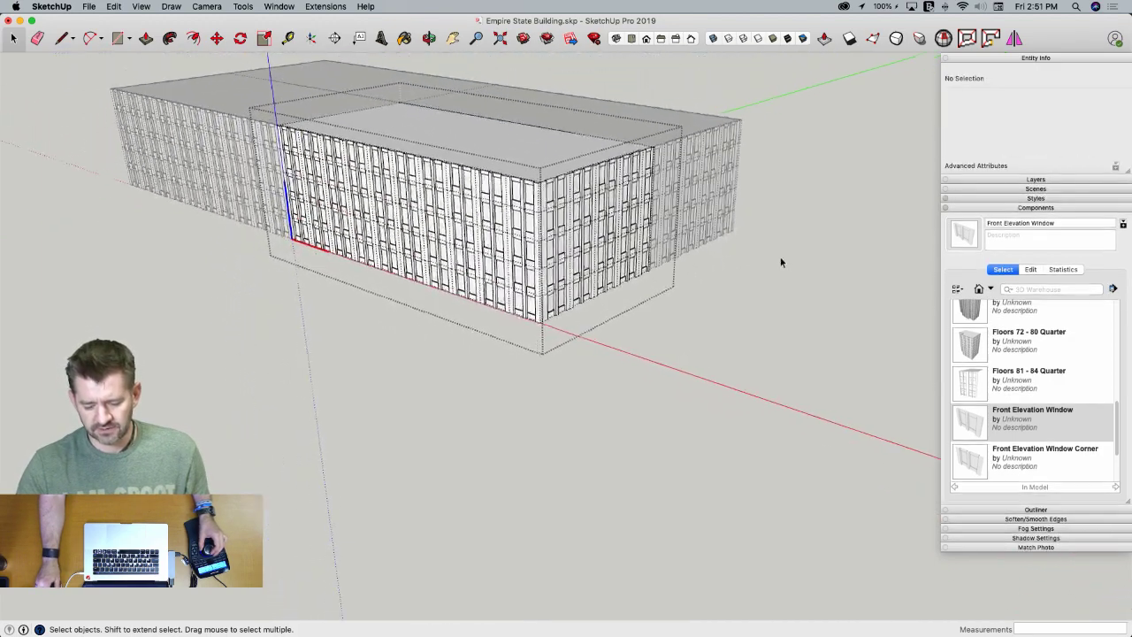
{"action": "left_click", "coordinate": [780, 258]}
{"action": "left_click", "coordinate": [779, 258]}
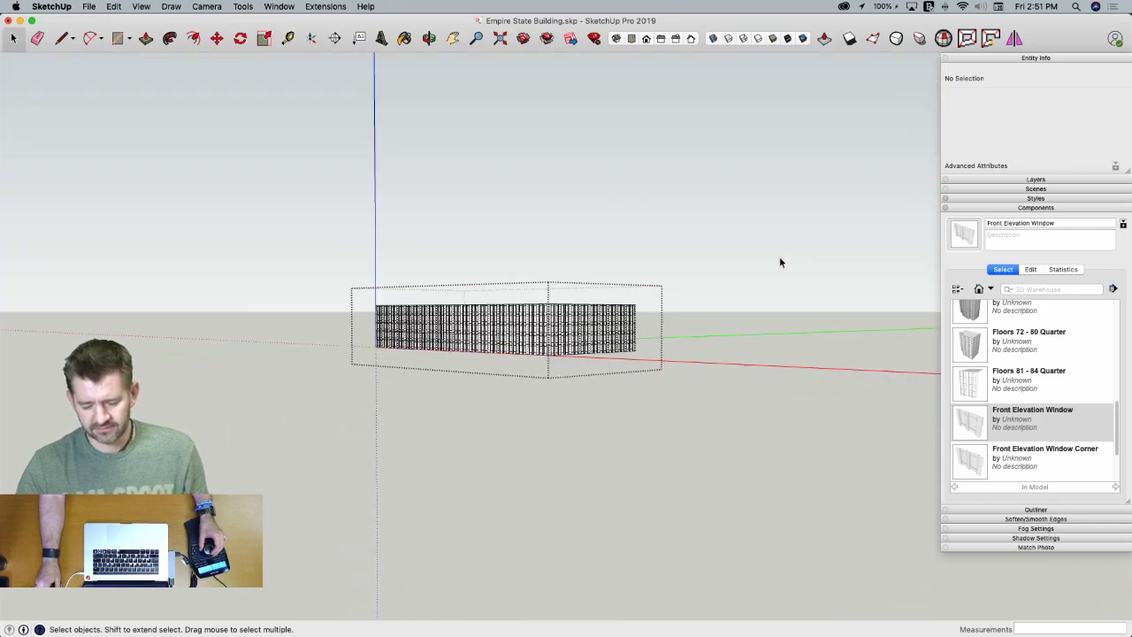
{"action": "left_click", "coordinate": [779, 258]}
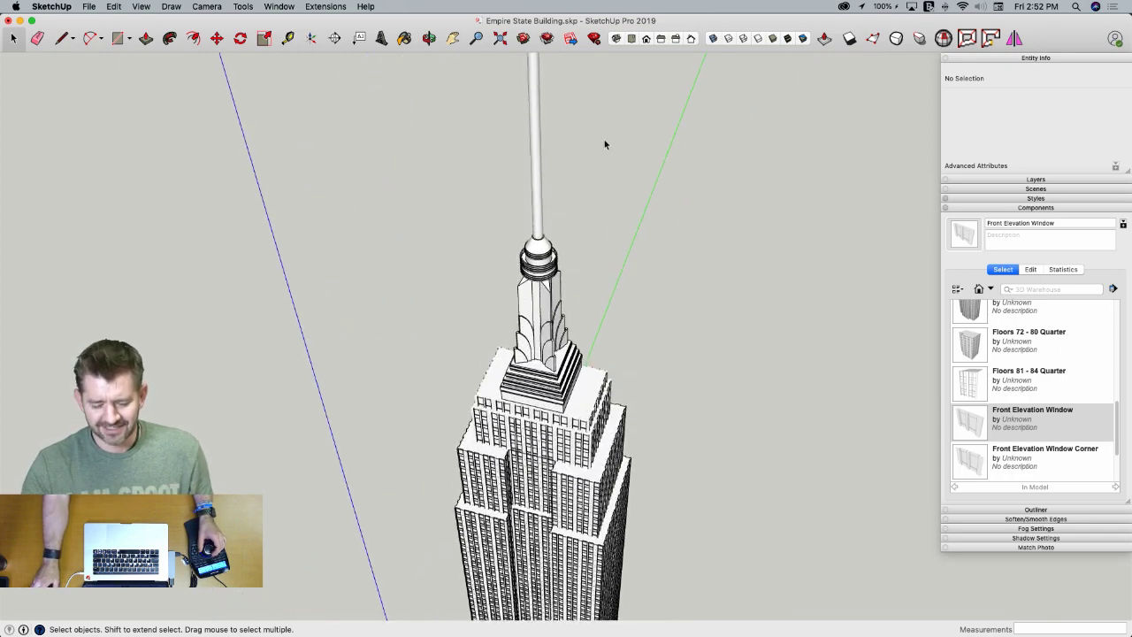
Draw a horizontal reference line out from the antenna's top and a vertical one down to the level of the tower's base
{"action": "scroll", "coordinate": [576, 213], "scroll_direction": "up", "scroll_amount": 4}
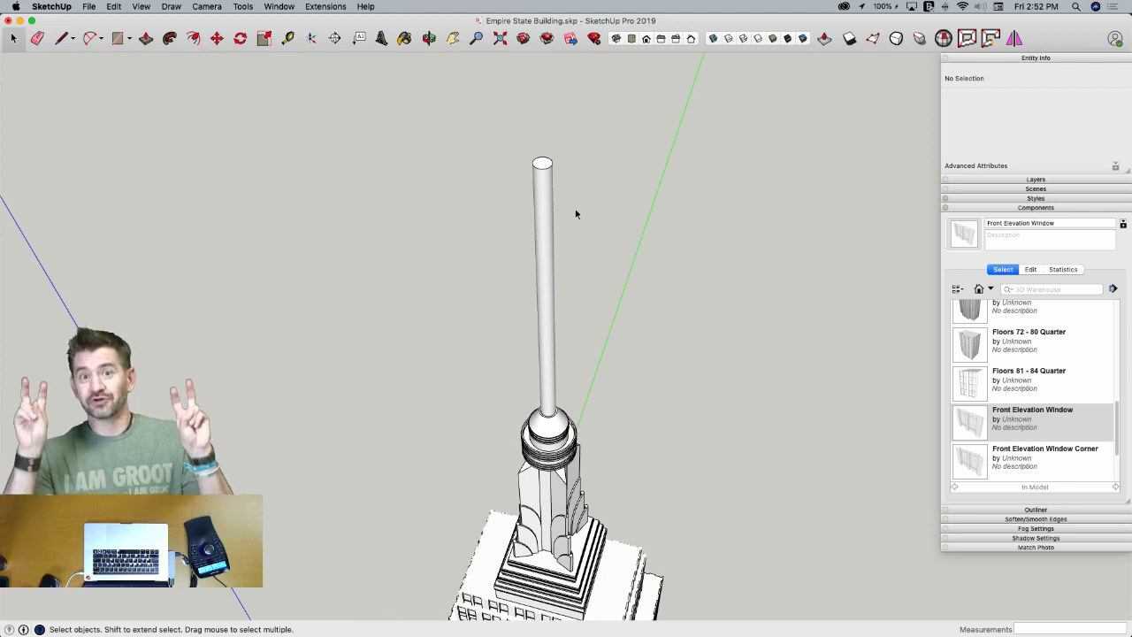
{"action": "key", "text": "l"}
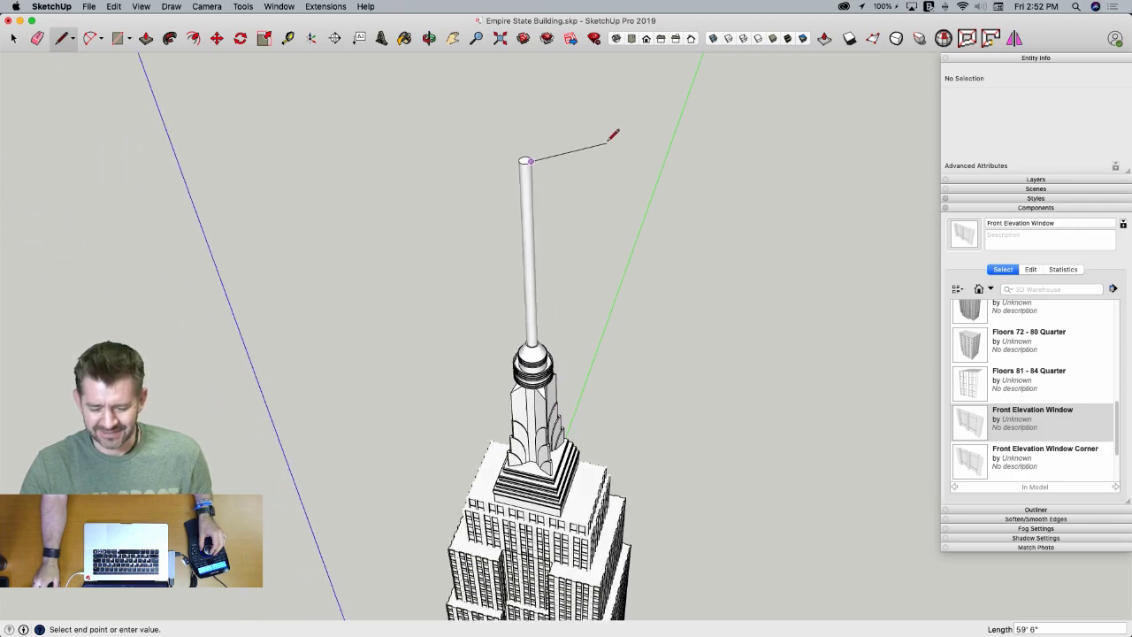
{"action": "left_click", "coordinate": [582, 97]}
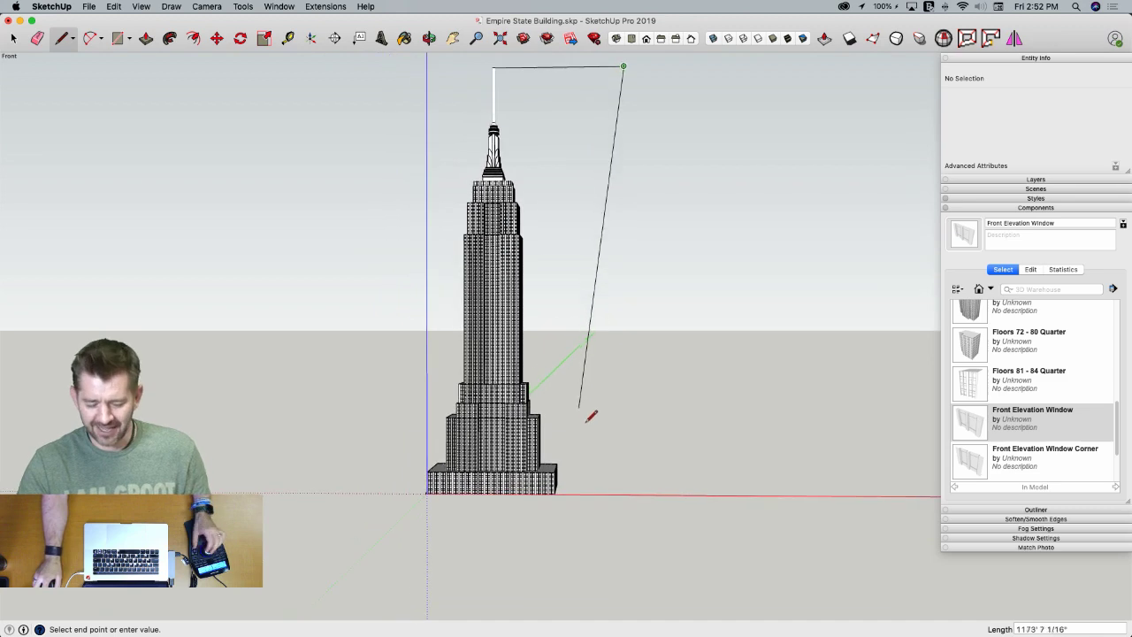
{"action": "left_click", "coordinate": [556, 490]}
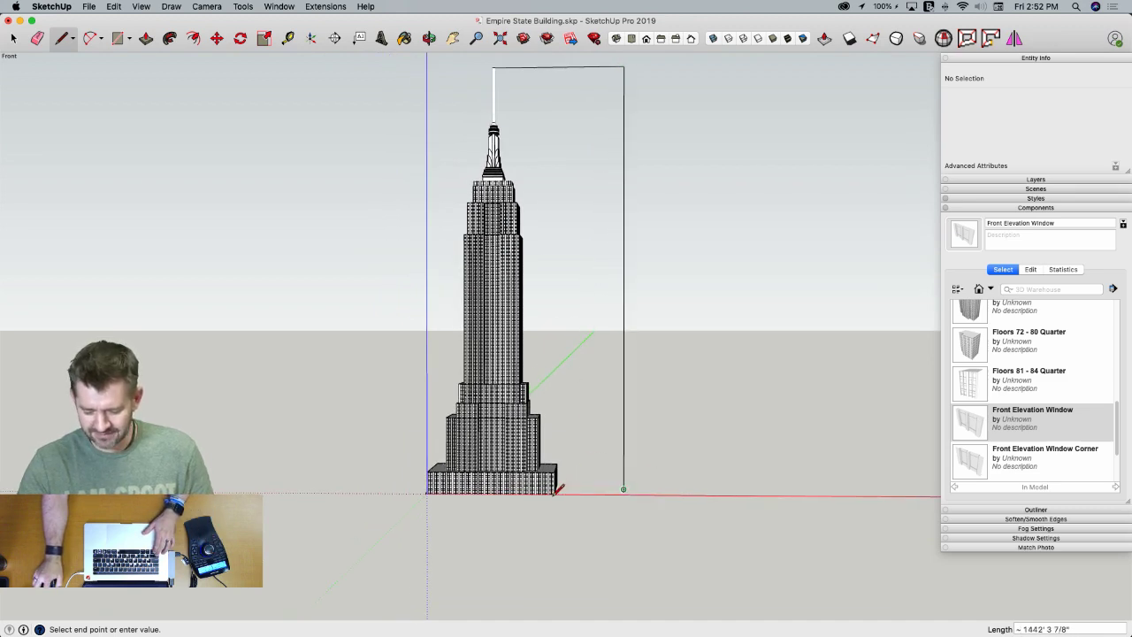
Drop the extra line segment and measure the vertical reference line's length from its lower end to its upper end
{"action": "scroll", "coordinate": [624, 489], "scroll_direction": "up", "scroll_amount": 3}
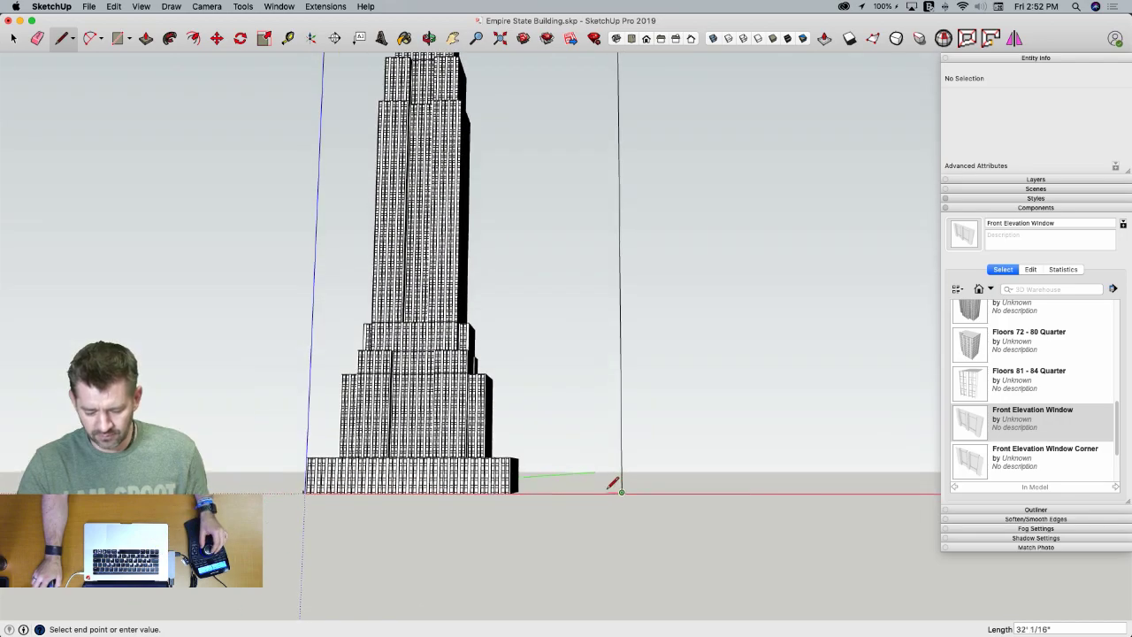
{"action": "key", "text": "super+z"}
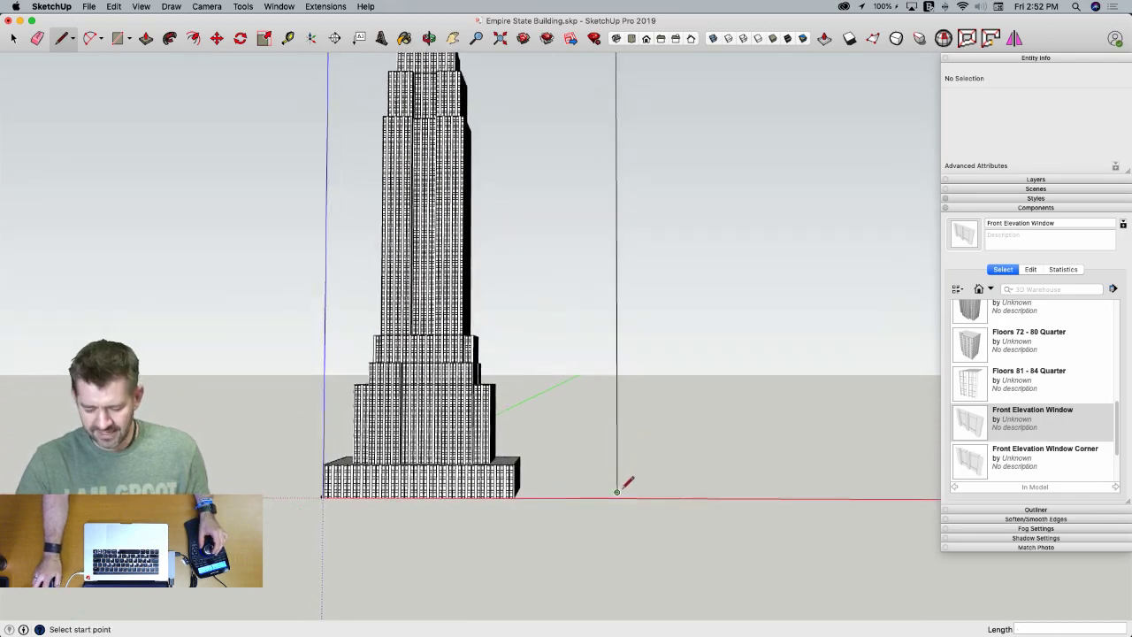
{"action": "left_click", "coordinate": [617, 492]}
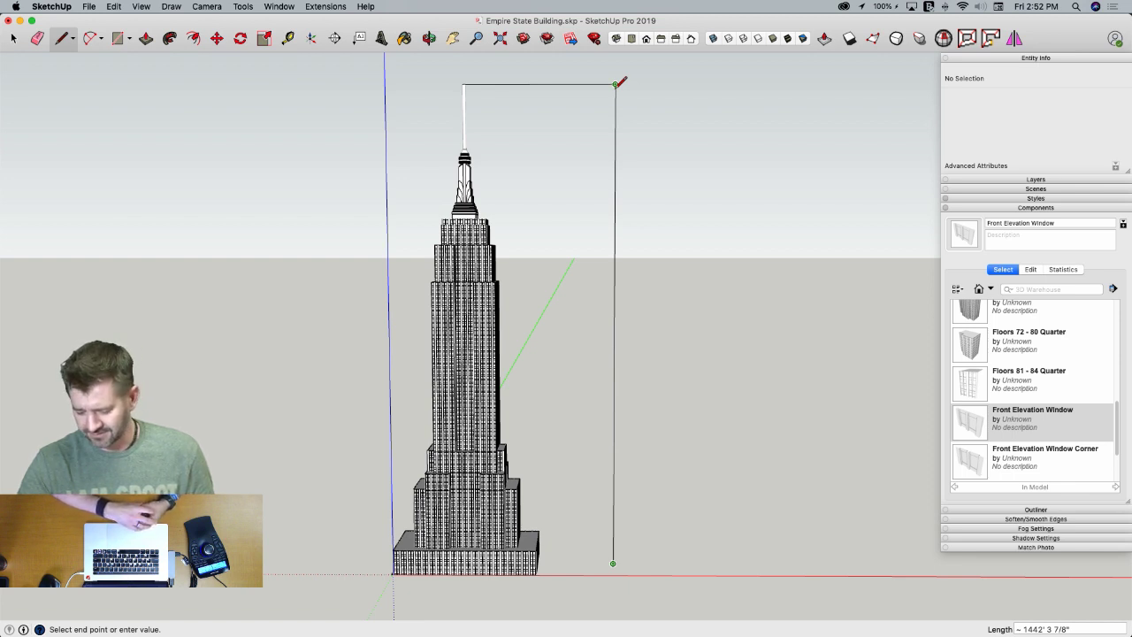
Erase the vertical and horizontal reference lines beside the tower
{"action": "key", "text": "e"}
{"action": "left_click_drag", "start_coordinate": [607, 93], "coordinate": [622, 100]}
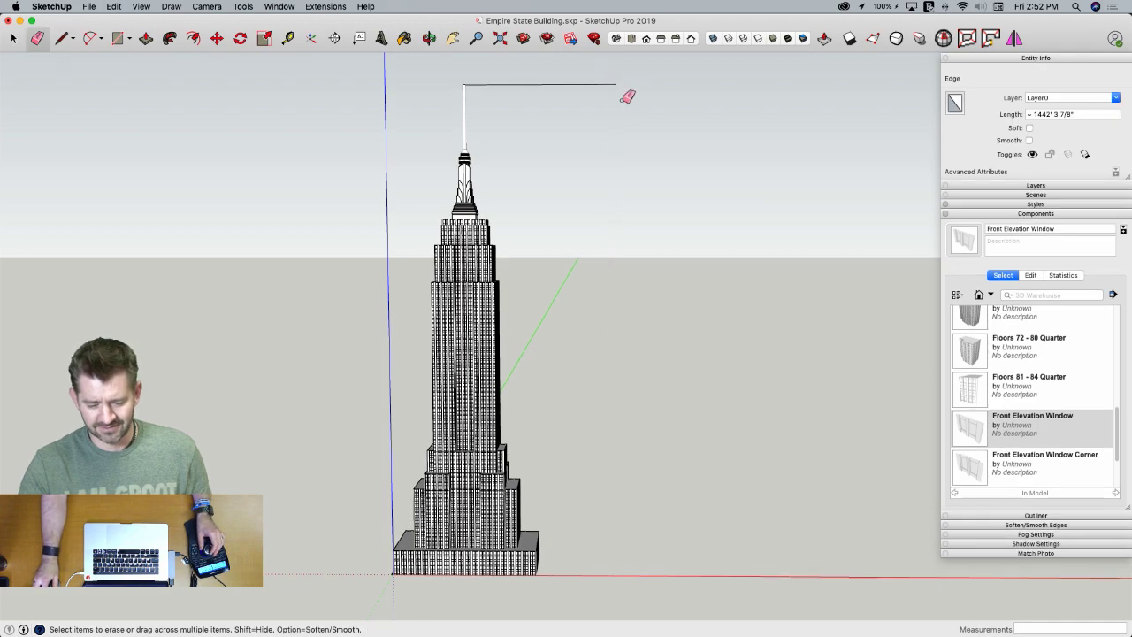
{"action": "left_click", "coordinate": [608, 86]}
{"action": "scroll", "coordinate": [503, 112], "scroll_direction": "up", "scroll_amount": 5}
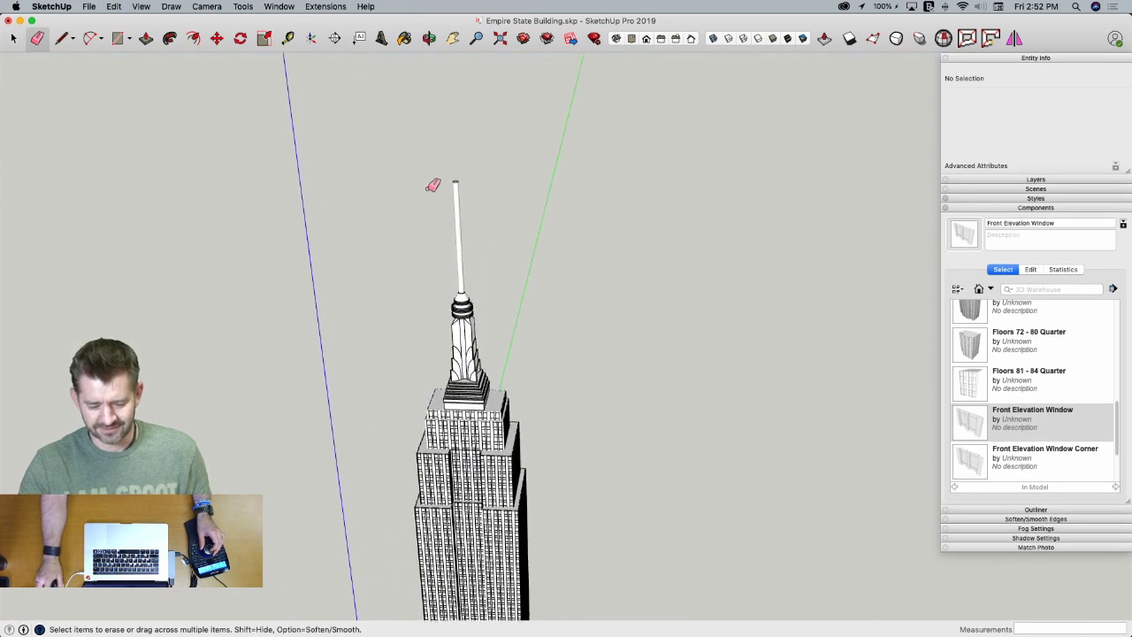
{"action": "scroll", "coordinate": [433, 185], "scroll_direction": "up", "scroll_amount": 5}
{"action": "key", "text": "p"}
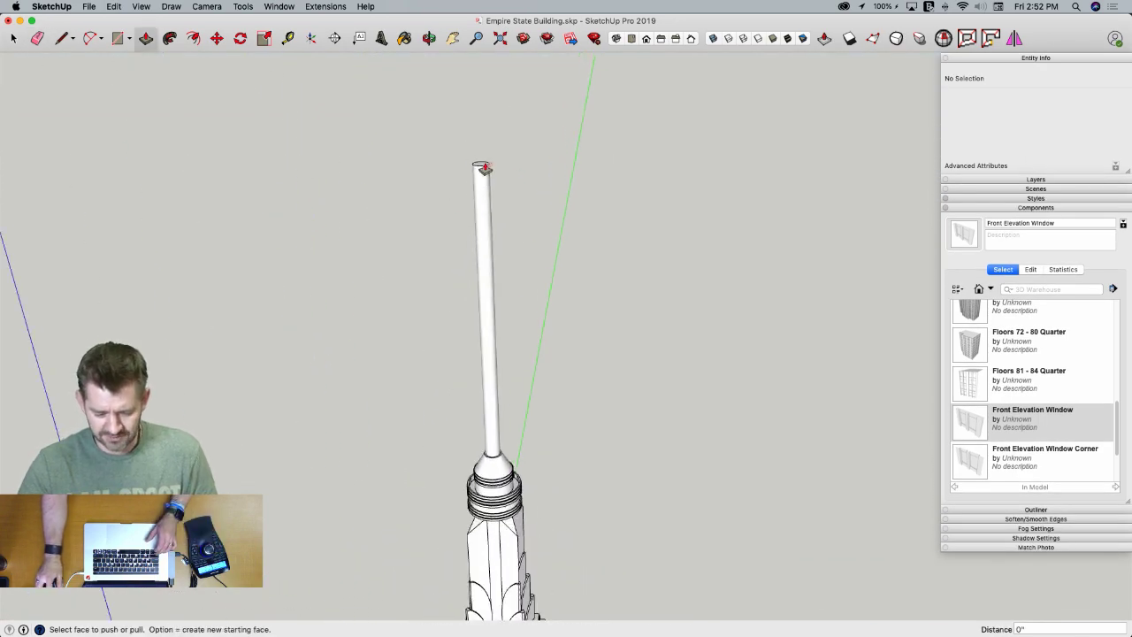
{"action": "key", "text": "space"}
Draw a horizontal reference line from the base block's front bottom corner outward along the red axis
{"action": "key", "text": "l"}
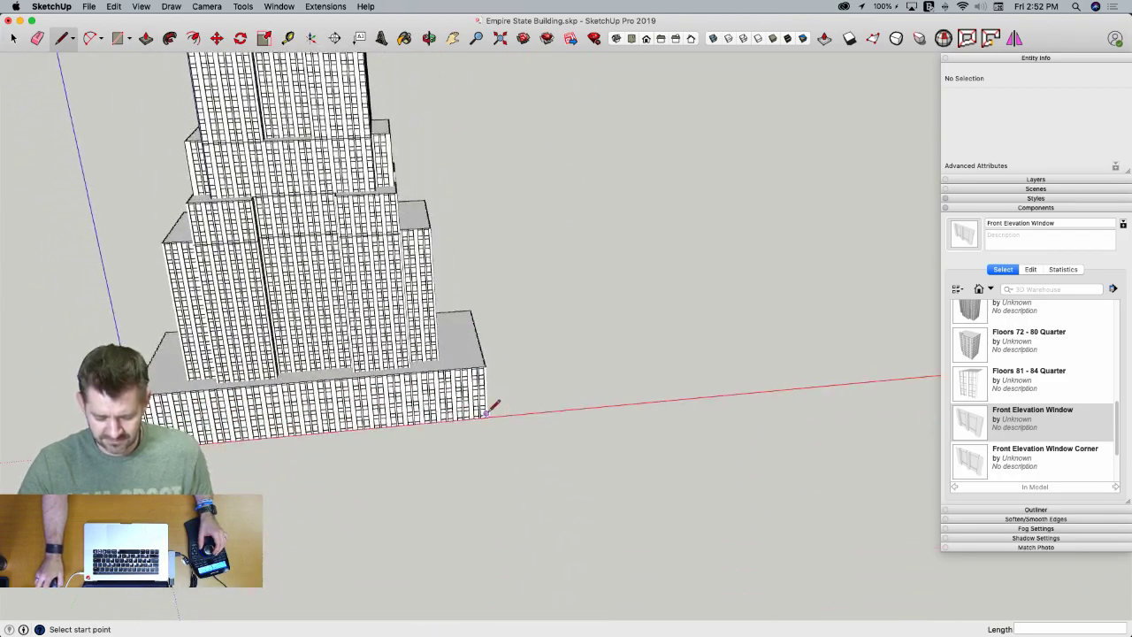
{"action": "scroll", "coordinate": [485, 412], "scroll_direction": "up", "scroll_amount": 5}
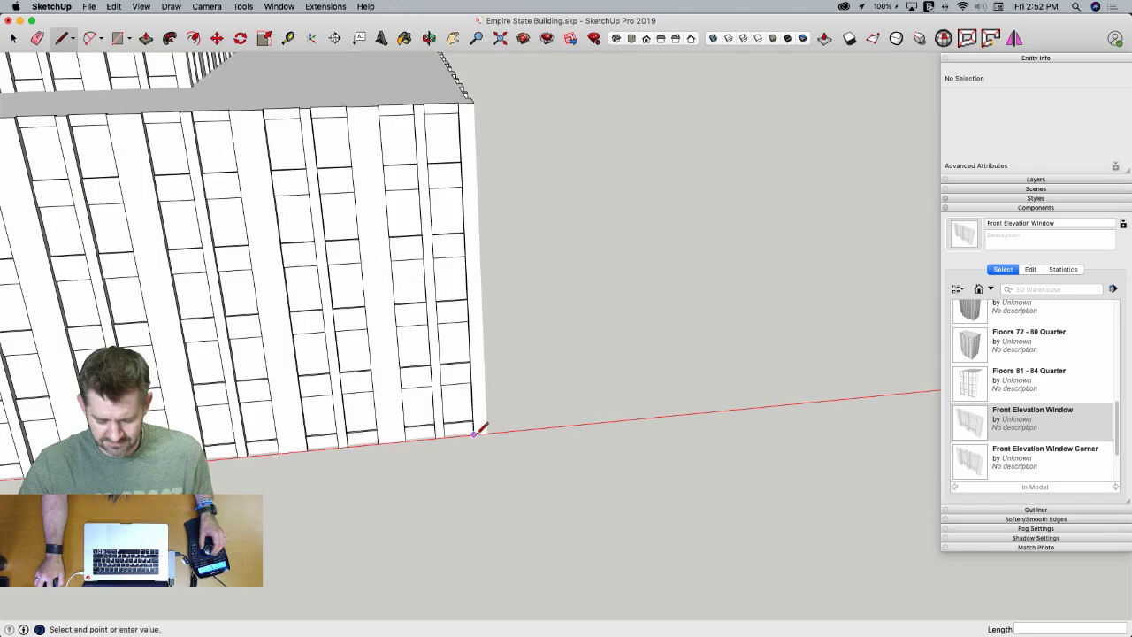
{"action": "scroll", "coordinate": [531, 426], "scroll_direction": "down", "scroll_amount": 5}
{"action": "left_click", "coordinate": [694, 411]}
{"action": "scroll", "coordinate": [694, 412], "scroll_direction": "down", "scroll_amount": 2}
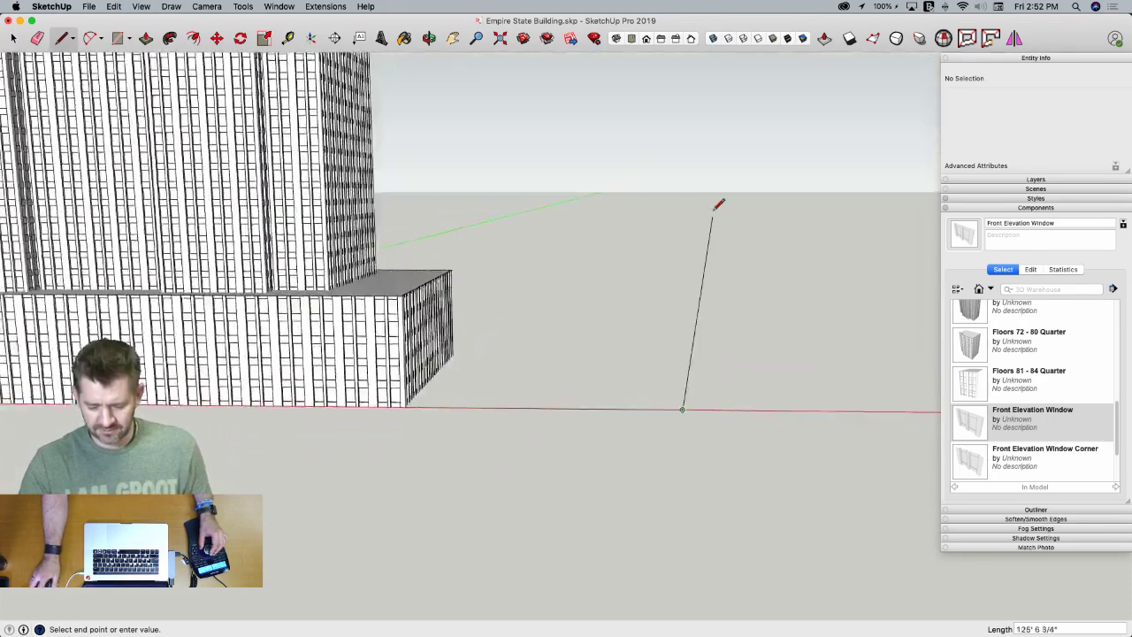
Draw a vertical reference line up from the horizontal line's outer end in two consecutive segments, 1454 inches and 1454 feet long
{"action": "scroll", "coordinate": [718, 204], "scroll_direction": "down", "scroll_amount": 6}
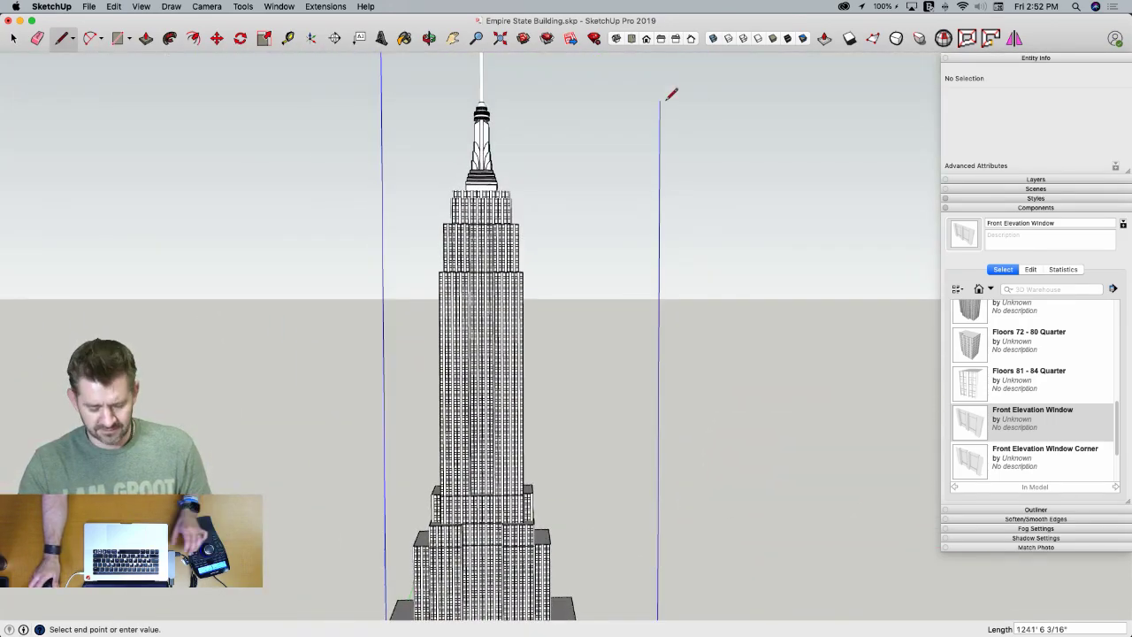
{"action": "type", "text": "1454"}
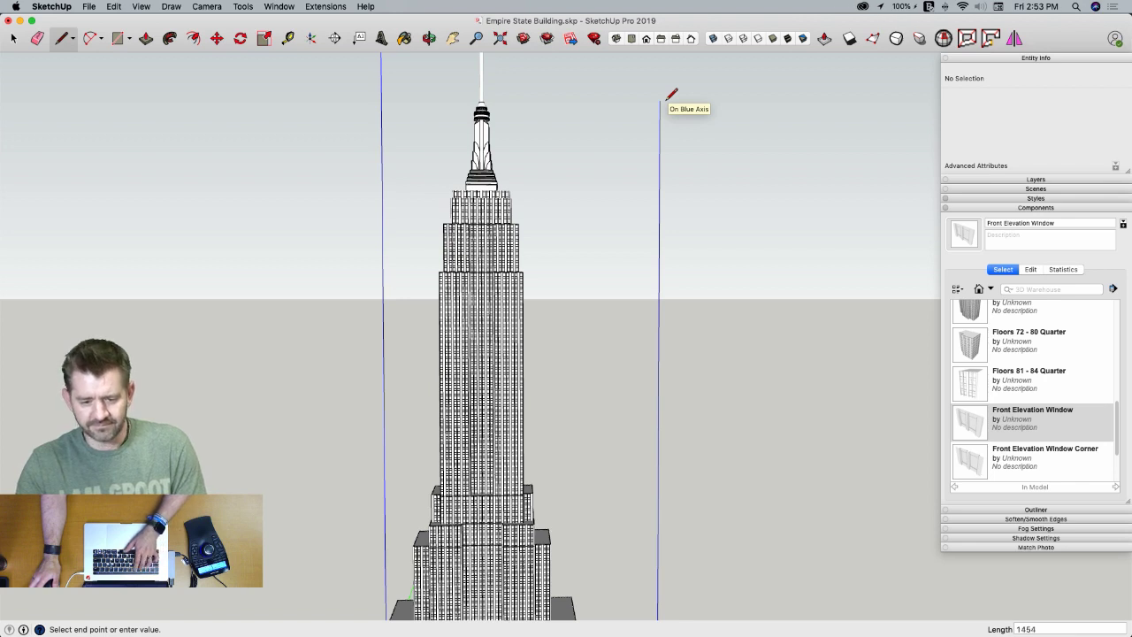
{"action": "key", "text": "Return"}
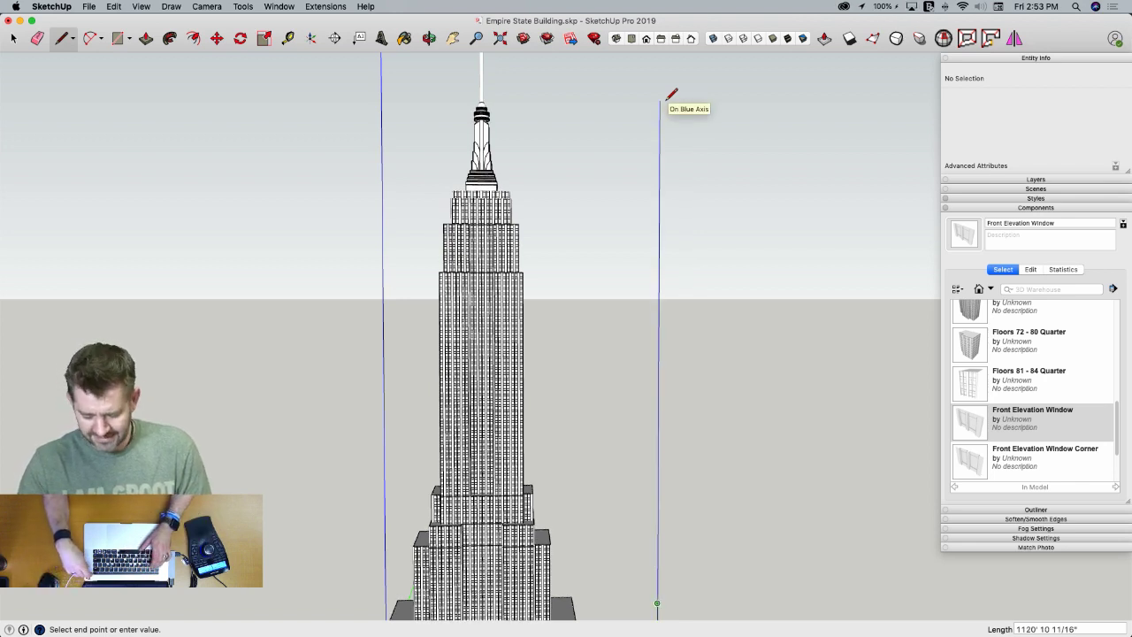
{"action": "type", "text": "1454'"}
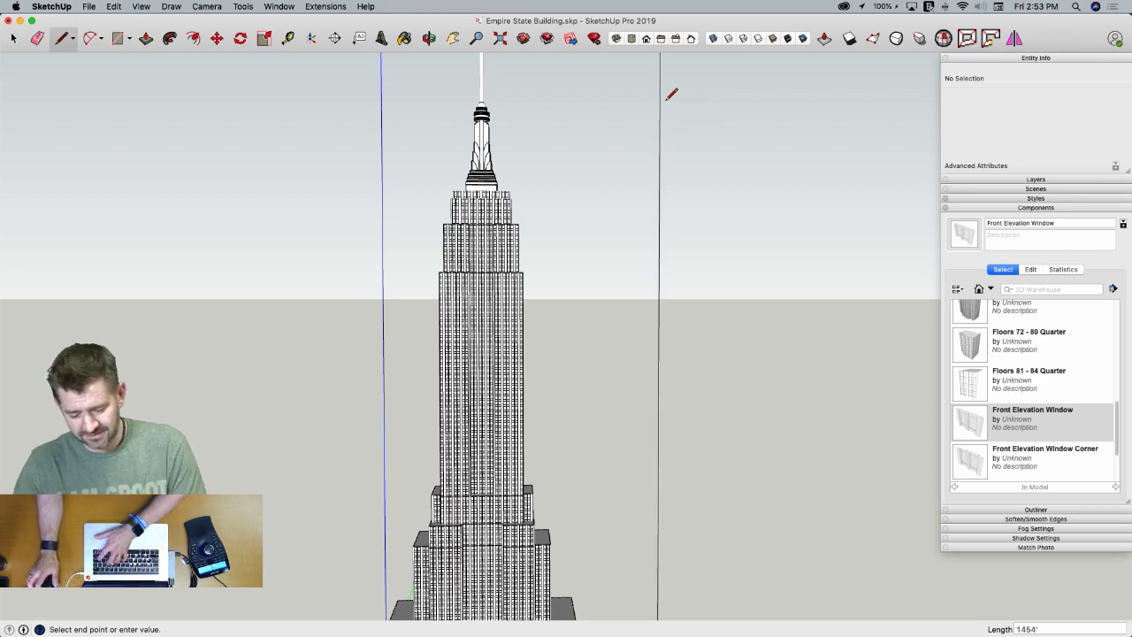
{"action": "key", "text": "Return"}
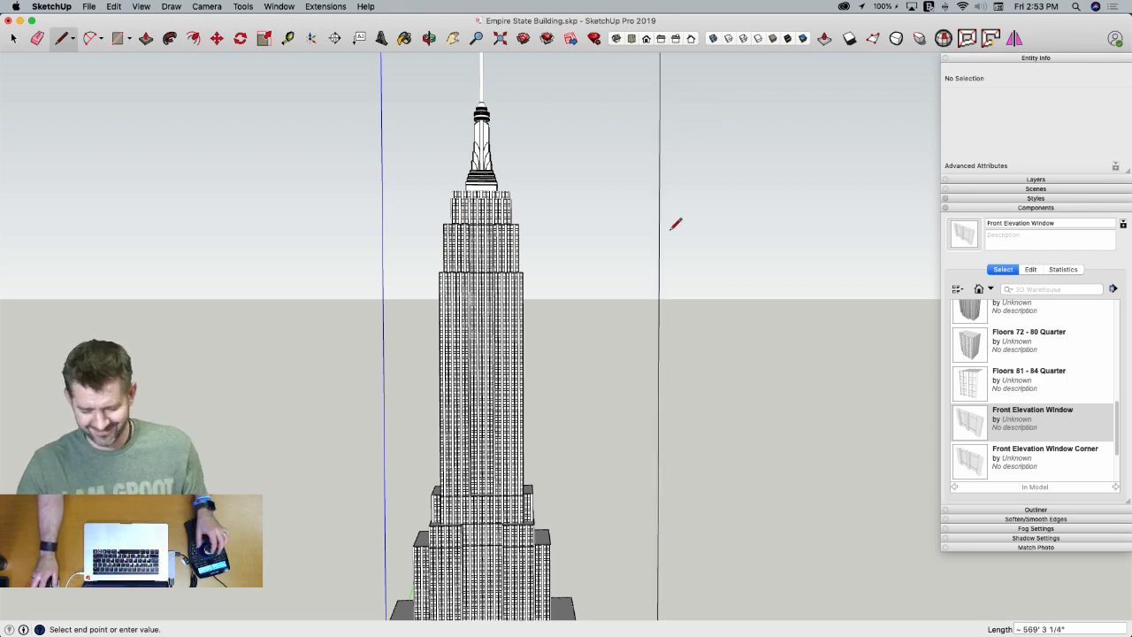
Remove the short lower segment and move the 1454' reference line straight down 121' 2" so it starts at ground level
{"action": "scroll", "coordinate": [669, 292], "scroll_direction": "down", "scroll_amount": 5}
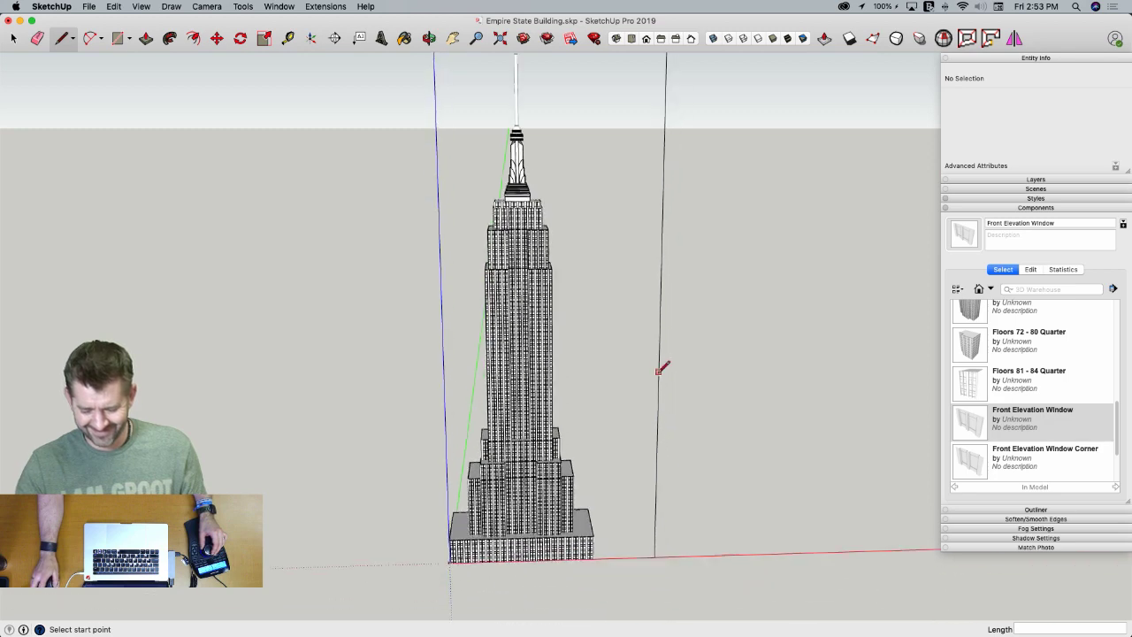
{"action": "key", "text": "space"}
{"action": "left_click", "coordinate": [648, 482]}
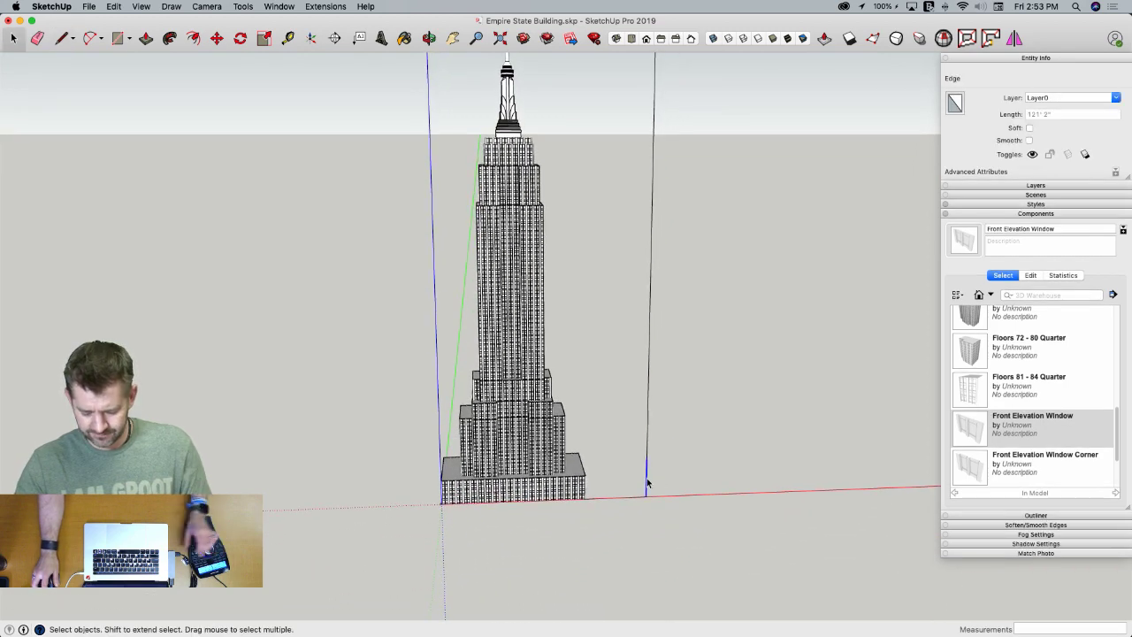
{"action": "left_click", "coordinate": [649, 460]}
{"action": "left_click", "coordinate": [646, 457]}
{"action": "key", "text": "m"}
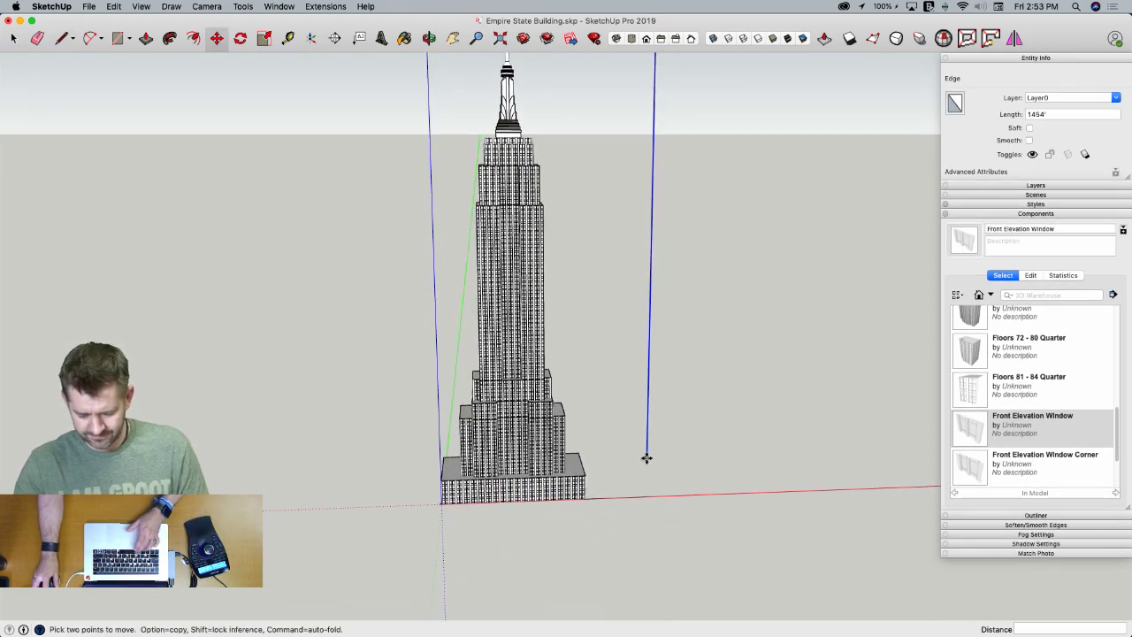
{"action": "left_click", "coordinate": [646, 457]}
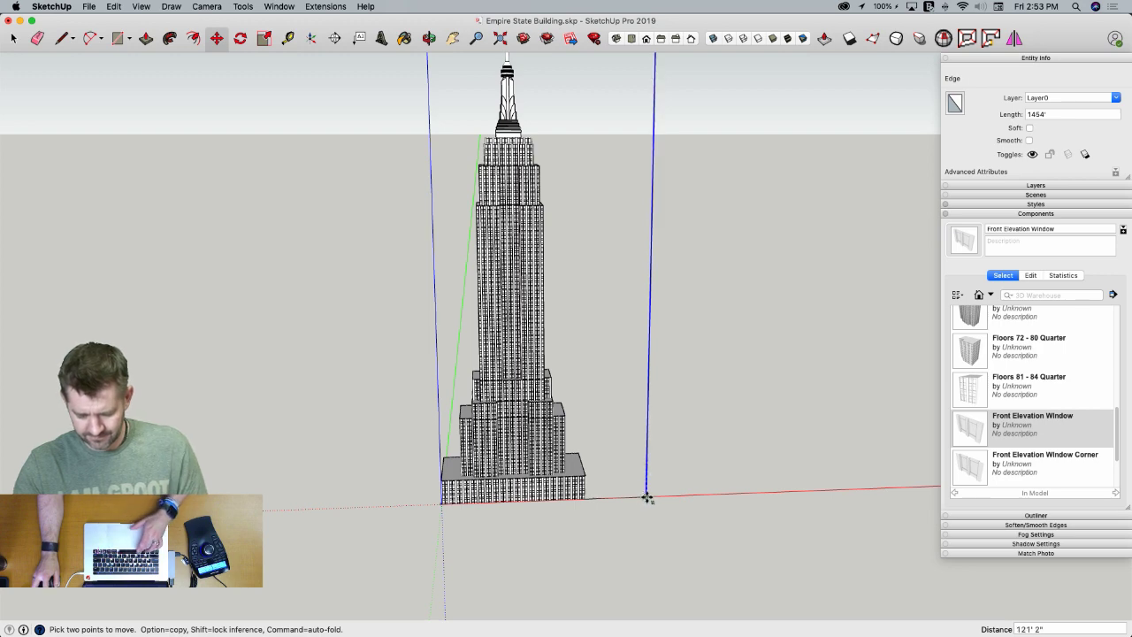
{"action": "left_click", "coordinate": [647, 498]}
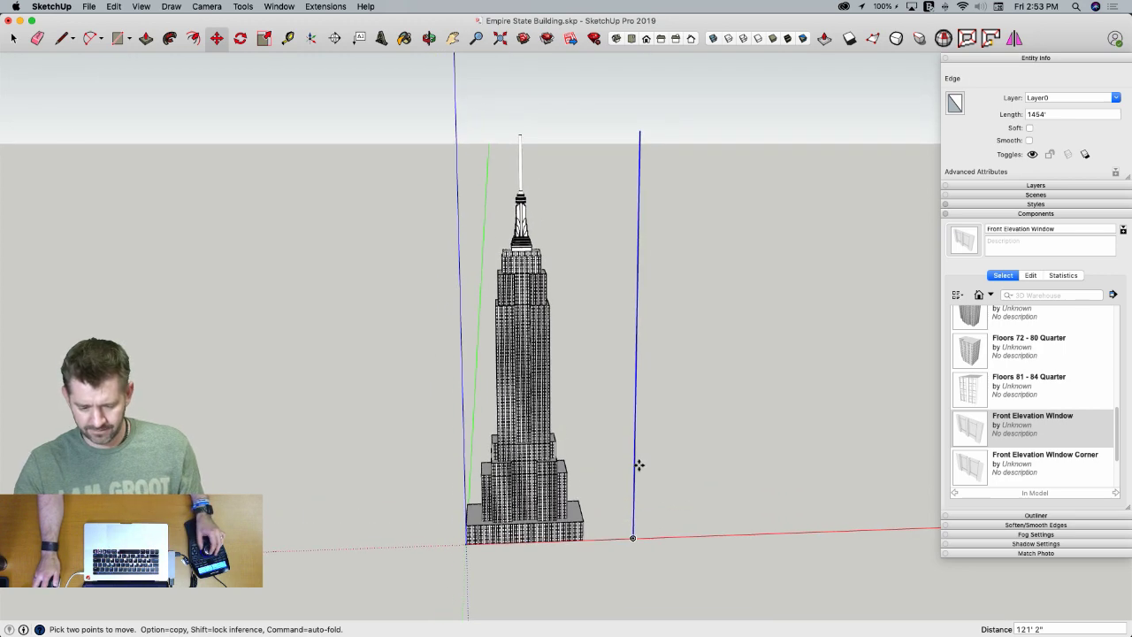
{"action": "key", "text": "l"}
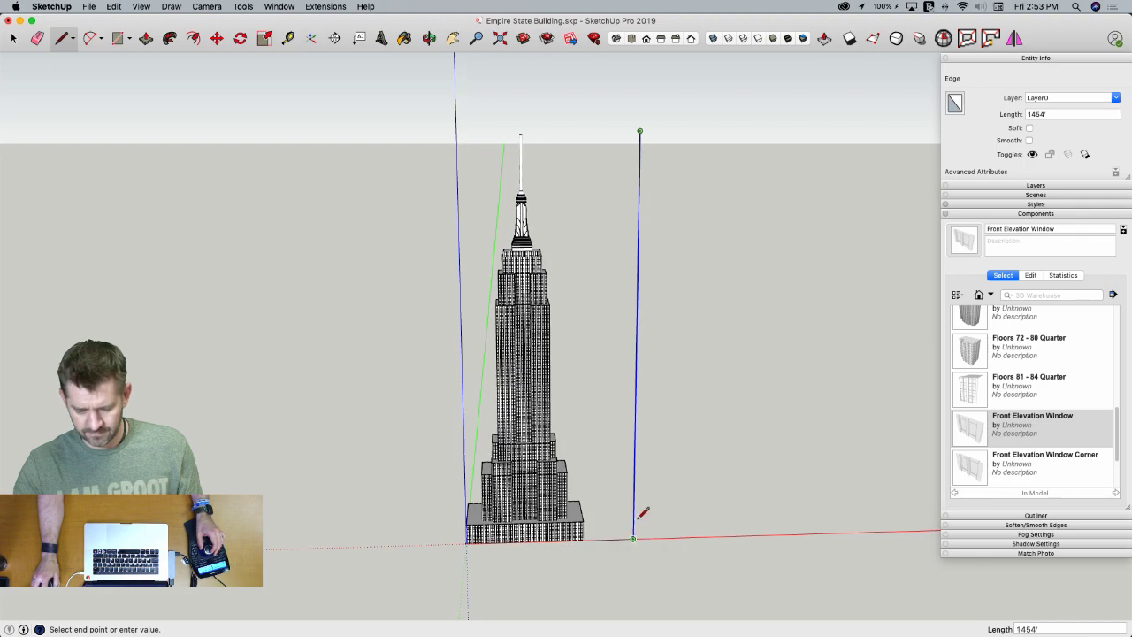
{"action": "key", "text": "space"}
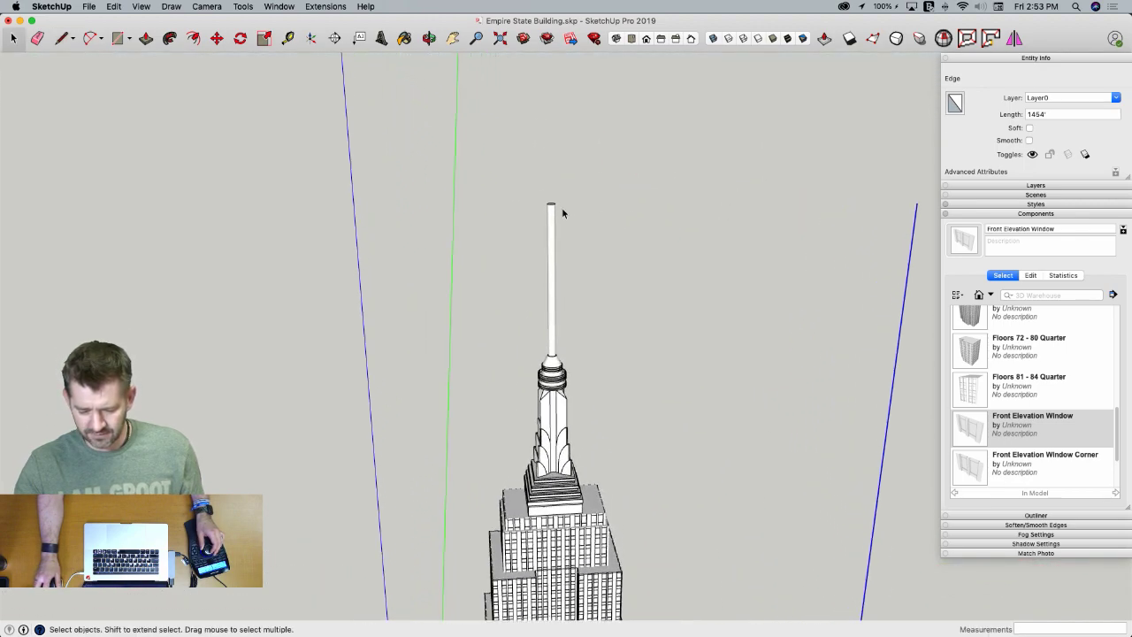
Open the antenna group for editing and push the mast's top face down by about 45'
{"action": "key", "text": "p"}
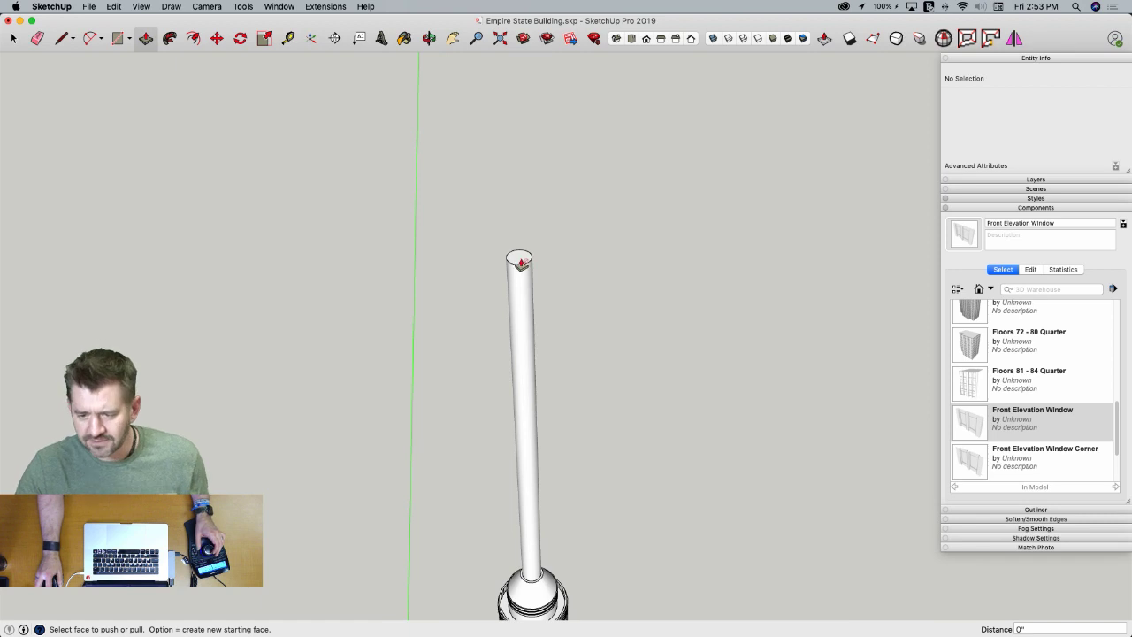
{"action": "key", "text": "space"}
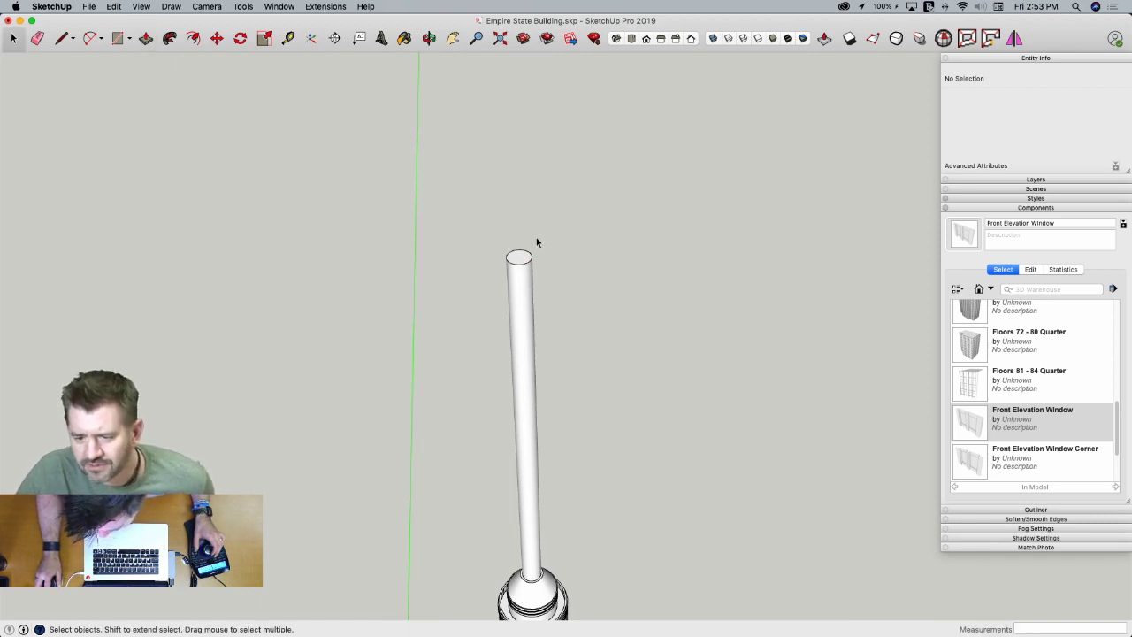
{"action": "key", "text": "p"}
{"action": "key", "text": "space"}
{"action": "double_click", "coordinate": [524, 258]}
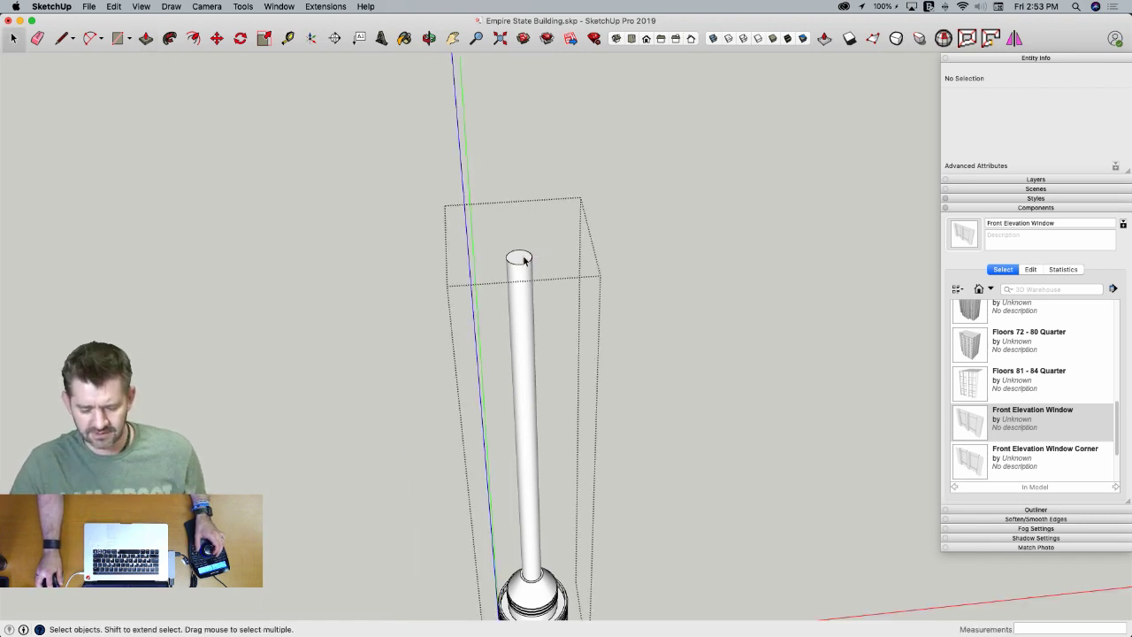
{"action": "key", "text": "p"}
{"action": "left_click", "coordinate": [524, 259]}
{"action": "left_click", "coordinate": [528, 356]}
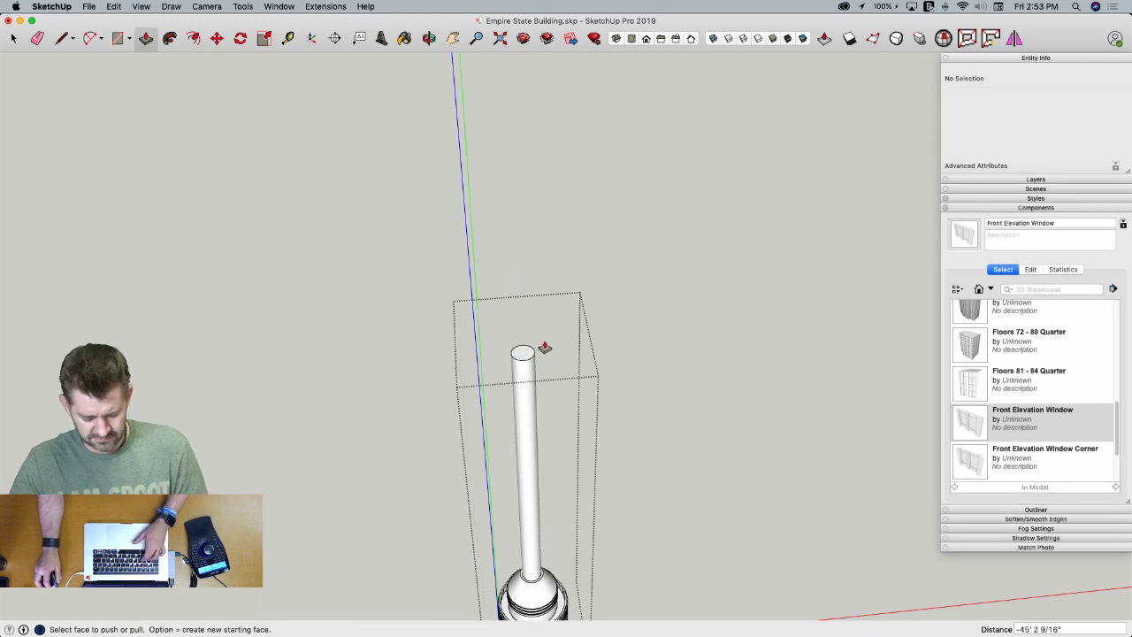
Offset the edge of the mast's circular top face inward to form a smaller concentric circle
{"action": "scroll", "coordinate": [543, 354], "scroll_direction": "up", "scroll_amount": 10}
{"action": "key", "text": "f"}
{"action": "left_click", "coordinate": [386, 324]}
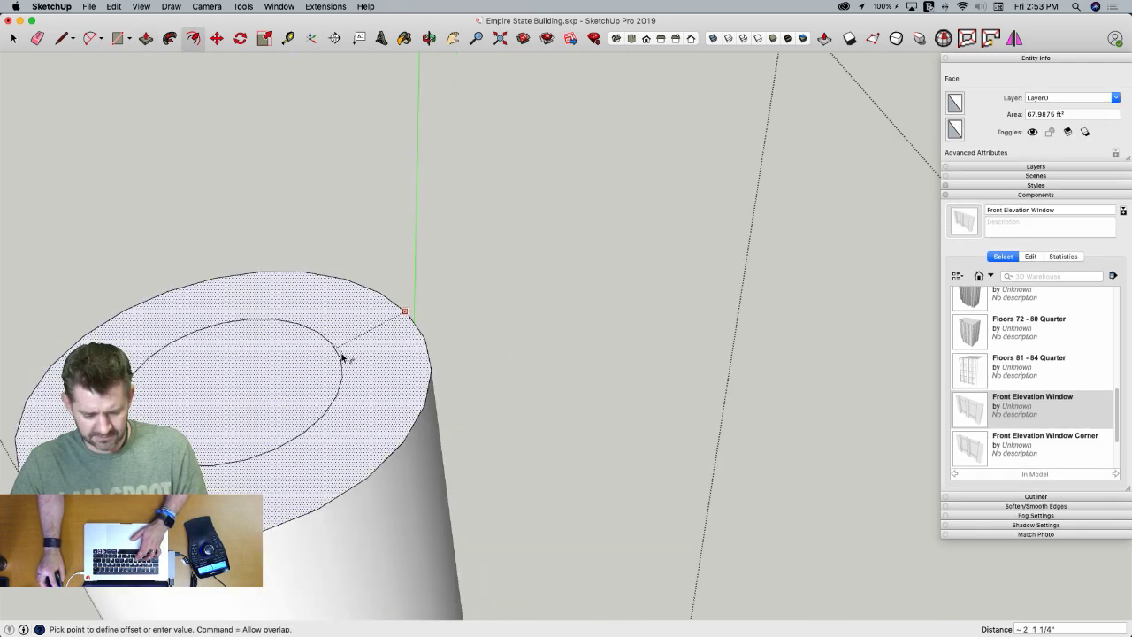
{"action": "left_click", "coordinate": [307, 334]}
Extrude the inner circle upward to the top end of the 1454' reference line
{"action": "key", "text": "p"}
{"action": "left_click", "coordinate": [307, 334]}
{"action": "scroll", "coordinate": [292, 298], "scroll_direction": "down", "scroll_amount": 10}
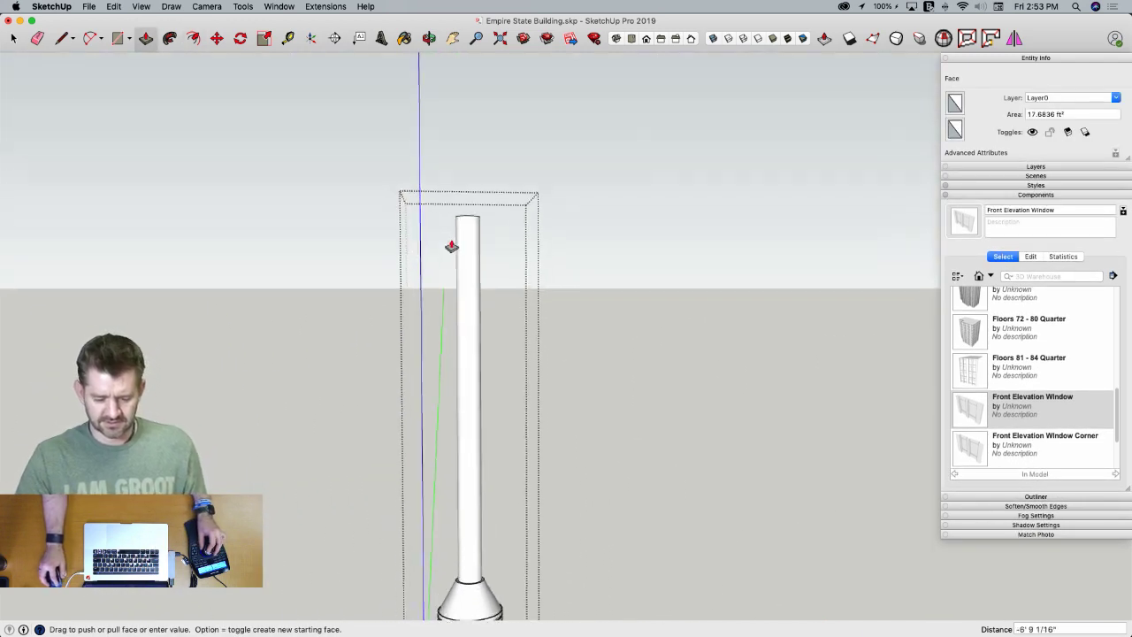
{"action": "scroll", "coordinate": [637, 188], "scroll_direction": "down", "scroll_amount": 3}
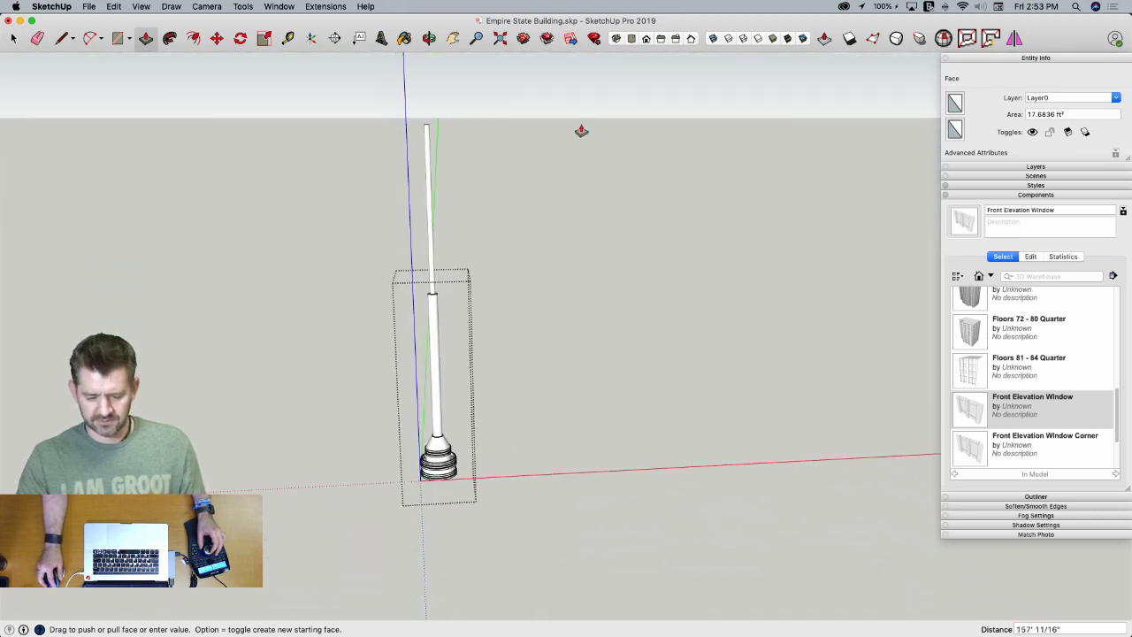
{"action": "left_click", "coordinate": [879, 248]}
{"action": "scroll", "coordinate": [851, 258], "scroll_direction": "down", "scroll_amount": 2}
Push the ring face around the thinner upper mast down by about 24'
{"action": "key", "text": "e"}
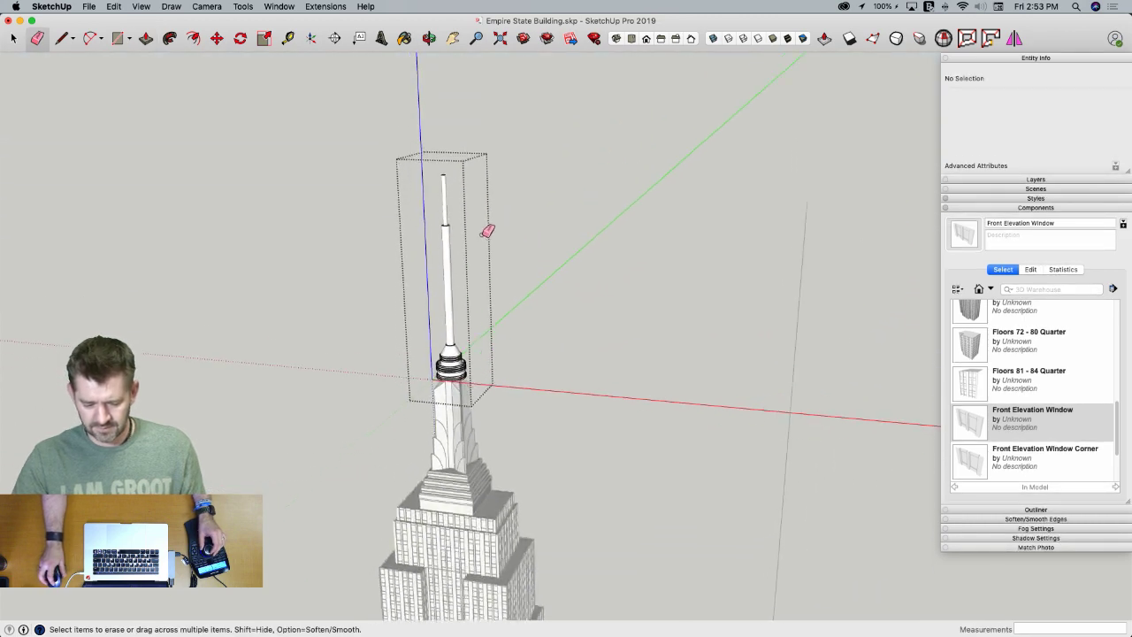
{"action": "key", "text": "p"}
{"action": "left_click", "coordinate": [486, 168]}
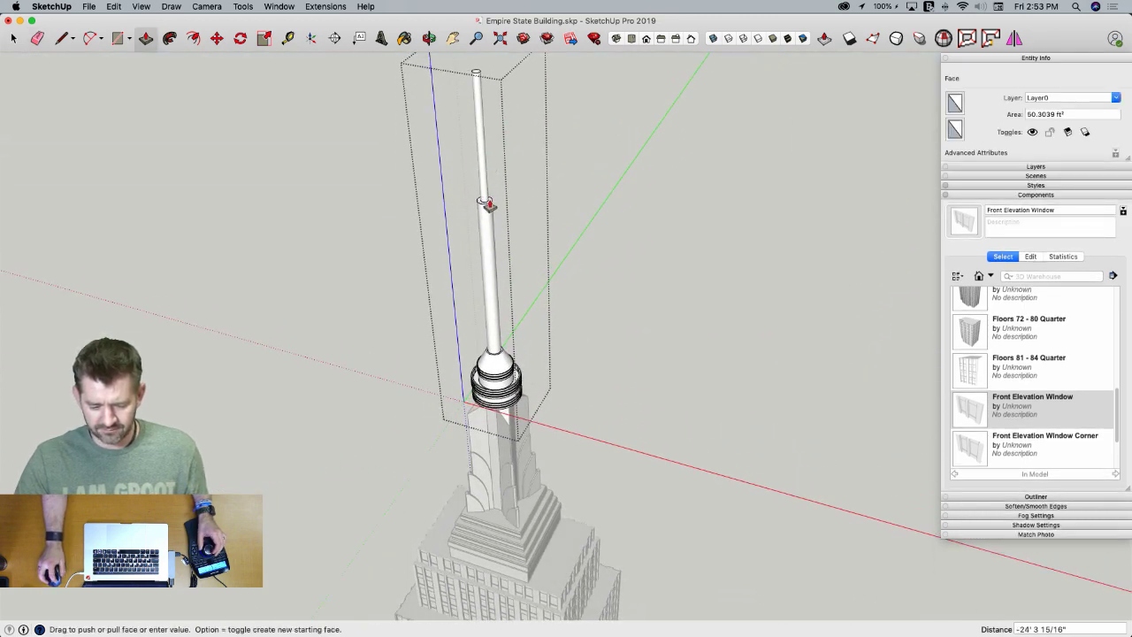
{"action": "left_click", "coordinate": [487, 205]}
Leave the antenna group and delete the vertical reference line beside the tower
{"action": "key", "text": "space"}
{"action": "left_click", "coordinate": [652, 169]}
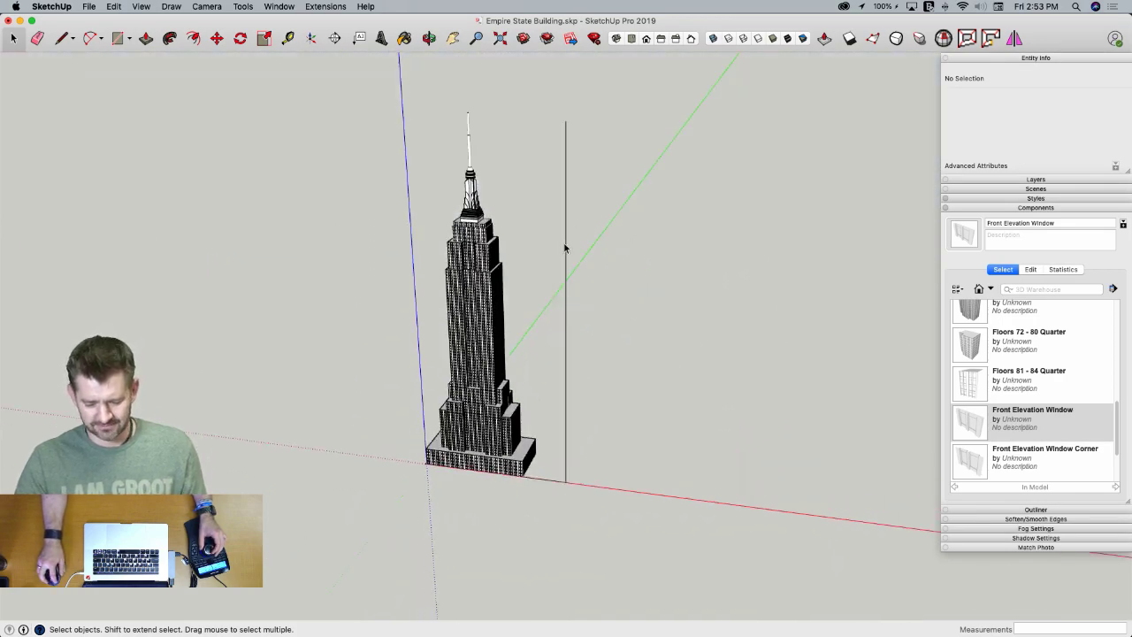
{"action": "left_click", "coordinate": [566, 247]}
{"action": "key", "text": "Delete"}
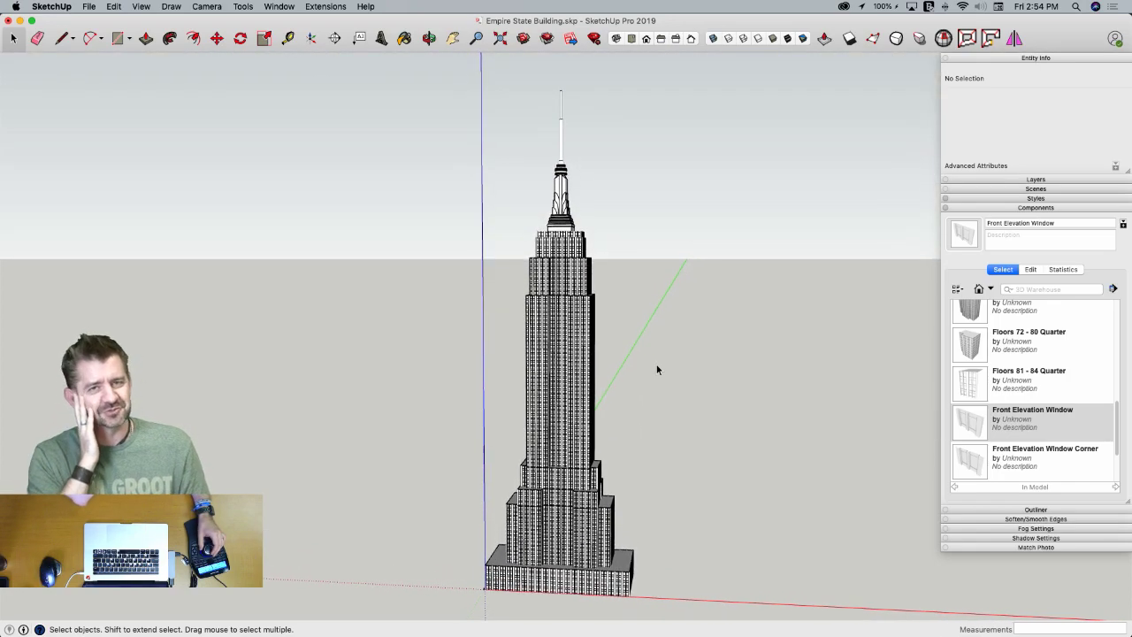
{"action": "middle_click_drag", "start_coordinate": [656, 364], "coordinate": [686, 537]}
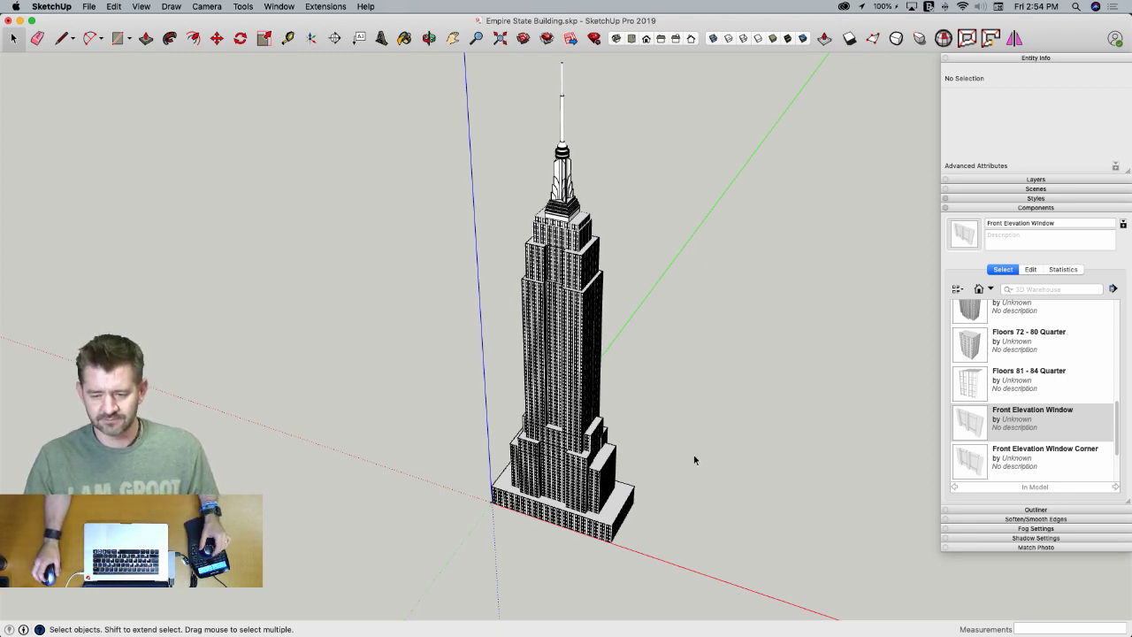
{"action": "middle_click_drag", "start_coordinate": [675, 420], "coordinate": [715, 425]}
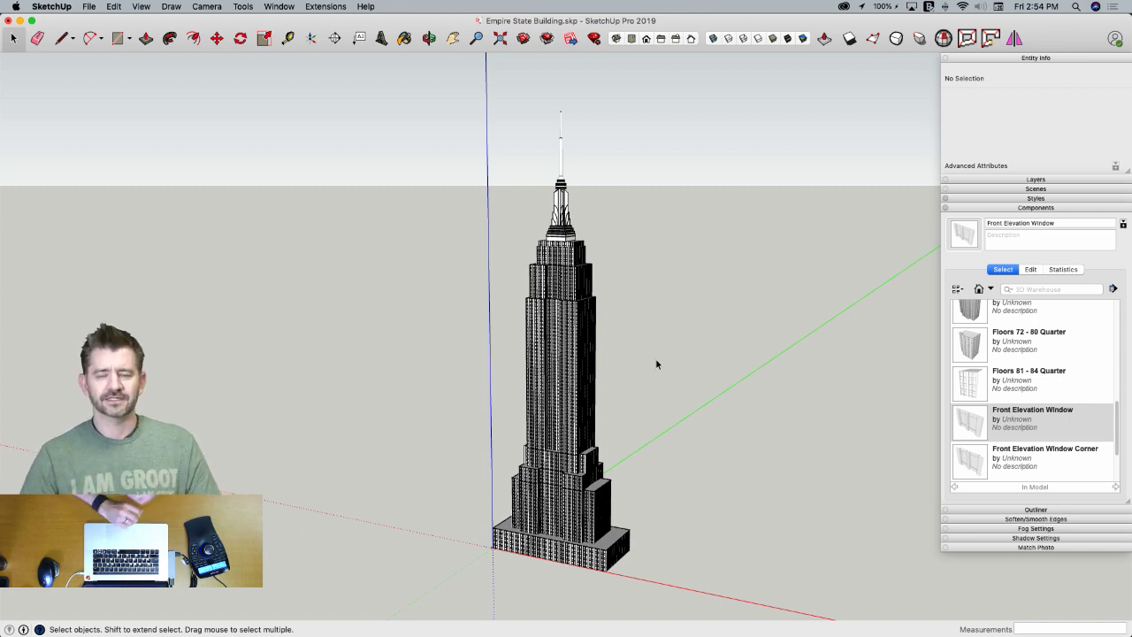
{"action": "middle_click_drag", "start_coordinate": [604, 330], "coordinate": [599, 328]}
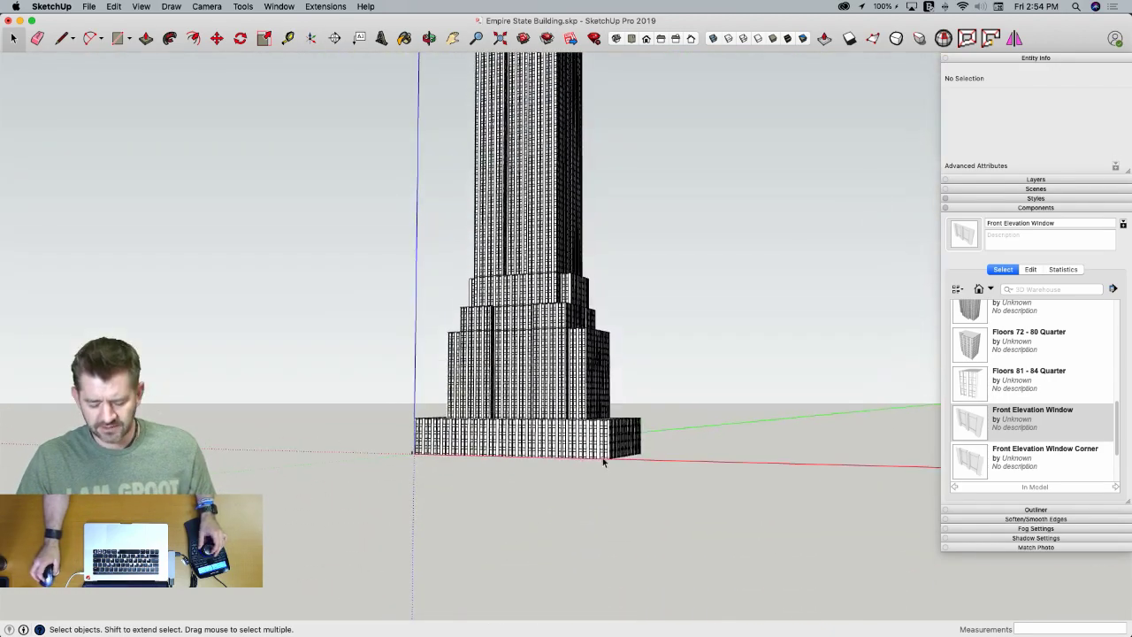
Open the nested ground-floor group at the tower's base corner for editing and load the Asphalt and Concrete materials for painting
{"action": "scroll", "coordinate": [598, 449], "scroll_direction": "up", "scroll_amount": 10}
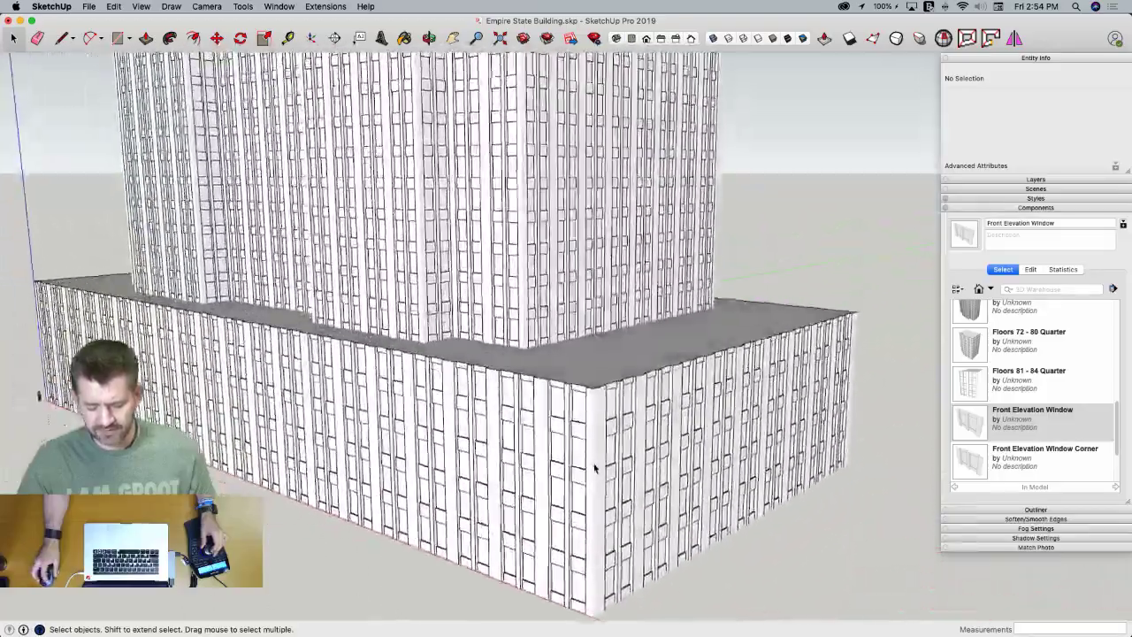
{"action": "scroll", "coordinate": [592, 482], "scroll_direction": "up", "scroll_amount": 8}
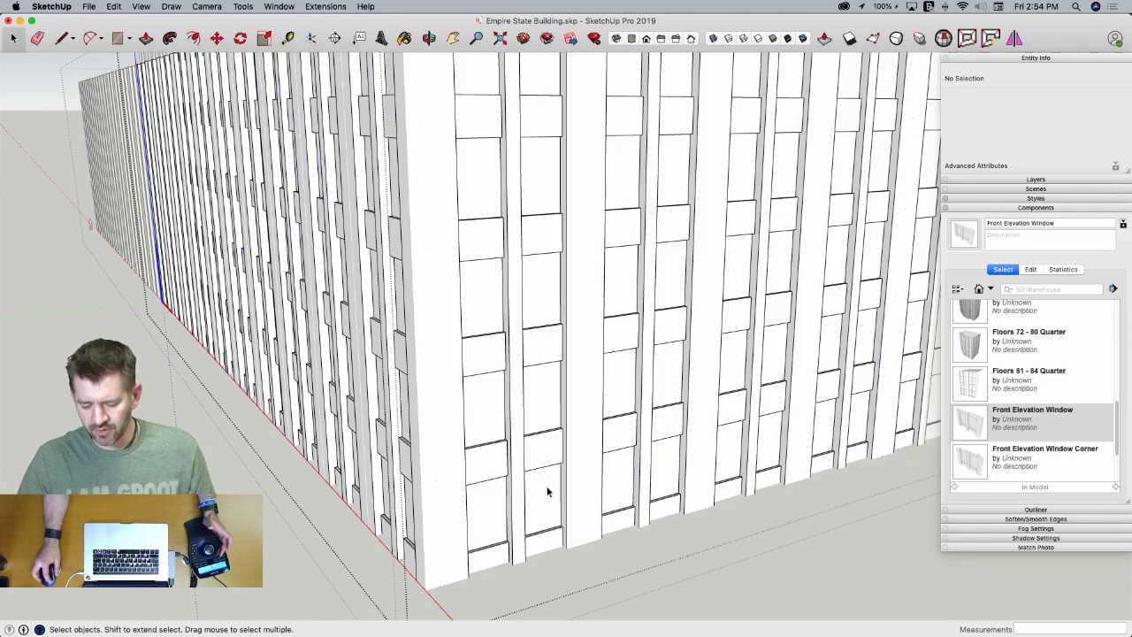
{"action": "left_click", "coordinate": [546, 492]}
{"action": "double_click", "coordinate": [547, 492]}
{"action": "scroll", "coordinate": [541, 493], "scroll_direction": "up", "scroll_amount": 5}
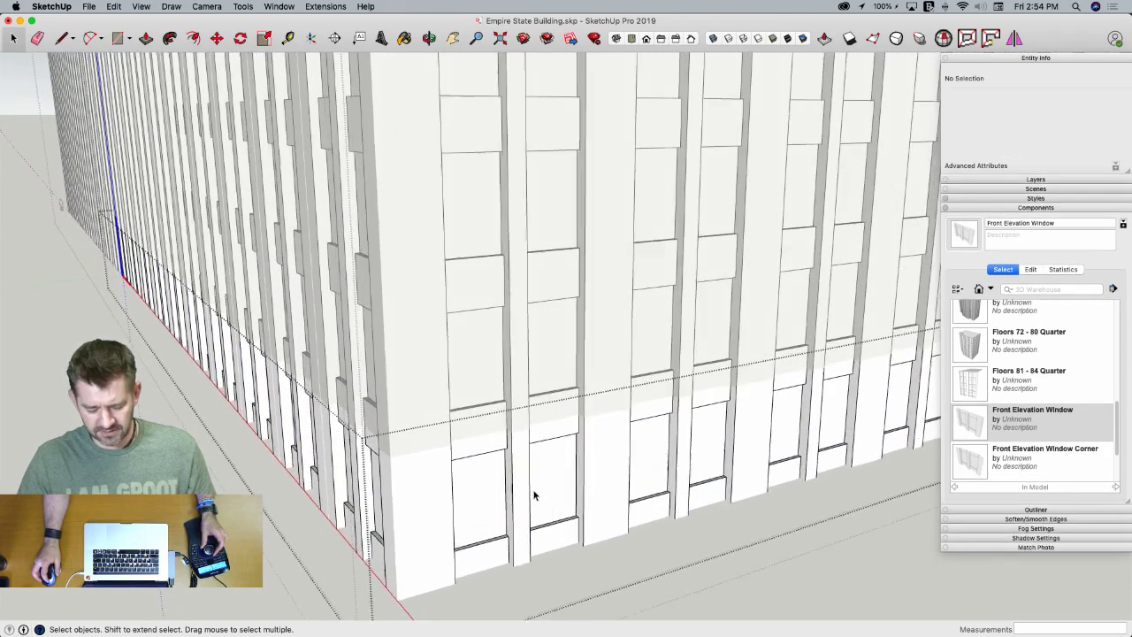
{"action": "key", "text": "b"}
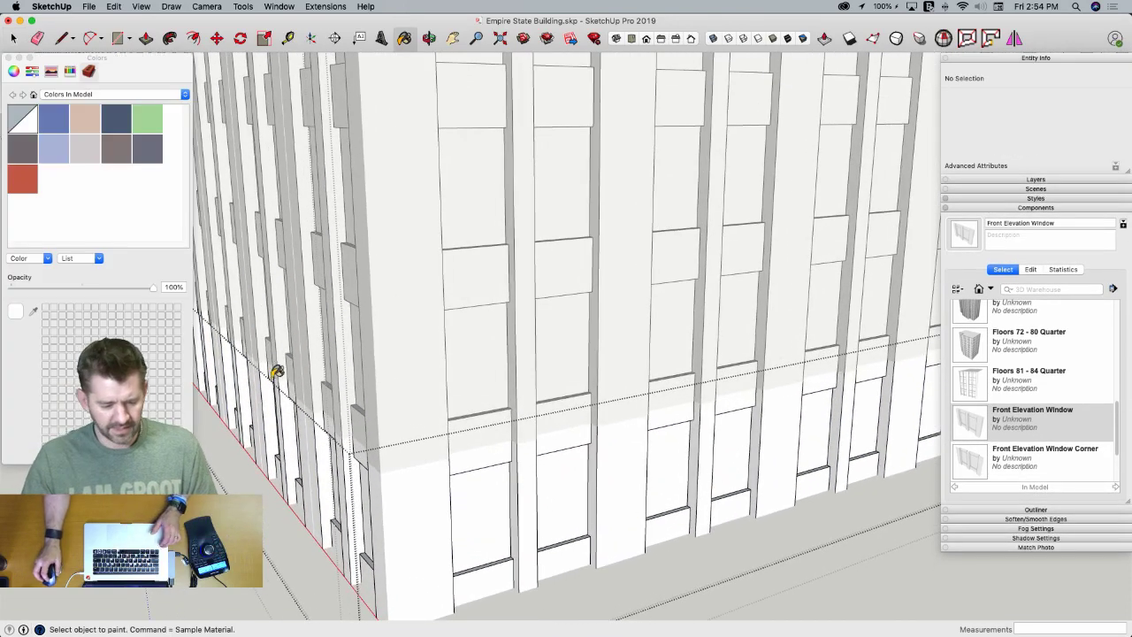
{"action": "left_click", "coordinate": [83, 93]}
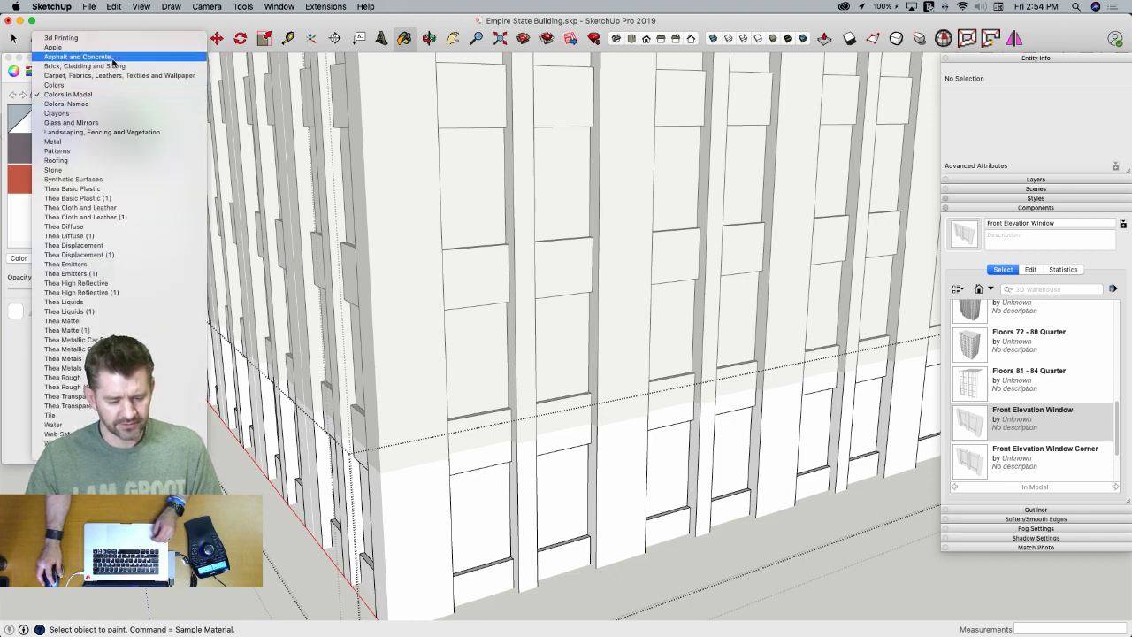
{"action": "left_click", "coordinate": [104, 56]}
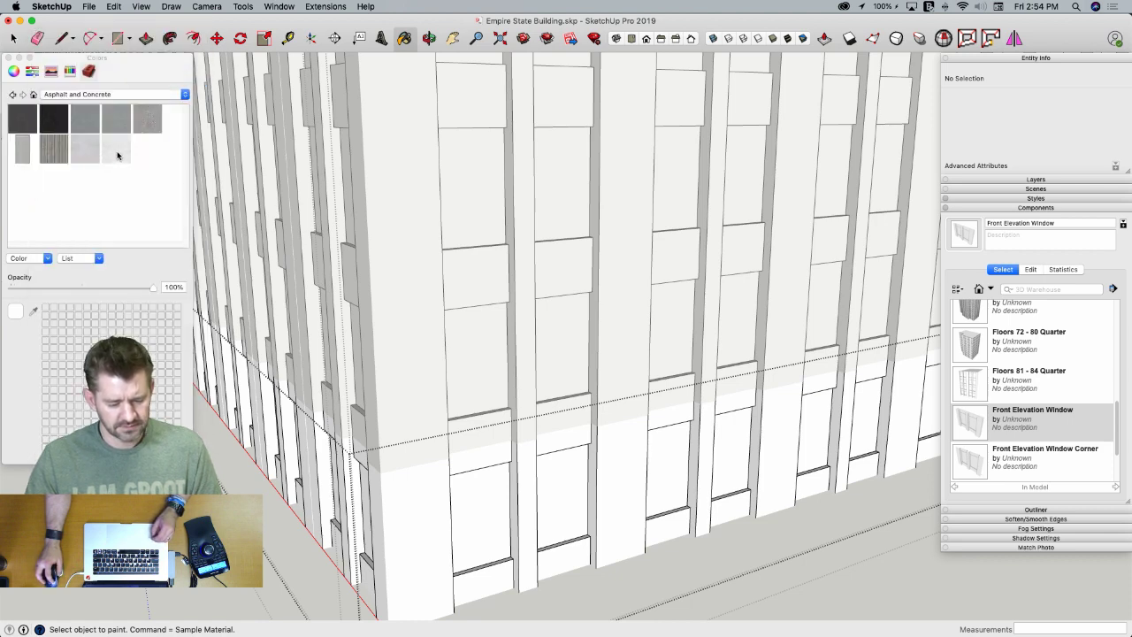
{"action": "scroll", "coordinate": [555, 440], "scroll_direction": "up", "scroll_amount": 3}
{"action": "left_click", "coordinate": [511, 467]}
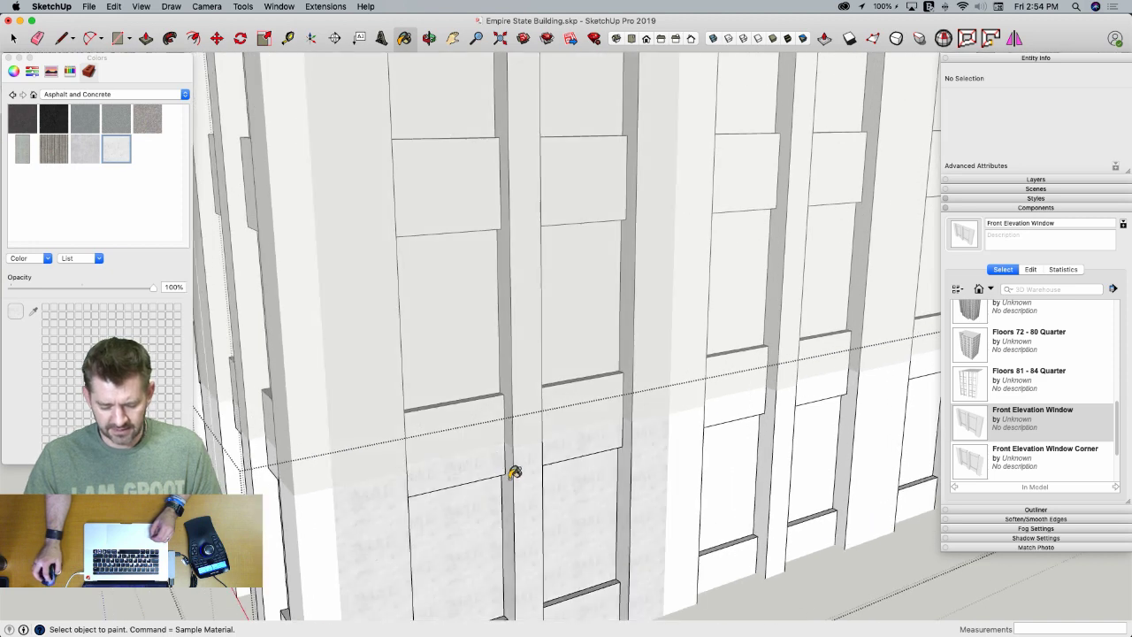
{"action": "key", "text": "super+z"}
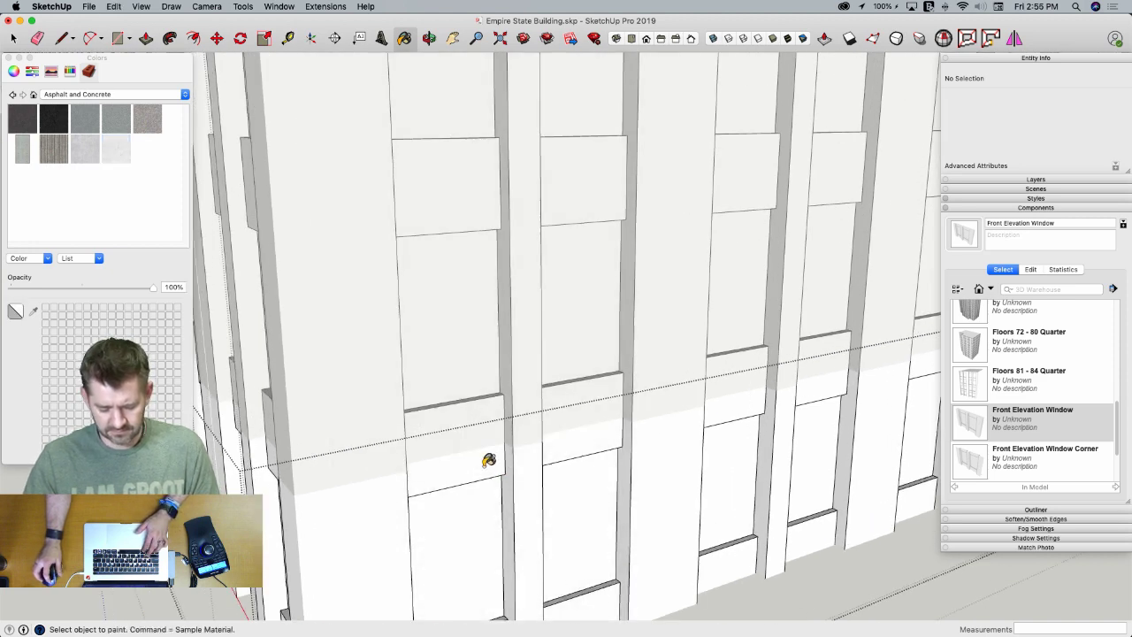
Open the corner window component and paint its spandrels, centre mullion and one outer pier with the lightest concrete material
{"action": "key", "text": "space"}
{"action": "double_click", "coordinate": [489, 460]}
{"action": "key", "text": "b"}
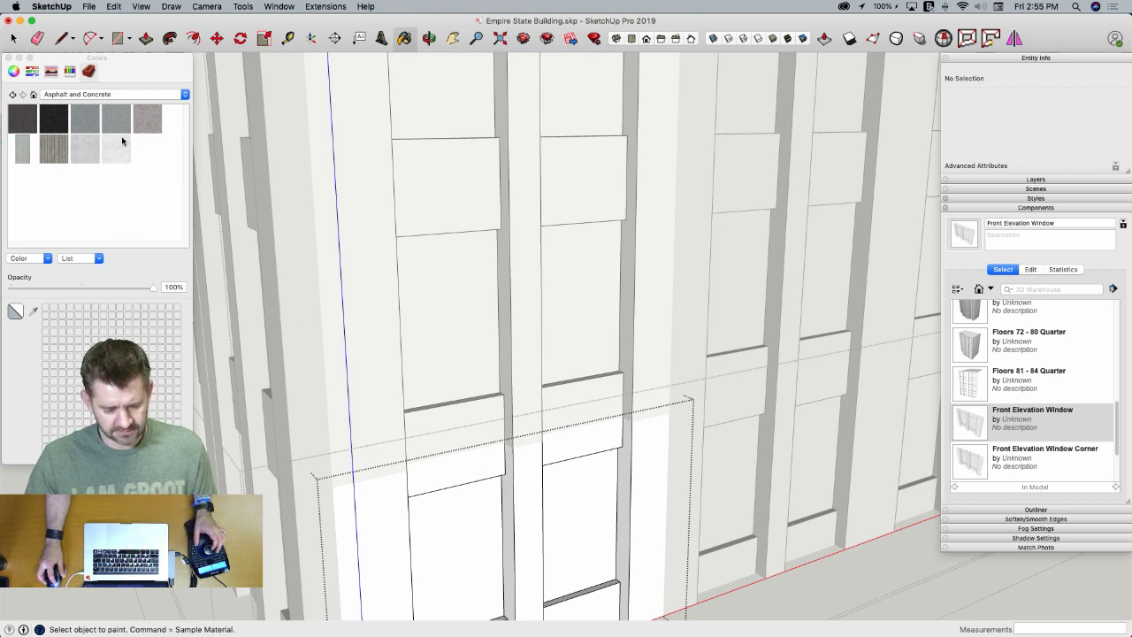
{"action": "left_click", "coordinate": [490, 456]}
{"action": "left_click", "coordinate": [511, 470]}
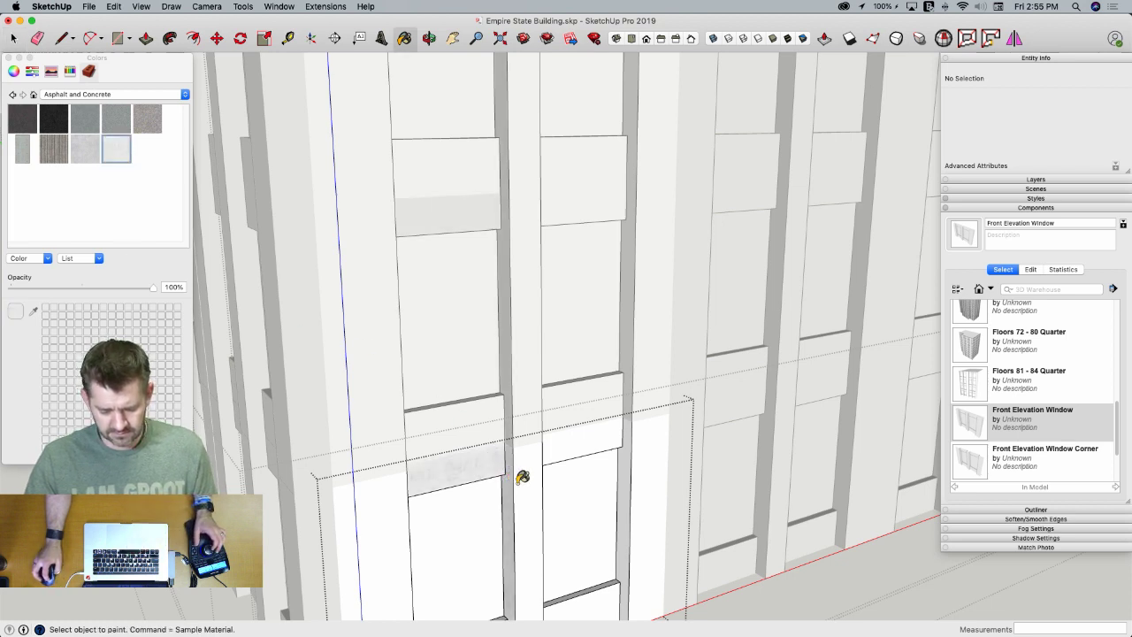
{"action": "left_click", "coordinate": [529, 473]}
{"action": "left_click", "coordinate": [603, 453]}
{"action": "left_click", "coordinate": [627, 452]}
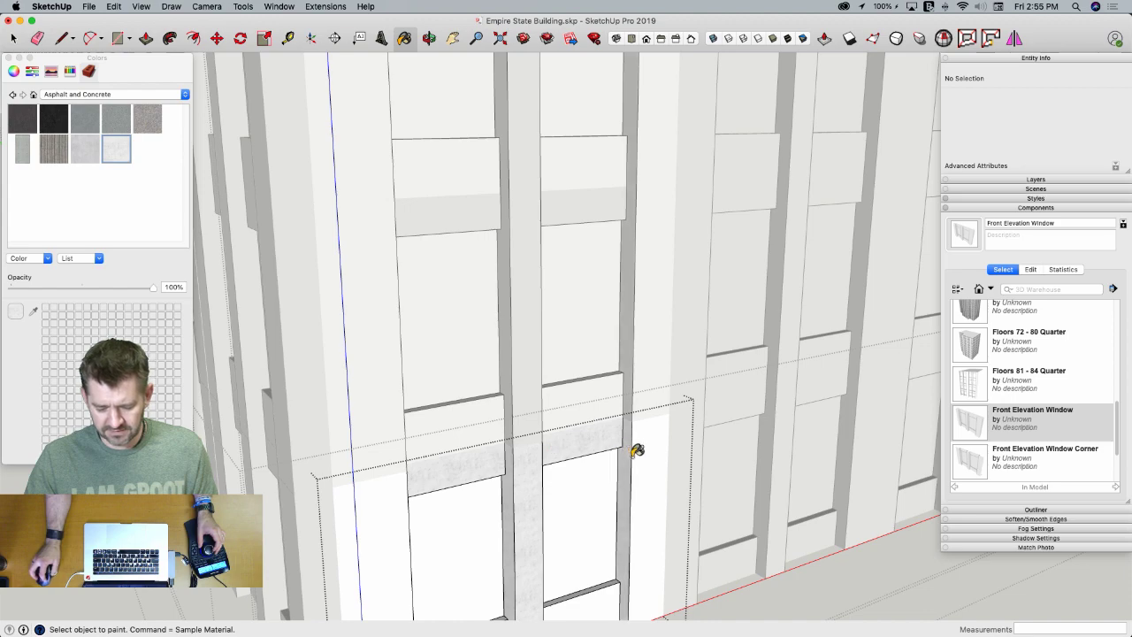
{"action": "left_click", "coordinate": [638, 459]}
{"action": "left_click", "coordinate": [626, 380]}
Paint the corner window component's remaining outer pier and side reveals with the same light concrete
{"action": "middle_click_drag", "start_coordinate": [648, 356], "coordinate": [516, 374]}
{"action": "left_click", "coordinate": [510, 405]}
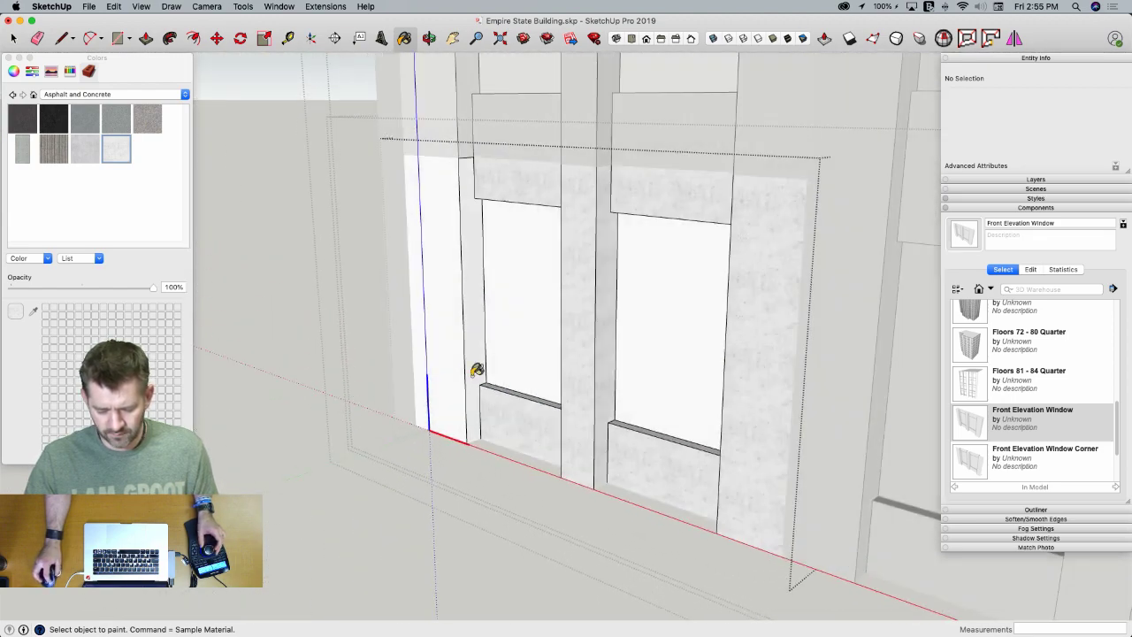
{"action": "left_click", "coordinate": [443, 351]}
{"action": "left_click", "coordinate": [472, 312]}
{"action": "middle_click_drag", "start_coordinate": [475, 308], "coordinate": [530, 346]}
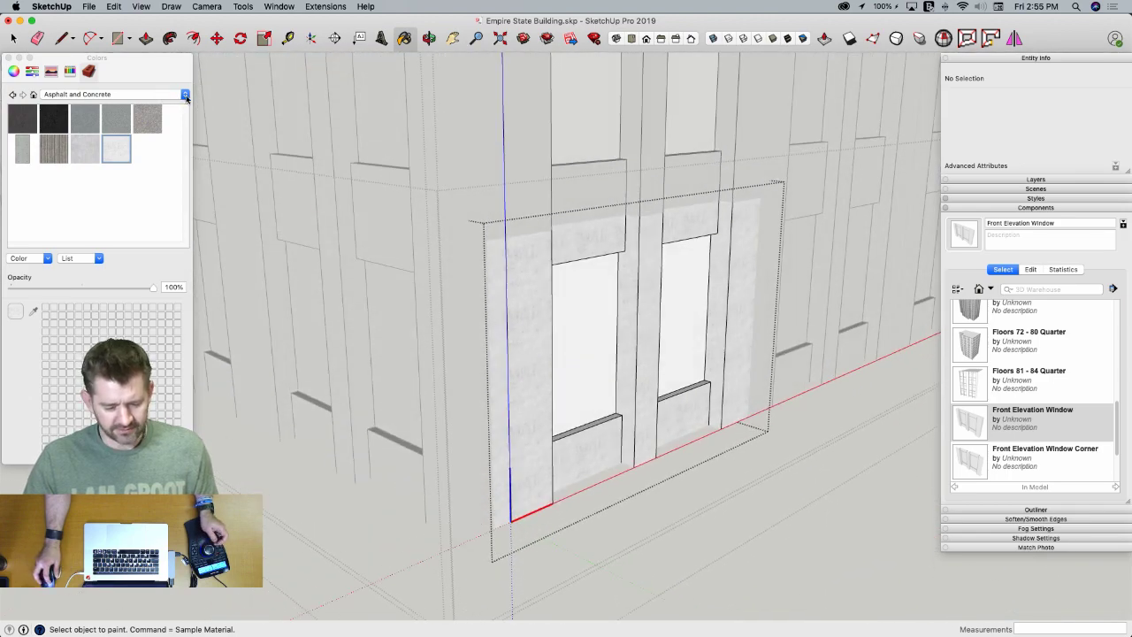
Paint both panes of the corner window component with the cloudy sky-reflection material from Glass and Mirrors
{"action": "left_click", "coordinate": [185, 94]}
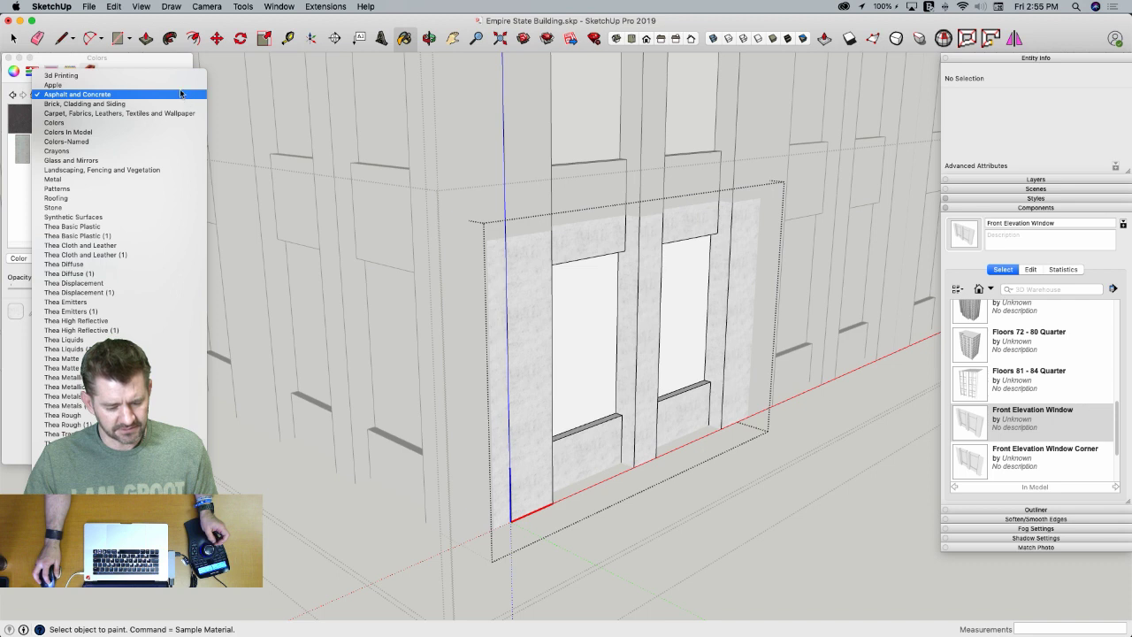
{"action": "left_click", "coordinate": [142, 64]}
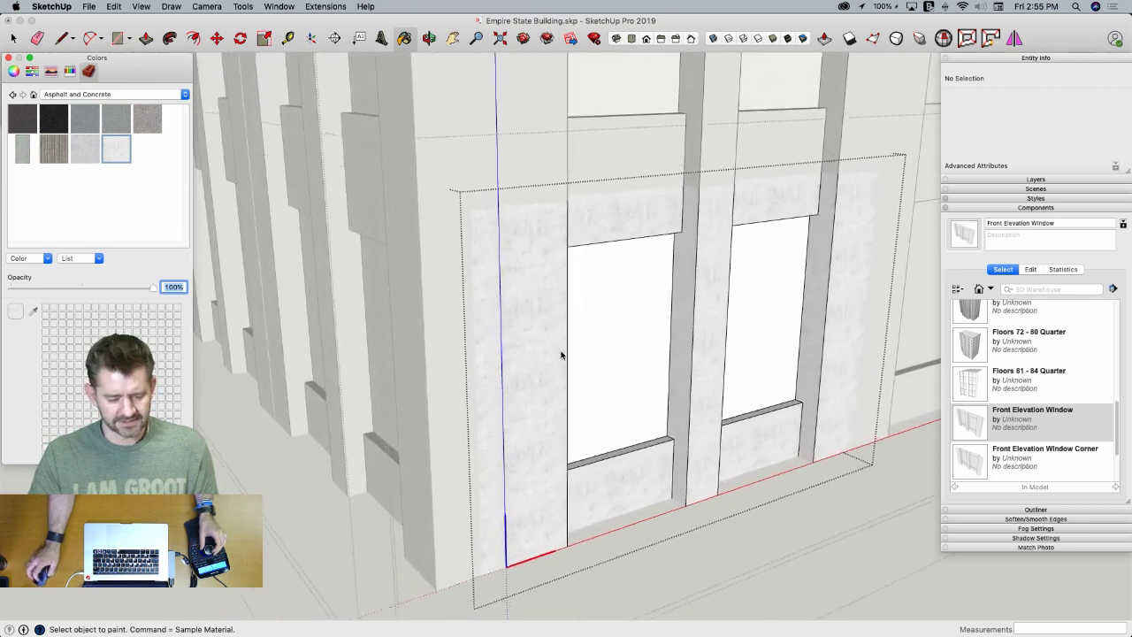
{"action": "left_click", "coordinate": [115, 94]}
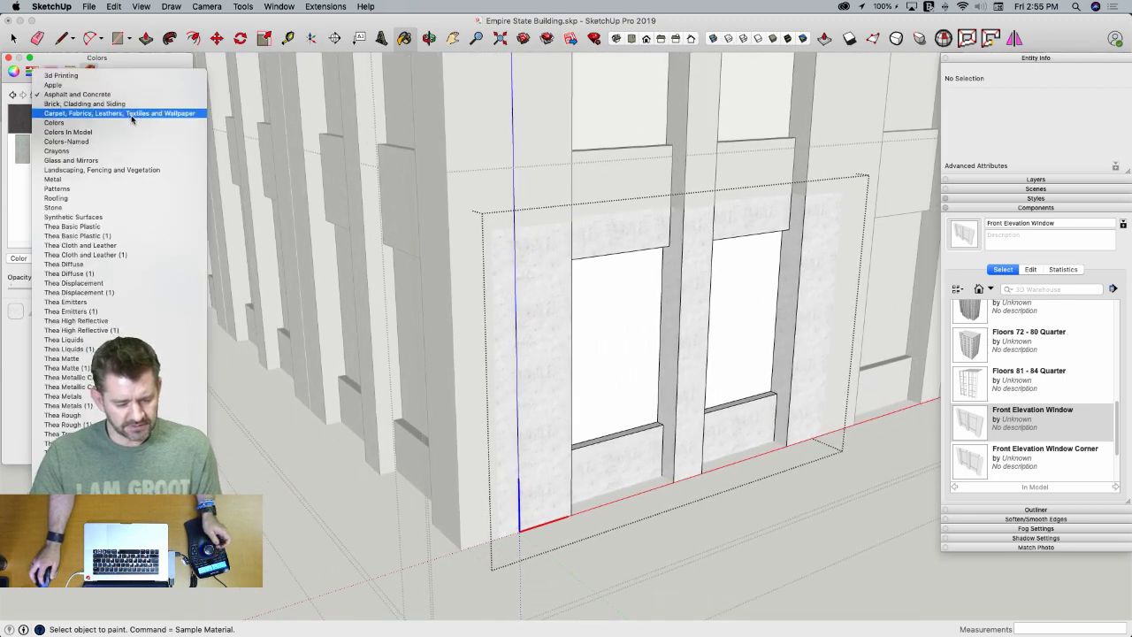
{"action": "left_click", "coordinate": [124, 160]}
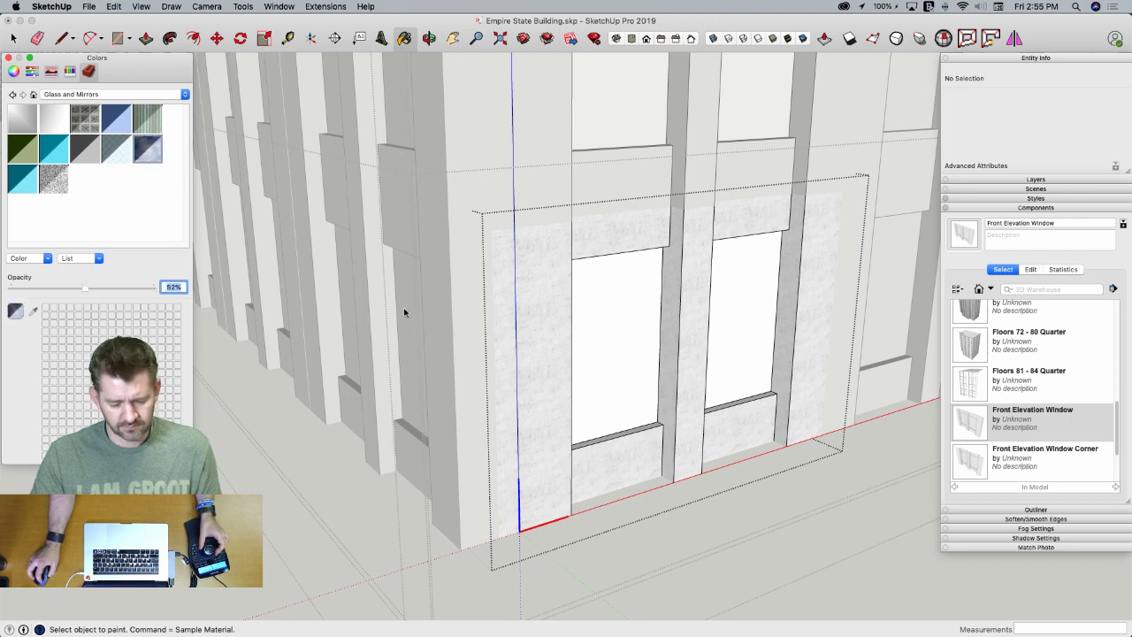
{"action": "type", "text": "6"}
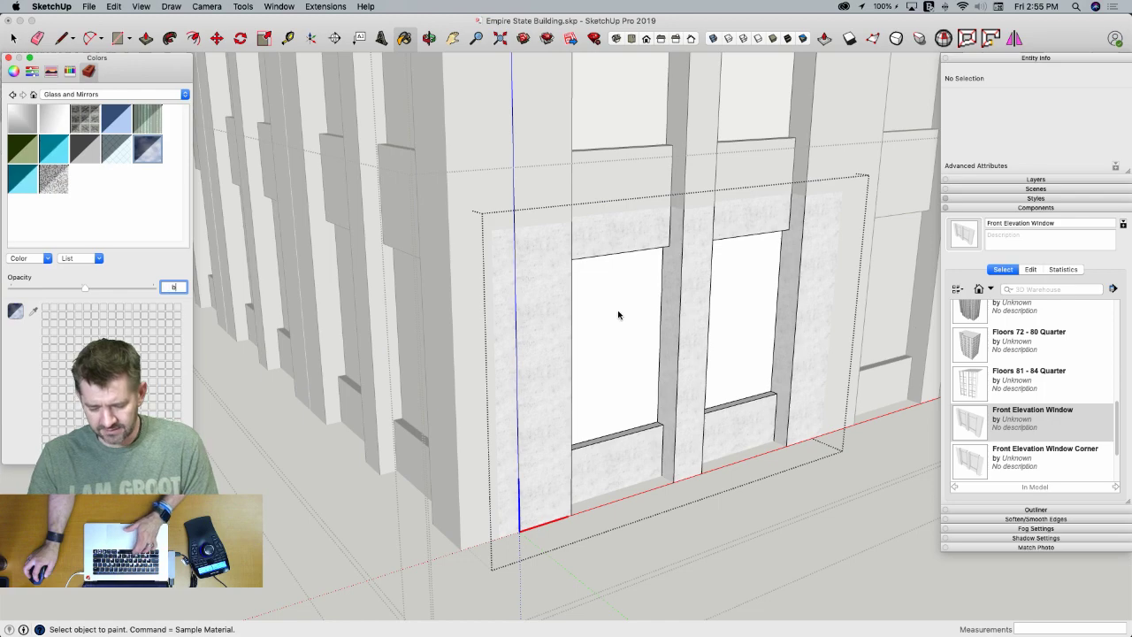
{"action": "left_click", "coordinate": [626, 307]}
{"action": "left_click", "coordinate": [745, 310]}
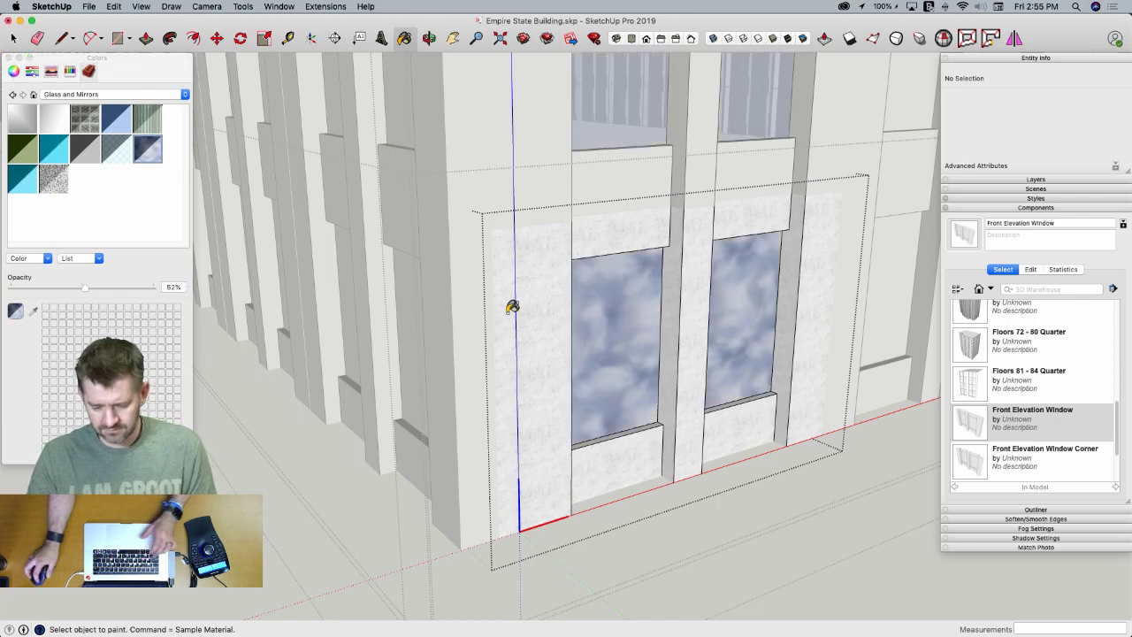
Open the regular two-window facade component and paint both of its panes with the sky-reflection glass
{"action": "key", "text": "space"}
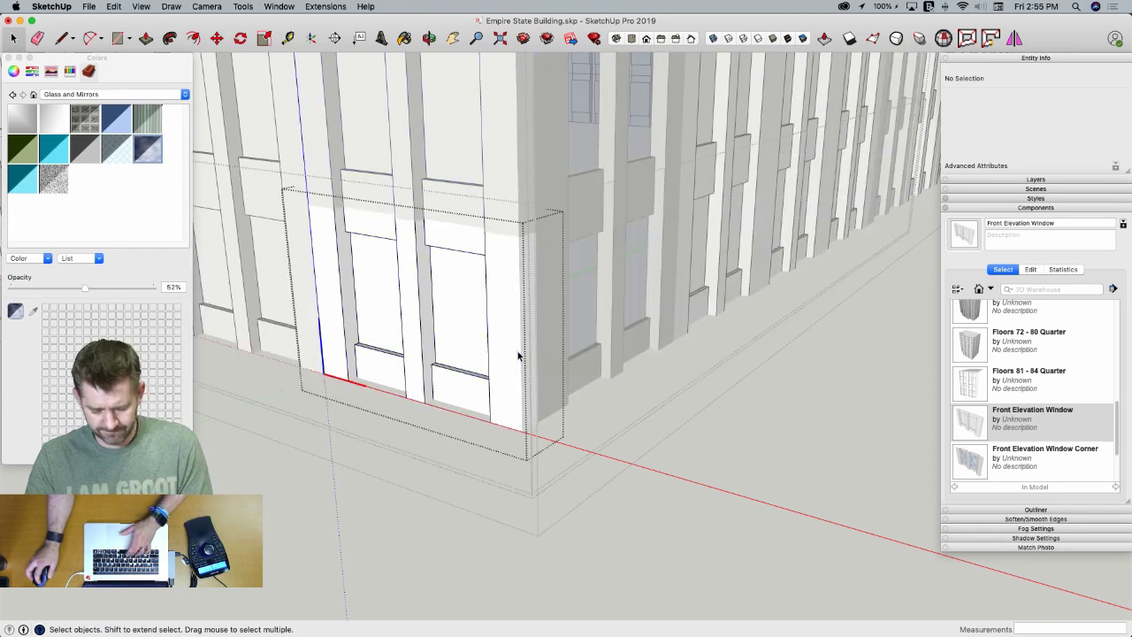
{"action": "key", "text": "b"}
{"action": "left_click", "coordinate": [478, 315]}
{"action": "left_click", "coordinate": [380, 295]}
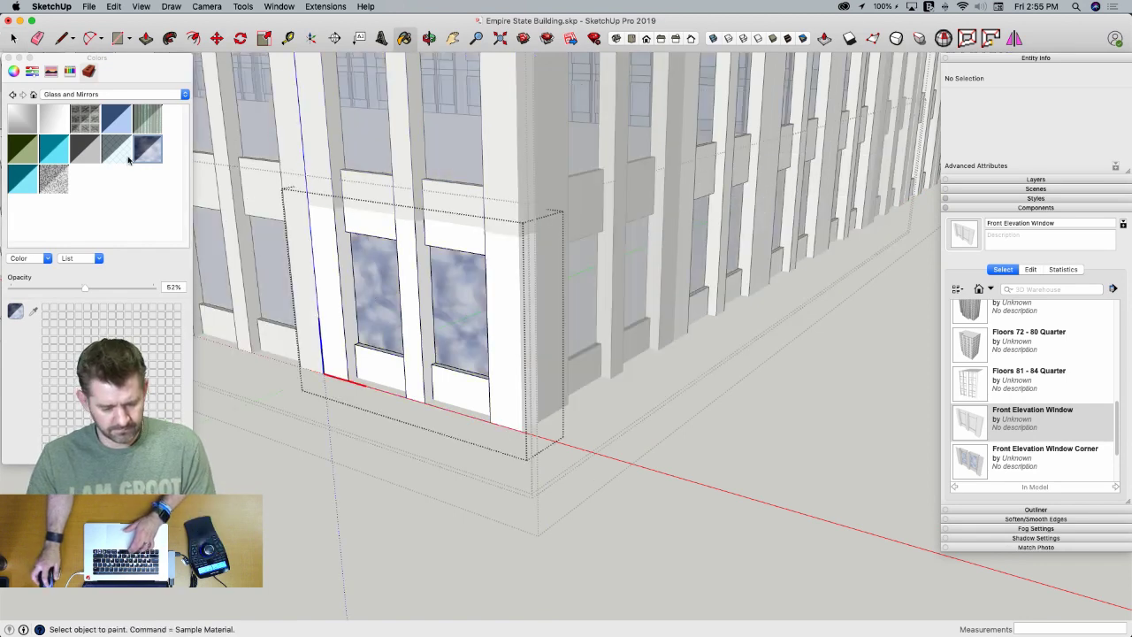
Paint the piers, mullion and spandrels of the open two-window component with the light concrete already used in the model
{"action": "left_click", "coordinate": [34, 94]}
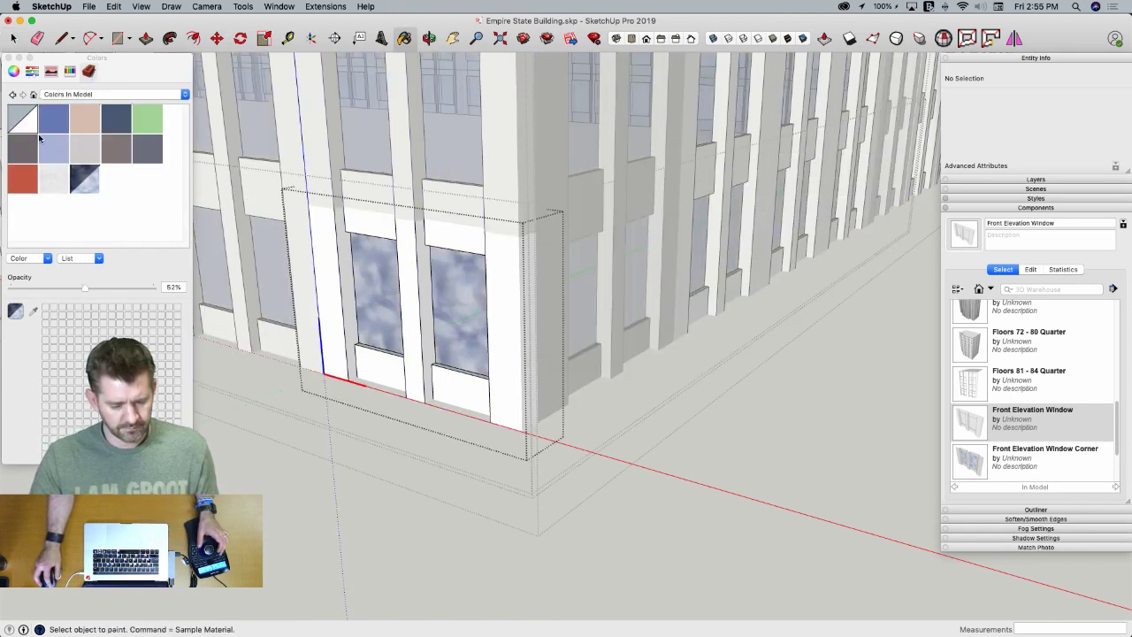
{"action": "left_click", "coordinate": [328, 250]}
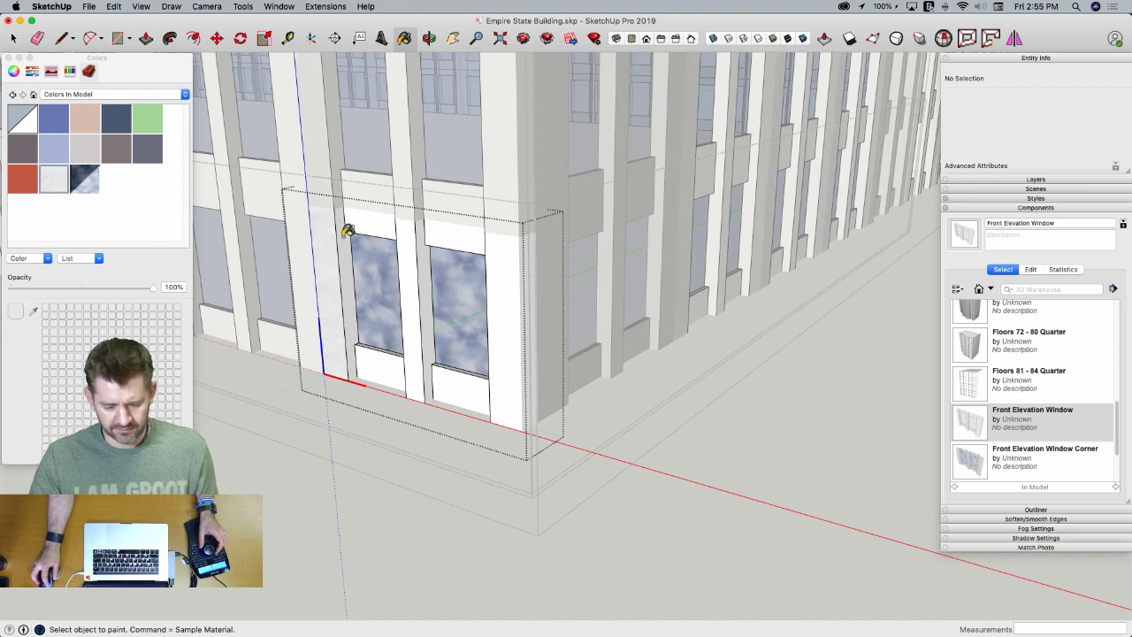
{"action": "left_click", "coordinate": [342, 235]}
{"action": "left_click", "coordinate": [369, 225]}
{"action": "left_click", "coordinate": [407, 232]}
{"action": "left_click", "coordinate": [449, 232]}
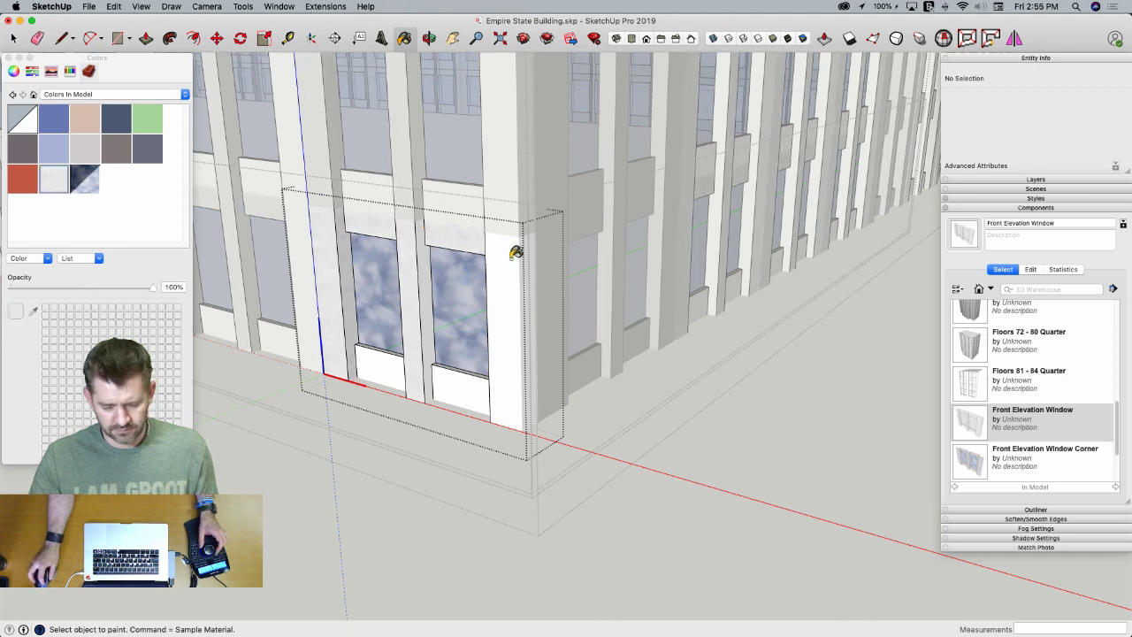
{"action": "left_click", "coordinate": [514, 258]}
{"action": "left_click", "coordinate": [435, 349]}
{"action": "left_click", "coordinate": [450, 382]}
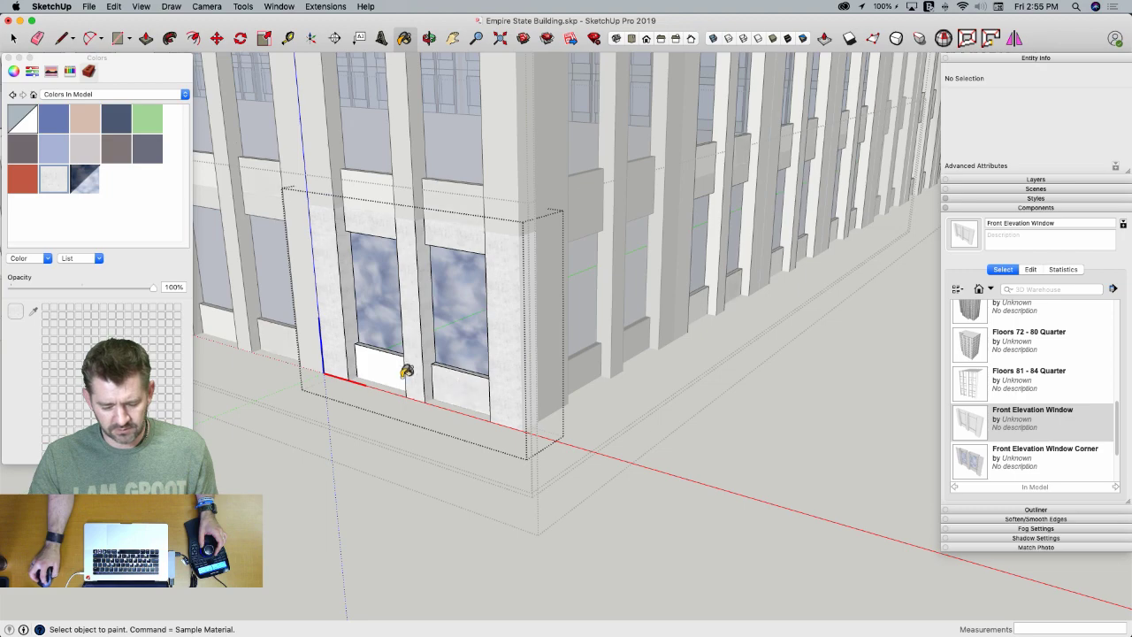
{"action": "left_click", "coordinate": [394, 366]}
Paint the two-window component's inner side reveals and the exposed ledges of its spandrels with the light concrete
{"action": "scroll", "coordinate": [505, 392], "scroll_direction": "up", "scroll_amount": 5}
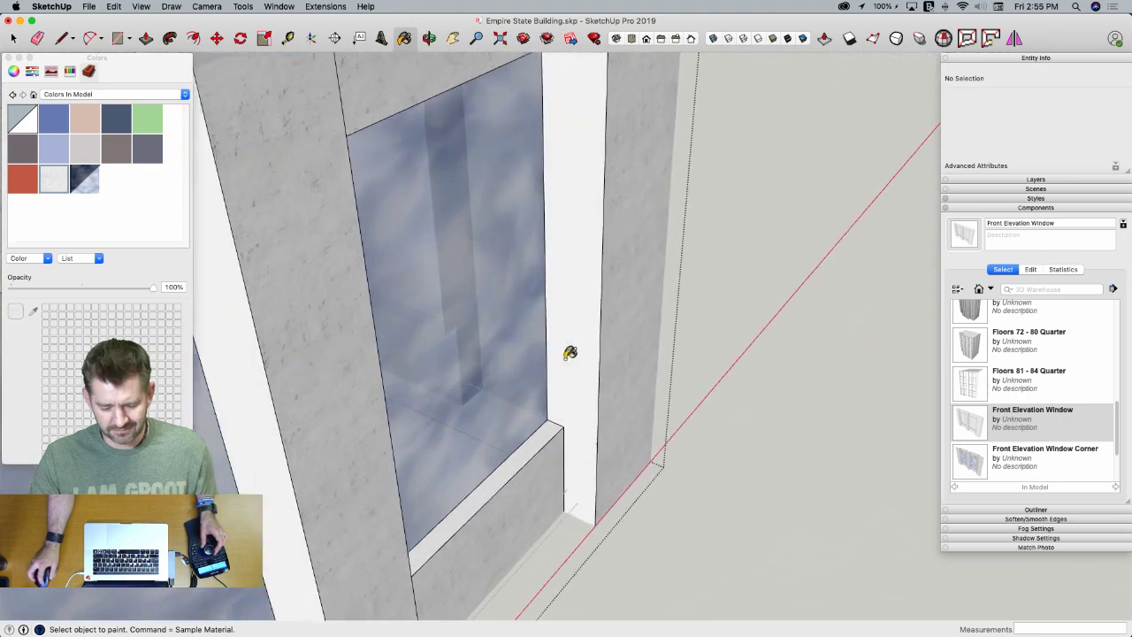
{"action": "left_click", "coordinate": [570, 352]}
{"action": "left_click", "coordinate": [543, 438]}
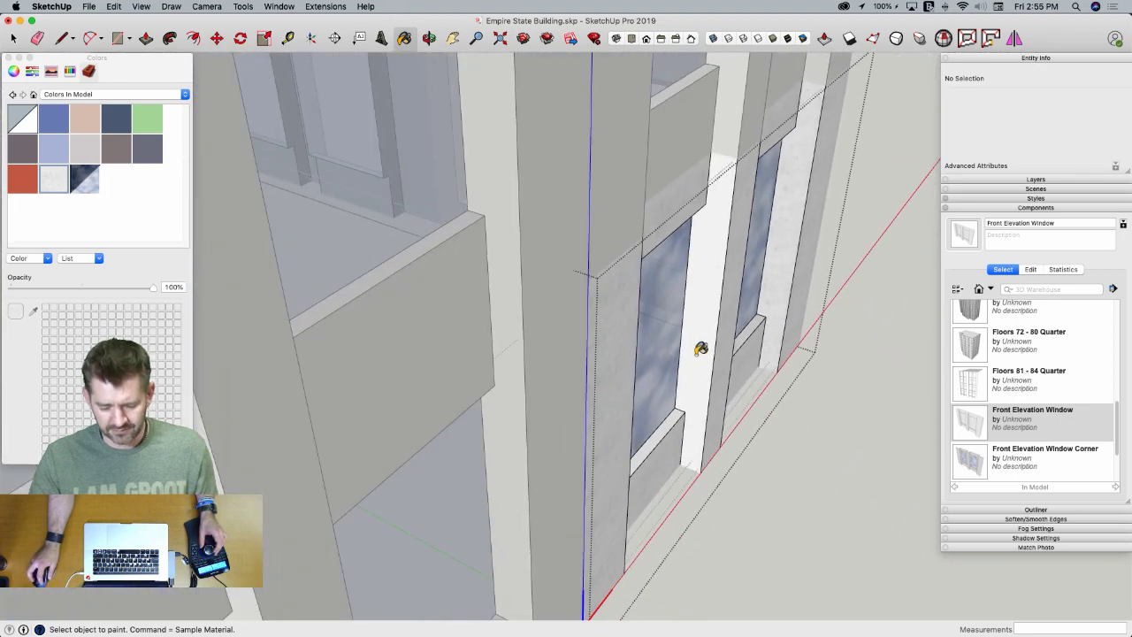
{"action": "left_click", "coordinate": [700, 349]}
{"action": "mouse_move", "coordinate": [677, 414]}
{"action": "middle_mouse_down"}
{"action": "mouse_move", "coordinate": [657, 387]}
{"action": "mouse_move", "coordinate": [542, 374]}
{"action": "middle_mouse_up"}
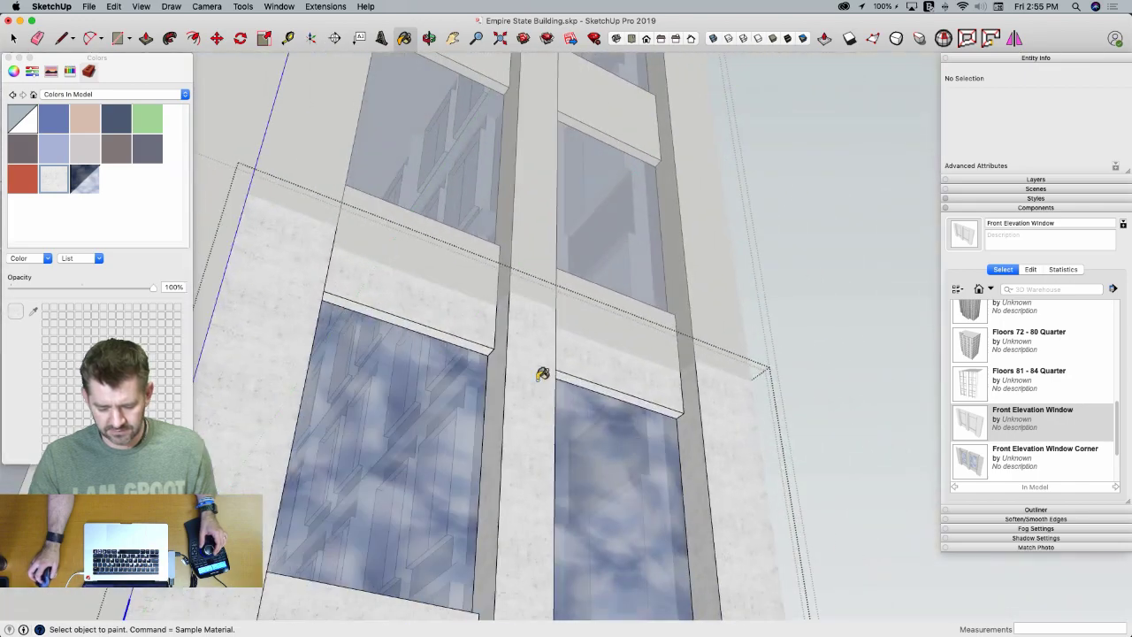
{"action": "left_click", "coordinate": [483, 343]}
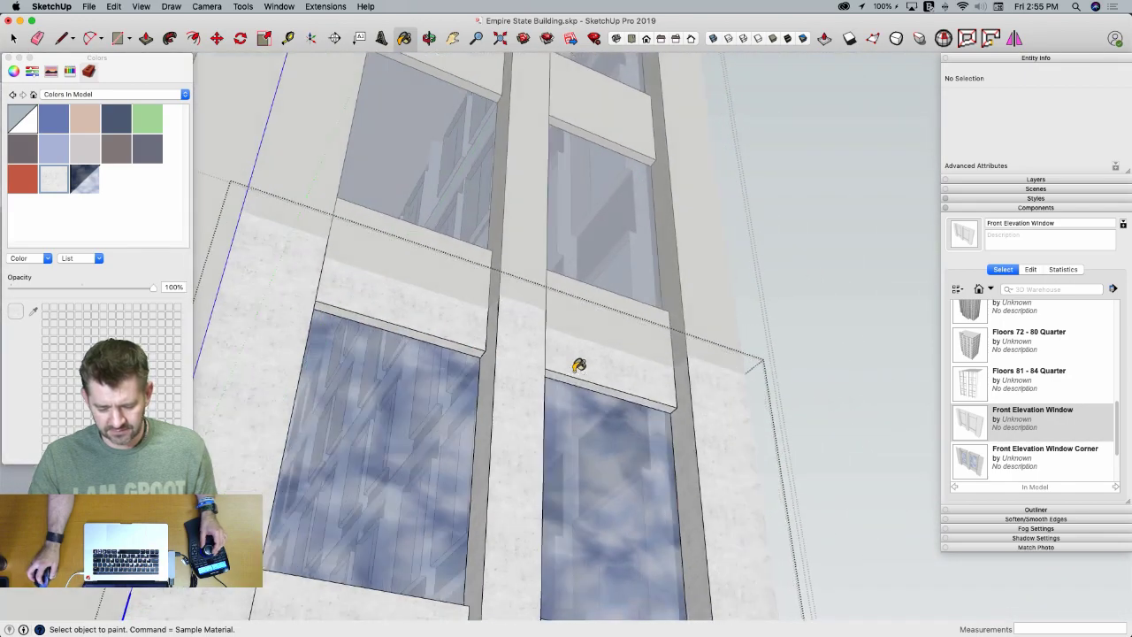
{"action": "key", "text": "space"}
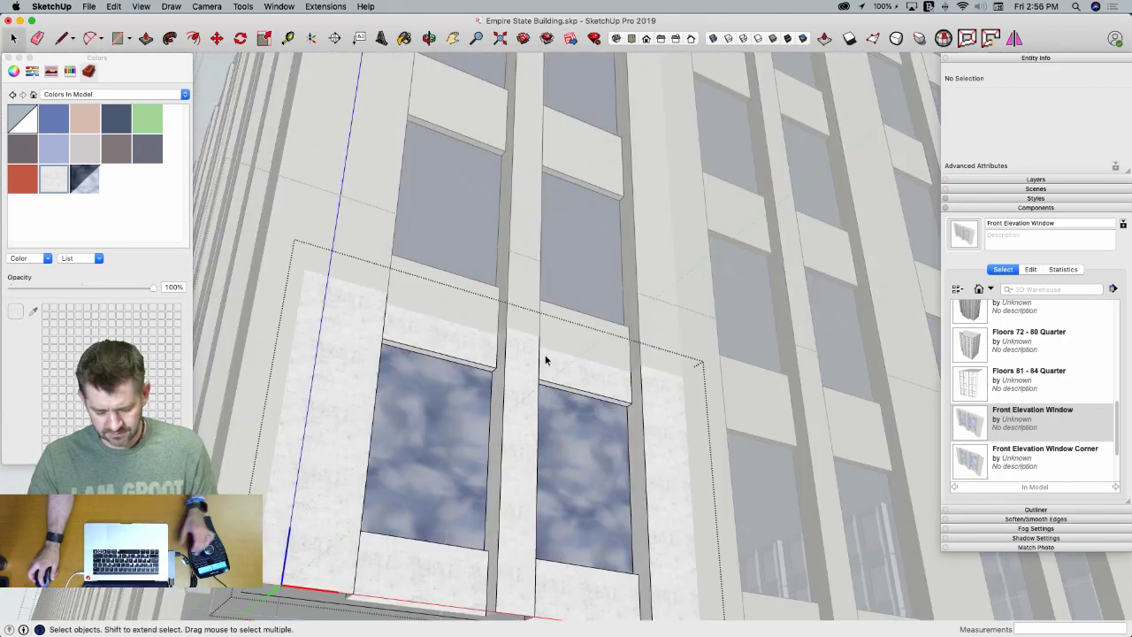
{"action": "key", "text": "b"}
{"action": "scroll", "coordinate": [500, 354], "scroll_direction": "up", "scroll_amount": 3}
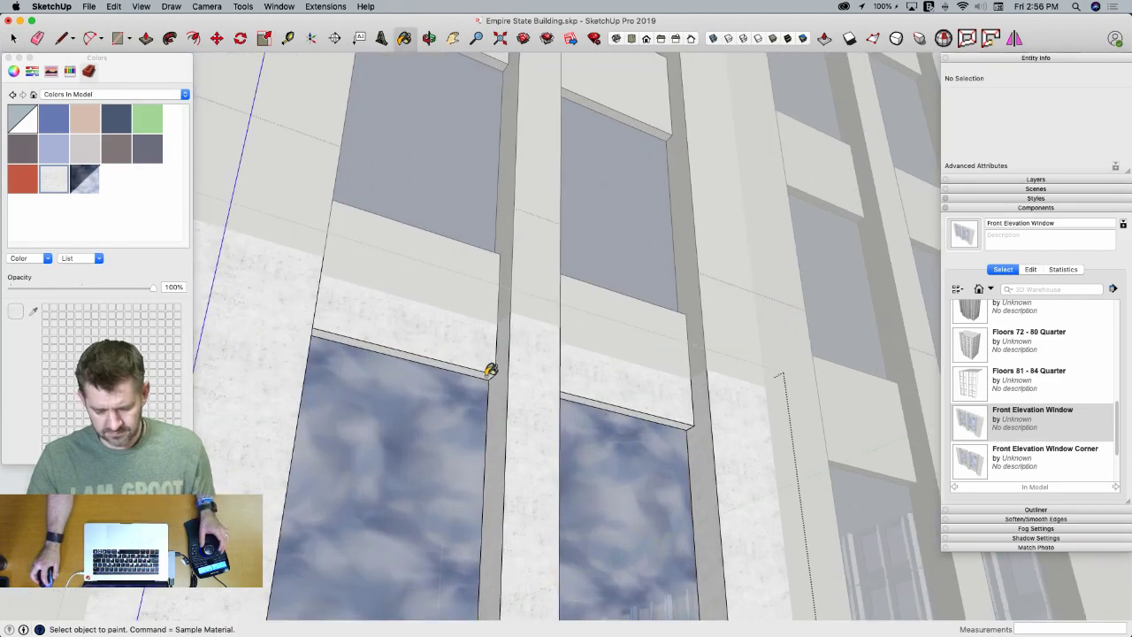
{"action": "left_click", "coordinate": [490, 367]}
Paint the pier, mullion and spandrel faces of the single-window component at the facade's corner with light concrete
{"action": "scroll", "coordinate": [574, 391], "scroll_direction": "down", "scroll_amount": 10}
{"action": "key", "text": "space"}
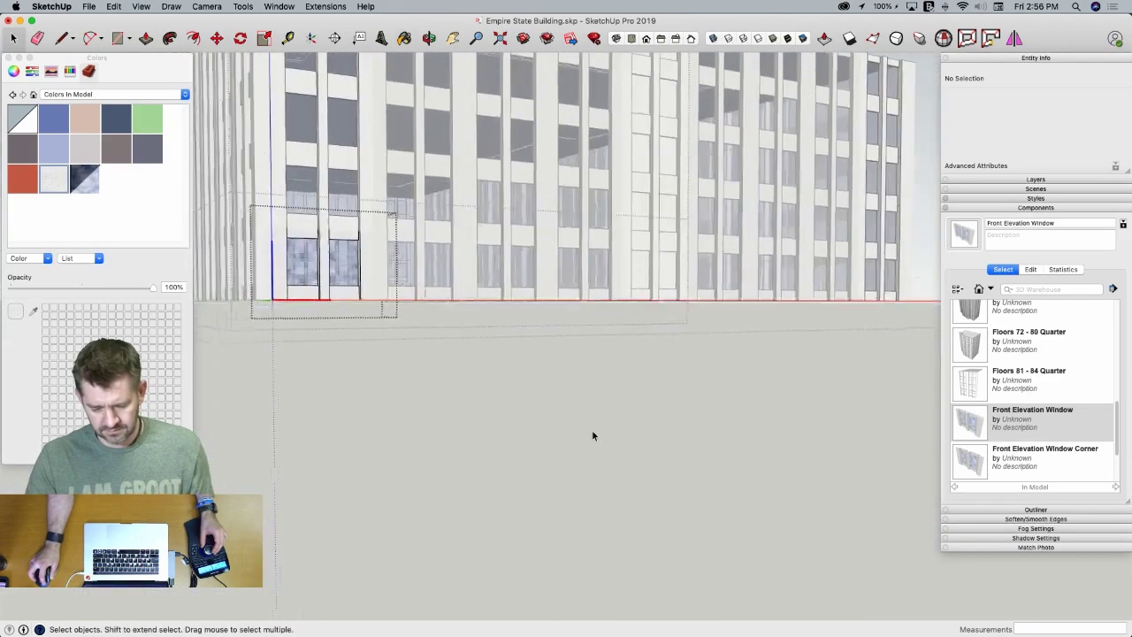
{"action": "scroll", "coordinate": [628, 303], "scroll_direction": "up", "scroll_amount": 10}
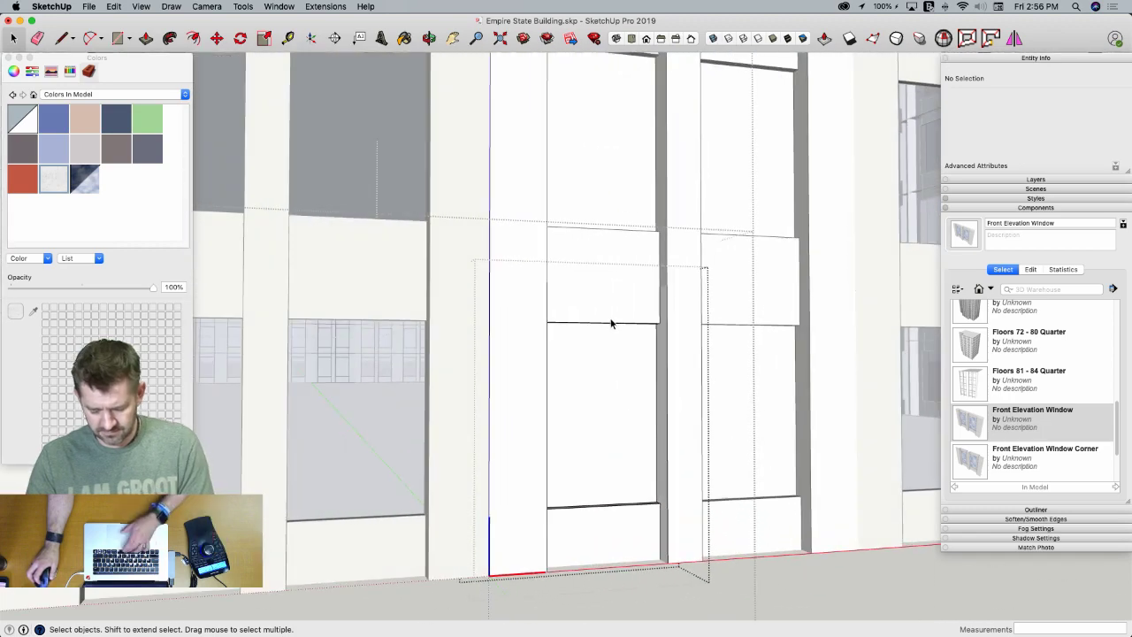
{"action": "key", "text": "b"}
{"action": "left_click", "coordinate": [582, 293]}
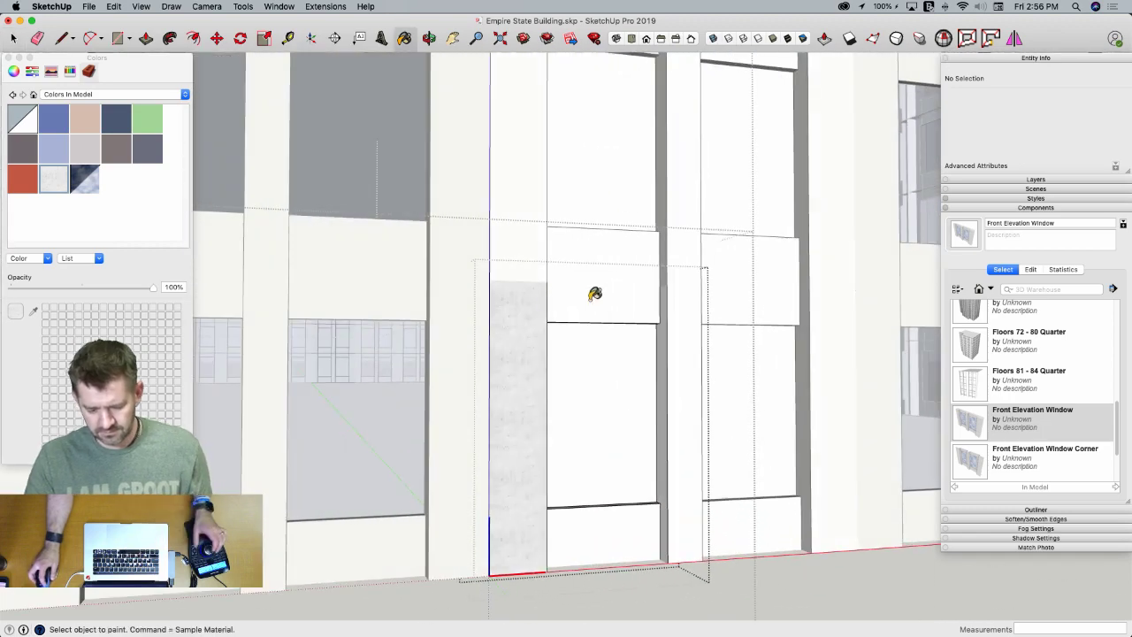
{"action": "left_click", "coordinate": [683, 300]}
{"action": "left_click", "coordinate": [657, 536]}
{"action": "scroll", "coordinate": [629, 465], "scroll_direction": "up", "scroll_amount": 8}
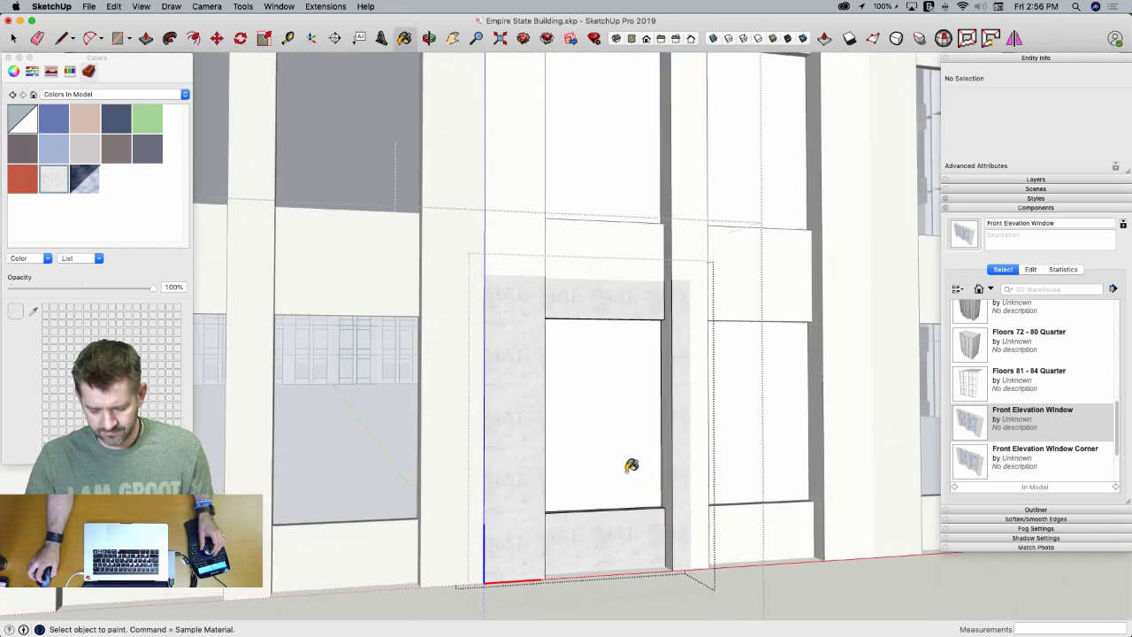
Paint the single-window component's reveal and spandrel ledge with light concrete and its pane with sky-reflection glass, and close the open components
{"action": "left_click", "coordinate": [532, 481]}
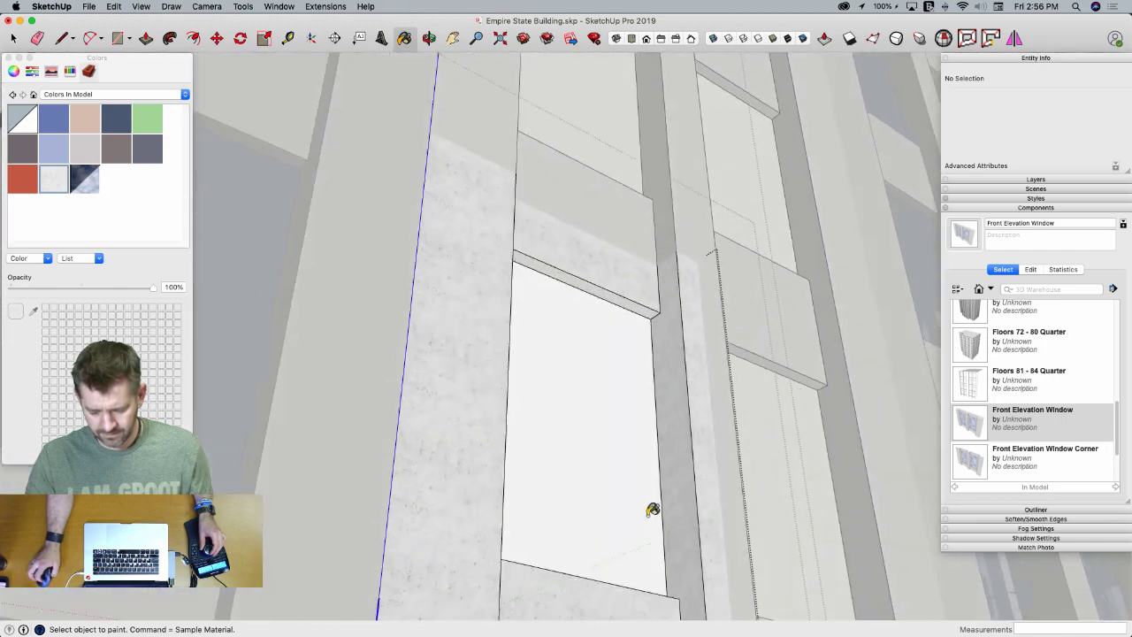
{"action": "left_click", "coordinate": [653, 511]}
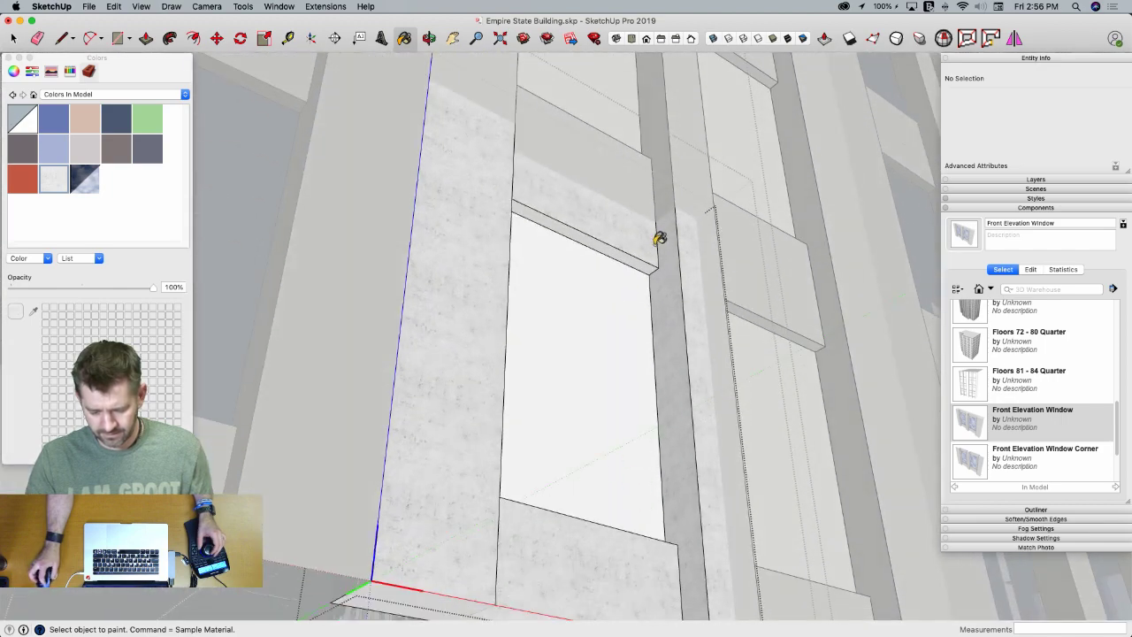
{"action": "left_click", "coordinate": [642, 260]}
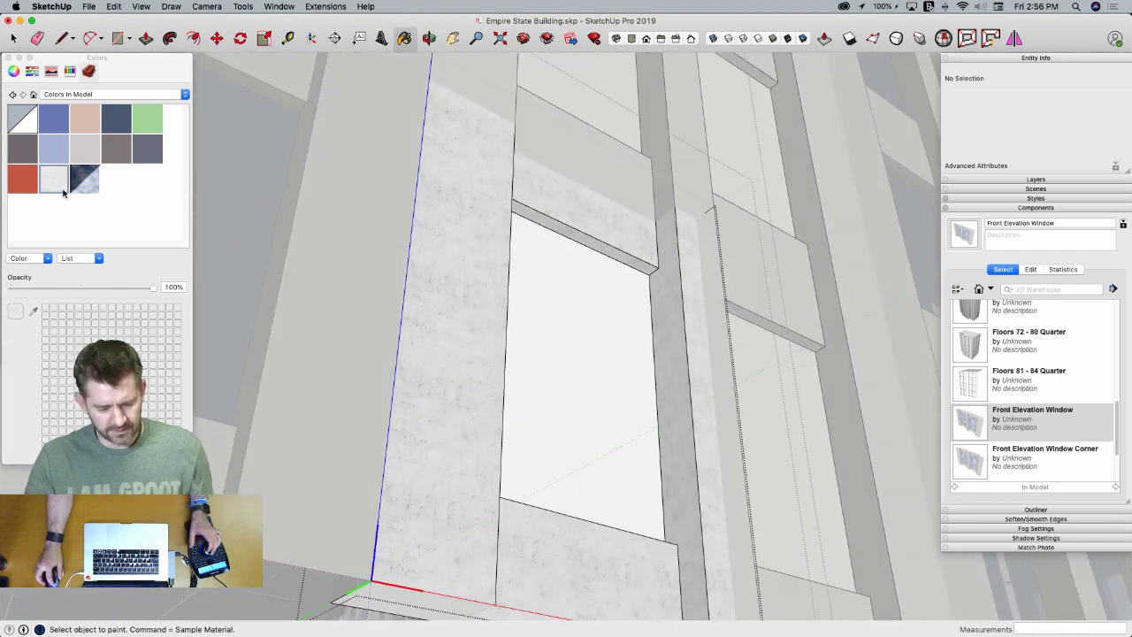
{"action": "left_click", "coordinate": [564, 403]}
{"action": "key", "text": "space"}
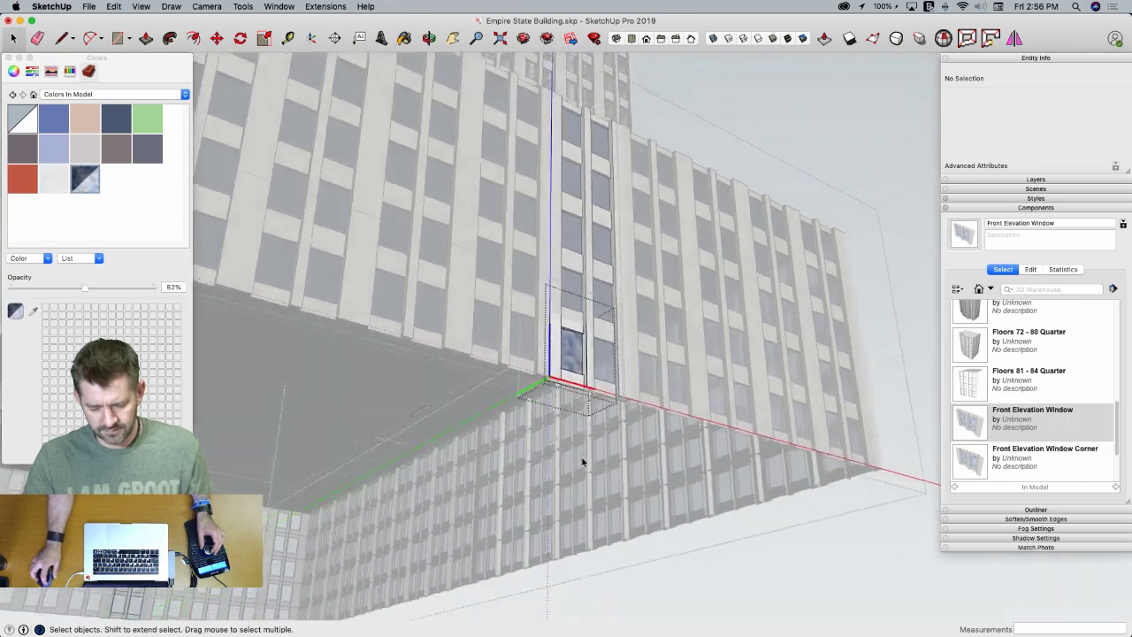
{"action": "left_click", "coordinate": [920, 235]}
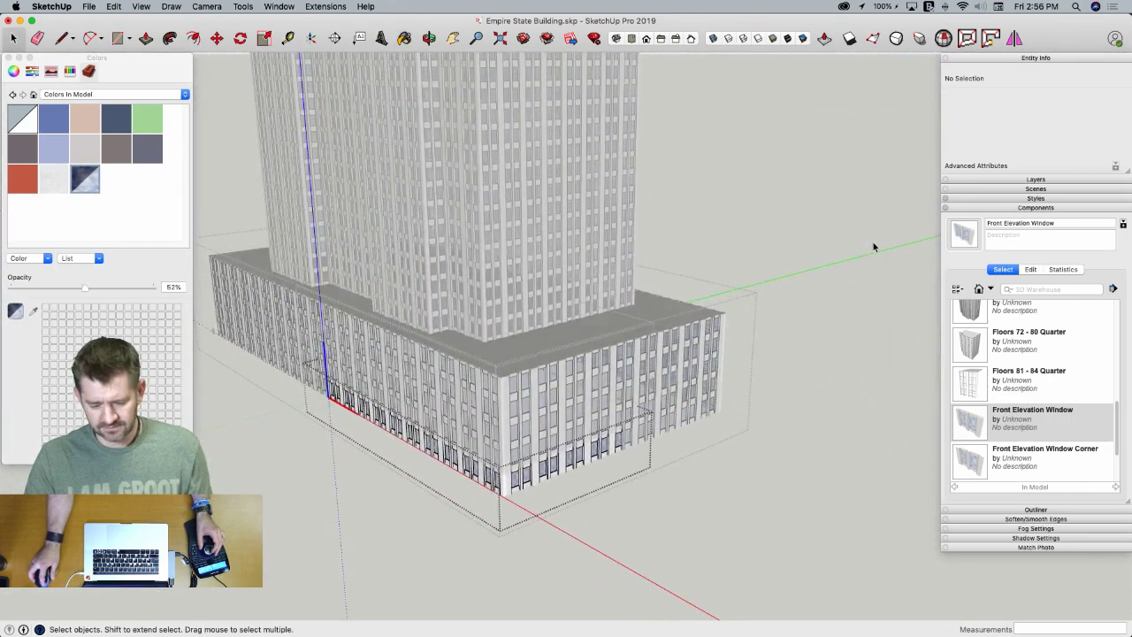
{"action": "left_click", "coordinate": [874, 247]}
{"action": "left_click", "coordinate": [832, 247]}
{"action": "left_click", "coordinate": [831, 247]}
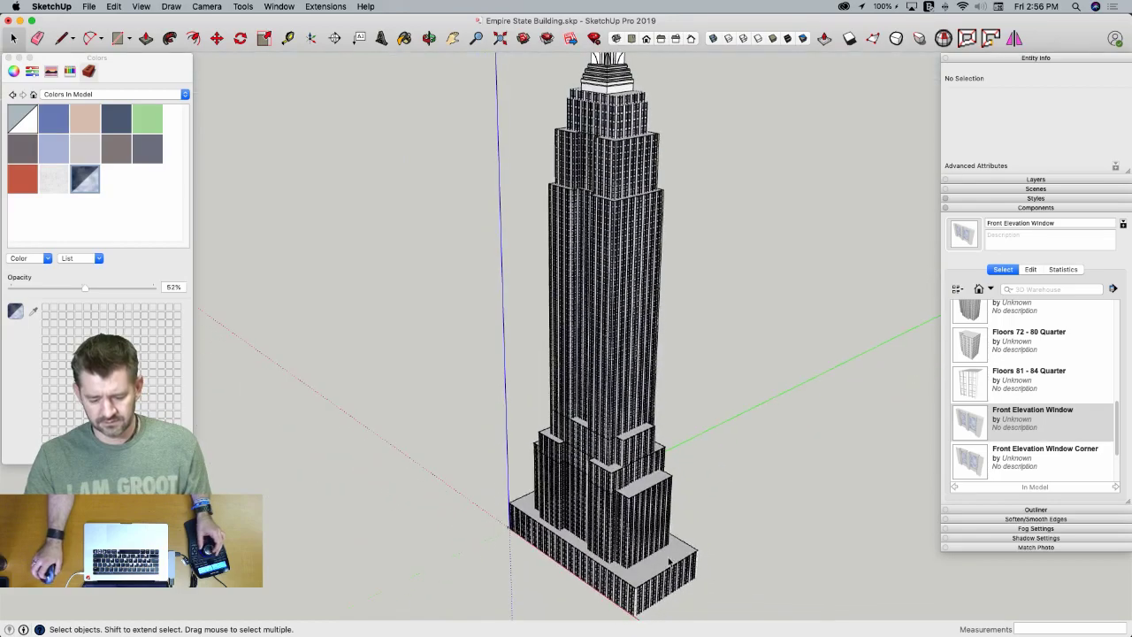
Open the tower's lowest base block and paint its flat roof with the light concrete
{"action": "scroll", "coordinate": [664, 560], "scroll_direction": "up", "scroll_amount": 5}
{"action": "middle_click_drag", "start_coordinate": [657, 568], "coordinate": [646, 490]}
{"action": "left_click", "coordinate": [646, 489]}
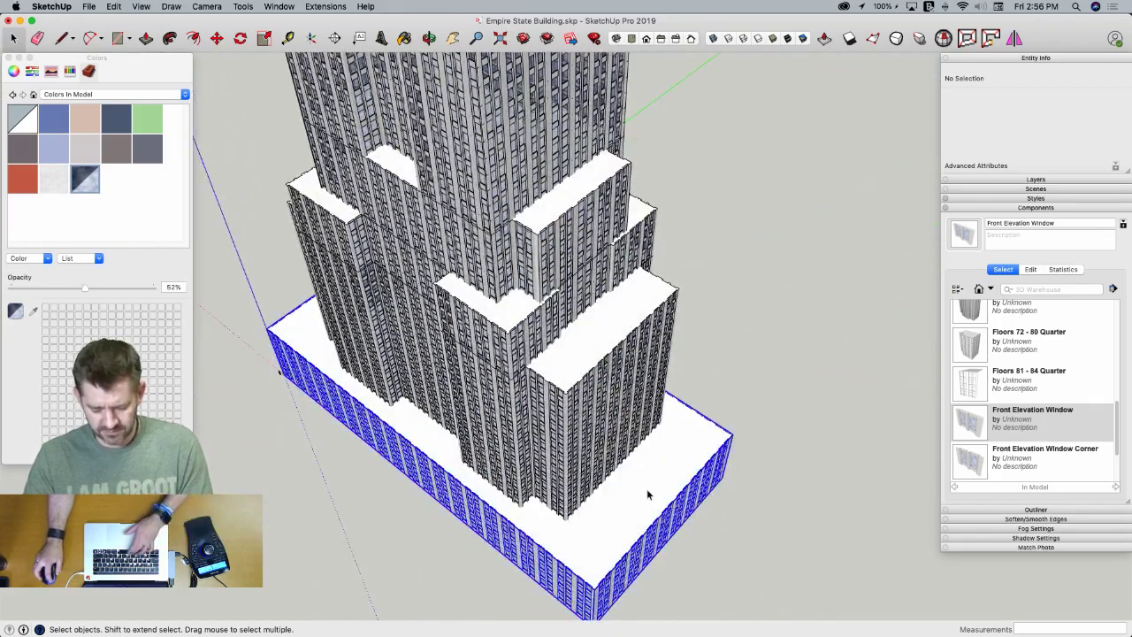
{"action": "double_click", "coordinate": [643, 490]}
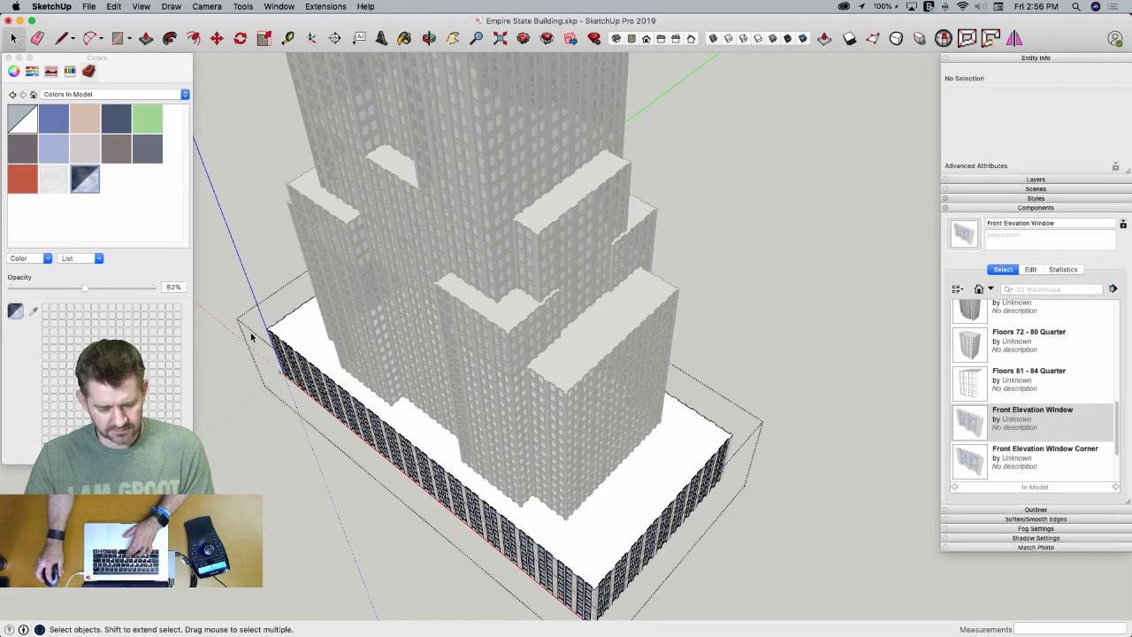
{"action": "key", "text": "b"}
{"action": "left_click", "coordinate": [620, 512]}
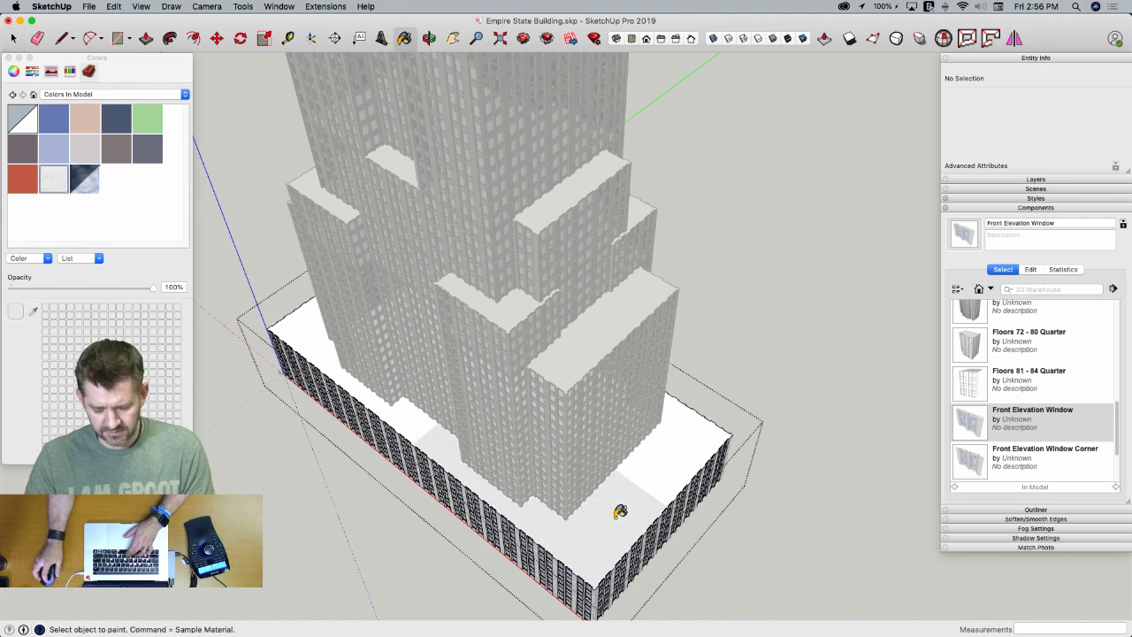
{"action": "key", "text": "space"}
{"action": "key", "text": "Escape"}
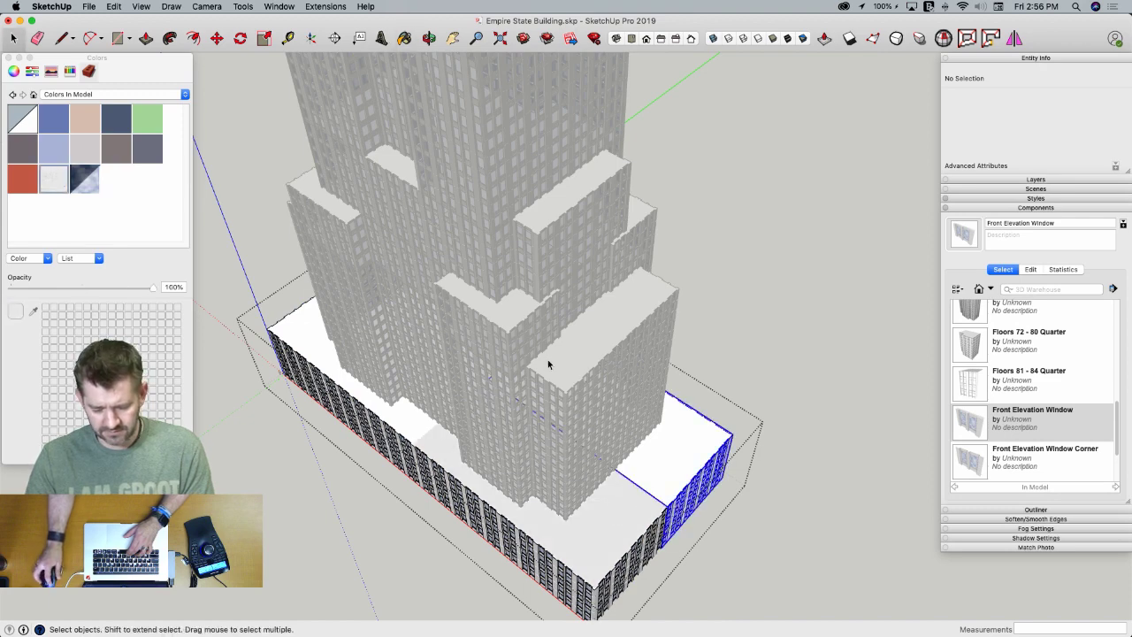
Open the first setback block above the base and paint its roof with the light concrete
{"action": "double_click", "coordinate": [567, 367]}
{"action": "key", "text": "b"}
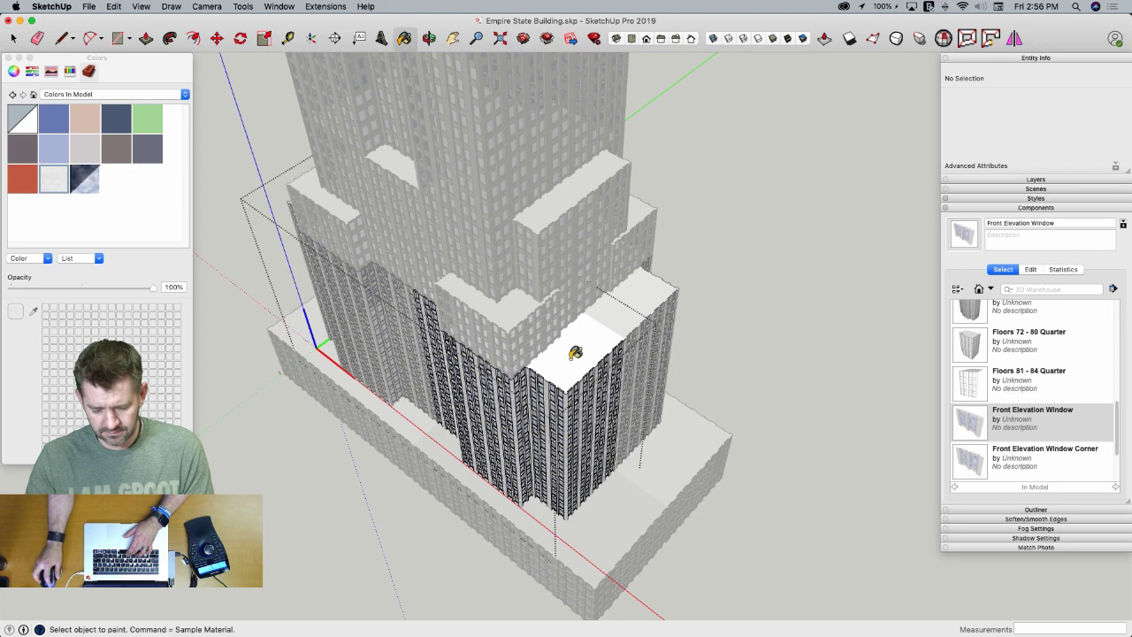
{"action": "left_click", "coordinate": [576, 354]}
{"action": "key", "text": "space"}
{"action": "key", "text": "Escape"}
Open the second setback block above the base and paint its roof terrace with the light concrete
{"action": "double_click", "coordinate": [513, 309]}
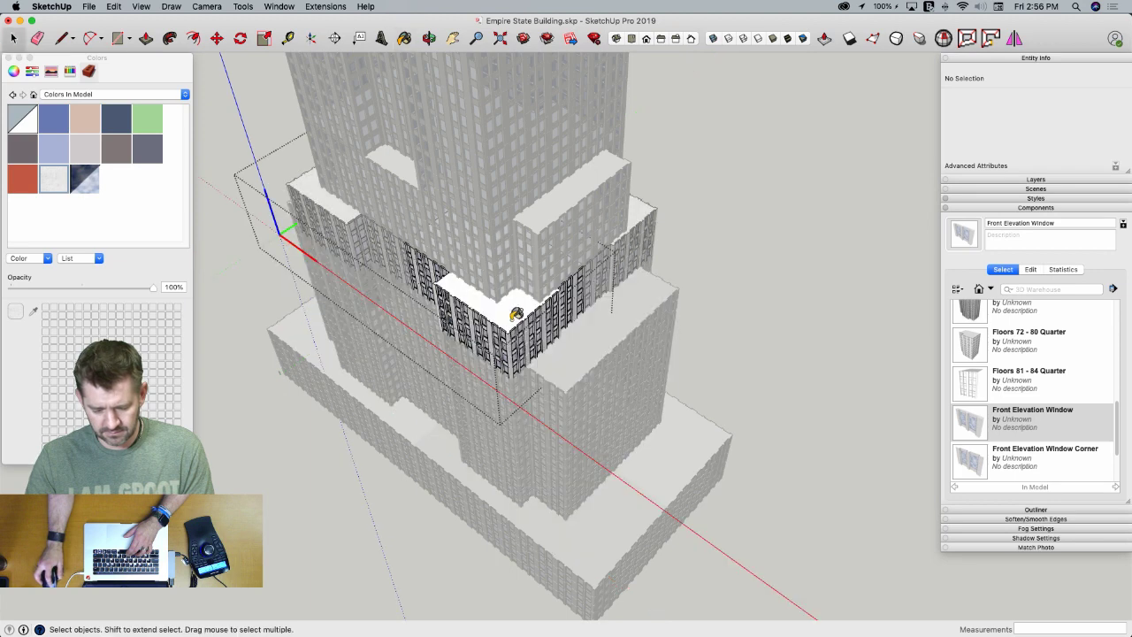
{"action": "key", "text": "b"}
{"action": "left_click", "coordinate": [513, 306]}
{"action": "key", "text": "space"}
{"action": "key", "text": "Escape"}
Open the third setback block, just below the main shaft, and paint its roof with the light concrete
{"action": "double_click", "coordinate": [538, 221]}
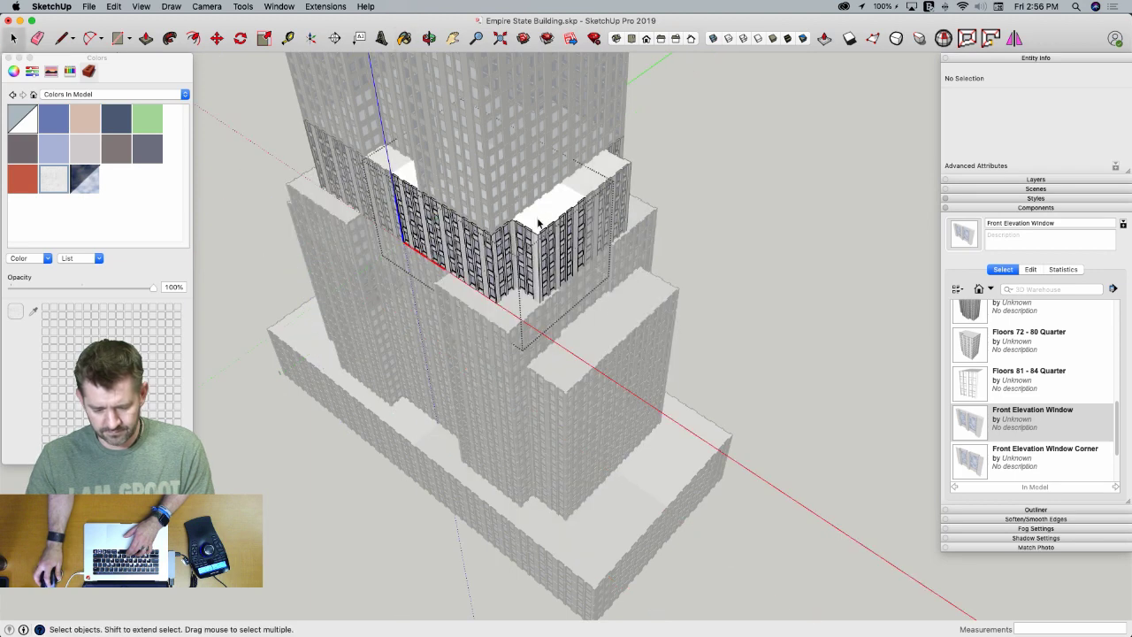
{"action": "key", "text": "b"}
{"action": "left_click", "coordinate": [539, 214]}
{"action": "key", "text": "space"}
{"action": "scroll", "coordinate": [539, 534], "scroll_direction": "down", "scroll_amount": 5}
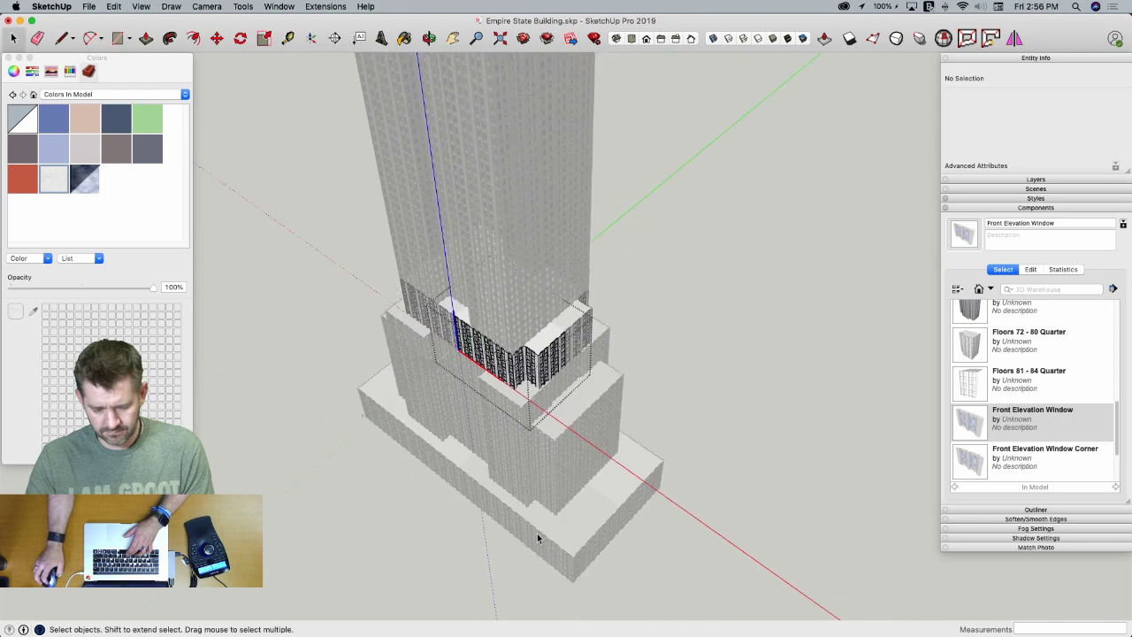
{"action": "key", "text": "Escape"}
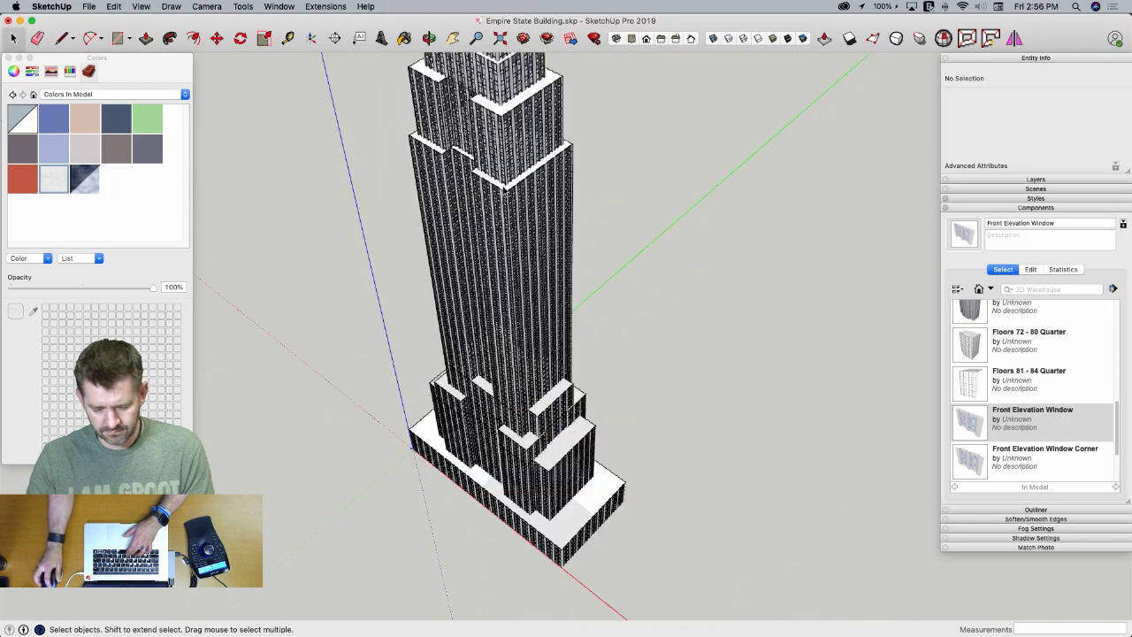
Open the Floors 29 - 71 Quarter component and paint the roof ledge on top of the main shaft with light concrete
{"action": "left_click", "coordinate": [505, 186]}
{"action": "key", "text": "b"}
{"action": "scroll", "coordinate": [507, 182], "scroll_direction": "up", "scroll_amount": 3}
{"action": "key", "text": "space"}
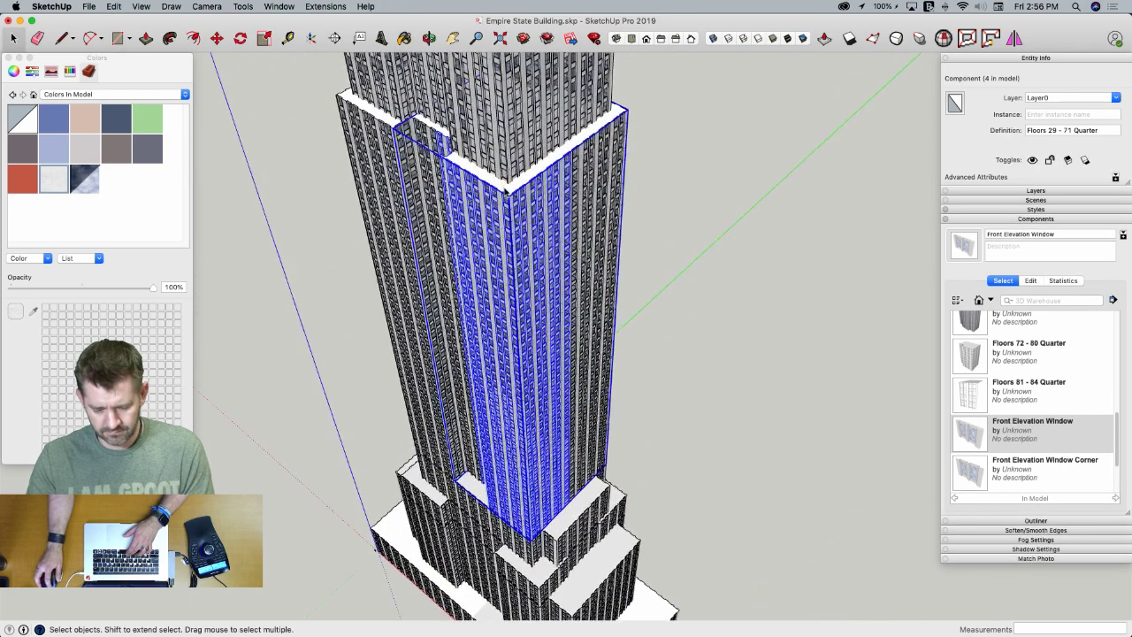
{"action": "double_click", "coordinate": [507, 182]}
{"action": "key", "text": "b"}
{"action": "scroll", "coordinate": [486, 283], "scroll_direction": "down", "scroll_amount": 4}
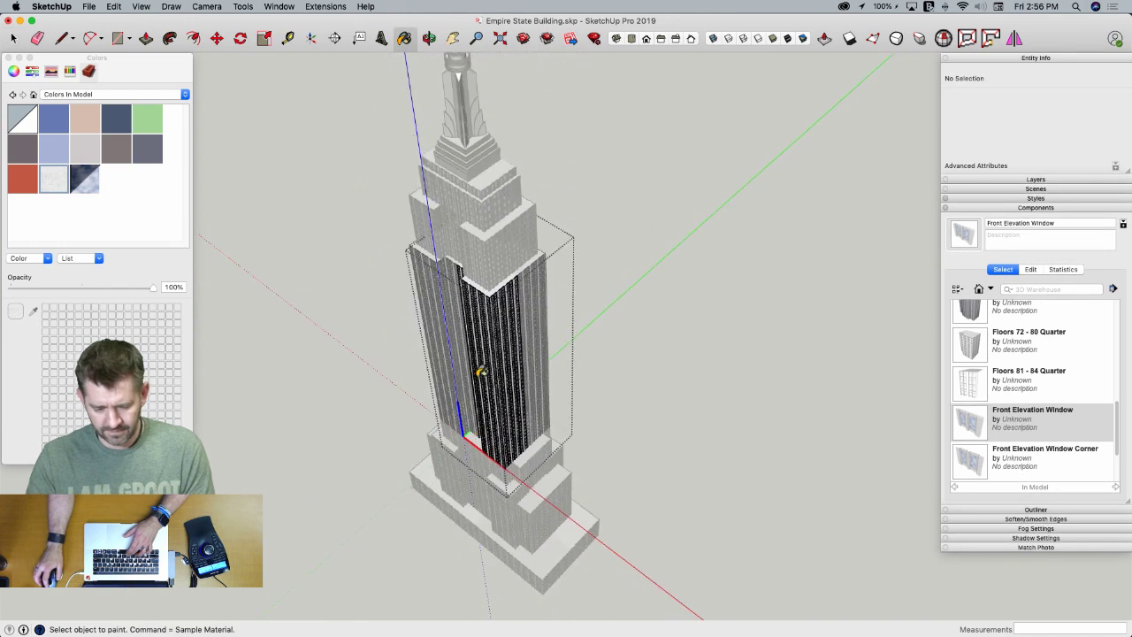
Open the tier directly above the main shaft and paint its roof with the light concrete
{"action": "scroll", "coordinate": [477, 232], "scroll_direction": "up", "scroll_amount": 4}
{"action": "key", "text": "space"}
{"action": "double_click", "coordinate": [481, 216]}
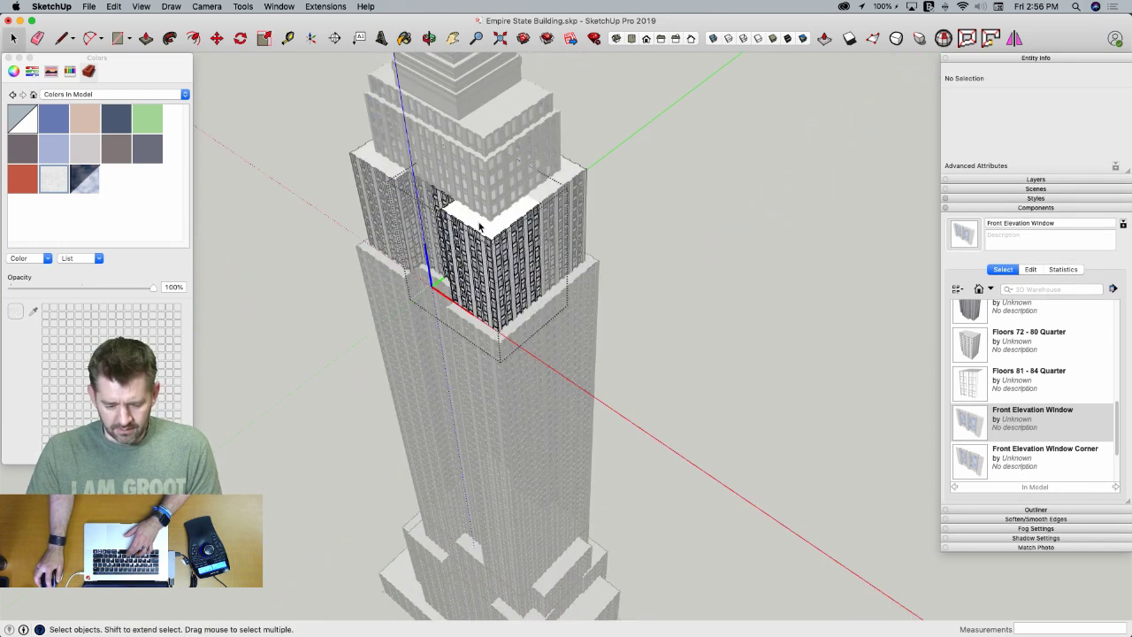
{"action": "key", "text": "b"}
{"action": "scroll", "coordinate": [451, 352], "scroll_direction": "down", "scroll_amount": 4}
{"action": "scroll", "coordinate": [454, 255], "scroll_direction": "up", "scroll_amount": 5}
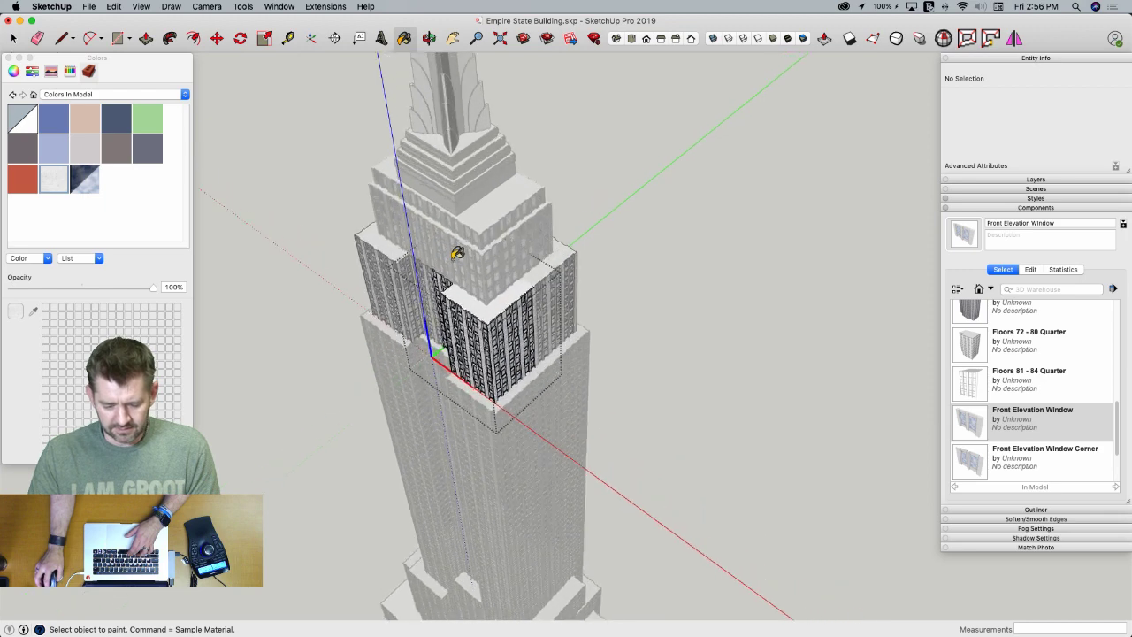
Open the top window row of the second tier above the main shaft and paint its narrow roof ledge with light concrete
{"action": "key", "text": "space"}
{"action": "key", "text": "b"}
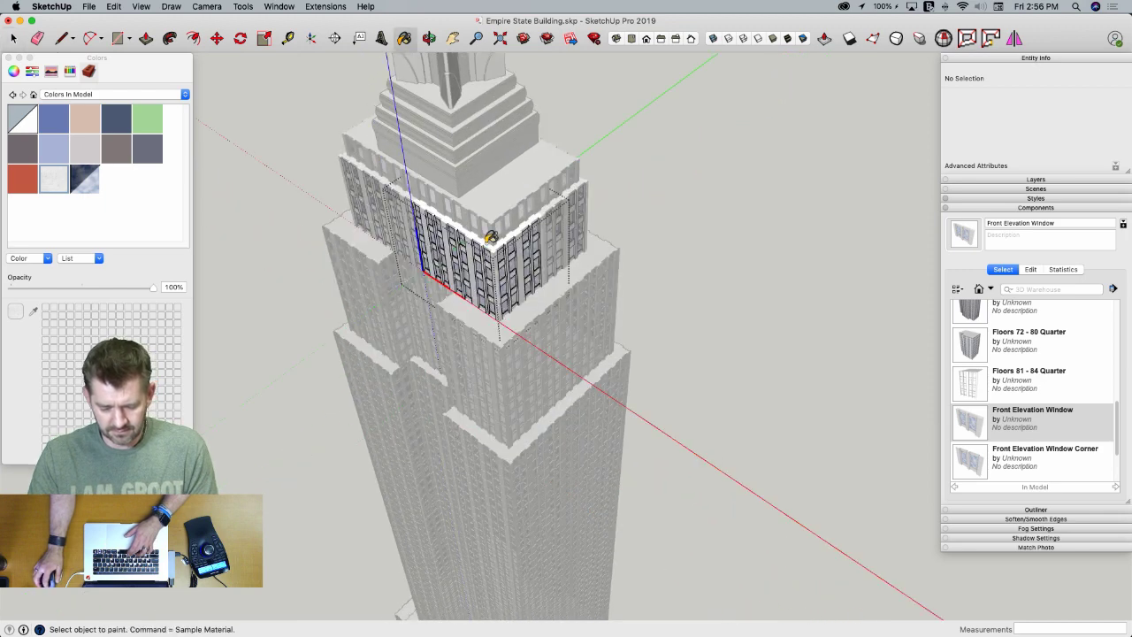
{"action": "scroll", "coordinate": [490, 241], "scroll_direction": "up", "scroll_amount": 2}
{"action": "key", "text": "space"}
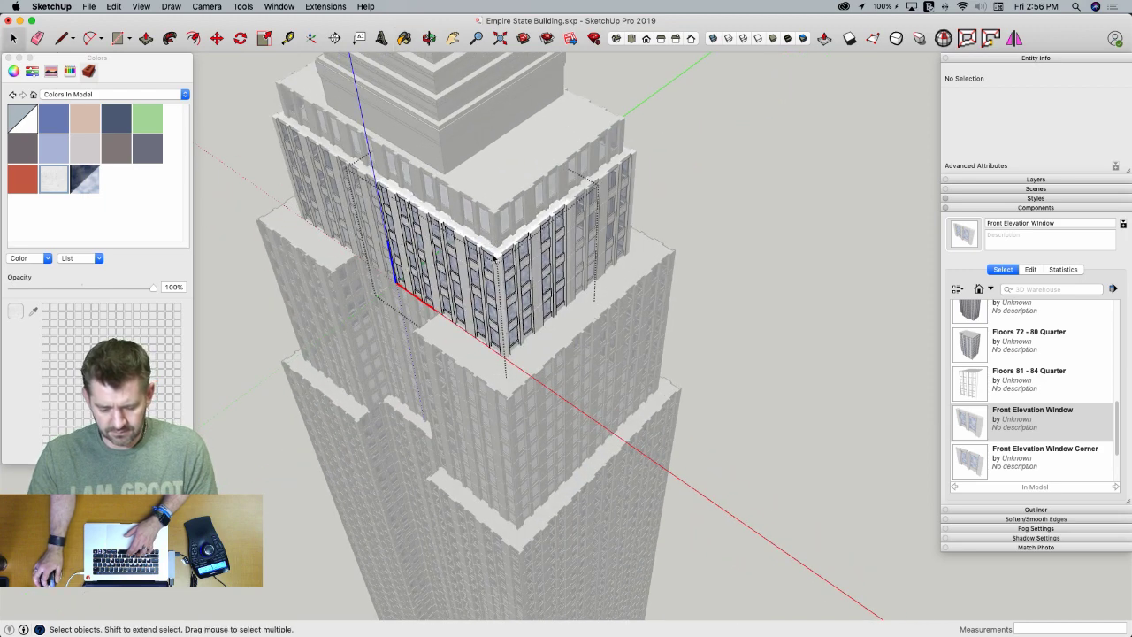
{"action": "scroll", "coordinate": [494, 256], "scroll_direction": "up", "scroll_amount": 3}
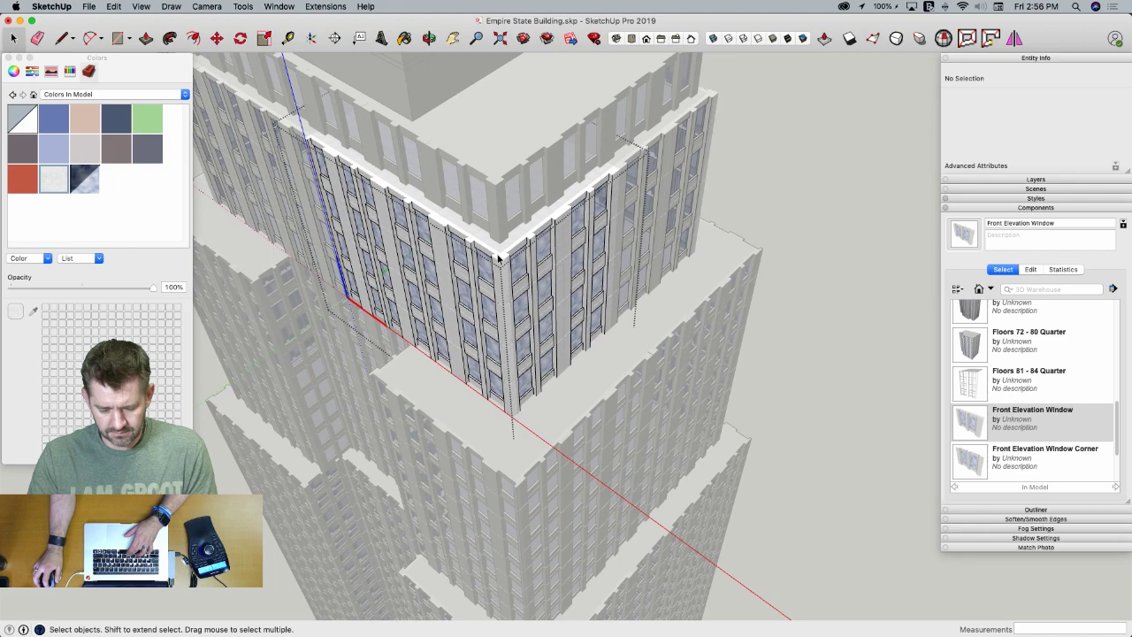
{"action": "double_click", "coordinate": [498, 257]}
{"action": "key", "text": "b"}
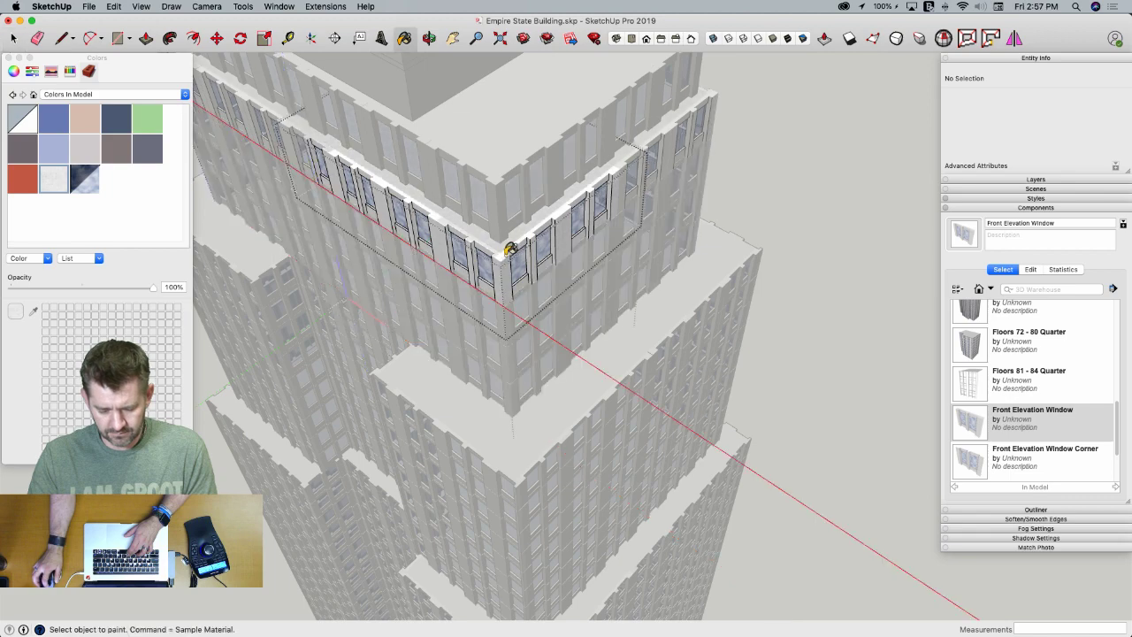
{"action": "scroll", "coordinate": [510, 250], "scroll_direction": "up", "scroll_amount": 4}
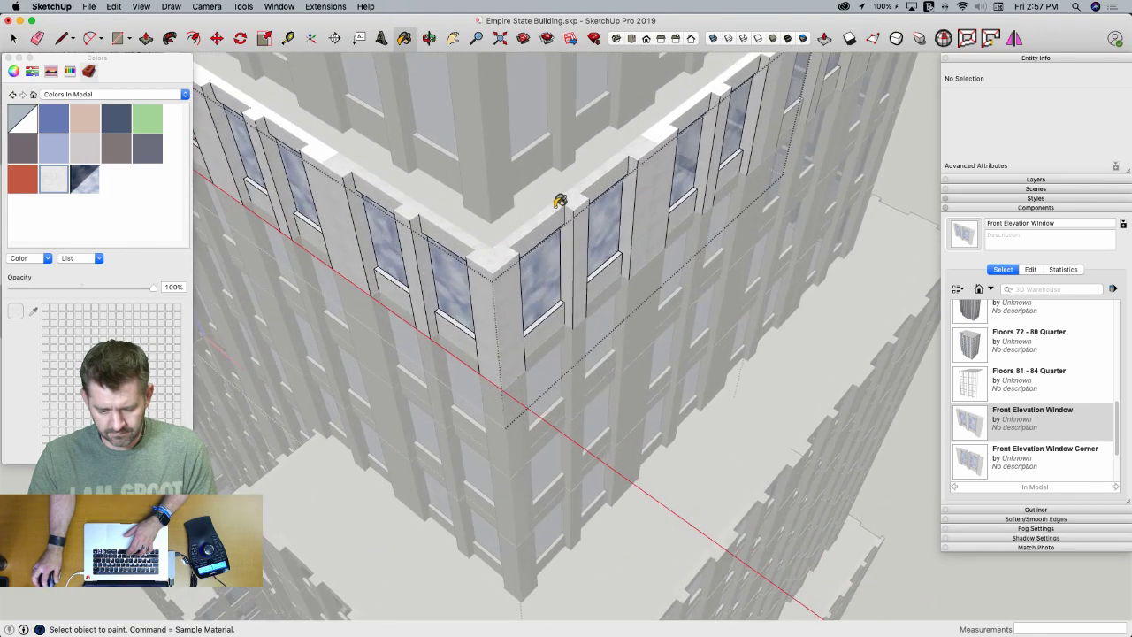
{"action": "left_click", "coordinate": [662, 130]}
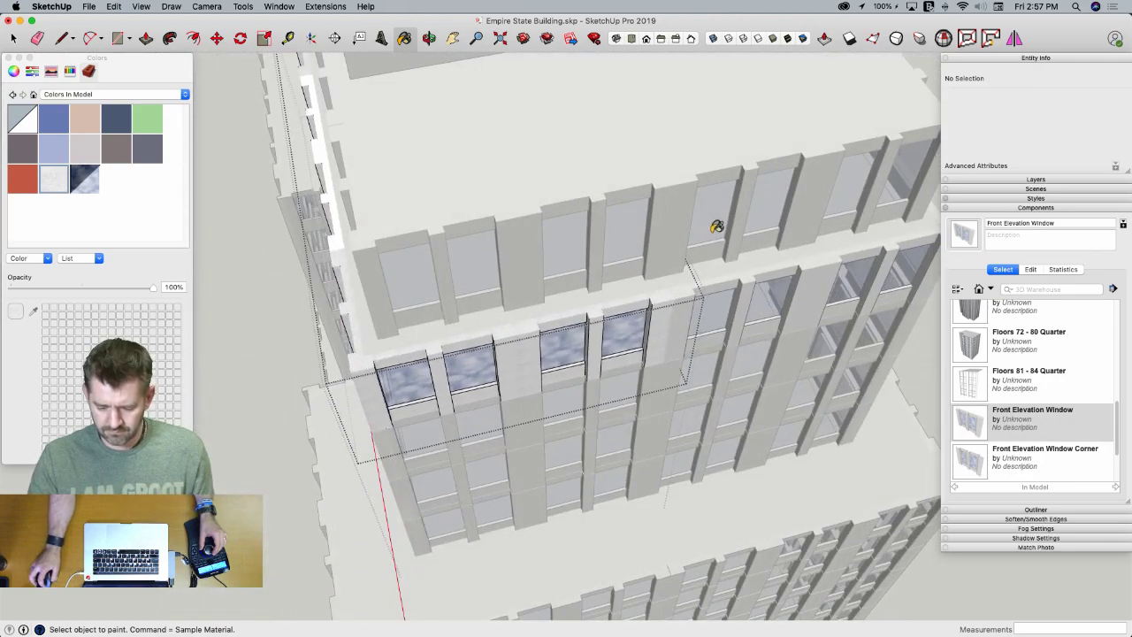
{"action": "mouse_move", "coordinate": [541, 256]}
{"action": "middle_mouse_down"}
{"action": "mouse_move", "coordinate": [379, 295]}
{"action": "mouse_move", "coordinate": [315, 210]}
{"action": "mouse_move", "coordinate": [463, 255]}
{"action": "mouse_move", "coordinate": [506, 316]}
{"action": "middle_mouse_up"}
{"action": "scroll", "coordinate": [318, 213], "scroll_direction": "down", "scroll_amount": 3}
Close the window component, open the topmost window tier below the spire base, and paint its roof with the light concrete
{"action": "key", "text": "space"}
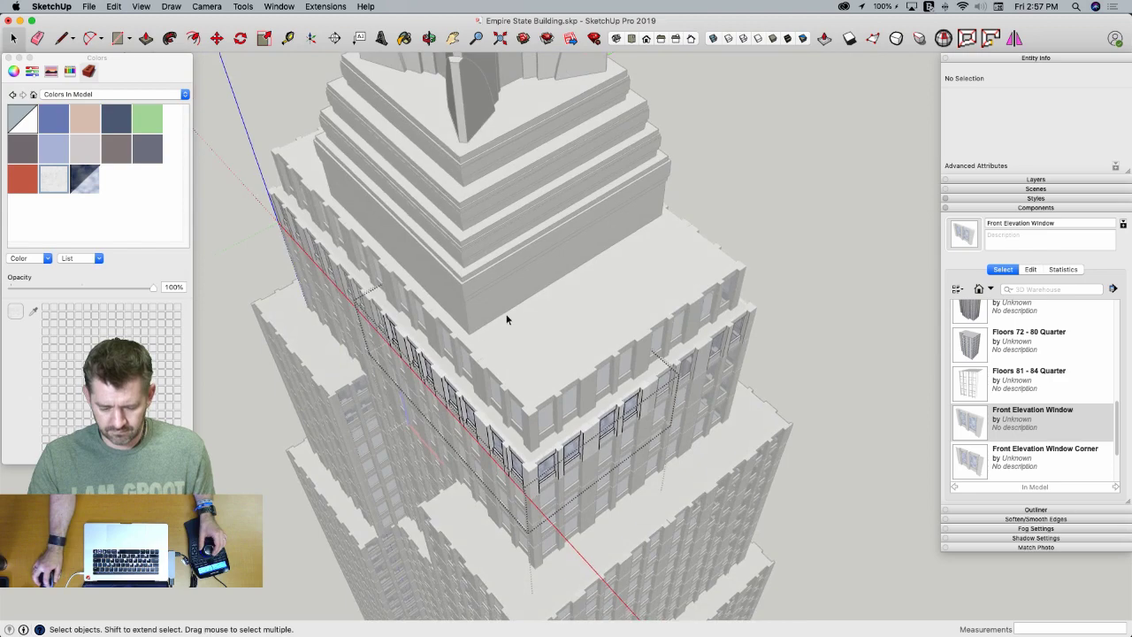
{"action": "middle_click_drag", "start_coordinate": [527, 373], "coordinate": [521, 373]}
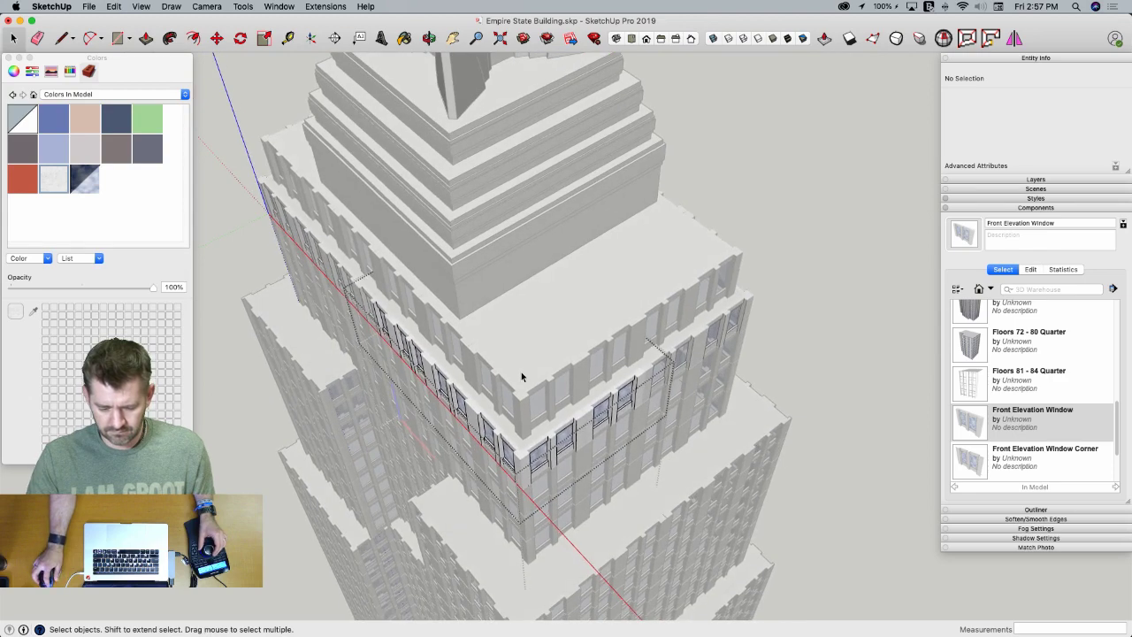
{"action": "left_click", "coordinate": [848, 157]}
{"action": "left_click", "coordinate": [596, 279]}
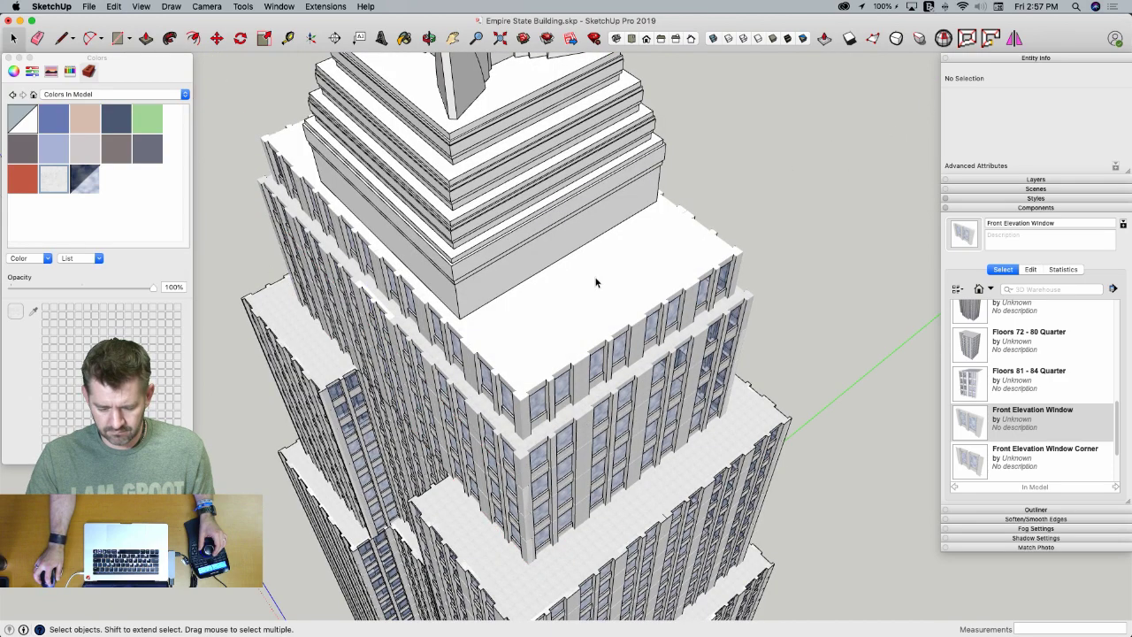
{"action": "double_click", "coordinate": [567, 321]}
{"action": "key", "text": "b"}
{"action": "left_click", "coordinate": [538, 329]}
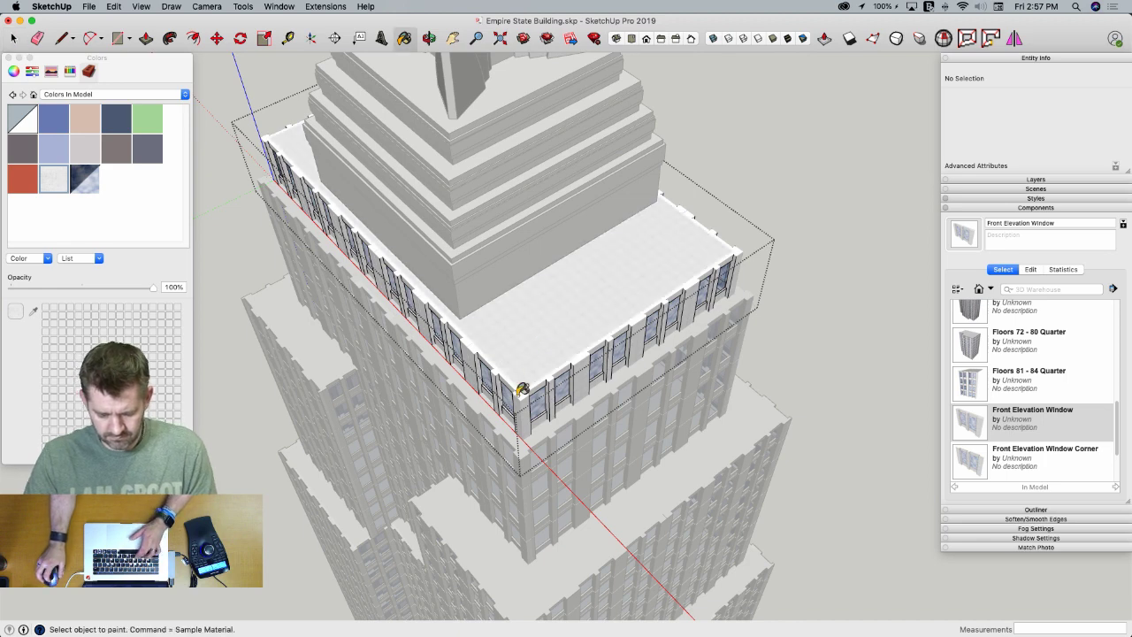
Paint the parapet tops along all sides of the topmost window tier's roof with light concrete and close the component
{"action": "scroll", "coordinate": [526, 387], "scroll_direction": "up", "scroll_amount": 3}
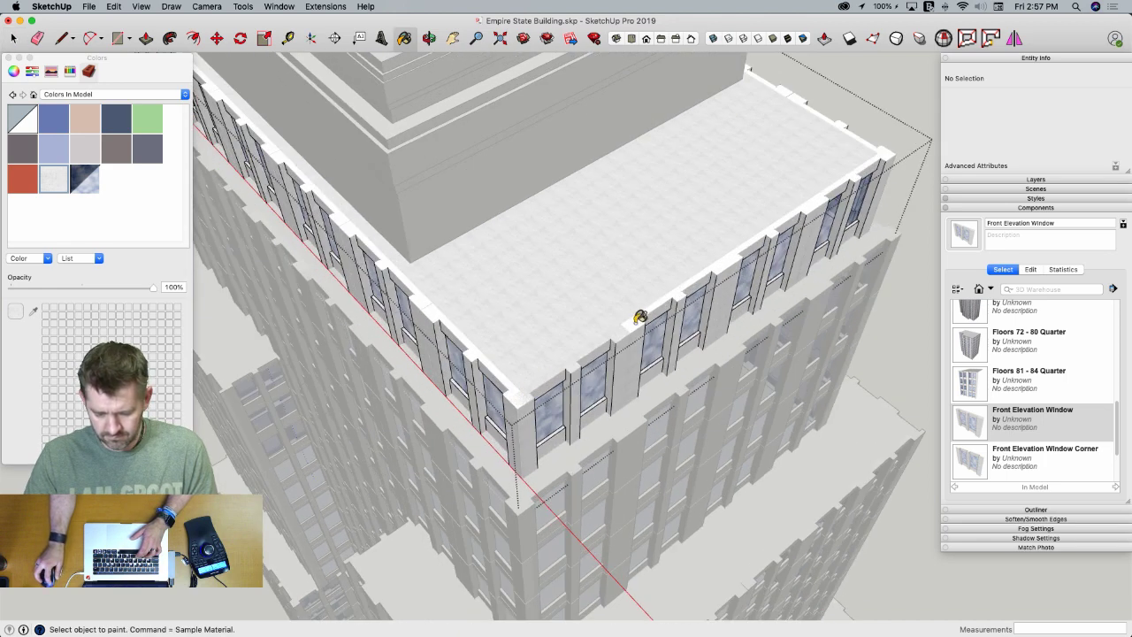
{"action": "left_click", "coordinate": [727, 261]}
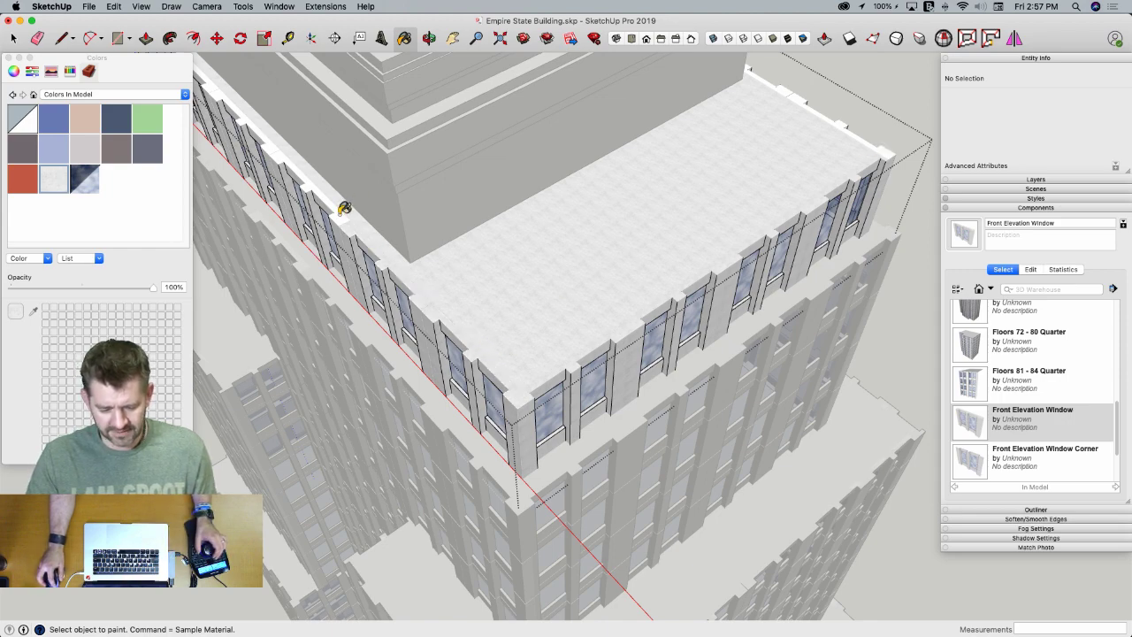
{"action": "middle_click_drag", "start_coordinate": [344, 208], "coordinate": [602, 287]}
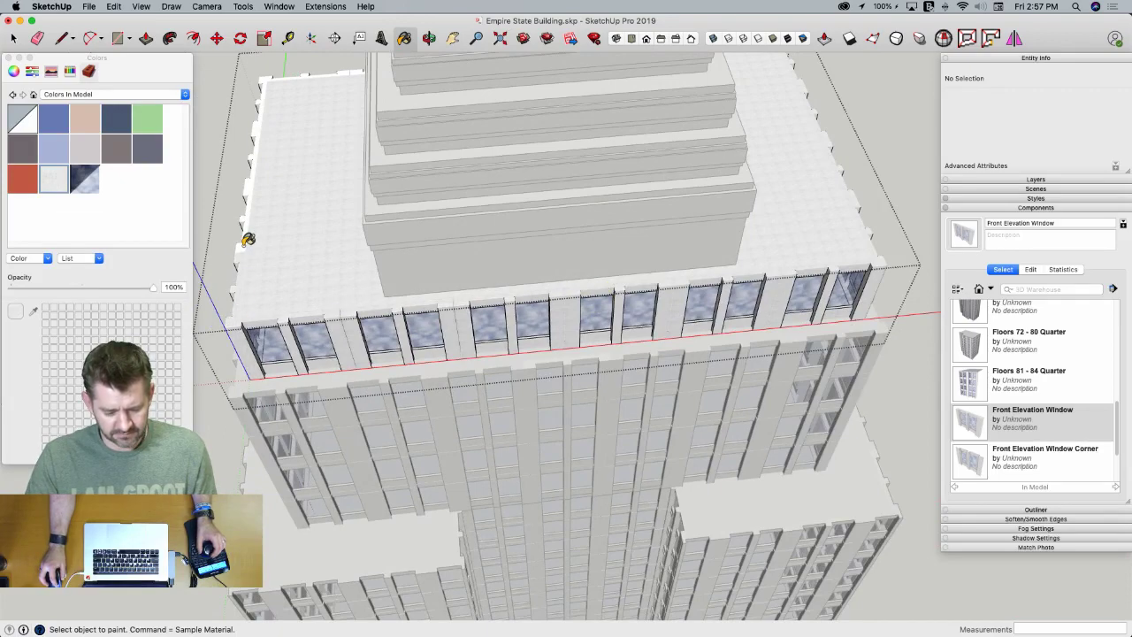
{"action": "middle_click_drag", "start_coordinate": [248, 240], "coordinate": [433, 296]}
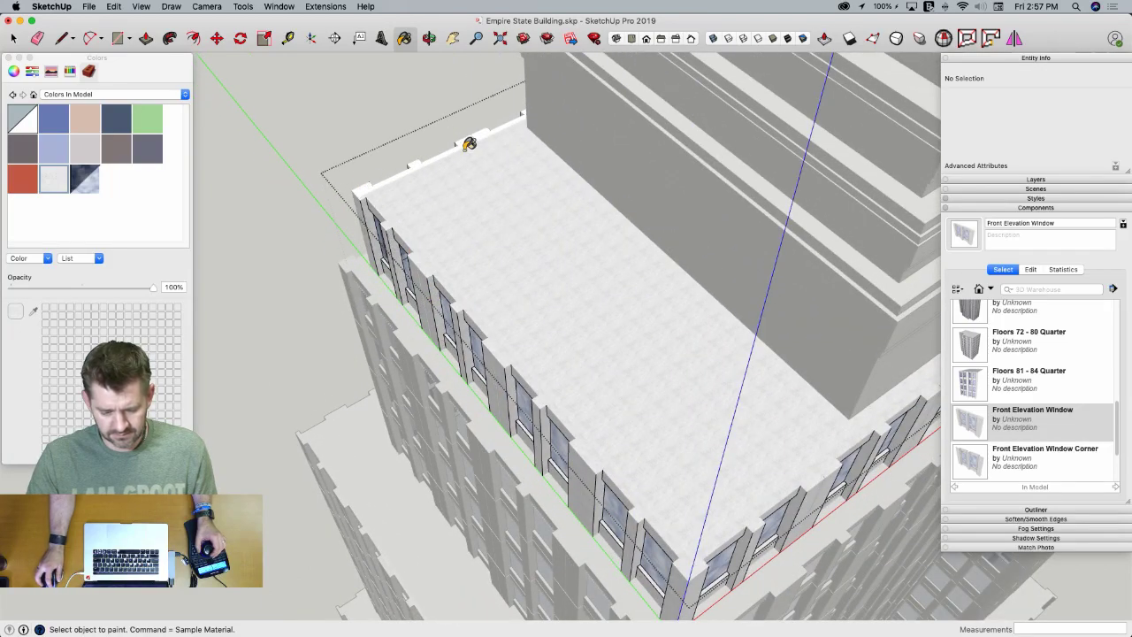
{"action": "mouse_move", "coordinate": [482, 129]}
{"action": "middle_mouse_down"}
{"action": "mouse_move", "coordinate": [480, 119]}
{"action": "mouse_move", "coordinate": [543, 321]}
{"action": "mouse_move", "coordinate": [640, 314]}
{"action": "middle_mouse_up"}
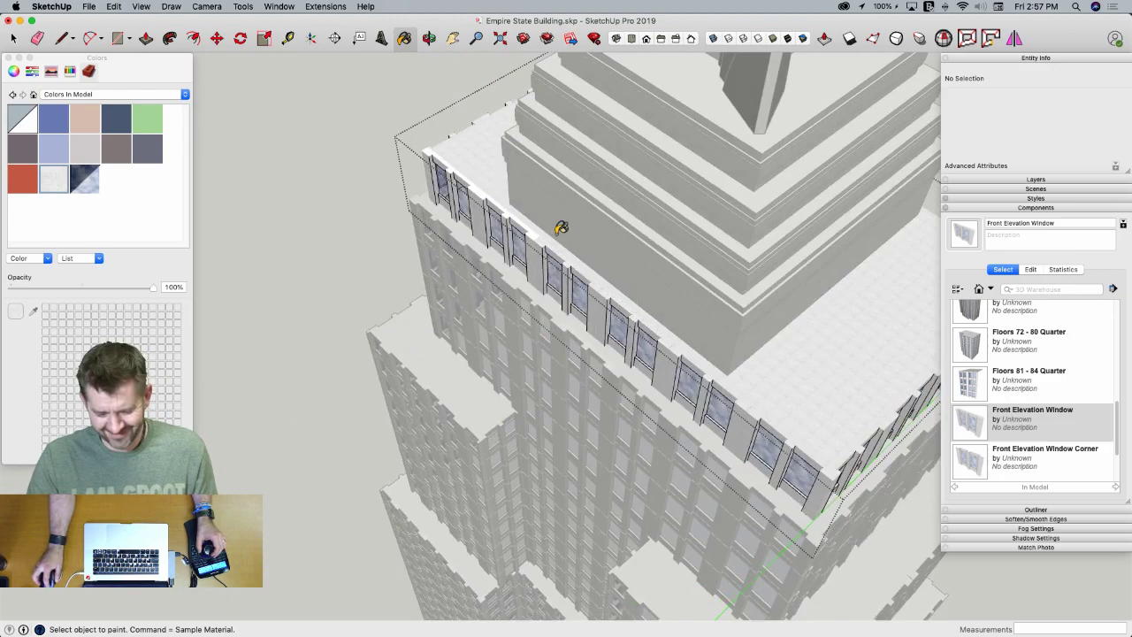
{"action": "key", "text": "space"}
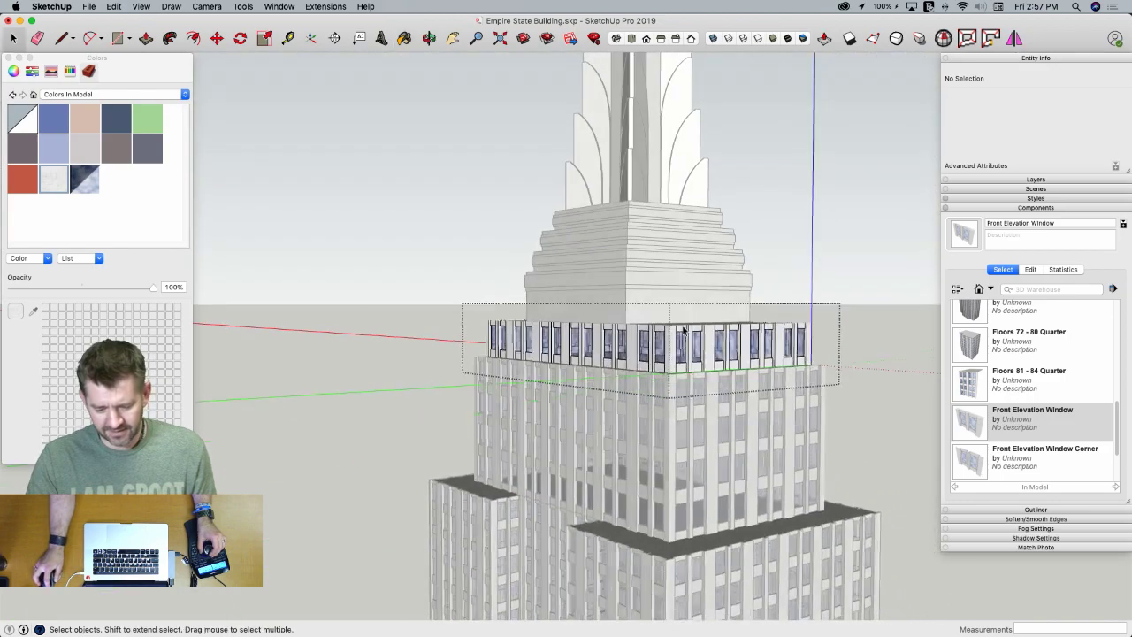
{"action": "left_click", "coordinate": [757, 298]}
Open the stepped base beneath the spire, paint all of its faces with the light concrete, and close it
{"action": "middle_click_drag", "start_coordinate": [727, 340], "coordinate": [589, 301]}
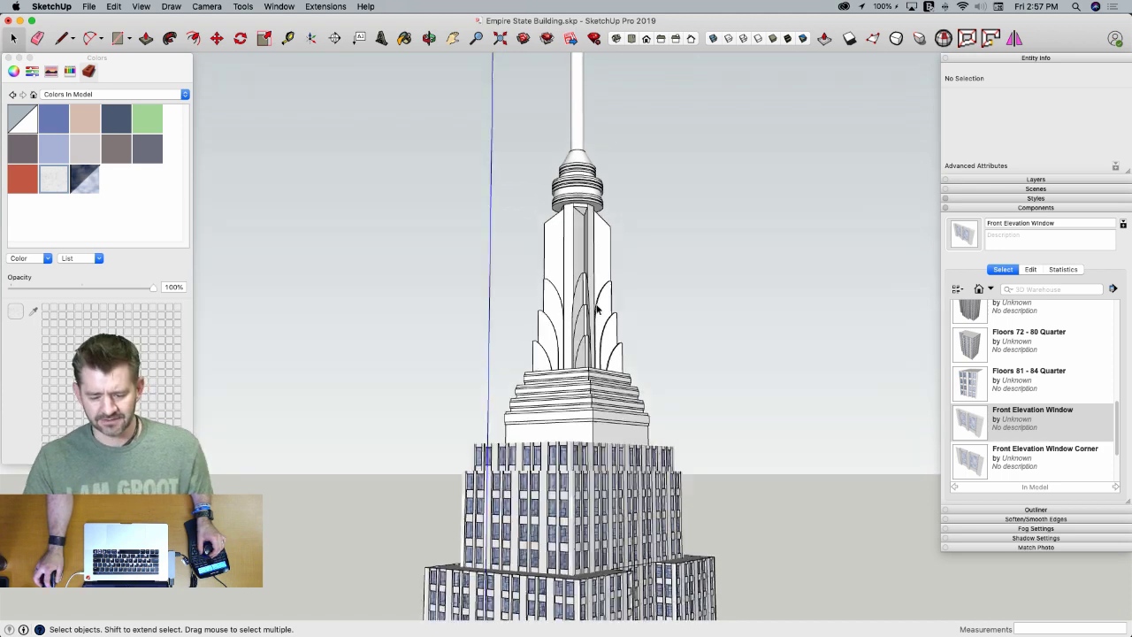
{"action": "left_click", "coordinate": [597, 305]}
{"action": "left_click", "coordinate": [733, 274]}
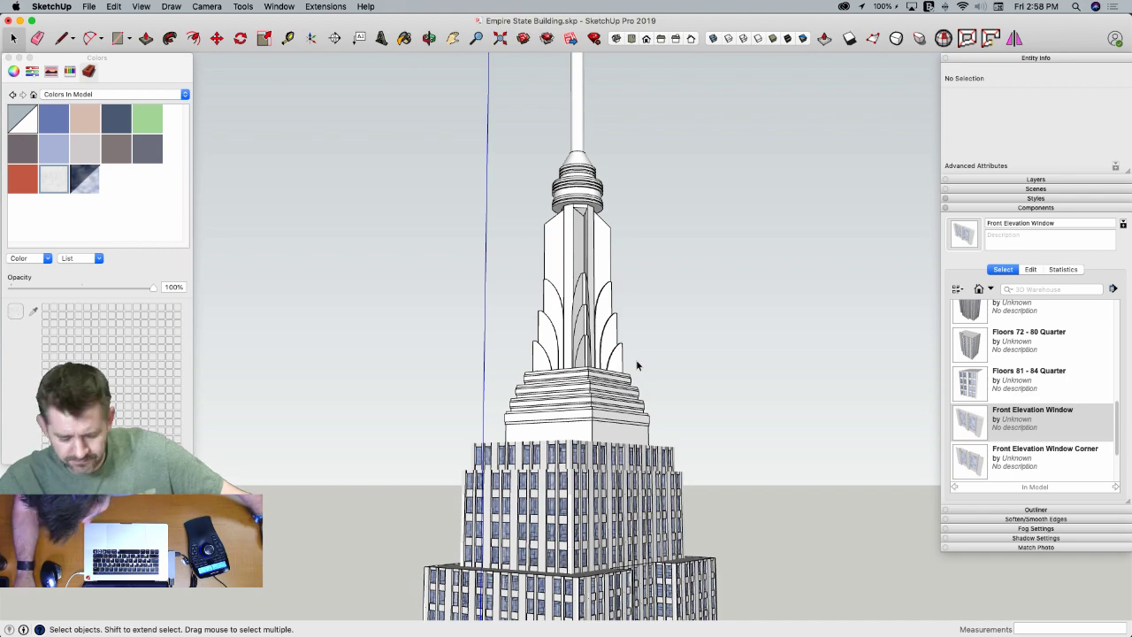
{"action": "left_click", "coordinate": [571, 427]}
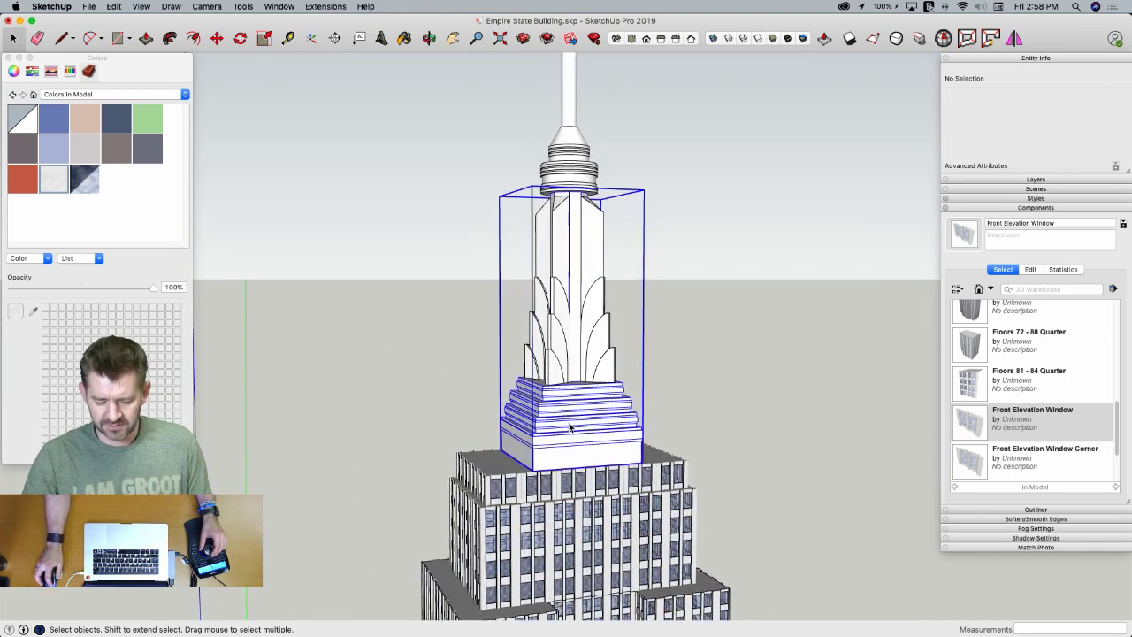
{"action": "double_click", "coordinate": [570, 427]}
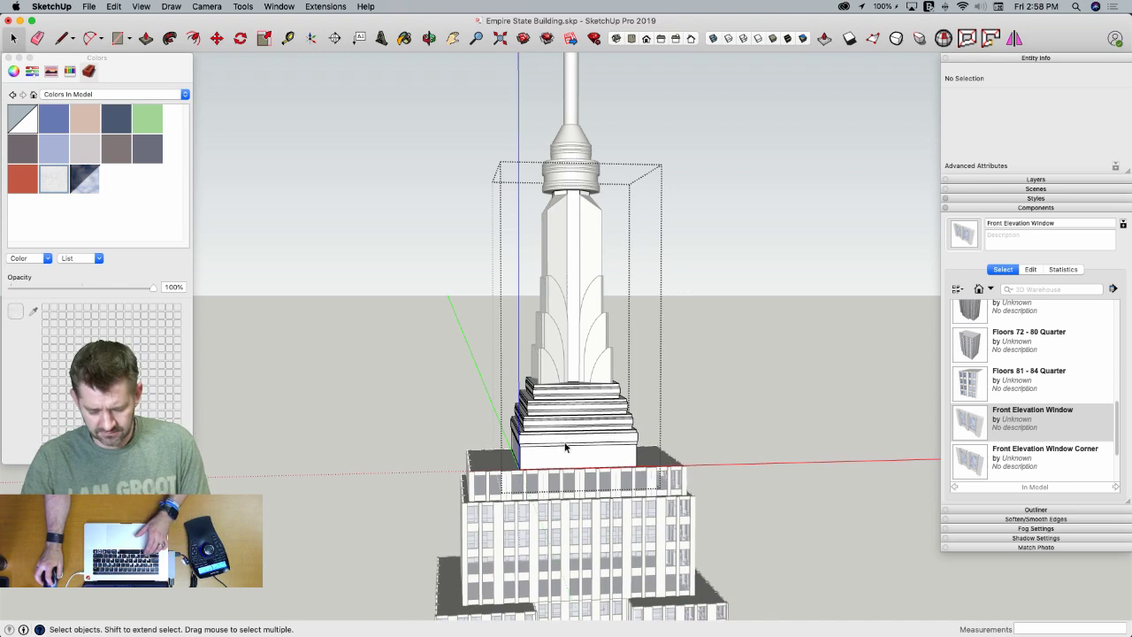
{"action": "triple_click", "coordinate": [566, 447]}
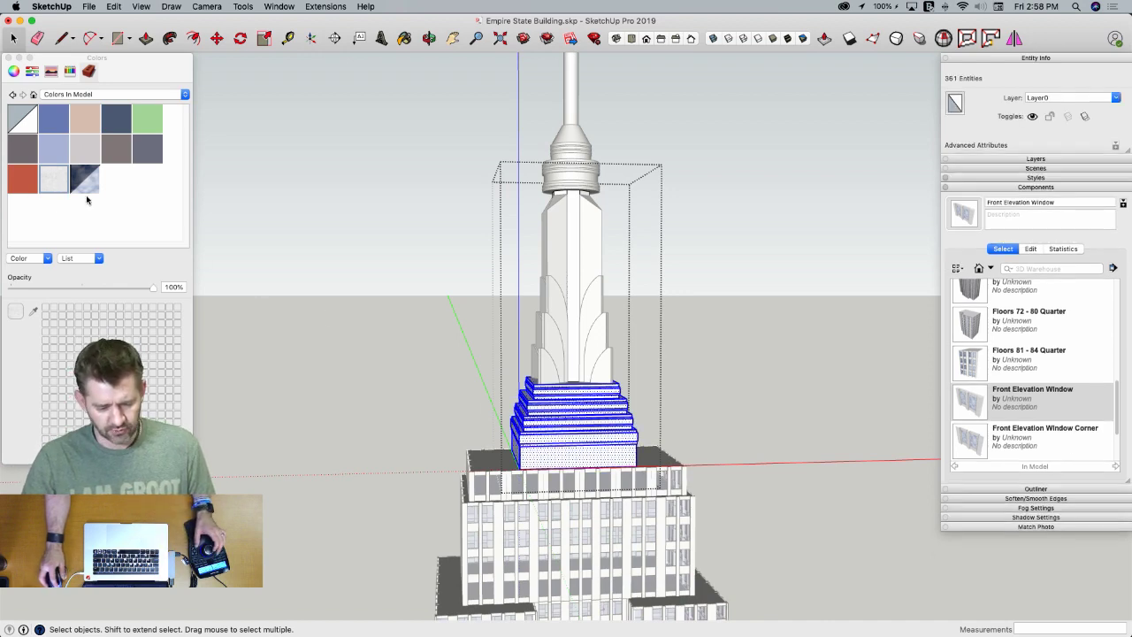
{"action": "left_click", "coordinate": [577, 431]}
{"action": "key", "text": "space"}
{"action": "left_click", "coordinate": [693, 395]}
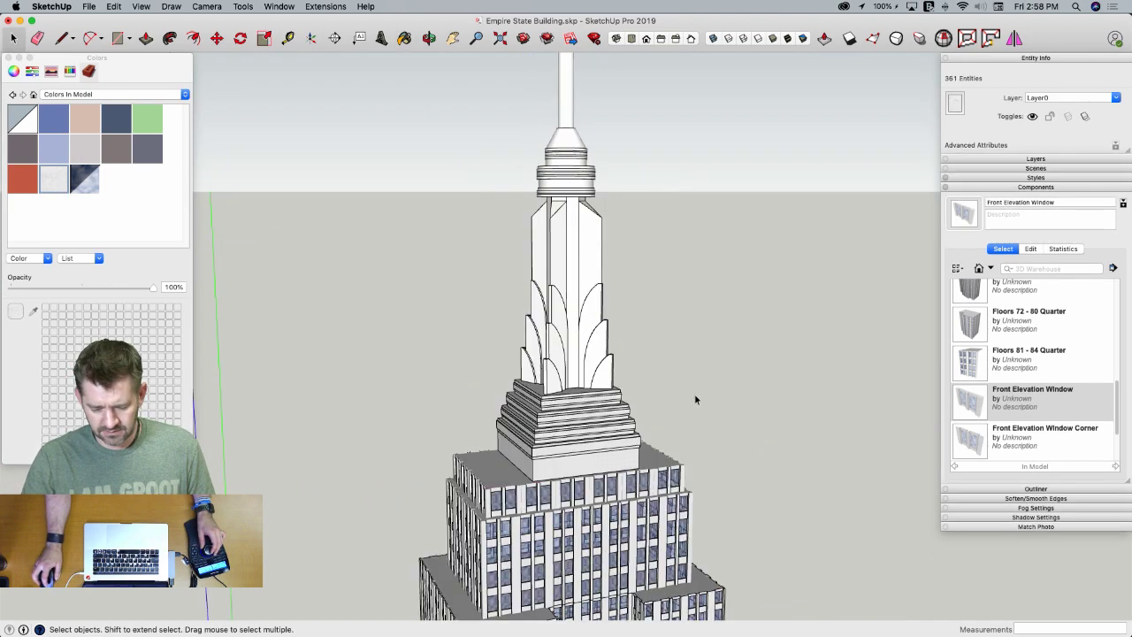
Paint the spire's winged shaft, its ringed cap and the antenna mast with the light grey colour from the in-model colours
{"action": "left_click", "coordinate": [597, 352]}
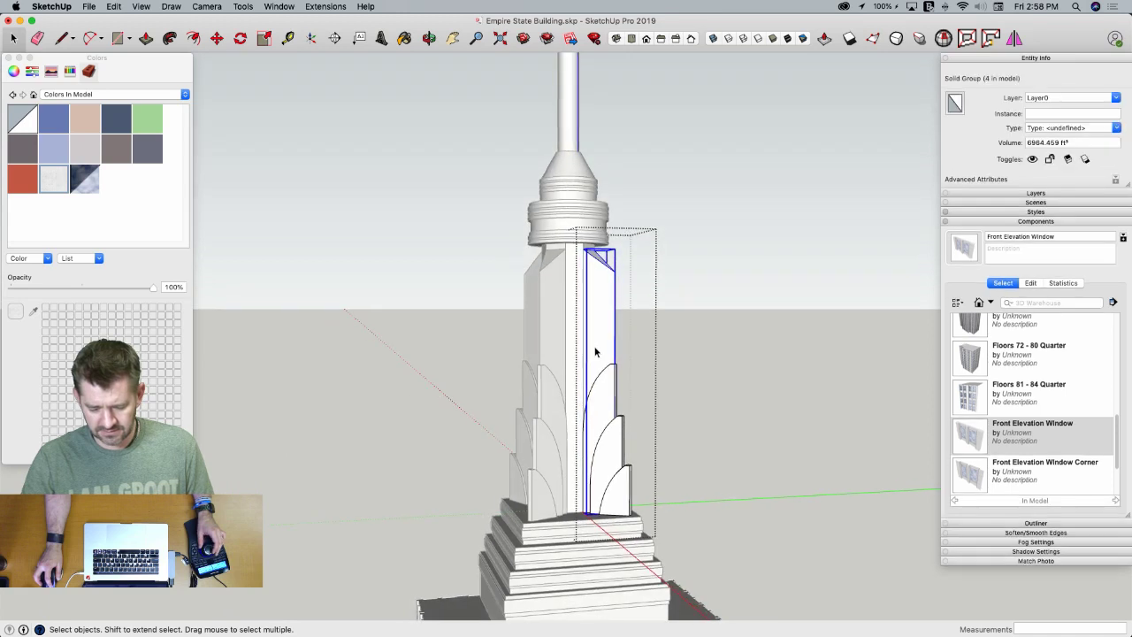
{"action": "double_click", "coordinate": [595, 352]}
{"action": "double_click", "coordinate": [620, 368]}
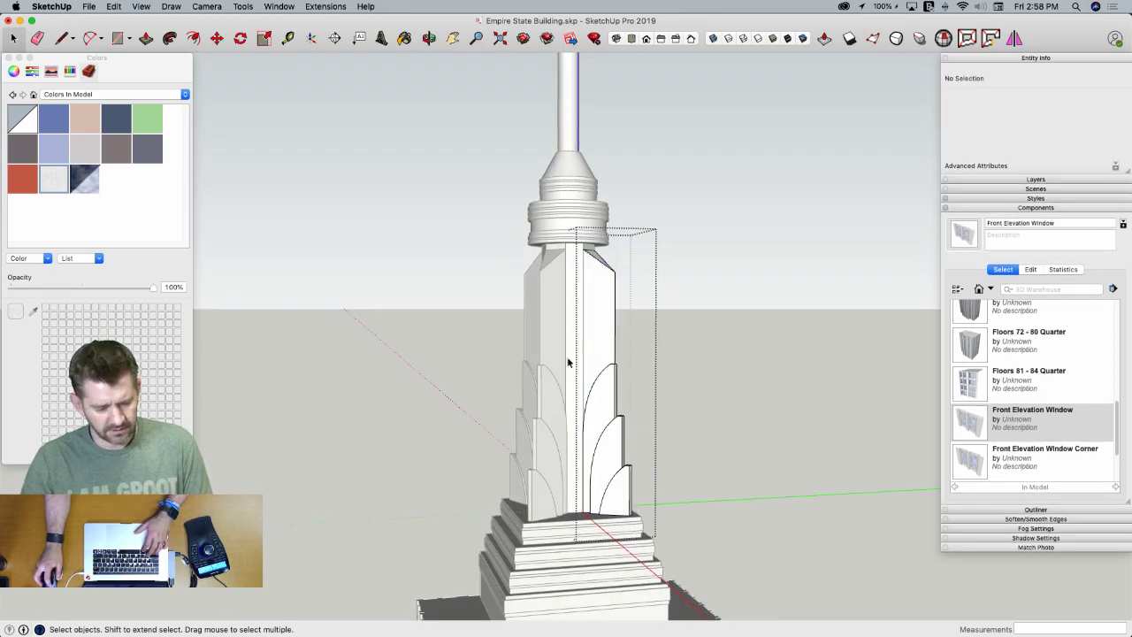
{"action": "left_click", "coordinate": [85, 148]}
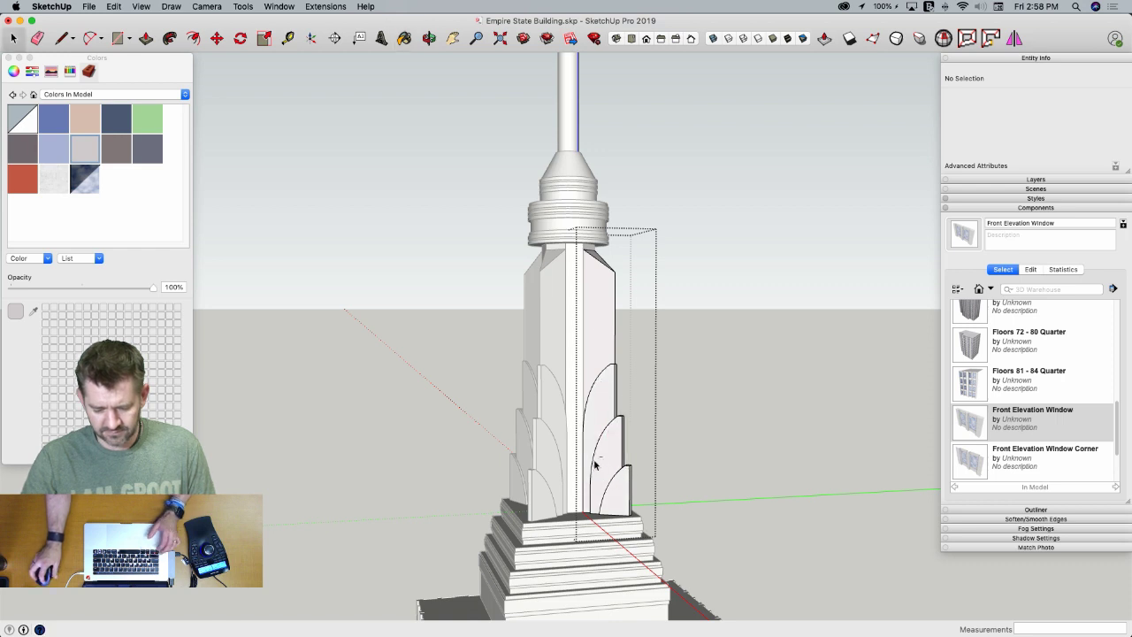
{"action": "left_click", "coordinate": [708, 427]}
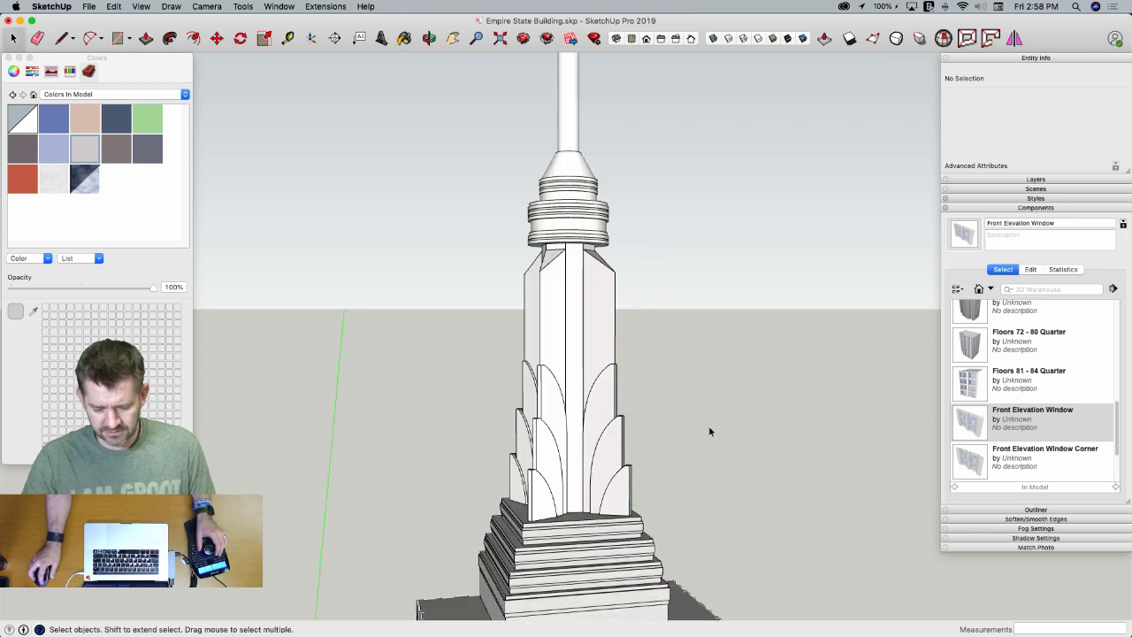
{"action": "key", "text": "b"}
{"action": "left_click", "coordinate": [549, 350]}
{"action": "left_click", "coordinate": [576, 349]}
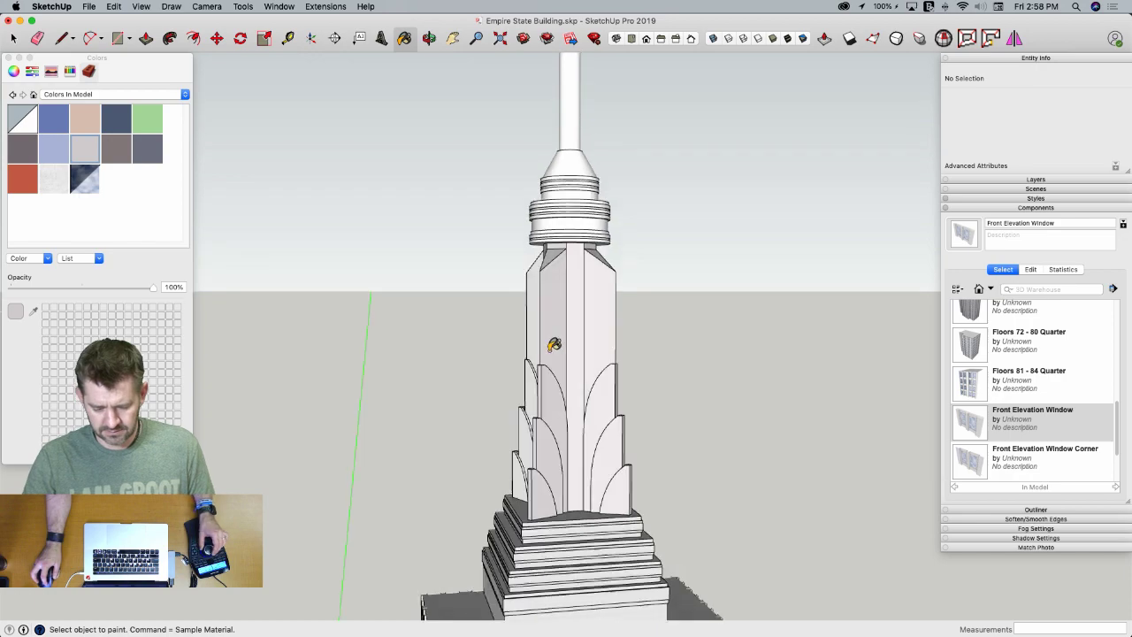
{"action": "left_click", "coordinate": [524, 353]}
{"action": "left_click", "coordinate": [500, 358]}
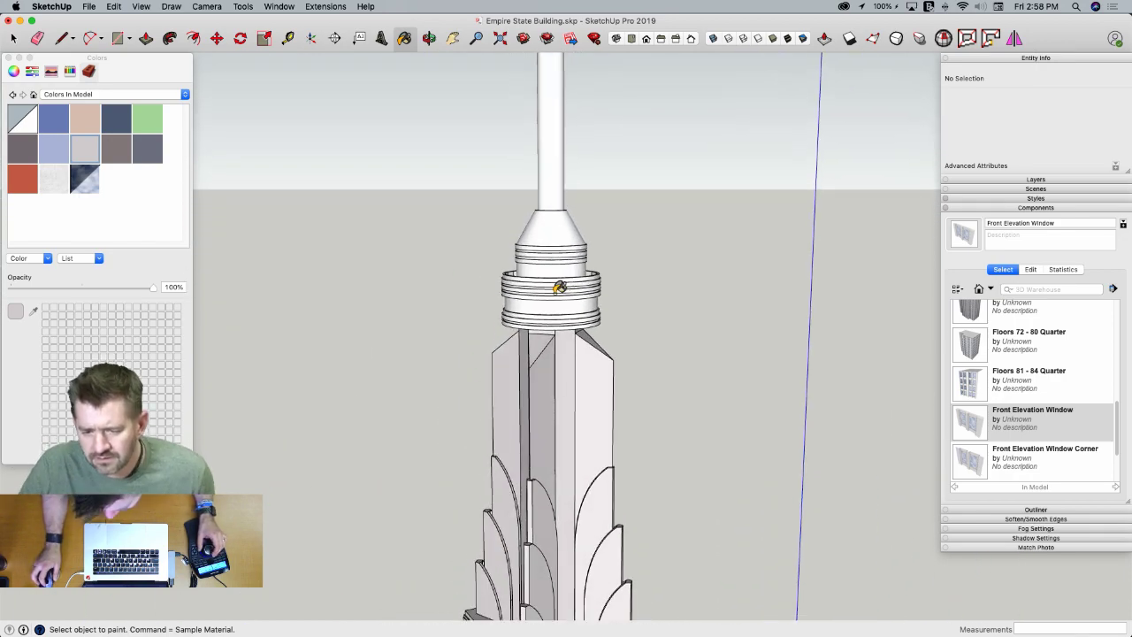
{"action": "left_click", "coordinate": [562, 296]}
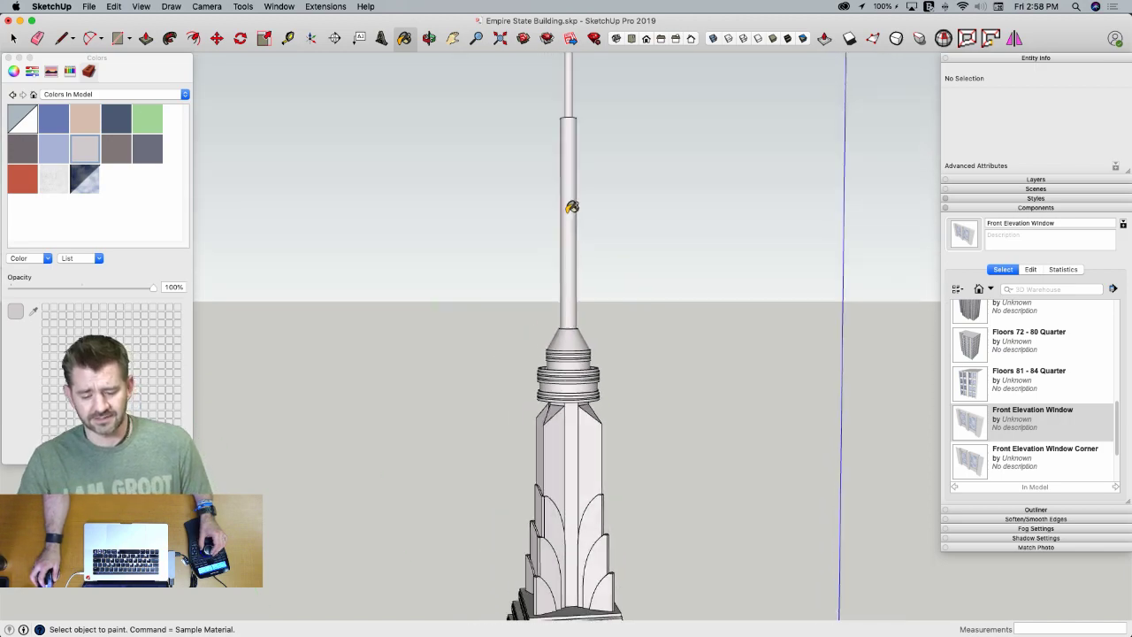
{"action": "key", "text": "space"}
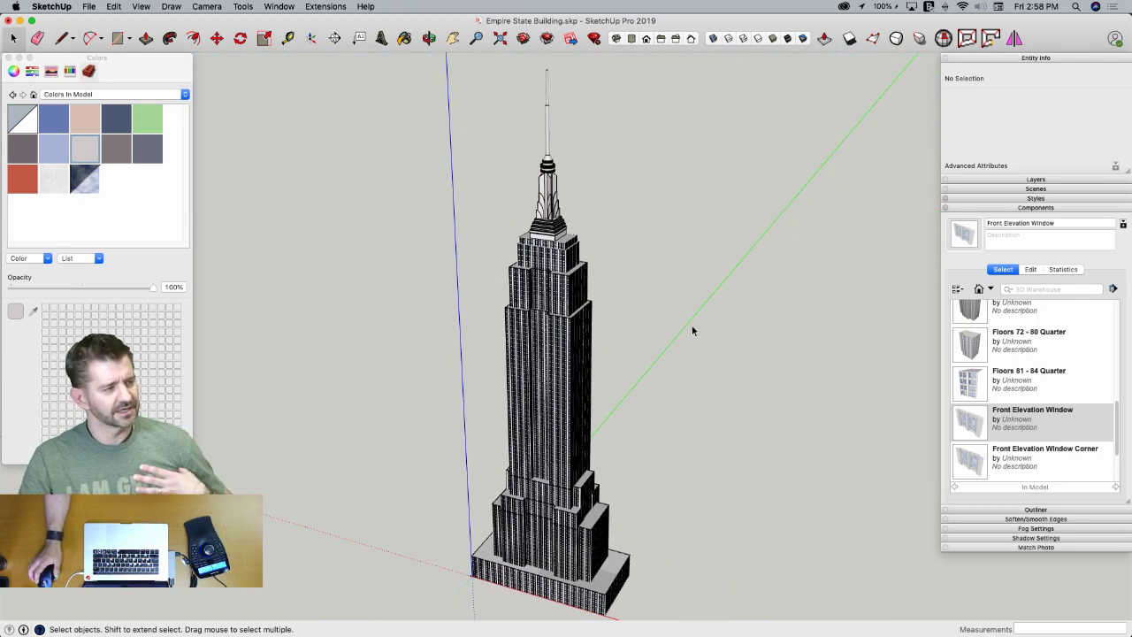
Examine the finished tower as a whole and the scale figure standing at the corner of its base
{"action": "middle_click_drag", "start_coordinate": [606, 226], "coordinate": [636, 258]}
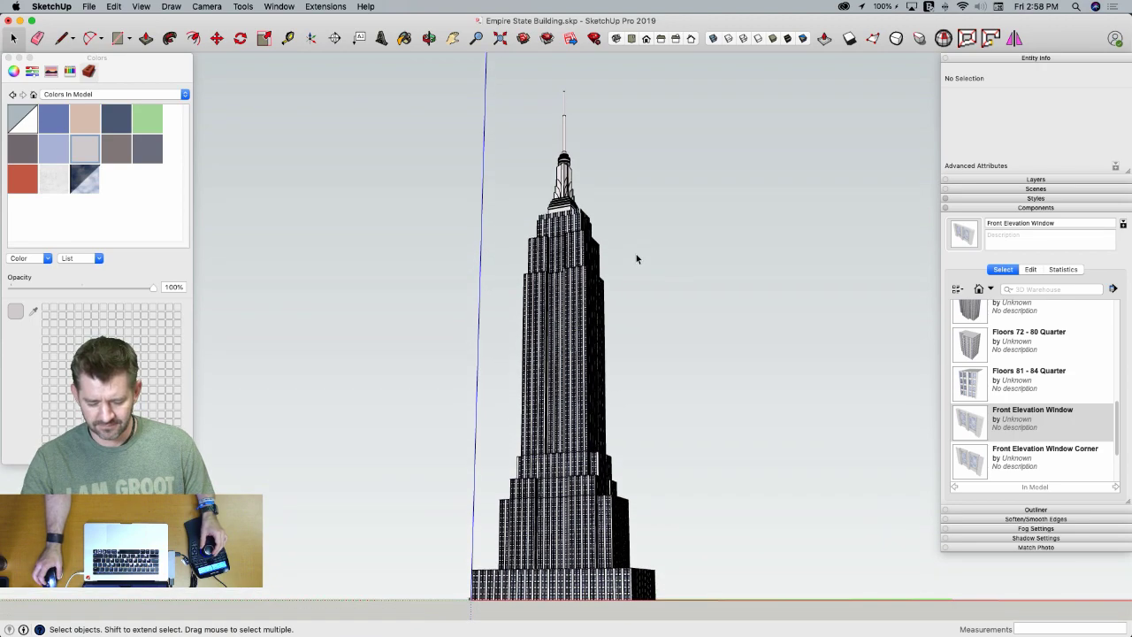
{"action": "scroll", "coordinate": [465, 596], "scroll_direction": "up", "scroll_amount": 10}
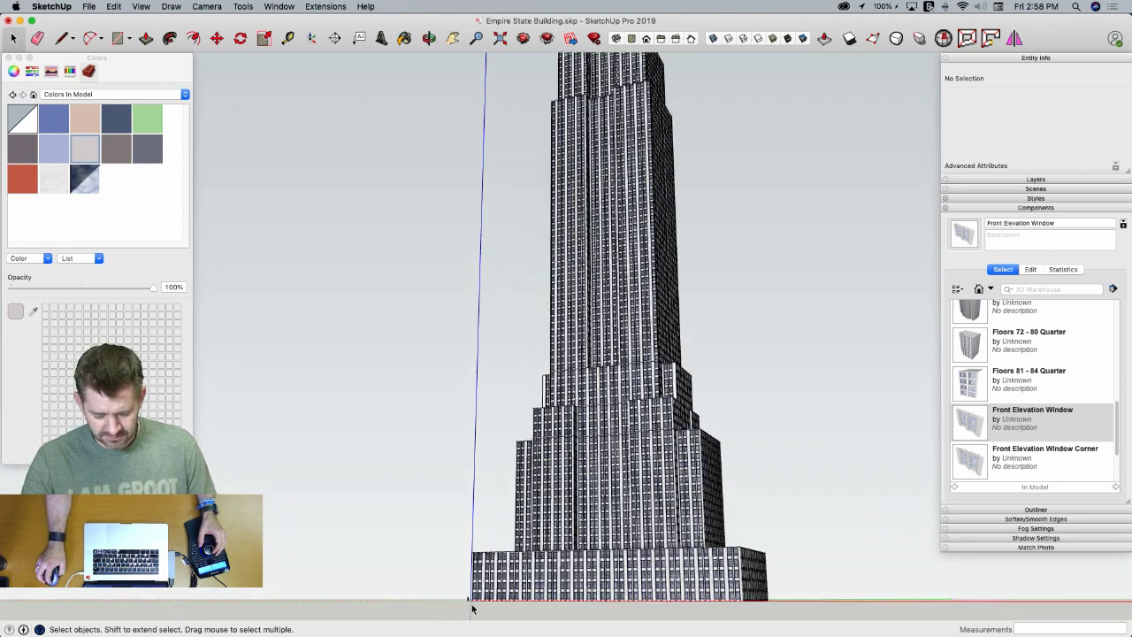
{"action": "scroll", "coordinate": [471, 603], "scroll_direction": "up", "scroll_amount": 10}
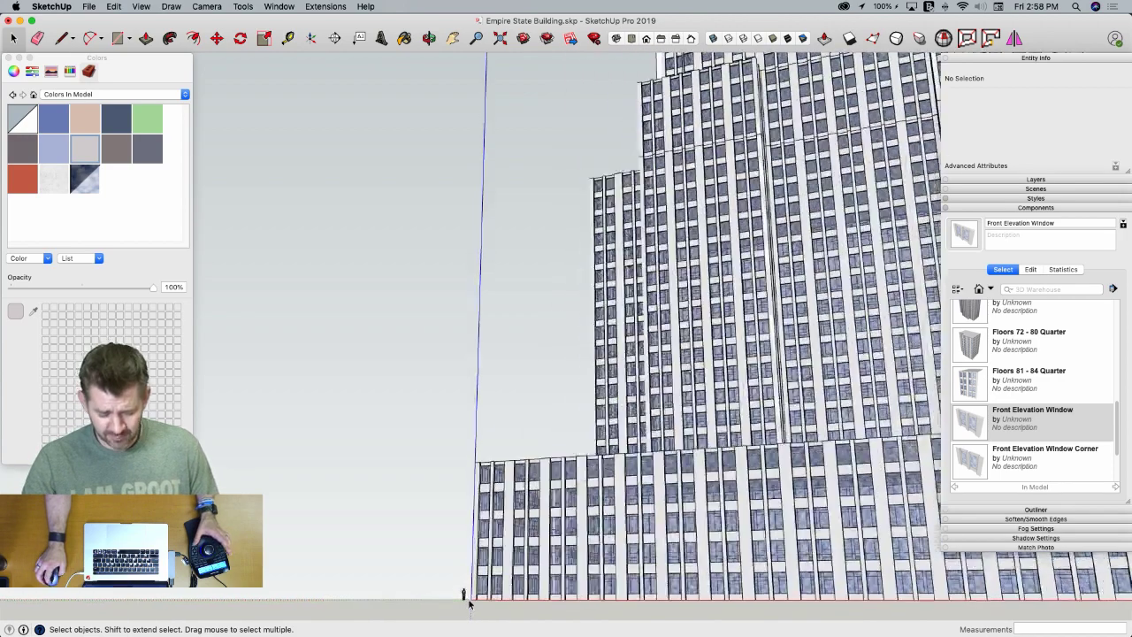
{"action": "scroll", "coordinate": [470, 605], "scroll_direction": "up", "scroll_amount": 3}
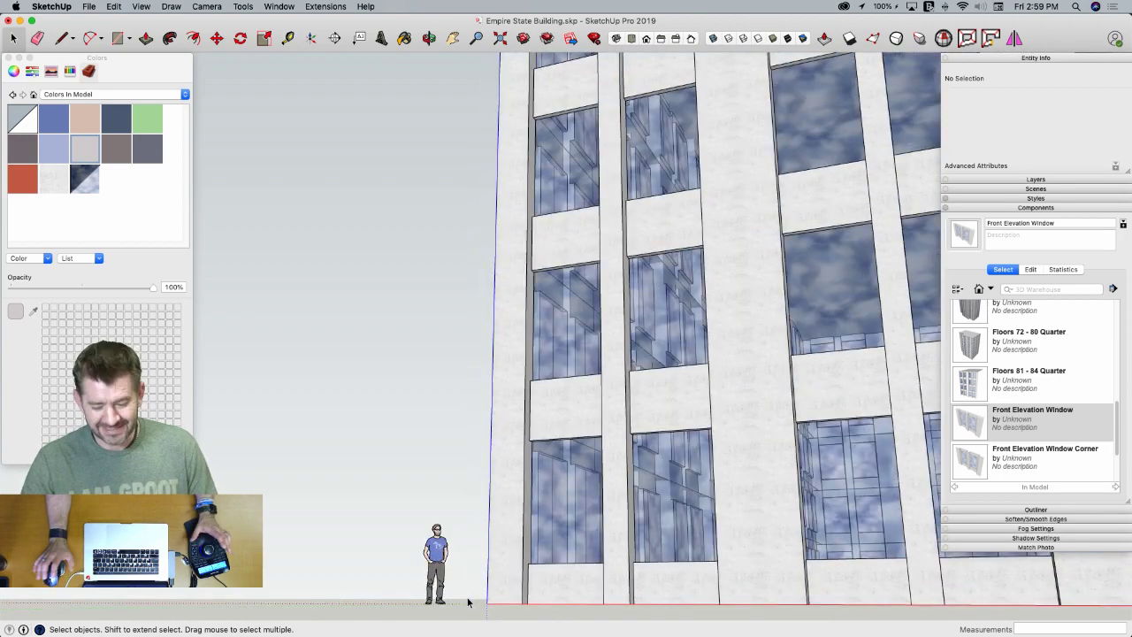
{"action": "scroll", "coordinate": [468, 602], "scroll_direction": "up", "scroll_amount": 5}
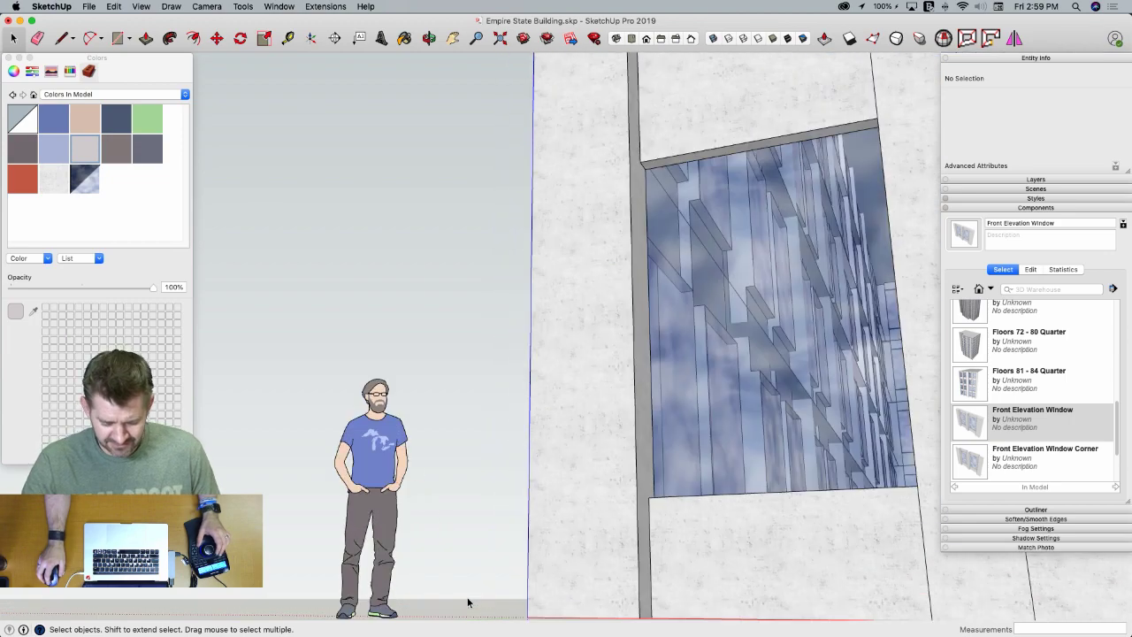
{"action": "scroll", "coordinate": [469, 602], "scroll_direction": "down", "scroll_amount": 3}
{"action": "scroll", "coordinate": [469, 603], "scroll_direction": "up", "scroll_amount": 5}
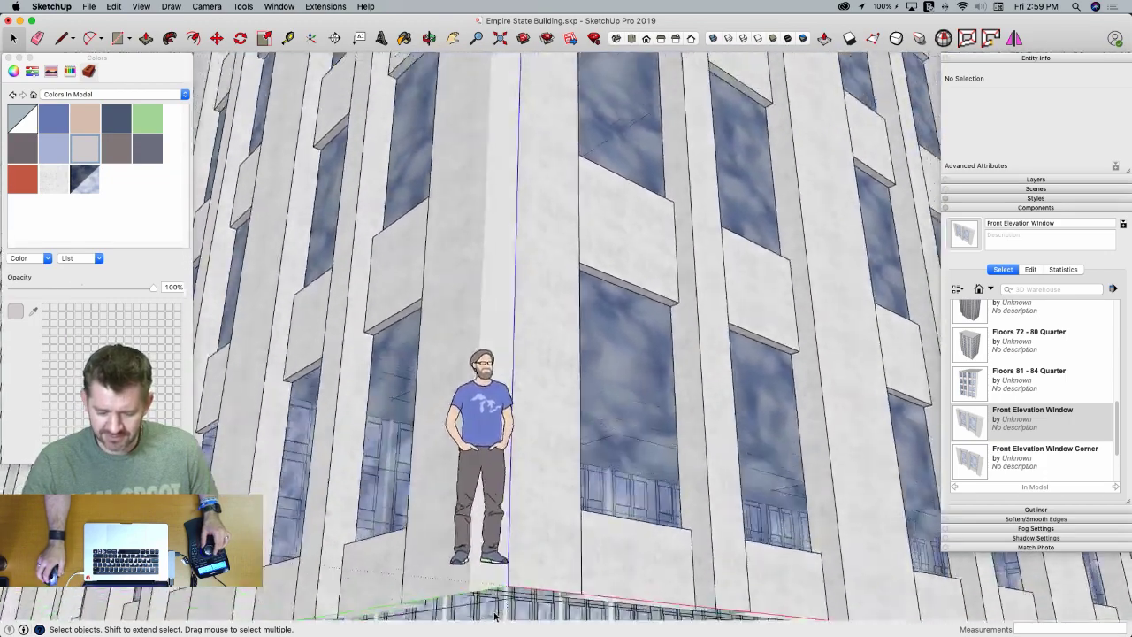
{"action": "middle_click_drag", "start_coordinate": [495, 616], "coordinate": [506, 499]}
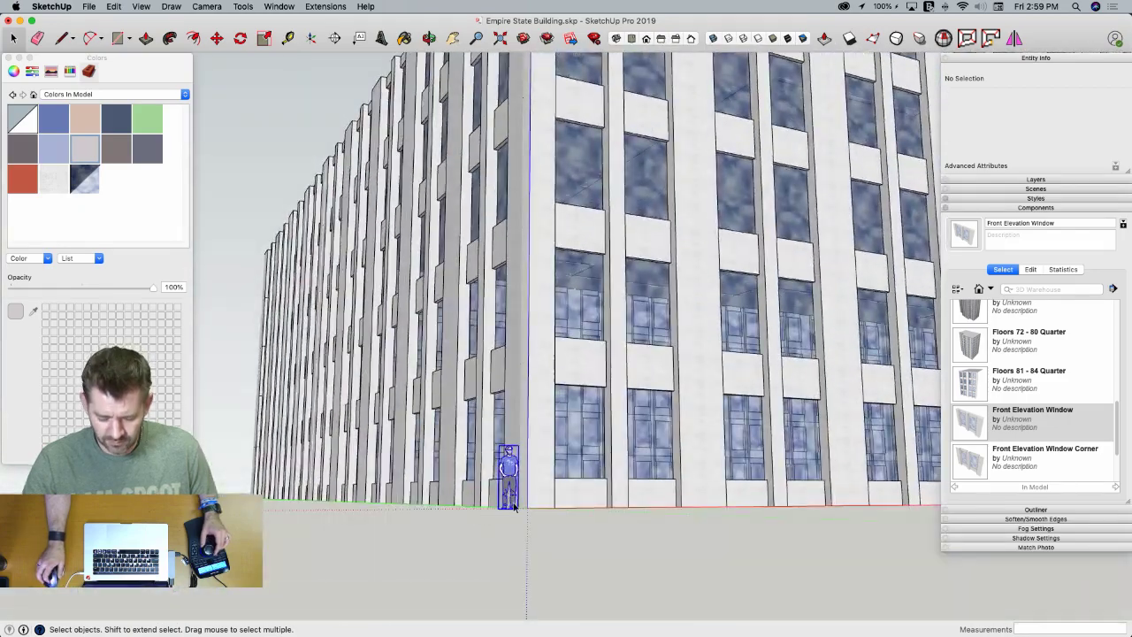
Move the scale figure from the base corner of the tower onto the ringed ledge near the top of the spire
{"action": "left_click", "coordinate": [510, 495]}
{"action": "scroll", "coordinate": [511, 511], "scroll_direction": "up", "scroll_amount": 10}
{"action": "key", "text": "m"}
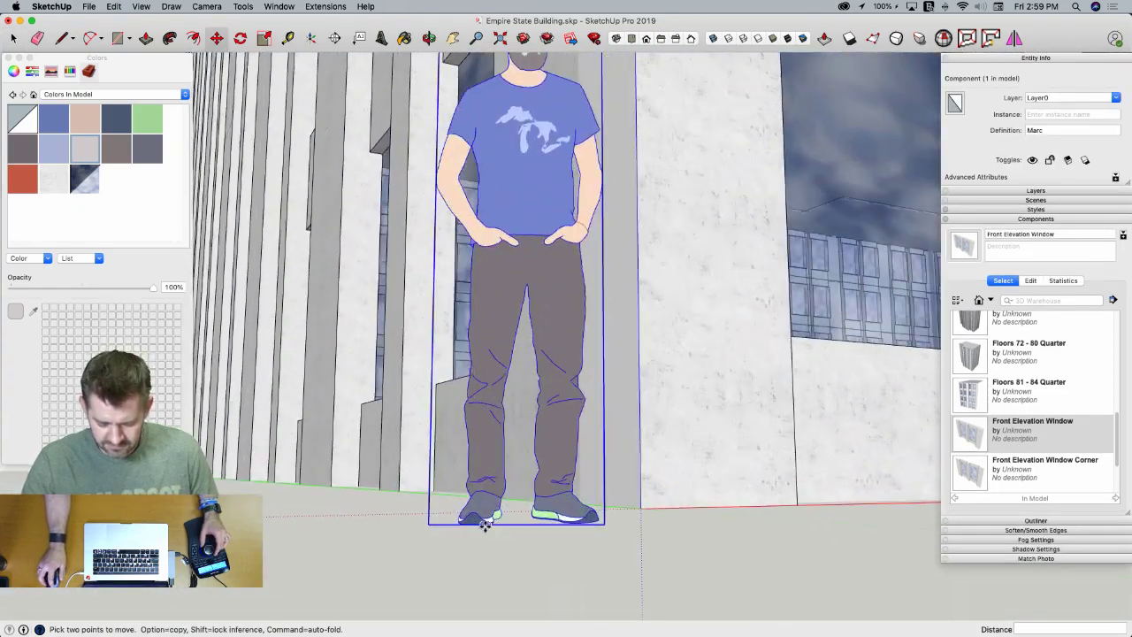
{"action": "left_click", "coordinate": [478, 526]}
{"action": "scroll", "coordinate": [513, 566], "scroll_direction": "down", "scroll_amount": 15}
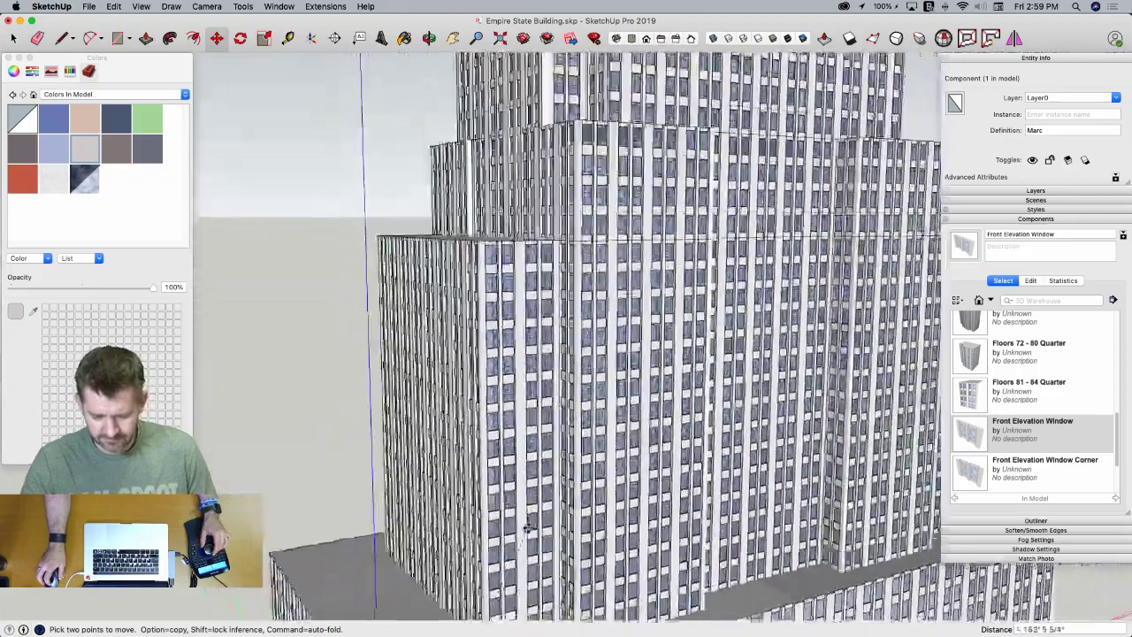
{"action": "scroll", "coordinate": [524, 525], "scroll_direction": "down", "scroll_amount": 8}
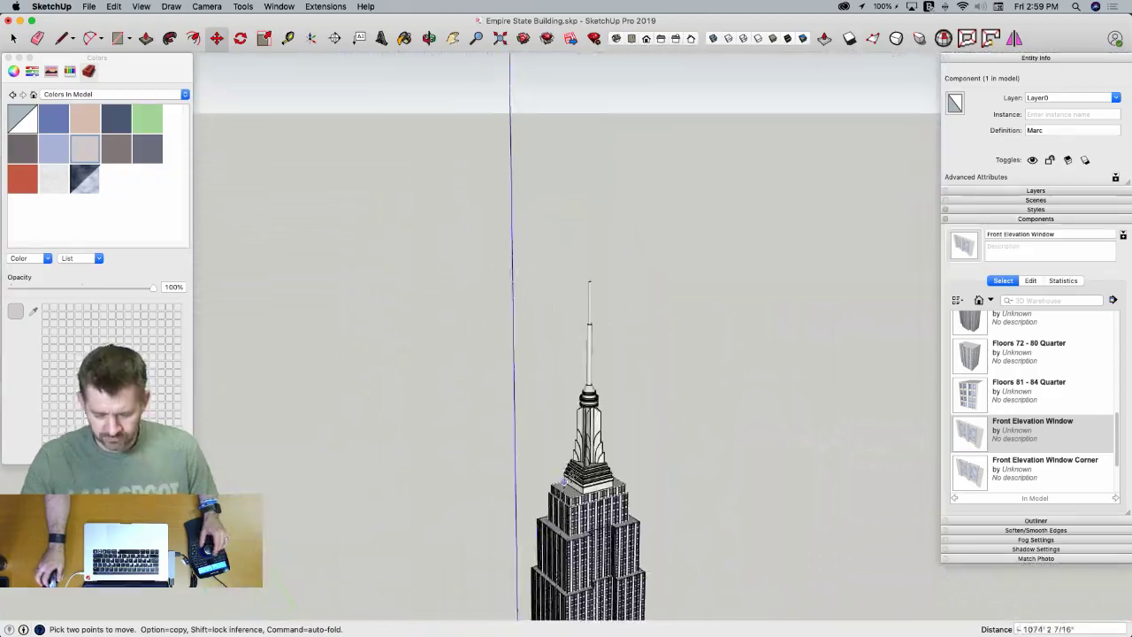
{"action": "scroll", "coordinate": [580, 456], "scroll_direction": "up", "scroll_amount": 4}
{"action": "scroll", "coordinate": [575, 335], "scroll_direction": "up", "scroll_amount": 8}
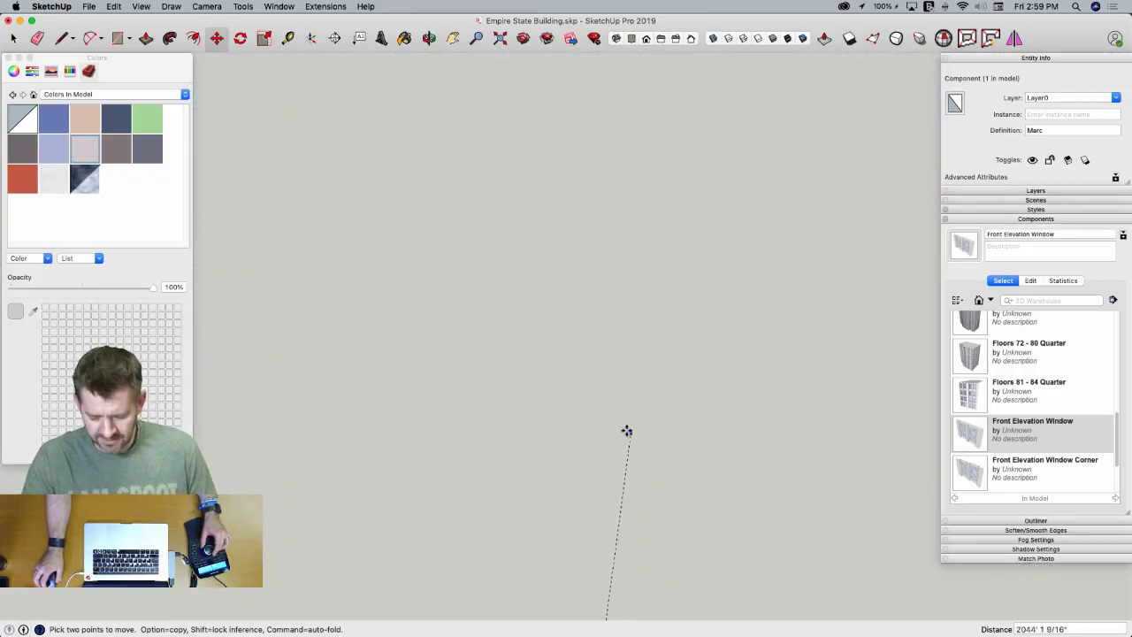
{"action": "scroll", "coordinate": [591, 438], "scroll_direction": "down", "scroll_amount": 8}
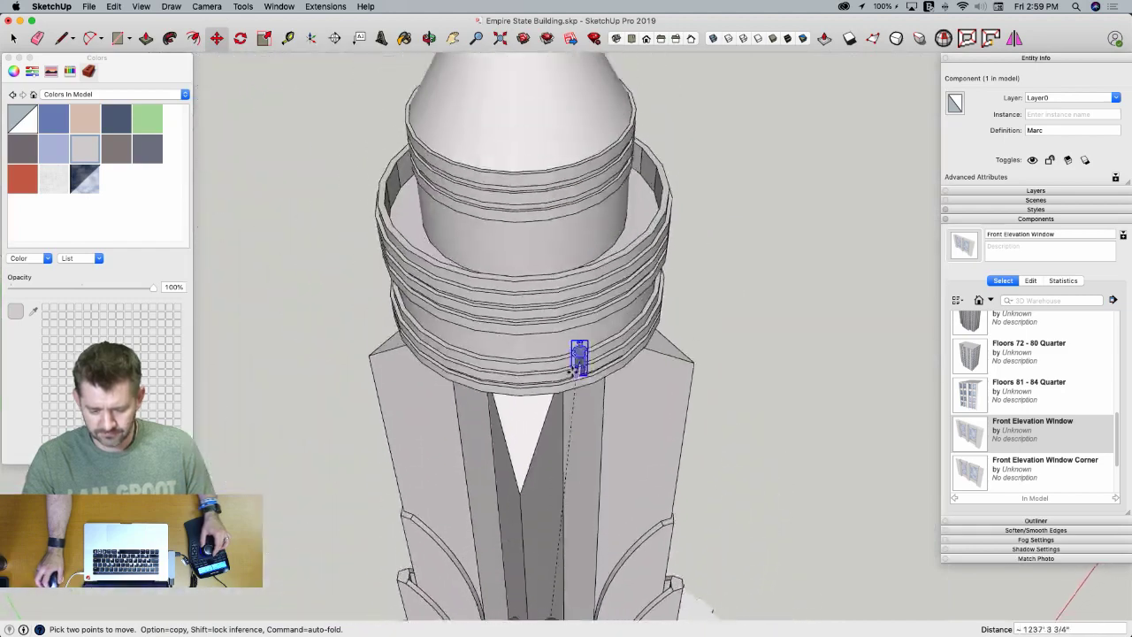
{"action": "scroll", "coordinate": [572, 374], "scroll_direction": "up", "scroll_amount": 2}
{"action": "scroll", "coordinate": [569, 399], "scroll_direction": "up", "scroll_amount": 1}
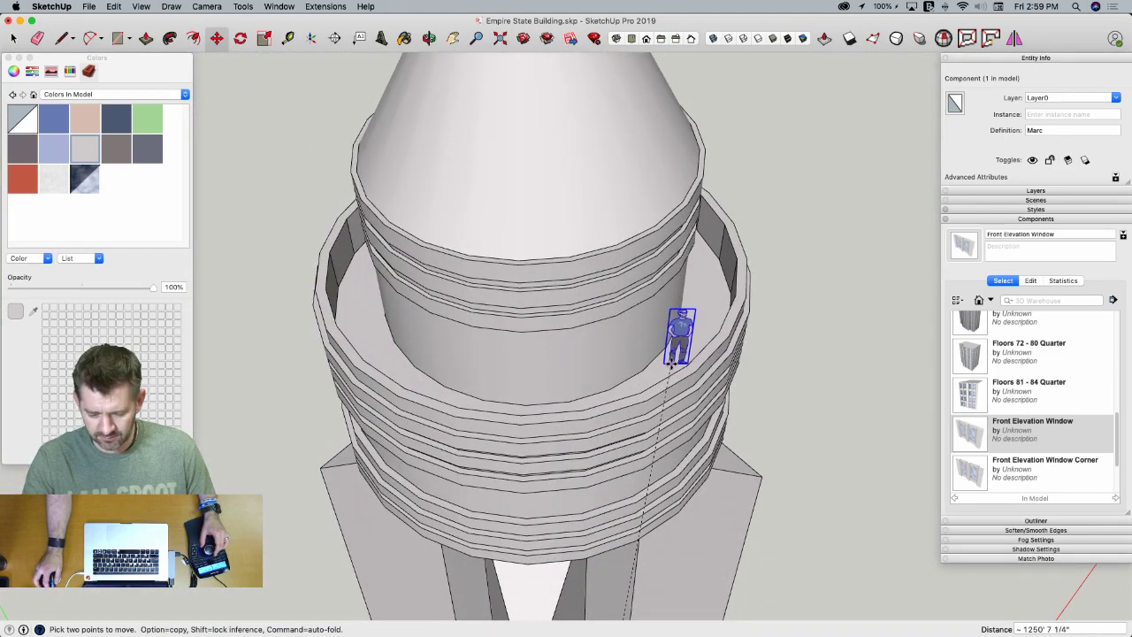
{"action": "left_click", "coordinate": [672, 363]}
{"action": "scroll", "coordinate": [649, 404], "scroll_direction": "down", "scroll_amount": 6}
{"action": "key", "text": "space"}
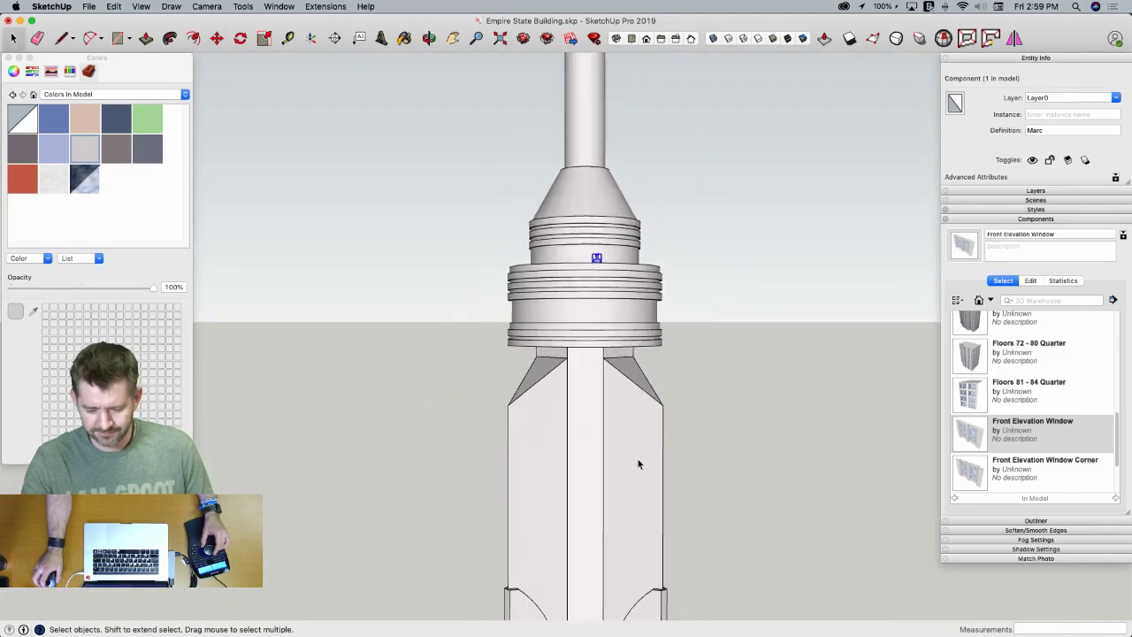
{"action": "scroll", "coordinate": [637, 459], "scroll_direction": "down", "scroll_amount": 8}
{"action": "left_click", "coordinate": [701, 455]}
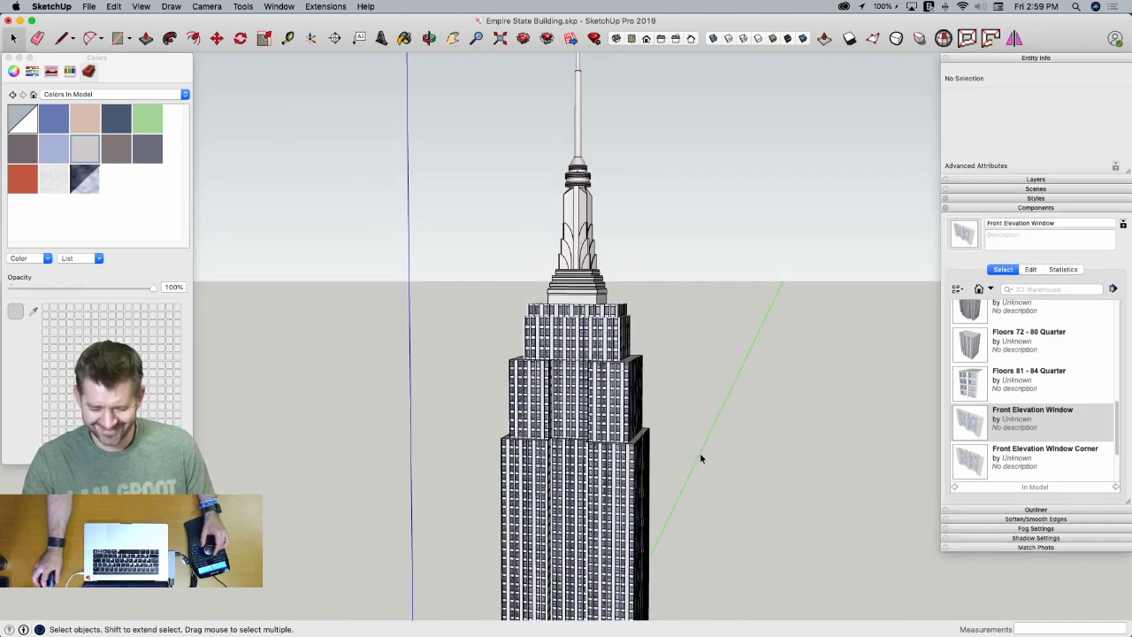
{"action": "scroll", "coordinate": [701, 458], "scroll_direction": "down", "scroll_amount": 6}
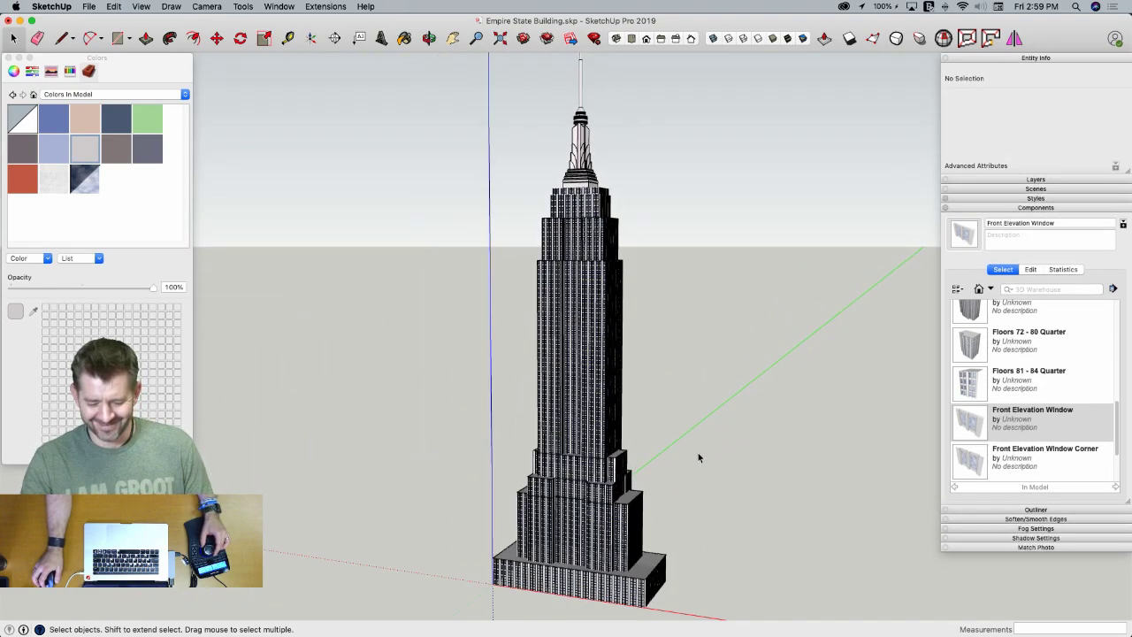
Open a floor of the setback block below the main shaft and try painting its bare corner pier face light grey
{"action": "scroll", "coordinate": [697, 456], "scroll_direction": "up", "scroll_amount": 10}
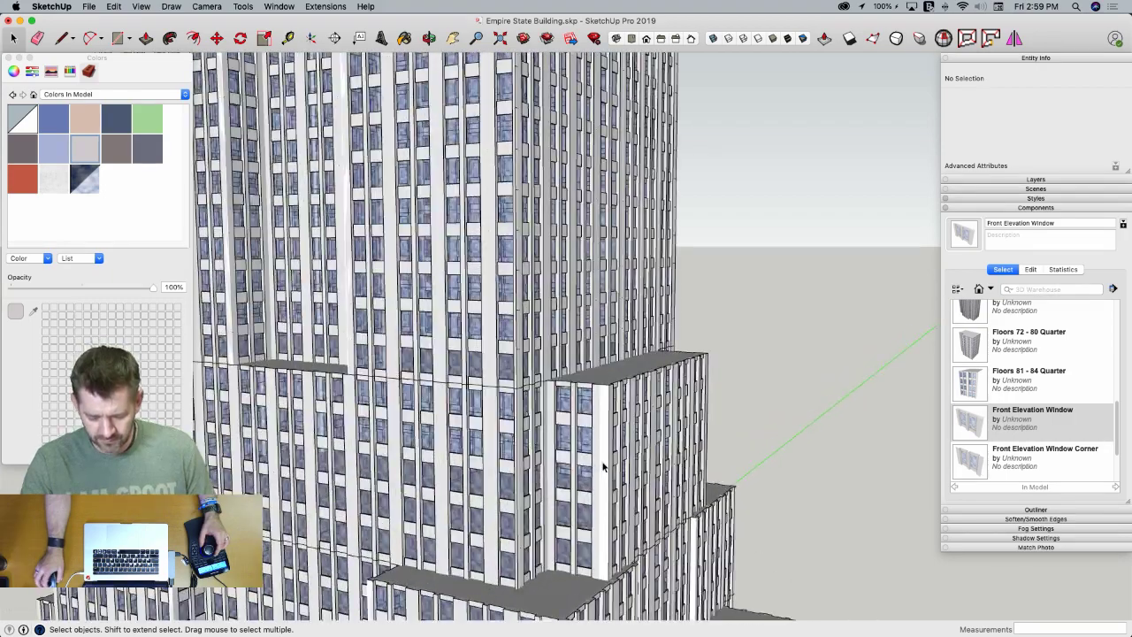
{"action": "scroll", "coordinate": [604, 455], "scroll_direction": "up", "scroll_amount": 2}
{"action": "double_click", "coordinate": [606, 446]}
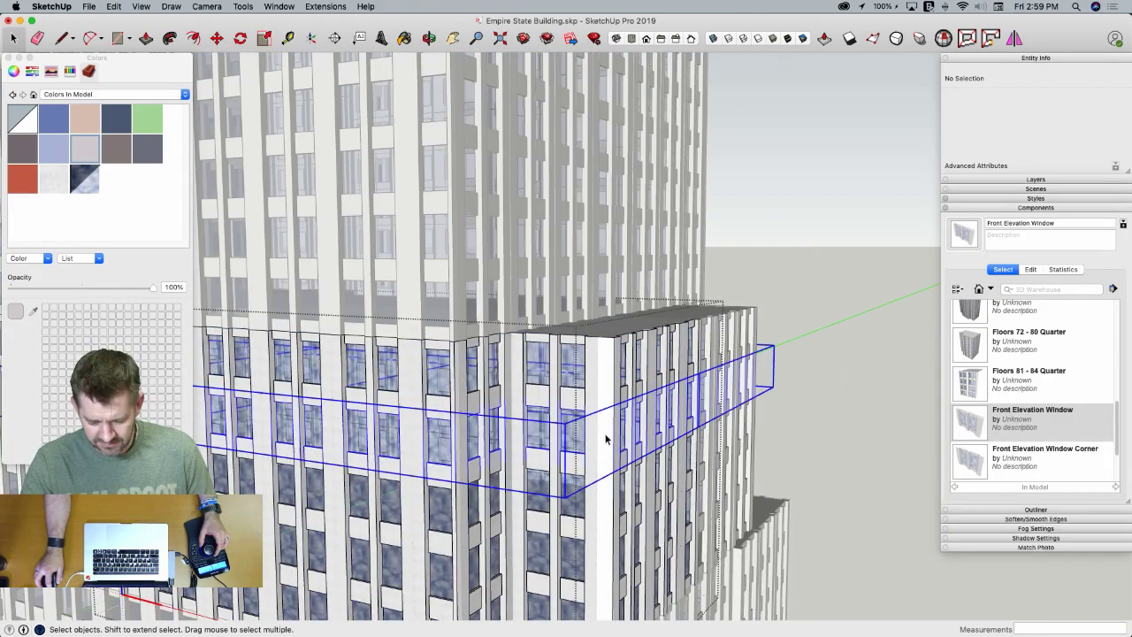
{"action": "double_click", "coordinate": [606, 441]}
{"action": "double_click", "coordinate": [605, 439]}
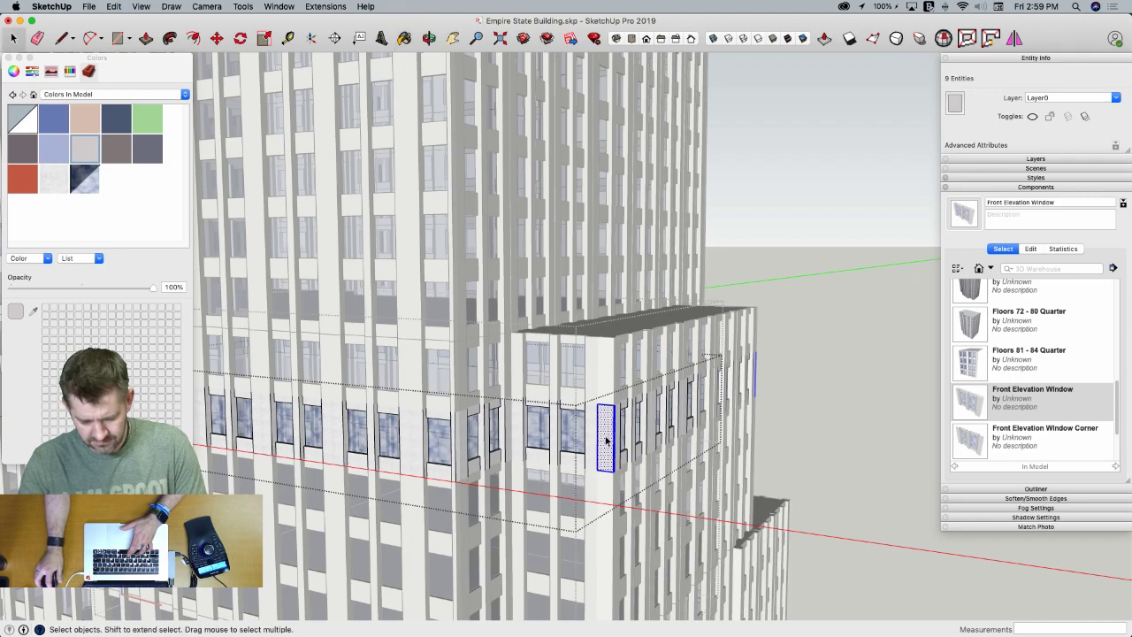
{"action": "key", "text": "space"}
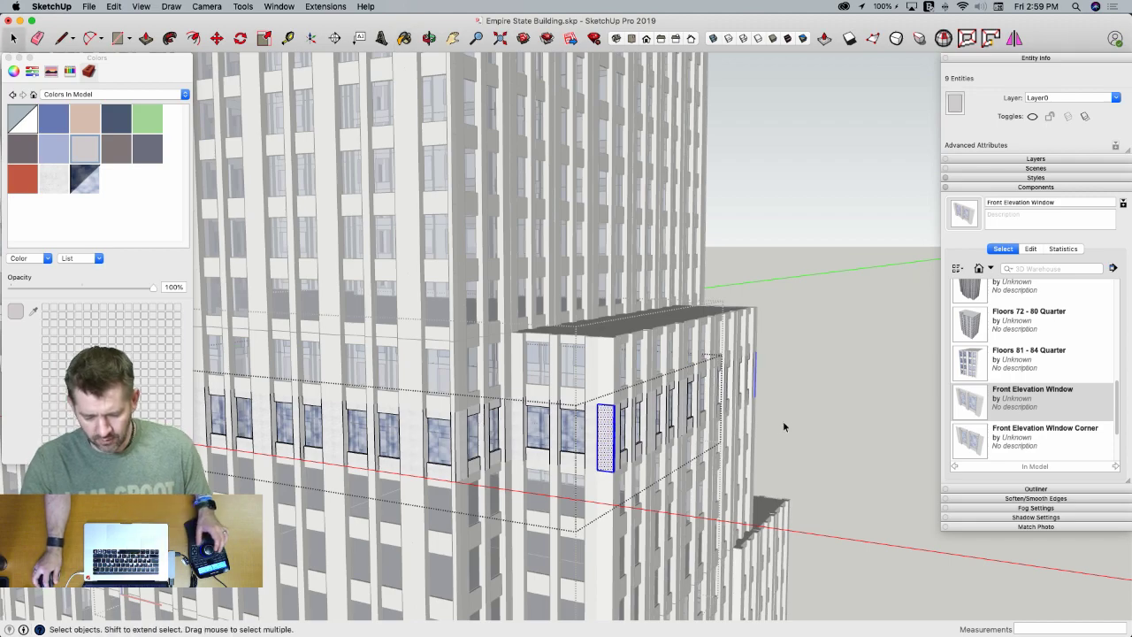
{"action": "left_click", "coordinate": [795, 419]}
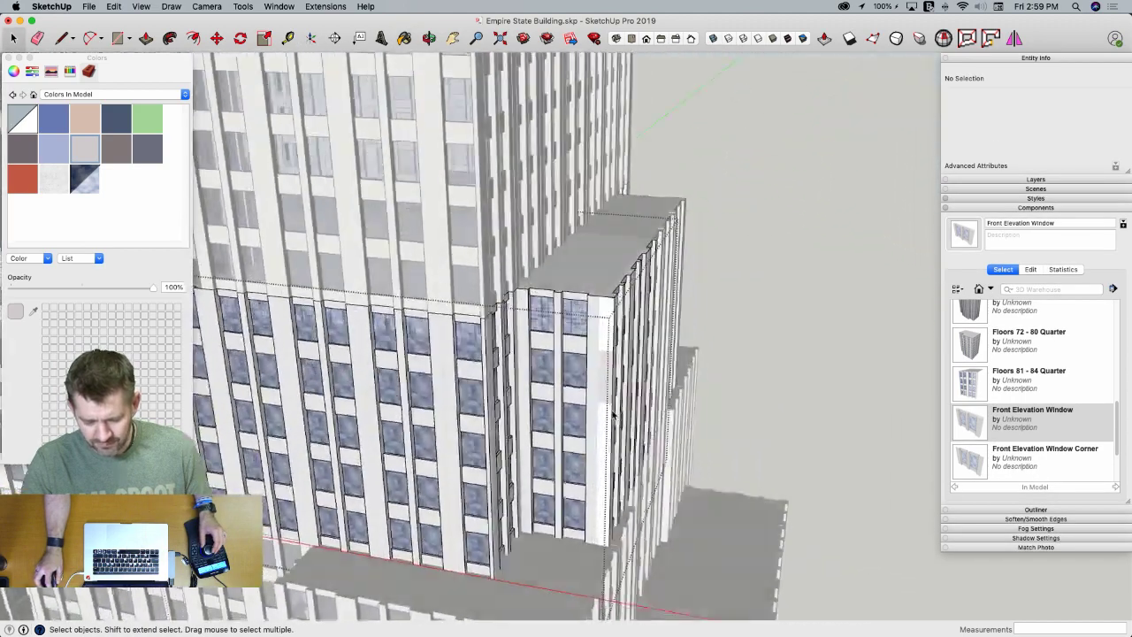
Paint the corner pier faces on the upper floors of the setback block with the light concrete from the in-model colours
{"action": "middle_click_drag", "start_coordinate": [158, 237], "coordinate": [66, 183]}
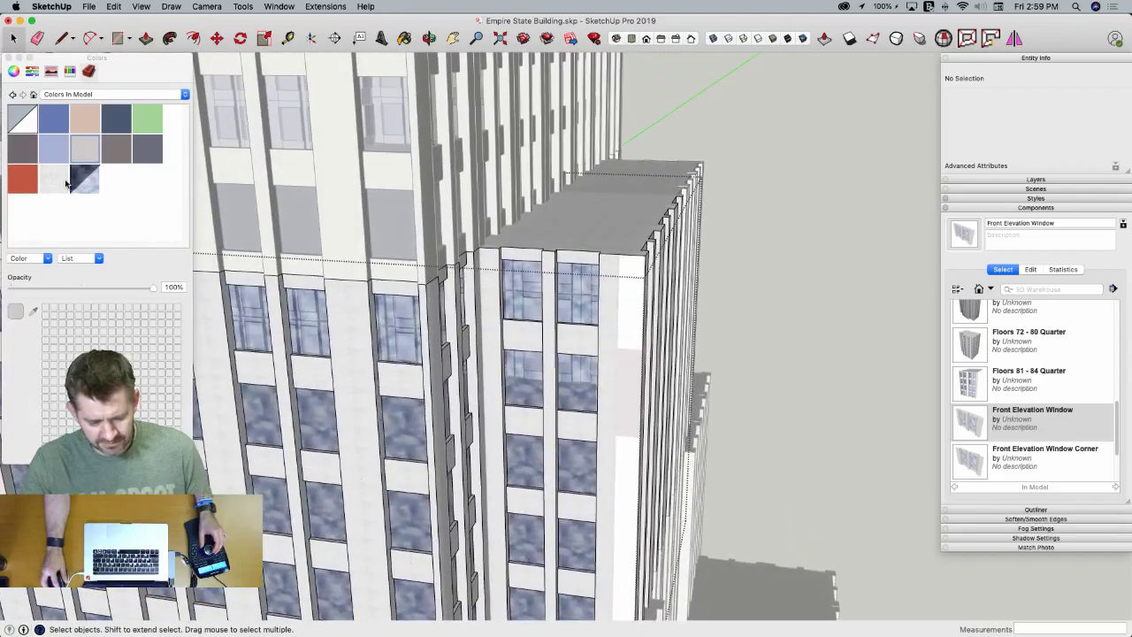
{"action": "double_click", "coordinate": [630, 405]}
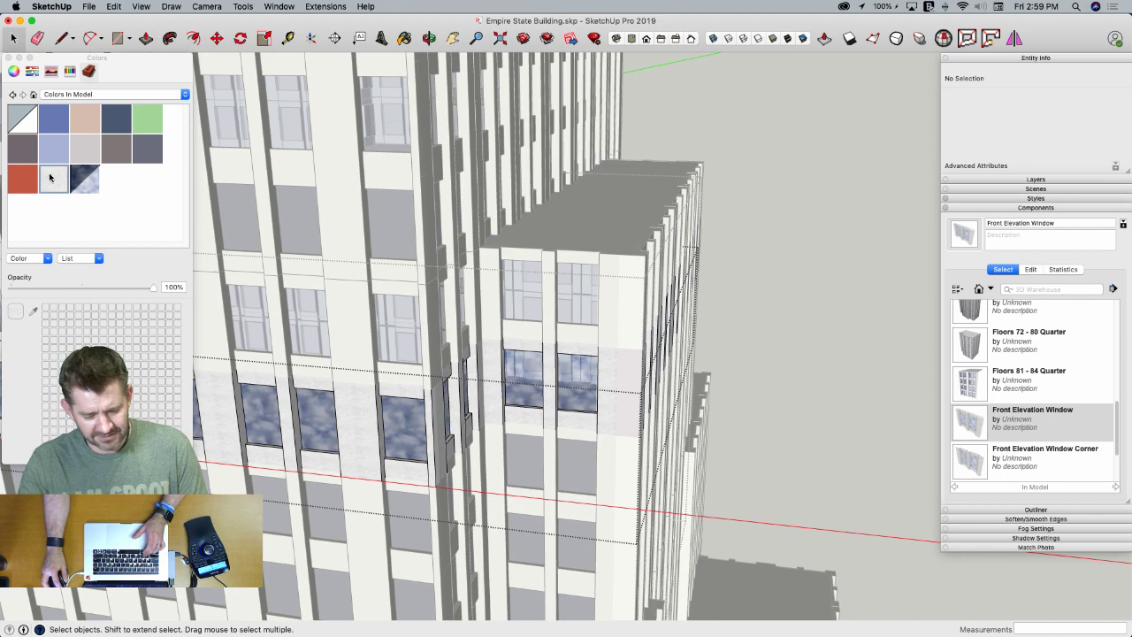
{"action": "double_click", "coordinate": [628, 333]}
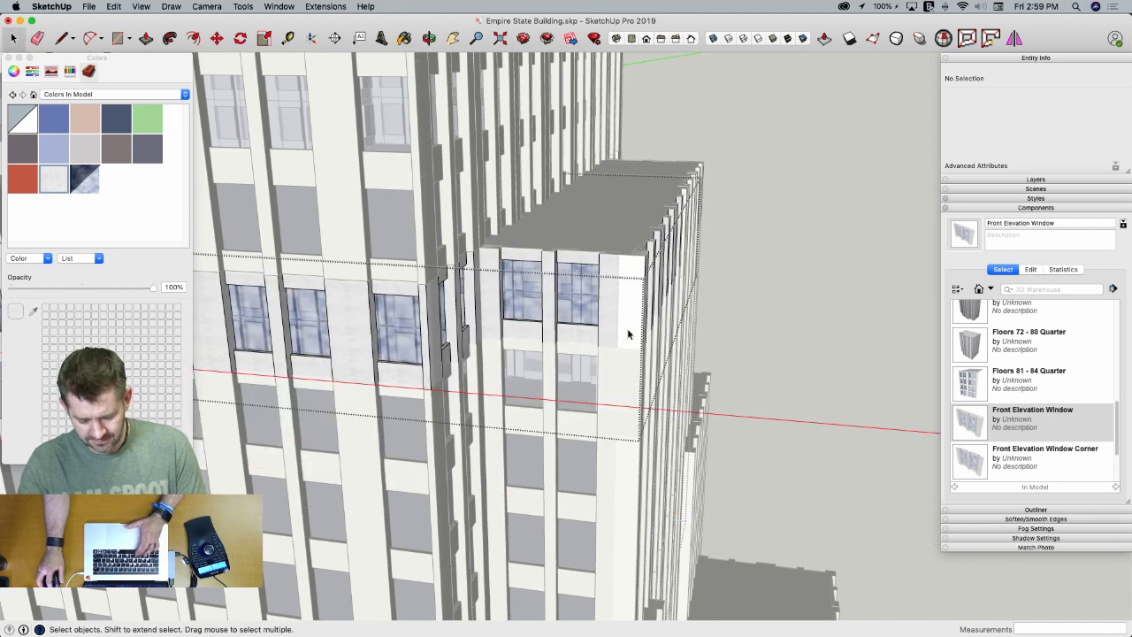
{"action": "double_click", "coordinate": [626, 486]}
{"action": "key", "text": "b"}
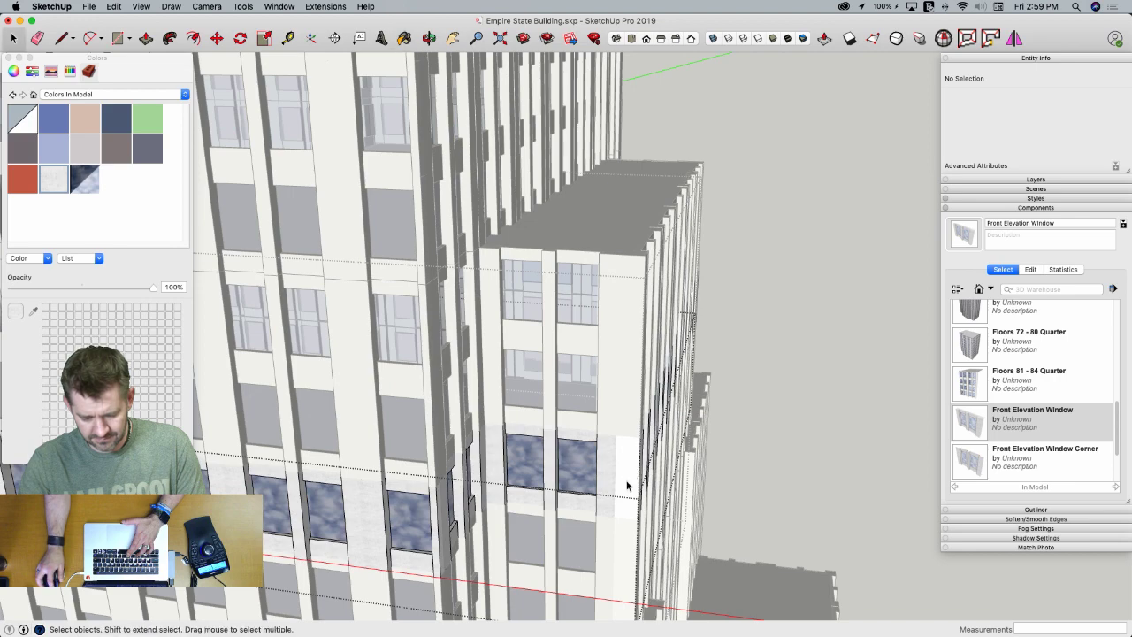
{"action": "double_click", "coordinate": [627, 485]}
{"action": "left_click", "coordinate": [629, 477]}
Paint the corner pier faces on the remaining lower floors of the setback block with light concrete and close the floor component
{"action": "scroll", "coordinate": [603, 313], "scroll_direction": "down", "scroll_amount": 4}
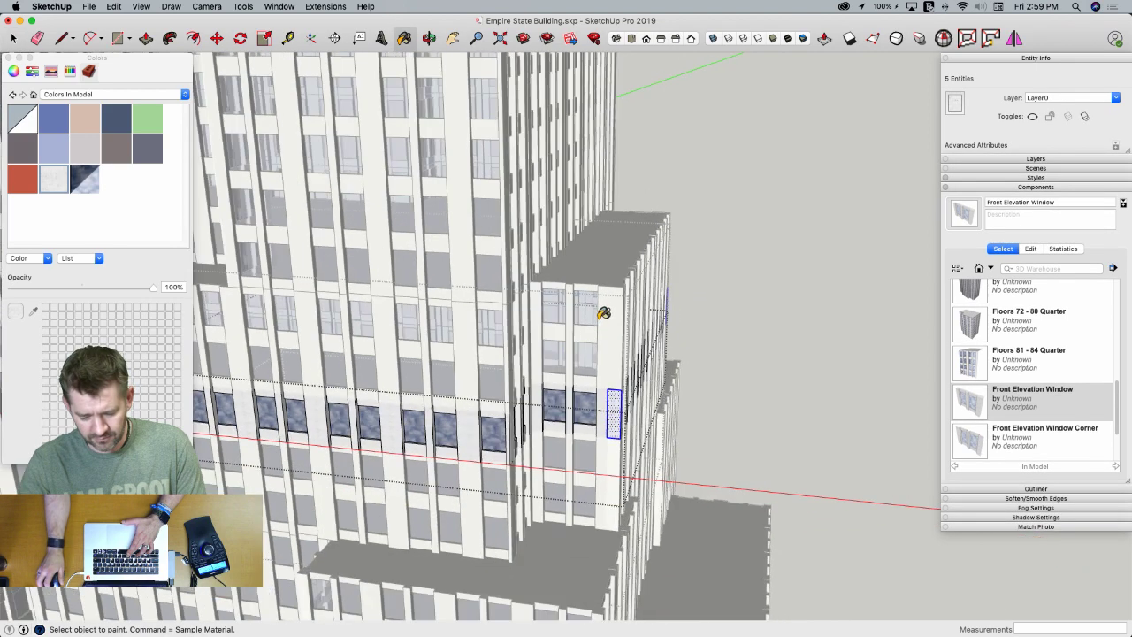
{"action": "double_click", "coordinate": [617, 459]}
{"action": "key", "text": "b"}
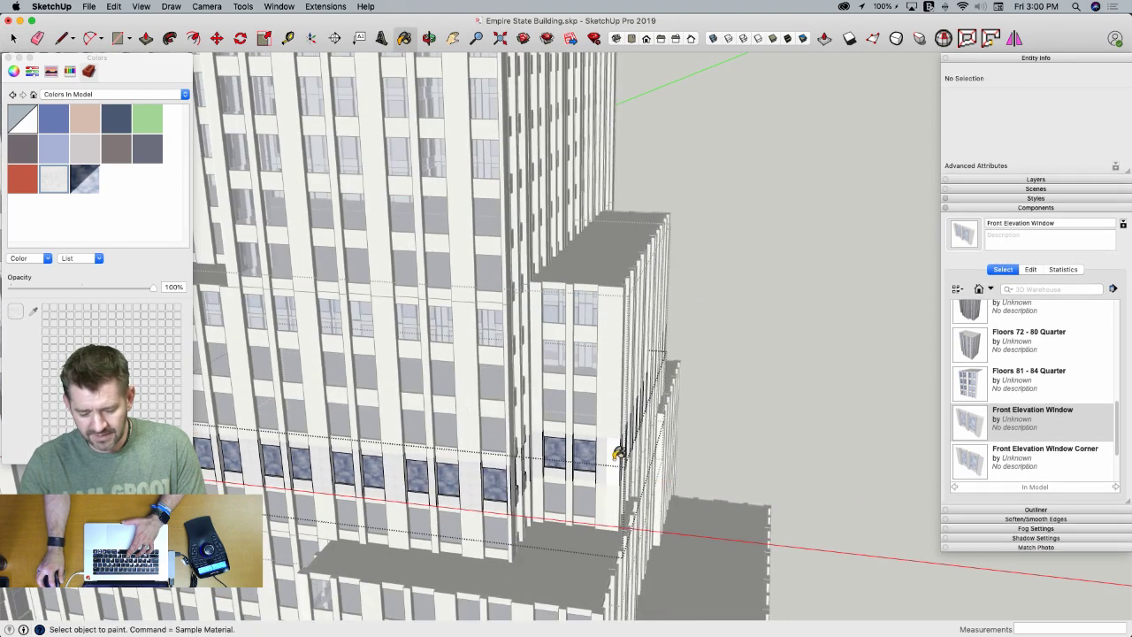
{"action": "double_click", "coordinate": [613, 506]}
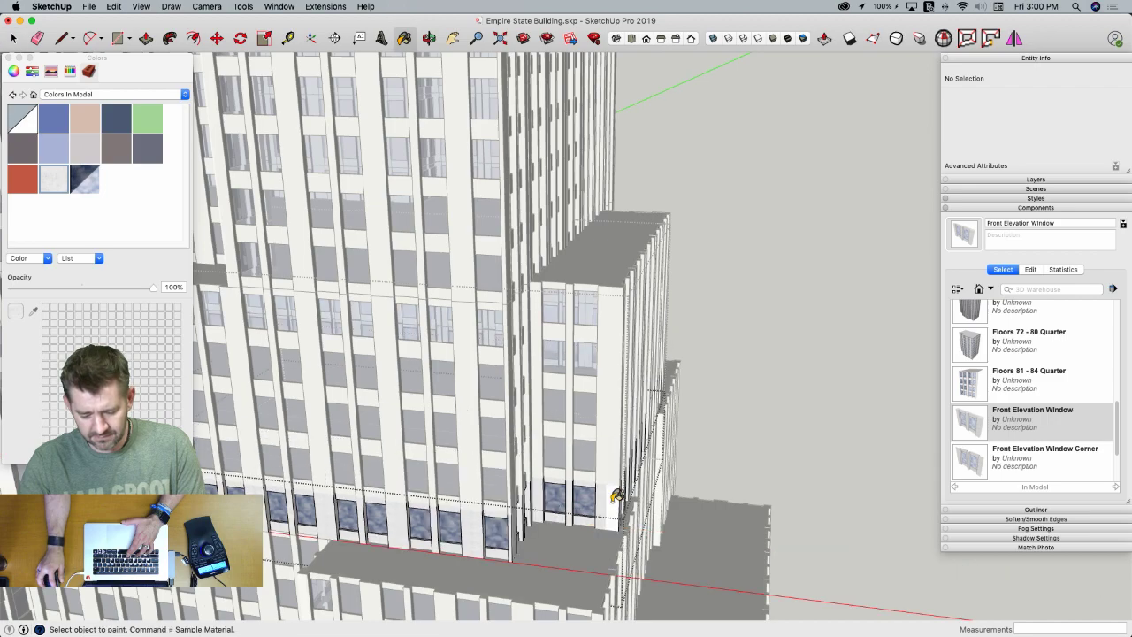
{"action": "left_click", "coordinate": [768, 406]}
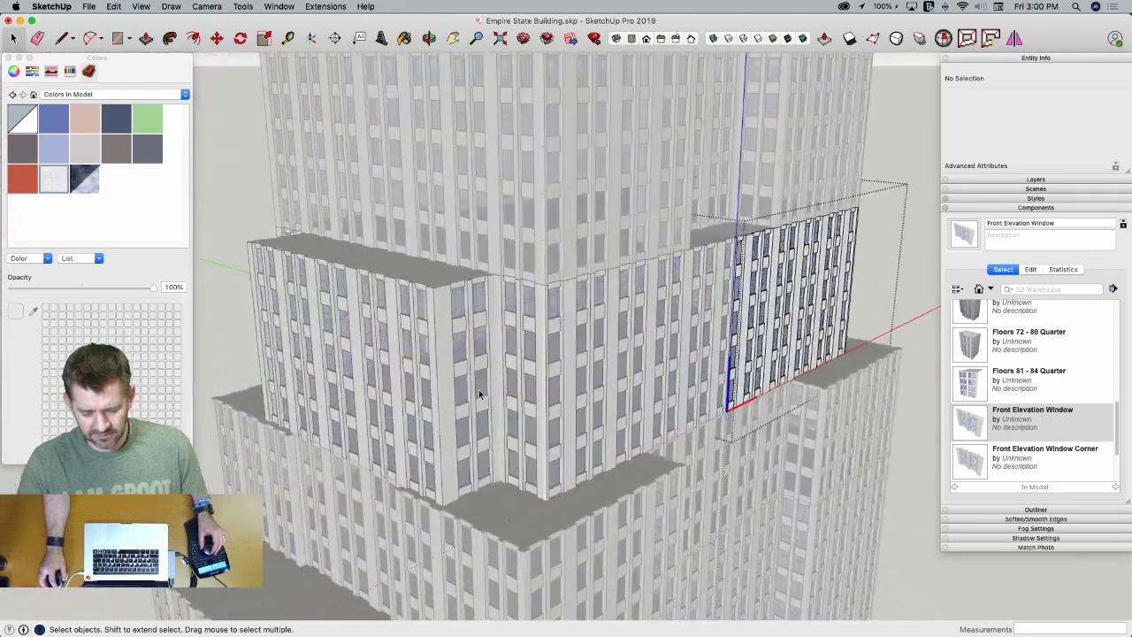
Examine the tower's other sides and the scale figure standing on the ringed ledge of the spire
{"action": "middle_click_drag", "start_coordinate": [478, 394], "coordinate": [538, 397]}
{"action": "scroll", "coordinate": [538, 398], "scroll_direction": "down", "scroll_amount": 7}
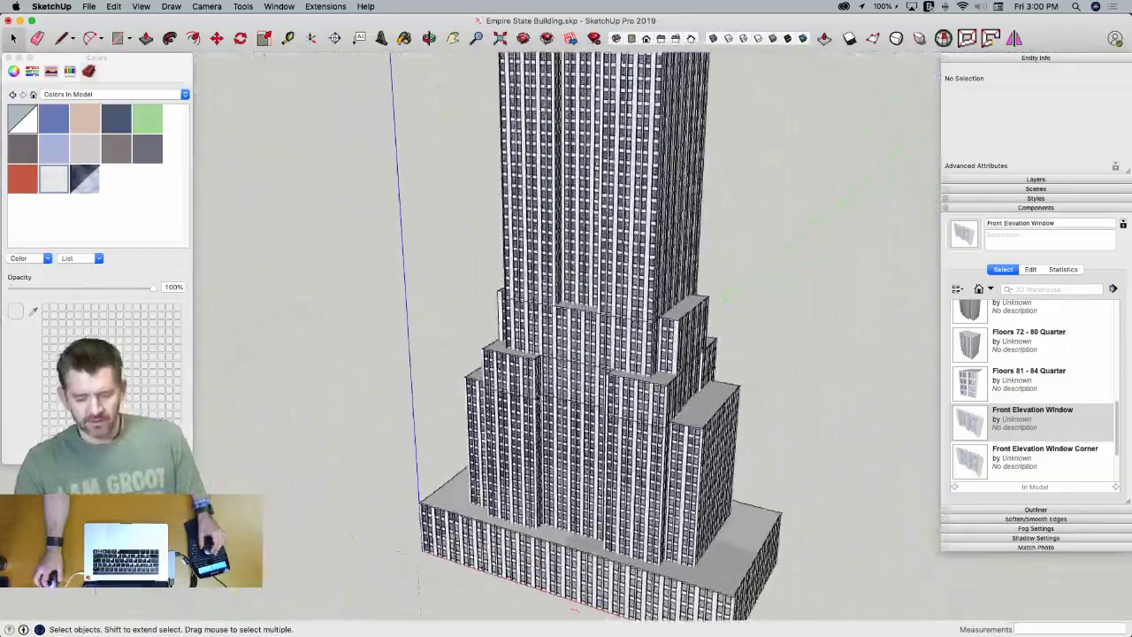
{"action": "scroll", "coordinate": [758, 356], "scroll_direction": "down", "scroll_amount": 4}
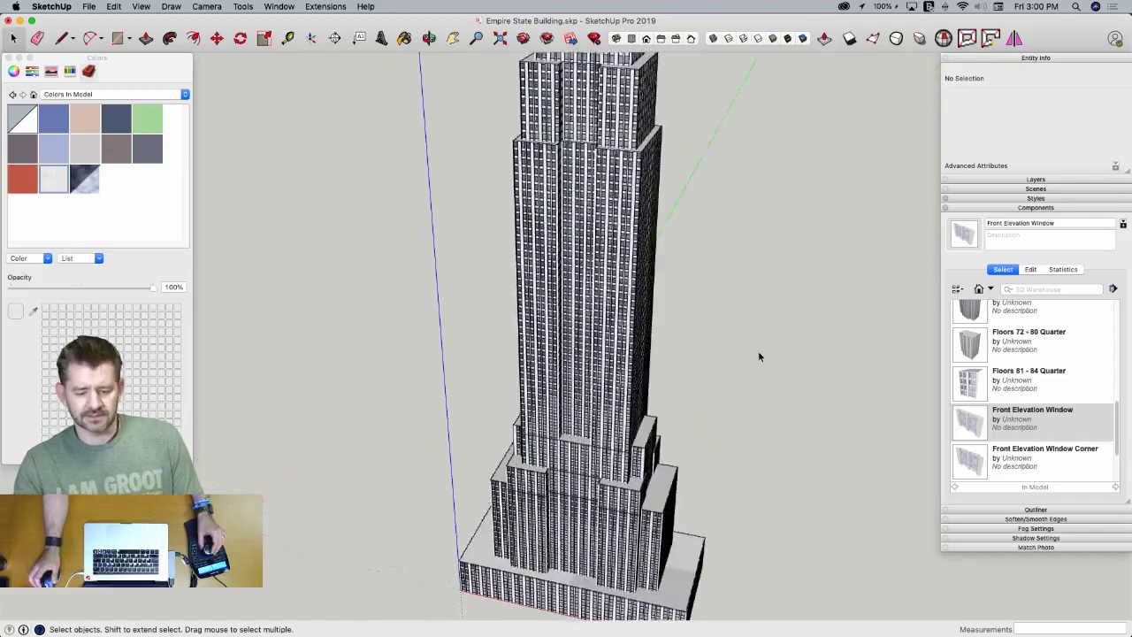
{"action": "scroll", "coordinate": [622, 215], "scroll_direction": "up", "scroll_amount": 8}
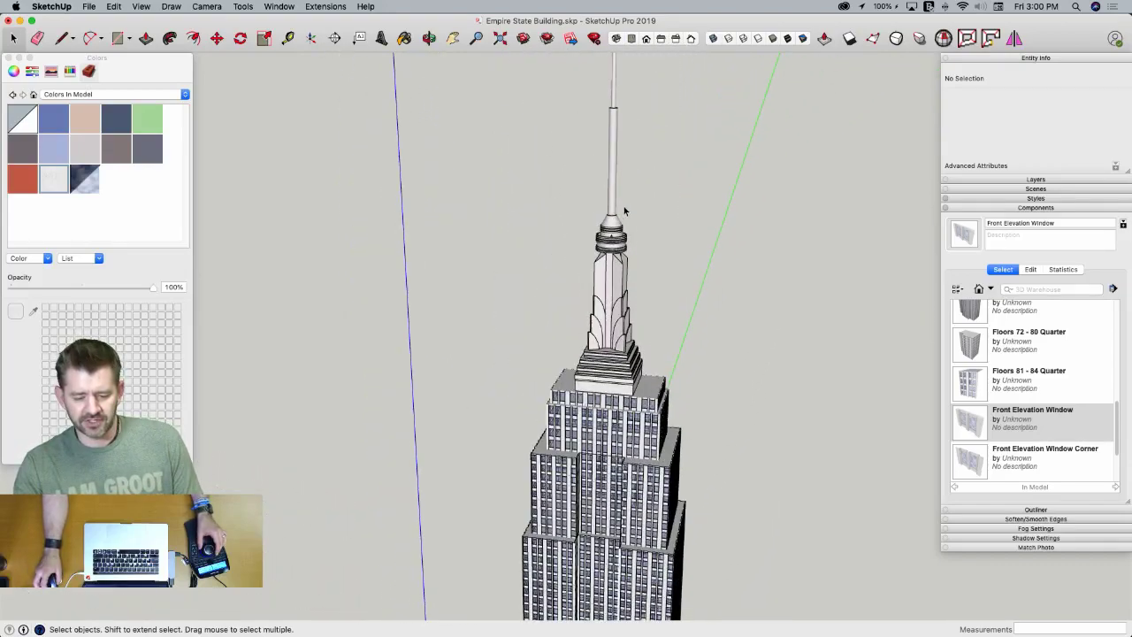
{"action": "scroll", "coordinate": [607, 255], "scroll_direction": "up", "scroll_amount": 6}
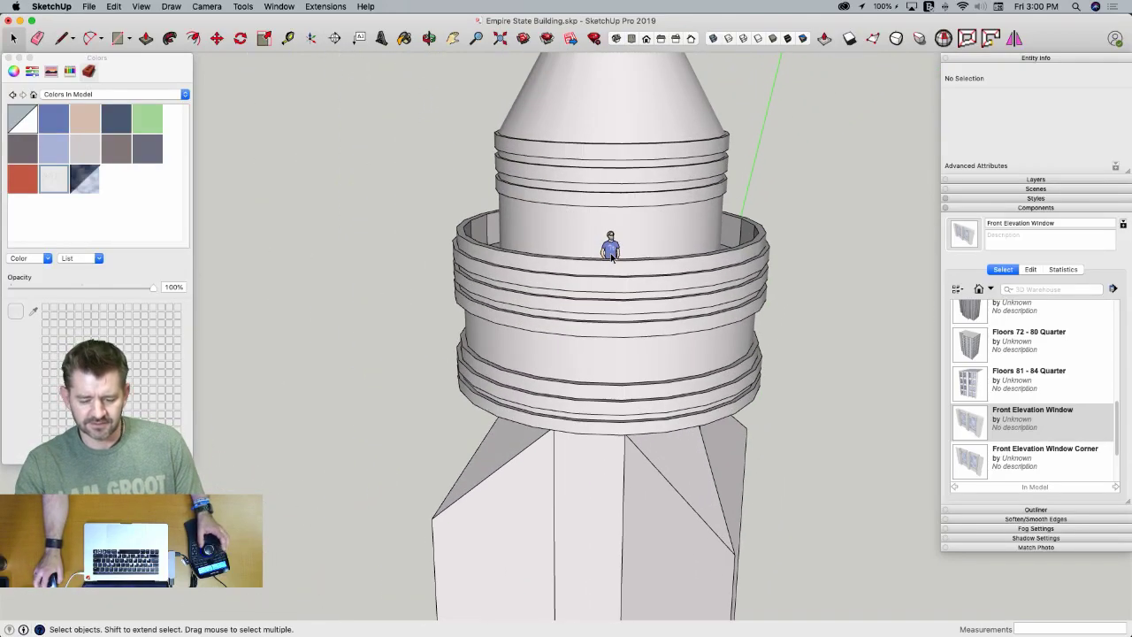
{"action": "middle_click_drag", "start_coordinate": [612, 258], "coordinate": [675, 297]}
{"action": "middle_click_drag", "start_coordinate": [722, 195], "coordinate": [768, 241]}
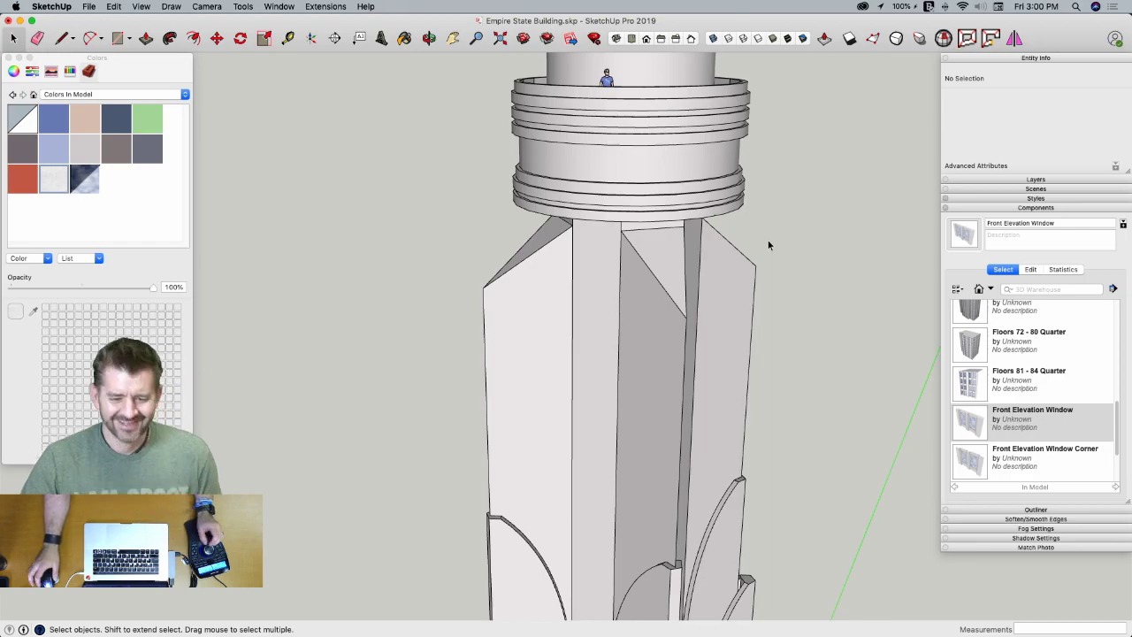
{"action": "scroll", "coordinate": [717, 246], "scroll_direction": "down", "scroll_amount": 6}
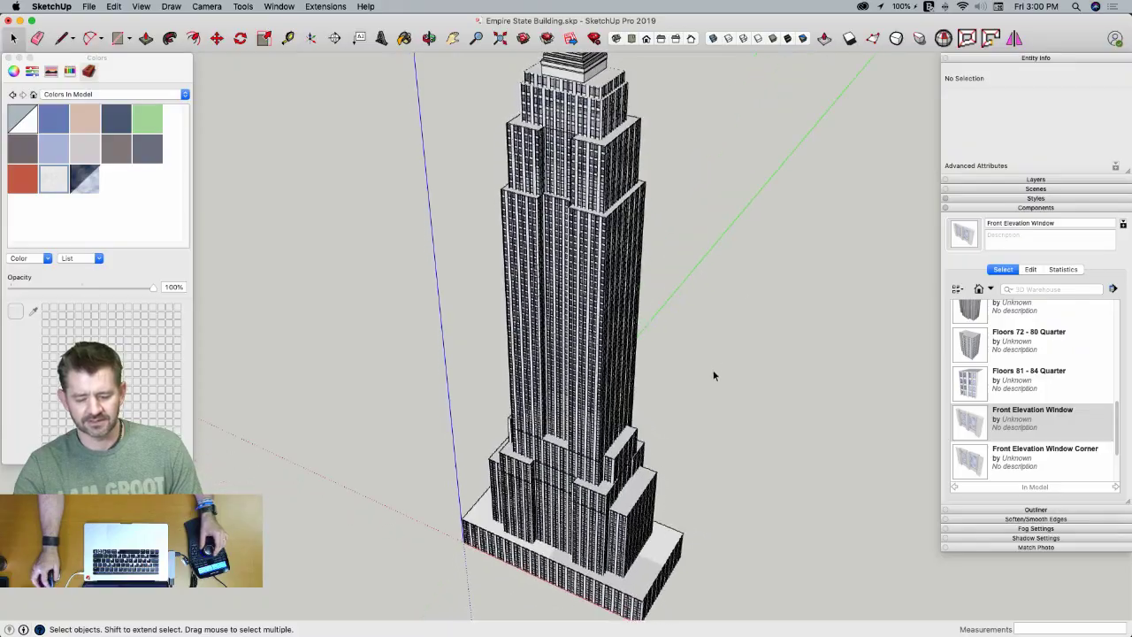
Open the base tier and select its quarter groups one after another to check how the roof is divided and painted
{"action": "scroll", "coordinate": [642, 541], "scroll_direction": "up", "scroll_amount": 6}
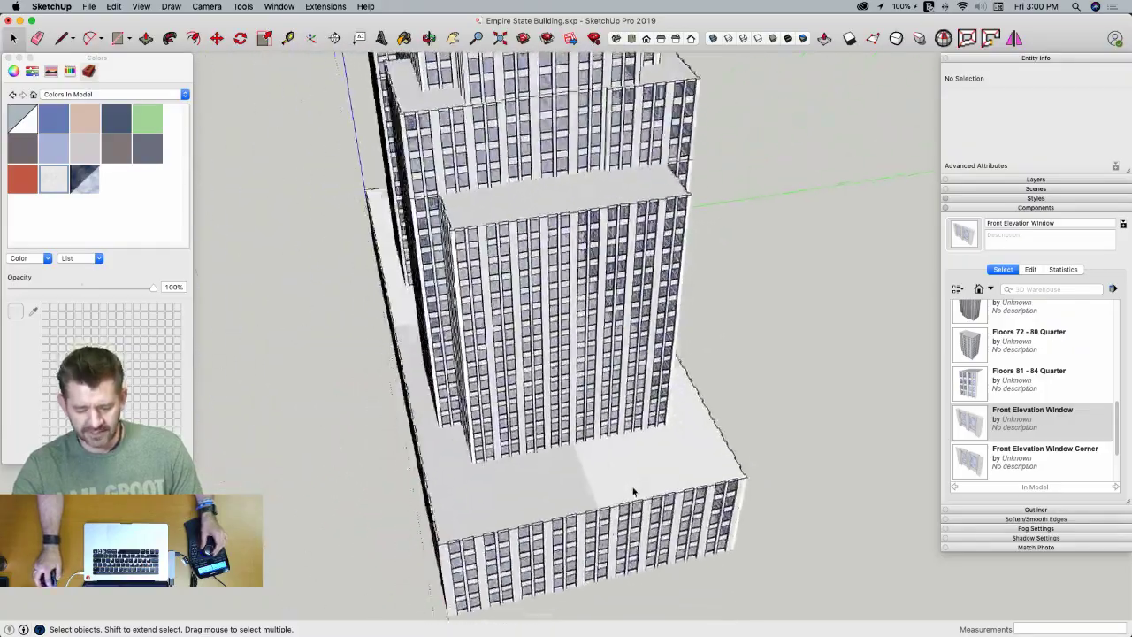
{"action": "double_click", "coordinate": [622, 444]}
{"action": "left_click", "coordinate": [595, 455]}
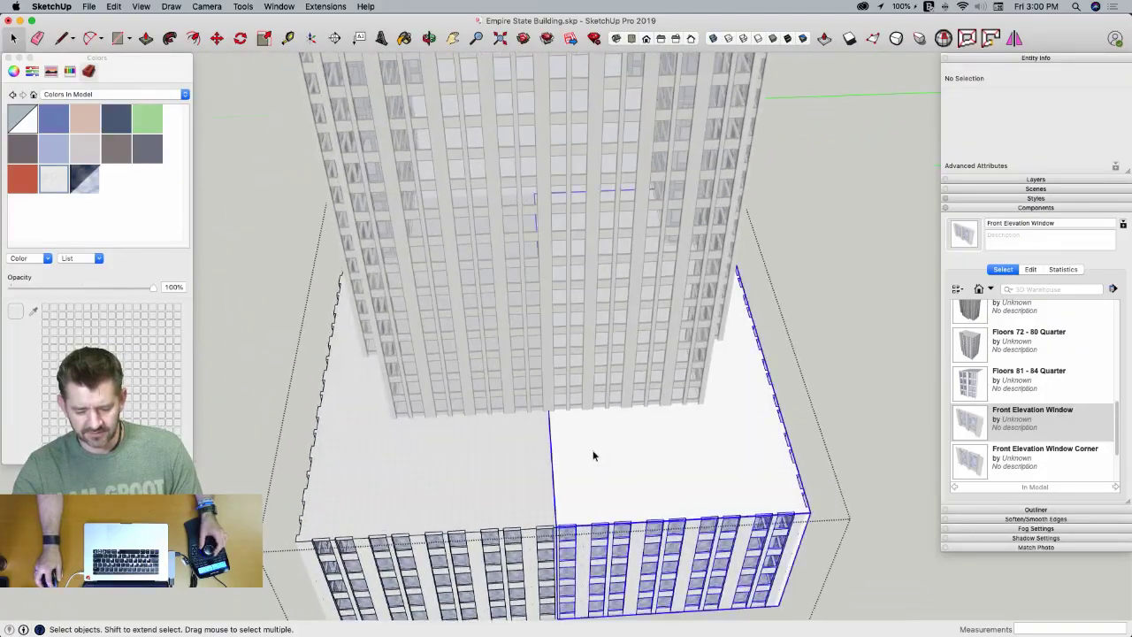
{"action": "left_click", "coordinate": [530, 458]}
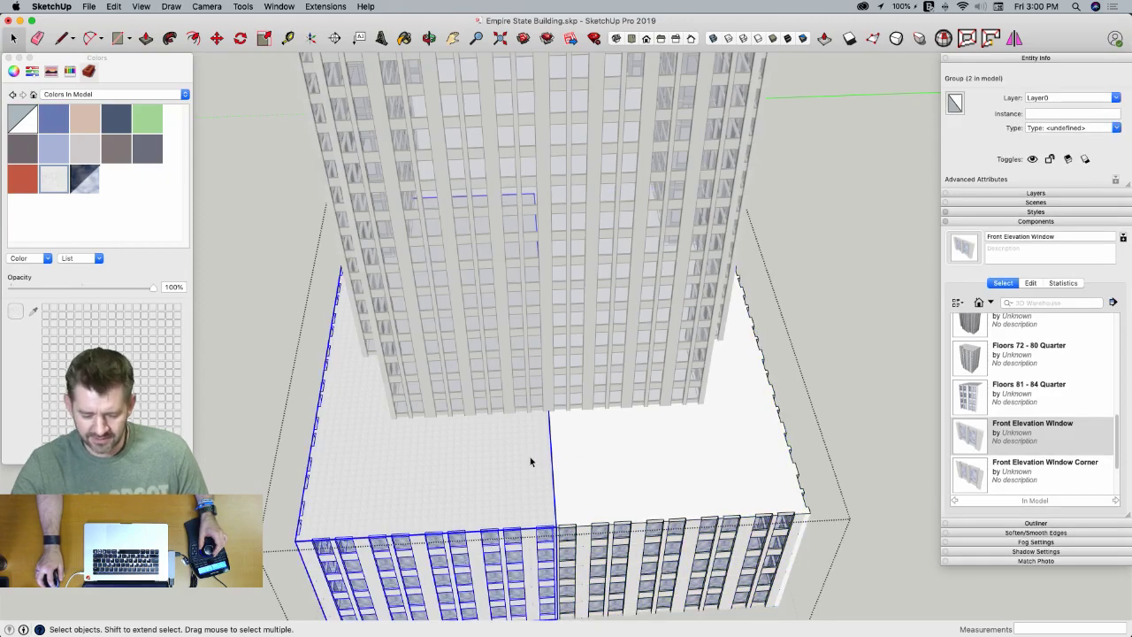
{"action": "left_click", "coordinate": [608, 458]}
{"action": "middle_click_drag", "start_coordinate": [608, 457], "coordinate": [398, 442]}
{"action": "left_click", "coordinate": [357, 424]}
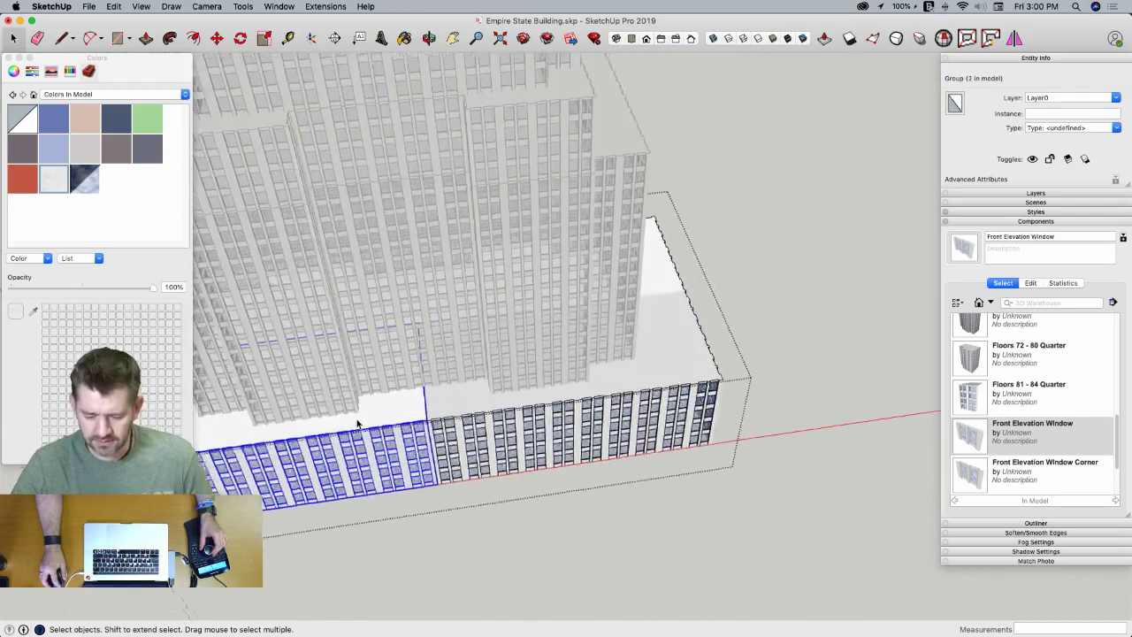
{"action": "left_click", "coordinate": [311, 424]}
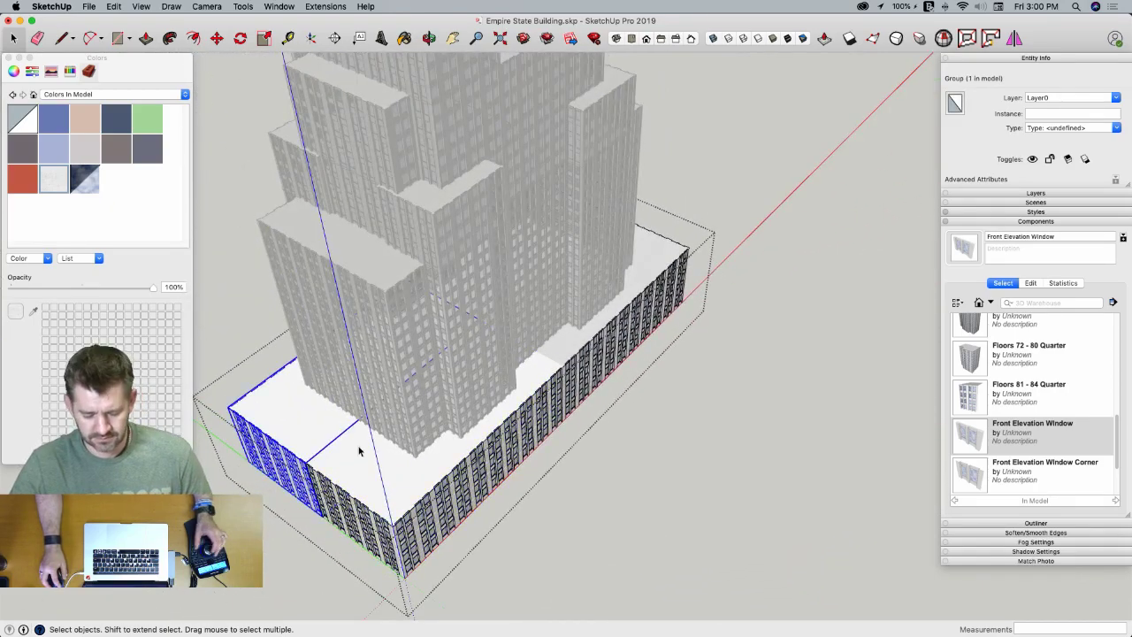
Delete three of the base tier's four quarter groups, keep one corner quarter and select it
{"action": "left_click", "coordinate": [361, 450]}
{"action": "left_click", "coordinate": [327, 429]}
{"action": "key", "text": "Delete"}
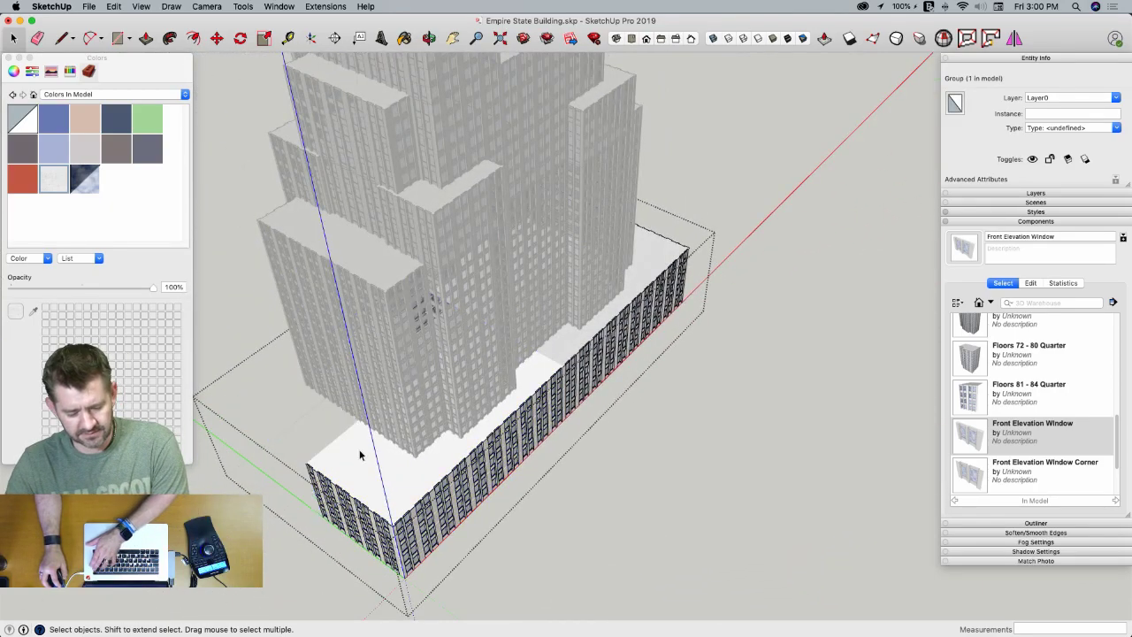
{"action": "left_click", "coordinate": [362, 452]}
{"action": "middle_click_drag", "start_coordinate": [583, 298], "coordinate": [781, 421]}
{"action": "left_click", "coordinate": [781, 421]}
{"action": "key", "text": "Delete"}
{"action": "left_click", "coordinate": [665, 449]}
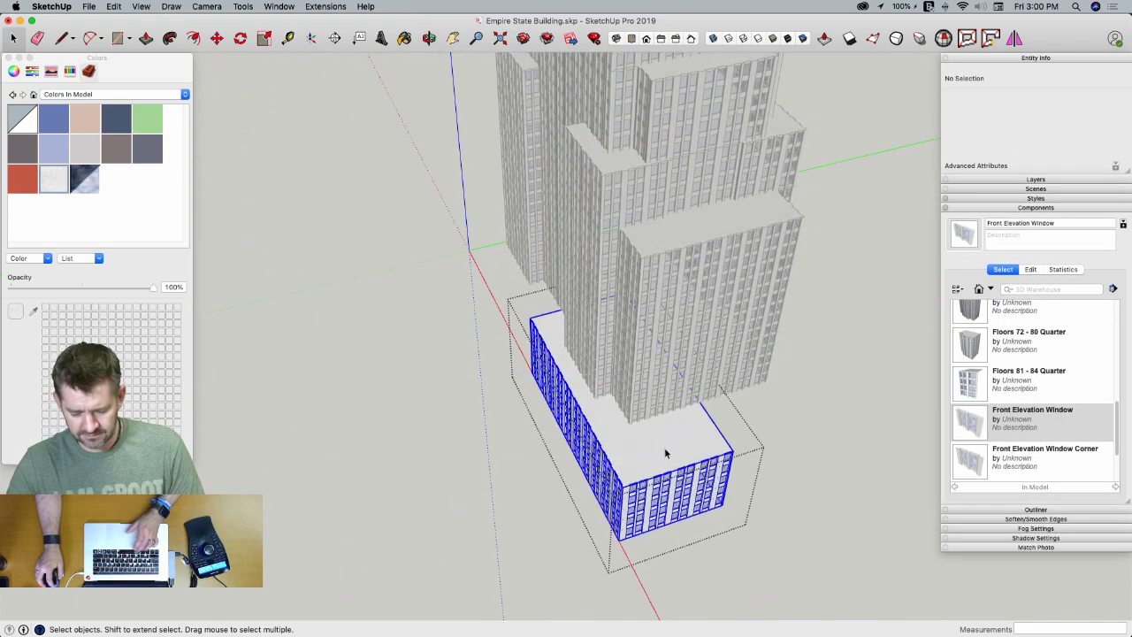
Convert the remaining corner quarter group of the base tier into a component with the definition name Floor 1 - 5 Quarter
{"action": "right_click", "coordinate": [665, 449]}
{"action": "left_click", "coordinate": [710, 402]}
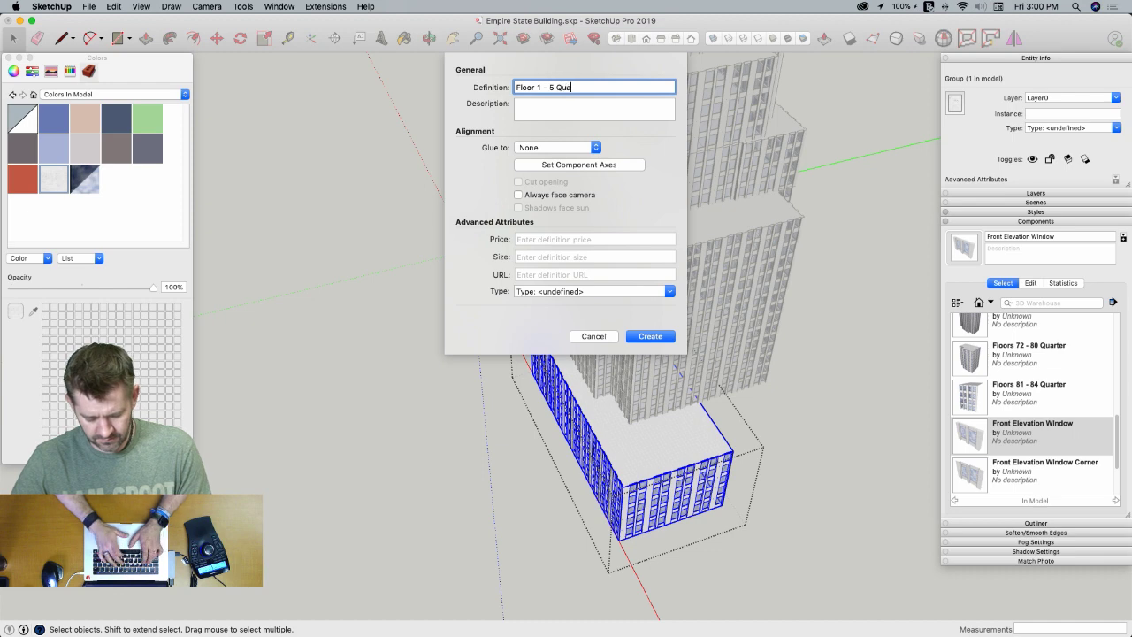
{"action": "type", "text": "er"}
{"action": "key", "text": "Return"}
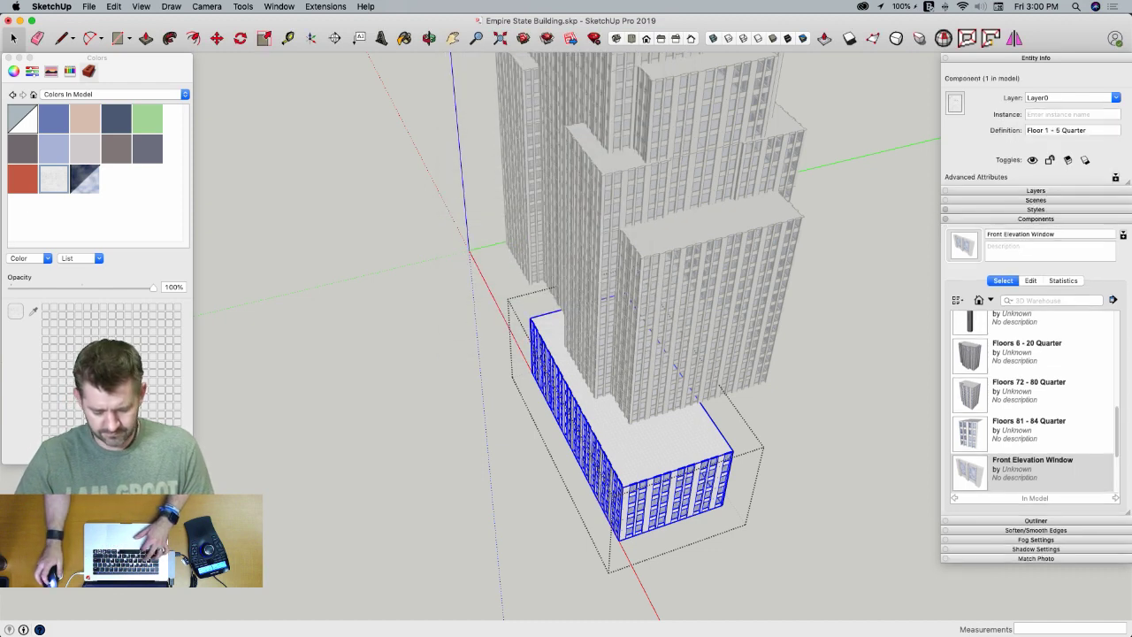
Copy the Floor 1 - 5 Quarter component about 147 feet along the green axis and mirror the copy along green with Scale
{"action": "key", "text": "m"}
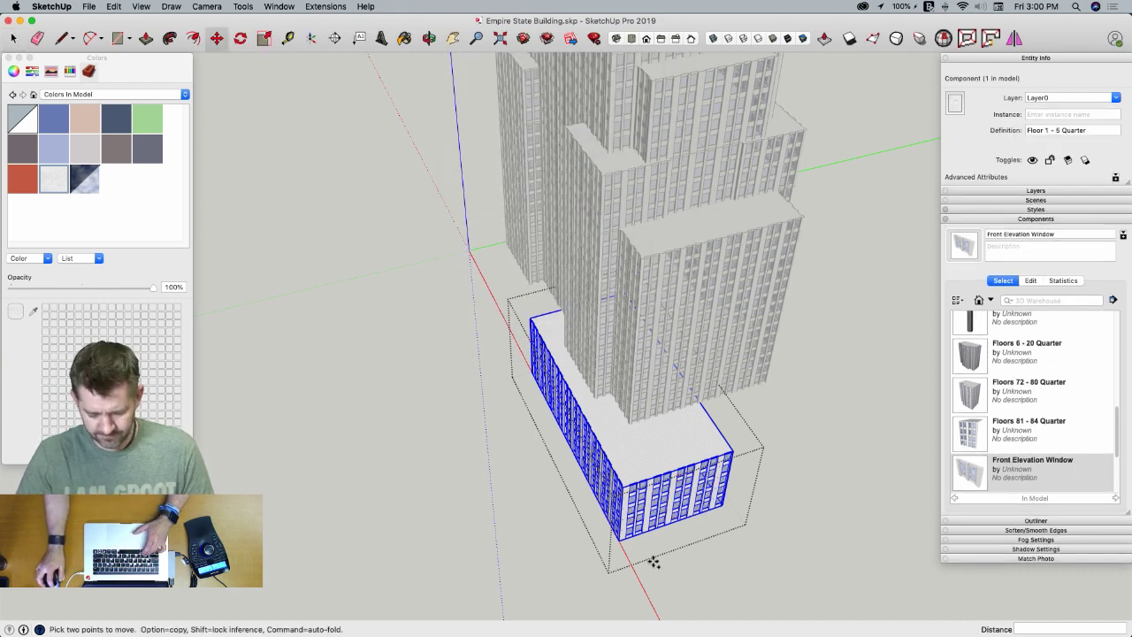
{"action": "left_click", "coordinate": [653, 562], "text": "alt"}
{"action": "left_click", "coordinate": [799, 505]}
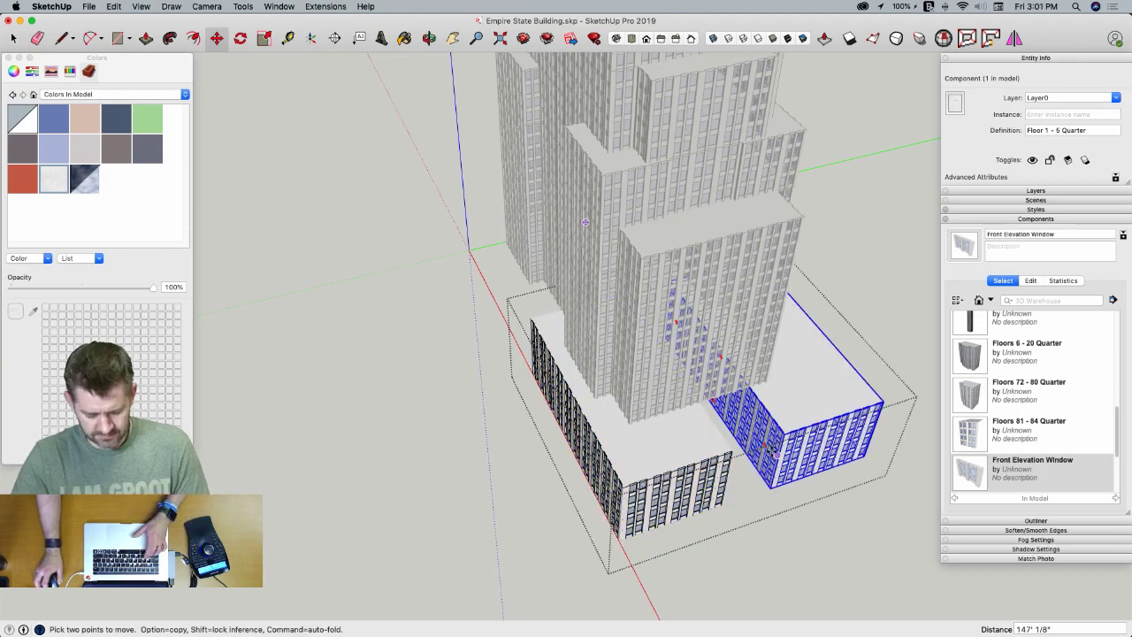
{"action": "key", "text": "s"}
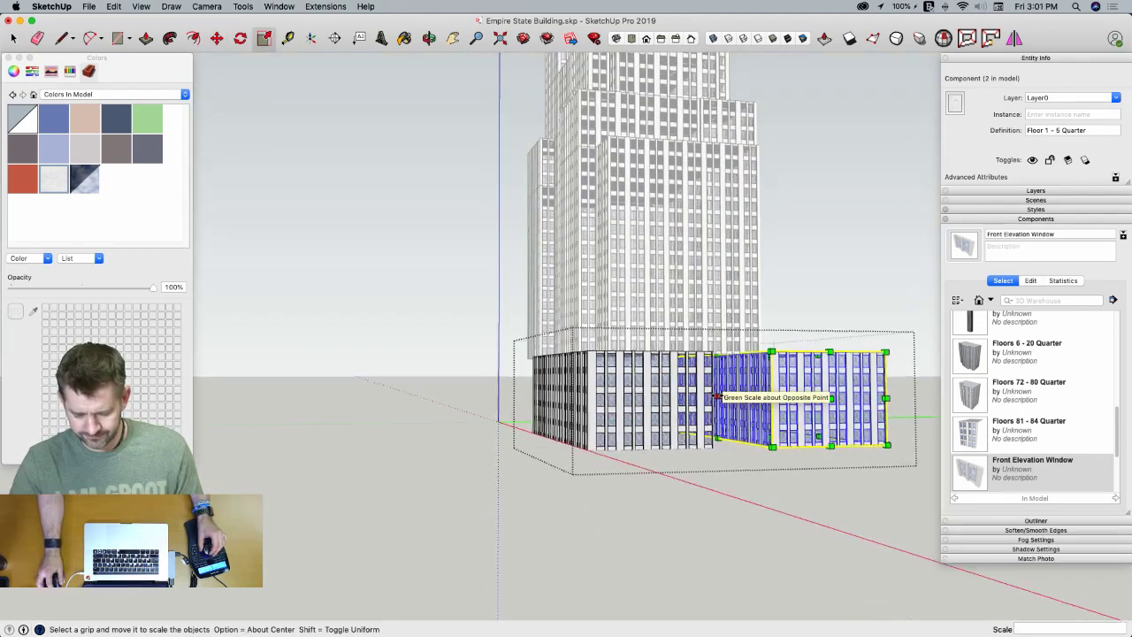
{"action": "left_click", "coordinate": [711, 401]}
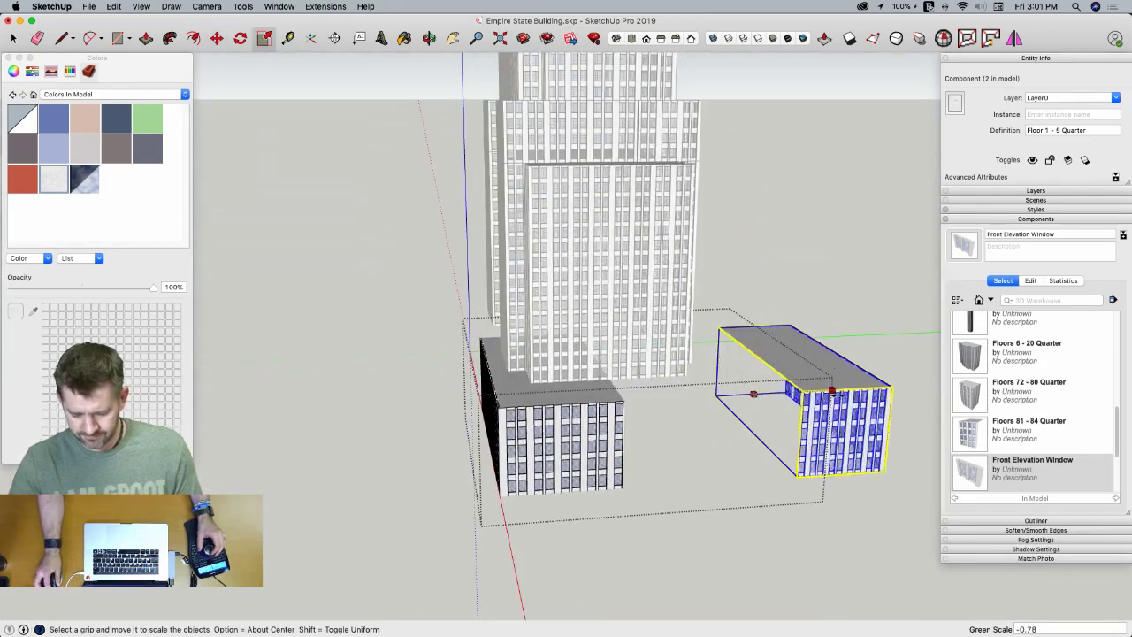
{"action": "left_click", "coordinate": [854, 388]}
Move the mirrored quarter by its upper front corner so it meets the matching corner of the original quarter
{"action": "key", "text": "m"}
{"action": "scroll", "coordinate": [814, 409], "scroll_direction": "up", "scroll_amount": 10}
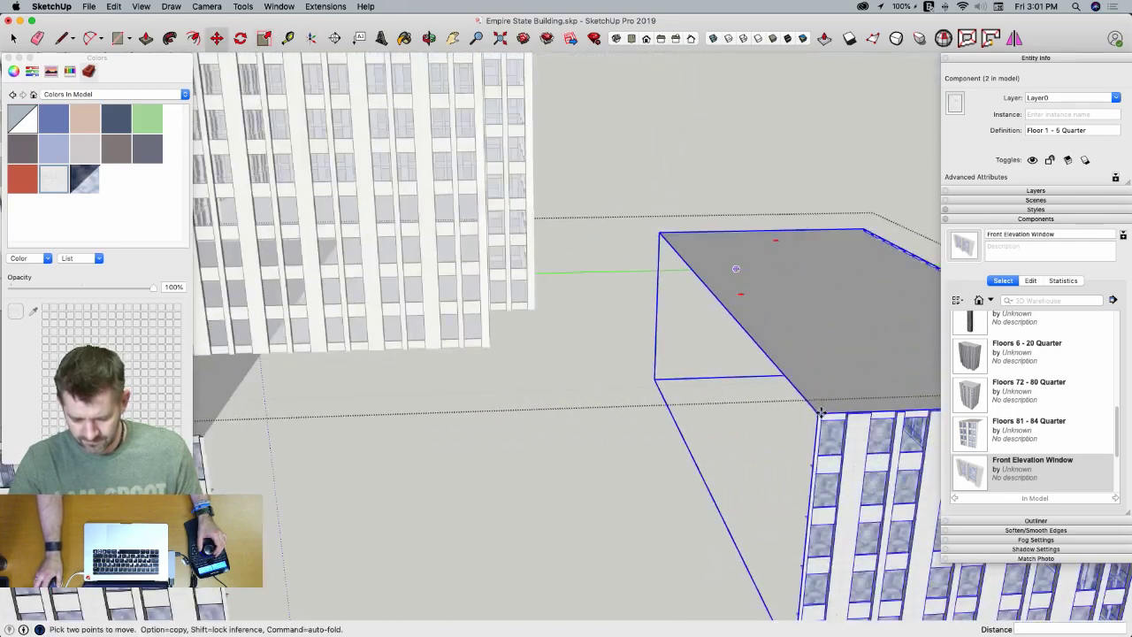
{"action": "left_click", "coordinate": [816, 415]}
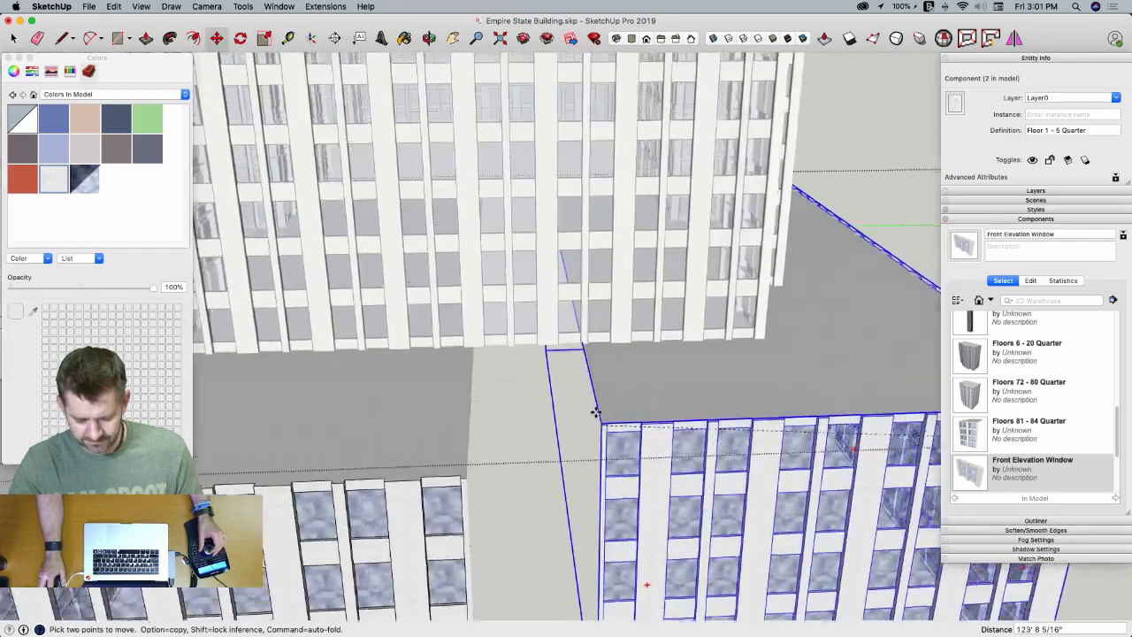
{"action": "scroll", "coordinate": [570, 515], "scroll_direction": "up", "scroll_amount": 3}
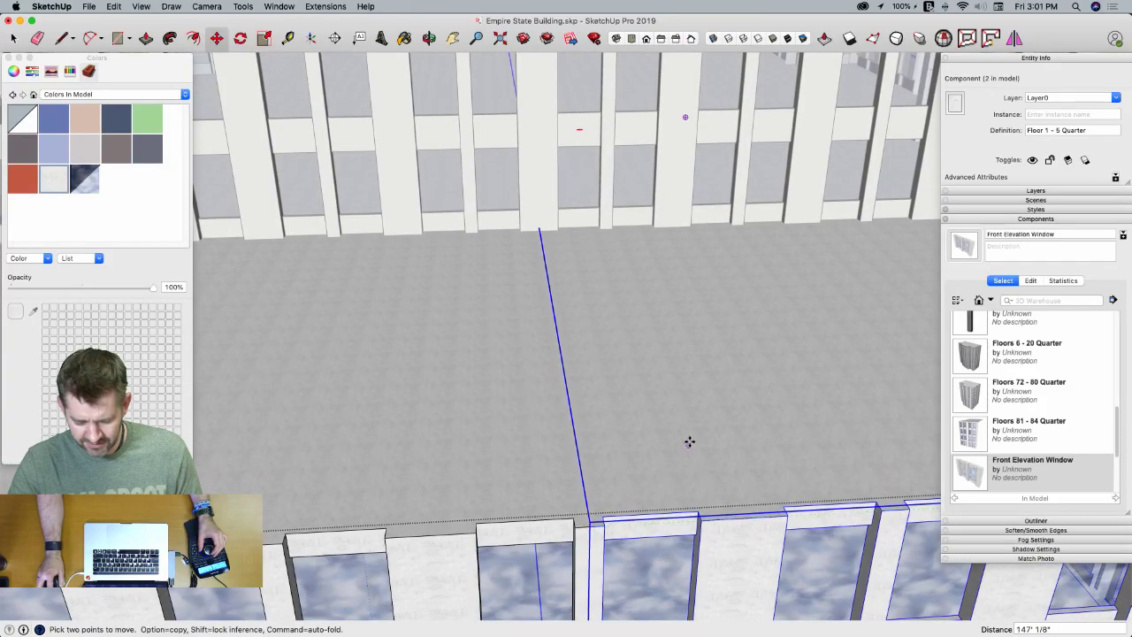
Select both quarters together and copy the pair about 408 feet along the red axis to the tower's other side
{"action": "key", "text": "space"}
{"action": "left_click", "coordinate": [457, 446], "text": "shift"}
{"action": "key", "text": "m"}
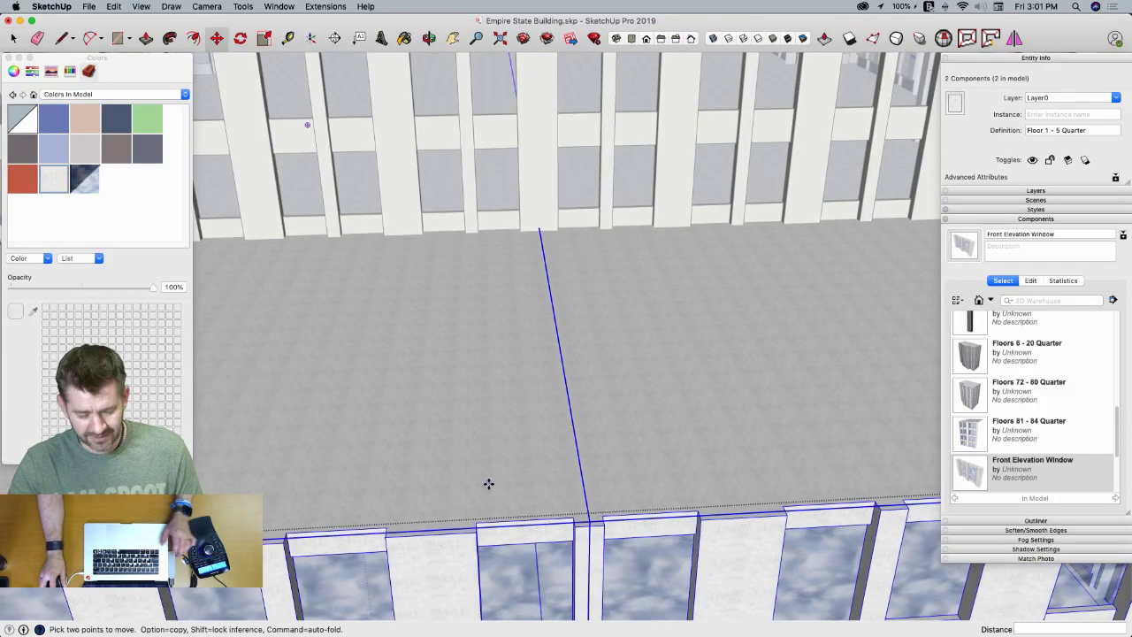
{"action": "scroll", "coordinate": [492, 485], "scroll_direction": "down", "scroll_amount": 5}
{"action": "scroll", "coordinate": [506, 489], "scroll_direction": "down", "scroll_amount": 6}
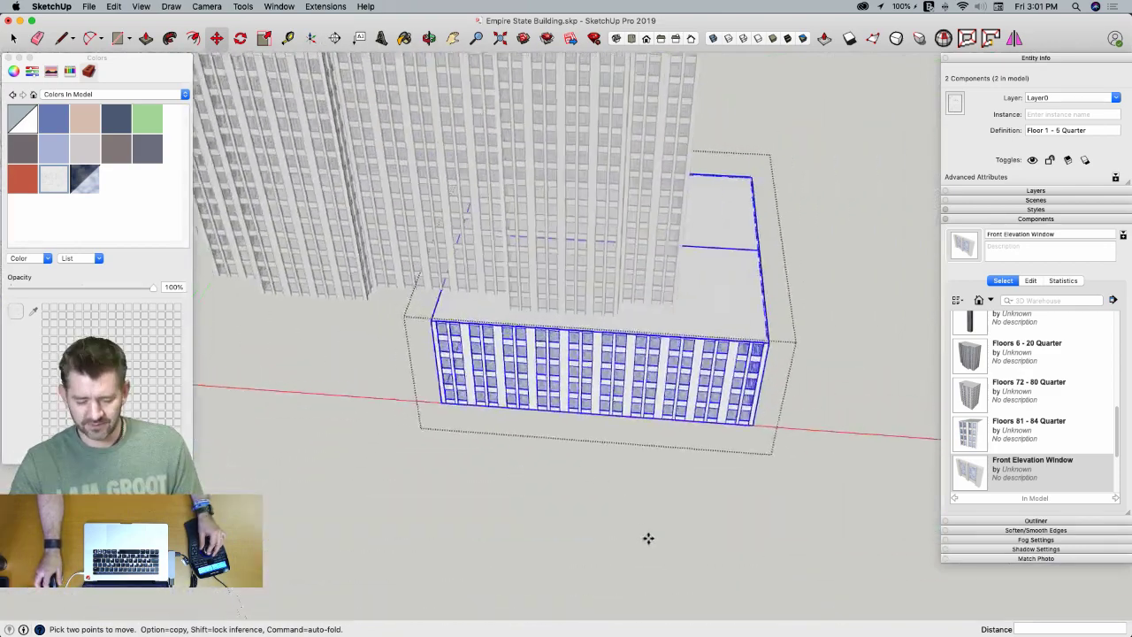
{"action": "left_click", "coordinate": [706, 490]}
{"action": "key", "text": "alt"}
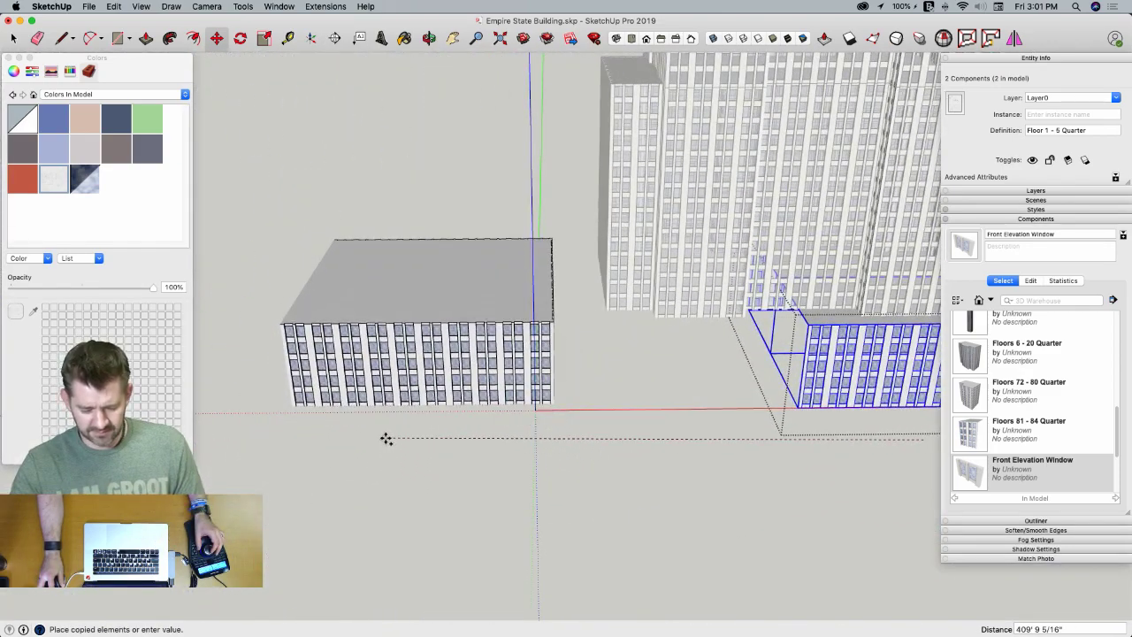
{"action": "left_click", "coordinate": [387, 440]}
Flip the copied pair along the red axis, move it corner to corner against the first pair, and close the base tier group
{"action": "right_click", "coordinate": [419, 378]}
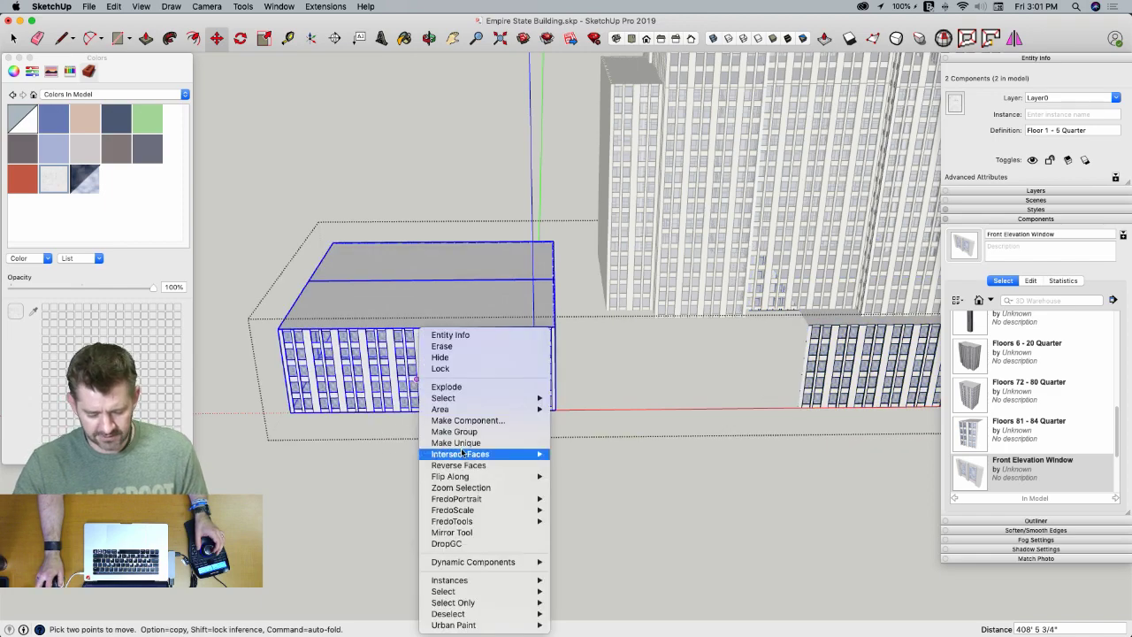
{"action": "mouse_move", "coordinate": [470, 477]}
{"action": "left_click", "coordinate": [609, 478]}
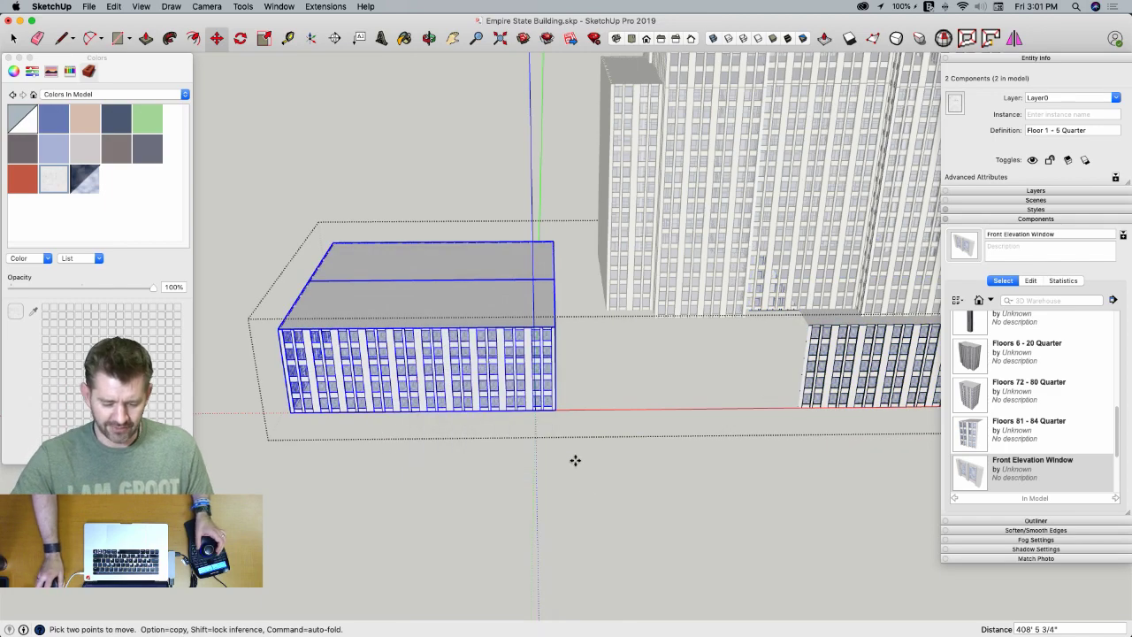
{"action": "scroll", "coordinate": [565, 292], "scroll_direction": "up", "scroll_amount": 6}
{"action": "scroll", "coordinate": [565, 279], "scroll_direction": "up", "scroll_amount": 3}
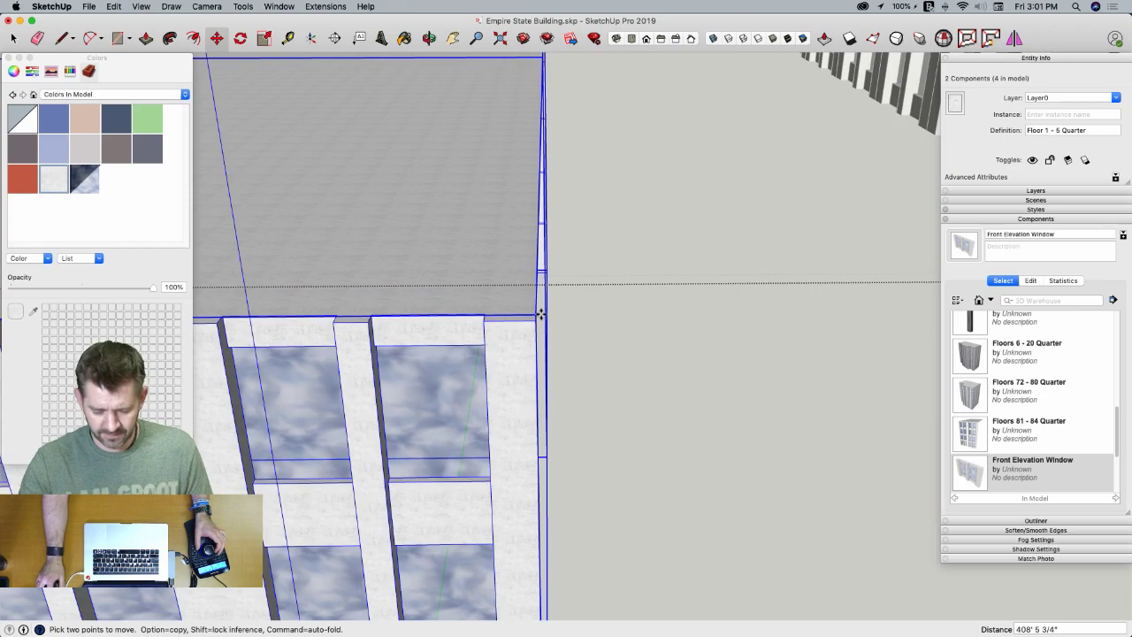
{"action": "scroll", "coordinate": [537, 311], "scroll_direction": "down", "scroll_amount": 6}
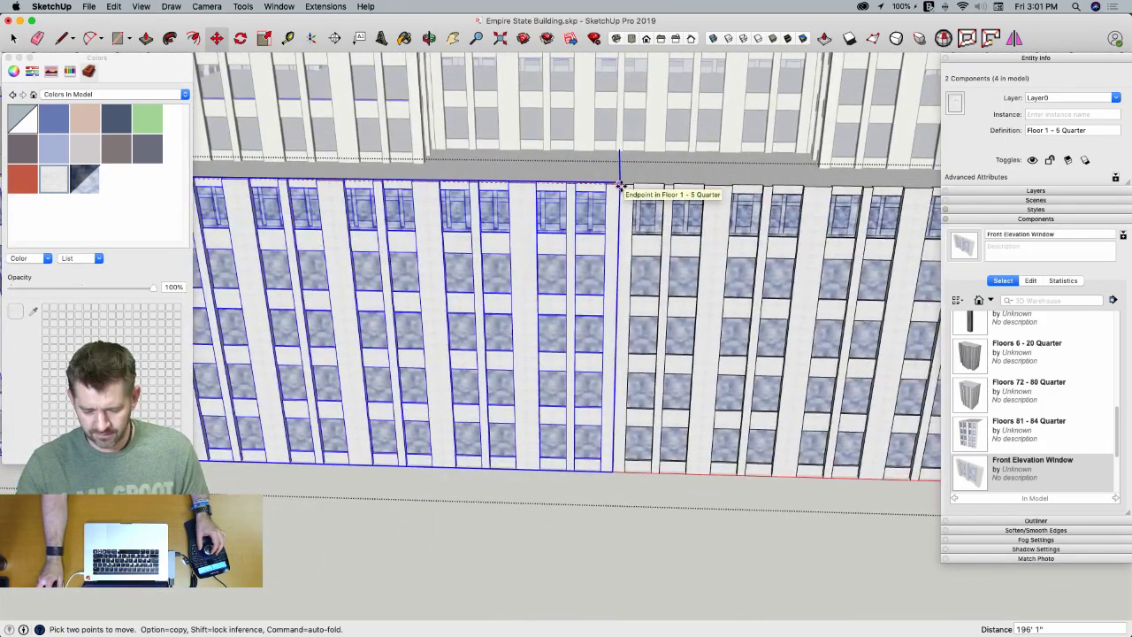
{"action": "left_click", "coordinate": [619, 186]}
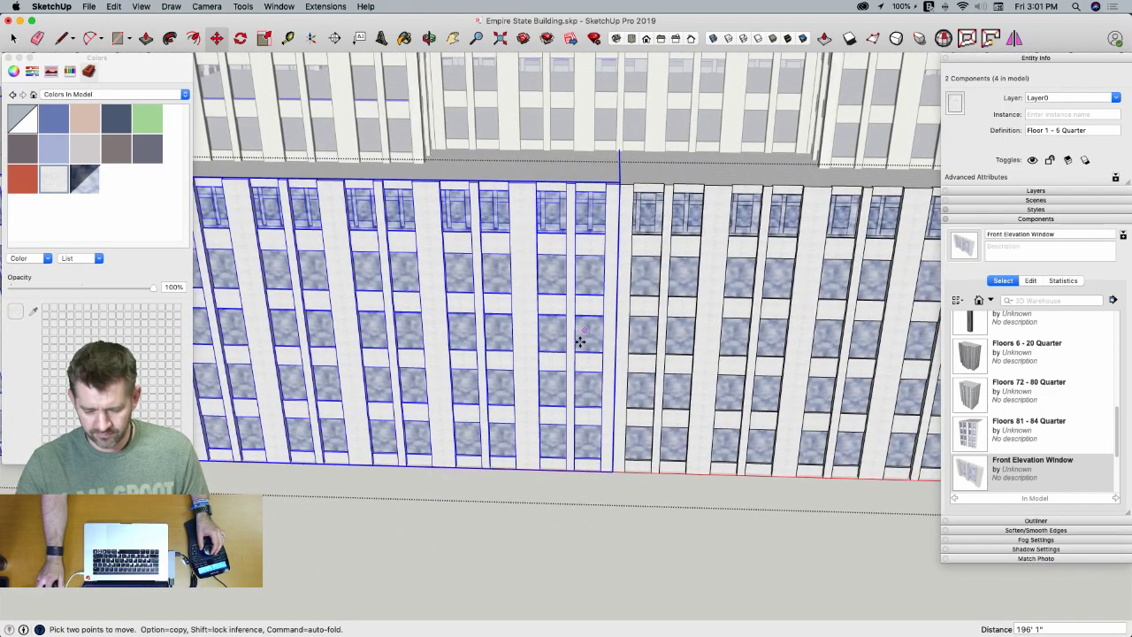
{"action": "key", "text": "space"}
{"action": "left_click", "coordinate": [575, 555]}
Examine the whole tower from base to antenna and how the rebuilt base tier sits beneath it
{"action": "middle_click_drag", "start_coordinate": [574, 555], "coordinate": [567, 518]}
{"action": "scroll", "coordinate": [566, 516], "scroll_direction": "down", "scroll_amount": 8}
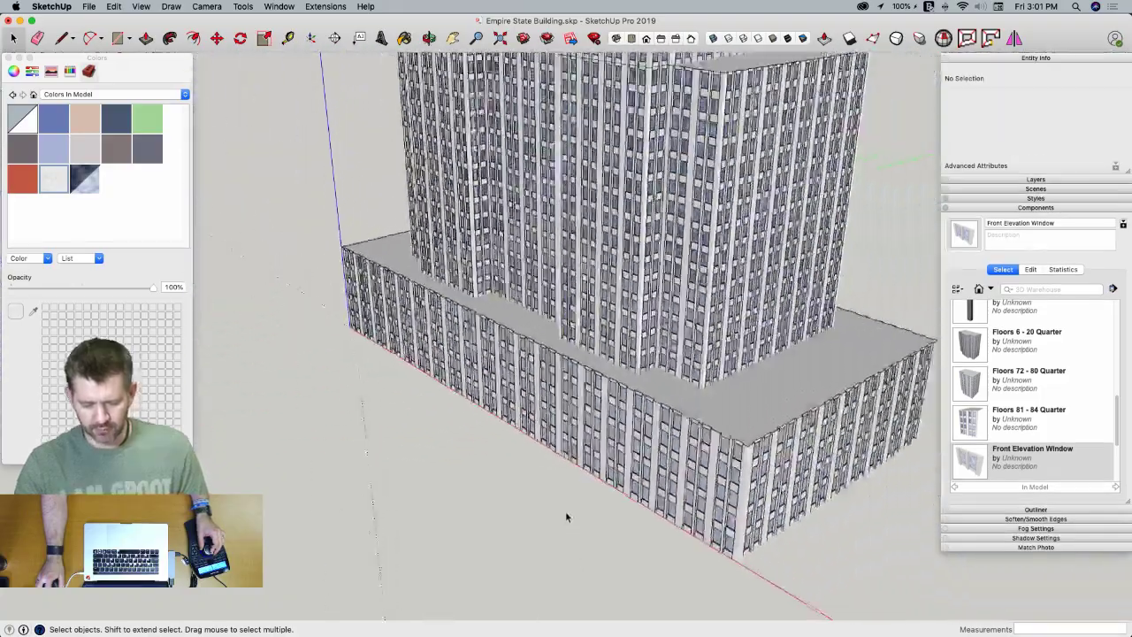
{"action": "scroll", "coordinate": [781, 504], "scroll_direction": "down", "scroll_amount": 8}
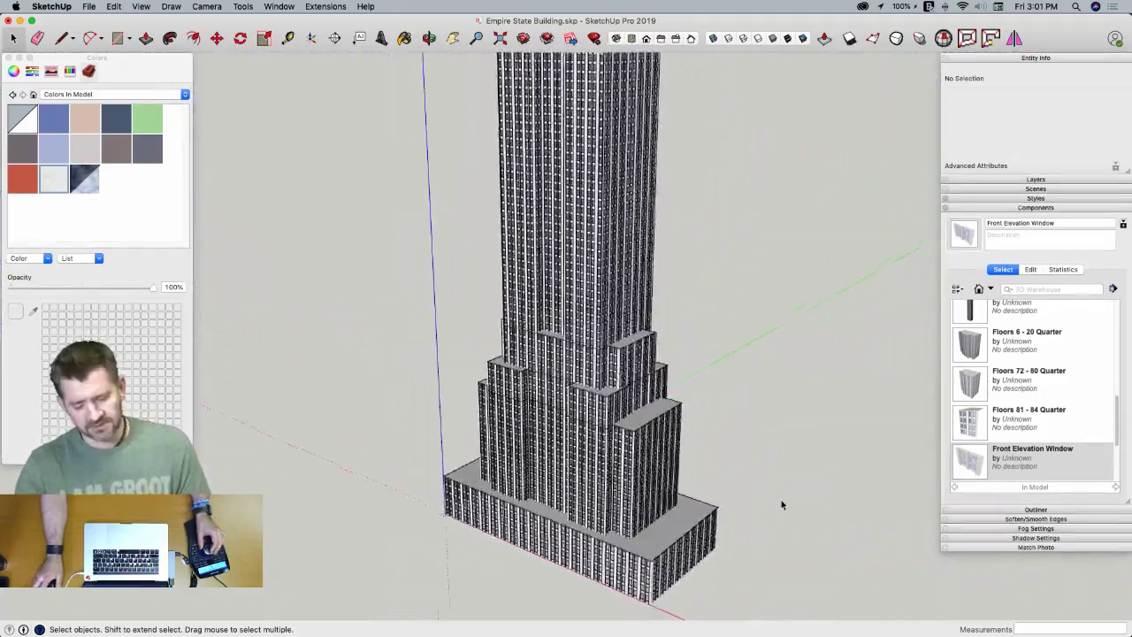
{"action": "scroll", "coordinate": [782, 505], "scroll_direction": "down", "scroll_amount": 2}
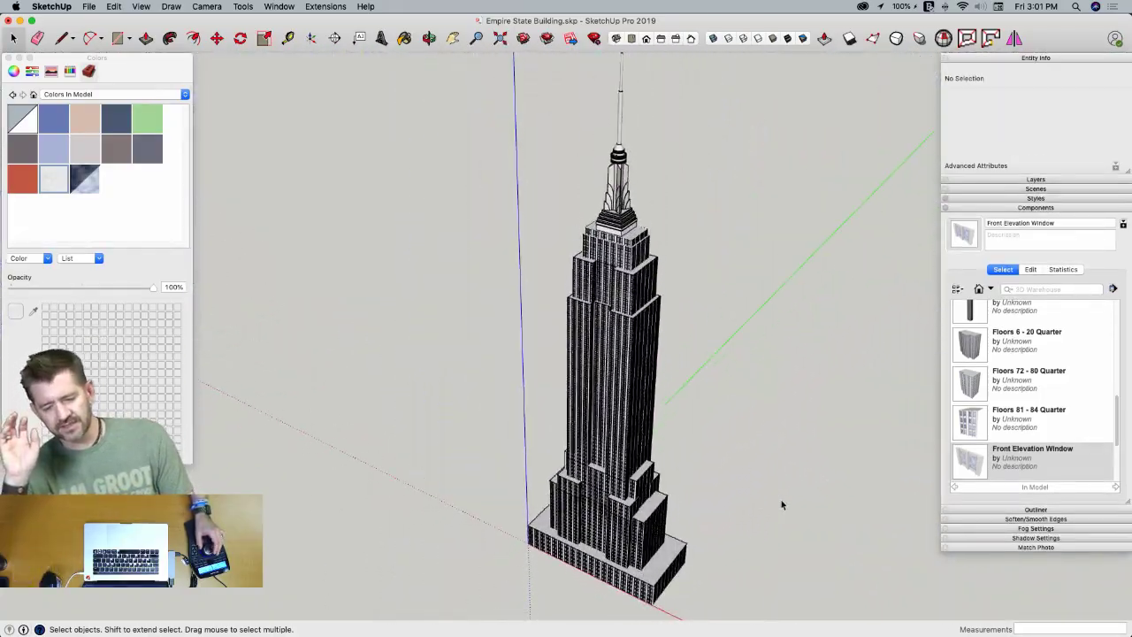
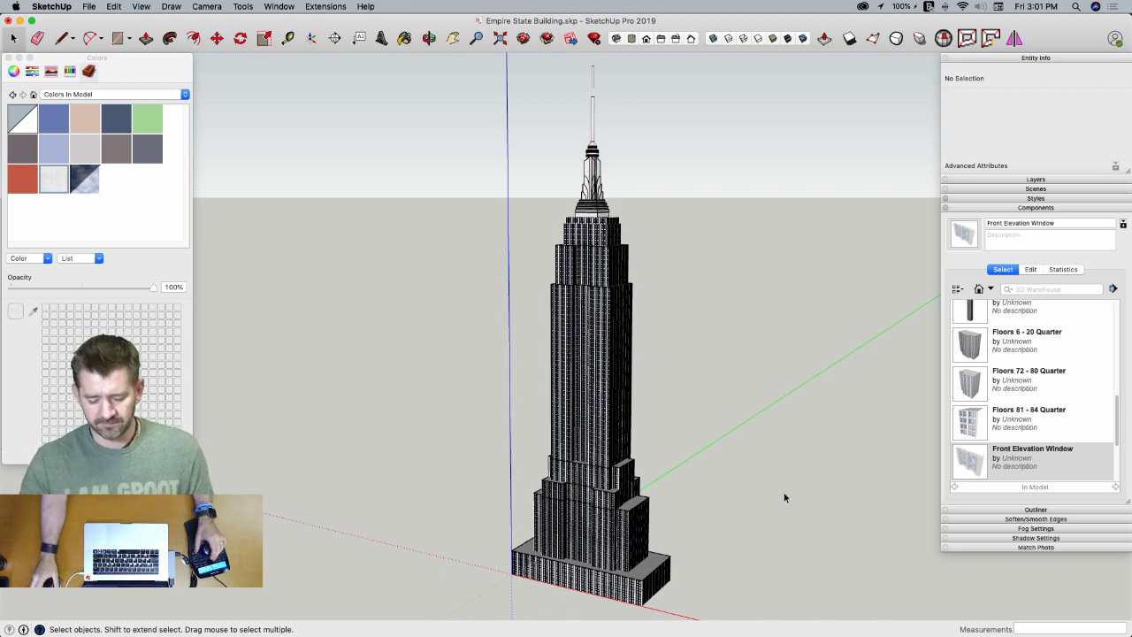
{"action": "middle_click_drag", "start_coordinate": [607, 597], "coordinate": [625, 576]}
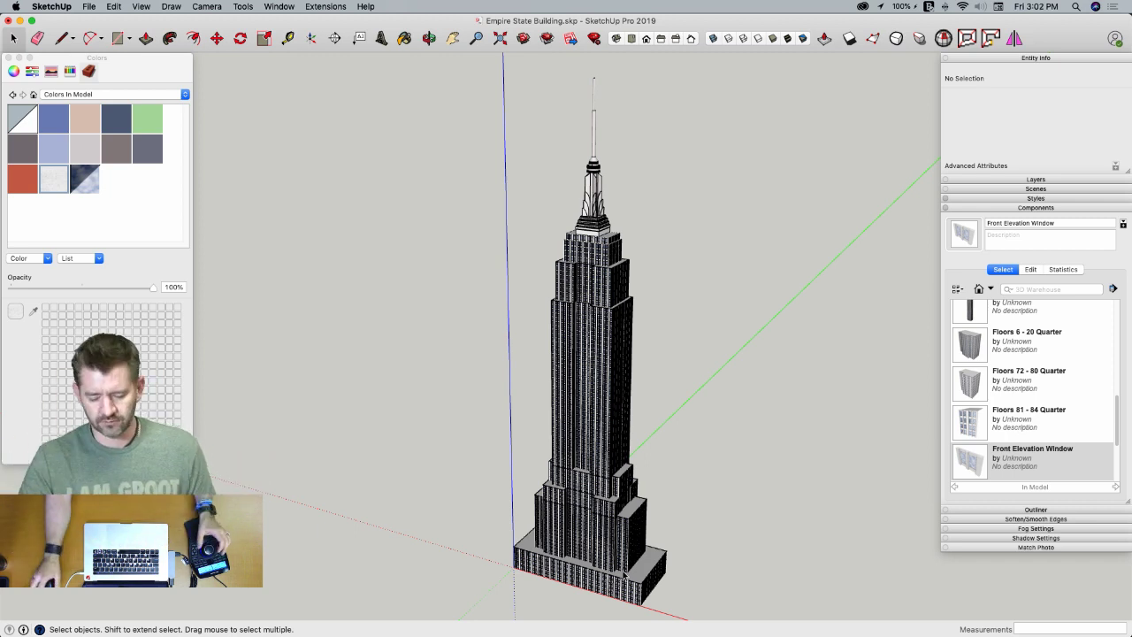
{"action": "mouse_move", "coordinate": [616, 575]}
{"action": "middle_mouse_down"}
{"action": "mouse_move", "coordinate": [614, 541]}
{"action": "mouse_move", "coordinate": [617, 581]}
{"action": "middle_mouse_up"}
{"action": "scroll", "coordinate": [617, 581], "scroll_direction": "up", "scroll_amount": 4}
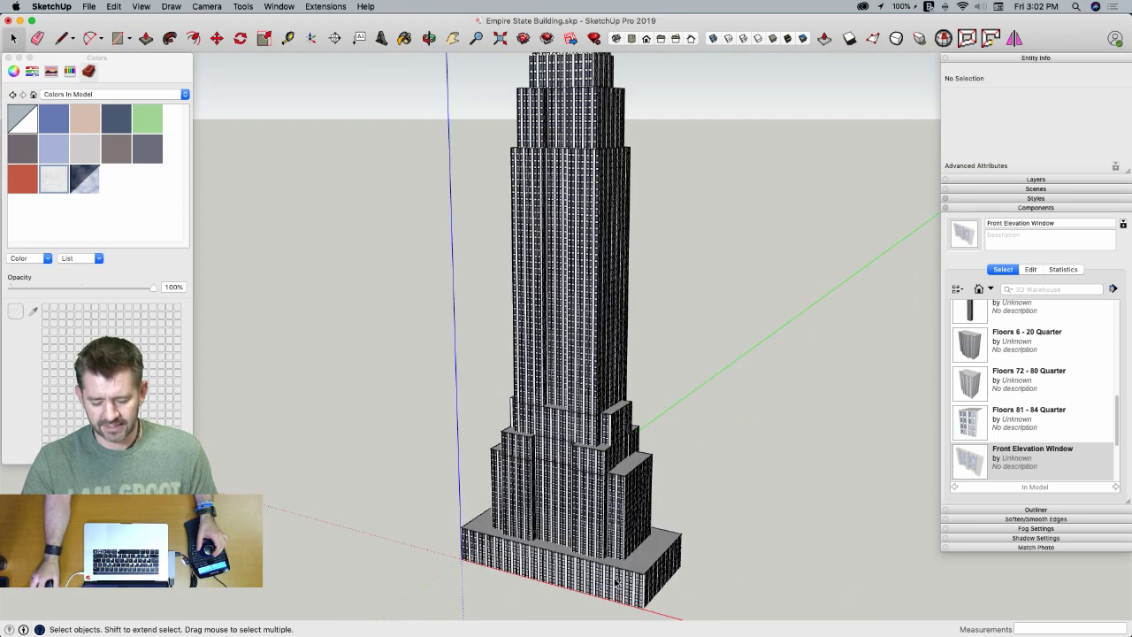
{"action": "scroll", "coordinate": [616, 576], "scroll_direction": "up", "scroll_amount": 6}
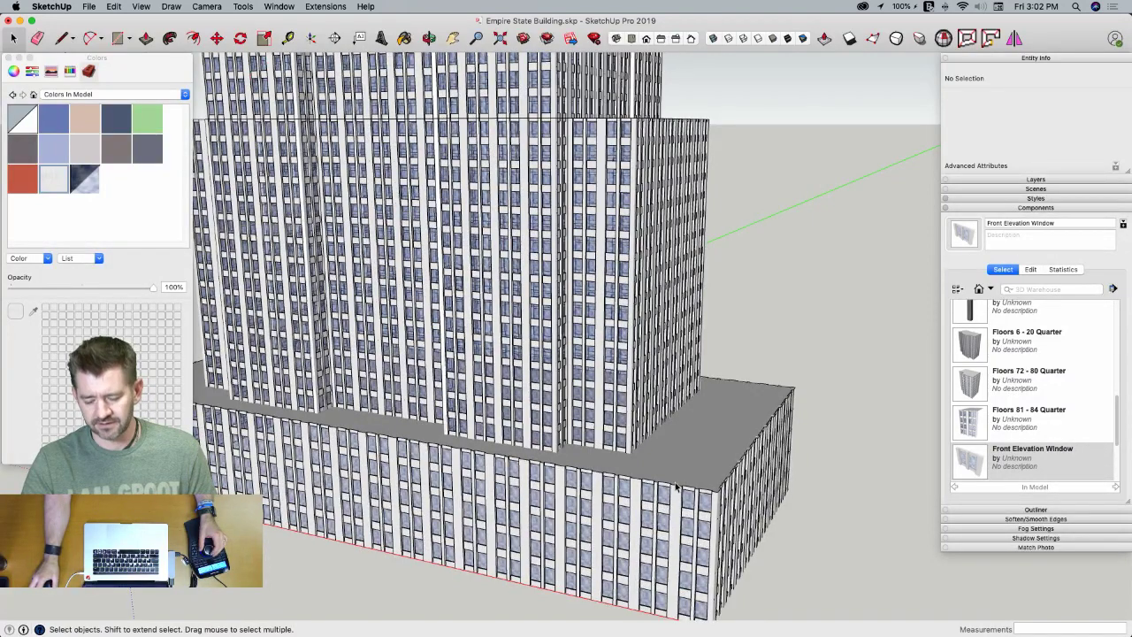
Open the base tier group and the front corner quarter component inside it for editing
{"action": "left_click", "coordinate": [682, 492]}
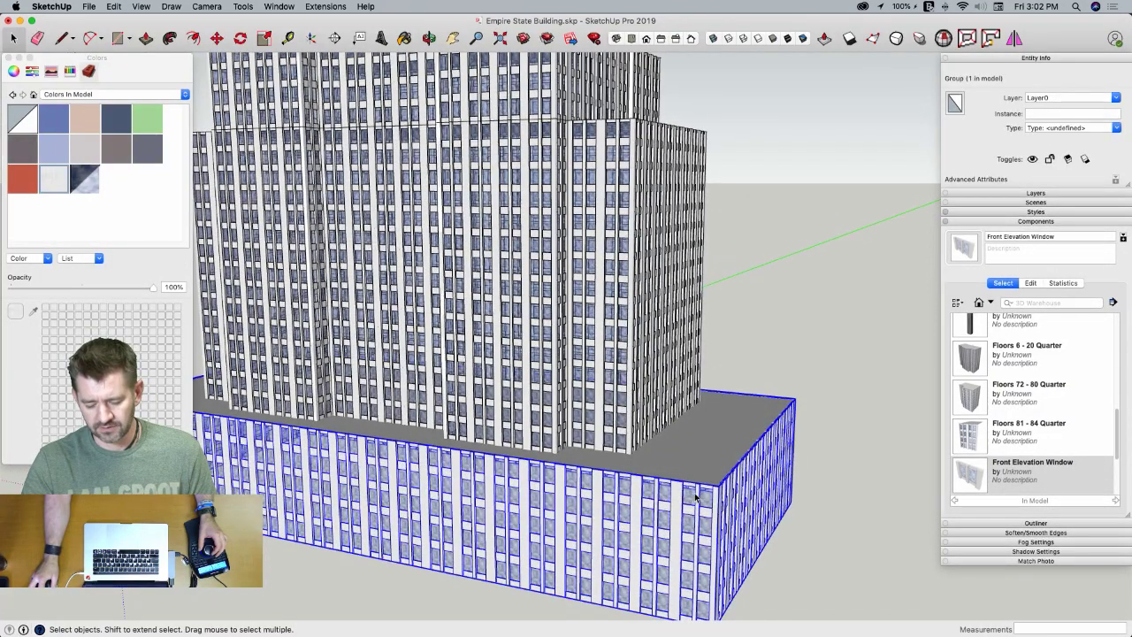
{"action": "double_click", "coordinate": [699, 499]}
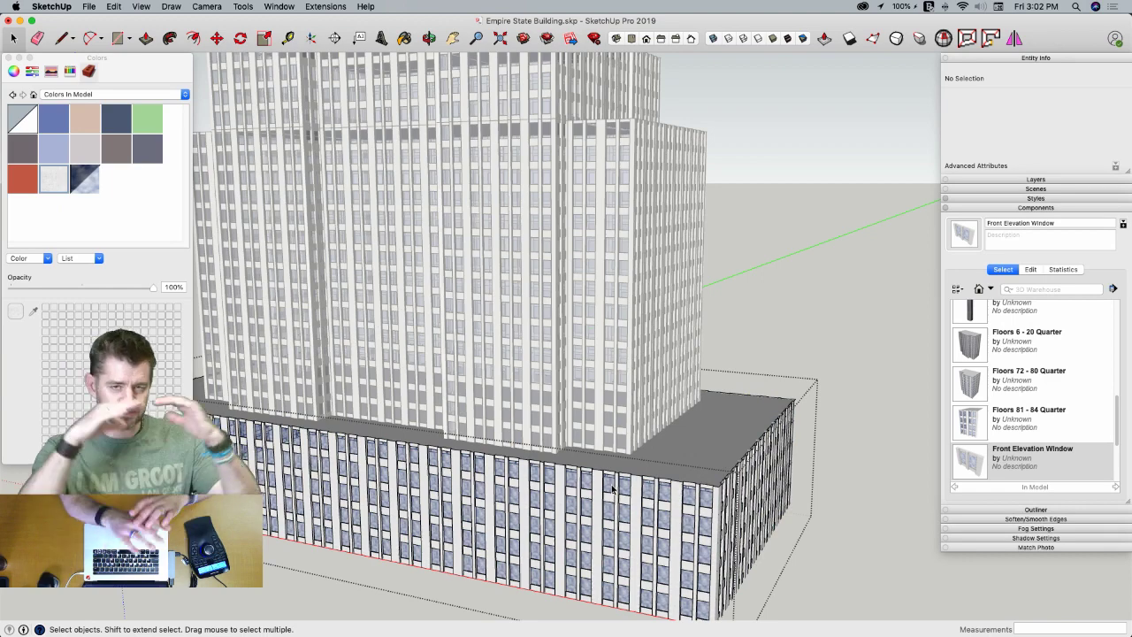
{"action": "middle_click_drag", "start_coordinate": [629, 475], "coordinate": [703, 489]}
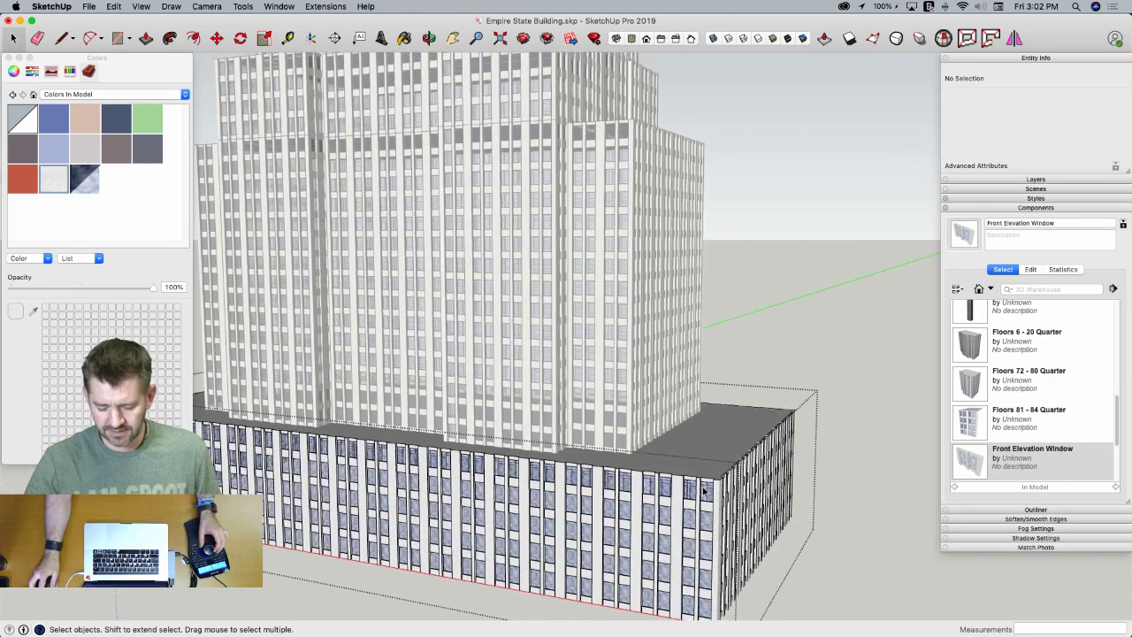
{"action": "double_click", "coordinate": [669, 489]}
{"action": "double_click", "coordinate": [670, 488]}
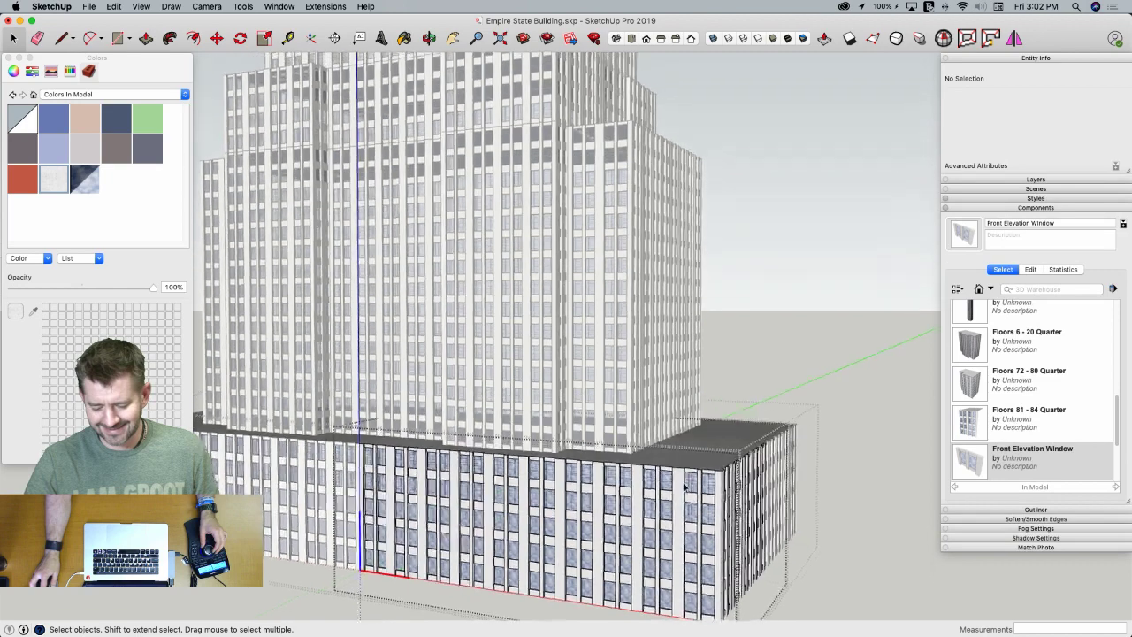
Open the quarter's top floor, select everything in it to check its window components, and close the floor again
{"action": "left_click", "coordinate": [679, 487]}
{"action": "middle_click_drag", "start_coordinate": [684, 485], "coordinate": [725, 468]}
{"action": "double_click", "coordinate": [669, 480]}
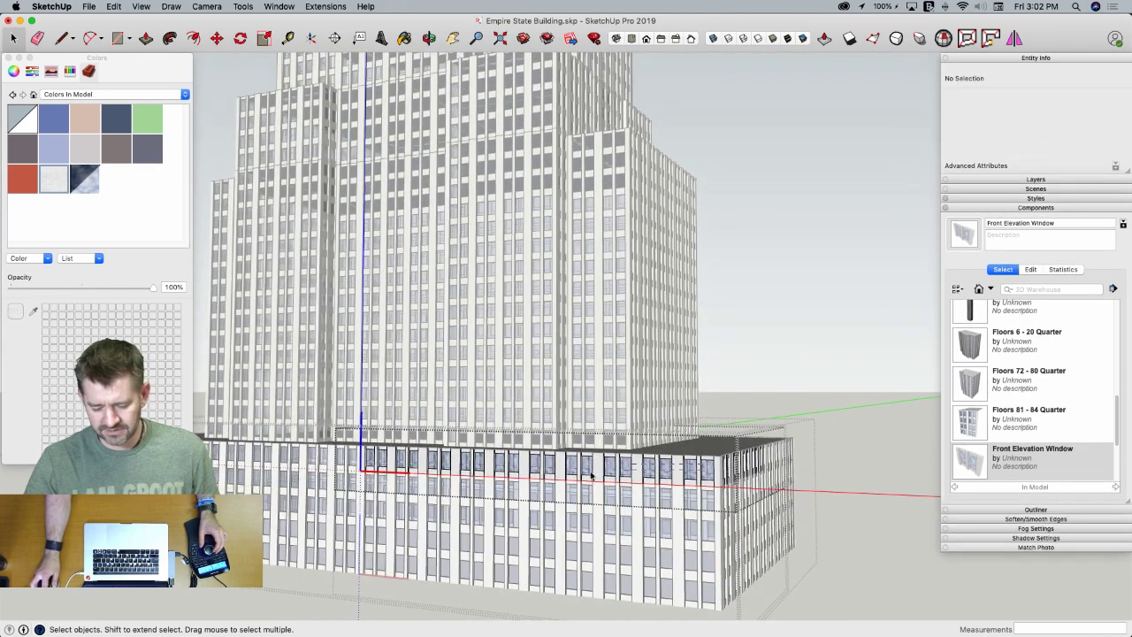
{"action": "key", "text": "super+a"}
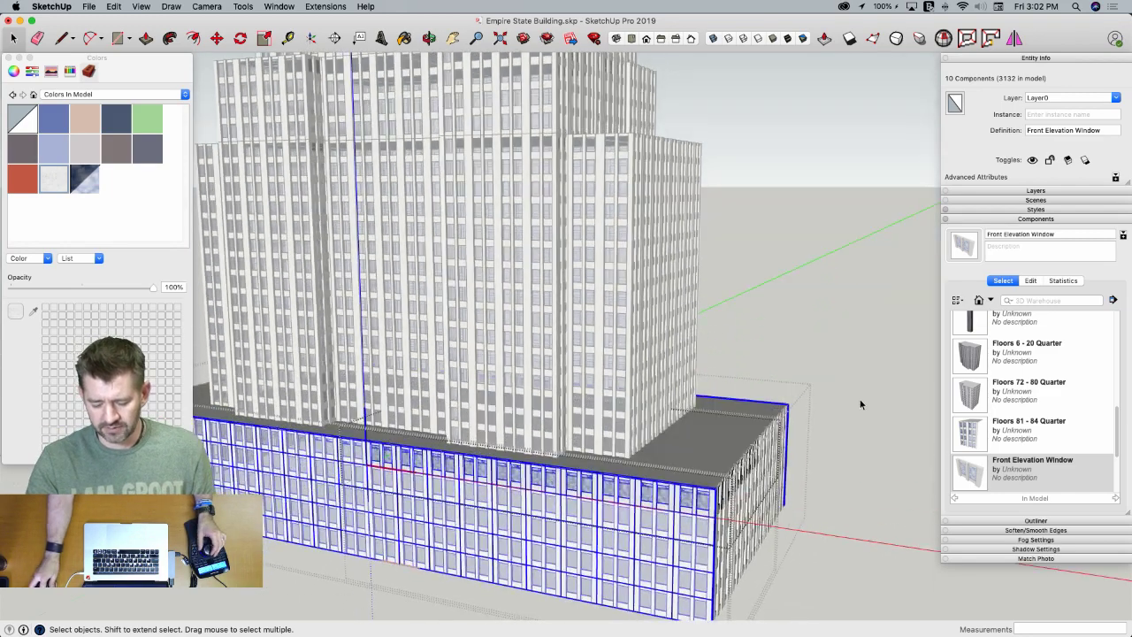
{"action": "left_click", "coordinate": [859, 402]}
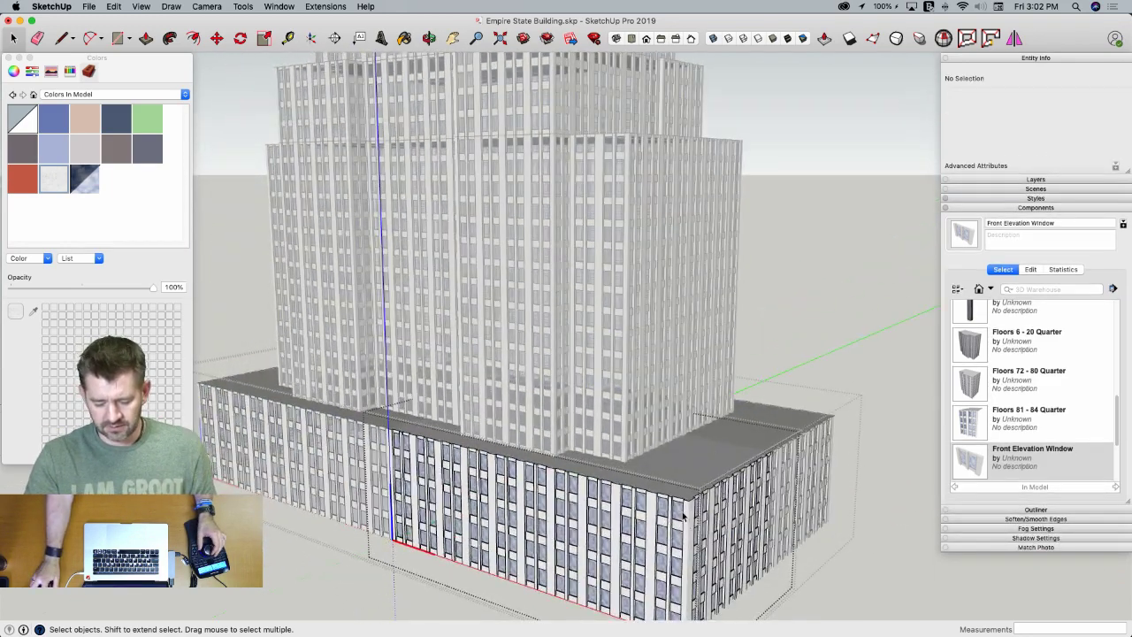
Make the top floor component of the open base tier quarter unique
{"action": "double_click", "coordinate": [681, 517]}
{"action": "key", "text": "Escape"}
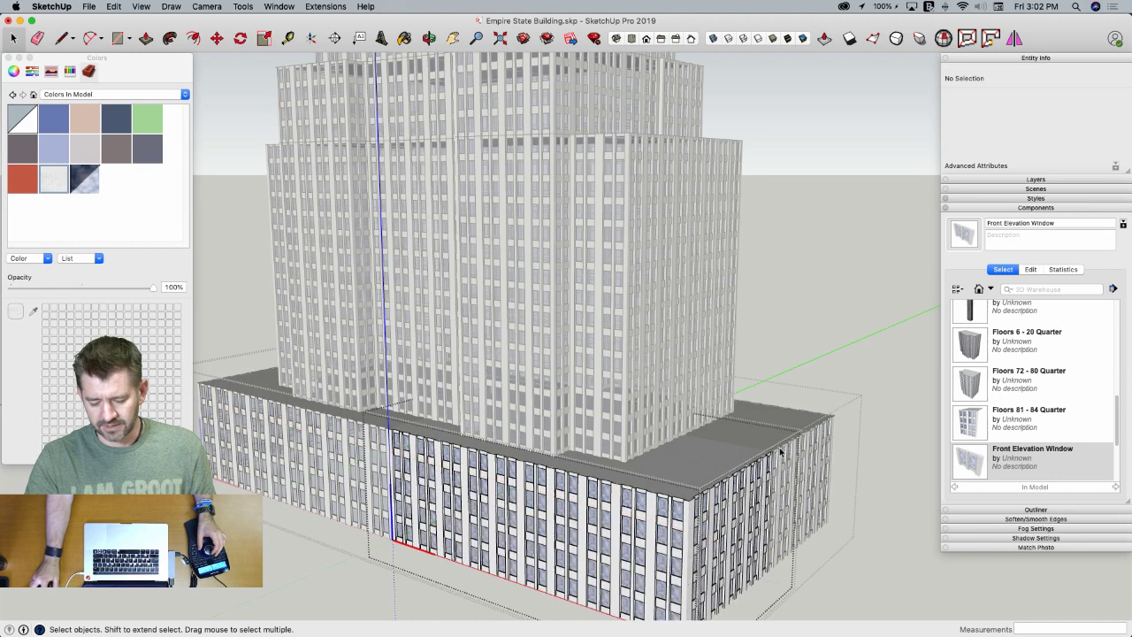
{"action": "left_click", "coordinate": [660, 511]}
{"action": "right_click", "coordinate": [665, 504]}
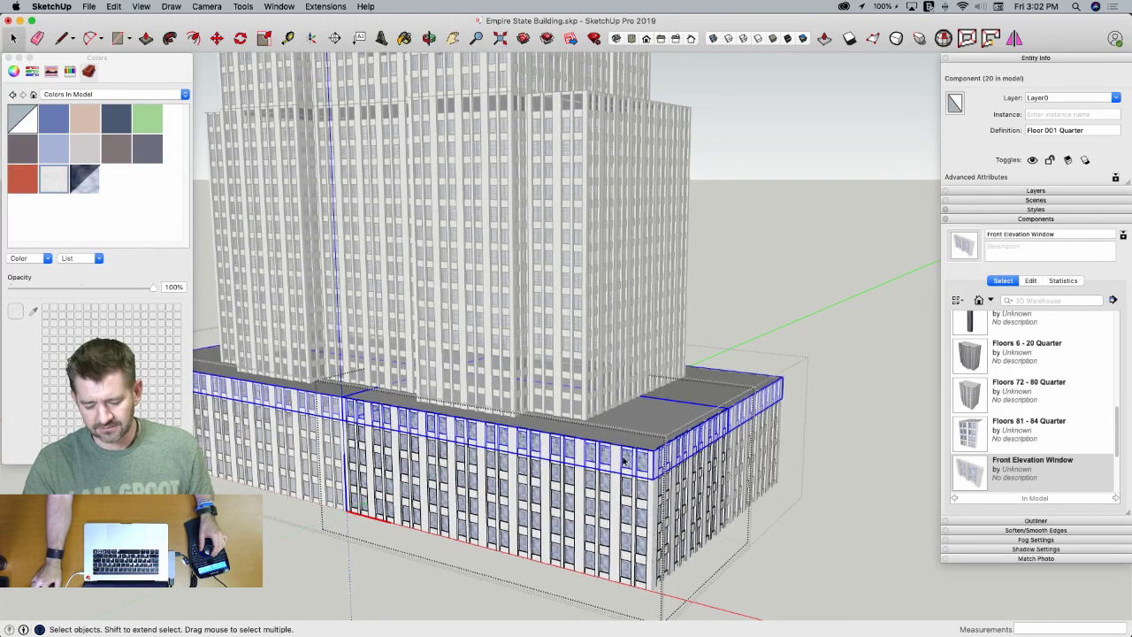
{"action": "middle_click_drag", "start_coordinate": [605, 457], "coordinate": [633, 458]}
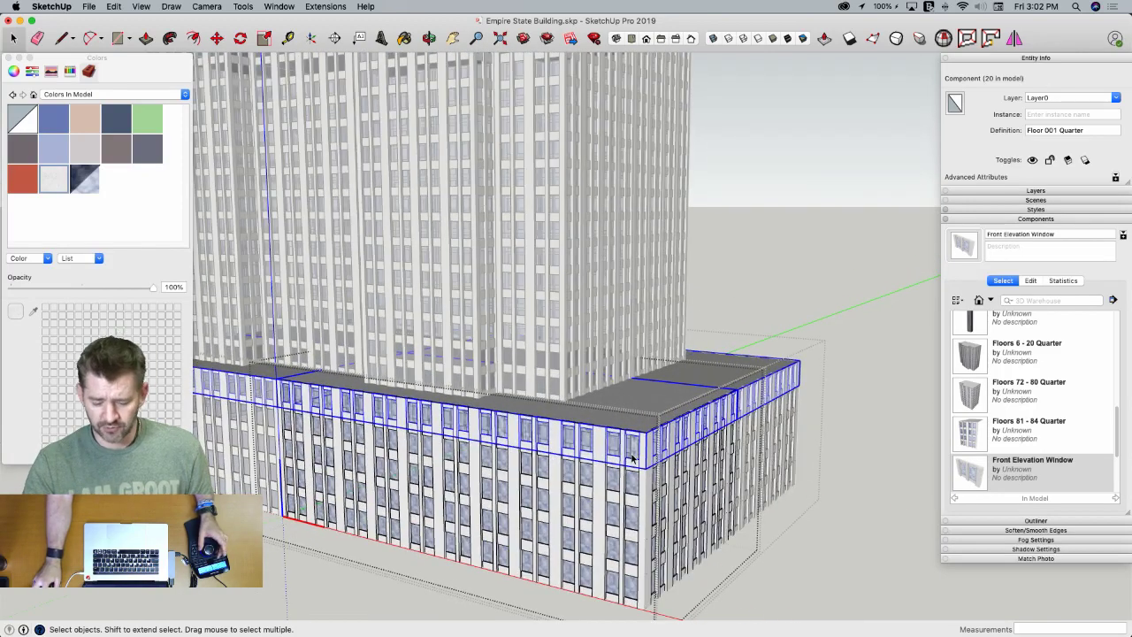
{"action": "double_click", "coordinate": [631, 456]}
{"action": "key", "text": "Escape"}
{"action": "left_click", "coordinate": [593, 439]}
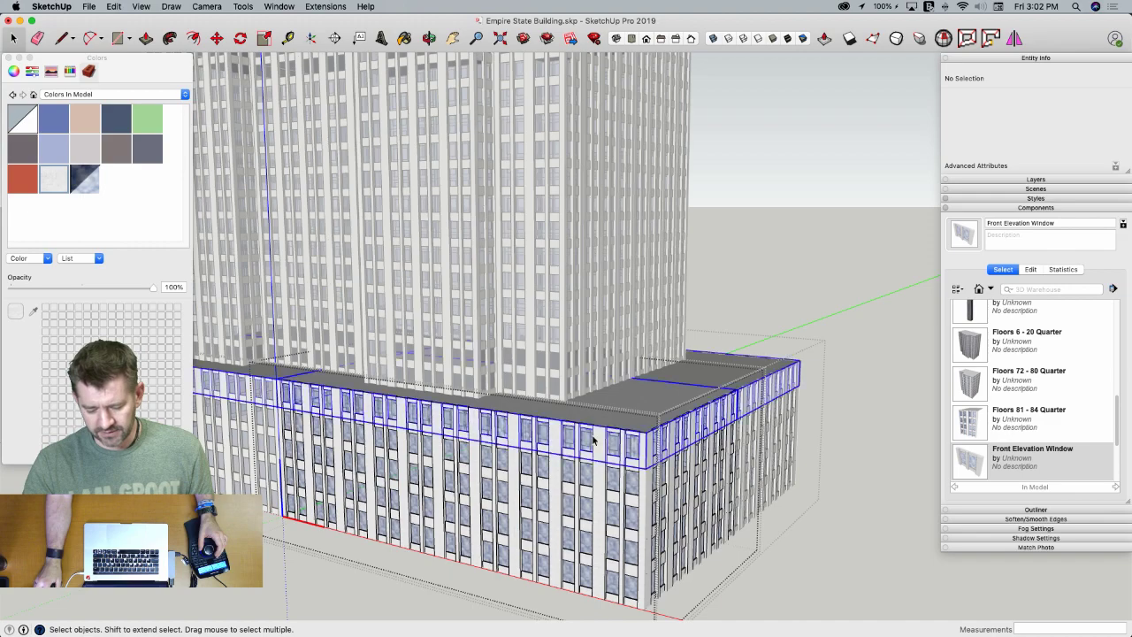
{"action": "right_click", "coordinate": [592, 438]}
{"action": "left_click", "coordinate": [672, 302]}
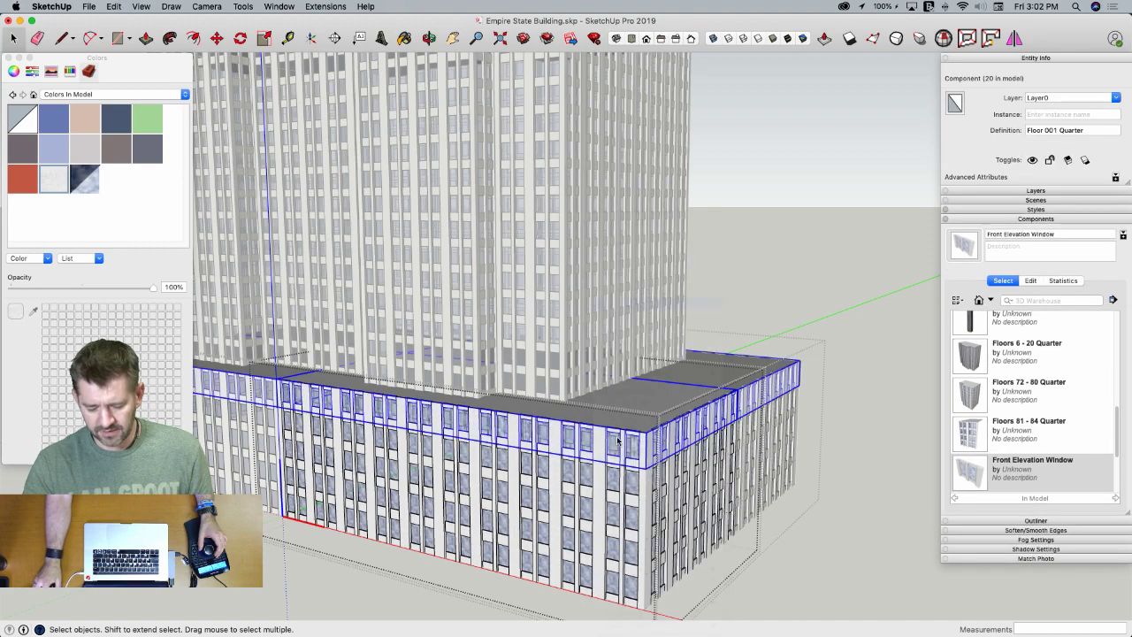
Open the unique top floor, select all its window components and make them unique
{"action": "double_click", "coordinate": [614, 451]}
{"action": "middle_click_drag", "start_coordinate": [616, 449], "coordinate": [756, 362]}
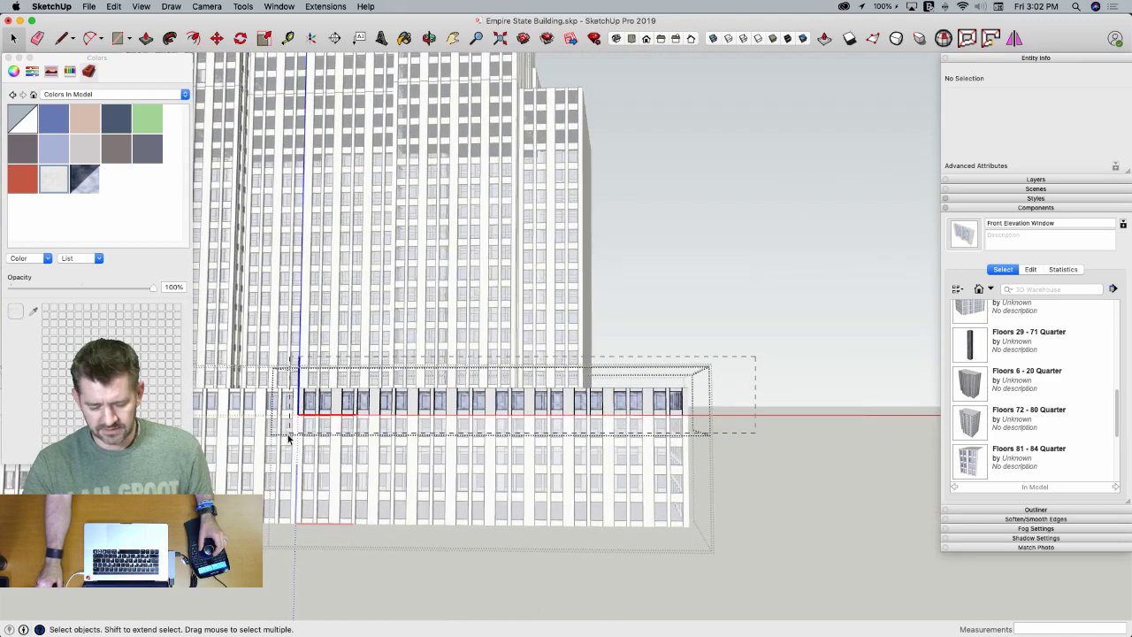
{"action": "key", "text": "super+a"}
{"action": "middle_click_drag", "start_coordinate": [374, 422], "coordinate": [588, 439]}
{"action": "right_click", "coordinate": [589, 433]}
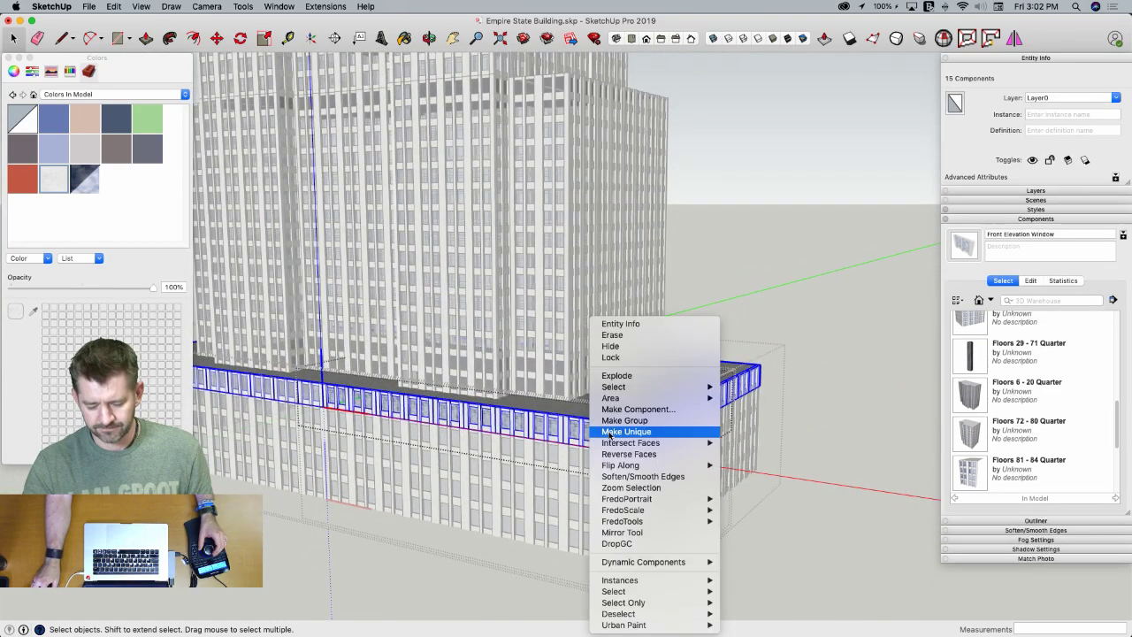
{"action": "left_click", "coordinate": [610, 432]}
Open the front corner window component and draw an arc across the first pane's upper corner, from the top edge's midpoint to the side edge
{"action": "double_click", "coordinate": [610, 437]}
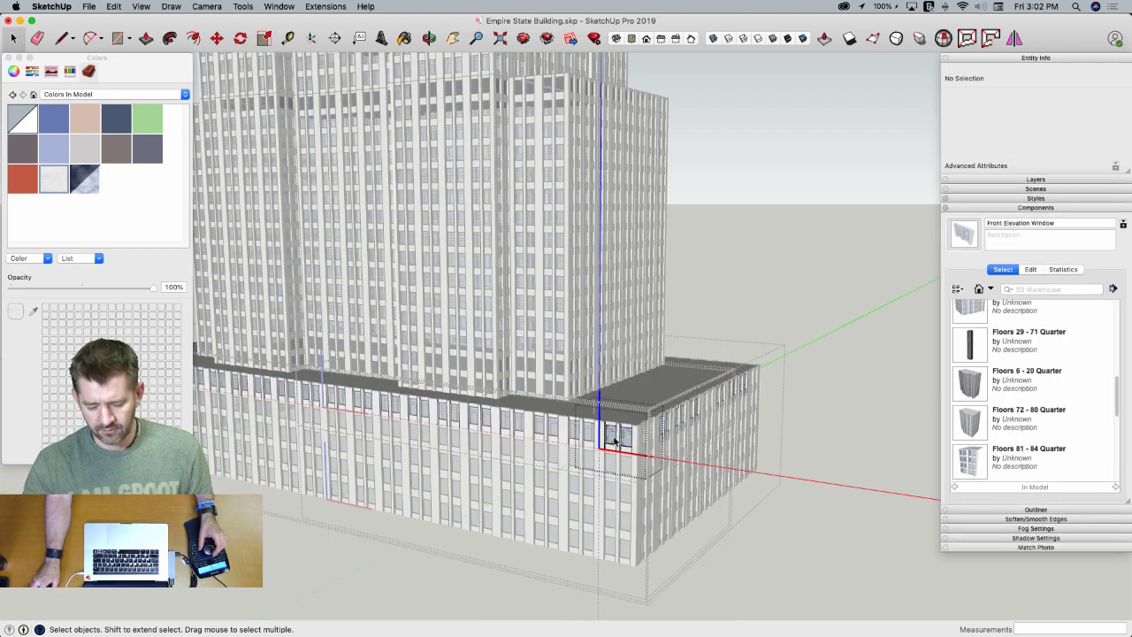
{"action": "scroll", "coordinate": [608, 429], "scroll_direction": "up", "scroll_amount": 5}
{"action": "scroll", "coordinate": [605, 423], "scroll_direction": "up", "scroll_amount": 8}
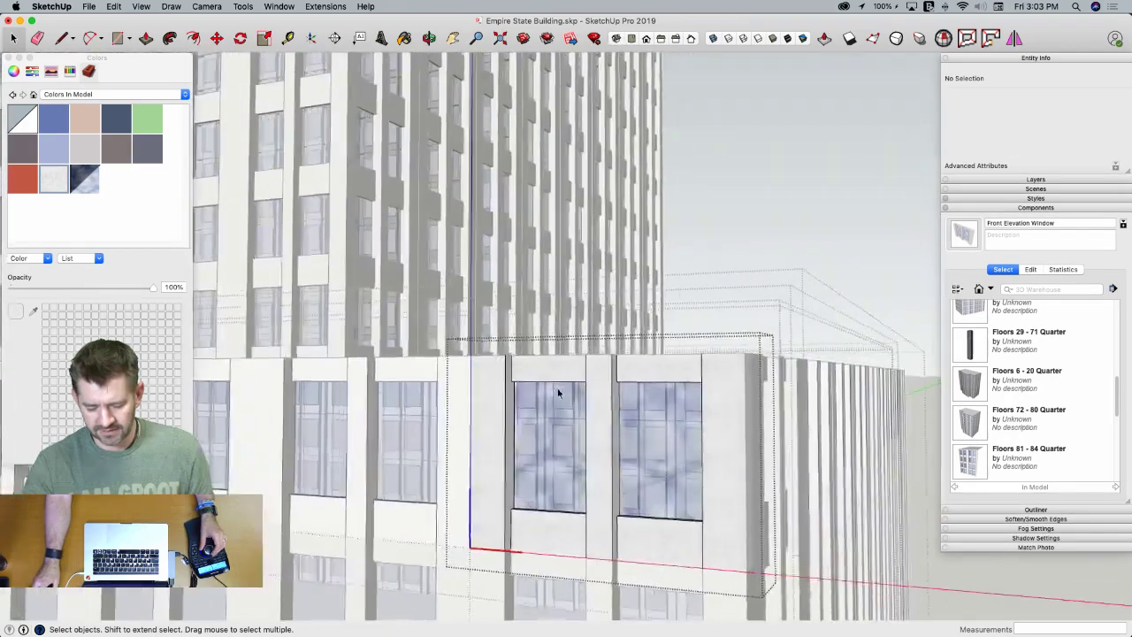
{"action": "scroll", "coordinate": [576, 404], "scroll_direction": "up", "scroll_amount": 6}
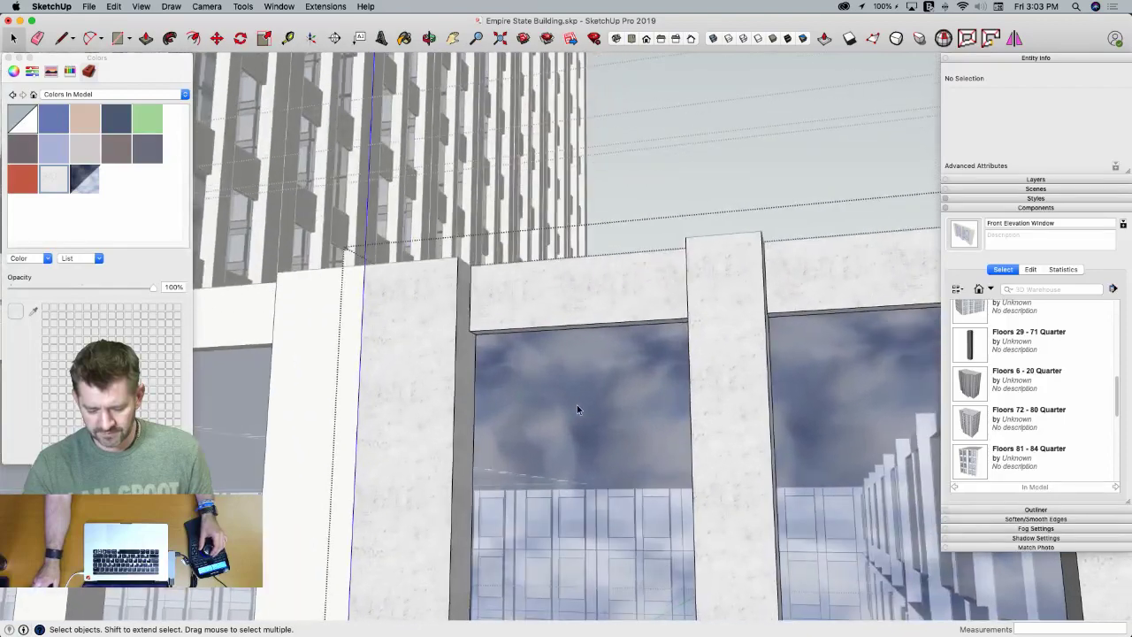
{"action": "key", "text": "a"}
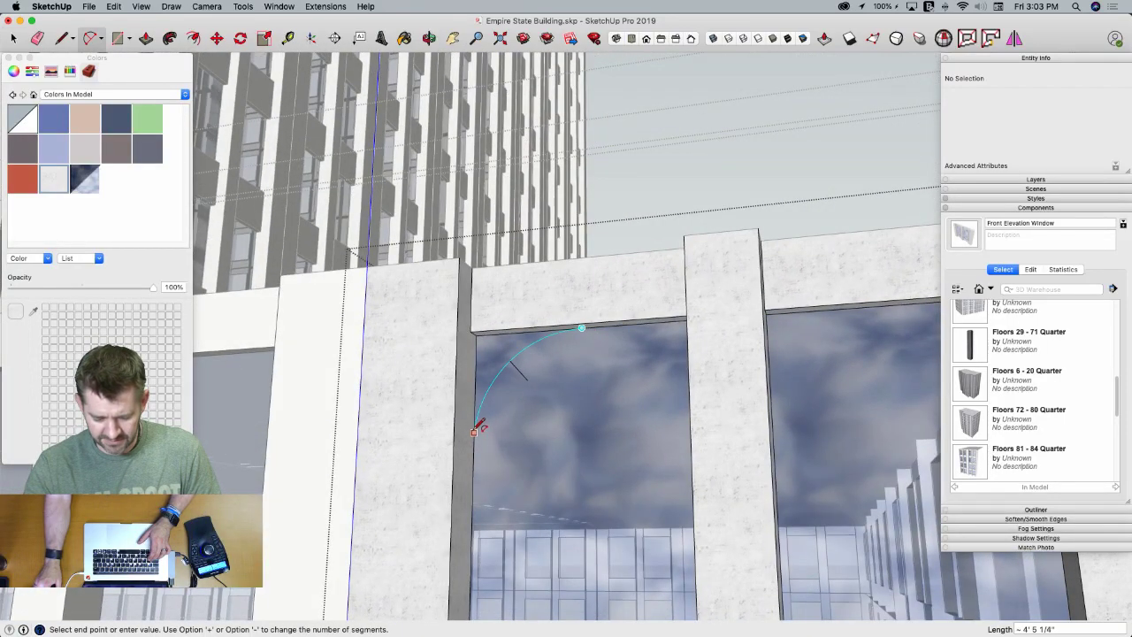
{"action": "left_click", "coordinate": [475, 404]}
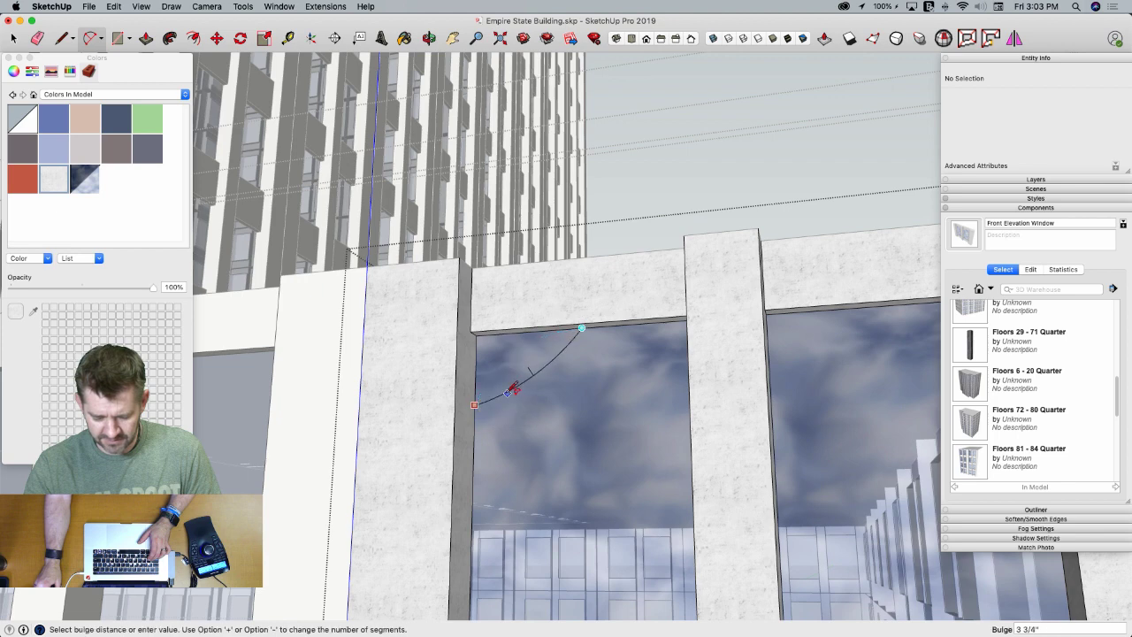
{"action": "key", "text": "space"}
Rotate a copy of the arc's corner face 180 degrees about the top edge's midpoint to complete the arch
{"action": "left_click", "coordinate": [491, 350]}
{"action": "key", "text": "q"}
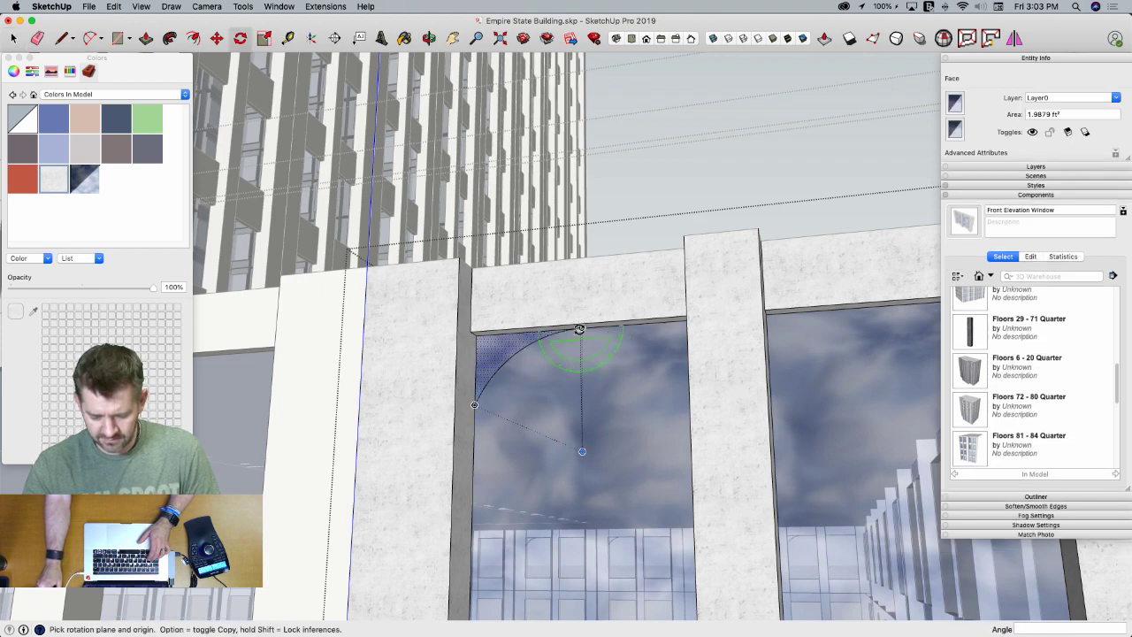
{"action": "left_click", "coordinate": [582, 329]}
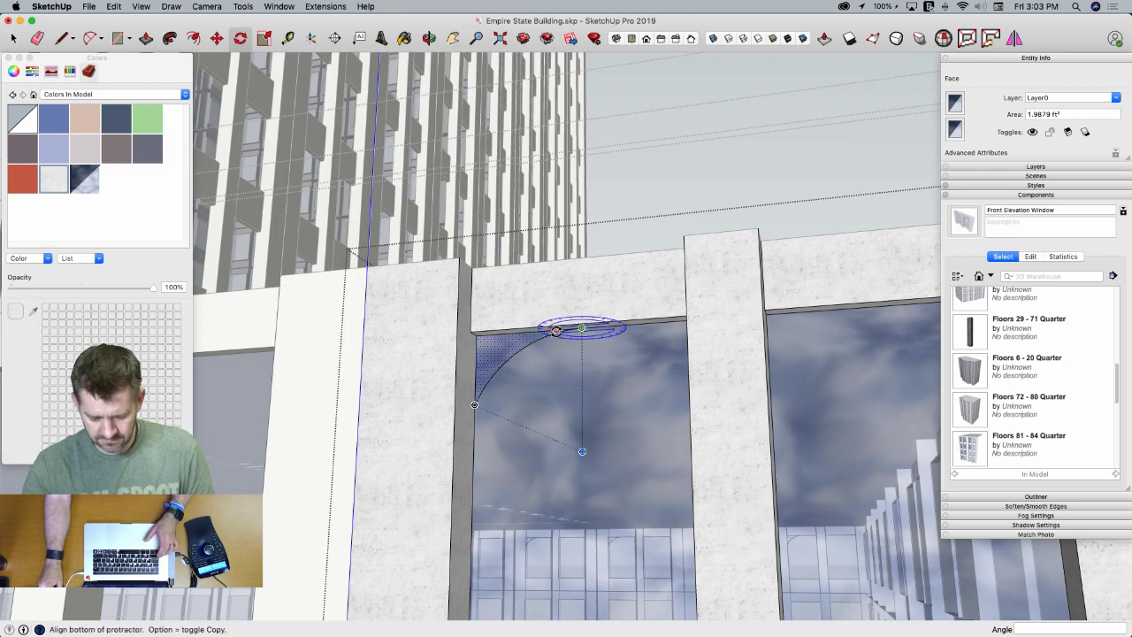
{"action": "left_click", "coordinate": [555, 331]}
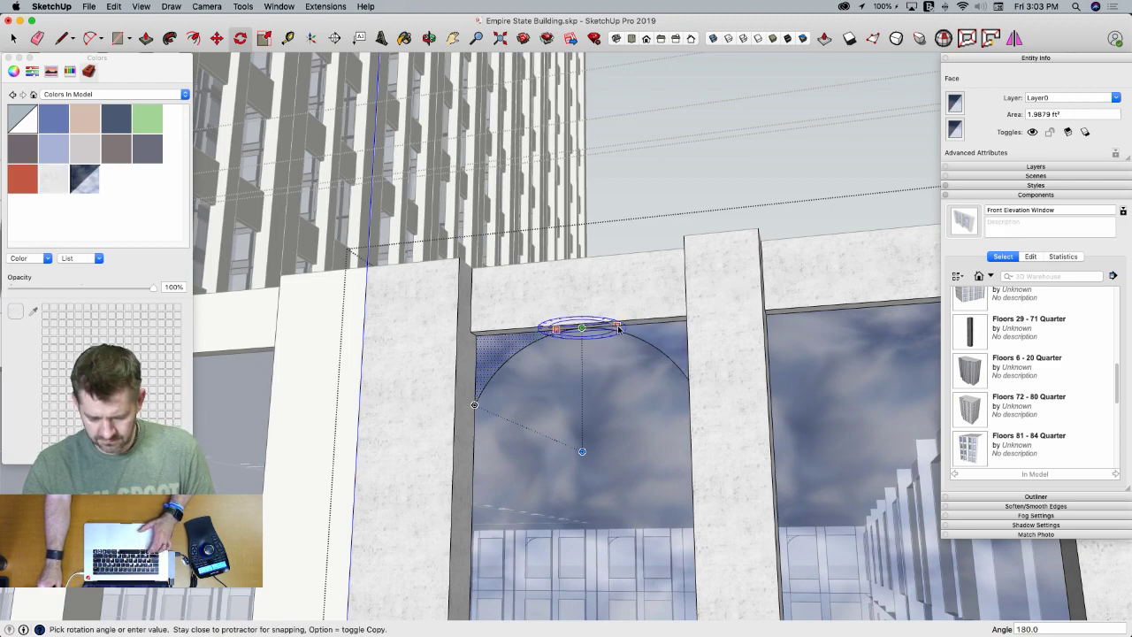
{"action": "left_click", "coordinate": [624, 333]}
{"action": "key", "text": "space"}
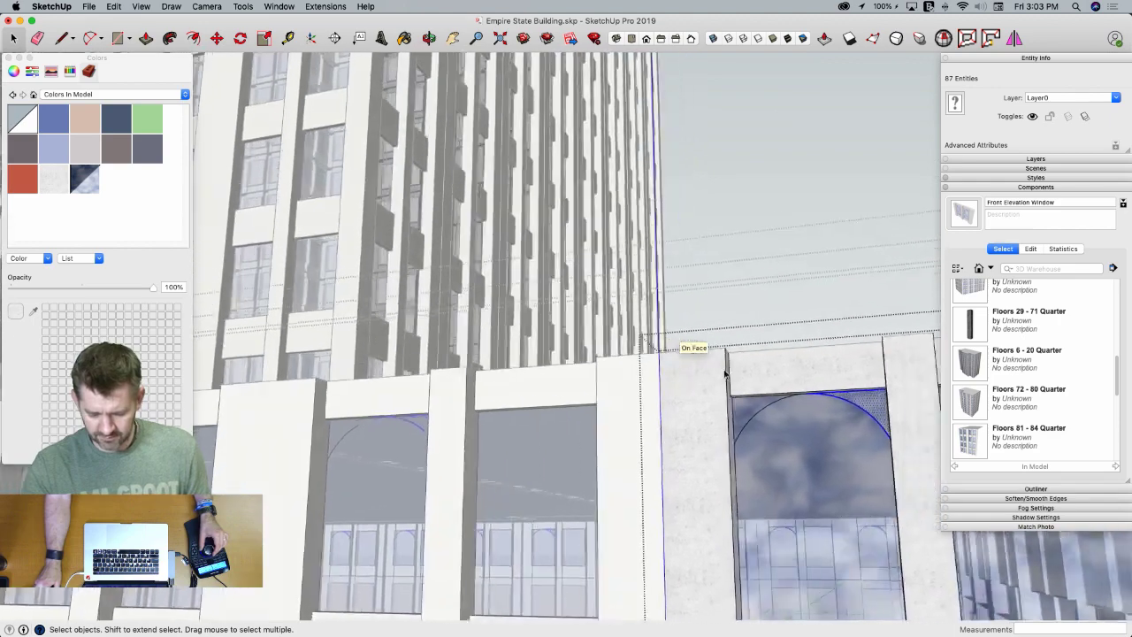
Paint both corner faces above the arch with the stone material and pull them out 6" to the lintel's face
{"action": "key", "text": "b"}
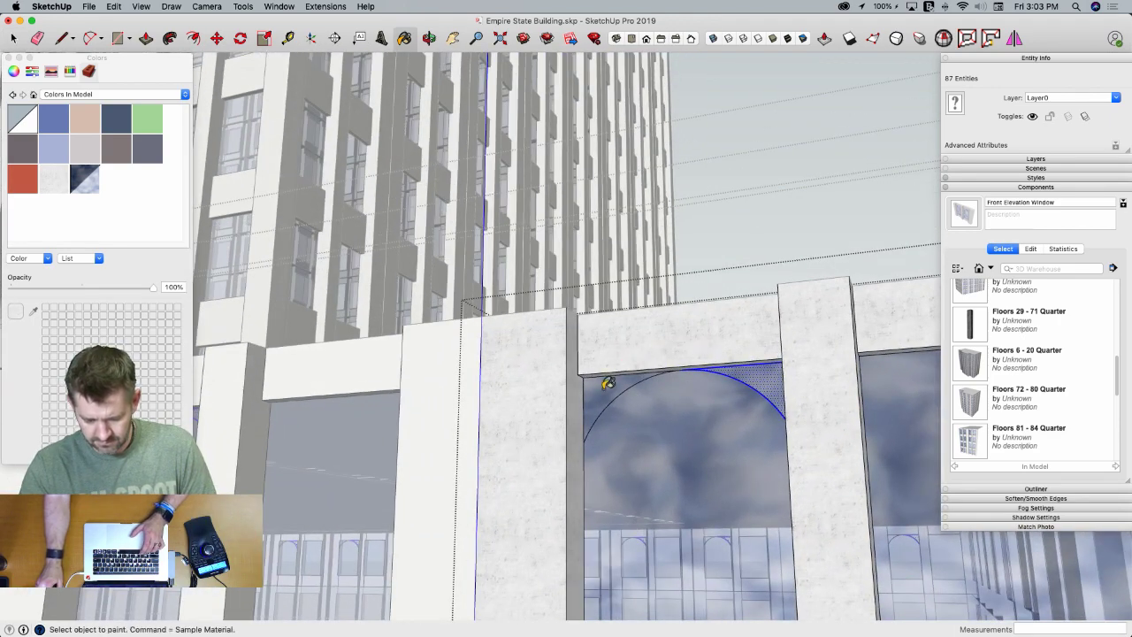
{"action": "key", "text": "p"}
{"action": "left_click", "coordinate": [748, 379]}
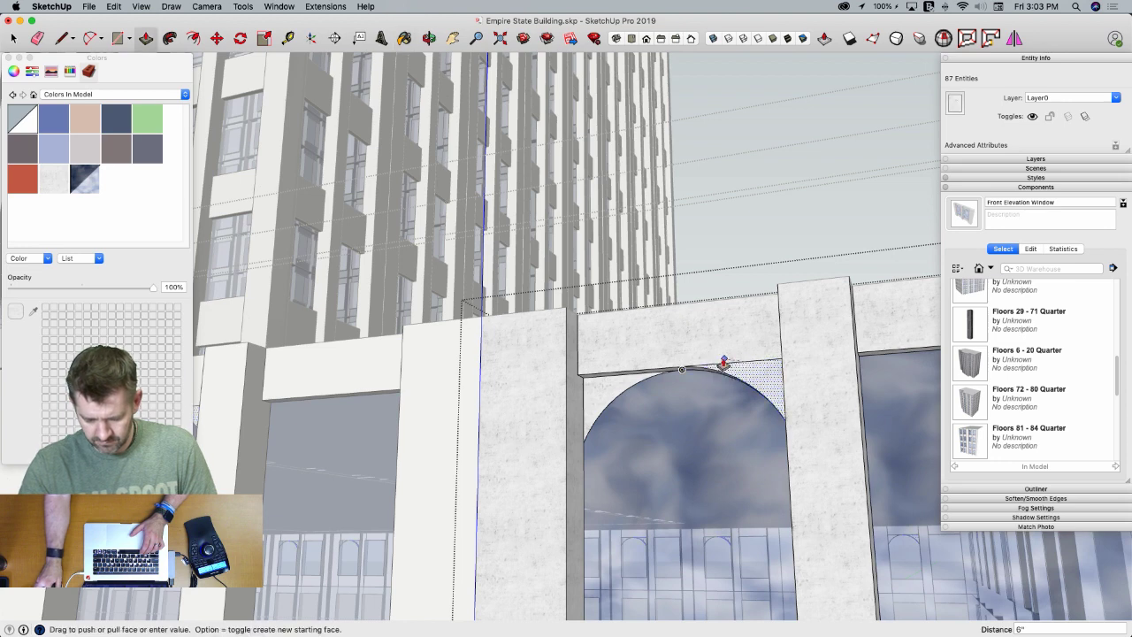
{"action": "left_click", "coordinate": [723, 365]}
{"action": "left_click", "coordinate": [638, 378]}
{"action": "key", "text": "space"}
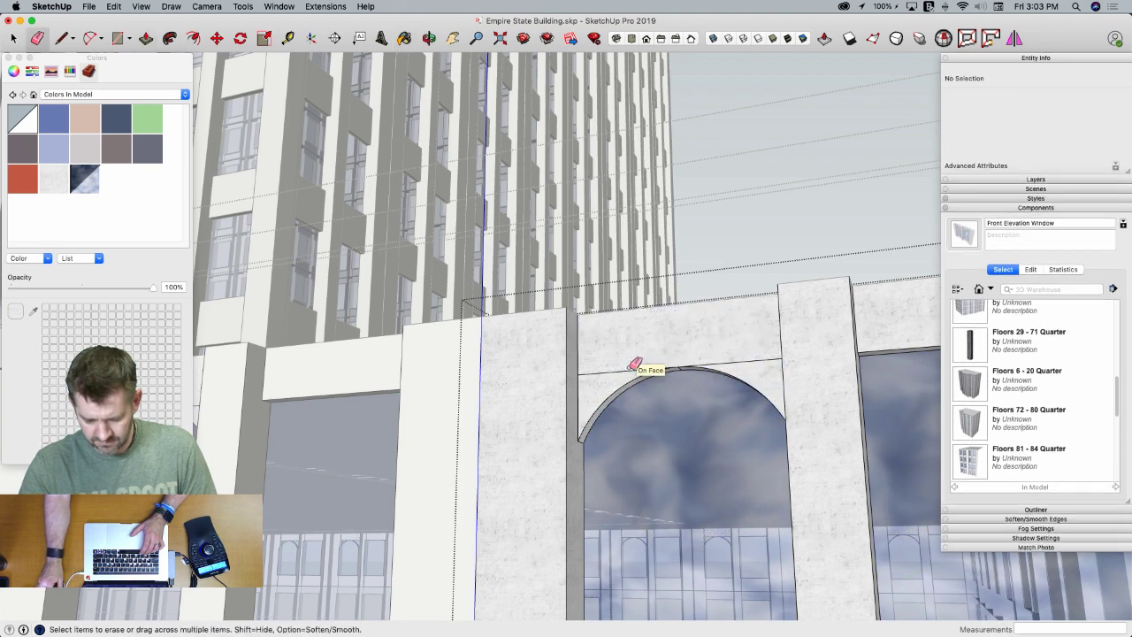
Copy the two arch corner faces to the second window and align them with its pane's upper corner
{"action": "left_click", "coordinate": [619, 387]}
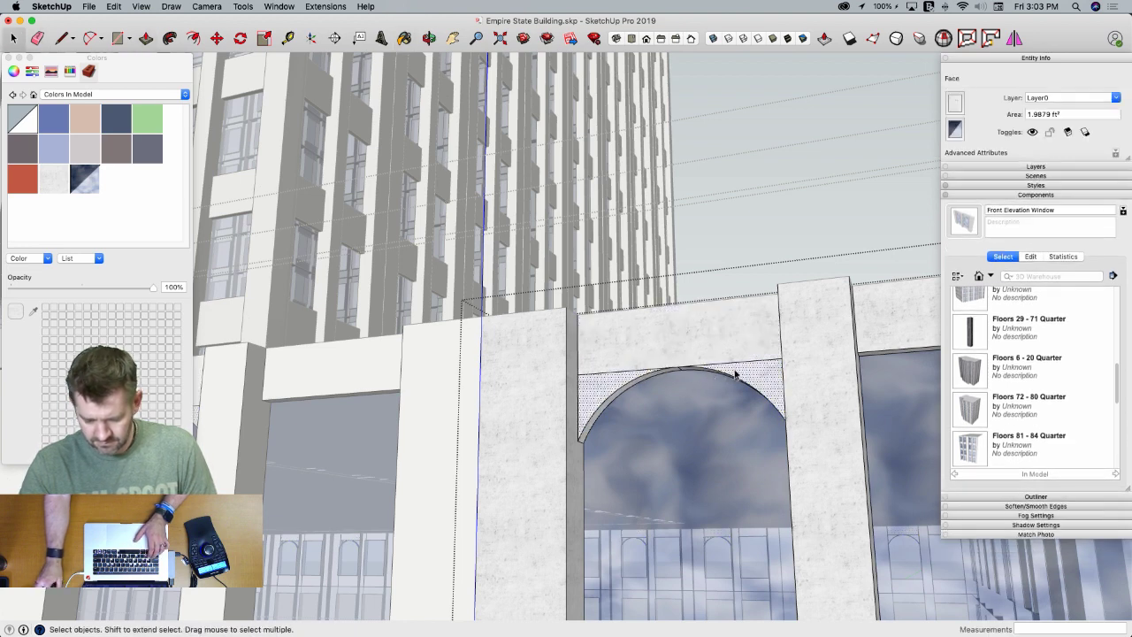
{"action": "left_click", "coordinate": [735, 374], "text": "shift"}
{"action": "key", "text": "m"}
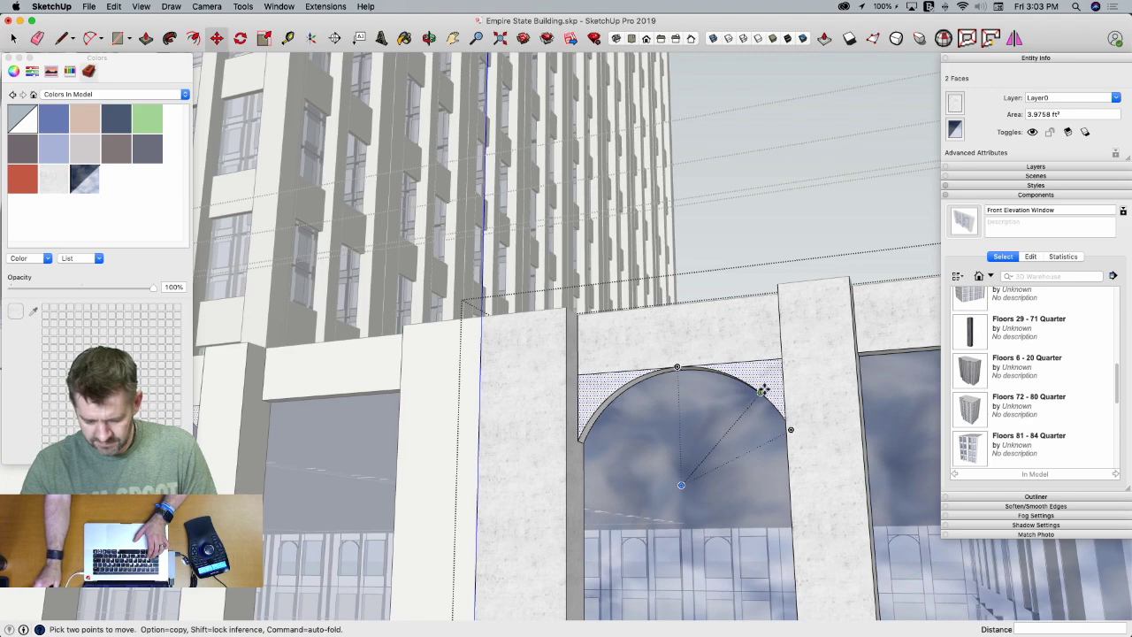
{"action": "left_click", "coordinate": [675, 367], "text": "alt"}
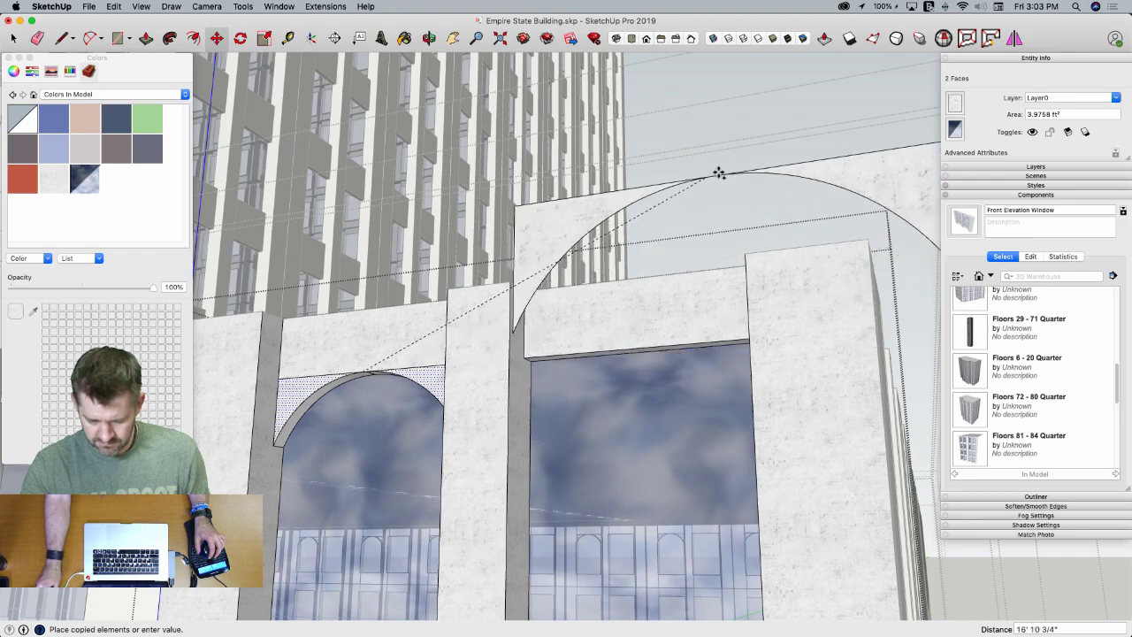
{"action": "left_click", "coordinate": [548, 194]}
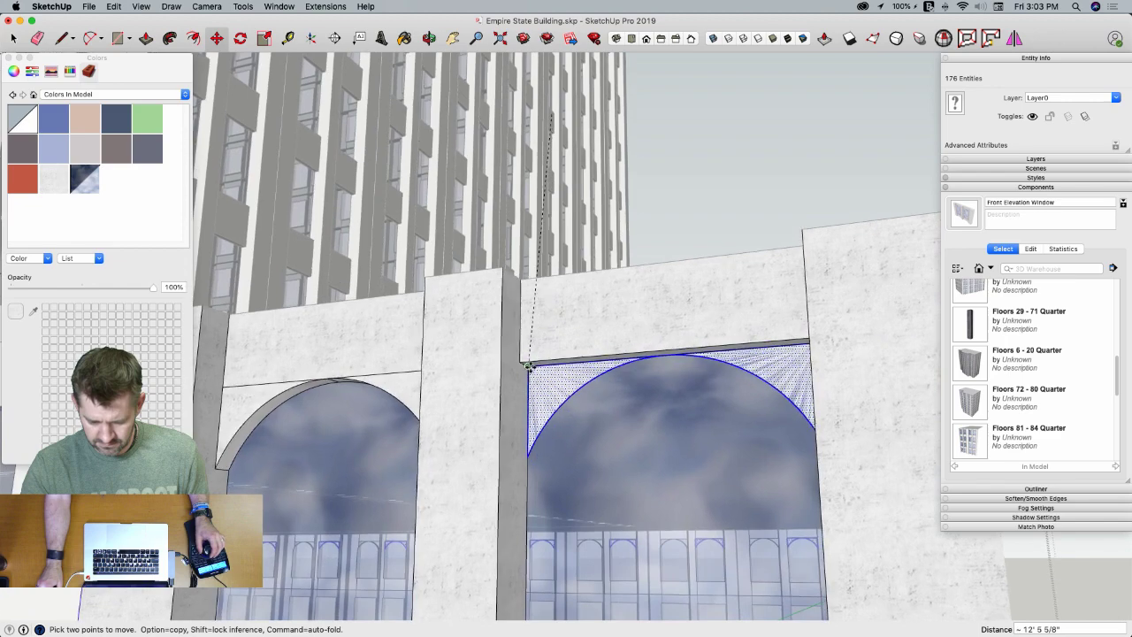
{"action": "left_click", "coordinate": [529, 366]}
{"action": "middle_click_drag", "start_coordinate": [529, 366], "coordinate": [574, 382]}
Pull the second window's arch corners out 6" and erase the seam lines between both arches and their lintels
{"action": "key", "text": "p"}
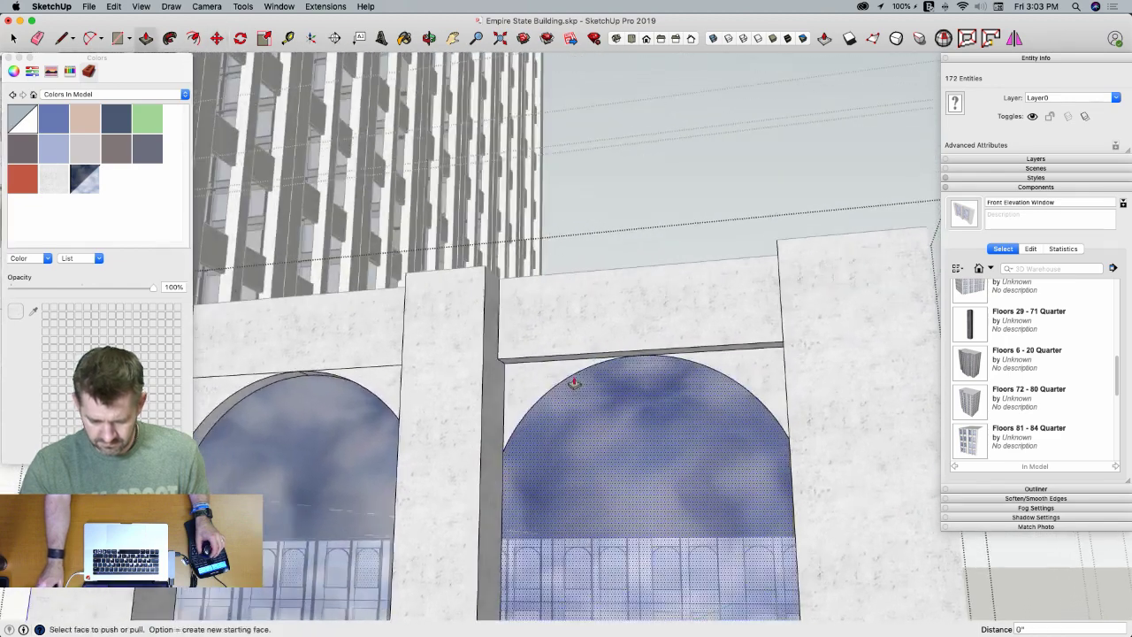
{"action": "double_click", "coordinate": [566, 378]}
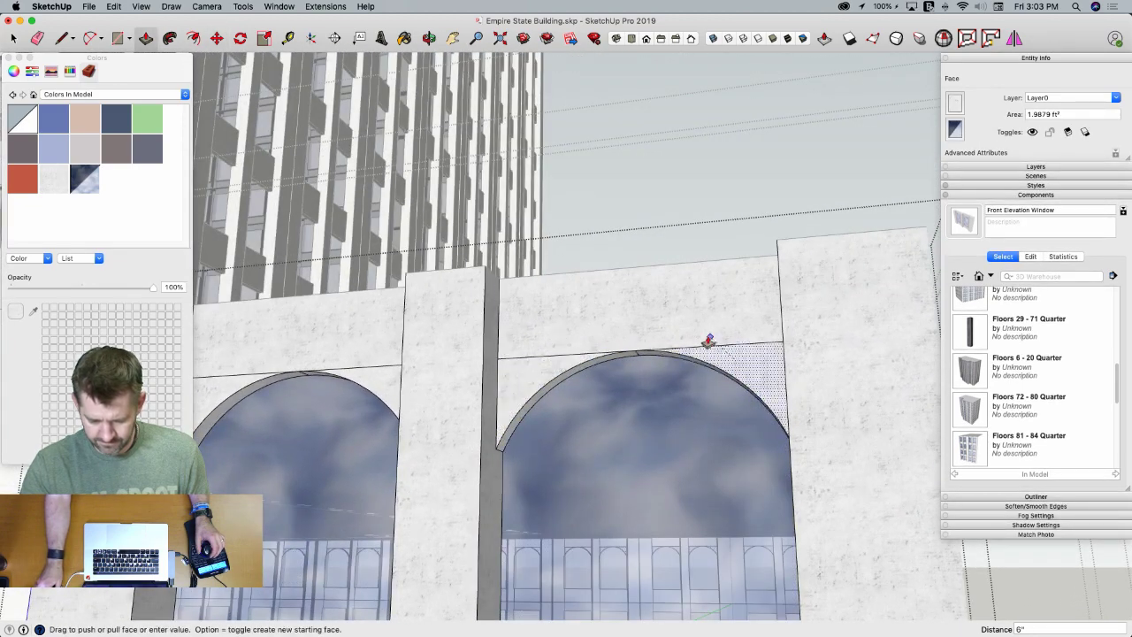
{"action": "key", "text": "e"}
{"action": "mouse_move", "coordinate": [592, 345]}
{"action": "middle_mouse_down"}
{"action": "mouse_move", "coordinate": [599, 362]}
{"action": "mouse_move", "coordinate": [566, 356]}
{"action": "middle_mouse_up"}
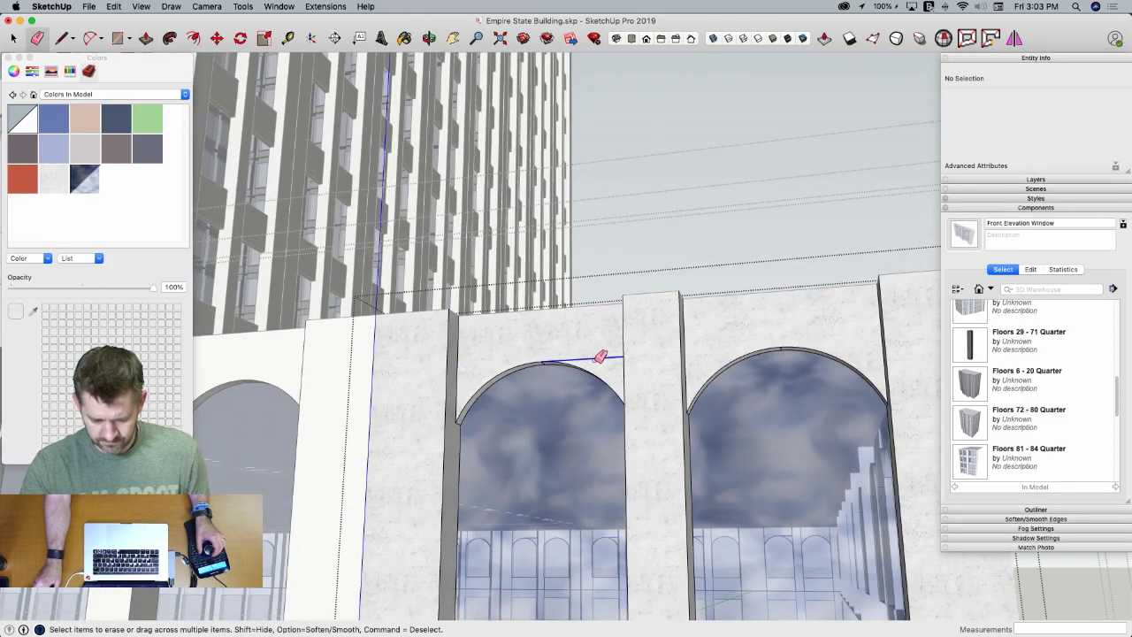
{"action": "key", "text": "space"}
Close the window, floor and quarter components and check the arched windows along the base tier's top floor
{"action": "scroll", "coordinate": [599, 359], "scroll_direction": "down", "scroll_amount": 10}
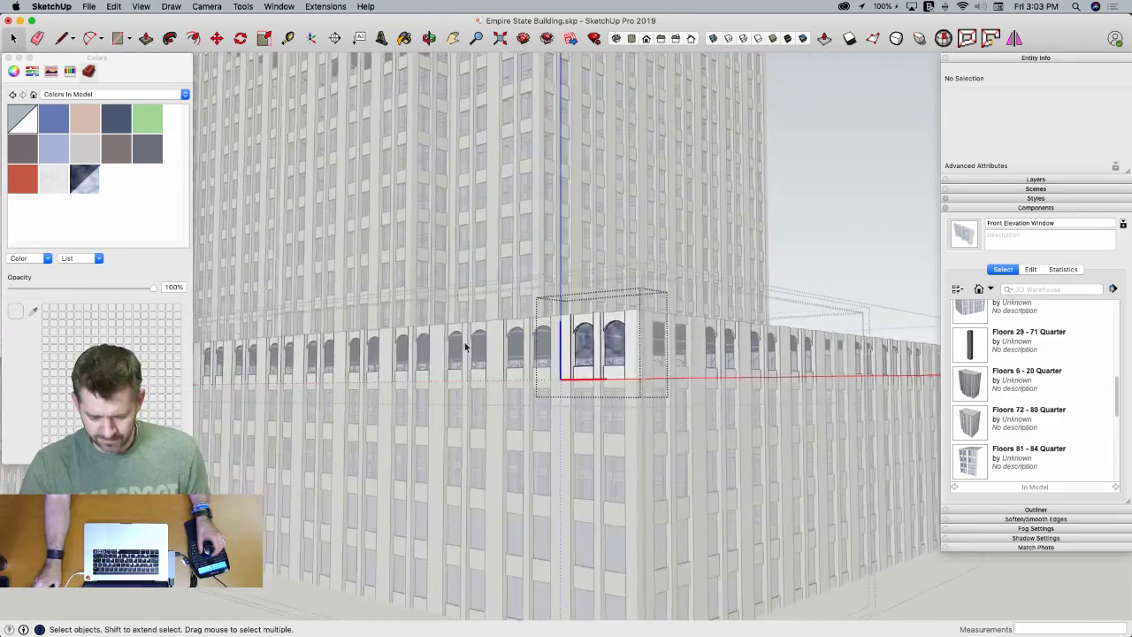
{"action": "middle_click_drag", "start_coordinate": [465, 346], "coordinate": [856, 601]}
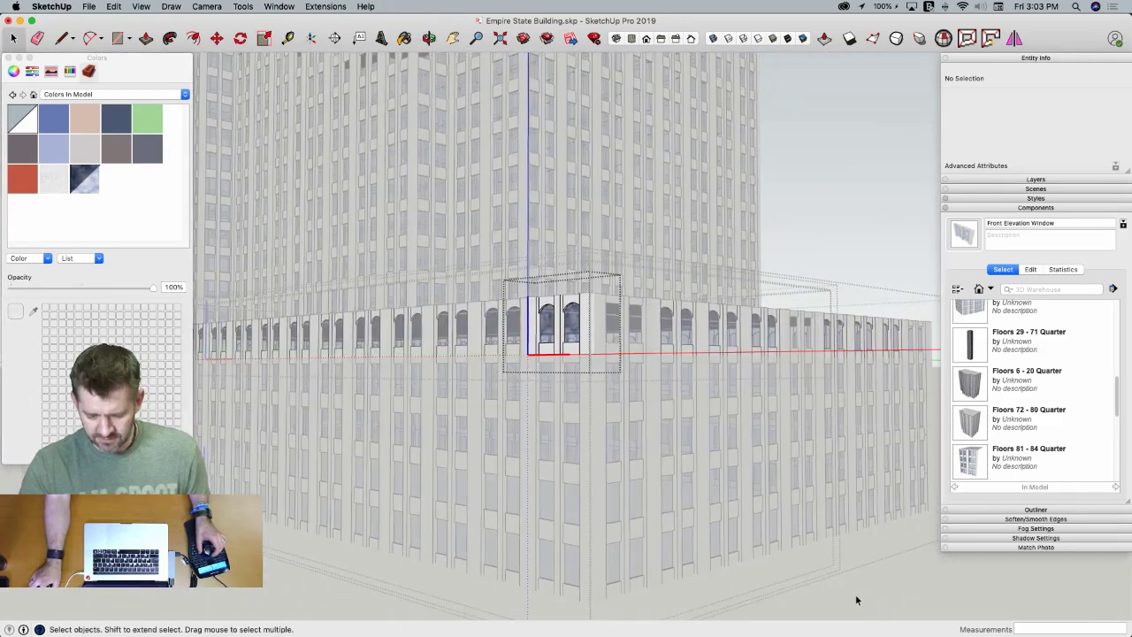
{"action": "left_click", "coordinate": [856, 601]}
{"action": "middle_click_drag", "start_coordinate": [587, 316], "coordinate": [700, 431]}
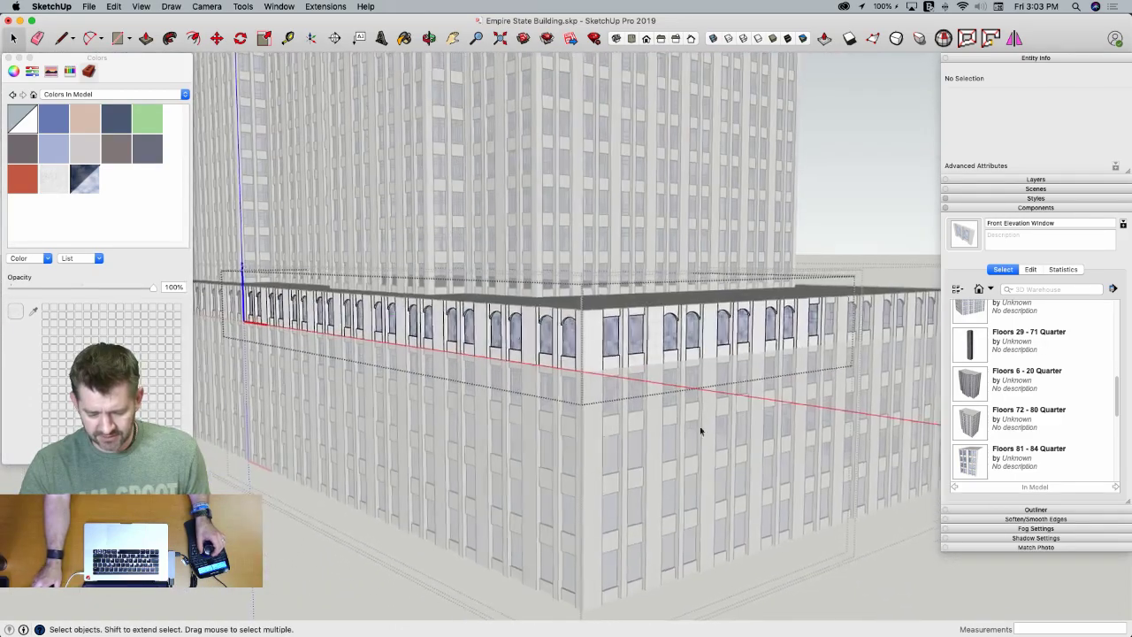
{"action": "middle_click_drag", "start_coordinate": [592, 385], "coordinate": [649, 355]}
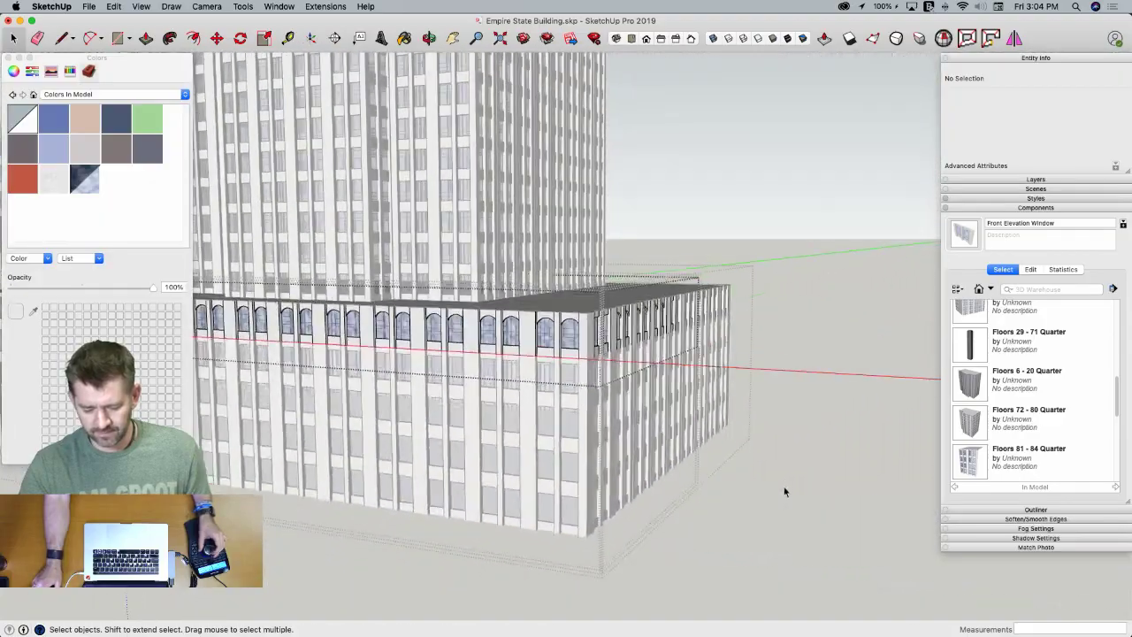
{"action": "left_click", "coordinate": [784, 490]}
{"action": "middle_click_drag", "start_coordinate": [625, 403], "coordinate": [623, 285]}
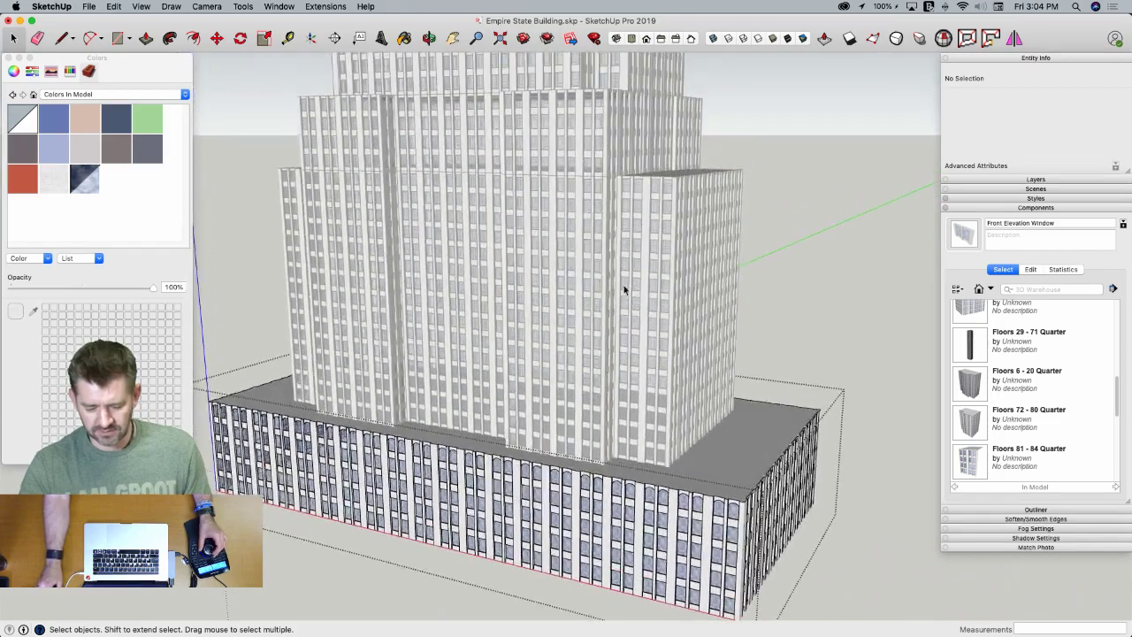
Open the front corner quarter of the Floors 6 - 20 tier, make its top floor unique and open that floor
{"action": "scroll", "coordinate": [642, 219], "scroll_direction": "up", "scroll_amount": 1}
{"action": "scroll", "coordinate": [658, 218], "scroll_direction": "up", "scroll_amount": 5}
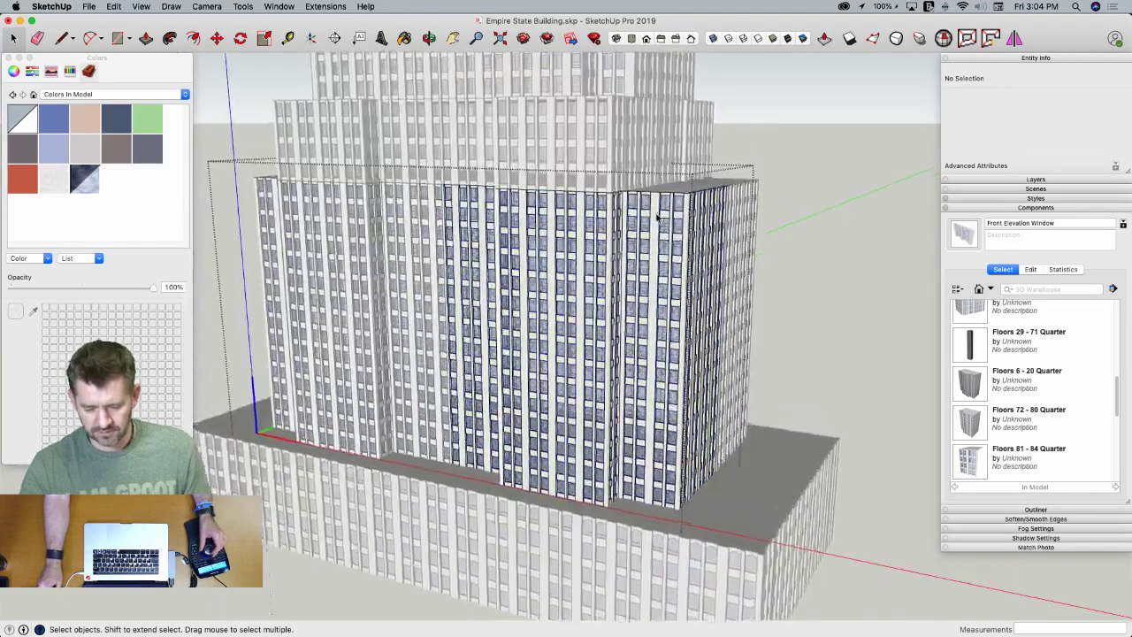
{"action": "left_click", "coordinate": [696, 214]}
{"action": "right_click", "coordinate": [644, 215]}
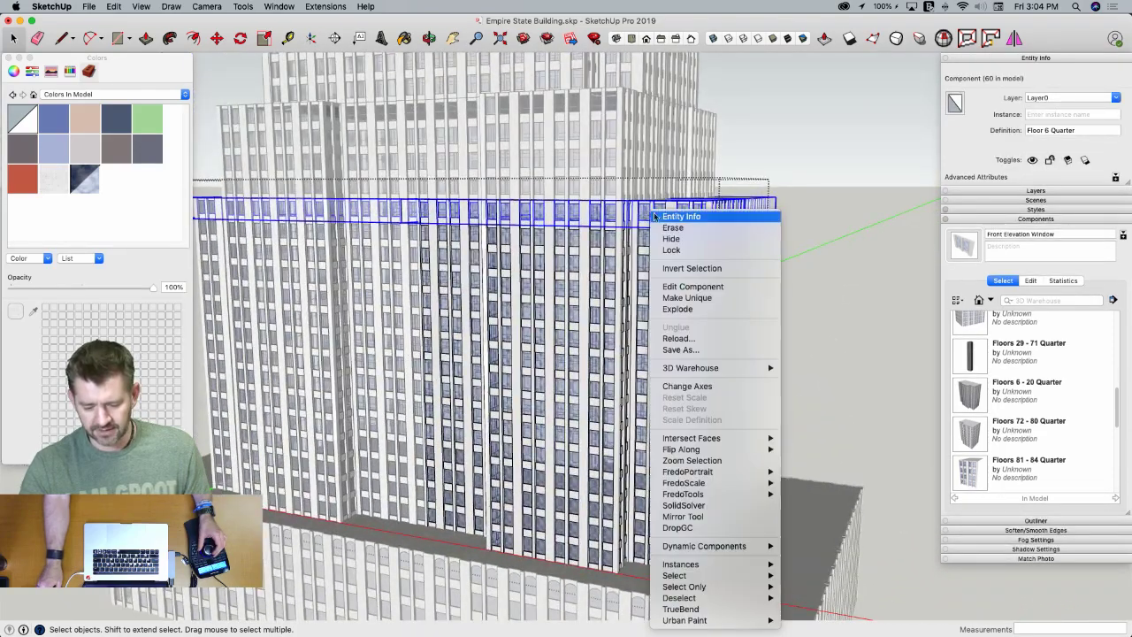
{"action": "left_click", "coordinate": [678, 299]}
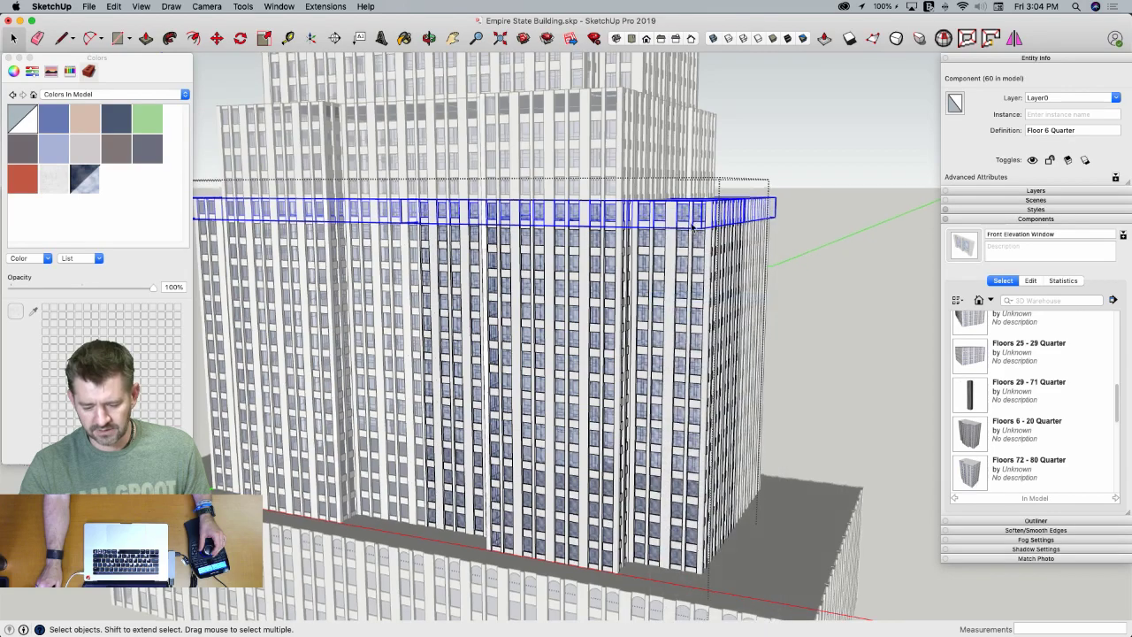
{"action": "scroll", "coordinate": [727, 209], "scroll_direction": "up", "scroll_amount": 5}
{"action": "double_click", "coordinate": [727, 208]}
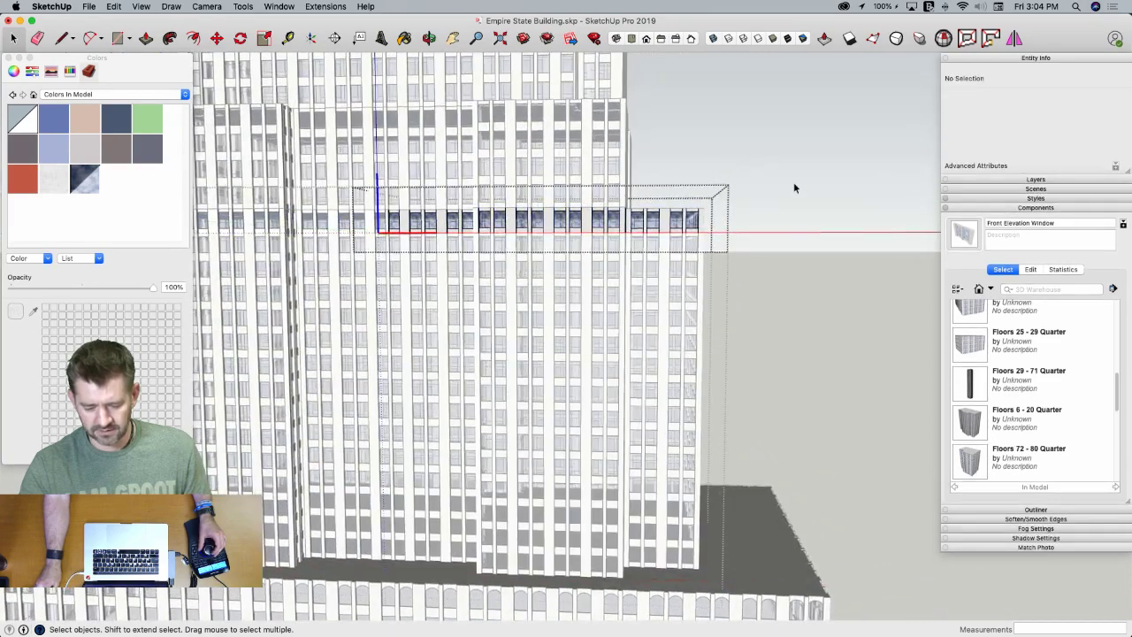
Make all components inside the open top floor of the Floors 6 - 20 tier unique and close that floor
{"action": "key", "text": "super+a"}
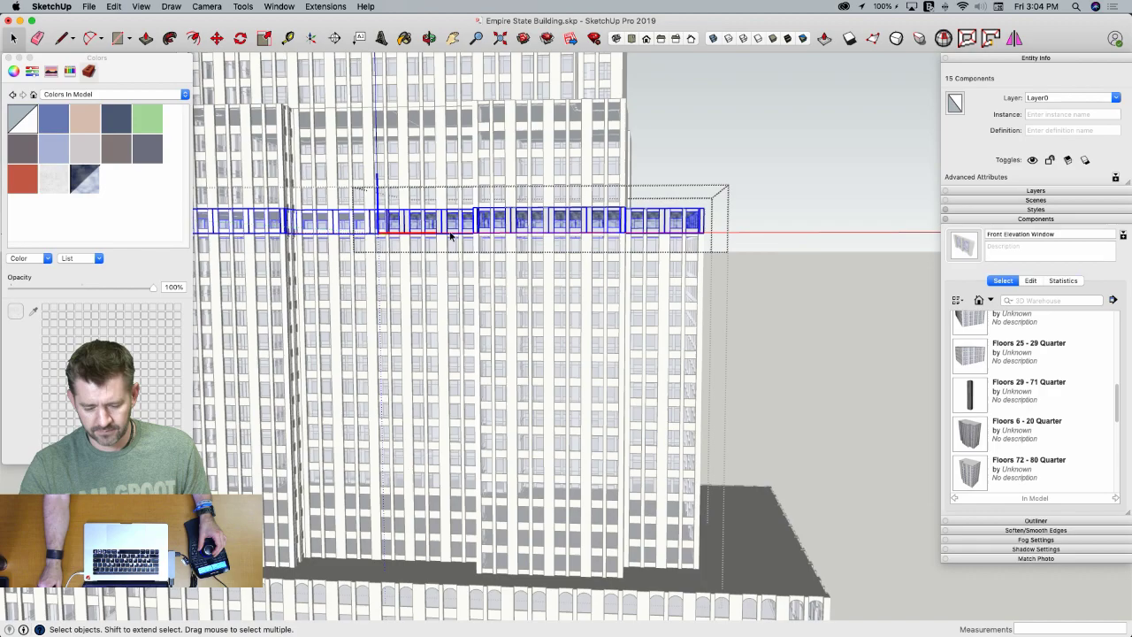
{"action": "right_click", "coordinate": [523, 217]}
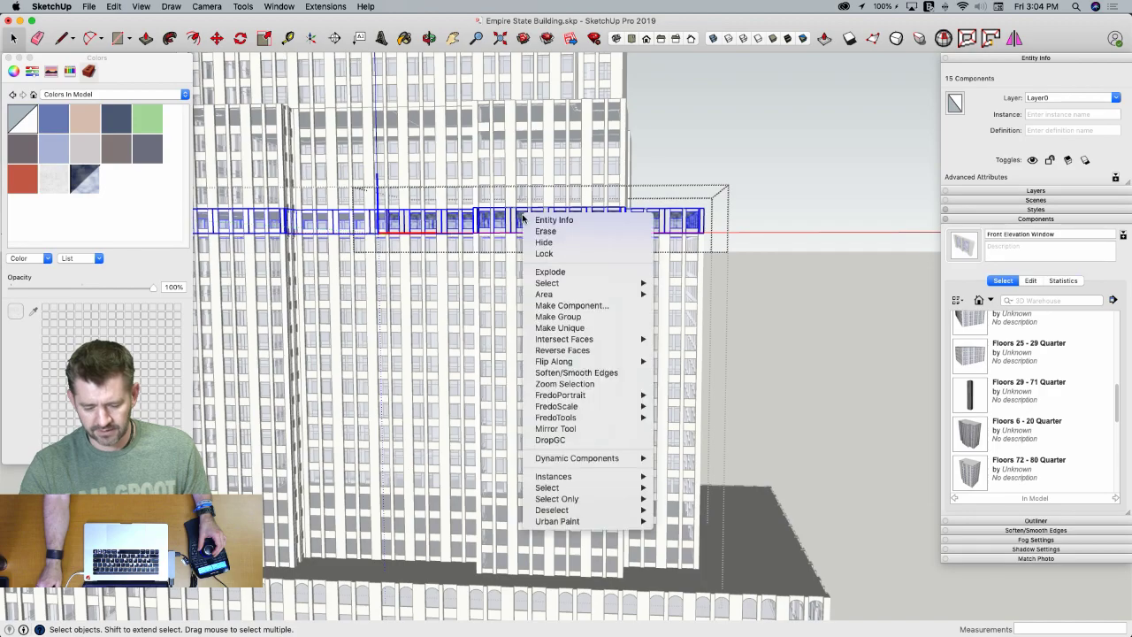
{"action": "left_click", "coordinate": [575, 329]}
{"action": "left_click", "coordinate": [754, 178]}
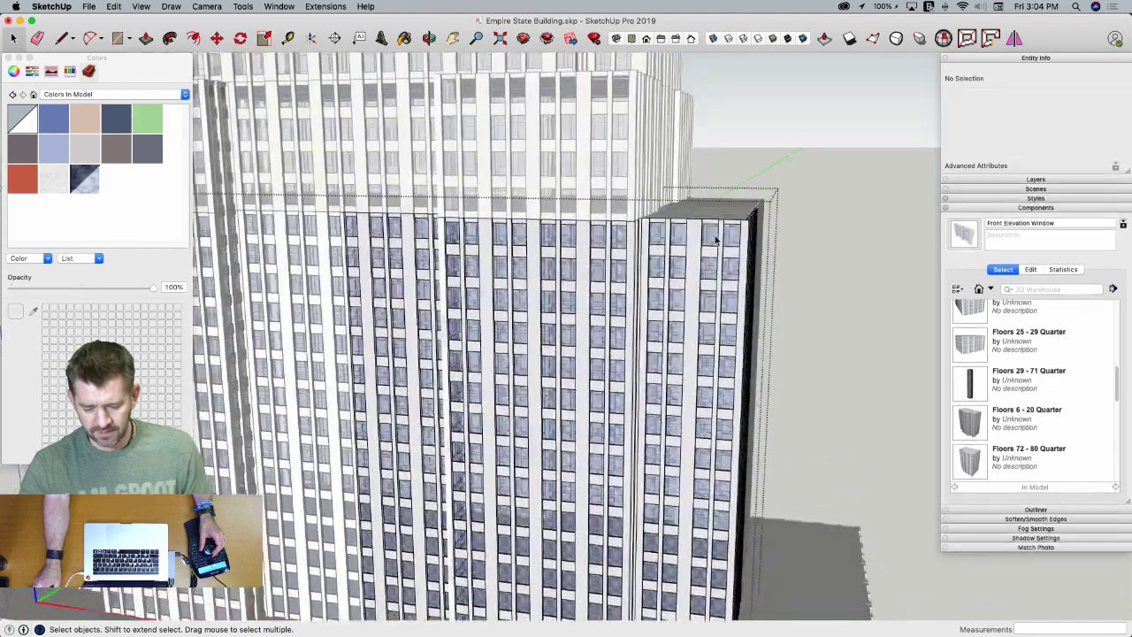
Reopen the tier's unique top floor and select the full window components along its front face, from the outer corner inward
{"action": "middle_click_drag", "start_coordinate": [716, 239], "coordinate": [748, 239]}
{"action": "left_click", "coordinate": [747, 238]}
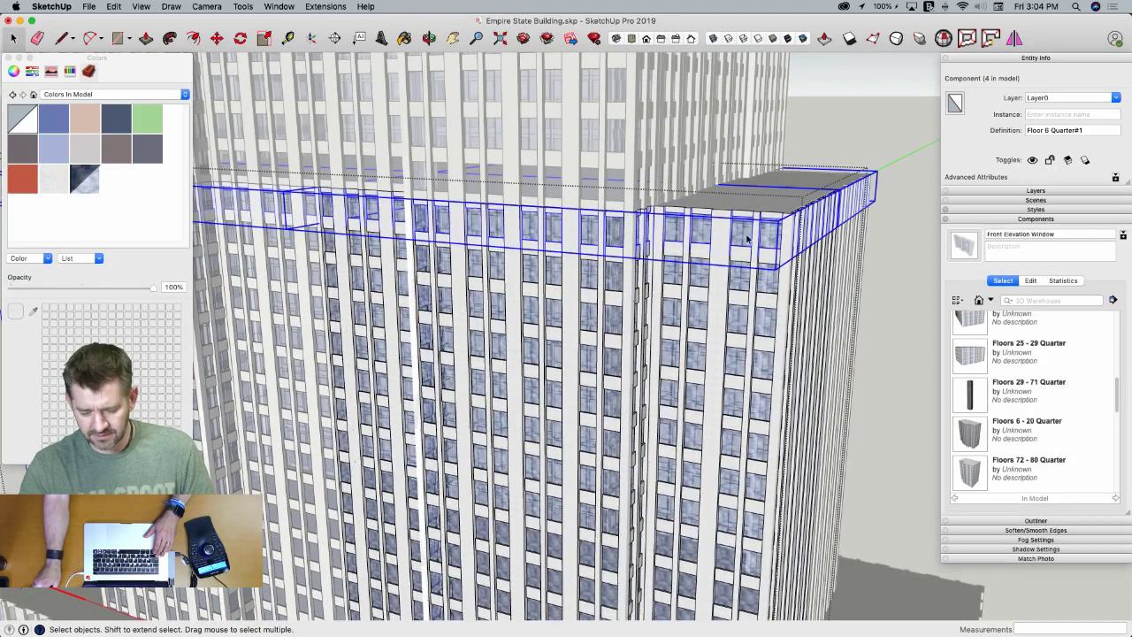
{"action": "double_click", "coordinate": [747, 239]}
{"action": "left_click", "coordinate": [747, 237]}
{"action": "left_click", "coordinate": [680, 232], "text": "shift"}
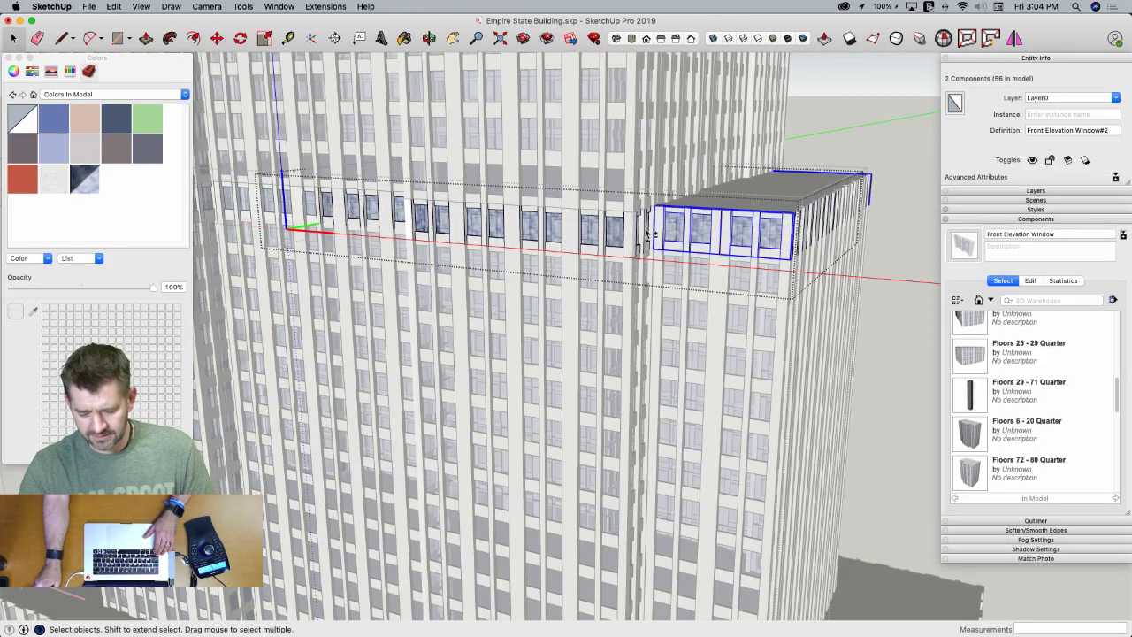
{"action": "left_click", "coordinate": [639, 232], "text": "shift"}
{"action": "left_click", "coordinate": [598, 232], "text": "shift"}
{"action": "left_click", "coordinate": [541, 231], "text": "shift"}
{"action": "left_click", "coordinate": [488, 226], "text": "shift"}
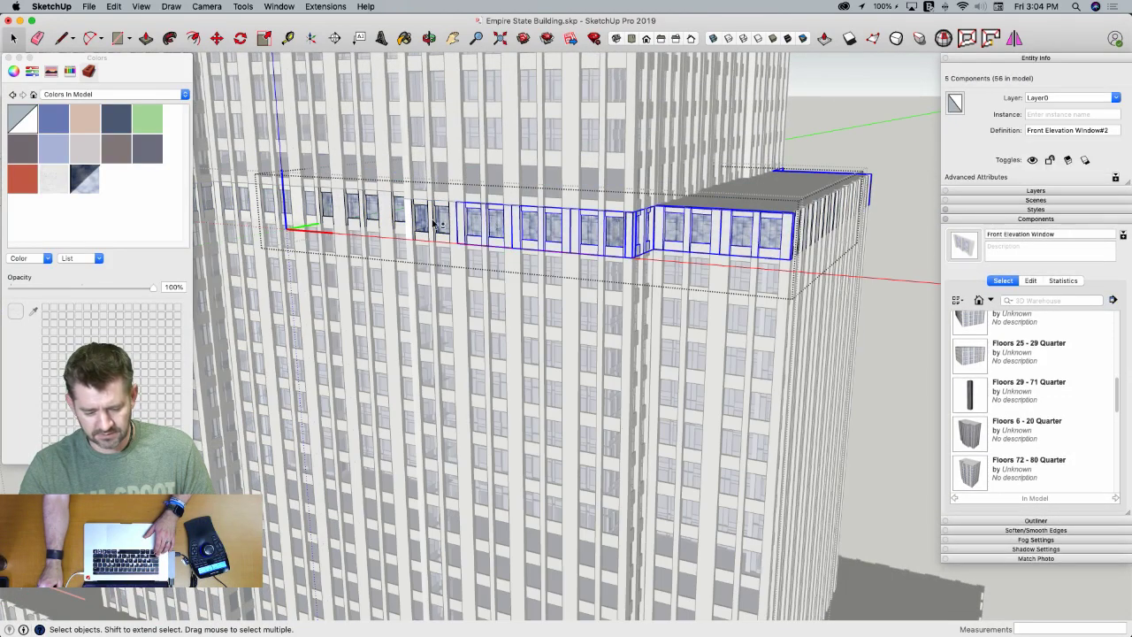
{"action": "left_click", "coordinate": [433, 224], "text": "shift"}
Add the remaining full windows on the inner front and side faces to the selection and replace them all with Front Elevation Window#1
{"action": "middle_click_drag", "start_coordinate": [454, 250], "coordinate": [572, 286]}
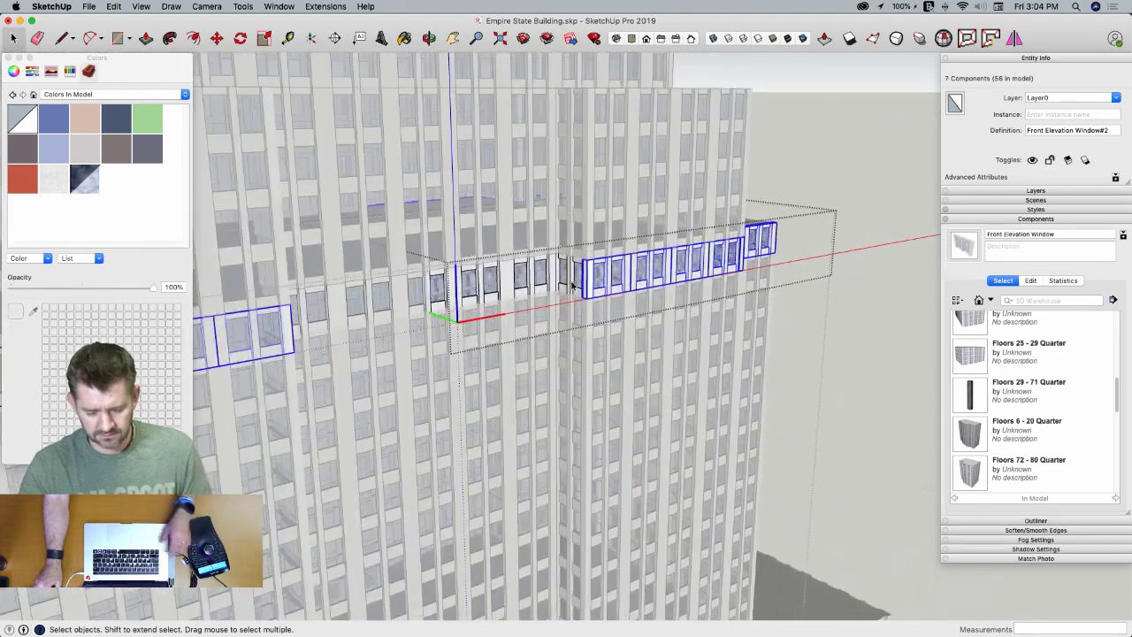
{"action": "left_click", "coordinate": [573, 285], "text": "shift"}
{"action": "left_click", "coordinate": [535, 277], "text": "shift"}
{"action": "left_click", "coordinate": [491, 288], "text": "shift"}
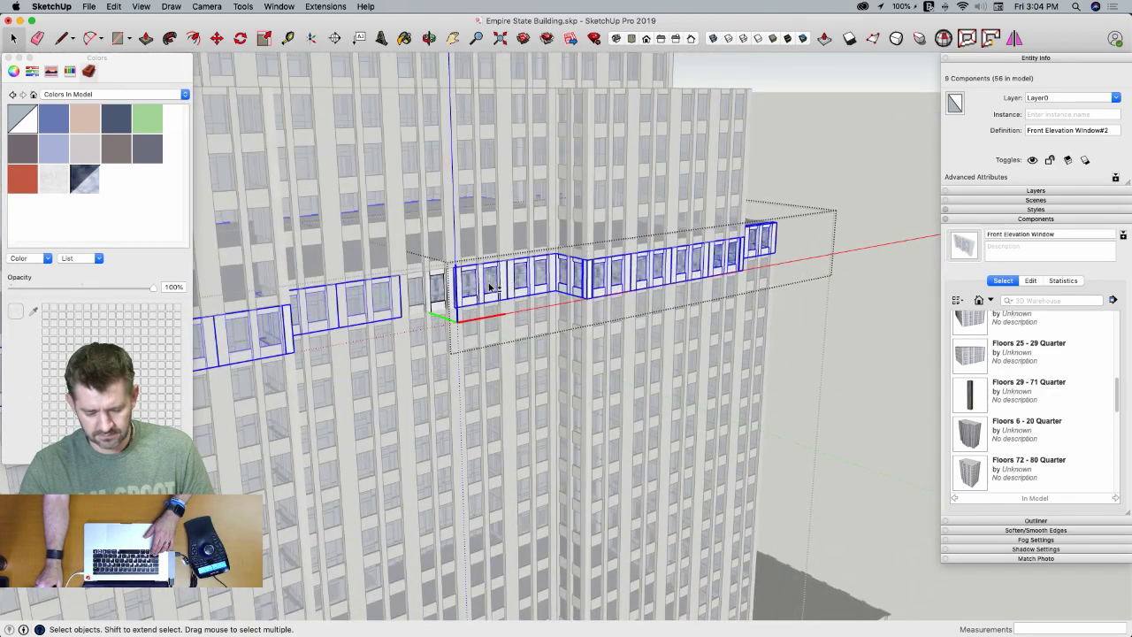
{"action": "left_click", "coordinate": [492, 287], "text": "shift"}
{"action": "middle_click_drag", "start_coordinate": [491, 288], "coordinate": [622, 315]}
{"action": "scroll", "coordinate": [430, 292], "scroll_direction": "down", "scroll_amount": 5}
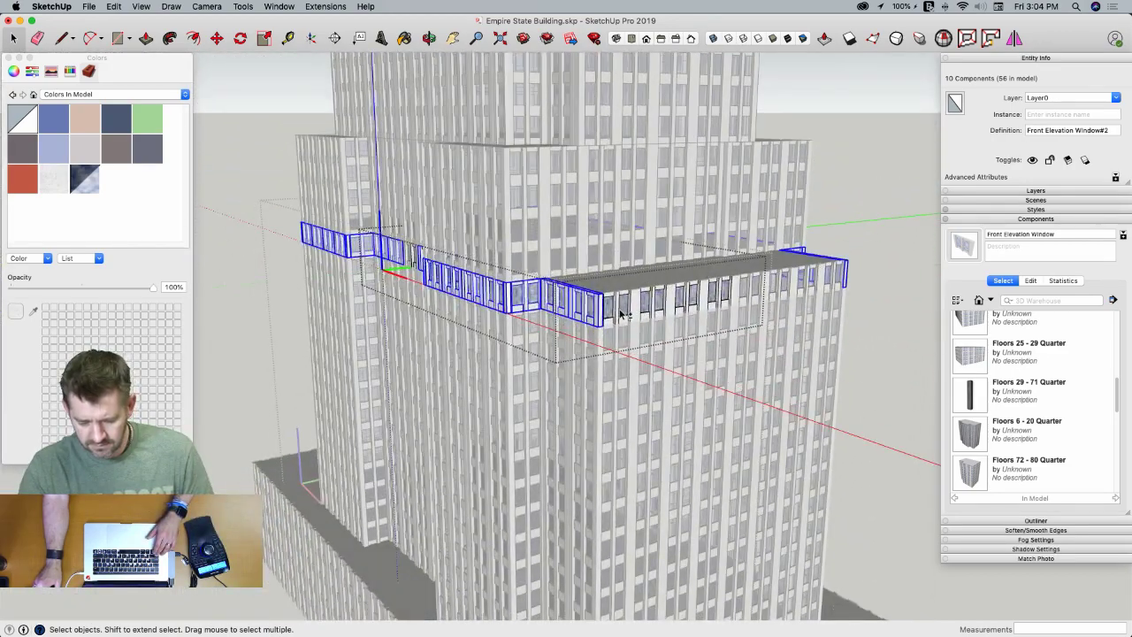
{"action": "left_click", "coordinate": [622, 311], "text": "shift"}
{"action": "left_click", "coordinate": [654, 305], "text": "shift"}
{"action": "left_click", "coordinate": [692, 299], "text": "shift"}
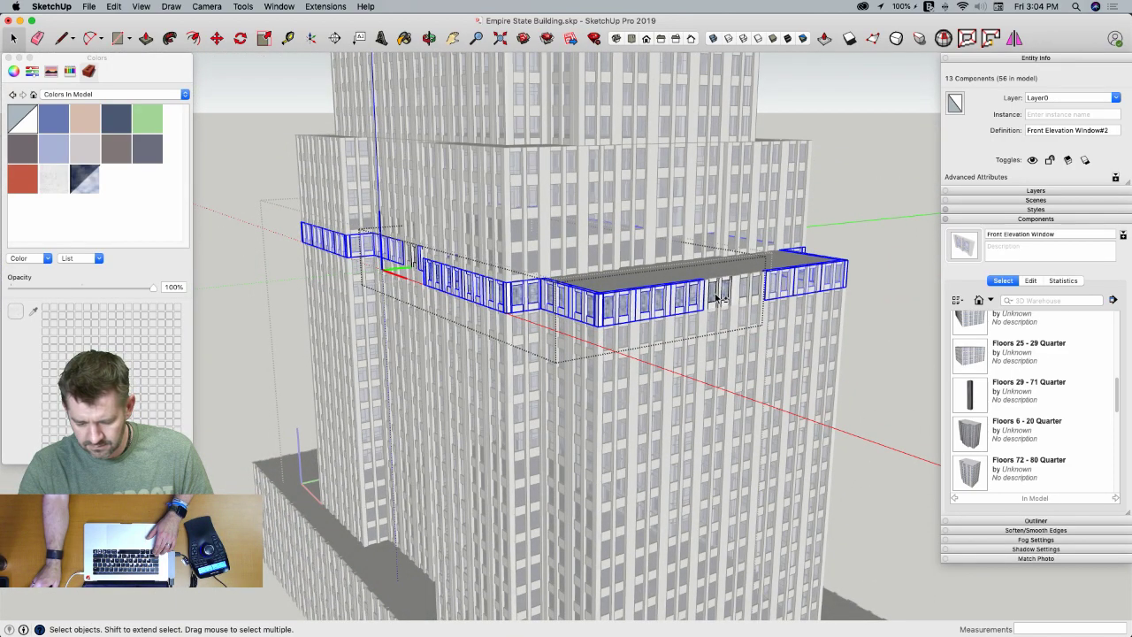
{"action": "left_click", "coordinate": [718, 299], "text": "shift"}
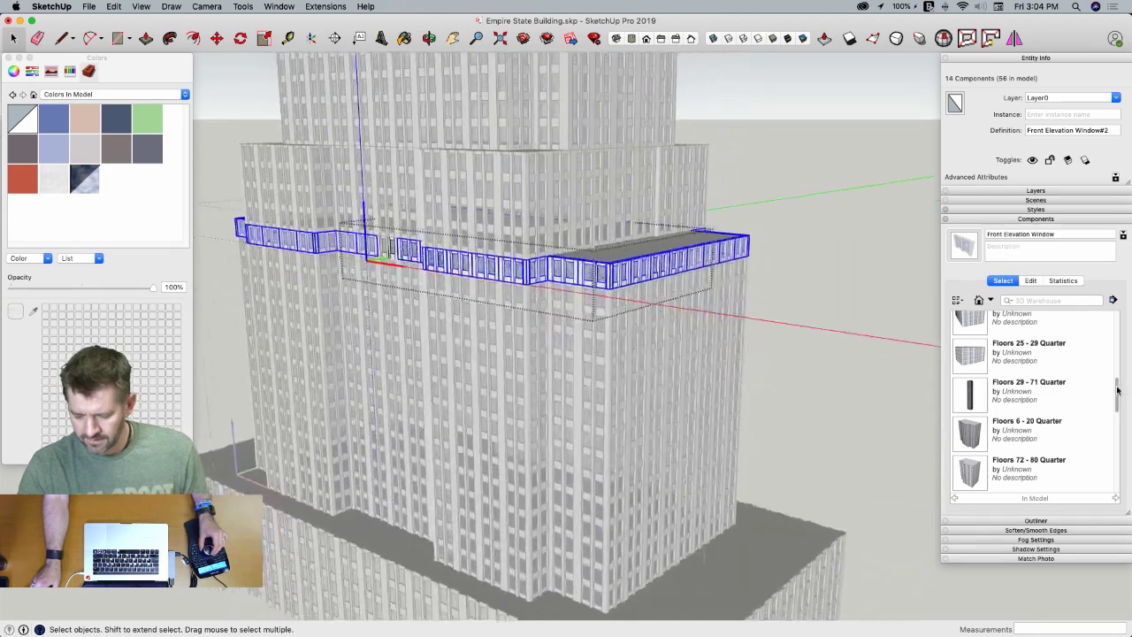
{"action": "left_click_drag", "start_coordinate": [1117, 389], "coordinate": [1119, 475]}
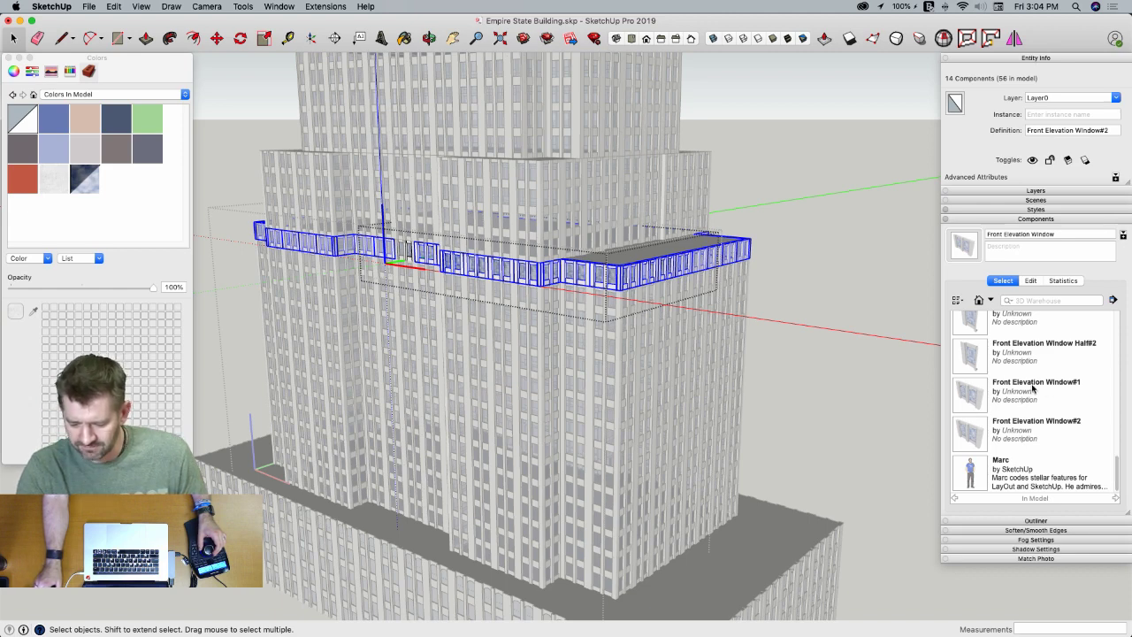
{"action": "right_click", "coordinate": [980, 394]}
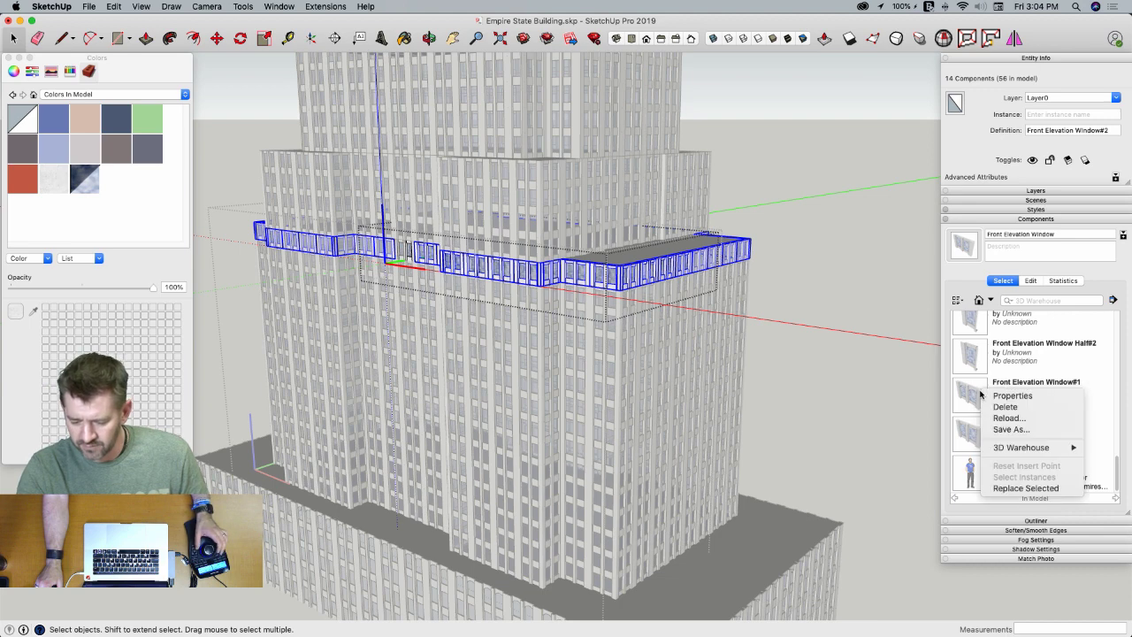
{"action": "left_click", "coordinate": [1021, 486]}
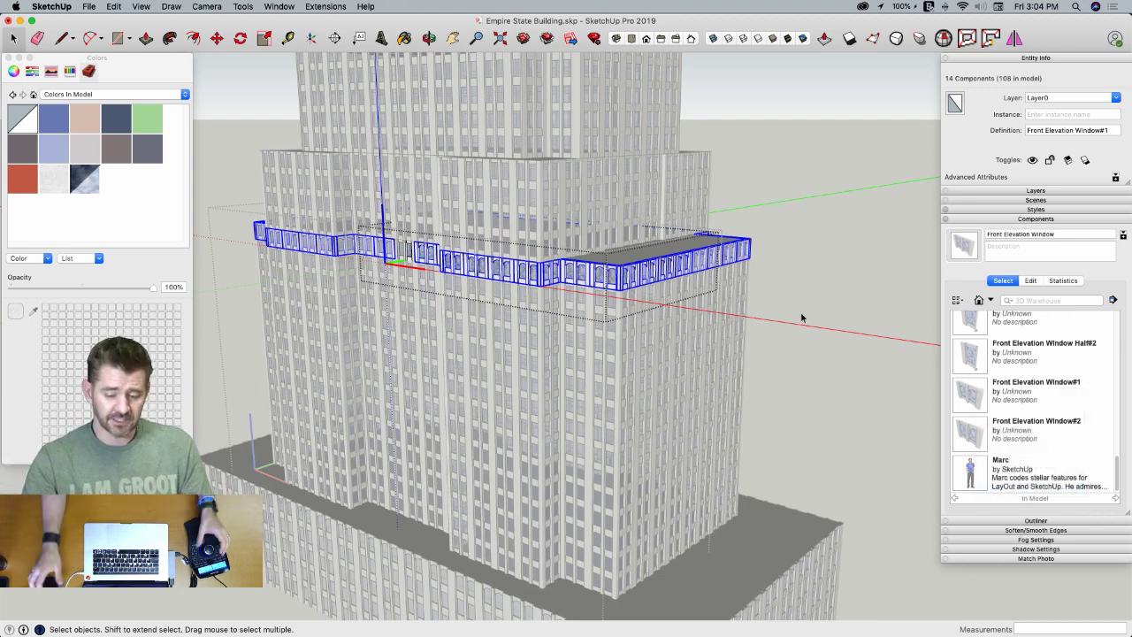
Inspect the arched windows around the tier's top floor, then close the floor and quarter components
{"action": "scroll", "coordinate": [665, 272], "scroll_direction": "up", "scroll_amount": 3}
{"action": "scroll", "coordinate": [520, 272], "scroll_direction": "up", "scroll_amount": 3}
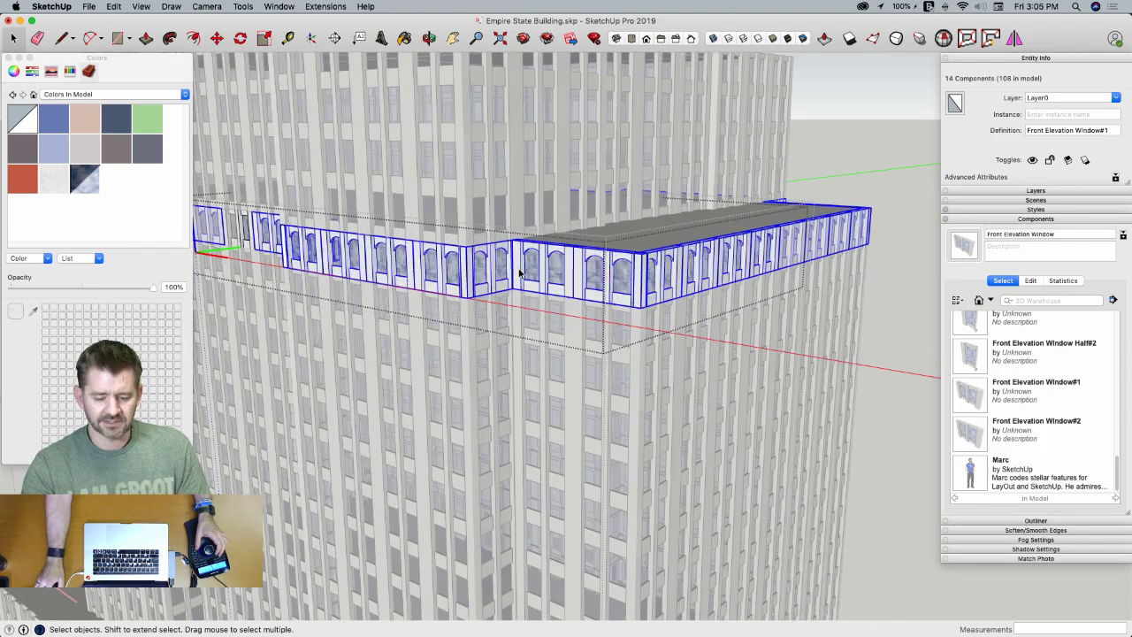
{"action": "scroll", "coordinate": [520, 274], "scroll_direction": "up", "scroll_amount": 3}
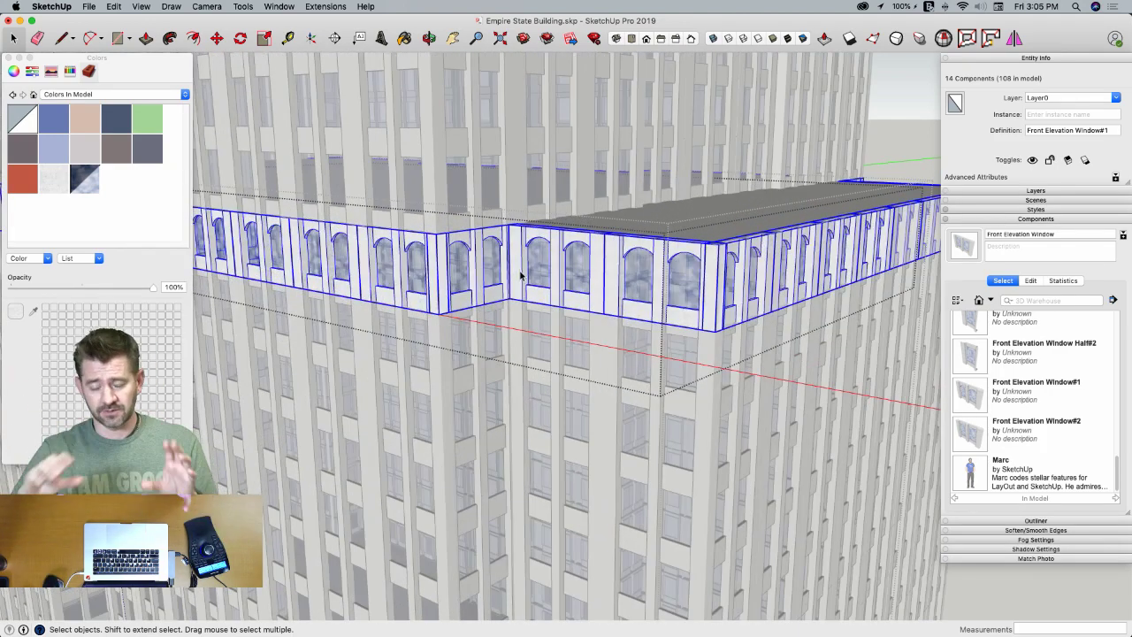
{"action": "mouse_move", "coordinate": [530, 291]}
{"action": "middle_mouse_down"}
{"action": "mouse_move", "coordinate": [482, 373]}
{"action": "mouse_move", "coordinate": [485, 624]}
{"action": "mouse_move", "coordinate": [623, 252]}
{"action": "middle_mouse_up"}
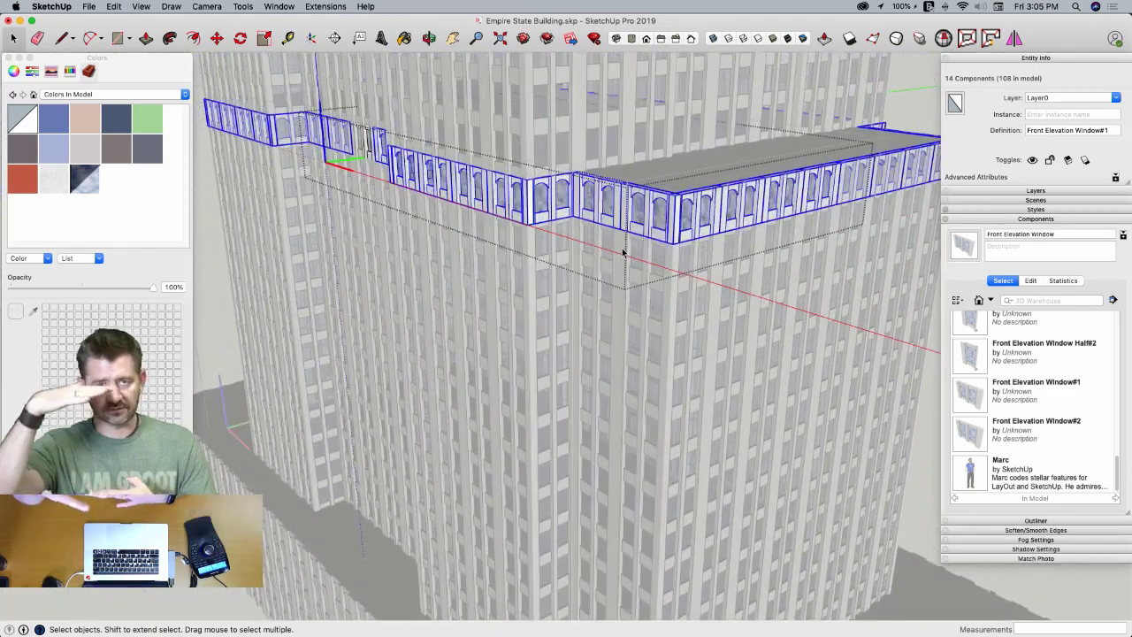
{"action": "scroll", "coordinate": [623, 251], "scroll_direction": "down", "scroll_amount": 6}
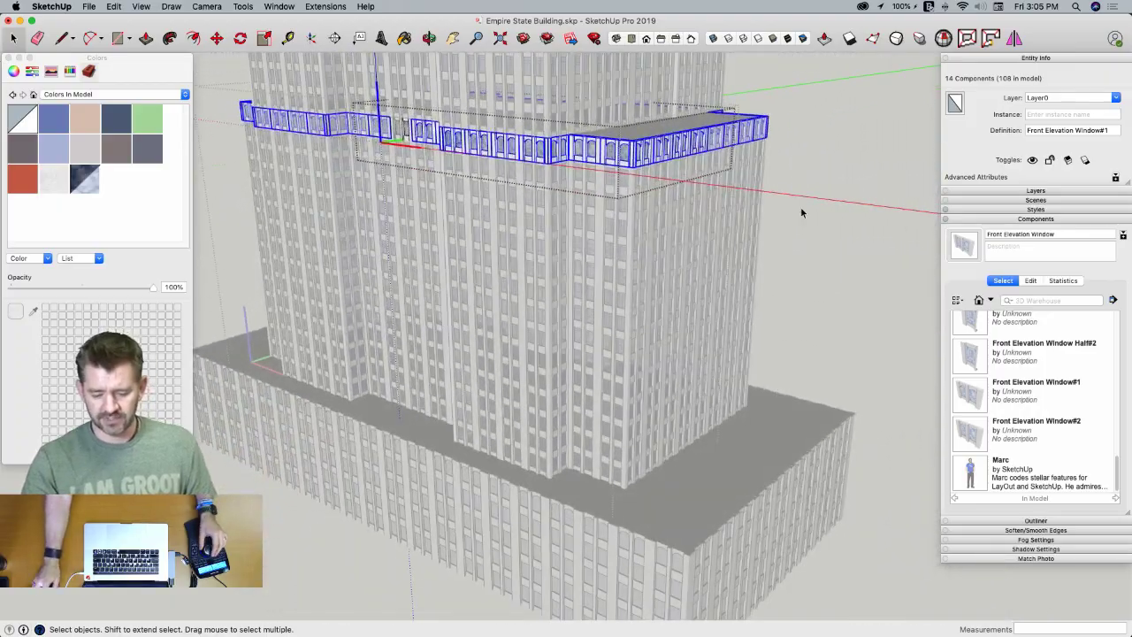
{"action": "left_click", "coordinate": [801, 213]}
{"action": "mouse_move", "coordinate": [801, 212]}
{"action": "middle_mouse_down"}
{"action": "mouse_move", "coordinate": [624, 173]}
{"action": "mouse_move", "coordinate": [609, 157]}
{"action": "mouse_move", "coordinate": [645, 573]}
{"action": "mouse_move", "coordinate": [652, 439]}
{"action": "mouse_move", "coordinate": [754, 338]}
{"action": "middle_mouse_up"}
{"action": "left_click", "coordinate": [774, 312]}
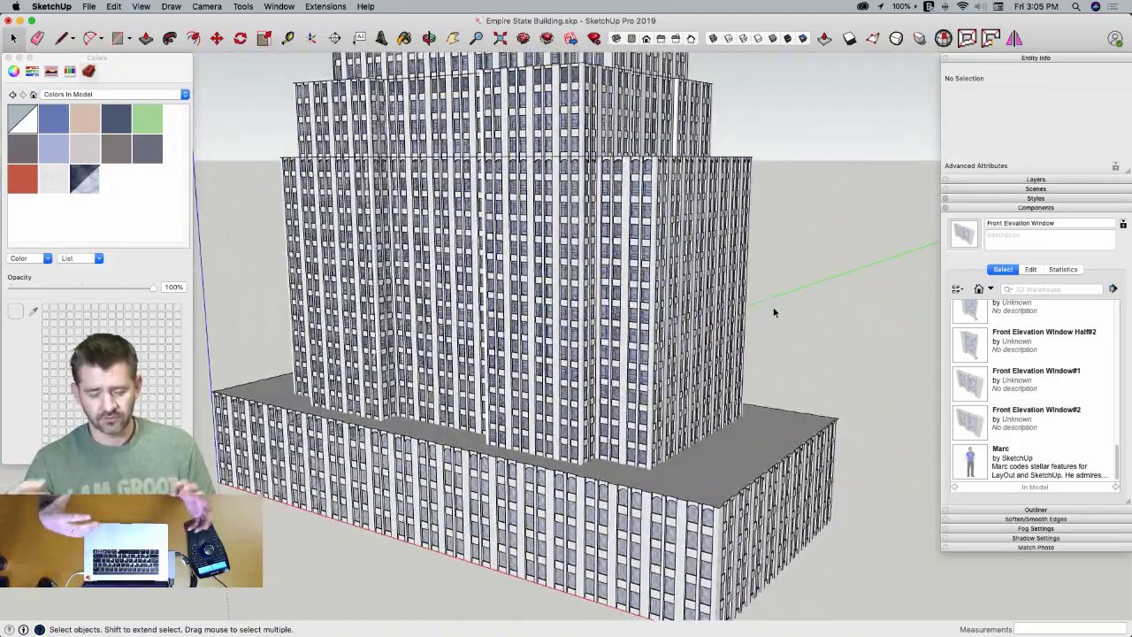
Reopen the tier's top floor and replace the full front windows inward from the recessed return with the plain Front Elevation Window
{"action": "scroll", "coordinate": [702, 276], "scroll_direction": "up", "scroll_amount": 5}
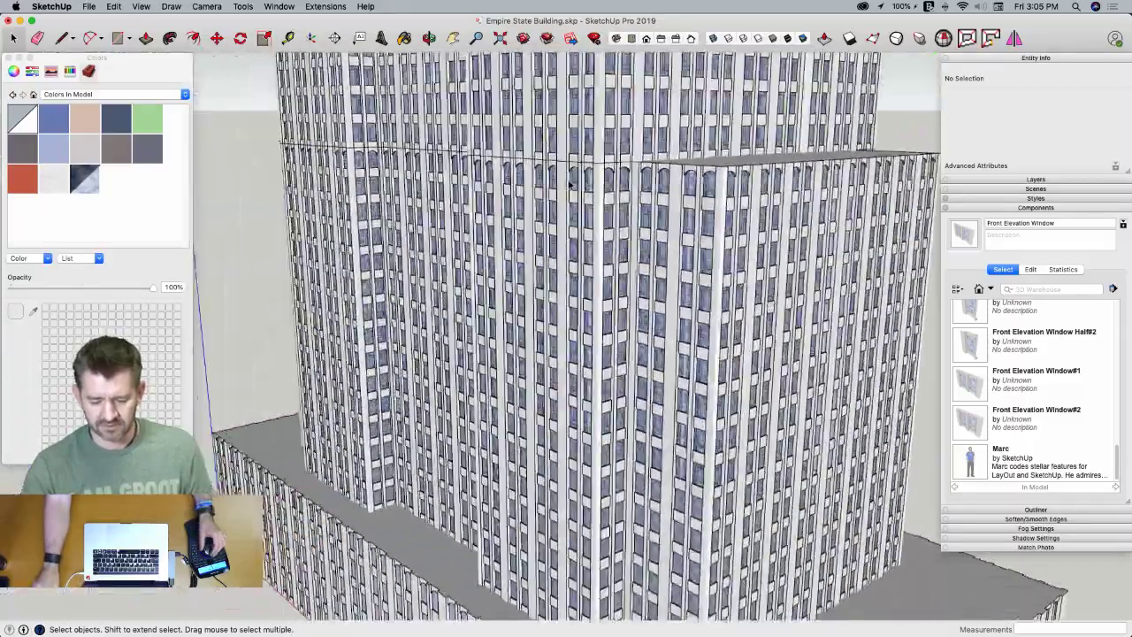
{"action": "double_click", "coordinate": [575, 183]}
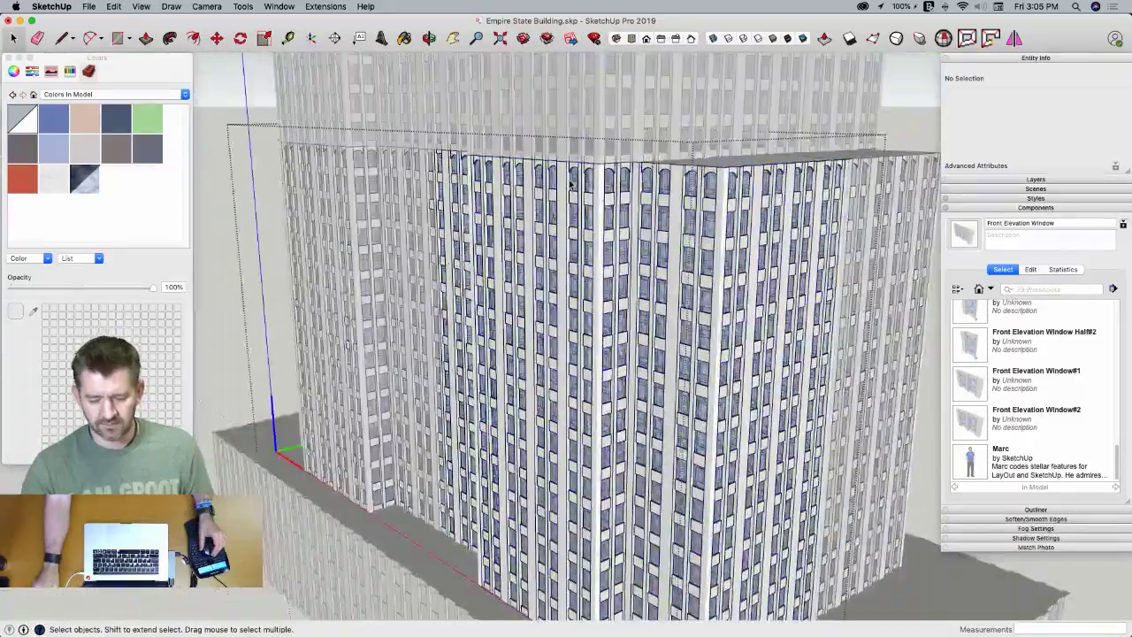
{"action": "double_click", "coordinate": [622, 182]}
{"action": "left_click", "coordinate": [622, 183]}
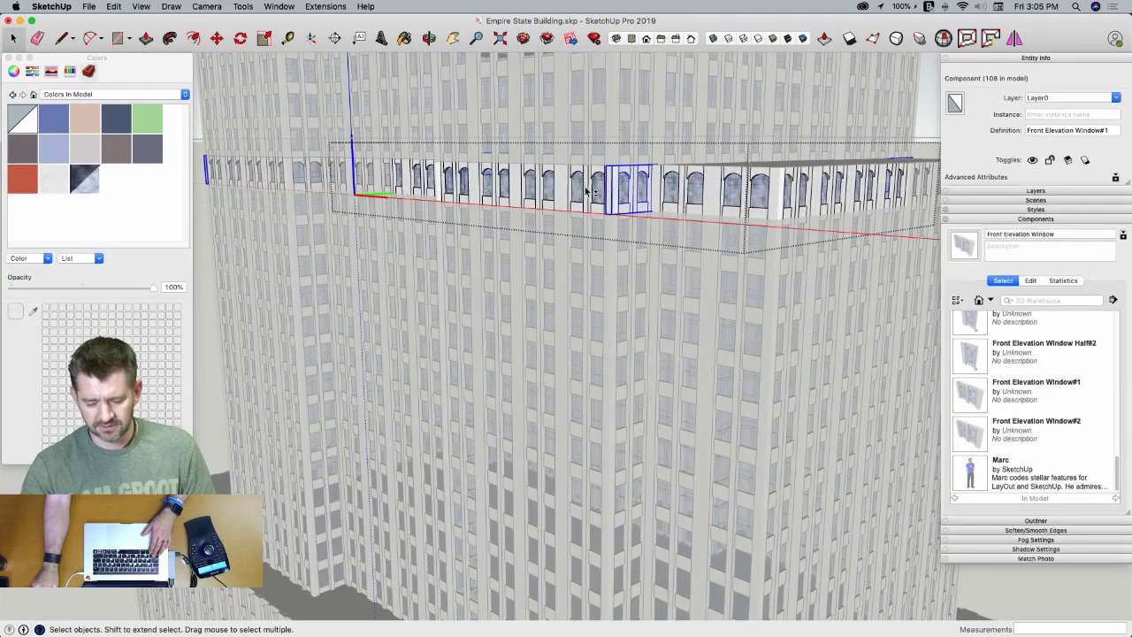
{"action": "left_click", "coordinate": [528, 192], "text": "shift"}
{"action": "left_click", "coordinate": [462, 192], "text": "shift"}
{"action": "middle_click_drag", "start_coordinate": [460, 192], "coordinate": [738, 234]}
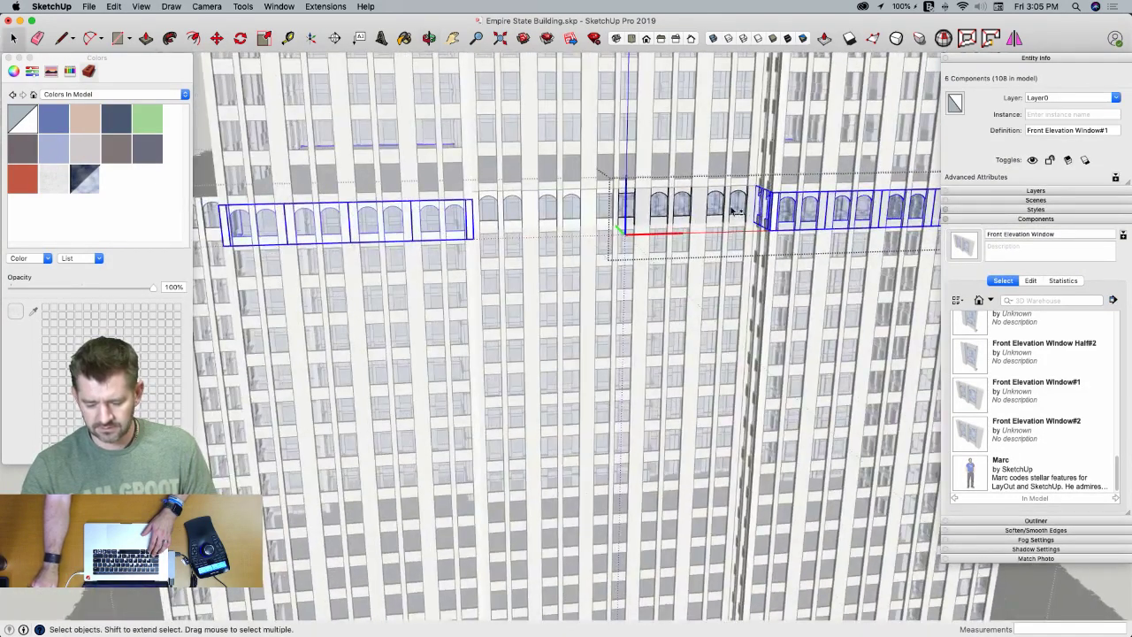
{"action": "left_click", "coordinate": [669, 211], "text": "shift"}
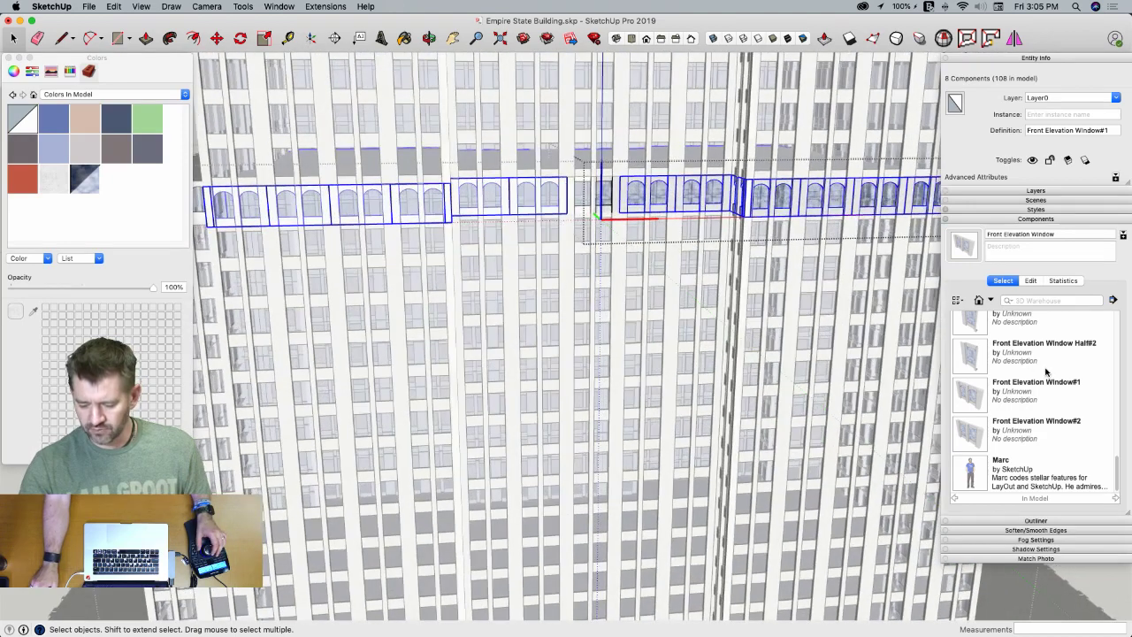
{"action": "scroll", "coordinate": [1046, 371], "scroll_direction": "up", "scroll_amount": 1}
{"action": "scroll", "coordinate": [1046, 371], "scroll_direction": "up", "scroll_amount": 3}
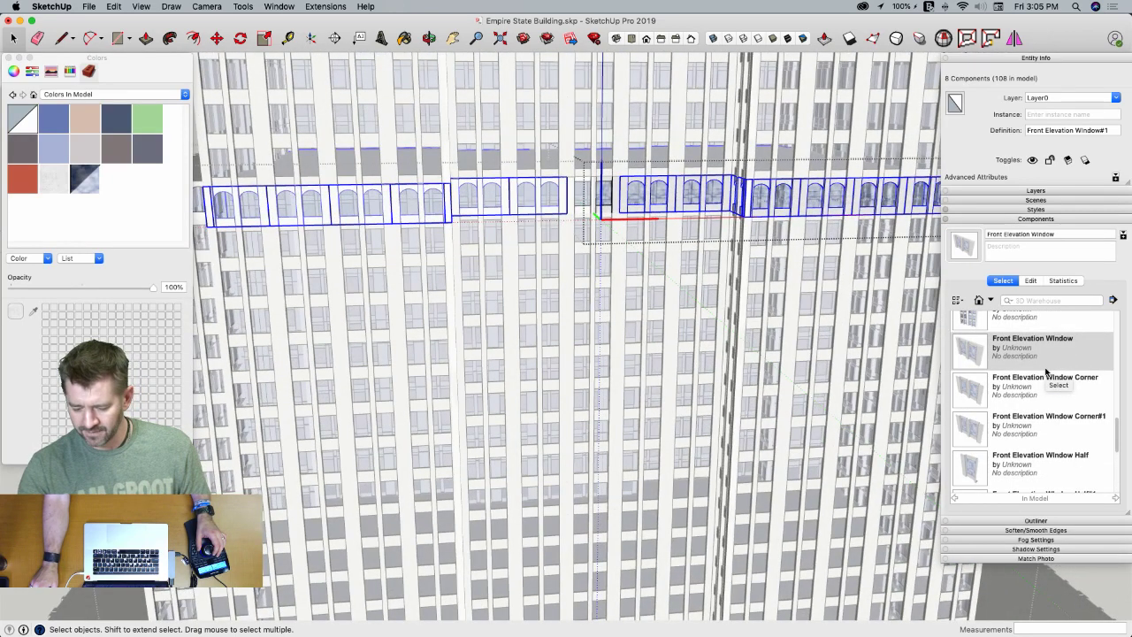
{"action": "right_click", "coordinate": [1023, 351]}
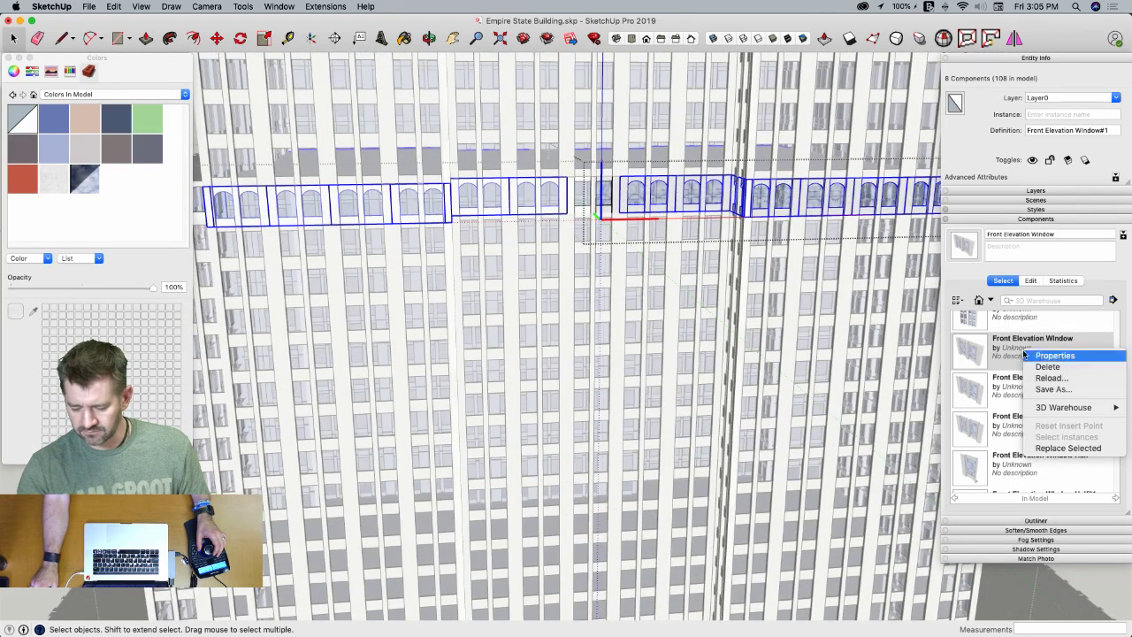
{"action": "left_click", "coordinate": [1074, 449]}
Close the floor and quarter components, view the whole building and close the Colors palette
{"action": "scroll", "coordinate": [796, 223], "scroll_direction": "down", "scroll_amount": 5}
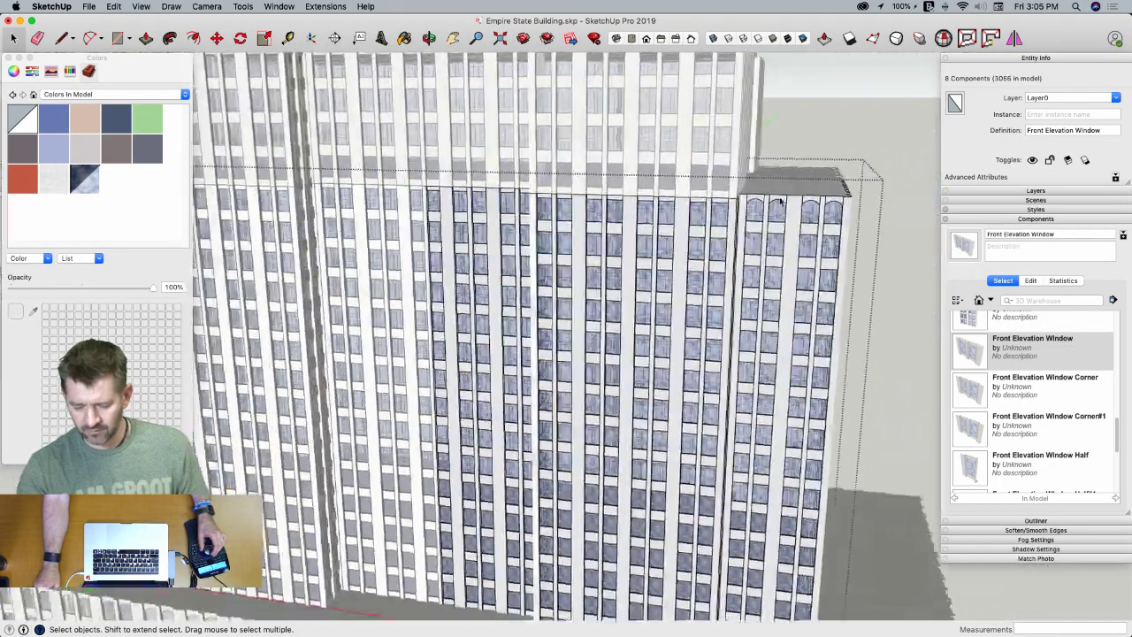
{"action": "left_click", "coordinate": [781, 202]}
{"action": "mouse_move", "coordinate": [780, 201]}
{"action": "middle_mouse_down"}
{"action": "mouse_move", "coordinate": [723, 227]}
{"action": "mouse_move", "coordinate": [784, 224]}
{"action": "mouse_move", "coordinate": [775, 216]}
{"action": "middle_mouse_up"}
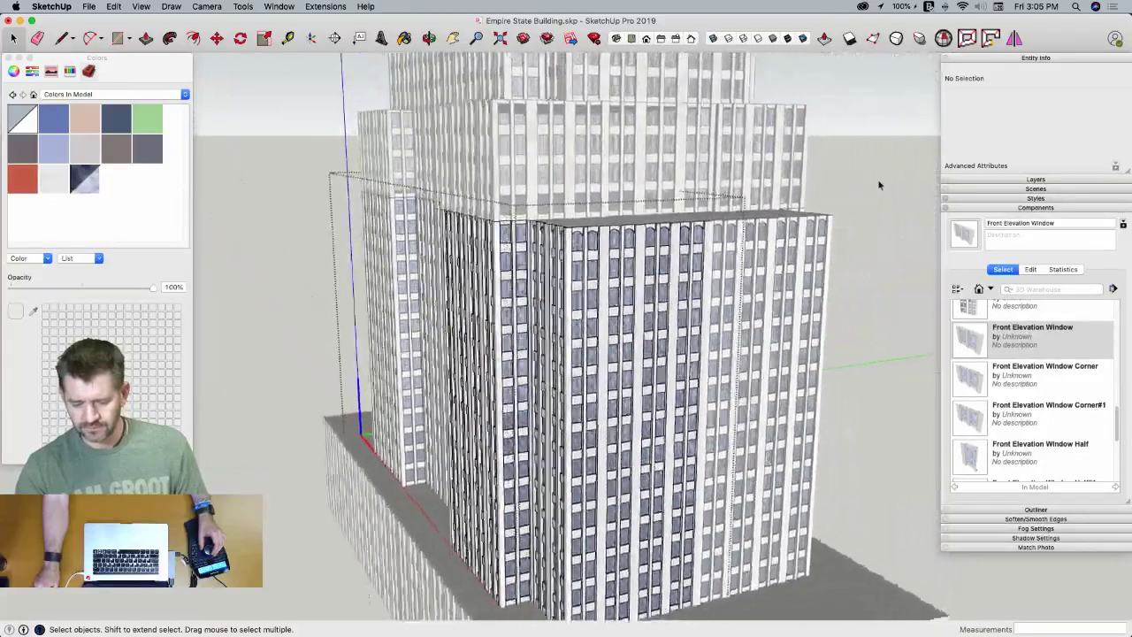
{"action": "left_click", "coordinate": [881, 181]}
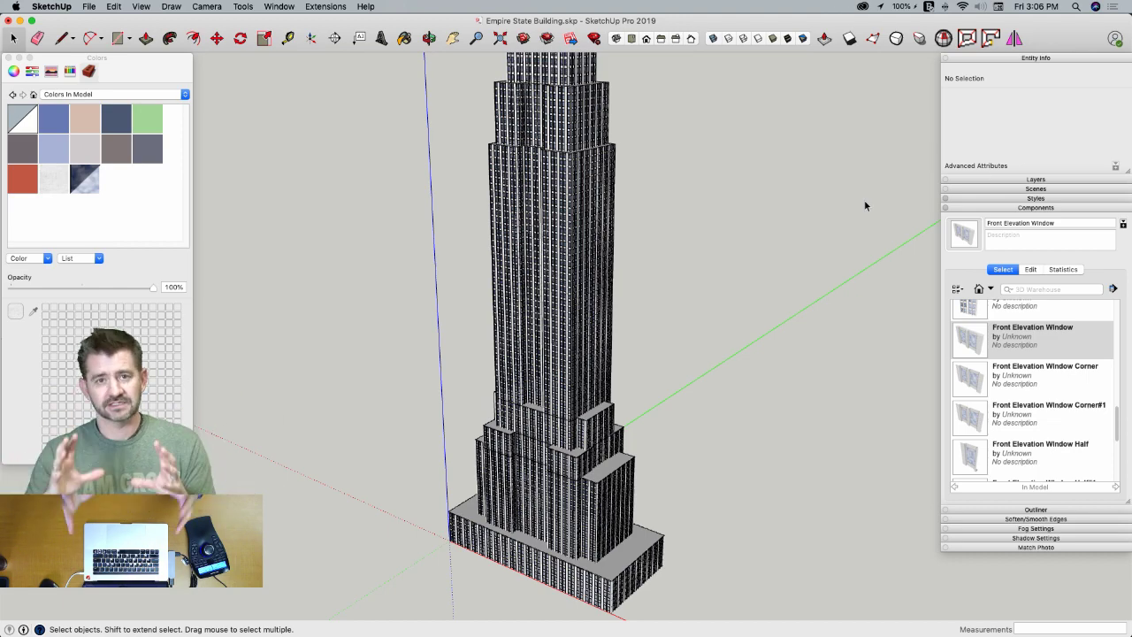
{"action": "scroll", "coordinate": [866, 205], "scroll_direction": "down", "scroll_amount": 1}
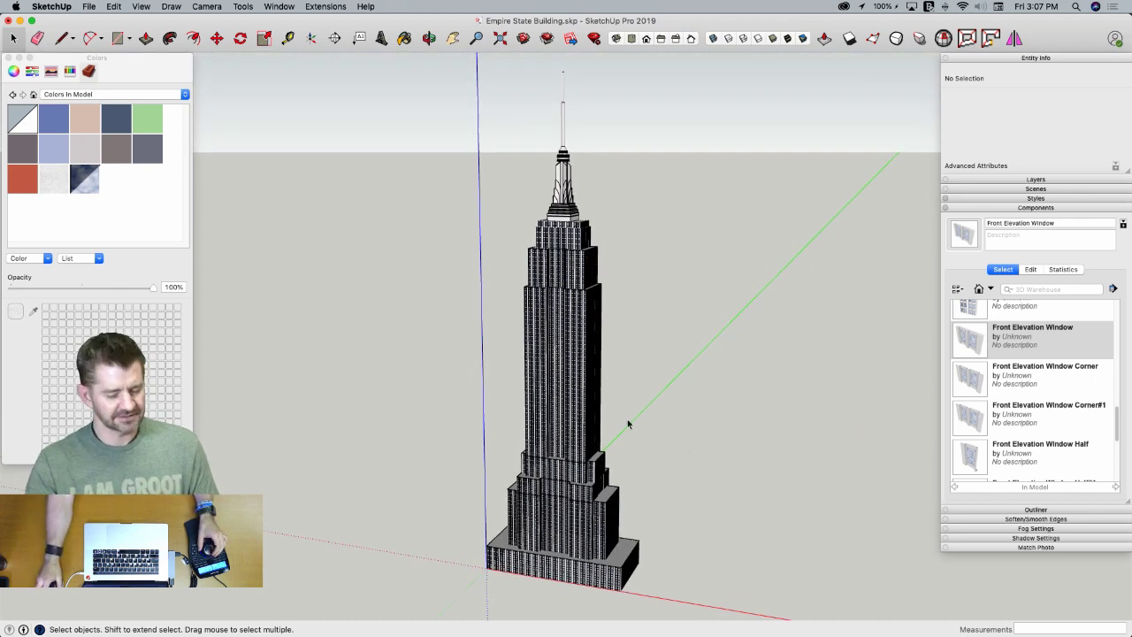
{"action": "left_click", "coordinate": [11, 61]}
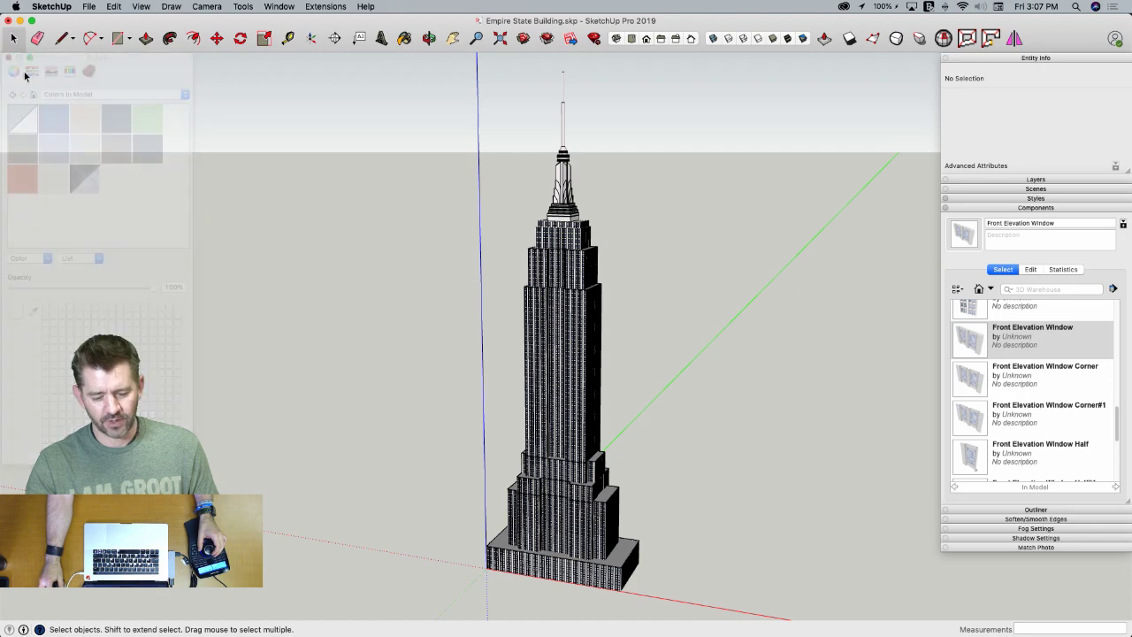